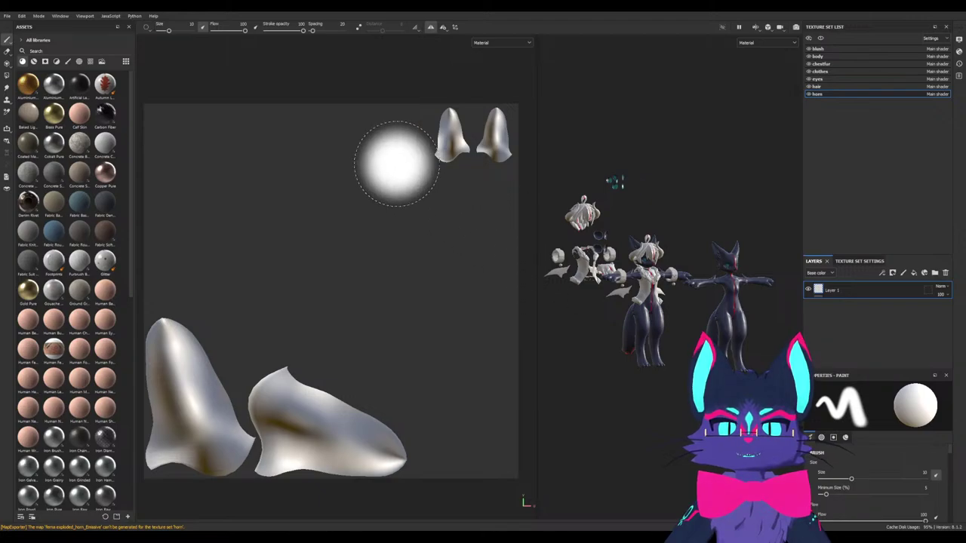
Switch to the 3D-only view and examine the character, the bare body and the exploded eye, hair and clothing parts from several angles
key("F2")
scroll(405, 336, "up", 5)
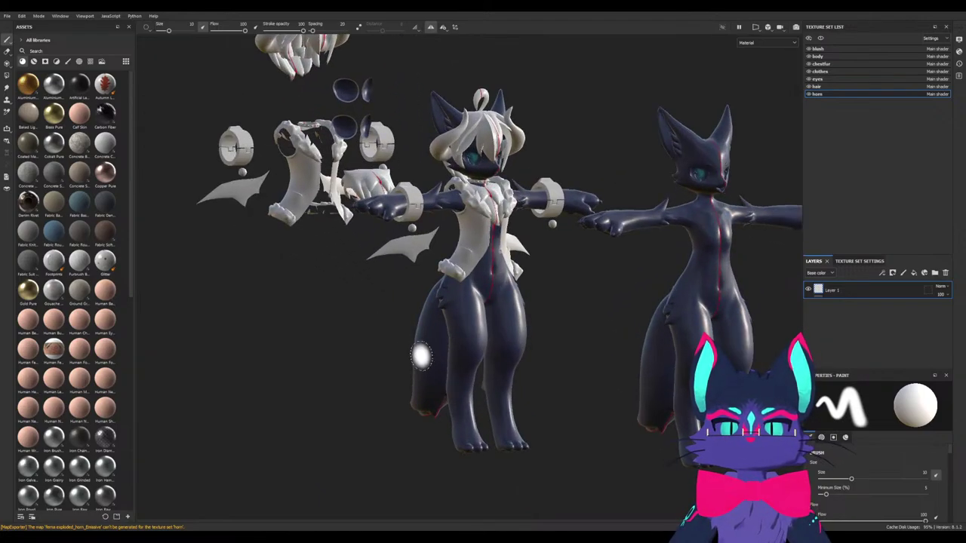
left_click_drag(421, 356, 364, 264, "alt")
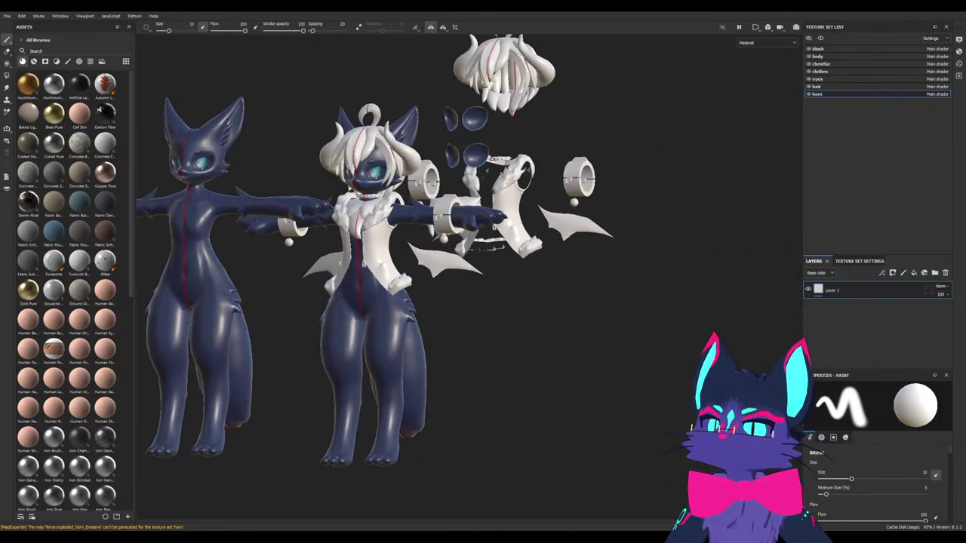
left_click_drag(377, 355, 372, 344, "alt")
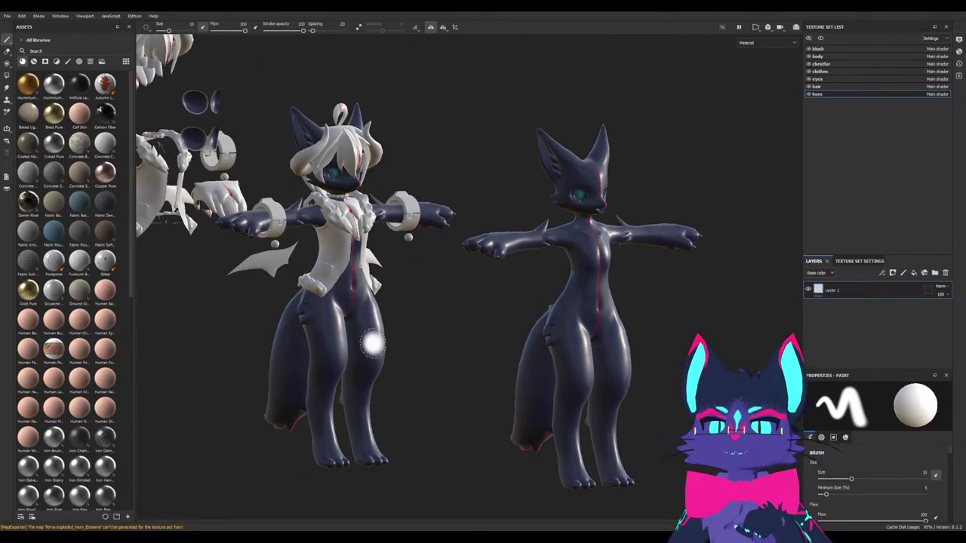
left_click_drag(195, 157, 370, 163, "alt")
left_click_drag(264, 154, 405, 195, "alt")
scroll(405, 178, "up", 3)
middle_click_drag(443, 142, 332, 375, "alt")
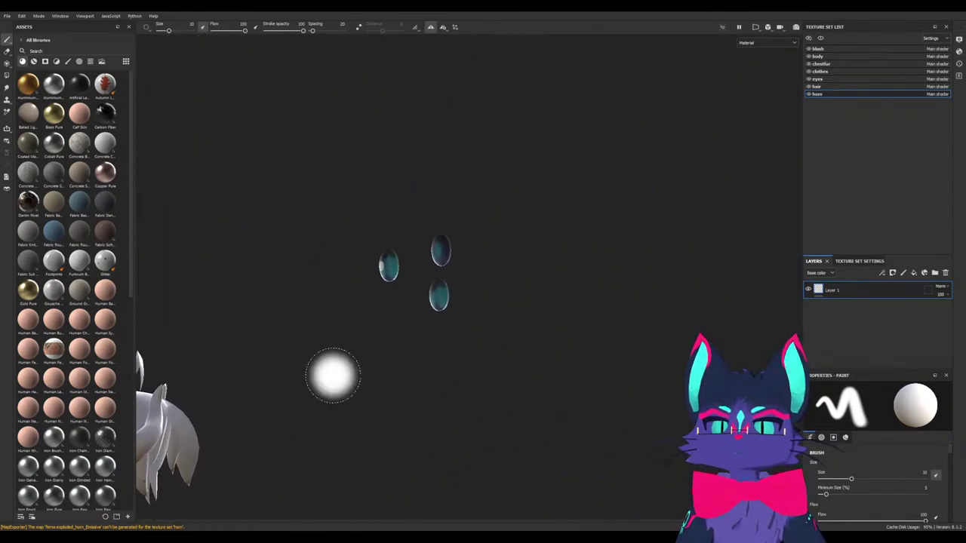
scroll(412, 264, "up", 3)
scroll(471, 241, "down", 3)
left_click_drag(480, 240, 400, 325, "alt")
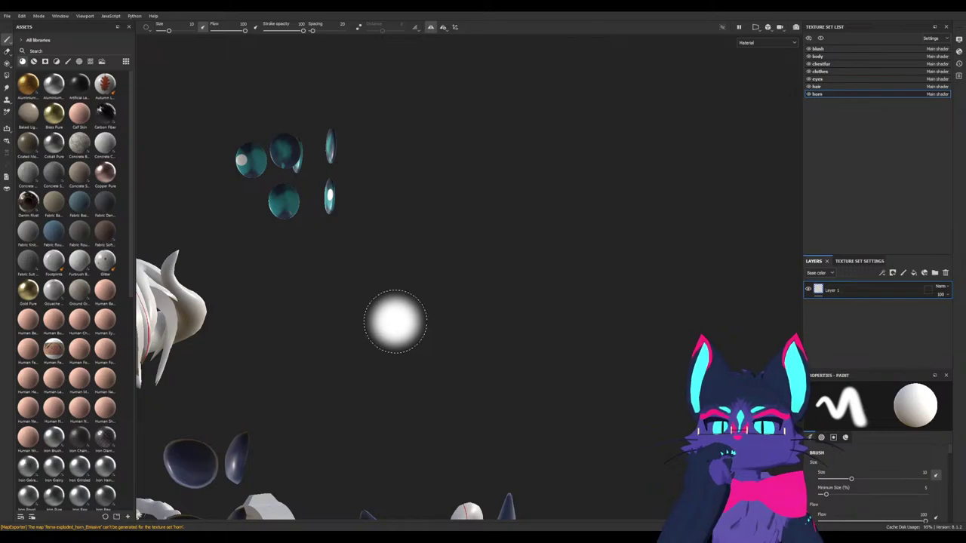
right_click_drag(392, 321, 375, 406, "alt")
middle_click_drag(369, 431, 412, 168, "alt")
left_click_drag(453, 415, 481, 283, "alt")
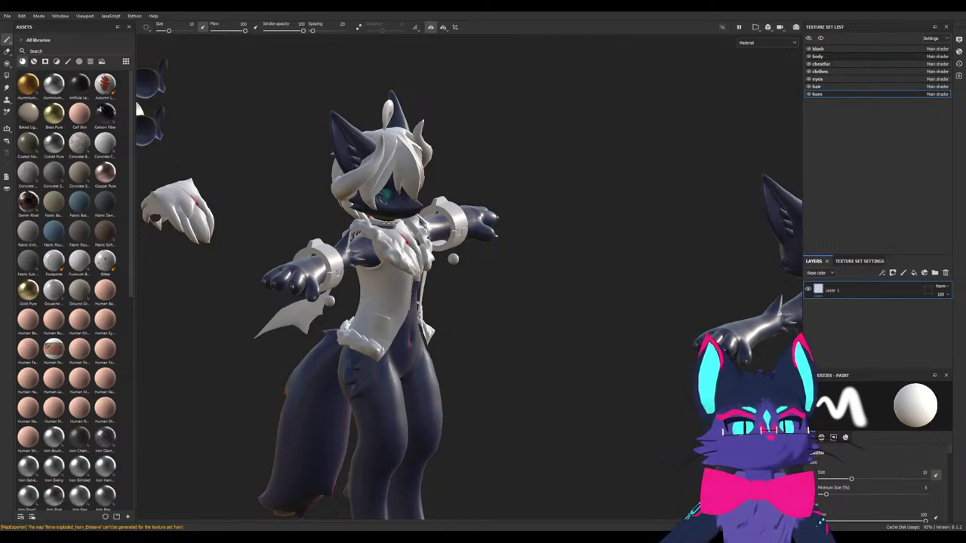
Activate the body texture set and examine the torso and arms of the bare body copy up close
left_click(818, 57)
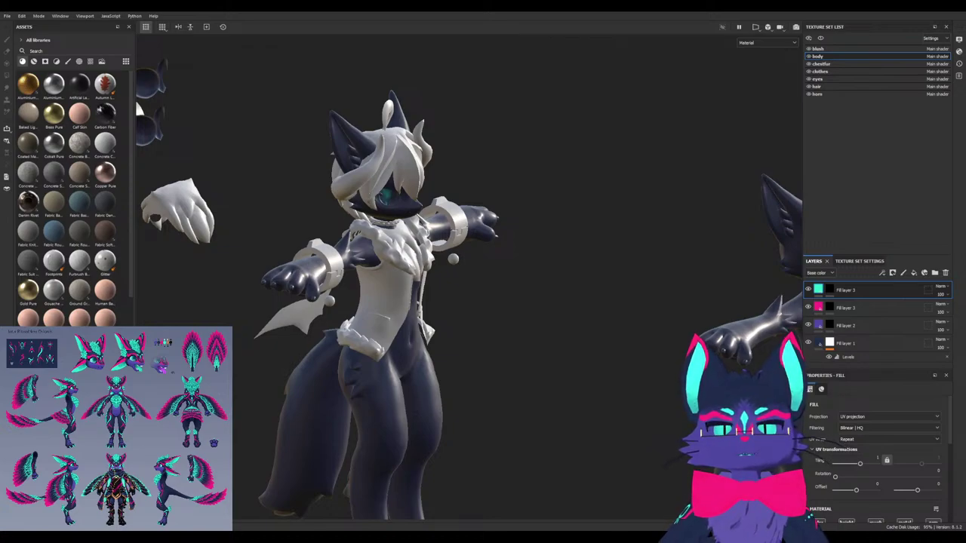
left_click_drag(543, 287, 437, 283, "alt")
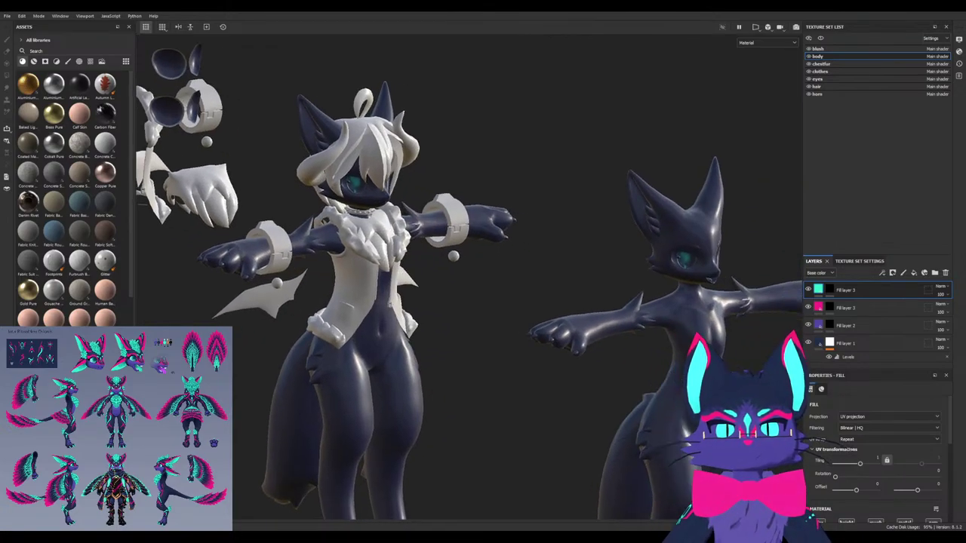
middle_click_drag(649, 302, 438, 264, "alt")
mouse_move(467, 287)
left_mouse_down("alt")
mouse_move(400, 279)
mouse_move(483, 288)
left_mouse_up("alt")
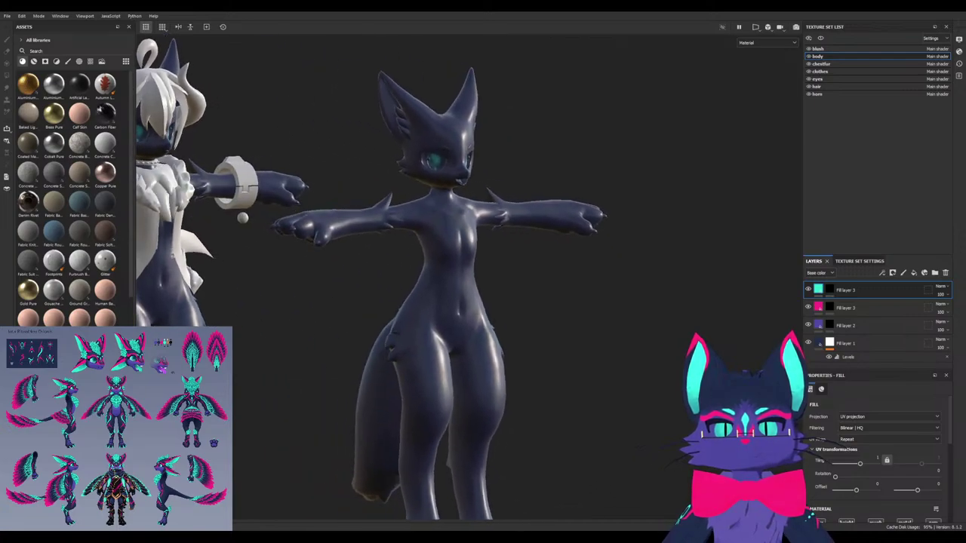
middle_click_drag(467, 287, 587, 296, "alt")
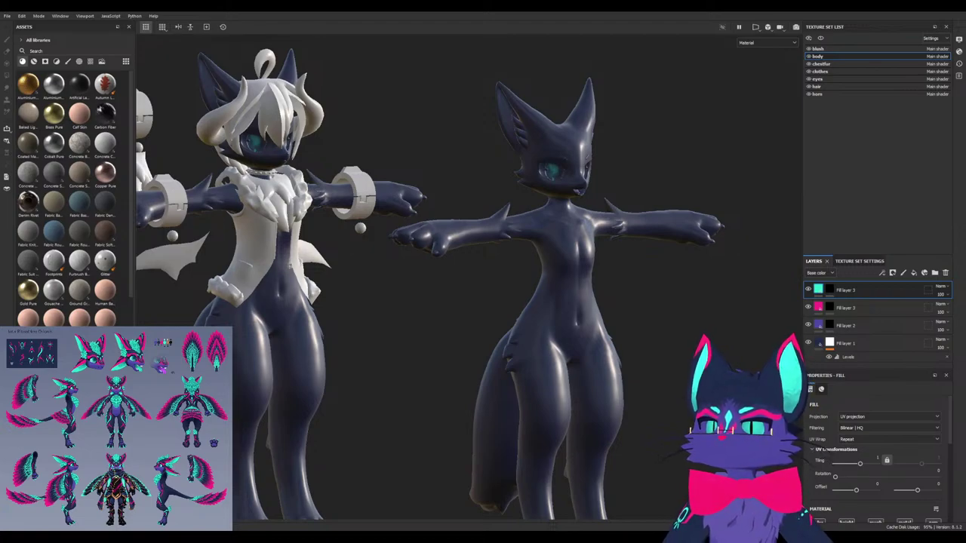
right_click_drag(290, 265, 293, 292, "alt")
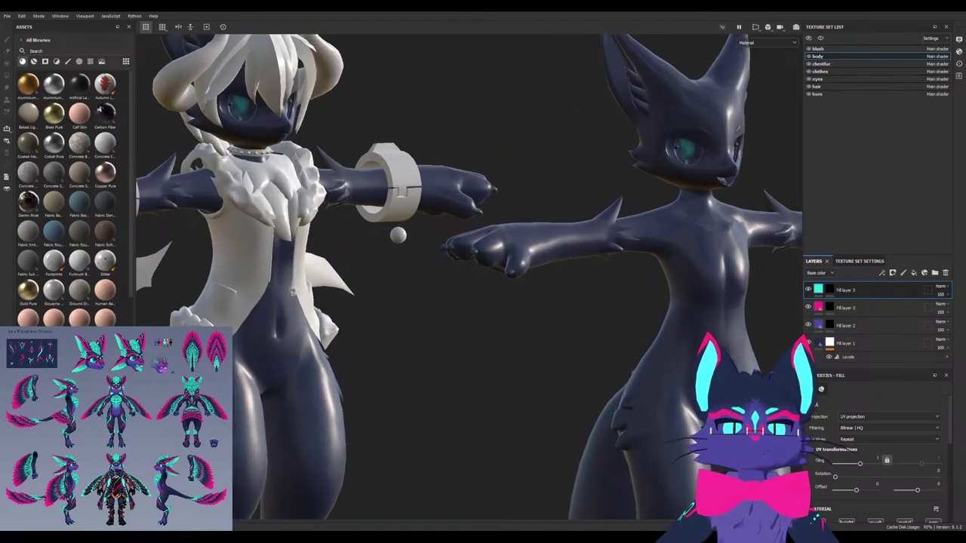
middle_click_drag(293, 292, 120, 270, "alt")
right_click_drag(302, 272, 317, 298, "alt")
middle_click_drag(317, 298, 199, 281, "alt")
left_click_drag(362, 279, 321, 277, "alt")
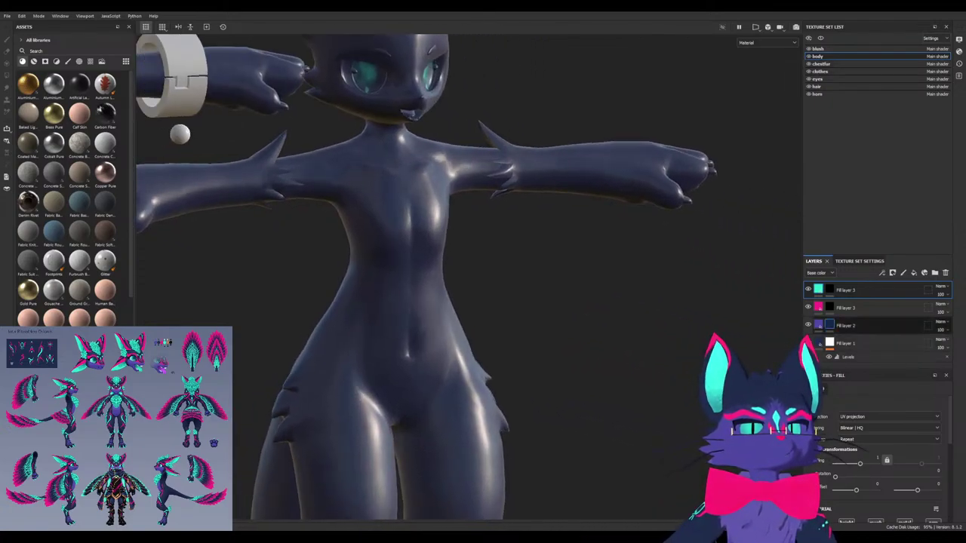
Set the height of the purple Fill layer 2 to 0.01
left_click(845, 325)
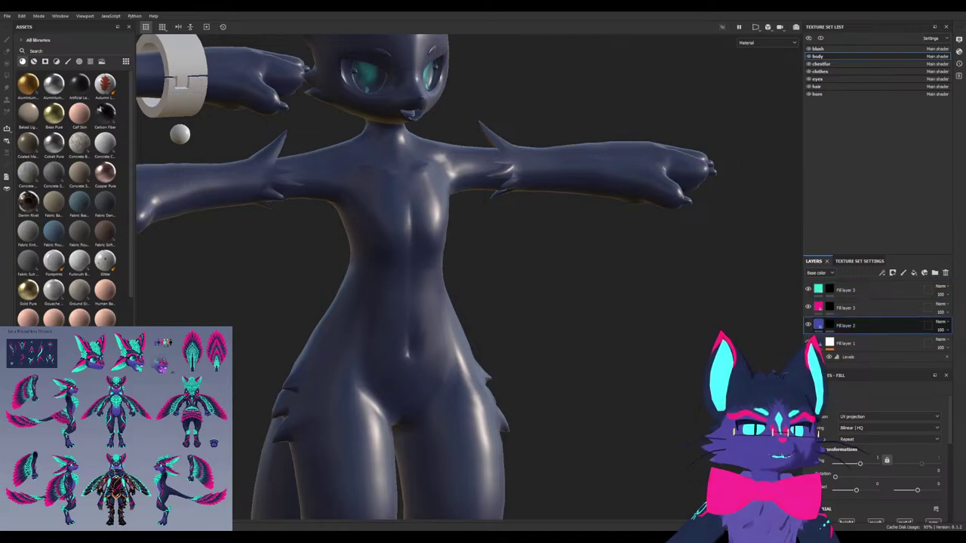
key("1")
key("4")
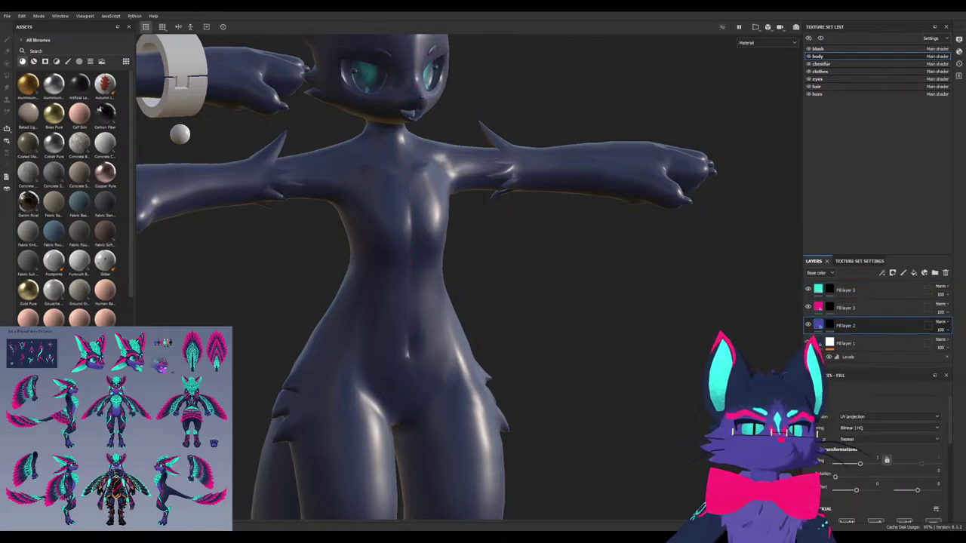
scroll(882, 453, "down", 5)
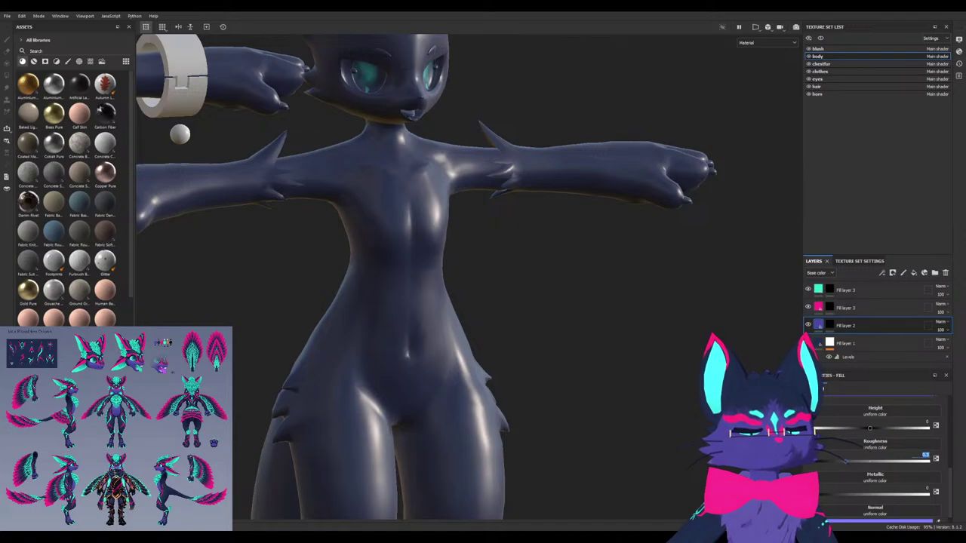
left_click(925, 421)
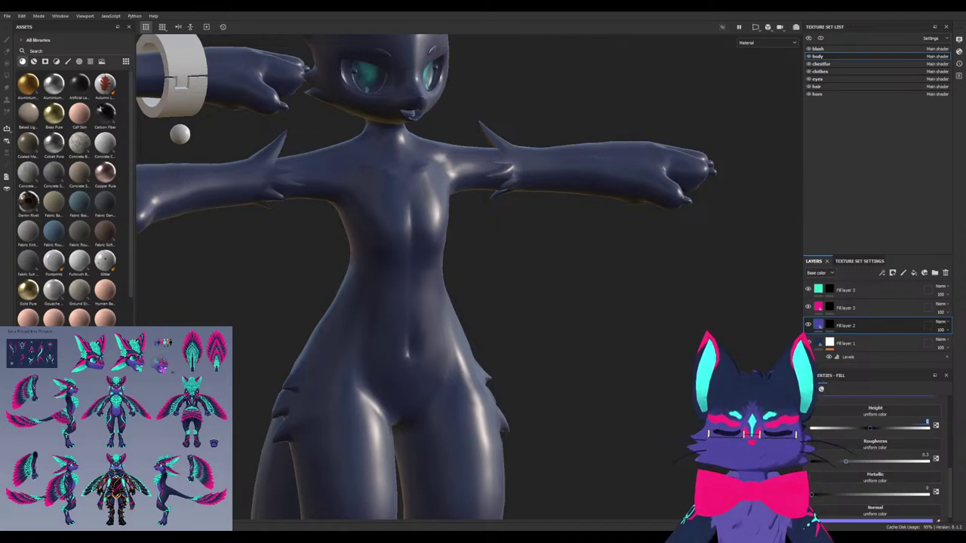
type("0.01")
key("Return")
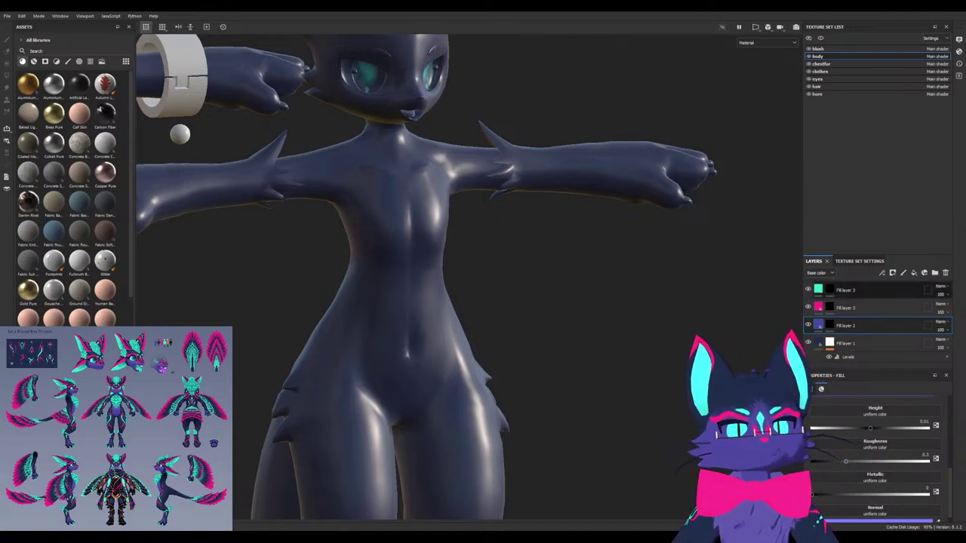
Paint Fill layer 2's mask with the soft symmetrical brush to reveal purple over the belly and chest
left_click(830, 325)
mouse_move(399, 323)
left_mouse_down()
mouse_move(388, 306)
mouse_move(419, 349)
left_mouse_up()
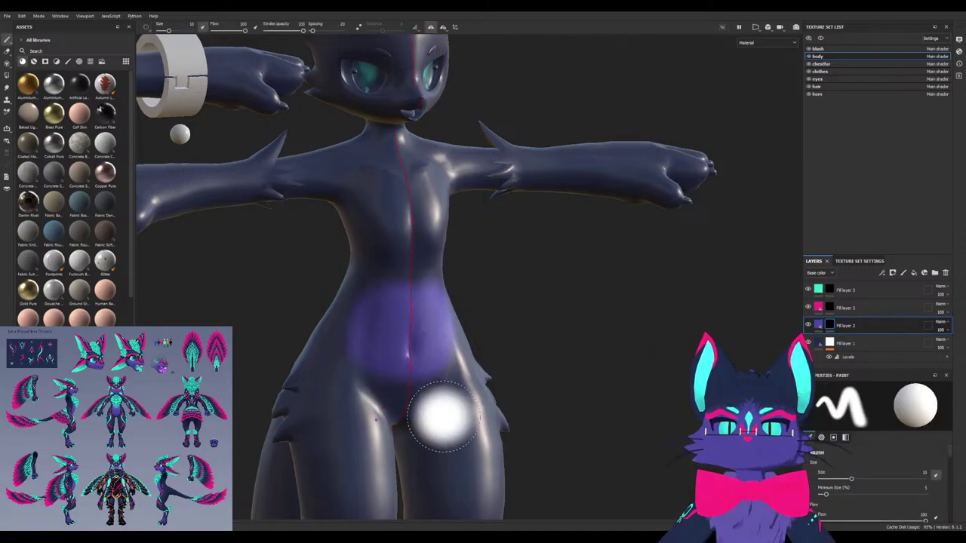
mouse_move(438, 400)
left_mouse_down("alt")
mouse_move(385, 396)
mouse_move(366, 363)
mouse_move(397, 200)
mouse_move(404, 359)
left_mouse_up("alt")
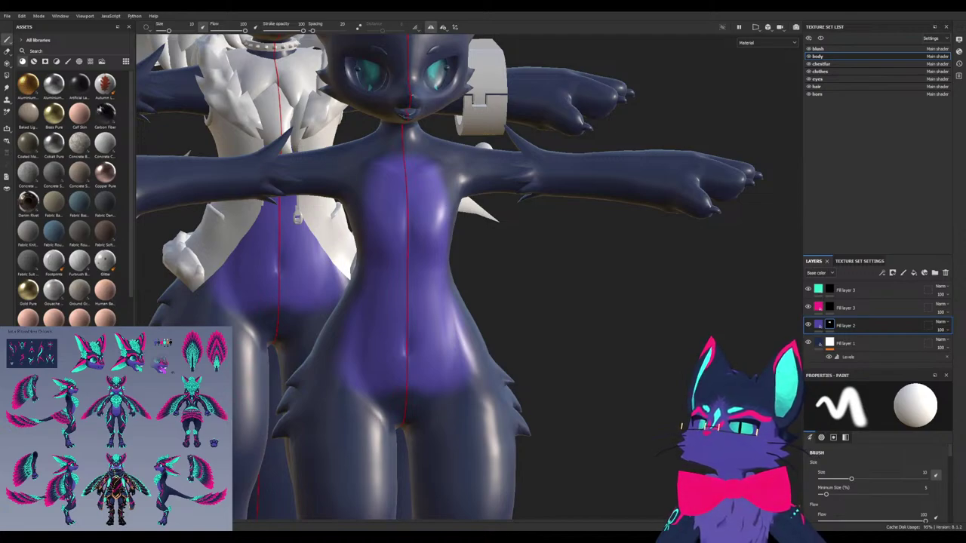
scroll(357, 379, "up", 2)
left_click_drag(390, 293, 427, 267, "alt")
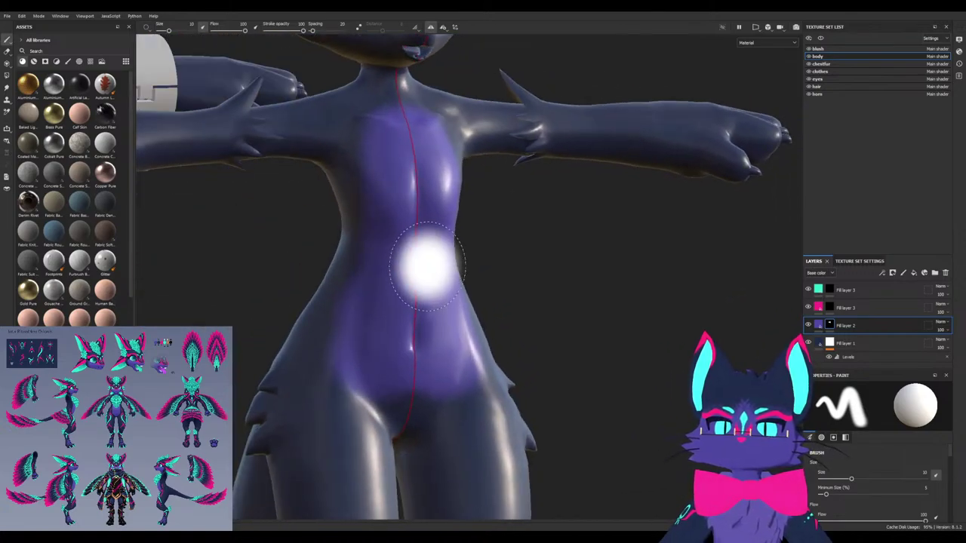
middle_click_drag(427, 266, 436, 351, "alt")
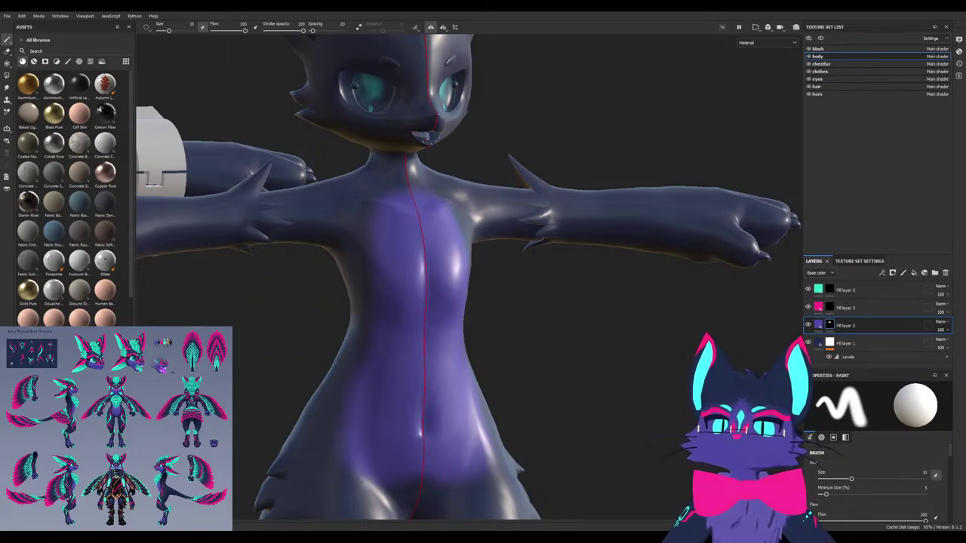
Extend the purple mask painting down between the thighs and up over the front of the neck
middle_click_drag(395, 400, 367, 330, "alt")
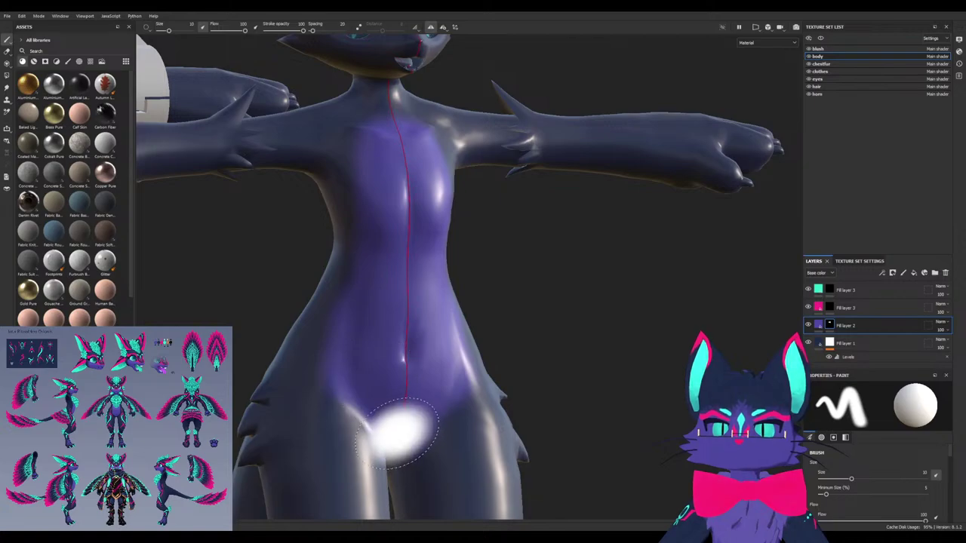
left_click_drag(403, 319, 370, 311, "alt")
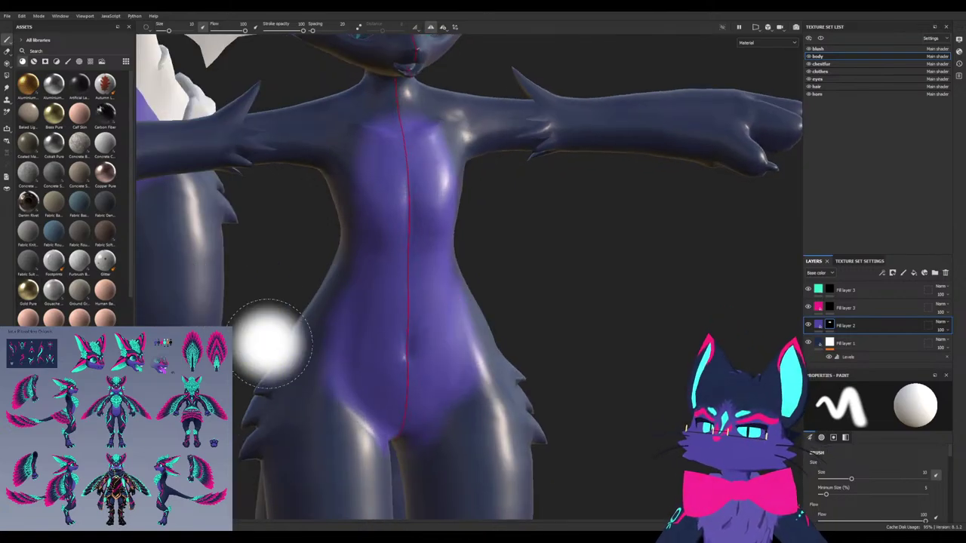
mouse_move(343, 344)
left_mouse_down("alt")
mouse_move(268, 339)
mouse_move(332, 347)
left_mouse_up("alt")
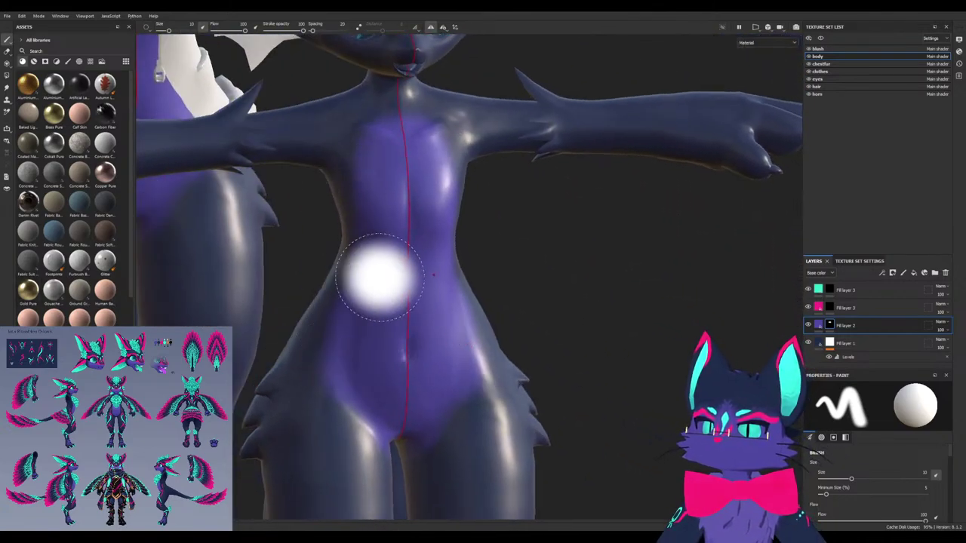
middle_click_drag(379, 277, 381, 359, "alt")
mouse_move(367, 314)
left_mouse_down("alt")
mouse_move(483, 306)
mouse_move(423, 294)
left_mouse_up("alt")
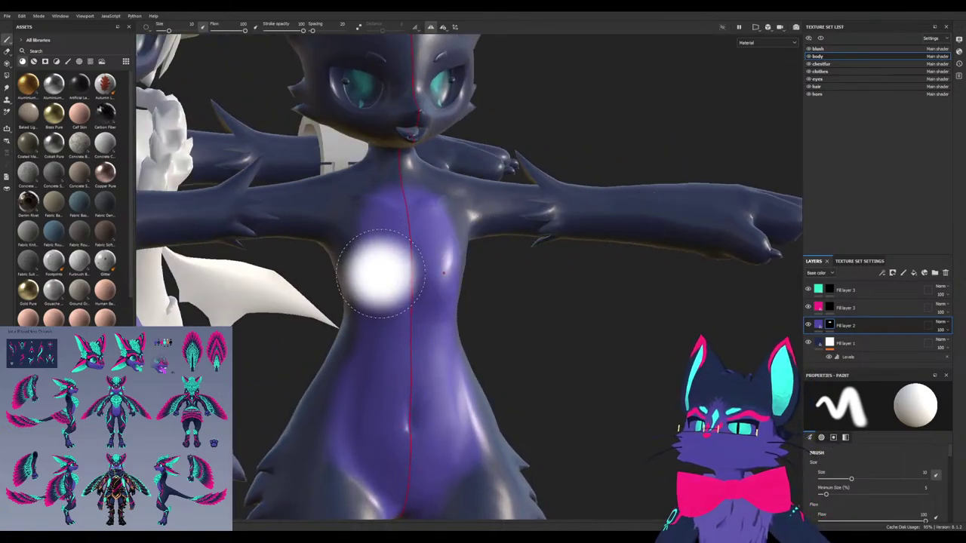
left_click_drag(379, 275, 382, 263, "alt")
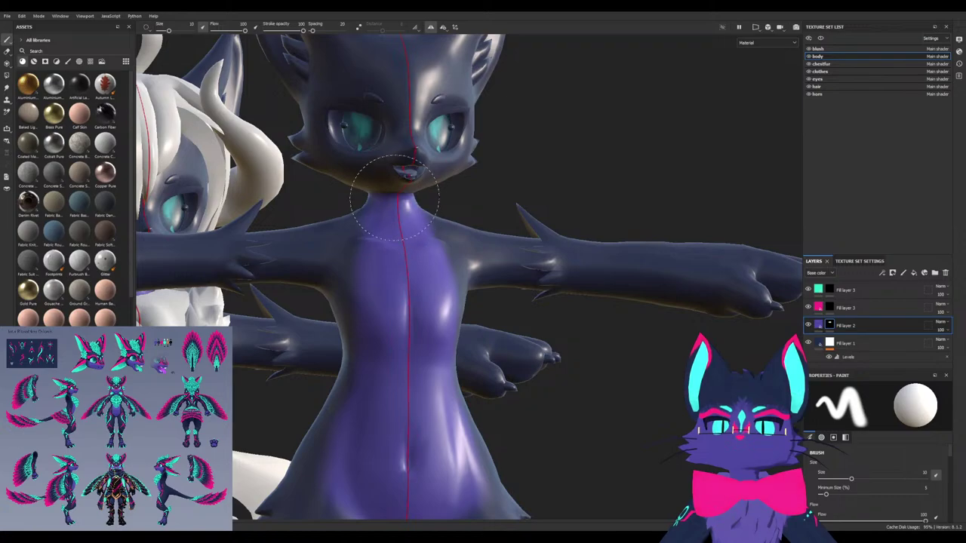
Paint the purple mask over the chin, muzzle, nose bridge and cheeks of the face
left_click_drag(395, 198, 377, 174)
right_click_drag(423, 166, 388, 270, "alt")
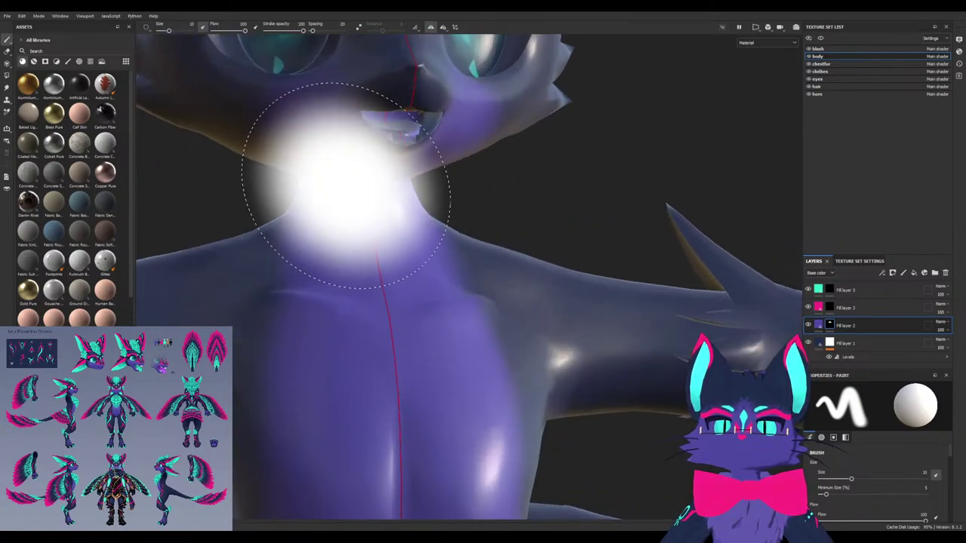
left_click_drag(318, 145, 297, 143)
middle_click_drag(298, 143, 368, 296, "alt")
mouse_move(368, 296)
left_mouse_down()
mouse_move(300, 263)
mouse_move(482, 272)
left_mouse_up()
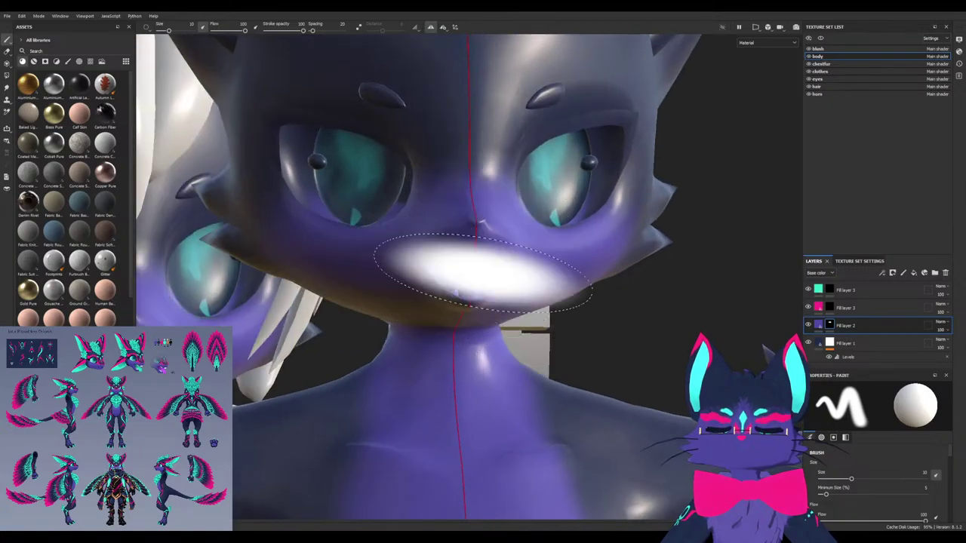
left_click_drag(458, 170, 483, 192)
mouse_move(483, 193)
left_mouse_down("alt")
mouse_move(474, 184)
mouse_move(483, 162)
left_mouse_up("alt")
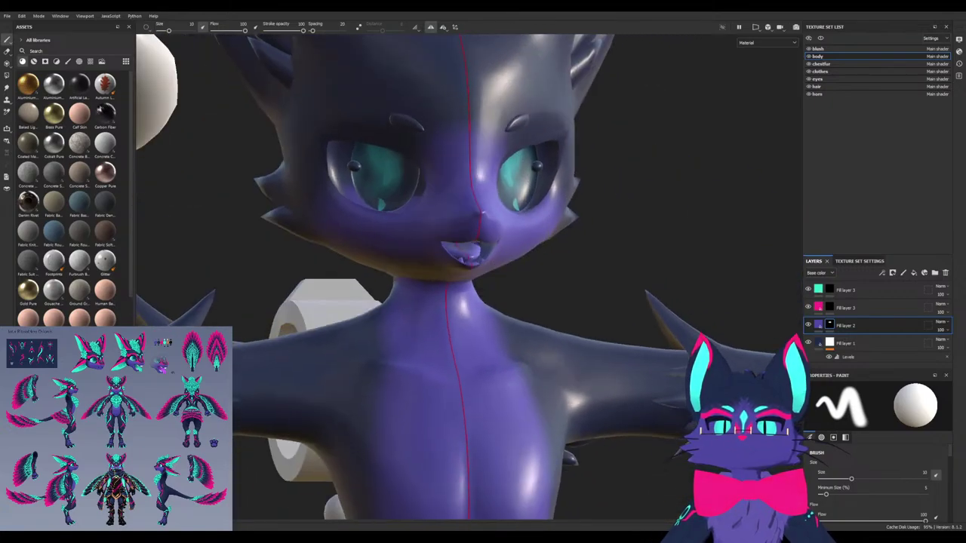
mouse_move(319, 227)
left_mouse_down()
mouse_move(340, 241)
mouse_move(434, 243)
mouse_move(291, 216)
mouse_move(377, 269)
mouse_move(408, 271)
left_mouse_up()
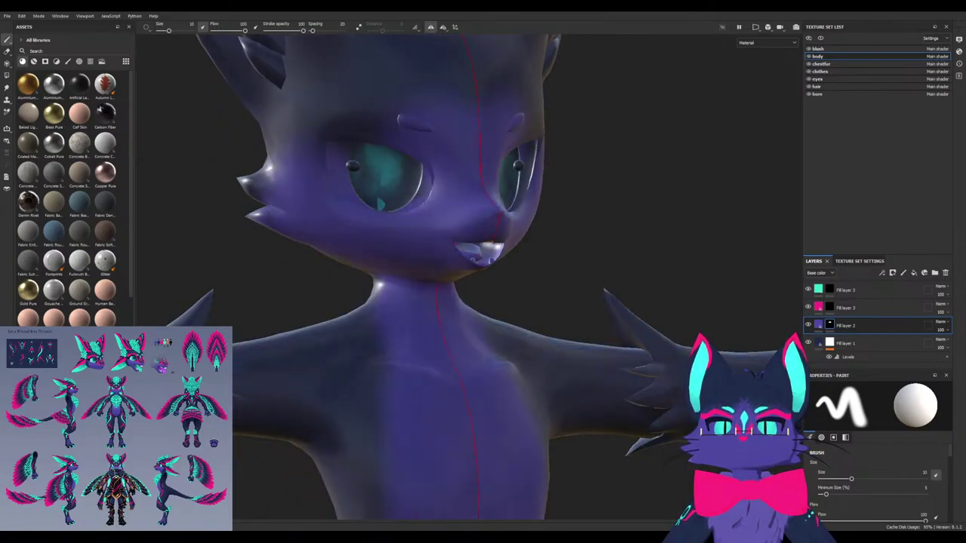
Rotate the environment lighting to brighten the front, and widen the purple mask across the upper chest, shoulders and sides
right_click_drag(407, 272, 483, 273, "shift")
left_click_drag(483, 274, 403, 302, "alt")
middle_click_drag(403, 370, 388, 259, "alt")
mouse_move(388, 259)
left_mouse_down("alt")
mouse_move(400, 233)
mouse_move(446, 398)
mouse_move(400, 260)
mouse_move(498, 260)
left_mouse_up("alt")
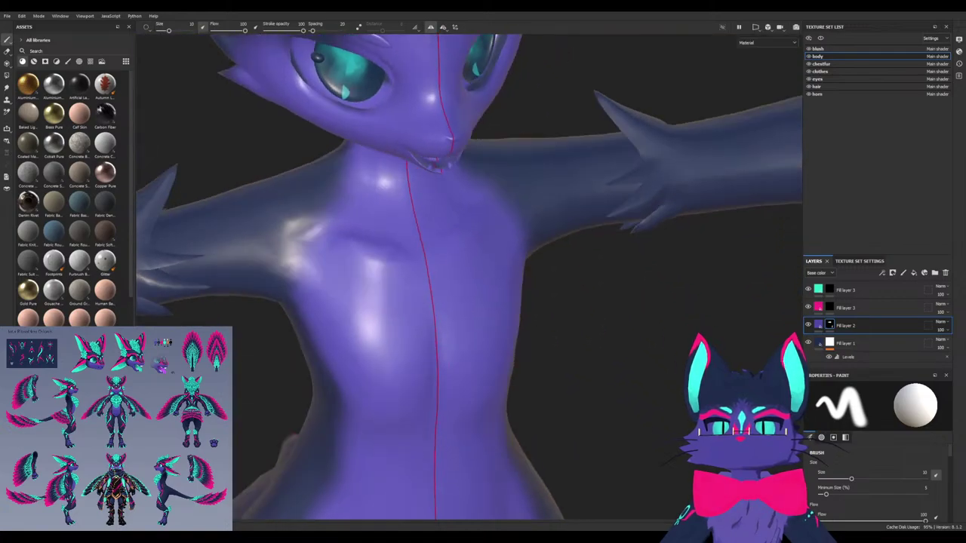
left_click_drag(421, 325, 444, 322, "alt")
mouse_move(393, 291)
left_mouse_down()
mouse_move(388, 334)
mouse_move(377, 334)
left_mouse_up()
middle_click_drag(404, 381, 419, 302, "alt")
left_click_drag(420, 302, 410, 345, "alt")
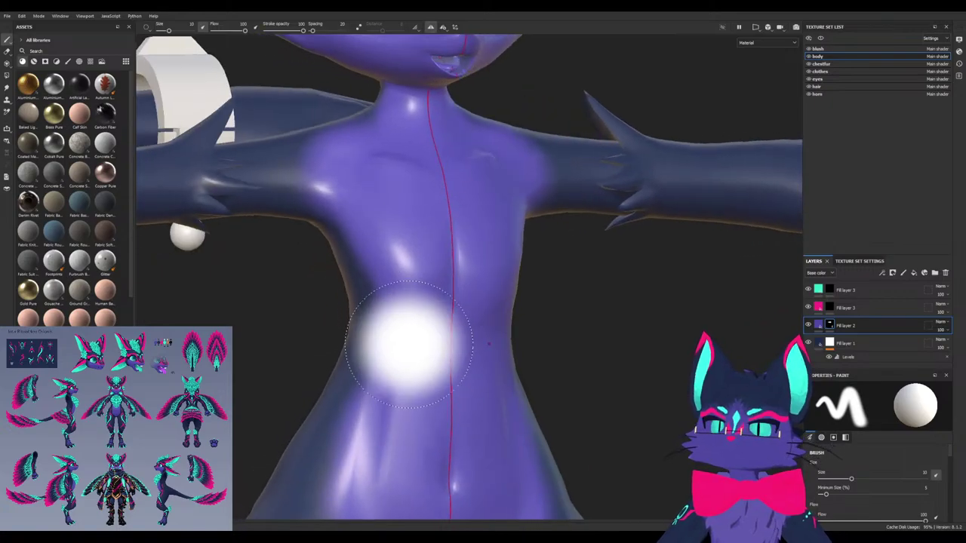
Paint the purple mask over the hips and upper thighs, and rotate the environment lighting to check the coverage
middle_click_drag(410, 345, 392, 237, "alt")
mouse_move(390, 398)
left_mouse_down()
mouse_move(414, 420)
mouse_move(427, 413)
left_mouse_up()
left_click_drag(427, 414, 395, 354, "alt")
middle_click_drag(396, 355, 380, 280, "alt")
right_click_drag(380, 279, 495, 325, "shift")
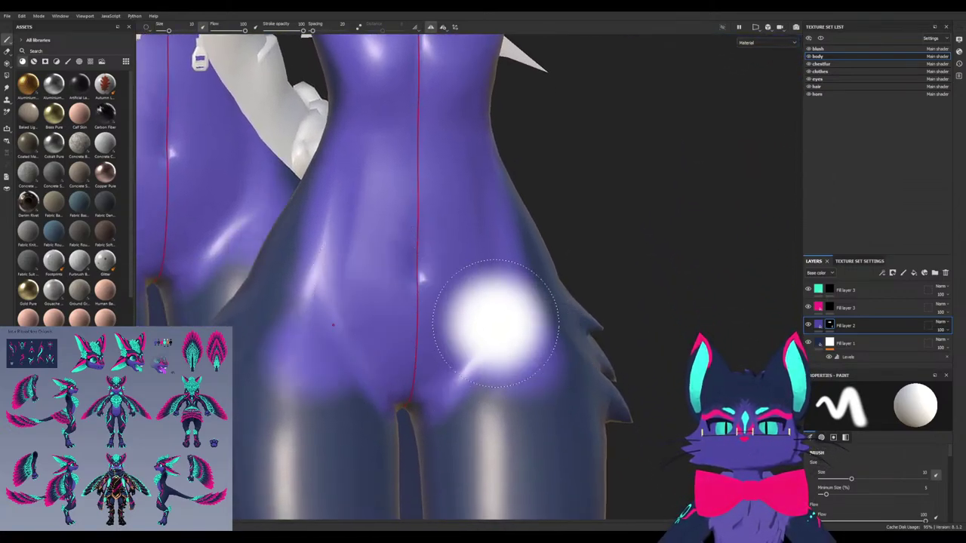
Turn to the character's back and rotate the environment lighting to brighten it
mouse_move(458, 326)
left_mouse_down("alt")
mouse_move(416, 286)
mouse_move(630, 301)
mouse_move(392, 295)
mouse_move(615, 299)
mouse_move(592, 293)
left_mouse_up("alt")
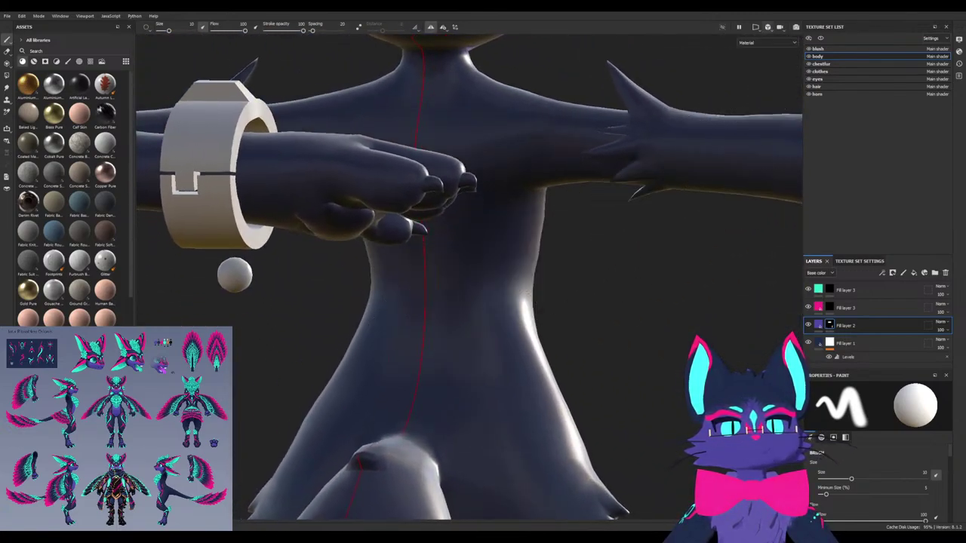
left_click(771, 38)
scroll(571, 216, "down", 6)
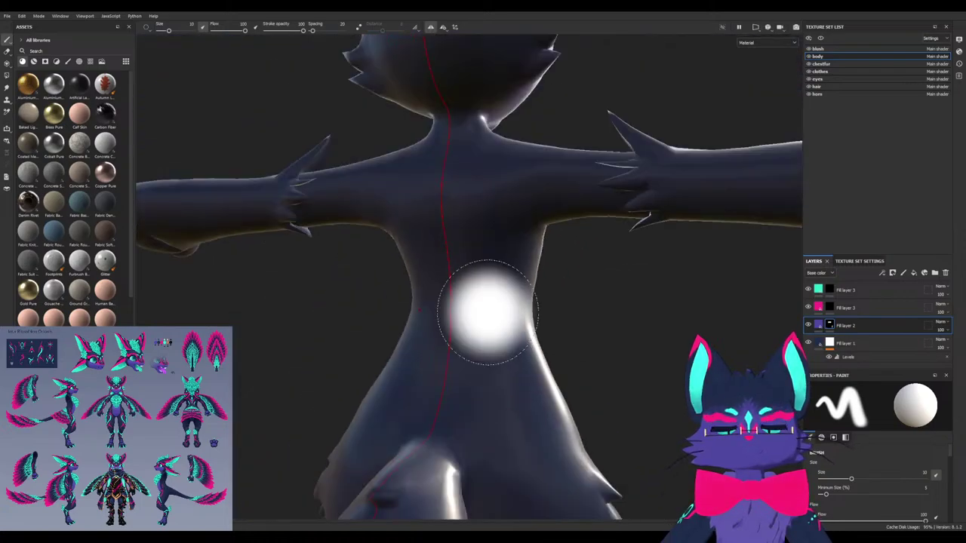
scroll(487, 323, "up", 3)
scroll(491, 322, "down", 3)
scroll(489, 316, "up", 2)
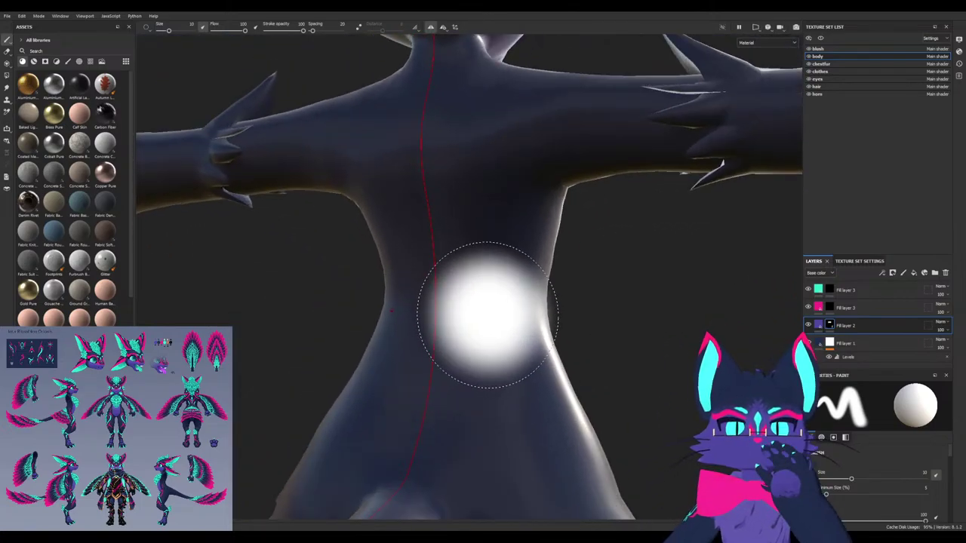
right_click_drag(487, 315, 437, 284, "shift")
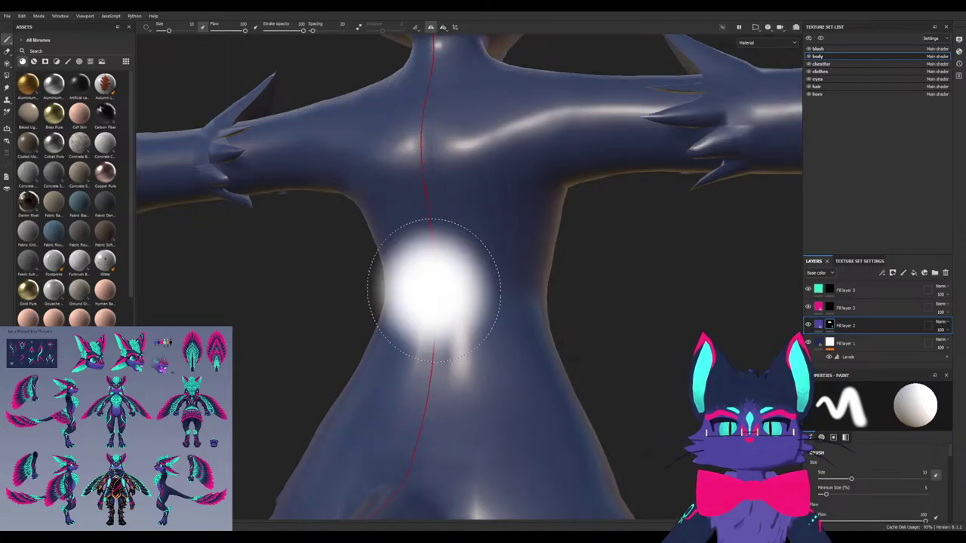
Activate the pink fill layer's mask, reduce the brush size to 6.57 and face the back straight on
left_click(846, 307)
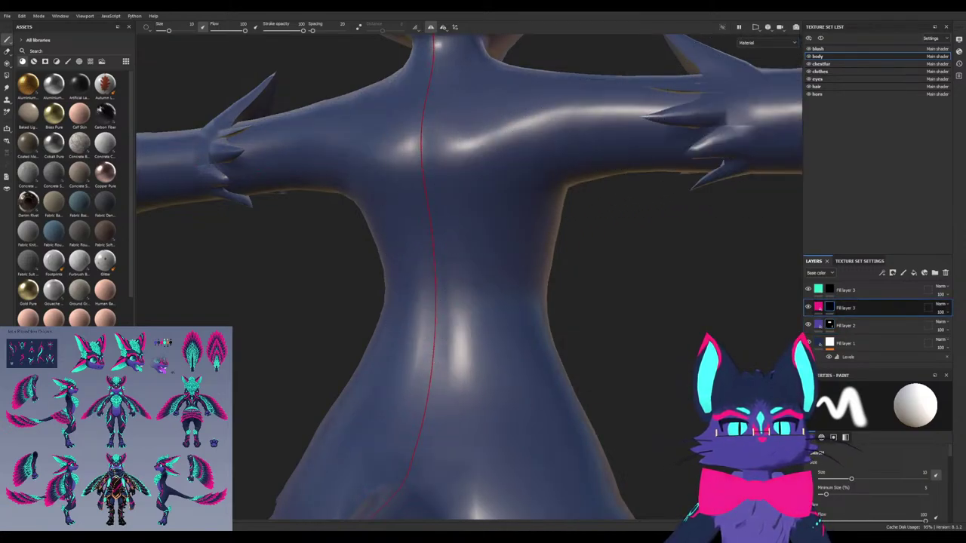
right_click_drag(444, 265, 417, 259, "ctrl")
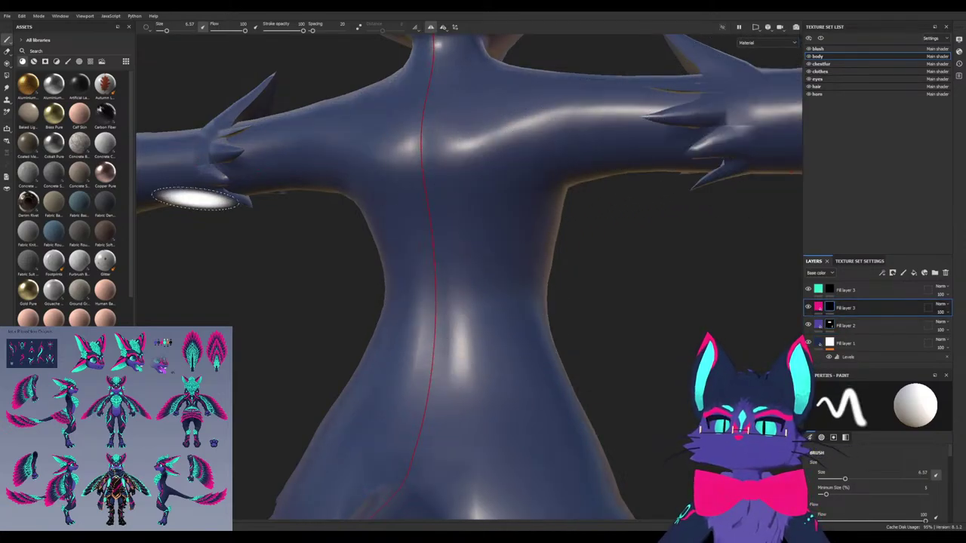
left_click_drag(194, 202, 257, 207, "alt")
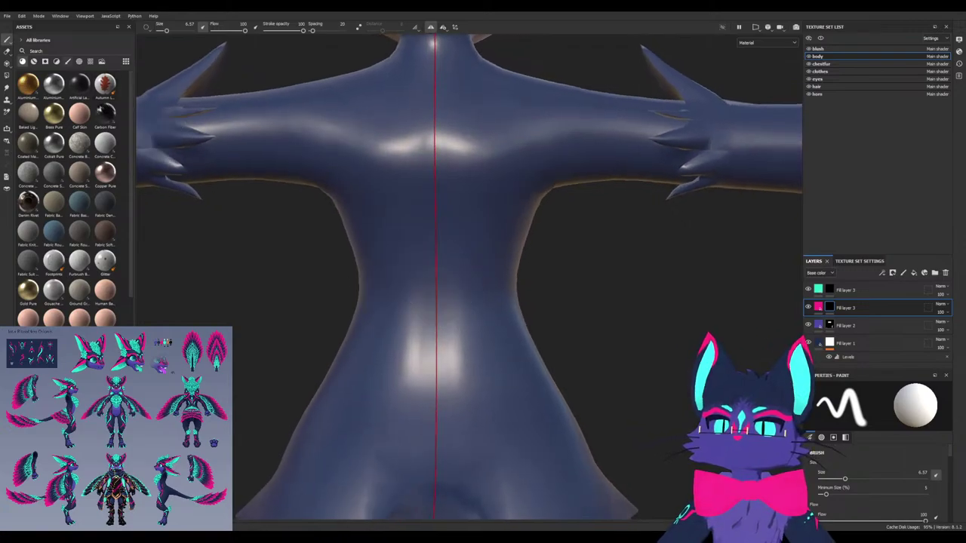
Search the brush alphas by name, starting with "neo", and clear the search to show the whole alpha library
left_click(79, 61)
left_click(60, 51)
type("neo")
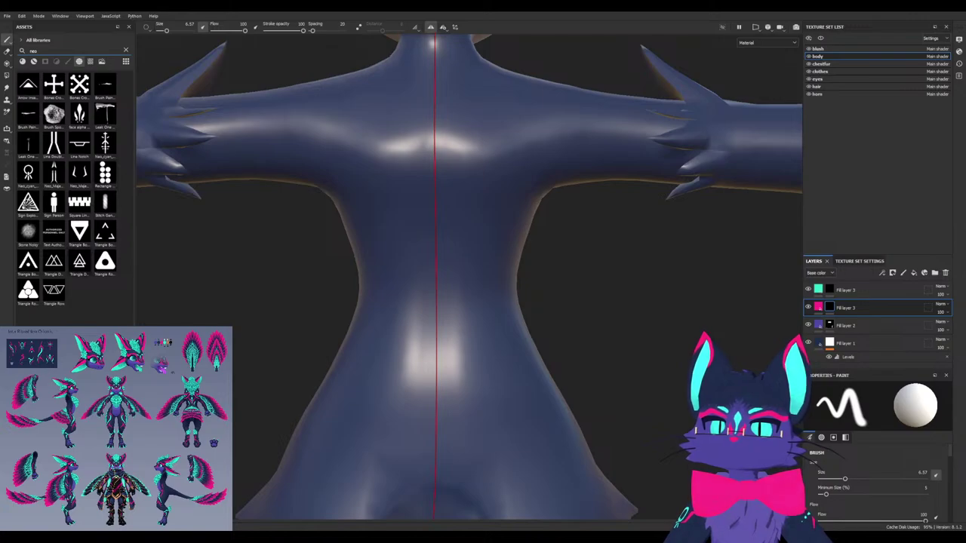
key("BackSpace")
key("BackSpace")
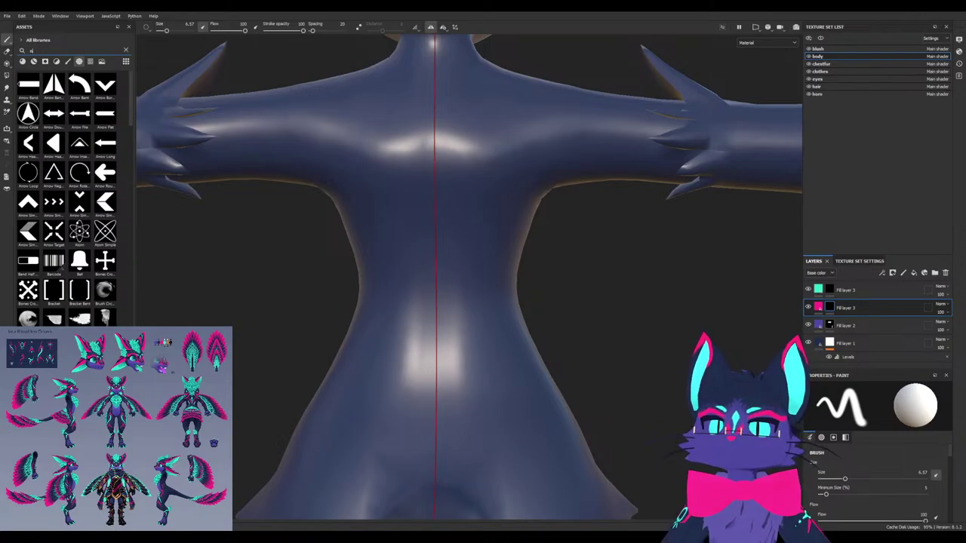
type("fing")
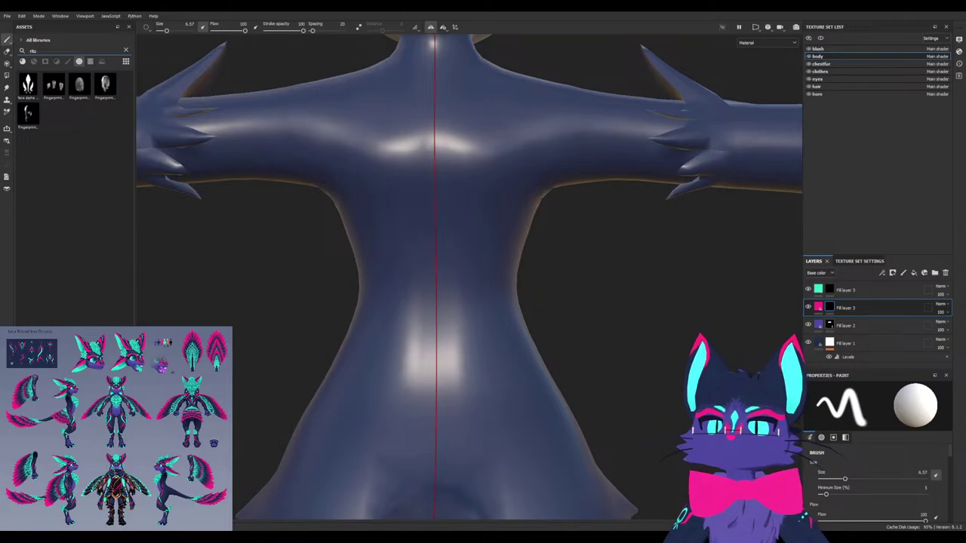
key("BackSpace")
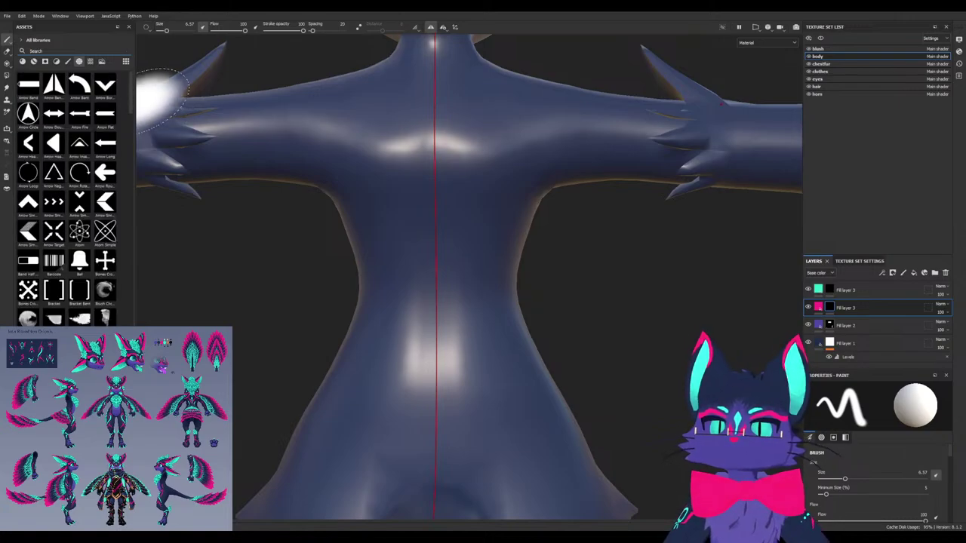
Choose the MarkMask-8 alpha as the brush shape and enlarge it to a size of about 16 to span the back
scroll(74, 189, "down", 10)
scroll(74, 189, "down", 5)
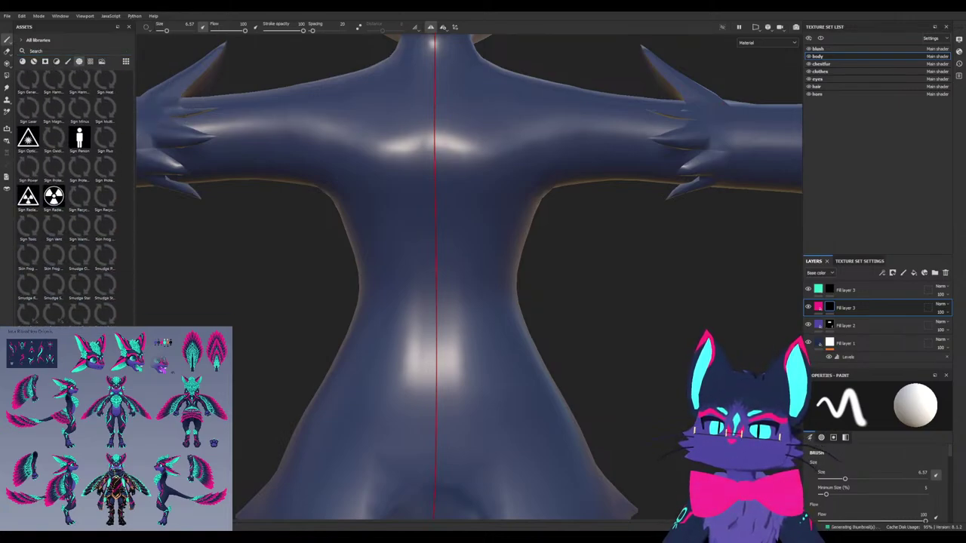
scroll(74, 188, "up", 5)
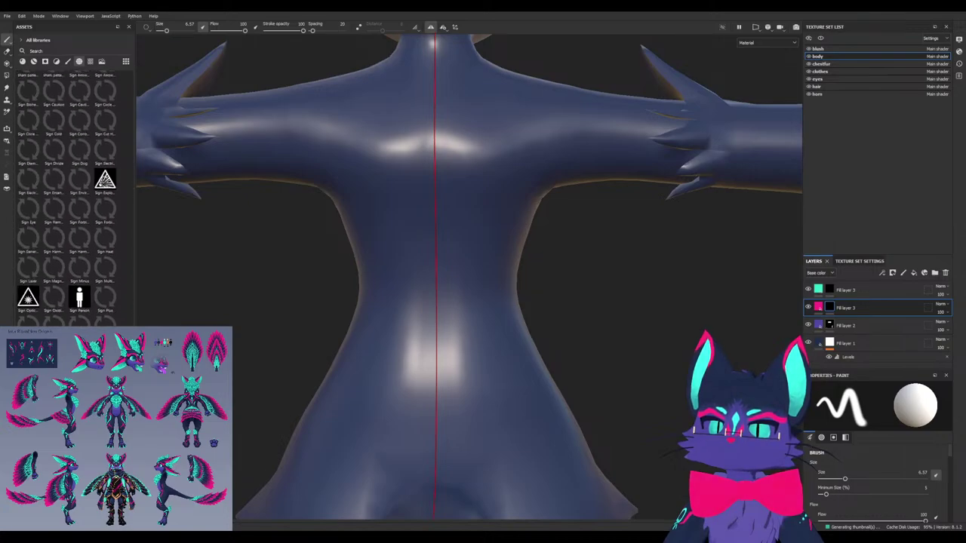
scroll(67, 199, "up", 2)
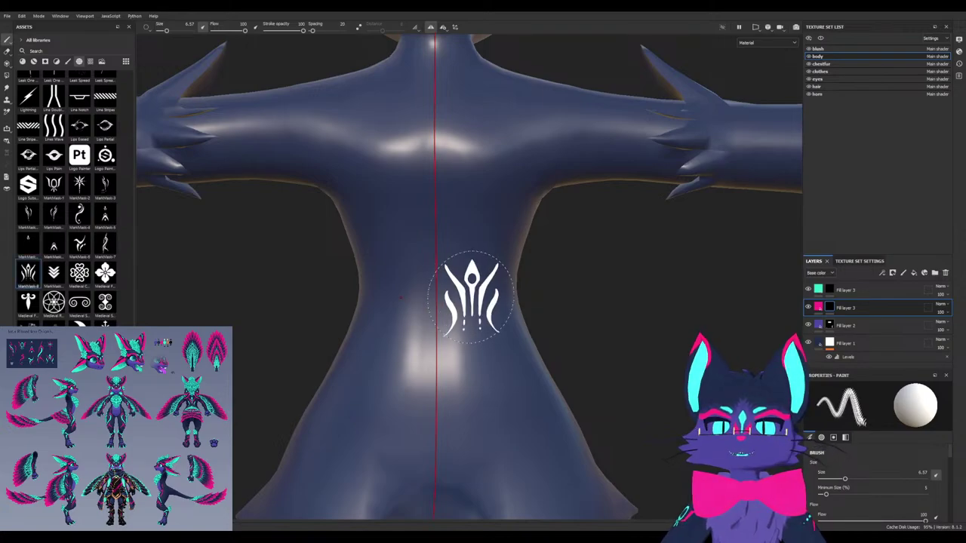
right_click_drag(435, 281, 513, 281, "ctrl")
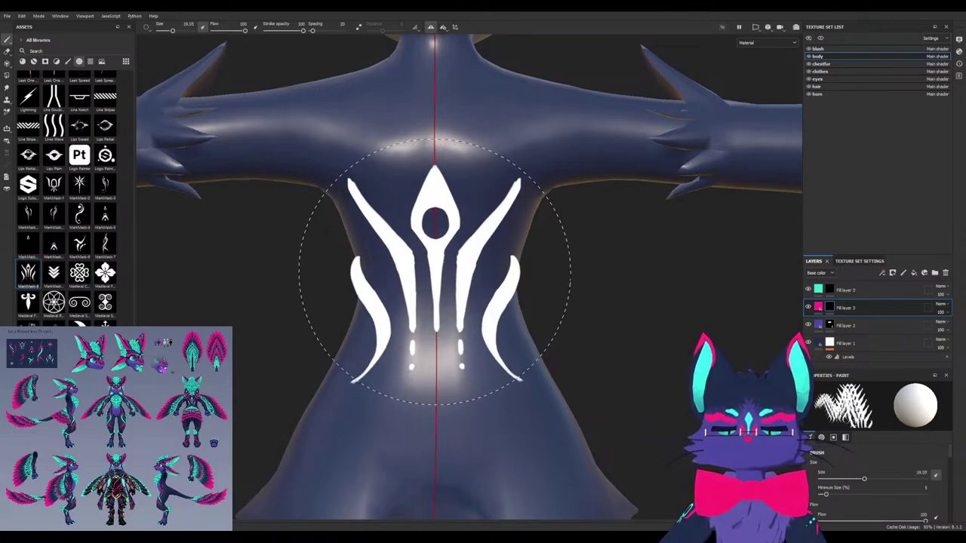
mouse_move(436, 240)
left_mouse_down("alt")
mouse_move(456, 241)
mouse_move(435, 256)
left_mouse_up("alt")
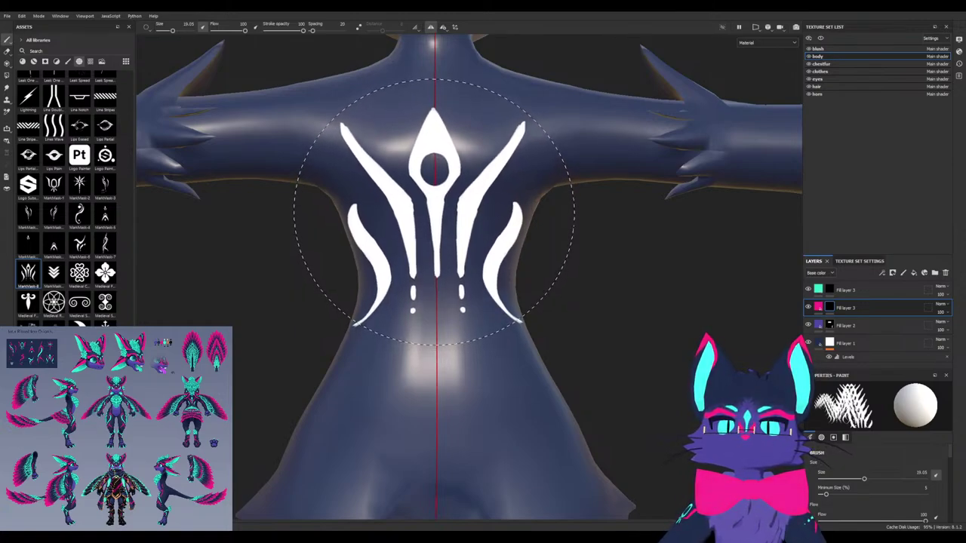
Try stamping the marking high on the back in the pink and teal masks, and undo both stamps
left_click(434, 211)
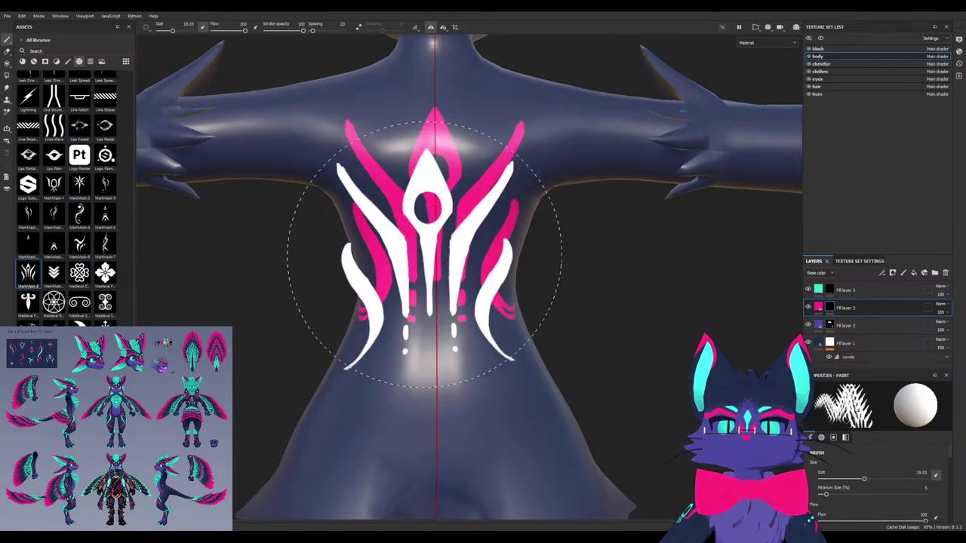
left_click(845, 289)
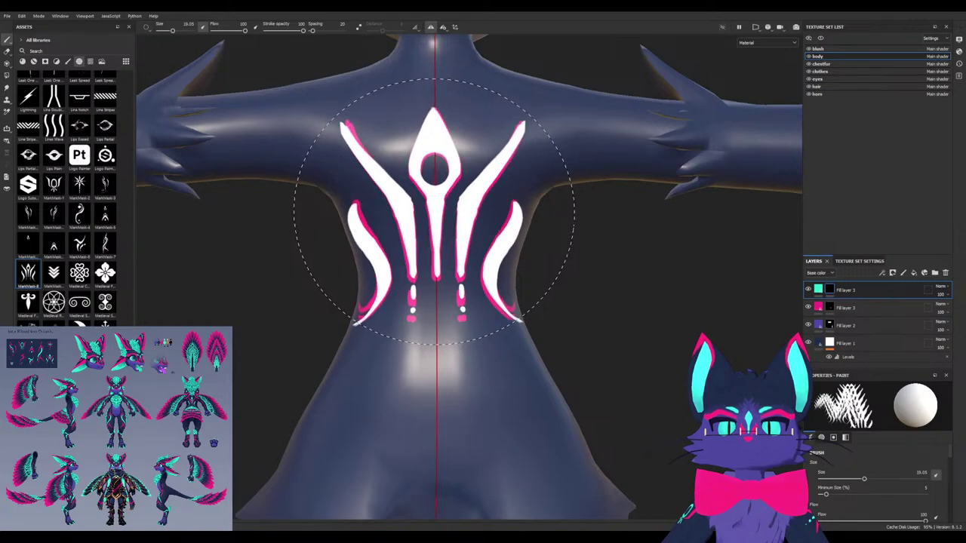
left_click(434, 212)
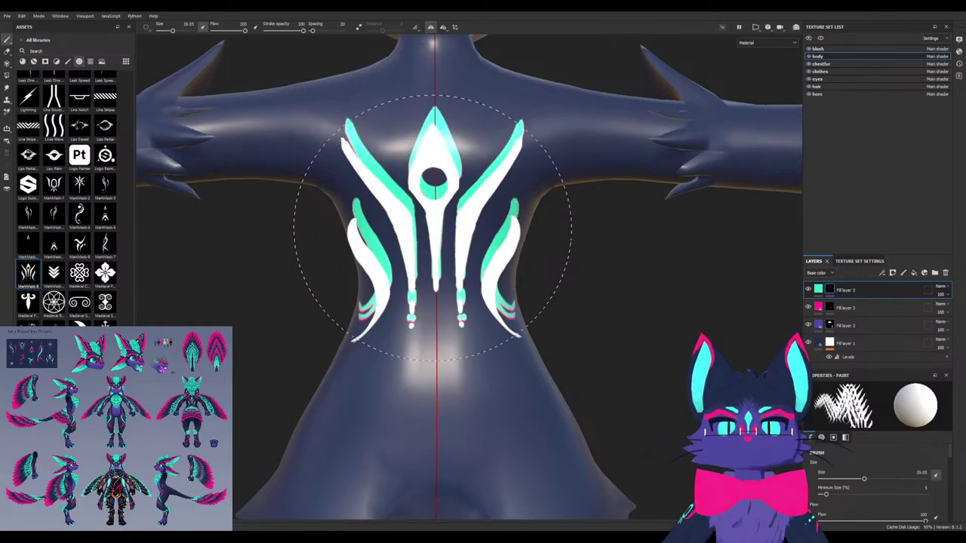
mouse_move(386, 390)
left_mouse_down("alt")
mouse_move(354, 381)
mouse_move(407, 384)
mouse_move(398, 386)
left_mouse_up("alt")
key("ctrl+z")
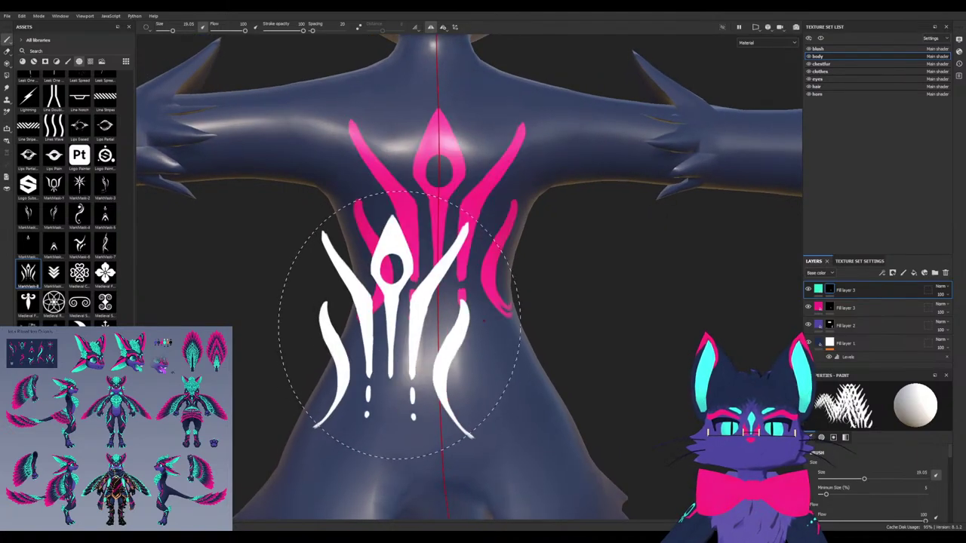
key("ctrl+z")
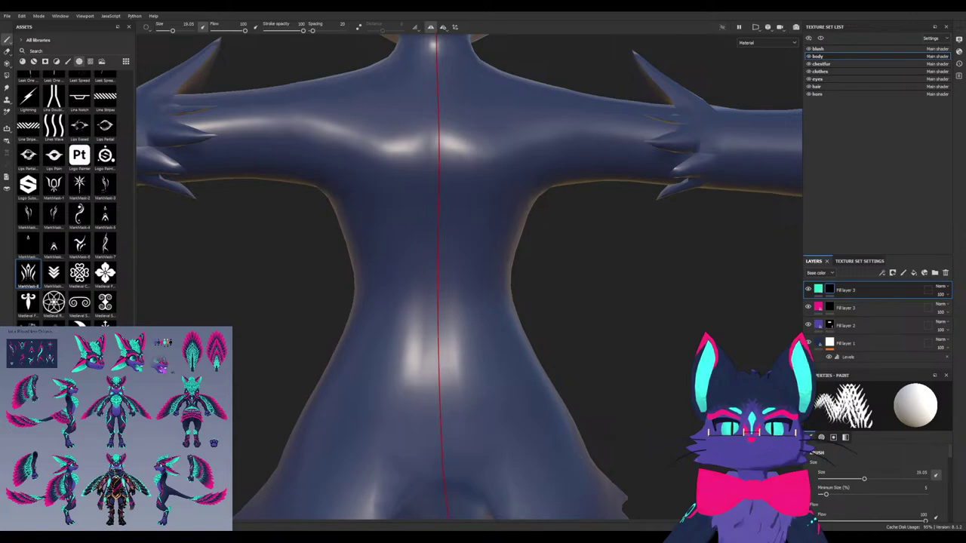
Stamp the MarkMask-8 marking centred on the back in the teal mask, and again at the same spot in the pink mask
left_click_drag(386, 278, 375, 278, "alt")
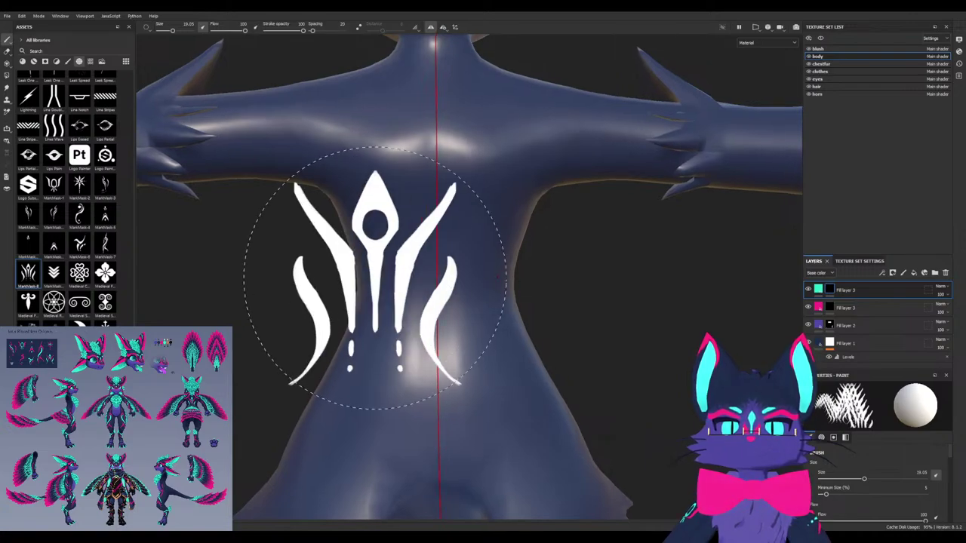
left_click(436, 258)
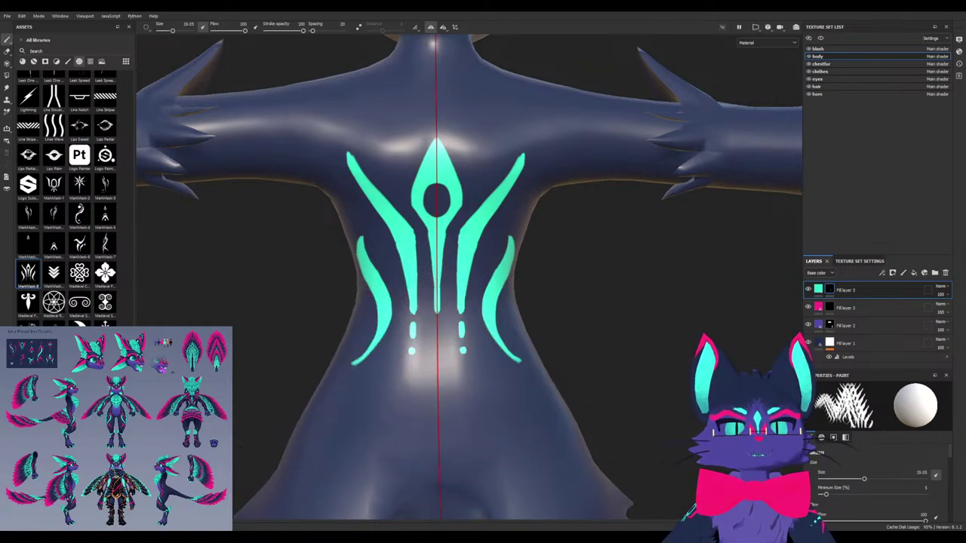
left_click(845, 307)
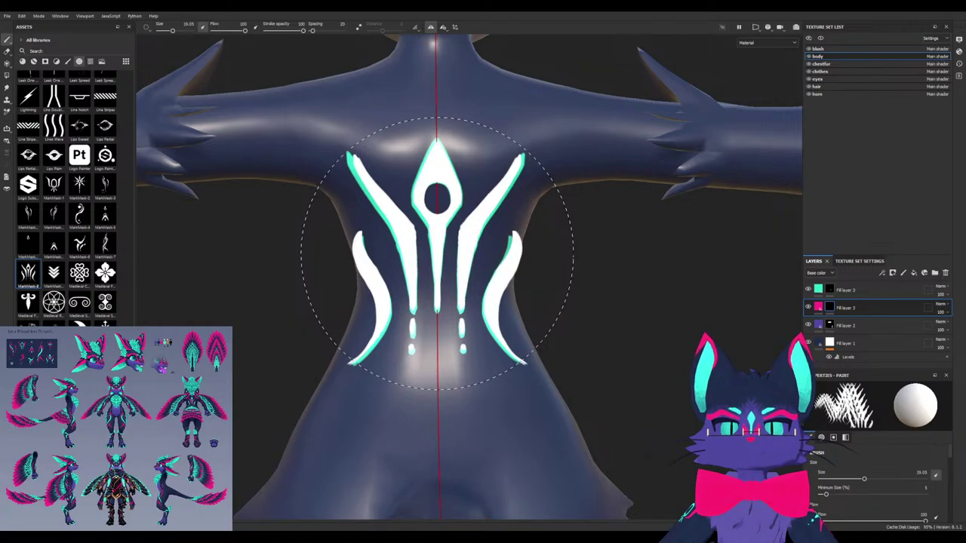
left_click(437, 249)
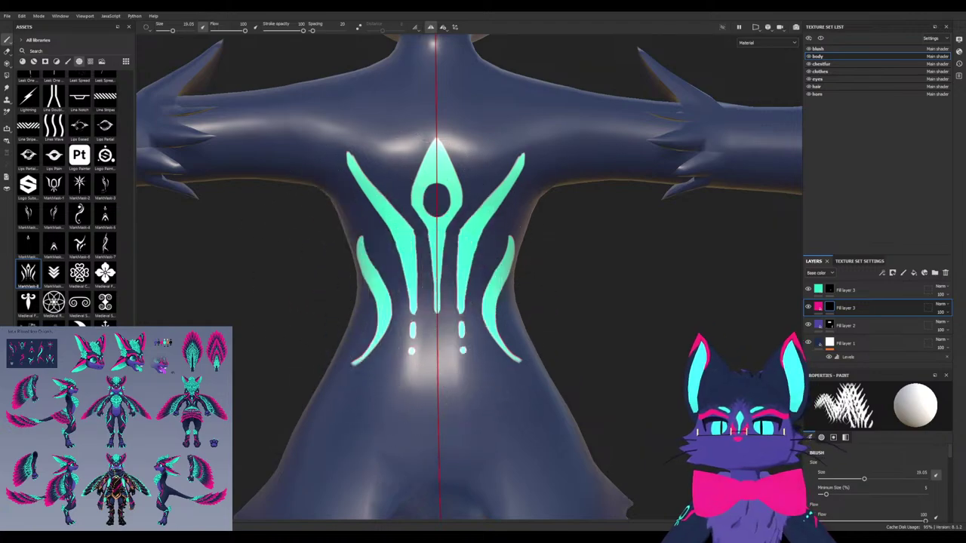
Erase the pink fringes around the outer stripes from the pink mask with the Basic Hard brush at size 1.86, and activate the teal mask
type("hard")
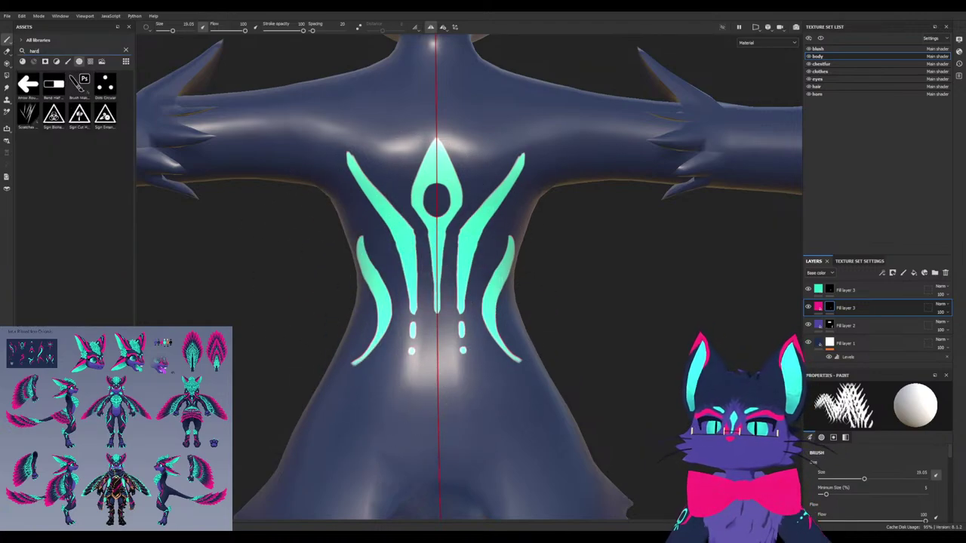
left_click(28, 84)
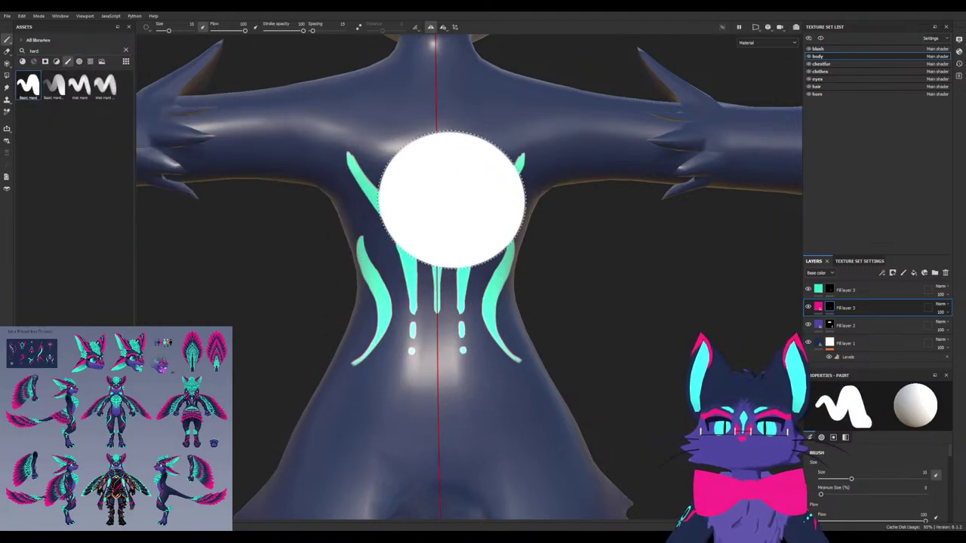
key("x")
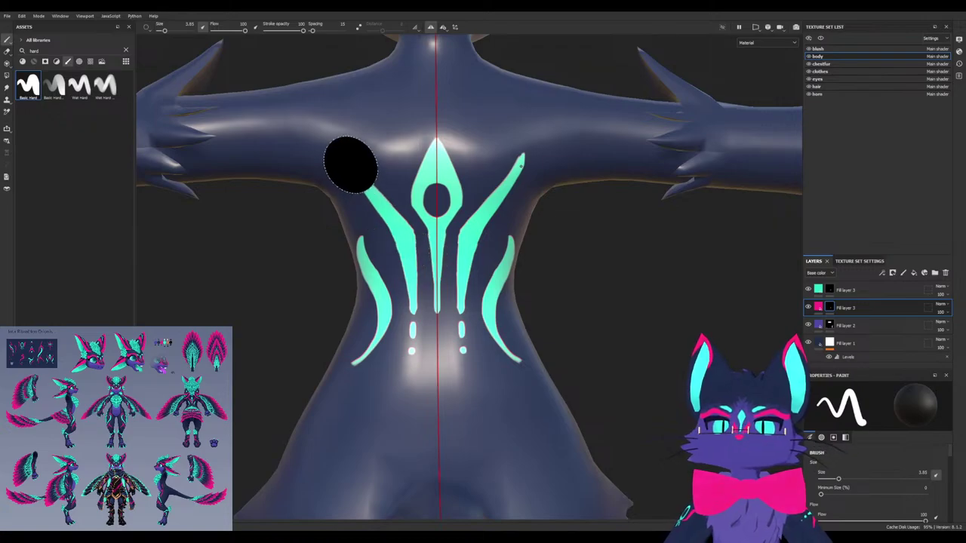
right_click_drag(393, 235, 403, 241, "ctrl")
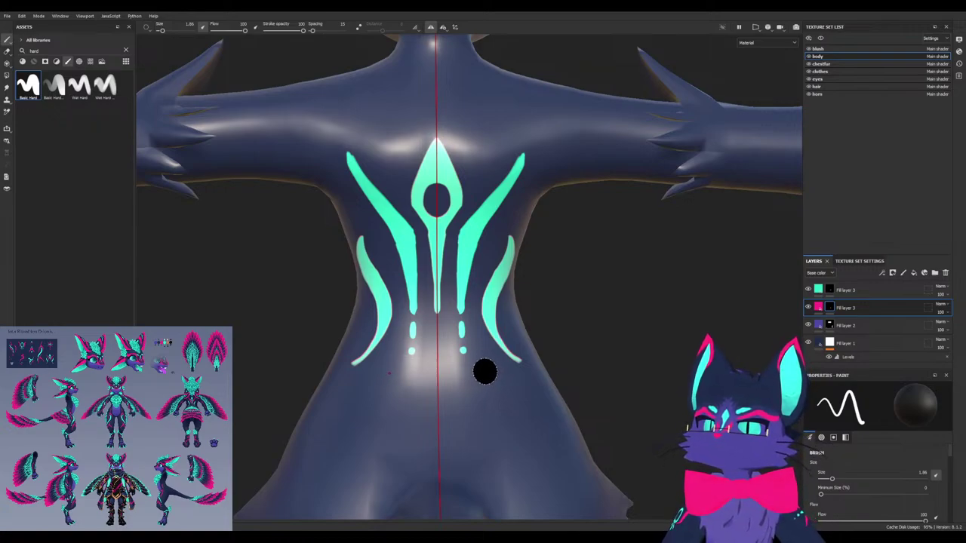
right_click_drag(485, 371, 521, 364, "ctrl")
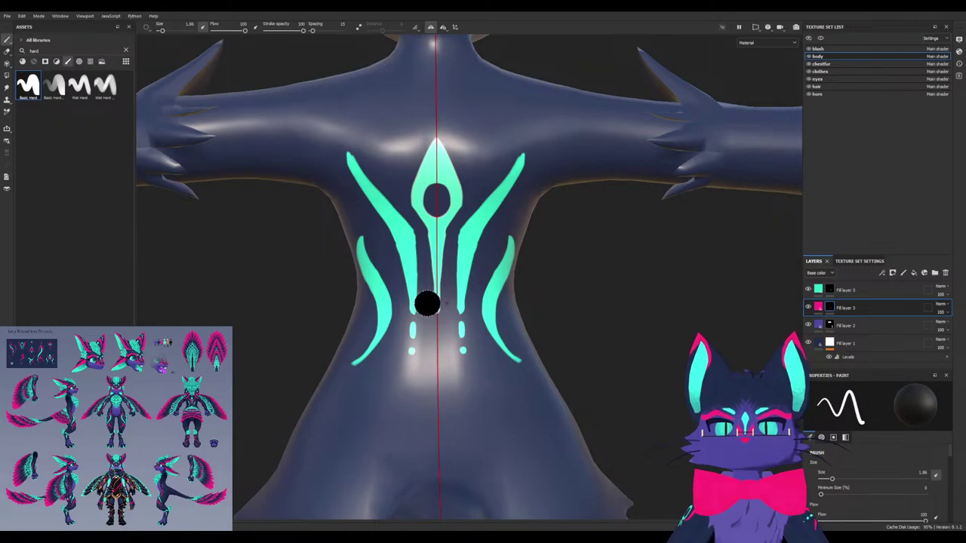
left_click(829, 289)
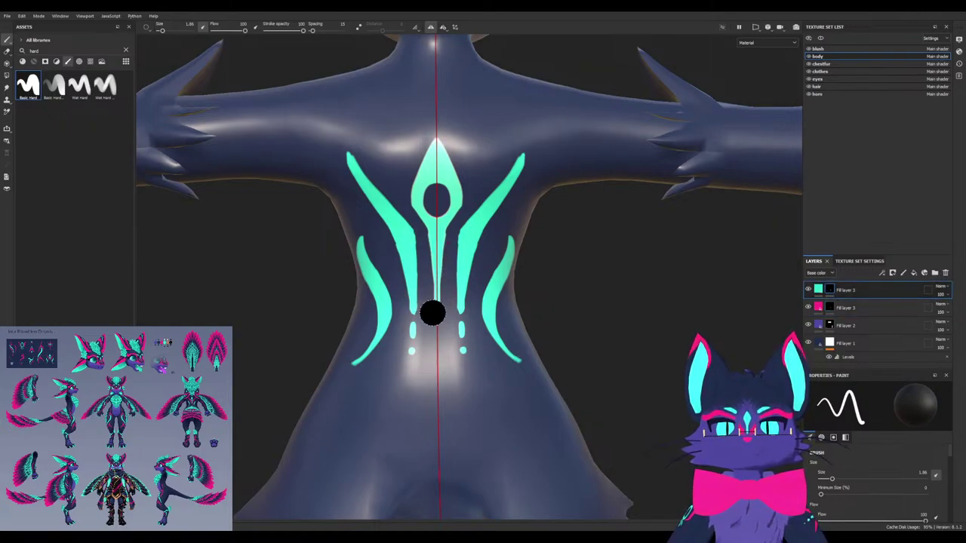
Try erasing the central pointed shape from the teal mask to expose the pink beneath, and undo it
left_click_drag(434, 313, 443, 285)
left_click_drag(430, 209, 445, 139)
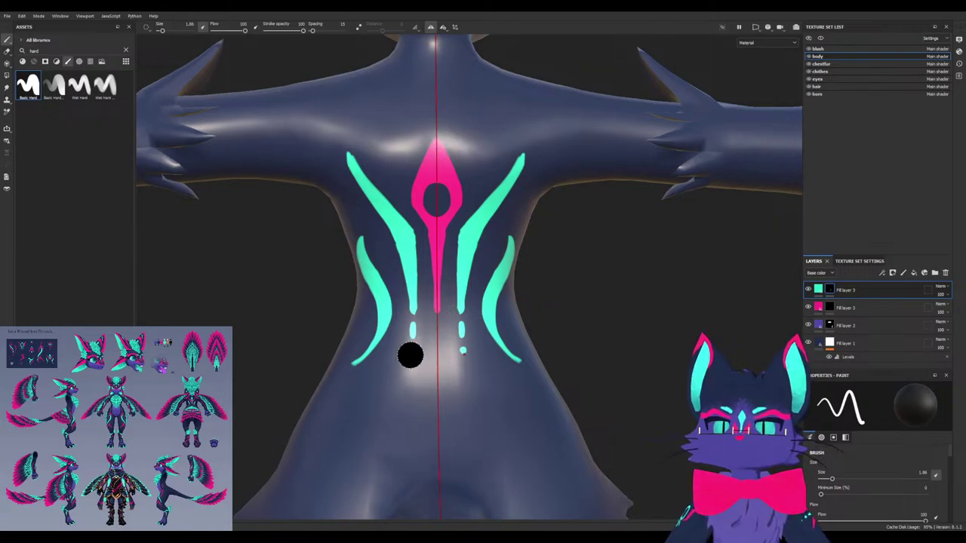
key("ctrl+z")
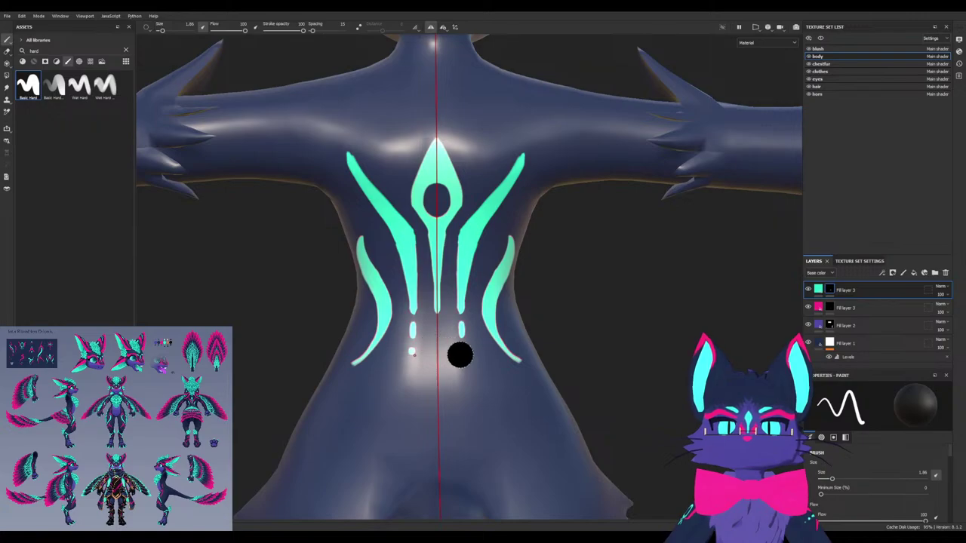
Erase the two long inner stripes and the dots below them from the teal mask to expose pink, and activate the pink layer
mouse_move(461, 355)
left_mouse_down()
mouse_move(464, 249)
mouse_move(463, 264)
mouse_move(522, 158)
left_mouse_up()
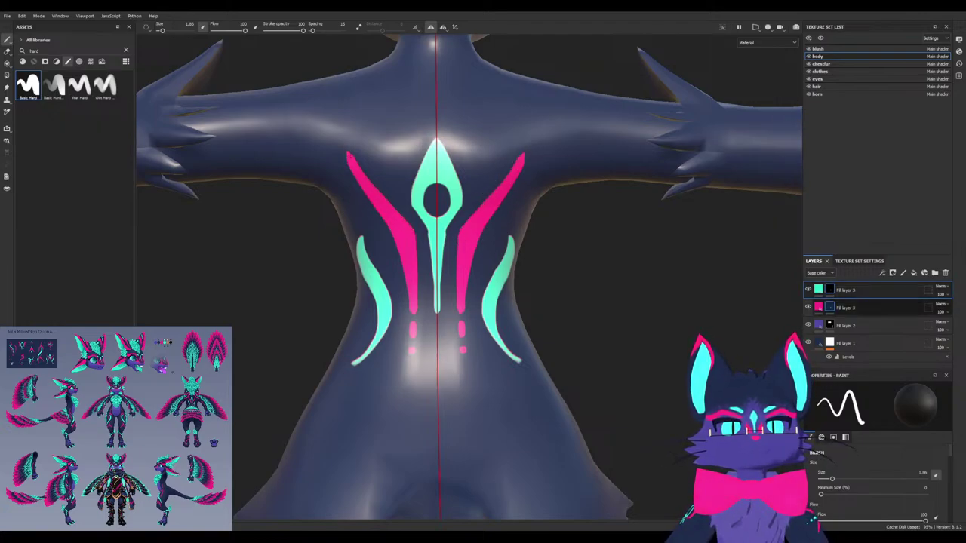
left_click(860, 307)
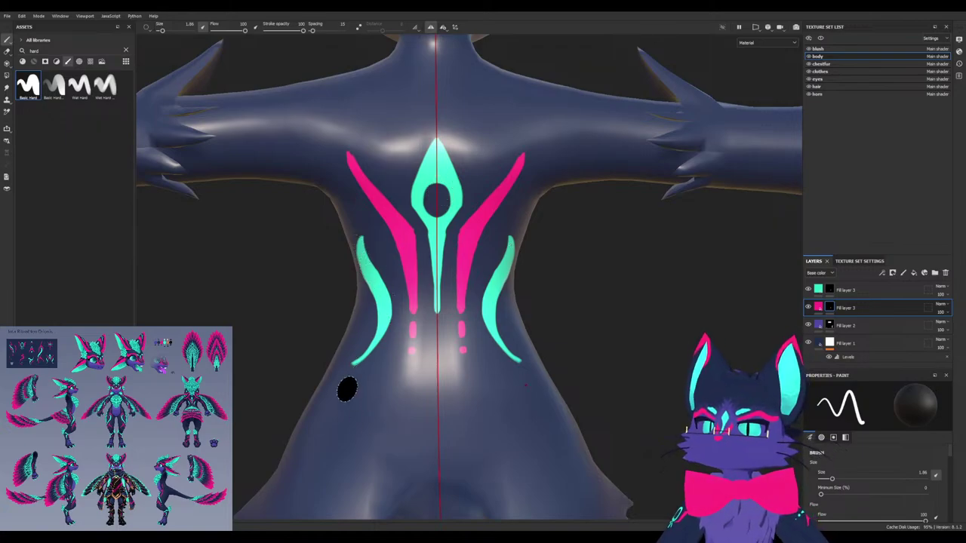
Erase the central pointed shape and its stem from the teal mask with the hard brush
mouse_move(348, 387)
left_mouse_down("alt")
mouse_move(498, 386)
mouse_move(212, 387)
mouse_move(415, 387)
mouse_move(363, 340)
mouse_move(423, 325)
mouse_move(357, 293)
mouse_move(324, 295)
left_mouse_up("alt")
left_click_drag(350, 350, 390, 339, "alt")
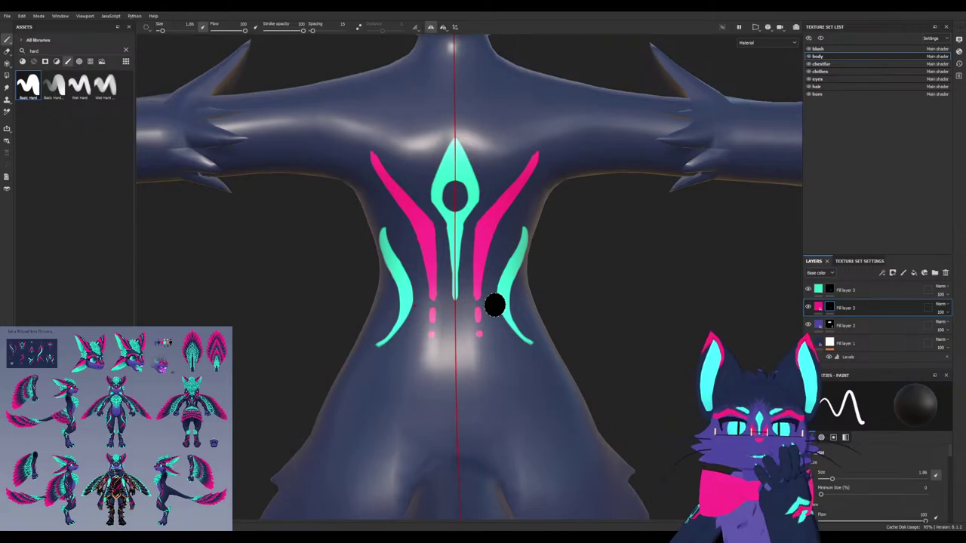
left_click(849, 290)
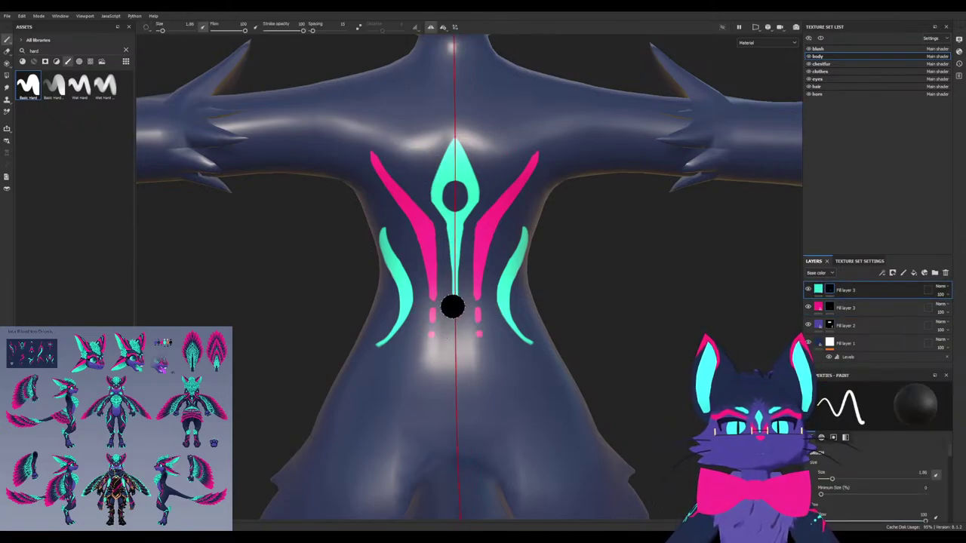
left_click_drag(453, 307, 454, 148)
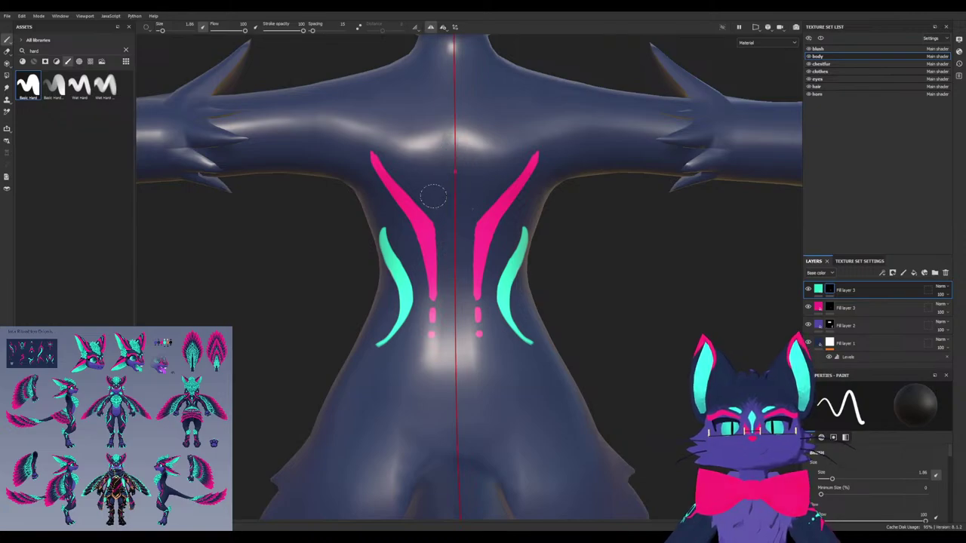
Clear the asset search and load the MarkMask-8 alpha from the alpha library into the brush
left_click(79, 62)
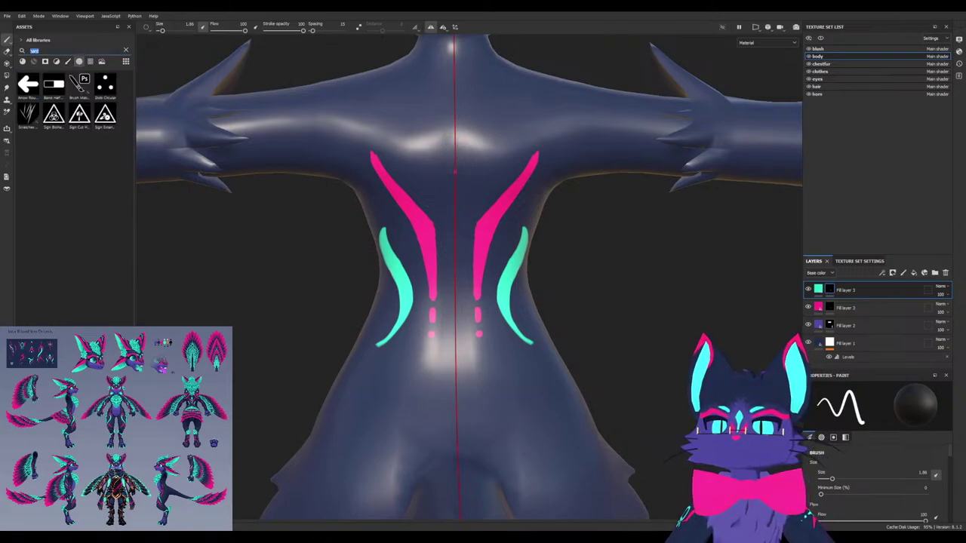
key("BackSpace")
type("back")
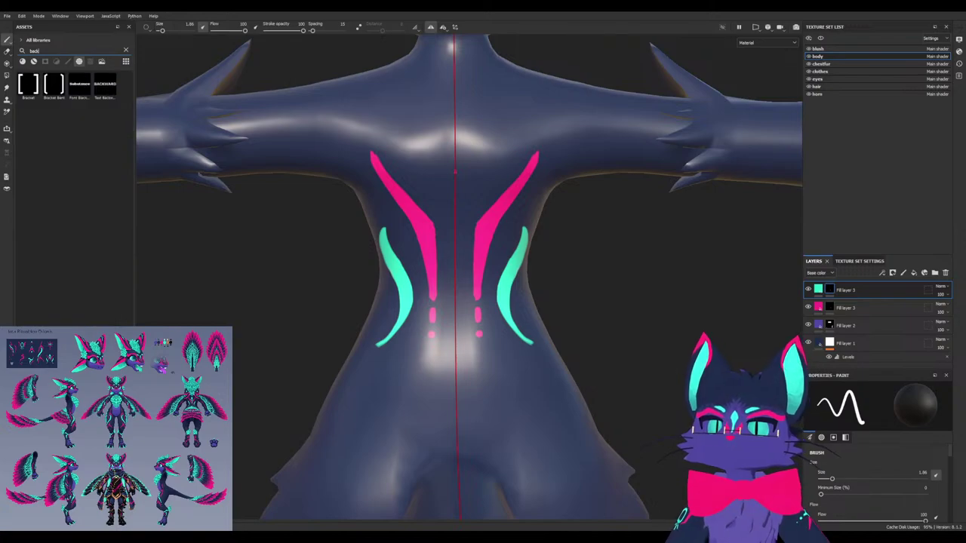
key("BackSpace")
scroll(71, 196, "down", 8)
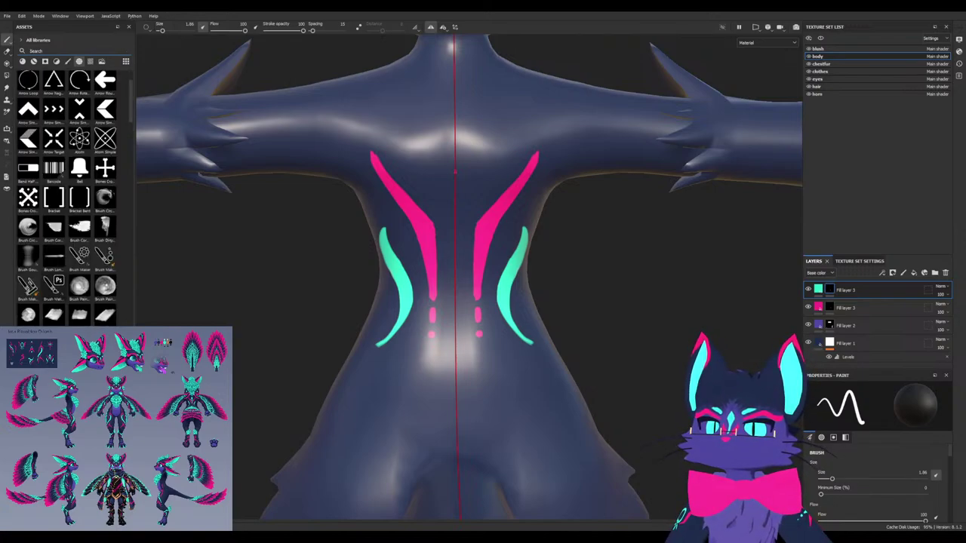
scroll(75, 198, "down", 15)
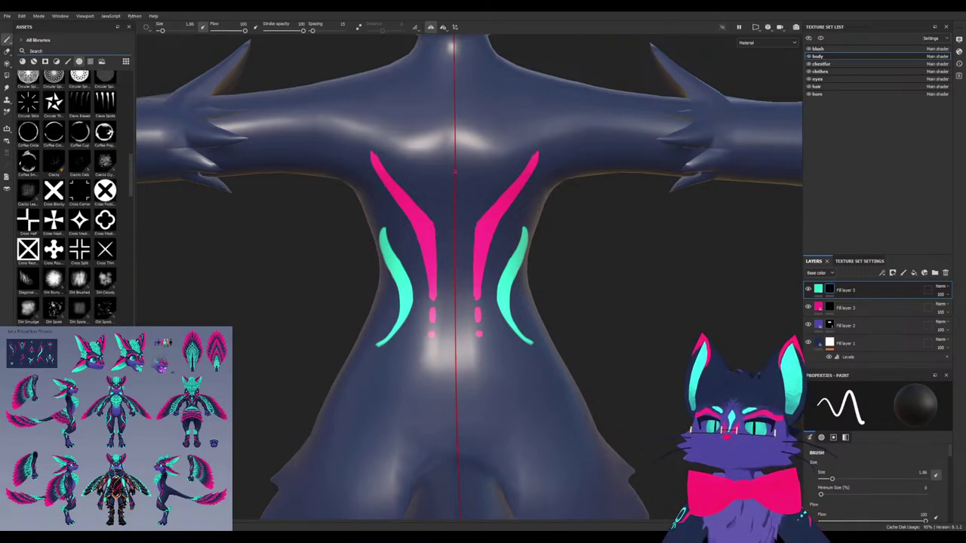
scroll(74, 198, "down", 15)
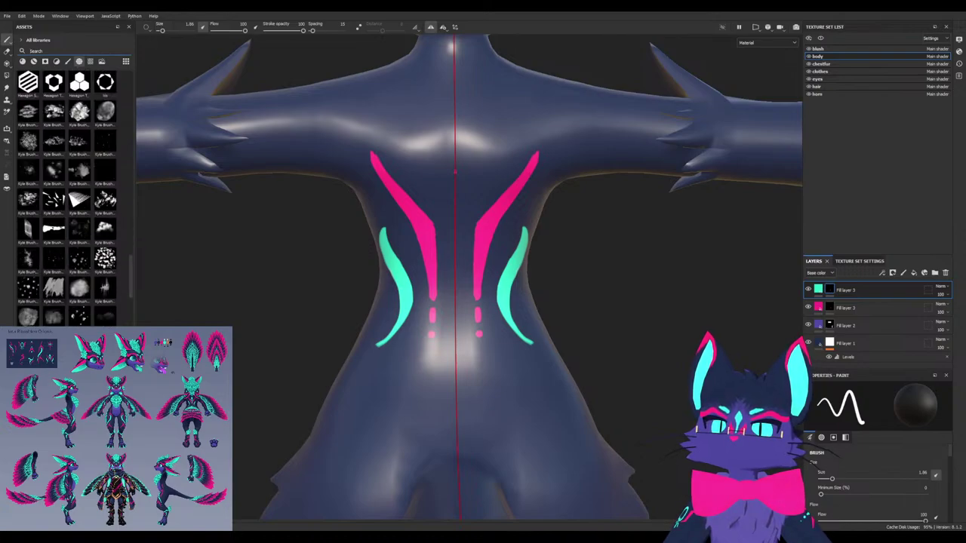
scroll(72, 196, "down", 5)
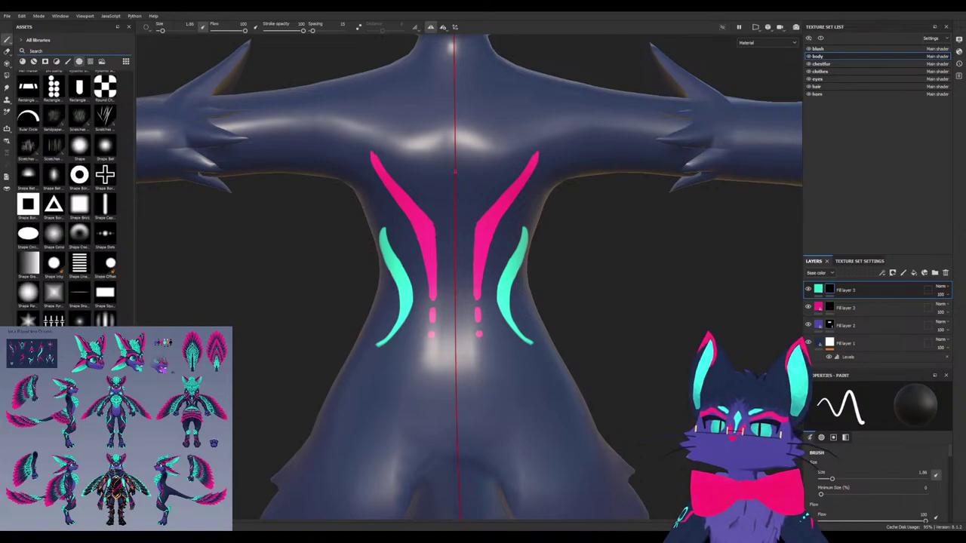
scroll(72, 196, "down", 10)
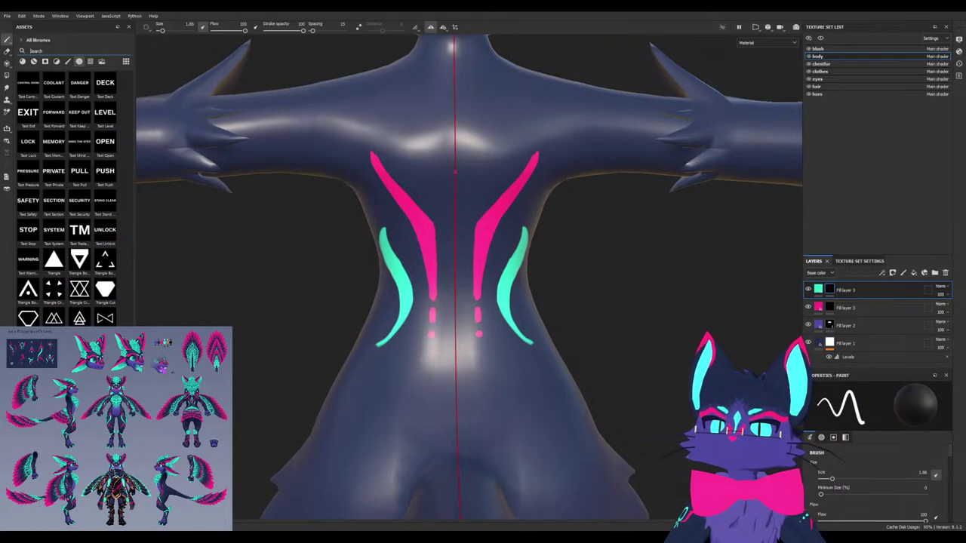
scroll(71, 197, "up", 5)
scroll(72, 197, "up", 10)
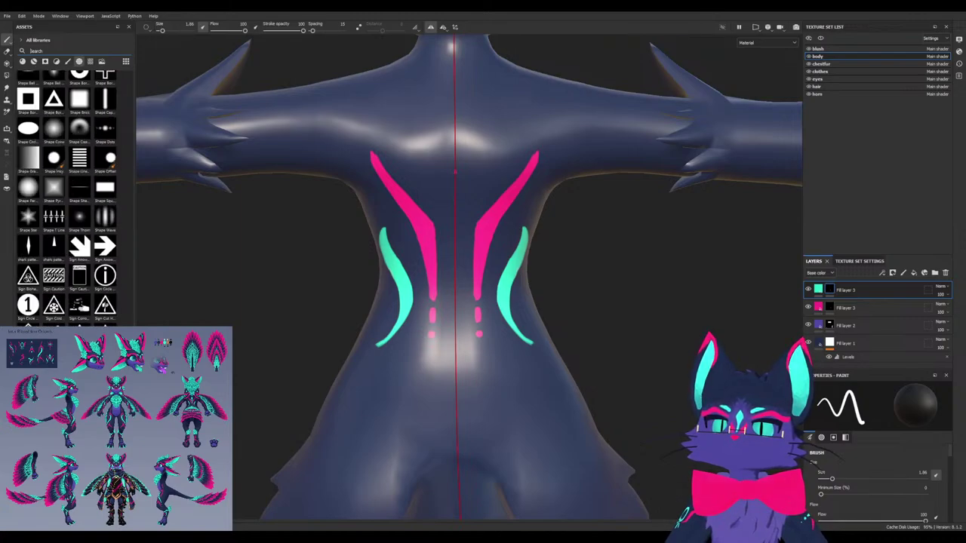
left_click(28, 205)
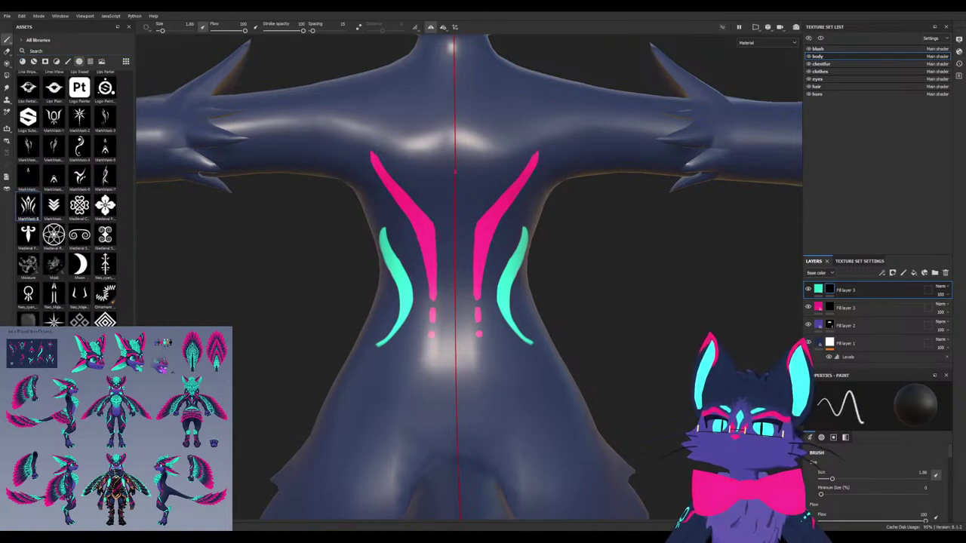
Show base color only, undo the black stamp, and stamp MarkMask-8 in white centred on the back in the teal mask at size 19.06
right_click_drag(452, 277, 452, 246, "ctrl")
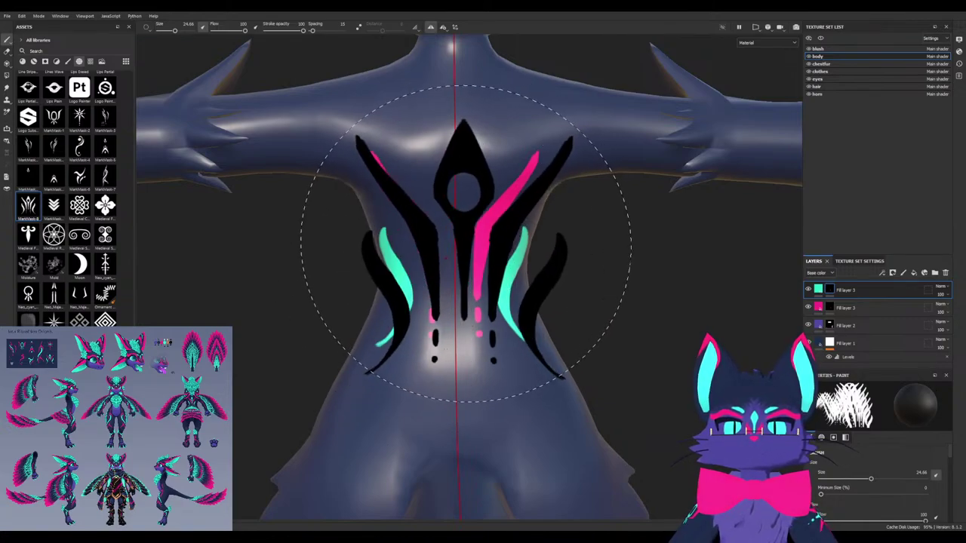
key("c")
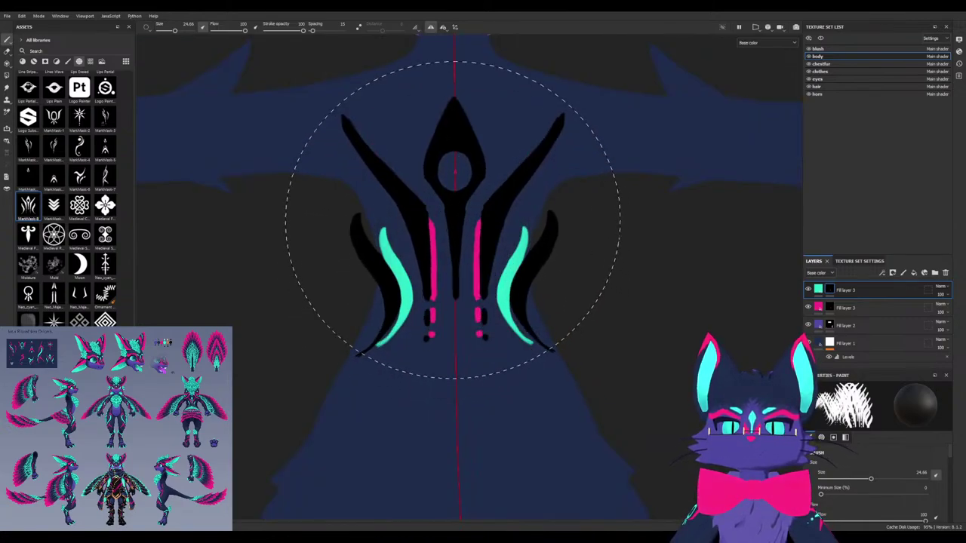
right_click_drag(454, 246, 453, 250, "ctrl")
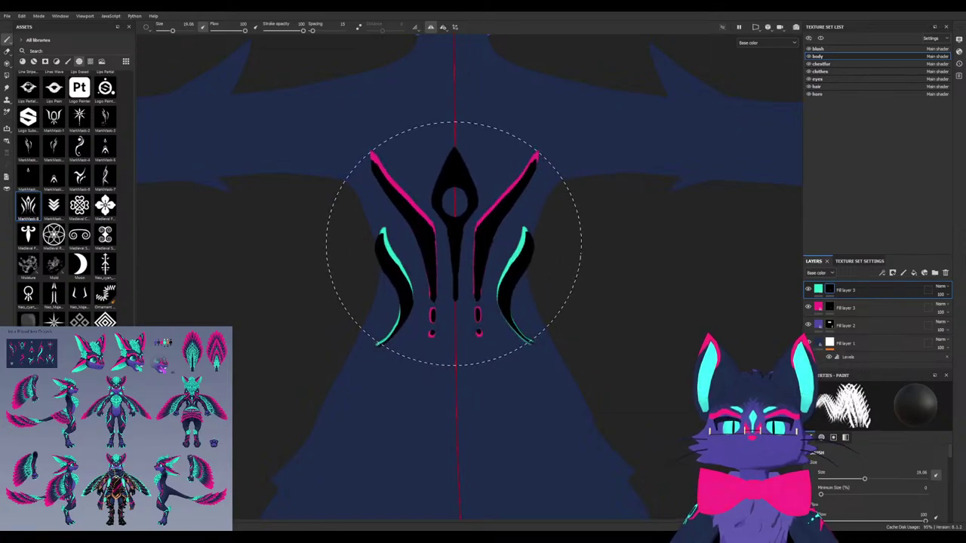
left_click(454, 240)
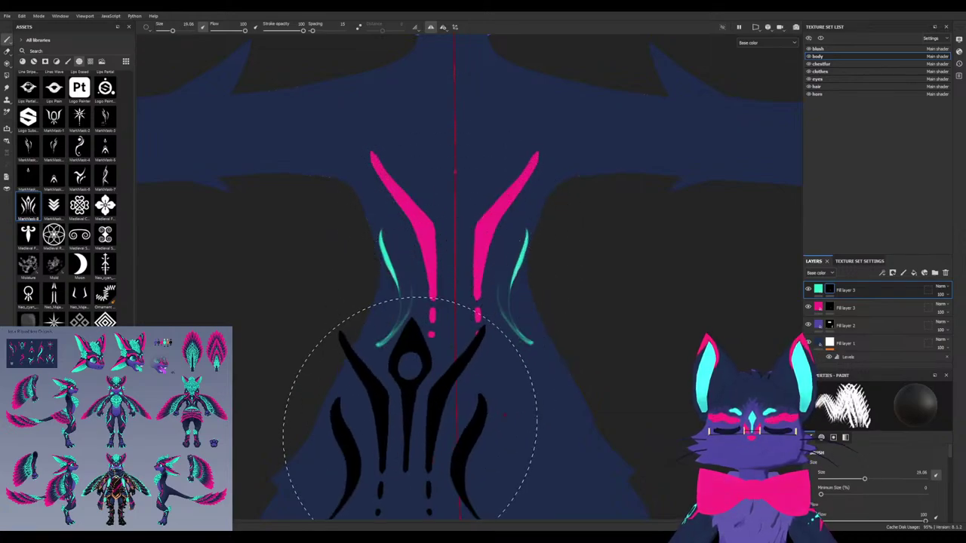
key("ctrl+z")
key("x")
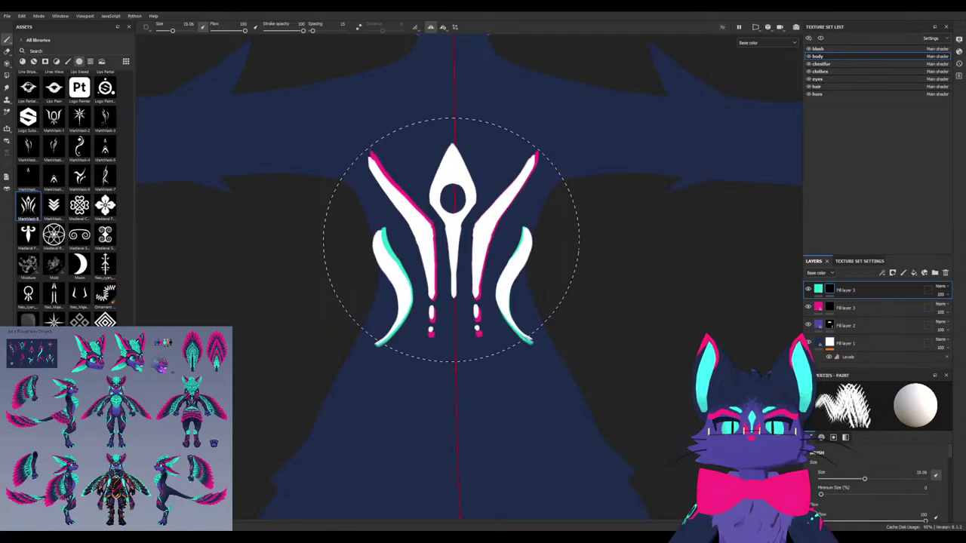
left_click(453, 240)
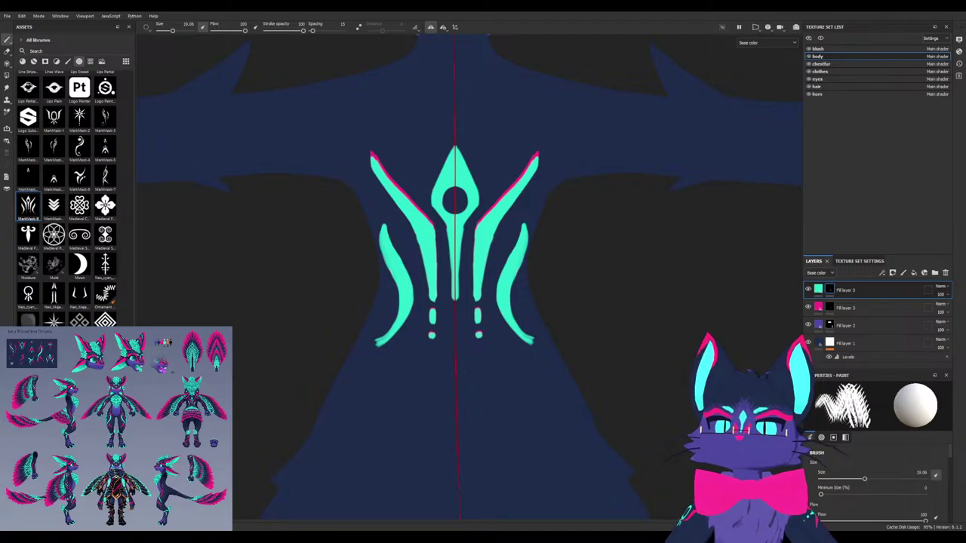
Erase the curved outer side stripes from the teal mask using the Moon alpha in black at size 6.58
left_click(80, 265)
key("x")
mouse_move(383, 334)
right_mouse_down("ctrl")
mouse_move(347, 334)
mouse_move(370, 334)
right_mouse_up("ctrl")
left_click_drag(370, 345, 396, 342, "alt")
left_click_drag(366, 347, 389, 273)
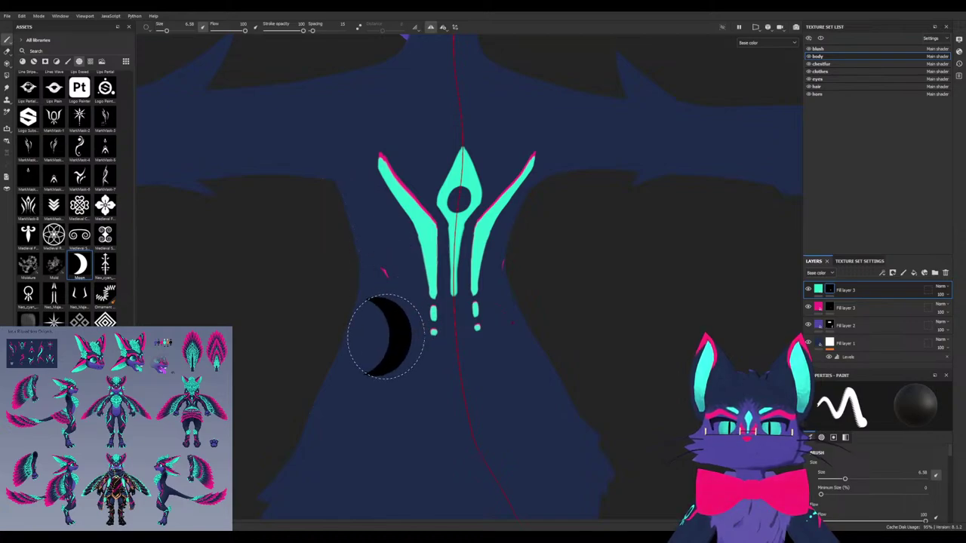
Activate the pink mask and erase the stray pink specks at both sides of the waist
left_click_drag(388, 338, 375, 340, "alt")
left_click(829, 307)
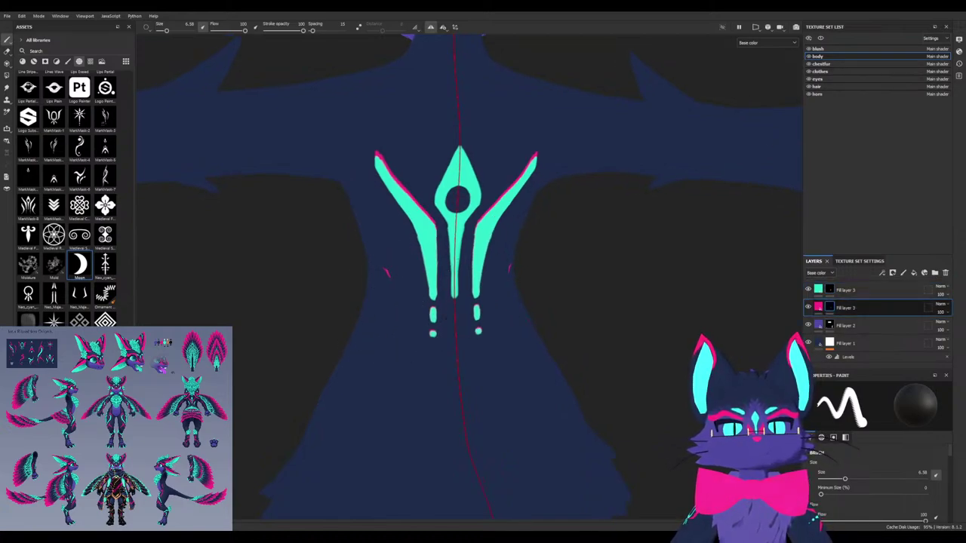
left_click_drag(399, 277, 370, 274)
left_click_drag(537, 344, 518, 344, "alt")
middle_click_drag(518, 345, 523, 354, "alt")
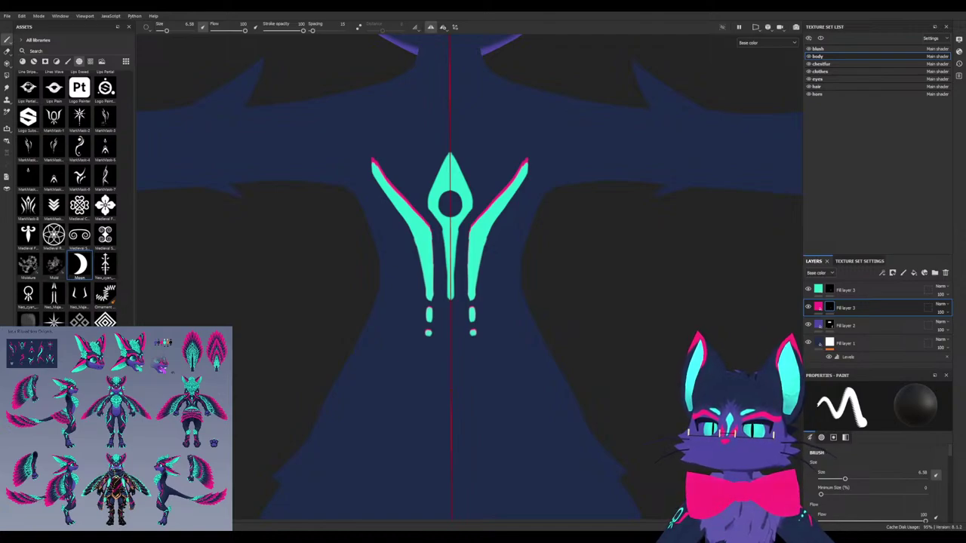
Erase the pink edges around the two long inner stripes from the pink mask with the MarkMask-8 alpha at size 19.06
left_click(29, 205)
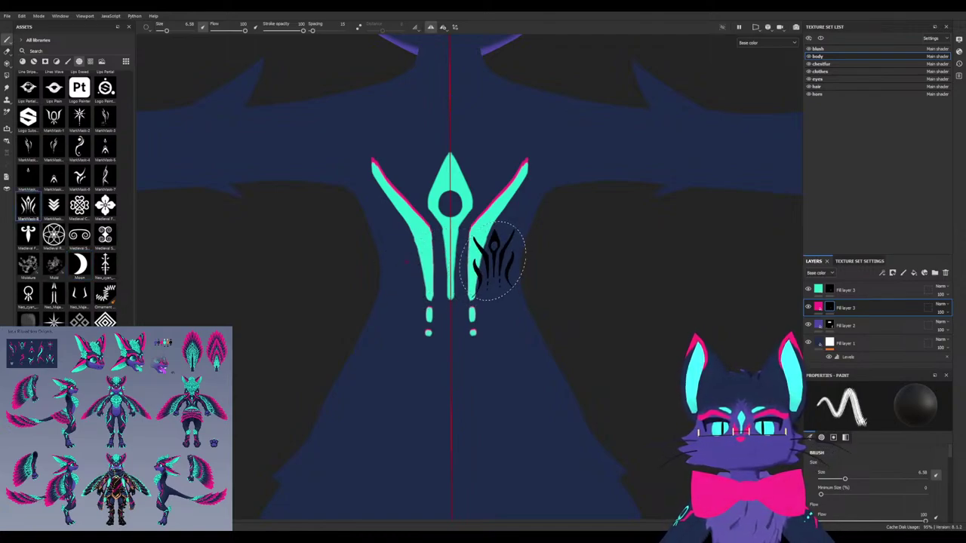
right_click_drag(450, 264, 543, 261, "ctrl")
right_click_drag(452, 248, 423, 248, "ctrl")
key("x")
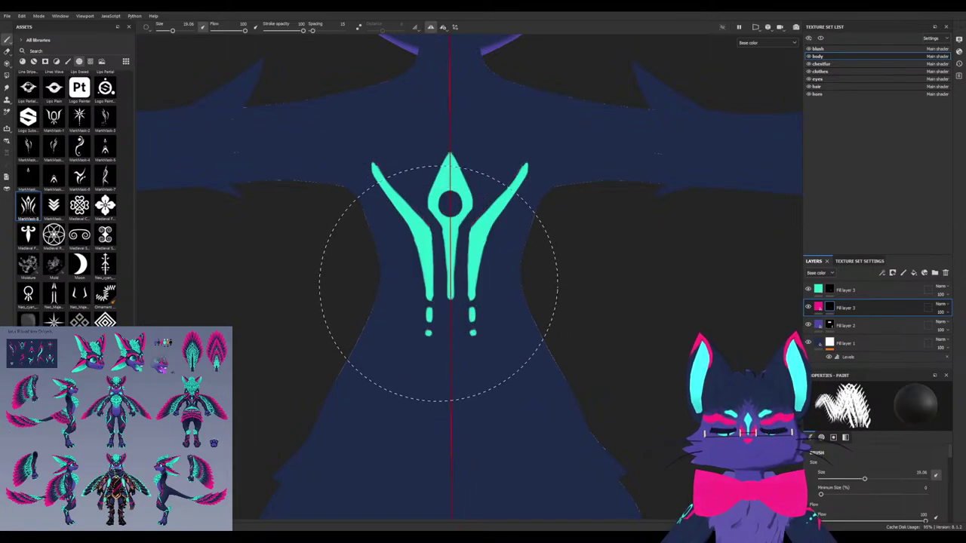
left_click(448, 249)
key("ctrl+z")
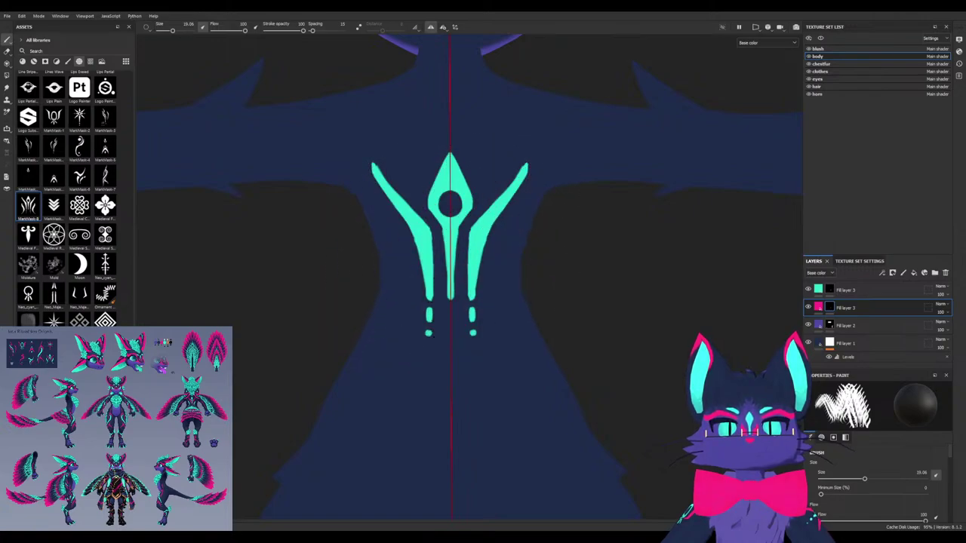
Erase all remaining back markings from the teal mask, and switch the brush back to painting white
left_click(846, 290)
left_click(462, 278)
left_click_drag(461, 278, 428, 254)
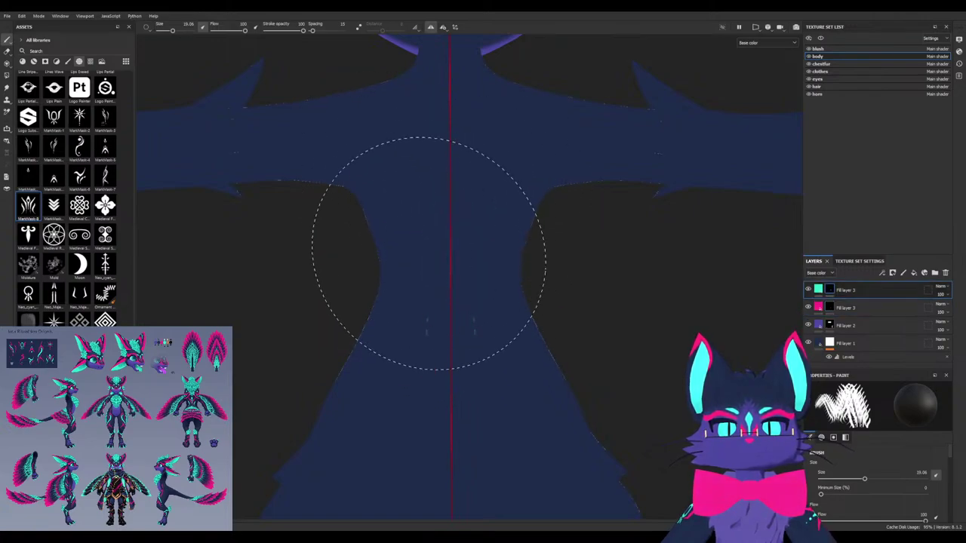
left_click_drag(484, 345, 485, 271)
key("x")
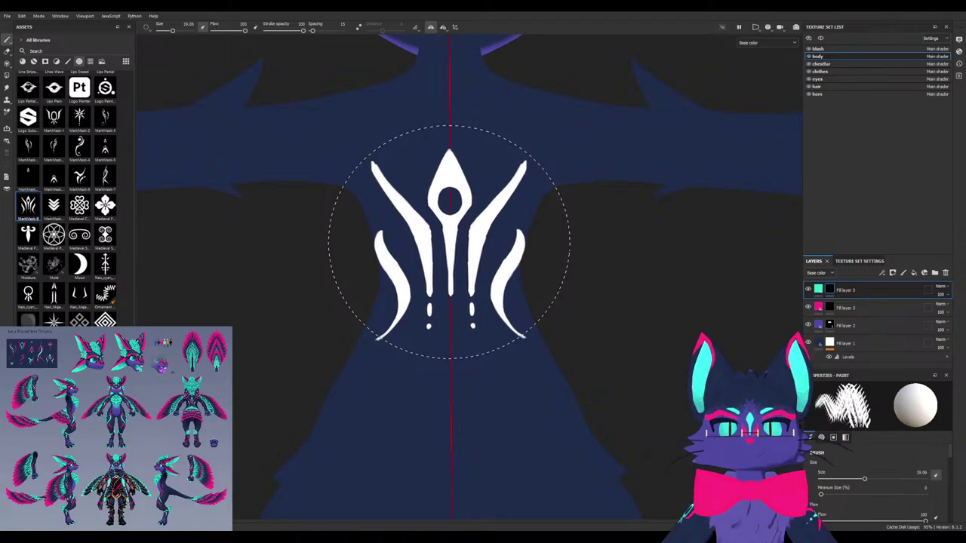
Try stamping the MarkMask-8 marking centred on the back in the teal mask twice, undoing each stamp
right_click_drag(448, 235, 480, 235, "ctrl")
key("bracketleft")
key("bracketleft")
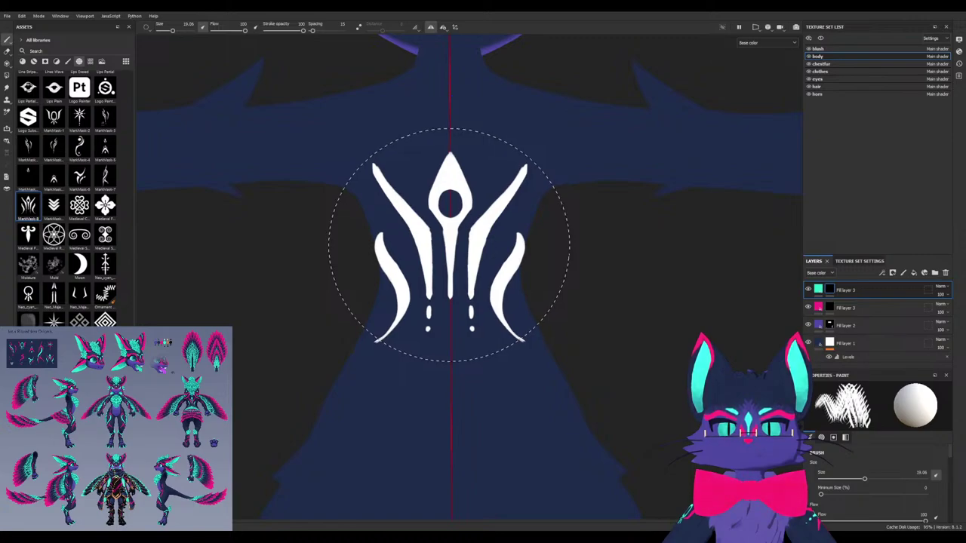
left_click(449, 246)
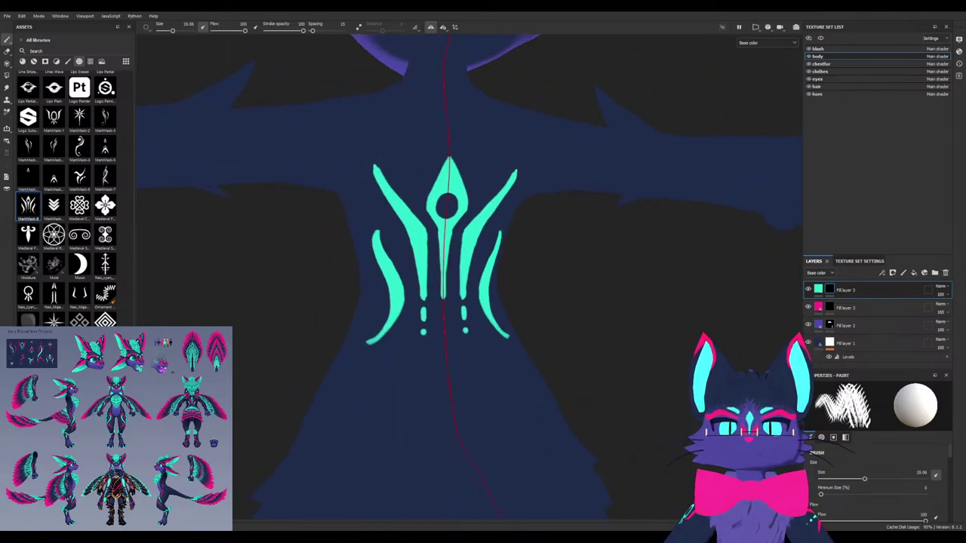
mouse_move(460, 256)
left_mouse_down("alt")
mouse_move(542, 260)
mouse_move(450, 253)
left_mouse_up("alt")
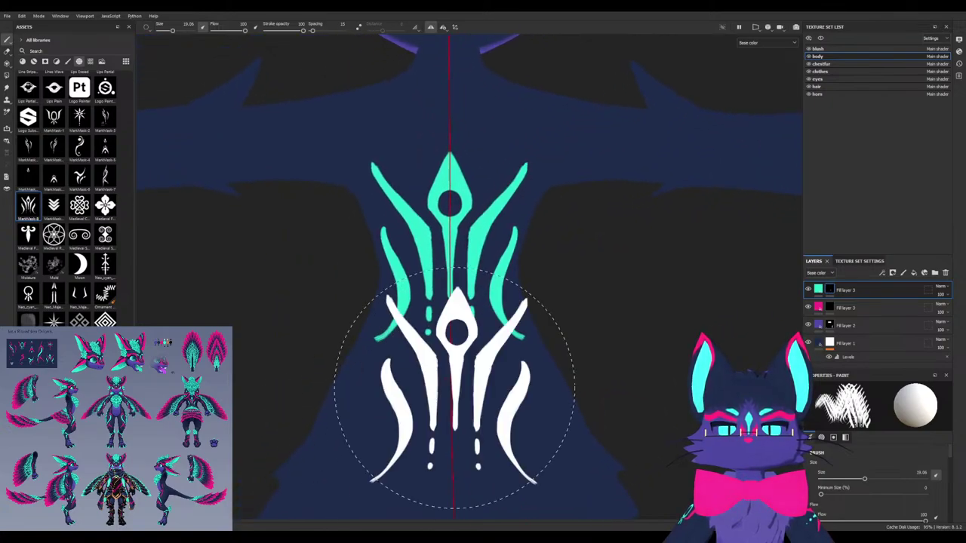
key("ctrl+z")
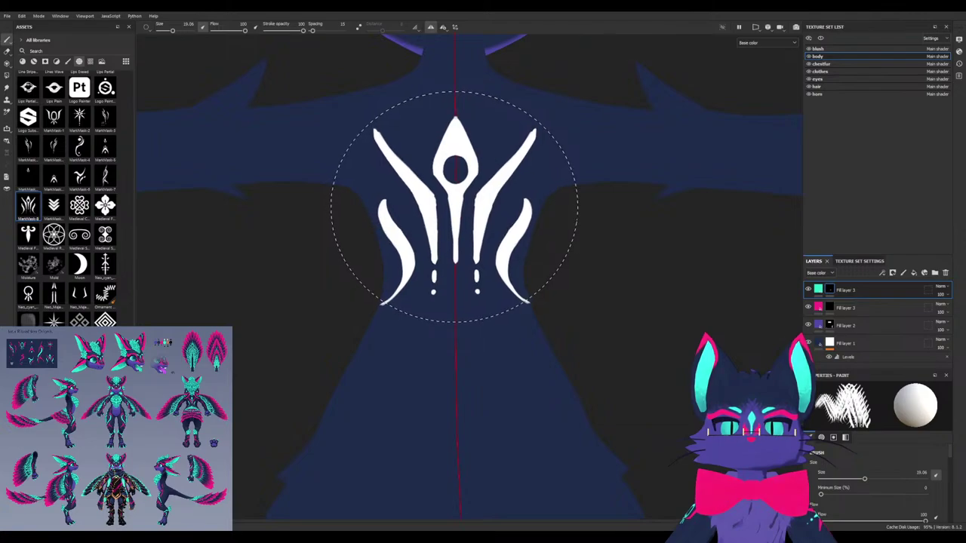
left_click(455, 206)
key("ctrl+z")
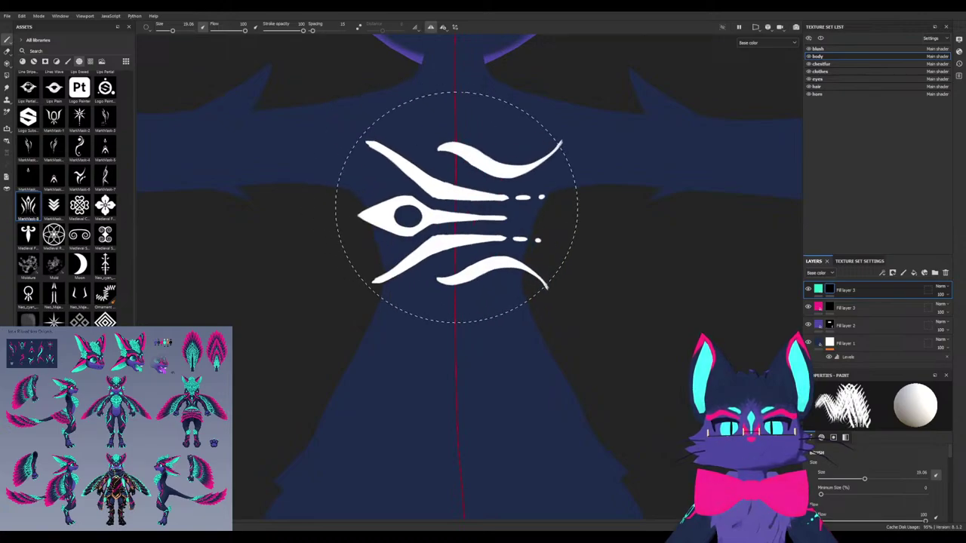
Align the MarkMask-8 brush upright and stamp it in the teal mask, centred on the back's symmetry line at size 19.06
mouse_move(466, 219)
left_mouse_down("ctrl")
mouse_move(465, 260)
mouse_move(466, 210)
left_mouse_up("ctrl")
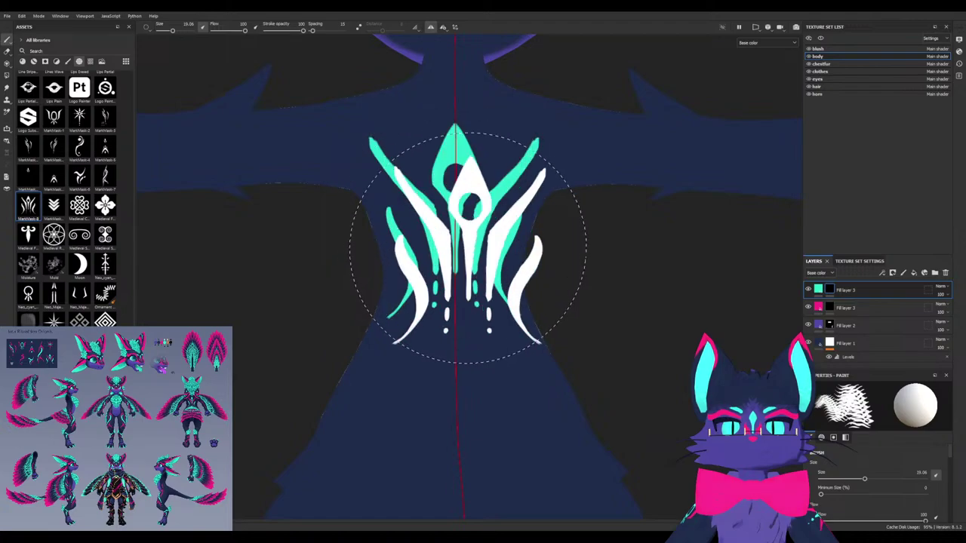
mouse_move(468, 248)
left_mouse_down("alt")
mouse_move(555, 249)
mouse_move(397, 251)
mouse_move(466, 257)
left_mouse_up("alt")
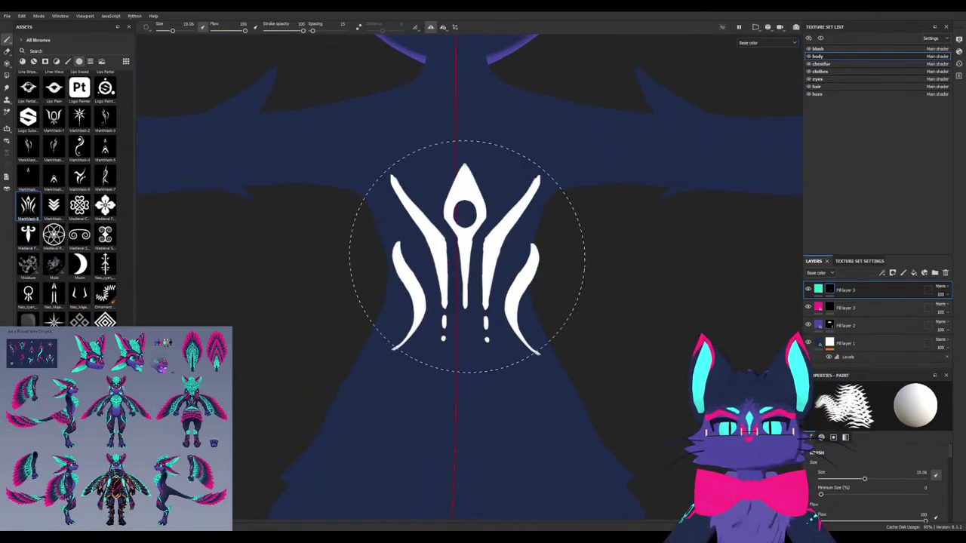
left_click(456, 222)
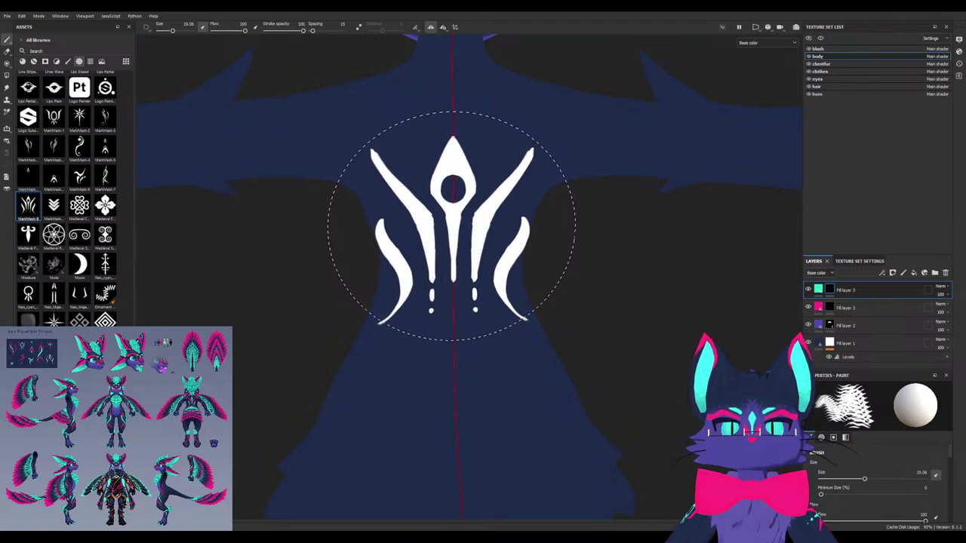
left_click(453, 225)
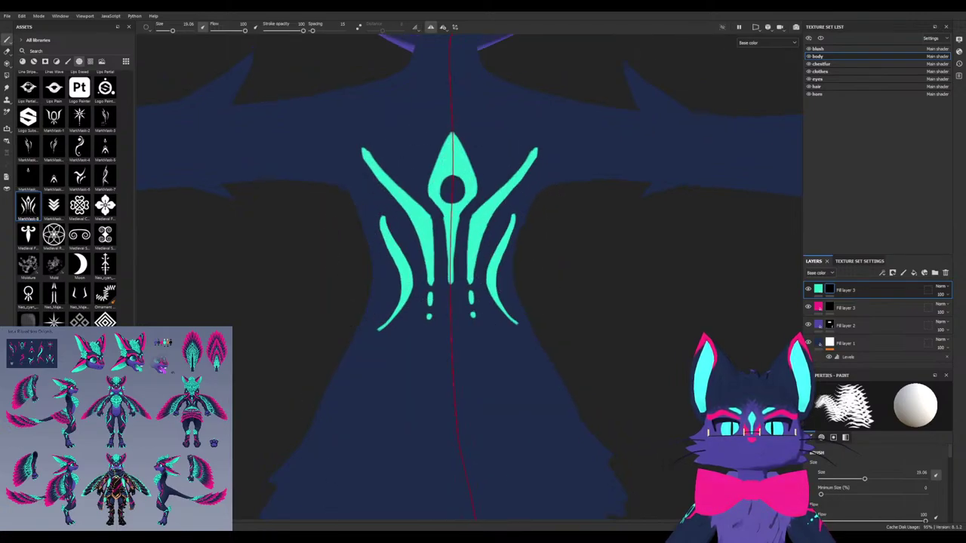
Undo the last MarkMask-8 stamp on the back in the teal mask
mouse_move(427, 423)
left_mouse_down("alt")
mouse_move(528, 423)
mouse_move(430, 420)
mouse_move(425, 431)
mouse_move(422, 415)
mouse_move(427, 433)
left_mouse_up("alt")
key("ctrl+z")
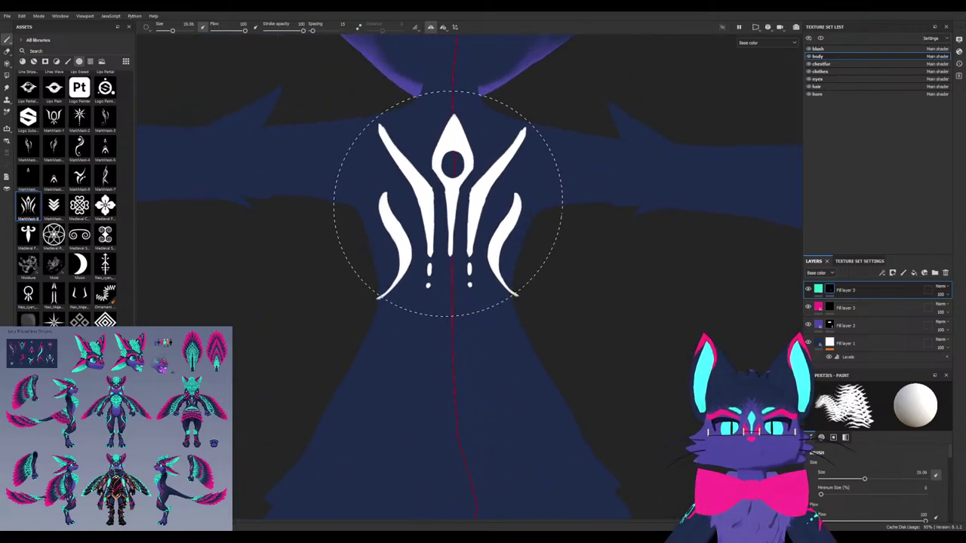
Try stamping MarkMask-8 upright on the back's symmetry line in the teal mask at size 19.06, and undo the stamp
left_click_drag(448, 204, 445, 182, "alt+shift")
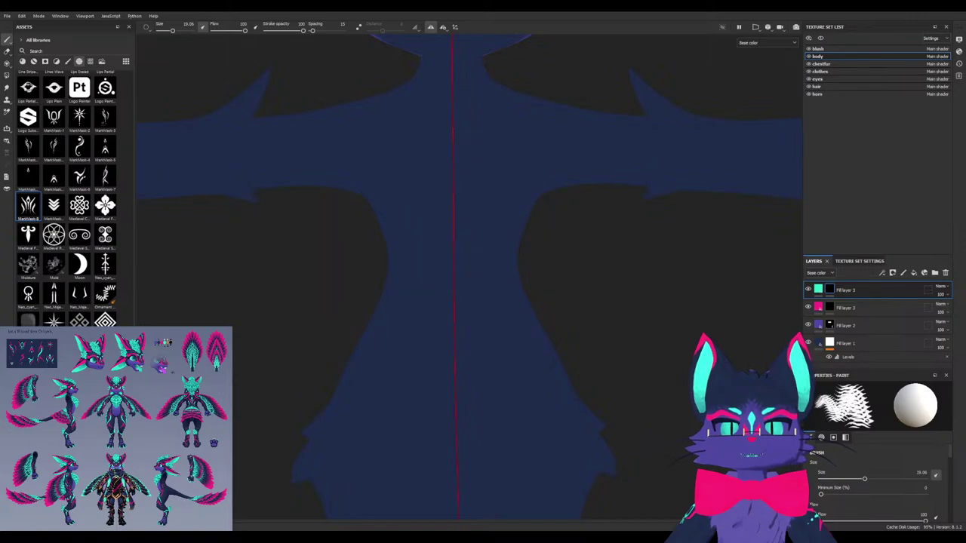
left_click_drag(454, 235, 454, 323, "ctrl")
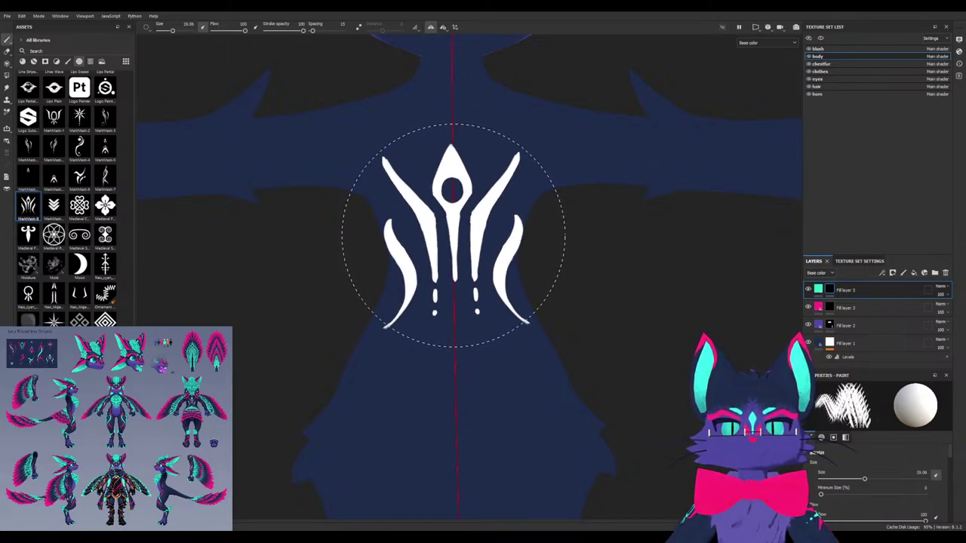
left_click_drag(506, 235, 454, 234, "ctrl")
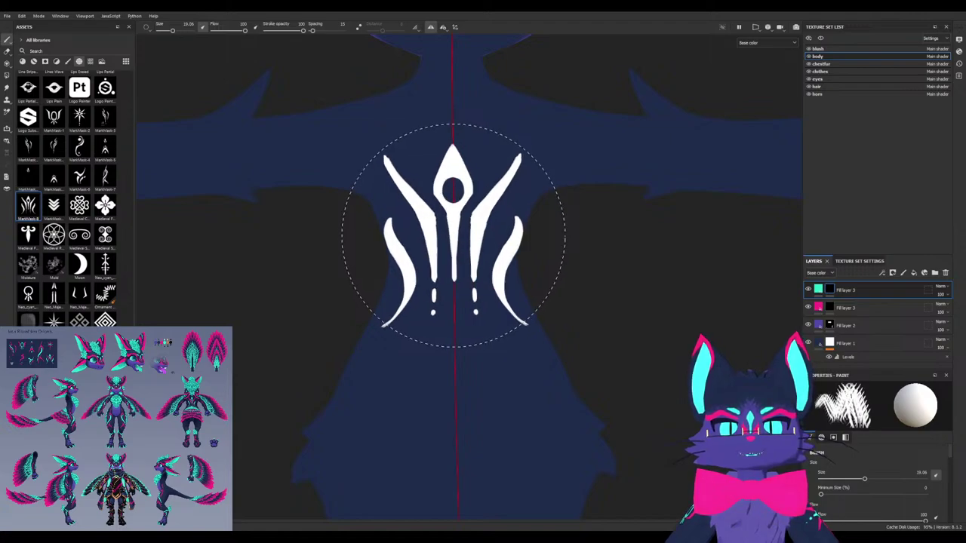
left_click(453, 234)
left_click_drag(459, 378, 625, 355, "alt")
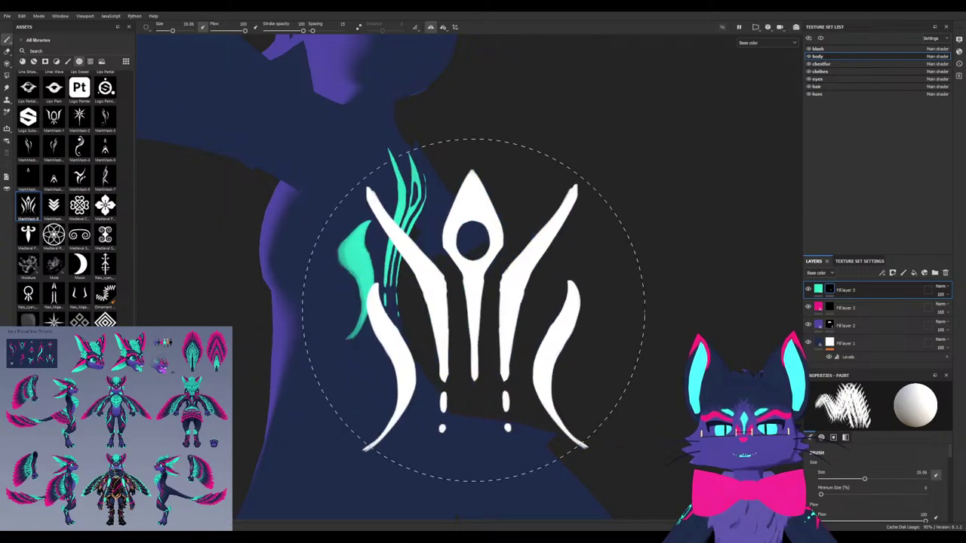
left_click_drag(474, 323, 306, 327, "alt")
key("ctrl+z")
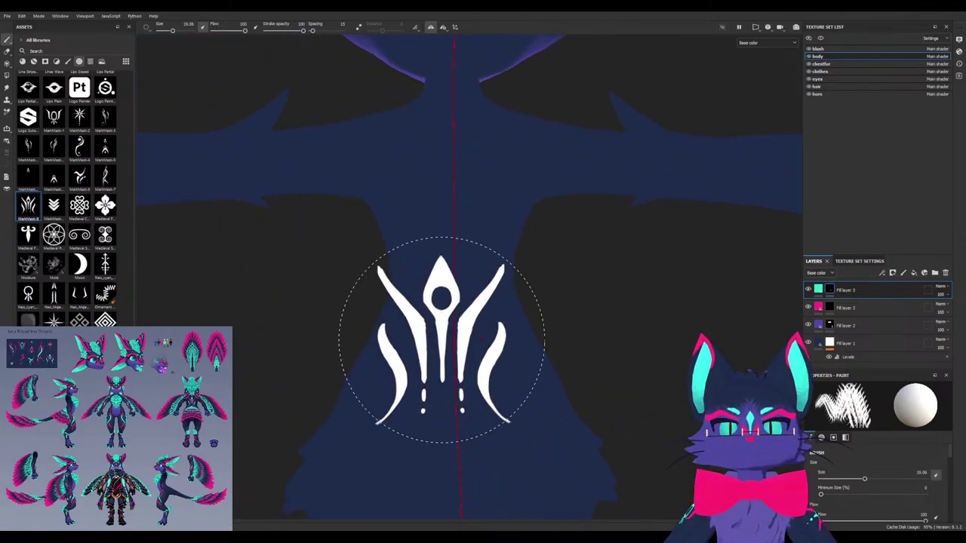
Set the brush size to 17.19 and stamp MarkMask-8 centred on the back in the teal mask and over it in the pink mask
mouse_move(457, 268)
right_mouse_down("ctrl")
mouse_move(470, 268)
mouse_move(455, 272)
right_mouse_up("ctrl")
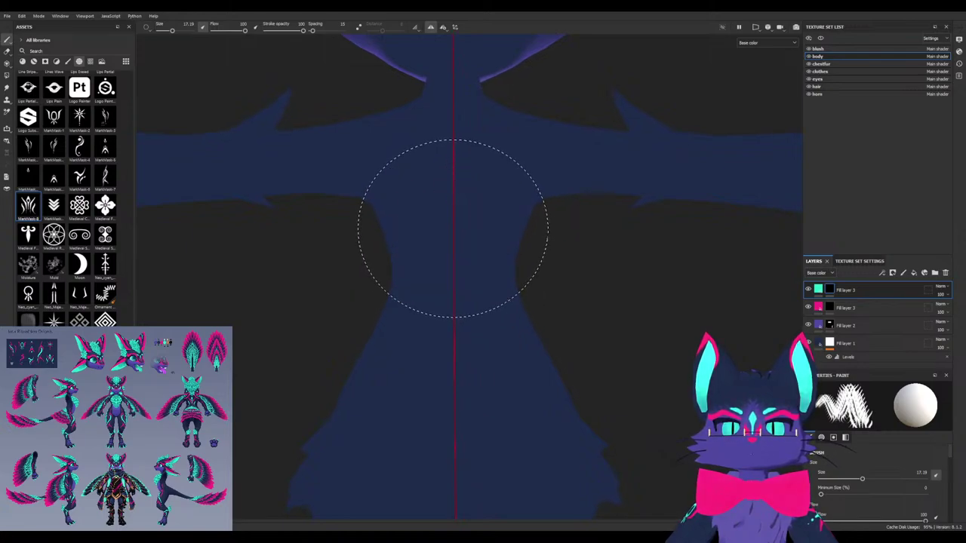
left_click(454, 229)
mouse_move(412, 388)
left_mouse_down("alt")
mouse_move(491, 386)
mouse_move(417, 386)
left_mouse_up("alt")
key("ctrl+z")
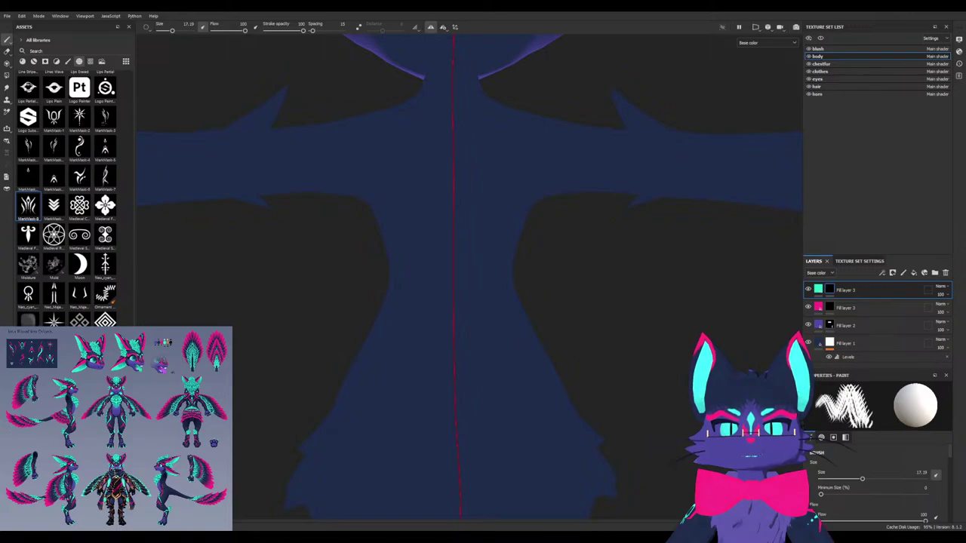
mouse_move(446, 220)
left_mouse_down("ctrl")
mouse_move(446, 172)
mouse_move(446, 227)
left_mouse_up("ctrl")
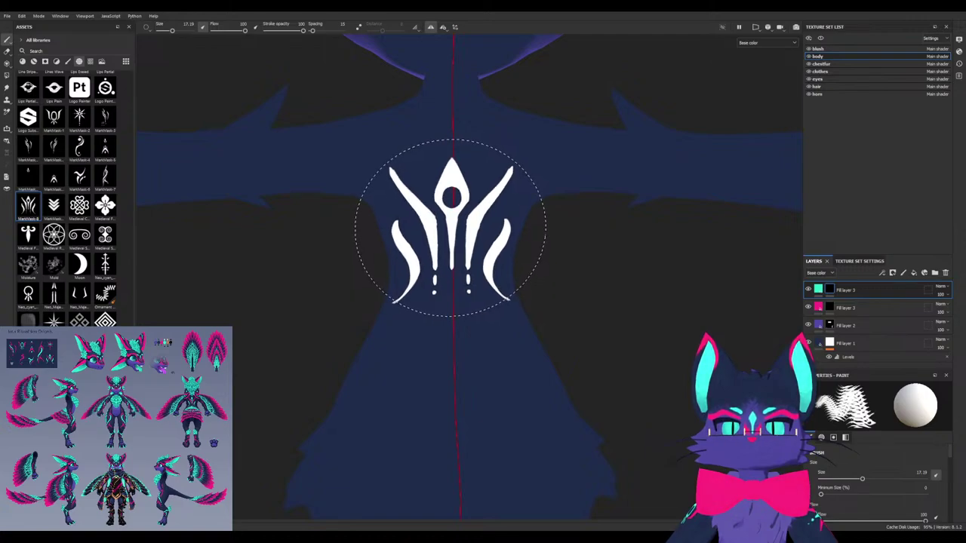
mouse_move(446, 238)
left_mouse_down("alt")
mouse_move(459, 291)
mouse_move(449, 248)
mouse_move(508, 260)
mouse_move(374, 230)
left_mouse_up("alt")
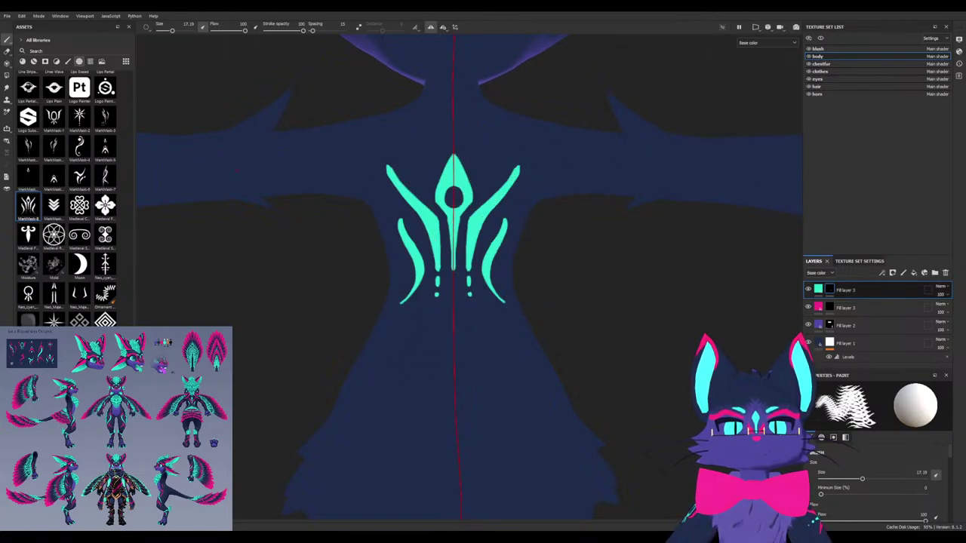
left_click(868, 307)
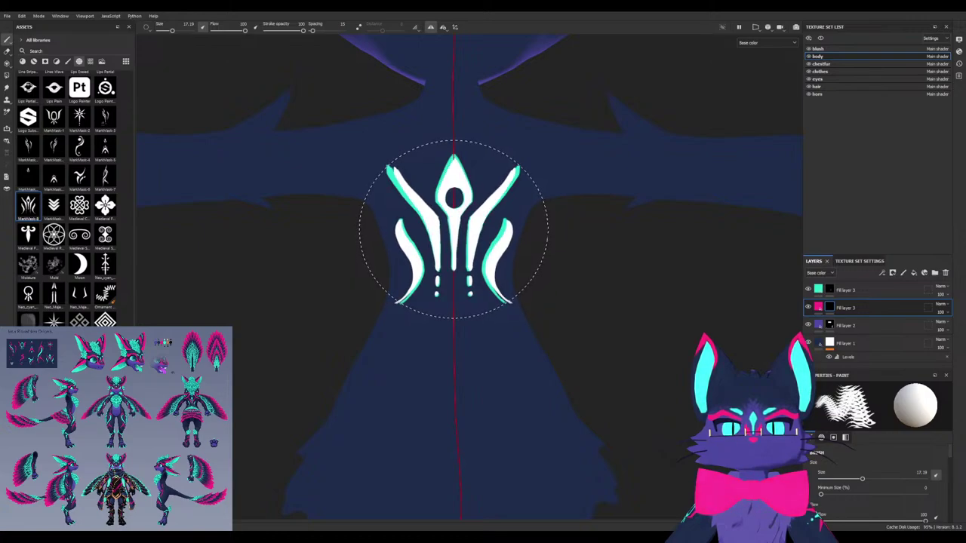
left_click(453, 229)
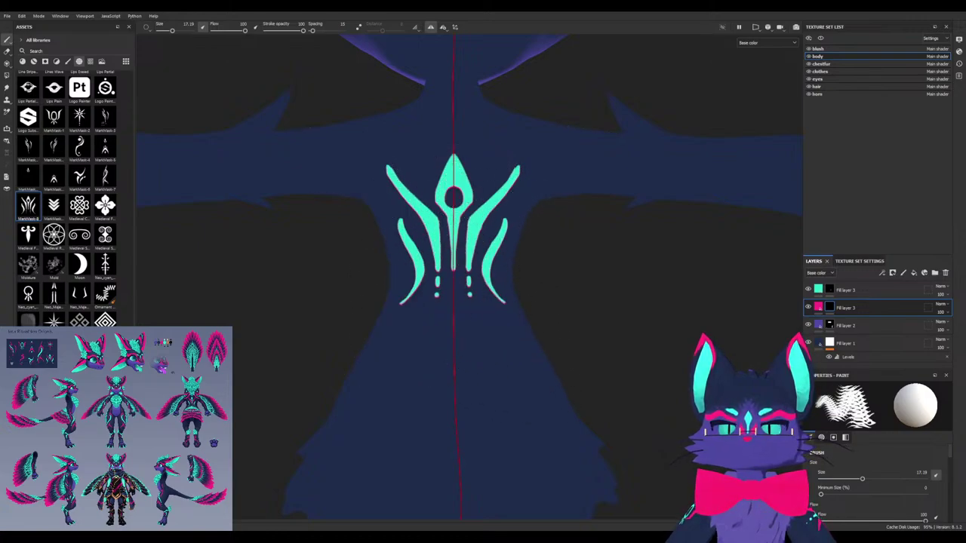
With the Basic Hard brush painting black at size 1.86, erase the pink edges around the outer curved stripes and central spearhead in the pink mask
left_click(68, 61)
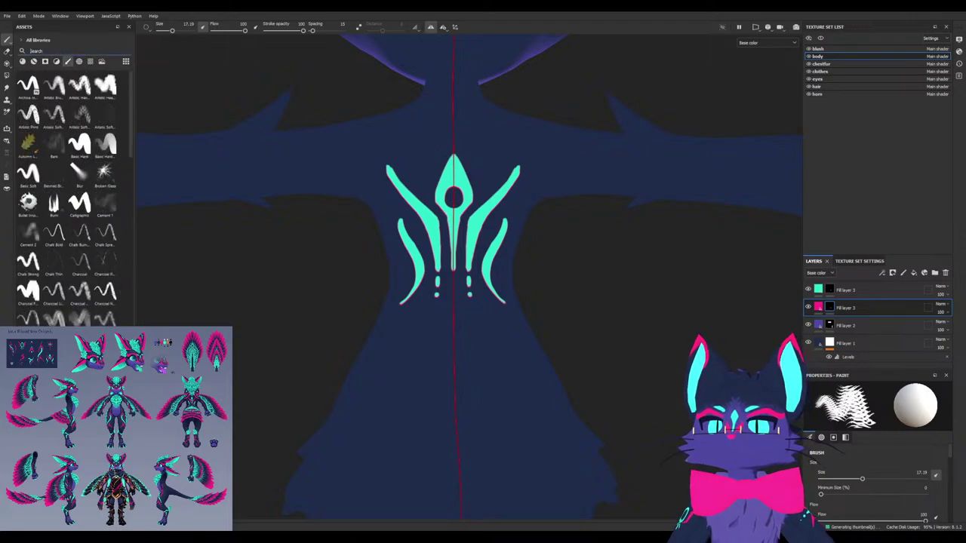
left_click(72, 51)
type("hard")
left_click(28, 86)
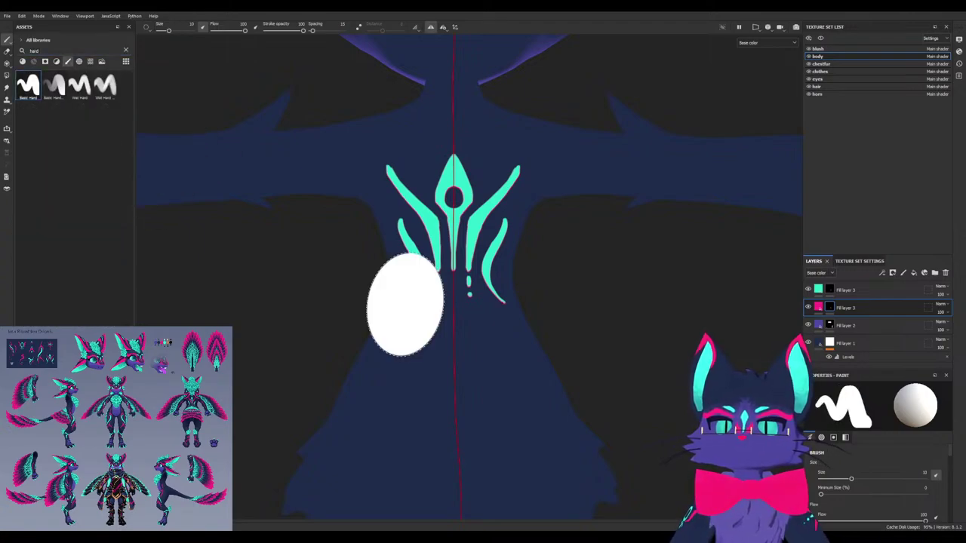
scroll(406, 305, "up", 1)
right_click_drag(407, 306, 392, 307, "ctrl")
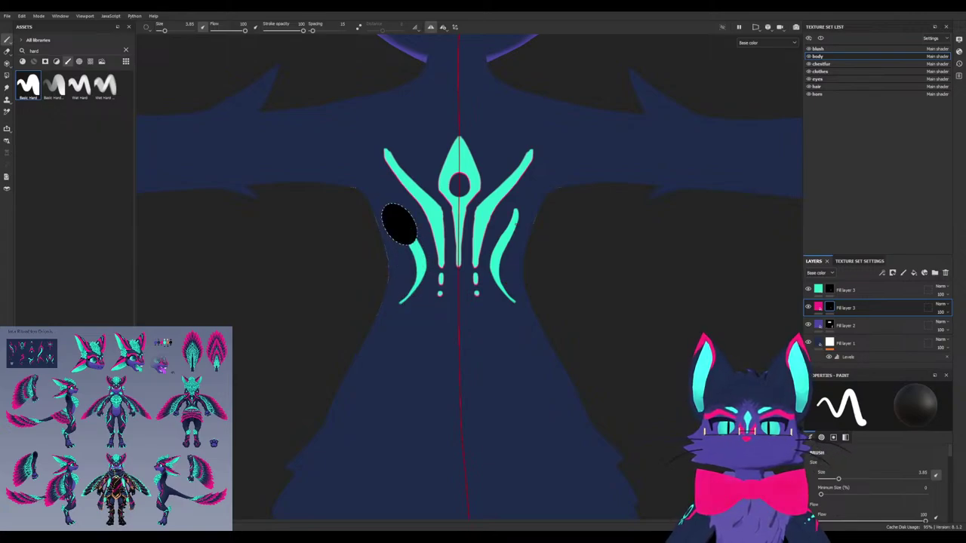
key("bracketleft")
left_click_drag(458, 270, 458, 265)
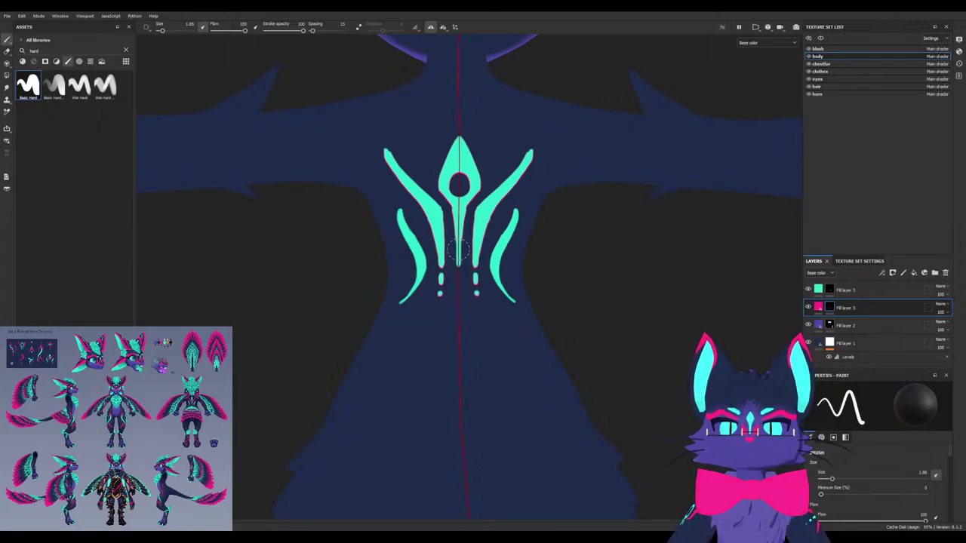
left_click_drag(455, 197, 464, 145)
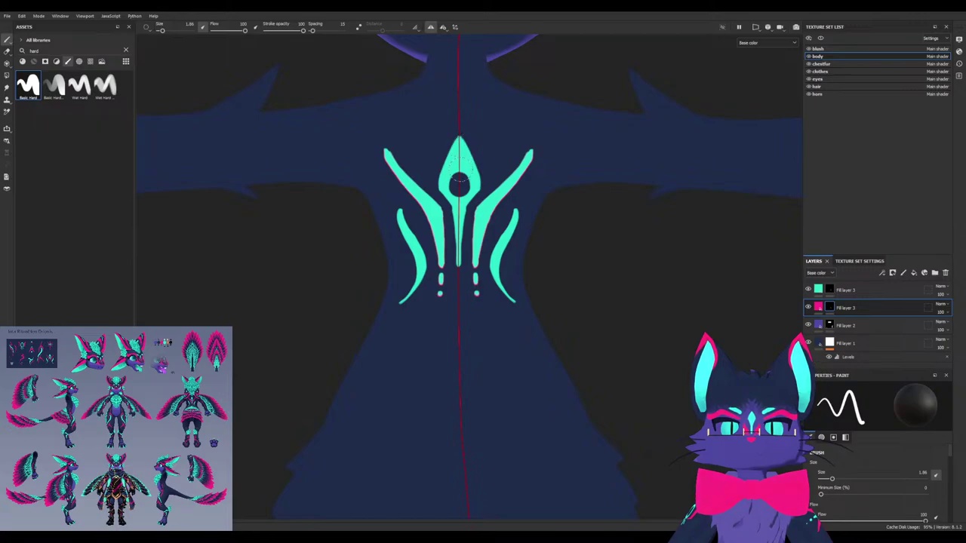
Erase the two long inner stripes and the dots below them from the teal mask, leaving those parts pink
left_click(845, 289)
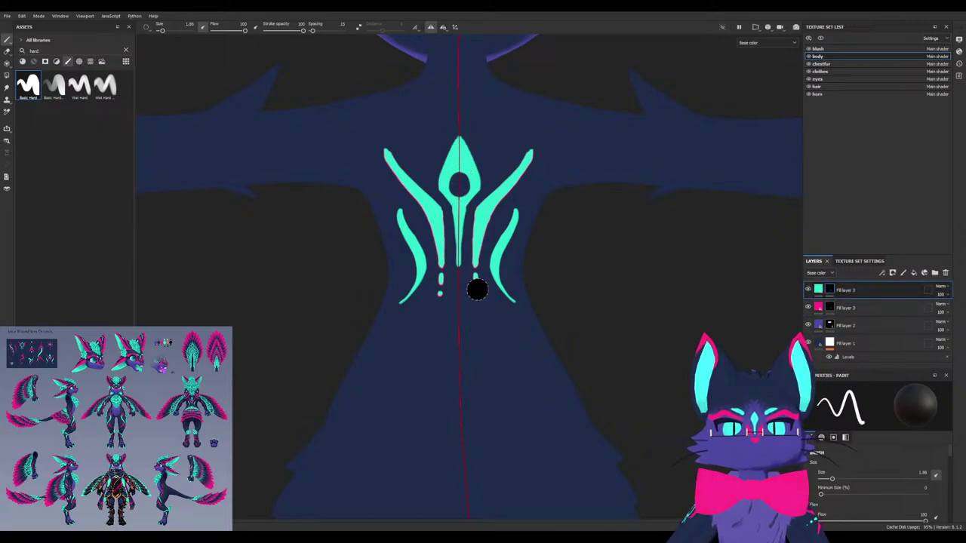
mouse_move(474, 291)
left_mouse_down()
mouse_move(489, 204)
mouse_move(538, 146)
mouse_move(517, 156)
mouse_move(490, 199)
left_mouse_up()
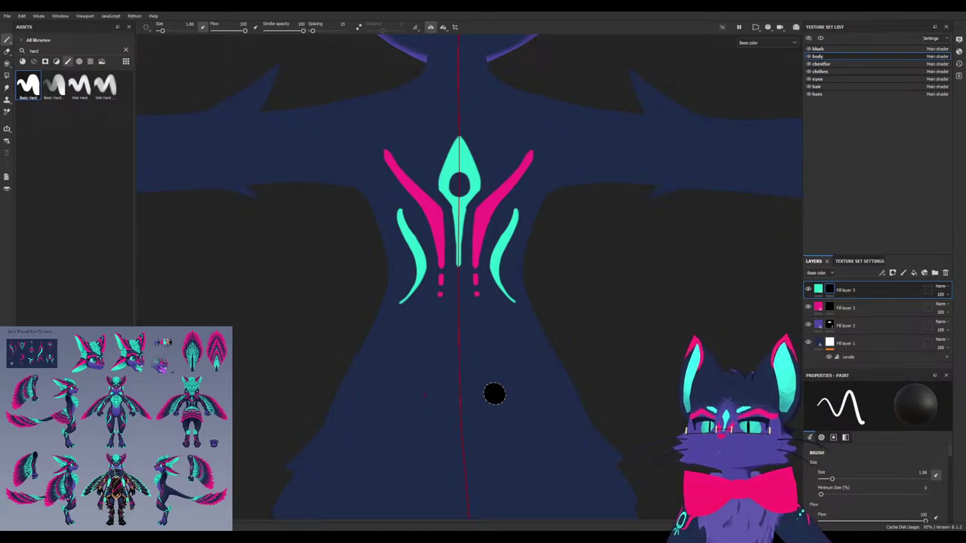
Examine the body's front and side and the upper arm for the placement of the next marking
mouse_move(355, 311)
left_mouse_down("alt")
mouse_move(415, 311)
mouse_move(351, 319)
mouse_move(476, 329)
mouse_move(584, 367)
mouse_move(478, 369)
mouse_move(453, 352)
mouse_move(465, 367)
mouse_move(424, 370)
left_mouse_up("alt")
middle_click_drag(496, 374, 406, 335, "alt")
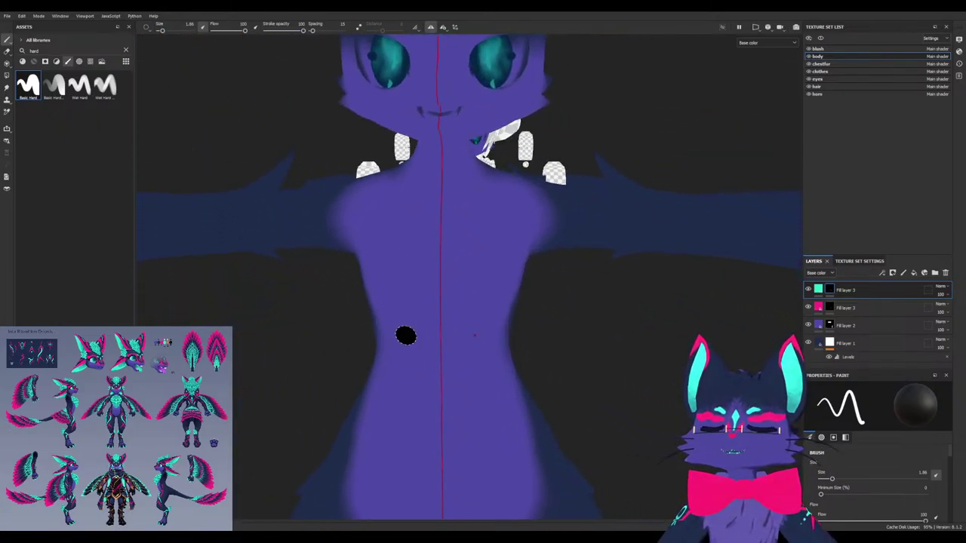
mouse_move(363, 327)
left_mouse_down("alt")
mouse_move(443, 330)
mouse_move(520, 369)
mouse_move(627, 373)
left_mouse_up("alt")
mouse_move(423, 362)
left_mouse_down("alt")
mouse_move(574, 377)
mouse_move(521, 302)
mouse_move(621, 221)
left_mouse_up("alt")
left_click_drag(392, 363, 505, 371, "alt")
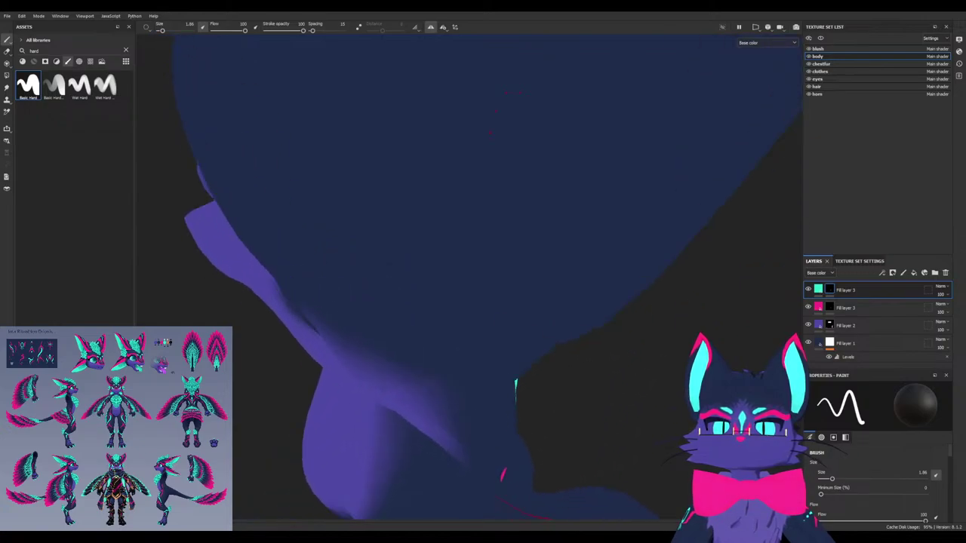
middle_click_drag(431, 385, 455, 188, "alt")
left_click_drag(455, 188, 528, 185, "alt")
middle_click_drag(451, 359, 505, 190, "alt")
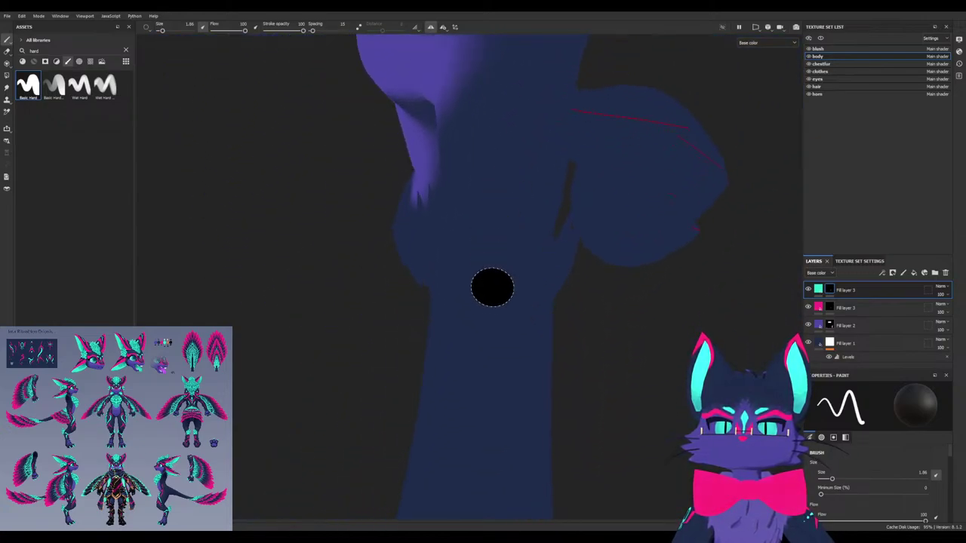
middle_click_drag(496, 284, 509, 243, "alt")
left_click_drag(508, 243, 509, 265, "alt")
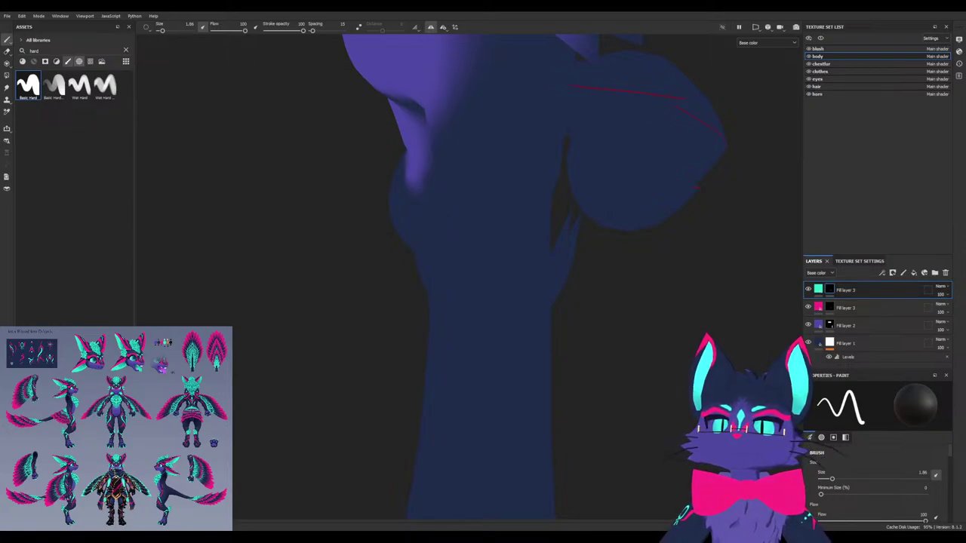
Clear the asset search in the alpha library and choose the MarkMask-2 star alpha for the brush
left_click(79, 61)
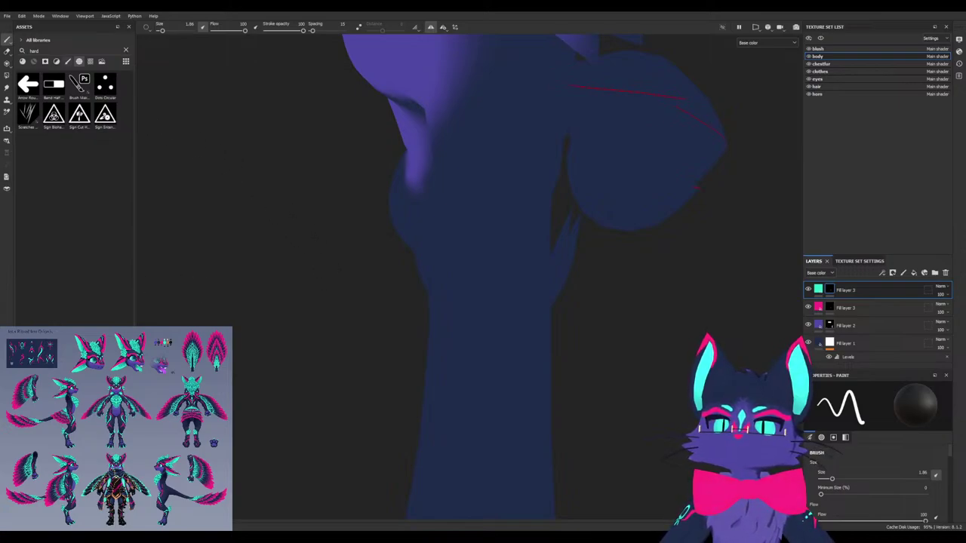
key("BackSpace")
key("BackSpace")
key("BackSpace")
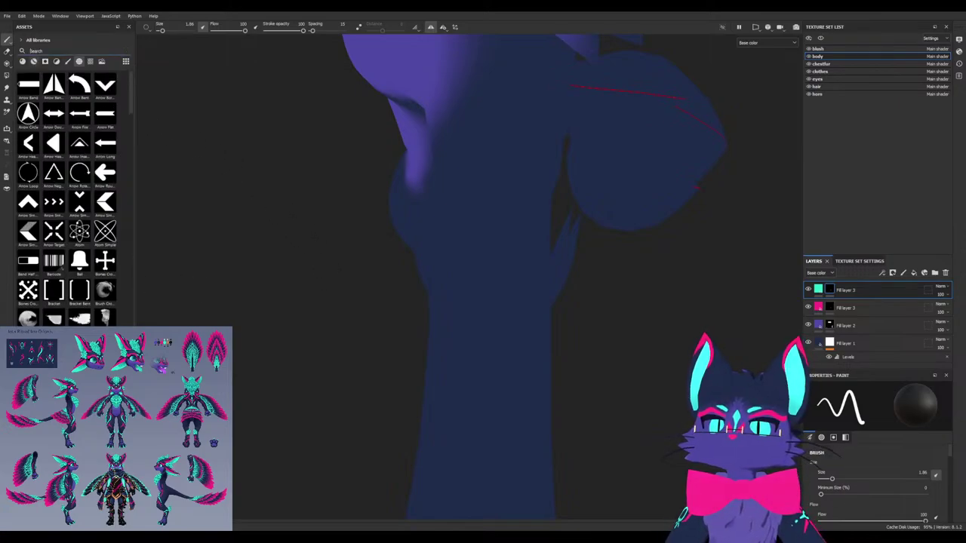
type("rec")
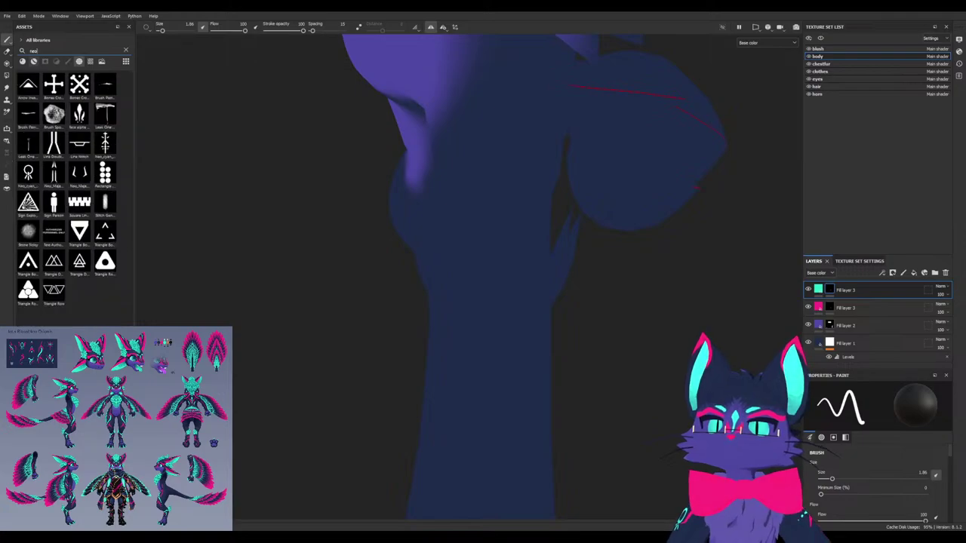
key("BackSpace")
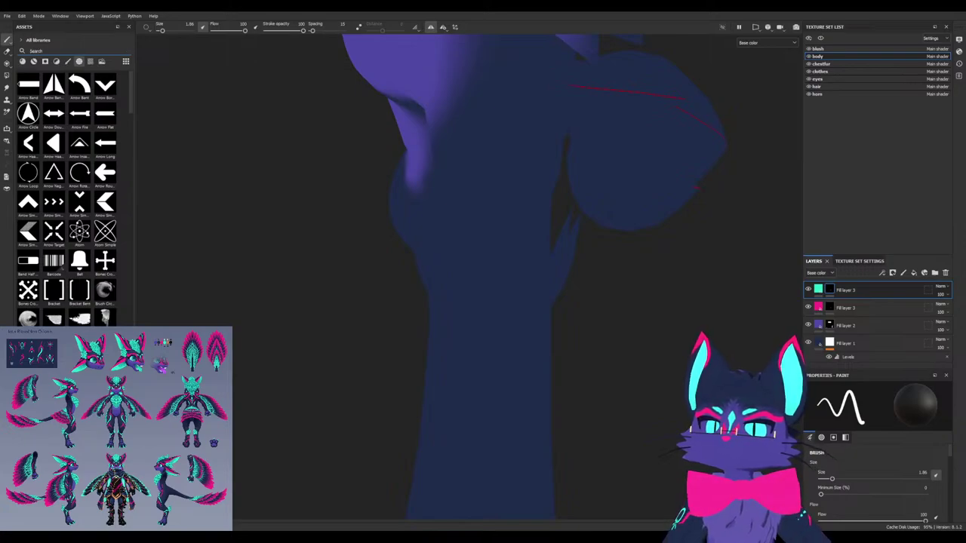
scroll(66, 197, "down", 10)
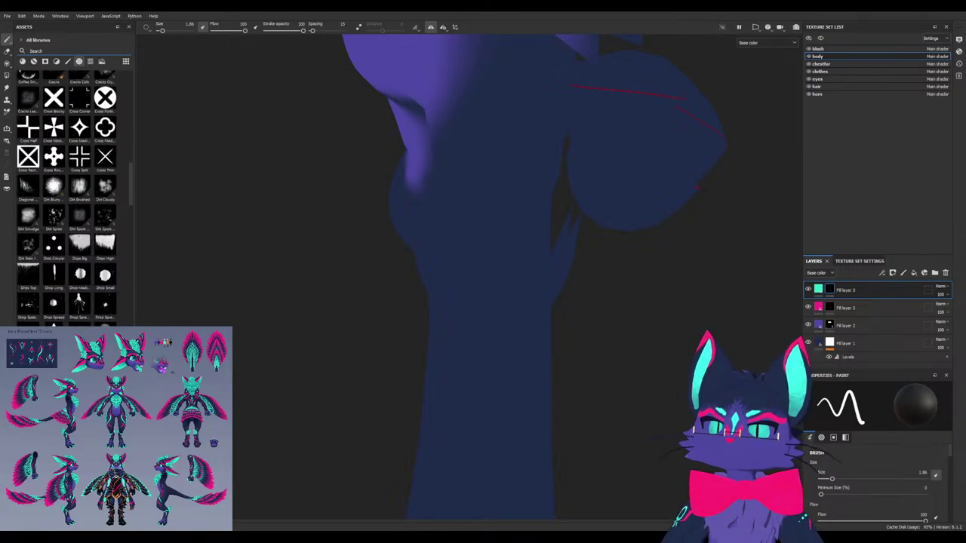
scroll(75, 198, "down", 8)
scroll(75, 199, "down", 10)
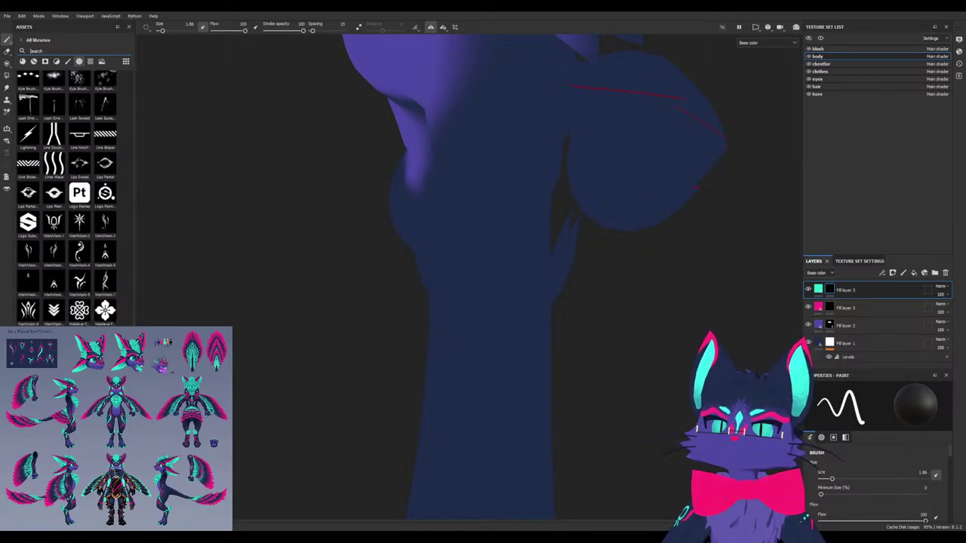
left_click(79, 221)
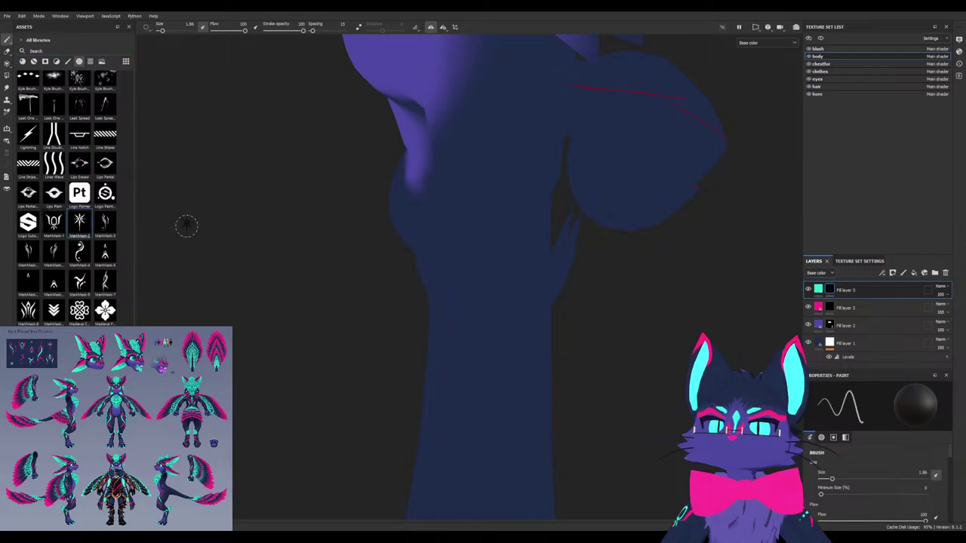
Show the full Material view and stamp the MarkMask-2 star in white at size 8.31 on the upper arm in the teal mask
key("bracketright")
key("bracketright")
key("bracketright")
key("bracketright")
key("bracketright")
key("bracketright")
key("bracketright")
key("bracketright")
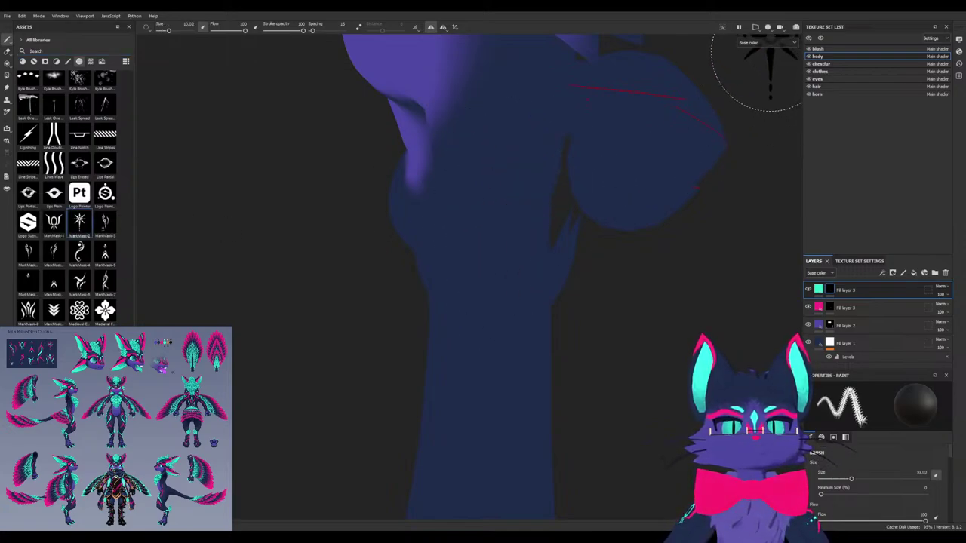
left_click(768, 43)
left_click(759, 63)
left_click_drag(613, 198, 468, 291, "alt")
mouse_move(287, 302)
left_mouse_down("alt")
mouse_move(457, 336)
mouse_move(469, 330)
left_mouse_up("alt")
mouse_move(469, 330)
right_mouse_down("ctrl")
mouse_move(457, 325)
mouse_move(491, 325)
right_mouse_up("ctrl")
key("x")
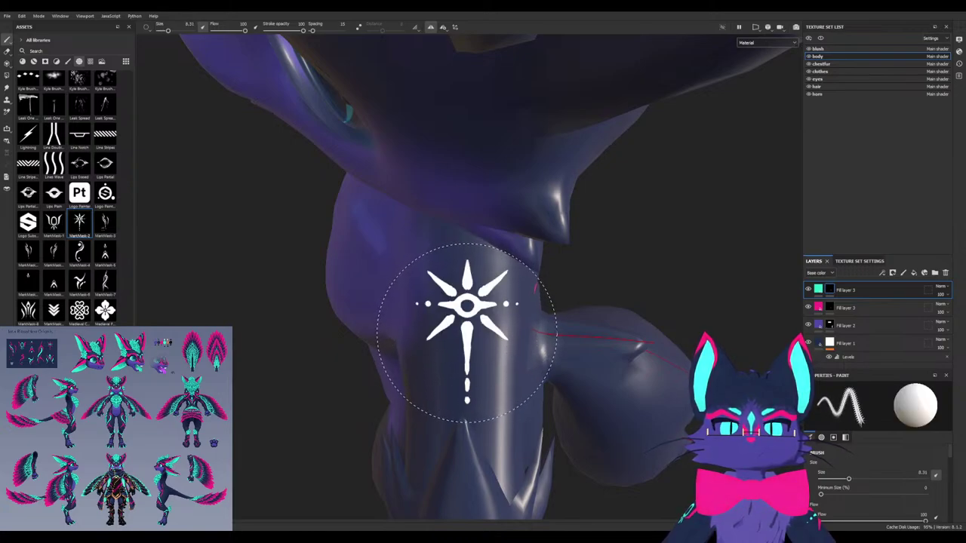
left_click(467, 330)
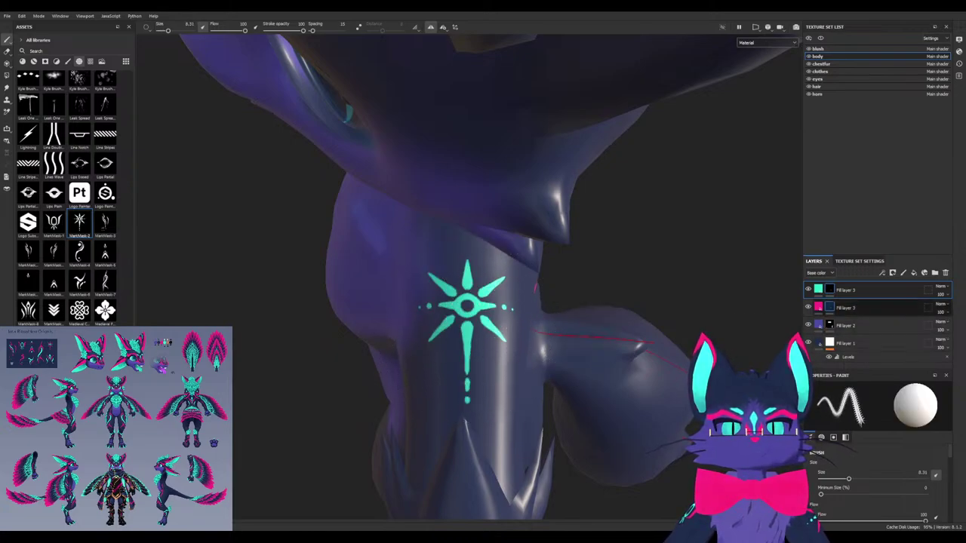
Stamp the same MarkMask-2 star in the pink fill layer's mask, directly over the teal star on the upper arm
left_click(845, 308)
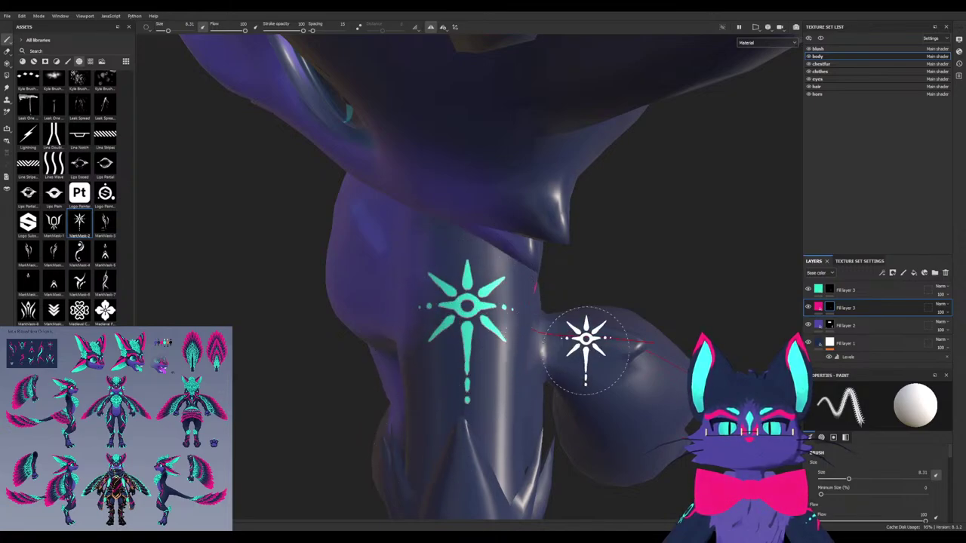
left_click_drag(417, 339, 449, 315, "alt")
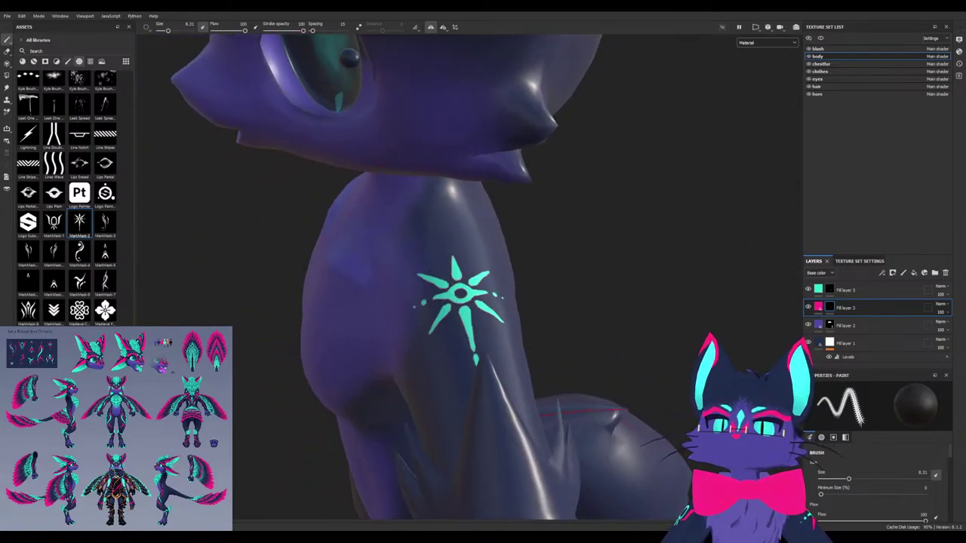
With the Basic Hard brush in black at size 0.58, erase the star's rays and lower tail from the teal mask, sparing the central eye
left_click(68, 61)
left_click(46, 51)
type("hard")
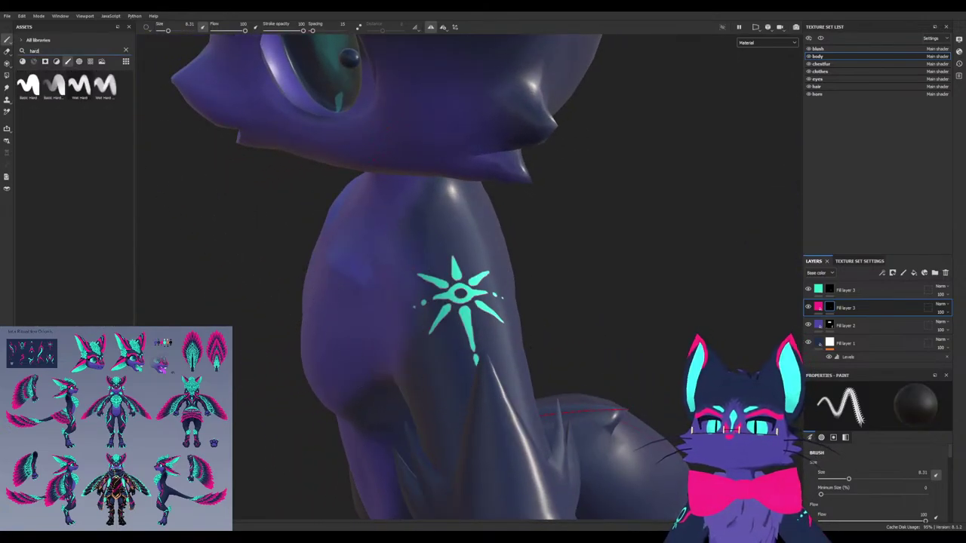
left_click(29, 86)
right_click_drag(462, 326, 422, 325, "ctrl")
mouse_move(458, 324)
left_mouse_down("alt")
mouse_move(447, 334)
mouse_move(342, 344)
left_mouse_up("alt")
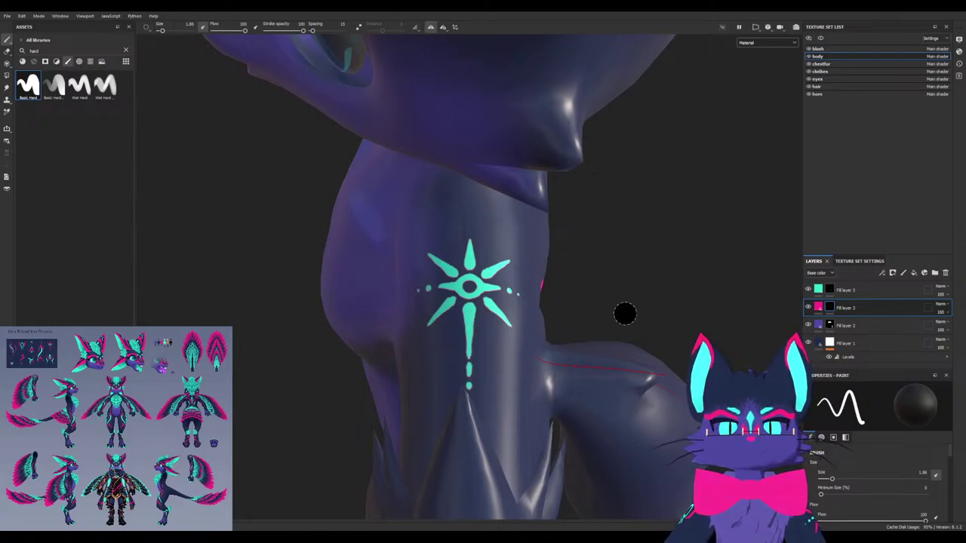
right_click_drag(474, 291, 467, 291, "ctrl")
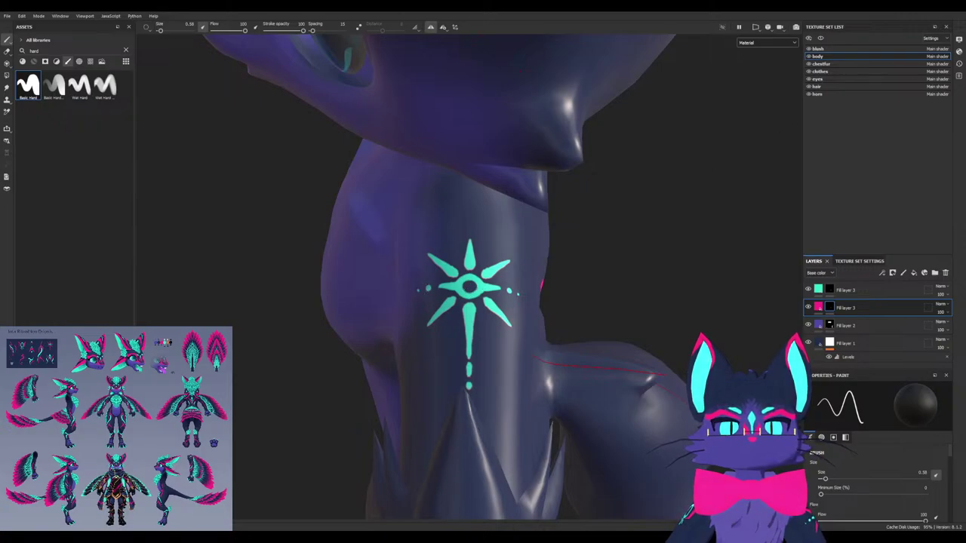
left_click(829, 290)
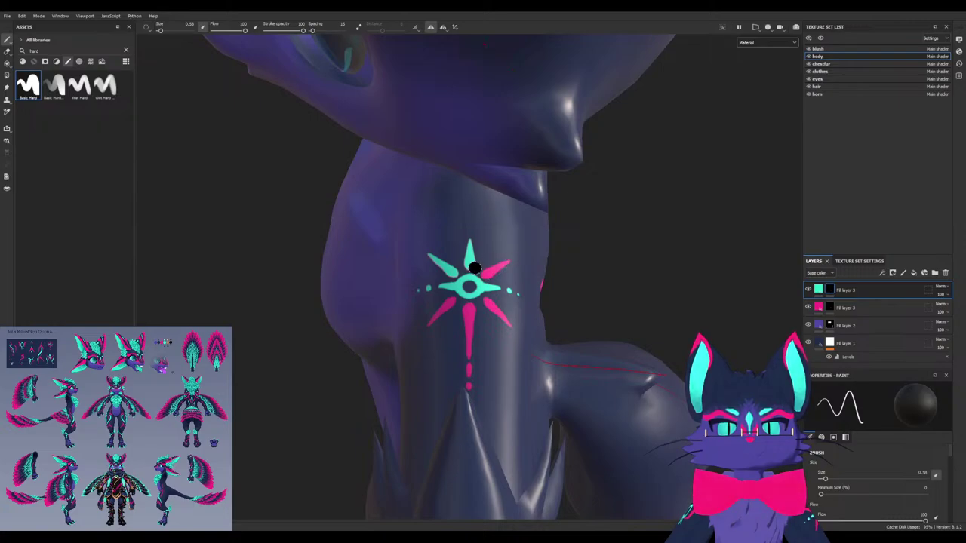
mouse_move(469, 267)
left_mouse_down()
mouse_move(471, 249)
mouse_move(451, 271)
left_mouse_up()
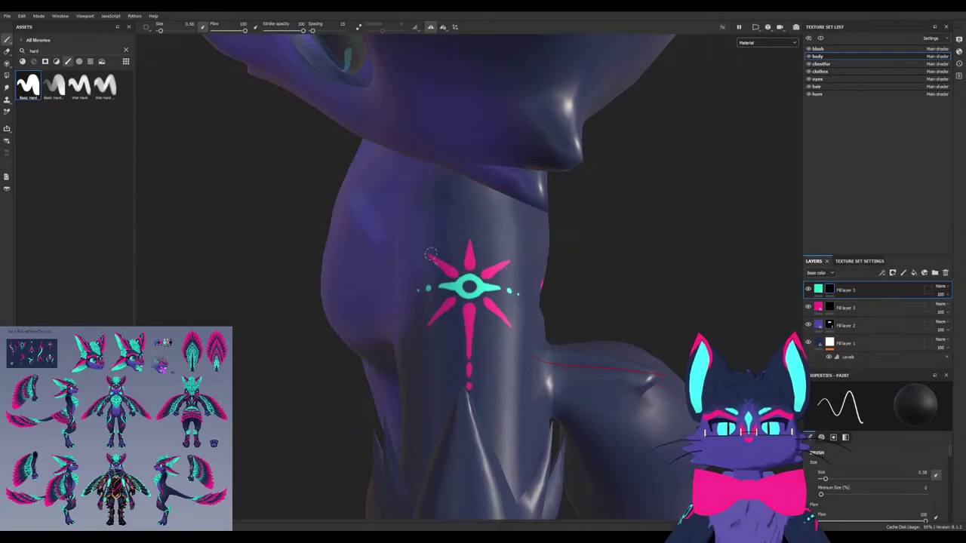
Erase the star marking from the opposite upper arm in both the teal and pink masks
mouse_move(382, 321)
left_mouse_down("alt")
mouse_move(444, 369)
mouse_move(521, 332)
mouse_move(460, 332)
mouse_move(385, 310)
left_mouse_up("alt")
mouse_move(461, 317)
left_mouse_down("alt")
mouse_move(378, 362)
mouse_move(422, 302)
mouse_move(521, 317)
left_mouse_up("alt")
mouse_move(435, 275)
left_mouse_down("alt")
mouse_move(339, 254)
mouse_move(626, 303)
mouse_move(420, 286)
left_mouse_up("alt")
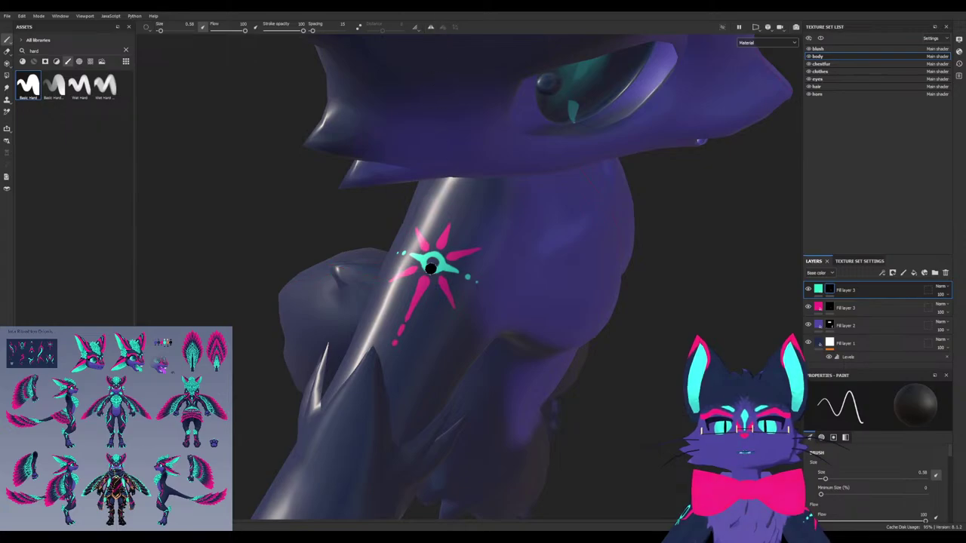
left_click_drag(451, 259, 422, 277)
right_click_drag(429, 312, 441, 299, "ctrl")
mouse_move(450, 273)
left_mouse_down()
mouse_move(436, 267)
mouse_move(438, 256)
mouse_move(422, 264)
mouse_move(400, 317)
mouse_move(484, 322)
left_mouse_up()
left_click(829, 308)
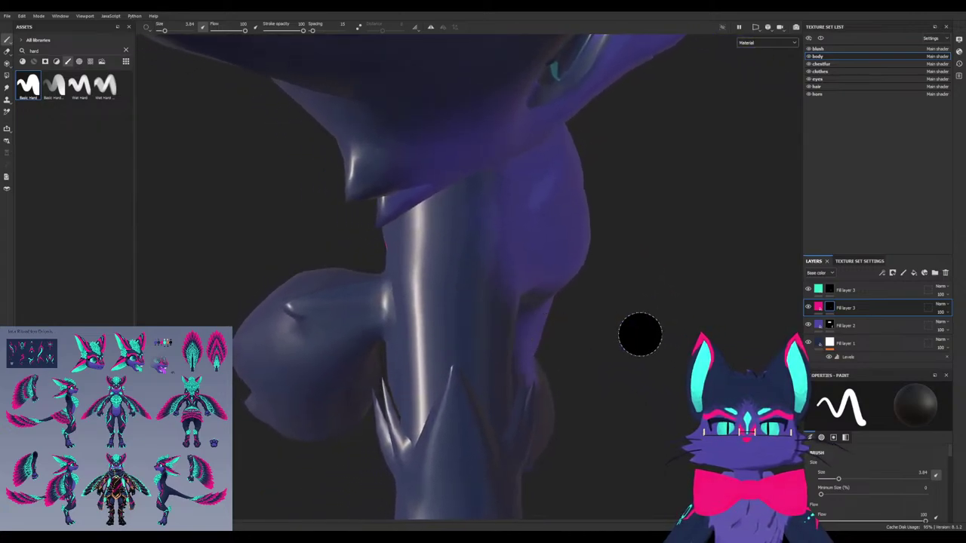
Target the teal mask, clear the asset search in the alpha library and choose the MarkMask-1 alpha
left_click(829, 290)
left_click(79, 61)
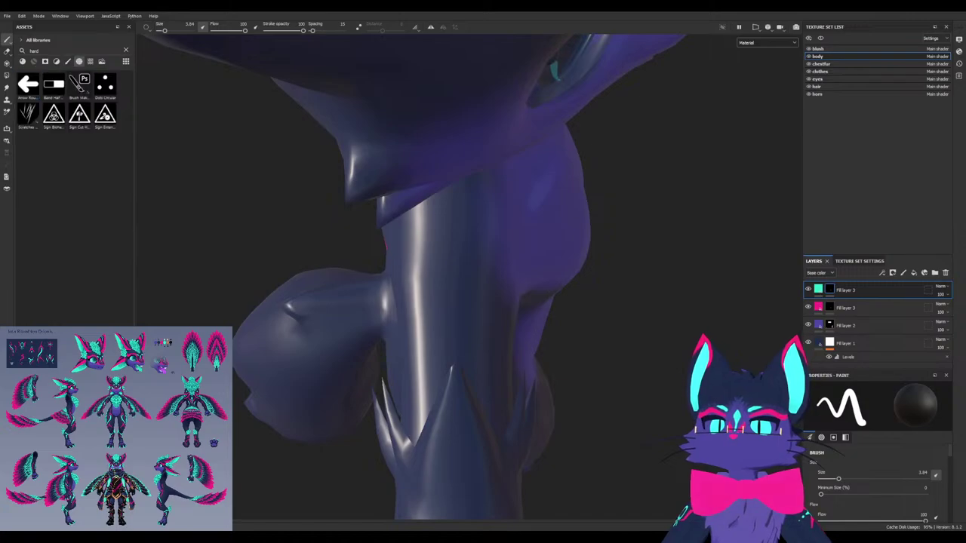
key("BackSpace")
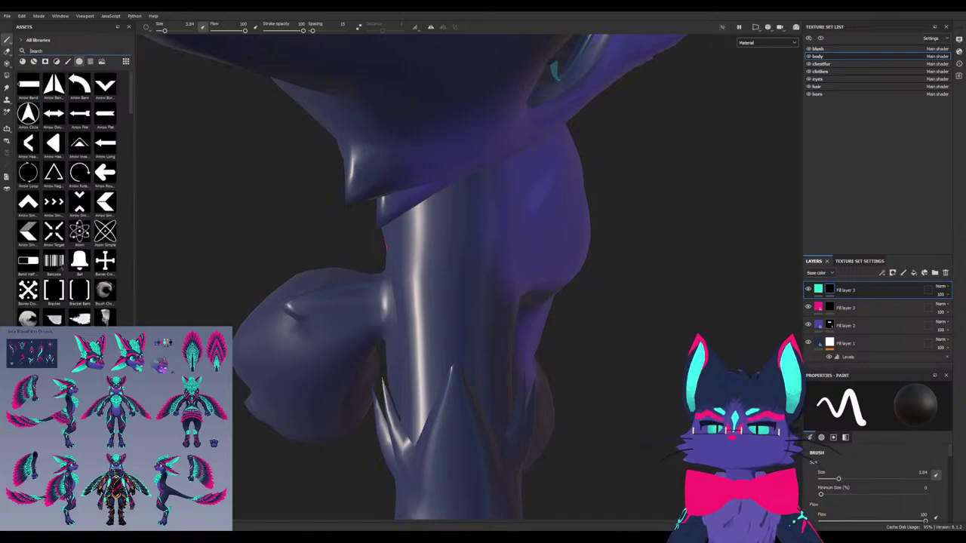
type("sh")
key("BackSpace")
key("BackSpace")
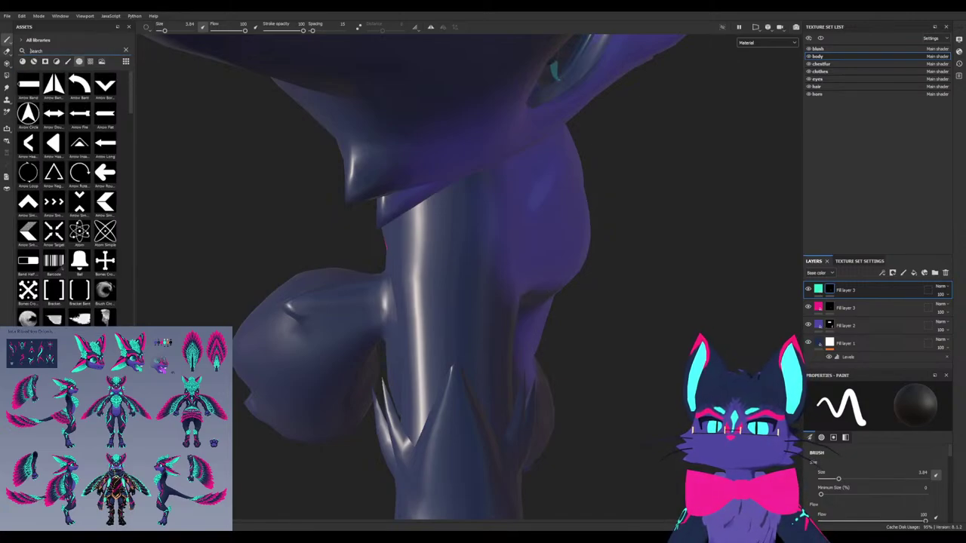
scroll(74, 198, "down", 15)
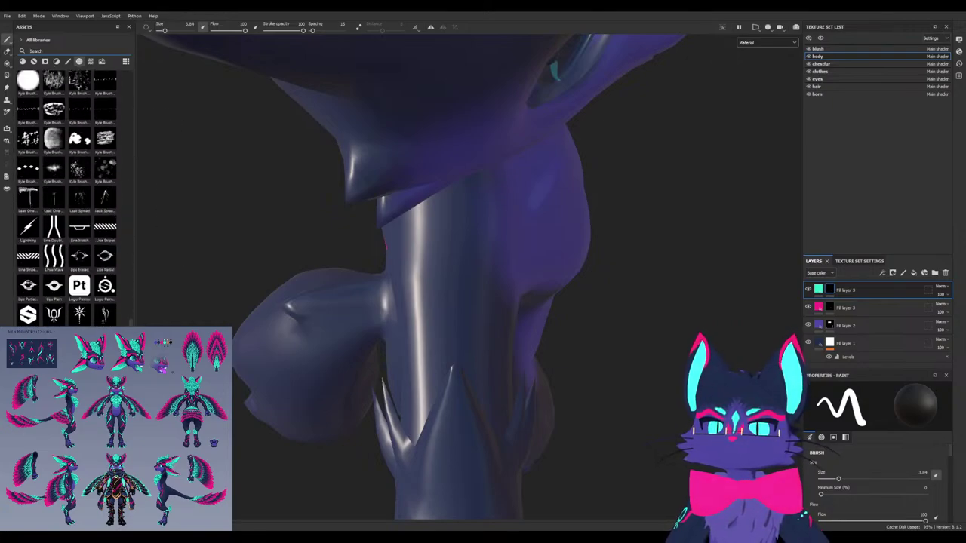
left_click(53, 315)
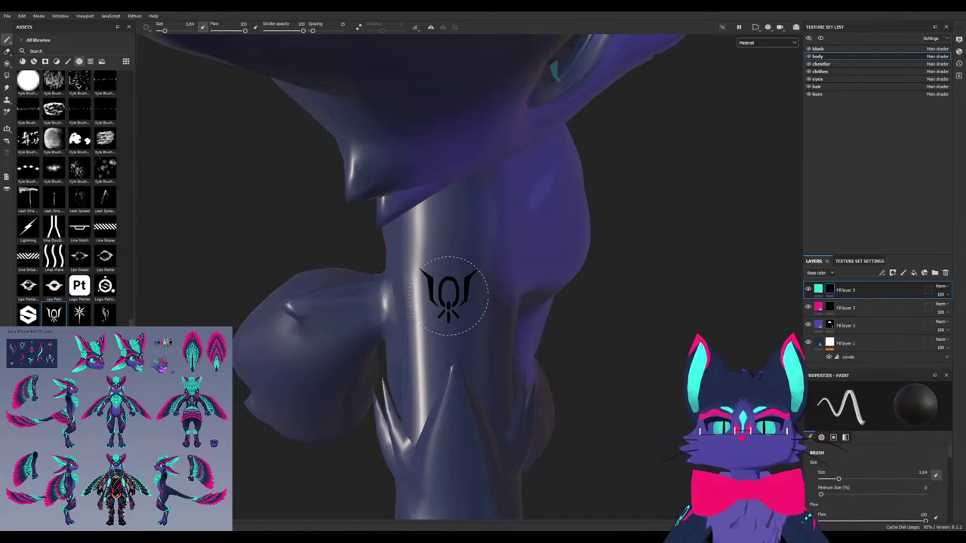
Stamp MarkMask-1 in white at size 6.76 on the bare upper arm in the teal mask and over it in the pink mask
mouse_move(452, 294)
right_mouse_down("ctrl")
mouse_move(487, 294)
mouse_move(450, 295)
right_mouse_up("ctrl")
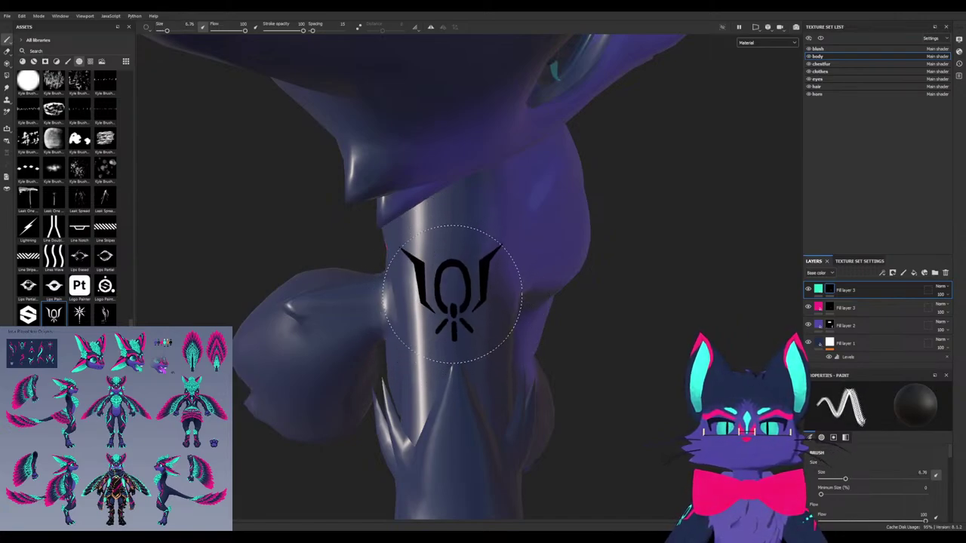
key("x")
left_click(451, 294)
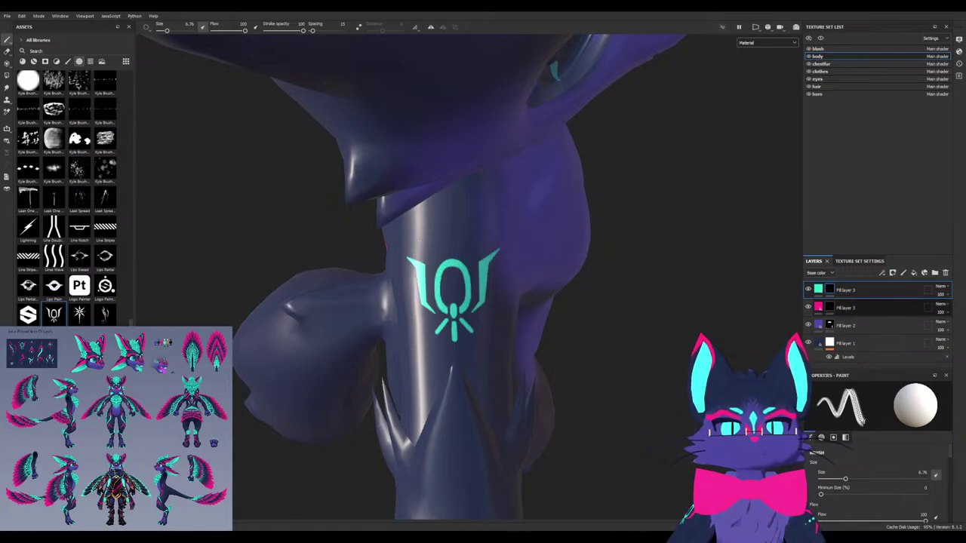
left_click(845, 308)
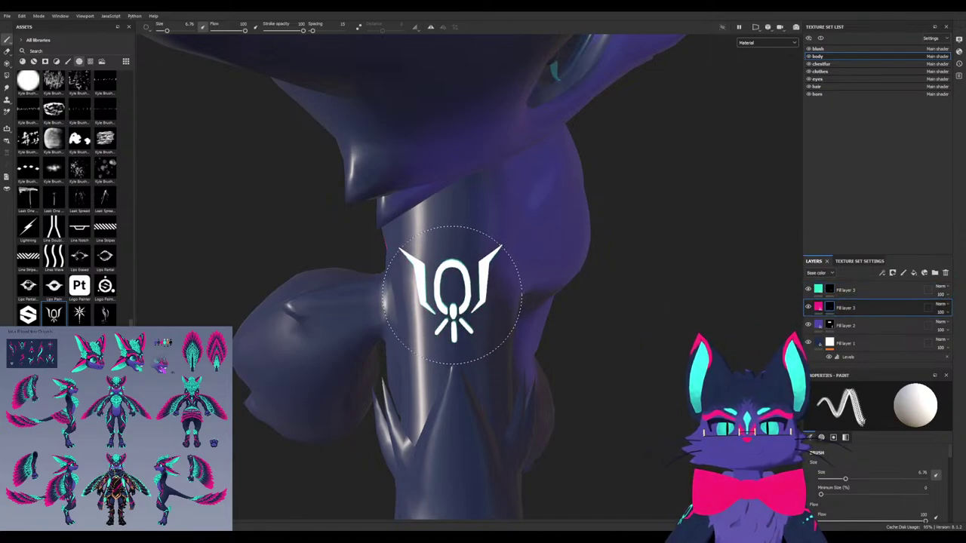
key("x")
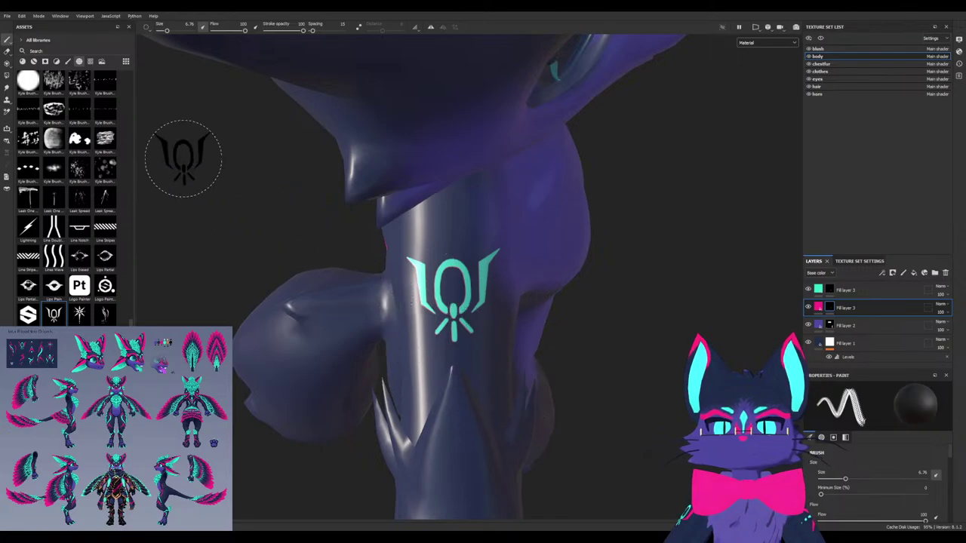
Search the brush library for "hard" and choose the Basic Hard brush at a smaller size for erasing in black
left_click(68, 62)
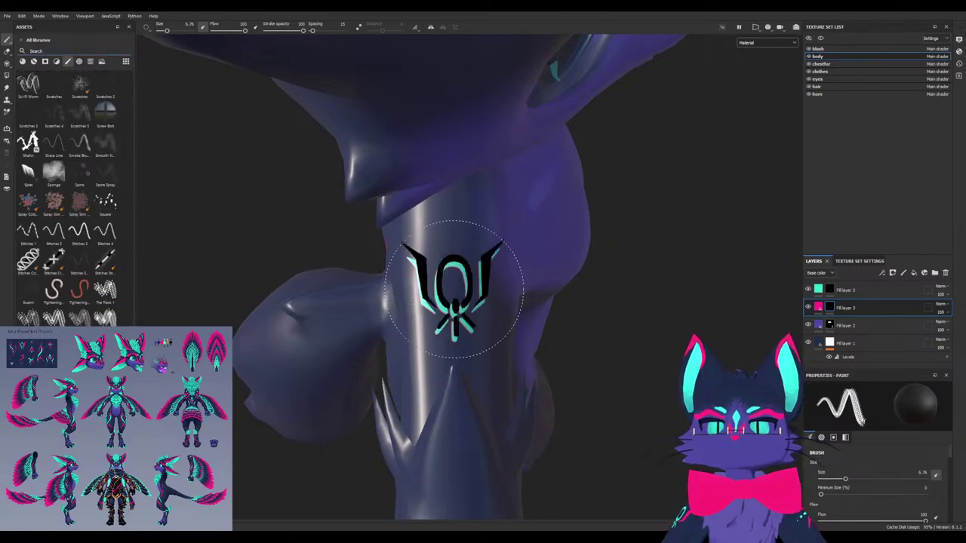
key("bracketleft")
key("bracketleft")
key("bracketleft")
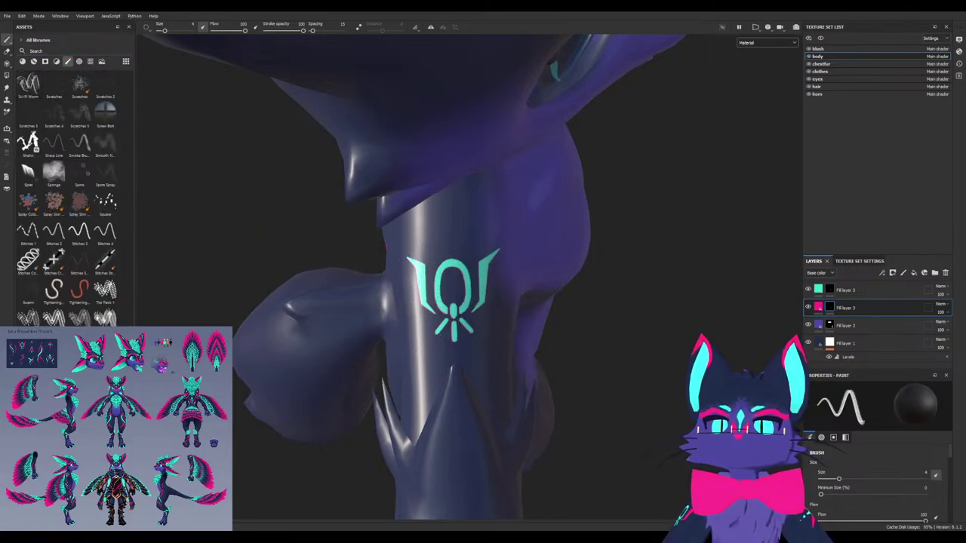
type("hard")
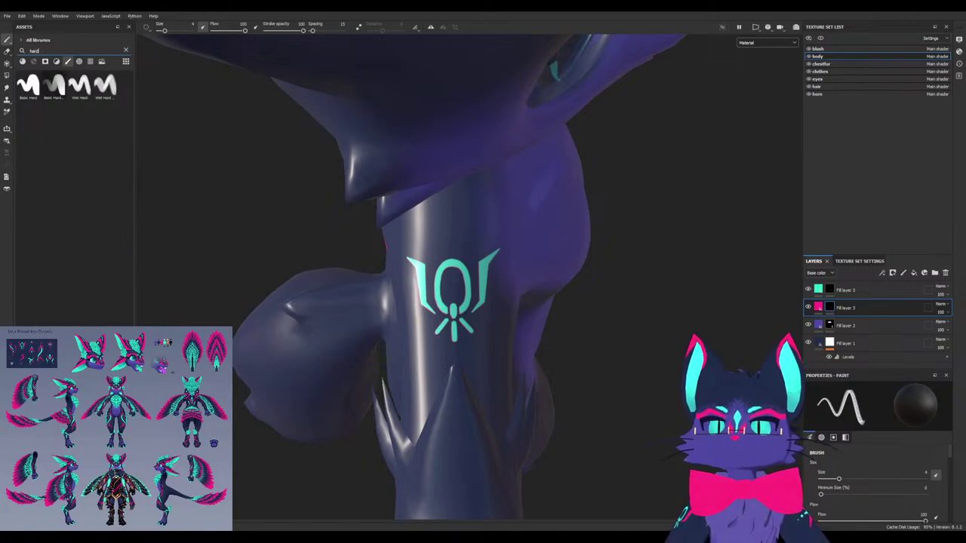
left_click(28, 86)
key("bracketleft")
key("bracketleft")
key("bracketleft")
key("bracketleft")
key("bracketleft")
key("bracketleft")
key("bracketleft")
key("bracketleft")
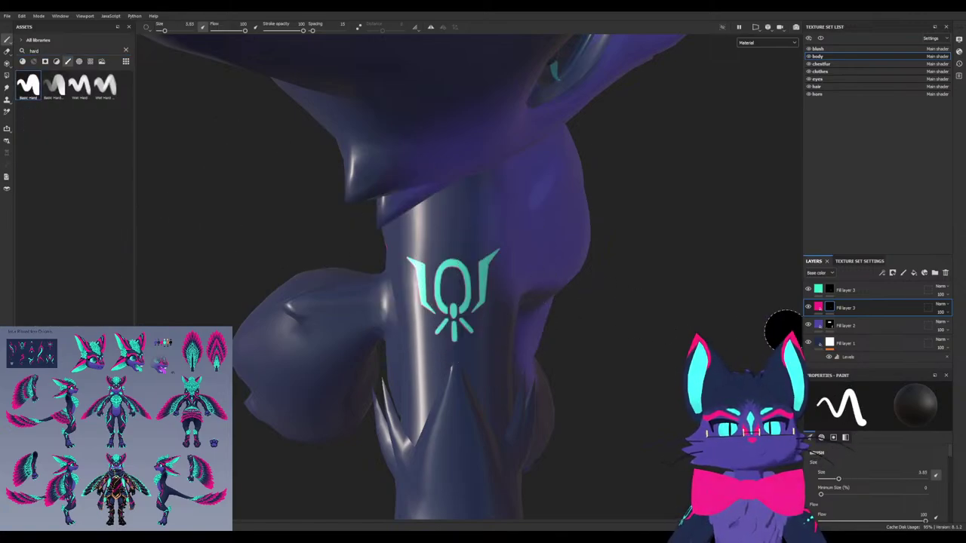
Erase the two angular side wings of the new arm marking from the teal mask, reducing the brush to size 0.58
left_click(829, 290)
scroll(494, 310, "up", 2)
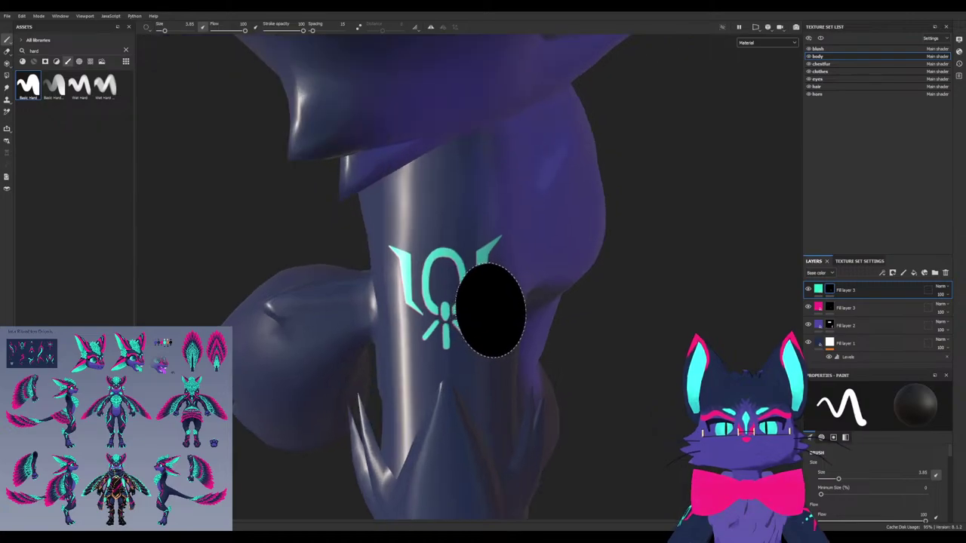
key("bracketleft")
key("bracketleft")
key("bracketleft")
key("bracketleft")
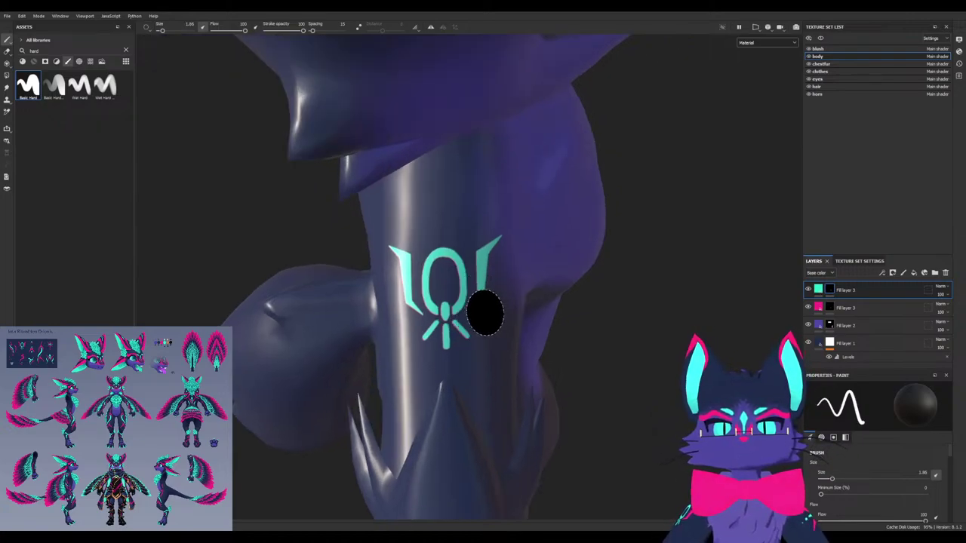
mouse_move(488, 317)
left_mouse_down()
mouse_move(480, 294)
mouse_move(494, 258)
left_mouse_up()
left_click_drag(427, 242, 408, 309, "alt")
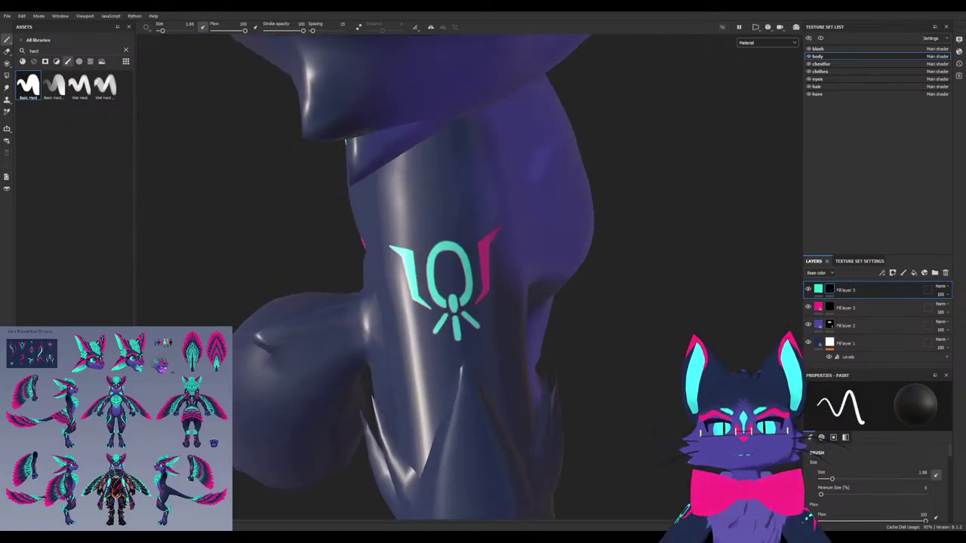
key("bracketleft")
key("bracketleft")
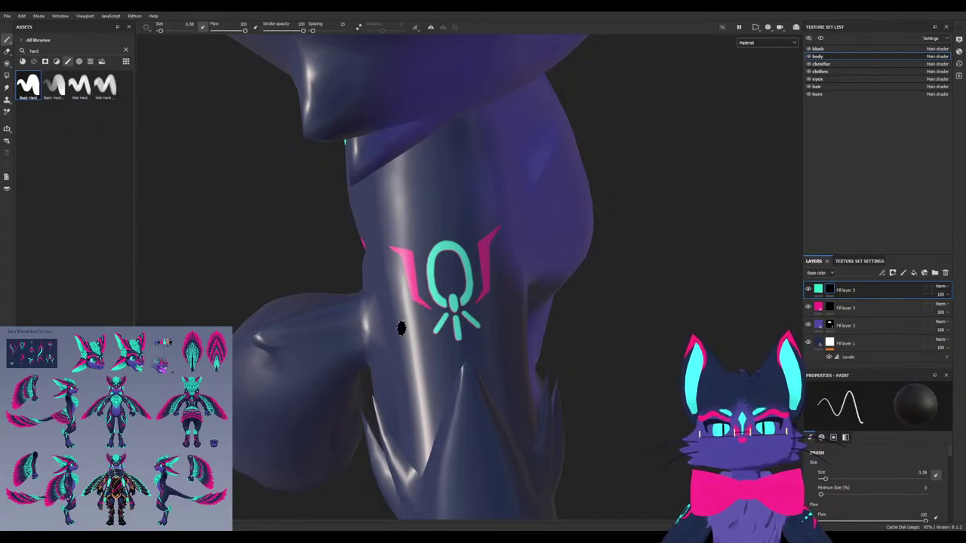
Clean the pink fringe around the marking's teal loop and lower strokes in the pink mask
left_click_drag(402, 328, 415, 324, "alt")
left_click(845, 308)
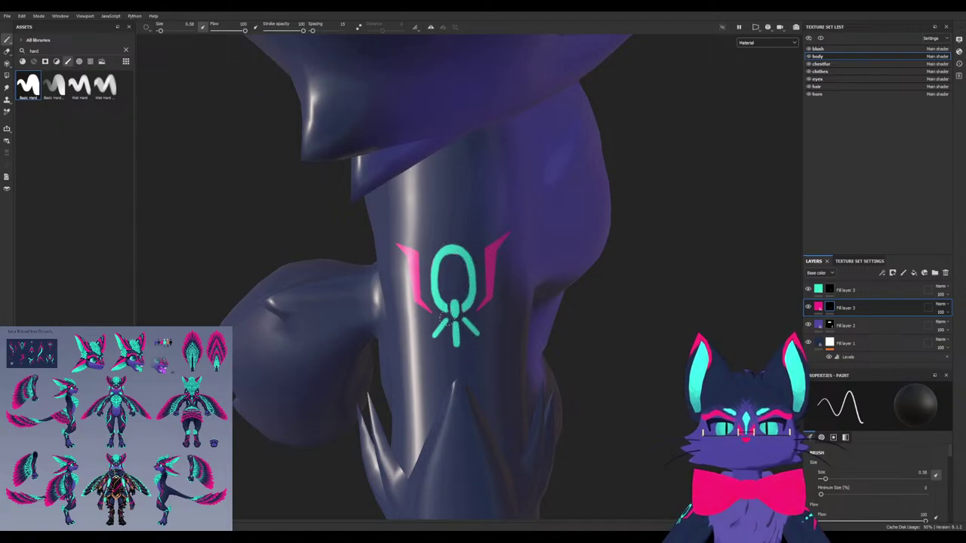
left_click_drag(447, 311, 439, 248, "alt")
scroll(440, 248, "up", 3)
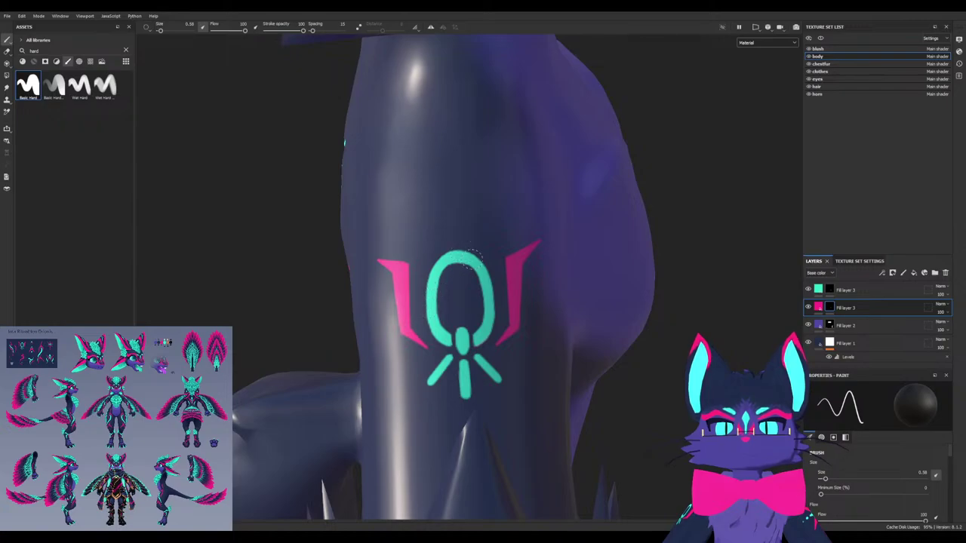
mouse_move(440, 384)
left_mouse_down("alt")
mouse_move(521, 332)
mouse_move(483, 302)
mouse_move(400, 308)
mouse_move(479, 314)
mouse_move(464, 317)
left_mouse_up("alt")
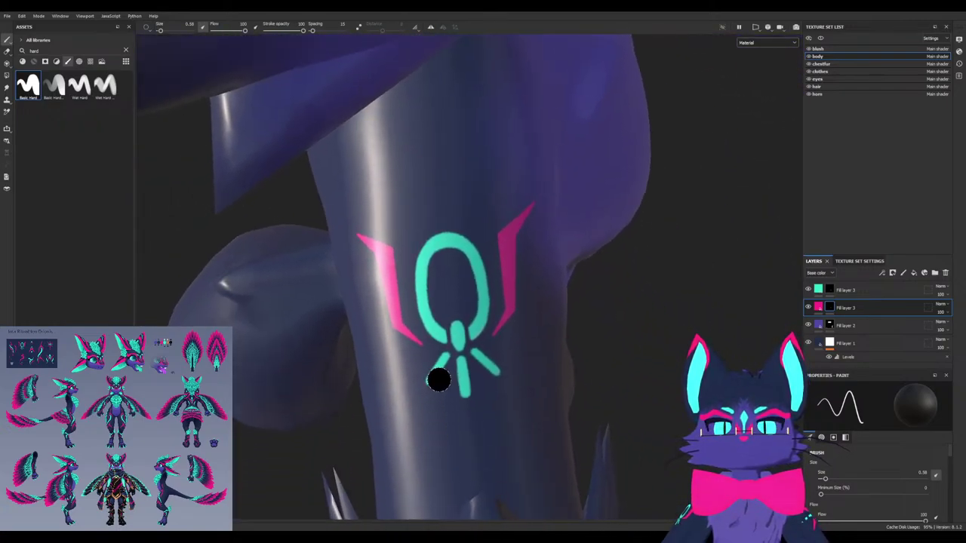
mouse_move(437, 379)
left_mouse_down("alt")
mouse_move(462, 376)
mouse_move(427, 347)
mouse_move(430, 257)
left_mouse_up("alt")
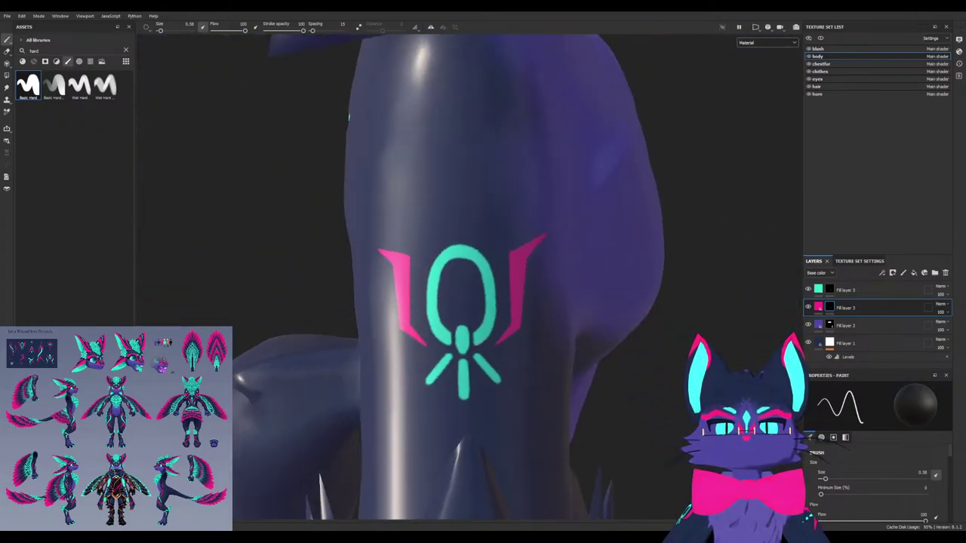
left_click_drag(318, 273, 636, 290, "alt")
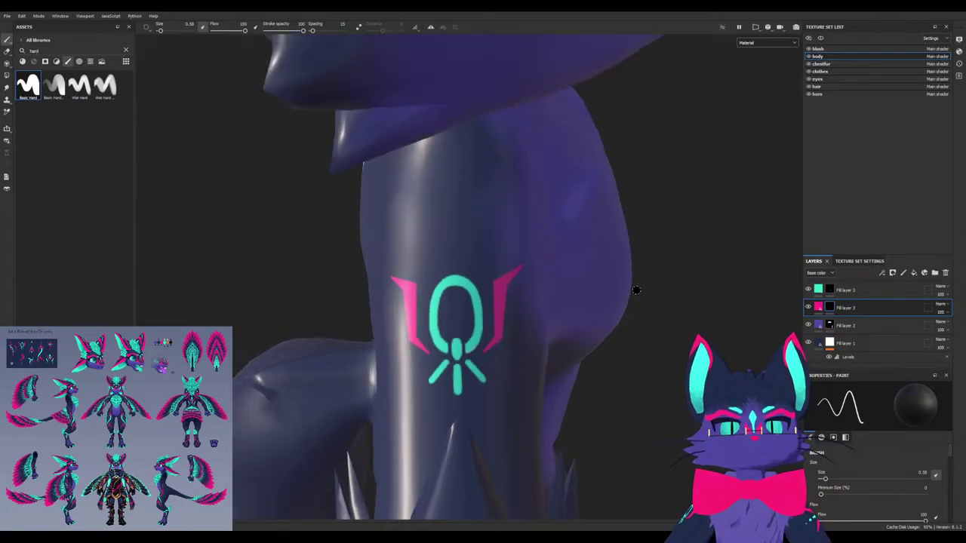
Erase the whole MarkMask-1 marking from the upper arm in the pink and teal masks with a larger brush
right_click_drag(471, 293, 501, 298, "ctrl")
left_click_drag(502, 298, 442, 347)
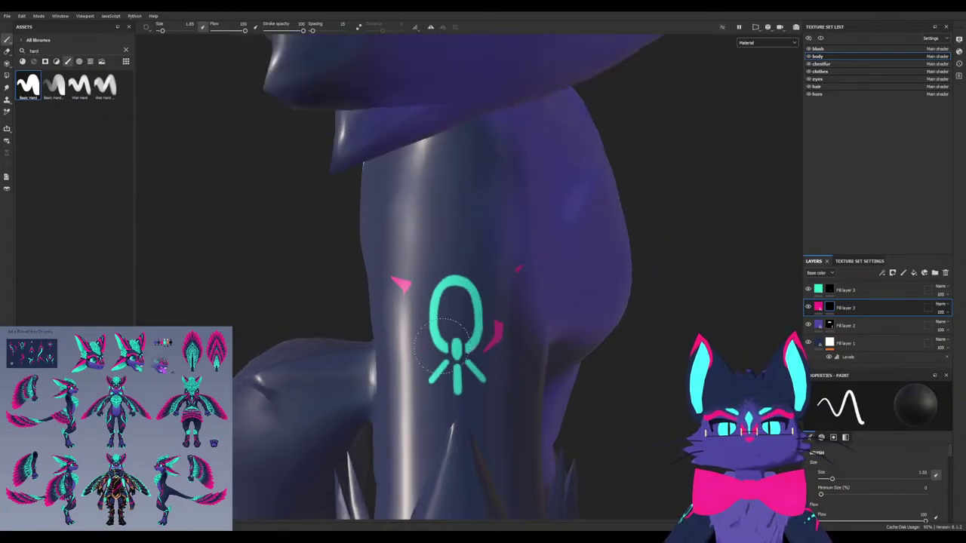
left_click(845, 290)
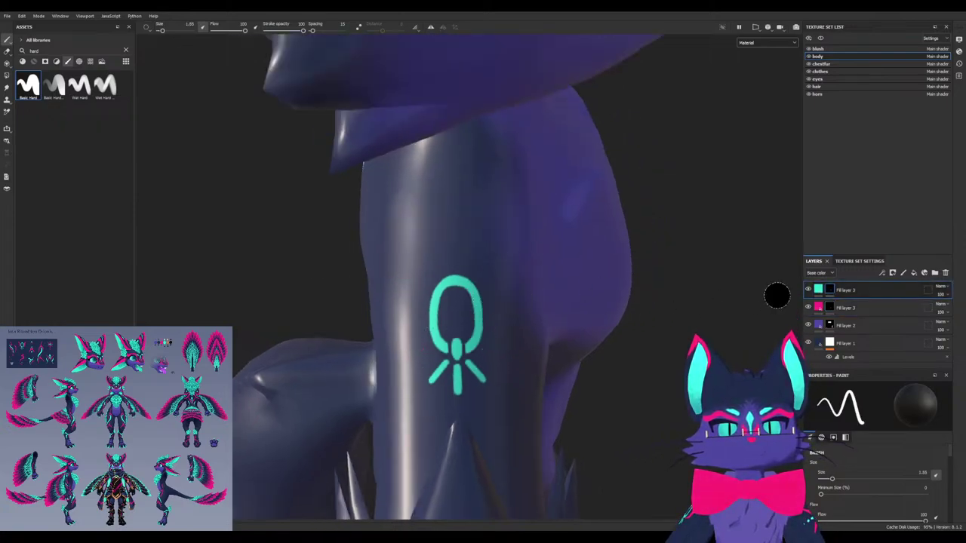
mouse_move(476, 286)
left_mouse_down()
mouse_move(453, 295)
mouse_move(495, 380)
mouse_move(465, 334)
left_mouse_up()
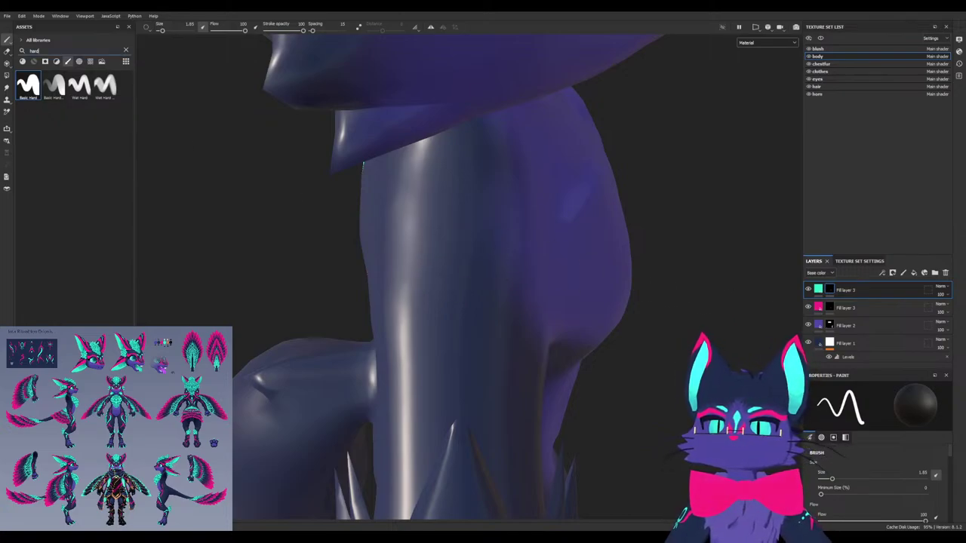
Clear the "hard" search and choose the MarkMask-1 marking from the alpha library as the brush stamp
left_click(79, 62)
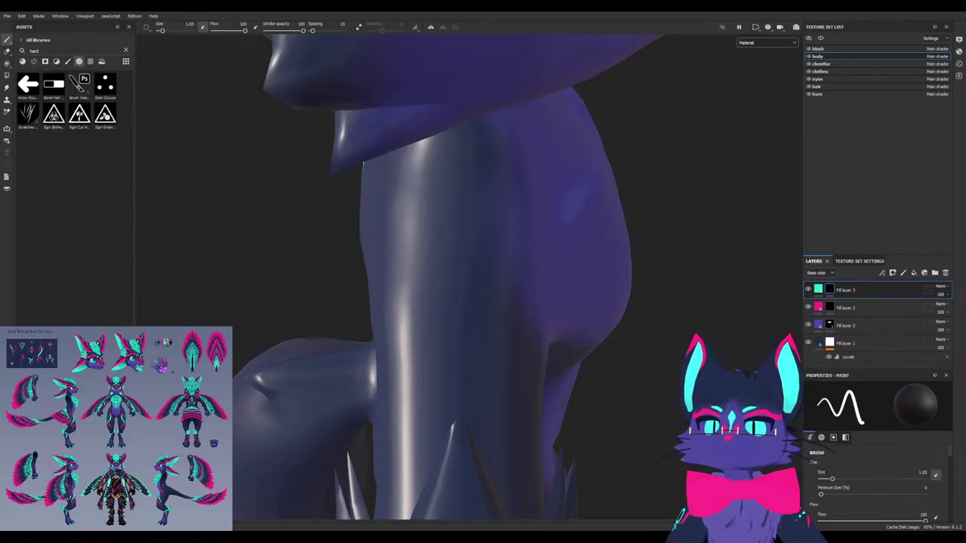
key("BackSpace")
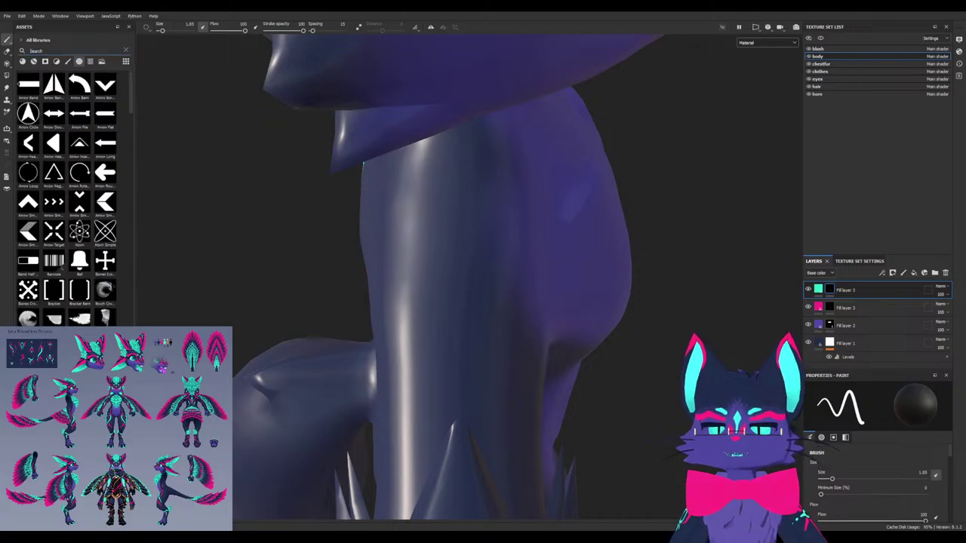
scroll(72, 198, "down", 10)
scroll(68, 197, "down", 15)
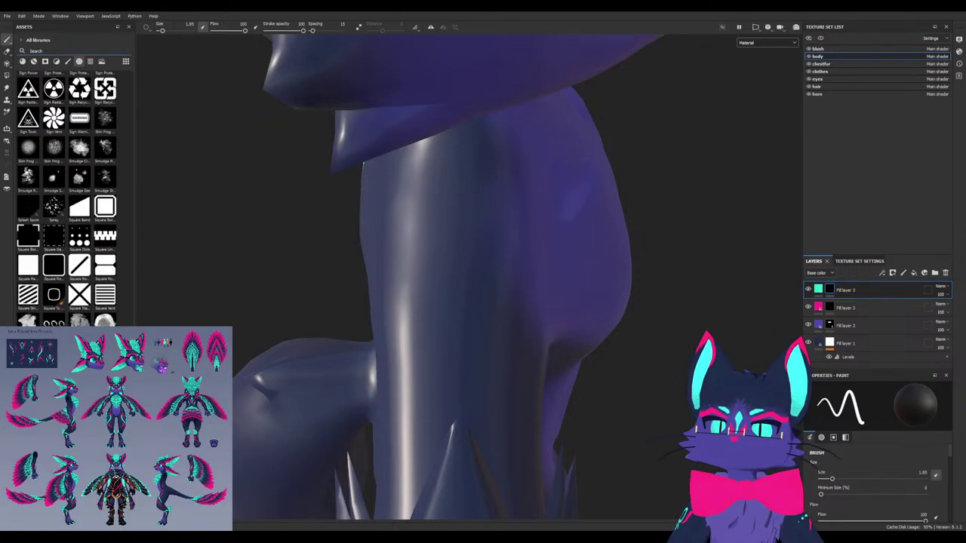
scroll(68, 189, "up", 3)
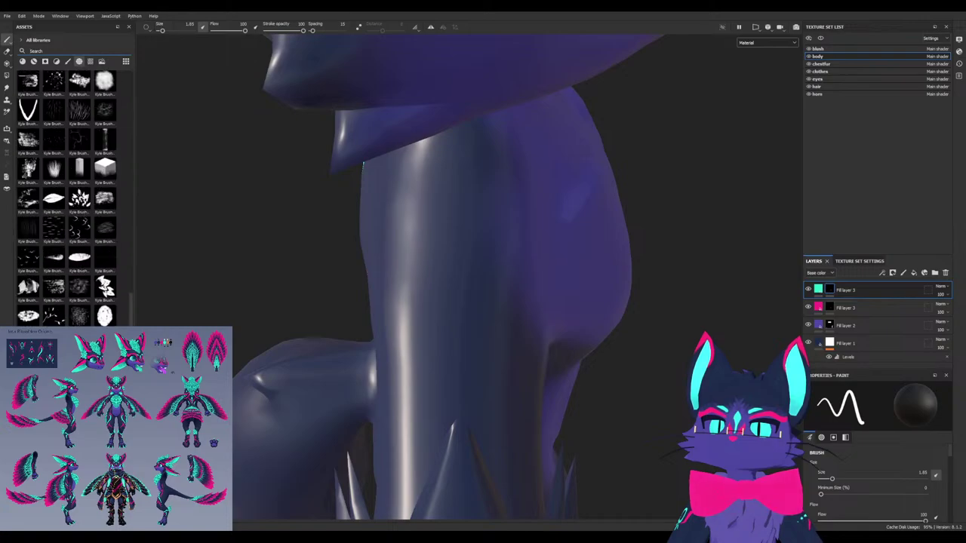
scroll(74, 196, "up", 10)
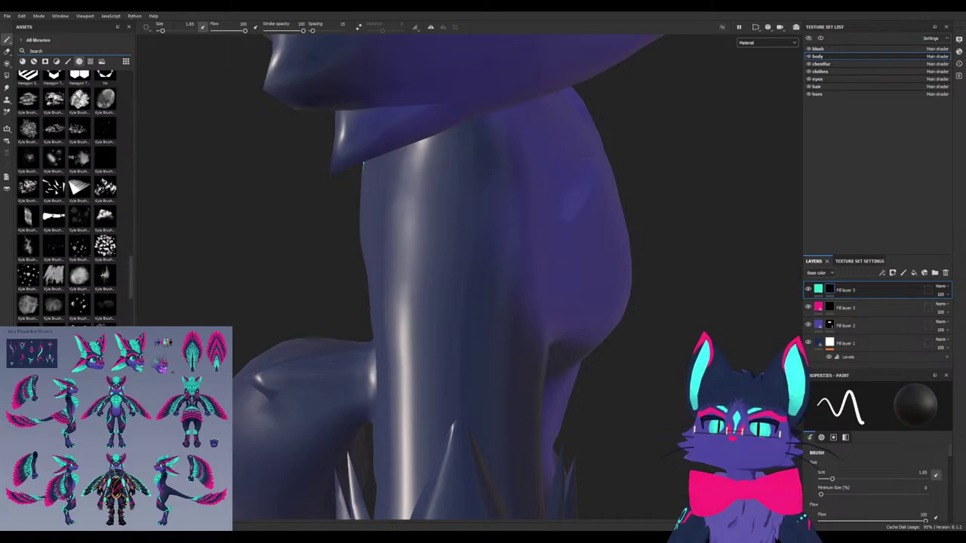
scroll(68, 196, "down", 15)
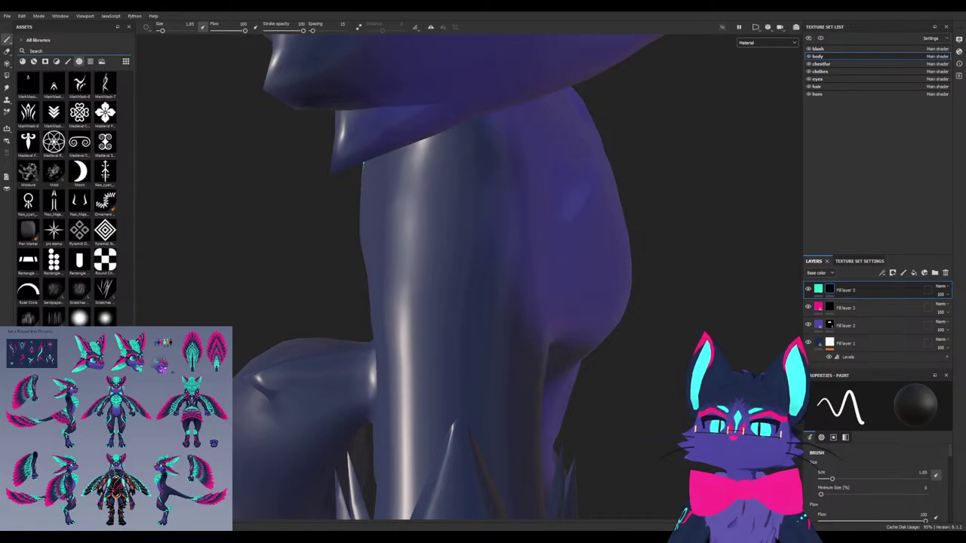
scroll(68, 189, "up", 10)
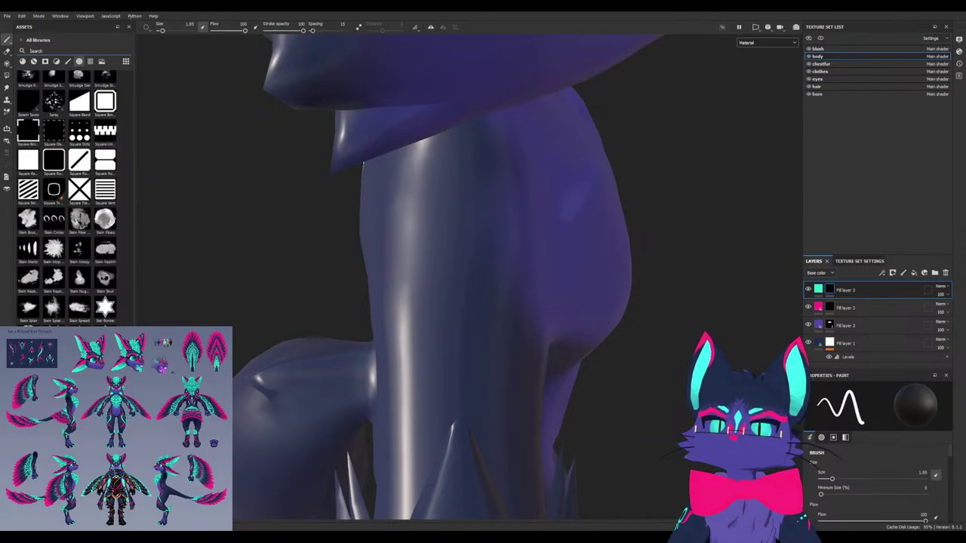
scroll(68, 196, "down", 5)
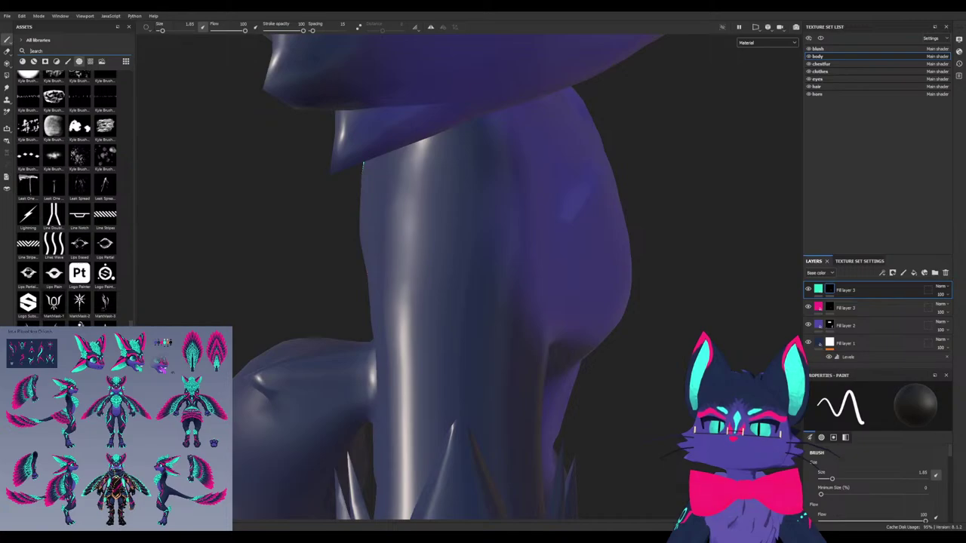
left_click(53, 303)
Enlarge the MarkMask-1 stamp to size 5.94 for the upper arm and switch from erasing in black to painting in white
right_click_drag(459, 263, 495, 263, "ctrl")
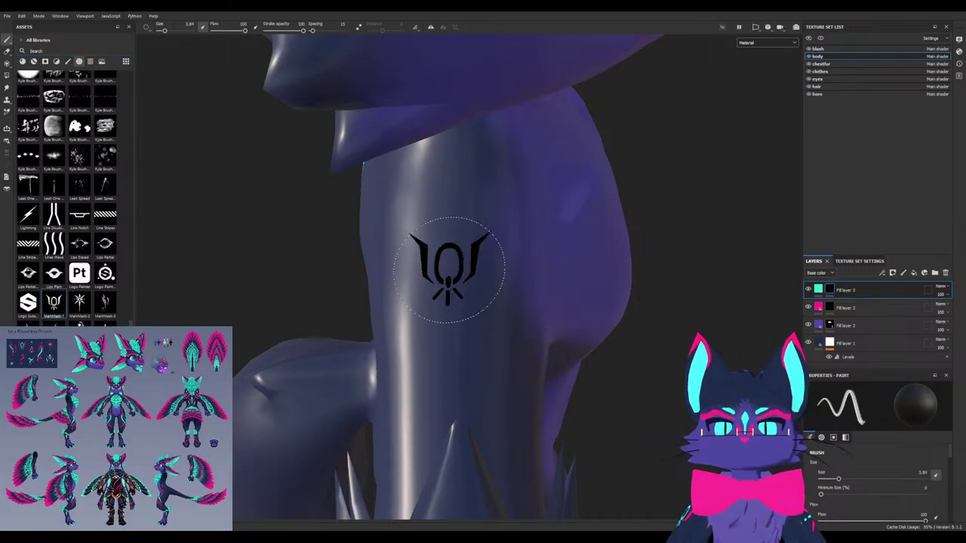
scroll(453, 271, "down", 3)
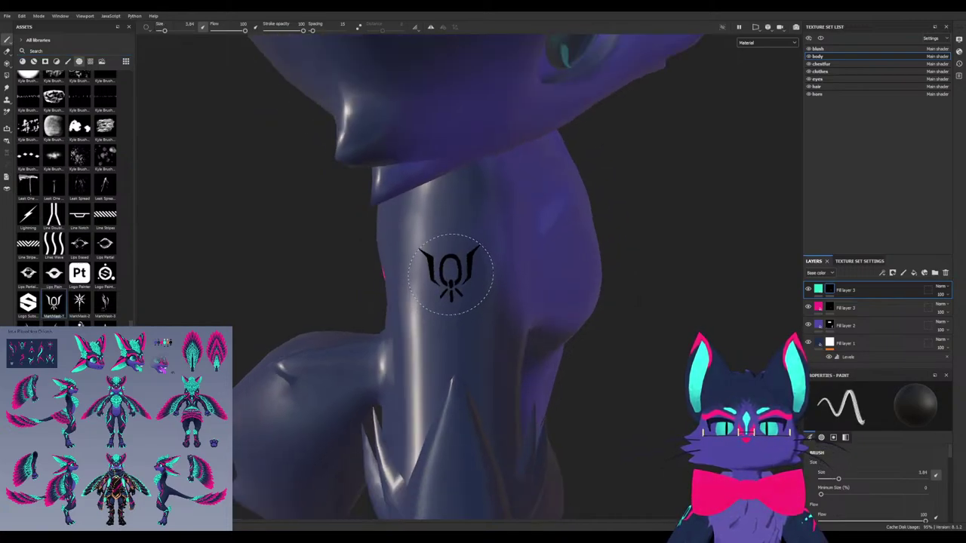
scroll(451, 272, "down", 1)
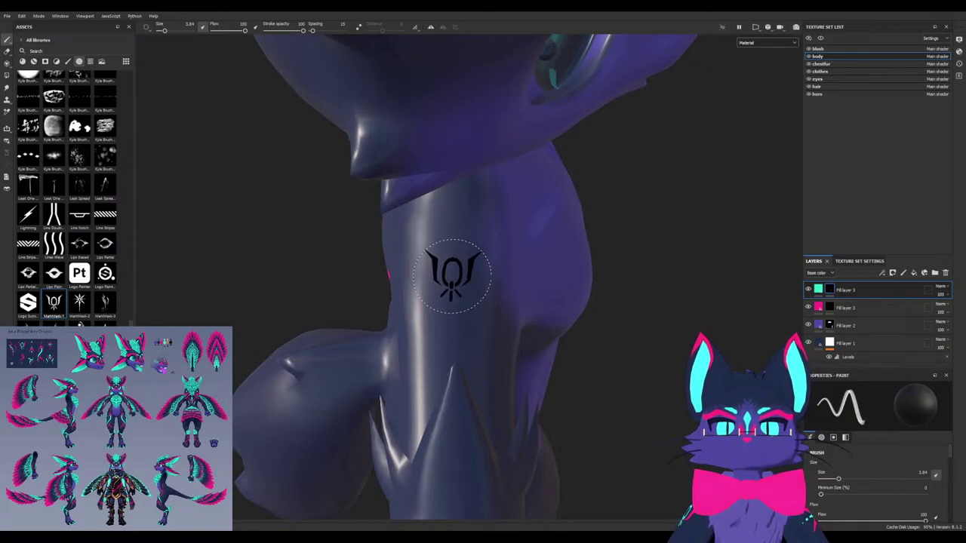
key("bracketright")
key("bracketright")
key("bracketright")
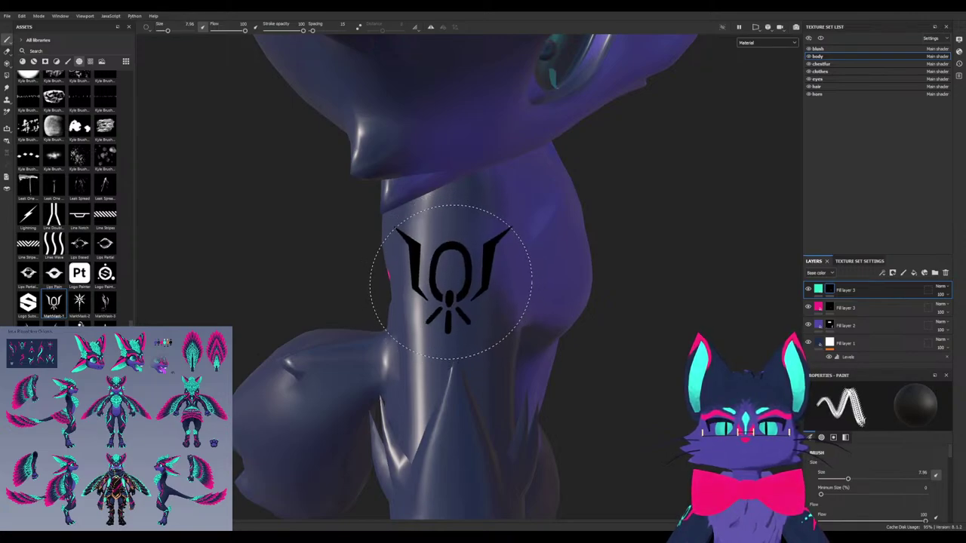
key("bracketright")
key("bracketright")
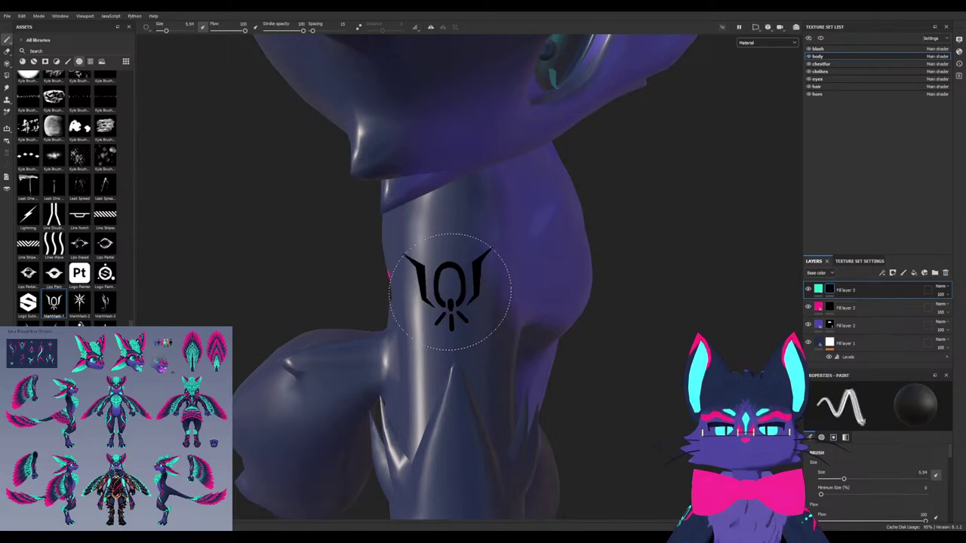
key("x")
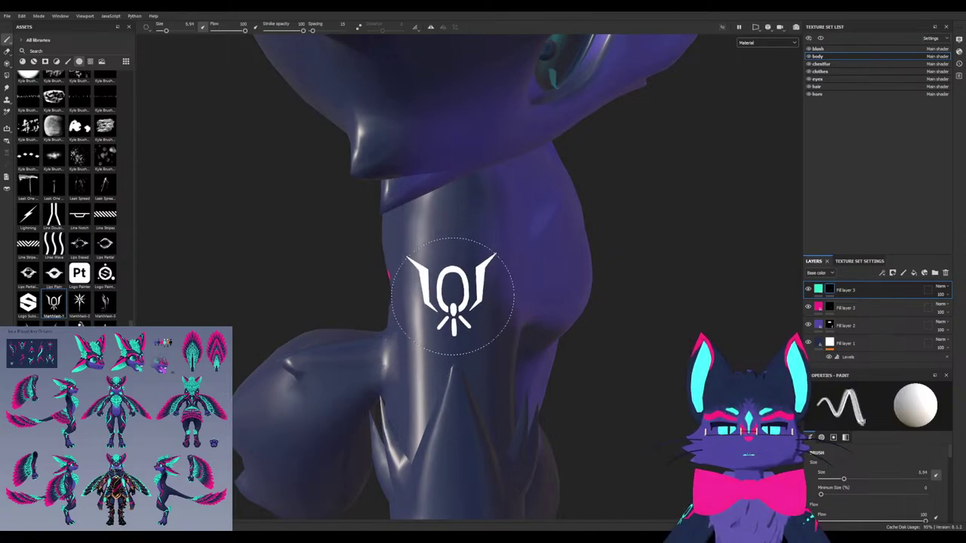
Stamp the marking on the upper arm in the teal mask, then try a pink stamp beside it and undo the pink
left_click_drag(453, 297, 452, 292, "alt")
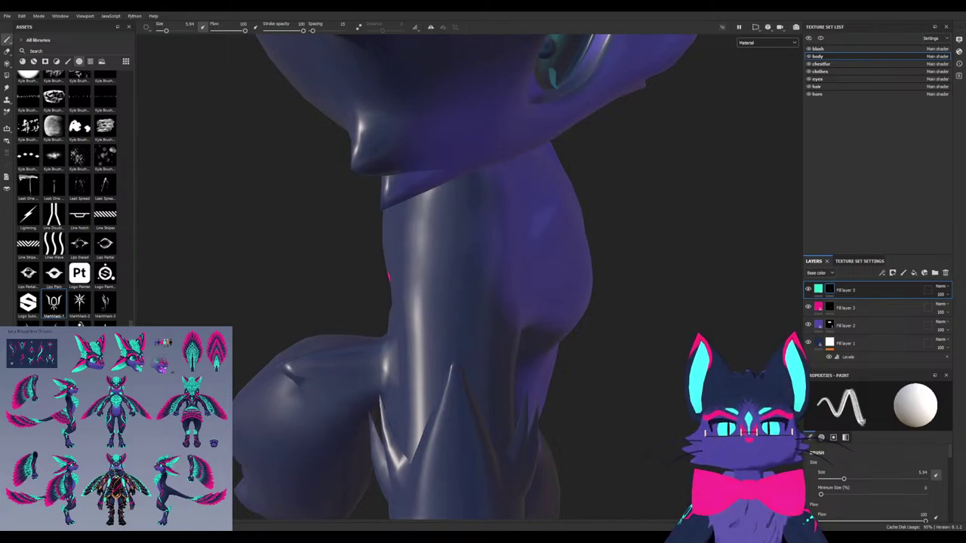
left_click(445, 290)
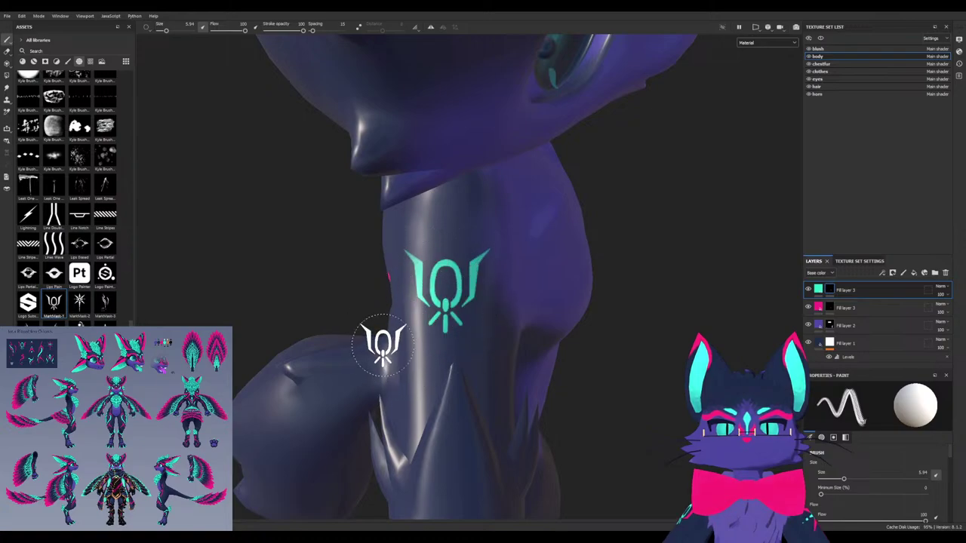
mouse_move(381, 343)
left_mouse_down("alt")
mouse_move(483, 340)
mouse_move(359, 347)
mouse_move(370, 341)
mouse_move(401, 358)
left_mouse_up("alt")
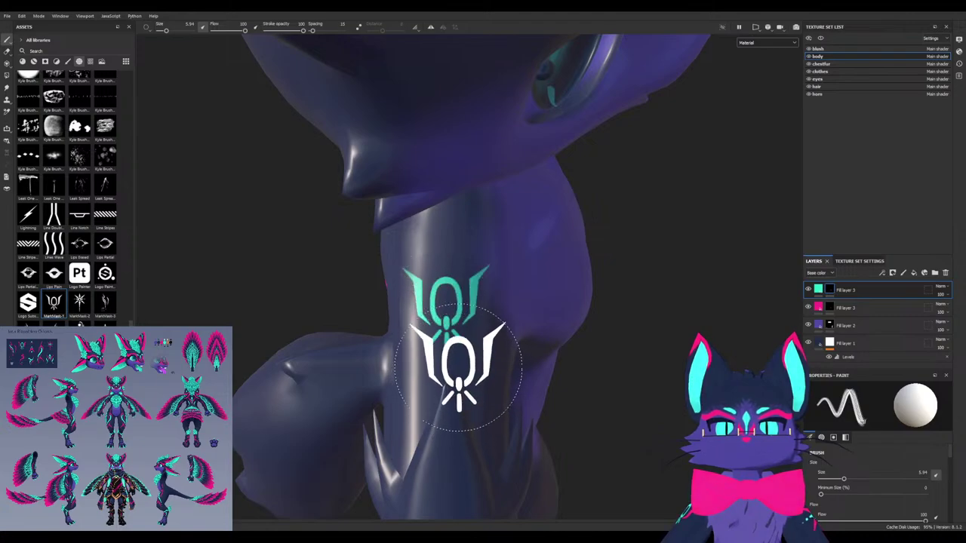
left_click(845, 308)
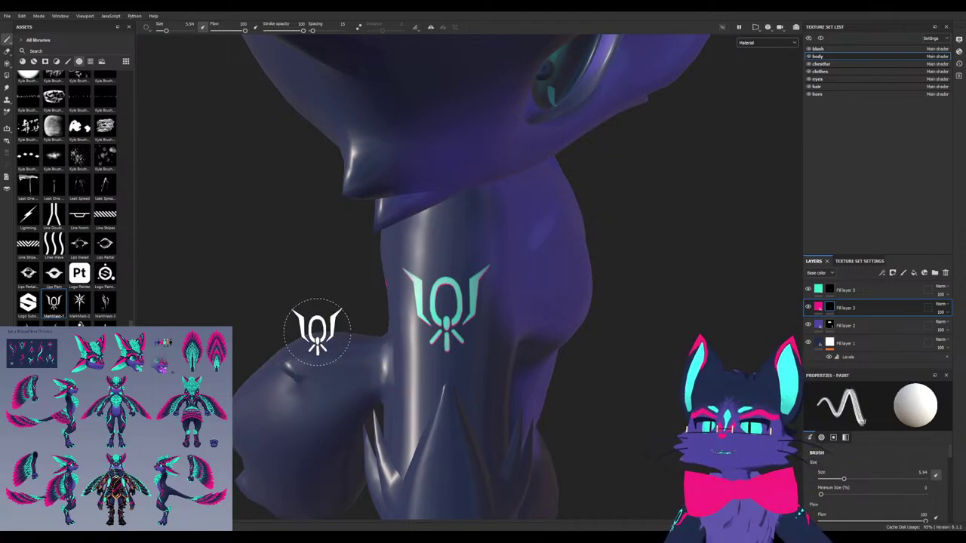
left_click(391, 307)
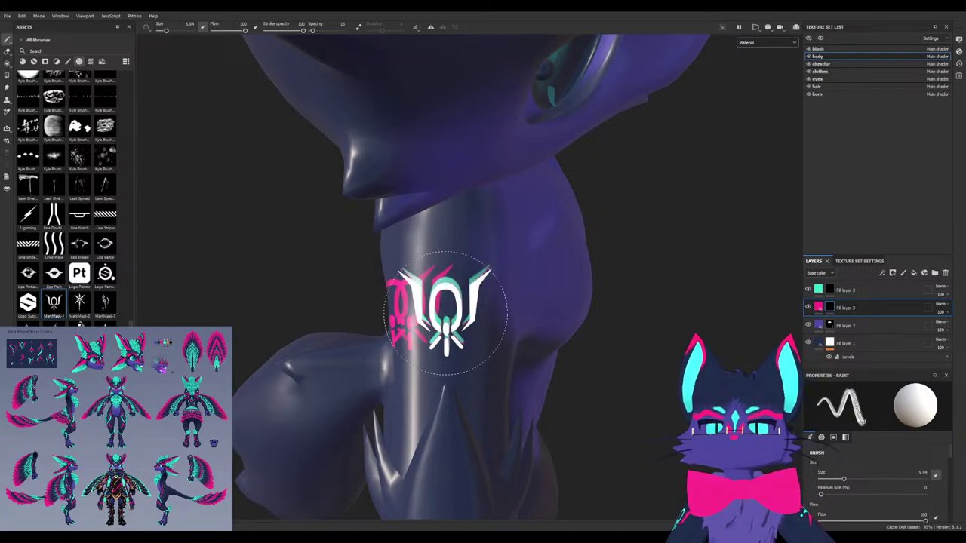
key("ctrl+z")
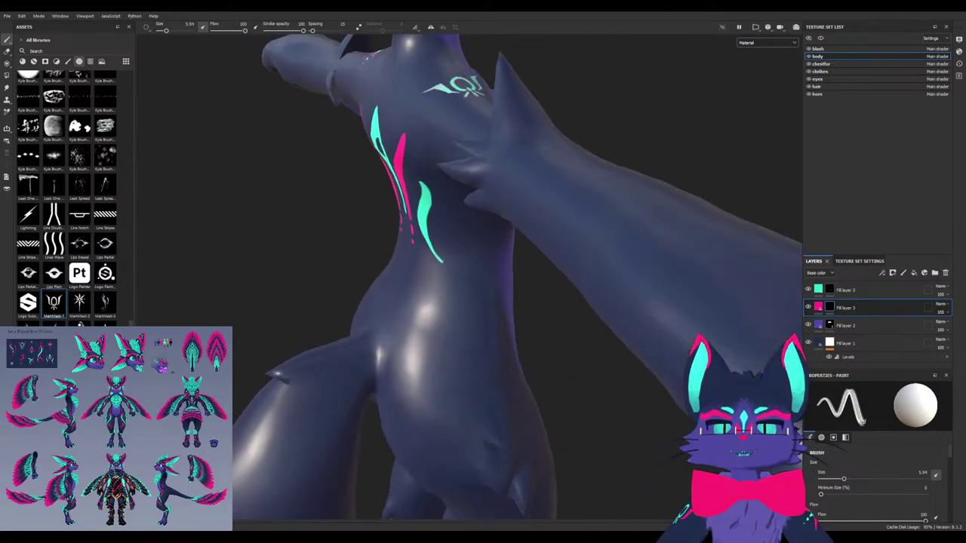
Try to line up a pink MarkMask-1 stamp with the teal marking on the upper arm
mouse_move(392, 453)
left_mouse_down("alt")
mouse_move(491, 483)
mouse_move(392, 451)
mouse_move(520, 445)
left_mouse_up("alt")
scroll(431, 448, "up", 2)
mouse_move(490, 400)
left_mouse_down("alt")
mouse_move(528, 377)
mouse_move(498, 400)
left_mouse_up("alt")
left_click_drag(615, 351, 437, 340, "alt")
left_click_drag(513, 381, 520, 328, "alt")
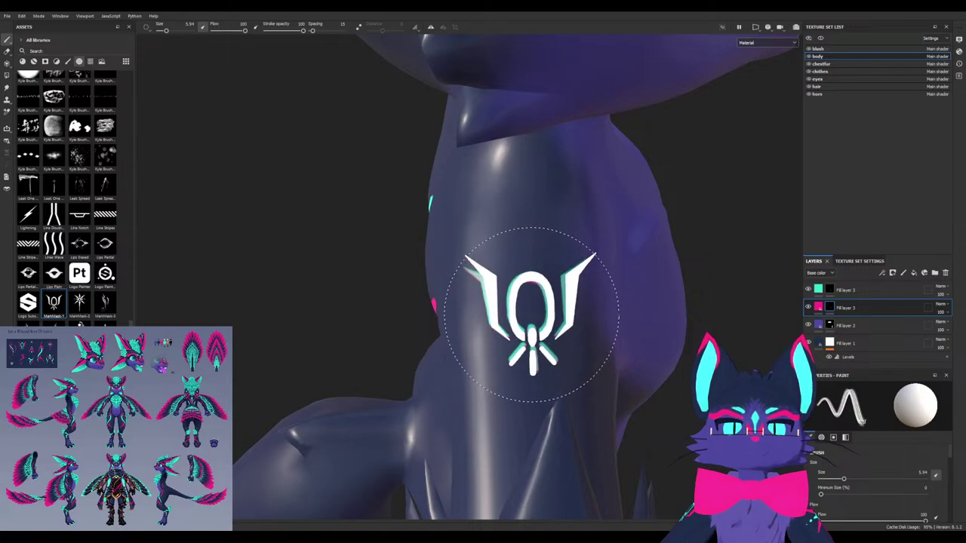
left_click(532, 313)
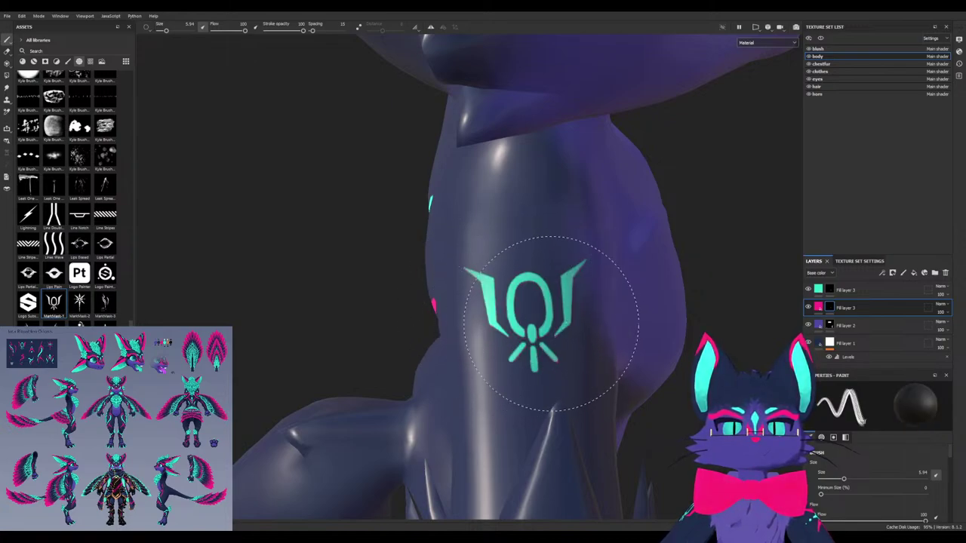
Set the brush spacing to 5 and erase the upper arm marking from the teal and pink masks
left_click(845, 289)
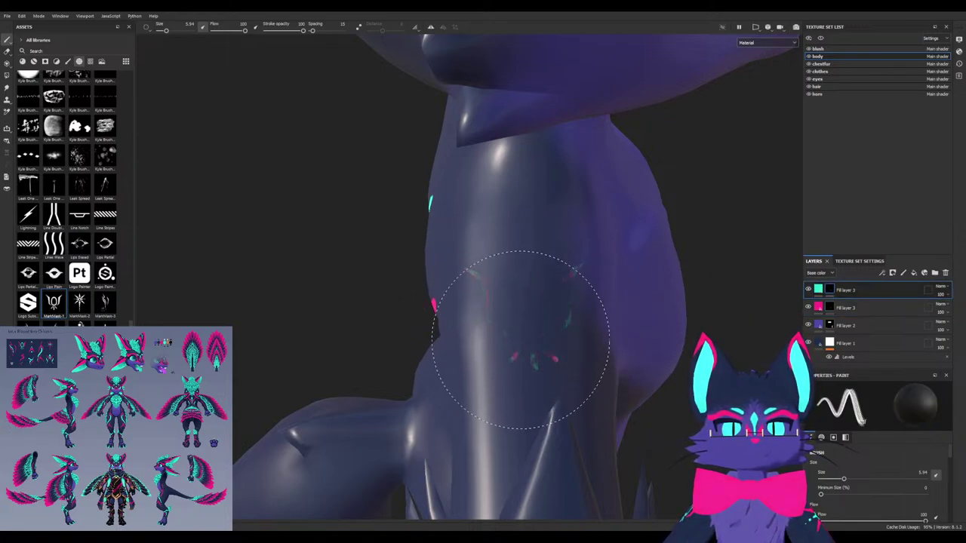
left_click(311, 31)
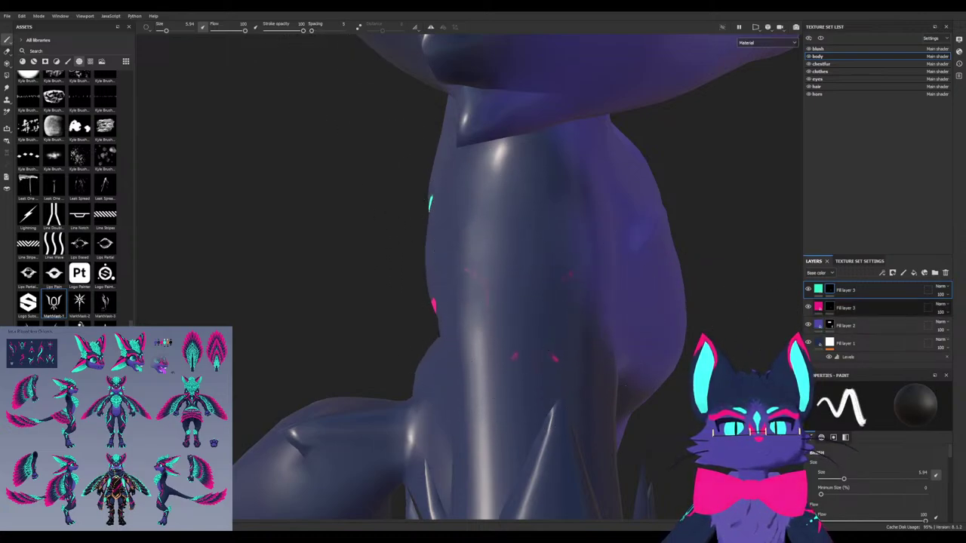
left_click(845, 308)
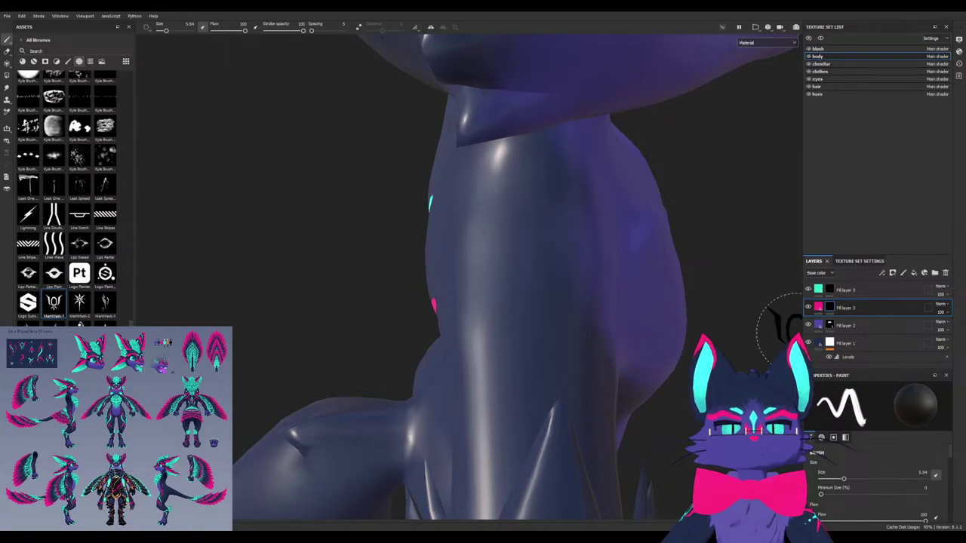
Try stamping the marking on the upper arm in the teal mask at slightly different positions, undoing each stamp
left_click(845, 290)
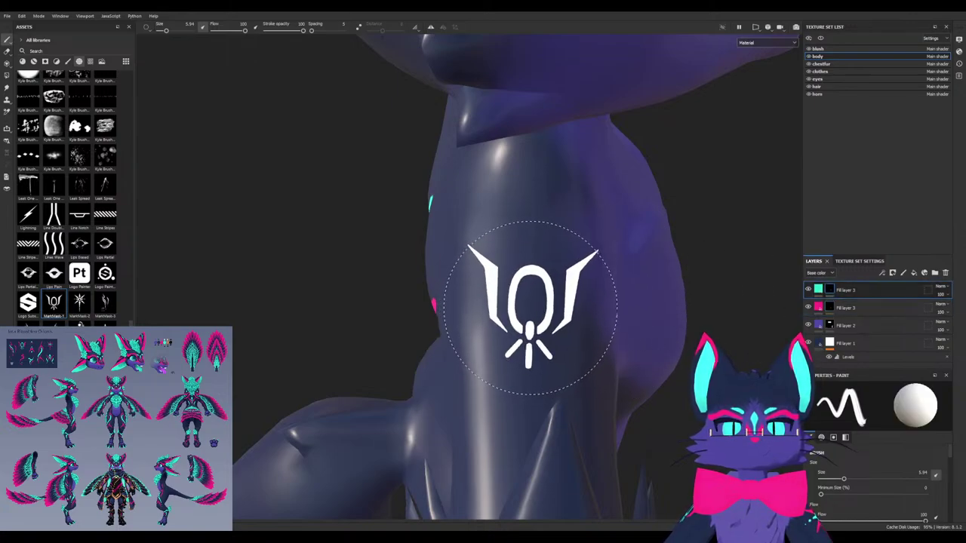
left_click(532, 308)
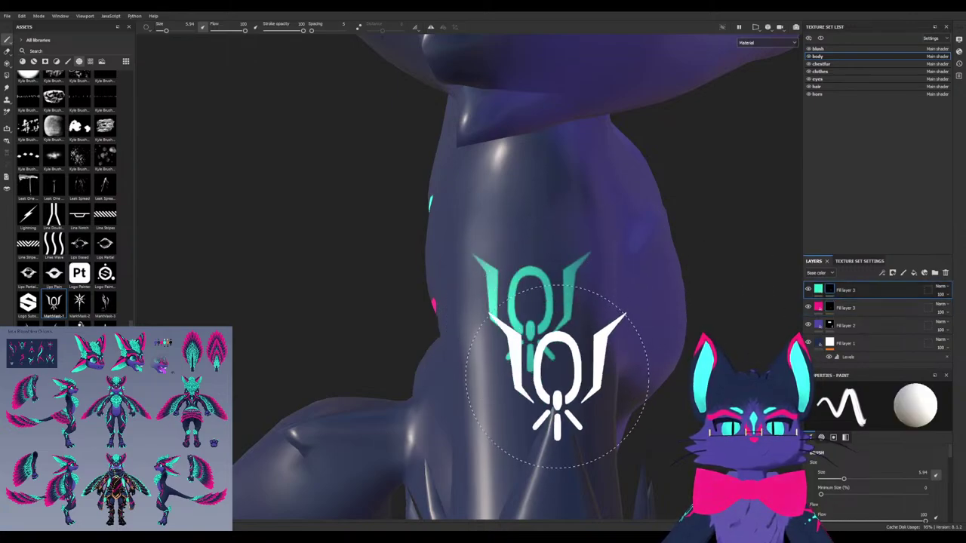
mouse_move(531, 307)
left_mouse_down("alt")
mouse_move(604, 306)
mouse_move(513, 303)
mouse_move(529, 302)
left_mouse_up("alt")
key("ctrl+z")
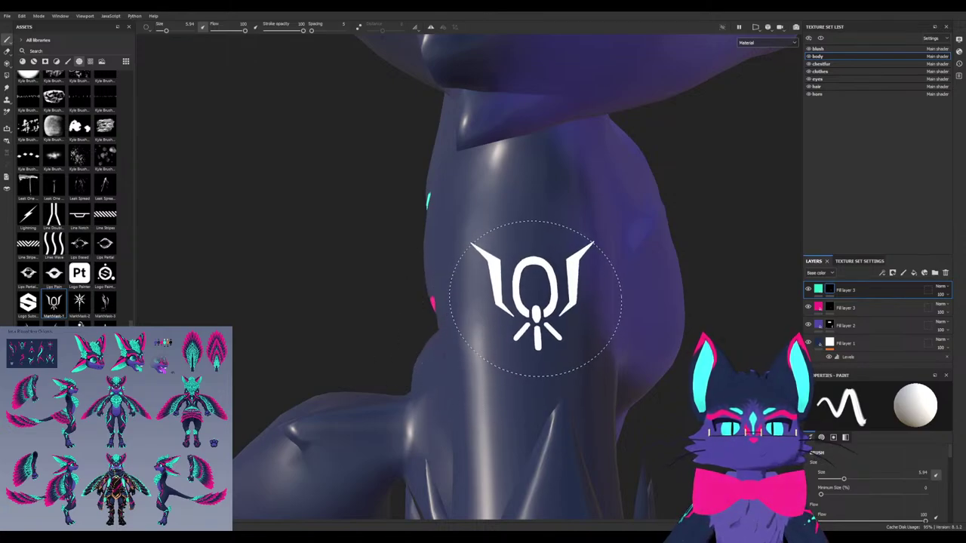
left_click(528, 291)
mouse_move(507, 349)
left_mouse_down("alt")
mouse_move(540, 370)
mouse_move(564, 353)
left_mouse_up("alt")
key("ctrl+z")
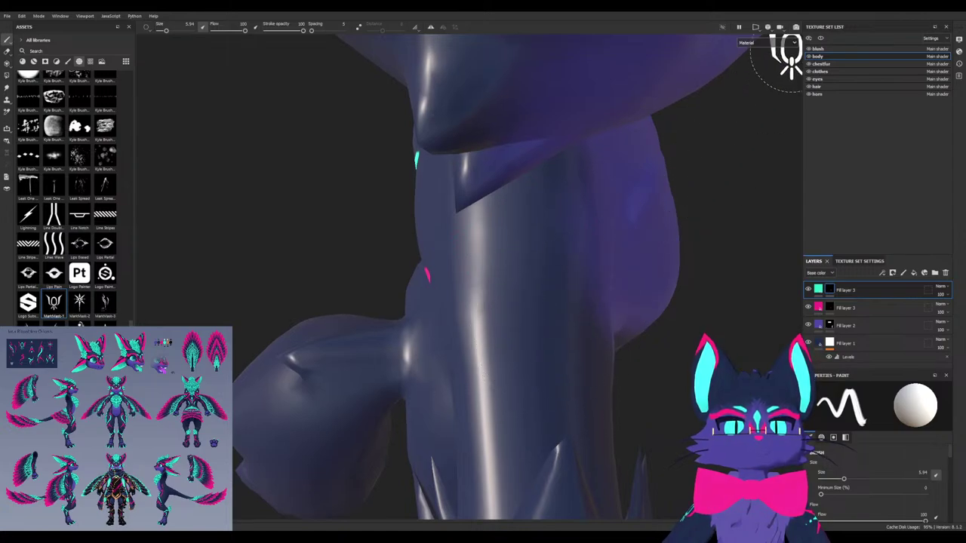
Switch the viewport to the orthographic camera and frame the upper arm straight on for stamping
left_click(768, 27)
left_click(786, 45)
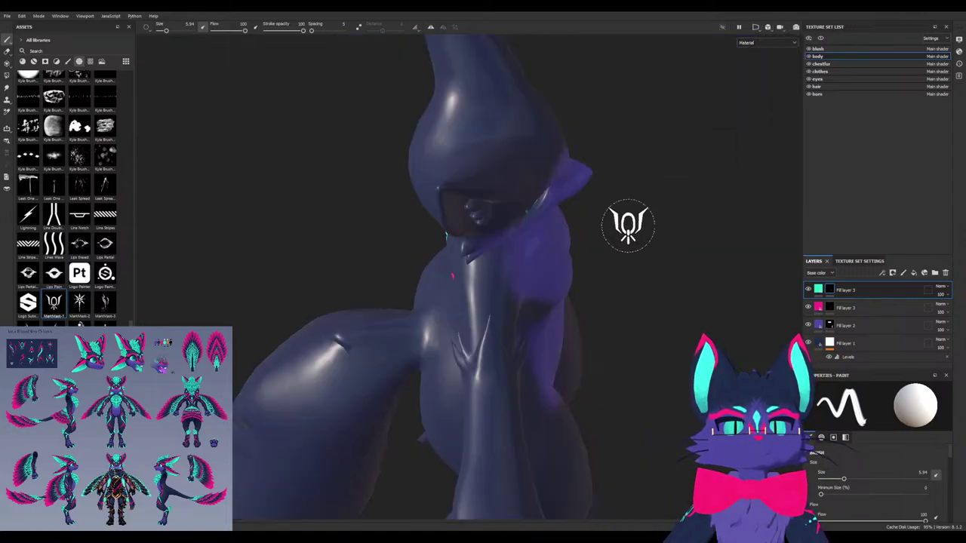
scroll(508, 280, "up", 5)
mouse_move(508, 280)
left_mouse_down("alt")
mouse_move(505, 245)
mouse_move(511, 278)
left_mouse_up("alt")
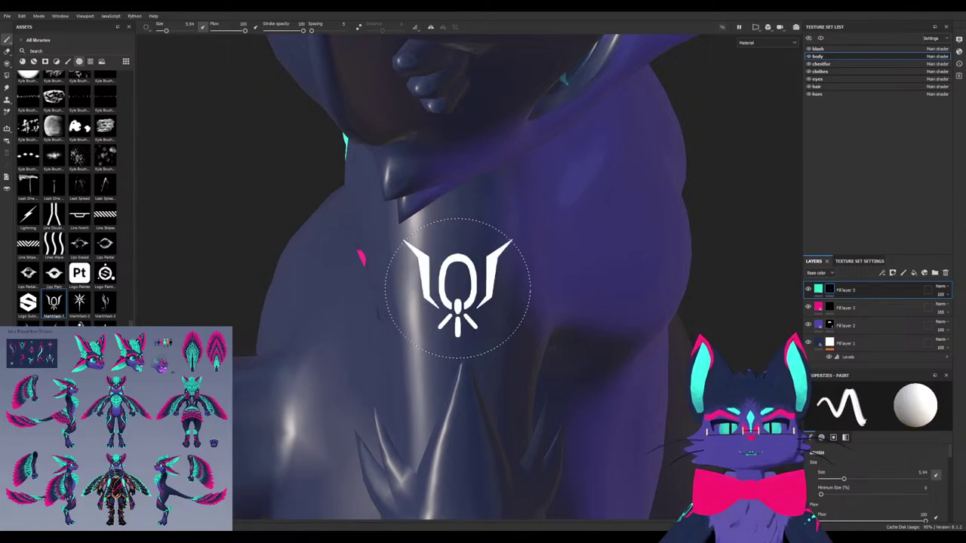
left_click_drag(468, 353, 463, 370, "alt")
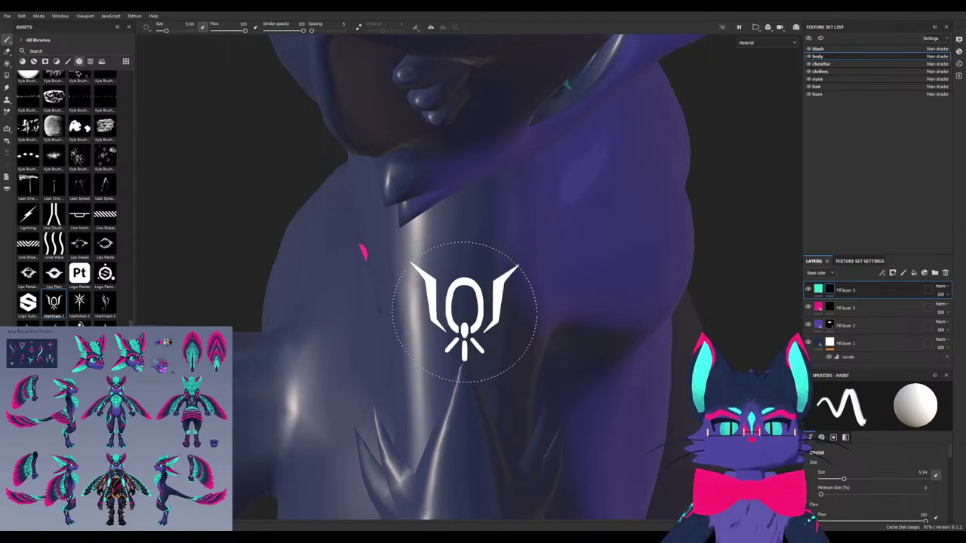
Try a teal MarkMask-1 stamp above the elbow spikes in the orthographic view and undo it
left_click(467, 296)
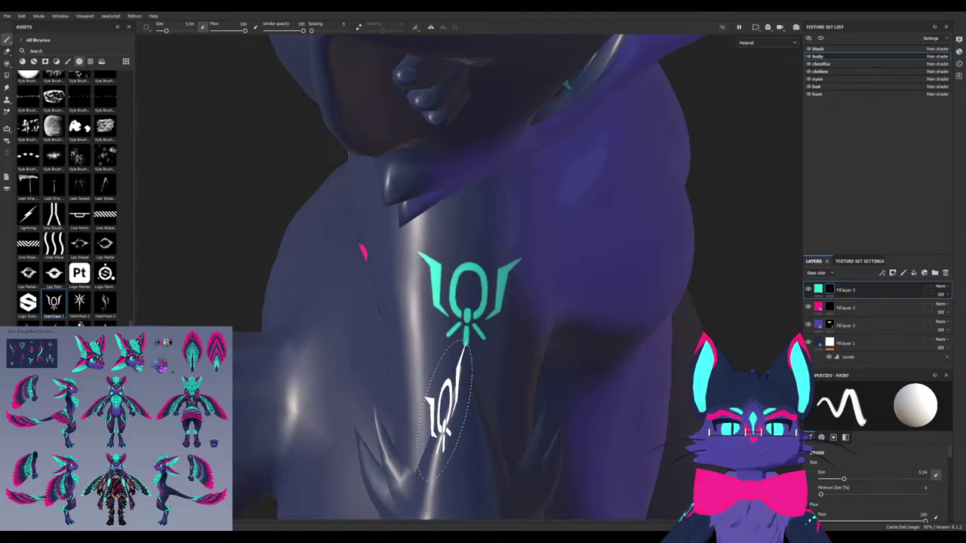
mouse_move(443, 378)
left_mouse_down("alt")
mouse_move(408, 370)
mouse_move(414, 324)
left_mouse_up("alt")
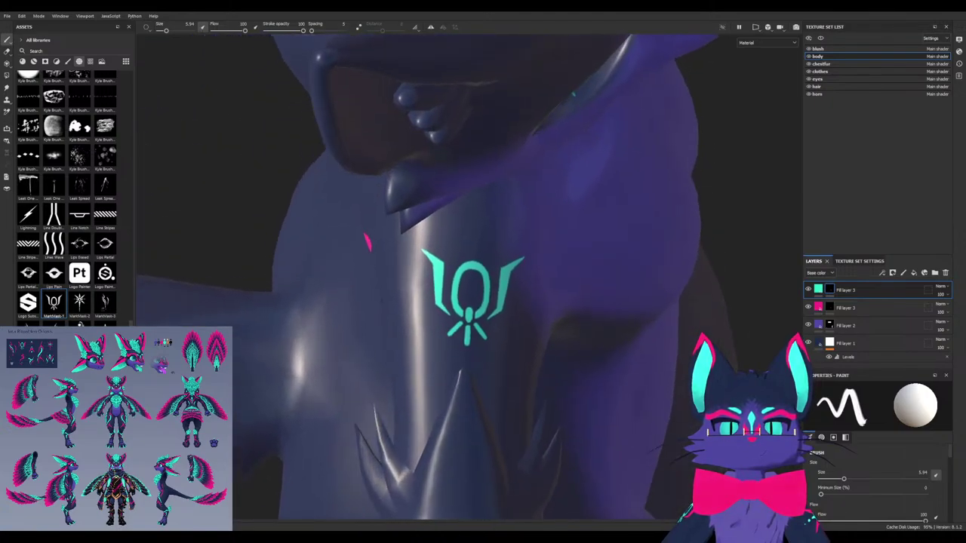
key("ctrl+z")
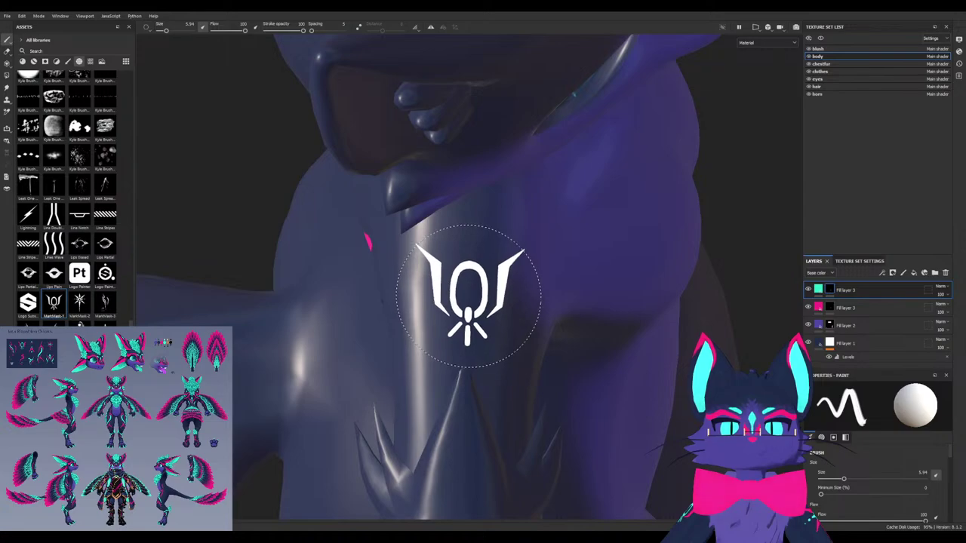
Stamp MarkMask-1 above the elbow spikes in the pink mask and again at the same spot in the teal mask, using brush size 7.28
left_click(845, 308)
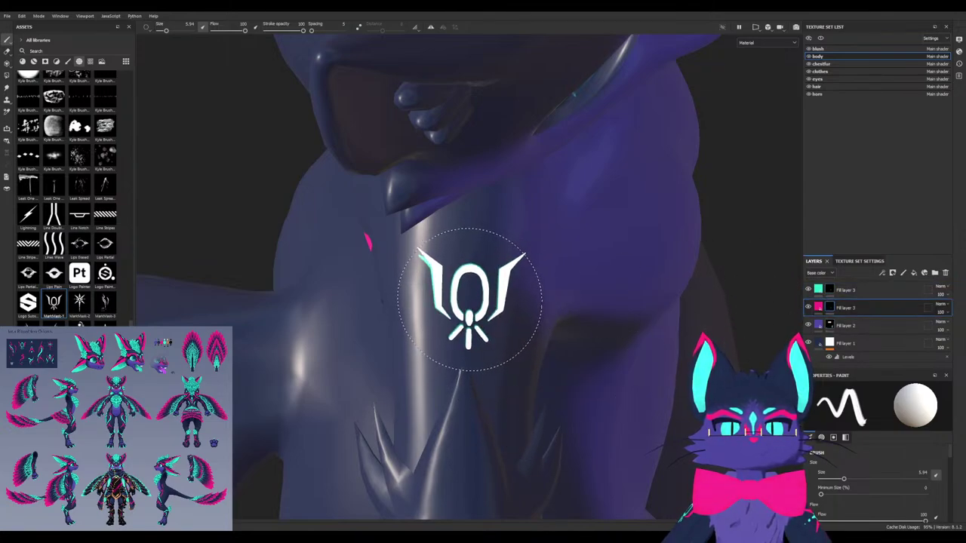
left_click_drag(470, 398, 498, 422, "alt")
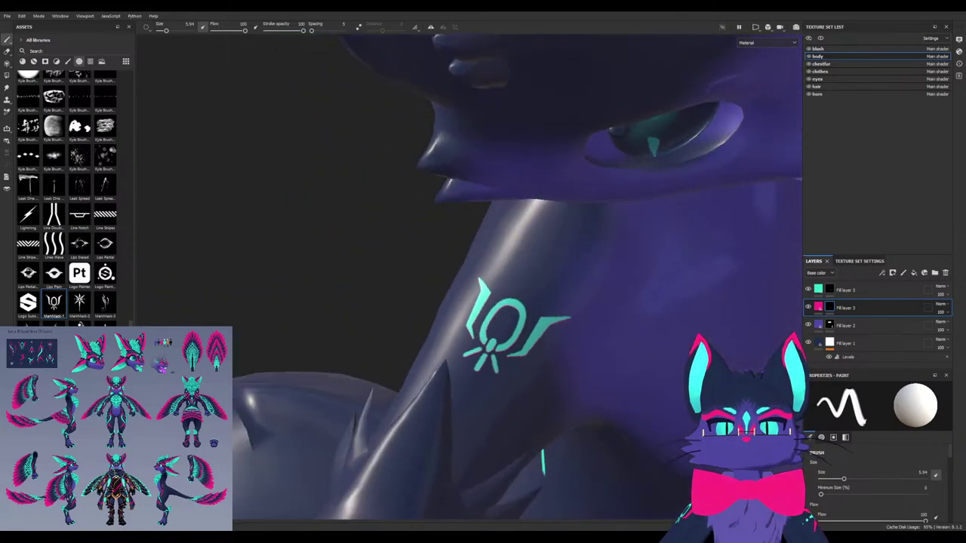
mouse_move(514, 324)
left_mouse_down("alt")
mouse_move(409, 280)
mouse_move(475, 292)
mouse_move(521, 354)
mouse_move(428, 377)
left_mouse_up("alt")
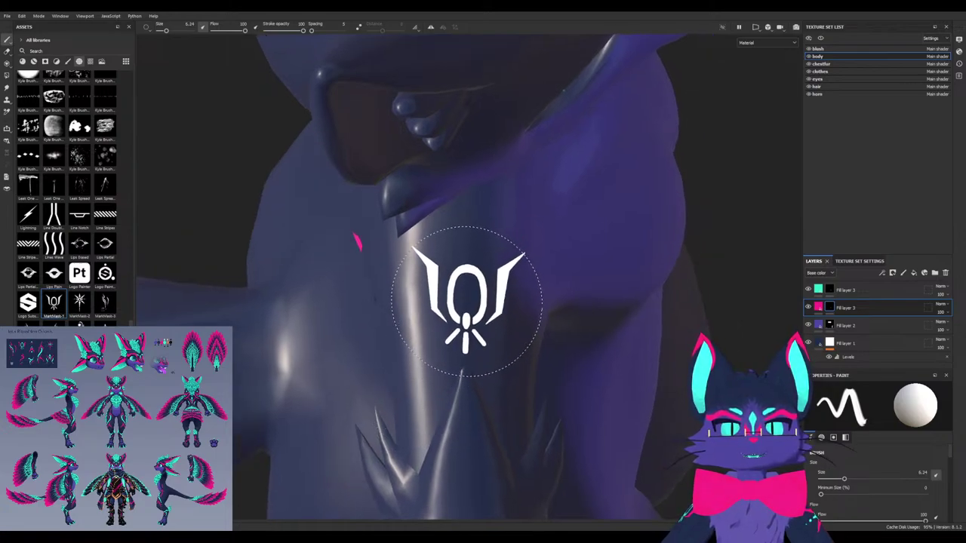
left_click(466, 300)
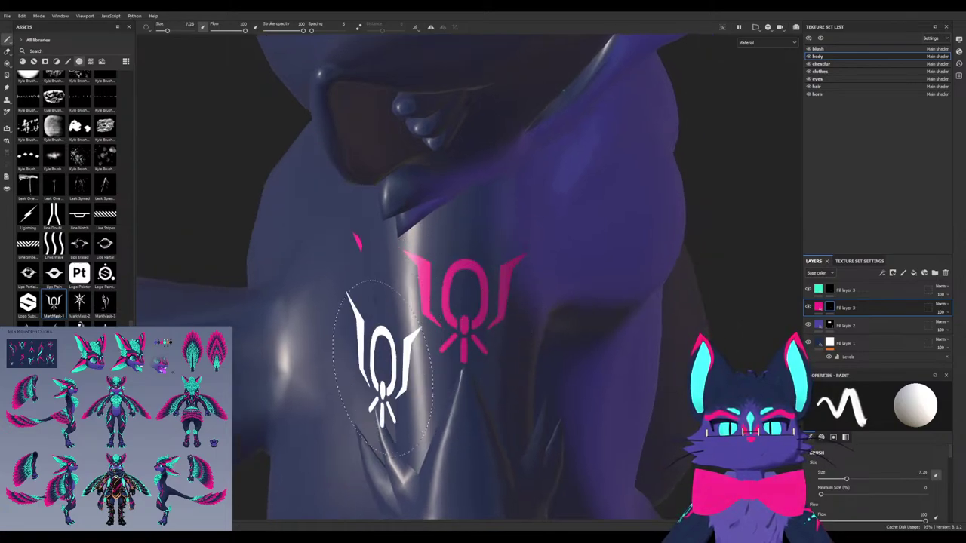
left_click(845, 290)
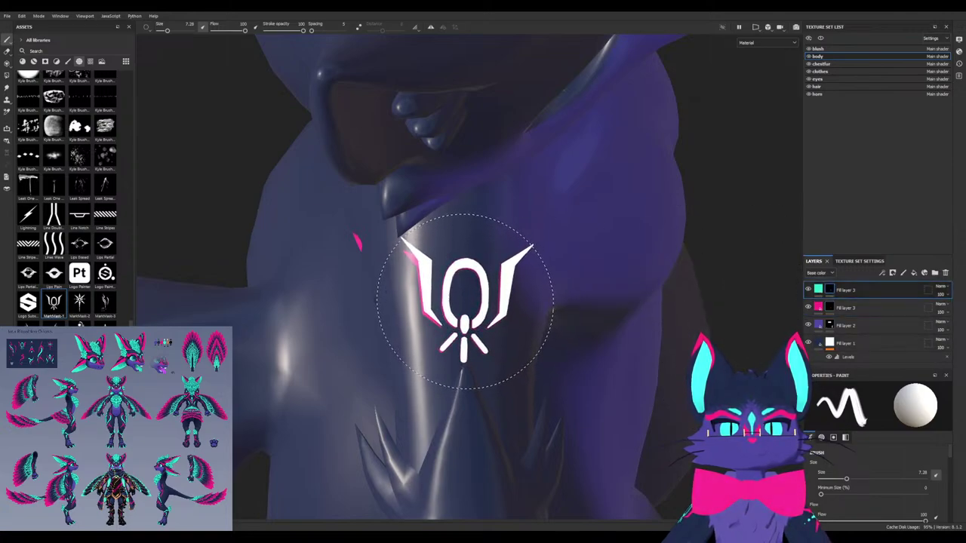
left_click(466, 300)
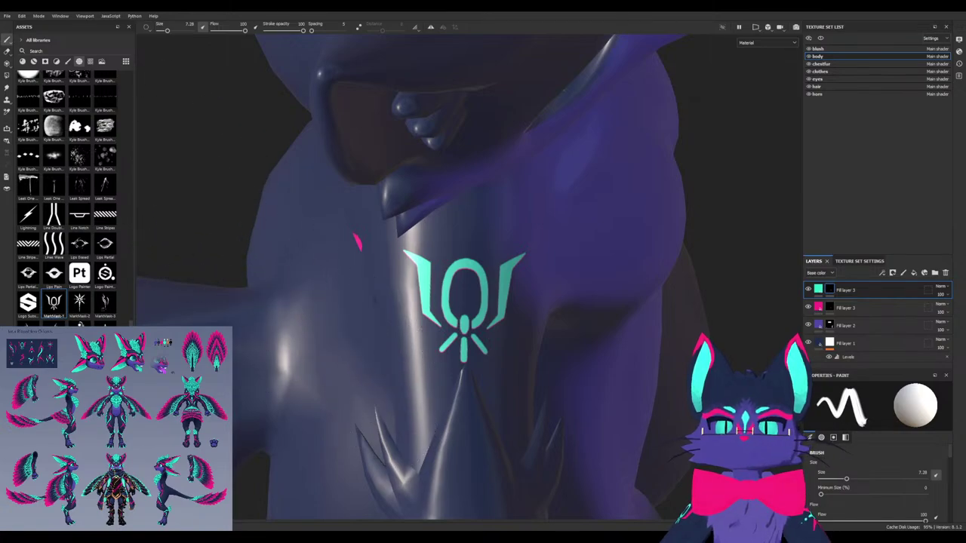
Erase the arm marking's two outer wings from the teal mask with the Basic Hard brush, and reduce the brush size to 0.58 on the pink mask
left_click(68, 61)
left_click(61, 52)
type("hard")
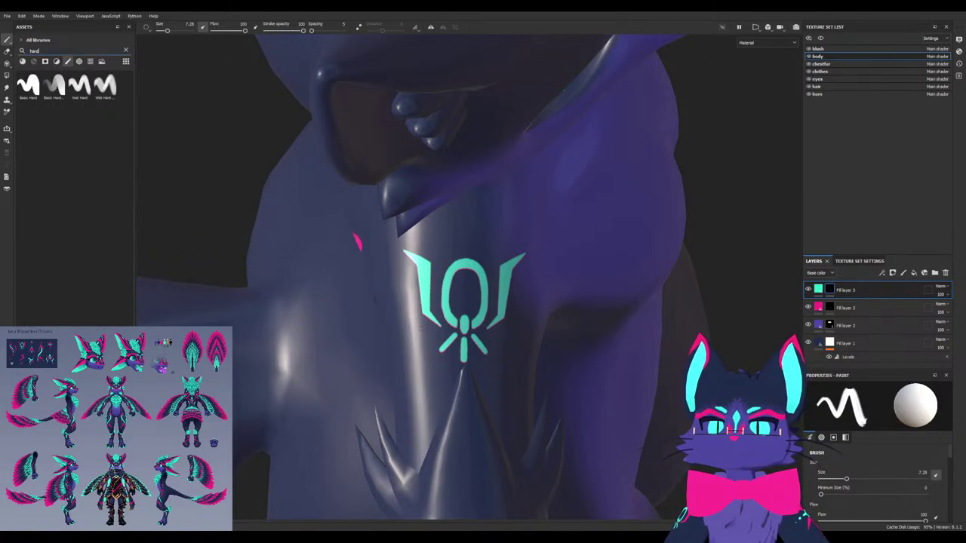
left_click(28, 84)
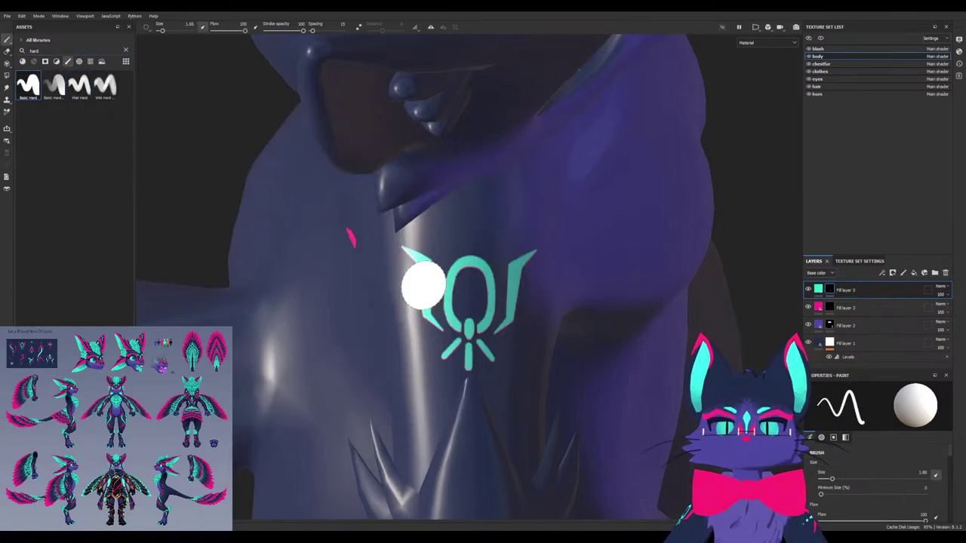
key("x")
mouse_move(403, 252)
left_mouse_down()
mouse_move(422, 318)
mouse_move(414, 279)
left_mouse_up()
key("ctrl+z")
mouse_move(521, 295)
left_mouse_down()
mouse_move(509, 328)
mouse_move(528, 255)
left_mouse_up()
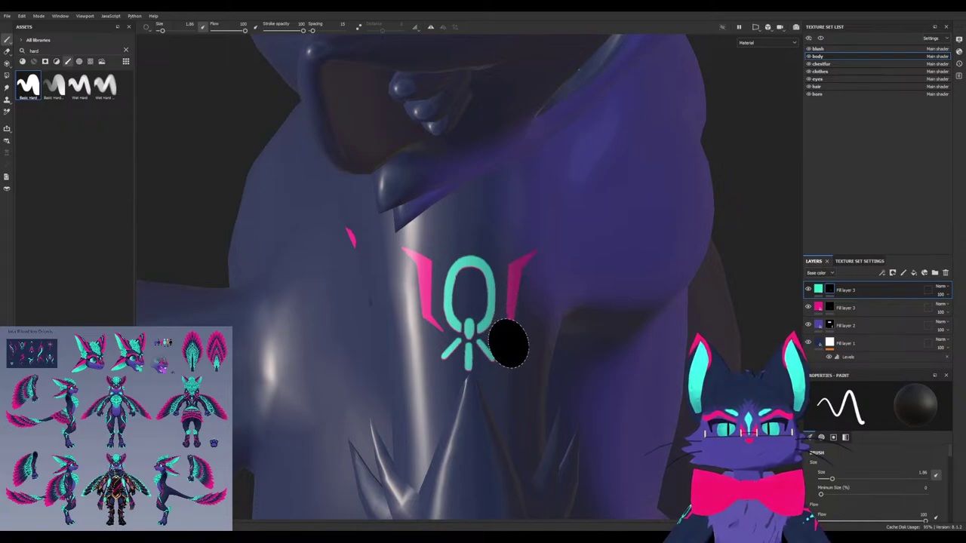
right_click_drag(510, 342, 498, 337, "ctrl")
left_click(830, 307)
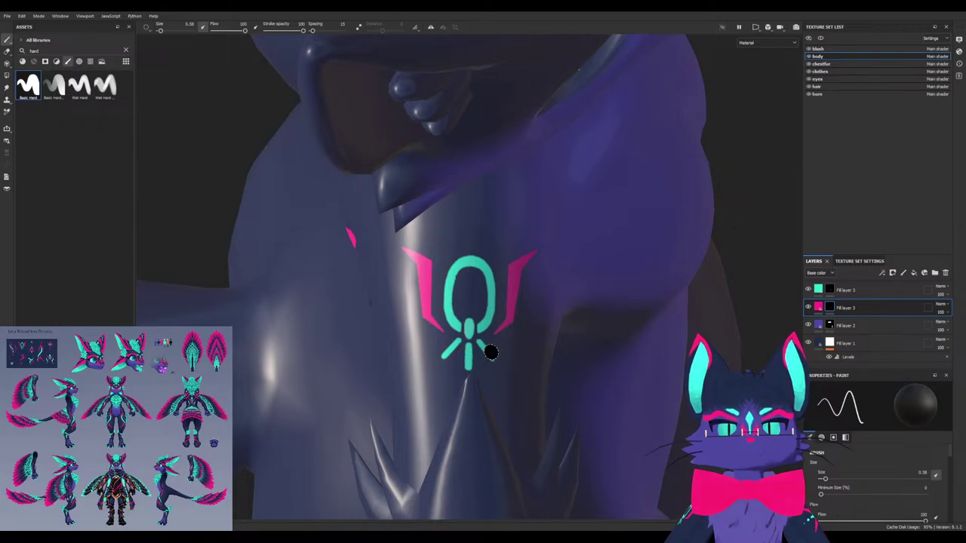
Add an Emissive channel to the body texture set
left_click(819, 307)
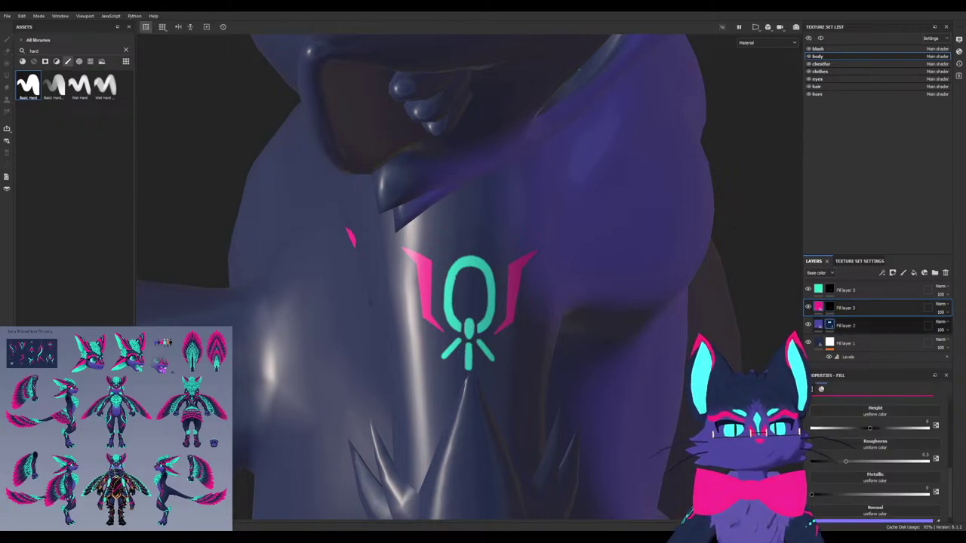
scroll(876, 468, "down", 1)
scroll(875, 468, "up", 3)
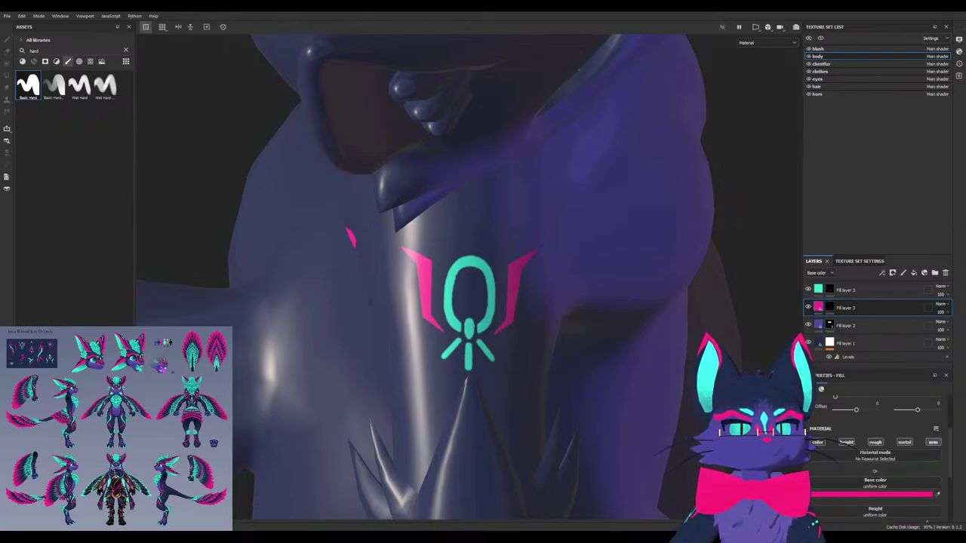
left_click(850, 261)
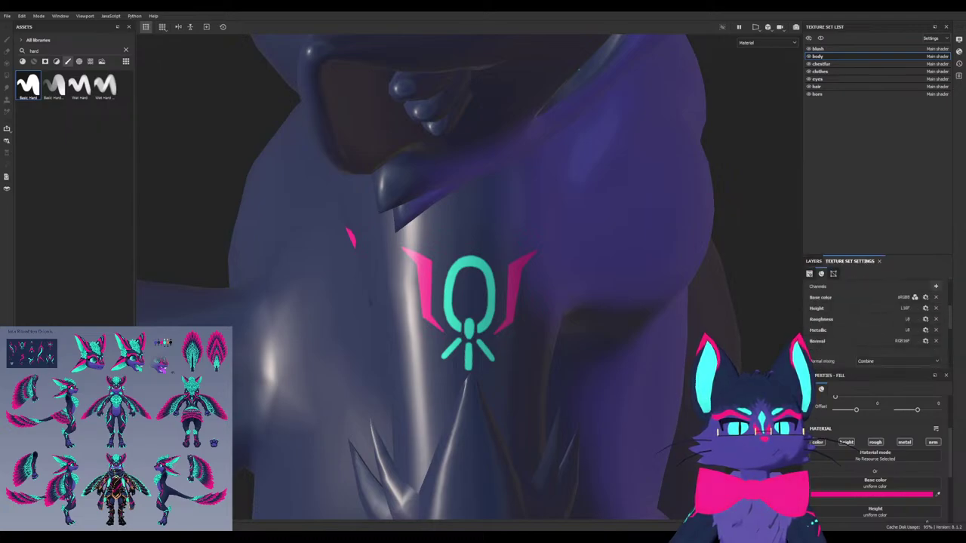
left_click(936, 287)
left_click(936, 308)
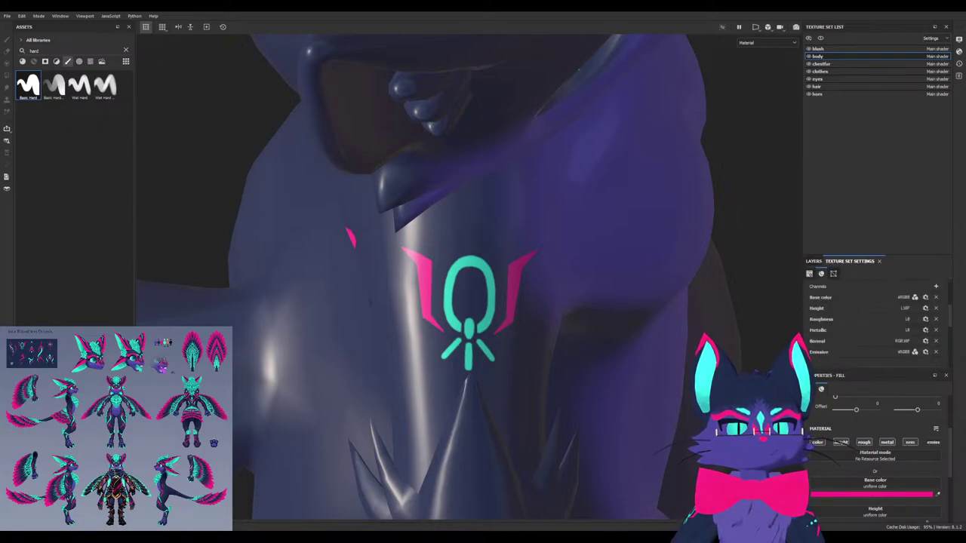
Set the emissive color of the pink and teal fill layers to match each layer's own base color
left_click(814, 262)
scroll(872, 452, "down", 3)
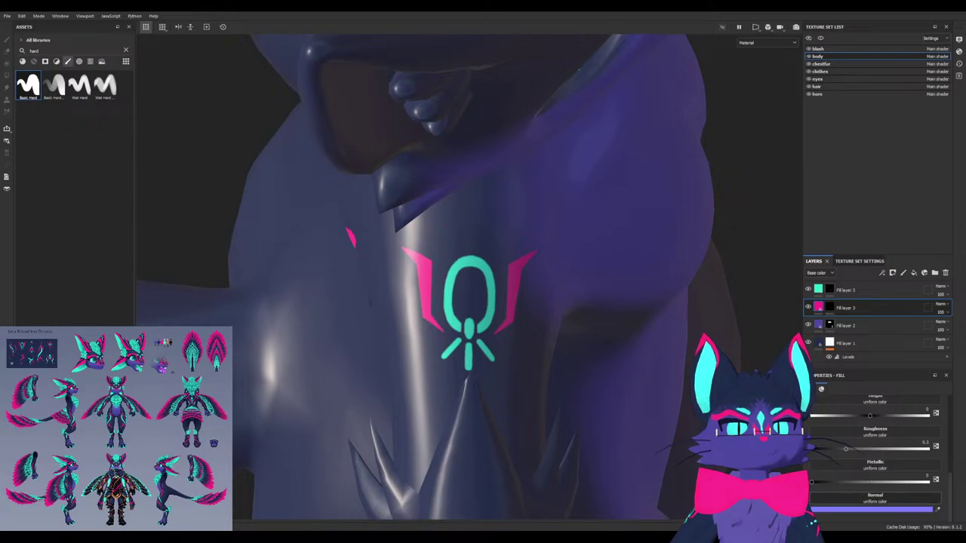
scroll(812, 521, "up", 3)
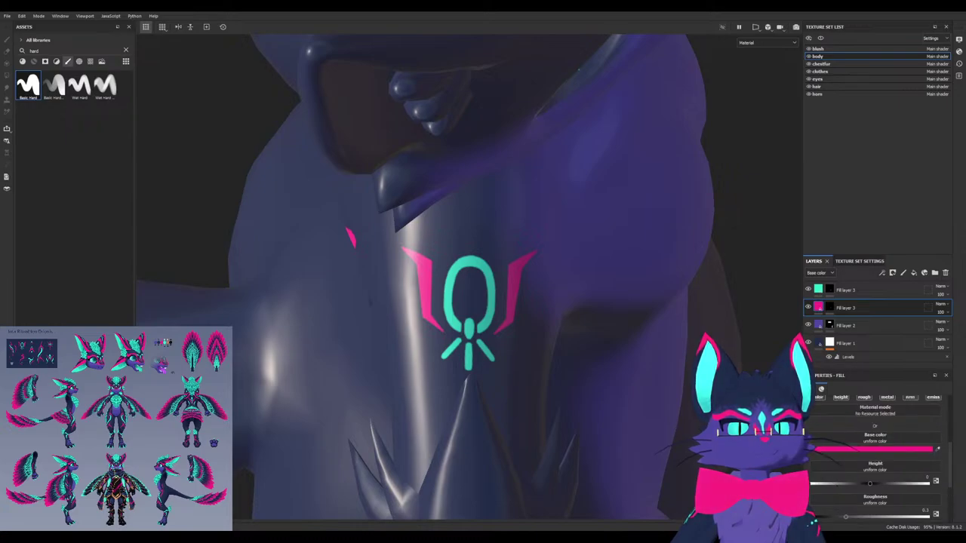
scroll(876, 453, "down", 3)
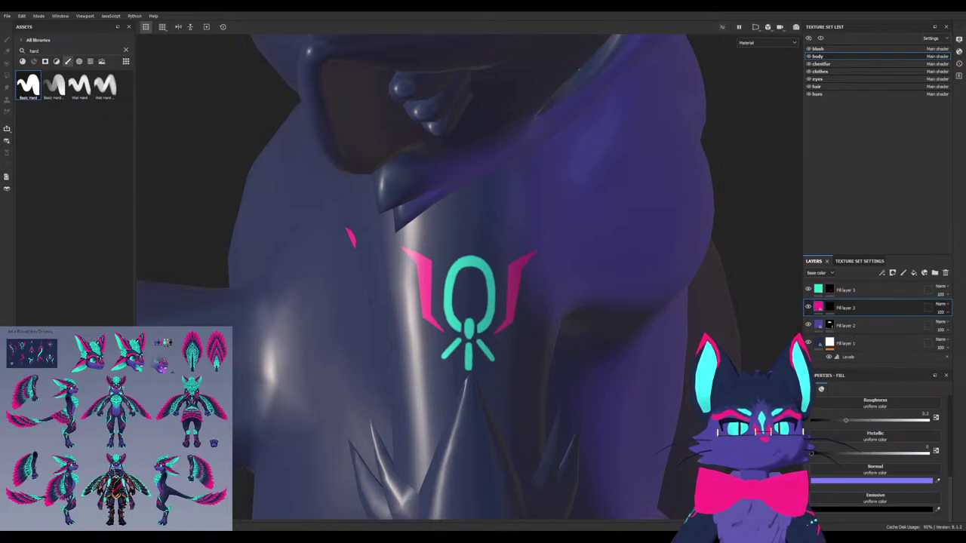
left_click_drag(861, 256, 860, 114)
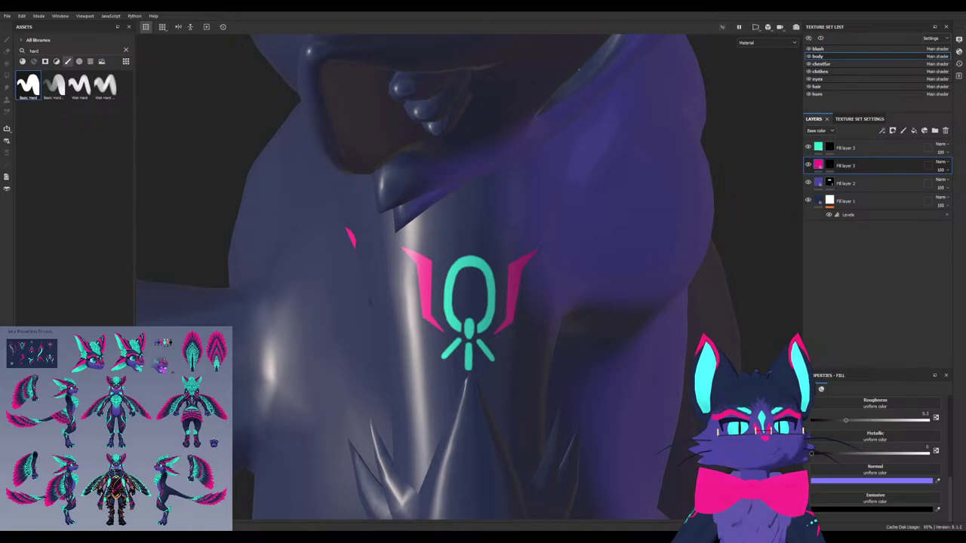
left_click_drag(875, 371, 875, 240)
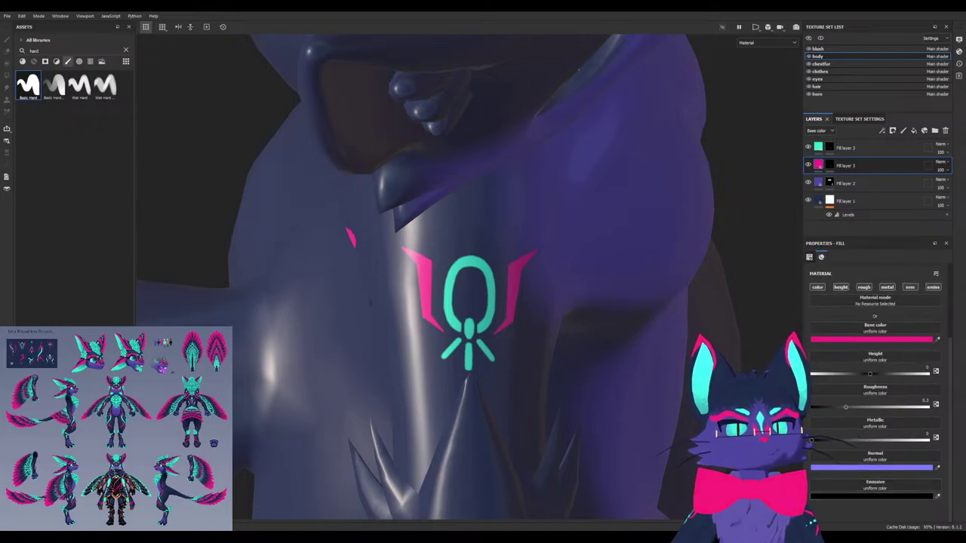
left_click(876, 339)
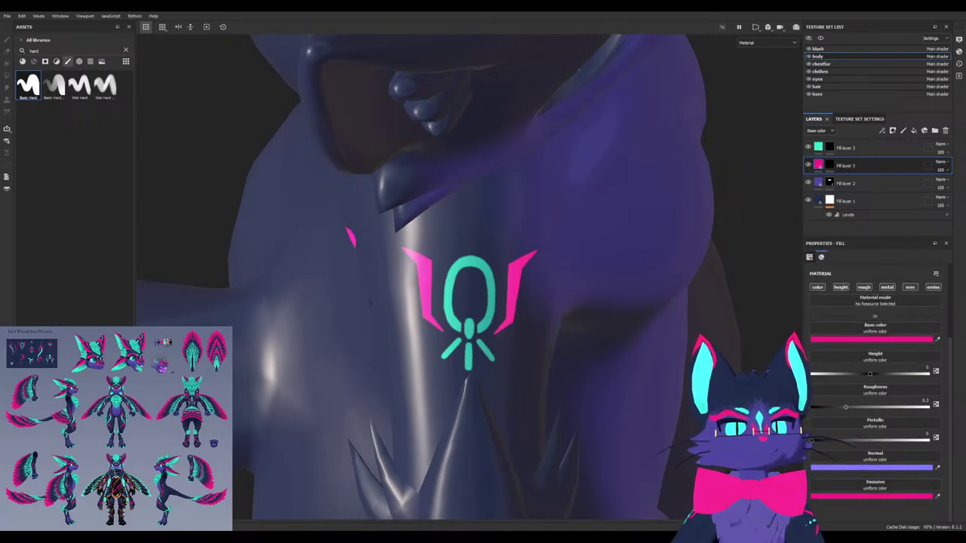
left_click(819, 147)
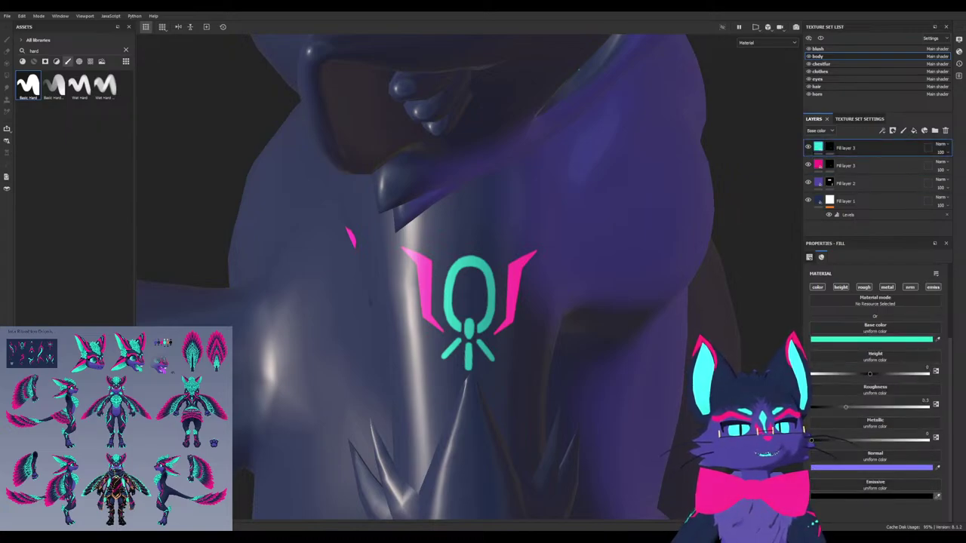
left_click(898, 340)
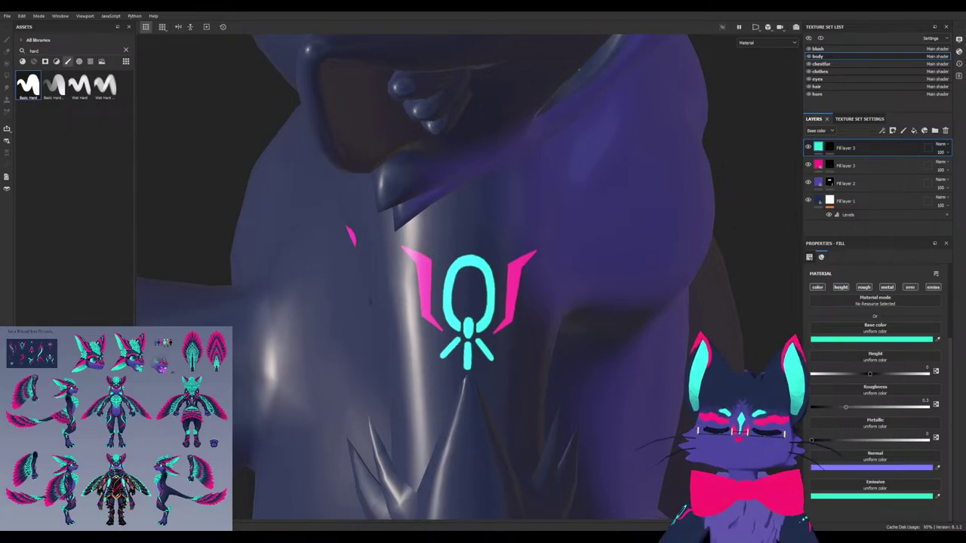
Examine the glowing teal and pink markings on the arm and back from several angles, toggling isolation of the body
left_click_drag(468, 302, 438, 309, "alt")
scroll(483, 256, "down", 6)
scroll(483, 257, "down", 3)
left_click_drag(543, 256, 431, 249, "alt")
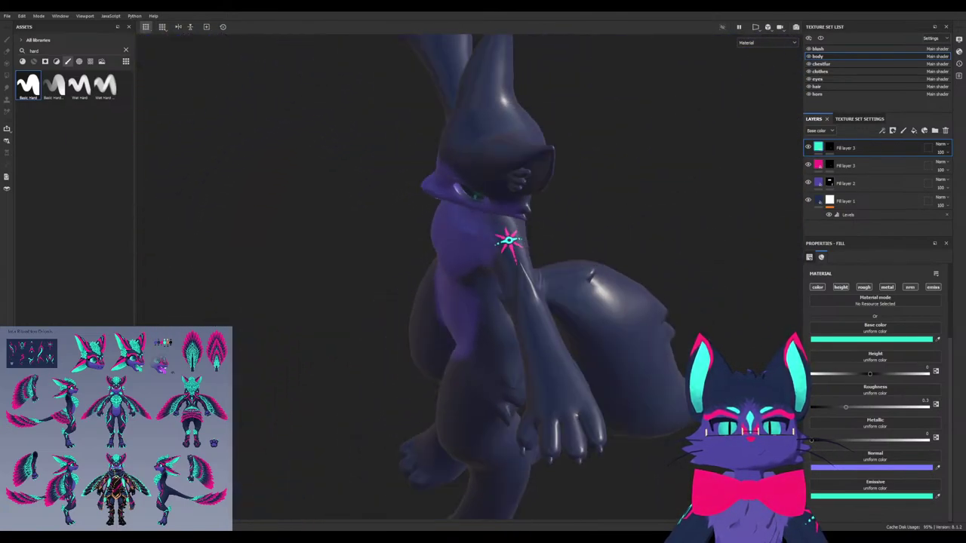
scroll(506, 241, "up", 5)
mouse_move(529, 256)
left_mouse_down("alt")
mouse_move(423, 279)
mouse_move(400, 257)
mouse_move(551, 265)
mouse_move(498, 261)
left_mouse_up("alt")
key("alt+q")
key("alt+q")
middle_click_drag(574, 339, 453, 215, "alt")
left_click_drag(559, 265, 490, 265, "alt")
scroll(468, 257, "up", 3)
key("alt+q")
left_click_drag(423, 279, 438, 272, "alt")
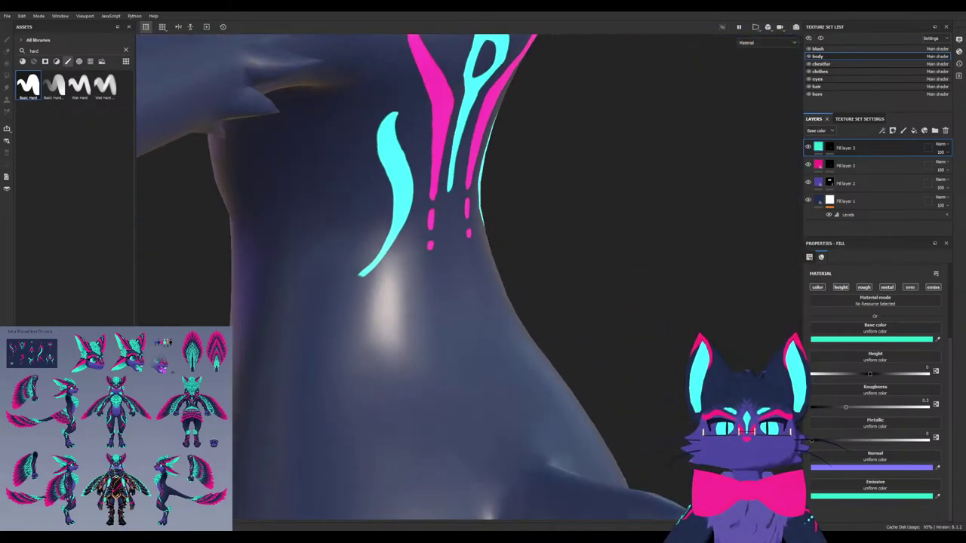
mouse_move(513, 264)
left_mouse_down("alt")
mouse_move(437, 264)
mouse_move(498, 272)
left_mouse_up("alt")
key("alt+q")
scroll(468, 275, "down", 4)
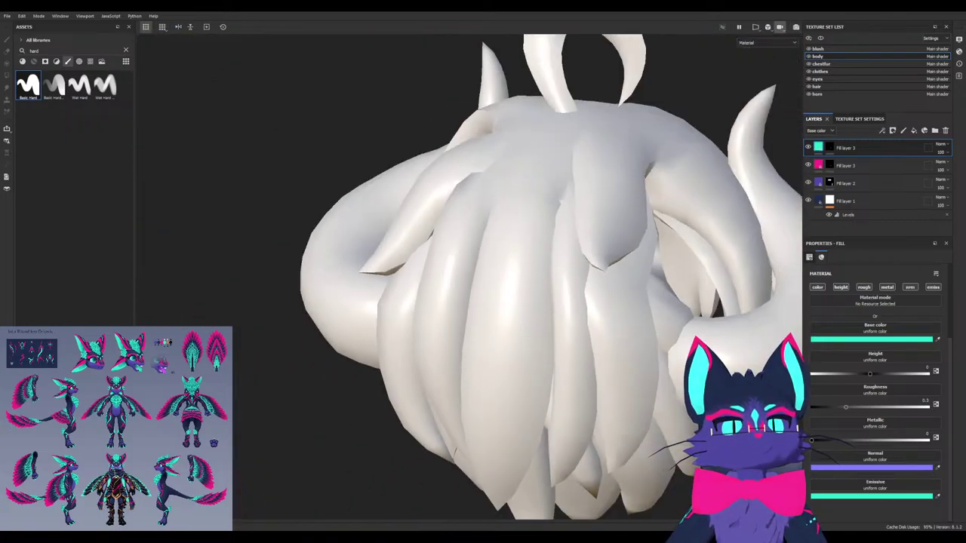
Switch the viewport back to the perspective camera, frame the whole scene and close in on the body's lower back
left_click(774, 47)
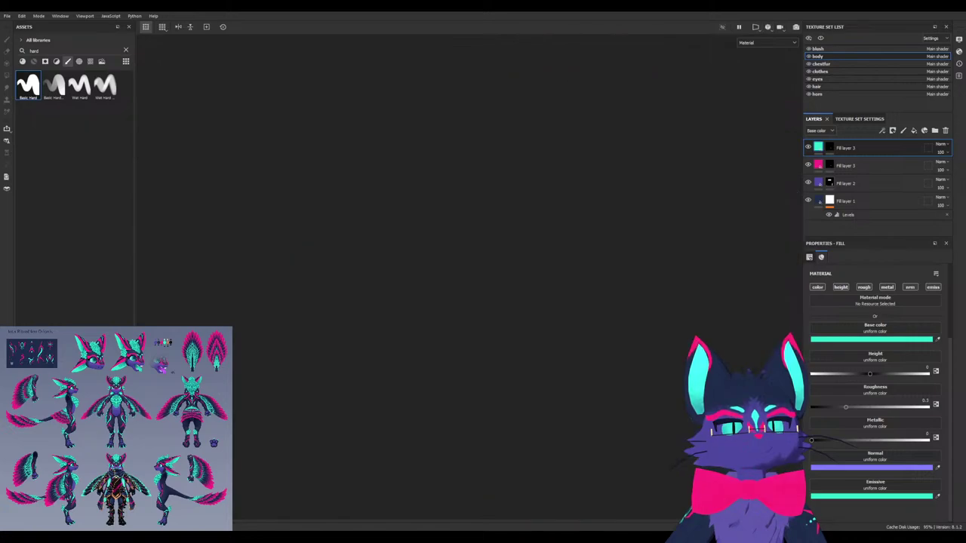
key("f")
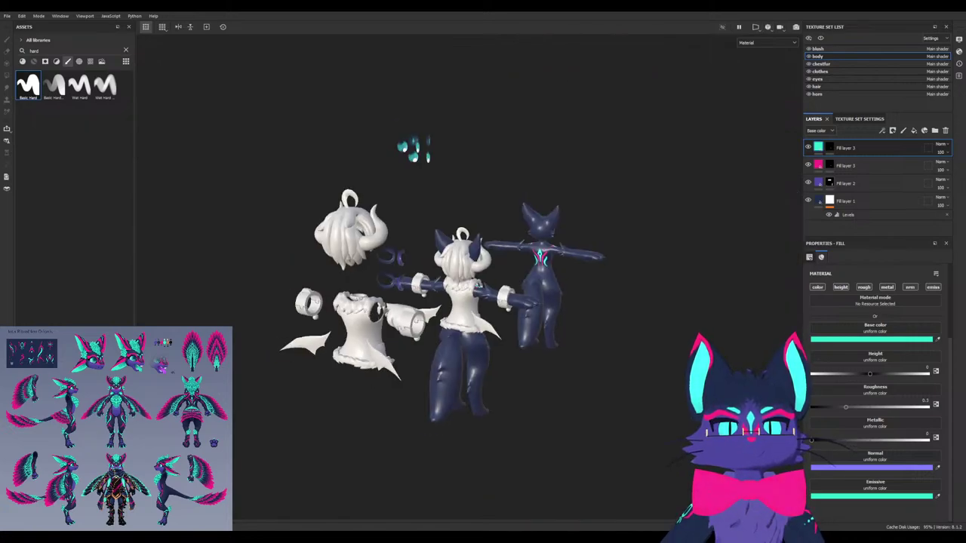
scroll(483, 264, "up", 8)
left_click_drag(468, 271, 498, 264, "alt")
scroll(482, 264, "up", 5)
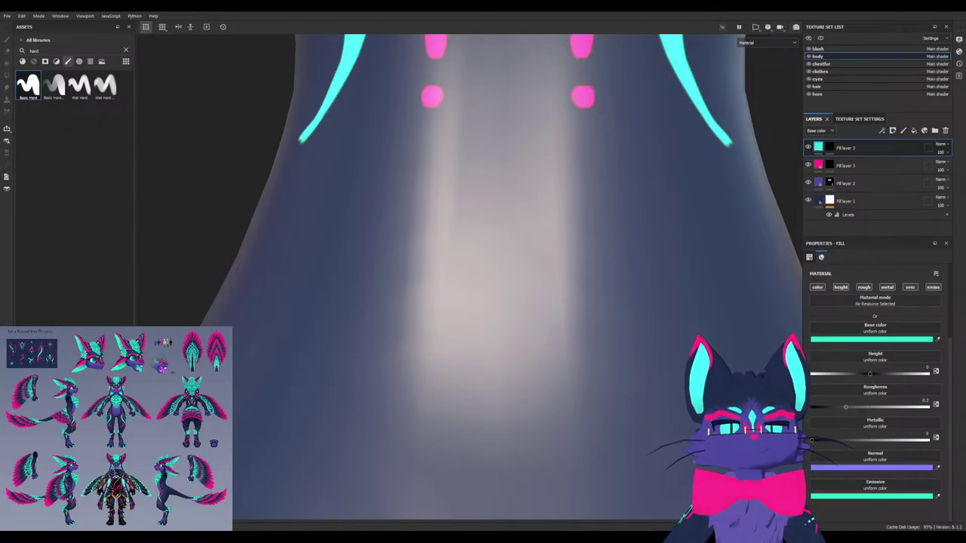
Paint a rounded crewmate-like doodle with a backpack on the lower back in the pink mask, using the 0.58 Basic Hard brush
left_click(829, 164)
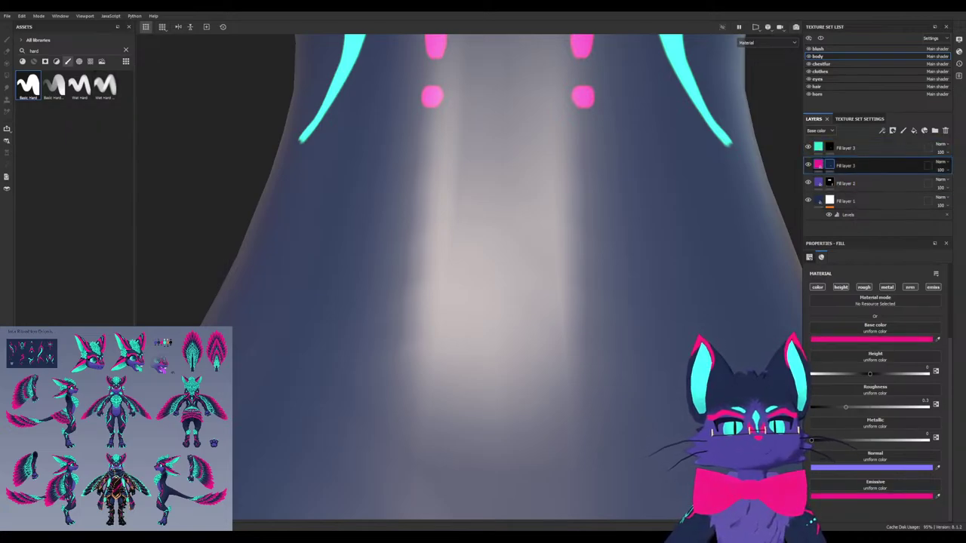
key("1")
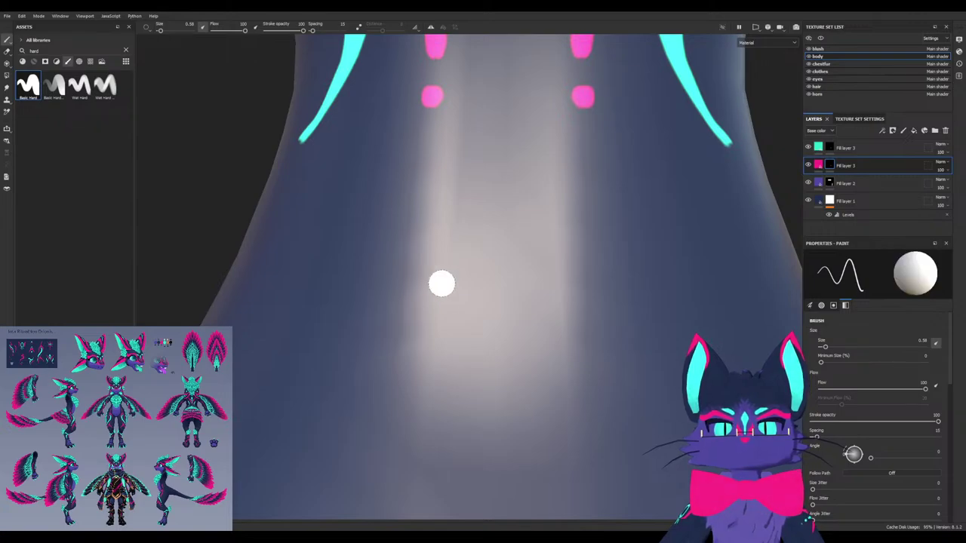
mouse_move(467, 255)
left_mouse_down()
mouse_move(465, 350)
mouse_move(468, 260)
mouse_move(521, 213)
mouse_move(574, 323)
mouse_move(520, 363)
mouse_move(511, 319)
mouse_move(449, 347)
mouse_move(458, 274)
mouse_move(422, 245)
mouse_move(453, 294)
left_mouse_up()
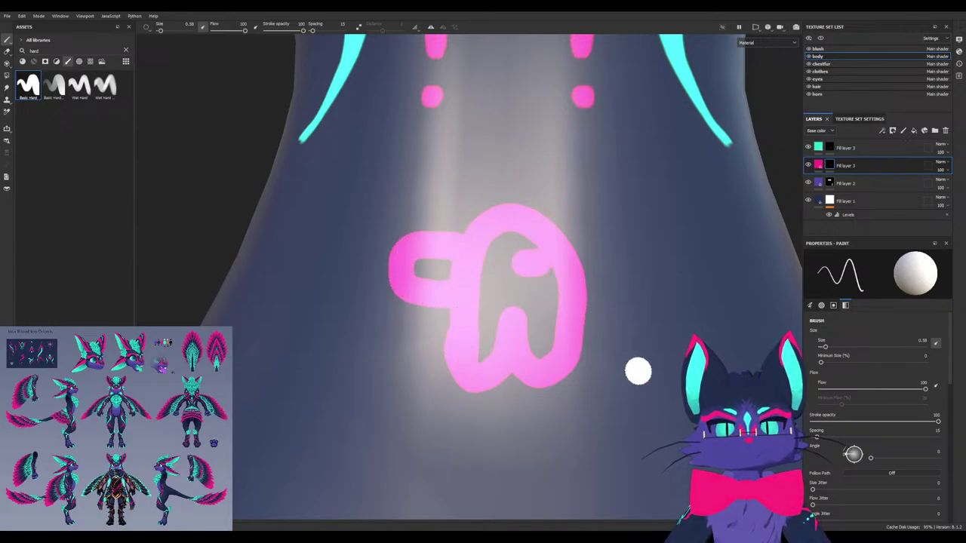
left_click_drag(638, 352, 592, 424, "alt")
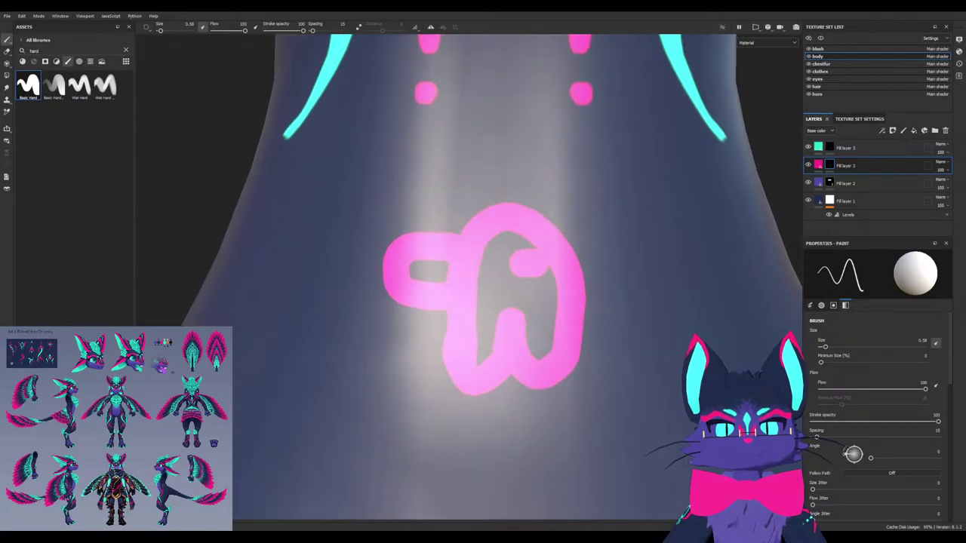
Hand-letter "SUS" beneath the doodle on the lower back in the pink mask
middle_click_drag(591, 424, 523, 341, "alt")
mouse_move(359, 353)
left_mouse_down()
mouse_move(323, 367)
mouse_move(325, 413)
left_mouse_up()
left_click_drag(415, 369, 453, 360)
mouse_move(557, 361)
left_mouse_down()
mouse_move(525, 394)
mouse_move(504, 442)
left_mouse_up()
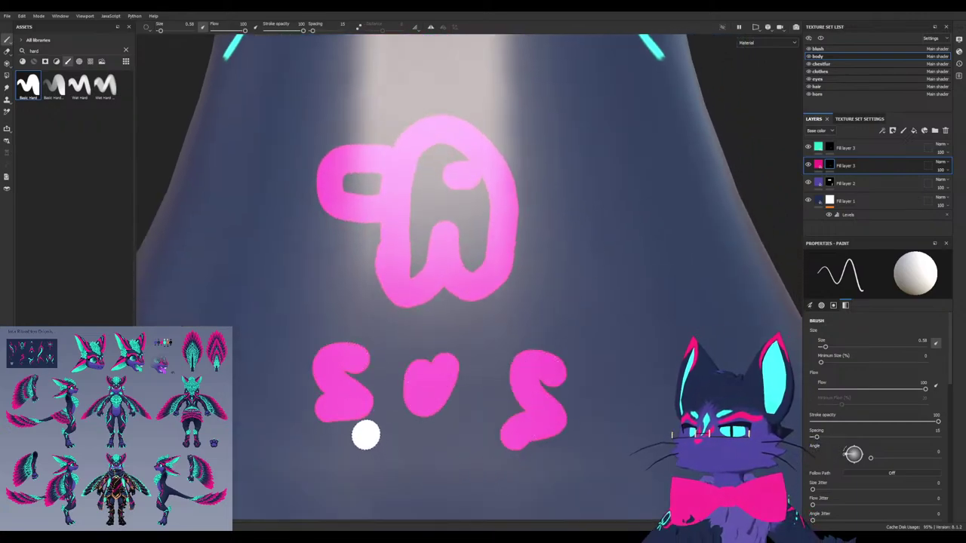
Refine the hand-painted letters by erasing parts of their strokes with black in the pink mask, and bring the body's front into view
key("x")
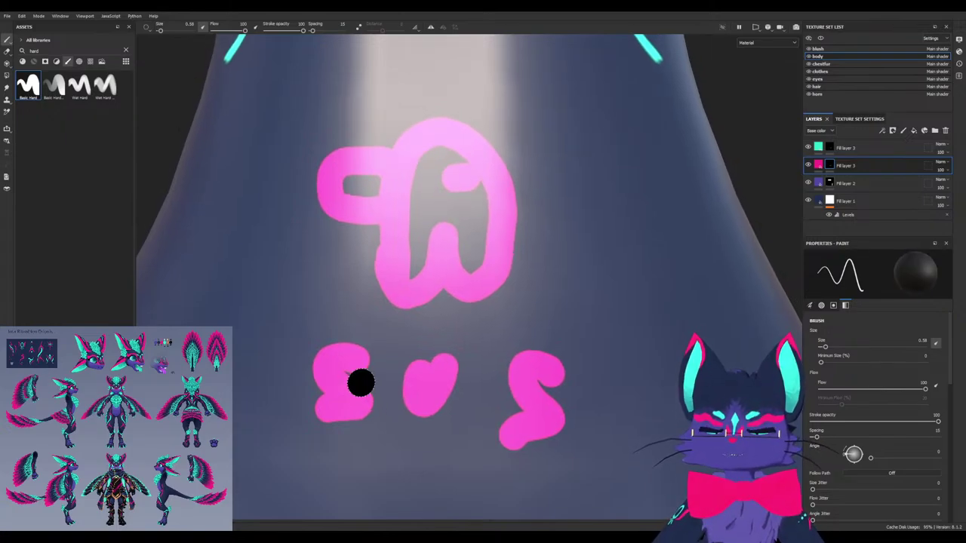
mouse_move(360, 384)
left_mouse_down()
mouse_move(332, 393)
mouse_move(340, 414)
mouse_move(445, 377)
mouse_move(312, 412)
mouse_move(556, 381)
mouse_move(596, 403)
left_mouse_up()
mouse_move(534, 380)
left_mouse_down()
mouse_move(487, 405)
mouse_move(628, 385)
left_mouse_up()
scroll(488, 405, "down", 10)
left_click_drag(422, 399, 584, 360, "alt")
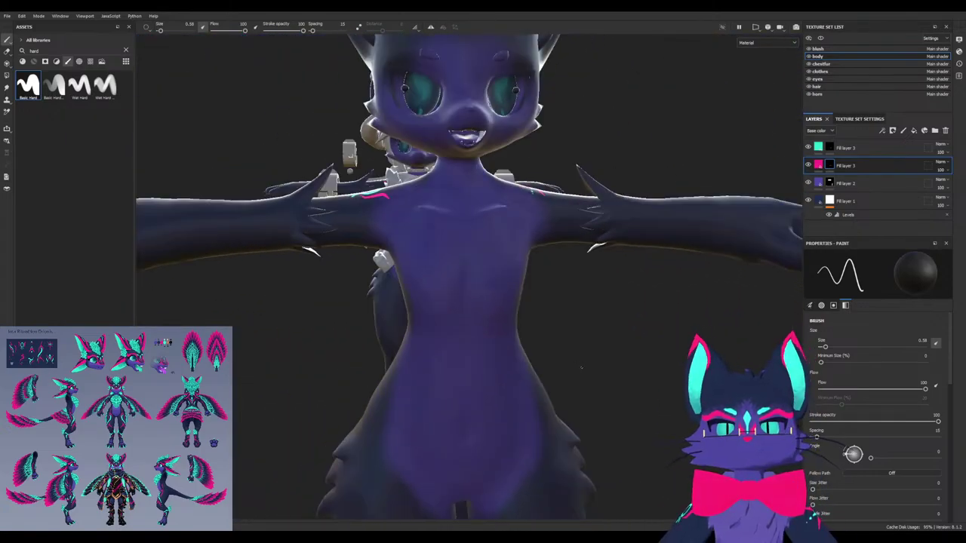
Give the body's pink fill layer a slightly negative height
right_click_drag(476, 338, 440, 329, "shift")
left_click_drag(440, 249, 473, 237, "alt")
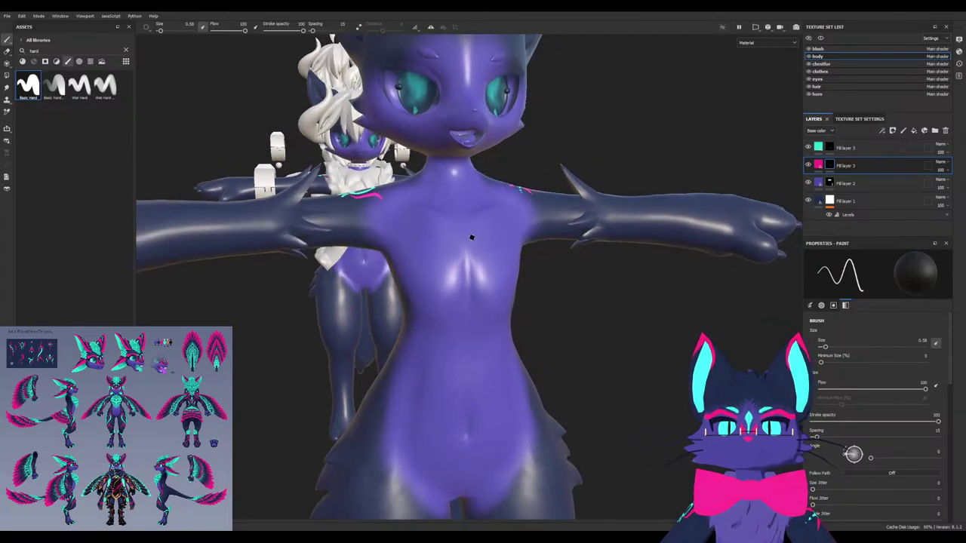
middle_click_drag(472, 237, 487, 400, "alt")
left_click_drag(487, 401, 492, 412, "alt")
middle_click_drag(491, 412, 475, 354, "alt")
left_click_drag(474, 354, 494, 420, "alt")
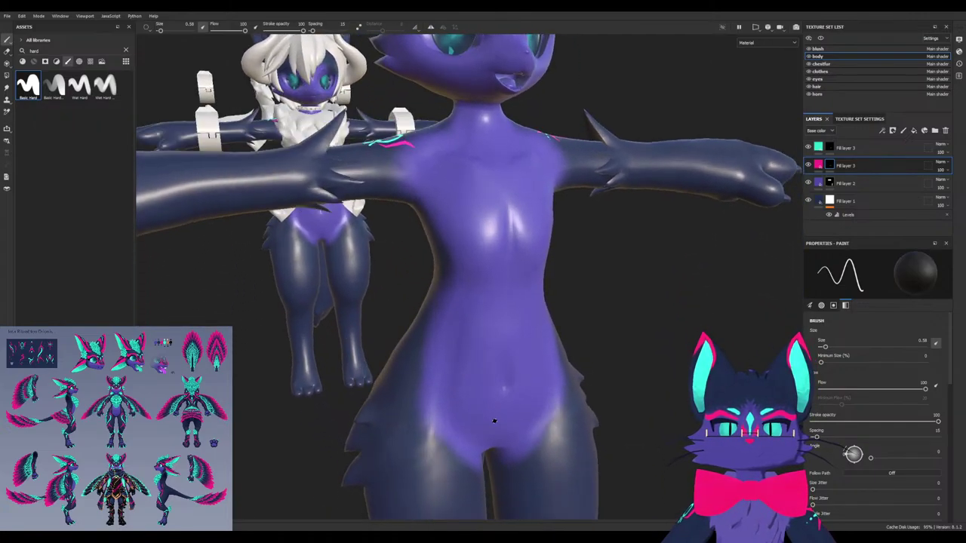
middle_click_drag(493, 420, 482, 365, "alt")
left_click_drag(393, 434, 438, 348, "alt")
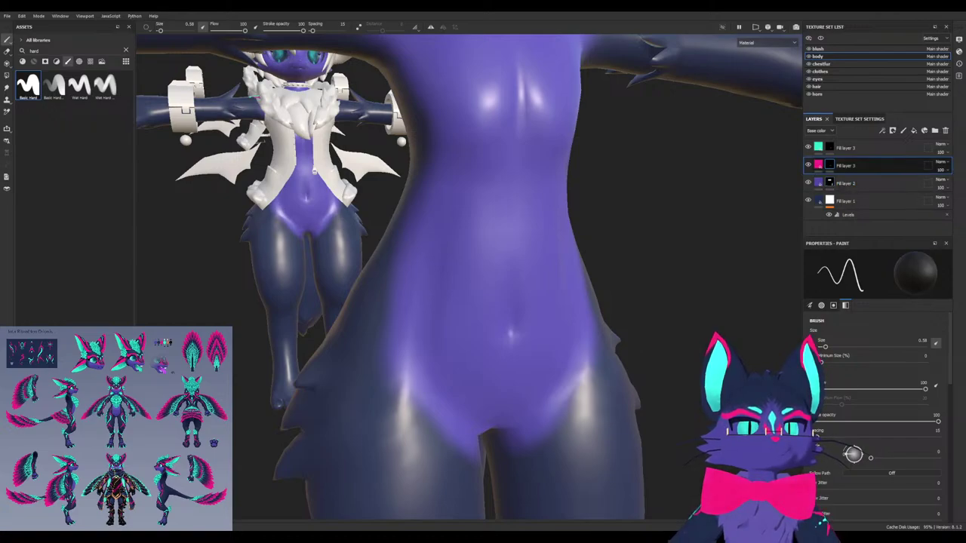
key("4")
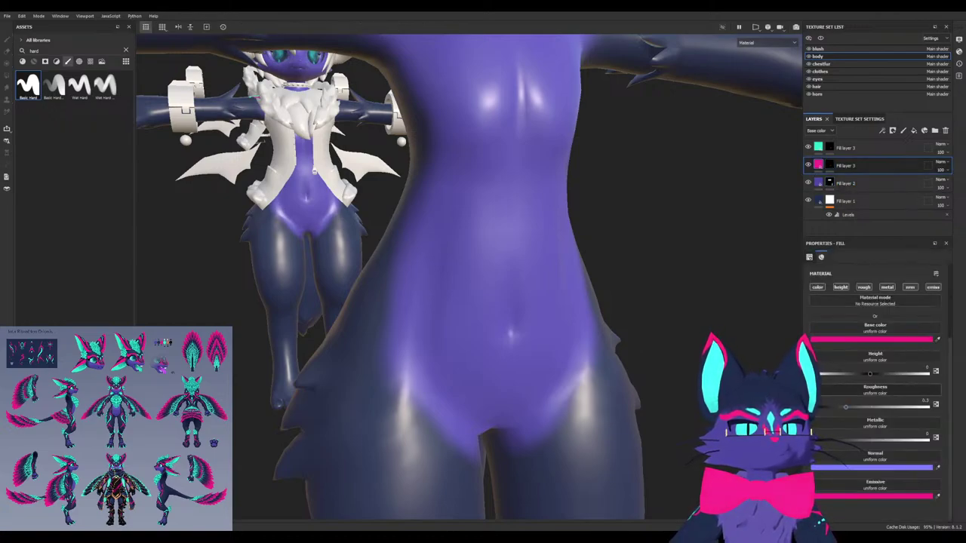
left_click(928, 367)
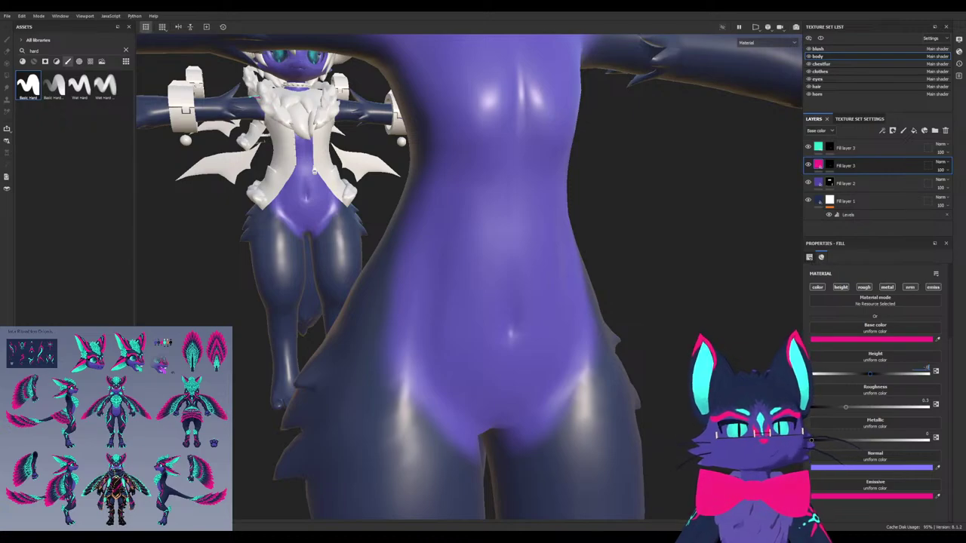
Set the teal fill layer's height to -0.01
left_click(819, 147)
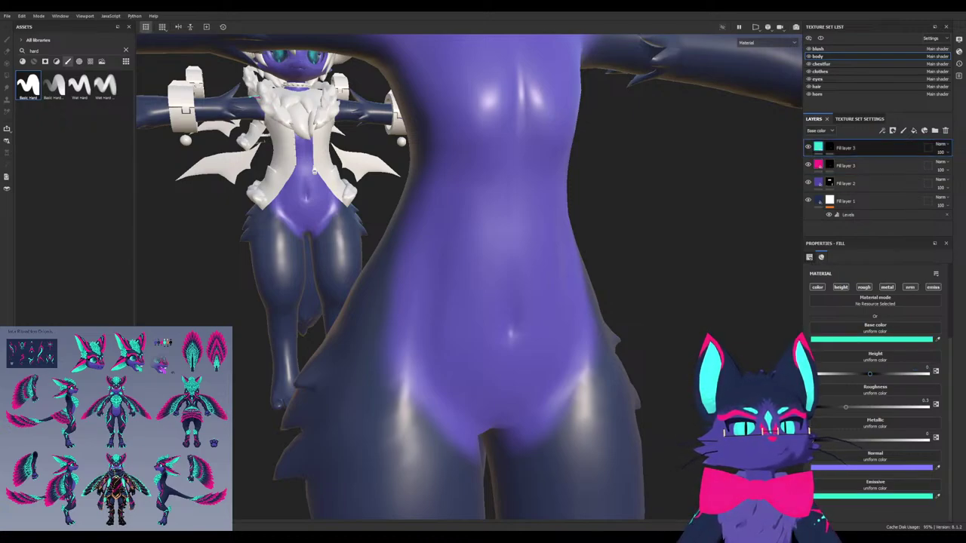
left_click(829, 148)
left_click(818, 147)
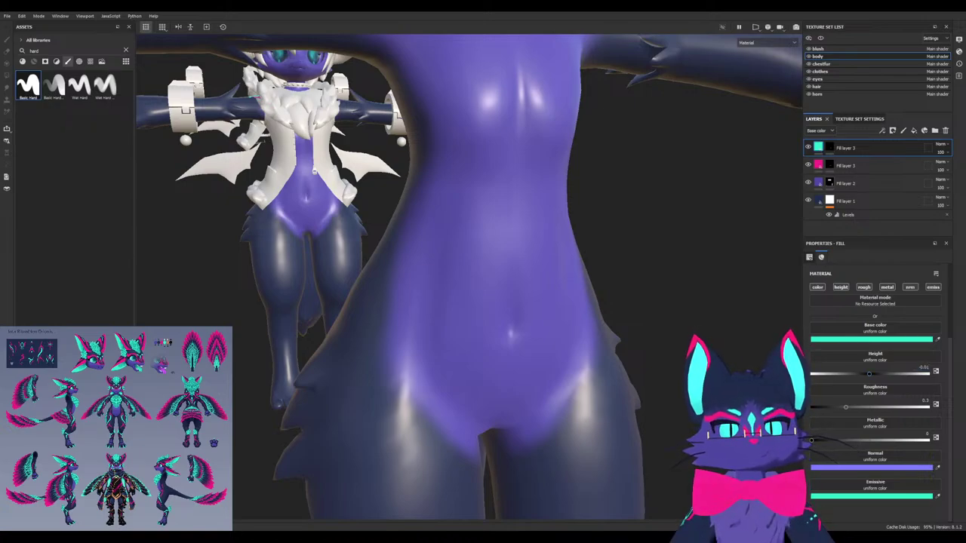
Test the purple fill layer's height at the maximum of 1 and bring it down to just above zero
left_click(819, 183)
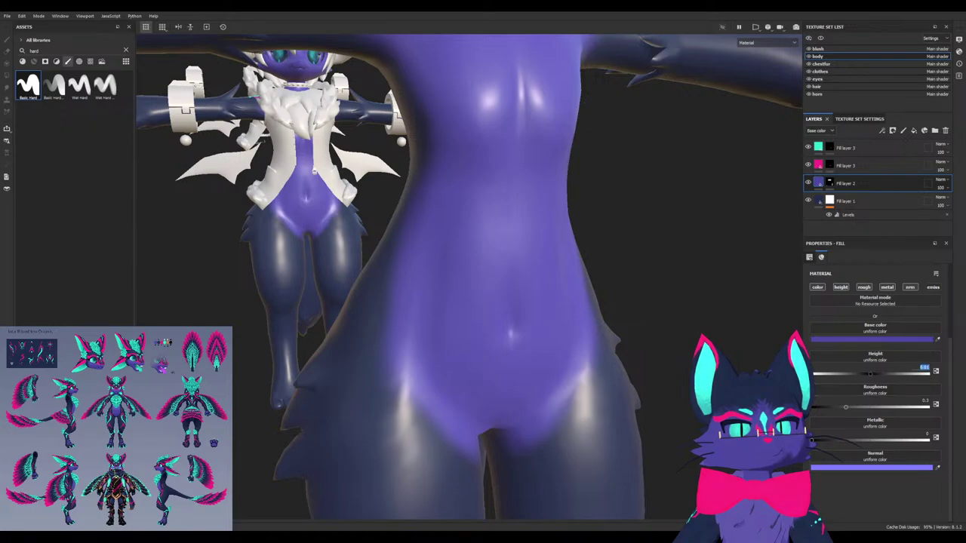
left_click_drag(871, 373, 928, 373)
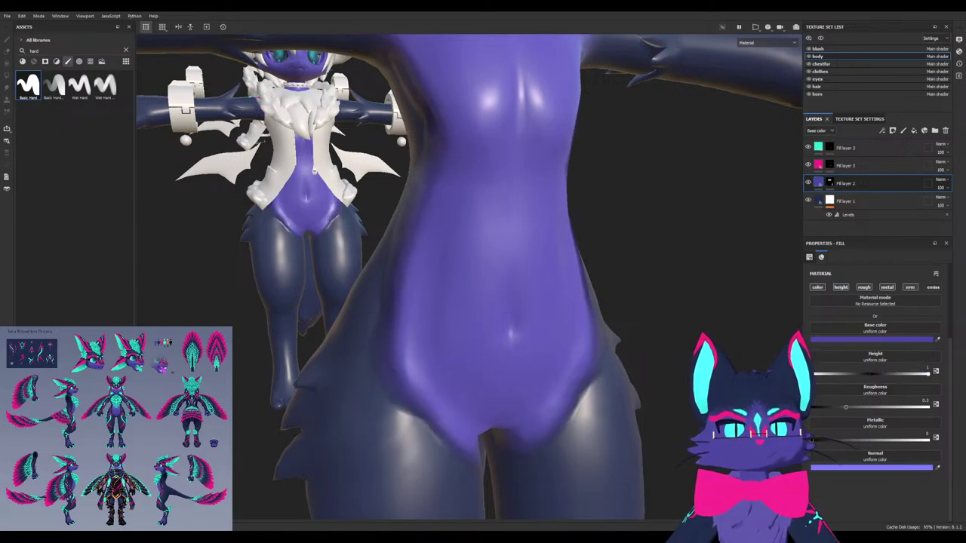
left_click_drag(468, 279, 521, 279, "alt")
left_click_drag(928, 373, 875, 374)
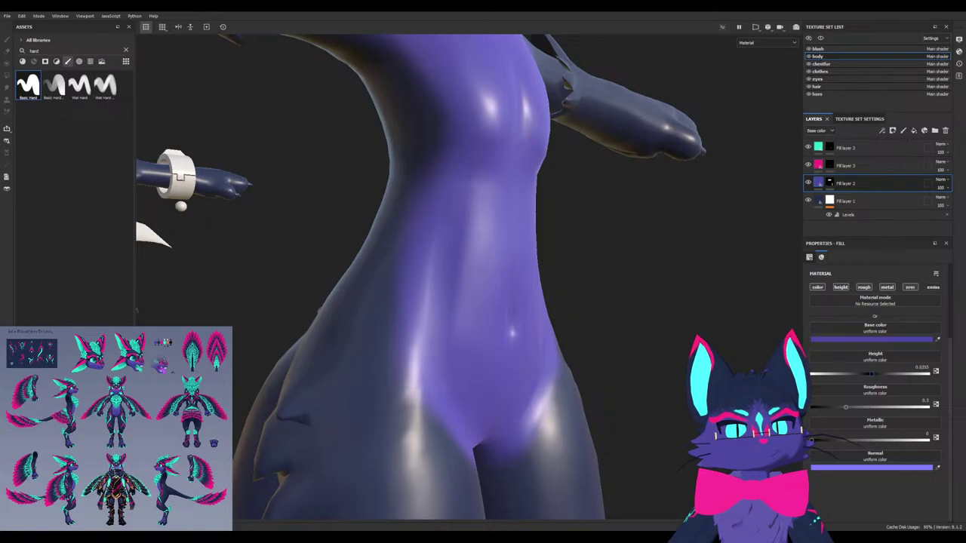
mouse_move(483, 279)
left_mouse_down("alt")
mouse_move(581, 279)
mouse_move(490, 273)
left_mouse_up("alt")
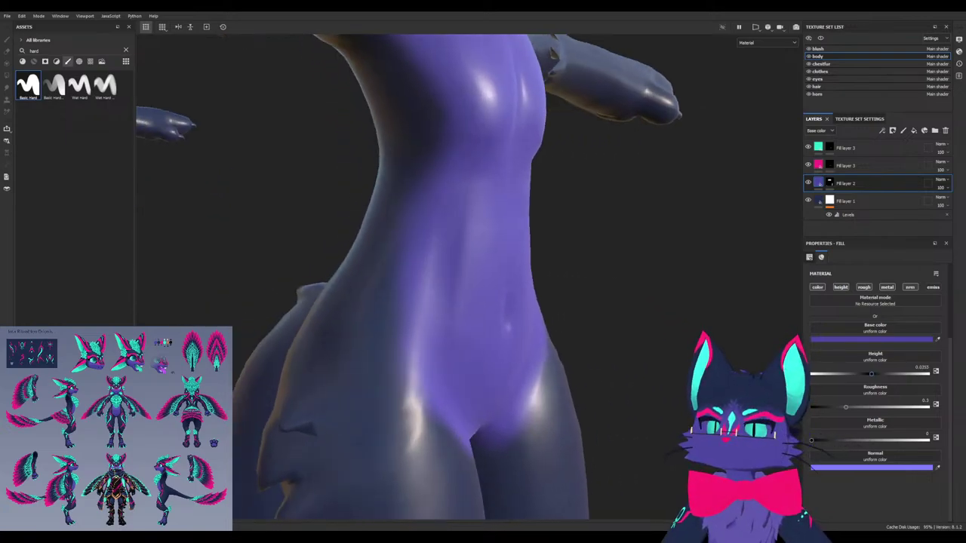
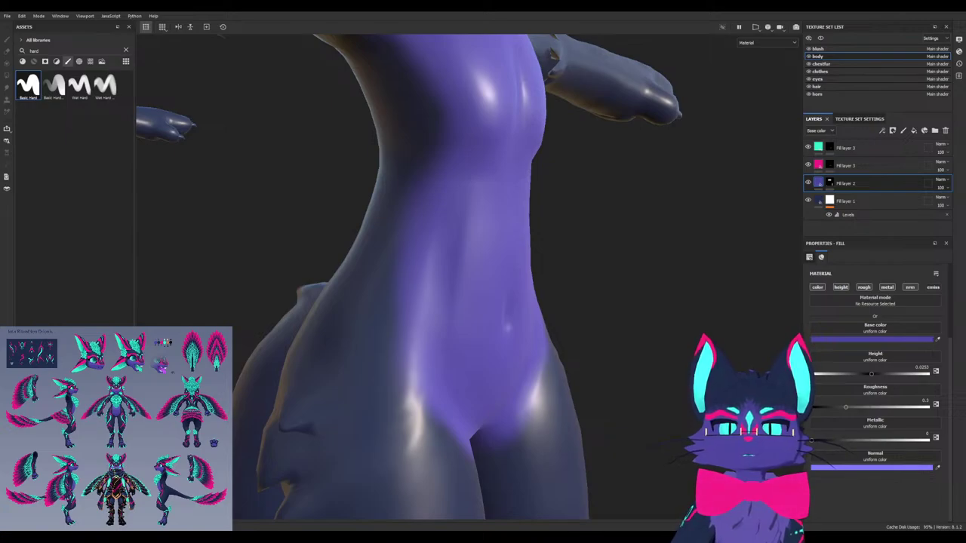
Search the assets for "fur" alphas and load FurAlpha_1 into a 3.84 brush for the purple fill layer's mask
left_click_drag(468, 279, 513, 282, "alt")
scroll(483, 302, "down", 2)
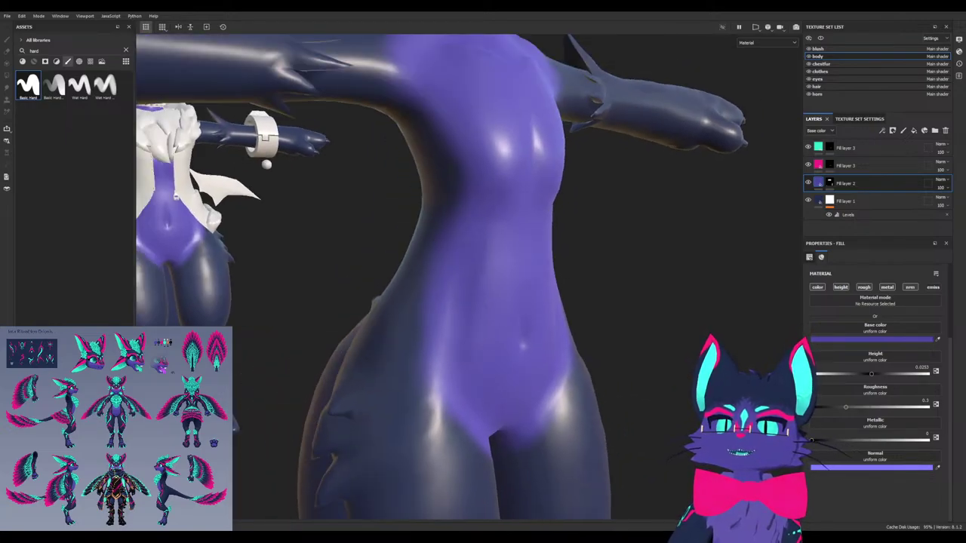
type("fur")
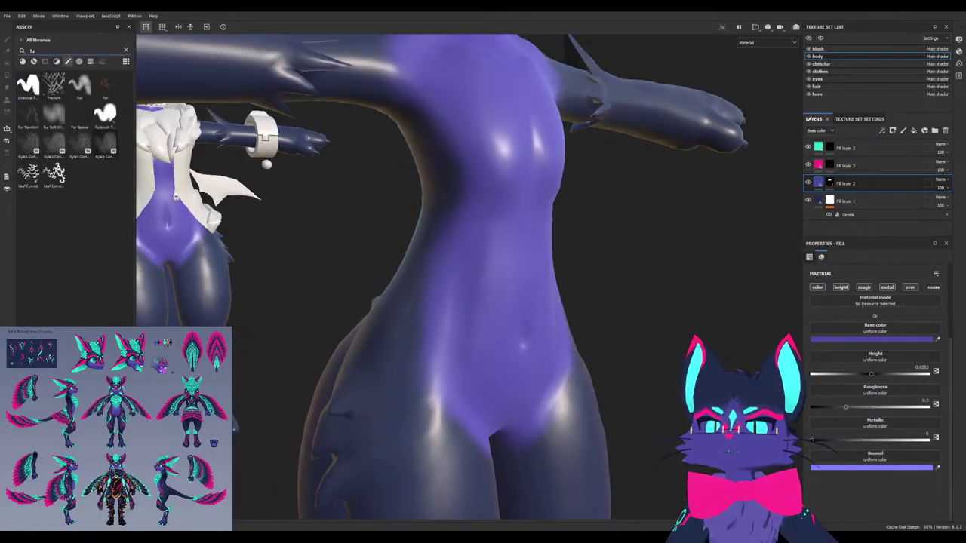
left_click(80, 61)
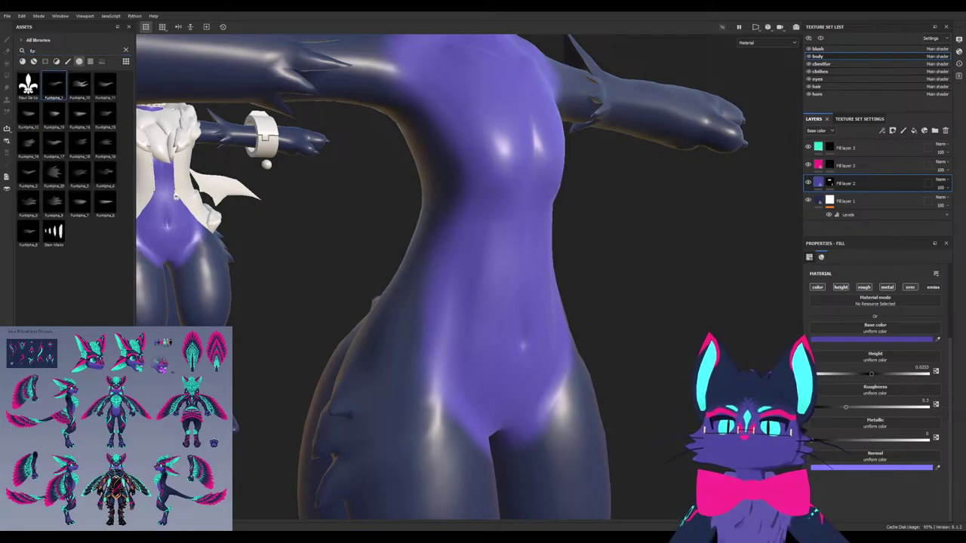
key("1")
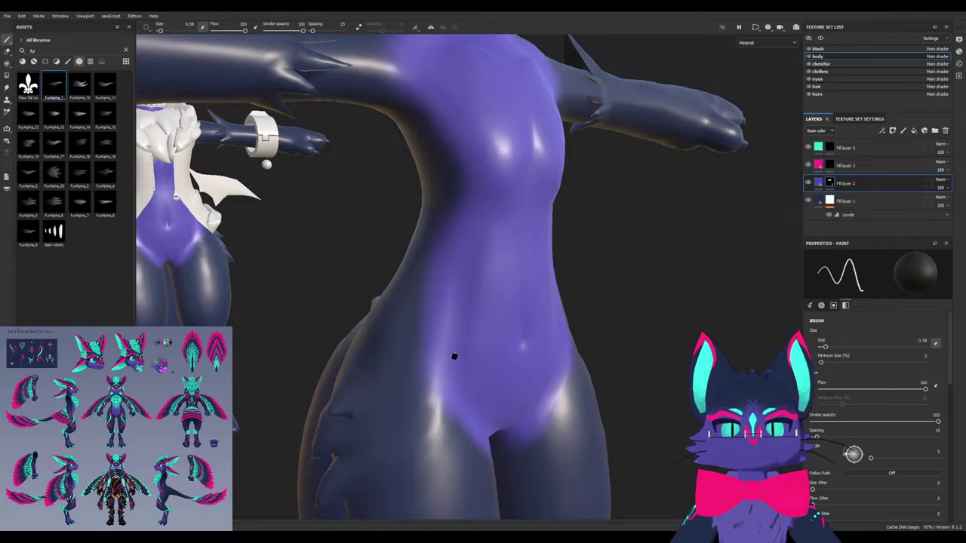
mouse_move(452, 357)
right_mouse_down("ctrl")
mouse_move(494, 357)
mouse_move(447, 367)
right_mouse_up("ctrl")
left_click(54, 86)
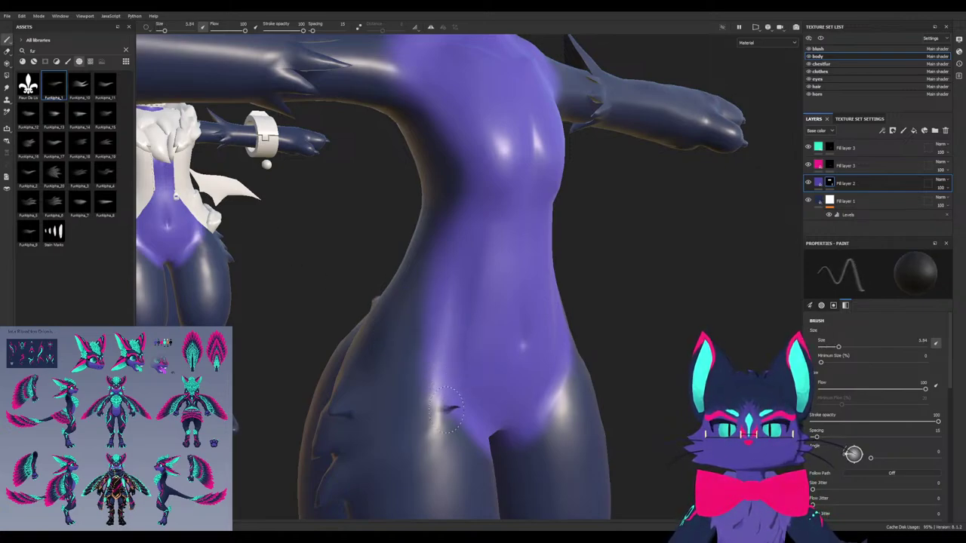
Configure the fur brush with white paint, a 30-degree angle, size 9.98 and flow 40
left_click_drag(448, 409, 506, 382, "ctrl")
scroll(879, 407, "down", 1)
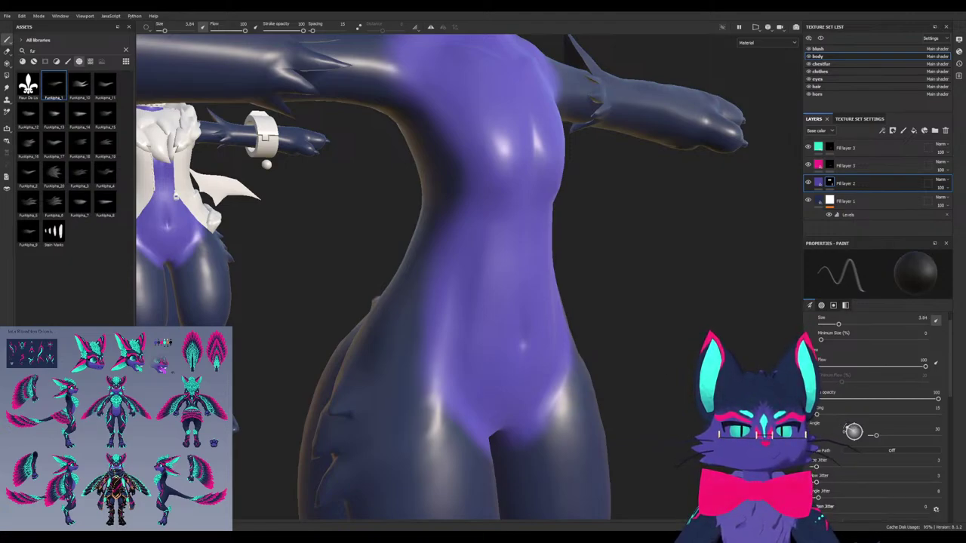
left_click_drag(450, 377, 418, 375, "alt")
key("x")
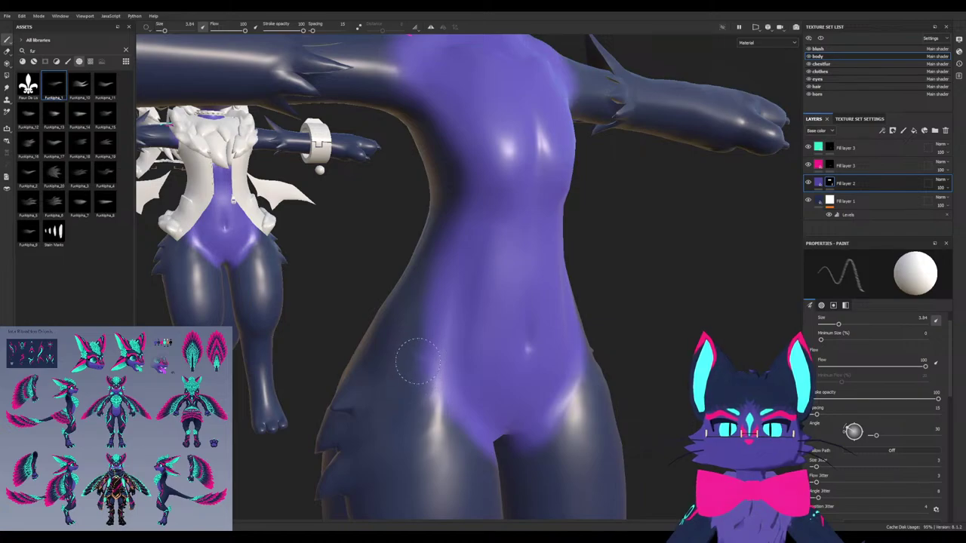
right_click_drag(431, 388, 446, 388, "ctrl")
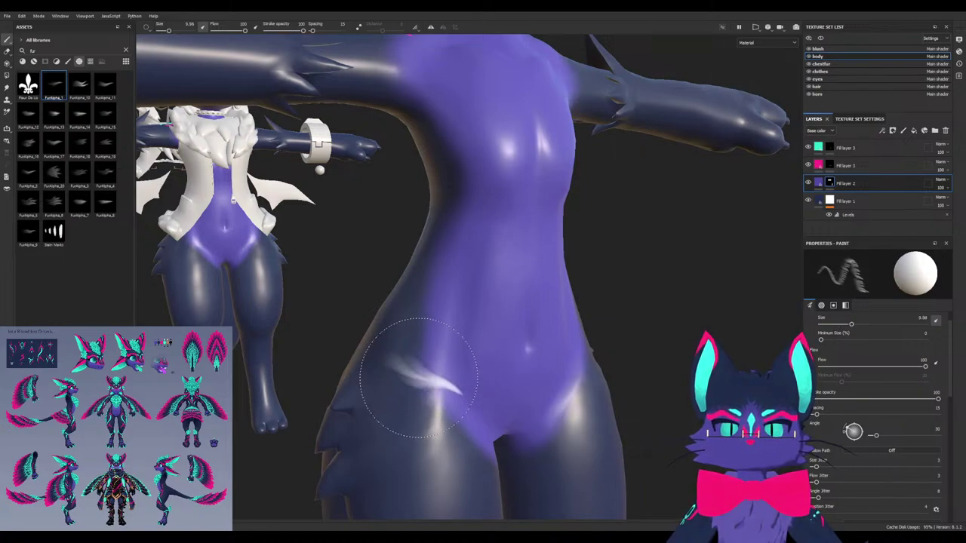
left_click_drag(412, 377, 399, 387, "alt")
mouse_move(475, 389)
left_mouse_down("ctrl")
mouse_move(442, 389)
mouse_move(438, 358)
mouse_move(604, 332)
mouse_move(284, 331)
left_mouse_up("ctrl")
middle_click_drag(284, 331, 465, 302, "alt")
right_click_drag(465, 302, 404, 337, "alt")
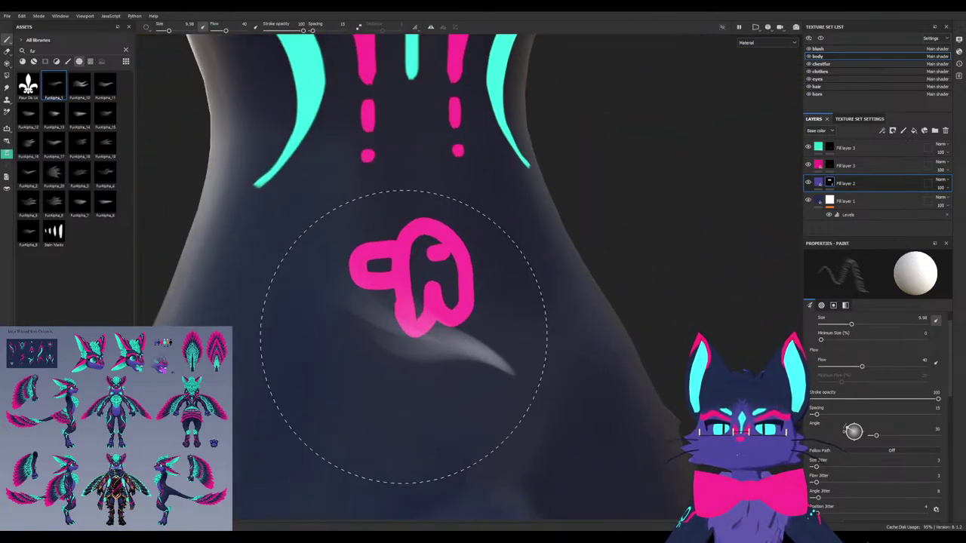
Show only the base color channel on the front of the hips and belly
mouse_move(452, 356)
left_mouse_down("alt")
mouse_move(672, 350)
mouse_move(219, 290)
left_mouse_up("alt")
right_click_drag(219, 290, 332, 302, "alt")
left_click_drag(332, 302, 298, 347, "alt")
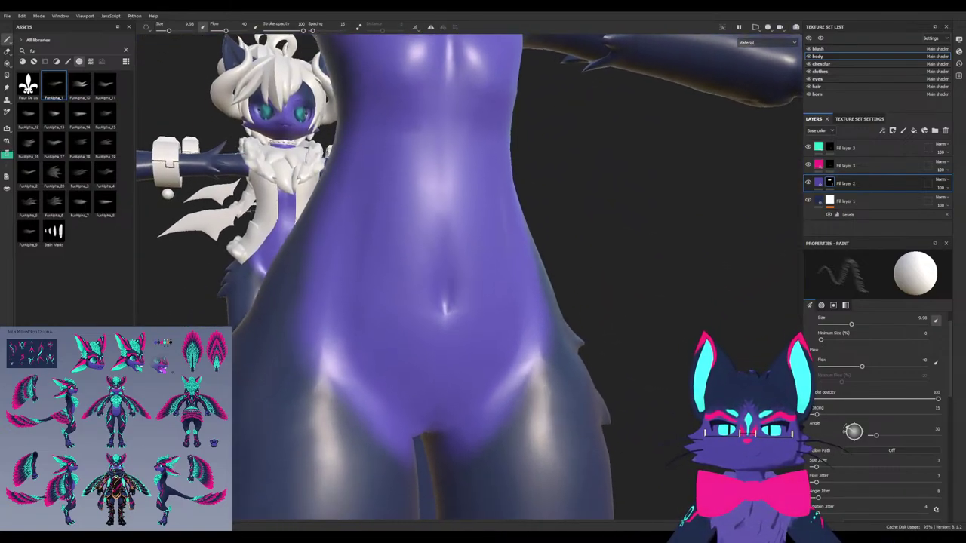
right_click_drag(298, 347, 344, 348, "alt")
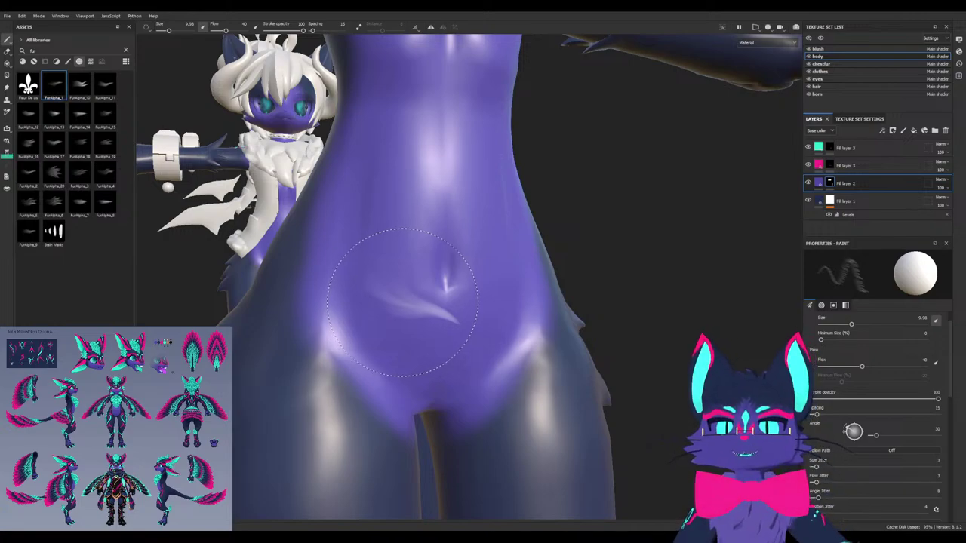
left_click_drag(408, 303, 351, 358, "alt")
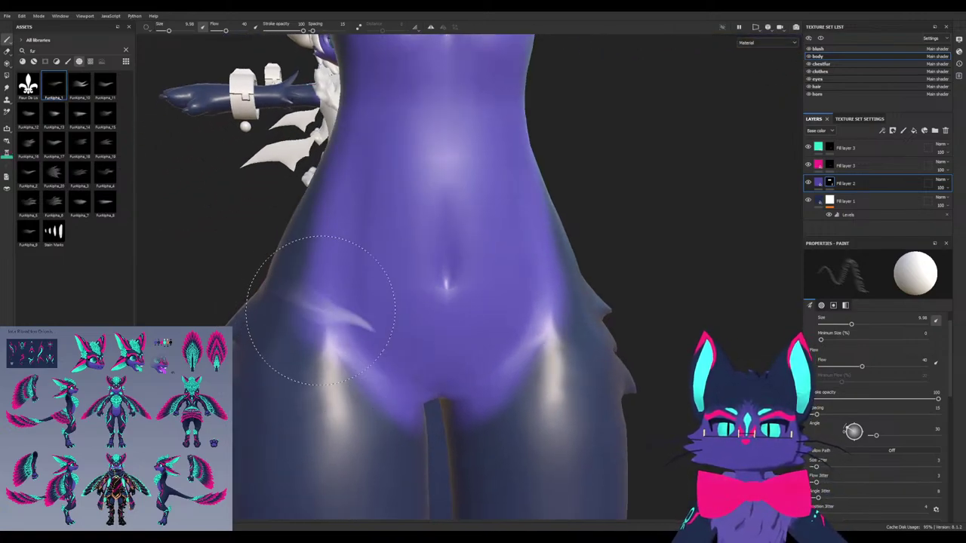
left_click_drag(358, 261, 411, 298, "alt")
key("b")
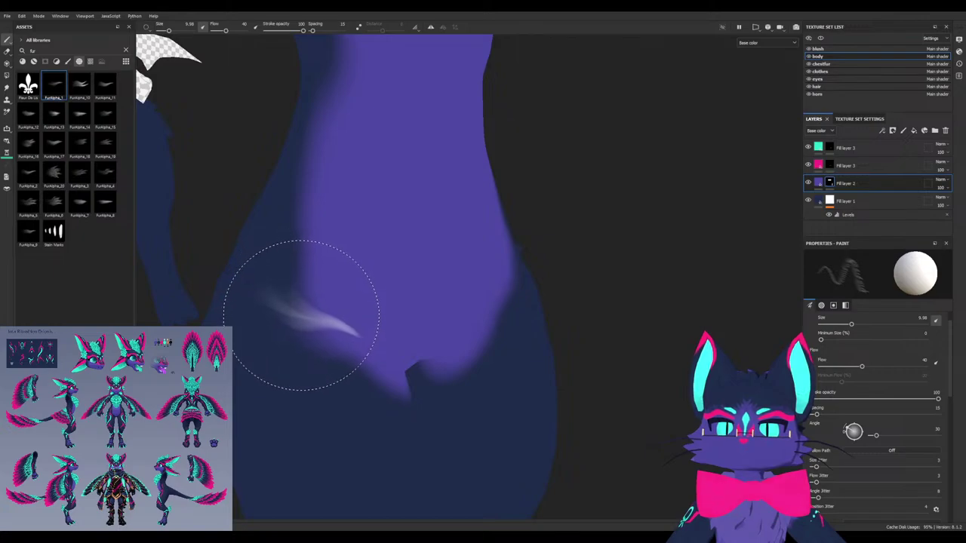
Paint black fur strokes at varied brush angles along the lower edge of the purple belly patch in its mask
key("x")
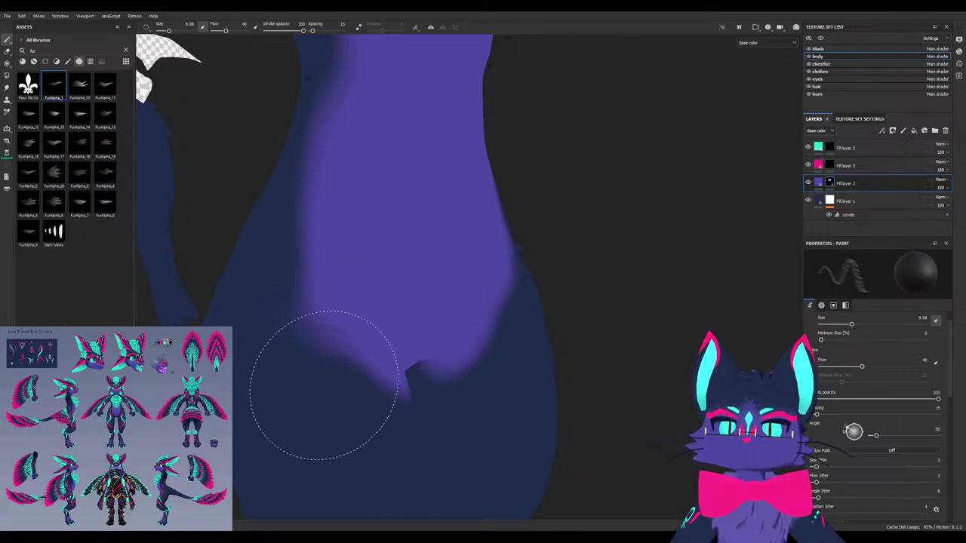
left_click_drag(327, 372, 237, 336, "alt")
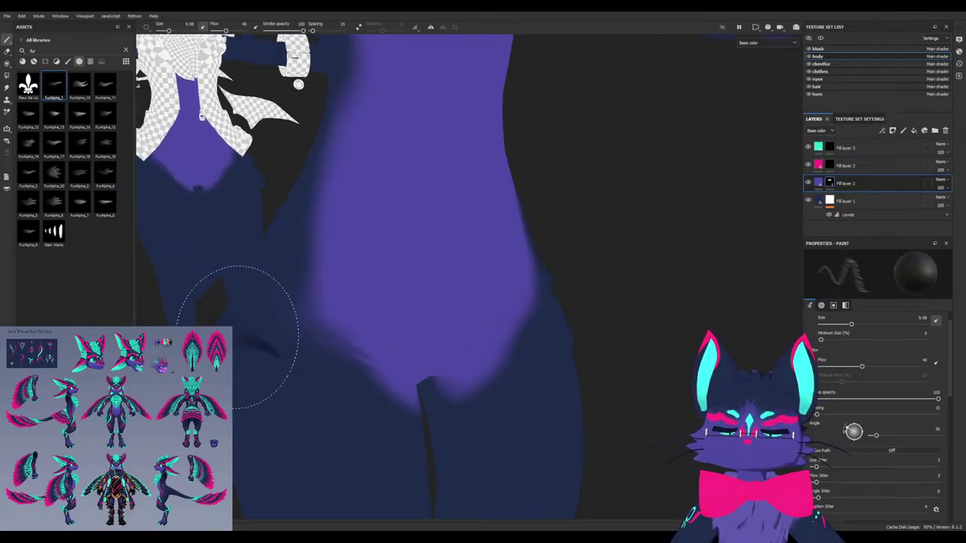
mouse_move(360, 405)
left_mouse_down("alt")
mouse_move(339, 400)
mouse_move(355, 396)
left_mouse_up("alt")
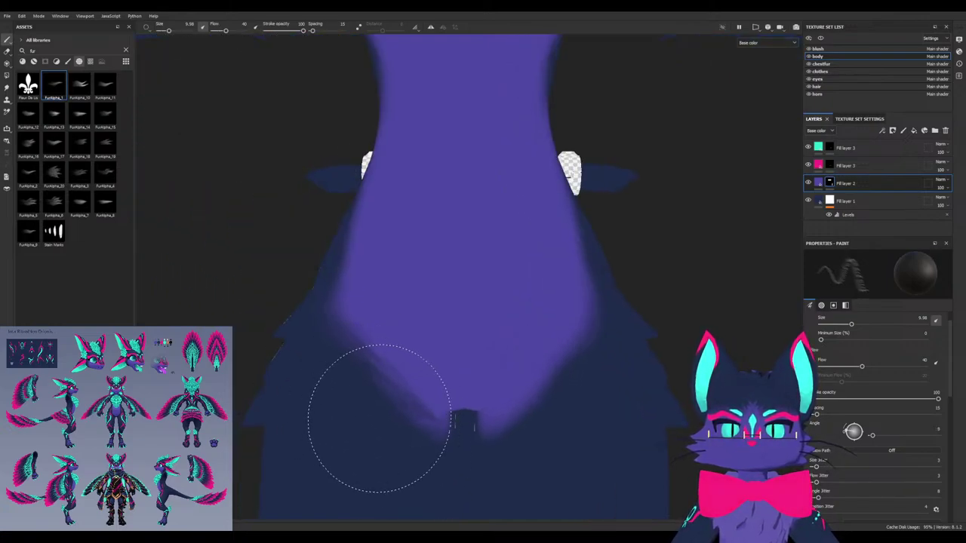
left_click_drag(421, 451, 382, 438, "alt")
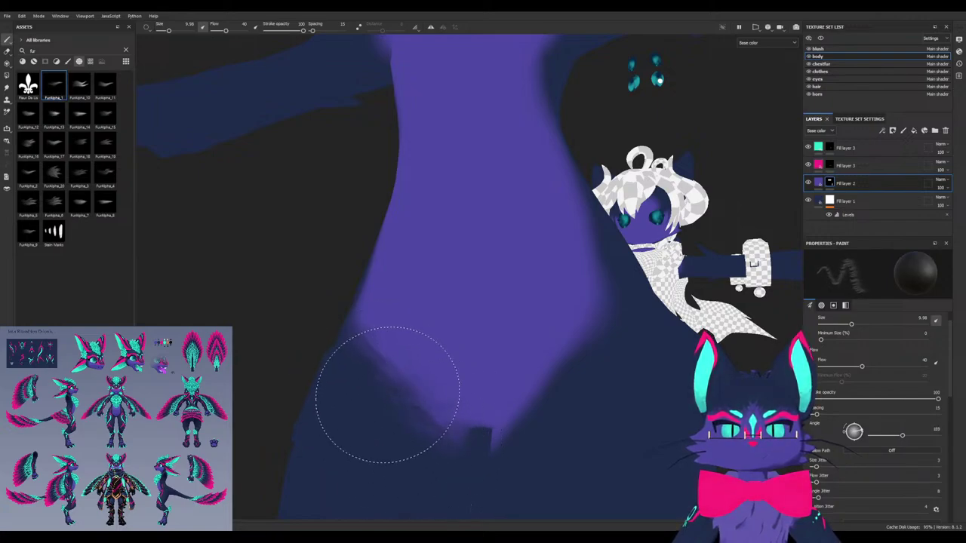
left_click_drag(405, 410, 346, 351, "alt")
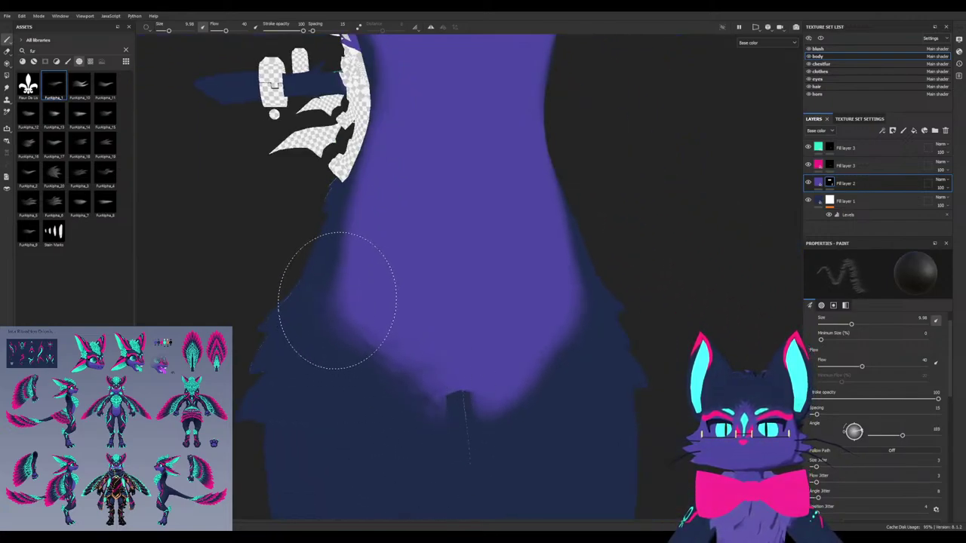
left_click_drag(334, 280, 334, 312, "alt")
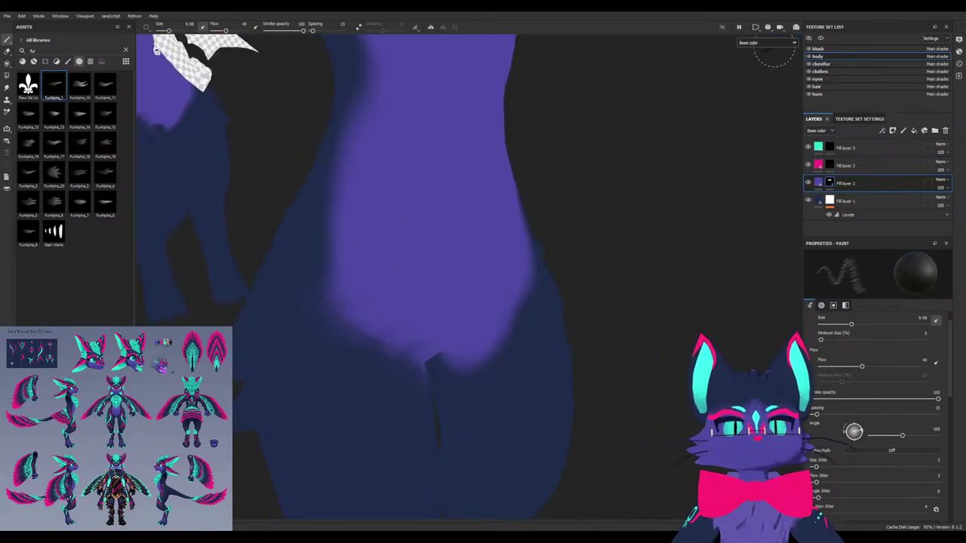
Return to the full material display and stamp black fur strokes along the belly patch's hip edge with the brush angled at 32 degrees
key("m")
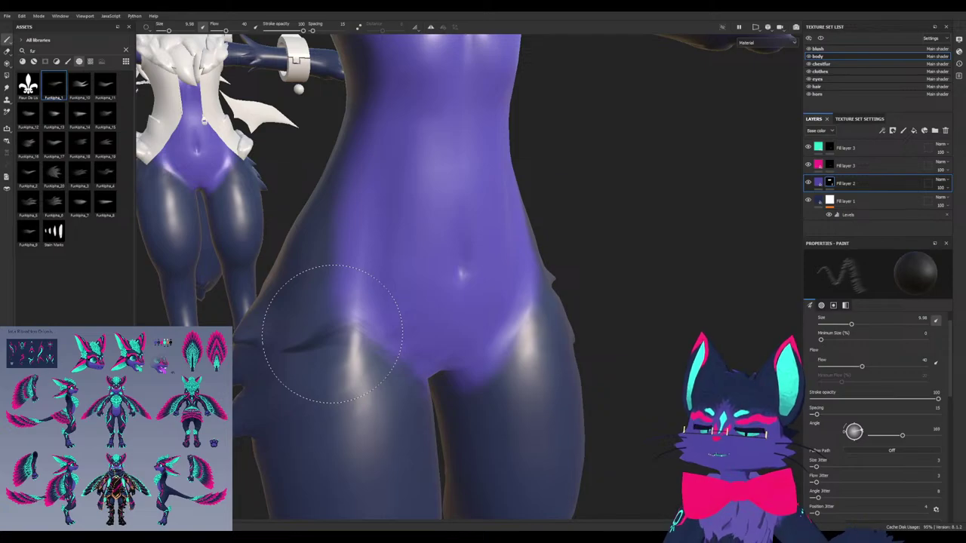
mouse_move(332, 335)
left_mouse_down("ctrl")
mouse_move(330, 307)
mouse_move(367, 340)
mouse_move(371, 411)
mouse_move(360, 370)
mouse_move(349, 365)
mouse_move(385, 367)
mouse_move(400, 345)
left_mouse_up("ctrl")
scroll(349, 367, "up", 3)
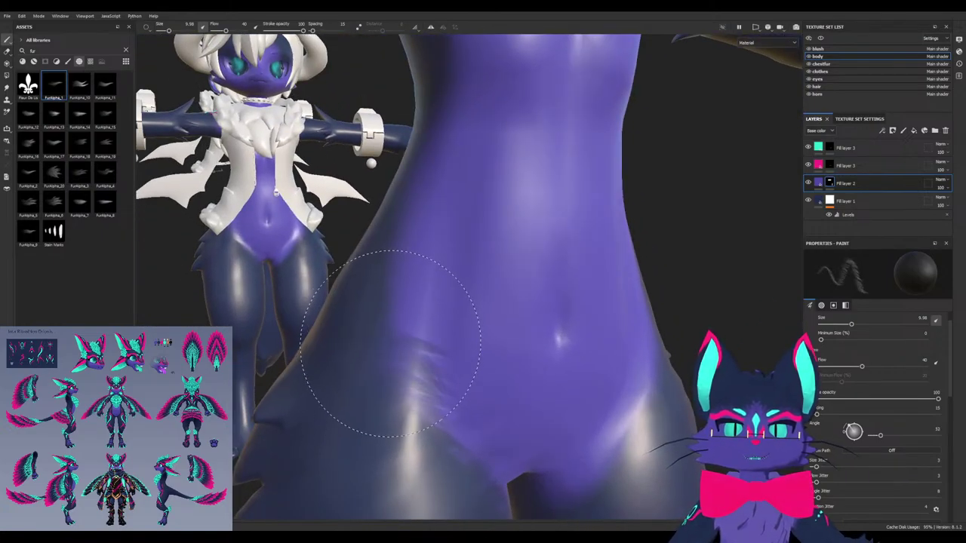
mouse_move(405, 289)
left_mouse_down()
mouse_move(425, 257)
mouse_move(403, 274)
left_mouse_up()
left_click_drag(393, 410, 383, 386, "alt")
scroll(383, 387, "down", 3)
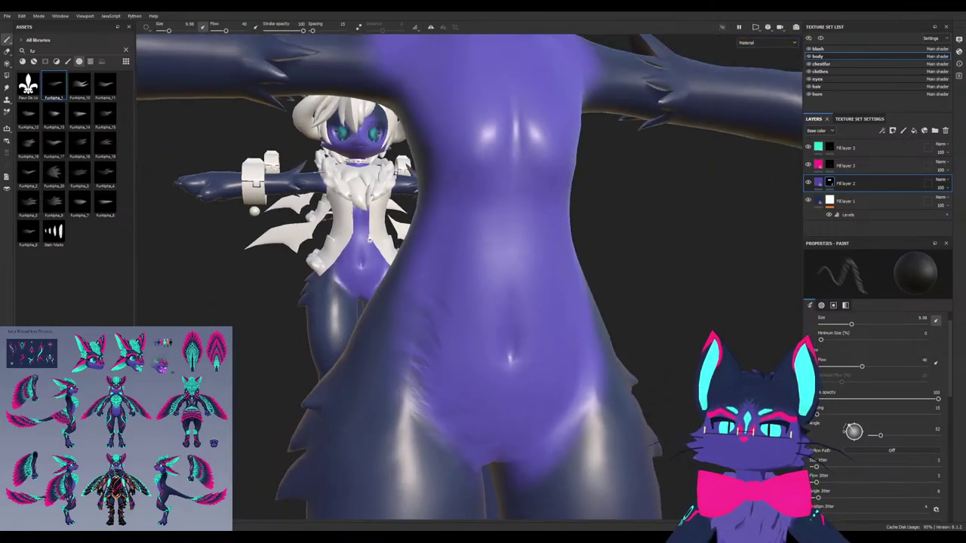
Switch the mask brush's alpha to FurAlpha_17 for the belly patch's edge near the thigh
left_click(54, 144)
left_click_drag(423, 405, 485, 399, "alt")
middle_click_drag(485, 399, 452, 363, "alt")
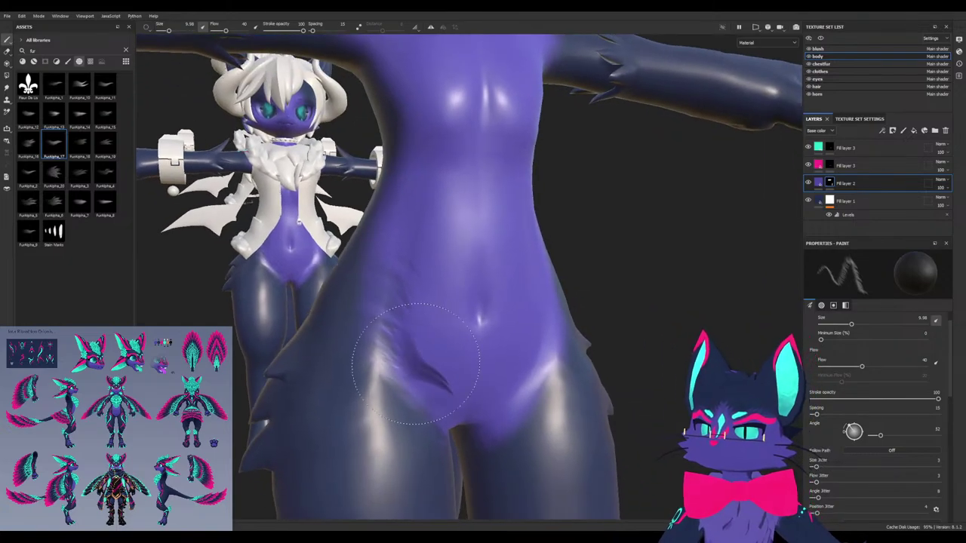
Set the brush angle to 75 degrees and flow to 100, and try black fur strokes along the belly patch's hip edge
left_click_drag(415, 364, 388, 302, "alt")
left_click_drag(373, 362, 349, 385, "alt")
mouse_move(422, 242)
left_mouse_down("alt")
mouse_move(410, 229)
mouse_move(385, 255)
left_mouse_up("alt")
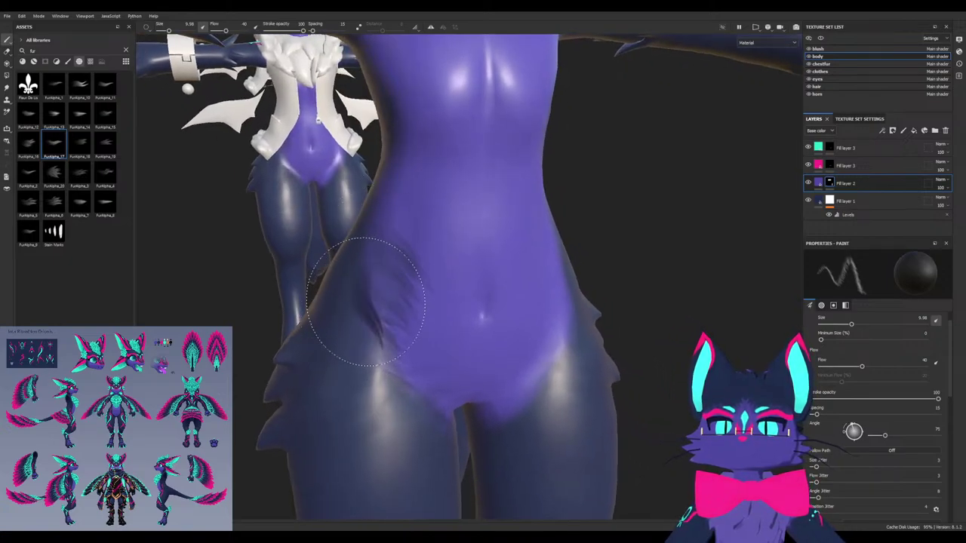
left_click_drag(367, 301, 412, 300, "ctrl")
mouse_move(359, 260)
left_mouse_down()
mouse_move(367, 286)
mouse_move(349, 348)
left_mouse_up()
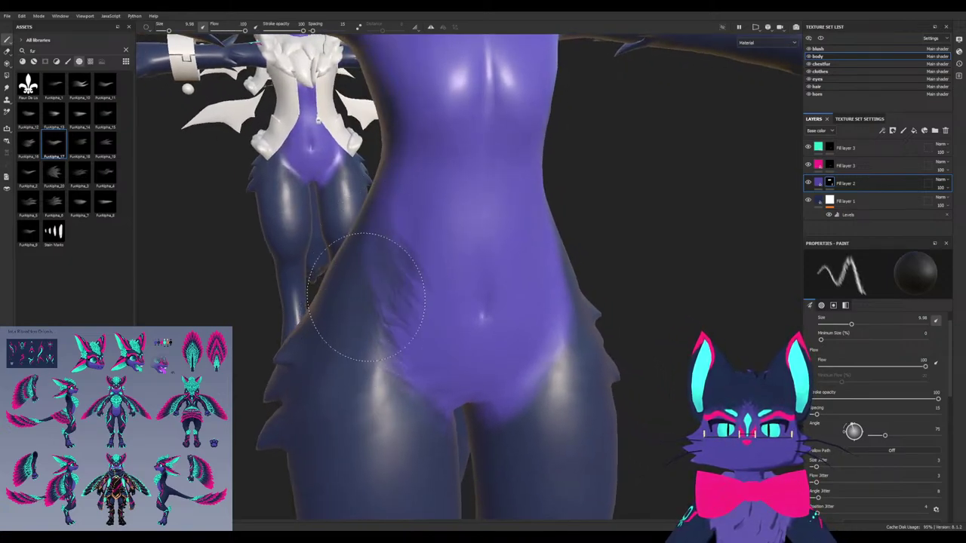
left_click_drag(374, 394, 412, 405)
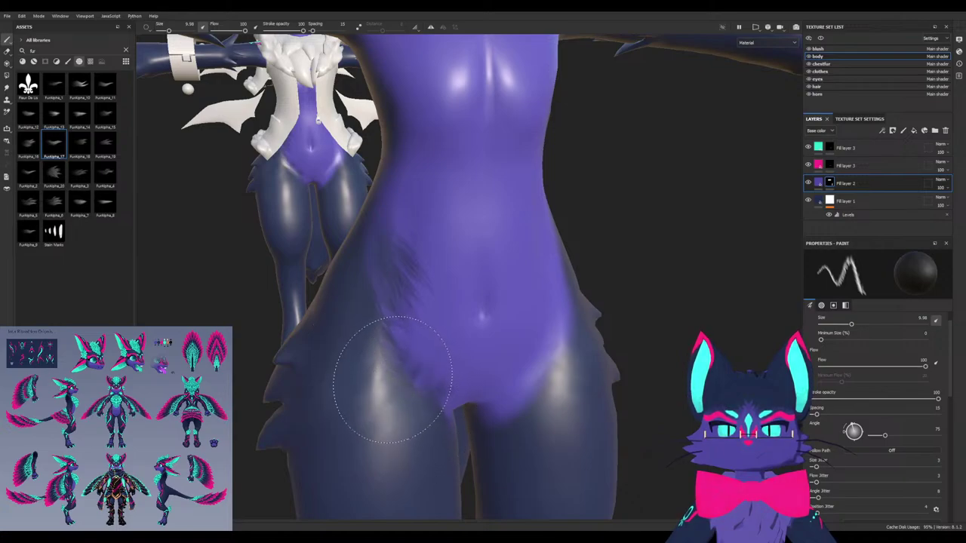
Undo the one-sided fur strokes on the hip and turn on symmetry for mirrored mask painting
mouse_move(391, 296)
left_mouse_down("alt")
mouse_move(421, 300)
mouse_move(445, 321)
mouse_move(421, 291)
mouse_move(442, 280)
mouse_move(507, 399)
mouse_move(536, 419)
left_mouse_up("alt")
key("ctrl+z")
key("ctrl+z")
key("ctrl+z")
key("ctrl+z")
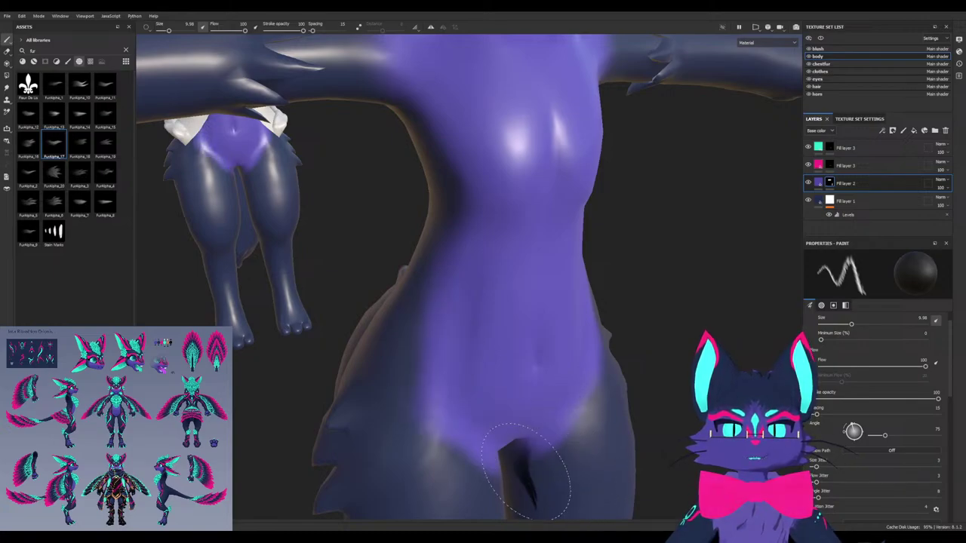
left_click_drag(524, 475, 585, 110, "alt")
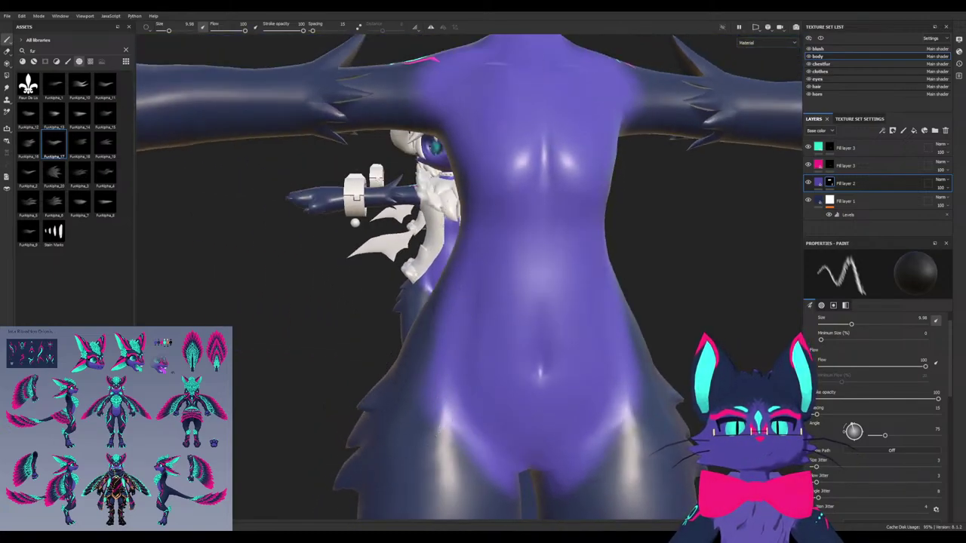
left_click(431, 27)
Paint mirrored black fur strokes along the belly patch's lower hip edges with the brush at 75 degrees
left_click_drag(466, 462, 432, 450, "alt")
middle_click_drag(432, 450, 397, 400, "alt")
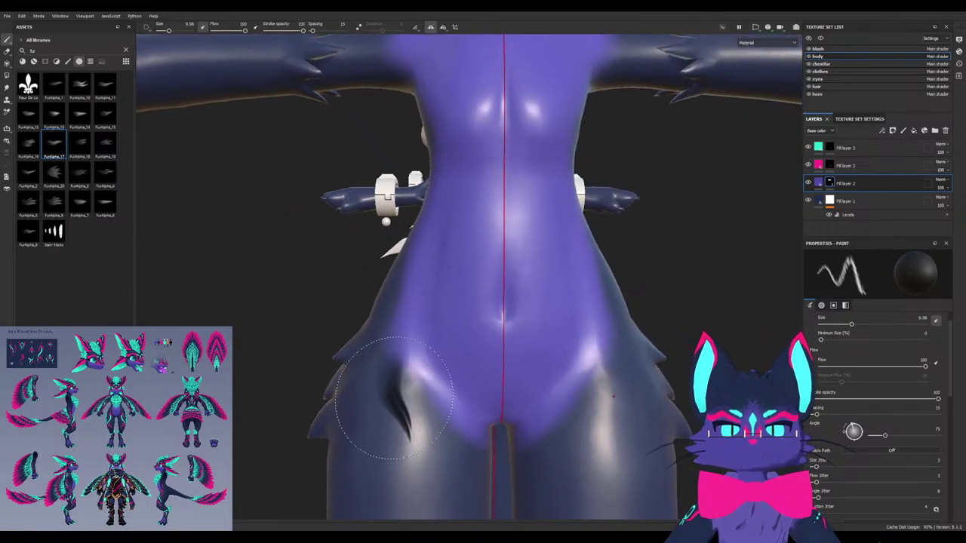
left_click_drag(397, 400, 440, 425, "alt")
key("ctrl+z")
mouse_move(424, 394)
left_mouse_down()
mouse_move(457, 428)
mouse_move(357, 411)
mouse_move(423, 363)
mouse_move(429, 345)
left_mouse_up()
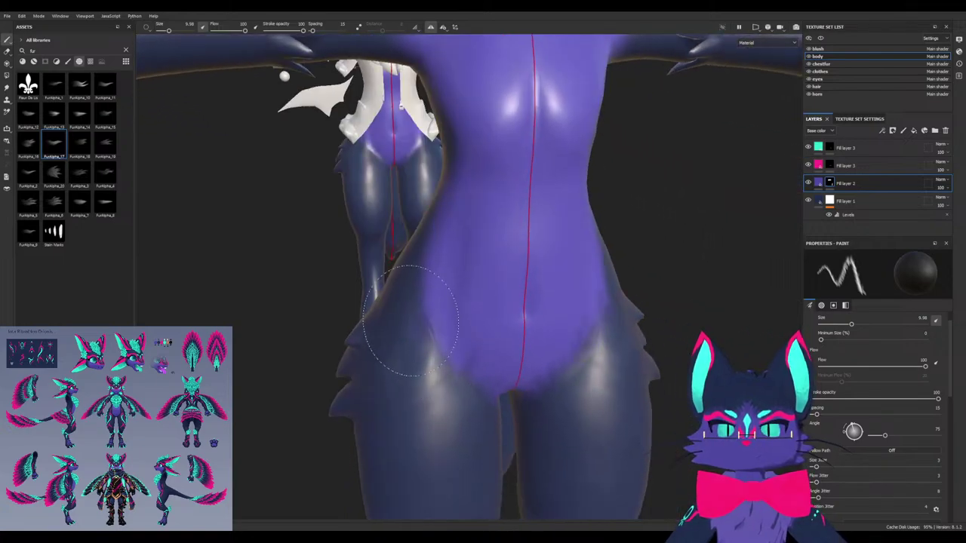
left_click_drag(356, 345, 399, 355, "alt")
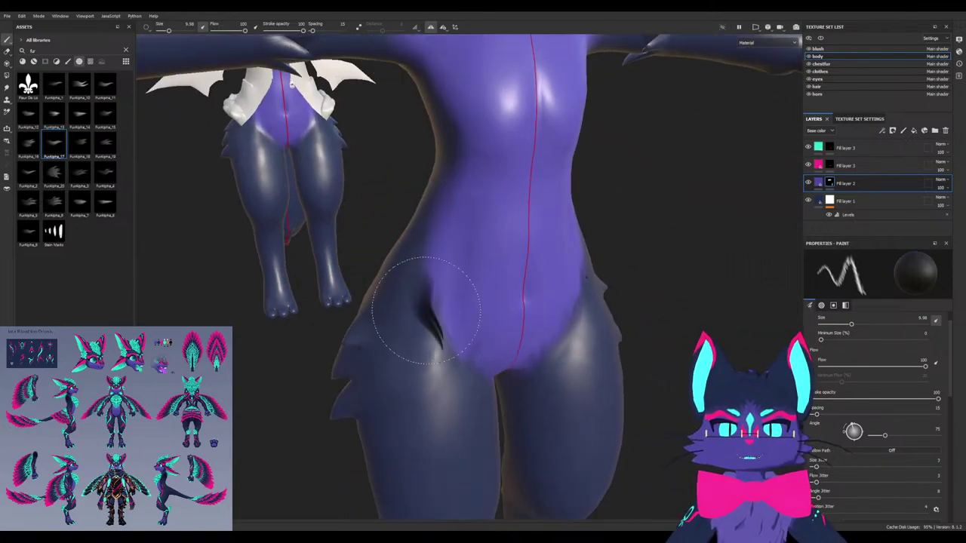
mouse_move(412, 304)
left_mouse_down("alt")
mouse_move(405, 383)
mouse_move(417, 355)
left_mouse_up("alt")
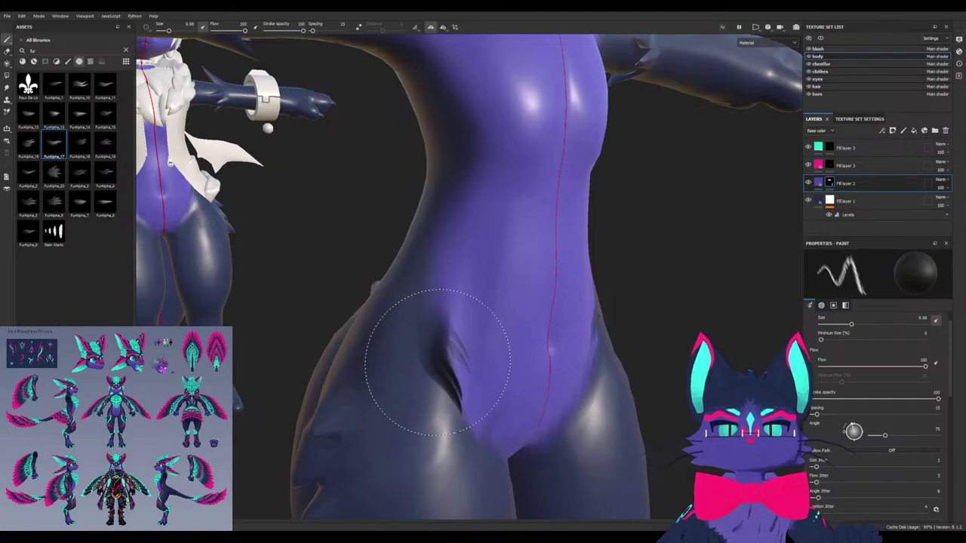
left_click_drag(433, 360, 428, 294, "alt")
Rotate the brush to 45 degrees and paint mirrored black fur strokes up the waist and ribs toward the armpits
left_click_drag(431, 391, 442, 356, "ctrl")
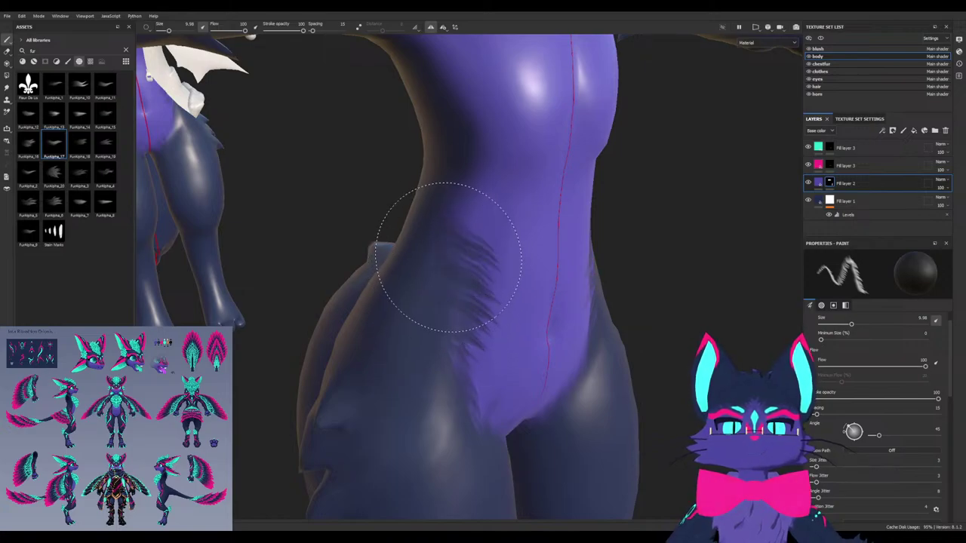
mouse_move(419, 298)
left_mouse_down("alt")
mouse_move(383, 340)
mouse_move(452, 343)
left_mouse_up("alt")
scroll(409, 326, "up", 2)
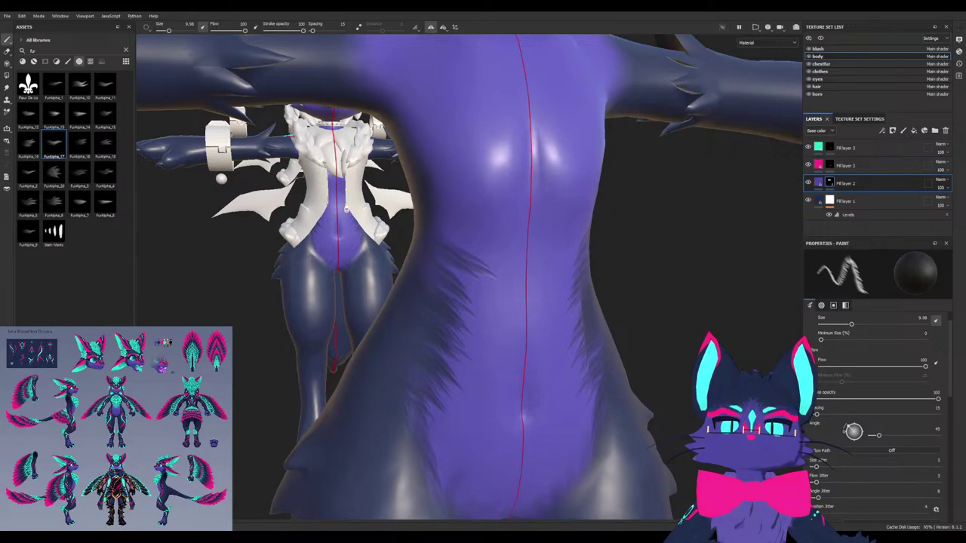
middle_click_drag(453, 260, 460, 360, "alt")
left_click_drag(460, 360, 502, 353, "alt")
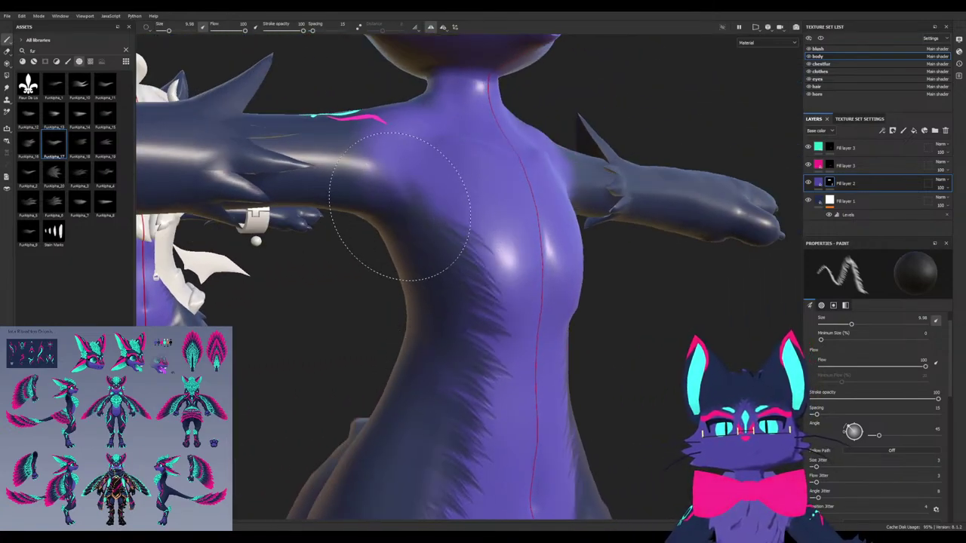
mouse_move(403, 209)
left_mouse_down("alt")
mouse_move(351, 231)
mouse_move(428, 207)
mouse_move(367, 198)
mouse_move(331, 208)
left_mouse_up("alt")
Add black fur strokes along the hip and waist edges of the belly patch at brush angles of 120 and 63 degrees
left_click_drag(442, 405, 442, 456, "ctrl")
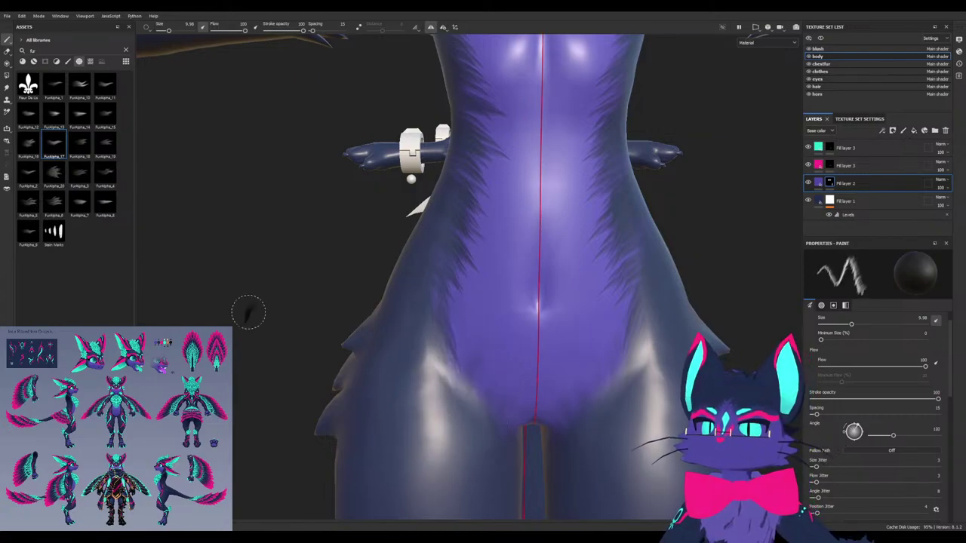
left_click_drag(354, 346, 453, 345, "alt")
scroll(455, 341, "down", 8)
scroll(459, 323, "up", 6)
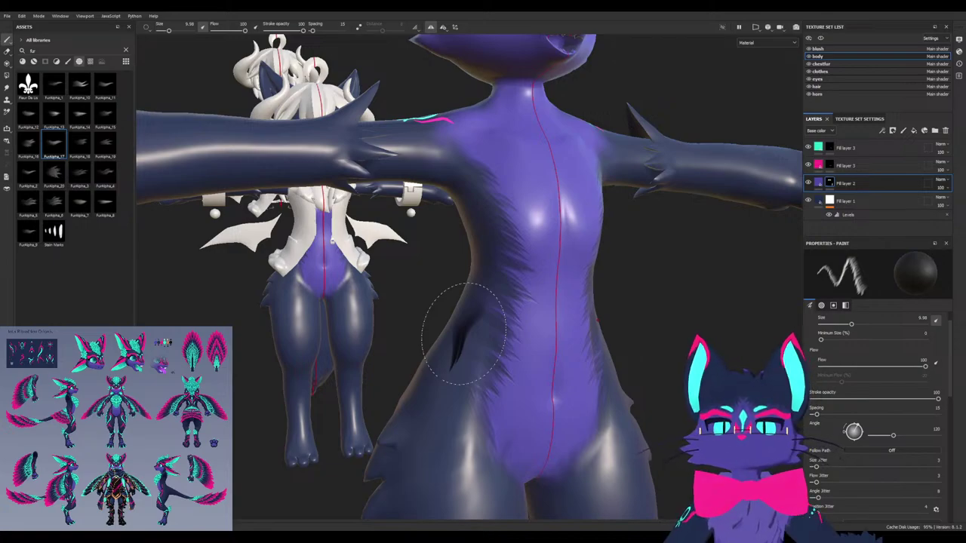
left_click_drag(513, 387, 489, 413, "alt")
scroll(492, 419, "up", 3)
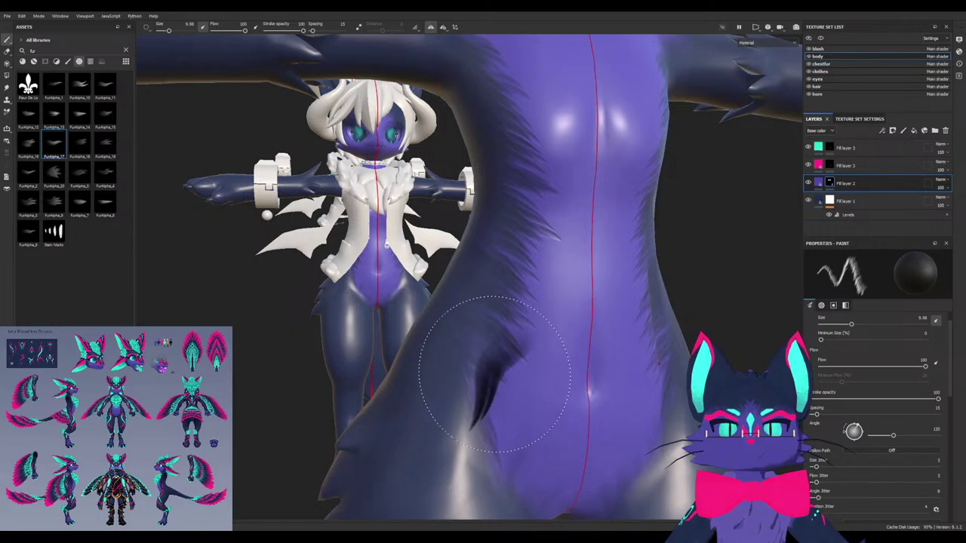
mouse_move(494, 374)
left_mouse_down("ctrl")
mouse_move(496, 359)
mouse_move(478, 364)
mouse_move(494, 362)
mouse_move(521, 306)
left_mouse_up("ctrl")
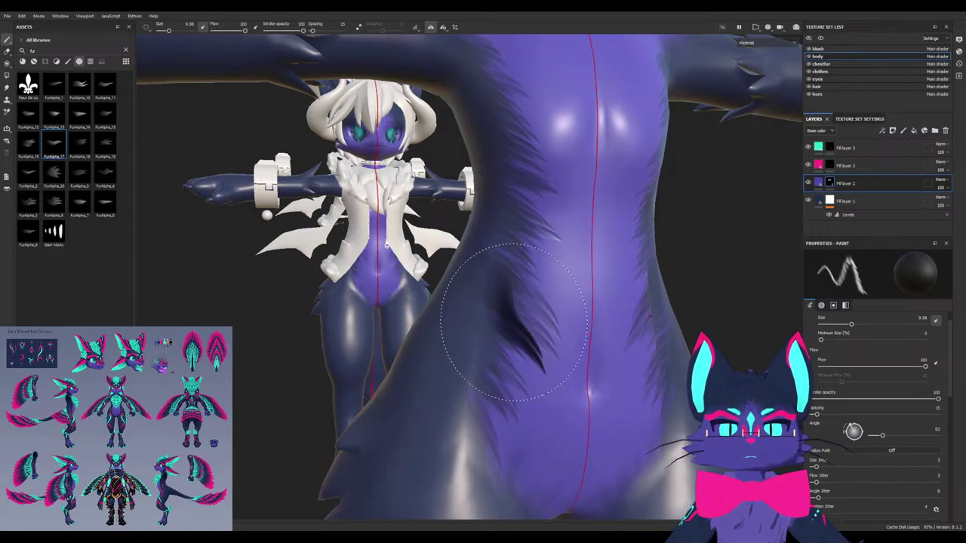
key("ctrl+z")
left_click_drag(410, 409, 377, 415, "alt")
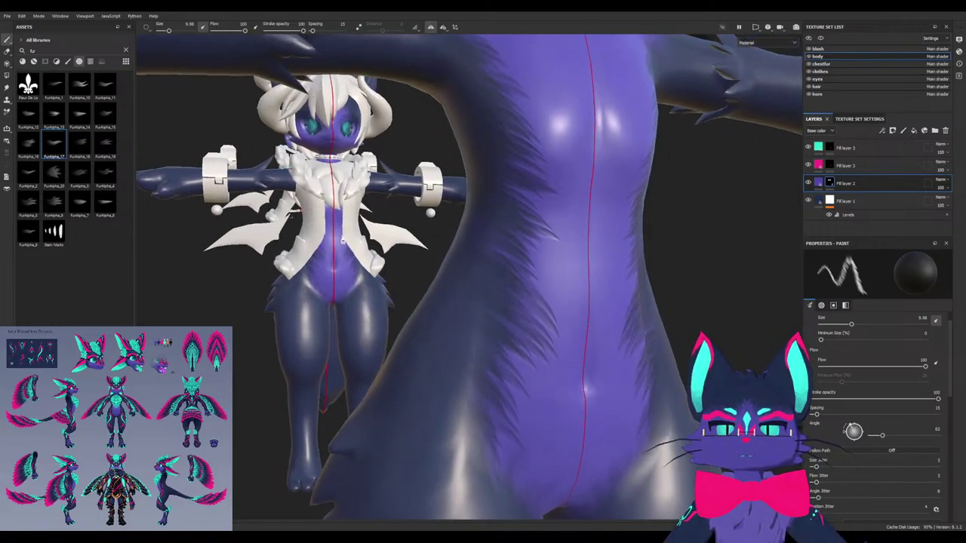
Switch the mask paint to white and add fur strokes at varied angles from the waist up to the shoulder
mouse_move(543, 377)
left_mouse_down("alt")
mouse_move(459, 362)
mouse_move(428, 342)
left_mouse_up("alt")
key("x")
left_click_drag(421, 354, 452, 234)
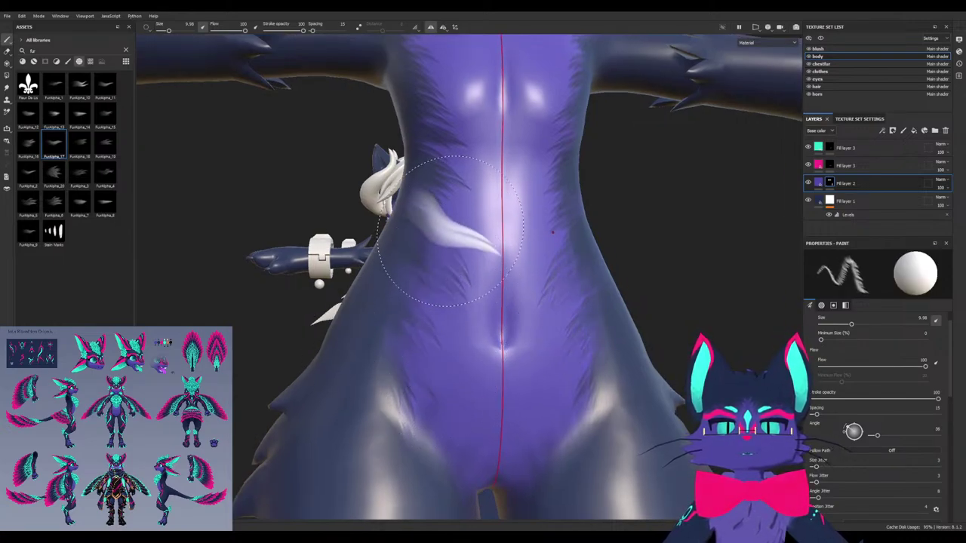
middle_click_drag(465, 239, 468, 305, "alt")
left_click_drag(463, 200, 492, 227, "alt")
left_click_drag(483, 165, 496, 187, "alt")
mouse_move(488, 143)
left_mouse_down("alt")
mouse_move(501, 181)
mouse_move(407, 200)
left_mouse_up("alt")
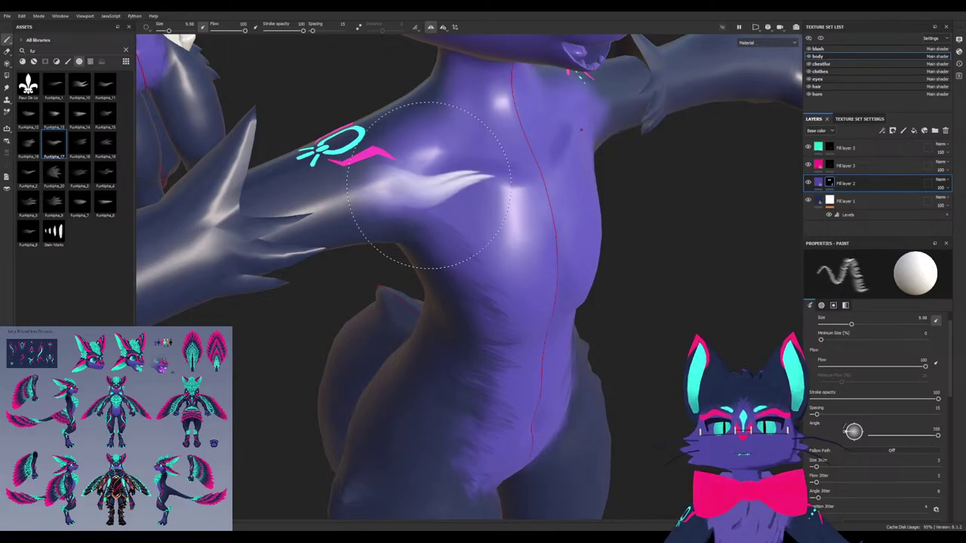
Add white fur strokes beside the chest with the brush at 13 degrees and undo the last one
left_click_drag(474, 181, 417, 206, "alt")
left_click_drag(494, 226, 470, 265, "alt")
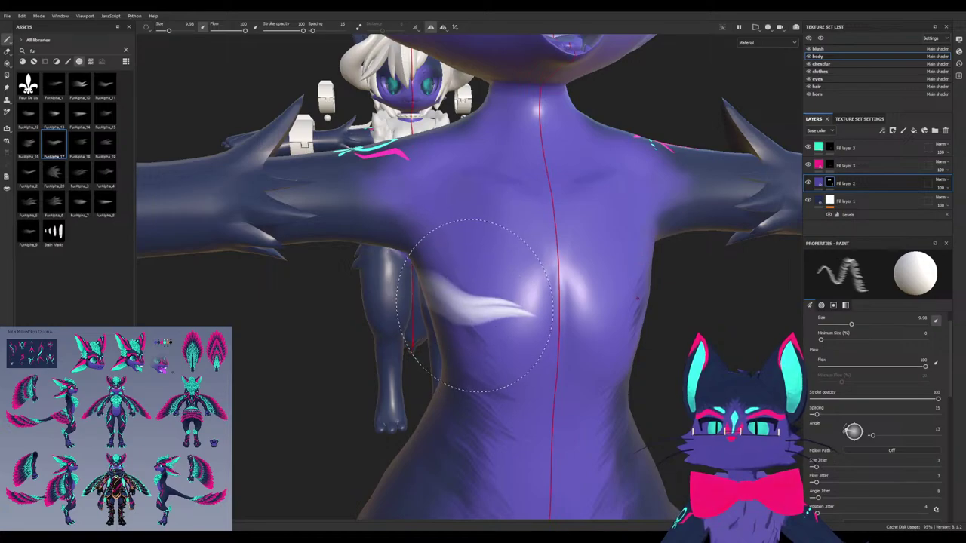
key("ctrl+z")
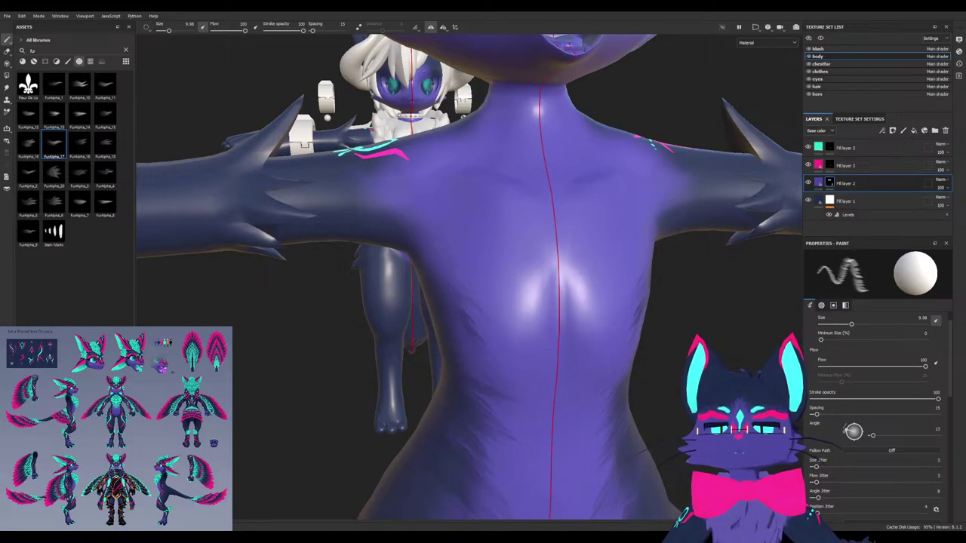
Try a white fur stroke on the purple patch's edge at the waist and undo it
left_click_drag(406, 384, 419, 302, "alt")
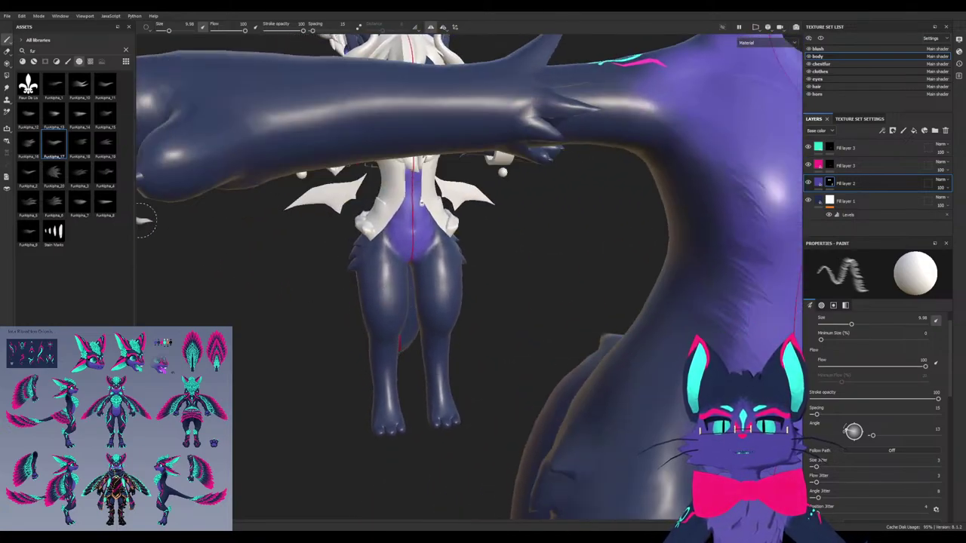
left_click_drag(489, 387, 539, 283, "alt")
scroll(539, 283, "up", 3)
left_click(511, 248)
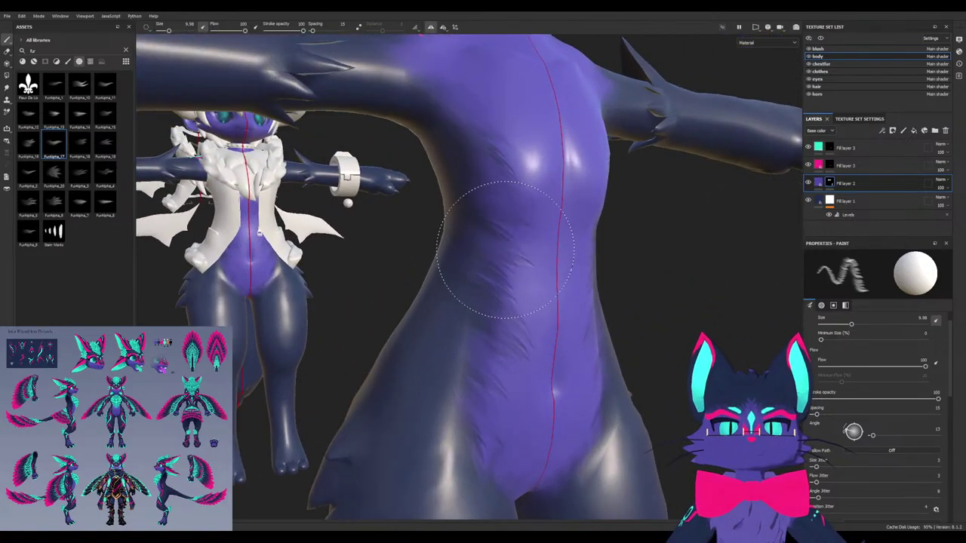
key("ctrl+z")
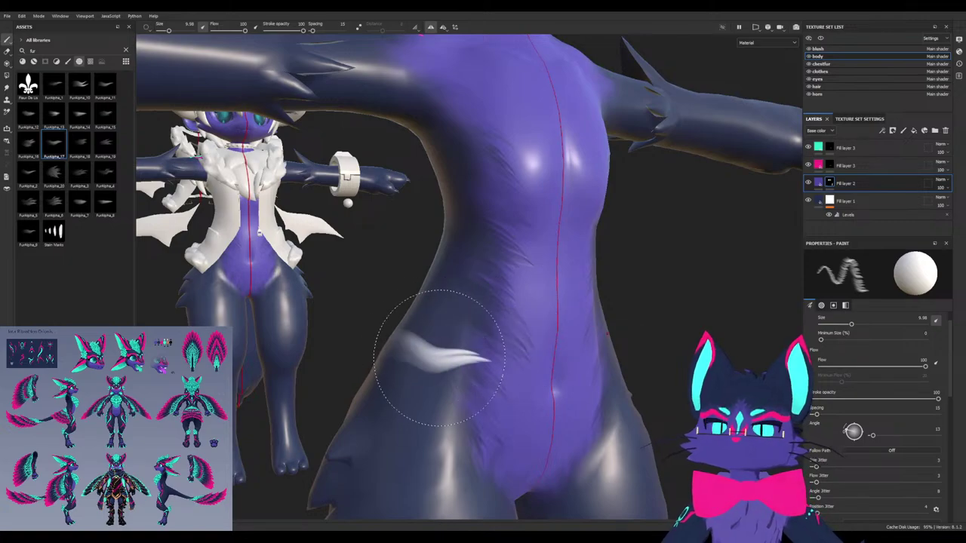
Switch the mask paint to black and paint fur strokes along the belly patch's lower edge between the thighs at about 126 degrees
left_click_drag(434, 349, 405, 347, "alt")
mouse_move(406, 347)
middle_mouse_down("alt")
mouse_move(379, 339)
mouse_move(373, 231)
middle_mouse_up("alt")
mouse_move(385, 246)
left_mouse_down("alt")
mouse_move(370, 253)
mouse_move(354, 313)
left_mouse_up("alt")
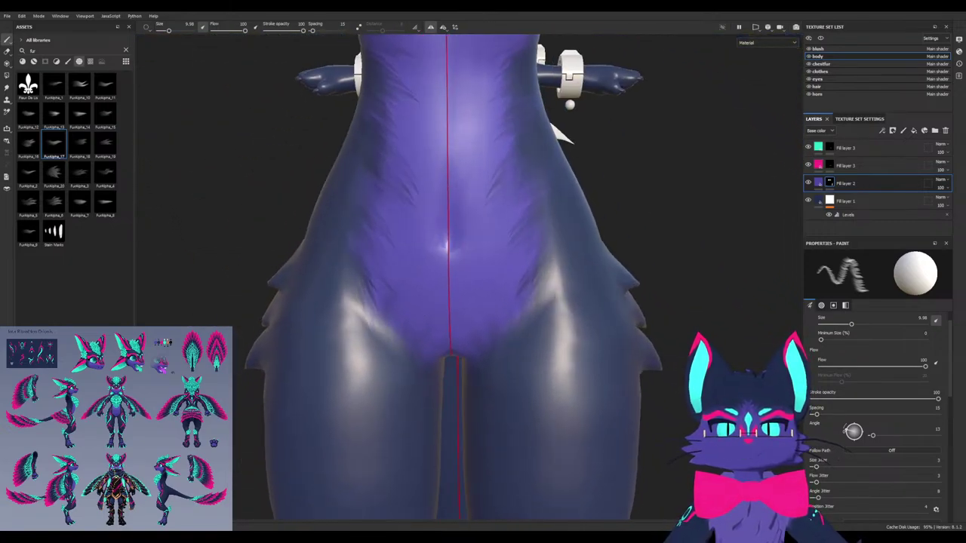
middle_click_drag(402, 341, 387, 305, "alt")
mouse_move(370, 373)
left_mouse_down("alt")
mouse_move(383, 350)
mouse_move(384, 399)
left_mouse_up("alt")
key("x")
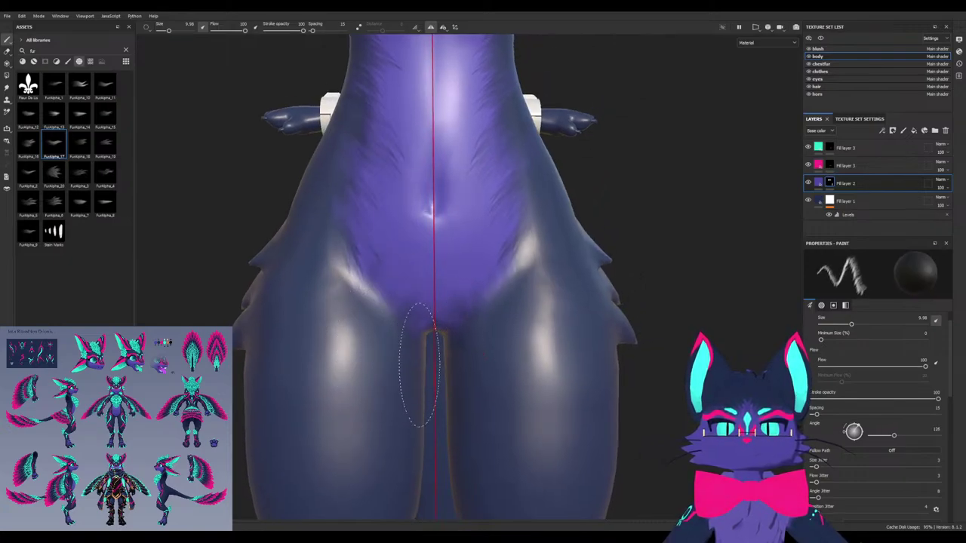
left_click_drag(455, 356, 444, 349)
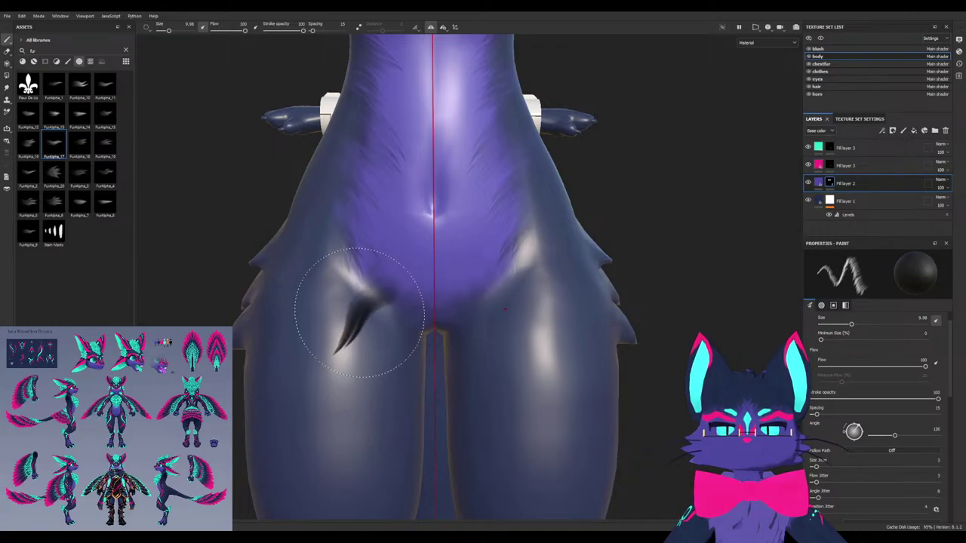
mouse_move(360, 312)
left_mouse_down("ctrl")
mouse_move(360, 433)
mouse_move(381, 345)
mouse_move(375, 354)
left_mouse_up("ctrl")
key("x")
key("ctrl+z")
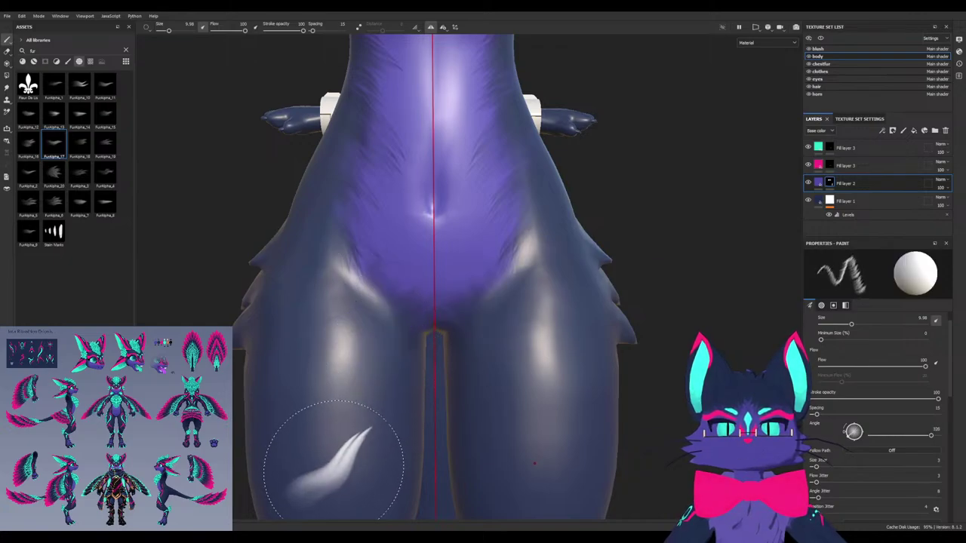
Search the brushes for "hard", choose Basic Hard for the mask, and reduce its size to 1.83
left_click_drag(335, 471, 295, 467, "alt")
scroll(361, 423, "up", 3)
left_click_drag(360, 423, 318, 379, "alt")
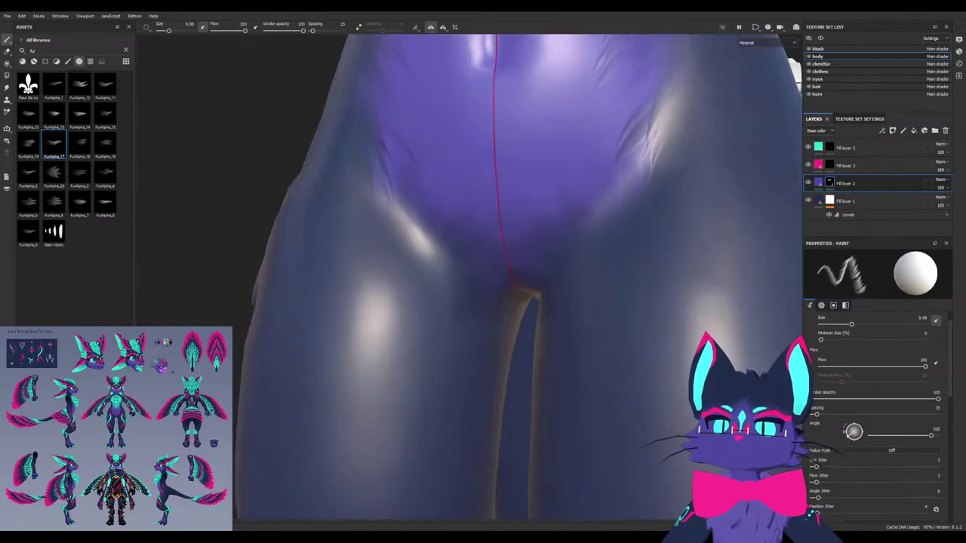
left_click(67, 61)
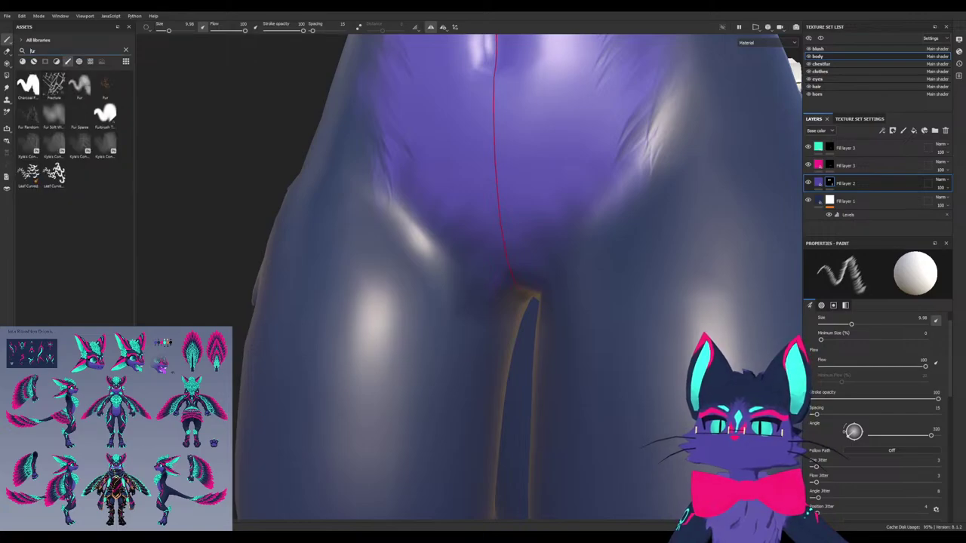
type("hard")
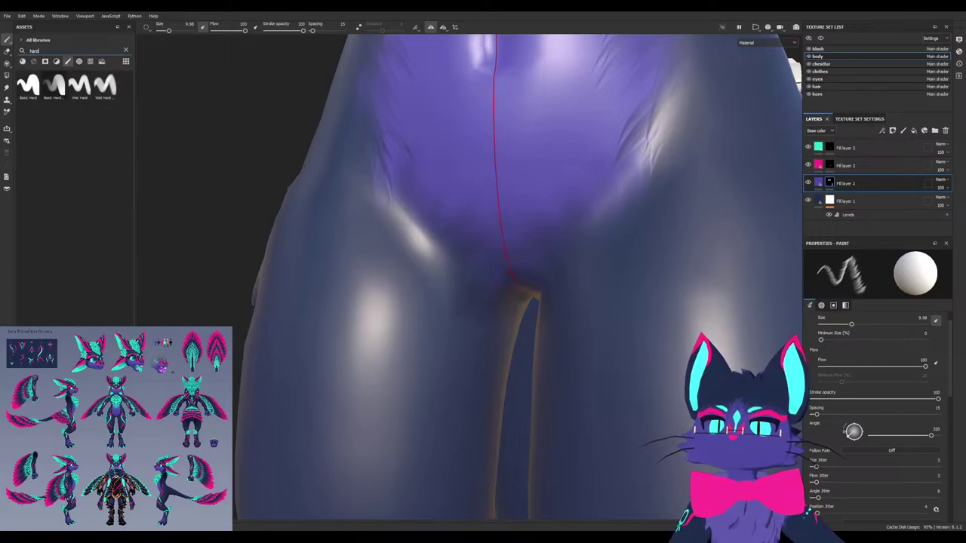
left_click(28, 85)
mouse_move(447, 324)
right_mouse_down("ctrl")
mouse_move(417, 325)
mouse_move(418, 335)
right_mouse_up("ctrl")
scroll(411, 328, "down", 1)
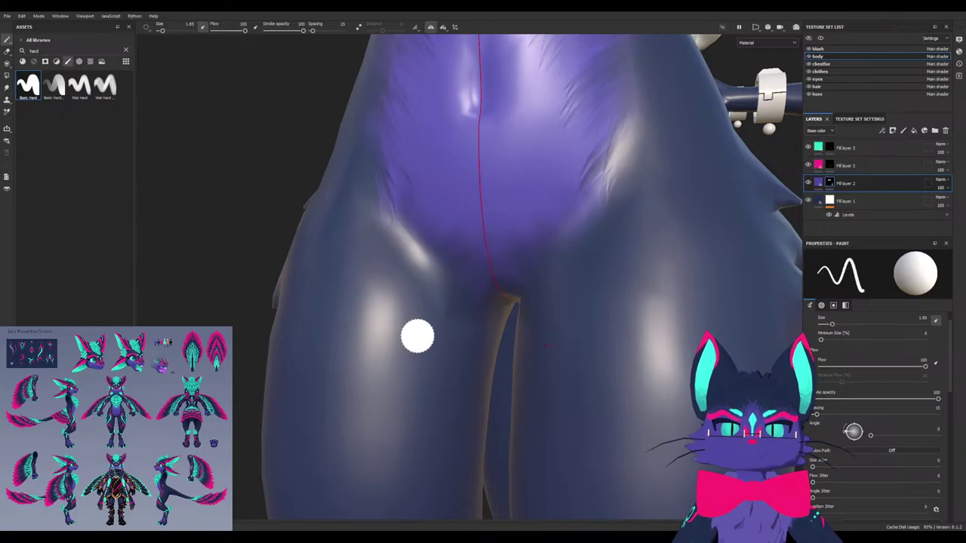
Try a thick mirrored purple stripe down the front of the thighs and undo it
scroll(415, 335, "up", 1)
mouse_move(408, 334)
left_mouse_down("alt")
mouse_move(408, 319)
mouse_move(389, 429)
left_mouse_up("alt")
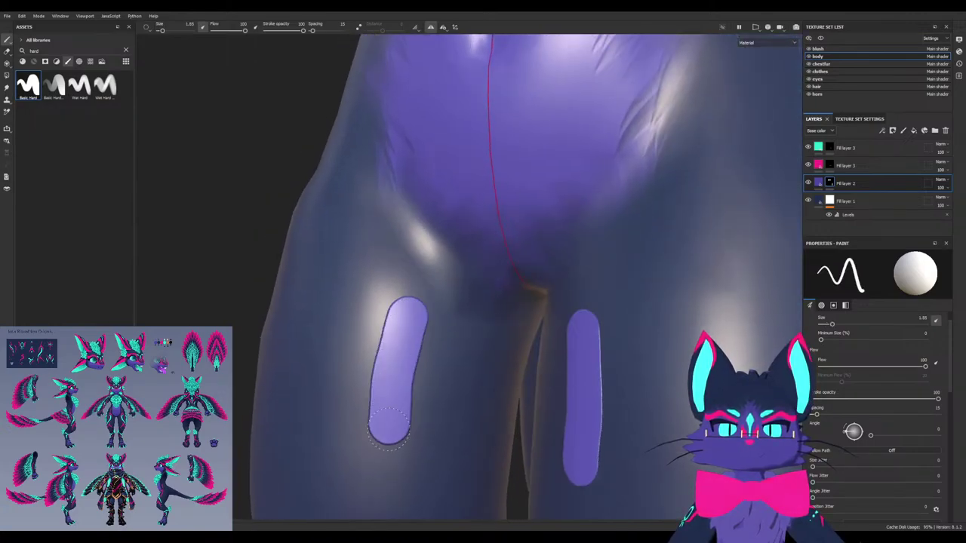
key("ctrl+z")
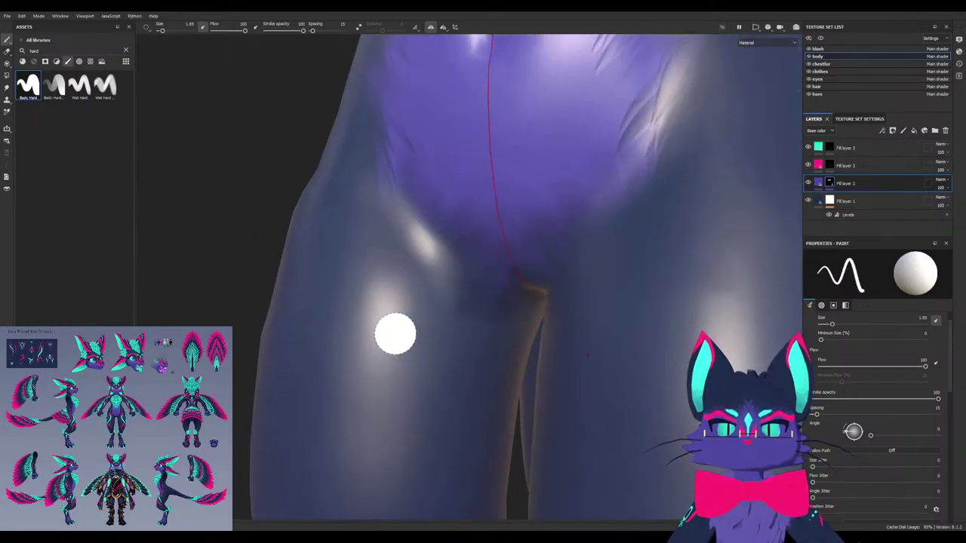
Reduce the hard brush to 0.86 and draw mirrored purple looping outlines with a smaller side loop on the upper thighs
right_click_drag(394, 334, 382, 328, "ctrl")
mouse_move(398, 323)
left_mouse_down()
mouse_move(388, 410)
mouse_move(453, 324)
mouse_move(459, 421)
mouse_move(432, 377)
mouse_move(386, 395)
left_mouse_up()
key("ctrl+z")
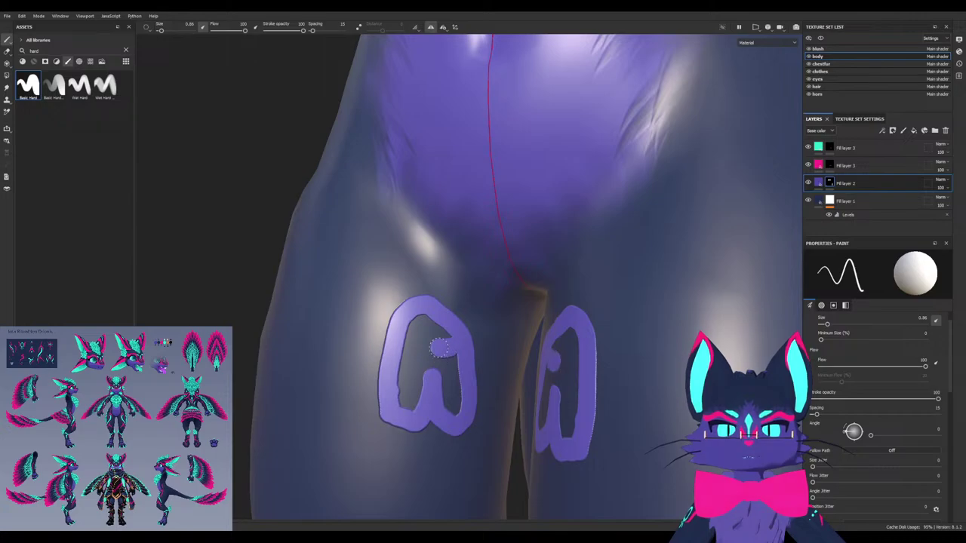
mouse_move(393, 329)
left_mouse_down()
mouse_move(351, 355)
mouse_move(383, 367)
left_mouse_up()
left_click_drag(355, 418, 309, 417, "alt")
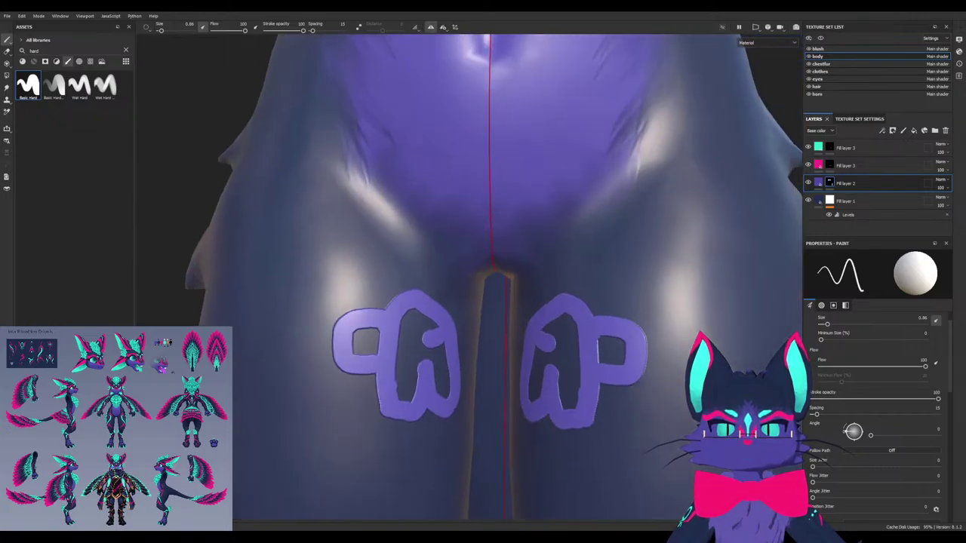
mouse_move(401, 295)
left_mouse_down("alt")
mouse_move(405, 188)
mouse_move(403, 337)
left_mouse_up("alt")
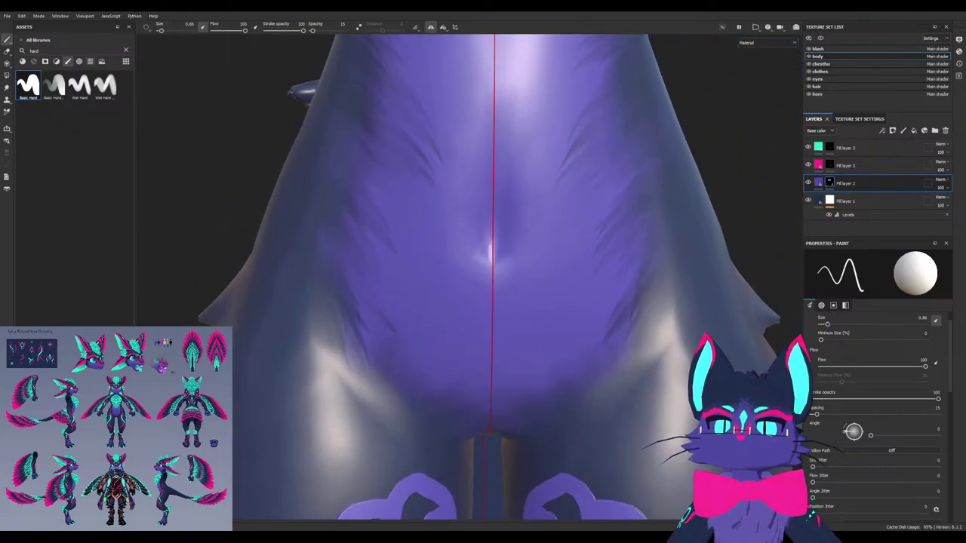
Search the alphas for "fur", apply FurAlpha_17 to the brush, and set the brush size to 7.21
left_click(79, 61)
type("fur")
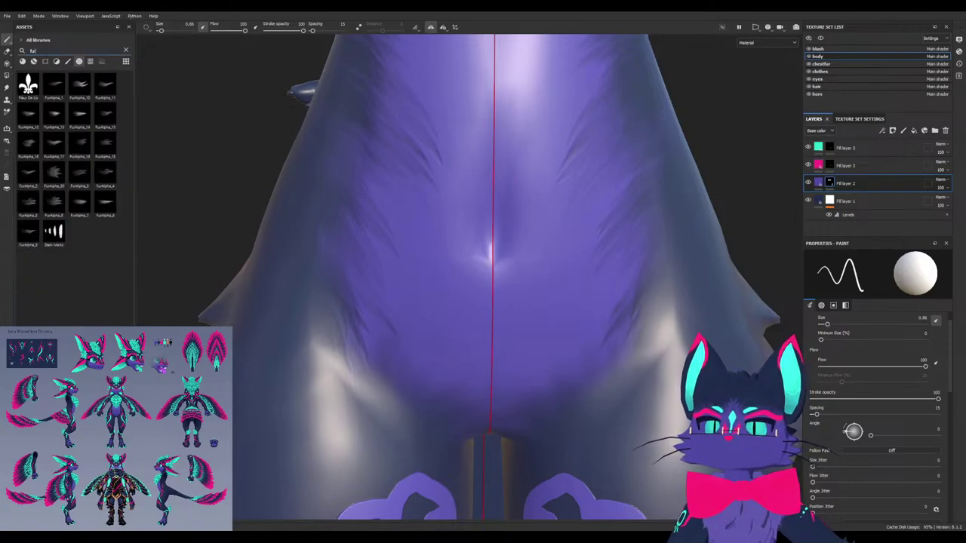
scroll(397, 317, "down", 3)
scroll(412, 351, "up", 2)
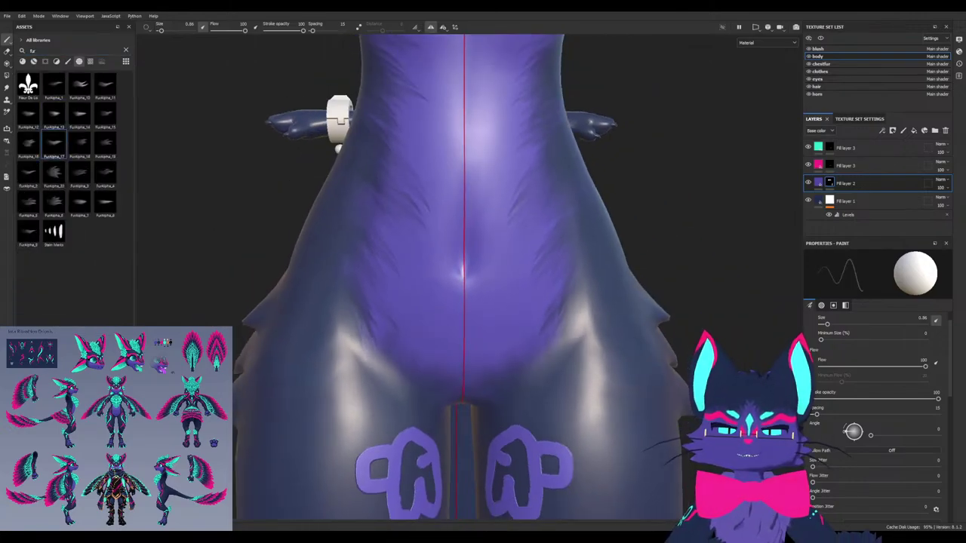
right_click_drag(393, 355, 431, 350, "ctrl")
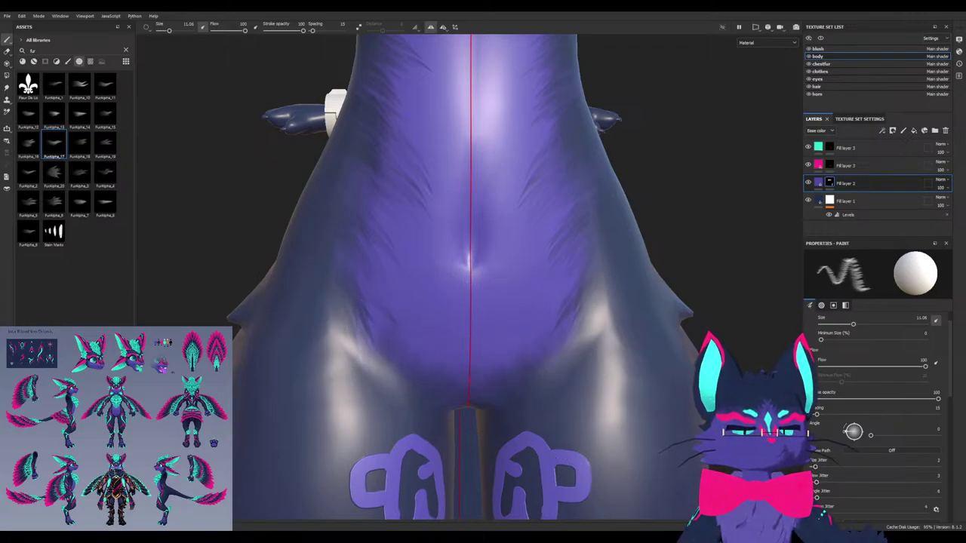
scroll(876, 407, "down", 3)
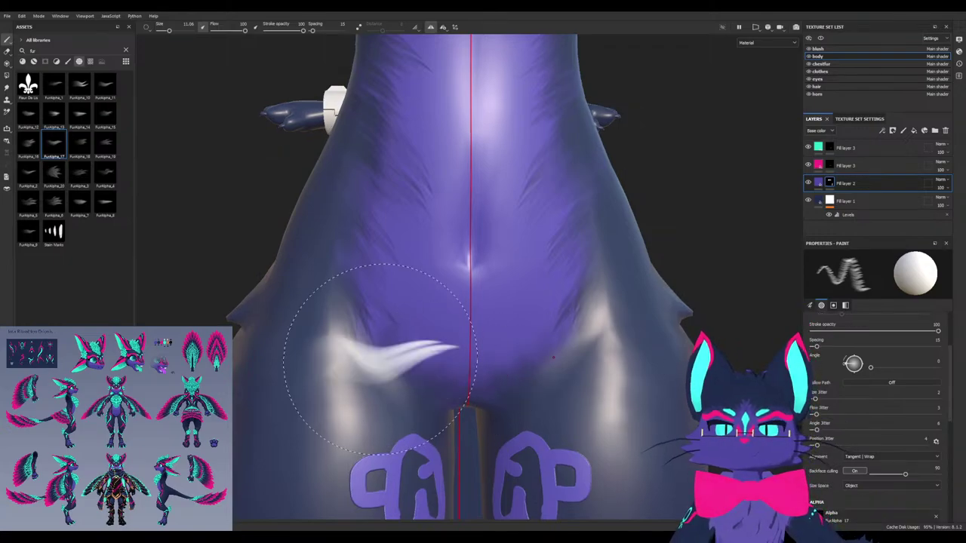
mouse_move(381, 360)
left_mouse_down("alt")
mouse_move(371, 340)
mouse_move(400, 313)
mouse_move(411, 335)
mouse_move(406, 354)
left_mouse_up("alt")
right_click_drag(405, 305, 381, 307, "ctrl")
mouse_move(403, 308)
left_mouse_down("alt")
mouse_move(405, 337)
mouse_move(420, 320)
mouse_move(436, 327)
mouse_move(439, 341)
mouse_move(420, 358)
left_mouse_up("alt")
Paint mirrored white fur strokes along the belly patch's hip and lower edges at angles of 80 and 285 degrees
left_click(447, 337)
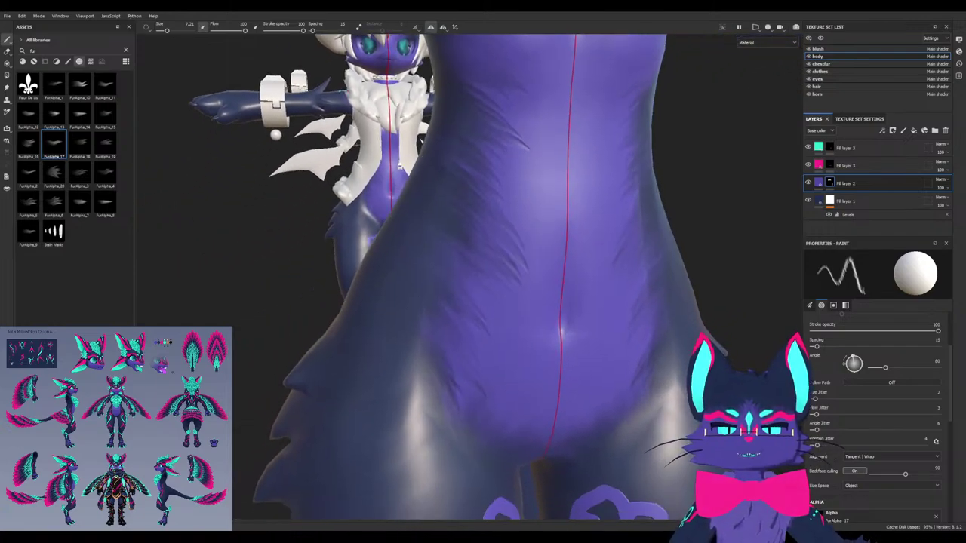
mouse_move(460, 339)
middle_mouse_down("alt")
mouse_move(439, 280)
mouse_move(432, 310)
middle_mouse_up("alt")
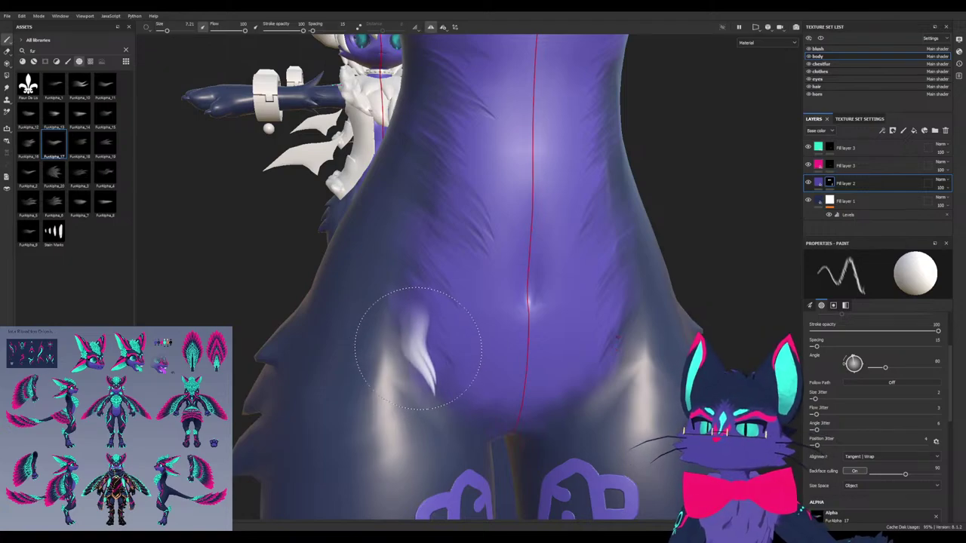
mouse_move(439, 350)
left_mouse_down("alt")
mouse_move(456, 339)
mouse_move(385, 337)
mouse_move(402, 331)
left_mouse_up("alt")
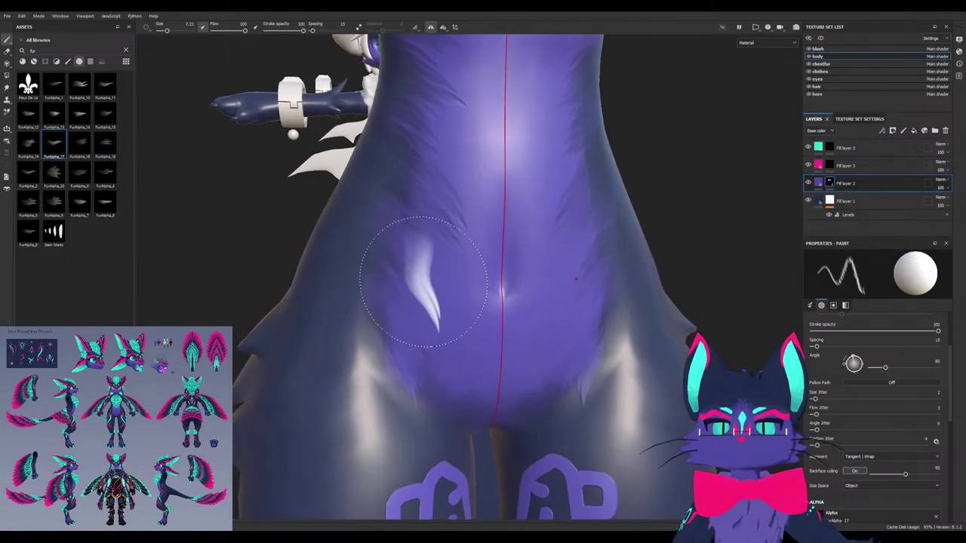
left_click_drag(421, 280, 406, 285, "alt")
left_click_drag(406, 398, 406, 362, "ctrl")
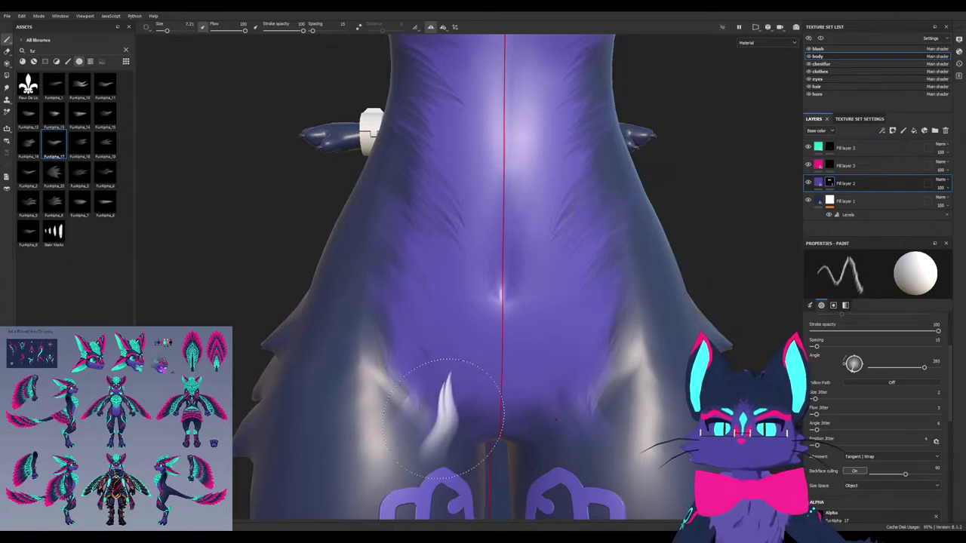
left_click_drag(390, 400, 433, 392, "alt")
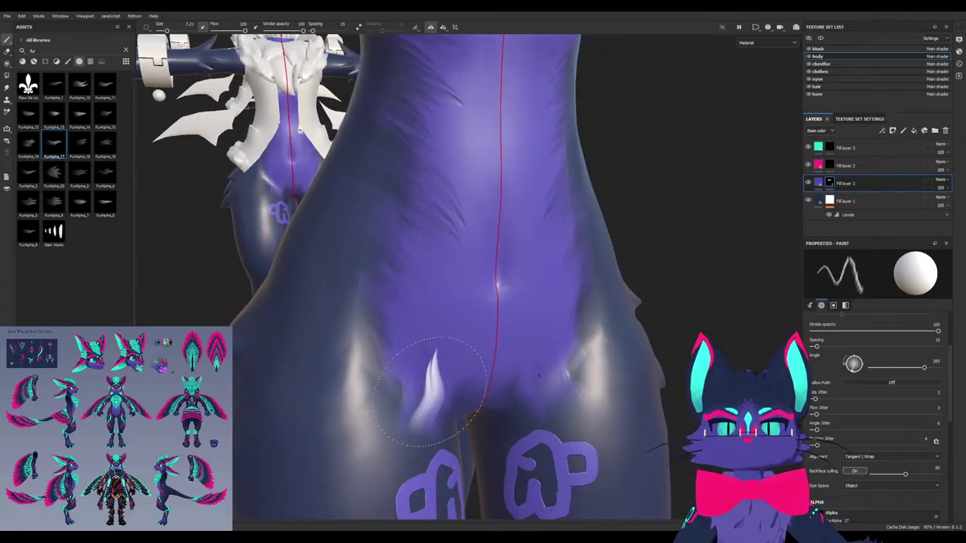
Switch the mask paint to black and carve fur strokes into the belly patch's lower edge near the thighs, using FurAlpha_17 and FurAlpha_7
key("x")
left_click_drag(414, 451, 418, 415, "alt")
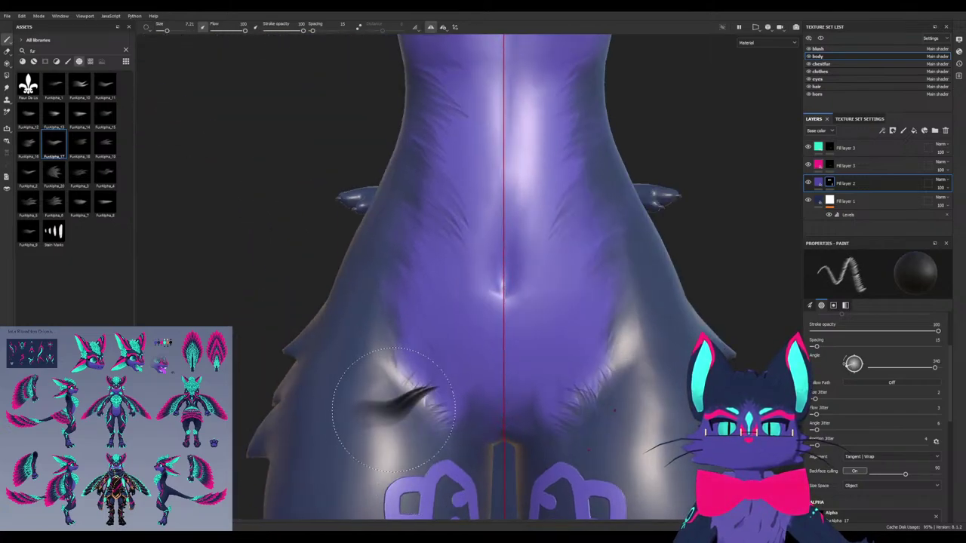
left_click_drag(378, 339, 399, 392, "alt")
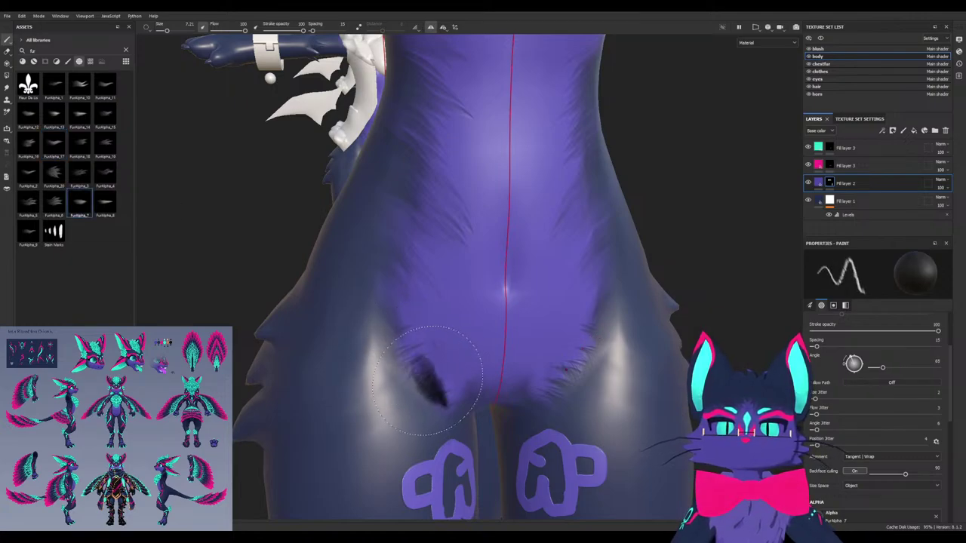
key("x")
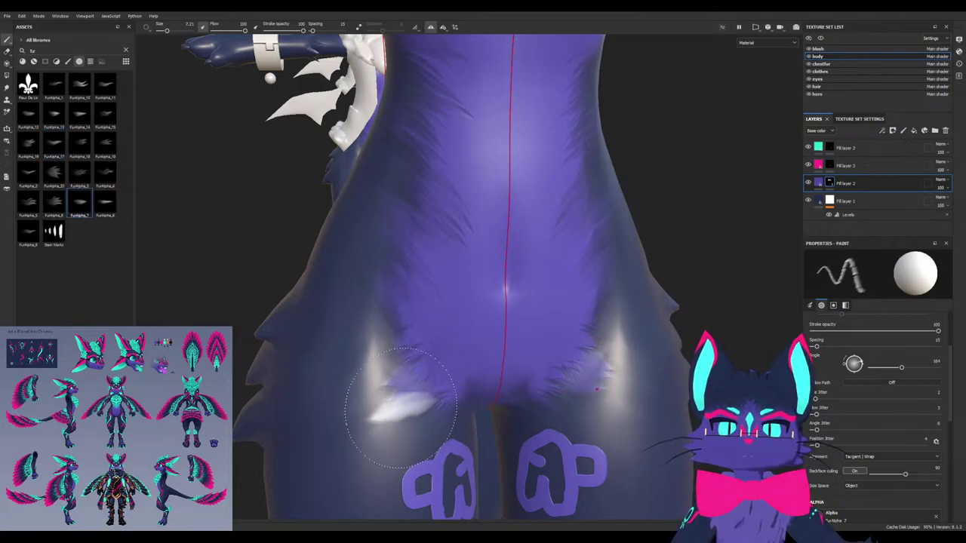
key("x")
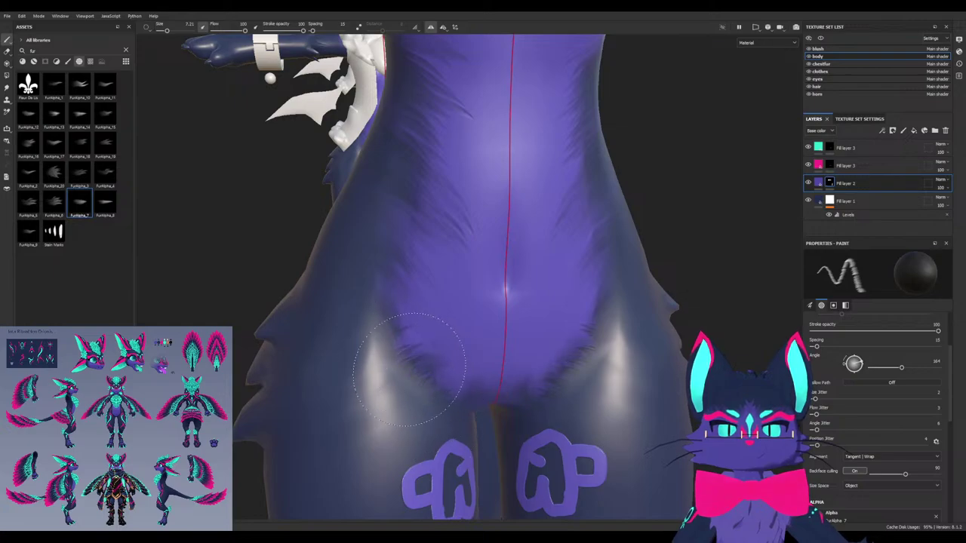
Try a black fur stroke on the belly patch's hip edge at about 223 degrees and undo it
left_click_drag(409, 370, 384, 354, "alt")
left_click_drag(595, 396, 595, 356, "ctrl")
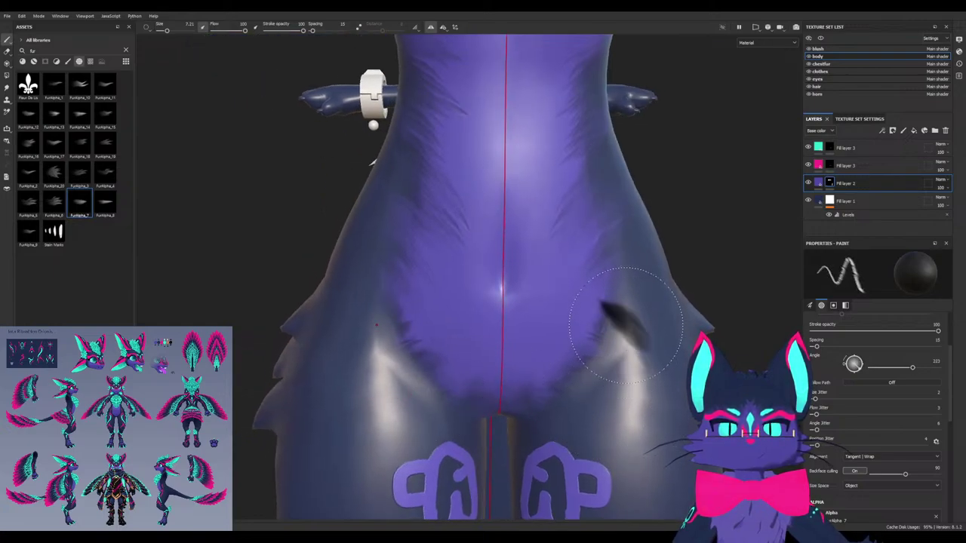
mouse_move(377, 321)
left_mouse_down("alt")
mouse_move(366, 326)
mouse_move(388, 299)
left_mouse_up("alt")
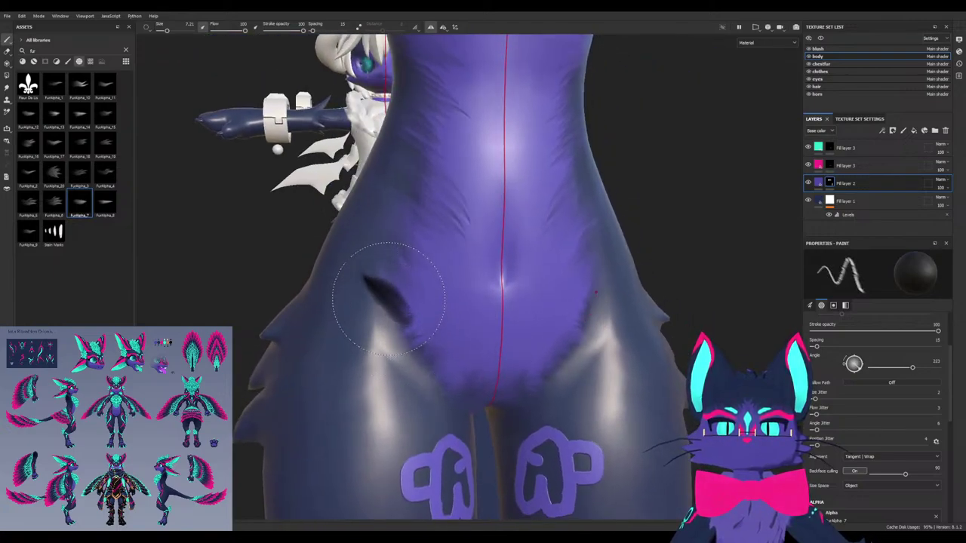
key("ctrl+z")
Switch the mask paint to white and paint fur strokes along the belly patch's waist edges, lowering the flow to 46
left_click_drag(362, 258, 326, 299, "alt")
key("x")
left_click_drag(440, 346, 440, 321, "ctrl")
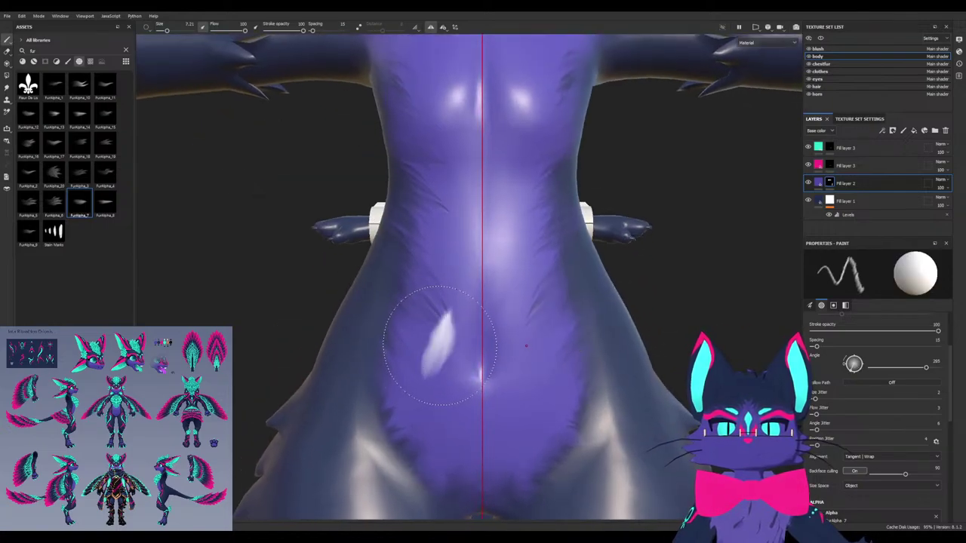
left_click_drag(545, 348, 514, 317, "alt")
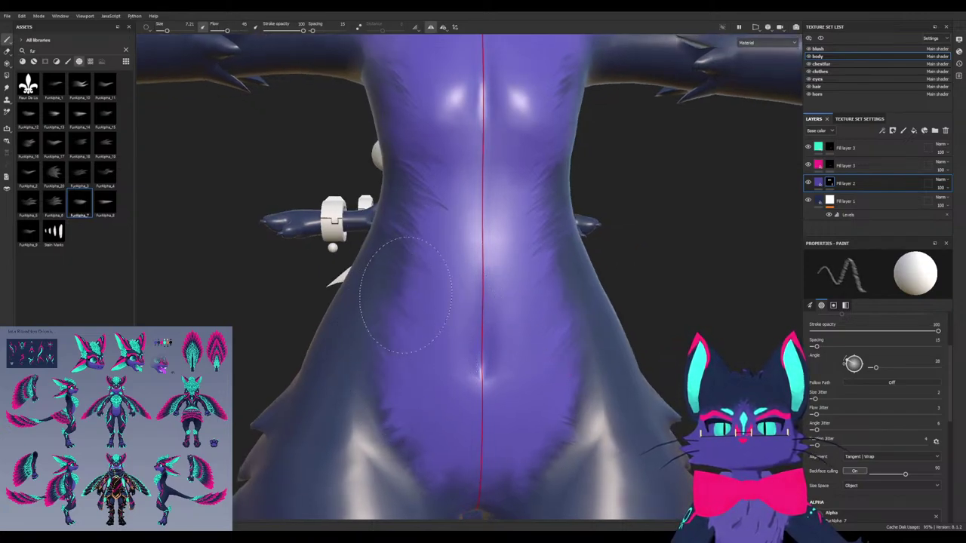
mouse_move(407, 325)
left_mouse_down("alt")
mouse_move(442, 209)
mouse_move(427, 231)
left_mouse_up("alt")
left_click_drag(426, 171, 385, 181, "alt")
Choose FurAlpha_2 and paint white and black fur strokes down the side of the chest at 138 degrees with flow 45
middle_click_drag(534, 209, 537, 289, "alt")
mouse_move(539, 289)
left_mouse_down("ctrl")
mouse_move(538, 241)
mouse_move(506, 285)
mouse_move(440, 276)
mouse_move(501, 324)
mouse_move(427, 348)
mouse_move(401, 399)
left_mouse_up("ctrl")
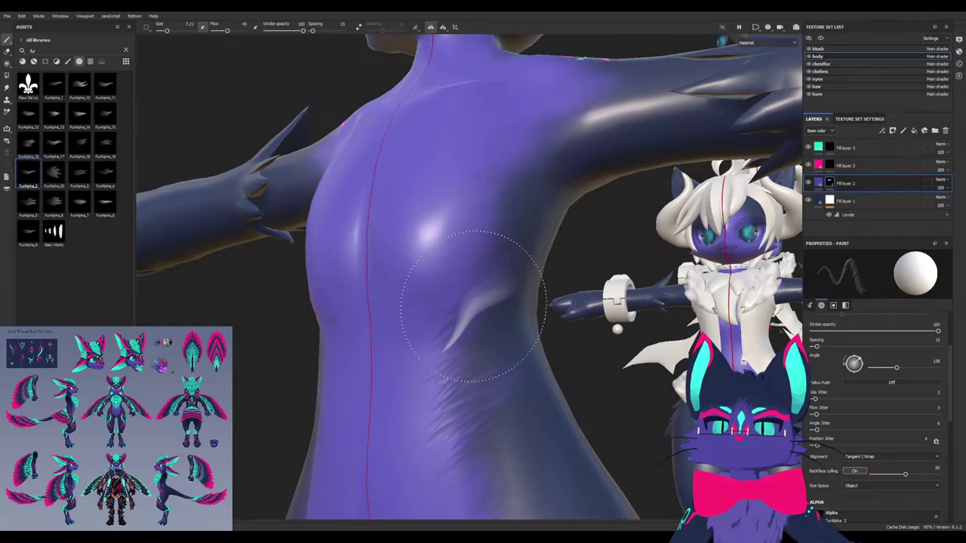
key("x")
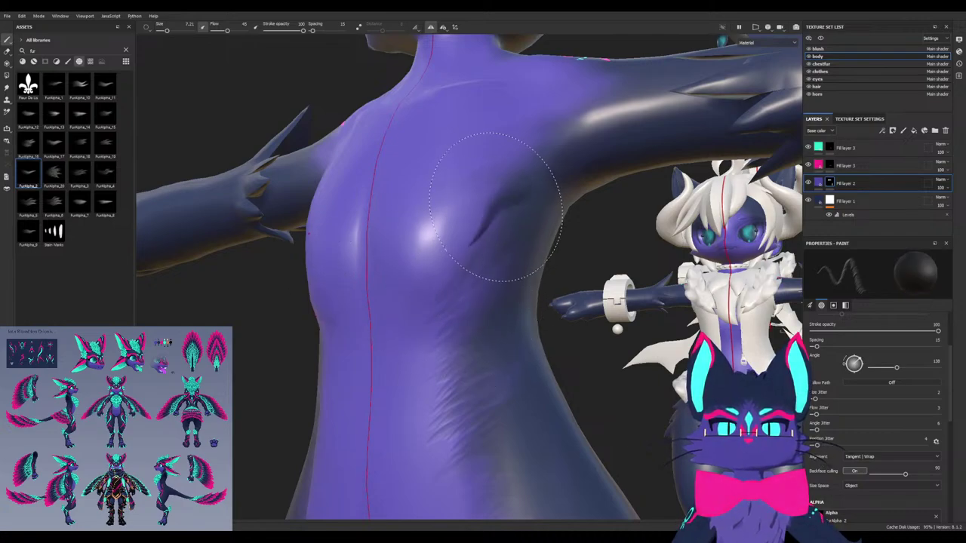
left_click_drag(443, 255, 523, 294, "alt")
left_click_drag(506, 340, 517, 323, "alt")
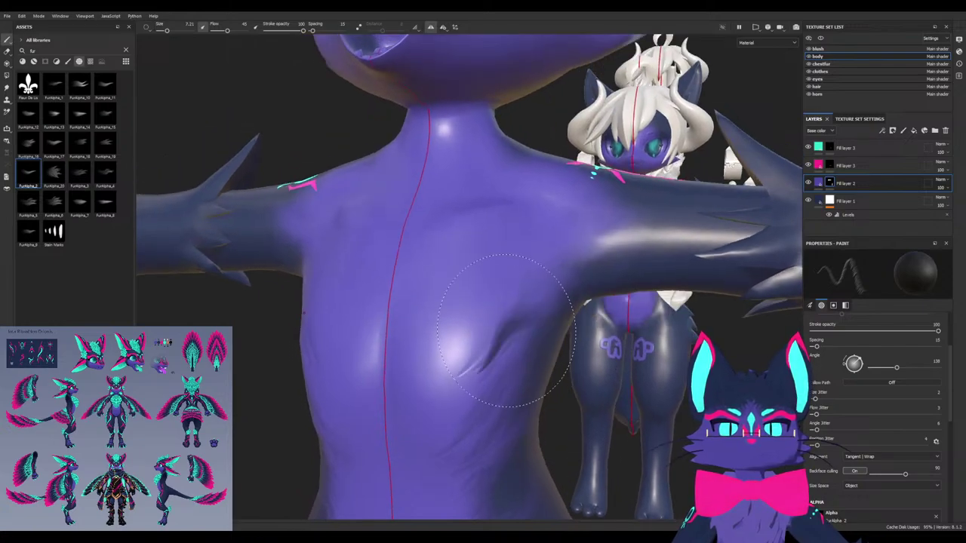
Paint black fur strokes into the purple patch around the armpit at about 158 degrees
left_click_drag(608, 245, 575, 235, "alt")
mouse_move(585, 197)
left_mouse_down("alt")
mouse_move(548, 253)
mouse_move(638, 232)
left_mouse_up("alt")
key("x")
key("x")
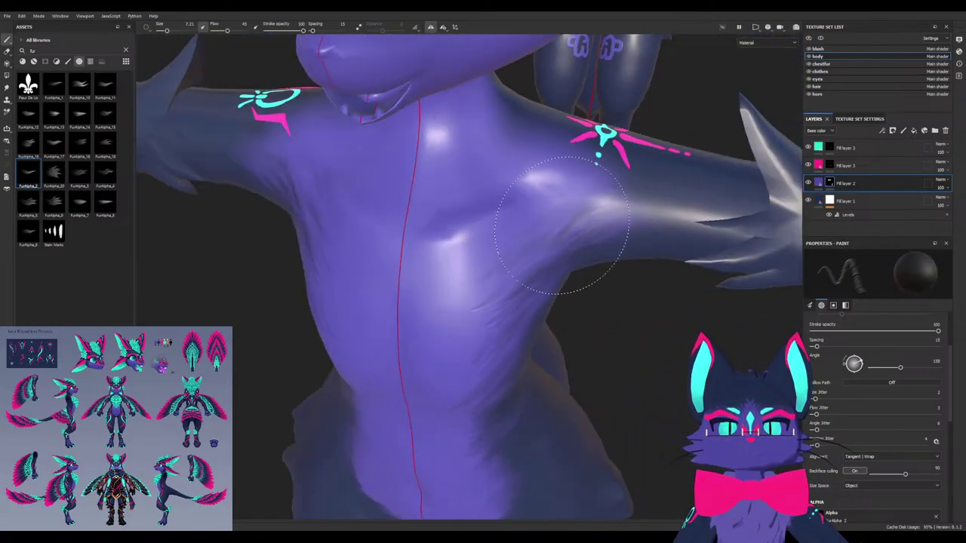
Choose FurAlpha_12 and paint white fur strokes over the shoulder, upper chest and area around the shoulder marking
left_click_drag(553, 309, 528, 289, "alt")
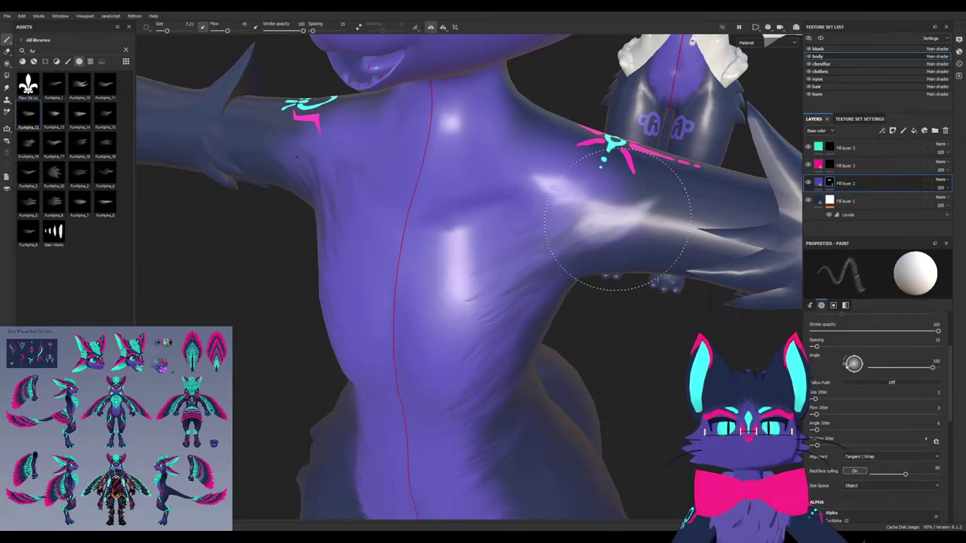
mouse_move(545, 235)
left_mouse_down("alt")
mouse_move(529, 259)
mouse_move(453, 265)
mouse_move(582, 260)
mouse_move(577, 317)
mouse_move(423, 321)
left_mouse_up("alt")
left_click_drag(574, 287, 596, 359, "alt")
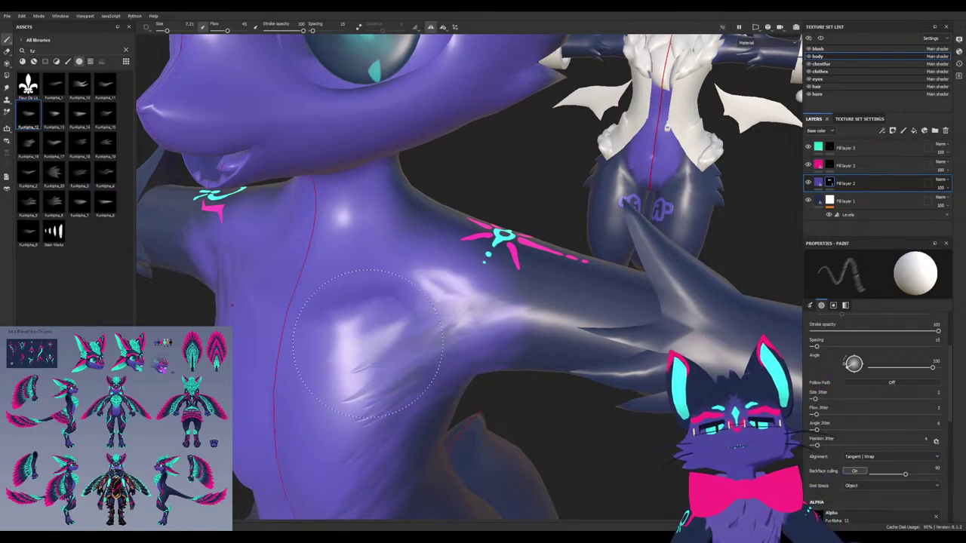
mouse_move(357, 342)
left_mouse_down("alt")
mouse_move(476, 368)
mouse_move(548, 363)
mouse_move(426, 366)
left_mouse_up("alt")
left_click_drag(498, 355, 471, 393, "alt")
left_click_drag(450, 361, 486, 383, "alt")
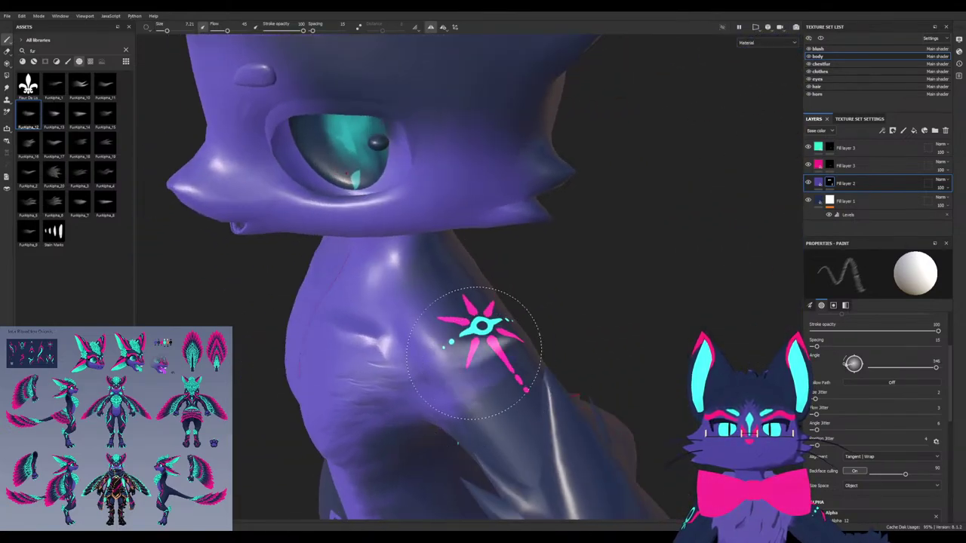
mouse_move(430, 254)
left_mouse_down("alt")
mouse_move(448, 263)
mouse_move(428, 257)
mouse_move(418, 369)
mouse_move(405, 371)
mouse_move(410, 335)
left_mouse_up("alt")
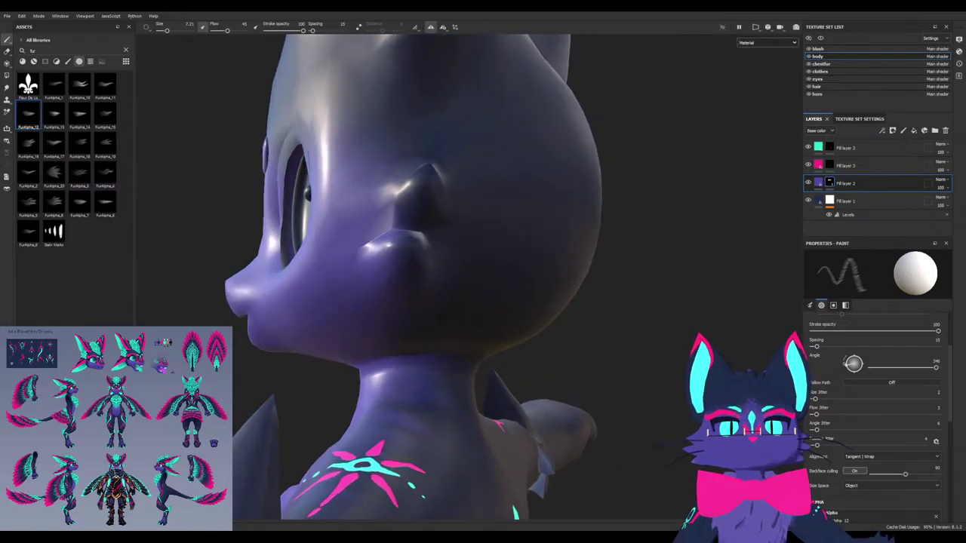
Display only the base color and paint white fur strokes along the purple patch's edge on the side of the head
key("c")
mouse_move(412, 374)
left_mouse_down("alt")
mouse_move(420, 330)
mouse_move(404, 309)
left_mouse_up("alt")
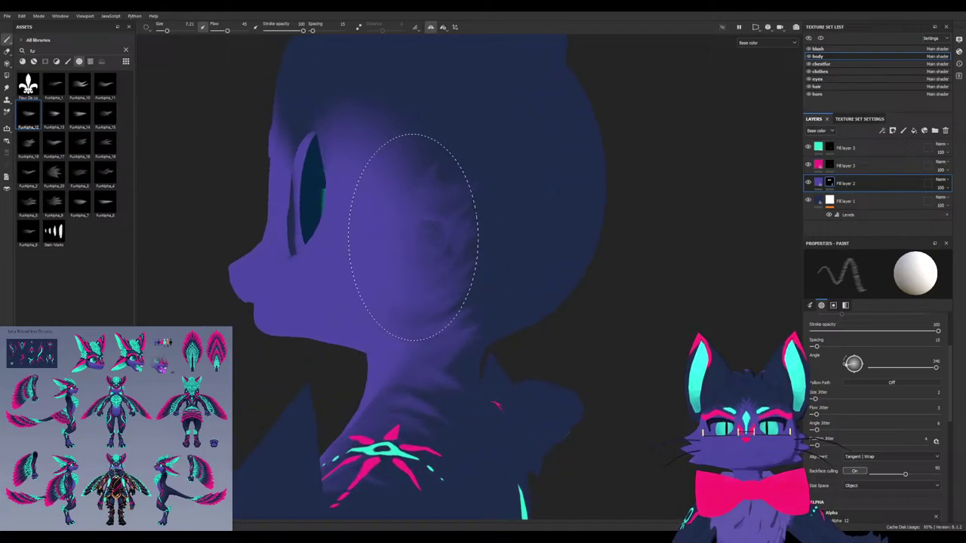
mouse_move(379, 203)
left_mouse_down("alt")
mouse_move(438, 198)
mouse_move(409, 173)
mouse_move(435, 190)
left_mouse_up("alt")
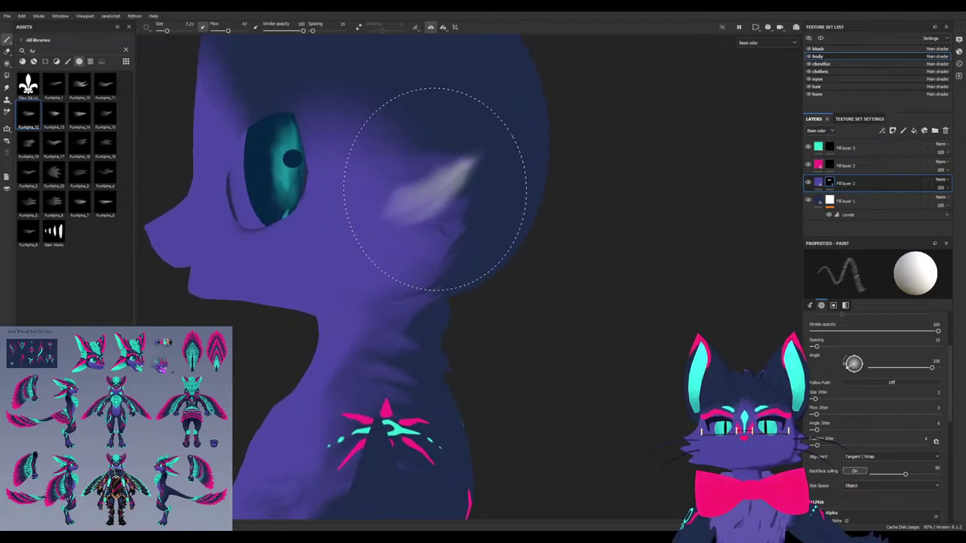
left_click_drag(386, 111, 393, 113, "alt")
middle_click_drag(385, 113, 458, 191, "alt")
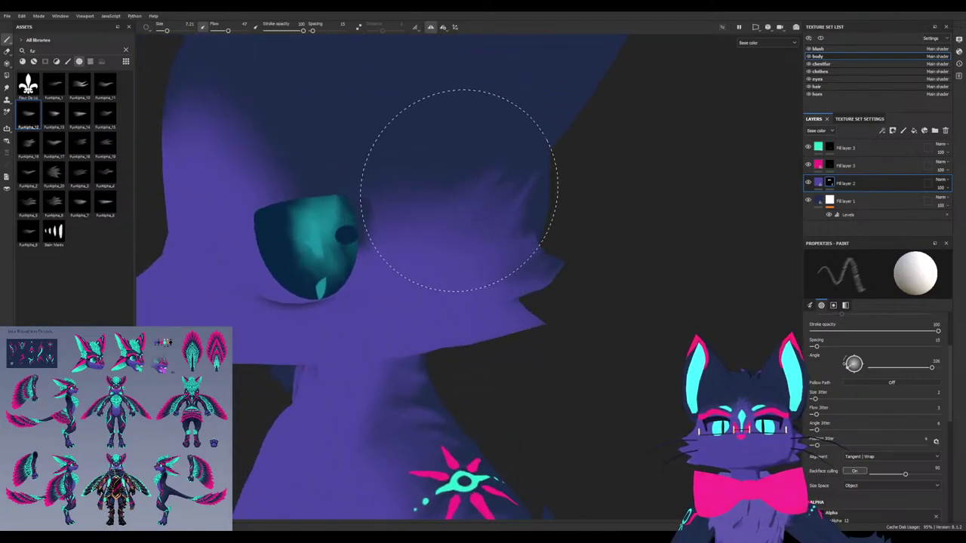
Raise the flow to 59 and paint white fur strokes along the purple edge above the eye, turning the alpha to about 313 degrees
mouse_move(391, 173)
left_mouse_down("alt")
mouse_move(415, 178)
mouse_move(362, 135)
mouse_move(362, 125)
mouse_move(517, 205)
mouse_move(511, 200)
left_mouse_up("alt")
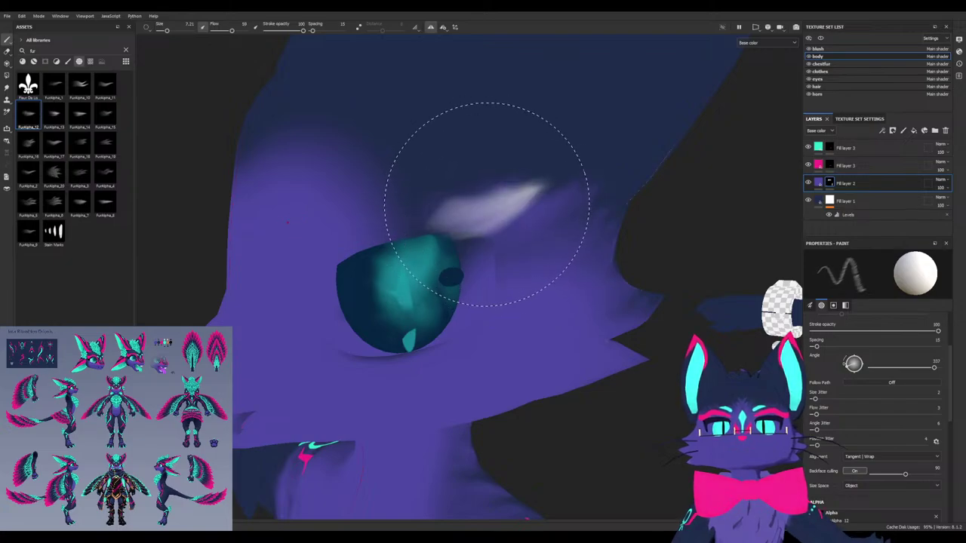
mouse_move(487, 204)
left_mouse_down("ctrl")
mouse_move(395, 179)
mouse_move(427, 212)
mouse_move(386, 204)
left_mouse_up("ctrl")
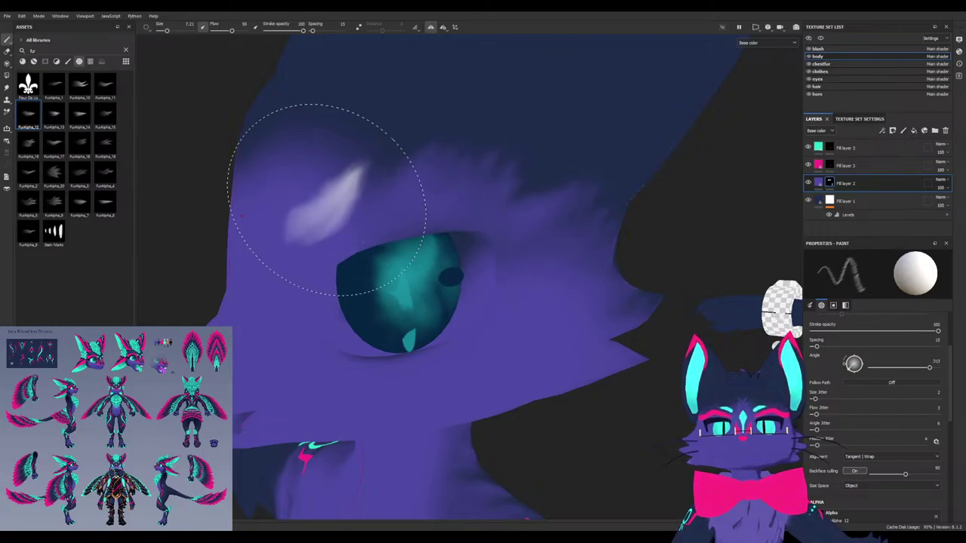
mouse_move(326, 198)
left_mouse_down("alt")
mouse_move(398, 157)
mouse_move(338, 123)
mouse_move(377, 151)
mouse_move(429, 215)
left_mouse_up("alt")
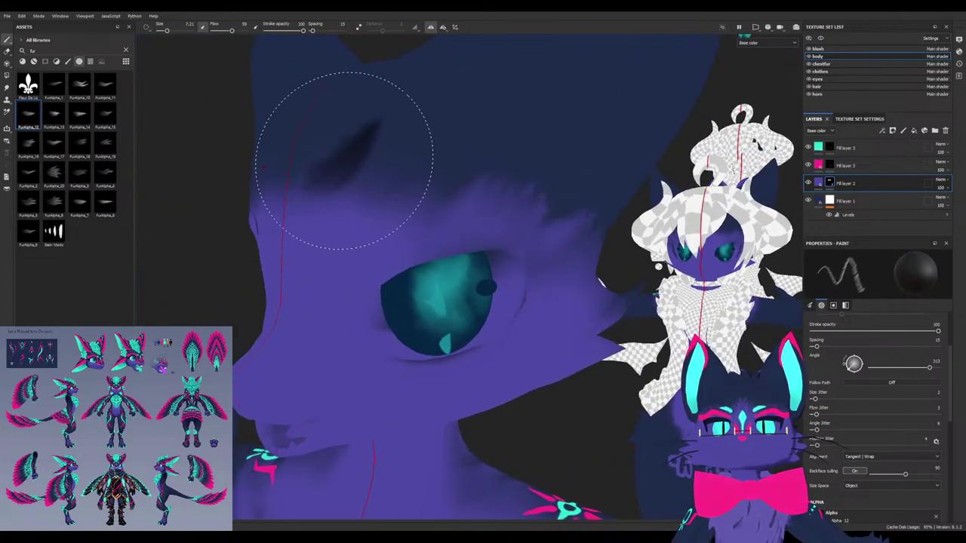
Try a fur stroke on the purple patch's forehead edge and undo it
key("x")
mouse_move(385, 181)
left_mouse_down()
mouse_move(332, 178)
mouse_move(423, 181)
left_mouse_up()
key("ctrl+z")
key("x")
key("x")
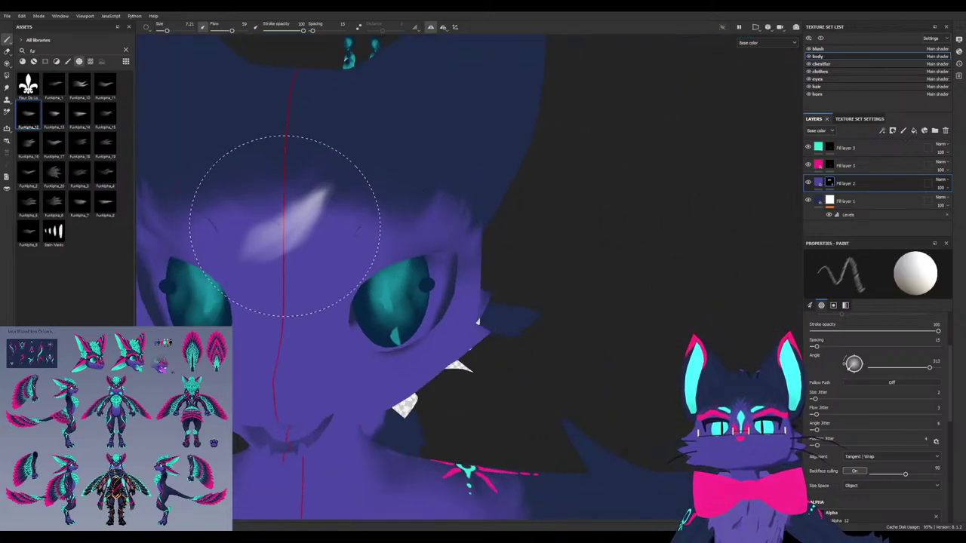
Turn the alpha to about 285 degrees and paint white fur strokes along the purple patch's forehead edge
mouse_move(284, 226)
left_mouse_down("ctrl")
mouse_move(284, 193)
mouse_move(284, 225)
left_mouse_up("ctrl")
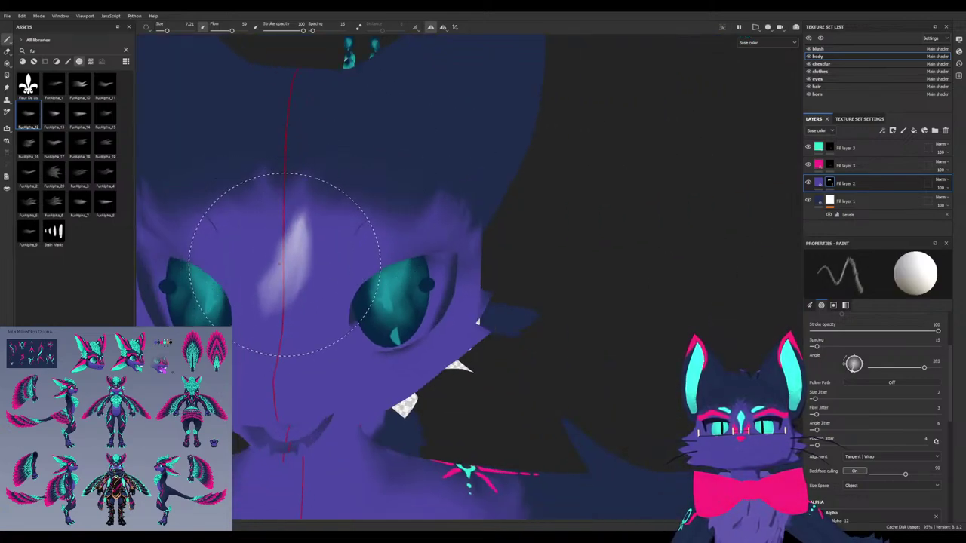
left_click(297, 208)
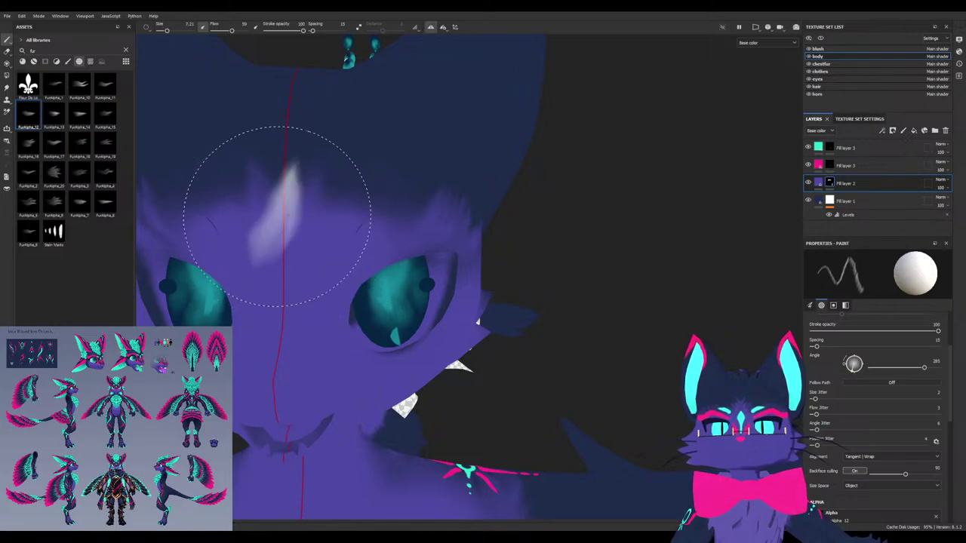
left_click_drag(292, 277, 289, 272, "ctrl")
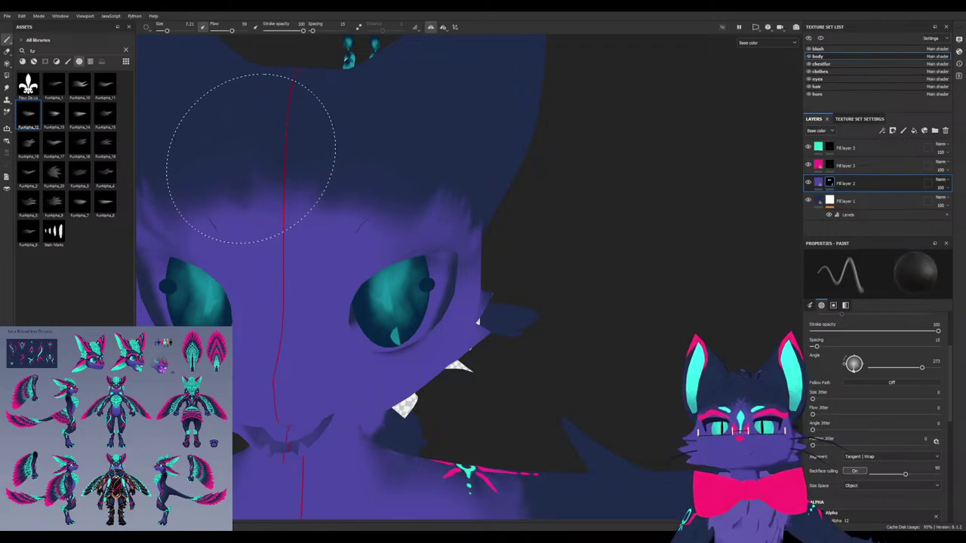
Paint black and white fur strokes on the purple edge at the side of the head, turning the alpha to about 31 degrees
mouse_move(259, 157)
left_mouse_down("alt")
mouse_move(280, 181)
mouse_move(249, 237)
mouse_move(252, 199)
mouse_move(280, 277)
mouse_move(252, 264)
mouse_move(471, 229)
mouse_move(430, 168)
mouse_move(319, 189)
mouse_move(341, 177)
mouse_move(286, 204)
mouse_move(343, 185)
left_mouse_up("alt")
key("x")
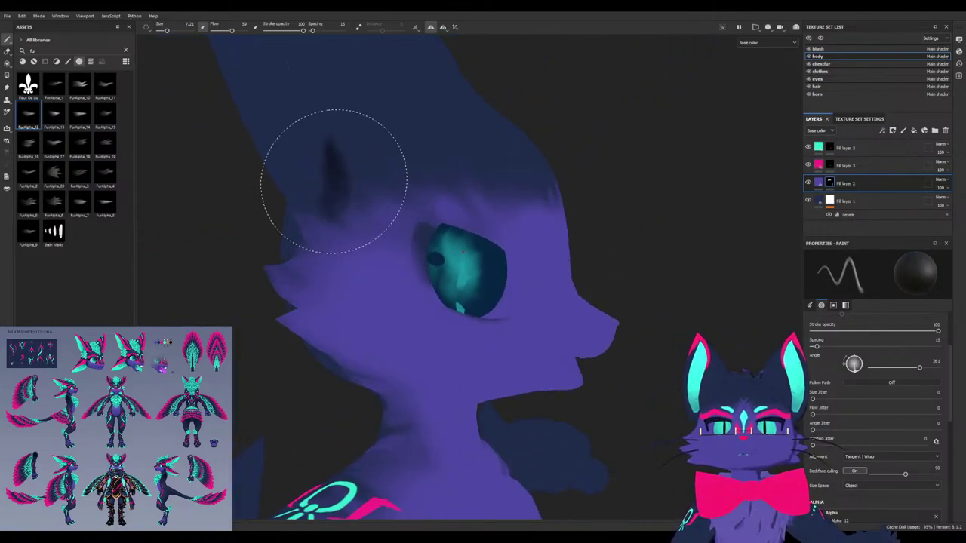
mouse_move(345, 227)
left_mouse_down("alt")
mouse_move(332, 222)
mouse_move(345, 226)
left_mouse_up("alt")
key("x")
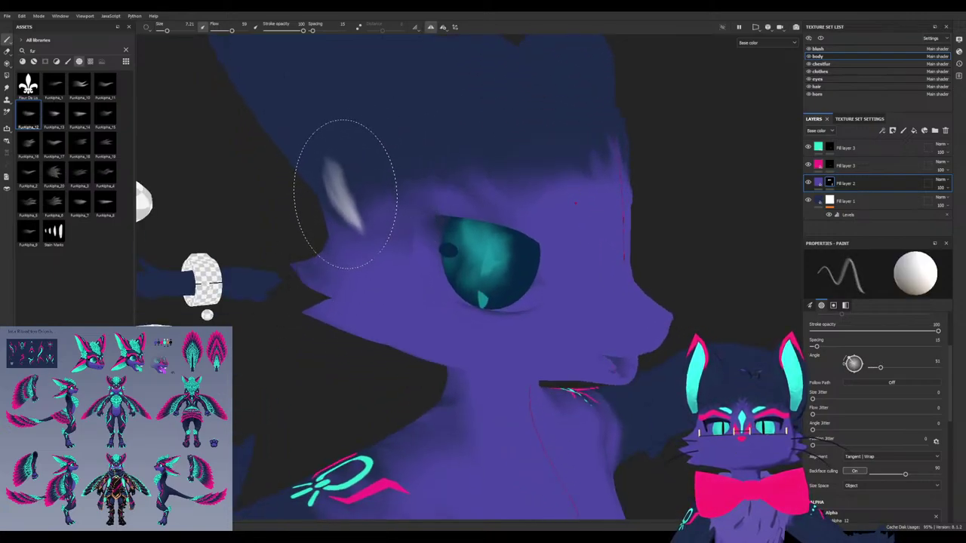
left_click(345, 194)
key("x")
Turn the alpha to about 215 degrees and paint black fur strokes on the purple edge behind the eye, undoing the last one
mouse_move(432, 177)
left_mouse_down()
mouse_move(355, 173)
mouse_move(444, 166)
left_mouse_up()
left_click_drag(383, 186, 371, 192, "alt")
left_click_drag(370, 194, 366, 199)
left_click_drag(436, 180, 476, 161)
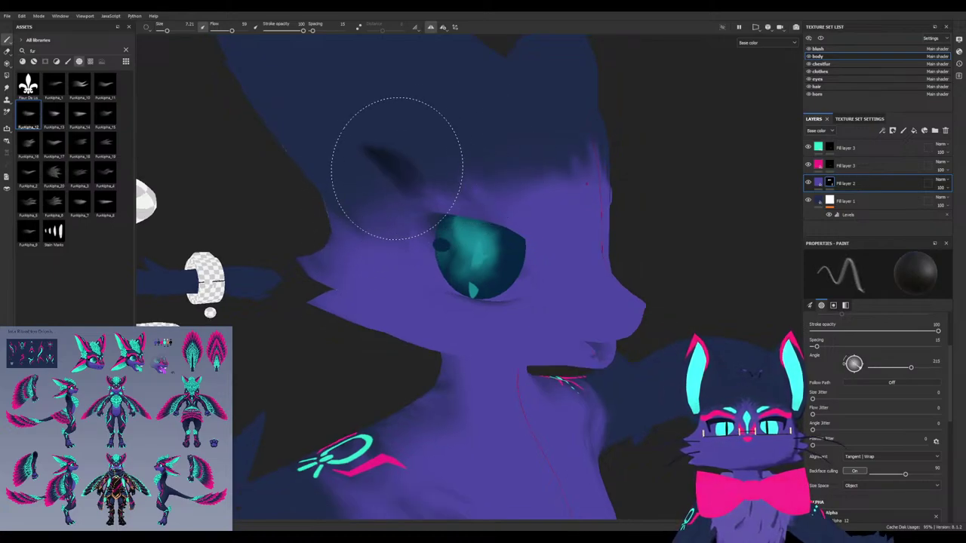
key("ctrl+z")
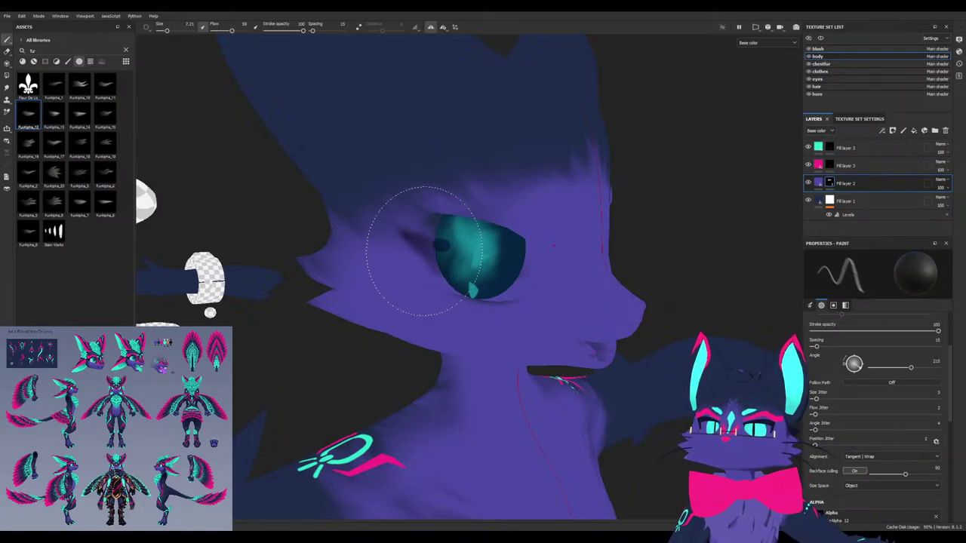
Paint black fur strokes along the purple patch's edge between the eye and the back of the cheek
mouse_move(414, 309)
left_mouse_down("alt")
mouse_move(321, 299)
mouse_move(430, 281)
left_mouse_up("alt")
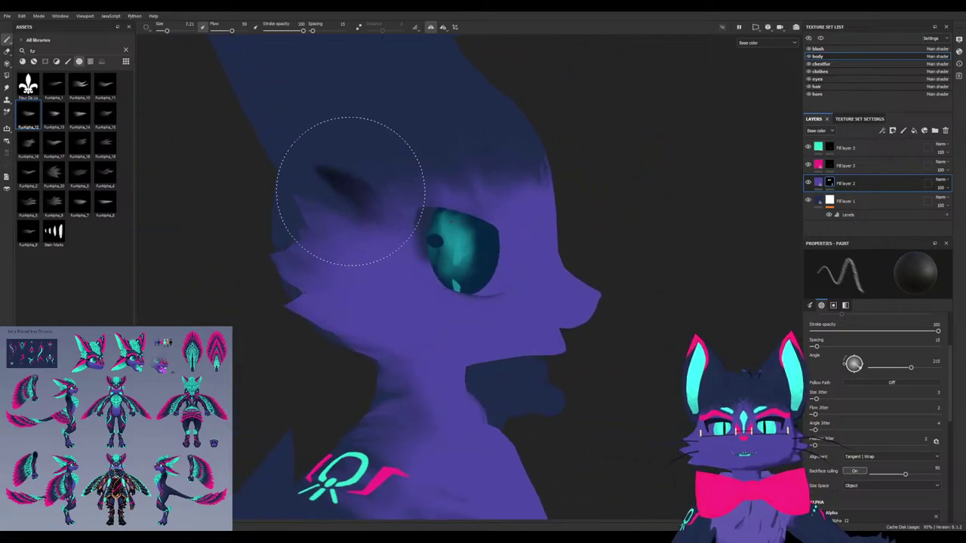
left_click_drag(302, 281, 411, 287, "alt")
mouse_move(243, 298)
left_mouse_down("alt")
mouse_move(169, 293)
mouse_move(219, 317)
left_mouse_up("alt")
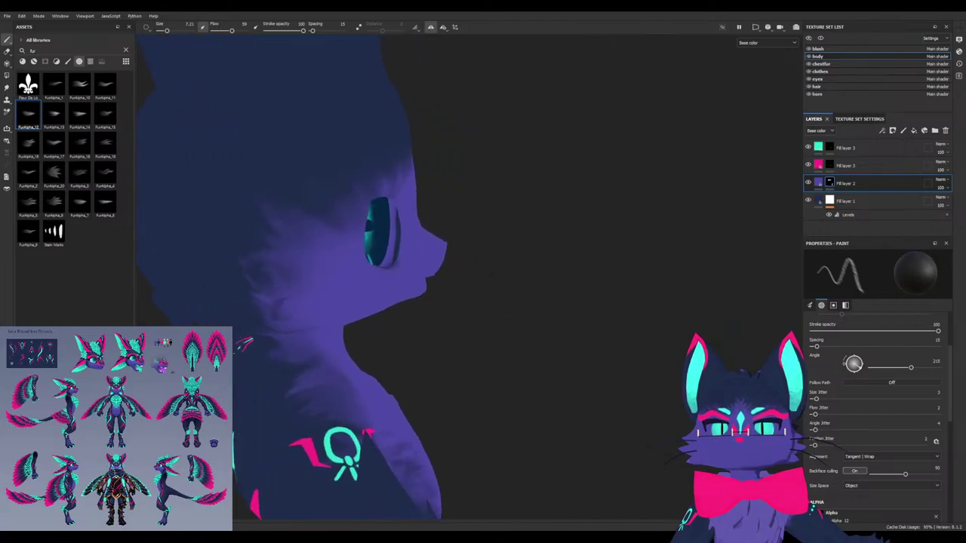
mouse_move(234, 351)
left_mouse_down("alt")
mouse_move(267, 373)
mouse_move(305, 351)
left_mouse_up("alt")
Try FurAlpha_2, switch to FurAlpha_7 at flow 44 and about 334 degrees, and paint black fur strokes over the neck edge
key("x")
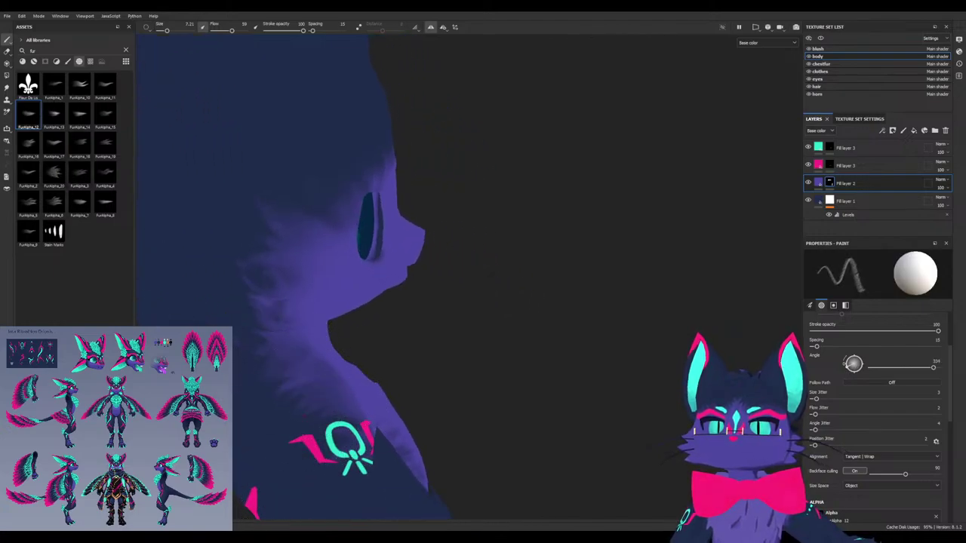
left_click(28, 172)
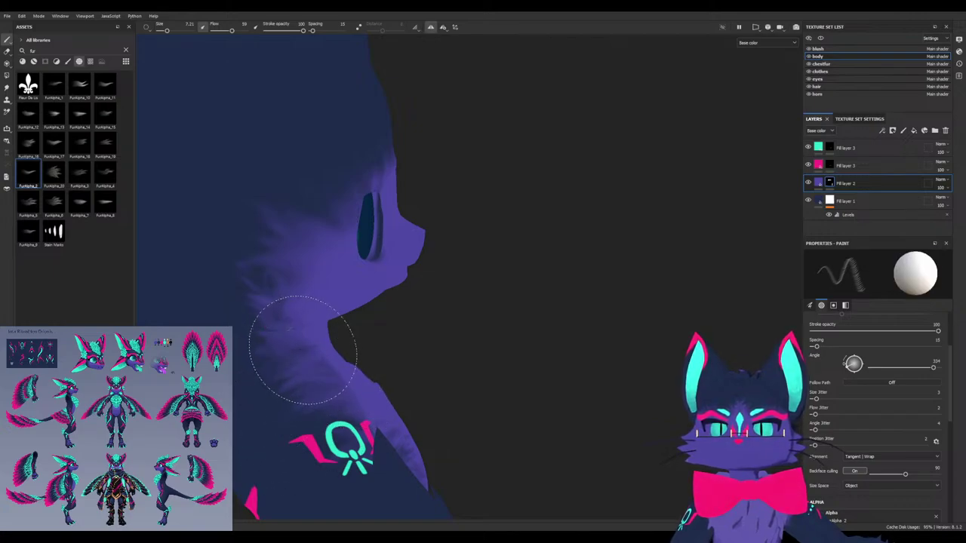
left_click_drag(370, 427, 328, 433, "alt")
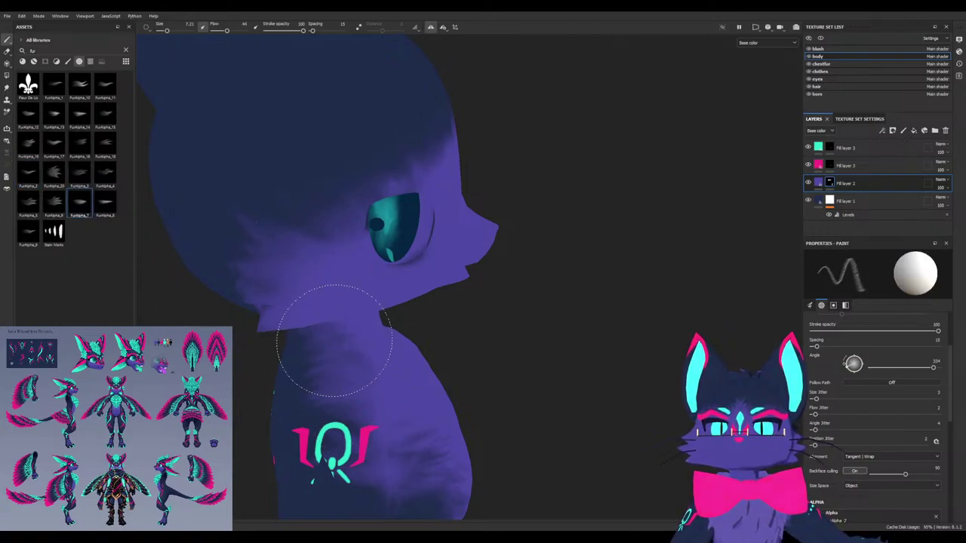
mouse_move(378, 354)
left_mouse_down("alt")
mouse_move(245, 385)
mouse_move(272, 389)
left_mouse_up("alt")
middle_click_drag(324, 411, 347, 299, "alt")
Enlarge the brush, raise the flow to about 62, turn the alpha to about 26 degrees and paint white fur strokes across the chest
left_click_drag(409, 386, 424, 350, "alt")
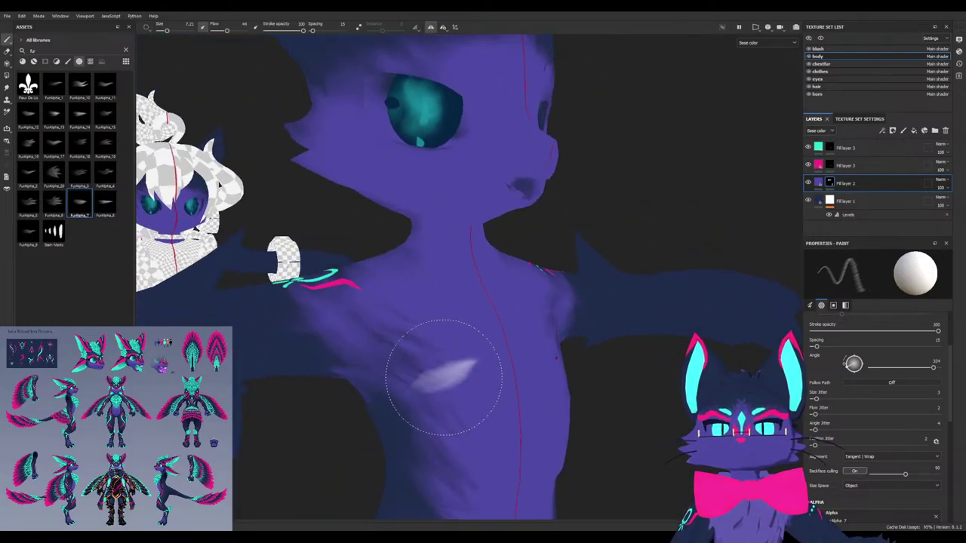
right_click_drag(444, 382, 479, 401, "ctrl")
mouse_move(480, 401)
left_mouse_down("ctrl")
mouse_move(469, 427)
mouse_move(457, 427)
mouse_move(498, 445)
left_mouse_up("ctrl")
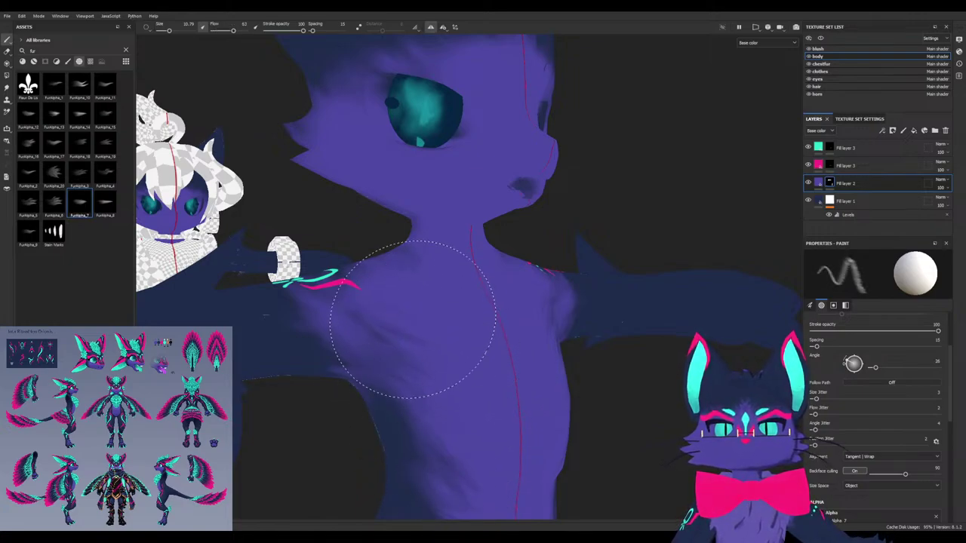
left_click_drag(433, 384, 378, 370, "alt")
middle_click_drag(377, 370, 381, 226, "alt")
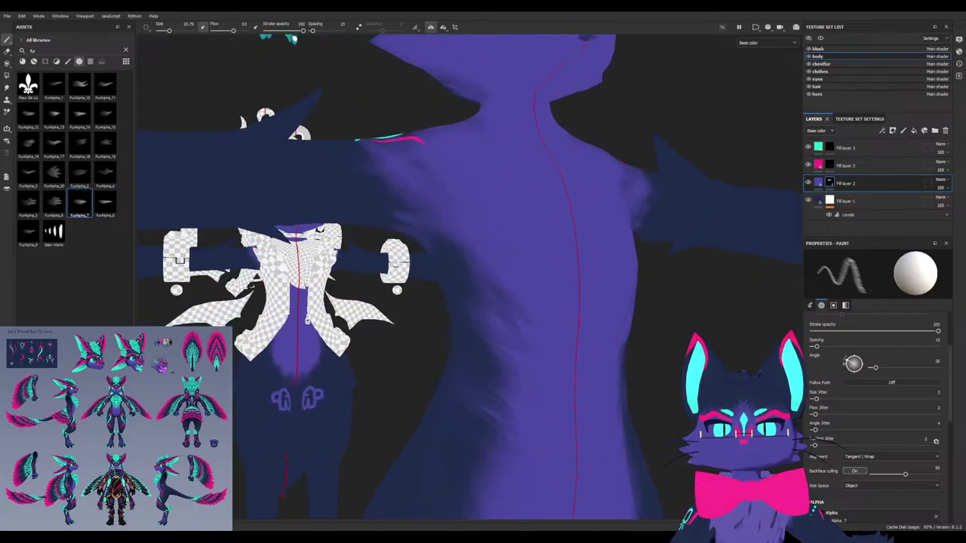
Paint black fur strokes along the purple edge at the shoulder and below the shoulder marking
mouse_move(381, 226)
left_mouse_down("alt")
mouse_move(422, 218)
mouse_move(351, 292)
left_mouse_up("alt")
key("x")
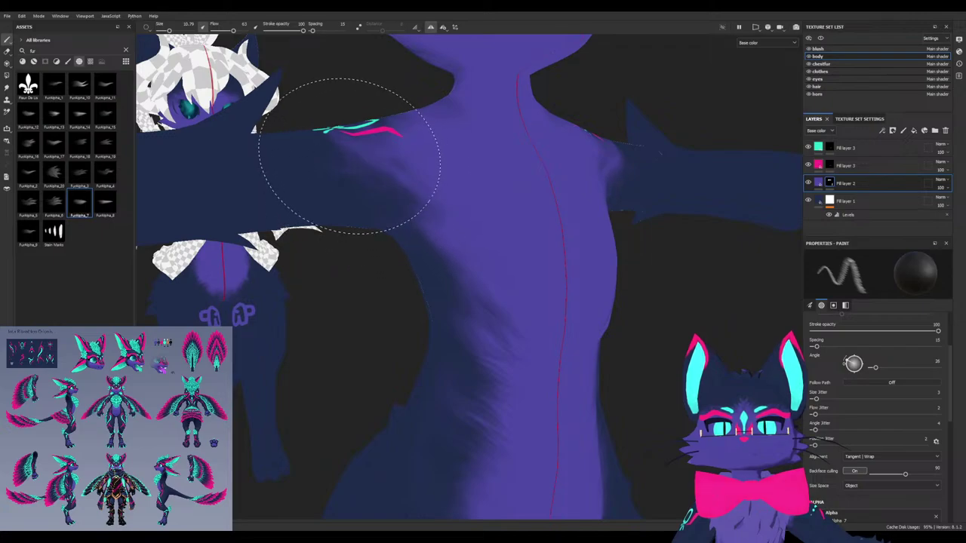
mouse_move(349, 157)
left_mouse_down("alt")
mouse_move(343, 198)
mouse_move(342, 185)
left_mouse_up("alt")
mouse_move(343, 125)
left_mouse_down()
mouse_move(350, 119)
mouse_move(424, 190)
left_mouse_up()
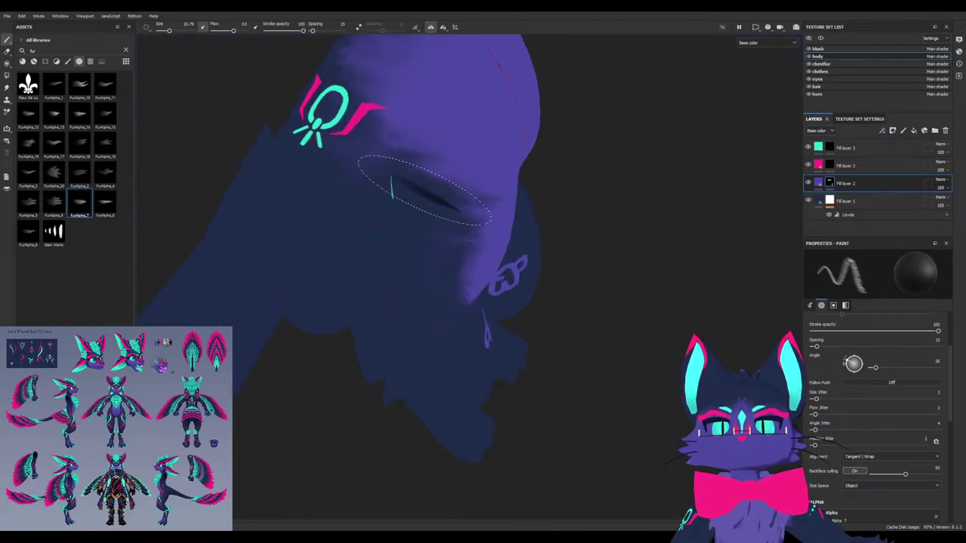
left_click_drag(332, 153, 411, 251, "alt")
Paint white fur strokes down the side of the chest and torso along the purple patch's edge
key("x")
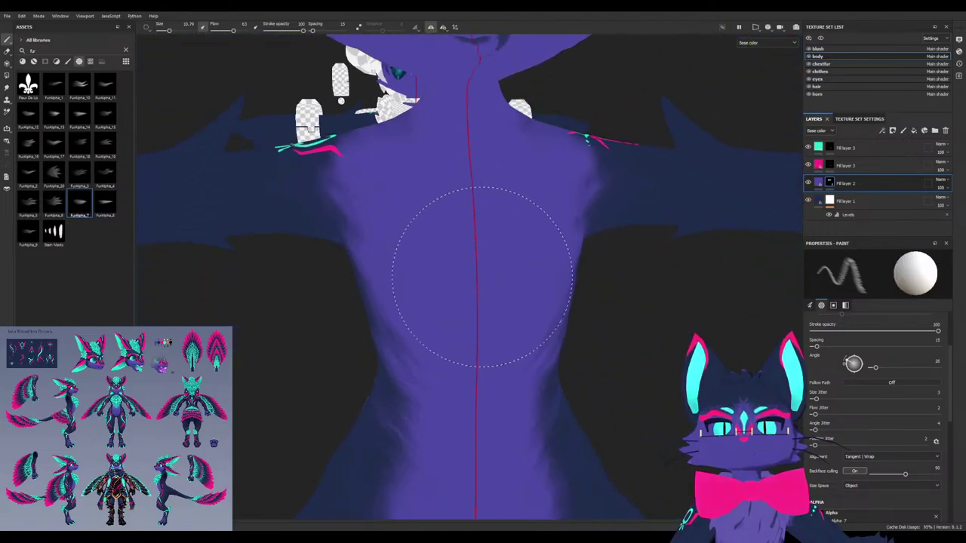
left_click_drag(321, 349, 373, 302, "alt")
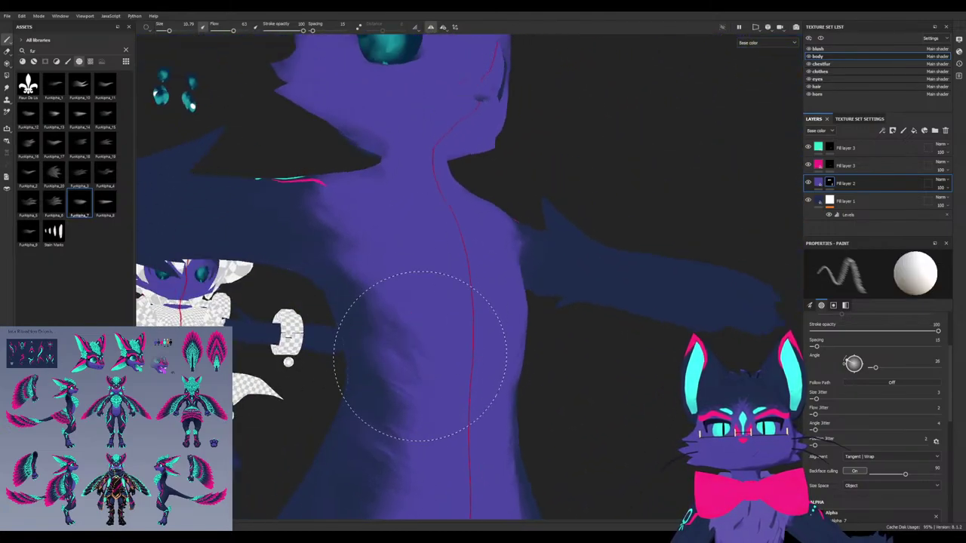
mouse_move(420, 325)
left_mouse_down()
mouse_move(420, 345)
mouse_move(384, 284)
left_mouse_up()
mouse_move(411, 255)
left_mouse_down("alt")
mouse_move(345, 410)
mouse_move(280, 398)
mouse_move(319, 351)
mouse_move(309, 339)
mouse_move(312, 259)
mouse_move(511, 435)
left_mouse_up("alt")
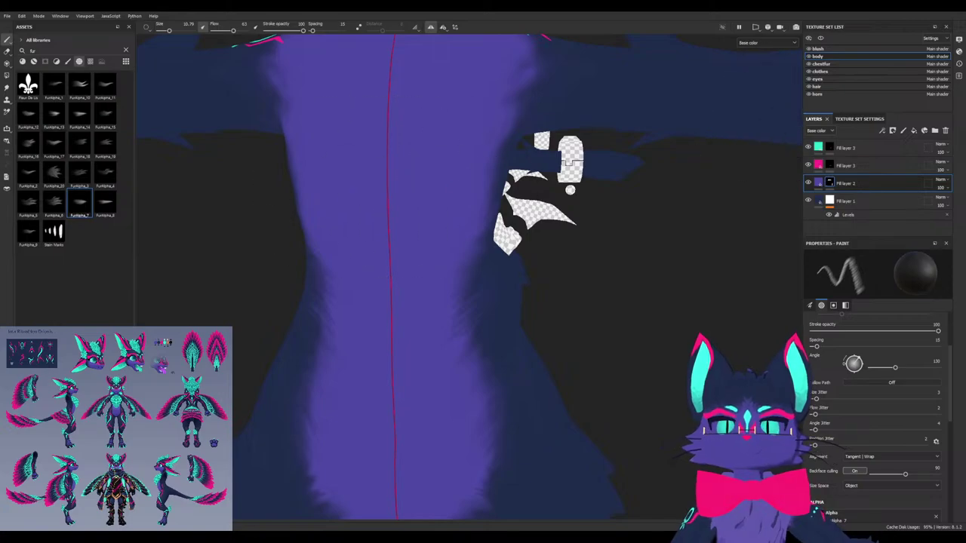
Choose FurAlpha_17, turn it to about 146 degrees and paint black fur strokes along the purple patch's edge at waist and hip
left_click(53, 143)
key("x")
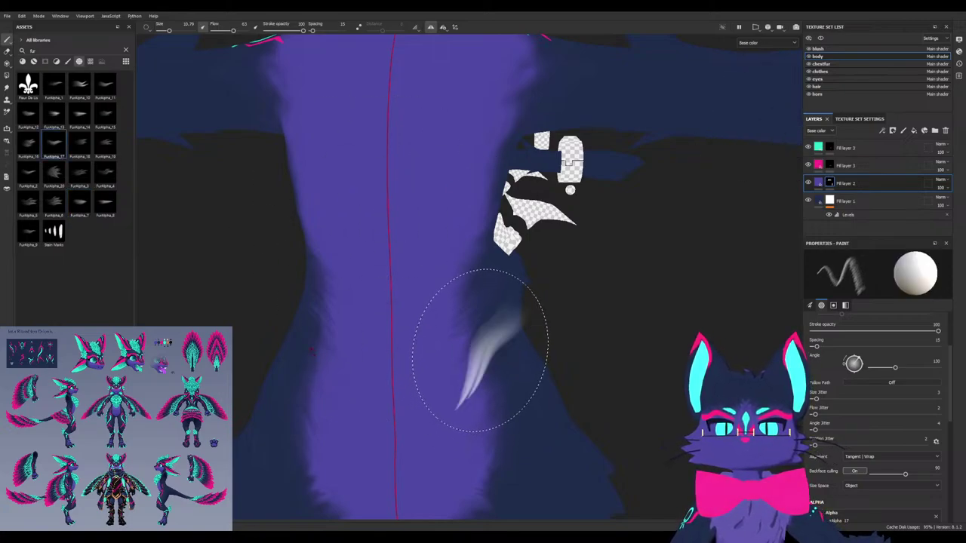
key("x")
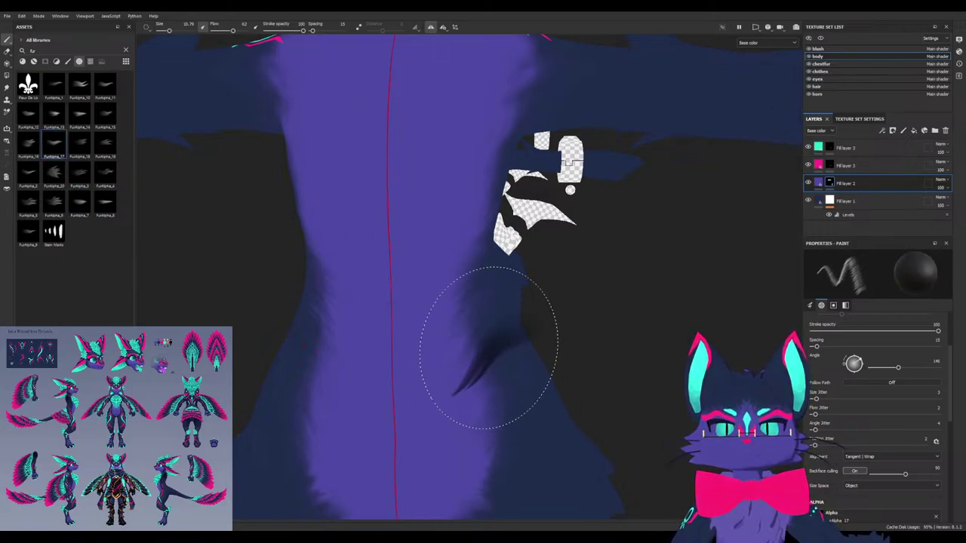
left_click_drag(533, 438, 494, 366, "alt")
left_click(465, 360)
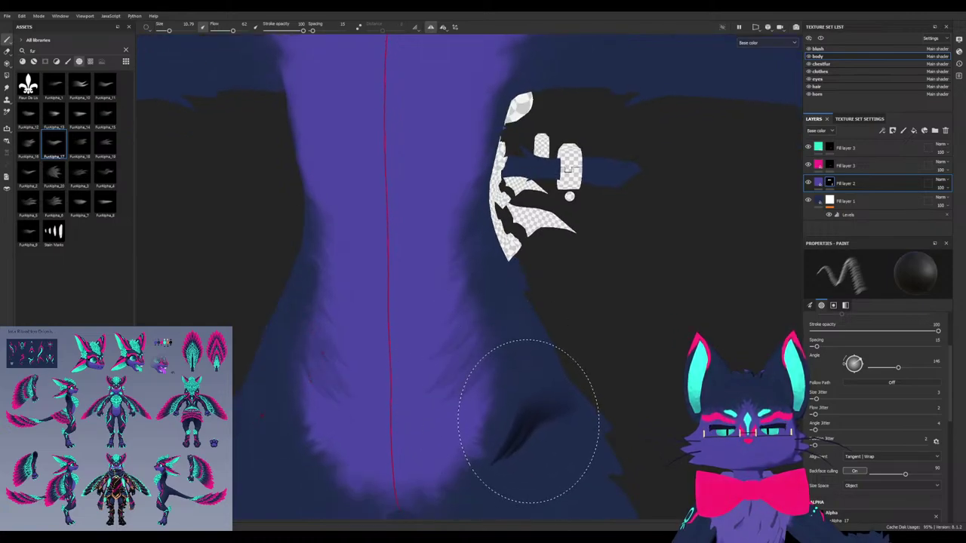
Lower the flow to 27 and paint soft black fur strokes inside the purple patch's edge at the waist and belly
left_click_drag(524, 397, 498, 397, "ctrl")
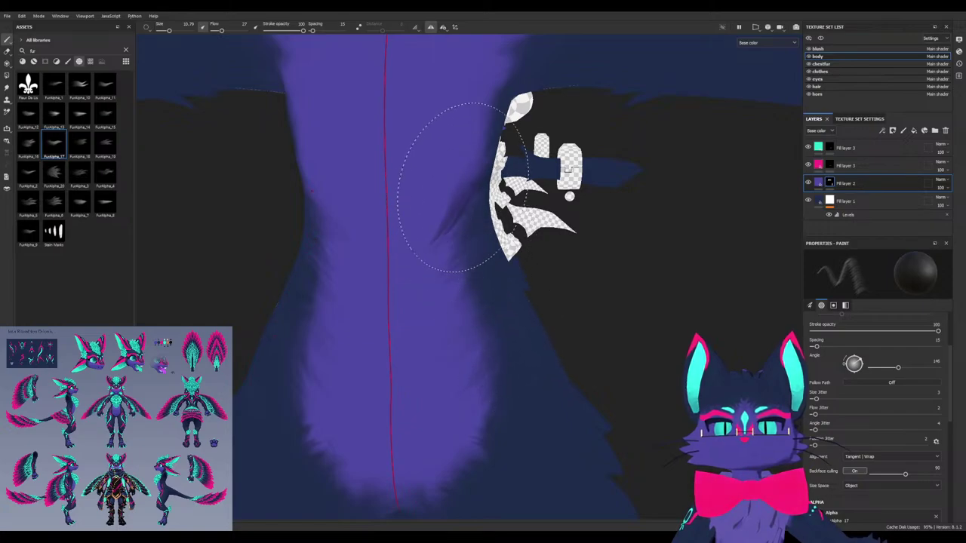
mouse_move(494, 139)
left_mouse_down("alt")
mouse_move(507, 200)
mouse_move(522, 189)
mouse_move(513, 165)
left_mouse_up("alt")
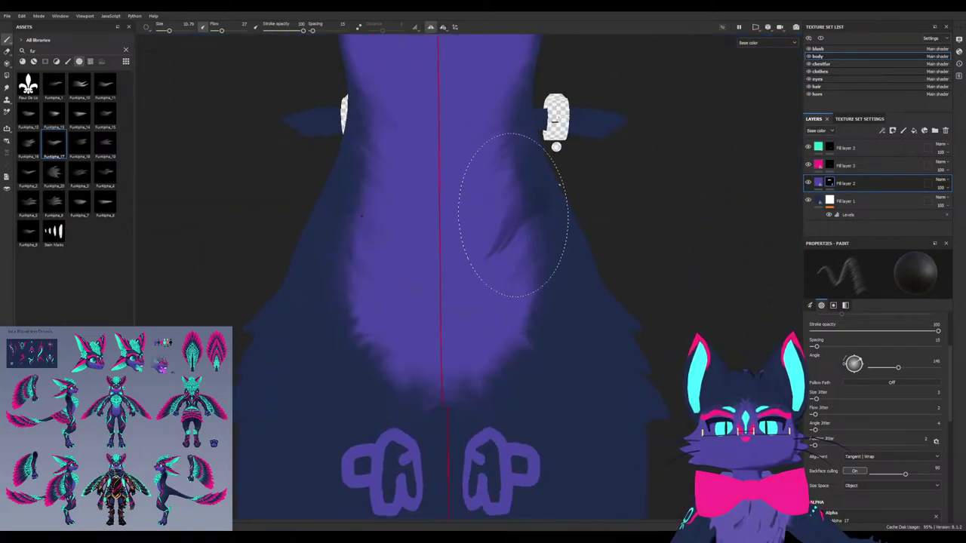
left_click_drag(542, 317, 535, 291, "alt")
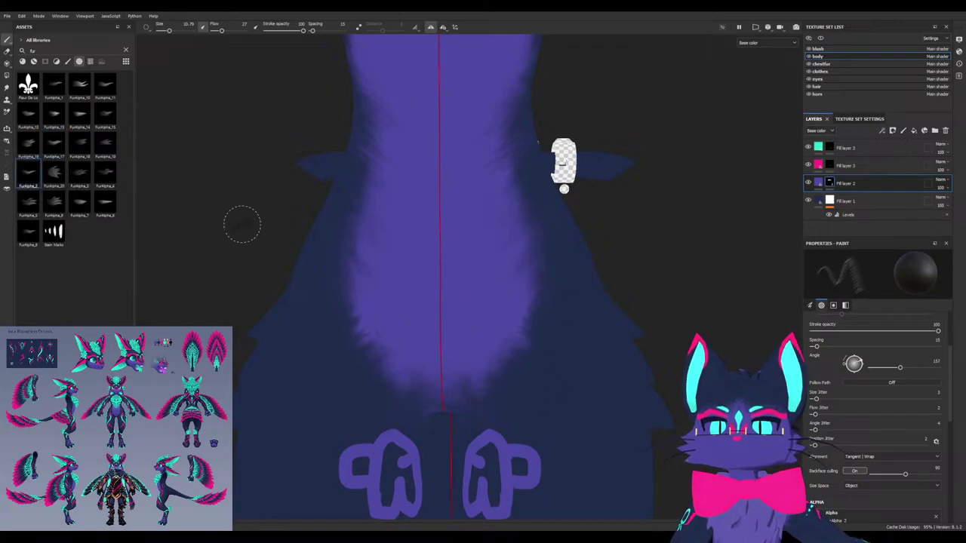
Choose FurAlpha_2 and paint black fur strokes around the lower belly's purple edge, turning the alpha to about 32 degrees
left_click_drag(522, 352, 517, 327, "ctrl")
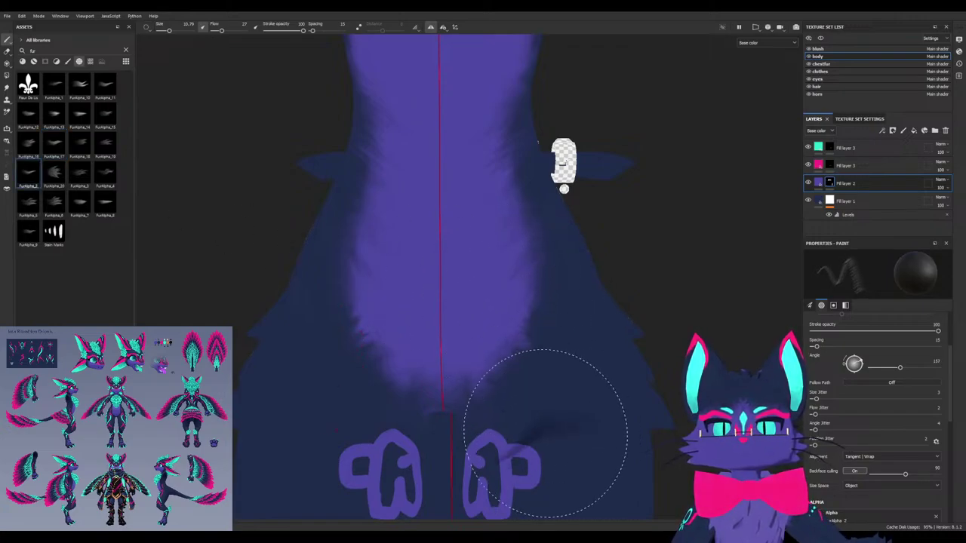
left_click_drag(546, 433, 521, 406, "alt")
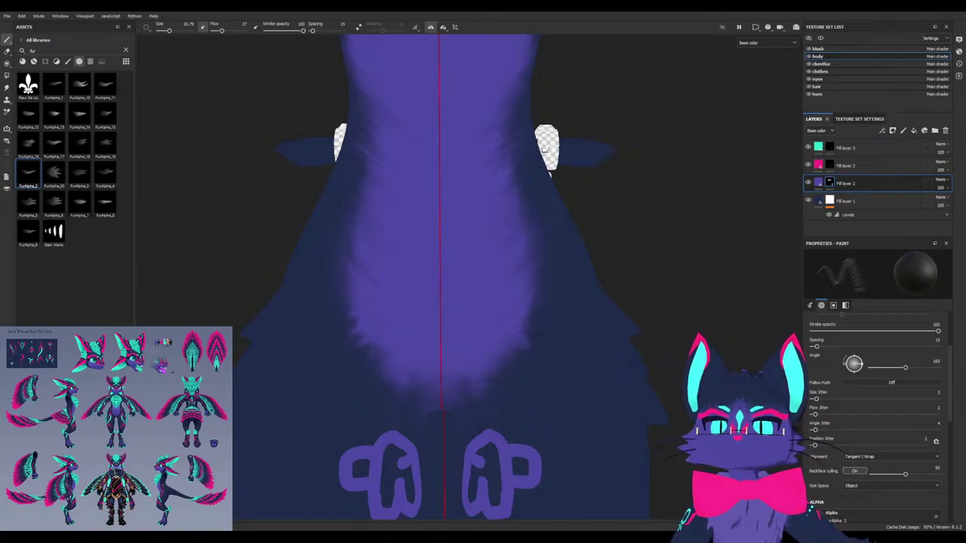
mouse_move(391, 345)
left_mouse_down("ctrl")
mouse_move(422, 352)
mouse_move(415, 354)
left_mouse_up("ctrl")
mouse_move(348, 346)
left_mouse_down("ctrl")
mouse_move(354, 331)
mouse_move(340, 321)
mouse_move(347, 295)
left_mouse_up("ctrl")
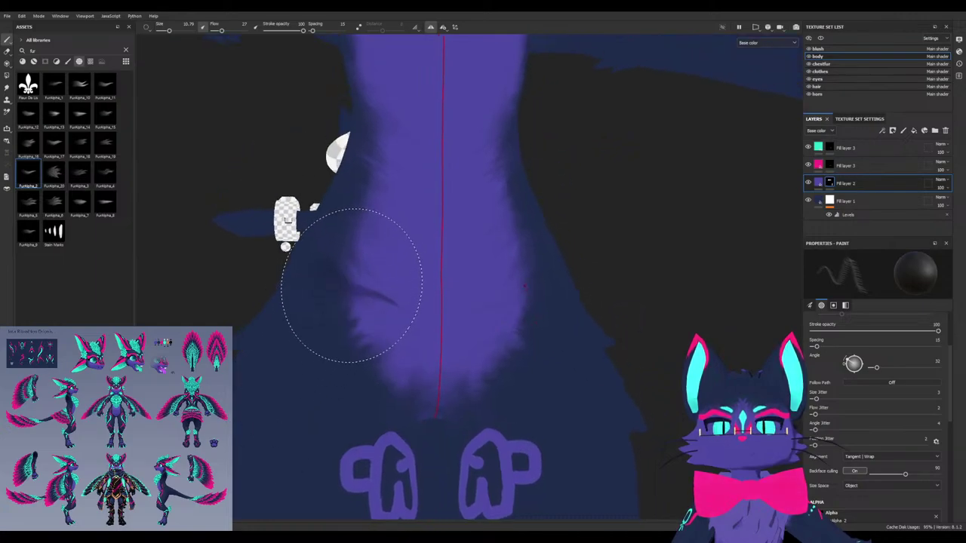
Try white fur strokes inside the purple belly patch, undoing each one
key("x")
key("ctrl+z")
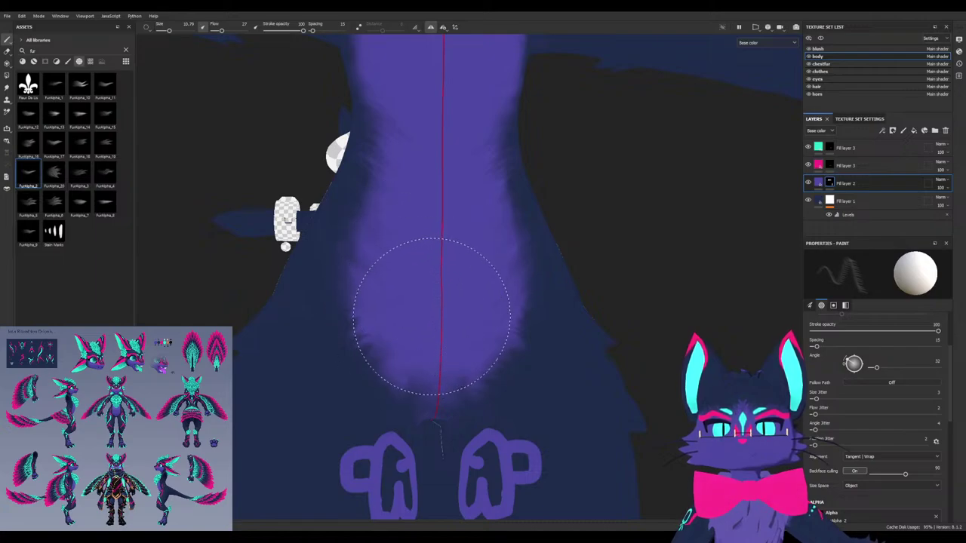
left_click(421, 276)
key("ctrl+z")
left_click(410, 264)
key("ctrl+z")
left_click(377, 254)
key("ctrl+z")
Paint white fur strokes over the lower side of the purple belly patch
left_click(402, 333)
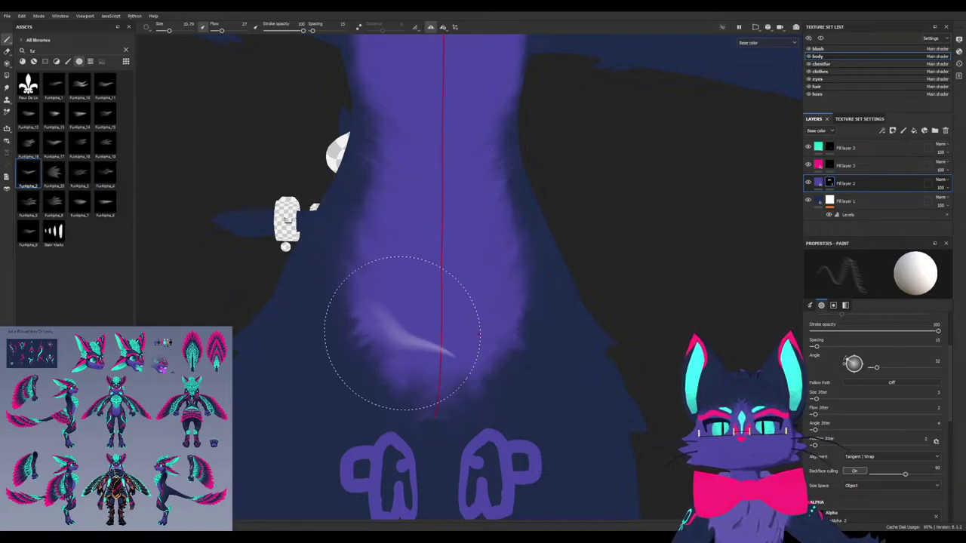
mouse_move(352, 310)
left_mouse_down()
mouse_move(347, 330)
mouse_move(393, 365)
left_mouse_up()
scroll(349, 401, "up", 3)
Choose FurAlpha_14 at about 124 degrees, undo a first stroke, raise the flow to 55 and paint black along the lower belly edge
key("x")
left_click_drag(349, 401, 313, 345, "alt")
left_click(80, 115)
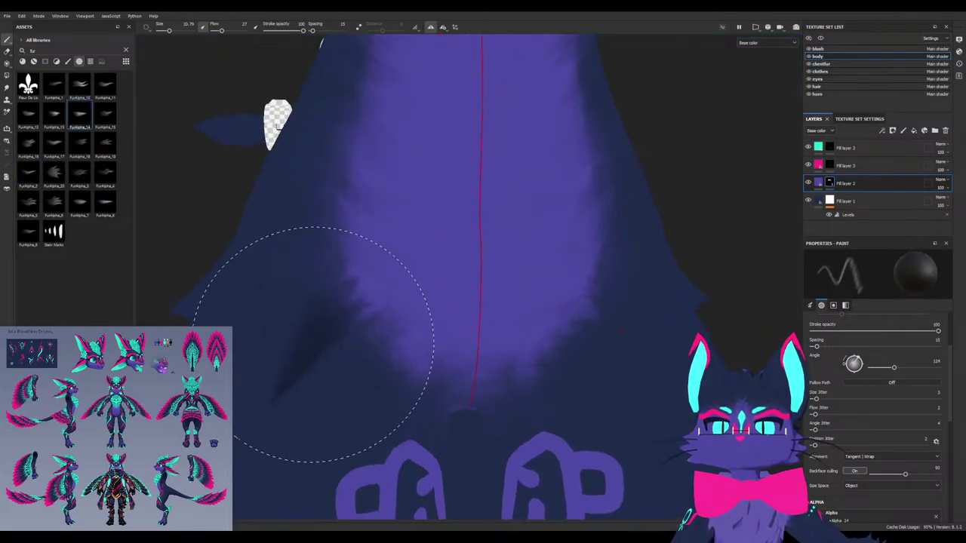
key("ctrl+z")
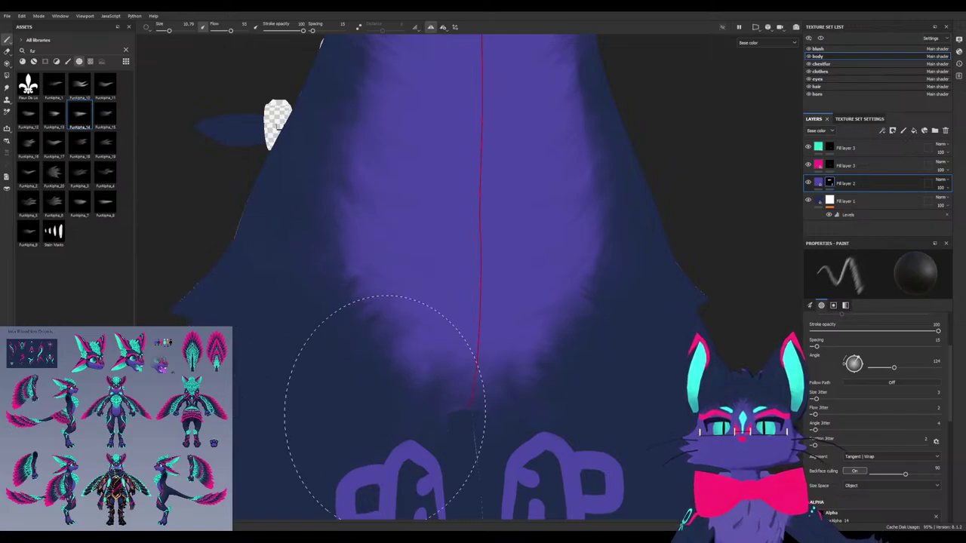
left_click_drag(331, 380, 315, 377, "alt")
Turn the alpha to about 268 degrees and paint white fur strokes extending the purple belly patch's lower tip
left_click_drag(452, 361, 452, 360, "ctrl")
key("x")
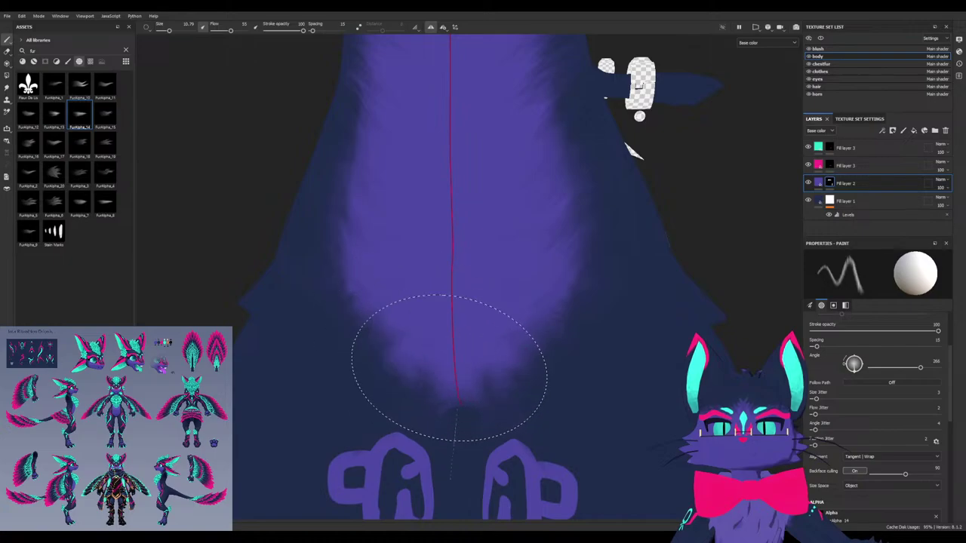
mouse_move(417, 336)
left_mouse_down("alt")
mouse_move(420, 345)
mouse_move(425, 328)
left_mouse_up("alt")
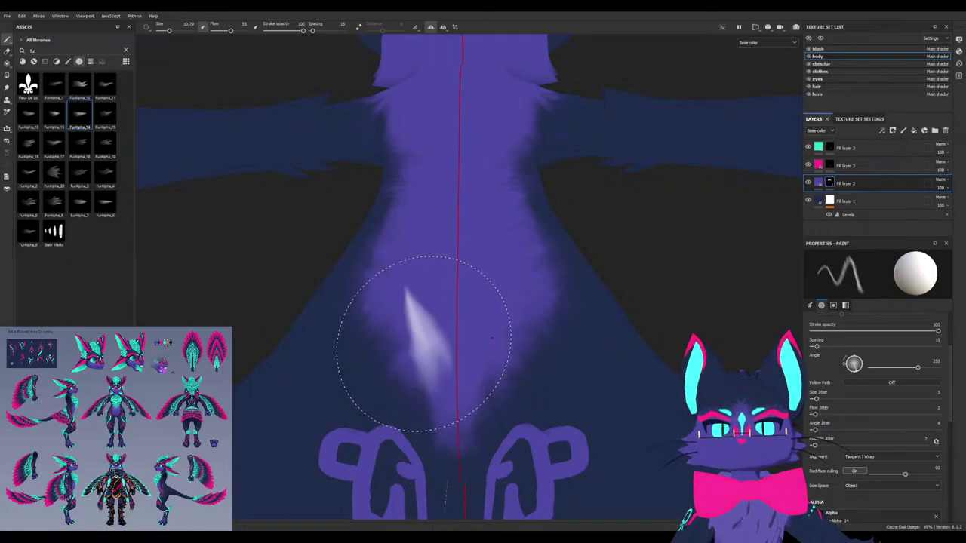
Turn the alpha to about 281 degrees and paint black fur strokes along the belly patch's side edge at the hip
mouse_move(424, 345)
left_mouse_down("ctrl")
mouse_move(426, 356)
mouse_move(362, 283)
left_mouse_up("ctrl")
key("x")
mouse_move(317, 259)
left_mouse_down()
mouse_move(307, 246)
mouse_move(306, 255)
left_mouse_up()
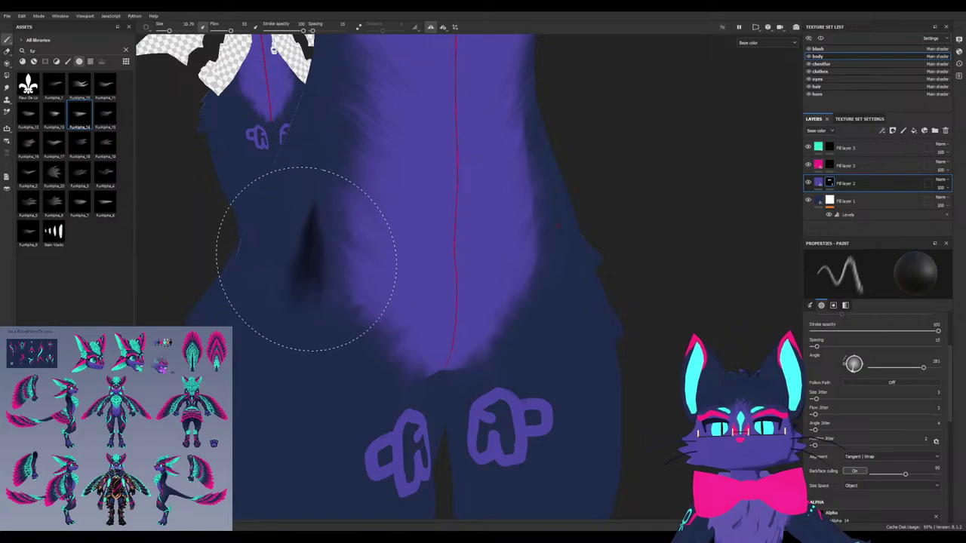
mouse_move(311, 289)
left_mouse_down("alt")
mouse_move(314, 268)
mouse_move(412, 367)
mouse_move(384, 351)
left_mouse_up("alt")
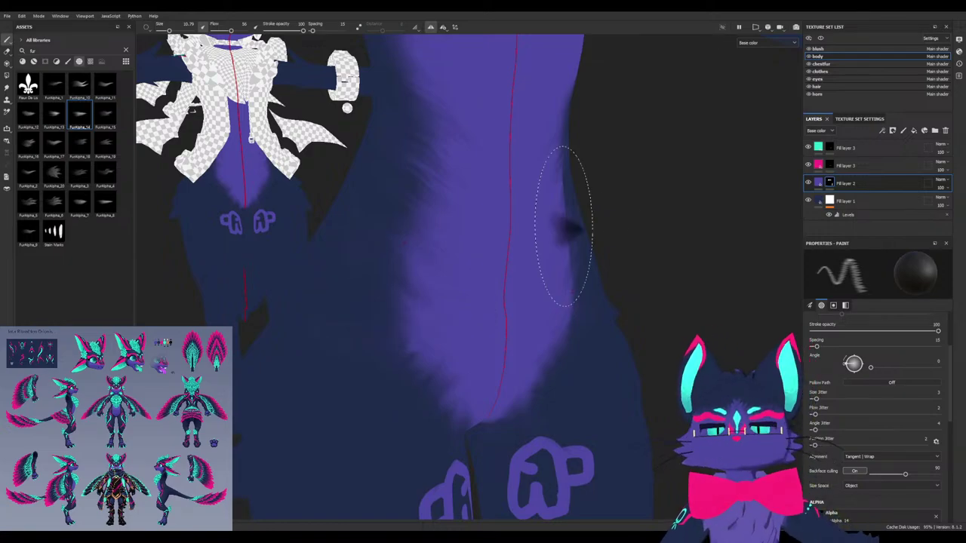
Show the full material in the viewport and examine the purple belly fur around the waist, hips and inner thighs
key("m")
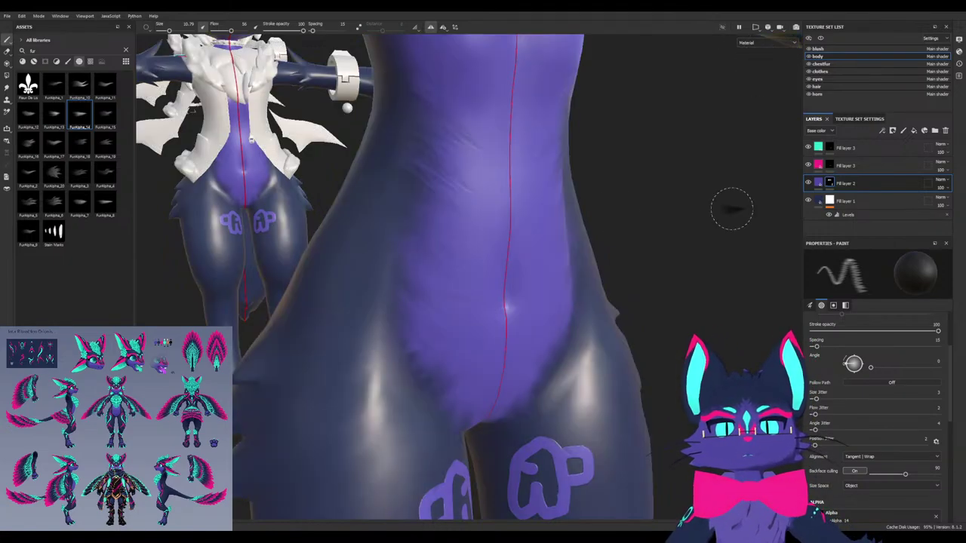
left_click_drag(644, 386, 566, 388, "alt")
scroll(566, 340, "down", 3)
mouse_move(566, 340)
middle_mouse_down("alt")
mouse_move(537, 475)
mouse_move(533, 226)
middle_mouse_up("alt")
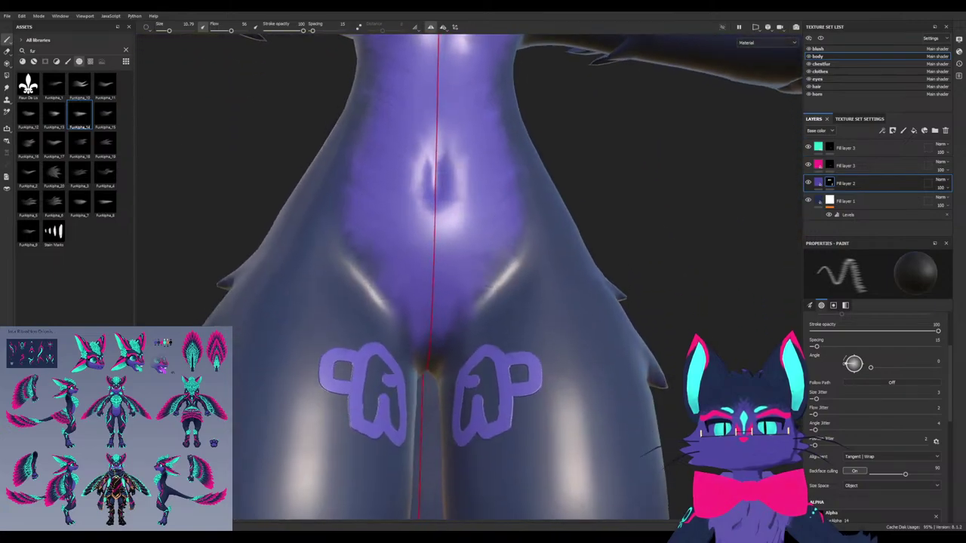
left_click_drag(287, 332, 323, 339, "alt")
scroll(375, 385, "up", 4)
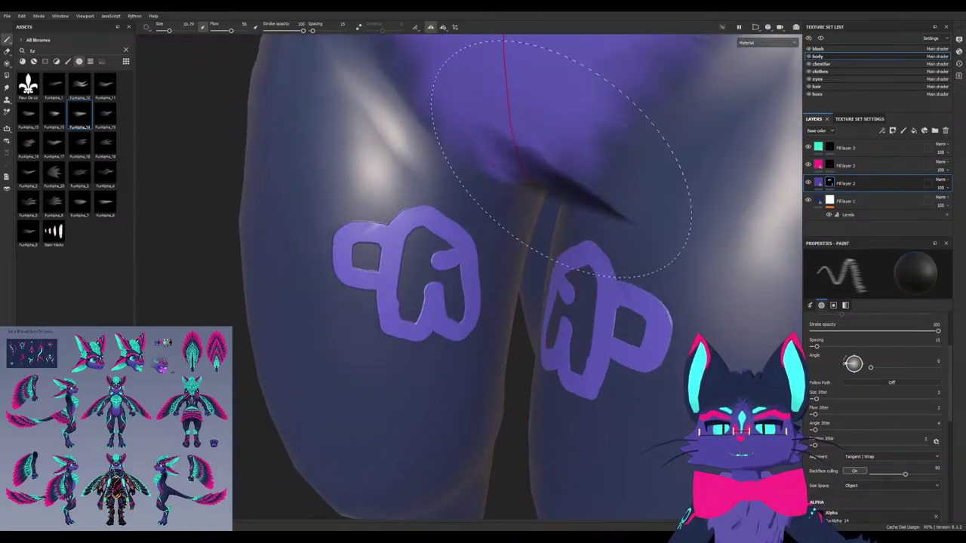
left_click_drag(411, 211, 447, 205, "alt")
middle_click_drag(447, 206, 438, 513, "alt")
left_click_drag(438, 513, 490, 507, "alt")
mouse_move(438, 317)
left_mouse_down("alt")
mouse_move(524, 313)
mouse_move(433, 310)
mouse_move(444, 309)
left_mouse_up("alt")
scroll(450, 303, "down", 2)
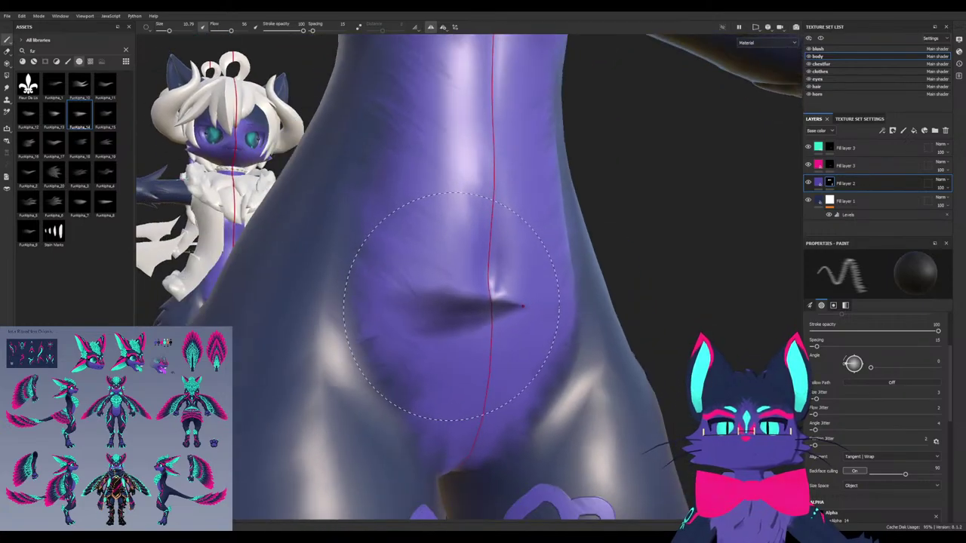
Switch the fur brush from black to white and rotate it to an angle of 37 over the belly
key("x")
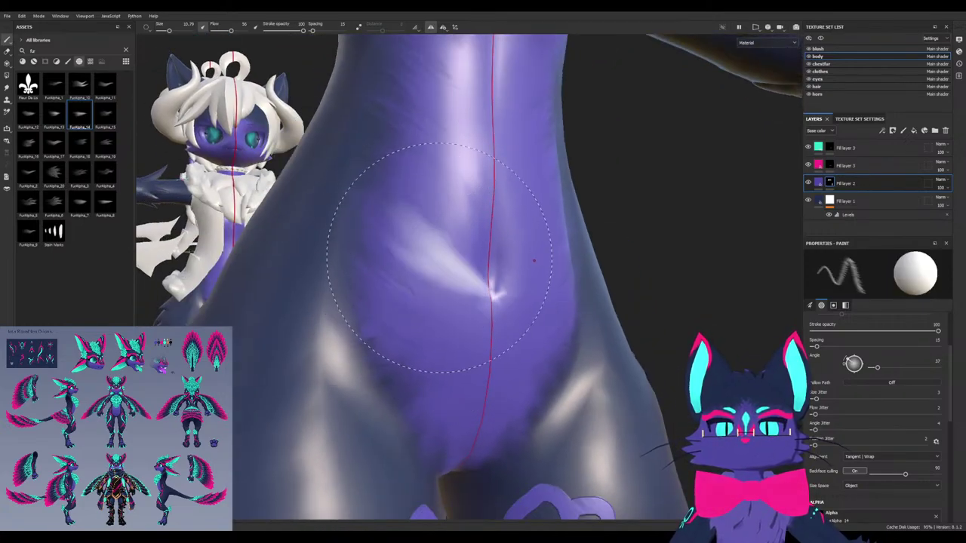
left_click_drag(439, 257, 450, 284, "alt")
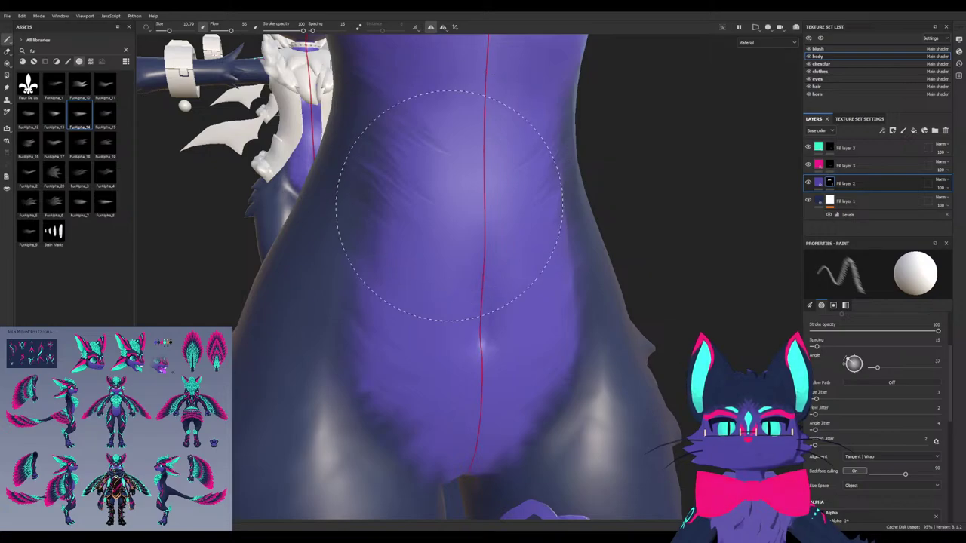
left_click_drag(449, 206, 492, 367, "alt")
scroll(483, 332, "up", 2)
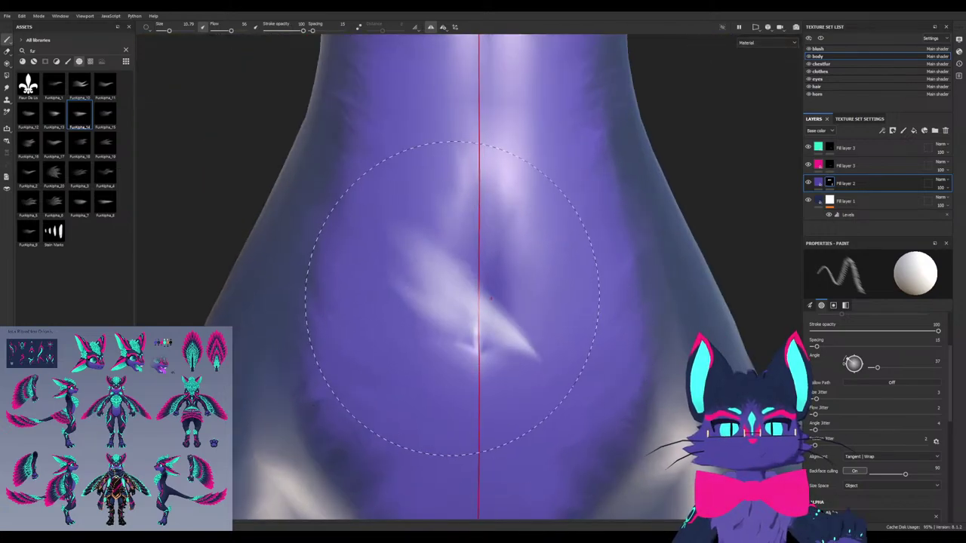
Shrink the fur brush to about 4.35 on the head and examine the fur blend across the forehead and around the eyes
scroll(513, 227, "down", 2)
mouse_move(445, 225)
left_mouse_down("alt")
mouse_move(513, 227)
mouse_move(351, 354)
left_mouse_up("alt")
scroll(362, 241, "down", 3)
left_click_drag(362, 242, 423, 253, "alt")
middle_click_drag(339, 114, 409, 383, "alt")
left_click_drag(377, 405, 340, 350, "alt")
middle_click_drag(341, 350, 337, 508, "alt")
left_click_drag(430, 321, 387, 308, "alt")
scroll(379, 172, "up", 5)
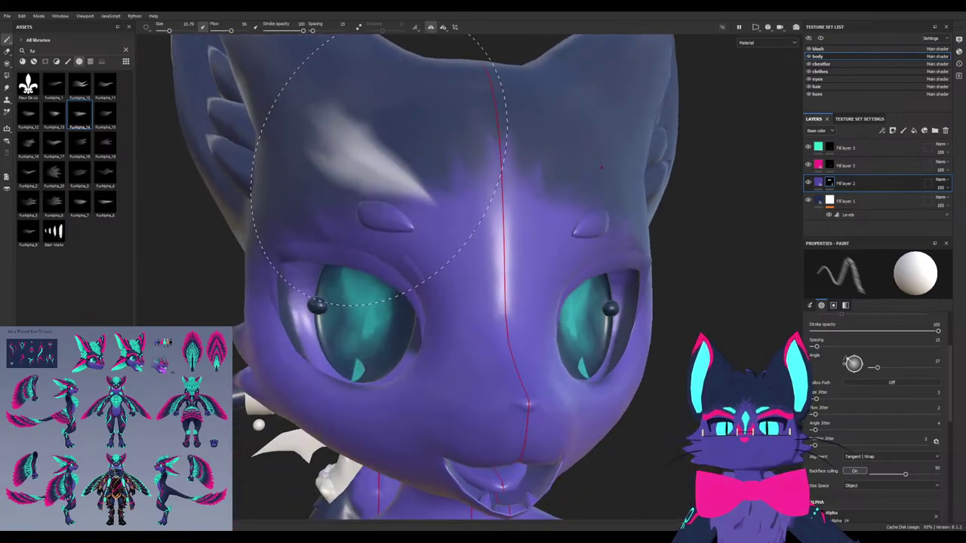
right_click_drag(402, 216, 339, 214, "ctrl")
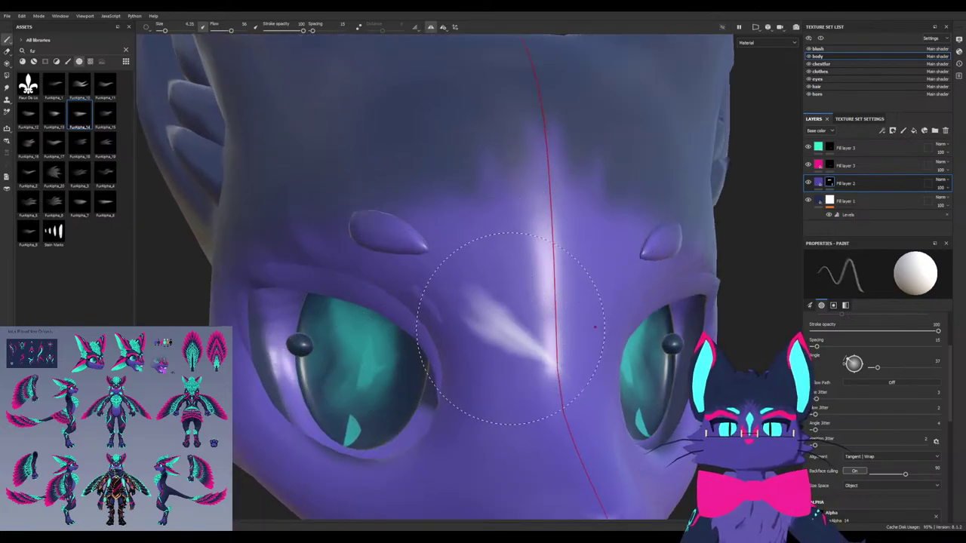
mouse_move(511, 326)
left_mouse_down("alt")
mouse_move(355, 326)
mouse_move(493, 331)
left_mouse_up("alt")
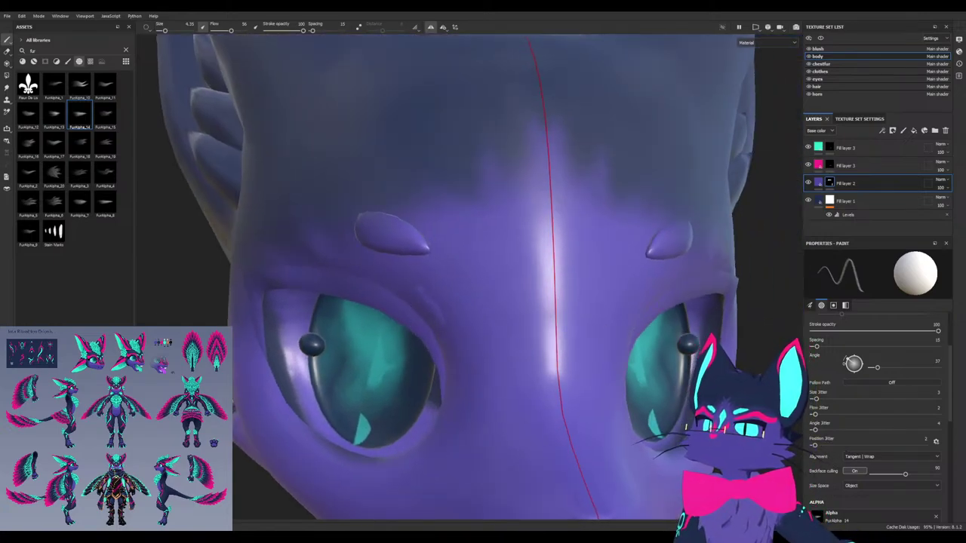
left_click_drag(332, 280, 392, 255, "alt")
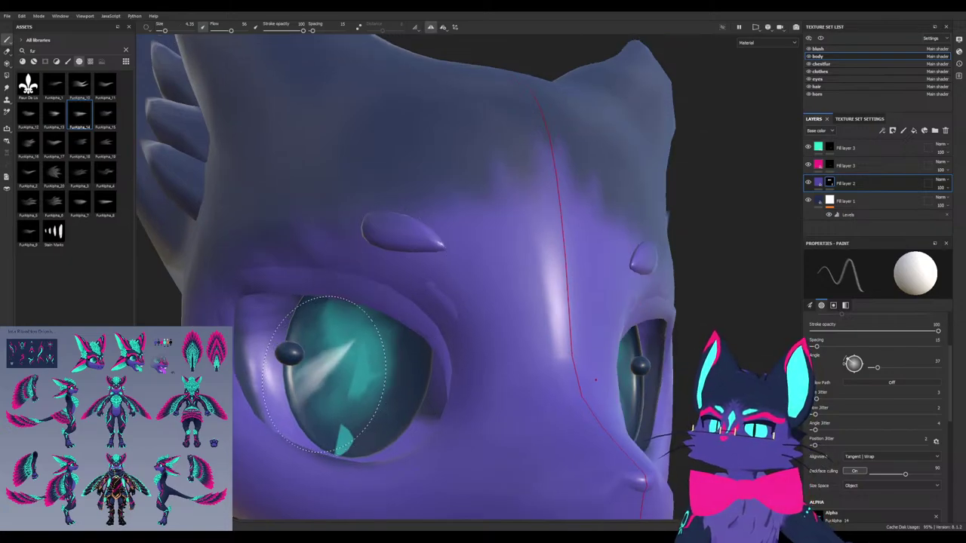
left_click_drag(336, 347, 316, 355, "alt")
mouse_move(385, 362)
left_mouse_down("alt")
mouse_move(333, 374)
mouse_move(363, 325)
mouse_move(345, 260)
mouse_move(369, 287)
left_mouse_up("alt")
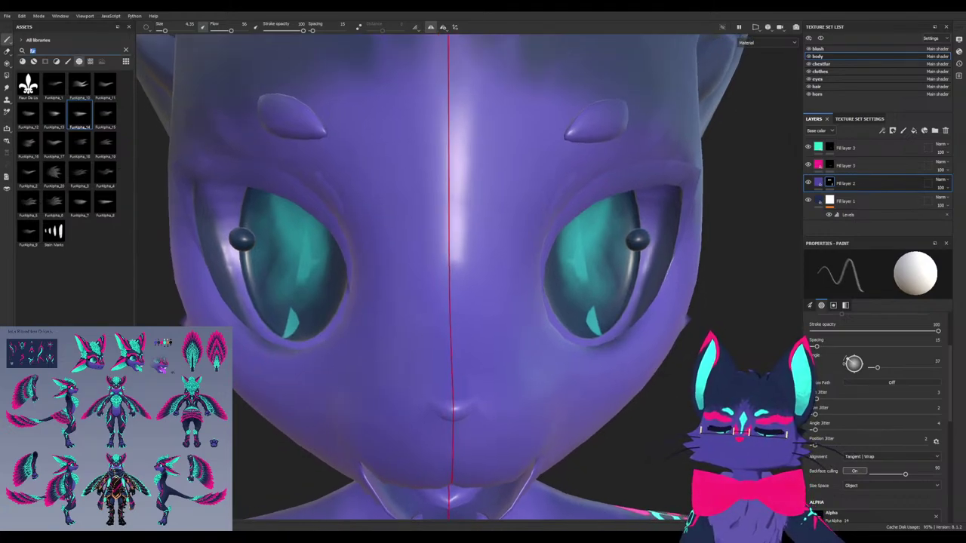
Search the assets for "mask", load MarkMask-5a as the brush alpha and target the pink fill layer's mask
type("mask")
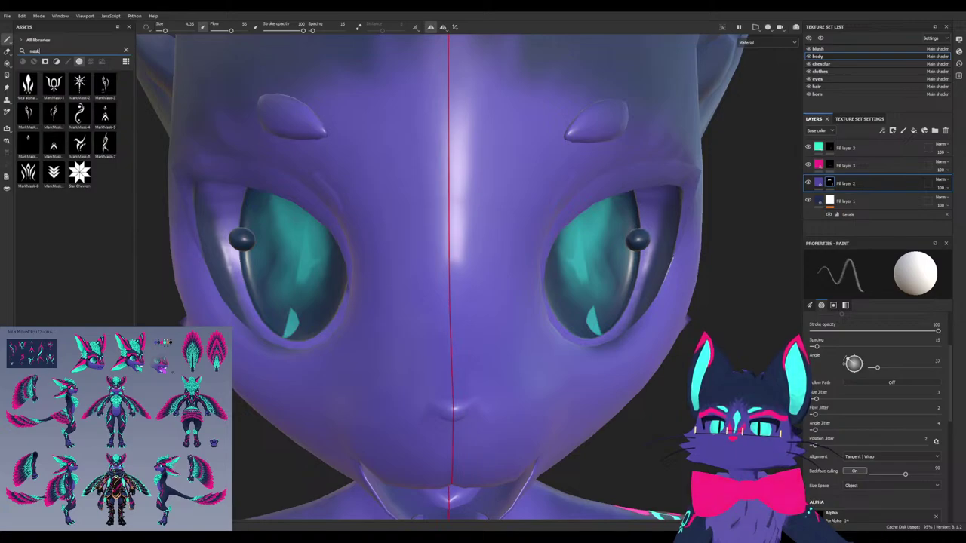
left_click(28, 141)
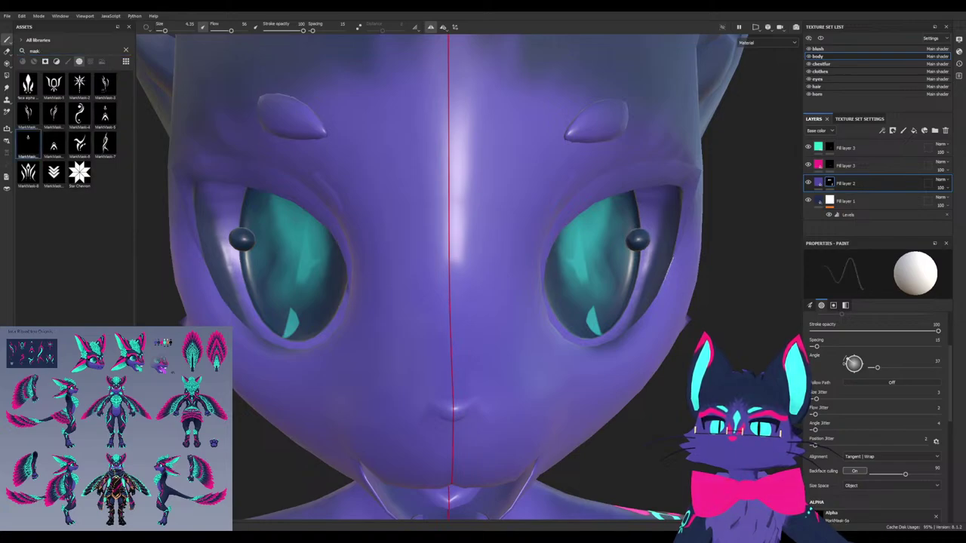
left_click_drag(428, 297, 428, 317, "ctrl")
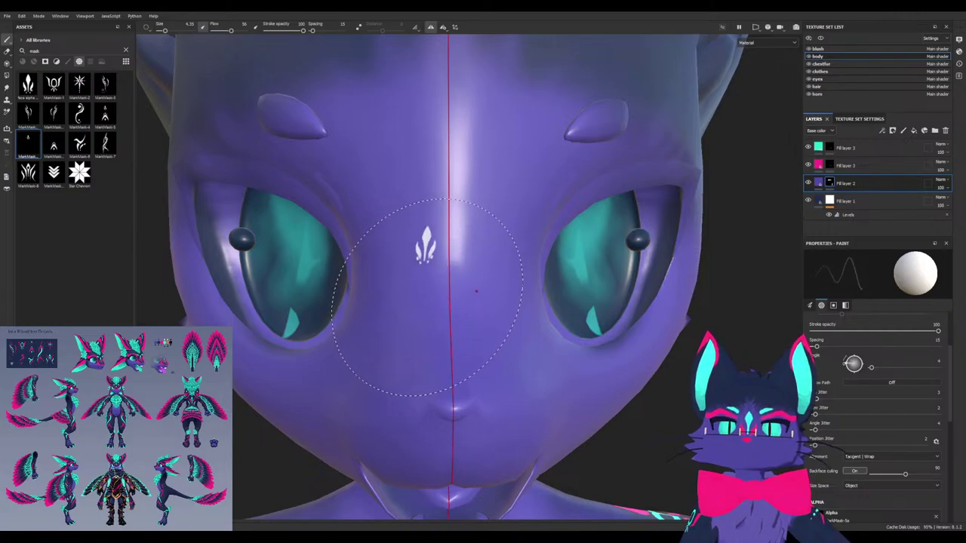
left_click(829, 166)
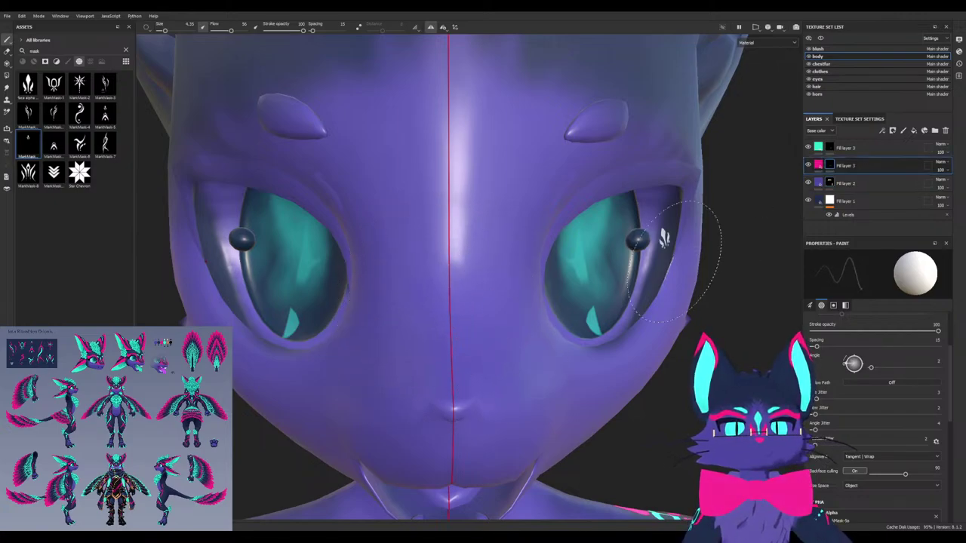
Align the mark brush to the camera, rotate the stamp upright over the nose bridge and enlarge it to about 13
scroll(448, 365, "down", 3)
mouse_move(448, 365)
left_mouse_down("alt")
mouse_move(448, 419)
mouse_move(456, 363)
left_mouse_up("alt")
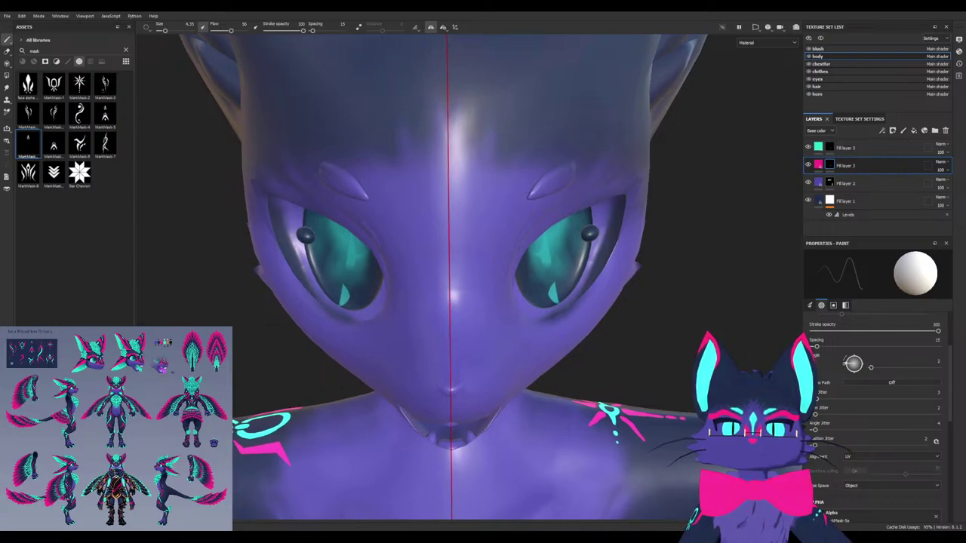
left_click_drag(436, 308, 451, 283, "ctrl")
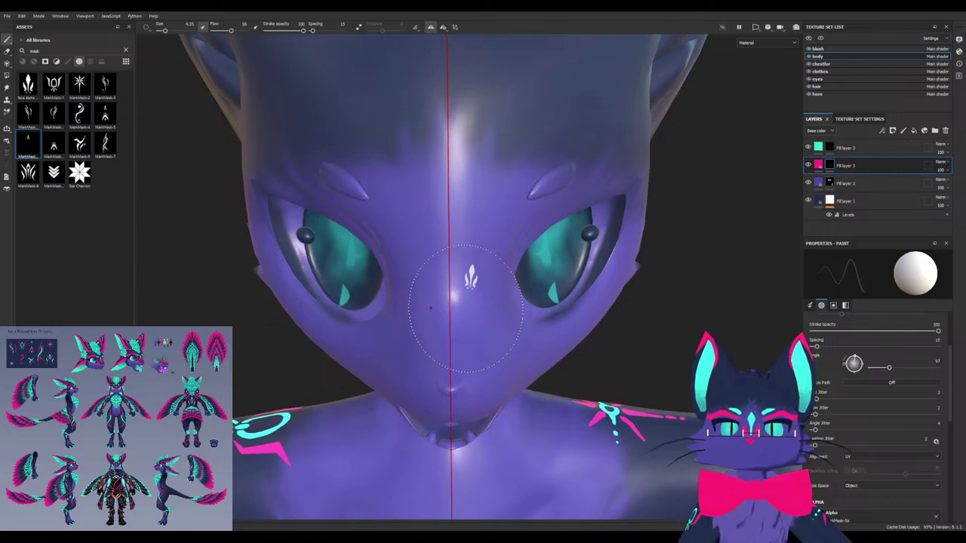
left_click_drag(450, 325, 451, 325, "ctrl")
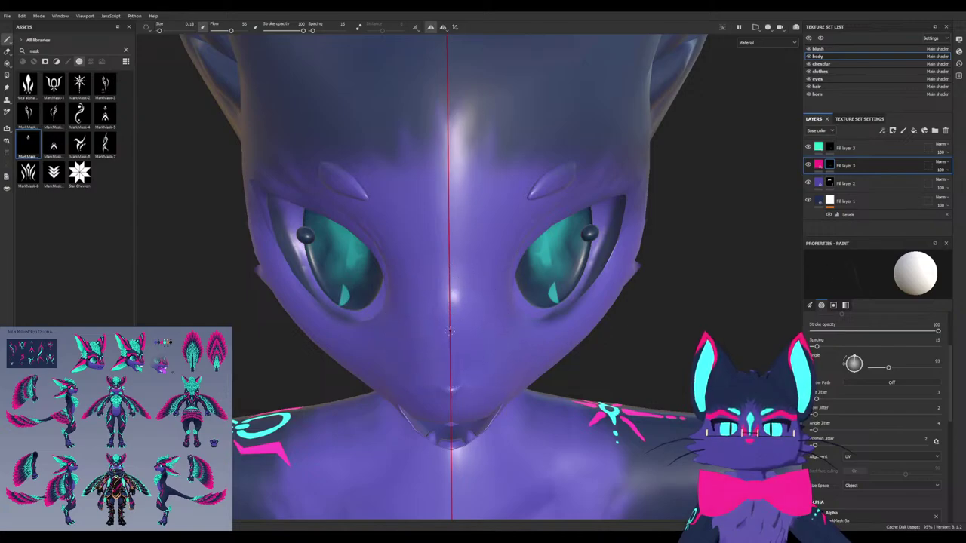
right_click_drag(449, 329, 476, 368, "ctrl")
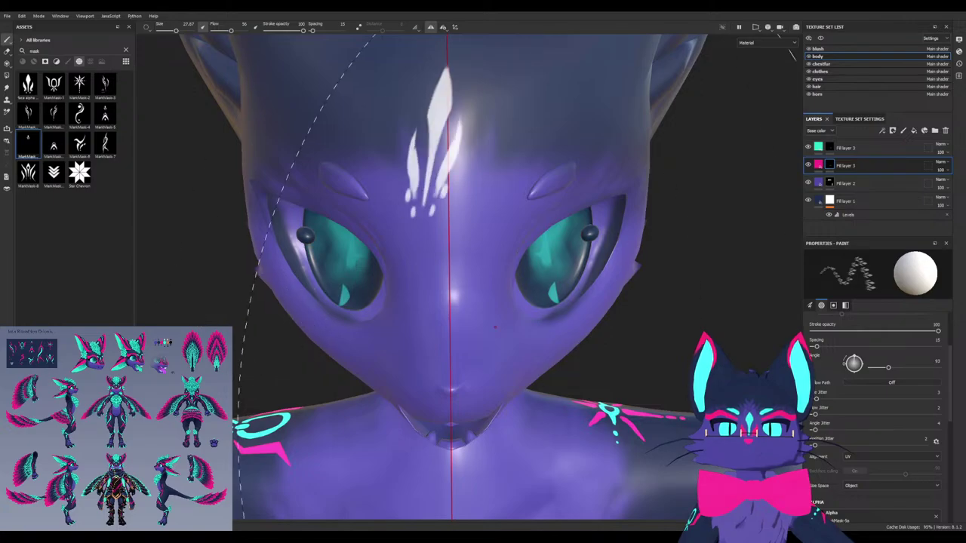
mouse_move(495, 326)
right_mouse_down("ctrl")
mouse_move(472, 313)
mouse_move(449, 321)
right_mouse_up("ctrl")
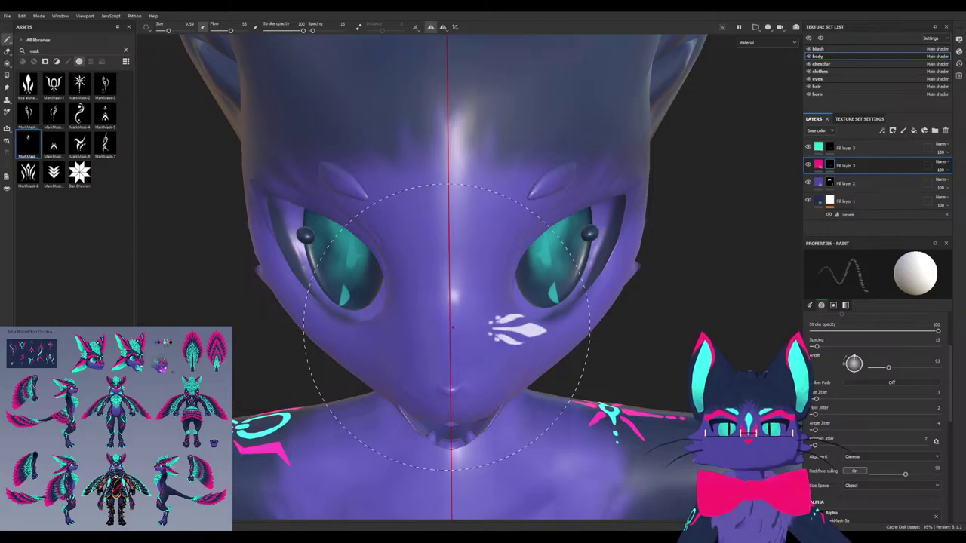
right_click_drag(454, 328, 448, 328, "ctrl")
left_click_drag(449, 327, 449, 331, "ctrl")
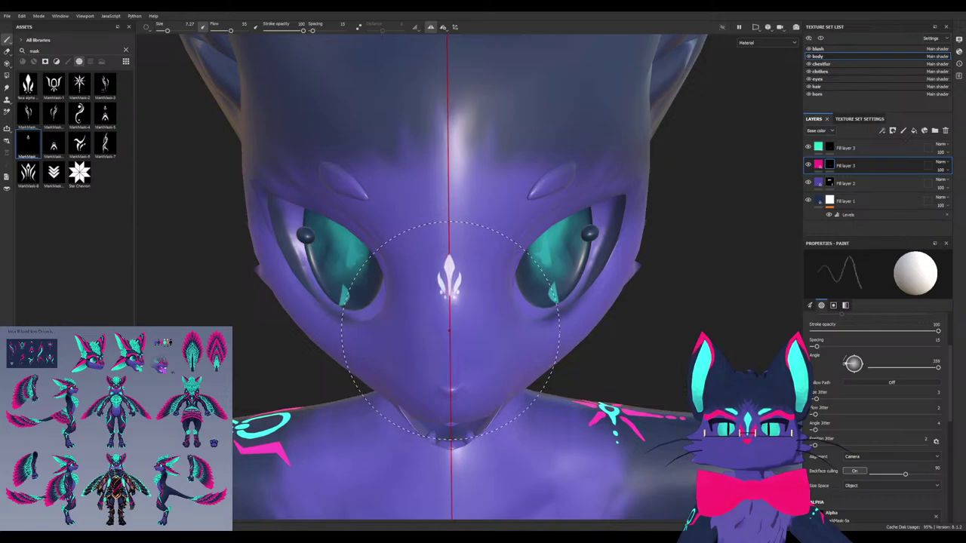
right_click_drag(449, 331, 468, 330, "ctrl")
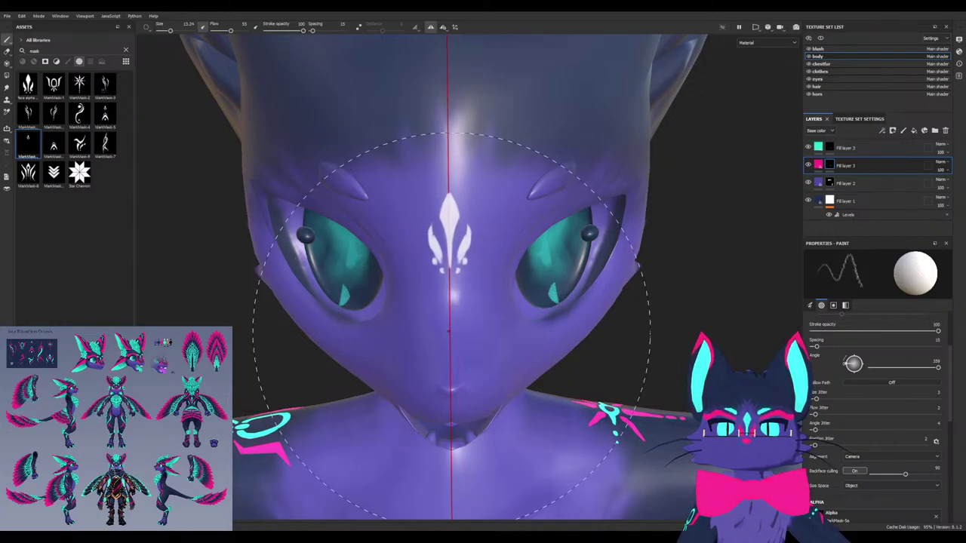
Try to stamp the pink mark centred on the nose bridge in a frontal view, undoing each attempt
left_click_drag(449, 329, 449, 358, "alt")
middle_click_drag(449, 369, 447, 333, "alt")
left_click_drag(449, 298, 446, 290, "alt")
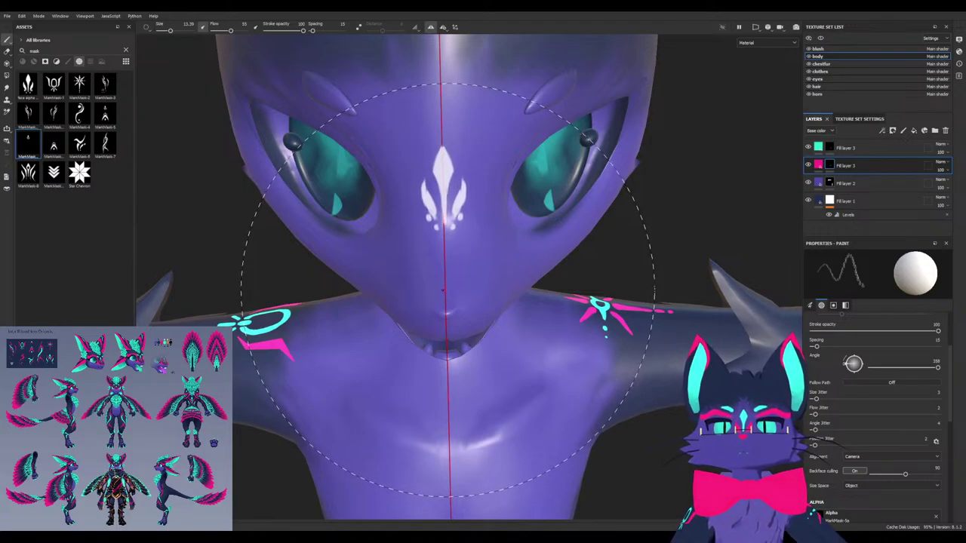
left_click_drag(446, 291, 457, 336, "alt")
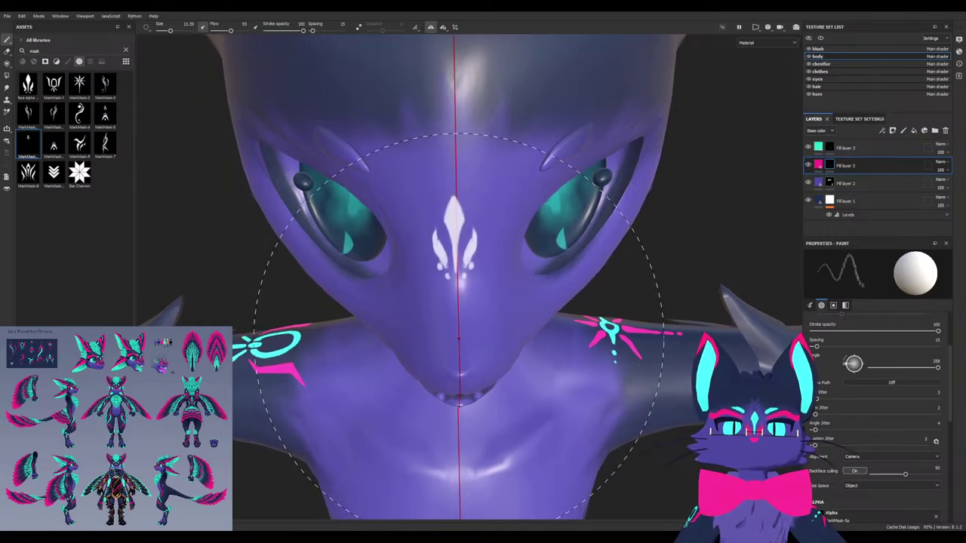
left_click(460, 334)
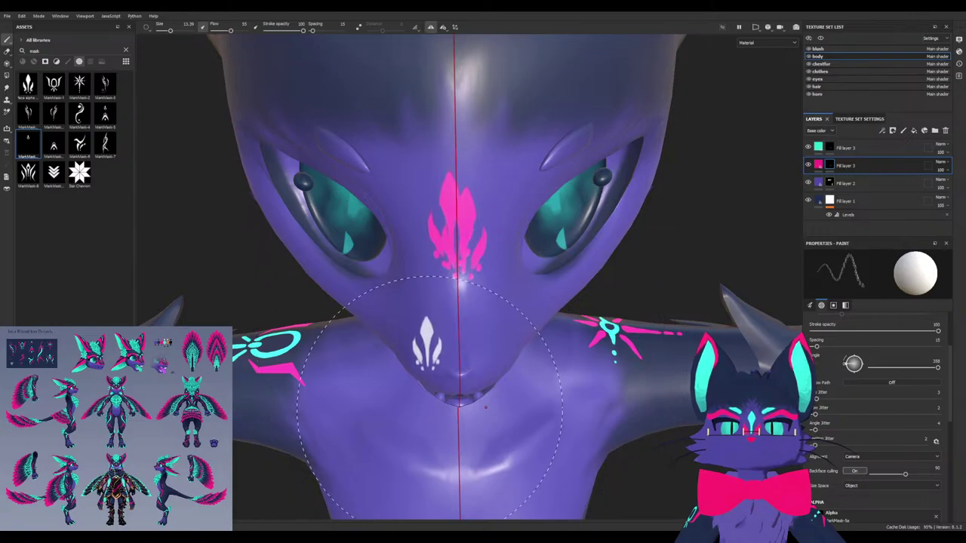
key("ctrl+z")
left_click_drag(429, 408, 447, 380, "alt")
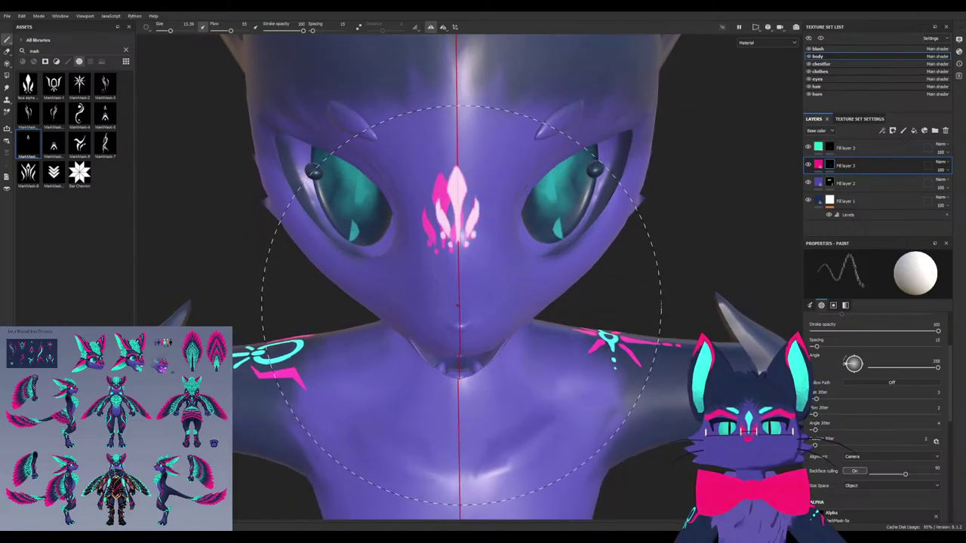
key("ctrl+z")
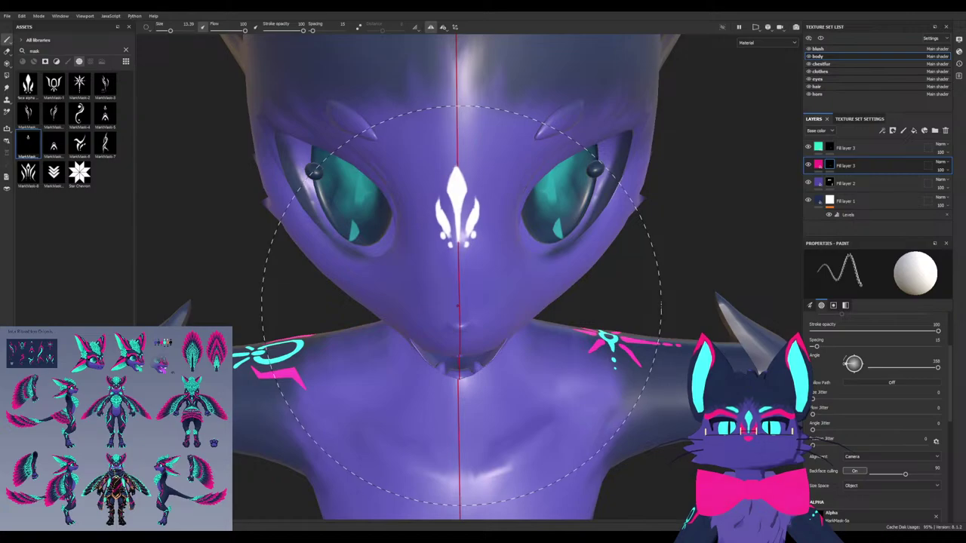
left_click(458, 305)
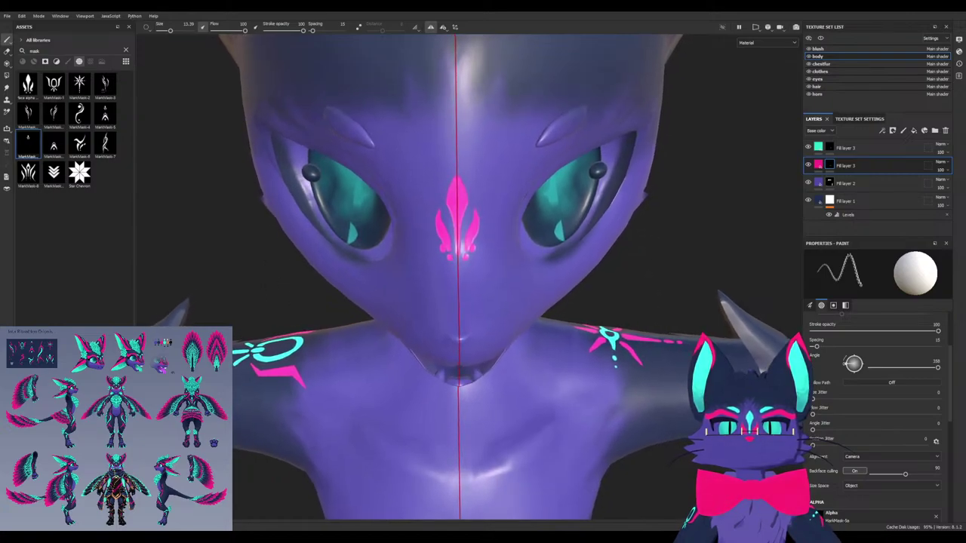
key("ctrl+z")
Enlarge the mark brush to about 36.7, try a bigger pink stamp along the nose and undo it
right_click_drag(462, 404, 483, 400, "ctrl")
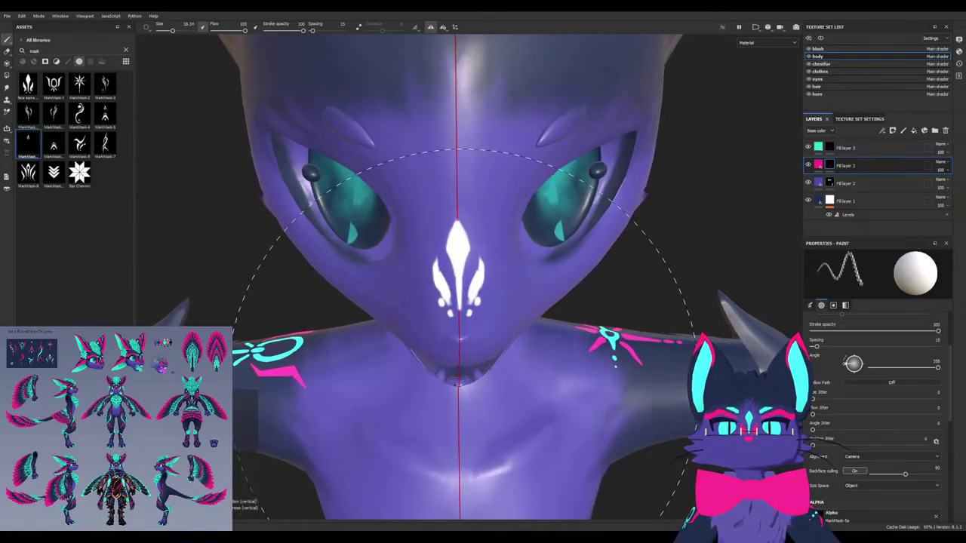
right_click_drag(544, 381, 604, 381, "ctrl")
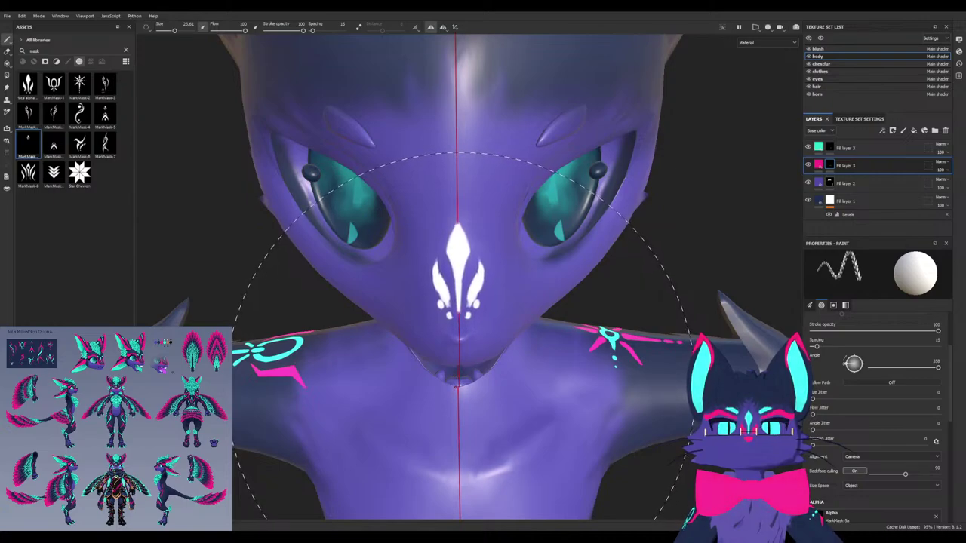
right_click_drag(457, 383, 528, 383, "ctrl")
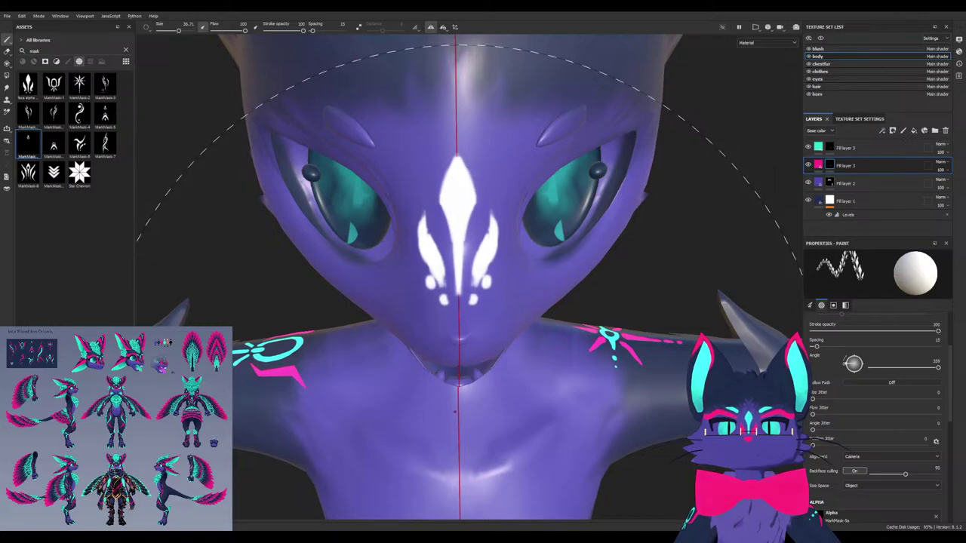
left_click(459, 412)
key("ctrl+z")
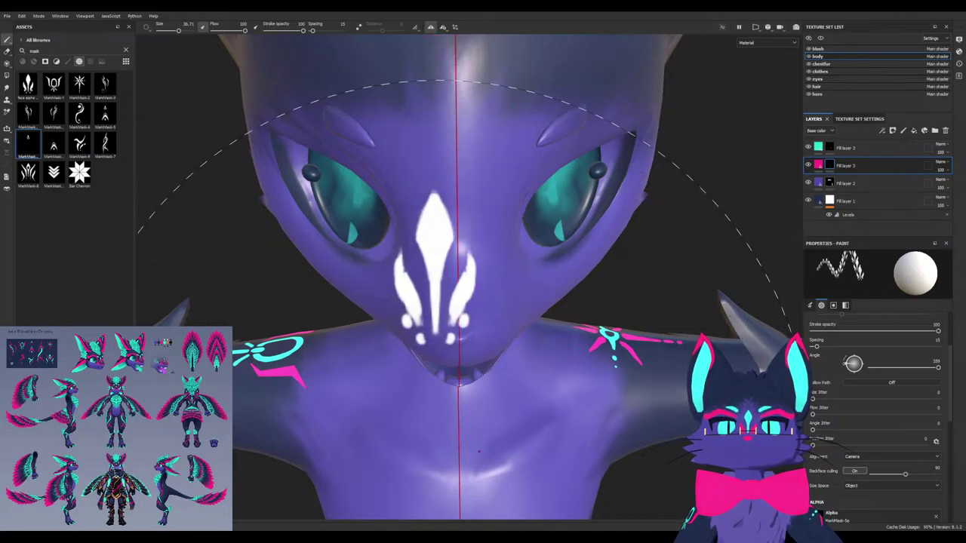
Reduce the mark brush size to about 32.2, try the pink stamp lower on the muzzle and undo it
right_click_drag(461, 428, 436, 428, "ctrl")
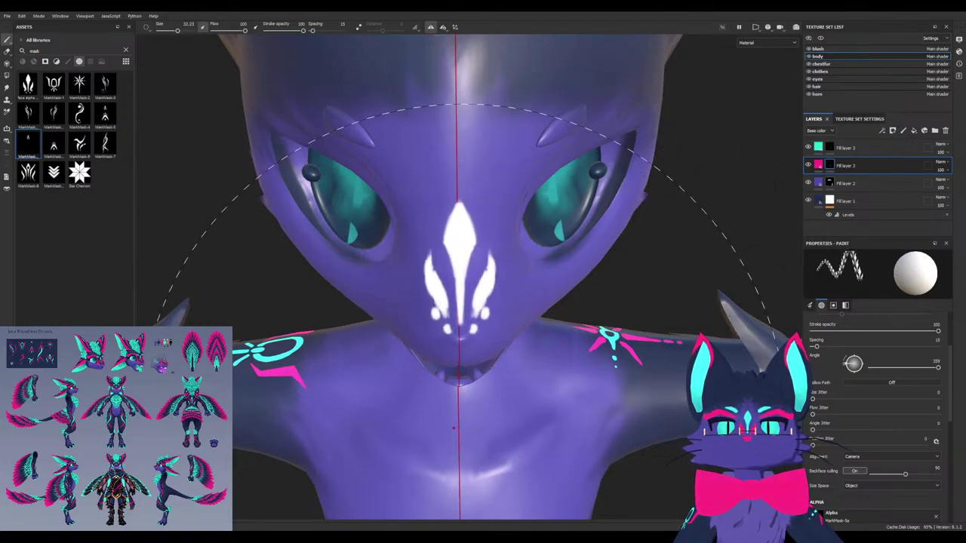
left_click(455, 426)
key("ctrl+z")
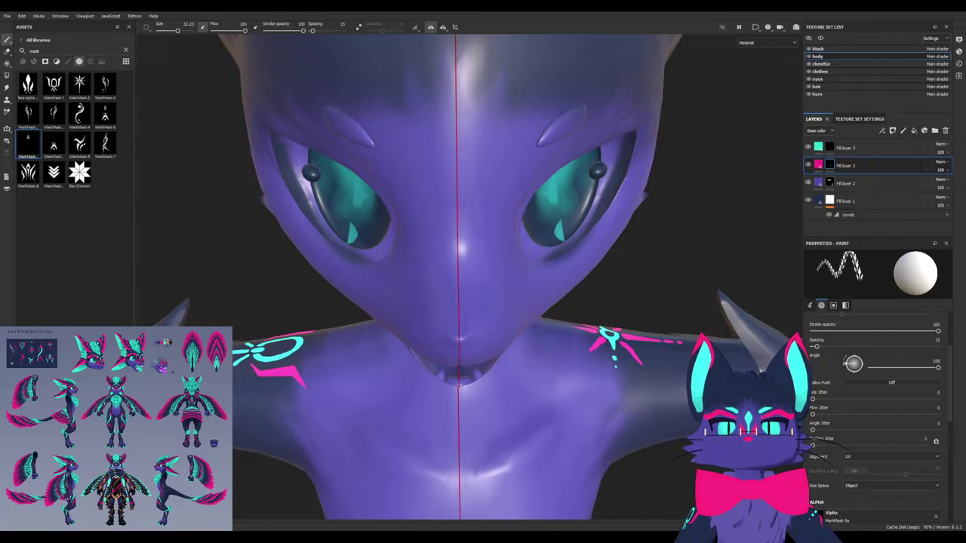
Set the stamp alignment to Tangent | Wrap, show the UV layout beside the model and rotate the stamp to 88 degrees over the face
left_click(867, 474)
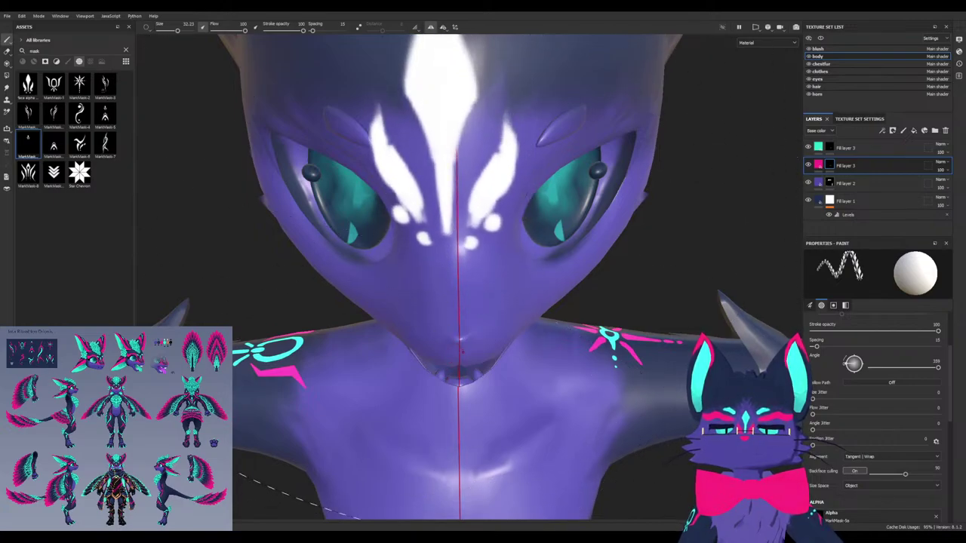
key("F1")
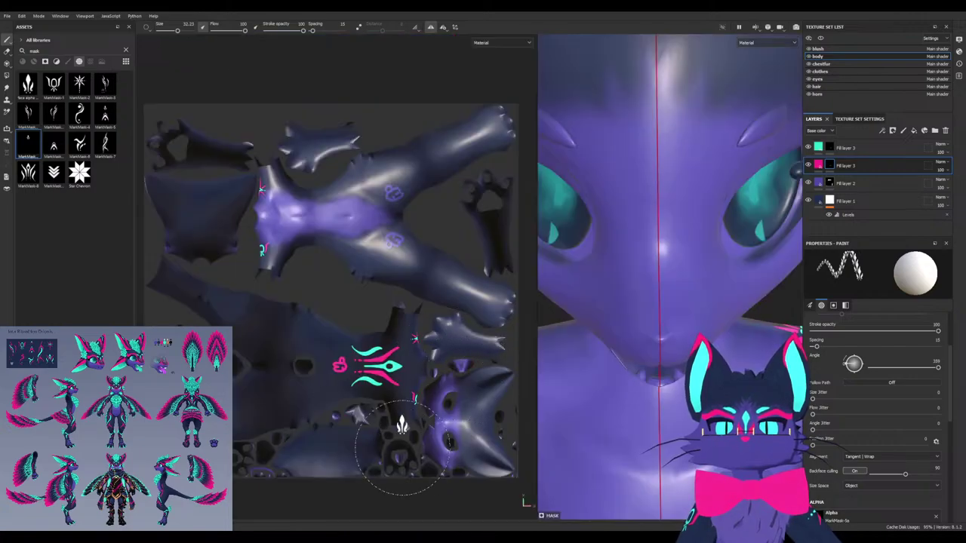
scroll(402, 426, "up", 5)
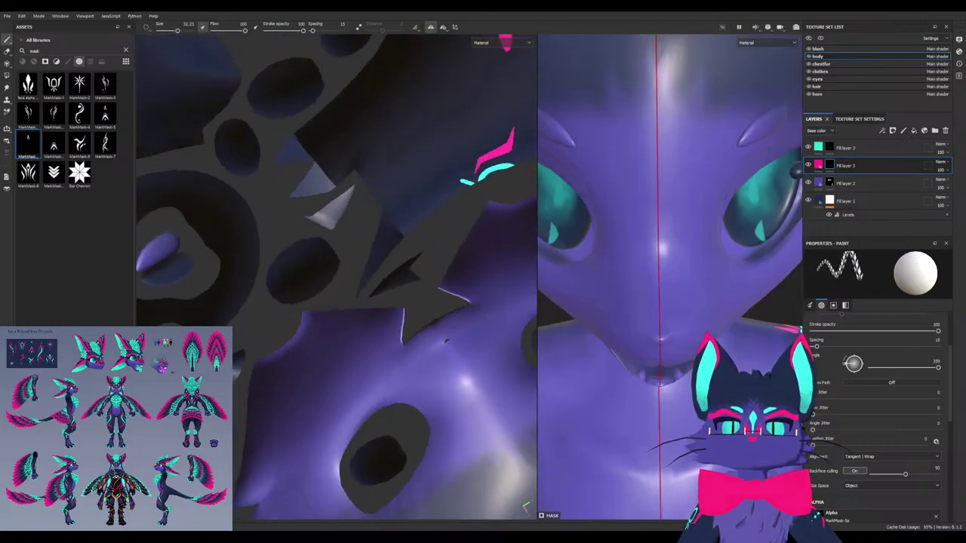
left_click_drag(446, 341, 593, 382, "alt")
mouse_move(408, 393)
left_mouse_down("alt")
mouse_move(408, 368)
mouse_move(434, 400)
left_mouse_up("alt")
left_click_drag(321, 440, 336, 423, "ctrl")
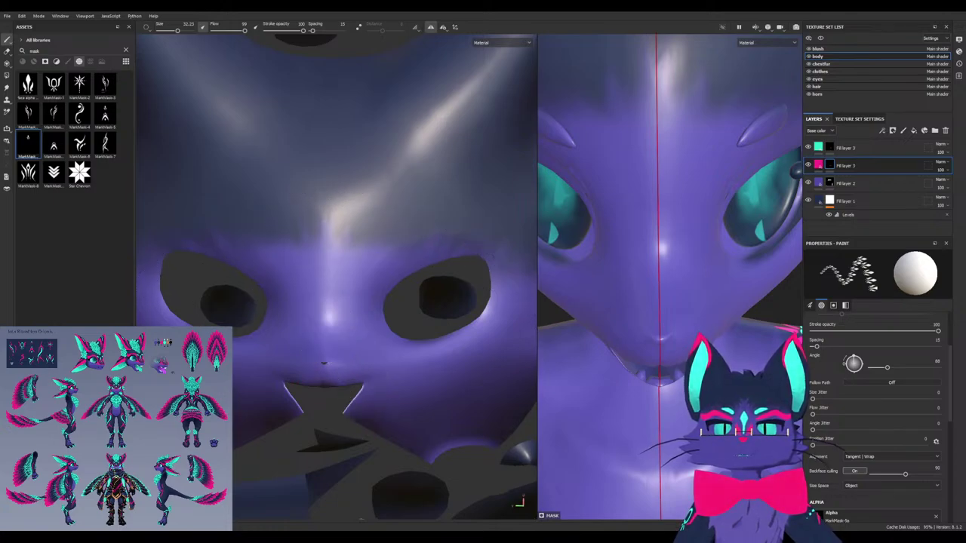
Switch the stamp alignment to Tangent | Planar, try the pink mark on the forehead in the UV layout, undo it and restore the 3D-only view
left_click(876, 467)
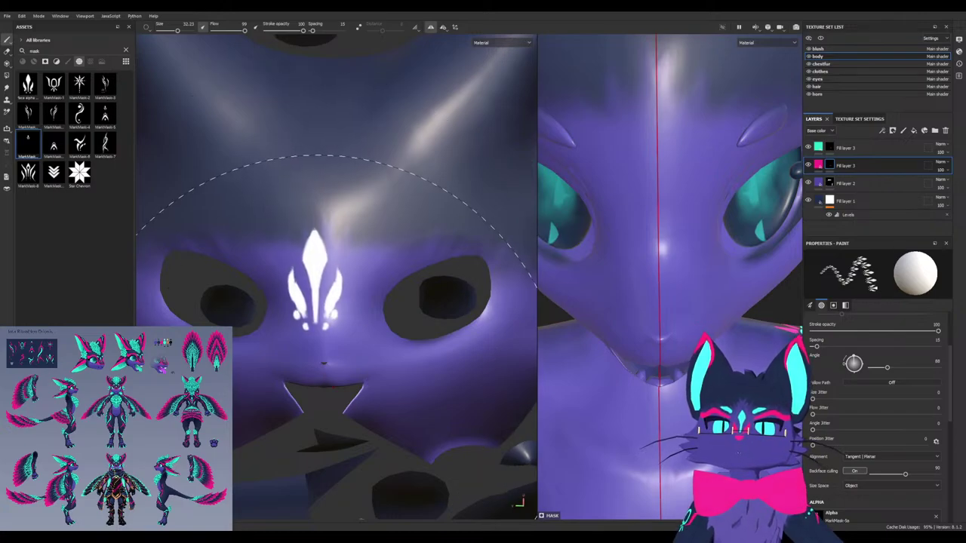
left_click(331, 281)
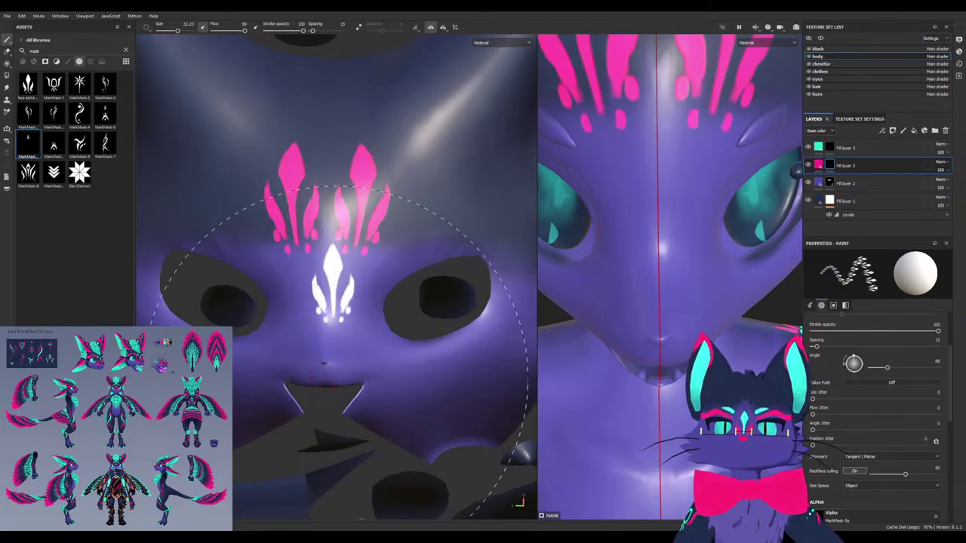
key("ctrl+z")
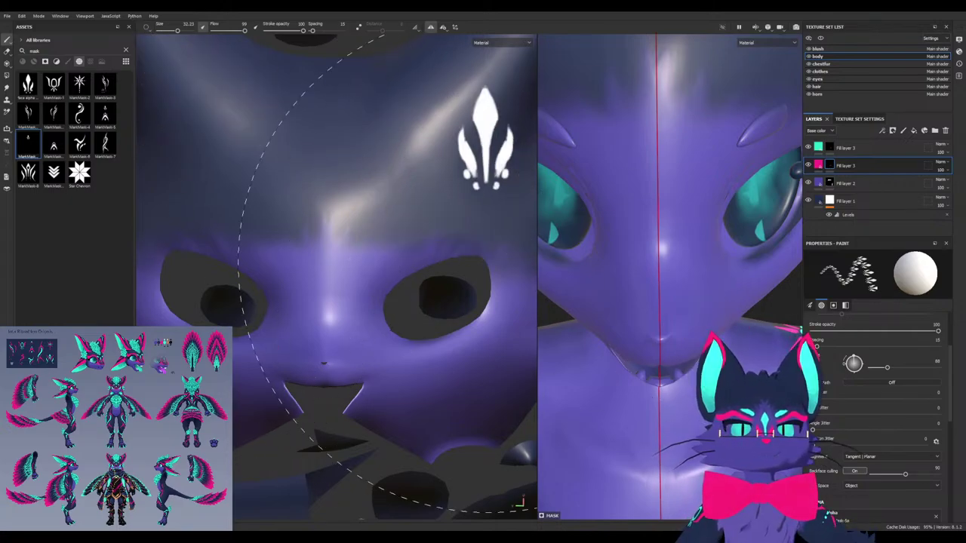
key("F2")
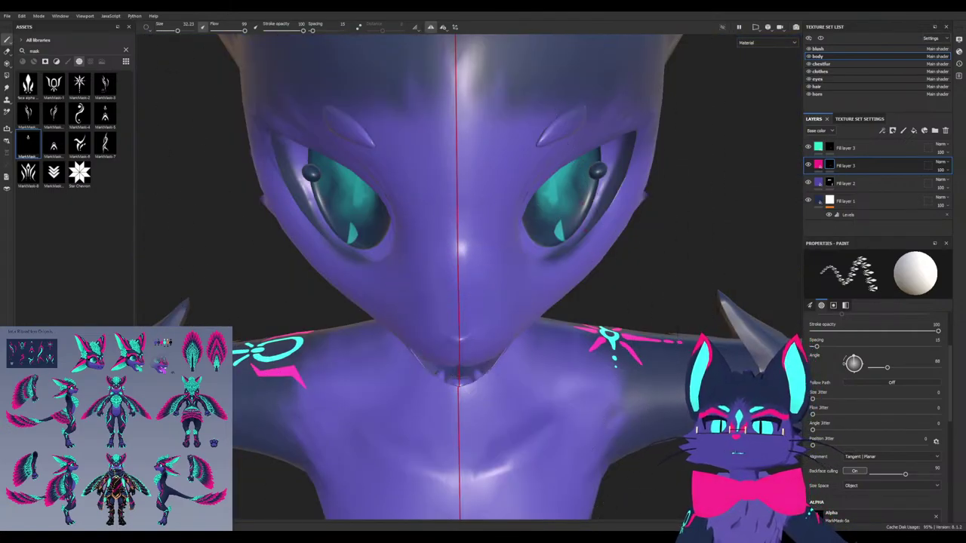
Search the brushes for "wet", pick the second Wet Hard variant and reduce its size to about 0.84 over the face
double_click(36, 51)
key("BackSpace")
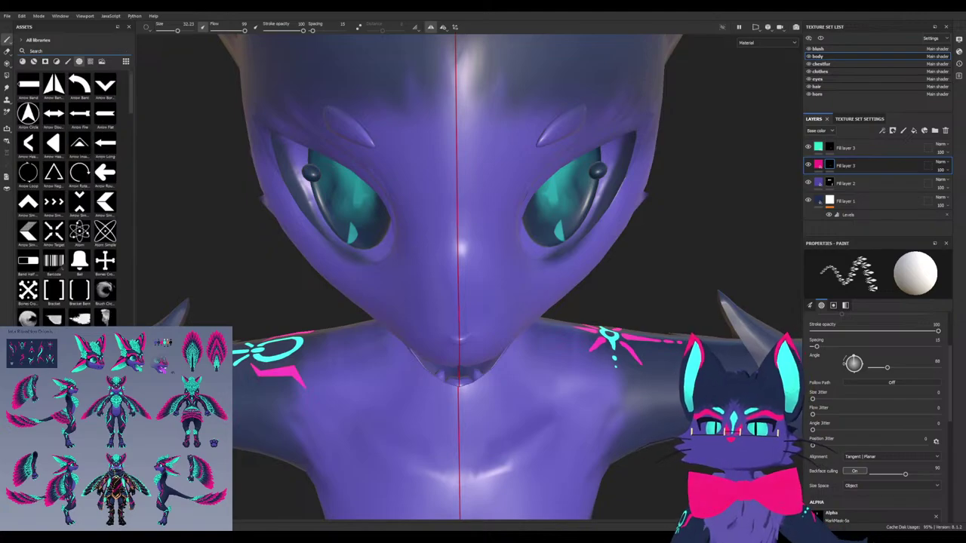
left_click(68, 61)
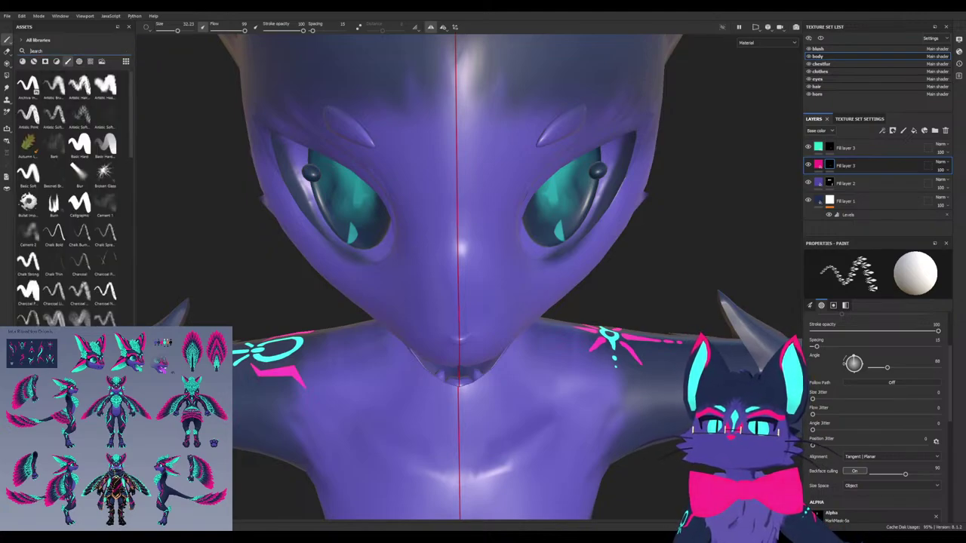
type("wet")
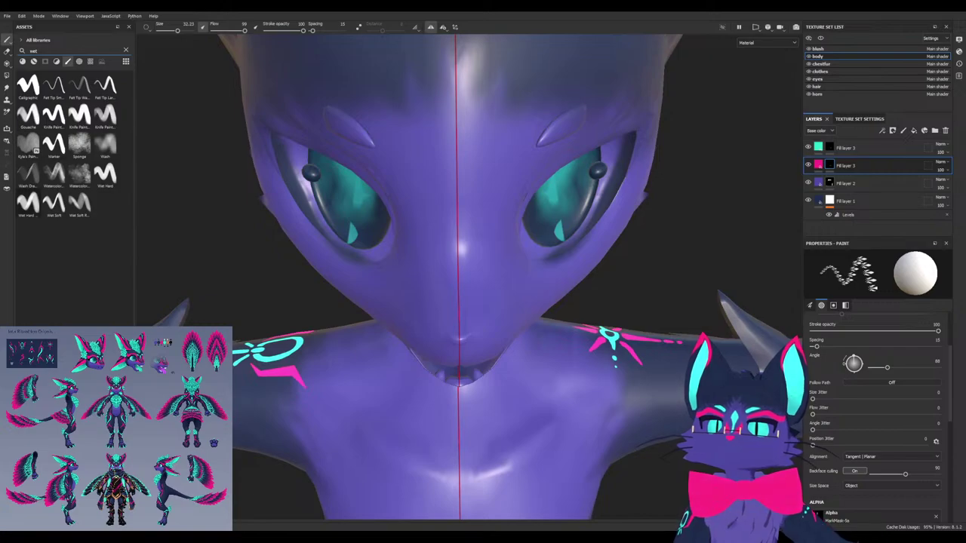
left_click(27, 202)
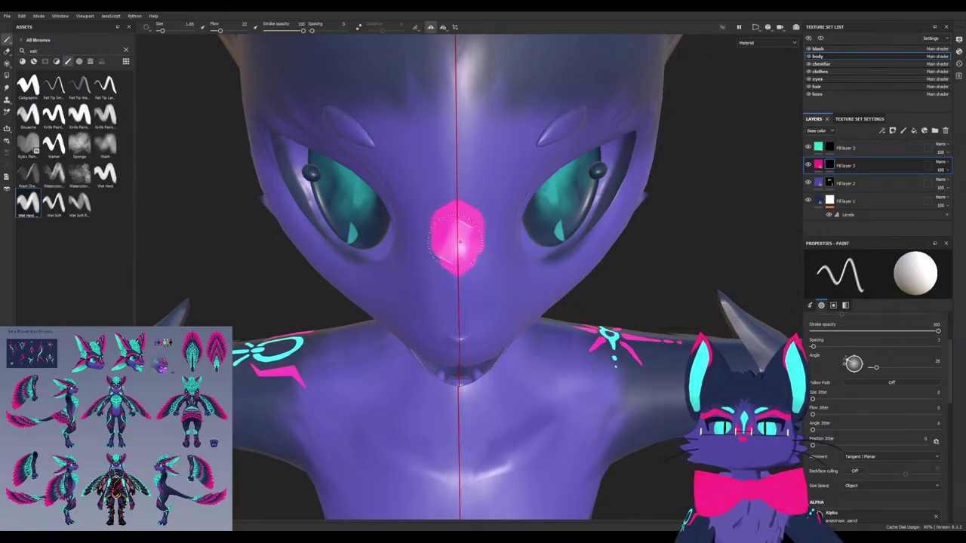
right_click_drag(463, 237, 455, 237, "ctrl")
mouse_move(460, 237)
left_mouse_down("alt")
mouse_move(464, 212)
mouse_move(467, 222)
left_mouse_up("alt")
scroll(465, 211, "up", 2)
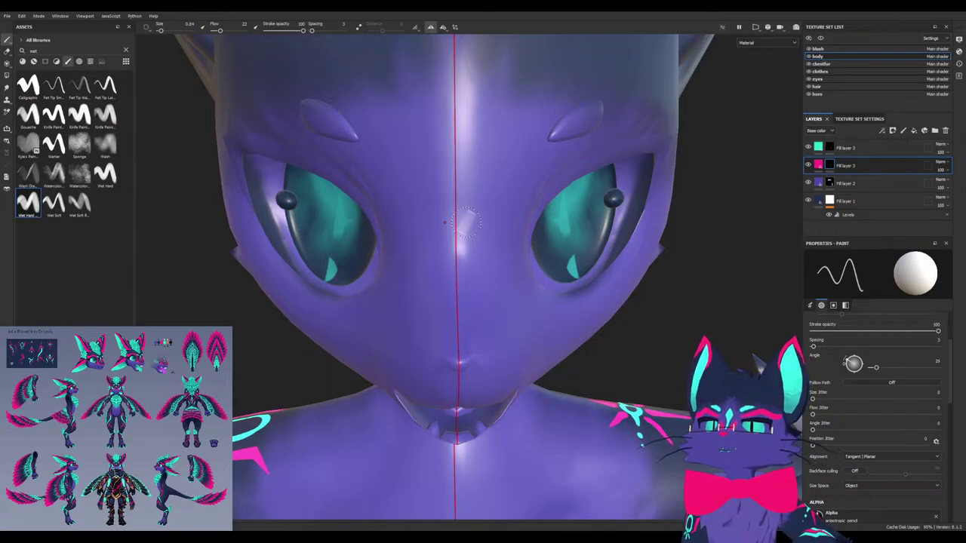
Try painting mirrored pink lines across the nose bridge, forehead, cheeks and shoulders, and undo them
left_click_drag(460, 115, 568, 352)
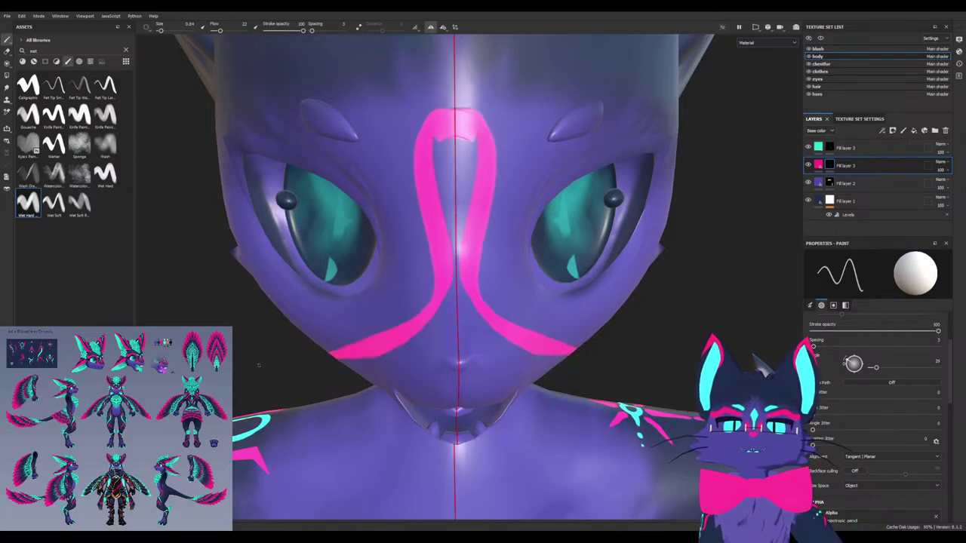
left_click_drag(483, 260, 583, 323)
left_click_drag(483, 124, 519, 89)
left_click_drag(461, 46, 486, 252)
mouse_move(483, 276)
left_mouse_down()
mouse_move(498, 308)
mouse_move(521, 321)
left_mouse_up()
left_click_drag(461, 362, 538, 381)
left_click_drag(494, 151, 545, 132)
left_click_drag(370, 390, 264, 434)
left_click_drag(351, 134, 217, 98)
left_click_drag(260, 467, 235, 516)
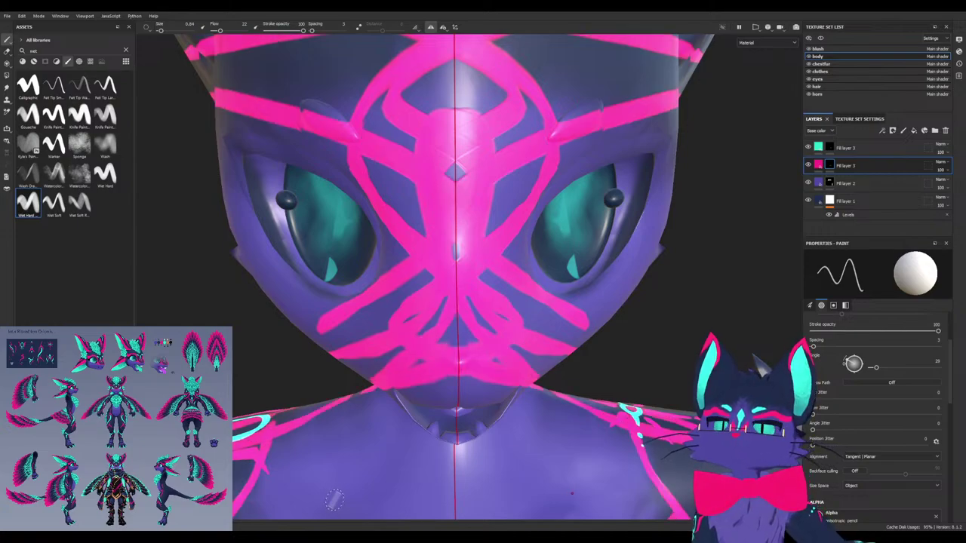
key("ctrl+z")
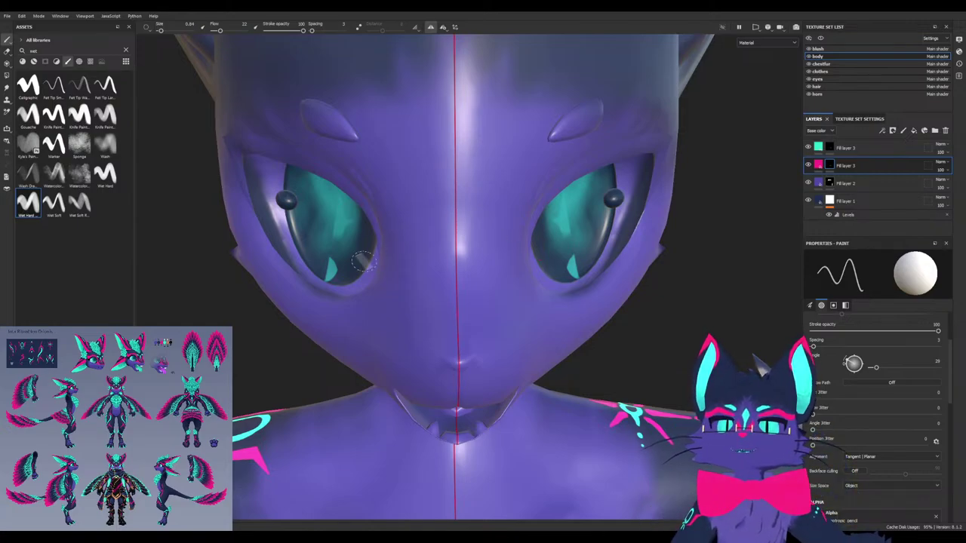
Make the mask of the teal fill layer active for painting and rotate the brush tip to 213 degrees
scroll(398, 280, "up", 1)
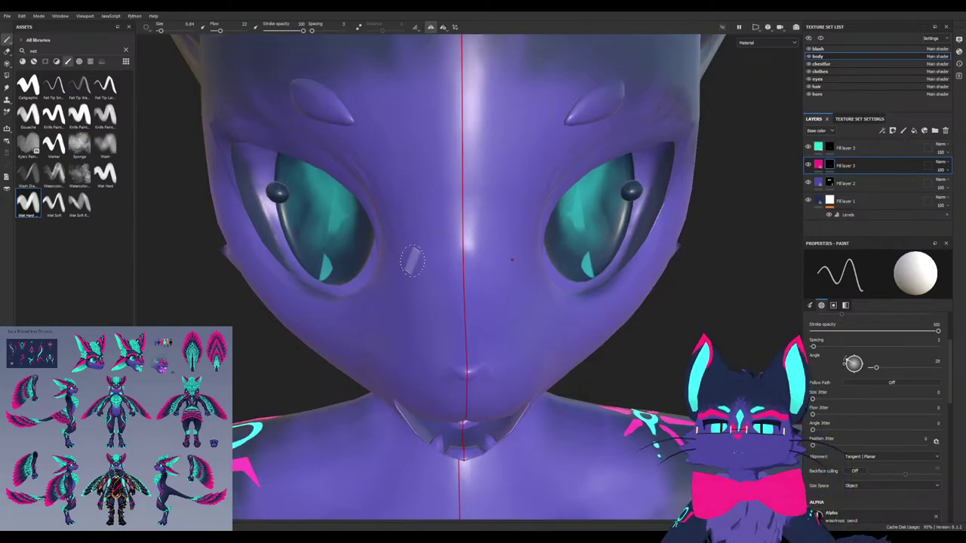
left_click_drag(412, 262, 405, 234, "alt")
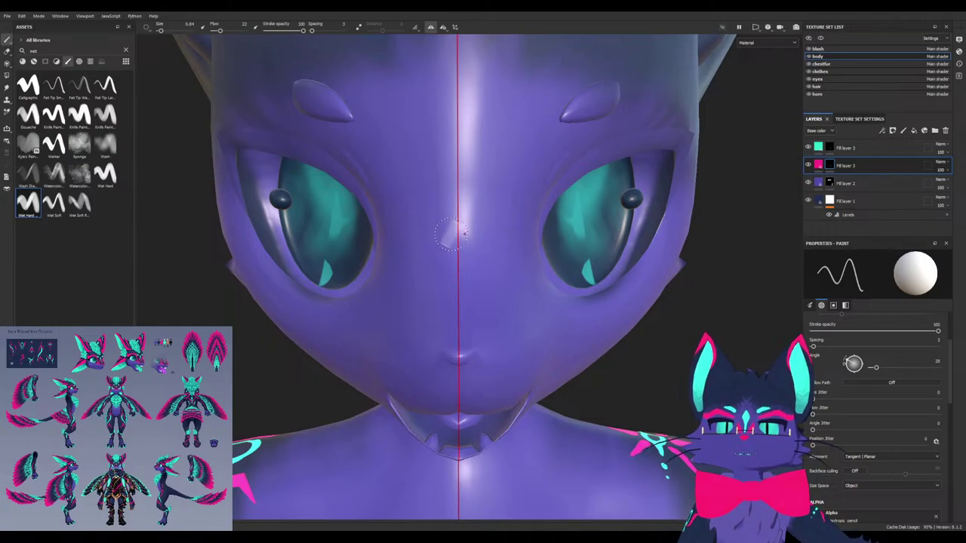
left_click_drag(470, 268, 462, 265, "ctrl")
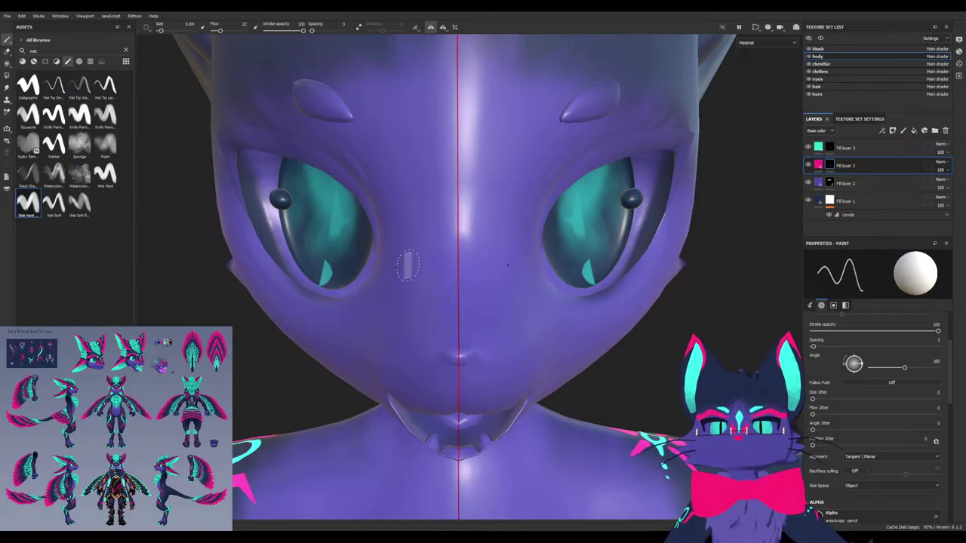
left_click(830, 148)
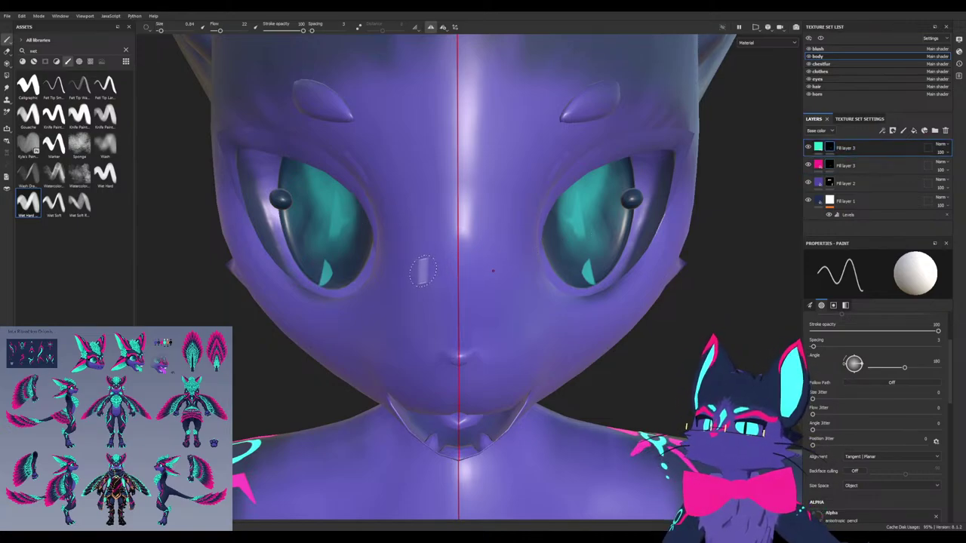
left_click_drag(436, 185, 442, 182, "ctrl")
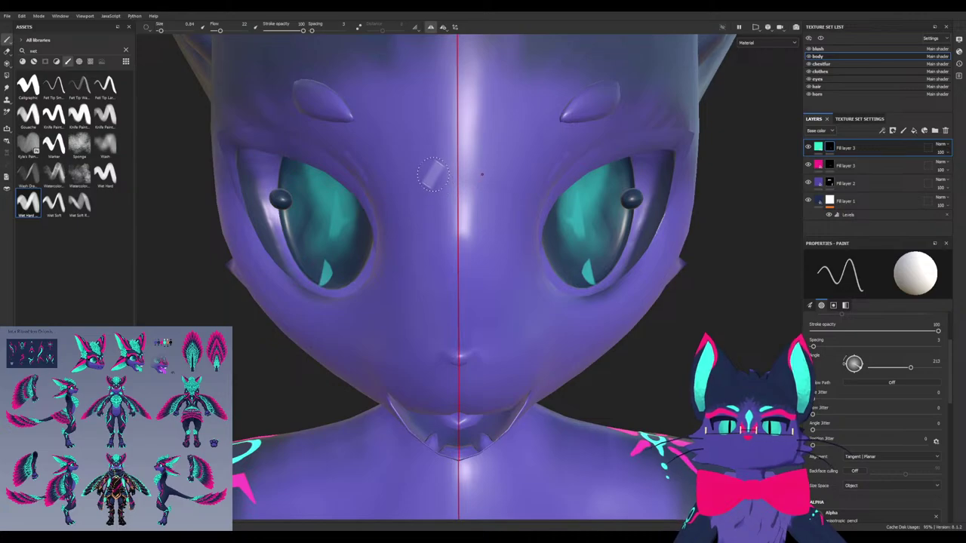
Try mirrored teal strokes at flow 100 meeting on the centre line above the nose bridge, undoing each attempt
left_click(434, 176)
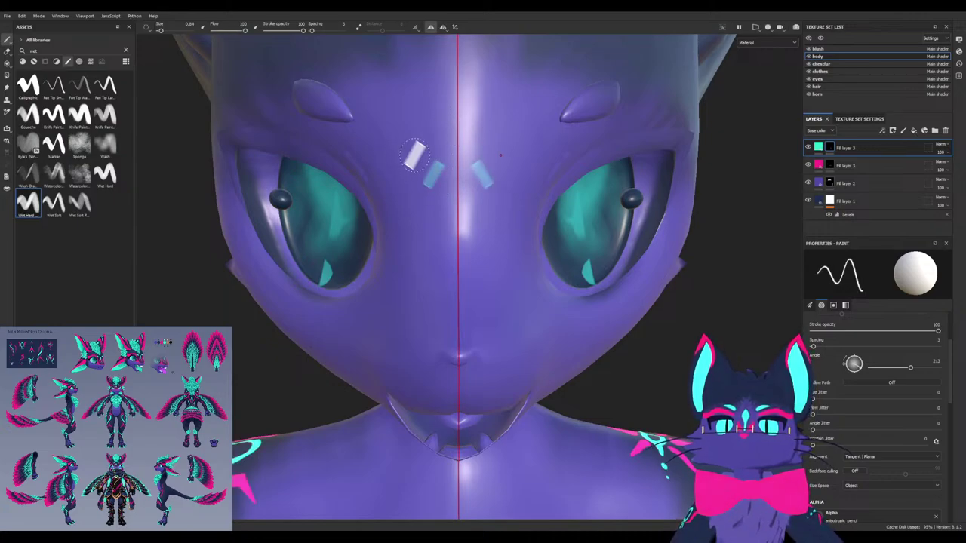
left_click(432, 169)
left_click(458, 114, "shift")
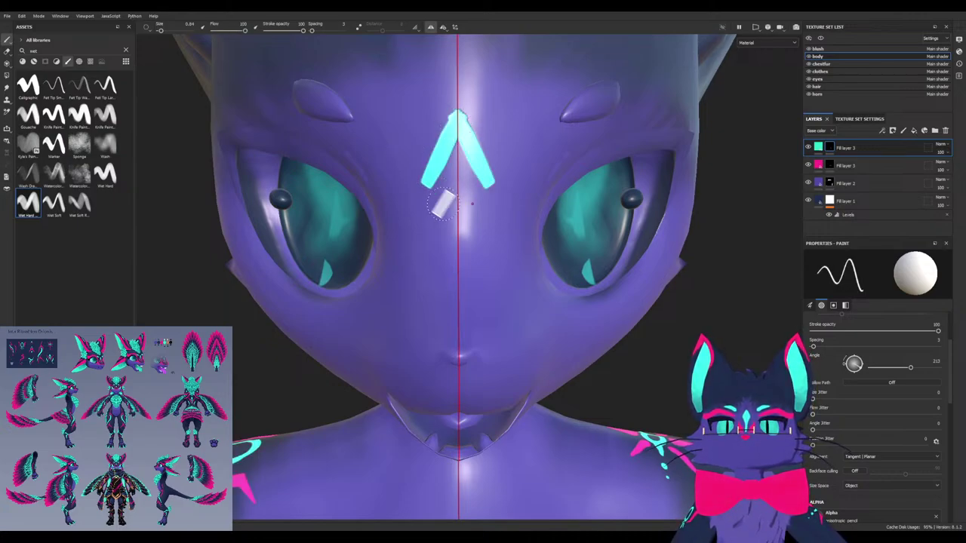
key("ctrl+z")
key("ctrl+z")
key("ctrl+z")
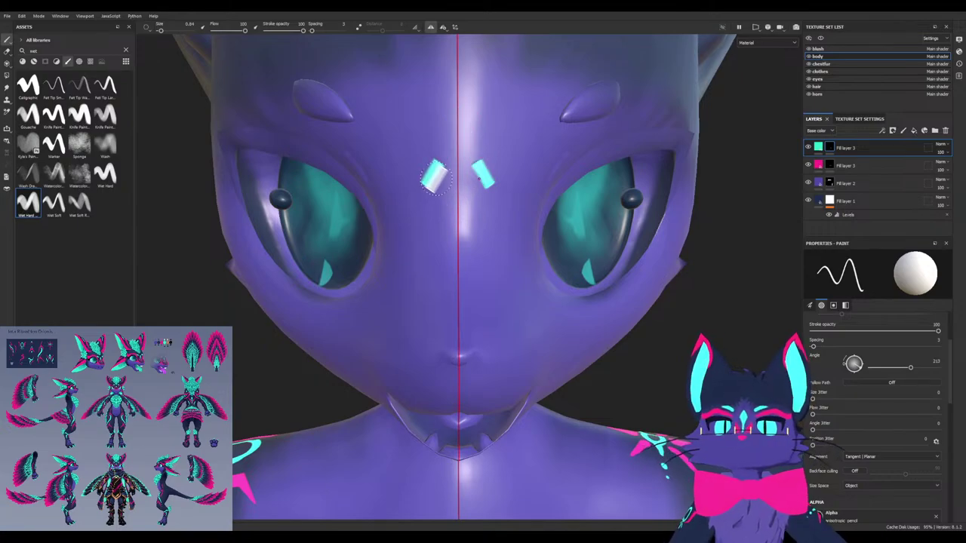
left_click_drag(433, 176, 454, 123)
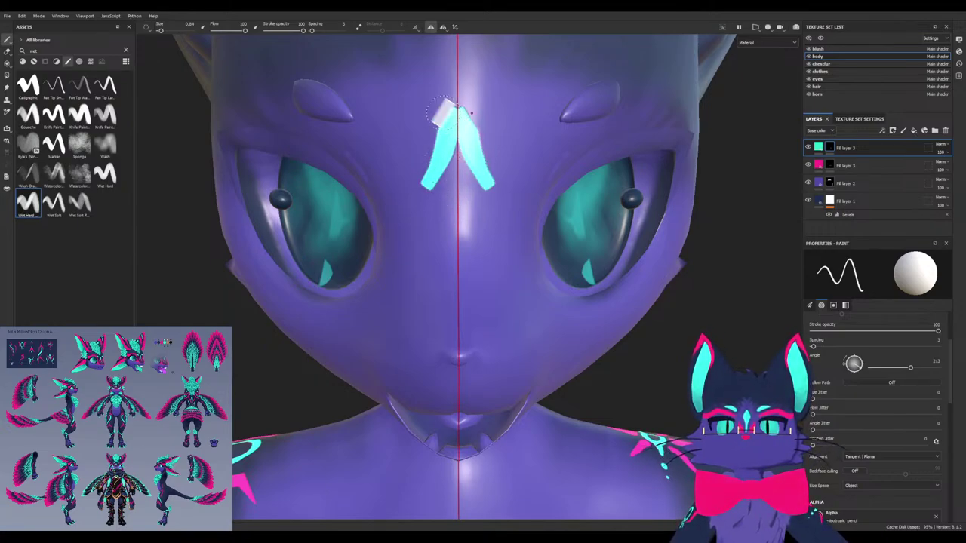
key("ctrl+z")
Set the brush spacing to 1 and turn on stroke smoothing (Lazy Mouse) with a distance of 0.24
left_click_drag(314, 31, 311, 31)
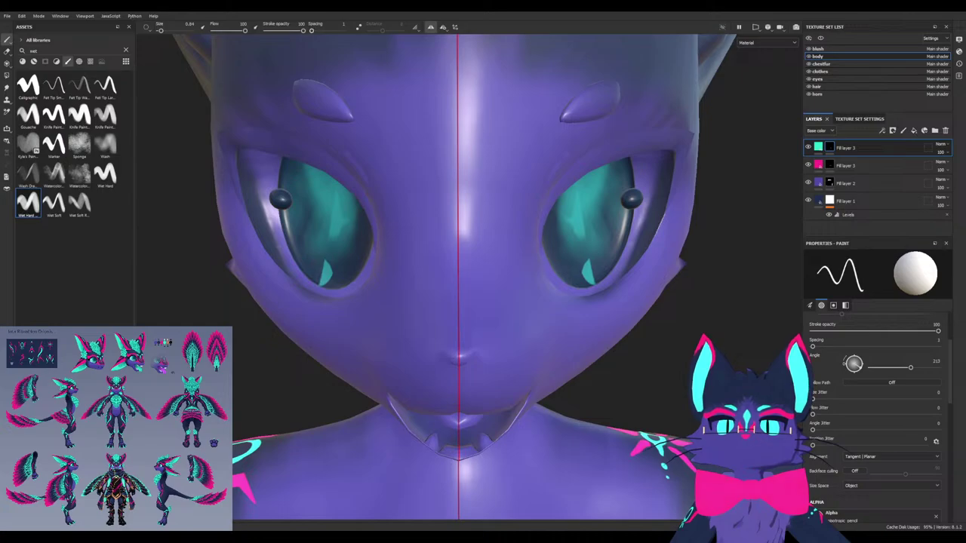
left_click(359, 28)
left_click_drag(382, 31, 370, 31)
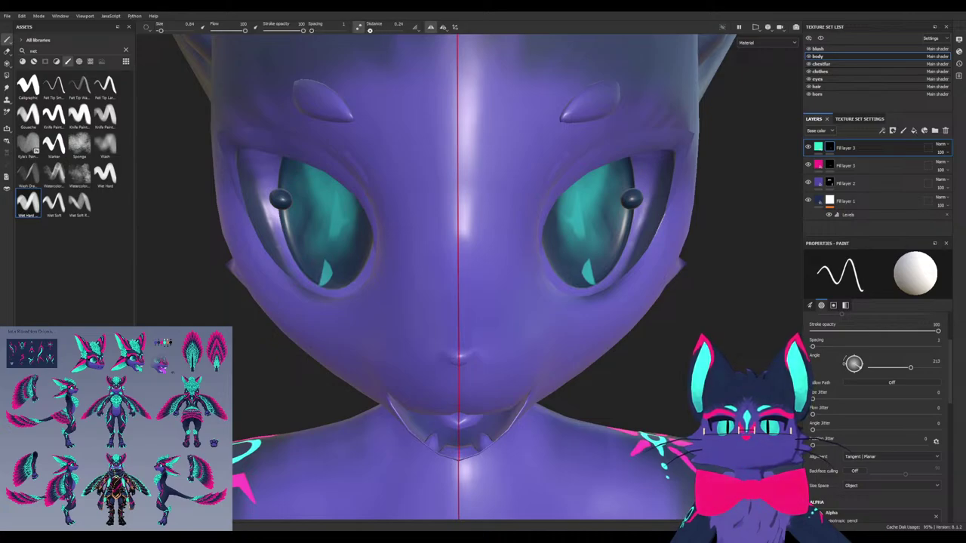
Rotate the brush tip to about 195 degrees, try smoothed teal strokes up to the forehead's centre line and undo them
mouse_move(441, 170)
left_mouse_down("ctrl")
mouse_move(439, 181)
mouse_move(454, 122)
left_mouse_up("ctrl")
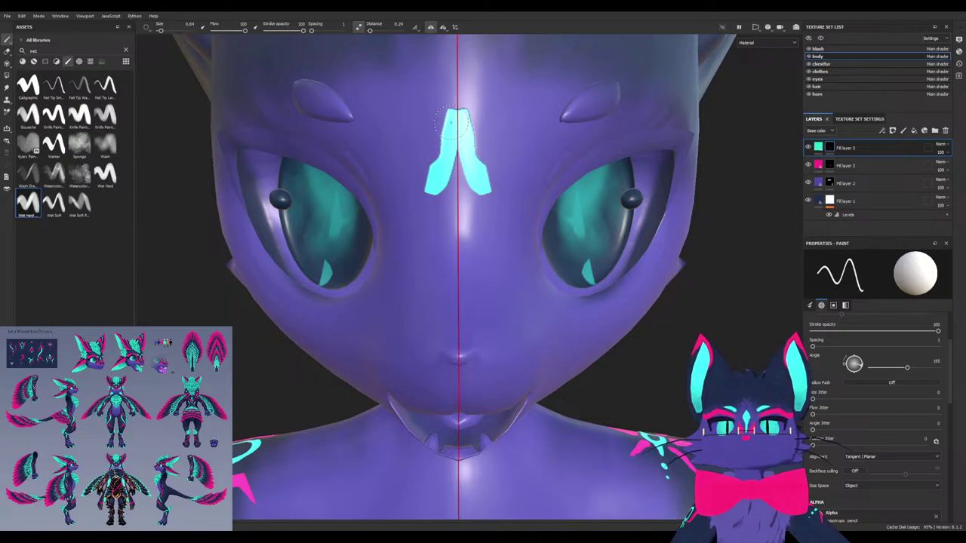
key("ctrl+z")
left_click_drag(432, 195, 459, 112)
key("ctrl+z")
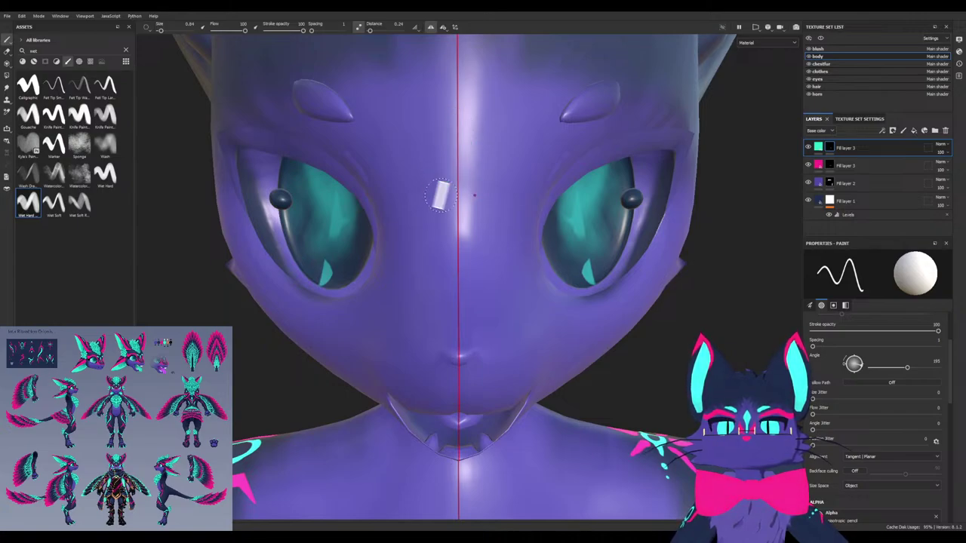
Switch to the Wet Soft brush, reduce its size to about 0.88, try a thin teal inverted V between the eyes and undo it
left_click(54, 202)
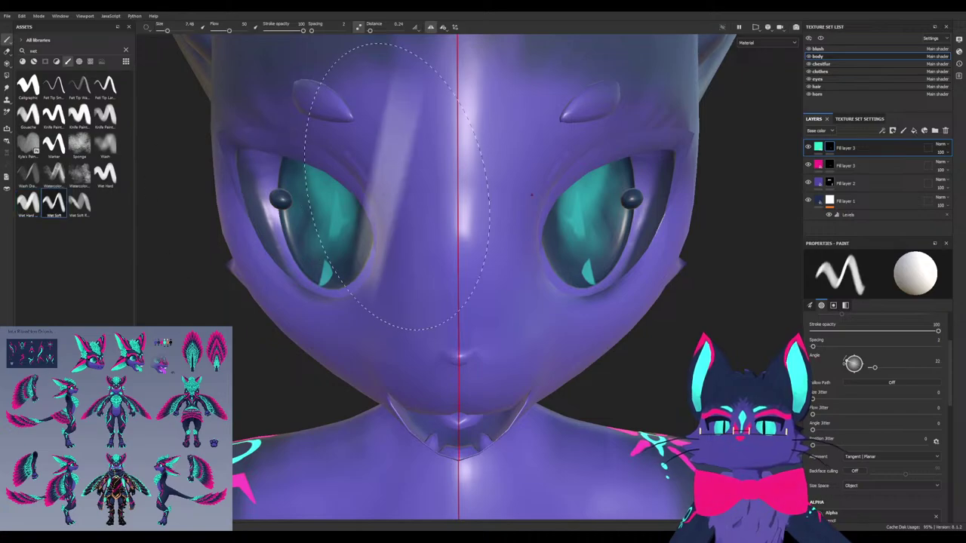
right_click_drag(415, 196, 370, 198, "ctrl")
left_click_drag(434, 200, 457, 136)
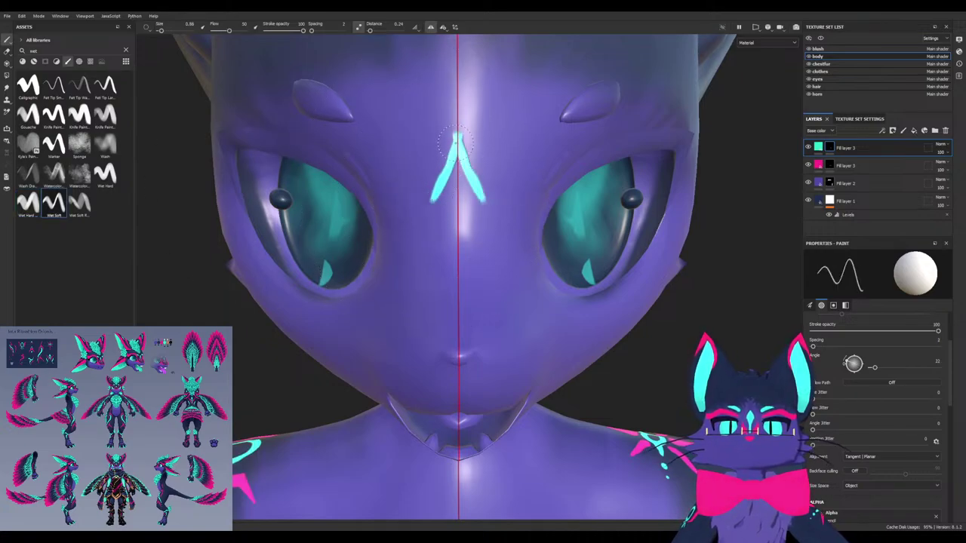
key("ctrl+z")
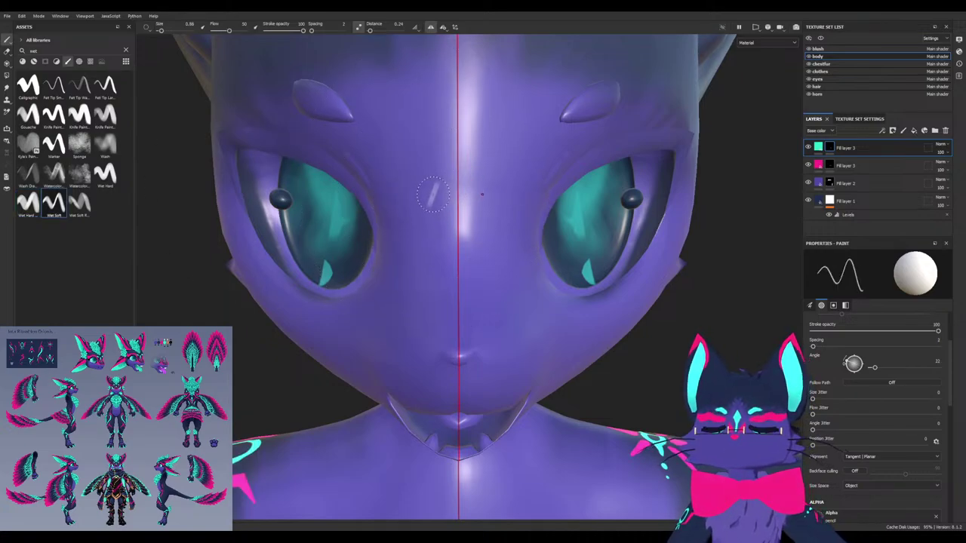
Try the narrow mirrored teal stroke closer to the centre line with the Wet Soft brush, undoing each attempt
left_click_drag(437, 202, 457, 137)
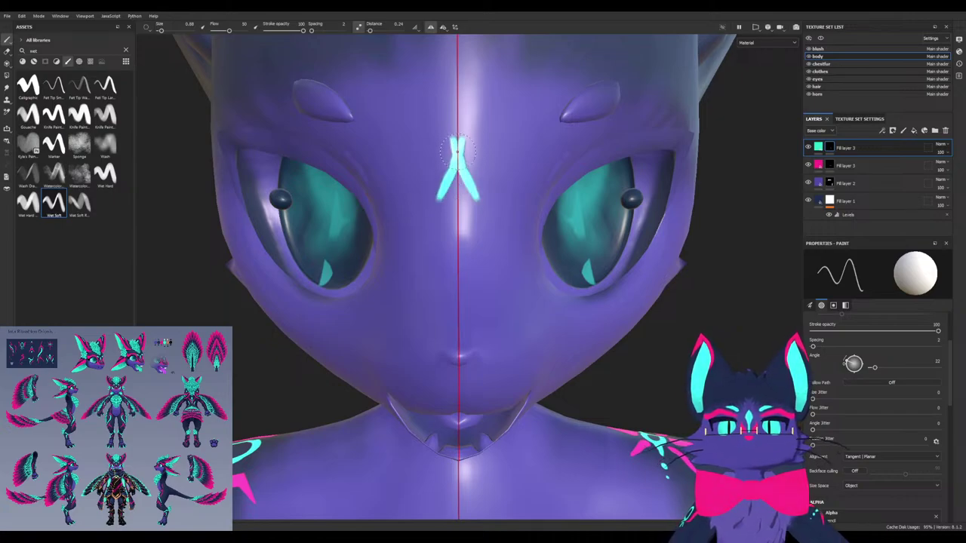
key("ctrl+z")
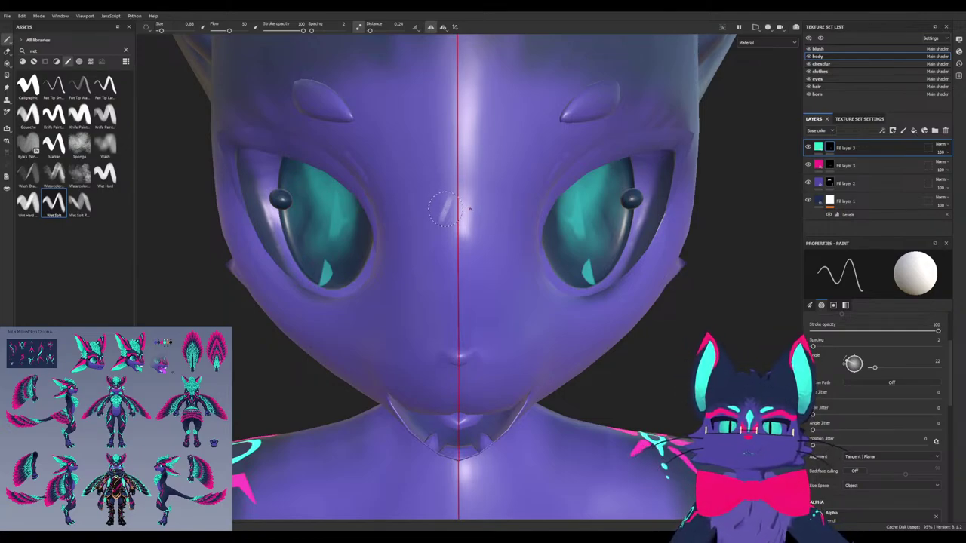
left_click_drag(445, 209, 455, 167)
key("ctrl+z")
left_click_drag(432, 223, 432, 208, "alt")
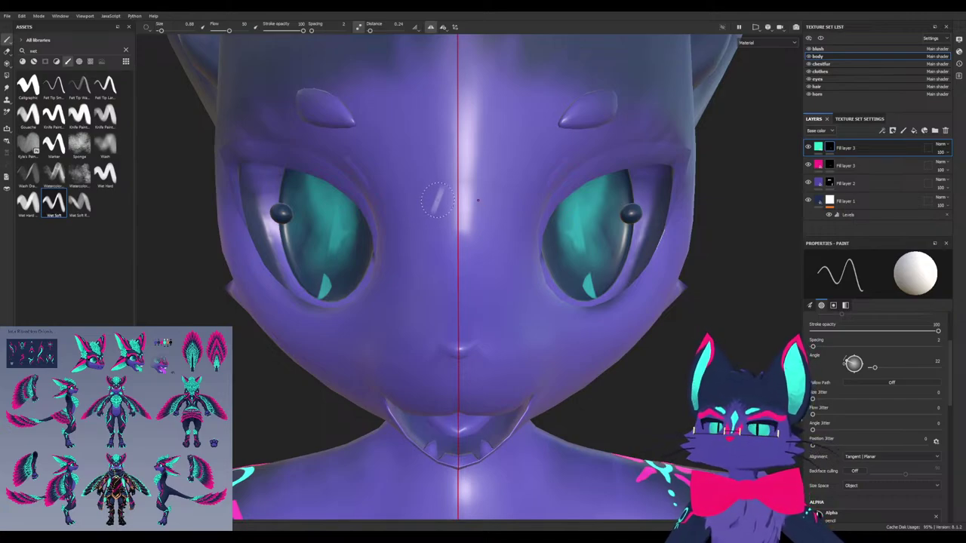
Paint a mirrored teal diamond on the nose bridge between the eyes, undoing the overly wide lower stroke and rotating the brush tip to refine it
scroll(438, 200, "up", 1)
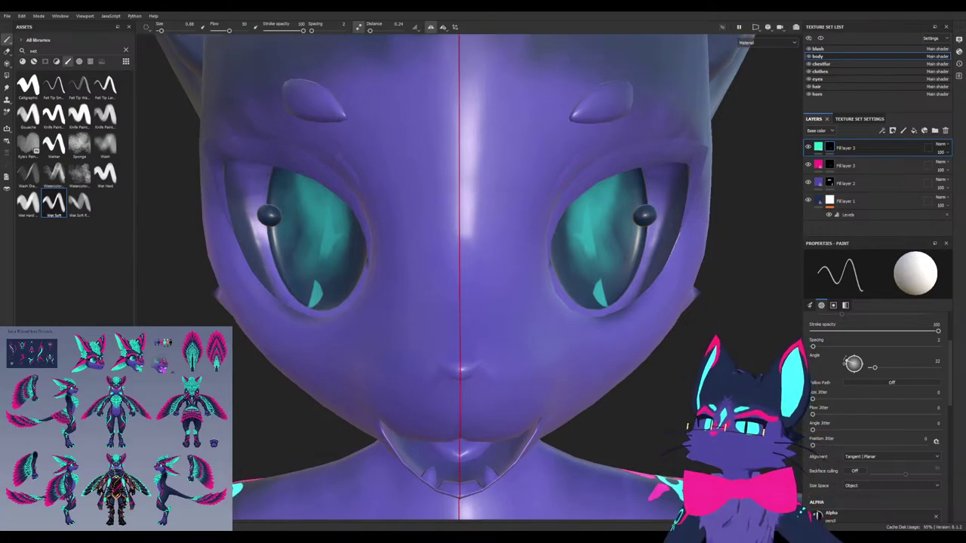
left_click_drag(436, 216, 455, 155)
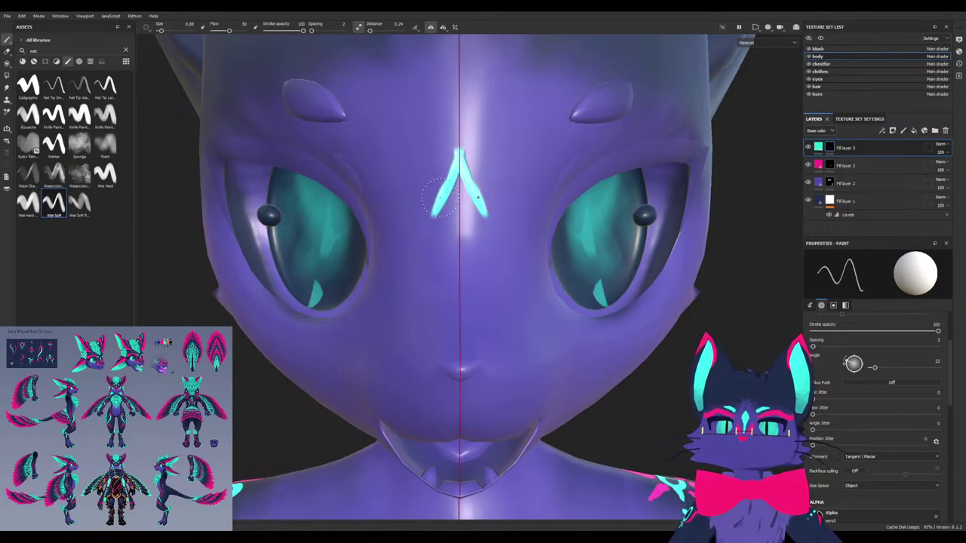
left_click_drag(456, 192, 460, 286)
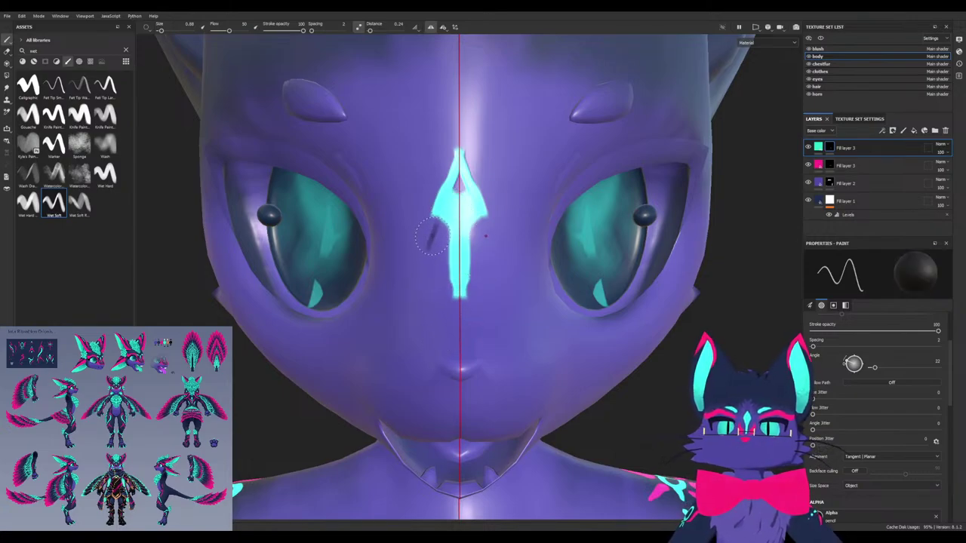
key("ctrl+z")
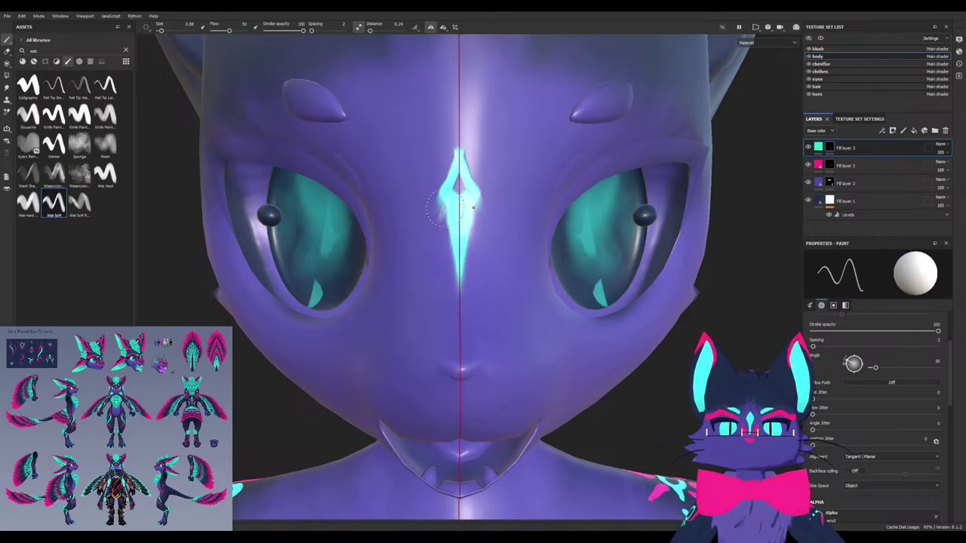
left_click_drag(445, 208, 445, 187, "ctrl")
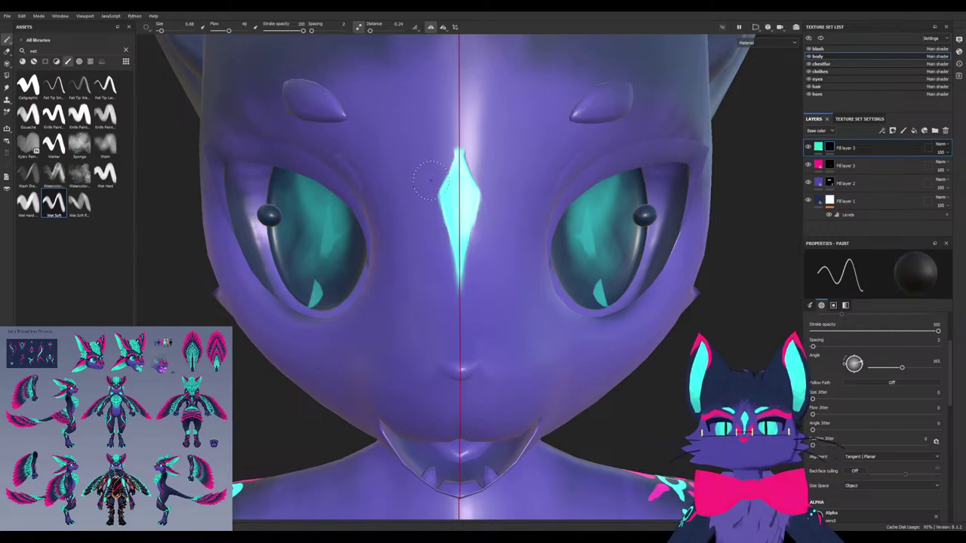
Rotate the brush tip to 180 degrees, set the flow to 100, and sharpen the teal diamond's lower and upper points
mouse_move(419, 316)
left_mouse_down("alt")
mouse_move(430, 310)
mouse_move(438, 327)
left_mouse_up("alt")
scroll(465, 261, "up", 3)
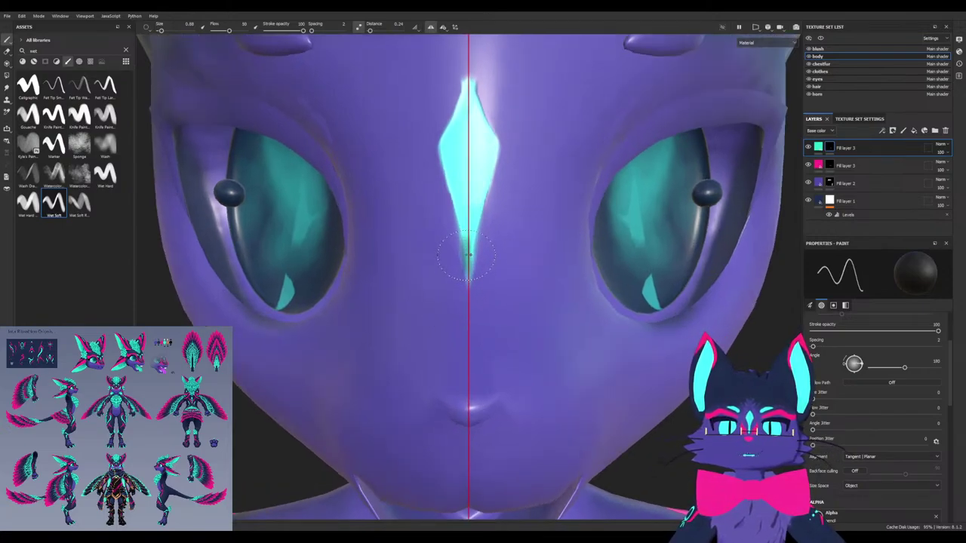
mouse_move(466, 255)
left_mouse_down("ctrl")
mouse_move(496, 251)
mouse_move(467, 264)
mouse_move(468, 226)
mouse_move(465, 358)
left_mouse_up("ctrl")
key("x")
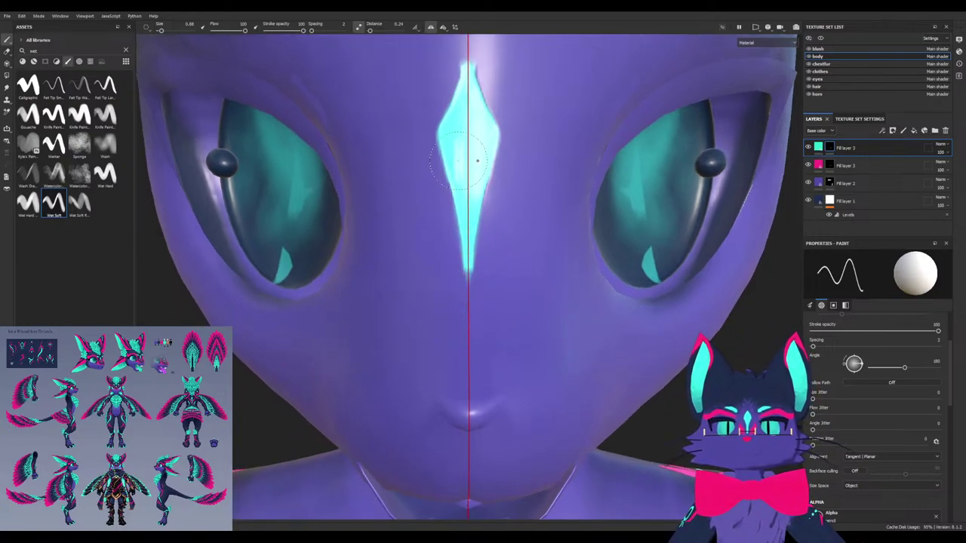
left_click_drag(458, 162, 449, 211, "alt")
key("x")
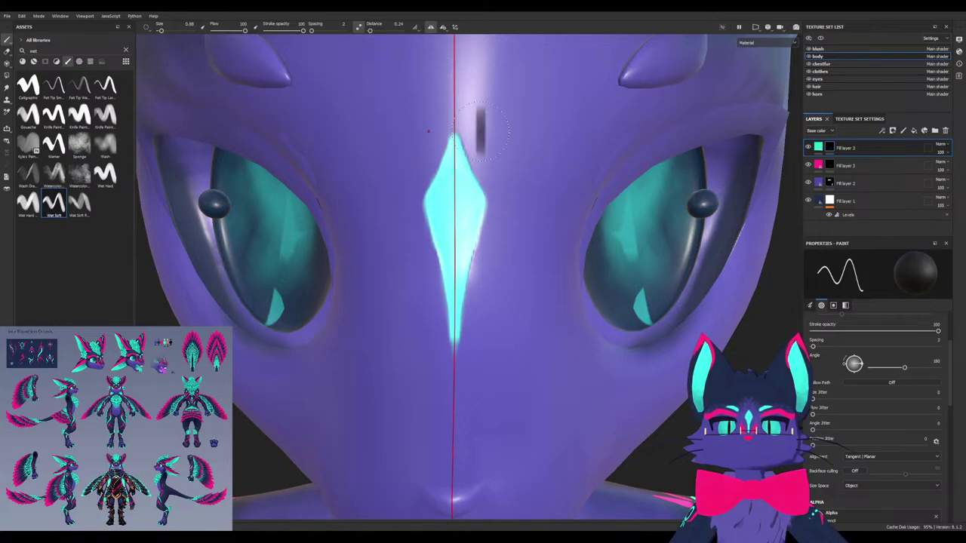
Try faint detail strokes inside the diamond's upper half with a 0.11 brush at flow 29, and undo them
left_click_drag(454, 240, 436, 212, "alt")
left_click_drag(411, 174, 397, 188, "alt")
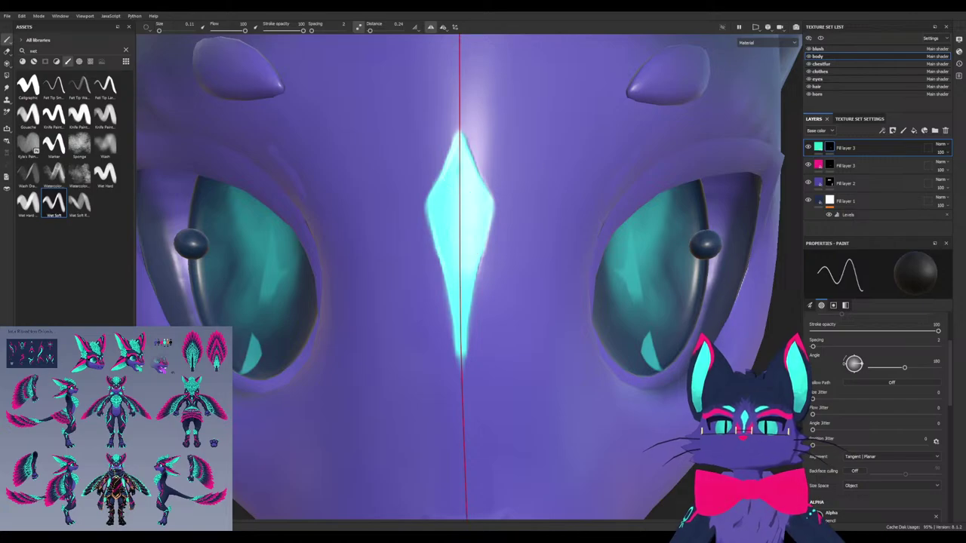
left_click_drag(239, 31, 220, 31)
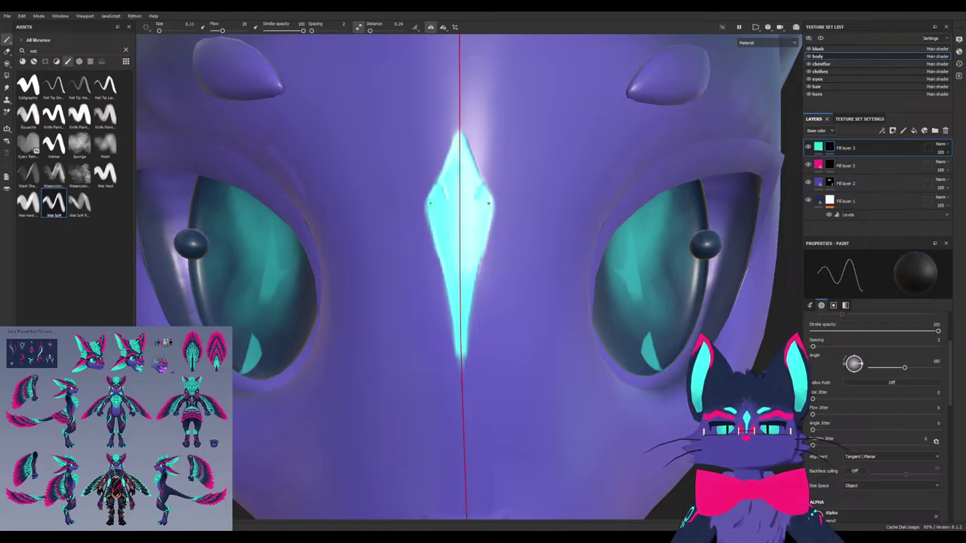
key("ctrl+z")
Set the brush size to 0.21 and flow to 21, and shade soft mirrored creases across the diamond's widest part
right_click_drag(418, 178, 445, 179, "ctrl")
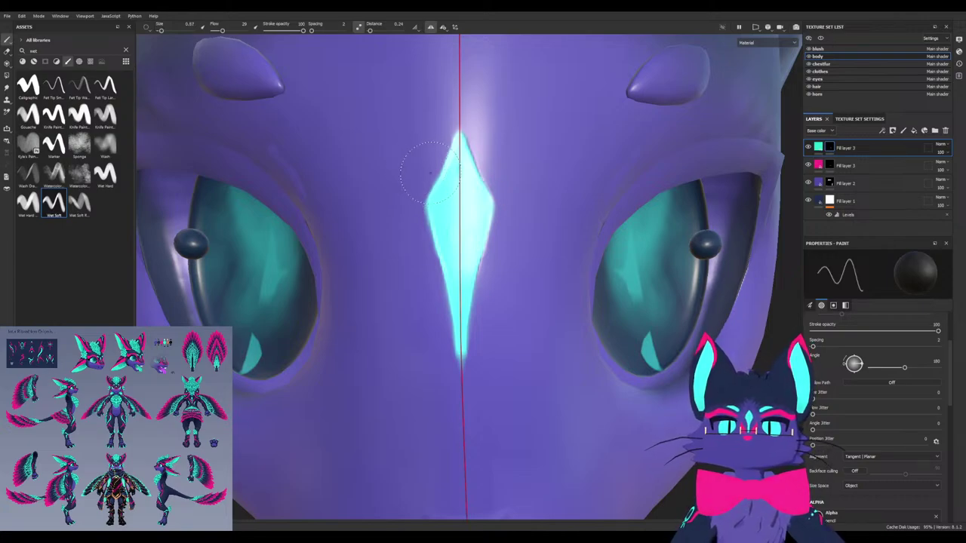
key("bracketleft")
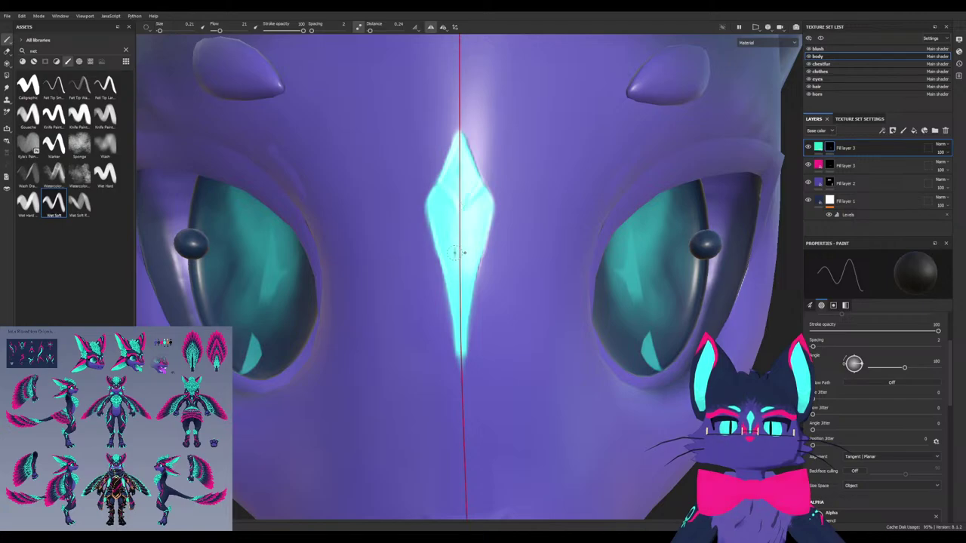
mouse_move(430, 186)
left_mouse_down()
mouse_move(458, 259)
mouse_move(449, 239)
left_mouse_up()
scroll(419, 200, "up", 2)
key("x")
key("x")
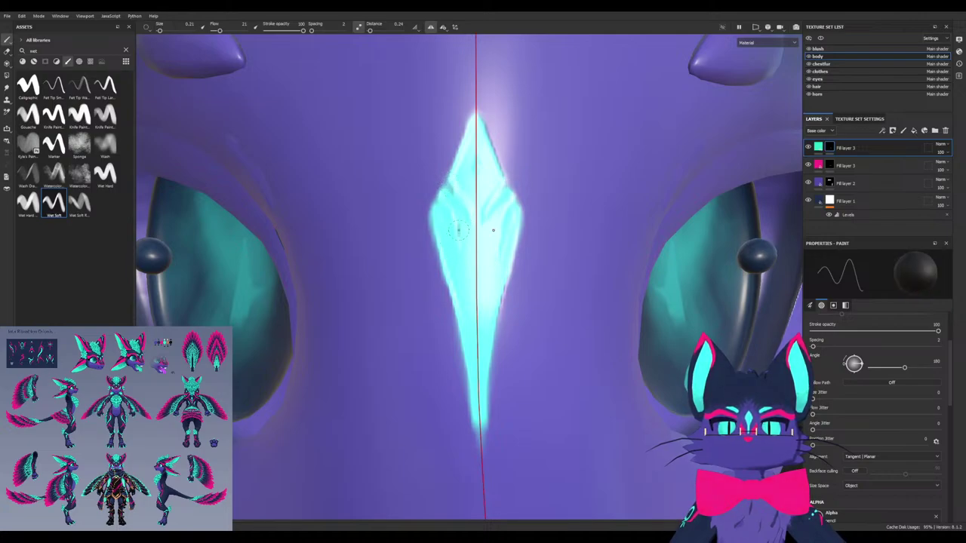
key("x")
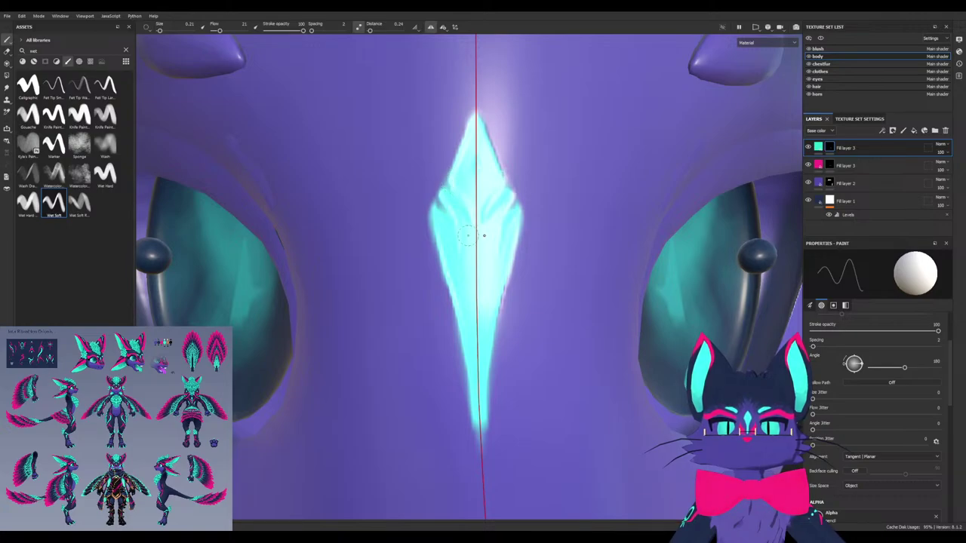
Erase lightly inside the diamond's side corners and repaint teal over the marks to soften the shading
mouse_move(455, 239)
left_mouse_down("alt")
mouse_move(524, 245)
mouse_move(468, 243)
left_mouse_up("alt")
key("x")
left_click_drag(519, 211, 496, 245)
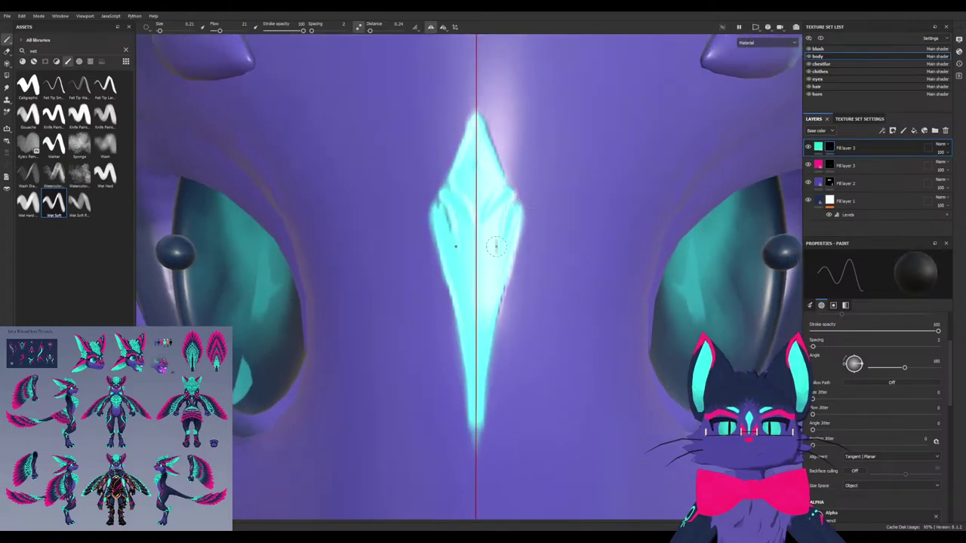
key("x")
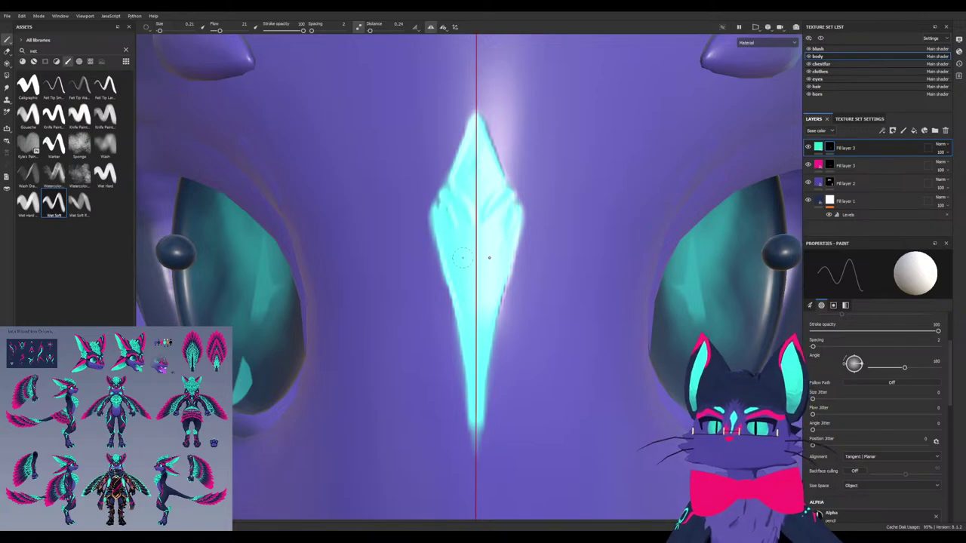
left_click_drag(439, 200, 447, 211, "alt")
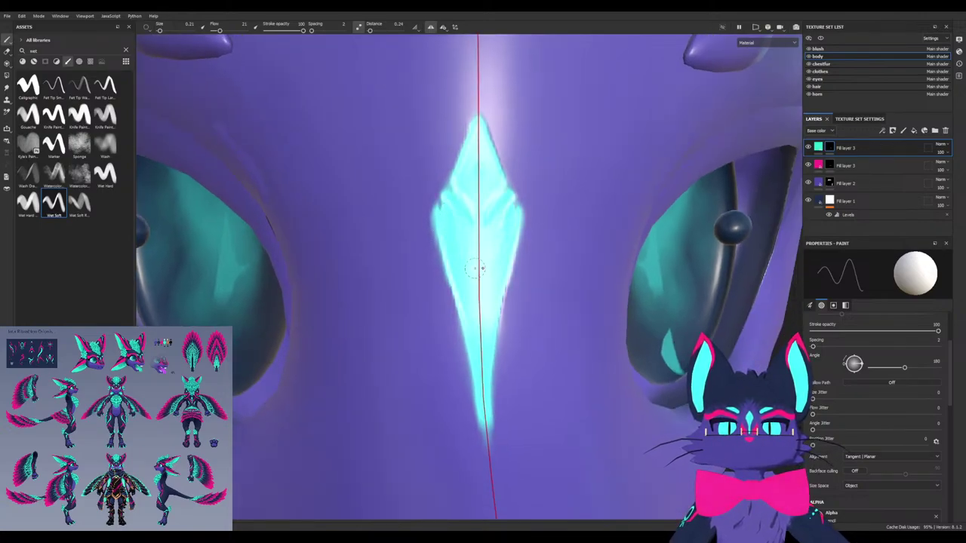
left_click_drag(476, 268, 457, 218, "alt")
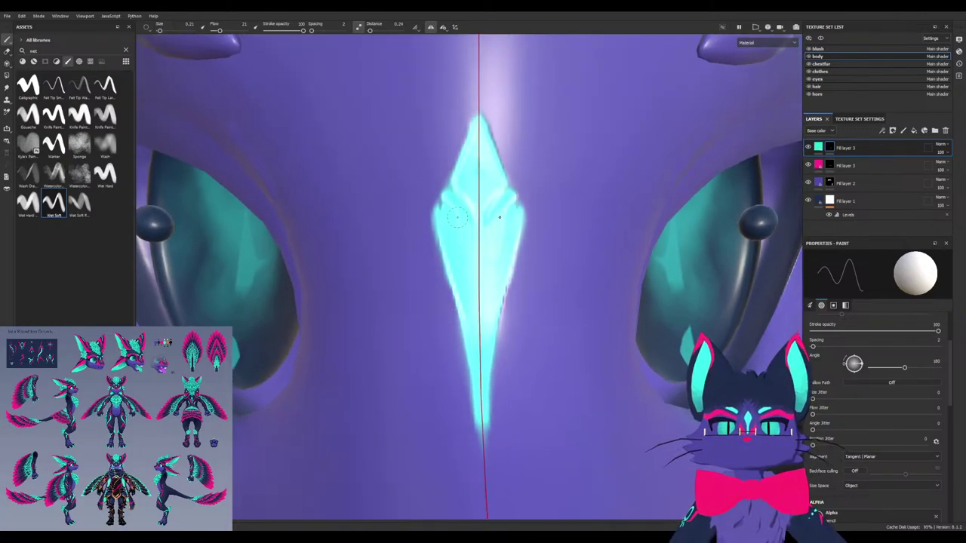
Check the diamond on the whole face and lightly erase along its lower side edges
scroll(479, 256, "down", 8)
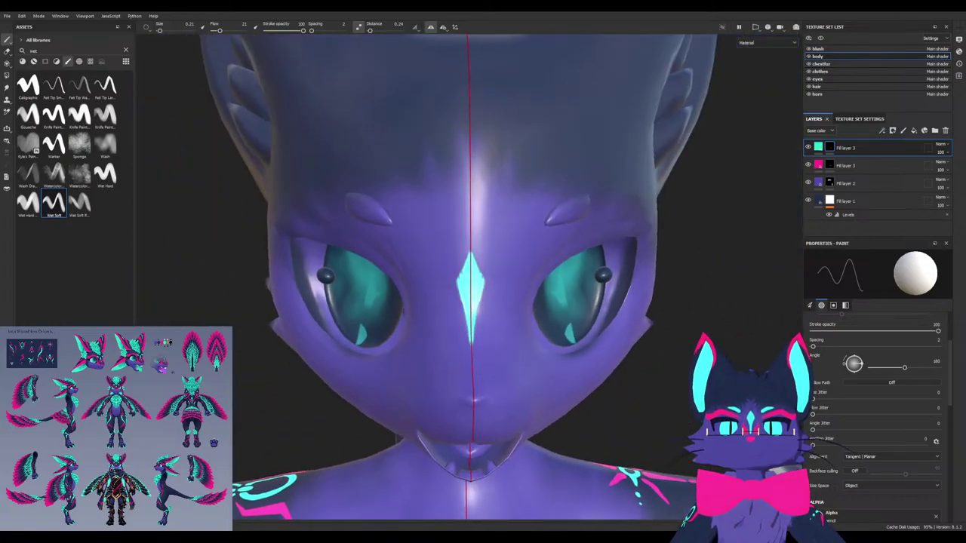
scroll(498, 283, "up", 4)
right_click_drag(499, 285, 448, 250, "alt")
left_click_drag(440, 271, 455, 333)
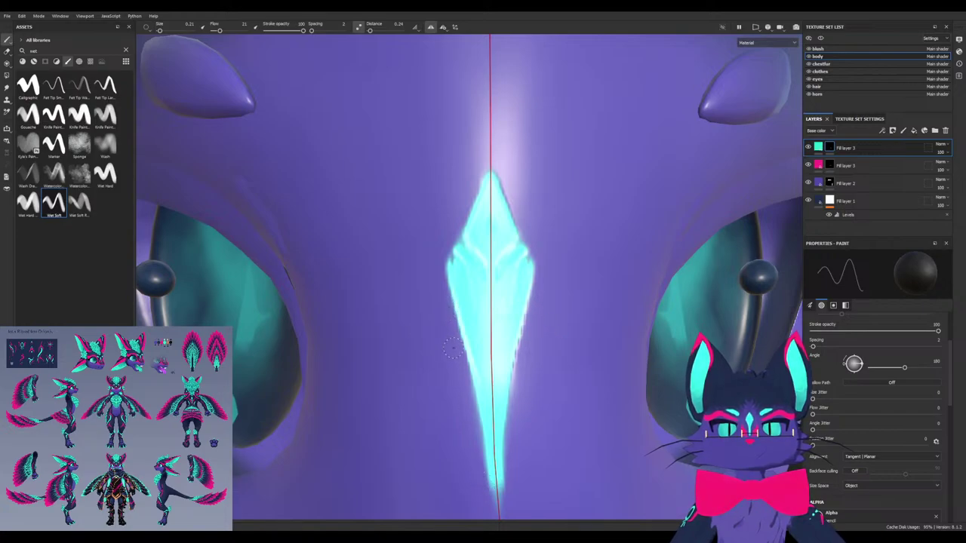
Try longer erasing strokes down the diamond's lower edges to its tip, undoing each attempt
left_click_drag(459, 368, 485, 487)
key("ctrl+z")
left_click_drag(462, 393, 493, 504)
key("ctrl+z")
Rotate the brush tip to about 183 degrees, enlarge it to 0.64, and trim the diamond's lower edges and tip
left_click_drag(471, 436, 461, 423, "alt")
middle_click_drag(460, 423, 425, 328, "alt")
mouse_move(424, 328)
left_mouse_down("alt")
mouse_move(417, 311)
mouse_move(439, 379)
left_mouse_up("alt")
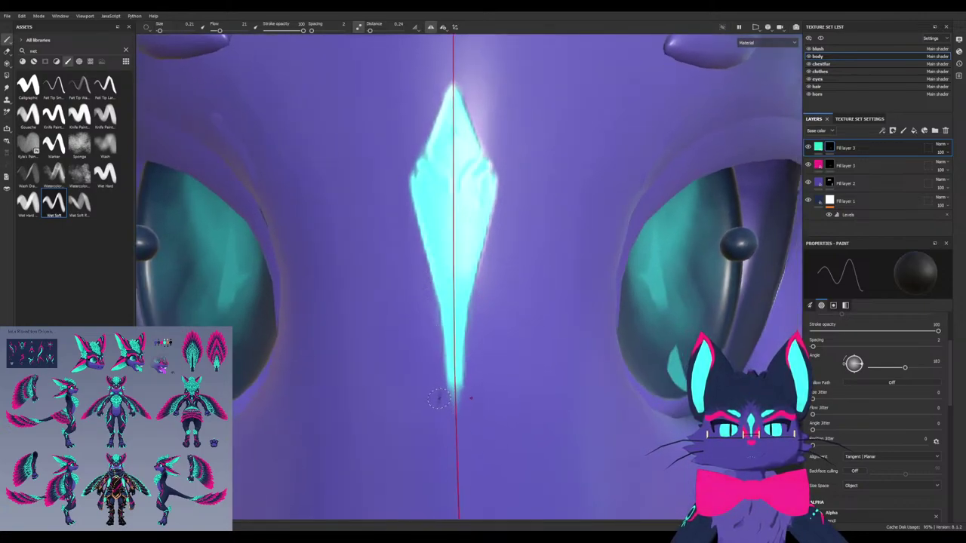
right_click_drag(440, 398, 448, 399, "ctrl")
left_click_drag(443, 399, 439, 370)
mouse_move(420, 302)
left_mouse_down()
mouse_move(454, 423)
mouse_move(401, 400)
left_mouse_up()
Rotate the brush tip to about 216 degrees, reduce its size to about 0.15, and clean up the diamond's upper edges
right_click_drag(417, 389, 401, 408, "alt")
left_click_drag(401, 407, 428, 407, "alt")
right_click_drag(409, 261, 415, 306, "alt")
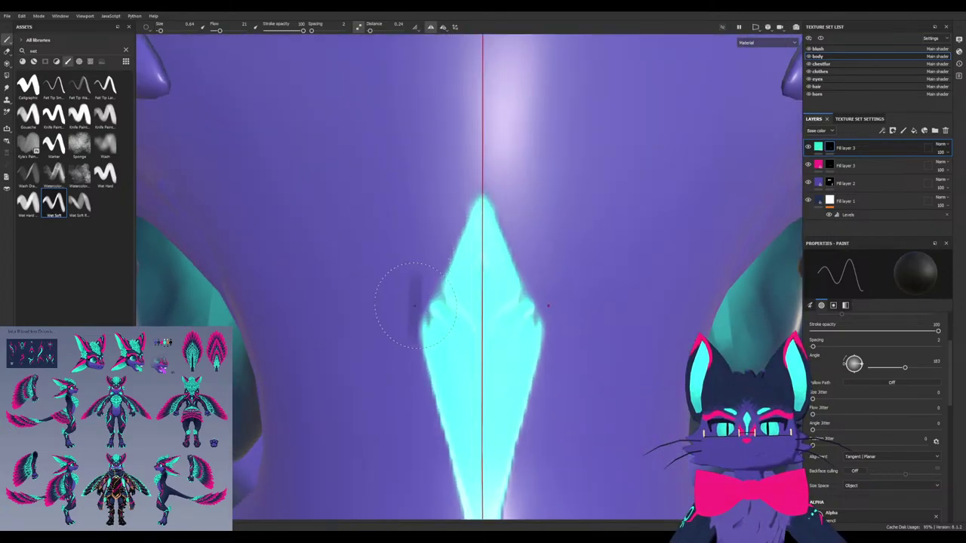
left_click_drag(405, 303, 407, 293, "ctrl")
right_click_drag(406, 301, 419, 309, "ctrl")
key("x")
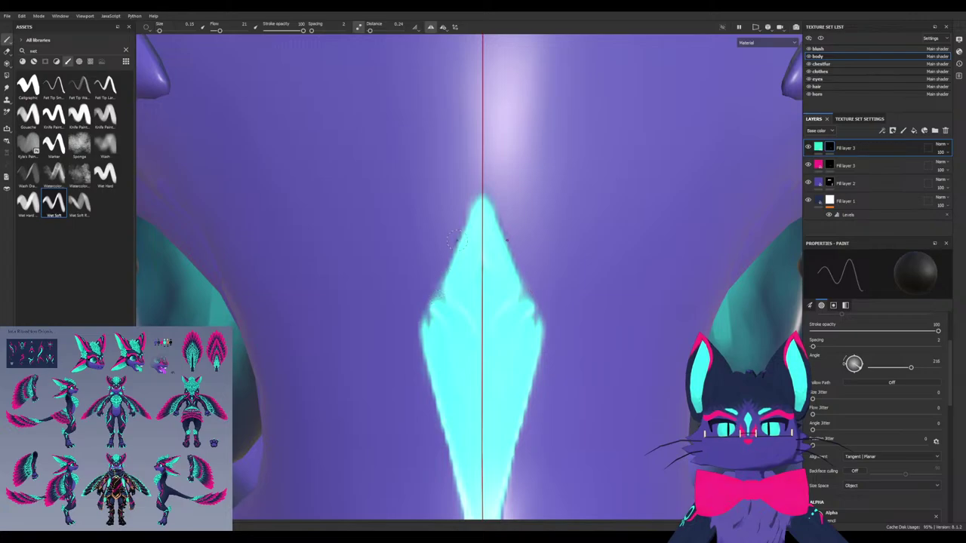
left_click_drag(415, 331, 425, 312)
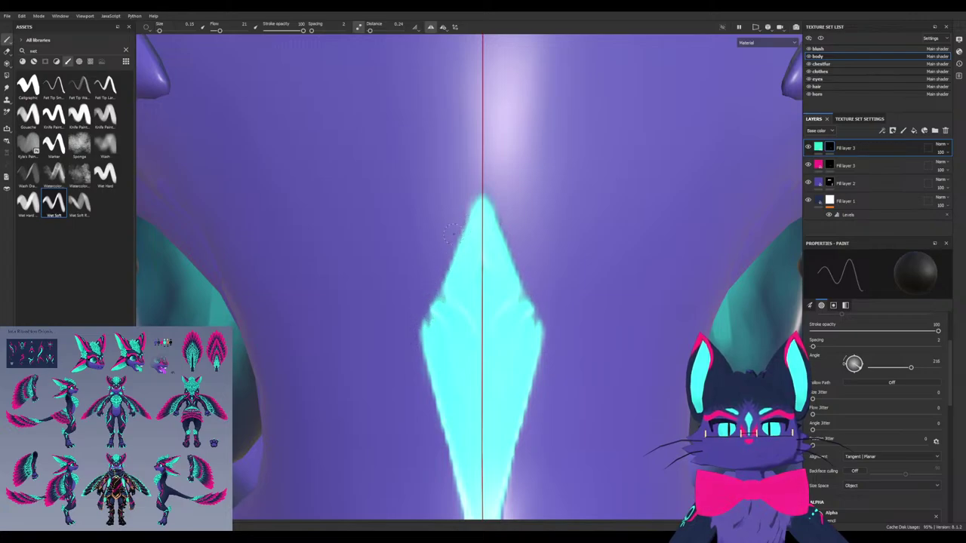
mouse_move(457, 216)
left_mouse_down()
mouse_move(477, 184)
mouse_move(457, 226)
left_mouse_up()
Set the brush angle to about 289 degrees, flow to 12 and smoothing distance to 10, and try erasing around the diamond's side notches
key("x")
key("x")
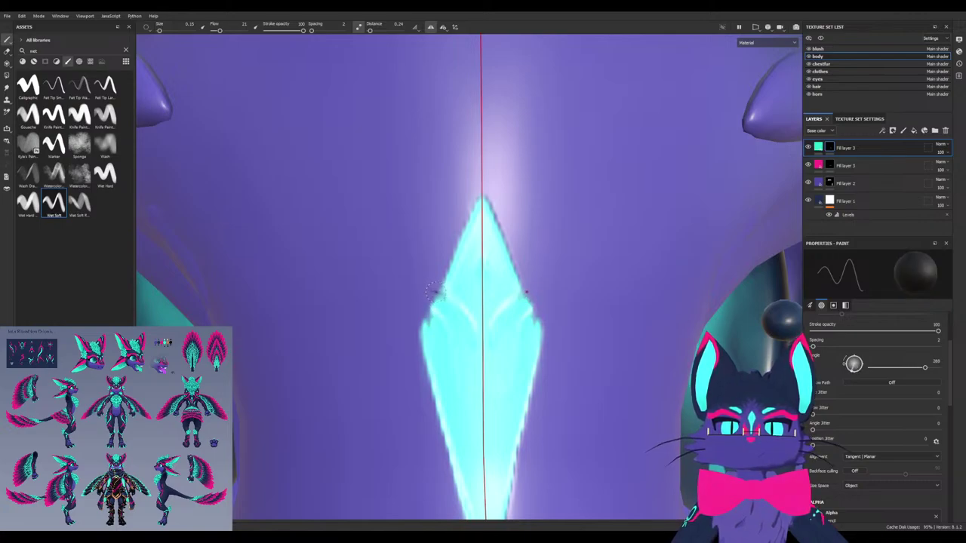
left_click_drag(439, 292, 434, 293, "ctrl")
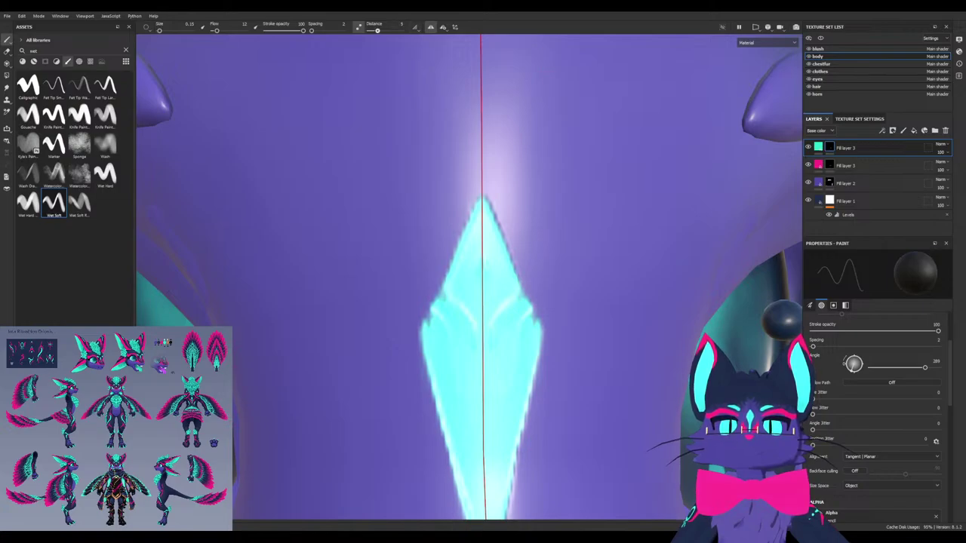
left_click_drag(377, 30, 385, 31)
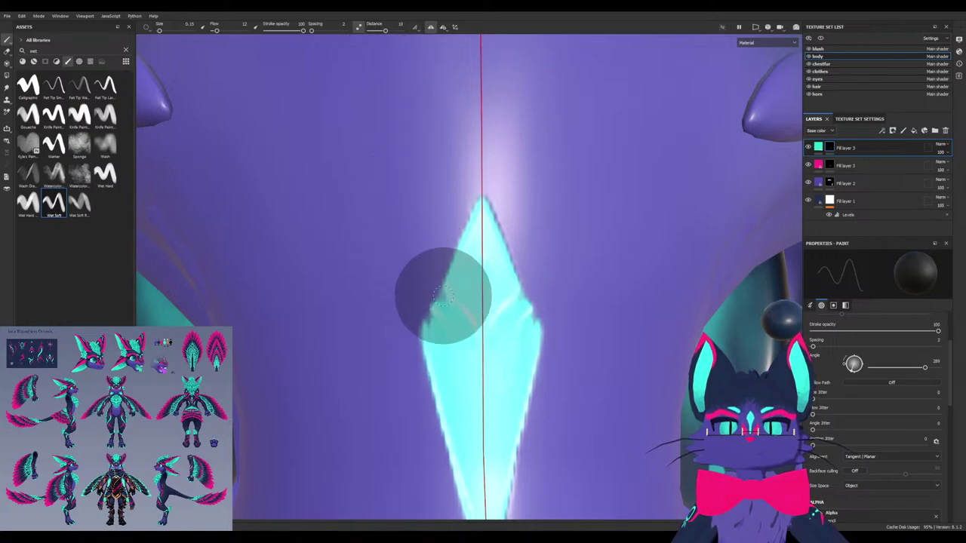
left_click_drag(443, 296, 431, 327)
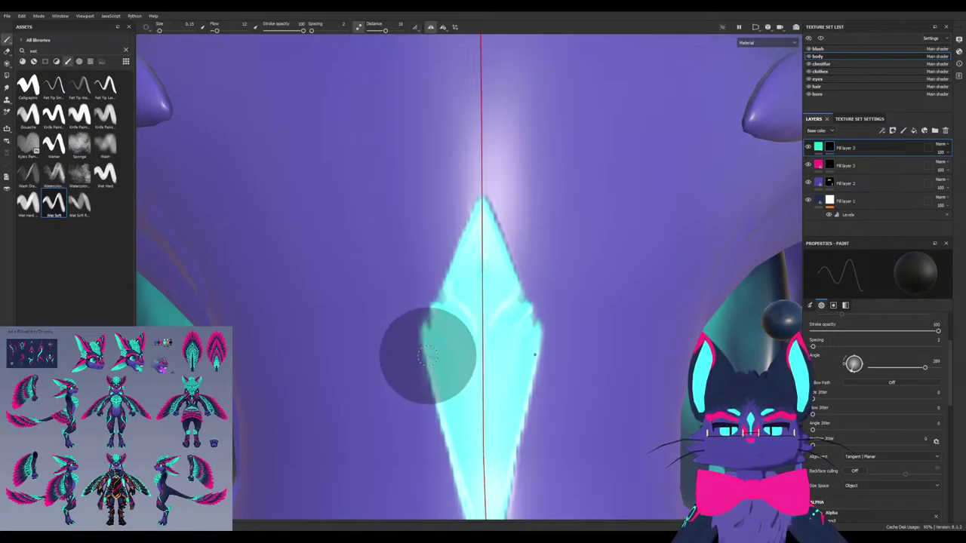
left_click_drag(427, 273, 412, 273, "ctrl")
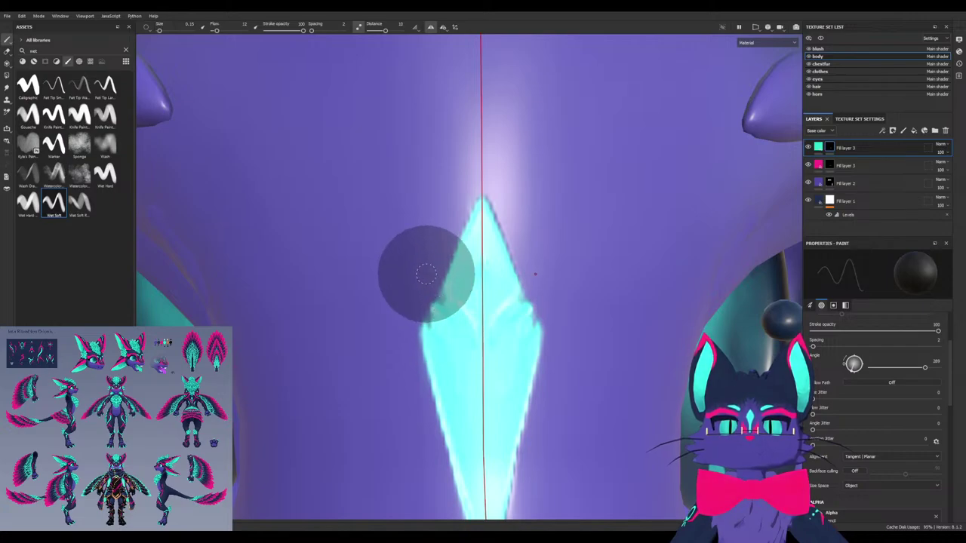
Lower the smoothing distance to about 1.4 and fill the diamond's side notches with teal, finishing at a 26-degree tip angle and flow 100
left_click_drag(385, 30, 370, 30)
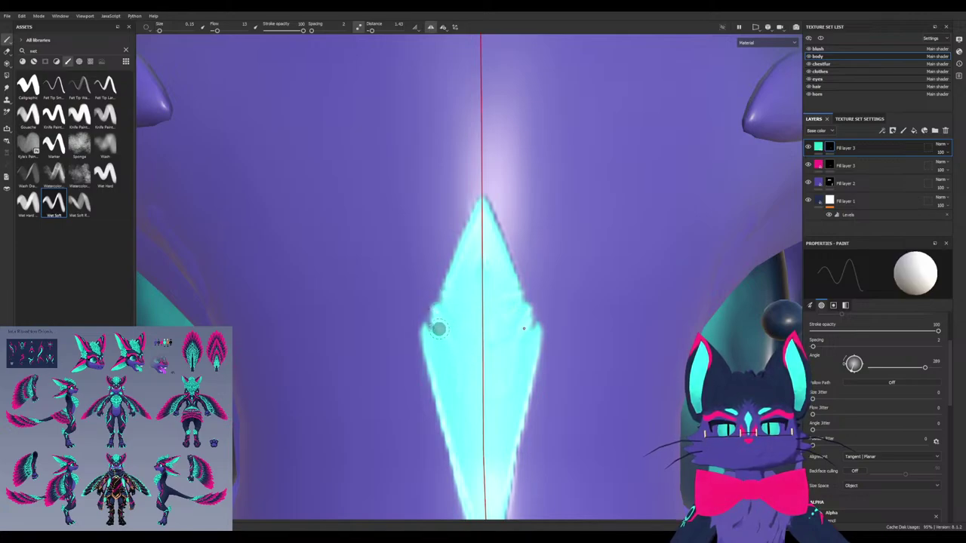
left_click_drag(429, 333, 442, 313)
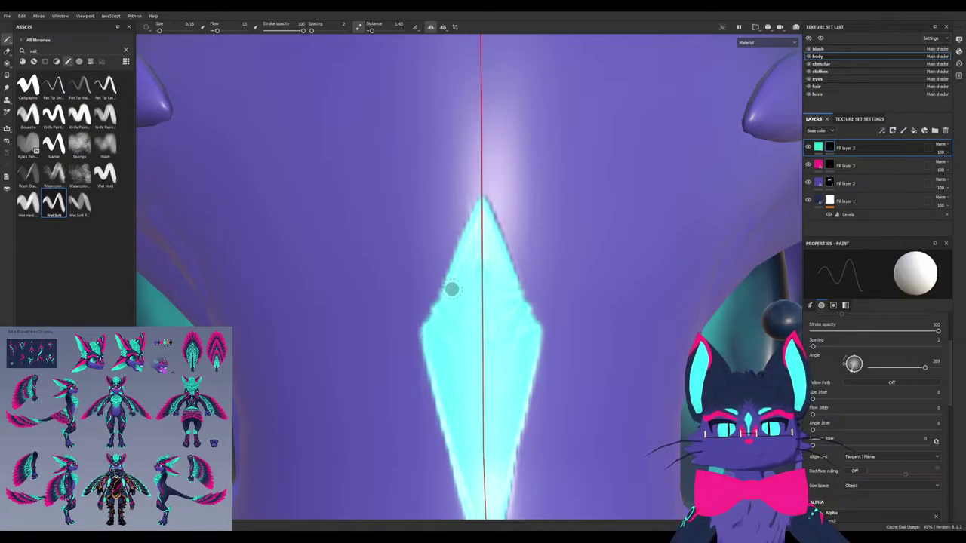
mouse_move(400, 263)
left_mouse_down("ctrl")
mouse_move(419, 263)
mouse_move(446, 289)
mouse_move(432, 323)
left_mouse_up("ctrl")
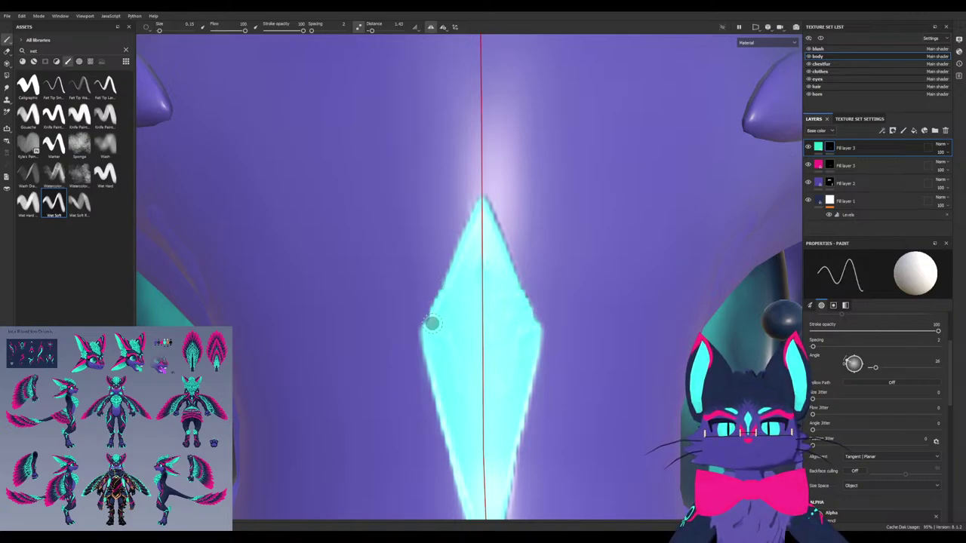
Erase into the diamond's upper side edges, lower the flow to about 15, and blend soft teal shading inward from them
key("x")
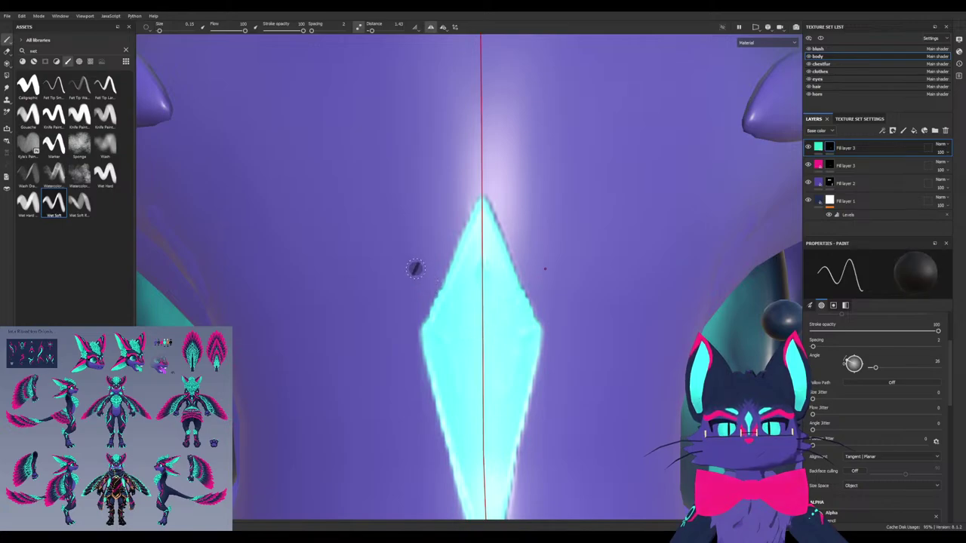
left_click_drag(416, 269, 465, 338, "ctrl")
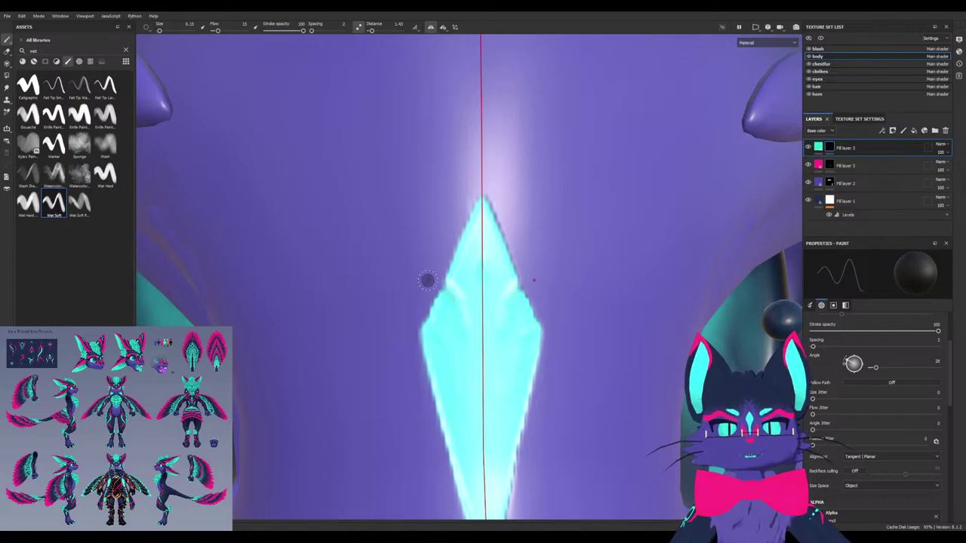
mouse_move(436, 285)
left_mouse_down()
mouse_move(462, 337)
mouse_move(442, 290)
left_mouse_up()
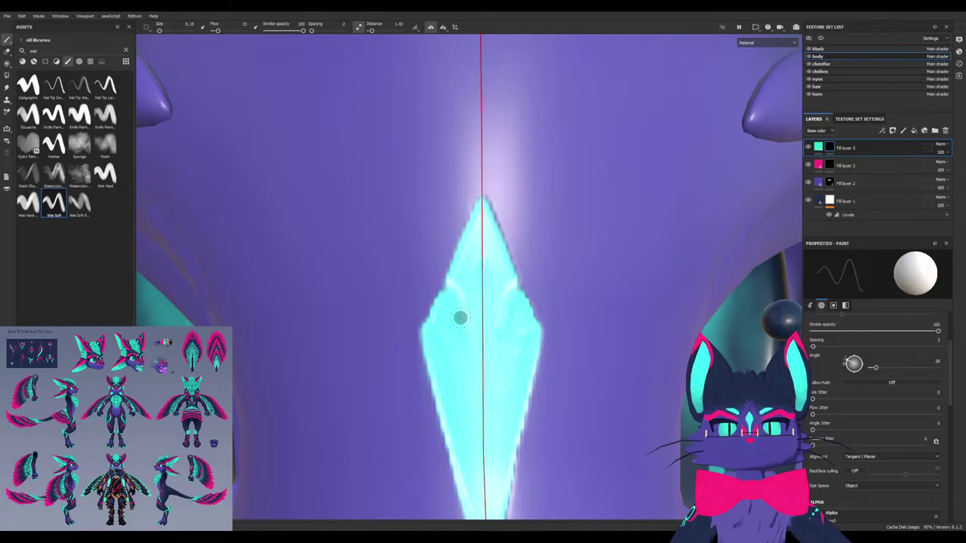
Reduce the brush size to about 0.13, set the tip angle to about 115 degrees, and erase thin feather-like grooves into the diamond's upper sides
key("x")
key("bracketleft")
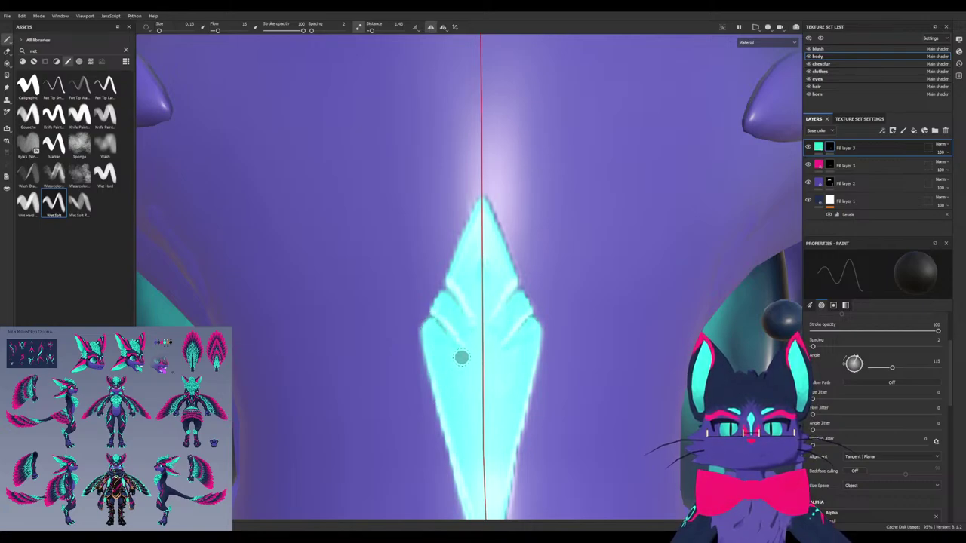
scroll(433, 350, "down", 5)
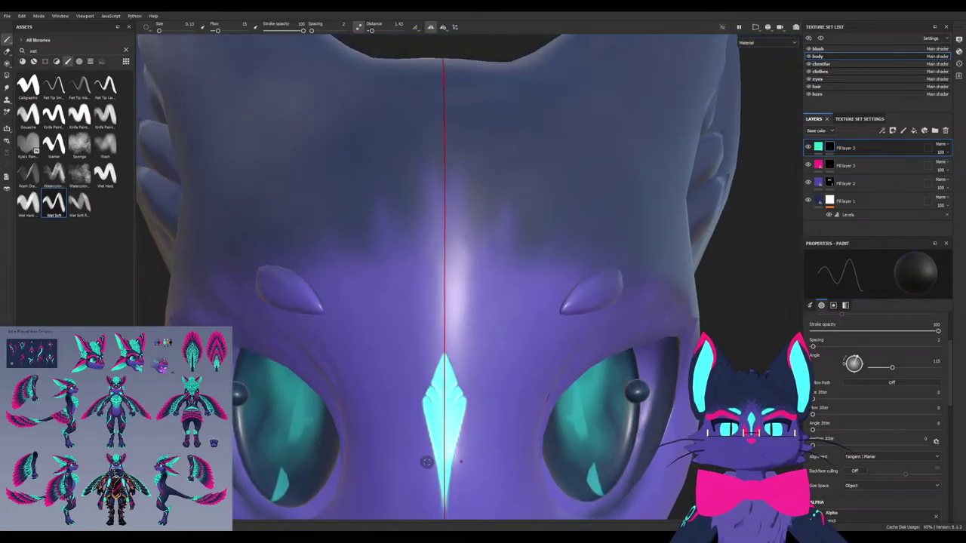
middle_click_drag(426, 462, 431, 358, "alt")
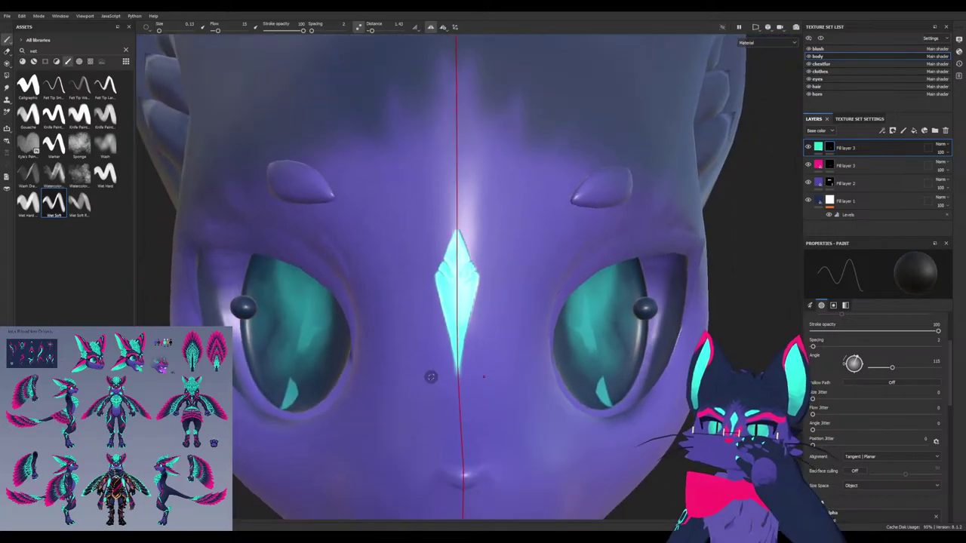
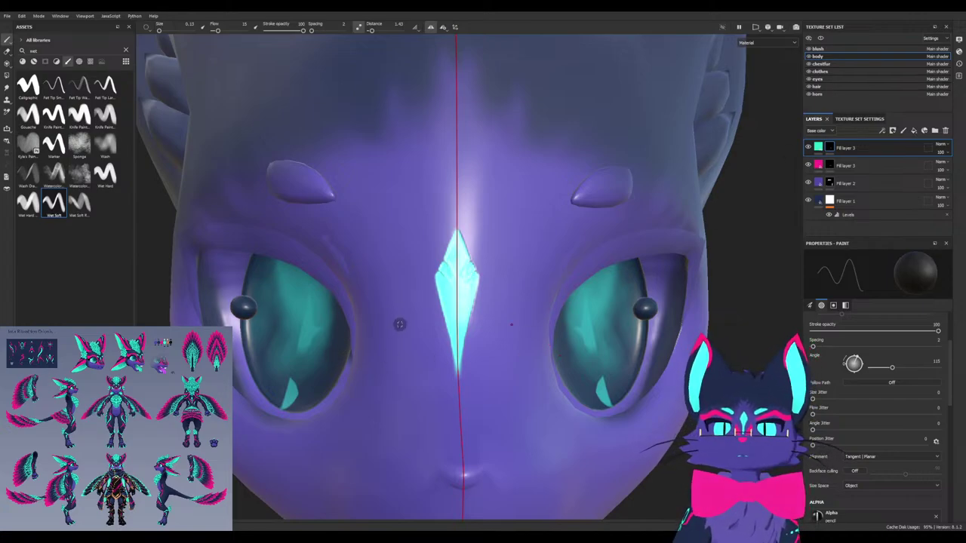
Switch to the pink fill layer's mask and set the brush size to about 0.92, flow to 100 and smoothing distance to about 0.24
left_click_drag(421, 400, 391, 325, "alt")
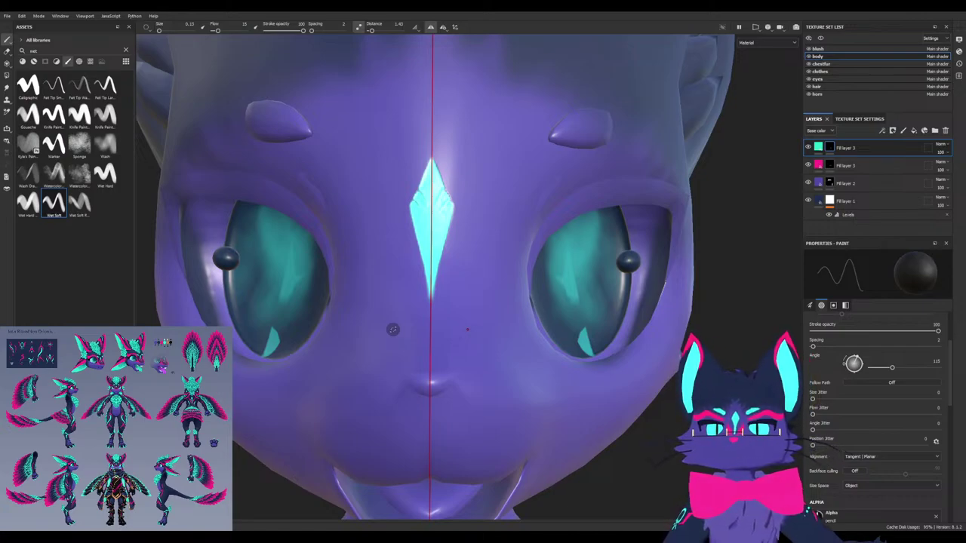
left_click(845, 165)
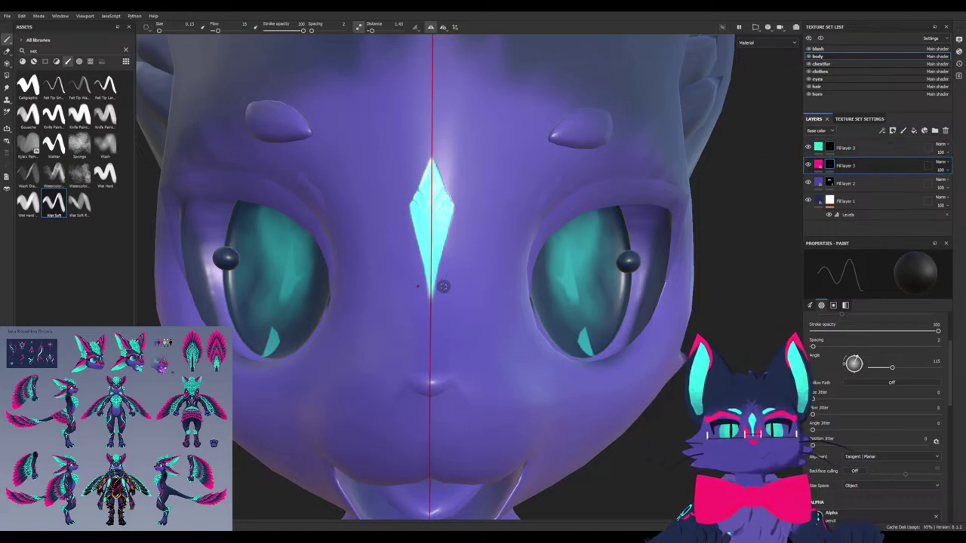
right_click_drag(396, 296, 465, 298, "ctrl")
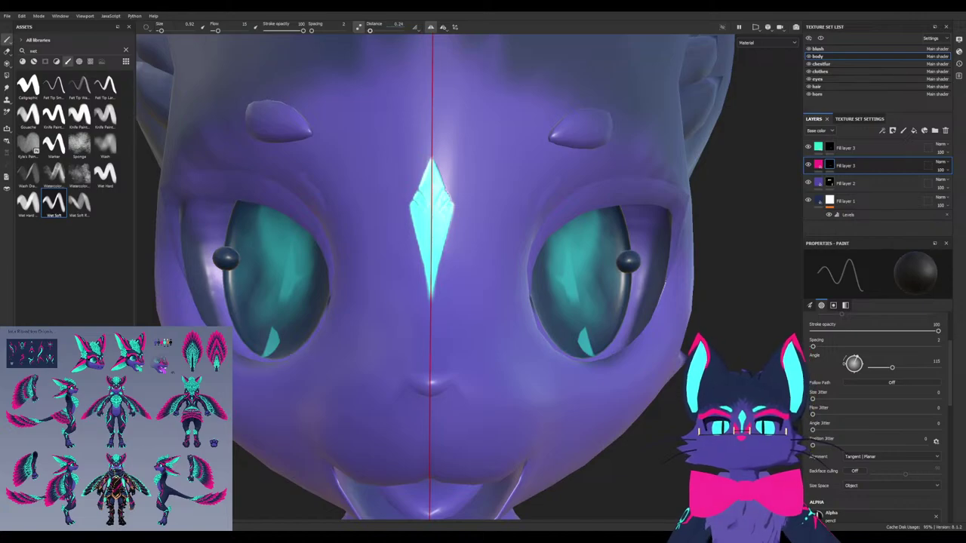
left_click_drag(293, 201, 374, 266, "ctrl")
key("x")
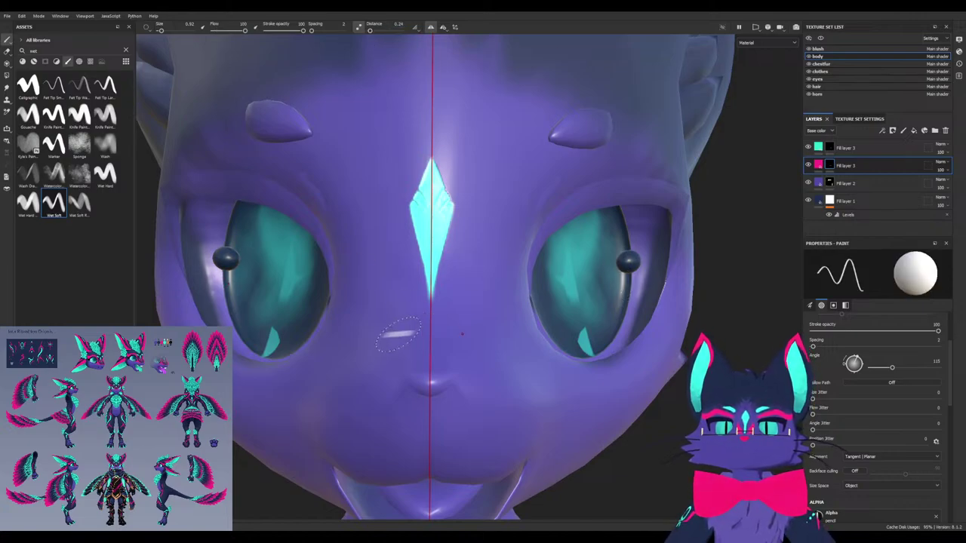
left_click_drag(398, 334, 365, 280)
mouse_move(355, 335)
left_mouse_down("alt")
mouse_move(354, 358)
mouse_move(392, 336)
mouse_move(371, 293)
mouse_move(406, 344)
mouse_move(401, 317)
left_mouse_up("alt")
scroll(369, 342, "up", 1)
key("x")
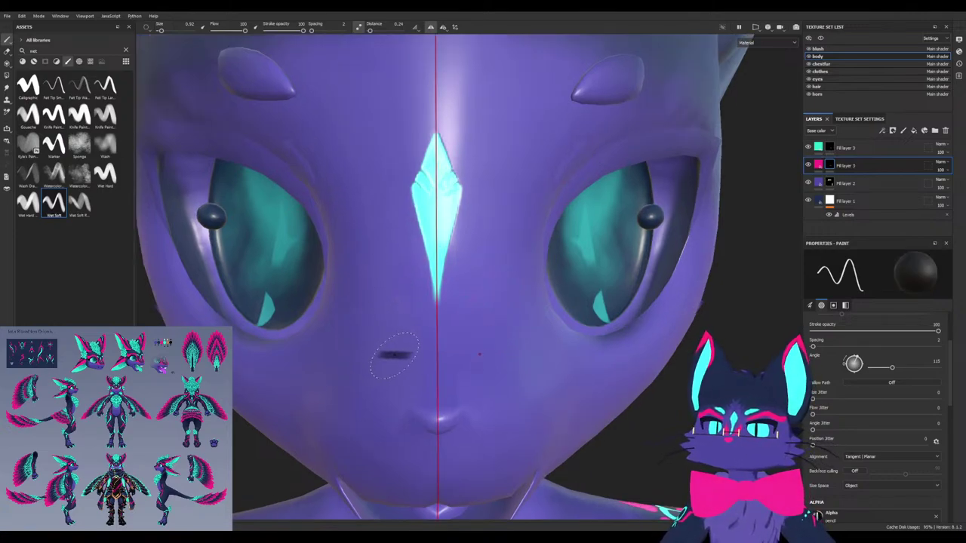
left_click_drag(397, 353, 405, 353, "alt")
key("x")
key("x")
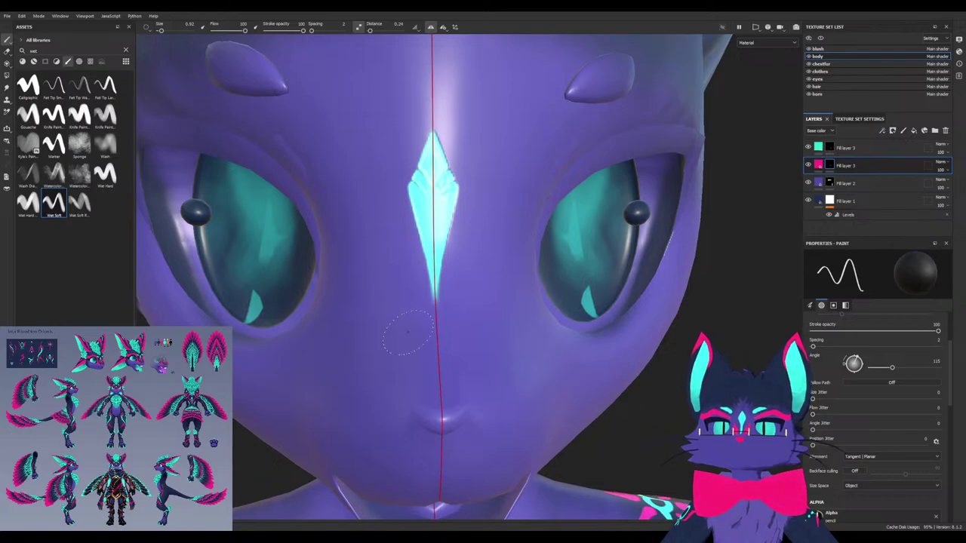
Rotate the brush tip to about 159 degrees and paint mirrored wavy pink stripes on both sides of the teal diamond
key("p")
left_click_drag(401, 343, 471, 340, "ctrl")
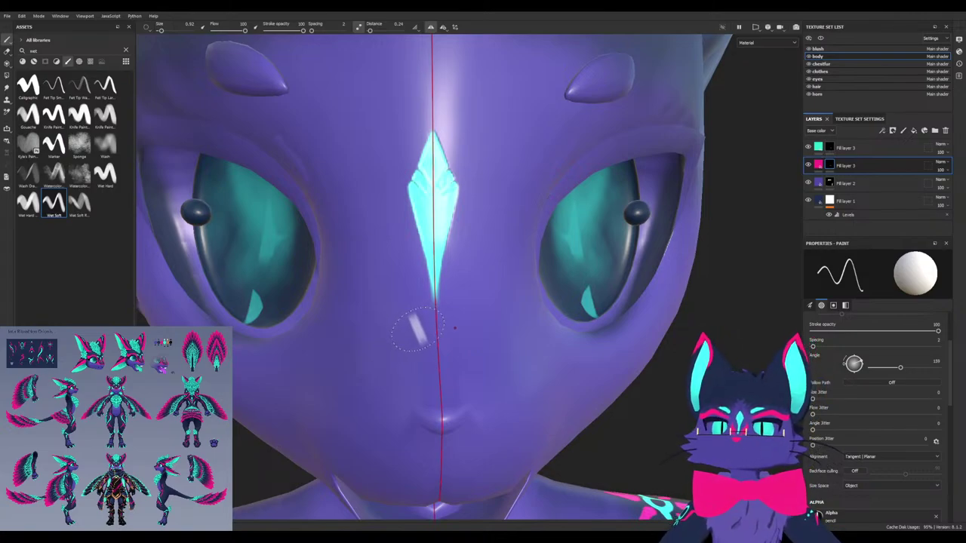
left_click_drag(405, 332, 369, 170)
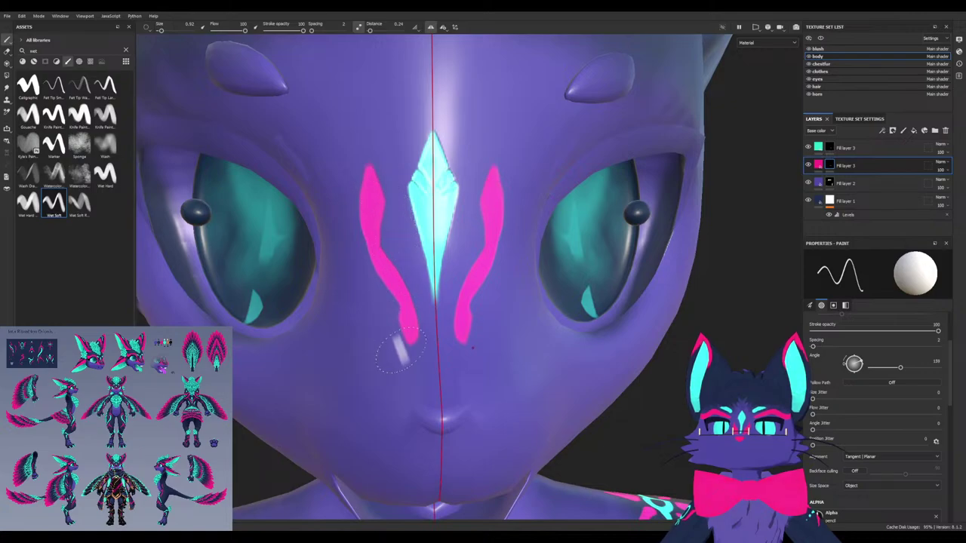
Extend the pink stripes down toward the nose, thicken their lower ends, and widen their upper outer edges
left_click_drag(370, 233, 400, 358)
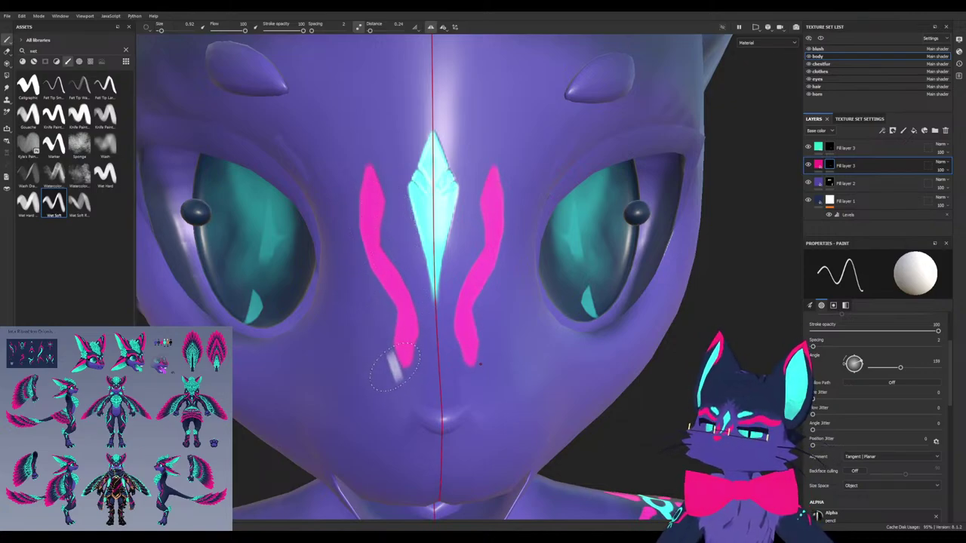
mouse_move(389, 279)
left_mouse_down()
mouse_move(419, 336)
mouse_move(415, 366)
mouse_move(392, 363)
left_mouse_up()
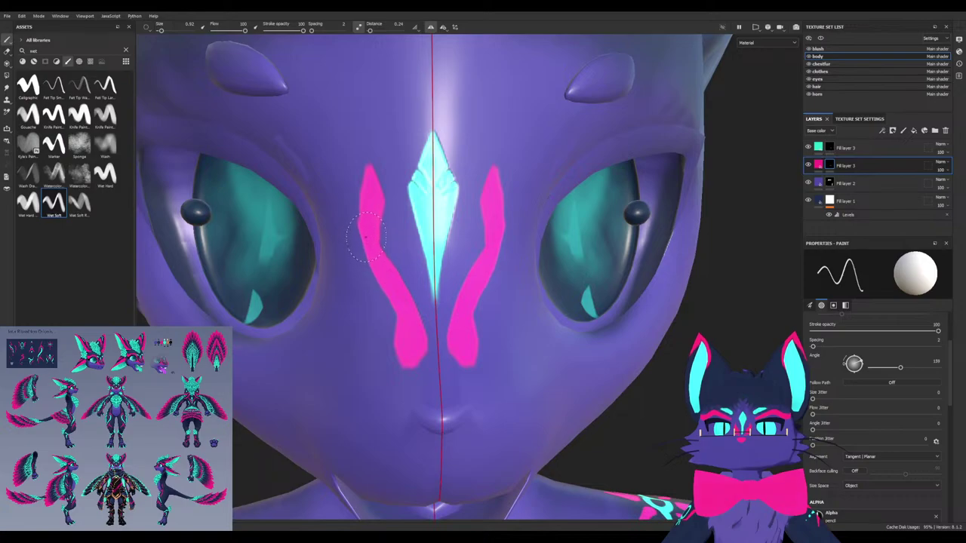
left_click_drag(366, 235, 372, 266)
left_click_drag(365, 226, 361, 162)
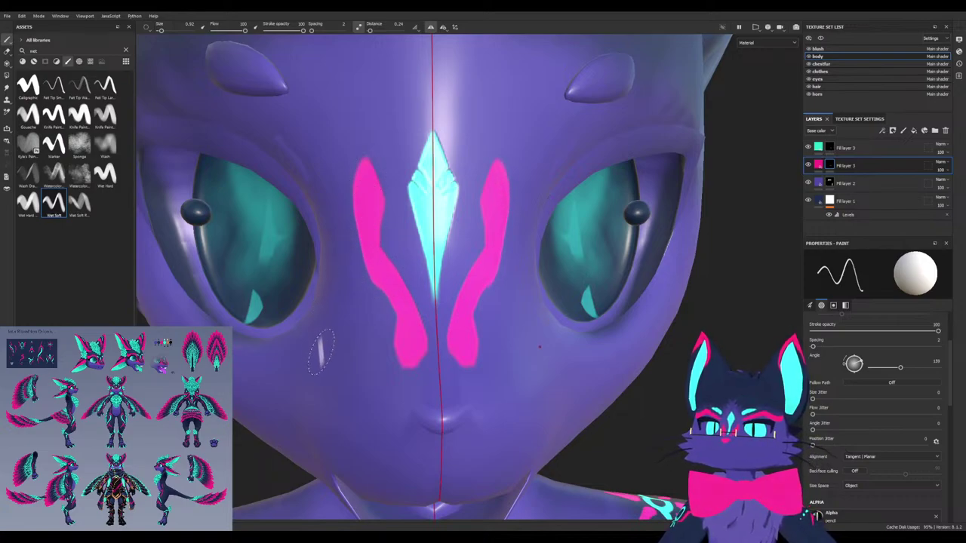
left_click_drag(323, 354, 318, 339, "alt")
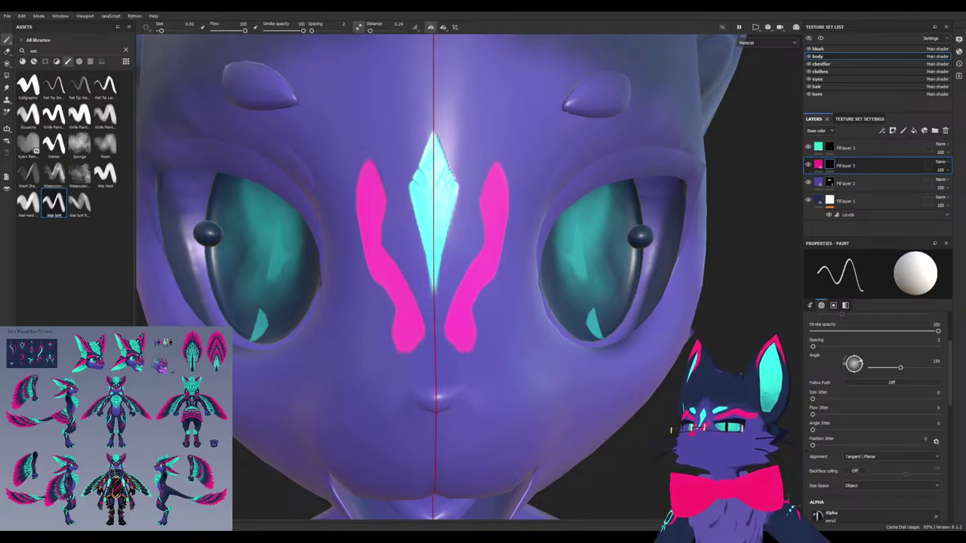
Switch to the face reference image, examine the pink markings beside the teal diamond, and move the image out of the way
key("alt+Tab")
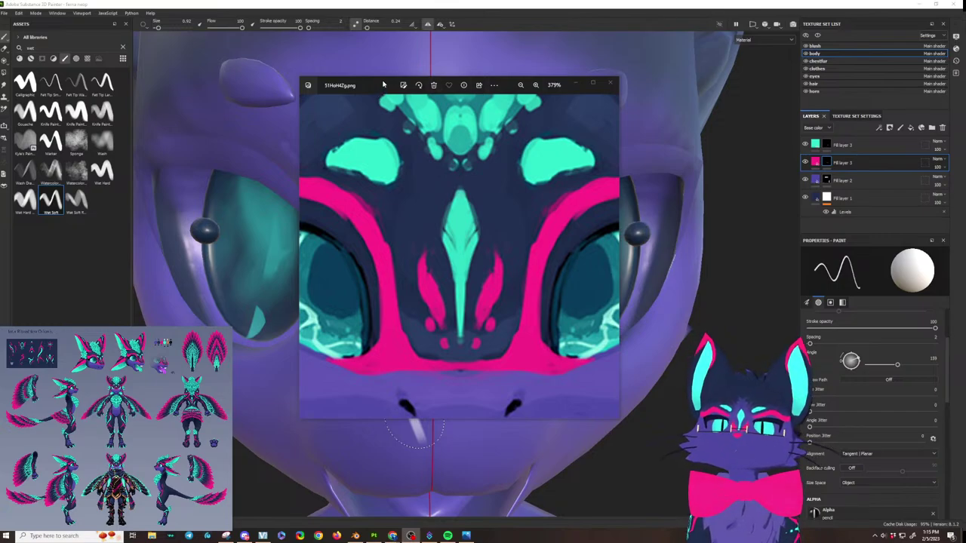
mouse_move(384, 85)
left_mouse_down()
mouse_move(439, 104)
mouse_move(308, 79)
mouse_move(398, 89)
left_mouse_up()
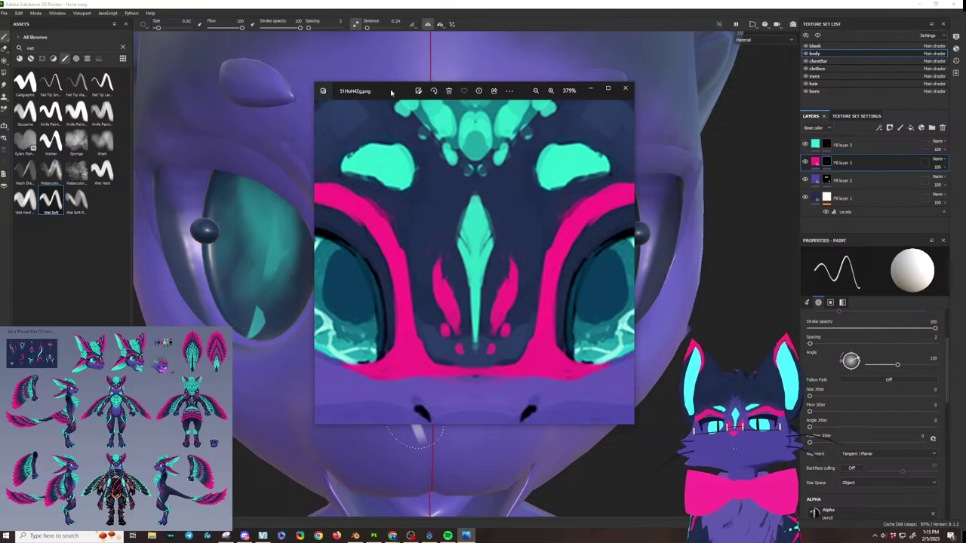
left_click_drag(391, 93, 0, 134)
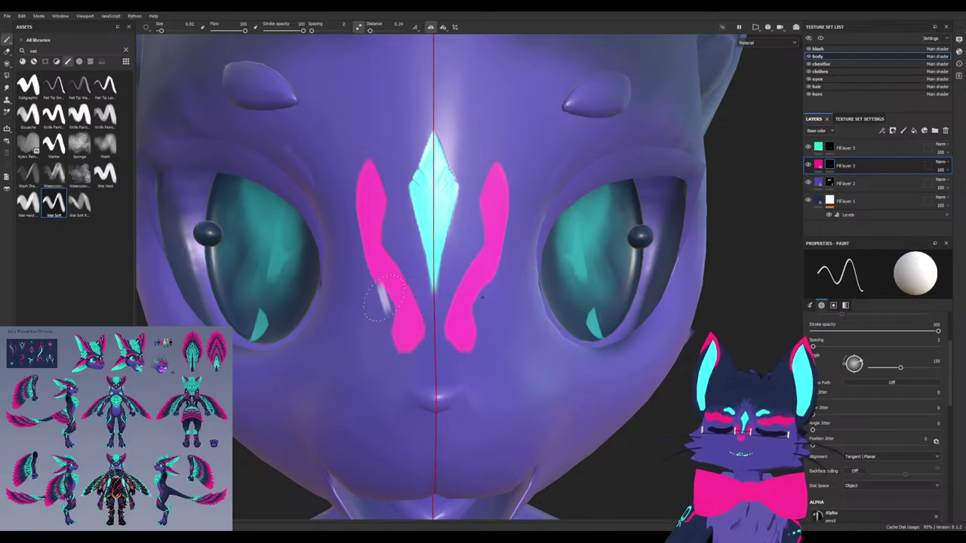
Erase along the outer edges of the pink stripes' lower halves to taper their ends toward the nose
left_click_drag(362, 325, 420, 325, "alt")
key("x")
left_click_drag(370, 271, 406, 318)
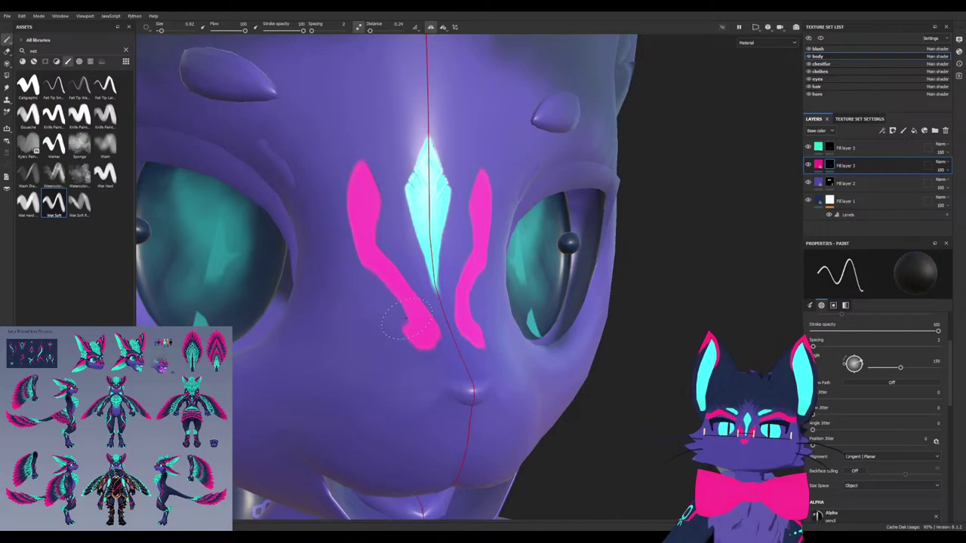
left_click_drag(348, 283, 316, 298, "alt")
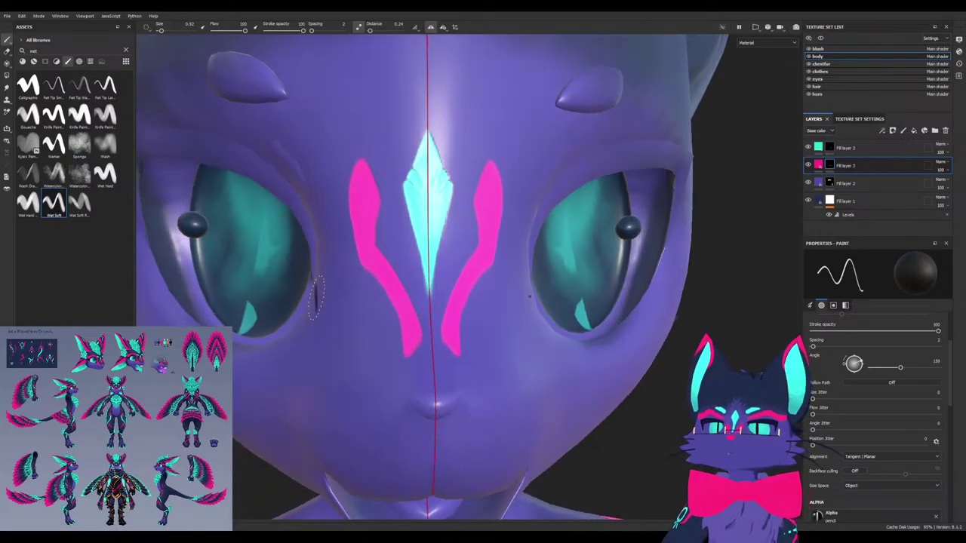
Examine how the pink and teal face markings read on the whole character from several distances and angles
scroll(431, 279, "down", 10)
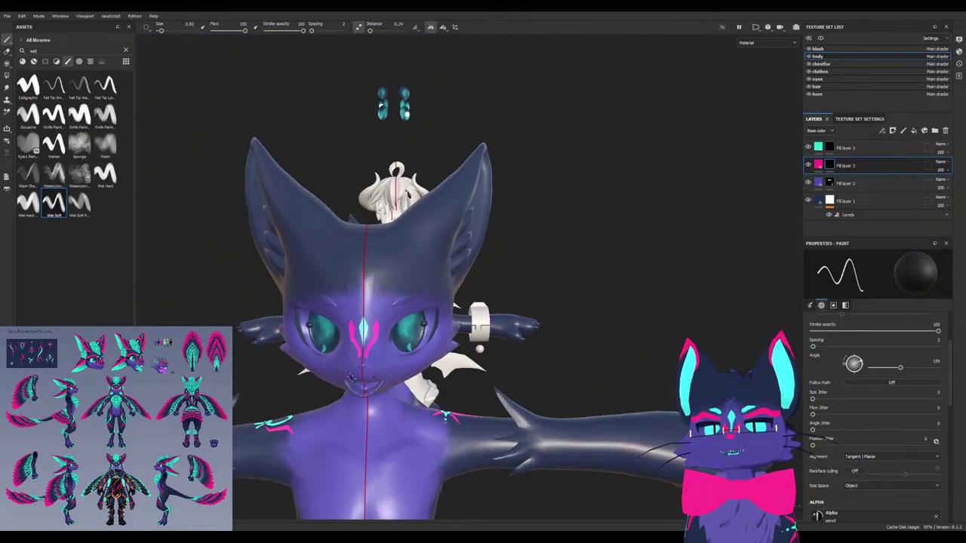
scroll(346, 477, "up", 5)
scroll(344, 472, "down", 3)
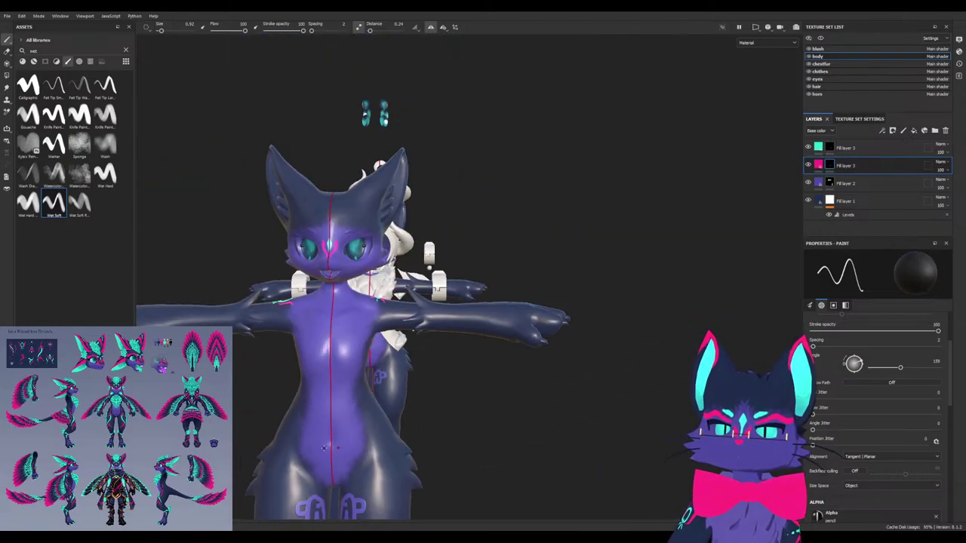
left_click_drag(298, 479, 332, 343, "alt")
left_click_drag(264, 162, 313, 183, "alt")
left_click_drag(460, 286, 427, 243, "alt")
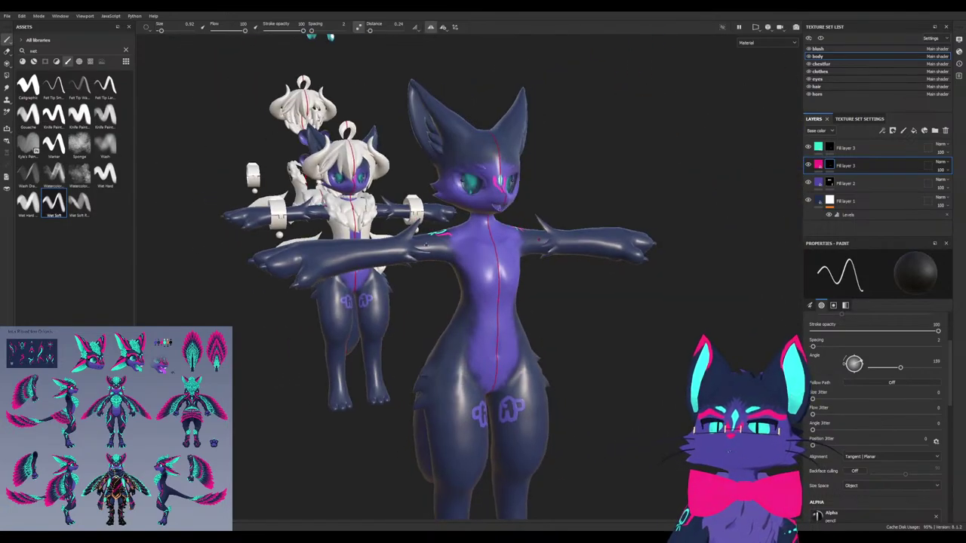
middle_click_drag(426, 244, 411, 306, "alt")
scroll(453, 321, "up", 6)
scroll(473, 332, "down", 4)
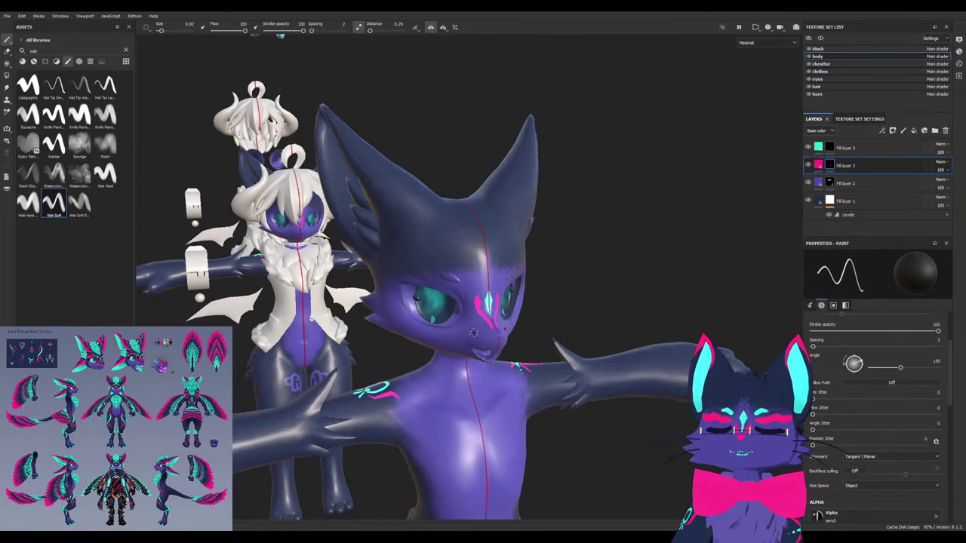
scroll(473, 332, "down", 2)
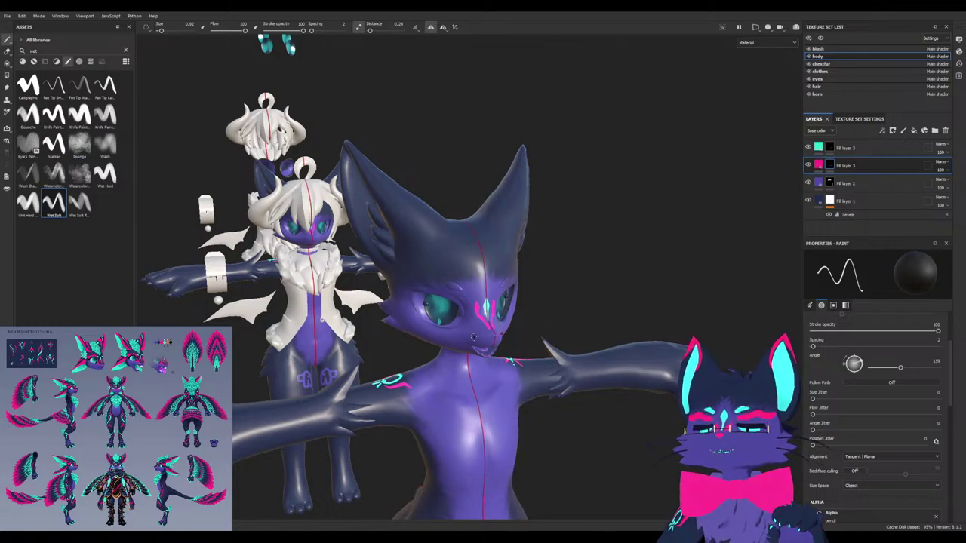
scroll(473, 336, "up", 5)
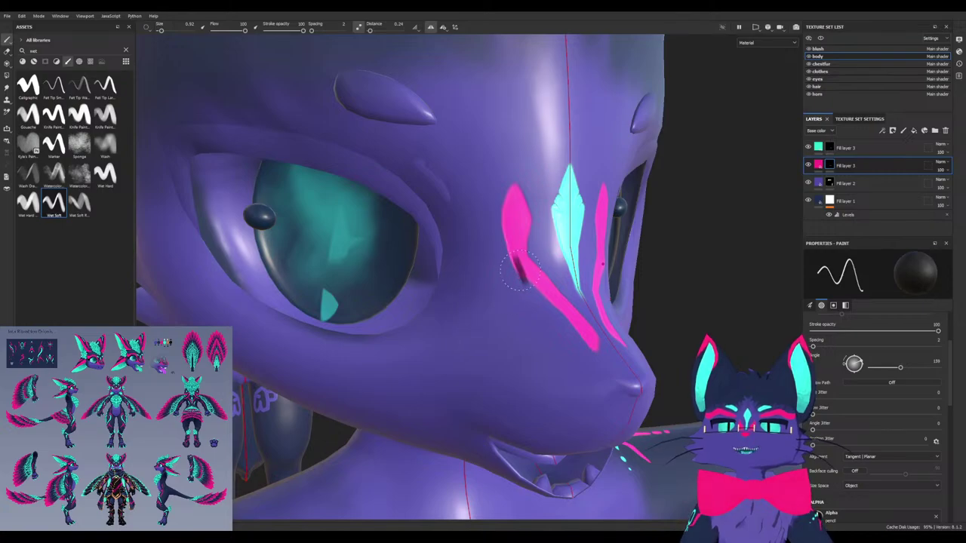
scroll(468, 324, "down", 2)
scroll(363, 317, "down", 8)
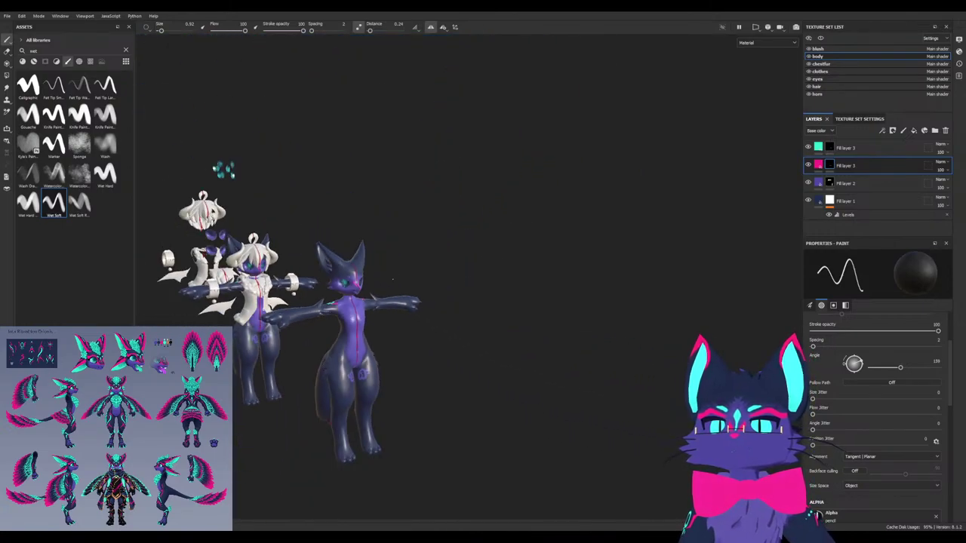
scroll(351, 272, "up", 10)
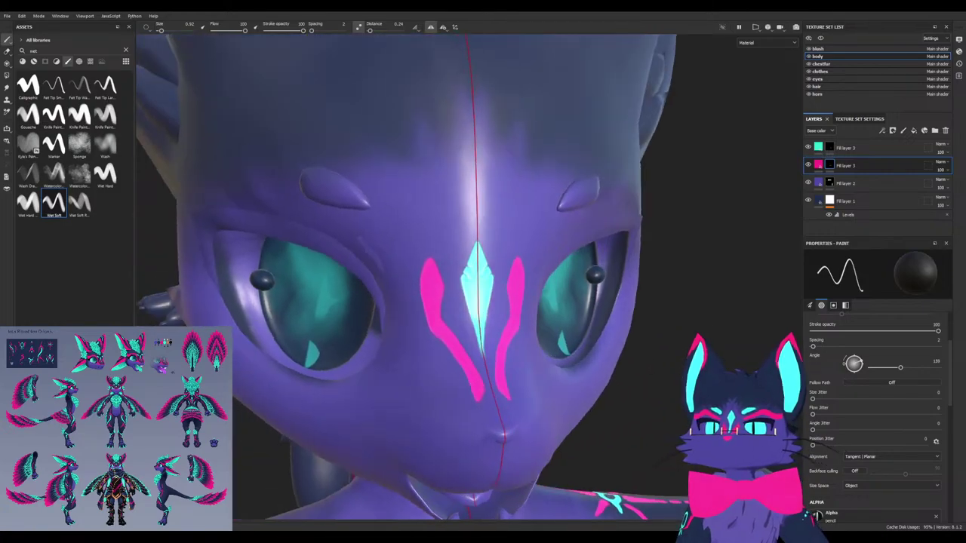
Check the shape of the pink stripes close up from the front and raise the stroke smoothing distance to about 0.71
left_click_drag(458, 366, 423, 368, "alt")
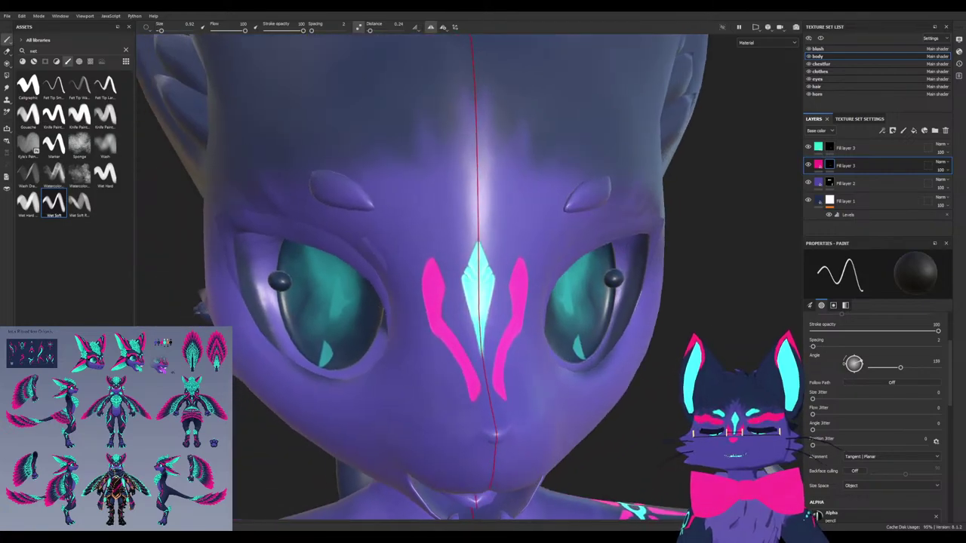
scroll(423, 368, "up", 2)
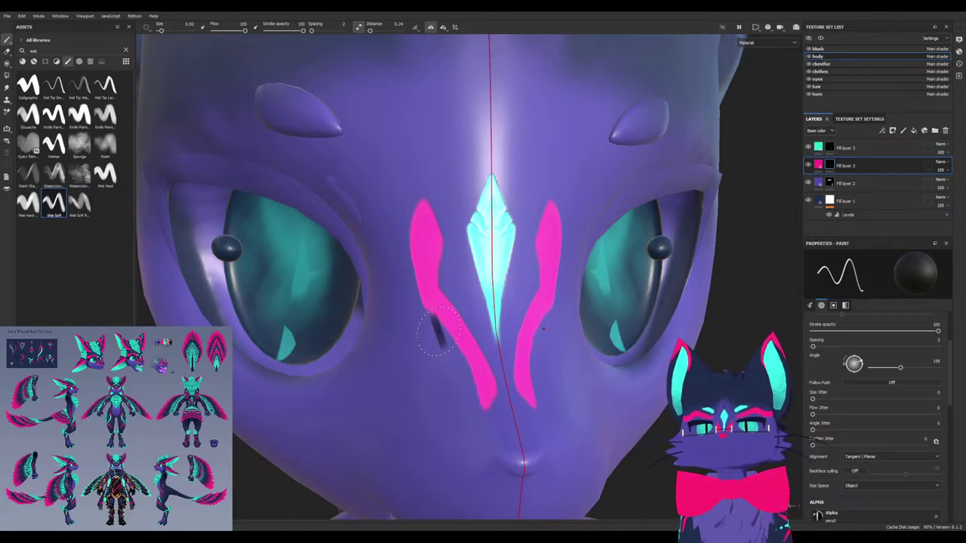
mouse_move(438, 354)
left_mouse_down("alt")
mouse_move(416, 362)
mouse_move(450, 374)
left_mouse_up("alt")
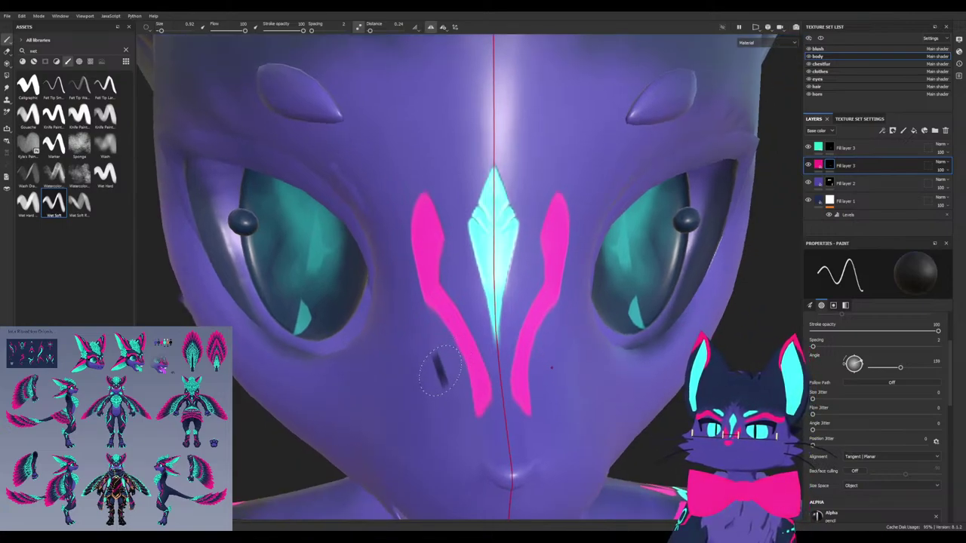
left_click_drag(439, 369, 437, 365, "alt")
middle_click_drag(437, 365, 410, 353, "alt")
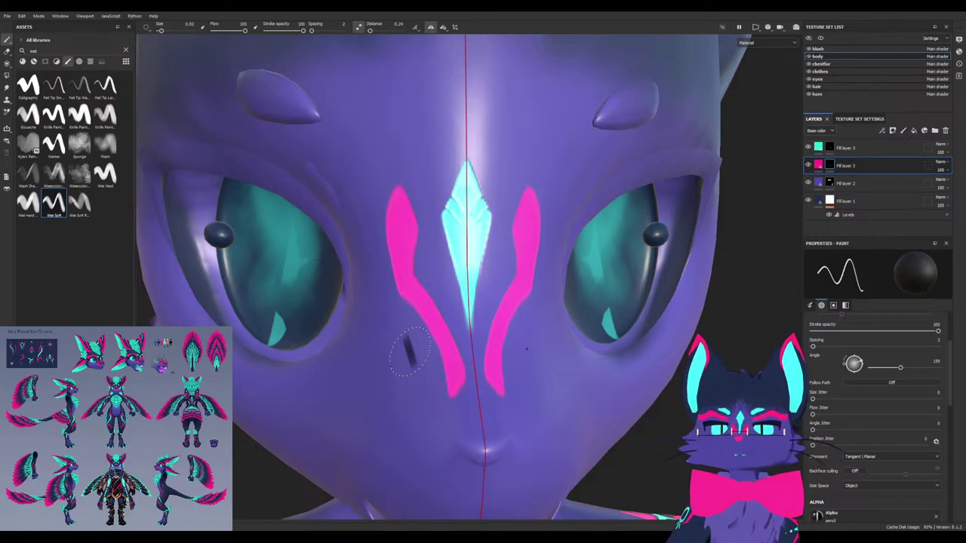
left_click_drag(409, 351, 419, 355, "alt")
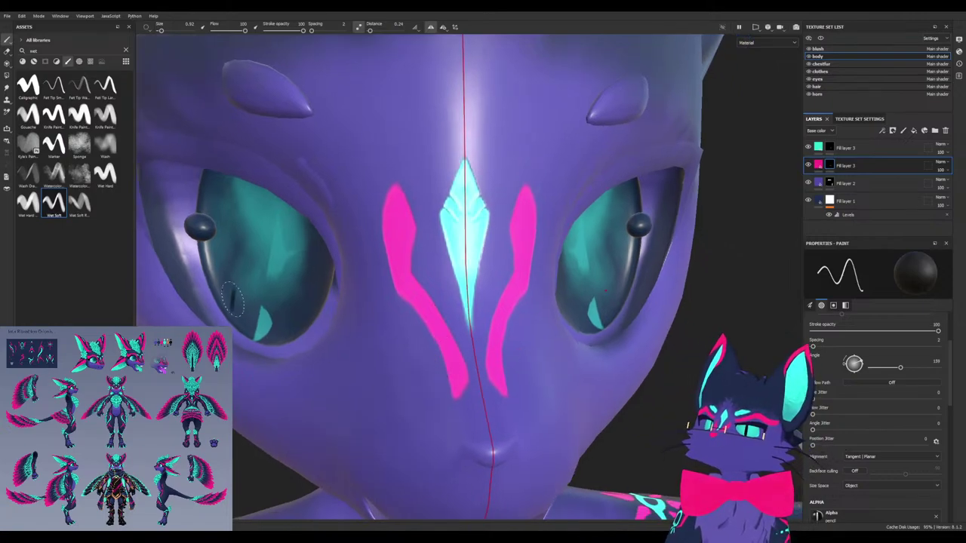
left_click_drag(476, 359, 449, 360, "alt")
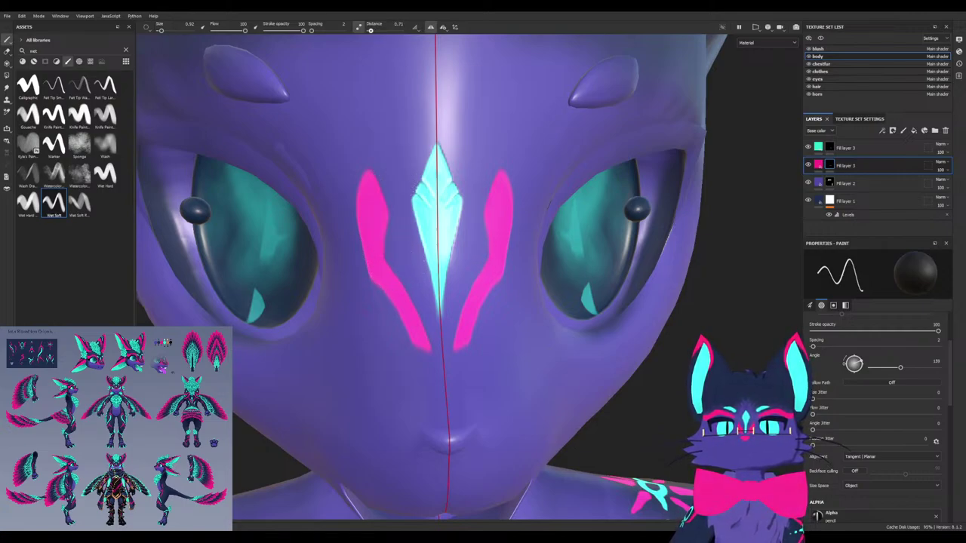
Repaint the pink stripes' lower halves wider and erase their outer edges so the ends narrow toward the nose
left_click_drag(397, 235, 421, 213, "alt")
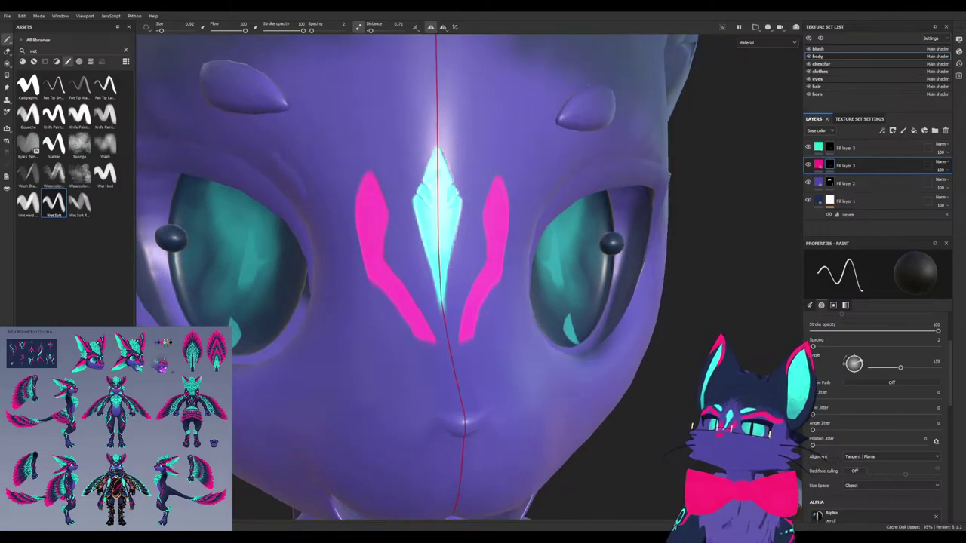
left_click_drag(366, 306, 337, 256, "alt")
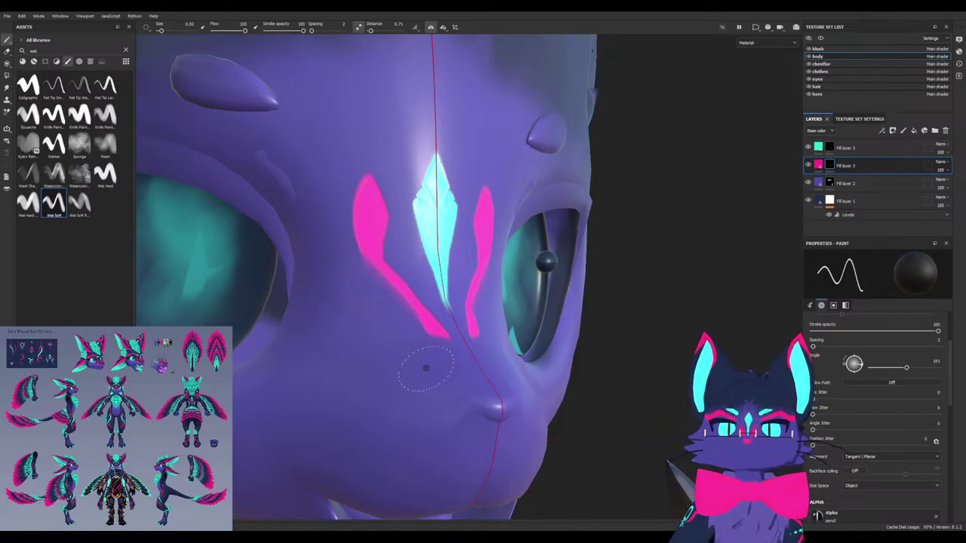
scroll(369, 262, "up", 5)
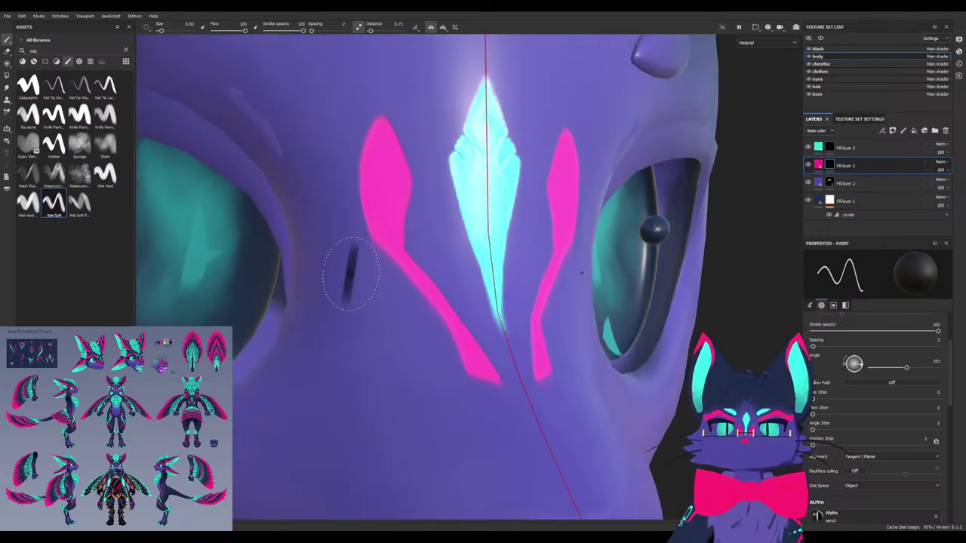
mouse_move(363, 219)
left_mouse_down()
mouse_move(395, 94)
mouse_move(358, 172)
mouse_move(384, 229)
left_mouse_up()
key("x")
mouse_move(413, 269)
left_mouse_down()
mouse_move(510, 434)
mouse_move(596, 420)
mouse_move(574, 421)
left_mouse_up()
key("x")
mouse_move(483, 385)
left_mouse_down()
mouse_move(513, 332)
mouse_move(513, 441)
mouse_move(449, 476)
left_mouse_up()
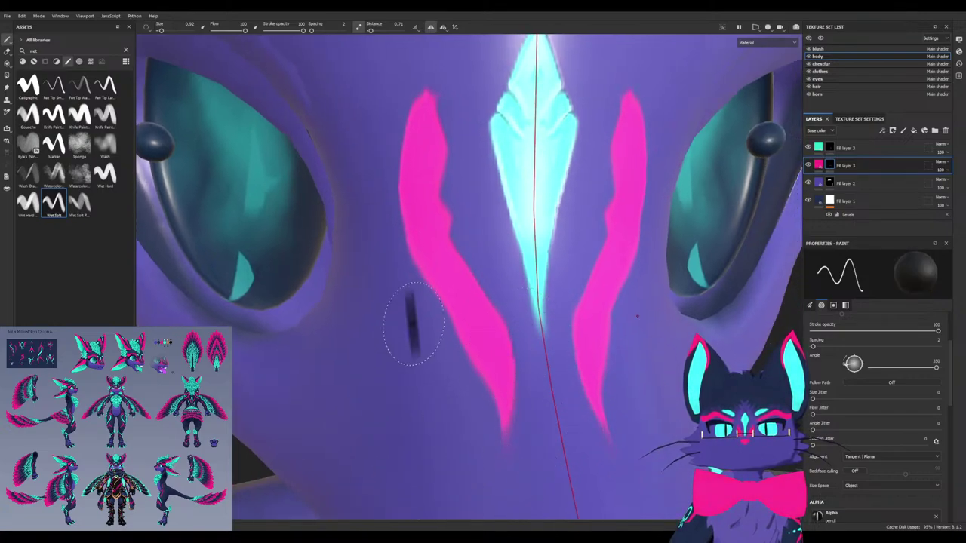
Erase along the inner edges of the stripes' upper halves, and fill out their outer edges in pink with a 0.48 brush
mouse_move(457, 204)
left_mouse_down()
mouse_move(446, 209)
mouse_move(472, 222)
mouse_move(449, 170)
left_mouse_up()
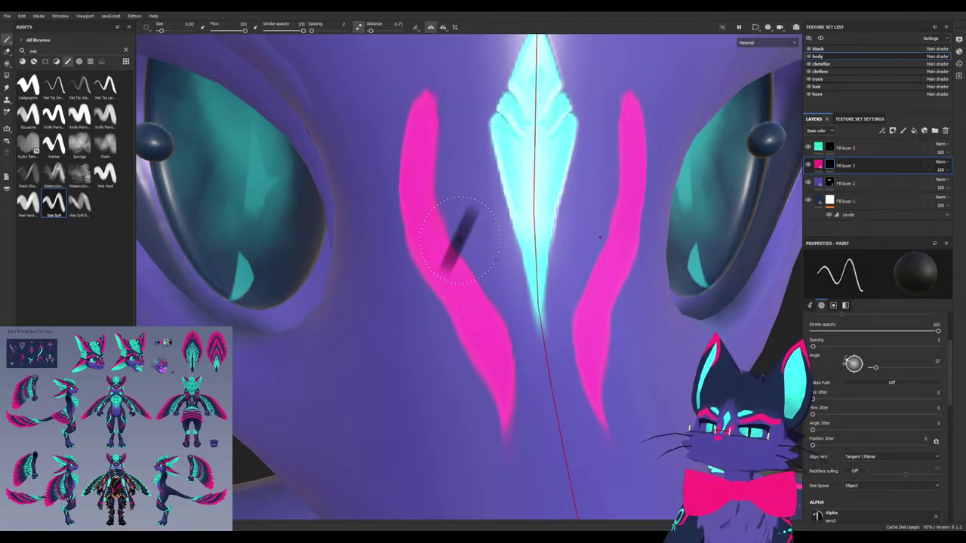
left_click_drag(441, 125, 448, 92)
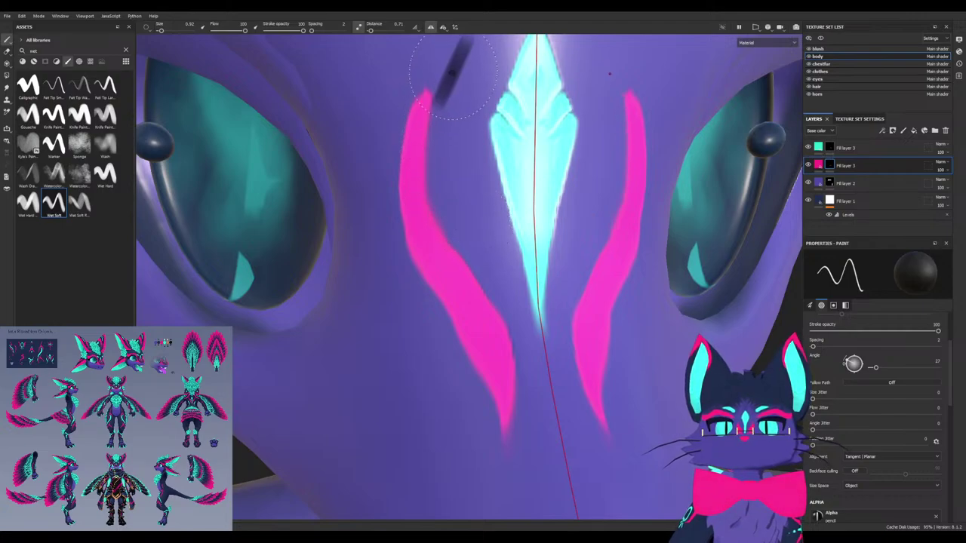
key("x")
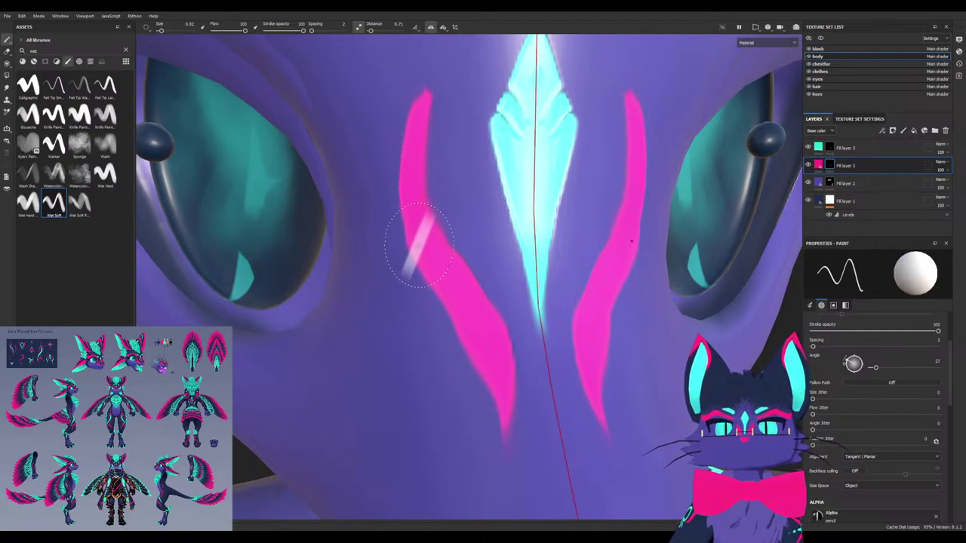
right_click_drag(417, 245, 400, 244, "ctrl")
mouse_move(411, 245)
left_mouse_down()
mouse_move(408, 208)
mouse_move(421, 276)
mouse_move(417, 243)
mouse_move(434, 299)
mouse_move(472, 340)
mouse_move(467, 363)
left_mouse_up()
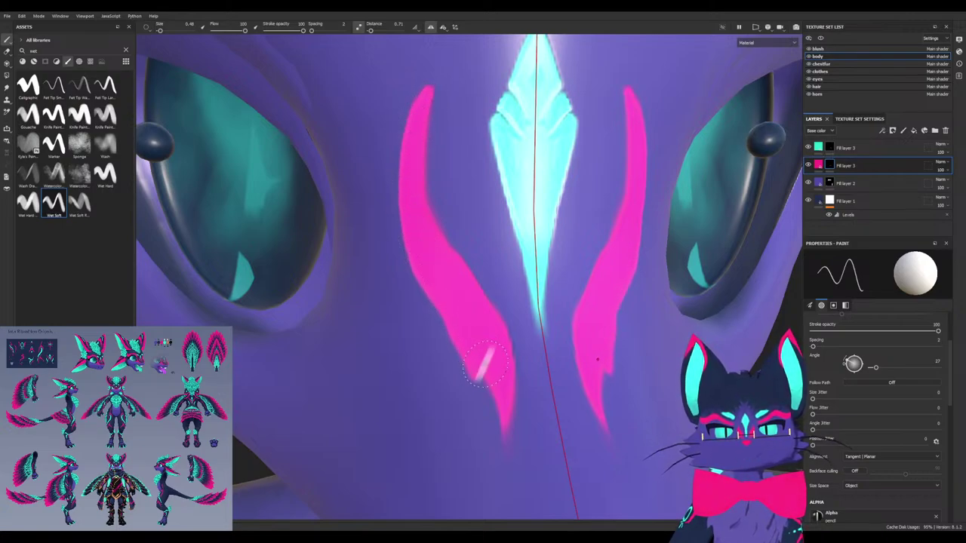
mouse_move(396, 336)
left_mouse_down("alt")
mouse_move(454, 293)
mouse_move(431, 294)
left_mouse_up("alt")
left_click_drag(430, 255, 428, 251, "ctrl")
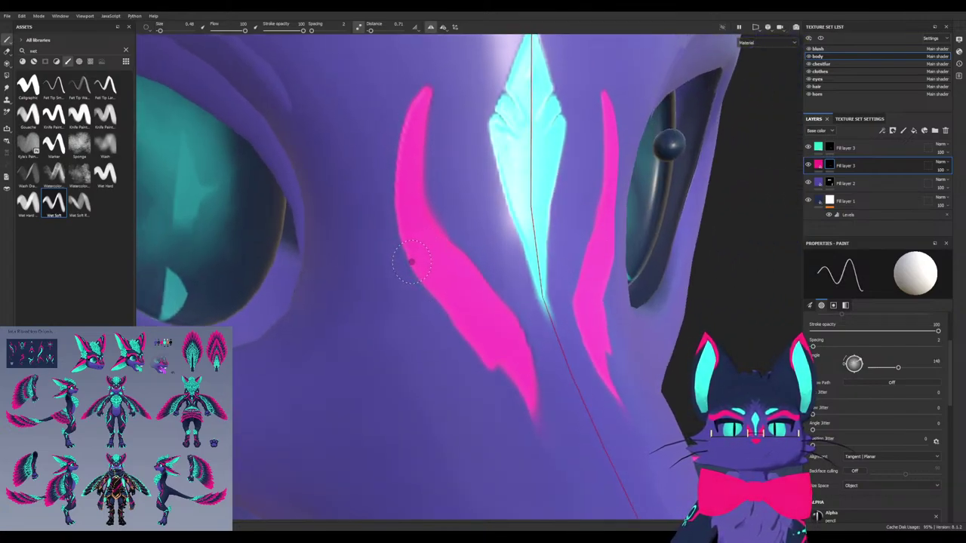
mouse_move(497, 367)
left_mouse_down()
mouse_move(514, 393)
mouse_move(499, 372)
left_mouse_up()
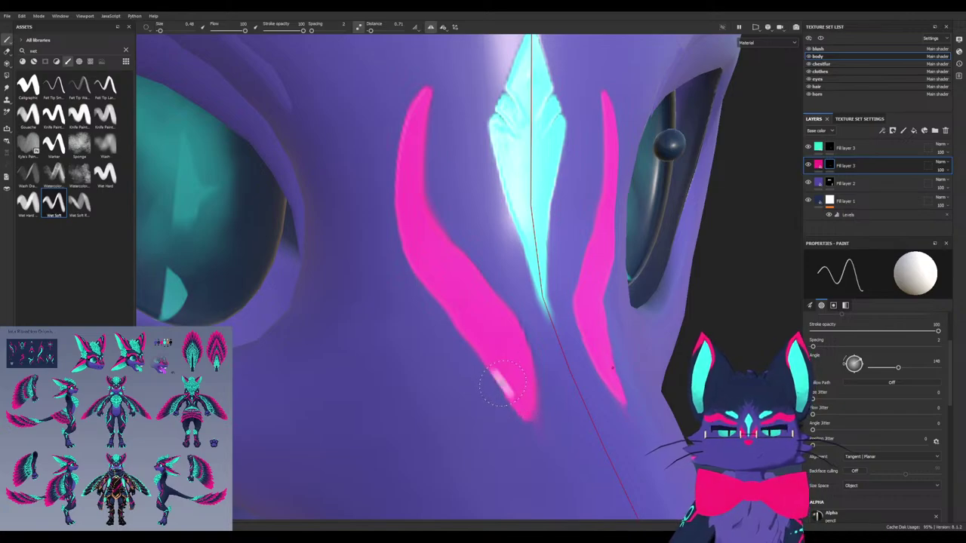
Erase around both ends of the pink stripes with a brush size of 1.02 to slim and taper them
left_click_drag(484, 433, 451, 429, "ctrl")
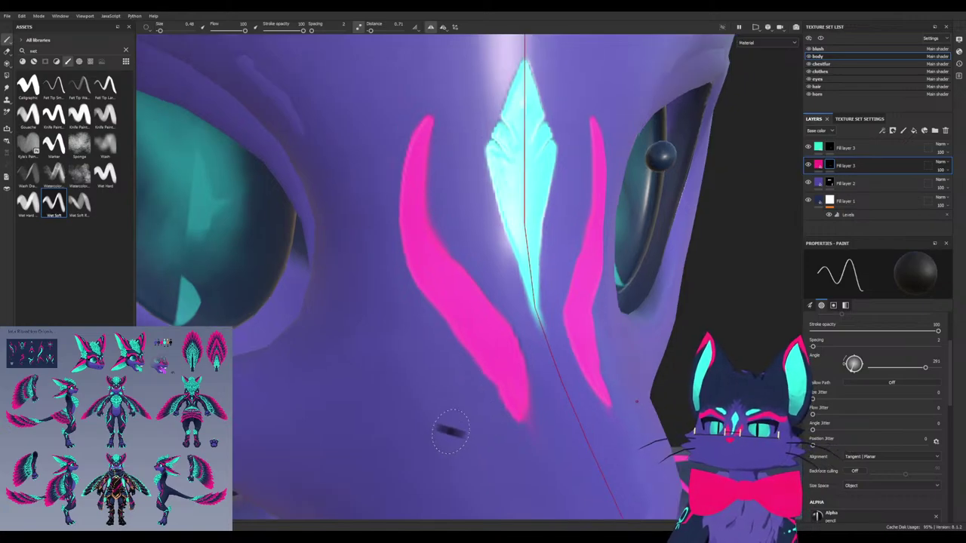
mouse_move(460, 438)
right_mouse_down("ctrl")
mouse_move(445, 438)
mouse_move(483, 436)
mouse_move(469, 434)
right_mouse_up("ctrl")
mouse_move(459, 429)
left_mouse_down("alt")
mouse_move(451, 435)
mouse_move(454, 427)
left_mouse_up("alt")
scroll(438, 375, "down", 2)
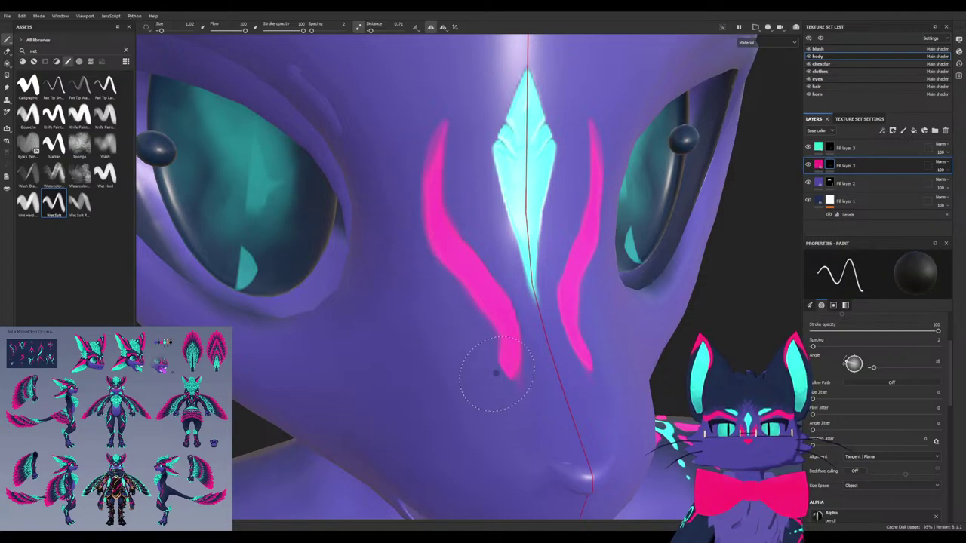
mouse_move(486, 390)
left_mouse_down("alt")
mouse_move(566, 389)
mouse_move(498, 386)
left_mouse_up("alt")
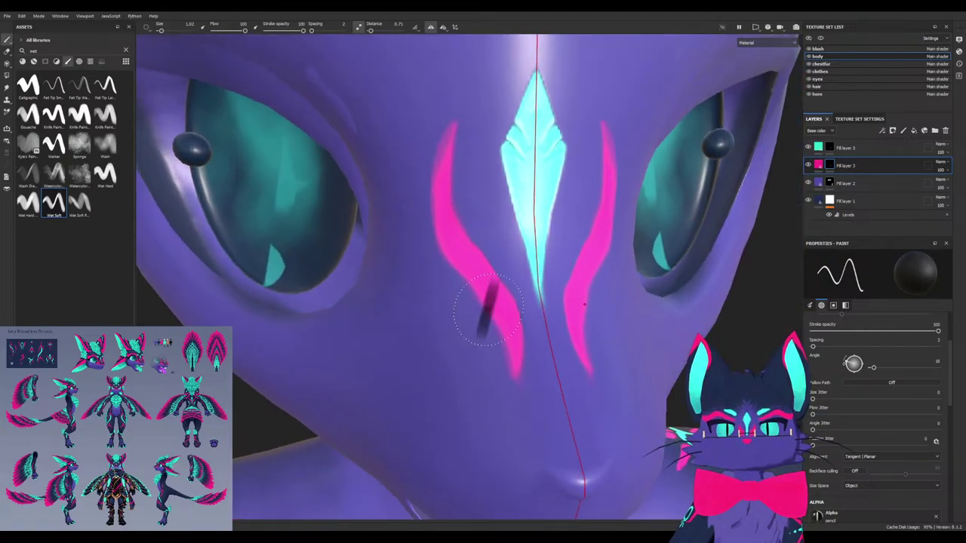
left_click_drag(492, 271, 495, 276, "ctrl")
Reduce the brush size to 0.3 and paint pink along the inner edges of the stripes' upper halves
key("x")
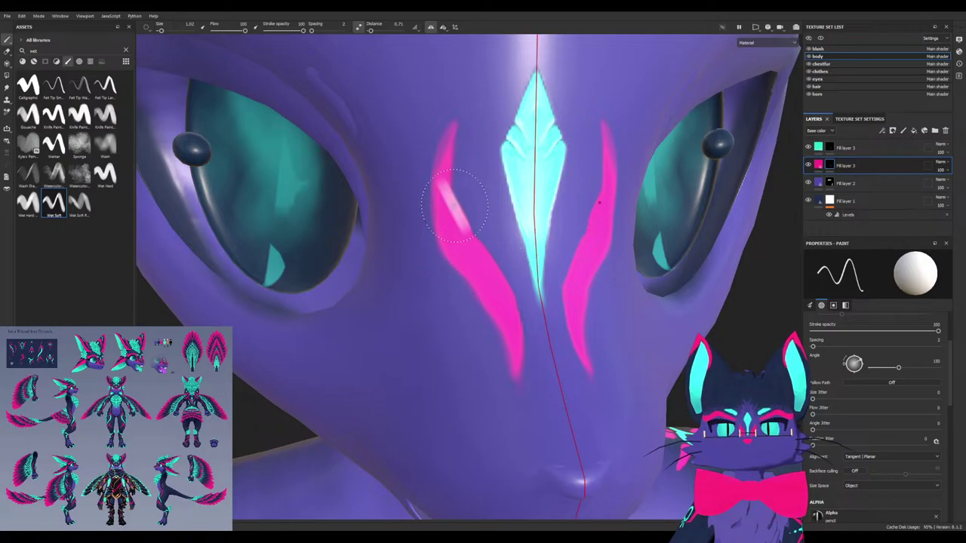
key("ctrl+z")
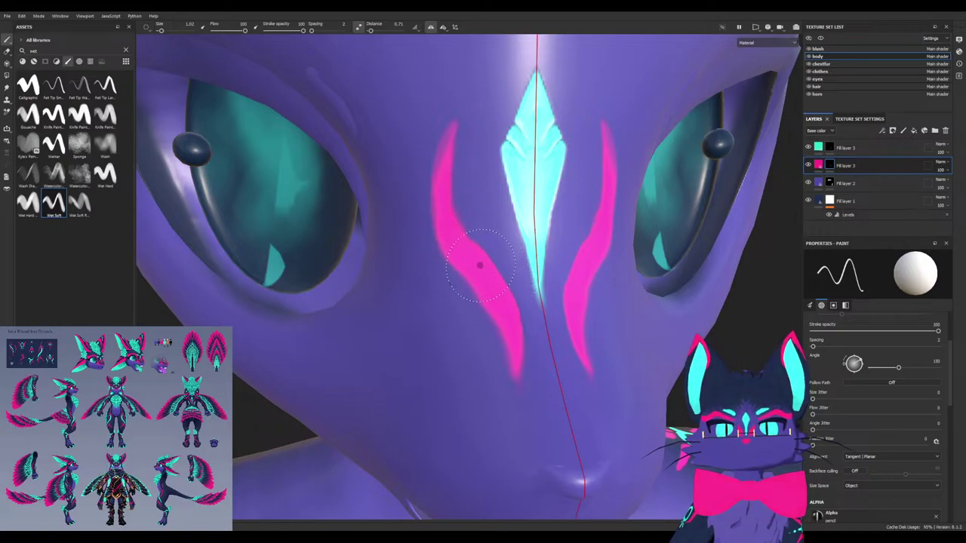
right_click_drag(462, 239, 462, 249, "ctrl")
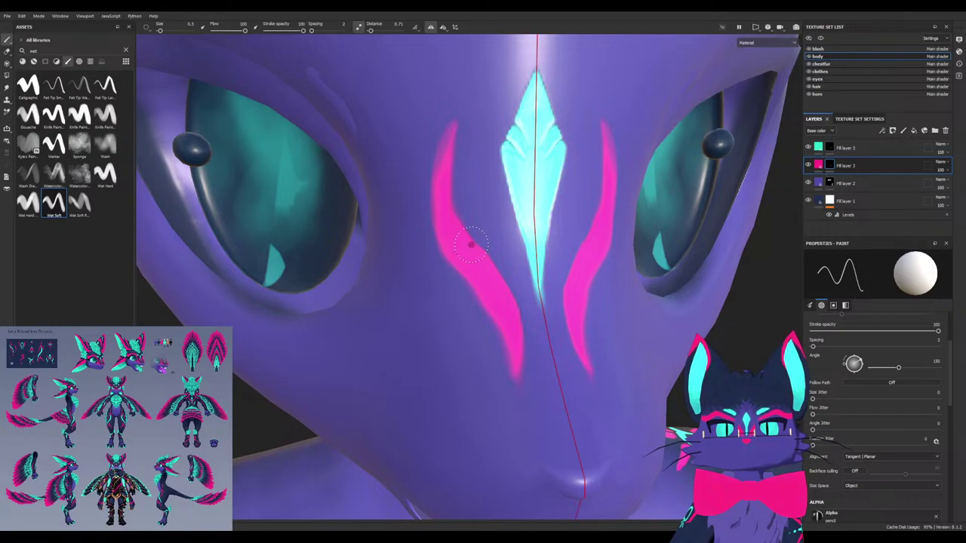
left_click_drag(445, 207, 457, 224)
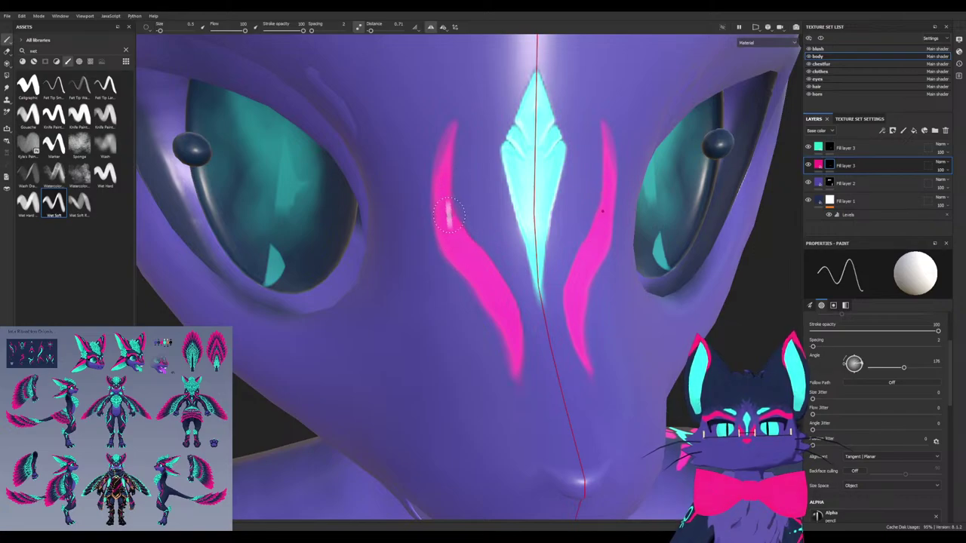
left_click_drag(450, 152, 454, 136)
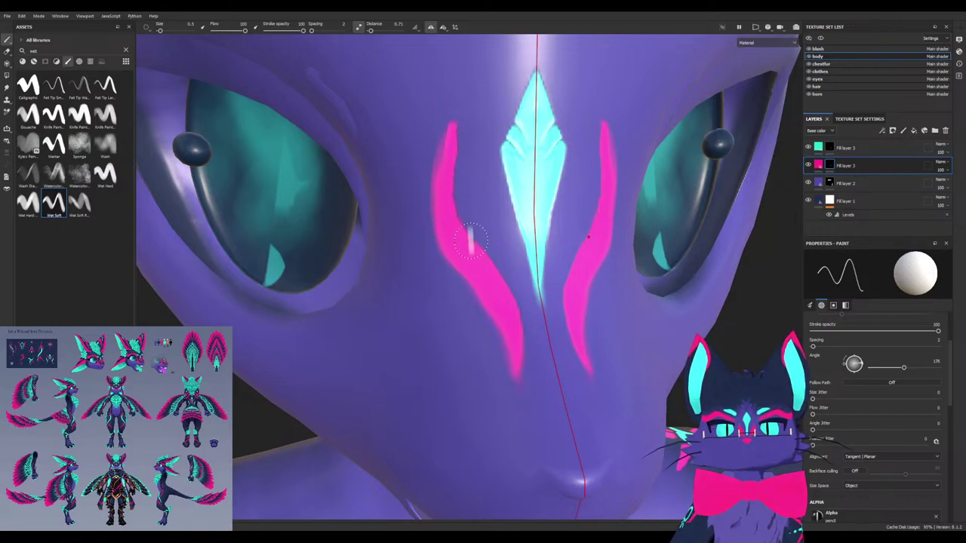
Try to erase both edges of the stripes' upper ends to form narrower tips
key("x")
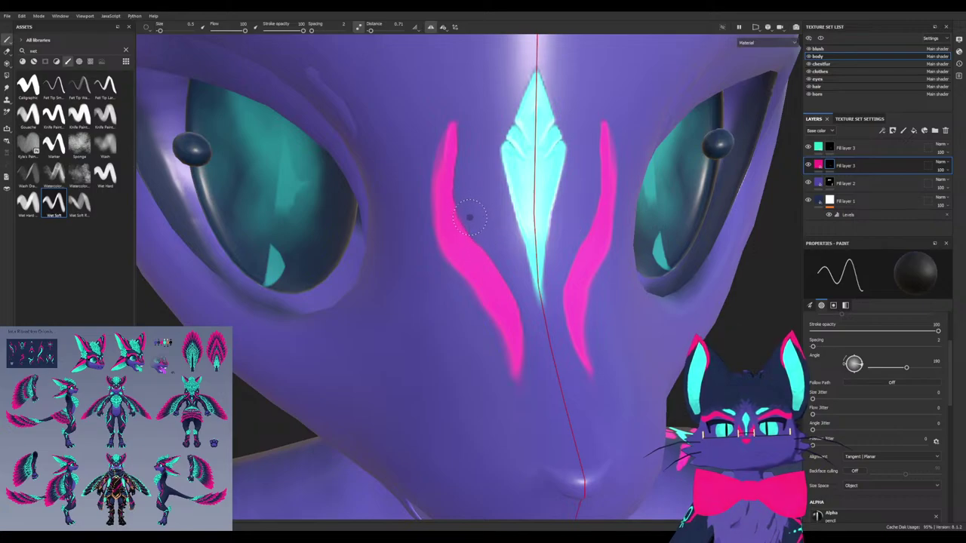
left_click_drag(460, 166, 463, 126)
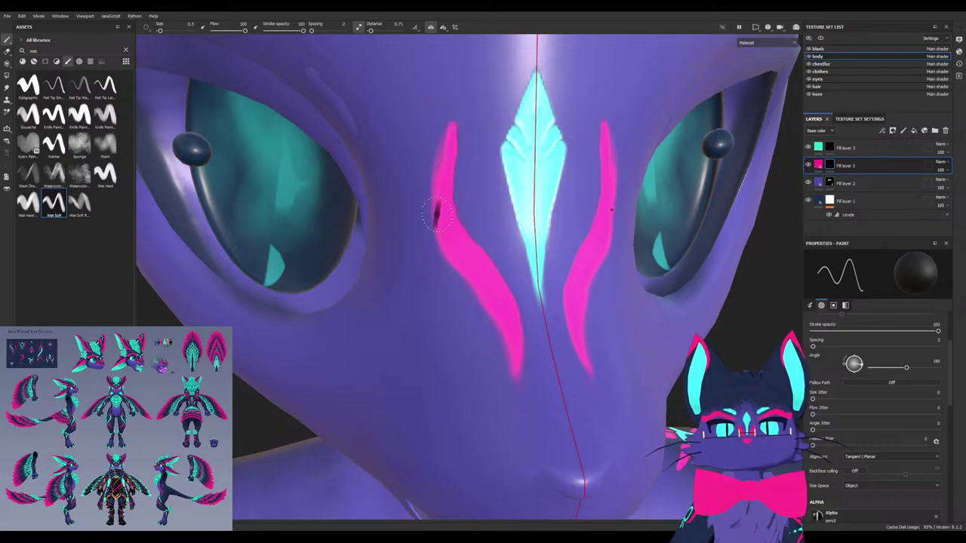
left_click_drag(430, 178, 445, 136)
left_click_drag(475, 105, 421, 201)
key("ctrl+z")
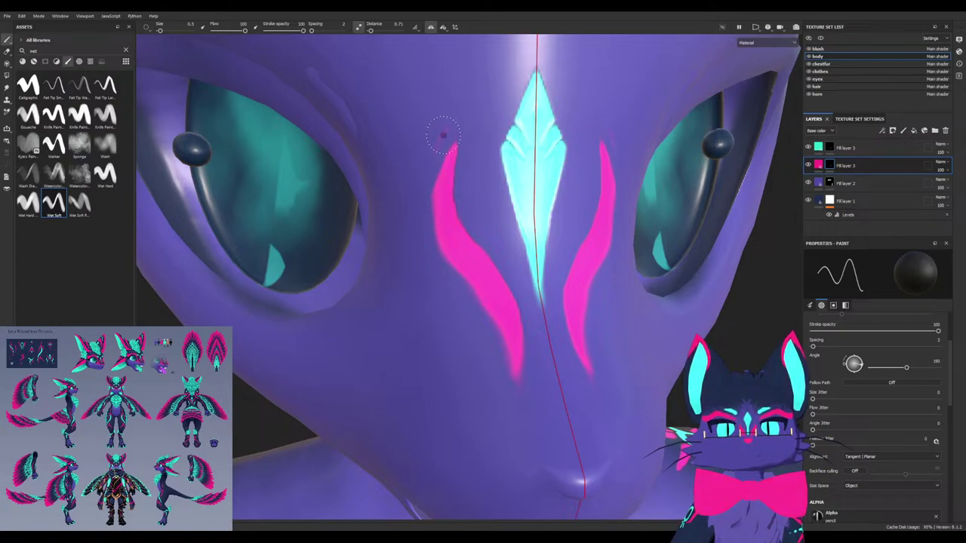
key("ctrl+z")
Paint the stripes' upper ends bending inward toward the diamond, and erase along the outer edges to slim the lower halves
key("x")
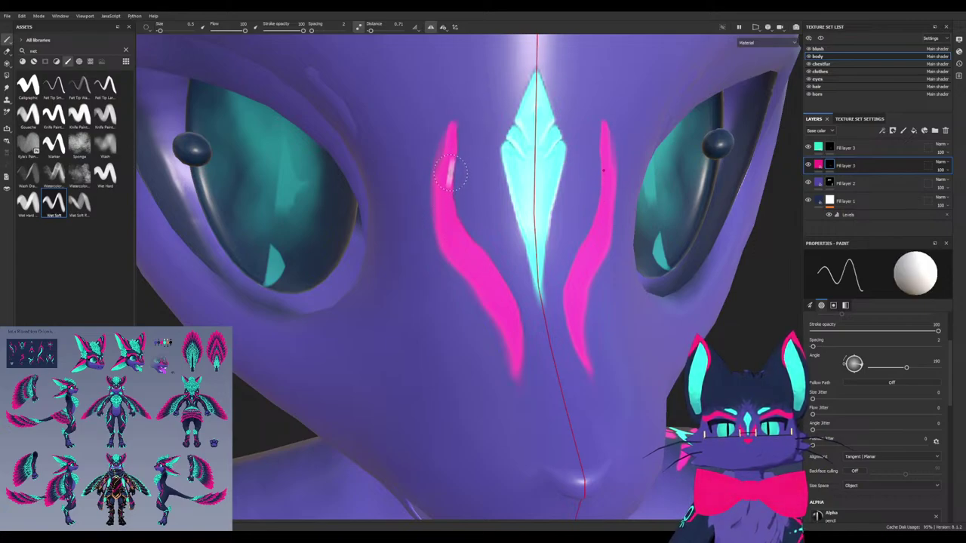
left_click_drag(459, 133, 440, 146)
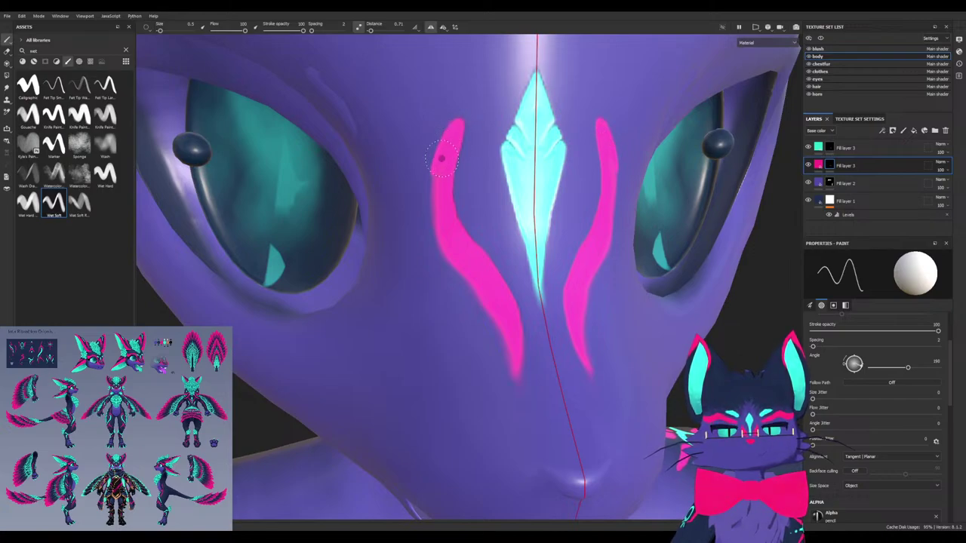
key("ctrl+z")
key("x")
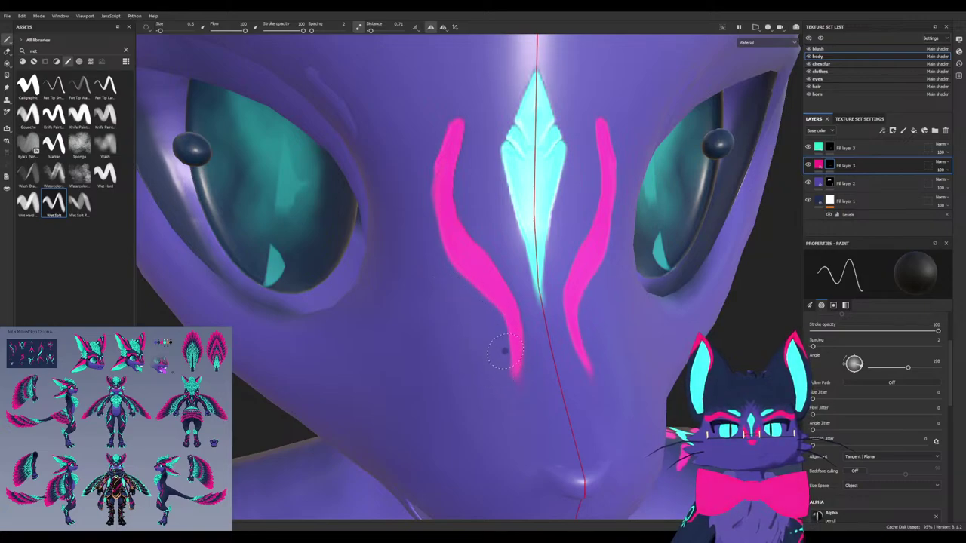
Try to erase along the pink stripes' inner edges from a three-quarter view
mouse_move(493, 396)
left_mouse_down("alt")
mouse_move(472, 404)
mouse_move(469, 434)
left_mouse_up("alt")
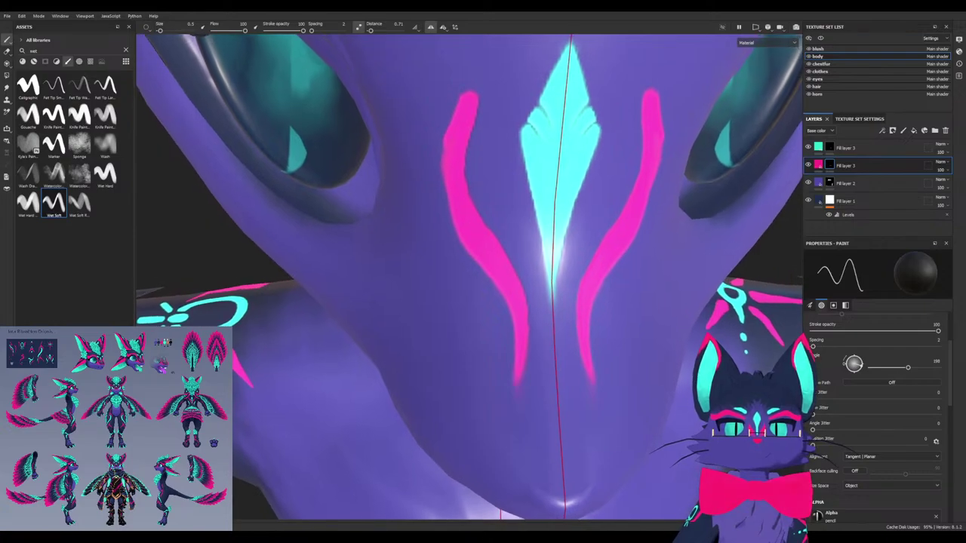
left_click_drag(499, 299, 521, 264, "alt")
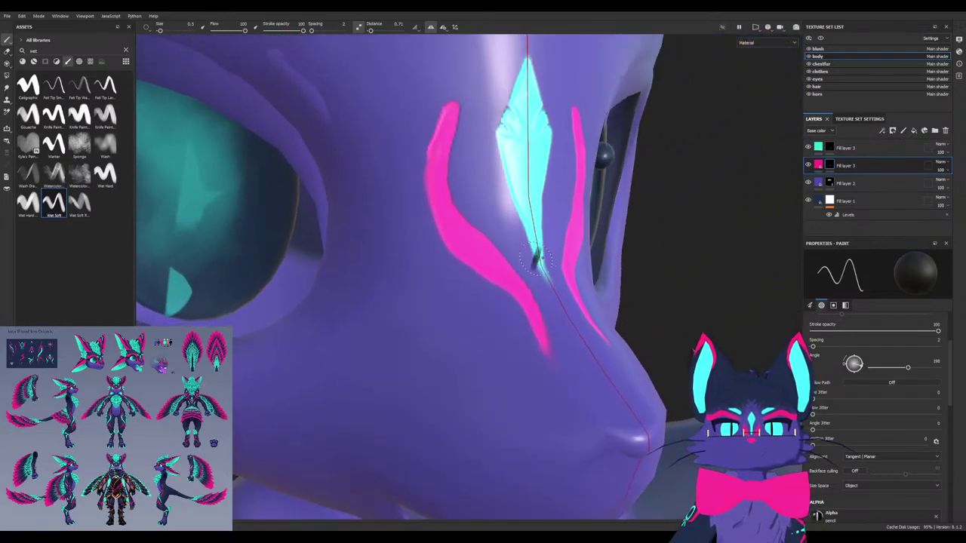
mouse_move(470, 215)
left_mouse_down()
mouse_move(451, 166)
mouse_move(464, 90)
left_mouse_up()
key("ctrl+z")
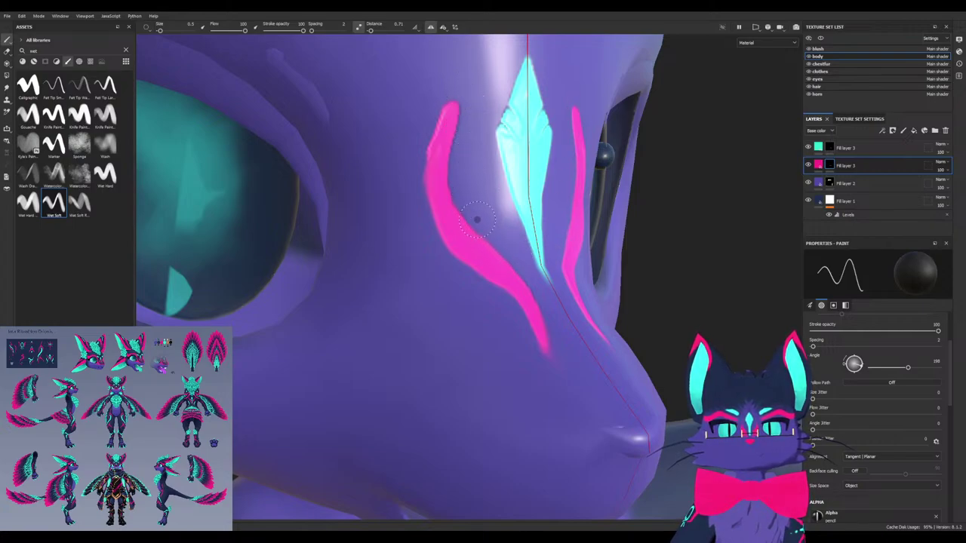
left_click_drag(498, 248, 532, 280)
key("ctrl+z")
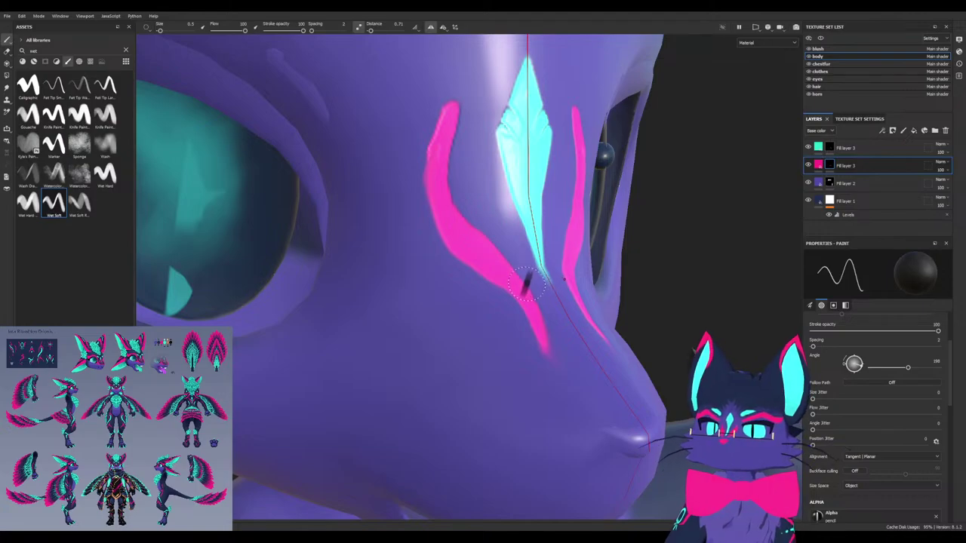
Examine the teal and pink markings on the creature's back and side, and return to the front of the face
middle_click_drag(443, 395, 446, 174, "alt")
scroll(452, 315, "down", 8)
middle_click_drag(458, 461, 449, 181, "alt")
middle_click_drag(430, 385, 425, 266, "alt")
left_click_drag(425, 267, 657, 277, "alt")
middle_click_drag(278, 129, 490, 220, "alt")
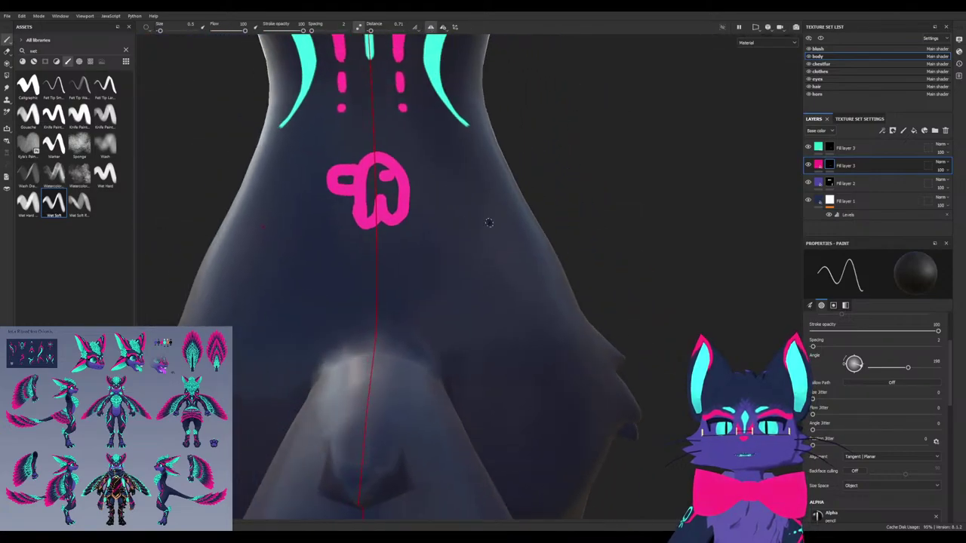
scroll(389, 152, "up", 4)
middle_click_drag(336, 134, 426, 200, "alt")
middle_click_drag(453, 151, 443, 209, "alt")
left_click_drag(657, 382, 543, 391, "alt")
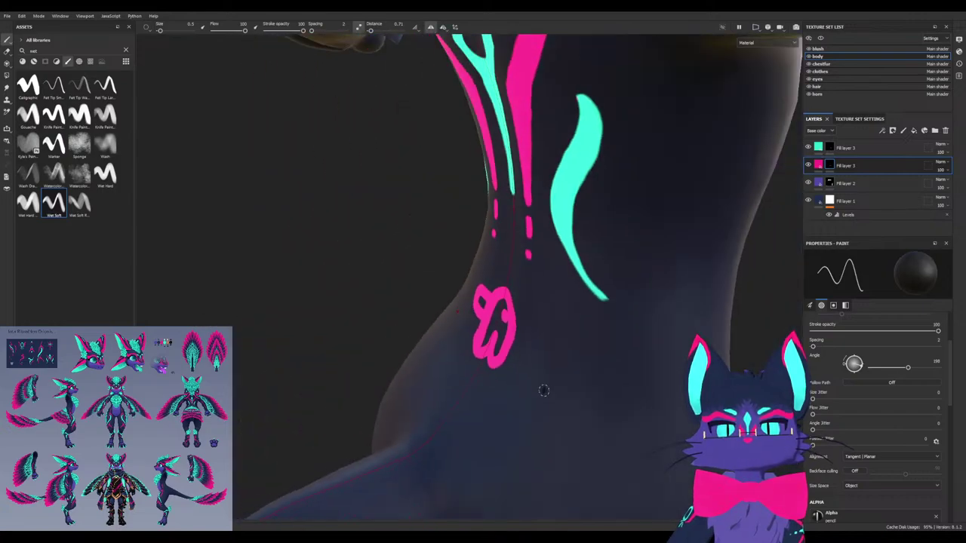
scroll(543, 390, "down", 6)
left_click_drag(717, 302, 378, 261, "alt")
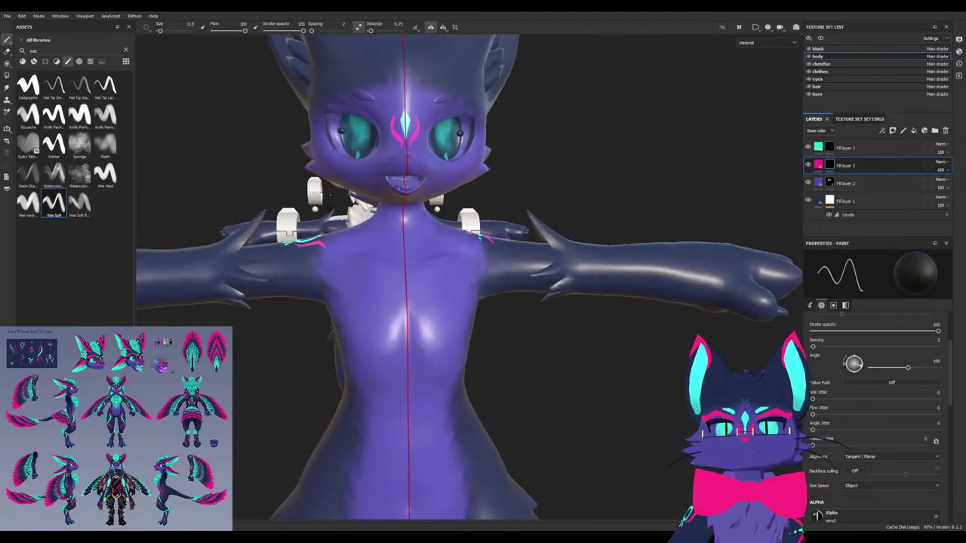
middle_click_drag(404, 104, 440, 231, "alt")
scroll(440, 234, "up", 4)
scroll(489, 306, "up", 3)
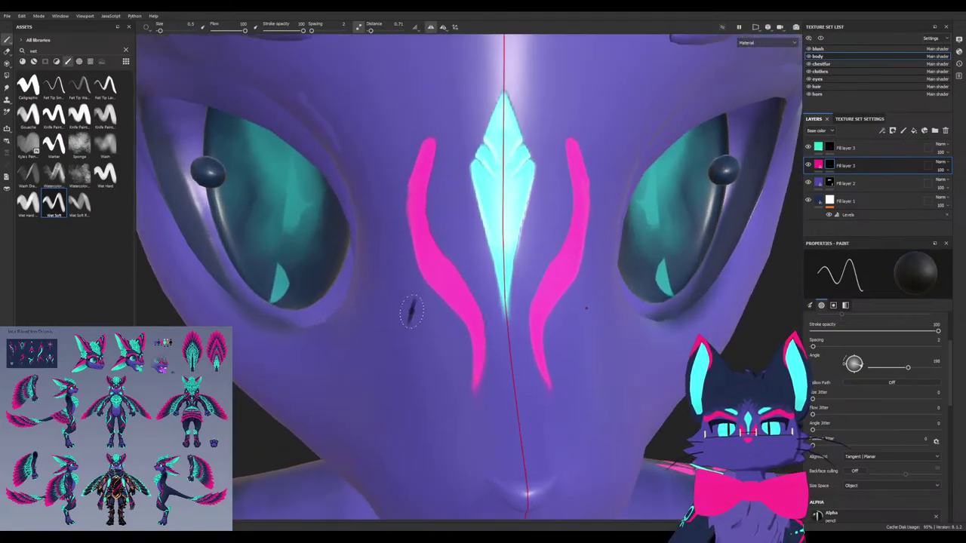
Erase around the upper ends of the pink stripes to taper them into narrow points
left_click_drag(489, 305, 470, 295, "alt")
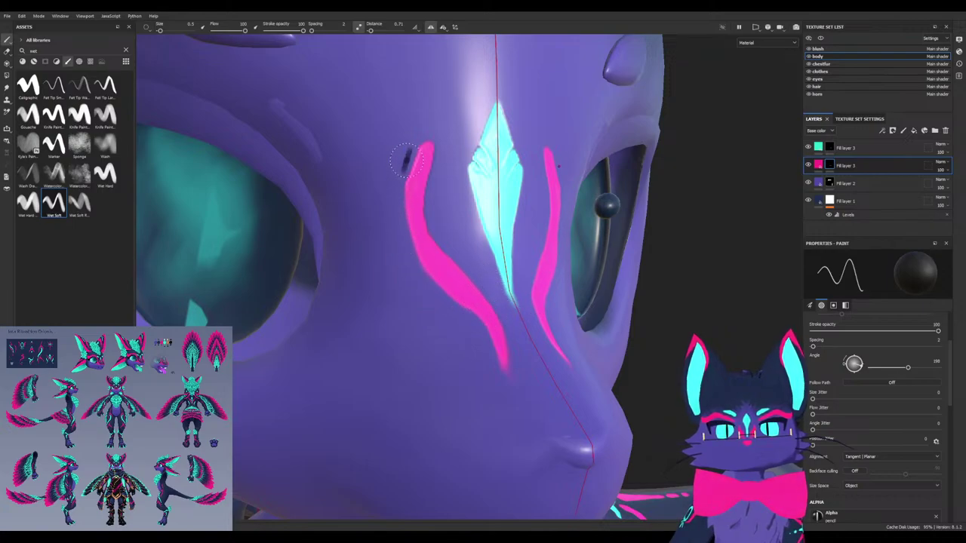
left_click_drag(399, 241, 393, 238, "ctrl")
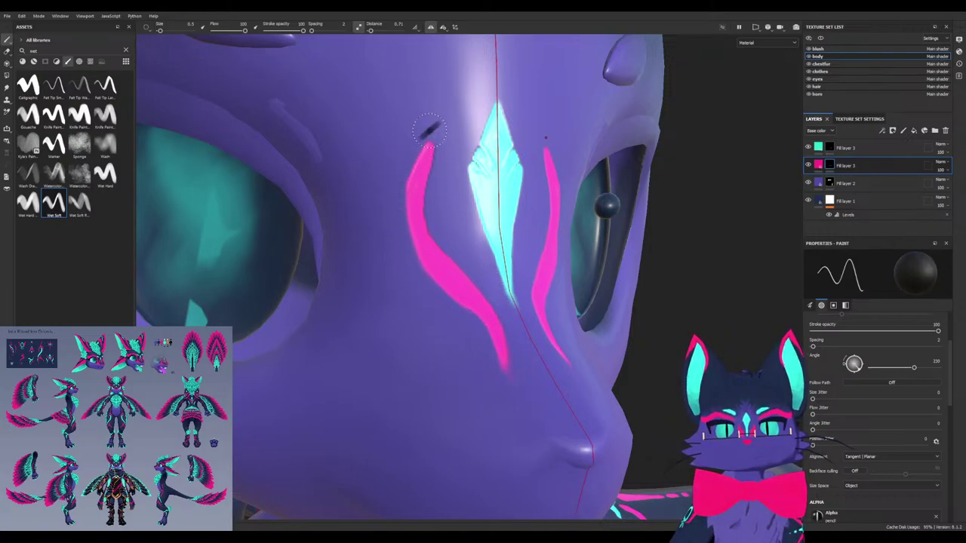
key("ctrl+z")
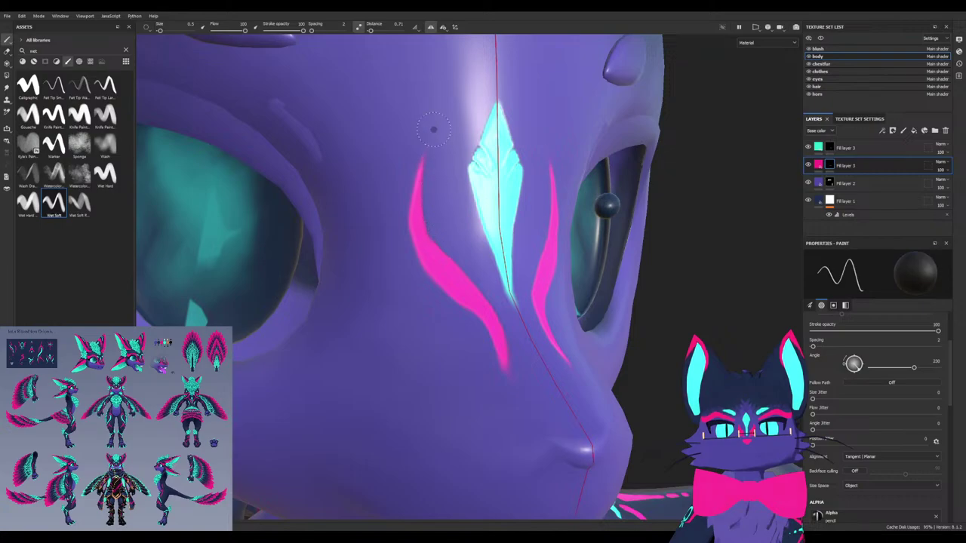
Paint along the inner edges of the pink stripes' lower curves and down through their lower ends to smooth the shape
left_click_drag(443, 221, 447, 255, "alt")
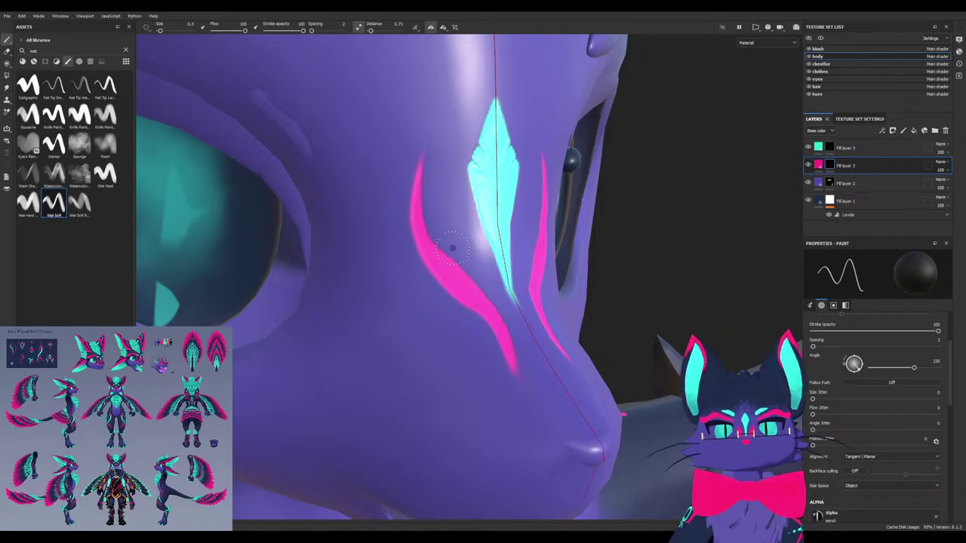
left_click_drag(443, 276, 439, 270, "ctrl")
key("x")
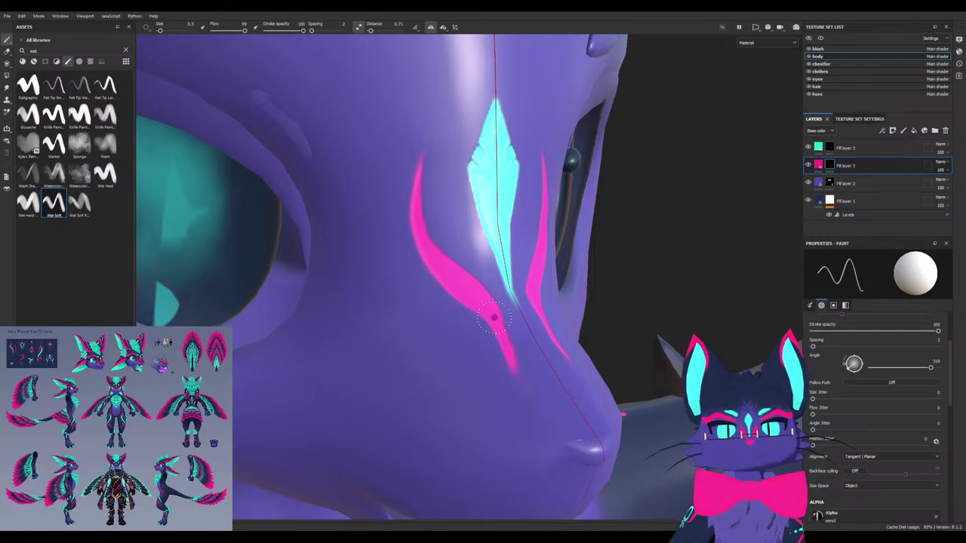
left_click_drag(510, 342, 479, 373, "ctrl")
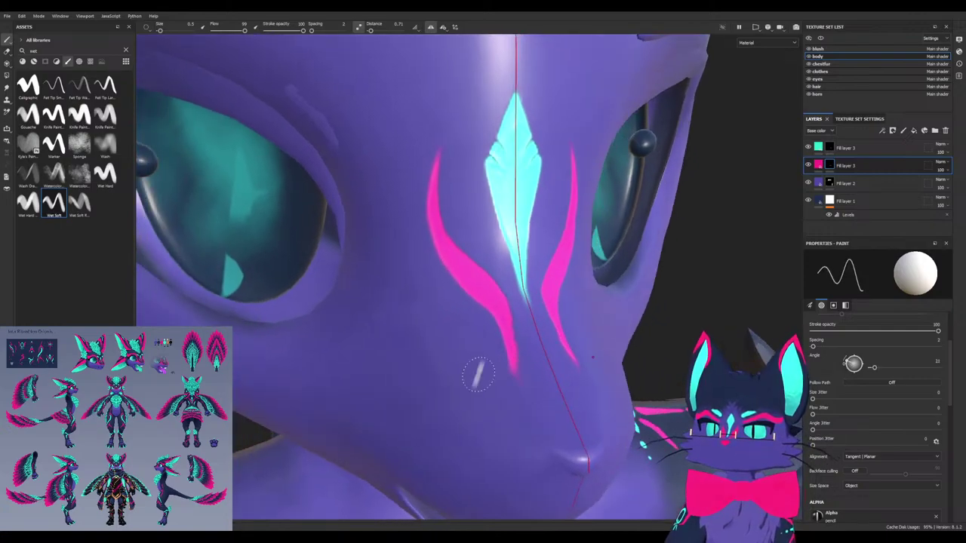
right_click_drag(479, 373, 484, 378, "alt")
left_click_drag(485, 378, 524, 309, "alt")
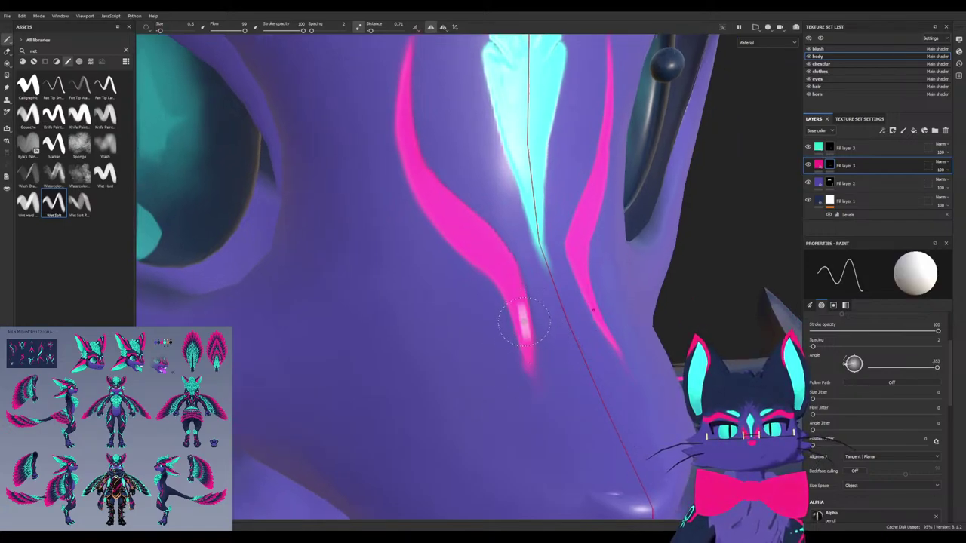
left_click_drag(517, 287, 490, 348, "alt")
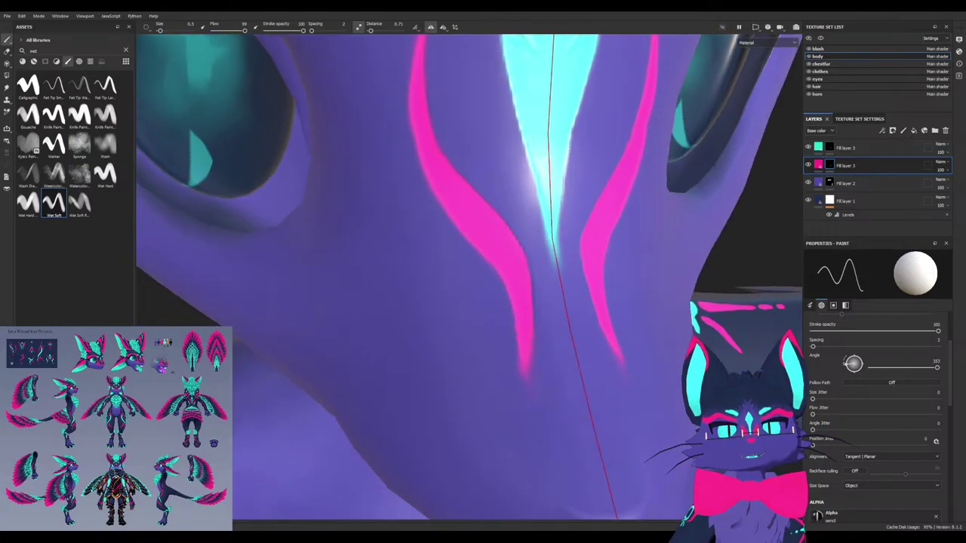
Erase around the lower ends and outer edges of the pink stripes to taper them into narrow points
key("x")
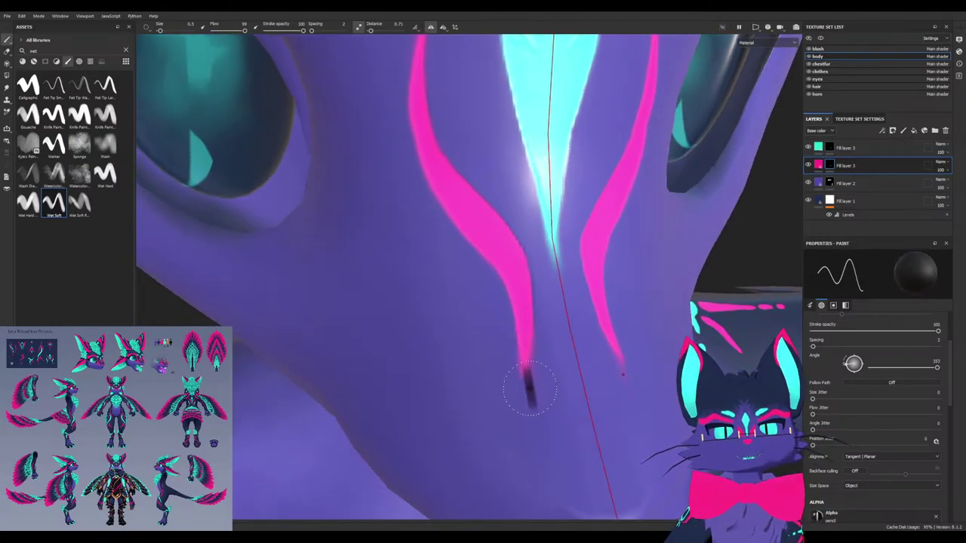
scroll(548, 332, "down", 5)
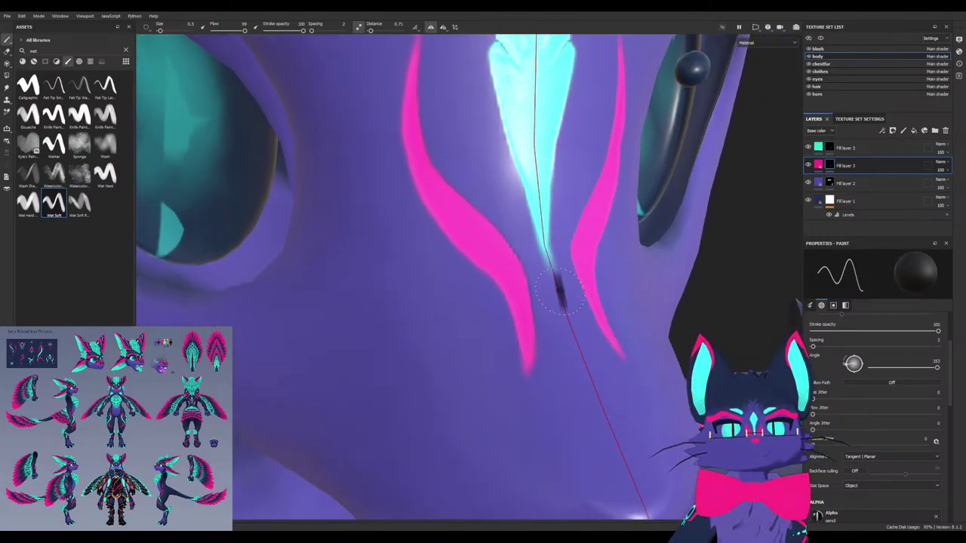
mouse_move(547, 337)
left_mouse_down("alt")
mouse_move(483, 291)
mouse_move(550, 302)
left_mouse_up("alt")
scroll(559, 266, "up", 4)
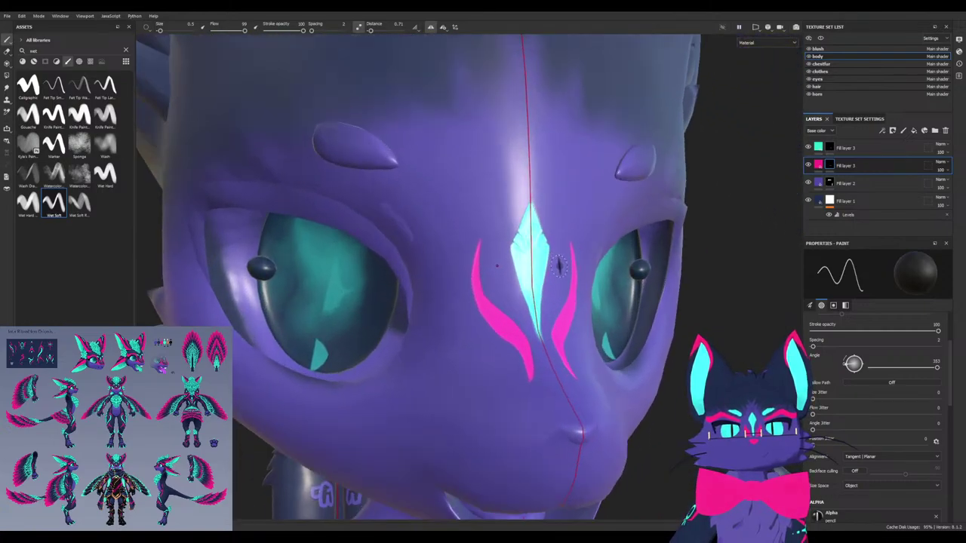
left_click_drag(559, 266, 496, 302, "alt")
scroll(496, 302, "up", 3)
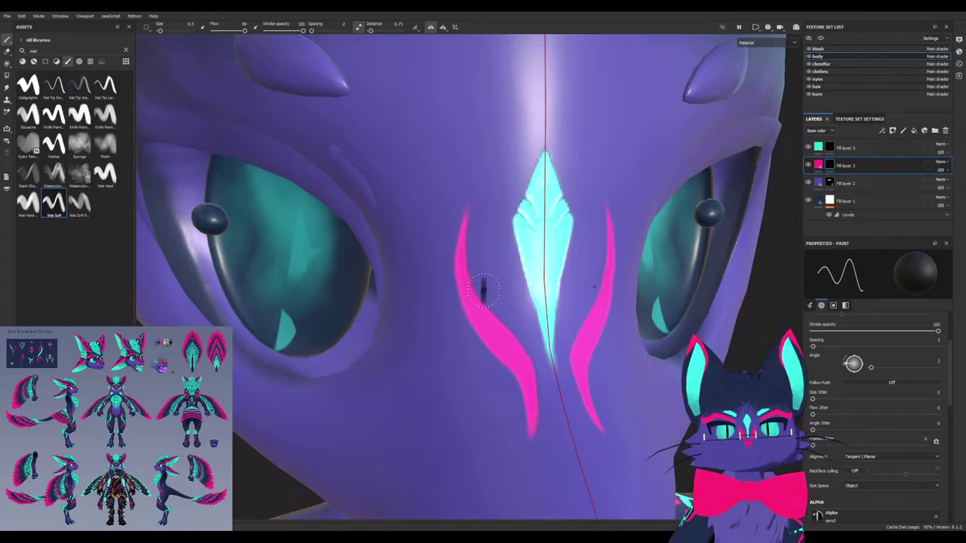
middle_click_drag(517, 340, 468, 299, "alt")
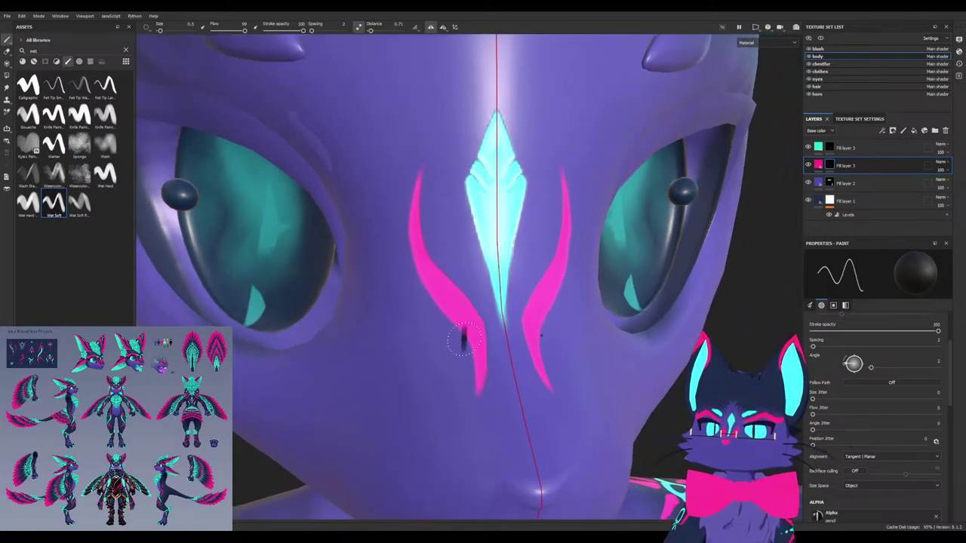
left_click_drag(457, 339, 411, 424, "alt")
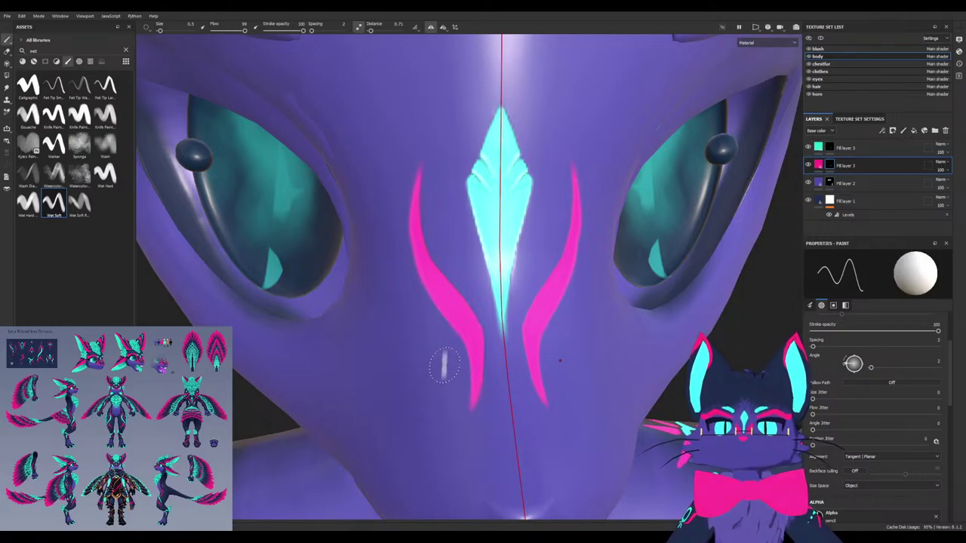
Paint small soft pink spots with the rotated Wet Soft brush beside the stripes' lower halves and below their tips
left_click_drag(443, 365, 444, 344, "ctrl")
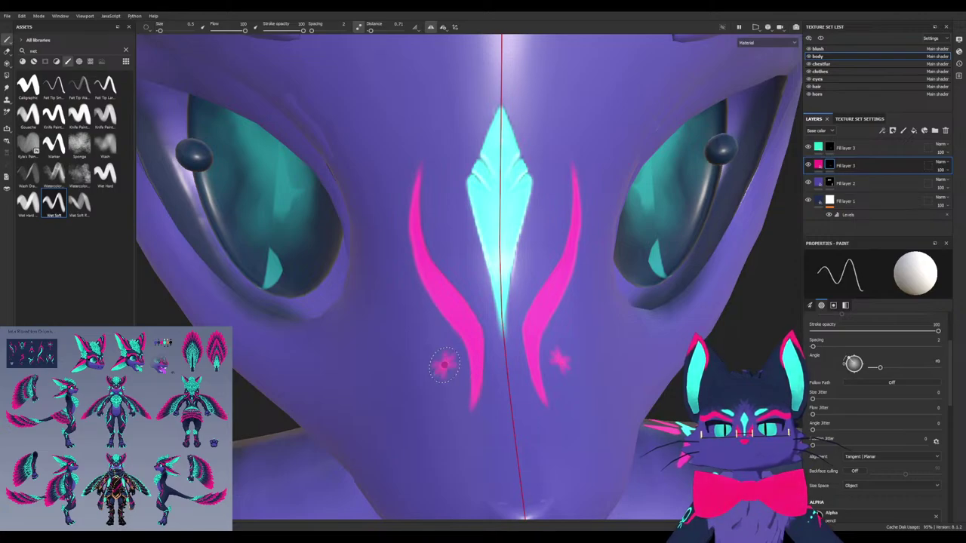
left_click_drag(444, 366, 444, 311, "ctrl")
left_click(444, 365)
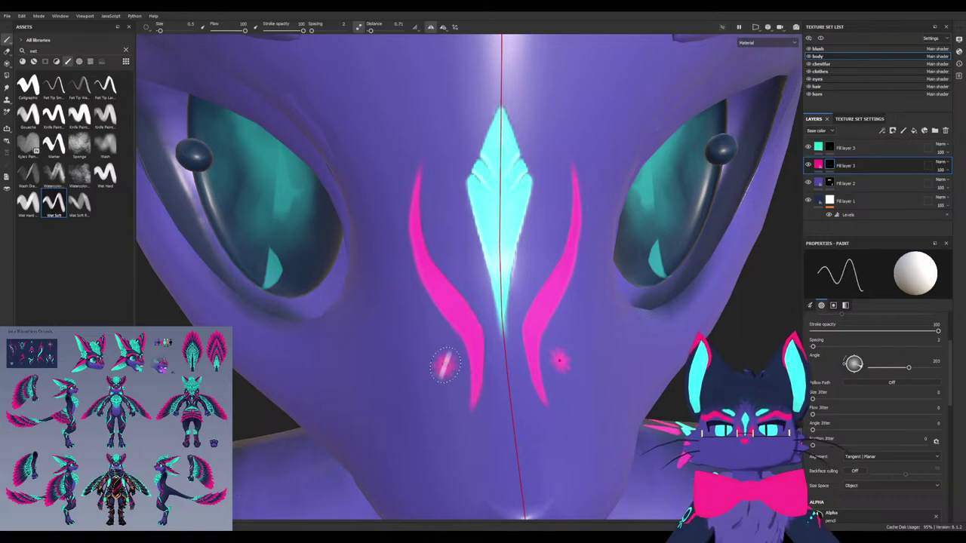
left_click(453, 435)
left_click_drag(452, 432, 453, 434, "ctrl")
left_click(453, 440)
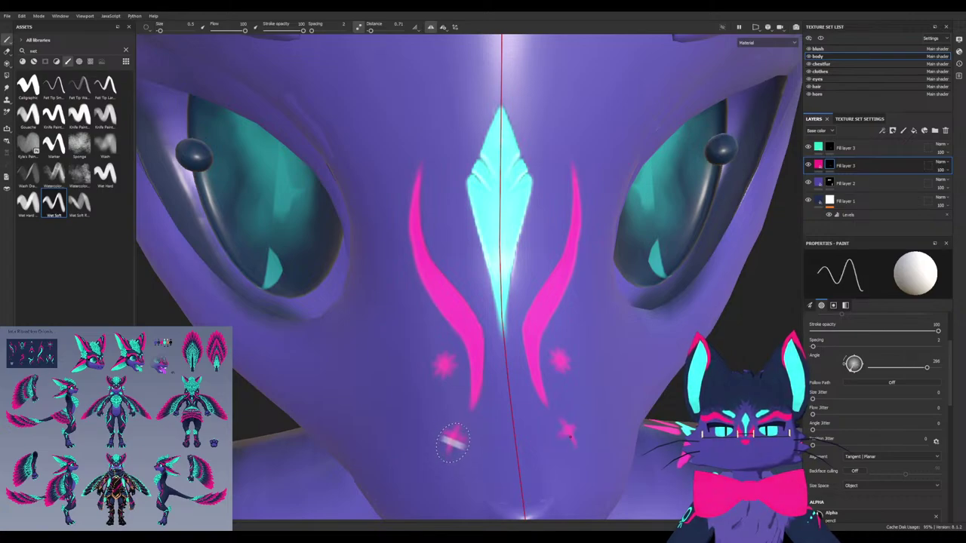
Undo the spots below the stripe tips and repaint them as filled, round pink dots
left_click_drag(453, 446, 470, 478, "alt")
key("ctrl+z")
key("ctrl+z")
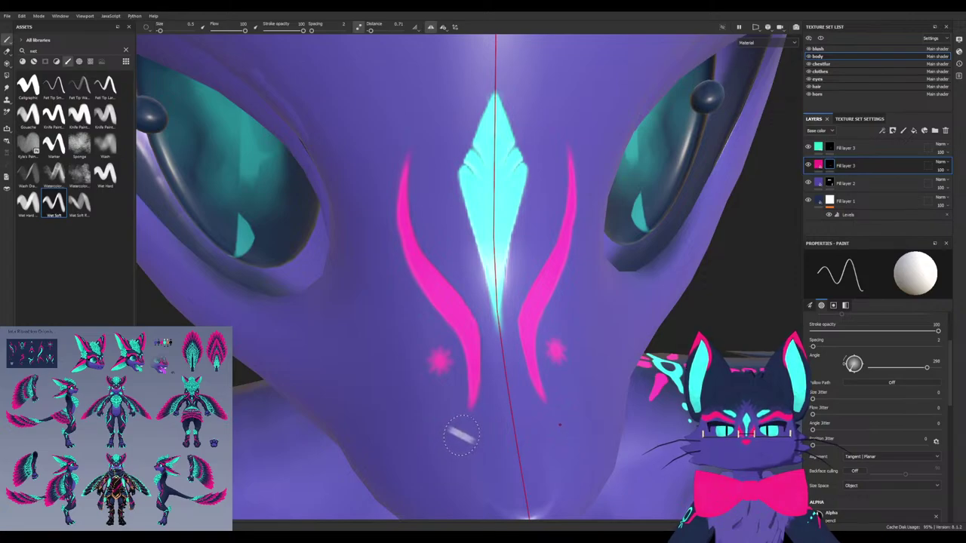
left_click(461, 432)
left_click_drag(460, 433, 461, 433, "ctrl")
left_click(461, 432)
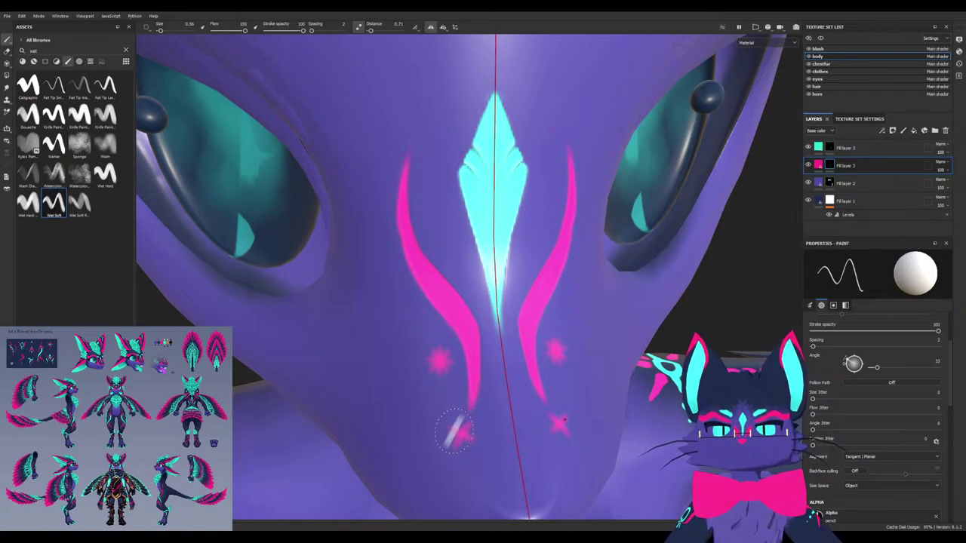
key("bracketleft")
left_click_drag(454, 430, 468, 441)
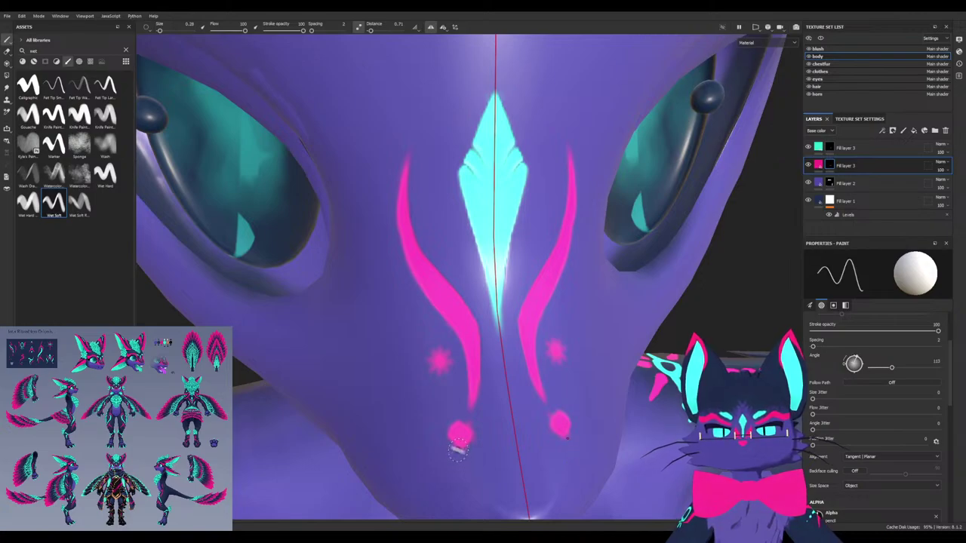
key("bracketright")
right_click_drag(458, 451, 457, 450, "ctrl")
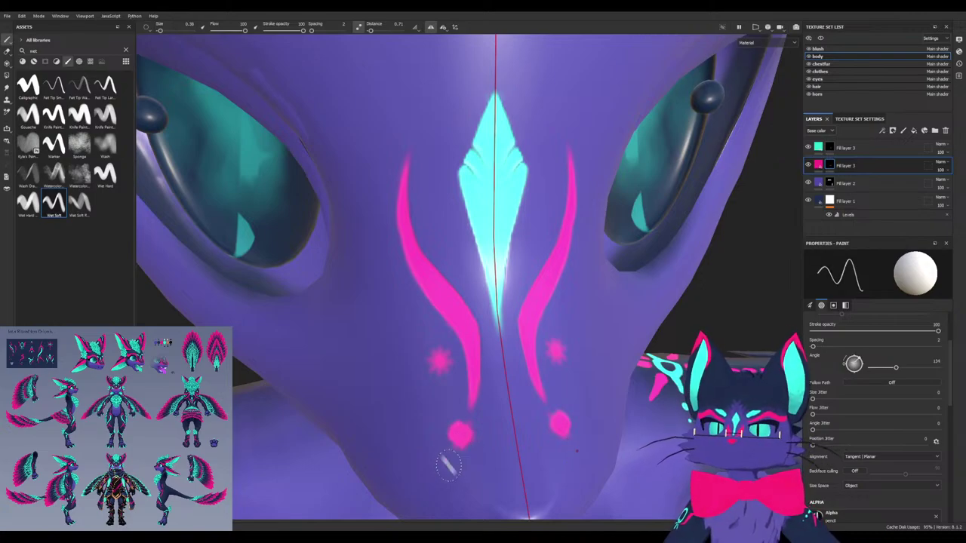
left_click_drag(447, 464, 442, 472, "alt")
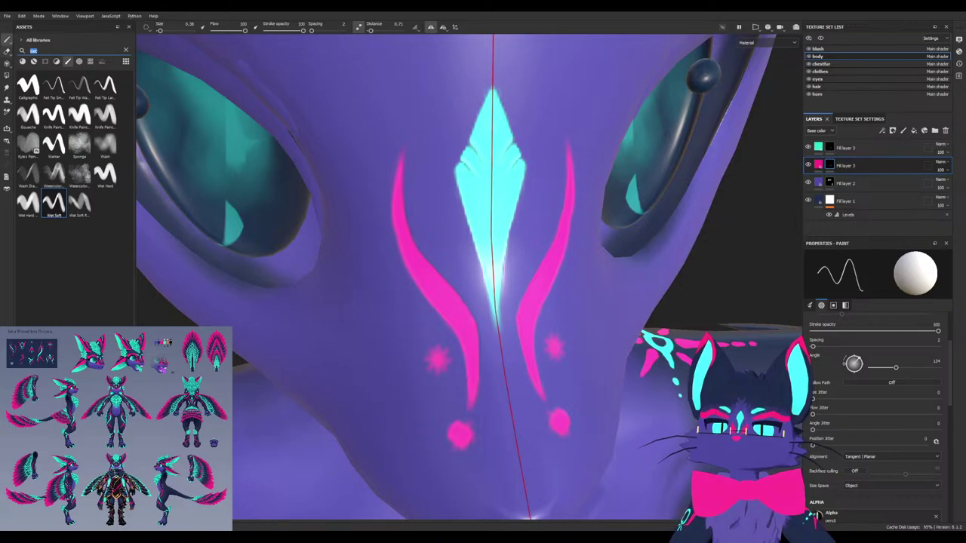
Find the soft brushes in the library, choose Basic Soft, and set its hardness to 0.9
type("soft")
left_click(105, 86)
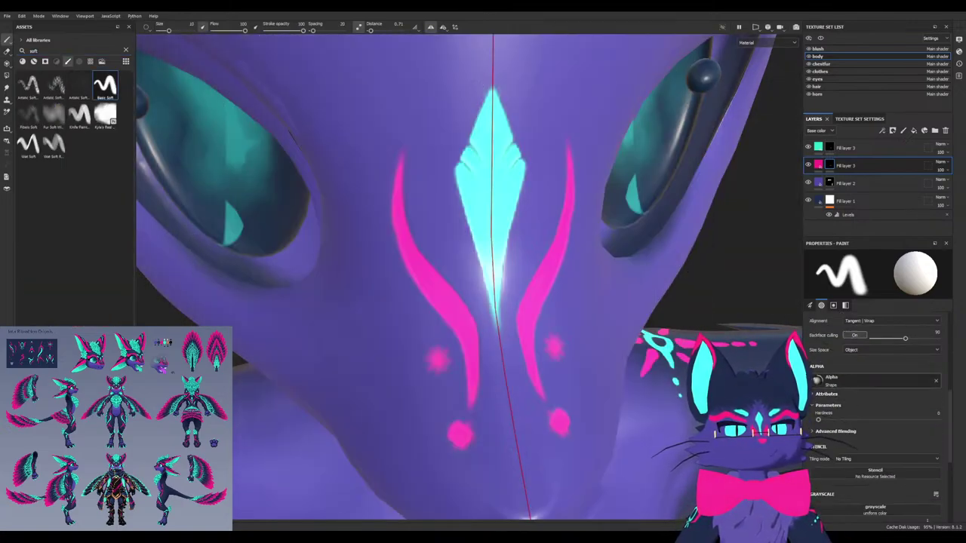
left_click_drag(817, 420, 916, 420)
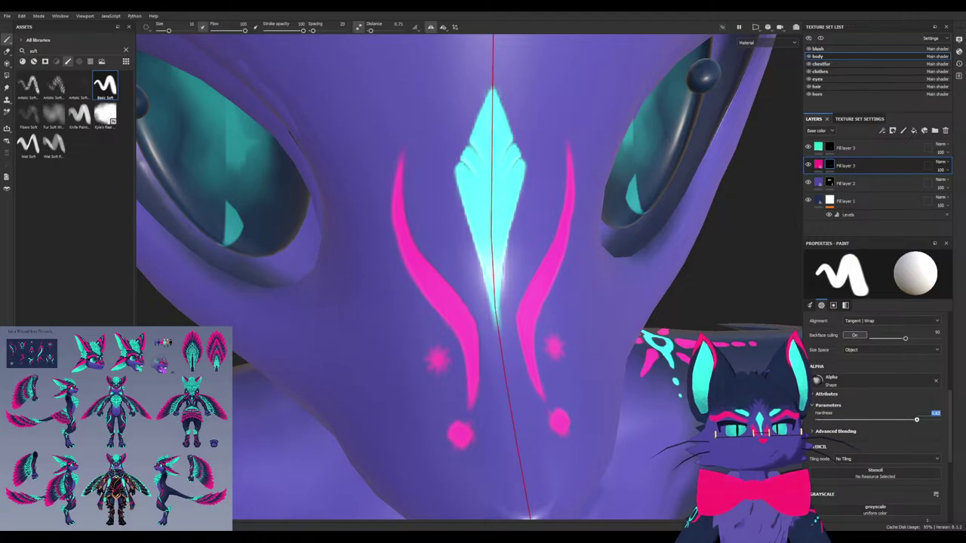
type("0.9")
key("Return")
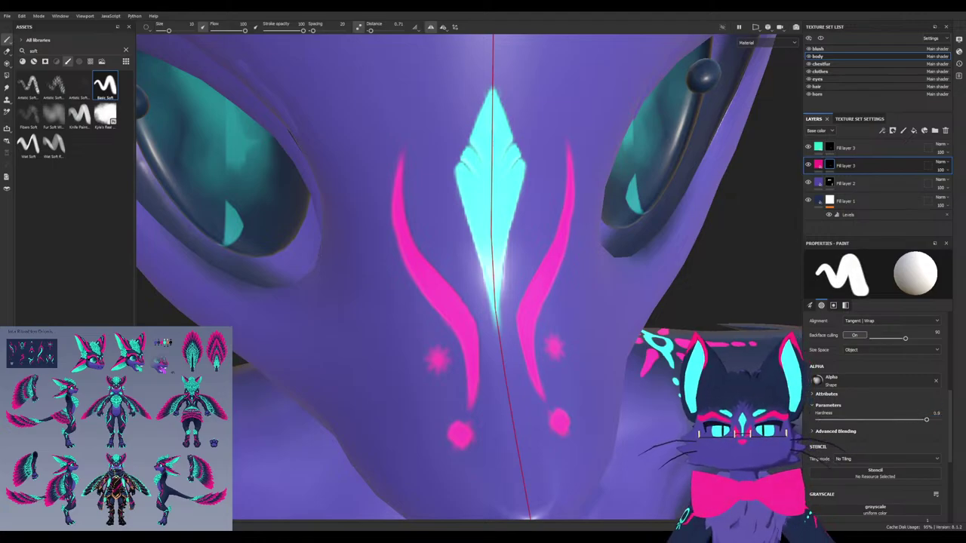
Shrink the brush to the size of the spots and stamp solid pink dots over both mirrored pairs
right_click_drag(530, 424, 461, 436, "ctrl")
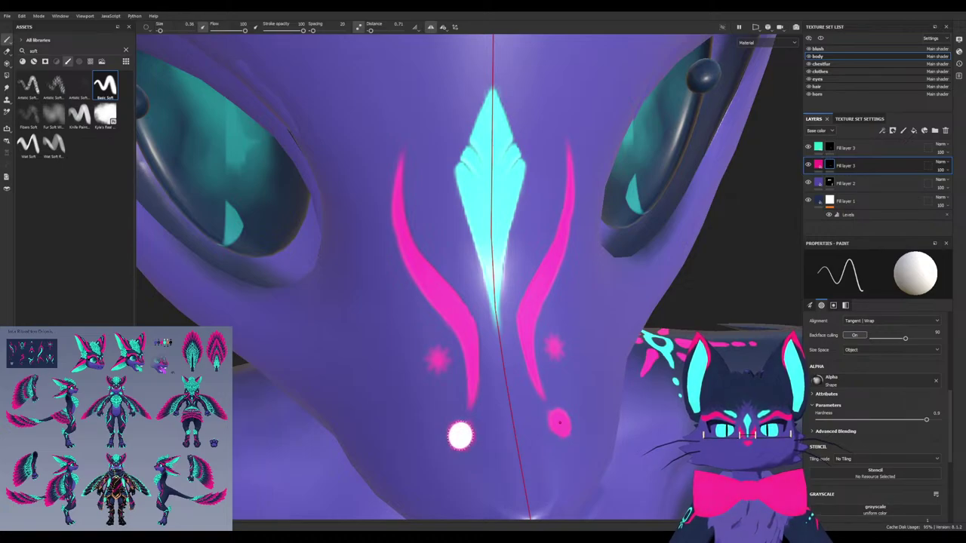
left_click(460, 436)
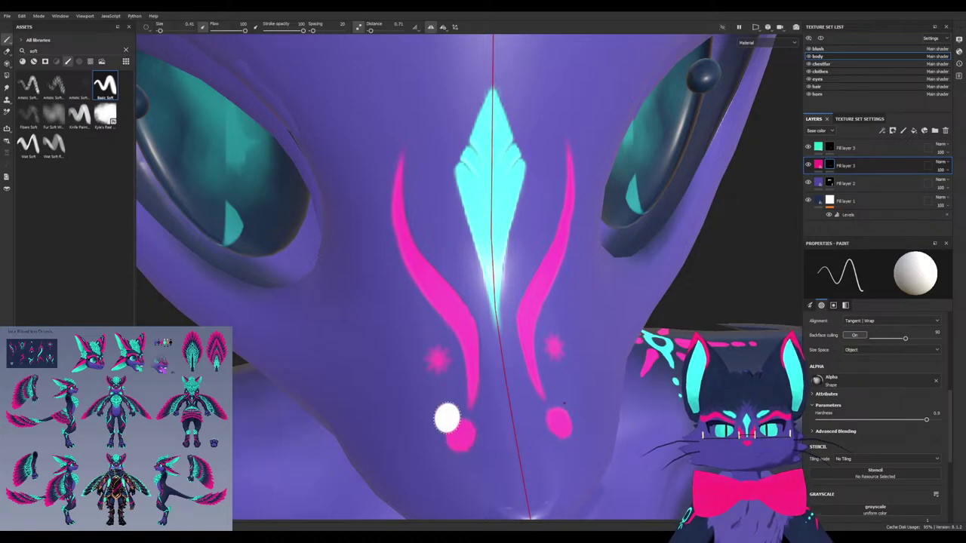
left_click(436, 361)
Erase all the pink dots beside and below the lower ends of the stripes
left_click_drag(416, 426, 461, 443, "alt")
key("x")
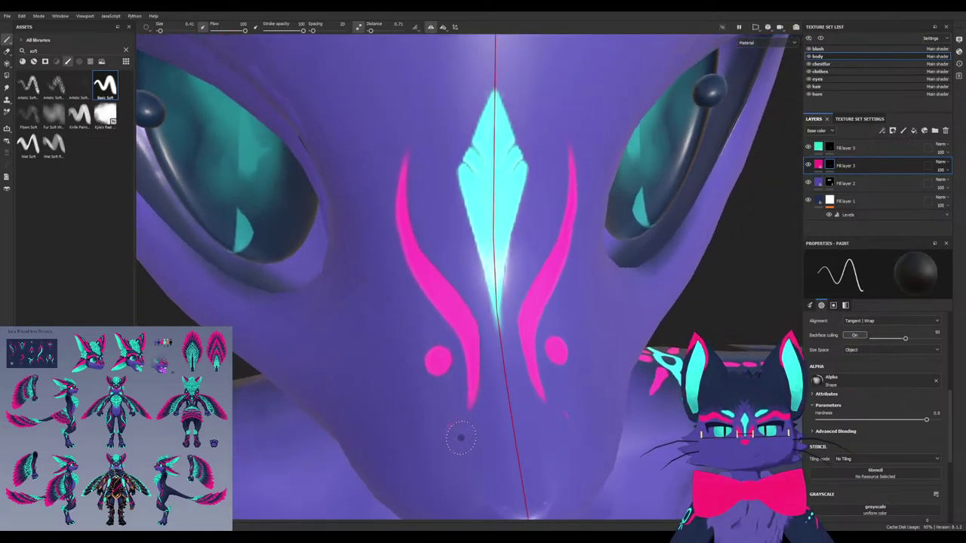
left_click(438, 361)
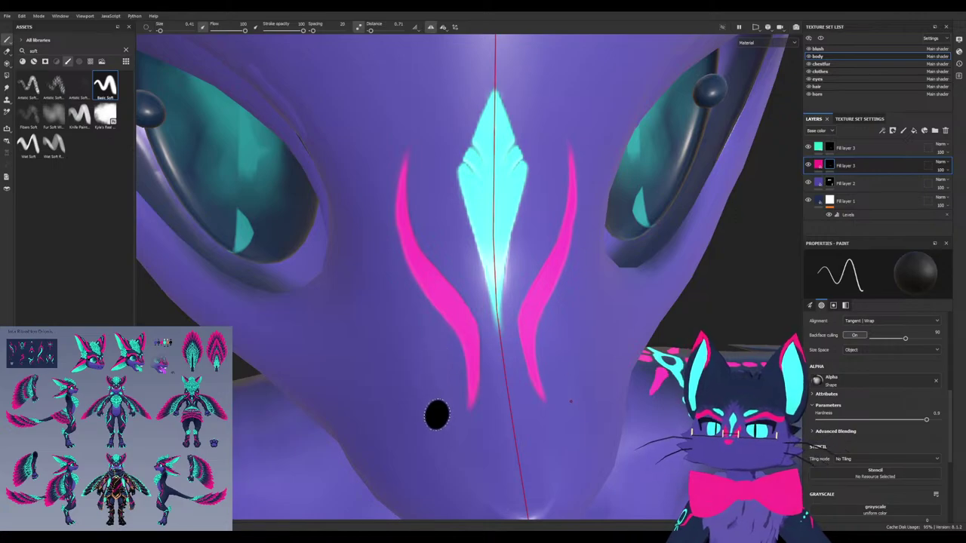
Stamp solid pink dots below the stripe tips and slightly lower beside the stripes' outer edges
key("x")
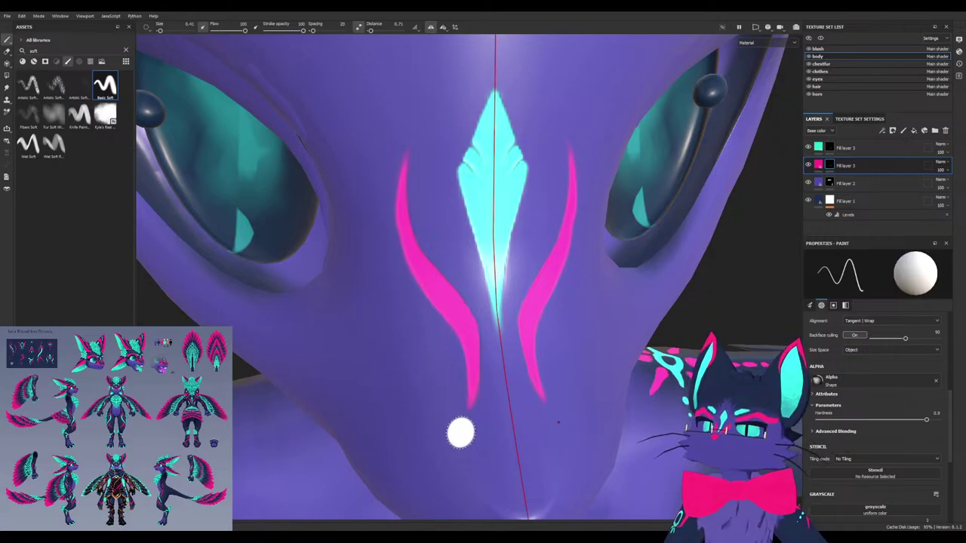
left_click(461, 436)
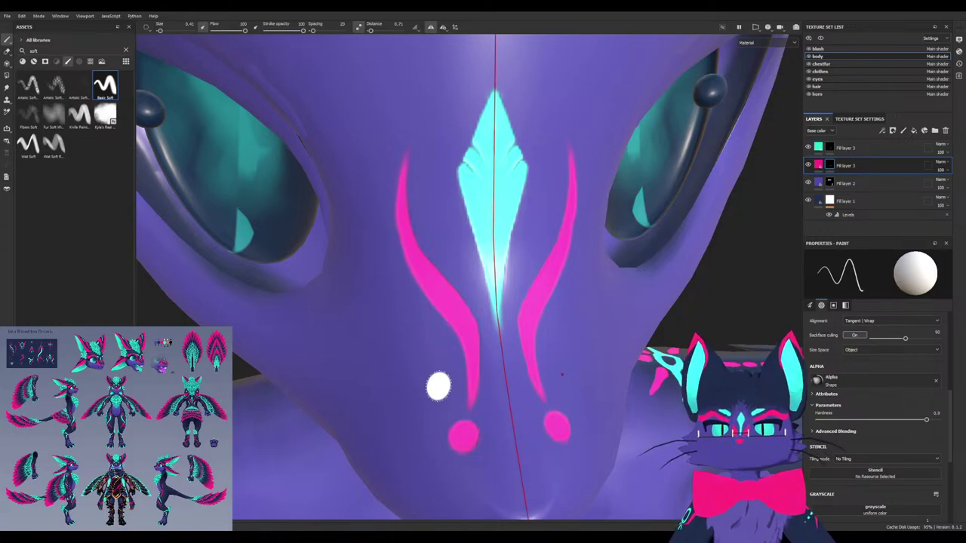
left_click(437, 386)
Try to carve the pink dots into small crescents by erasing part of each one
mouse_move(400, 456)
left_mouse_down("alt")
mouse_move(403, 505)
mouse_move(400, 472)
mouse_move(460, 452)
mouse_move(449, 447)
left_mouse_up("alt")
key("x")
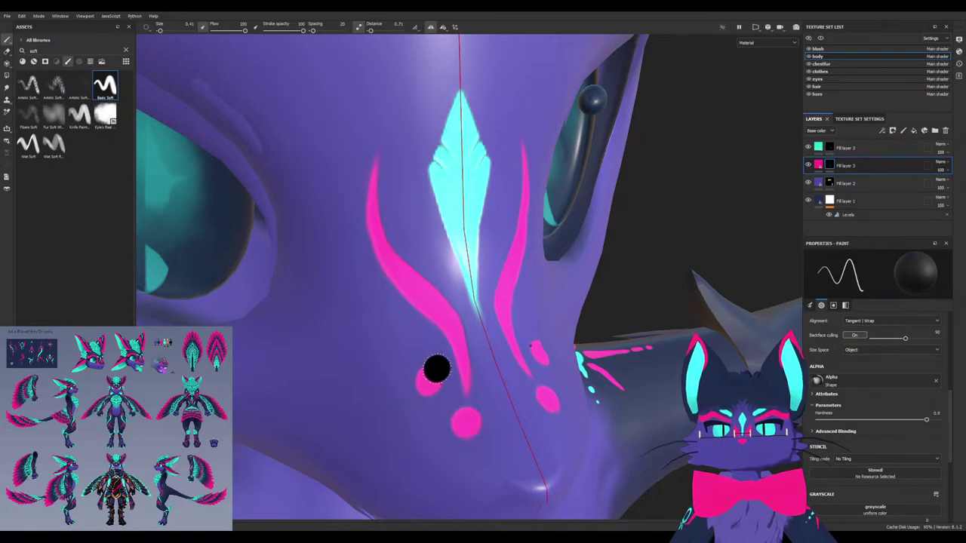
left_click(436, 375)
left_click(468, 417)
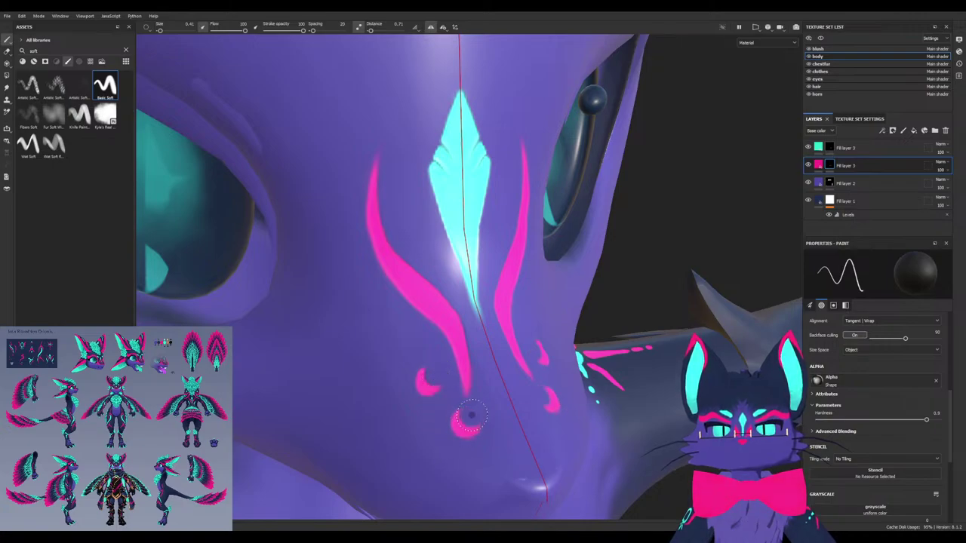
Undo the crescent cuts and erase both pairs of pink dots around the stripe tips
left_click_drag(409, 498, 358, 508, "alt")
key("x")
key("ctrl+z")
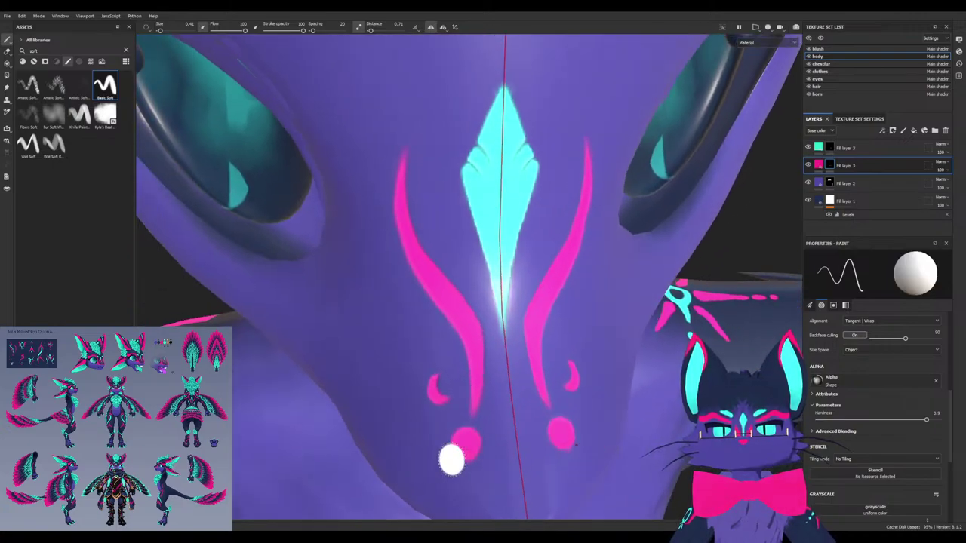
key("ctrl+z")
key("x")
left_click(434, 394)
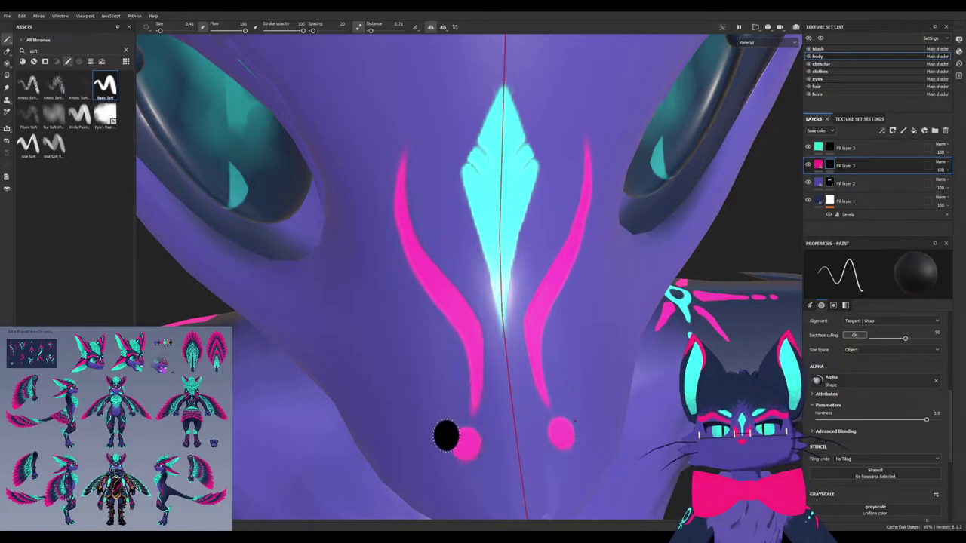
left_click(456, 453)
left_click_drag(464, 459, 478, 450)
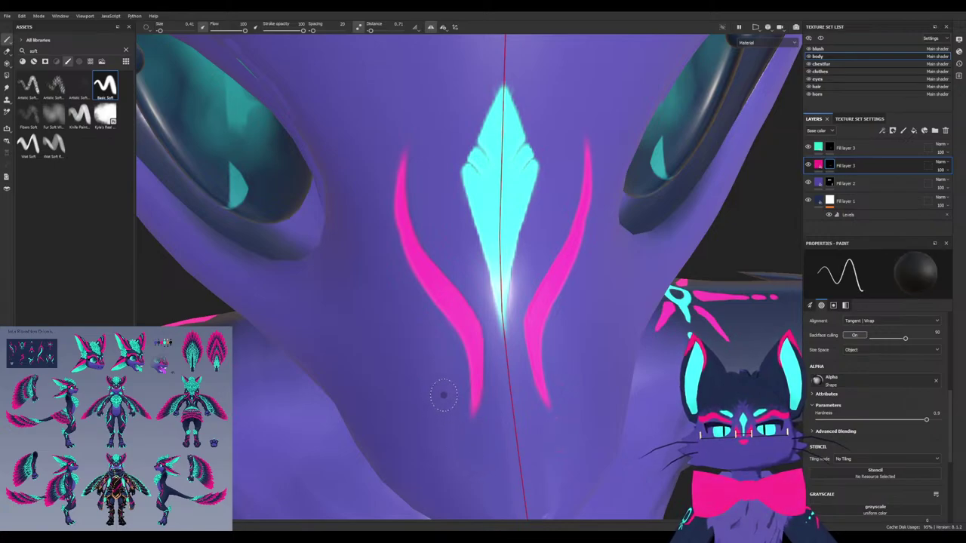
Set the brush to size 0.31 and hardness 0.84, and stamp smaller pink dots beside and below the stripes' lower ends
mouse_move(444, 394)
right_mouse_down("ctrl")
mouse_move(462, 399)
mouse_move(436, 399)
right_mouse_up("ctrl")
key("x")
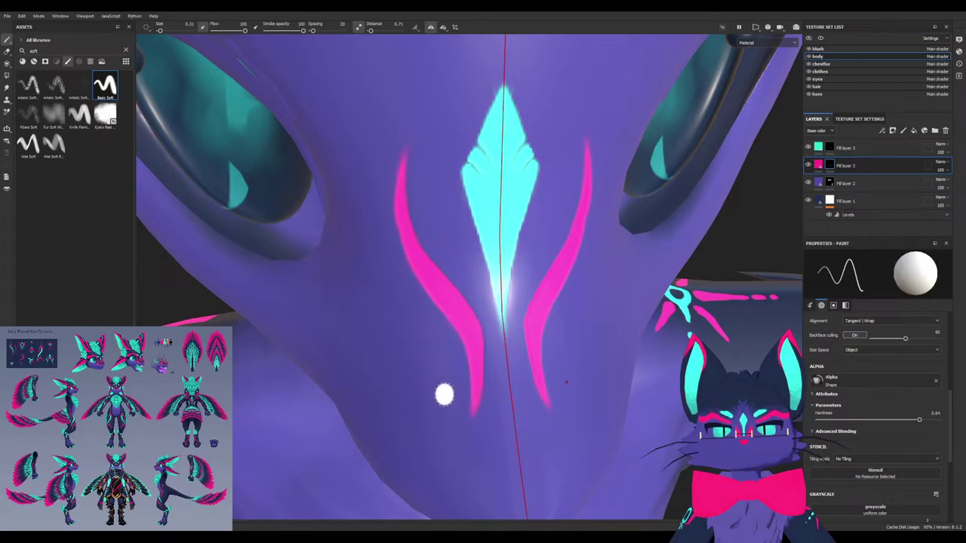
left_click(445, 395)
left_click(462, 443)
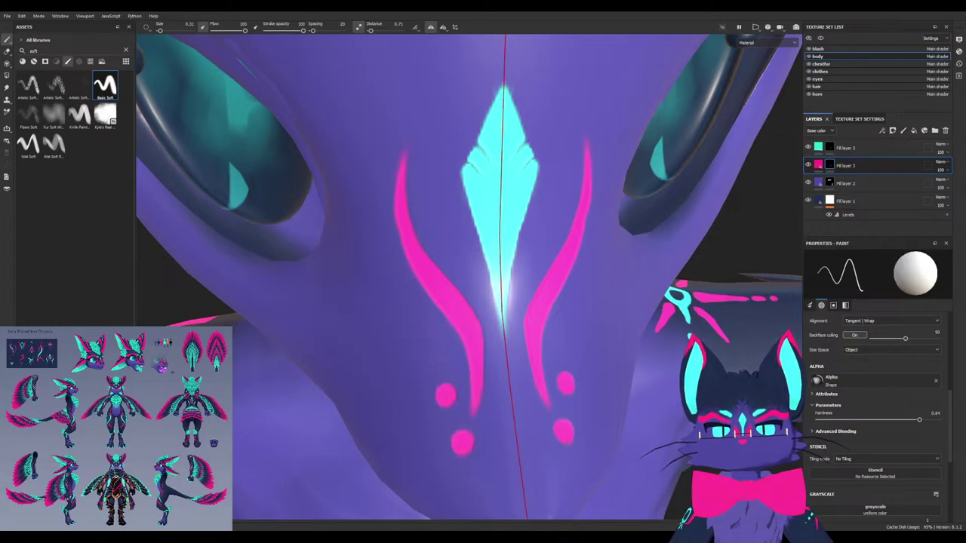
Undo the last pink dots and stamp softer ones at hardness 0.77 beside and below the stripes' lower ends
left_click_drag(462, 444, 485, 448, "alt")
key("ctrl+z")
key("ctrl+z")
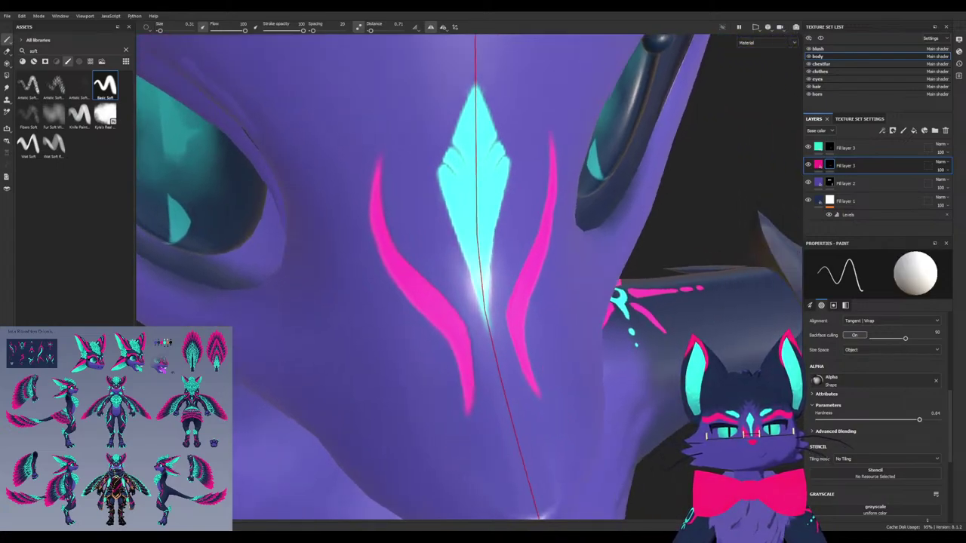
left_click(431, 401)
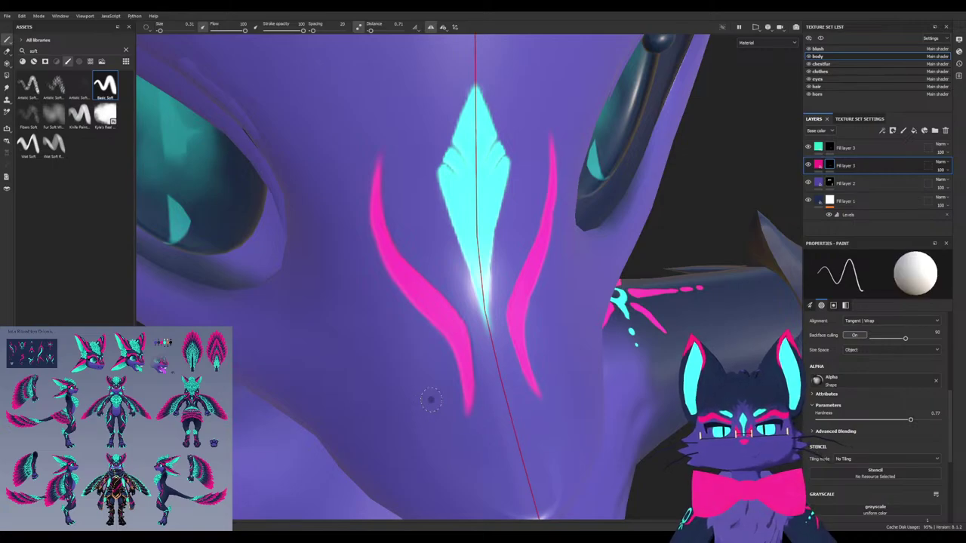
left_click(464, 449)
left_click_drag(452, 474, 397, 409, "alt")
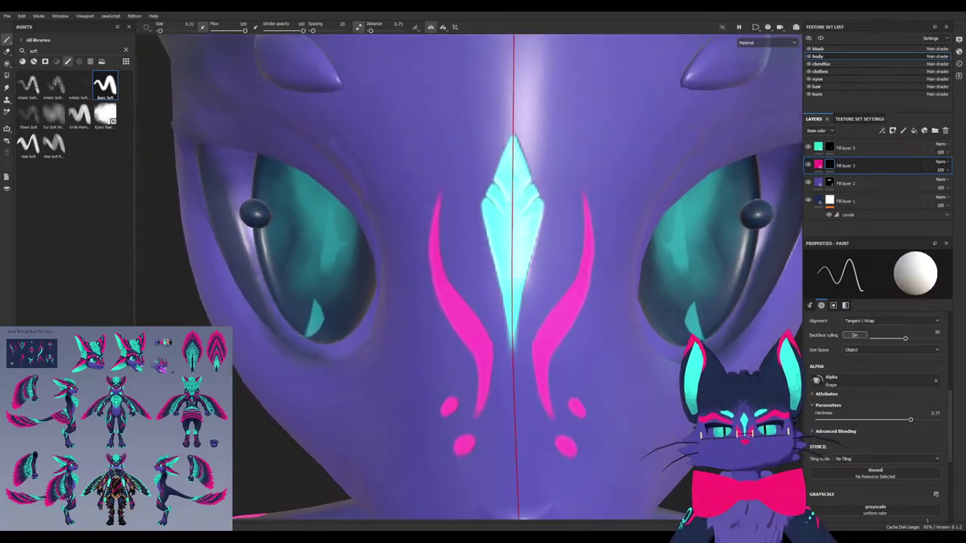
Trim the inner edges of the pink stripes with the black mask brush, thinning their middle curves and lower tips
scroll(395, 406, "down", 3)
scroll(415, 427, "down", 1)
left_click_drag(435, 448, 498, 336, "alt")
scroll(422, 362, "up", 5)
left_click_drag(449, 310, 460, 330, "alt")
key("x")
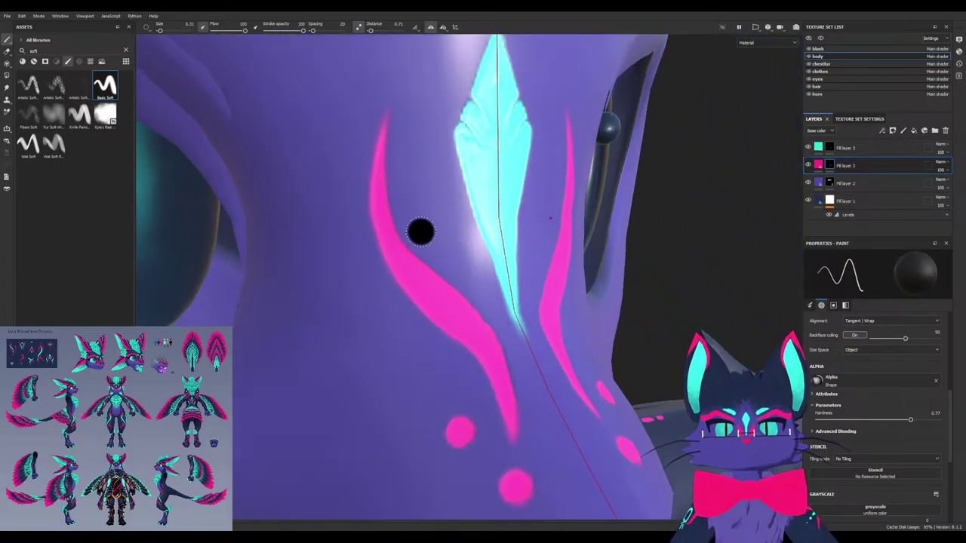
left_click_drag(421, 232, 429, 248)
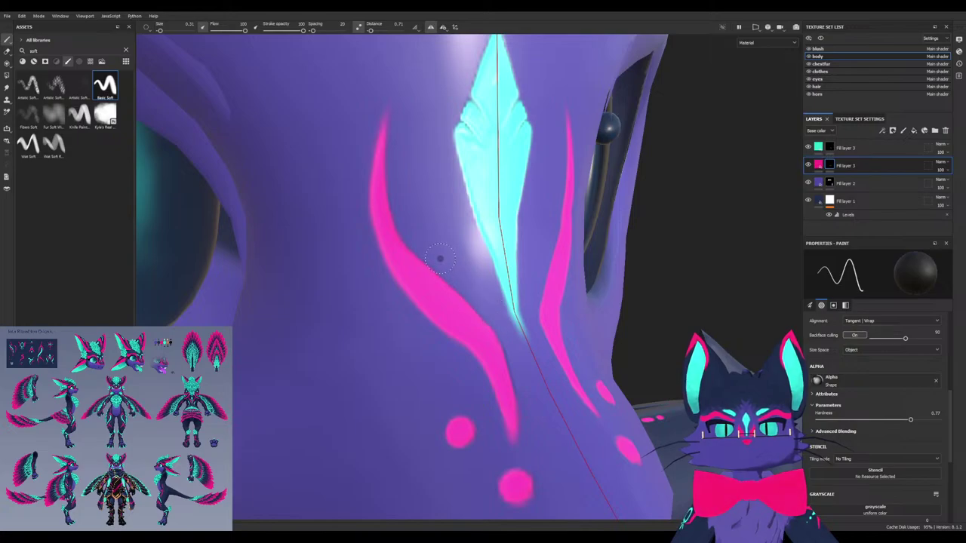
left_click_drag(496, 324, 524, 446)
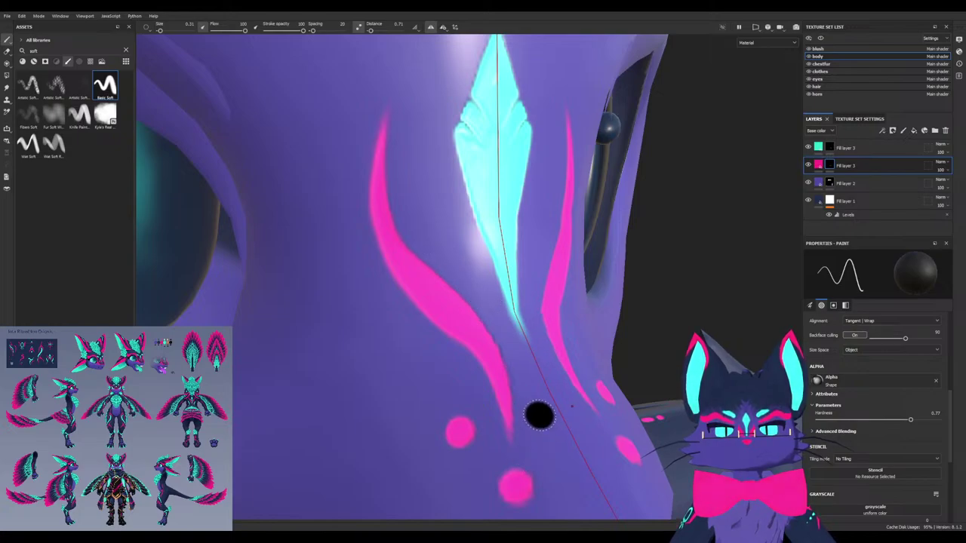
mouse_move(539, 415)
left_mouse_down("alt")
mouse_move(457, 423)
mouse_move(524, 434)
left_mouse_up("alt")
Examine the diamond, stripes and dots on the face from several distances and angles
left_click_drag(457, 394, 513, 370, "alt")
mouse_move(401, 356)
left_mouse_down("alt")
mouse_move(317, 361)
mouse_move(355, 381)
left_mouse_up("alt")
scroll(355, 382, "down", 9)
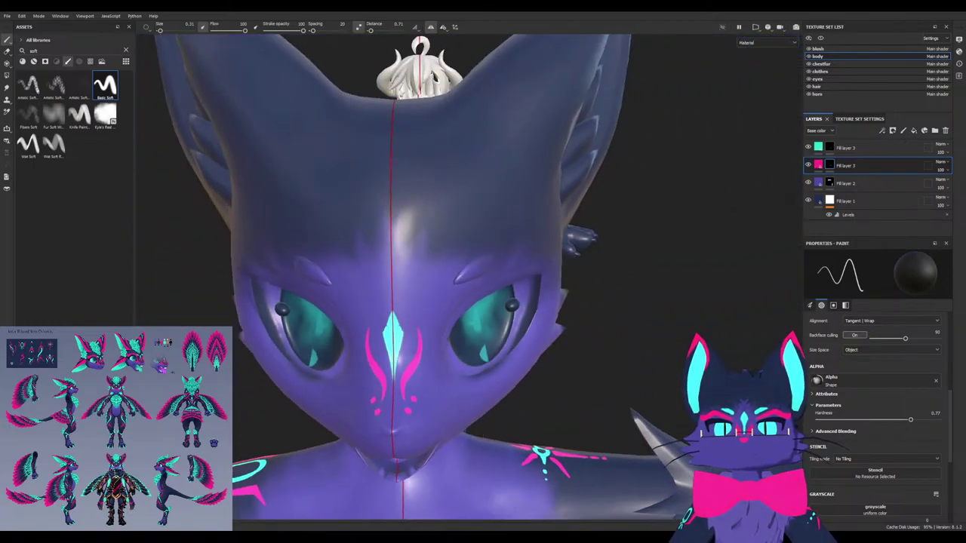
middle_click_drag(359, 385, 475, 294, "alt")
mouse_move(407, 302)
left_mouse_down("alt")
mouse_move(469, 311)
mouse_move(403, 306)
left_mouse_up("alt")
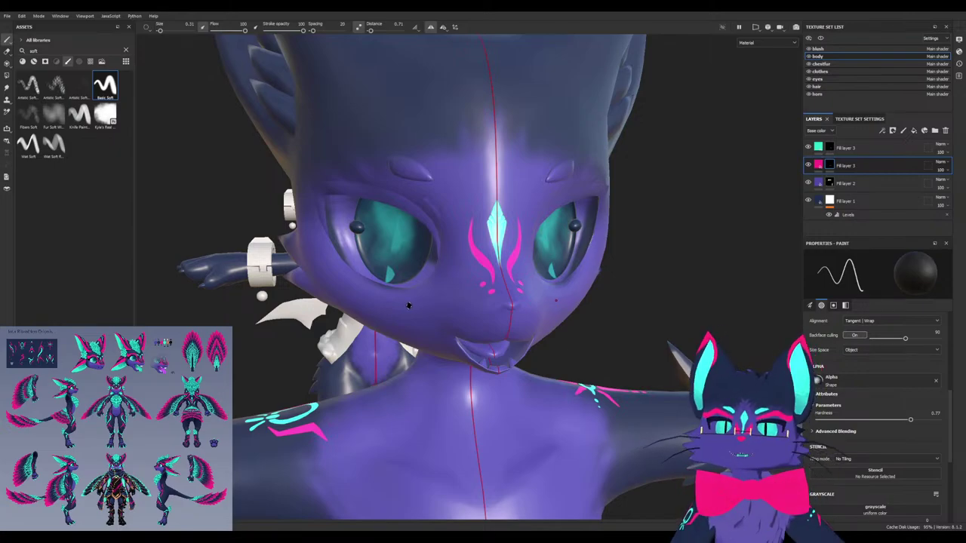
scroll(516, 195, "up", 6)
mouse_move(513, 334)
left_mouse_down("alt")
mouse_move(623, 334)
mouse_move(434, 335)
mouse_move(583, 332)
mouse_move(295, 355)
left_mouse_up("alt")
scroll(341, 415, "down", 5)
left_click_drag(341, 414, 424, 280, "alt")
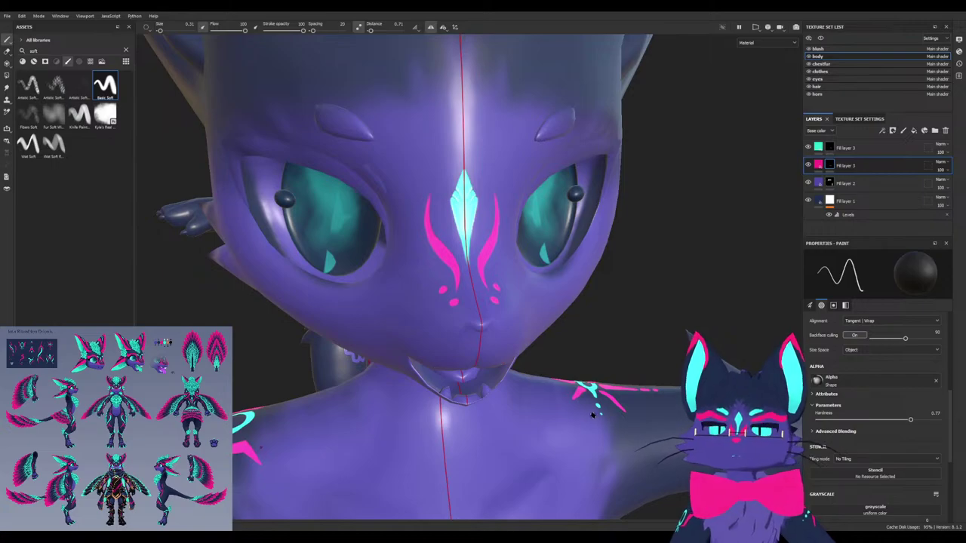
Set up a white brush of size 3.09 on the mask of the purple Fill layer 2, with the paw's palm in view
middle_click_drag(596, 340, 448, 215, "alt")
left_click_drag(449, 216, 422, 226, "alt")
middle_click_drag(604, 301, 317, 249, "alt")
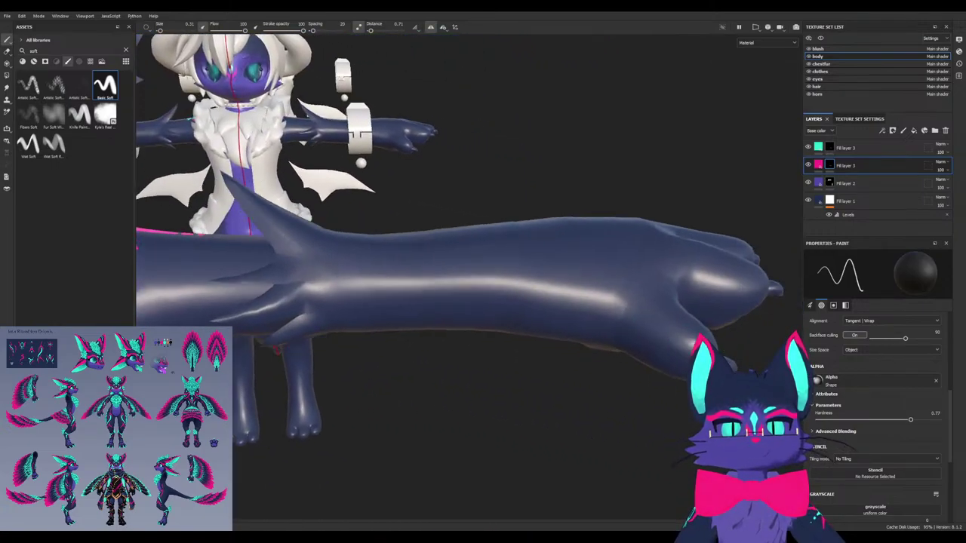
left_click_drag(317, 249, 385, 257, "alt")
left_click_drag(483, 272, 451, 324, "alt")
middle_click_drag(450, 324, 332, 420, "alt")
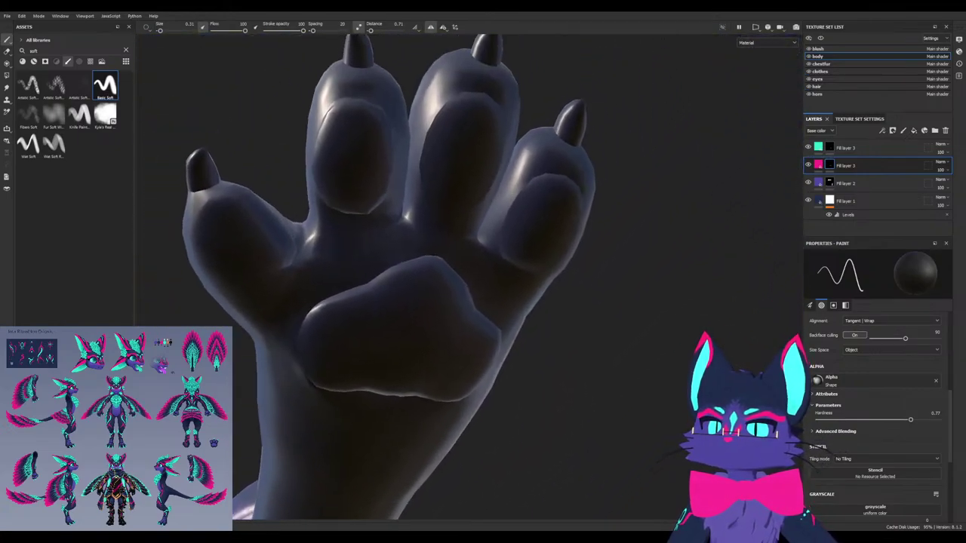
left_click_drag(332, 421, 392, 434, "alt")
left_click_drag(348, 336, 460, 335, "alt")
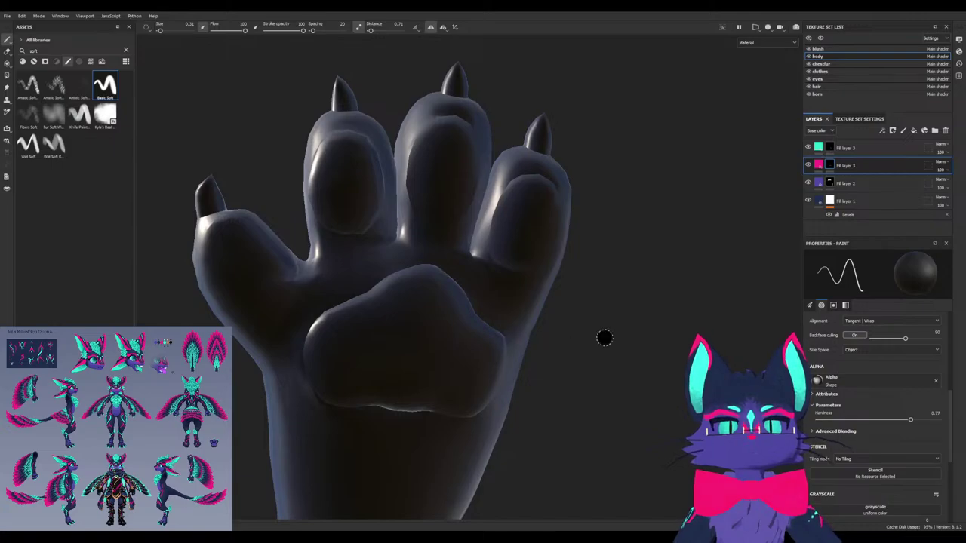
left_click(846, 184)
scroll(377, 337, "down", 2)
right_click_drag(385, 340, 393, 348, "ctrl")
key("x")
Try to paint the palm pad purple in Fill layer 2's existing mask, and undo the strokes
left_click_drag(410, 360, 390, 330)
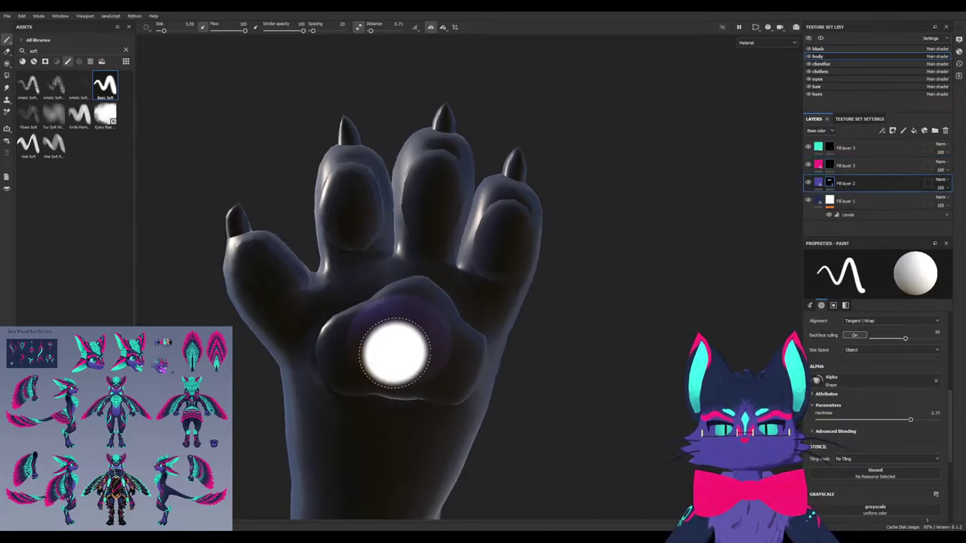
mouse_move(395, 352)
right_mouse_down("shift")
mouse_move(491, 352)
mouse_move(425, 343)
right_mouse_up("shift")
mouse_move(425, 340)
left_mouse_down()
mouse_move(410, 323)
mouse_move(369, 380)
mouse_move(352, 340)
mouse_move(395, 371)
mouse_move(452, 377)
mouse_move(449, 324)
mouse_move(400, 298)
mouse_move(349, 332)
left_mouse_up()
left_click_drag(436, 380, 459, 368)
key("ctrl+z")
key("ctrl+z")
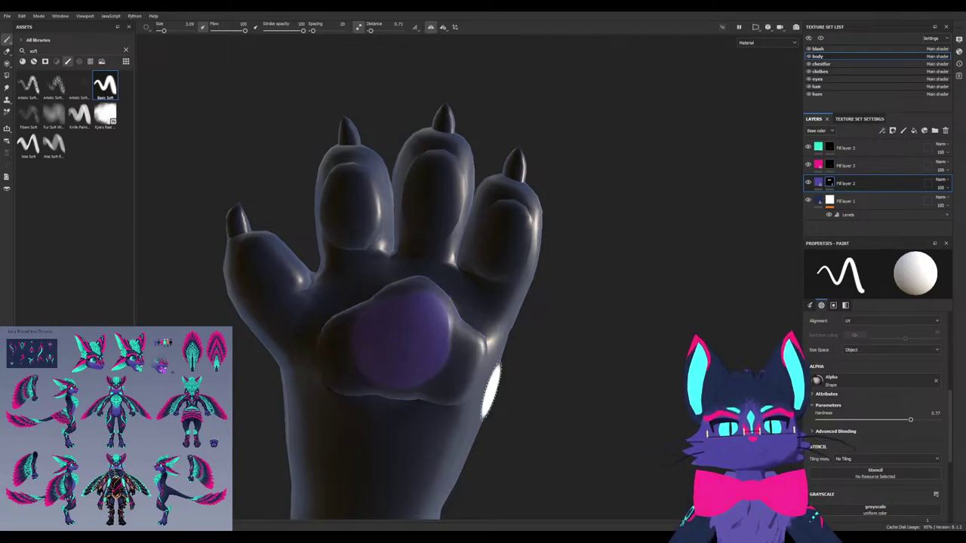
key("ctrl+z")
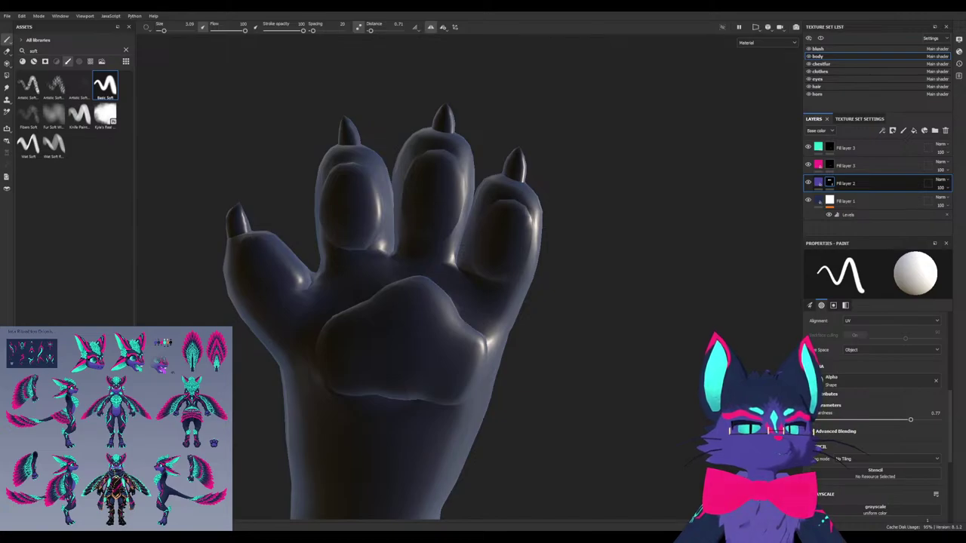
Duplicate the purple Fill layer 2 with an empty black mask and set the copy's height to 0.04
key("ctrl+d")
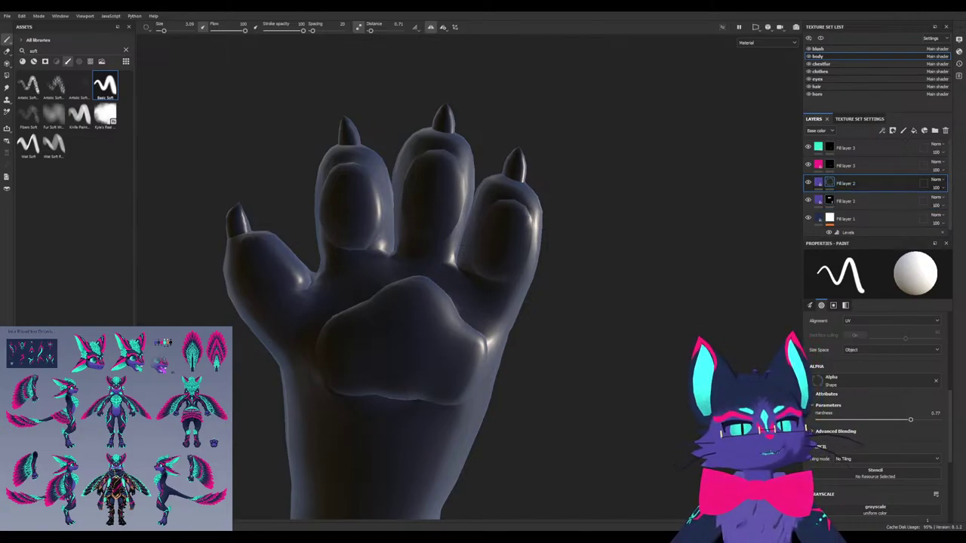
left_click(819, 183)
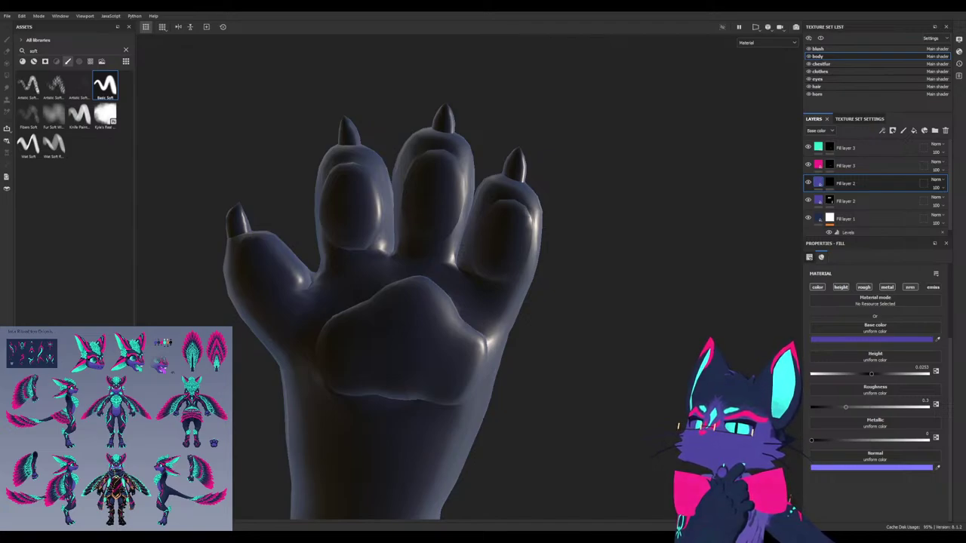
left_click(829, 183)
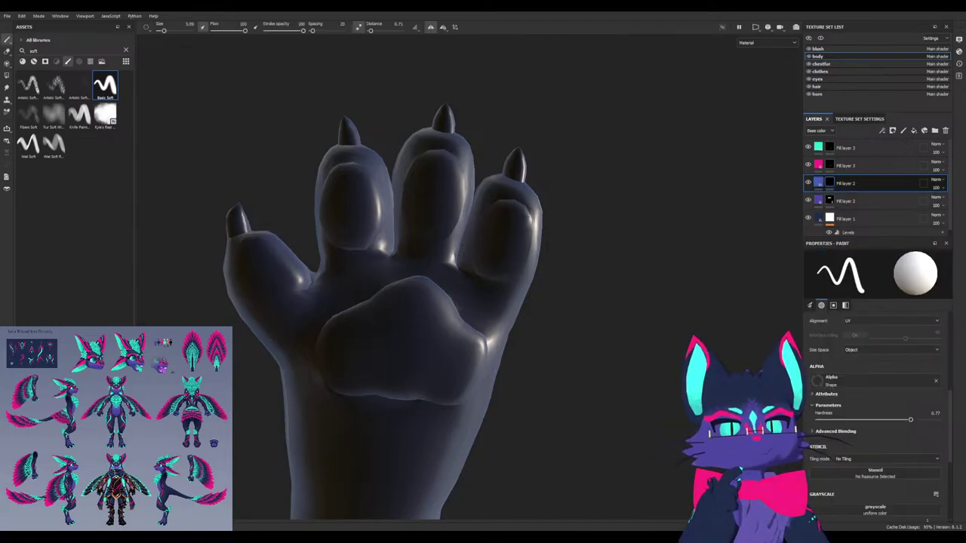
left_click(819, 182)
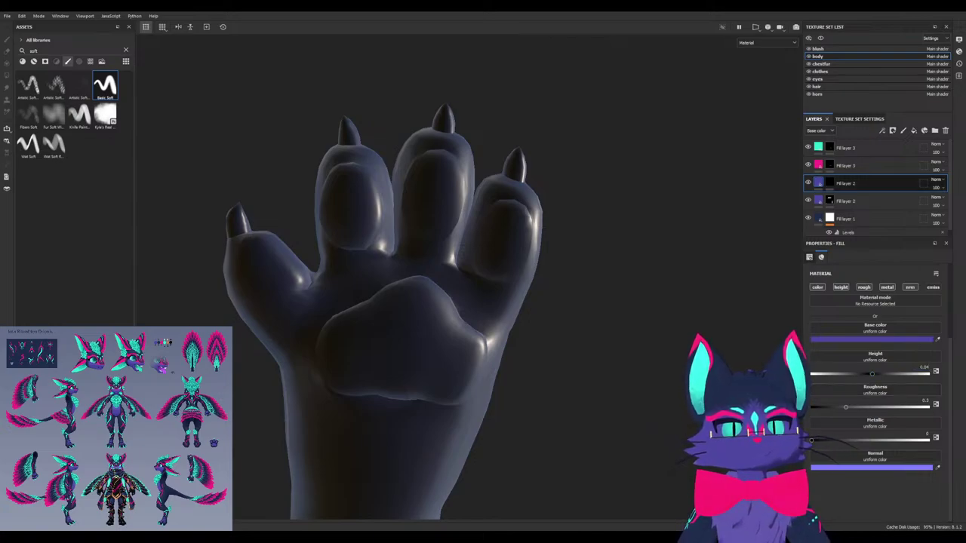
Paint the palm pad purple in the duplicate layer's mask and erase the spill beside the pad
key("1")
mouse_move(426, 324)
left_mouse_down()
mouse_move(367, 341)
mouse_move(395, 378)
mouse_move(460, 354)
mouse_move(399, 302)
mouse_move(423, 377)
mouse_move(444, 377)
left_mouse_up()
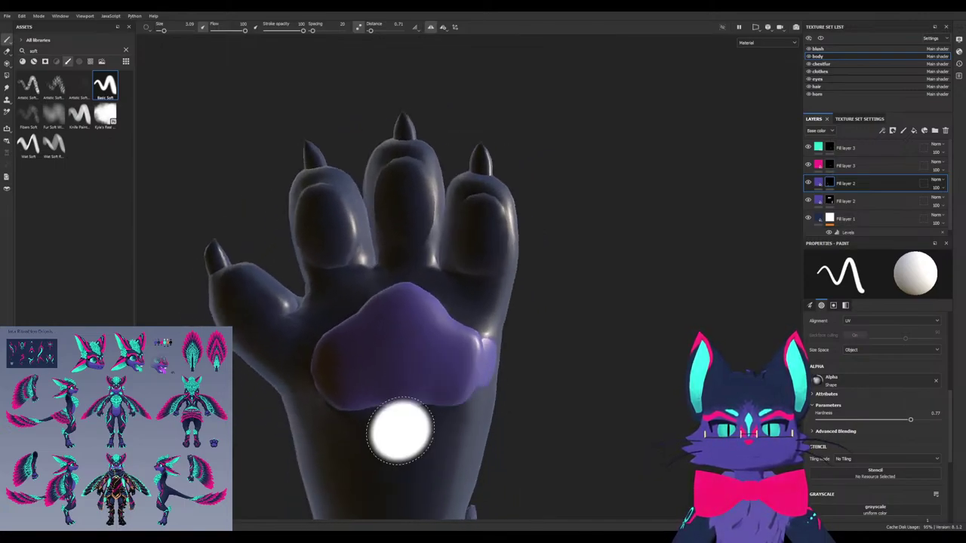
key("x")
left_click_drag(492, 394, 485, 337)
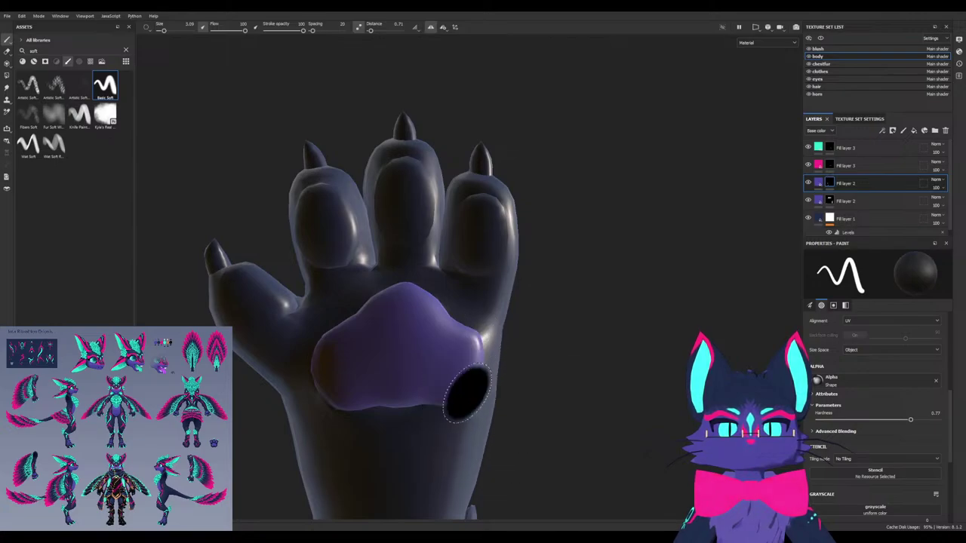
Paint the three finger pads and the thumb pad purple in the duplicate layer's mask
key("x")
mouse_move(486, 233)
left_mouse_down()
mouse_move(487, 246)
mouse_move(472, 227)
mouse_move(496, 234)
mouse_move(442, 221)
mouse_move(406, 198)
mouse_move(403, 179)
mouse_move(409, 215)
mouse_move(349, 226)
mouse_move(326, 215)
mouse_move(309, 266)
left_mouse_up()
middle_click_drag(309, 267, 422, 259, "alt")
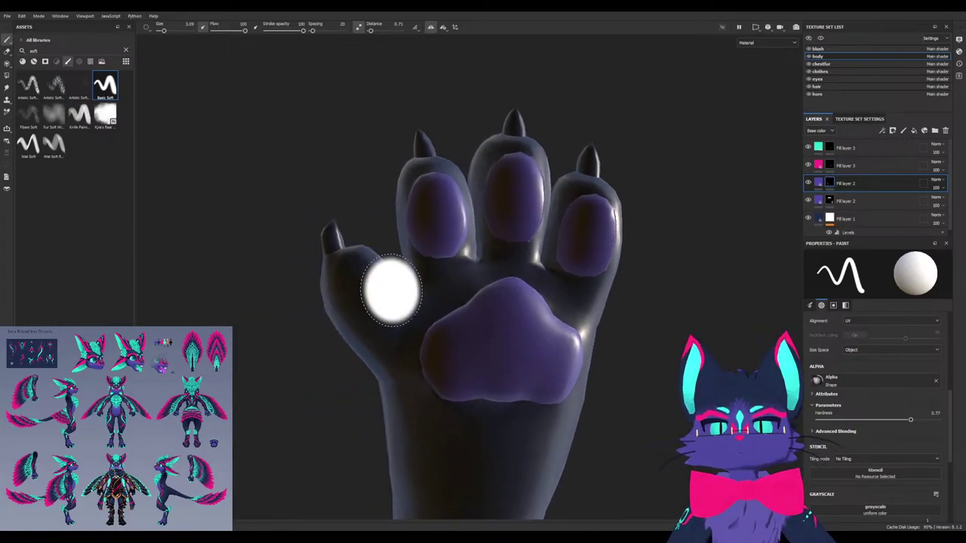
left_click_drag(391, 291, 356, 431, "alt")
mouse_move(343, 287)
left_mouse_down()
mouse_move(383, 295)
mouse_move(353, 303)
mouse_move(357, 329)
left_mouse_up()
mouse_move(356, 329)
left_mouse_down("alt")
mouse_move(453, 264)
mouse_move(416, 263)
left_mouse_up("alt")
mouse_move(415, 263)
left_mouse_down("alt")
mouse_move(420, 287)
mouse_move(502, 315)
mouse_move(533, 298)
left_mouse_up("alt")
Group the teal and pink fill layers into a folder named "body designs"
left_click(867, 148)
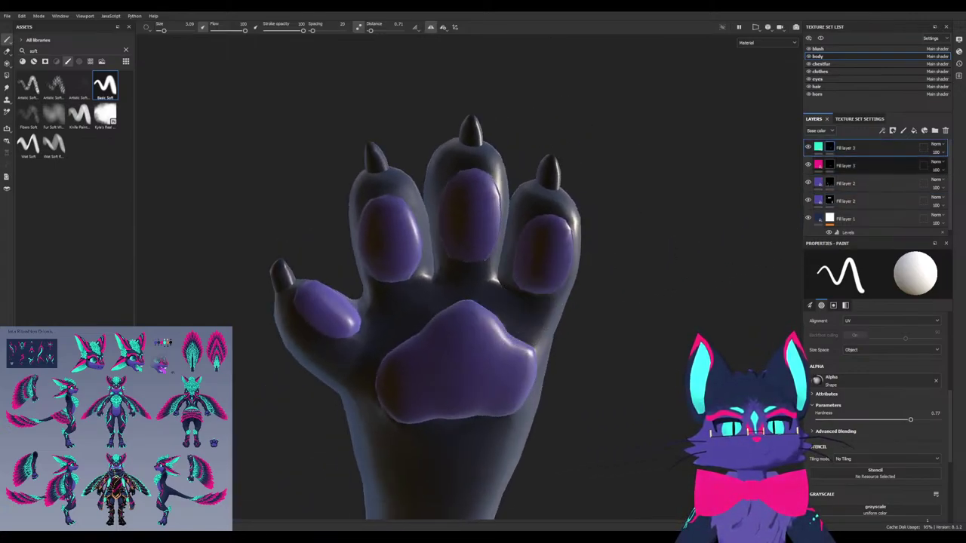
left_click(868, 165, "shift")
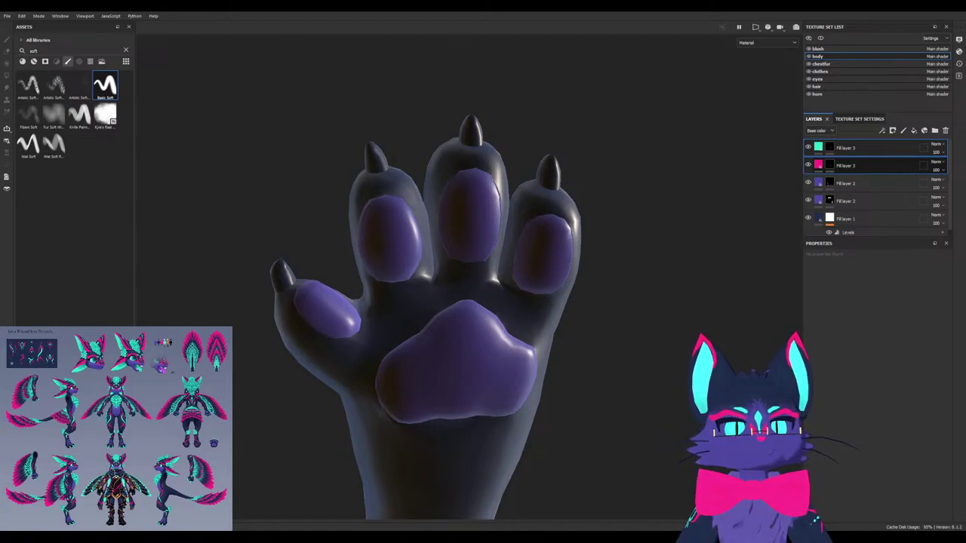
key("ctrl+g")
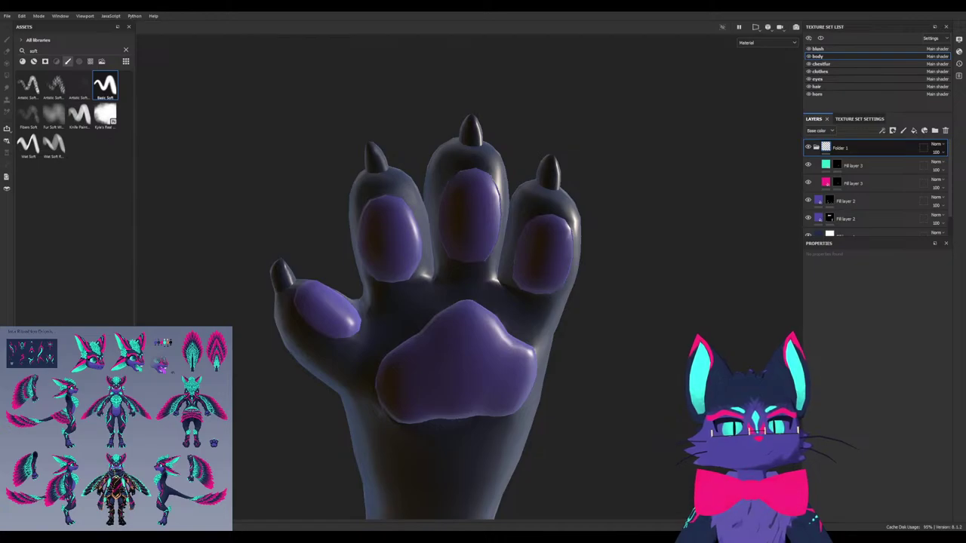
double_click(841, 148)
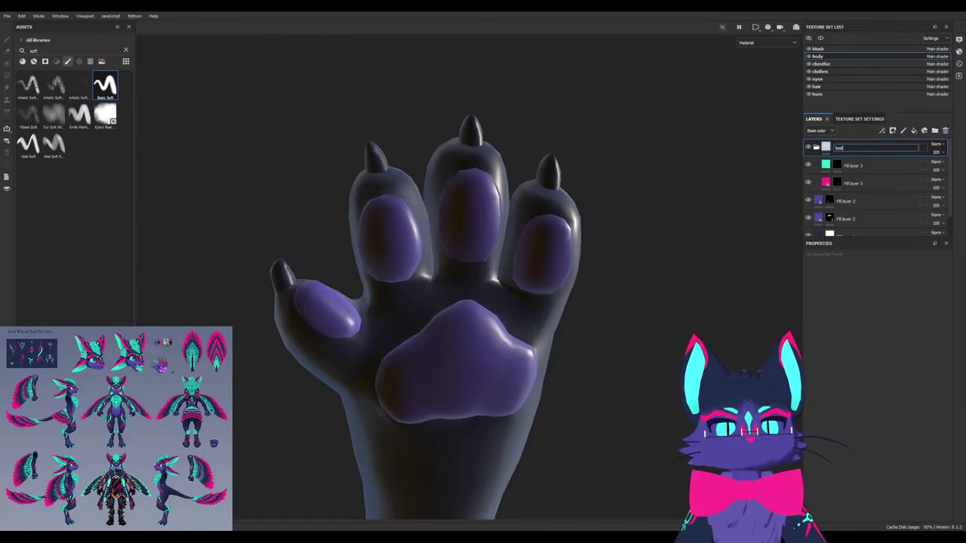
type("body designs")
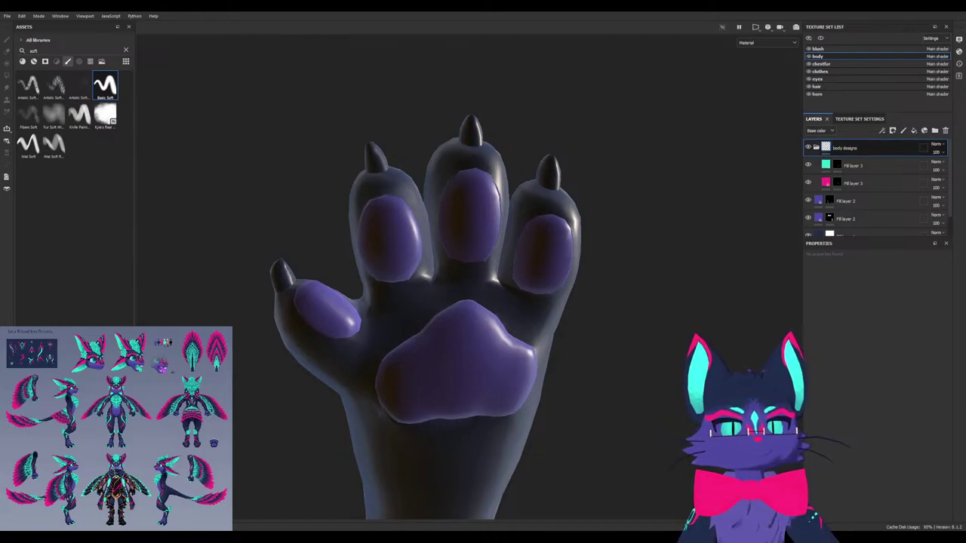
key("Return")
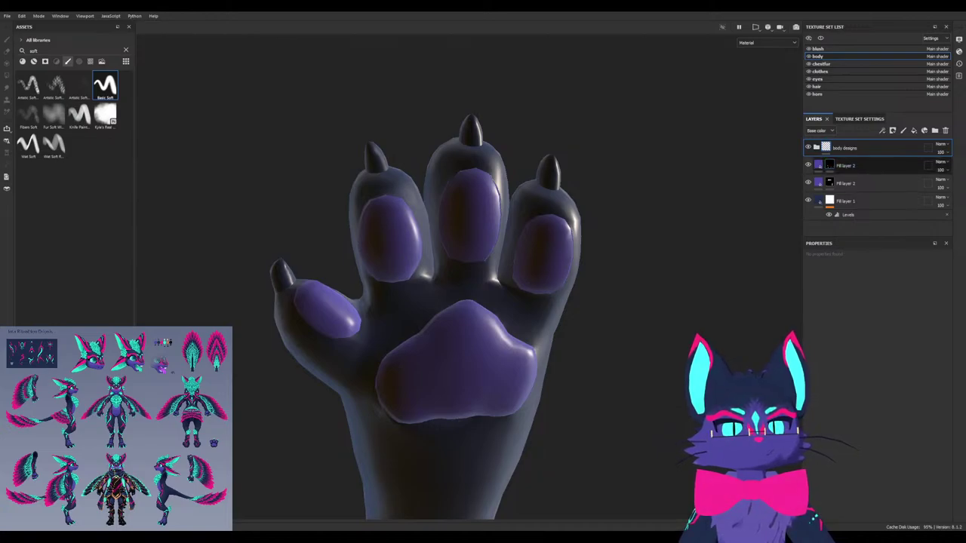
Copy the teal fill layer from the body designs folder and paste it above the purple pad layer with an empty mask
left_click(829, 165)
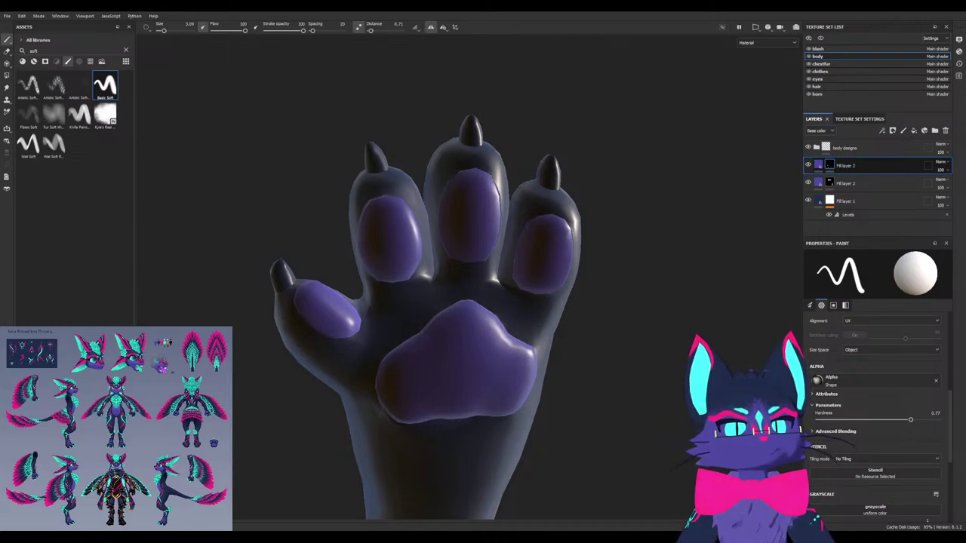
left_click(816, 148)
left_click(838, 165)
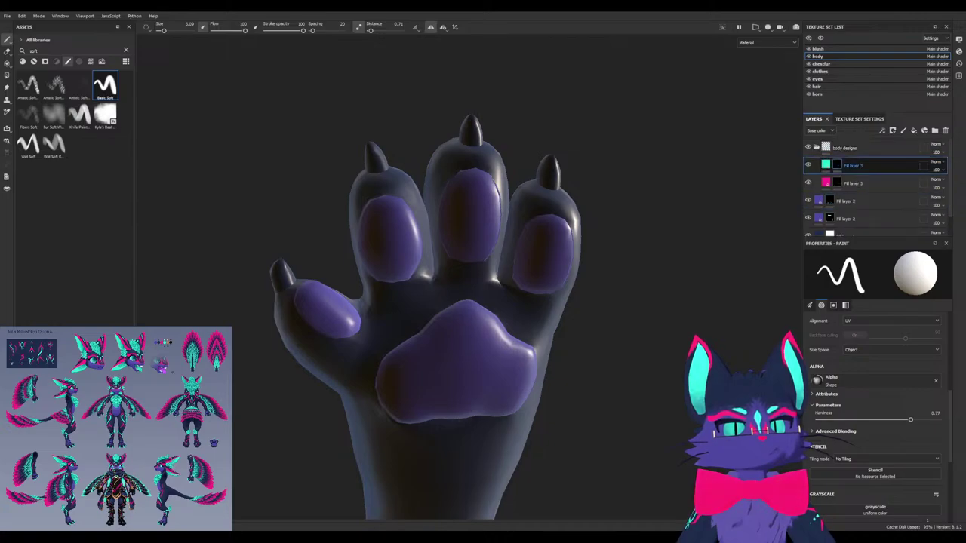
left_click(829, 201)
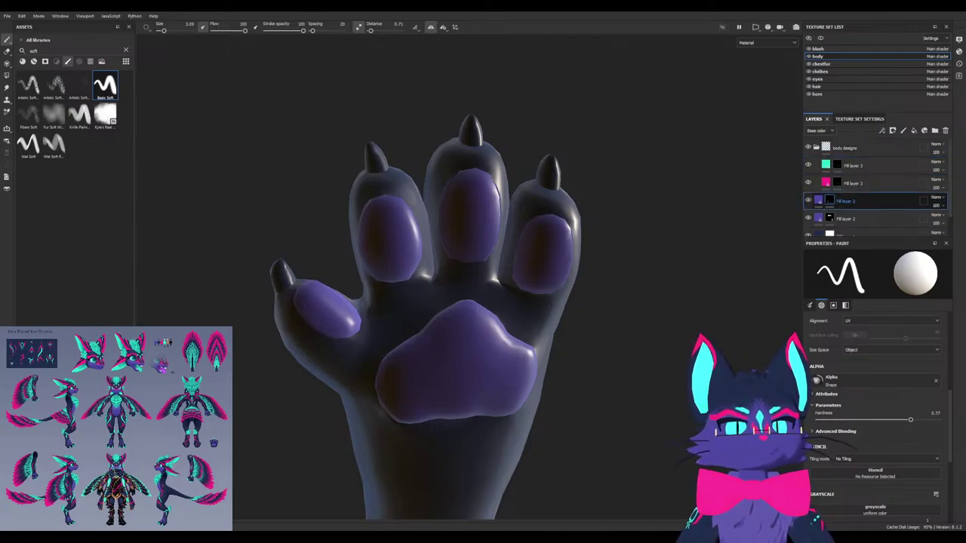
key("ctrl+v")
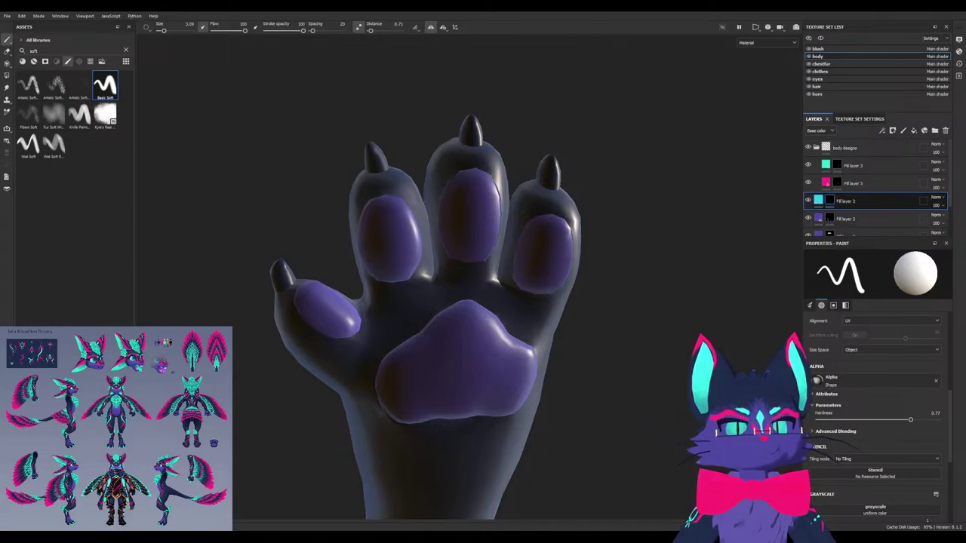
Set the purple pad fill layer's roughness to about 0.24 and its metallic to about 0.19
left_click(818, 201)
left_click_drag(483, 302, 510, 381, "alt")
left_click(830, 201)
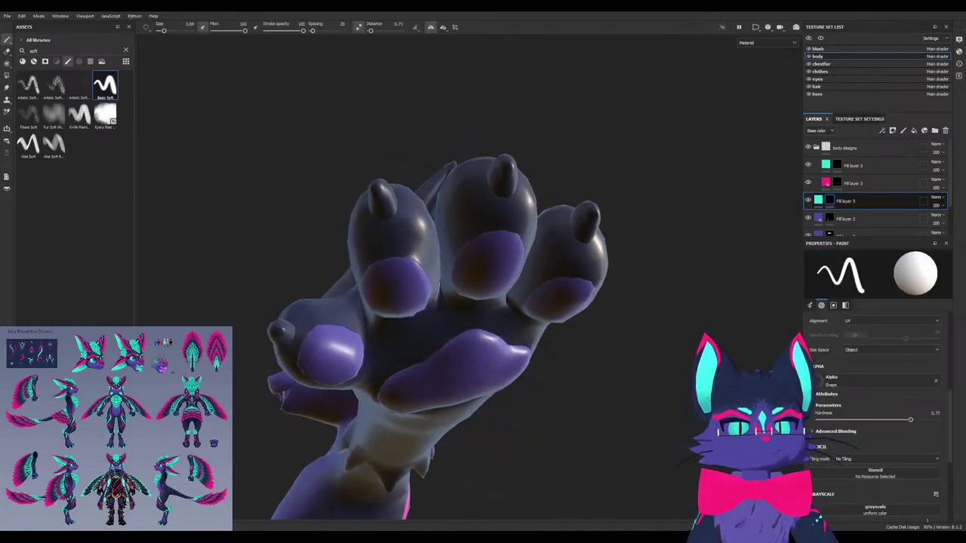
left_click(818, 201)
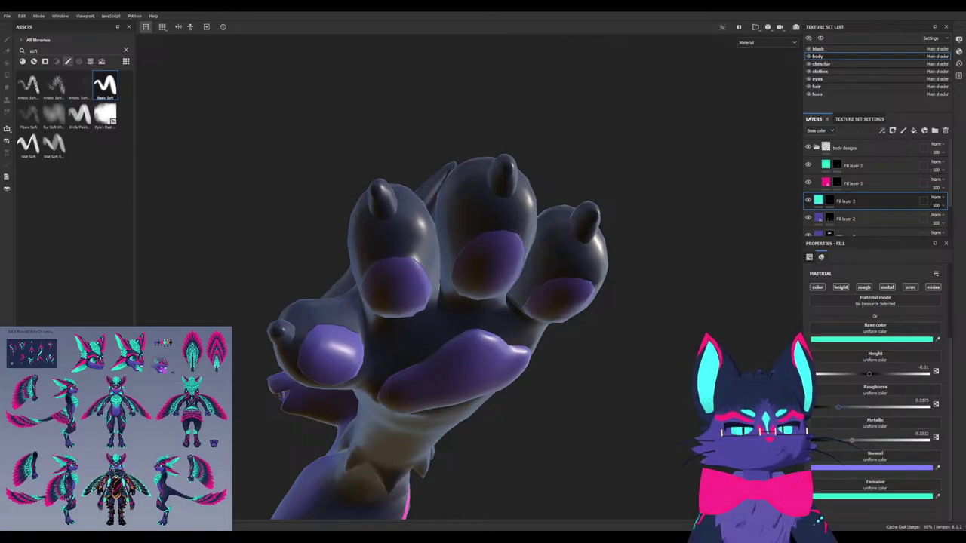
left_click_drag(499, 377, 504, 317, "alt")
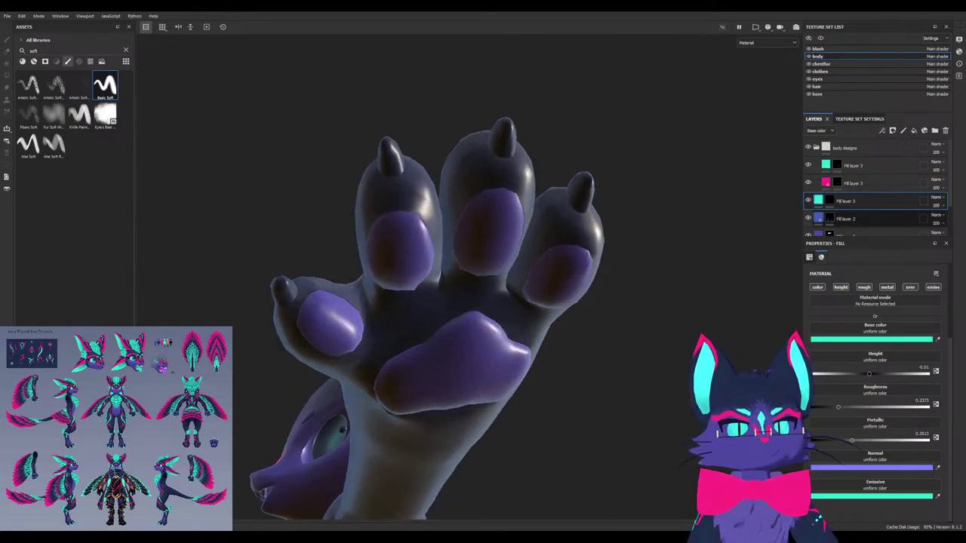
left_click(819, 218)
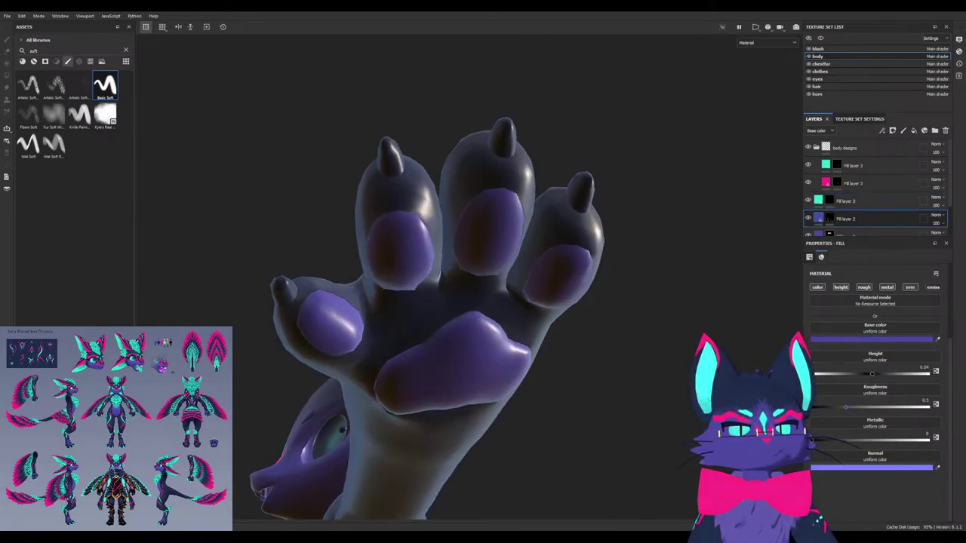
left_click_drag(825, 408, 836, 408)
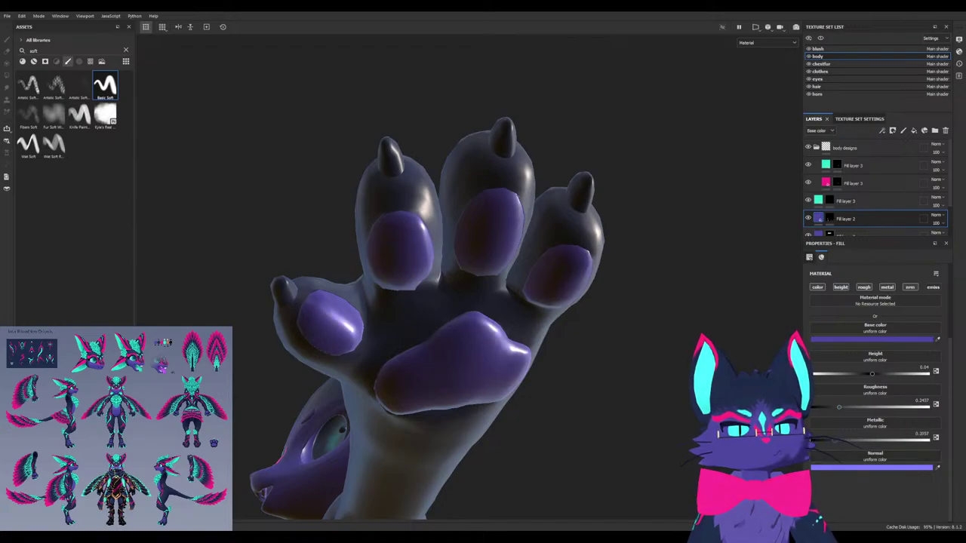
left_click_drag(483, 339, 468, 298, "alt")
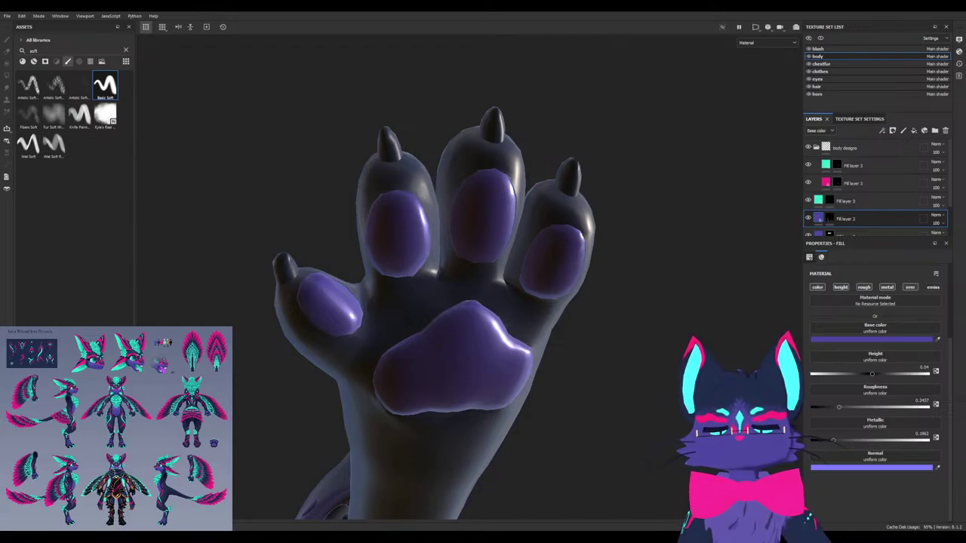
Paint the three finger claws teal in the mask of the teal fill layer above the purple pad layer
left_click_drag(468, 302, 494, 305, "alt")
left_click(830, 200)
key("1")
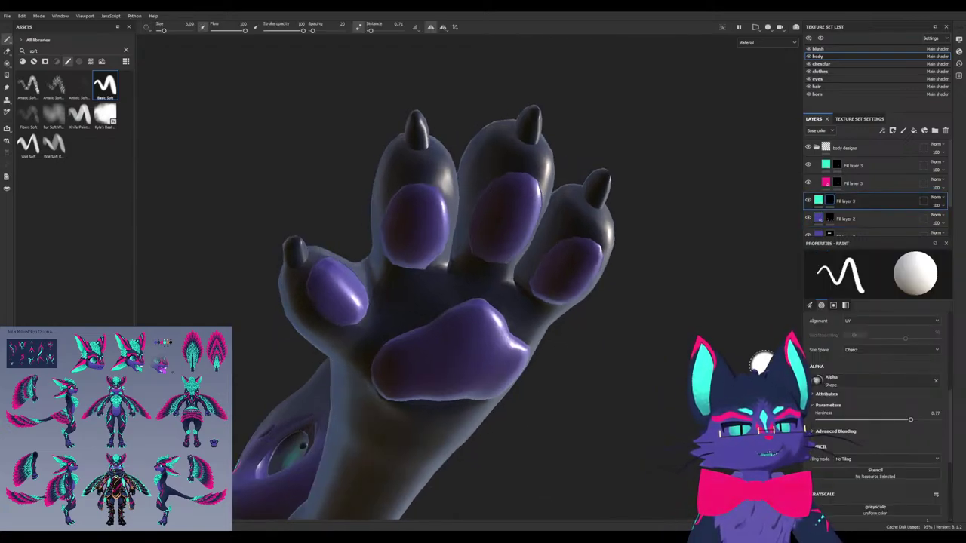
left_click(418, 154)
mouse_move(424, 162)
left_mouse_down("alt")
mouse_move(502, 220)
mouse_move(615, 202)
mouse_move(573, 227)
mouse_move(475, 215)
mouse_move(453, 227)
left_mouse_up("alt")
left_click(502, 221)
left_click(615, 200)
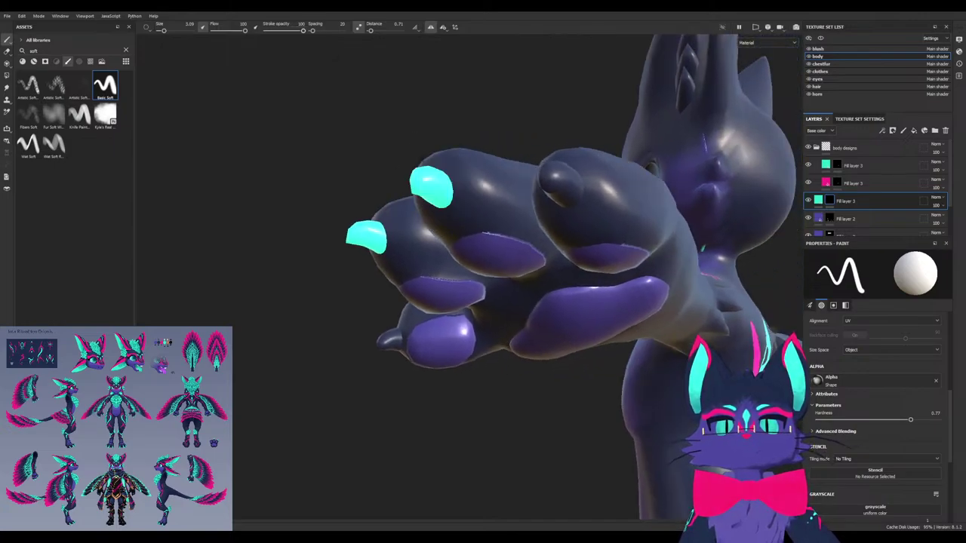
left_click(561, 183)
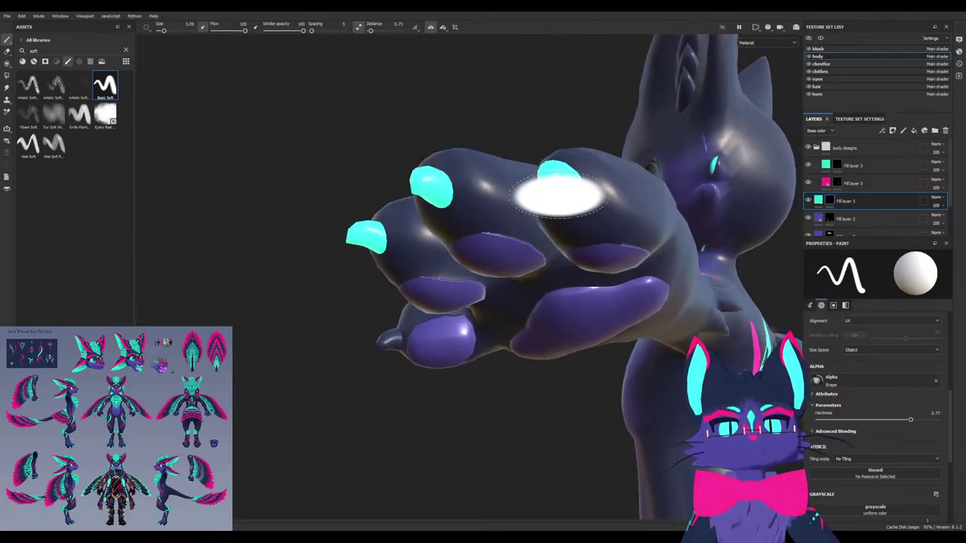
Try to clean up the claw nearest the thumb, undo the stroke and repaint it with a 1.04 brush and Camera alignment
left_click_drag(558, 192, 659, 436, "alt")
mouse_move(621, 218)
left_mouse_down("alt")
mouse_move(604, 196)
mouse_move(612, 141)
mouse_move(604, 129)
left_mouse_up("alt")
scroll(470, 107, "down", 3)
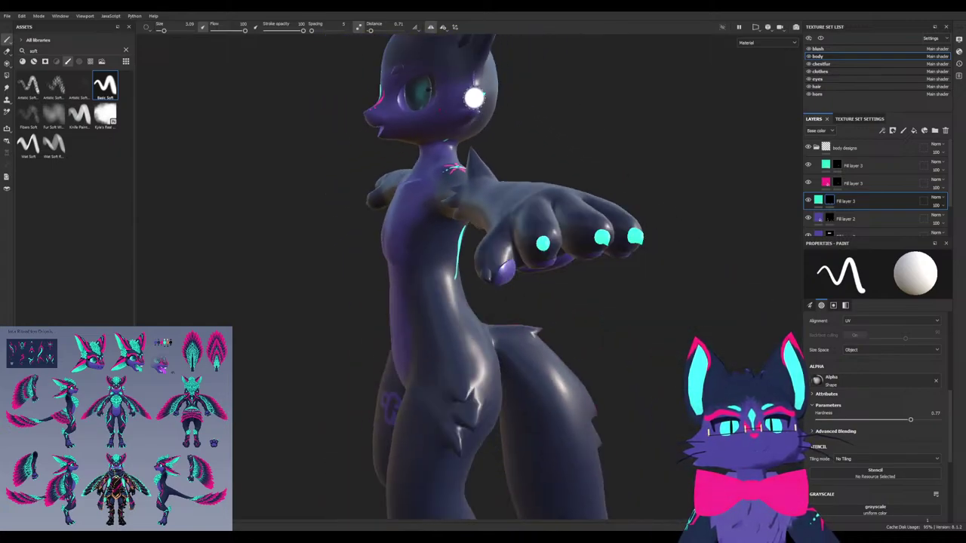
key("x")
mouse_move(483, 100)
left_mouse_down("alt")
mouse_move(271, 136)
mouse_move(625, 203)
mouse_move(464, 188)
left_mouse_up("alt")
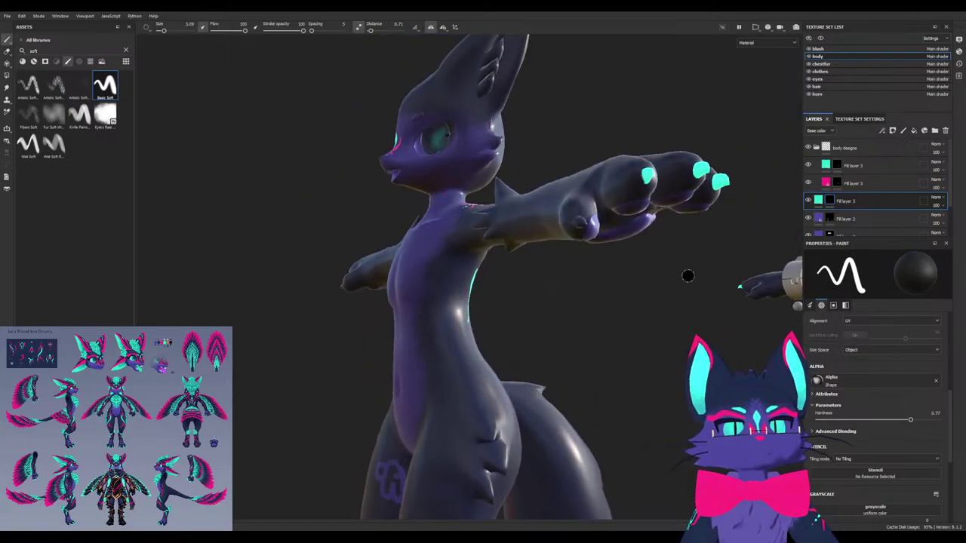
left_click_drag(684, 265, 594, 241, "alt")
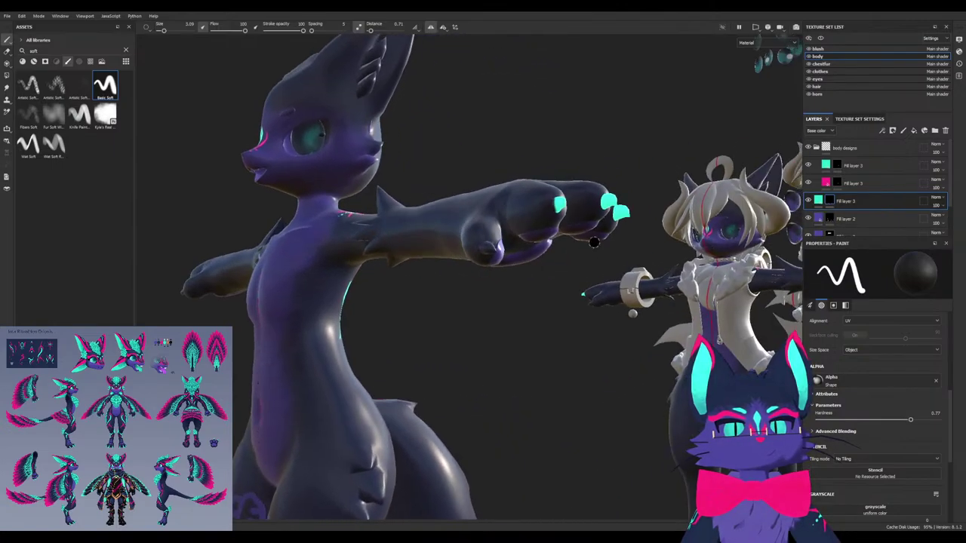
left_click(557, 205)
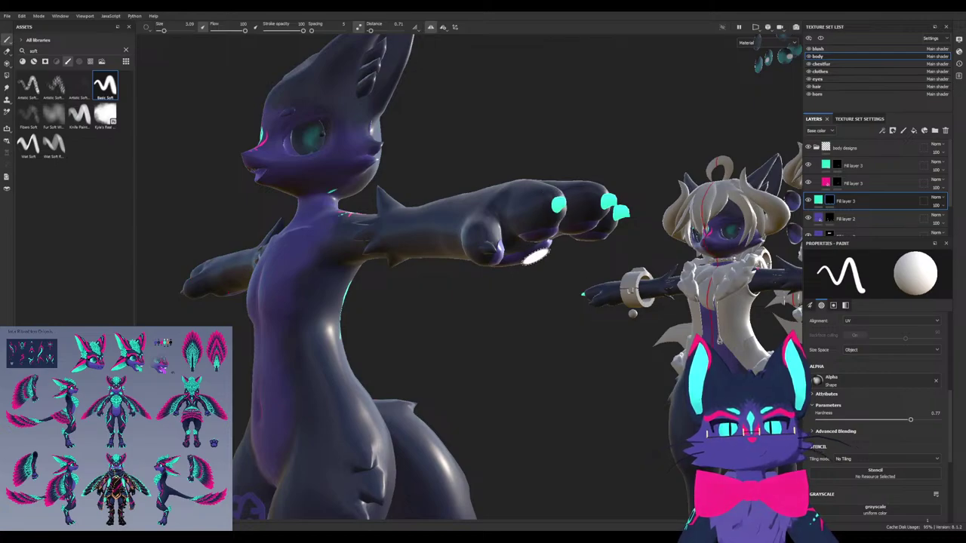
key("ctrl+z")
scroll(565, 212, "up", 4)
left_click_drag(564, 209, 567, 129, "alt")
mouse_move(467, 237)
left_mouse_down("alt")
mouse_move(535, 161)
mouse_move(557, 216)
left_mouse_up("alt")
key("bracketleft")
key("bracketleft")
key("bracketleft")
key("bracketleft")
key("bracketleft")
key("bracketleft")
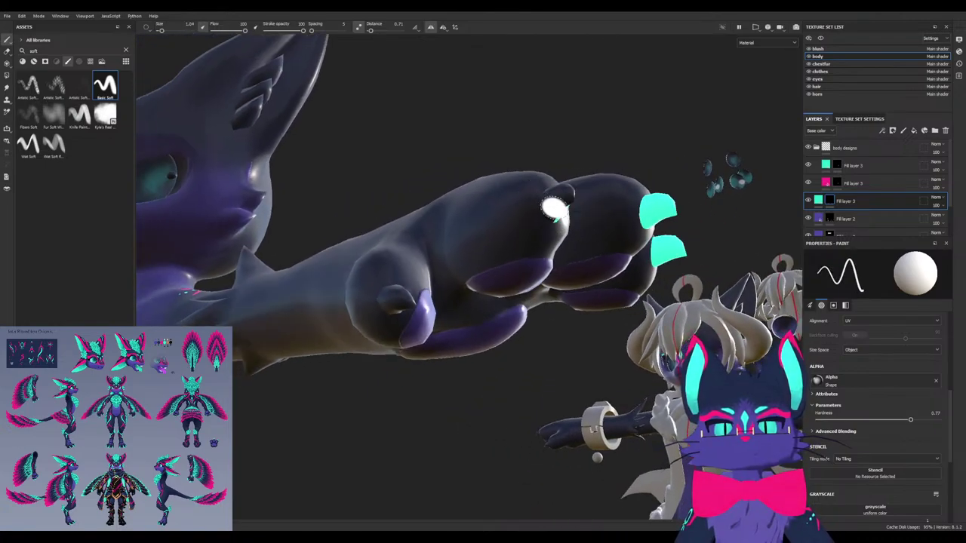
left_click(559, 214)
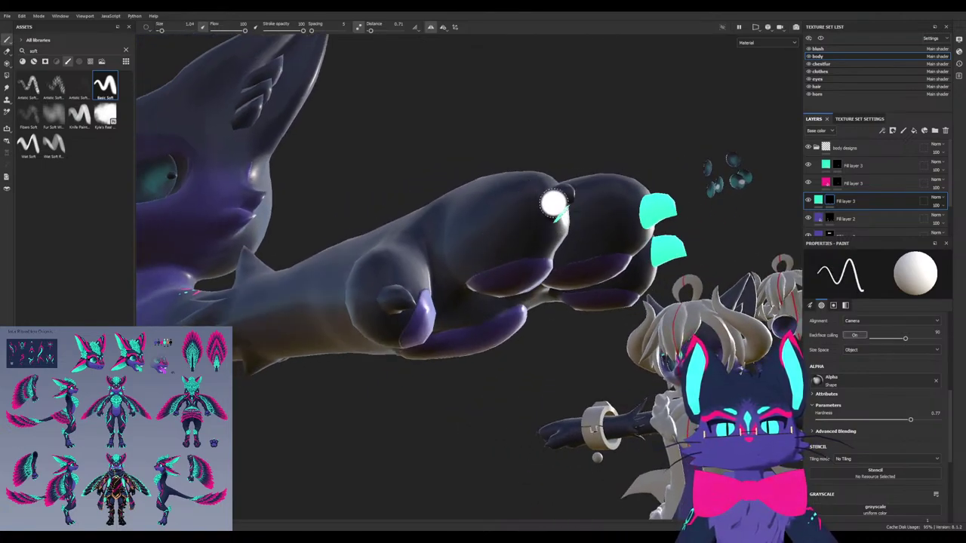
mouse_move(551, 204)
left_mouse_down()
mouse_move(558, 198)
mouse_move(520, 234)
left_mouse_up()
Hide the body designs folder and erase the teal spill from the UV islands around the paw in the teal layer's mask
key("F1")
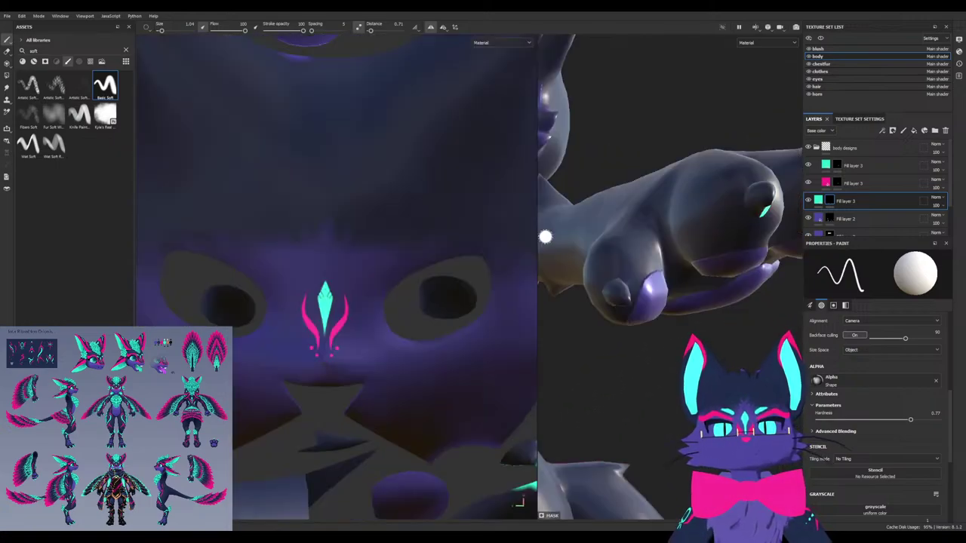
scroll(491, 313, "down", 3)
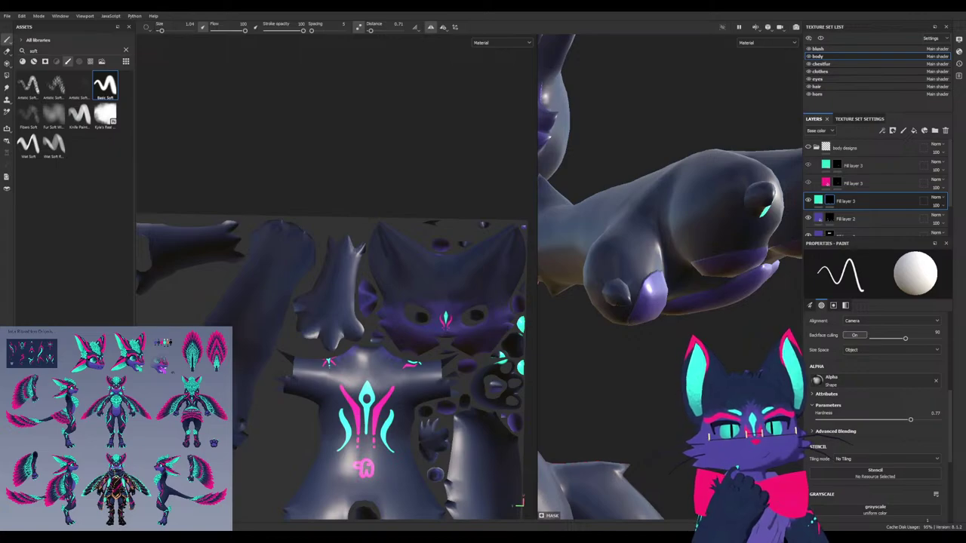
scroll(519, 368, "down", 3)
scroll(508, 361, "up", 3)
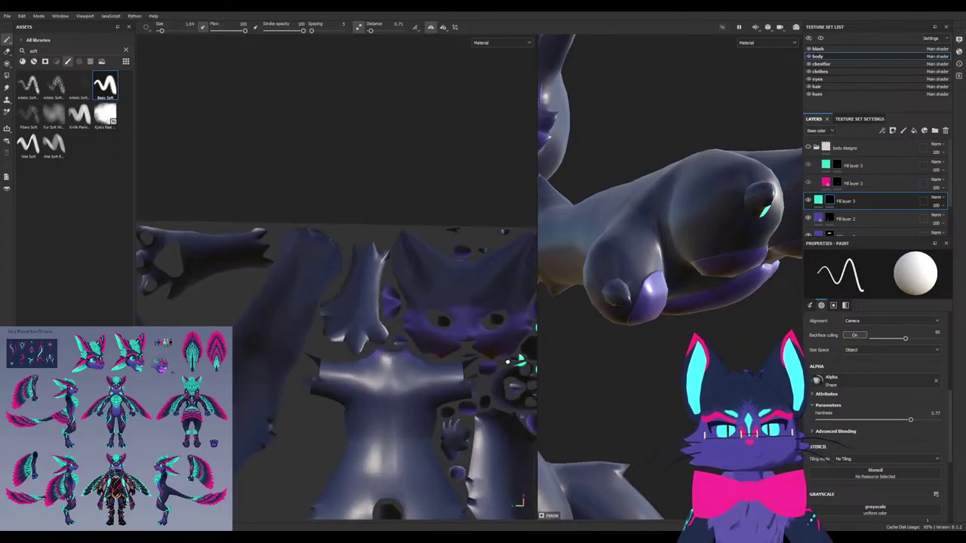
scroll(519, 365, "up", 6)
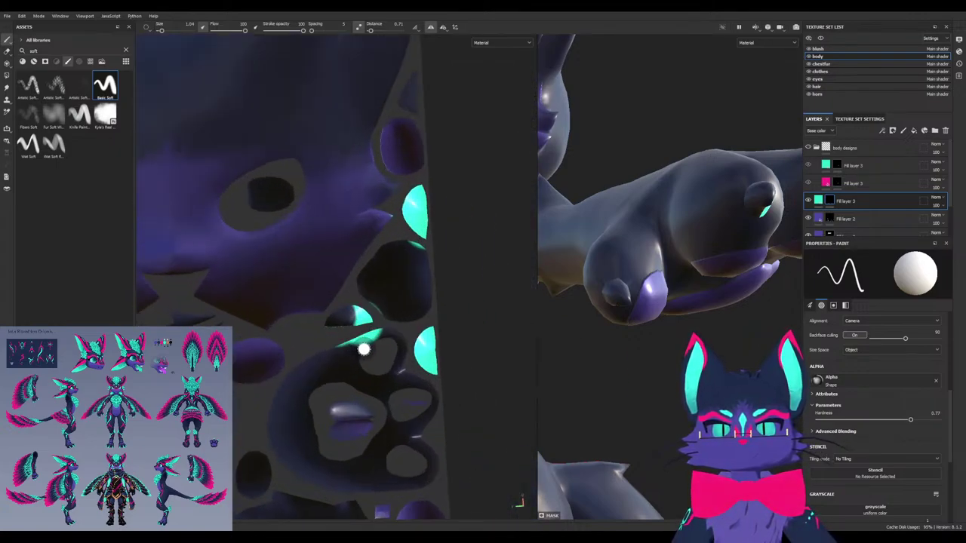
scroll(364, 349, "up", 2)
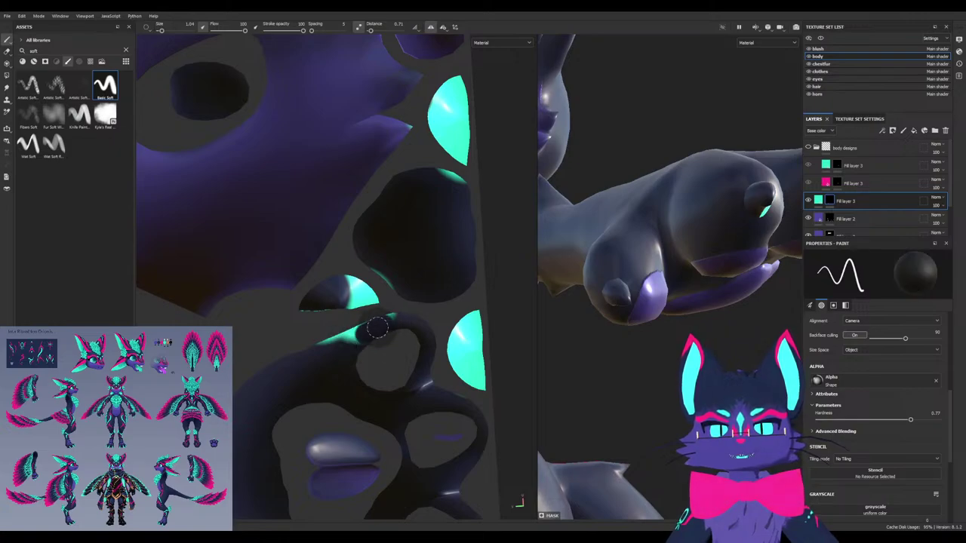
left_click_drag(378, 327, 318, 343)
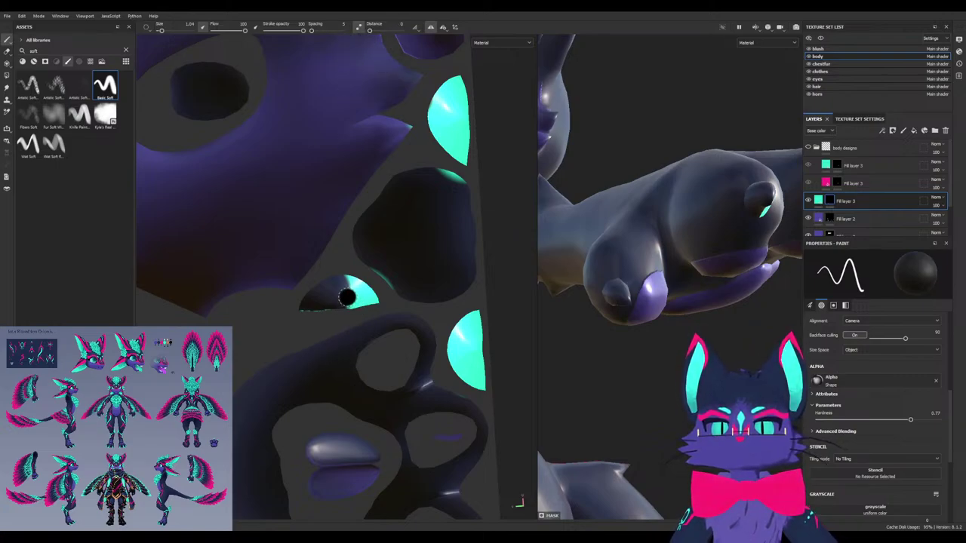
key("x")
mouse_move(348, 293)
left_mouse_down()
mouse_move(306, 299)
mouse_move(326, 302)
mouse_move(363, 281)
mouse_move(354, 295)
left_mouse_up()
key("ctrl+z")
key("ctrl+z")
key("x")
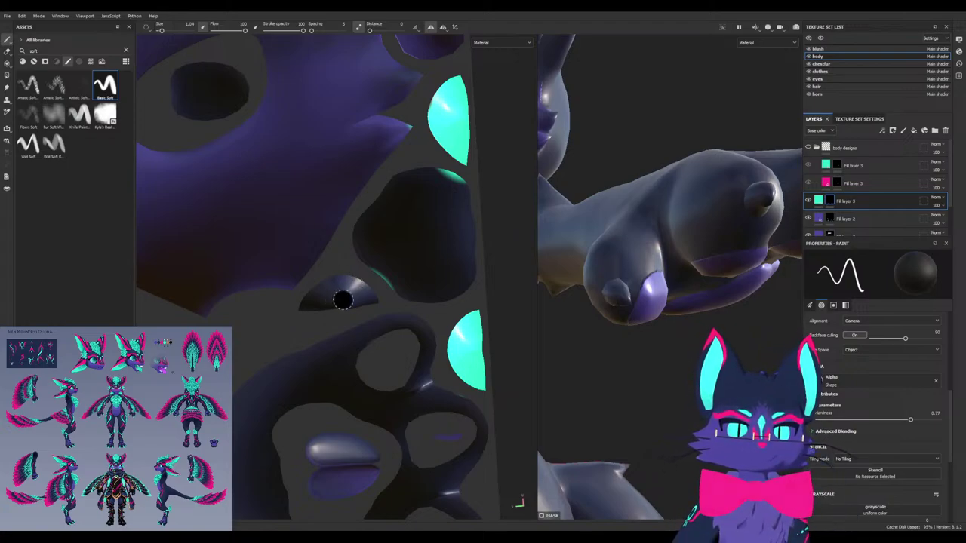
Examine the body's UV layout for any remaining teal spill outside the claw islands
scroll(419, 351, "down", 2)
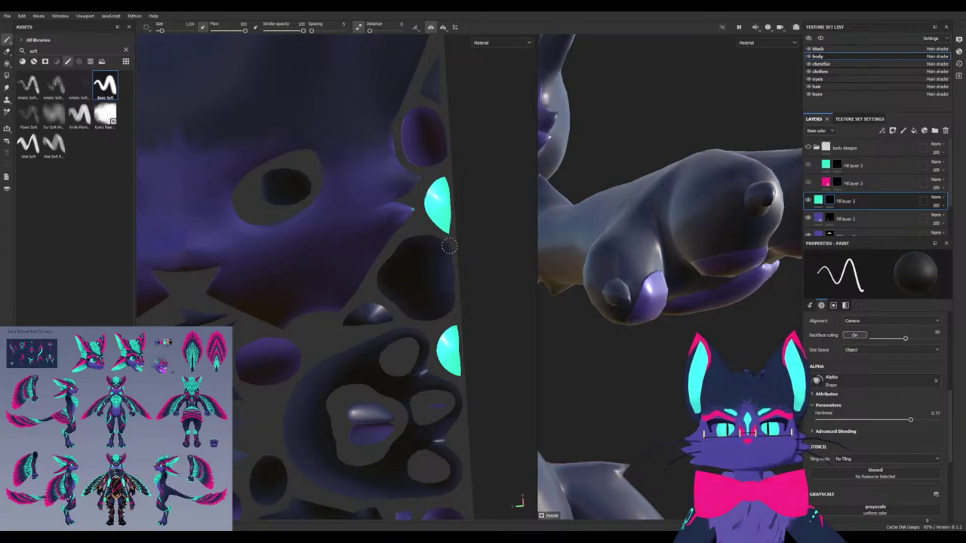
middle_click_drag(371, 432, 332, 196)
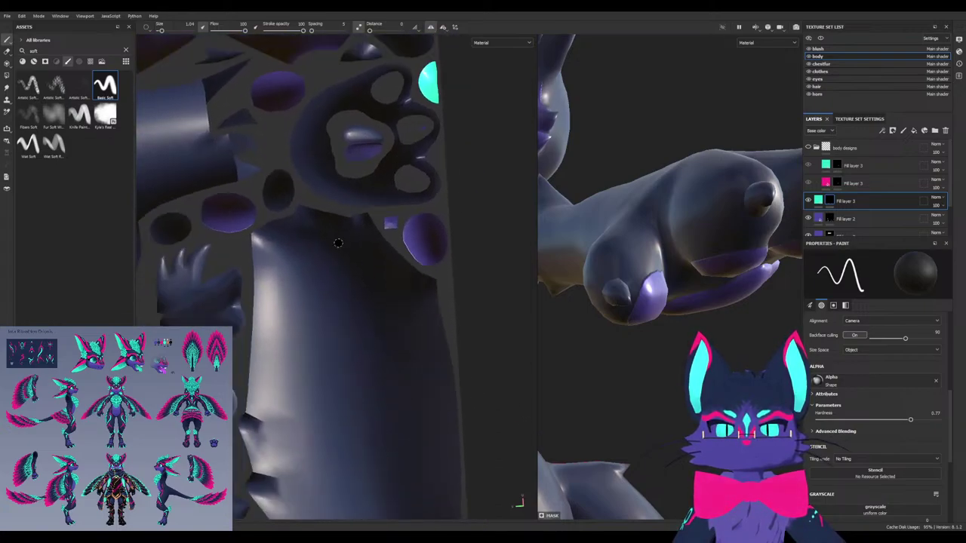
scroll(336, 310, "down", 2)
scroll(336, 309, "down", 3)
middle_click_drag(260, 342, 383, 361, "alt")
scroll(386, 298, "up", 3)
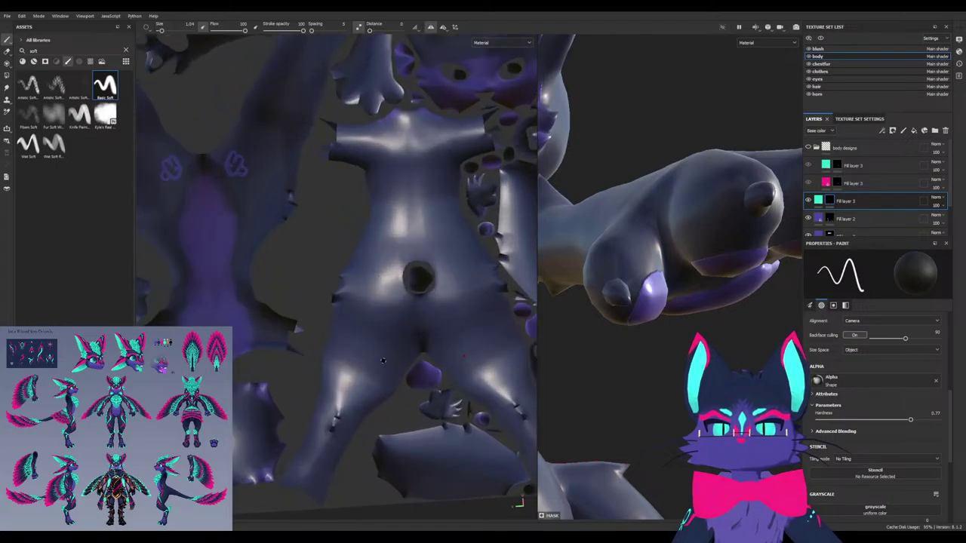
scroll(383, 361, "down", 3)
middle_click_drag(427, 292, 314, 329, "alt")
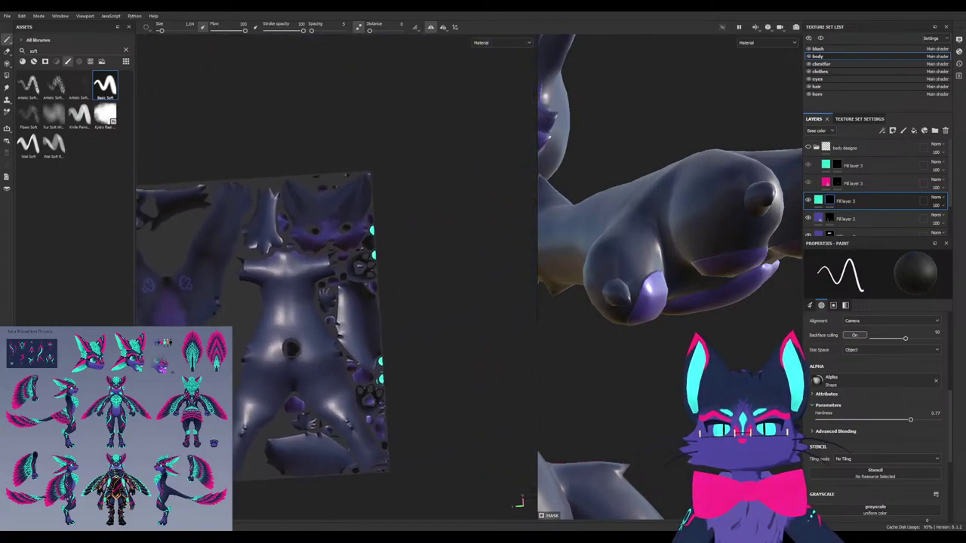
Fill the finger claw nearest the thumb with teal using Polygon Fill in the teal layer's mask
key("F2")
scroll(521, 200, "up", 1)
left_click_drag(449, 216, 575, 385, "alt")
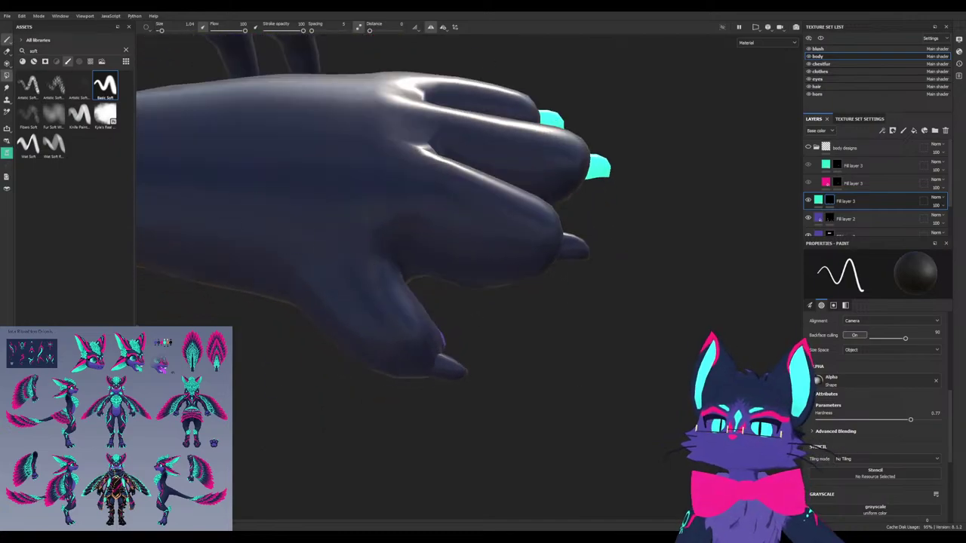
key("4")
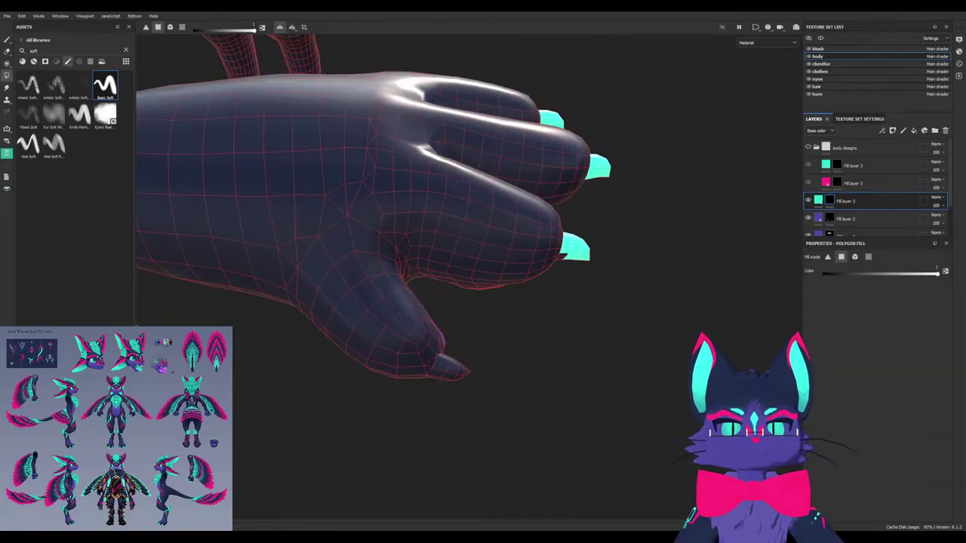
left_click_drag(468, 332, 487, 264, "alt")
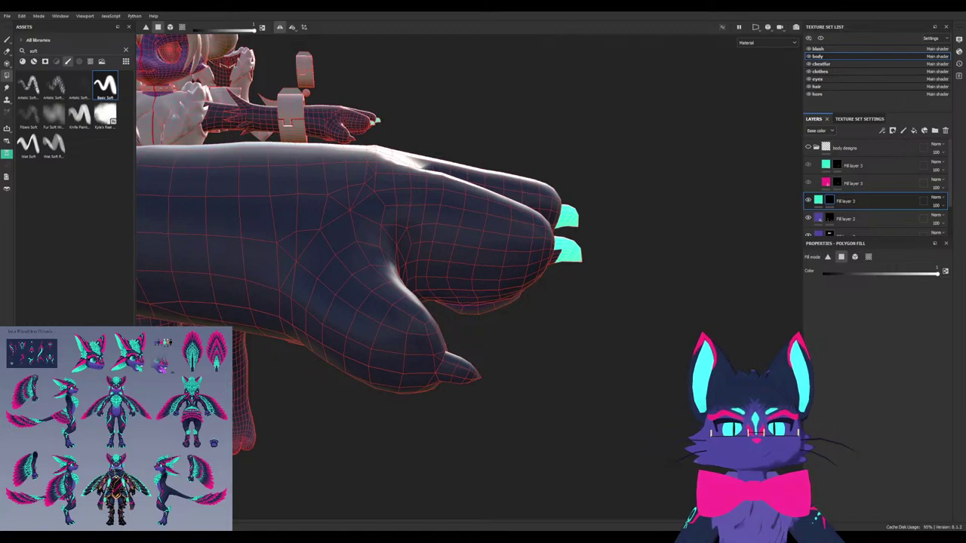
left_click_drag(580, 308, 234, 234)
left_click_drag(491, 283, 543, 247)
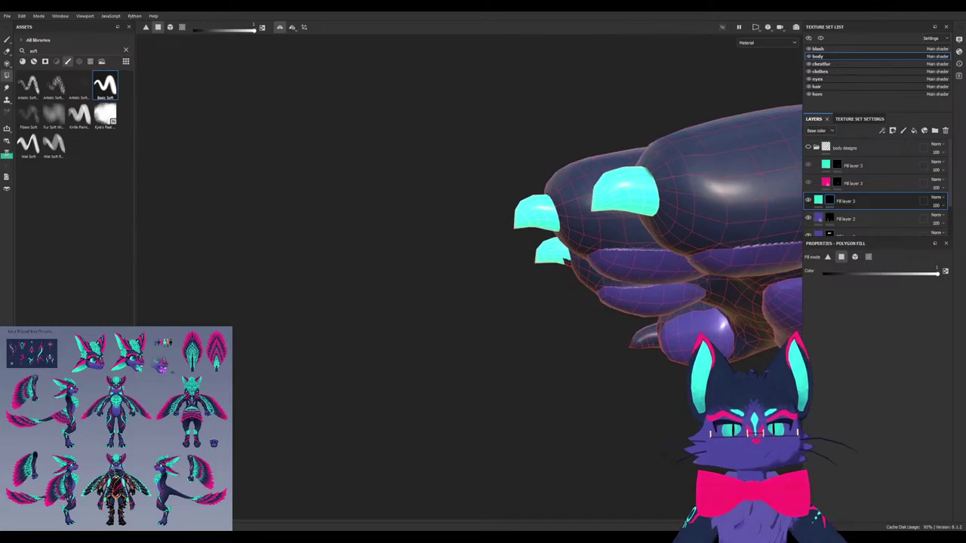
Remove the stray filled polygons beside the finger claw and polygon-fill the thumb claw with teal
left_click_drag(483, 264, 755, 257, "alt")
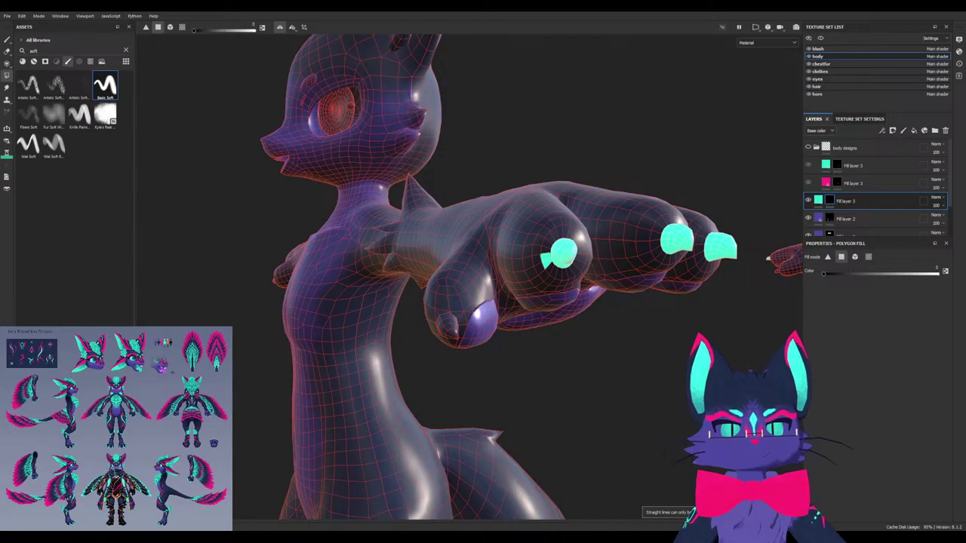
left_click_drag(468, 301, 664, 348, "alt")
left_click_drag(499, 362, 468, 408)
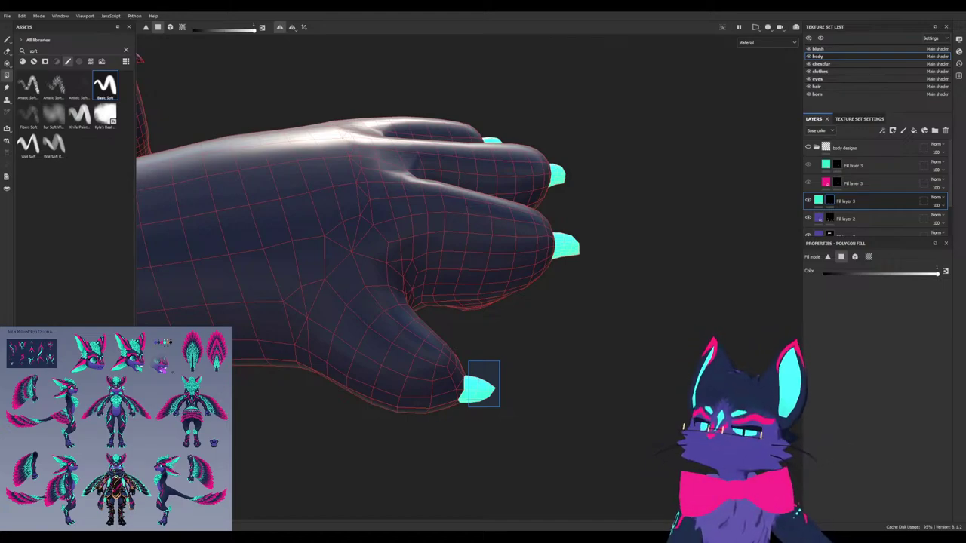
Display only the base color and toggle the purple fill layers' visibility to trace the stray purple marks on the feet
left_click_drag(483, 317, 475, 234, "alt")
right_click_drag(475, 234, 634, 233, "shift")
right_click_drag(709, 260, 755, 260, "shift")
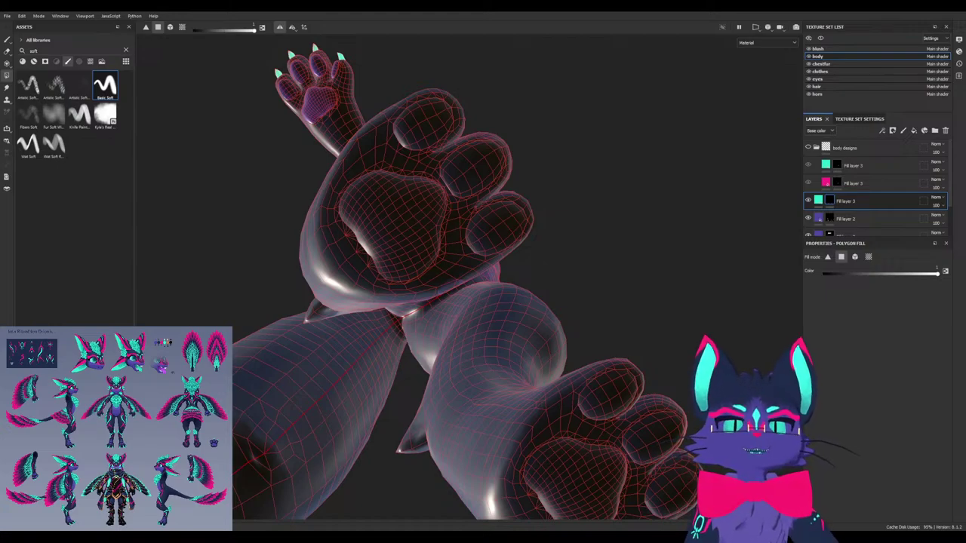
key("c")
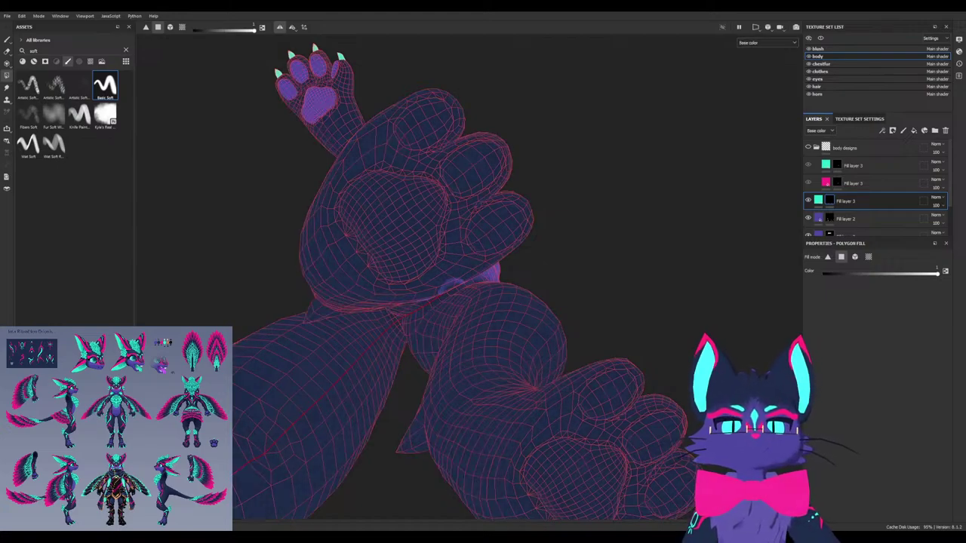
left_click(829, 218)
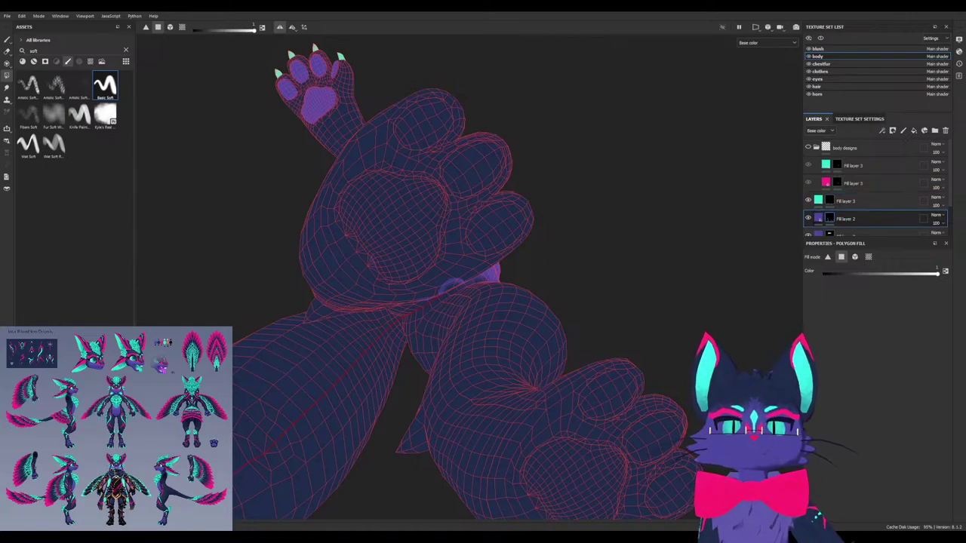
key("1")
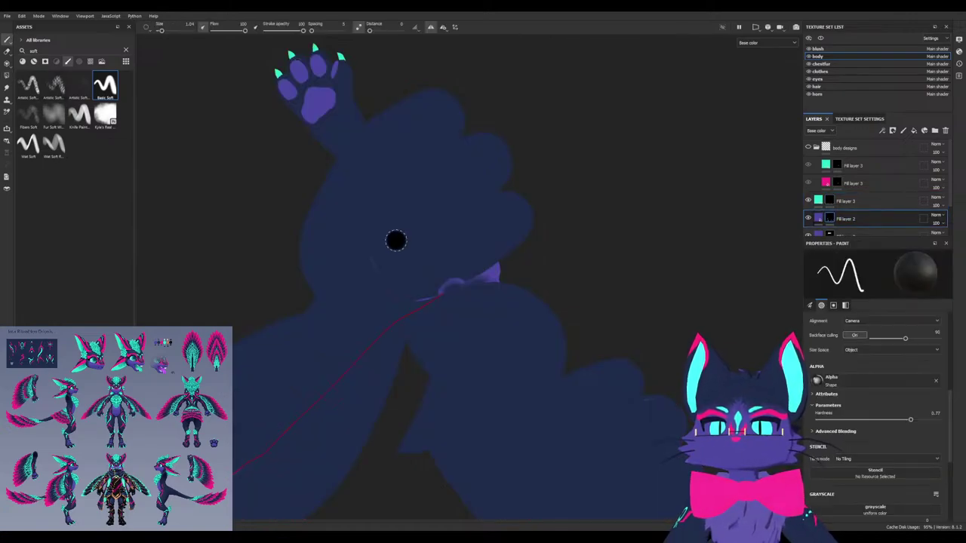
mouse_move(433, 205)
left_mouse_down("alt")
mouse_move(439, 185)
mouse_move(536, 174)
mouse_move(442, 166)
mouse_move(521, 170)
mouse_move(562, 200)
left_mouse_up("alt")
left_click(809, 218)
left_click(808, 218)
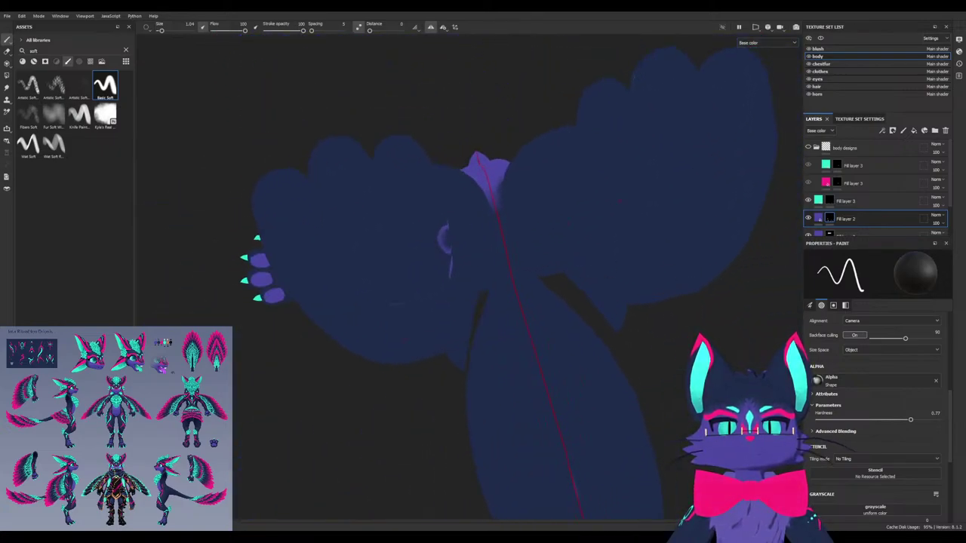
left_click(808, 234)
mouse_move(527, 289)
left_mouse_down("alt")
mouse_move(453, 265)
mouse_move(535, 301)
left_mouse_up("alt")
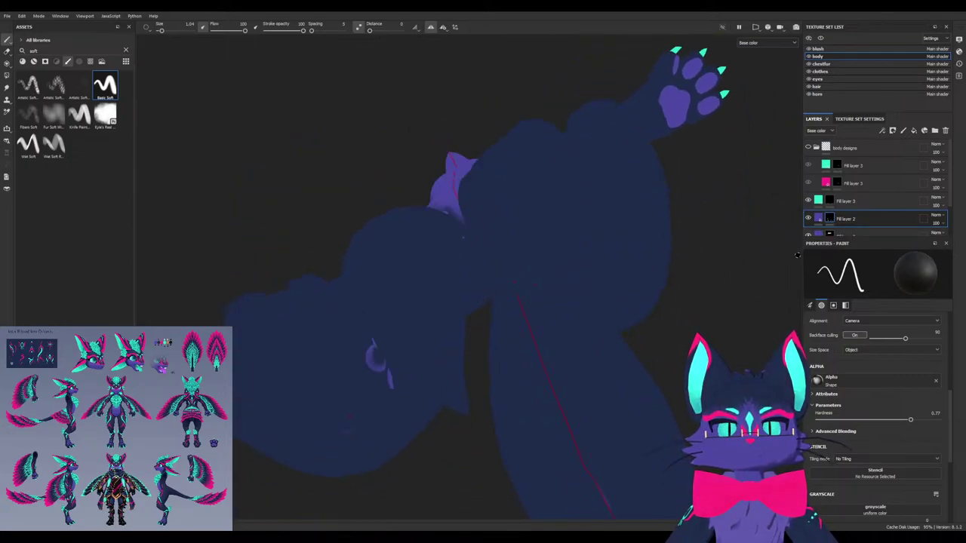
Erase the stray purple marks from the foot in the mask of the purple layer beneath Fill layer 2
left_click(829, 234)
left_click_drag(380, 357, 372, 345)
mouse_move(372, 346)
left_mouse_down("alt")
mouse_move(381, 358)
mouse_move(400, 328)
mouse_move(392, 342)
left_mouse_up("alt")
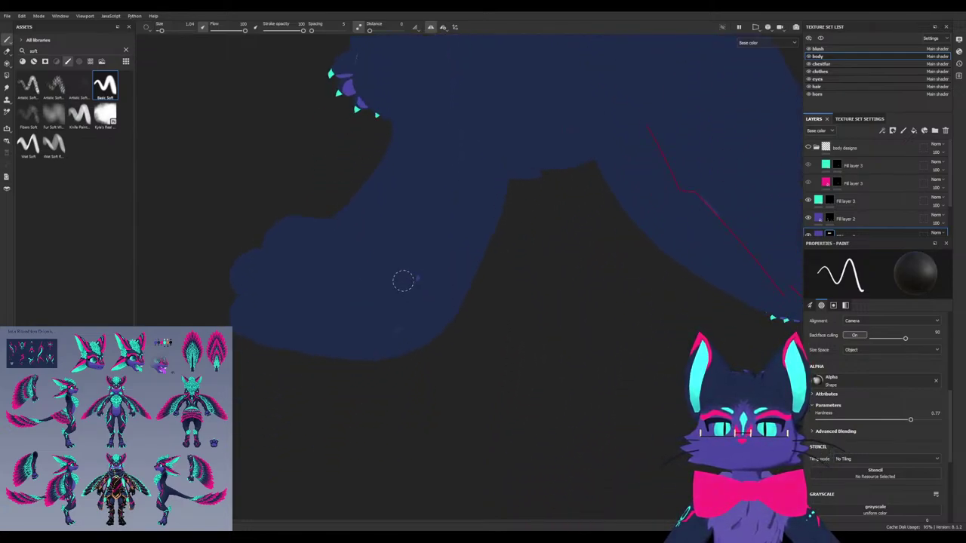
left_click_drag(403, 280, 398, 274, "alt")
left_click_drag(291, 260, 235, 234, "alt")
Clear leftover purple from the foot polygons with a black Polygon Fill in the lower purple layer's mask
key("4")
left_click_drag(190, 328, 209, 304)
key("ctrl+z")
left_click_drag(516, 304, 577, 237)
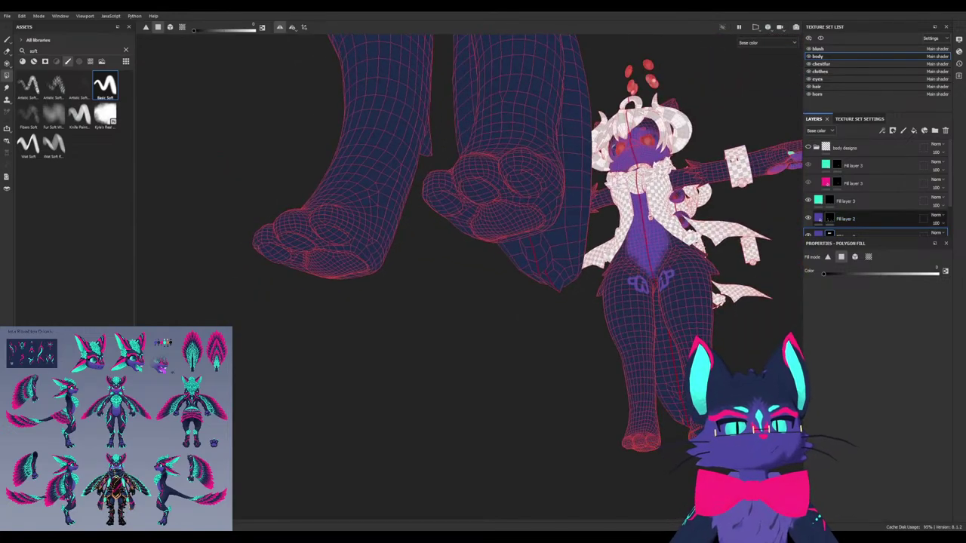
Restore the Material view and paint a first purple patch on the foot's main pad in Fill layer 2's mask
left_click(830, 219)
left_click_drag(578, 317, 578, 215, "alt")
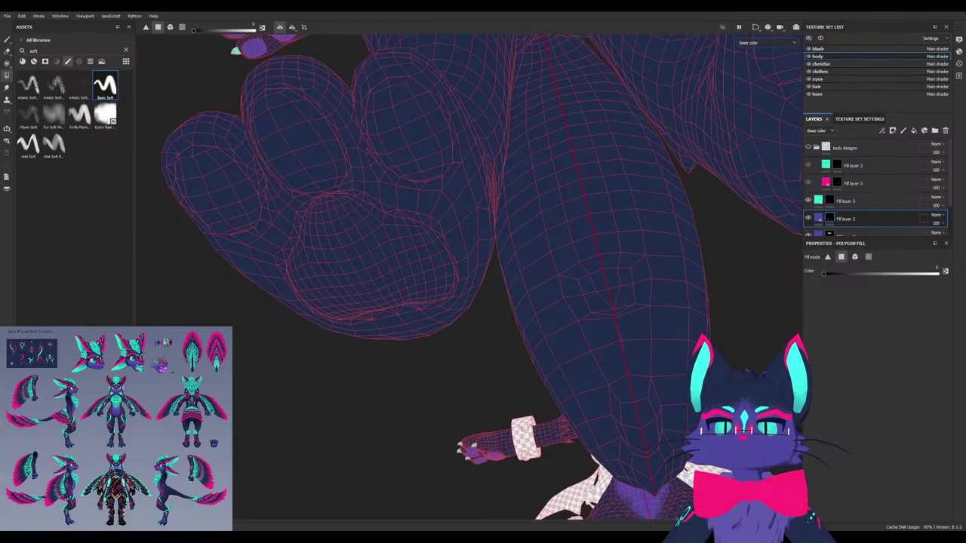
left_click_drag(494, 368, 499, 430, "alt")
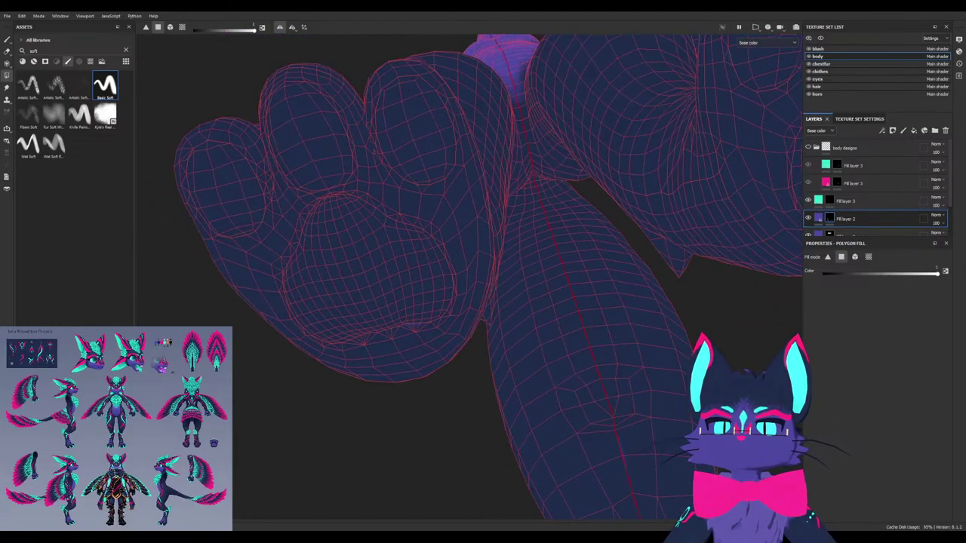
key("1")
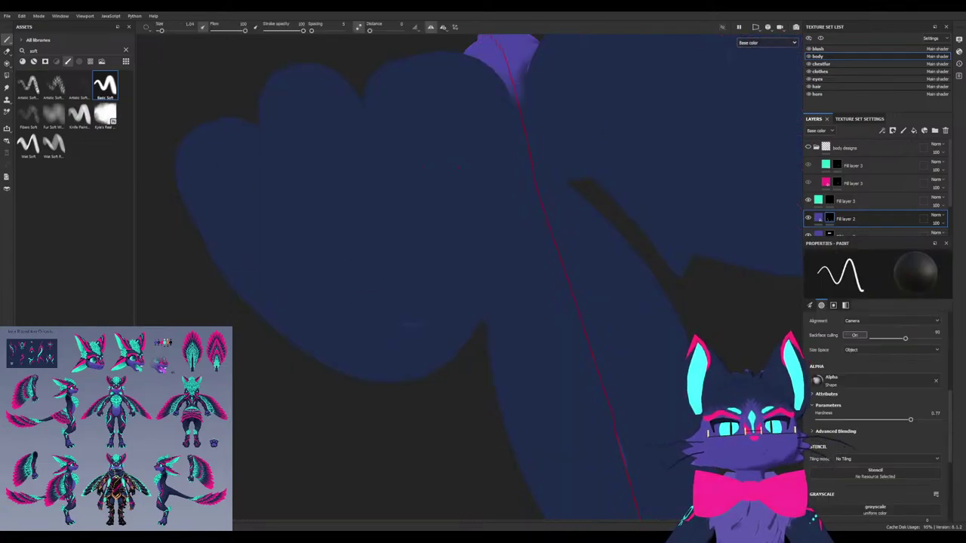
left_click(763, 61)
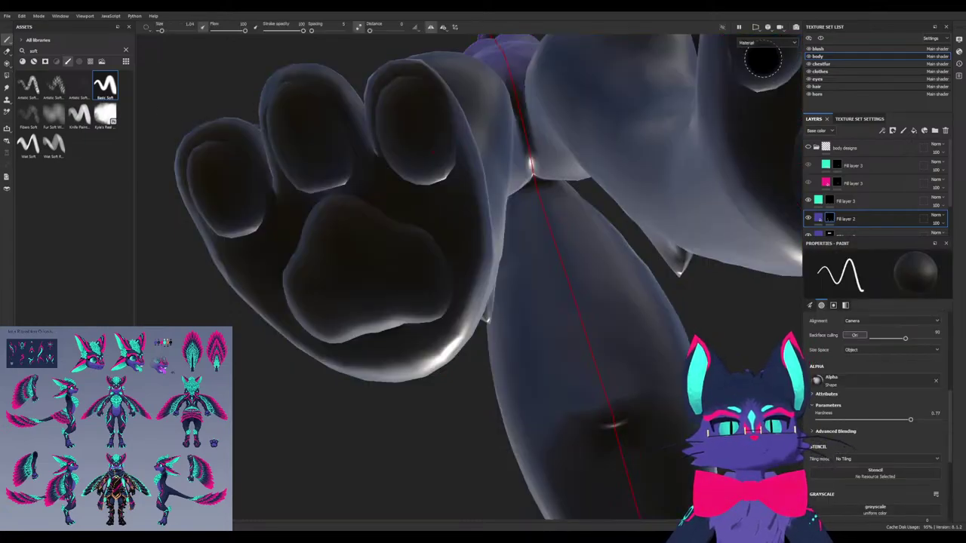
key("x")
mouse_move(355, 255)
left_mouse_down()
mouse_move(376, 285)
mouse_move(419, 276)
left_mouse_up()
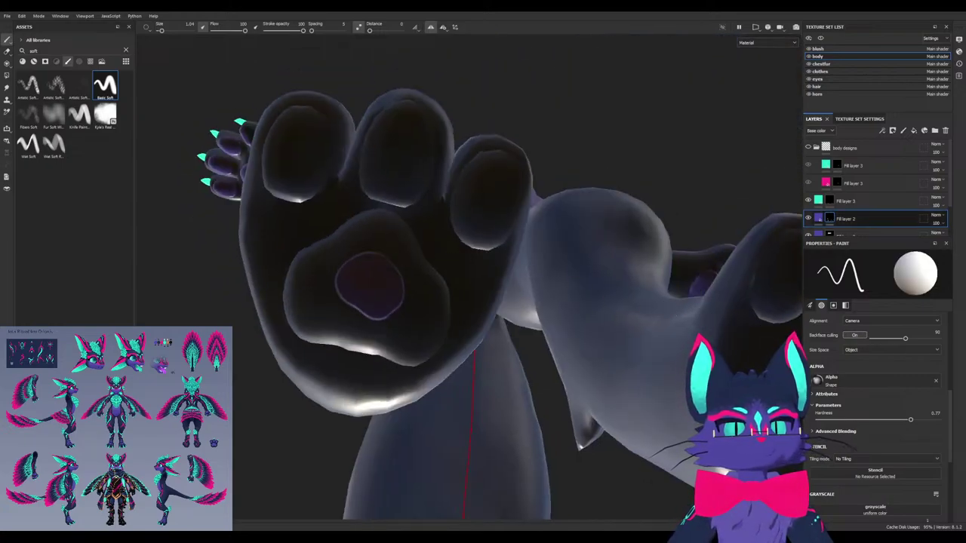
Set Fill layer 2's emissive color to the purple sampled from its base color
left_click(819, 218)
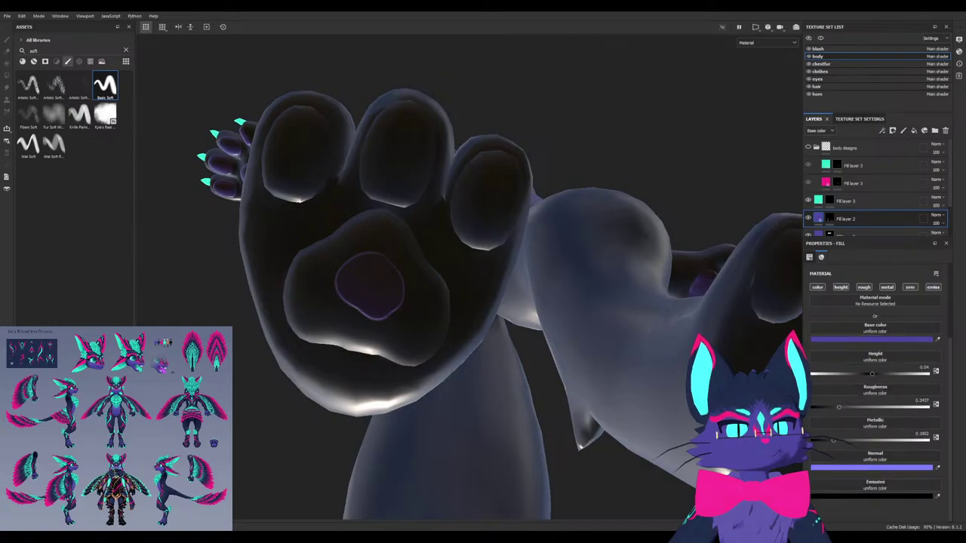
left_click(937, 497)
left_click(876, 340)
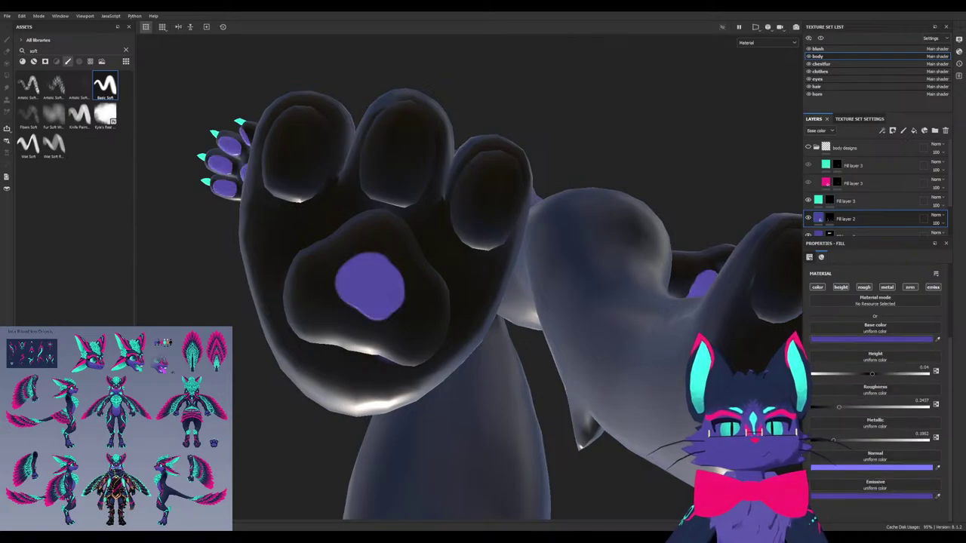
left_click_drag(468, 302, 422, 332, "alt")
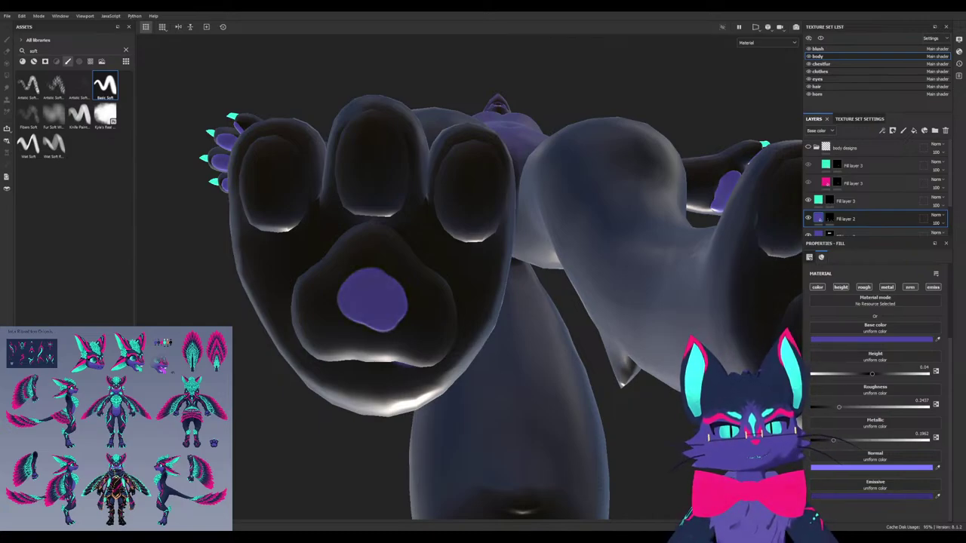
Set the brush alignment to UV and paint the foot's whole main pad purple in Fill layer 2's mask with a larger brush
key("1")
mouse_move(360, 252)
left_mouse_down()
mouse_move(336, 268)
mouse_move(329, 301)
left_mouse_up()
right_click_drag(331, 302, 384, 295, "ctrl")
mouse_move(384, 295)
left_mouse_down()
mouse_move(367, 311)
mouse_move(329, 290)
mouse_move(333, 310)
left_mouse_up()
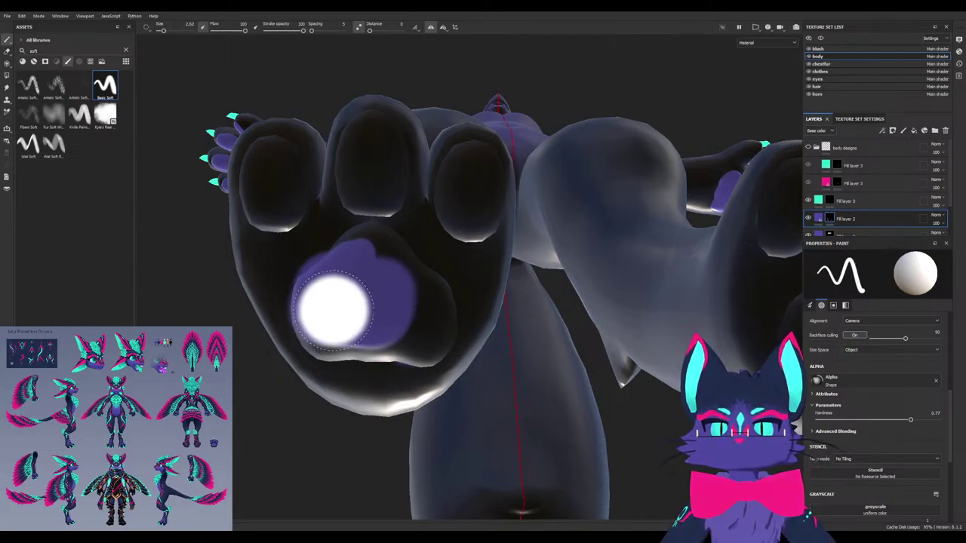
key("ctrl+z")
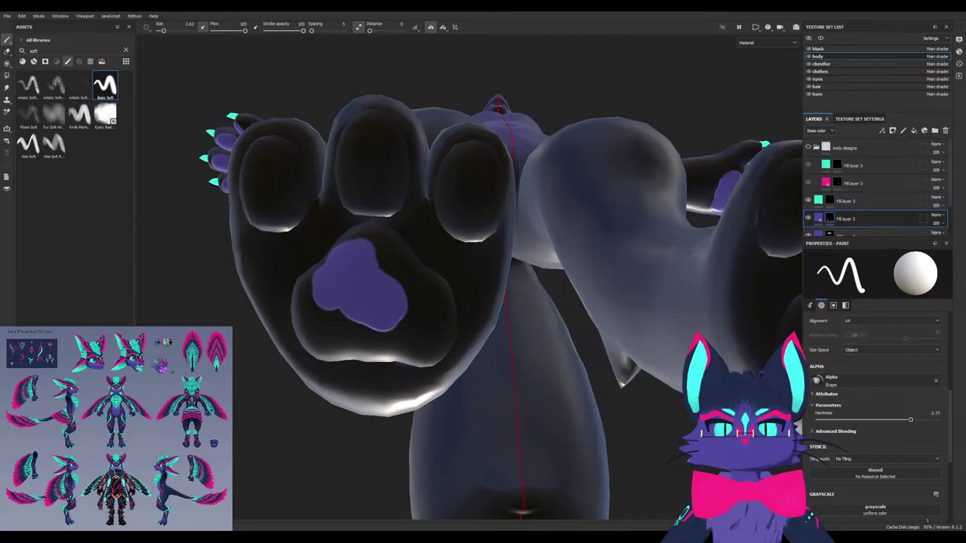
mouse_move(341, 295)
left_mouse_down()
mouse_move(327, 306)
mouse_move(332, 318)
mouse_move(378, 339)
mouse_move(426, 336)
mouse_move(419, 286)
mouse_move(366, 267)
left_mouse_up()
Paint the foot's three toe pads purple in Fill layer 2's mask
mouse_move(378, 181)
left_mouse_down()
mouse_move(371, 153)
mouse_move(368, 187)
left_mouse_up()
left_click_drag(480, 185, 466, 214)
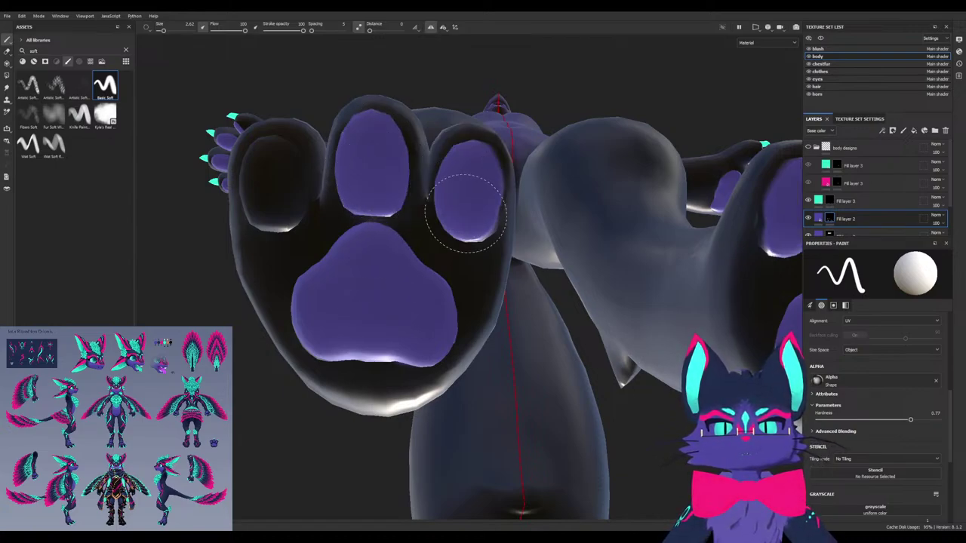
mouse_move(312, 211)
left_mouse_down()
mouse_move(276, 226)
mouse_move(273, 164)
left_mouse_up()
left_click_drag(276, 202, 276, 202)
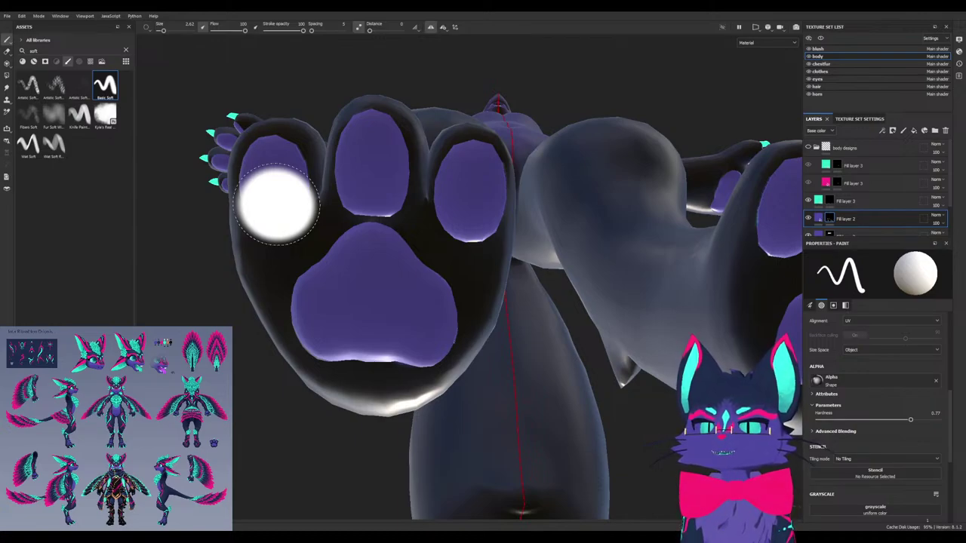
left_click_drag(276, 202, 276, 203)
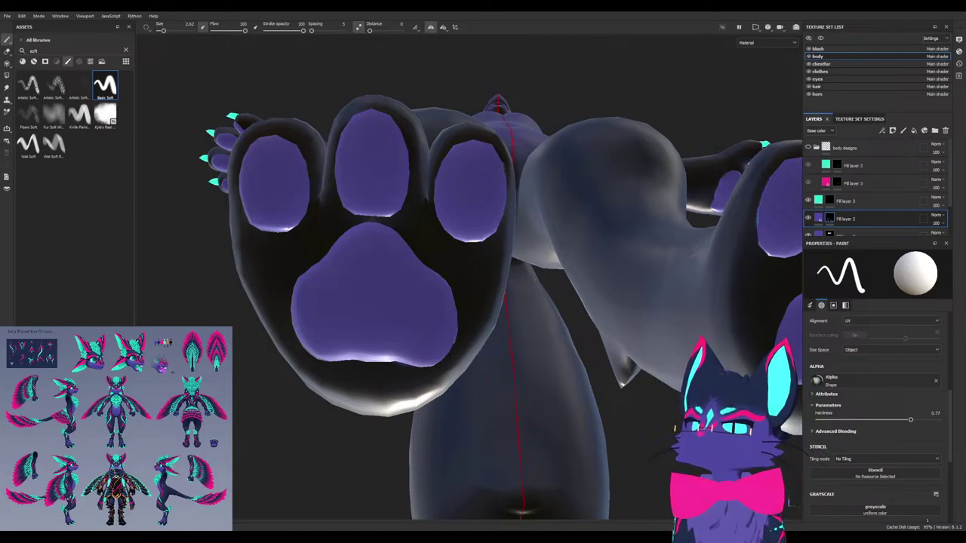
Compare the painted foot pads with the paw reference image and inspect the feet from the front
key("alt+Tab")
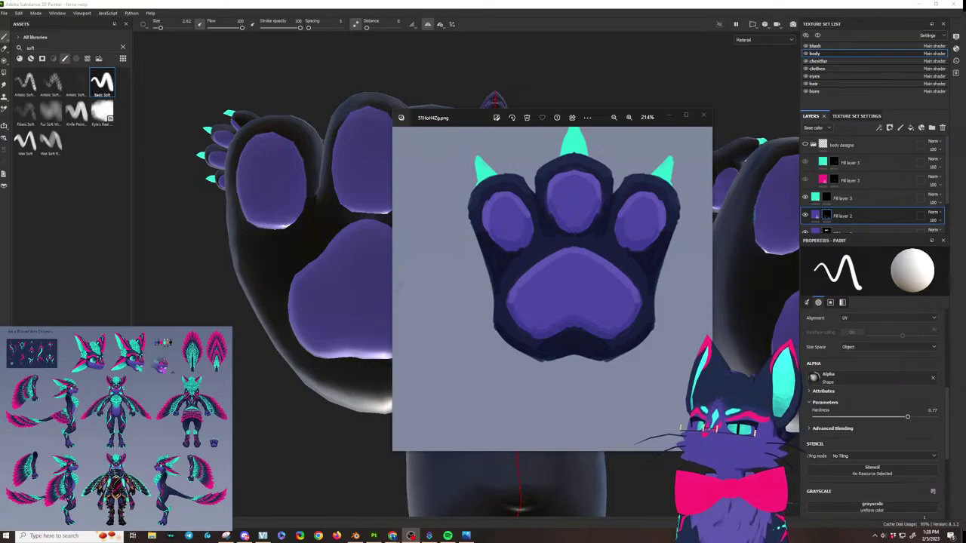
key("alt+Tab")
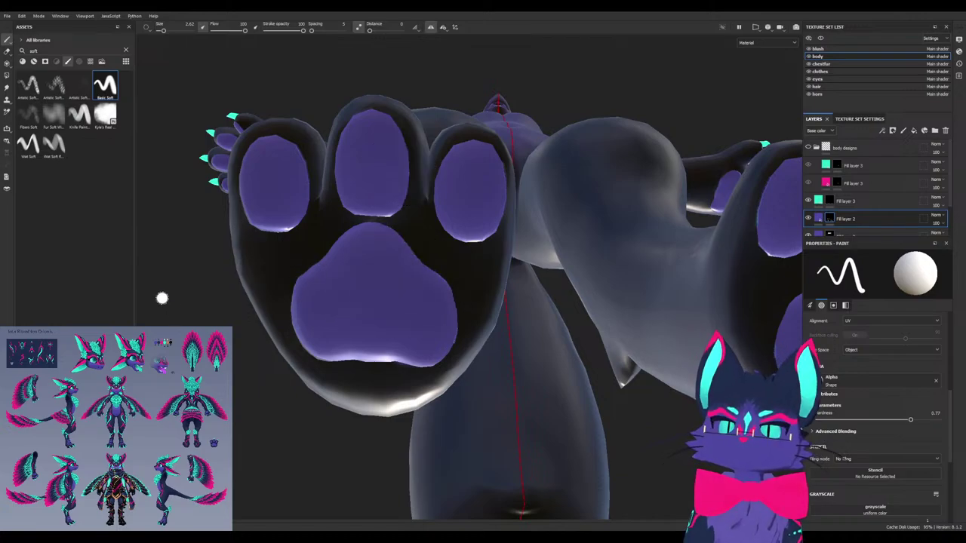
left_click_drag(168, 307, 139, 235, "alt")
left_click_drag(250, 302, 283, 444, "alt")
scroll(291, 437, "down", 5)
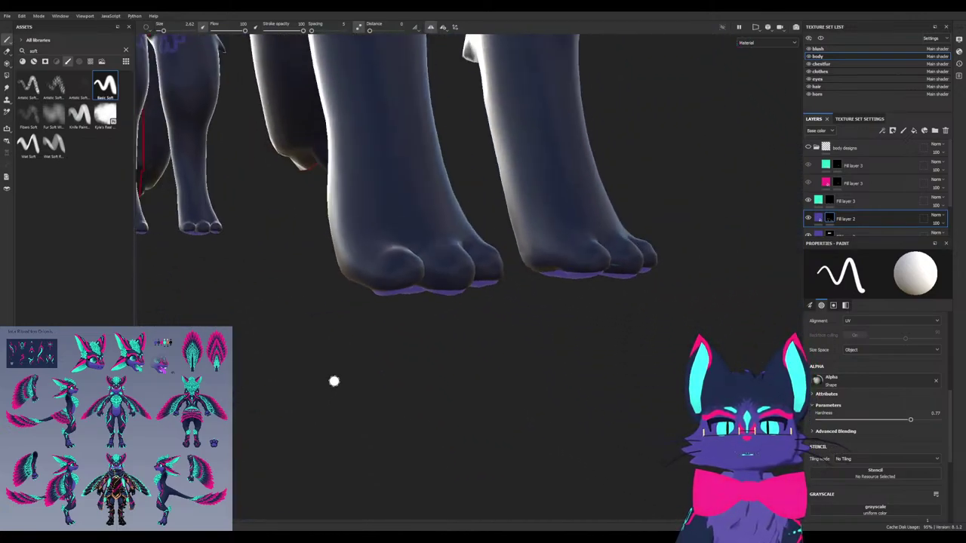
scroll(335, 381, "down", 2)
left_click_drag(334, 381, 279, 241, "alt")
Examine the purple markings on the thighs up close, and check the whole body from several angles
left_click_drag(393, 347, 446, 306, "alt")
scroll(438, 313, "up", 5)
left_click_drag(327, 334, 304, 302, "alt")
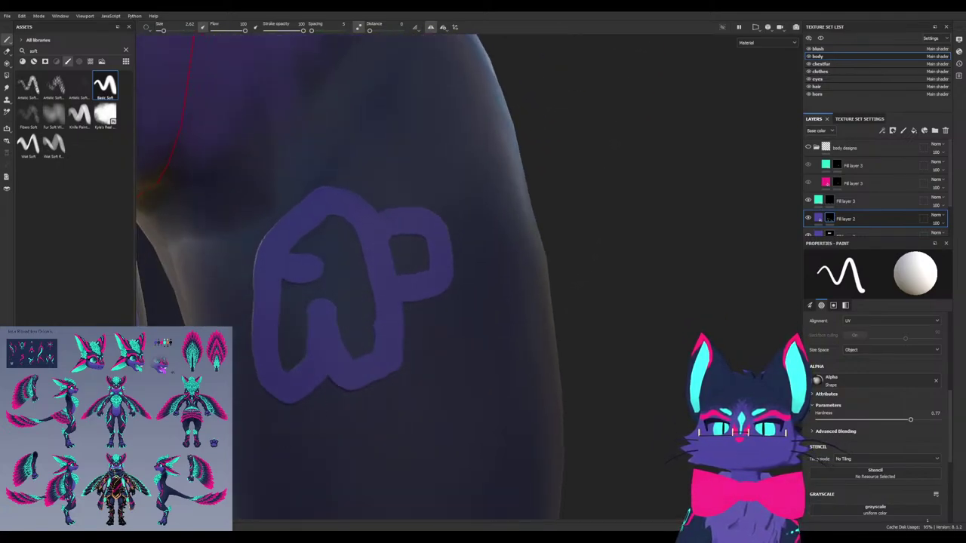
scroll(313, 298, "up", 3)
left_click_drag(299, 337, 364, 313, "alt")
middle_click_drag(364, 312, 511, 300, "alt")
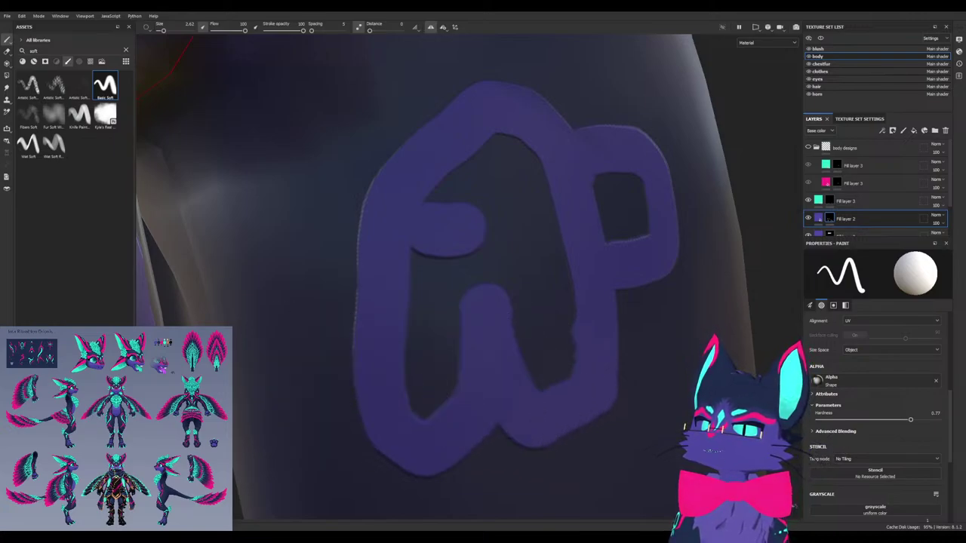
scroll(426, 374, "down", 8)
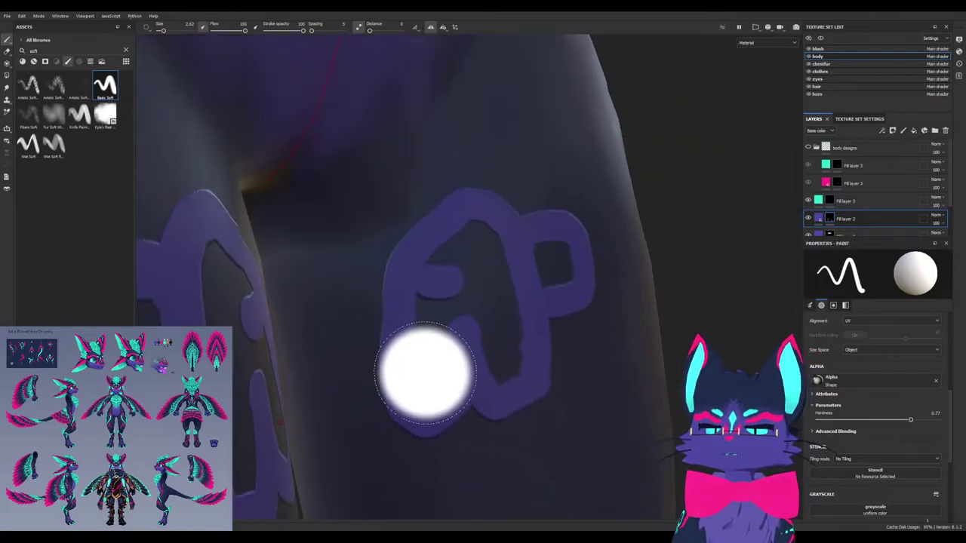
left_click_drag(427, 369, 362, 388, "alt")
scroll(353, 355, "down", 10)
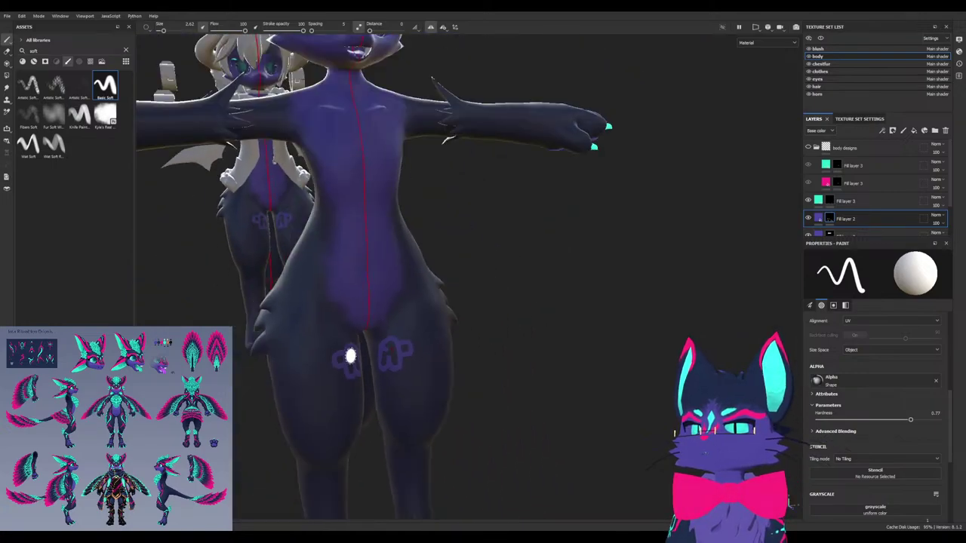
scroll(265, 258, "up", 4)
mouse_move(269, 290)
left_mouse_down("alt")
mouse_move(393, 290)
mouse_move(332, 286)
mouse_move(341, 256)
left_mouse_up("alt")
middle_click_drag(379, 361, 391, 261, "alt")
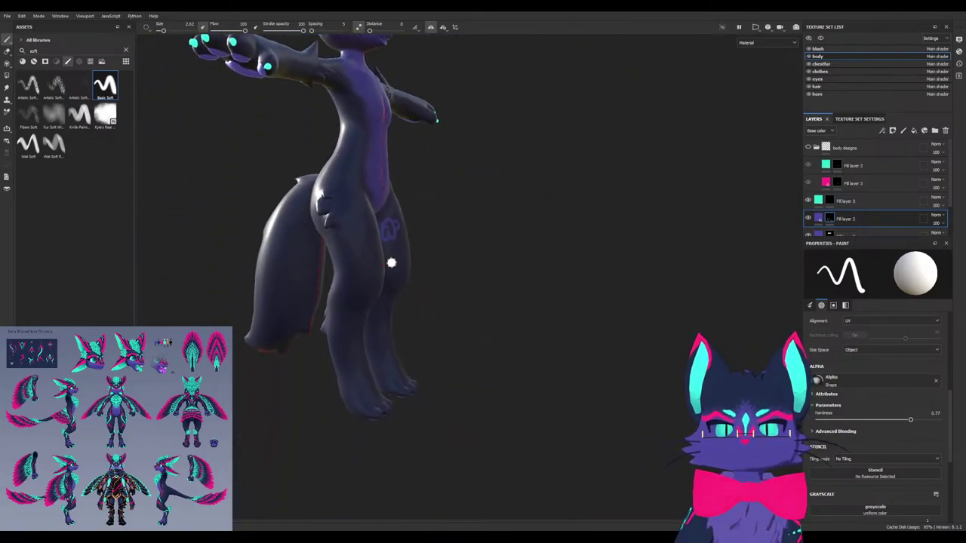
scroll(392, 253, "up", 6)
left_click_drag(394, 226, 285, 240, "alt")
scroll(313, 249, "down", 3)
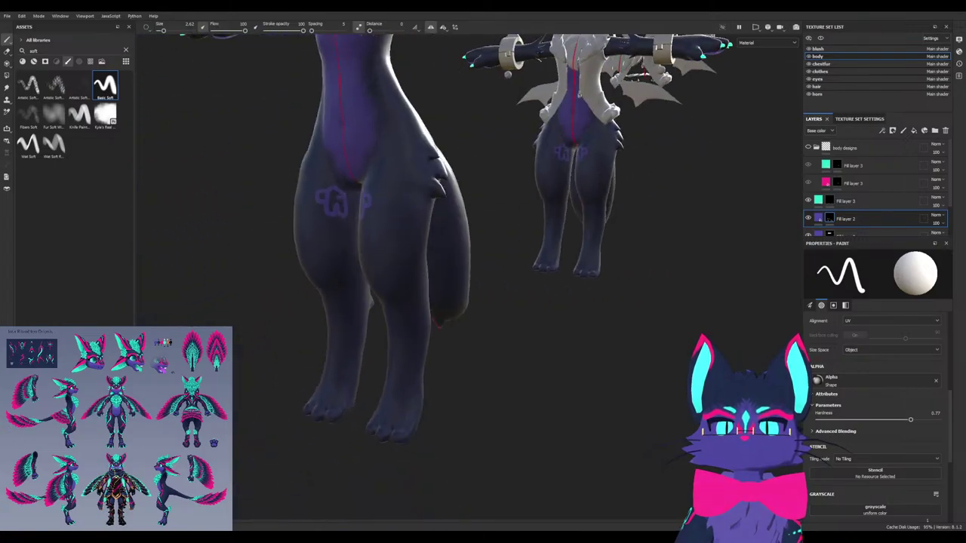
middle_click_drag(302, 166, 332, 347, "alt")
left_click_drag(378, 302, 302, 278, "alt")
middle_click_drag(301, 278, 379, 388, "alt")
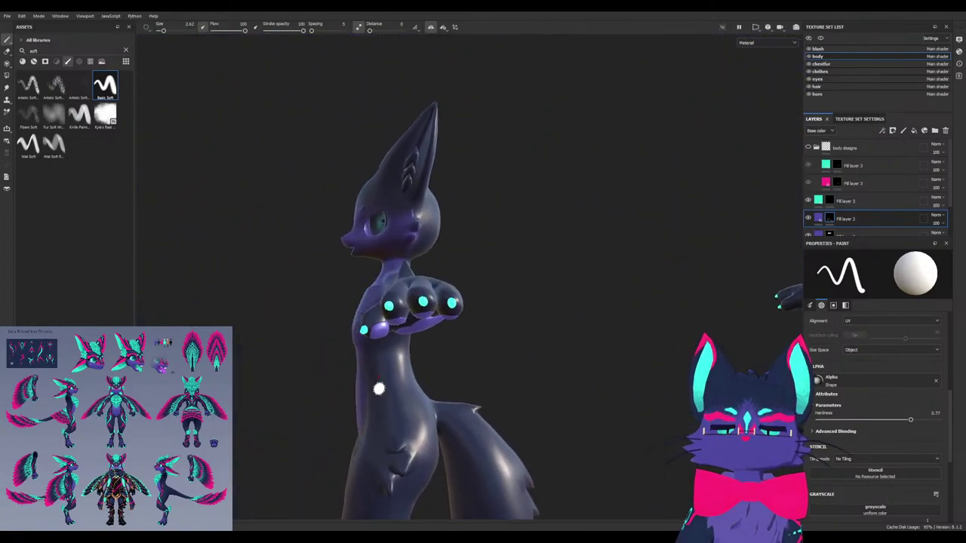
left_click_drag(379, 387, 467, 373, "alt")
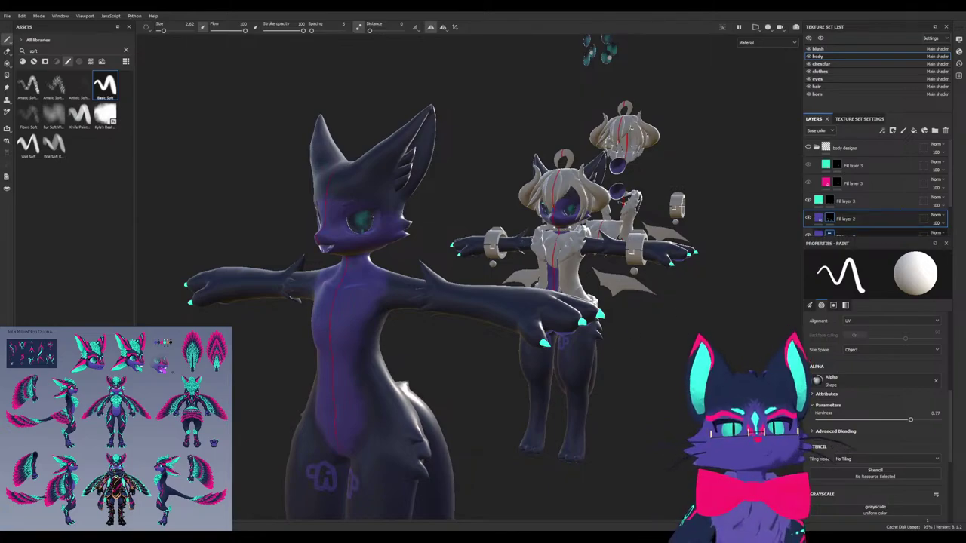
Erase the mirrored purple markings from the thighs in the mask of the purple layer beneath Fill layer 2
left_click(829, 234)
left_click_drag(483, 370, 506, 325, "alt")
middle_click_drag(506, 324, 558, 189, "alt")
right_click_drag(362, 264, 438, 264, "alt")
middle_click_drag(340, 272, 410, 272, "alt")
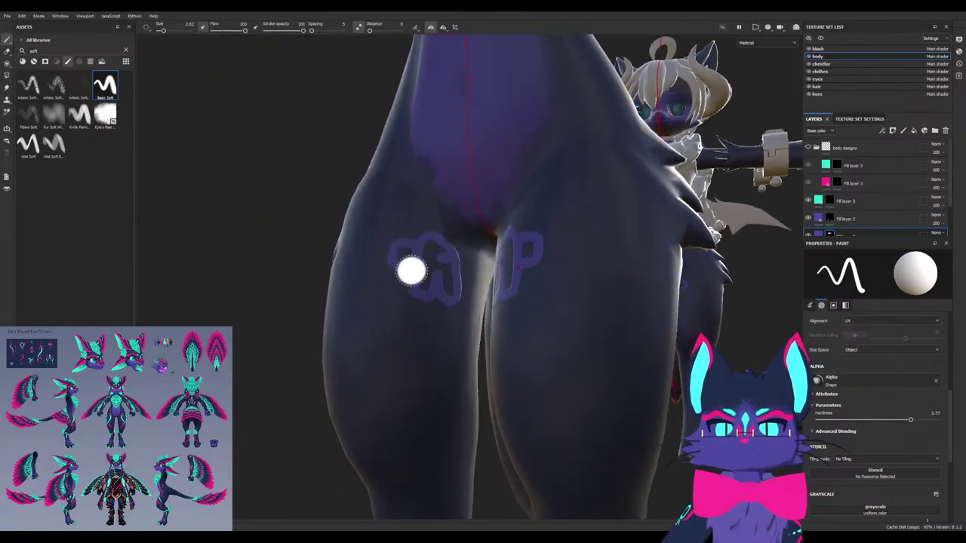
key("x")
left_click_drag(420, 255, 536, 266)
left_click_drag(292, 360, 400, 354, "alt")
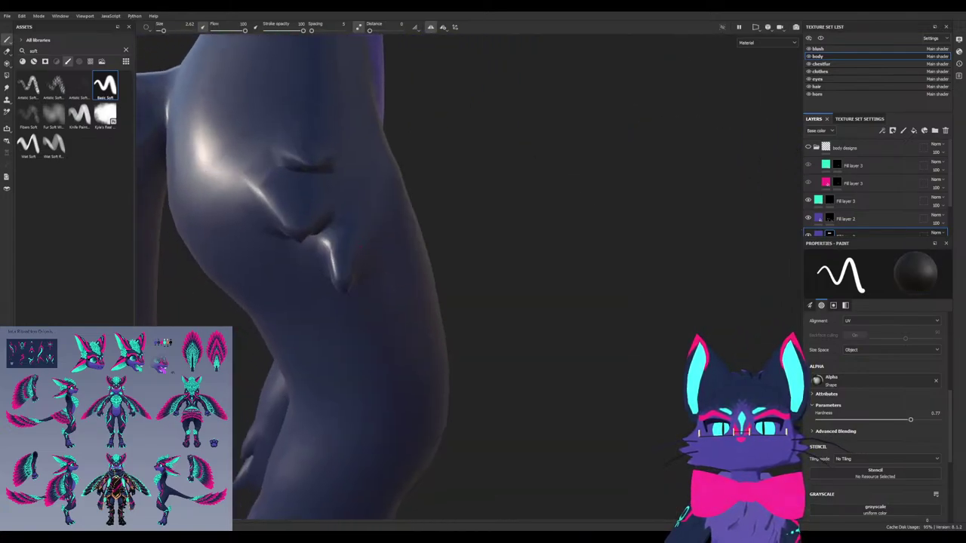
middle_click_drag(325, 226, 445, 317, "alt")
left_click_drag(377, 317, 589, 318, "alt")
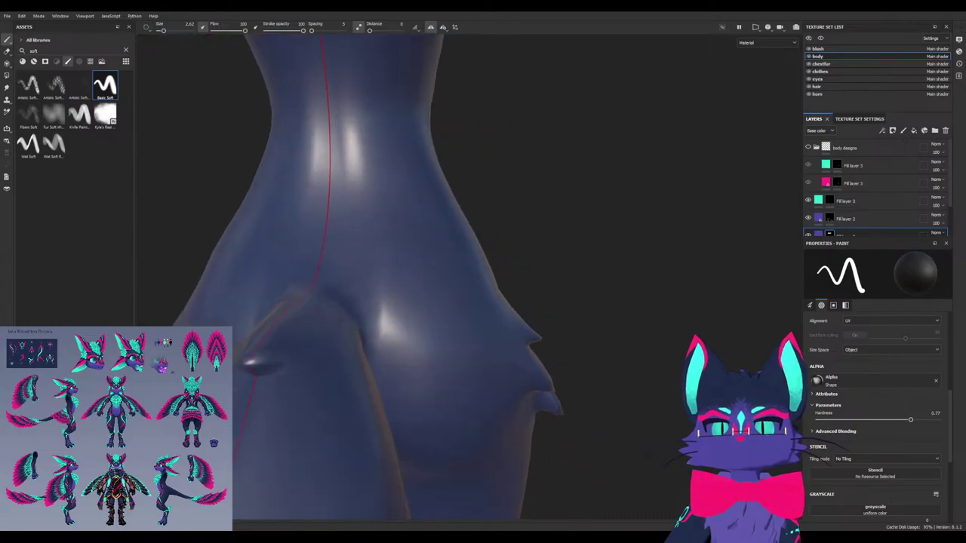
Make the body designs folder visible again and check the teal and pink markings on the back
left_click(809, 147)
left_click_drag(387, 198, 430, 202, "alt")
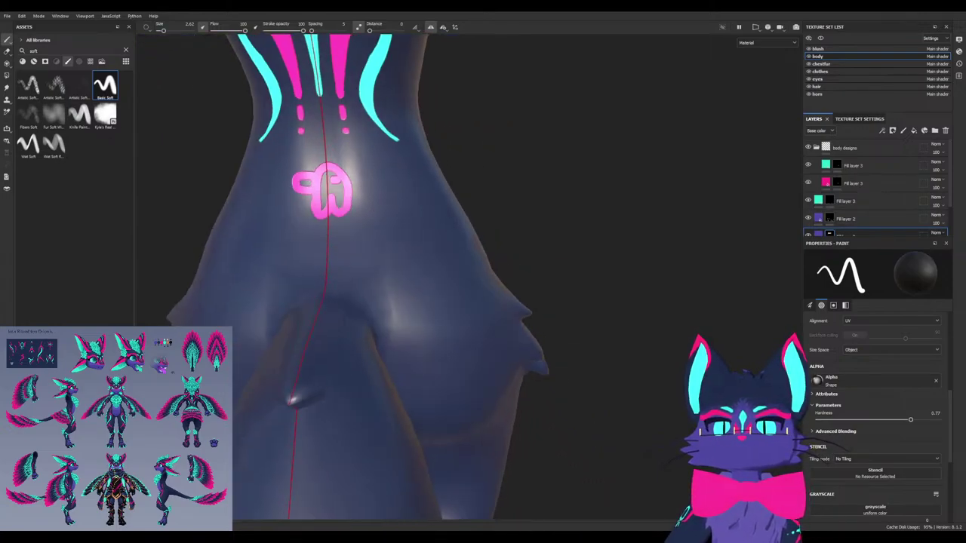
middle_click_drag(449, 218, 574, 323, "alt")
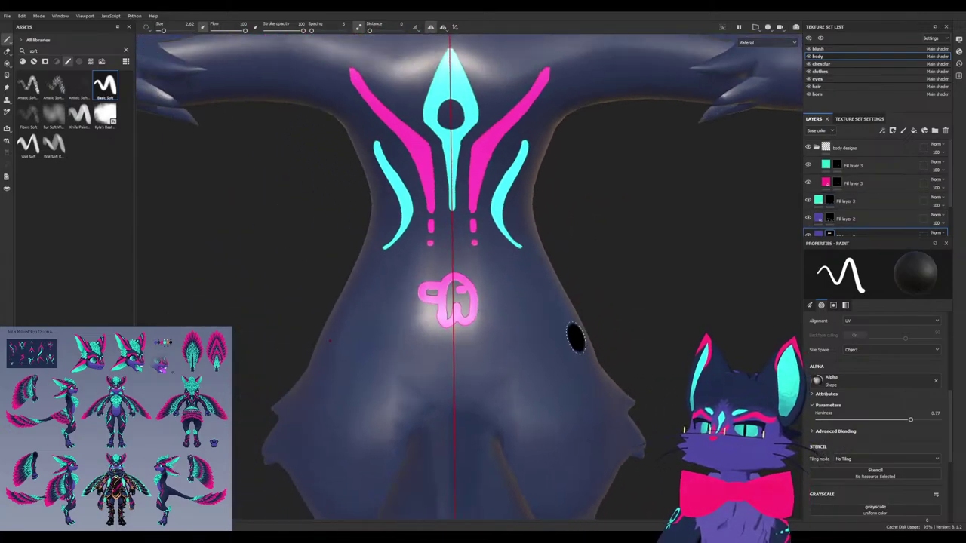
Examine the hips, legs and toes from the front for stray paint
left_click_drag(575, 340, 815, 458, "alt")
left_click_drag(491, 356, 347, 365, "alt")
left_click_drag(431, 464, 378, 461, "alt")
middle_click_drag(378, 461, 423, 222, "alt")
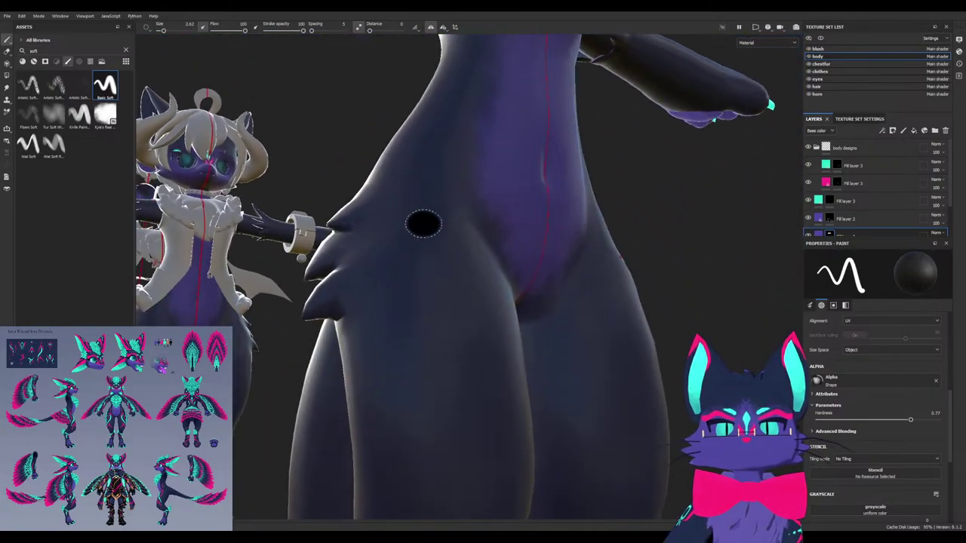
mouse_move(423, 222)
right_mouse_down("alt")
mouse_move(443, 385)
mouse_move(431, 404)
right_mouse_up("alt")
middle_click_drag(431, 404, 418, 250, "alt")
left_click_drag(419, 250, 381, 208, "alt")
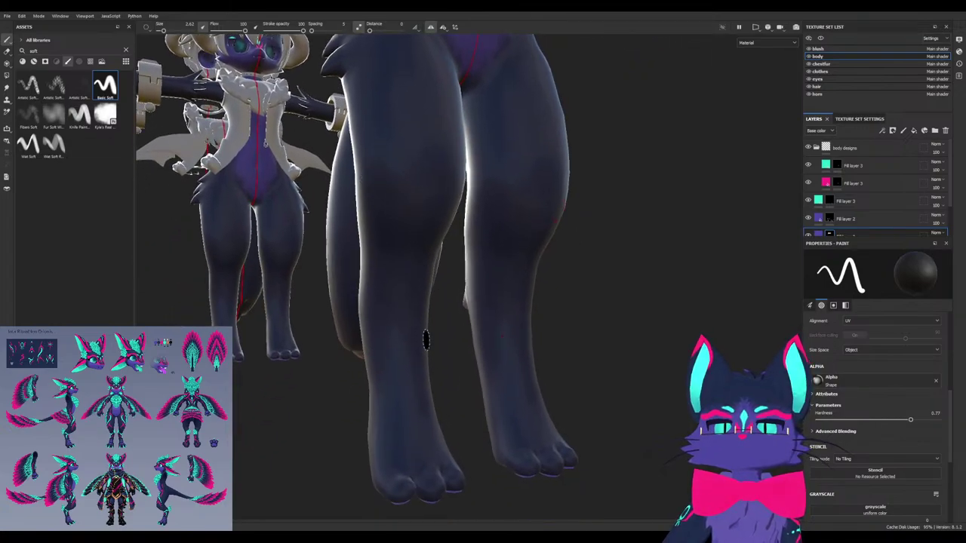
left_click_drag(436, 418, 392, 429, "alt")
left_click_drag(528, 476, 571, 487, "alt")
right_click_drag(581, 473, 593, 423, "alt")
left_click_drag(592, 422, 605, 383, "alt")
Rename the teal Fill layer 3 below the body designs folder as claws
left_click(829, 200)
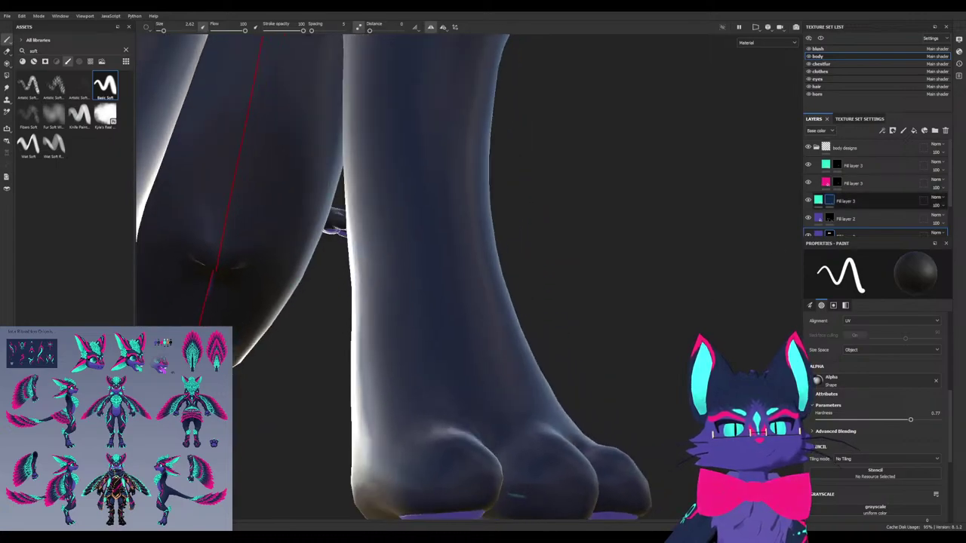
double_click(846, 201)
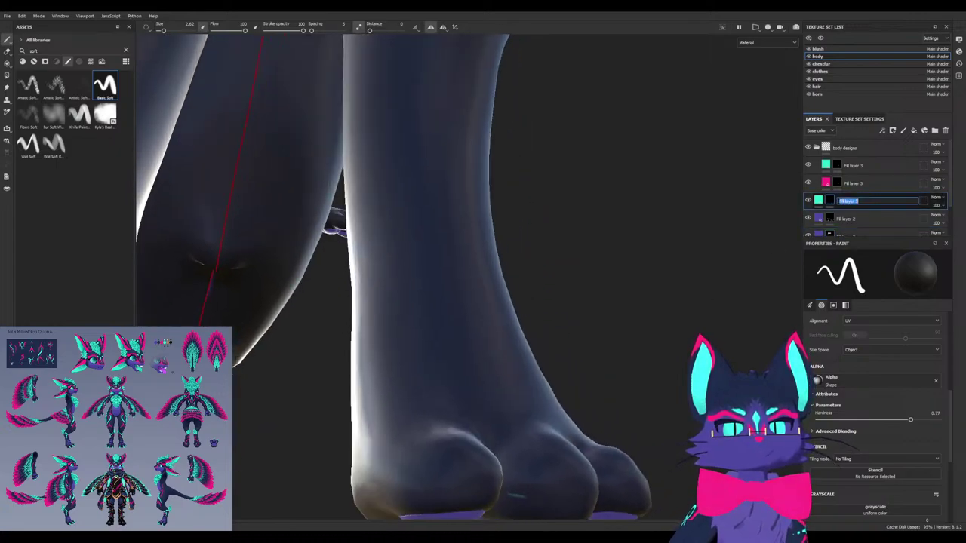
type("claws")
key("Return")
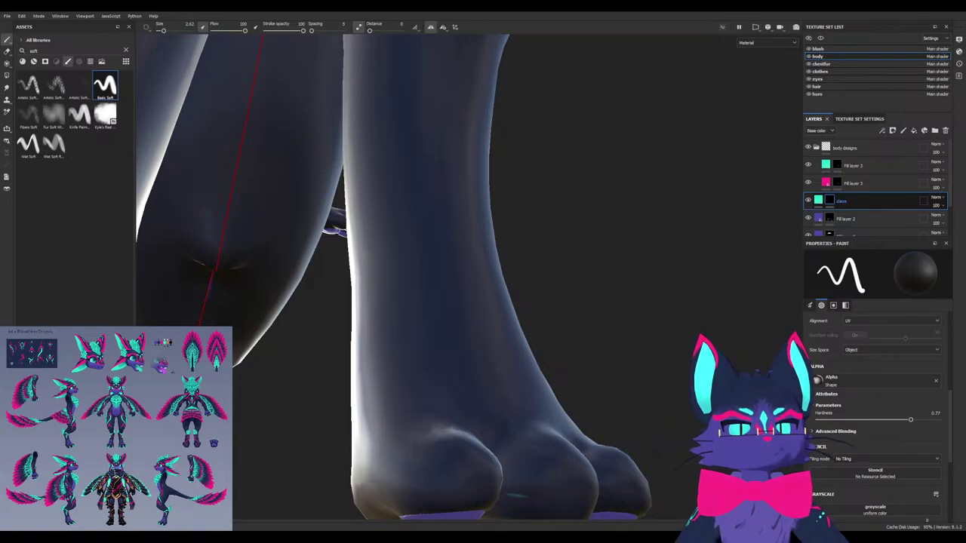
Erase the stray teal streak from the middle toe in the claws layer's mask with a brush size of 0.18
left_click(837, 166)
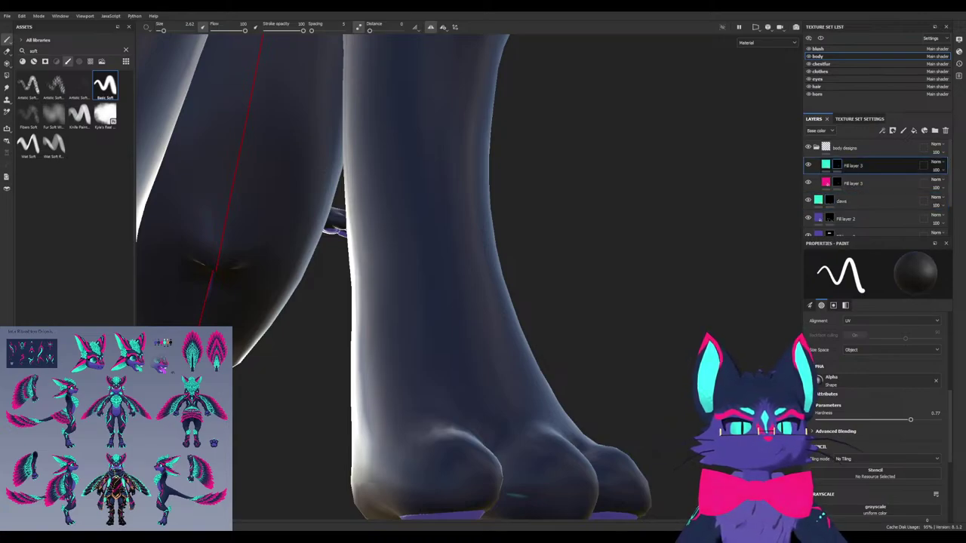
left_click(837, 183)
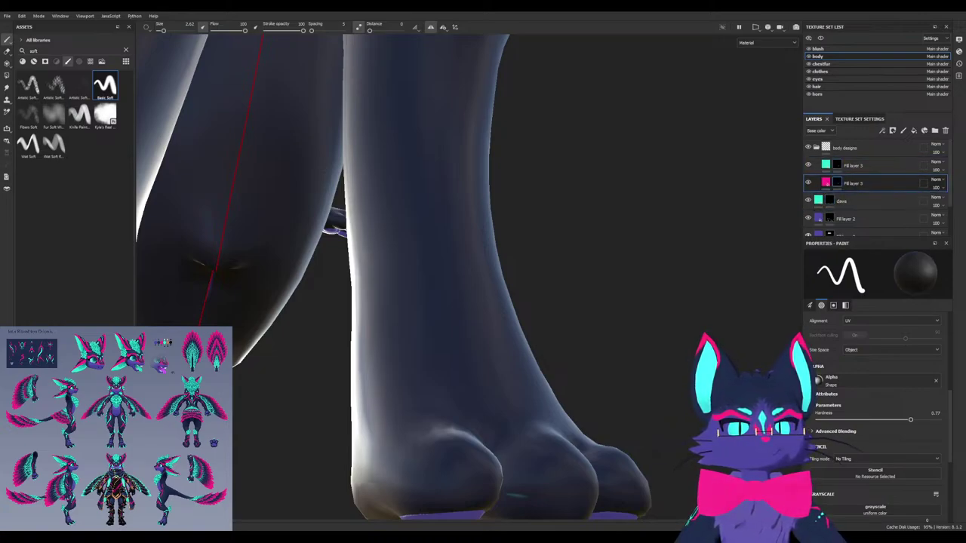
left_click(837, 164)
left_click_drag(515, 481, 523, 479)
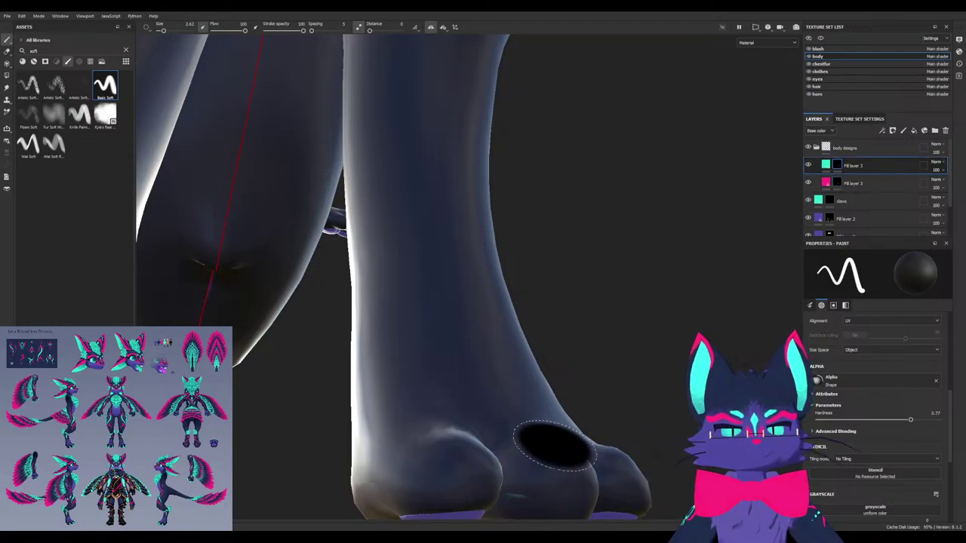
left_click_drag(555, 446, 498, 272, "alt")
scroll(452, 302, "up", 4)
left_click_drag(444, 309, 439, 306)
scroll(447, 306, "up", 1)
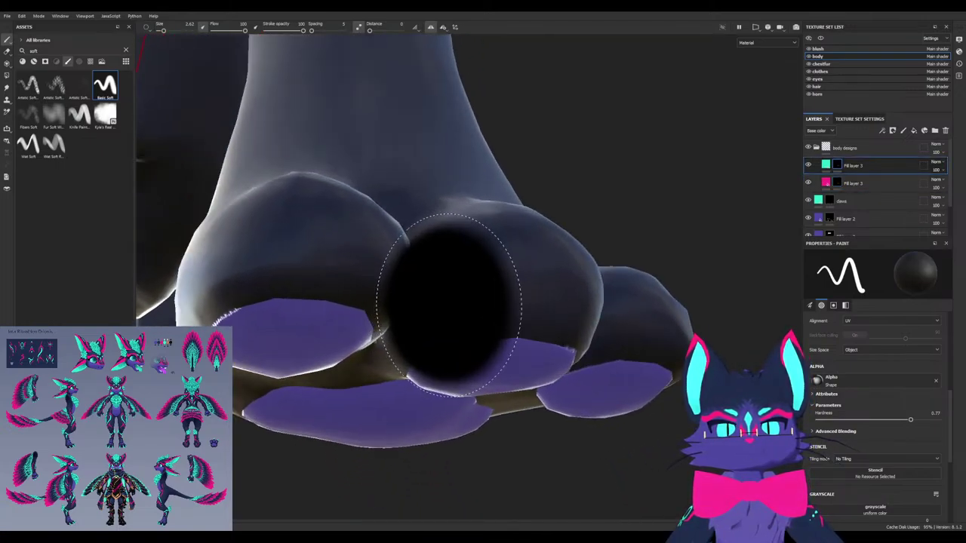
scroll(449, 306, "up", 3)
right_click_drag(456, 298, 448, 297, "ctrl")
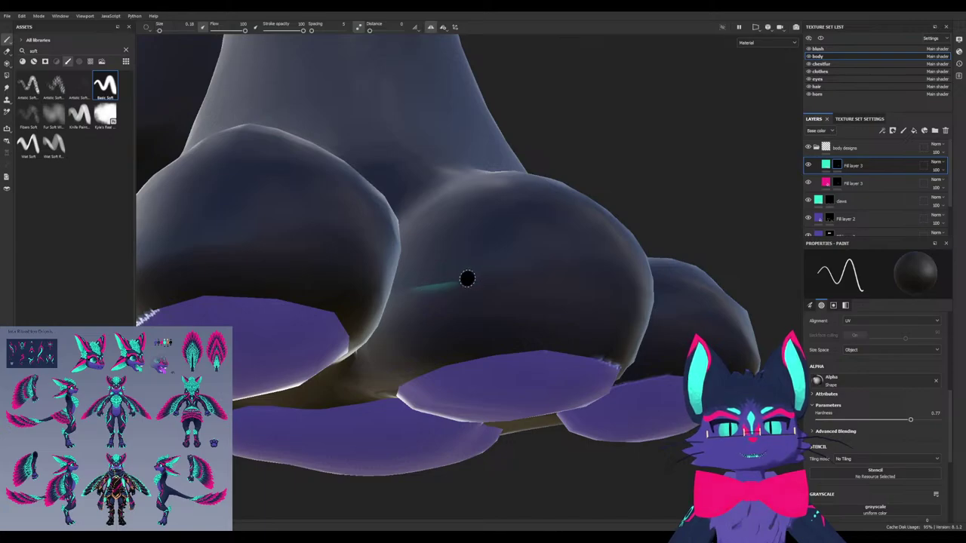
left_click(830, 200)
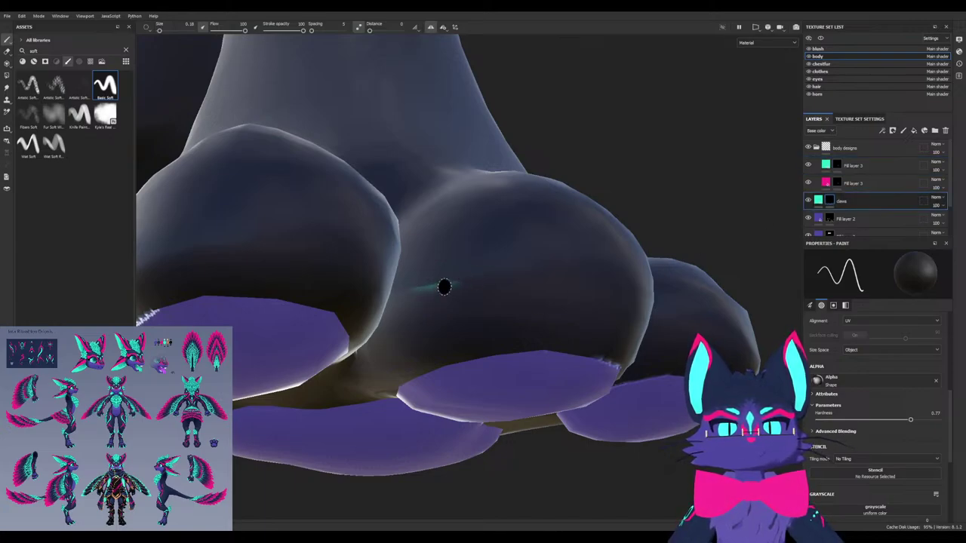
mouse_move(444, 286)
left_mouse_down()
mouse_move(363, 296)
mouse_move(321, 260)
left_mouse_up()
Examine the side of the foot, the hand's claws and pads, and the upper body for stray paint
mouse_move(389, 290)
left_mouse_down("alt")
mouse_move(446, 293)
mouse_move(430, 279)
mouse_move(388, 281)
left_mouse_up("alt")
left_click_drag(521, 266, 566, 260, "alt")
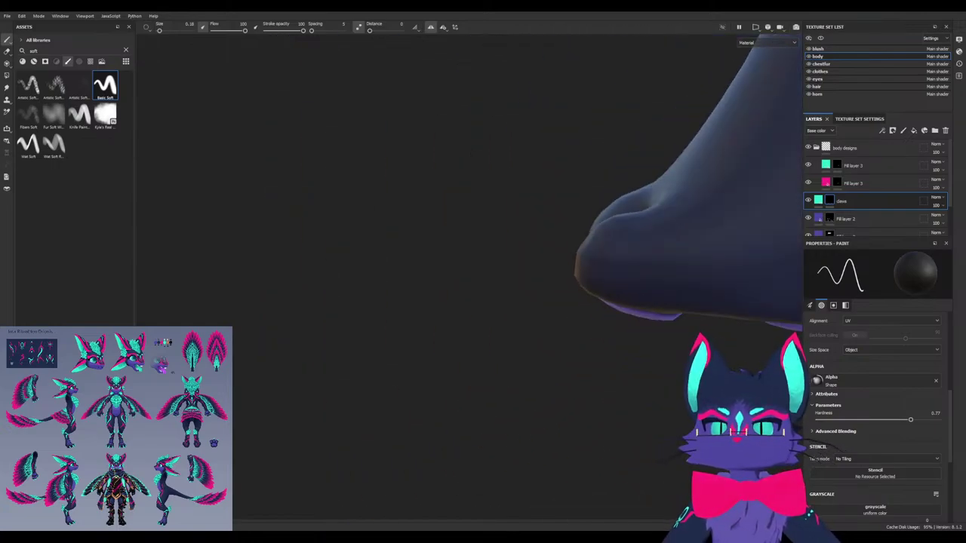
left_click_drag(642, 263, 514, 363, "alt")
scroll(508, 324, "down", 5)
middle_click_drag(521, 120, 522, 261, "alt")
left_click_drag(464, 351, 368, 307, "alt")
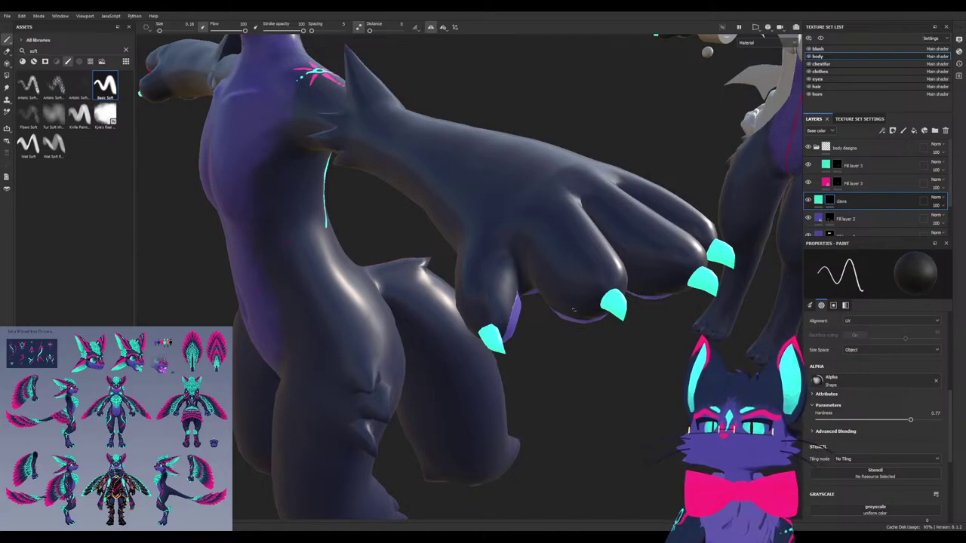
left_click_drag(595, 248, 517, 219, "alt")
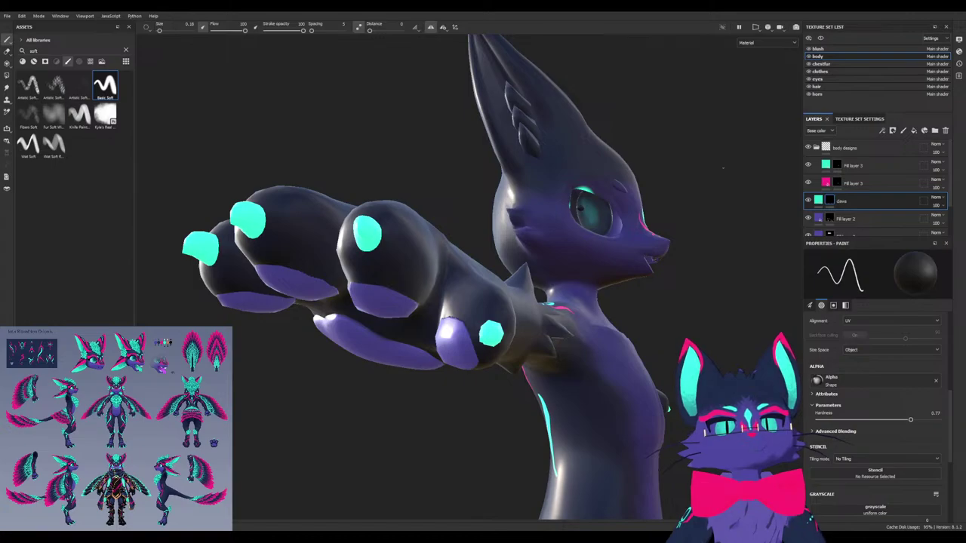
left_click_drag(528, 389, 437, 373, "alt")
middle_click_drag(437, 374, 446, 444, "alt")
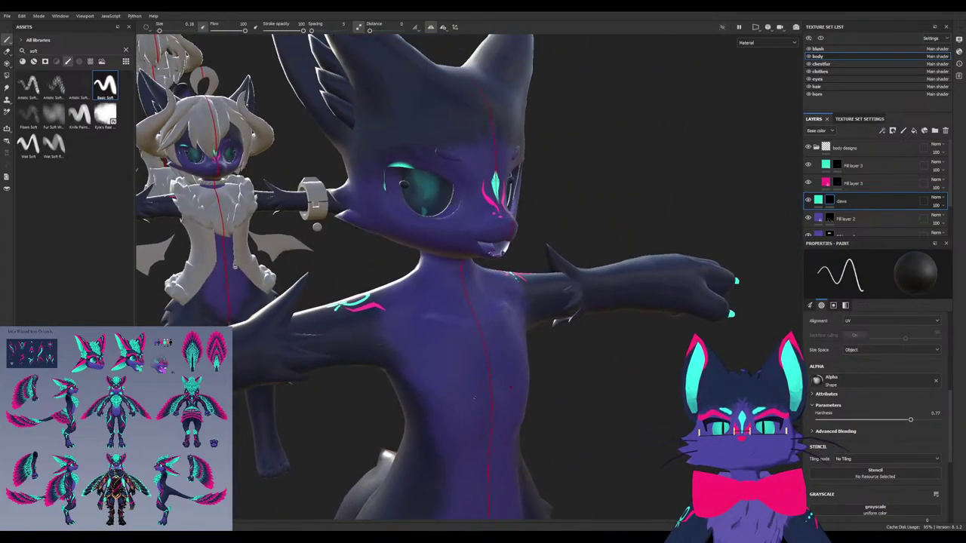
Erase the stray teal paint around the eye socket in the claws layer's mask with a brush size of 1.00
left_click_drag(447, 444, 370, 442, "alt+shift")
right_click_drag(370, 441, 347, 446, "alt")
middle_click_drag(347, 445, 283, 494, "alt")
right_click_drag(355, 230, 434, 228, "alt")
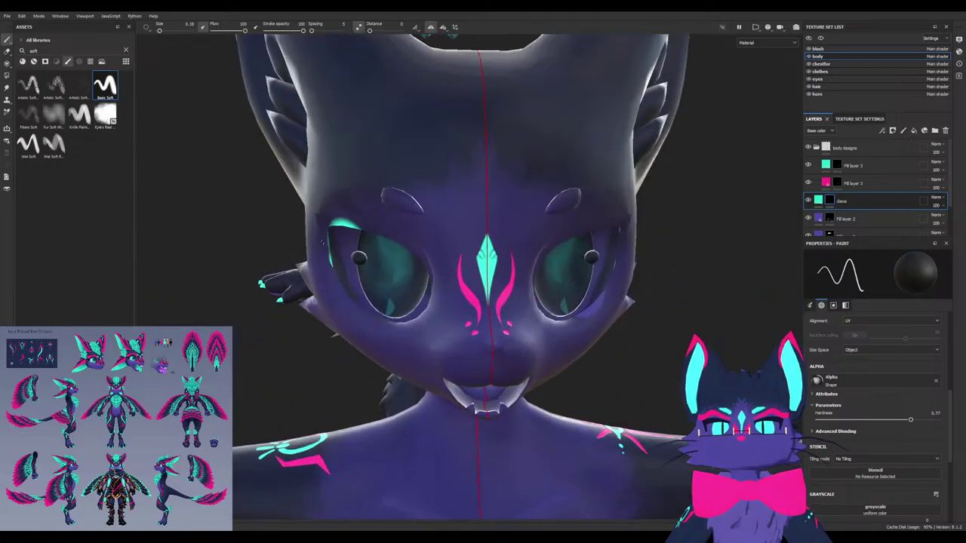
left_click_drag(354, 231, 438, 226, "alt")
right_click_drag(301, 204, 354, 213, "alt")
scroll(341, 220, "down", 1)
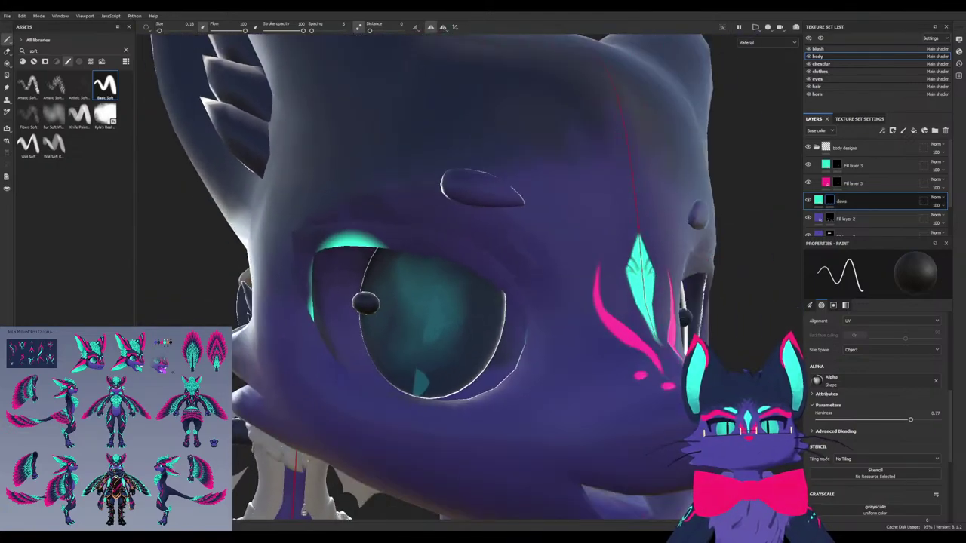
left_click(808, 201)
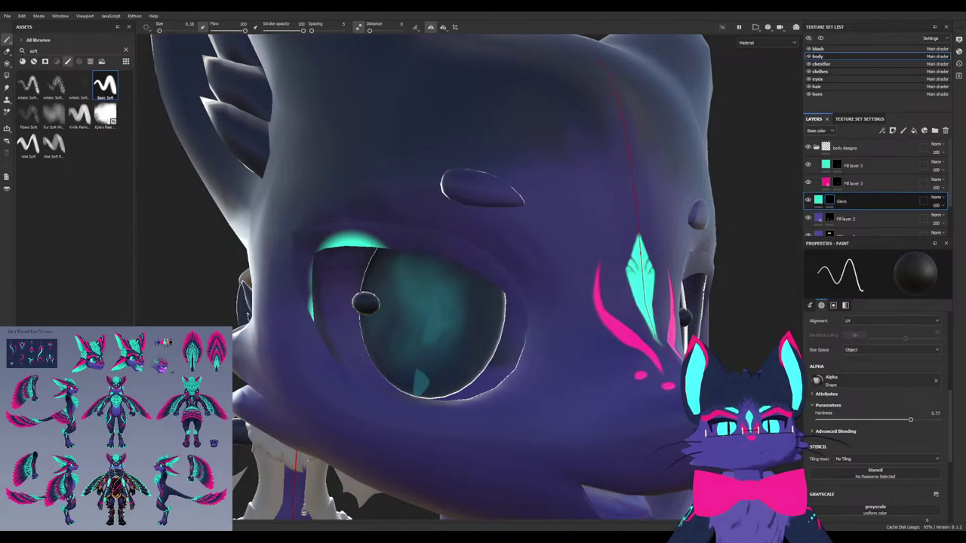
left_click_drag(400, 243, 369, 238, "alt")
right_click_drag(367, 237, 385, 237, "ctrl")
mouse_move(371, 238)
left_mouse_down()
mouse_move(335, 243)
mouse_move(392, 243)
mouse_move(319, 322)
left_mouse_up()
Check the arms, chest and head from several angles for remaining stray paint
mouse_move(521, 389)
left_mouse_down("alt")
mouse_move(438, 408)
mouse_move(378, 393)
mouse_move(339, 363)
mouse_move(249, 355)
mouse_move(378, 359)
mouse_move(430, 400)
mouse_move(324, 362)
mouse_move(407, 351)
mouse_move(381, 302)
mouse_move(407, 347)
mouse_move(483, 351)
left_mouse_up("alt")
scroll(438, 408, "down", 10)
left_click_drag(381, 322, 603, 328, "ctrl+alt")
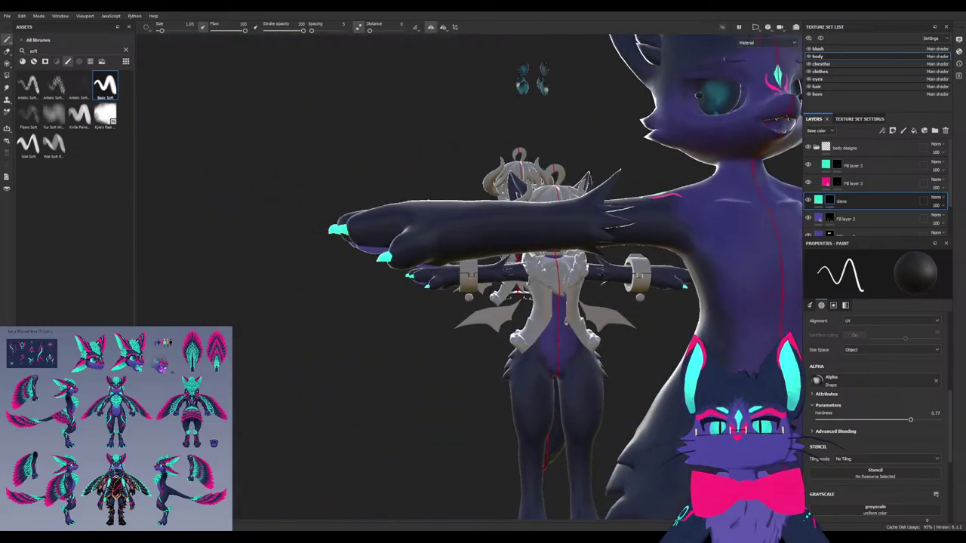
left_click_drag(453, 329, 370, 351, "alt")
left_click_drag(339, 260, 366, 403, "alt")
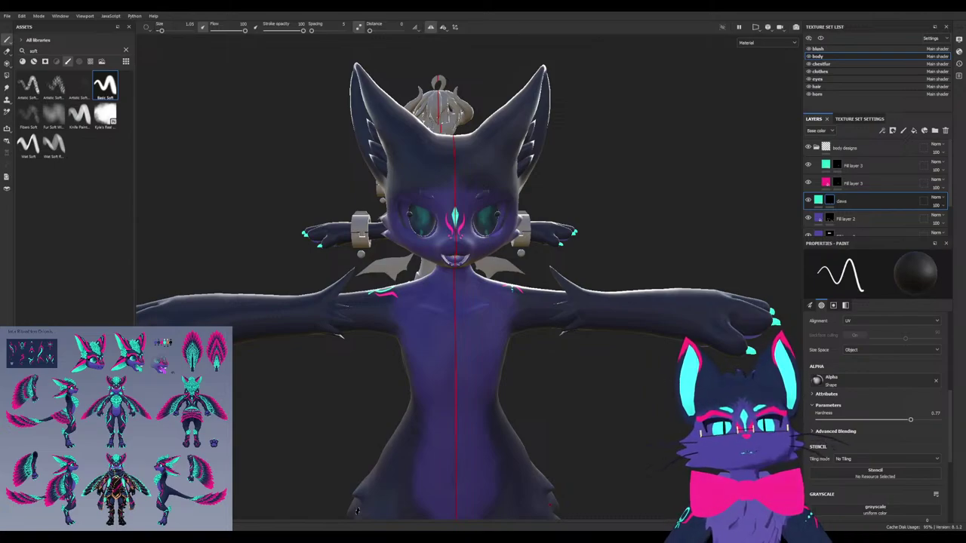
scroll(400, 423, "up", 3)
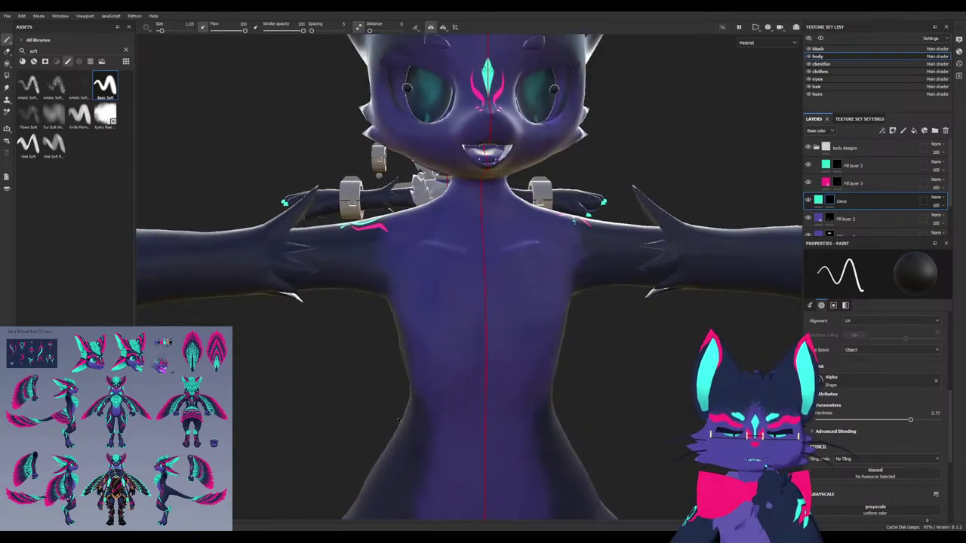
left_click_drag(517, 375, 570, 407, "alt")
middle_click_drag(429, 142, 390, 263, "alt")
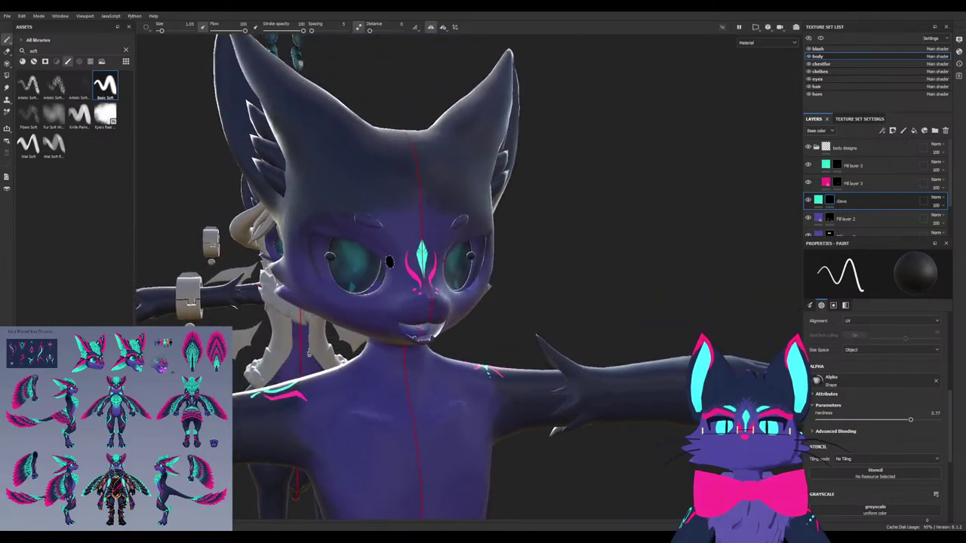
left_click_drag(390, 263, 418, 298, "alt")
left_click_drag(362, 241, 396, 358, "alt")
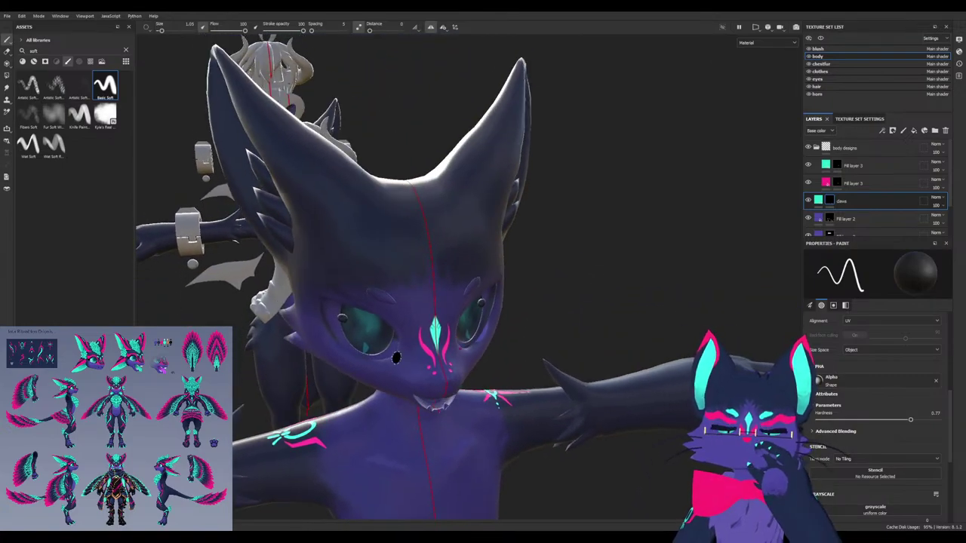
left_click_drag(395, 405, 358, 396, "alt")
scroll(377, 377, "up", 2)
scroll(381, 375, "up", 2)
left_click_drag(436, 358, 641, 388, "alt")
scroll(319, 348, "down", 2)
left_click_drag(378, 348, 212, 346, "alt")
middle_click_drag(211, 346, 407, 349, "alt")
left_click_drag(347, 350, 431, 352, "alt")
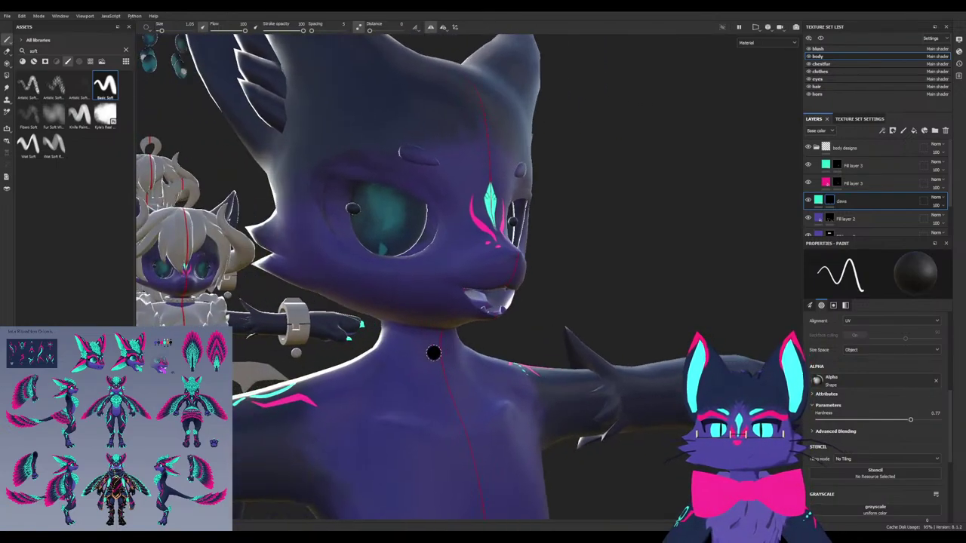
Collapse the body designs folder and add a new folder above it named da mouf for the mouth layers
left_click_drag(521, 332, 400, 289, "alt")
scroll(436, 308, "up", 3)
scroll(450, 286, "up", 2)
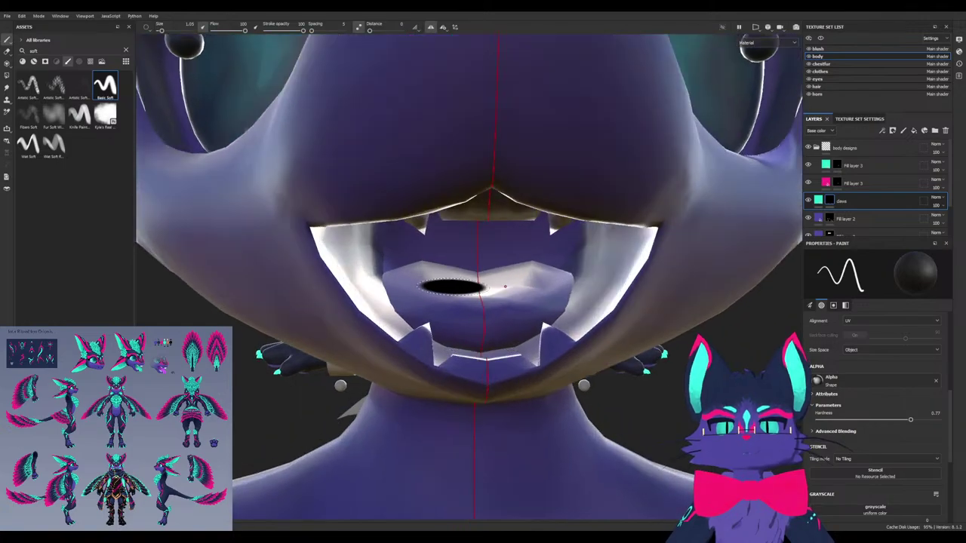
left_click(817, 148)
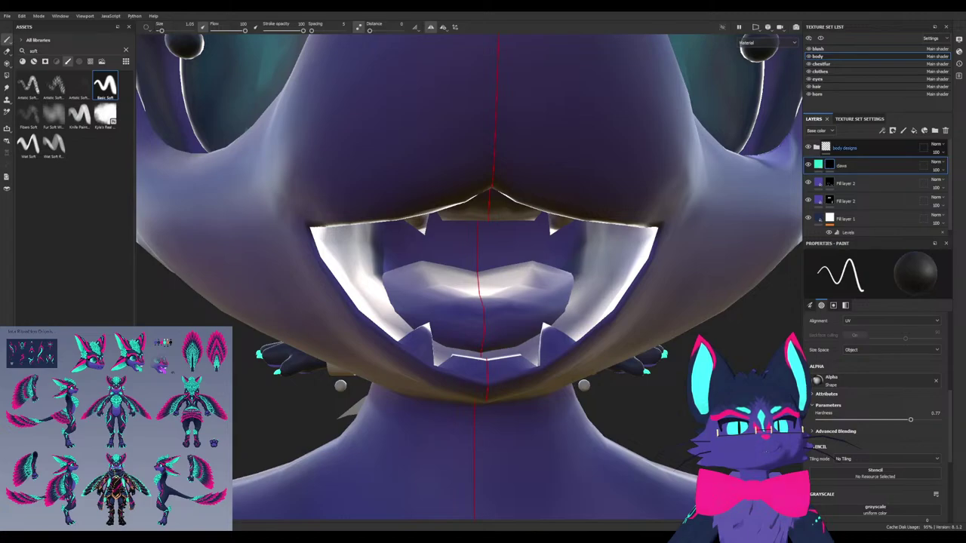
left_click(845, 148)
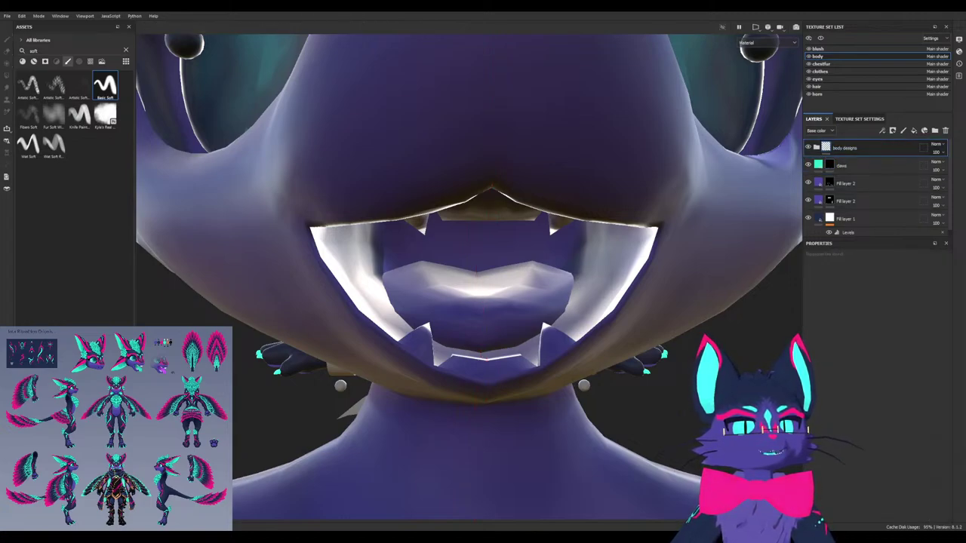
left_click(935, 131)
double_click(841, 148)
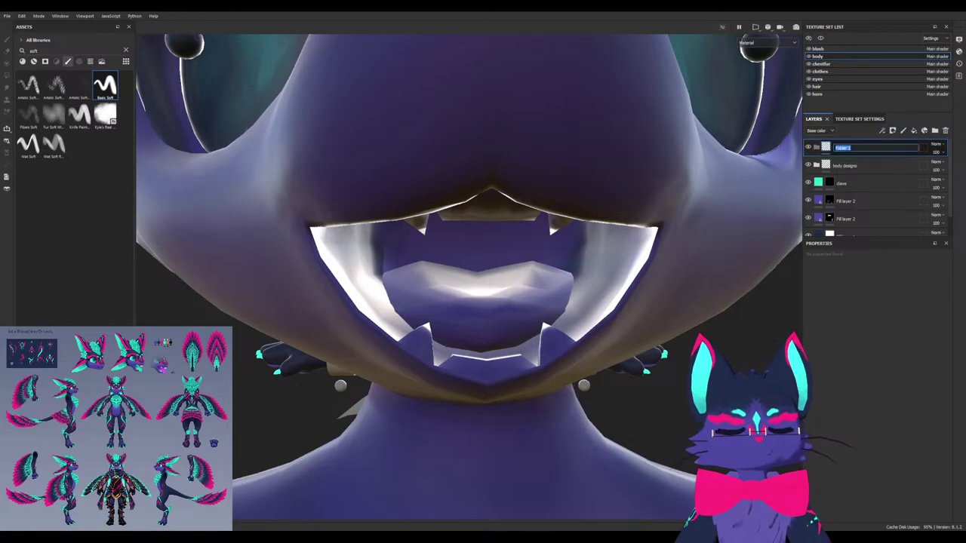
type("cla mouf")
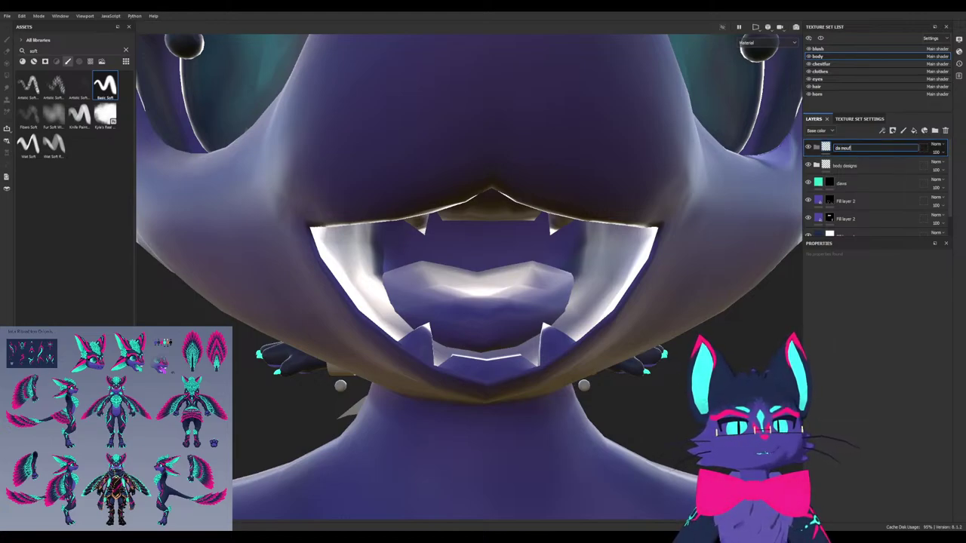
key("Return")
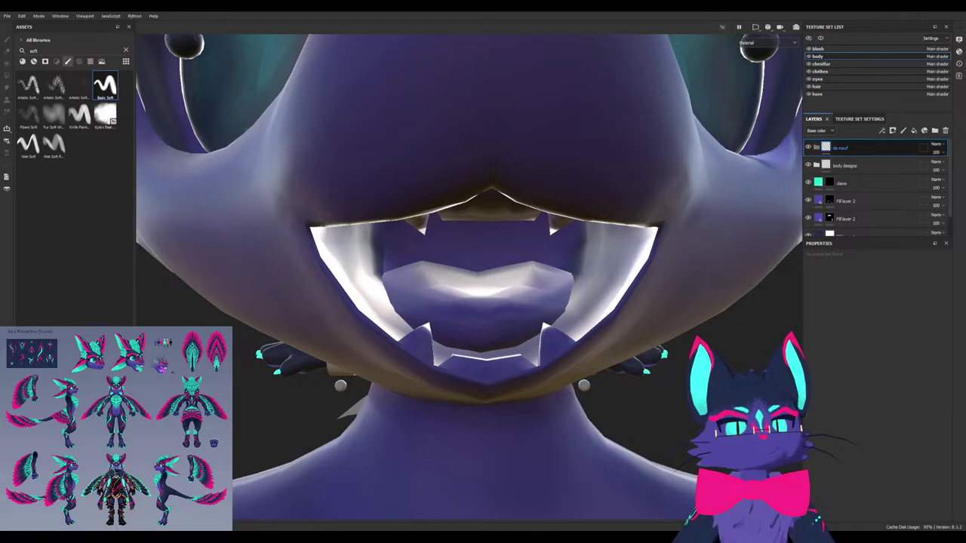
Add a fill layer with a black mask inside the da mouf folder
left_click(925, 131)
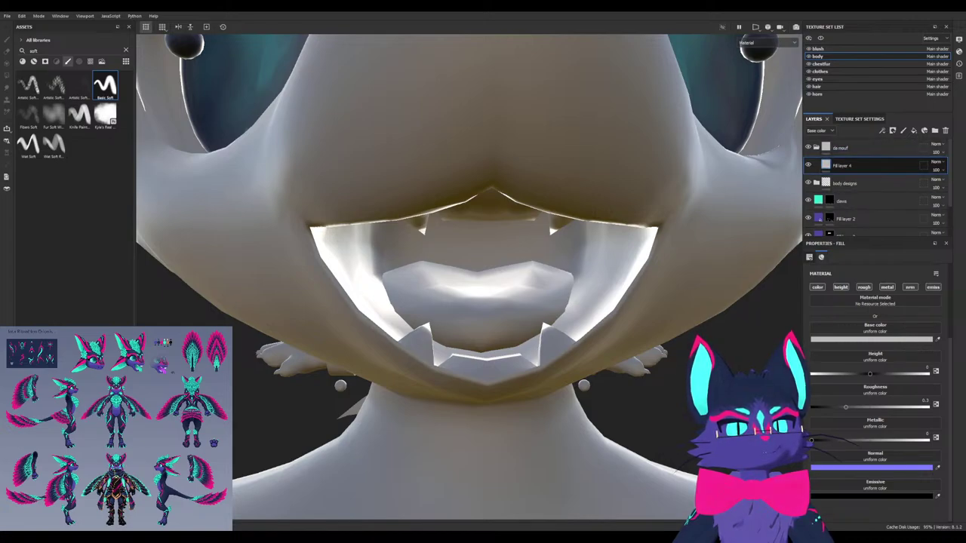
left_click(893, 130)
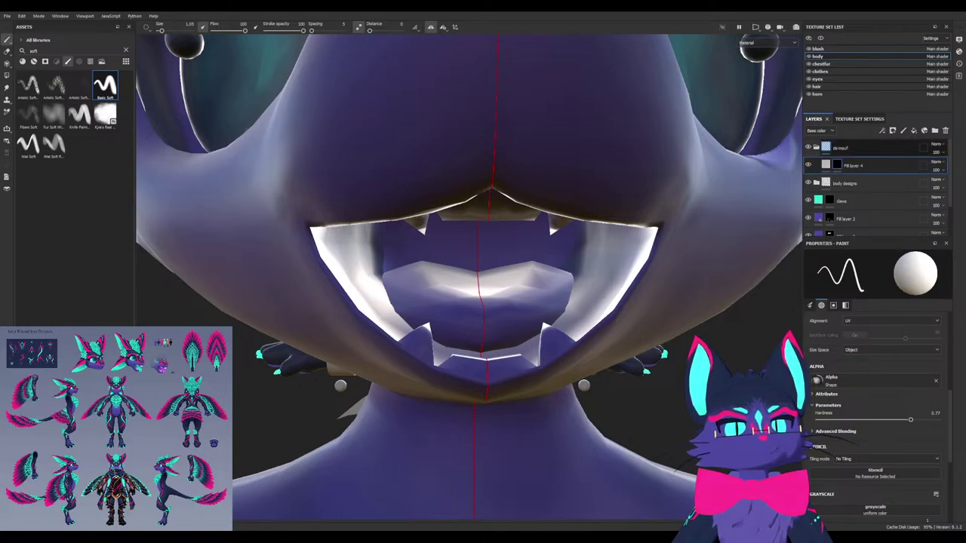
left_click_drag(608, 310, 573, 336)
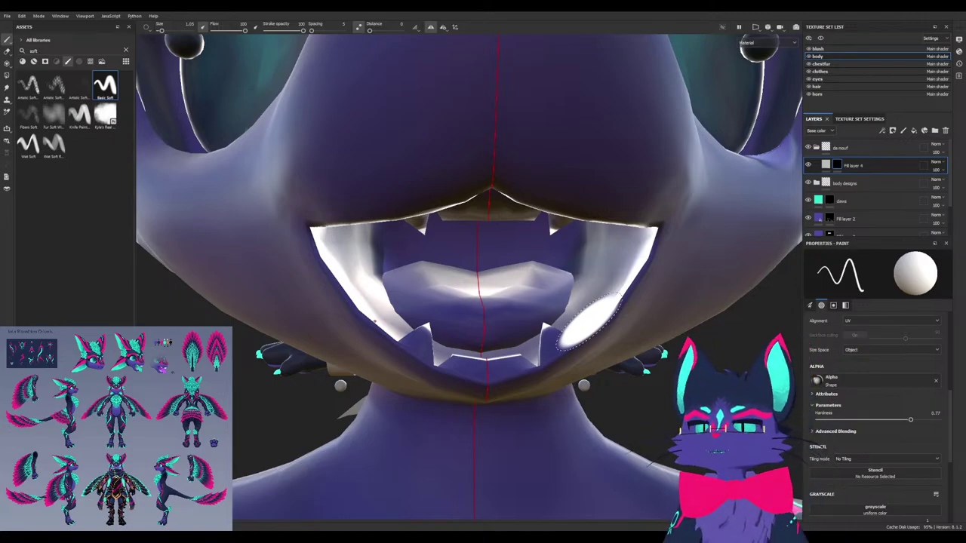
mouse_move(325, 324)
left_mouse_down("alt")
mouse_move(364, 330)
mouse_move(330, 332)
left_mouse_up("alt")
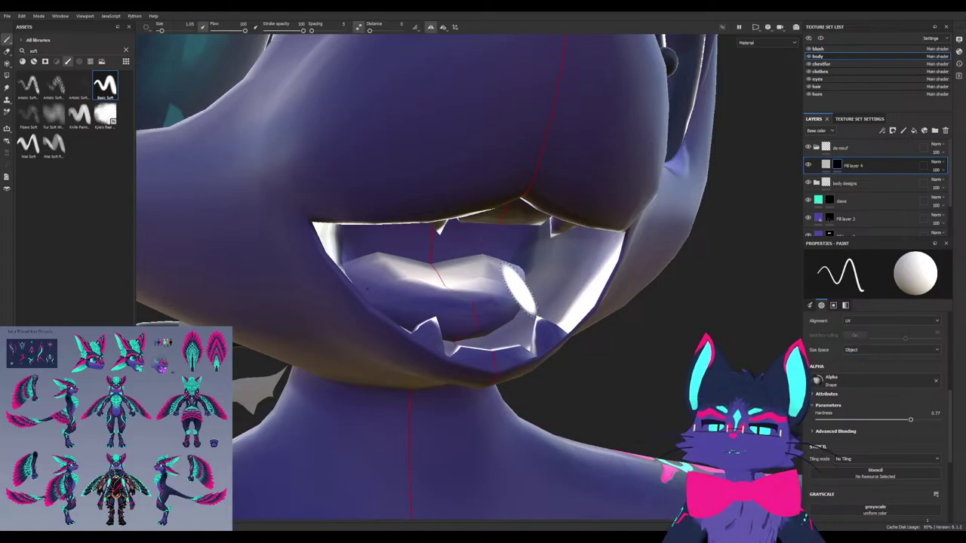
left_click_drag(511, 319, 462, 286, "alt")
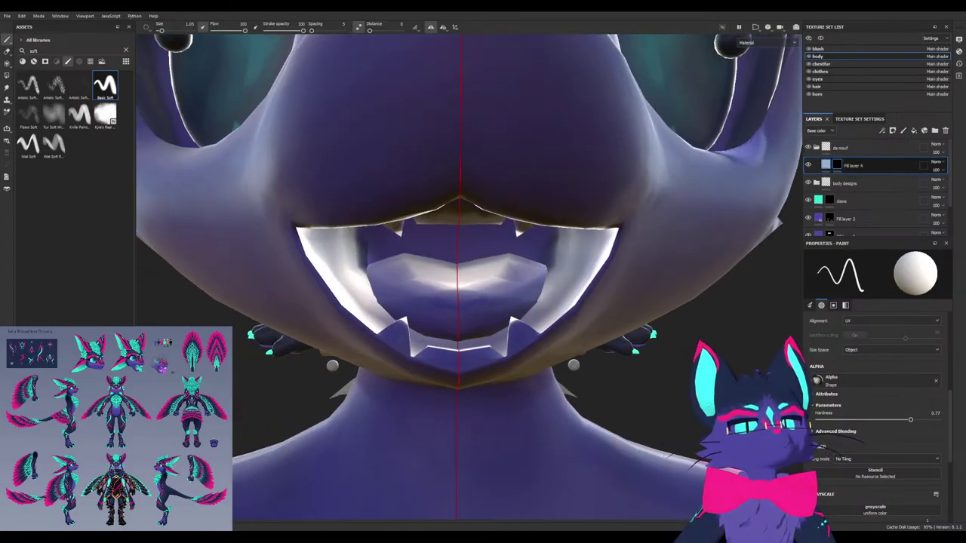
left_click(825, 165)
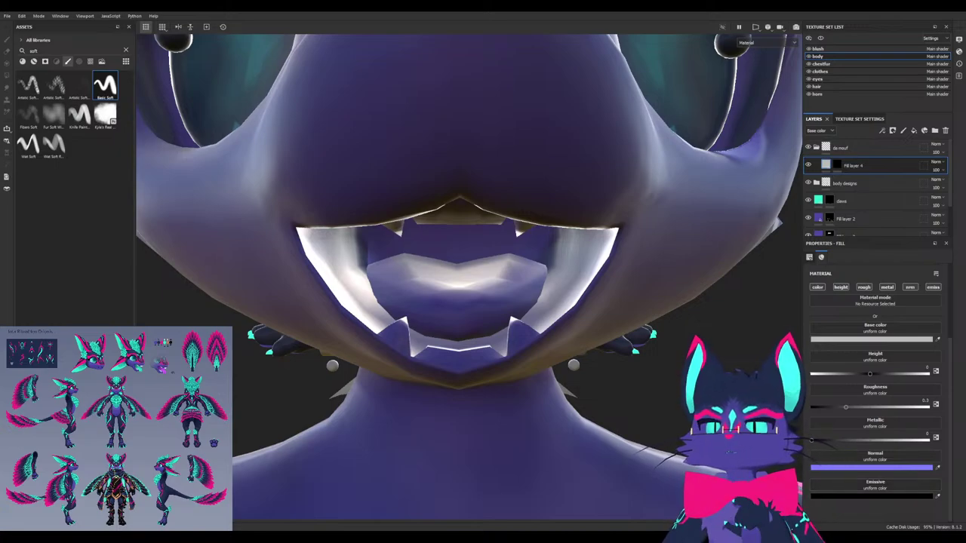
mouse_move(460, 286)
left_mouse_down("alt")
mouse_move(582, 285)
mouse_move(471, 287)
left_mouse_up("alt")
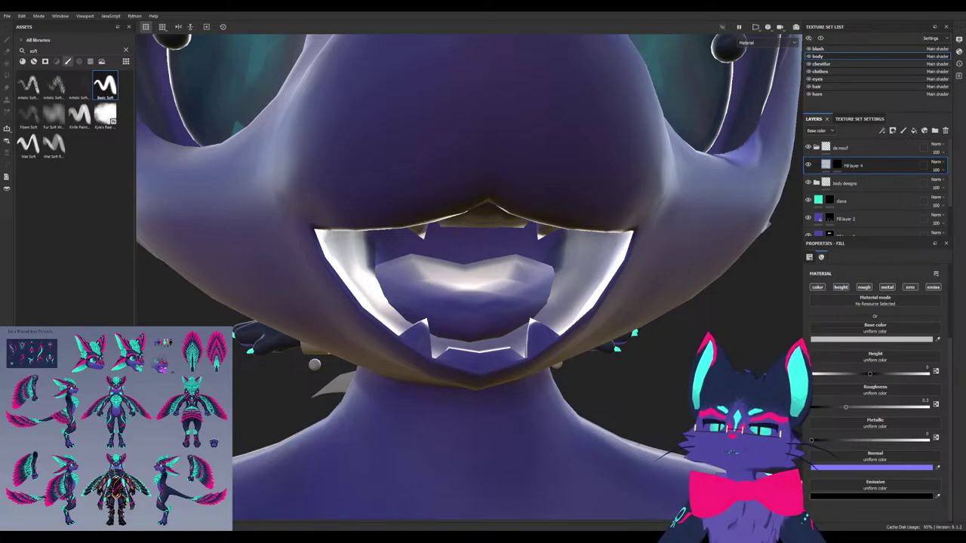
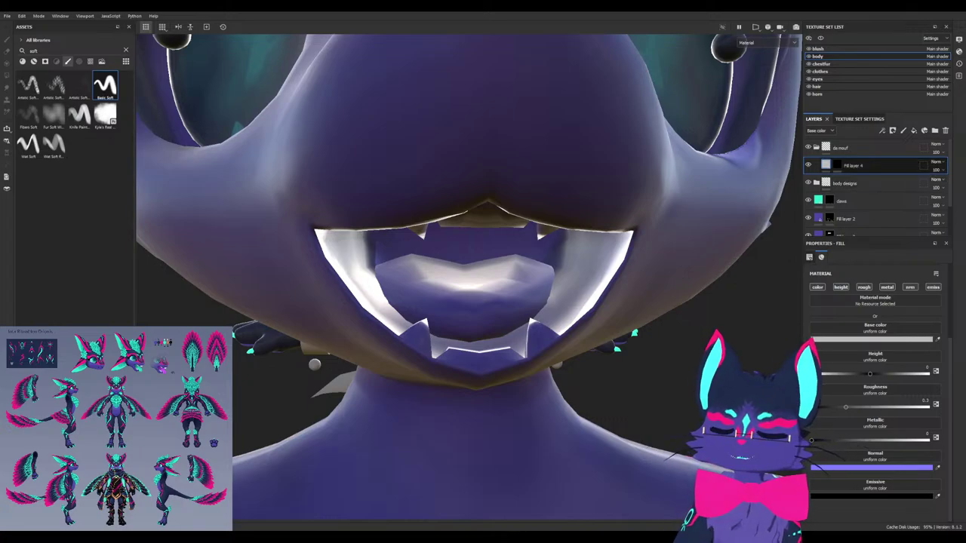
key("ctrl+d")
key("ctrl+d")
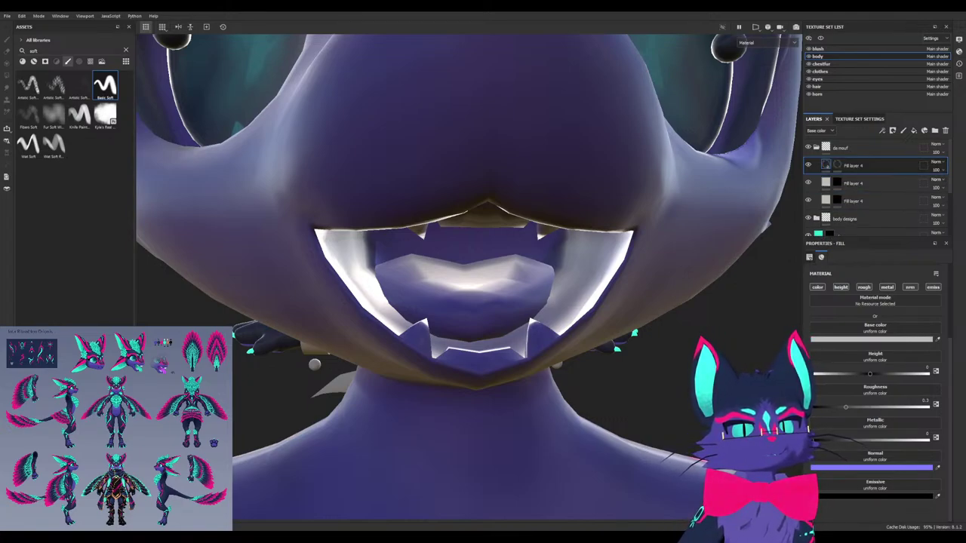
left_click(854, 183)
key("Delete")
left_click(853, 165)
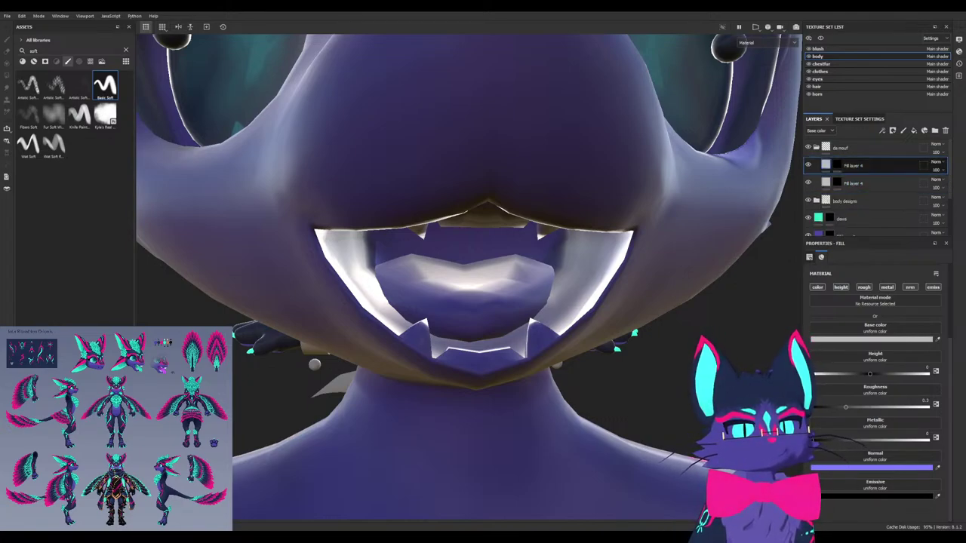
key("Delete")
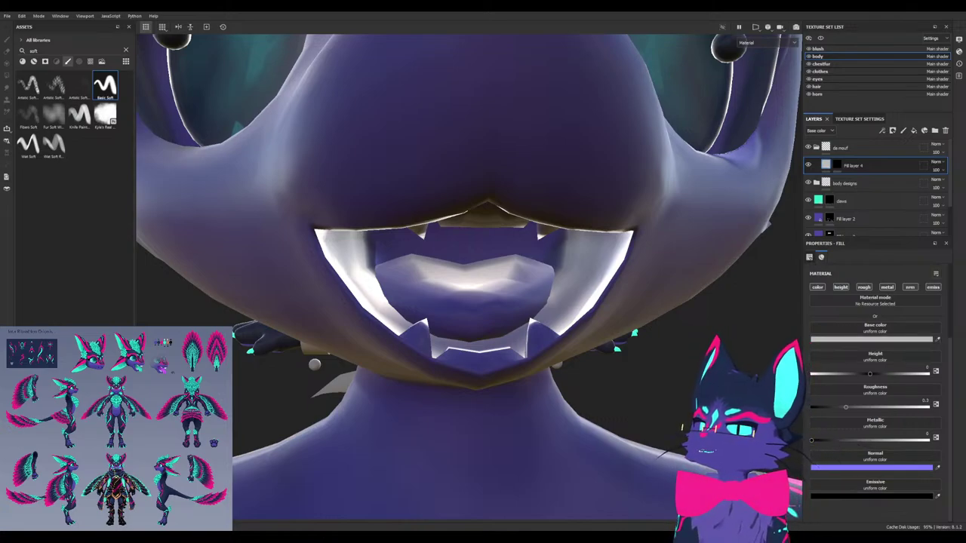
Set the mouth fill layer's base and emissive colors to dark teal and paint the tongue and back of the mouth in its mask
left_click(938, 340)
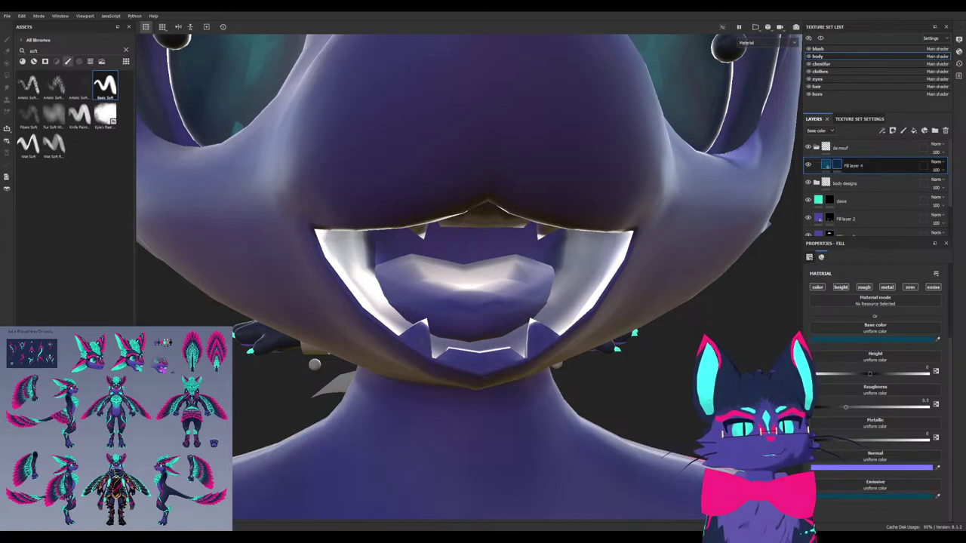
left_click(837, 165)
mouse_move(487, 286)
left_mouse_down()
mouse_move(513, 315)
mouse_move(398, 294)
mouse_move(422, 271)
mouse_move(418, 294)
left_mouse_up()
scroll(436, 257, "down", 5)
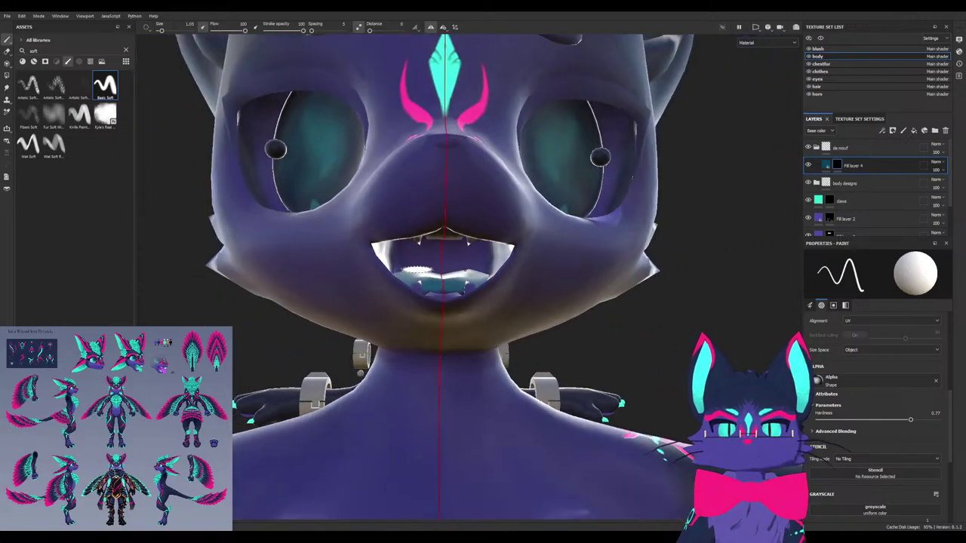
scroll(436, 257, "up", 5)
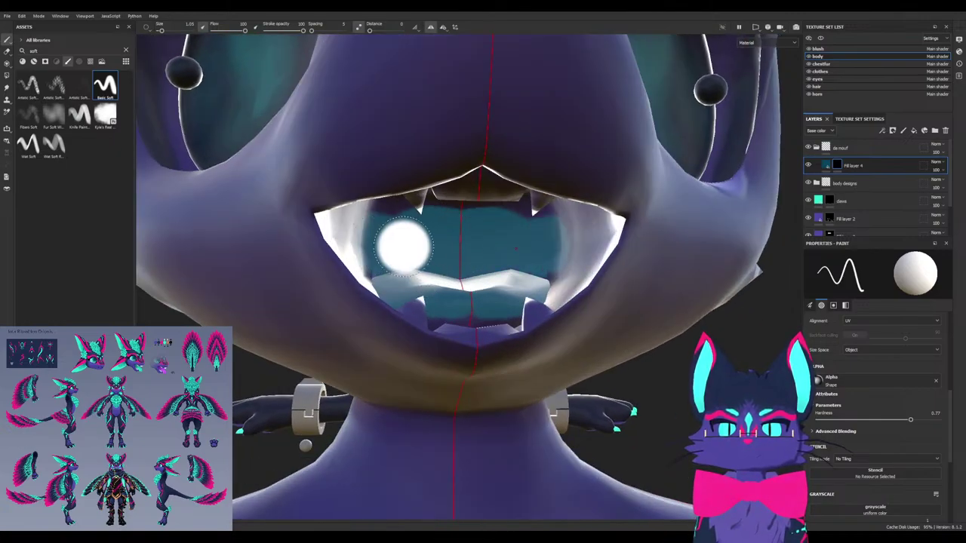
Examine the mouth interior from the front and sides for areas the teal does not cover
left_click_drag(404, 246, 483, 249, "alt")
scroll(367, 304, "down", 4)
left_click_drag(292, 267, 408, 264, "alt")
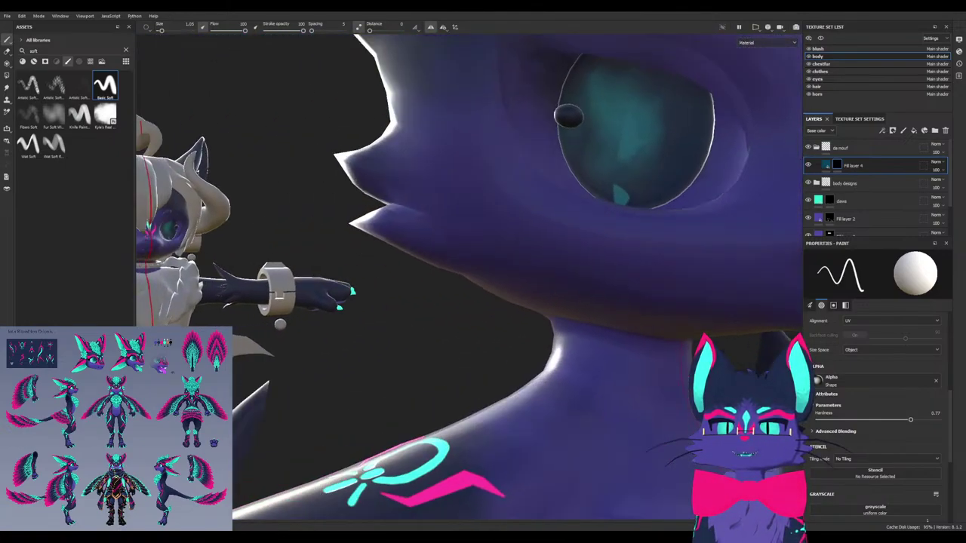
scroll(518, 231, "down", 5)
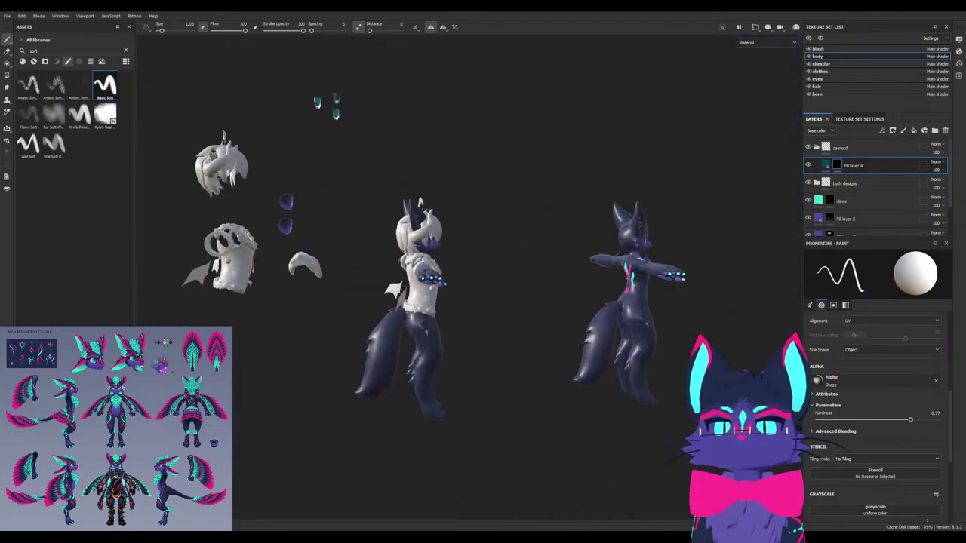
left_click_drag(640, 224, 556, 281, "alt")
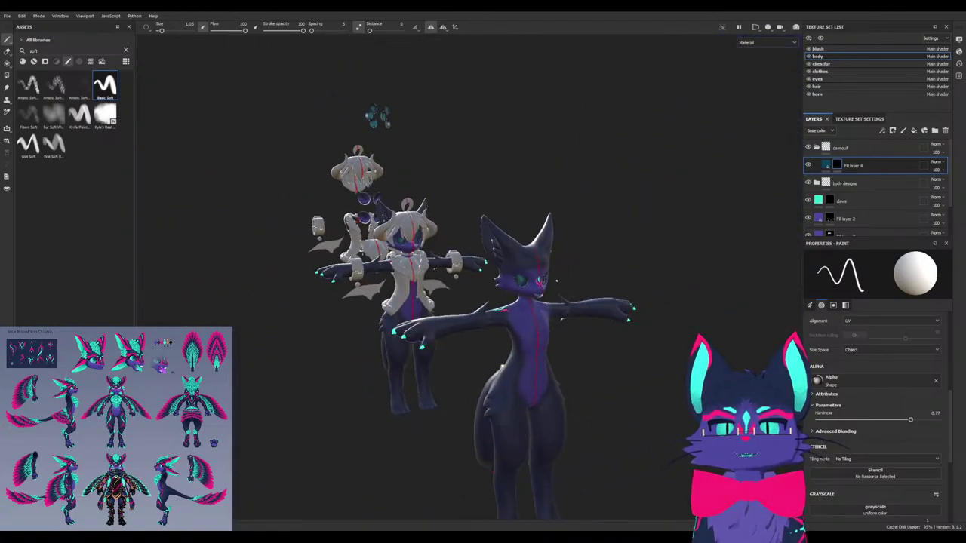
scroll(557, 281, "up", 8)
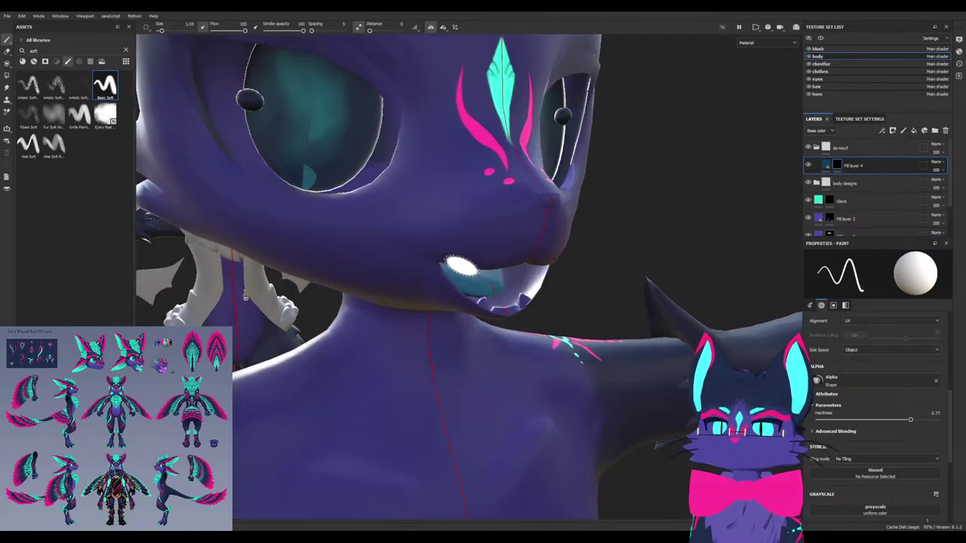
left_click_drag(462, 266, 403, 248, "alt")
scroll(403, 248, "up", 3)
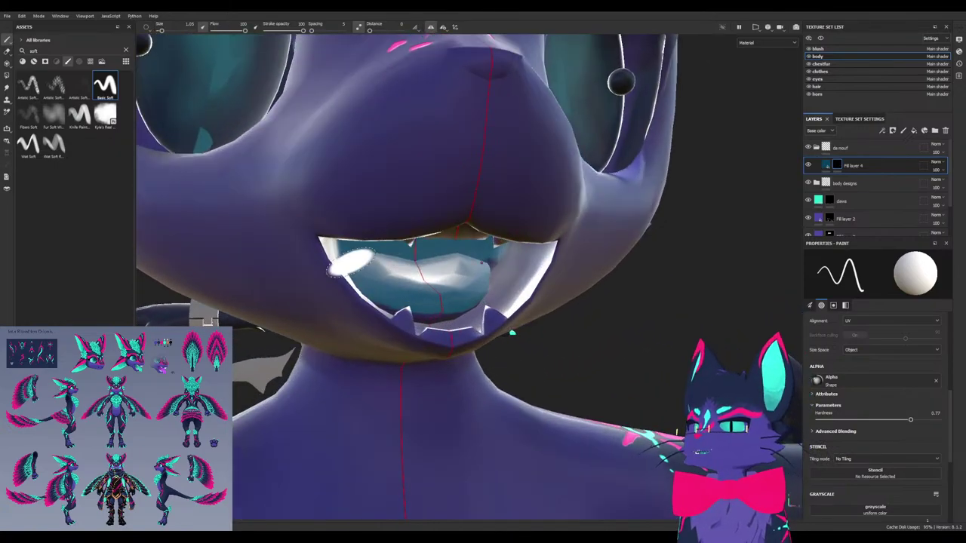
scroll(427, 312, "up", 2)
scroll(431, 312, "down", 1)
scroll(427, 309, "up", 2)
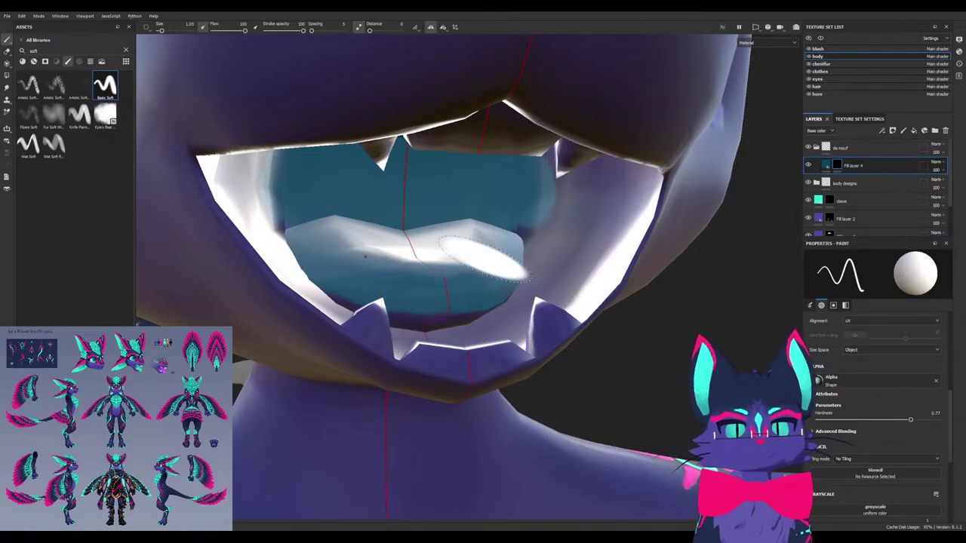
scroll(517, 255, "down", 2)
mouse_move(517, 254)
left_mouse_down("alt")
mouse_move(486, 254)
mouse_move(498, 258)
mouse_move(483, 265)
left_mouse_up("alt")
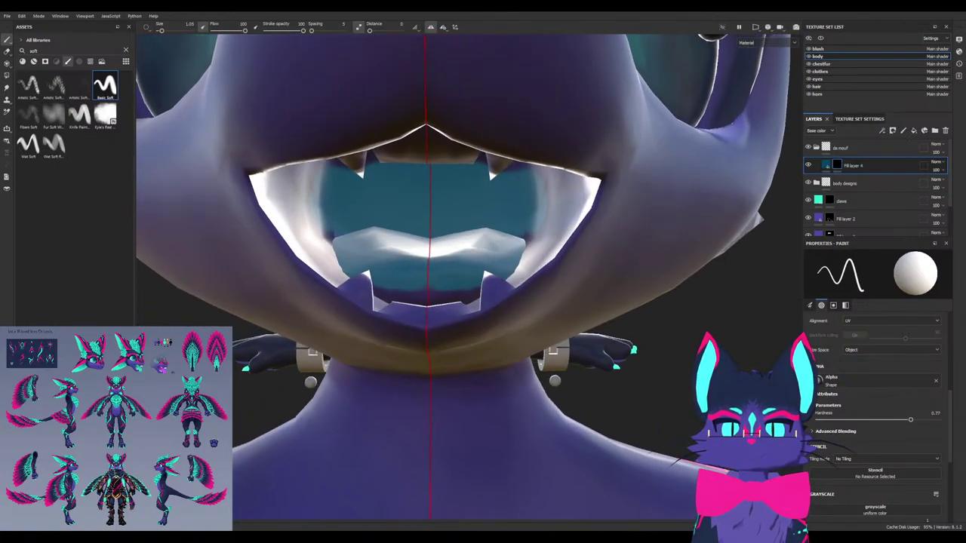
Extend the teal mask paint over the inner cheeks and roof of the mouth
mouse_move(320, 211)
left_mouse_down("alt")
mouse_move(410, 155)
mouse_move(446, 117)
left_mouse_up("alt")
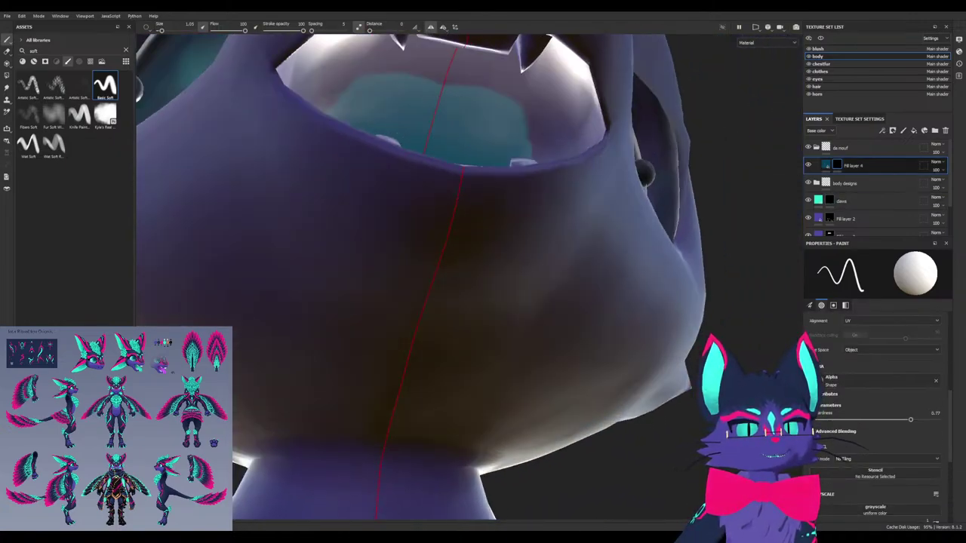
key("4")
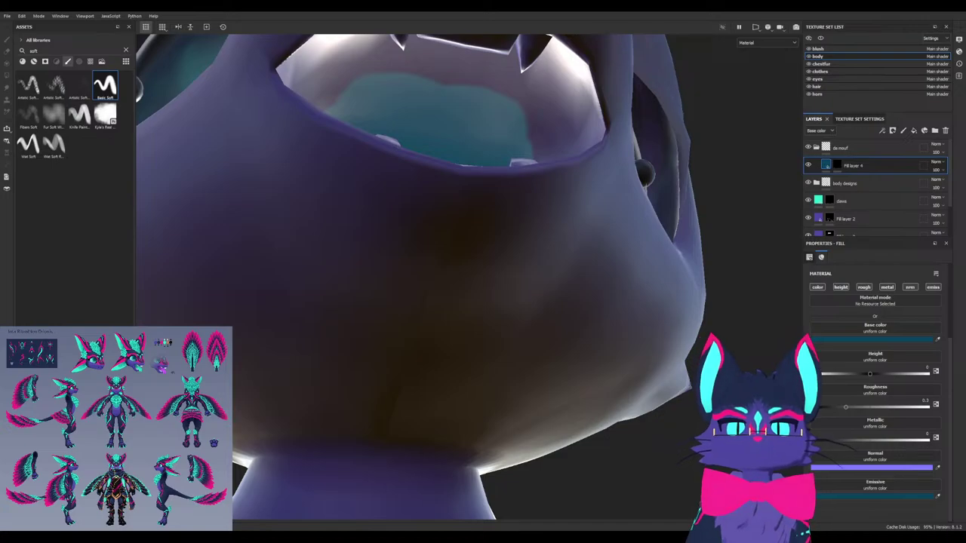
left_click_drag(453, 163, 450, 188, "alt")
key("1")
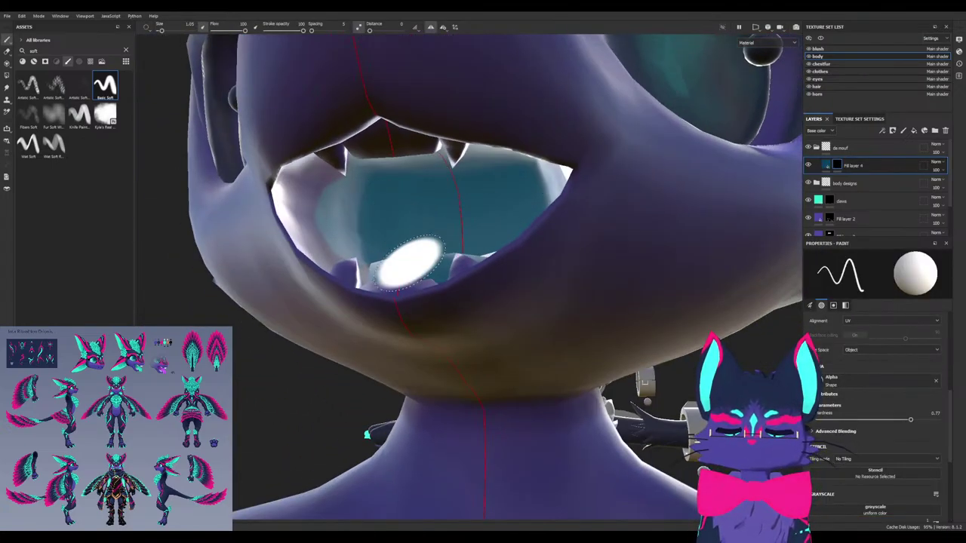
Show the UV layout beside the model and cover the whole mouth island with teal using a brush size of 2.64
key("F1")
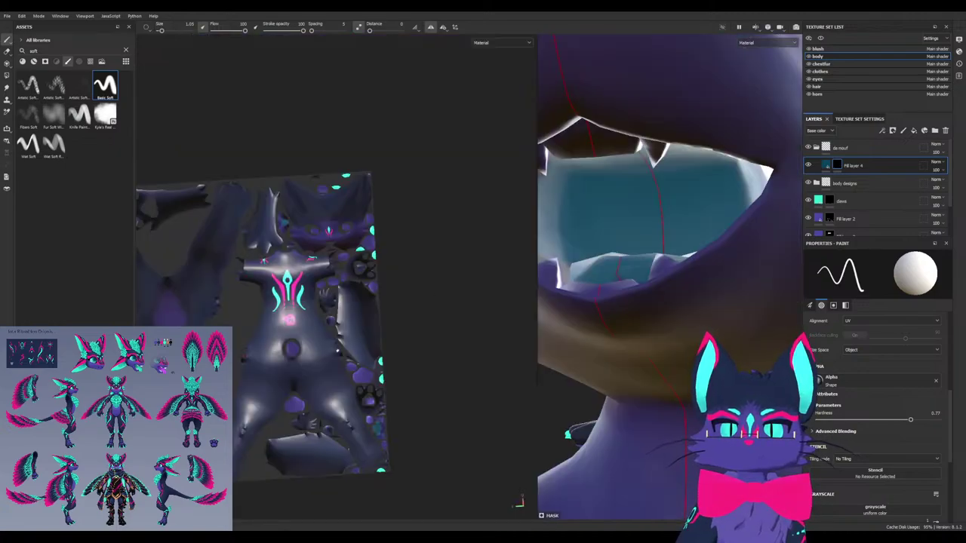
scroll(378, 431, "up", 5)
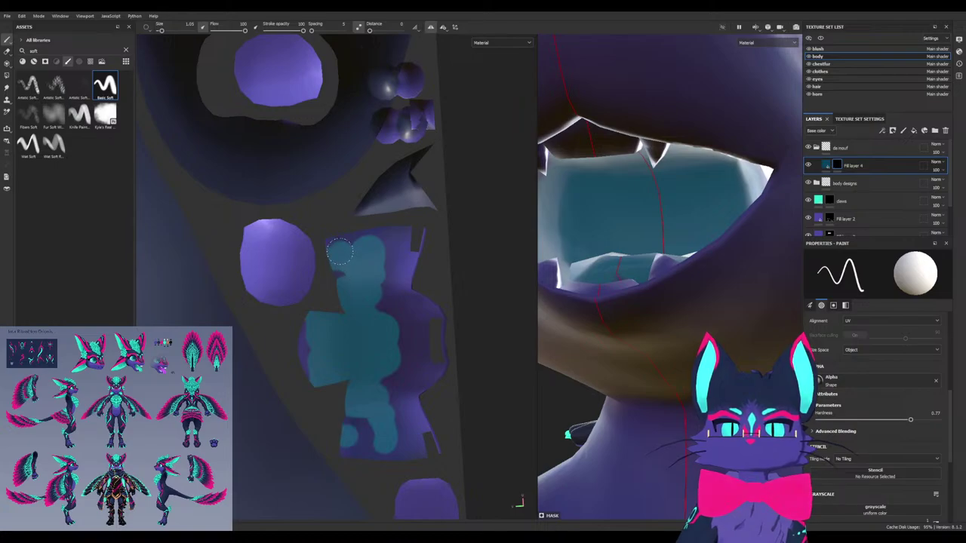
right_click_drag(347, 268, 356, 274, "ctrl")
left_click_drag(343, 258, 405, 250)
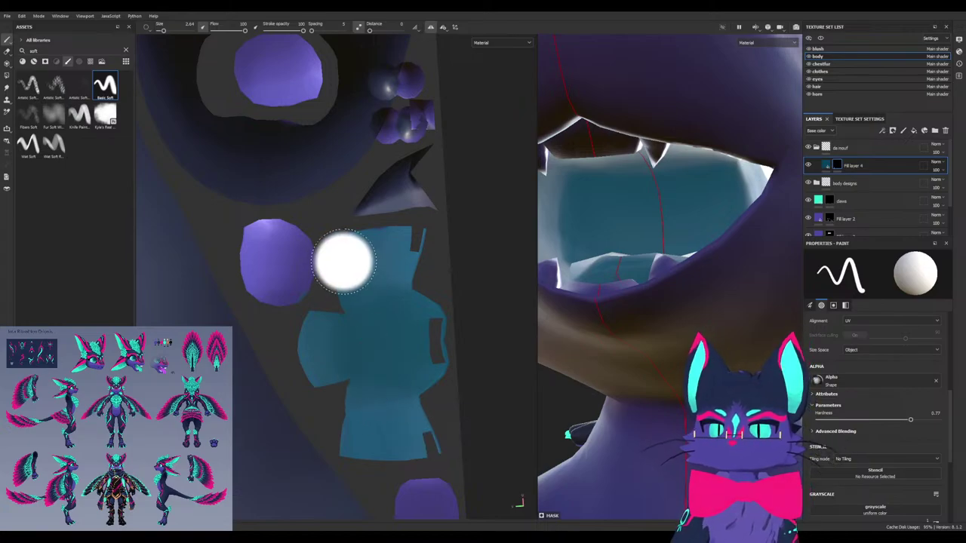
left_click_drag(343, 261, 374, 261, "alt")
mouse_move(647, 276)
left_mouse_down("alt")
mouse_move(706, 290)
mouse_move(744, 320)
mouse_move(710, 309)
left_mouse_up("alt")
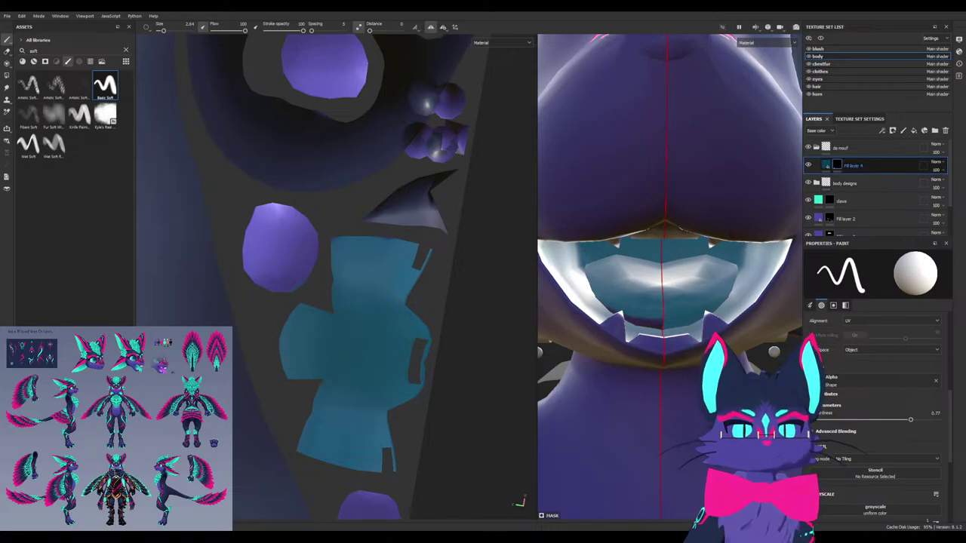
Duplicate the teal mouth layer, set the copy's base color to white and clear its mask
key("ctrl+d")
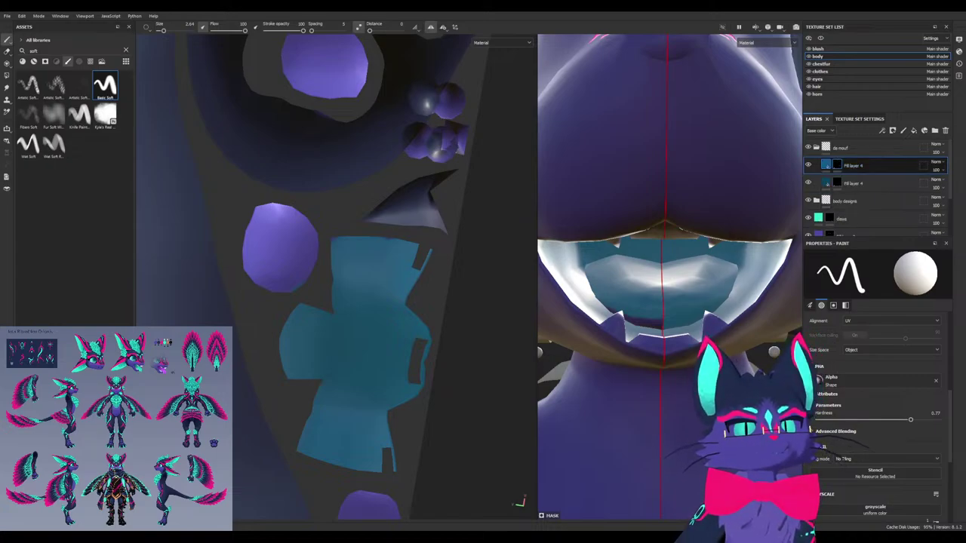
left_click(592, 294)
left_click(754, 249)
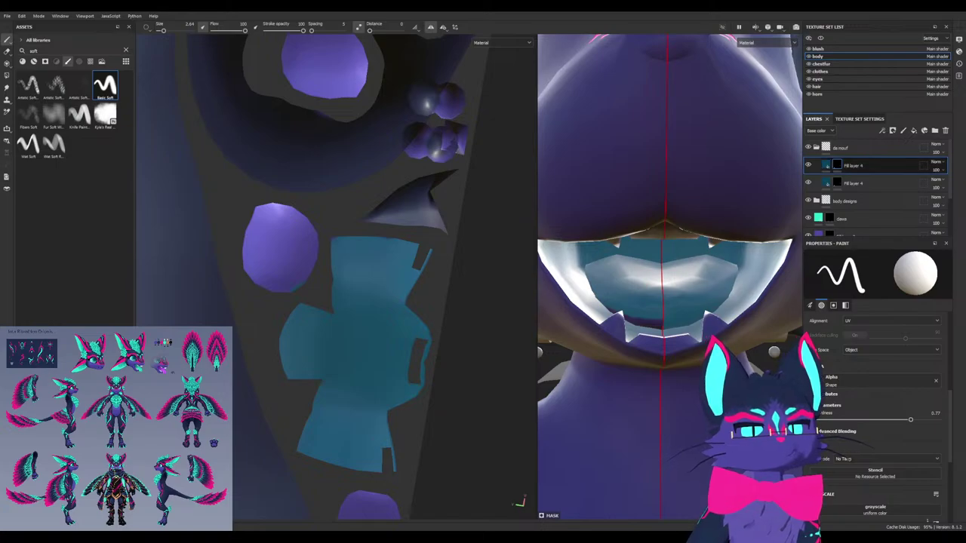
left_click(837, 183)
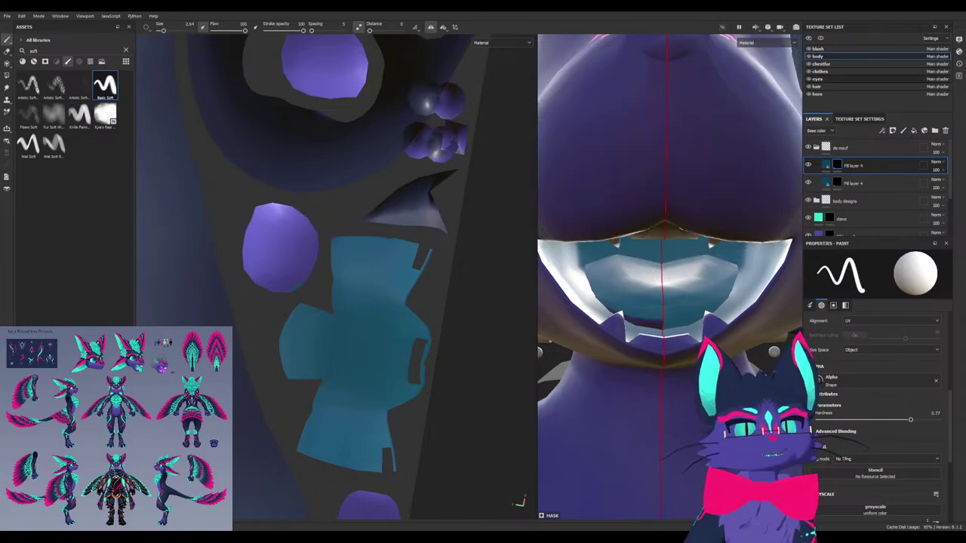
key("4")
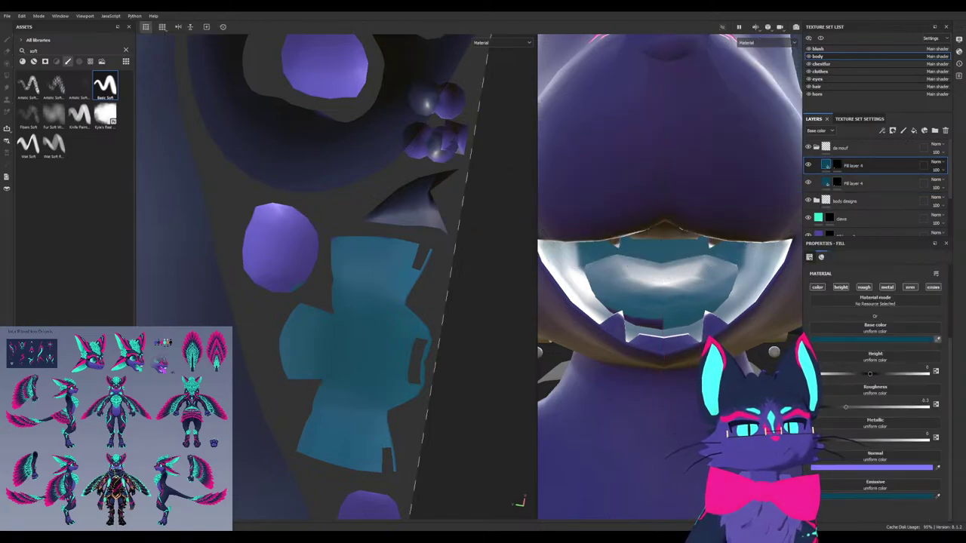
left_click(872, 339)
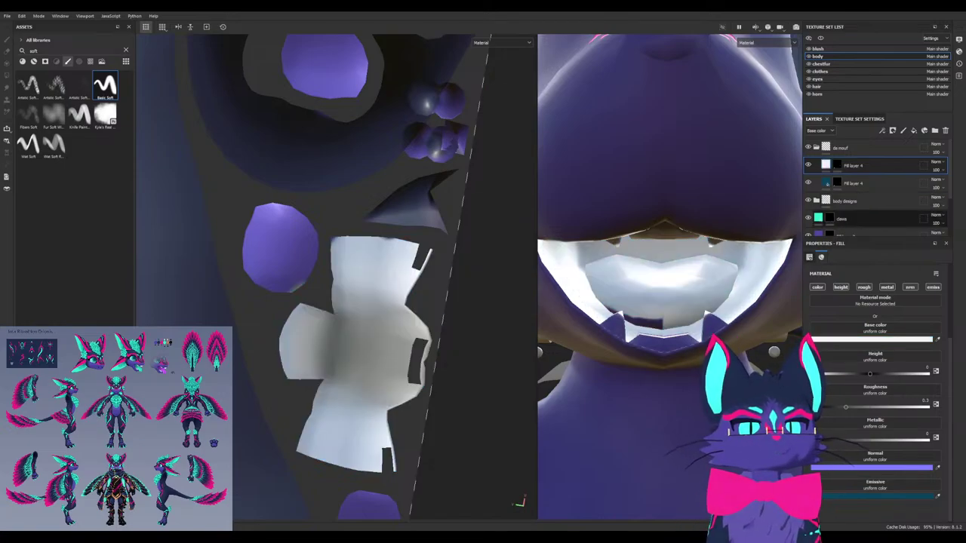
key("1")
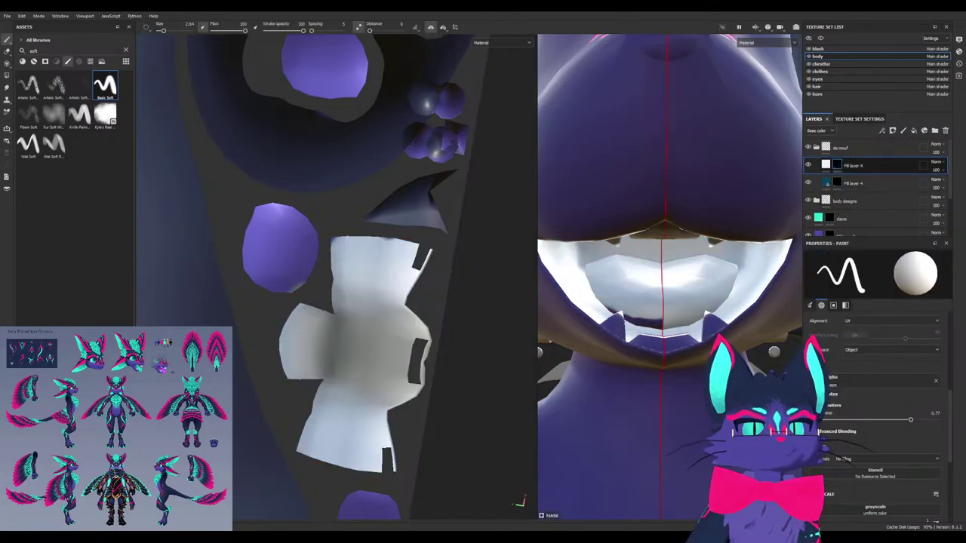
Paint the lower and upper teeth white in the copy's mask with a brush size of 0.18, on the model and in the UV layout
right_click_drag(711, 322, 649, 321, "ctrl")
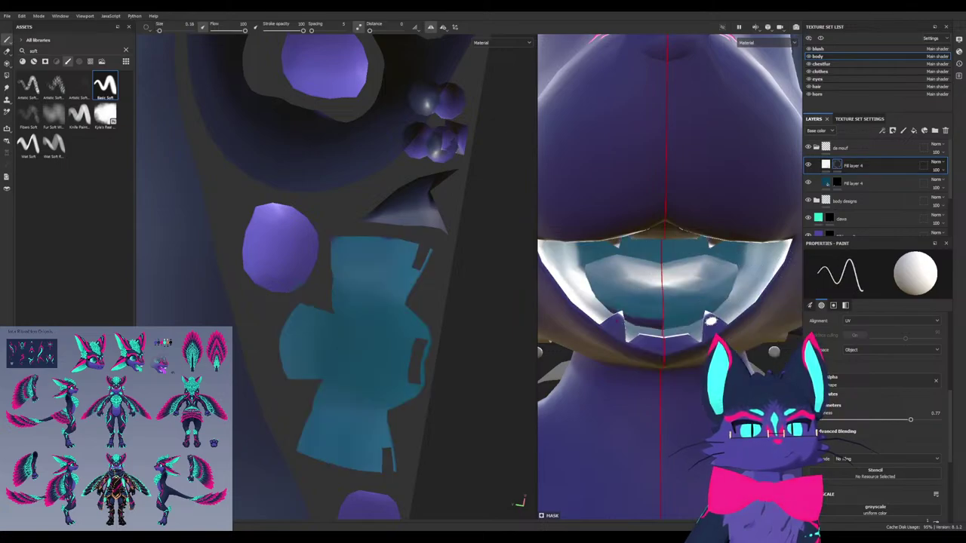
left_click_drag(711, 321, 637, 323, "alt")
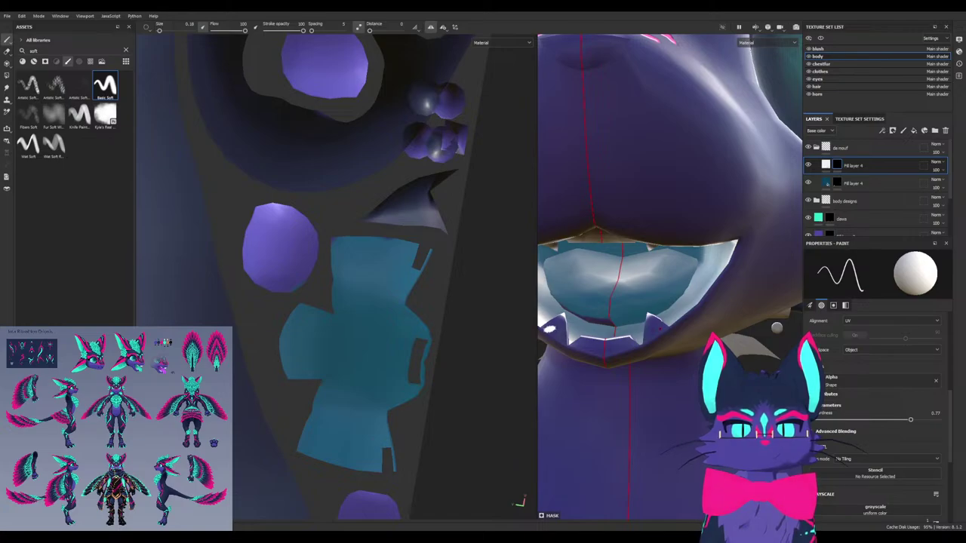
left_click_drag(549, 329, 531, 298, "alt")
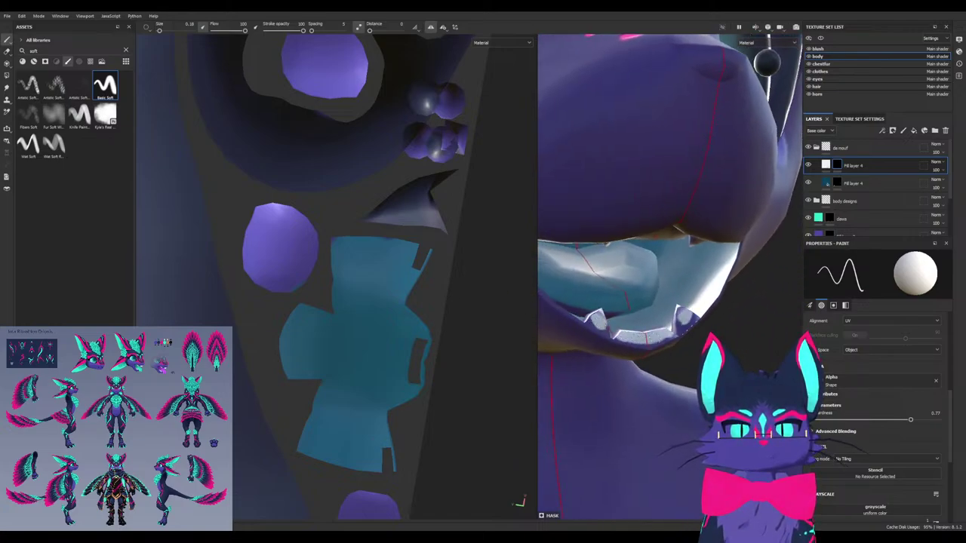
left_click_drag(657, 325, 603, 204, "alt")
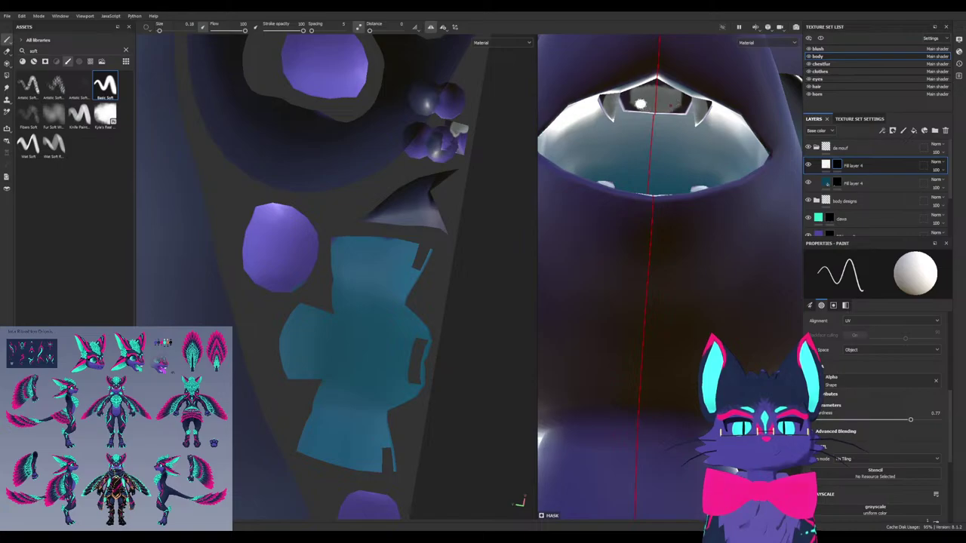
scroll(446, 157, "up", 5)
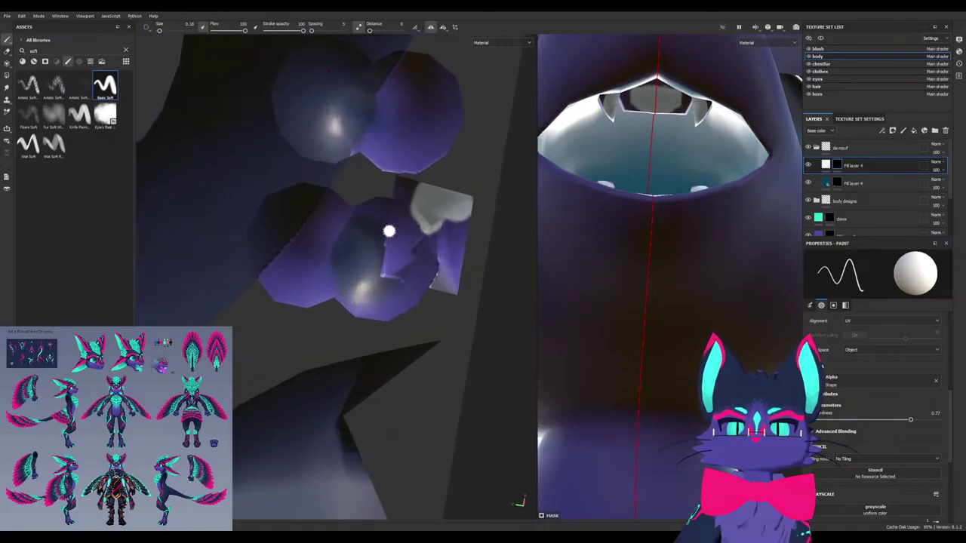
left_click_drag(364, 278, 398, 253)
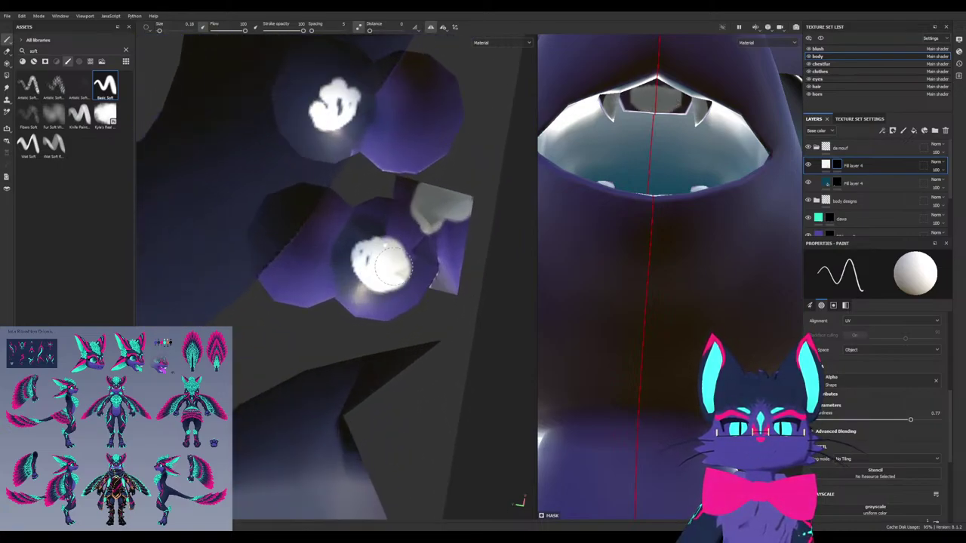
Enlarge the brush and paint the remaining fang UV islands white on the mask of the white Fill layer 4
scroll(384, 266, "up", 1)
mouse_move(383, 257)
right_mouse_down("ctrl")
mouse_move(483, 256)
mouse_move(389, 256)
right_mouse_up("ctrl")
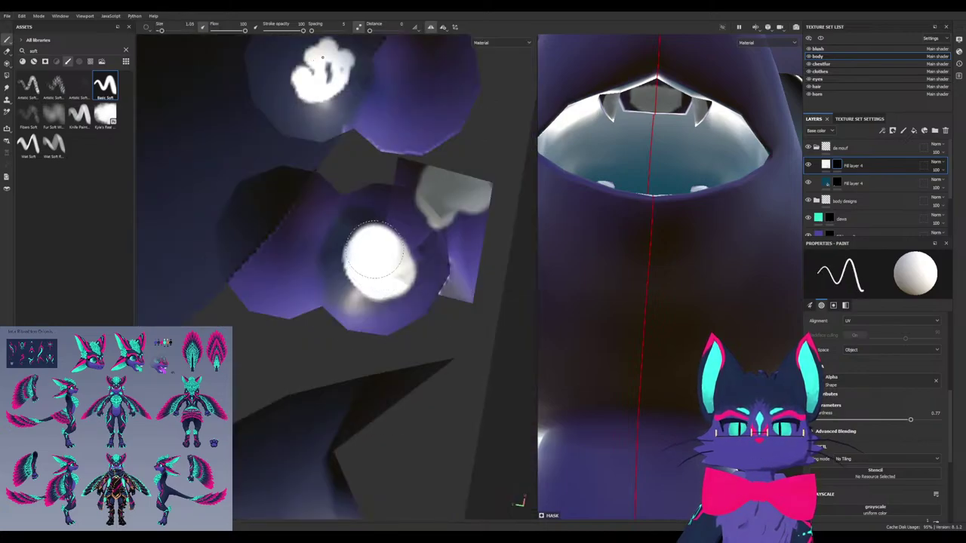
scroll(375, 253, "down", 2)
scroll(340, 259, "down", 5)
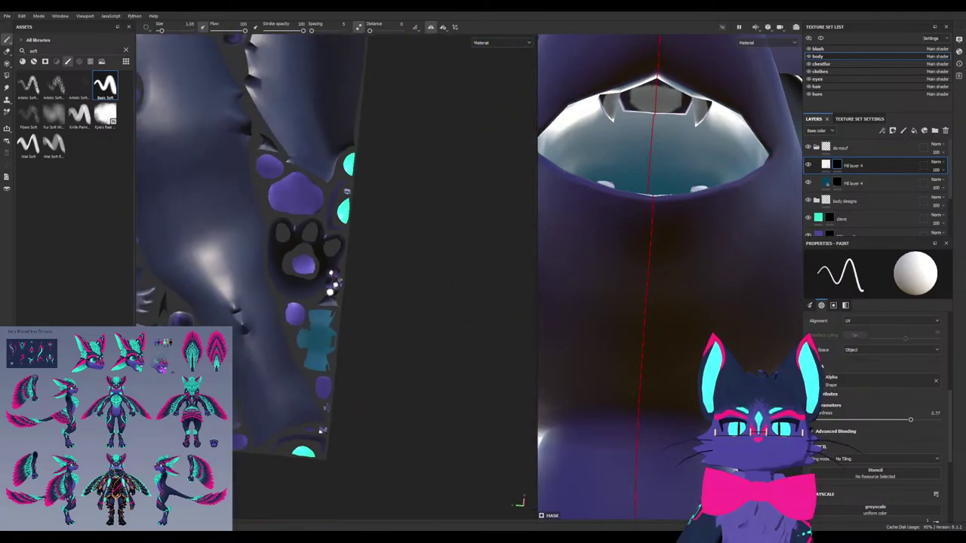
scroll(330, 294, "down", 1)
scroll(325, 288, "up", 5)
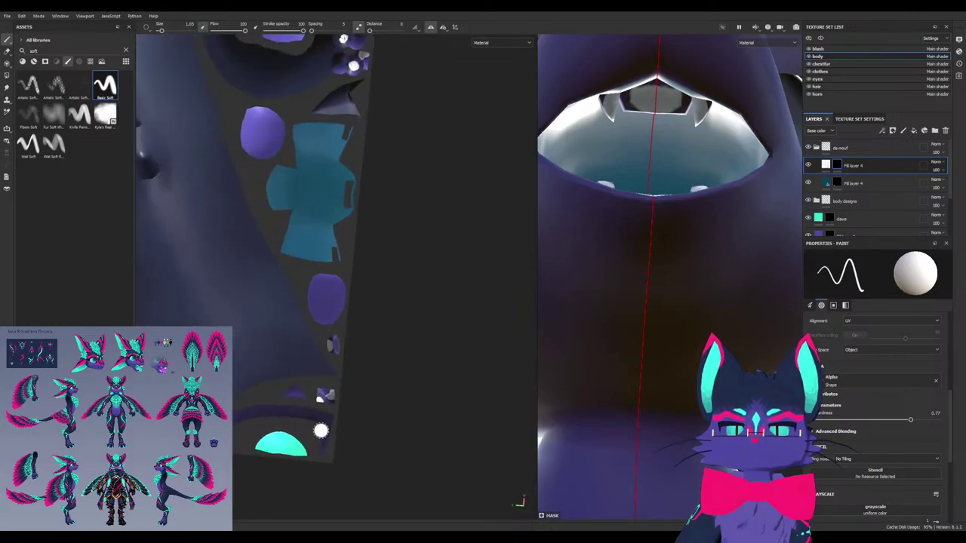
Undo the misplaced stroke on the upper front teeth and paint the upper fangs' remaining faces white on the mask
left_click_drag(634, 113, 663, 106)
key("ctrl+z")
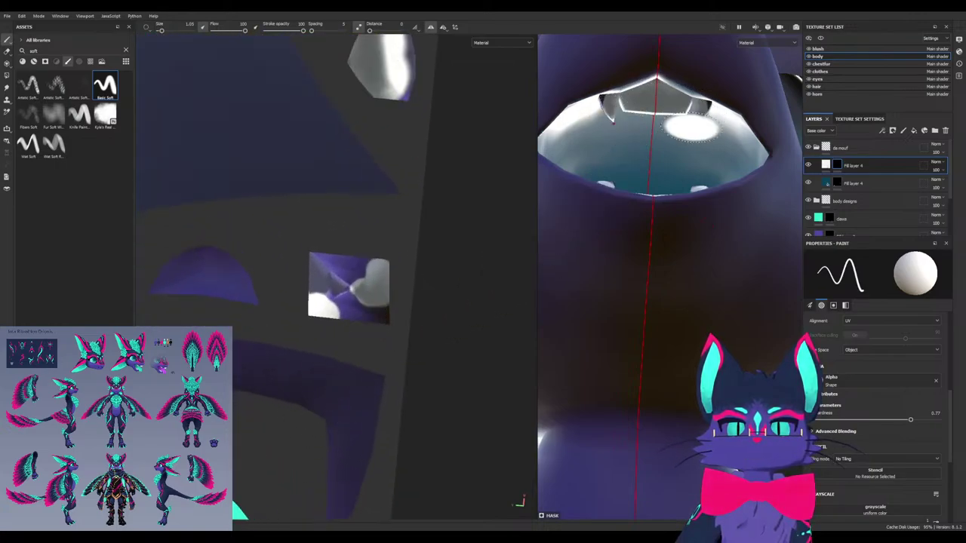
left_click(706, 105)
left_click_drag(615, 127, 798, 240, "alt")
left_click_drag(691, 189, 716, 184, "alt")
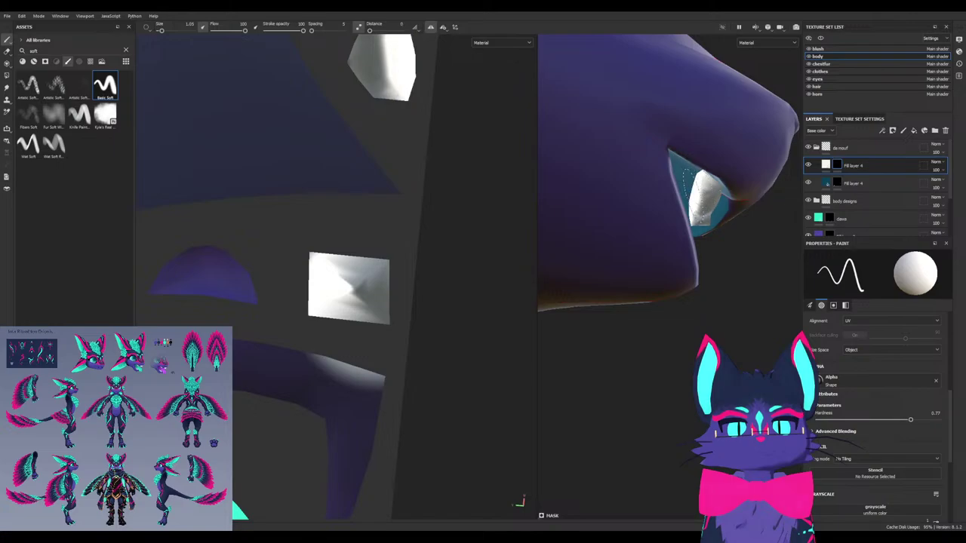
Paint the row of lower teeth white from inside the mouth, reducing the brush size to 0.18
mouse_move(708, 184)
left_mouse_down("alt")
mouse_move(607, 196)
mouse_move(558, 215)
mouse_move(690, 219)
mouse_move(713, 262)
mouse_move(664, 260)
mouse_move(744, 266)
left_mouse_up("alt")
scroll(743, 268, "up", 5)
mouse_move(573, 158)
left_mouse_down("alt")
mouse_move(659, 227)
mouse_move(724, 234)
mouse_move(603, 274)
mouse_move(670, 264)
left_mouse_up("alt")
left_click(659, 227)
right_click_drag(638, 254, 597, 254, "ctrl")
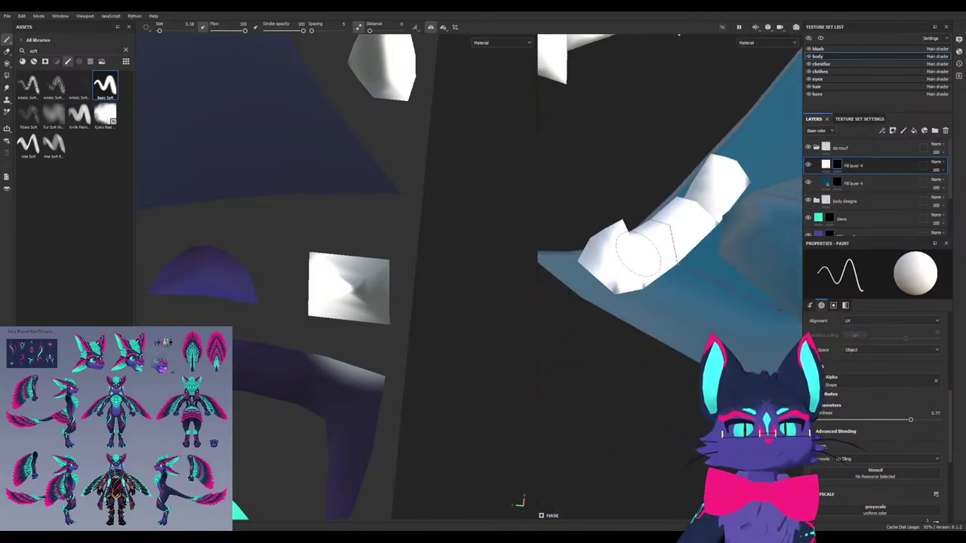
mouse_move(639, 254)
left_mouse_down("alt")
mouse_move(707, 246)
mouse_move(551, 199)
mouse_move(711, 270)
mouse_move(623, 280)
left_mouse_up("alt")
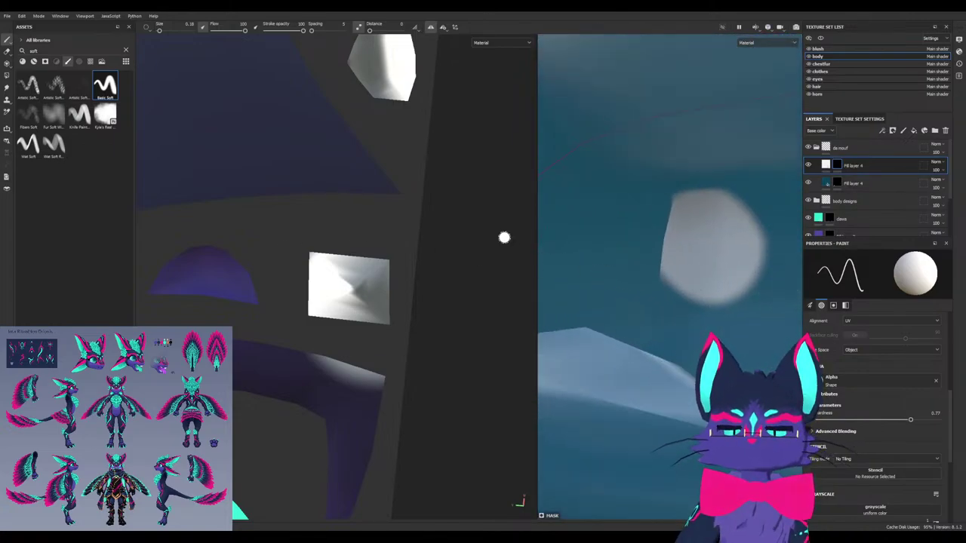
Show only the 3D view and erase the stray white blob from the inner mouth wall with a larger black brush
key("F2")
key("x")
scroll(550, 244, "down", 1)
right_click_drag(550, 245, 558, 251, "ctrl")
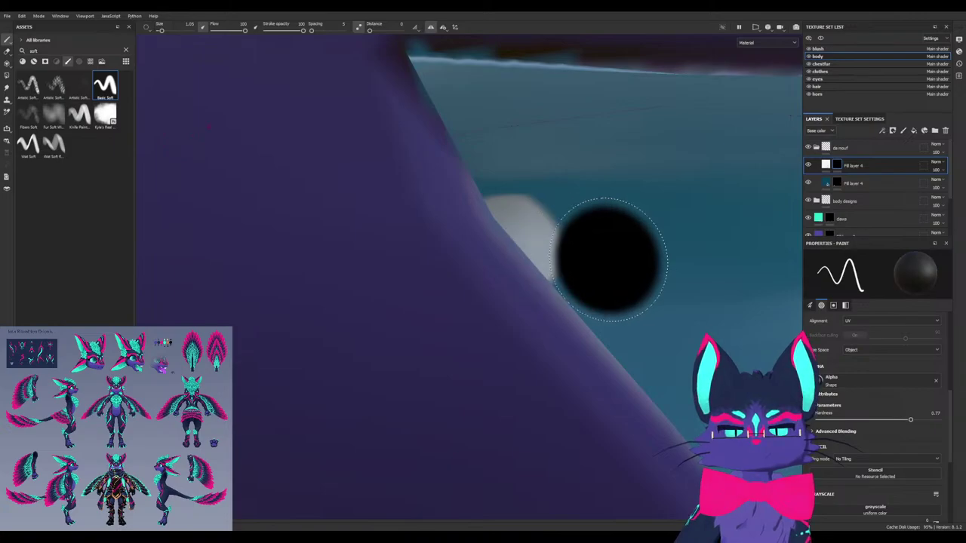
mouse_move(610, 261)
left_mouse_down("alt")
mouse_move(528, 273)
mouse_move(498, 311)
mouse_move(453, 324)
mouse_move(521, 366)
mouse_move(573, 336)
mouse_move(483, 317)
mouse_move(460, 301)
mouse_move(483, 373)
mouse_move(533, 291)
mouse_move(523, 257)
mouse_move(506, 273)
mouse_move(544, 261)
mouse_move(528, 271)
left_mouse_up("alt")
left_click_drag(645, 287, 664, 279, "alt")
mouse_move(528, 291)
left_mouse_down("alt")
mouse_move(360, 297)
mouse_move(464, 272)
mouse_move(606, 264)
mouse_move(505, 255)
left_mouse_up("alt")
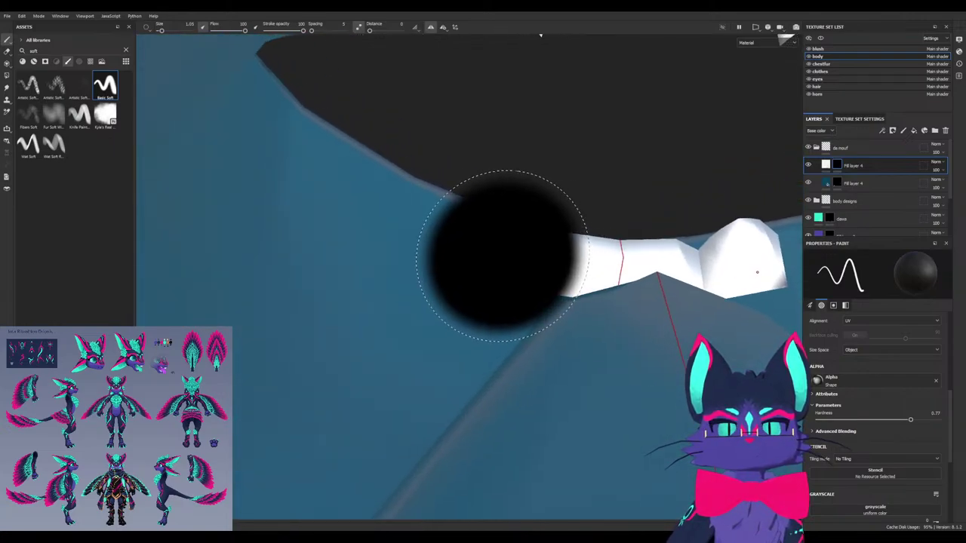
Finish the lower teeth's sides and bases in white with a smaller brush and clean the spill on the surrounding mouth interior
mouse_move(505, 255)
right_mouse_down("ctrl")
mouse_move(562, 255)
mouse_move(498, 255)
right_mouse_up("ctrl")
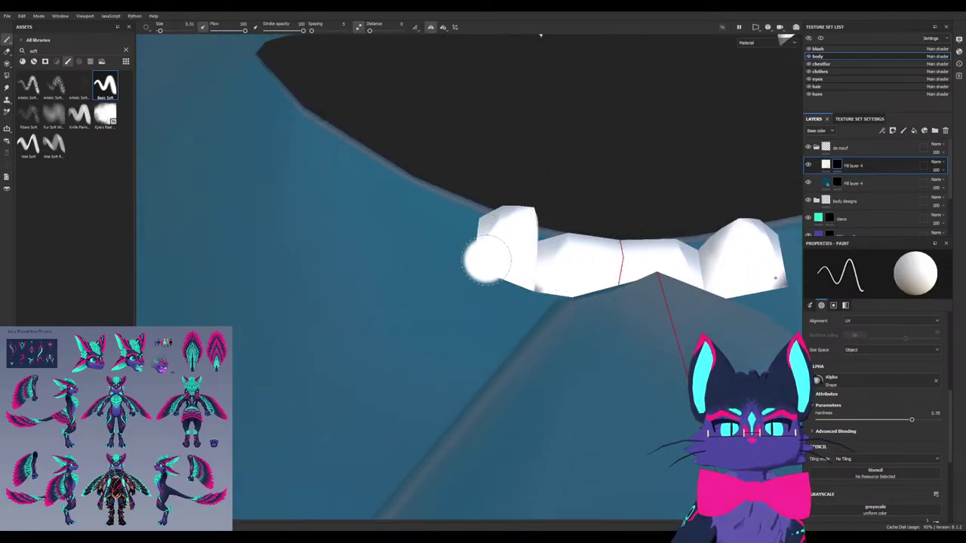
left_click_drag(494, 258, 473, 260, "alt")
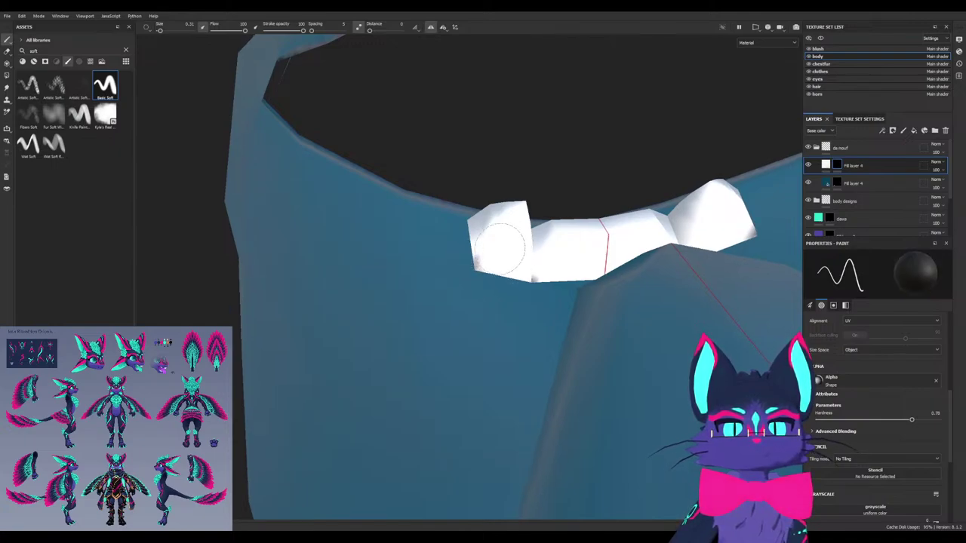
left_click(836, 183)
left_click(837, 164)
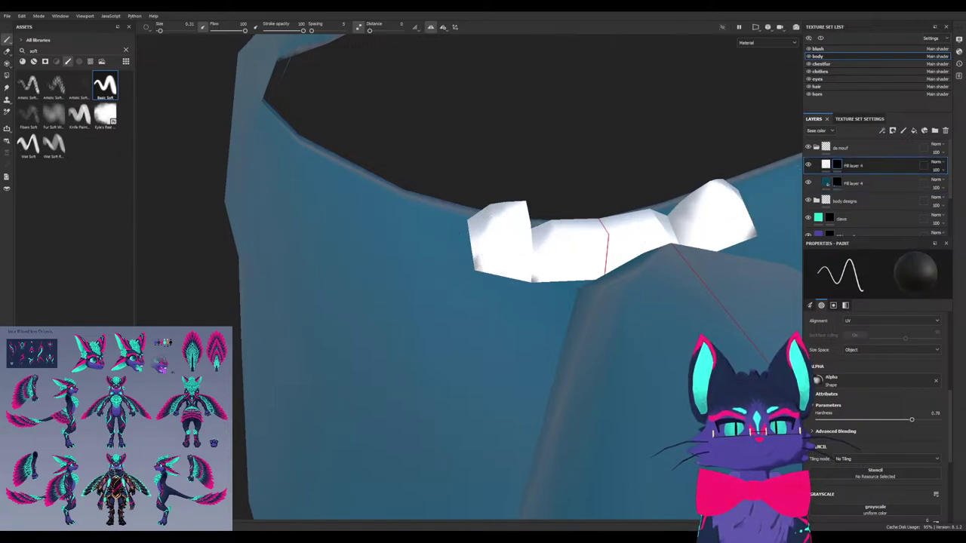
mouse_move(679, 255)
left_mouse_down("alt")
mouse_move(504, 279)
mouse_move(414, 255)
mouse_move(555, 358)
left_mouse_up("alt")
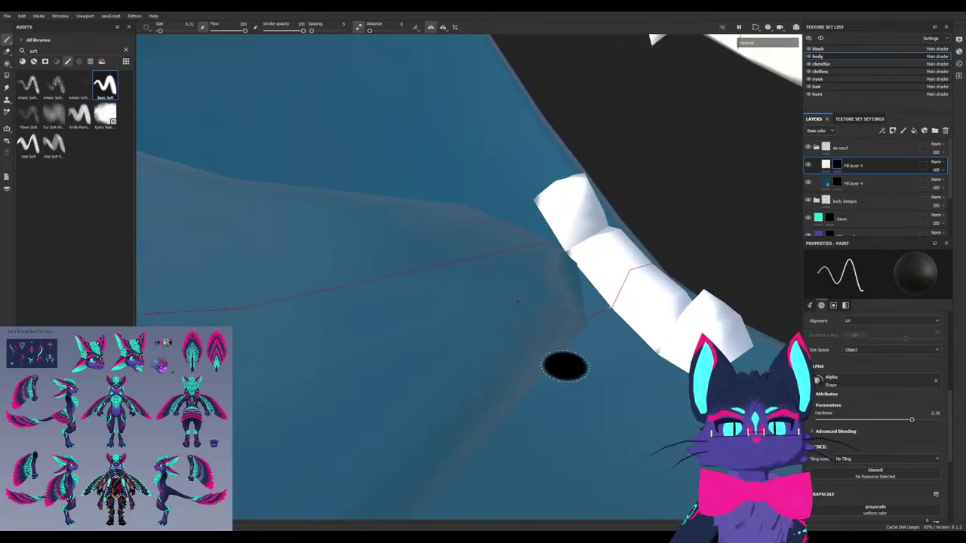
left_click_drag(572, 283, 456, 310, "alt")
scroll(486, 226, "up", 5)
mouse_move(604, 325)
left_mouse_down("alt")
mouse_move(395, 366)
mouse_move(403, 395)
mouse_move(457, 409)
mouse_move(394, 395)
left_mouse_up("alt")
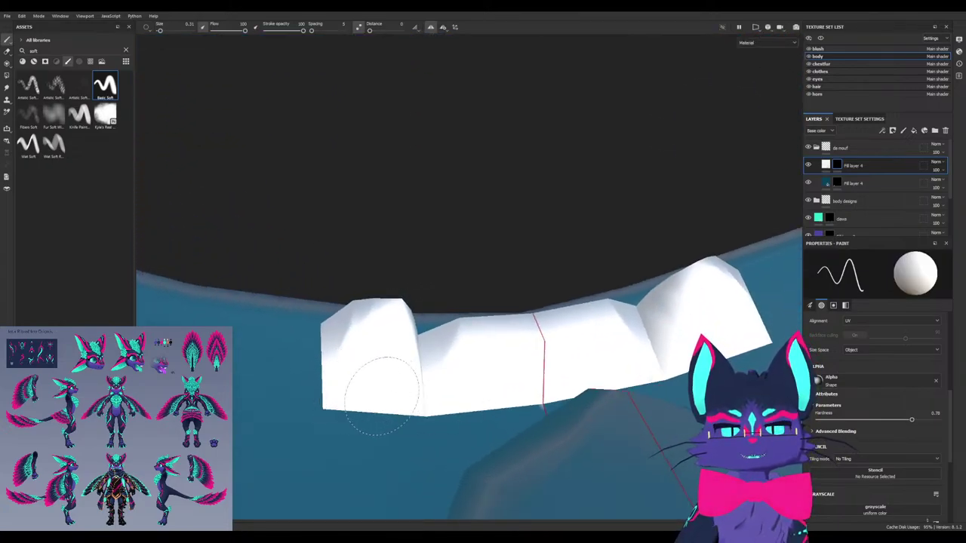
left_click_drag(452, 355, 422, 355, "alt")
left_click_drag(453, 306, 388, 334, "alt")
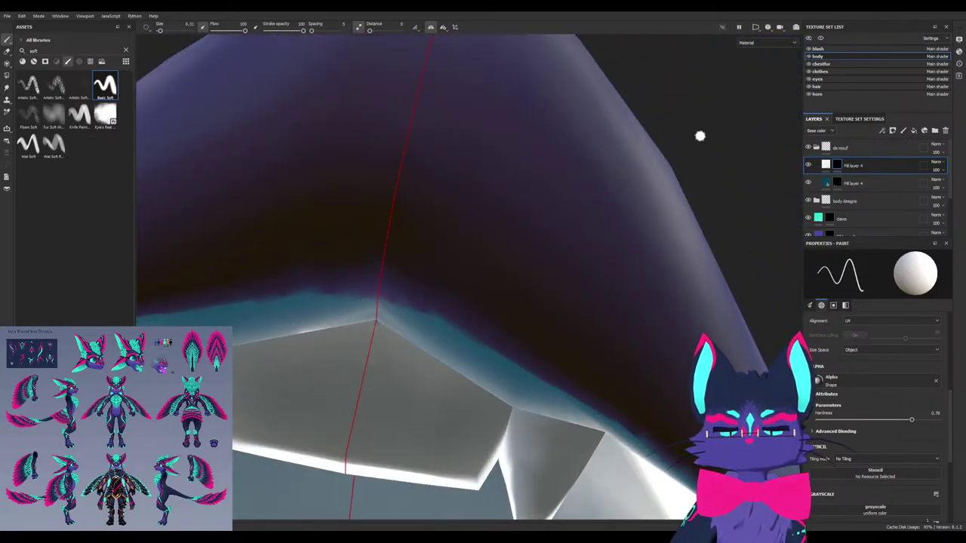
Display only the base color and touch up the upper teeth's gum edge on the mask with brush size 0.1
key("c")
left_click_drag(462, 358, 477, 302, "alt")
mouse_move(362, 247)
left_mouse_down()
mouse_move(355, 241)
mouse_move(370, 228)
mouse_move(365, 246)
mouse_move(354, 242)
mouse_move(370, 253)
left_mouse_up()
key("x")
key("ctrl+z")
key("[")
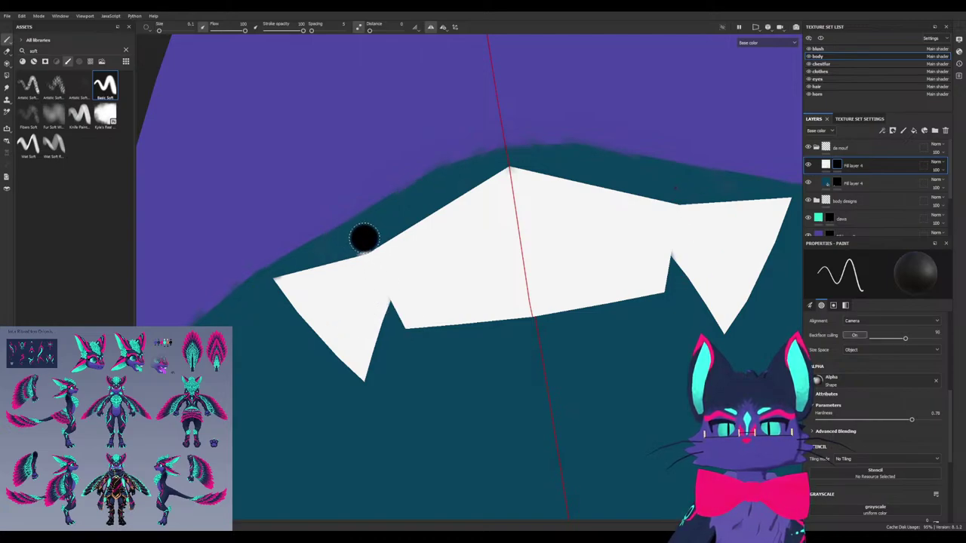
key("x")
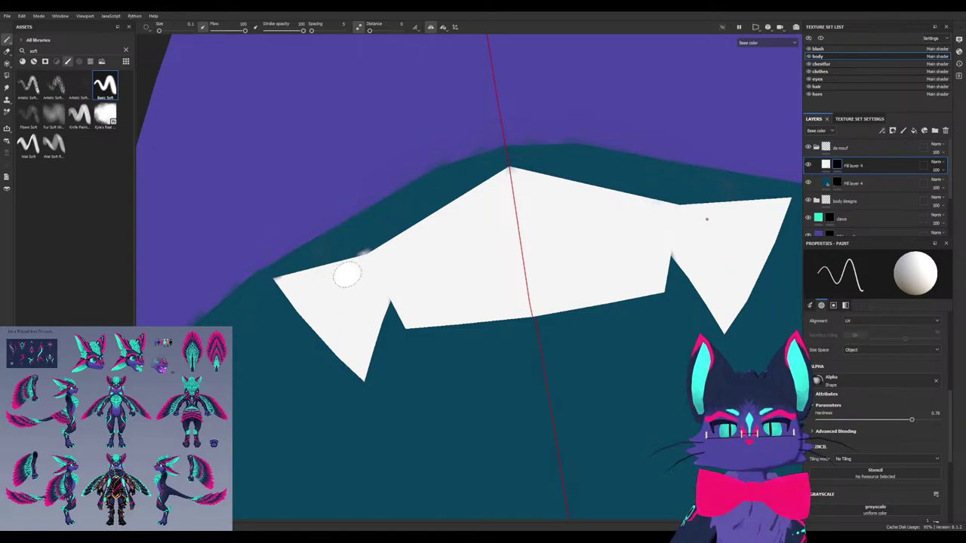
Erase the white spill around the back and gum edges of the upper teeth with the black brush
left_click_drag(364, 253, 668, 319, "alt")
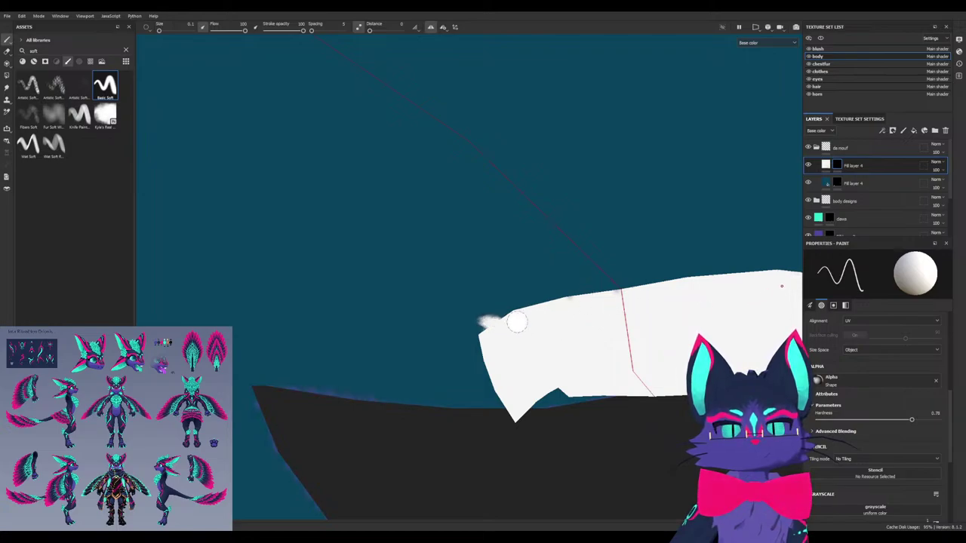
mouse_move(483, 325)
left_mouse_down("alt")
mouse_move(571, 352)
mouse_move(317, 326)
left_mouse_up("alt")
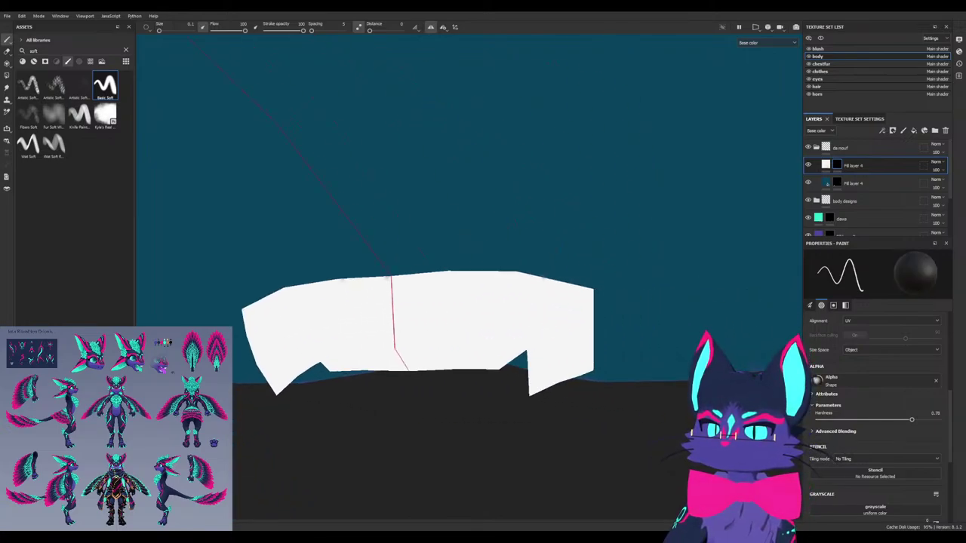
left_click_drag(366, 354, 500, 321, "alt")
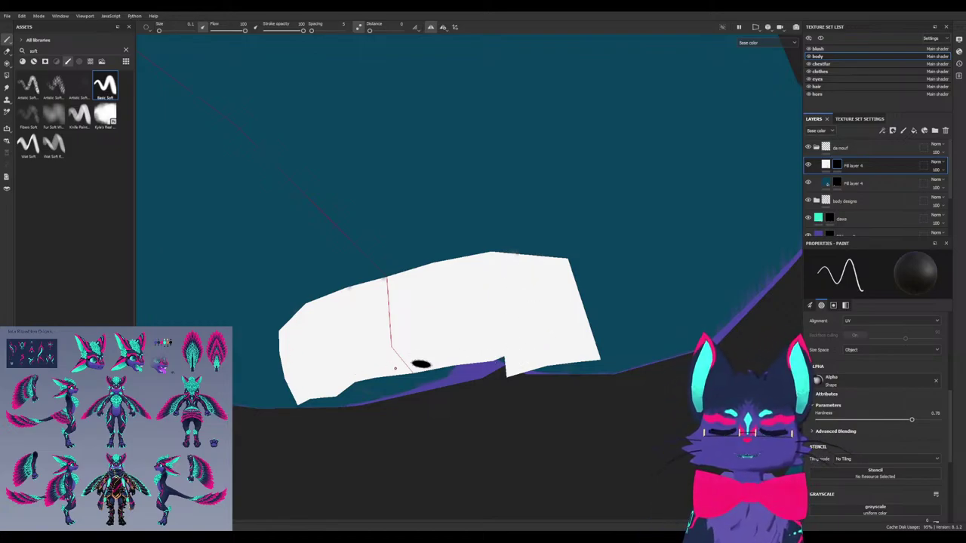
mouse_move(405, 357)
left_mouse_down("alt")
mouse_move(339, 355)
mouse_move(520, 347)
left_mouse_up("alt")
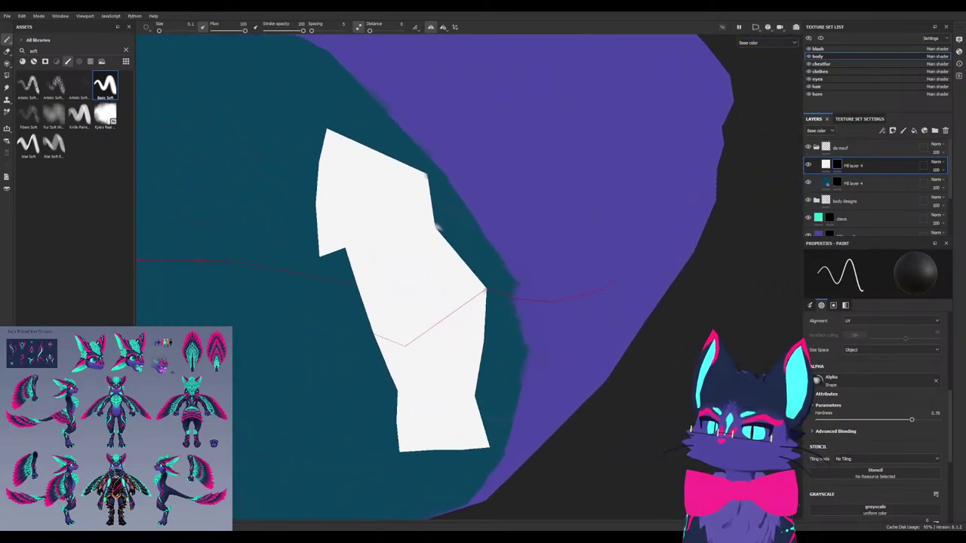
left_click_drag(398, 363, 362, 252, "alt")
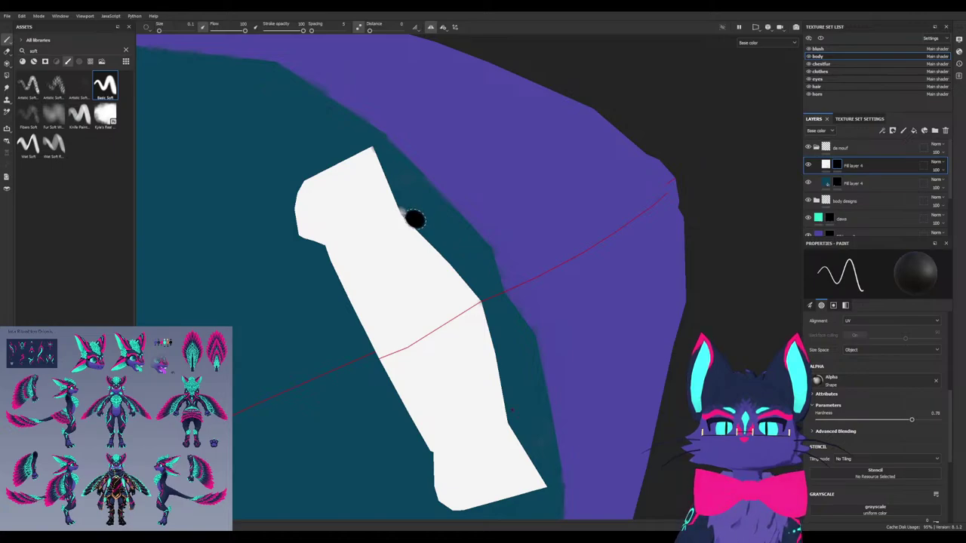
scroll(414, 220, "up", 1)
mouse_move(414, 214)
left_mouse_down("alt")
mouse_move(403, 216)
mouse_move(425, 200)
mouse_move(405, 222)
mouse_move(405, 207)
mouse_move(410, 229)
left_mouse_up("alt")
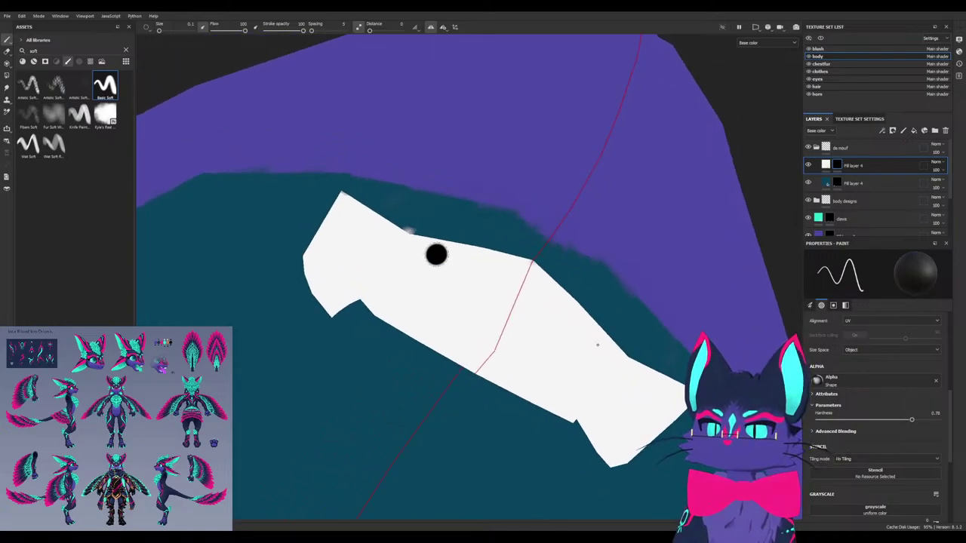
scroll(435, 254, "down", 2)
scroll(436, 253, "up", 2)
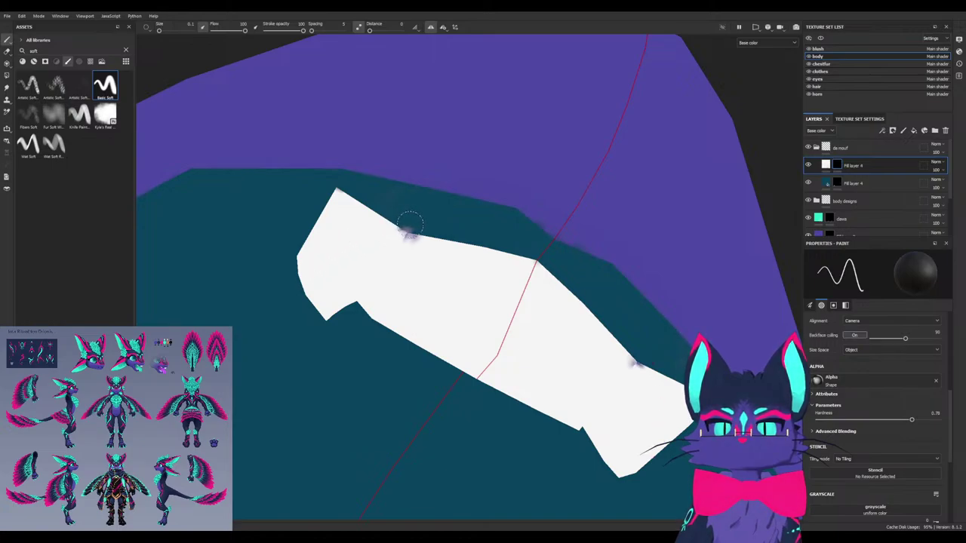
Try to erase the smudge at the corner between the upper fang and front teeth, and restore the white
mouse_move(409, 228)
left_mouse_down()
mouse_move(400, 224)
mouse_move(418, 258)
left_mouse_up()
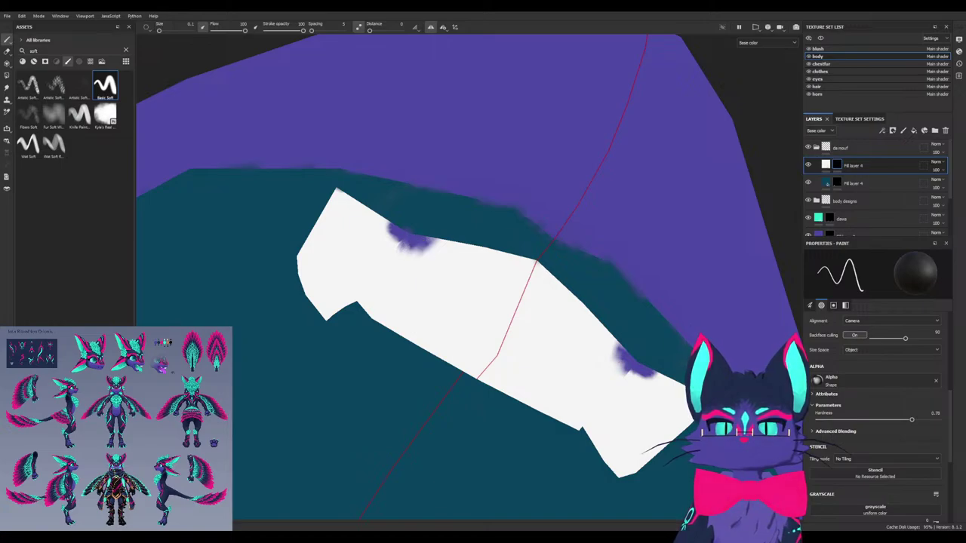
left_click_drag(385, 237, 427, 252)
key("x")
left_click_drag(424, 251, 383, 239)
key("ctrl+z")
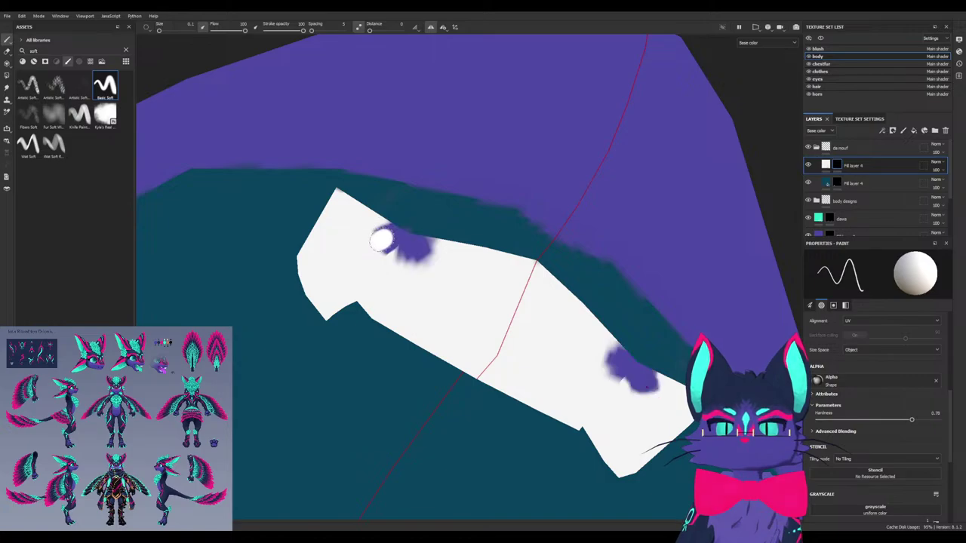
mouse_move(372, 243)
left_mouse_down()
mouse_move(421, 258)
mouse_move(413, 247)
left_mouse_up()
key("ctrl+z")
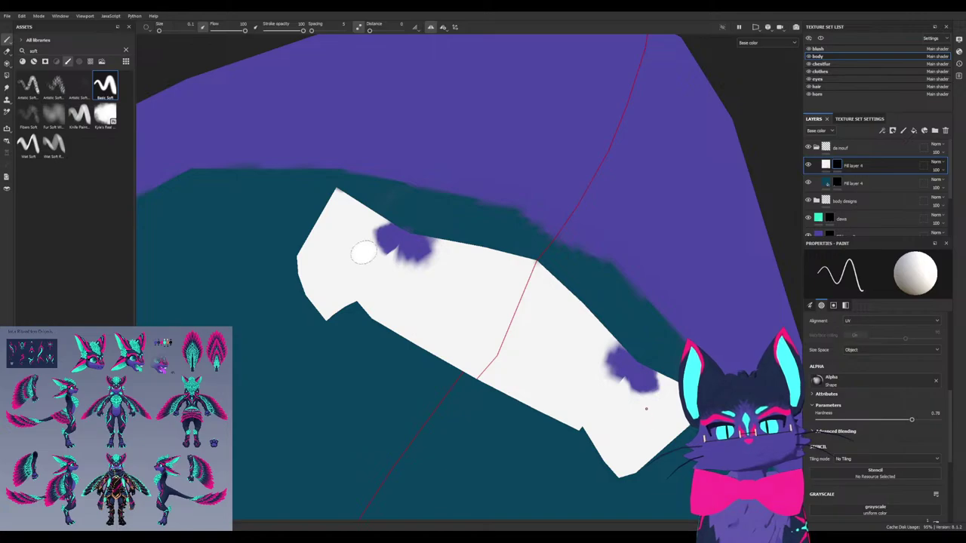
mouse_move(363, 254)
left_mouse_down()
mouse_move(414, 255)
mouse_move(387, 245)
mouse_move(431, 257)
left_mouse_up()
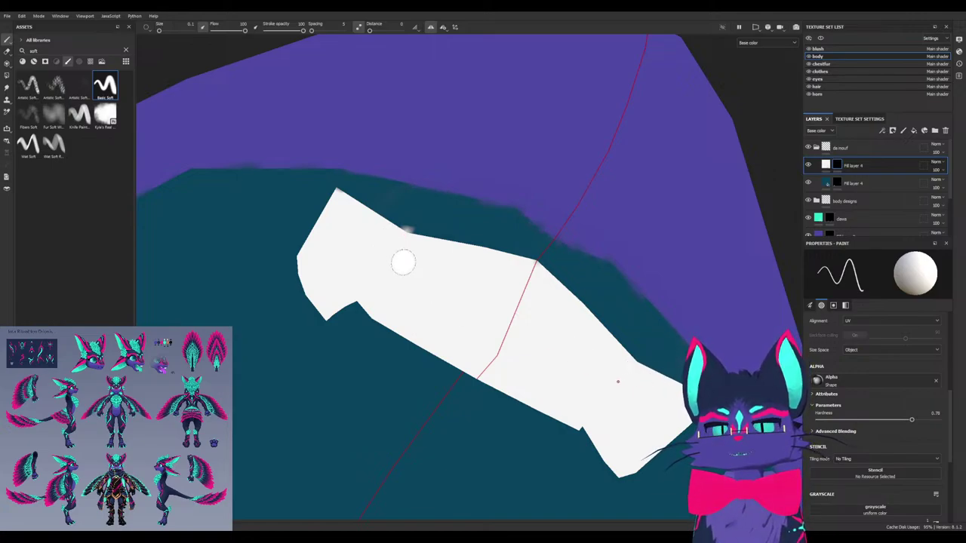
Fill the purple gap behind the lower front teeth on the teal Fill layer 4 mask, using brush size 0.84
left_click_drag(404, 233, 367, 393, "alt")
middle_click_drag(366, 392, 279, 151, "alt")
mouse_move(279, 151)
left_mouse_down("alt")
mouse_move(280, 212)
mouse_move(294, 257)
mouse_move(332, 245)
mouse_move(283, 215)
mouse_move(298, 216)
left_mouse_up("alt")
left_click_drag(299, 280, 377, 304, "alt")
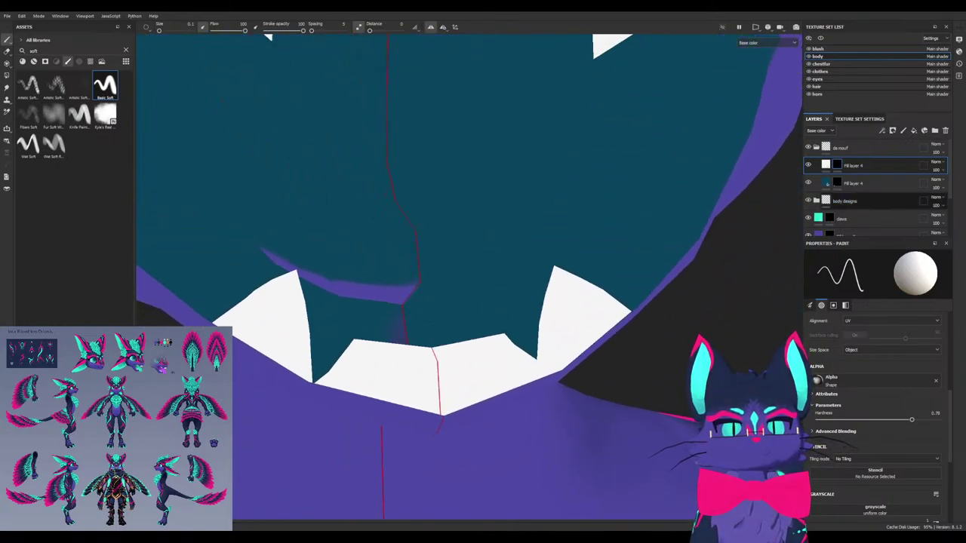
left_click(837, 183)
left_click_drag(532, 274, 484, 246, "alt")
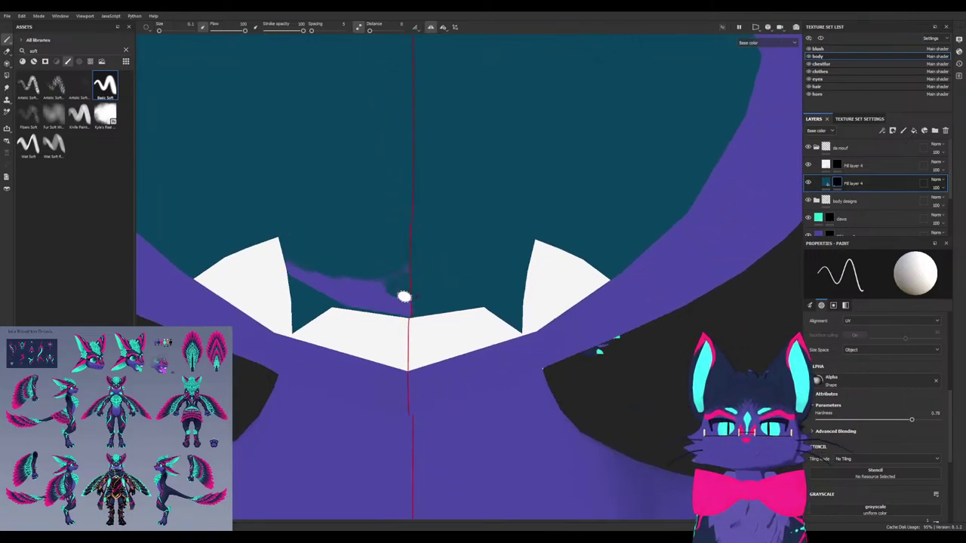
mouse_move(405, 297)
right_mouse_down("ctrl")
mouse_move(445, 291)
mouse_move(444, 281)
right_mouse_up("ctrl")
mouse_move(404, 268)
left_mouse_down("alt")
mouse_move(392, 291)
mouse_move(357, 292)
left_mouse_up("alt")
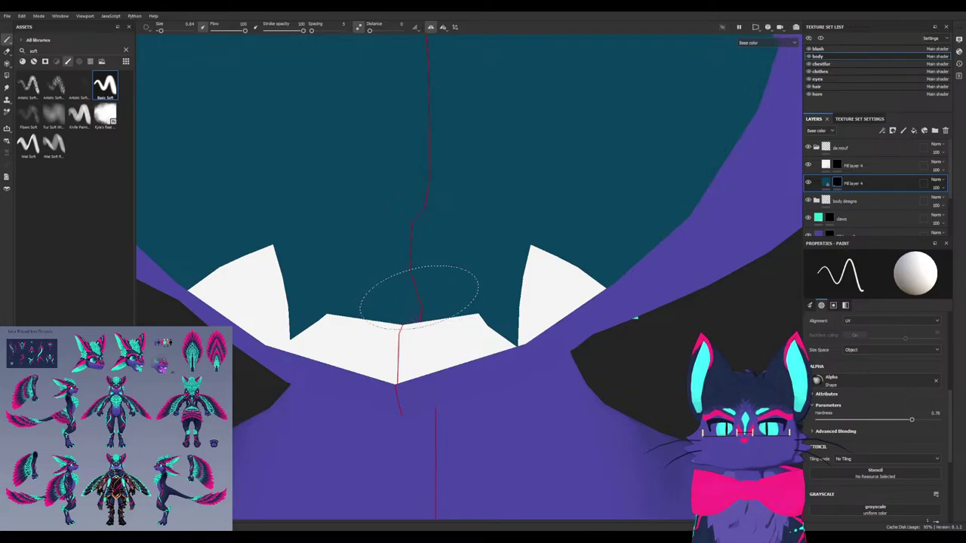
left_click_drag(419, 292, 393, 306, "alt")
Display the full material and rotate the lighting to examine the teeth and mouth interior from several angles
mouse_move(414, 341)
left_mouse_down("alt")
mouse_move(400, 283)
mouse_move(407, 261)
left_mouse_up("alt")
mouse_move(392, 153)
left_mouse_down("ctrl+alt")
mouse_move(431, 355)
mouse_move(377, 385)
mouse_move(466, 381)
mouse_move(483, 398)
mouse_move(475, 384)
mouse_move(422, 410)
left_mouse_up("ctrl+alt")
left_click_drag(399, 302, 453, 399, "alt")
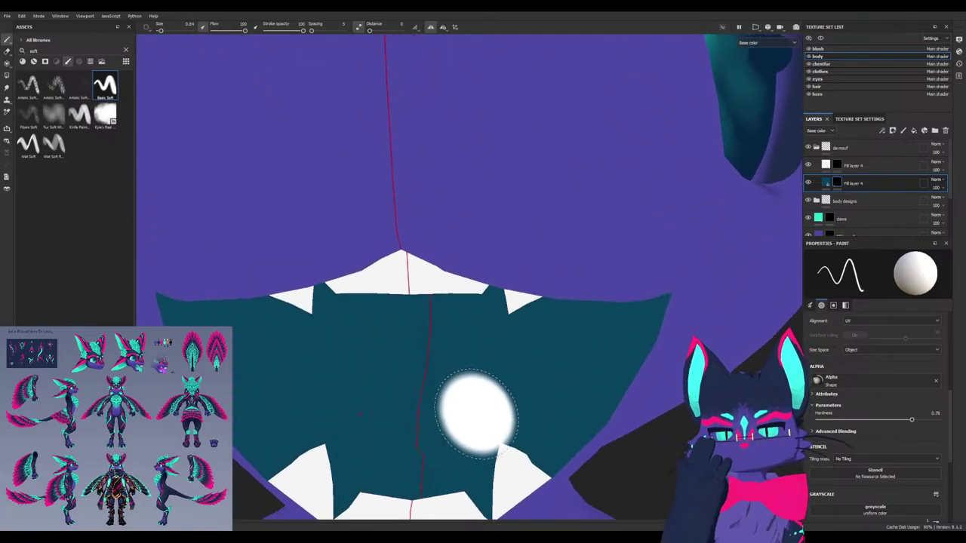
mouse_move(375, 385)
left_mouse_down("alt")
mouse_move(375, 423)
mouse_move(375, 385)
left_mouse_up("alt")
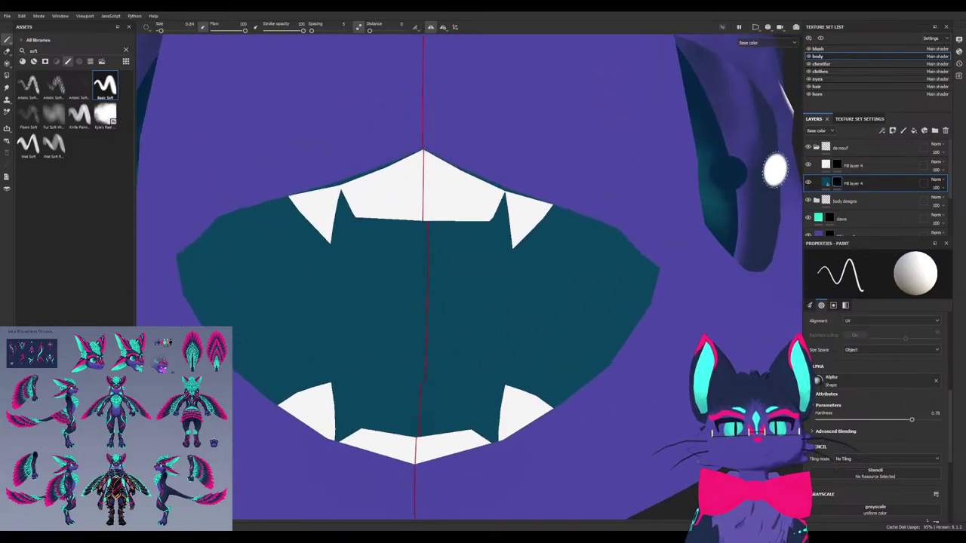
key("m")
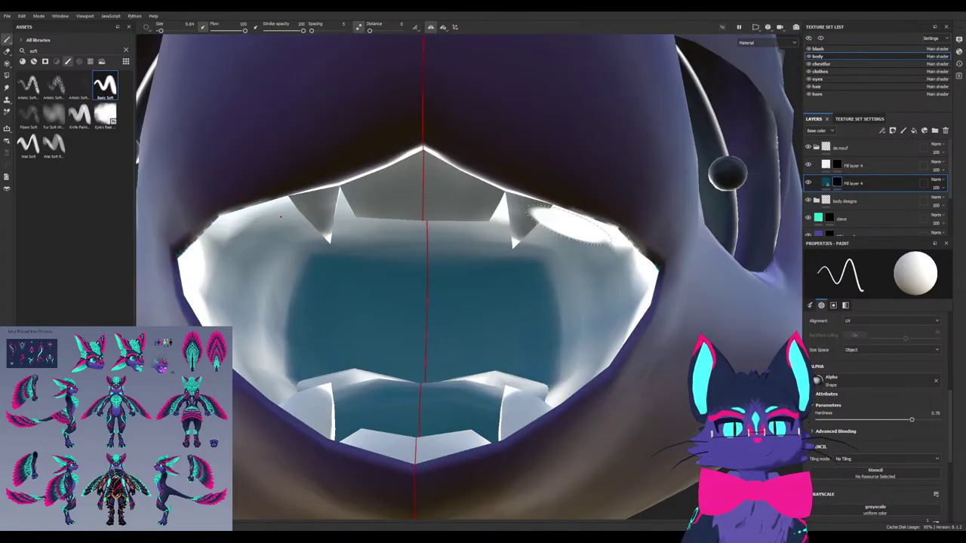
left_click_drag(453, 271, 437, 310, "alt")
right_click_drag(438, 310, 528, 310, "shift")
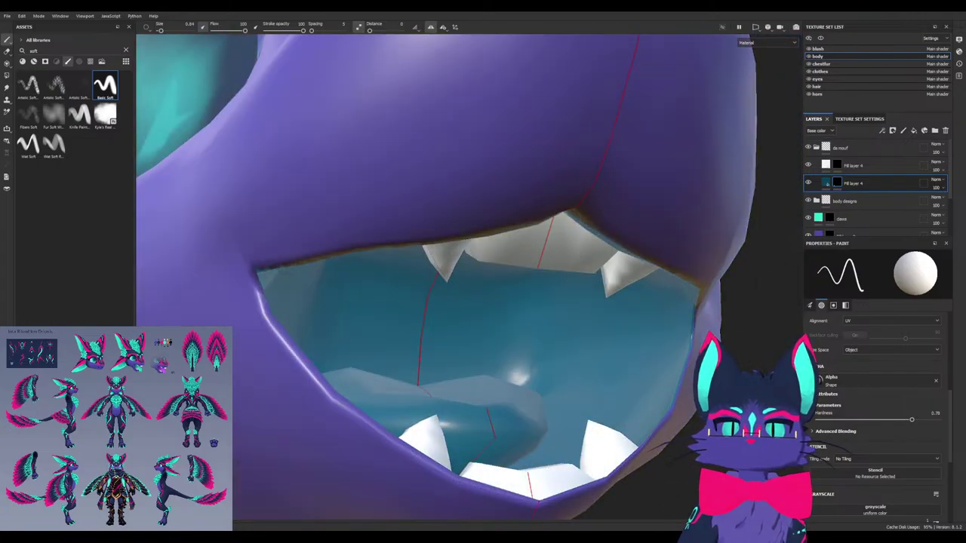
Duplicate the teal Fill layer 4 and set the copy's base color to a lighter teal
mouse_move(491, 341)
left_mouse_down("alt")
mouse_move(453, 317)
mouse_move(453, 351)
mouse_move(487, 302)
left_mouse_up("alt")
key("ctrl+d")
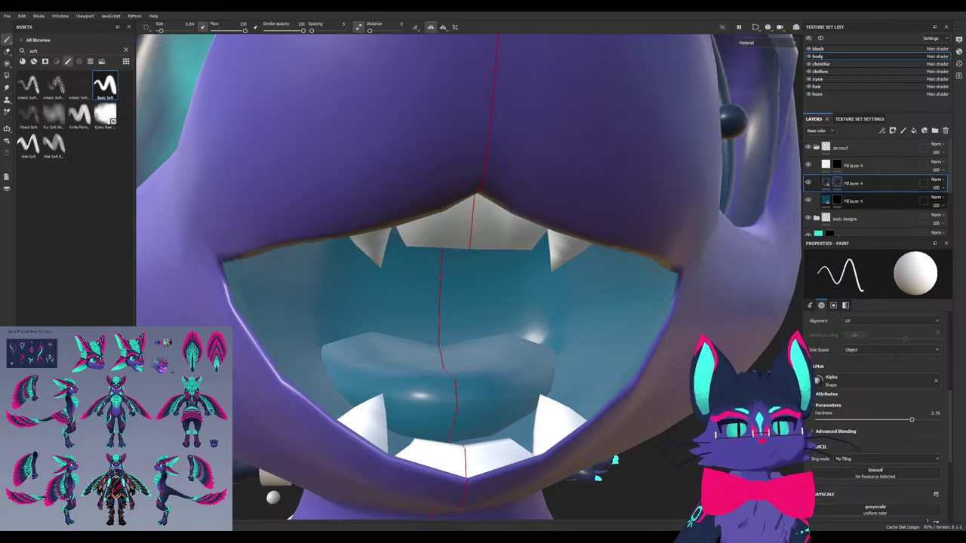
left_click(826, 183)
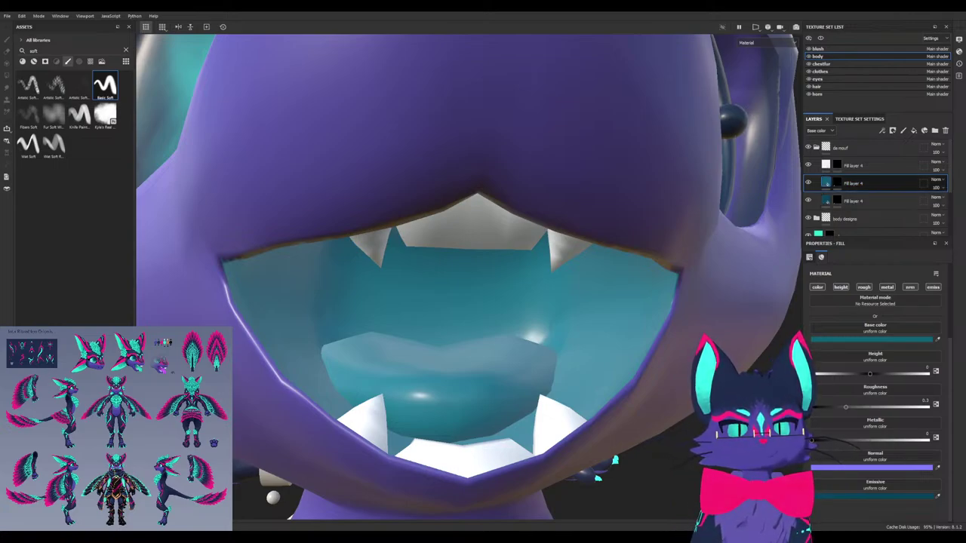
Duplicate the lightened Fill layer 4 further, brightening the base color of the topmost teal copy to bright turquoise
key("ctrl+d")
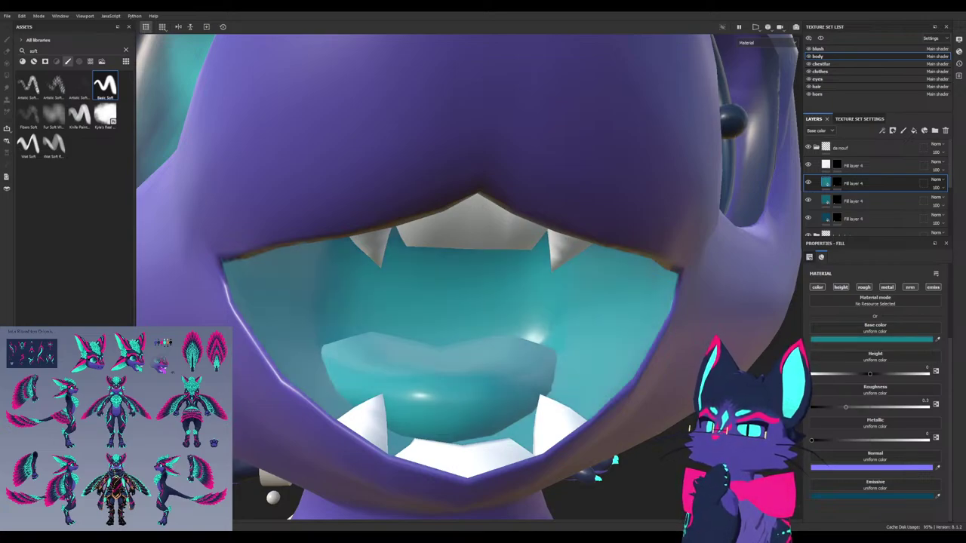
double_click(853, 182)
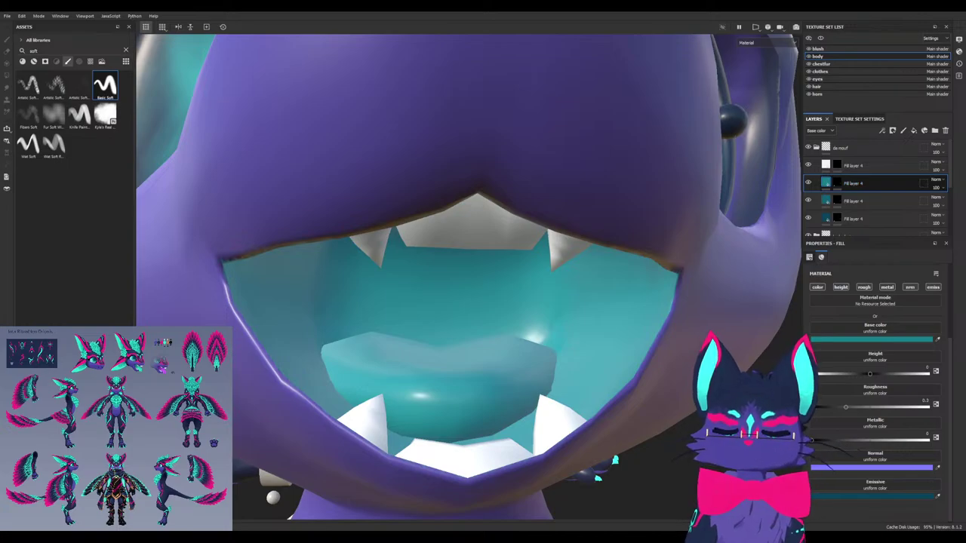
left_click(837, 182)
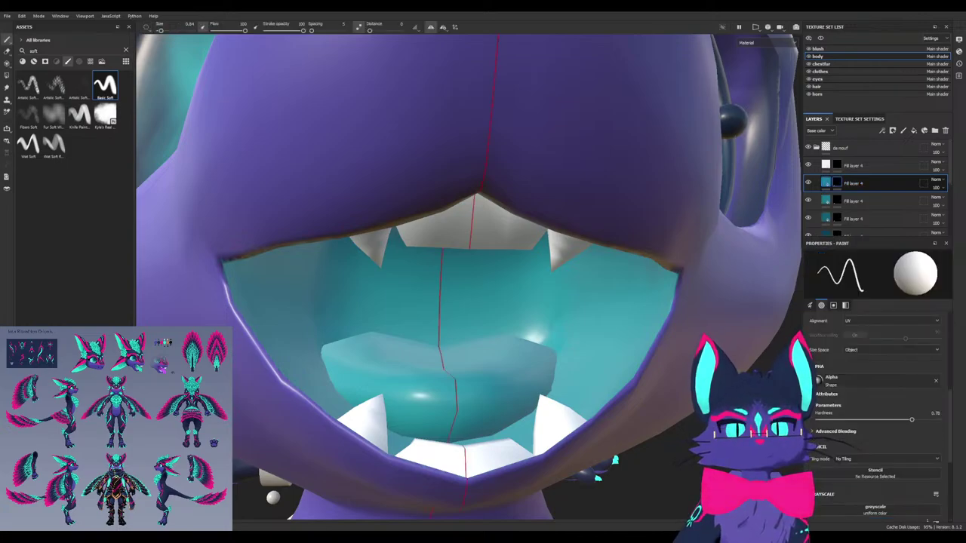
left_click(826, 183)
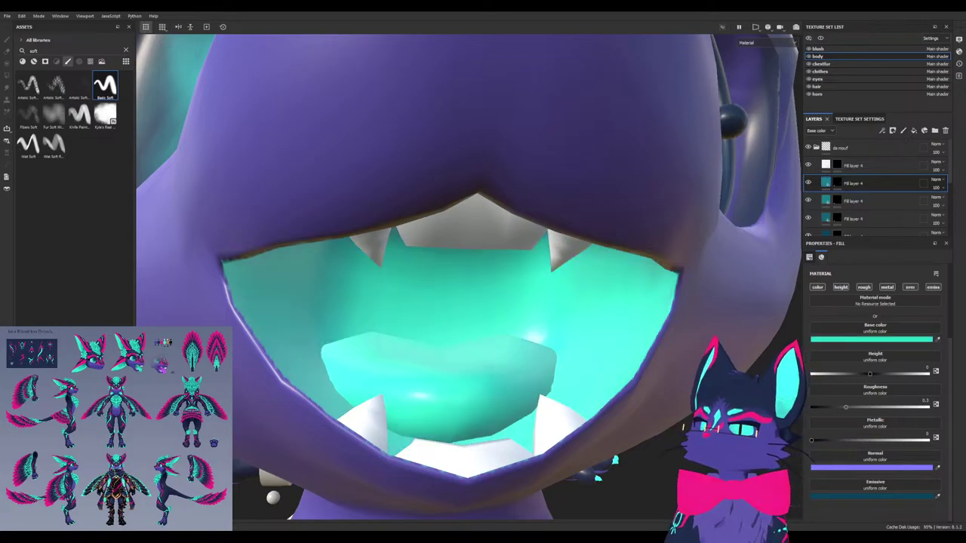
left_click_drag(483, 317, 451, 325, "alt")
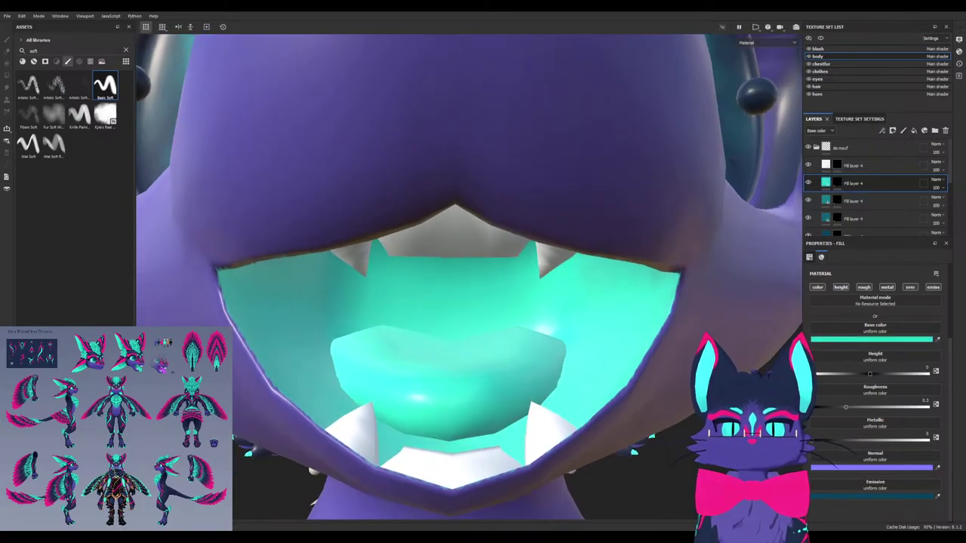
Paint the bright turquoise layer's mask black over the mouth walls, using brush size 2.2 and keeping the turquoise on the tongue
left_click(837, 182)
right_click_drag(442, 322, 449, 321, "ctrl")
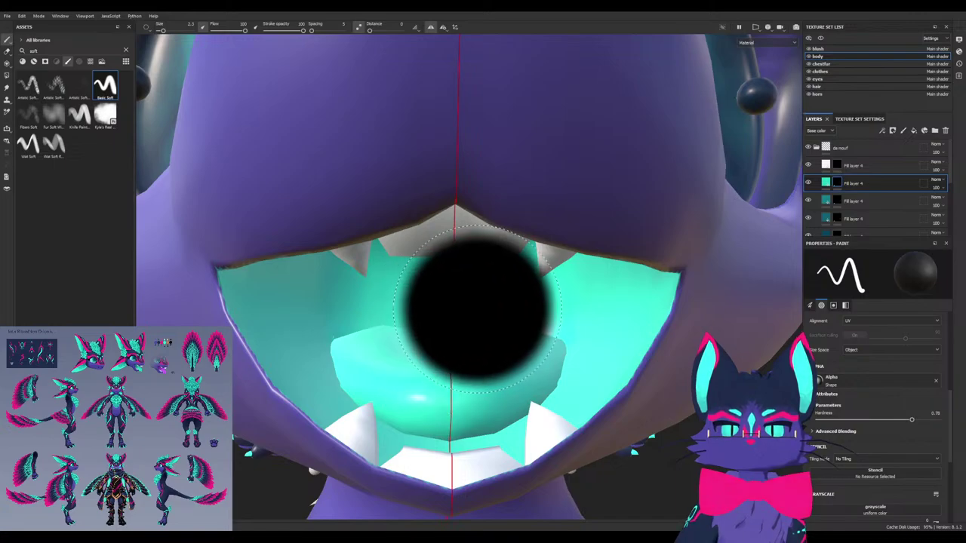
mouse_move(477, 311)
left_mouse_down()
mouse_move(316, 301)
mouse_move(269, 320)
mouse_move(249, 160)
mouse_move(343, 104)
mouse_move(367, 211)
mouse_move(404, 218)
left_mouse_up()
mouse_move(464, 205)
left_mouse_down("alt")
mouse_move(507, 194)
mouse_move(505, 218)
mouse_move(645, 243)
mouse_move(664, 208)
left_mouse_up("alt")
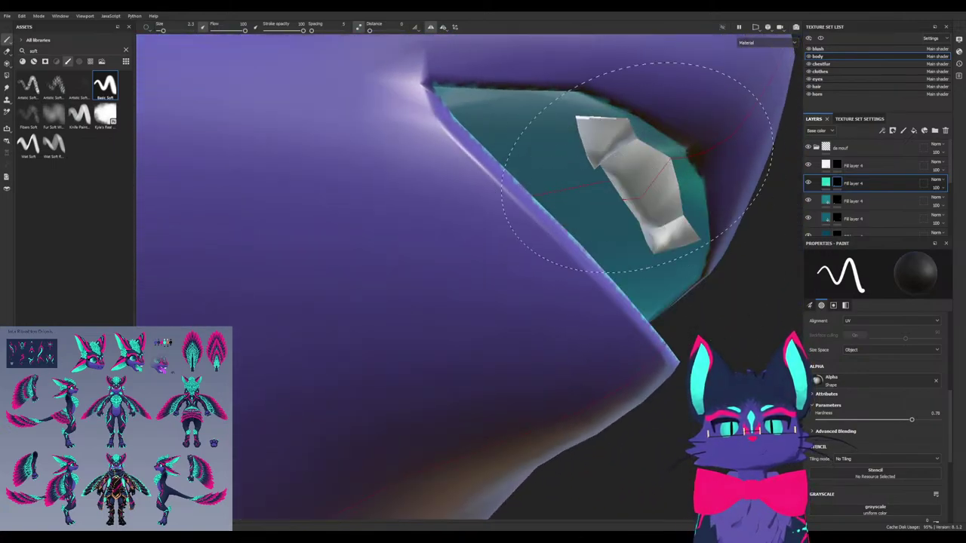
mouse_move(438, 161)
left_mouse_down("alt")
mouse_move(321, 208)
mouse_move(140, 326)
left_mouse_up("alt")
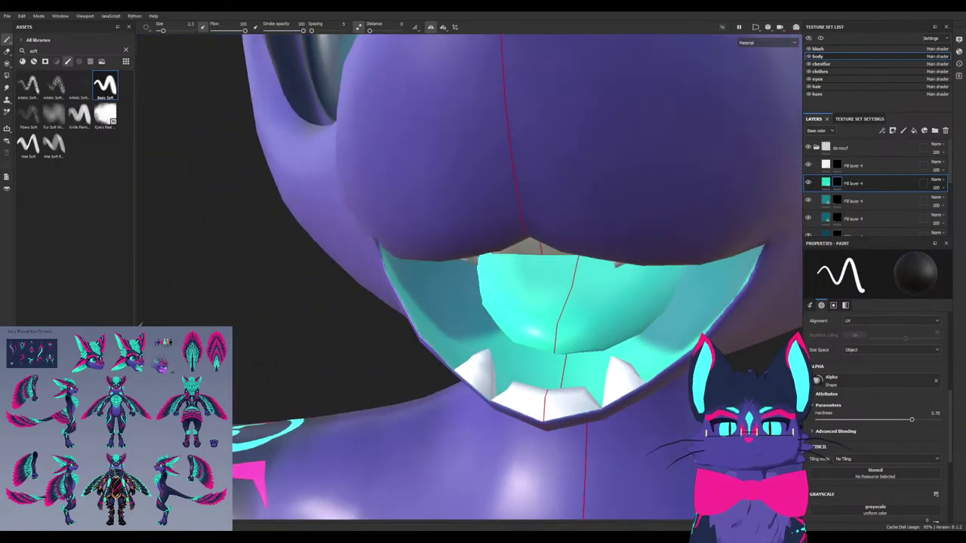
left_click_drag(414, 267, 483, 305, "alt")
mouse_move(558, 339)
left_mouse_down("alt")
mouse_move(593, 338)
mouse_move(522, 311)
left_mouse_up("alt")
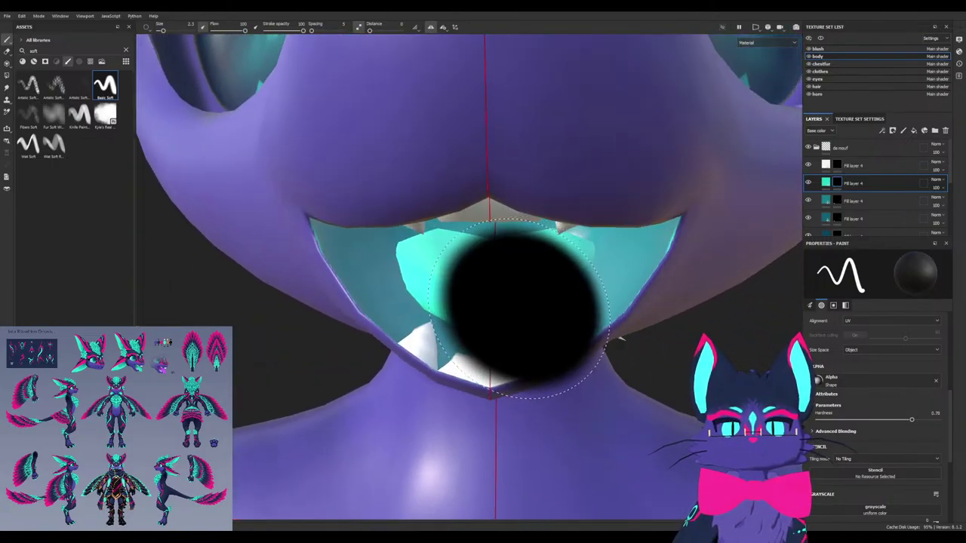
Fade the bright turquoise at the back of the tongue with a smaller black Basic Soft brush at reduced flow
left_click(105, 87)
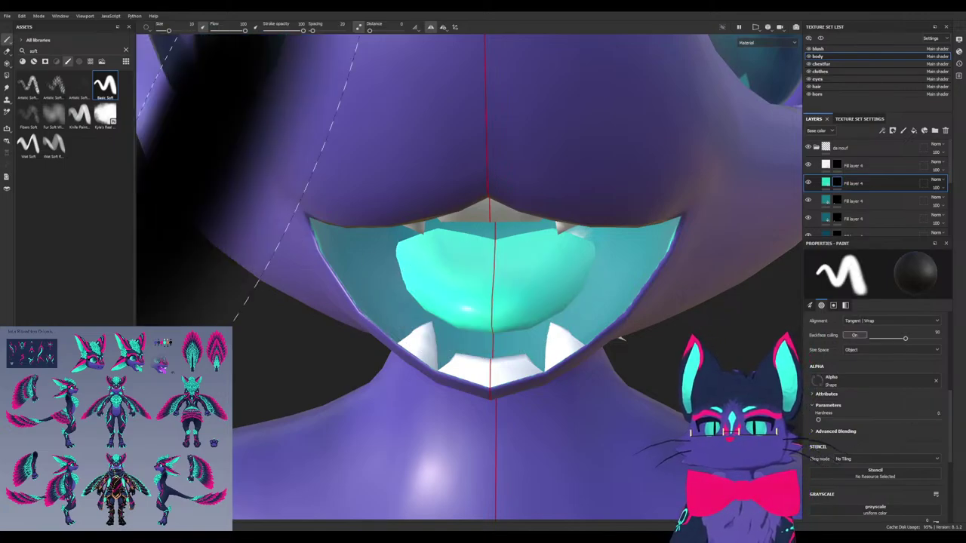
right_click_drag(472, 294, 385, 294, "ctrl")
mouse_move(473, 294)
left_mouse_down("alt")
mouse_move(504, 289)
mouse_move(479, 284)
mouse_move(486, 249)
left_mouse_up("alt")
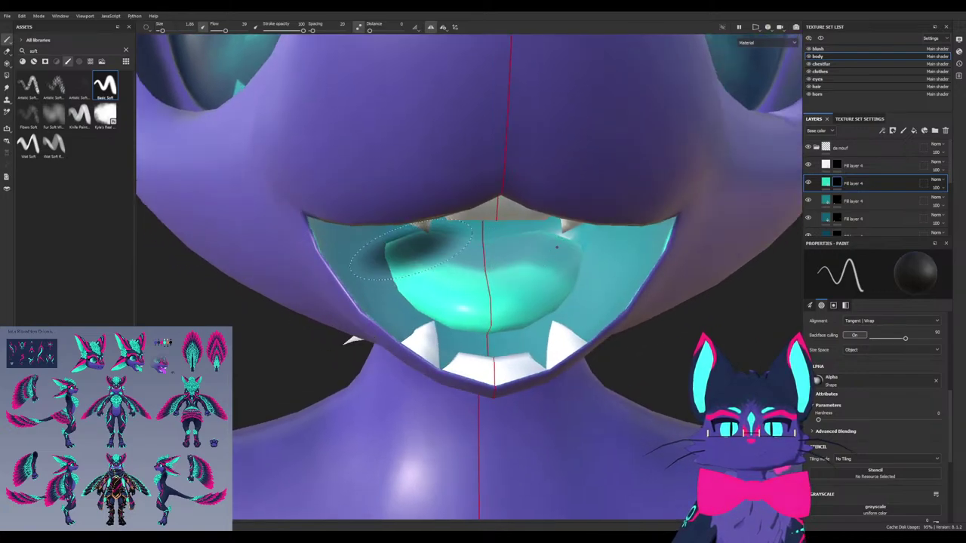
Try to fade the side wall of the mouth with black on the mask of the lower lighter teal layer
left_click(868, 201)
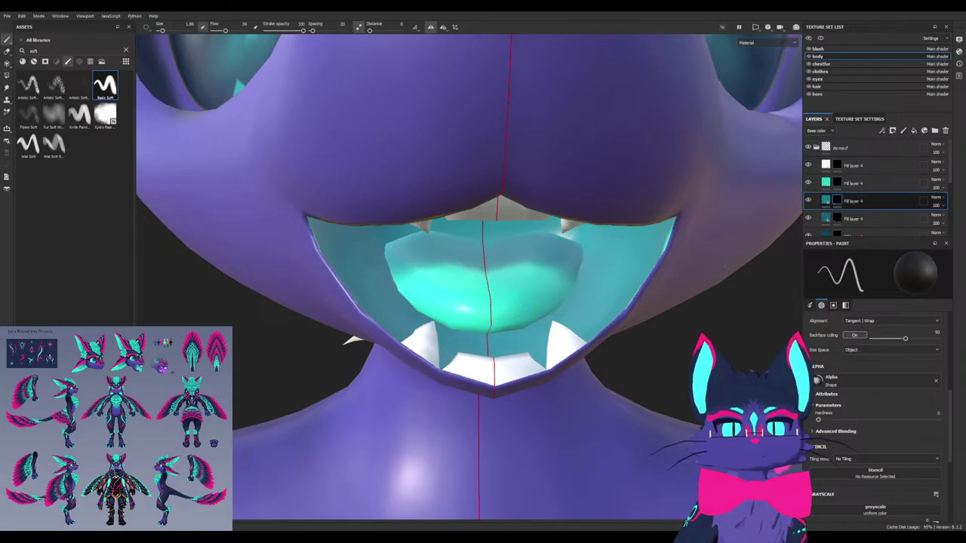
left_click(837, 218)
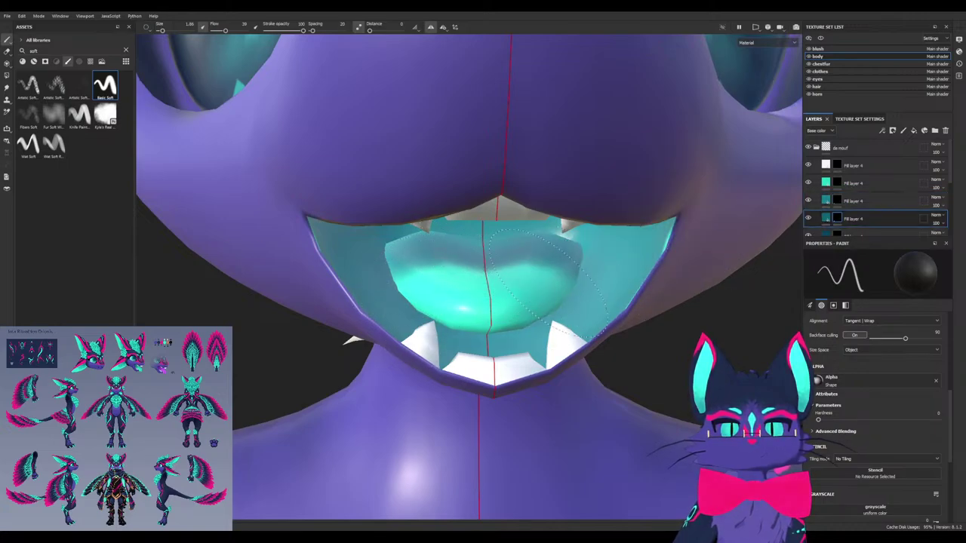
left_click(630, 272)
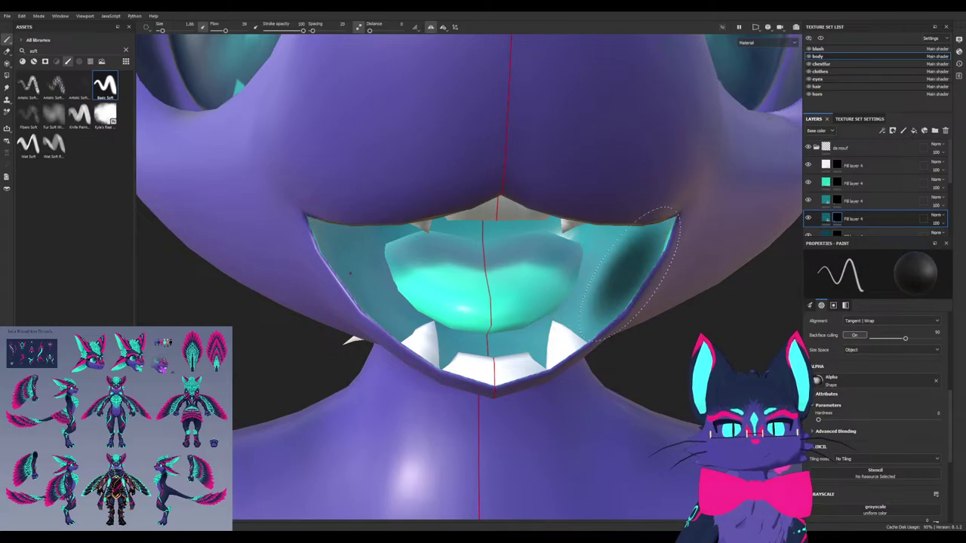
key("ctrl+z")
Blend the tongue's bright-to-dark gradient on the bright turquoise layer's mask with soft black and white strokes, reducing the flow to 22
left_click(868, 183)
left_click(426, 268)
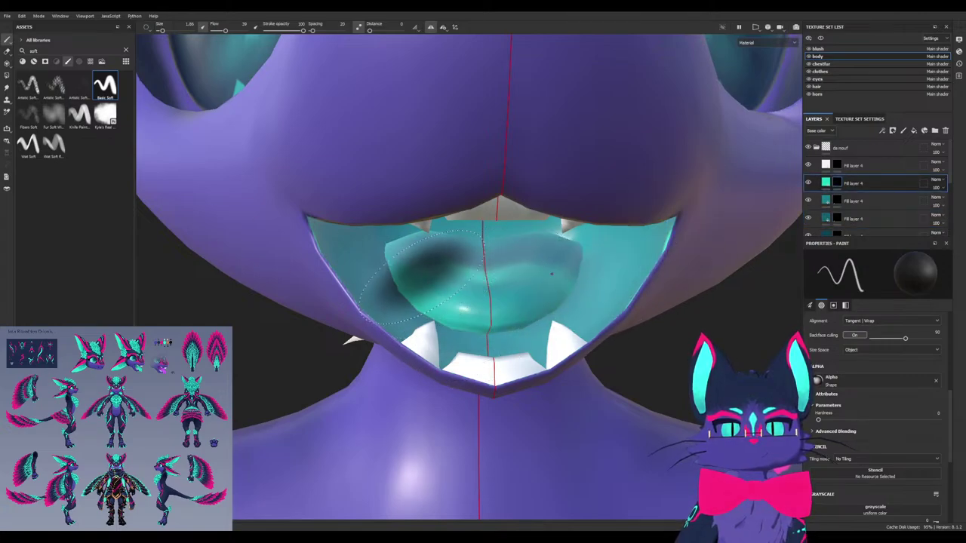
mouse_move(444, 273)
left_mouse_down("ctrl")
mouse_move(434, 273)
mouse_move(520, 296)
mouse_move(479, 297)
left_mouse_up("ctrl")
key("x")
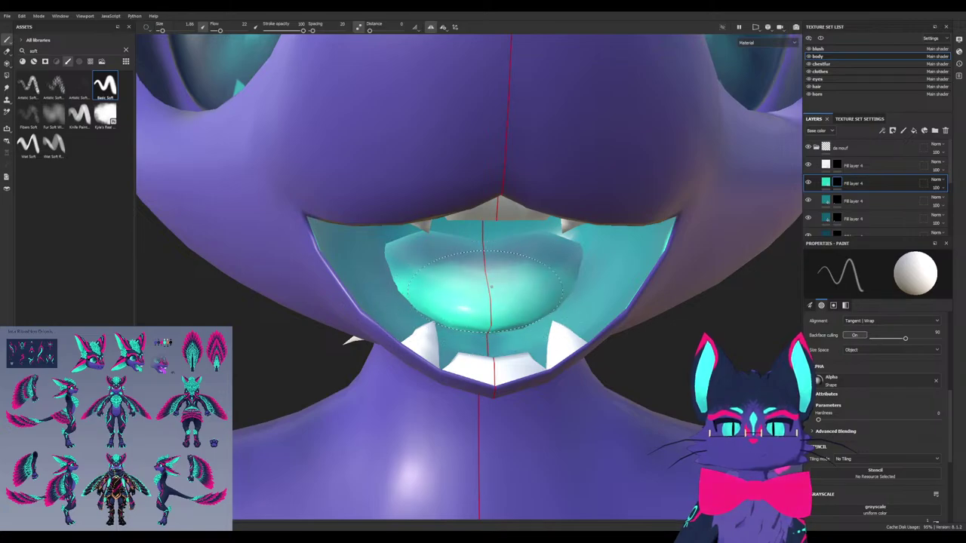
left_click_drag(483, 332, 469, 291, "alt")
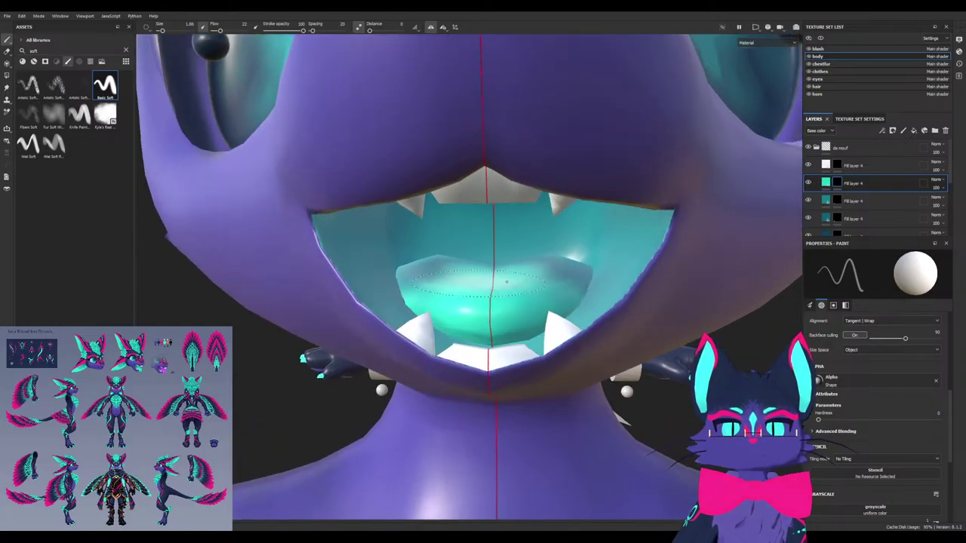
right_click_drag(469, 290, 521, 302, "alt")
mouse_move(469, 291)
left_mouse_down("alt")
mouse_move(488, 317)
mouse_move(447, 362)
left_mouse_up("alt")
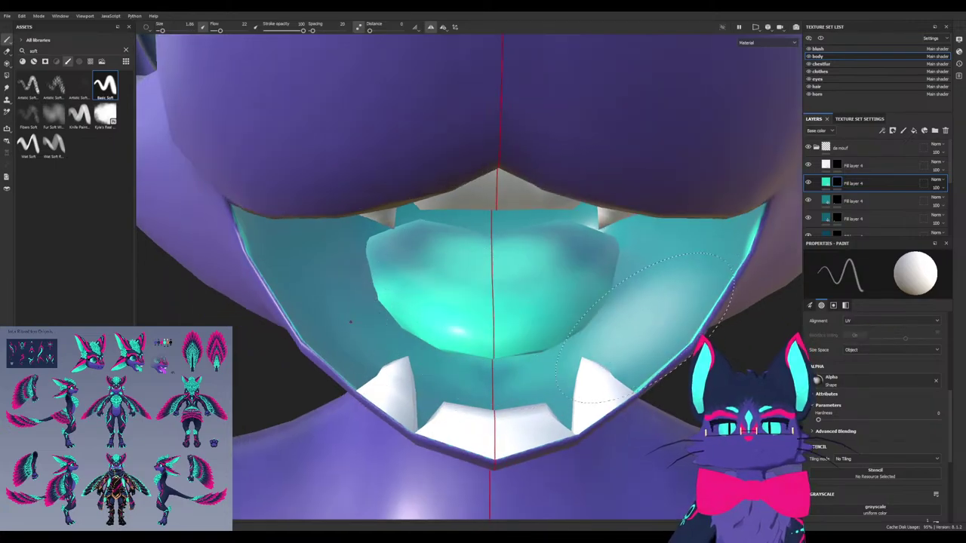
key("x")
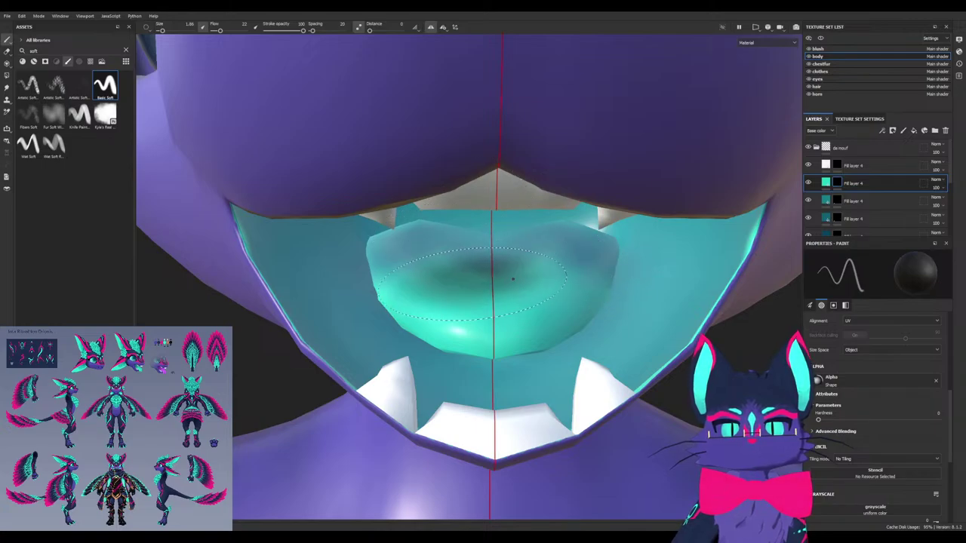
left_click_drag(513, 279, 499, 246, "alt")
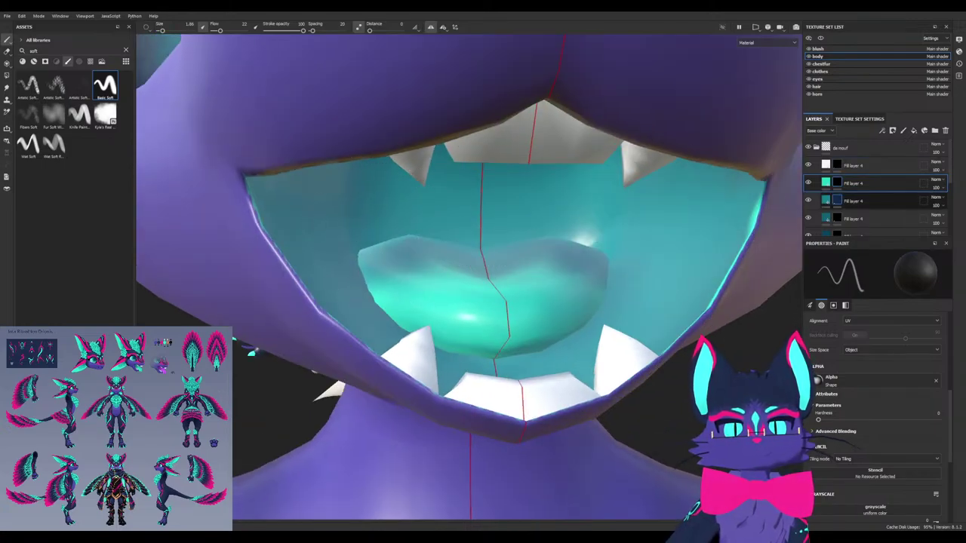
Soften the rear mouth walls with black on the lighter teal masks, and paint lighter teal over the back of the tongue
left_click(836, 201)
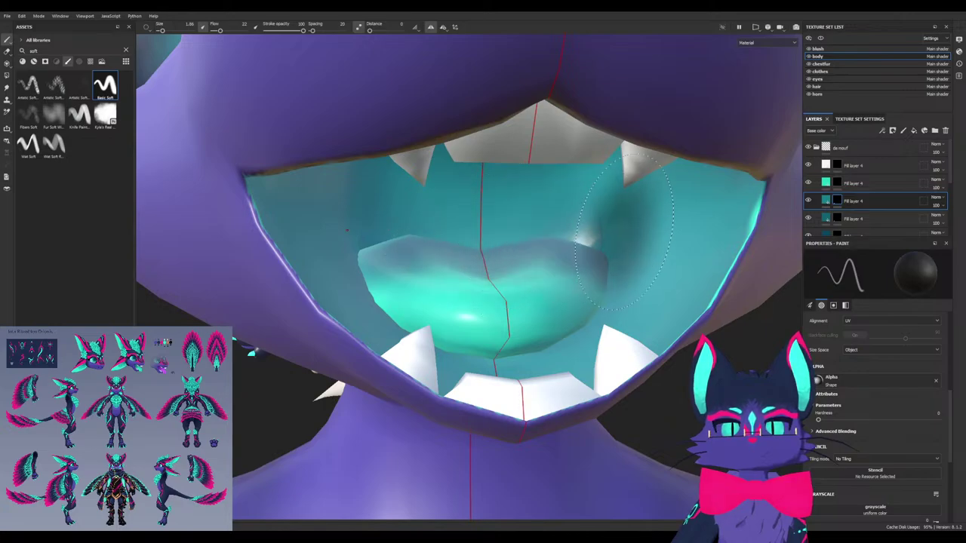
left_click(853, 218)
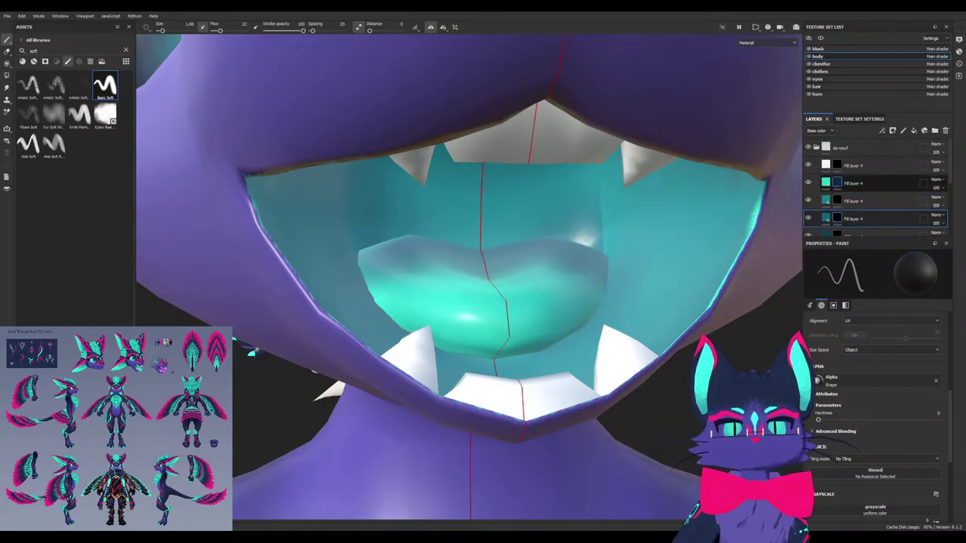
left_click(836, 201)
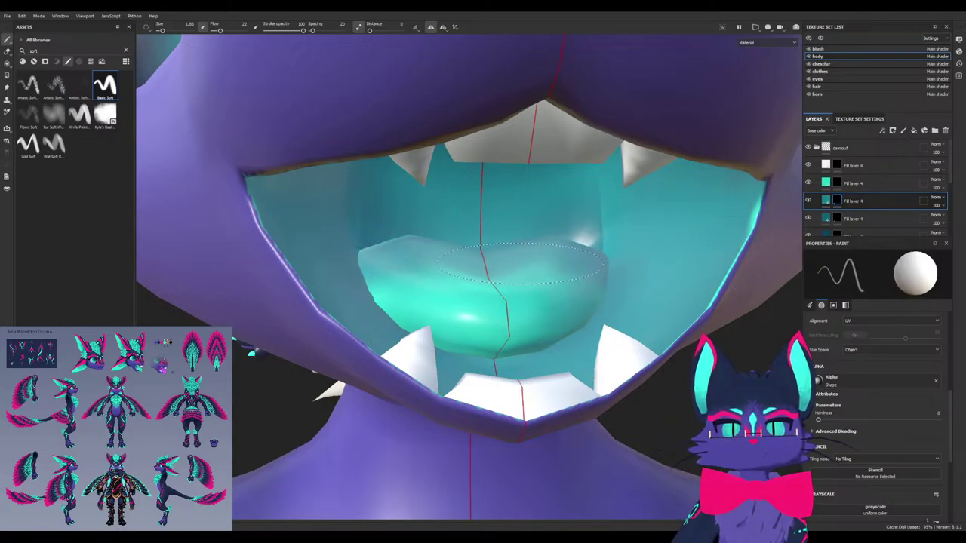
Set the bright turquoise layer's emissive color to match its turquoise base color
left_click(853, 184)
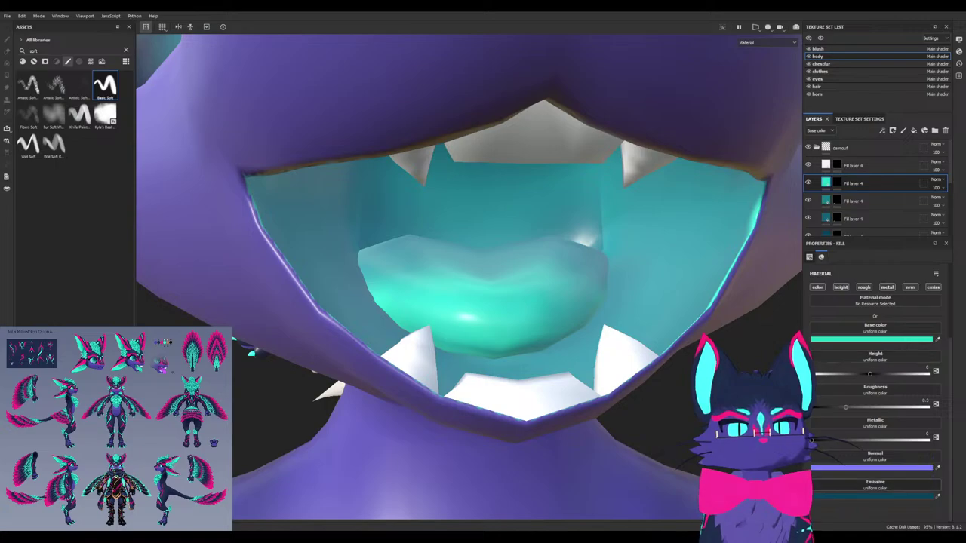
left_click(906, 339)
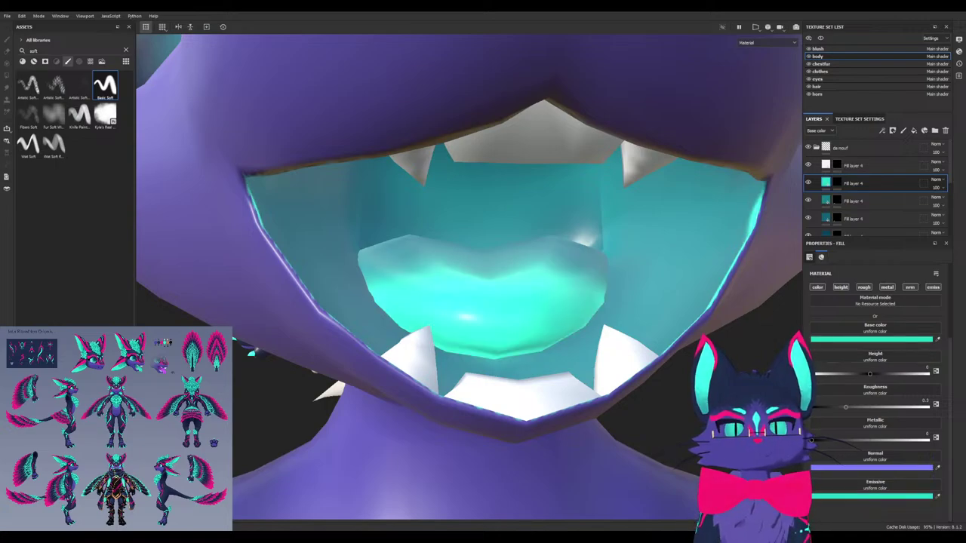
left_click_drag(520, 294, 381, 321, "alt")
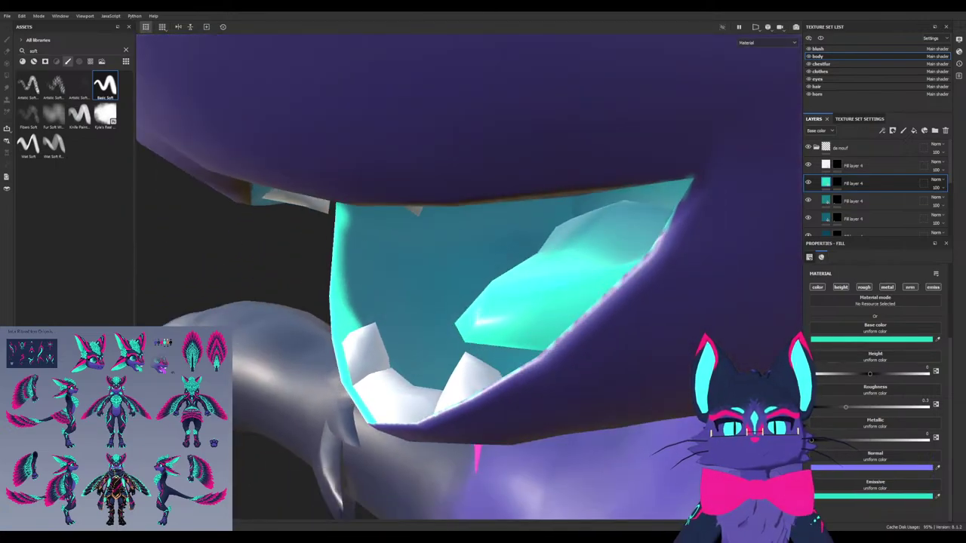
Erase the glowing turquoise spill along the jaw's inner rim with a black brush at flow 100, using Camera alignment
key("1")
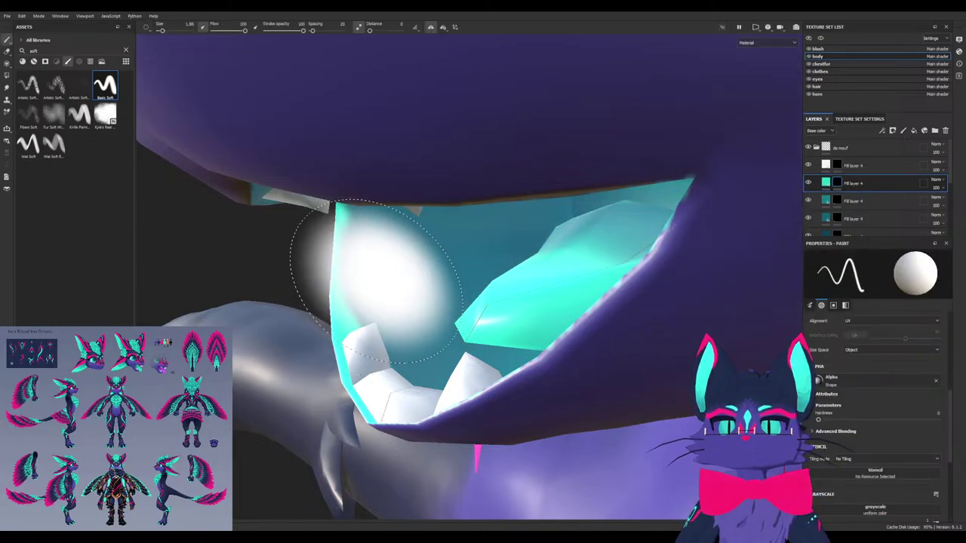
mouse_move(376, 282)
left_mouse_down()
mouse_move(364, 266)
mouse_move(377, 267)
mouse_move(352, 270)
mouse_move(355, 364)
mouse_move(334, 323)
mouse_move(399, 387)
left_mouse_up()
key("x")
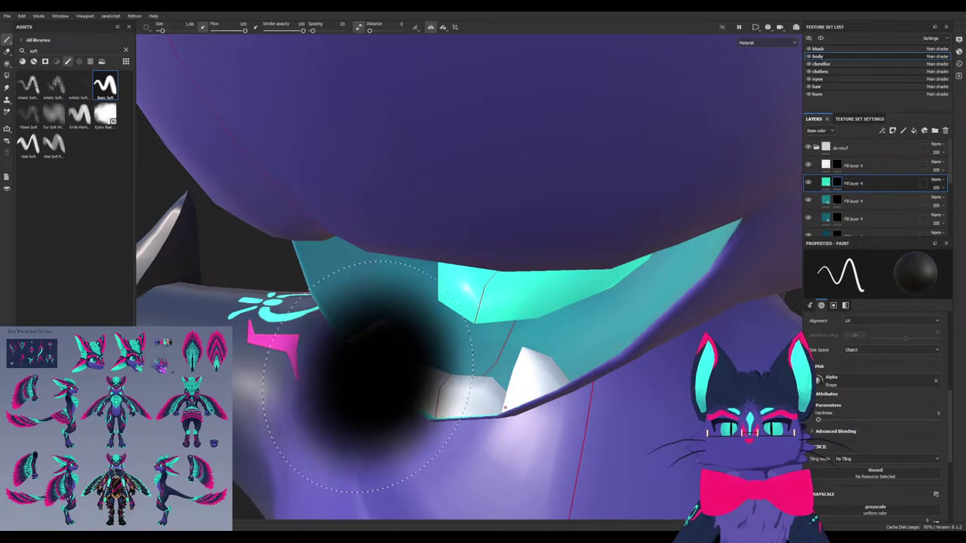
left_click(868, 330)
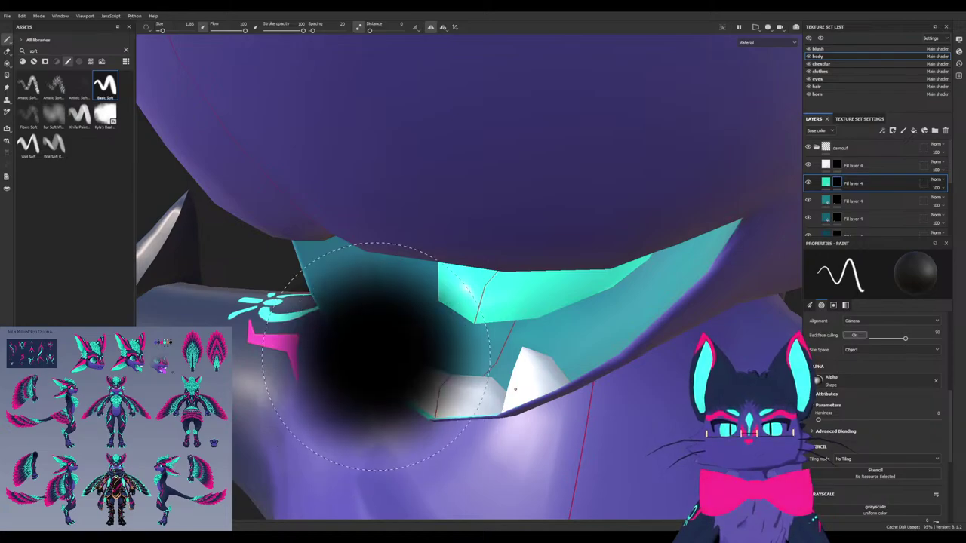
left_click_drag(376, 358, 409, 402)
Examine the tongue, inner jaw rim and mouth walls from several angles for remaining turquoise spill
left_click_drag(340, 324, 403, 297, "alt")
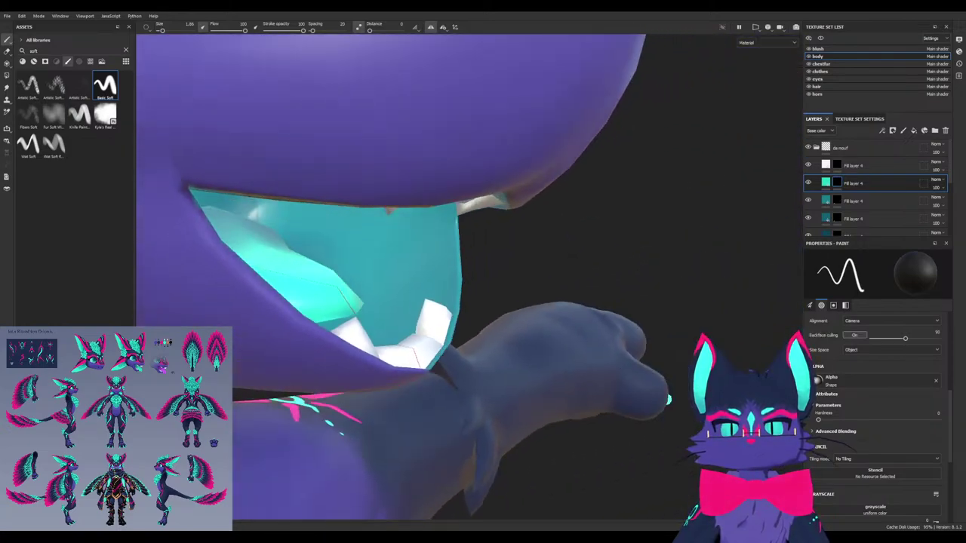
mouse_move(444, 269)
left_mouse_down("alt")
mouse_move(464, 141)
mouse_move(355, 204)
left_mouse_up("alt")
left_click_drag(509, 375, 280, 226, "alt")
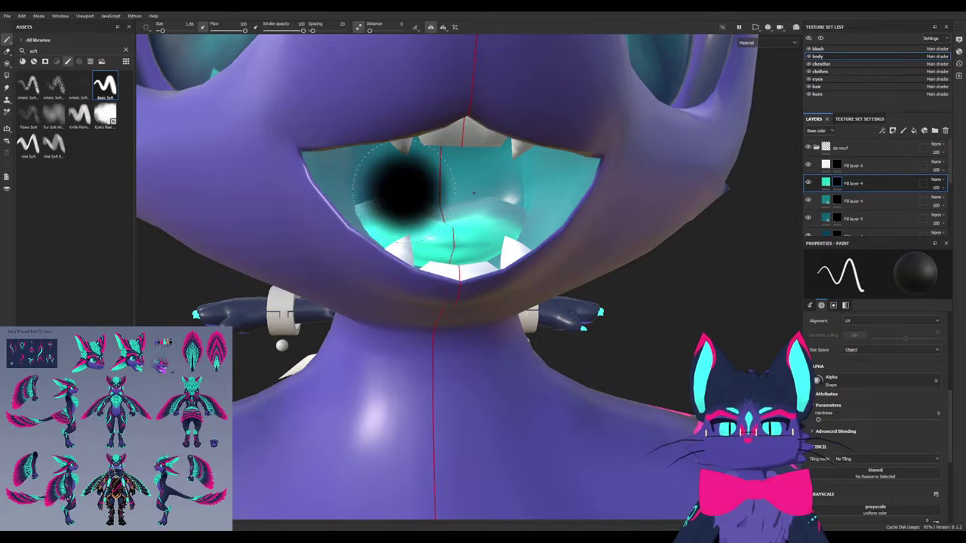
mouse_move(399, 220)
left_mouse_down("alt")
mouse_move(422, 226)
mouse_move(410, 270)
left_mouse_up("alt")
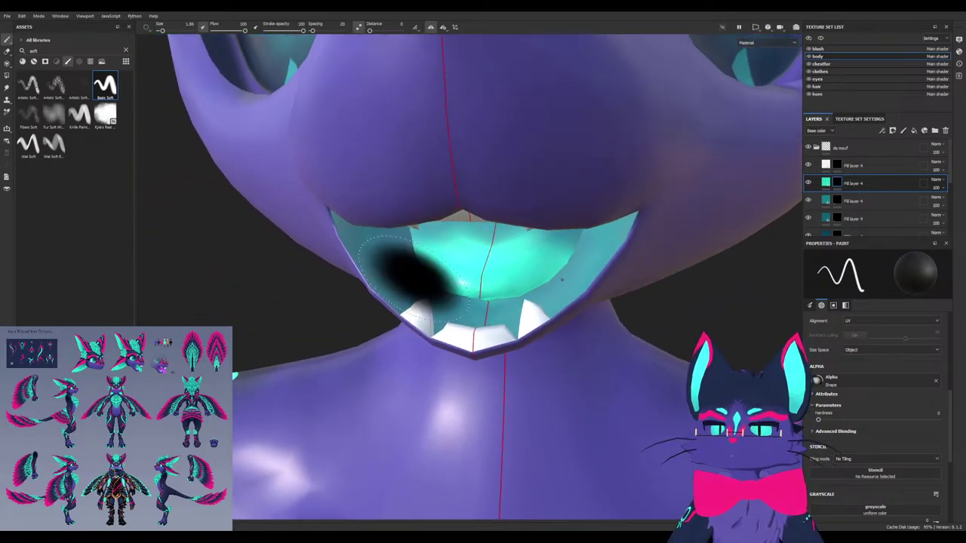
scroll(410, 269, "up", 3)
left_click_drag(392, 468, 414, 403, "alt")
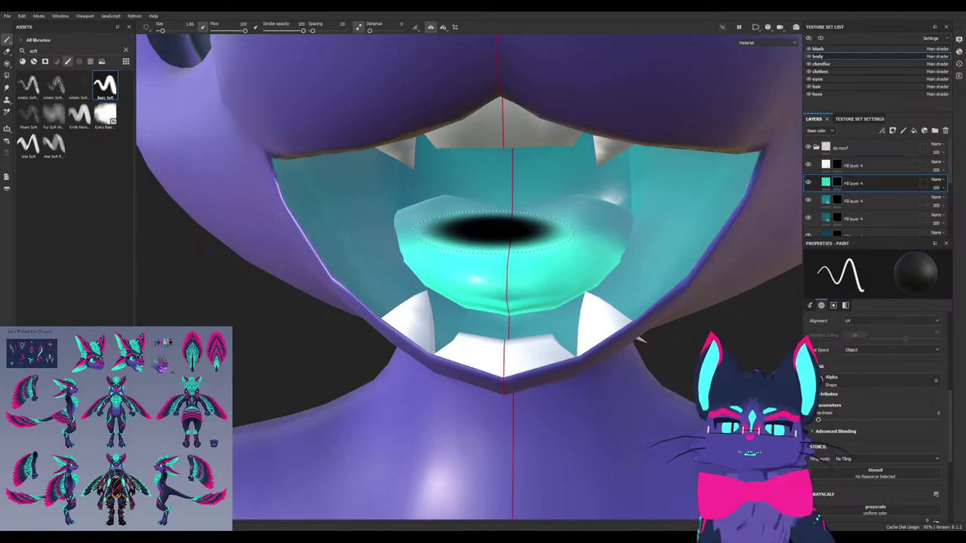
Fade the bright turquoise toward the back of the tongue by painting black on its mask with the soft brush at flow 18
left_click_drag(464, 269, 483, 264, "alt")
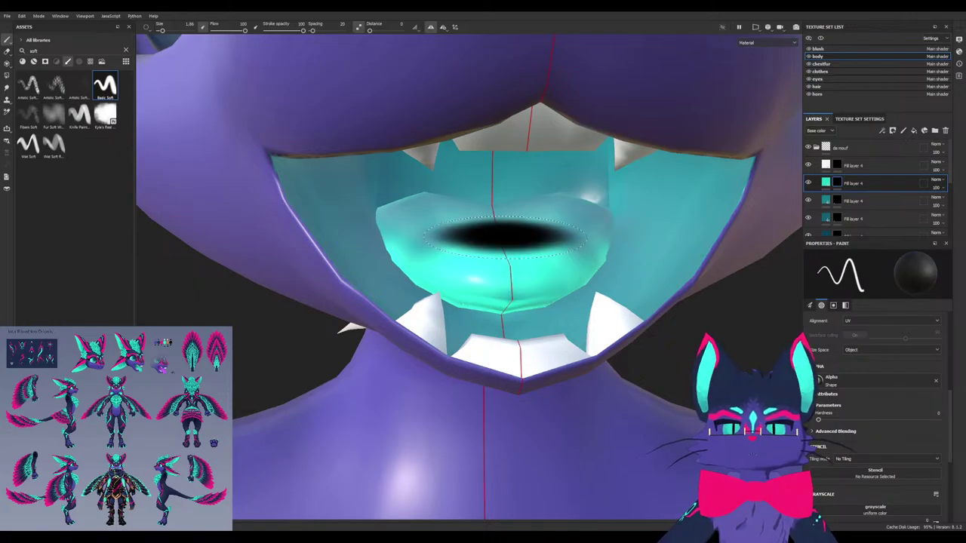
key("x")
mouse_move(434, 230)
left_mouse_down("alt")
mouse_move(407, 260)
mouse_move(438, 174)
mouse_move(442, 183)
left_mouse_up("alt")
mouse_move(504, 264)
left_mouse_down("alt")
mouse_move(464, 269)
mouse_move(431, 324)
mouse_move(451, 311)
left_mouse_up("alt")
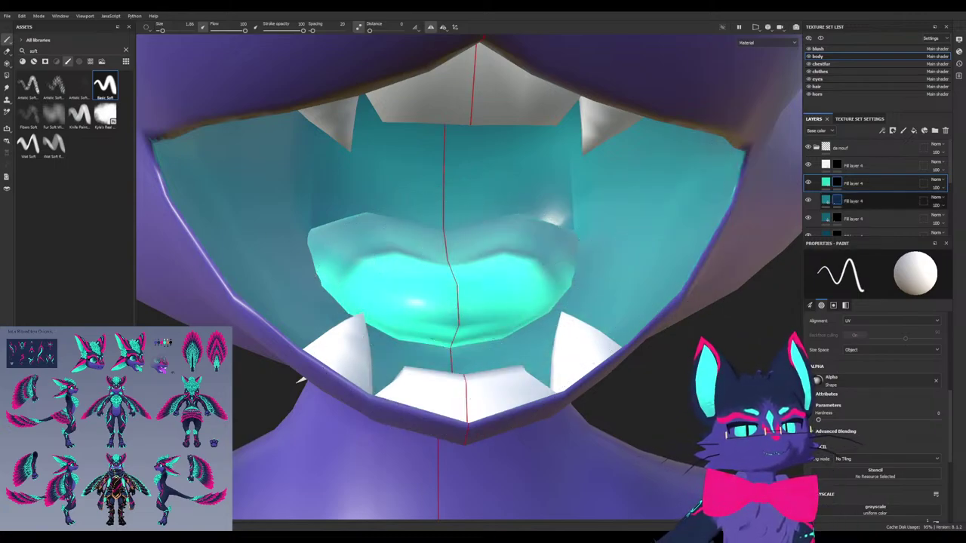
mouse_move(443, 257)
left_mouse_down("ctrl")
mouse_move(373, 257)
mouse_move(440, 257)
left_mouse_up("ctrl")
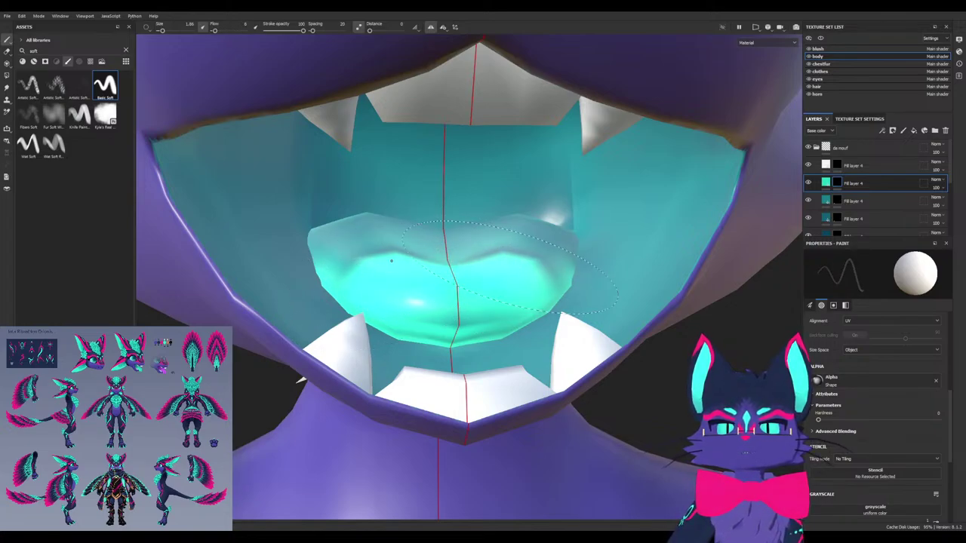
mouse_move(519, 245)
left_mouse_down("alt")
mouse_move(486, 275)
mouse_move(505, 273)
left_mouse_up("alt")
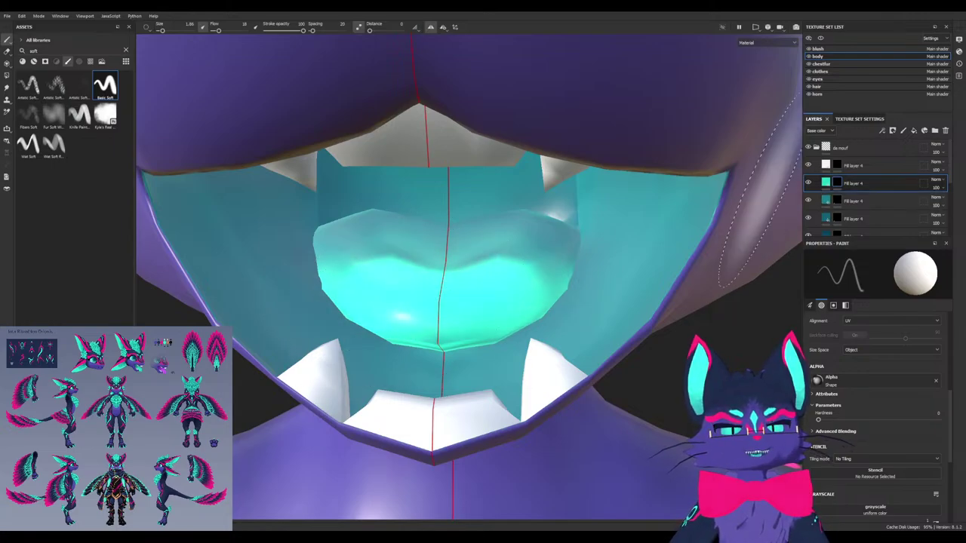
key("x")
mouse_move(486, 276)
left_mouse_down()
mouse_move(423, 281)
mouse_move(483, 287)
mouse_move(377, 280)
mouse_move(523, 277)
left_mouse_up()
key("ctrl+z")
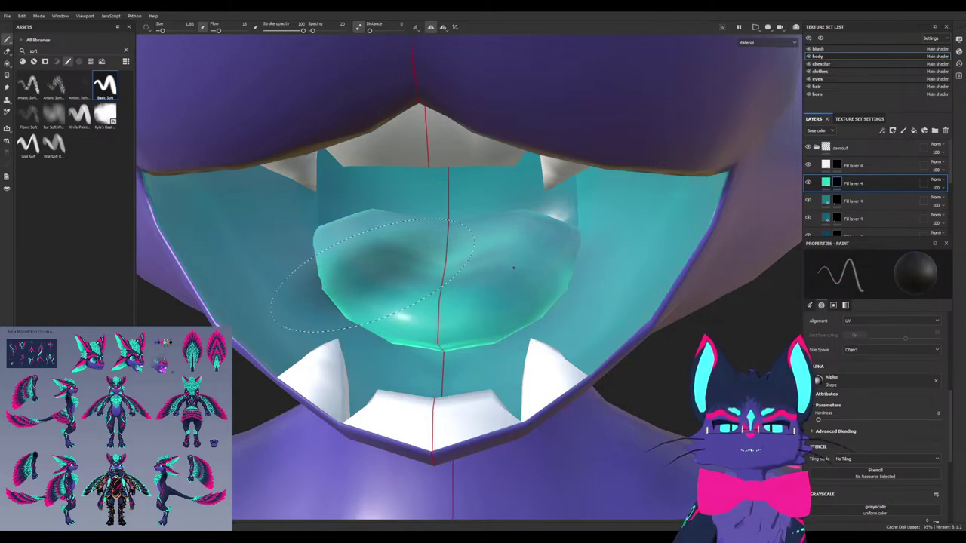
Blend the tongue's turquoise transition with alternating white and black soft strokes on the mask at about flow 9
left_click_drag(513, 267, 535, 264, "alt")
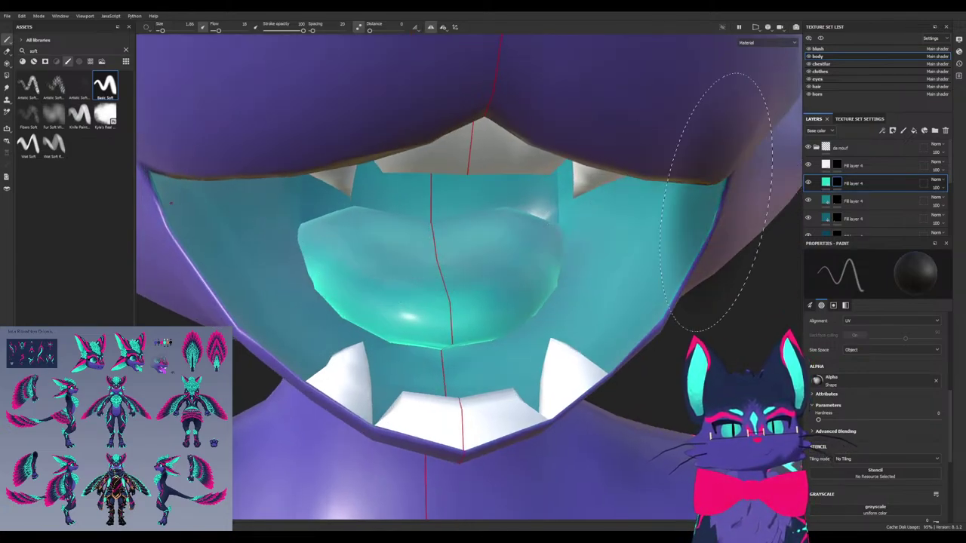
key("x")
mouse_move(416, 314)
left_mouse_down()
mouse_move(439, 308)
mouse_move(418, 302)
mouse_move(403, 279)
left_mouse_up()
key("ctrl+z")
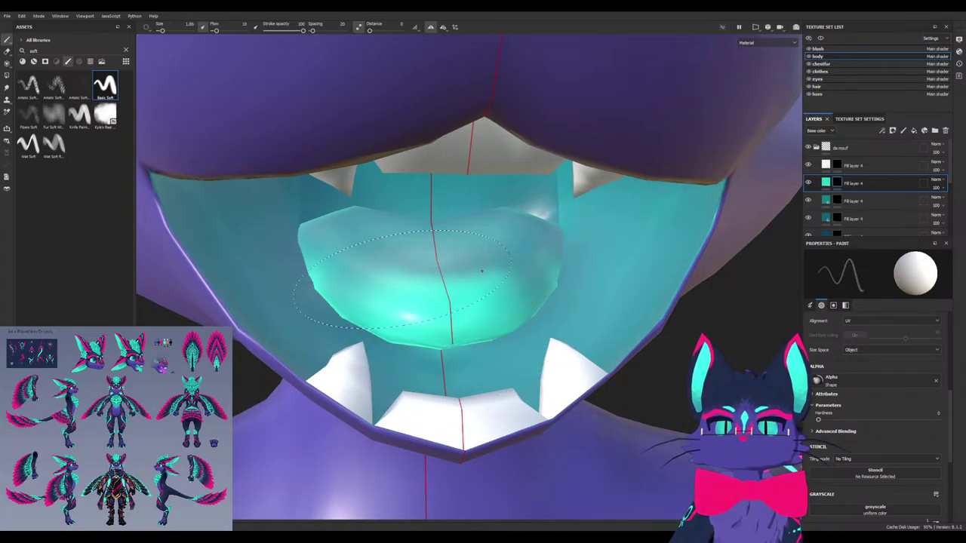
key("x")
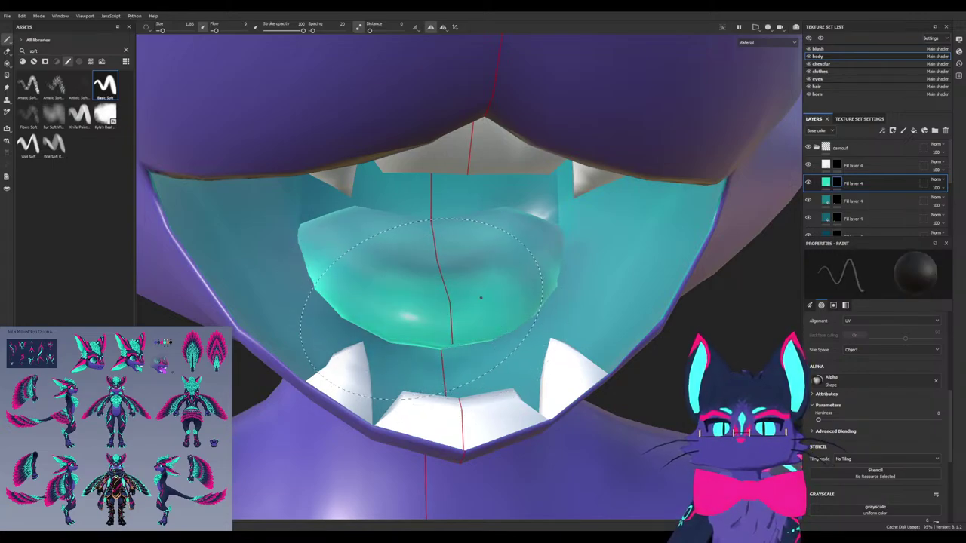
key("x")
mouse_move(469, 283)
left_mouse_down()
mouse_move(461, 293)
mouse_move(541, 273)
mouse_move(366, 289)
mouse_move(419, 303)
mouse_move(439, 284)
mouse_move(347, 266)
mouse_move(326, 301)
mouse_move(324, 281)
left_mouse_up()
key("ctrl+z")
key("x")
left_click_drag(505, 267, 549, 264, "alt")
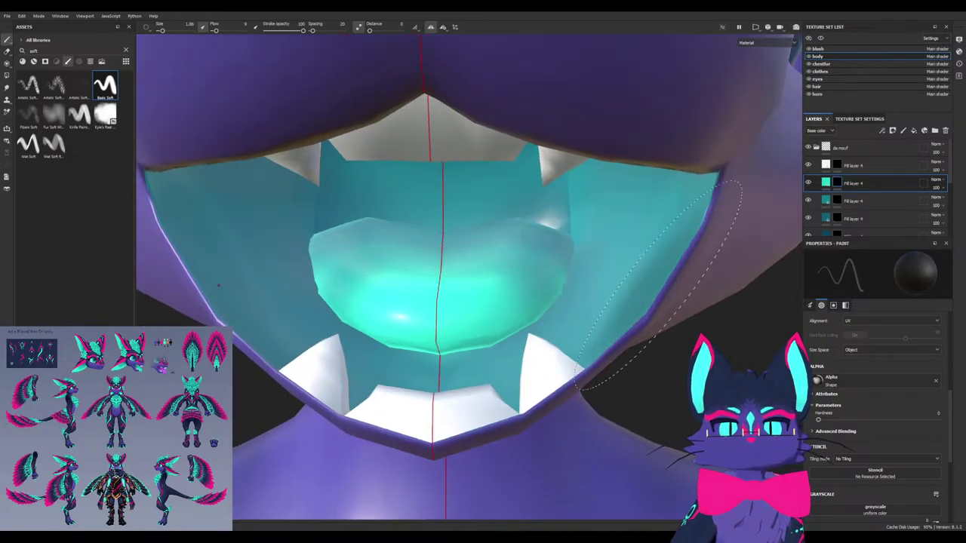
Raise the brush flow to 94 and touch up the darkest teal layer's mask with white beside the rear mouth wall
left_click(867, 200)
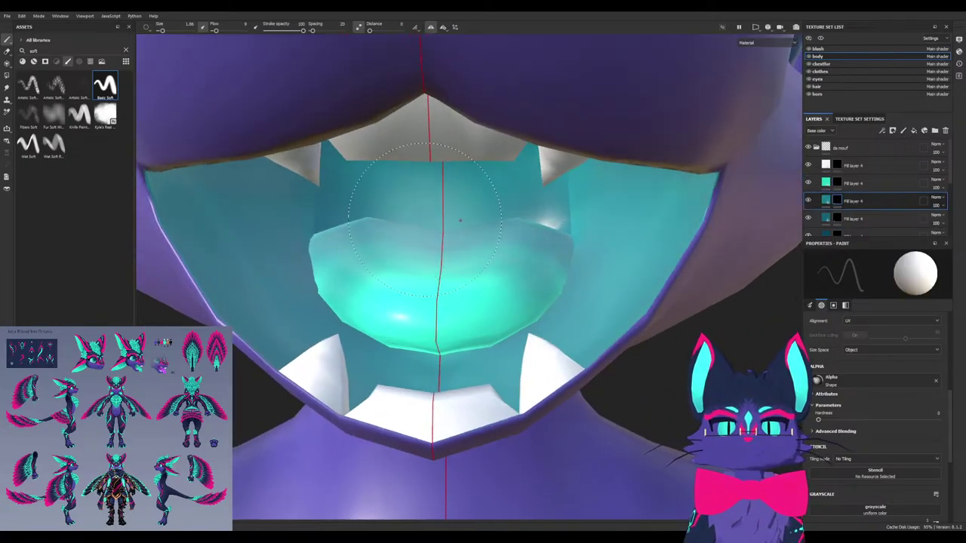
left_click(853, 182)
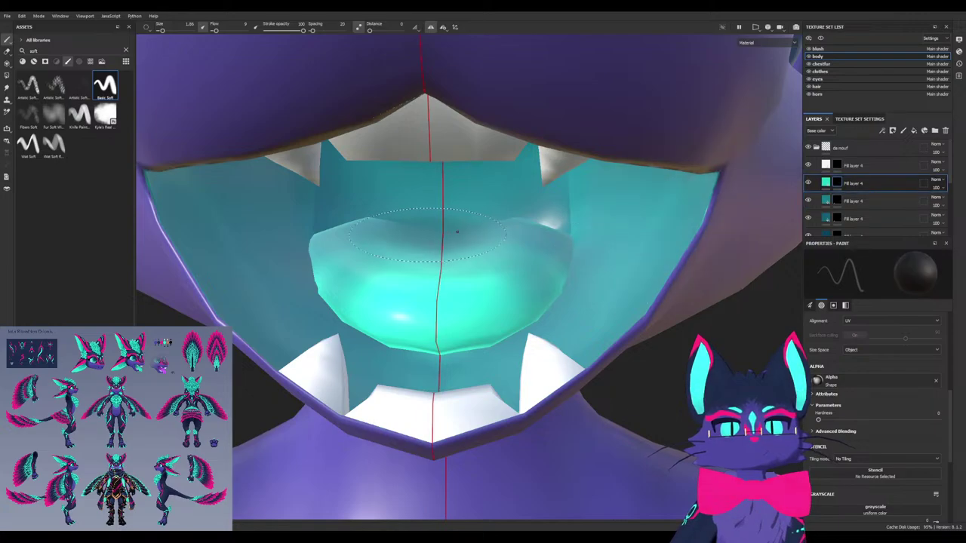
left_click_drag(341, 234, 404, 232, "ctrl")
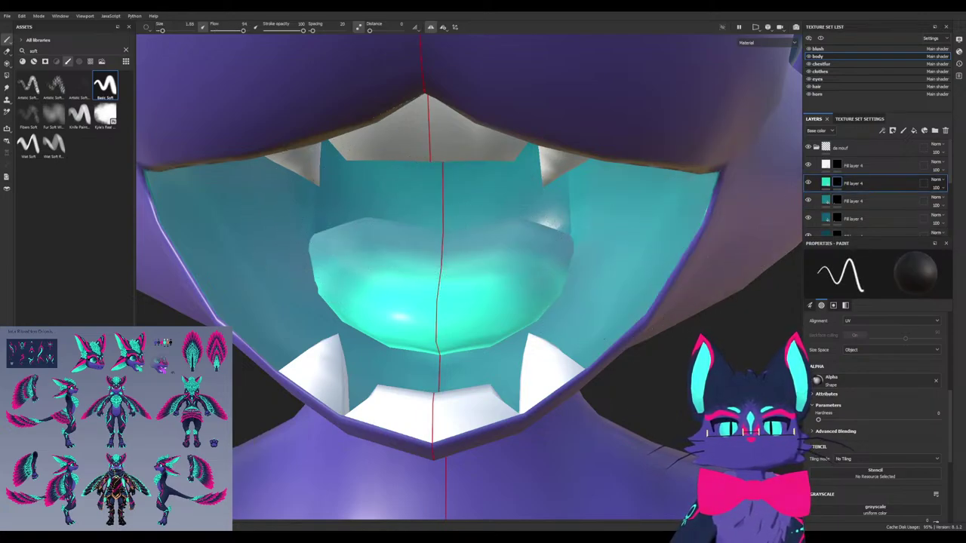
left_click(853, 219)
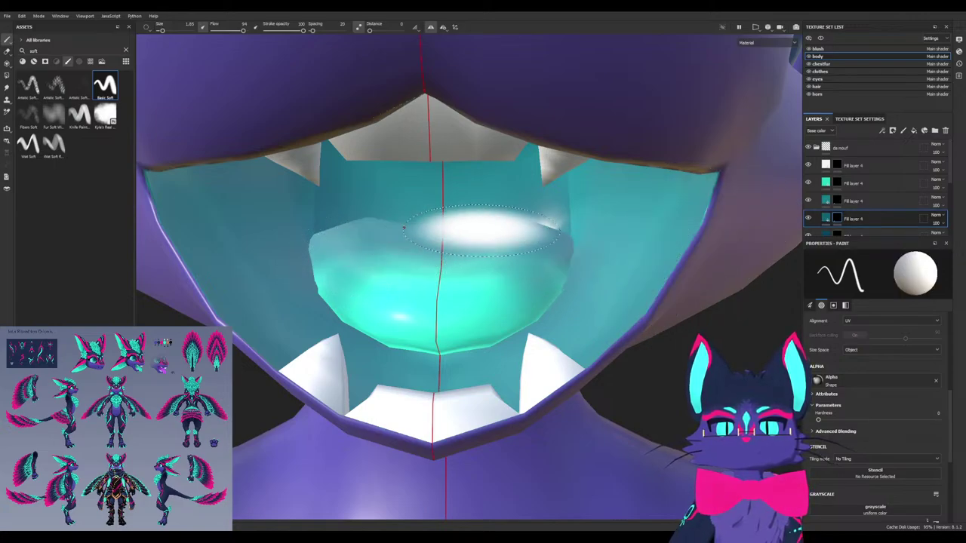
left_click(852, 234)
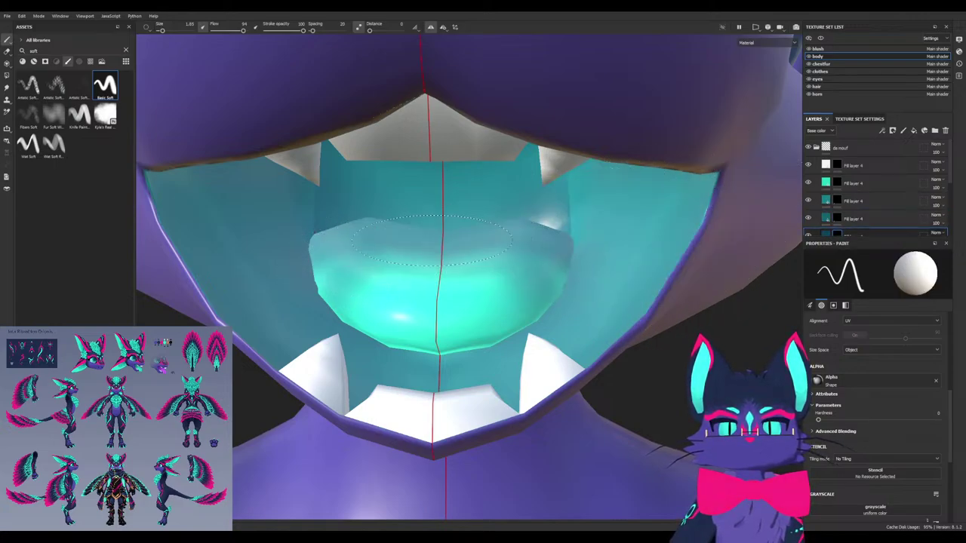
left_click(588, 224)
left_click(853, 219)
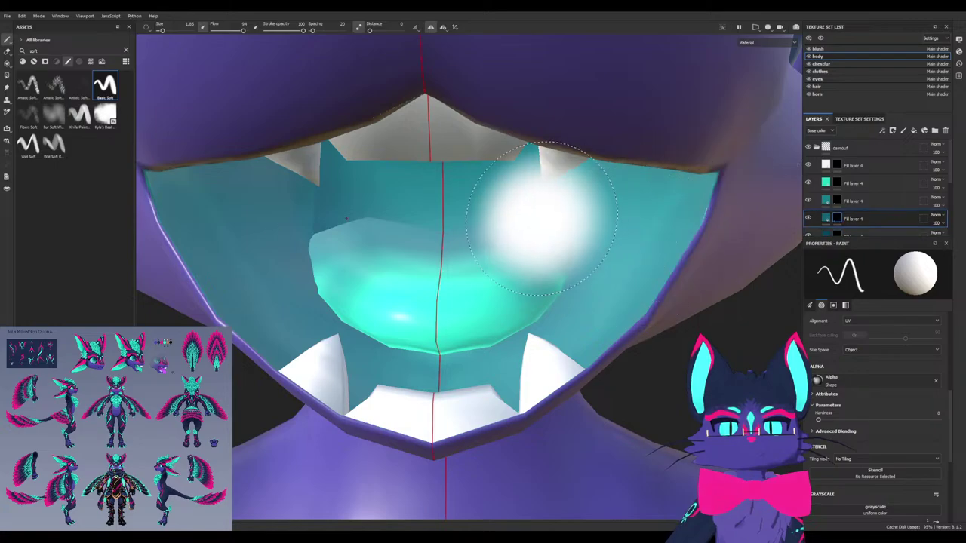
left_click_drag(526, 245, 550, 205, "alt")
key("x")
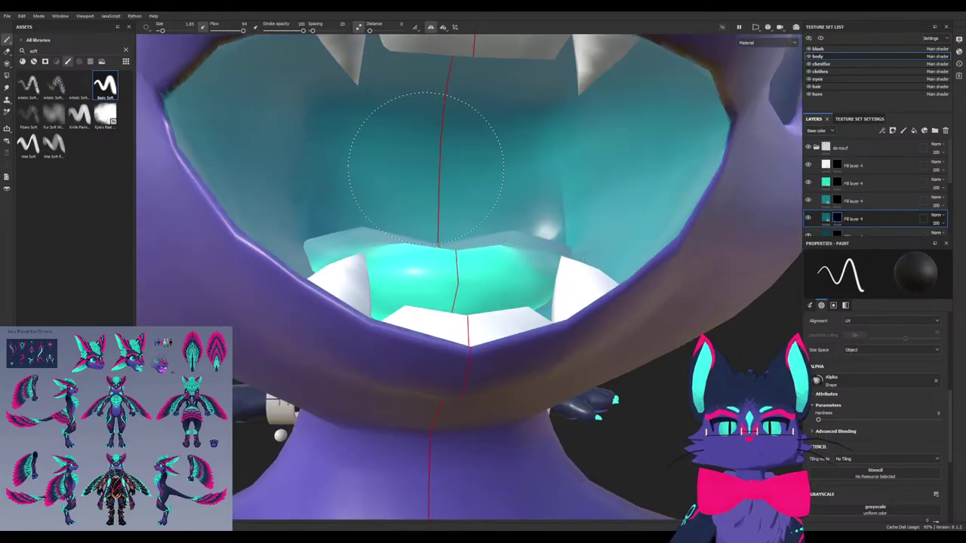
Erase the lighter teal from the mouth's back wall and side walls by painting black on that layer's mask
left_click(837, 201)
mouse_move(389, 181)
left_mouse_down()
mouse_move(377, 179)
mouse_move(392, 170)
left_mouse_up()
mouse_move(392, 169)
left_mouse_down("alt")
mouse_move(302, 170)
mouse_move(387, 170)
left_mouse_up("alt")
left_click_drag(517, 173, 550, 209, "alt")
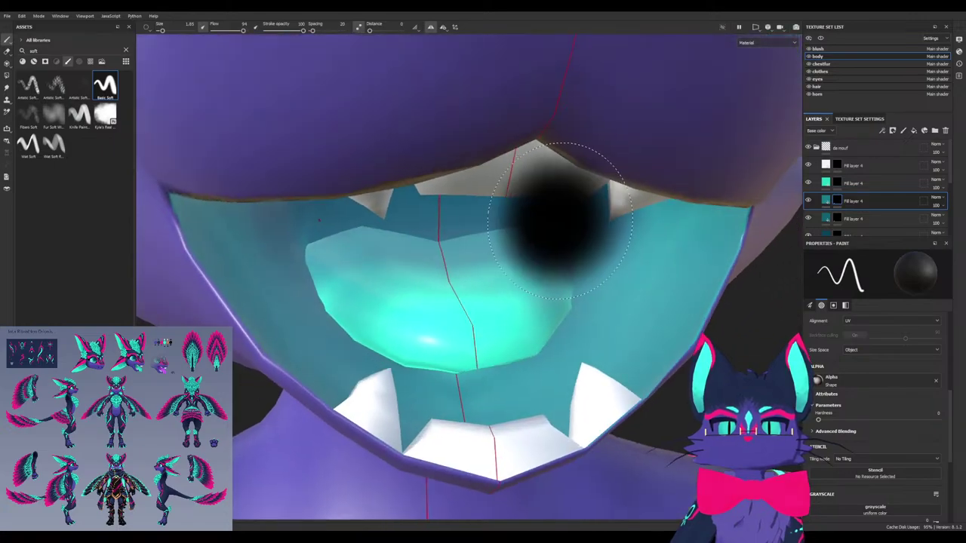
left_click_drag(602, 306, 545, 257)
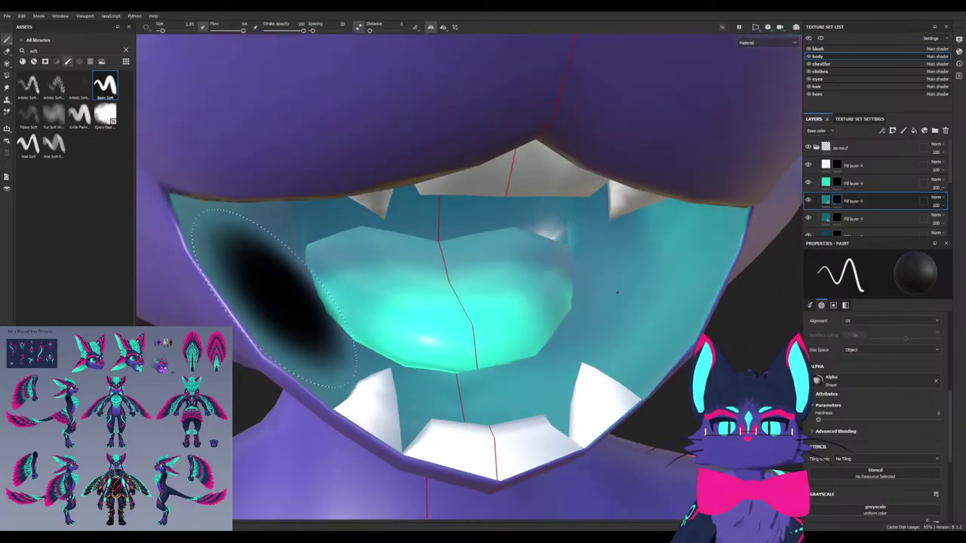
left_click_drag(325, 306, 295, 253, "alt")
left_click_drag(283, 298, 256, 259, "alt")
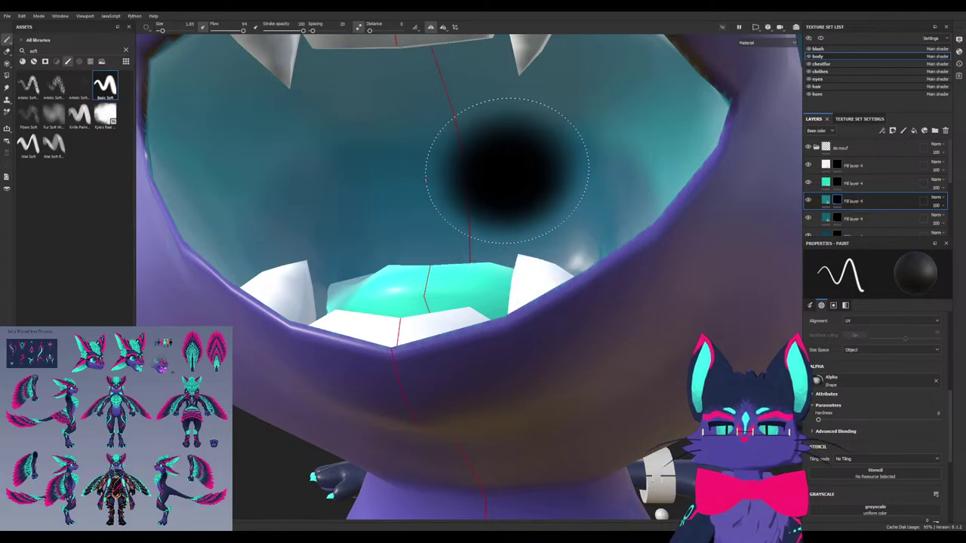
Extend the black mask strokes over the roof and inner cheek to remove more of the lighter teal
mouse_move(393, 132)
left_mouse_down()
mouse_move(370, 132)
mouse_move(403, 113)
mouse_move(439, 57)
left_mouse_up()
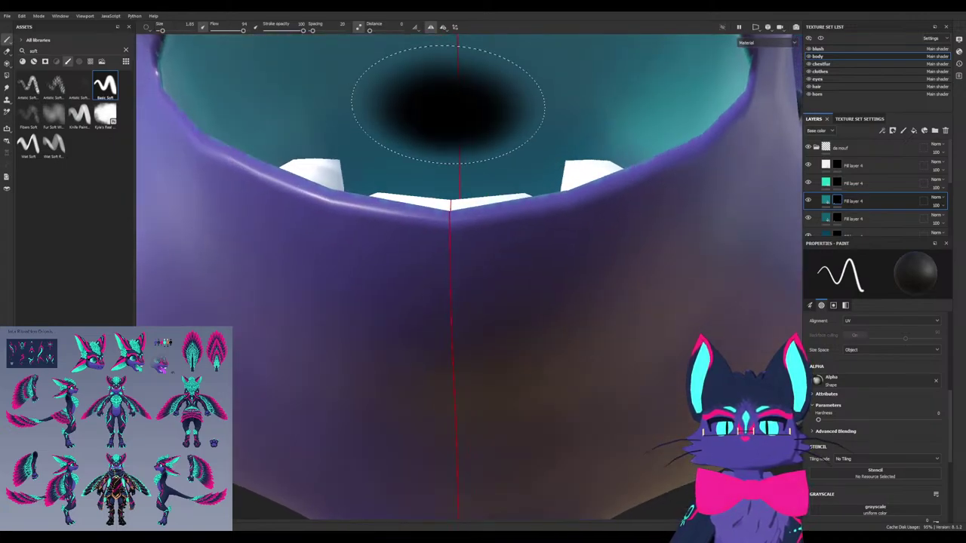
left_click_drag(355, 119, 336, 125)
mouse_move(498, 117)
left_mouse_down()
mouse_move(524, 124)
mouse_move(530, 140)
left_mouse_up()
mouse_move(529, 149)
left_mouse_down("alt")
mouse_move(545, 170)
mouse_move(596, 194)
left_mouse_up("alt")
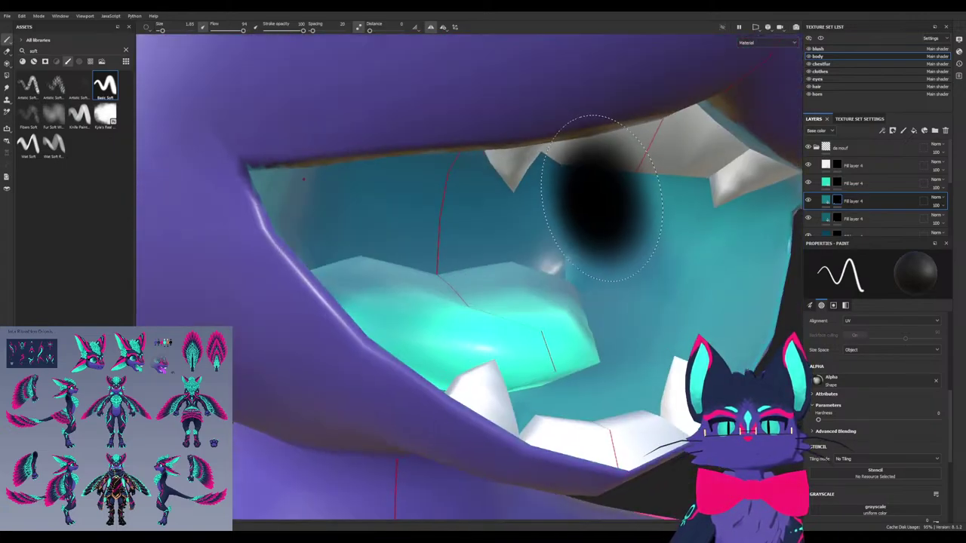
mouse_move(679, 234)
left_mouse_down()
mouse_move(697, 286)
mouse_move(683, 298)
mouse_move(679, 325)
mouse_move(671, 317)
left_mouse_up()
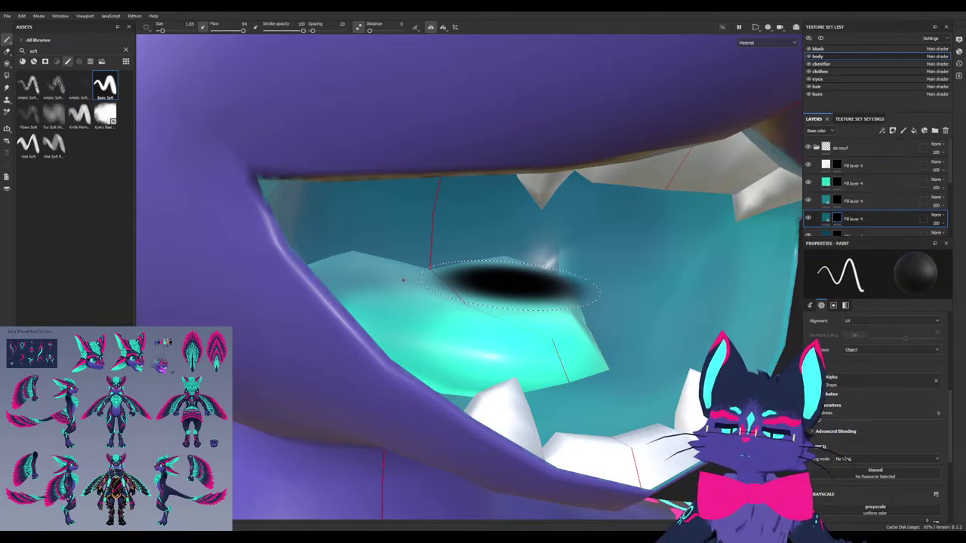
Remove leftover bright turquoise from the inner cheek wall by painting black on the turquoise layer's mask
left_click(853, 200)
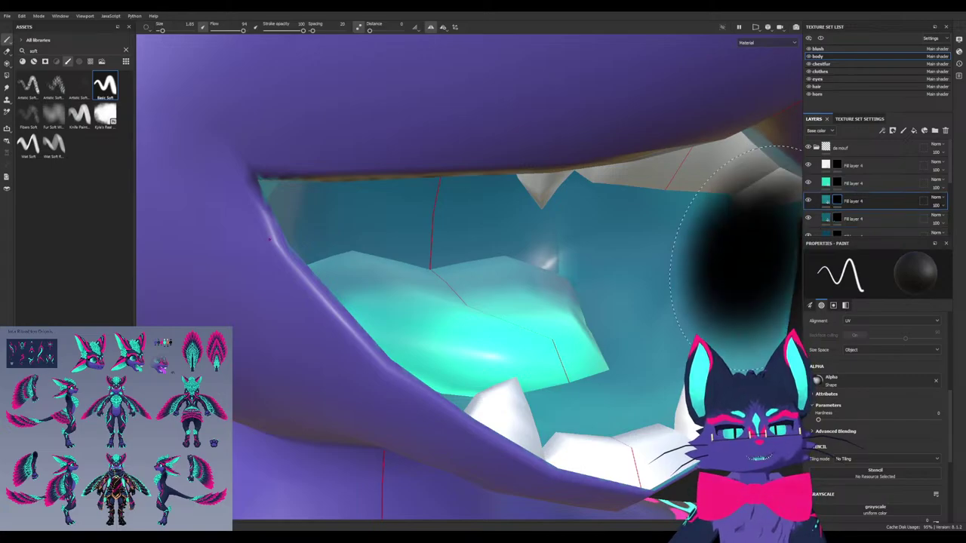
right_click_drag(685, 277, 649, 277, "ctrl")
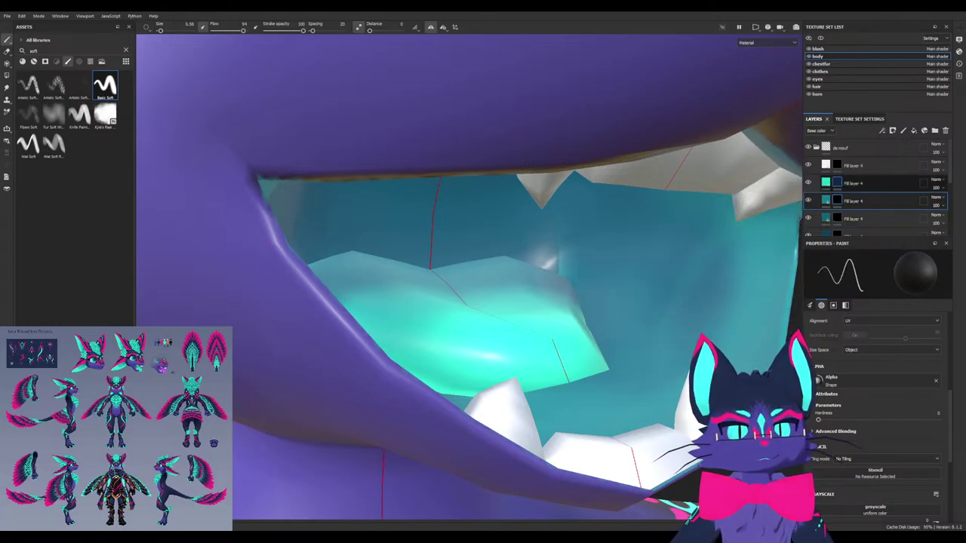
left_click(837, 183)
mouse_move(646, 334)
left_mouse_down("alt")
mouse_move(628, 317)
mouse_move(658, 258)
left_mouse_up("alt")
right_click_drag(661, 255, 699, 252, "ctrl")
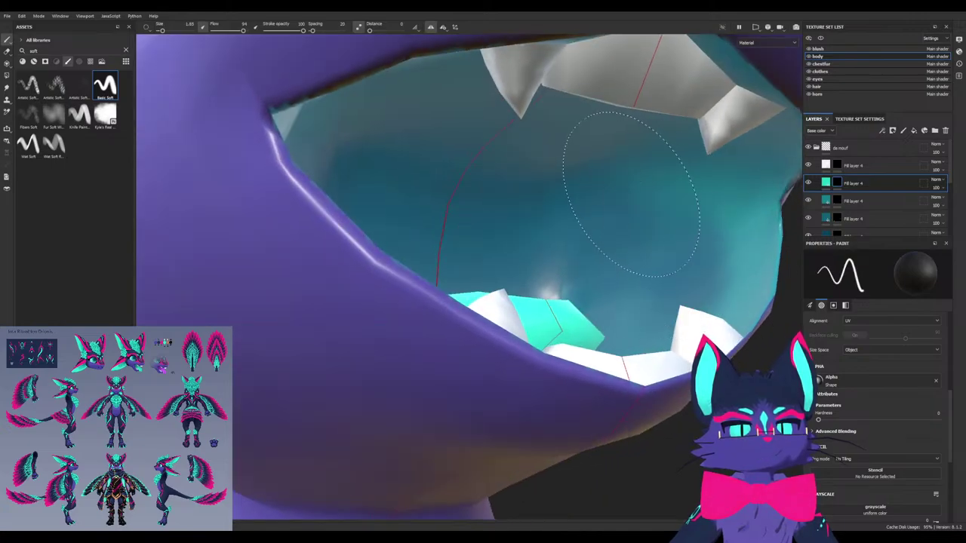
left_click_drag(632, 195, 636, 199)
mouse_move(695, 259)
left_mouse_down("alt")
mouse_move(717, 279)
mouse_move(786, 272)
mouse_move(702, 272)
left_mouse_up("alt")
Erase the remaining lighter teal from the cheek walls on its layer mask, checking the mouth from several angles
left_click(837, 201)
left_click_drag(680, 238, 680, 336, "alt")
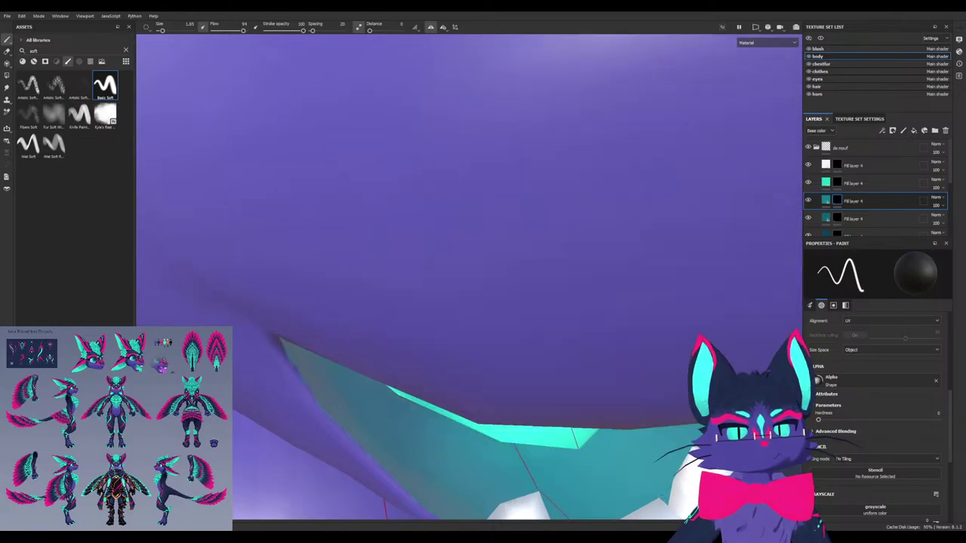
mouse_move(558, 377)
left_mouse_down("alt")
mouse_move(566, 404)
mouse_move(468, 332)
left_mouse_up("alt")
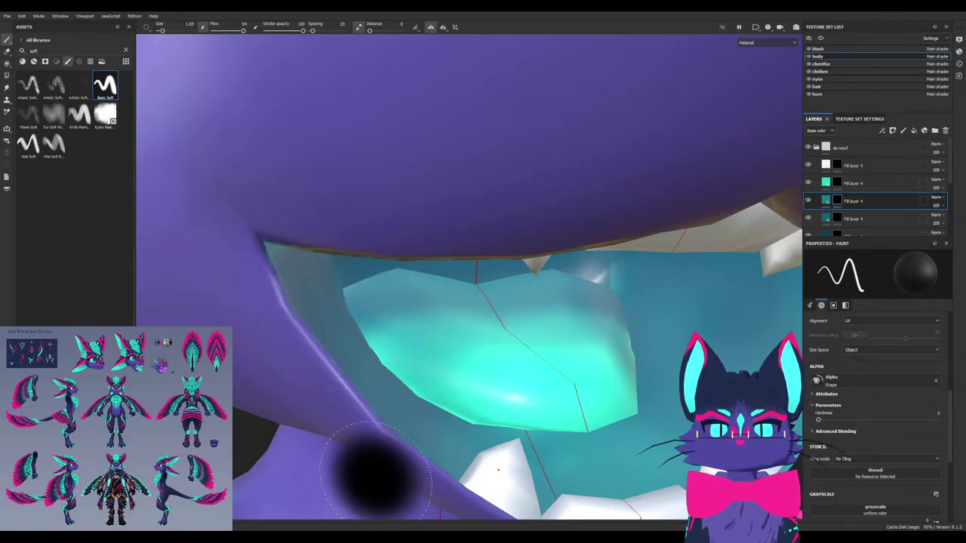
mouse_move(664, 385)
left_mouse_down("alt")
mouse_move(634, 377)
mouse_move(603, 388)
left_mouse_up("alt")
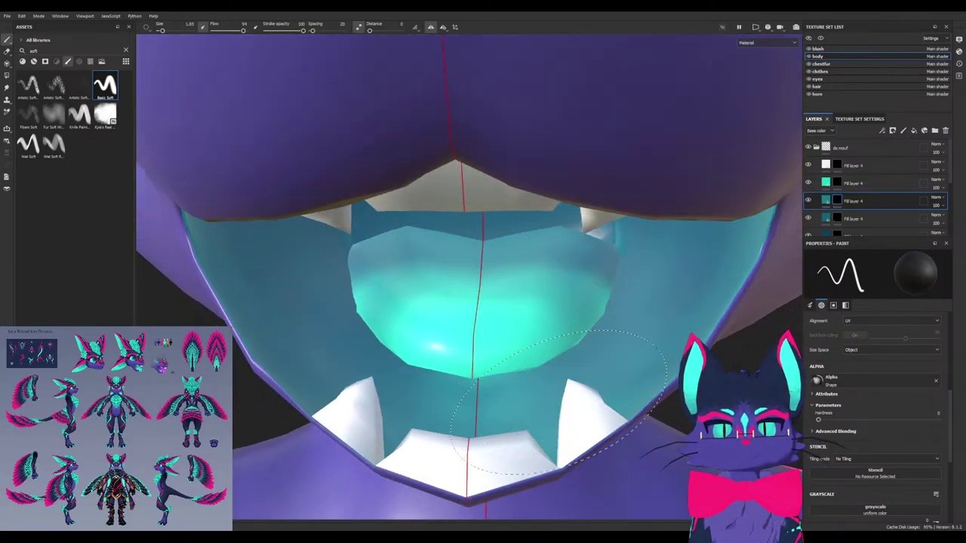
mouse_move(324, 345)
left_mouse_down("alt")
mouse_move(323, 173)
mouse_move(657, 181)
left_mouse_up("alt")
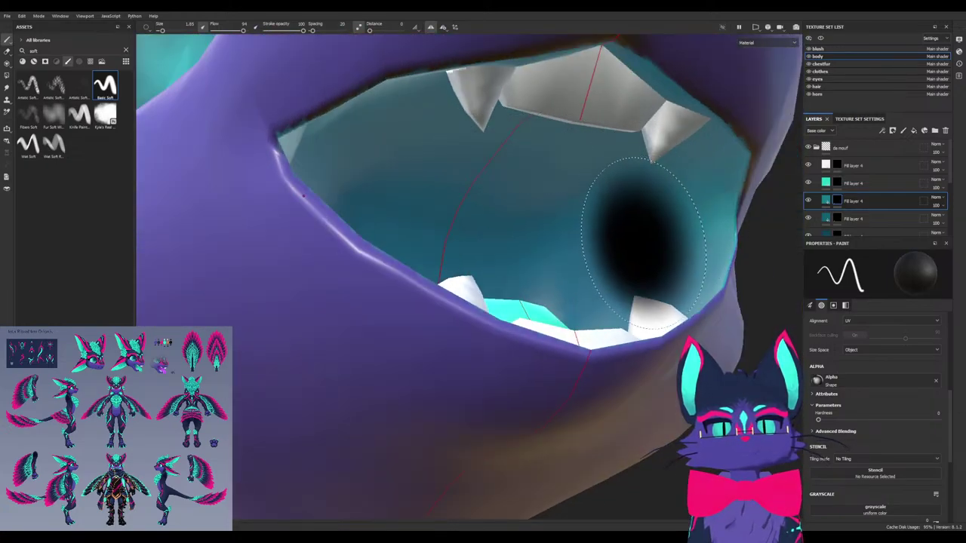
left_click_drag(647, 234, 547, 256, "alt")
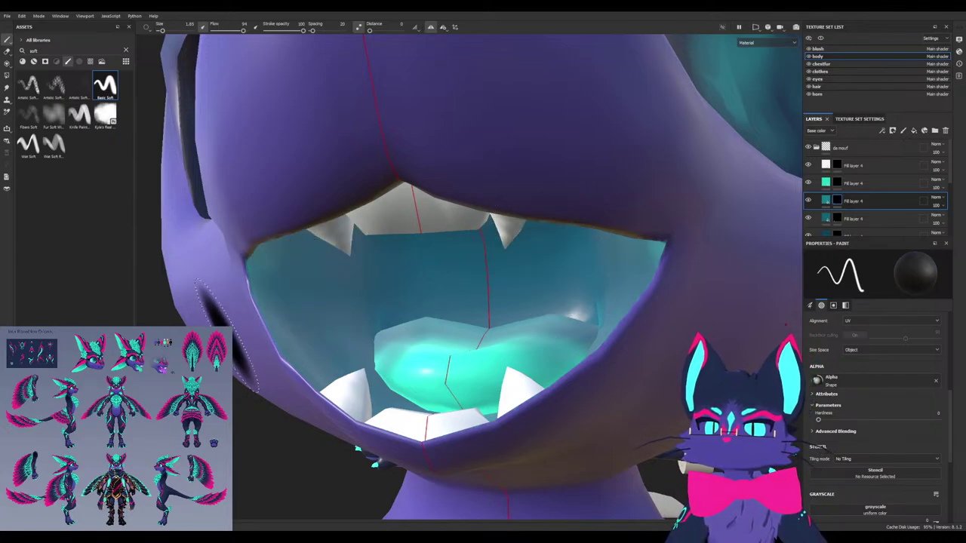
mouse_move(411, 316)
left_mouse_down("alt")
mouse_move(396, 192)
mouse_move(438, 370)
left_mouse_up("alt")
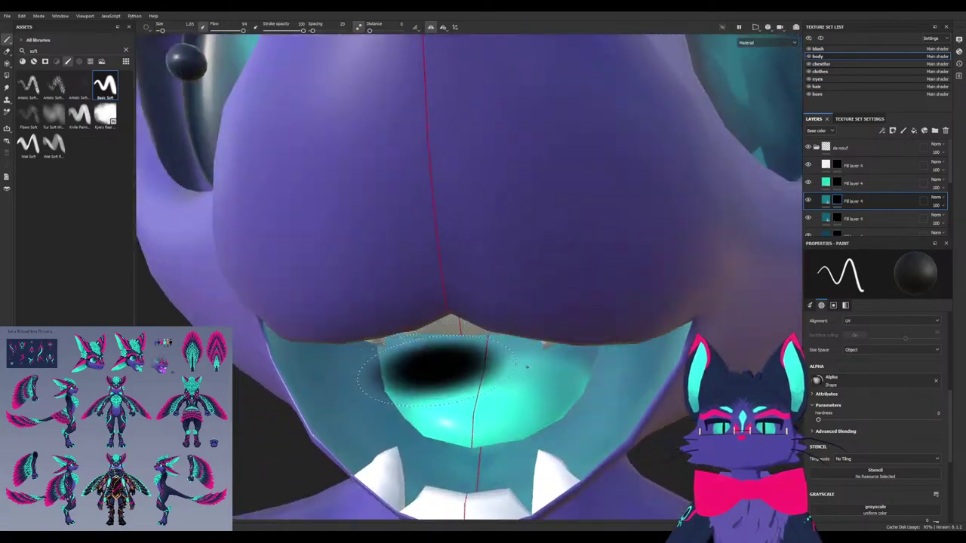
Soften the bright turquoise across the back of the tongue by painting black on its layer mask with a low-flow brush
scroll(495, 424, "up", 4)
left_click_drag(478, 428, 486, 399, "alt")
middle_click_drag(487, 399, 487, 353, "alt")
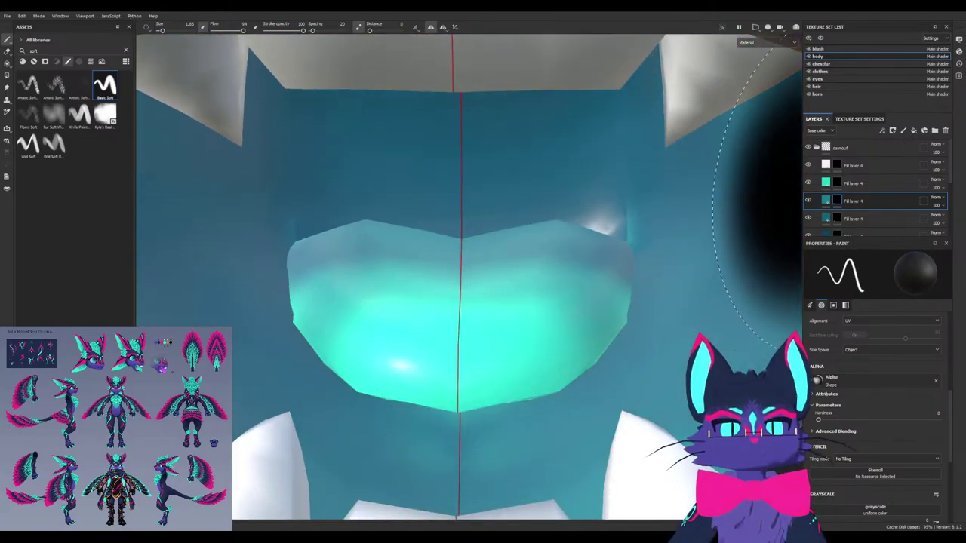
left_click(853, 182)
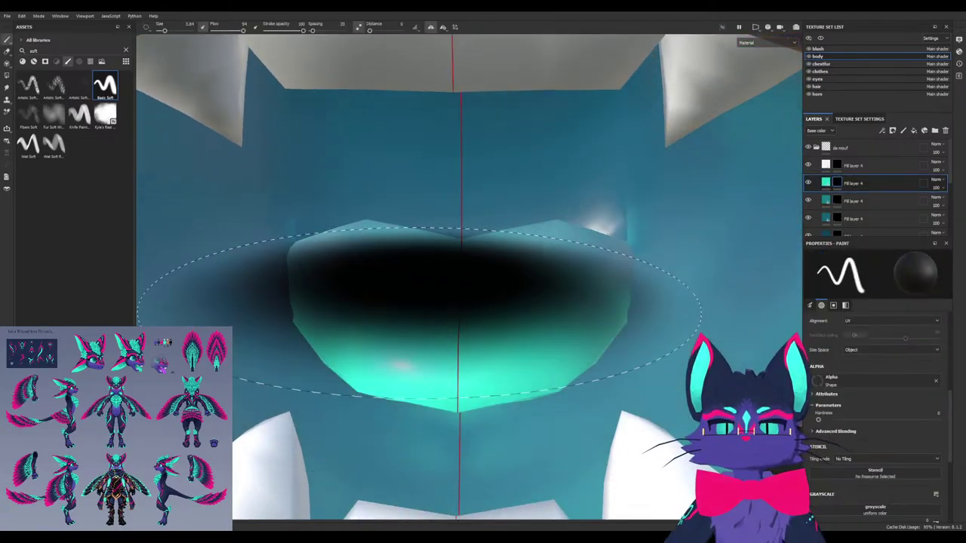
left_click_drag(446, 295, 377, 295, "ctrl")
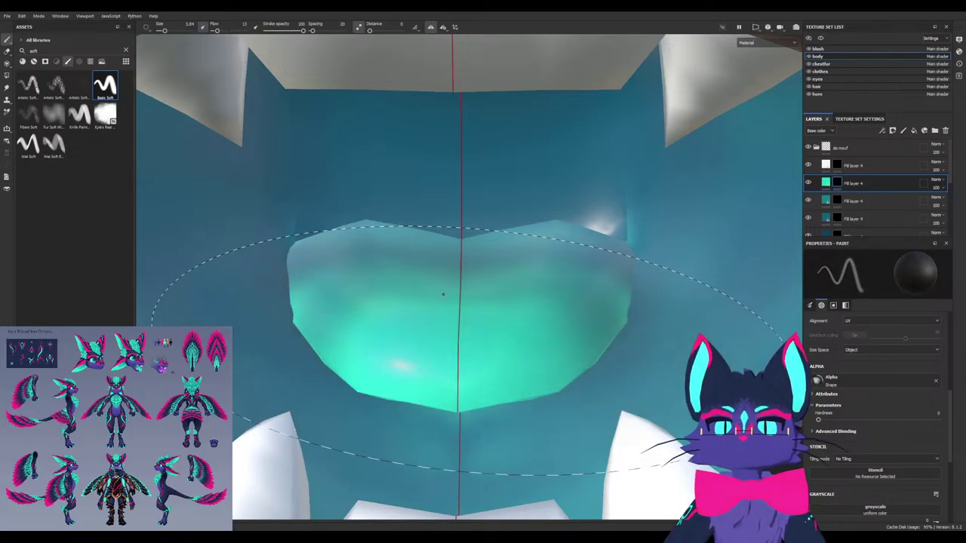
mouse_move(414, 340)
left_mouse_down("alt")
mouse_move(392, 320)
mouse_move(437, 335)
left_mouse_up("alt")
scroll(441, 336, "down", 2)
scroll(420, 336, "up", 2)
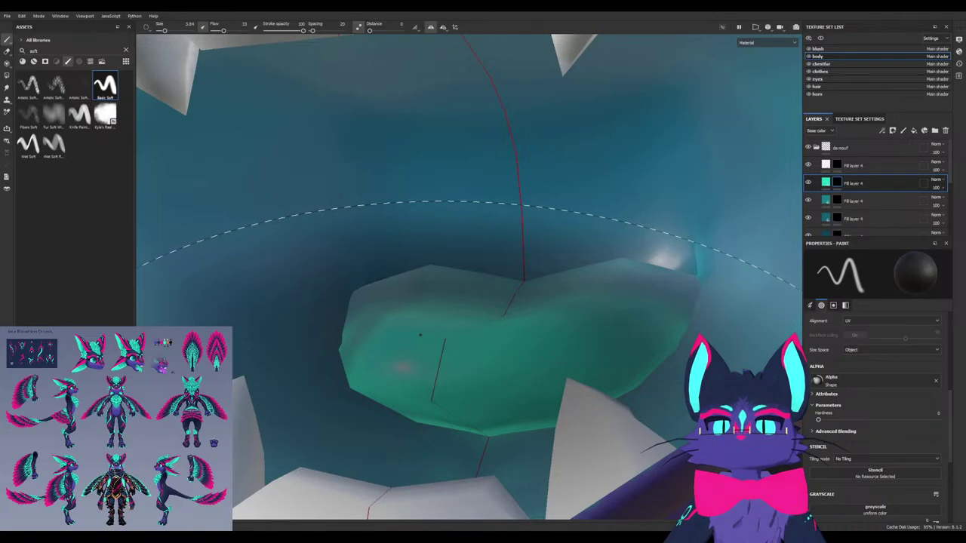
Blend the turquoise transition on the tongue's rear and side edges using a smaller soft brush with white and black on the mask
scroll(420, 335, "down", 2)
right_click_drag(465, 327, 433, 324, "ctrl")
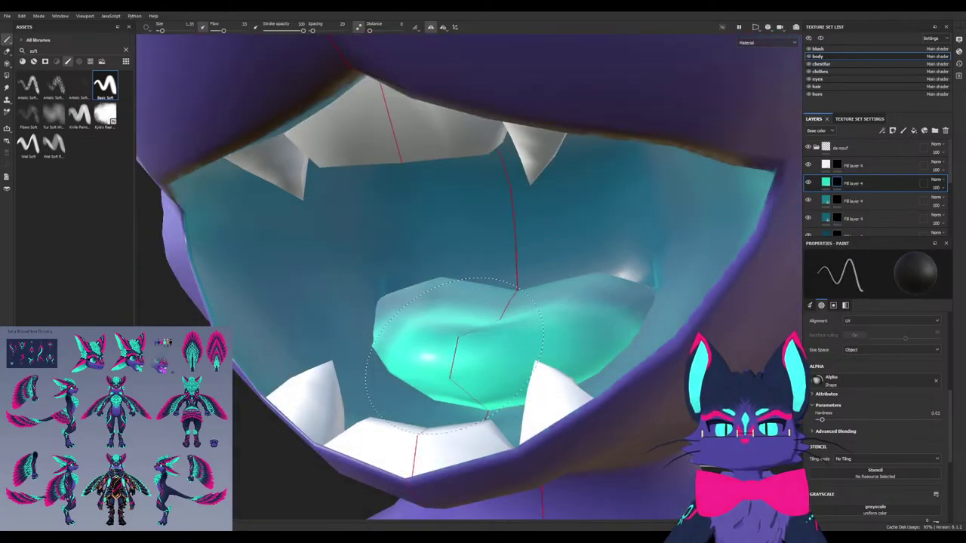
left_click_drag(455, 356, 483, 353, "alt+shift")
key("x")
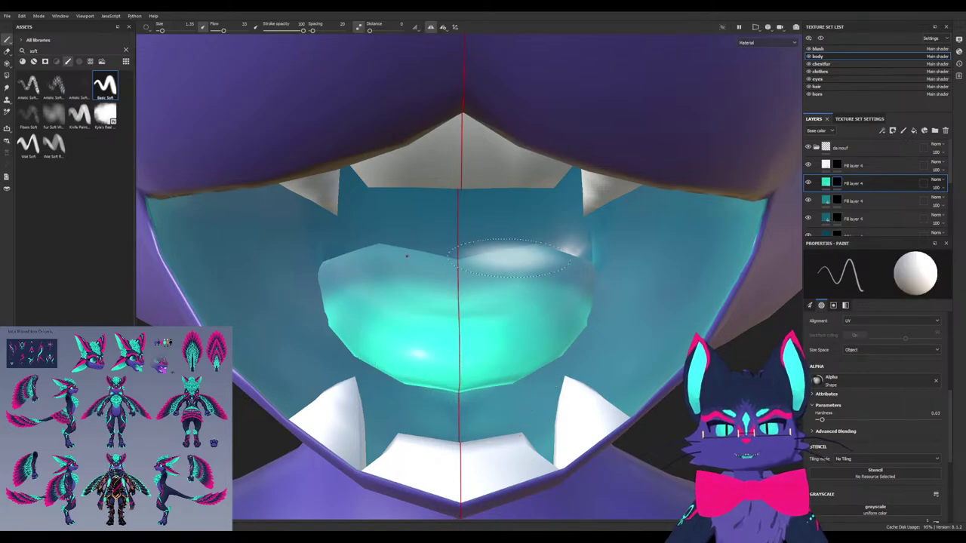
mouse_move(379, 293)
left_mouse_down()
mouse_move(418, 284)
mouse_move(374, 274)
mouse_move(404, 281)
left_mouse_up()
key("x")
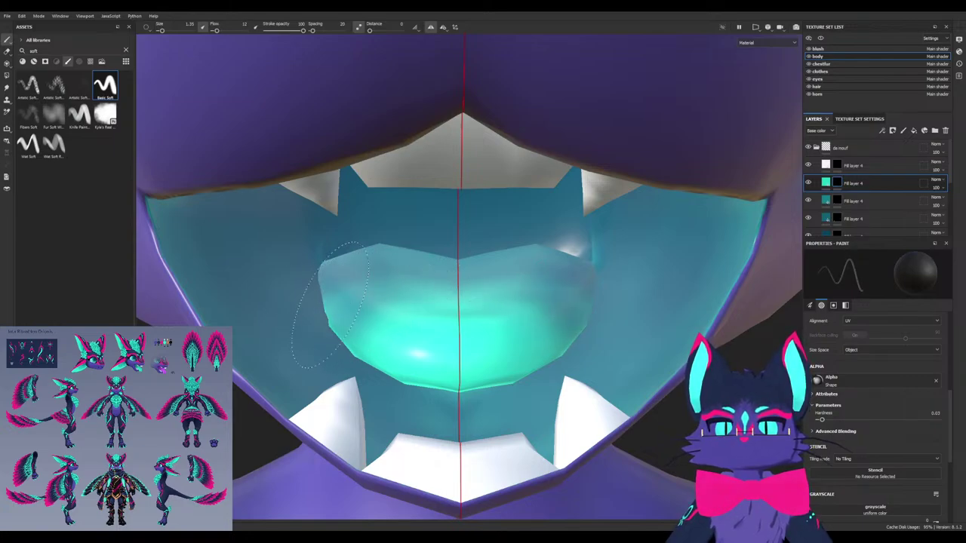
mouse_move(305, 315)
left_mouse_down("alt")
mouse_move(354, 310)
mouse_move(254, 298)
mouse_move(249, 332)
left_mouse_up("alt")
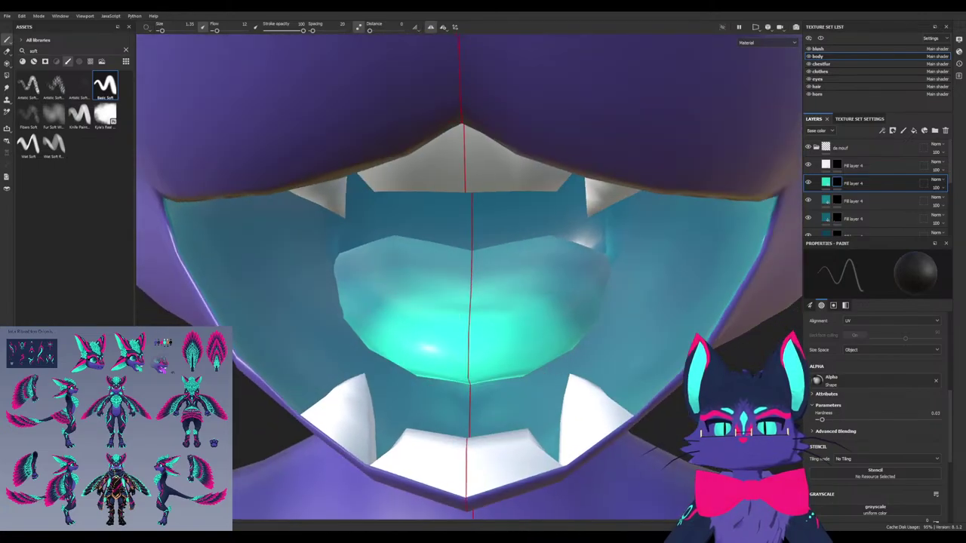
left_click_drag(337, 304, 398, 368, "alt")
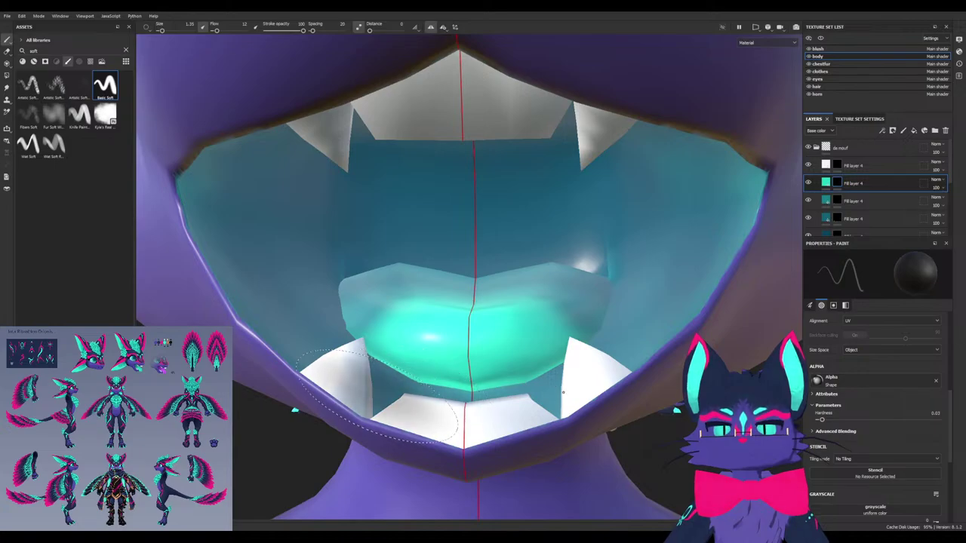
Reduce the brush size and examine the tongue's underside from inside the mouth
key("bracketleft")
key("bracketleft")
key("bracketleft")
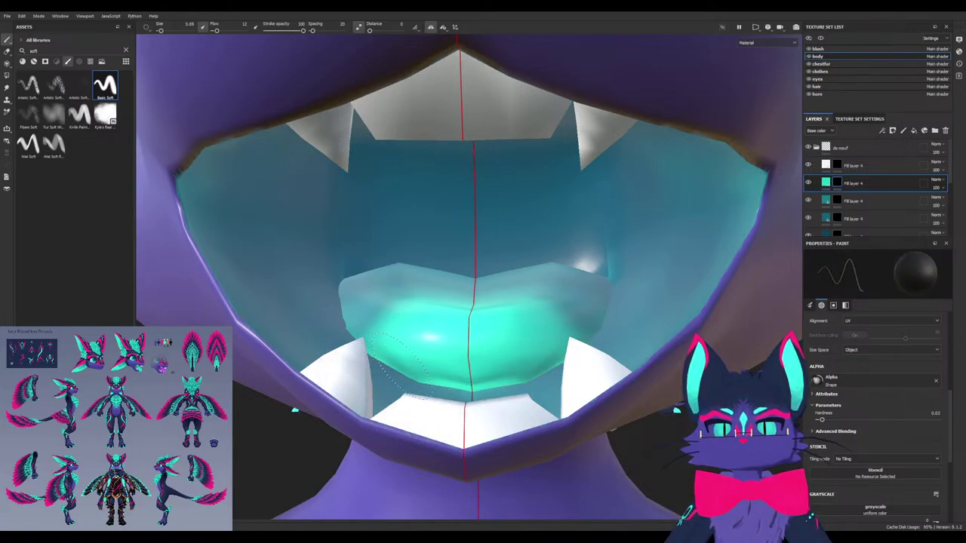
left_click_drag(390, 359, 421, 379, "alt")
right_click_drag(421, 379, 371, 405, "alt")
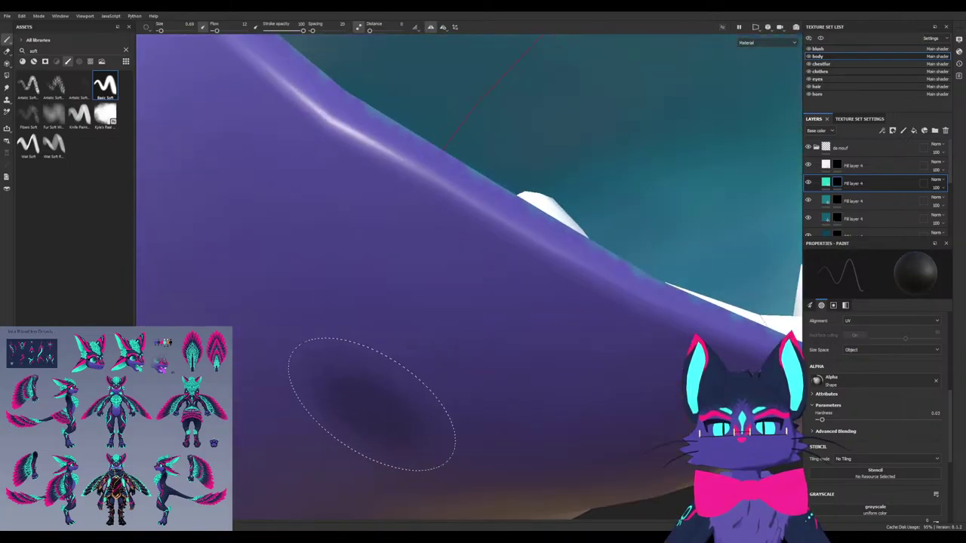
mouse_move(431, 414)
left_mouse_down("alt")
mouse_move(532, 359)
mouse_move(483, 347)
mouse_move(419, 302)
left_mouse_up("alt")
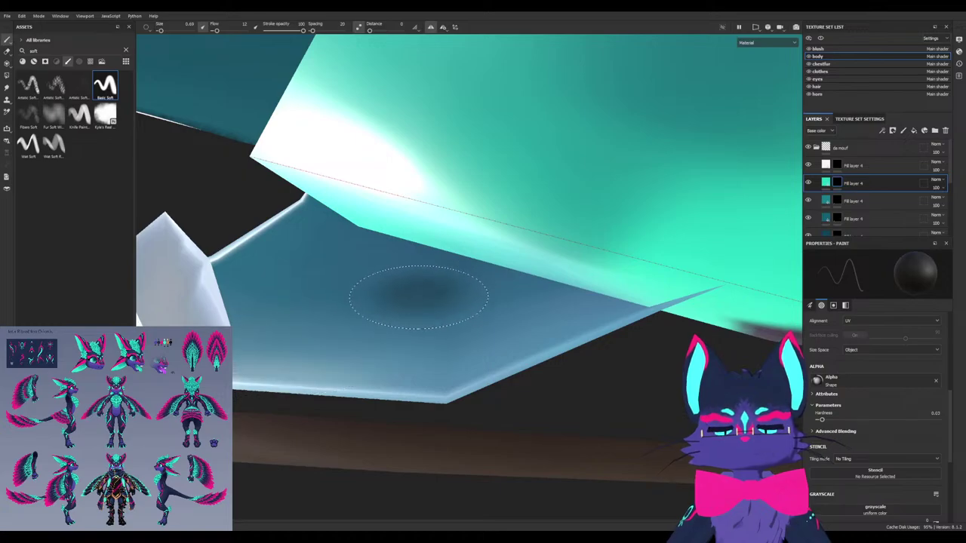
Show the 2D UV view beside the 3D model and search the body layout for the tongue's island
key("F1")
right_click_drag(423, 328, 320, 306, "alt")
scroll(368, 220, "down", 3)
scroll(368, 147, "up", 6)
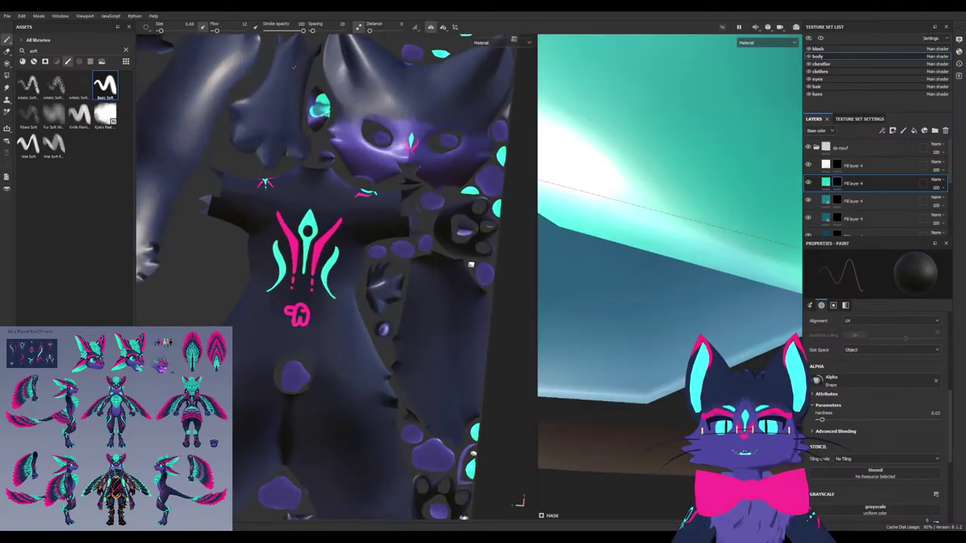
scroll(369, 147, "down", 2)
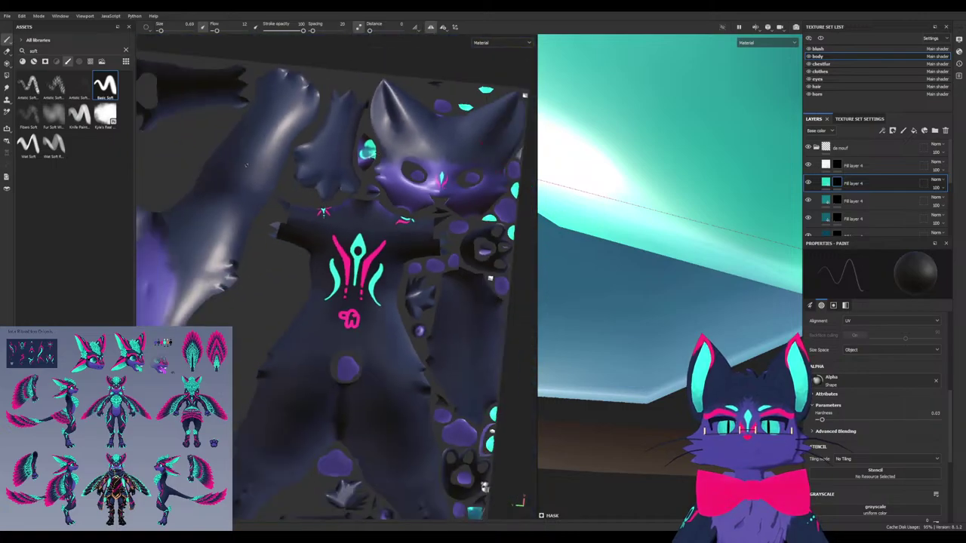
left_click_drag(243, 219, 215, 249, "alt")
middle_click_drag(215, 249, 234, 143, "alt")
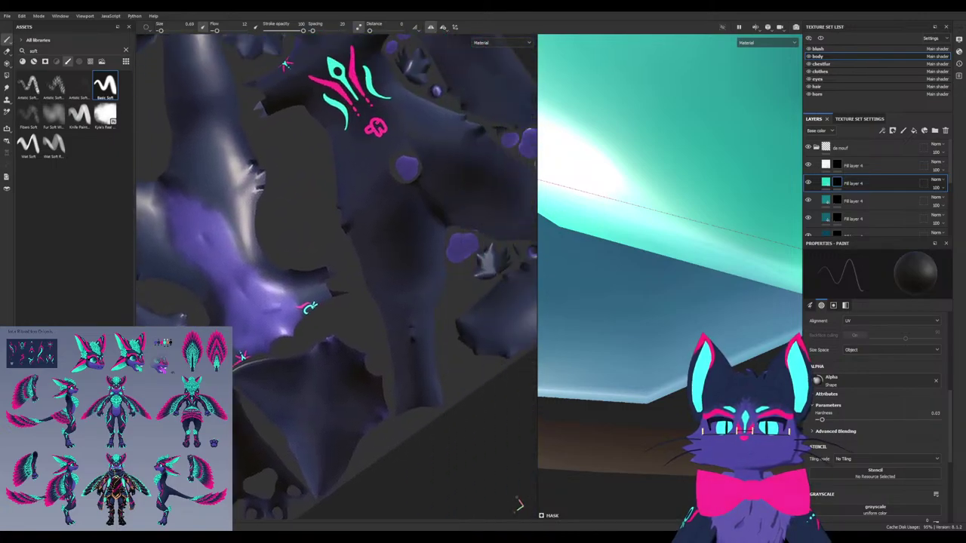
middle_click_drag(301, 226, 232, 270, "alt")
left_click_drag(232, 270, 303, 297, "alt")
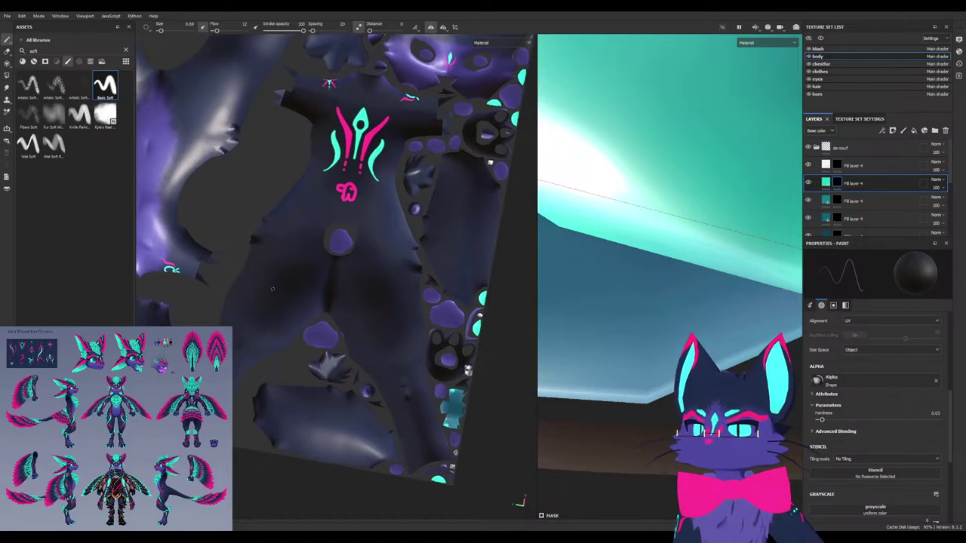
scroll(428, 443, "up", 6)
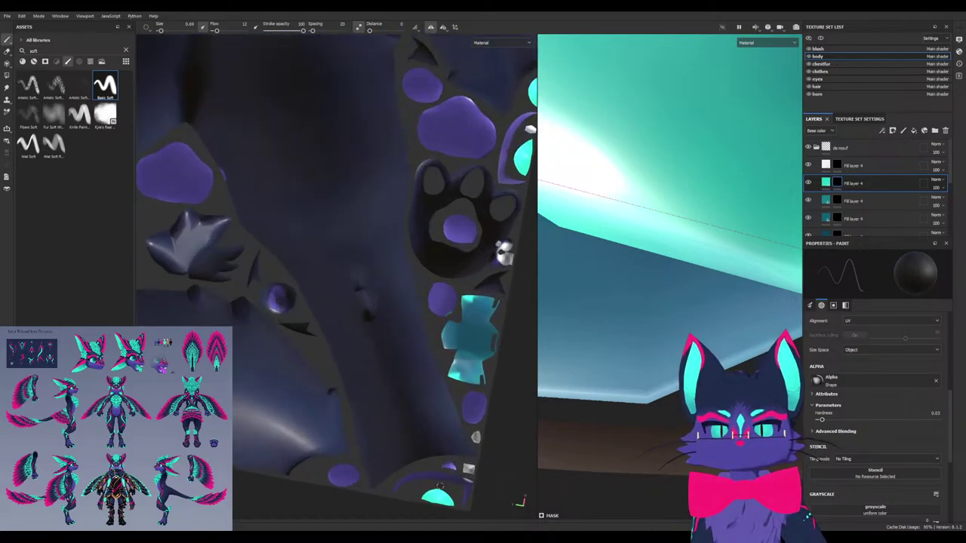
scroll(576, 279, "down", 2)
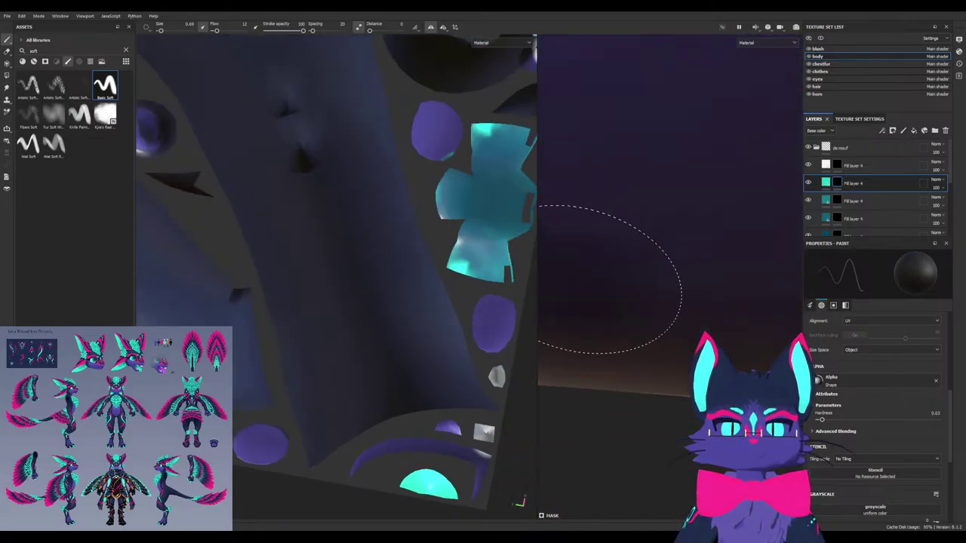
Widen the 3D view and face the mouth from the front, with the whole UV layout in view beside it
left_click_drag(640, 172, 684, 221, "alt")
right_click_drag(685, 221, 612, 233, "alt")
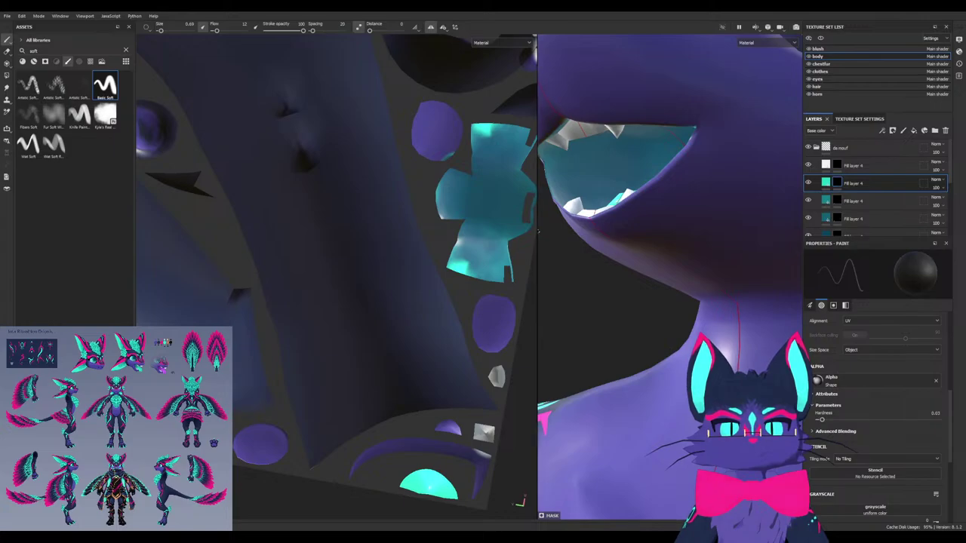
left_click_drag(538, 232, 449, 231)
right_click_drag(392, 234, 336, 238, "alt")
mouse_move(335, 237)
left_mouse_down("alt+shift")
mouse_move(362, 264)
mouse_move(339, 234)
left_mouse_up("alt+shift")
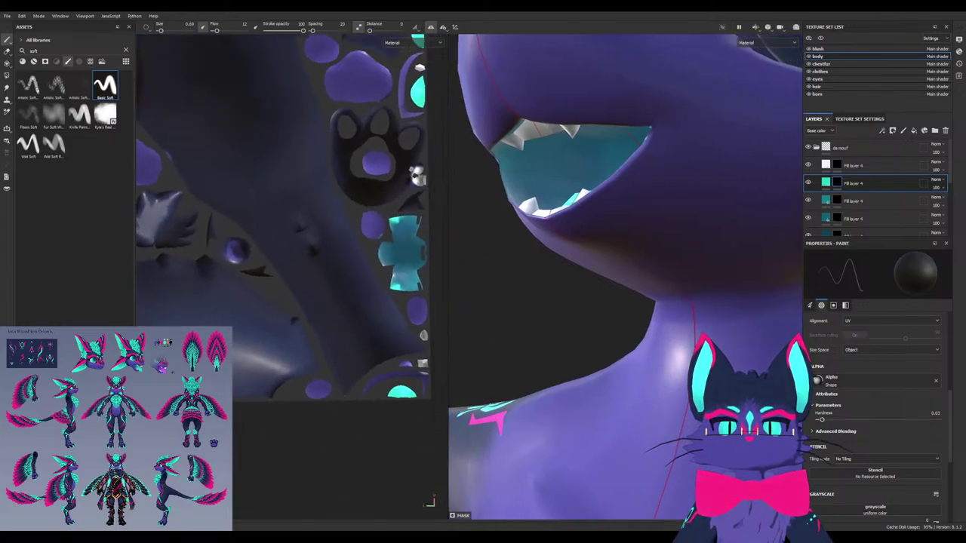
middle_click_drag(339, 196, 321, 259, "alt")
left_click_drag(483, 227, 588, 189, "alt")
key("x")
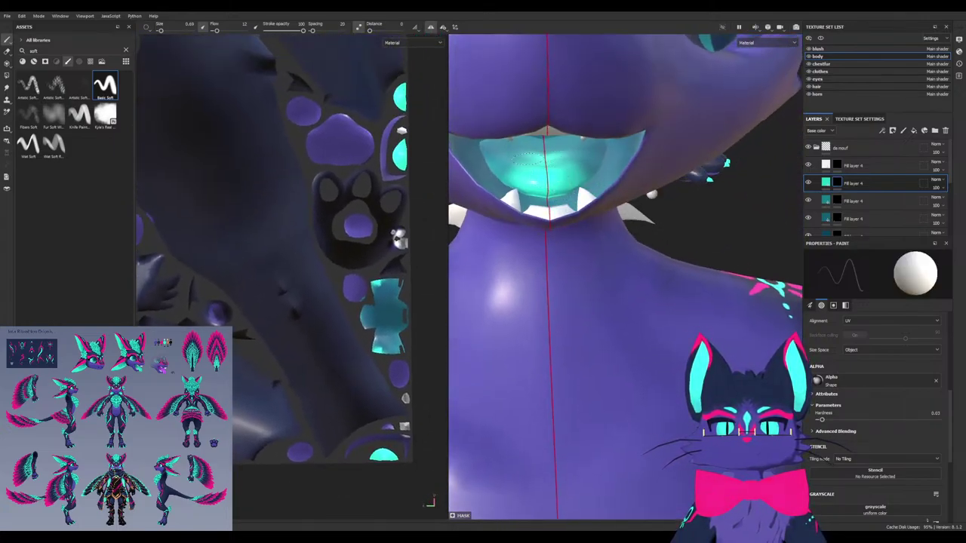
scroll(272, 226, "down", 5)
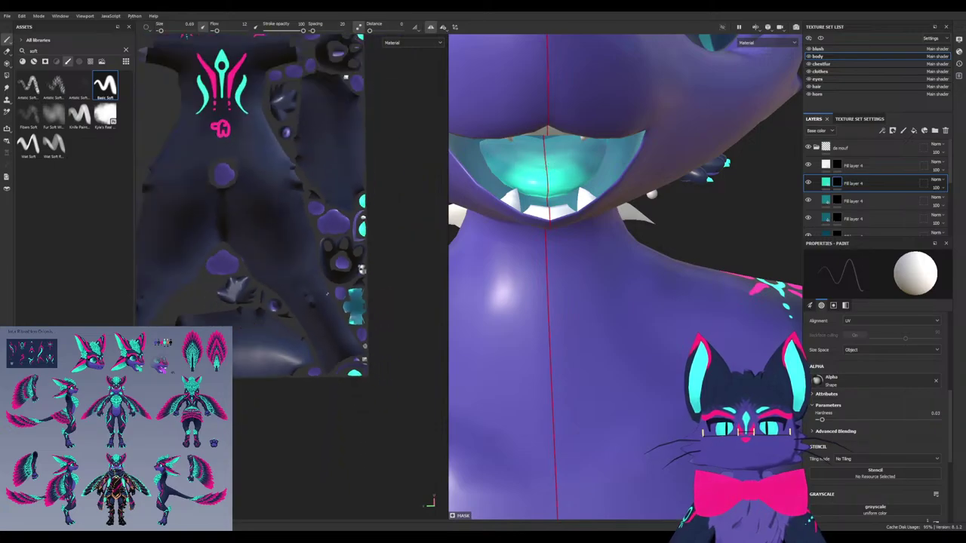
Try a black mask stroke on the tongue to locate its island in the UV layout, and undo it
key("x")
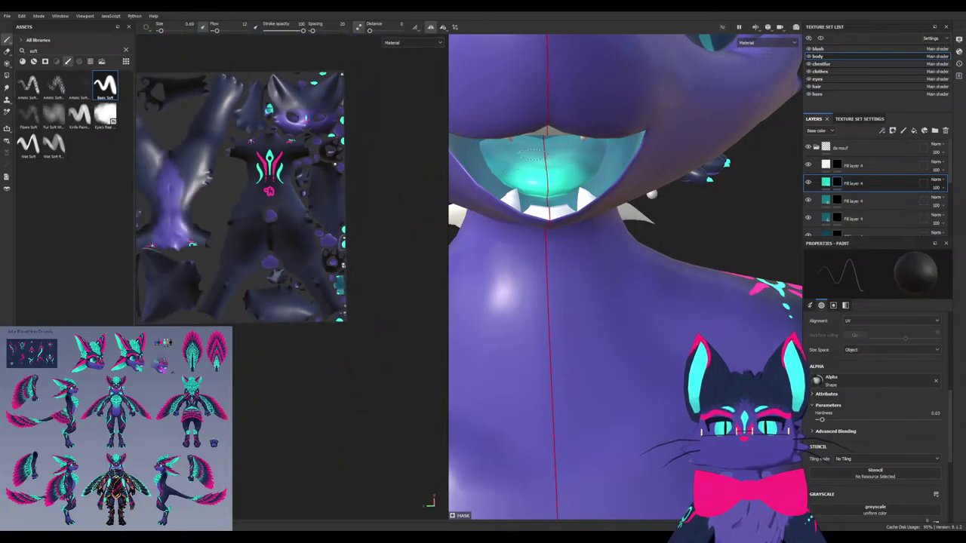
left_click_drag(533, 154, 521, 167)
key("ctrl+z")
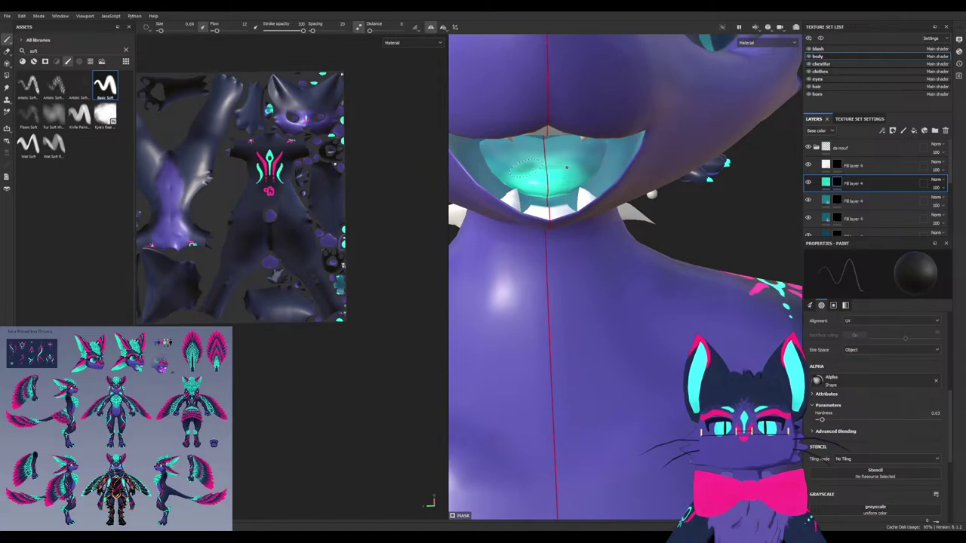
key("x")
key("x")
mouse_move(309, 156)
middle_mouse_down("alt")
mouse_move(377, 171)
mouse_move(337, 184)
mouse_move(329, 208)
middle_mouse_up("alt")
scroll(377, 172, "up", 4)
key("x")
scroll(302, 226, "up", 2)
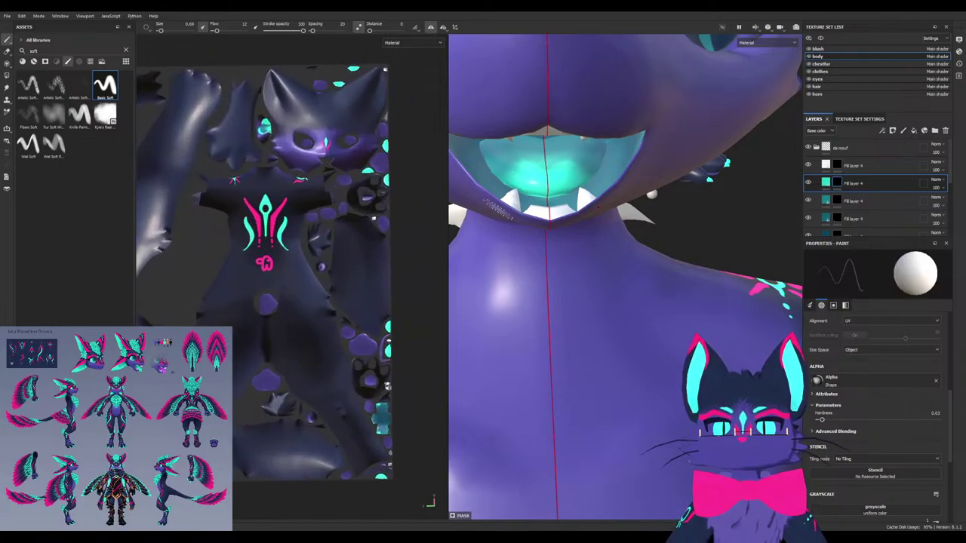
Try turquoise test strokes across the tongue to reveal where its surface lies in the UV view
key("x")
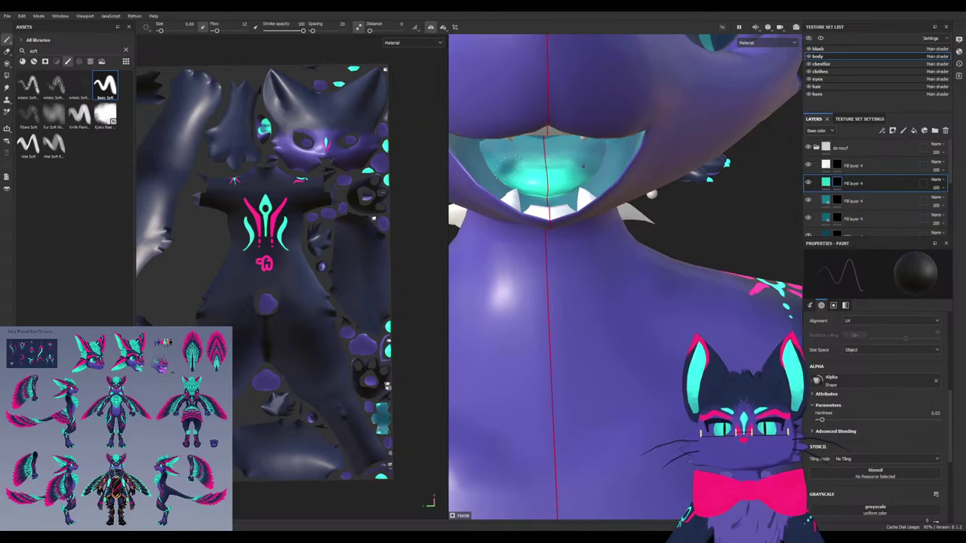
key("x")
mouse_move(510, 164)
left_mouse_down()
mouse_move(574, 154)
mouse_move(562, 162)
left_mouse_up()
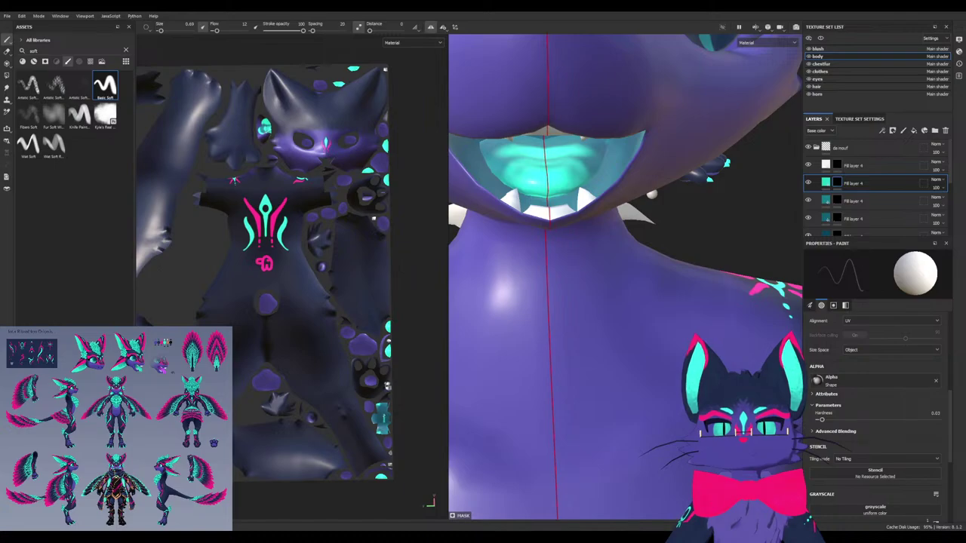
left_click_drag(528, 168, 547, 162)
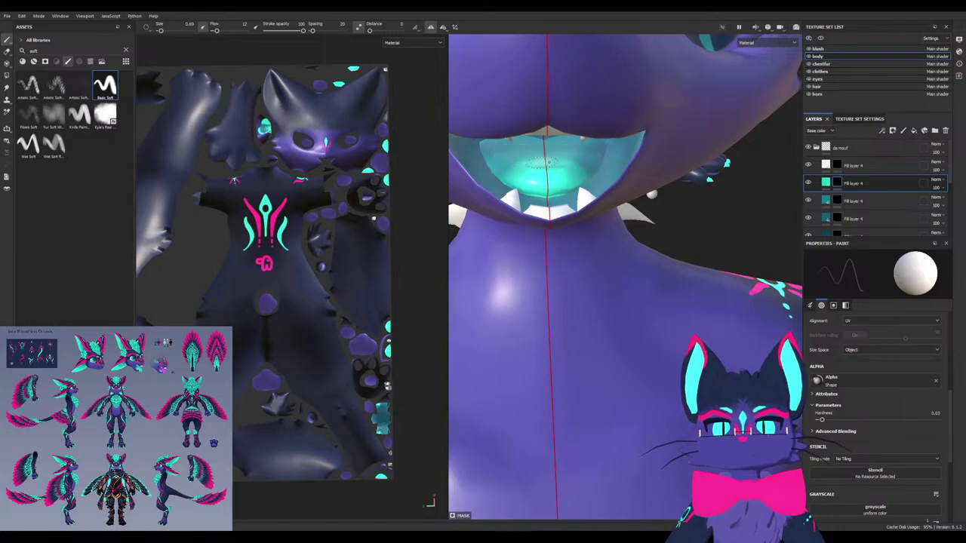
Cover the whole tongue island in the UV view with dark teal by painting white on the dark teal layer's mask at flow 100
scroll(272, 151, "up", 5)
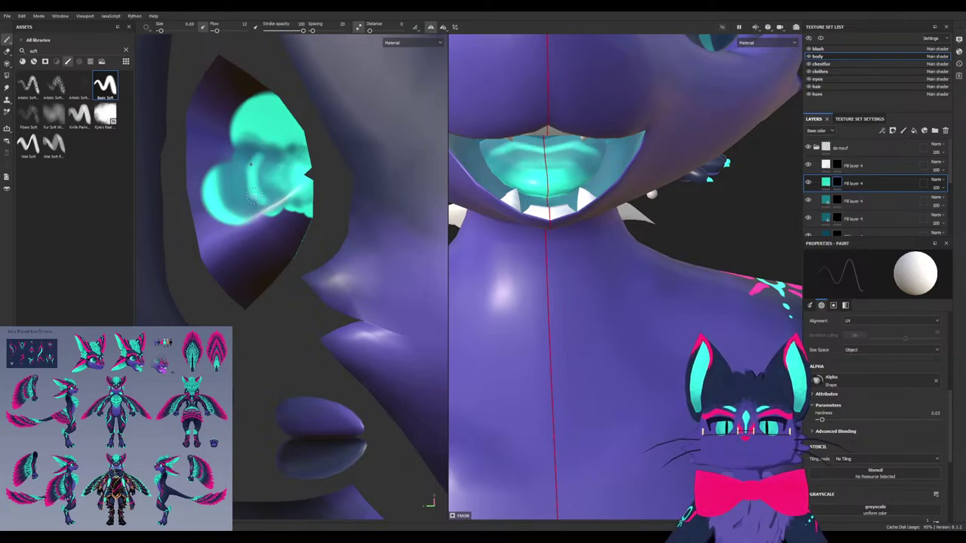
scroll(301, 173, "up", 2)
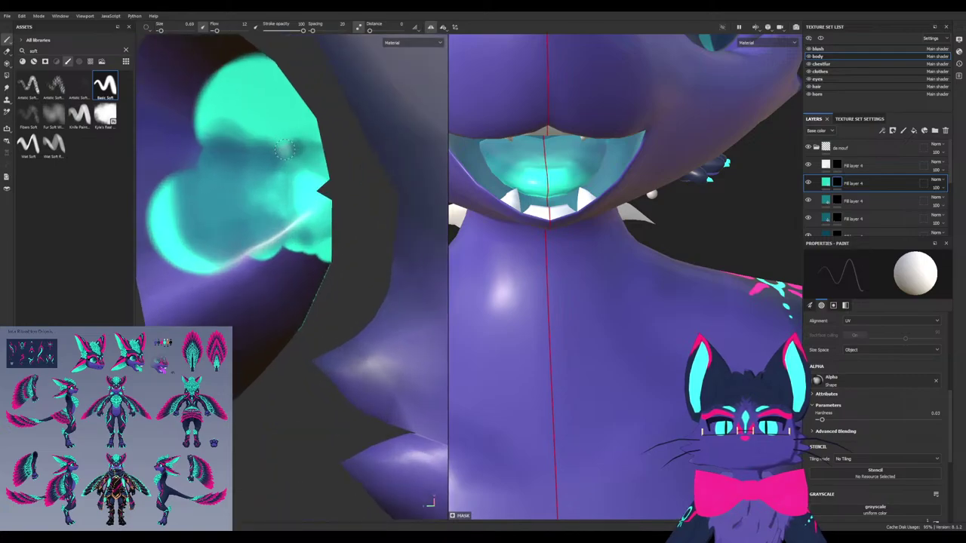
scroll(310, 172, "up", 2)
scroll(314, 172, "down", 2)
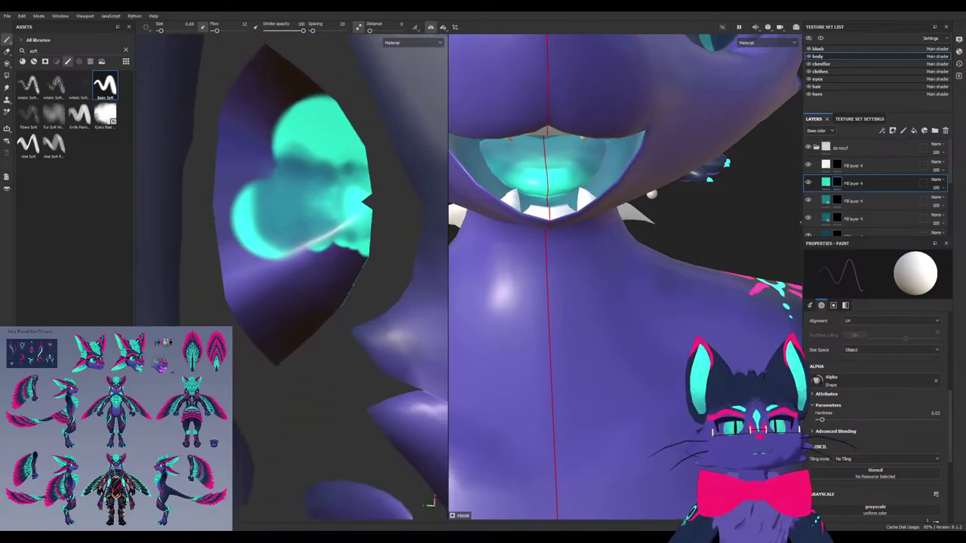
right_click_drag(289, 272, 305, 274, "ctrl")
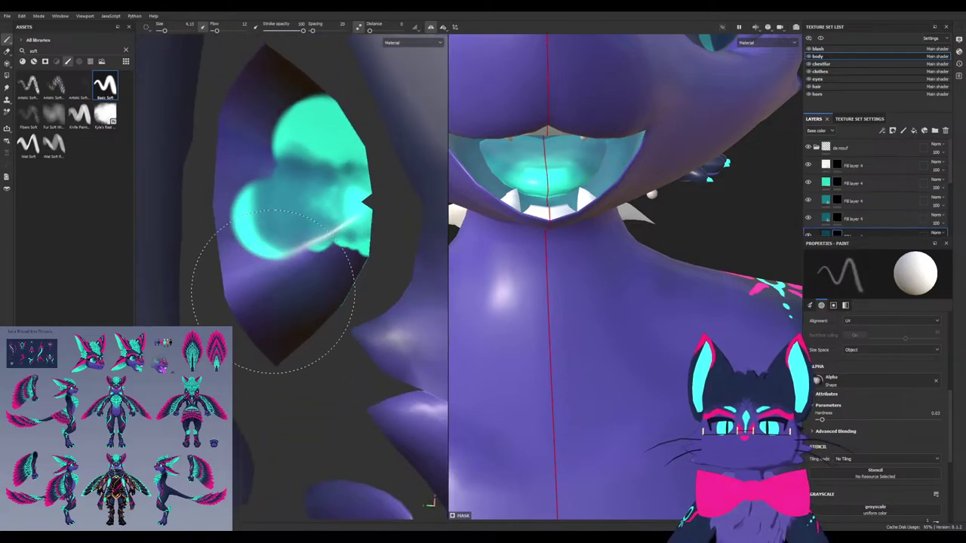
mouse_move(277, 304)
left_mouse_down()
mouse_move(278, 283)
mouse_move(289, 283)
left_mouse_up()
left_click_drag(287, 240, 347, 241, "ctrl")
mouse_move(279, 276)
left_mouse_down()
mouse_move(292, 299)
mouse_move(259, 307)
mouse_move(235, 261)
mouse_move(263, 180)
mouse_move(259, 194)
mouse_move(317, 294)
left_mouse_up()
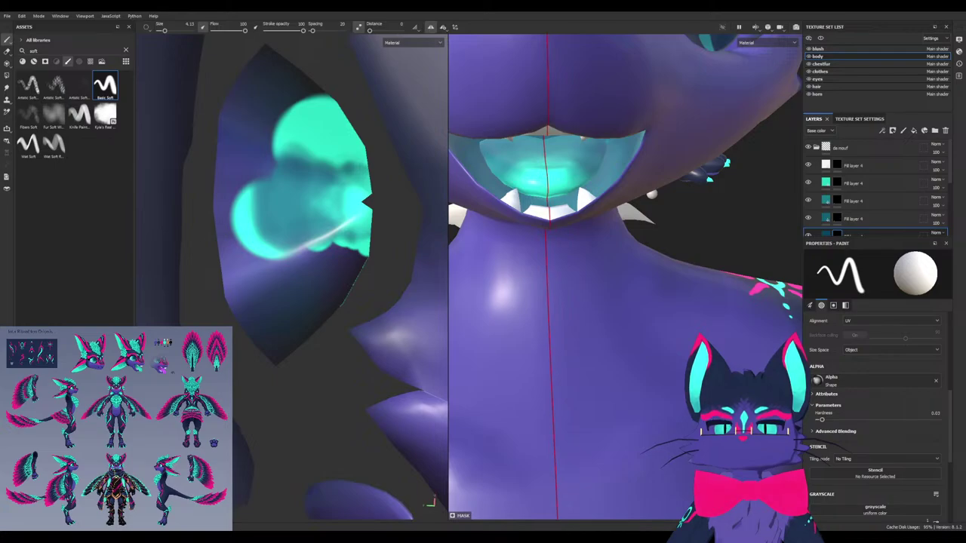
right_click_drag(285, 300, 268, 300, "ctrl")
mouse_move(280, 296)
left_mouse_down()
mouse_move(243, 245)
mouse_move(267, 125)
mouse_move(259, 88)
mouse_move(315, 272)
mouse_move(343, 234)
left_mouse_up()
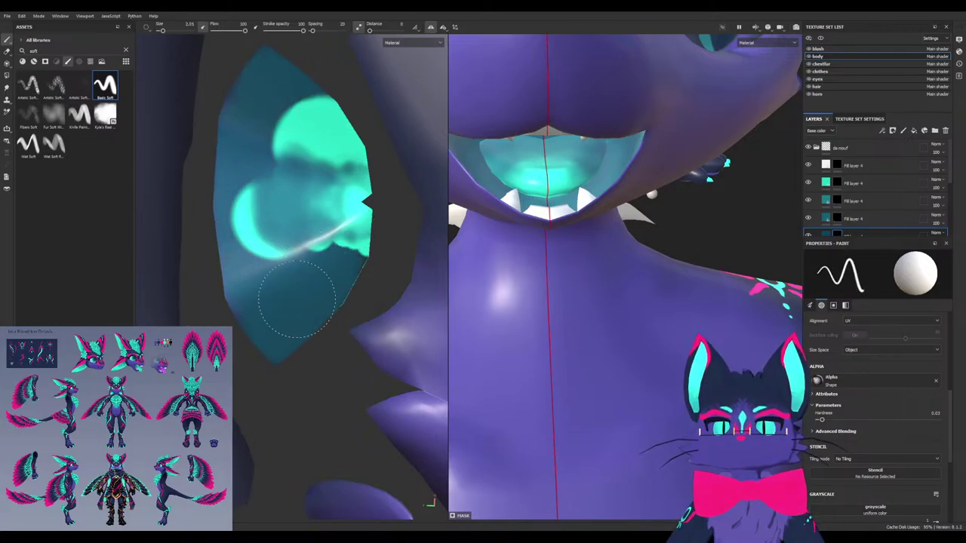
left_click_drag(272, 106, 273, 178)
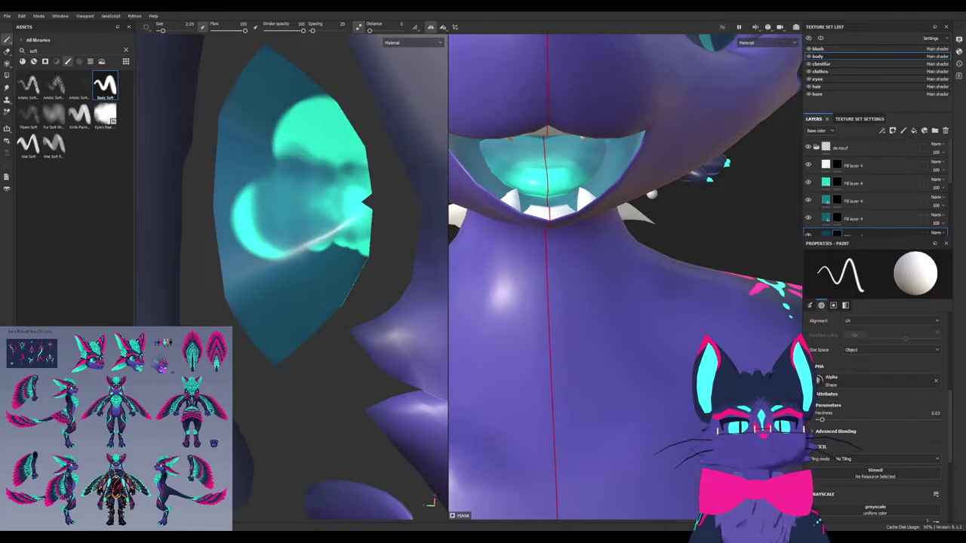
Erase the stray test strokes from the tongue island in the UV view by painting black on the turquoise and teal layers' masks
left_click(861, 183)
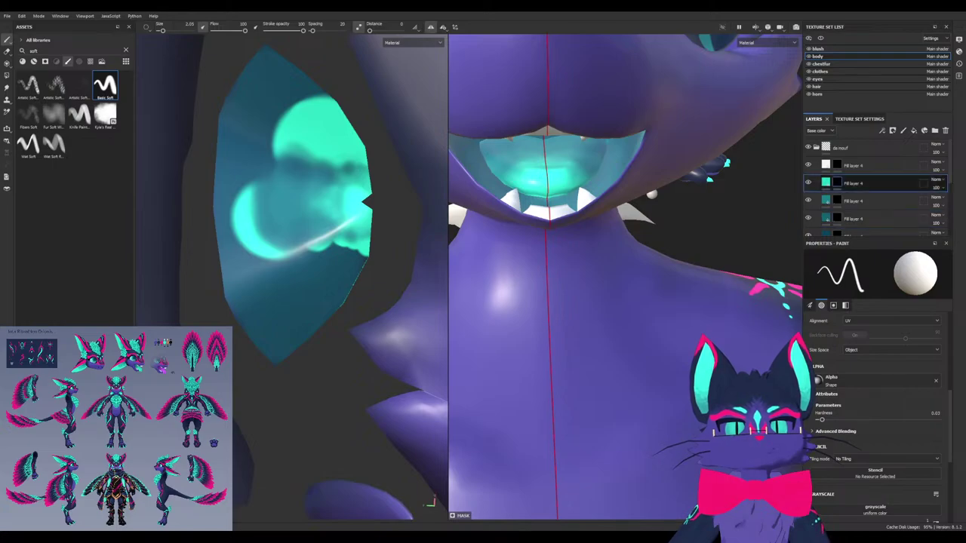
mouse_move(370, 234)
left_mouse_down()
mouse_move(308, 205)
mouse_move(239, 205)
mouse_move(257, 243)
mouse_move(228, 147)
mouse_move(261, 205)
left_mouse_up()
key("x")
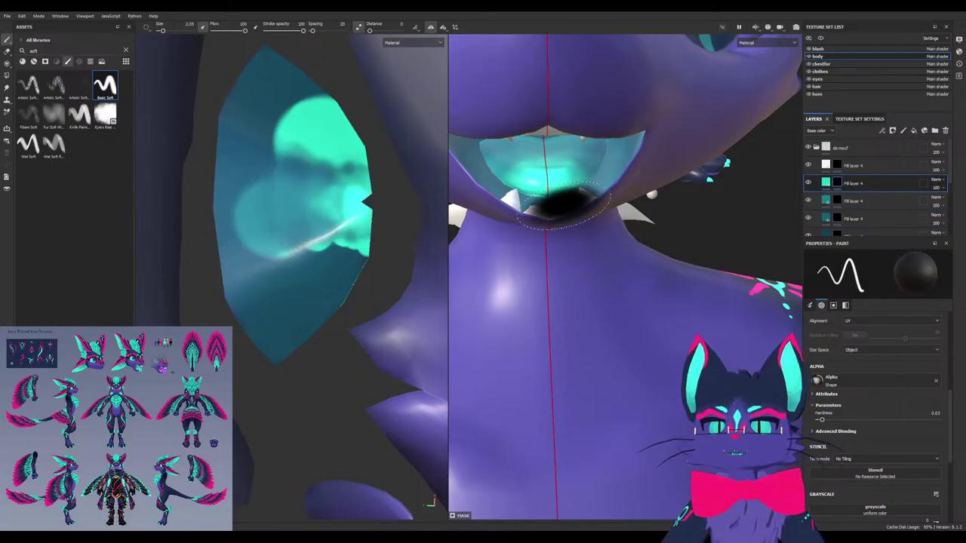
left_click(860, 201)
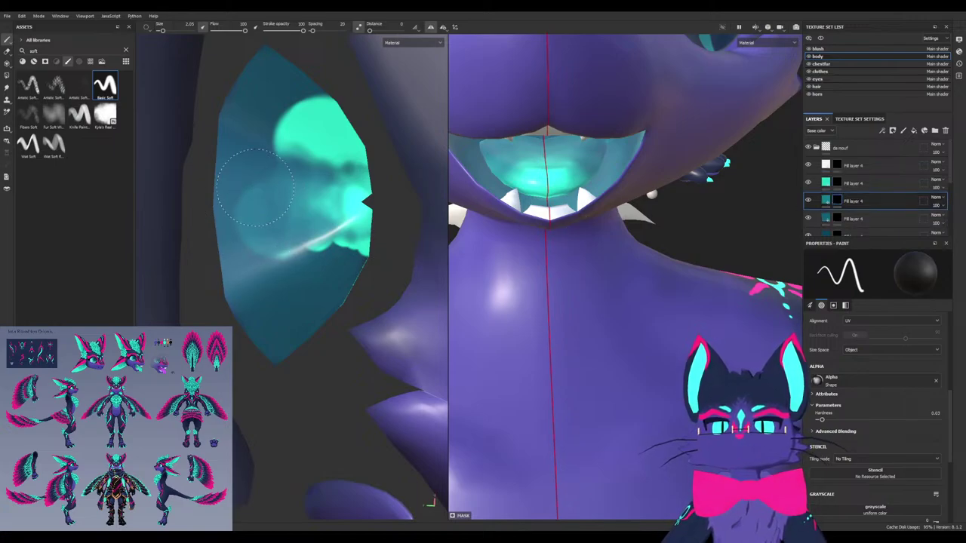
left_click(852, 219)
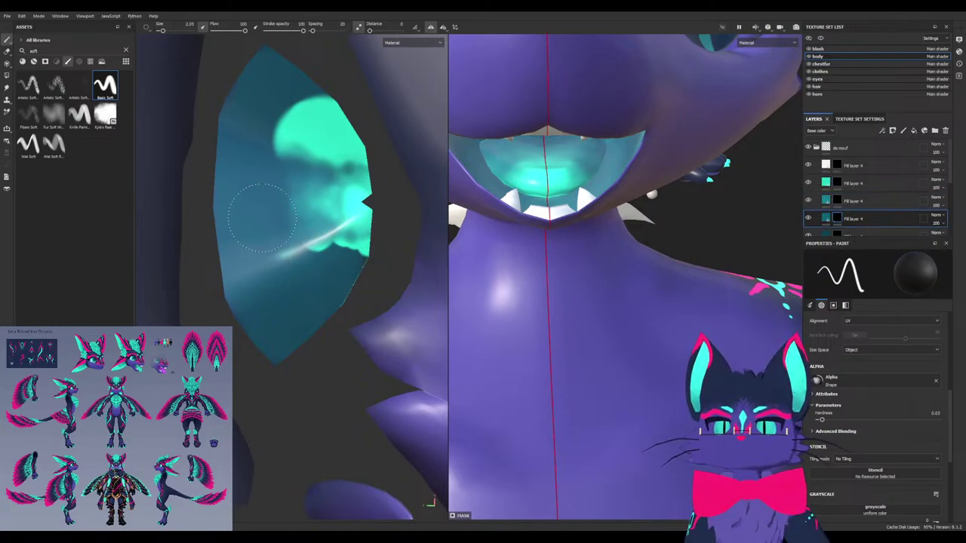
left_click(853, 183)
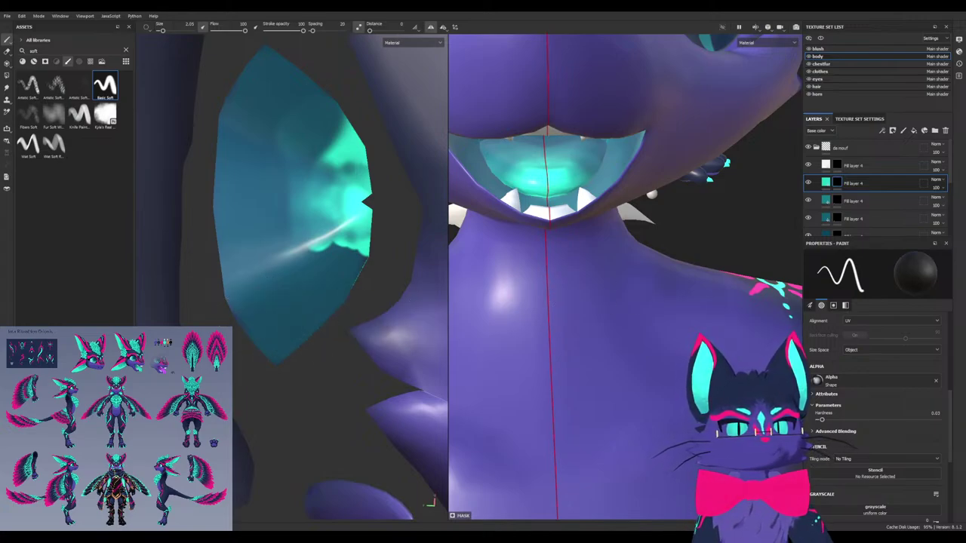
Add a white mask to the da mouf folder, undoing the black mask tried first
left_click(839, 147)
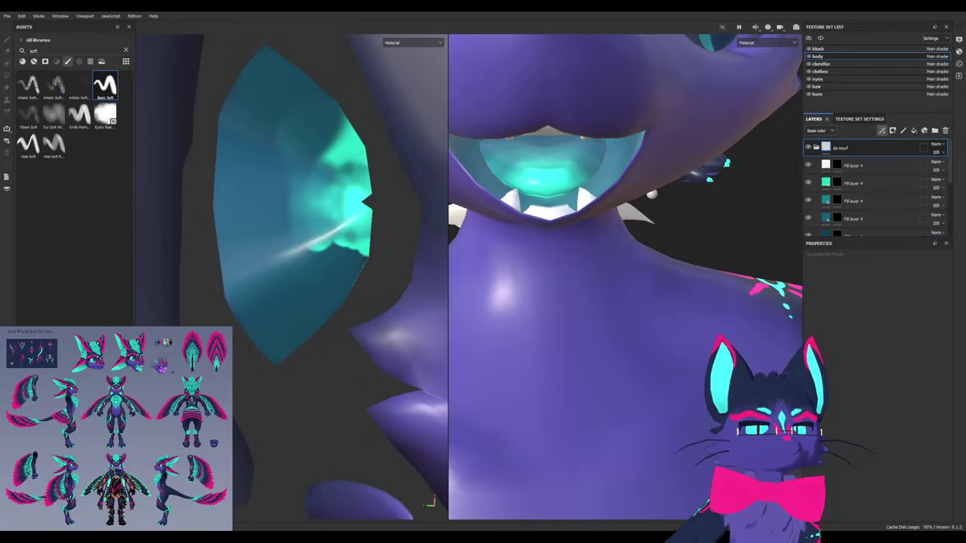
left_click(837, 183)
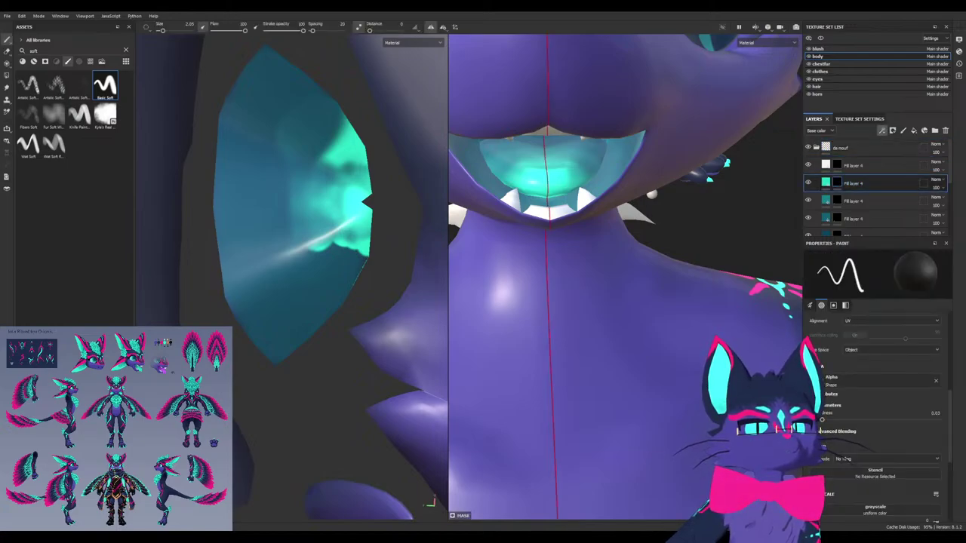
left_click(841, 147)
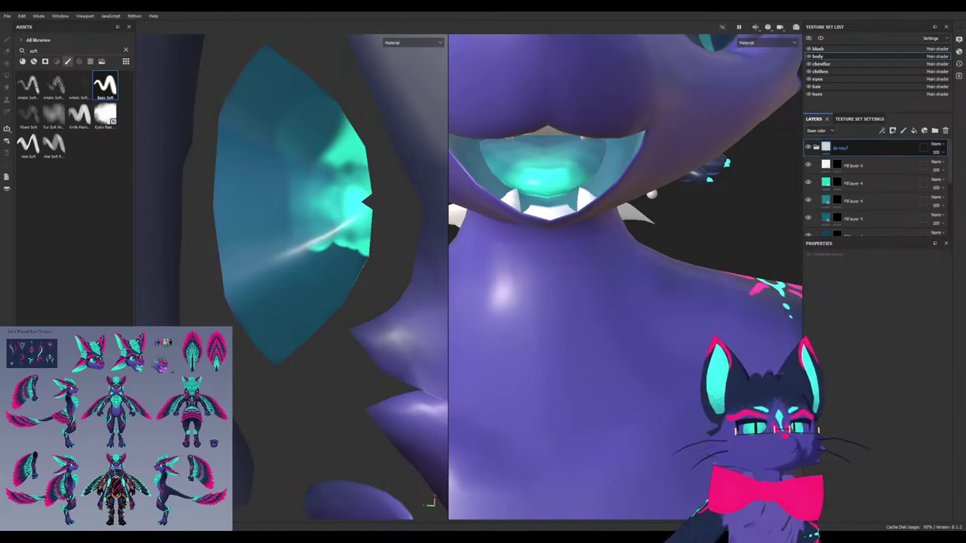
left_click(864, 164)
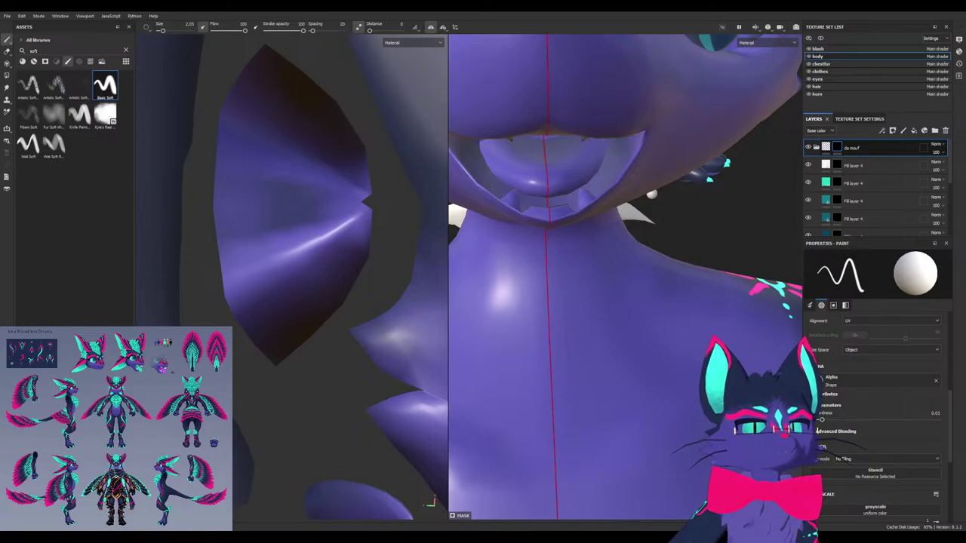
key("ctrl+z")
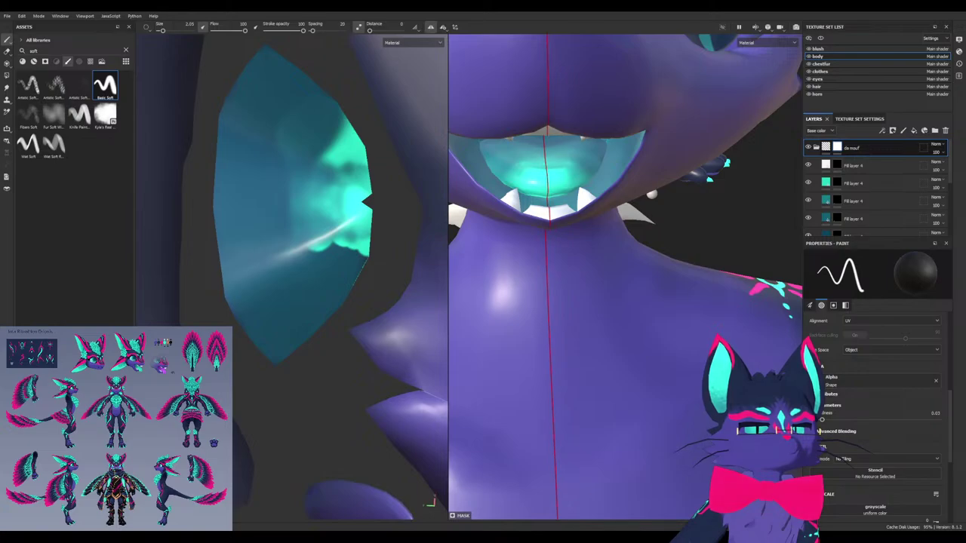
Add Blur and Blur Slope filters to the folder's mask, and try Blur Slope on the turquoise layer's mask at intensity 0.414
left_click(881, 130)
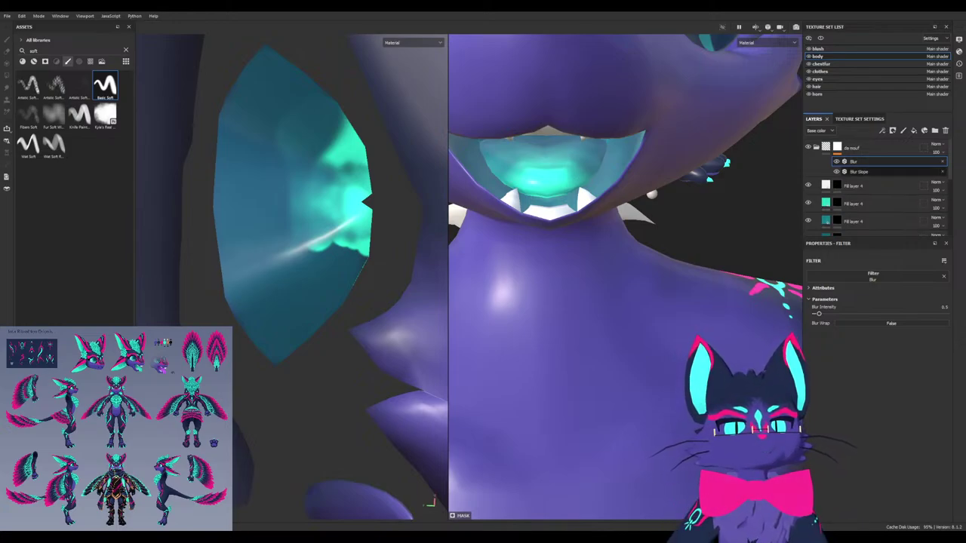
left_click(861, 172)
left_click_drag(860, 171, 857, 204)
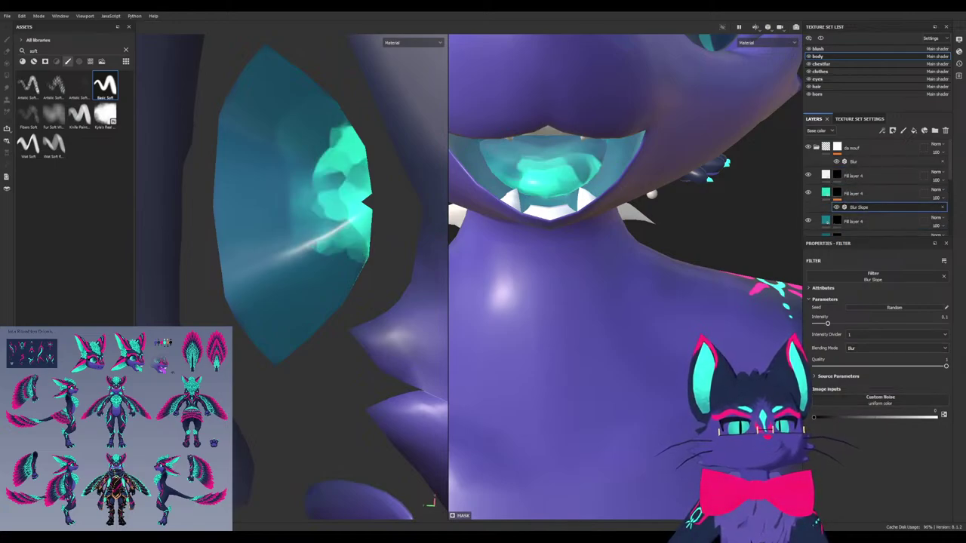
left_click_drag(832, 323, 869, 322)
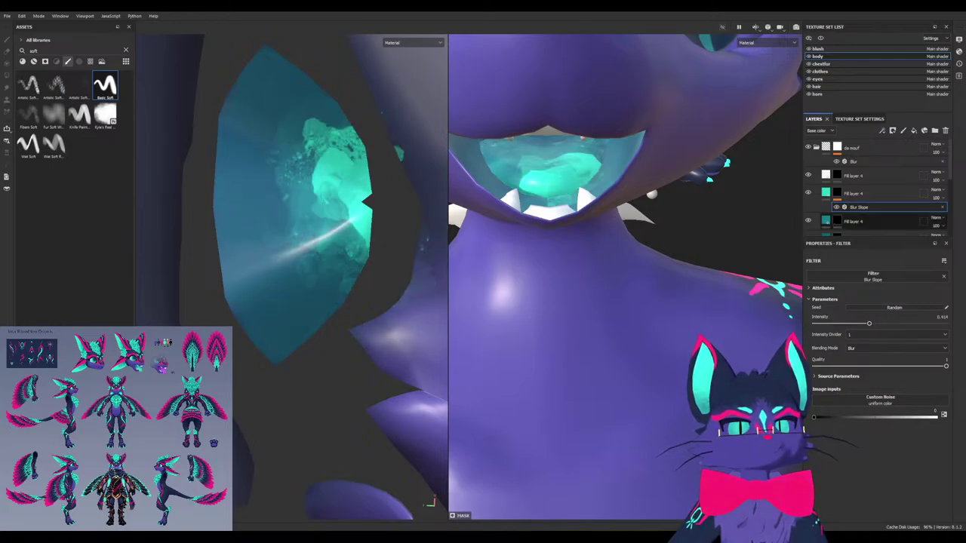
Return the Blur Slope filter to the folder's mask and move the Blur filter onto the turquoise layer's mask
scroll(868, 220, "down", 1)
mouse_move(868, 185)
left_mouse_down()
mouse_move(868, 199)
mouse_move(867, 173)
left_mouse_up()
left_click_drag(859, 207, 859, 161)
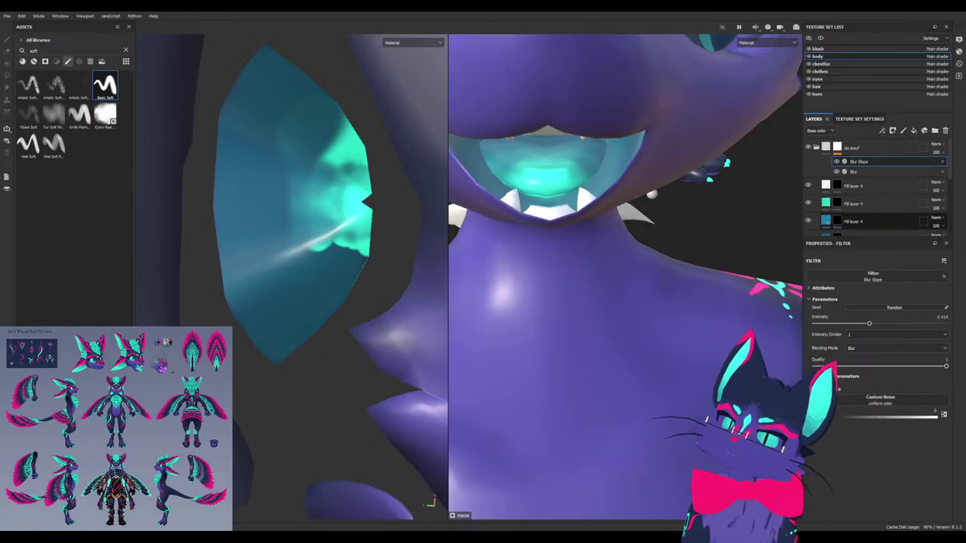
scroll(875, 189, "down", 1)
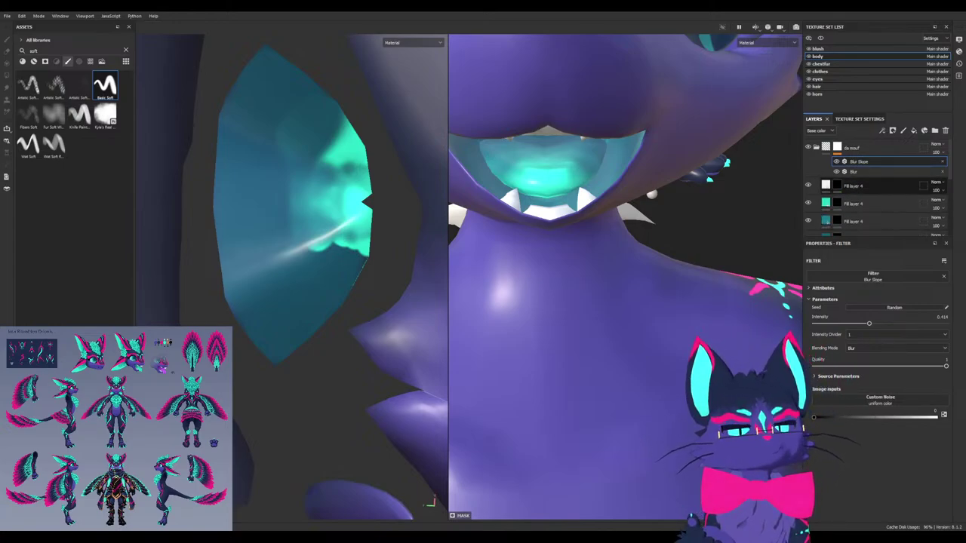
left_click_drag(859, 150, 859, 181)
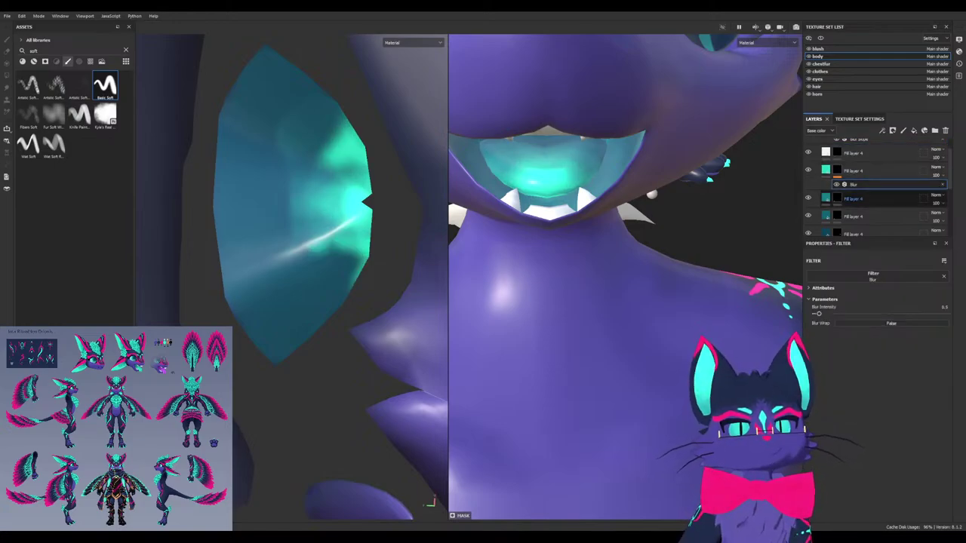
Copy the Blur filter onto the masks of the three teal fill layers below the turquoise layer
key("ctrl+d")
left_click_drag(859, 194, 859, 210)
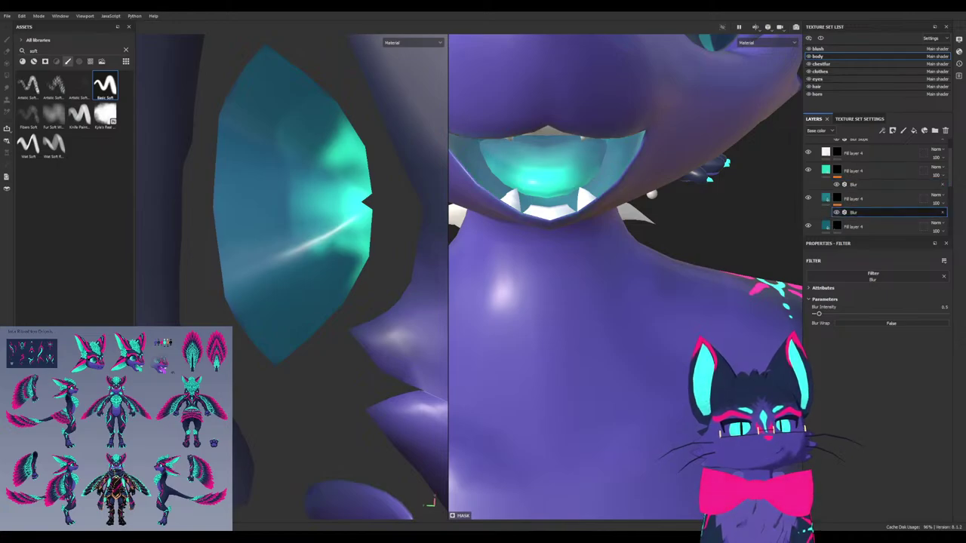
scroll(858, 205, "down", 1)
left_click(854, 204)
key("ctrl+v")
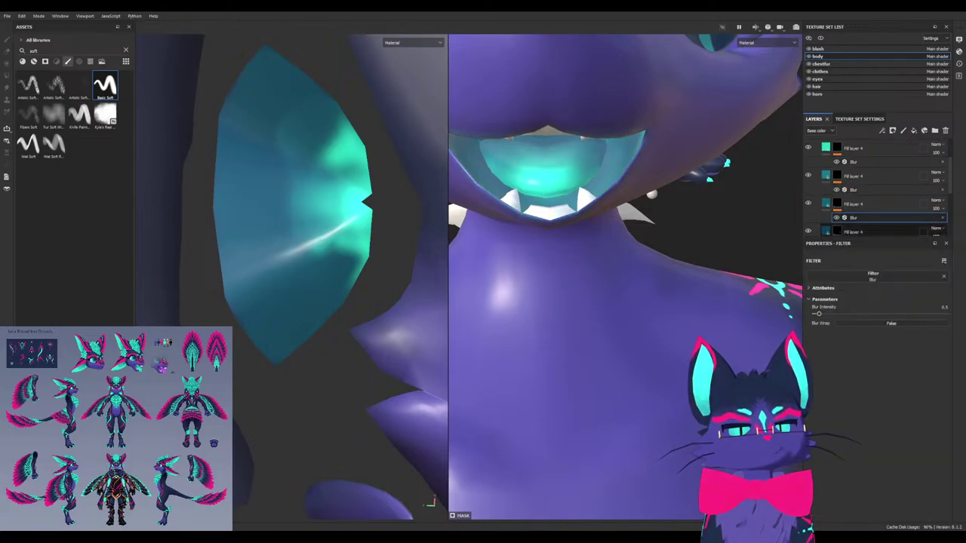
left_click(855, 231)
scroll(854, 227, "down", 1)
key("ctrl+v")
Check the blurred mouth interior from the side and front, and undo the Blur filter on the darkest teal layer's mask
left_click_drag(649, 219, 637, 192, "alt")
scroll(625, 196, "up", 4)
left_click_drag(573, 194, 643, 204, "alt")
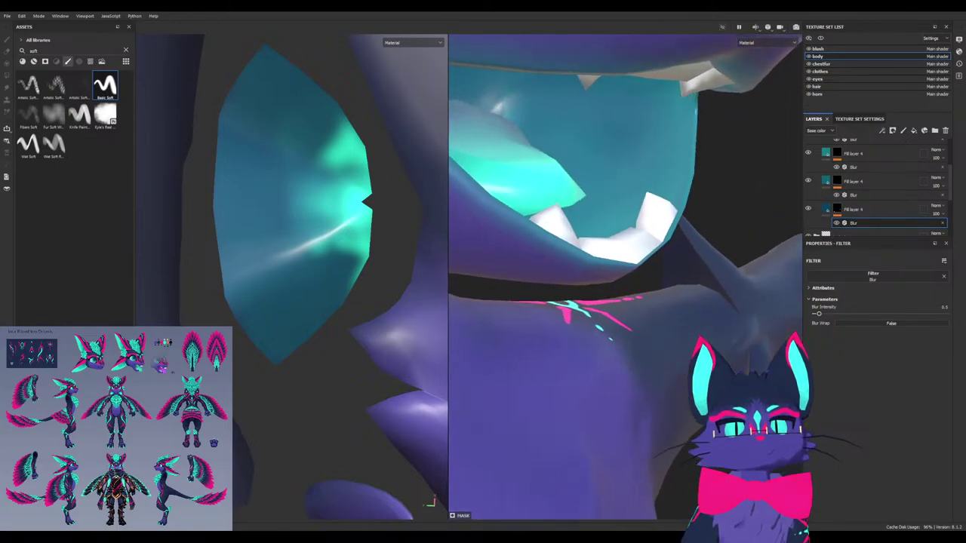
key("ctrl+z")
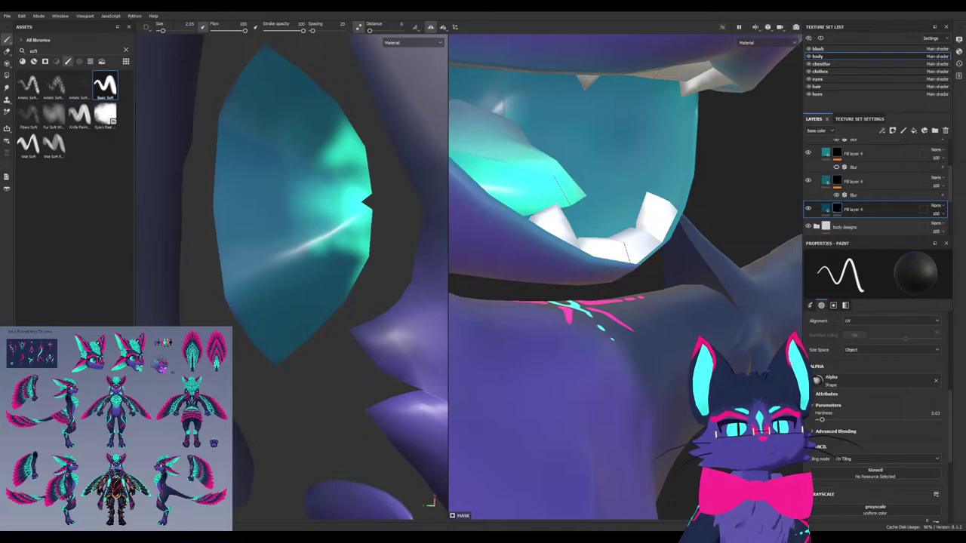
left_click_drag(728, 194, 631, 173, "alt")
scroll(867, 217, "up", 2)
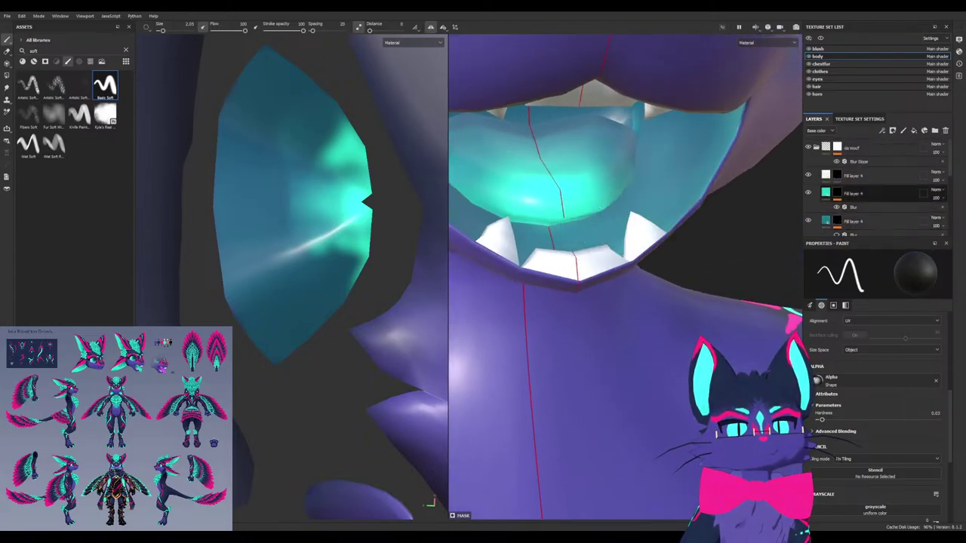
Extend the turquoise glow along the tongue island's notched edge with soft white strokes on the turquoise layer's mask at flow 19
left_click(837, 193)
scroll(547, 179, "down", 3)
mouse_move(562, 160)
left_mouse_down("alt")
mouse_move(522, 151)
mouse_move(557, 179)
mouse_move(533, 177)
left_mouse_up("alt")
key("x")
key("ctrl+z")
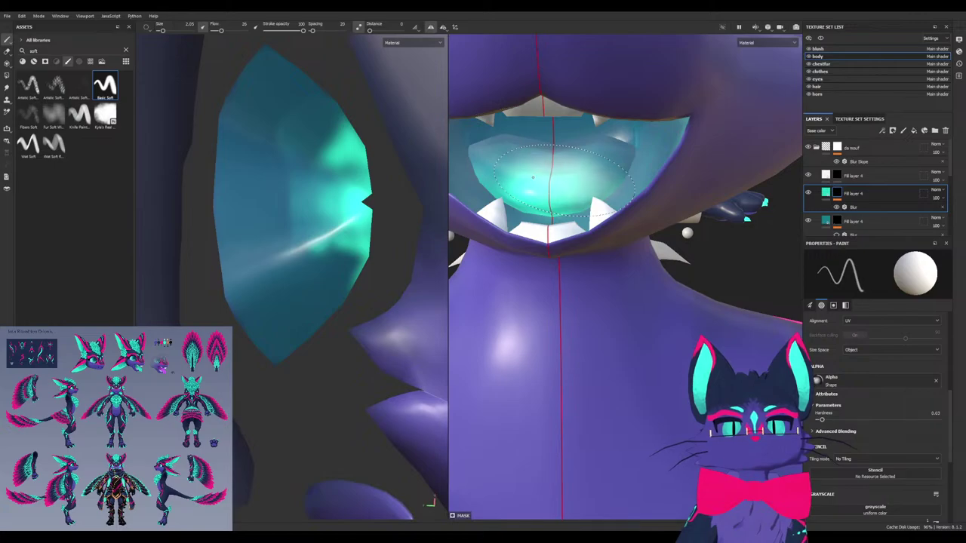
mouse_move(339, 255)
left_mouse_down()
mouse_move(347, 273)
mouse_move(341, 200)
left_mouse_up()
key("ctrl+z")
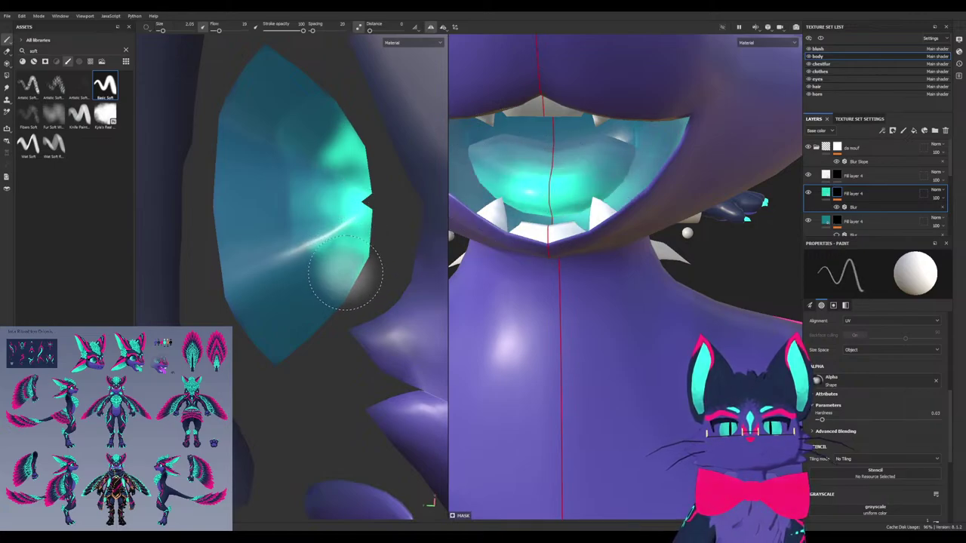
left_click_drag(348, 273, 338, 175)
Hide the turquoise layer's Blur filter and delete the Blur Slope filter from the da mouf folder's mask
left_click(836, 208)
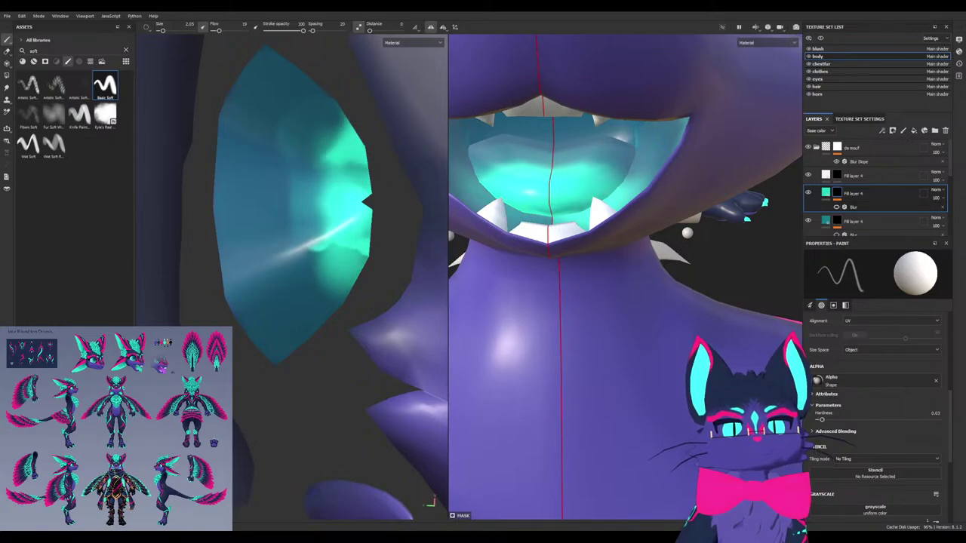
left_click(861, 161)
key("Delete")
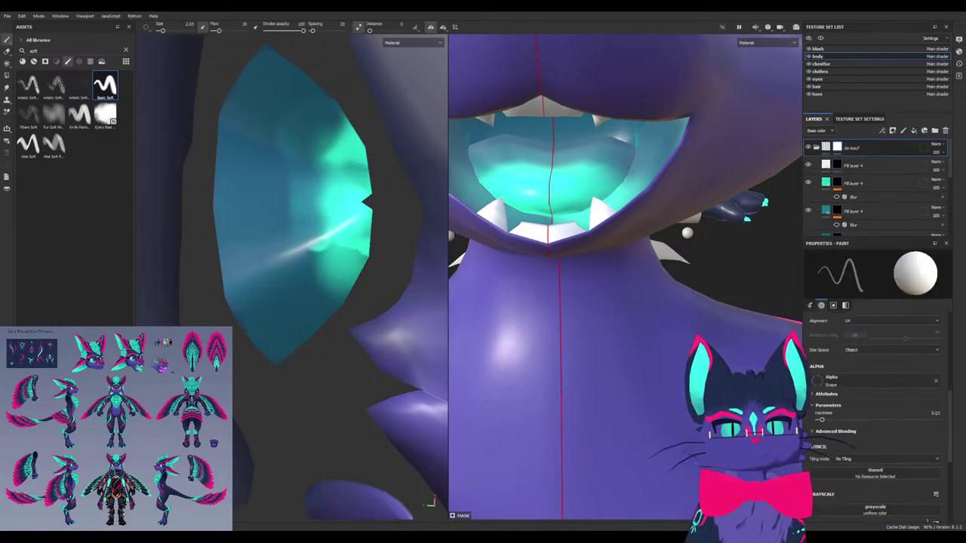
Try a black stroke down the tongue island on the da mouf folder's mask, and undo it
key("x")
left_click_drag(292, 111, 294, 264)
key("ctrl+z")
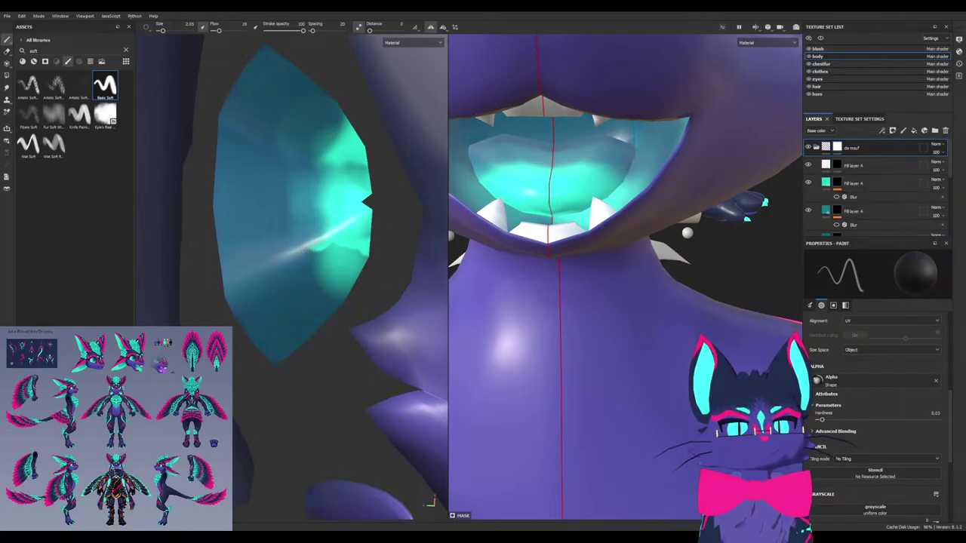
Frame the mouth and face from the front, and set the mask brush to white at flow 100
mouse_move(528, 255)
left_mouse_down("alt")
mouse_move(560, 215)
mouse_move(574, 272)
mouse_move(603, 270)
left_mouse_up("alt")
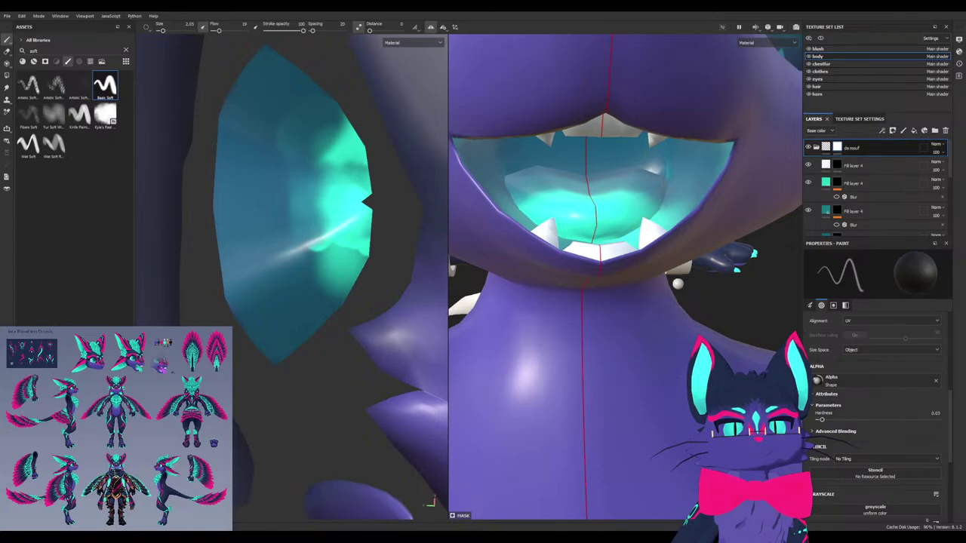
left_click_drag(731, 258, 712, 232, "alt")
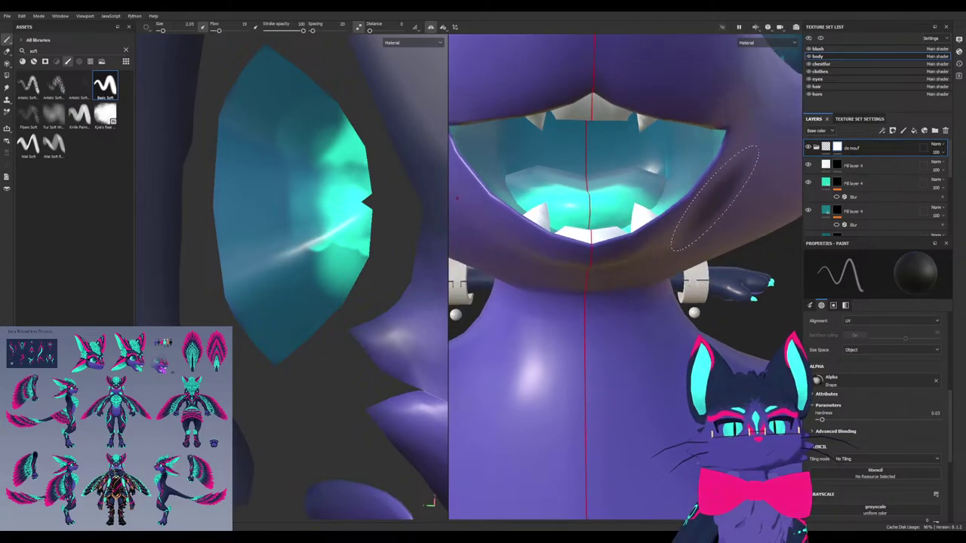
scroll(703, 198, "down", 5)
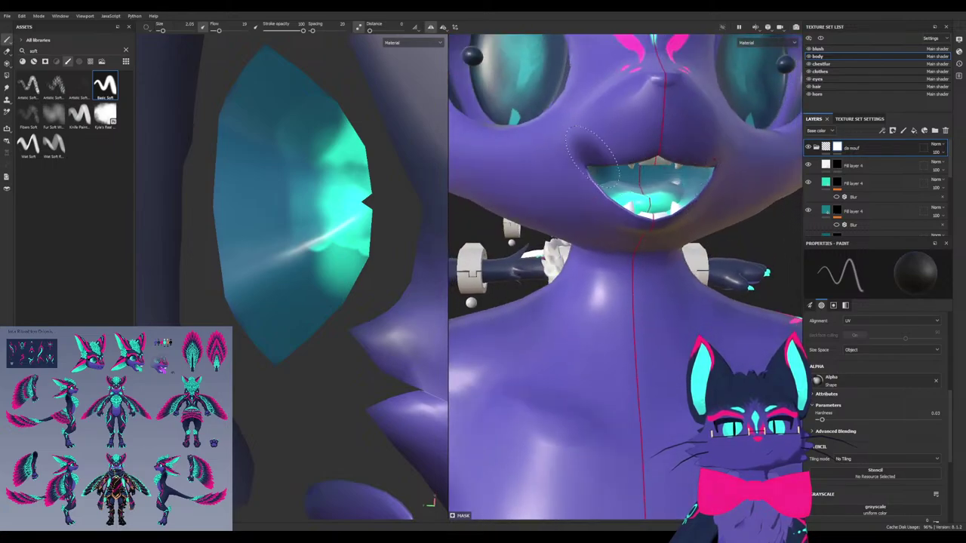
left_click_drag(570, 154, 621, 151, "ctrl")
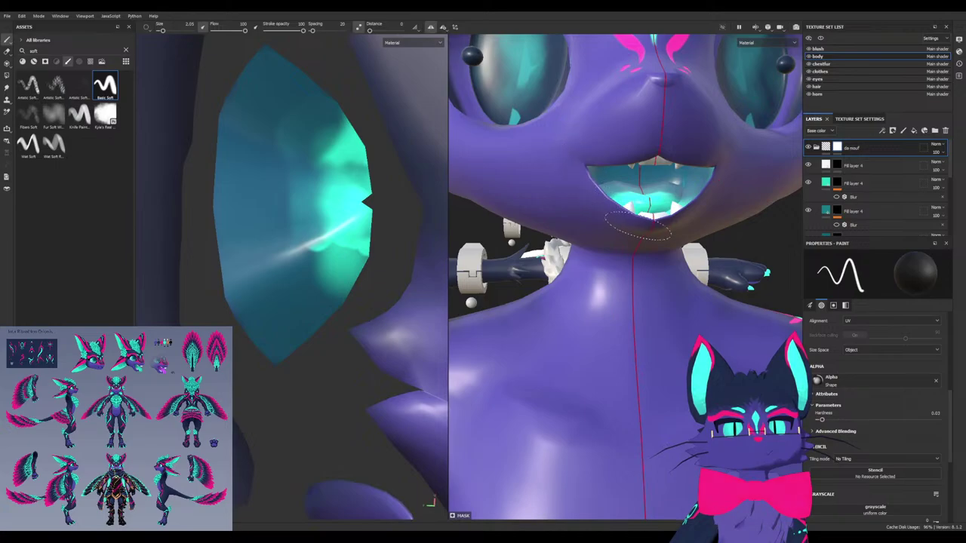
key("x")
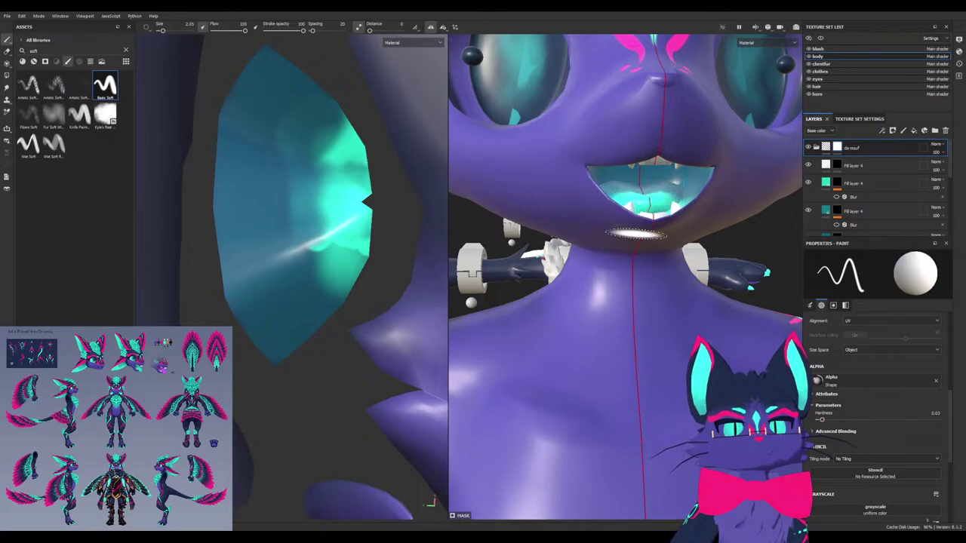
Copy the Blur filter from the neighbouring teal layer onto the darkest teal layer's mask, and check the mouth up close
scroll(876, 189, "down", 5)
scroll(876, 189, "down", 5)
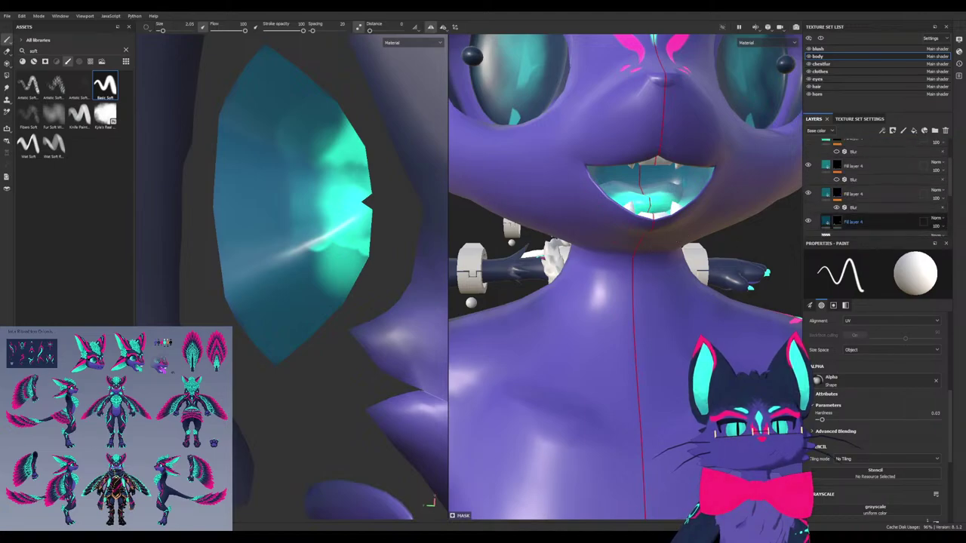
left_click(868, 207)
left_click(837, 221)
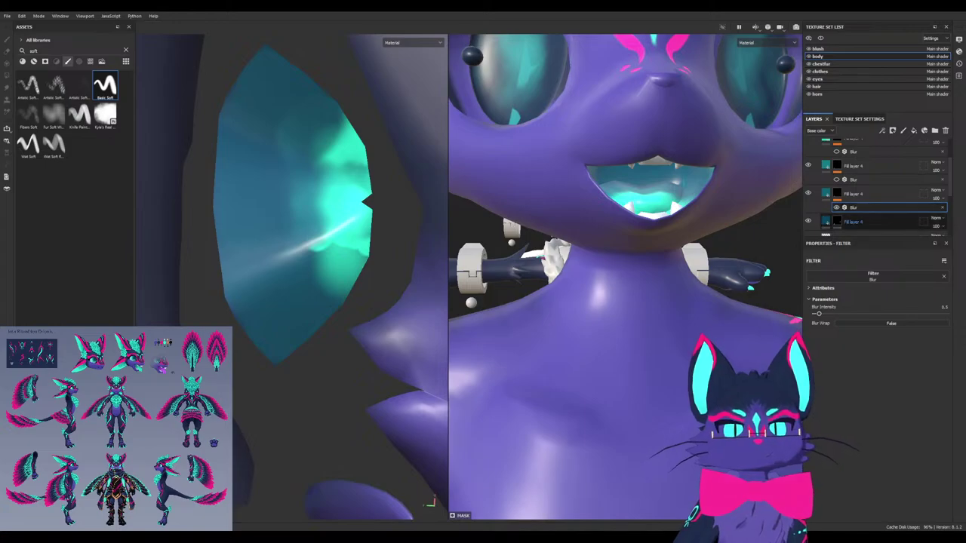
key("ctrl+v")
scroll(837, 221, "down", 1)
left_click_drag(679, 226, 645, 227, "alt")
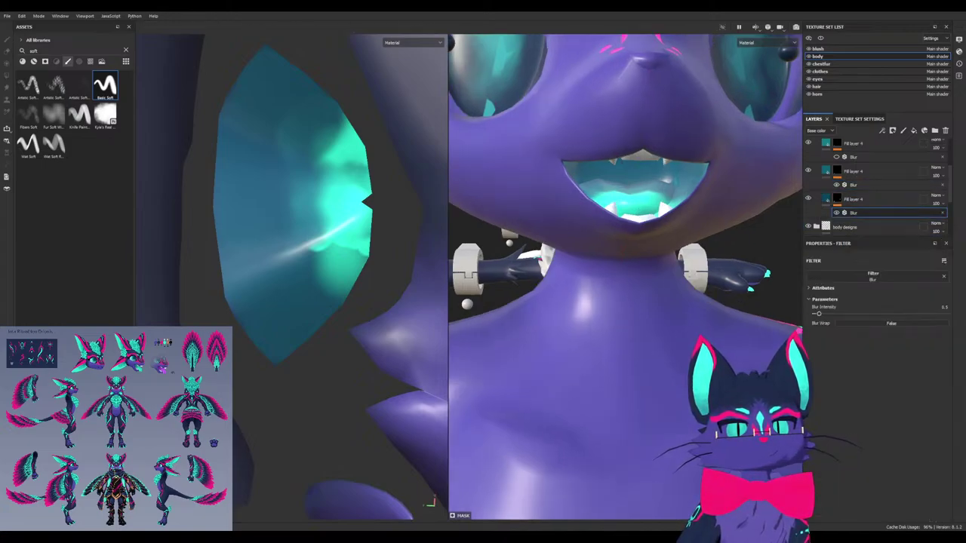
scroll(645, 226, "up", 2)
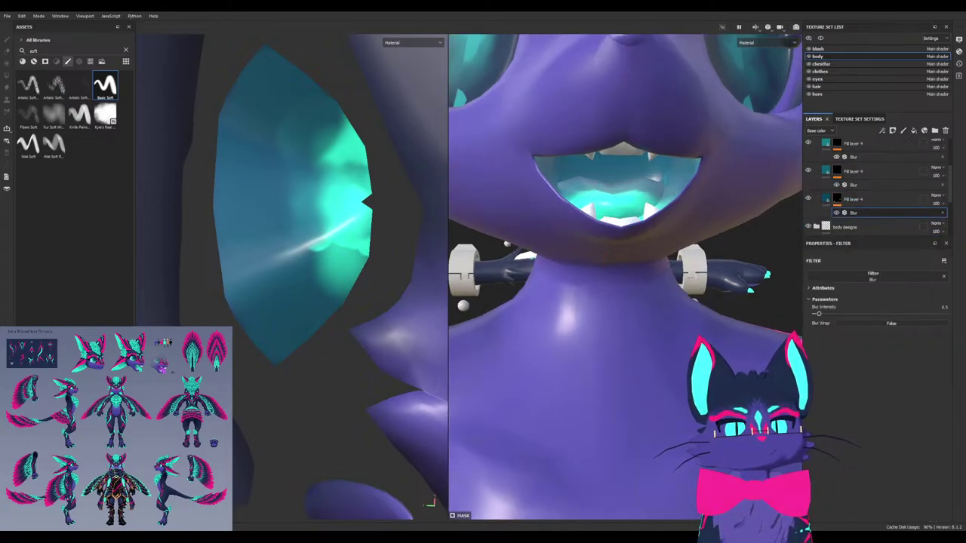
Toggle the da mouf folder's visibility, try inverting its mask, and undo the inversion
scroll(868, 166, "up", 3)
left_click(808, 147)
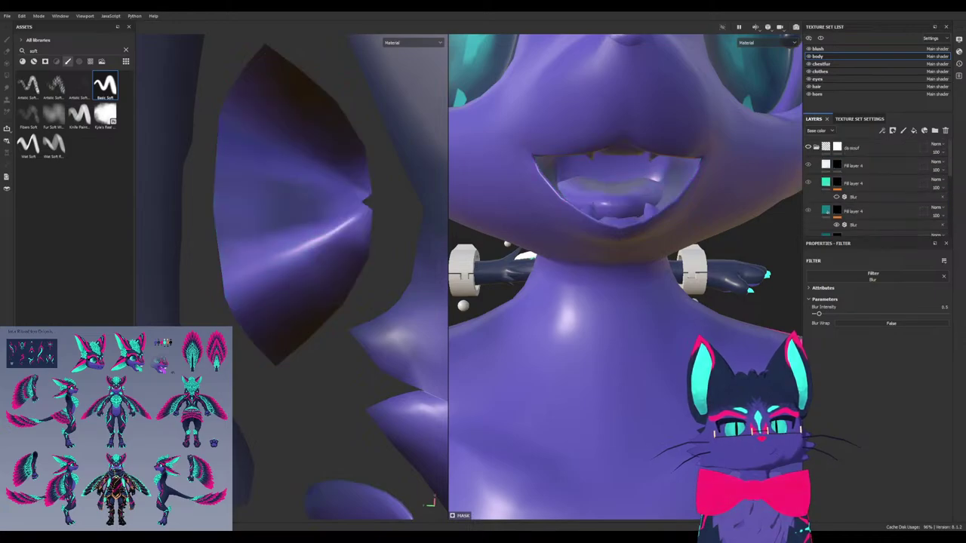
left_click(809, 148)
left_click(837, 147)
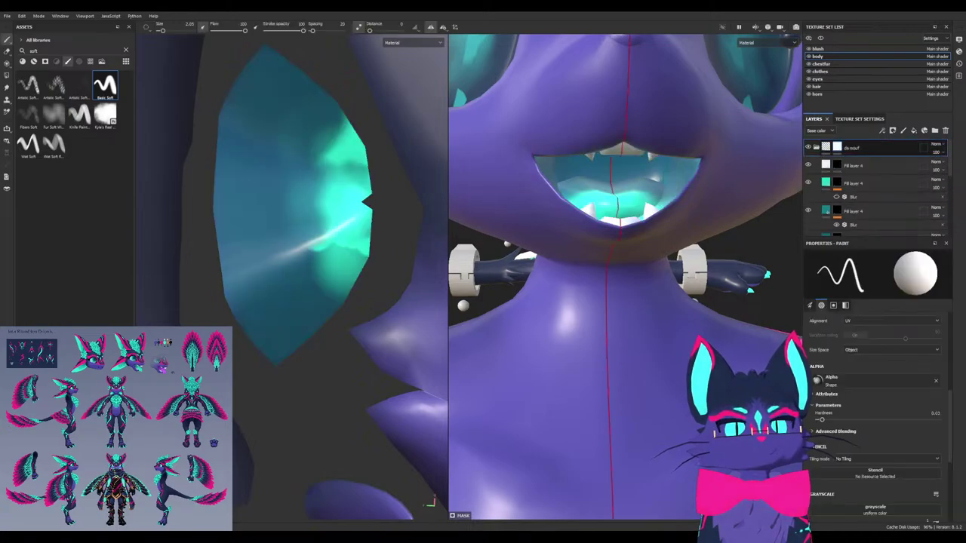
left_click(864, 220)
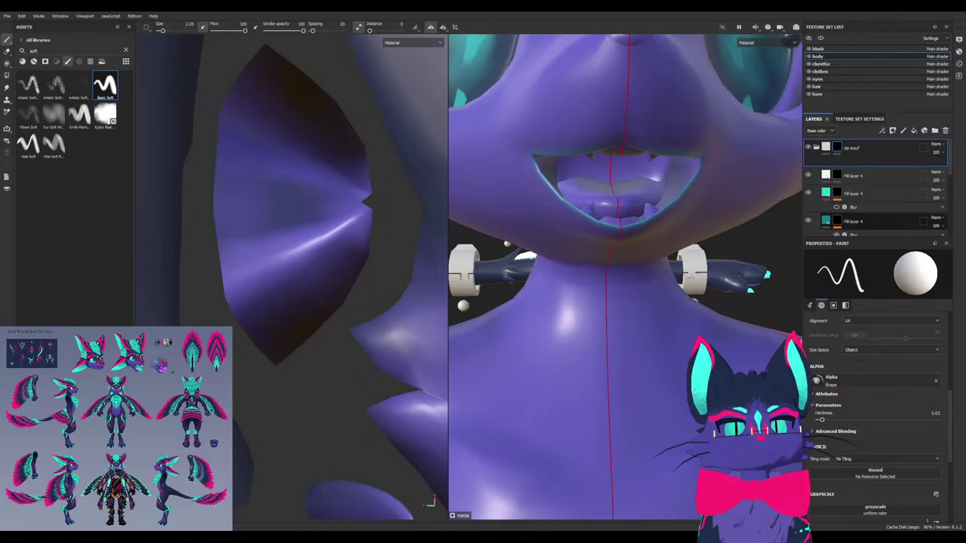
key("ctrl+z")
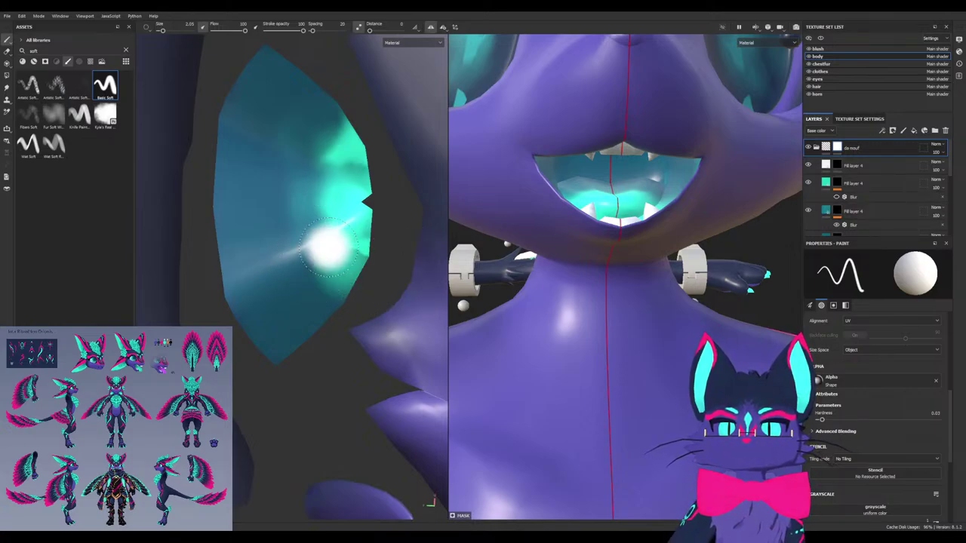
Rework the lower edge of the turquoise area on the tongue island in that layer's mask, and prepare a larger, low-flow soft brush
left_click(837, 183)
left_click_drag(338, 255, 316, 264)
key("x")
right_click_drag(295, 165, 311, 171, "ctrl")
mouse_move(312, 189)
left_mouse_down("ctrl")
mouse_move(281, 190)
mouse_move(303, 190)
left_mouse_up("ctrl")
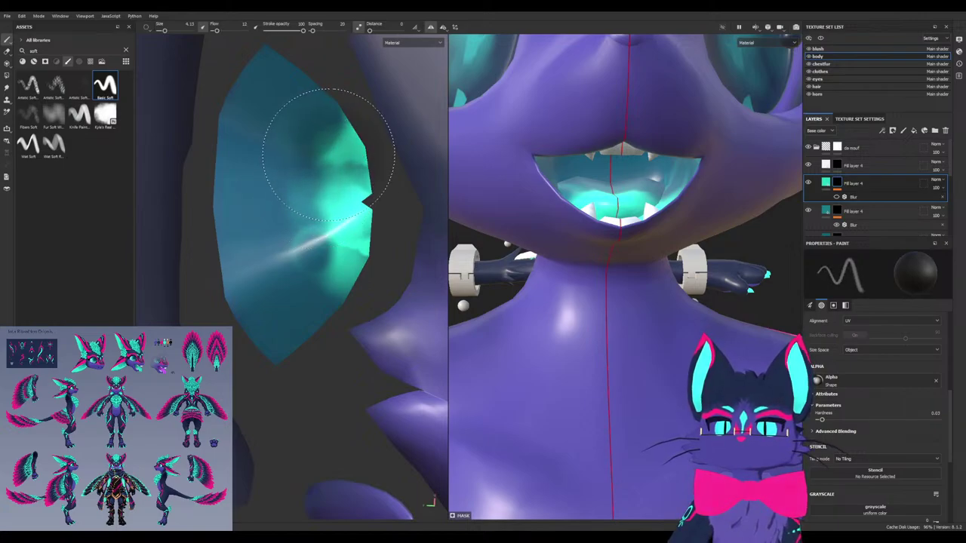
left_click_drag(329, 154, 327, 157, "ctrl")
scroll(329, 158, "up", 1)
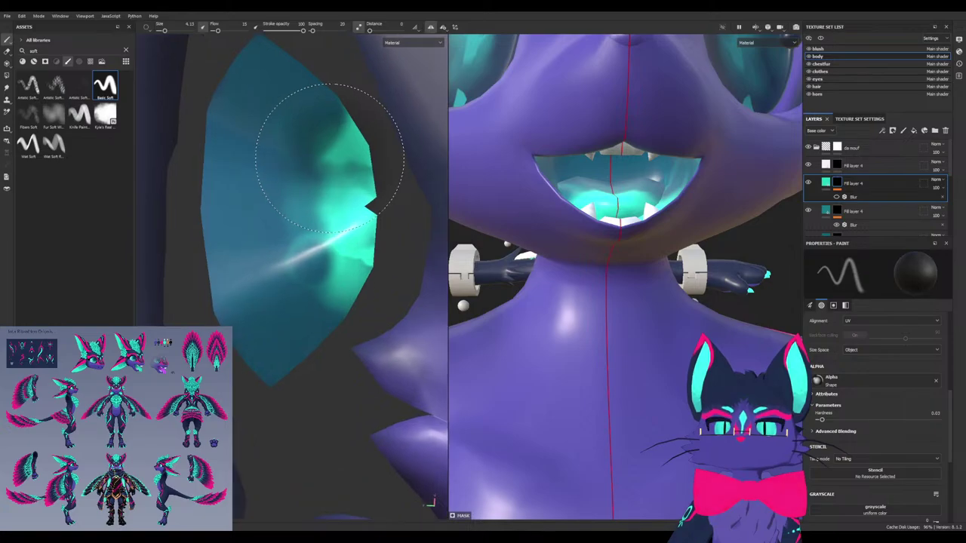
right_click_drag(330, 158, 321, 160, "ctrl")
Paint white along the tongue island's notched edge on the turquoise layer's mask, and fade the inner side with black
key("x")
mouse_move(329, 165)
left_mouse_down()
mouse_move(359, 270)
mouse_move(344, 215)
left_mouse_up()
key("x")
mouse_move(279, 233)
left_mouse_down()
mouse_move(302, 332)
mouse_move(289, 130)
left_mouse_up()
mouse_move(589, 256)
left_mouse_down("alt")
mouse_move(532, 291)
mouse_move(521, 281)
left_mouse_up("alt")
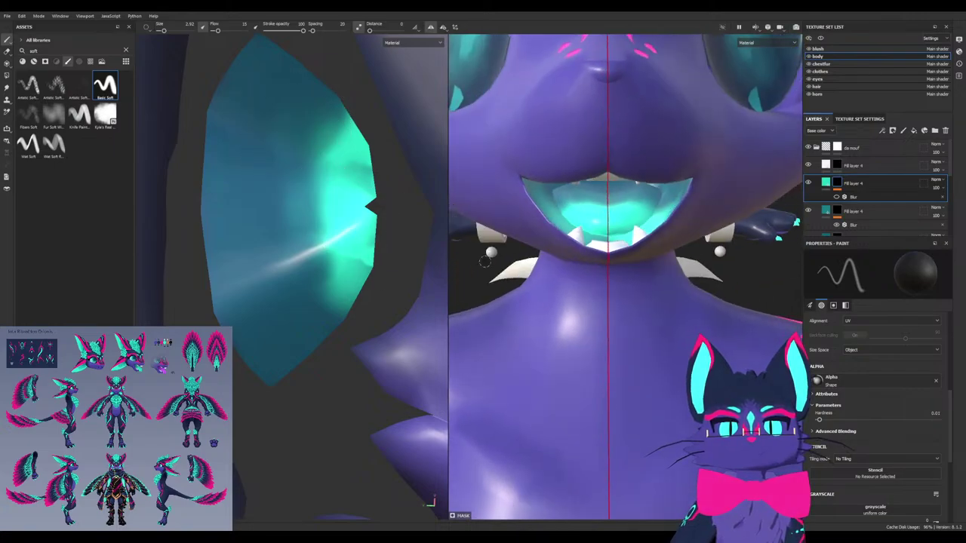
Even out the turquoise tip of the tongue with a white stroke beside the notch and a low-flow black stroke along the upper edge
key("x")
mouse_move(356, 232)
left_mouse_down()
mouse_move(345, 210)
mouse_move(356, 258)
mouse_move(334, 155)
mouse_move(324, 194)
mouse_move(343, 246)
mouse_move(325, 246)
left_mouse_up()
key("x")
mouse_move(349, 162)
left_mouse_down()
mouse_move(348, 282)
mouse_move(352, 175)
mouse_move(362, 241)
mouse_move(327, 127)
left_mouse_up()
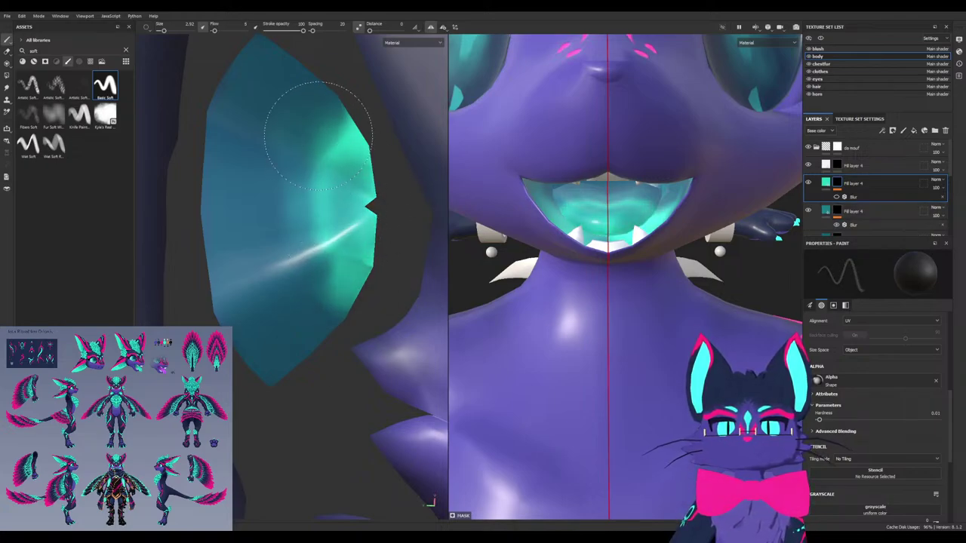
Undo a white stroke down the tongue's middle, brighten the mask at the notch instead, and show the turquoise layer's Blur filter again
key("x")
left_click_drag(319, 178, 316, 244)
key("ctrl+z")
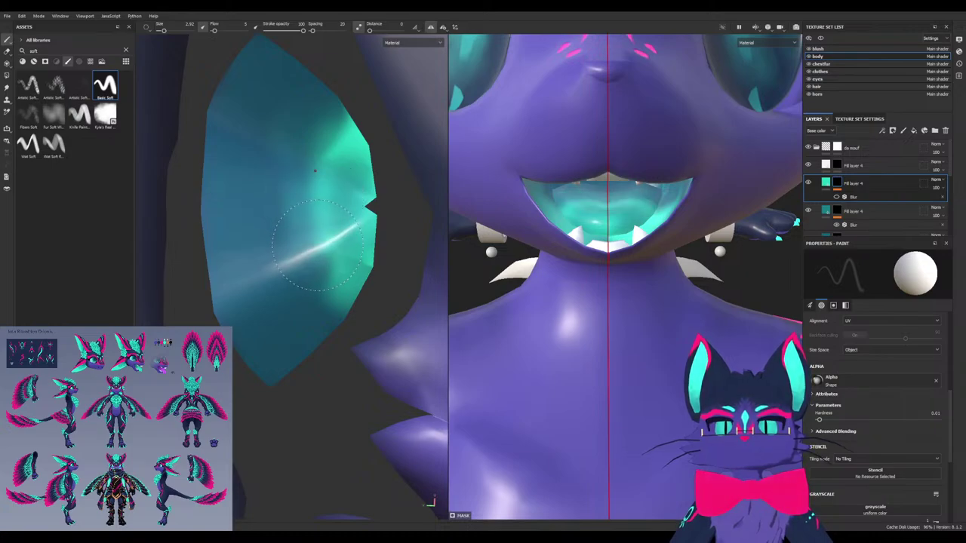
mouse_move(367, 182)
left_mouse_down()
mouse_move(377, 208)
mouse_move(363, 206)
left_mouse_up()
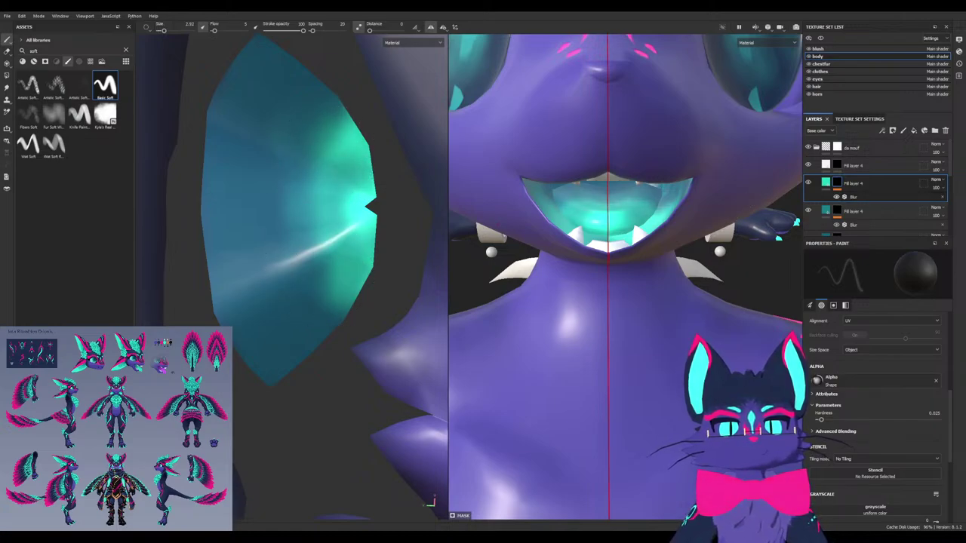
key("x")
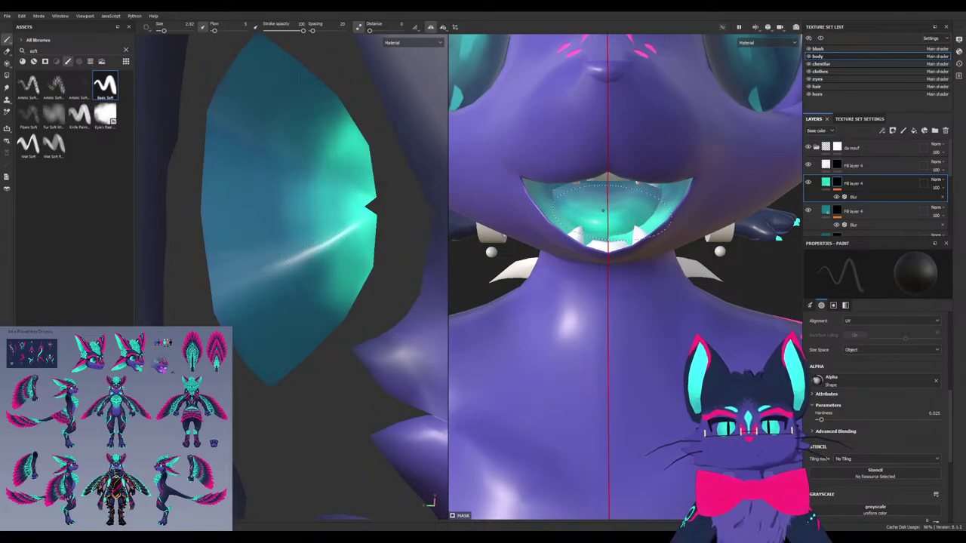
Examine the tongue's turquoise gradient on the model up close, and shrink the mask brush
mouse_move(603, 216)
left_mouse_down("alt")
mouse_move(606, 253)
mouse_move(554, 256)
mouse_move(603, 247)
left_mouse_up("alt")
scroll(361, 314, "down", 3)
scroll(306, 280, "down", 5)
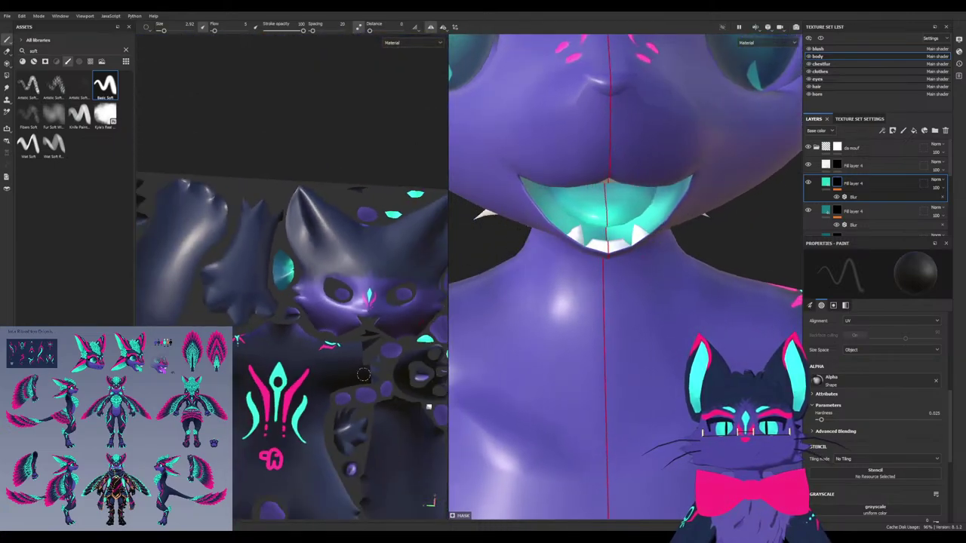
scroll(608, 223, "up", 5)
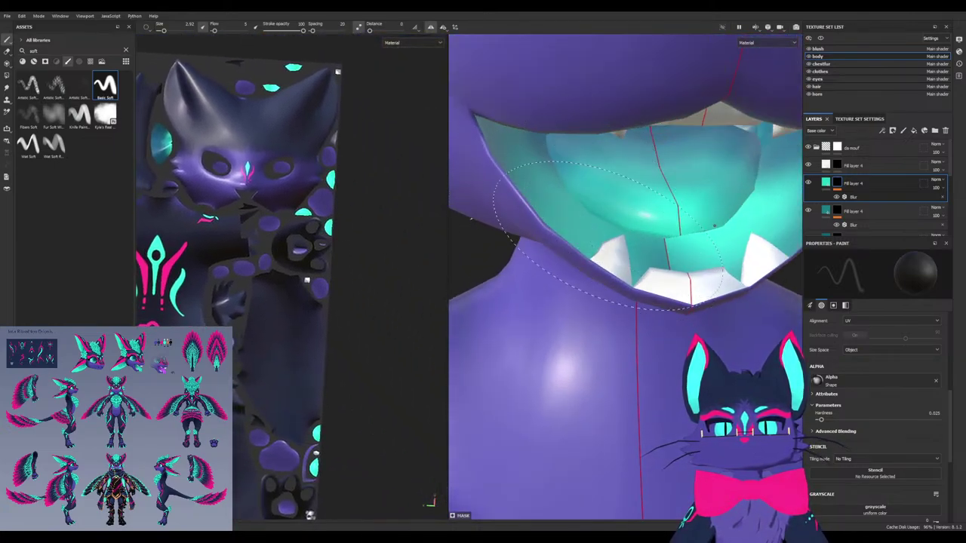
left_click_drag(641, 249, 615, 222, "alt")
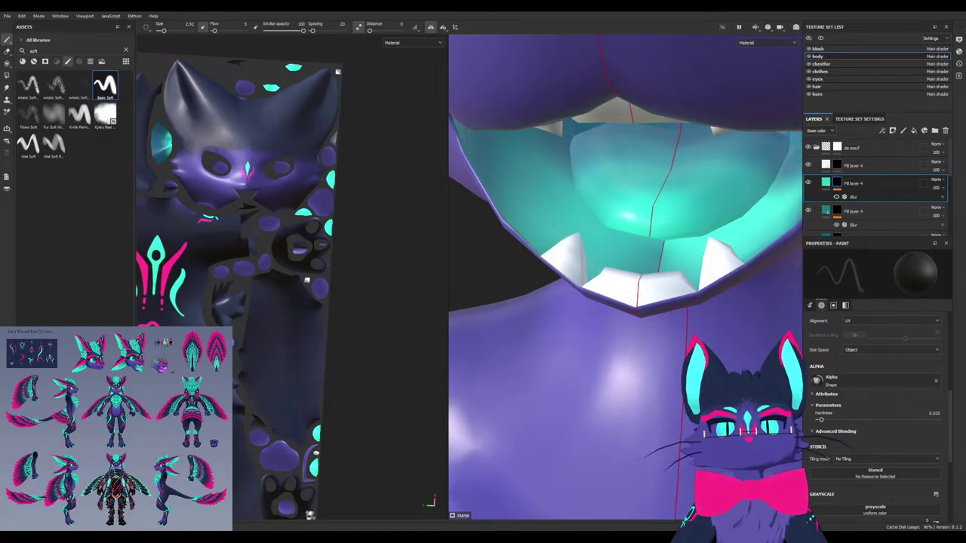
right_click_drag(573, 230, 537, 227, "ctrl")
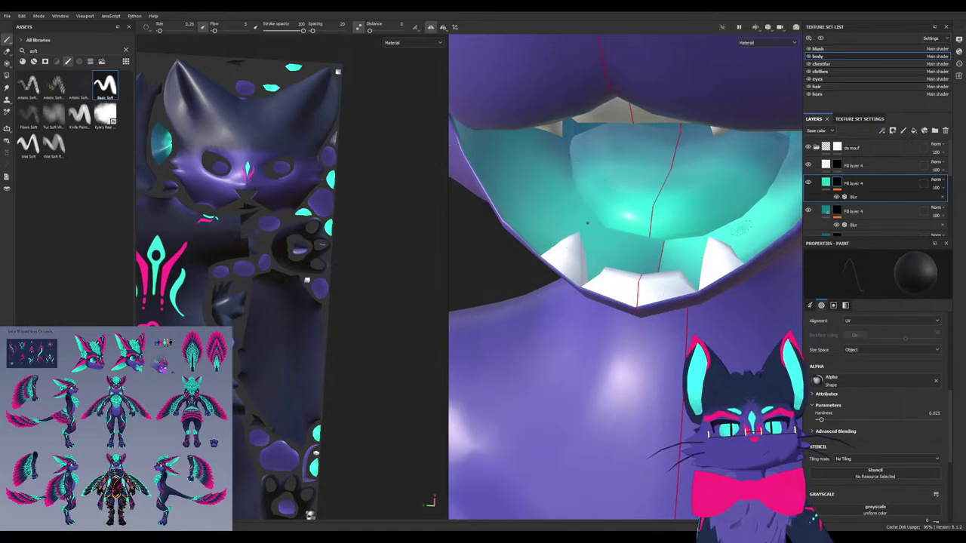
Toggle the emissive channel on the three teal fill layers of the mouth
left_click(809, 211)
left_click(826, 211)
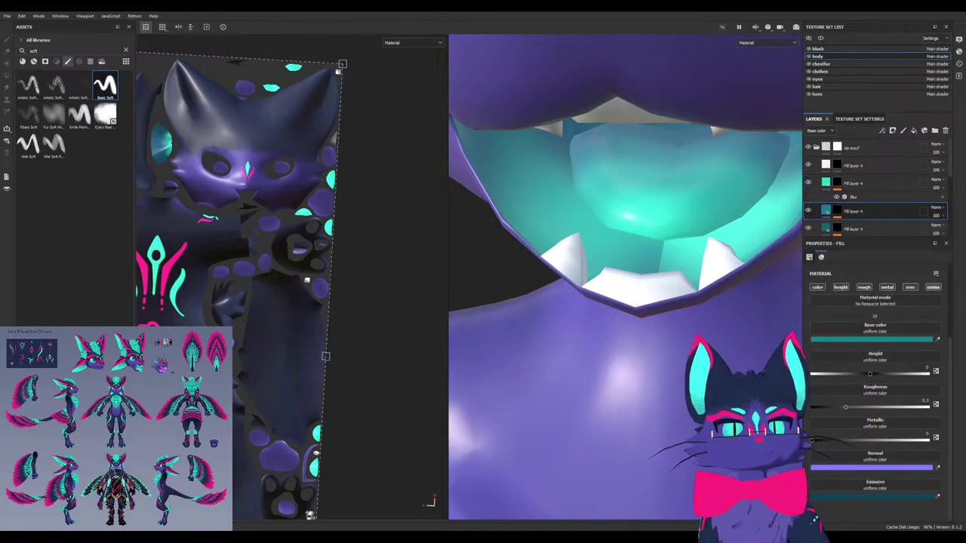
scroll(876, 188, "down", 1)
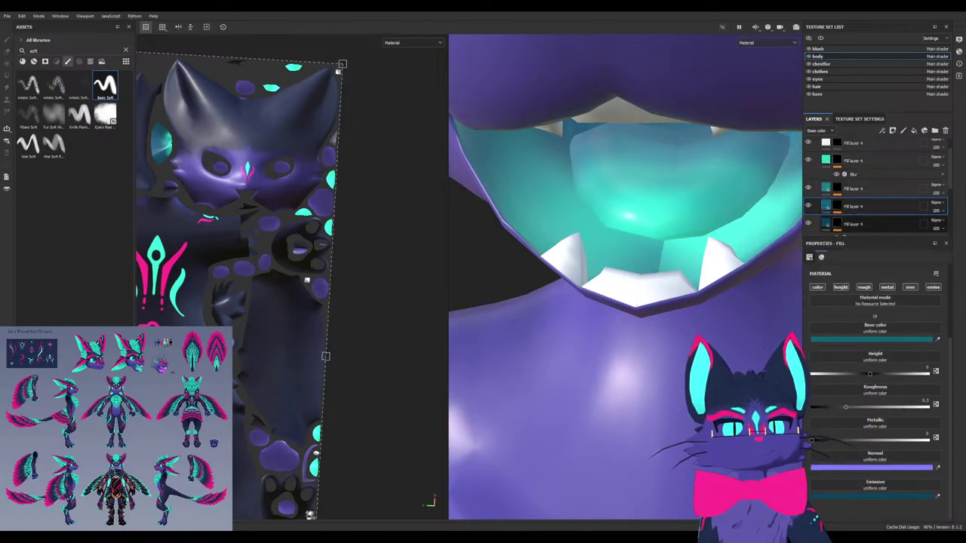
left_click(825, 224)
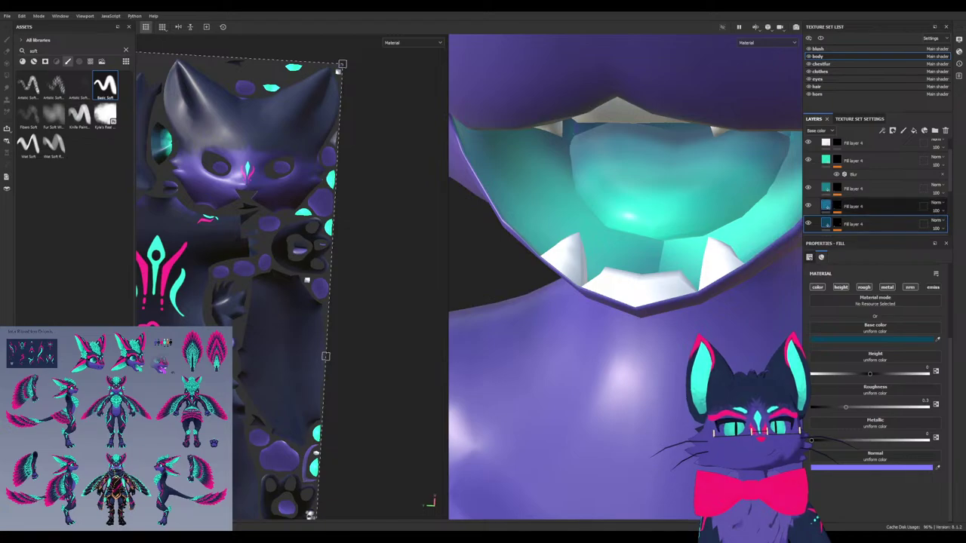
left_click(876, 206)
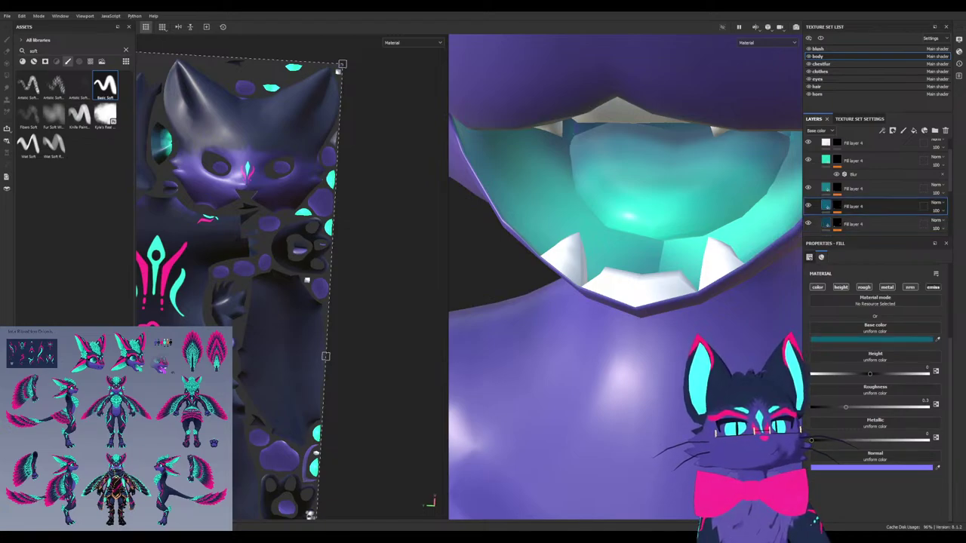
left_click(875, 189)
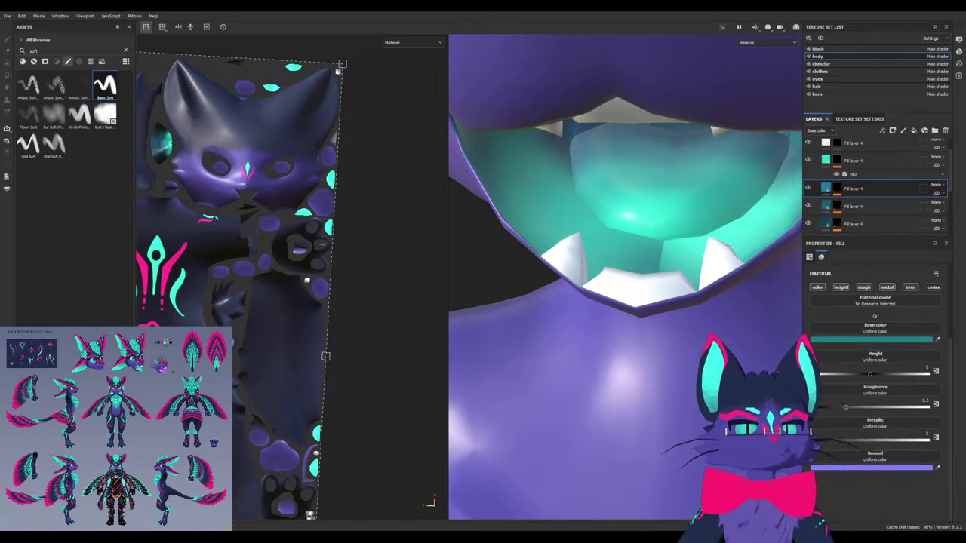
Hide the three teal fill layers and paint black at flow 100 over the mouth's side wall on the turquoise layer's mask
left_click_drag(618, 249, 640, 242, "alt")
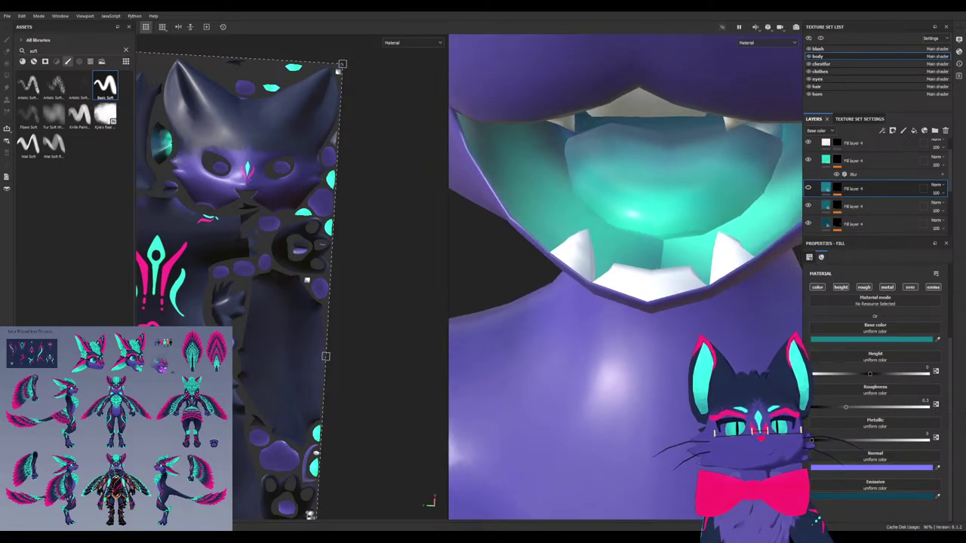
left_click(808, 205)
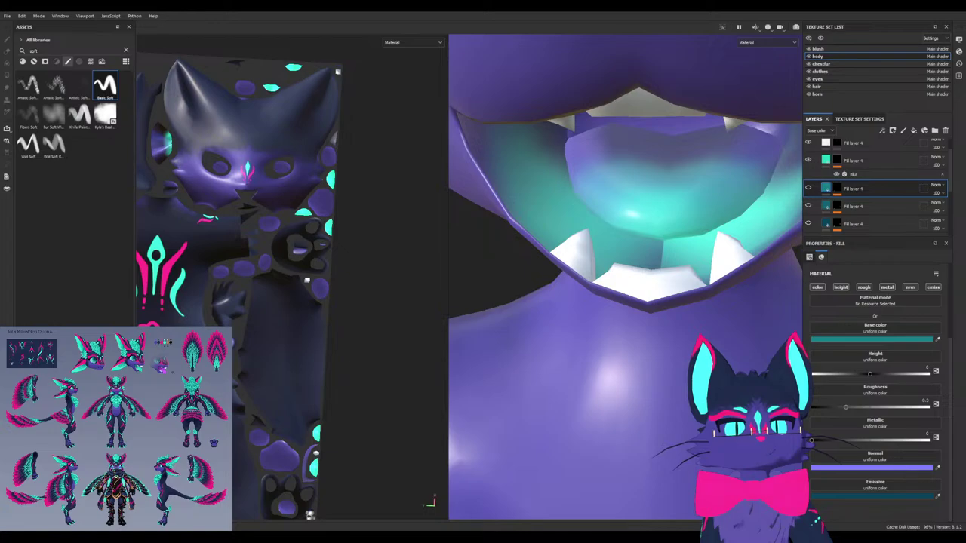
left_click(837, 160)
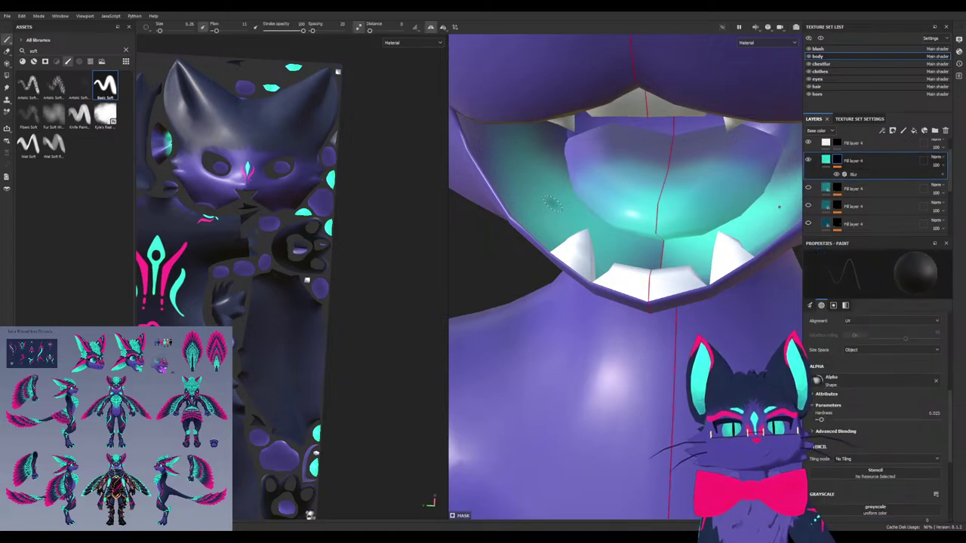
right_click_drag(535, 202, 549, 211, "ctrl")
mouse_move(549, 211)
left_mouse_down()
mouse_move(534, 143)
mouse_move(558, 245)
mouse_move(538, 259)
mouse_move(483, 254)
mouse_move(533, 261)
left_mouse_up()
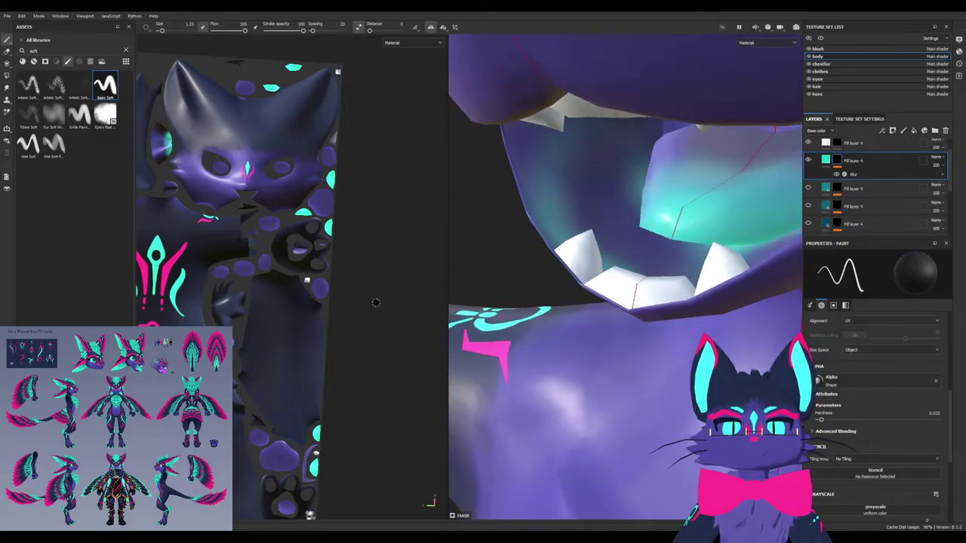
Erase the remaining turquoise from the mouth interior's UV island with a larger black brush on the turquoise layer's mask
middle_click_drag(375, 302, 382, 206, "alt")
scroll(316, 421, "up", 5)
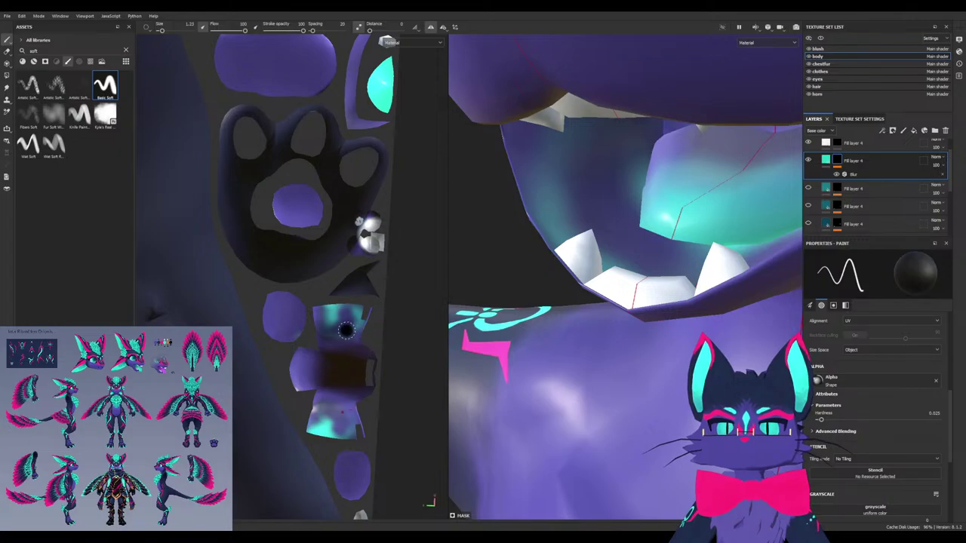
right_click_drag(346, 331, 358, 330, "ctrl")
left_click_drag(344, 329, 342, 314)
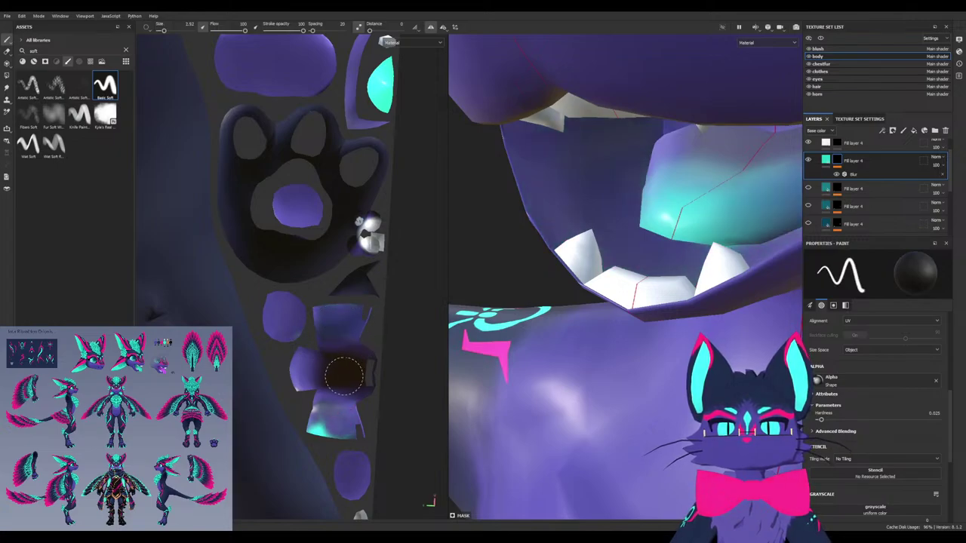
left_click_drag(344, 375, 343, 438)
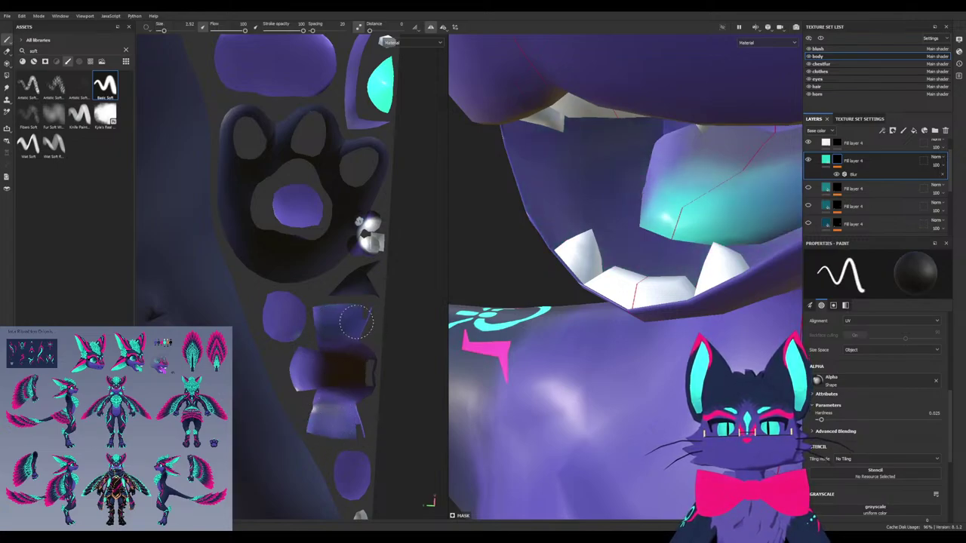
Show the three teal fill layers again and check the mouth interior from the front
left_click_drag(808, 189, 808, 223)
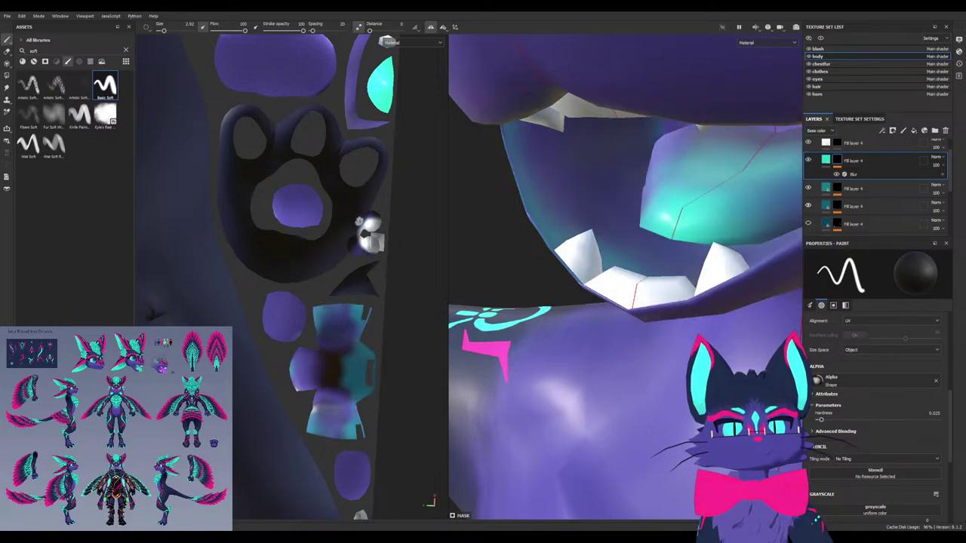
scroll(876, 185, "down", 2)
scroll(875, 204, "up", 1)
mouse_move(573, 193)
left_mouse_down("alt")
mouse_move(713, 185)
mouse_move(681, 180)
left_mouse_up("alt")
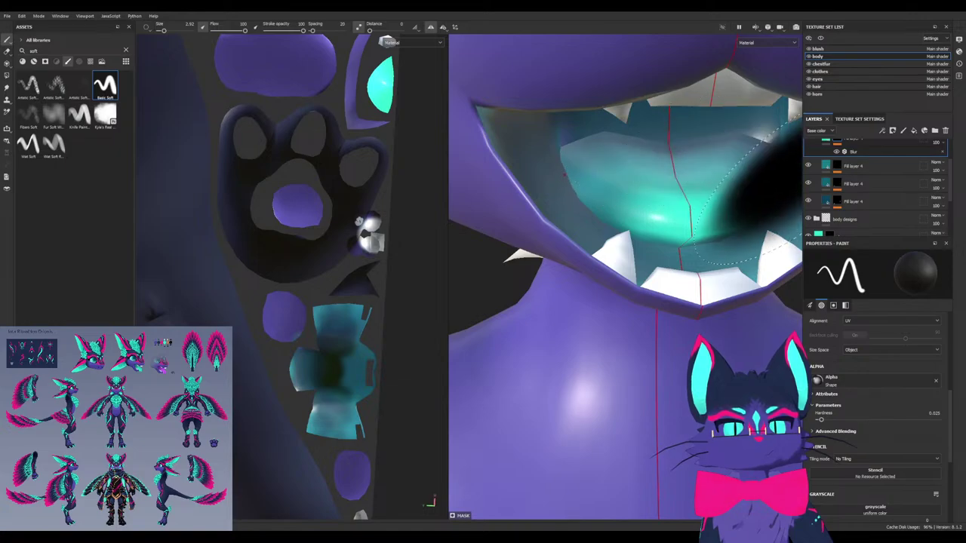
Switch to white paint and reduce the brush size to 0.26 with the darkest teal fill layer's mask selected
key("x")
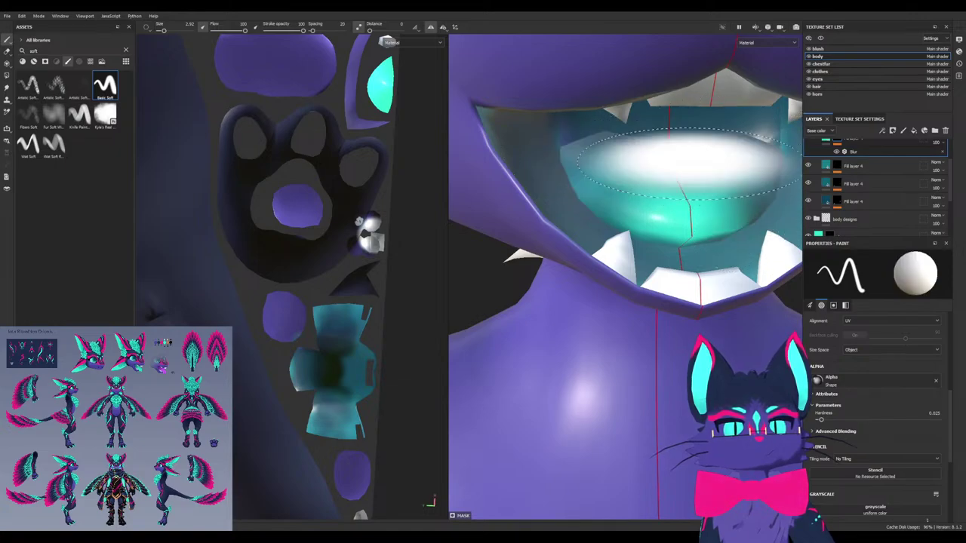
left_click(837, 201)
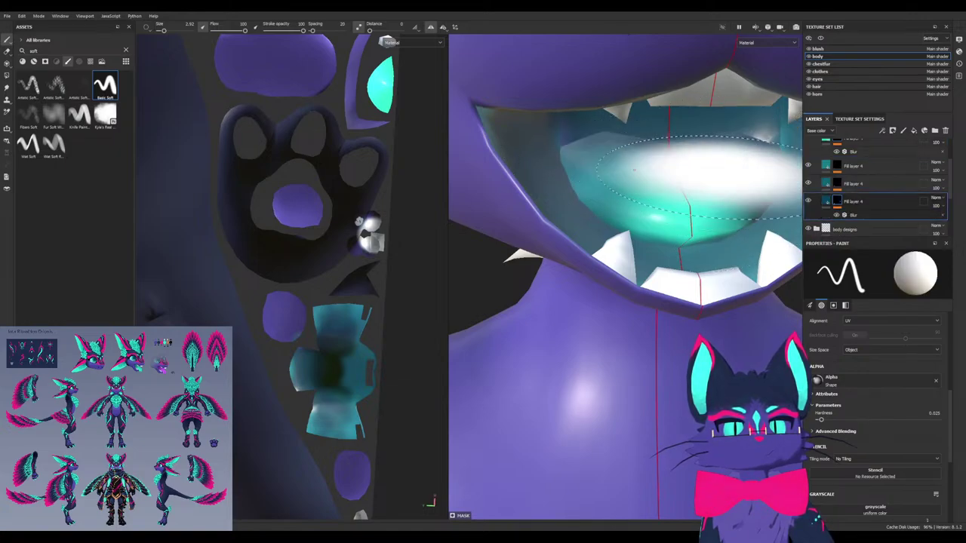
left_click(837, 183)
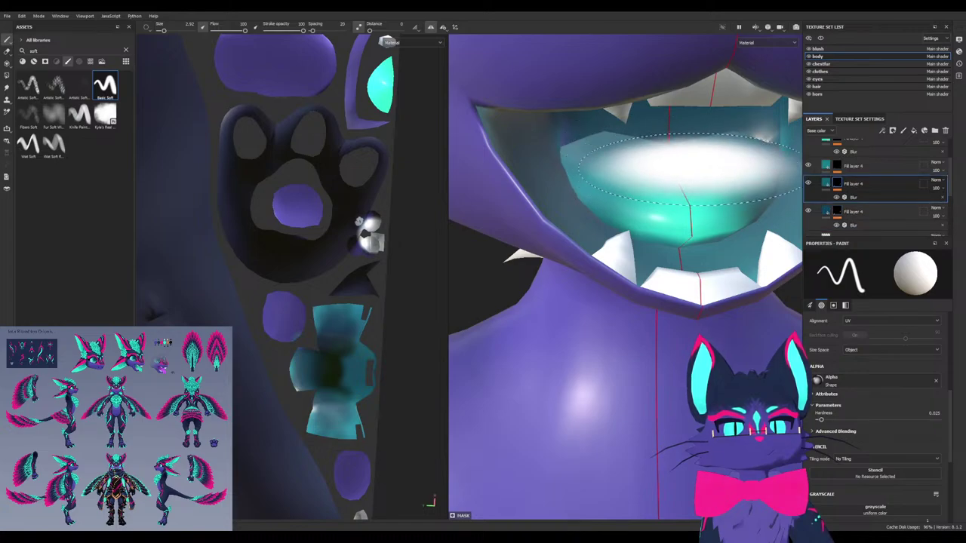
mouse_move(726, 177)
left_mouse_down("alt")
mouse_move(678, 187)
mouse_move(654, 167)
mouse_move(576, 199)
left_mouse_up("alt")
scroll(664, 189, "down", 2)
scroll(650, 189, "down", 2)
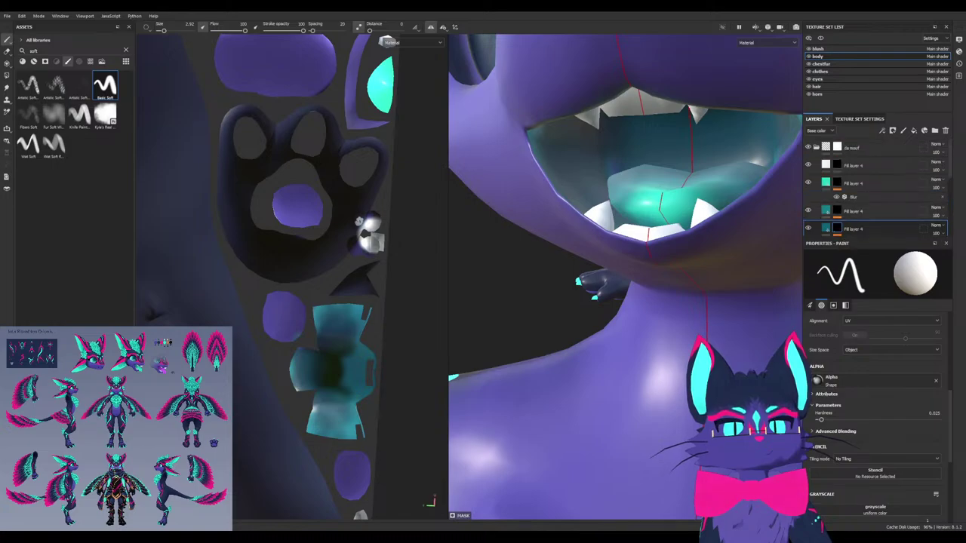
left_click(837, 212)
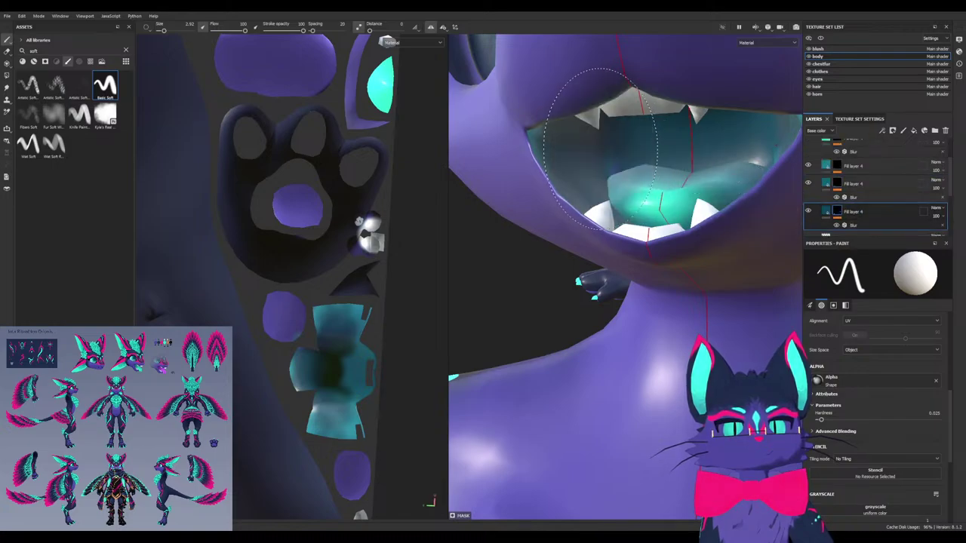
right_click_drag(604, 154, 558, 155, "ctrl")
Paint white over the purple gap beside the tongue's back edge on the middle teal layer's mask
mouse_move(606, 158)
left_mouse_down("alt")
mouse_move(555, 162)
mouse_move(593, 165)
left_mouse_up("alt")
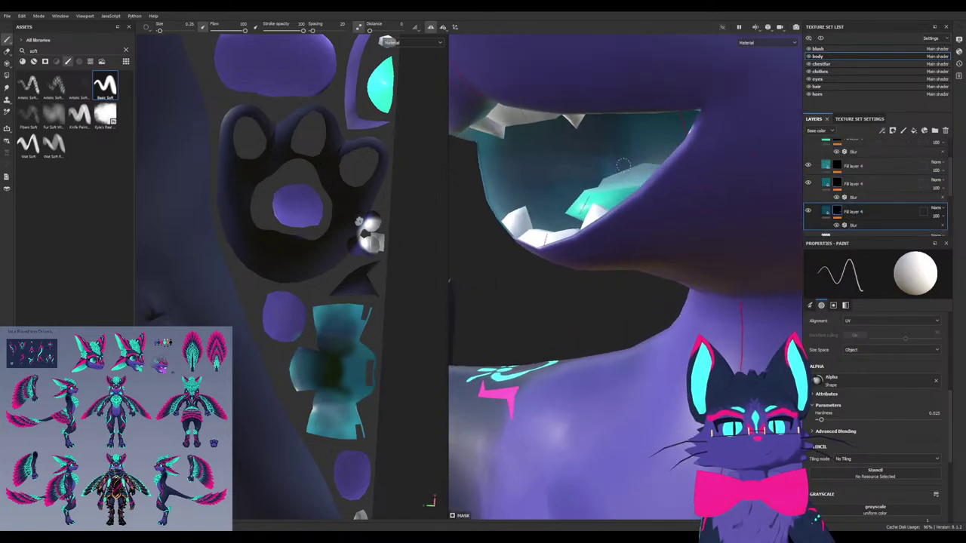
scroll(624, 165, "up", 1)
left_click(837, 183)
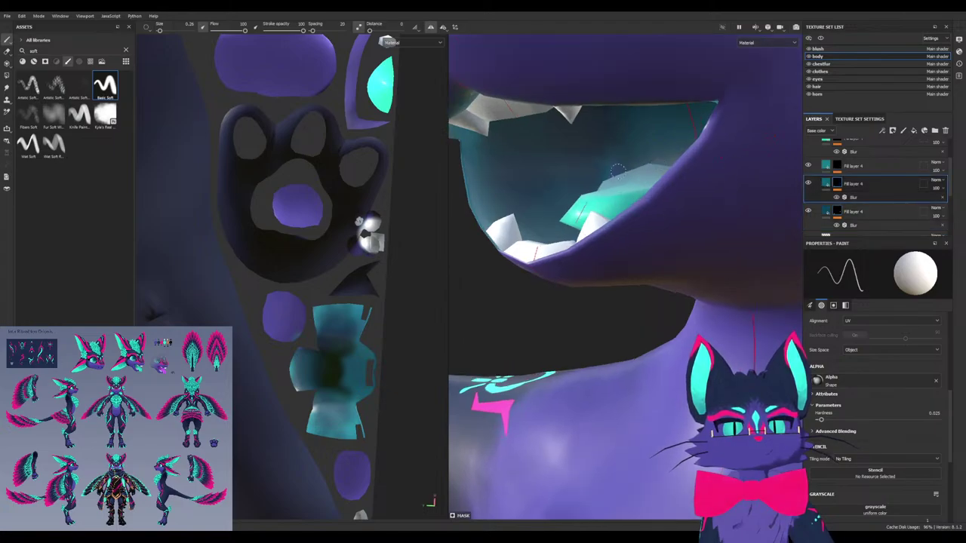
scroll(601, 150, "up", 6)
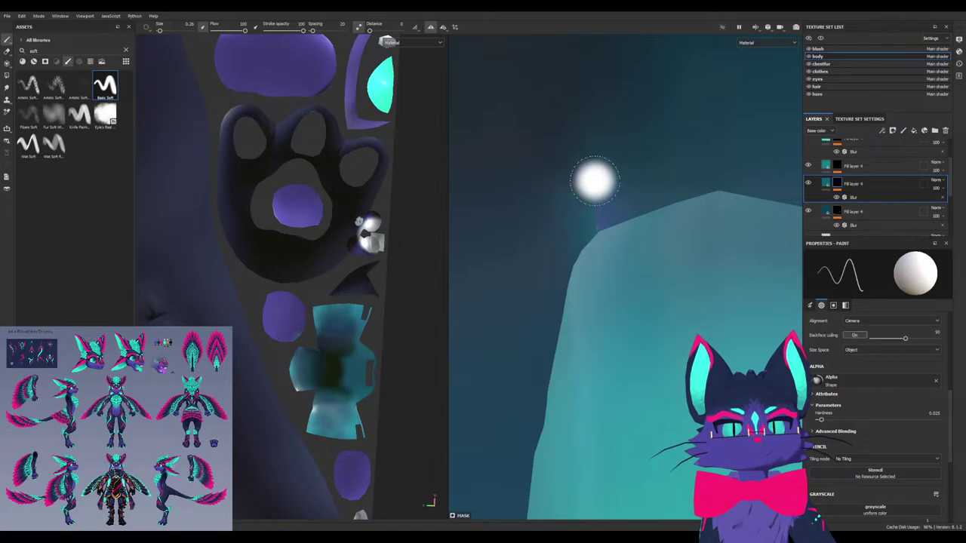
mouse_move(595, 181)
left_mouse_down()
mouse_move(621, 202)
mouse_move(601, 210)
mouse_move(619, 205)
left_mouse_up()
Try inverting the white teeth layer's mask and undo the inversion
scroll(876, 185, "up", 3)
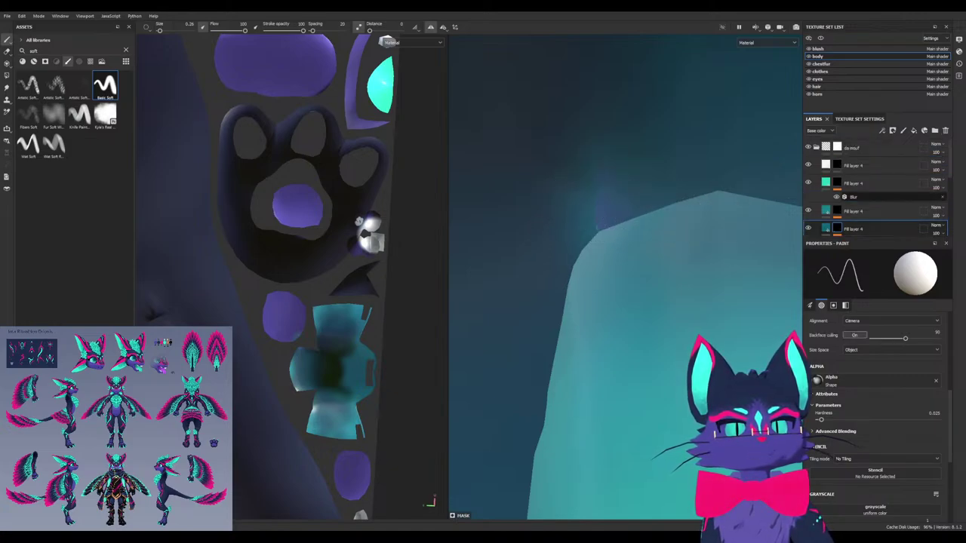
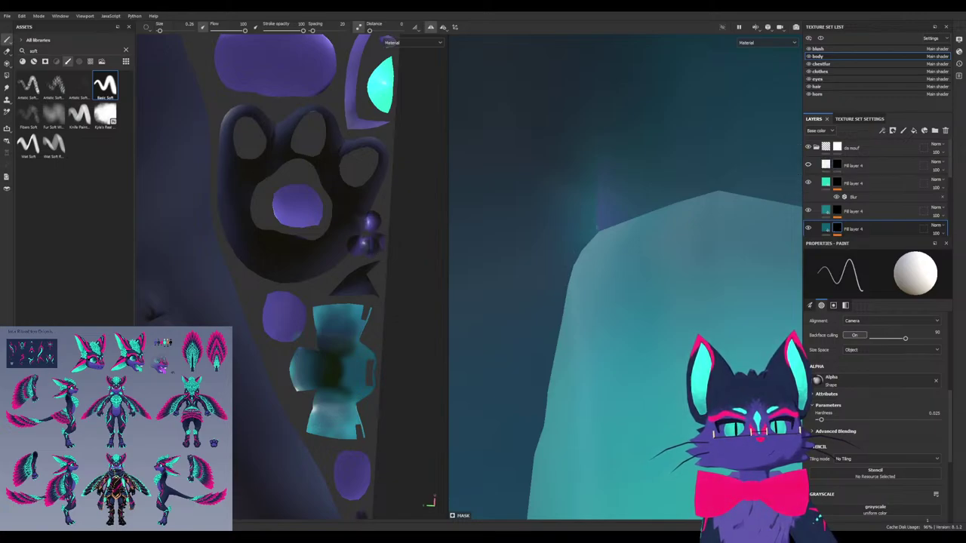
left_click(836, 164)
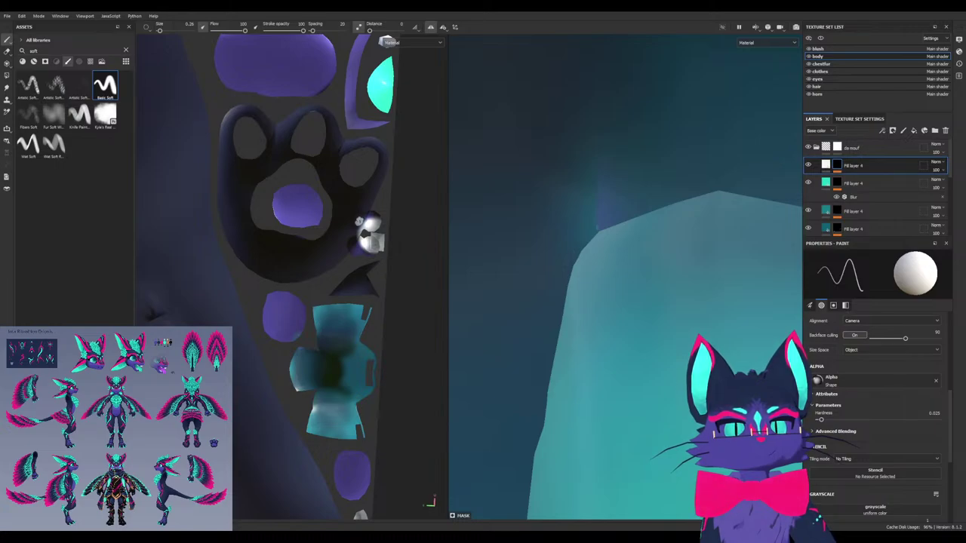
key("ctrl+i")
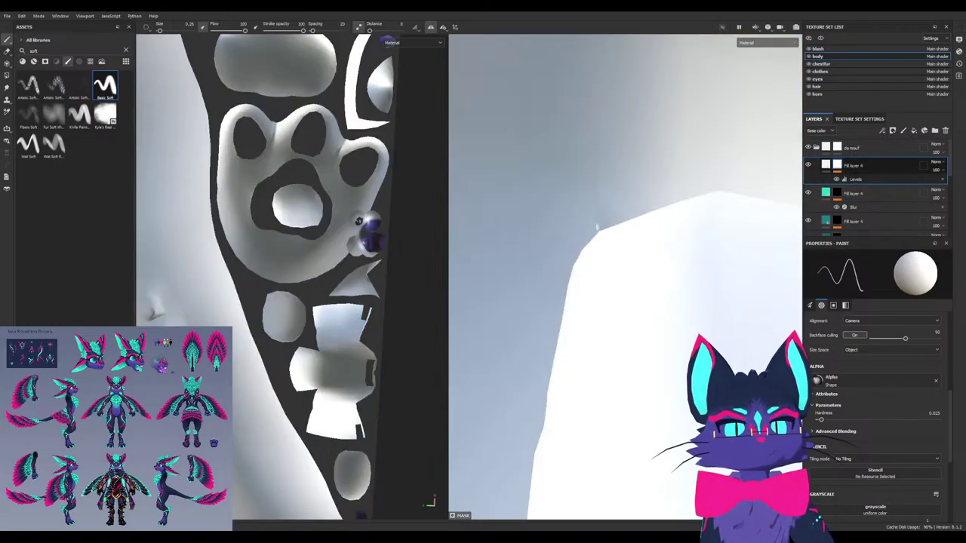
key("ctrl+z")
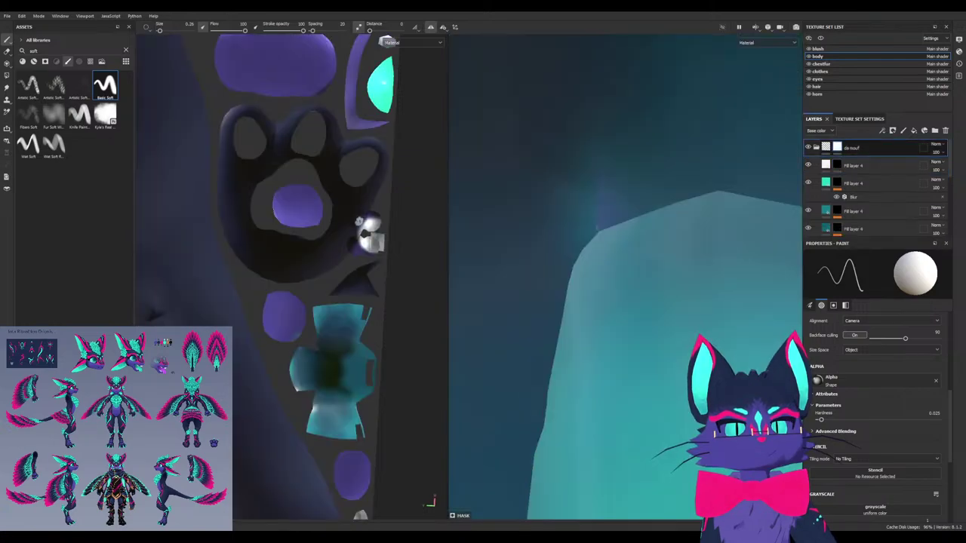
Toggle the da mouf folder's visibility and try inverting its mask and painting black on it over the purple gap
left_click(808, 147)
left_click(808, 147)
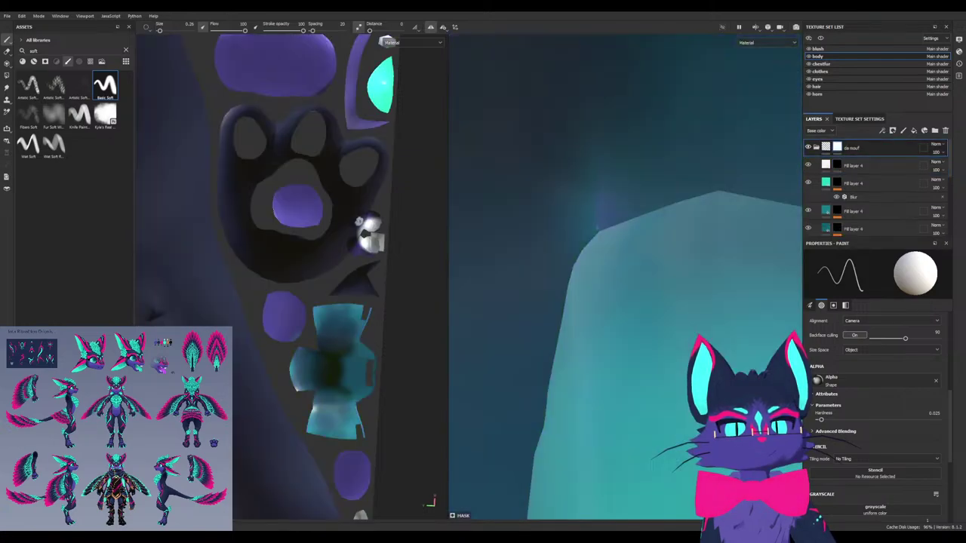
key("ctrl+i")
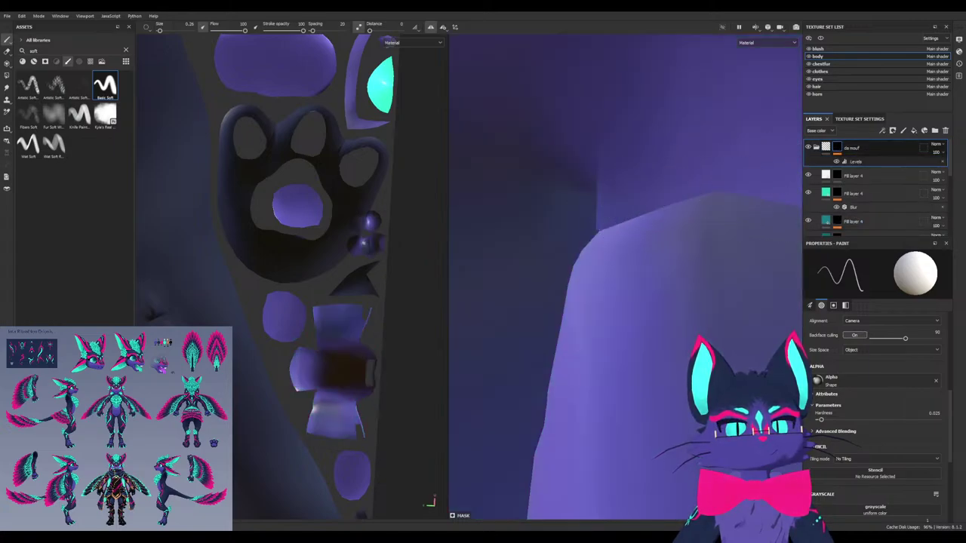
key("ctrl+z")
key("x")
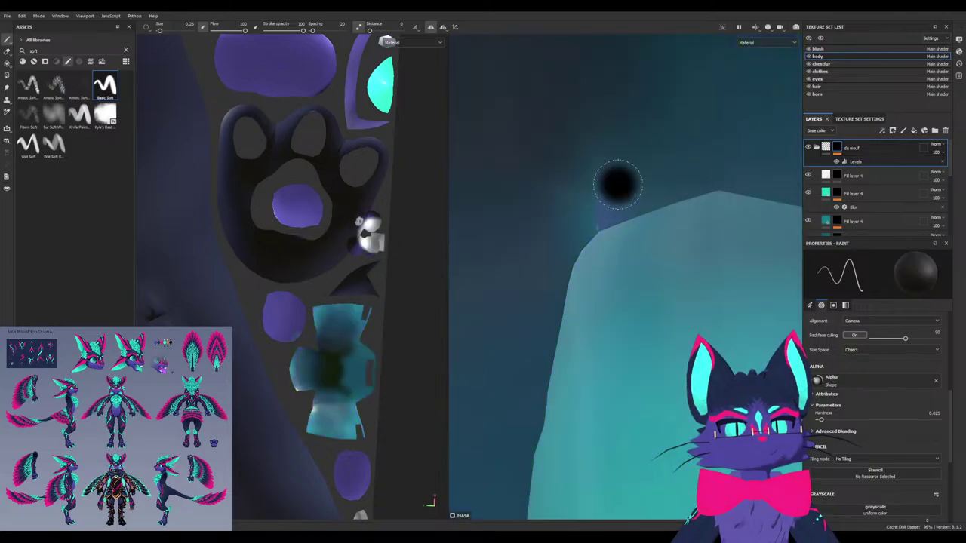
left_click_drag(617, 186, 621, 209)
key("x")
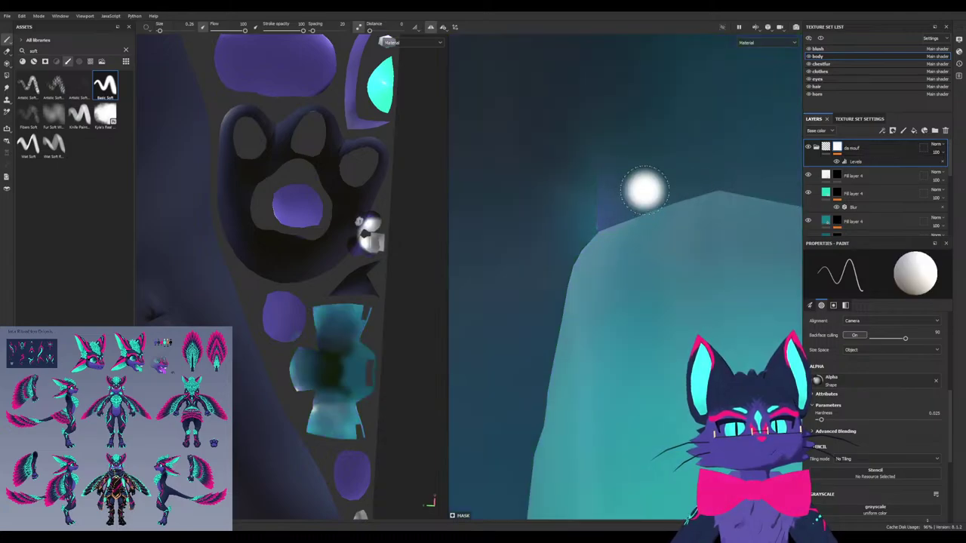
Try white on the turquoise layer's mask, undo it, and paint the purple gap on the lightest teal layer's mask
left_click(837, 193)
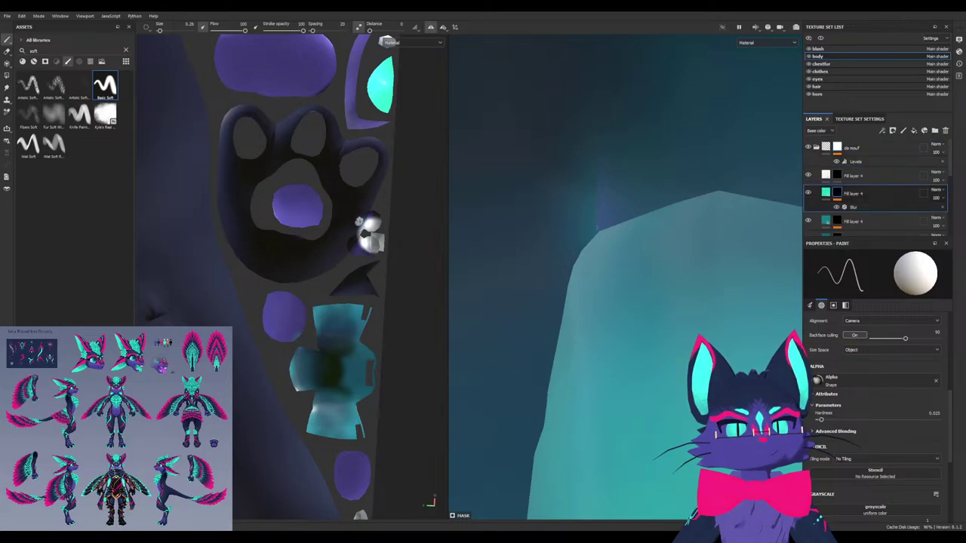
left_click(601, 199)
key("ctrl+z")
left_click(837, 221)
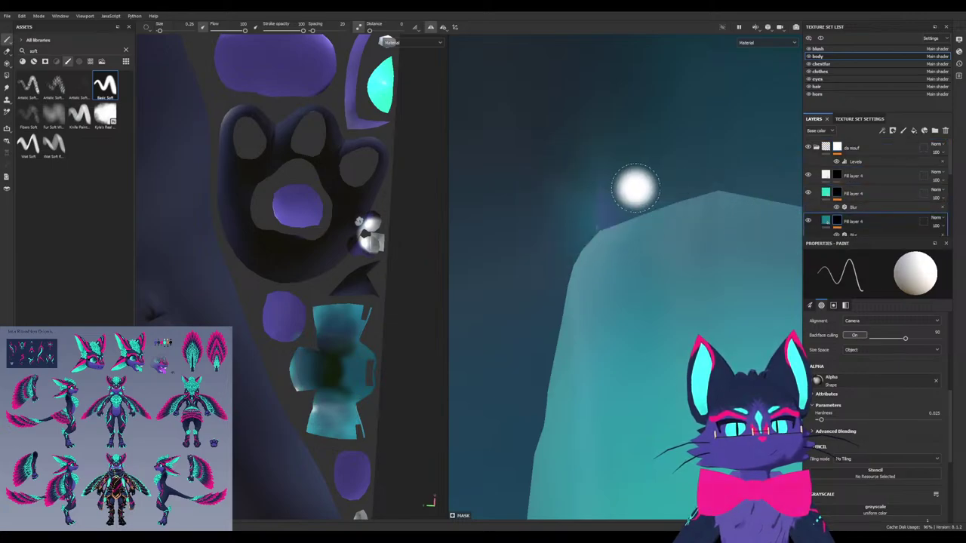
left_click_drag(635, 188, 617, 202)
scroll(841, 184, "down", 1)
Paint white over the purple gap on the darkest teal layer's mask, checking the effect by toggling that layer's visibility
left_click(837, 204)
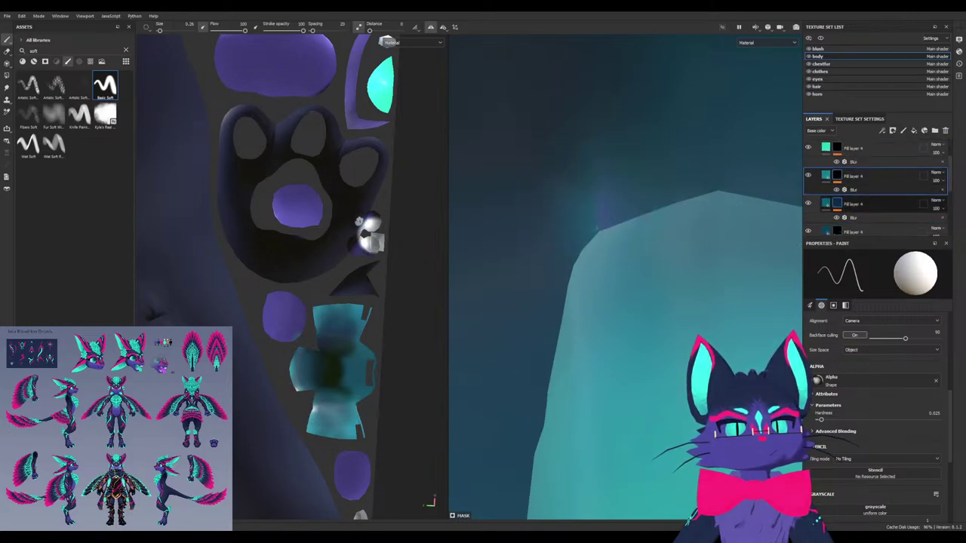
scroll(841, 226, "down", 1)
left_click(837, 209)
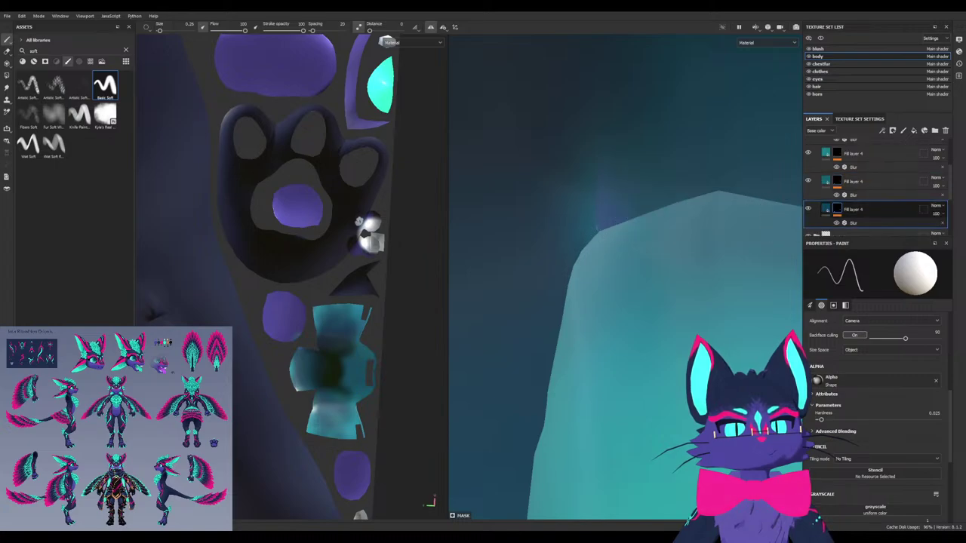
mouse_move(634, 175)
left_mouse_down()
mouse_move(595, 222)
mouse_move(617, 182)
left_mouse_up()
left_click_drag(579, 262, 673, 236, "alt")
left_click(808, 208)
left_click(808, 209)
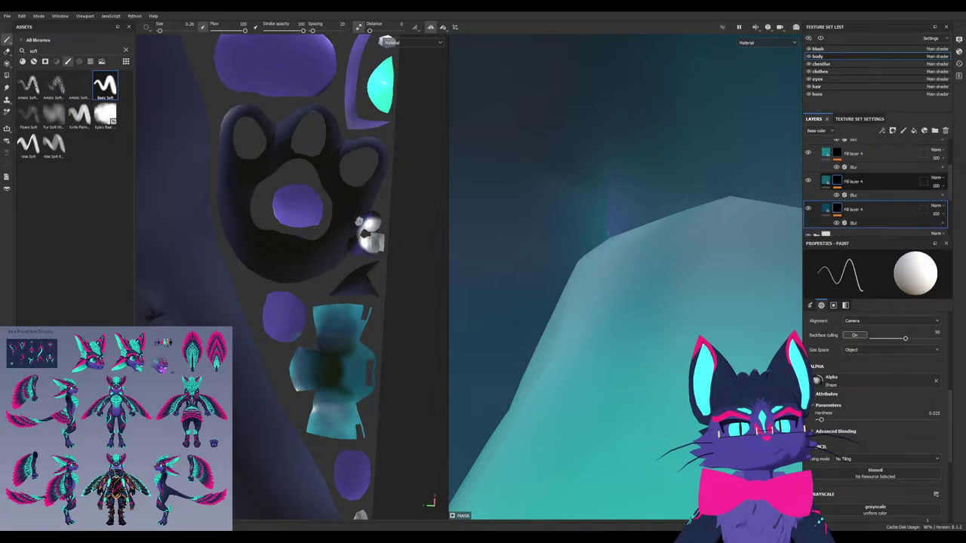
mouse_move(606, 202)
left_mouse_down()
mouse_move(617, 224)
mouse_move(624, 198)
mouse_move(612, 227)
mouse_move(625, 235)
mouse_move(626, 224)
mouse_move(520, 233)
mouse_move(611, 231)
left_mouse_up()
Paint black on the lightest teal layer's mask to erase the bright streak on the mouth wall beside the tongue
left_click(837, 176)
scroll(654, 352, "down", 5)
mouse_move(654, 351)
left_mouse_down("alt")
mouse_move(624, 410)
mouse_move(620, 472)
mouse_move(633, 492)
left_mouse_up("alt")
scroll(544, 271, "up", 3)
key("x")
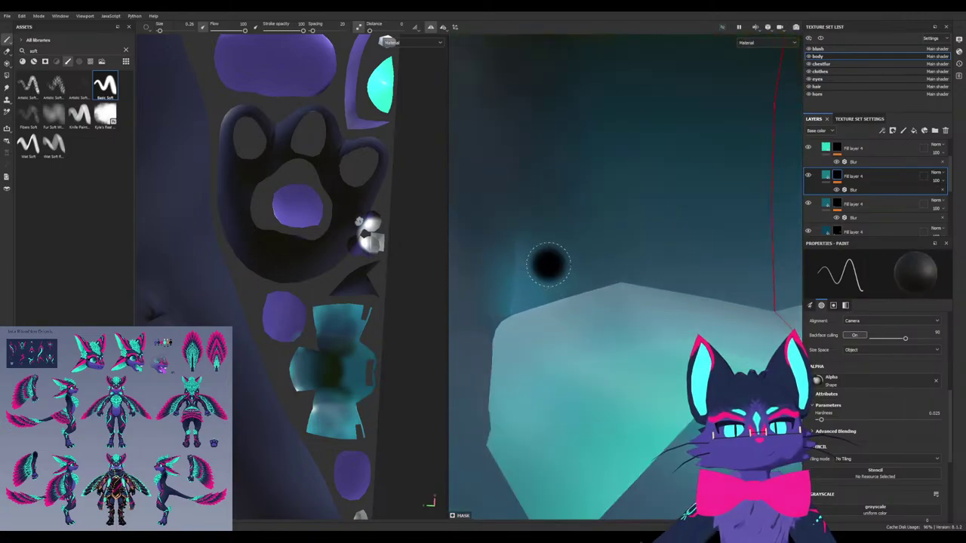
mouse_move(542, 291)
left_mouse_down("alt")
mouse_move(490, 317)
mouse_move(507, 294)
mouse_move(526, 302)
left_mouse_up("alt")
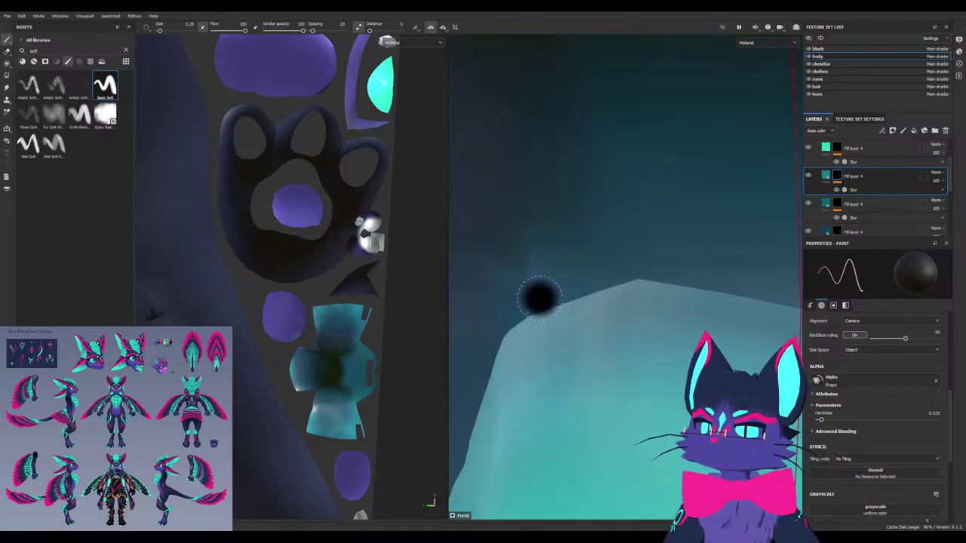
left_click_drag(607, 281, 573, 278, "alt")
Switch back to white and paint over the purple gap above the tongue's edge with the darkest teal layer's mask selected
left_click(839, 148)
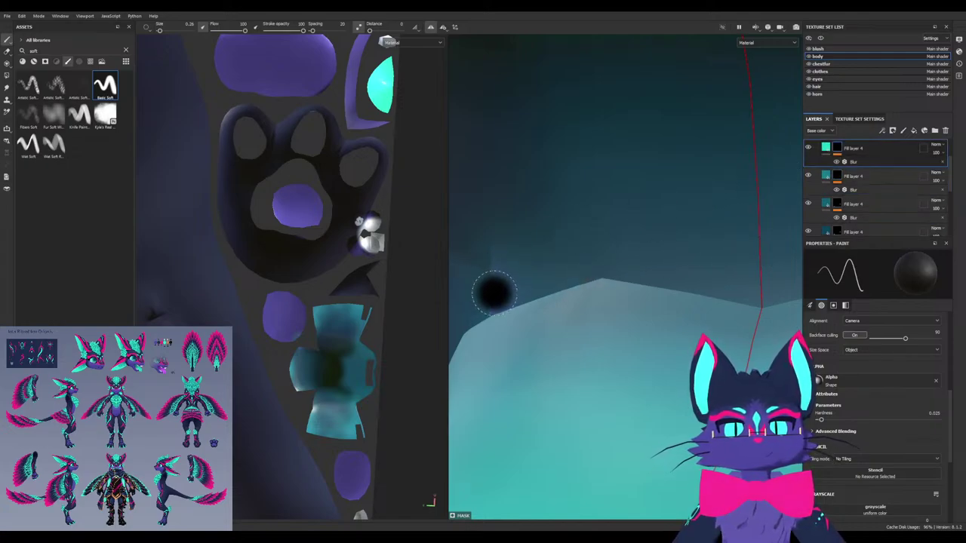
key("x")
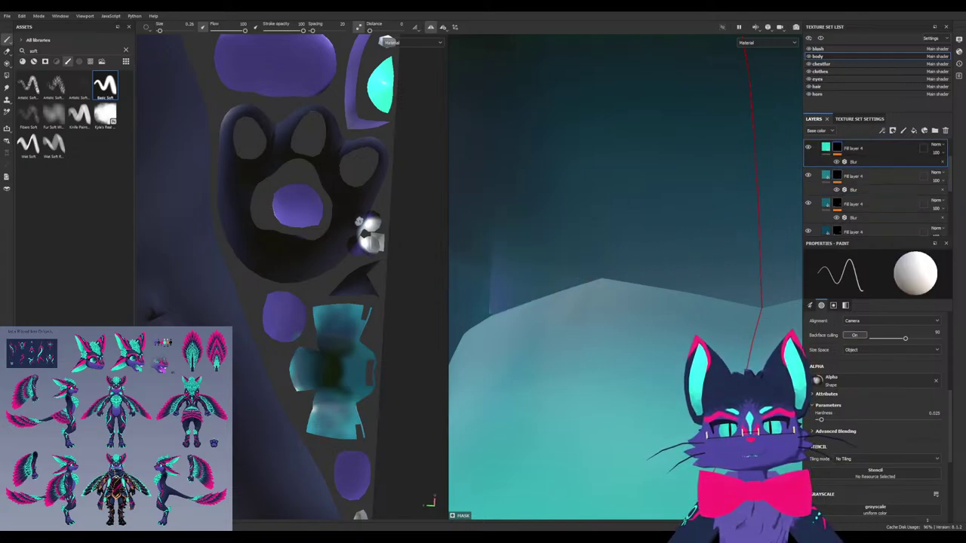
left_click(876, 204)
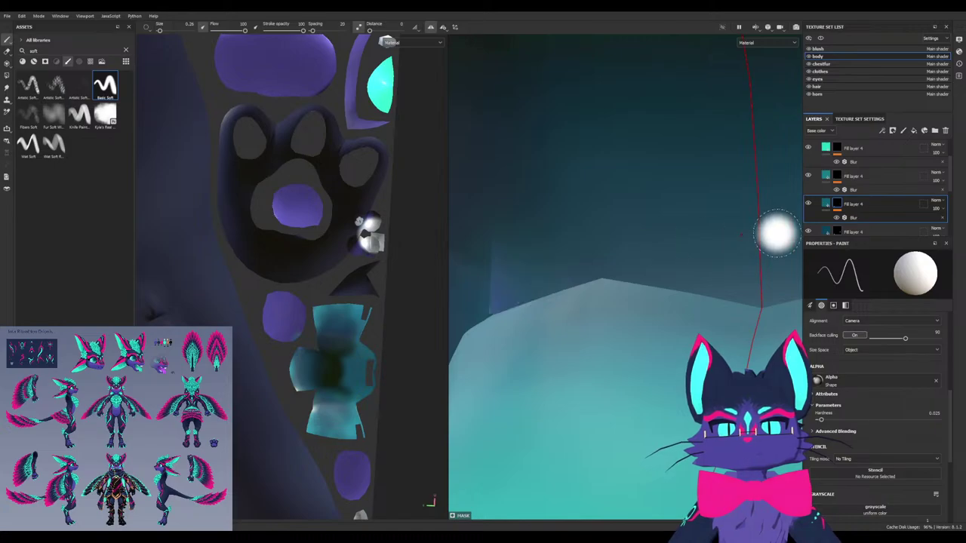
left_click(837, 231)
left_click_drag(502, 293, 520, 284, "alt")
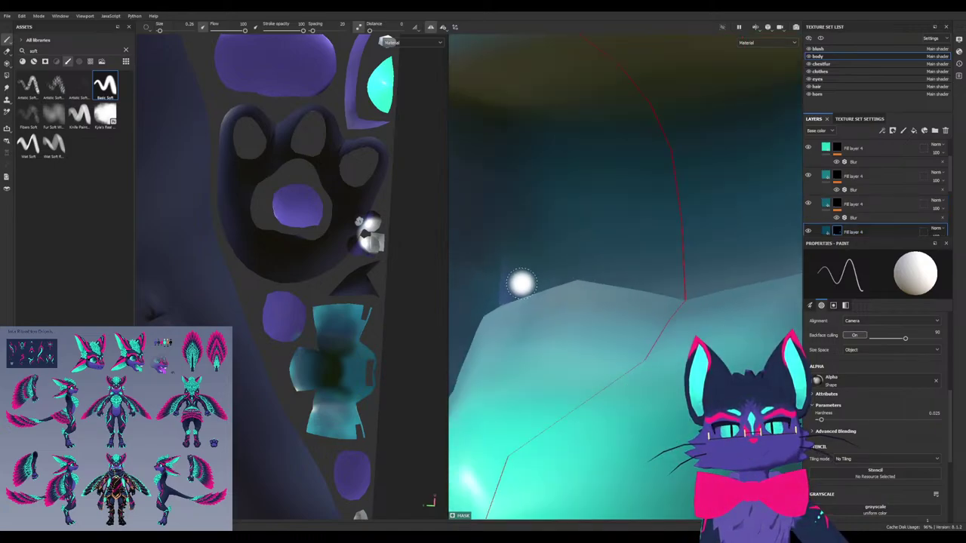
scroll(840, 210, "up", 2)
scroll(837, 219, "down", 5)
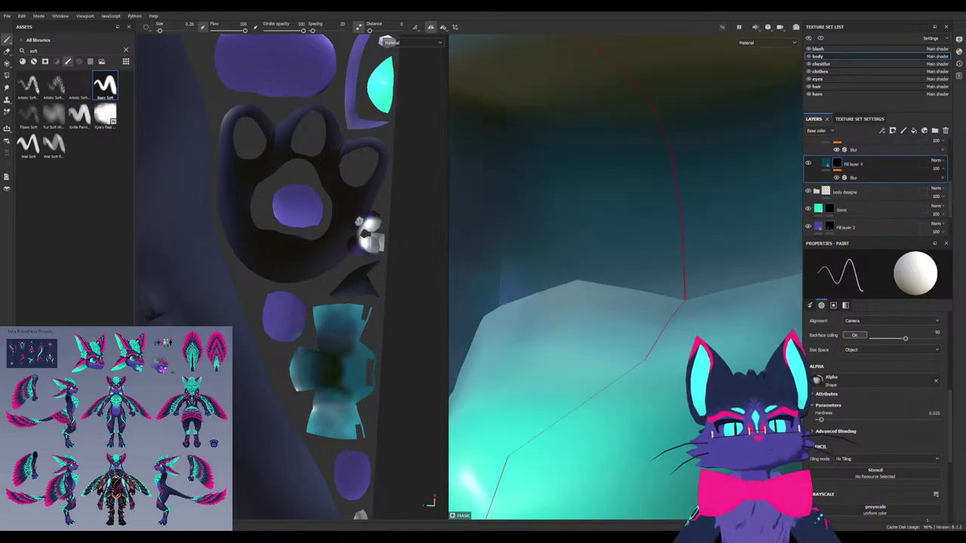
scroll(837, 225, "up", 1)
scroll(876, 188, "up", 1)
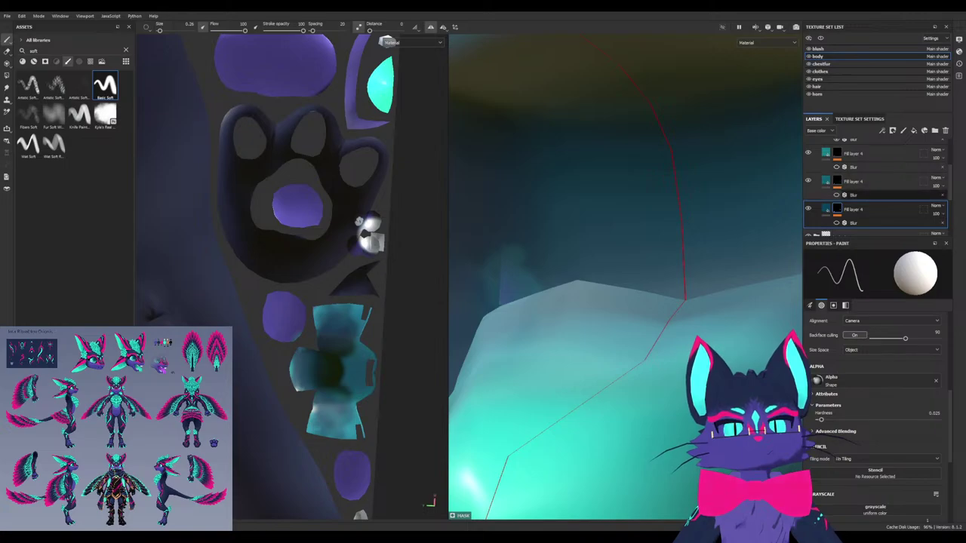
scroll(876, 188, "up", 1)
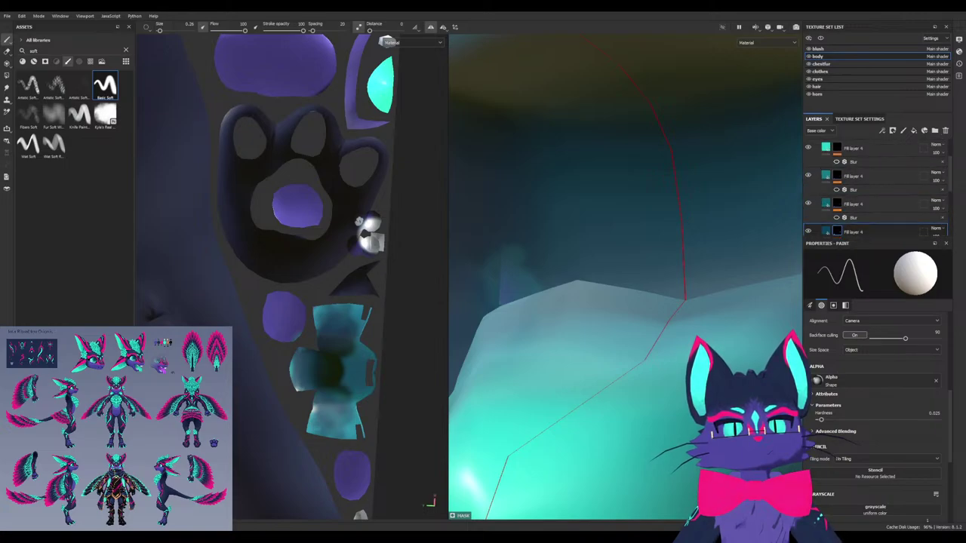
Erase the light teal patch beside the tongue by painting black on the middle teal layer's mask
key("x")
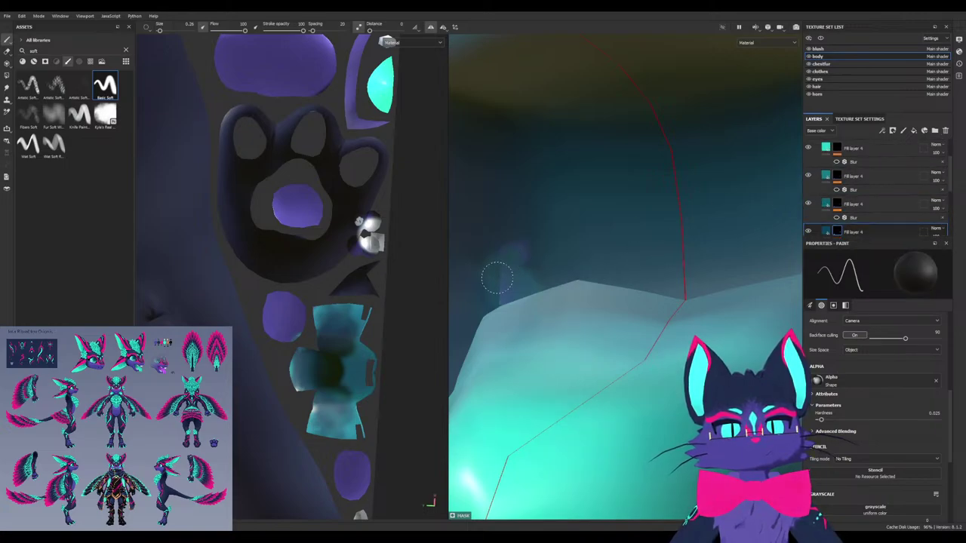
key("x")
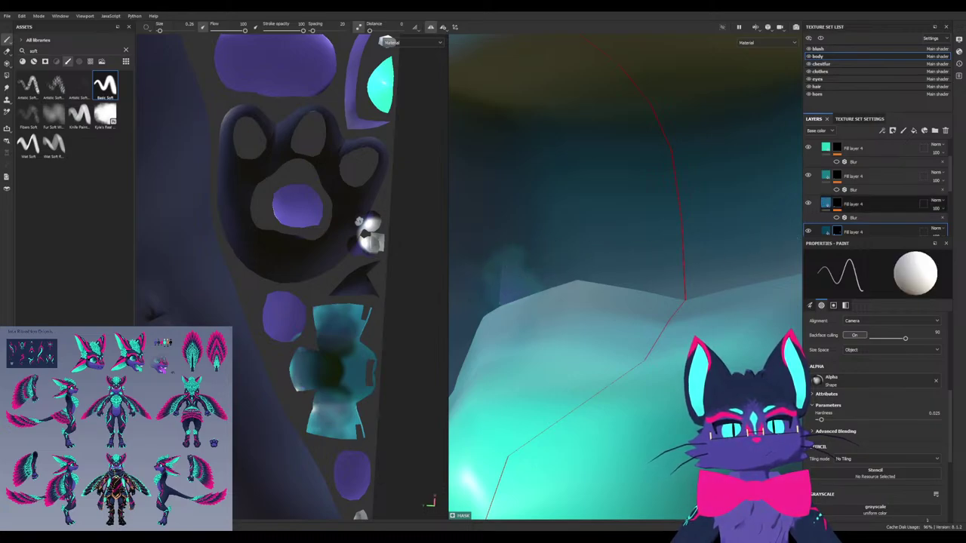
left_click(808, 203)
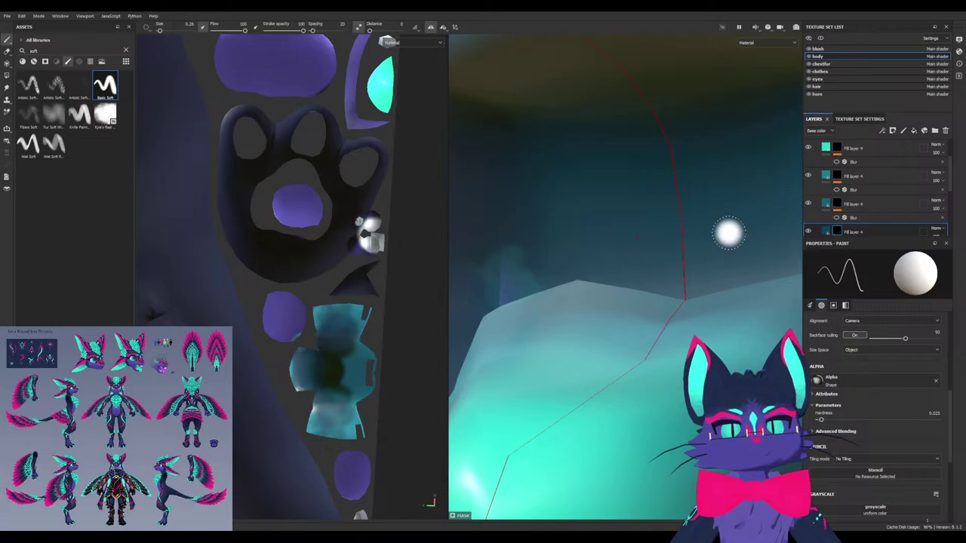
left_click(837, 203)
key("x")
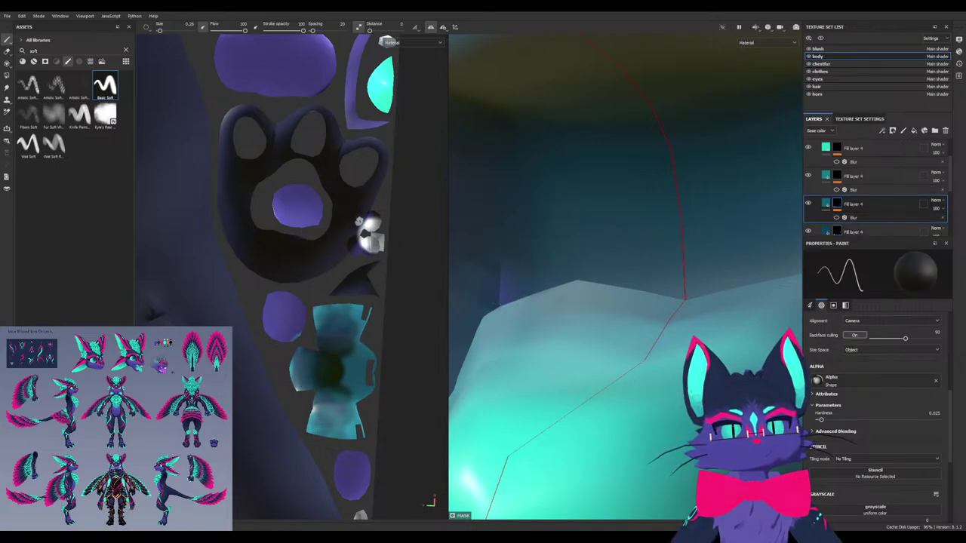
Cover the purple gap above the tongue with white on the darkest teal layer's mask, using Tangent | Wrap alignment, and display only the base color
key("x")
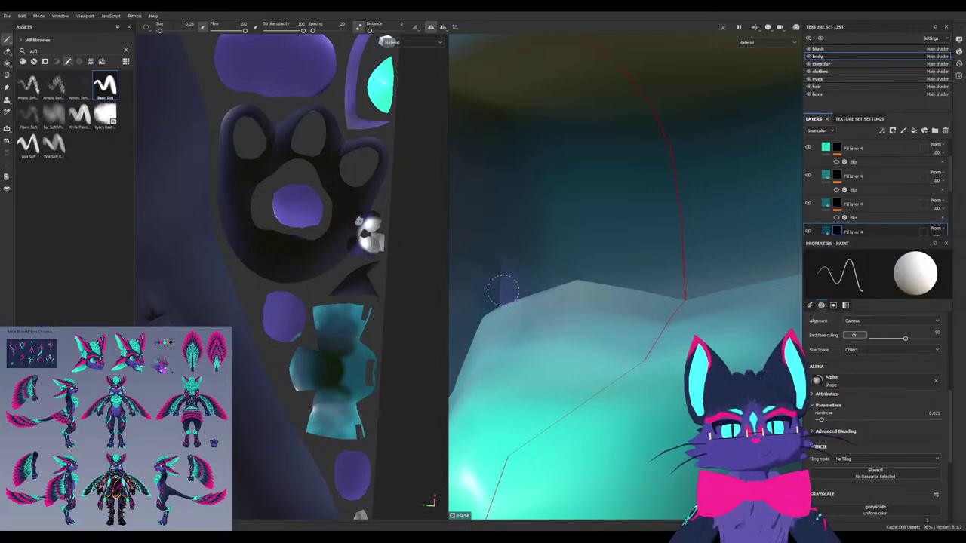
scroll(846, 214, "down", 2)
mouse_move(531, 296)
left_mouse_down("alt")
mouse_move(566, 302)
mouse_move(627, 291)
mouse_move(588, 281)
mouse_move(604, 269)
mouse_move(629, 270)
mouse_move(613, 281)
mouse_move(639, 276)
left_mouse_up("alt")
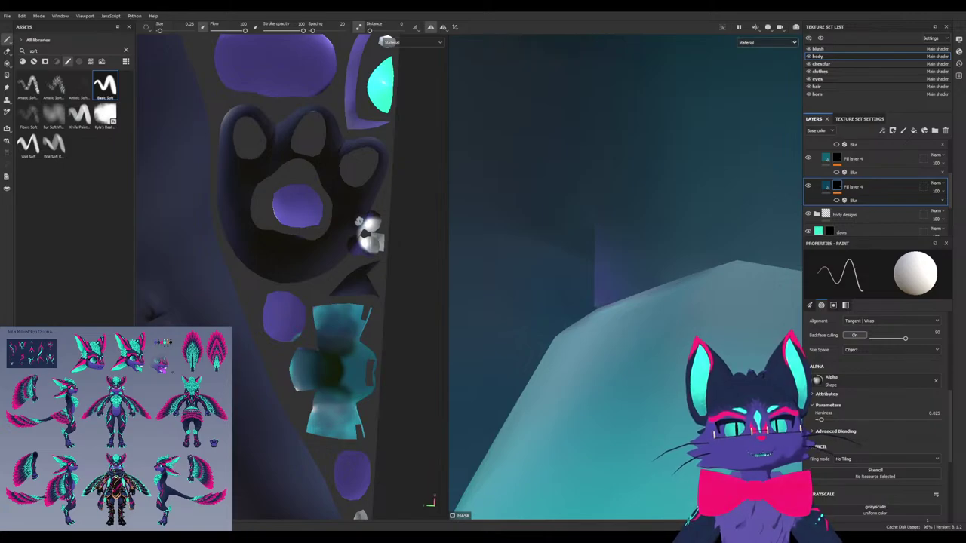
key("c")
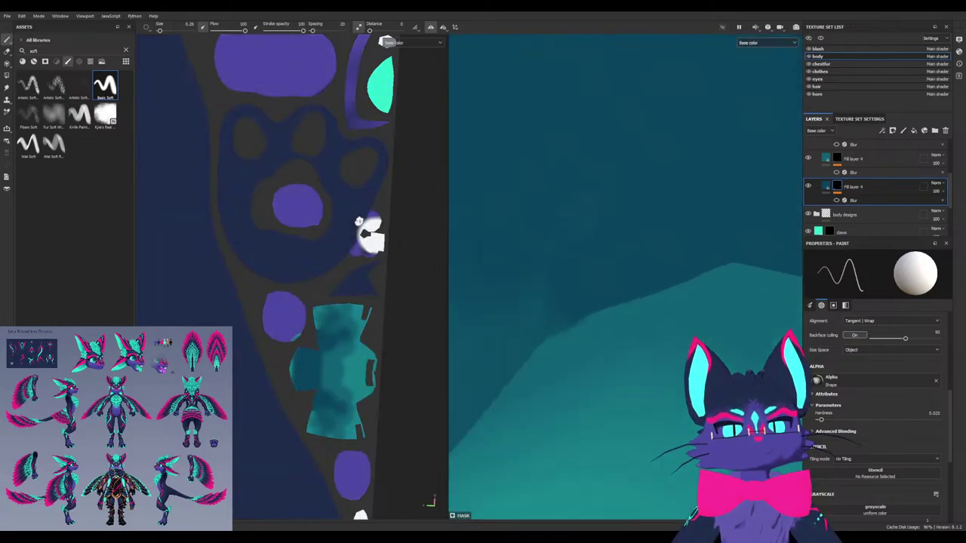
Softly brighten the front of the tongue with white on the brightest turquoise layer's mask, using a brush size of about 1.2 and flow 8
scroll(617, 323, "down", 3)
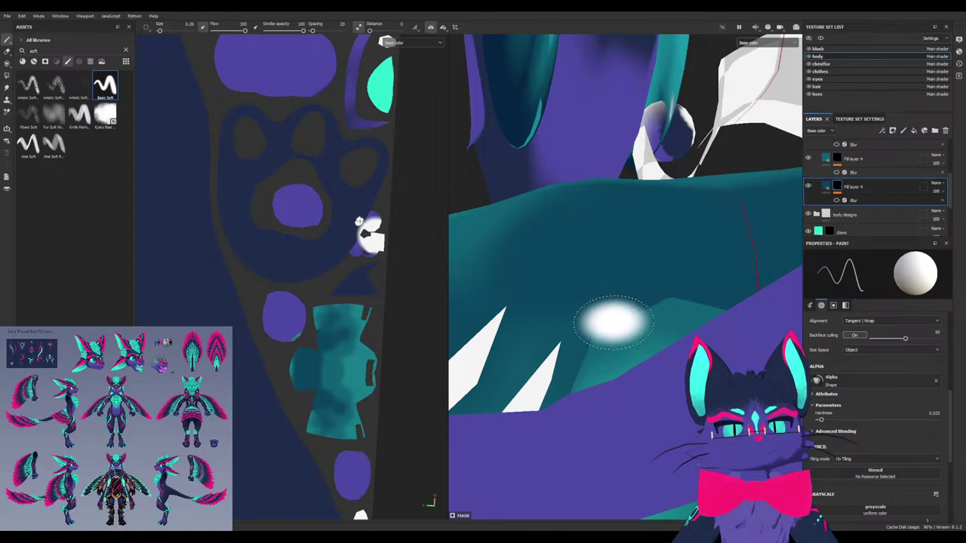
mouse_move(608, 332)
left_mouse_down("alt")
mouse_move(582, 355)
mouse_move(672, 250)
mouse_move(702, 279)
mouse_move(627, 322)
mouse_move(685, 292)
mouse_move(651, 323)
mouse_move(709, 308)
left_mouse_up("alt")
scroll(875, 189, "up", 4)
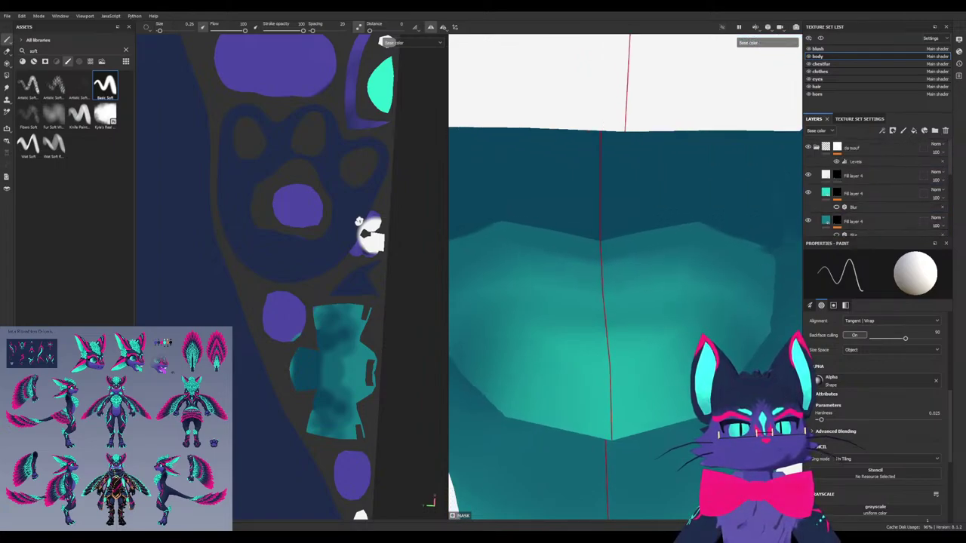
scroll(875, 189, "down", 4)
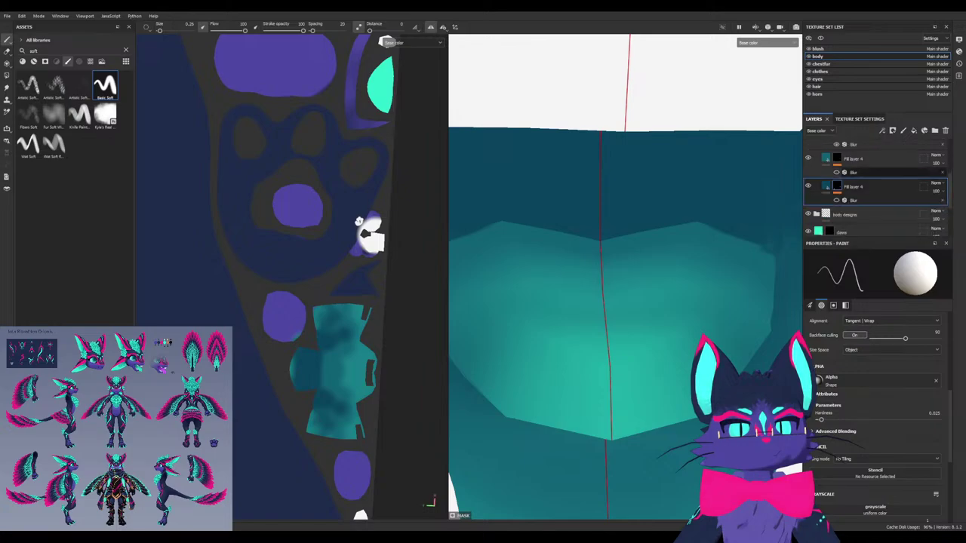
scroll(875, 189, "up", 4)
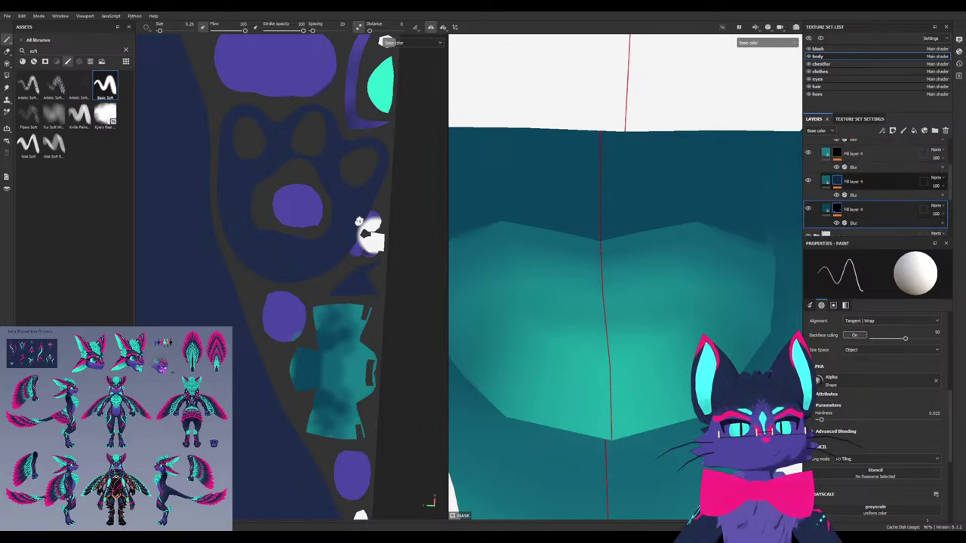
left_click(836, 193)
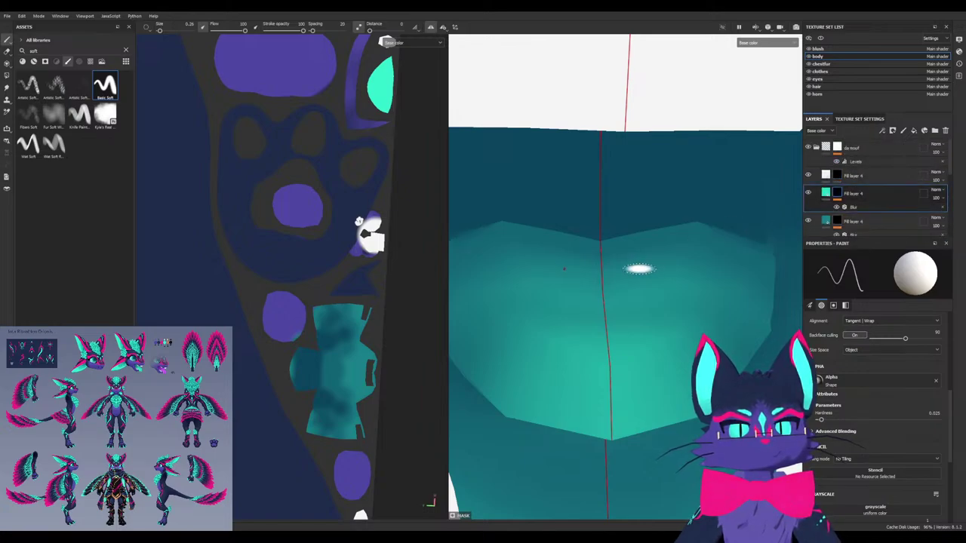
mouse_move(621, 271)
left_mouse_down("alt")
mouse_move(579, 276)
mouse_move(623, 277)
left_mouse_up("alt")
right_click_drag(619, 323, 655, 323, "ctrl")
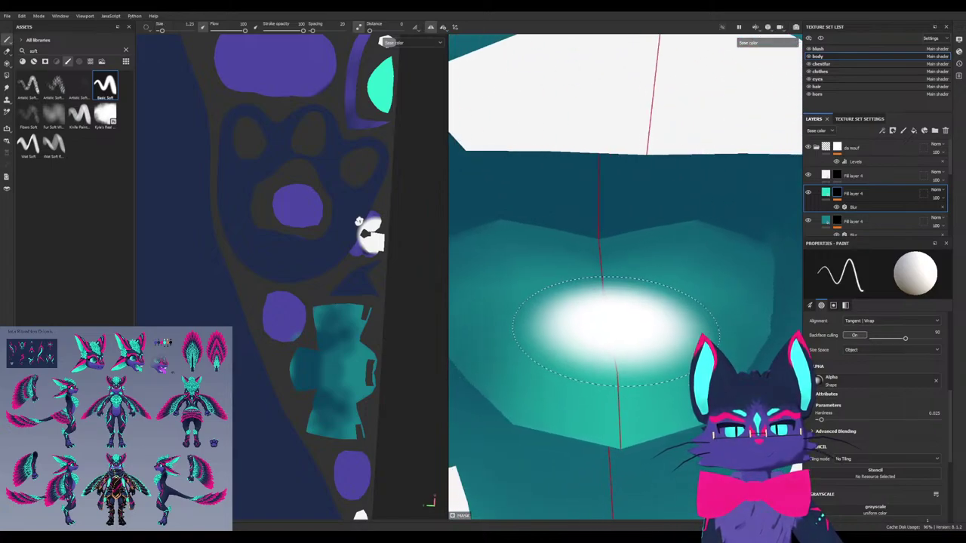
left_click_drag(607, 331, 562, 330, "ctrl")
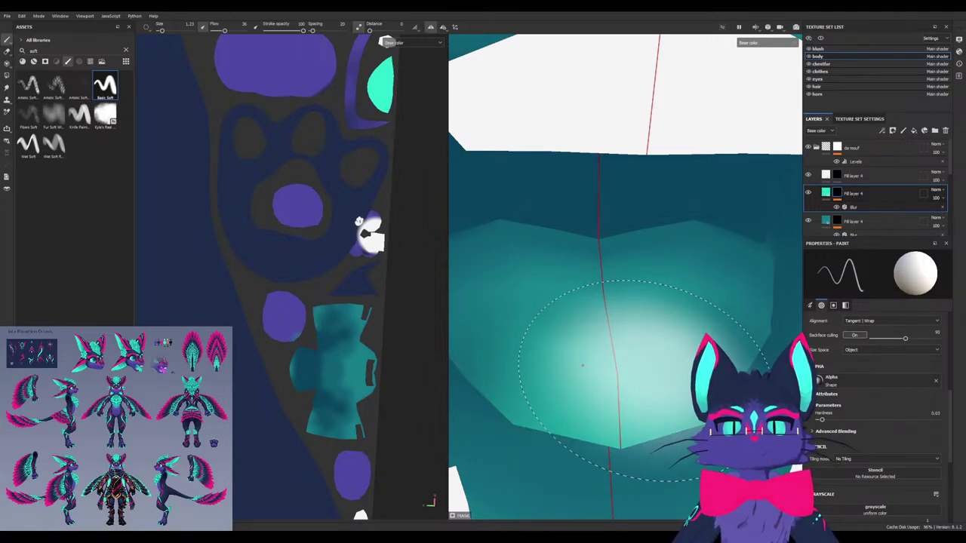
left_click_drag(658, 380, 598, 385, "ctrl")
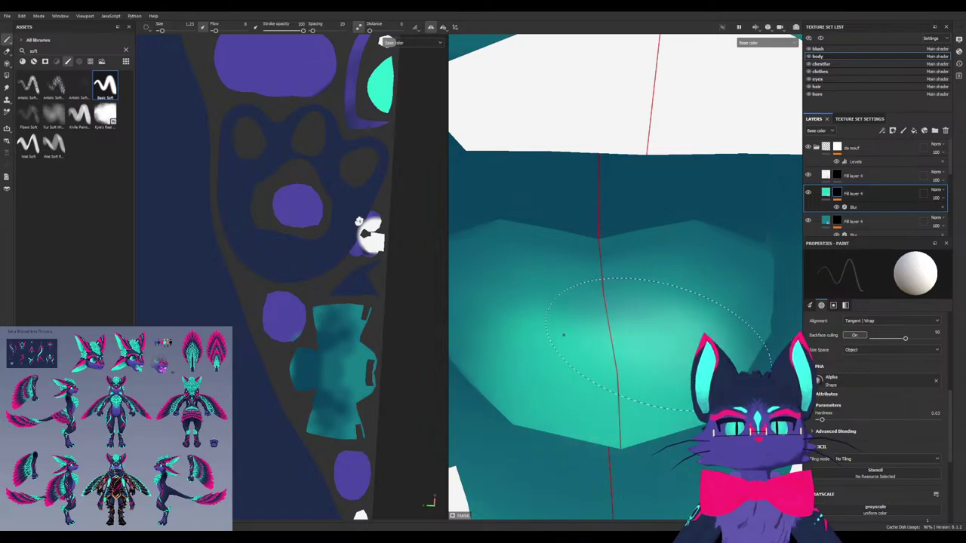
Try painting black over the roof of the mouth on the second teal layer's mask with an enlarged soft brush, and undo it
mouse_move(664, 329)
left_mouse_down("alt")
mouse_move(672, 356)
mouse_move(668, 326)
mouse_move(626, 298)
left_mouse_up("alt")
scroll(604, 335, "down", 4)
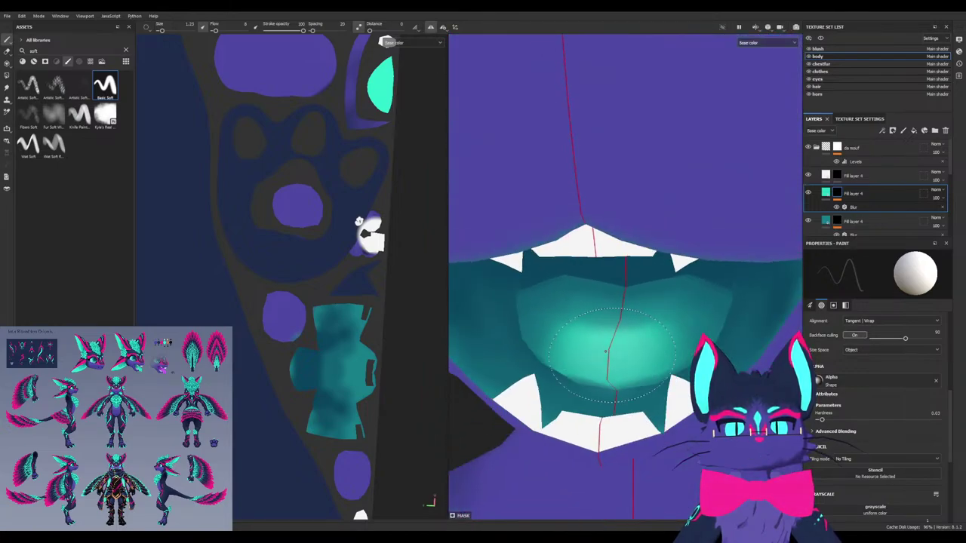
mouse_move(606, 363)
left_mouse_down("alt")
mouse_move(609, 336)
mouse_move(583, 291)
mouse_move(580, 206)
mouse_move(709, 226)
mouse_move(641, 226)
mouse_move(643, 214)
left_mouse_up("alt")
left_click(838, 220)
key("x")
key("x")
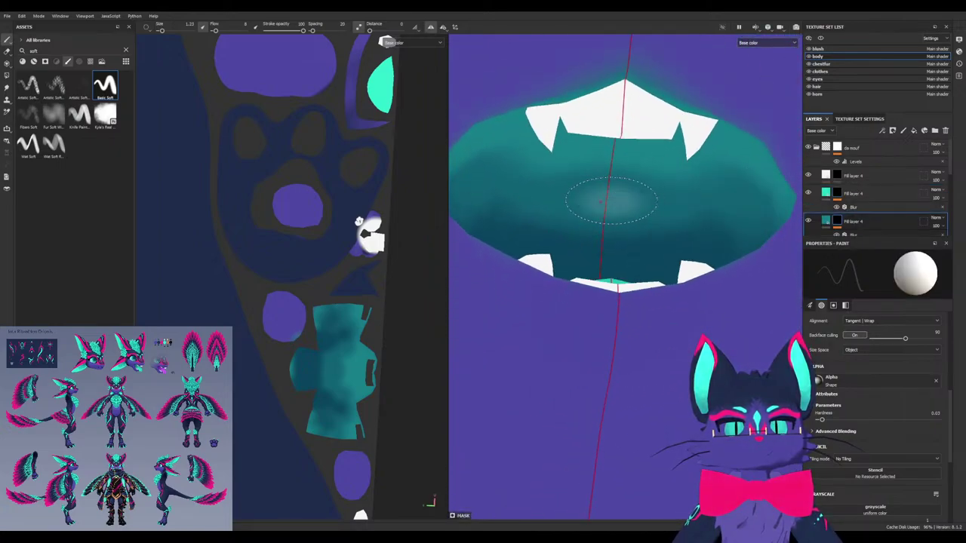
key("x")
right_click_drag(626, 184, 671, 184, "ctrl")
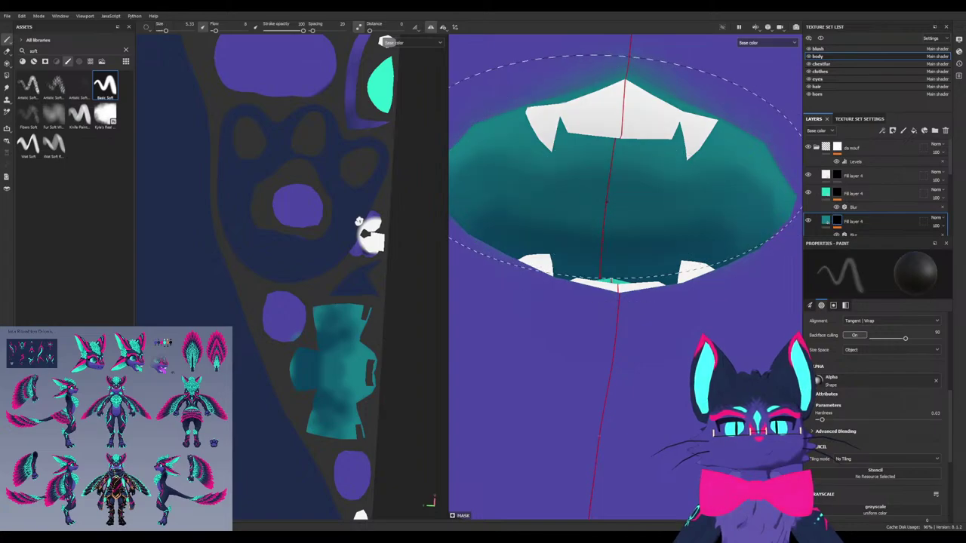
key("ctrl+z")
Fade the dark shading on the roof of the mouth with soft black on the third teal layer's mask, using Camera alignment
left_click(837, 194)
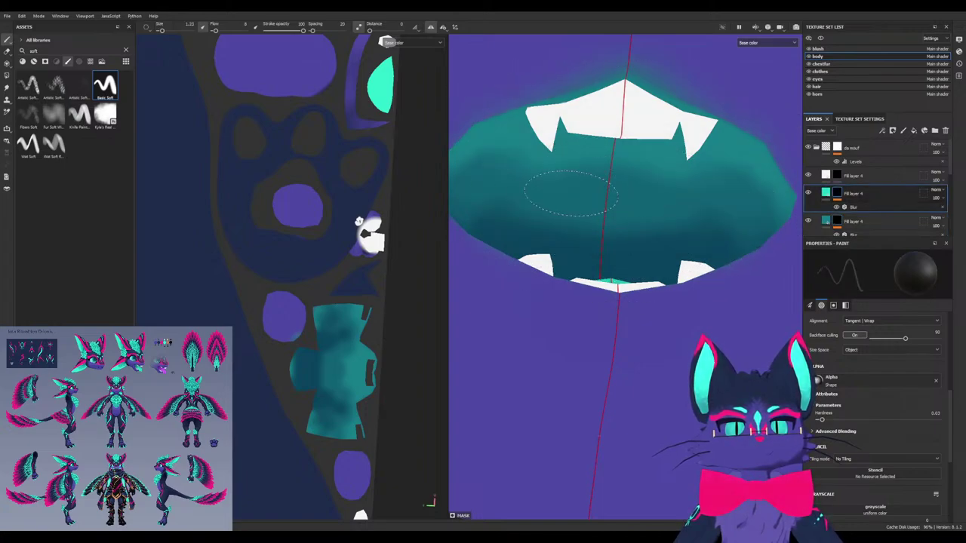
scroll(838, 217, "down", 1)
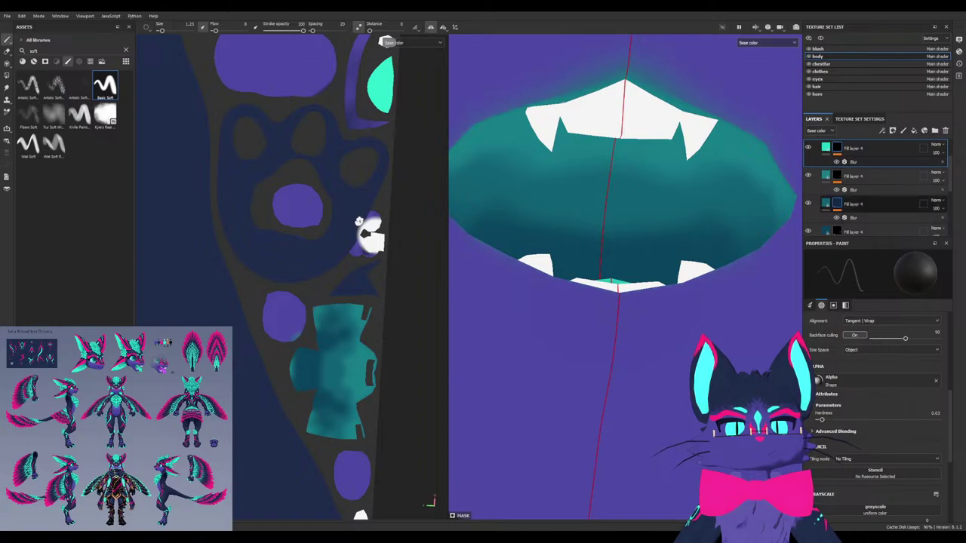
left_click(837, 204)
middle_click_drag(669, 204, 669, 133)
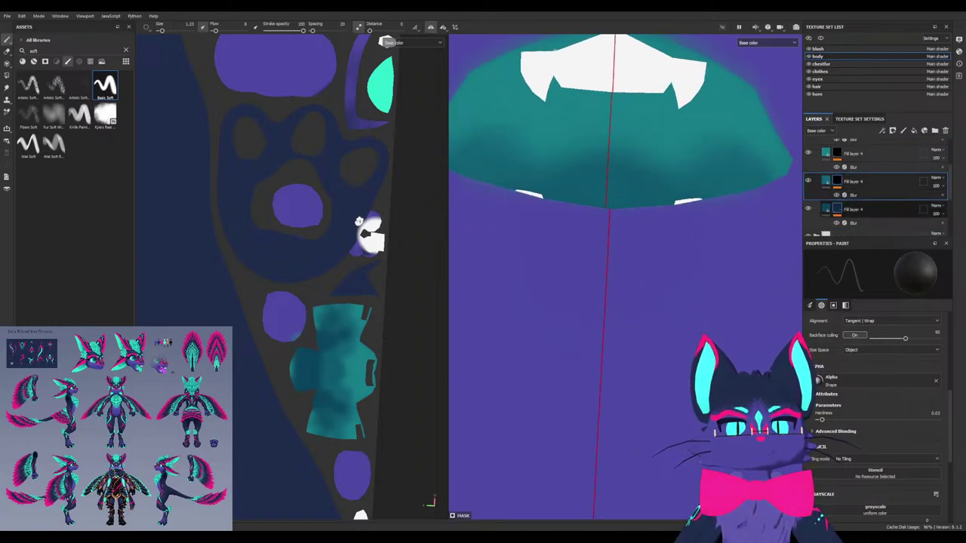
scroll(875, 189, "up", 1)
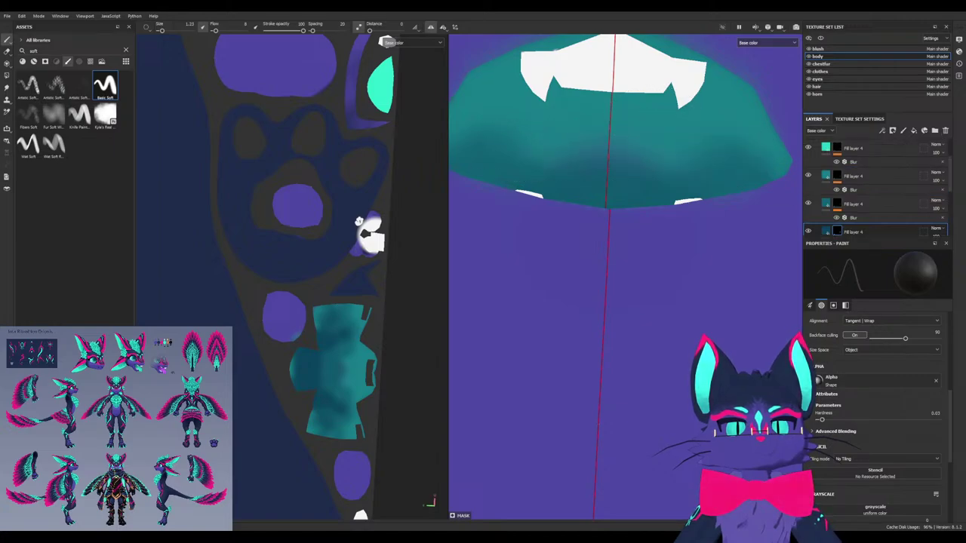
Fade the lighter teal at the centre of the mouth roof with a larger black brush on the second teal layer's mask, undoing excess dabs
left_click(876, 177)
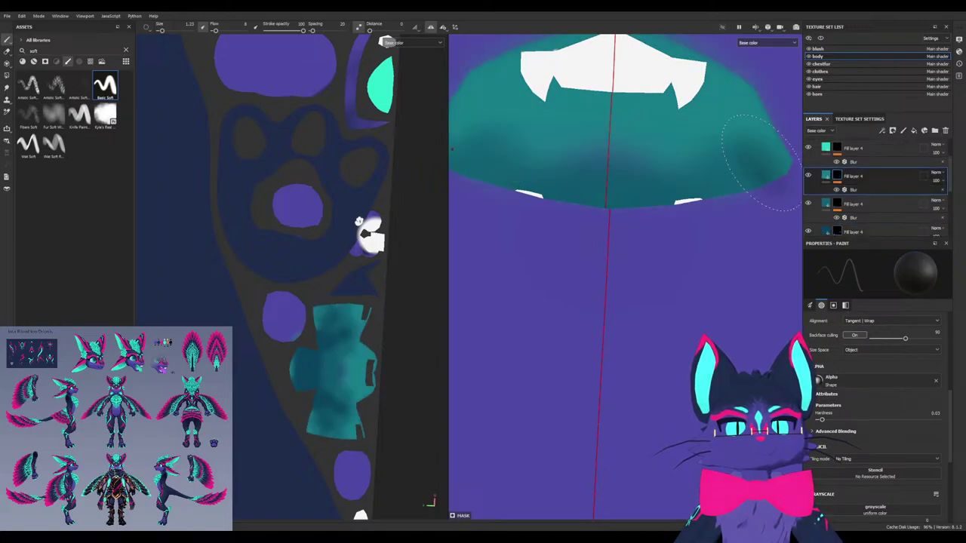
right_click_drag(678, 134, 724, 134, "ctrl")
left_click(581, 124)
key("ctrl+z")
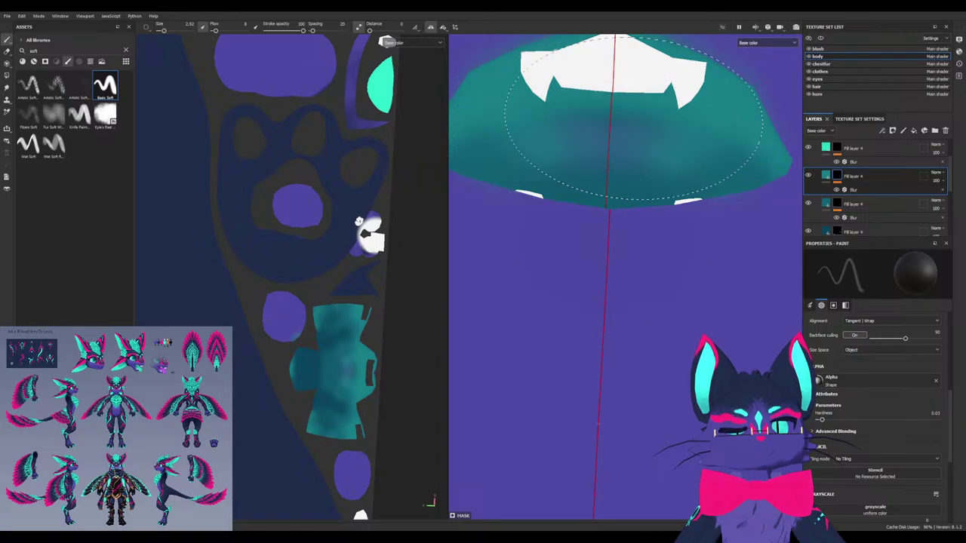
left_click(641, 137)
key("ctrl+z")
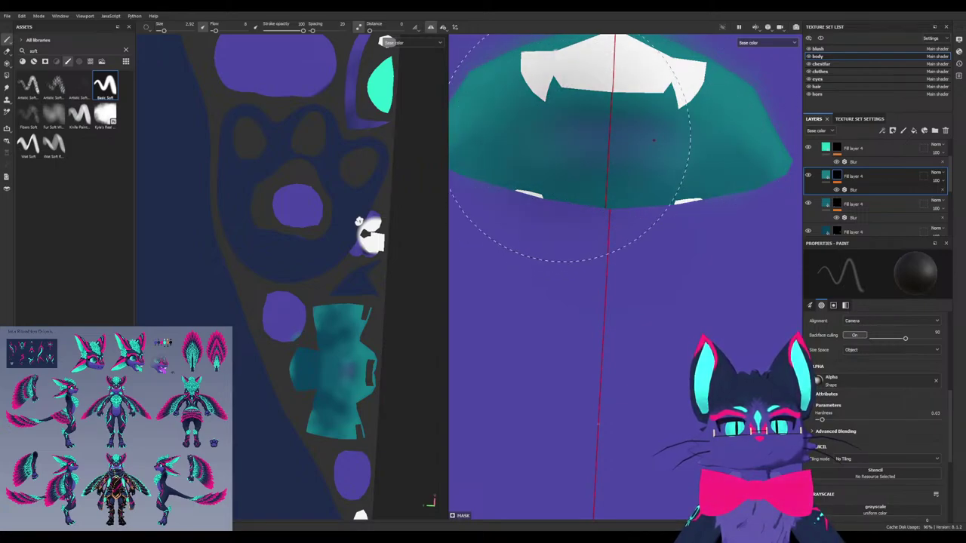
Blend dark teal over the purple patch at the centre of the mouth roof by painting soft white on the darkest teal layer's mask
scroll(654, 154, "up", 1)
scroll(861, 189, "down", 1)
left_click(837, 186)
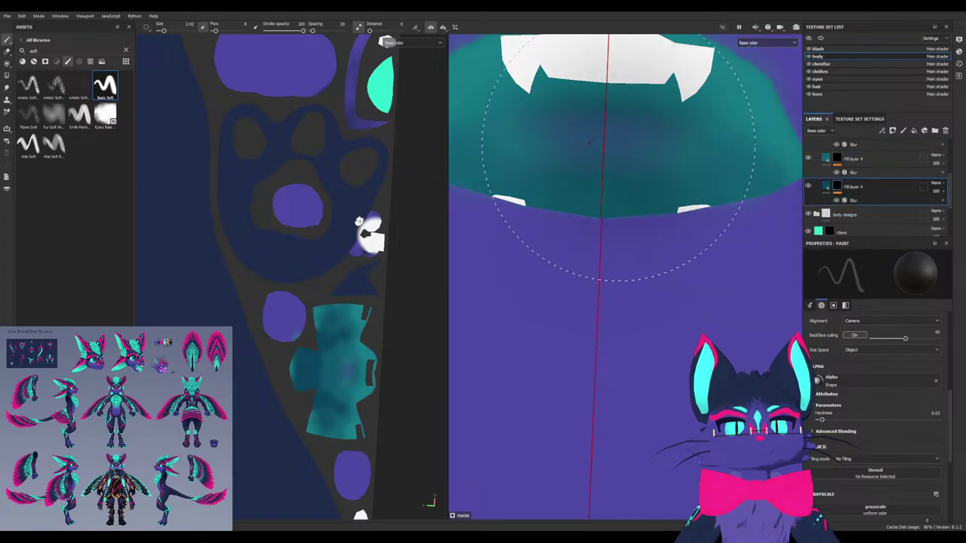
right_click_drag(626, 127, 569, 127, "ctrl")
mouse_move(634, 134)
left_mouse_down()
mouse_move(611, 147)
mouse_move(586, 135)
mouse_move(534, 147)
left_mouse_up()
mouse_move(640, 142)
left_mouse_down()
mouse_move(673, 142)
mouse_move(698, 113)
mouse_move(717, 151)
mouse_move(611, 204)
mouse_move(588, 143)
mouse_move(753, 110)
left_mouse_up()
left_click_drag(754, 110, 755, 83, "alt")
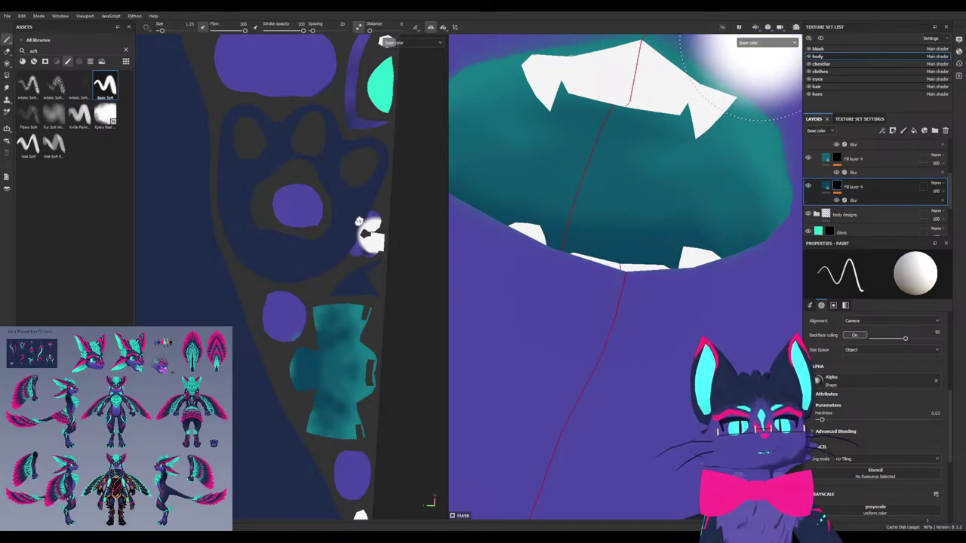
Return to the material view and examine the mouth's shading and tongue from several angles, including the whole face
key("m")
mouse_move(761, 45)
left_mouse_down("alt")
mouse_move(732, 64)
mouse_move(702, 45)
mouse_move(649, 150)
mouse_move(717, 174)
mouse_move(656, 128)
mouse_move(649, 75)
mouse_move(645, 90)
mouse_move(691, 113)
mouse_move(646, 222)
left_mouse_up("alt")
mouse_move(636, 222)
right_mouse_down("shift")
mouse_move(739, 224)
mouse_move(571, 233)
right_mouse_up("shift")
mouse_move(571, 233)
left_mouse_down("alt")
mouse_move(528, 301)
mouse_move(596, 321)
mouse_move(642, 302)
mouse_move(637, 317)
left_mouse_up("alt")
right_click_drag(638, 317, 519, 324, "shift")
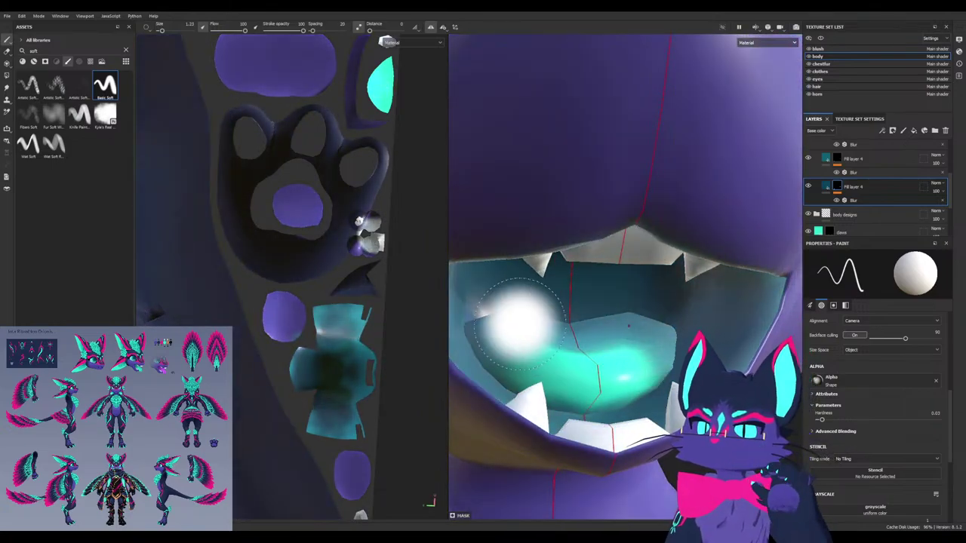
scroll(518, 325, "down", 10)
left_click_drag(519, 324, 594, 302, "alt+shift")
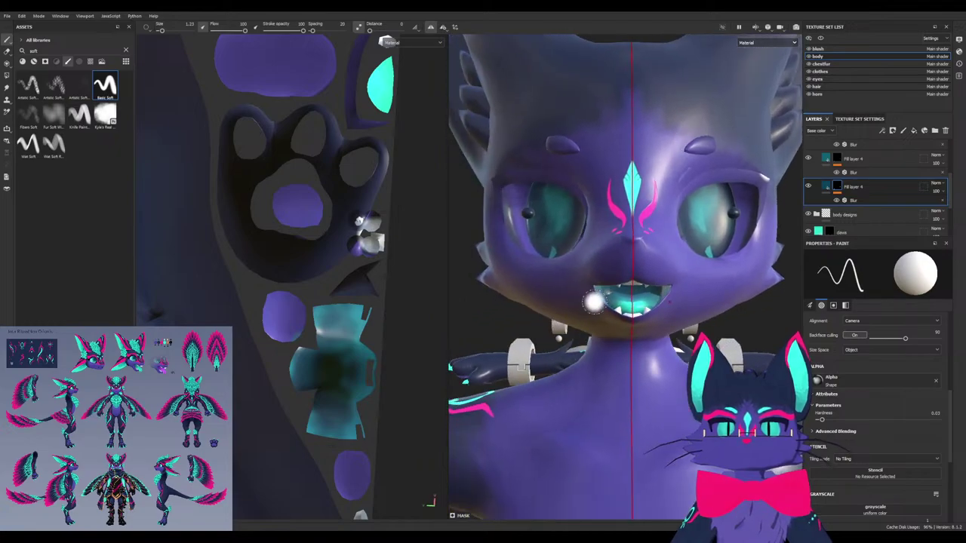
scroll(594, 302, "up", 6)
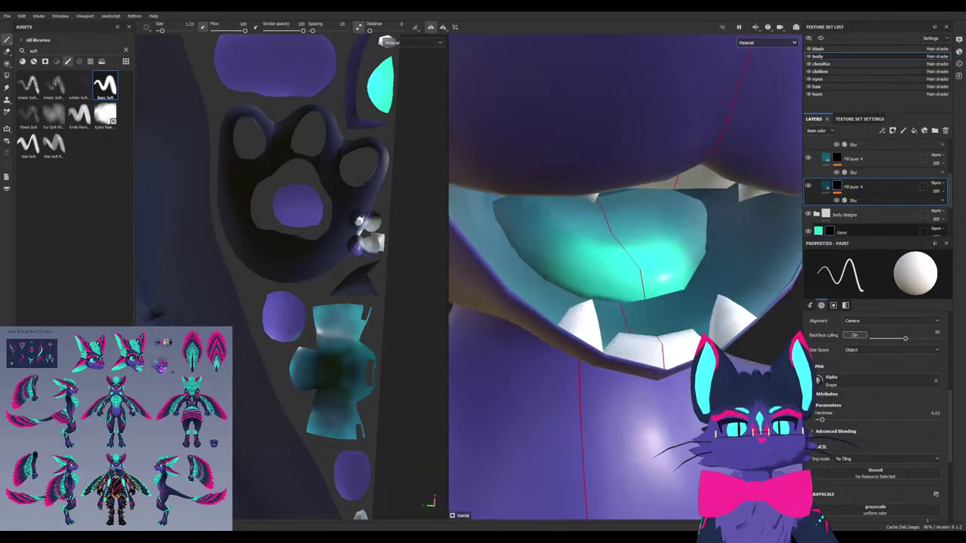
scroll(876, 197, "up", 3)
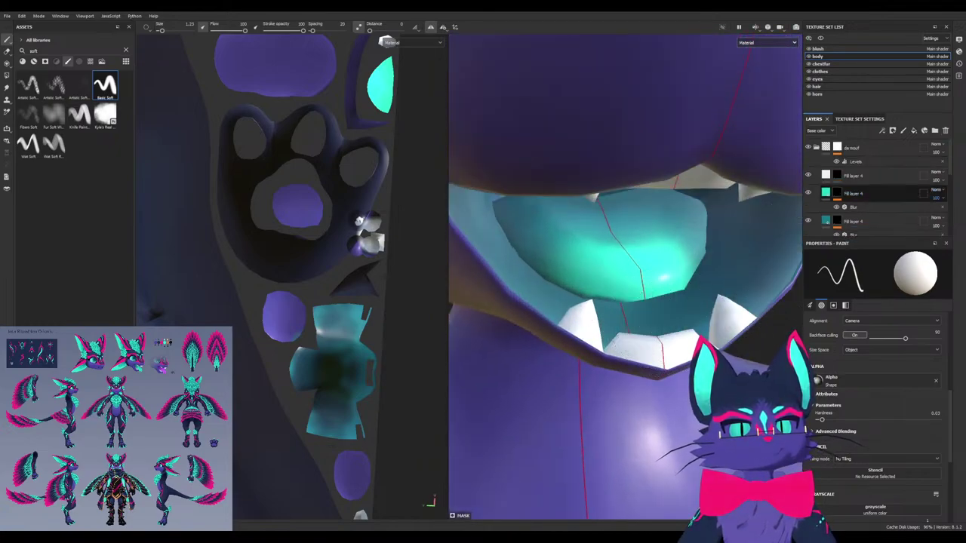
Lower the brightest turquoise layer's opacity to 48 and reduce the opacity of the teal layer directly below it
left_click(935, 198)
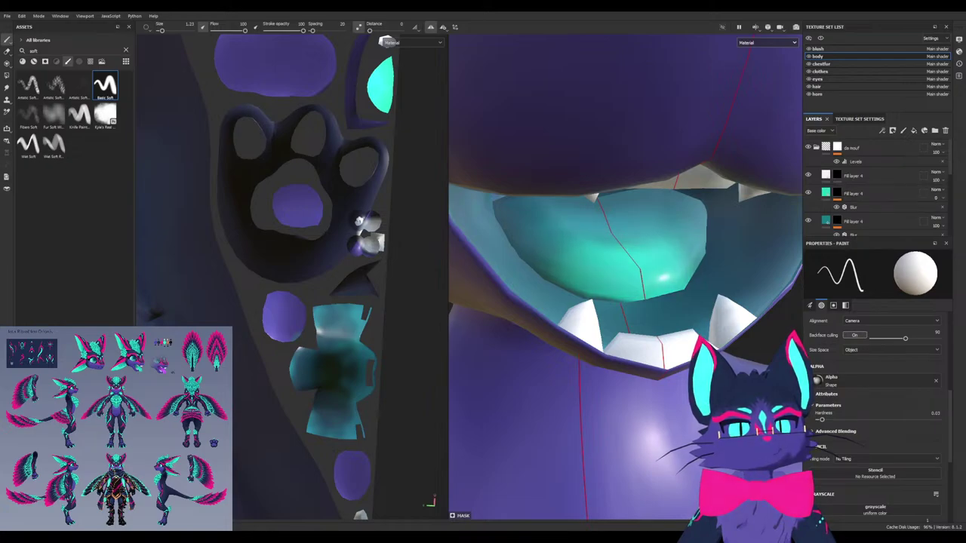
left_click_drag(898, 207, 918, 208)
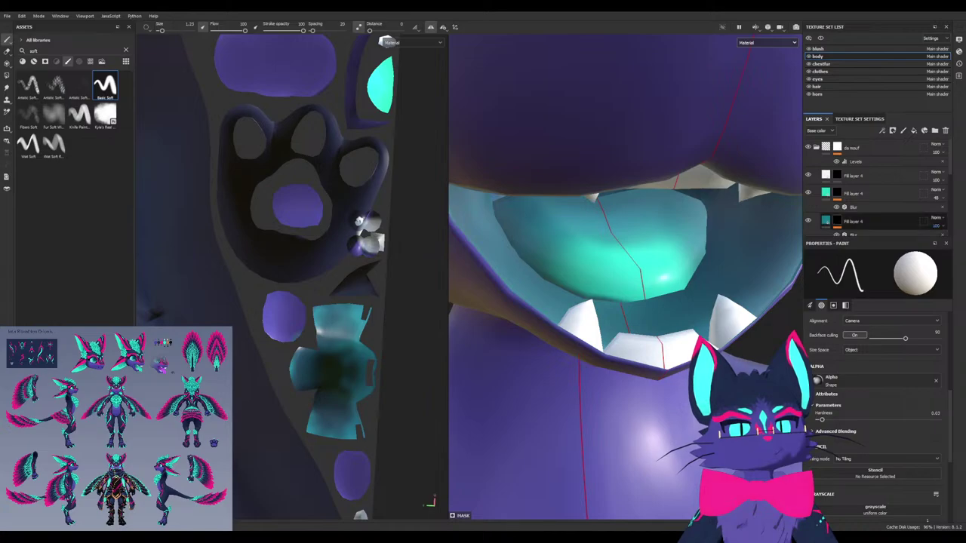
left_click(936, 225)
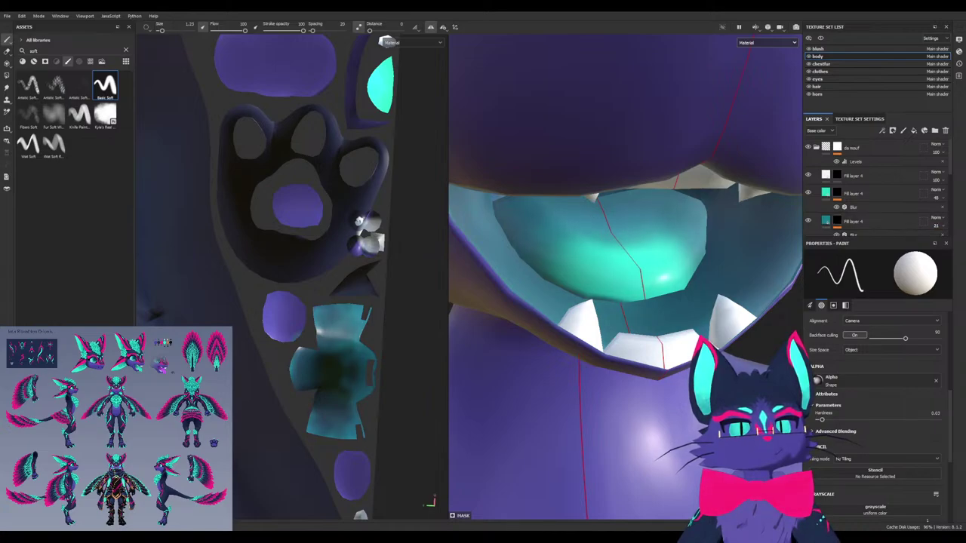
Try out a lower opacity for the third teal layer
scroll(875, 189, "down", 2)
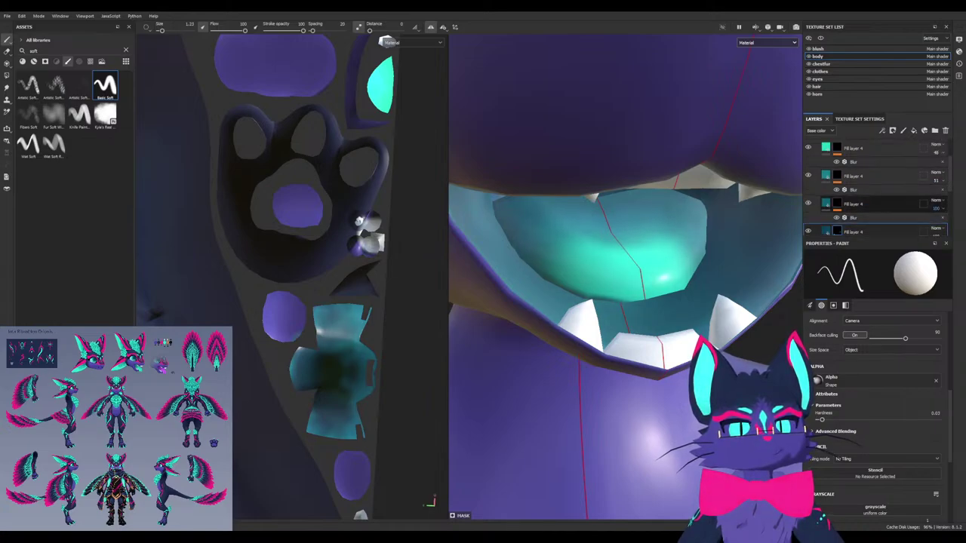
left_click(936, 208)
left_click_drag(936, 219, 920, 219)
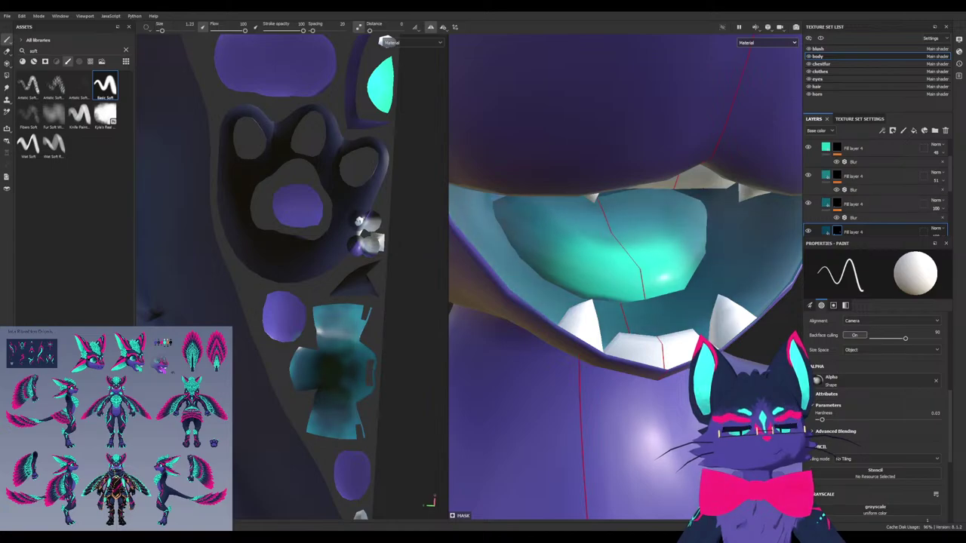
Lower the brightest turquoise layer's opacity to 24 and switch the brush to black for painting on its mask
scroll(876, 188, "up", 1)
scroll(875, 188, "up", 1)
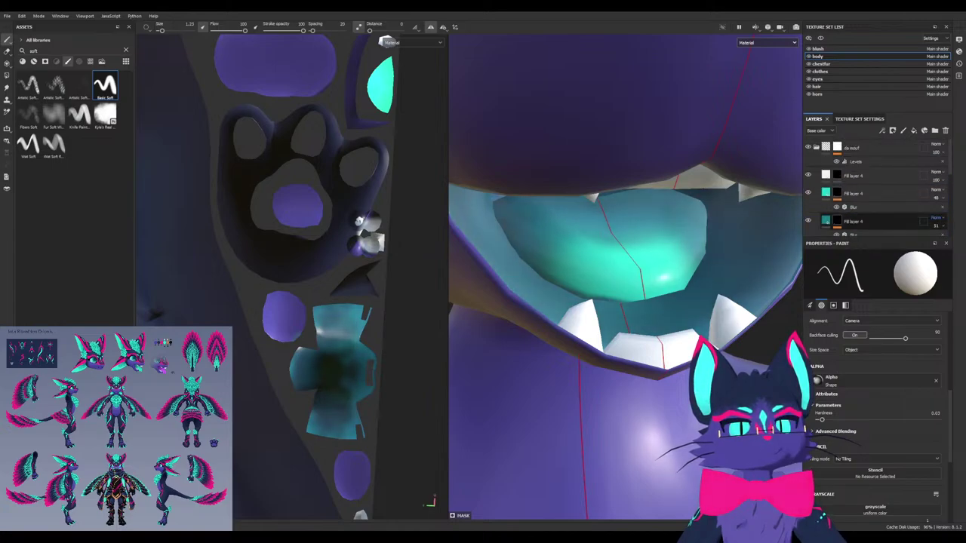
left_click(837, 193)
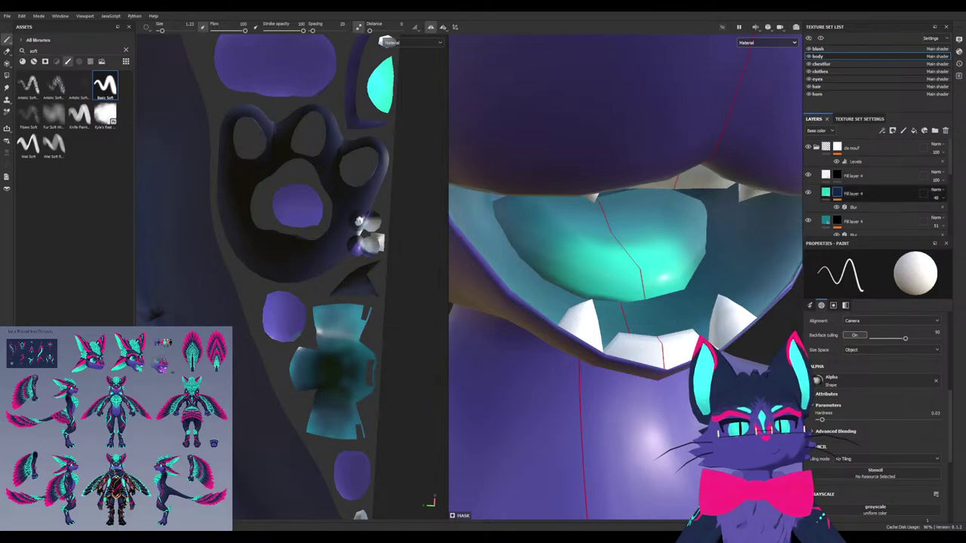
key("x")
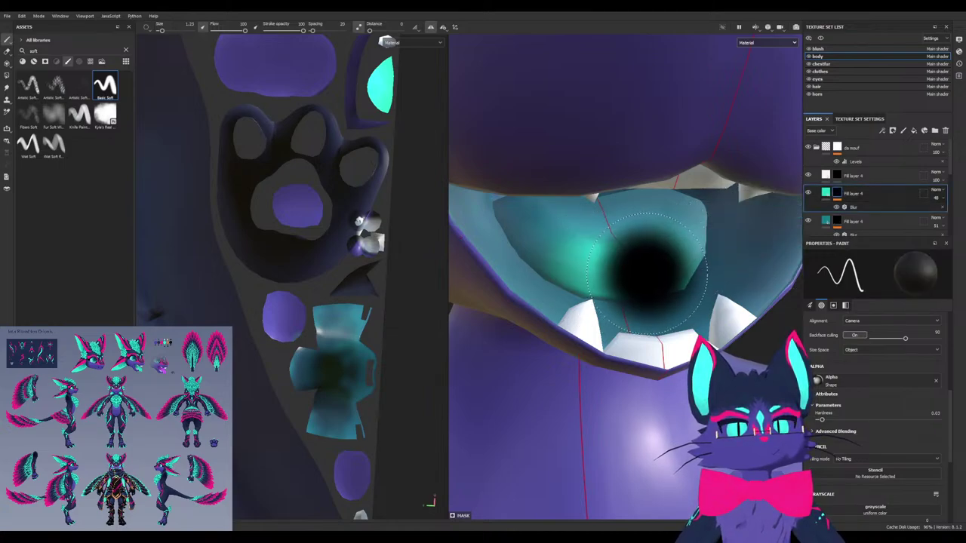
left_click_drag(934, 205, 913, 205)
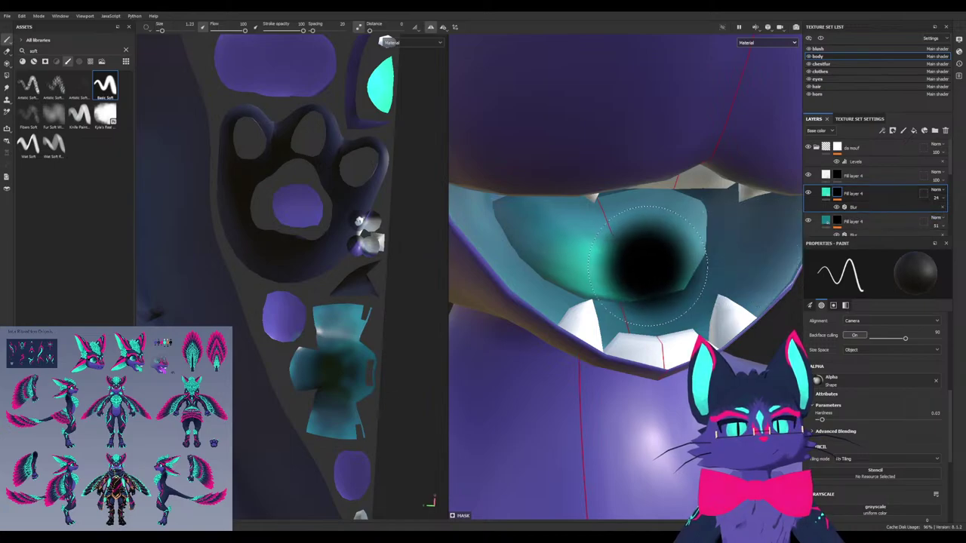
Soften the turquoise highlight on the tongue by painting low-flow soft black on the brightest layer's mask
left_click_drag(647, 266, 629, 267, "ctrl")
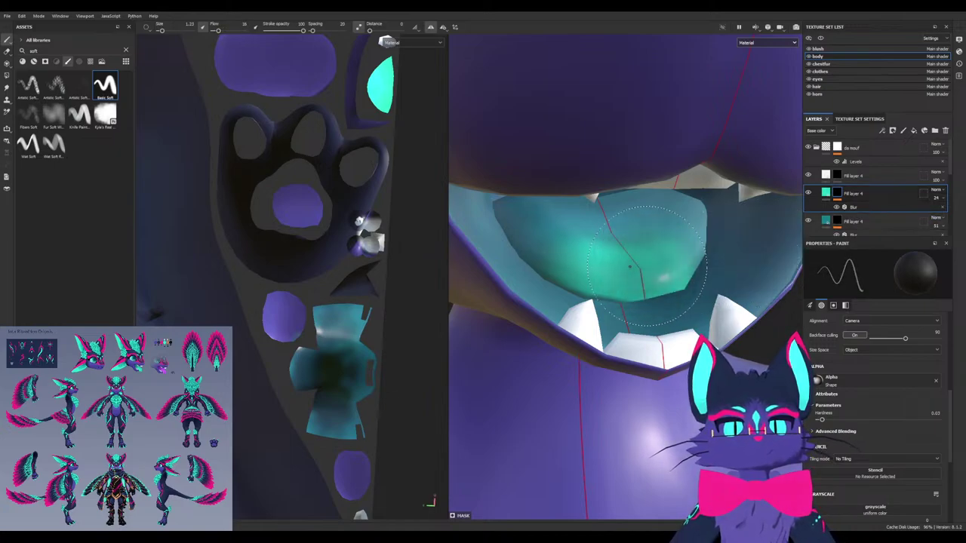
right_click_drag(629, 266, 623, 274, "ctrl")
mouse_move(648, 247)
left_mouse_down()
mouse_move(670, 283)
mouse_move(604, 260)
mouse_move(628, 269)
left_mouse_up()
key("x")
right_click_drag(623, 269, 610, 264, "ctrl")
left_click_drag(609, 263, 512, 324, "alt")
right_click_drag(619, 302, 681, 285, "alt")
Set the darkest teal layer's roughness to about 0.37 and its metallic to about 0.03
left_click(827, 194)
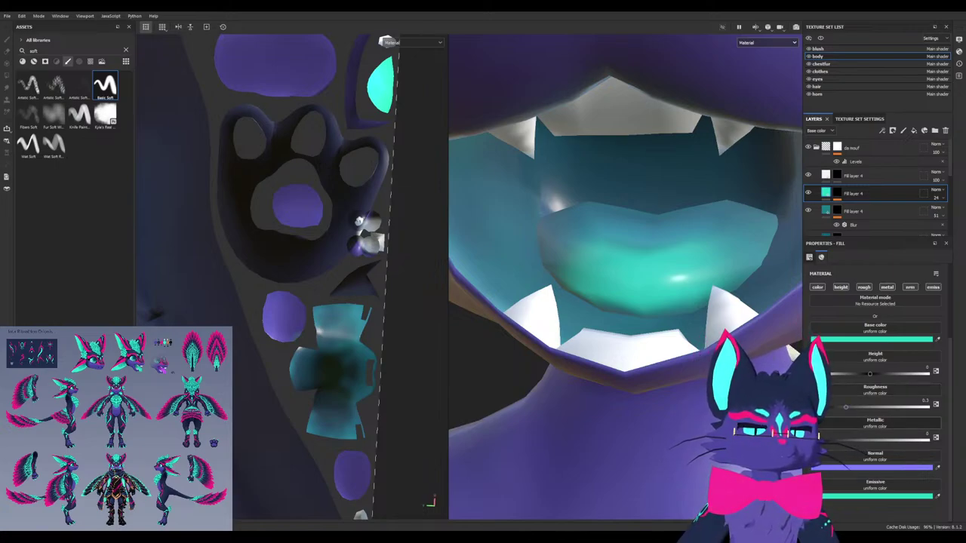
scroll(826, 199, "down", 3)
left_click(826, 199)
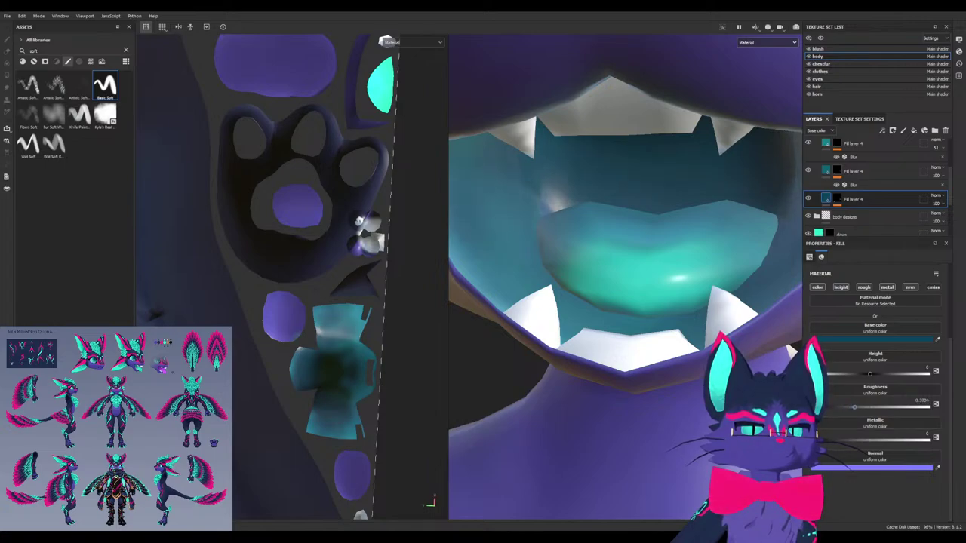
mouse_move(812, 440)
left_mouse_down()
mouse_move(928, 440)
mouse_move(812, 440)
left_mouse_up()
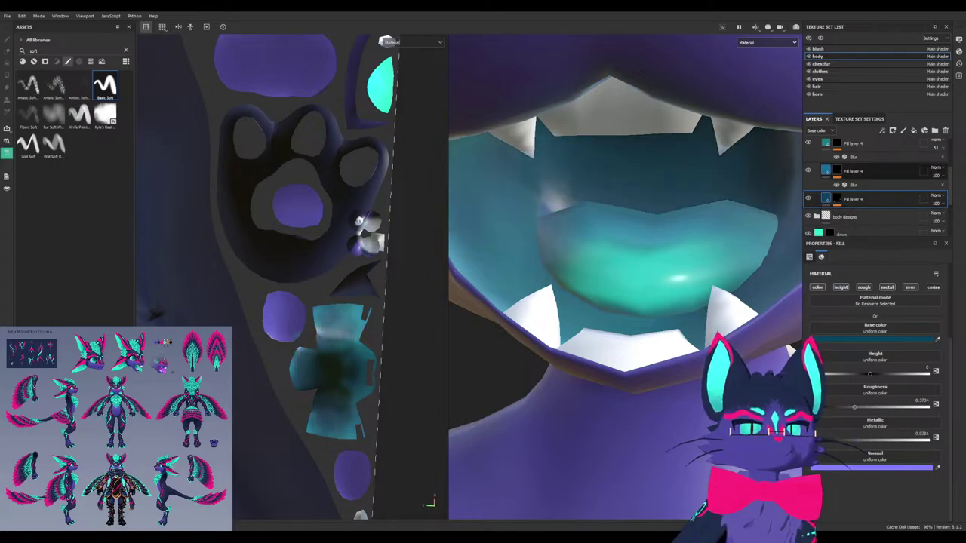
Going up the stack, set the other three turquoise layers' roughness to about 0.34, 0.32 and 0.35, with metallic about 0.03, 0.04 and 0.09
left_click(837, 178)
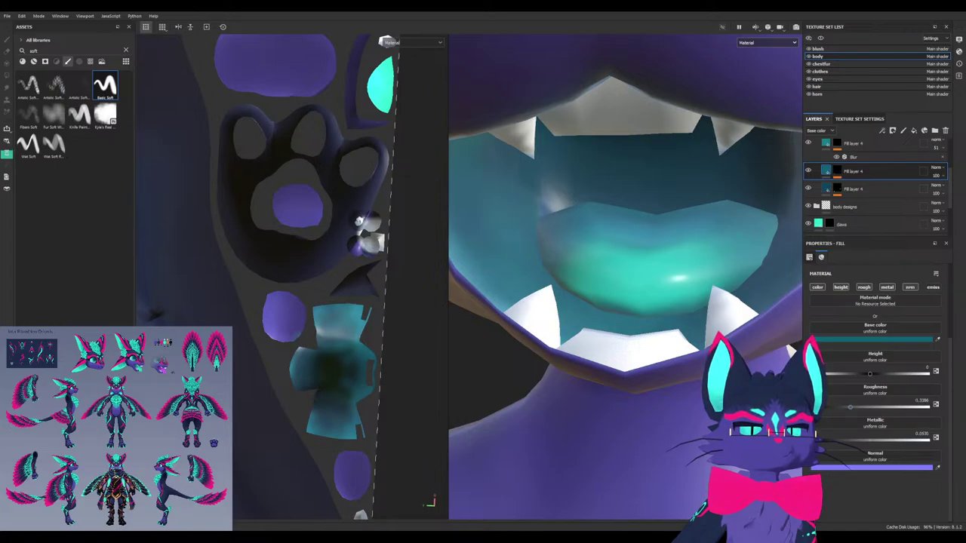
key("ctrl+z")
key("ctrl+z")
key("ctrl+z")
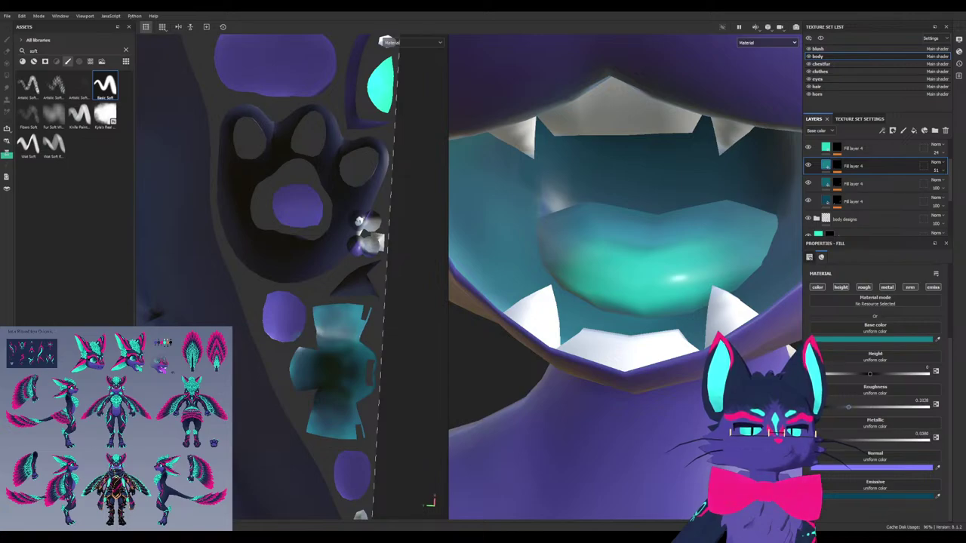
left_click(860, 149)
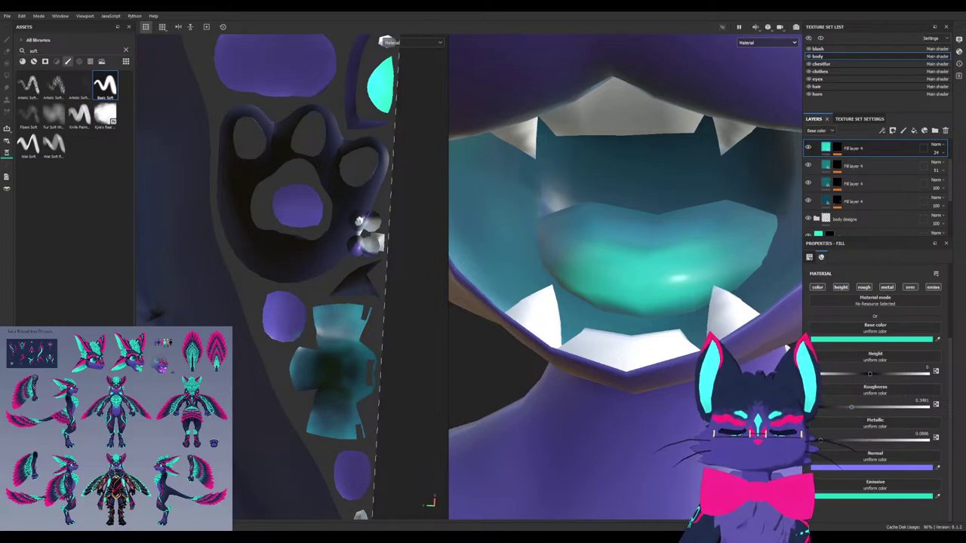
Switch to the 3D view only and examine the whole character's body and shading from the front, sides and back
left_click_drag(641, 279, 604, 287, "alt")
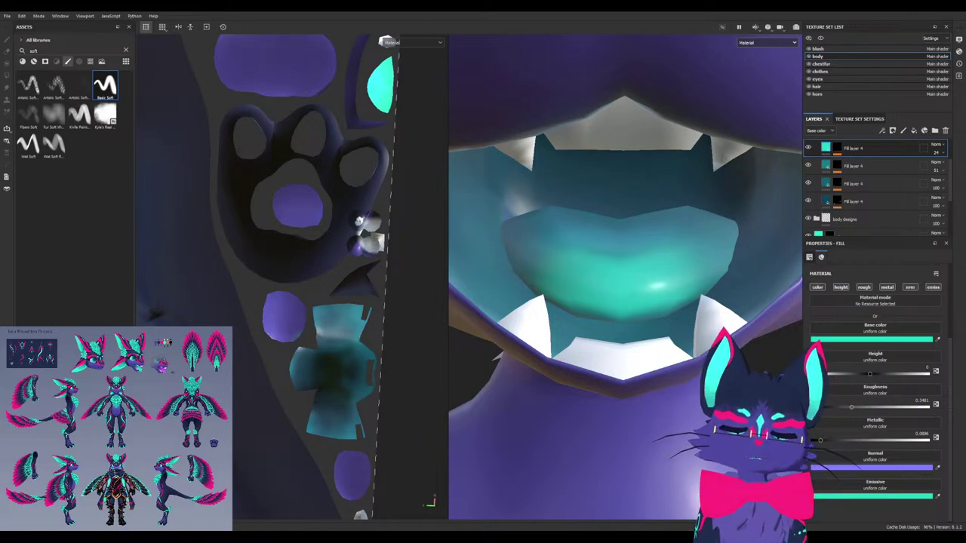
scroll(625, 276, "down", 10)
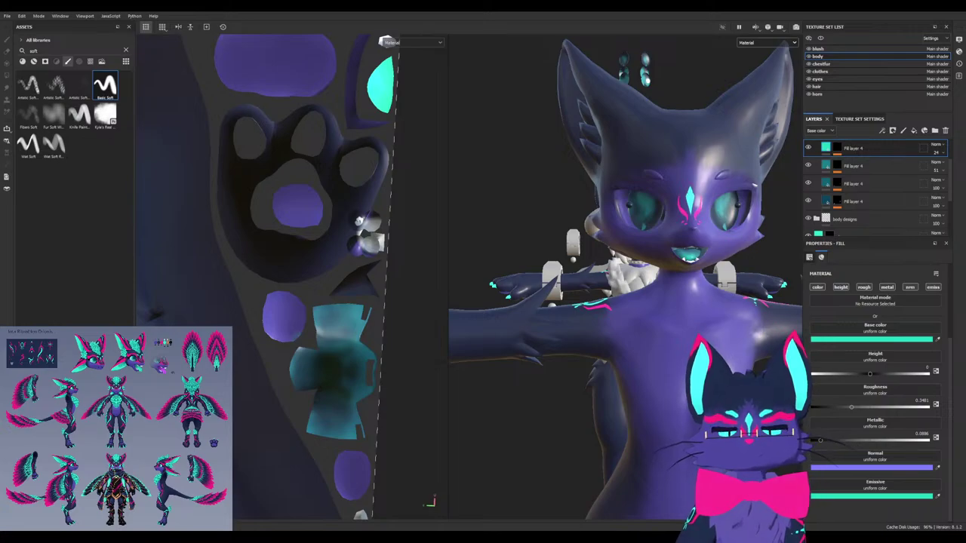
left_click_drag(626, 277, 607, 298, "alt")
key("F2")
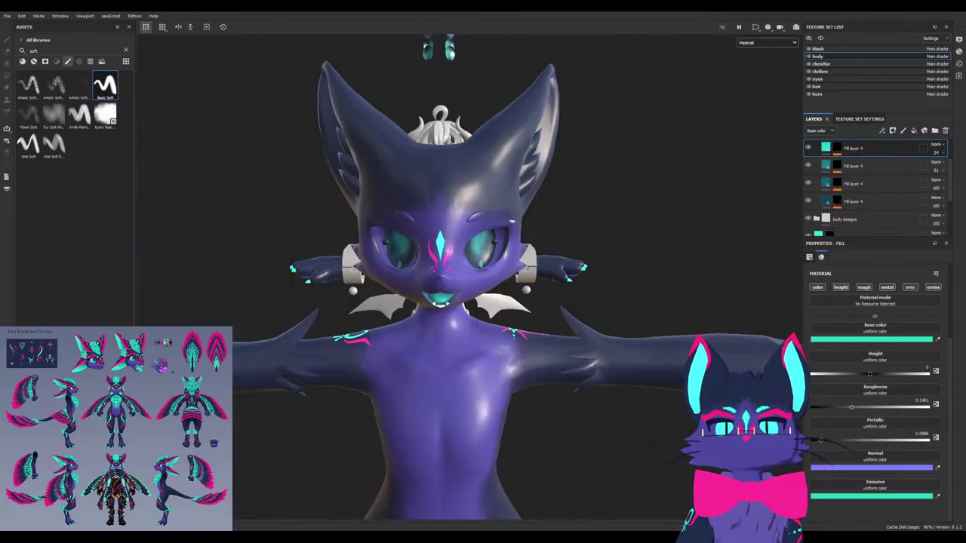
left_click_drag(423, 295, 702, 302, "alt")
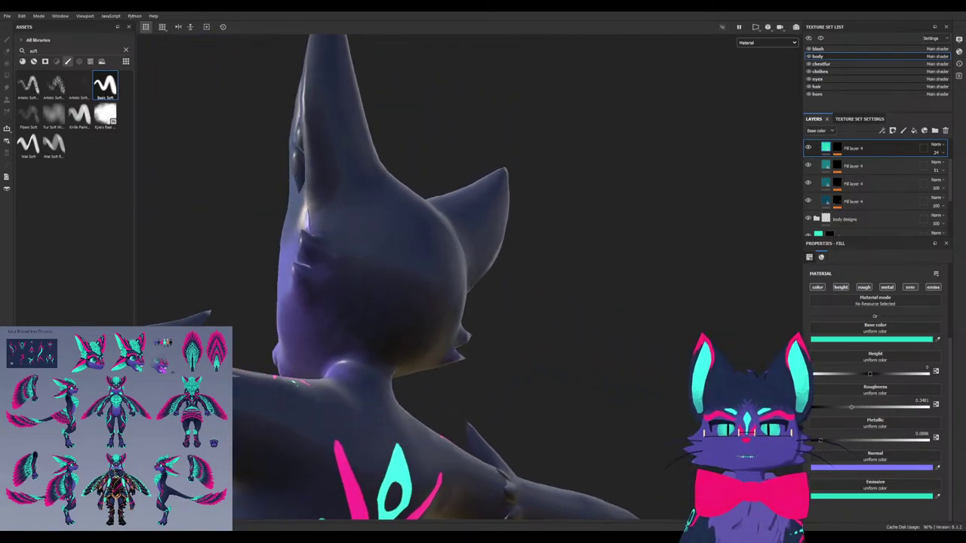
left_click_drag(604, 294, 378, 301, "alt")
middle_click_drag(483, 438, 362, 392, "alt")
left_click_drag(800, 219, 845, 219, "alt")
middle_click_drag(332, 272, 352, 270, "alt")
scroll(316, 302, "up", 3)
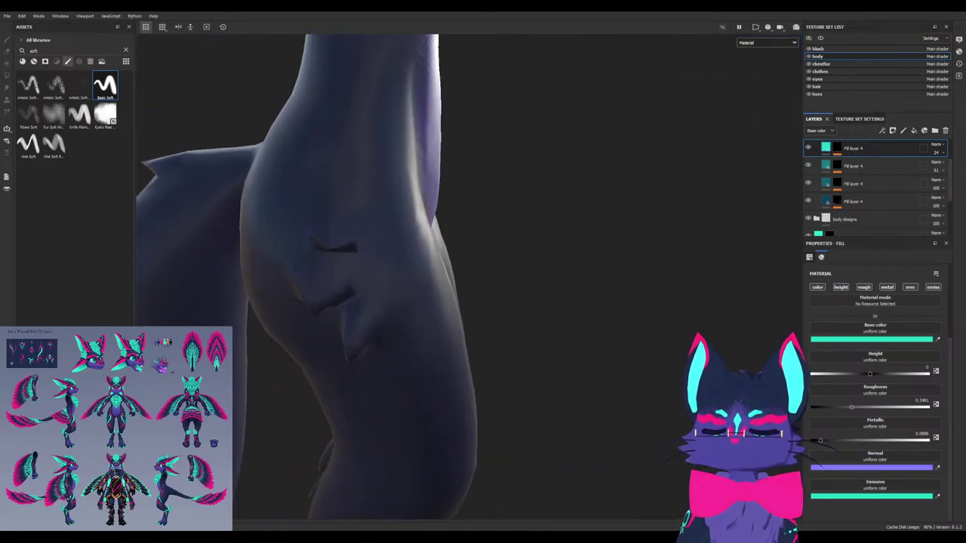
left_click_drag(423, 249, 573, 280, "alt")
scroll(468, 276, "down", 5)
left_click_drag(483, 272, 445, 272, "alt")
middle_click_drag(446, 227, 347, 328, "alt")
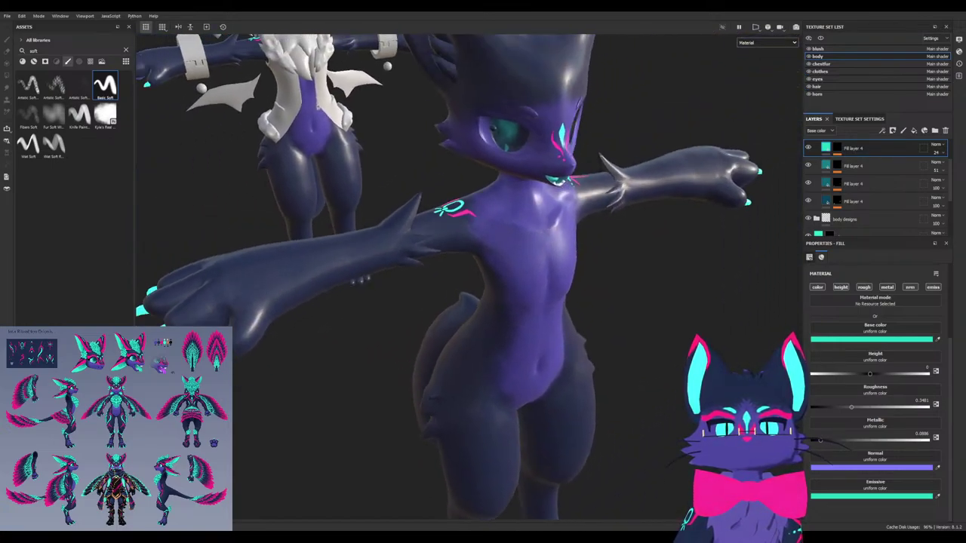
left_click_drag(392, 302, 498, 275, "alt")
scroll(392, 249, "up", 4)
left_click_drag(317, 272, 388, 290, "alt")
left_click_drag(438, 264, 468, 268, "alt")
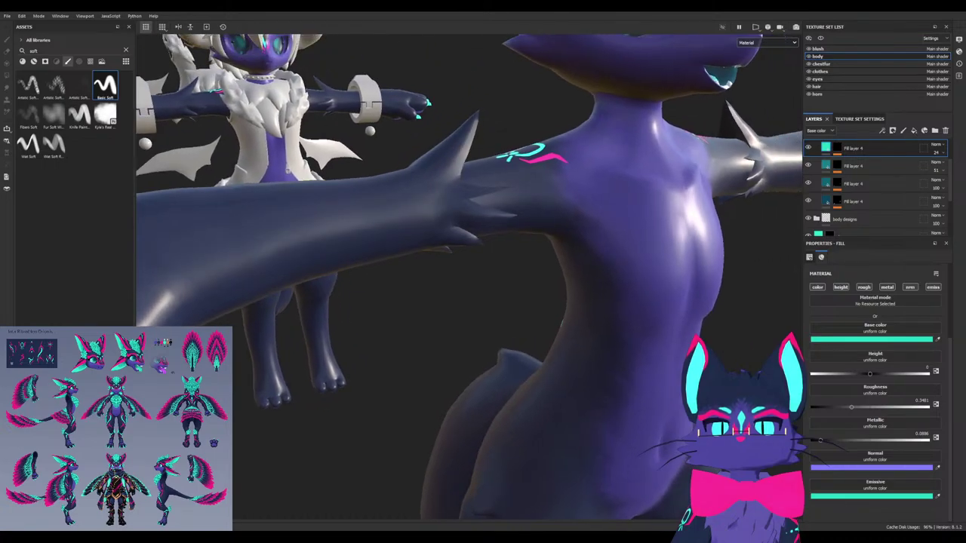
middle_click_drag(468, 268, 615, 279, "alt")
left_click_drag(328, 176, 151, 167, "alt")
left_click_drag(343, 253, 622, 260, "alt")
left_click_drag(762, 230, 799, 225, "alt")
Collapse the mouth layer folder and examine the mouth and muzzle up close
scroll(876, 189, "up", 2)
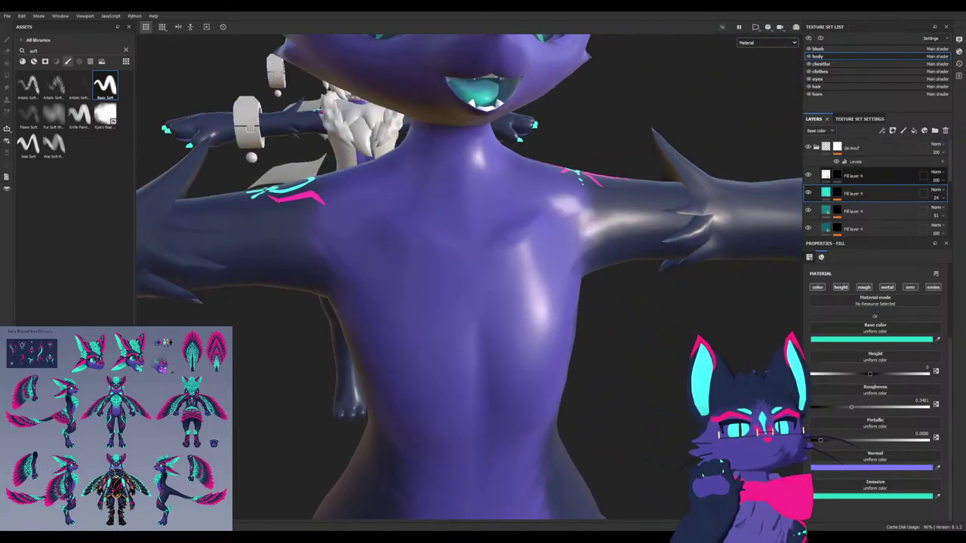
left_click(816, 148)
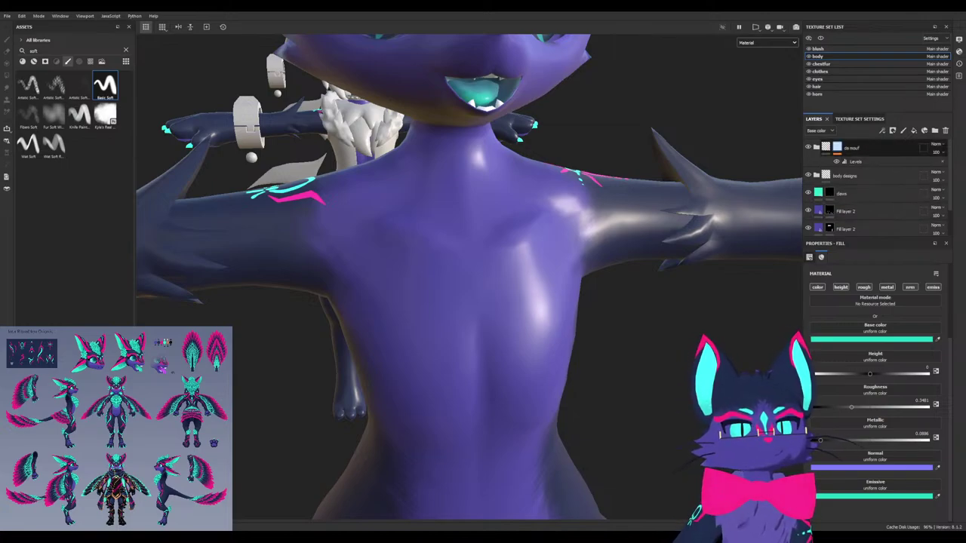
left_click_drag(483, 226, 434, 355, "alt")
middle_click_drag(434, 354, 430, 385, "alt")
left_click_drag(423, 249, 445, 242, "alt")
scroll(445, 241, "up", 8)
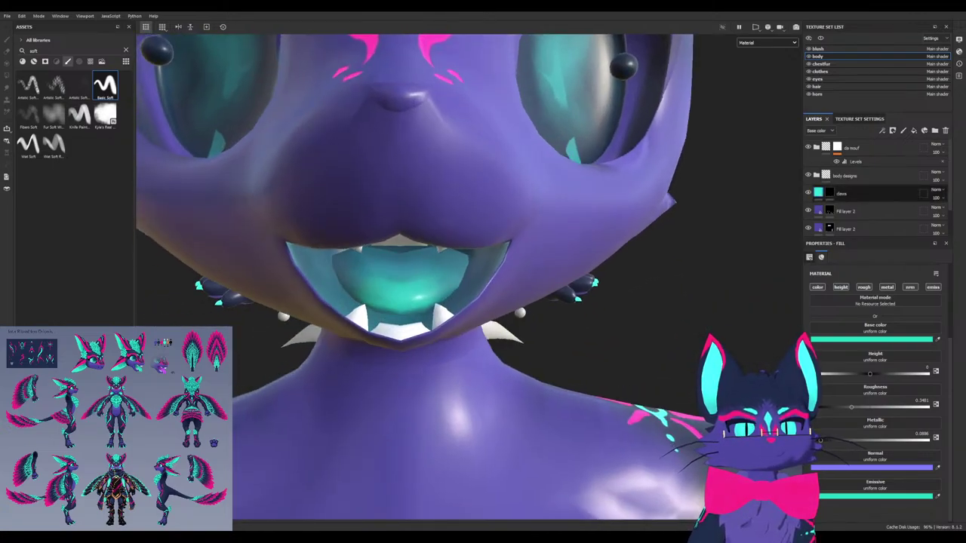
Reopen the mouth layer folder and add a Blur Slope filter to the brightest turquoise layer's content
left_click(817, 147)
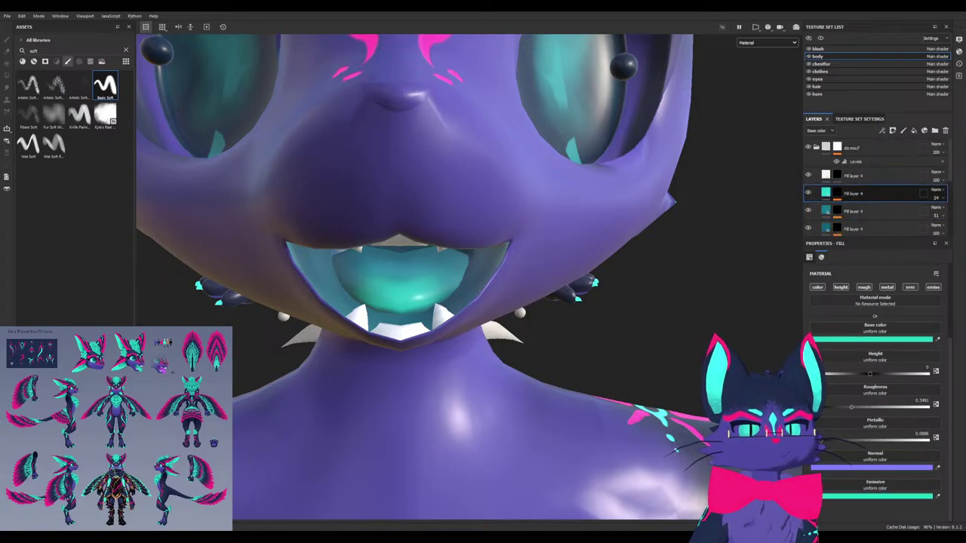
left_click(902, 192)
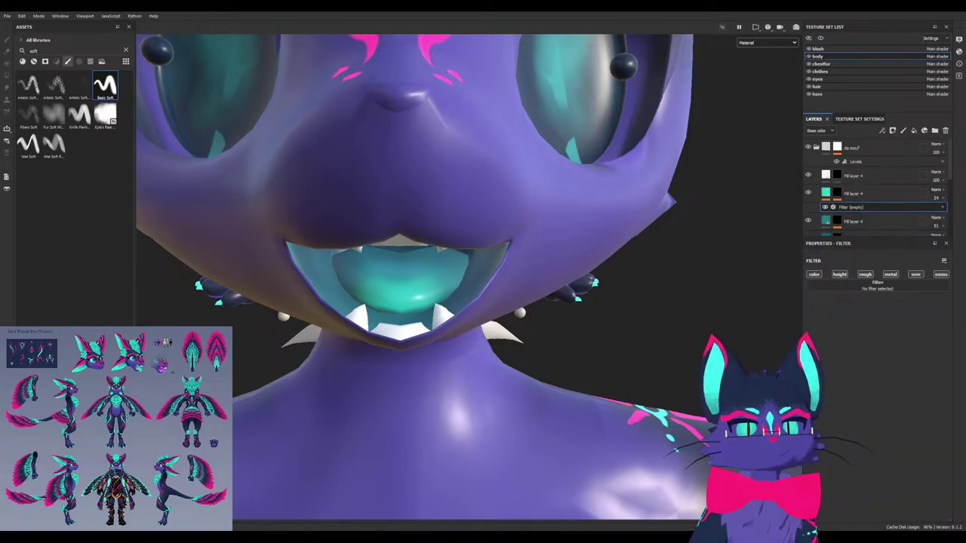
scroll(875, 188, "down", 2)
scroll(879, 189, "up", 1)
left_click(879, 176)
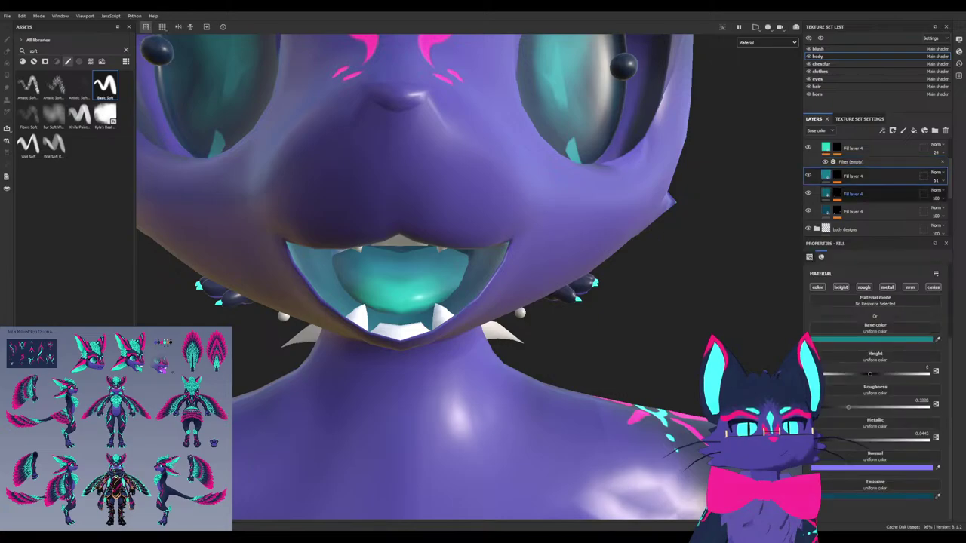
left_click(879, 194)
left_click(879, 211)
left_click(879, 194)
left_click(879, 176)
left_click(879, 162)
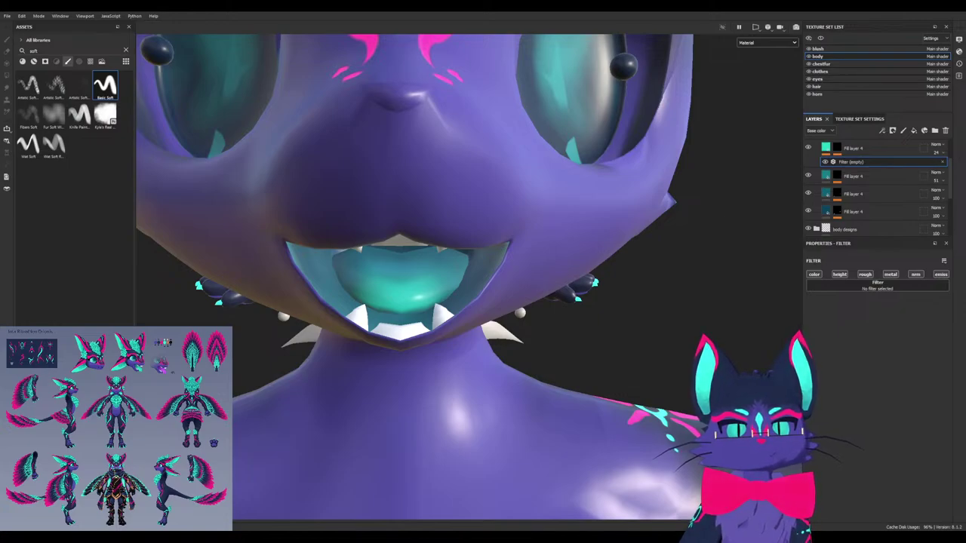
left_click(876, 286)
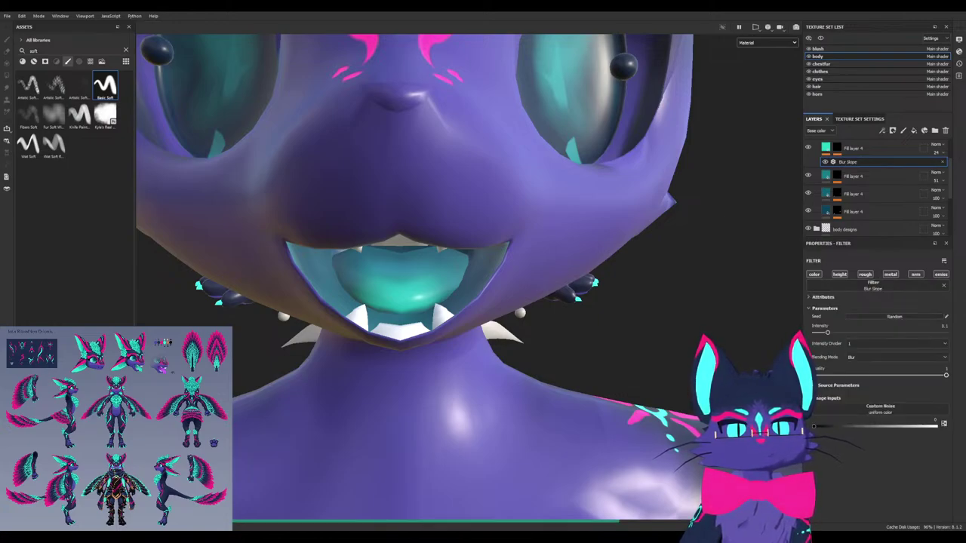
Try several Blur Slope intensities, settle on about 0.43, and check the tongue and face
left_click_drag(831, 332, 922, 332)
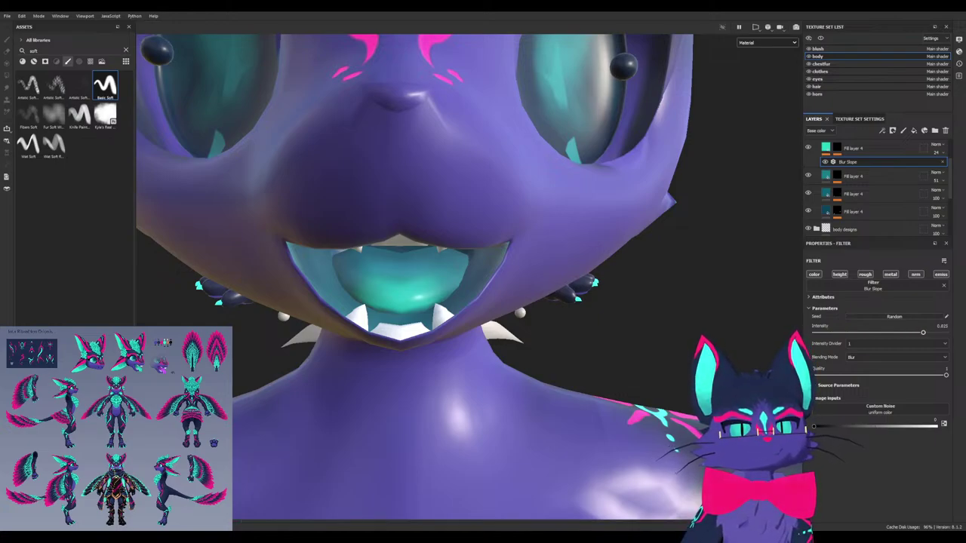
left_click_drag(829, 332, 946, 332)
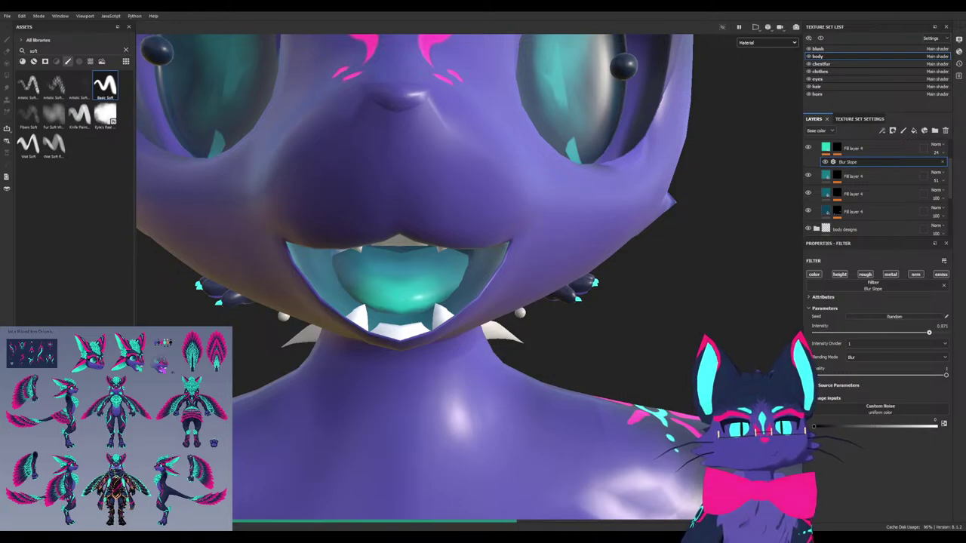
scroll(876, 189, "up", 3)
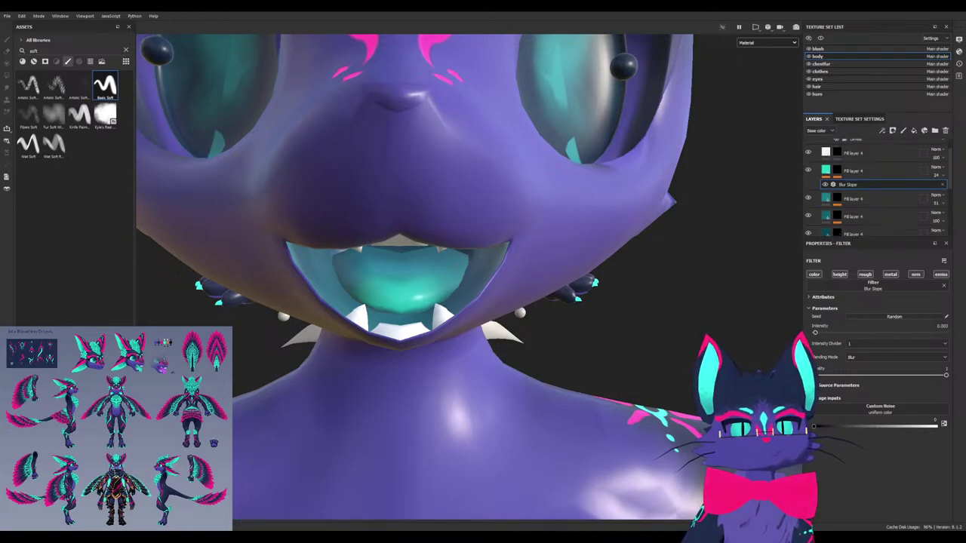
scroll(875, 188, "down", 1)
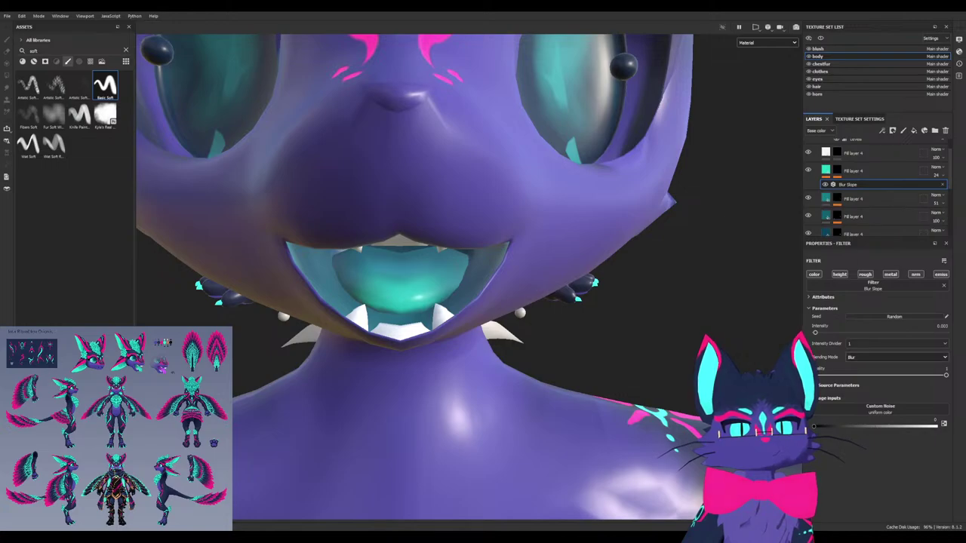
left_click_drag(887, 332, 871, 333)
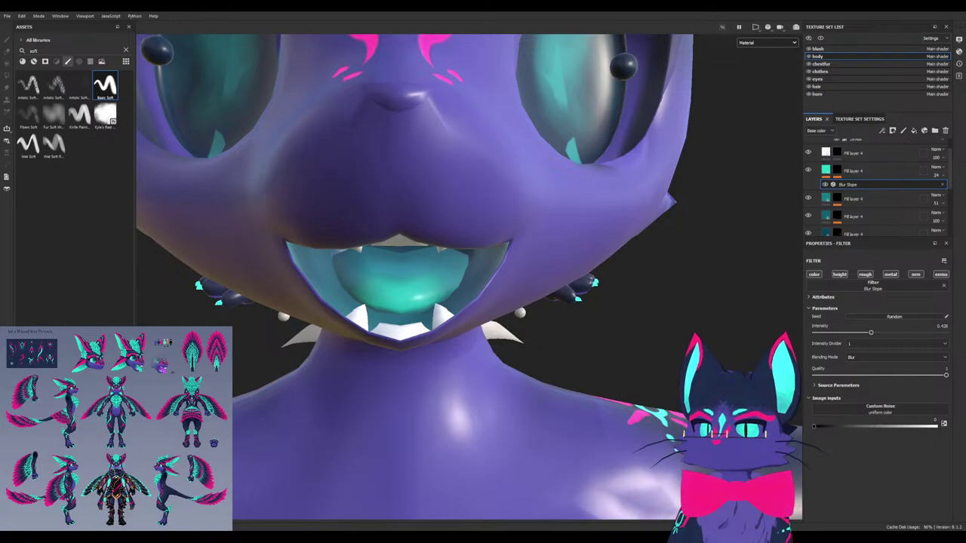
left_click_drag(423, 257, 502, 393, "alt")
left_click_drag(490, 332, 446, 253, "alt")
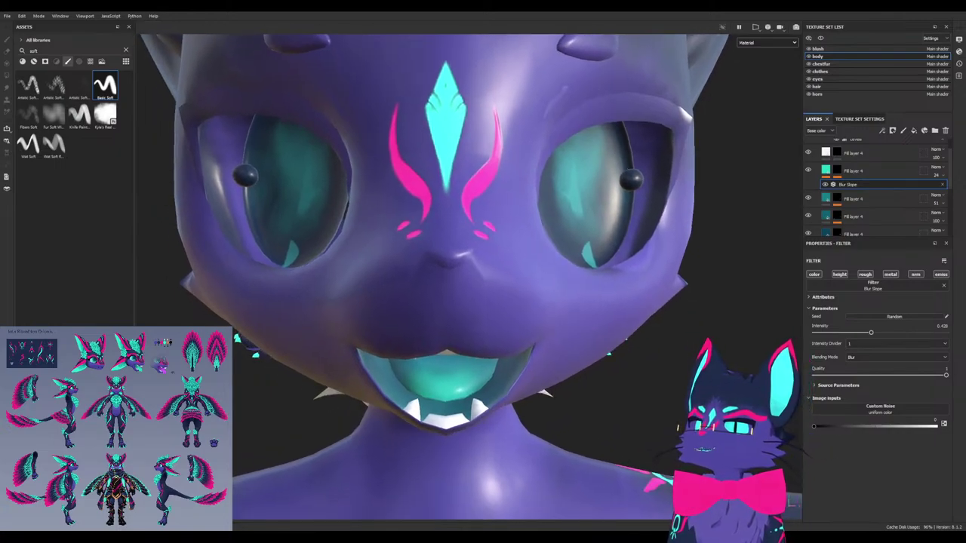
scroll(446, 273, "up", 2)
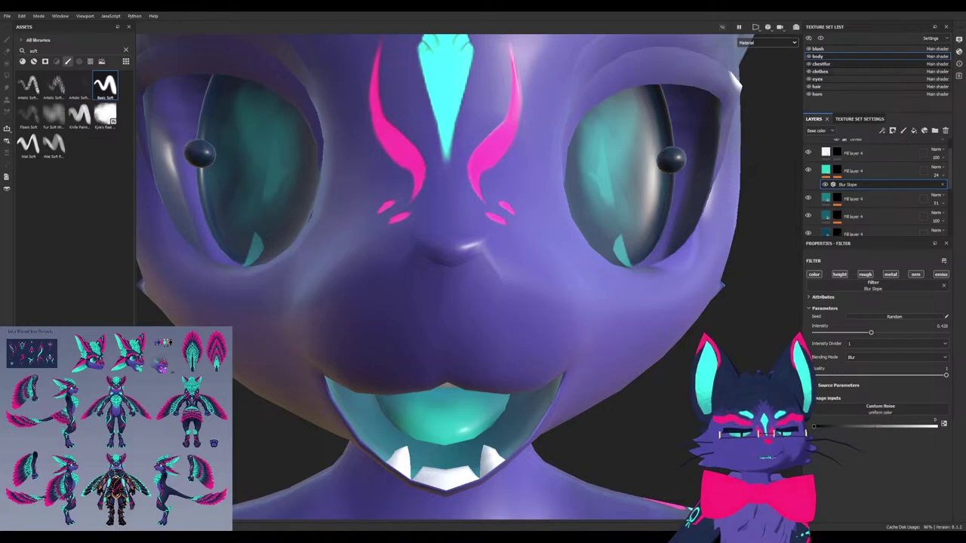
Duplicate the pink fill layer in the body designs folder and move the black-masked copy out above the folder
scroll(876, 189, "up", 5)
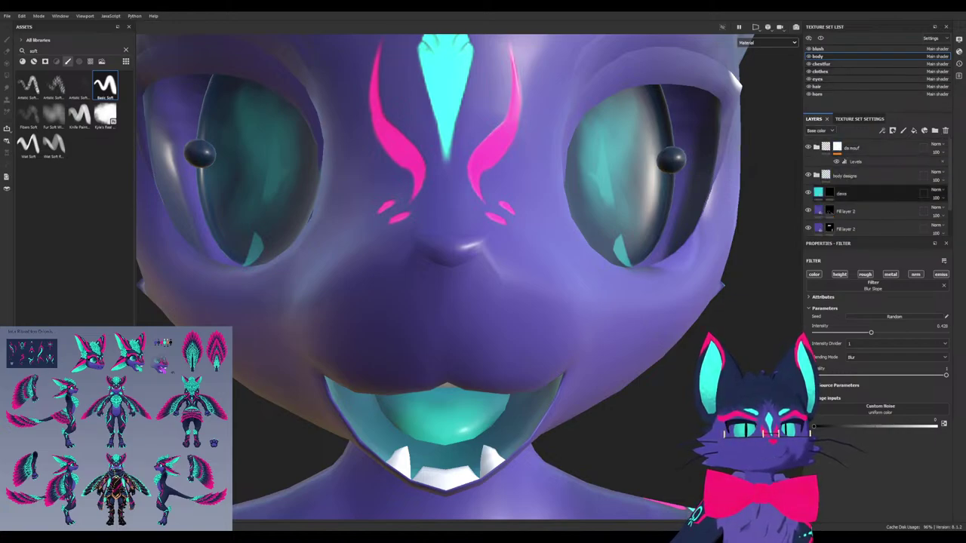
left_click(816, 176)
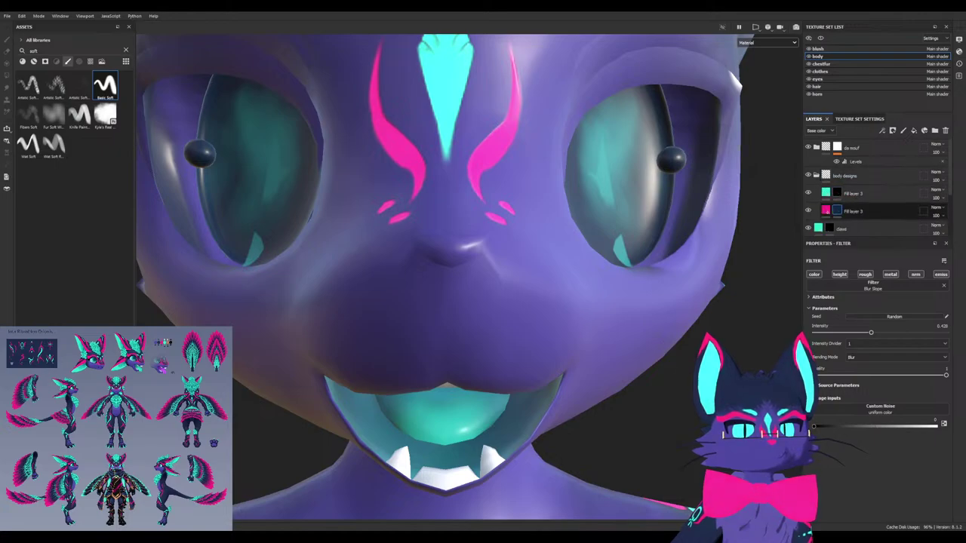
left_click(837, 211)
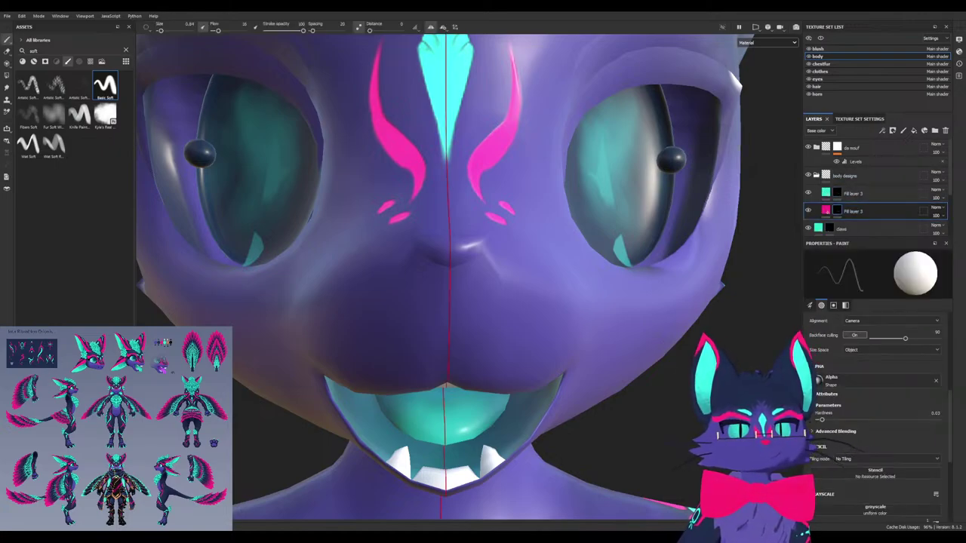
left_click(817, 176)
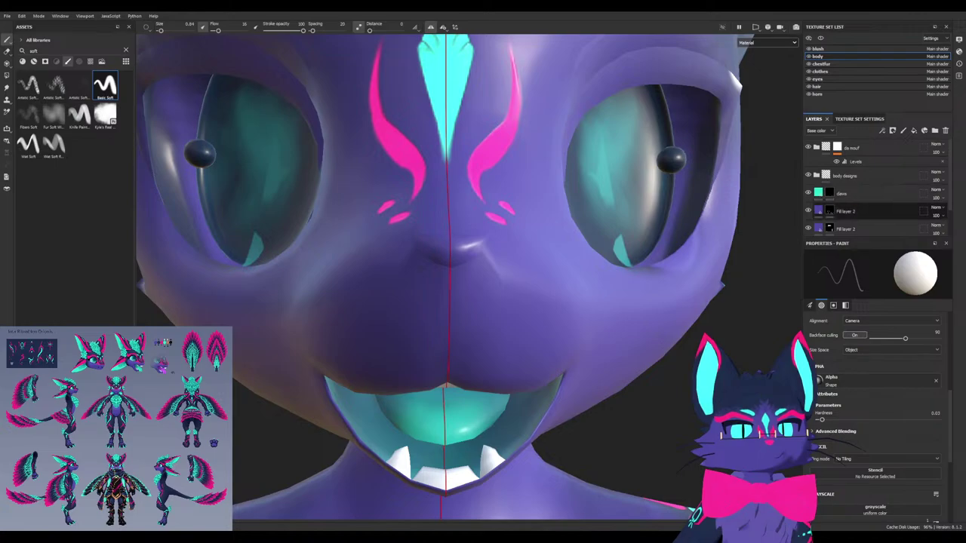
left_click(817, 176)
scroll(875, 212, "down", 1)
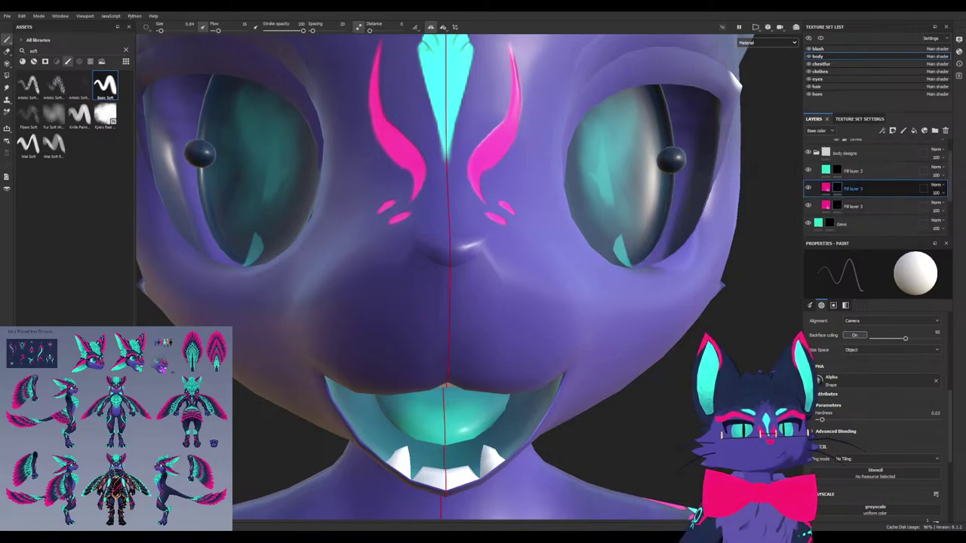
scroll(876, 212, "up", 1)
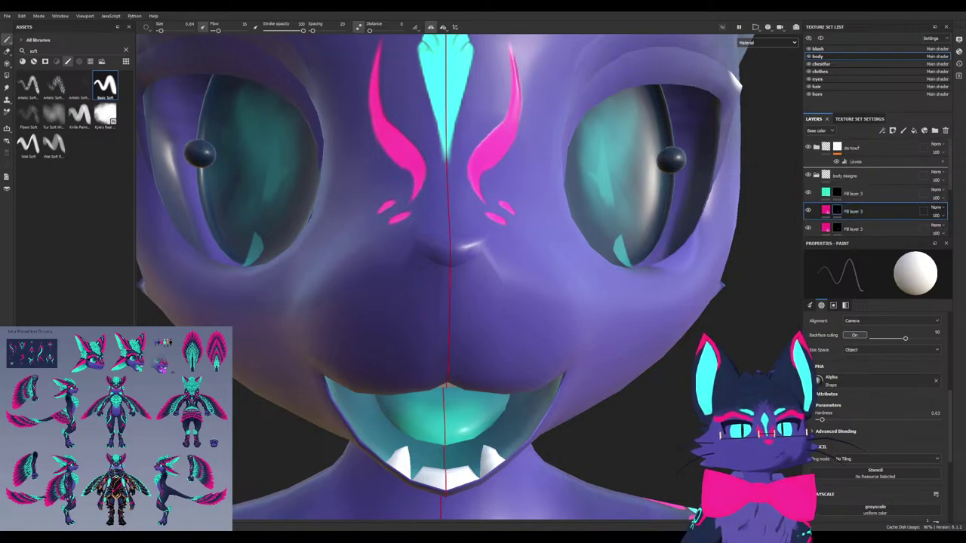
left_click_drag(875, 212, 875, 168)
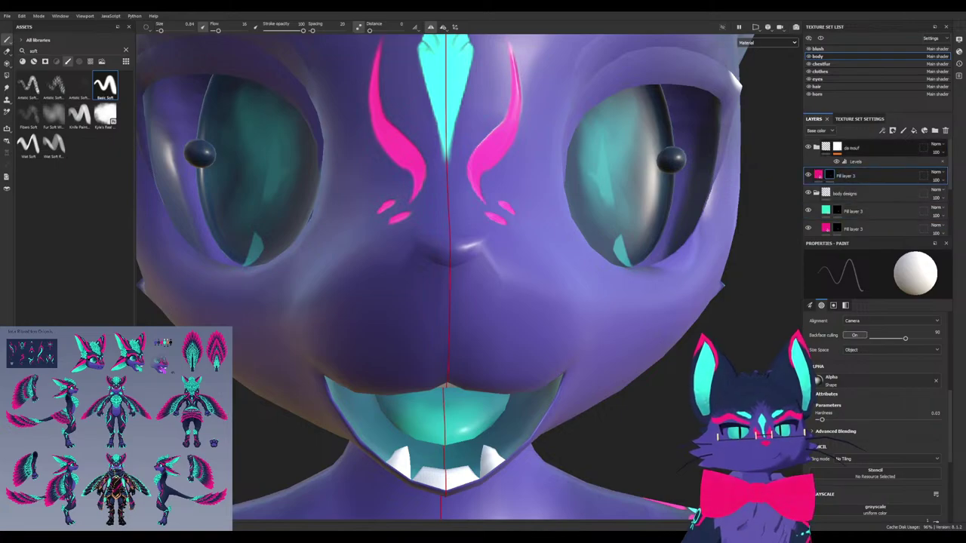
Collapse the body designs folder and rename the moved pink fill layer as DA NOSE
left_click(817, 193)
double_click(845, 175)
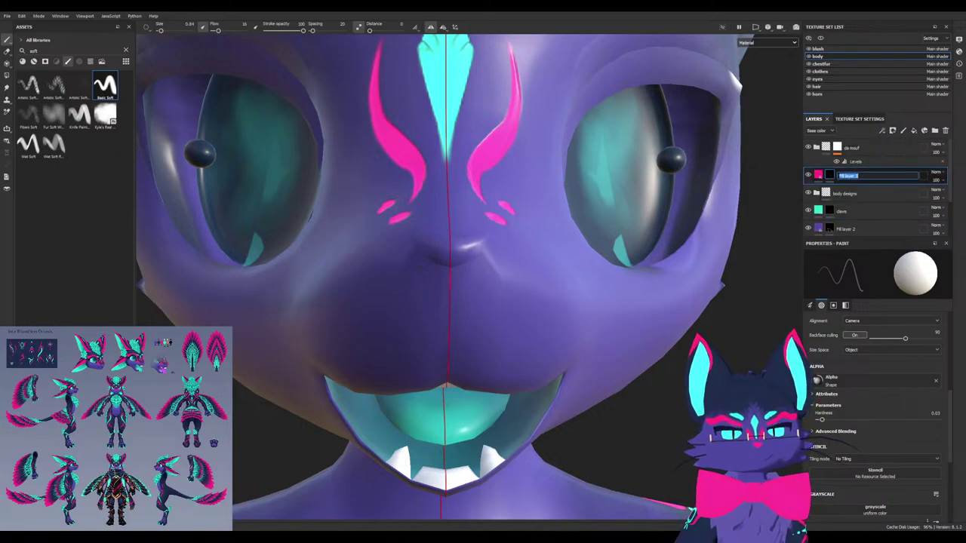
type("DA NOSE")
key("Return")
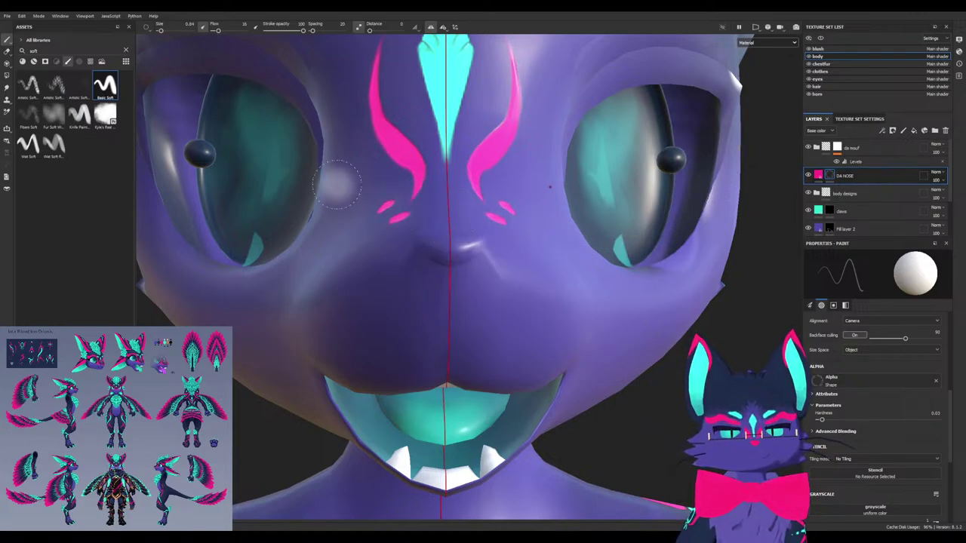
Set the brush flow to 100, find the Basic Hard brush with the search "hard", and shrink it for nose work
left_click_drag(337, 185, 340, 187, "ctrl")
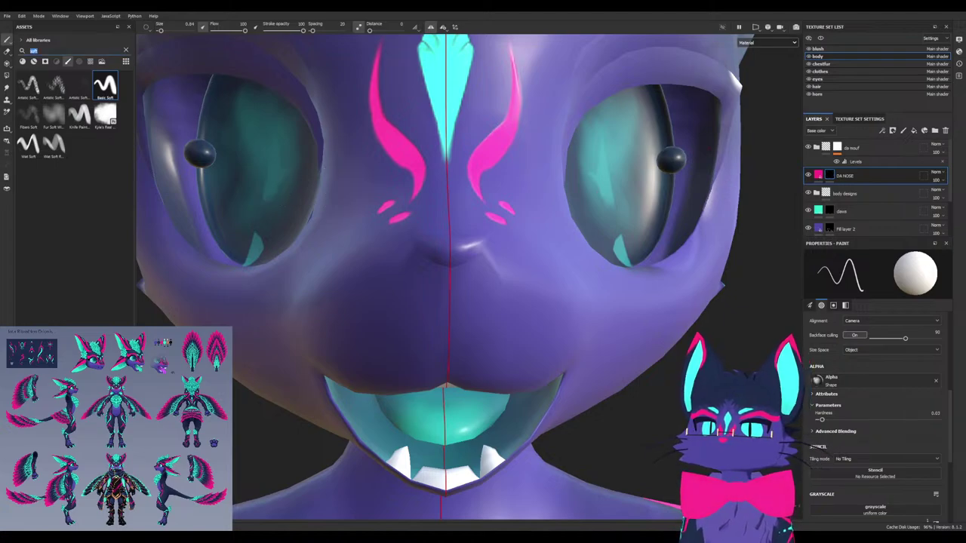
type("hard")
left_click(28, 84)
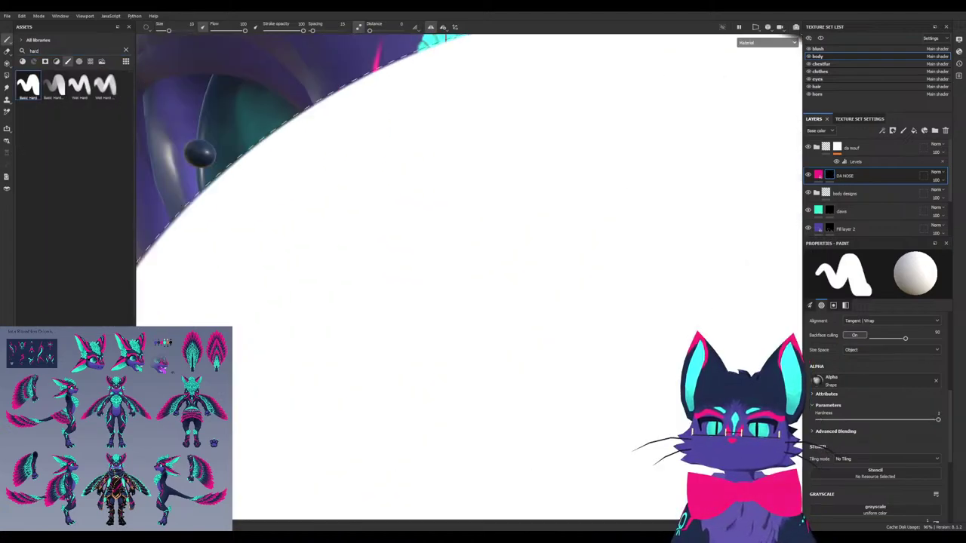
mouse_move(445, 236)
right_mouse_down("ctrl")
mouse_move(393, 237)
mouse_move(411, 236)
right_mouse_up("ctrl")
Try painting the nose tip pink with two brush sizes, undoing each attempt
mouse_move(445, 234)
left_mouse_down()
mouse_move(433, 256)
mouse_move(469, 270)
left_mouse_up()
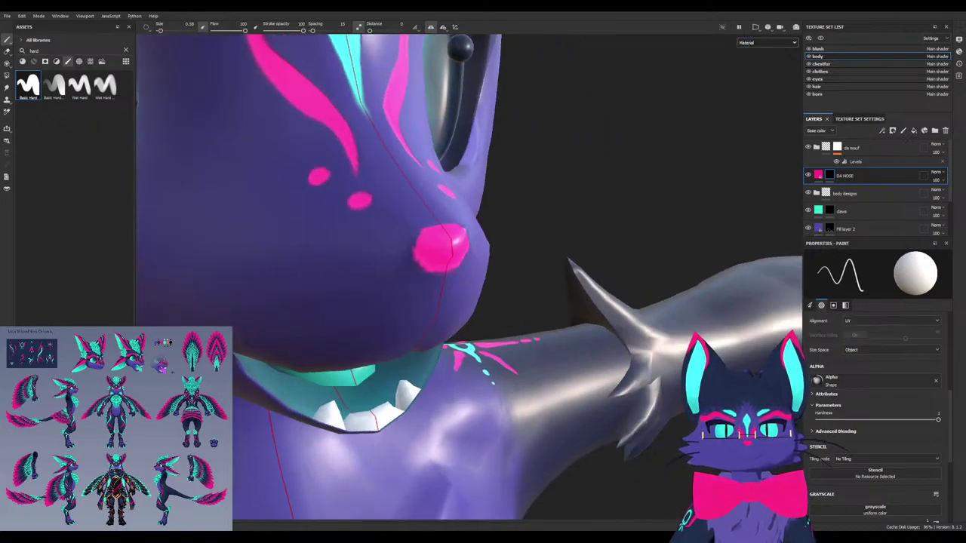
key("ctrl+z")
right_click_drag(441, 245, 430, 249, "ctrl")
mouse_move(444, 244)
left_mouse_down()
mouse_move(378, 249)
mouse_move(460, 267)
mouse_move(469, 240)
left_mouse_up()
key("ctrl+z")
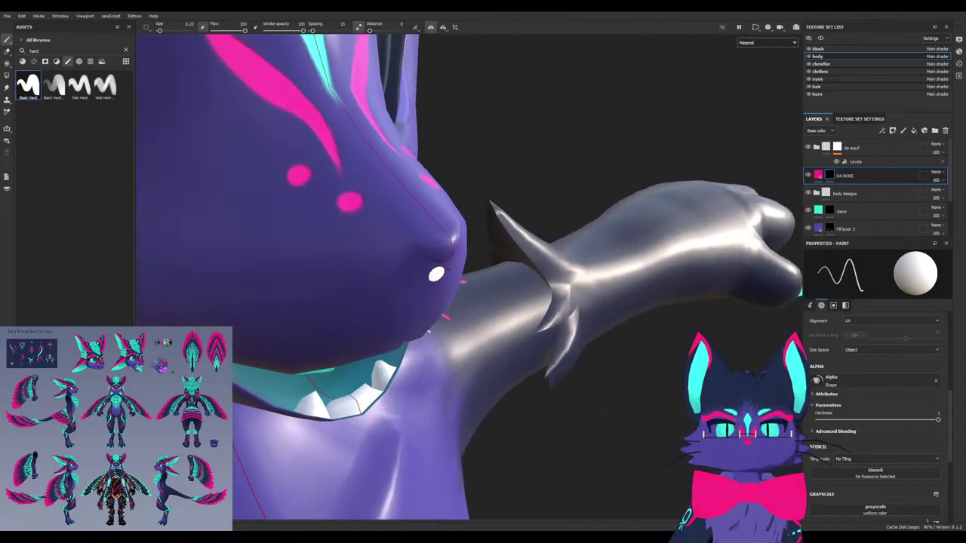
Paint the nose solid pink on the DA NOSE mask with a small symmetrical hard brush, covering its upper edge, corners and lower tip
mouse_move(437, 274)
left_mouse_down("alt")
mouse_move(459, 307)
mouse_move(451, 234)
mouse_move(446, 248)
mouse_move(463, 254)
mouse_move(517, 255)
mouse_move(491, 245)
left_mouse_up("alt")
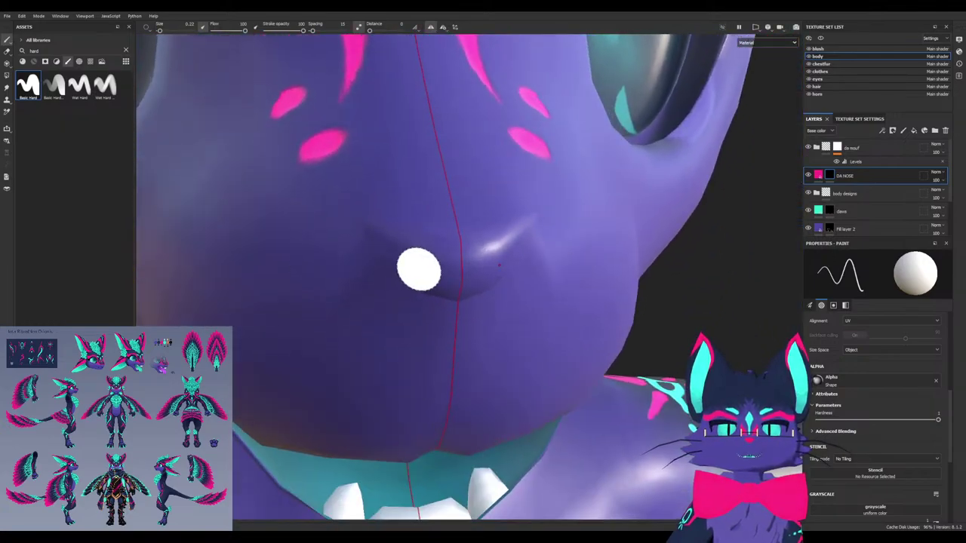
mouse_move(419, 268)
left_mouse_down("alt")
mouse_move(462, 246)
mouse_move(468, 268)
mouse_move(242, 231)
left_mouse_up("alt")
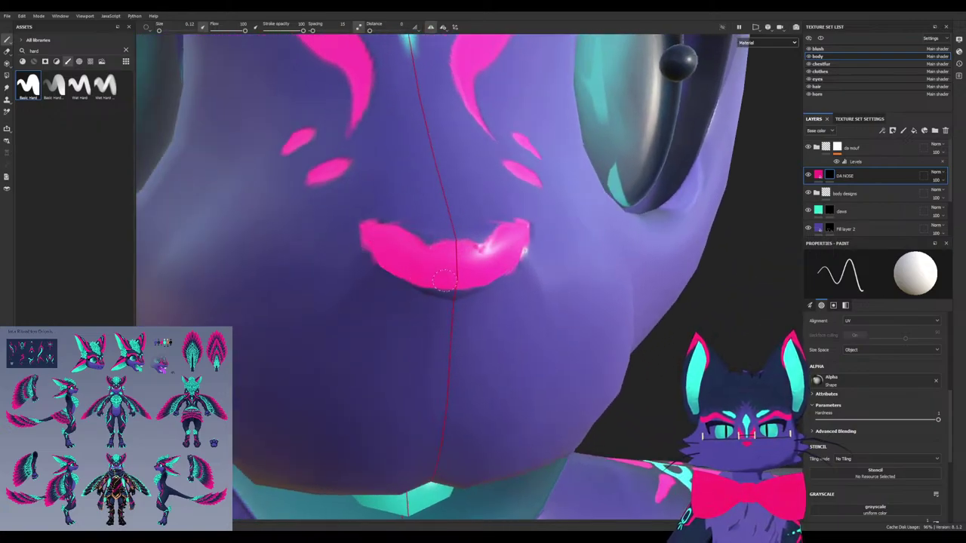
left_click_drag(430, 294, 440, 305)
left_click(381, 268)
left_click_drag(373, 269, 409, 280, "alt")
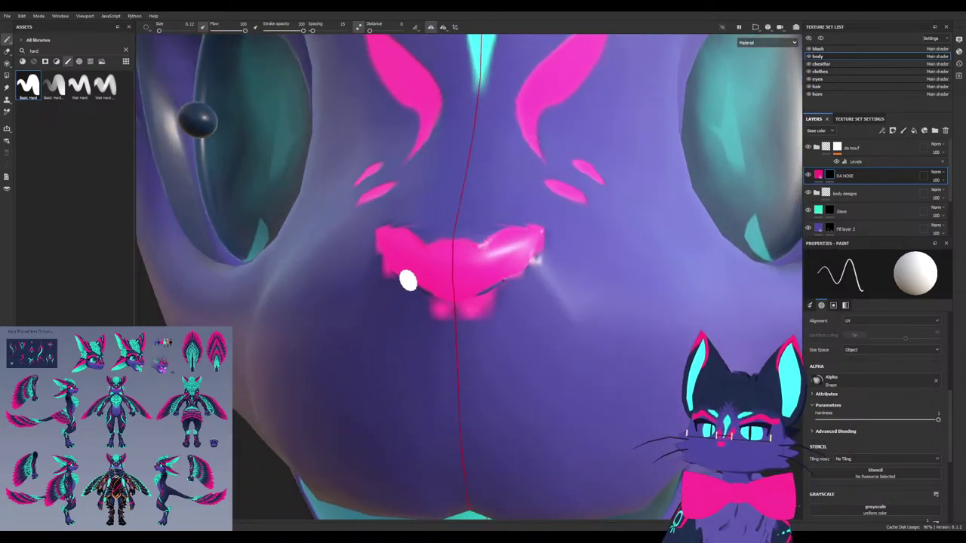
left_click_drag(535, 260, 490, 252, "alt")
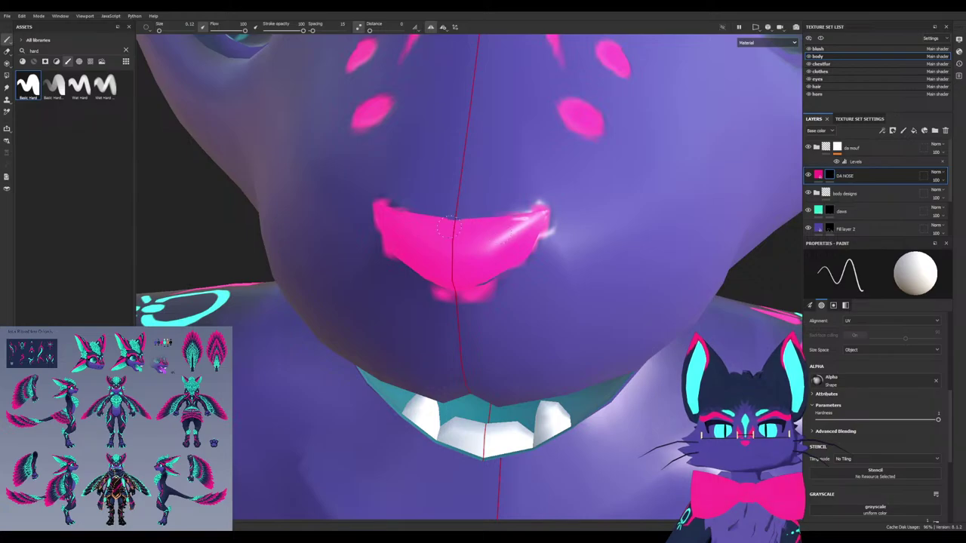
mouse_move(450, 227)
left_mouse_down("alt")
mouse_move(424, 235)
mouse_move(494, 302)
mouse_move(497, 247)
mouse_move(509, 275)
mouse_move(530, 273)
left_mouse_up("alt")
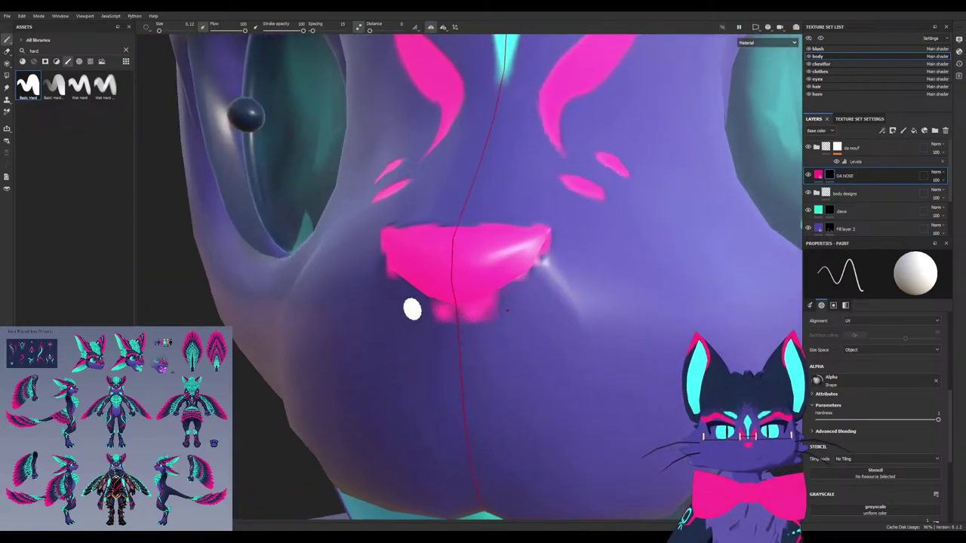
Erase the pink spill below the nose in black with the hard brush at size 0.9, and check the face
mouse_move(409, 307)
left_mouse_down("alt")
mouse_move(492, 324)
mouse_move(456, 307)
left_mouse_up("alt")
right_click_drag(509, 306, 531, 305, "ctrl")
mouse_move(515, 302)
left_mouse_down()
mouse_move(532, 275)
mouse_move(445, 296)
left_mouse_up()
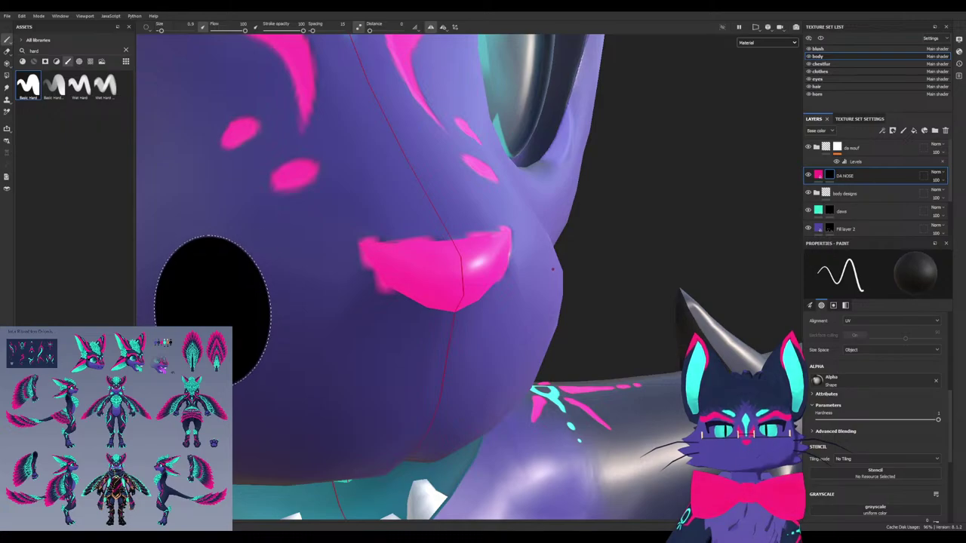
left_click_drag(340, 301, 267, 285, "alt")
scroll(270, 290, "down", 6)
mouse_move(313, 330)
left_mouse_down("alt")
mouse_move(247, 363)
mouse_move(302, 336)
left_mouse_up("alt")
scroll(276, 337, "up", 2)
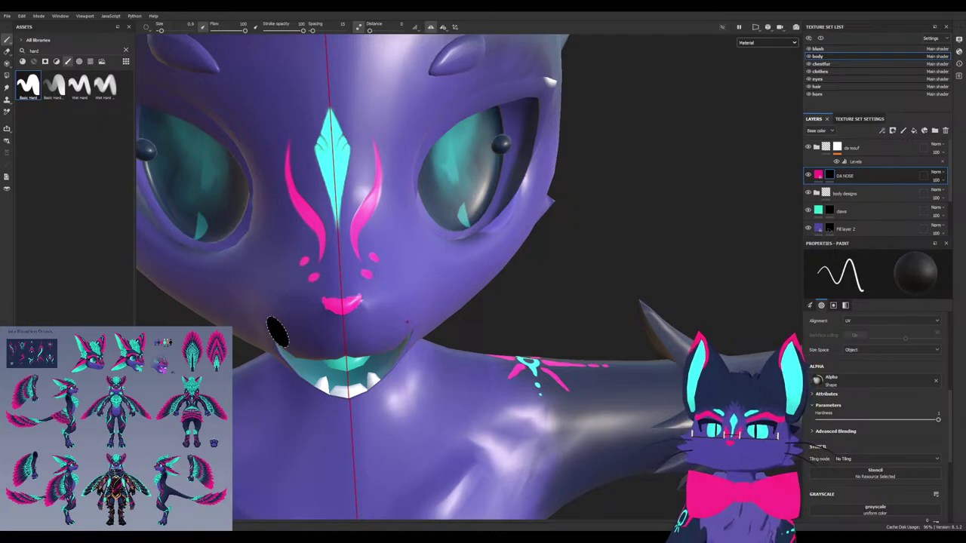
Try trimming the nose's outer edges with the large hard black brush, then undo the strokes
left_click_drag(277, 332, 302, 302, "alt")
scroll(302, 302, "up", 5)
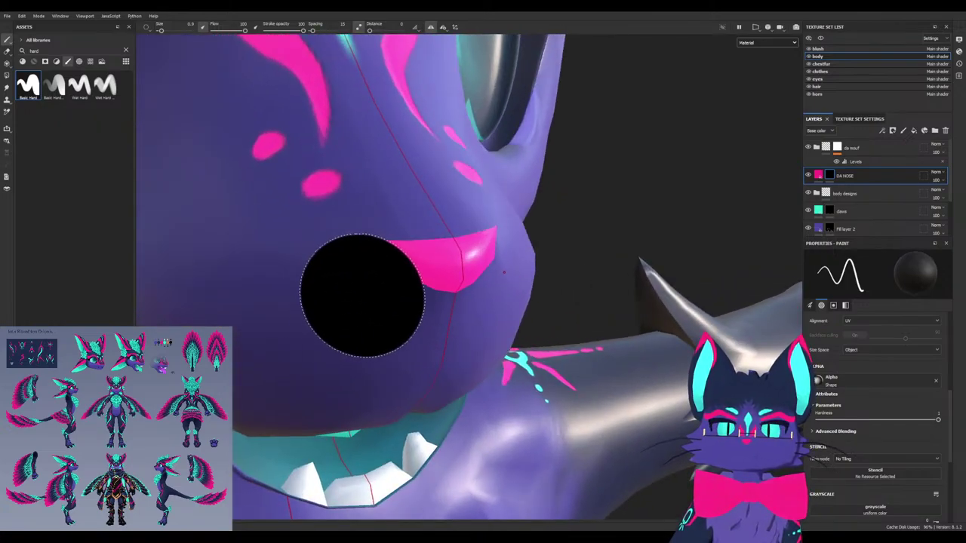
key("ctrl+z")
left_click(366, 294)
key("ctrl+z")
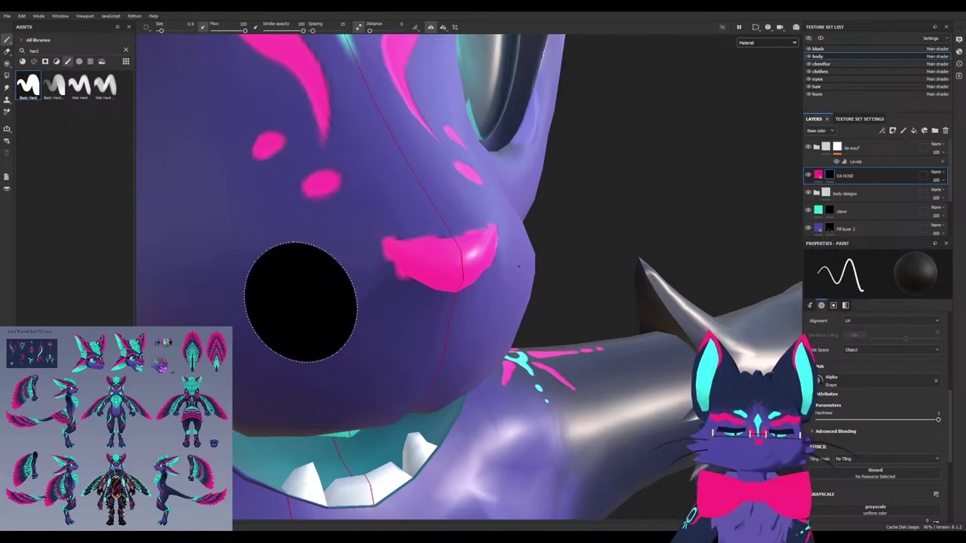
Switch to a Wet Hard brush painting black on the nose mask and set its alignment to Camera
left_click_drag(301, 302, 334, 296, "alt")
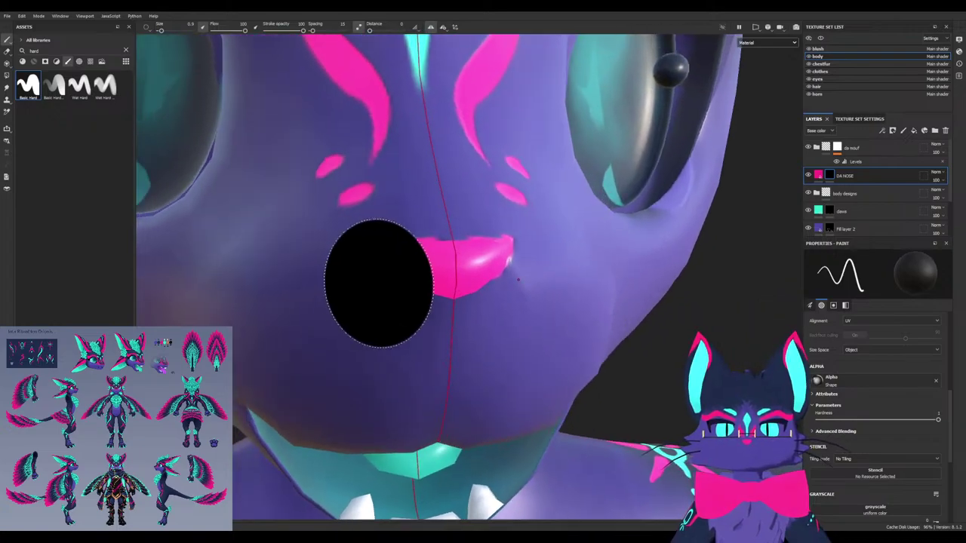
mouse_move(423, 282)
right_mouse_down("ctrl")
mouse_move(483, 282)
mouse_move(355, 283)
mouse_move(385, 282)
right_mouse_up("ctrl")
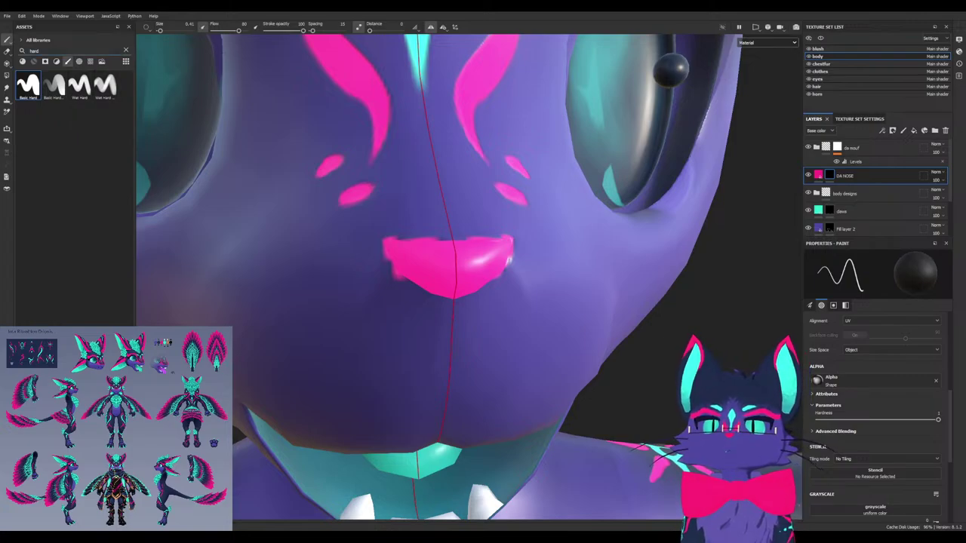
left_click(105, 84)
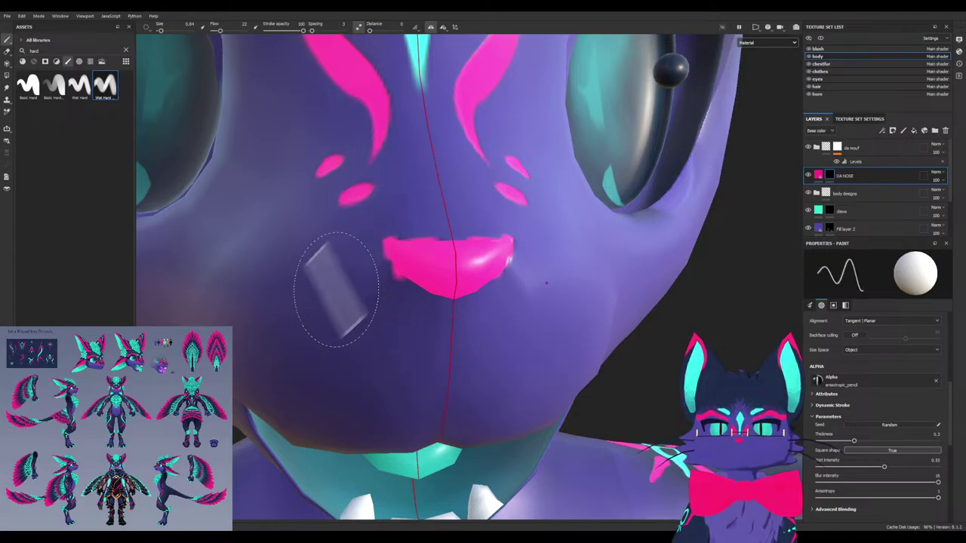
key("x")
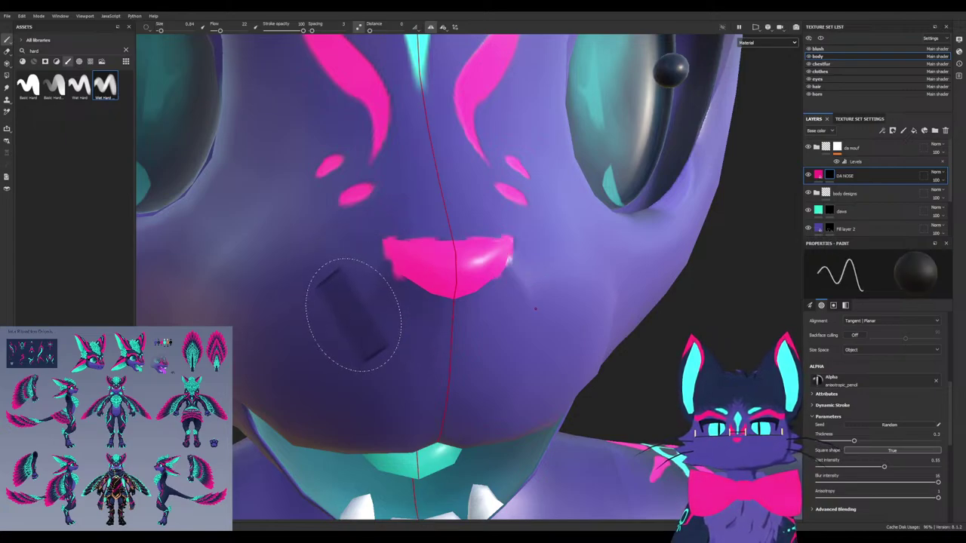
left_click(861, 330)
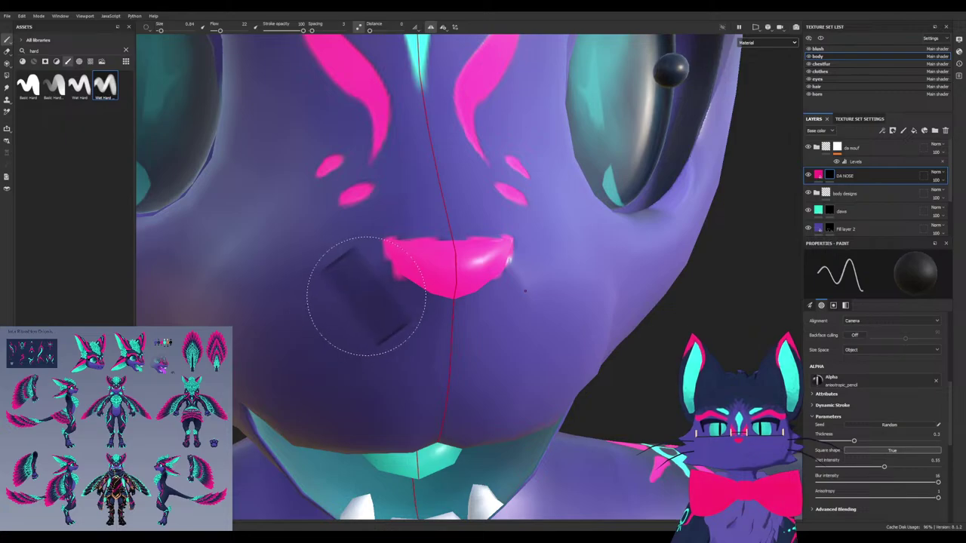
Trim the rough side corners of the pink nose with the black wet brush, undoing and redoing strokes to compare
key("ctrl+z")
key("ctrl+z")
key("ctrl+z")
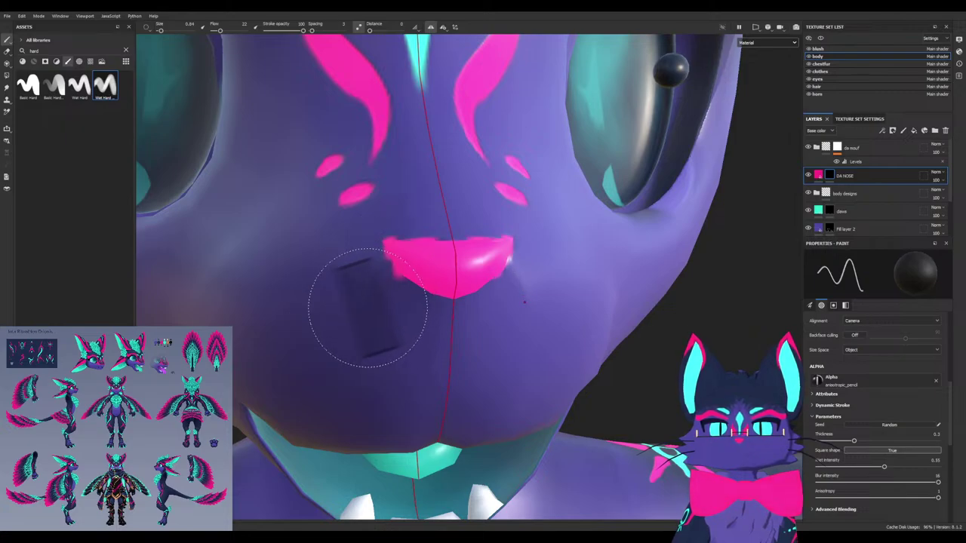
key("ctrl+y")
key("ctrl+y")
key("ctrl+y")
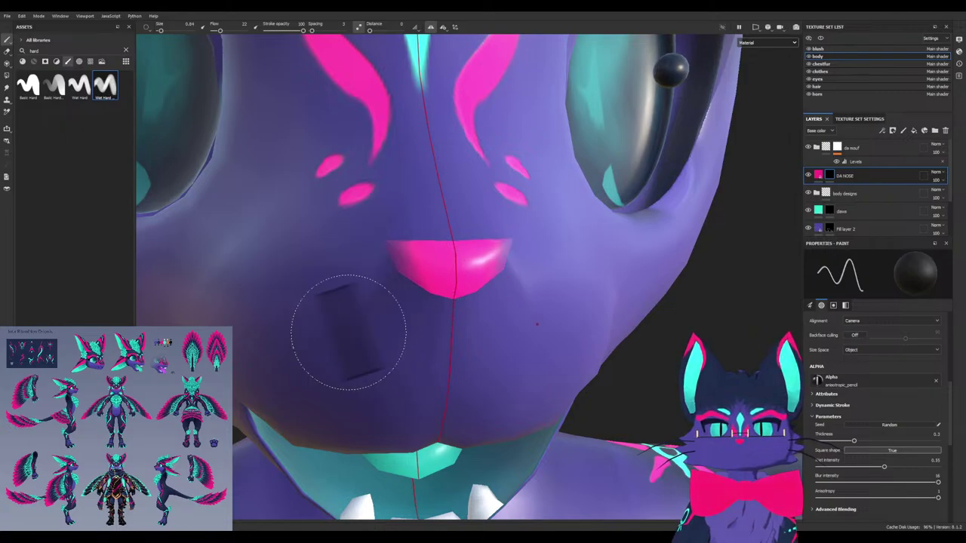
Soften the nose's upper edge and sides in black from several angles, and touch up its lower tip in white
mouse_move(352, 349)
left_mouse_down("alt")
mouse_move(330, 358)
mouse_move(363, 364)
left_mouse_up("alt")
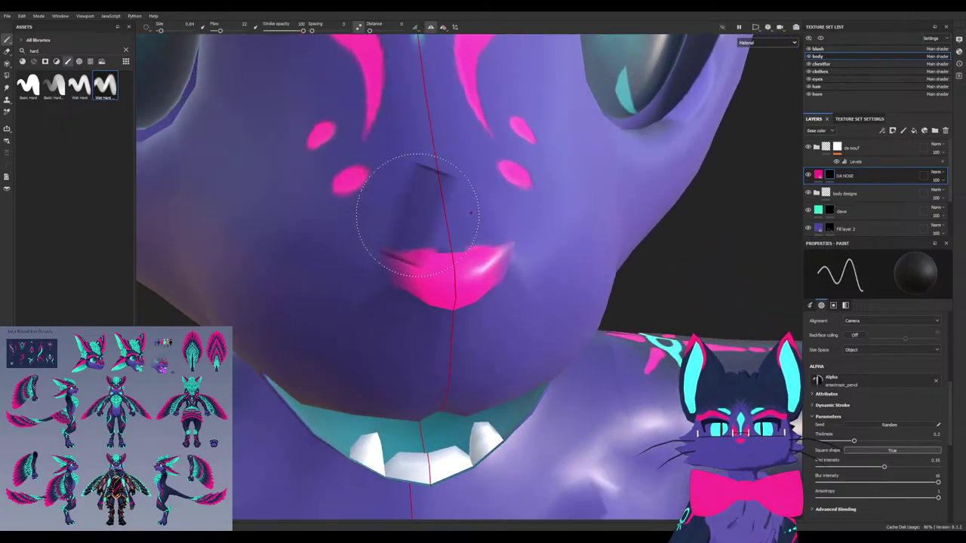
left_click_drag(369, 263, 426, 227, "alt")
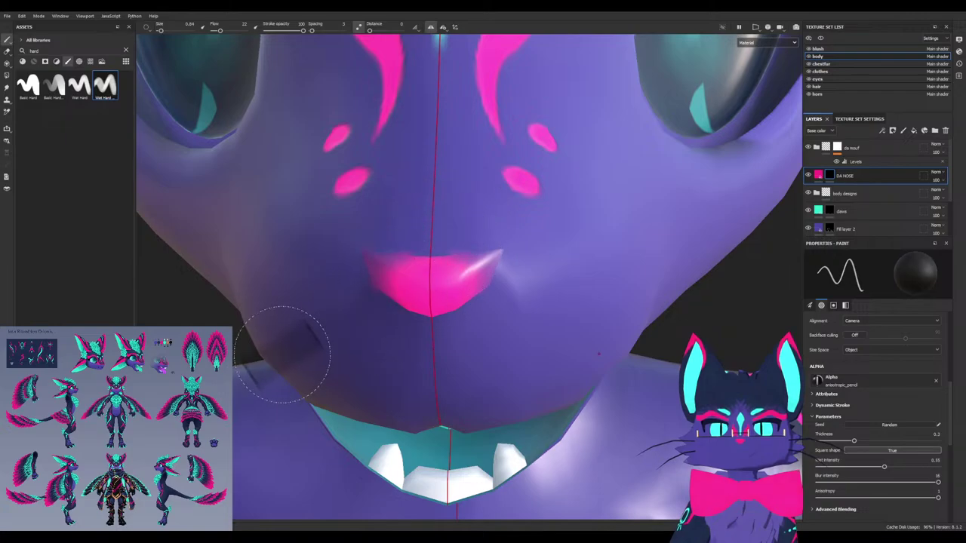
left_click_drag(282, 357, 329, 337, "alt")
mouse_move(393, 325)
left_mouse_down("alt")
mouse_move(358, 293)
mouse_move(465, 294)
left_mouse_up("alt")
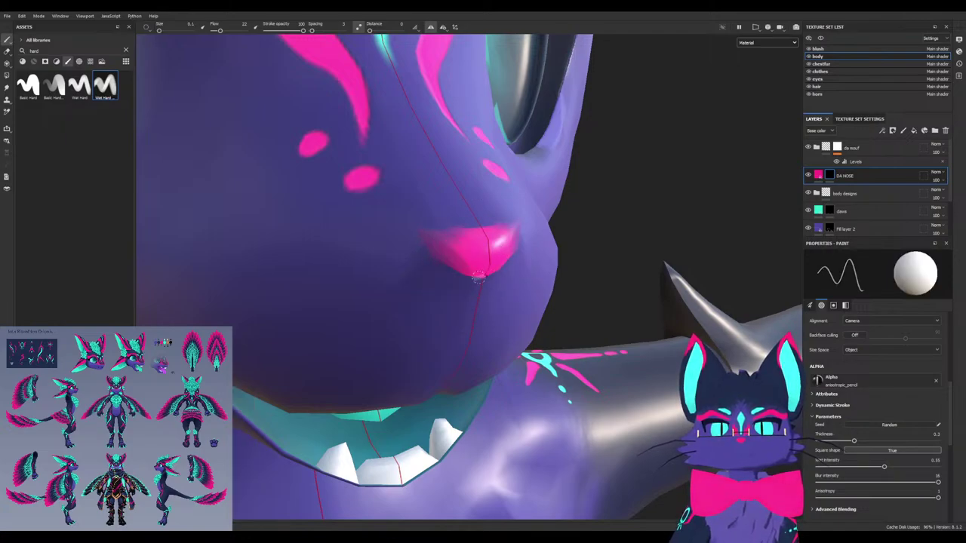
left_click_drag(478, 278, 433, 278, "alt")
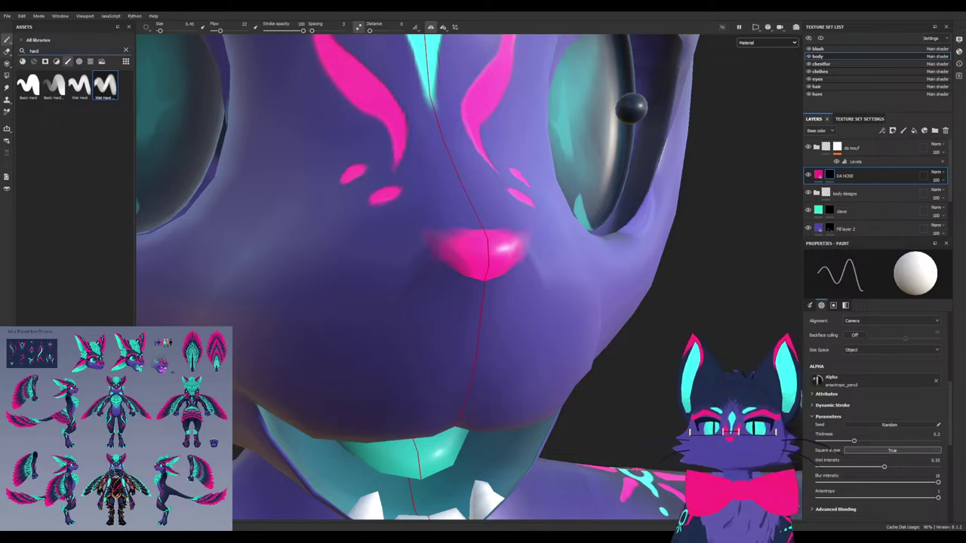
Search the brushes for "wet" and choose the Wet Soft brush for the nose mask
key("BackSpace")
key("BackSpace")
key("BackSpace")
key("BackSpace")
type("wet")
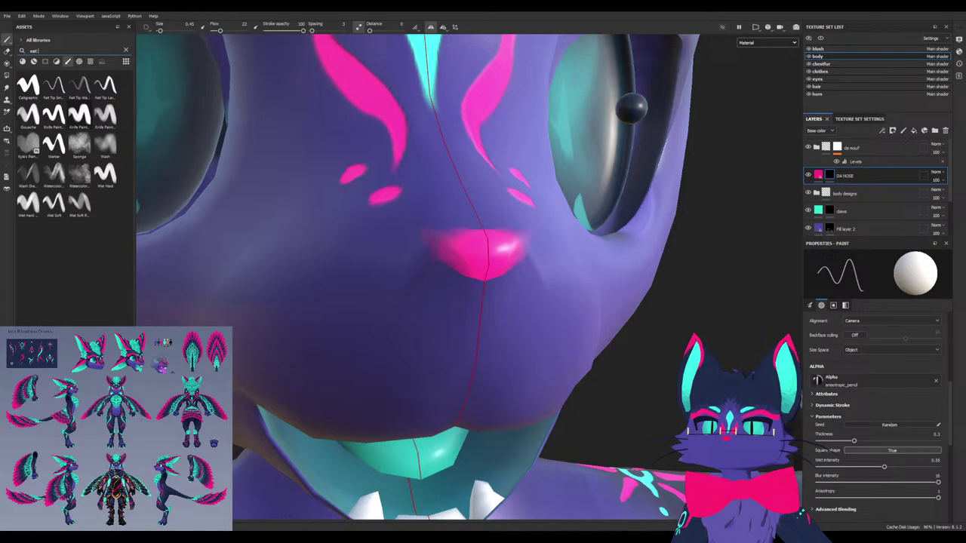
left_click(53, 201)
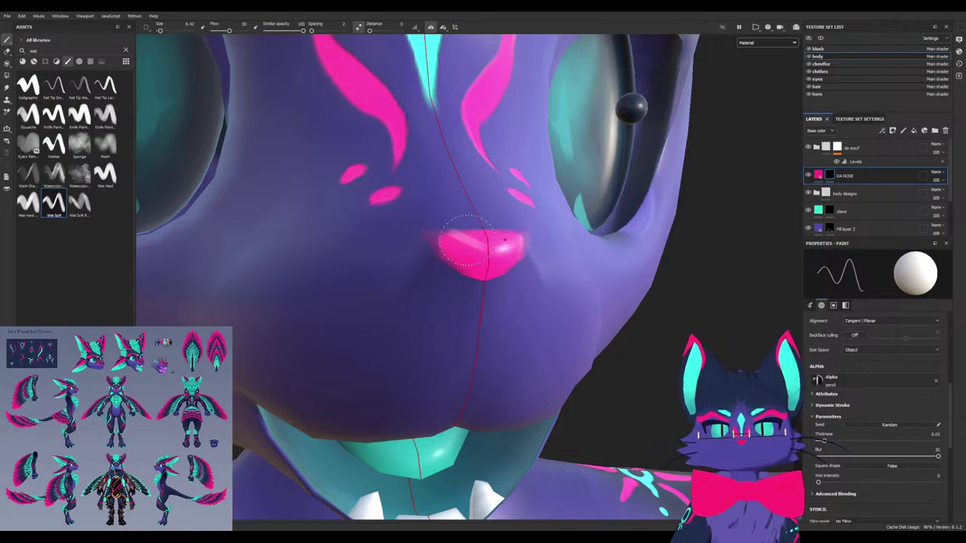
Set the Wet Soft brush's alignment to Tangent | Wrap and soften the pink nose's upper edge and side corners in black
mouse_move(467, 240)
left_mouse_down("alt")
mouse_move(419, 240)
mouse_move(415, 230)
mouse_move(457, 225)
mouse_move(418, 204)
left_mouse_up("alt")
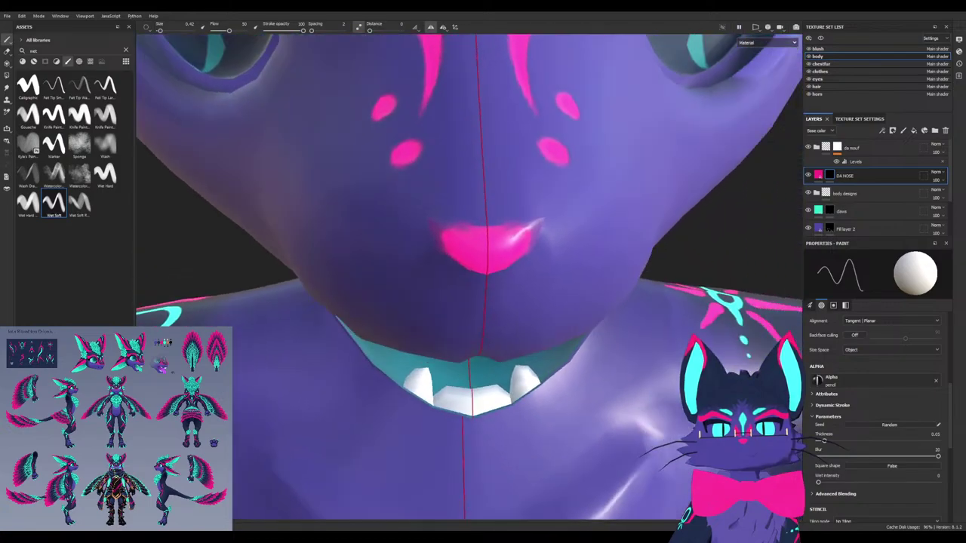
mouse_move(422, 252)
left_mouse_down("alt")
mouse_move(474, 245)
mouse_move(481, 260)
mouse_move(532, 232)
mouse_move(570, 235)
left_mouse_up("alt")
left_click_drag(490, 251, 467, 255, "alt")
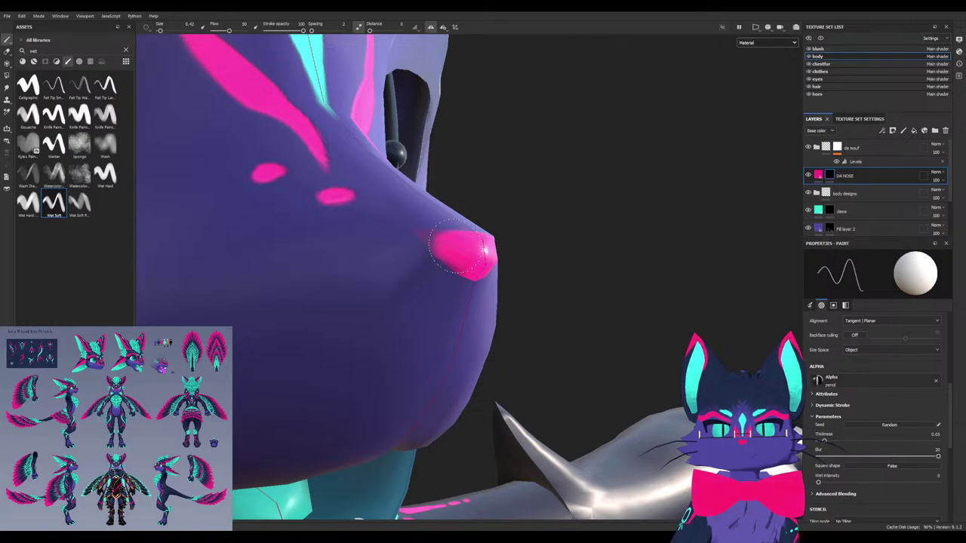
left_click_drag(513, 276, 356, 285, "alt")
mouse_move(463, 280)
left_mouse_down("alt")
mouse_move(355, 281)
mouse_move(453, 279)
left_mouse_up("alt")
mouse_move(513, 249)
left_mouse_down("alt")
mouse_move(467, 249)
mouse_move(460, 291)
mouse_move(462, 257)
mouse_move(474, 259)
left_mouse_up("alt")
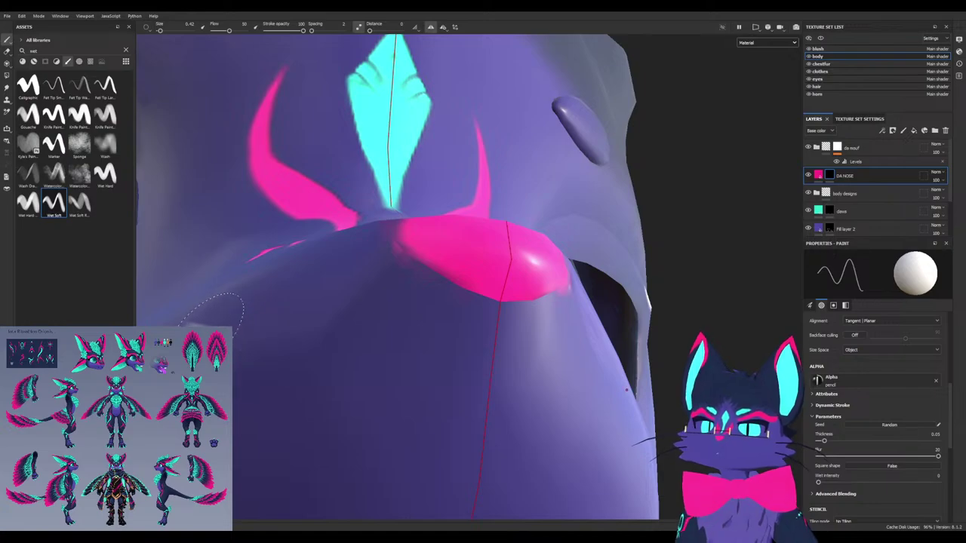
left_click_drag(296, 271, 334, 343, "alt")
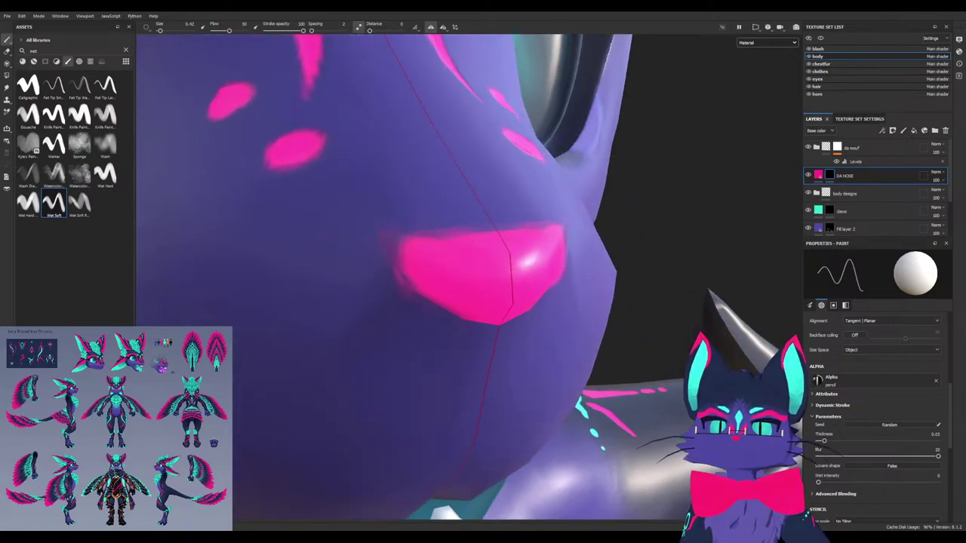
key("x")
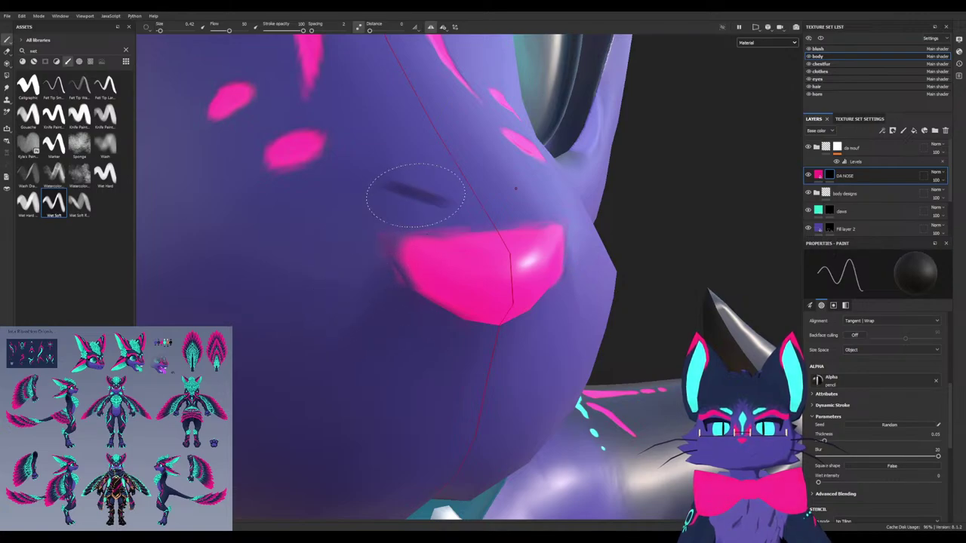
left_click_drag(409, 189, 385, 228, "alt")
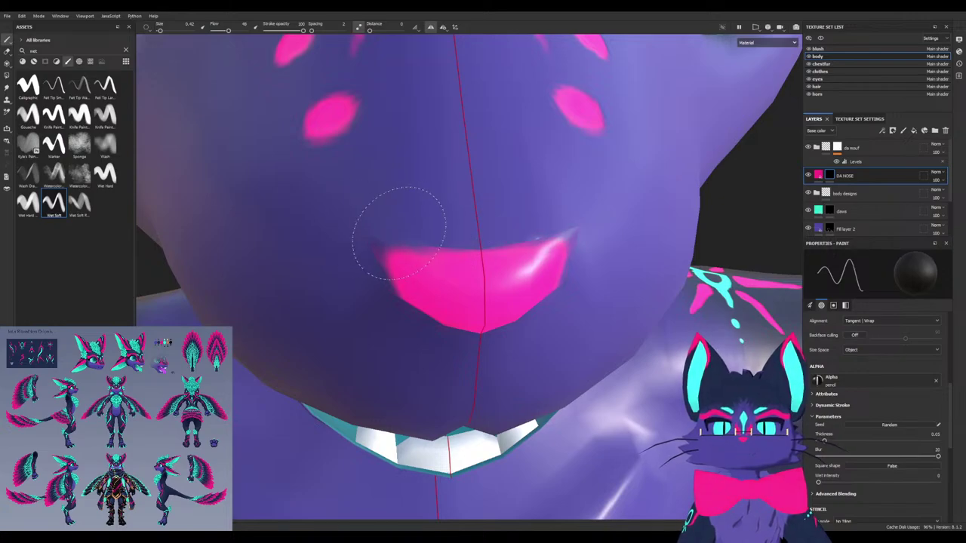
left_click_drag(313, 318, 283, 366, "alt")
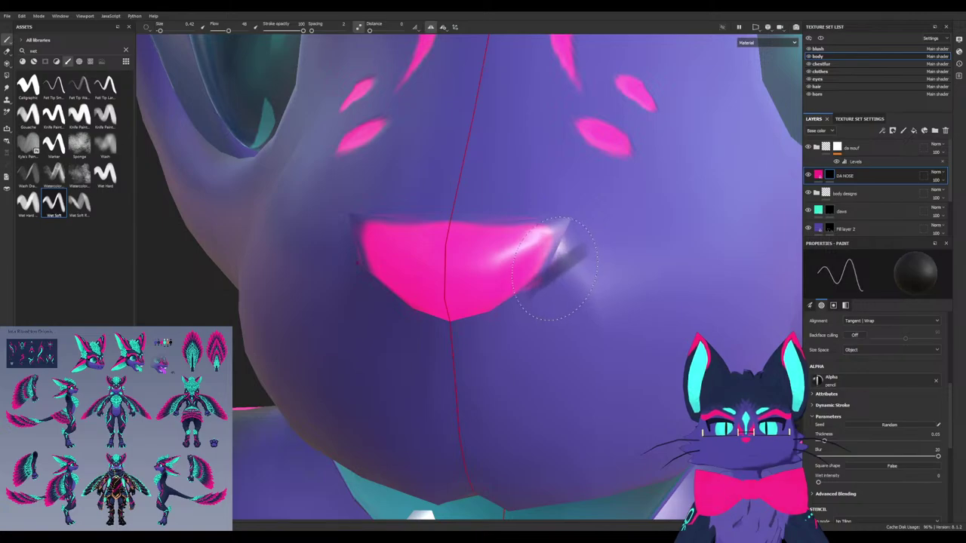
mouse_move(518, 219)
left_mouse_down("alt")
mouse_move(422, 226)
mouse_move(472, 242)
mouse_move(528, 302)
mouse_move(627, 294)
mouse_move(483, 317)
mouse_move(449, 404)
mouse_move(423, 373)
mouse_move(357, 348)
left_mouse_up("alt")
Paint a short pink dab in white at the inner brow, on the raised shape between the brow and the eye corner
scroll(528, 302, "down", 3)
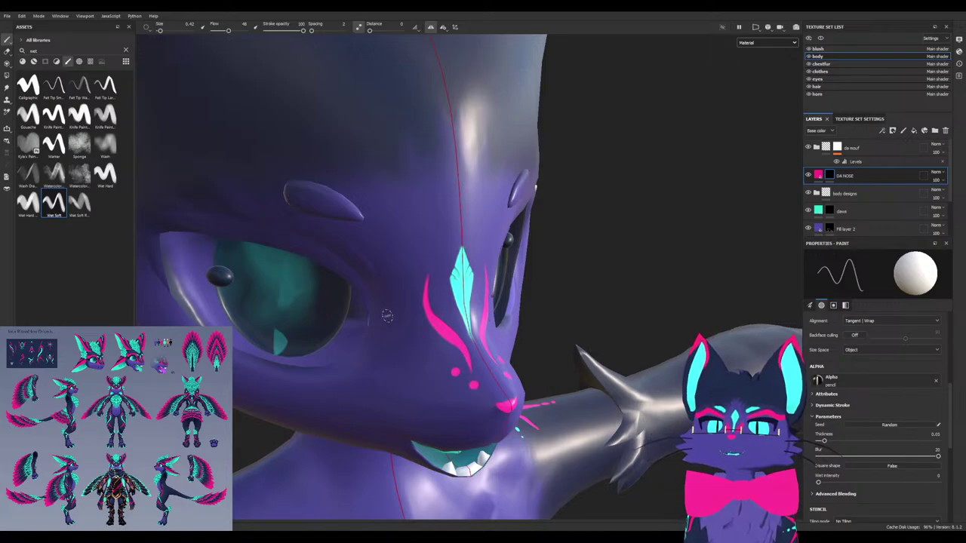
scroll(330, 186, "up", 2)
left_click_drag(333, 194, 295, 197, "alt")
scroll(295, 197, "up", 3)
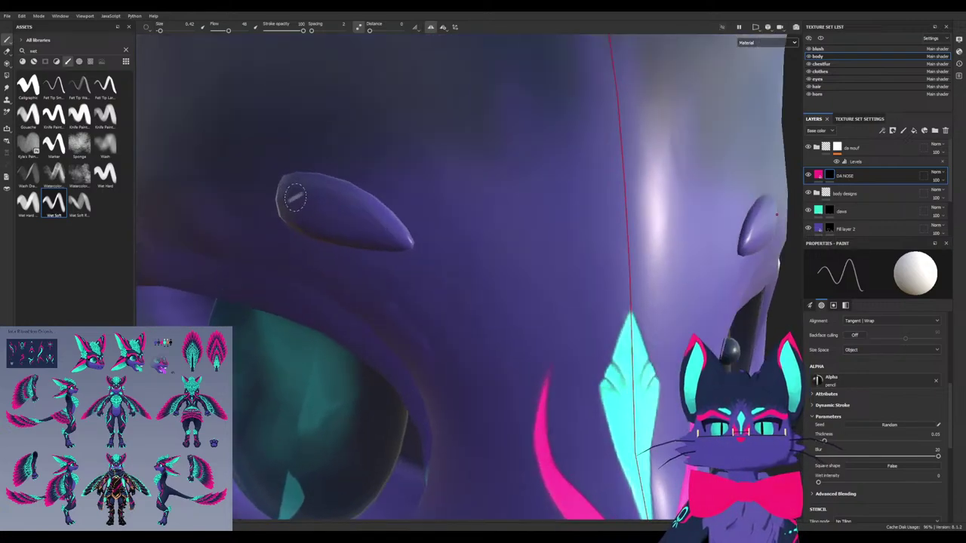
mouse_move(406, 336)
left_mouse_down("alt")
mouse_move(438, 351)
mouse_move(414, 339)
left_mouse_up("alt")
scroll(424, 345, "up", 5)
key("x")
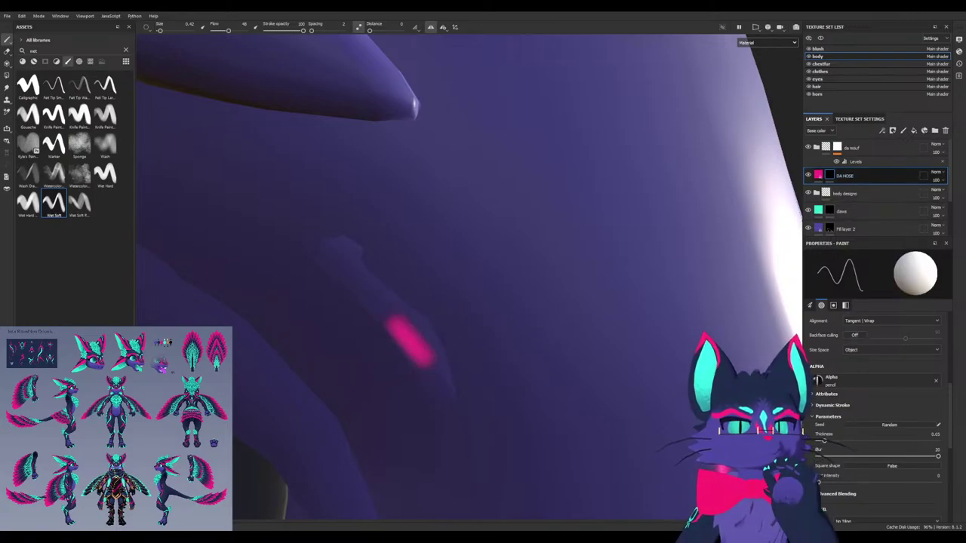
Duplicate the DA NOSE layer and name the copy "da inner brow thingy"
double_click(845, 175)
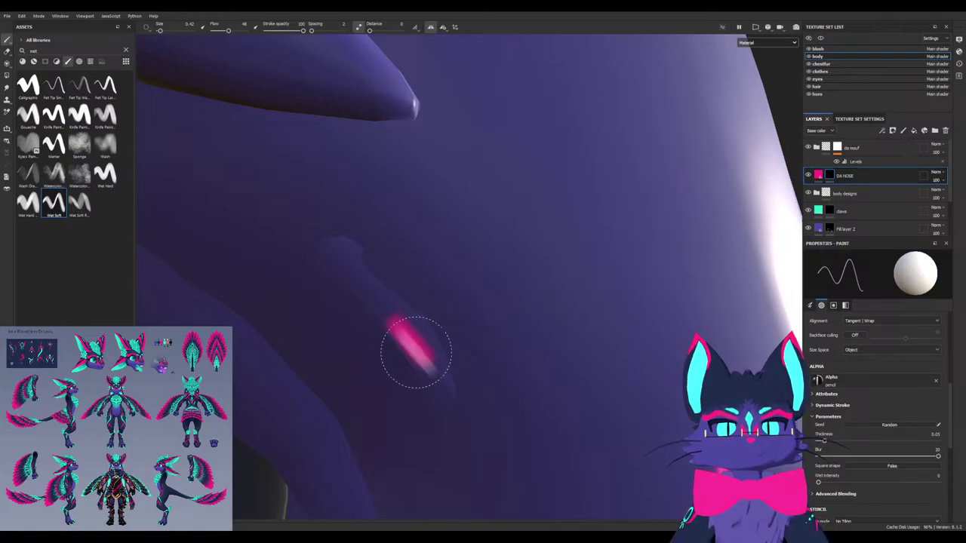
double_click(845, 176)
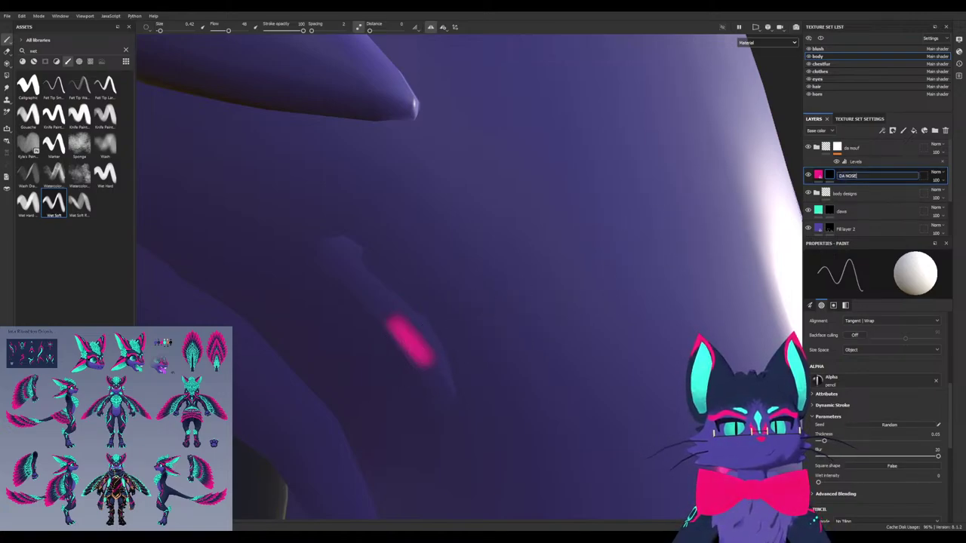
key("Return")
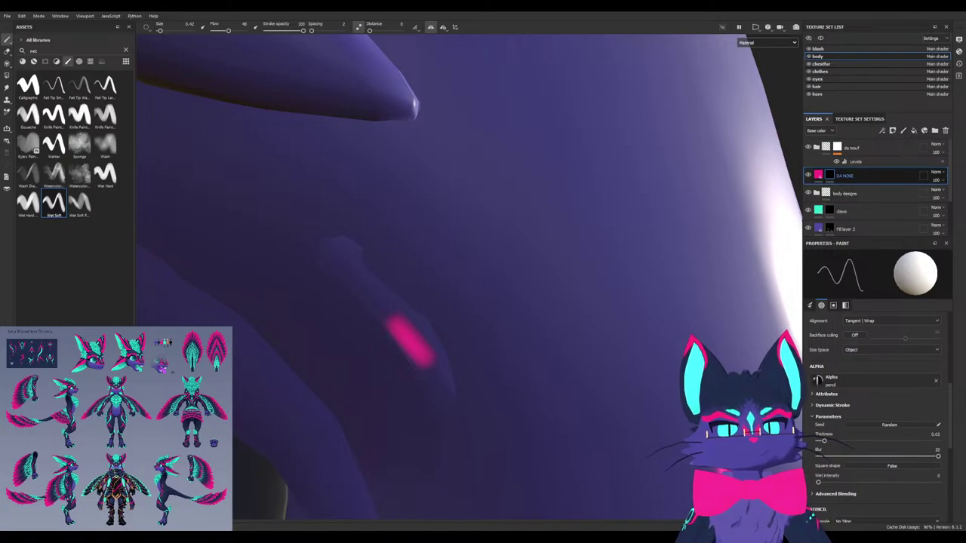
key("ctrl+d")
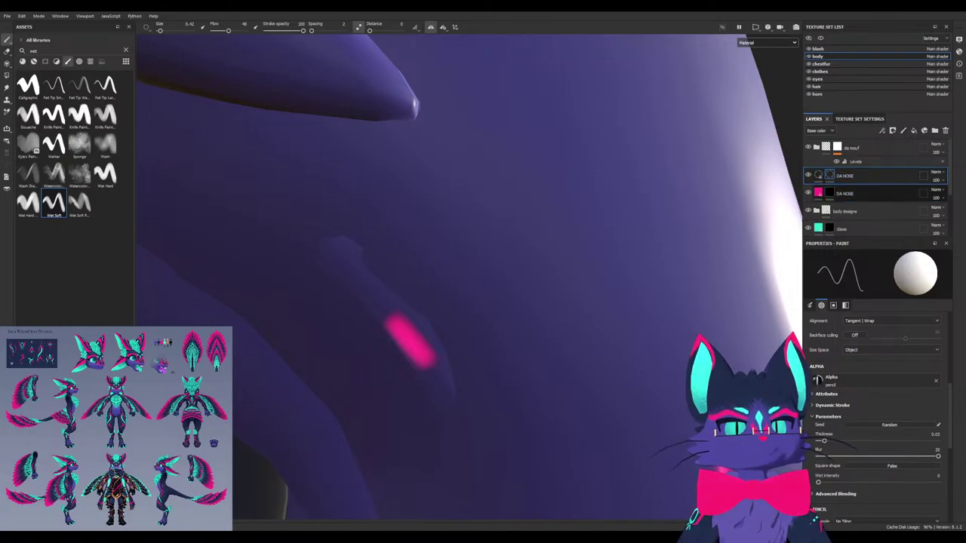
double_click(845, 176)
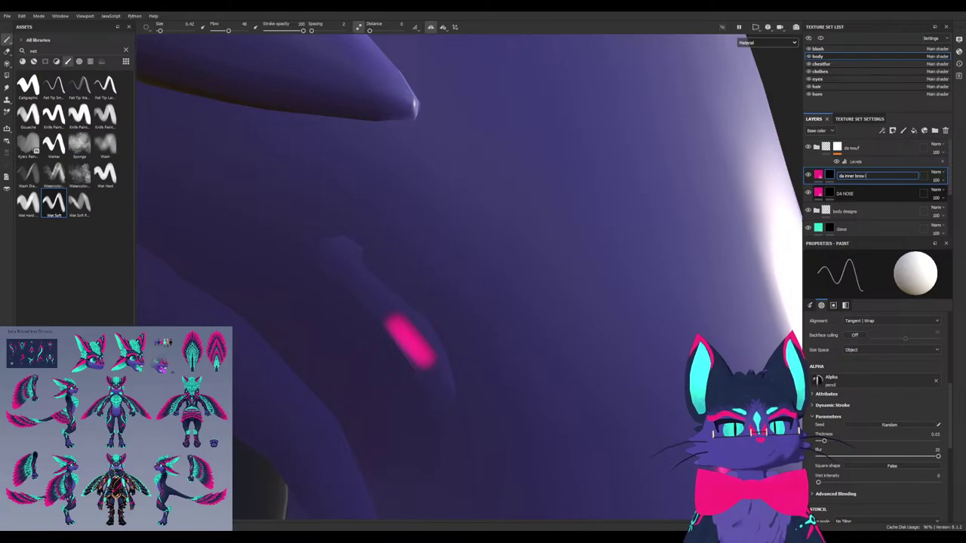
type("da inner brow thingy")
key("Return")
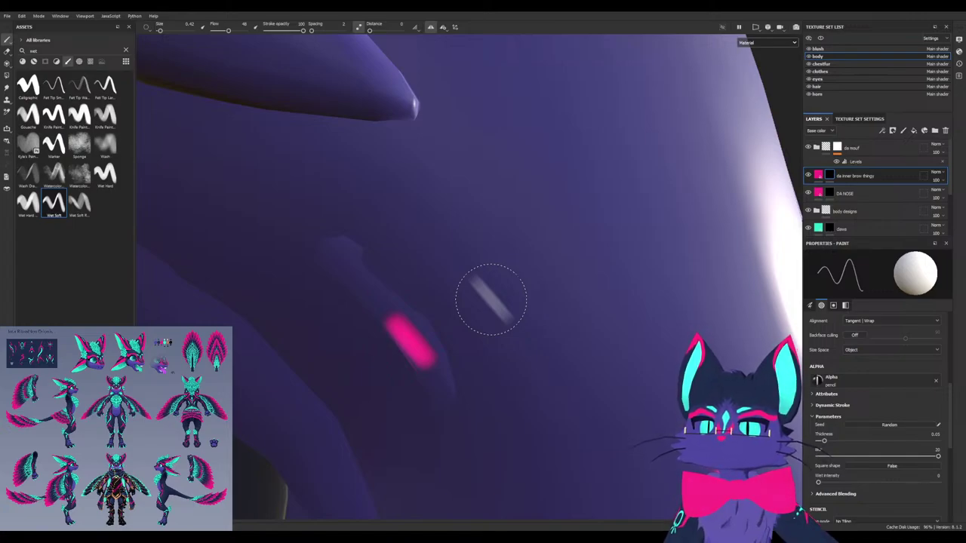
Paint the inner brow shape pink in white with UV alignment, undoing a stray stroke, and erase the spill above it in black
mouse_move(421, 334)
left_mouse_down()
mouse_move(356, 280)
mouse_move(353, 261)
mouse_move(287, 281)
mouse_move(296, 284)
left_mouse_up()
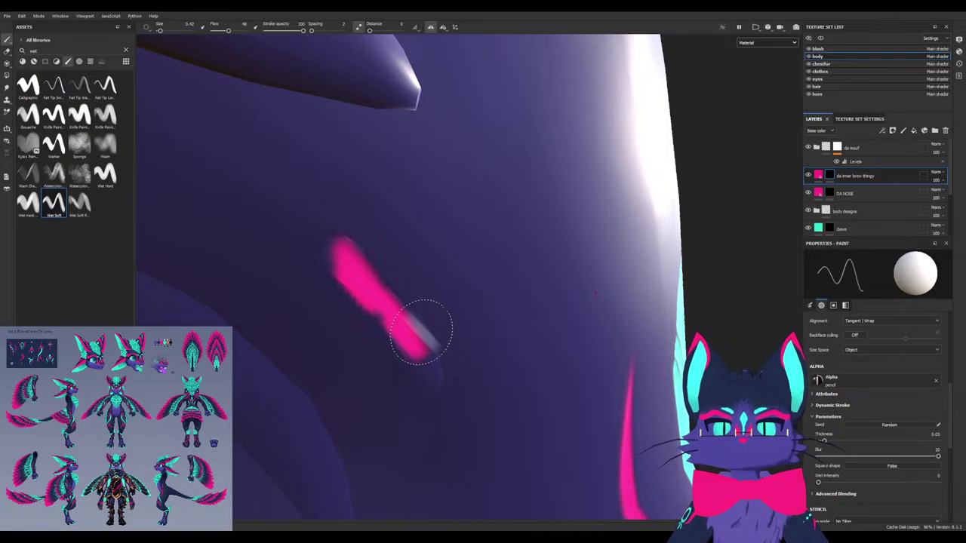
key("ctrl+z")
mouse_move(378, 392)
left_mouse_down()
mouse_move(414, 384)
mouse_move(418, 350)
mouse_move(346, 242)
mouse_move(354, 291)
mouse_move(425, 388)
mouse_move(367, 291)
mouse_move(370, 319)
mouse_move(339, 220)
mouse_move(412, 336)
left_mouse_up()
key("x")
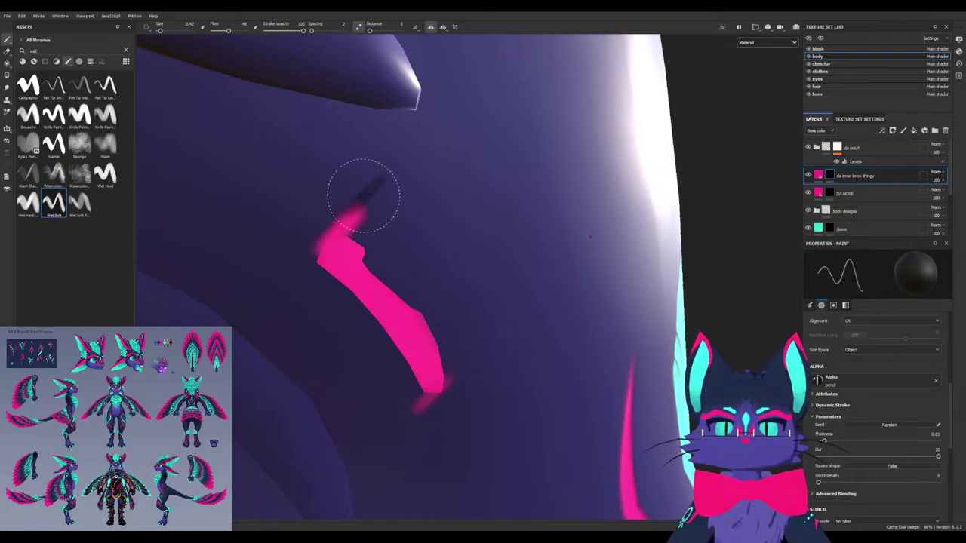
left_click_drag(336, 229, 357, 214)
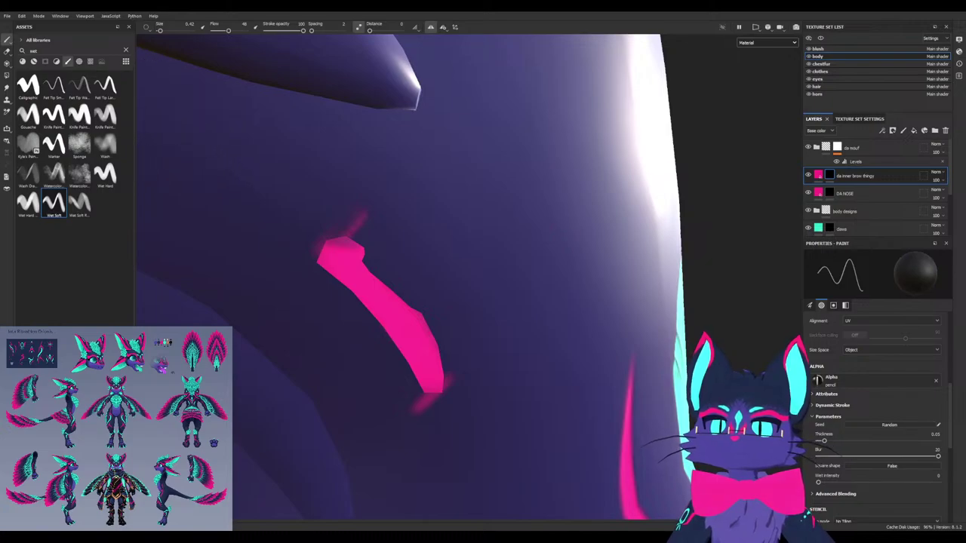
Search the brushes for "hard", choose Basic Hard, and clean up the ends of the pink inner brow mark in white and black
type("hard")
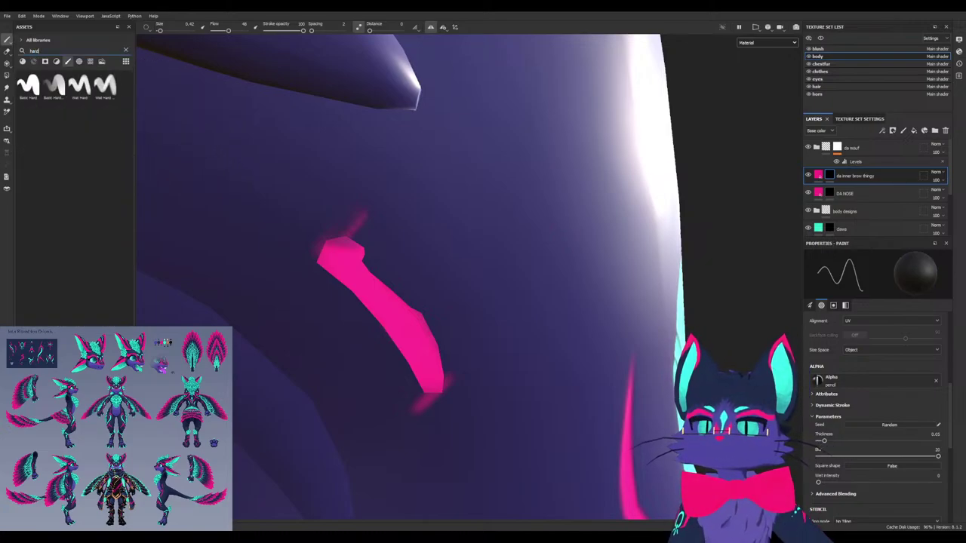
left_click(28, 86)
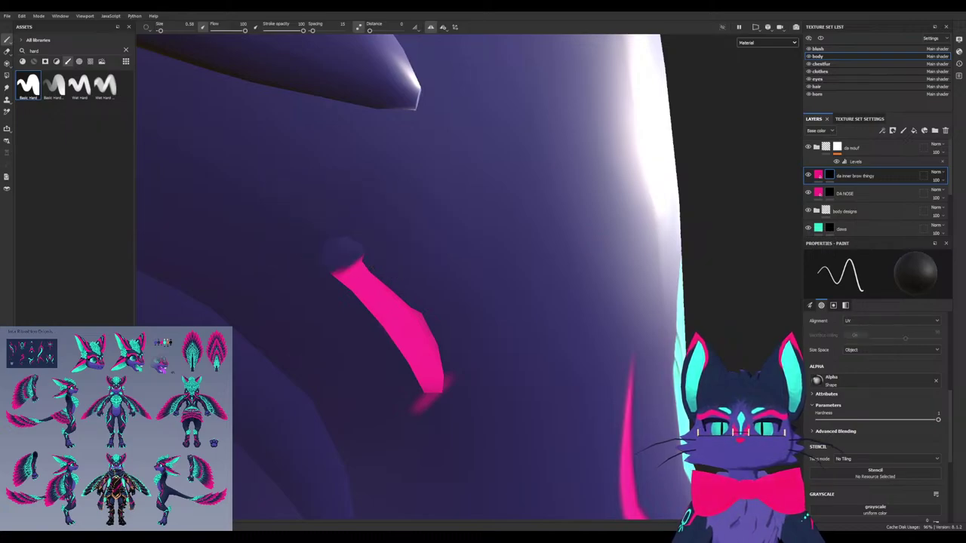
left_click(340, 257)
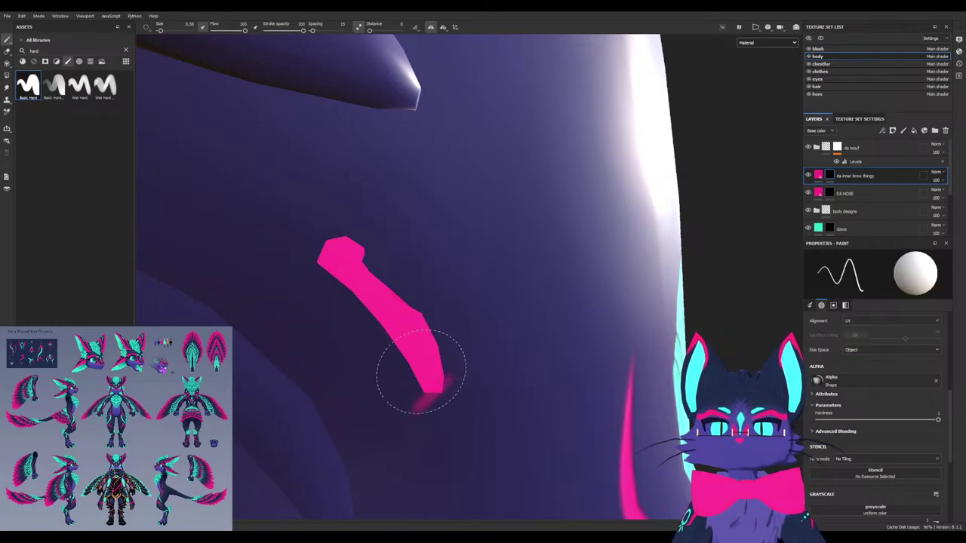
mouse_move(455, 384)
left_mouse_down("alt")
mouse_move(434, 400)
mouse_move(310, 393)
mouse_move(403, 396)
left_mouse_up("alt")
scroll(433, 400, "down", 5)
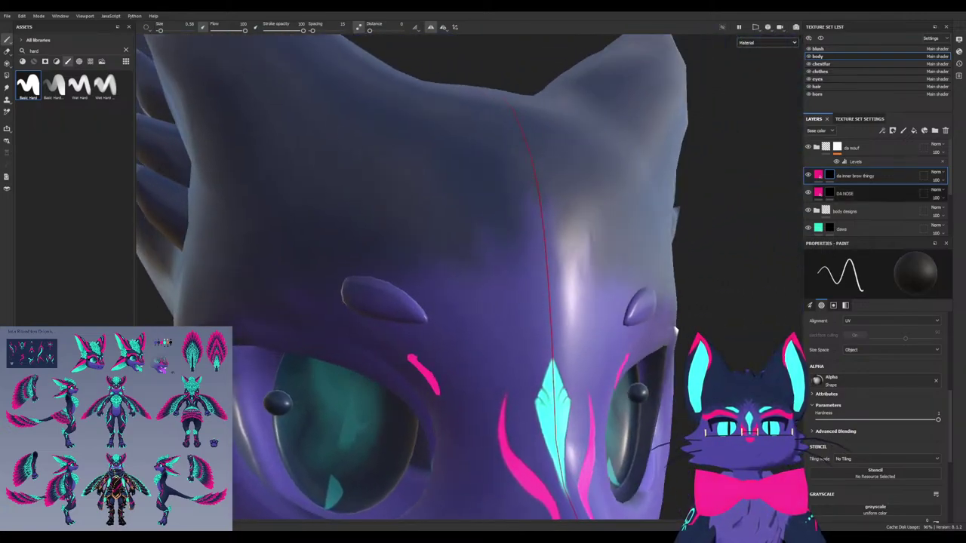
Duplicate the teal claws layer and name the copy "da brows"
double_click(855, 175)
key("Return")
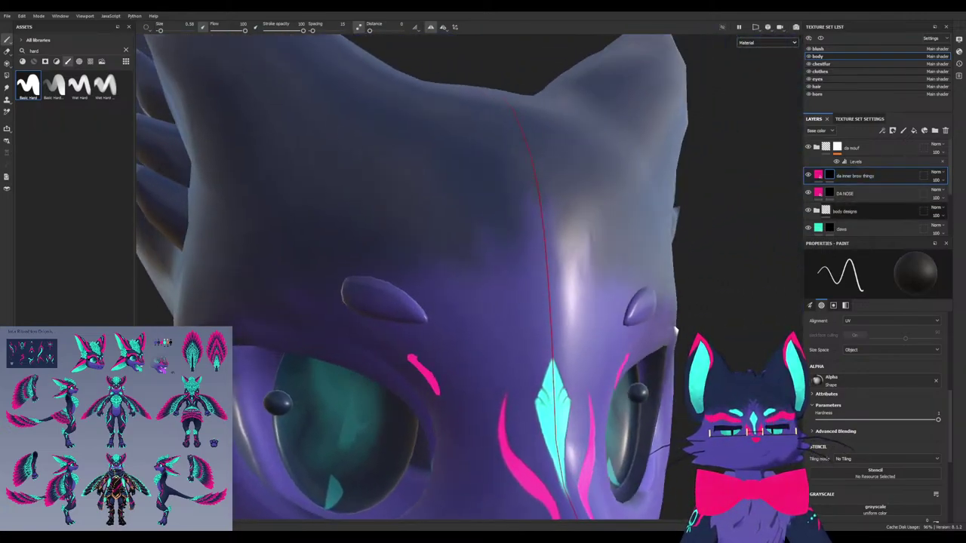
left_click(843, 228)
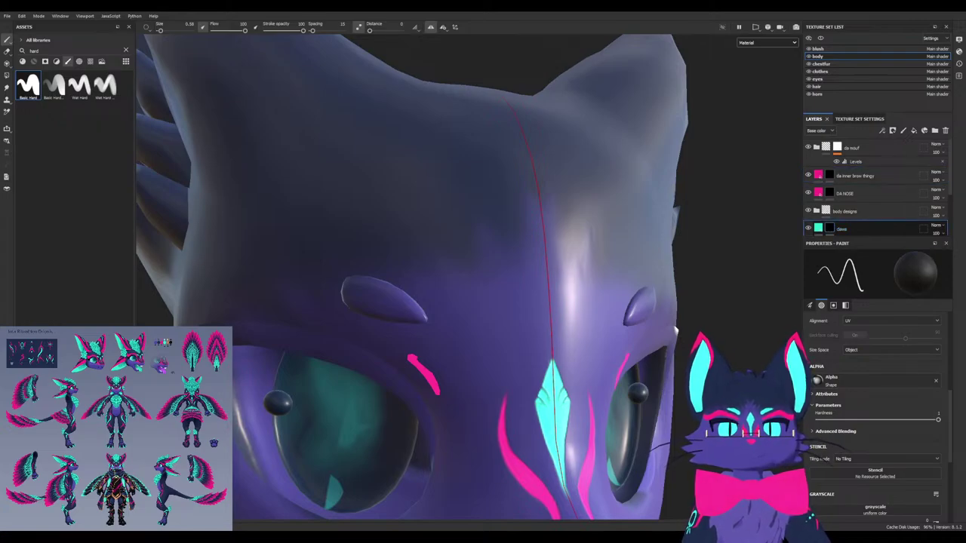
key("ctrl+d")
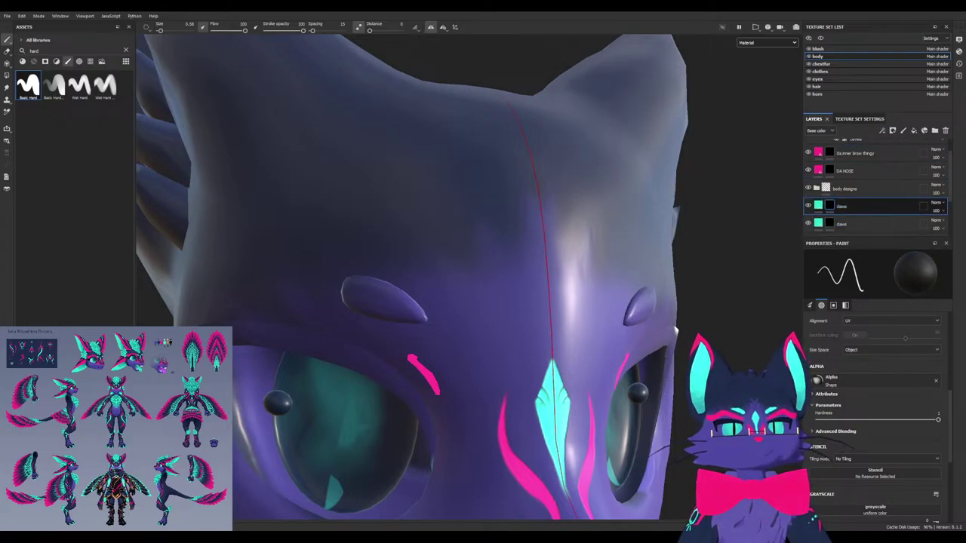
double_click(841, 206)
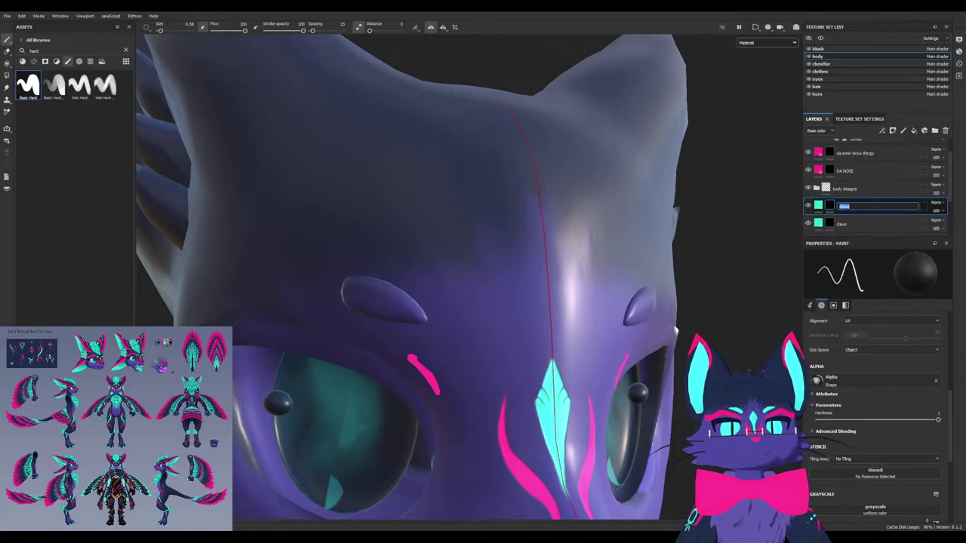
type("da br")
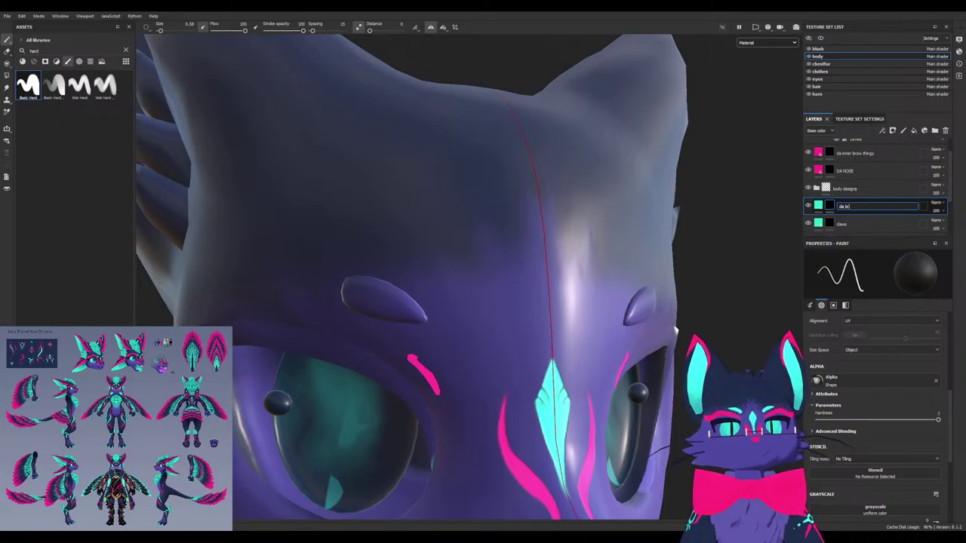
type("ows")
key("Return")
Paint the raised brows fully teal on the da brows mask with the Basic Hard brush in white
scroll(401, 363, "up", 5)
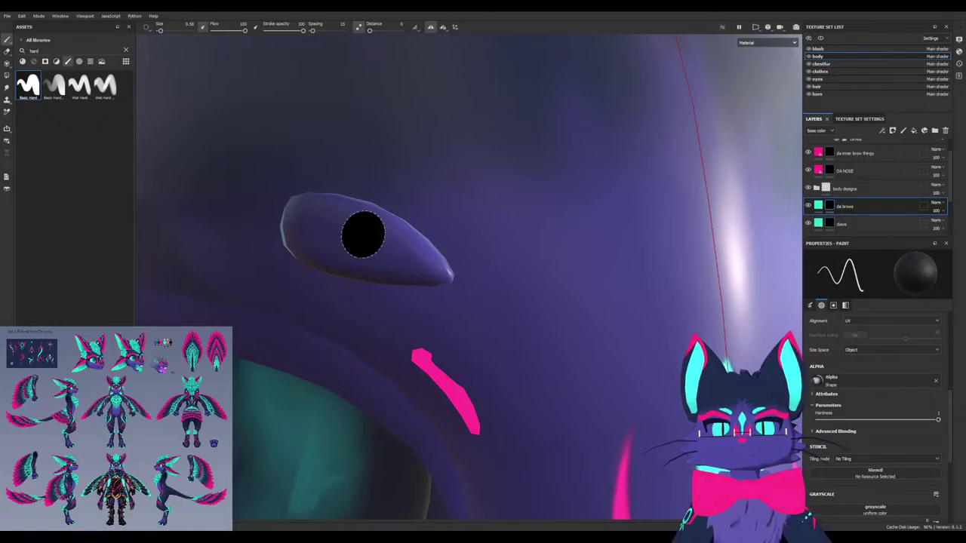
key("x")
mouse_move(363, 245)
left_mouse_down()
mouse_move(329, 223)
mouse_move(273, 226)
left_mouse_up()
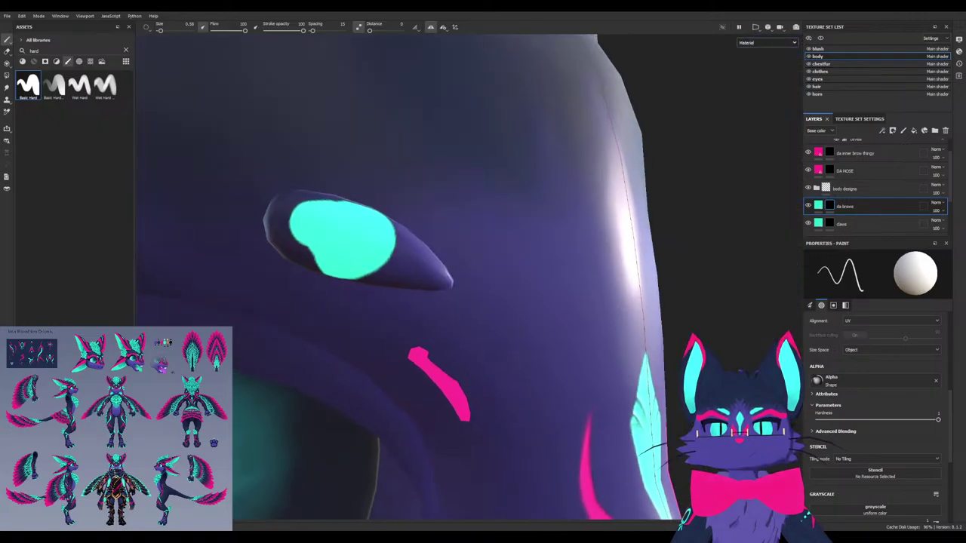
mouse_move(345, 248)
left_mouse_down()
mouse_move(324, 237)
mouse_move(386, 253)
mouse_move(384, 287)
mouse_move(192, 283)
left_mouse_up()
scroll(371, 415, "down", 5)
mouse_move(370, 414)
left_mouse_down("alt")
mouse_move(310, 408)
mouse_move(385, 412)
mouse_move(409, 367)
mouse_move(402, 302)
mouse_move(412, 360)
mouse_move(457, 366)
left_mouse_up("alt")
mouse_move(447, 200)
left_mouse_down("alt")
mouse_move(439, 98)
mouse_move(392, 234)
mouse_move(431, 200)
left_mouse_up("alt")
scroll(431, 200, "up", 5)
mouse_move(451, 168)
left_mouse_down("alt")
mouse_move(528, 173)
mouse_move(400, 170)
mouse_move(461, 178)
left_mouse_up("alt")
scroll(513, 272, "down", 5)
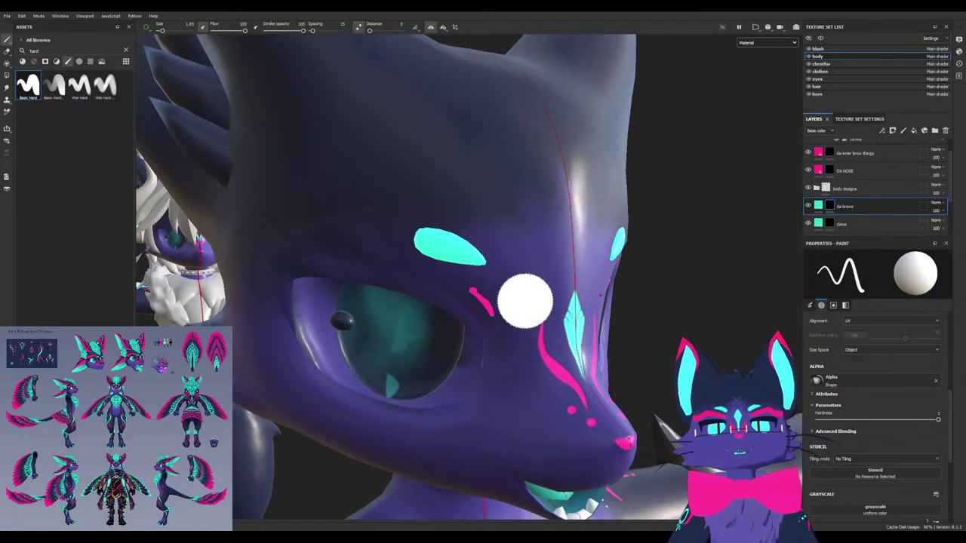
mouse_move(526, 299)
left_mouse_down("alt")
mouse_move(585, 332)
mouse_move(483, 355)
mouse_move(539, 318)
mouse_move(423, 324)
mouse_move(400, 338)
left_mouse_up("alt")
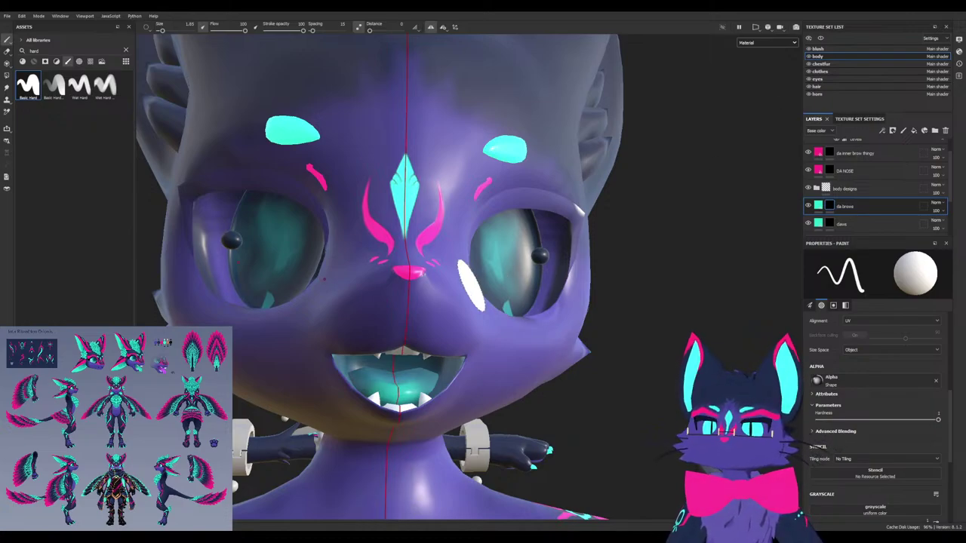
mouse_move(442, 268)
left_mouse_down("alt")
mouse_move(374, 248)
mouse_move(365, 307)
left_mouse_up("alt")
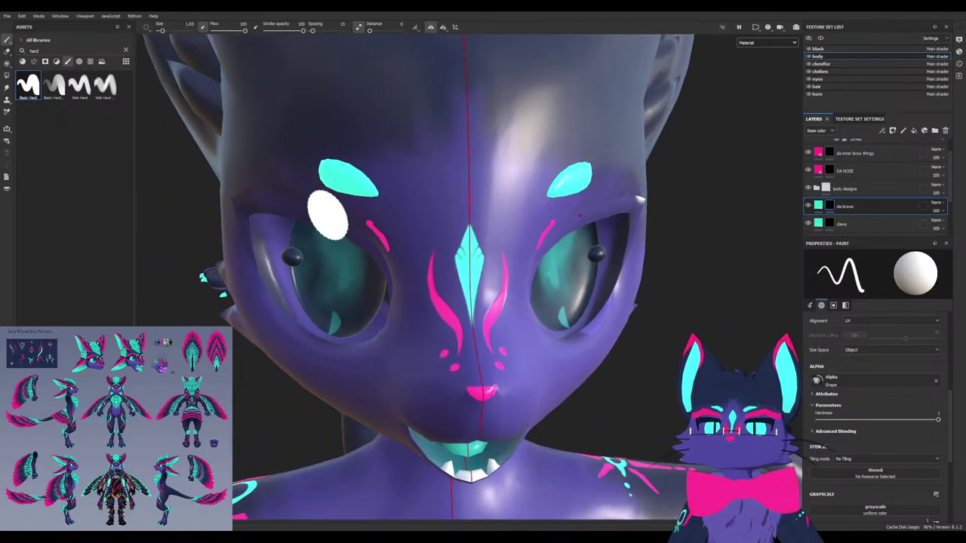
scroll(327, 218, "up", 2)
mouse_move(328, 218)
left_mouse_down("alt")
mouse_move(430, 215)
mouse_move(381, 208)
left_mouse_up("alt")
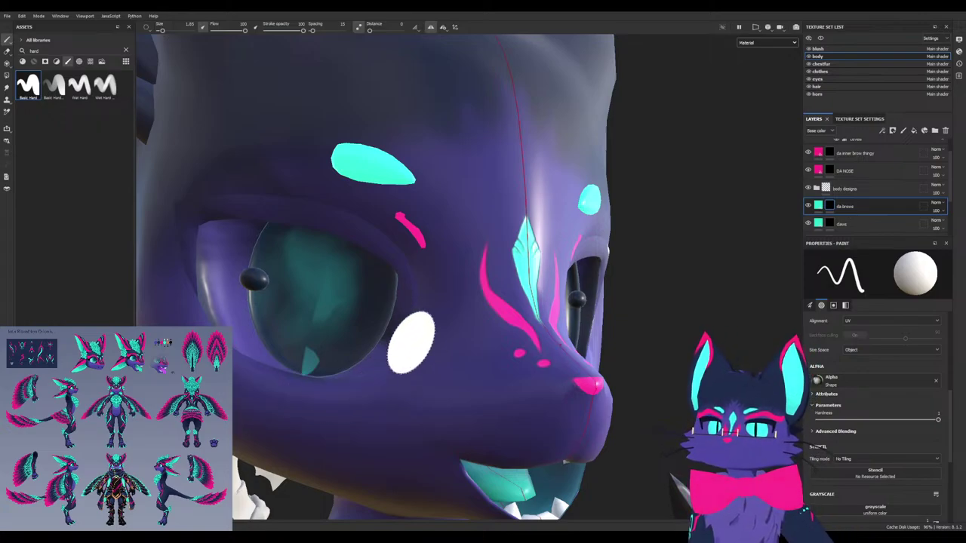
mouse_move(552, 186)
left_mouse_down("alt")
mouse_move(404, 198)
mouse_move(489, 204)
left_mouse_up("alt")
left_click_drag(406, 224, 426, 251)
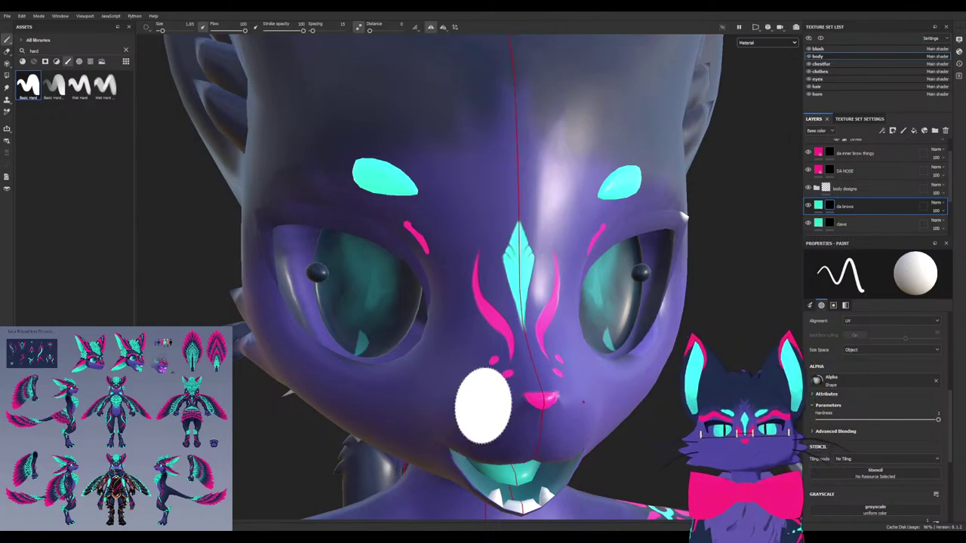
Add a layer folder above the da brows layer and name it "face stuf"
mouse_move(453, 222)
left_mouse_down("alt")
mouse_move(433, 179)
mouse_move(398, 167)
left_mouse_up("alt")
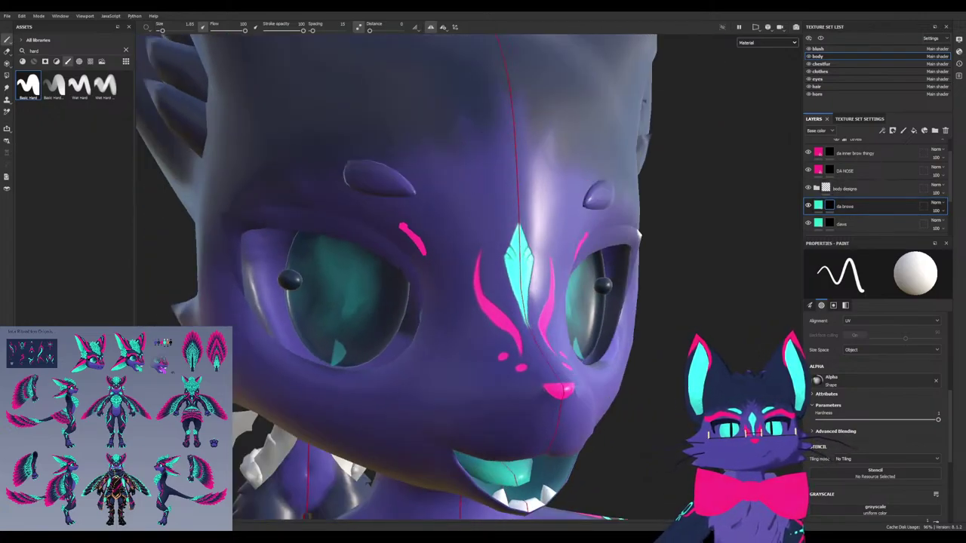
left_click_drag(539, 235, 476, 240, "alt")
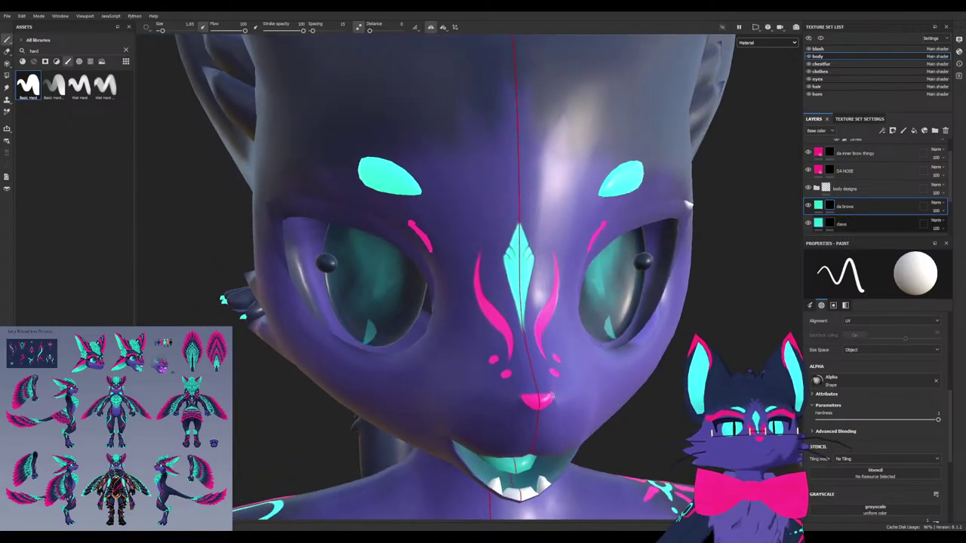
scroll(868, 197, "up", 1)
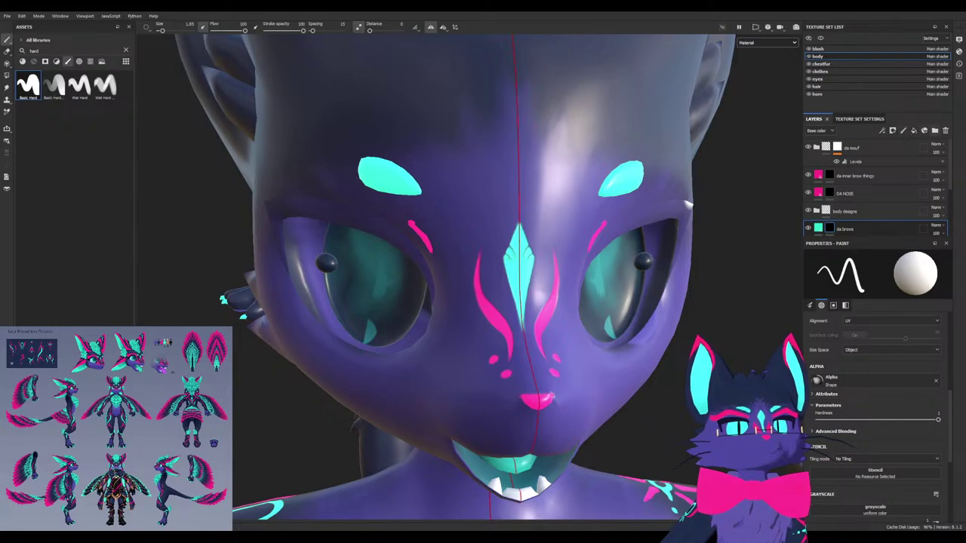
left_click(936, 130)
double_click(844, 229)
type("face stuff")
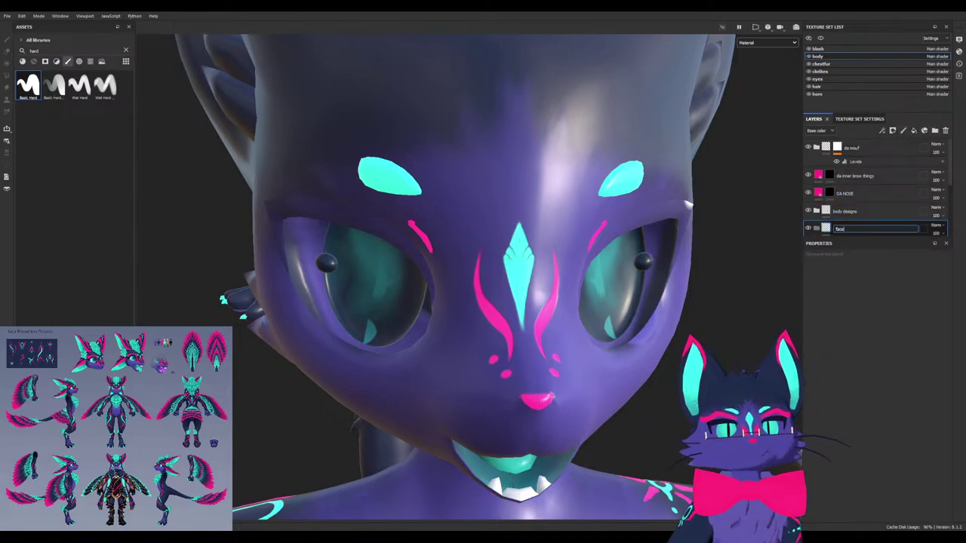
key("BackSpace")
key("BackSpace")
type("uf")
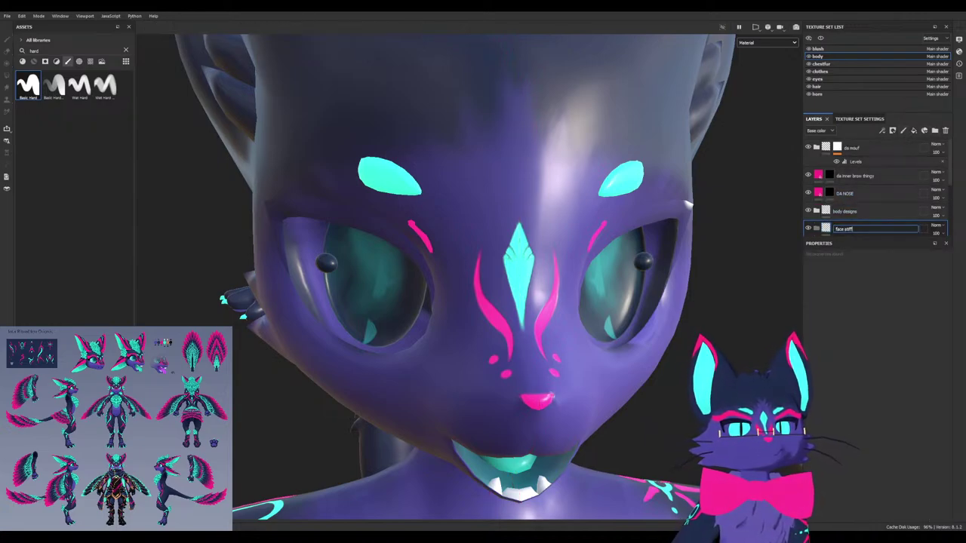
key("Return")
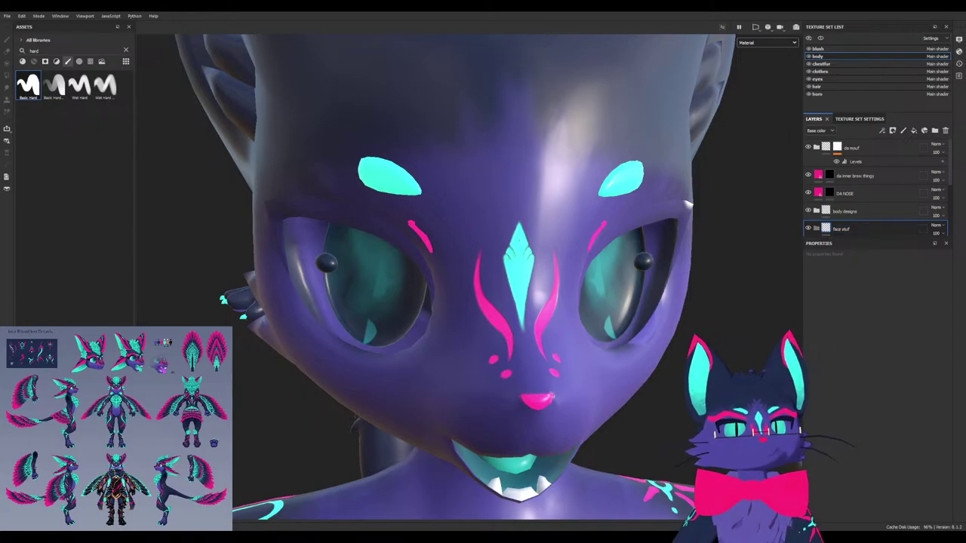
Move the DA NOSE, da inner brow things and da brows layers into the face stuf folder
mouse_move(852, 194)
left_mouse_down()
mouse_move(853, 229)
mouse_move(843, 200)
left_mouse_up()
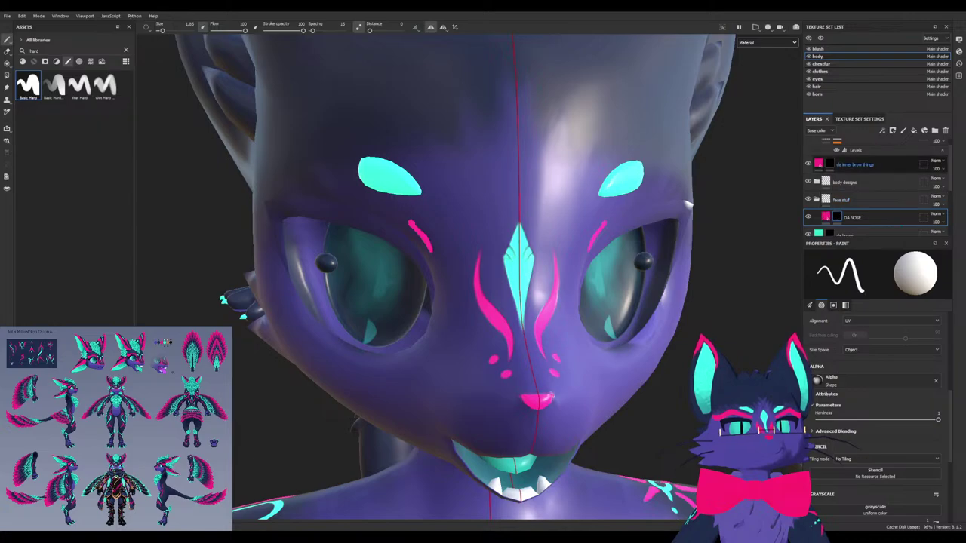
left_click_drag(854, 164, 842, 149)
scroll(847, 202, "up", 1)
scroll(846, 202, "down", 4)
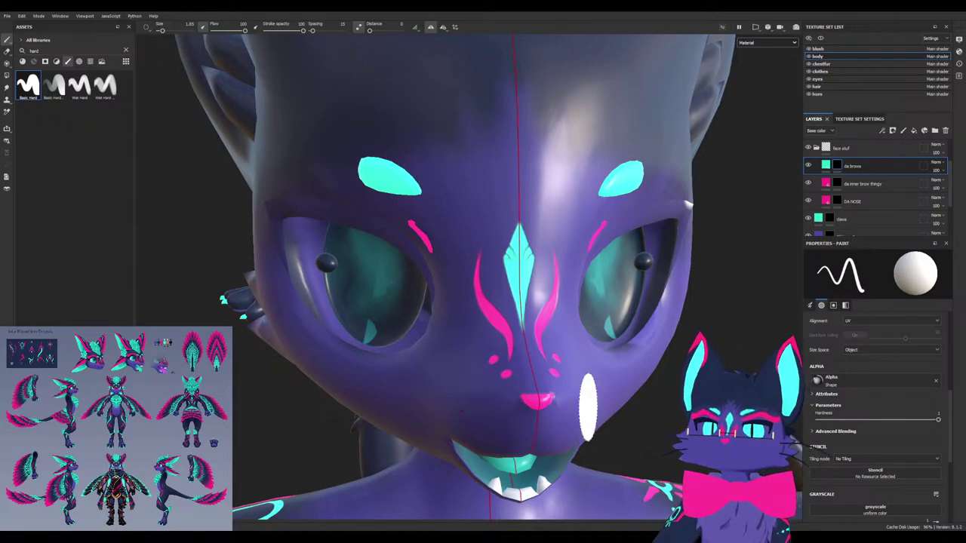
scroll(377, 330, "down", 5)
mouse_move(378, 321)
left_mouse_down("alt")
mouse_move(498, 308)
mouse_move(369, 299)
mouse_move(349, 273)
mouse_move(301, 137)
left_mouse_up("alt")
left_click_drag(351, 277, 367, 289)
key("ctrl+z")
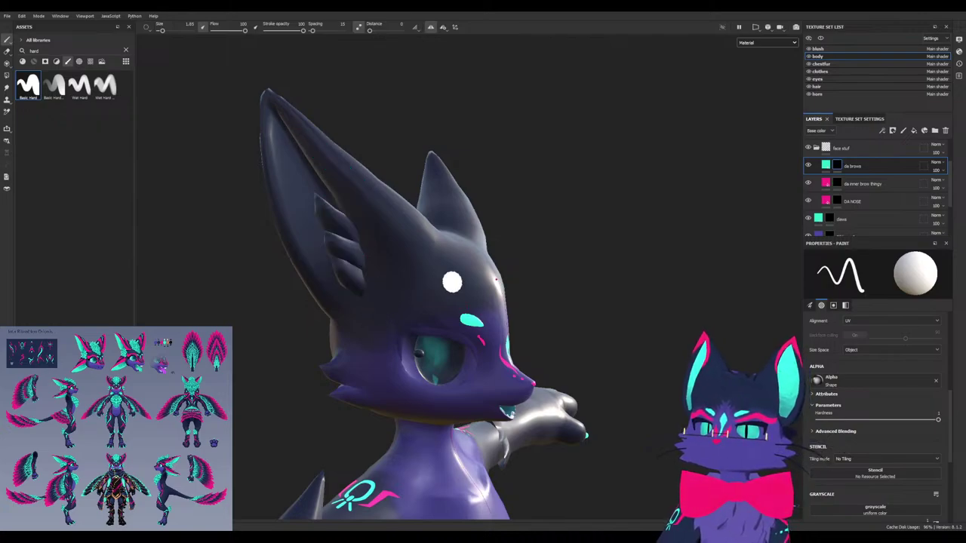
Collapse the face stuf folder and look through the body's layer stack down to the base fill layers
left_click_drag(513, 282, 458, 298, "alt")
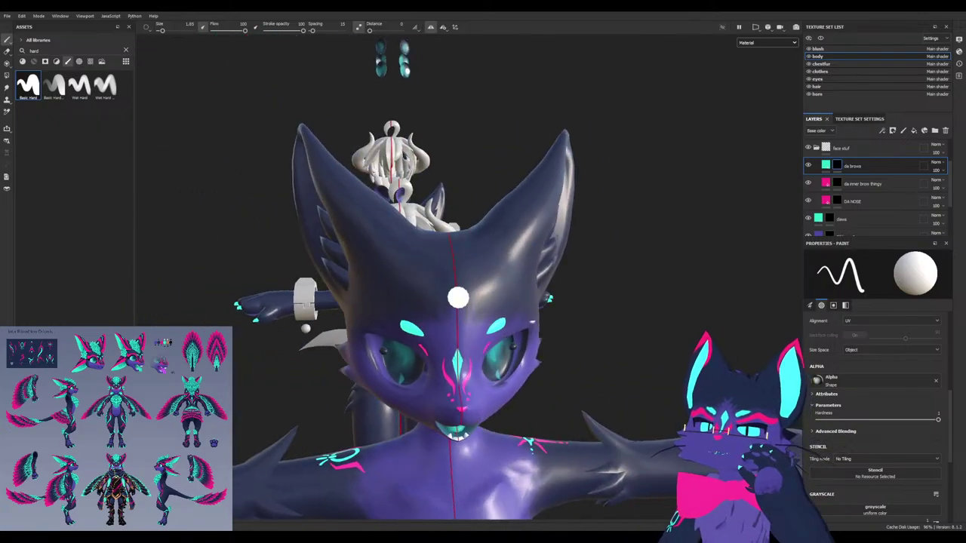
scroll(875, 189, "up", 3)
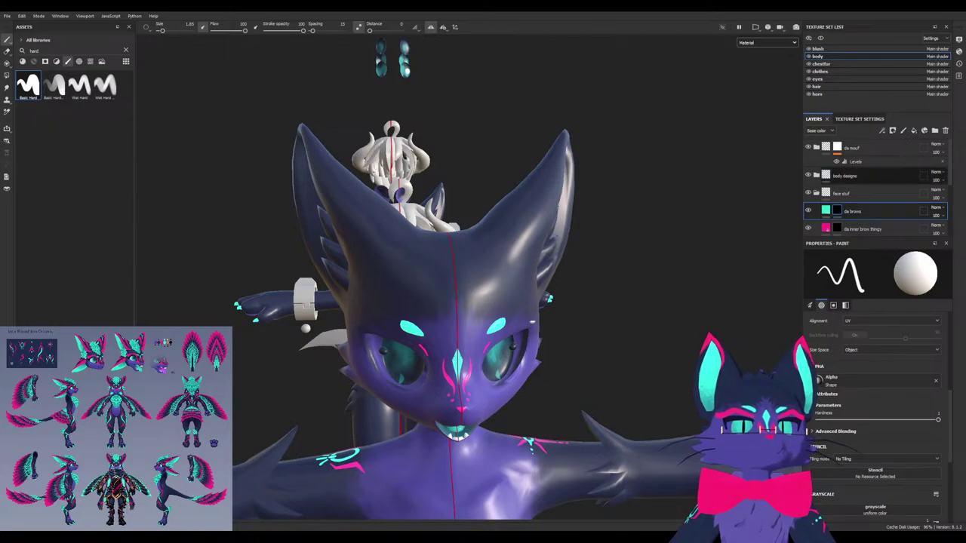
scroll(875, 189, "down", 3)
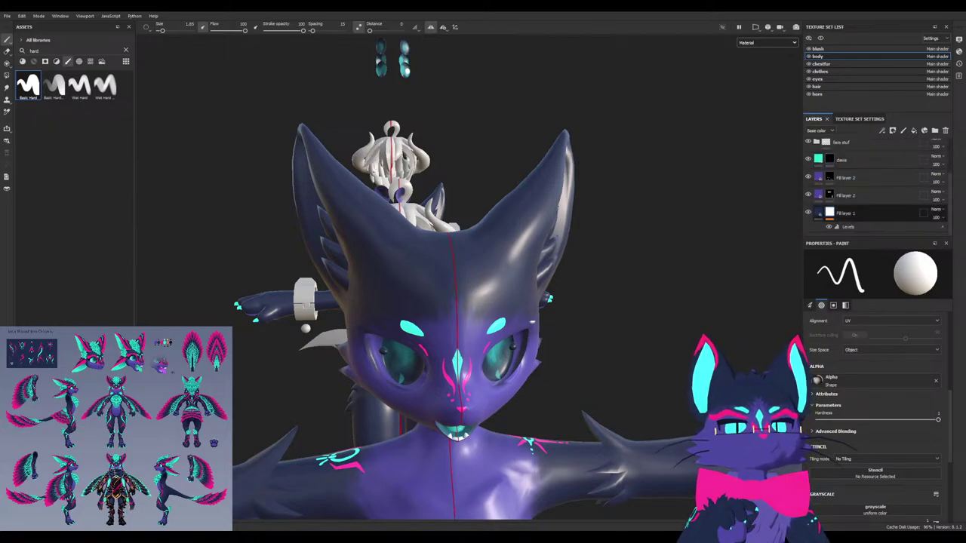
Examine the painted character body from the head down to the legs, close up and from a distance
left_click_drag(595, 344, 537, 359, "alt")
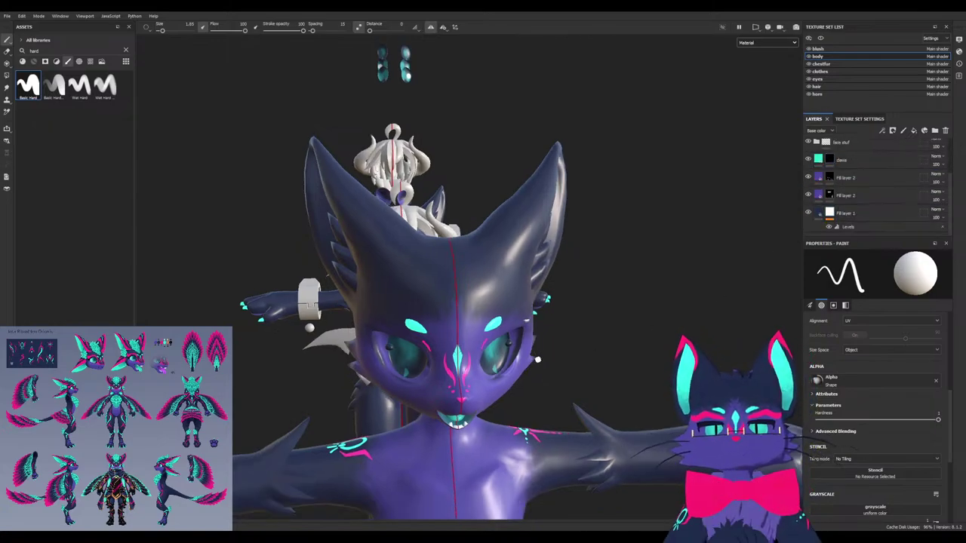
middle_click_drag(411, 447, 386, 289, "alt")
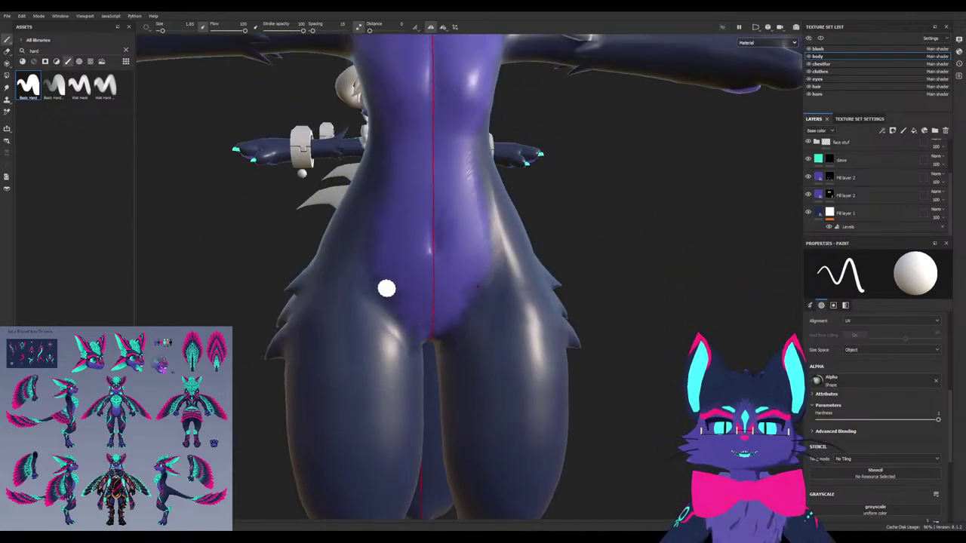
left_click_drag(387, 289, 324, 312, "alt")
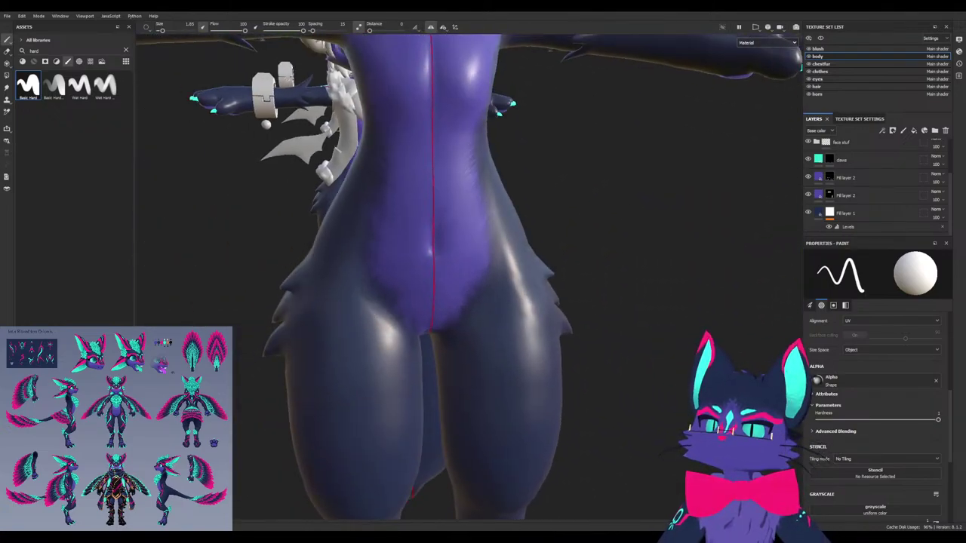
scroll(357, 300, "down", 8)
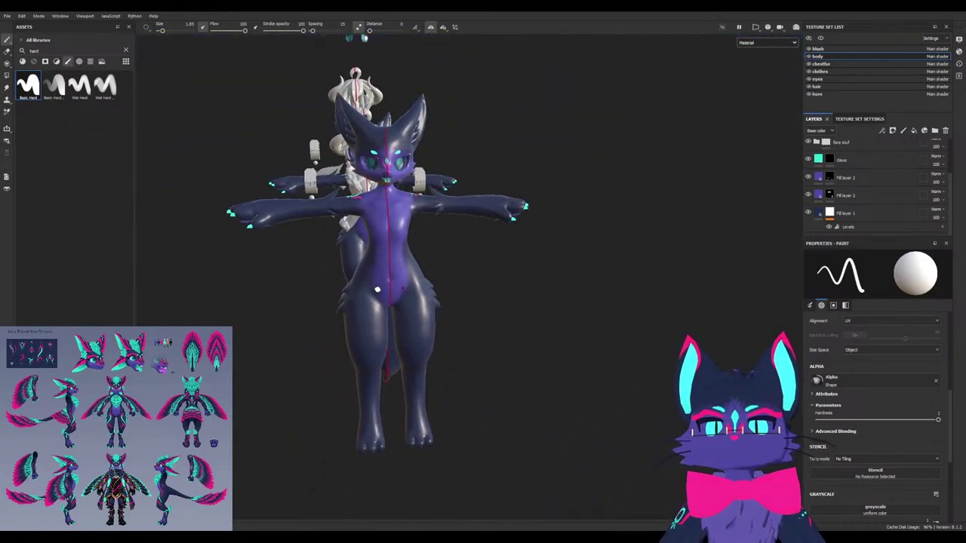
left_click_drag(377, 289, 453, 292, "alt")
middle_click_drag(453, 293, 566, 294, "alt")
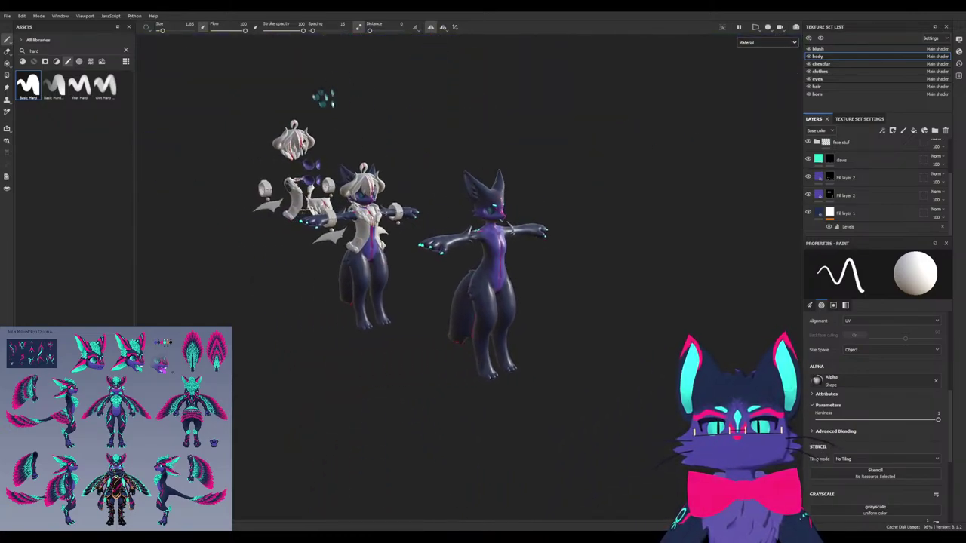
left_click_drag(559, 264, 490, 256, "alt")
scroll(504, 243, "up", 8)
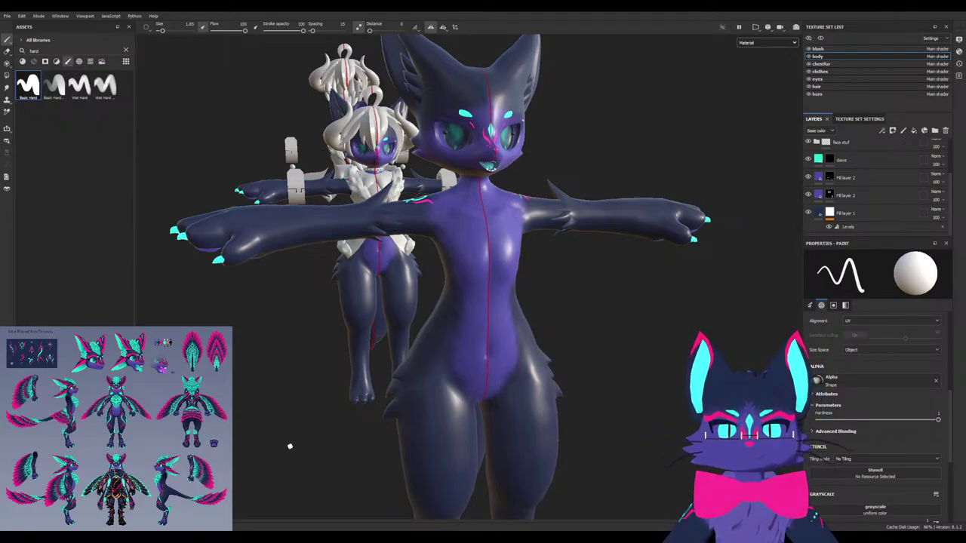
left_click_drag(436, 413, 474, 415)
scroll(460, 417, "up", 6)
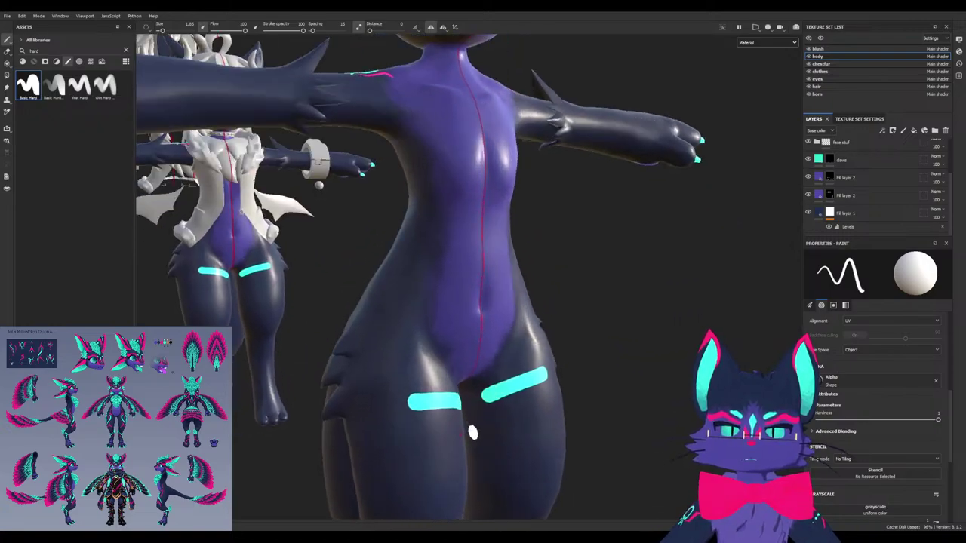
key("ctrl+z")
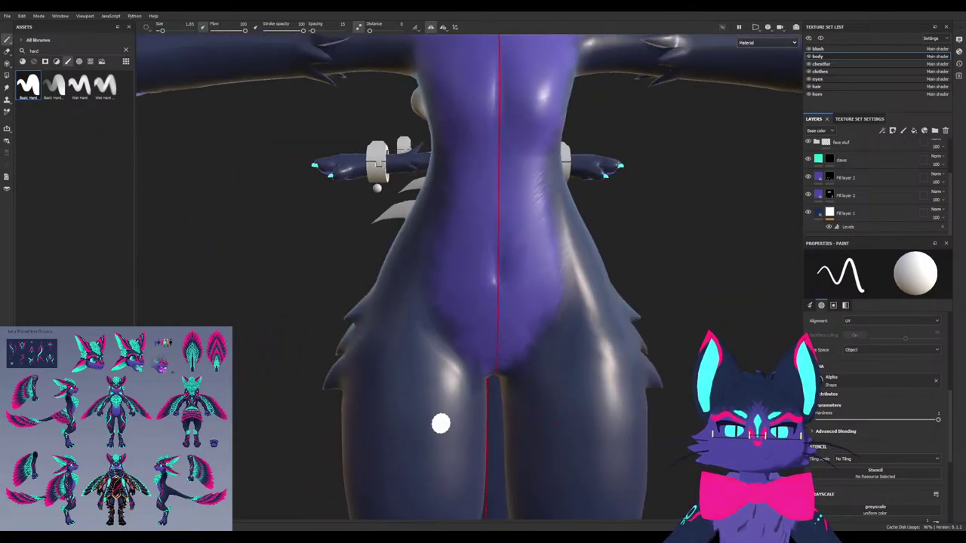
Search the alphas for "mask", load MarkMask-7 as the brush alpha and enlarge the brush to about 20
left_click_drag(440, 423, 425, 371, "alt")
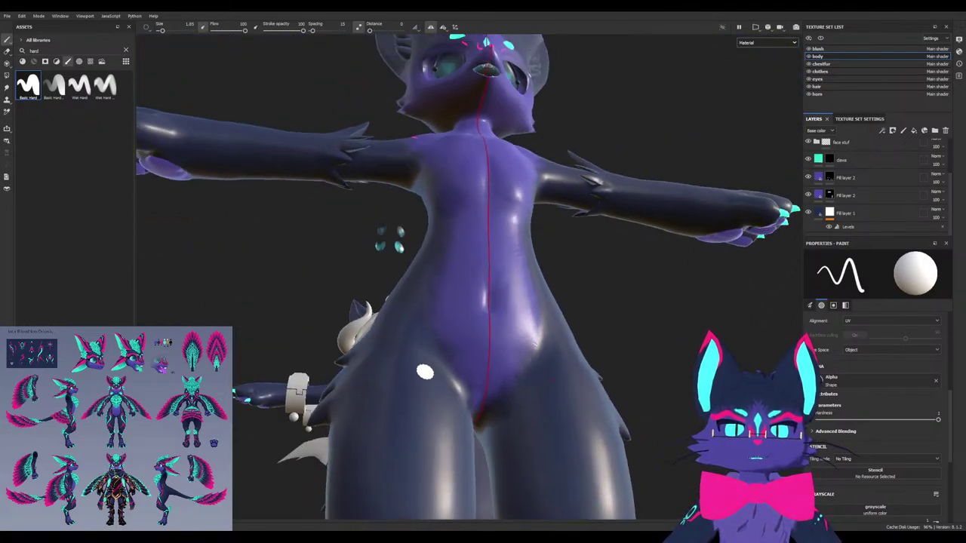
middle_click_drag(425, 370, 365, 301, "alt")
left_click_drag(364, 301, 370, 350, "alt")
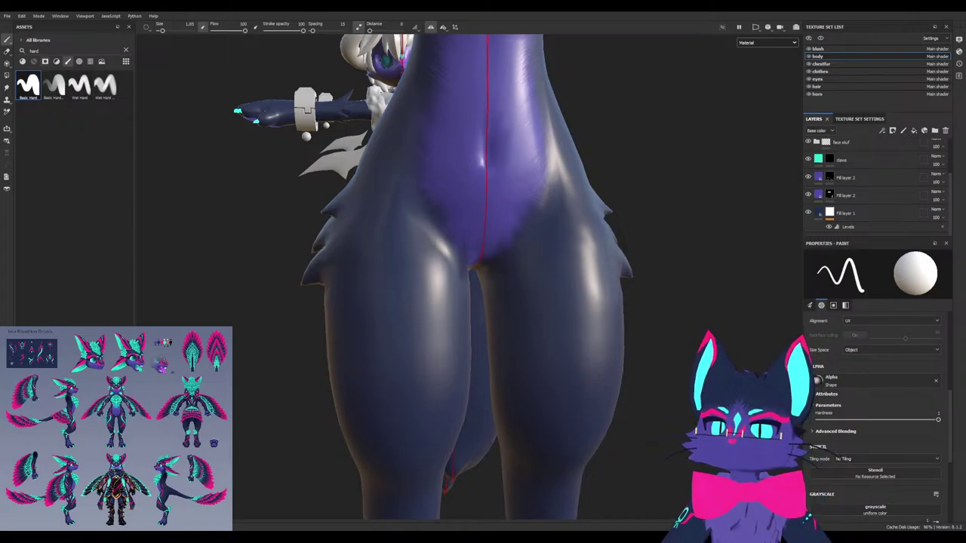
left_click_drag(45, 52, 9, 52)
type("mask")
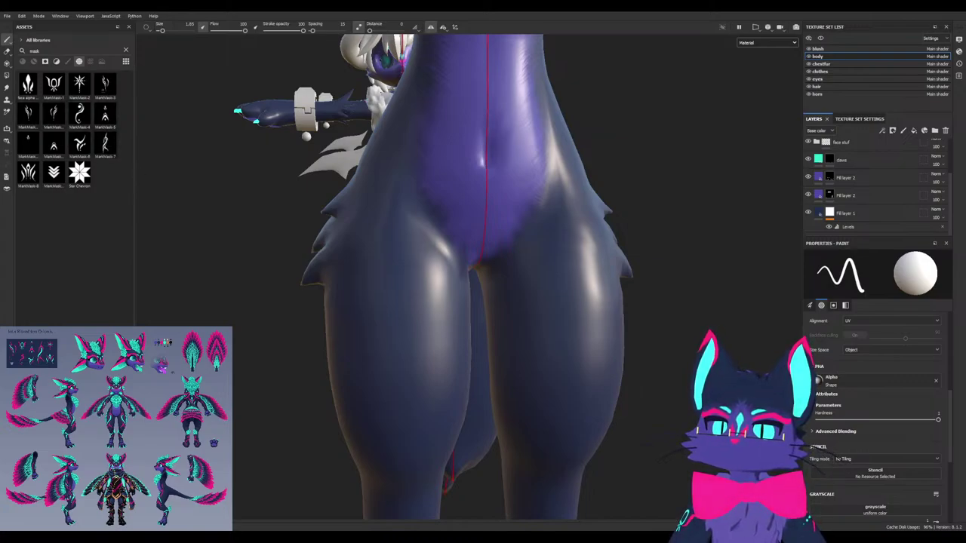
left_click(104, 144)
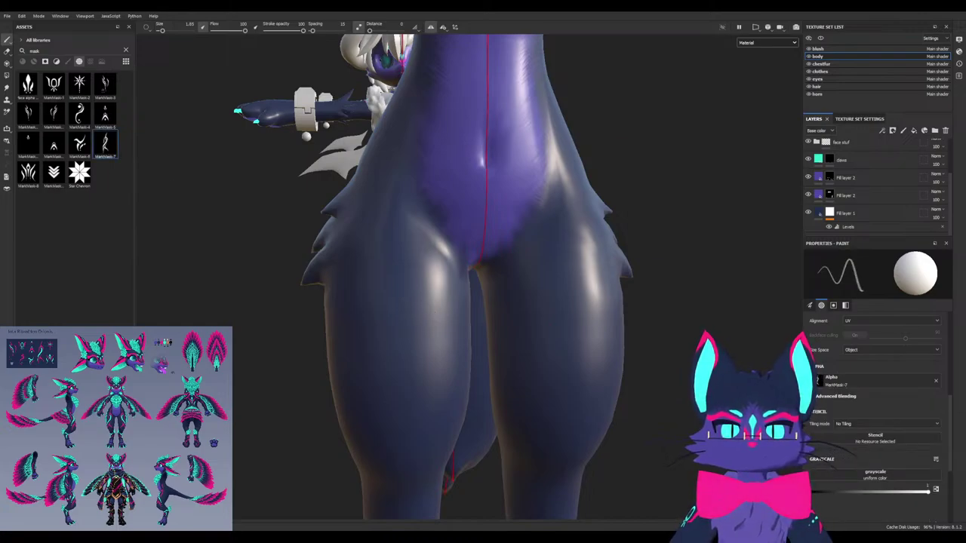
mouse_move(405, 353)
right_mouse_down("ctrl")
mouse_move(397, 353)
mouse_move(476, 349)
mouse_move(450, 343)
right_mouse_up("ctrl")
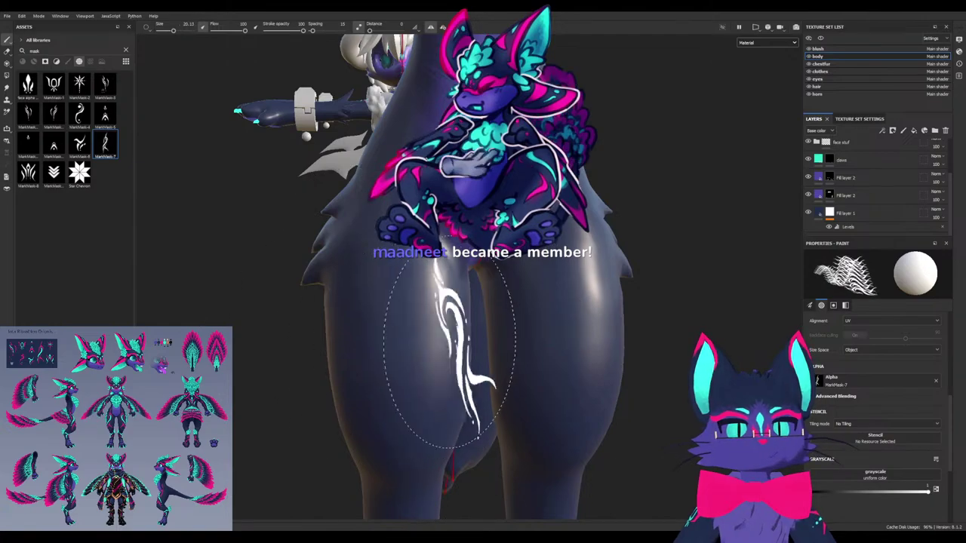
Open the body designs folder and select the mask of its teal Fill layer 3 for painting
scroll(867, 185, "up", 1)
scroll(868, 186, "up", 1)
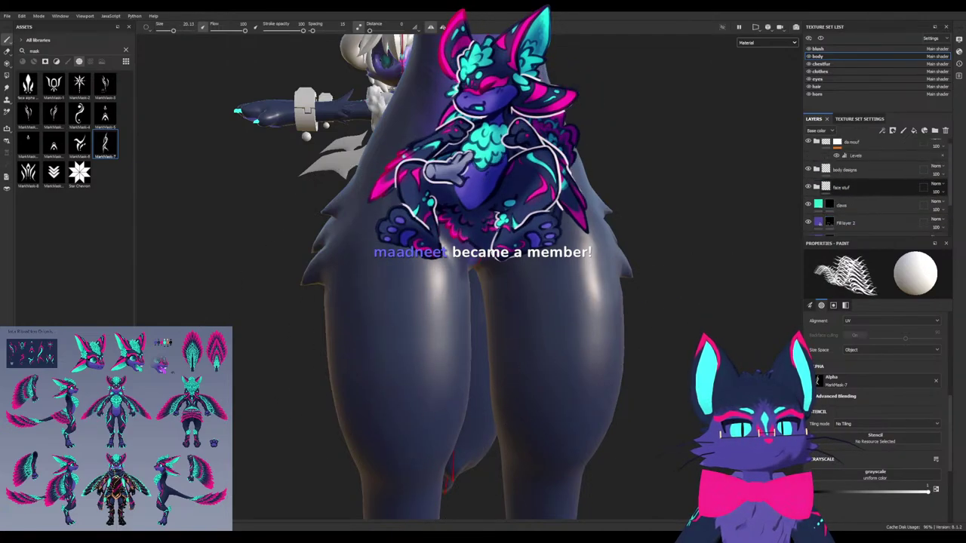
scroll(875, 185, "up", 1)
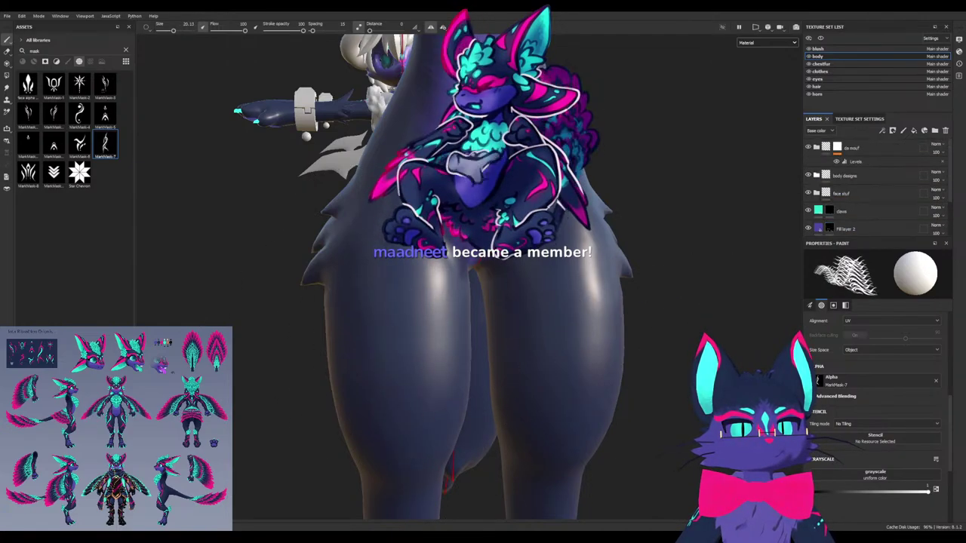
left_click(817, 176)
left_click(837, 193)
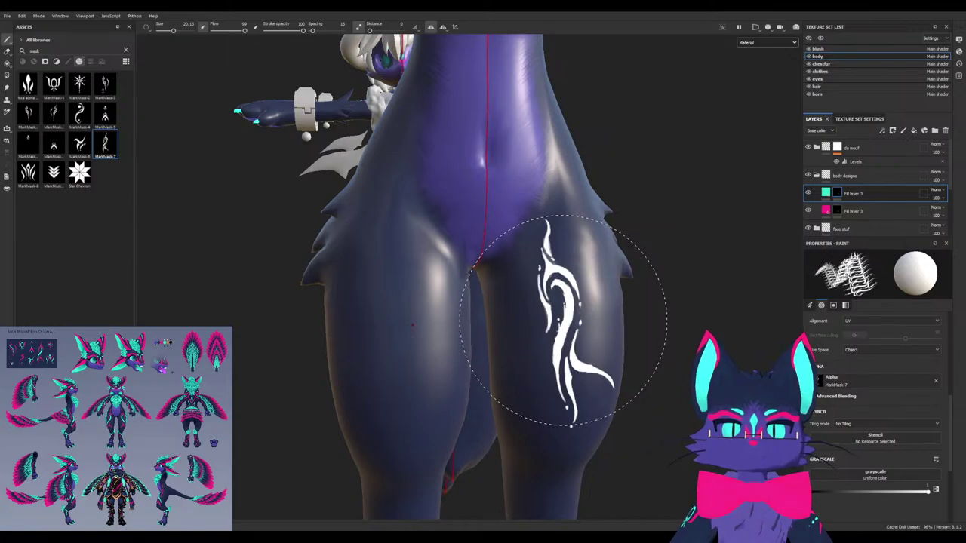
Try stamping the teal MarkMask-7 marking on the front of the thigh with the brush size at 28.36
mouse_move(581, 308)
left_mouse_down("alt")
mouse_move(604, 309)
mouse_move(607, 285)
left_mouse_up("alt")
right_click_drag(605, 283, 647, 283, "ctrl")
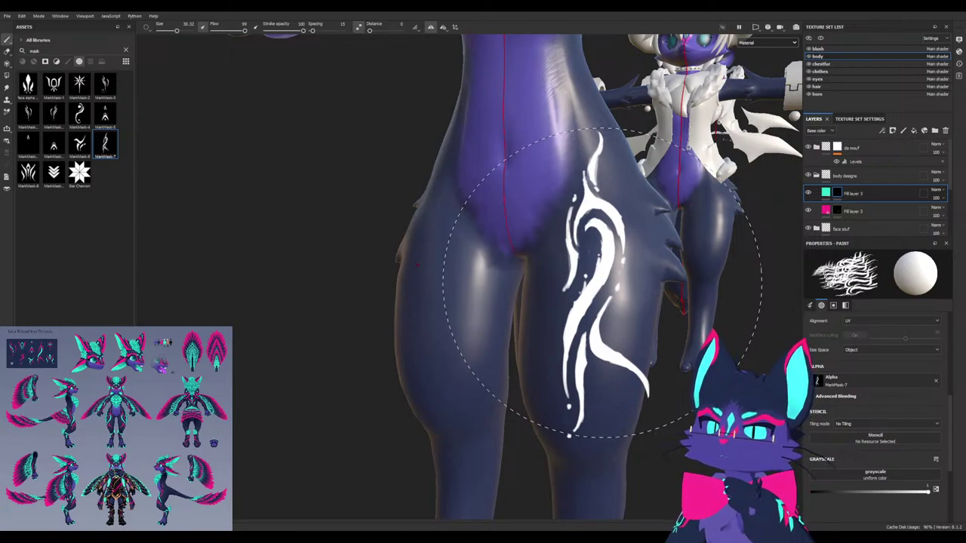
right_click_drag(603, 282, 601, 294, "ctrl")
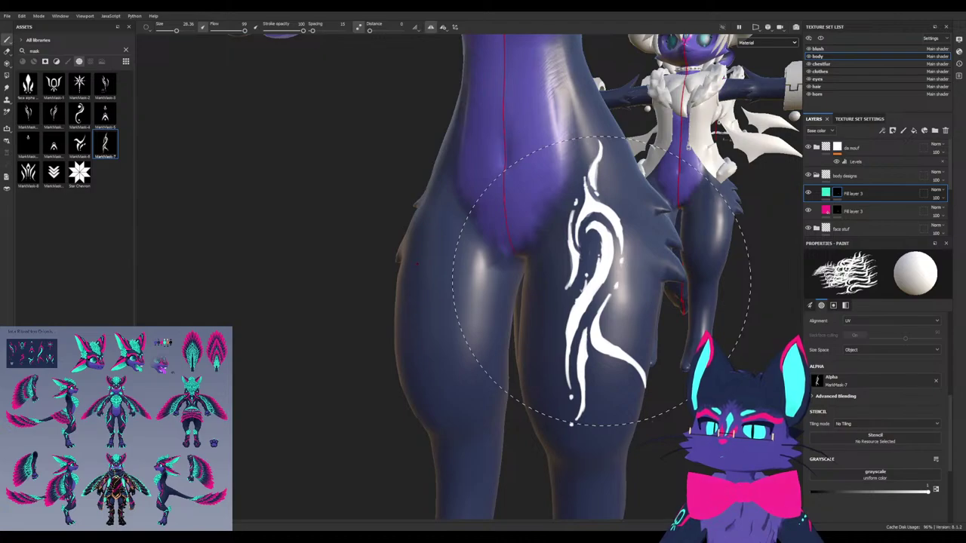
left_click_drag(601, 283, 576, 277, "alt")
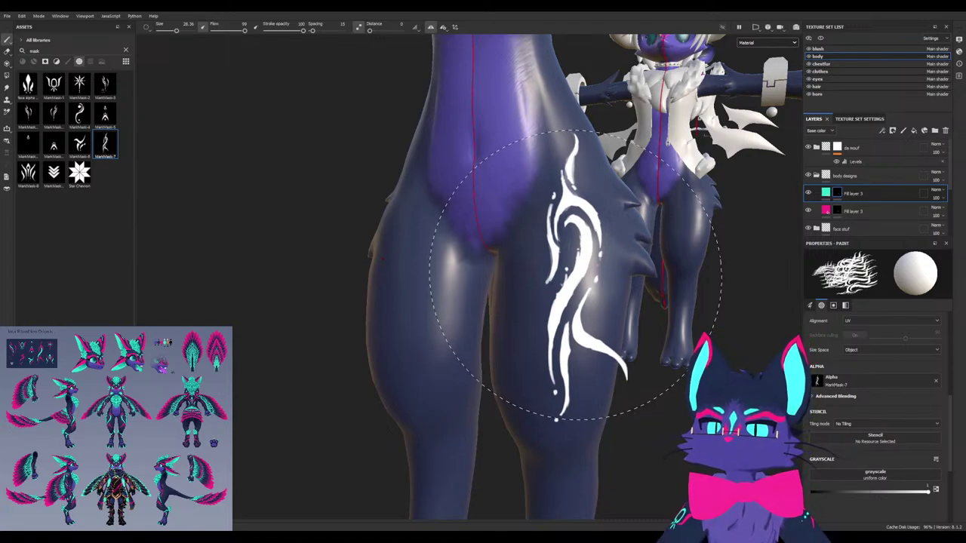
left_click_drag(575, 274, 562, 271, "alt")
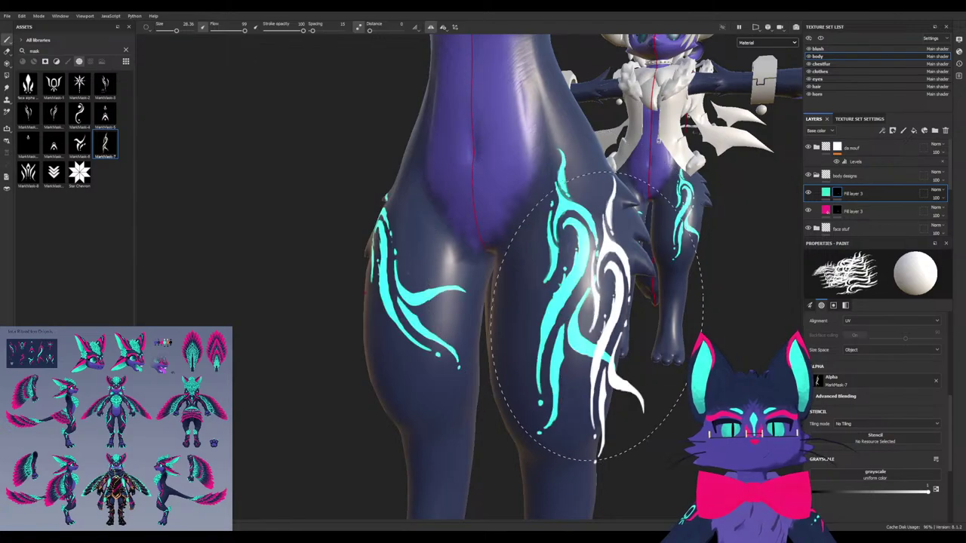
left_click_drag(542, 325, 625, 338, "alt")
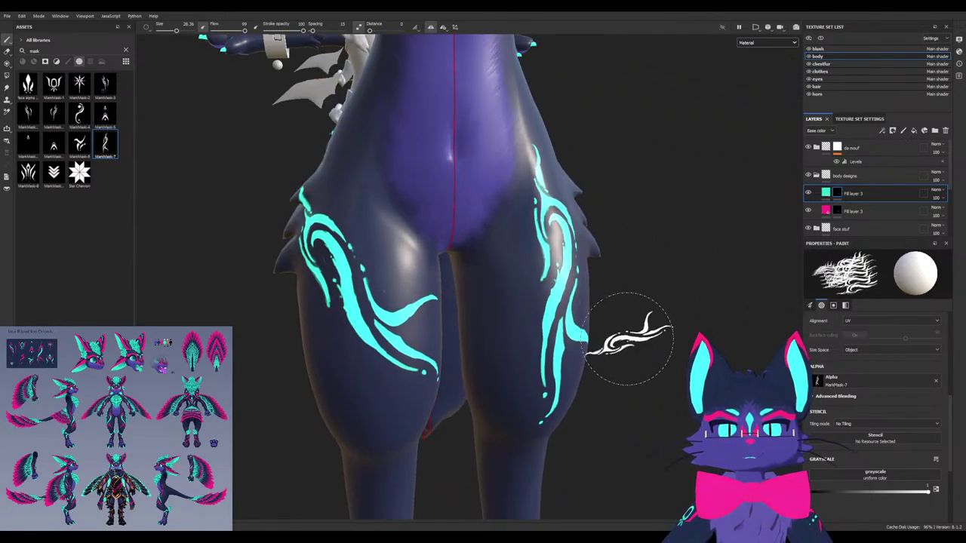
scroll(875, 408, "up", 5)
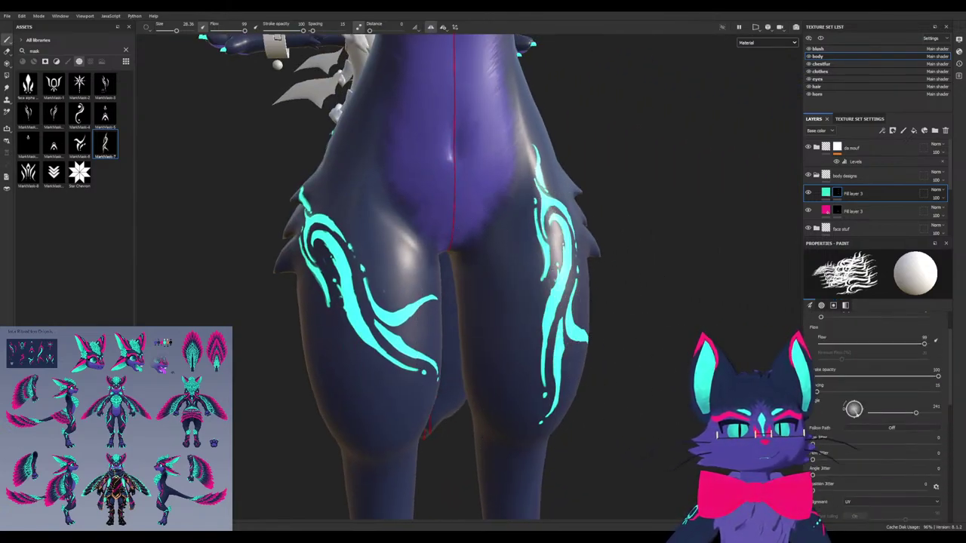
left_click_drag(717, 366, 644, 358, "alt")
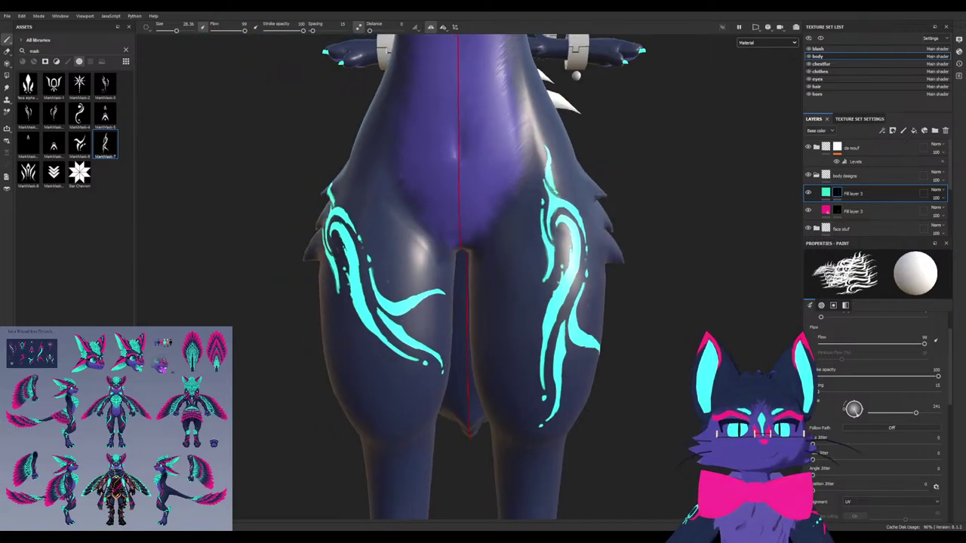
key("ctrl+z")
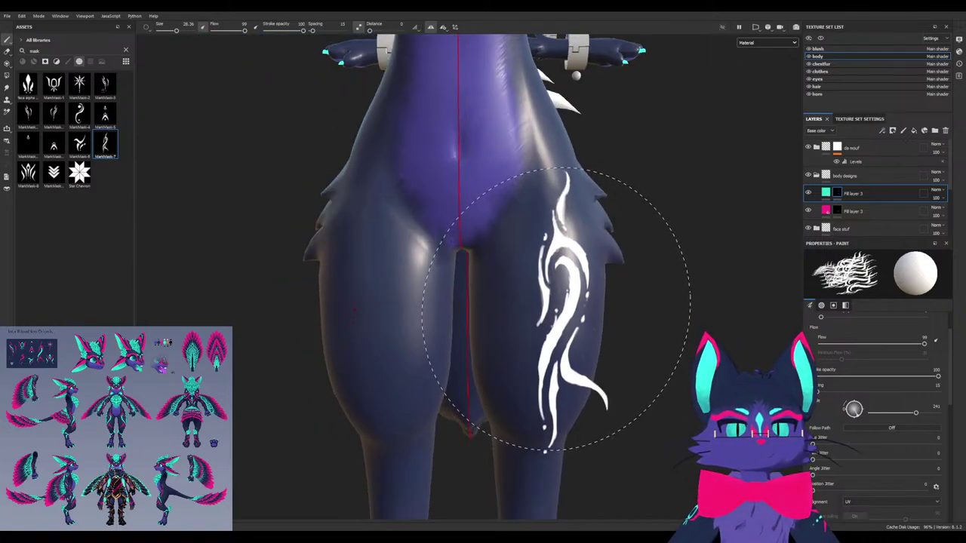
Try stamping the marking on the thighs again with the brush angle at 285 and the spacing reduced to 5
key("ctrl+y")
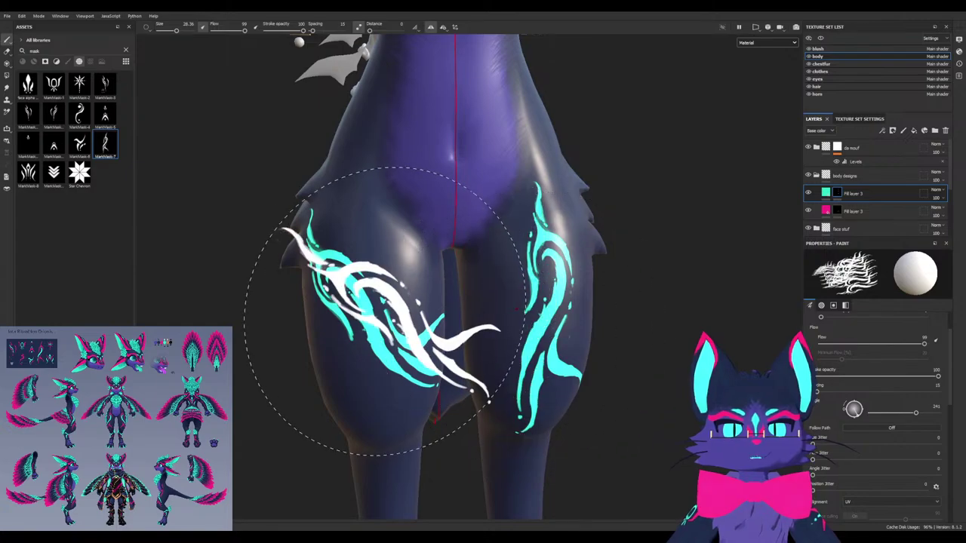
key("ctrl+z")
left_click_drag(372, 306, 372, 273, "ctrl")
left_click(371, 307)
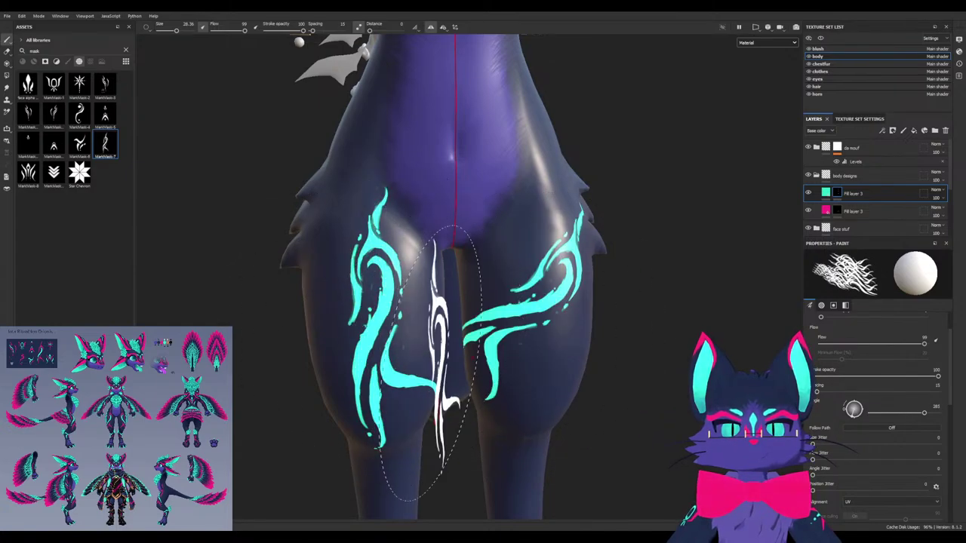
key("ctrl+z")
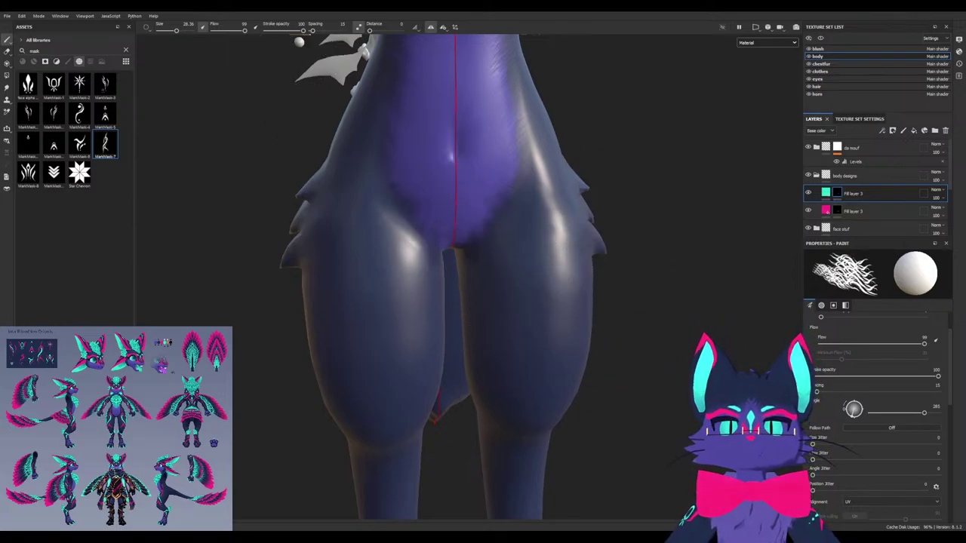
left_click(366, 302)
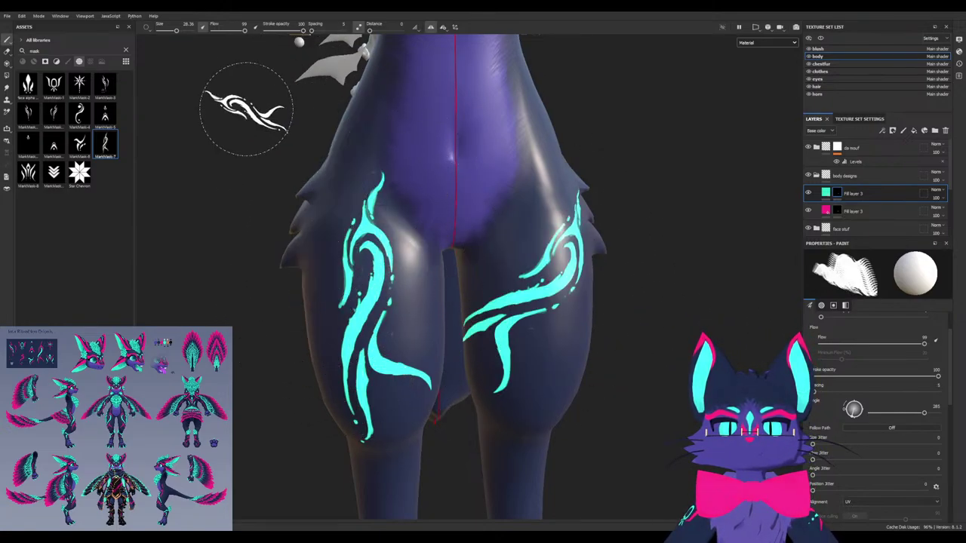
key("ctrl+z")
Search the brushes for "hard" and load the Basic Hard brush
left_click_drag(520, 308, 510, 320, "alt")
right_click_drag(510, 319, 453, 302, "alt")
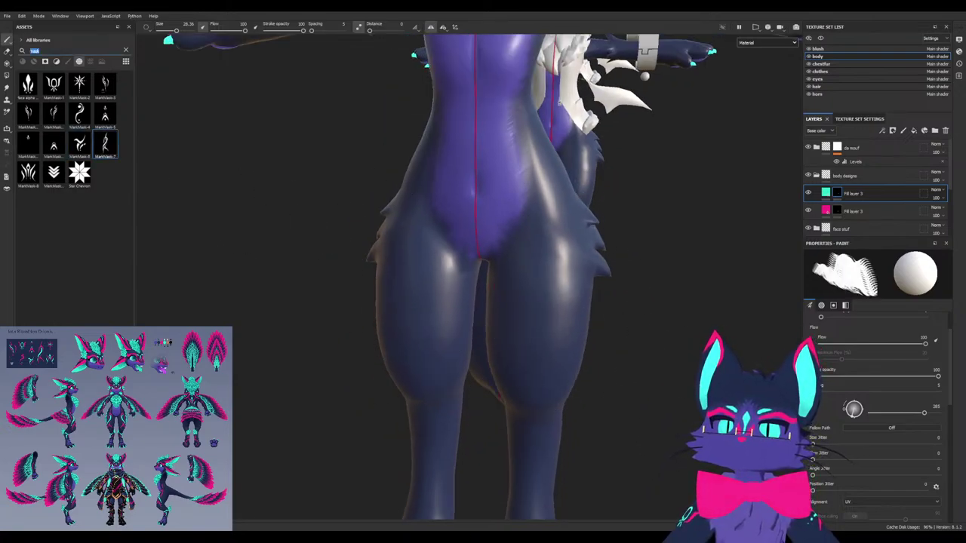
type("hard")
left_click(68, 61)
left_click(79, 86)
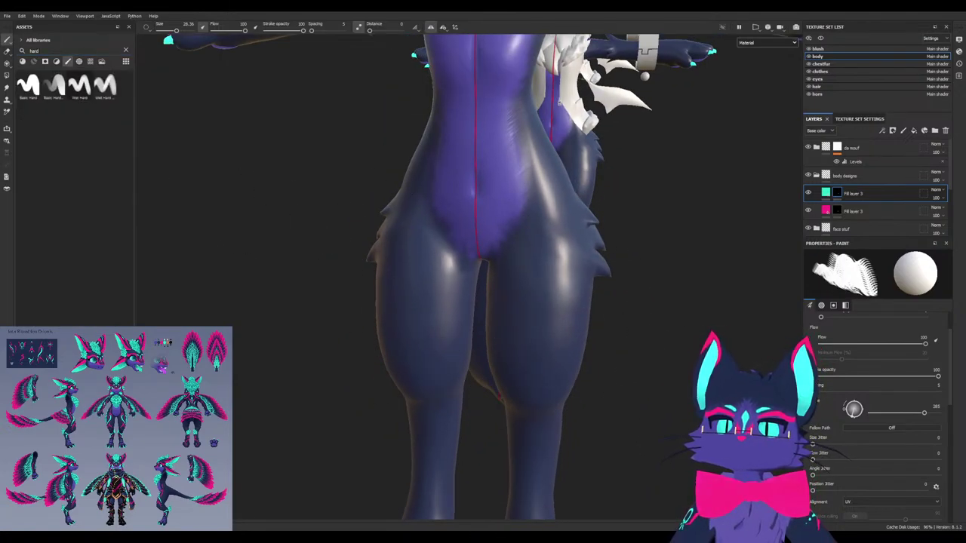
left_click(28, 85)
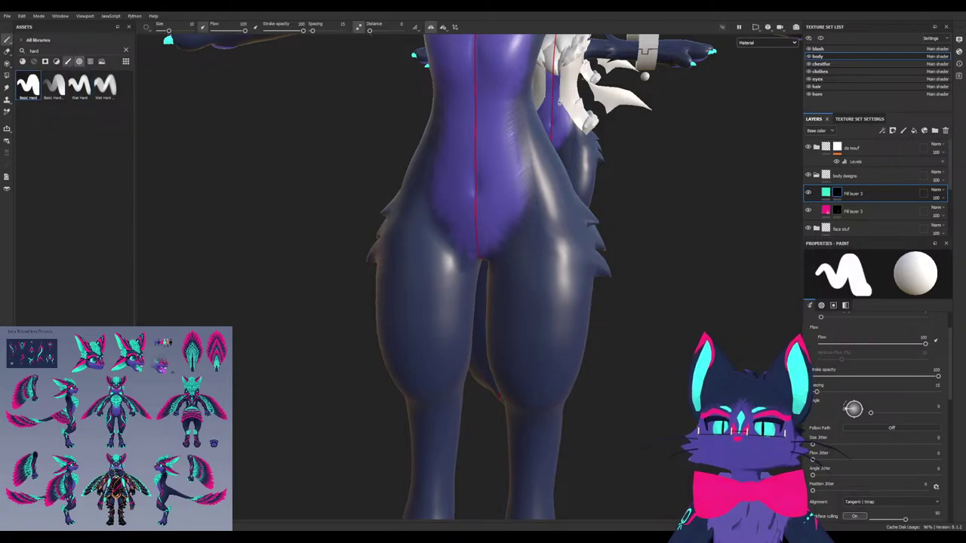
Search the alphas for "mask", apply MarkMask-7 to the Basic Hard brush and enlarge the brush to about 23
left_click(79, 61)
type("mark")
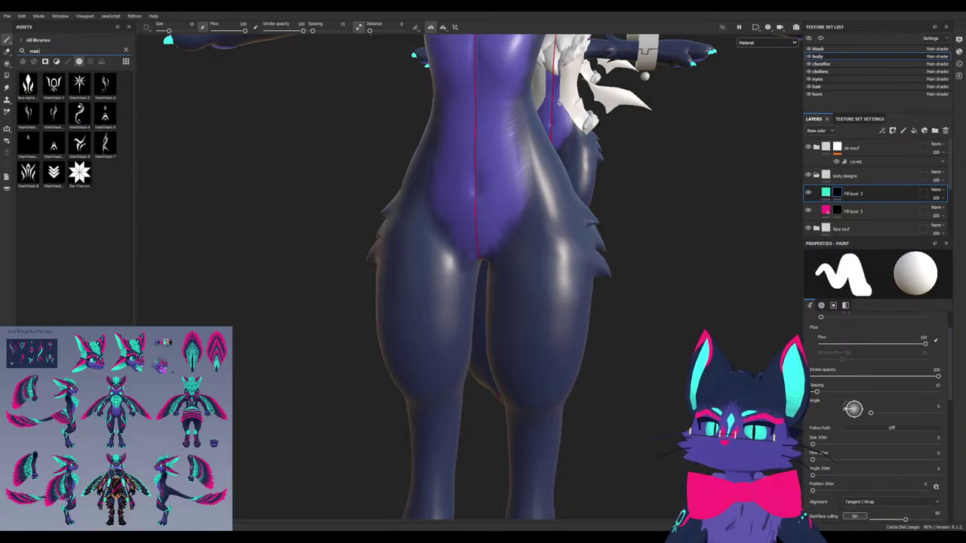
left_click(105, 143)
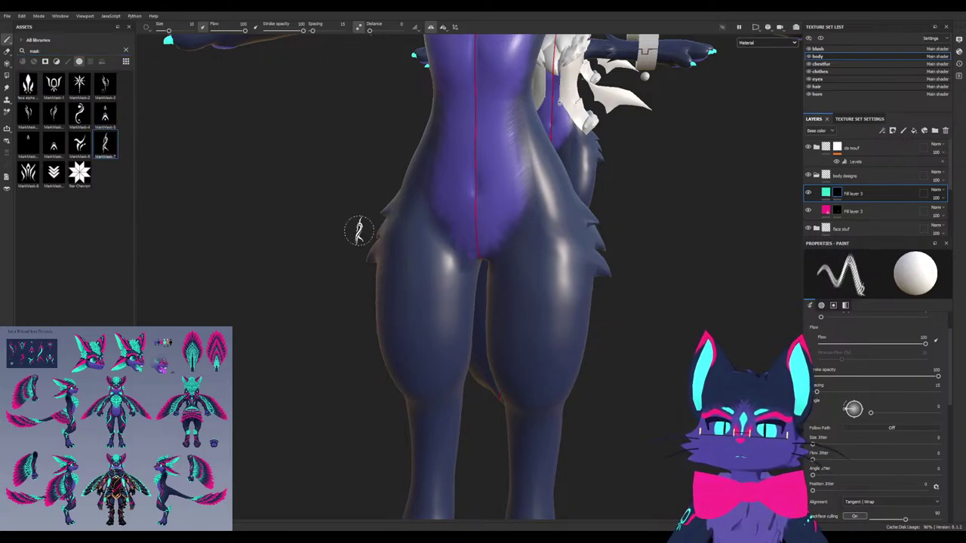
right_click_drag(542, 303, 585, 303, "ctrl")
Try stamping the teal MarkMask-7 marking on the front of the thigh with the brush angle at about 351
left_click_drag(542, 303, 556, 298, "alt")
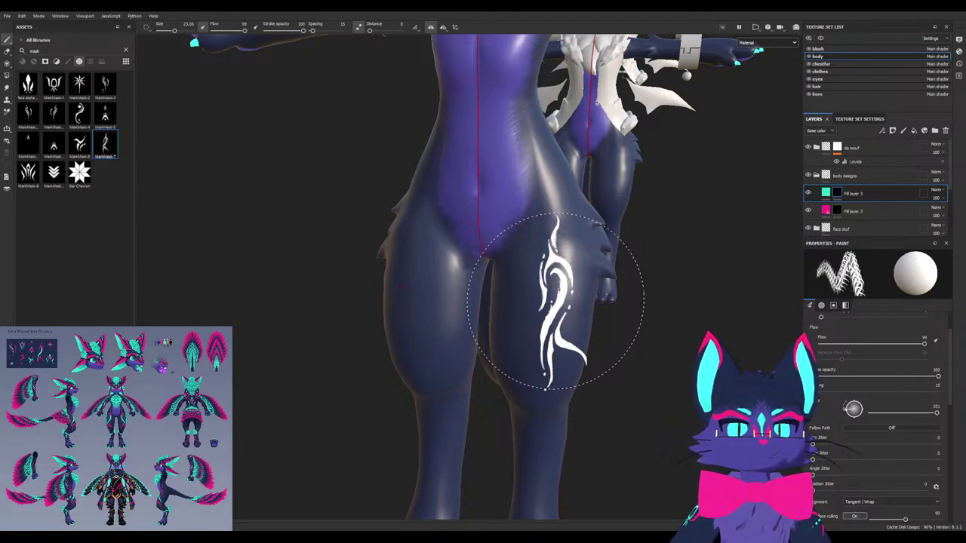
left_click(552, 280)
mouse_move(556, 341)
left_mouse_down("alt")
mouse_move(577, 341)
mouse_move(536, 320)
mouse_move(574, 288)
mouse_move(607, 290)
left_mouse_up("alt")
key("ctrl+z")
Try stamping the teal MarkMask-7 marking on the front of the thigh with the brush angle at about 347 and size about 25
left_click_drag(482, 308, 501, 313, "ctrl")
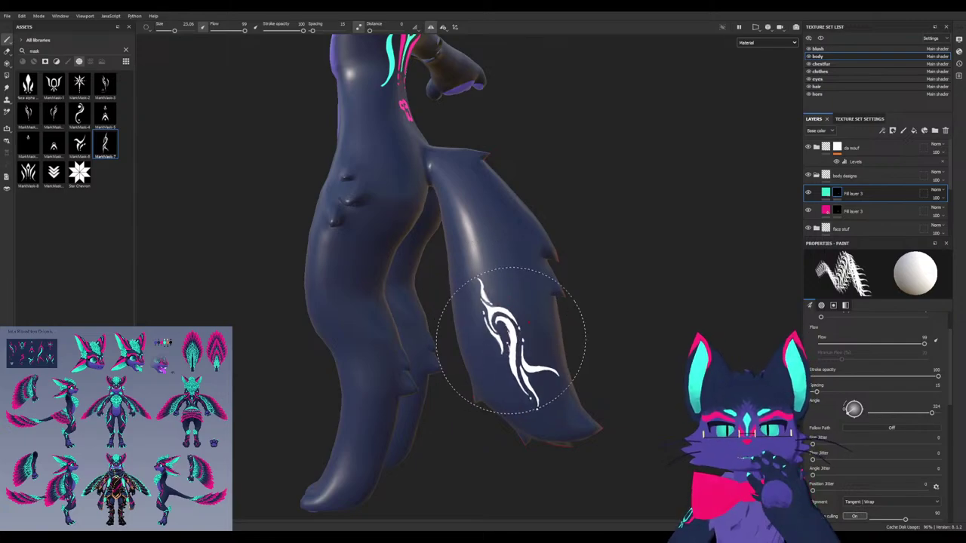
left_click_drag(511, 340, 595, 313, "alt")
middle_click_drag(442, 305, 524, 298, "alt")
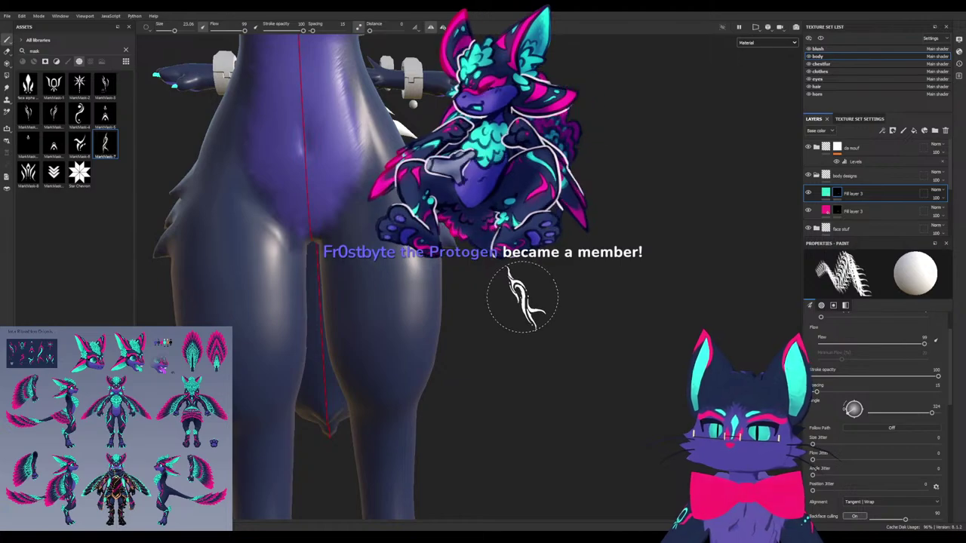
left_click_drag(496, 300, 519, 300, "alt")
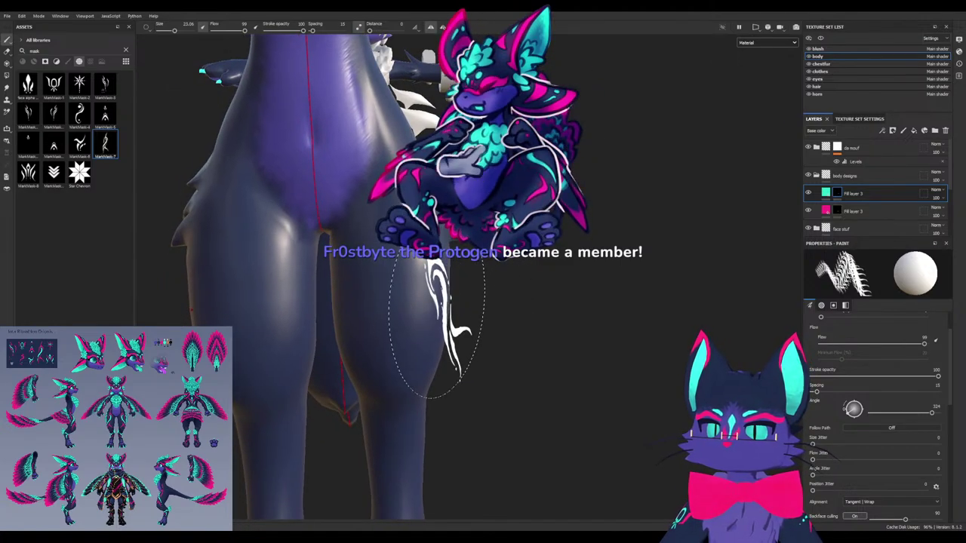
left_click_drag(402, 264, 399, 250, "ctrl")
right_click_drag(398, 248, 406, 248, "ctrl")
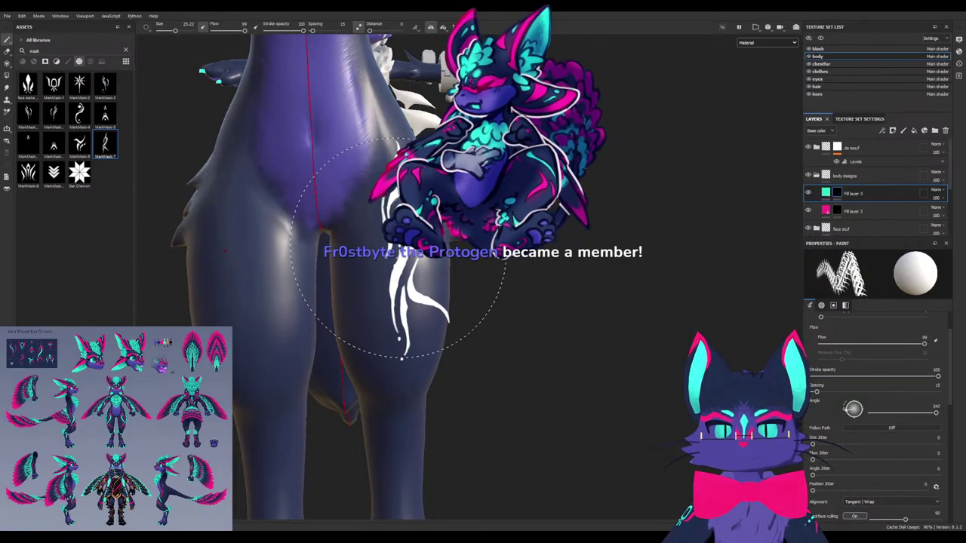
left_click(398, 248)
mouse_move(491, 304)
left_mouse_down("alt")
mouse_move(393, 294)
mouse_move(426, 300)
mouse_move(448, 289)
left_mouse_up("alt")
key("ctrl+z")
Stamp the MarkMask-7 marking on both thighs at brush size about 31, on the teal layer's mask and in the same place on the pink layer's mask
right_click_drag(407, 262, 404, 261, "ctrl")
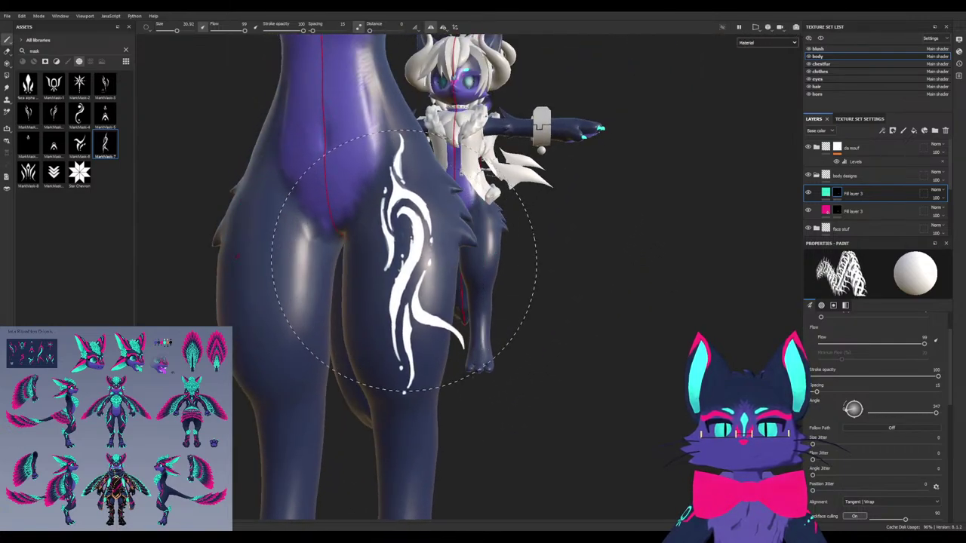
left_click(402, 260)
mouse_move(467, 334)
left_mouse_down("alt")
mouse_move(355, 329)
mouse_move(456, 330)
left_mouse_up("alt")
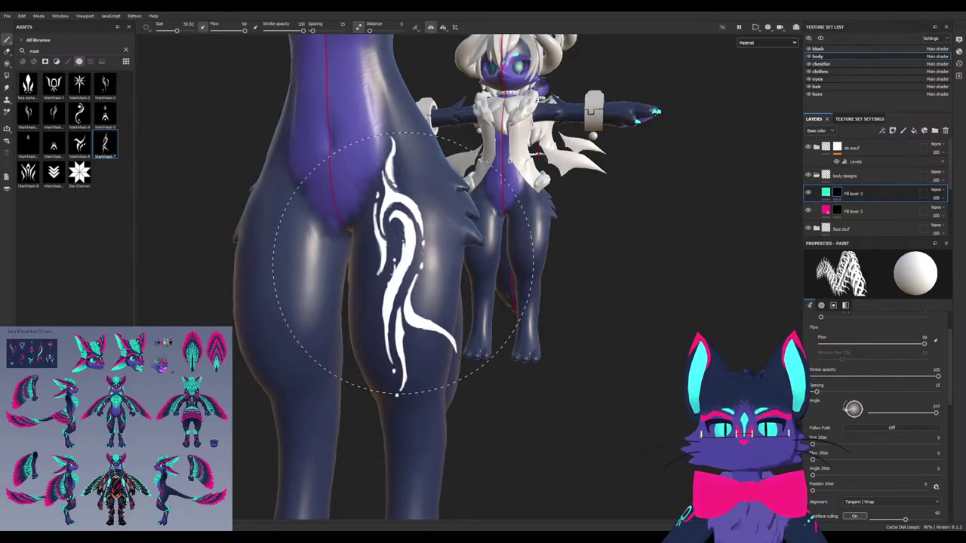
left_click_drag(344, 298, 406, 305, "alt")
key("ctrl+z")
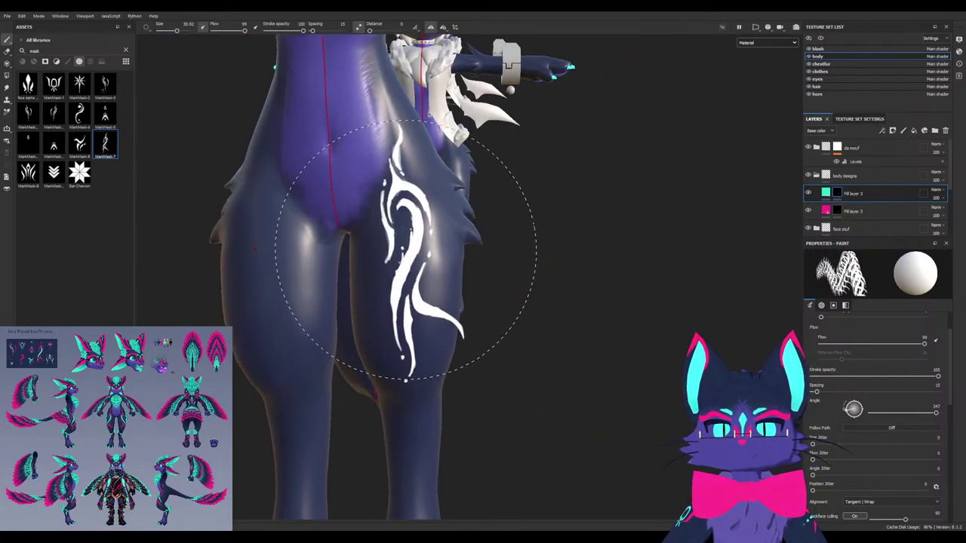
left_click_drag(462, 309, 483, 354, "alt")
key("ctrl+z")
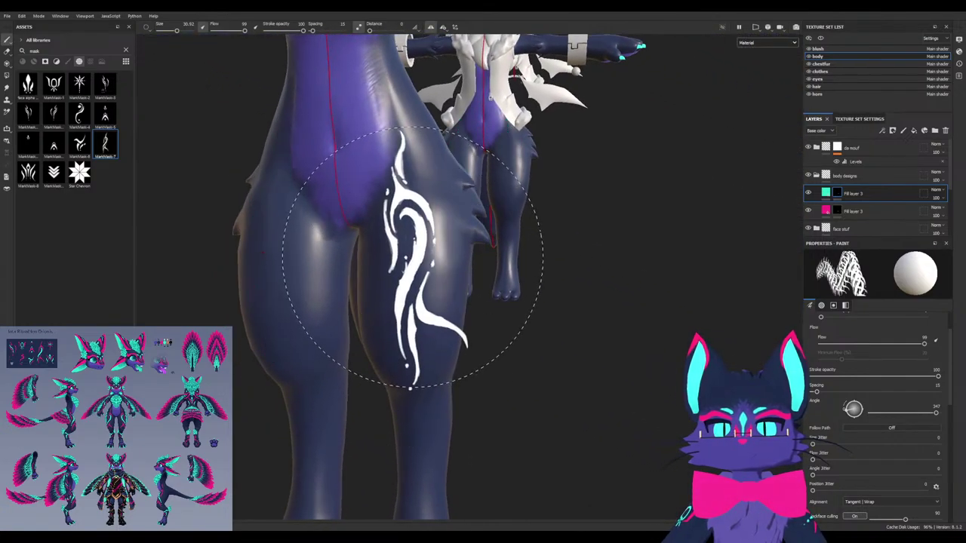
key("ctrl+y")
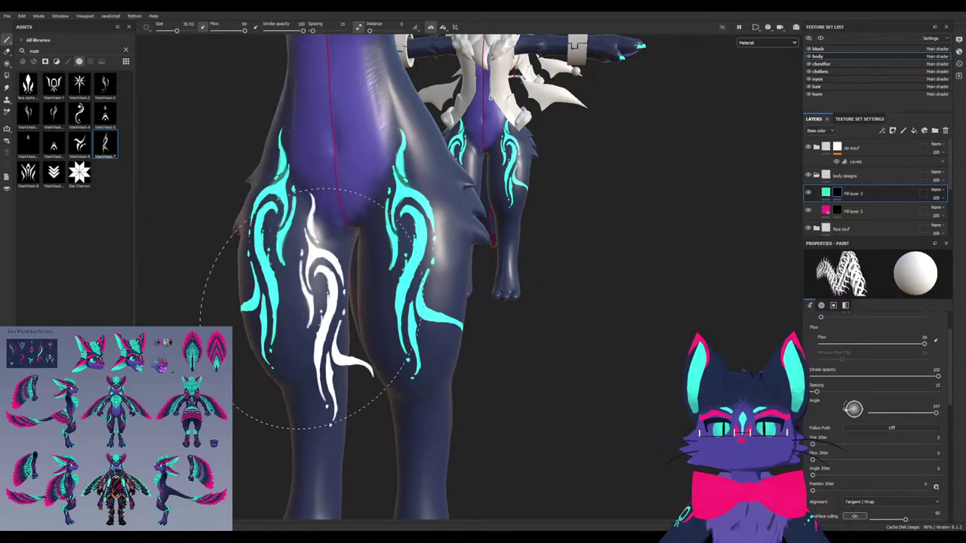
left_click(853, 211)
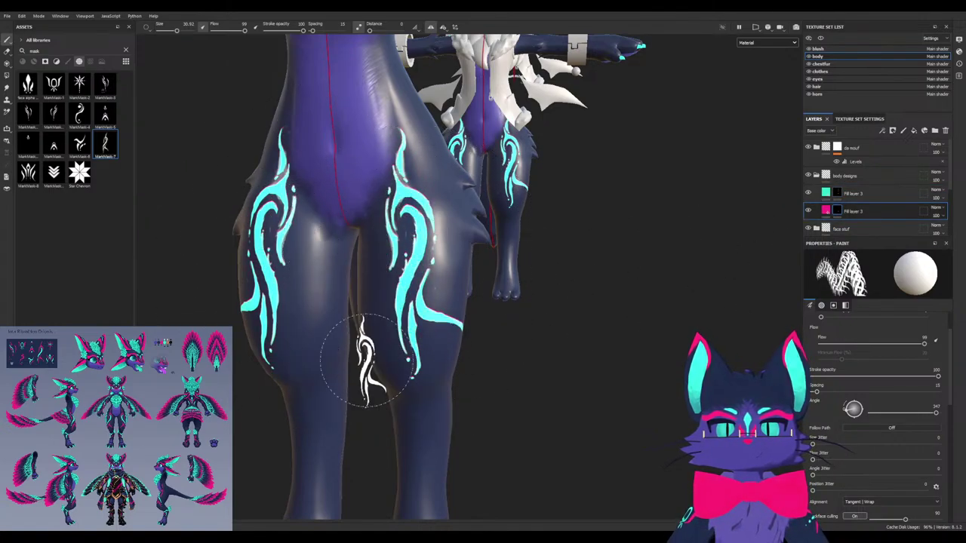
mouse_move(521, 306)
left_mouse_down("alt")
mouse_move(626, 310)
mouse_move(571, 313)
left_mouse_up("alt")
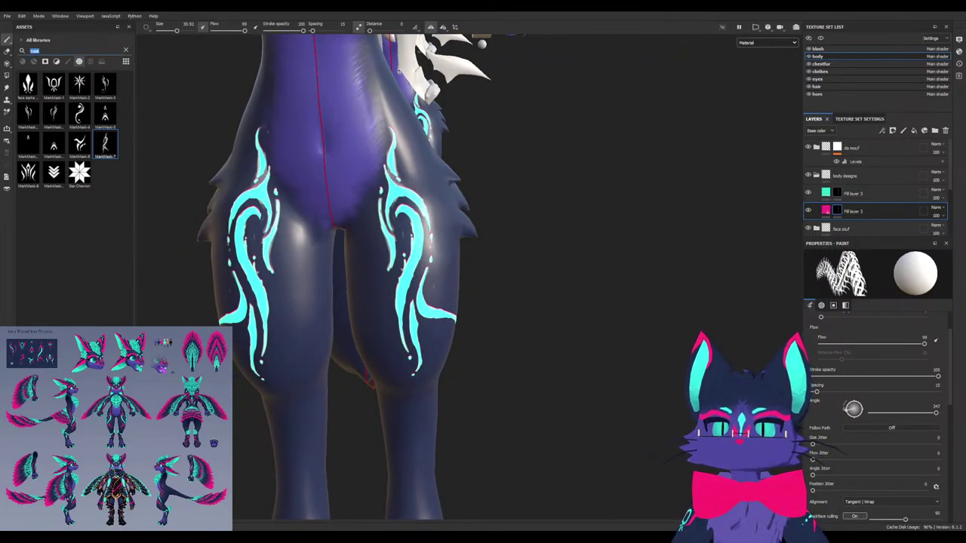
Search the brushes for "hard" and load the Basic Hard brush
type("hard")
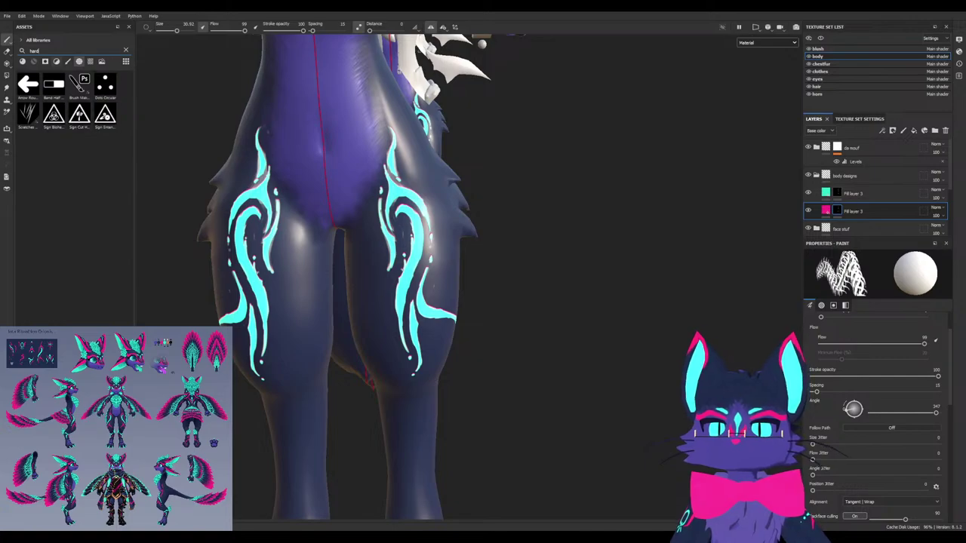
left_click(68, 61)
left_click(28, 85)
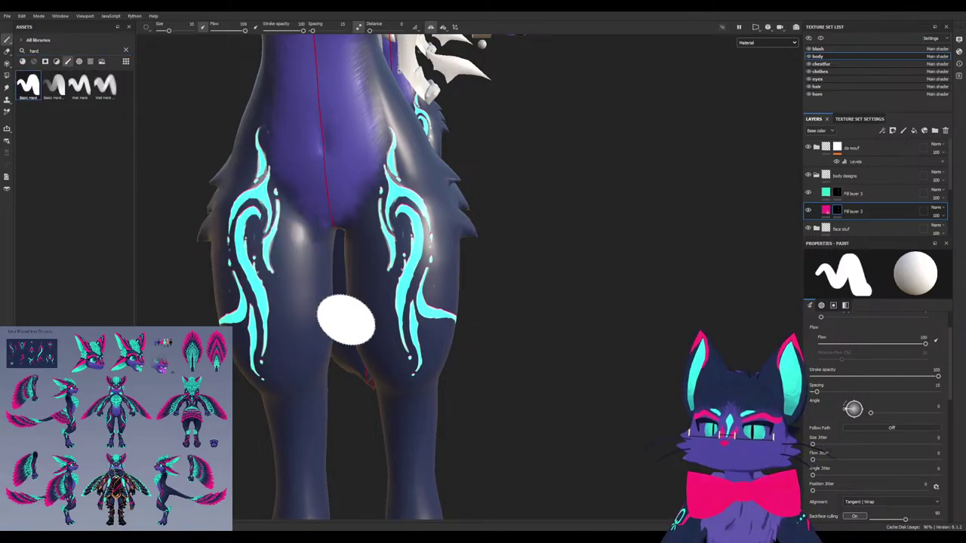
left_click_drag(345, 321, 324, 298, "alt")
middle_click_drag(213, 300, 266, 309, "alt")
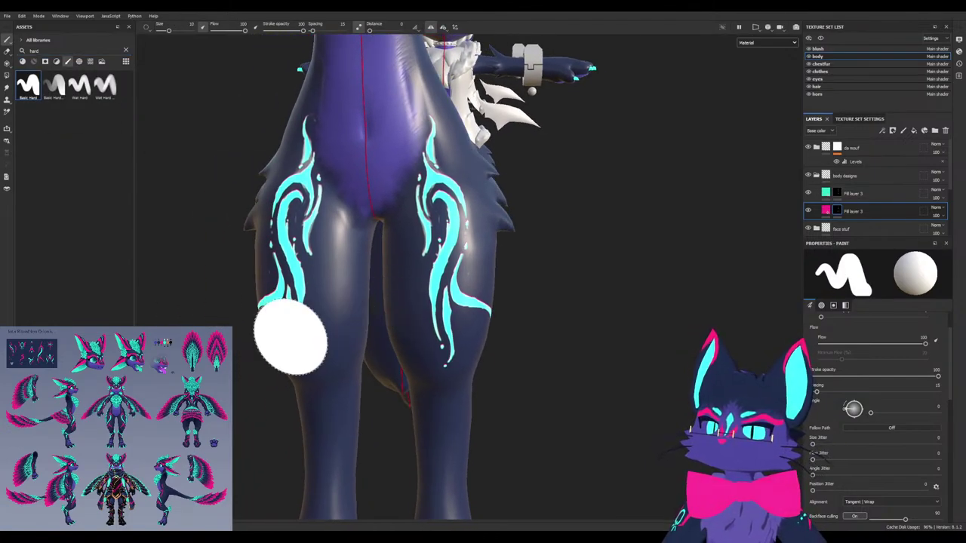
Set up a smaller Basic Hard brush painting black on the teal layer's mask for erasing parts of the thigh marking
left_click(838, 193)
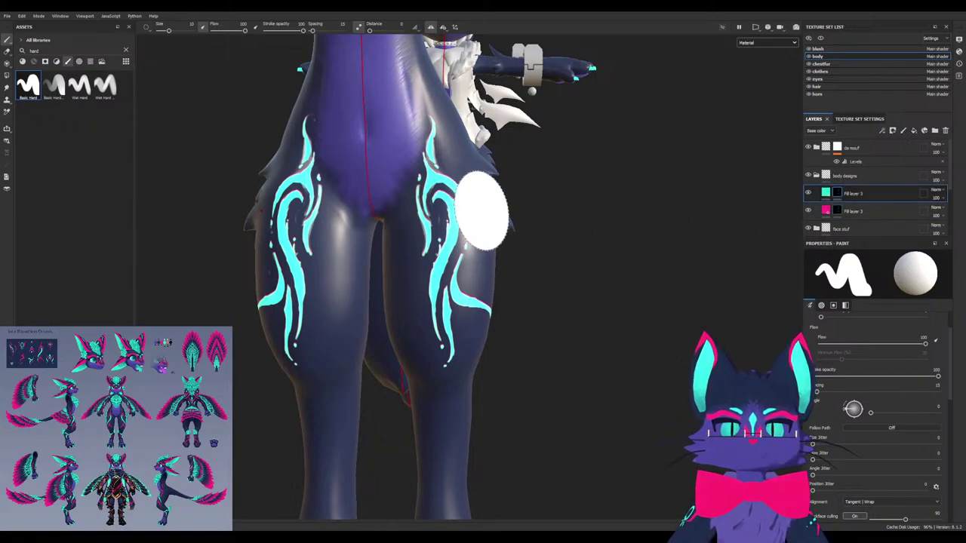
right_click_drag(481, 211, 470, 215, "ctrl")
key("bracketleft")
left_click_drag(471, 228, 469, 199)
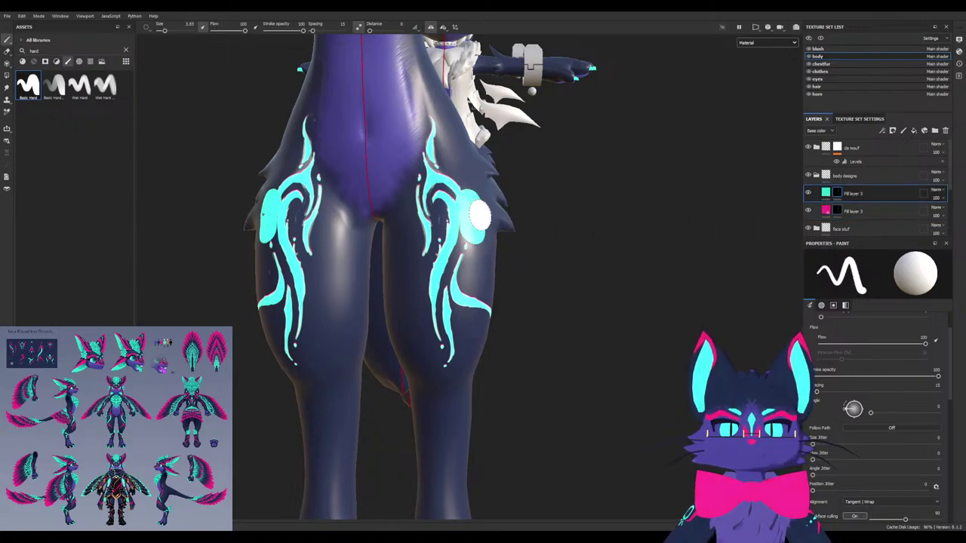
key("ctrl+z")
key("x")
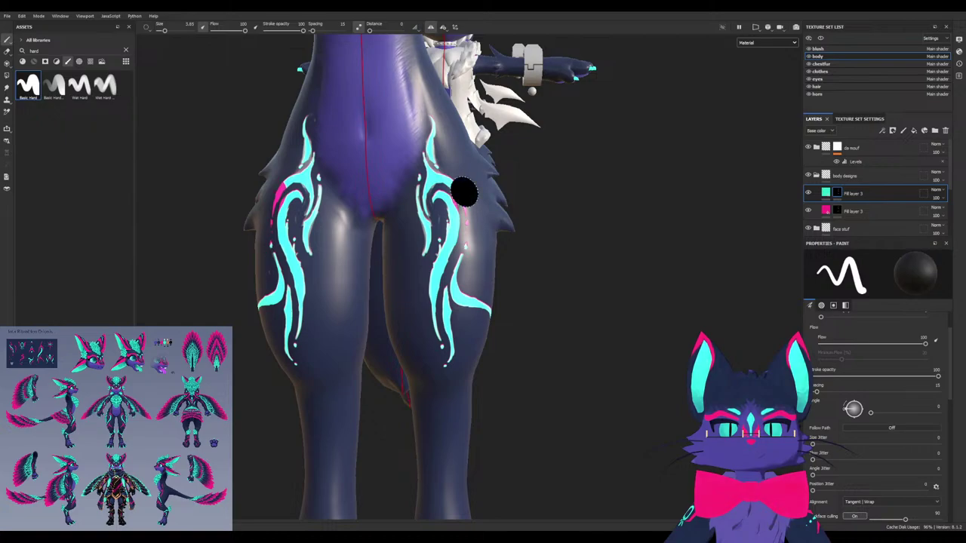
Erase the teal from the upper strands, lower strand and side branch of the thigh markings at brush size about 1.86, exposing the pink
key("ctrl+z")
key("bracketleft")
key("bracketleft")
scroll(481, 186, "up", 1)
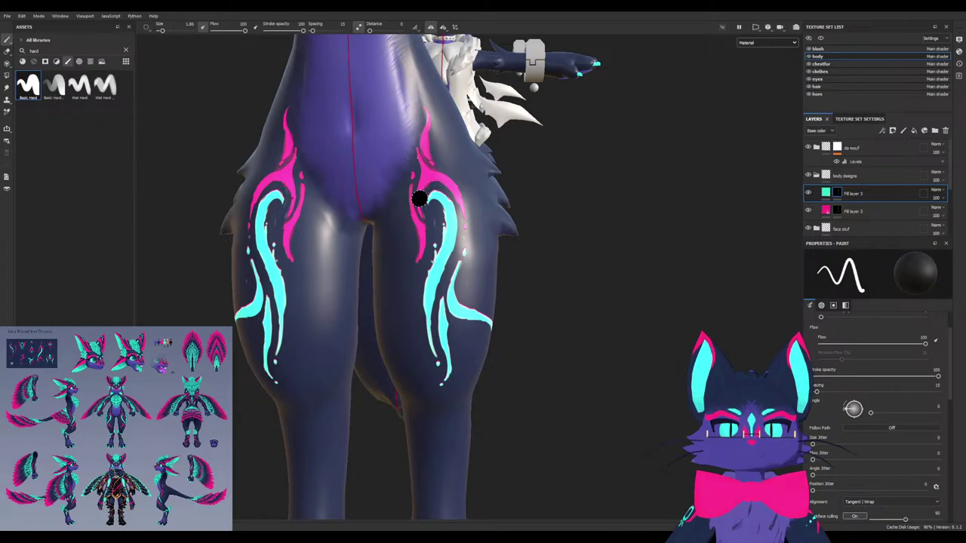
scroll(417, 276, "up", 1)
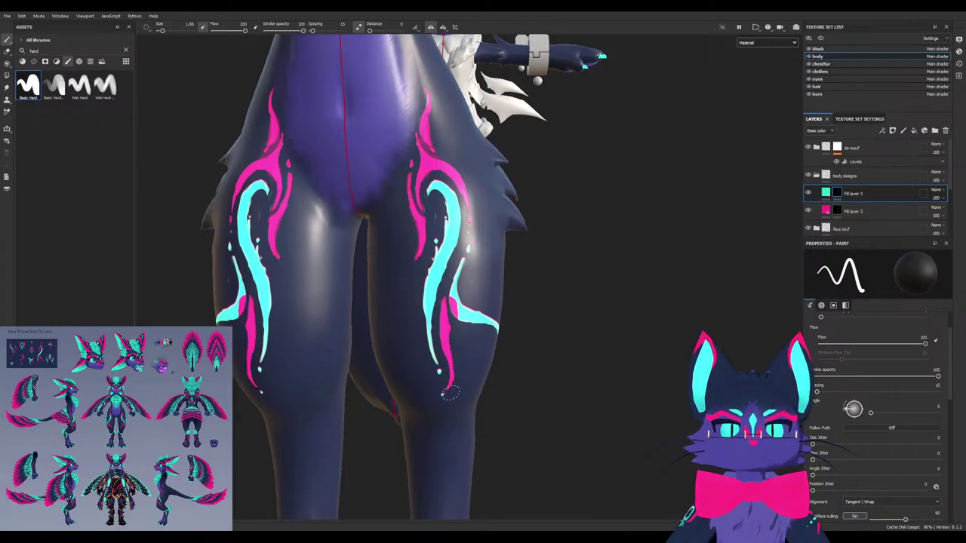
mouse_move(450, 393)
left_mouse_down("alt")
mouse_move(483, 360)
mouse_move(413, 323)
left_mouse_up("alt")
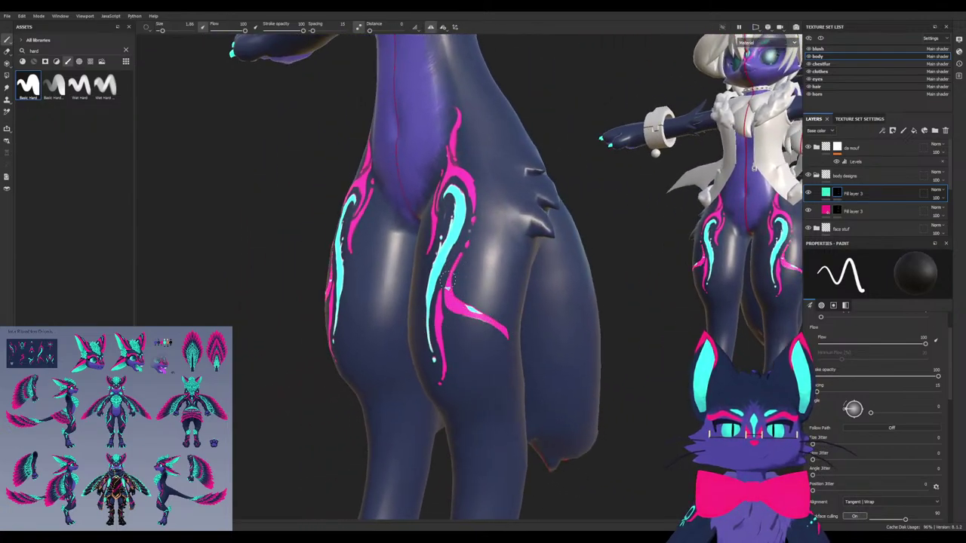
left_click_drag(463, 317, 521, 344, "alt")
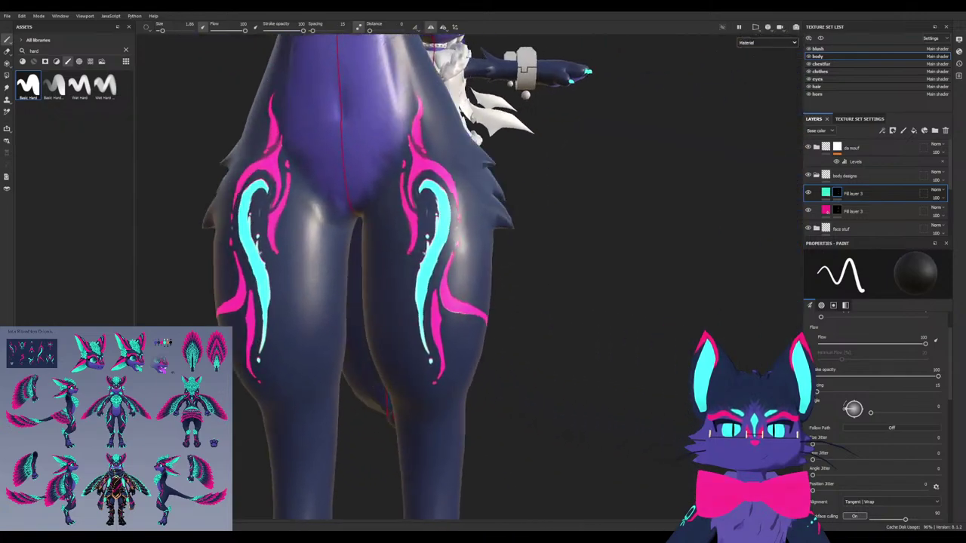
Erase the pink fringes around the central teal curl of the thigh marking on the pink layer's mask
scroll(491, 349, "up", 4)
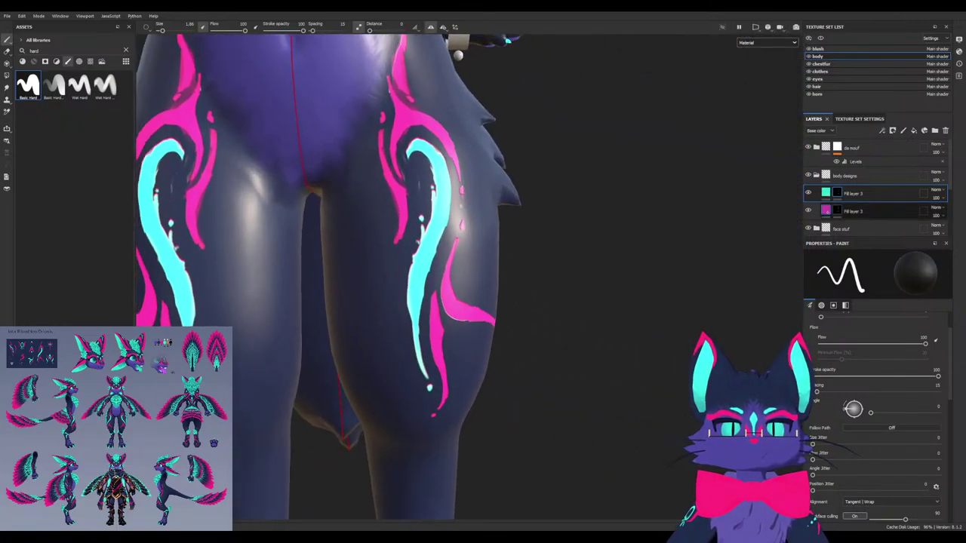
left_click(841, 211)
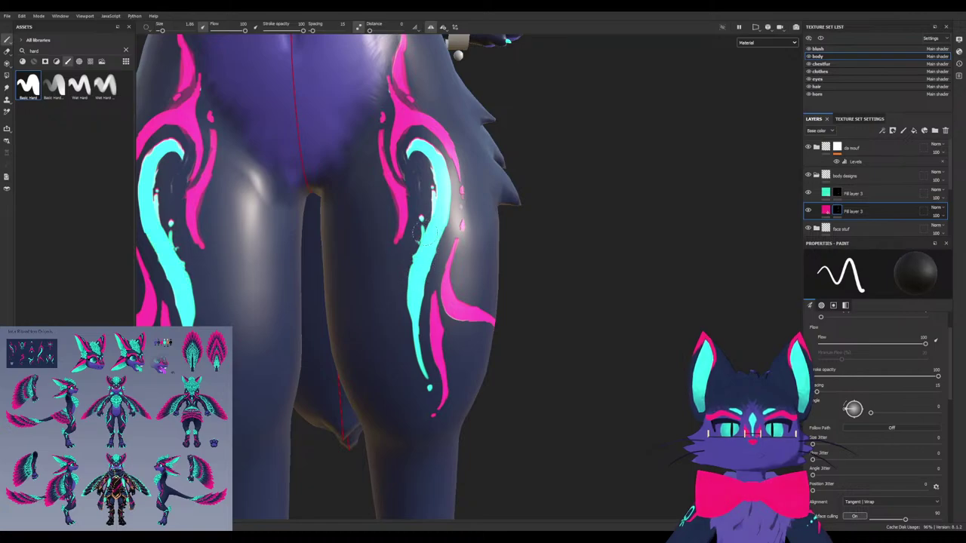
scroll(444, 187, "down", 3)
mouse_move(444, 187)
left_mouse_down("alt")
mouse_move(404, 178)
mouse_move(431, 156)
mouse_move(405, 164)
left_mouse_up("alt")
scroll(423, 137, "up", 3)
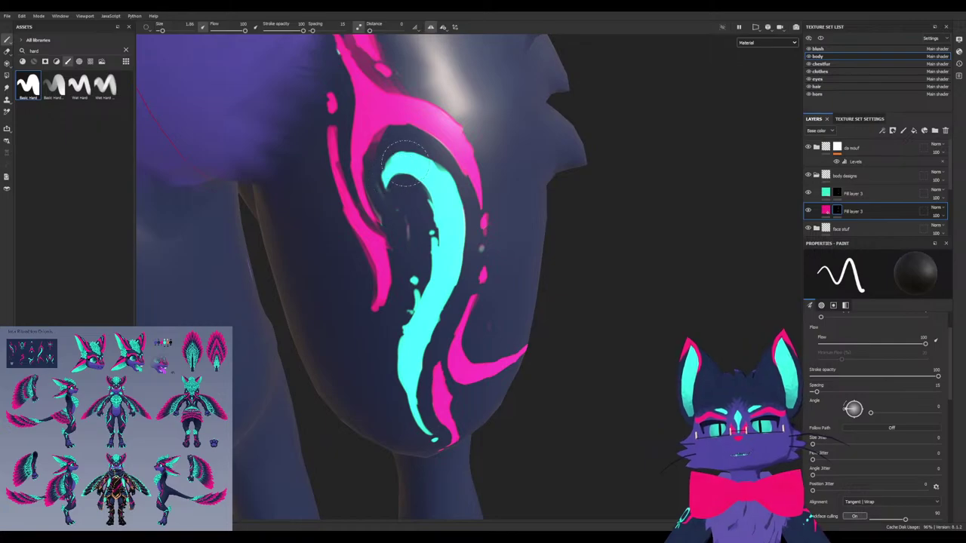
left_click_drag(410, 202, 411, 205)
mouse_move(435, 252)
left_mouse_down("alt")
mouse_move(407, 226)
mouse_move(446, 261)
left_mouse_up("alt")
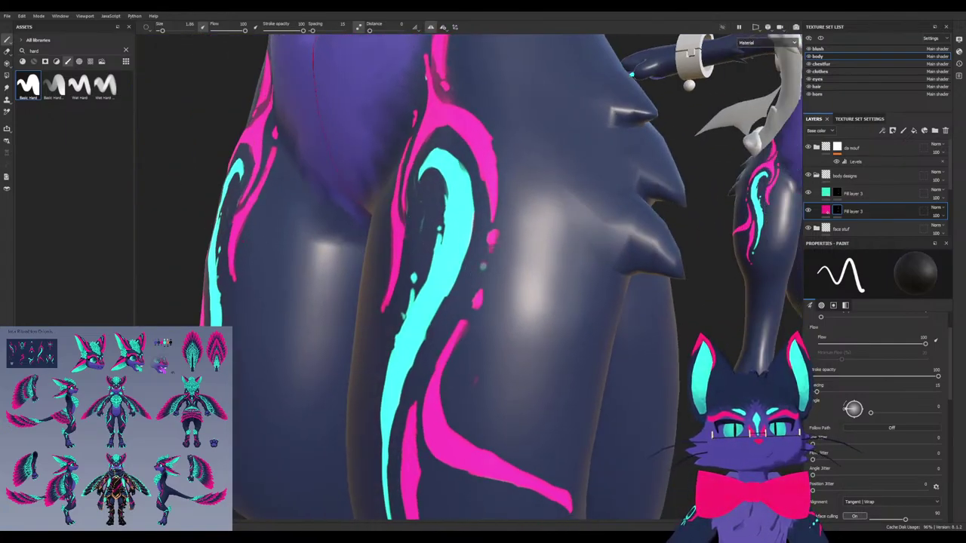
Erase the leftover teal specks around the pink strands and dots of the thigh marking on the teal layer's mask
left_click(837, 193)
left_click_drag(489, 265, 483, 271)
left_click_drag(499, 304, 557, 298, "alt")
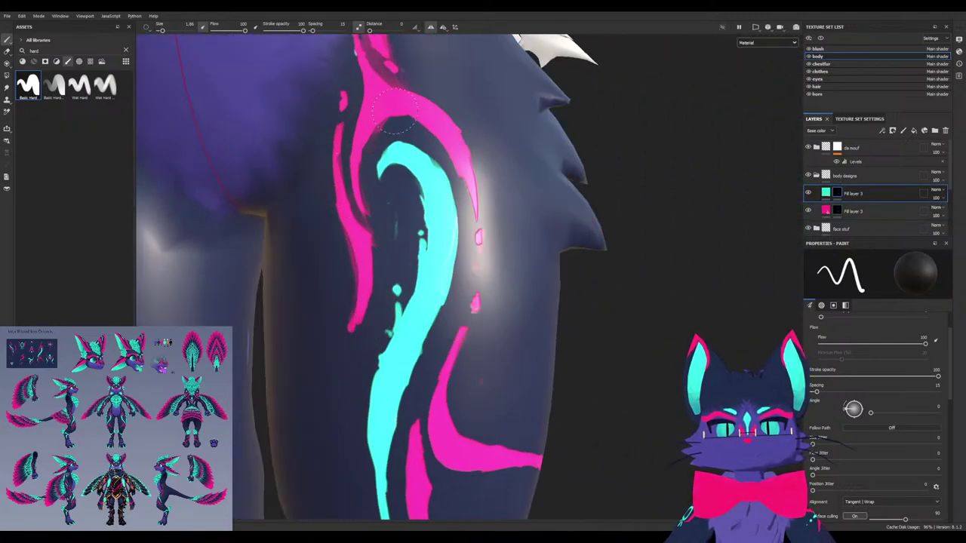
left_click_drag(423, 108, 455, 182, "alt")
middle_click_drag(450, 97, 423, 291, "alt")
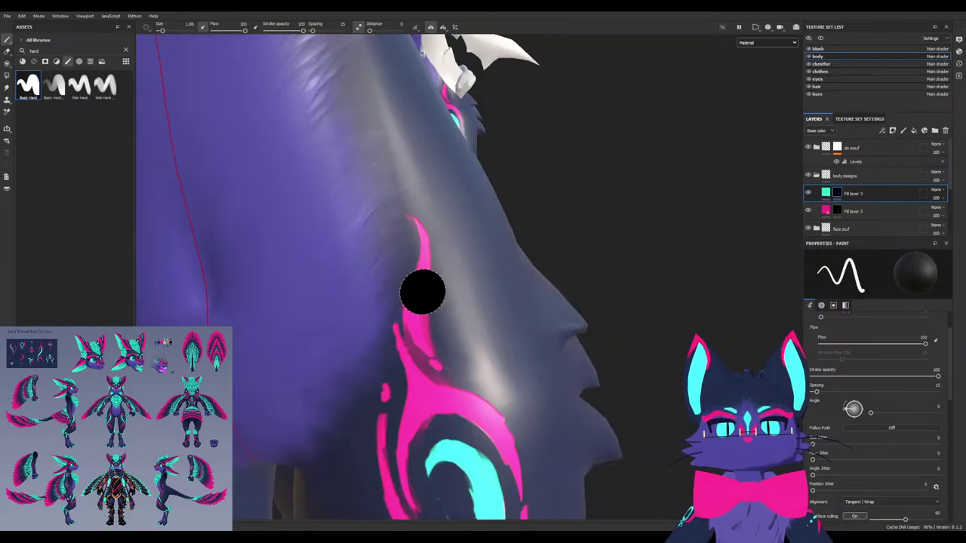
left_click_drag(422, 291, 372, 240, "alt")
mouse_move(325, 294)
left_mouse_down("alt")
mouse_move(379, 367)
mouse_move(385, 196)
mouse_move(468, 291)
left_mouse_up("alt")
scroll(381, 368, "down", 5)
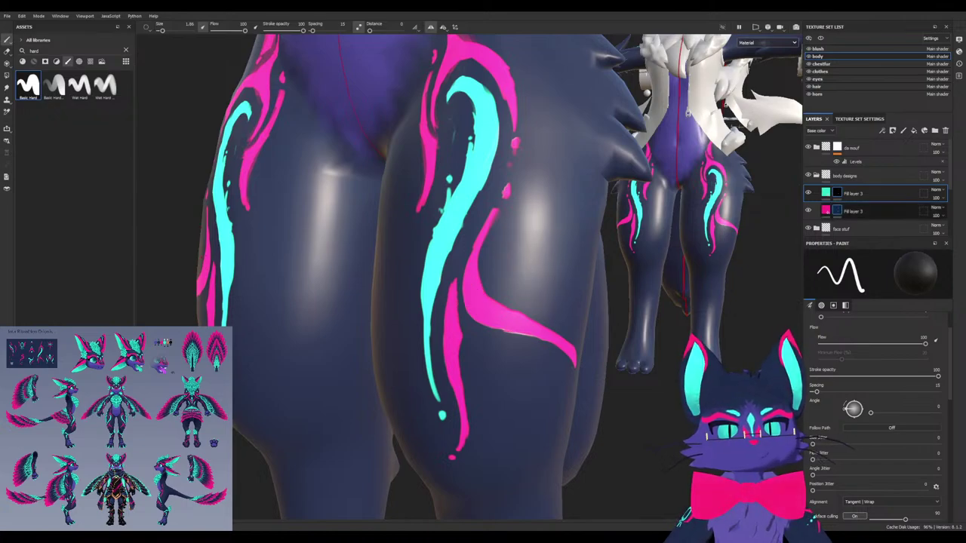
Select the pink layer's mask and examine the markings on the thighs, face and shoulders from several angles
left_click(836, 211)
mouse_move(520, 271)
left_mouse_down("alt")
mouse_move(404, 238)
mouse_move(396, 207)
mouse_move(520, 199)
left_mouse_up("alt")
mouse_move(487, 157)
right_mouse_down("alt")
mouse_move(474, 222)
mouse_move(447, 264)
right_mouse_up("alt")
left_click_drag(447, 264, 453, 332, "alt")
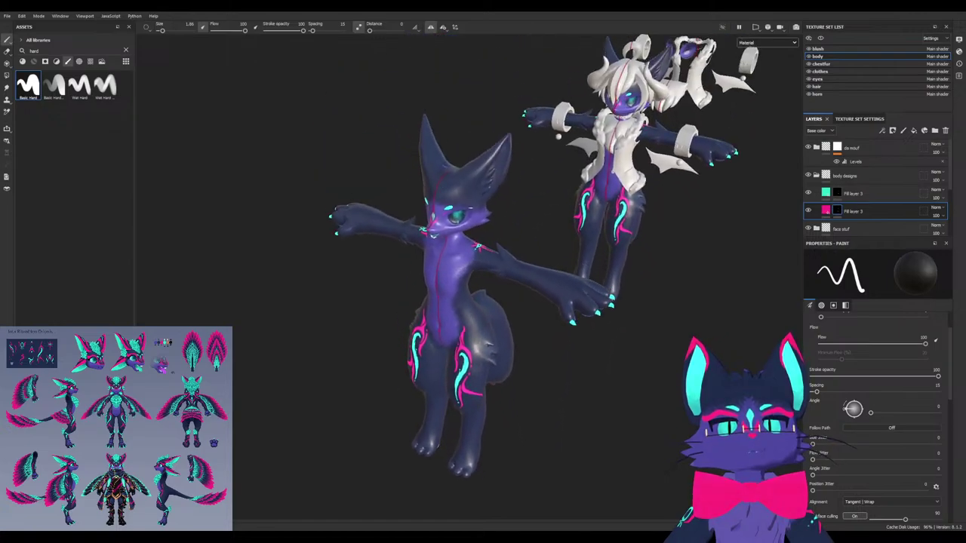
right_click_drag(453, 332, 466, 280, "alt")
mouse_move(466, 280)
left_mouse_down("alt")
mouse_move(377, 268)
mouse_move(447, 253)
left_mouse_up("alt")
left_click_drag(378, 256, 559, 264, "alt")
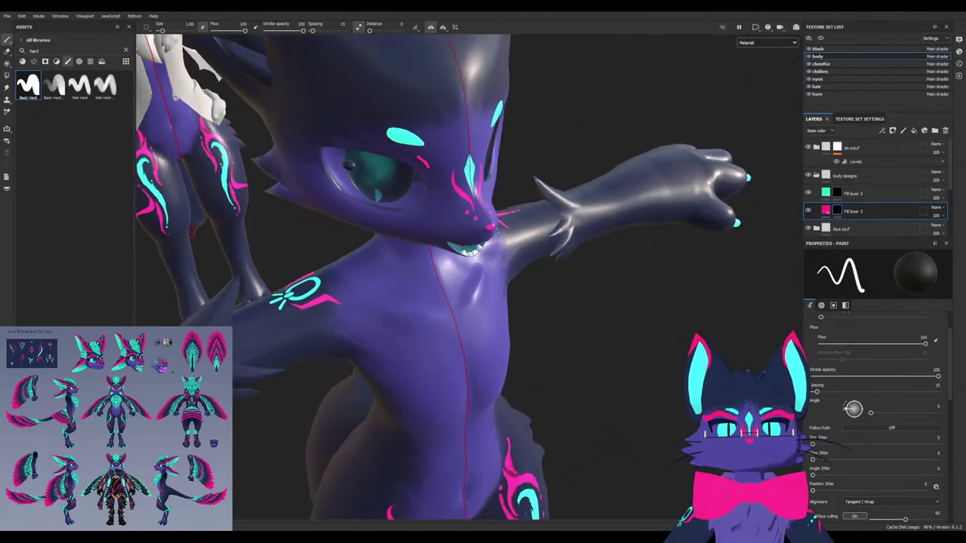
left_click_drag(423, 264, 528, 272, "alt")
left_click_drag(470, 423, 497, 498)
left_click_drag(528, 272, 400, 264, "alt")
left_click_drag(528, 236, 606, 237, "alt")
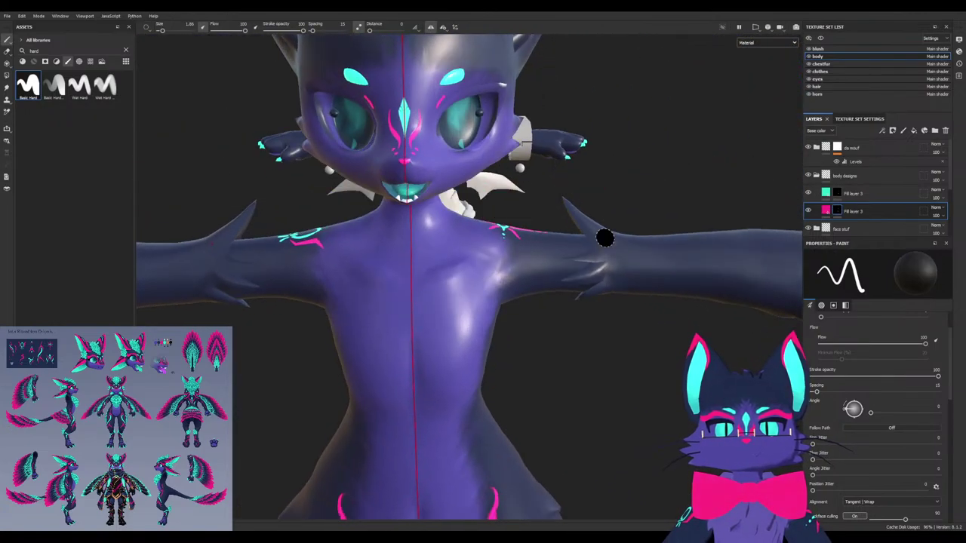
Try a broad pink stroke on the side of the tail with a Wet Hard brush
mouse_move(539, 464)
middle_mouse_down("alt")
mouse_move(486, 329)
mouse_move(424, 229)
middle_mouse_up("alt")
mouse_move(423, 230)
left_mouse_down("alt")
mouse_move(416, 334)
mouse_move(236, 339)
left_mouse_up("alt")
right_click_drag(235, 340, 333, 282, "alt")
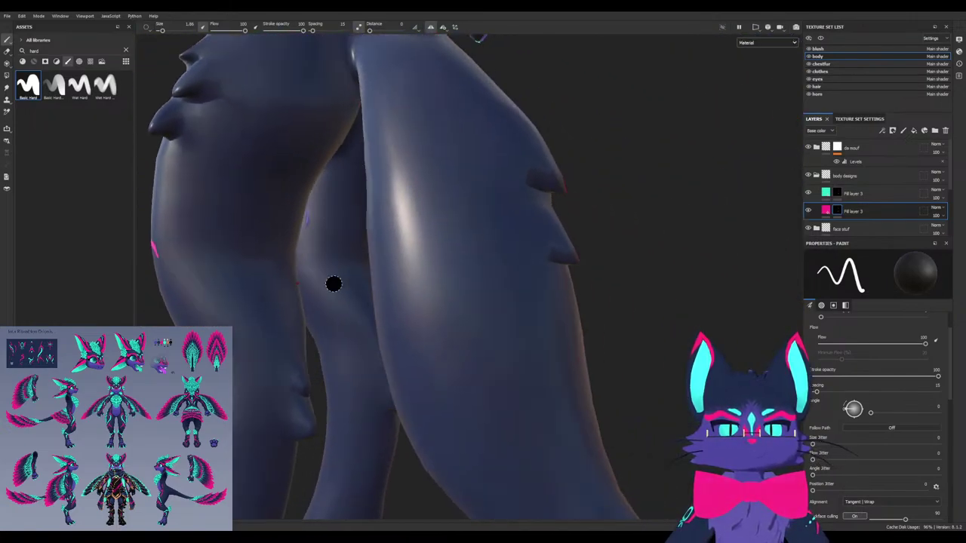
mouse_move(333, 282)
left_mouse_down("alt")
mouse_move(393, 283)
mouse_move(372, 300)
left_mouse_up("alt")
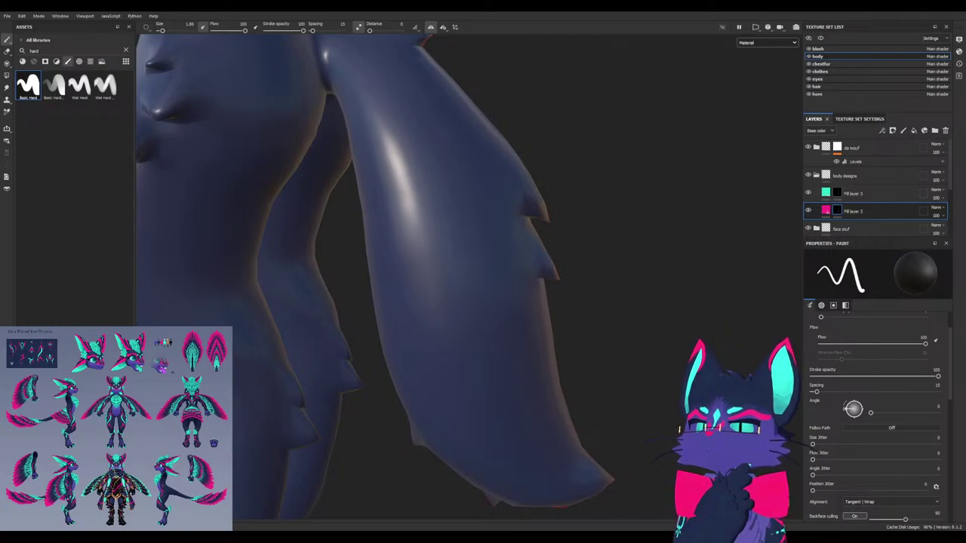
mouse_move(461, 304)
left_mouse_down("alt")
mouse_move(431, 400)
mouse_move(453, 416)
mouse_move(448, 429)
mouse_move(533, 350)
mouse_move(565, 382)
mouse_move(454, 256)
mouse_move(469, 326)
left_mouse_up("alt")
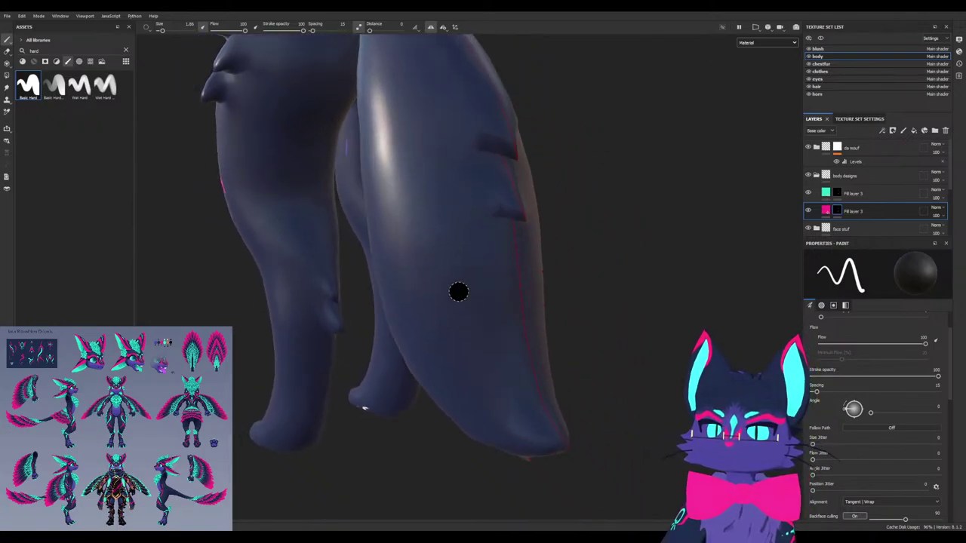
key("x")
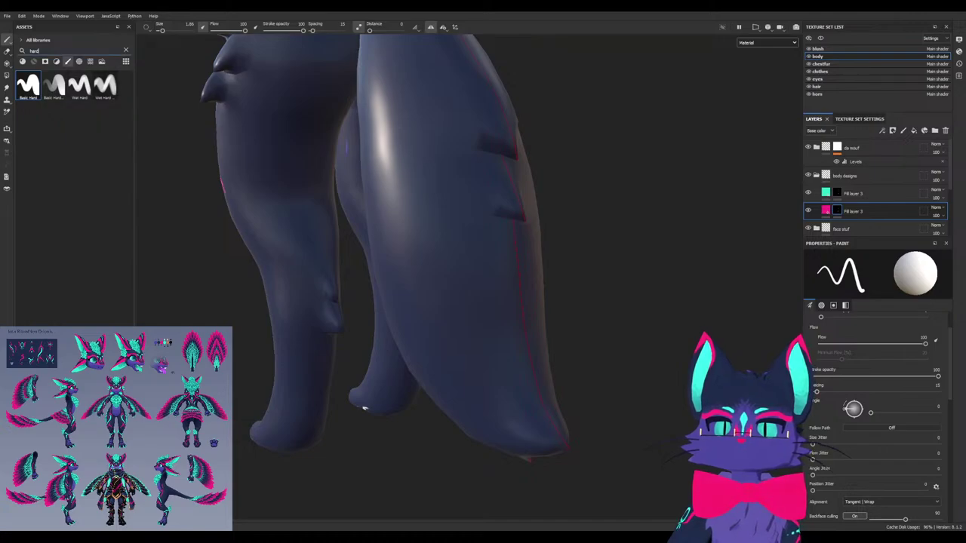
left_click(105, 85)
left_click_drag(442, 308, 442, 249, "ctrl")
left_click_drag(443, 308, 427, 235)
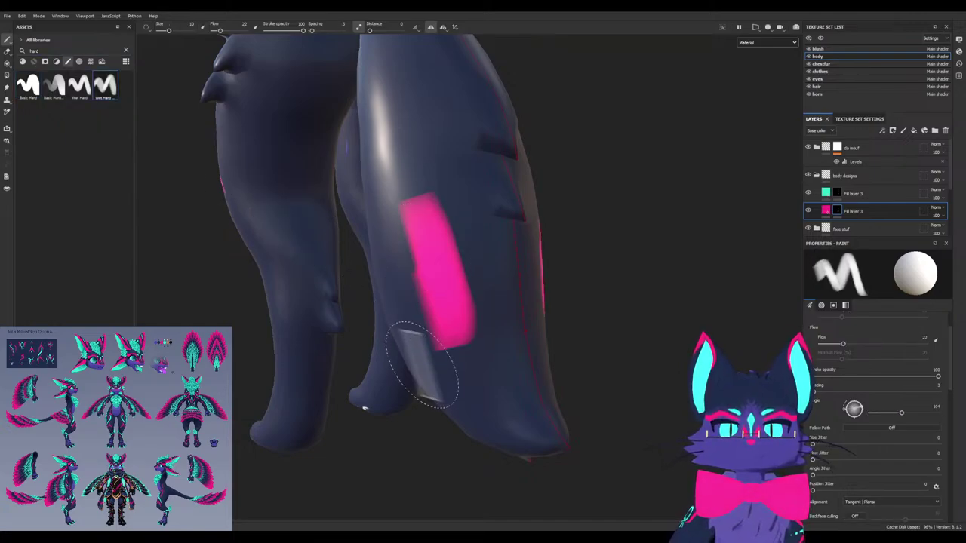
key("ctrl+z")
mouse_move(453, 353)
right_mouse_down("ctrl")
mouse_move(475, 353)
mouse_move(423, 353)
right_mouse_up("ctrl")
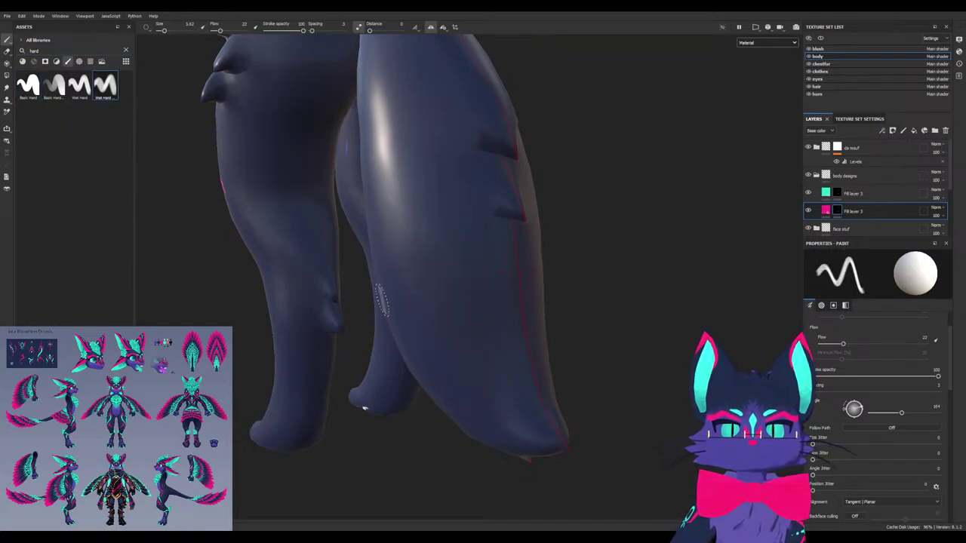
Search the brush library for "wet", choose the Wet Soft brush and set its size to about 7.48
left_click(79, 84)
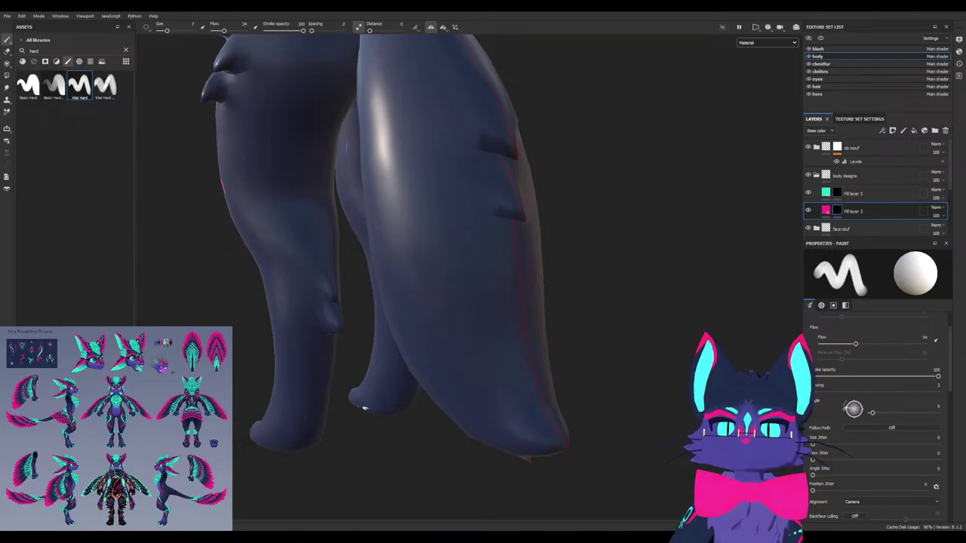
left_click_drag(45, 50, 7, 51)
type("wet")
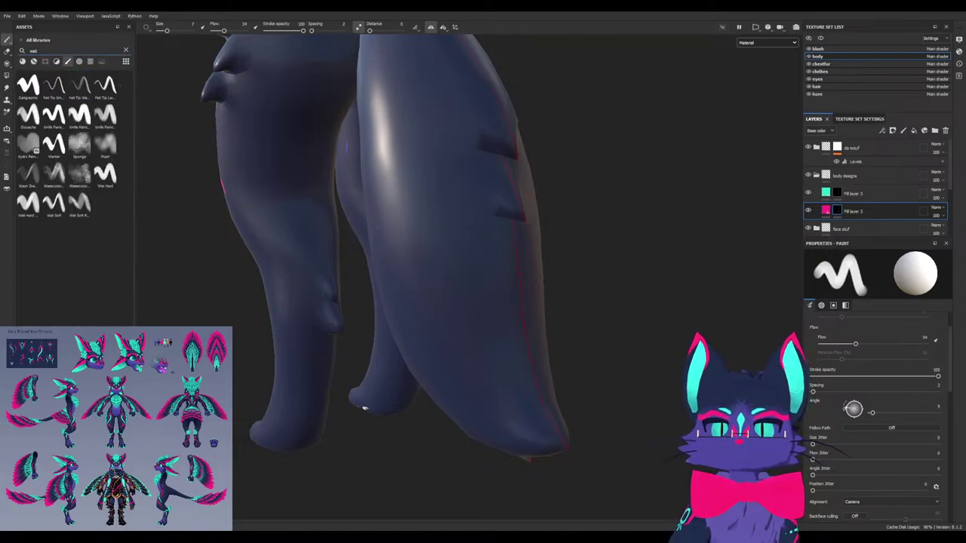
mouse_move(434, 277)
left_mouse_down("ctrl")
mouse_move(434, 243)
mouse_move(448, 220)
left_mouse_up("ctrl")
left_click_drag(434, 277, 453, 278, "ctrl")
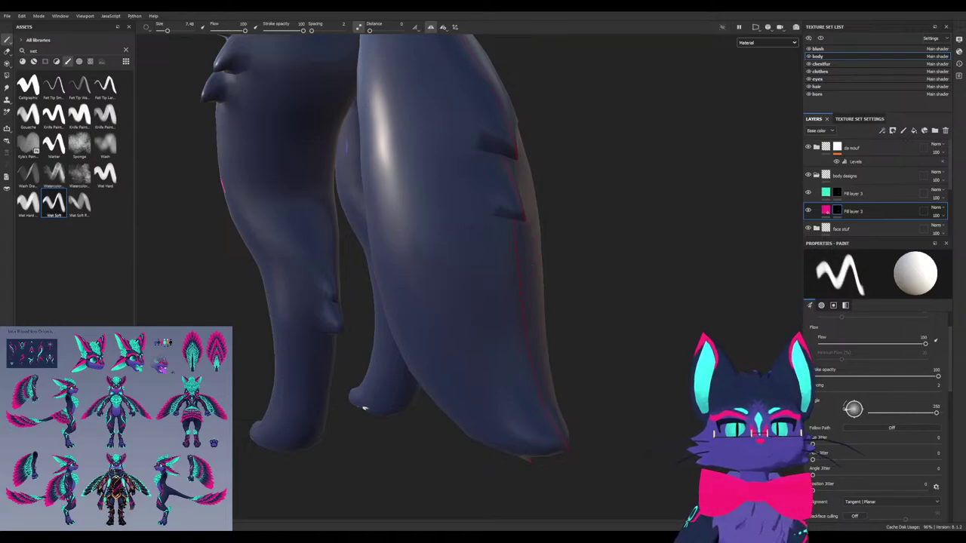
Try long pink Wet Soft strokes along the side of the tail at different brush angles, undoing each one
mouse_move(450, 314)
left_mouse_down()
mouse_move(440, 181)
mouse_move(415, 146)
left_mouse_up()
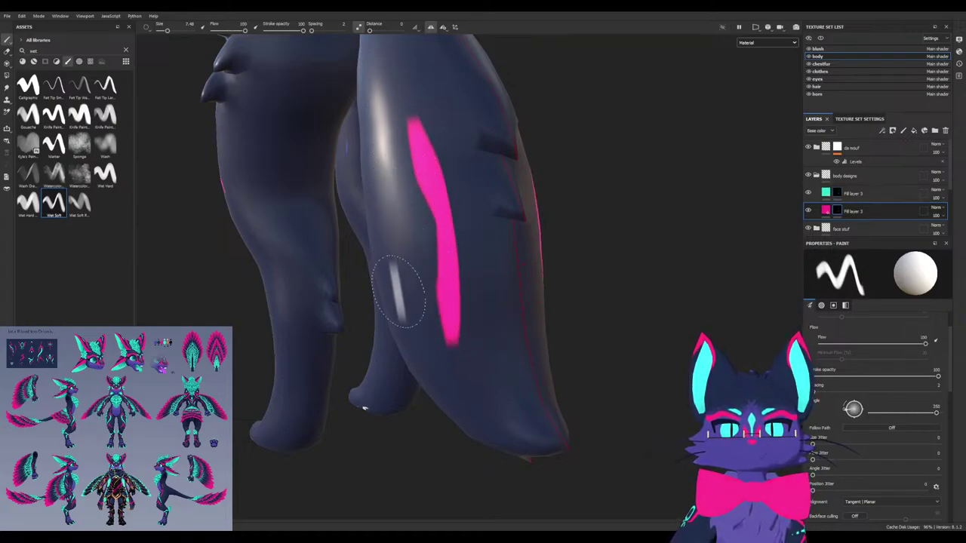
mouse_move(400, 293)
left_mouse_down("alt")
mouse_move(408, 258)
mouse_move(415, 275)
mouse_move(419, 261)
mouse_move(425, 299)
left_mouse_up("alt")
key("ctrl+z")
left_click_drag(424, 299, 427, 253, "ctrl")
mouse_move(441, 170)
left_mouse_down()
mouse_move(432, 166)
mouse_move(464, 341)
mouse_move(448, 367)
left_mouse_up()
key("ctrl+z")
right_click_drag(452, 375, 453, 371, "shift")
left_click_drag(453, 370, 439, 162)
key("ctrl+z")
Examine the hip markings and the tail from its base to its tip, from the side and back
mouse_move(434, 230)
left_mouse_down("alt")
mouse_move(399, 216)
mouse_move(416, 341)
mouse_move(396, 170)
left_mouse_up("alt")
scroll(396, 170, "up", 3)
key("x")
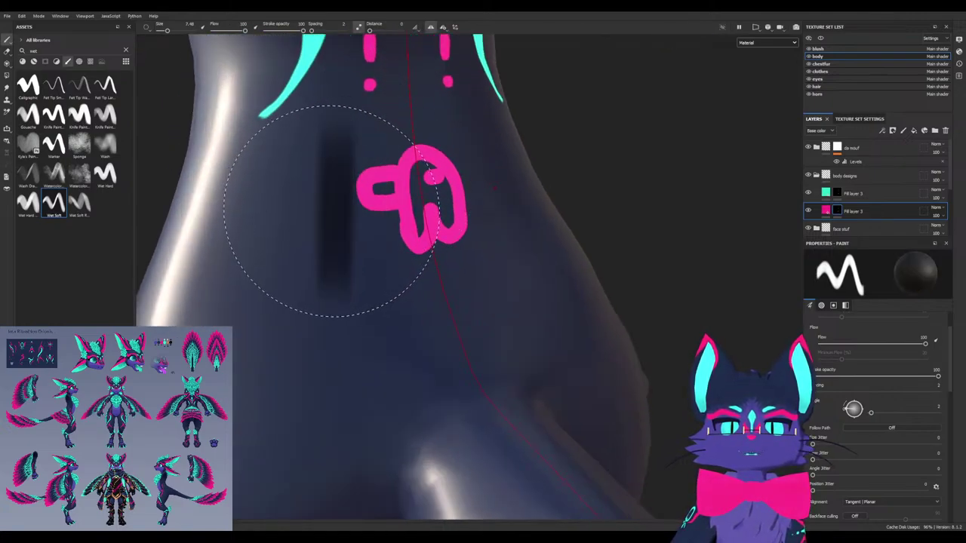
key("ctrl+z")
middle_click_drag(451, 431, 368, 161, "alt")
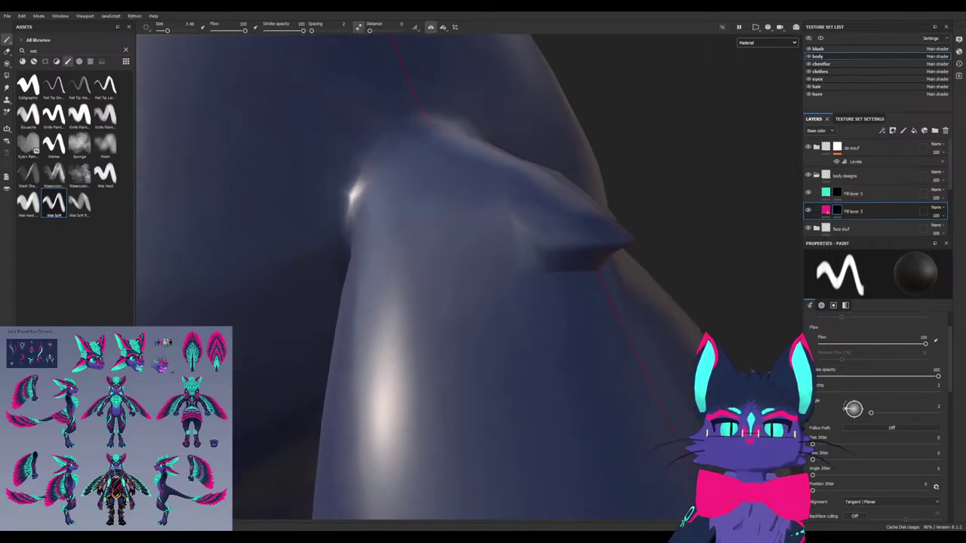
scroll(438, 308, "down", 5)
mouse_move(459, 453)
left_mouse_down("alt")
mouse_move(434, 399)
mouse_move(474, 383)
left_mouse_up("alt")
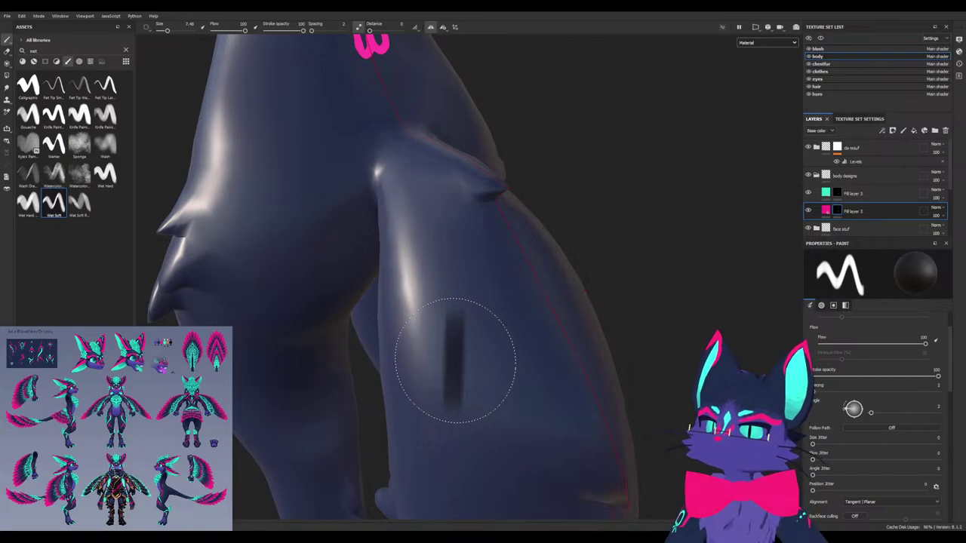
mouse_move(466, 319)
left_mouse_down("alt")
mouse_move(410, 221)
mouse_move(397, 279)
mouse_move(338, 330)
mouse_move(343, 264)
left_mouse_up("alt")
mouse_move(441, 274)
left_mouse_down("alt")
mouse_move(437, 289)
mouse_move(422, 237)
left_mouse_up("alt")
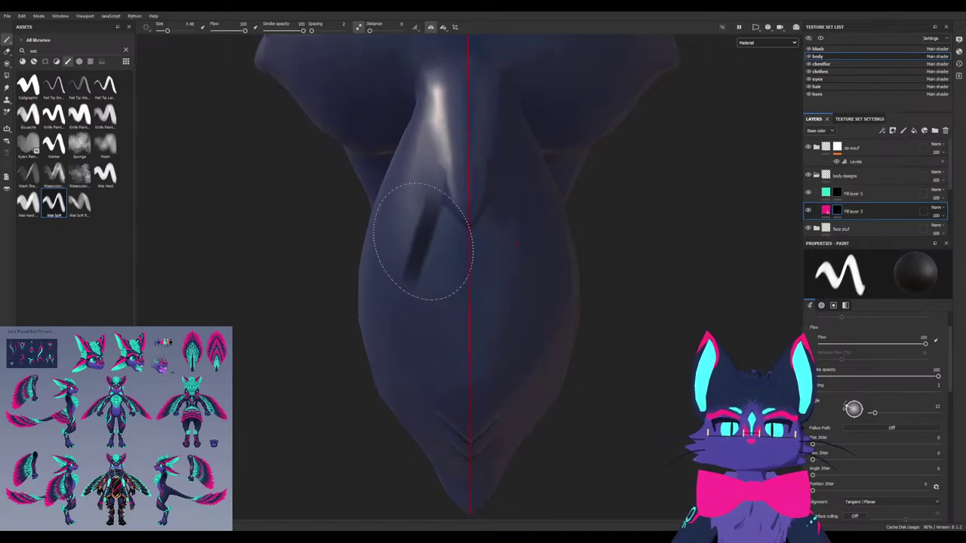
Set the brush size to about 3.83 and paint a pink S-shaped stroke on the upper side of the tail
right_click_drag(414, 244, 405, 253, "ctrl")
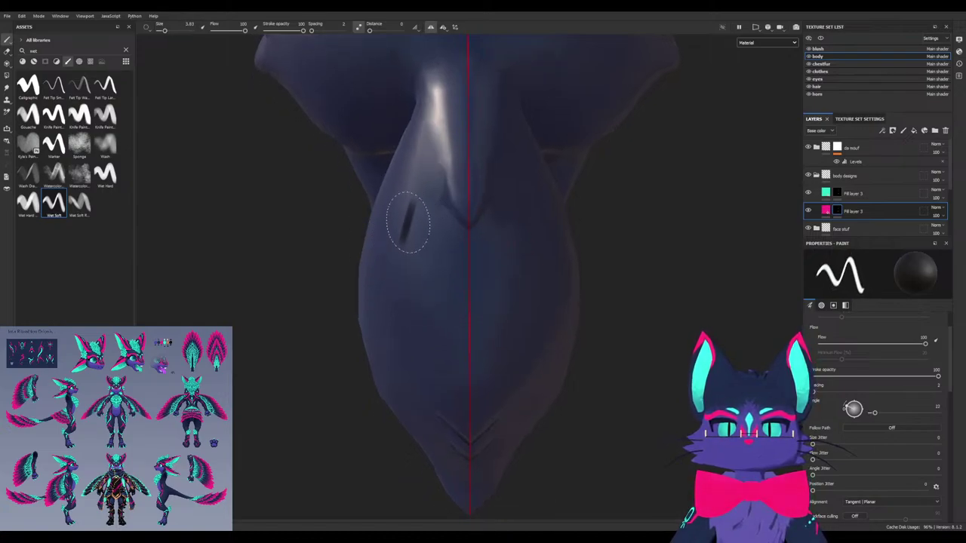
key("x")
left_click_drag(411, 208, 401, 317)
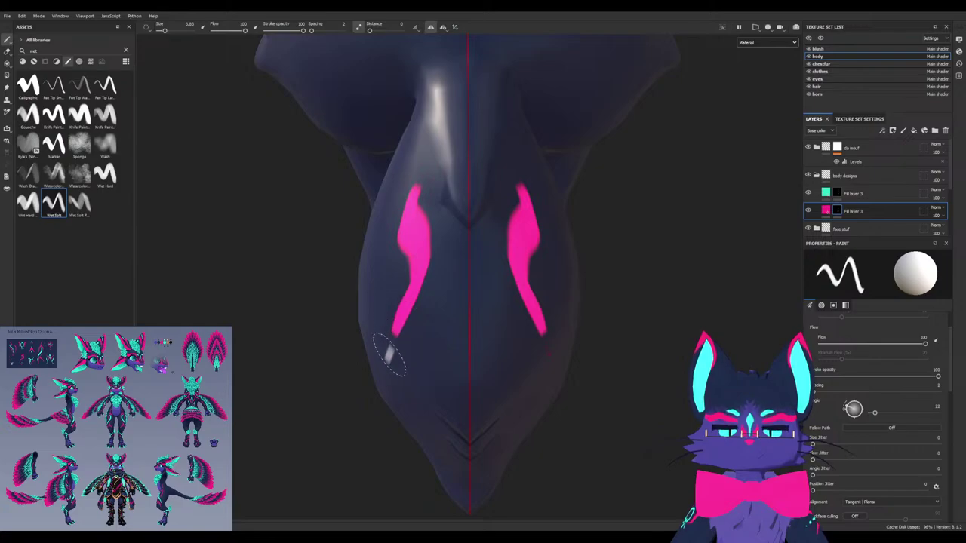
left_click_drag(388, 355, 452, 322, "alt")
key("ctrl+z")
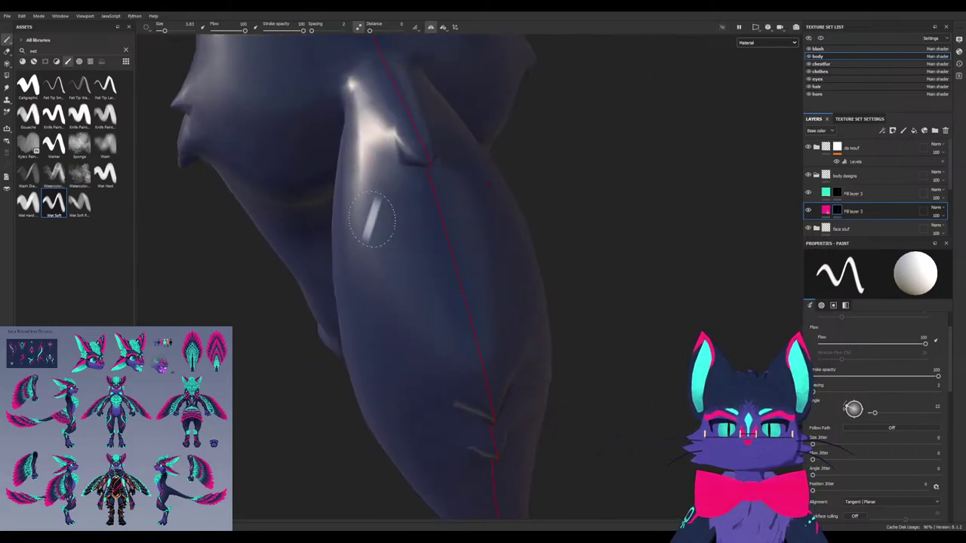
mouse_move(387, 155)
left_mouse_down()
mouse_move(373, 168)
mouse_move(387, 257)
mouse_move(348, 360)
mouse_move(407, 287)
left_mouse_up()
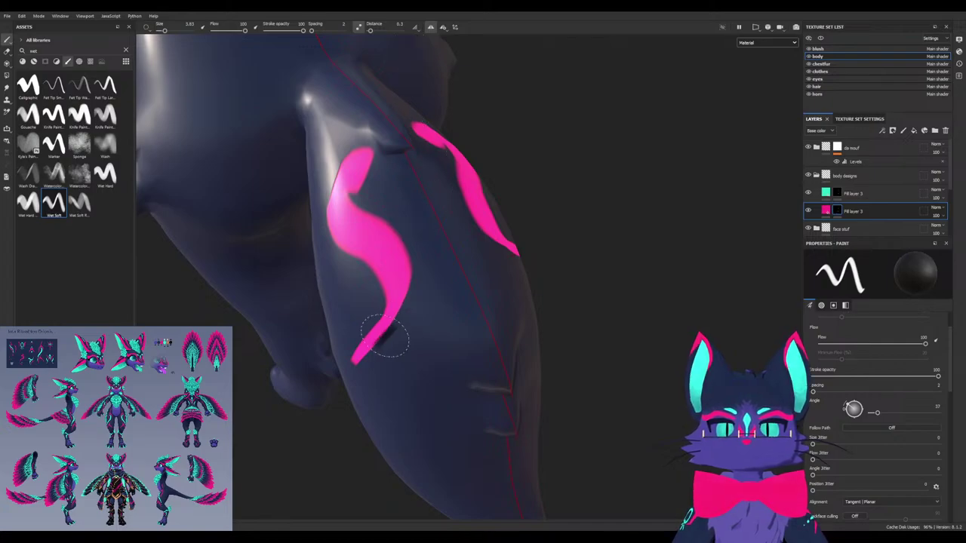
Trim the pink S-shaped stroke on the tail's mask into a slimmer tapered curve with a shorter lower tip
left_click_drag(386, 340, 456, 302, "alt")
left_click_drag(324, 325, 338, 337, "alt")
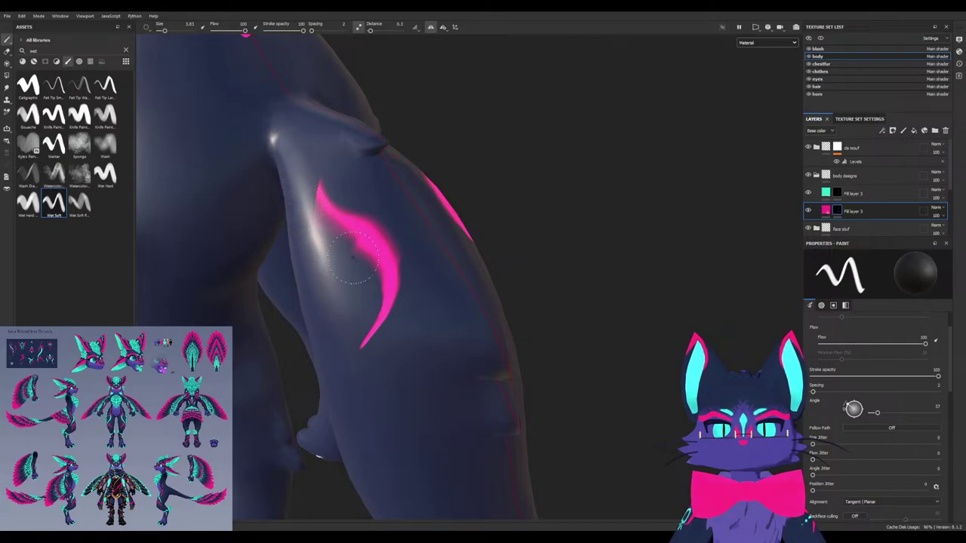
left_click_drag(330, 266, 314, 227, "alt")
scroll(321, 193, "up", 3)
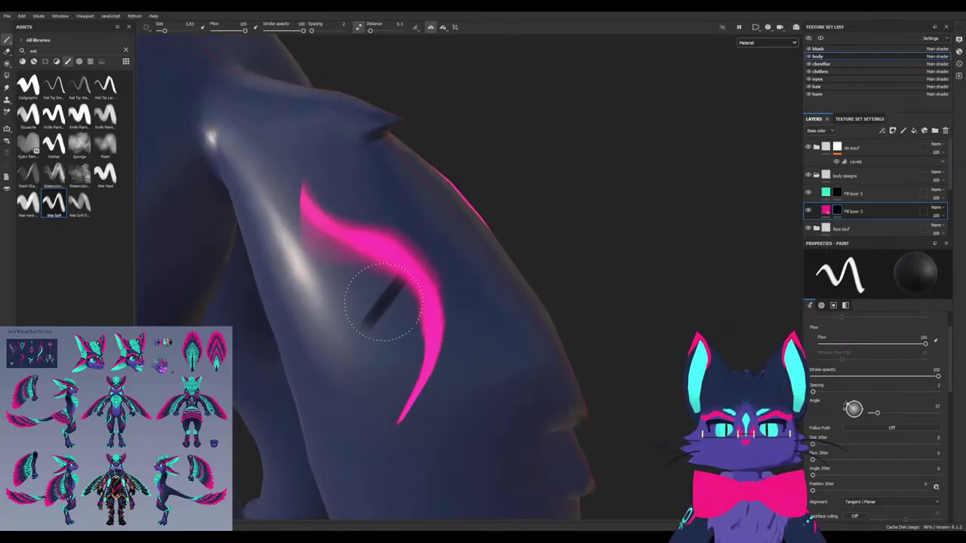
left_click_drag(408, 374, 377, 419)
left_click_drag(416, 349, 350, 450)
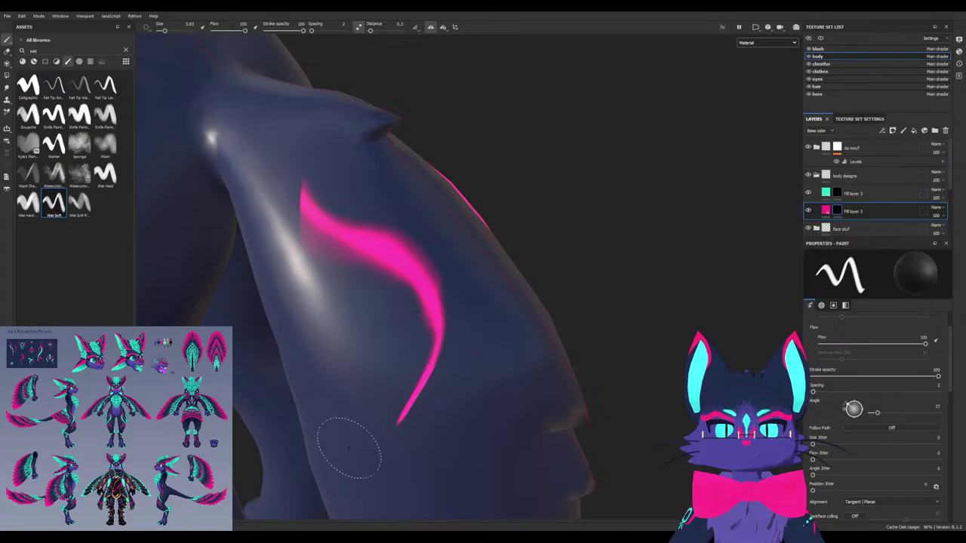
key("ctrl+z")
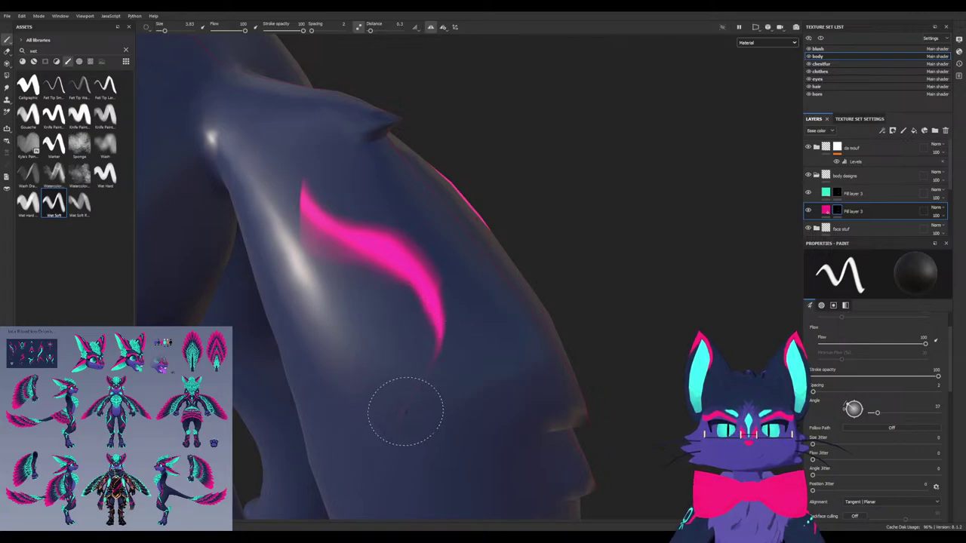
Erase the blurred pink under the upper end of the tail curve, thinning it to a narrow strand
left_click_drag(351, 326, 453, 334, "alt")
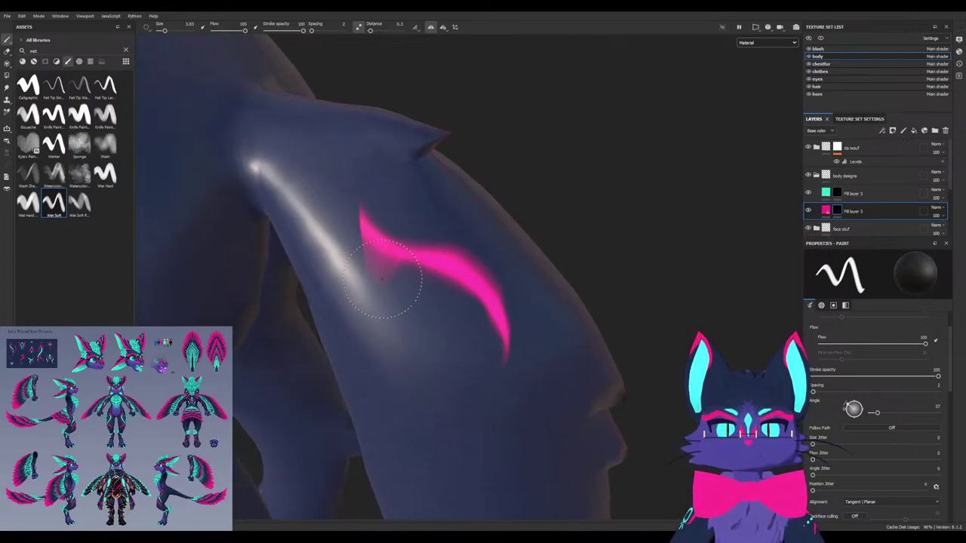
left_click_drag(377, 194, 399, 173, "alt")
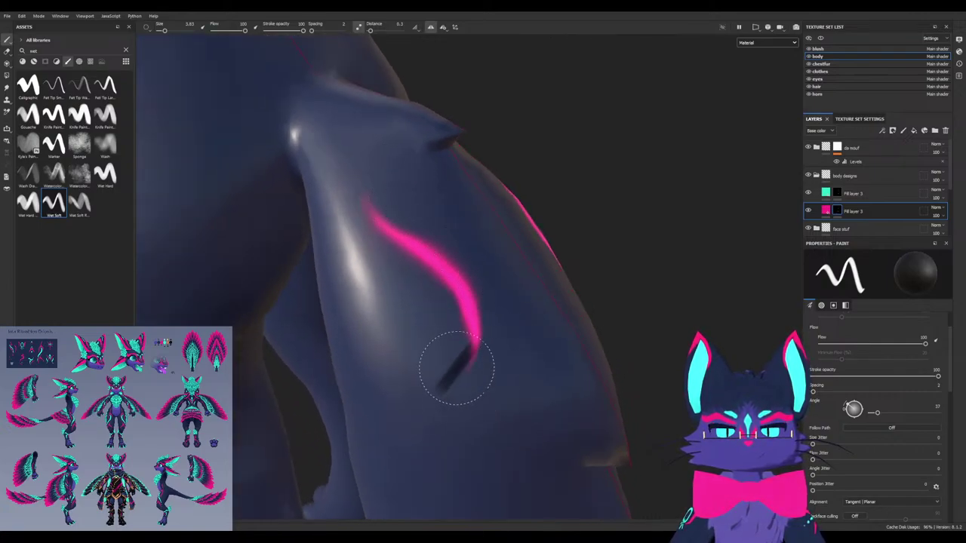
mouse_move(394, 295)
left_mouse_down()
mouse_move(375, 327)
mouse_move(422, 328)
mouse_move(386, 273)
mouse_move(393, 283)
mouse_move(388, 237)
mouse_move(410, 255)
mouse_move(401, 247)
left_mouse_up()
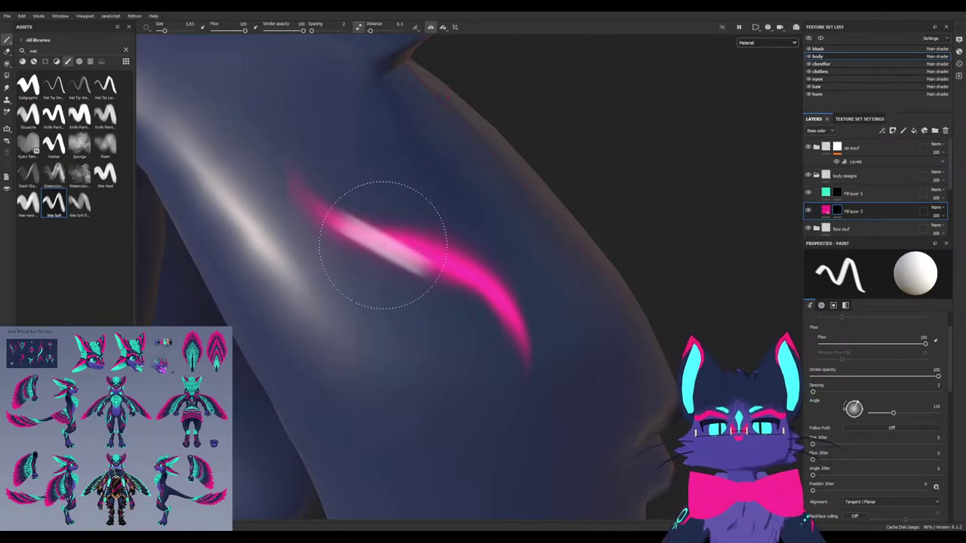
mouse_move(360, 215)
left_mouse_down("alt")
mouse_move(355, 189)
mouse_move(404, 219)
mouse_move(414, 237)
mouse_move(365, 237)
left_mouse_up("alt")
key("ctrl+z")
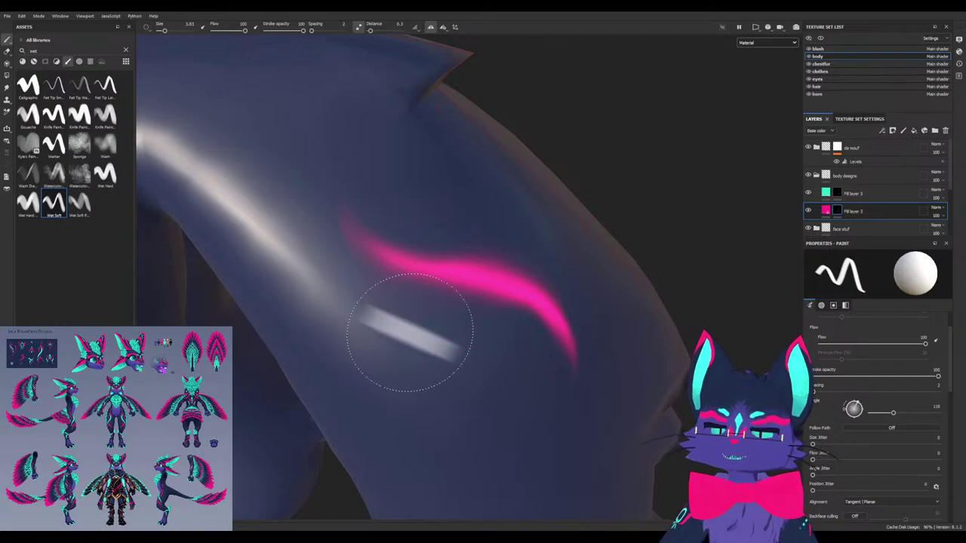
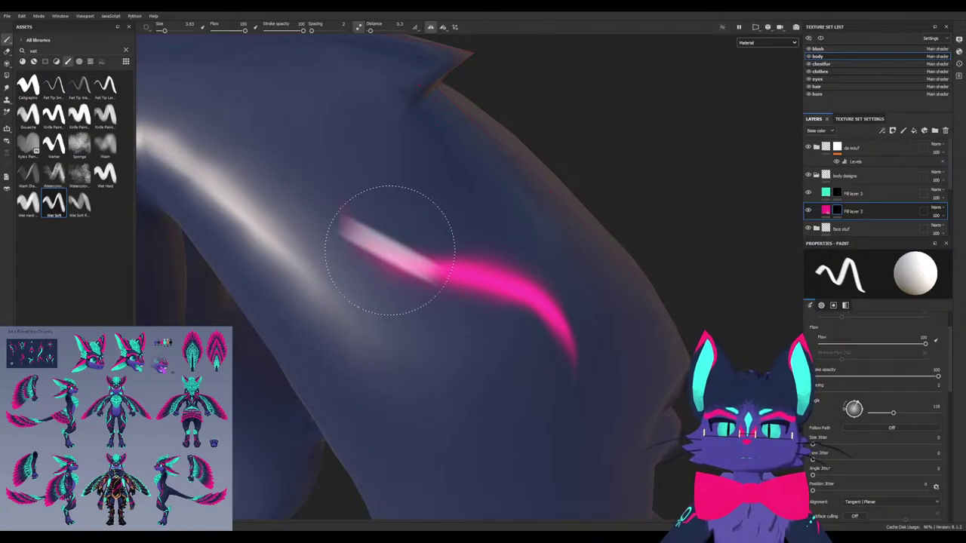
Shave the edges of the pink tail curve with the eraser stroke rotated to angles of 158 and 175
left_click_drag(352, 294, 353, 273, "ctrl")
key("x")
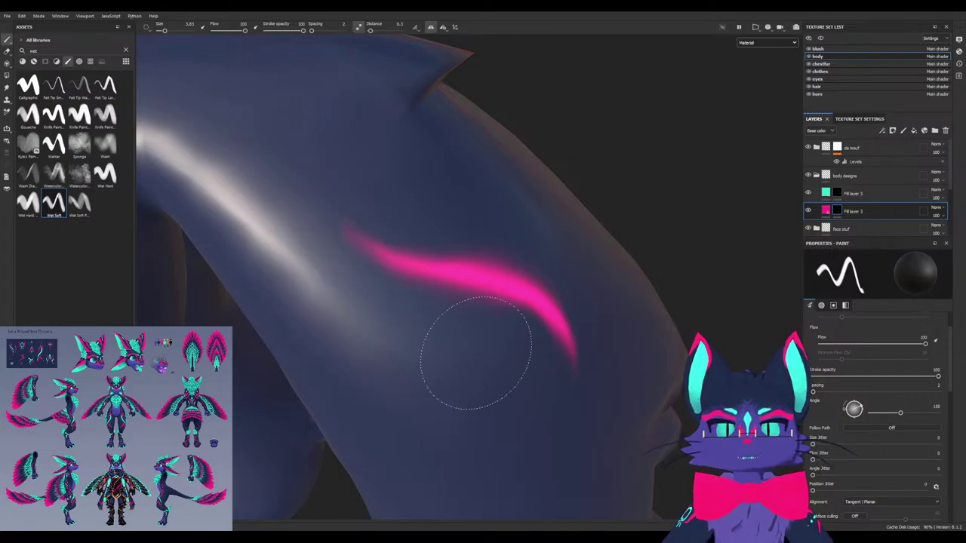
left_click_drag(470, 355, 495, 340, "alt")
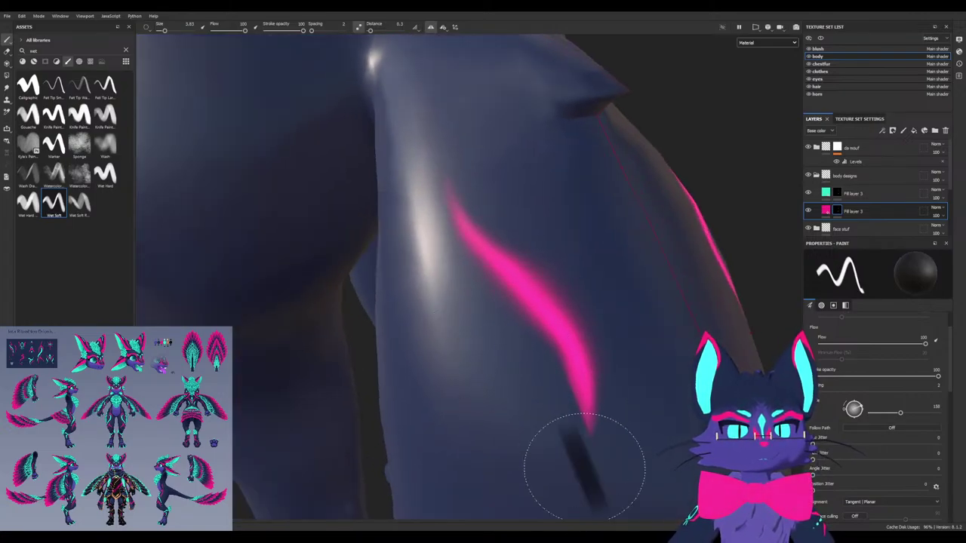
left_click_drag(602, 466, 609, 448, "alt")
left_click_drag(535, 387, 537, 370, "ctrl")
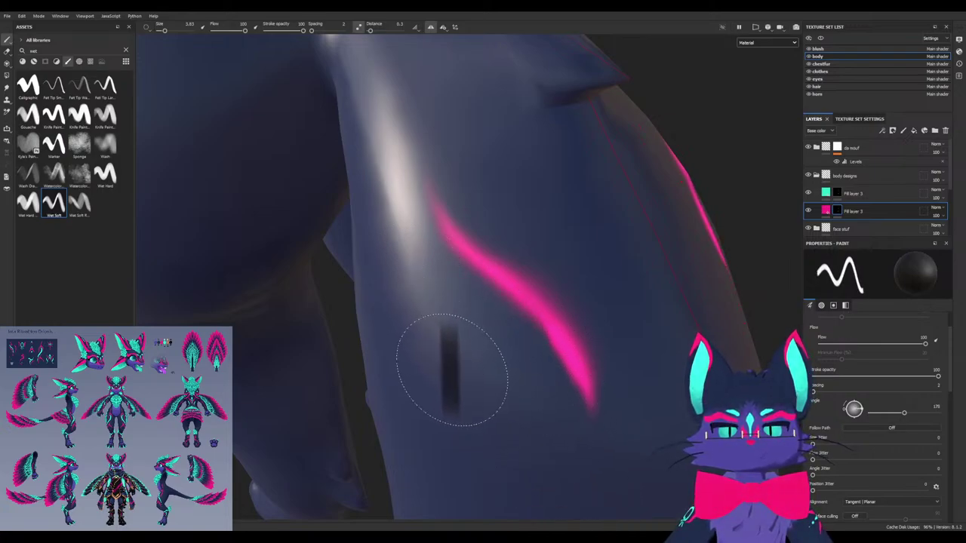
mouse_move(496, 384)
left_mouse_down("alt")
mouse_move(450, 349)
mouse_move(468, 339)
left_mouse_up("alt")
mouse_move(493, 306)
left_mouse_down("ctrl")
mouse_move(493, 293)
mouse_move(469, 299)
mouse_move(479, 284)
mouse_move(454, 256)
left_mouse_up("ctrl")
key("ctrl+z")
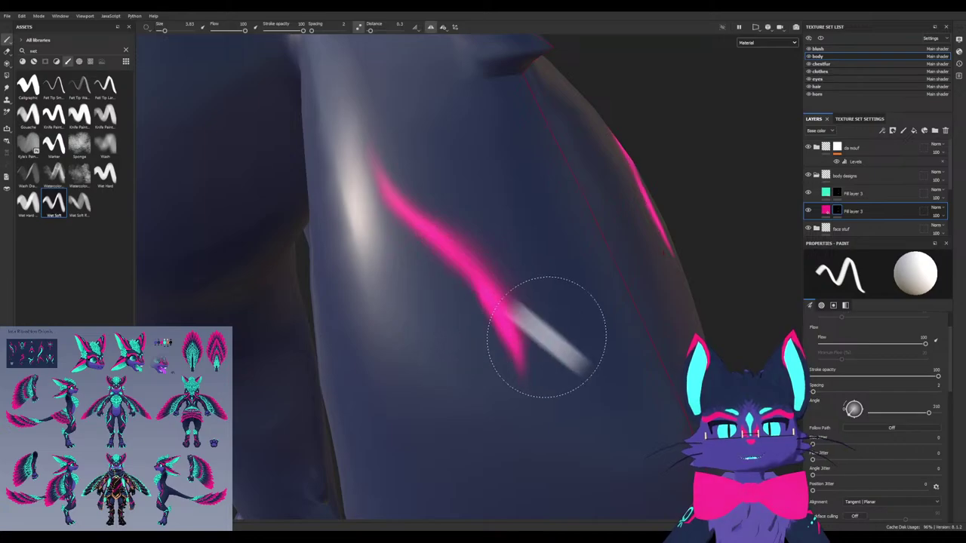
Broaden the lower half of the pink tail curve at brush size about 2.61 and angle 316, and trim its upper tip
right_click_drag(468, 270, 423, 270, "ctrl")
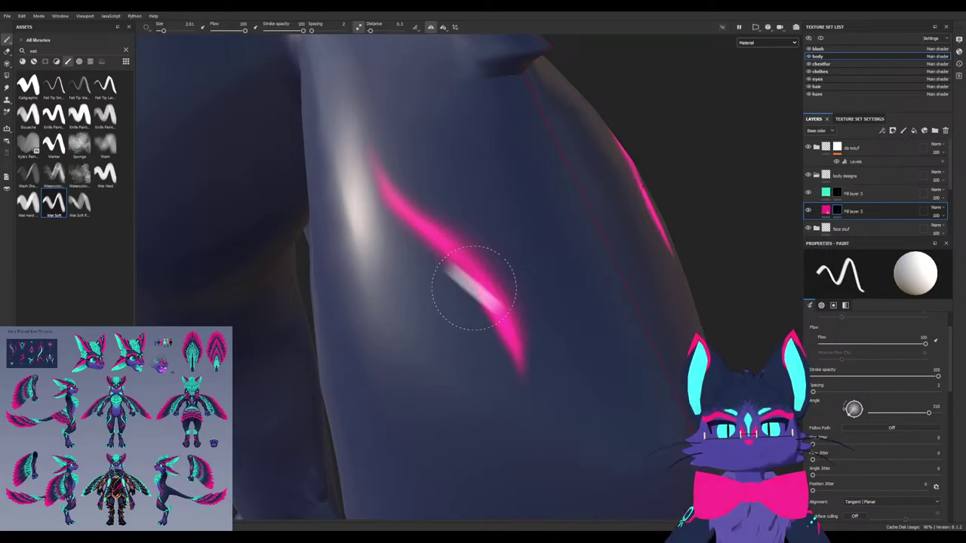
left_click_drag(468, 264, 468, 261, "ctrl")
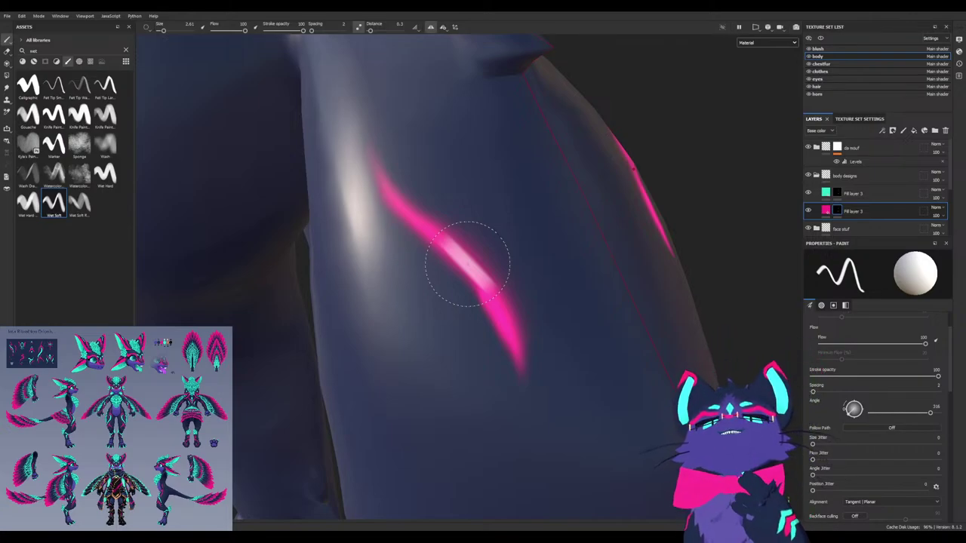
mouse_move(467, 264)
left_mouse_down()
mouse_move(479, 254)
mouse_move(475, 284)
mouse_move(466, 261)
mouse_move(511, 282)
mouse_move(468, 280)
mouse_move(479, 280)
mouse_move(511, 371)
mouse_move(447, 301)
left_mouse_up()
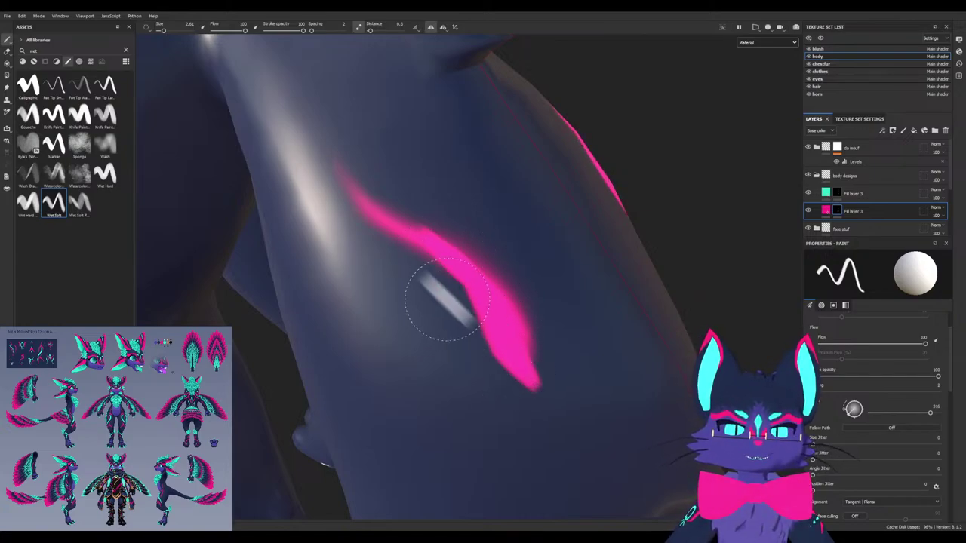
key("x")
left_click_drag(442, 223, 317, 183)
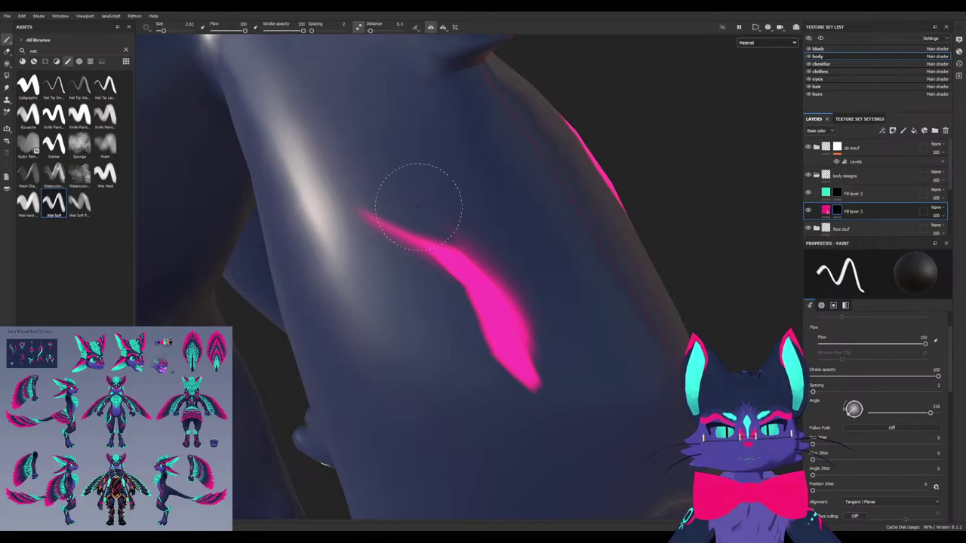
Erase along both edges of the pink tail curve and its lower tip, rotating the brush to angle 147
mouse_move(419, 204)
left_mouse_down()
mouse_move(517, 274)
mouse_move(544, 324)
mouse_move(442, 222)
mouse_move(395, 209)
mouse_move(340, 215)
left_mouse_up()
mouse_move(434, 311)
left_mouse_down("ctrl")
mouse_move(434, 332)
mouse_move(455, 324)
mouse_move(509, 436)
mouse_move(451, 306)
mouse_move(408, 286)
mouse_move(524, 459)
mouse_move(533, 412)
left_mouse_up("ctrl")
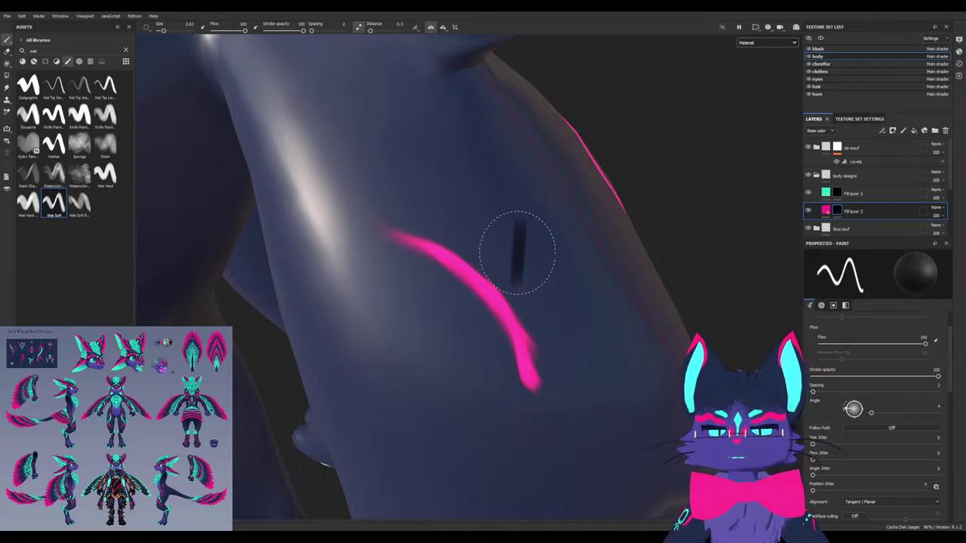
mouse_move(518, 249)
left_mouse_down()
mouse_move(535, 442)
mouse_move(543, 410)
mouse_move(486, 391)
left_mouse_up()
left_click_drag(480, 329, 480, 370, "ctrl")
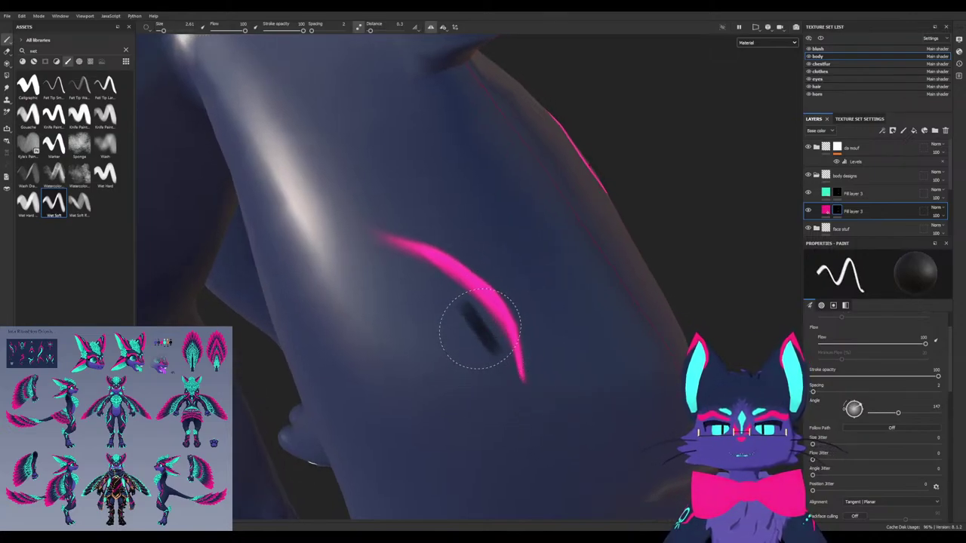
Try widening the upper end of the pink tail curve with strokes at angle 113, and undo the broad stroke
key("x")
mouse_move(478, 297)
left_mouse_down("ctrl")
mouse_move(478, 283)
mouse_move(338, 220)
left_mouse_up("ctrl")
key("ctrl+z")
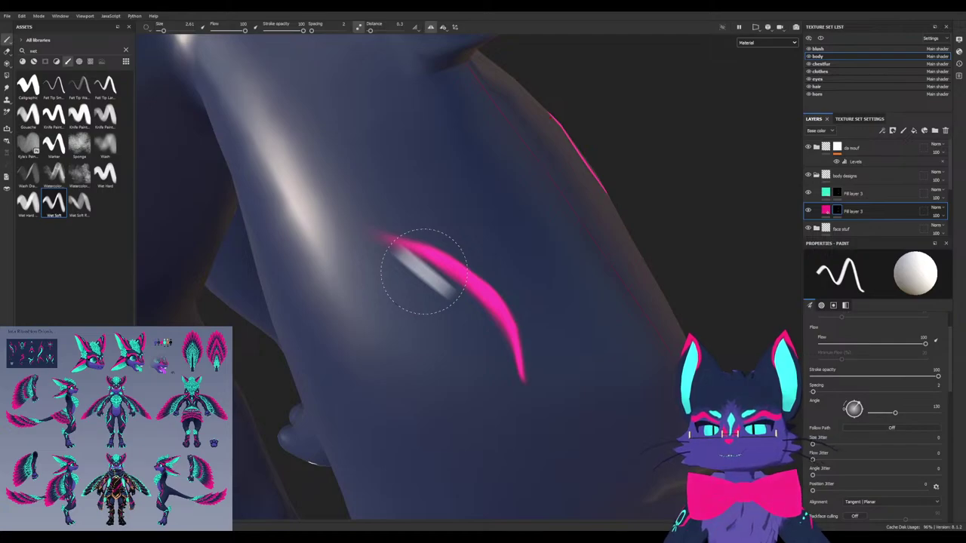
mouse_move(447, 262)
left_mouse_down("ctrl")
mouse_move(447, 243)
mouse_move(442, 263)
left_mouse_up("ctrl")
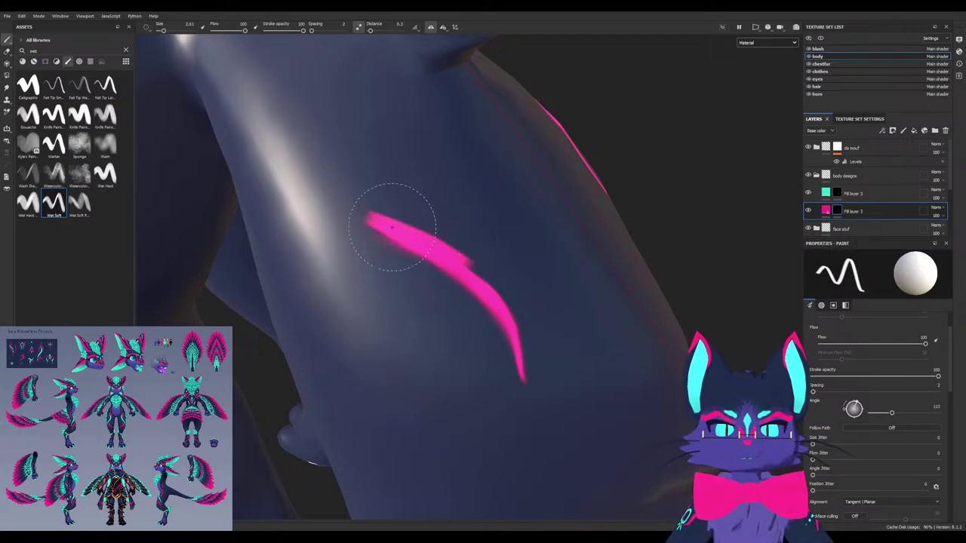
left_click_drag(392, 227, 372, 219)
left_click_drag(438, 255, 381, 203)
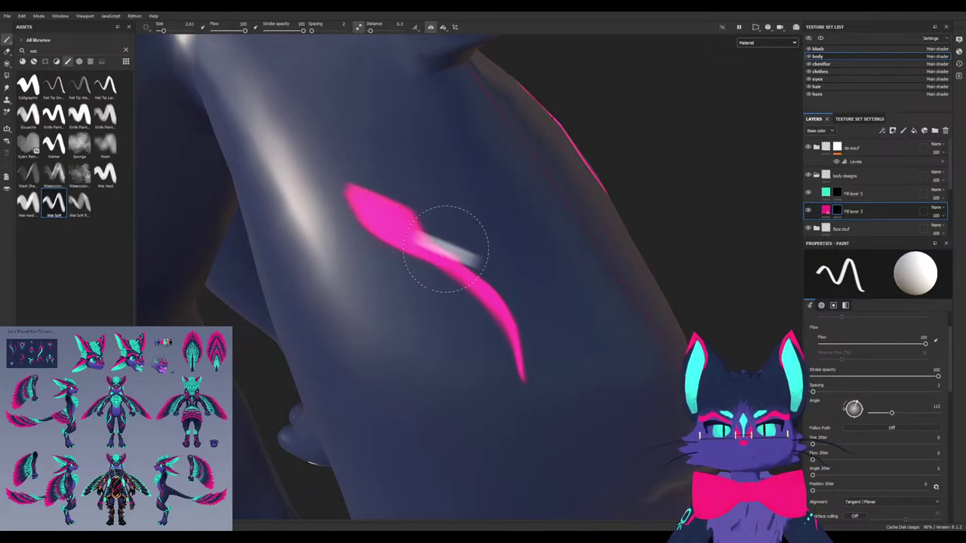
key("ctrl+z")
Erase the faded upper end of the pink tail curve to shorten it into a pointed tip
left_click_drag(418, 234, 436, 250, "alt")
left_click_drag(393, 226, 383, 218, "alt")
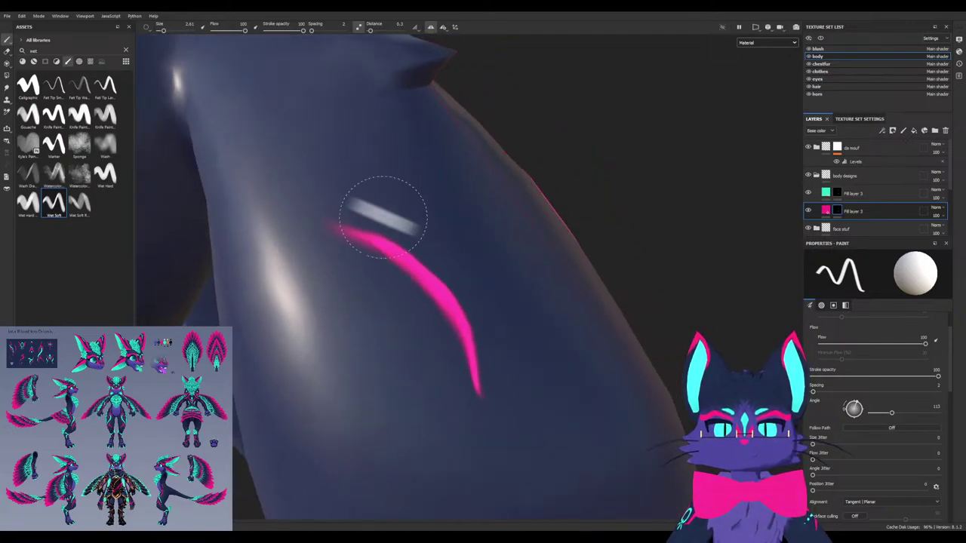
key("x")
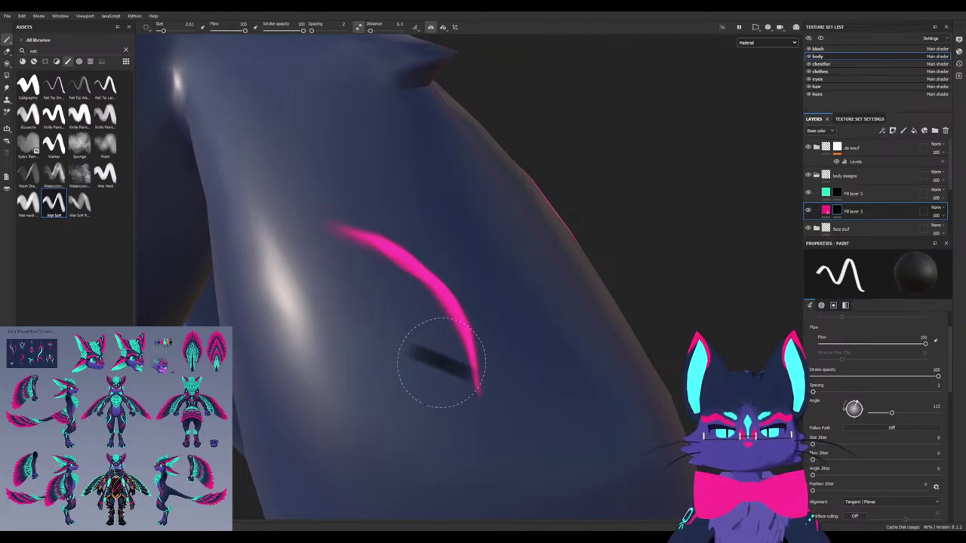
left_click_drag(399, 284, 321, 221)
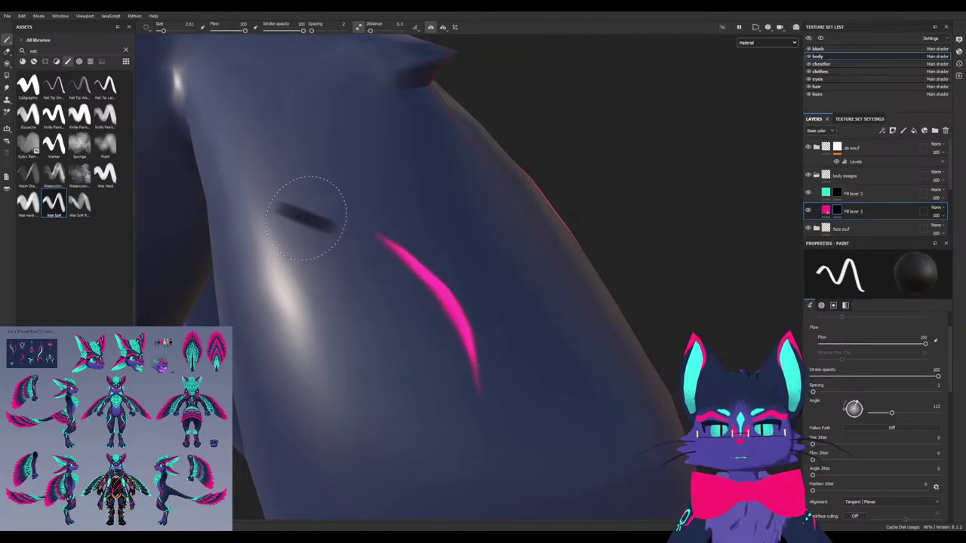
Reshape the upper end of the pink tail curve into a long thin taper with brush size 1.51
right_click_drag(358, 298, 403, 255, "alt")
key("x")
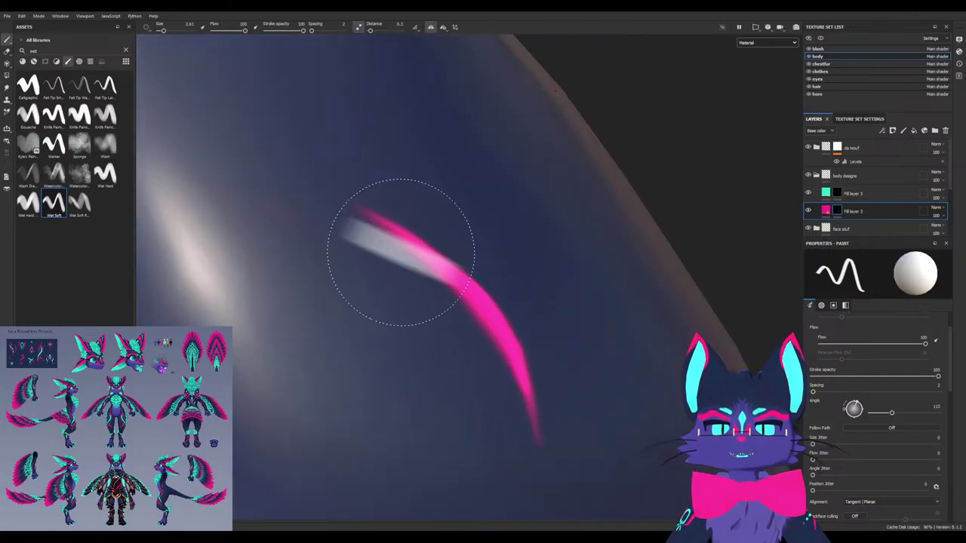
key("bracketleft")
key("bracketleft")
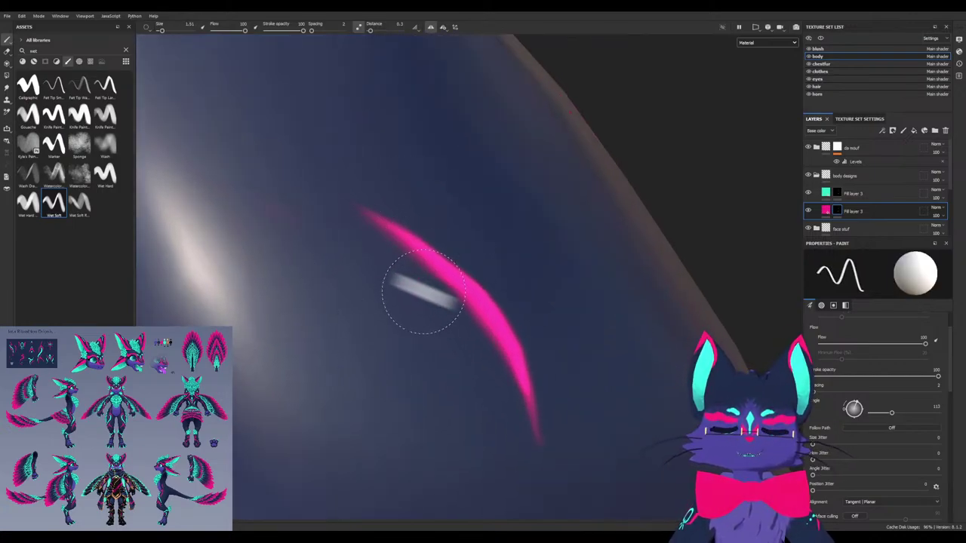
key("x")
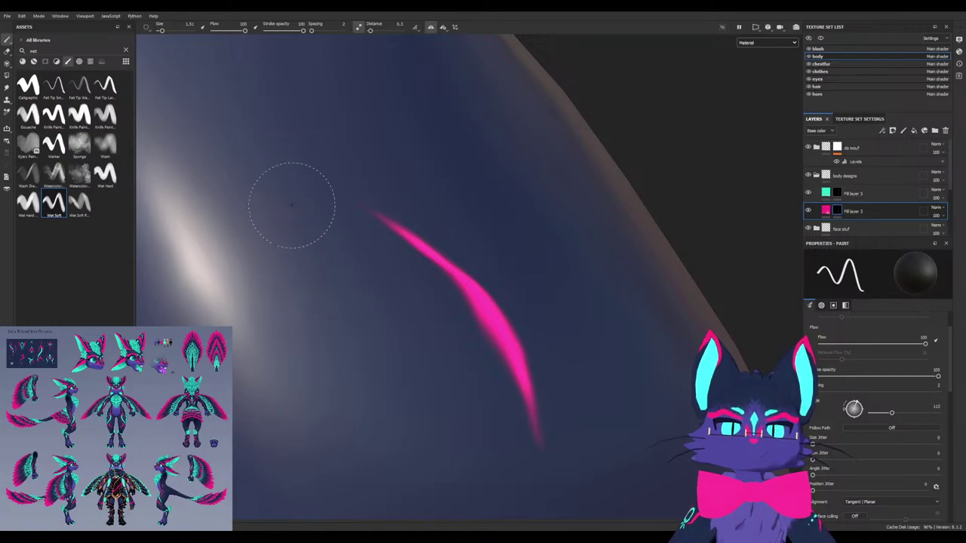
Repaint the upper part of the pink tail curve at angle 155, and erase its top end back to a sharp point
mouse_move(308, 203)
left_mouse_down("alt")
mouse_move(385, 210)
mouse_move(429, 320)
left_mouse_up("alt")
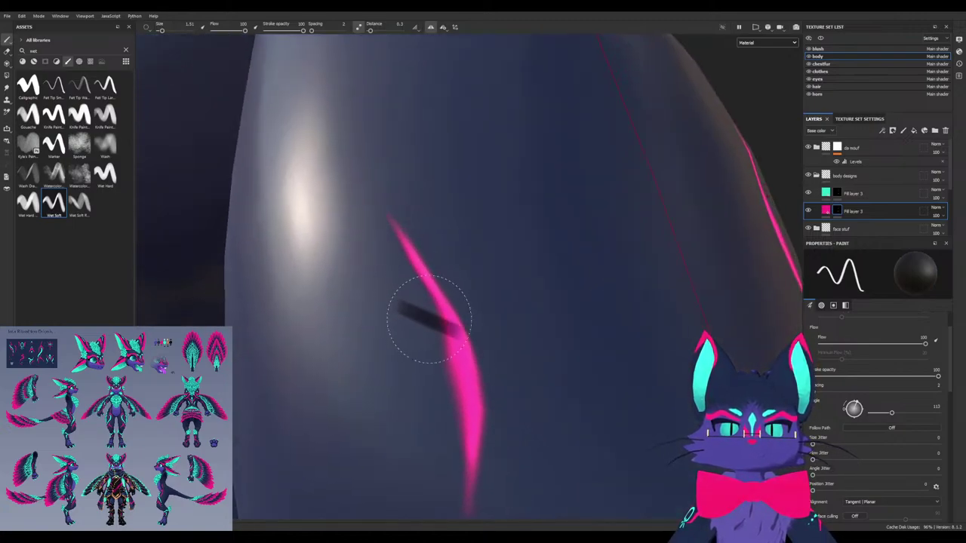
key("x")
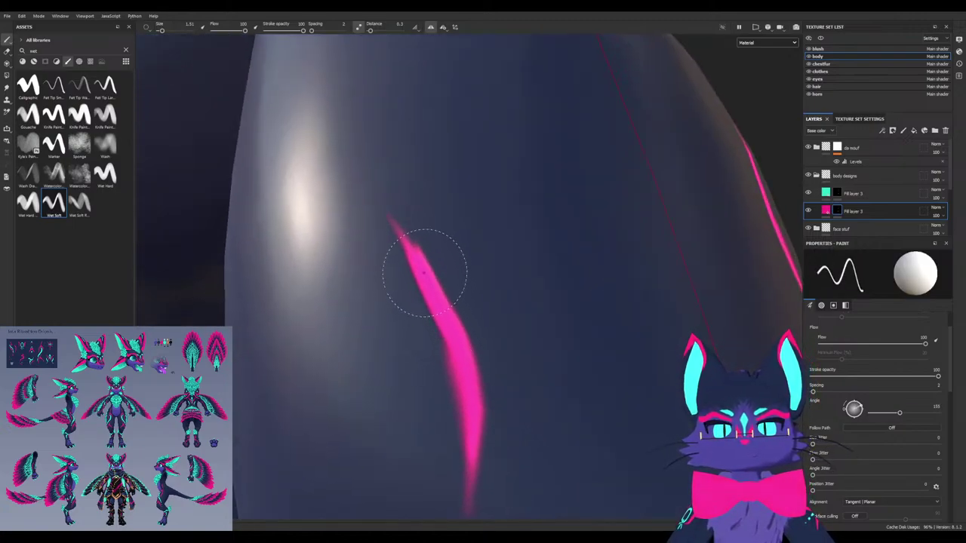
key("x")
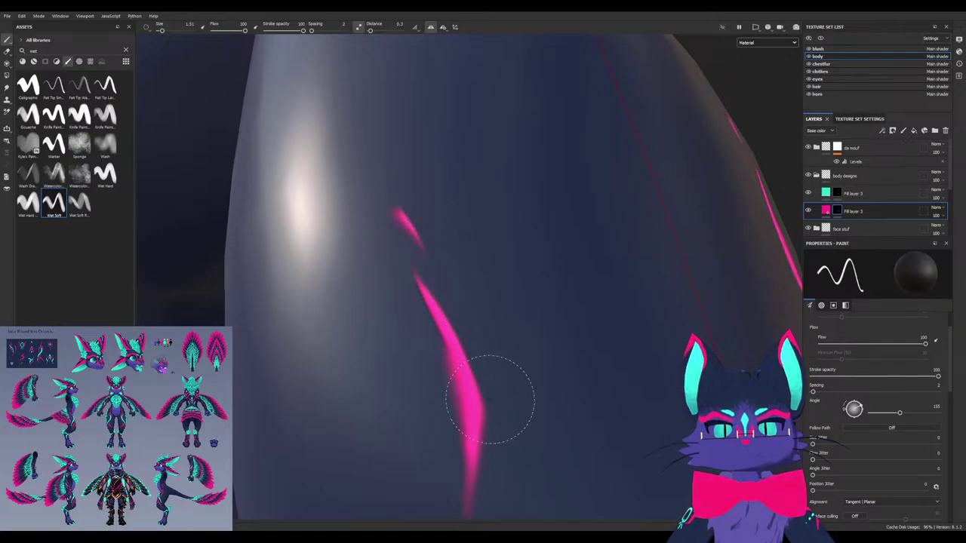
left_click_drag(339, 205, 329, 210, "alt")
left_click_drag(495, 430, 531, 429, "alt")
middle_click_drag(530, 429, 505, 345, "alt")
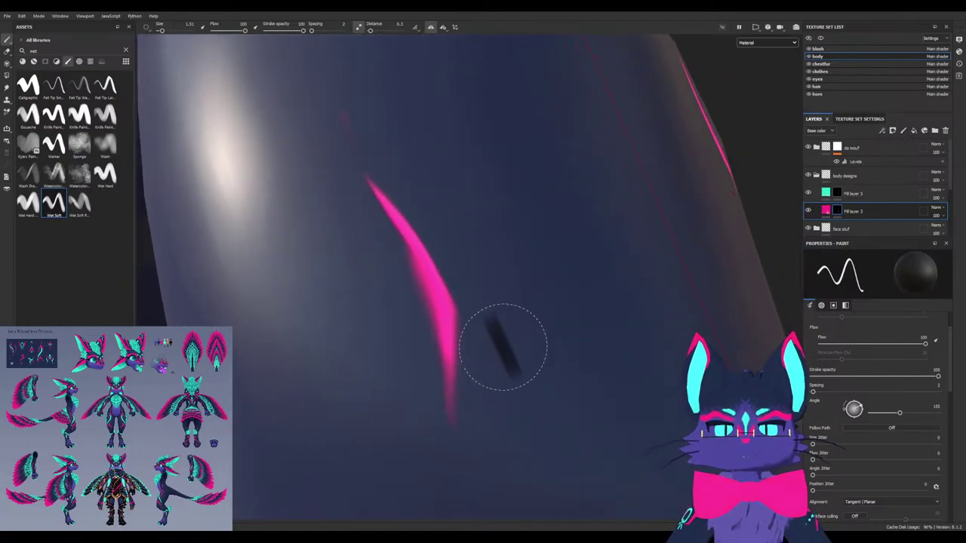
Try stamping the MarkMask-3 alpha in pink on the tail at size 31.68 and angle 340, and undo the stamp
scroll(502, 415, "down", 8)
scroll(503, 418, "down", 3)
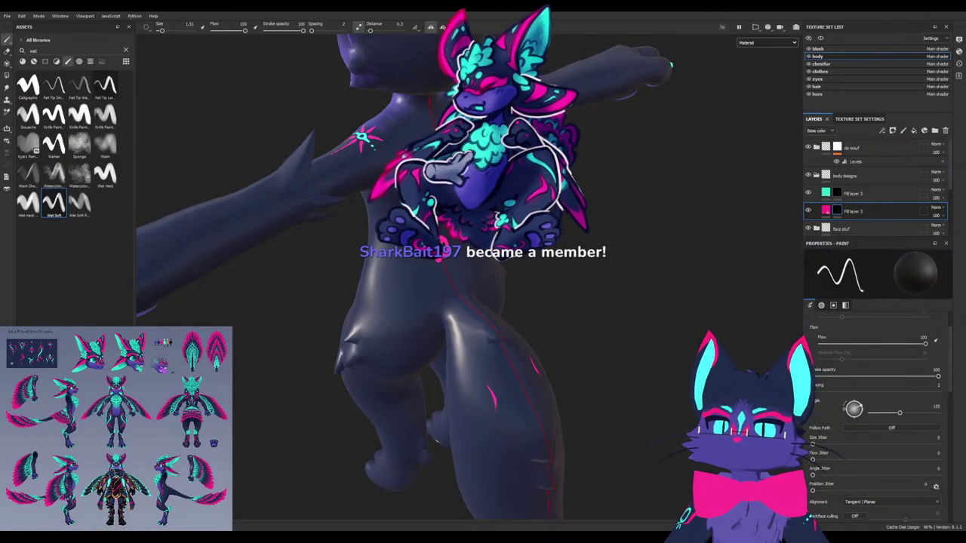
left_click(79, 61)
type("mask")
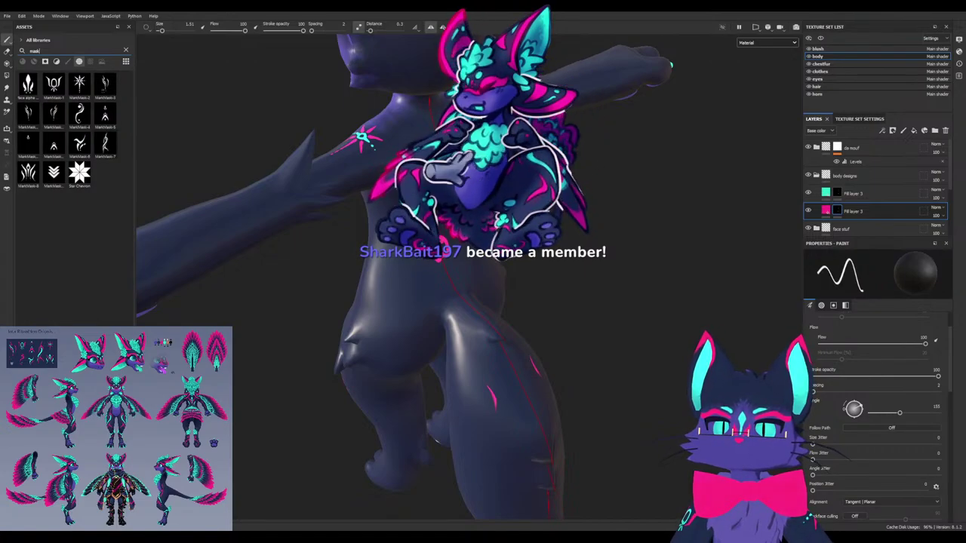
mouse_move(434, 423)
left_mouse_down("alt")
mouse_move(517, 390)
mouse_move(476, 336)
left_mouse_up("alt")
right_click_drag(476, 336, 543, 336, "ctrl")
left_click_drag(464, 345, 478, 335, "ctrl")
left_click(477, 337)
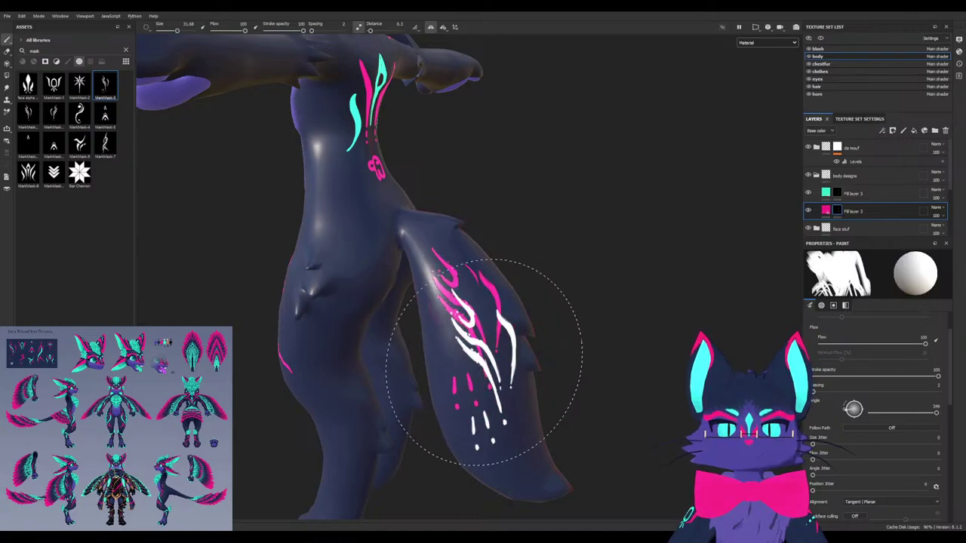
left_click_drag(517, 442, 501, 438, "alt")
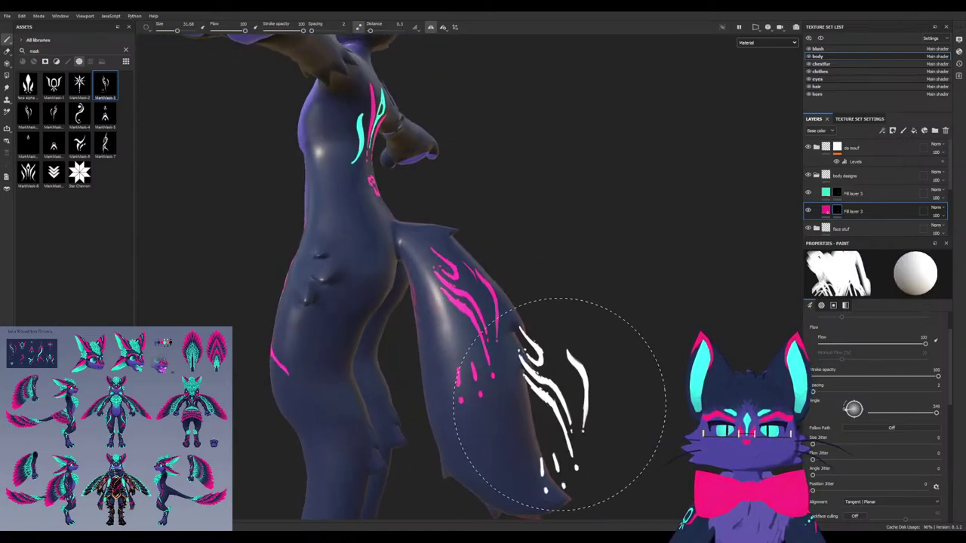
key("ctrl+z")
Reduce the brush to size 14.66, switch it to black and clear the remaining pink curve from the tail
left_click_drag(487, 366, 446, 400, "alt")
scroll(513, 344, "up", 6)
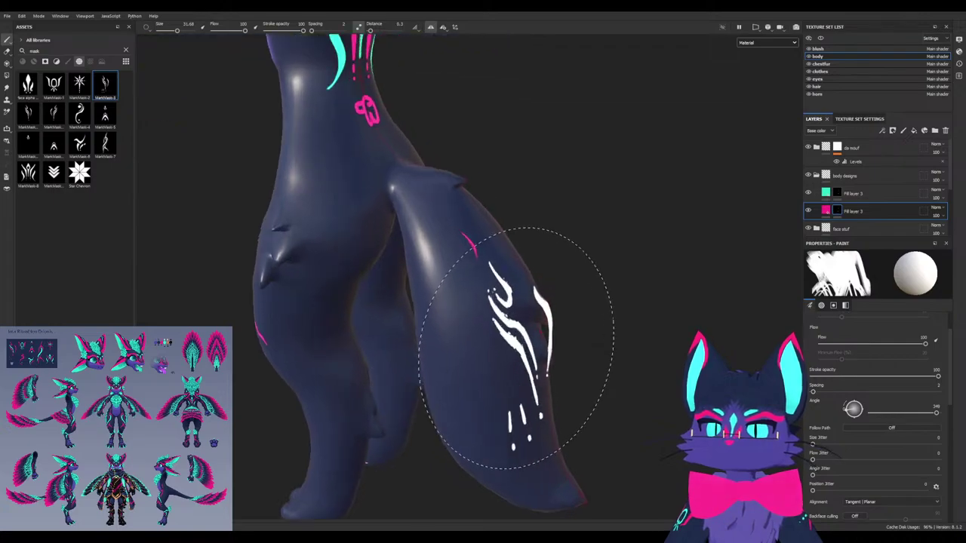
right_click_drag(442, 223, 408, 224, "ctrl")
key("x")
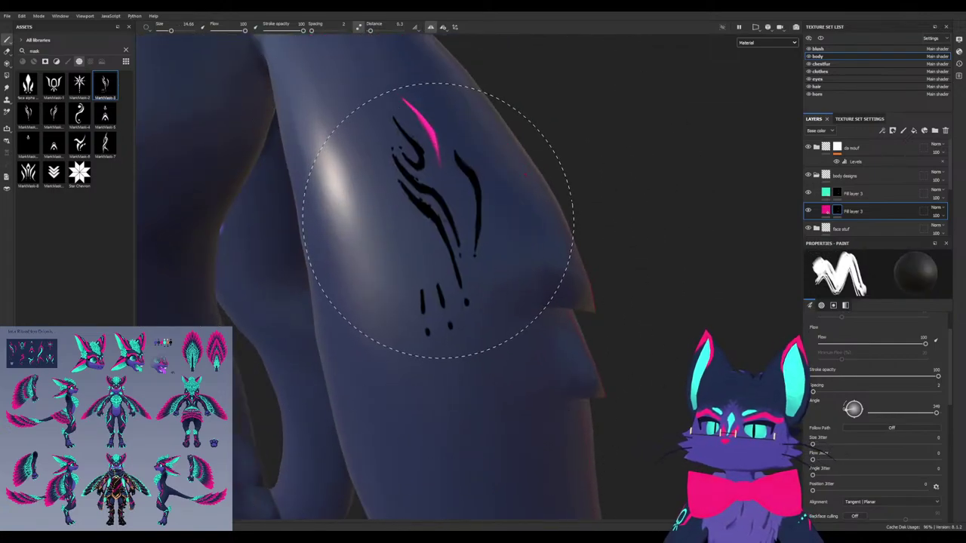
left_click_drag(427, 145, 483, 234, "alt")
Try a white mask stroke down the tail with the Calligraphic brush at size 10, and undo it
key("BackSpace")
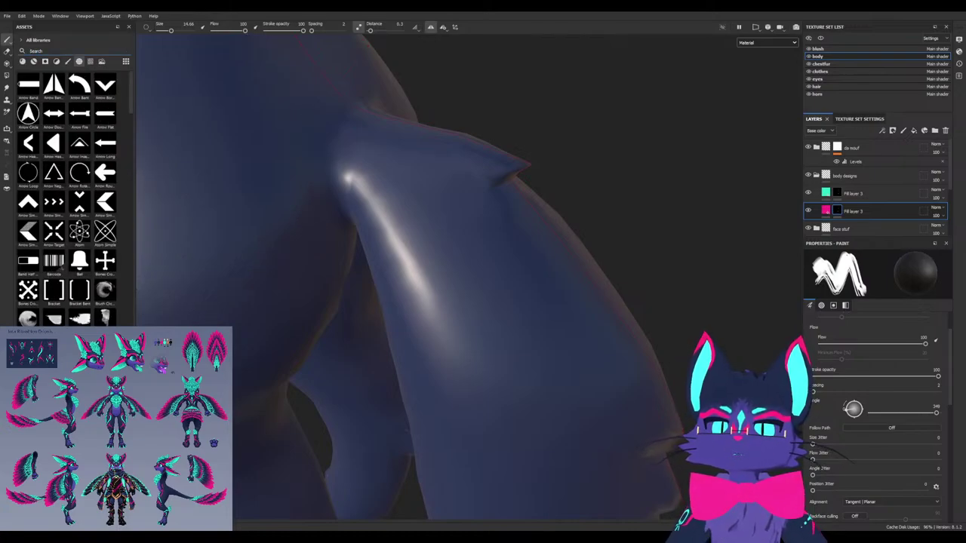
left_click(68, 61)
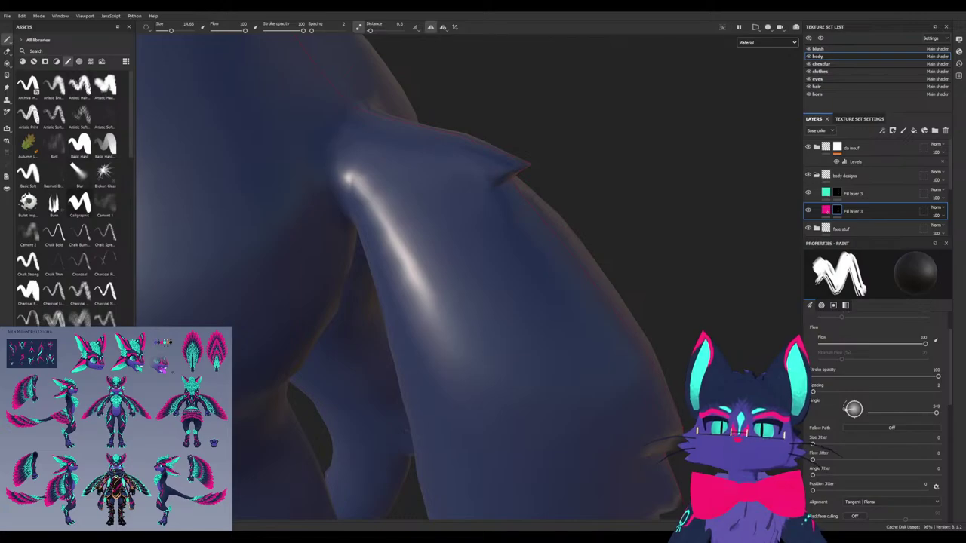
left_click(80, 202)
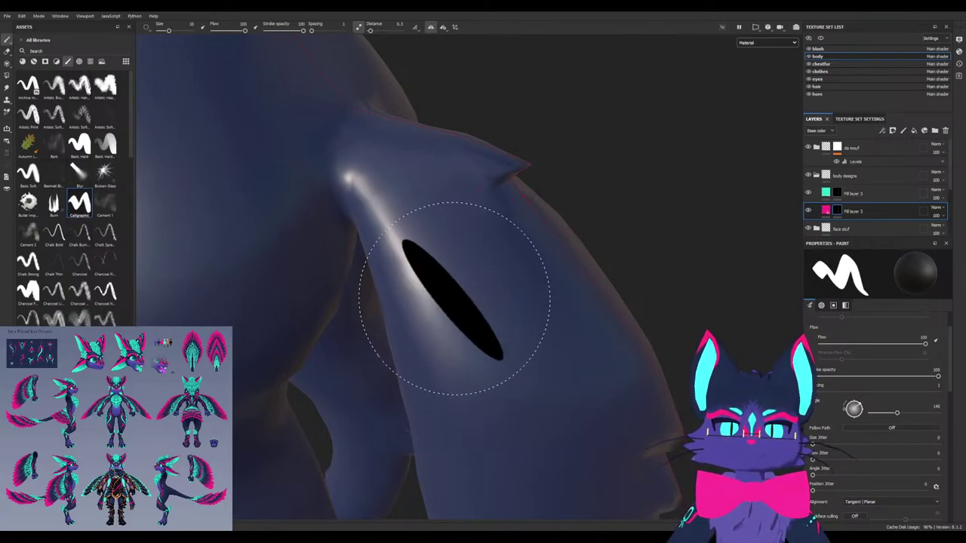
key("x")
left_click_drag(419, 257, 587, 482)
mouse_move(586, 483)
left_mouse_down("alt")
mouse_move(483, 355)
mouse_move(418, 305)
mouse_move(438, 299)
mouse_move(427, 281)
left_mouse_up("alt")
key("ctrl+z")
scroll(435, 298, "down", 3)
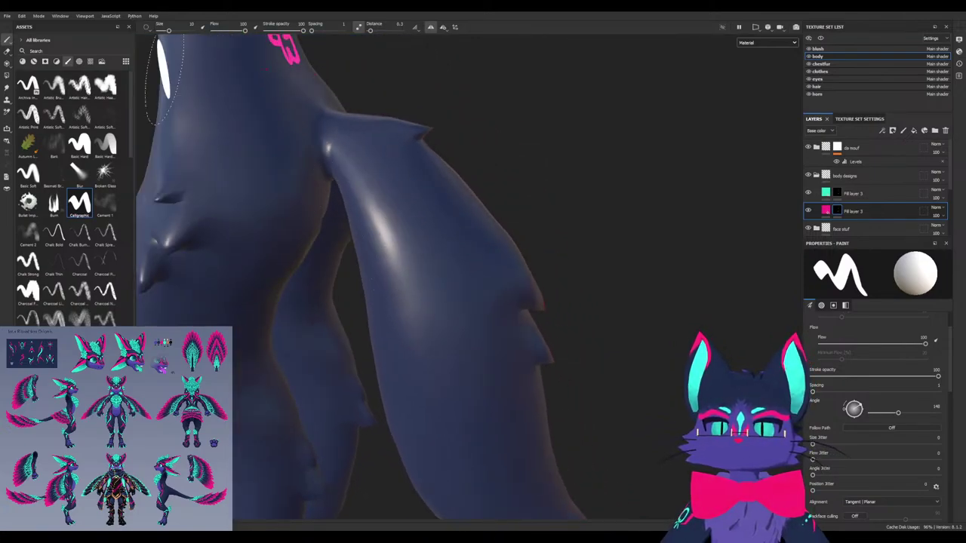
Find a Knife Paint brush by searching "wet", try a wavy pink stroke down the tail at size 1.44, and undo it
type("wet")
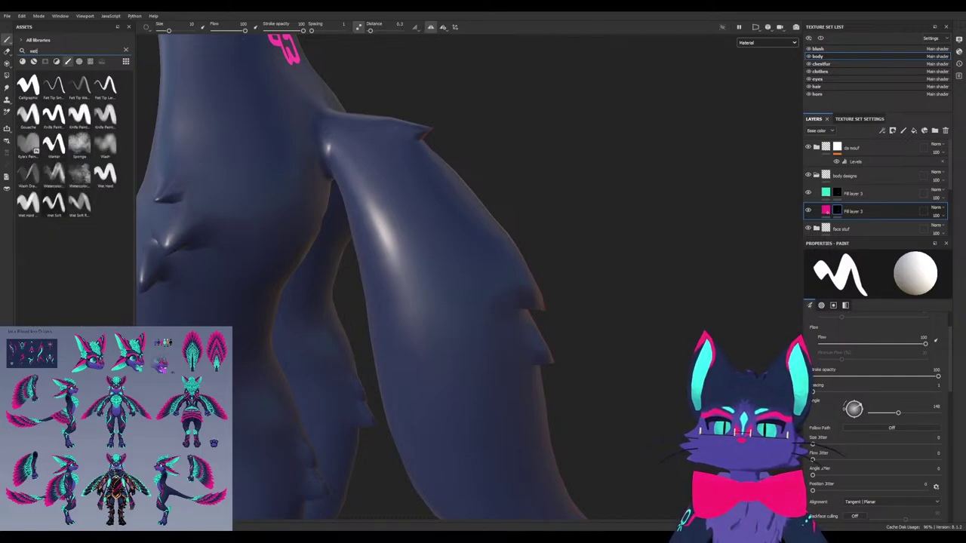
left_click(53, 113)
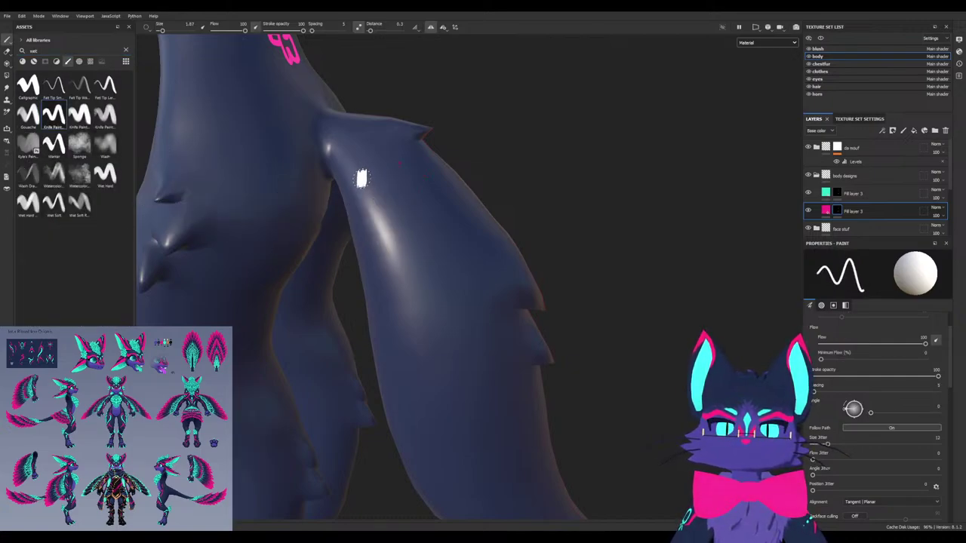
scroll(875, 400, "down", 10)
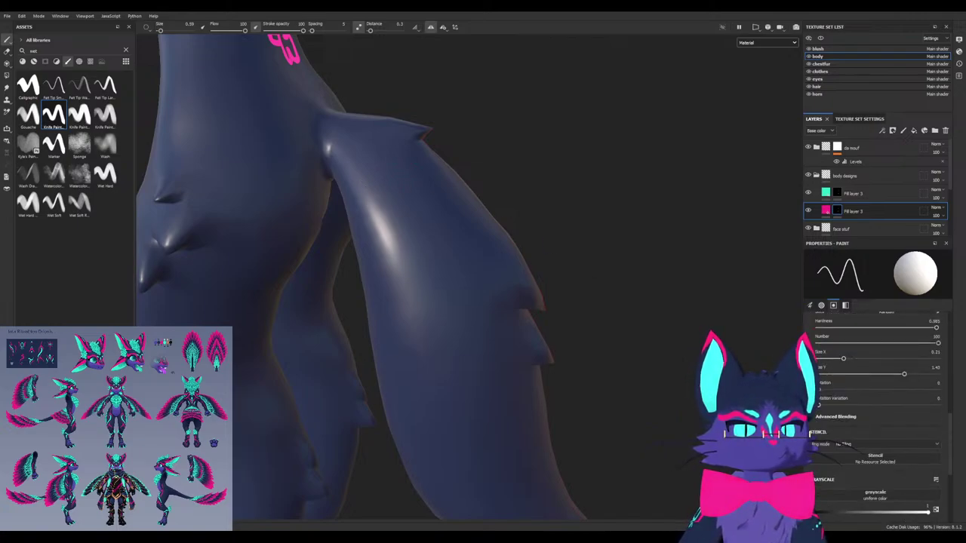
scroll(875, 415, "up", 3)
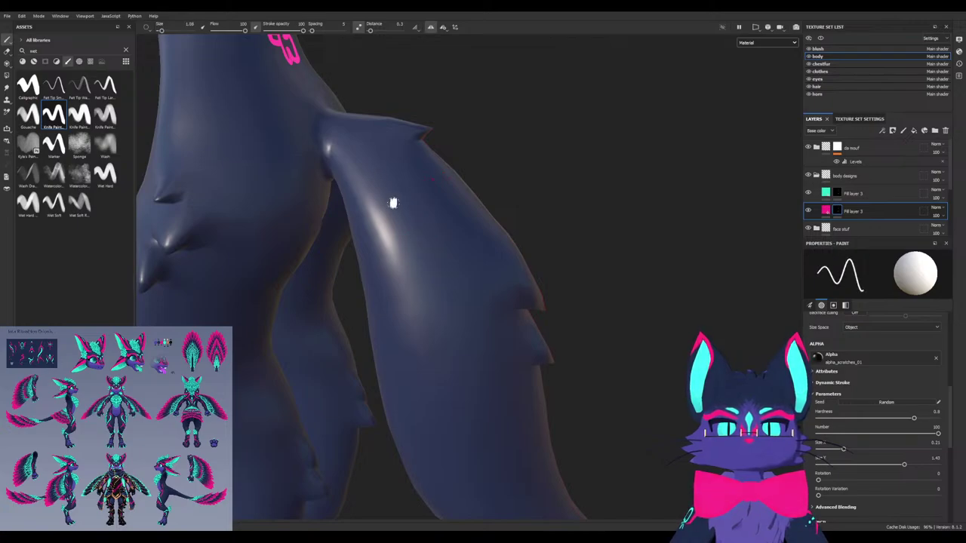
mouse_move(391, 194)
left_mouse_down("alt")
mouse_move(384, 207)
mouse_move(404, 179)
mouse_move(524, 326)
left_mouse_up("alt")
scroll(383, 207, "up", 2)
left_click_drag(476, 349, 435, 288, "alt")
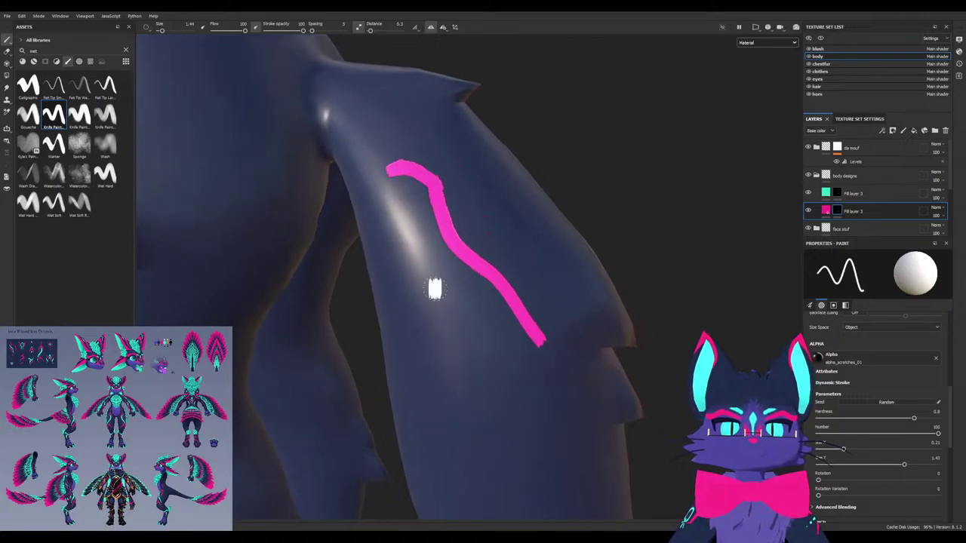
key("ctrl+z")
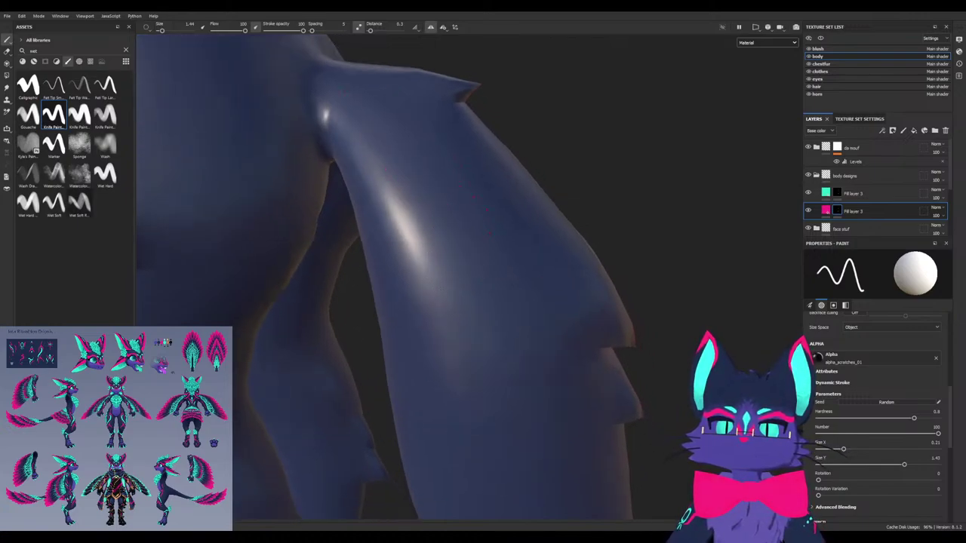
key("ctrl+z")
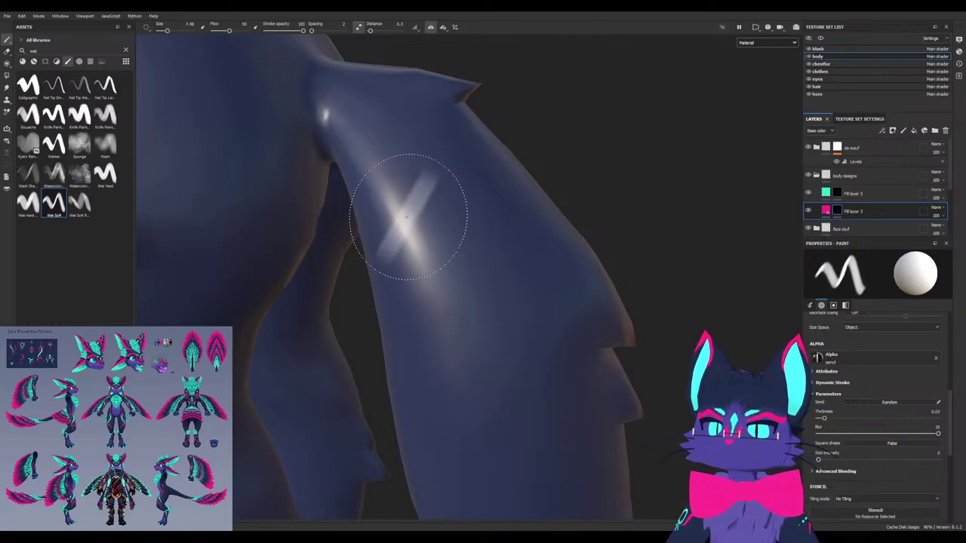
Try a broad pink stroke down the tail with the Wet Soft brush at size 7.48 and flow 50, and undo it
mouse_move(414, 189)
left_mouse_down()
mouse_move(480, 255)
mouse_move(535, 367)
left_mouse_up()
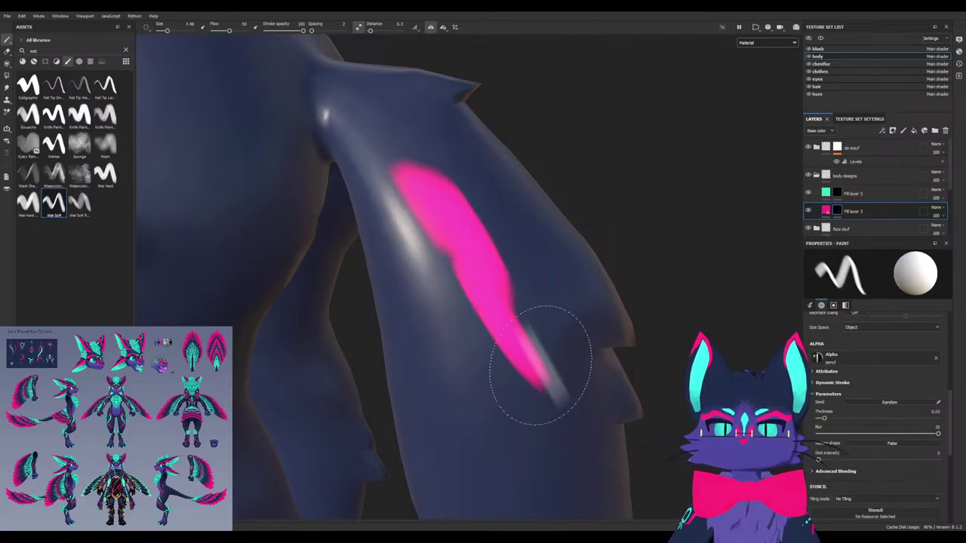
key("ctrl+z")
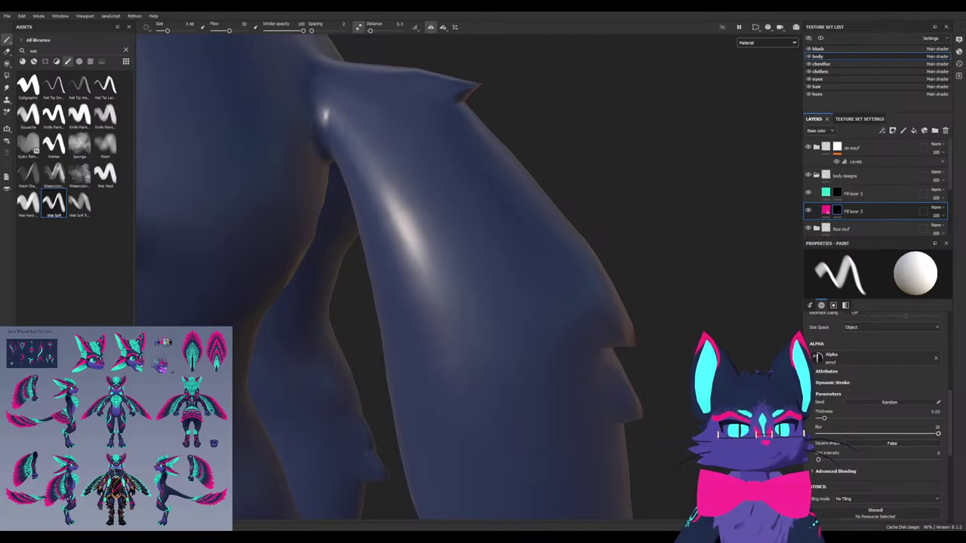
scroll(879, 415, "down", 5)
scroll(875, 407, "up", 6)
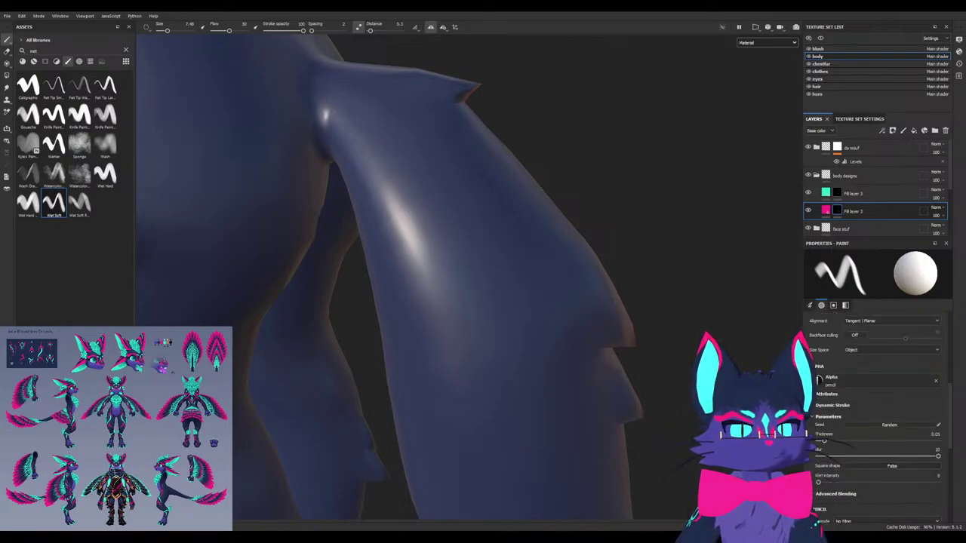
Paint a wavy pink stroke down the upper tail with the Wet Hard brush at size 2.82 and flow 22
scroll(875, 416, "up", 5)
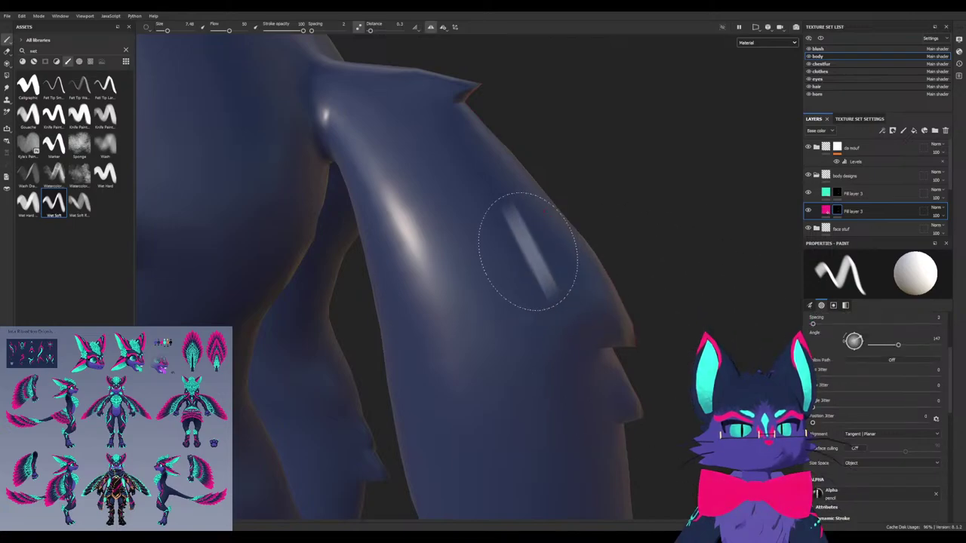
mouse_move(489, 229)
right_mouse_down("ctrl")
mouse_move(515, 228)
mouse_move(488, 229)
right_mouse_up("ctrl")
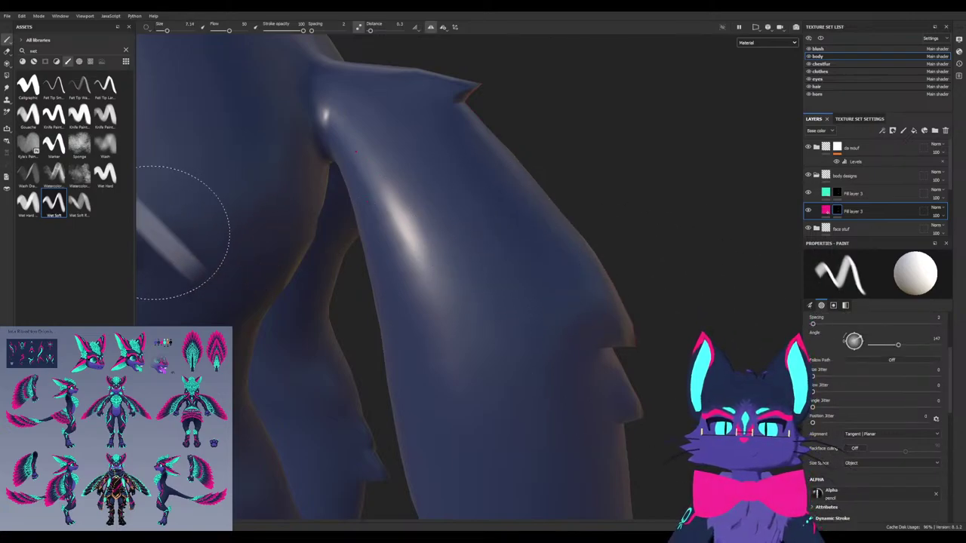
left_click(27, 202)
left_click_drag(431, 216, 414, 204, "ctrl")
mouse_move(394, 144)
left_mouse_down()
mouse_move(449, 169)
mouse_move(528, 273)
left_mouse_up()
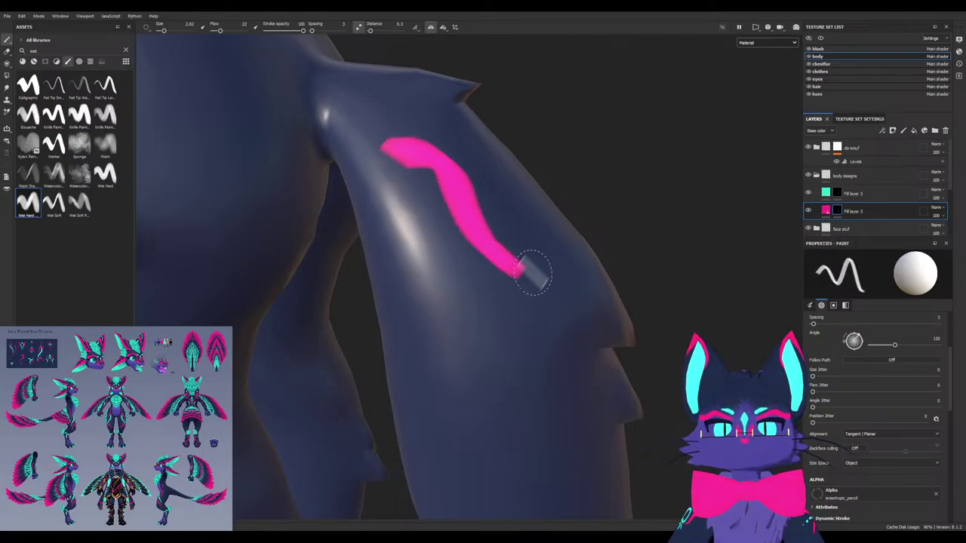
Trim the pink tail stroke with black mask paint into a slim, curved marking with tapered ends
mouse_move(470, 280)
left_mouse_down("alt")
mouse_move(391, 434)
mouse_move(521, 308)
mouse_move(513, 301)
mouse_move(524, 295)
left_mouse_up("alt")
key("x")
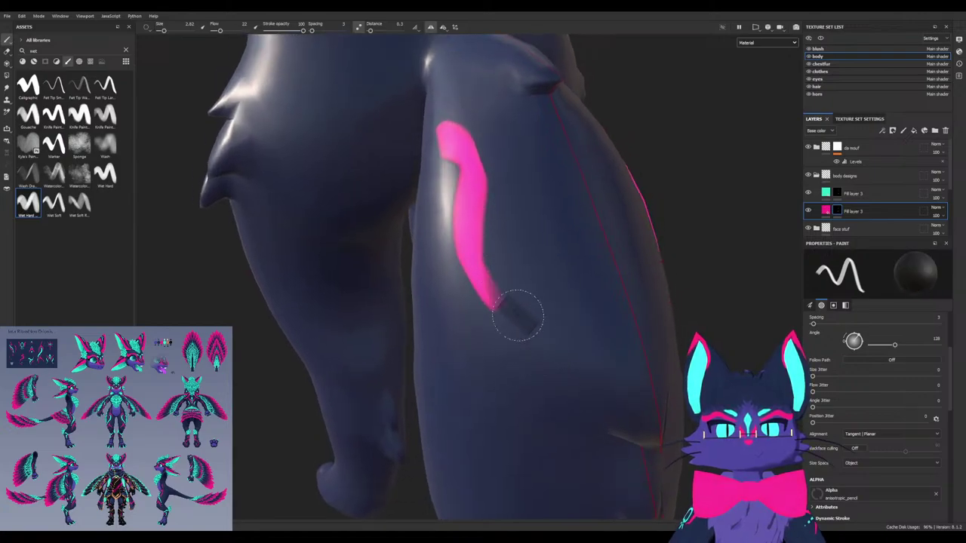
left_click_drag(499, 330, 550, 302, "alt")
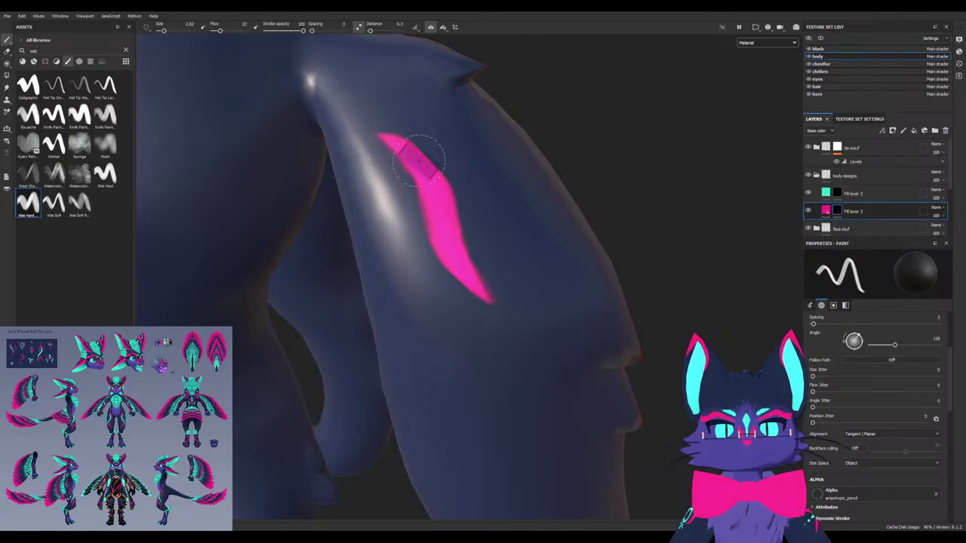
mouse_move(529, 321)
left_mouse_down("alt")
mouse_move(578, 352)
mouse_move(403, 332)
left_mouse_up("alt")
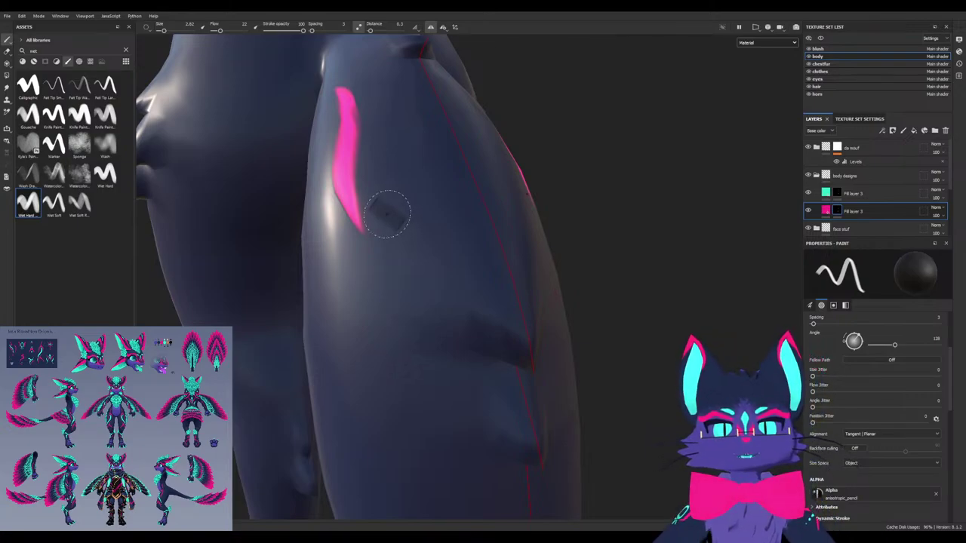
mouse_move(388, 214)
left_mouse_down("alt")
mouse_move(404, 249)
mouse_move(420, 369)
left_mouse_up("alt")
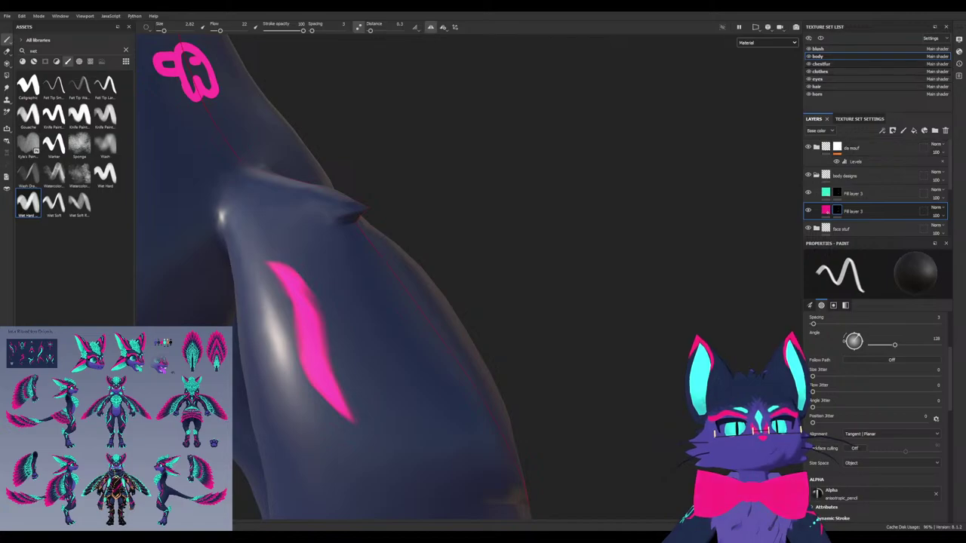
Paint soft purple on the spike at the tail's root in the lower Fill layer 2 mask, using the Wet Soft brush at size 7.48
scroll(876, 188, "down", 2)
scroll(868, 188, "down", 1)
left_click(831, 196)
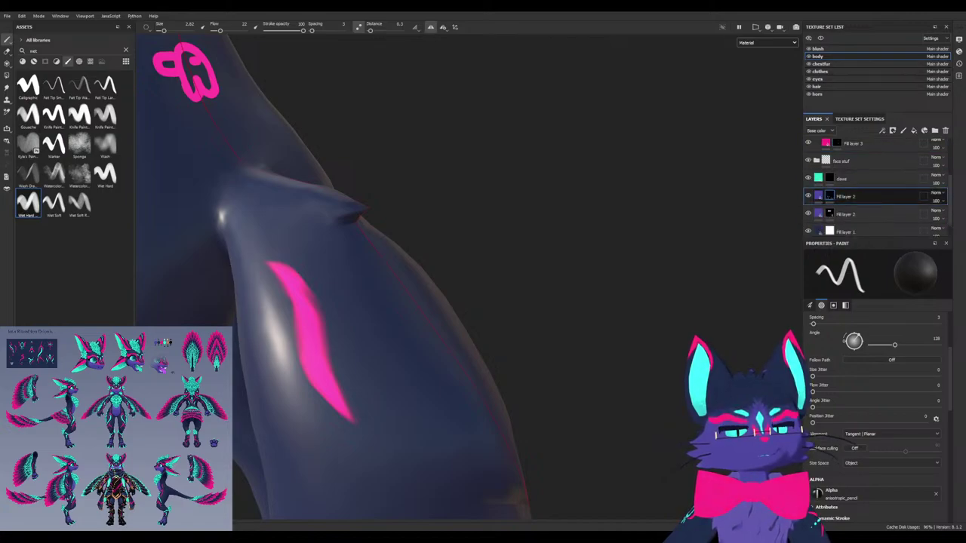
left_click(831, 214)
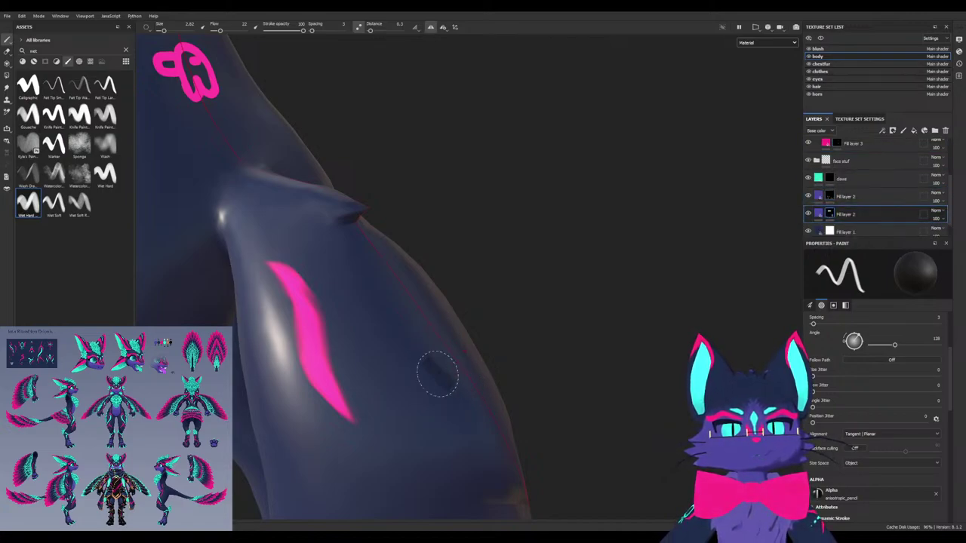
left_click_drag(437, 374, 266, 293, "alt")
left_click(54, 203)
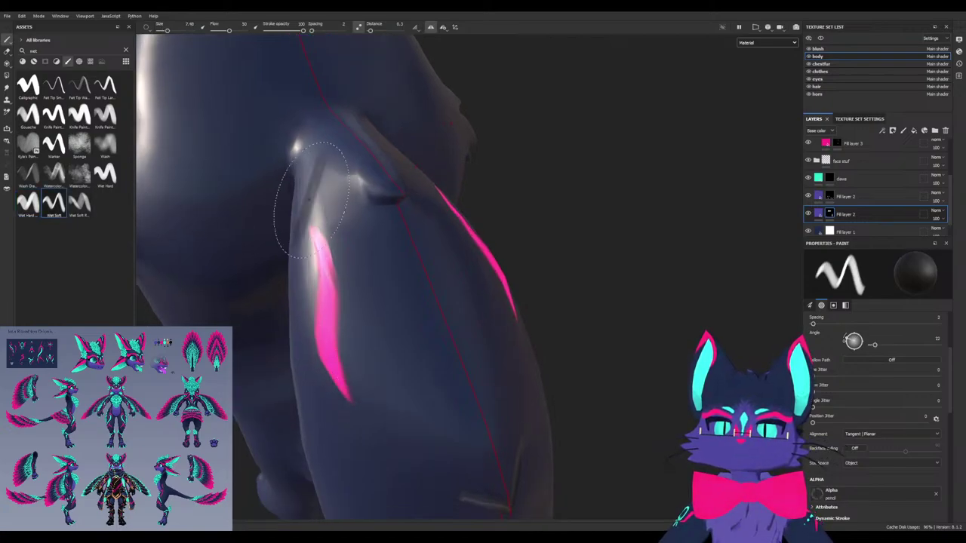
mouse_move(318, 207)
left_mouse_down("alt")
mouse_move(476, 228)
mouse_move(318, 218)
left_mouse_up("alt")
mouse_move(369, 195)
left_mouse_down("ctrl")
mouse_move(381, 163)
mouse_move(395, 158)
mouse_move(406, 171)
left_mouse_up("ctrl")
key("x")
mouse_move(411, 166)
left_mouse_down("alt")
mouse_move(362, 162)
mouse_move(360, 211)
left_mouse_up("alt")
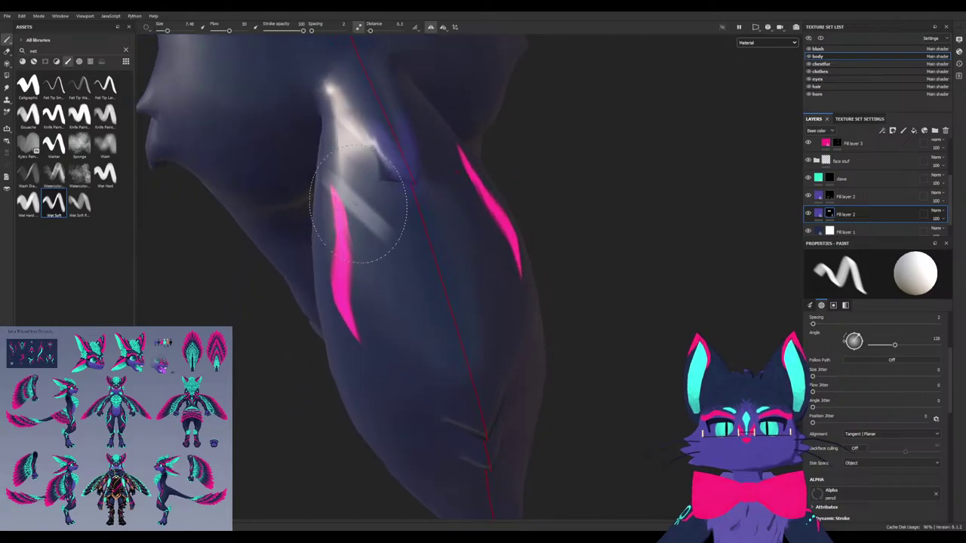
middle_click_drag(397, 116, 423, 238, "alt")
left_click_drag(419, 293, 403, 278, "alt")
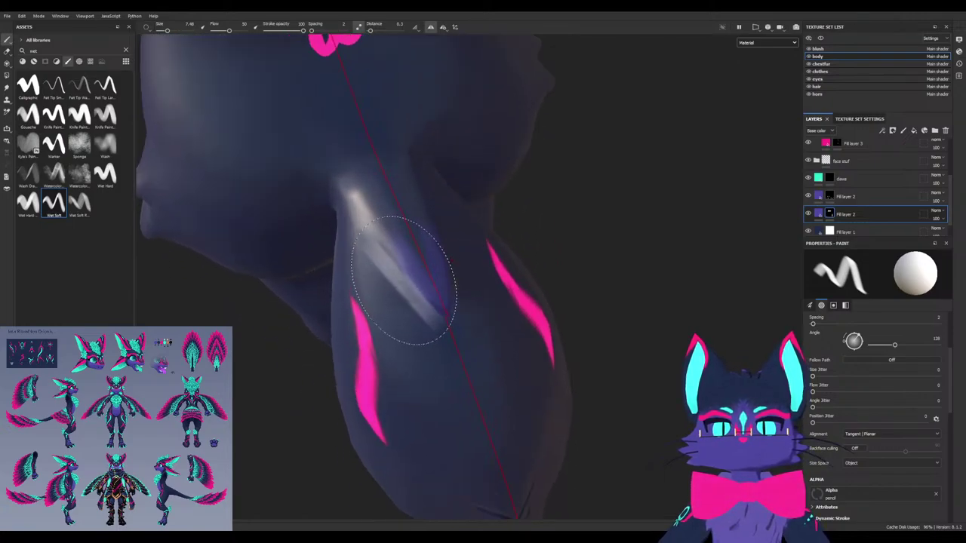
Brush soft purple over the two lower spikes along the tail's centre line
right_click_drag(400, 280, 417, 274, "alt")
mouse_move(416, 271)
left_mouse_down("ctrl")
mouse_move(417, 262)
mouse_move(436, 271)
mouse_move(445, 289)
mouse_move(394, 270)
mouse_move(431, 300)
mouse_move(430, 326)
mouse_move(464, 370)
mouse_move(464, 463)
mouse_move(421, 443)
mouse_move(405, 397)
mouse_move(461, 399)
mouse_move(453, 405)
mouse_move(461, 448)
left_mouse_up("ctrl")
middle_click_drag(462, 449, 431, 230, "alt")
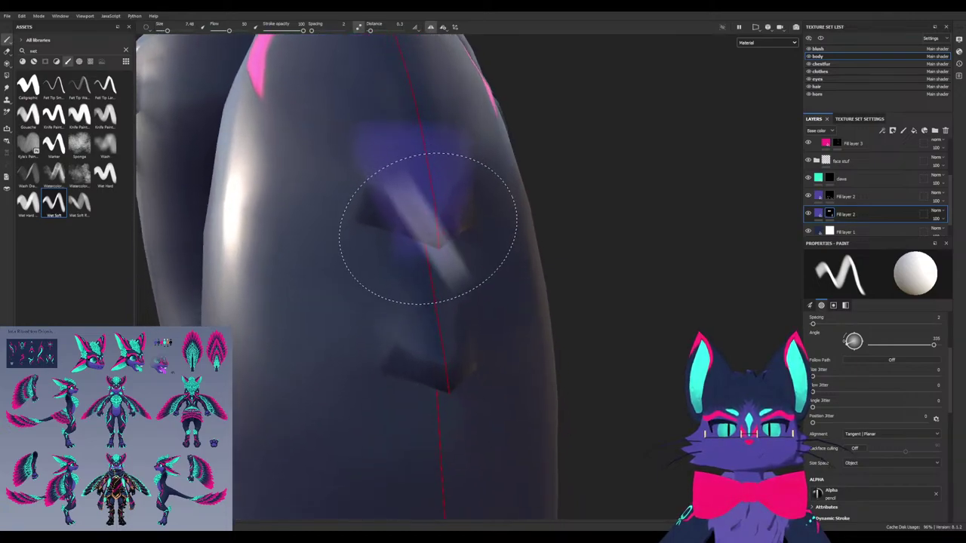
left_click_drag(402, 224, 391, 162, "alt")
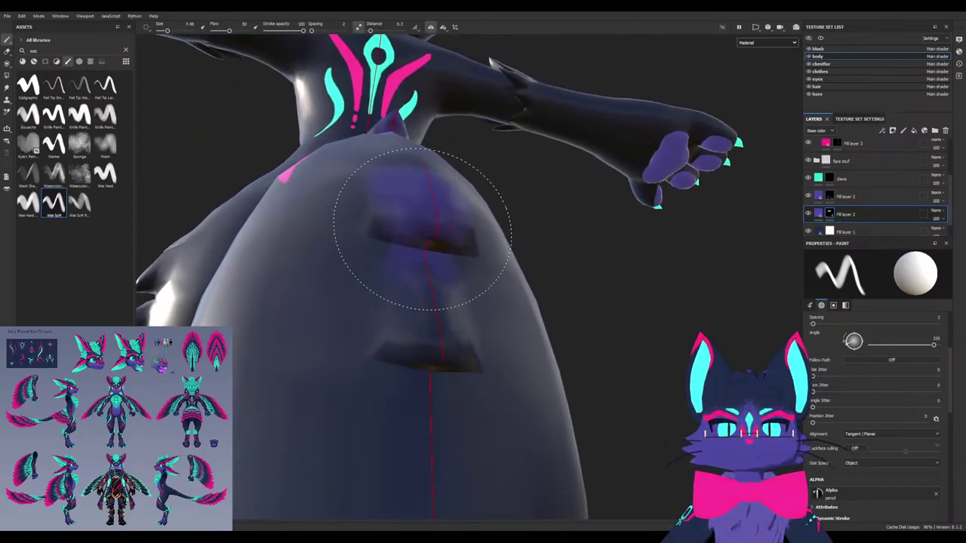
mouse_move(426, 266)
left_mouse_down()
mouse_move(422, 340)
mouse_move(431, 297)
mouse_move(432, 355)
left_mouse_up()
Examine the tail's purple spikes and pink marking from the back and sides
left_click_drag(431, 355, 491, 385, "alt")
left_click_drag(393, 377, 441, 390, "alt")
right_click_drag(441, 391, 393, 378, "alt")
left_click_drag(423, 377, 408, 321, "alt")
middle_click_drag(362, 378, 302, 283, "alt")
left_click_drag(302, 284, 260, 280, "alt")
left_click_drag(373, 324, 362, 317, "alt")
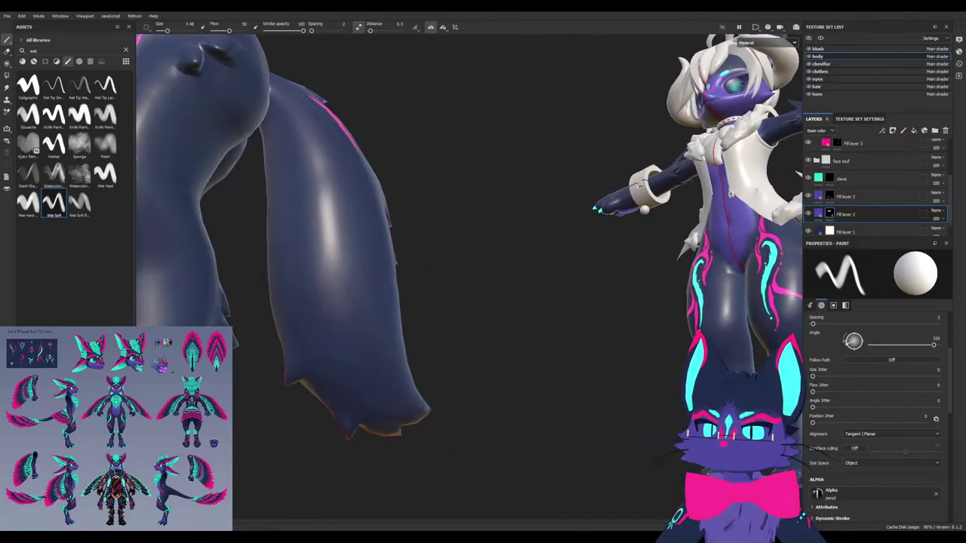
left_click_drag(317, 297, 291, 327, "alt")
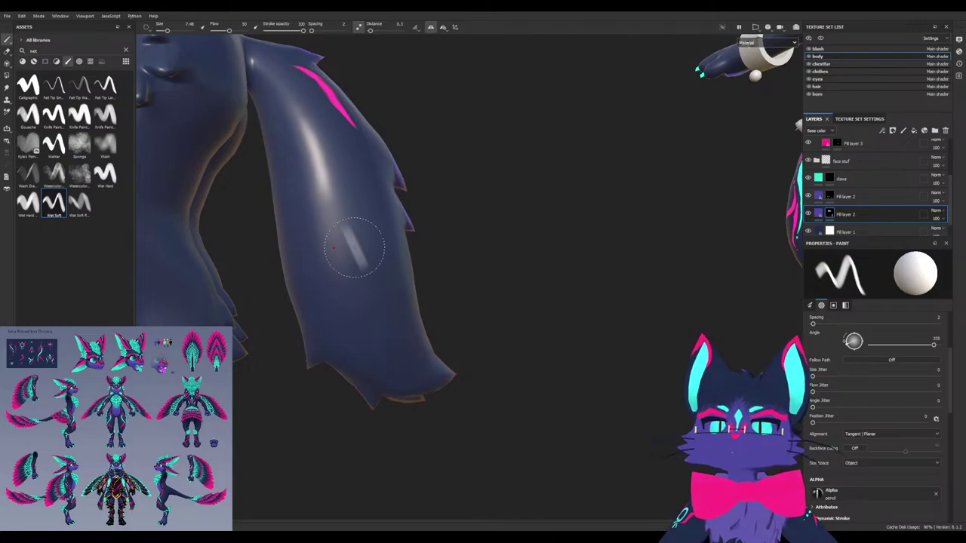
left_click_drag(313, 229, 304, 219, "alt")
middle_click_drag(304, 219, 412, 309, "alt")
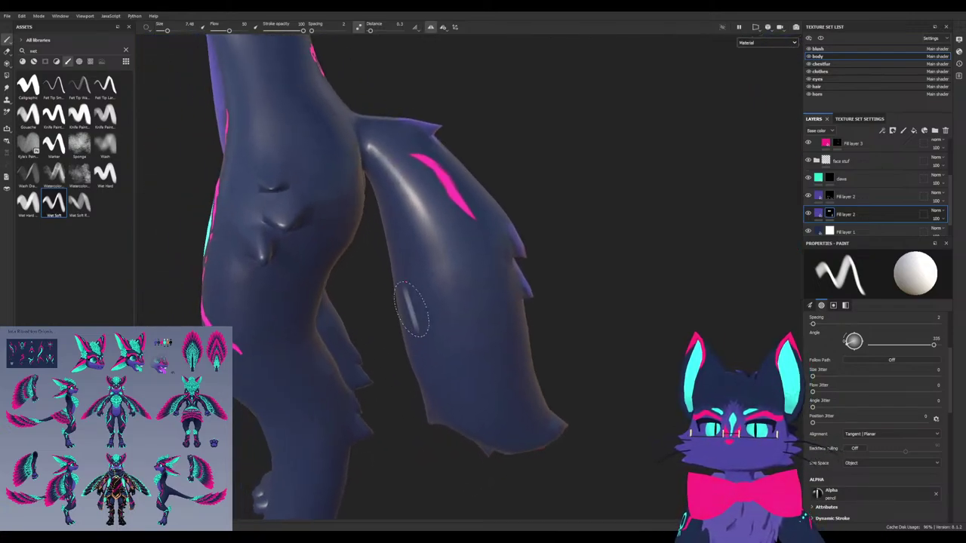
left_click_drag(411, 309, 456, 217, "alt")
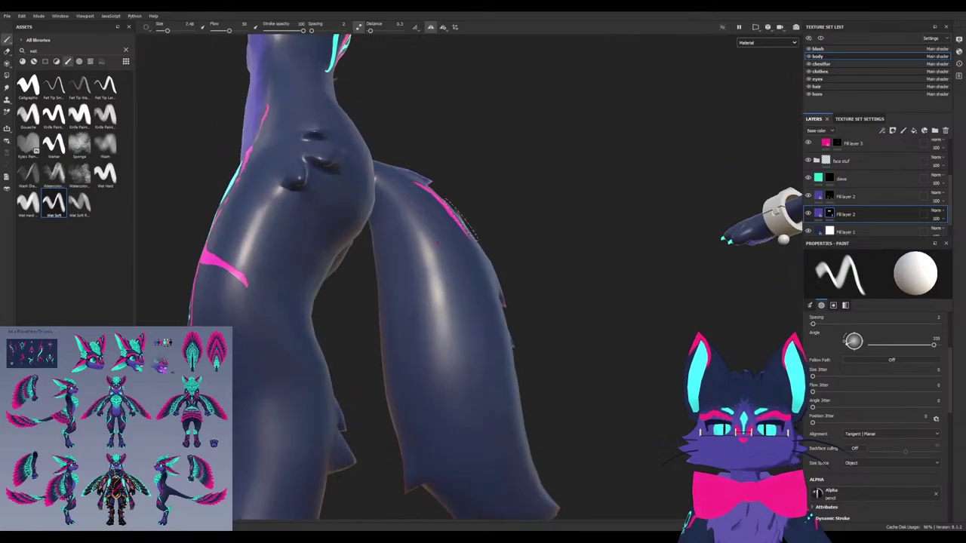
Search the alphas for "fur", try FurAlpha_10 at angle 83, and load FurAlpha_13 as the brush alpha
type("fur")
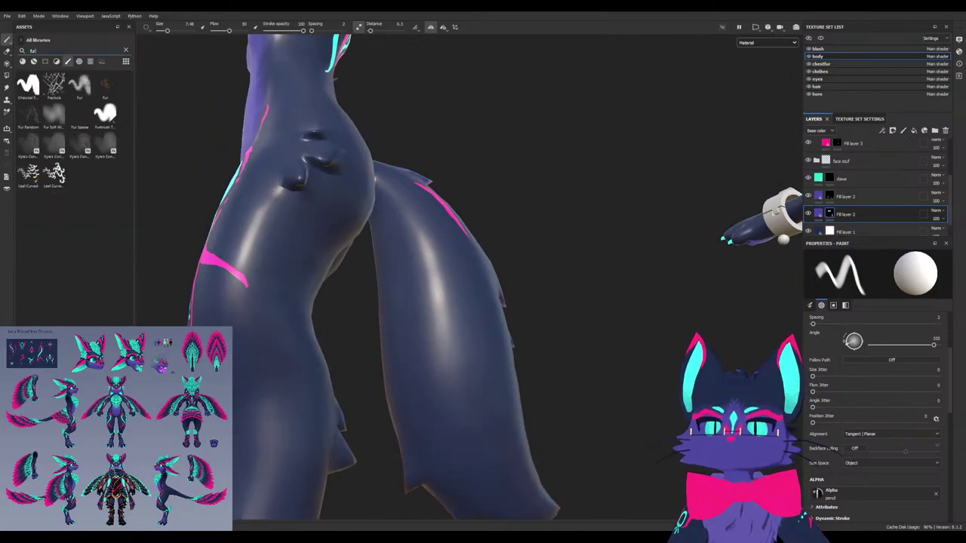
left_click(80, 62)
left_click(79, 85)
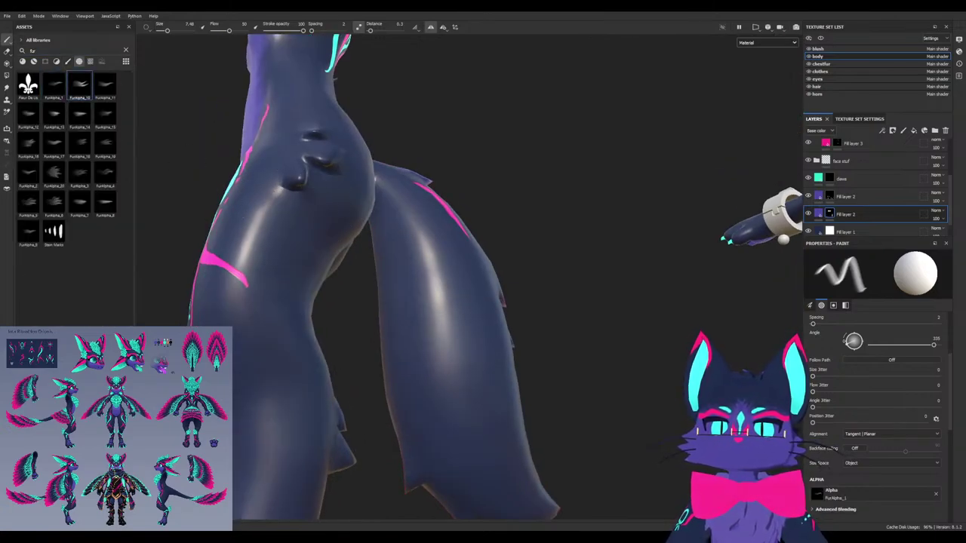
left_click_drag(528, 264, 385, 306, "alt")
mouse_move(649, 298)
left_mouse_down("alt")
mouse_move(641, 291)
mouse_move(630, 351)
mouse_move(600, 358)
left_mouse_up("alt")
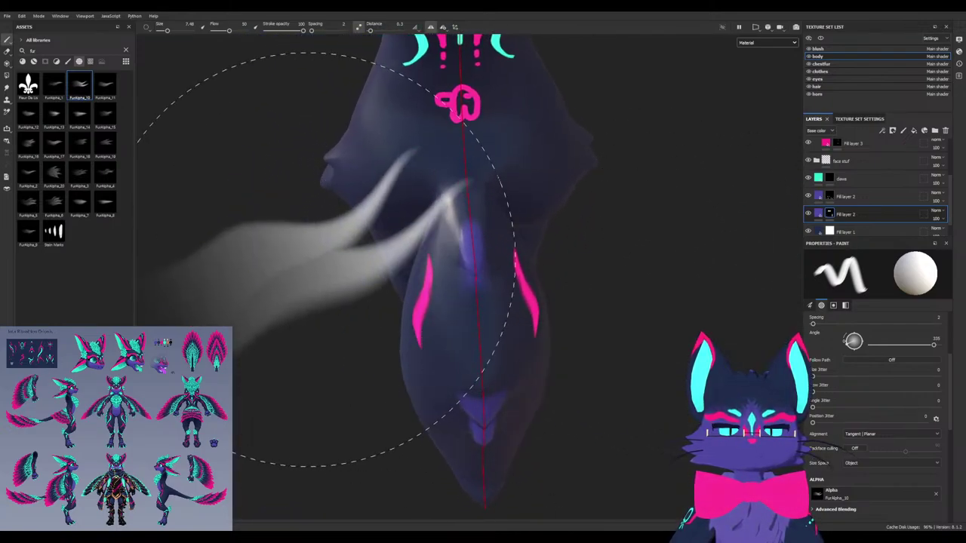
left_click_drag(469, 260, 462, 302, "ctrl")
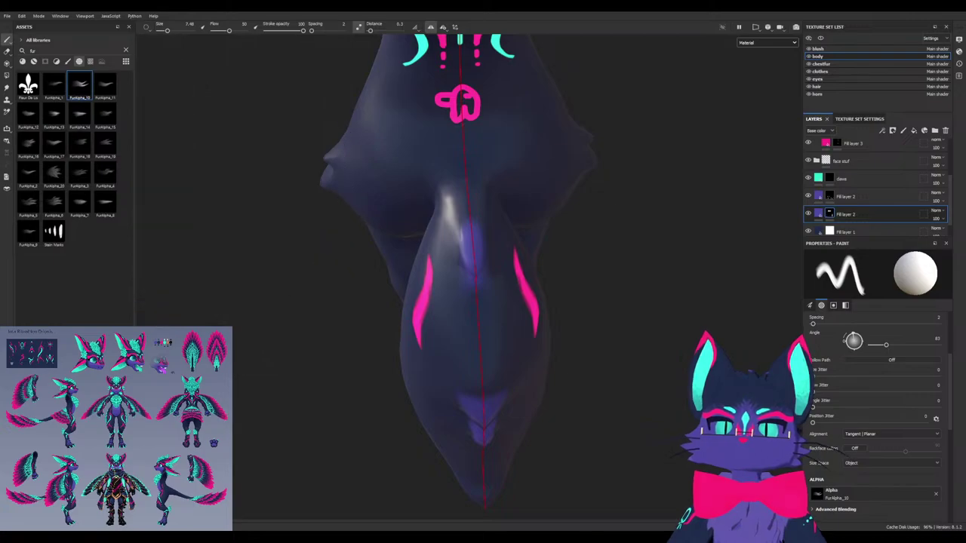
left_click(55, 114)
Paint purple fur strokes over the spike at the tail's root with the FurAlpha_13 brush
scroll(466, 257, "up", 3)
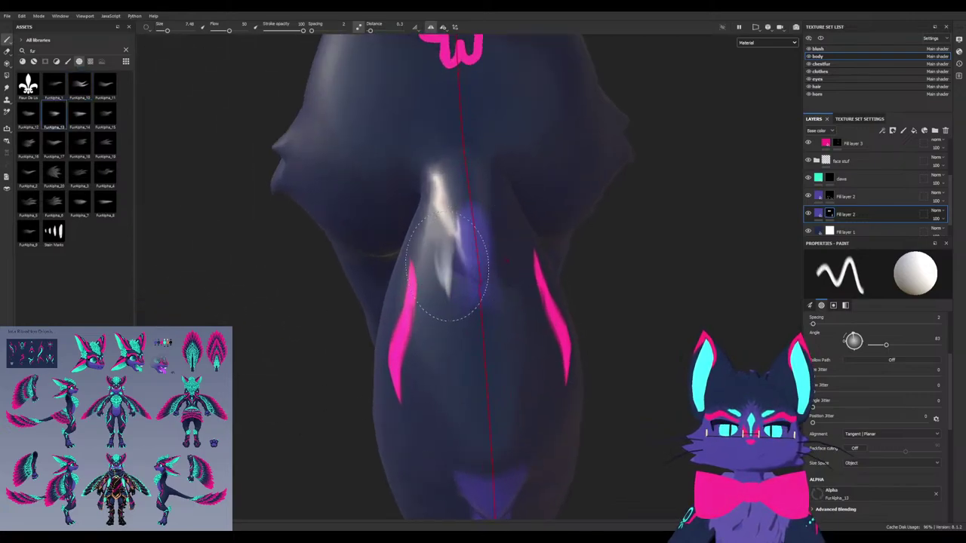
mouse_move(455, 280)
left_mouse_down("alt")
mouse_move(477, 253)
mouse_move(492, 257)
left_mouse_up("alt")
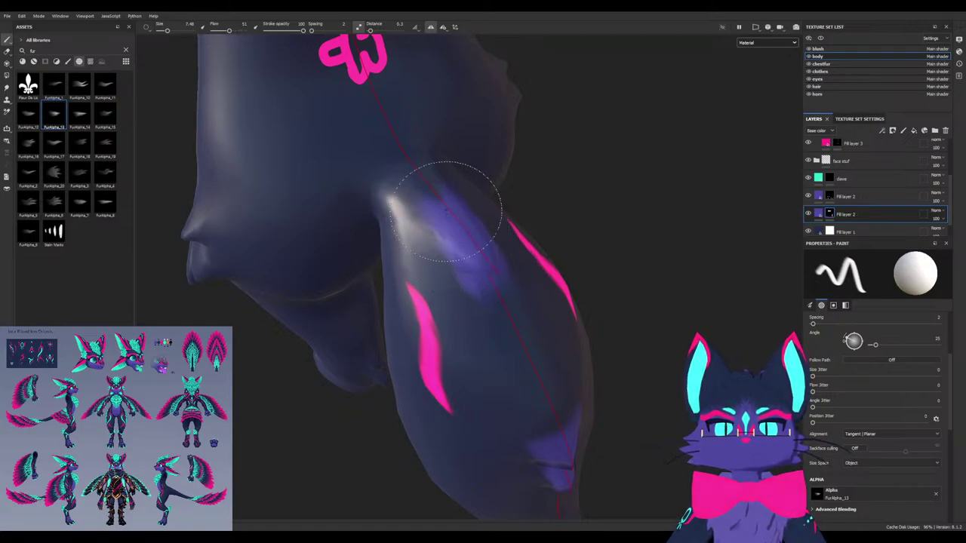
mouse_move(462, 257)
left_mouse_down("alt")
mouse_move(428, 272)
mouse_move(517, 353)
mouse_move(410, 272)
mouse_move(396, 306)
left_mouse_up("alt")
Set the brush to black with size jitter 1, flow jitter 2, angle jitter 6, position jitter 3 and spacing 6
key("x")
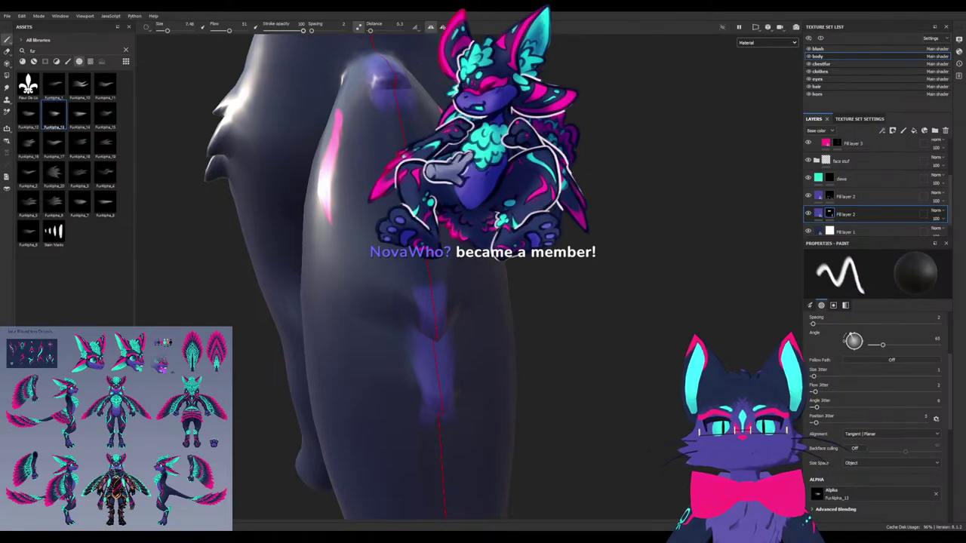
mouse_move(813, 324)
left_mouse_down()
mouse_move(832, 324)
mouse_move(815, 323)
left_mouse_up()
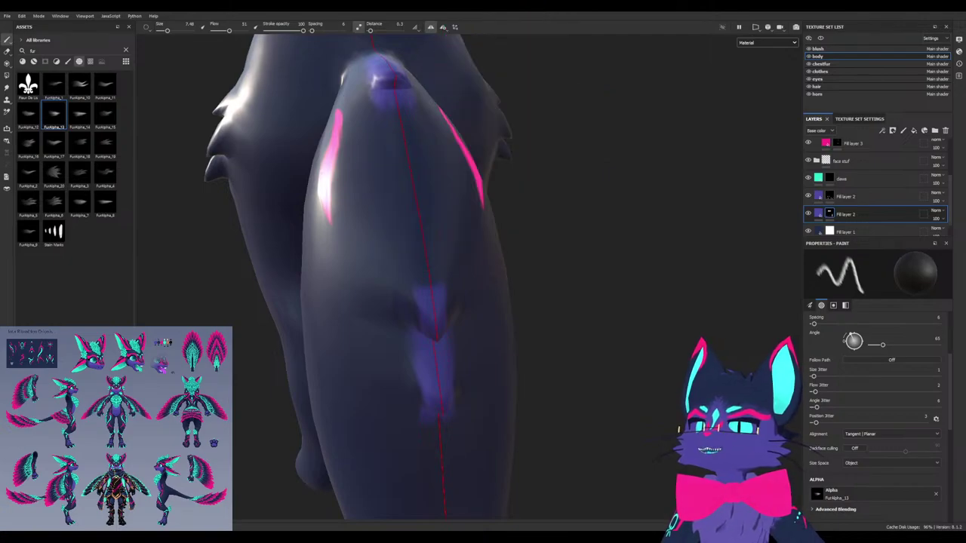
left_click_drag(375, 302, 411, 317, "alt")
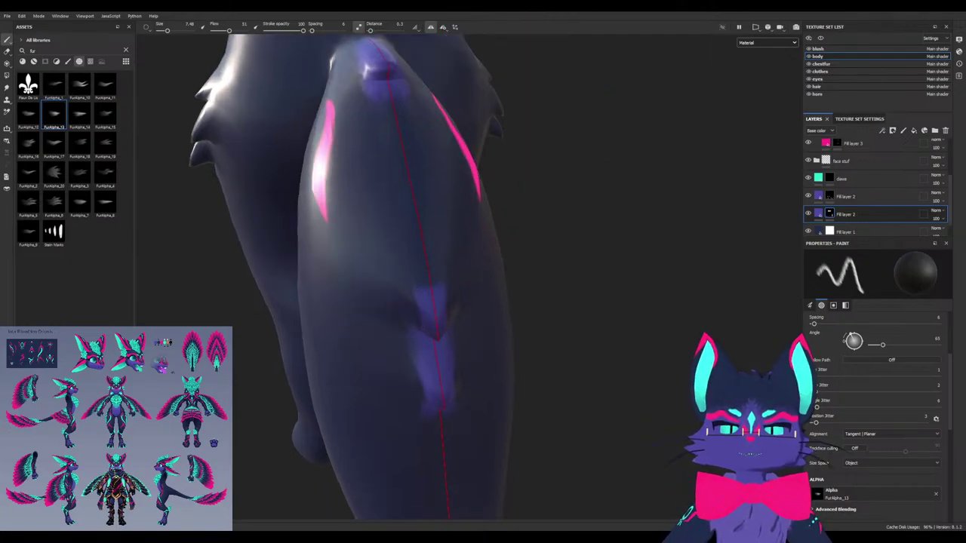
Build up feathered purple fur around the lowest spike on the tail's centre line, switching the brush to white at angle 84
scroll(403, 402, "up", 6)
left_click_drag(390, 307, 383, 337, "alt")
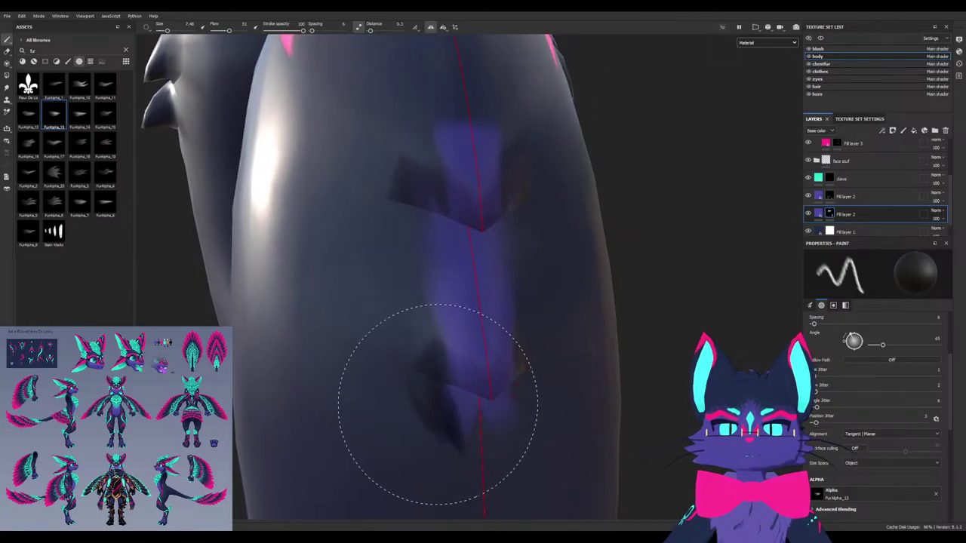
mouse_move(451, 369)
left_mouse_down("alt")
mouse_move(436, 382)
mouse_move(451, 399)
mouse_move(456, 392)
left_mouse_up("alt")
scroll(448, 364, "up", 3)
key("x")
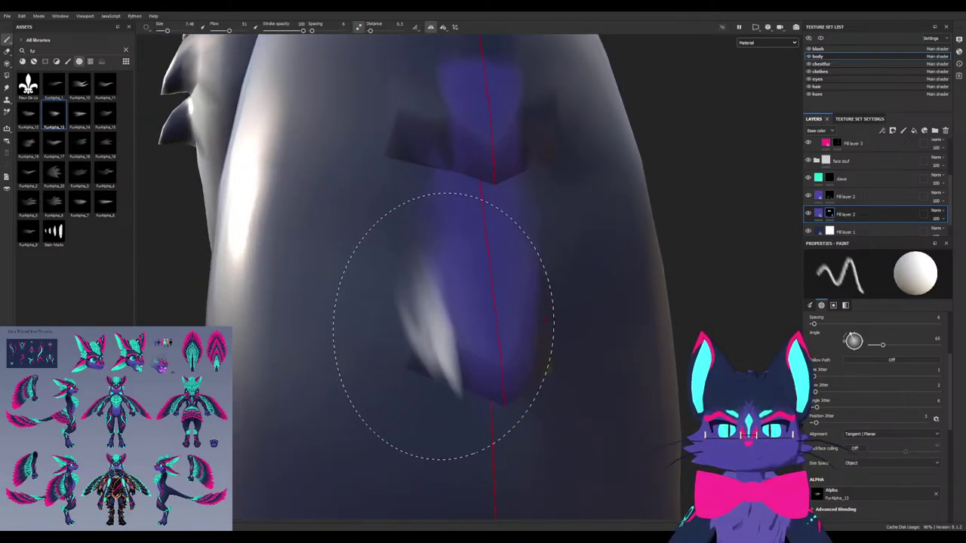
mouse_move(444, 325)
left_mouse_down("ctrl")
mouse_move(445, 311)
mouse_move(459, 331)
left_mouse_up("ctrl")
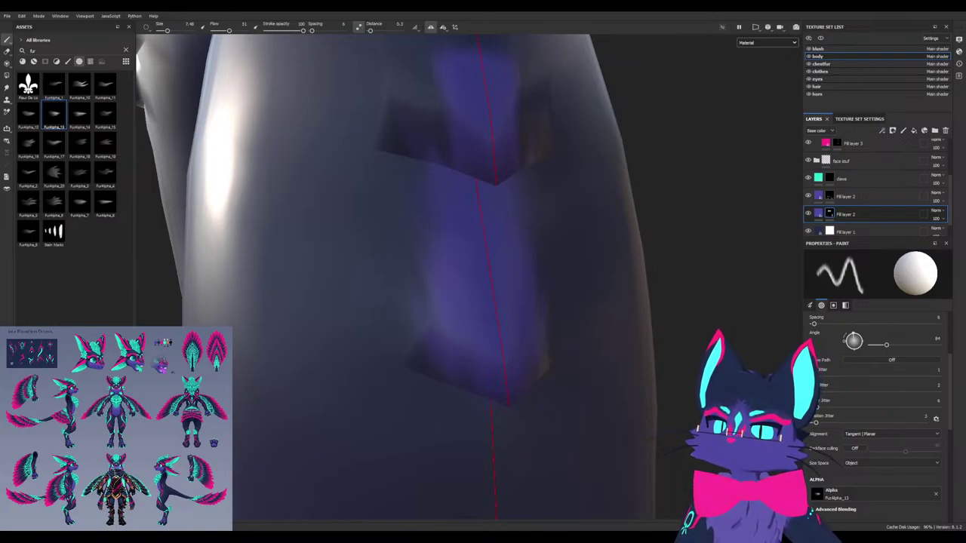
left_click(284, 375)
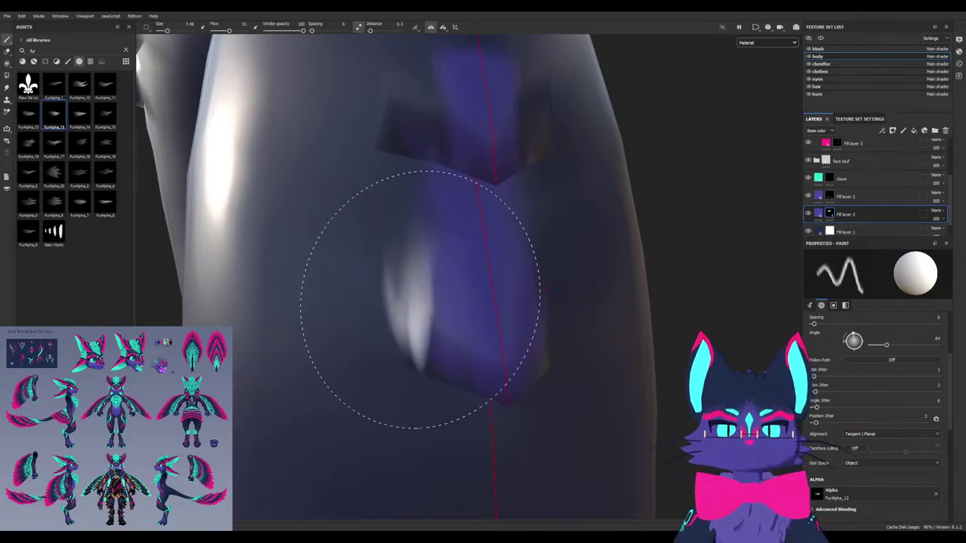
mouse_move(405, 315)
left_mouse_down("alt")
mouse_move(453, 317)
mouse_move(448, 324)
left_mouse_up("alt")
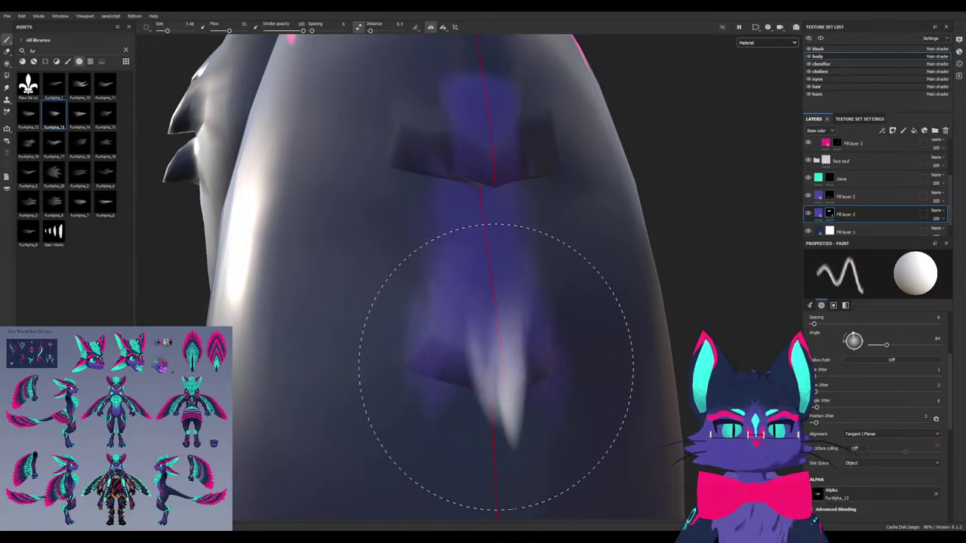
Undo the last fur stroke, switch the brush to black and display only the base color from below the tail
mouse_move(488, 399)
left_mouse_down("alt")
mouse_move(506, 400)
mouse_move(308, 329)
mouse_move(330, 339)
mouse_move(329, 313)
mouse_move(393, 335)
left_mouse_up("alt")
key("x")
key("ctrl+z")
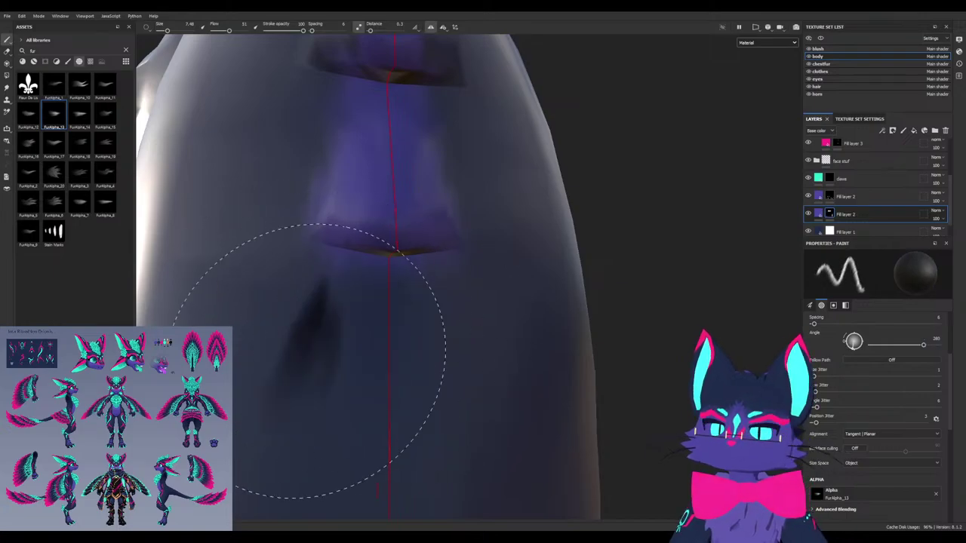
mouse_move(312, 345)
left_mouse_down("alt")
mouse_move(340, 302)
mouse_move(367, 312)
left_mouse_up("alt")
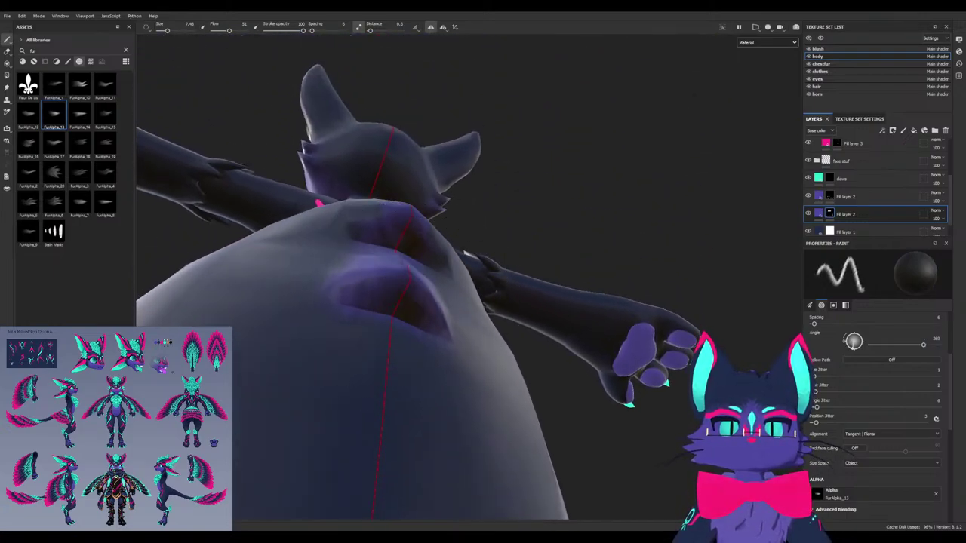
key("c")
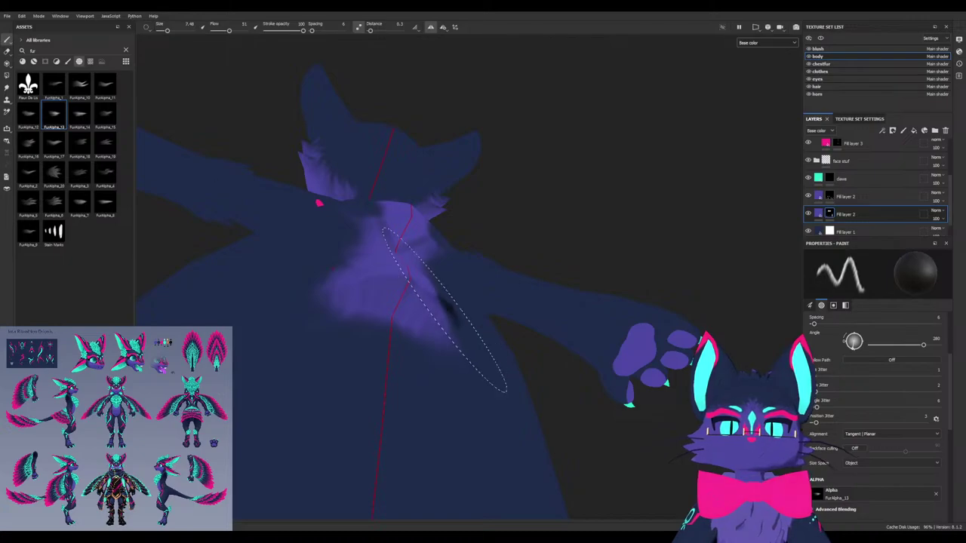
Fill in the purple fur over the tail's upper spike with white FurAlpha_13 strokes at size 5.64 and flow 48
left_click_drag(441, 303, 379, 292, "alt")
right_click_drag(420, 313, 345, 302, "ctrl")
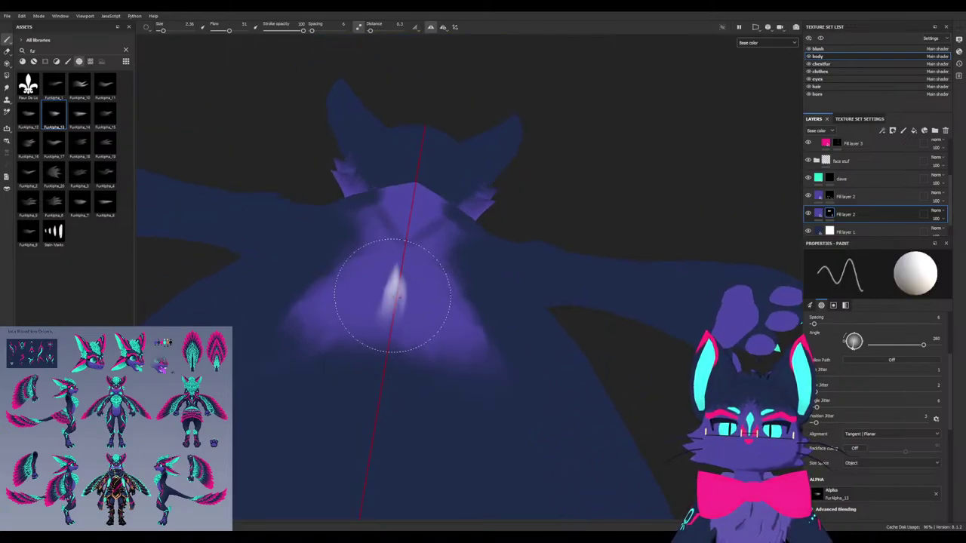
mouse_move(392, 294)
left_mouse_down("alt")
mouse_move(377, 352)
mouse_move(371, 274)
mouse_move(428, 225)
mouse_move(381, 200)
mouse_move(367, 156)
mouse_move(375, 289)
left_mouse_up("alt")
mouse_move(372, 288)
right_mouse_down("ctrl")
mouse_move(377, 280)
mouse_move(351, 295)
right_mouse_up("ctrl")
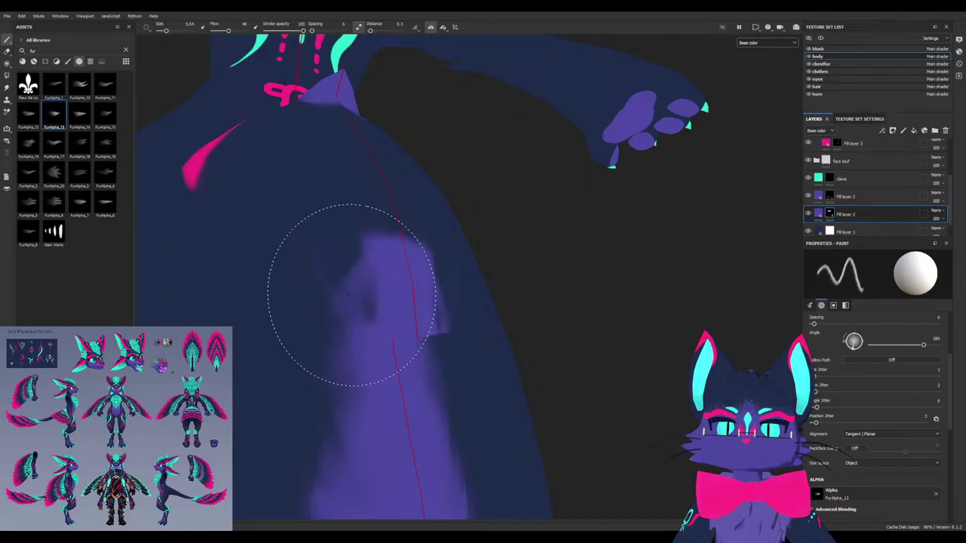
mouse_move(379, 306)
left_mouse_down()
mouse_move(390, 323)
mouse_move(332, 302)
mouse_move(369, 280)
mouse_move(367, 288)
mouse_move(364, 269)
left_mouse_up()
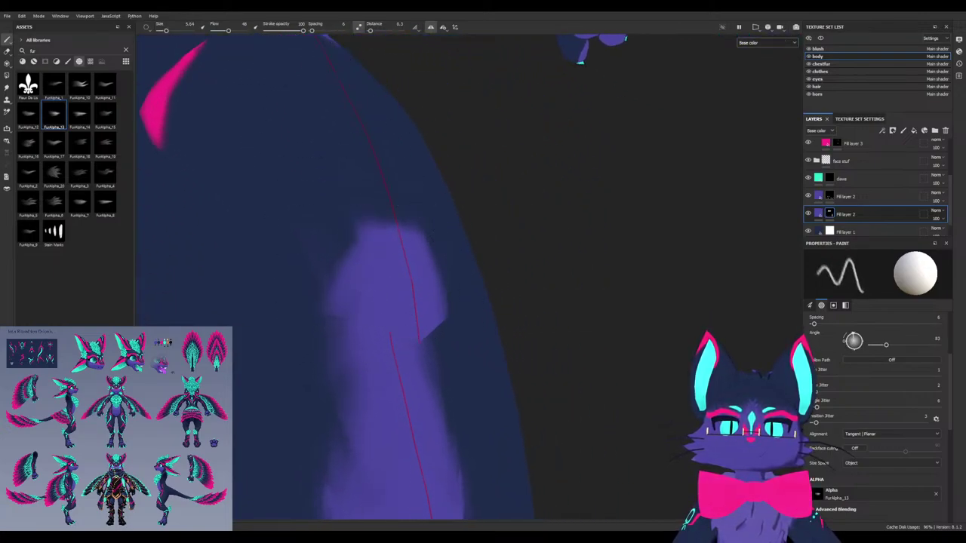
Feather the top of the upper spike's purple patch with the FurAlpha_2 brush in white and black, setting the angle to 67
left_click(79, 200)
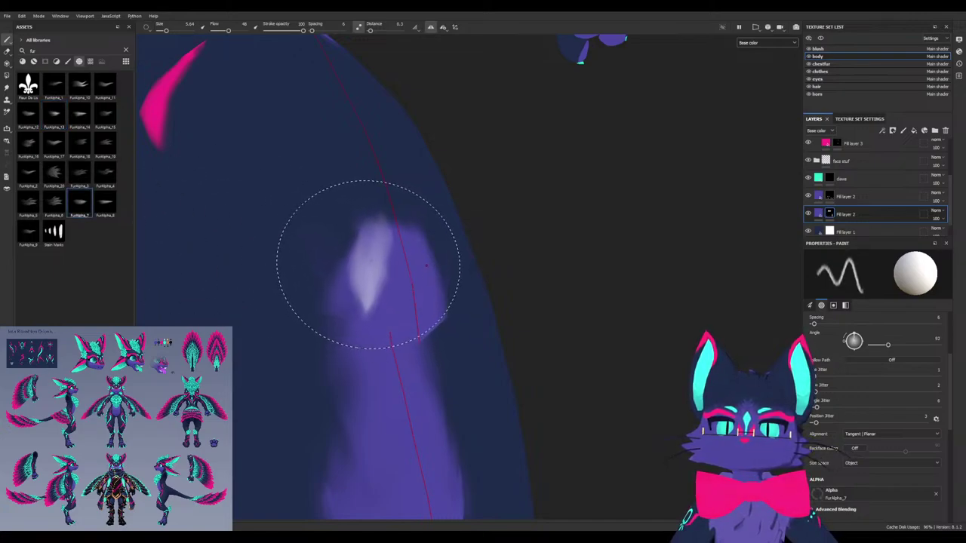
left_click(28, 173)
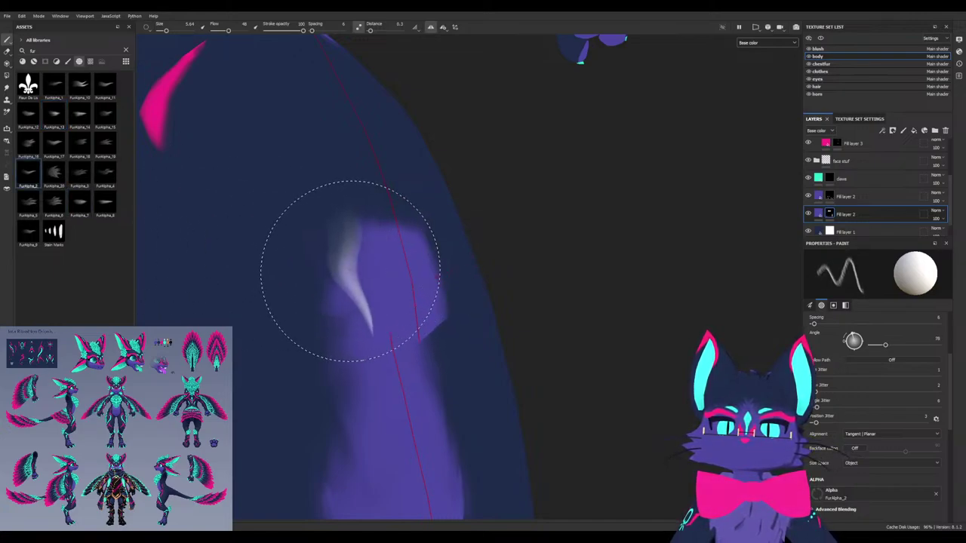
mouse_move(366, 288)
left_mouse_down("alt")
mouse_move(396, 284)
mouse_move(369, 282)
mouse_move(375, 302)
left_mouse_up("alt")
key("ctrl+z")
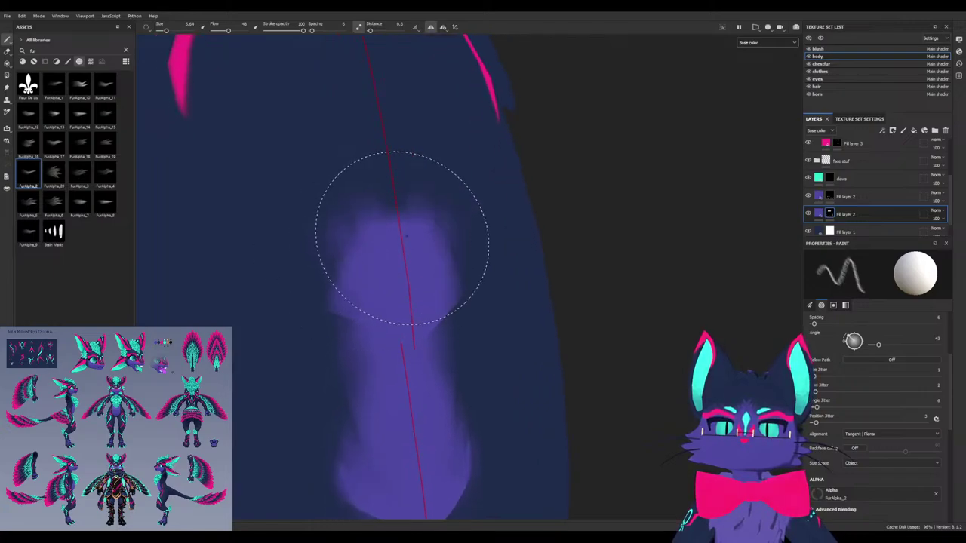
mouse_move(406, 236)
left_mouse_down()
mouse_move(403, 222)
mouse_move(394, 238)
left_mouse_up()
key("x")
left_click_drag(325, 239, 292, 218)
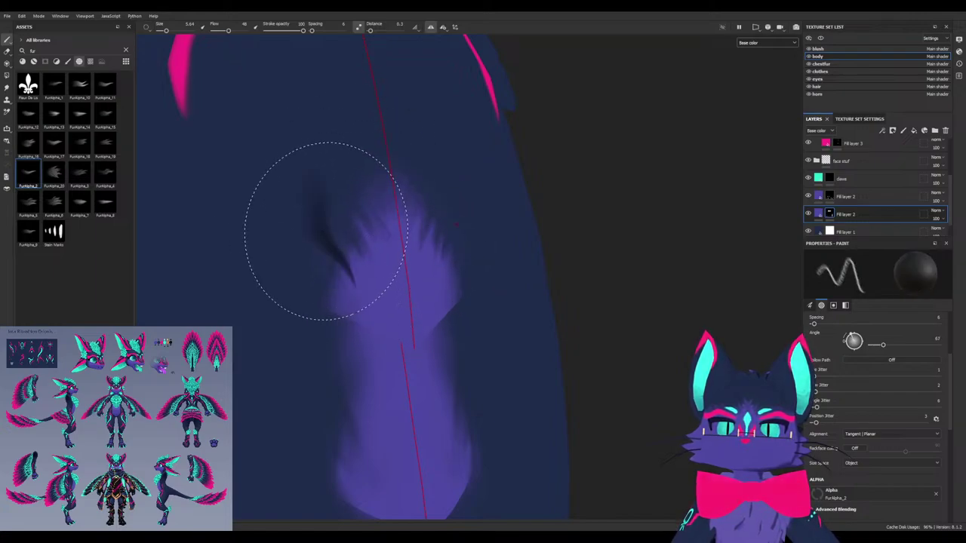
mouse_move(322, 237)
left_mouse_down("alt")
mouse_move(349, 243)
mouse_move(341, 240)
left_mouse_up("alt")
Carve fur tufts between the two tail spikes, changing the brush to white FurAlpha_7 at size 2.07 and angle 134
middle_click_drag(353, 357, 345, 253, "alt")
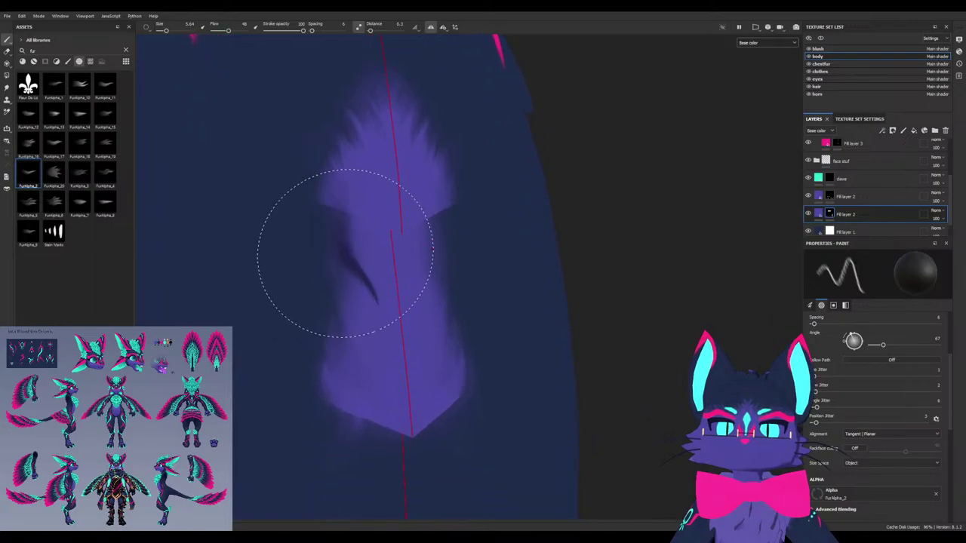
mouse_move(342, 251)
left_mouse_down("alt")
mouse_move(384, 252)
mouse_move(385, 219)
left_mouse_up("alt")
right_click_drag(385, 255, 351, 249, "ctrl")
mouse_move(347, 224)
left_mouse_down()
mouse_move(395, 238)
mouse_move(378, 217)
left_mouse_up()
key("x")
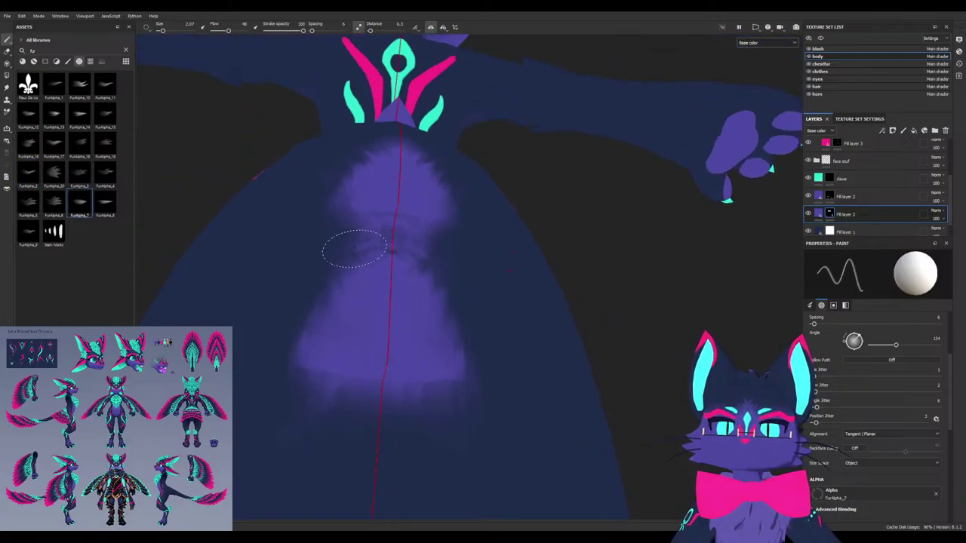
left_click_drag(387, 258, 380, 224, "alt")
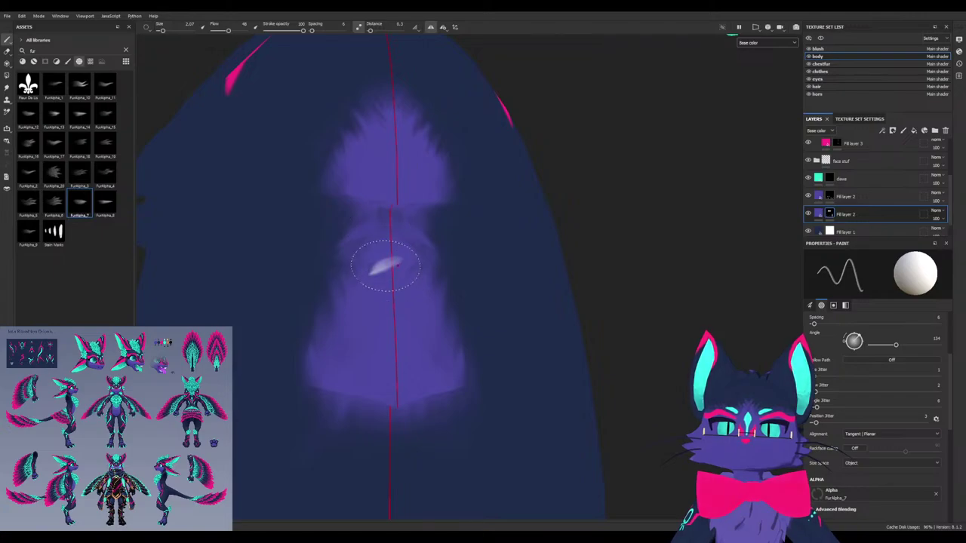
Trim the sides and bottom edge of the lower spike's fur with black FurAlpha_7 strokes, using angle 206 for the sides
mouse_move(367, 276)
left_mouse_down("alt")
mouse_move(362, 323)
mouse_move(305, 328)
left_mouse_up("alt")
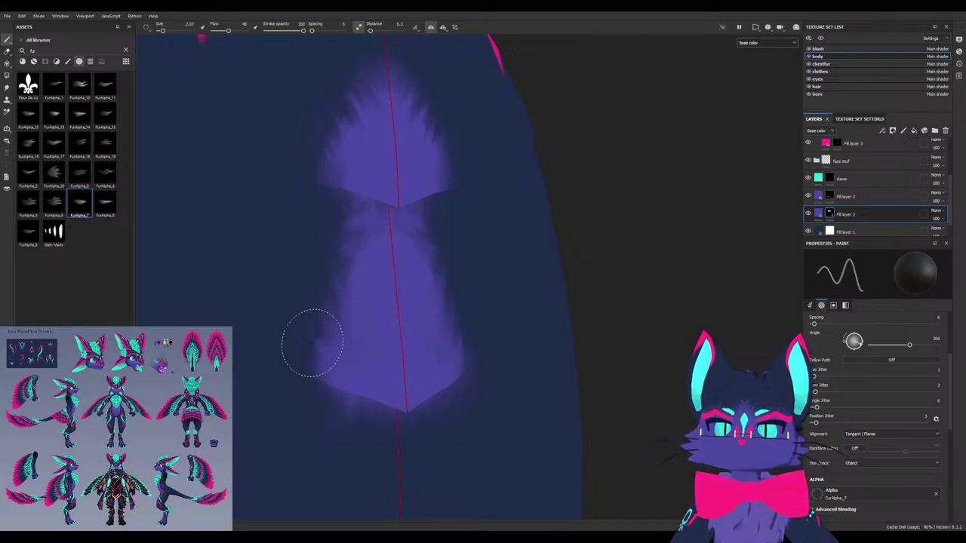
left_click_drag(318, 368, 295, 370, "alt")
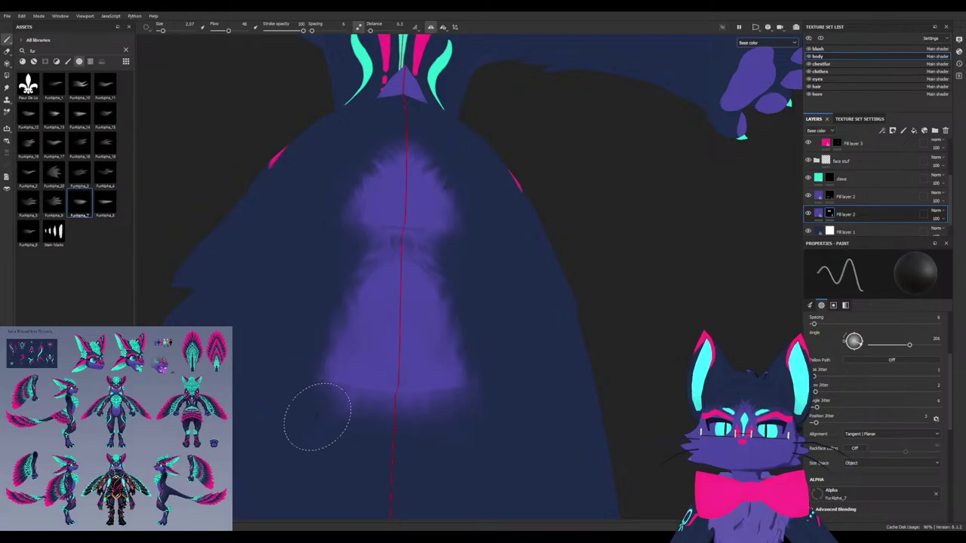
mouse_move(316, 440)
left_mouse_down("alt")
mouse_move(310, 412)
mouse_move(345, 411)
left_mouse_up("alt")
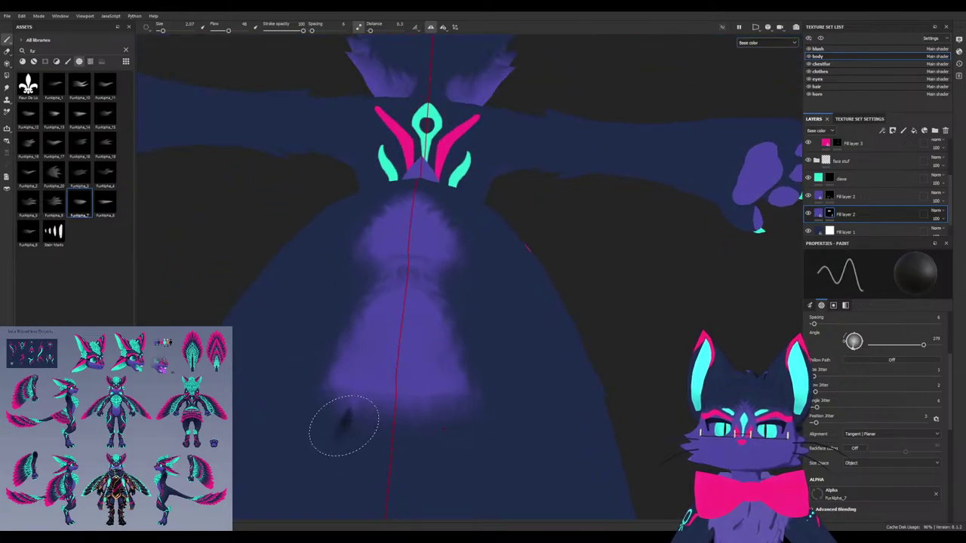
key("x")
key("x")
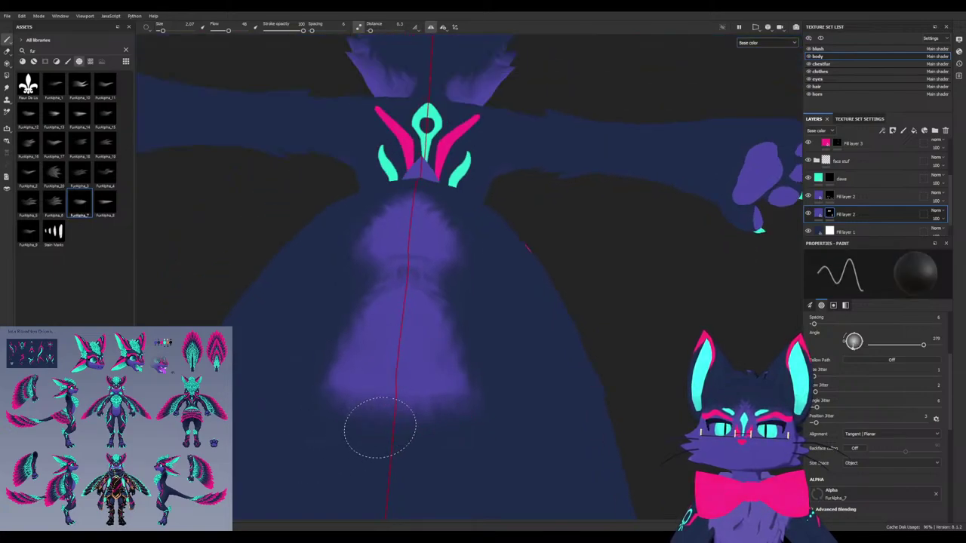
left_click_drag(410, 425, 335, 446, "alt")
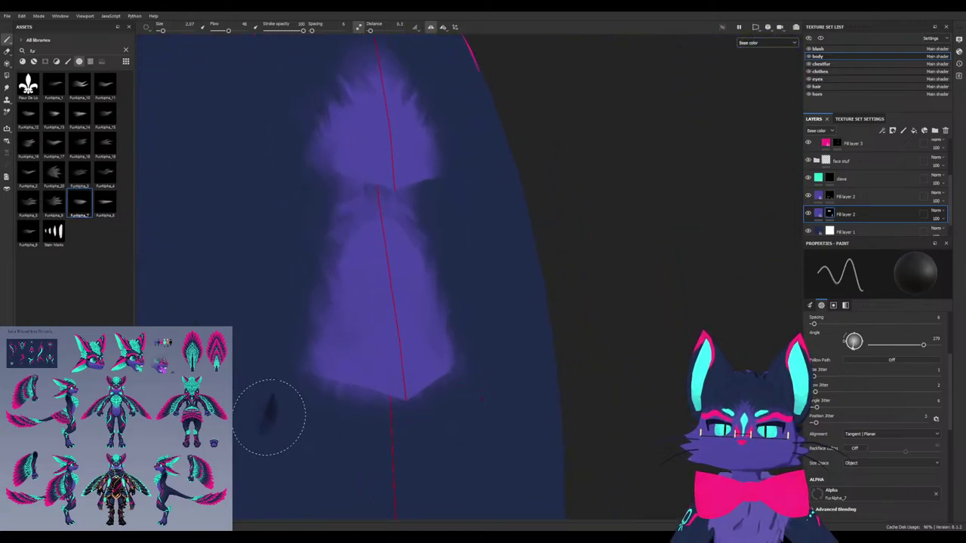
Feather the upper spike's tip with black strokes at angle 25, and switch the brush to white
mouse_move(274, 412)
left_mouse_down("alt")
mouse_move(253, 414)
mouse_move(351, 410)
mouse_move(308, 431)
mouse_move(302, 321)
mouse_move(249, 297)
left_mouse_up("alt")
scroll(264, 288, "up", 3)
left_click_drag(333, 282, 340, 266, "ctrl")
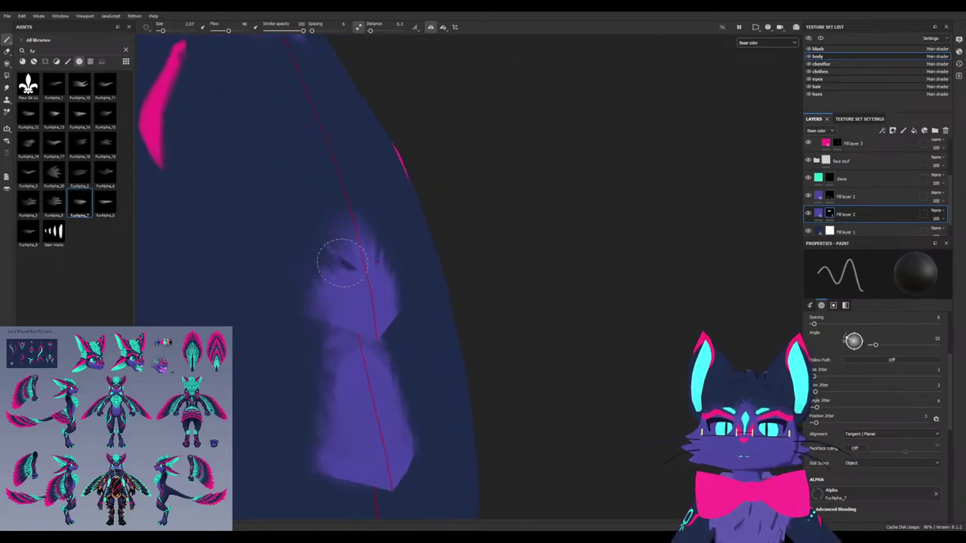
key("x")
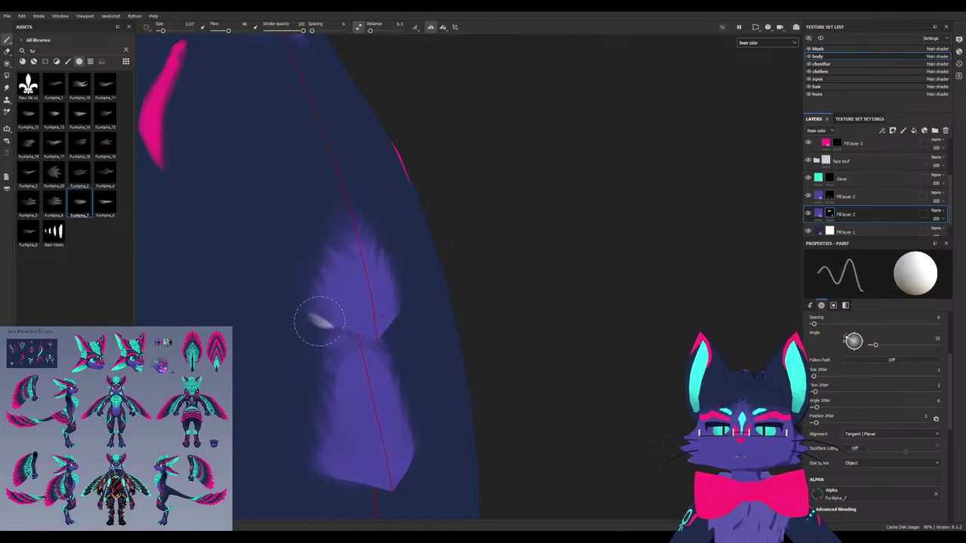
left_click_drag(319, 319, 261, 332, "alt")
Trim the lower spike's outer corner in black and rebuild the purple fur between the two spikes with white strokes
mouse_move(302, 280)
left_mouse_down("alt")
mouse_move(241, 397)
mouse_move(237, 449)
left_mouse_up("alt")
middle_click_drag(237, 448, 261, 307, "alt")
scroll(307, 345, "up", 4)
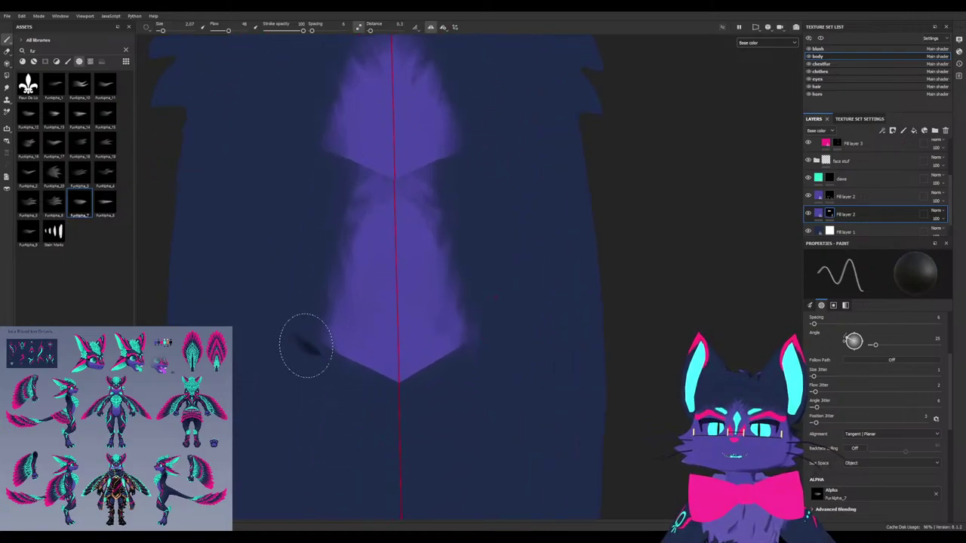
left_click_drag(338, 231, 382, 200, "alt")
key("x")
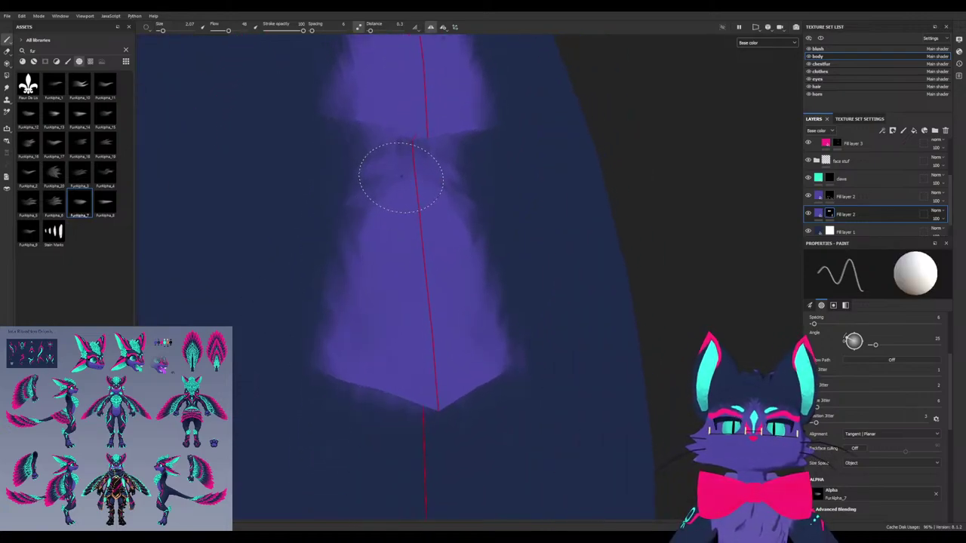
left_click_drag(413, 155, 414, 150)
left_click_drag(451, 300, 465, 301, "alt")
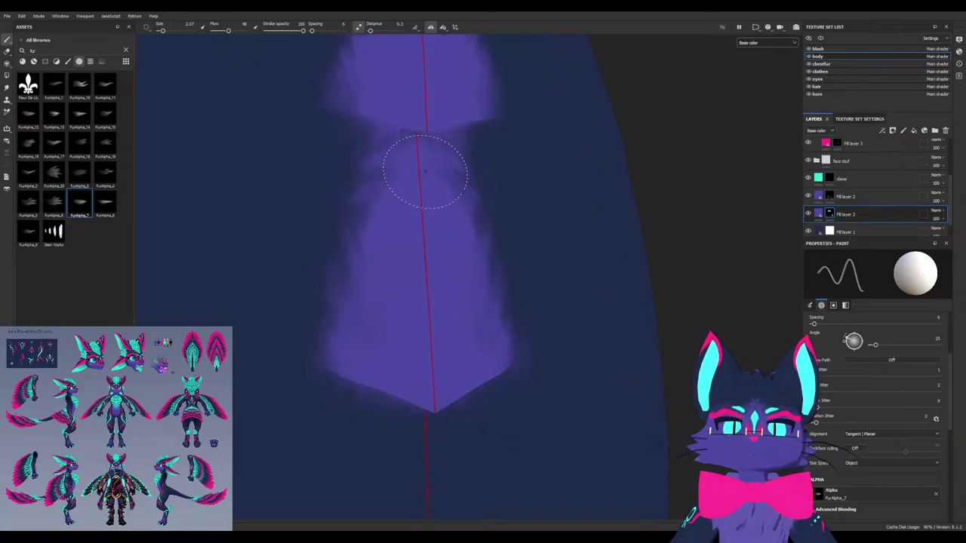
mouse_move(437, 170)
left_mouse_down()
mouse_move(388, 237)
mouse_move(386, 256)
left_mouse_up()
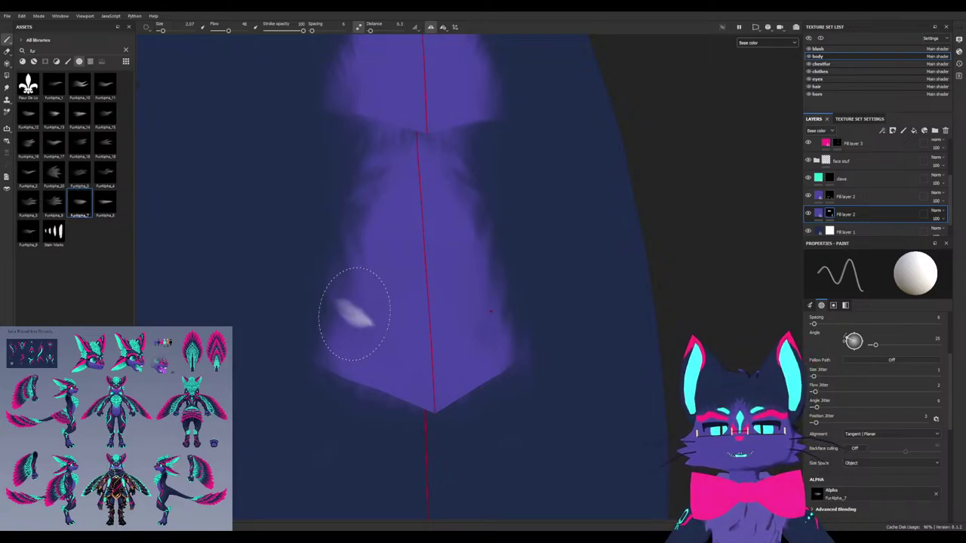
Fill the lower spike's flank in white and clean up the fur edges of both spikes with black strokes
left_click_drag(341, 324, 412, 336, "alt")
mouse_move(396, 381)
left_mouse_down("alt")
mouse_move(394, 415)
mouse_move(385, 324)
mouse_move(434, 325)
left_mouse_up("alt")
mouse_move(306, 281)
left_mouse_down()
mouse_move(309, 304)
mouse_move(326, 309)
mouse_move(292, 302)
mouse_move(295, 280)
mouse_move(339, 309)
mouse_move(306, 285)
mouse_move(261, 323)
left_mouse_up()
key("x")
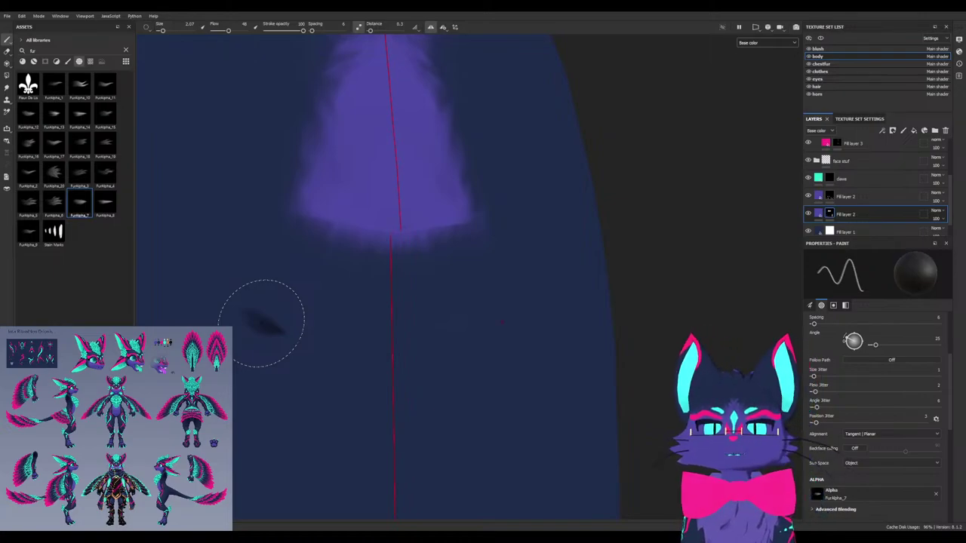
left_click_drag(309, 228, 332, 229, "alt")
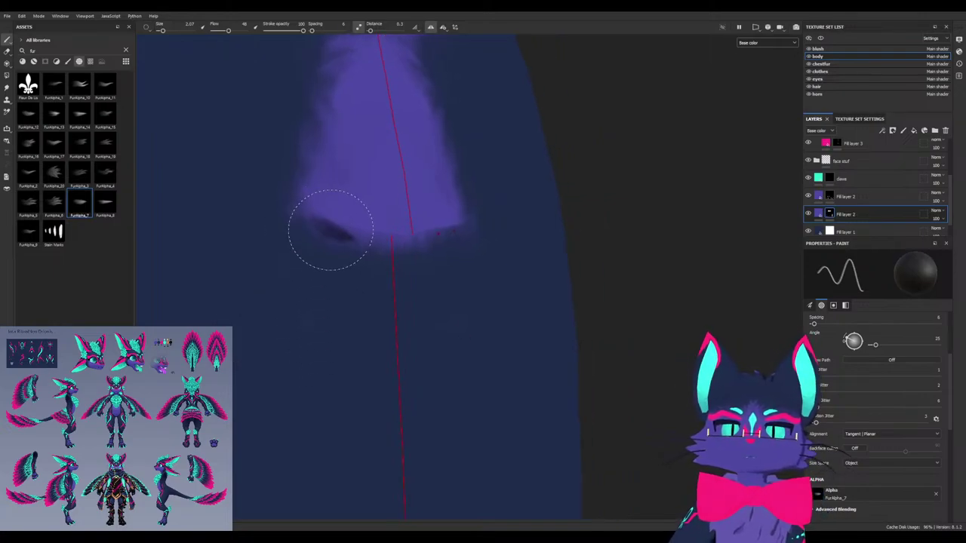
middle_click_drag(351, 183, 361, 370, "alt")
left_click_drag(347, 224, 354, 253, "alt")
middle_click_drag(340, 170, 340, 334, "alt")
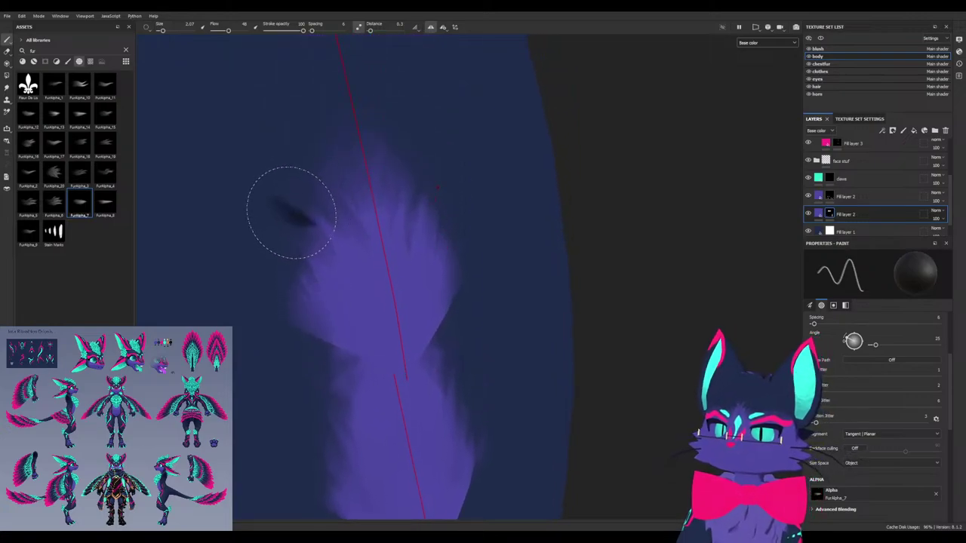
Break up the lower edge of the purple patch at the tail's root with black strokes, setting angle 61 and spacing 1
right_click_drag(256, 293, 189, 325, "alt")
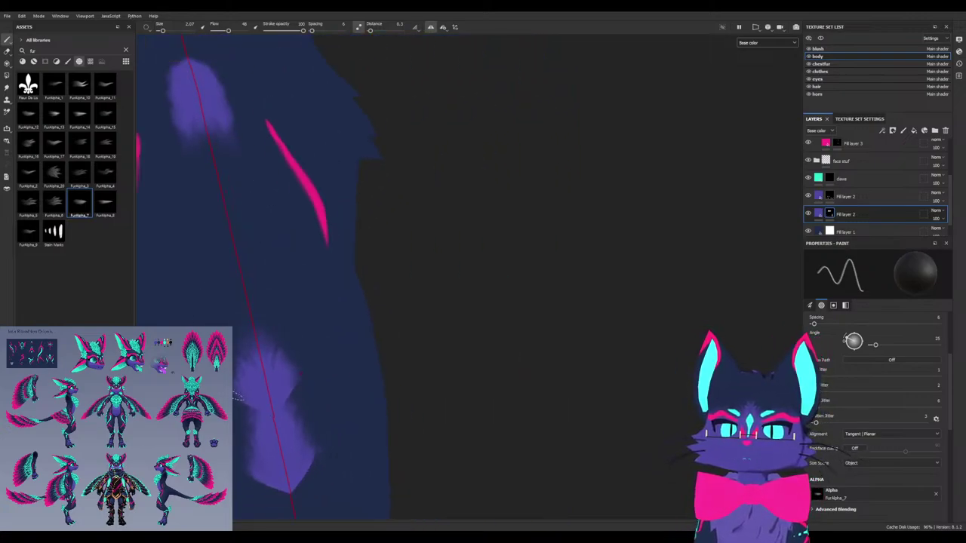
left_click_drag(257, 302, 227, 306, "alt")
middle_click_drag(226, 189, 336, 306, "alt")
mouse_move(336, 305)
left_mouse_down("alt")
mouse_move(291, 324)
mouse_move(317, 306)
left_mouse_up("alt")
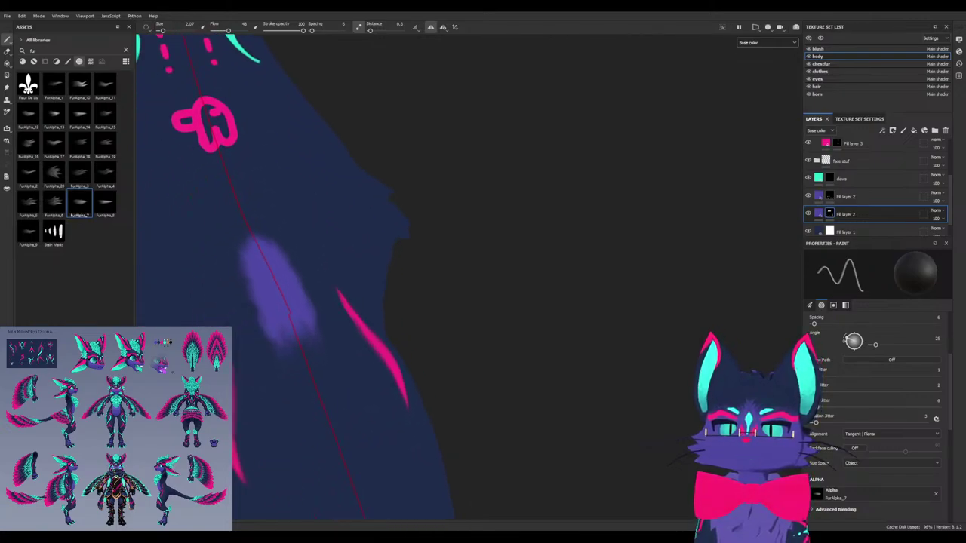
right_click_drag(241, 302, 302, 294, "alt")
middle_click_drag(215, 300, 293, 315, "alt")
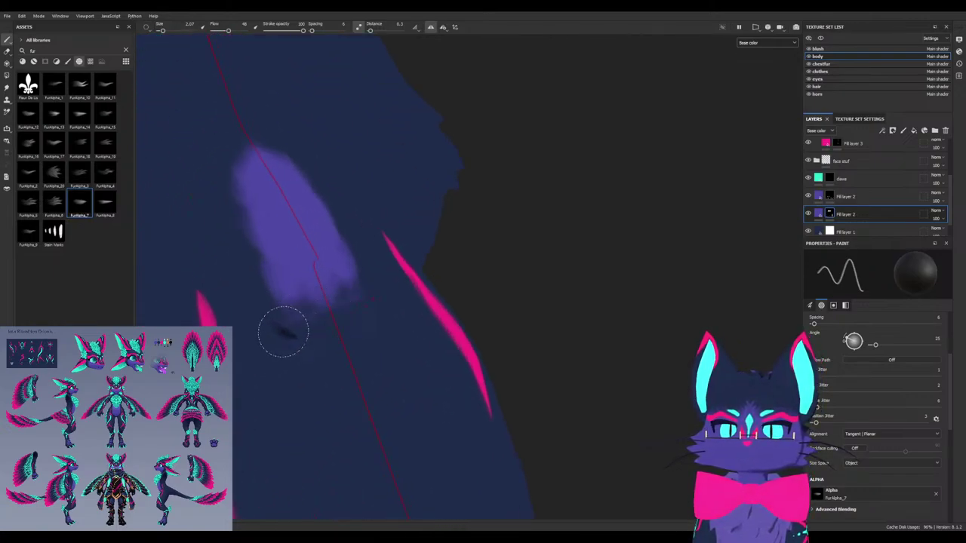
left_click(315, 31)
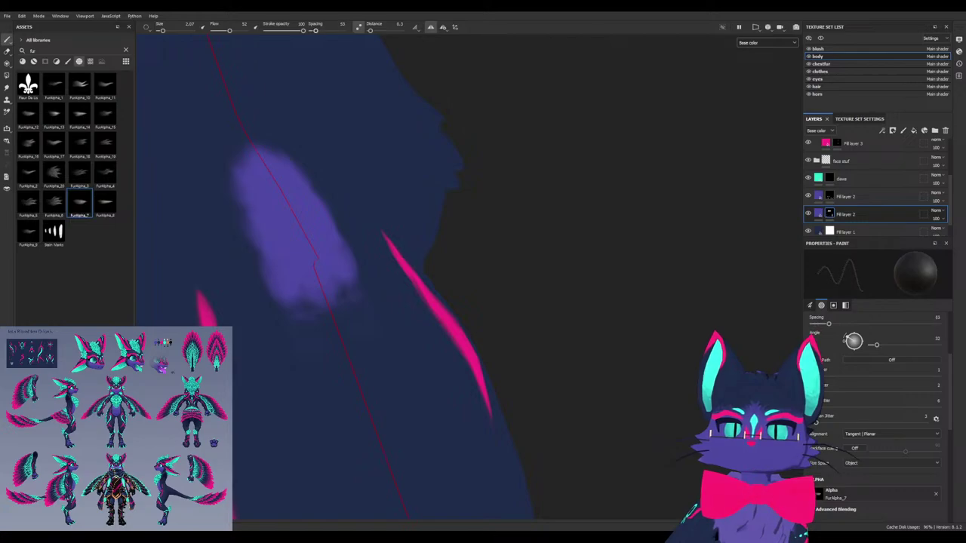
left_click_drag(302, 355, 300, 343, "ctrl")
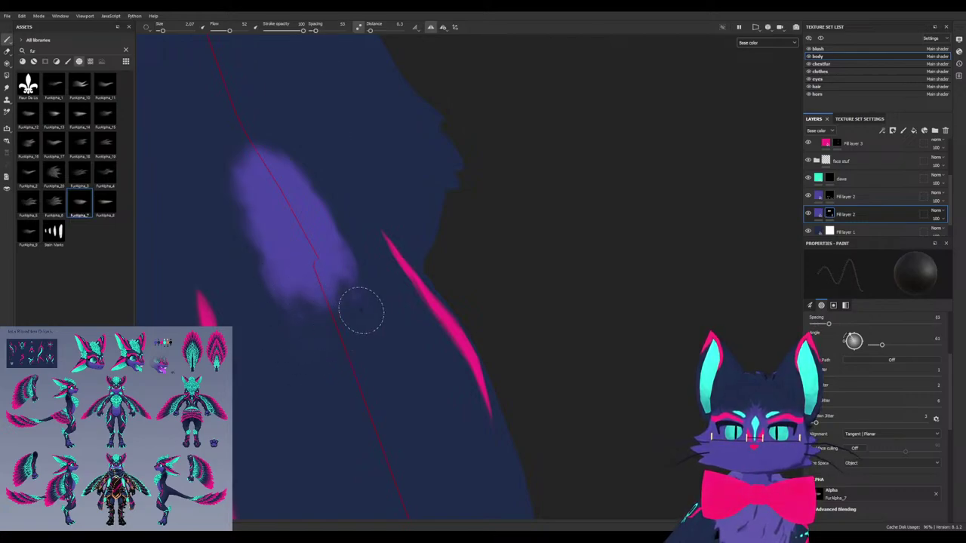
left_click_drag(317, 30, 311, 30)
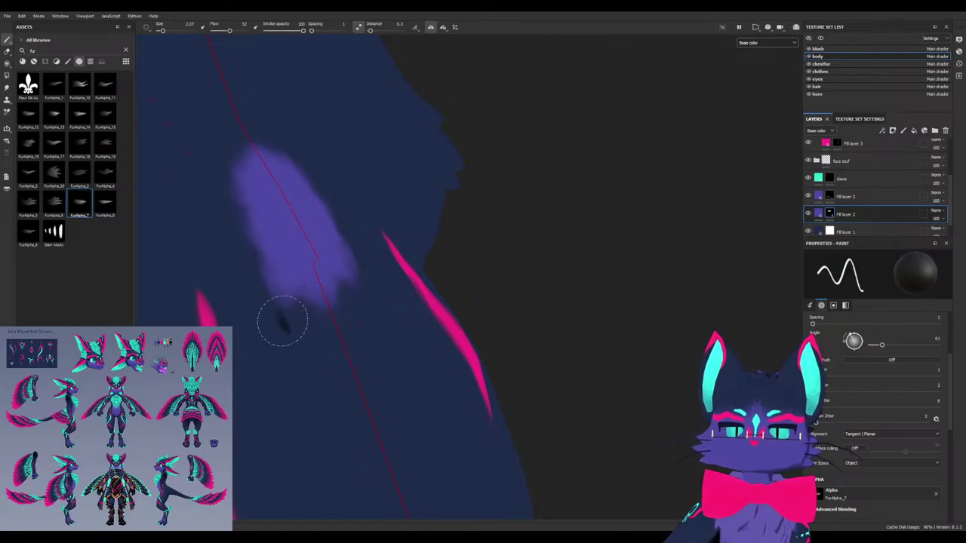
Display the full material and fade the tail-root patch's lower edge with the black brush at size 3.62 and flow 20
key("m")
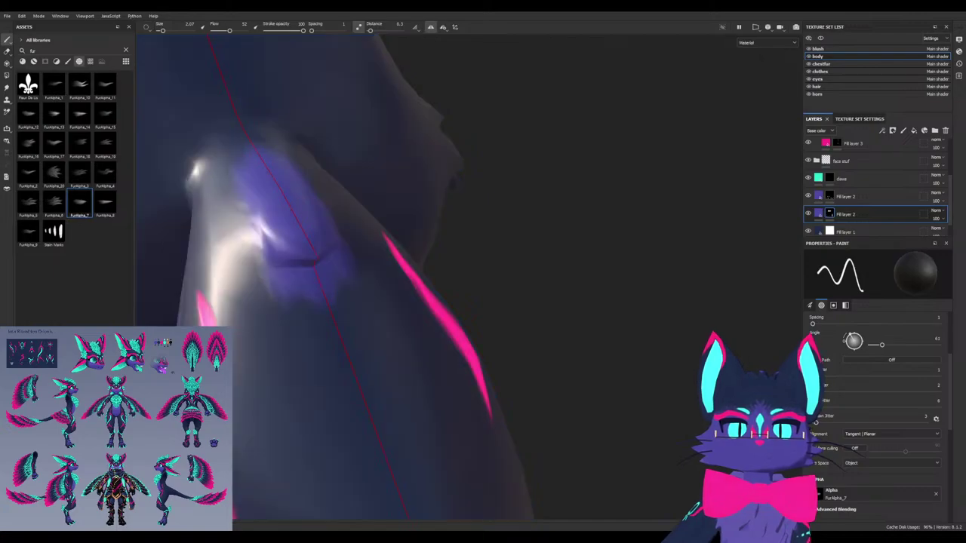
left_click_drag(317, 298, 391, 332, "alt")
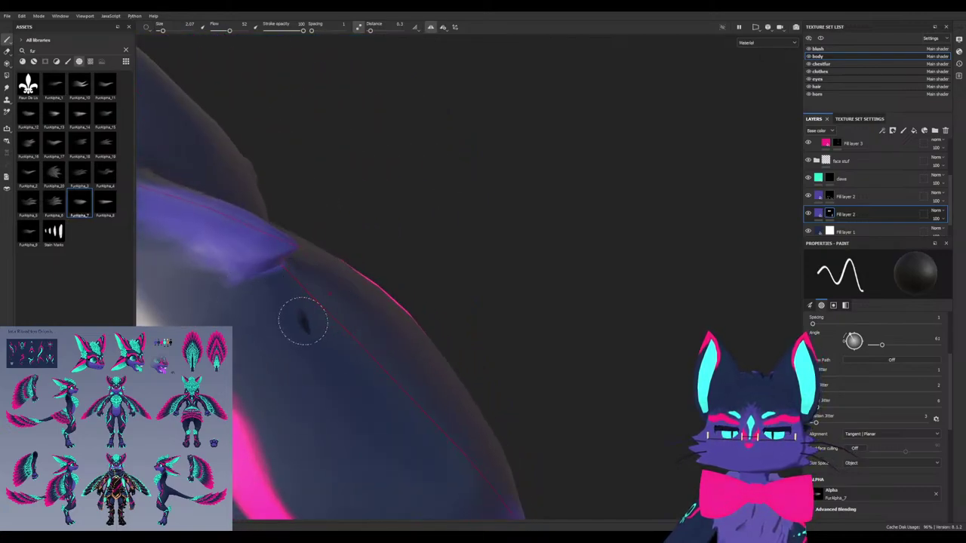
left_click_drag(303, 321, 265, 326, "alt")
key("bracketright")
key("bracketright")
key("bracketright")
key("bracketright")
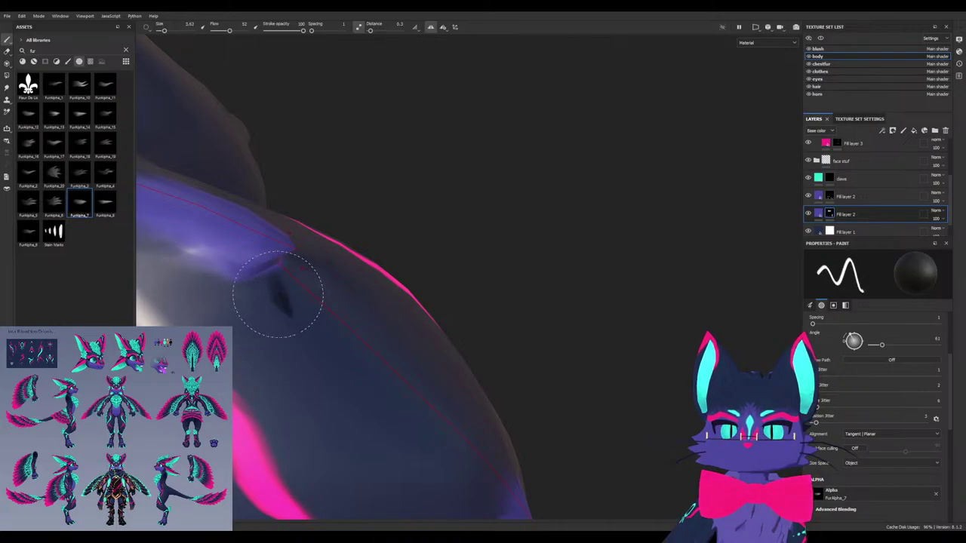
mouse_move(287, 295)
left_mouse_down("ctrl")
mouse_move(265, 294)
mouse_move(259, 347)
mouse_move(392, 329)
left_mouse_up("ctrl")
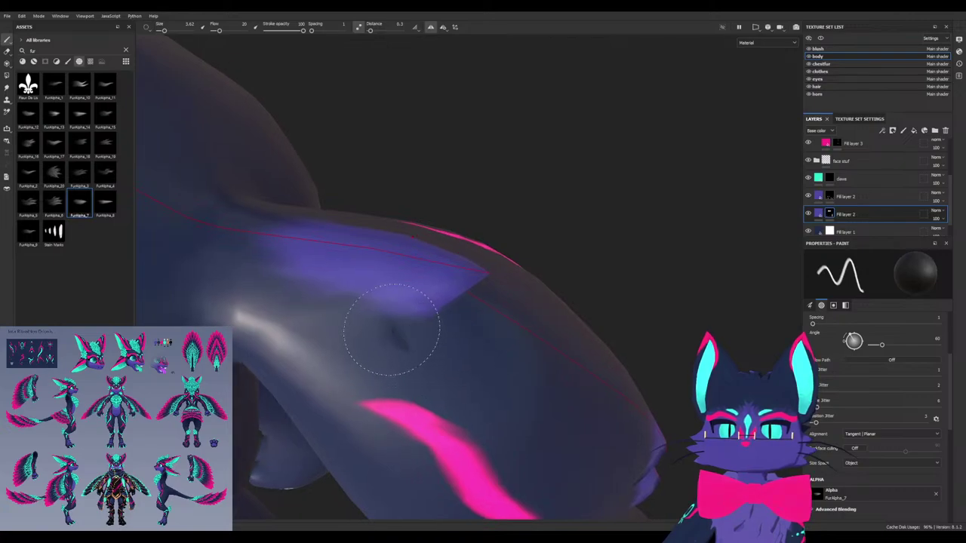
Examine the pink and teal markings on the hips and thighs from the front of the body
mouse_move(463, 367)
left_mouse_down("alt")
mouse_move(378, 422)
mouse_move(479, 297)
mouse_move(494, 399)
mouse_move(530, 403)
mouse_move(452, 298)
mouse_move(431, 313)
mouse_move(362, 302)
left_mouse_up("alt")
mouse_move(520, 272)
left_mouse_down("alt")
mouse_move(347, 298)
mouse_move(305, 276)
left_mouse_up("alt")
left_click_drag(437, 362, 390, 351, "alt")
scroll(381, 320, "up", 5)
key("x")
key("x")
scroll(391, 351, "down", 5)
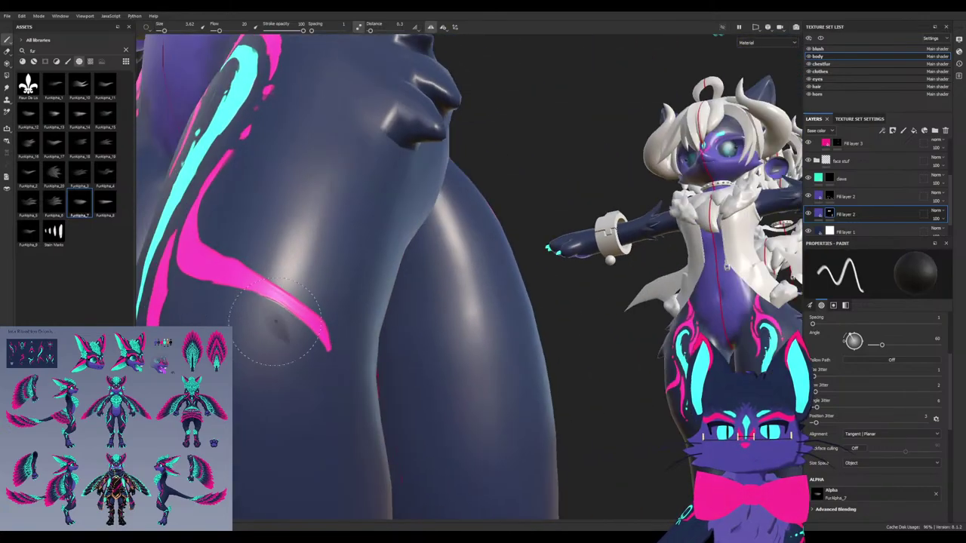
Examine the pink stripe and purple spike patches on the tail from the side
left_click_drag(283, 338, 392, 348, "alt")
scroll(511, 345, "up", 4)
left_click_drag(426, 424, 416, 395, "alt")
scroll(416, 394, "up", 5)
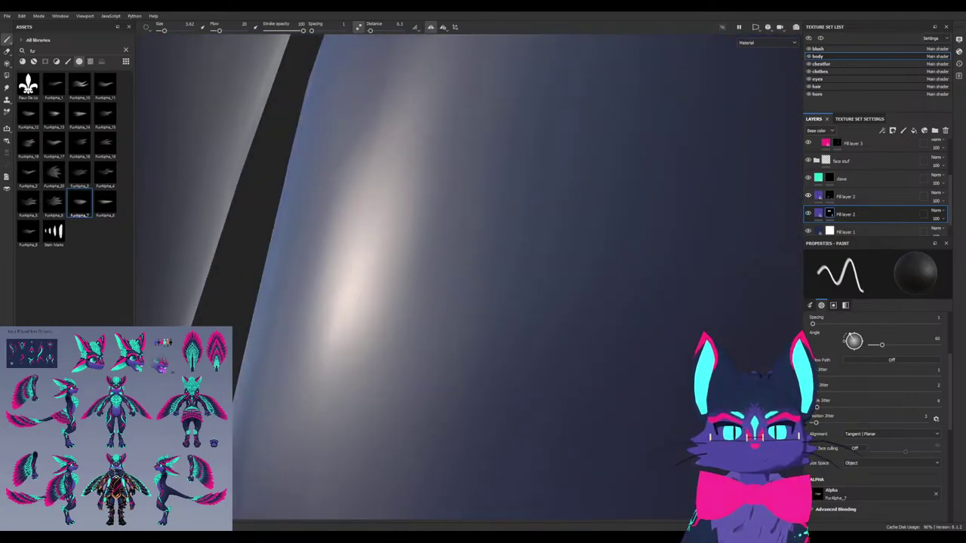
left_click(845, 196)
mouse_move(366, 326)
left_mouse_down()
mouse_move(358, 333)
mouse_move(372, 467)
left_mouse_up()
scroll(403, 406, "down", 10)
scroll(415, 439, "up", 3)
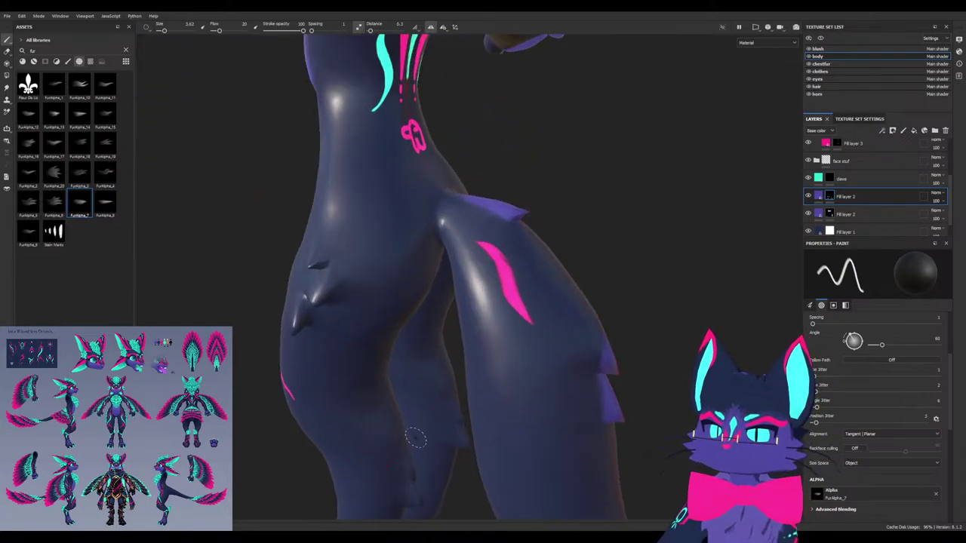
scroll(517, 382, "up", 3)
left_click_drag(539, 319, 477, 332, "alt")
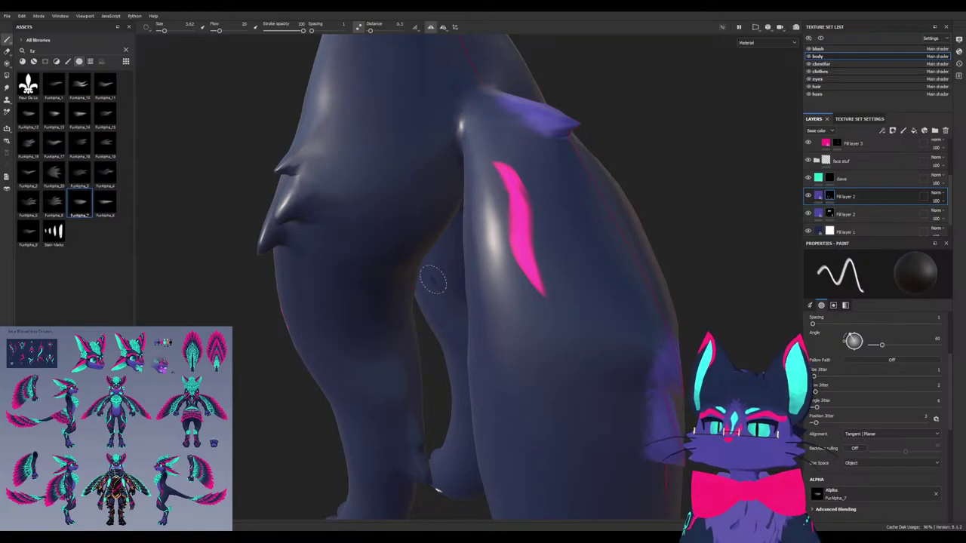
left_click_drag(441, 260, 533, 263, "alt")
scroll(554, 295, "up", 3)
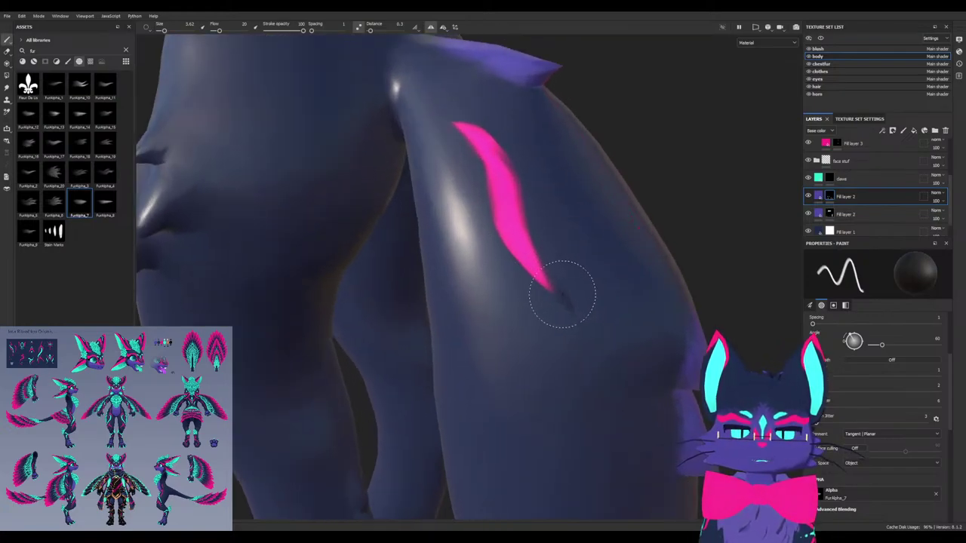
left_click_drag(563, 295, 490, 287, "alt")
left_click_drag(434, 479, 413, 385, "alt")
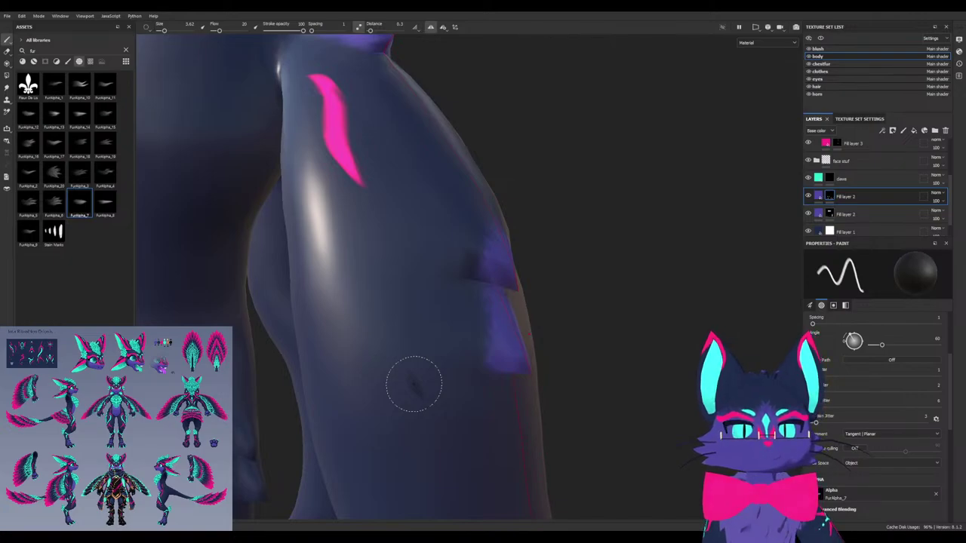
left_click_drag(384, 317, 519, 287, "alt")
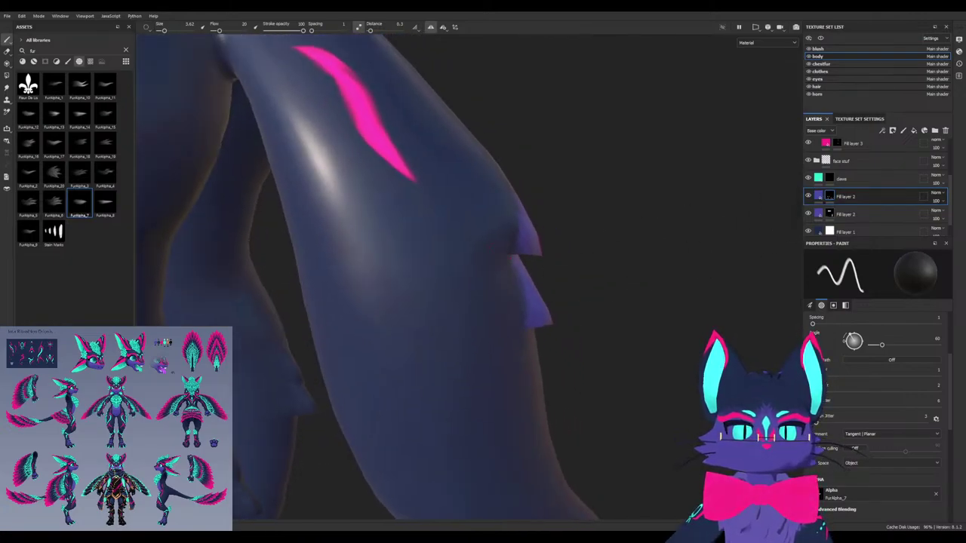
Select the teal body-designs layer's mask and choose the Wet Soft brush at size 7.48 and flow 41
scroll(868, 188, "up", 3)
left_click(838, 193)
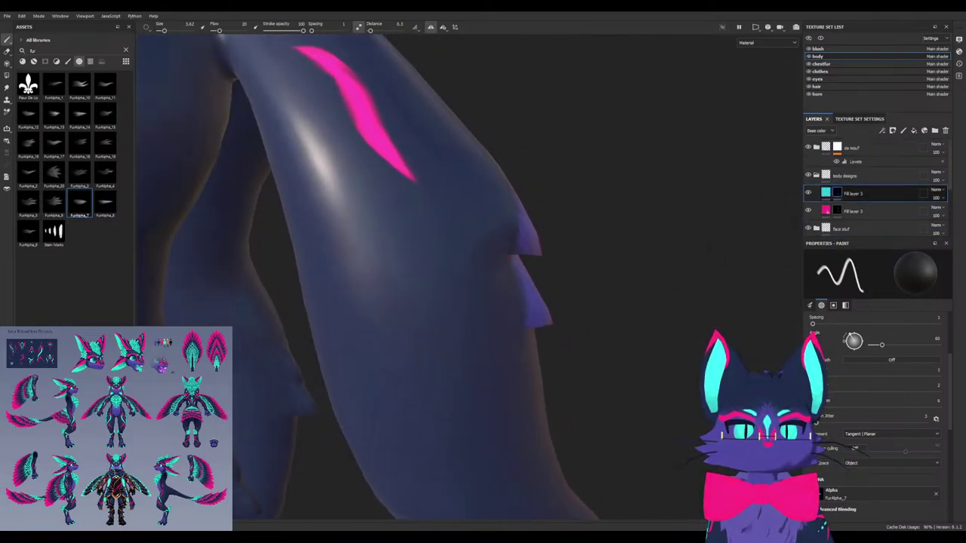
mouse_move(381, 231)
left_mouse_down()
mouse_move(410, 231)
mouse_move(447, 402)
mouse_move(399, 363)
left_mouse_up()
key("ctrl+z")
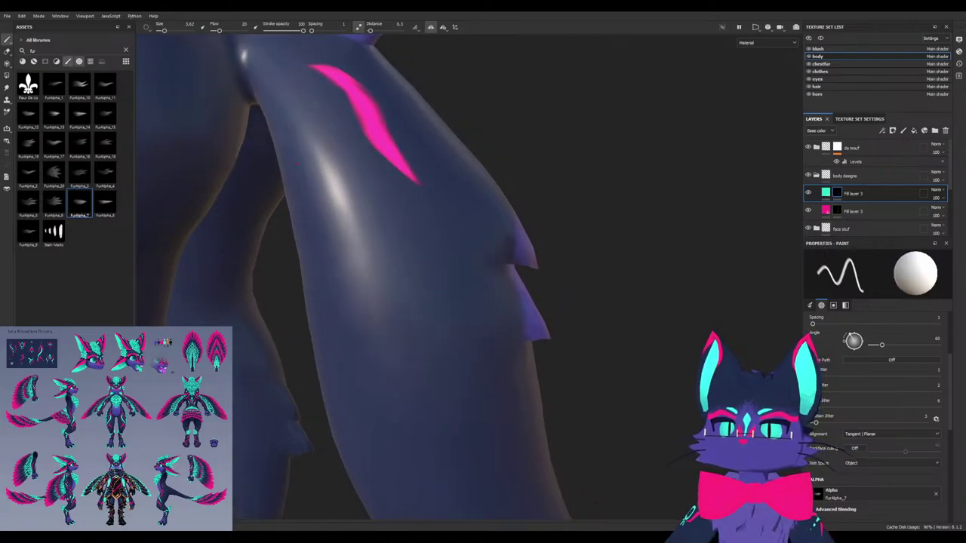
left_click(79, 61)
left_click_drag(44, 51, 8, 51)
type("wet")
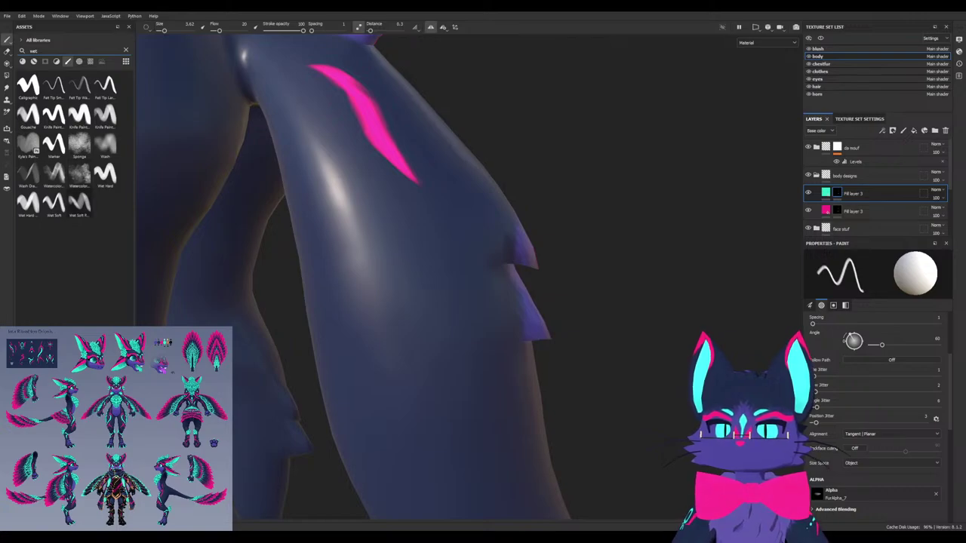
left_click(53, 202)
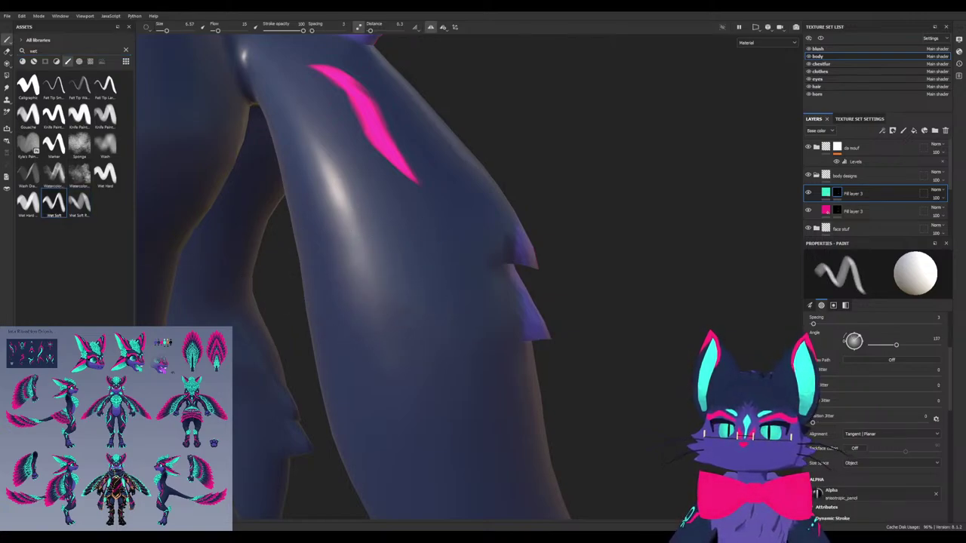
left_click_drag(422, 274, 454, 231, "ctrl")
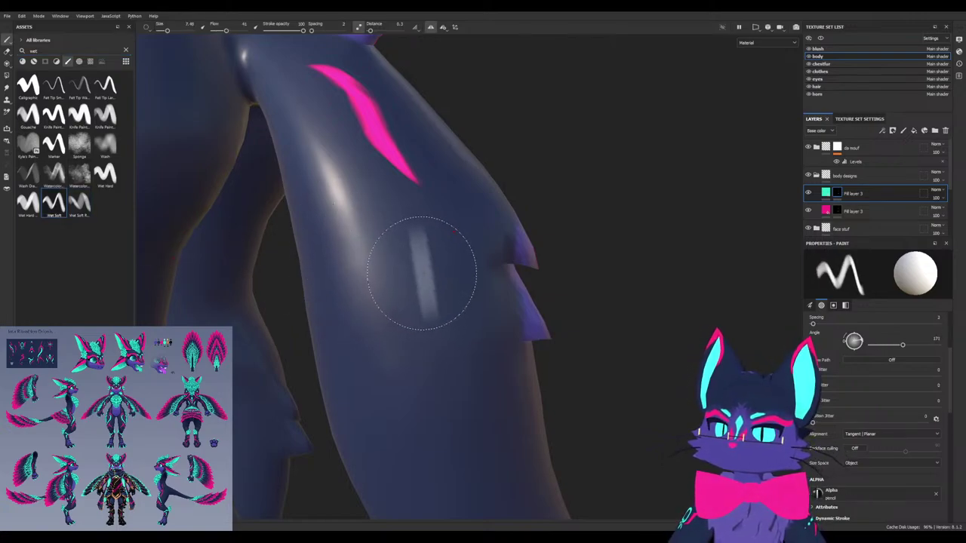
Try to paint a narrow teal streak on the tail's side beneath the pink stripe, trimming its edges with black
mouse_move(418, 264)
left_mouse_down()
mouse_move(425, 259)
mouse_move(470, 414)
mouse_move(461, 464)
mouse_move(476, 471)
mouse_move(453, 467)
mouse_move(463, 442)
mouse_move(410, 431)
mouse_move(399, 237)
mouse_move(385, 321)
mouse_move(397, 284)
mouse_move(393, 254)
mouse_move(409, 384)
mouse_move(390, 257)
mouse_move(423, 278)
mouse_move(423, 304)
left_mouse_up()
key("x")
left_click_drag(408, 299, 390, 255, "ctrl")
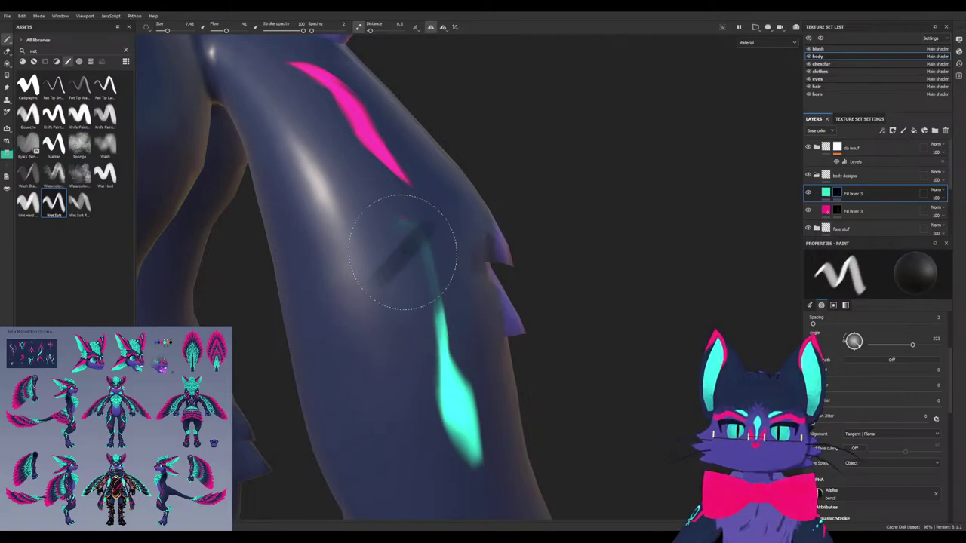
left_click_drag(433, 410, 433, 358, "ctrl")
left_click_drag(474, 472, 447, 479, "alt")
key("x")
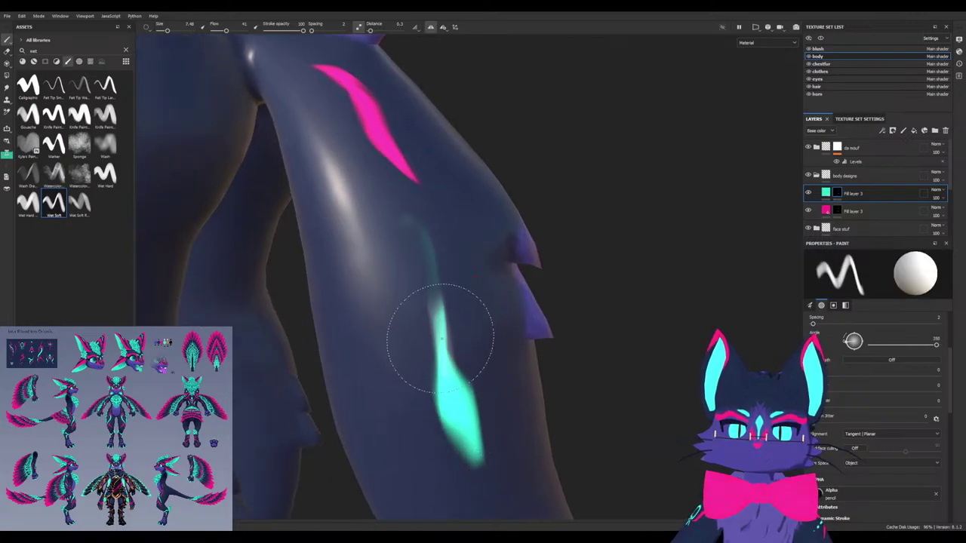
mouse_move(436, 351)
left_mouse_down()
mouse_move(431, 254)
mouse_move(414, 312)
mouse_move(432, 273)
mouse_move(407, 226)
mouse_move(464, 292)
mouse_move(452, 295)
mouse_move(411, 226)
mouse_move(431, 269)
mouse_move(396, 207)
mouse_move(437, 390)
left_mouse_up()
mouse_move(412, 264)
left_mouse_down()
mouse_move(452, 302)
mouse_move(378, 216)
mouse_move(442, 430)
left_mouse_up()
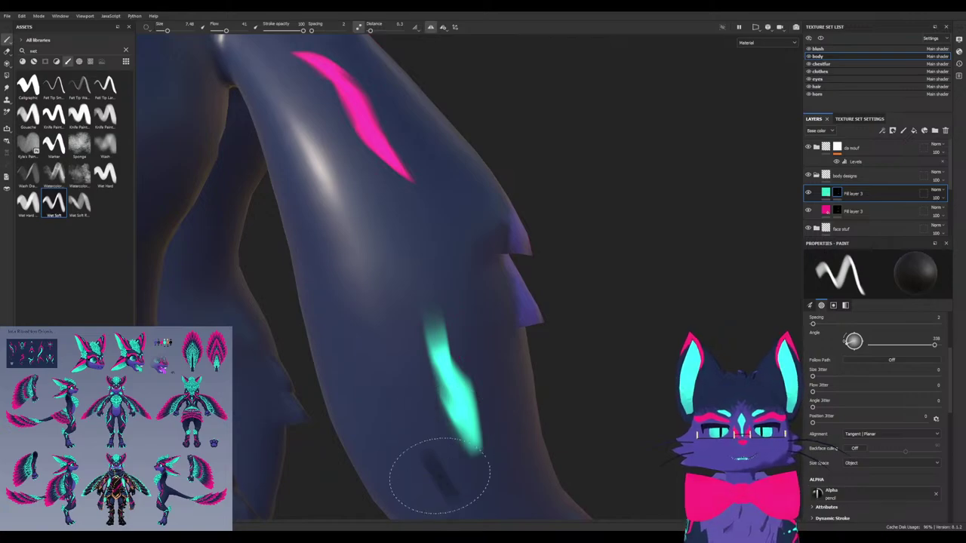
mouse_move(450, 476)
left_mouse_down()
mouse_move(420, 332)
mouse_move(415, 422)
mouse_move(479, 383)
mouse_move(436, 393)
mouse_move(438, 359)
left_mouse_up()
mouse_move(403, 319)
left_mouse_down("alt")
mouse_move(396, 330)
mouse_move(393, 282)
left_mouse_up("alt")
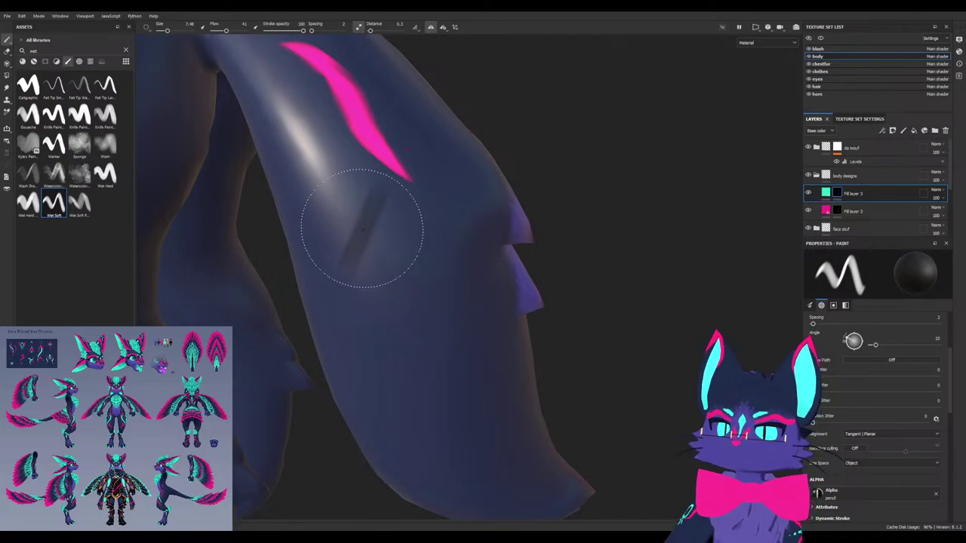
Try to paint a broad teal leaf shape on the tail's side and carve it into a crescent with black
key("x")
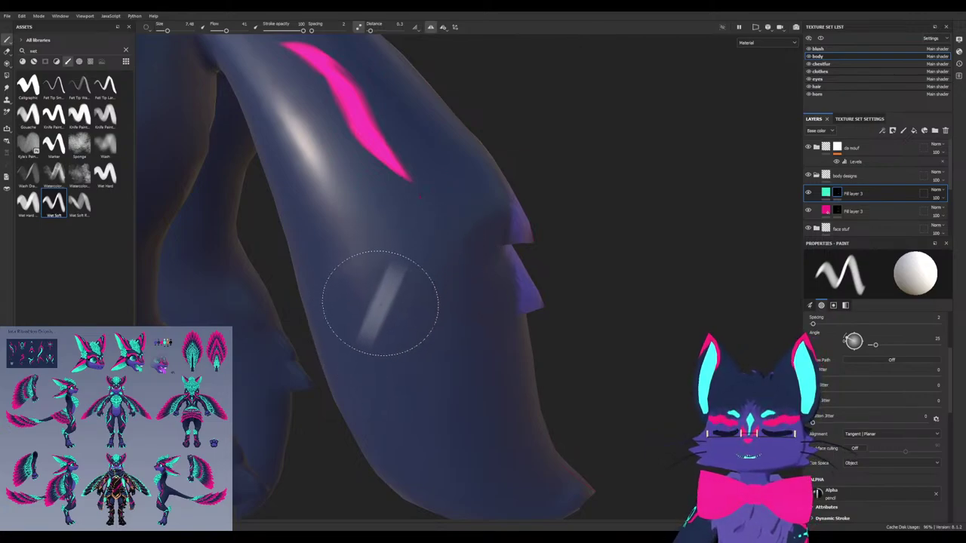
left_click_drag(385, 297, 472, 407)
key("ctrl+z")
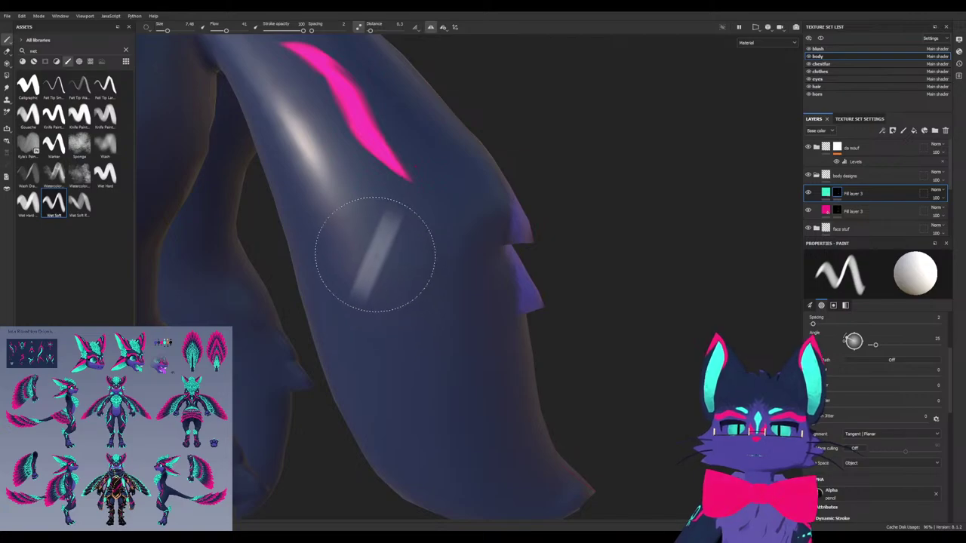
key("x")
key("x")
left_click_drag(369, 250, 388, 293, "alt")
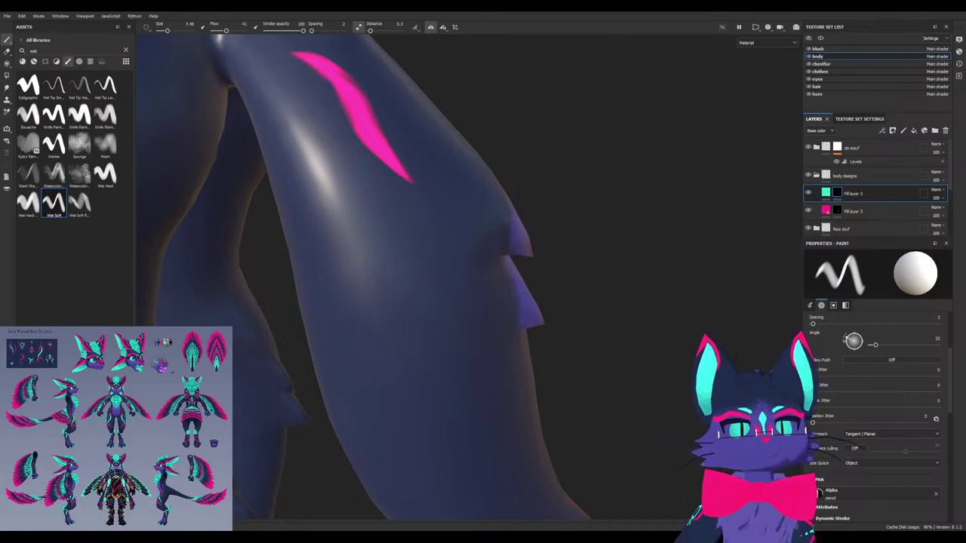
mouse_move(395, 280)
left_mouse_down()
mouse_move(445, 390)
mouse_move(442, 345)
left_mouse_up()
key("x")
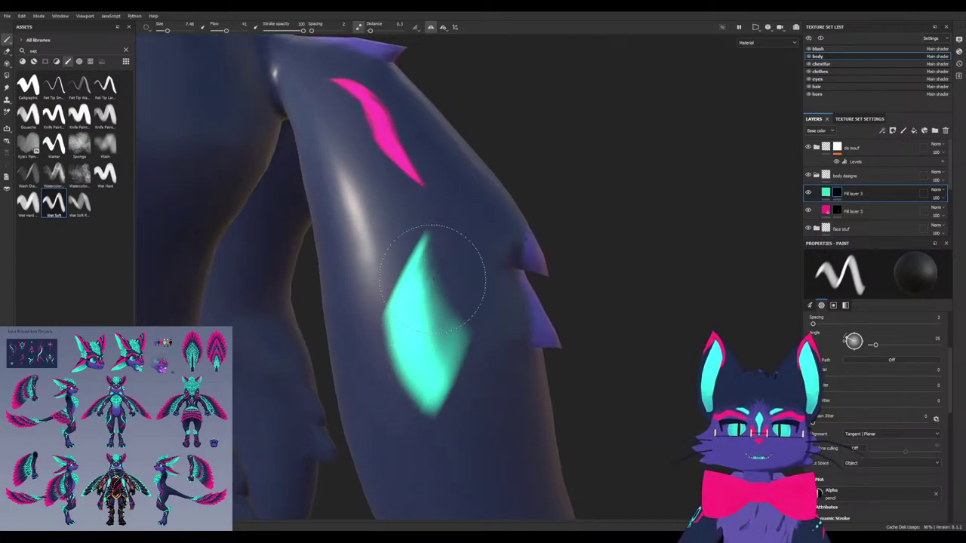
mouse_move(431, 279)
left_mouse_down()
mouse_move(438, 254)
mouse_move(478, 400)
mouse_move(459, 345)
mouse_move(449, 347)
mouse_move(468, 341)
mouse_move(455, 352)
mouse_move(439, 270)
mouse_move(489, 404)
mouse_move(453, 377)
left_mouse_up()
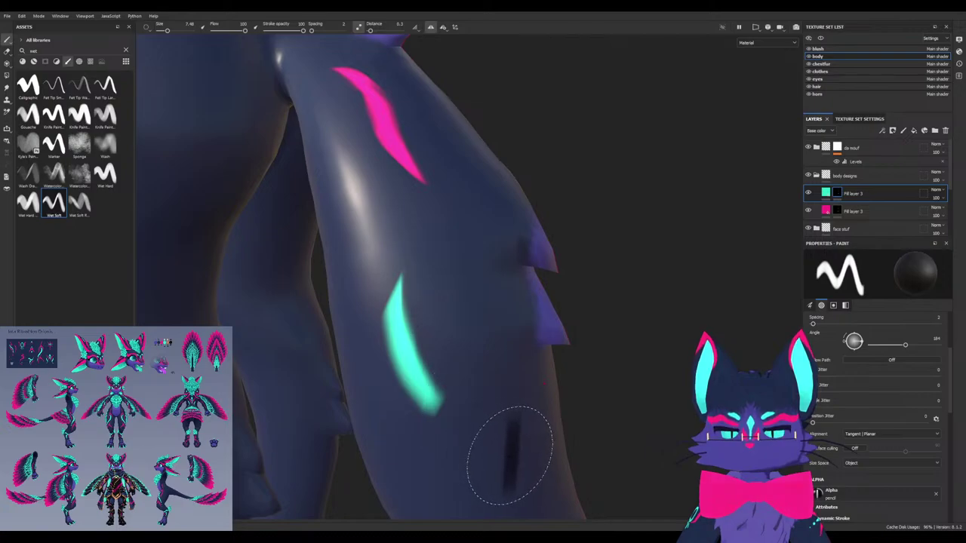
left_click_drag(511, 455, 475, 369, "alt")
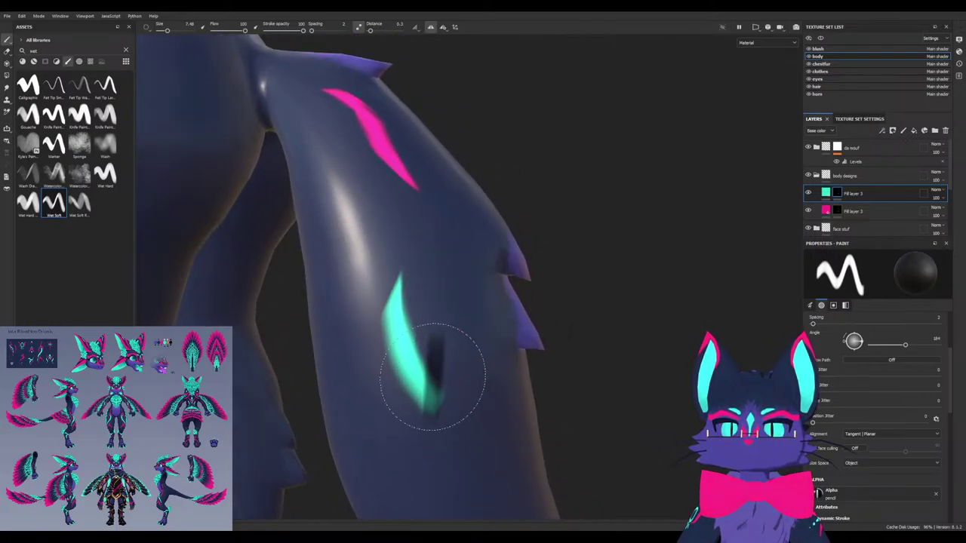
Switch to the Wet Hard brush, undo the teal crescent on the tail, and reduce the brush size to 2.58
left_click(105, 174)
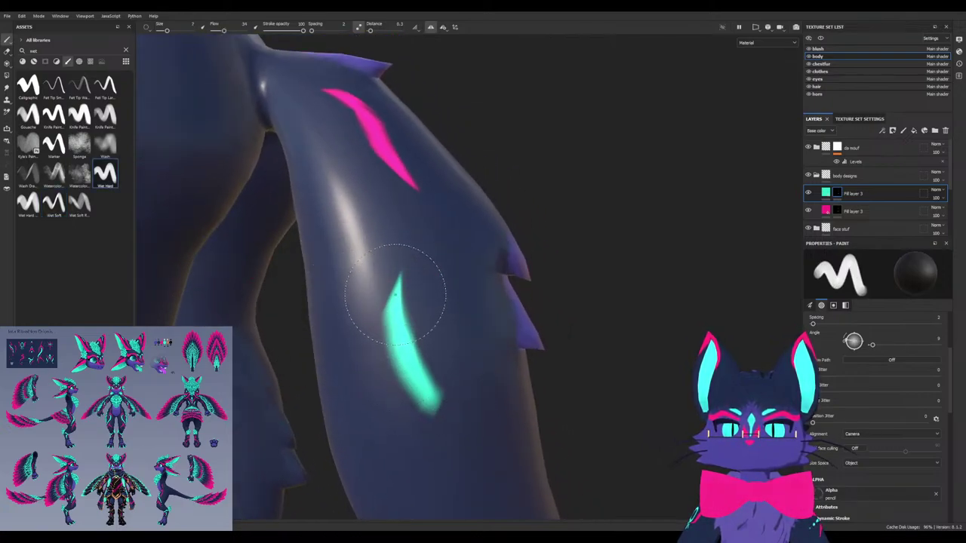
key("ctrl+z")
right_click_drag(411, 332, 301, 325, "ctrl")
Compare the thigh markings with the bare tail side and search the alphas for "mask"
left_click_drag(317, 320, 483, 317, "alt")
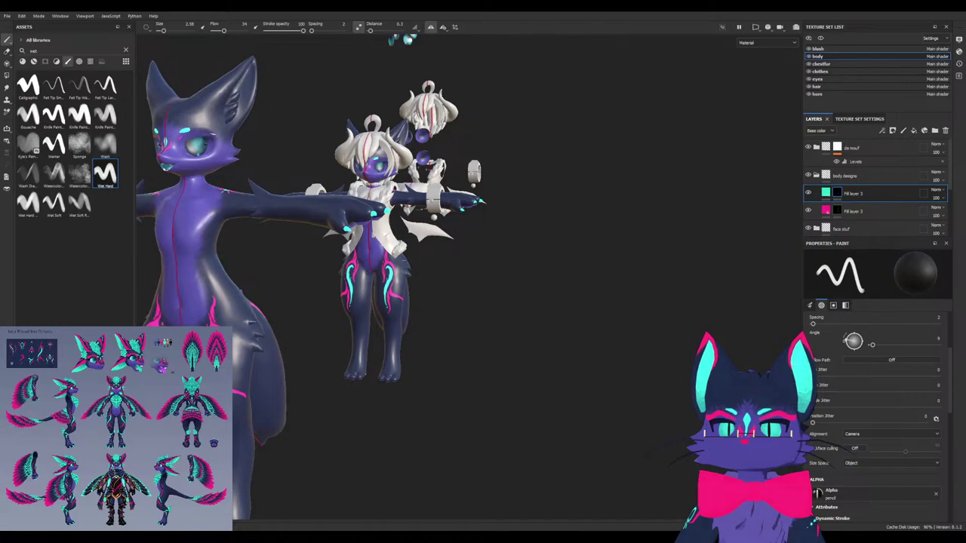
middle_click_drag(372, 235, 441, 226, "alt")
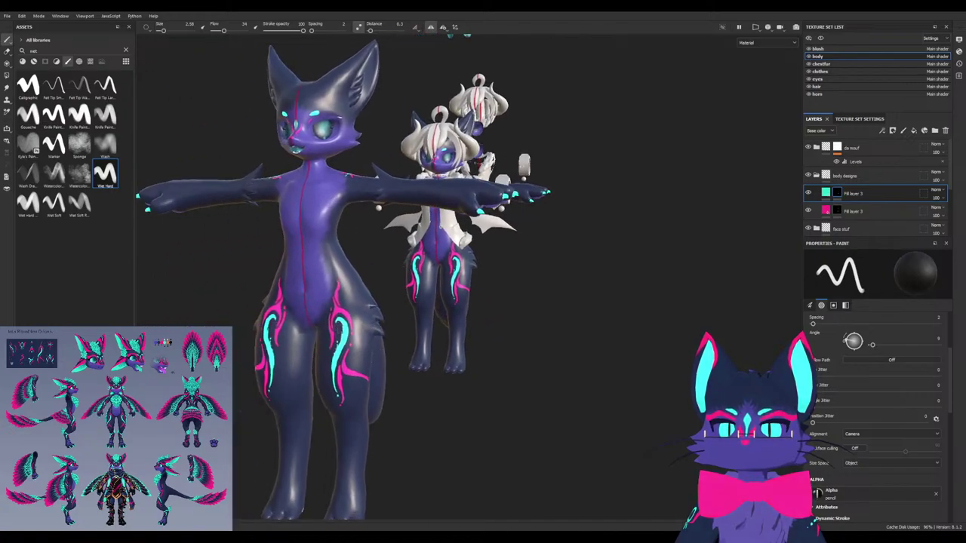
left_click_drag(373, 357, 339, 402, "alt")
scroll(339, 403, "up", 3)
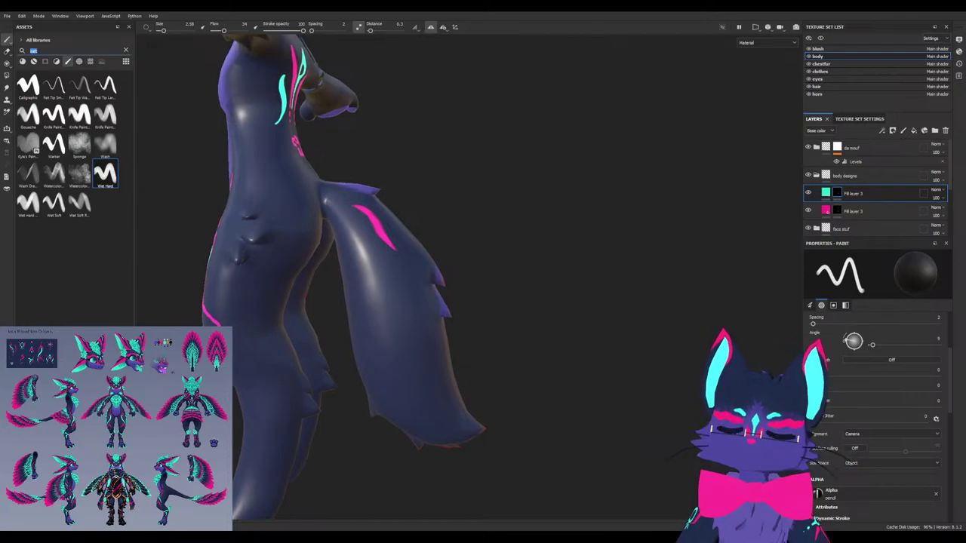
type("mask")
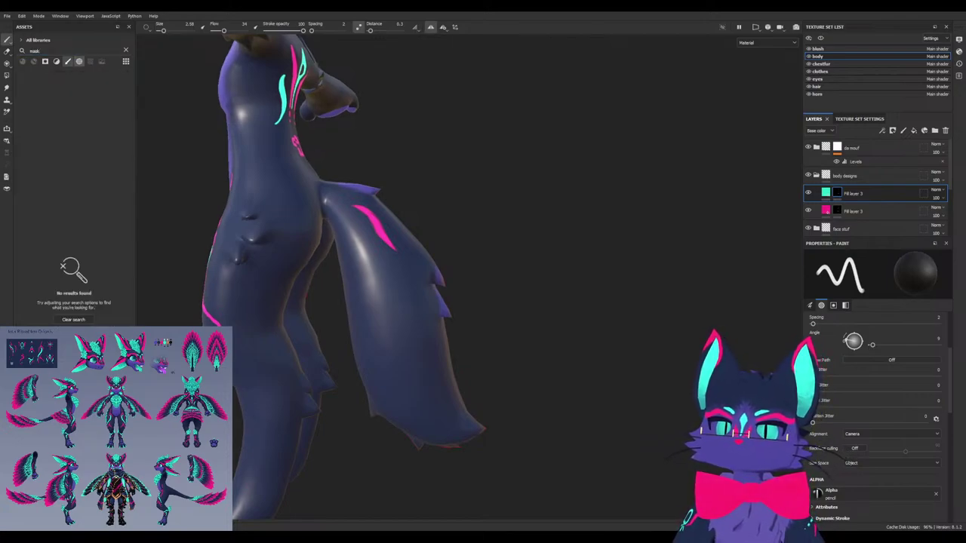
left_click(79, 61)
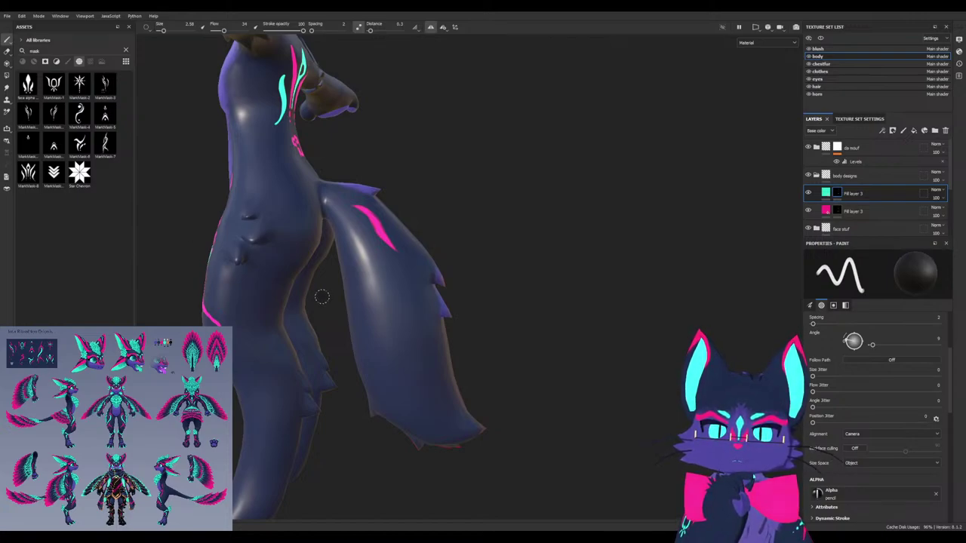
Try several teal curves down the tail's side beneath the pink stripe, undoing each one
scroll(410, 298, "up", 2)
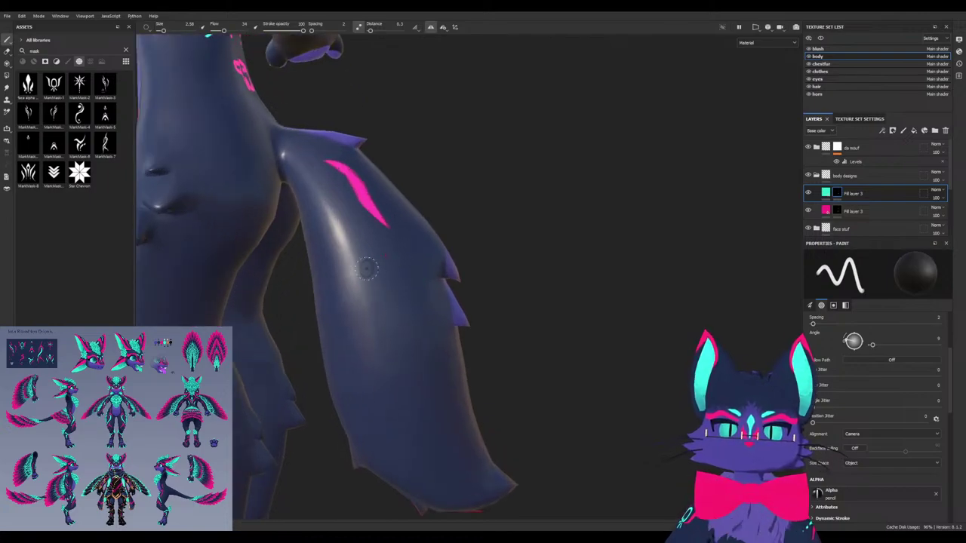
mouse_move(363, 240)
left_mouse_down()
mouse_move(400, 458)
mouse_move(465, 477)
left_mouse_up()
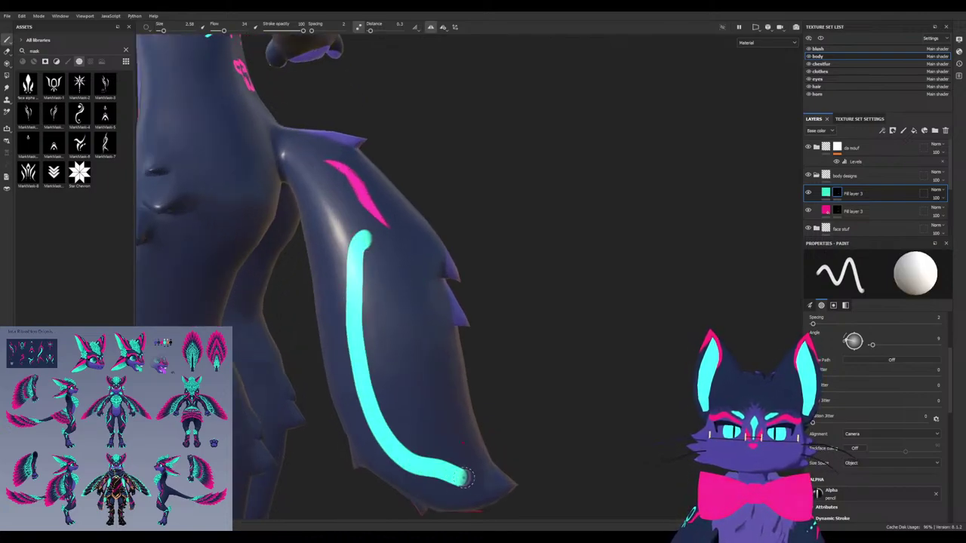
key("ctrl+z")
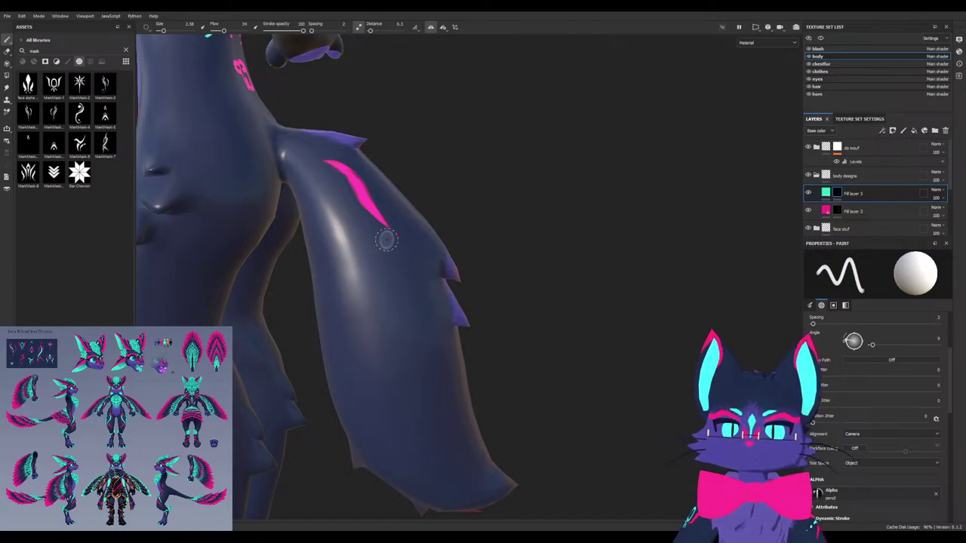
mouse_move(346, 232)
left_mouse_down()
mouse_move(390, 407)
mouse_move(462, 475)
left_mouse_up()
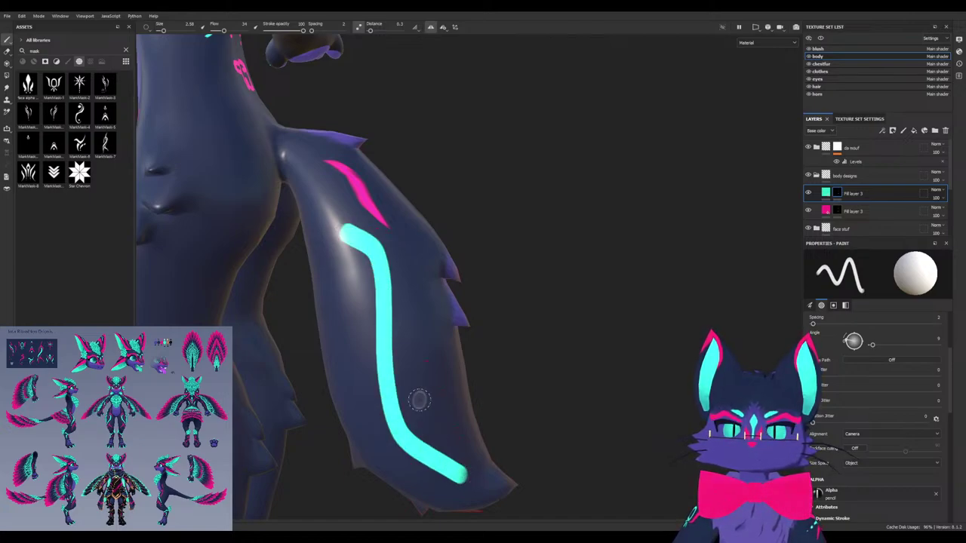
key("ctrl+z")
mouse_move(355, 240)
left_mouse_down()
mouse_move(421, 399)
mouse_move(459, 454)
left_mouse_up()
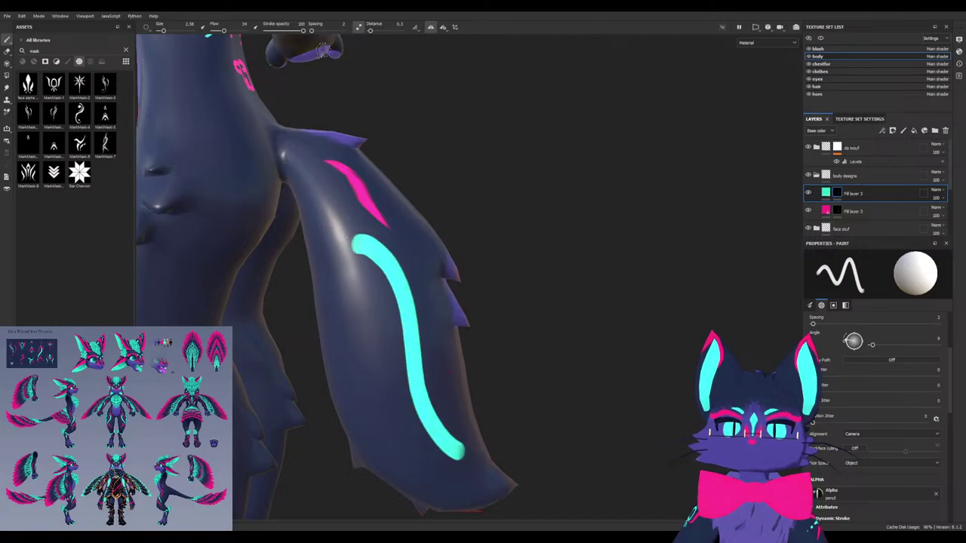
key("ctrl+z")
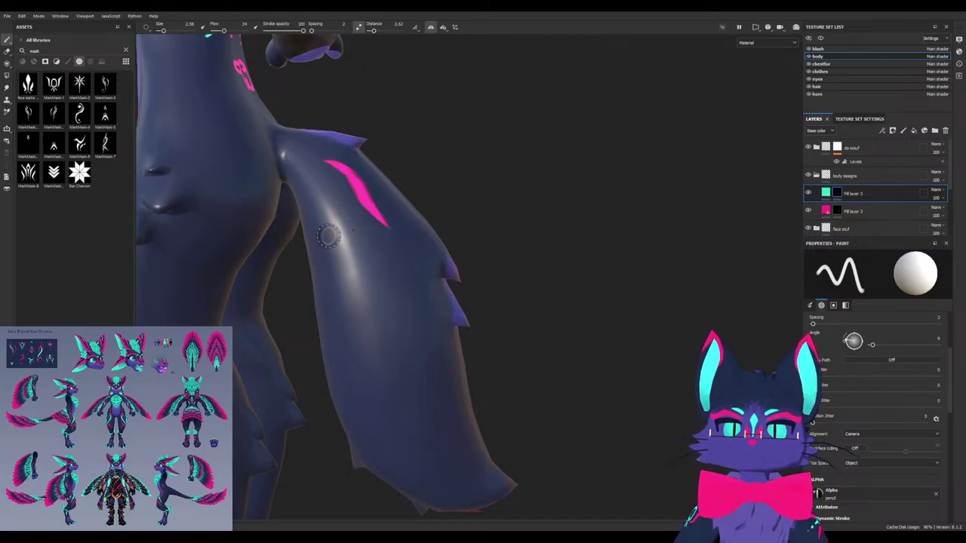
Paint a teal S-curve down the tail's side beneath the pink stripe and thin its edges with black toward a pointed lower end
mouse_move(332, 230)
left_mouse_down()
mouse_move(395, 370)
mouse_move(452, 464)
mouse_move(597, 487)
mouse_move(466, 468)
mouse_move(470, 453)
left_mouse_up()
middle_click_drag(450, 419, 461, 363, "alt")
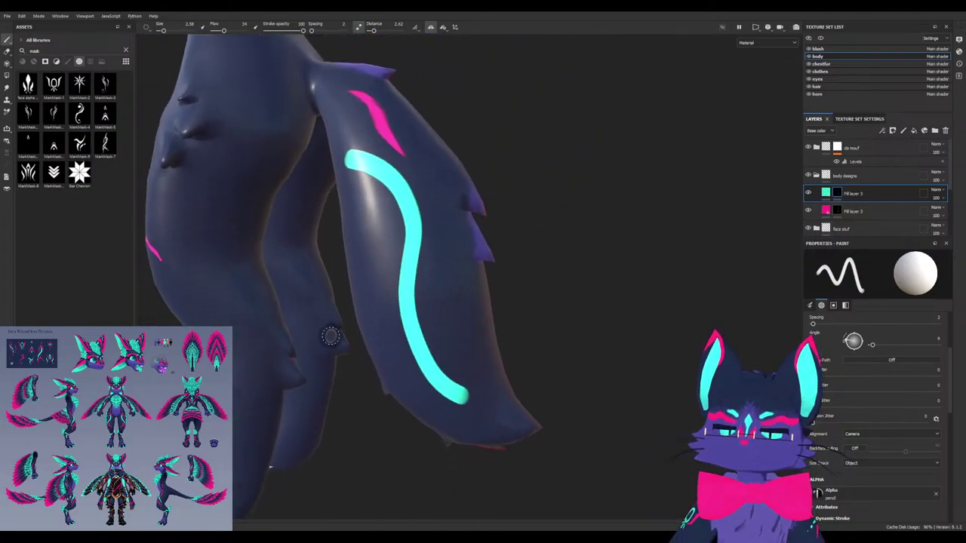
key("x")
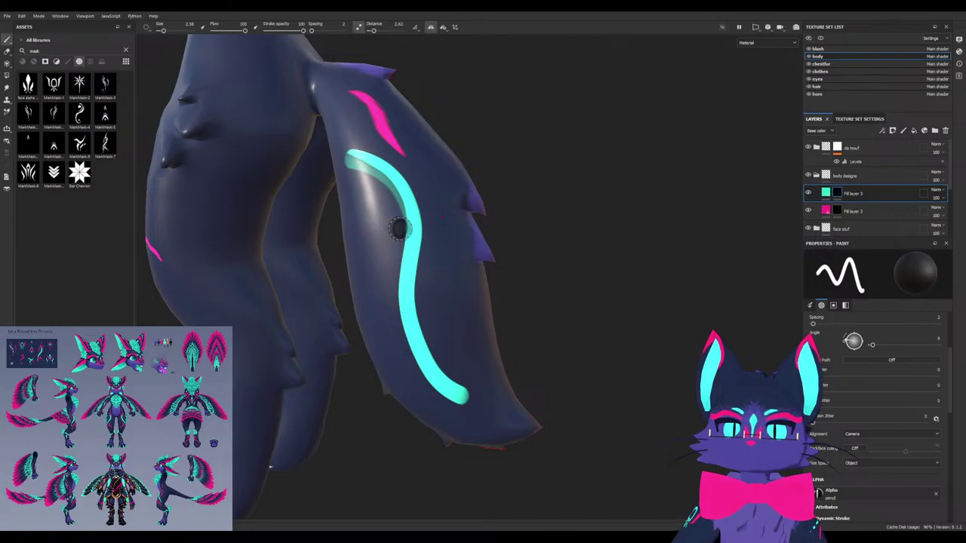
left_click_drag(400, 226, 315, 154)
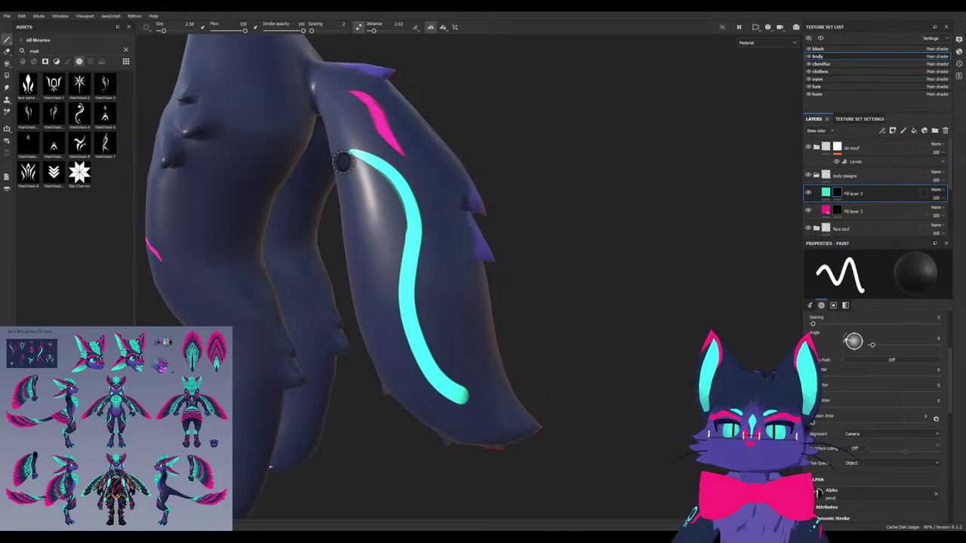
key("ctrl+z")
mouse_move(337, 160)
left_mouse_down()
mouse_move(399, 210)
mouse_move(407, 254)
left_mouse_up()
key("ctrl+z")
mouse_move(349, 167)
left_mouse_down()
mouse_move(395, 301)
mouse_move(476, 416)
left_mouse_up()
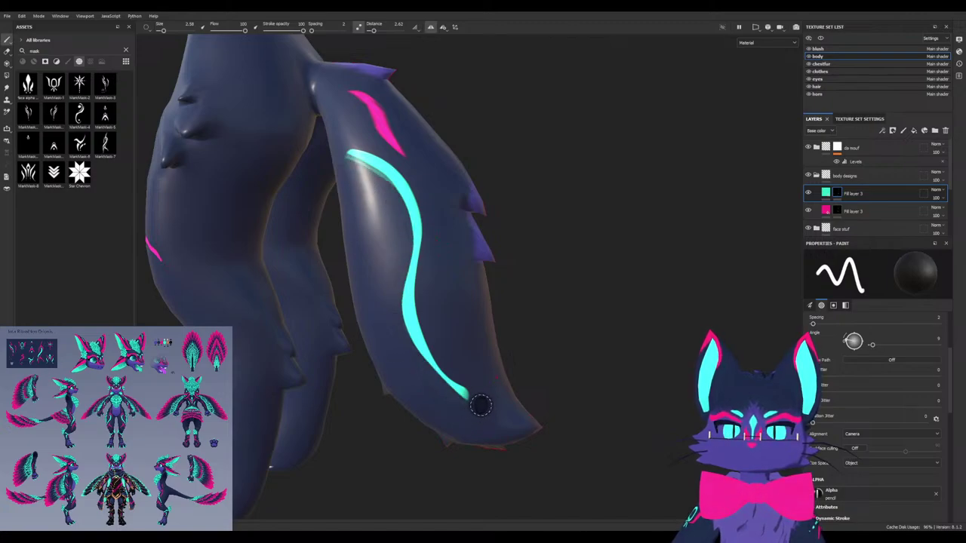
left_click_drag(403, 354, 535, 425)
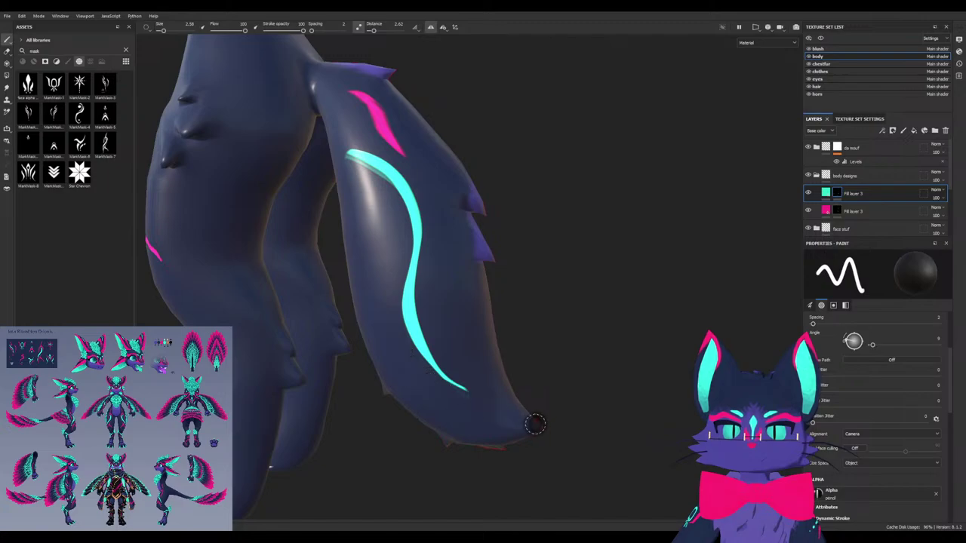
left_click_drag(452, 344, 437, 345, "alt")
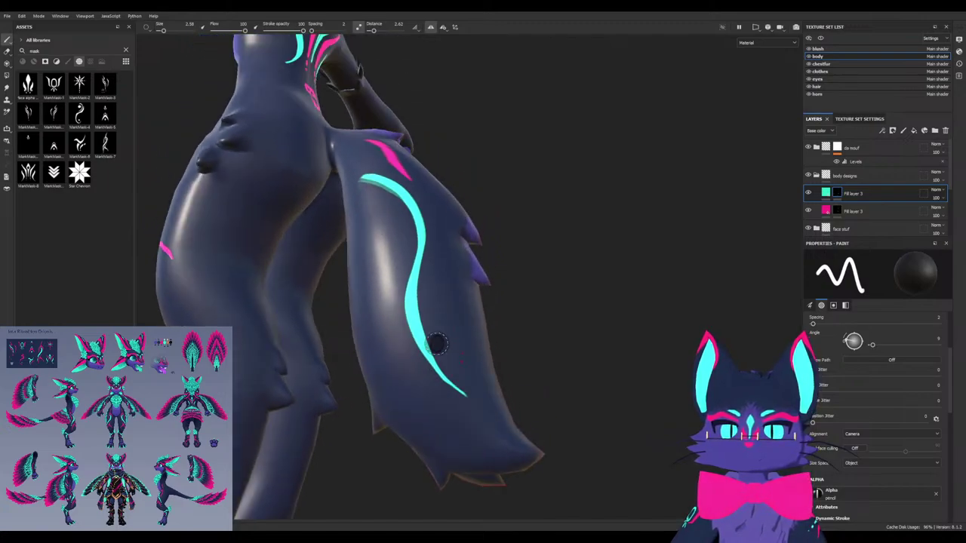
Reduce the brush size to 1.67 and reshape the teal curve's lower end into a shorter, sharper tip with black
mouse_move(437, 345)
right_mouse_down("alt")
mouse_move(447, 380)
mouse_move(421, 357)
right_mouse_up("alt")
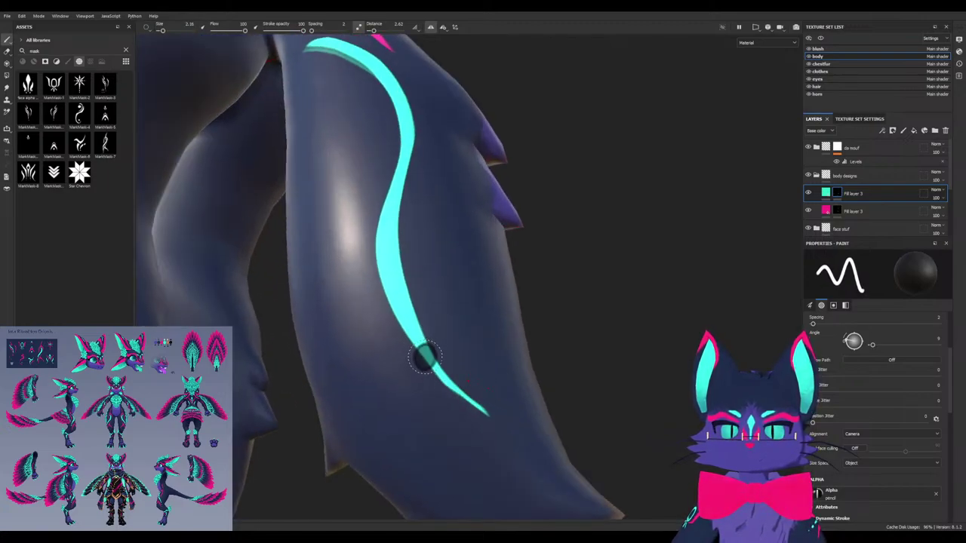
key("x")
mouse_move(407, 340)
left_mouse_down()
mouse_move(496, 415)
mouse_move(444, 334)
left_mouse_up()
key("x")
left_click_drag(437, 263, 448, 278, "alt")
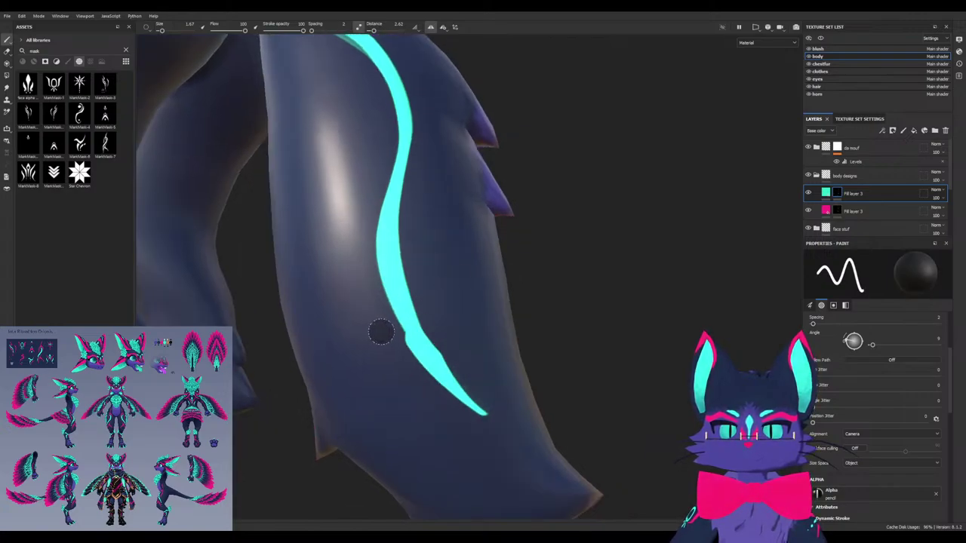
mouse_move(381, 332)
left_mouse_down()
mouse_move(437, 455)
mouse_move(451, 381)
mouse_move(466, 450)
mouse_move(467, 410)
mouse_move(437, 362)
mouse_move(503, 415)
mouse_move(477, 394)
left_mouse_up()
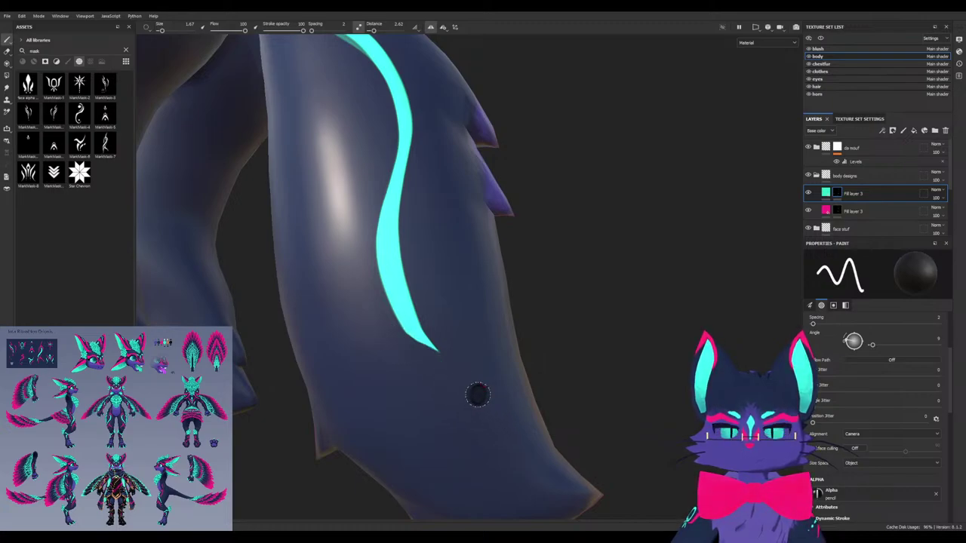
key("ctrl+z")
key("ctrl+z")
left_click_drag(393, 335, 489, 461)
left_click_drag(489, 401, 453, 349, "alt")
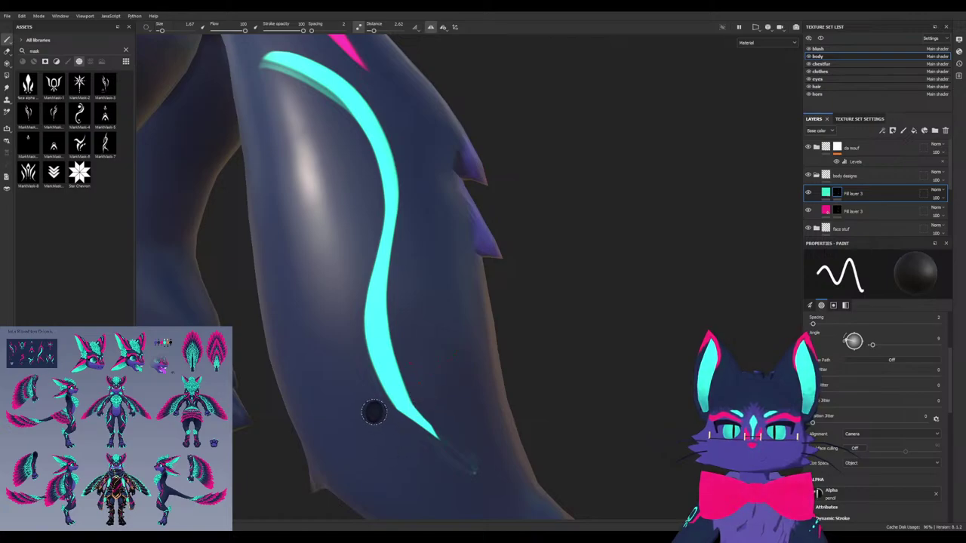
Cut a gap through the middle of the teal curve with black, splitting it into two tapered crescents
mouse_move(374, 412)
left_mouse_down()
mouse_move(390, 417)
mouse_move(375, 357)
mouse_move(375, 280)
mouse_move(394, 172)
left_mouse_up()
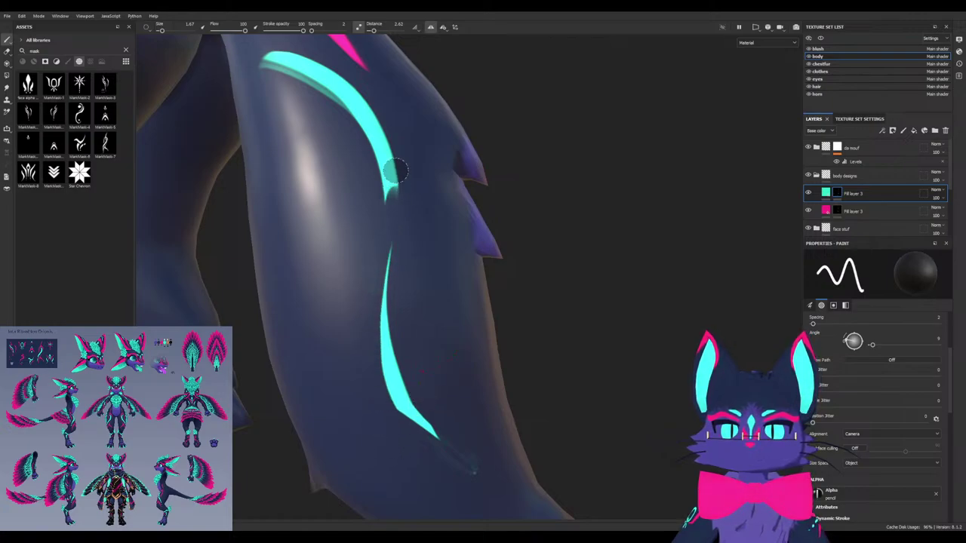
left_click_drag(360, 95, 422, 344, "alt")
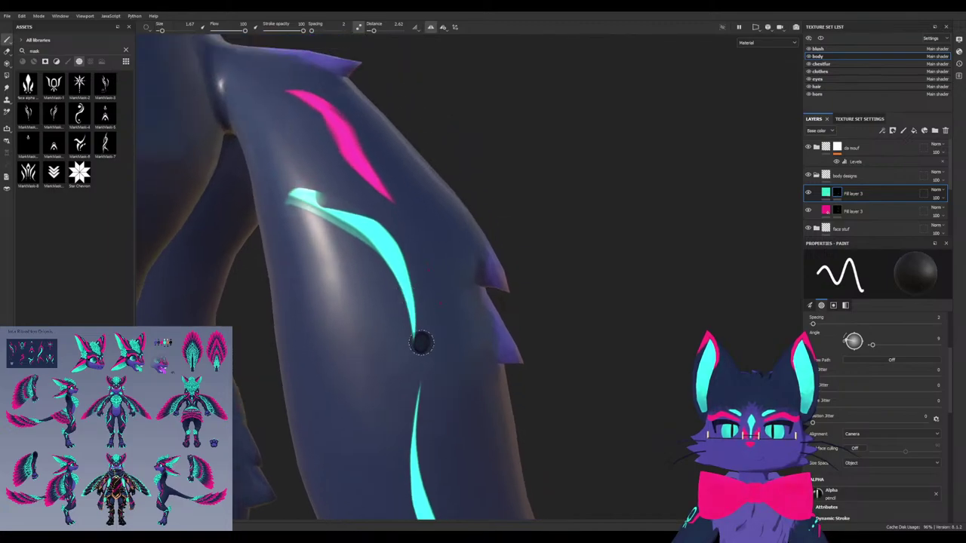
key("ctrl+z")
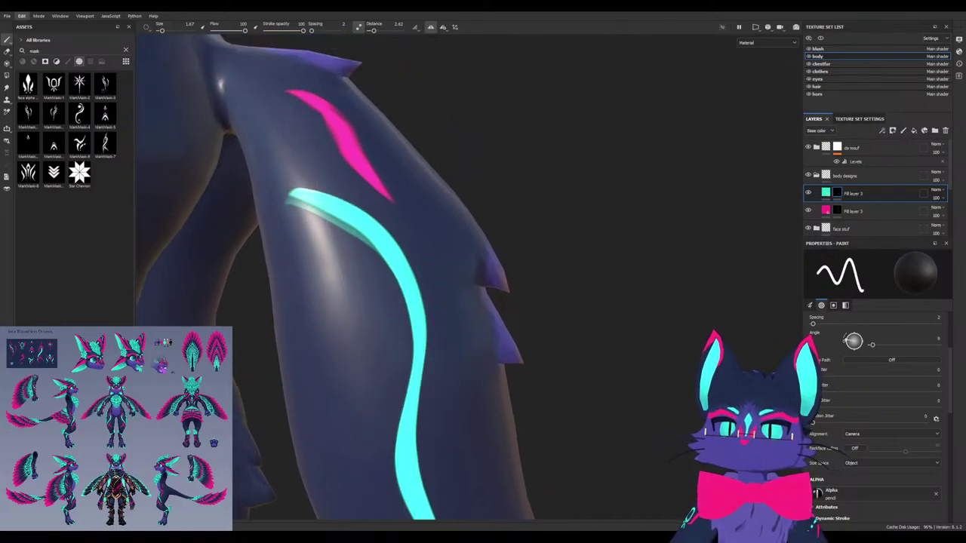
left_click(33, 35)
left_click_drag(343, 354, 353, 407, "alt")
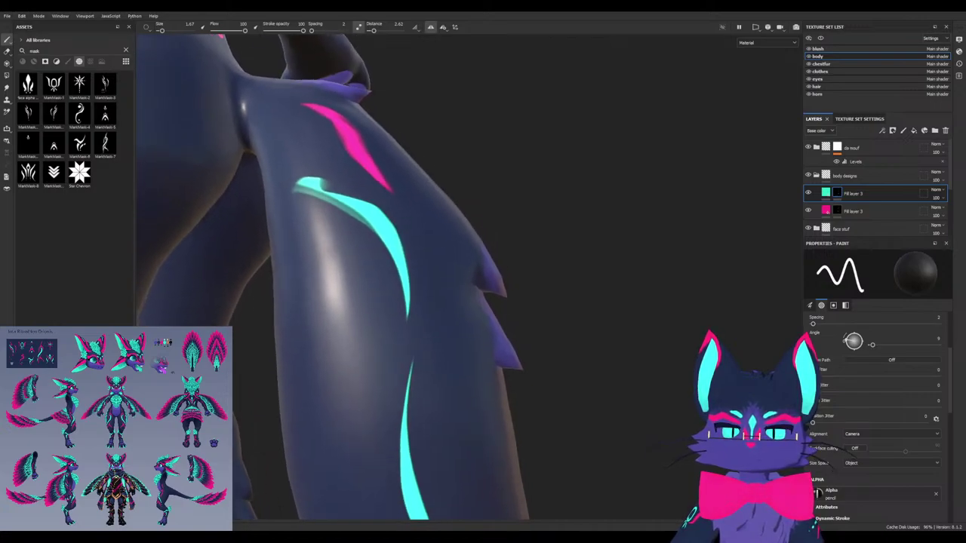
middle_click_drag(353, 408, 347, 281, "alt")
left_click_drag(347, 189, 334, 305, "alt")
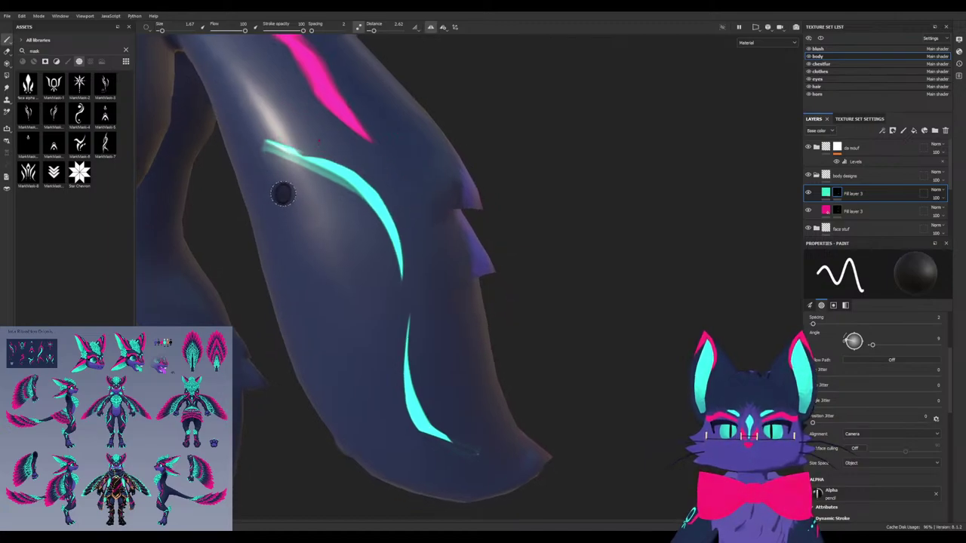
Clean the faint teal fringe and stray upper end off the upper crescent with black, leaving a pointed tip
middle_click_drag(280, 207, 405, 243, "alt")
scroll(424, 207, "up", 3)
mouse_move(427, 213)
left_mouse_down()
mouse_move(370, 192)
mouse_move(372, 206)
left_mouse_up()
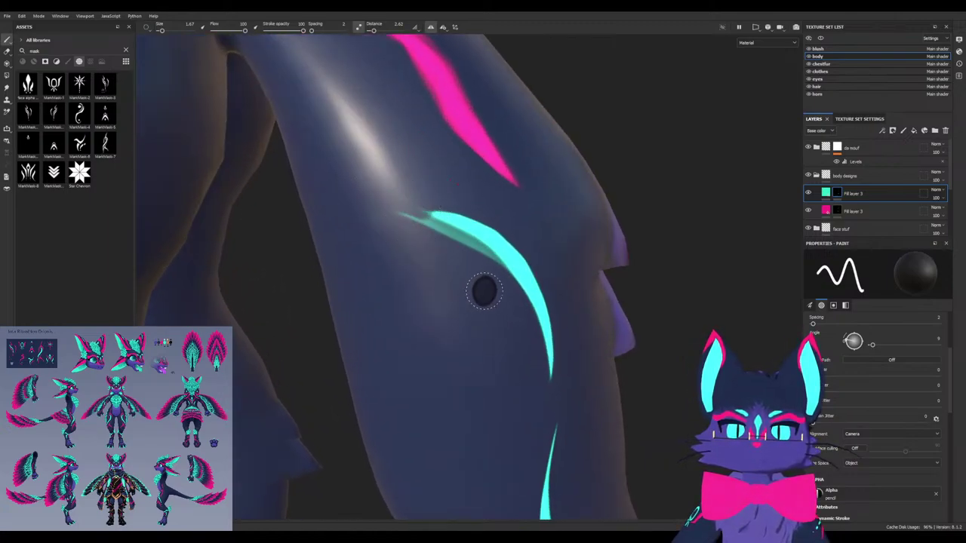
left_click_drag(496, 285, 368, 190)
key("ctrl+z")
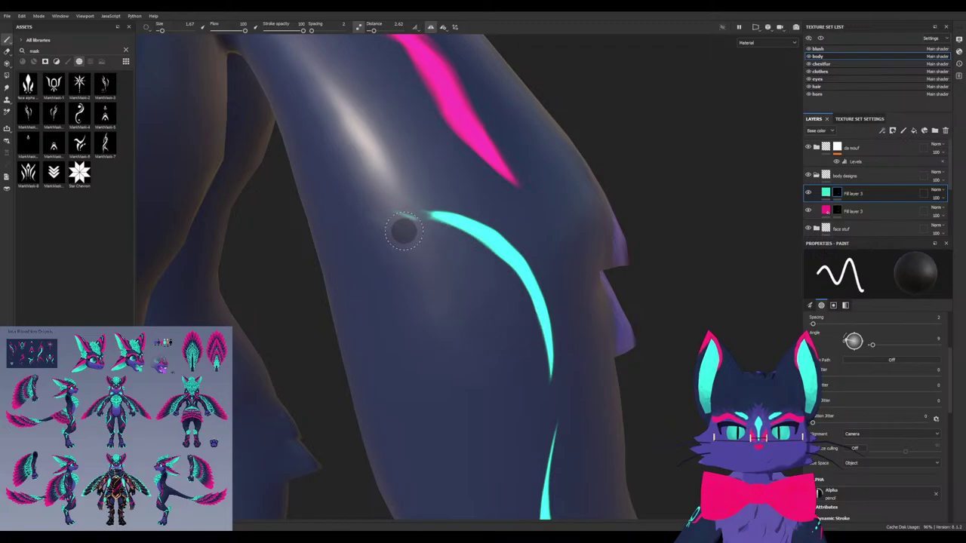
left_click_drag(397, 264, 409, 244, "alt")
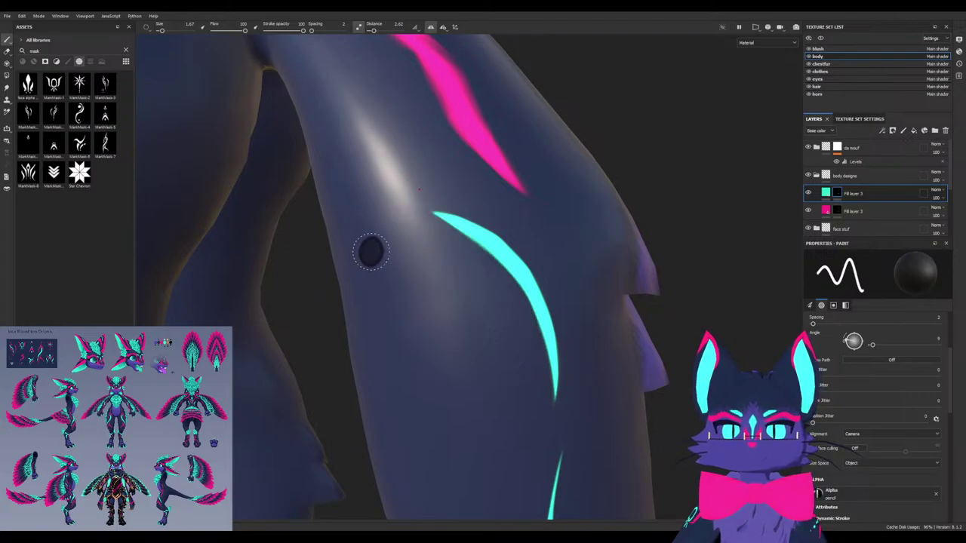
Dab a teal dot beside the upper crescent's tip, and choose the Wet Hard variant with the anisotropic pencil alpha by searching brushes for "wet"
key("x")
left_click(393, 204)
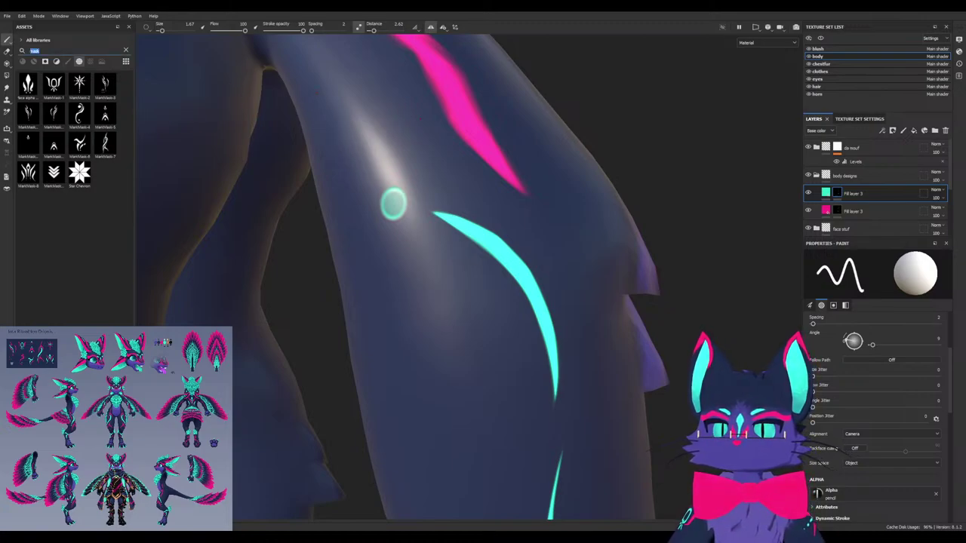
key("BackSpace")
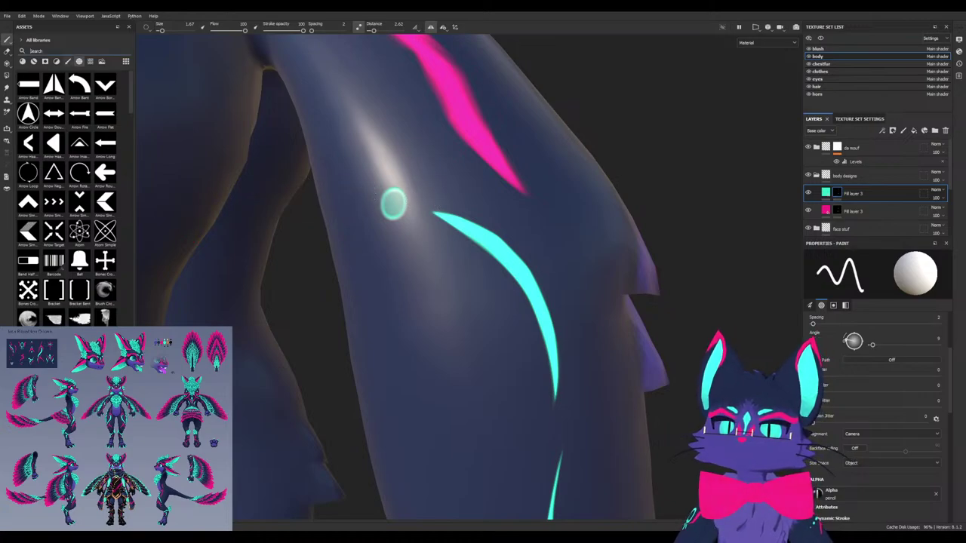
left_click(68, 62)
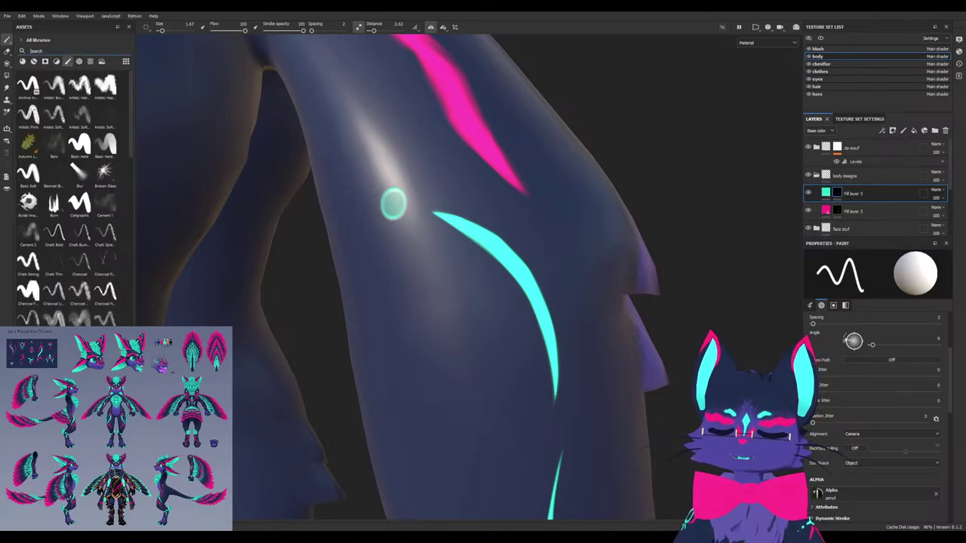
type("wet")
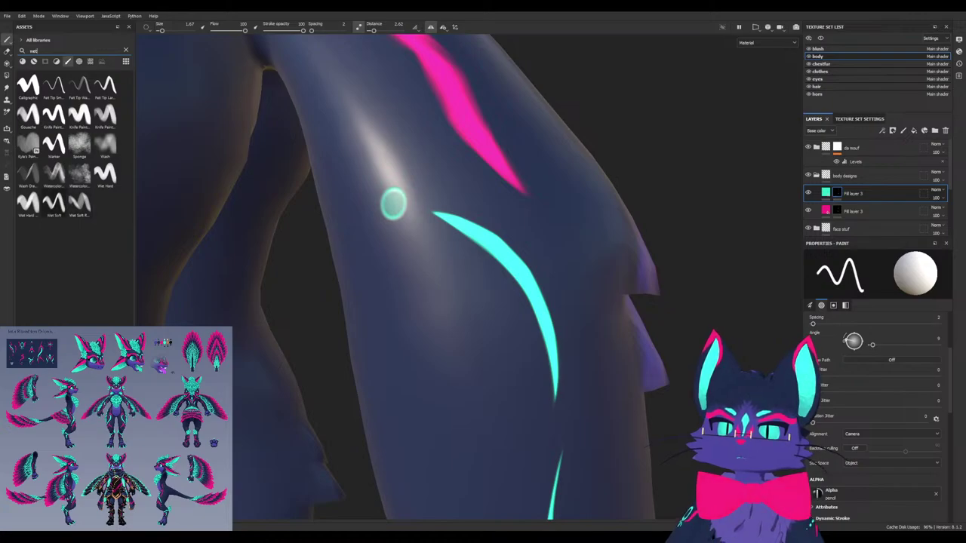
left_click(27, 202)
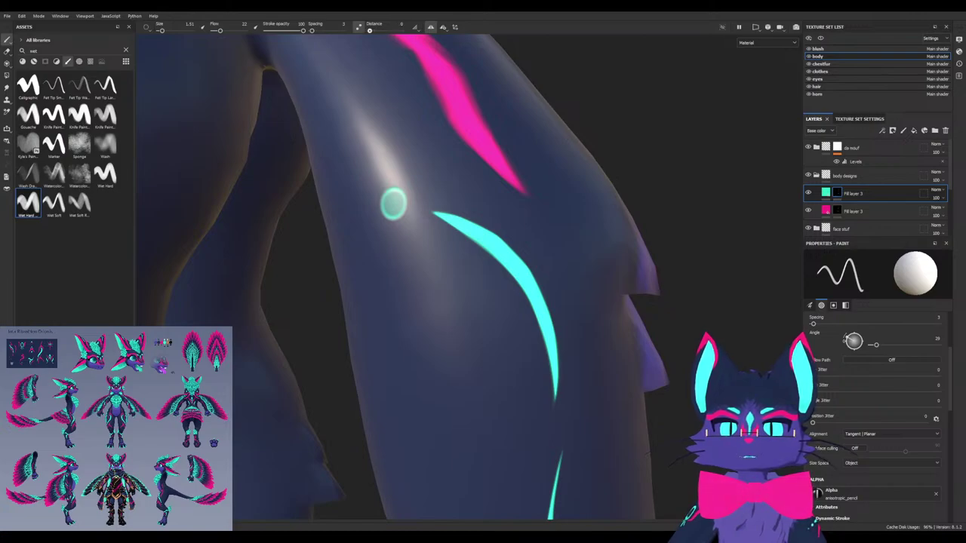
Fill in the teal dot beside the upper crescent solidly and trim its edges with black
scroll(397, 211, "up", 5)
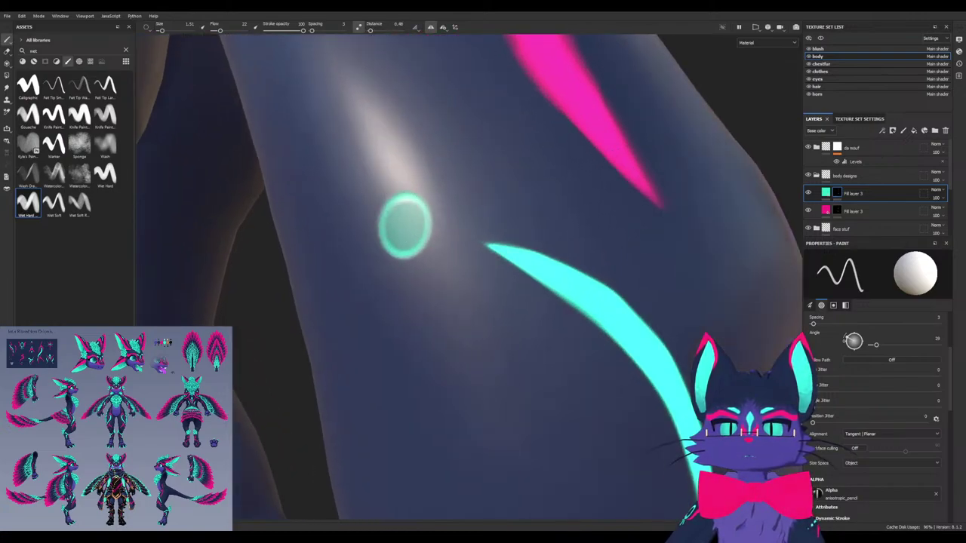
left_click_drag(407, 223, 414, 229)
key("x")
left_click_drag(434, 270, 454, 240)
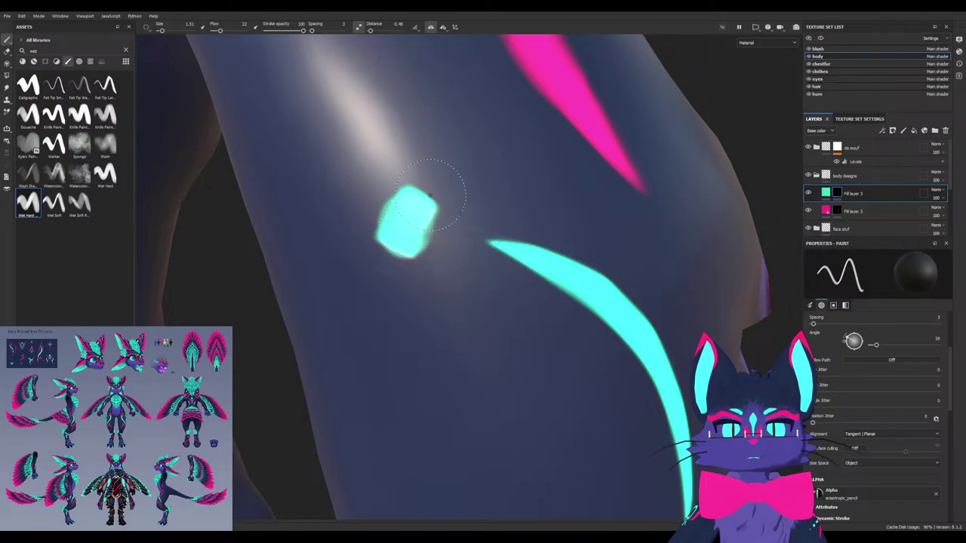
left_click_drag(439, 191, 388, 155)
left_click_drag(353, 245, 407, 285)
mouse_move(447, 233)
left_mouse_down()
mouse_move(386, 171)
mouse_move(437, 214)
left_mouse_up()
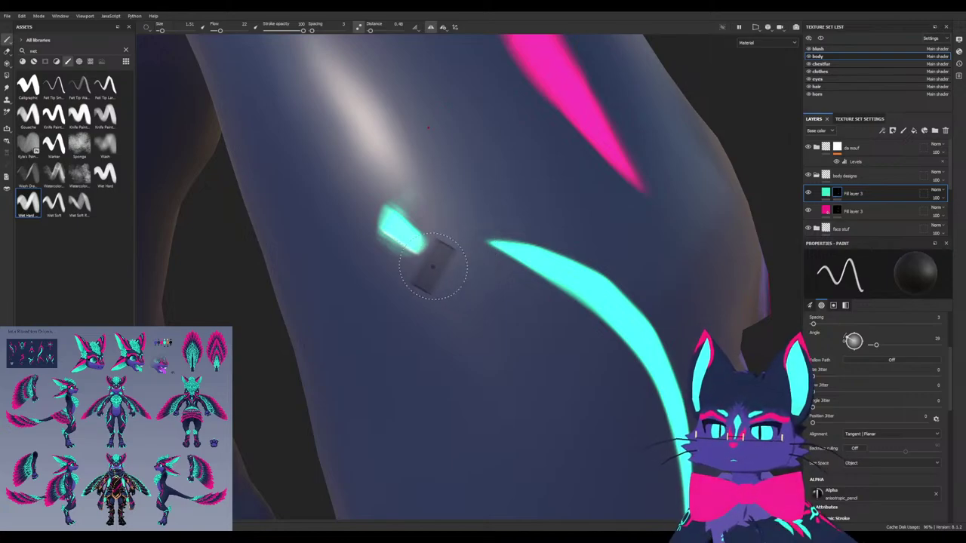
Repaint the dot in teal with a rotated brush angle and trim its outline rounder with black
left_click_drag(433, 266, 391, 233, "alt")
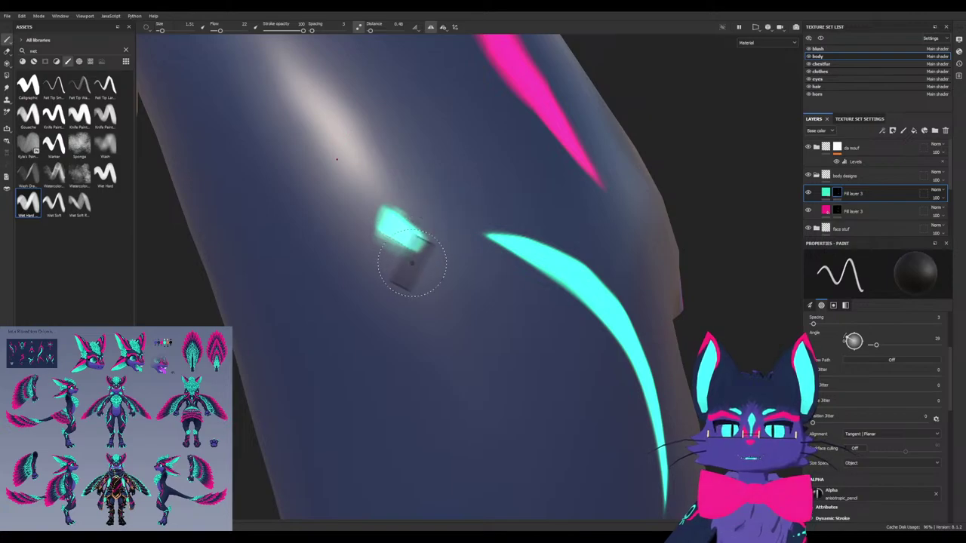
left_click_drag(400, 237, 397, 226, "ctrl")
key("x")
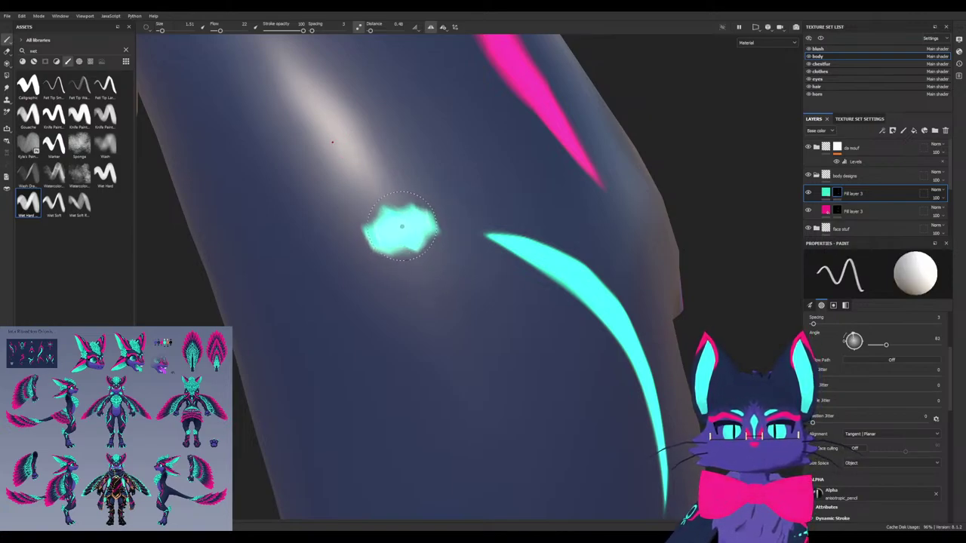
key("x")
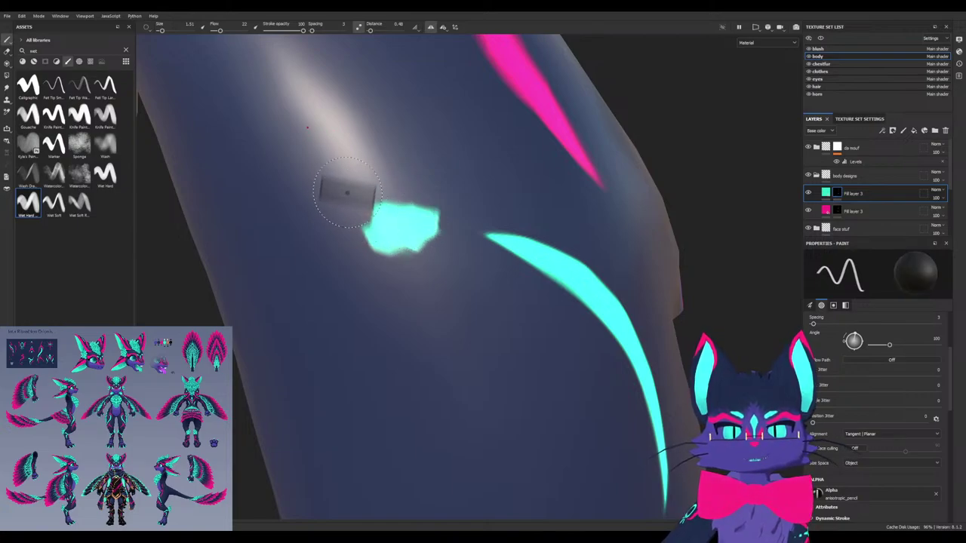
left_click_drag(457, 251, 462, 182)
mouse_move(393, 192)
left_mouse_down()
mouse_move(355, 201)
mouse_move(345, 216)
mouse_move(409, 202)
left_mouse_up()
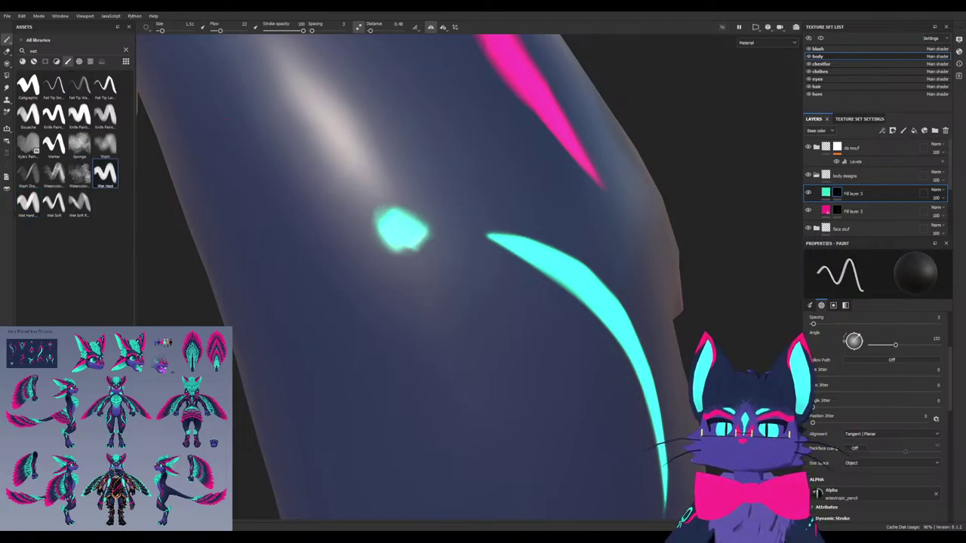
Switch to the Wet Soft brush at size 0.88 and trim the teal dot into a small smooth oval with black
key("ctrl+z")
key("ctrl+z")
left_click(54, 203)
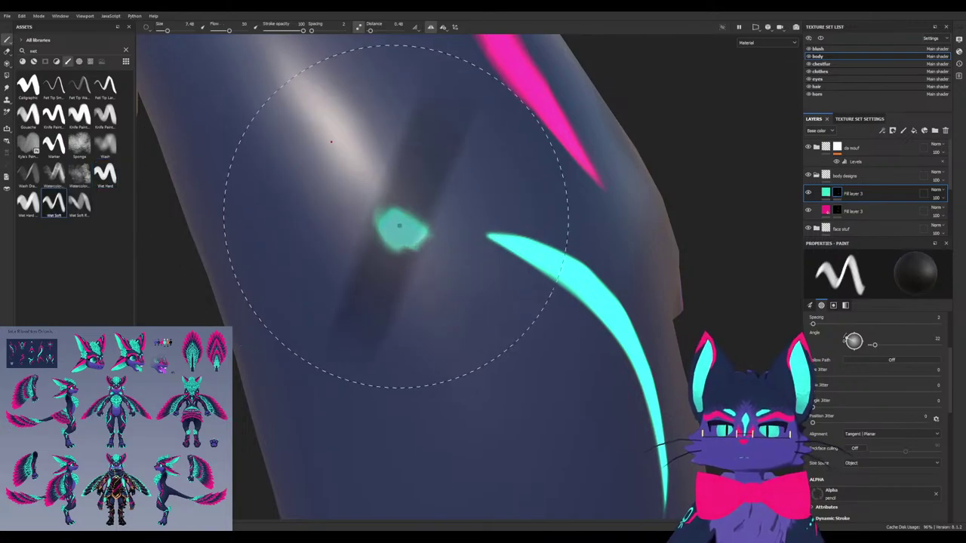
right_click_drag(426, 234, 362, 234, "ctrl")
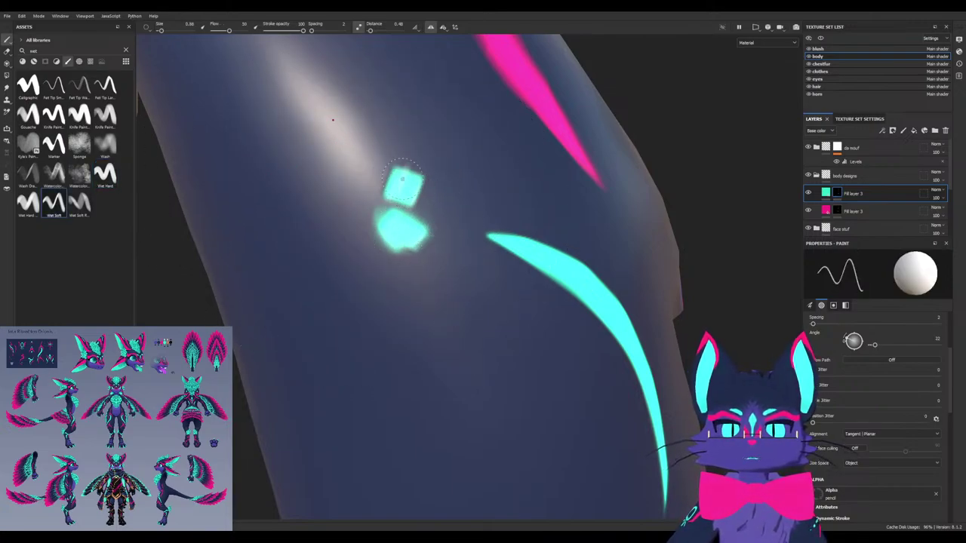
left_click(425, 184)
key("x")
left_click_drag(426, 178, 405, 174)
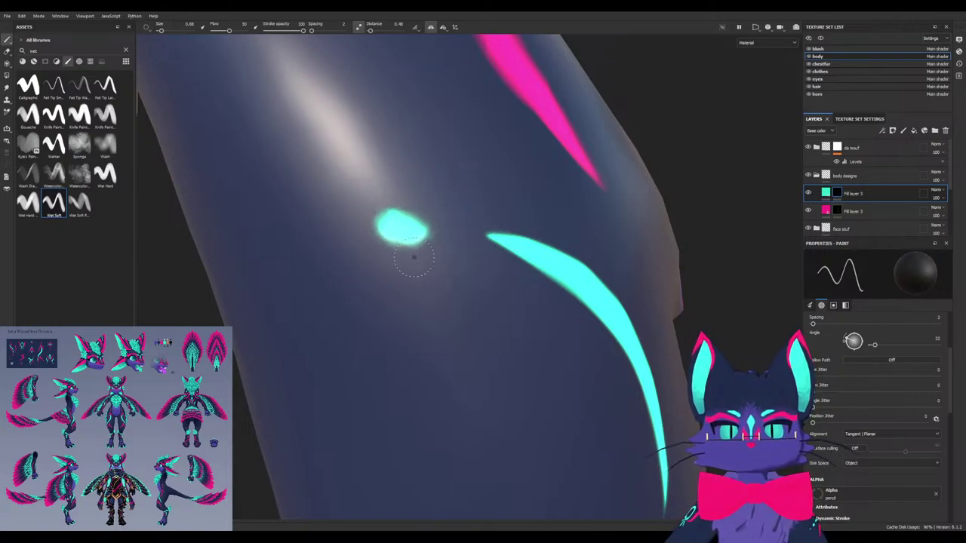
left_click_drag(415, 258, 402, 200)
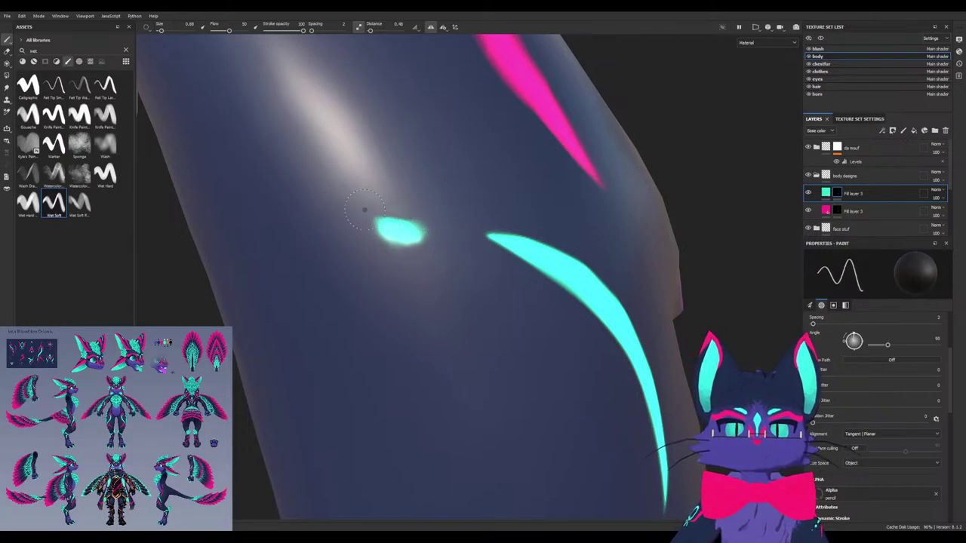
mouse_move(431, 270)
left_mouse_down("alt")
mouse_move(407, 310)
mouse_move(371, 298)
mouse_move(357, 305)
left_mouse_up("alt")
scroll(370, 298, "down", 5)
scroll(387, 262, "up", 3)
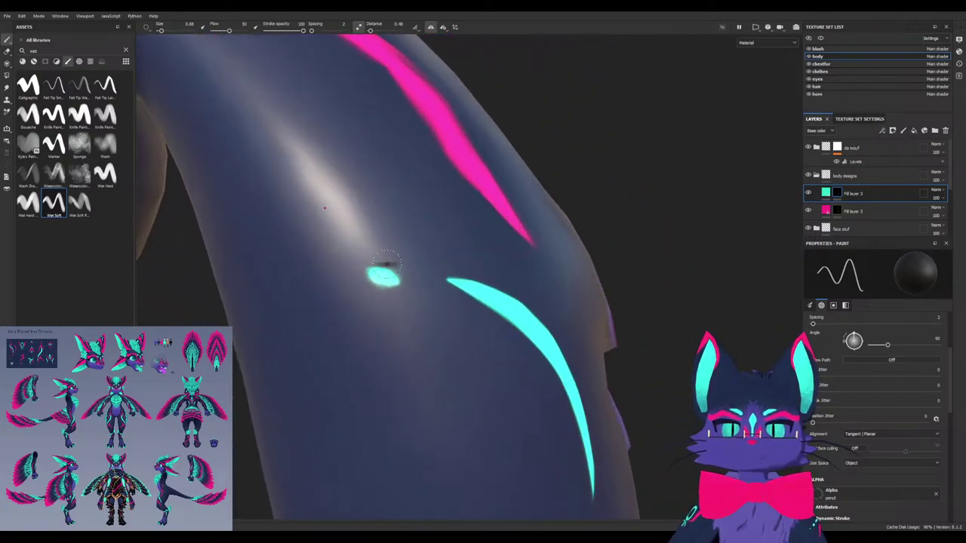
Extend the teal dot into a small curved stroke using the Wet Soft variant with the anisotropic pencil alpha, repainting the first attempt
left_click(79, 203)
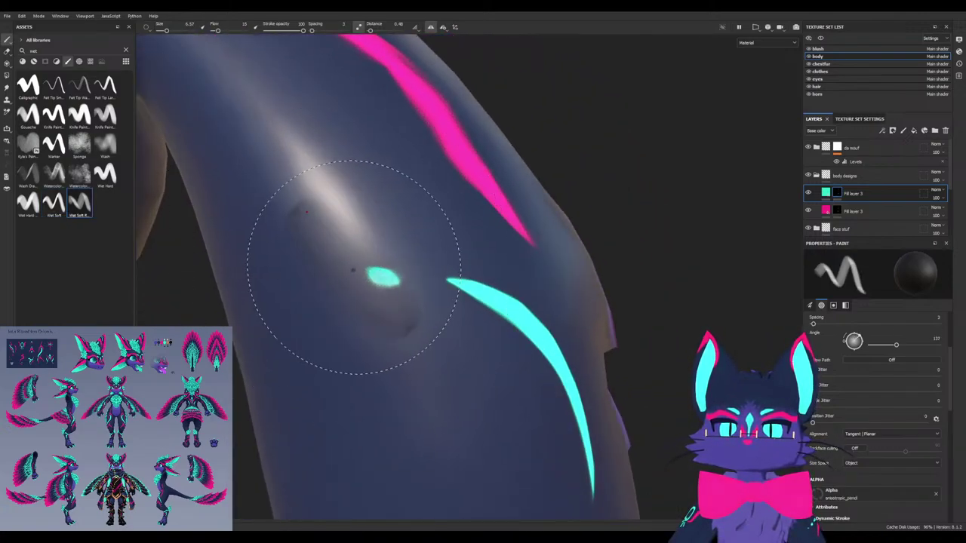
mouse_move(392, 273)
left_mouse_down()
mouse_move(377, 274)
mouse_move(324, 213)
left_mouse_up()
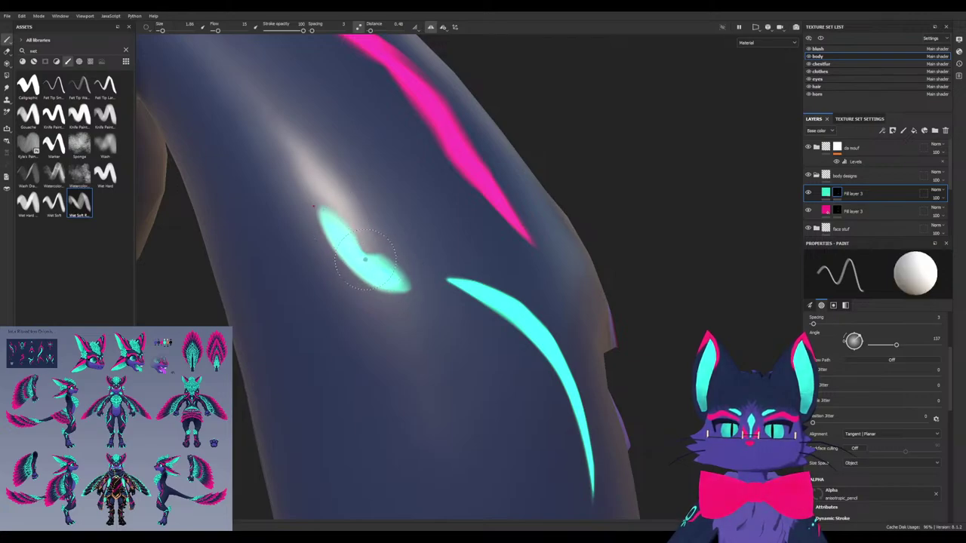
key("ctrl+z")
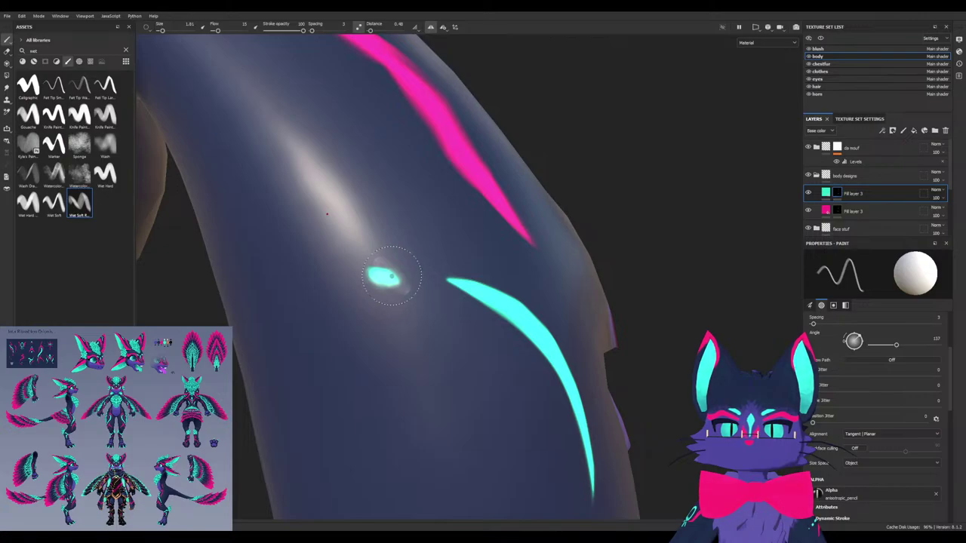
left_click_drag(390, 277, 306, 168)
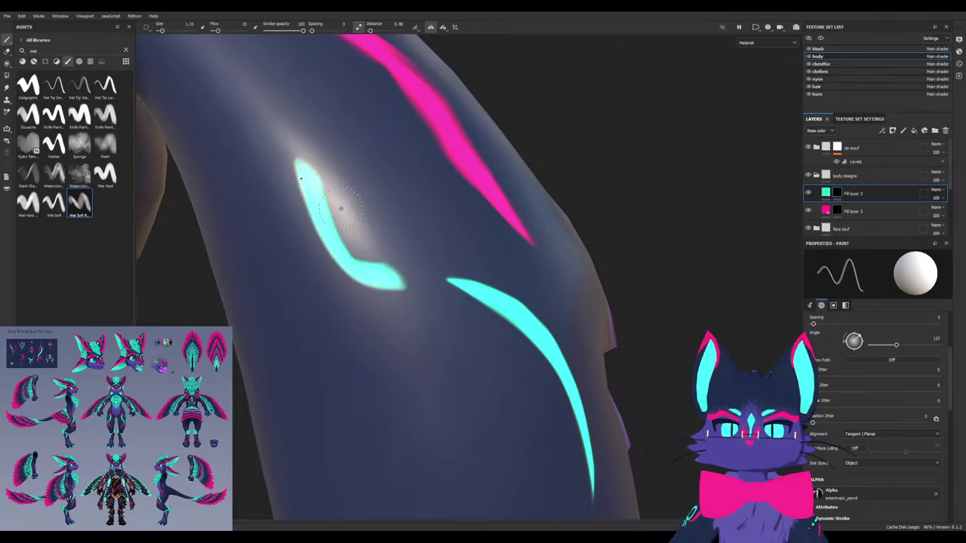
Trim the small teal stroke with black at size 1.31 and flow 100 into a slim crescent with pointed ends
key("x")
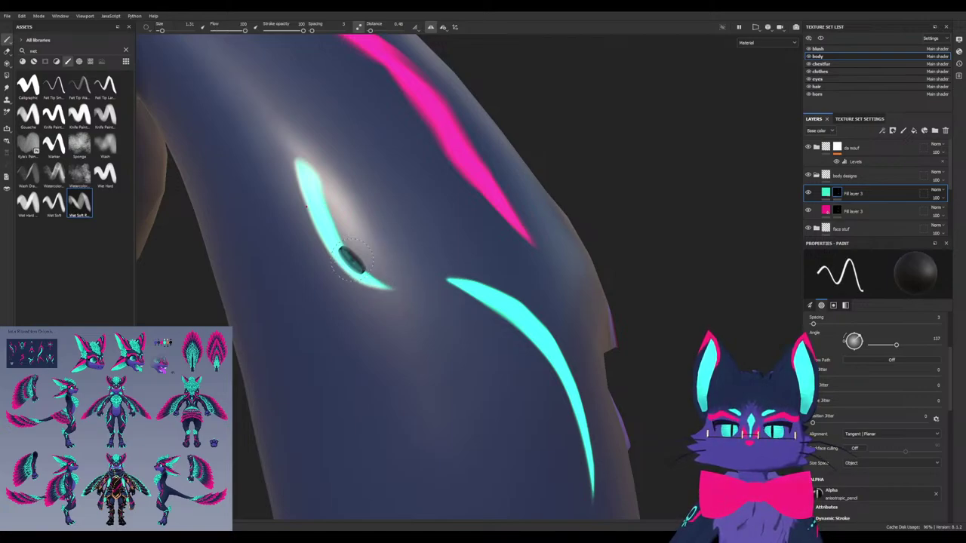
left_click_drag(361, 249, 310, 283, "alt")
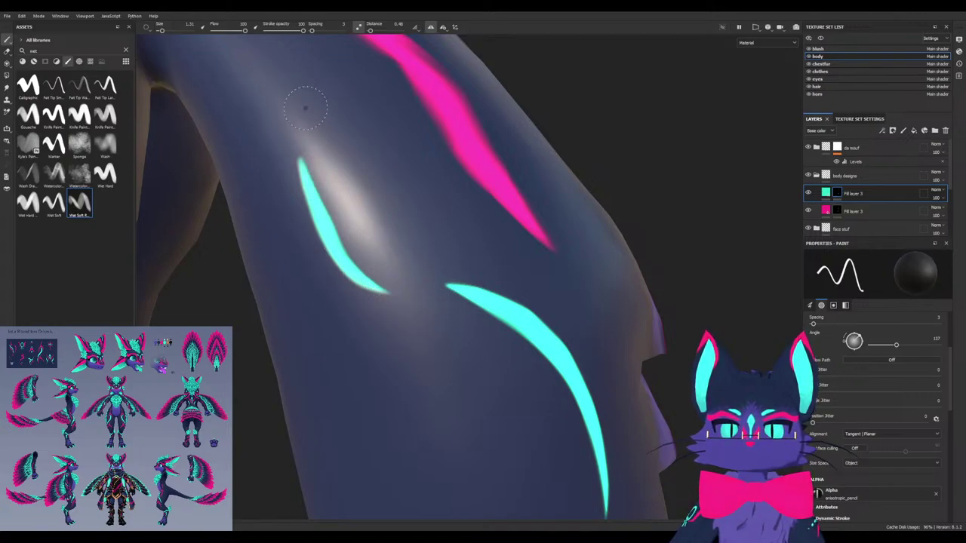
left_click_drag(332, 268, 305, 138)
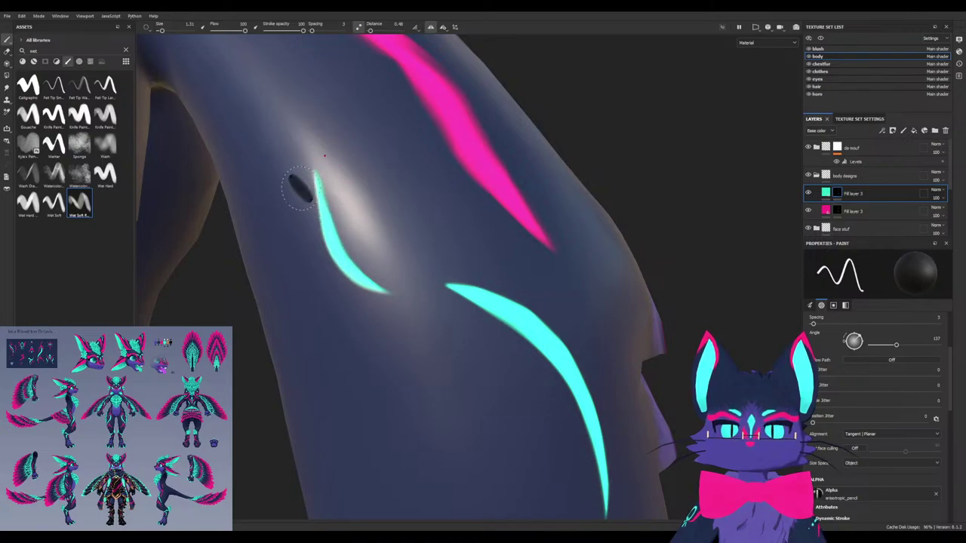
mouse_move(301, 189)
left_mouse_down("alt")
mouse_move(347, 219)
mouse_move(360, 249)
left_mouse_up("alt")
Examine the lower teal crescent and the unpainted area around its tip near the tail's end
scroll(371, 366, "down", 3)
mouse_move(371, 367)
left_mouse_down("alt")
mouse_move(344, 350)
mouse_move(441, 431)
left_mouse_up("alt")
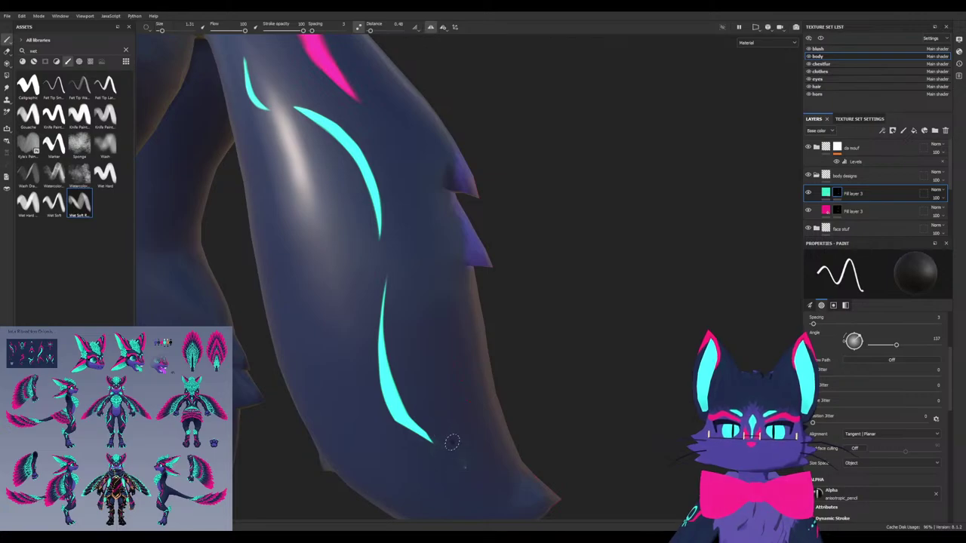
mouse_move(462, 466)
left_mouse_down("alt")
mouse_move(474, 467)
mouse_move(351, 259)
mouse_move(332, 264)
left_mouse_up("alt")
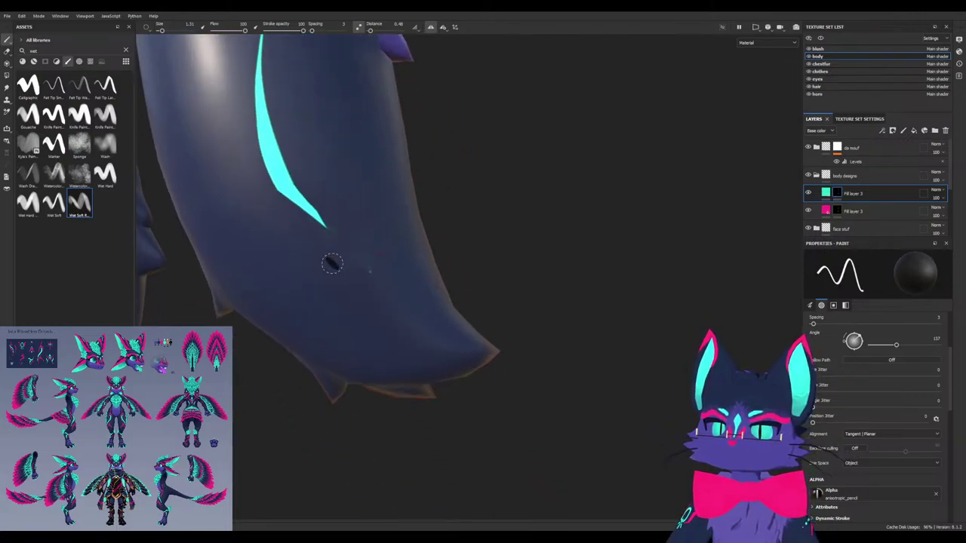
scroll(332, 263, "up", 3)
right_click_drag(344, 254, 400, 261, "ctrl")
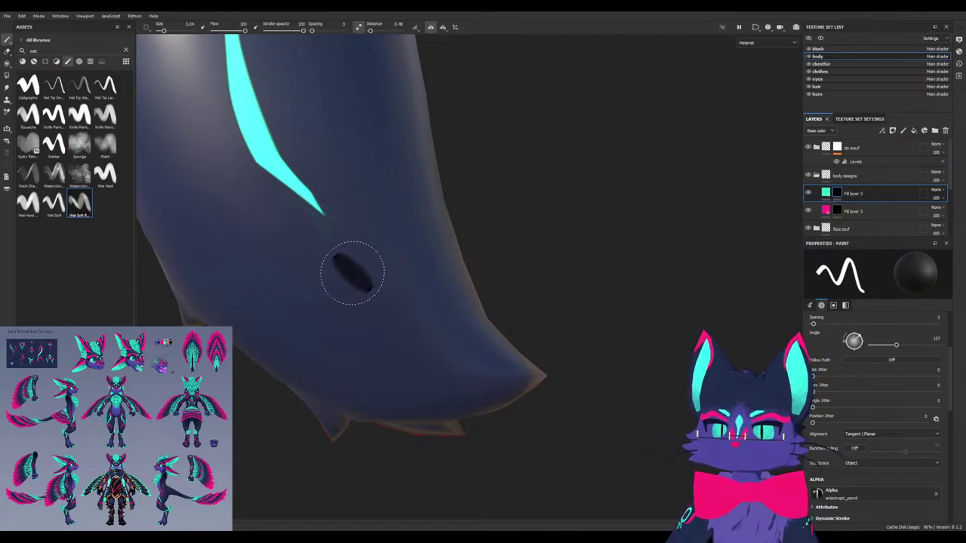
mouse_move(352, 273)
left_mouse_down("alt")
mouse_move(385, 273)
mouse_move(367, 280)
left_mouse_up("alt")
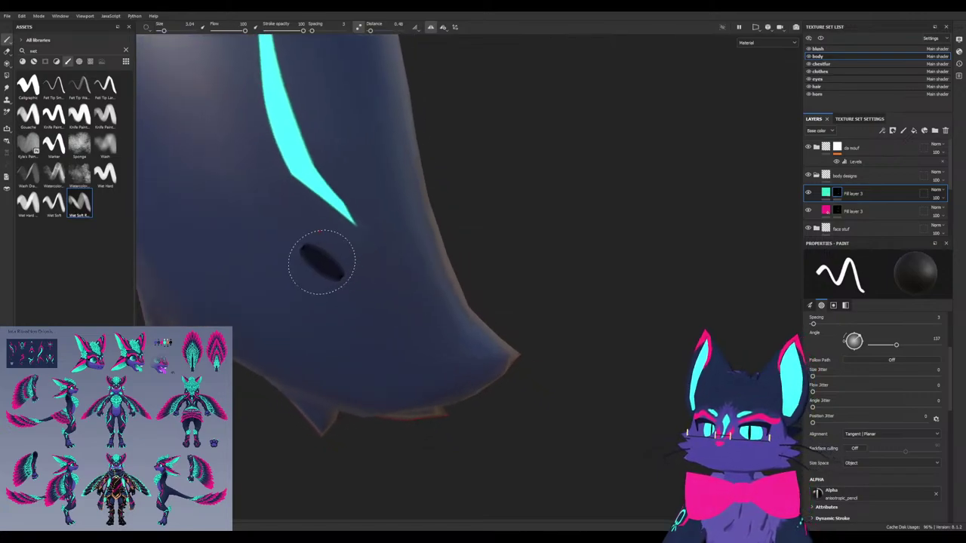
left_click_drag(280, 252, 333, 266, "alt")
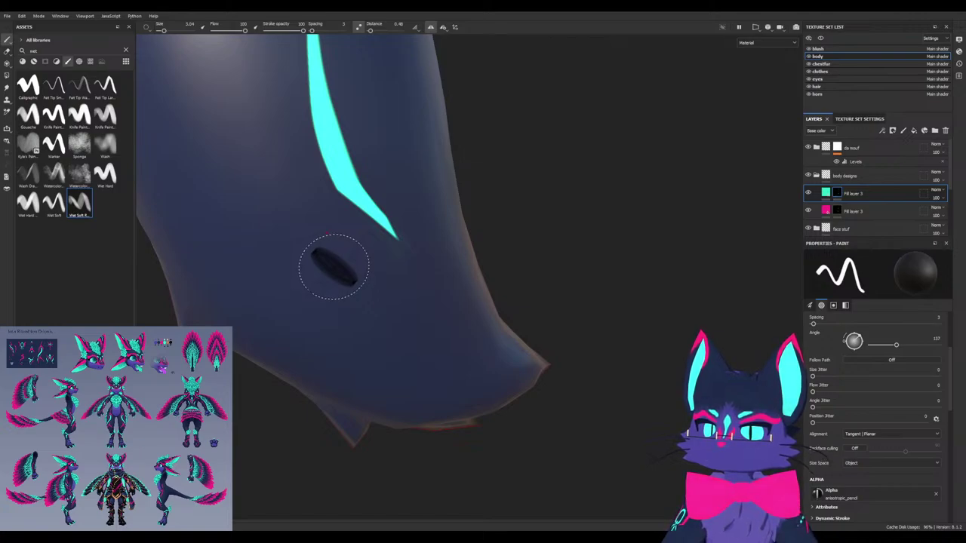
left_click_drag(335, 266, 399, 272, "alt")
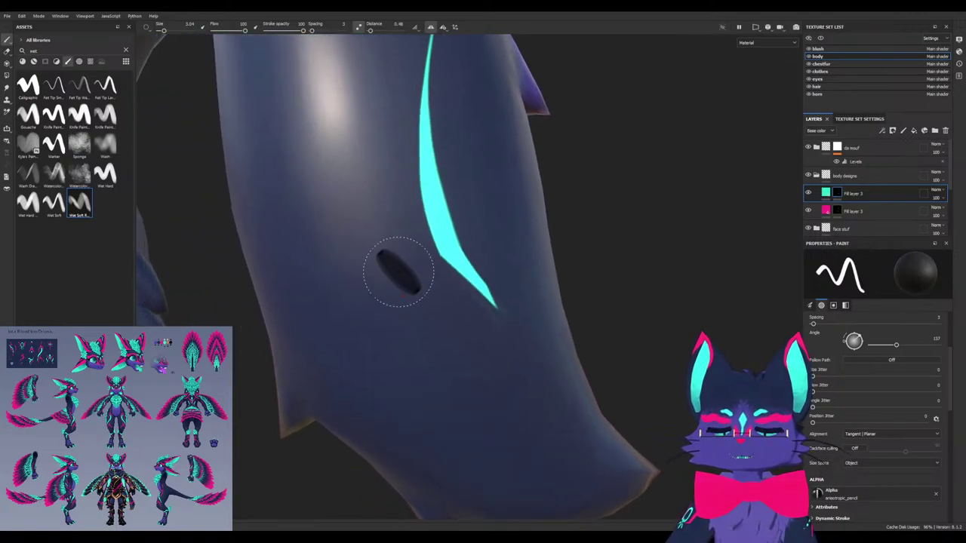
left_click(55, 203)
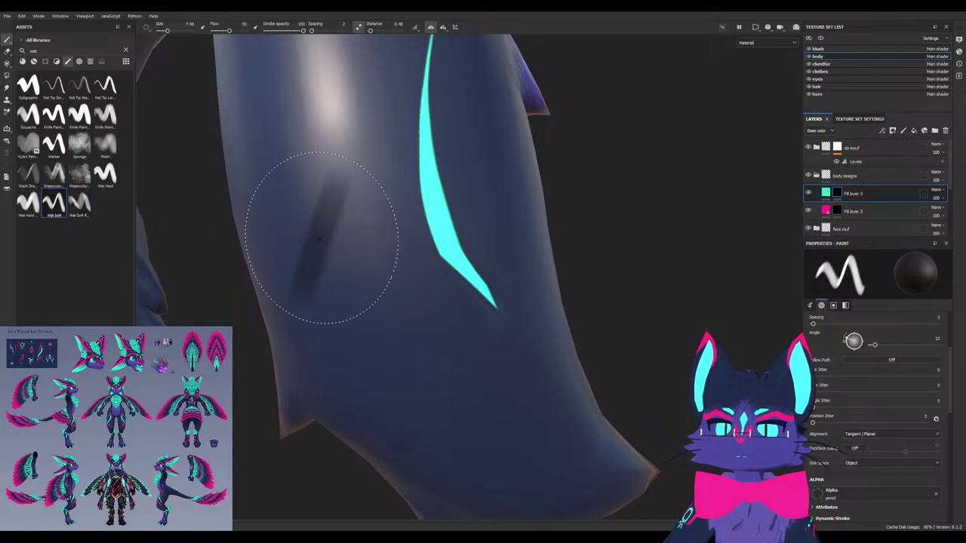
right_click_drag(357, 246, 360, 246, "shift")
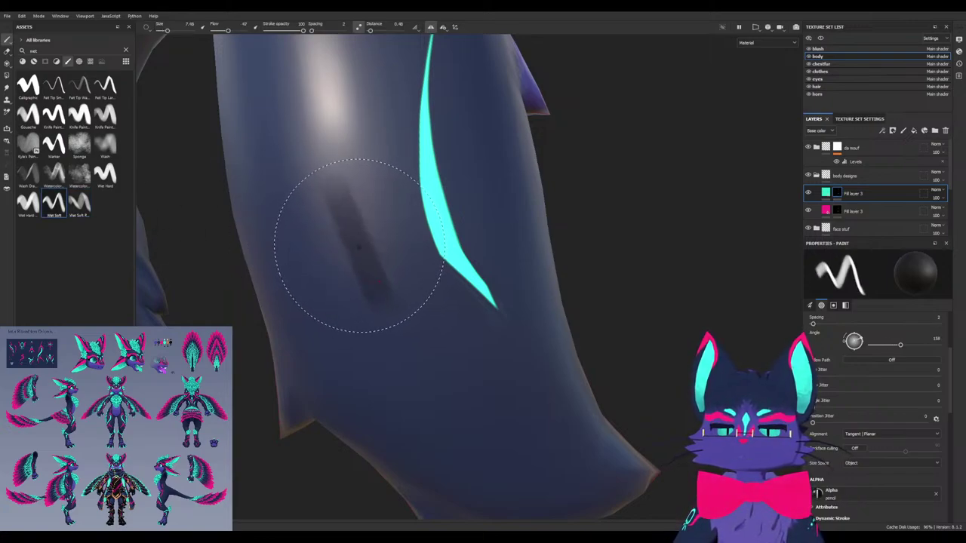
key("x")
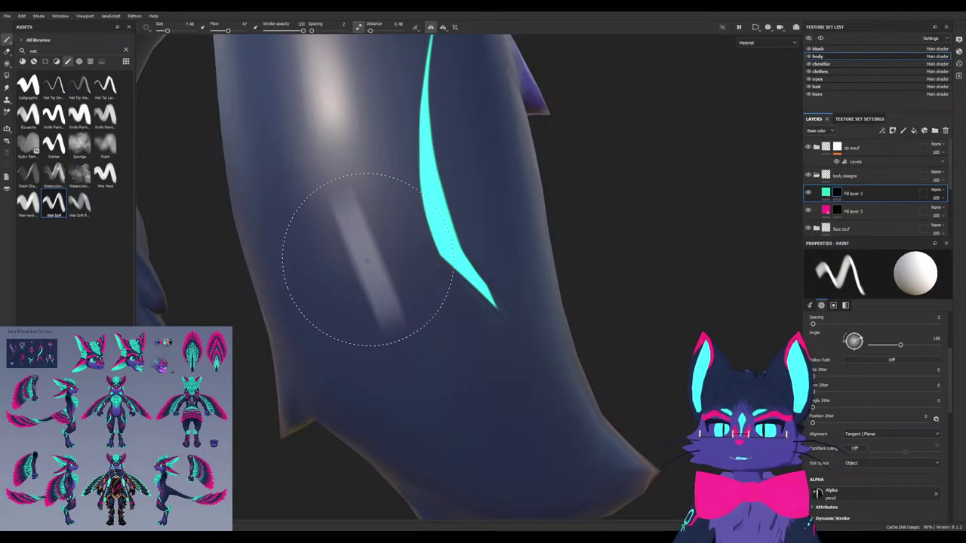
scroll(367, 260, "up", 3)
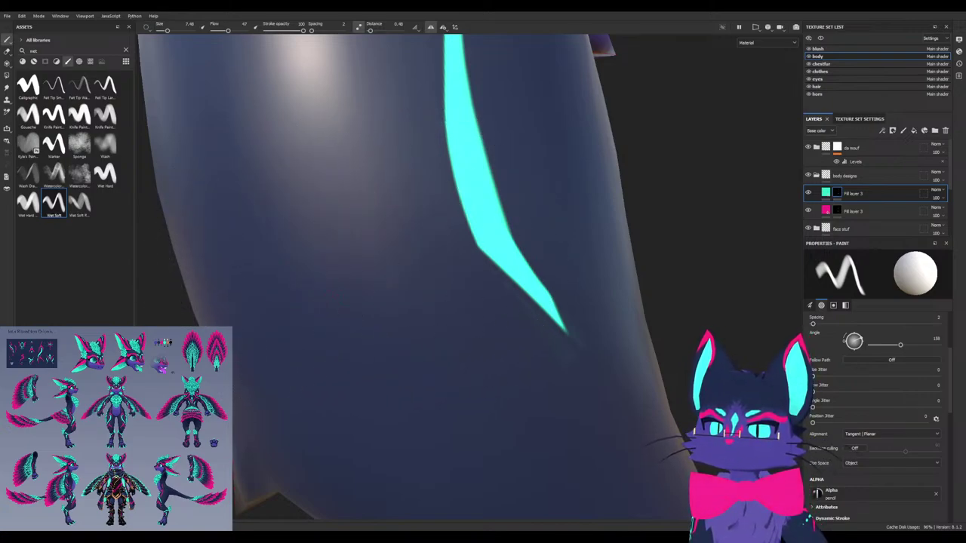
left_click(79, 202)
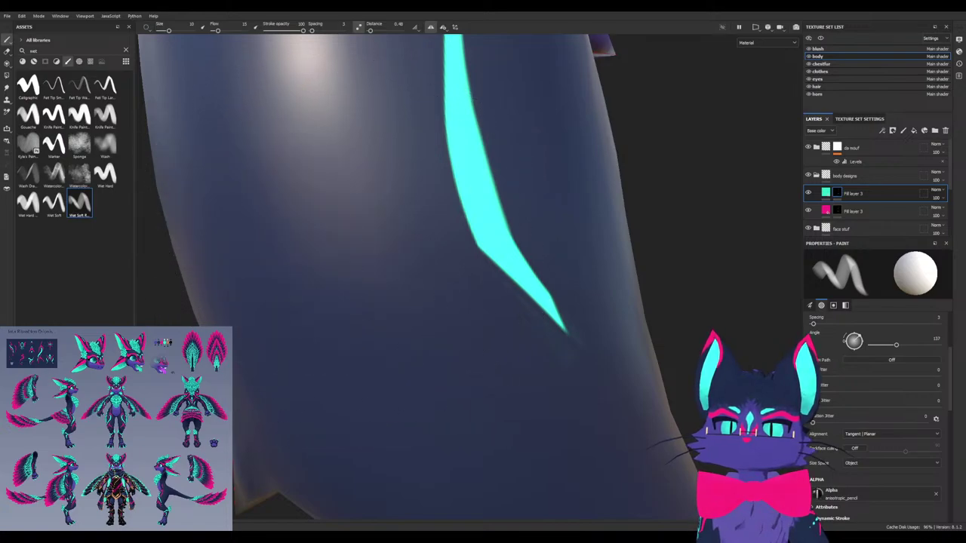
left_click(79, 202)
left_click(55, 202)
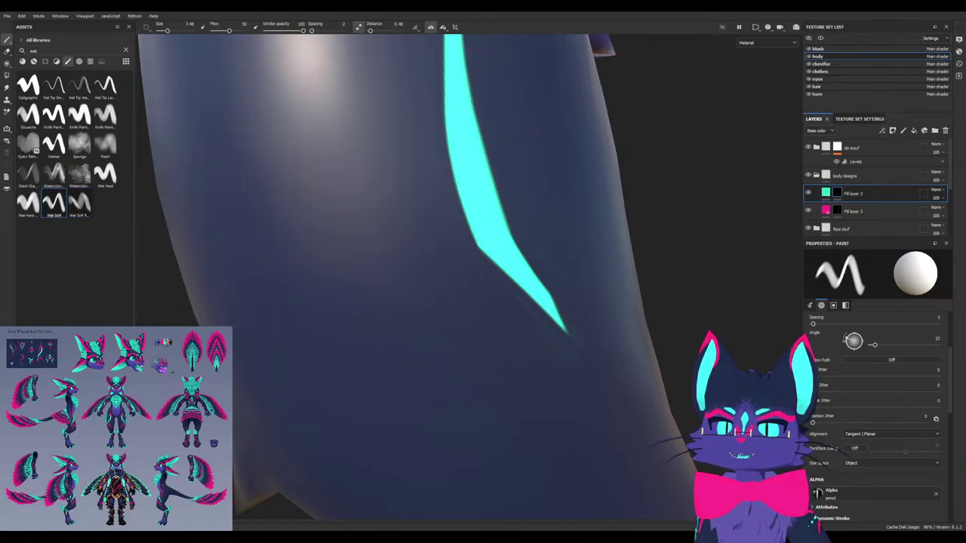
left_click(79, 203)
left_click(54, 202)
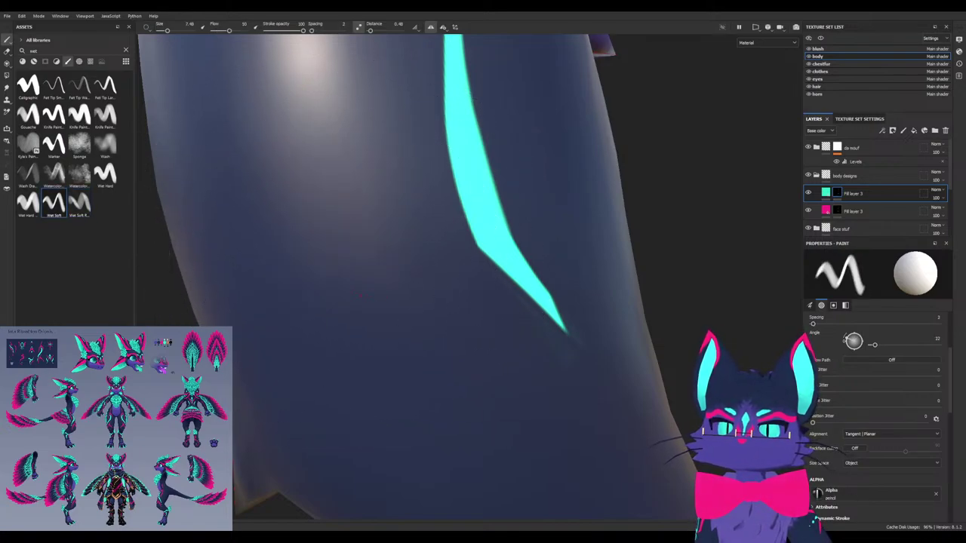
left_click(79, 202)
Try broad teal strokes over the lower crescent with the anisotropic pencil Wet Soft variant, and undo them
mouse_move(442, 300)
left_mouse_down("alt")
mouse_move(446, 272)
mouse_move(449, 306)
mouse_move(508, 308)
left_mouse_up("alt")
scroll(448, 308, "down", 2)
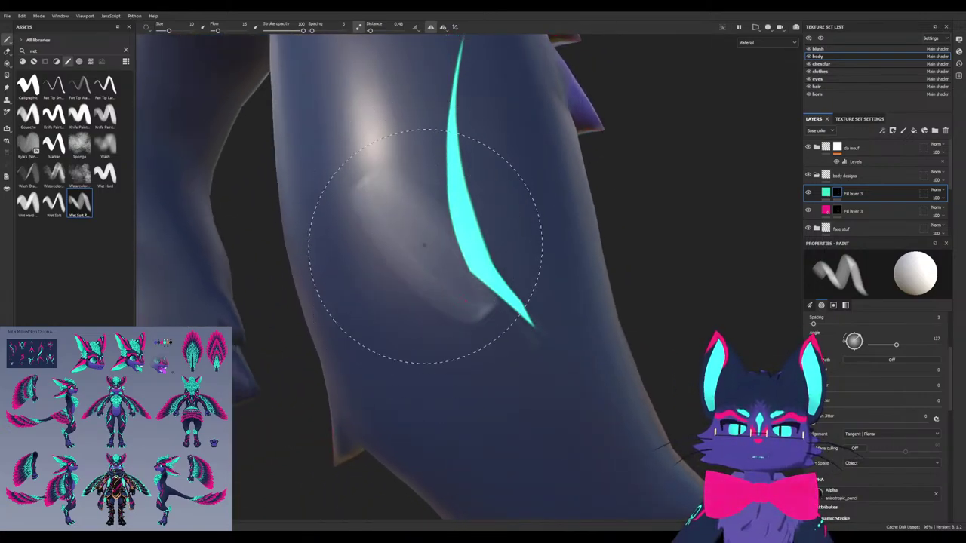
mouse_move(415, 240)
left_mouse_down("ctrl")
mouse_move(453, 280)
mouse_move(394, 273)
left_mouse_up("ctrl")
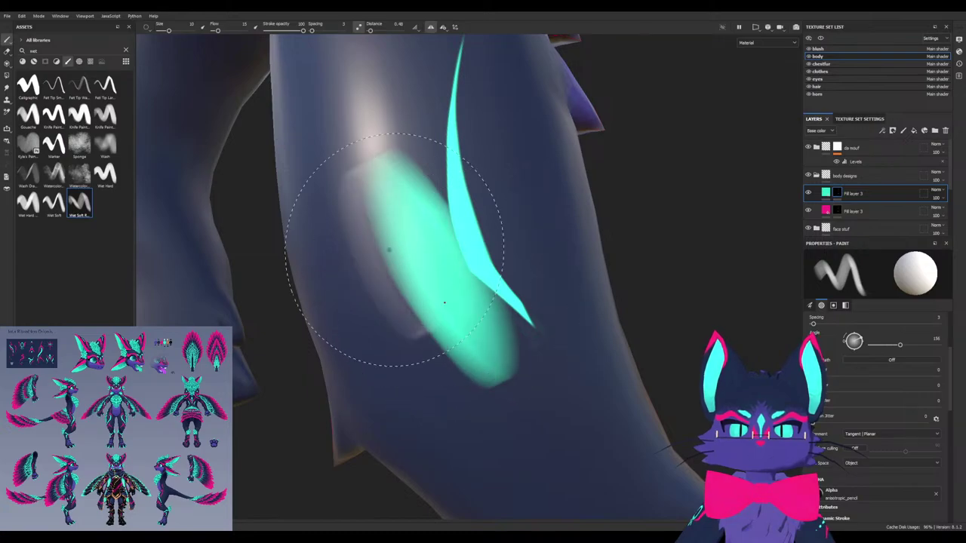
key("ctrl+z")
mouse_move(381, 234)
left_mouse_down()
mouse_move(431, 222)
mouse_move(535, 276)
left_mouse_up()
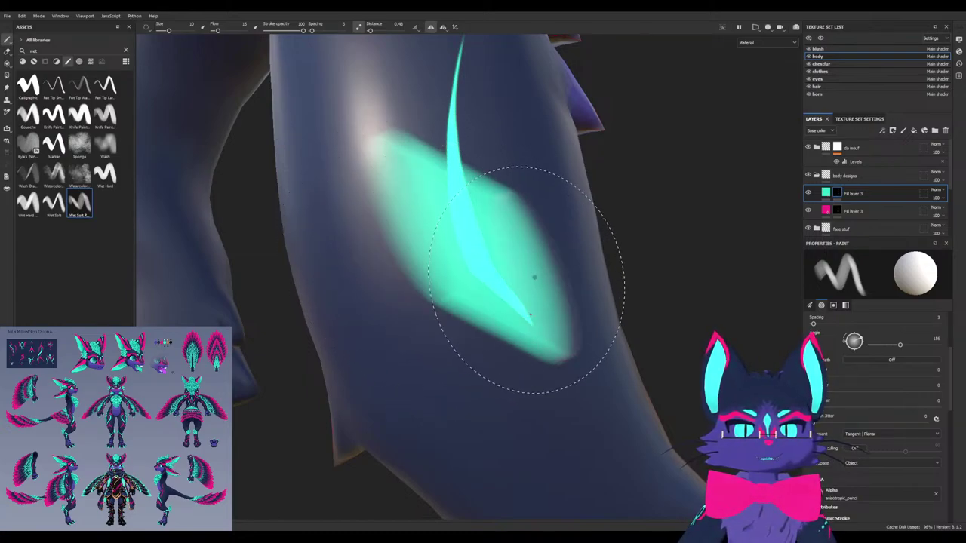
key("ctrl+z")
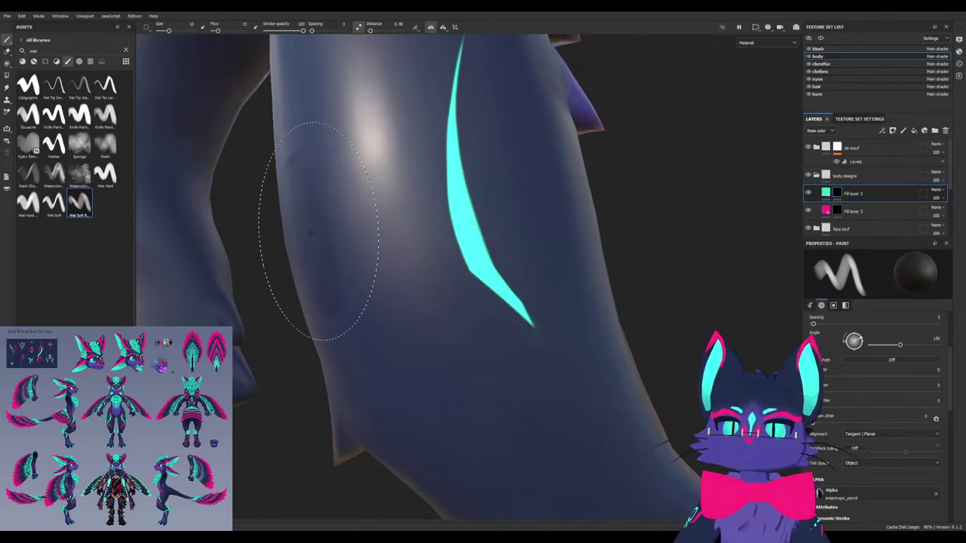
Fade the lower crescent's angular bend and tip with black, using the anisotropic pencil Wet Hard variant at size 3.85 and flow 22
left_click(53, 202)
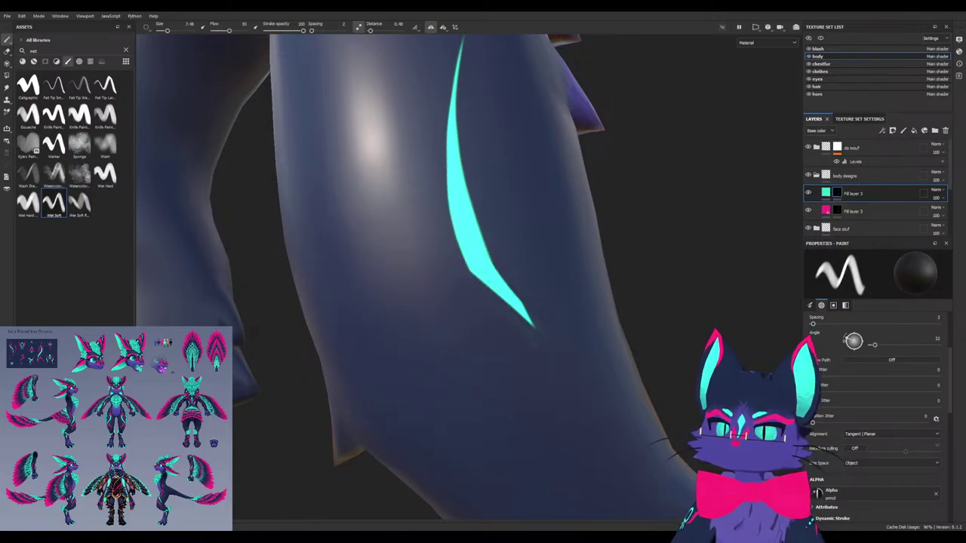
left_click(28, 202)
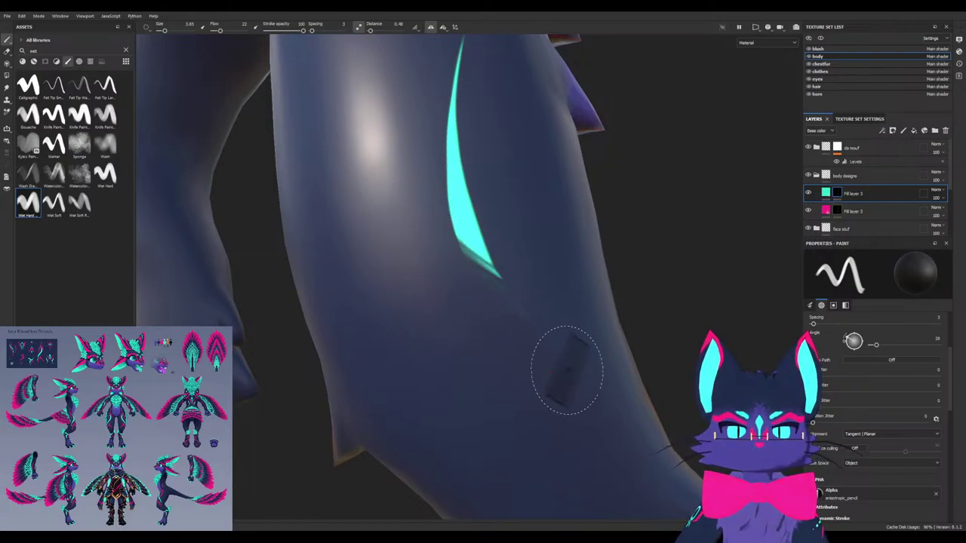
left_click_drag(514, 336, 551, 353, "alt")
scroll(551, 353, "up", 4)
left_click_drag(518, 317, 504, 349, "alt")
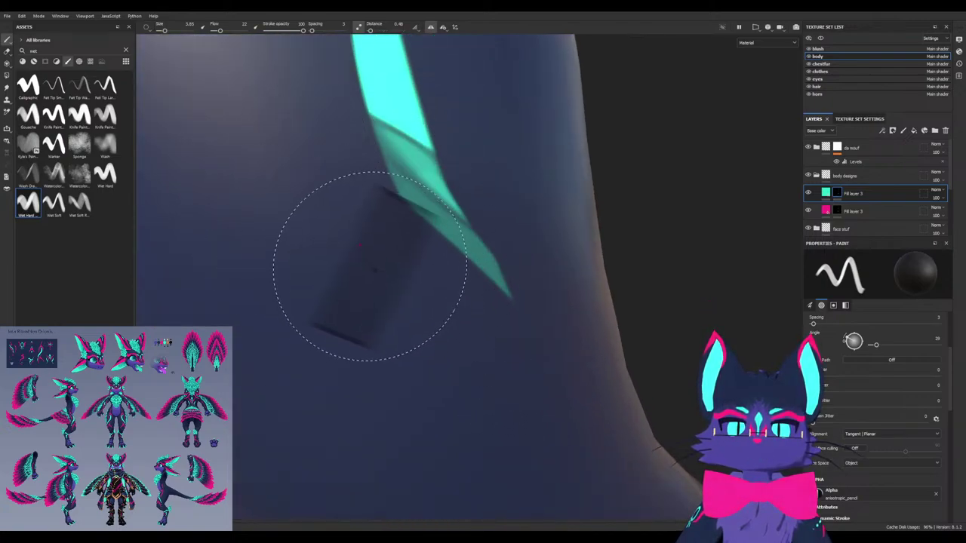
mouse_move(369, 276)
left_mouse_down()
mouse_move(416, 264)
mouse_move(513, 324)
left_mouse_up()
key("ctrl+z")
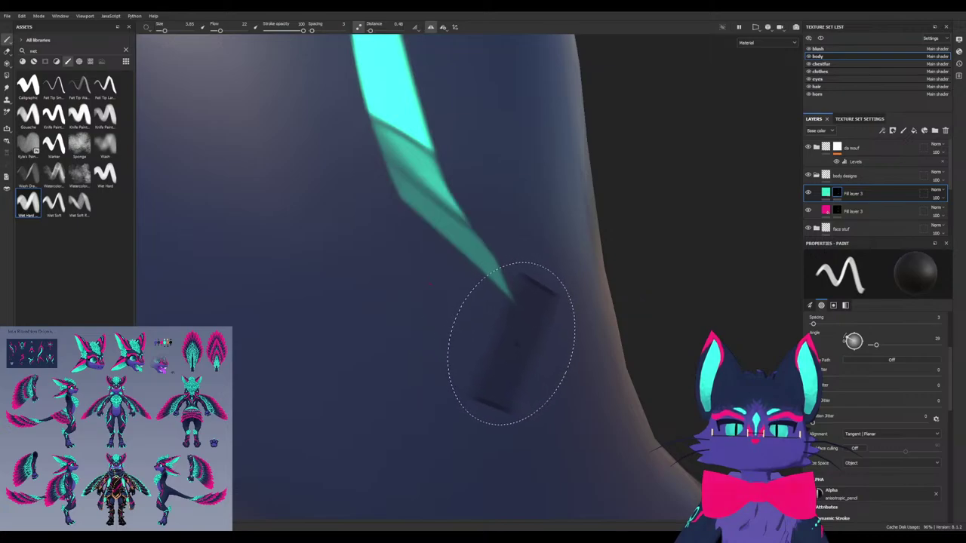
mouse_move(521, 344)
left_mouse_down()
mouse_move(378, 246)
mouse_move(518, 381)
mouse_move(495, 370)
mouse_move(342, 183)
mouse_move(528, 370)
left_mouse_up()
key("ctrl+z")
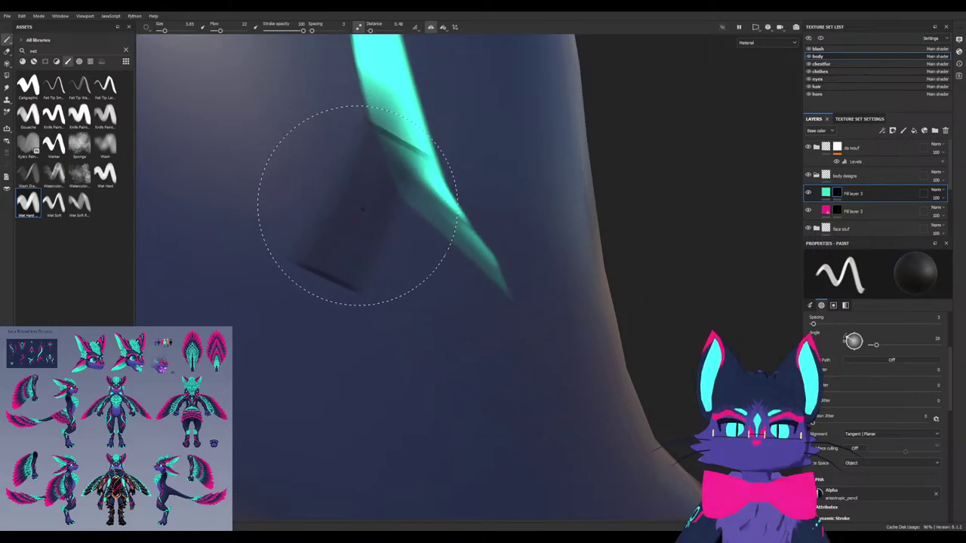
Refill the faded part of the lower crescent in teal with a smaller brush rotated to follow its curve
key("bracketleft")
key("bracketleft")
key("x")
right_click_drag(396, 98, 397, 87, "shift")
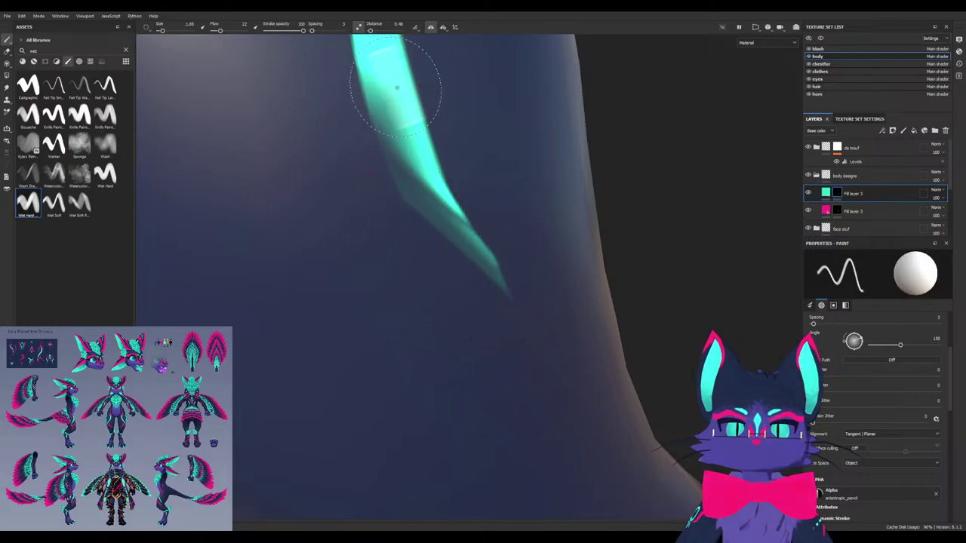
left_click_drag(394, 92, 410, 145)
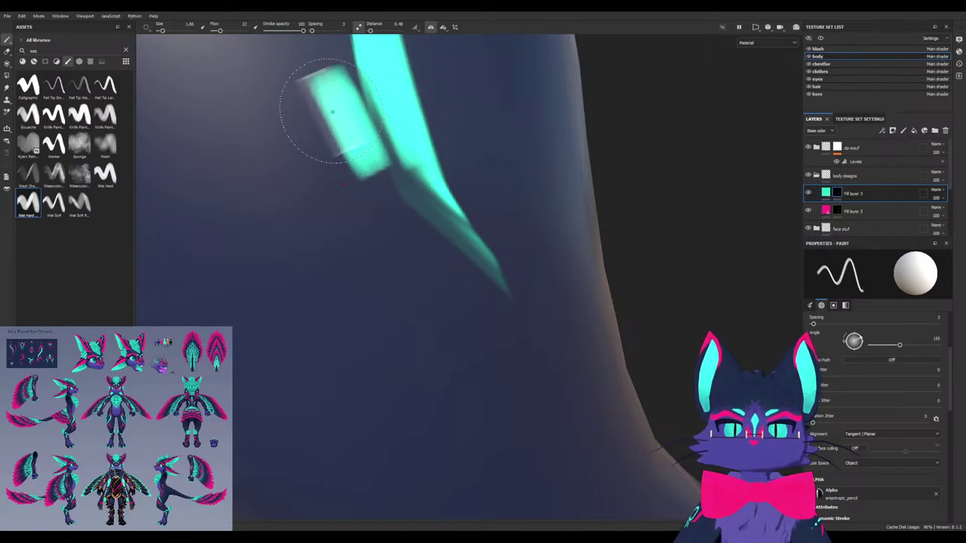
Trim the outer edge of the lower crescent with black so it narrows smoothly to a point
key("x")
left_click_drag(329, 113, 526, 267)
mouse_move(397, 221)
left_mouse_down("alt")
mouse_move(319, 237)
mouse_move(284, 225)
left_mouse_up("alt")
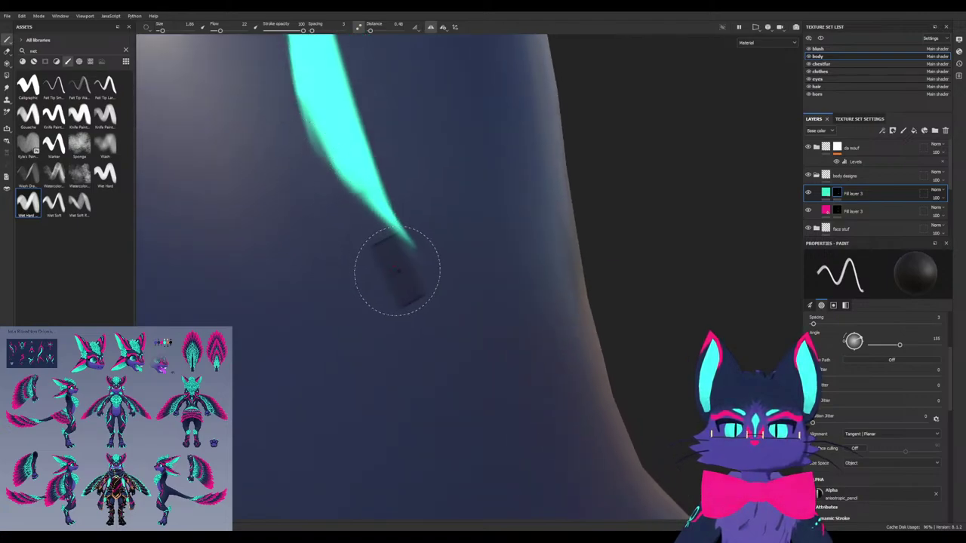
mouse_move(399, 270)
left_mouse_down("alt")
mouse_move(400, 305)
mouse_move(359, 278)
mouse_move(340, 388)
mouse_move(298, 214)
left_mouse_up("alt")
Try trimming the lower crescent's outer bend with black at brush size 0.88, and undo the strokes
scroll(376, 284, "down", 3)
scroll(354, 302, "up", 4)
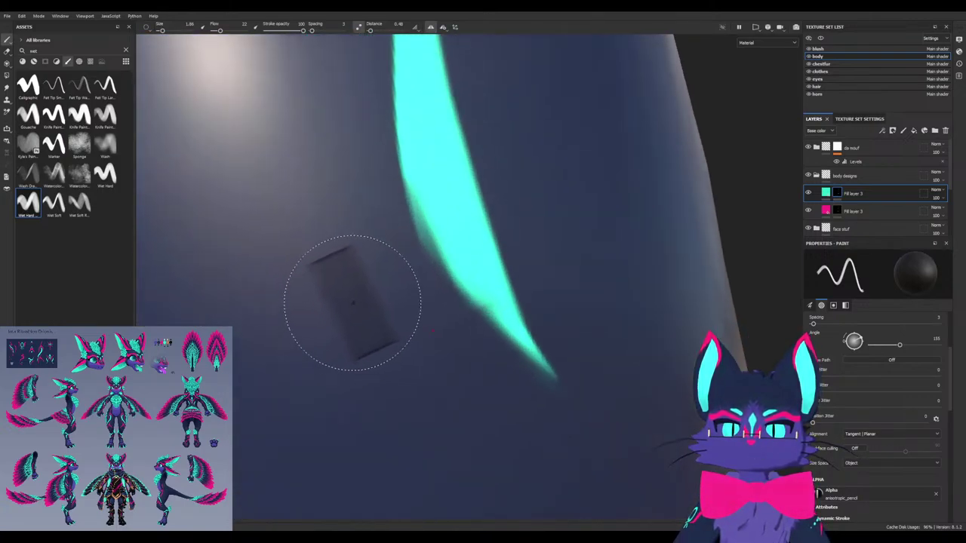
right_click_drag(442, 274, 423, 274, "ctrl")
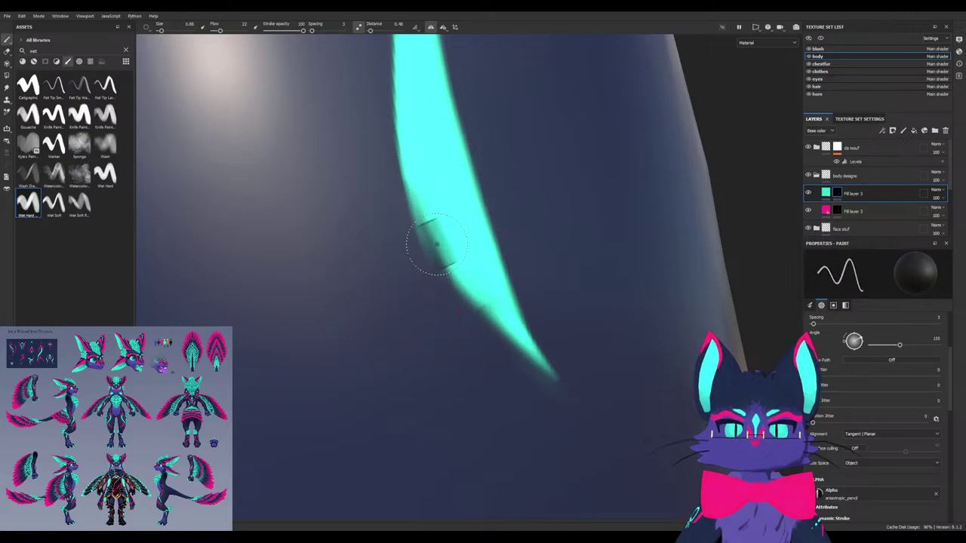
key("x")
key("x")
left_click_drag(436, 233, 477, 317)
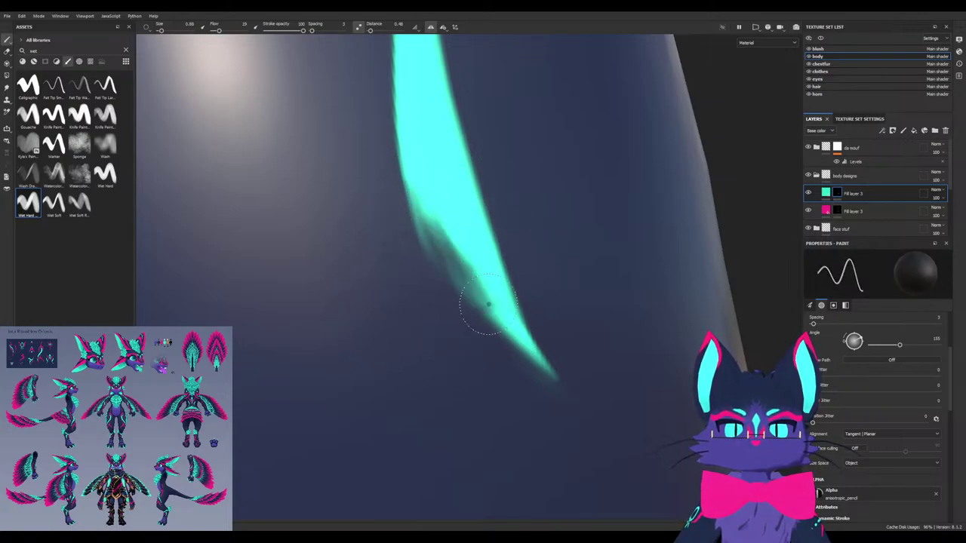
key("ctrl+z")
left_click_drag(431, 244, 503, 366)
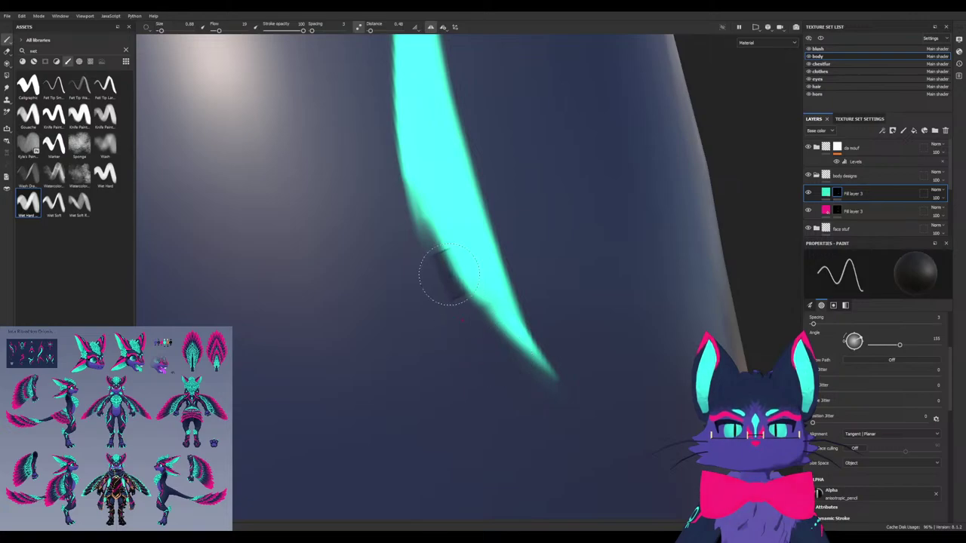
key("ctrl+z")
left_click_drag(443, 278, 502, 337)
key("ctrl+z")
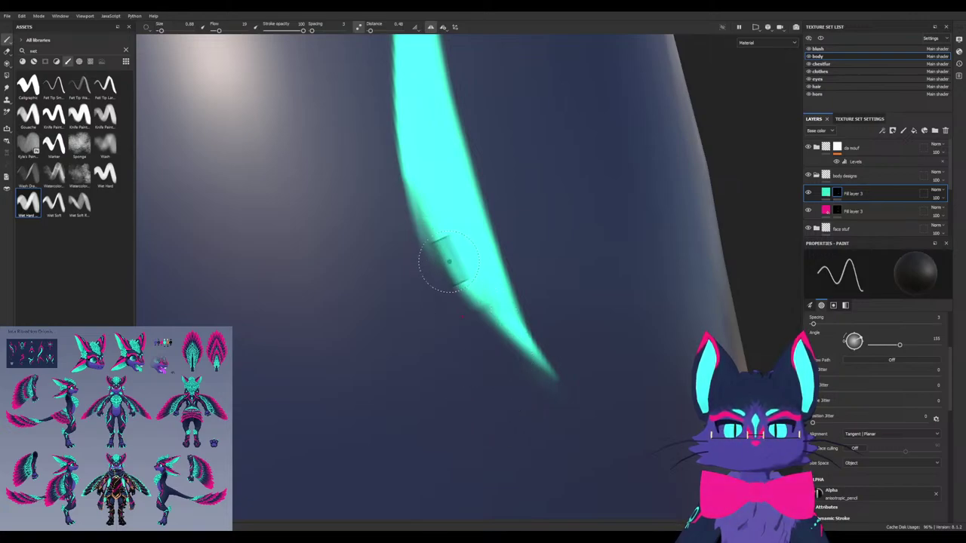
Trim the lower crescent's outer edge from the bend to the tip with black, lowering the flow to 9
left_click_drag(442, 259, 496, 360)
key("x")
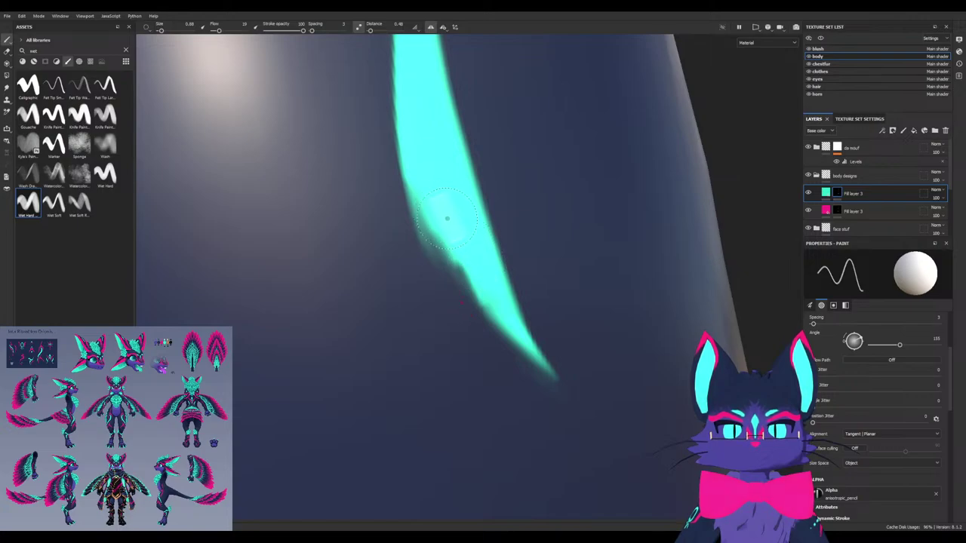
left_click_drag(478, 267, 421, 182, "alt")
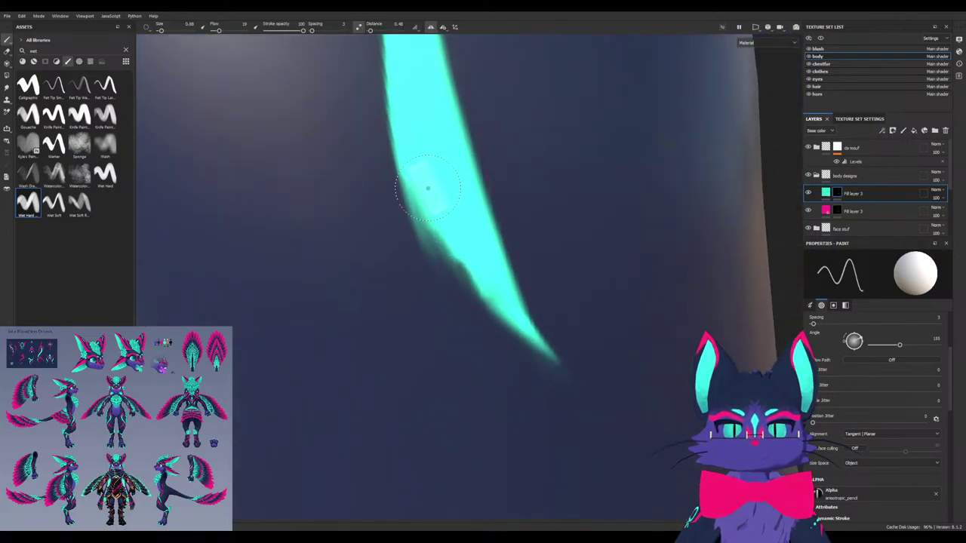
key("x")
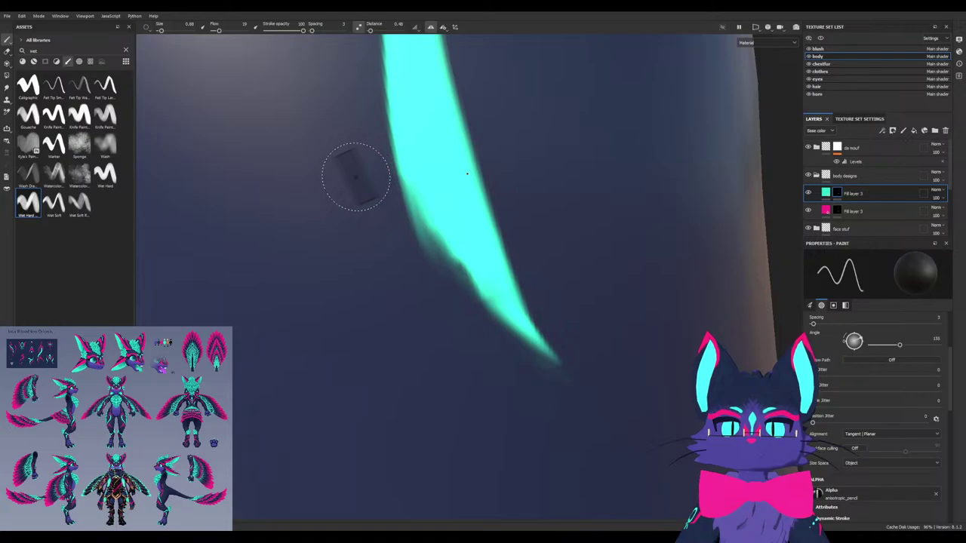
left_click_drag(426, 241, 535, 367)
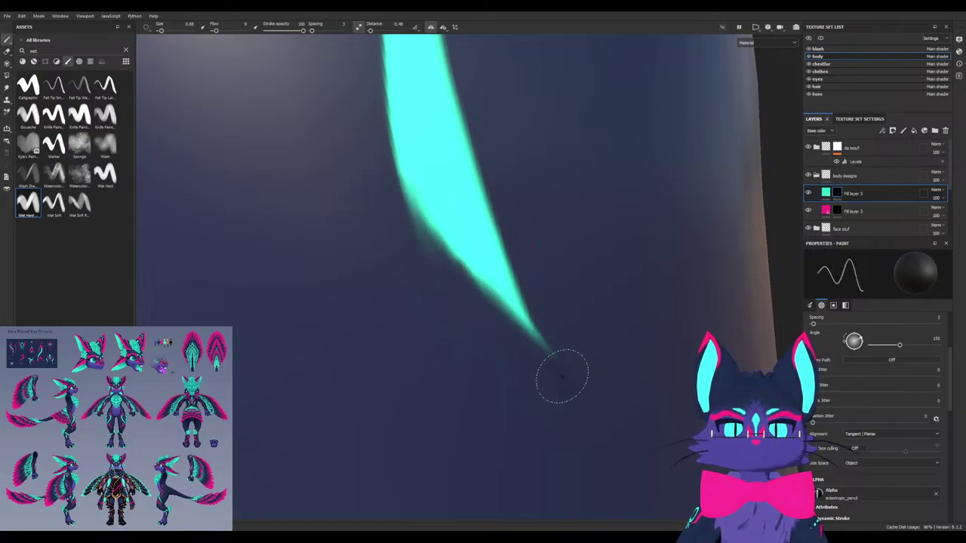
Try a black stroke with a rotated brush at flow 28 along the lower crescent's outer edge, and undo it
scroll(383, 259, "down", 6)
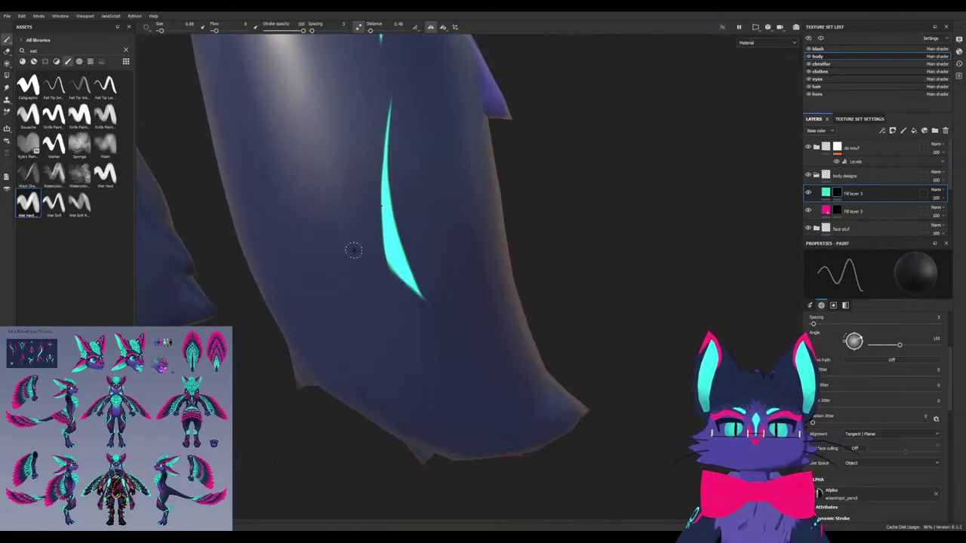
scroll(357, 226, "up", 4)
left_click_drag(357, 227, 364, 271, "alt")
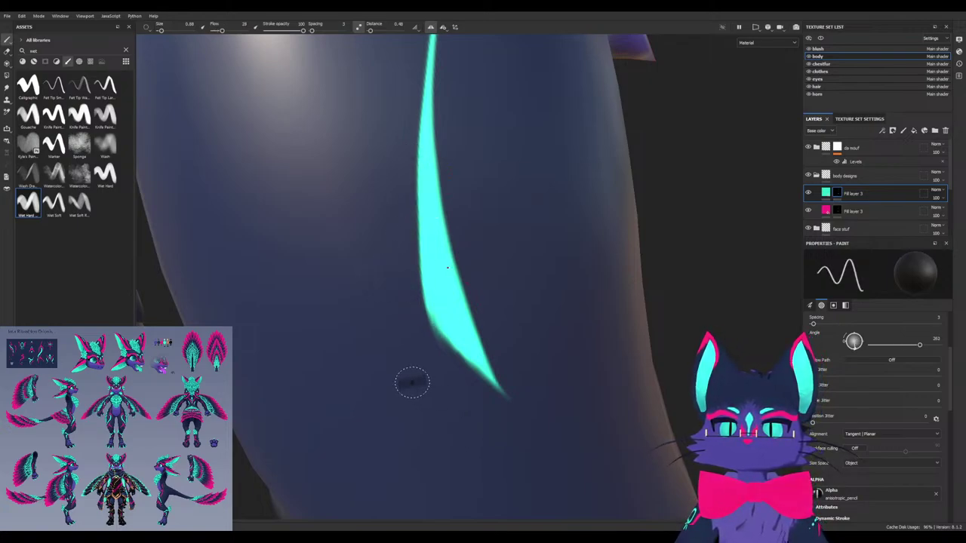
left_click_drag(415, 185, 454, 398)
key("ctrl+z")
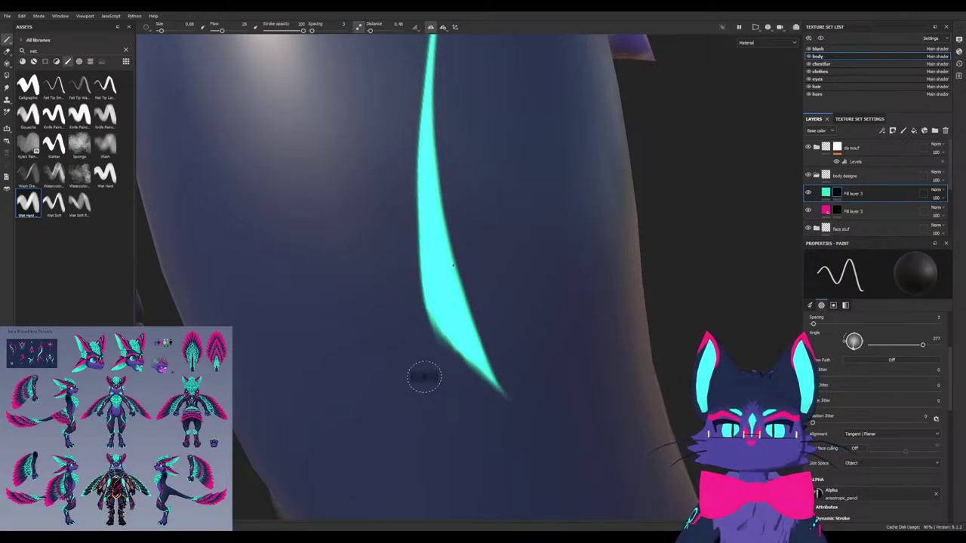
Slim the lower crescent's outer bend with black, using the Wet Soft R anisotropic pencil variant at size 2.16 and flow 42
left_click(79, 202)
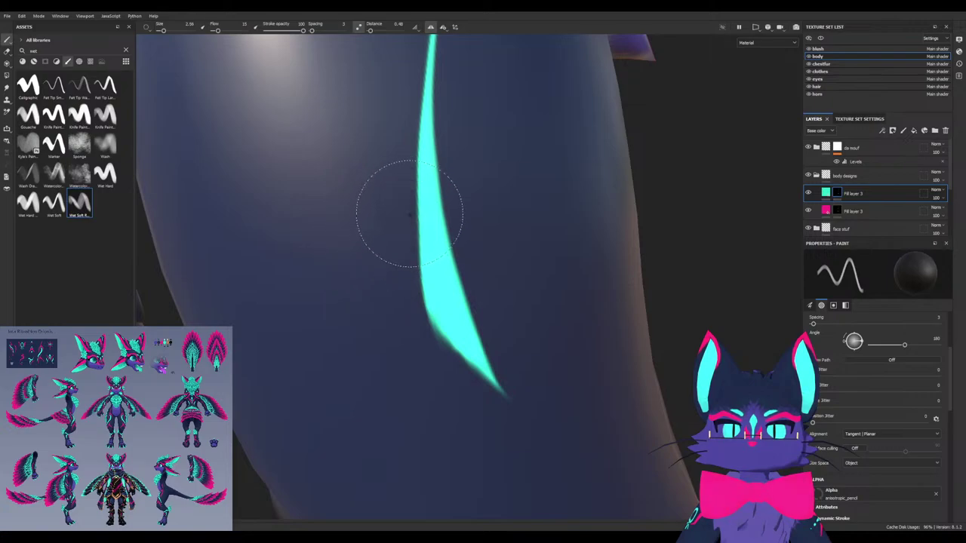
left_click_drag(410, 214, 462, 360)
key("ctrl+z")
left_click_drag(378, 345, 445, 346, "ctrl")
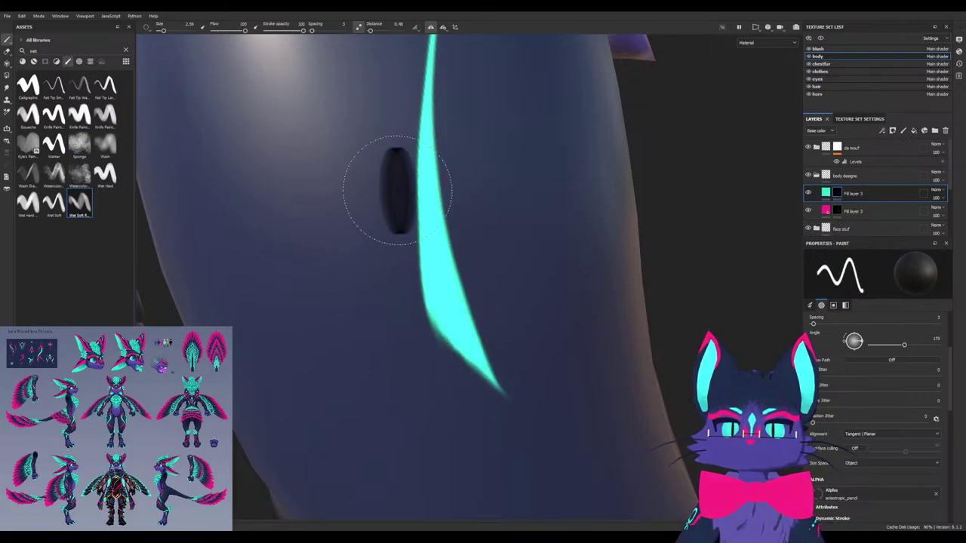
left_click_drag(400, 191, 437, 379)
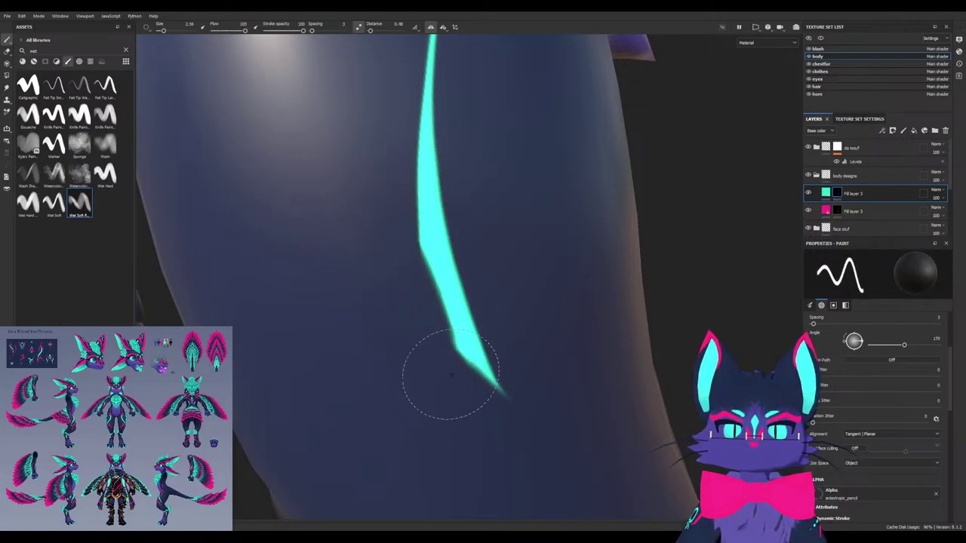
right_click_drag(240, 262, 188, 268, "ctrl")
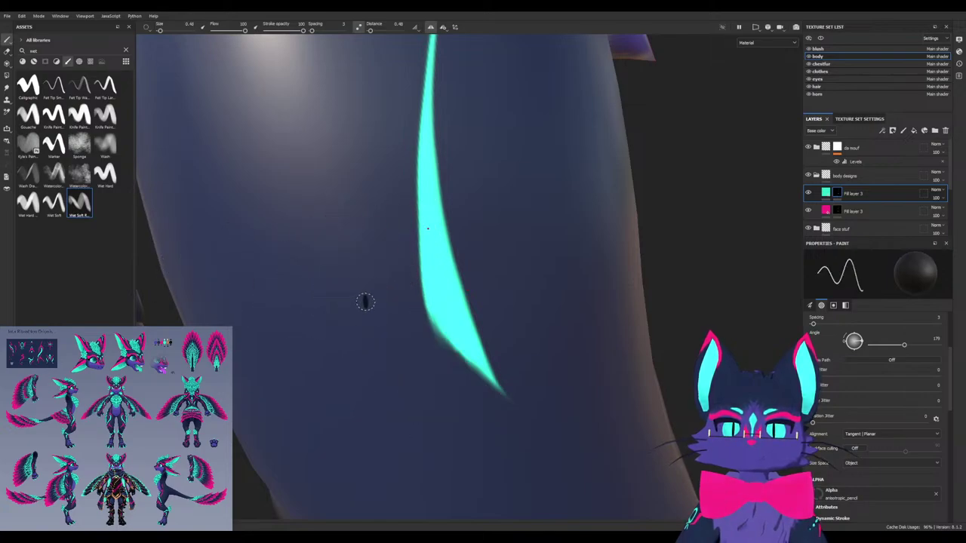
key("bracketright")
key("bracketright")
key("bracketright")
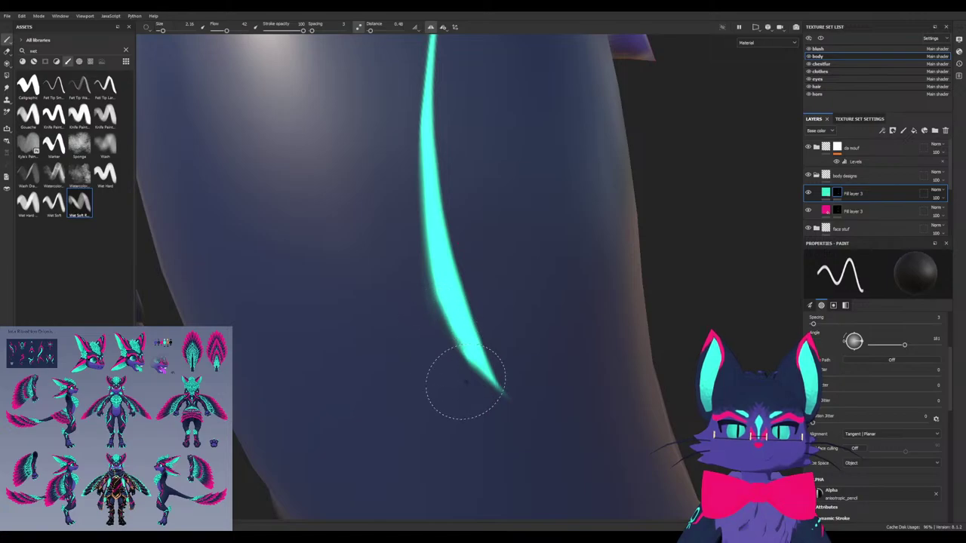
Try out the wet pencil variants over the middle crescent in black at different sizes and flows
left_click(27, 202)
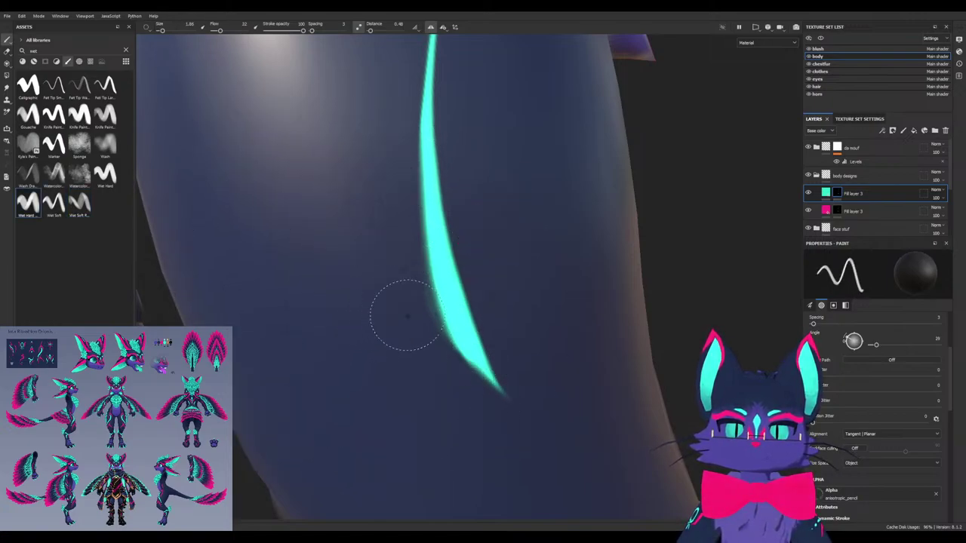
left_click_drag(494, 436, 409, 325, "alt")
left_click_drag(418, 194, 364, 352, "ctrl+alt")
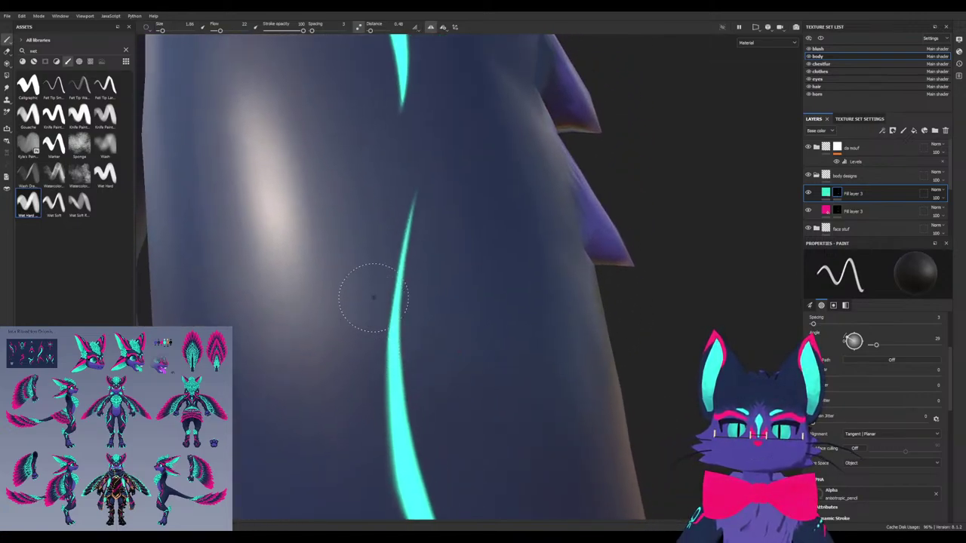
mouse_move(349, 240)
left_mouse_down("alt")
mouse_move(386, 427)
mouse_move(317, 420)
left_mouse_up("alt")
mouse_move(314, 307)
left_mouse_down("ctrl+alt")
mouse_move(351, 339)
mouse_move(399, 98)
mouse_move(384, 48)
mouse_move(413, 310)
mouse_move(394, 317)
mouse_move(362, 374)
left_mouse_up("ctrl+alt")
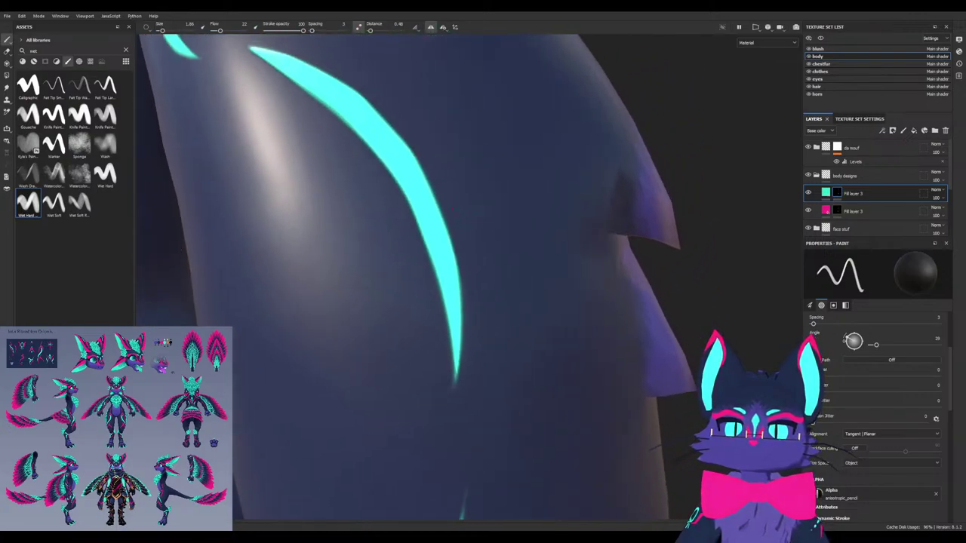
left_click(54, 203)
left_click(79, 203)
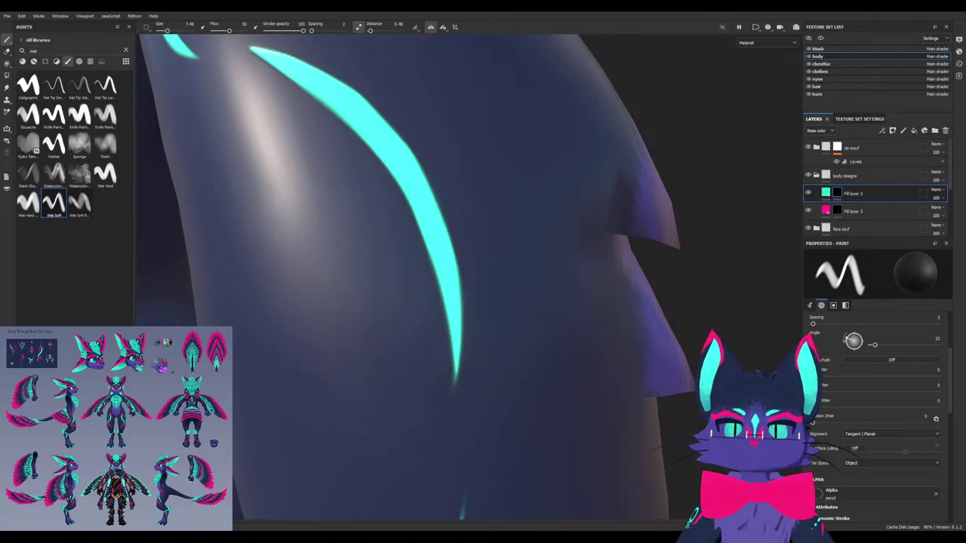
left_click_drag(515, 345, 514, 378, "ctrl")
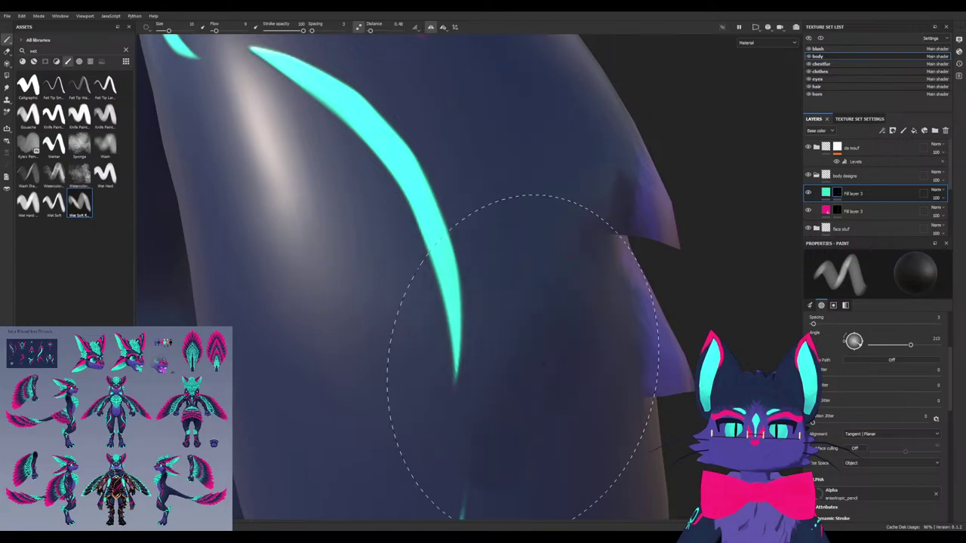
right_click_drag(543, 363, 533, 367, "ctrl")
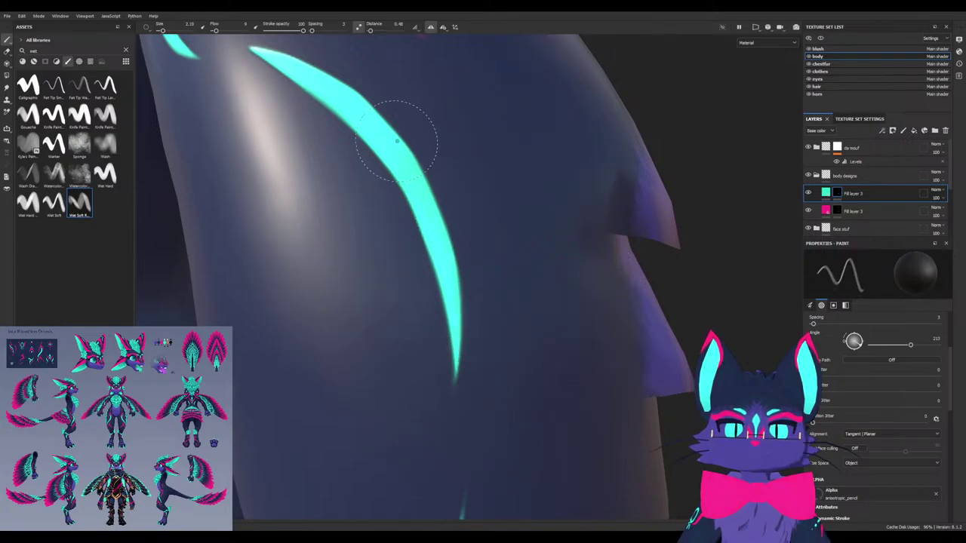
middle_click_drag(323, 207, 361, 265, "alt")
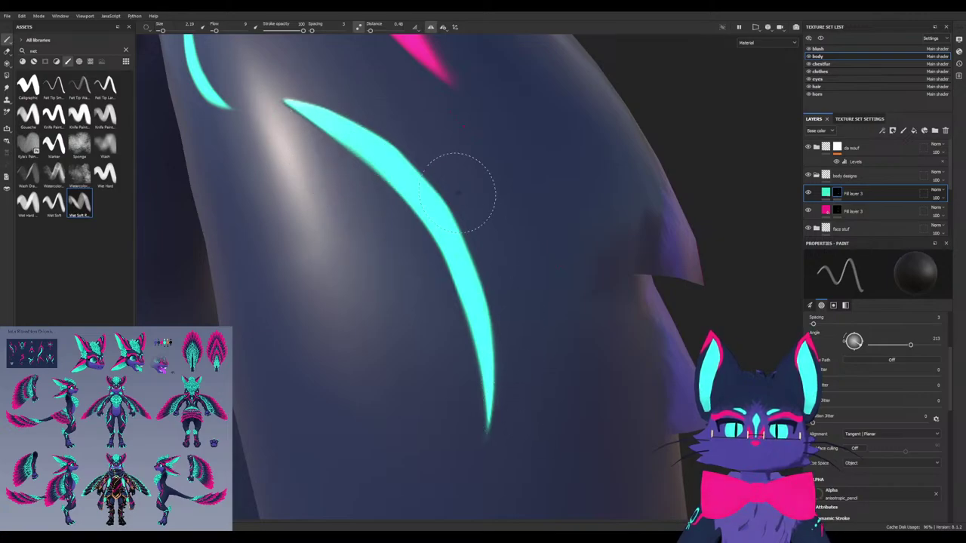
middle_click_drag(270, 233, 308, 251, "alt")
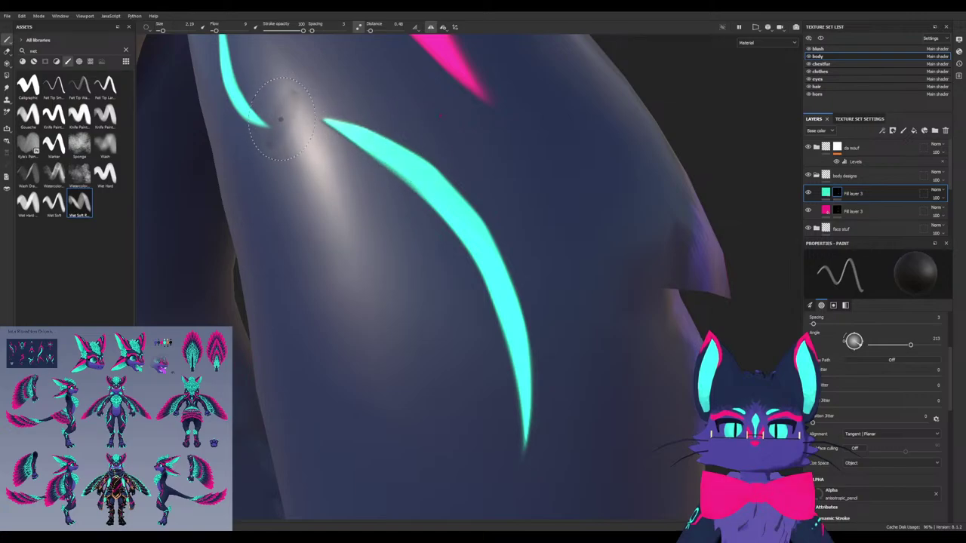
left_click_drag(292, 185, 377, 309, "alt")
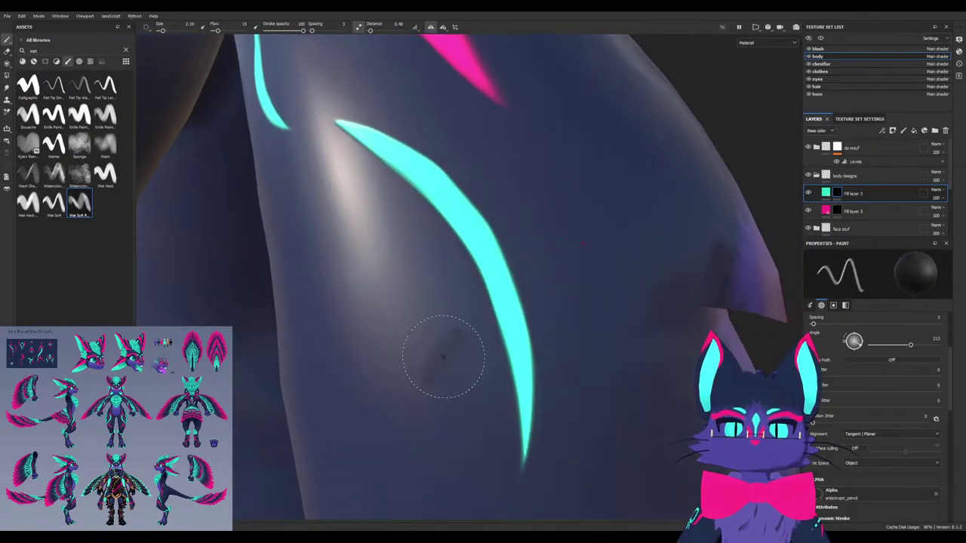
left_click_drag(443, 357, 471, 359, "ctrl")
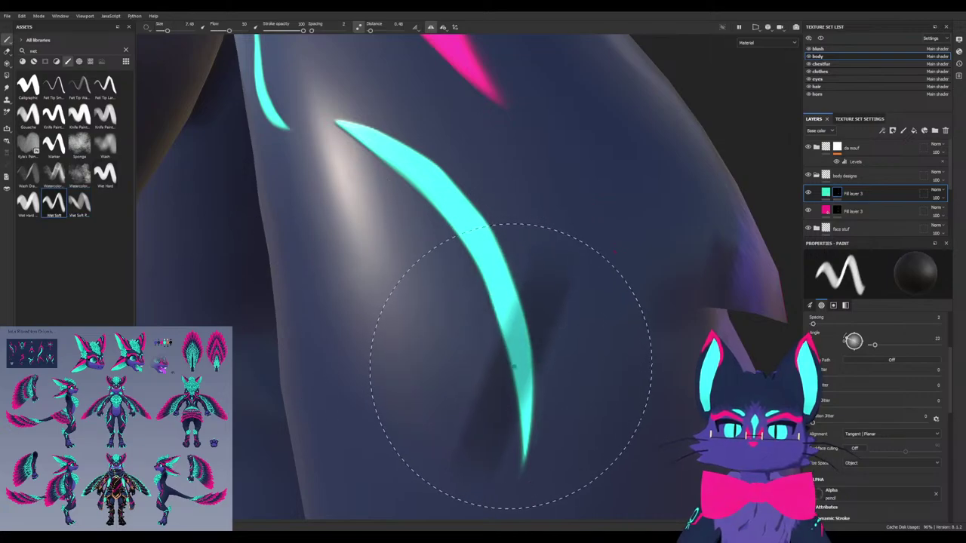
Shorten the middle crescent's upper tip and smooth its outer edge with black, using the Wet Hard anisotropic pencil variant at flow 22
left_click(28, 202)
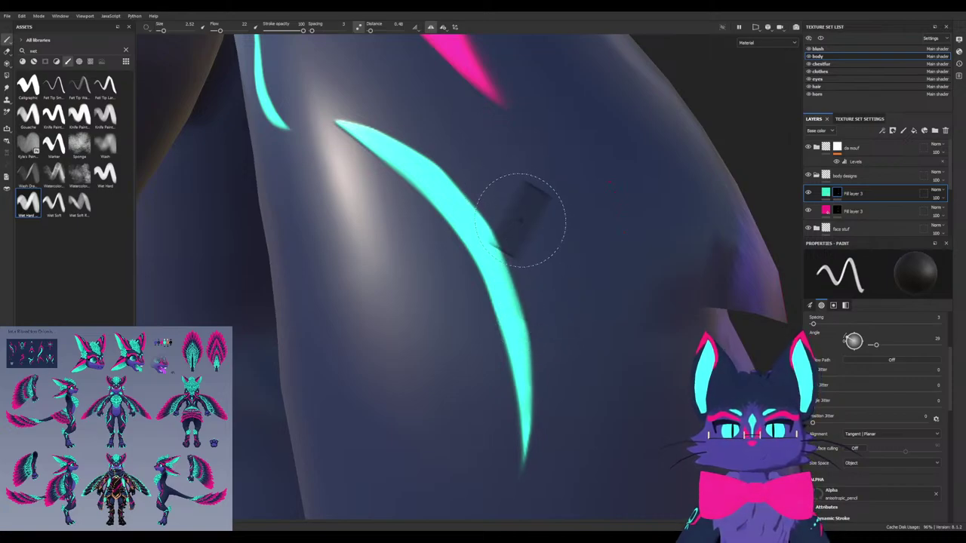
mouse_move(467, 154)
left_mouse_down()
mouse_move(402, 98)
mouse_move(314, 90)
left_mouse_up()
left_click_drag(368, 230, 406, 251, "alt")
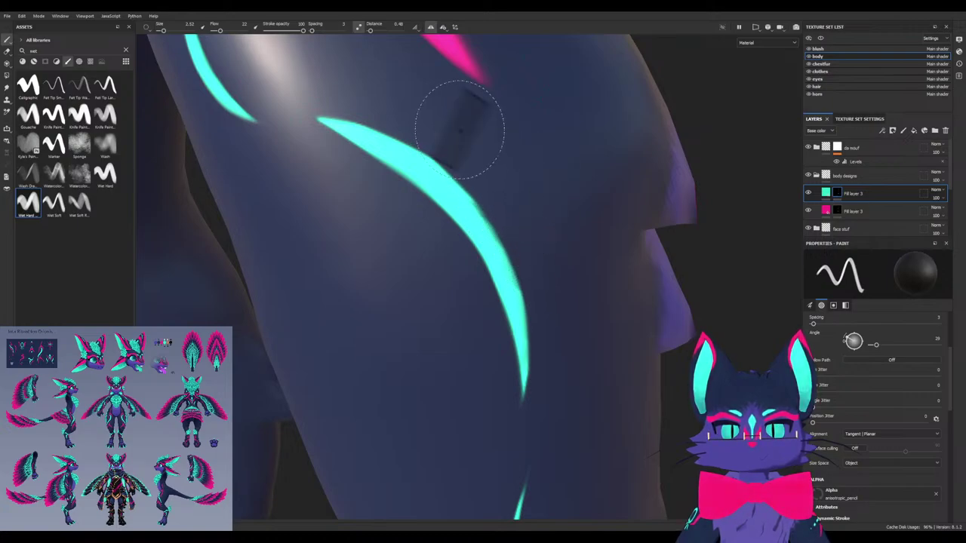
key("ctrl+z")
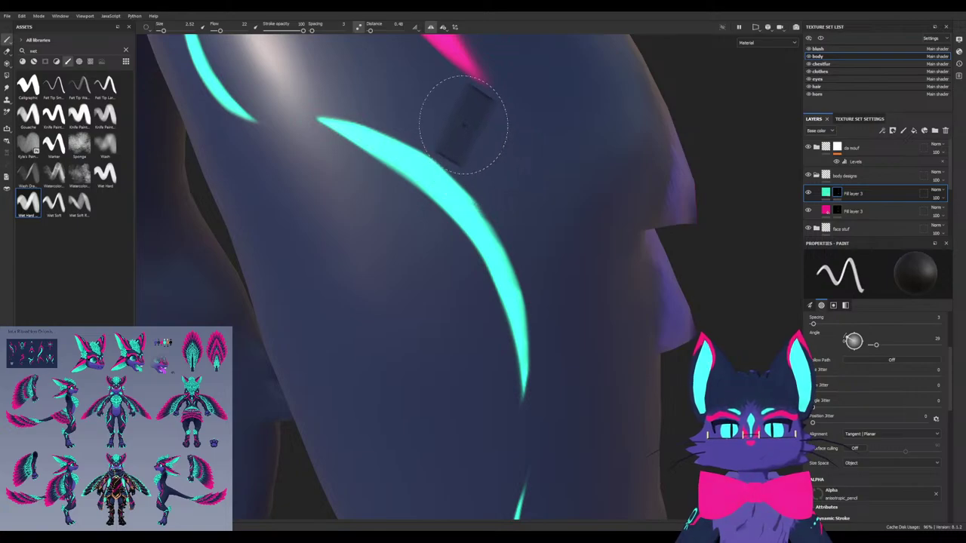
left_click_drag(466, 126, 474, 151, "ctrl")
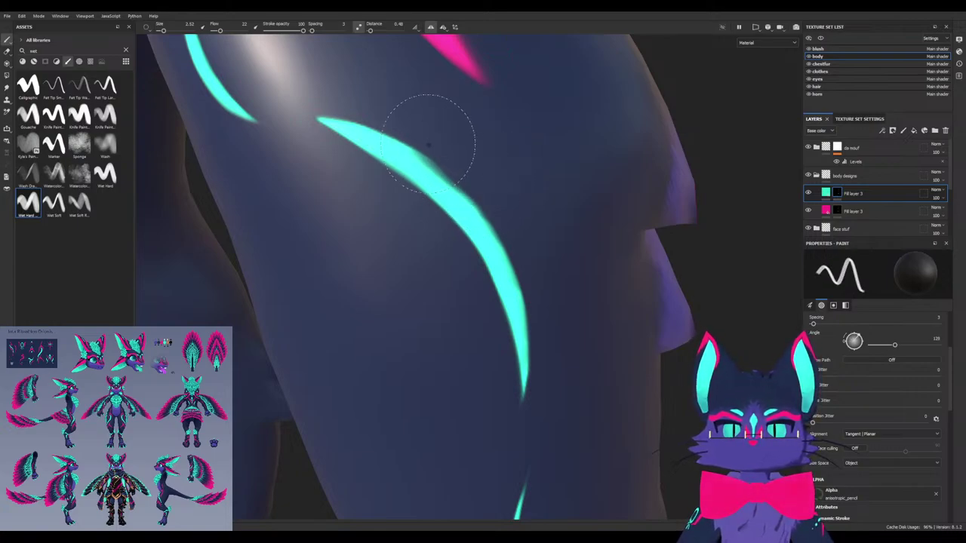
mouse_move(467, 171)
left_mouse_down("ctrl")
mouse_move(470, 231)
mouse_move(470, 156)
left_mouse_up("ctrl")
mouse_move(387, 135)
left_mouse_down()
mouse_move(340, 130)
mouse_move(358, 147)
left_mouse_up()
Trim the middle crescent's outer edge toward its lower tip with black, with the brush angle set to 3
left_click_drag(349, 223, 460, 258, "alt")
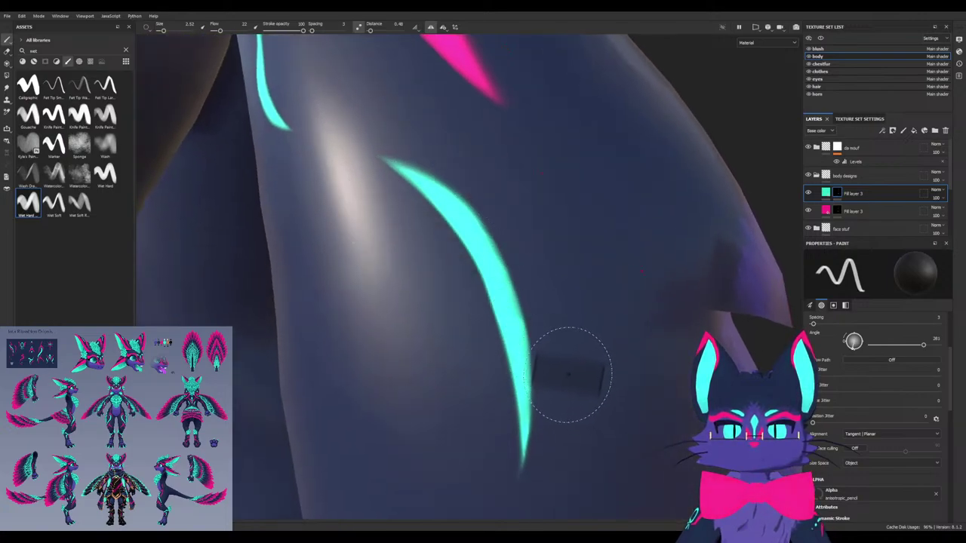
mouse_move(570, 376)
left_mouse_down("ctrl")
mouse_move(565, 357)
mouse_move(550, 353)
mouse_move(542, 310)
left_mouse_up("ctrl")
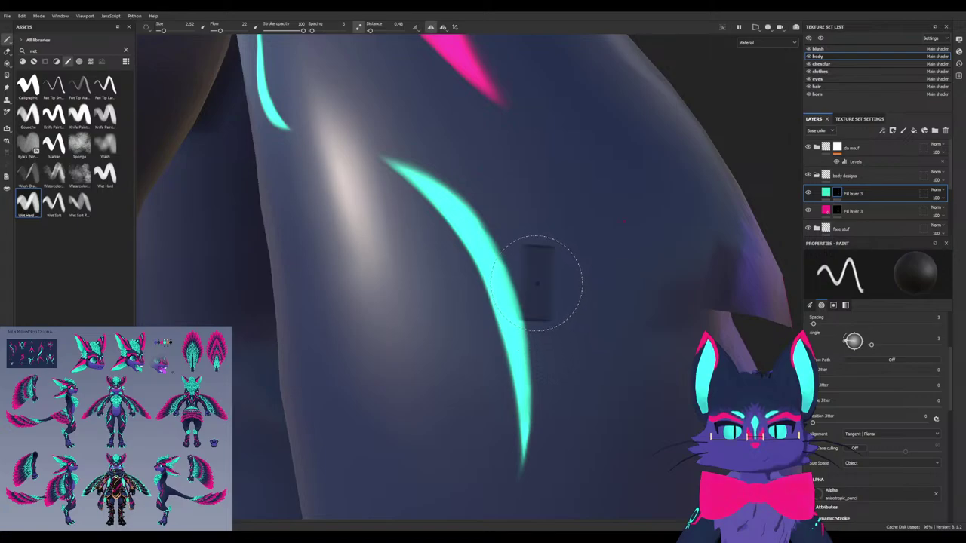
left_click_drag(553, 413, 534, 462)
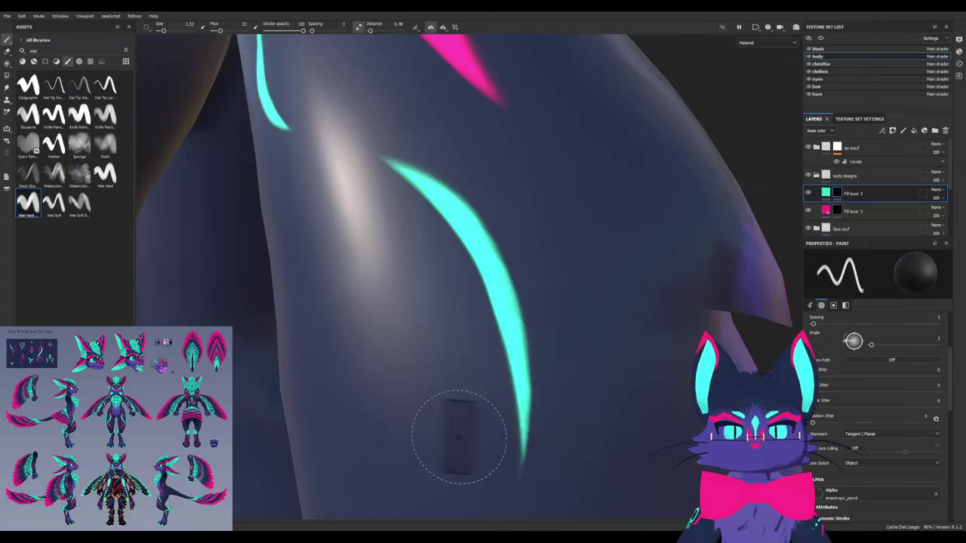
mouse_move(459, 438)
left_mouse_down("alt")
mouse_move(364, 343)
mouse_move(550, 316)
mouse_move(531, 375)
left_mouse_up("alt")
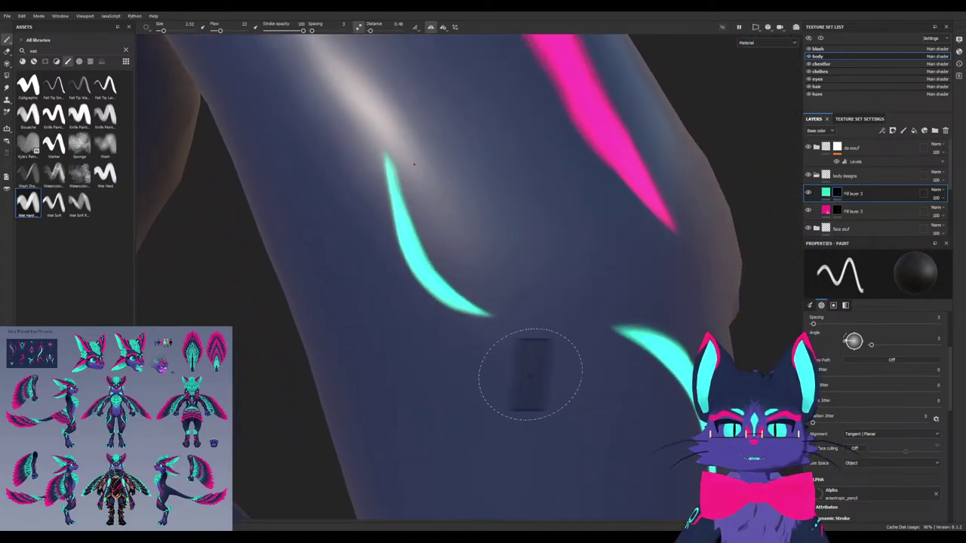
Raise the teal fill layer's metallic value to 1 and its roughness to about 0.96
left_click(826, 193)
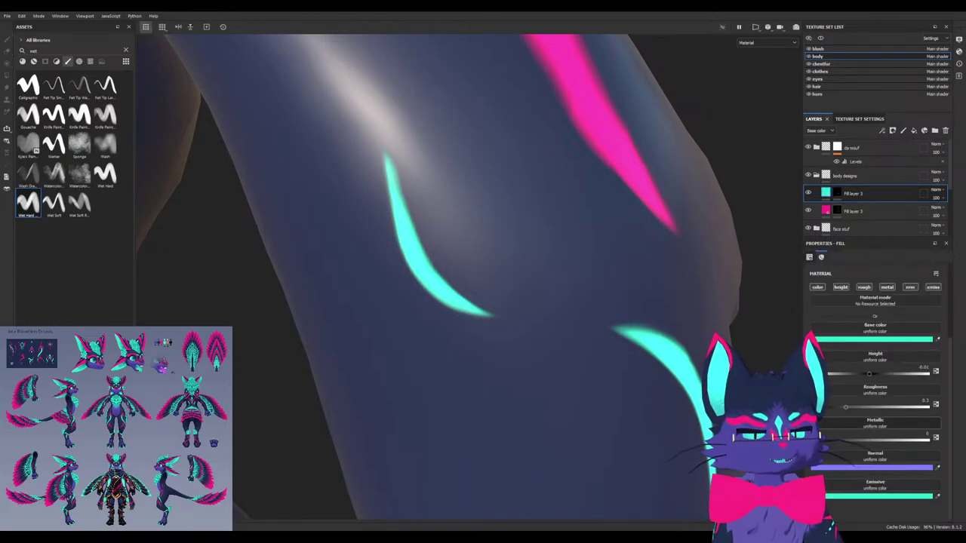
left_click(869, 440)
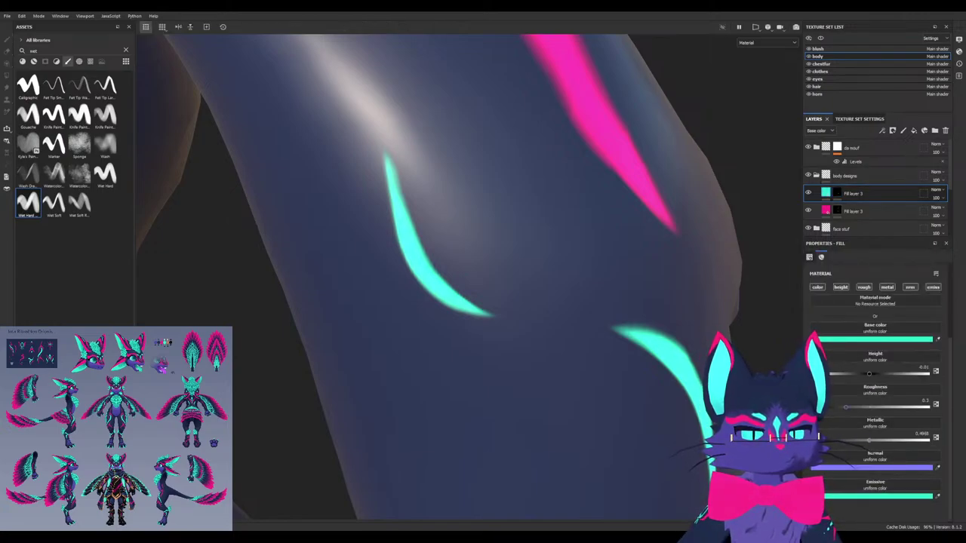
left_click(908, 407)
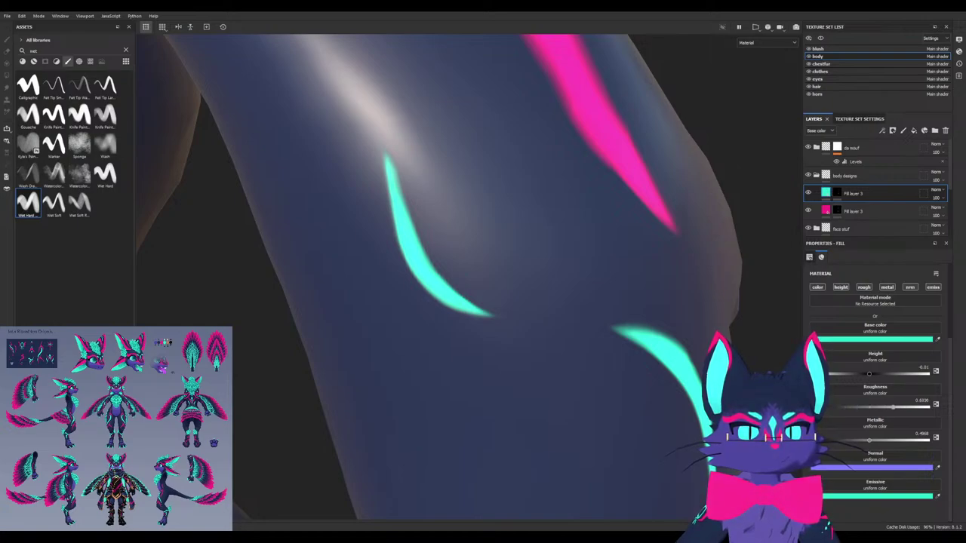
left_click_drag(893, 407, 926, 408)
left_click_drag(877, 441, 928, 441)
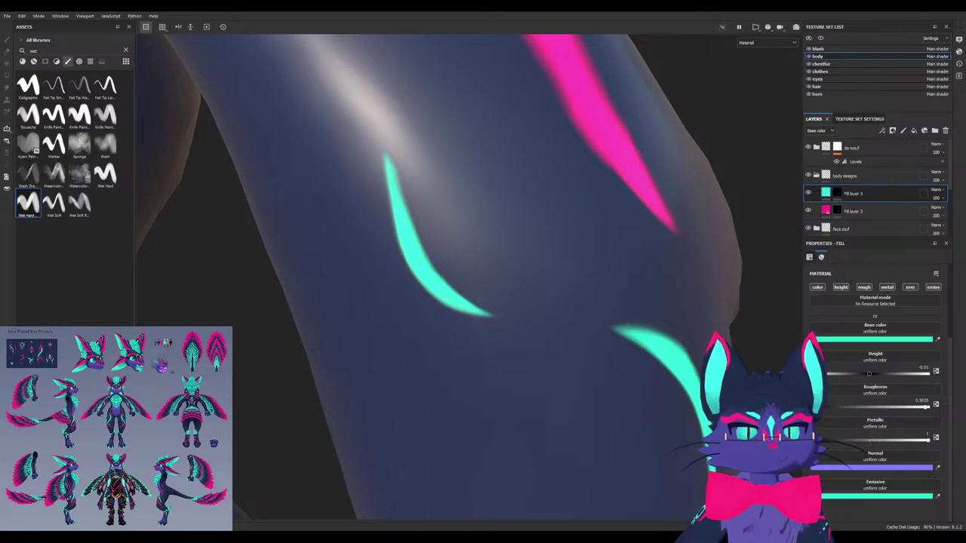
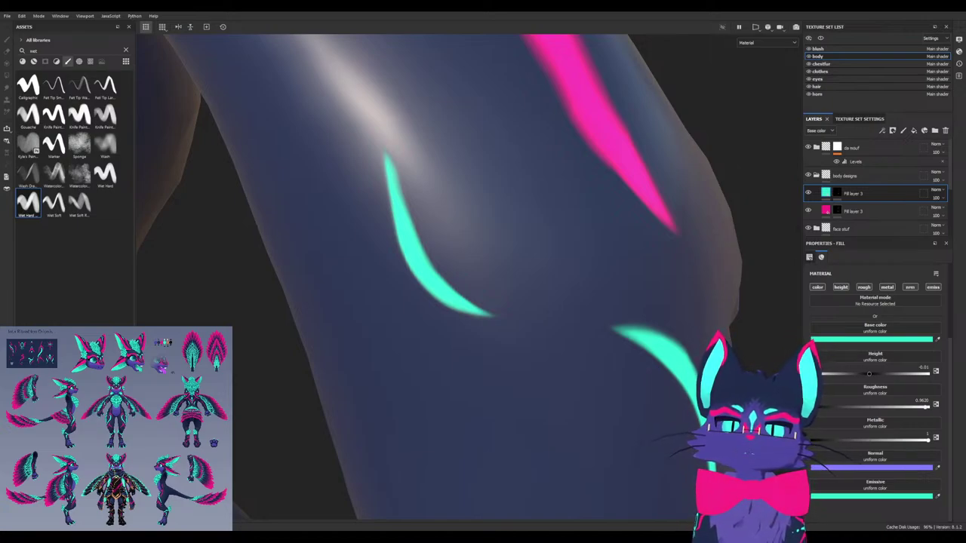
Examine the teal crescents and pink stripe along the tail's side from several angles, with the teal layer's mask selected
scroll(516, 329, "down", 4)
left_click_drag(483, 302, 502, 303, "alt")
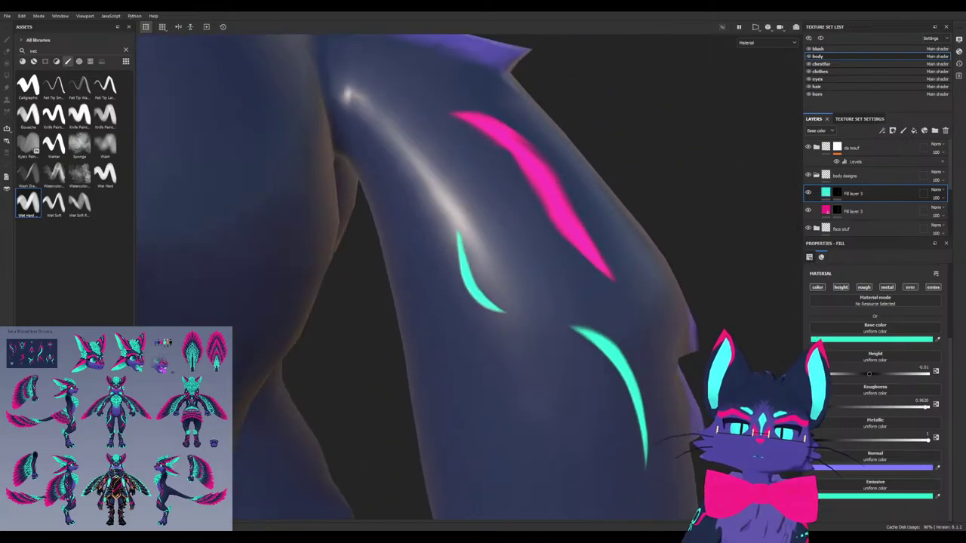
middle_click_drag(569, 328, 423, 224, "alt")
left_click_drag(453, 257, 487, 252, "alt")
middle_click_drag(514, 377, 501, 91, "alt")
left_click_drag(283, 353, 212, 294, "alt")
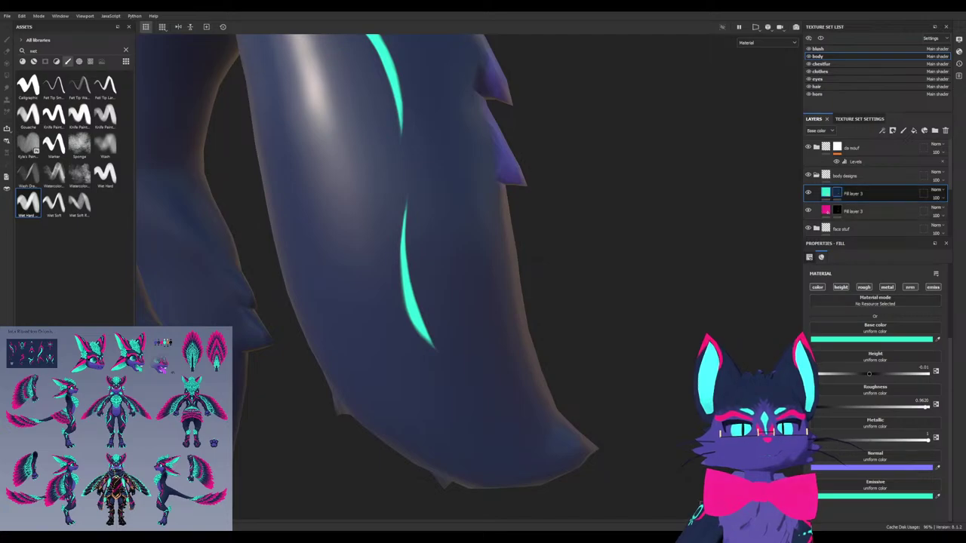
left_click(837, 194)
scroll(456, 330, "up", 4)
mouse_move(428, 332)
left_mouse_down("alt")
mouse_move(441, 327)
mouse_move(429, 330)
left_mouse_up("alt")
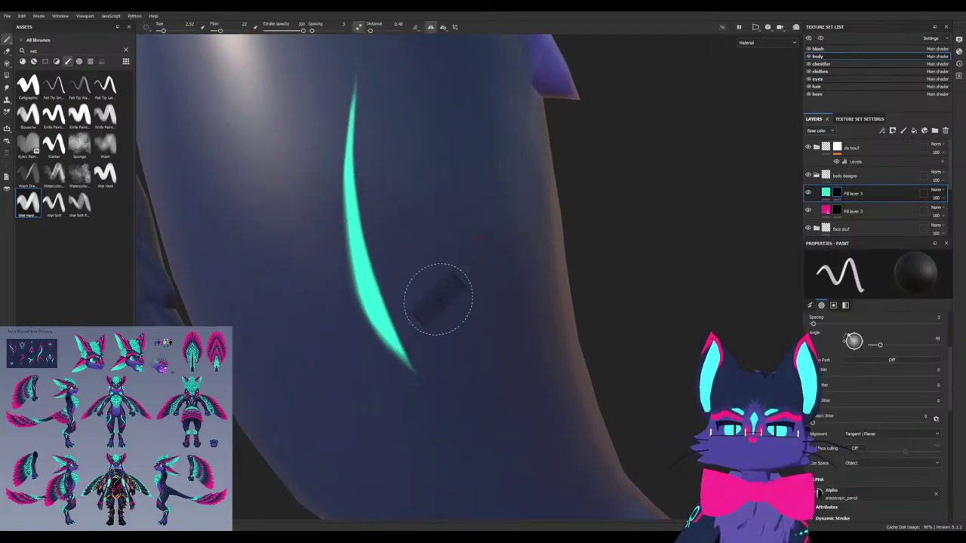
middle_click_drag(435, 261, 526, 414, "alt")
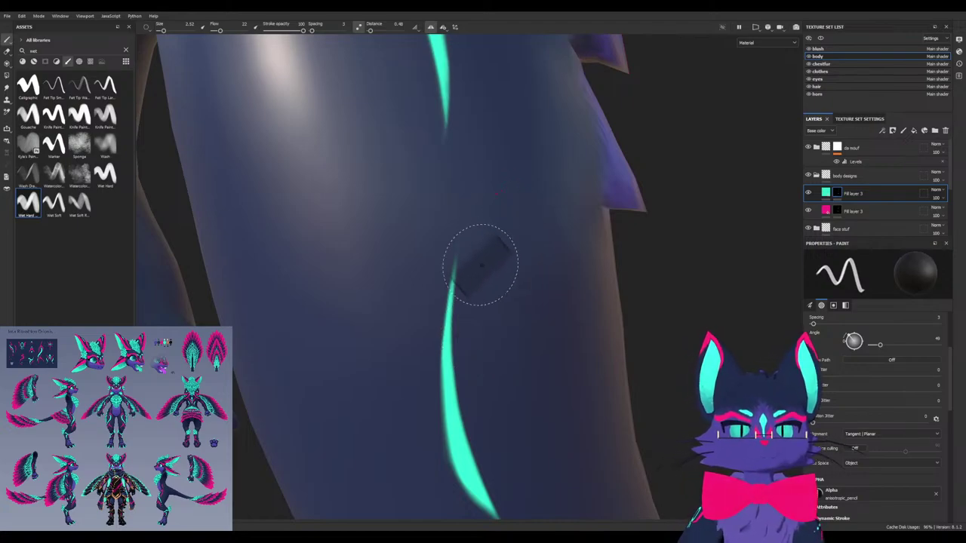
mouse_move(482, 266)
left_mouse_down("alt")
mouse_move(476, 275)
mouse_move(438, 216)
mouse_move(444, 185)
mouse_move(575, 385)
mouse_move(508, 306)
left_mouse_up("alt")
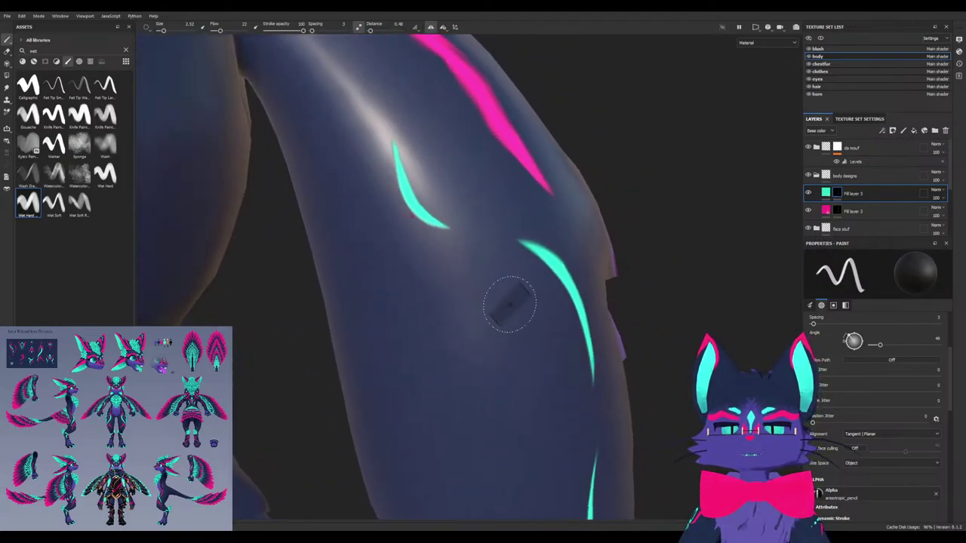
left_click_drag(432, 219, 306, 287, "alt")
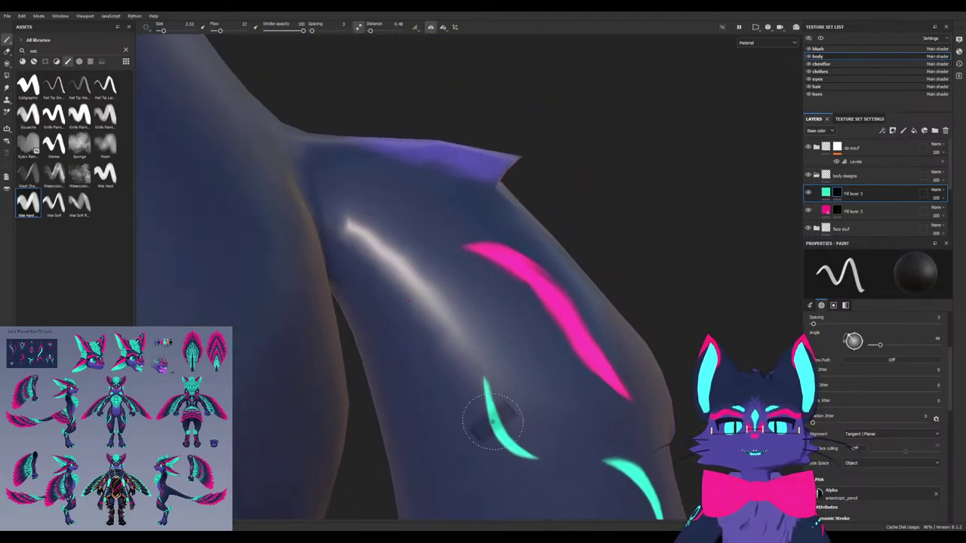
mouse_move(468, 294)
left_mouse_down("alt")
mouse_move(324, 223)
mouse_move(298, 230)
left_mouse_up("alt")
left_click_drag(185, 130, 641, 227, "alt")
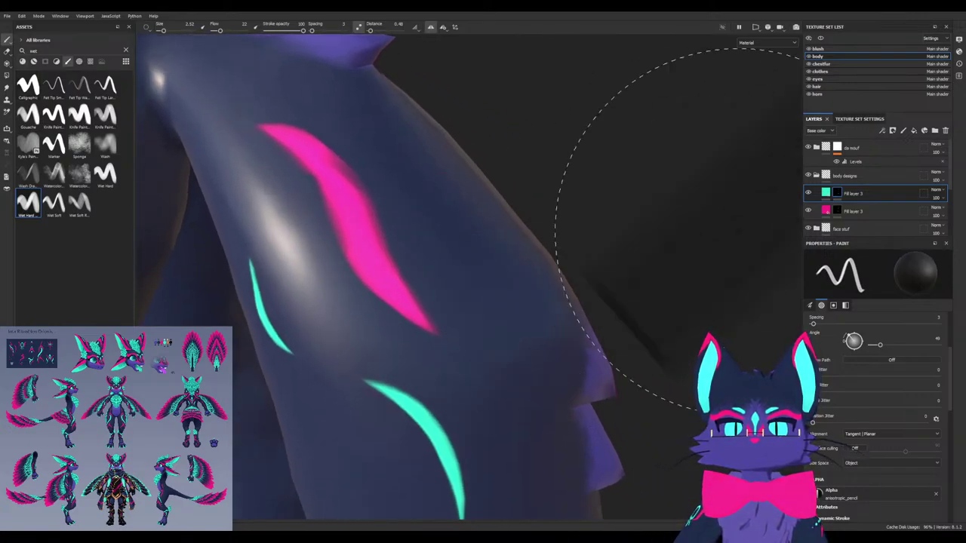
Slim the pink stripe on the upper tail with black on the pink fill layer's mask, with the brush angle set to 119
left_click(853, 211)
mouse_move(311, 121)
left_mouse_down()
mouse_move(448, 323)
mouse_move(388, 198)
mouse_move(428, 289)
mouse_move(410, 237)
mouse_move(248, 82)
mouse_move(371, 194)
mouse_move(422, 264)
left_mouse_up()
key("ctrl+z")
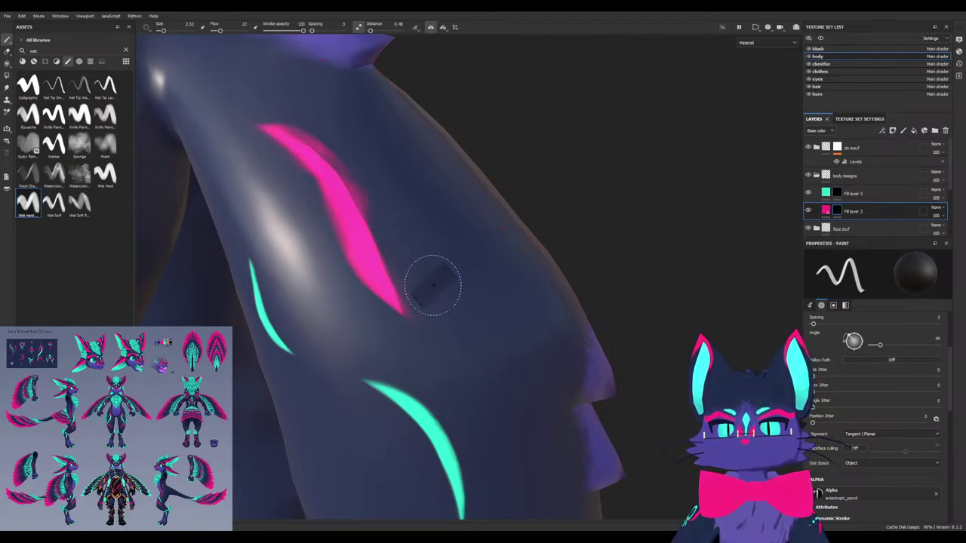
mouse_move(400, 222)
left_mouse_down("ctrl")
mouse_move(414, 323)
mouse_move(395, 249)
mouse_move(355, 168)
mouse_move(359, 211)
mouse_move(356, 161)
mouse_move(334, 138)
left_mouse_up("ctrl")
key("ctrl+z")
key("x")
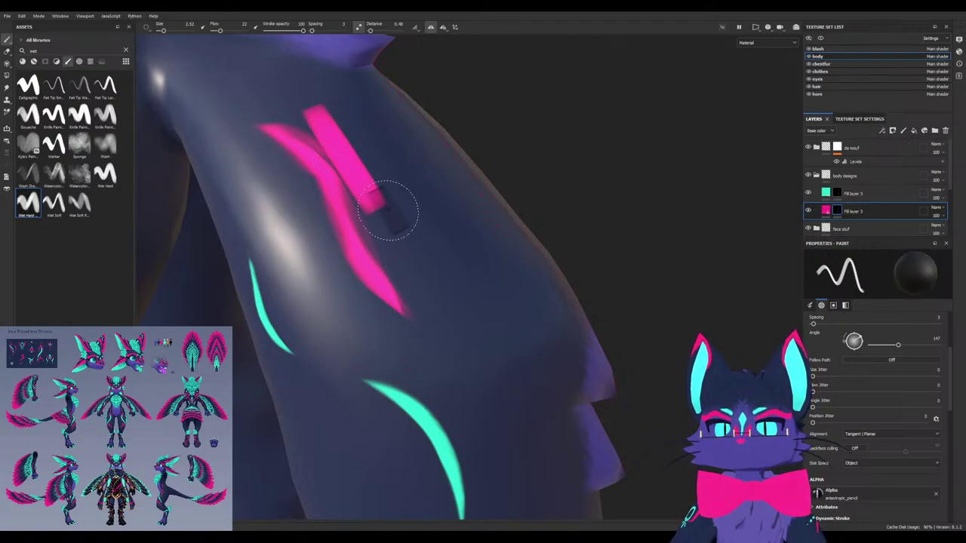
key("ctrl+z")
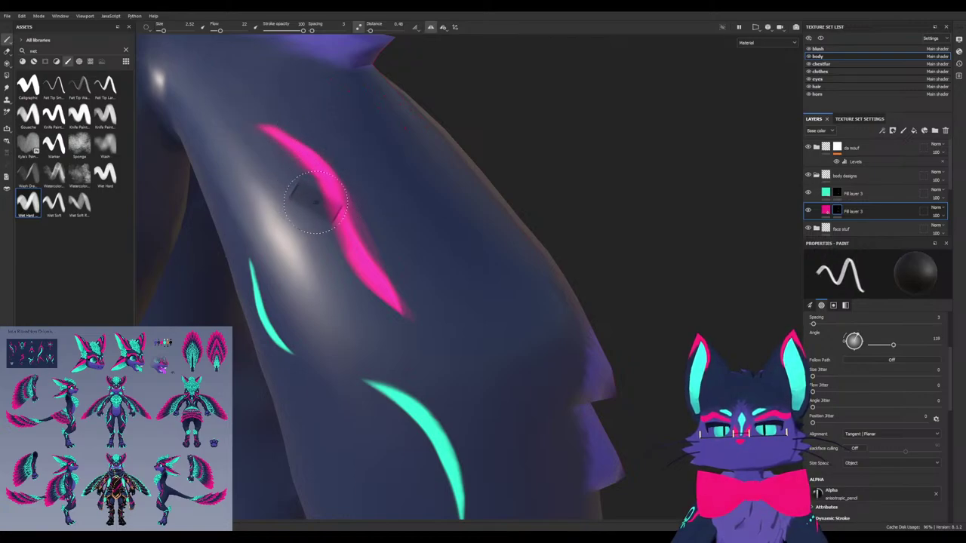
mouse_move(359, 264)
left_mouse_down("alt")
mouse_move(305, 253)
mouse_move(327, 243)
left_mouse_up("alt")
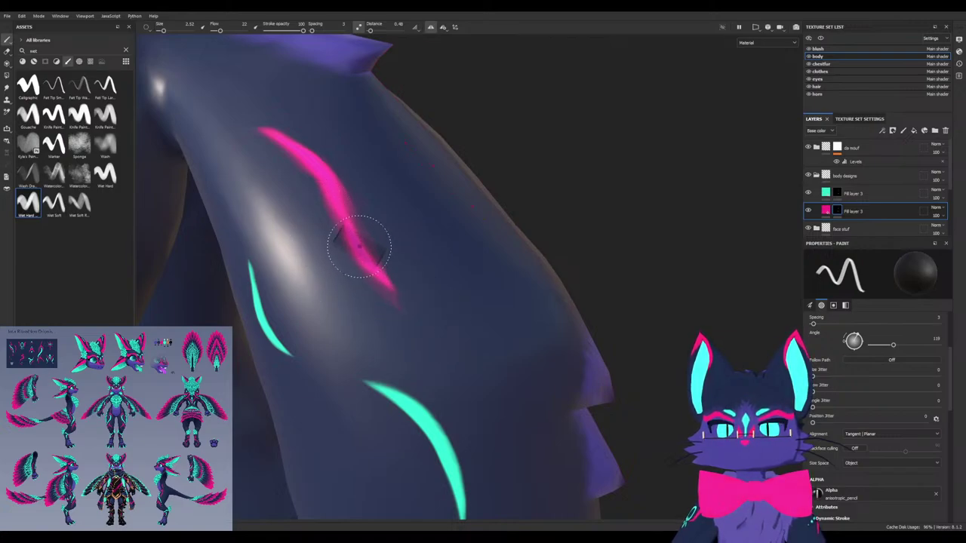
Widen the pink stripe's middle bend and extend its lower end with white on the mask, using brush size 1.66 and angle 140
left_click_drag(355, 244, 344, 214, "ctrl")
key("x")
right_click_drag(343, 213, 321, 214, "ctrl")
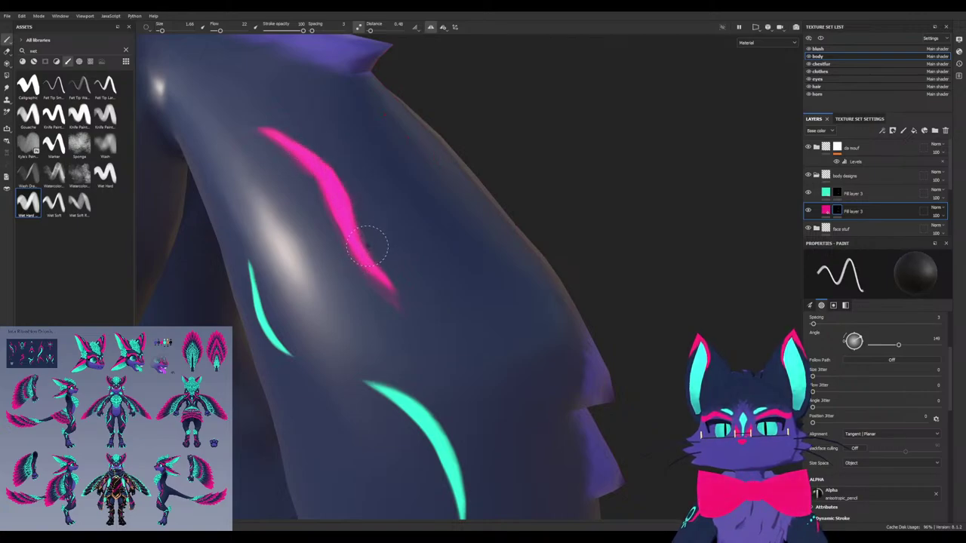
left_click_drag(361, 230, 348, 283)
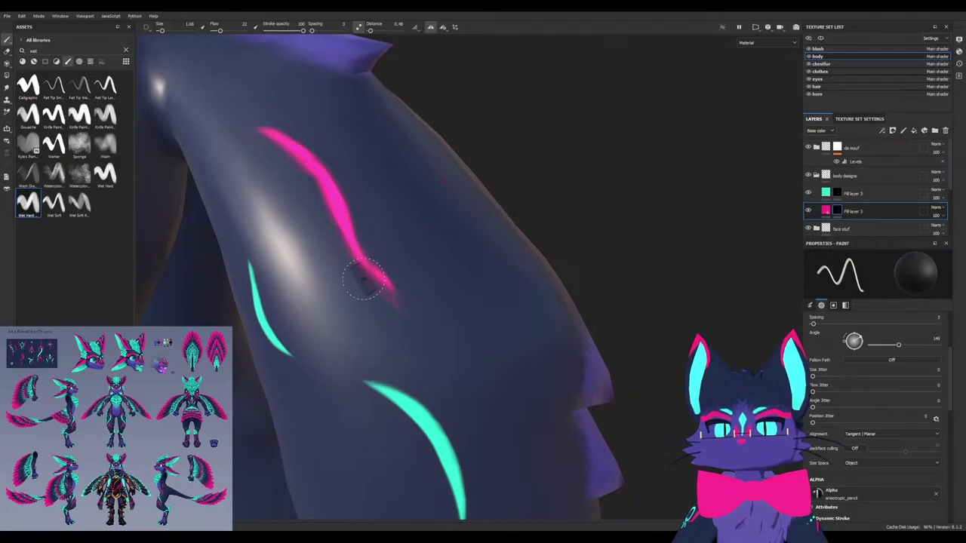
key("ctrl+z")
key("x")
left_click_drag(337, 219, 418, 317)
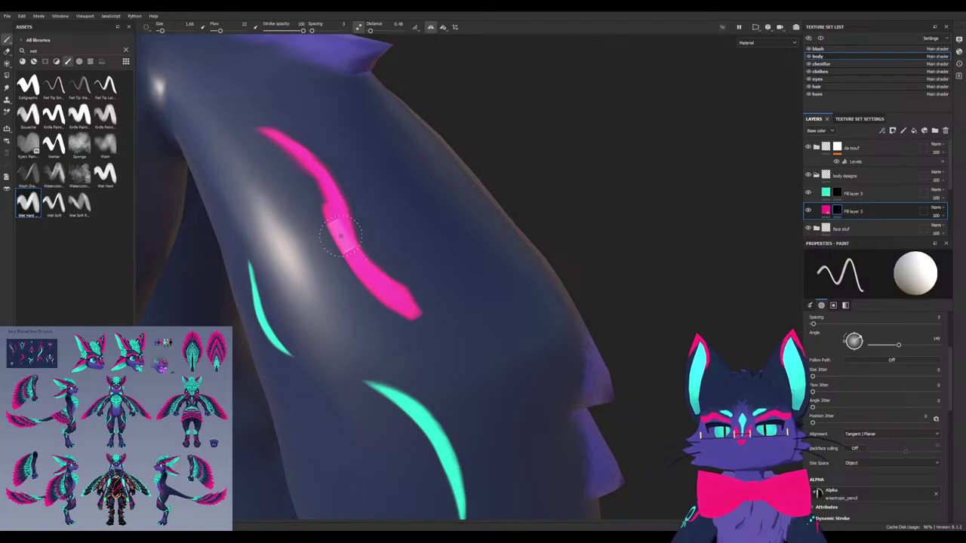
Reshape the pink stripe's inner edge and lower end by trimming with black and refilling its middle with white, with the brush angle set to 135
key("x")
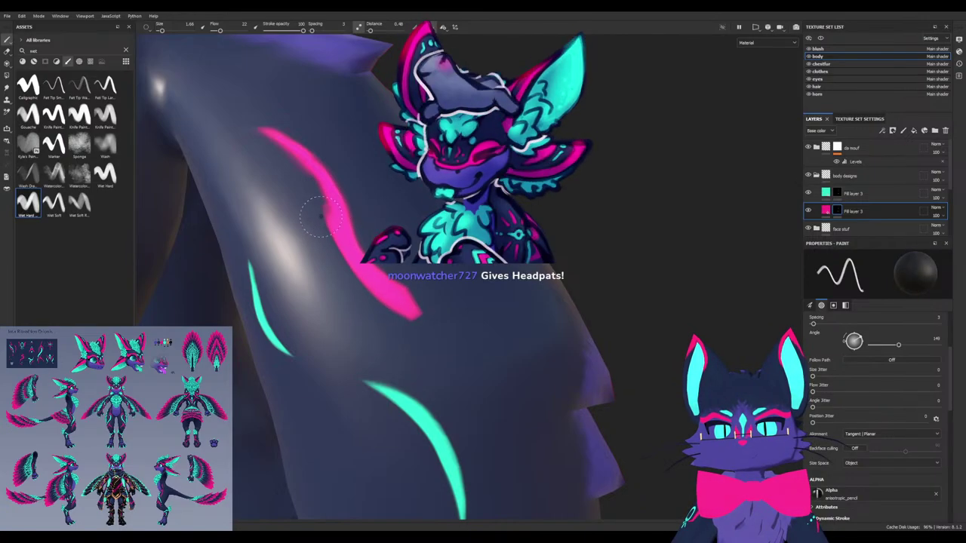
left_click_drag(321, 217, 388, 309)
key("ctrl+z")
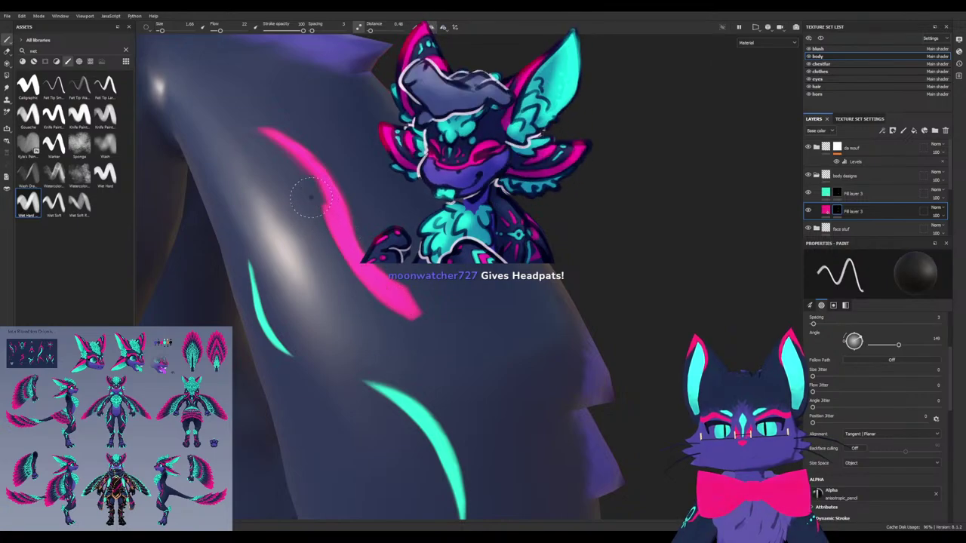
mouse_move(320, 216)
left_mouse_down()
mouse_move(383, 296)
mouse_move(426, 320)
mouse_move(354, 321)
left_mouse_up()
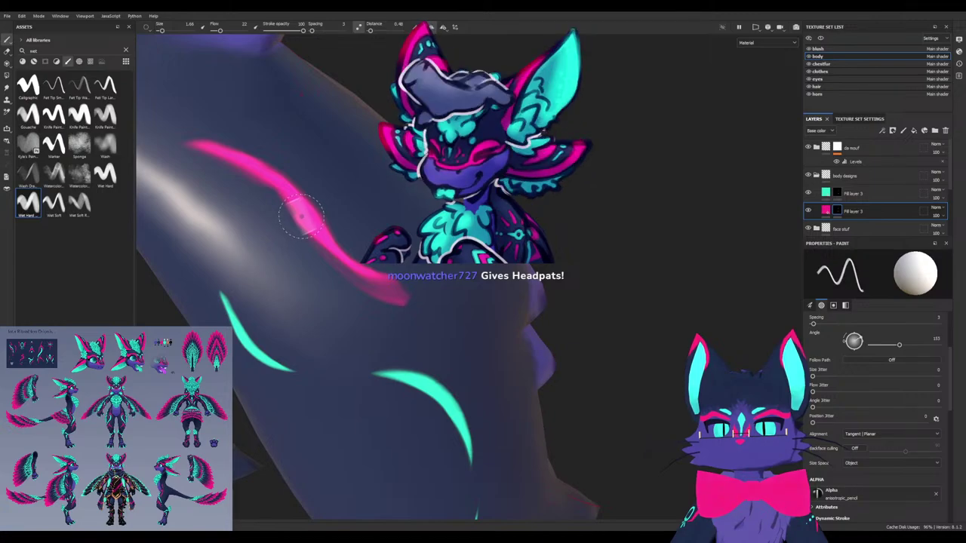
left_click_drag(302, 216, 302, 203, "ctrl")
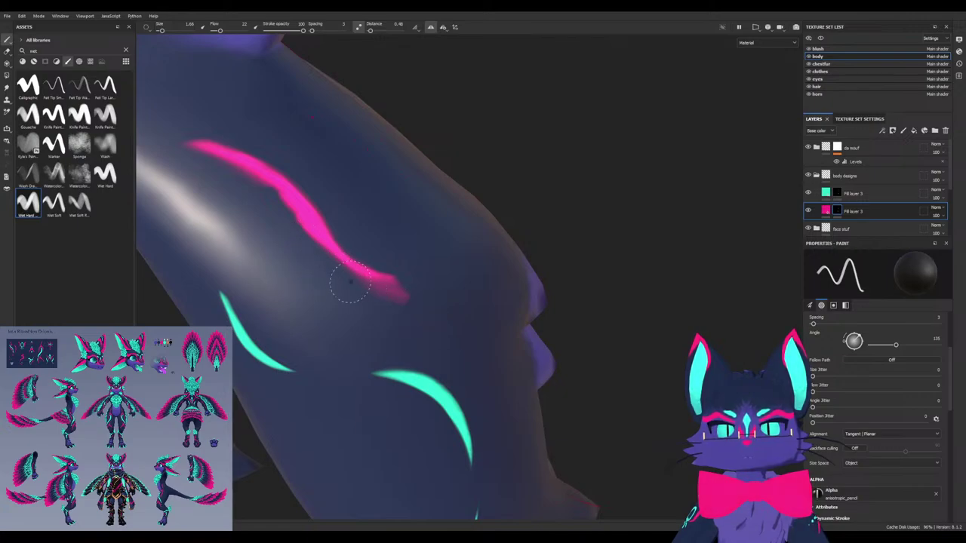
Fill in the uneven inner edge along the pink stripe's upper half with white, using brush size 0.78
mouse_move(334, 284)
left_mouse_down("alt")
mouse_move(295, 238)
mouse_move(237, 209)
mouse_move(294, 185)
mouse_move(393, 201)
mouse_move(412, 246)
left_mouse_up("alt")
scroll(237, 210, "up", 4)
scroll(272, 198, "up", 3)
scroll(392, 201, "up", 3)
key("x")
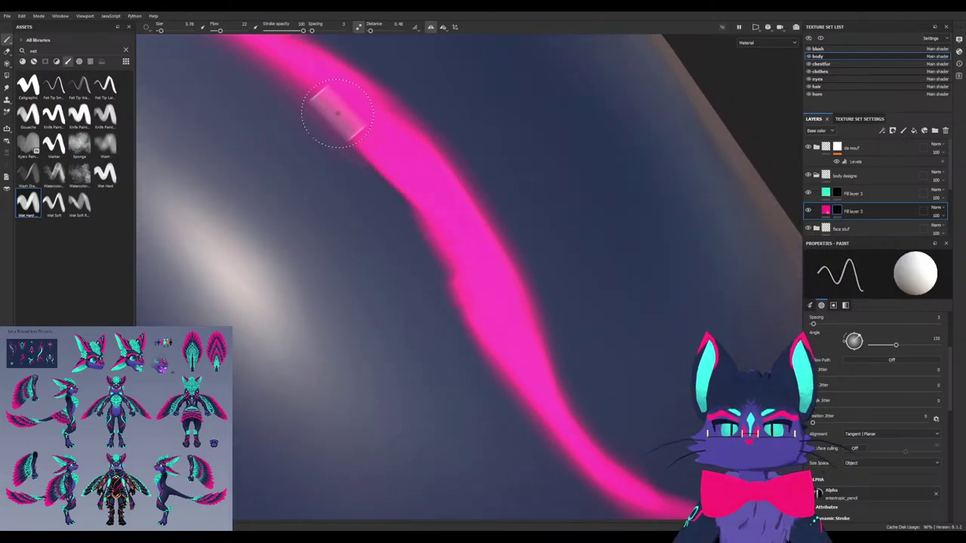
mouse_move(337, 113)
left_mouse_down()
mouse_move(381, 151)
mouse_move(447, 253)
mouse_move(475, 317)
mouse_move(468, 355)
left_mouse_up()
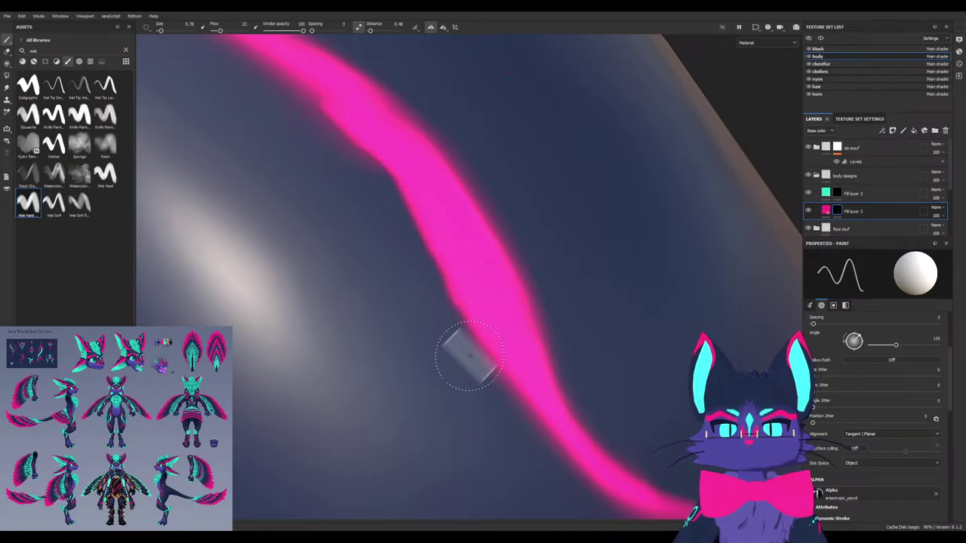
Smooth the bumps on the pink stripe's inner edge with black, turning the brush to follow the curve at flow 21
mouse_move(370, 223)
middle_mouse_down("alt")
mouse_move(377, 216)
mouse_move(479, 281)
mouse_move(489, 318)
middle_mouse_up("alt")
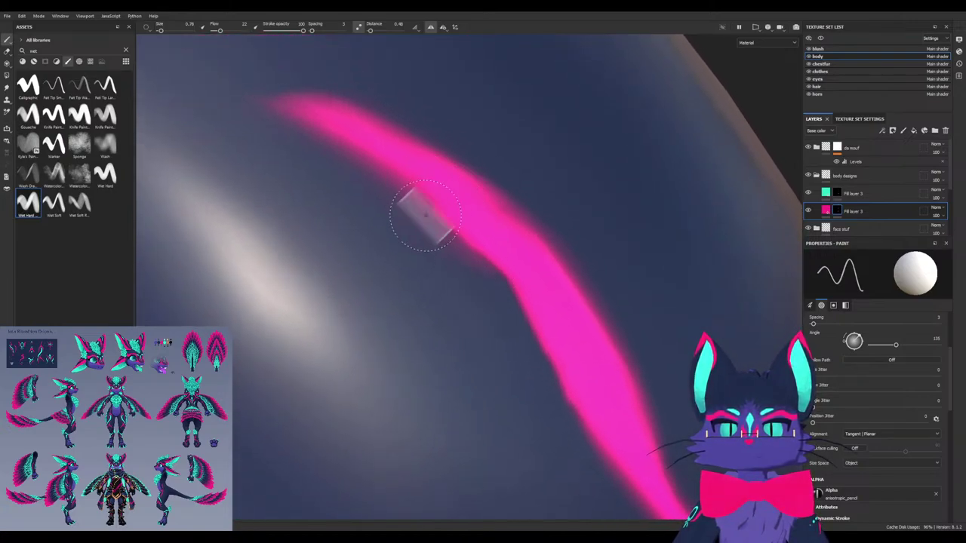
key("x")
mouse_move(433, 250)
left_mouse_down("ctrl")
mouse_move(429, 226)
mouse_move(481, 284)
left_mouse_up("ctrl")
left_click_drag(434, 223, 461, 248)
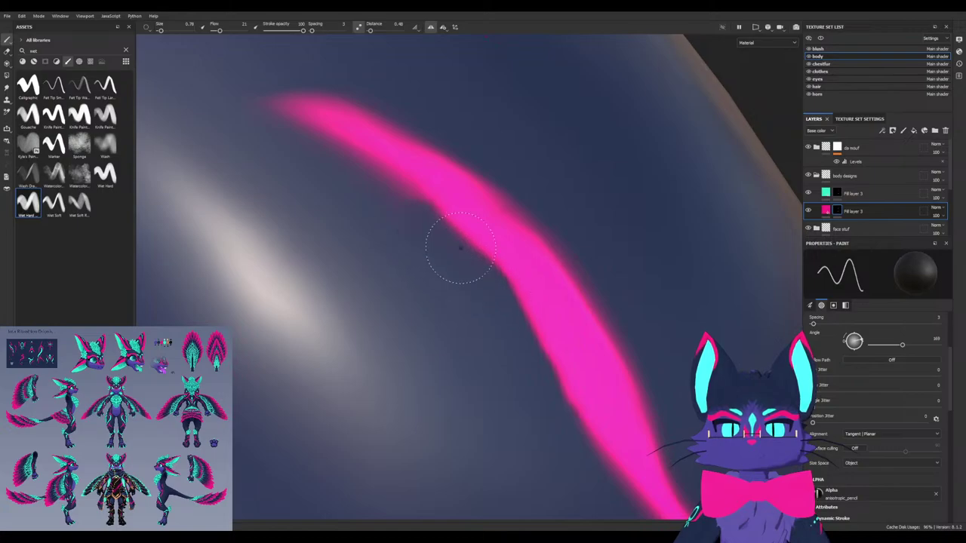
mouse_move(571, 453)
left_mouse_down("alt")
mouse_move(511, 403)
mouse_move(417, 239)
left_mouse_up("alt")
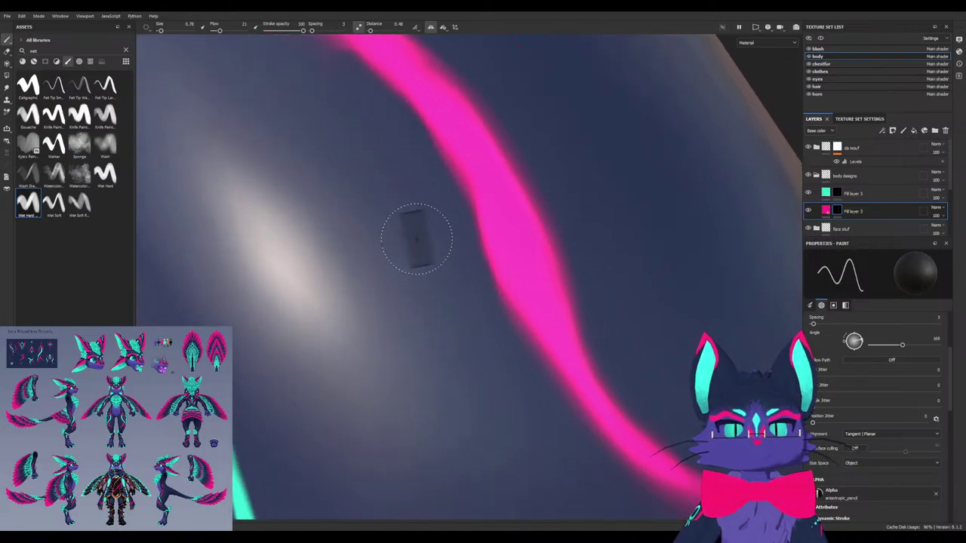
left_click_drag(486, 262, 533, 341)
Examine the pink stripe and teal crescents on the tail, the thigh markings, and the whole character from the front
right_click_drag(468, 326, 462, 406, "alt")
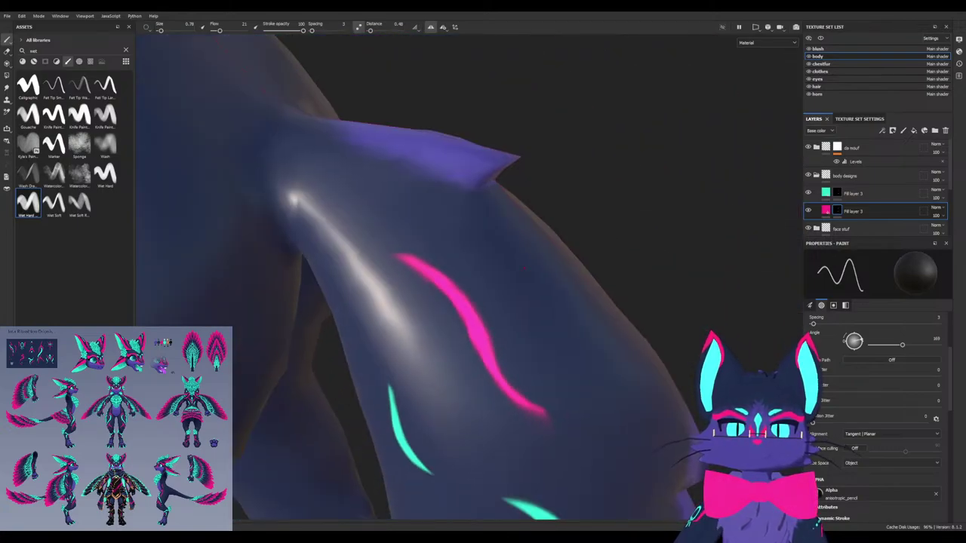
left_click_drag(468, 400, 511, 425, "alt")
middle_click_drag(511, 425, 364, 194, "alt")
left_click_drag(402, 370, 480, 337, "alt")
scroll(518, 350, "down", 2)
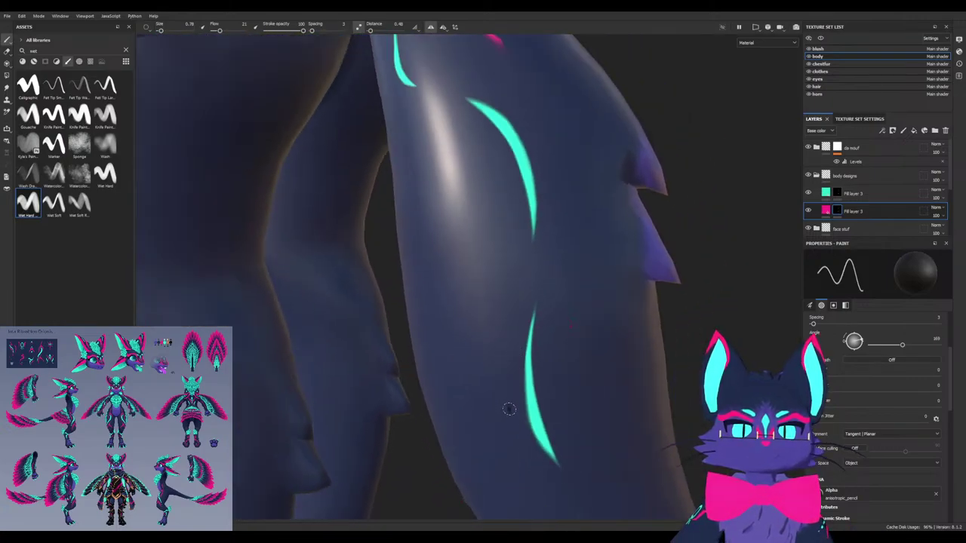
left_click_drag(508, 409, 595, 455, "alt")
scroll(595, 456, "up", 4)
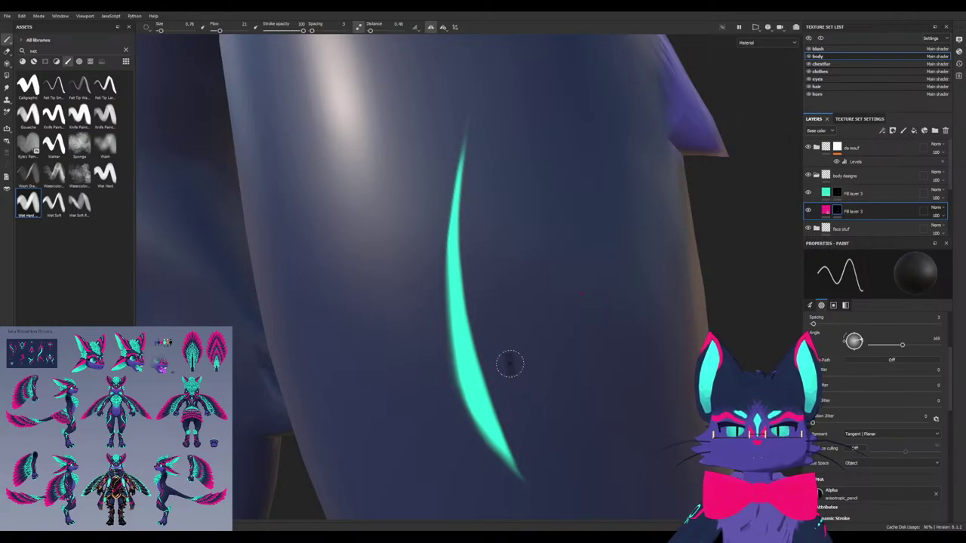
left_click_drag(307, 351, 335, 346, "alt")
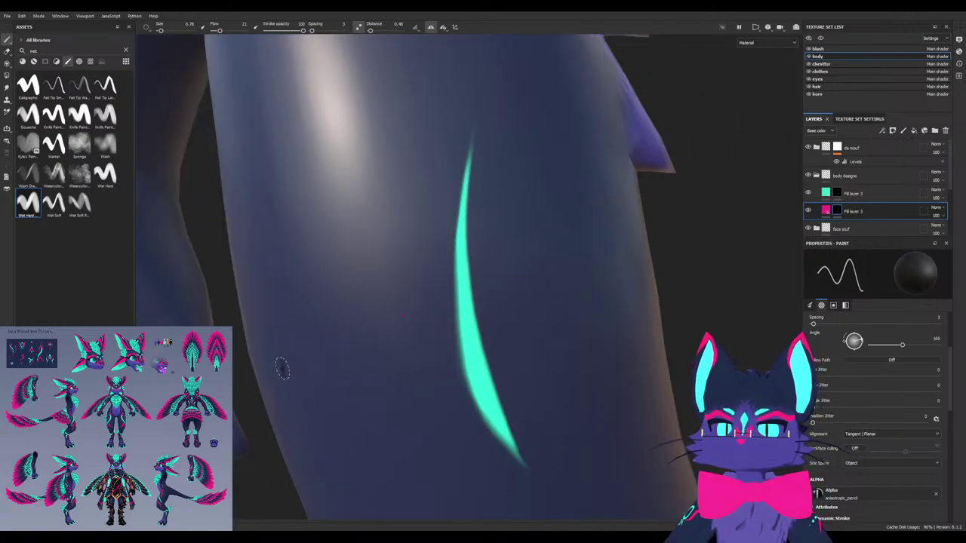
scroll(279, 368, "down", 5)
middle_click_drag(170, 291, 401, 313, "alt")
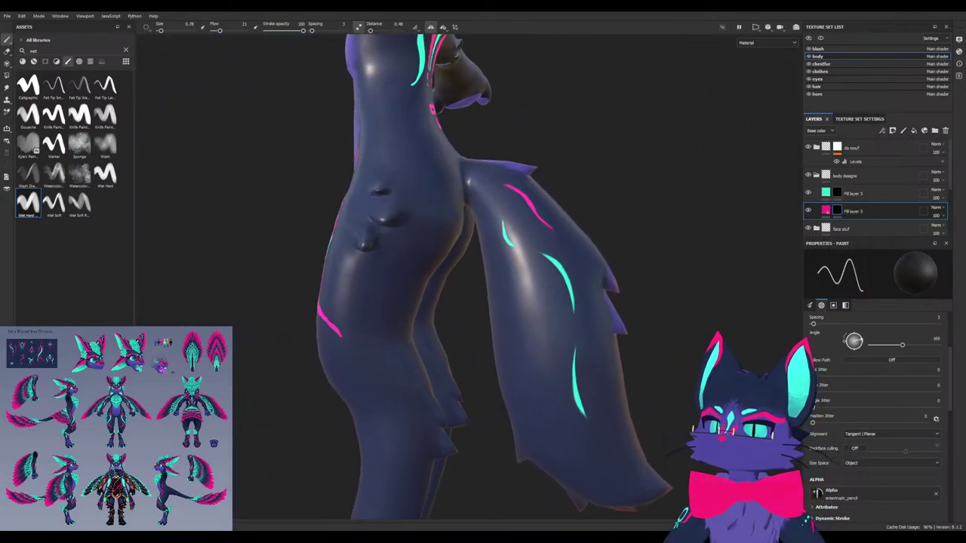
left_click_drag(419, 363, 580, 291, "alt")
left_click_drag(155, 39, 164, 42, "alt")
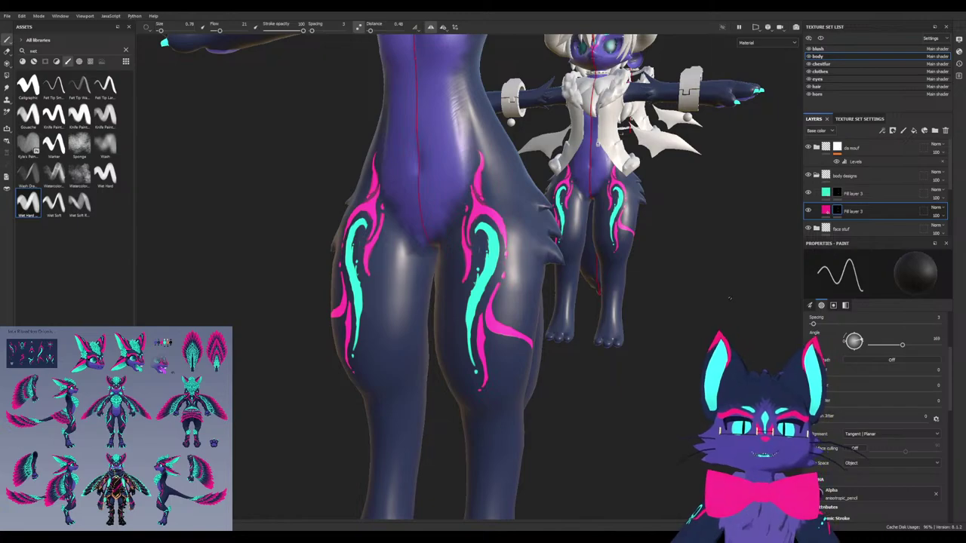
middle_click_drag(632, 118, 555, 336, "alt")
scroll(532, 249, "up", 5)
scroll(535, 243, "down", 4)
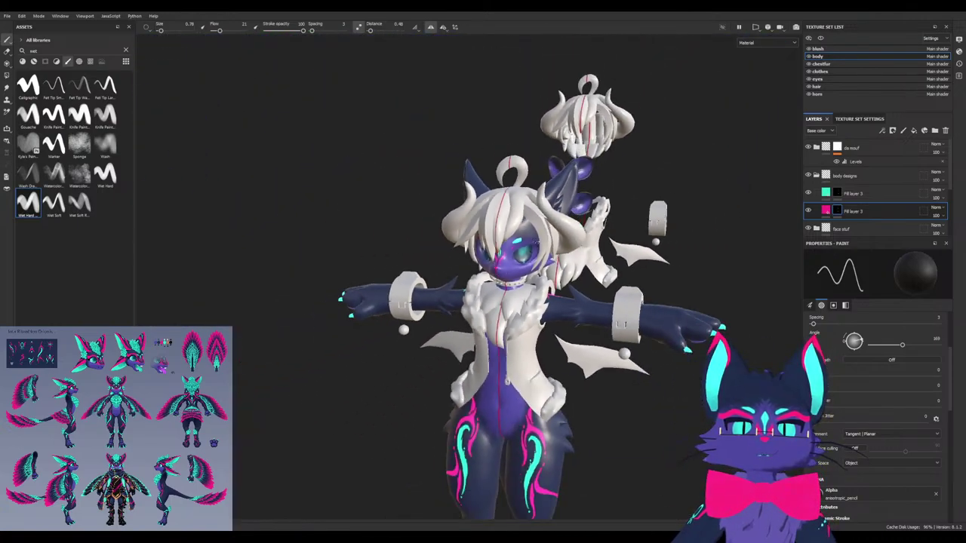
Examine the thigh markings from the front and the teal crescents and pink stripe on the tail from the side
middle_click_drag(304, 417, 438, 239, "alt")
right_click_drag(438, 239, 453, 304, "alt")
middle_click_drag(494, 388, 463, 353, "alt")
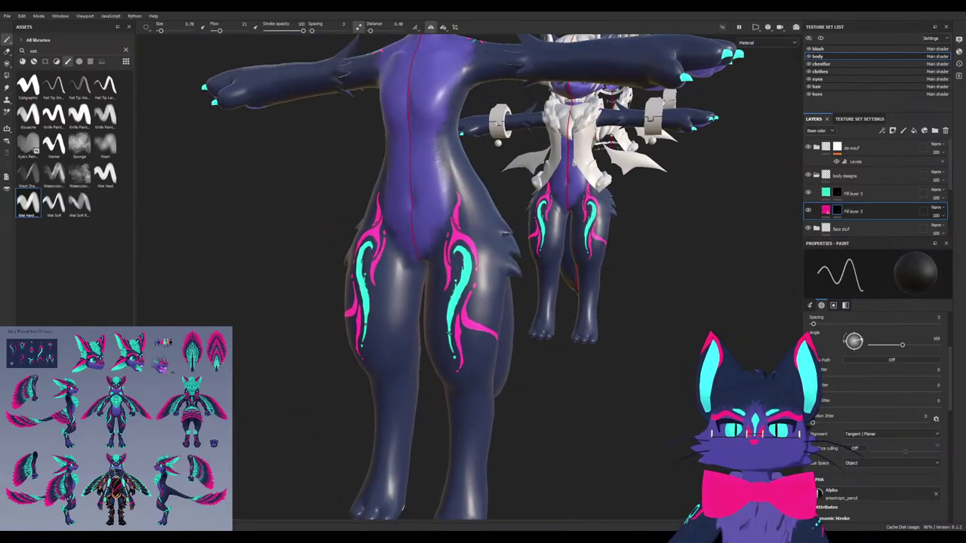
right_click_drag(463, 362, 491, 400, "alt")
left_click_drag(490, 378, 385, 374, "alt")
left_click_drag(514, 343, 431, 341, "alt")
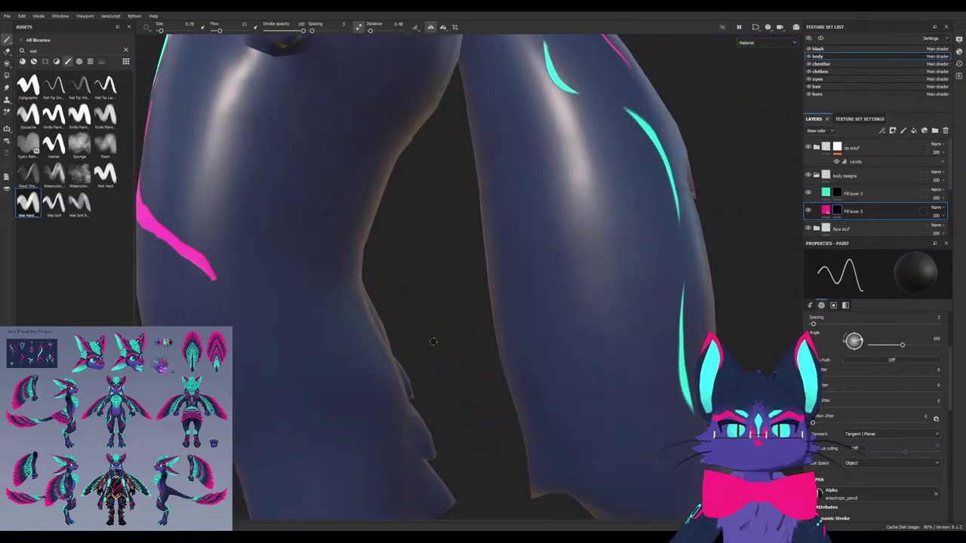
right_click_drag(431, 341, 377, 295, "alt")
left_click_drag(452, 309, 392, 310, "alt")
left_click_drag(498, 273, 516, 284, "alt")
right_click_drag(453, 284, 498, 278, "alt")
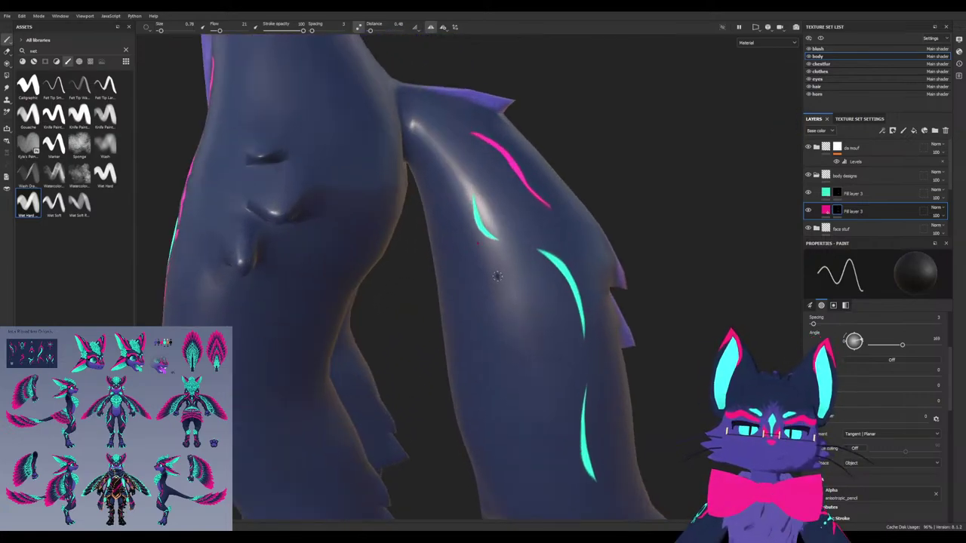
left_click_drag(497, 276, 511, 302, "alt")
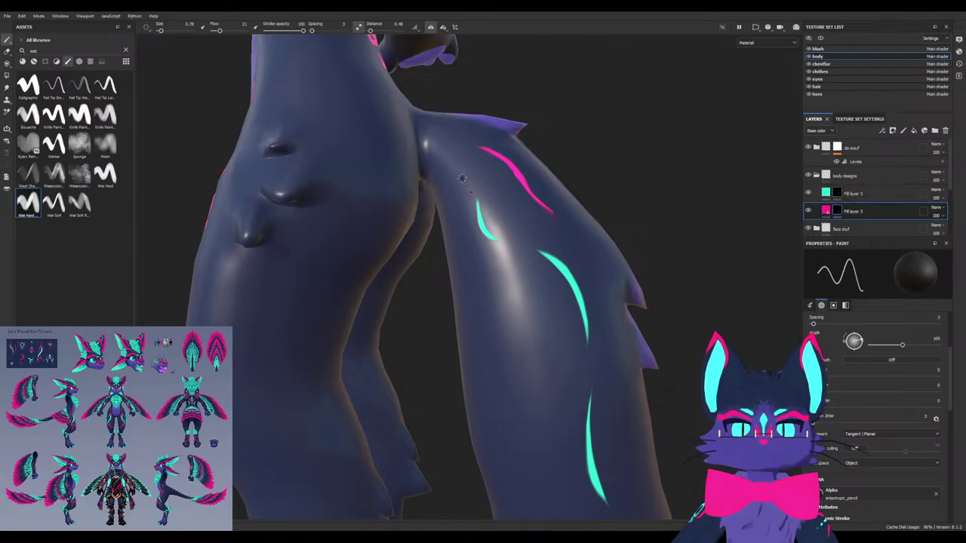
Try a long stroke down the tail's side beside the teal crescents, undo it, and enlarge the brush to size 3.2
mouse_move(462, 178)
left_mouse_down()
mouse_move(483, 186)
mouse_move(529, 406)
mouse_move(575, 446)
left_mouse_up()
key("ctrl+z")
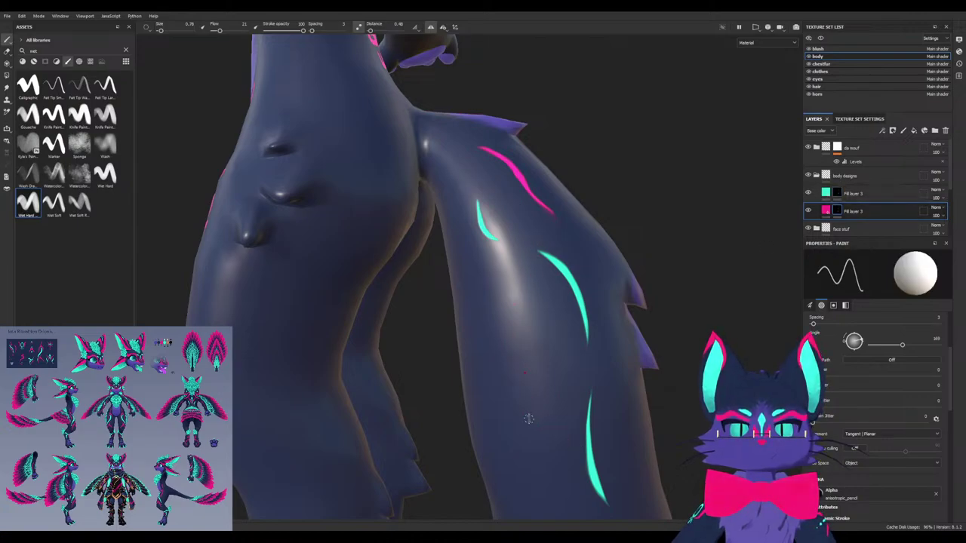
left_click_drag(528, 419, 539, 450, "alt")
middle_click_drag(539, 450, 530, 372, "alt")
right_click_drag(530, 372, 560, 372, "ctrl")
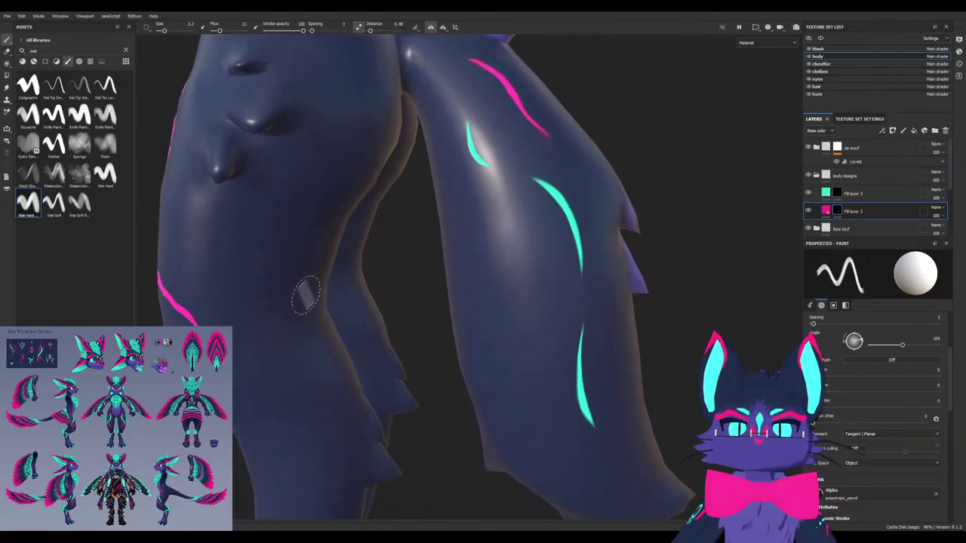
left_click(53, 202)
mouse_move(524, 349)
left_mouse_down()
mouse_move(523, 317)
mouse_move(501, 351)
mouse_move(525, 372)
mouse_move(511, 265)
left_mouse_up()
key("ctrl+z")
left_click(79, 202)
key("ctrl+z")
right_click_drag(521, 359, 510, 359, "ctrl")
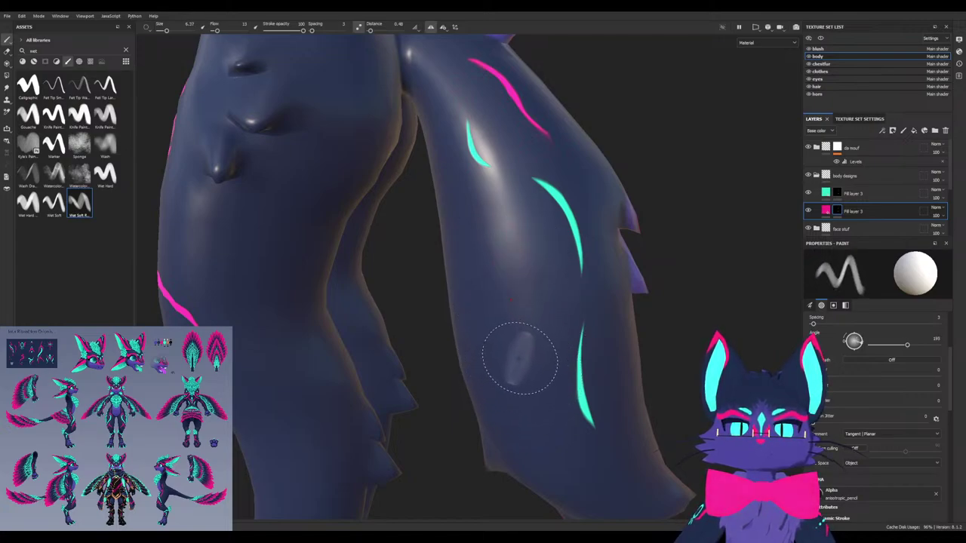
left_click_drag(533, 347, 535, 351, "ctrl")
mouse_move(554, 302)
left_mouse_down()
mouse_move(519, 198)
mouse_move(445, 64)
left_mouse_up()
key("ctrl+z")
left_click_drag(501, 265, 503, 270, "ctrl")
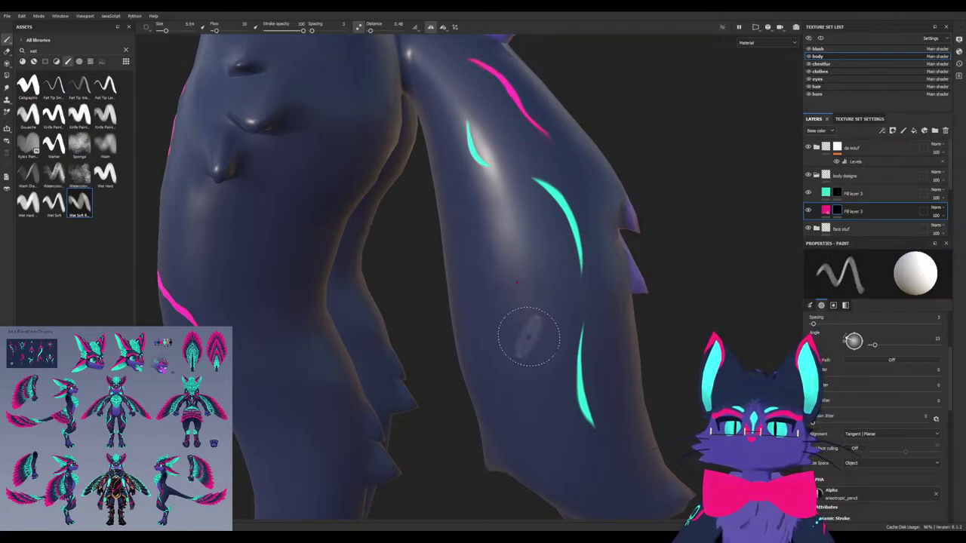
Choose the soft wet brush variant again and reduce its size to about 5
left_click(80, 202)
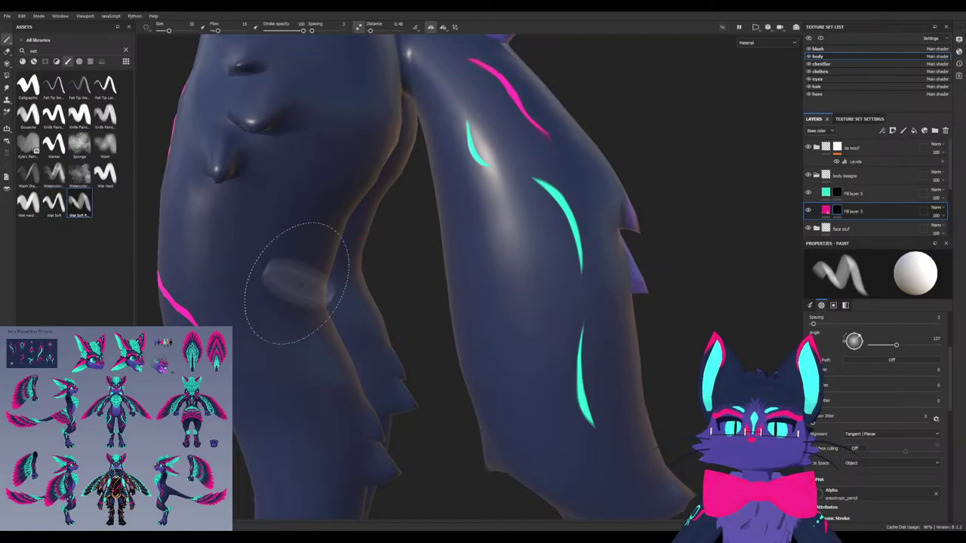
mouse_move(525, 349)
right_mouse_down("ctrl")
mouse_move(520, 340)
mouse_move(513, 370)
right_mouse_up("ctrl")
left_click_drag(513, 371, 512, 369, "ctrl")
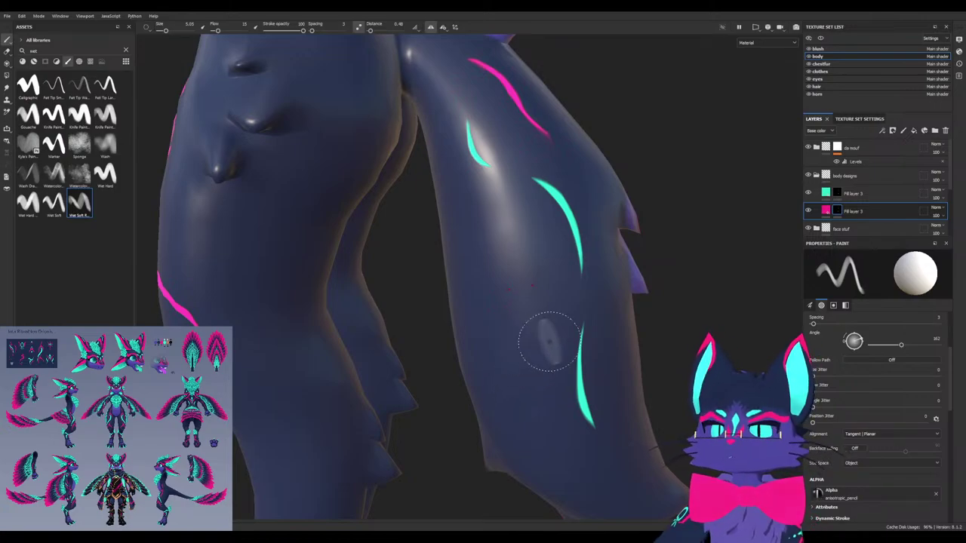
left_click_drag(553, 329, 526, 291, "alt")
scroll(525, 290, "down", 5)
scroll(525, 290, "up", 5)
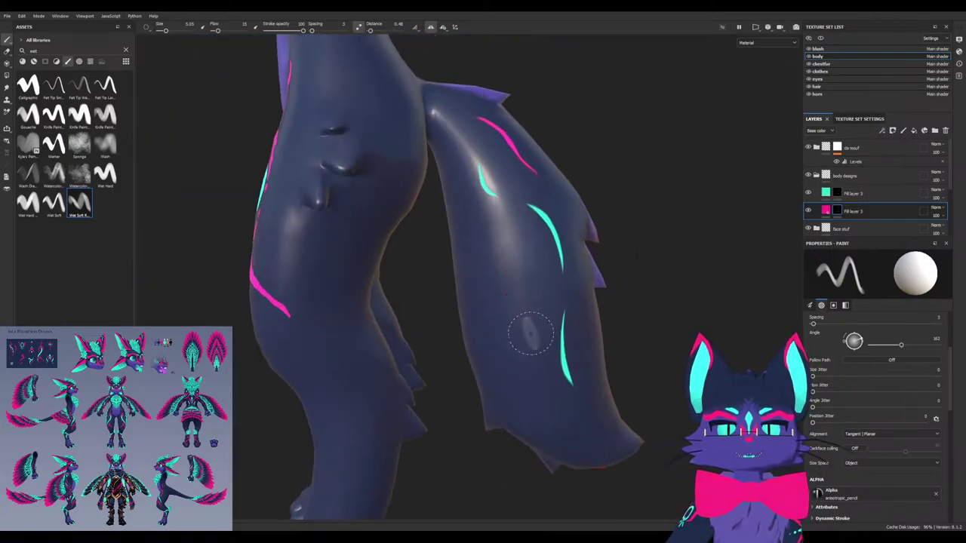
left_click_drag(521, 352, 512, 188)
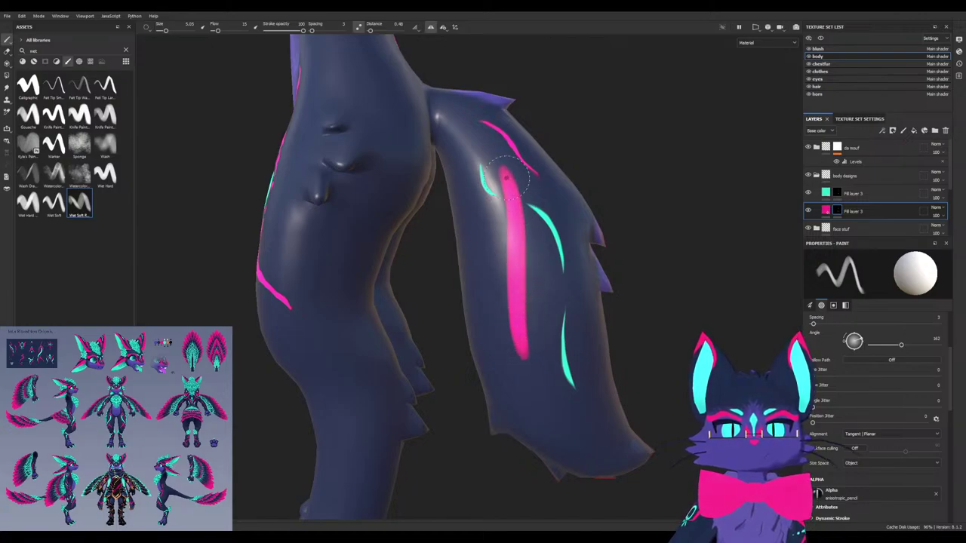
key("ctrl+z")
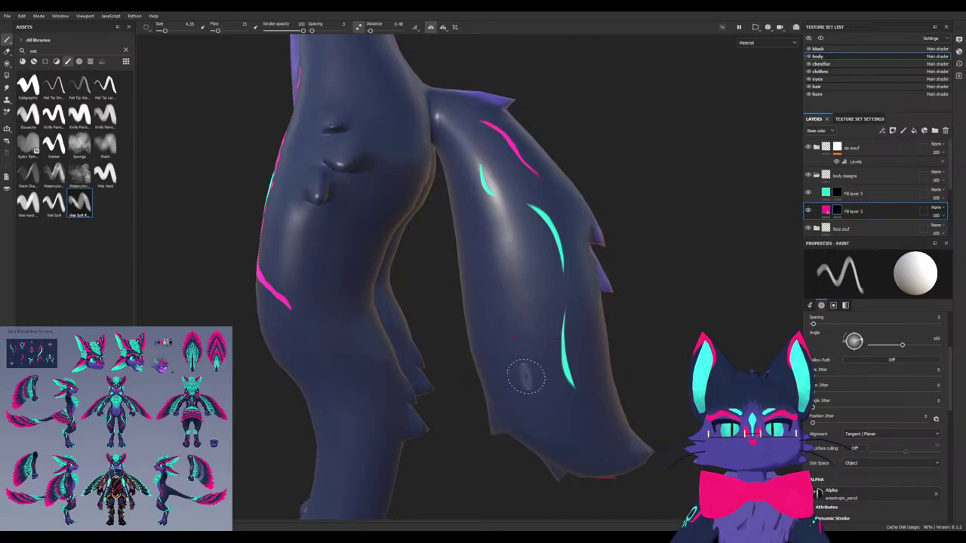
Paint a thick wavy magenta stripe down the limb beside the cyan marks, forking its lower end in two
mouse_move(520, 373)
left_mouse_down()
mouse_move(524, 253)
mouse_move(462, 159)
left_mouse_up()
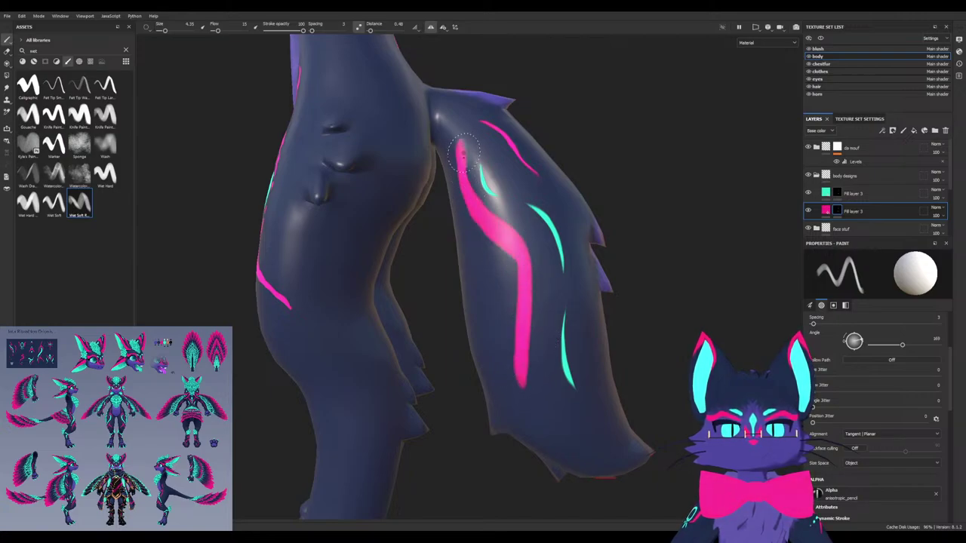
mouse_move(460, 240)
left_mouse_down("alt")
mouse_move(540, 260)
mouse_move(485, 286)
left_mouse_up("alt")
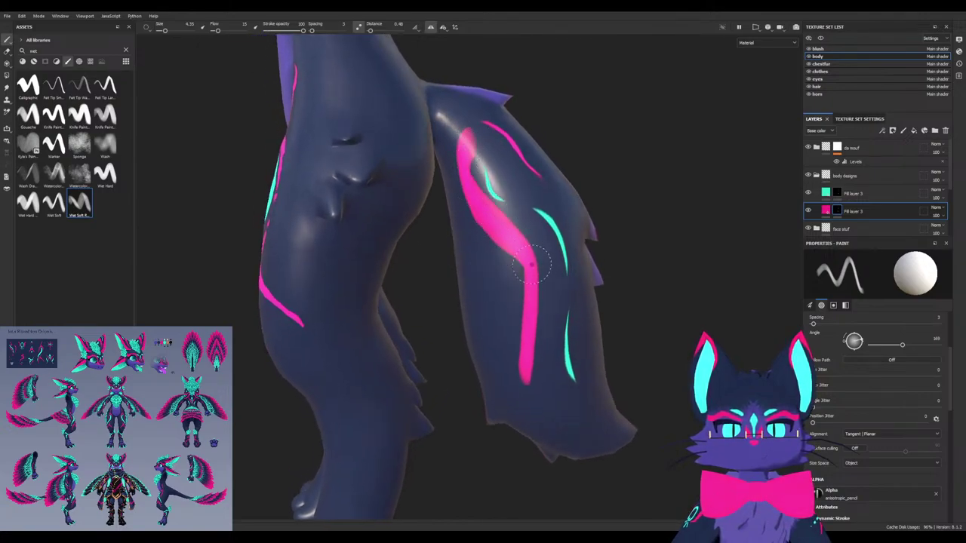
left_click_drag(522, 368, 511, 385)
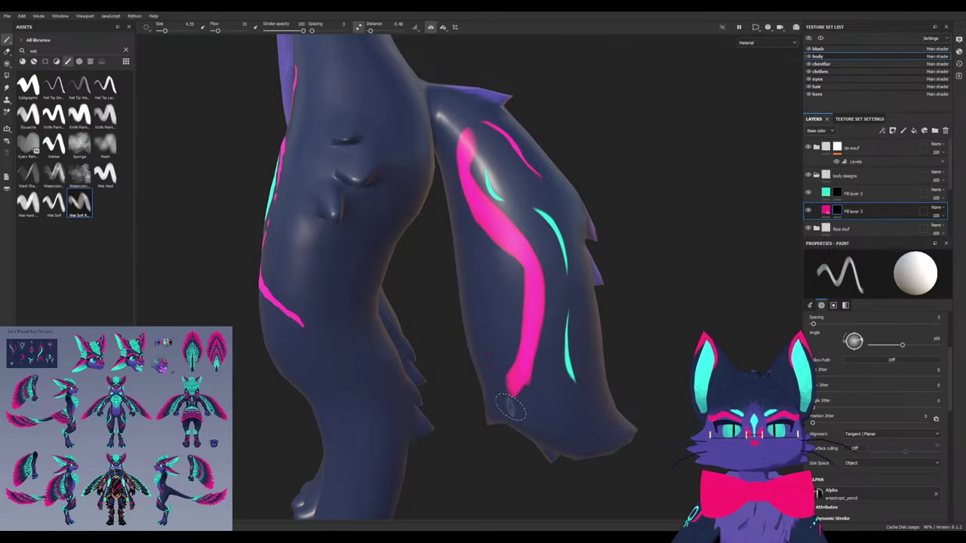
left_click_drag(523, 261, 566, 420)
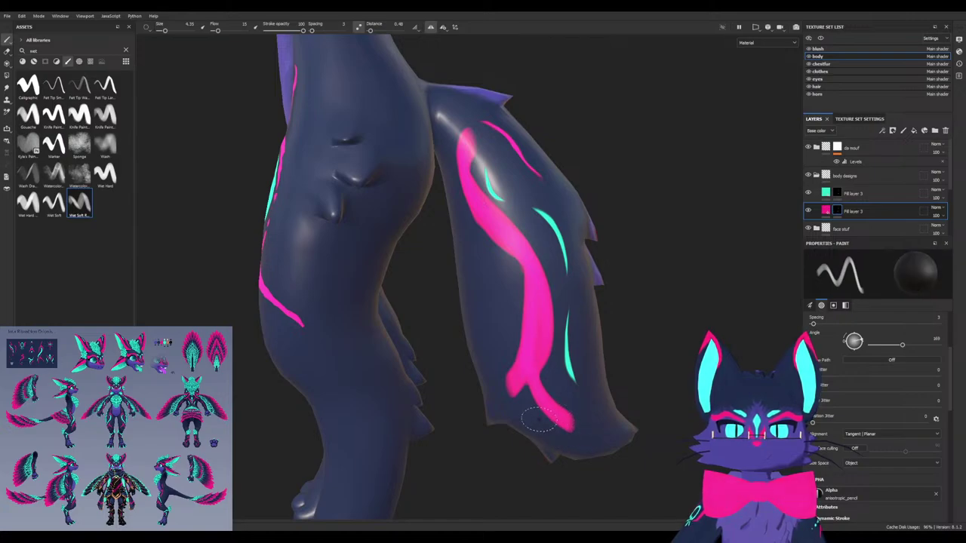
Erase the stripe's inner lower fork from the magenta layer's mask and fade the remaining tip with the Wet Hard brush variant
left_click_drag(507, 382, 505, 371, "ctrl")
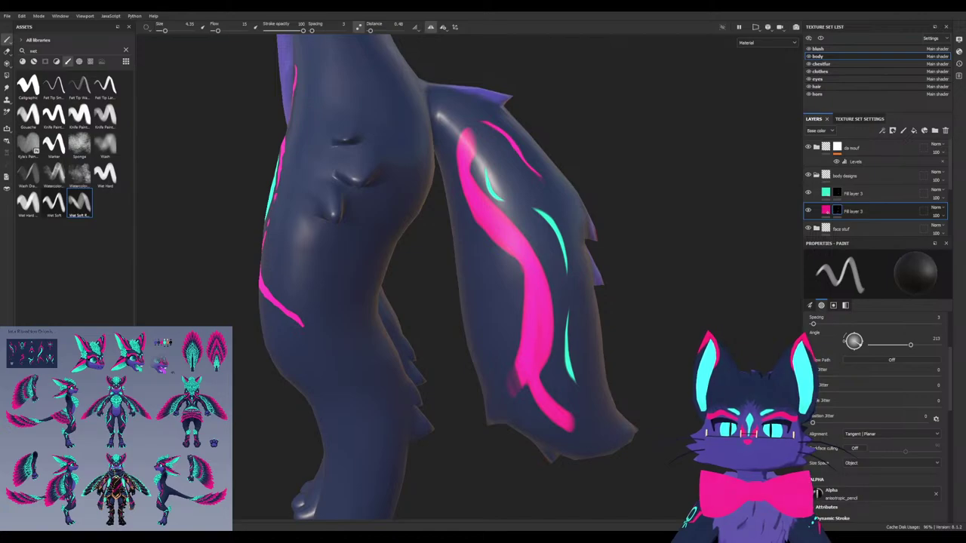
left_click(104, 175)
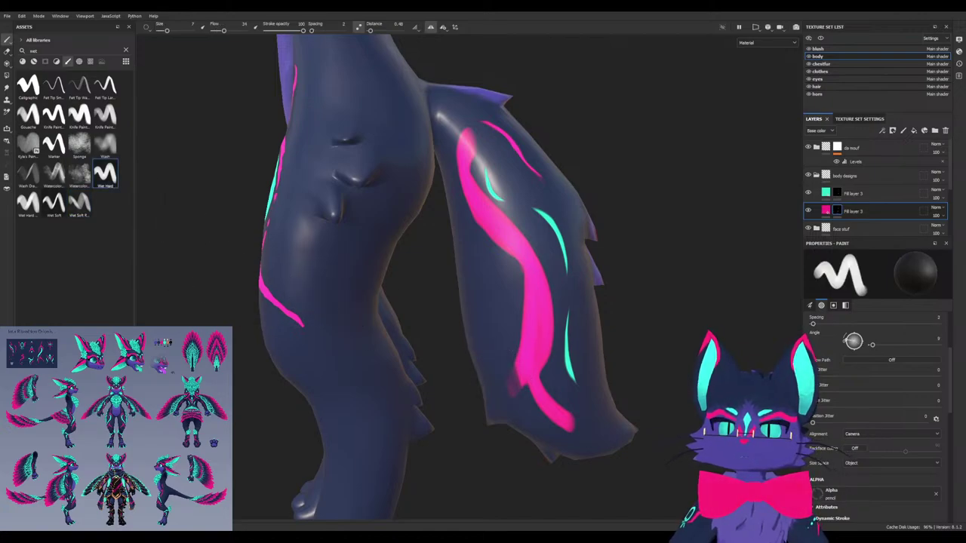
left_click(27, 203)
left_click_drag(521, 394, 521, 385, "ctrl")
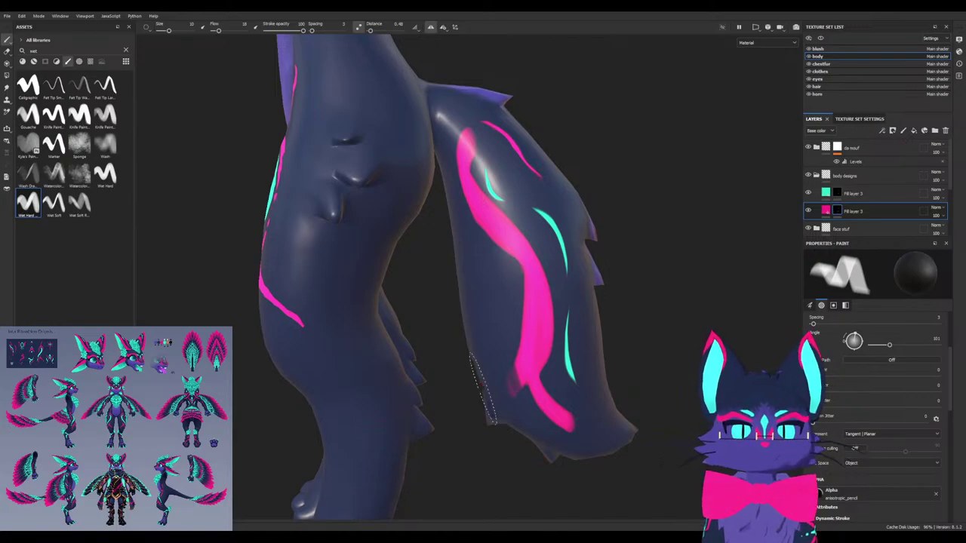
mouse_move(474, 403)
left_mouse_down("alt")
mouse_move(511, 407)
mouse_move(521, 389)
mouse_move(502, 314)
mouse_move(494, 324)
left_mouse_up("alt")
scroll(511, 407, "up", 3)
mouse_move(500, 362)
left_mouse_down("ctrl")
mouse_move(499, 336)
mouse_move(513, 395)
left_mouse_up("ctrl")
left_click_drag(498, 275, 536, 430)
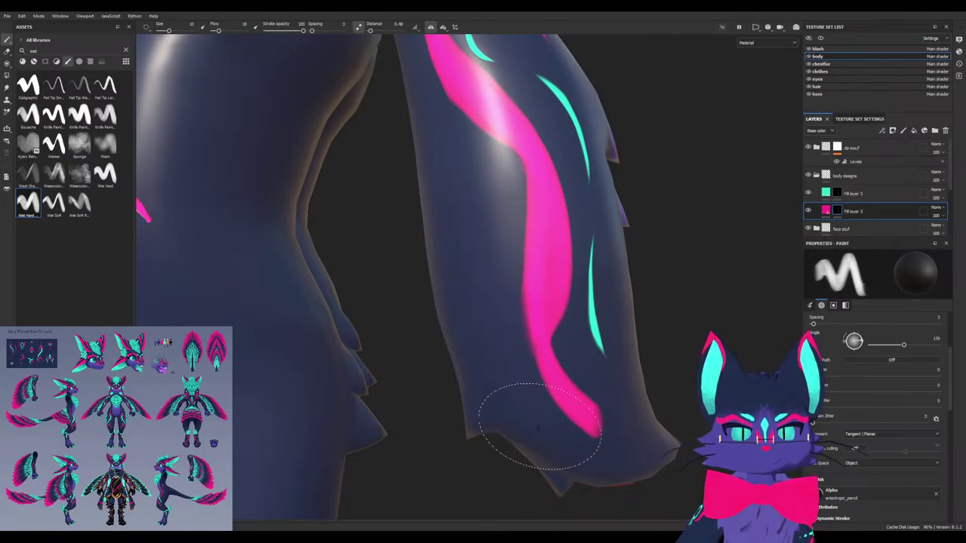
left_click_drag(613, 423, 576, 406, "alt")
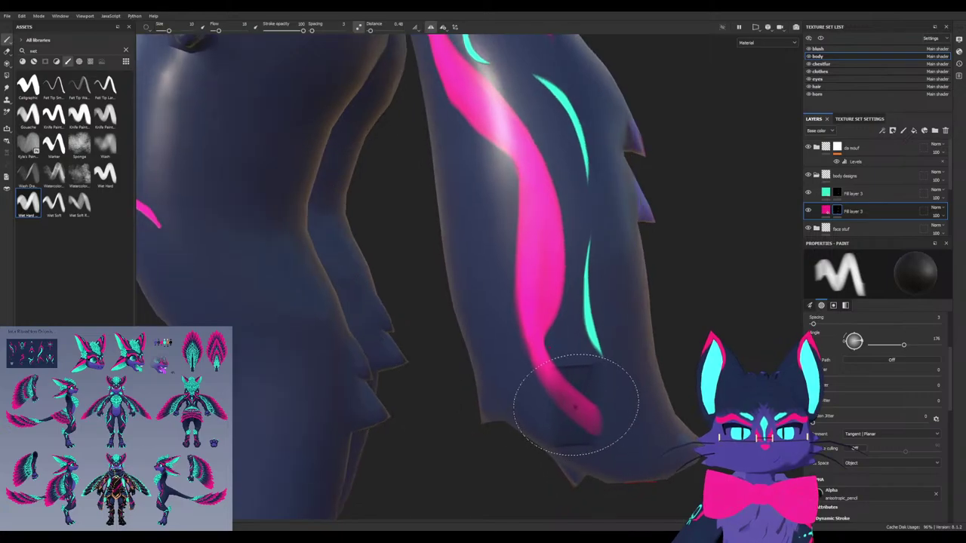
Shrink the brush to a size of about 2.9 and try a stroke along the stripe's narrow lower end
scroll(594, 369, "up", 1)
mouse_move(593, 369)
left_mouse_down("alt")
mouse_move(573, 378)
mouse_move(498, 367)
mouse_move(524, 377)
mouse_move(535, 400)
left_mouse_up("alt")
mouse_move(534, 388)
right_mouse_down("ctrl")
mouse_move(525, 387)
mouse_move(558, 385)
mouse_move(534, 383)
mouse_move(537, 393)
right_mouse_up("ctrl")
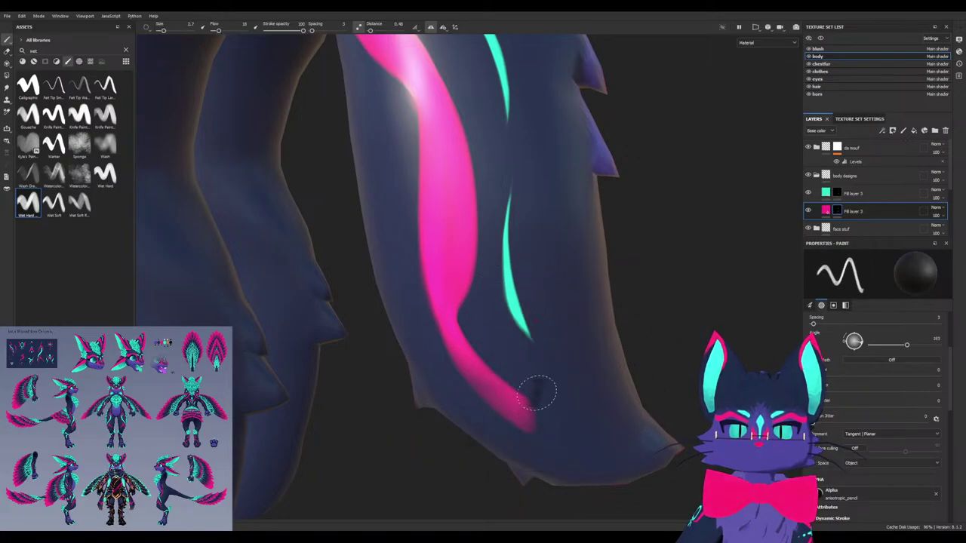
key("x")
mouse_move(440, 335)
left_mouse_down()
mouse_move(489, 393)
mouse_move(545, 421)
left_mouse_up()
key("ctrl+z")
mouse_move(486, 392)
left_mouse_down("ctrl")
mouse_move(483, 400)
mouse_move(539, 437)
mouse_move(451, 321)
mouse_move(520, 411)
mouse_move(438, 226)
mouse_move(432, 238)
mouse_move(411, 76)
left_mouse_up("ctrl")
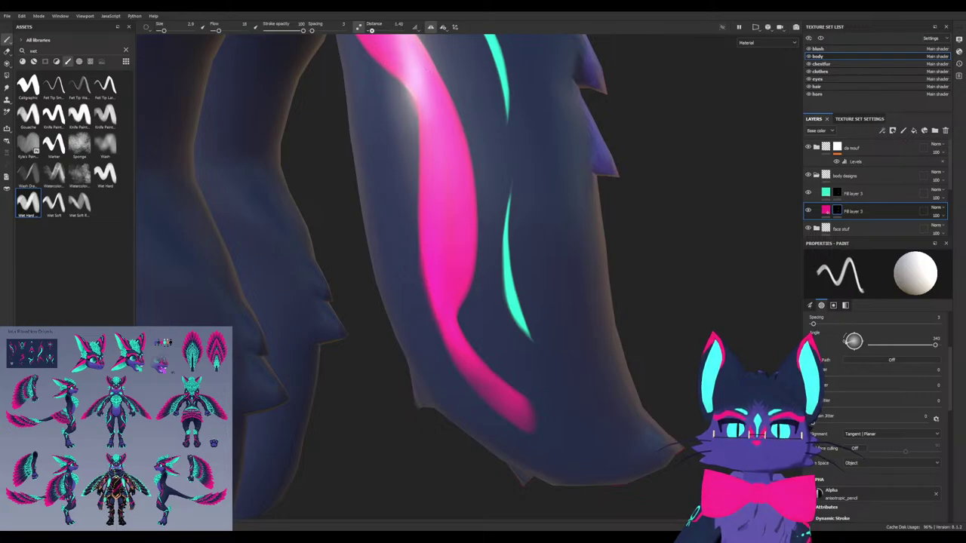
Extend the stripe's lower tip and trim away the inner edge of its lower half
left_click_drag(462, 274, 450, 306)
mouse_move(468, 360)
left_mouse_down()
mouse_move(552, 431)
mouse_move(473, 323)
mouse_move(457, 215)
mouse_move(467, 309)
mouse_move(460, 192)
mouse_move(502, 224)
left_mouse_up()
left_click_drag(504, 240, 509, 287)
key("ctrl+z")
key("ctrl+z")
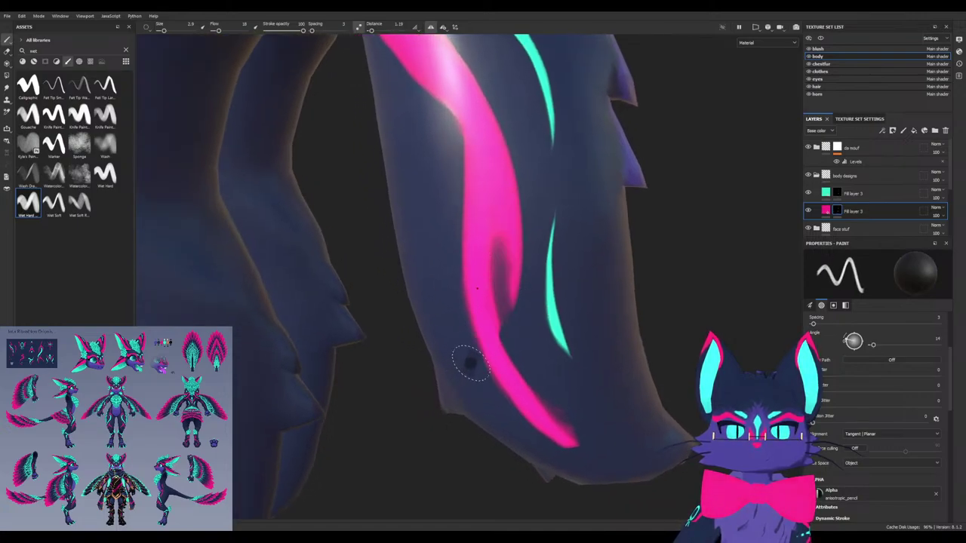
mouse_move(474, 328)
left_mouse_down()
mouse_move(478, 214)
mouse_move(461, 165)
mouse_move(460, 325)
mouse_move(452, 222)
mouse_move(547, 442)
mouse_move(496, 374)
mouse_move(596, 451)
mouse_move(454, 278)
left_mouse_up()
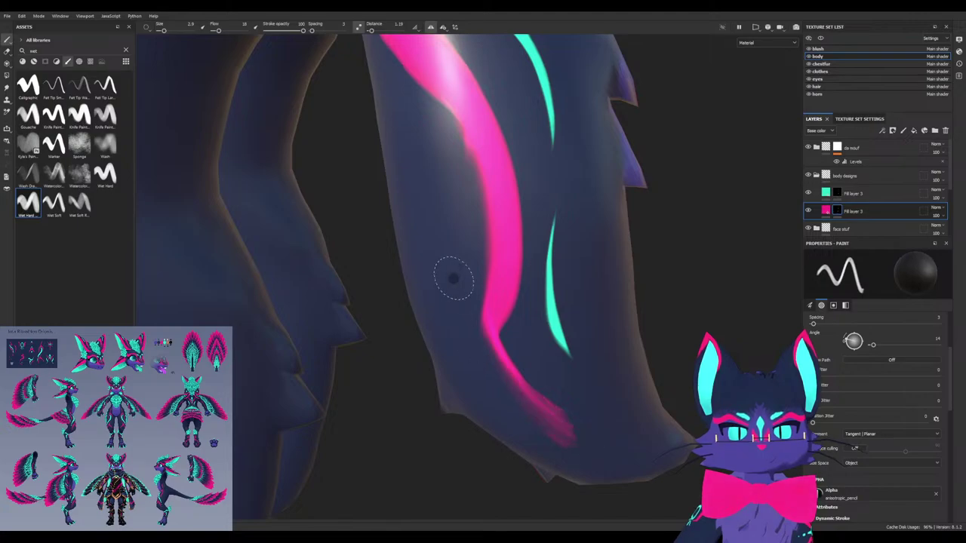
Repaint the stripe's thin lower tip in magenta and even out the inner edge up to its middle
key("x")
mouse_move(560, 420)
left_mouse_down("ctrl")
mouse_move(528, 385)
mouse_move(494, 306)
mouse_move(527, 398)
mouse_move(540, 407)
mouse_move(511, 377)
left_mouse_up("ctrl")
key("x")
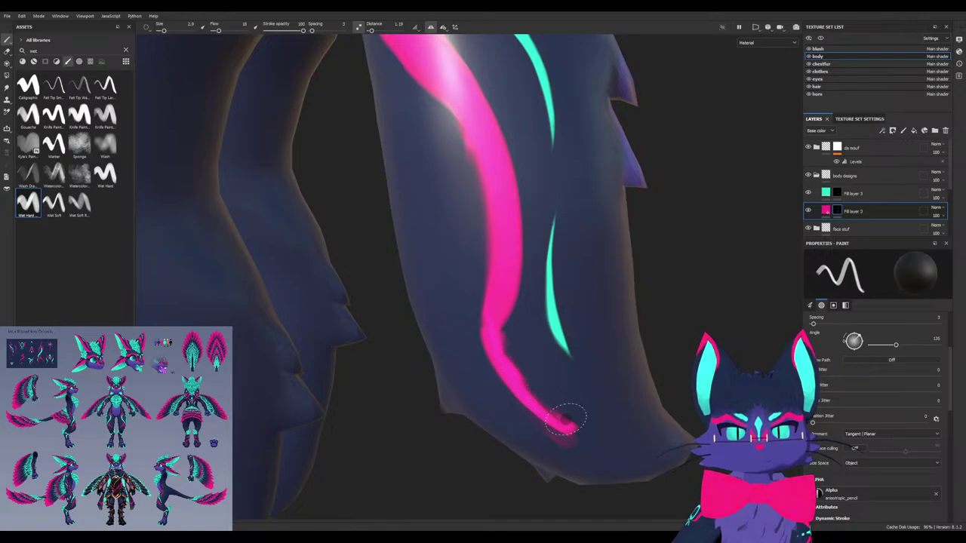
key("x")
left_click_drag(485, 337, 495, 296, "ctrl")
left_click_drag(497, 344, 492, 204)
left_click_drag(465, 155, 491, 208)
Erase the stripe's upper section near the limb's joint and taper the remainder to start below the small cyan mark
middle_click_drag(458, 203, 545, 385, "alt")
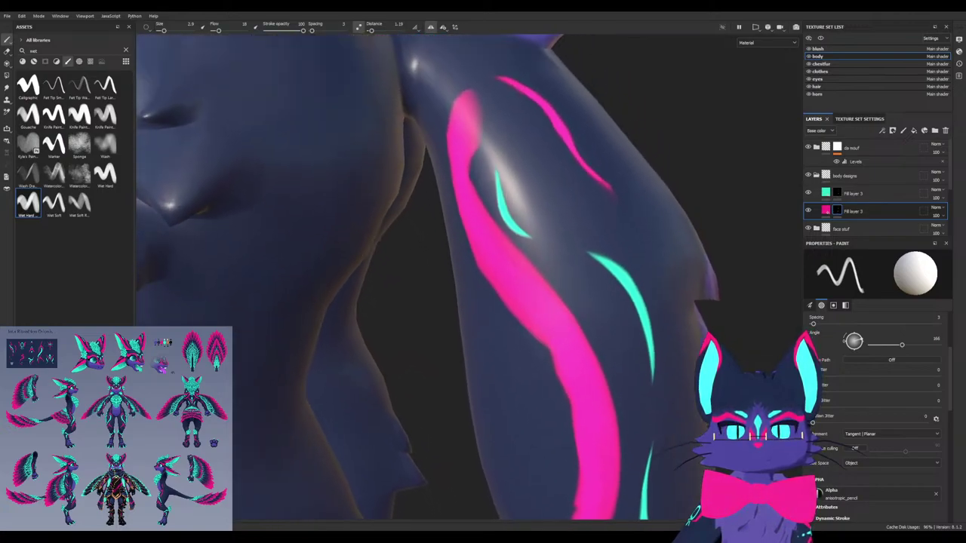
left_click_drag(545, 385, 556, 350, "alt")
left_click_drag(487, 280, 507, 276, "alt")
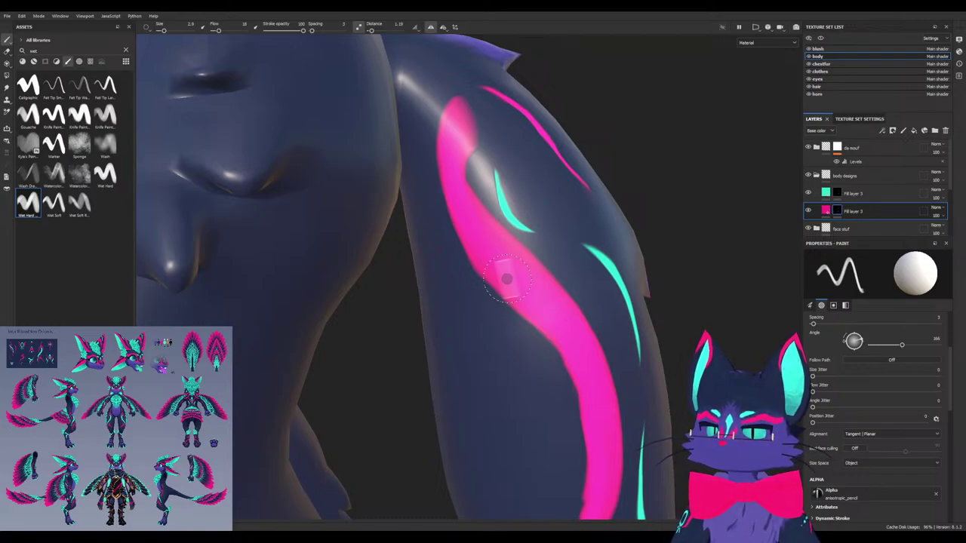
left_click_drag(507, 279, 483, 290, "alt")
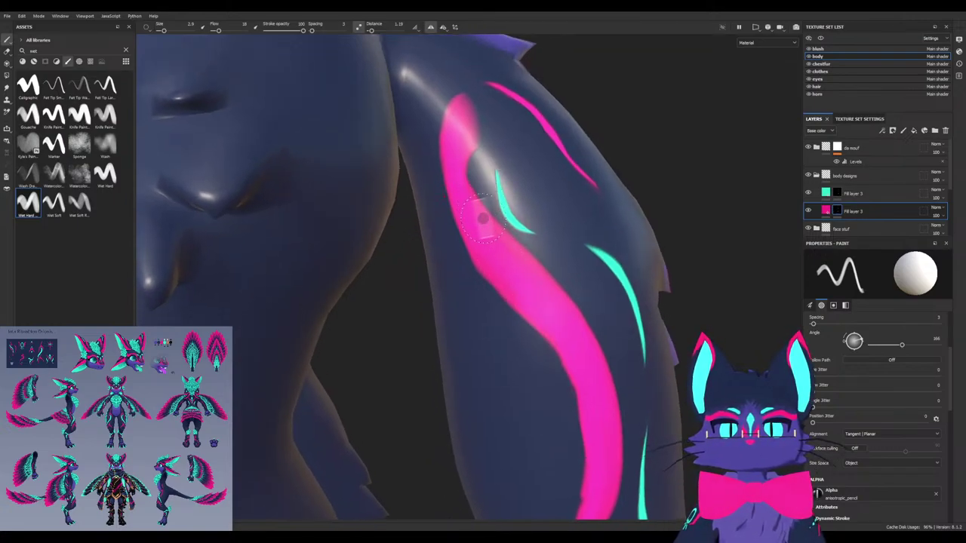
key("x")
mouse_move(485, 224)
left_mouse_down()
mouse_move(466, 90)
mouse_move(476, 196)
mouse_move(492, 218)
left_mouse_up()
mouse_move(485, 145)
left_mouse_down("alt")
mouse_move(466, 150)
mouse_move(533, 118)
mouse_move(477, 169)
left_mouse_up("alt")
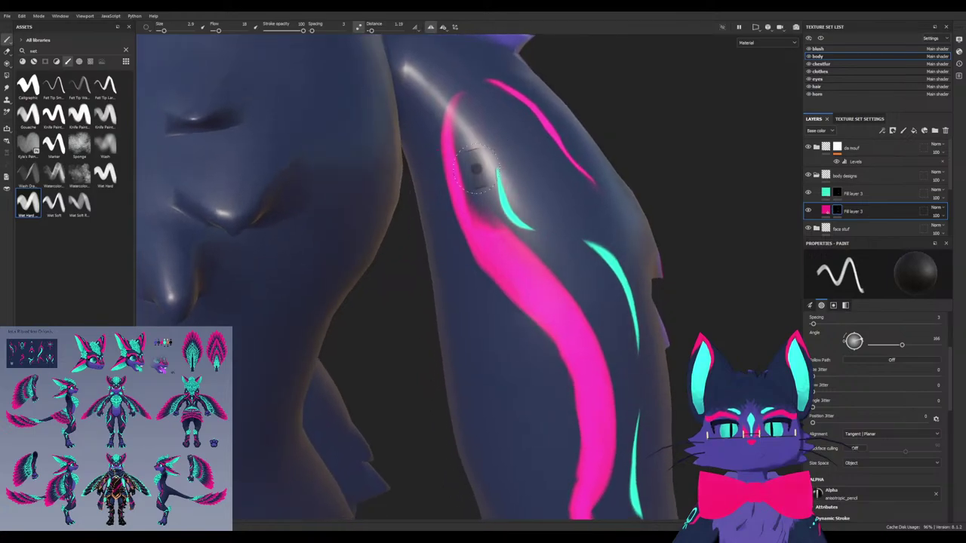
mouse_move(475, 294)
left_mouse_down()
mouse_move(435, 126)
mouse_move(524, 332)
mouse_move(485, 252)
mouse_move(500, 317)
mouse_move(547, 358)
mouse_move(456, 212)
mouse_move(512, 263)
mouse_move(519, 306)
mouse_move(510, 294)
left_mouse_up()
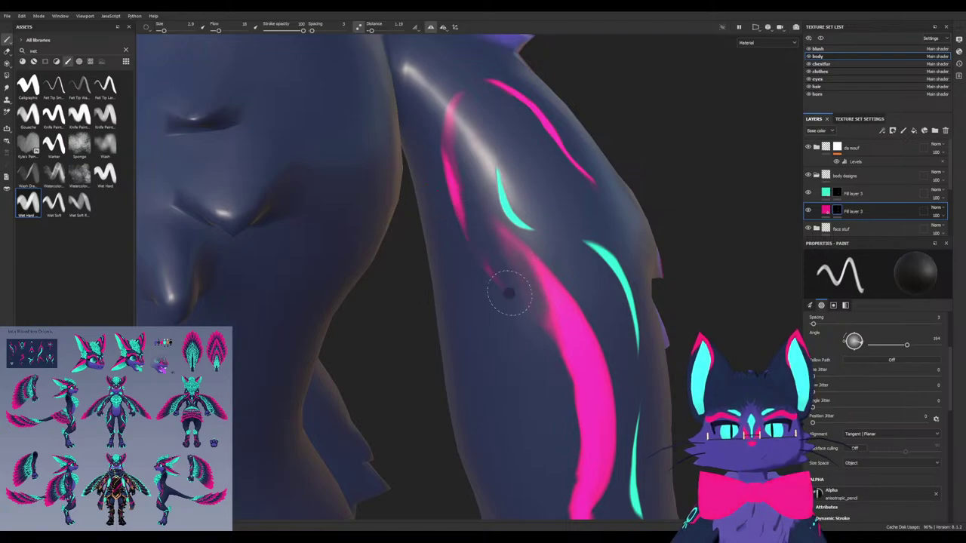
mouse_move(541, 339)
left_mouse_down()
mouse_move(449, 190)
mouse_move(461, 95)
left_mouse_up()
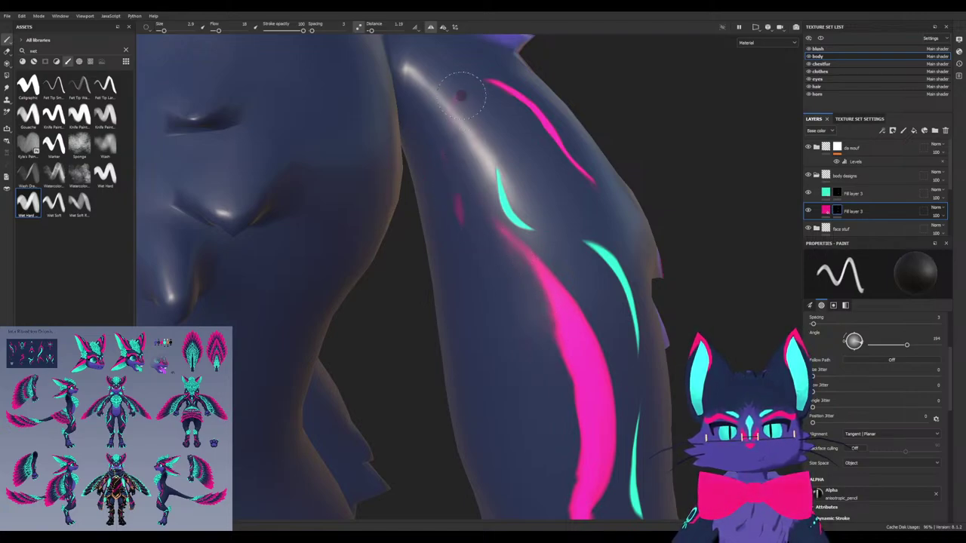
Rebuild the stripe's upper end below the small cyan mark as a solid, clean-edged magenta band
mouse_move(551, 334)
left_mouse_down("ctrl")
mouse_move(567, 339)
mouse_move(551, 289)
mouse_move(485, 222)
mouse_move(546, 287)
mouse_move(575, 338)
left_mouse_up("ctrl")
key("x")
key("x")
left_click_drag(477, 263, 452, 210, "alt")
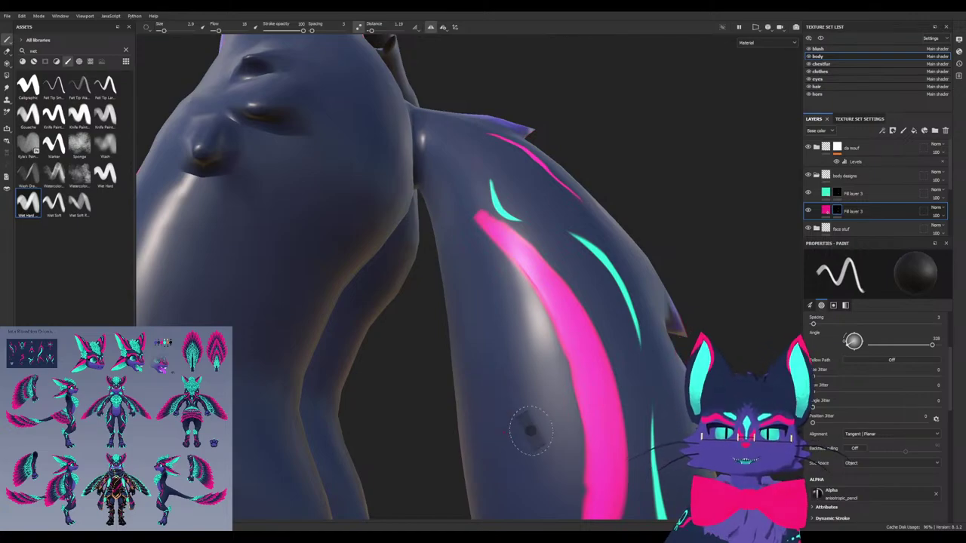
Sharpen the stripe's lower tip and smooth both edges of its thin tail by erasing the excess magenta
left_click_drag(517, 325, 521, 366, "alt")
middle_click_drag(520, 366, 388, 219, "alt")
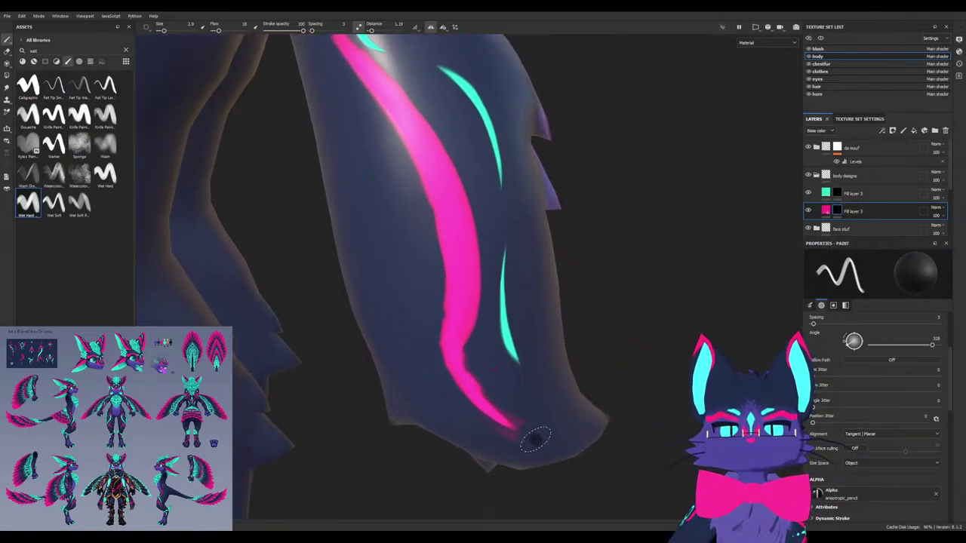
mouse_move(535, 440)
left_mouse_down("alt")
mouse_move(425, 364)
mouse_move(466, 362)
left_mouse_up("alt")
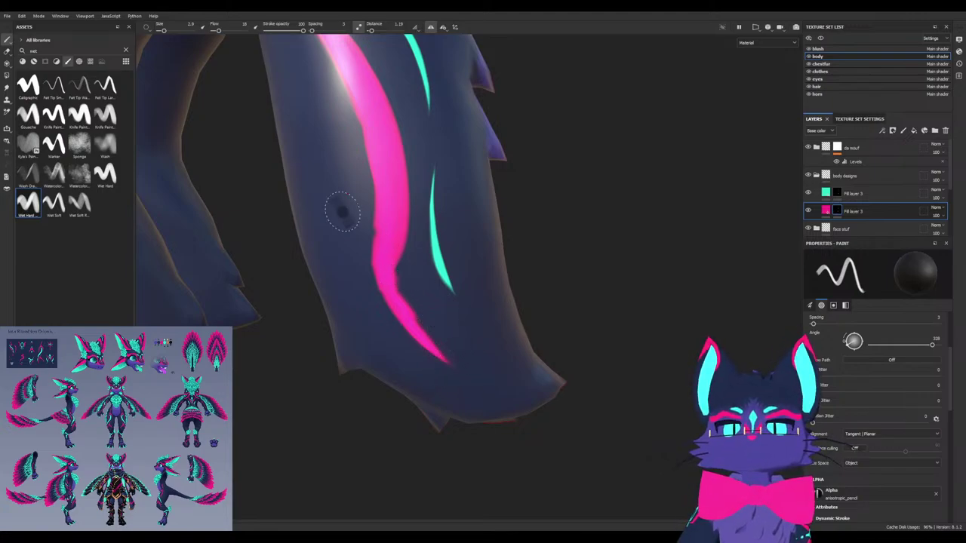
mouse_move(343, 213)
left_mouse_down("alt")
mouse_move(393, 224)
mouse_move(425, 328)
left_mouse_up("alt")
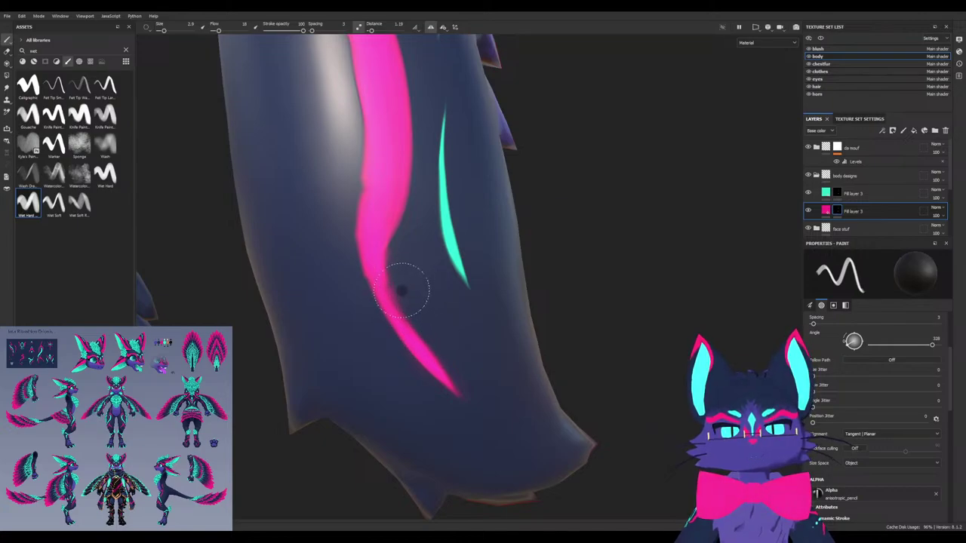
mouse_move(401, 290)
left_mouse_down()
mouse_move(399, 259)
mouse_move(400, 274)
left_mouse_up()
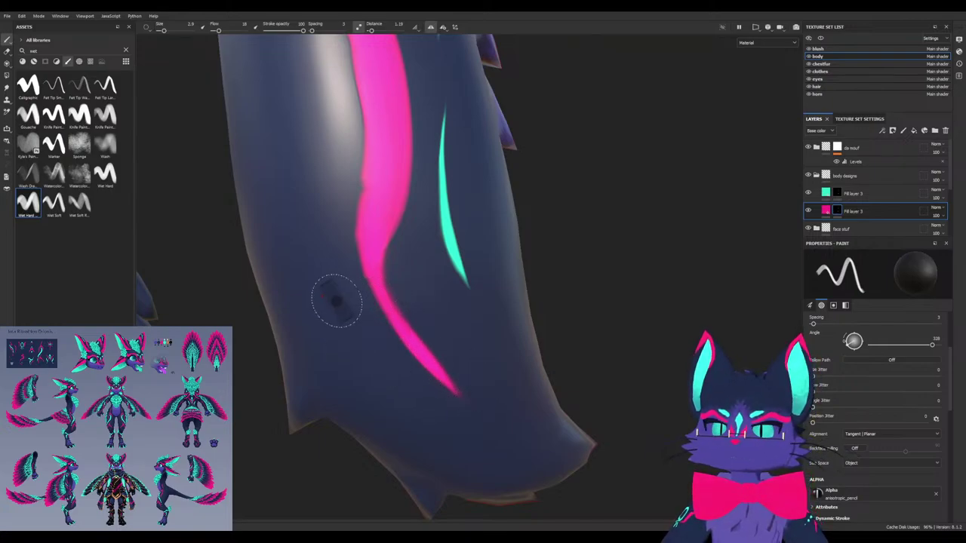
mouse_move(432, 368)
left_mouse_down()
mouse_move(465, 408)
mouse_move(433, 370)
left_mouse_up()
Fill in the stripe's narrow bend above the tail in magenta and erase the bump on its edge facing the cyan marks
mouse_move(348, 255)
left_mouse_down("alt")
mouse_move(400, 288)
mouse_move(451, 301)
left_mouse_up("alt")
left_click_drag(424, 247, 424, 221, "ctrl")
key("x")
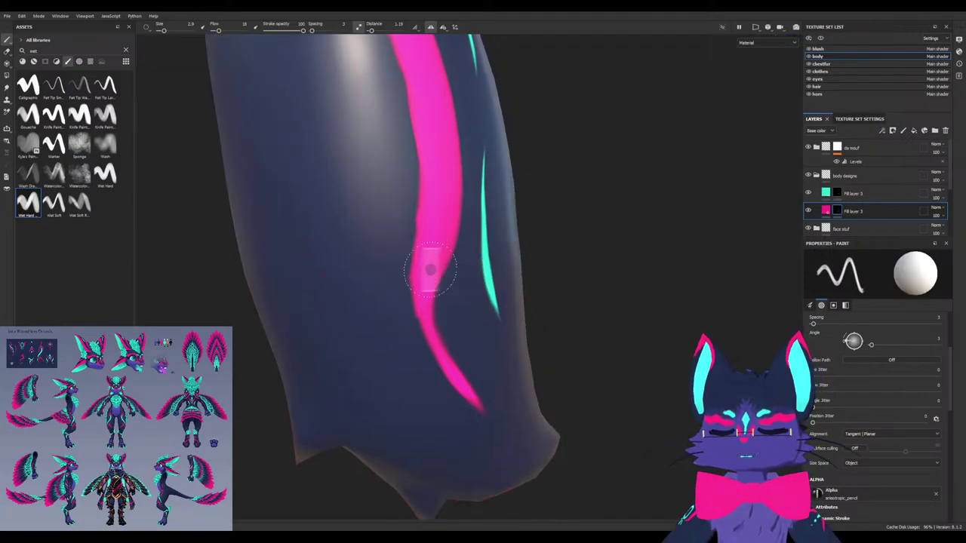
right_click_drag(424, 305, 409, 304, "ctrl")
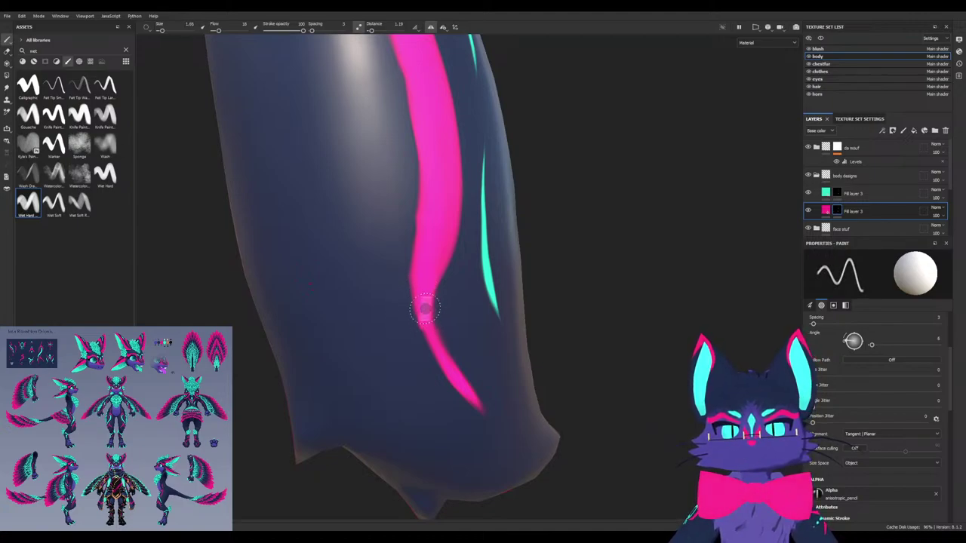
left_click_drag(471, 355, 418, 345, "alt")
right_click_drag(418, 344, 410, 298, "alt")
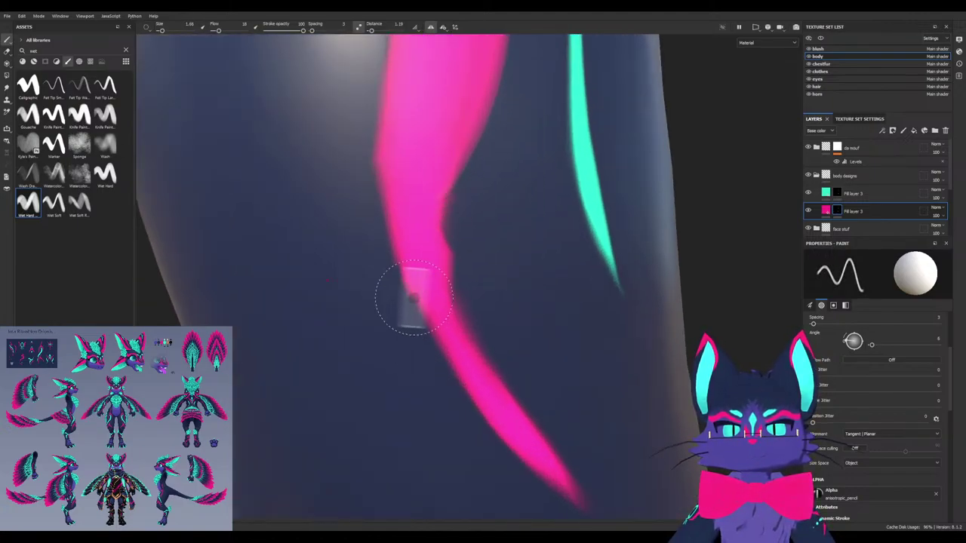
left_click_drag(417, 283, 418, 283, "ctrl")
key("x")
mouse_move(455, 250)
left_mouse_down()
mouse_move(466, 285)
mouse_move(459, 277)
left_mouse_up()
scroll(381, 302, "down", 2)
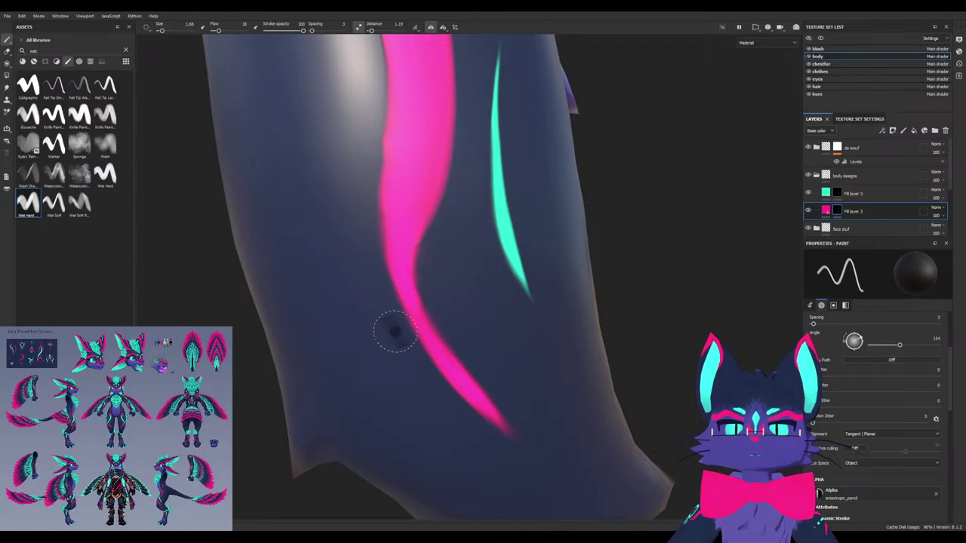
Smooth the stripe's outer edge beside its widest part and even out the bend where the tail begins
left_click_drag(395, 352, 404, 313, "alt")
left_click_drag(391, 162, 395, 152, "ctrl")
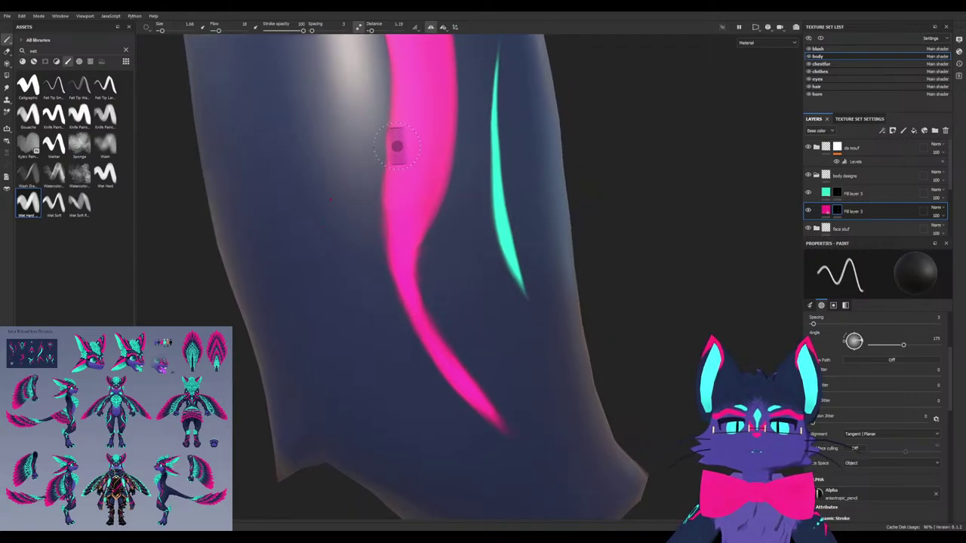
key("x")
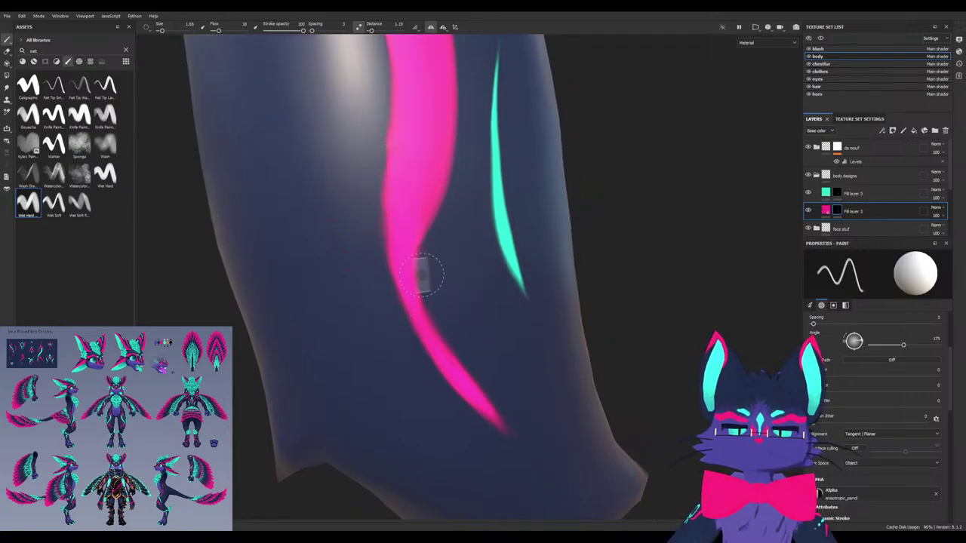
mouse_move(432, 358)
left_mouse_down("alt")
mouse_move(406, 345)
mouse_move(412, 310)
left_mouse_up("alt")
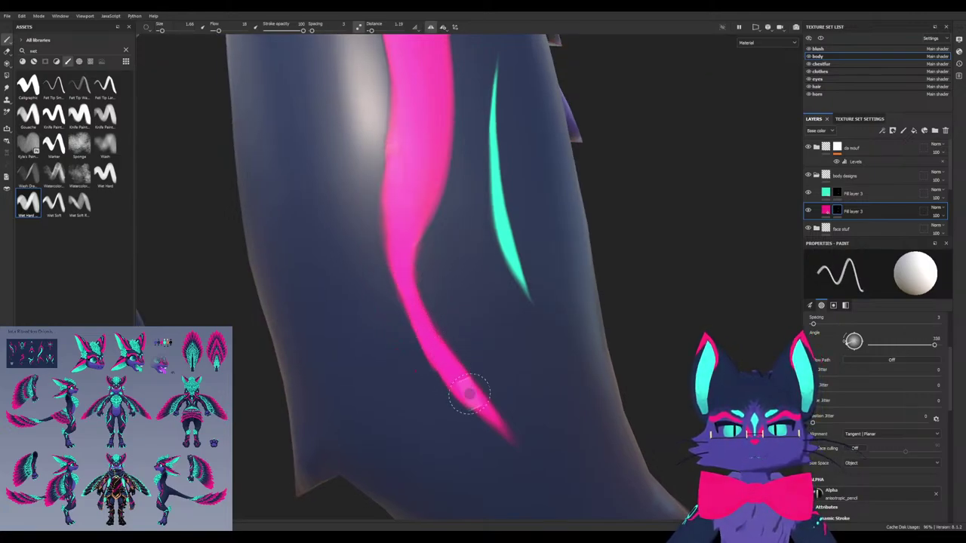
Thicken the stripe's tail in magenta and trim it back to a thin, pointed taper, undoing the erasing strokes that cut too deep
left_click_drag(469, 393, 443, 313, "alt")
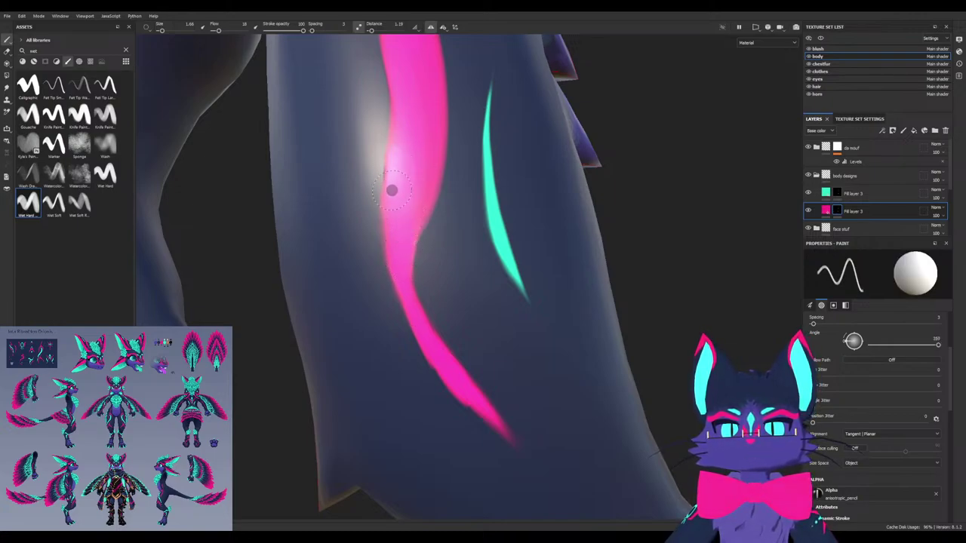
mouse_move(362, 269)
left_mouse_down("alt")
mouse_move(366, 333)
mouse_move(379, 327)
left_mouse_up("alt")
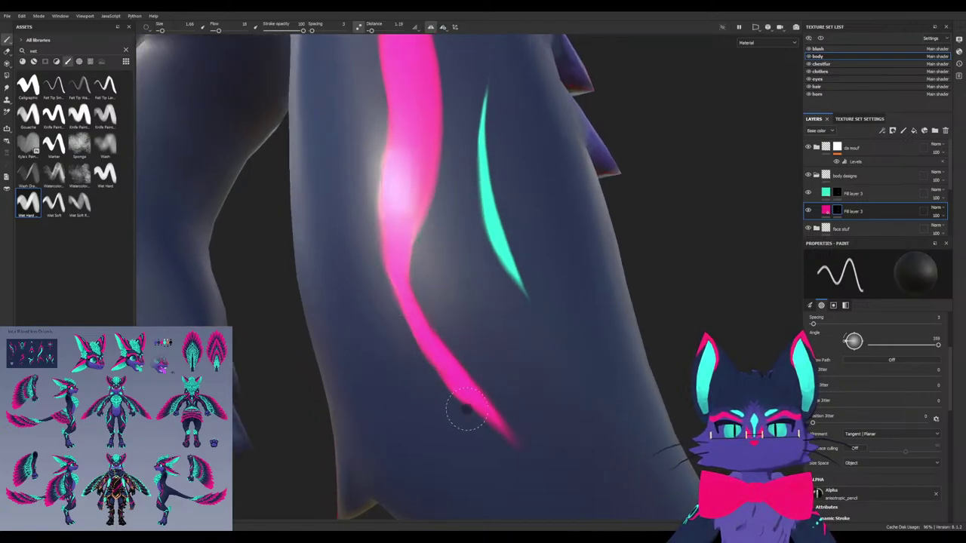
key("ctrl+z")
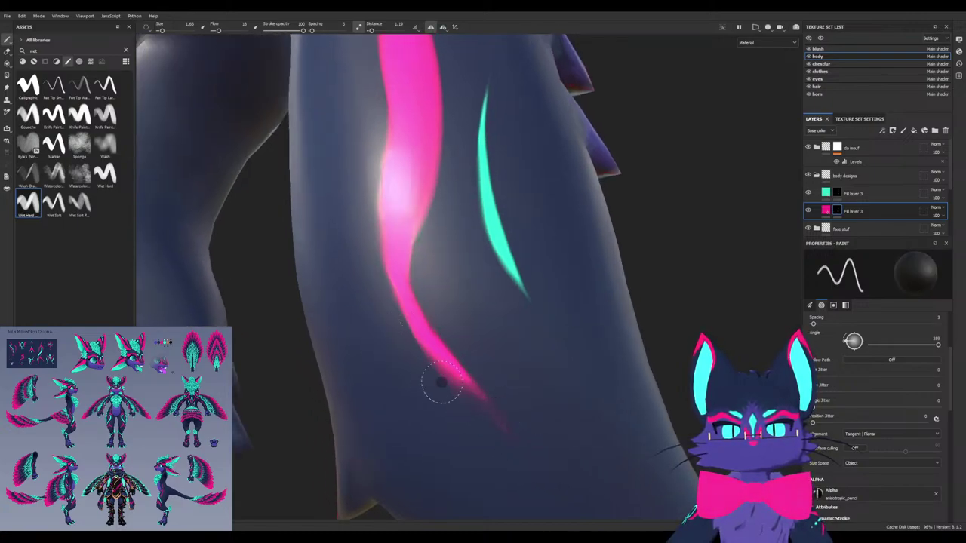
key("ctrl+z")
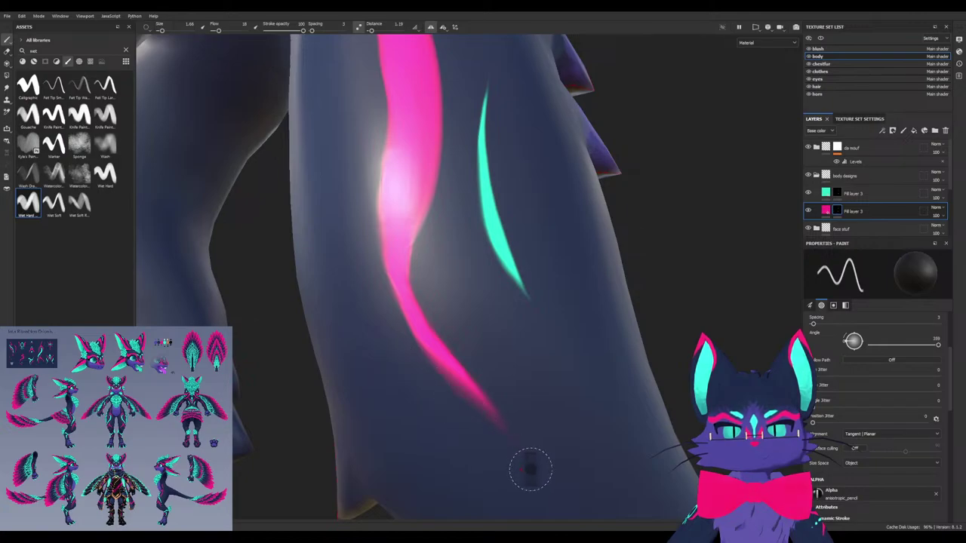
Narrow the stripe's wide middle section by erasing along its edge facing the cyan marks
left_click_drag(515, 461, 490, 320, "alt")
middle_click_drag(458, 211, 428, 366, "alt")
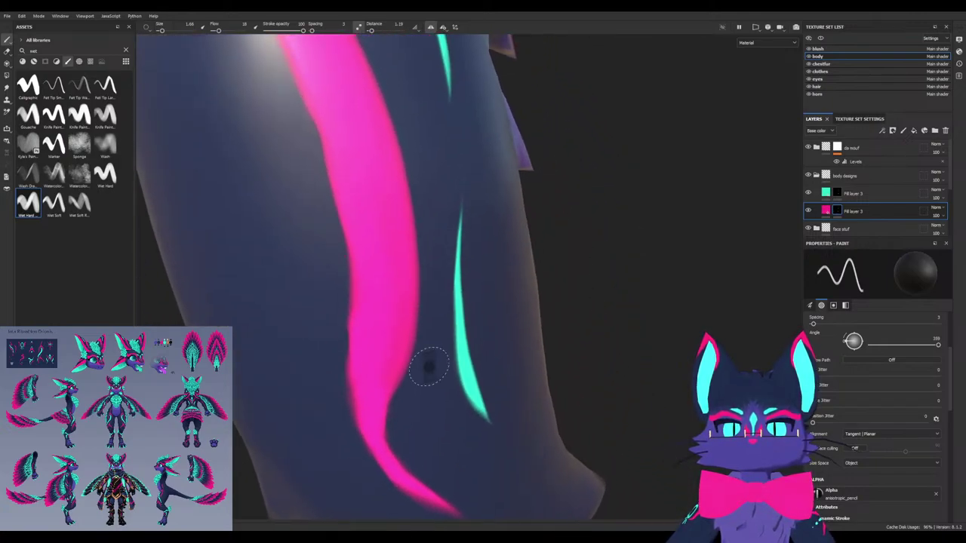
left_click_drag(421, 383, 421, 400, "ctrl")
right_click_drag(421, 390, 428, 390, "ctrl")
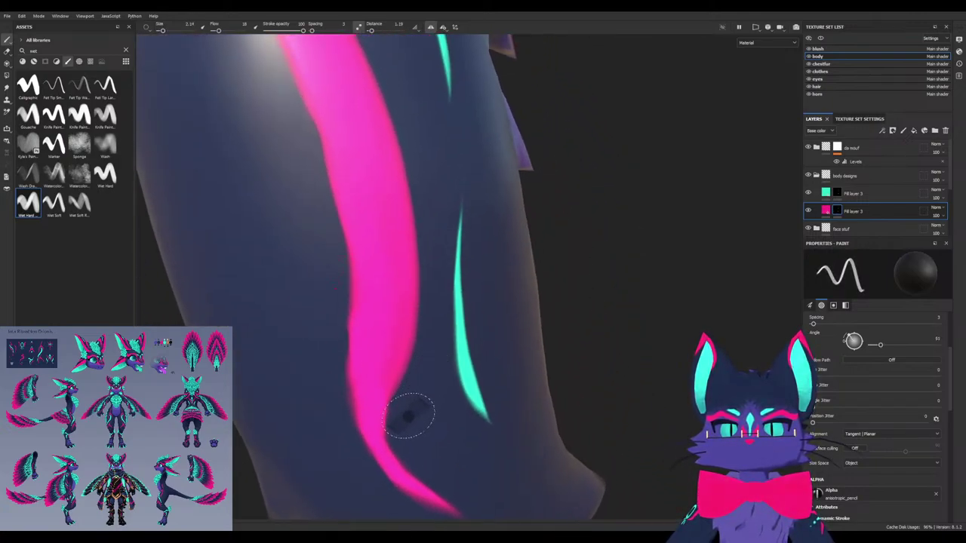
mouse_move(401, 411)
left_mouse_down()
mouse_move(418, 347)
mouse_move(403, 162)
mouse_move(403, 412)
left_mouse_up()
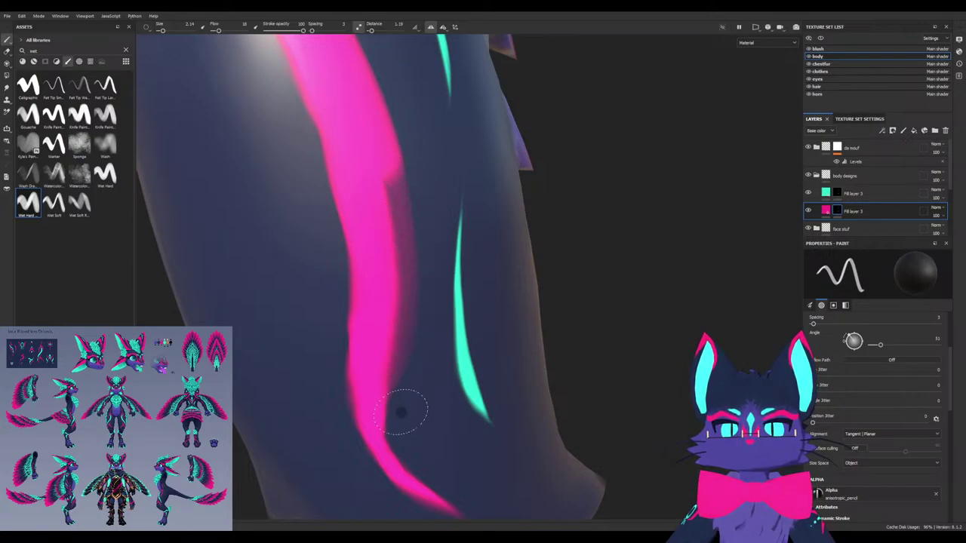
middle_click_drag(424, 276, 460, 421, "alt")
mouse_move(453, 362)
left_mouse_down()
mouse_move(384, 155)
mouse_move(465, 425)
mouse_move(456, 487)
left_mouse_up()
left_click_drag(456, 488, 453, 399)
left_click_drag(464, 459, 446, 468, "alt")
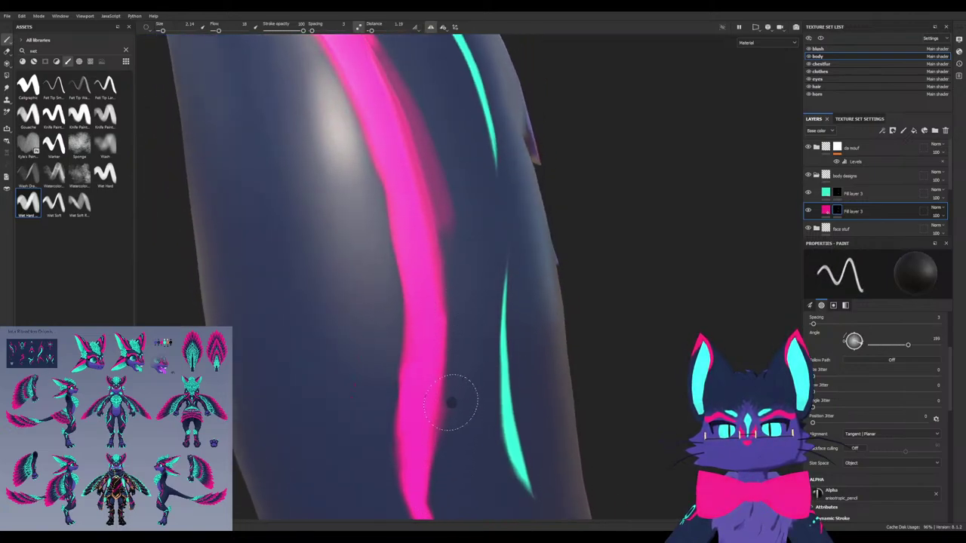
Carry the narrowed edge up into the stripe's upper half, erasing the faint leftover magenta beside it
mouse_move(457, 388)
left_mouse_down("alt")
mouse_move(441, 385)
mouse_move(473, 348)
mouse_move(442, 243)
mouse_move(481, 347)
left_mouse_up("alt")
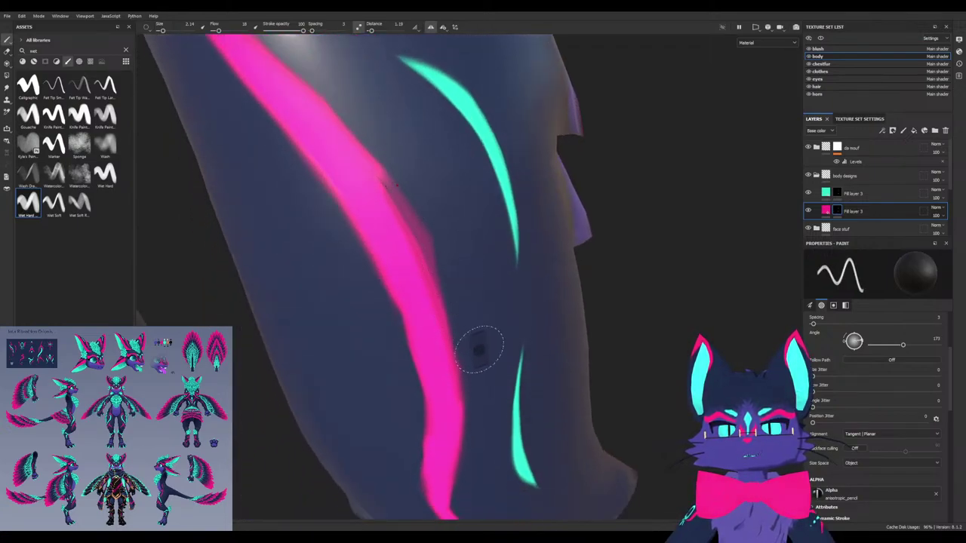
left_click_drag(470, 448, 442, 328, "alt")
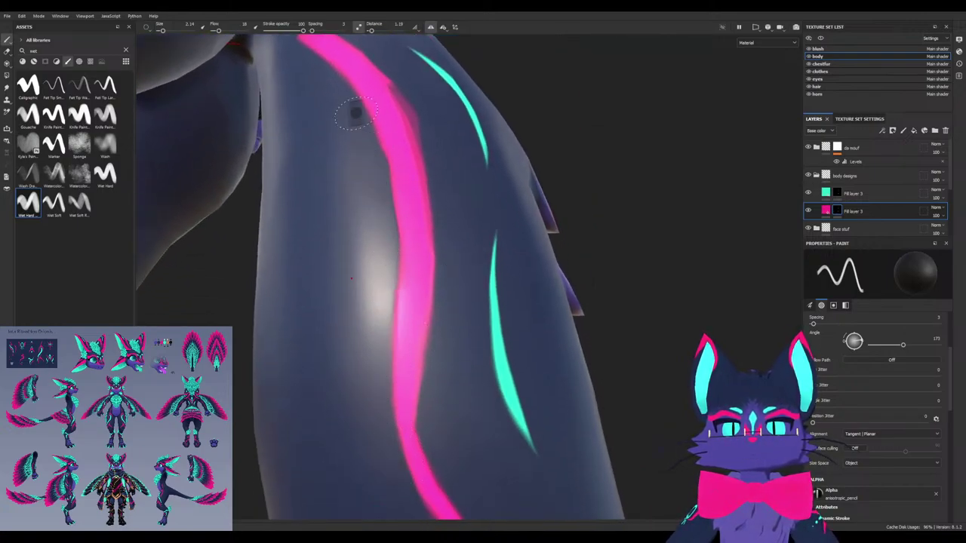
left_click_drag(380, 362, 413, 375, "alt")
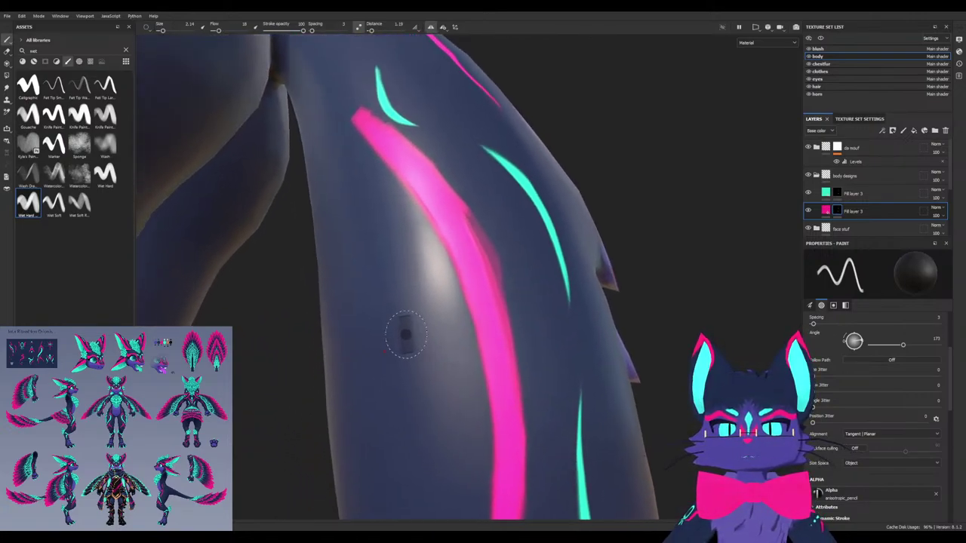
mouse_move(403, 334)
left_mouse_down("alt")
mouse_move(447, 320)
mouse_move(447, 261)
mouse_move(446, 292)
left_mouse_up("alt")
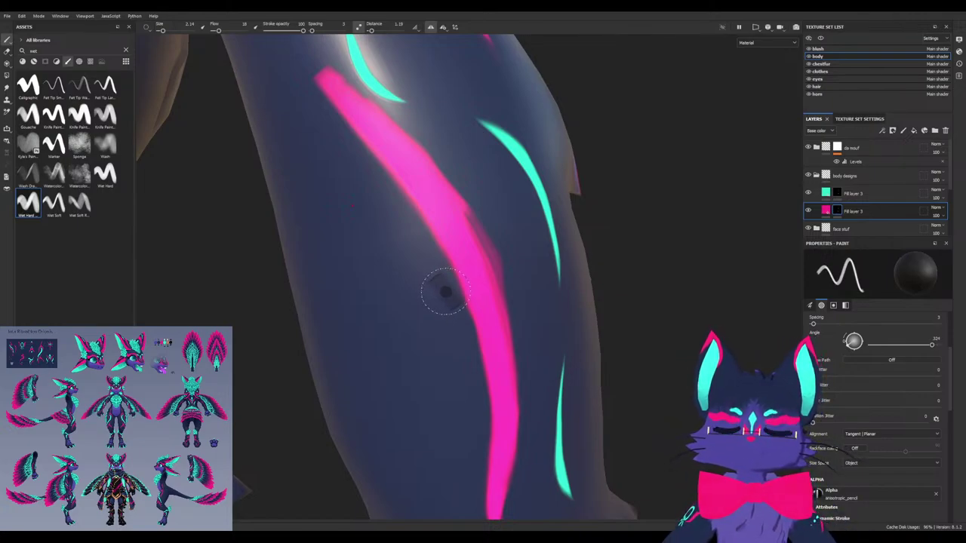
mouse_move(508, 287)
left_mouse_down()
mouse_move(485, 221)
mouse_move(517, 259)
mouse_move(485, 259)
mouse_move(478, 280)
left_mouse_up()
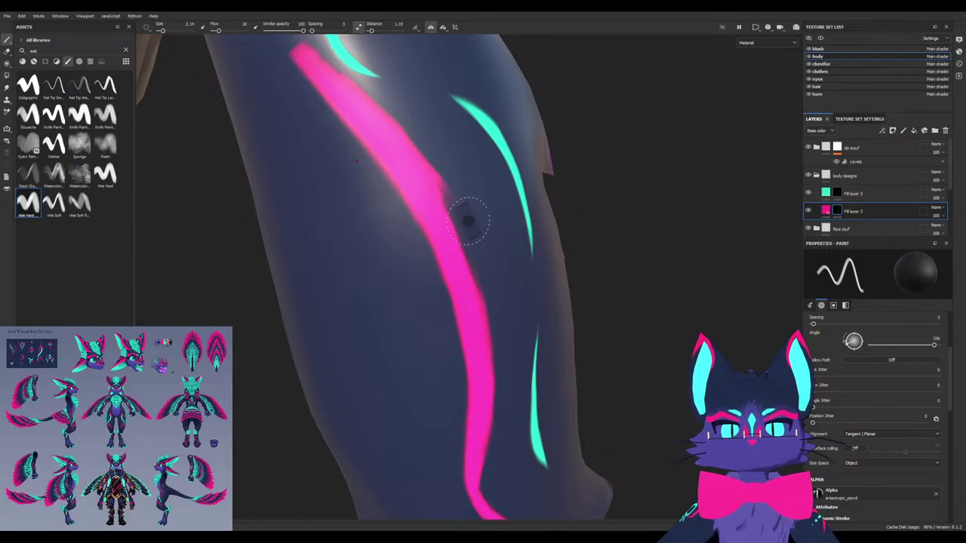
Taper the stripe's blunt upper end to a sharp point just below the small cyan mark
mouse_move(470, 216)
left_mouse_down("alt")
mouse_move(479, 249)
mouse_move(332, 148)
left_mouse_up("alt")
left_click_drag(434, 218, 322, 162)
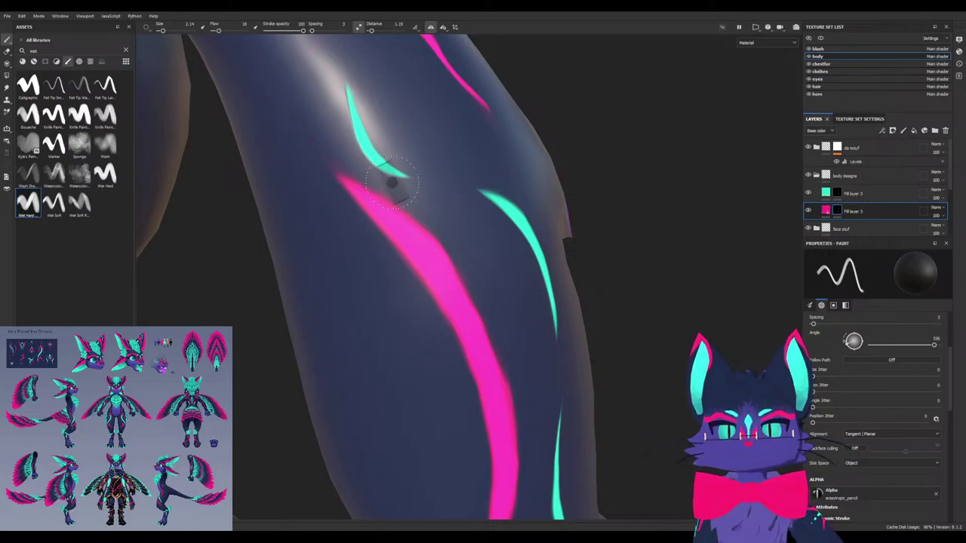
left_click_drag(345, 166, 378, 178, "alt")
Check the stripe on the whole limb and slim it just above the tail by erasing along the edge facing the cyan marks
scroll(442, 388, "down", 5)
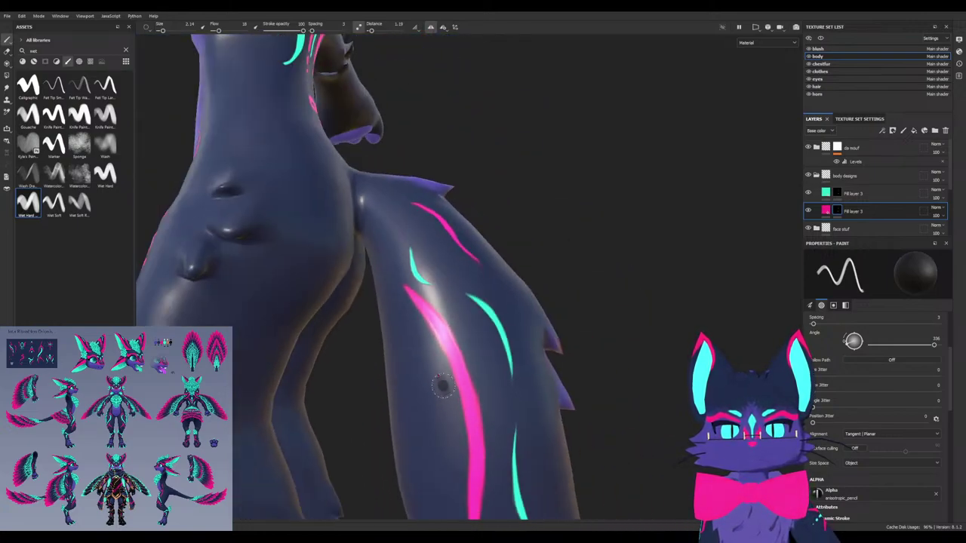
left_click_drag(438, 435, 453, 469, "alt")
middle_click_drag(453, 469, 382, 259, "alt")
mouse_move(382, 259)
left_mouse_down("alt")
mouse_move(597, 265)
mouse_move(555, 268)
mouse_move(592, 260)
left_mouse_up("alt")
left_click_drag(592, 302, 392, 312, "alt")
scroll(485, 429, "up", 5)
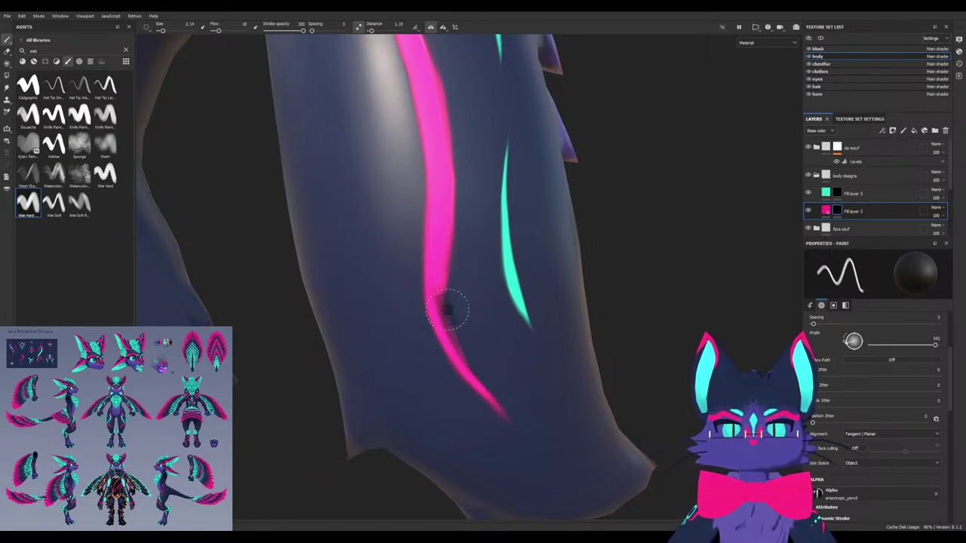
left_click_drag(444, 311, 458, 169)
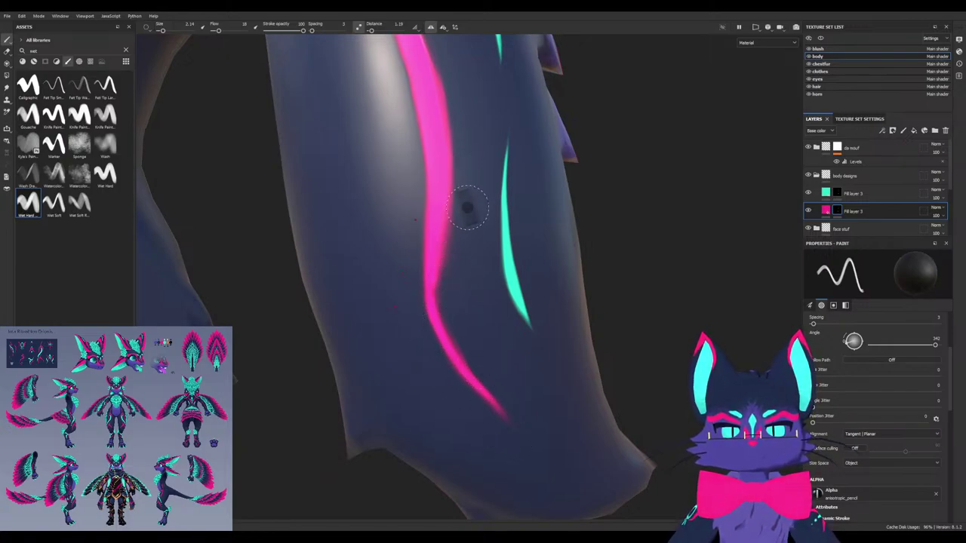
middle_click_drag(468, 210, 477, 220, "alt")
Round the bend between the stripe's body and tail with fine magenta and erasing strokes to form a smooth curve
key("x")
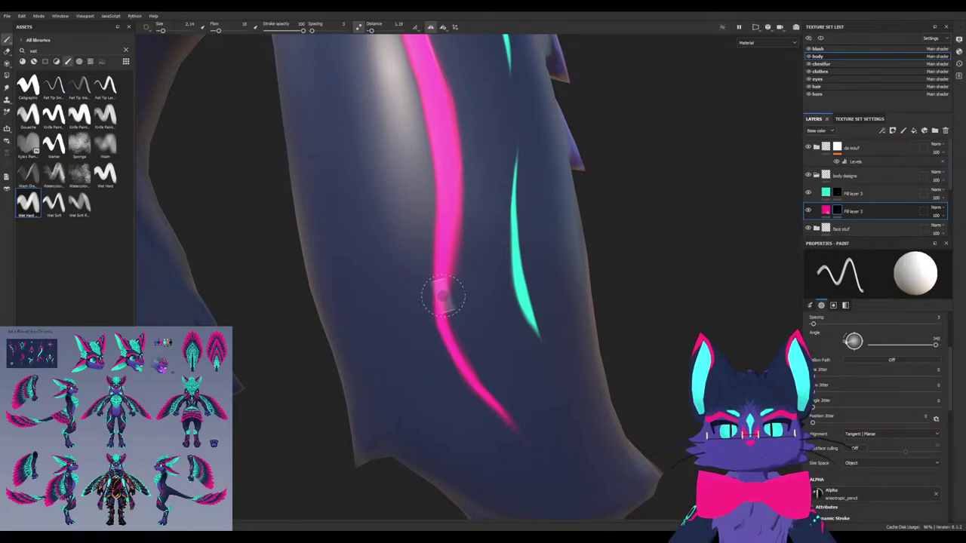
left_click_drag(442, 296, 441, 287, "ctrl")
right_click_drag(441, 295, 441, 295, "ctrl")
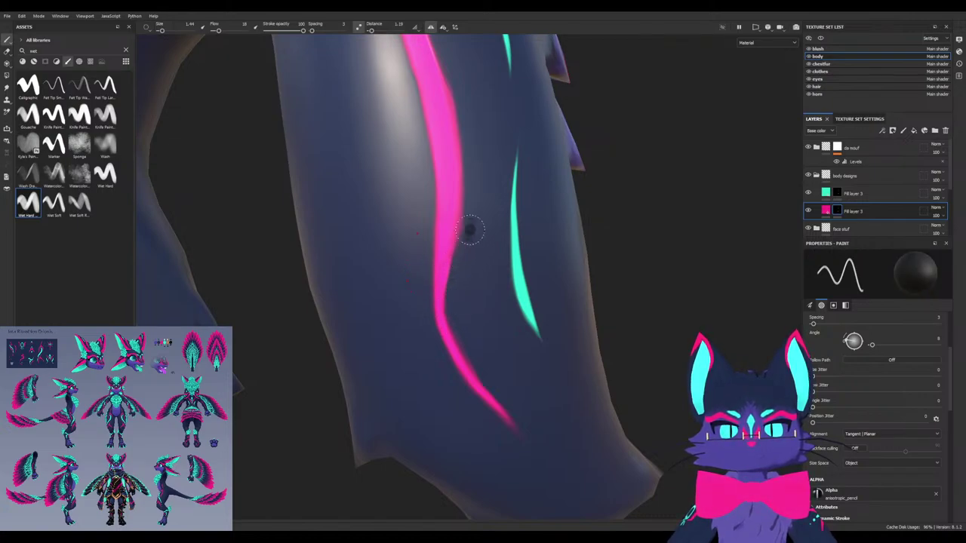
left_click_drag(457, 326, 461, 348, "alt")
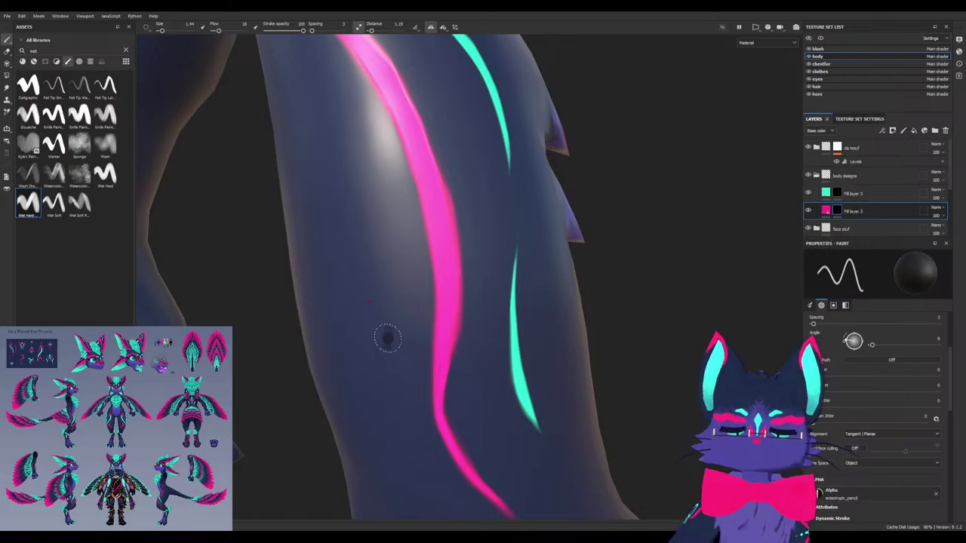
left_click_drag(345, 384, 360, 383, "alt")
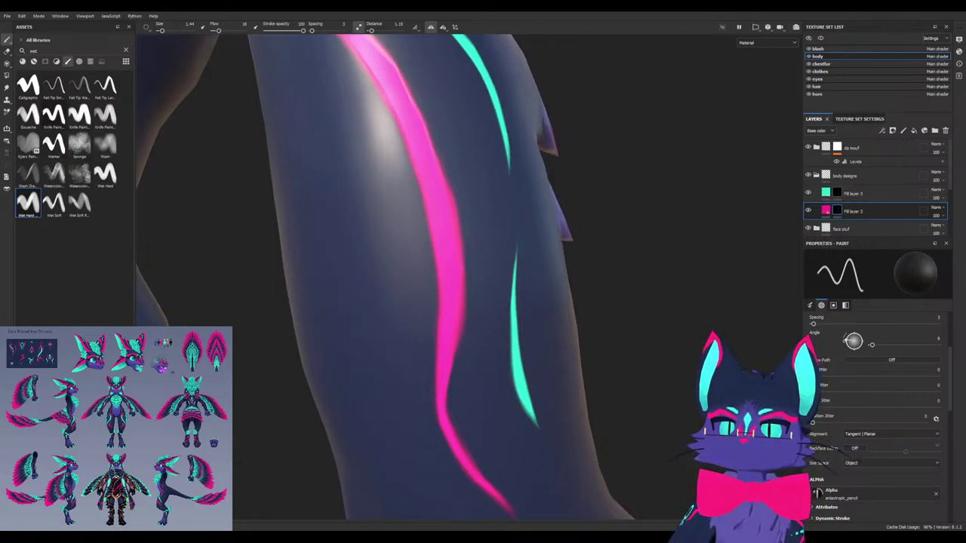
Switch to the Knife Paint brush with the alpha_scratches_01 alpha and reduce its hardness
left_click(54, 115)
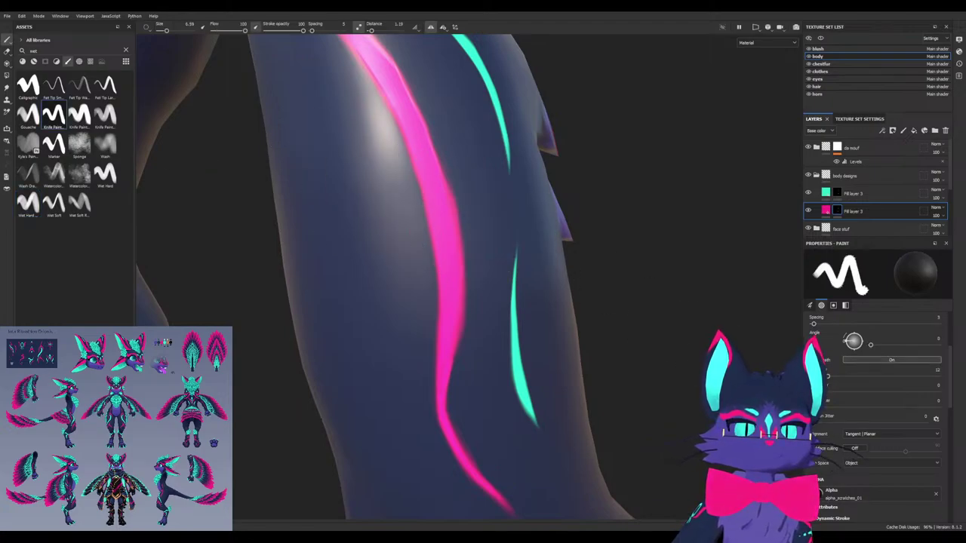
scroll(875, 415, "down", 3)
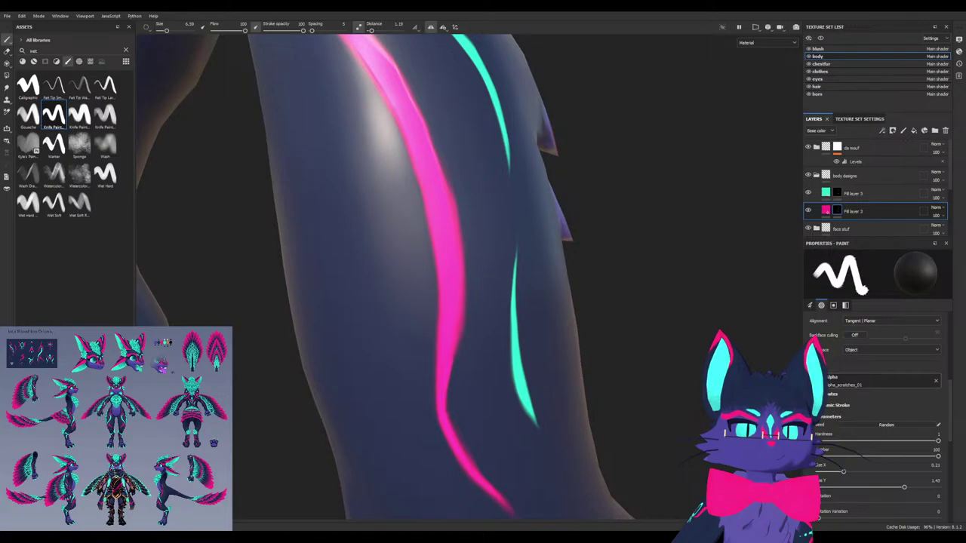
scroll(883, 415, "down", 2)
left_click_drag(934, 373, 933, 373)
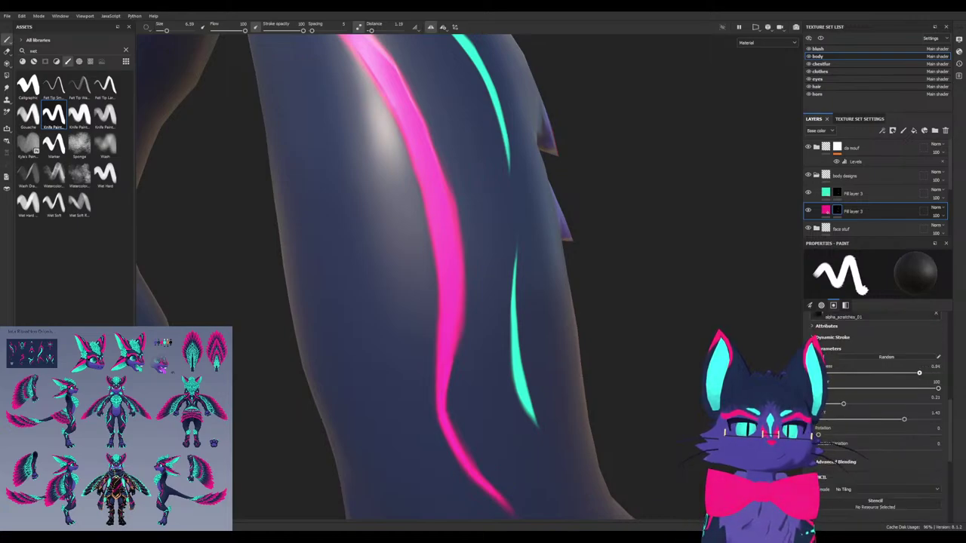
scroll(880, 415, "up", 6)
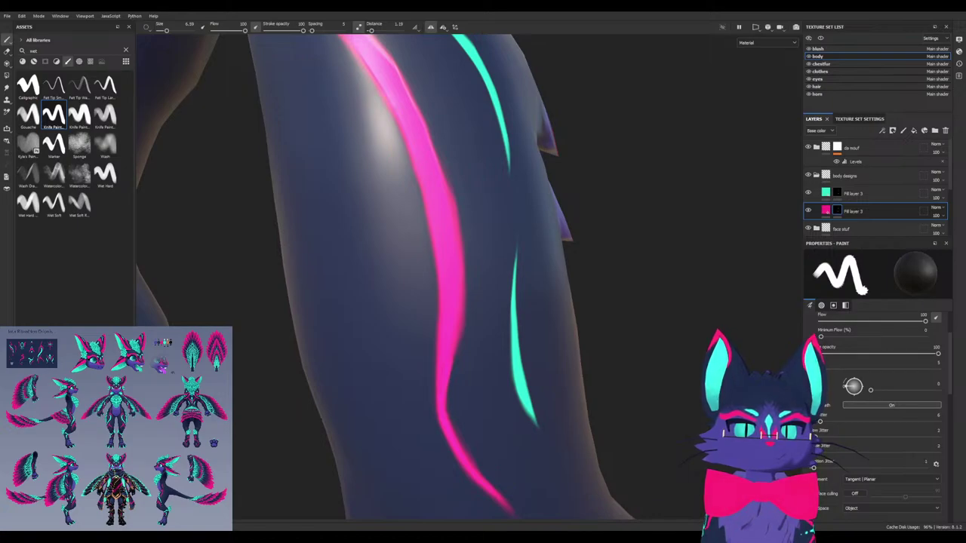
Try to trim the magenta stripe's edge facing the cyan marks with the Knife Paint brush at size 2.04 and a rotated tip
right_click_drag(475, 394, 472, 394, "ctrl")
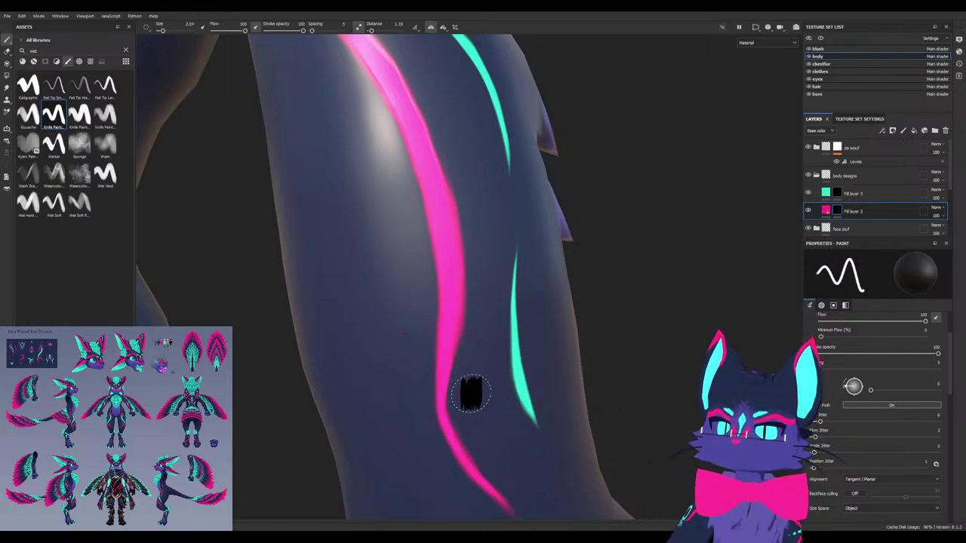
left_click_drag(472, 392, 446, 352, "alt")
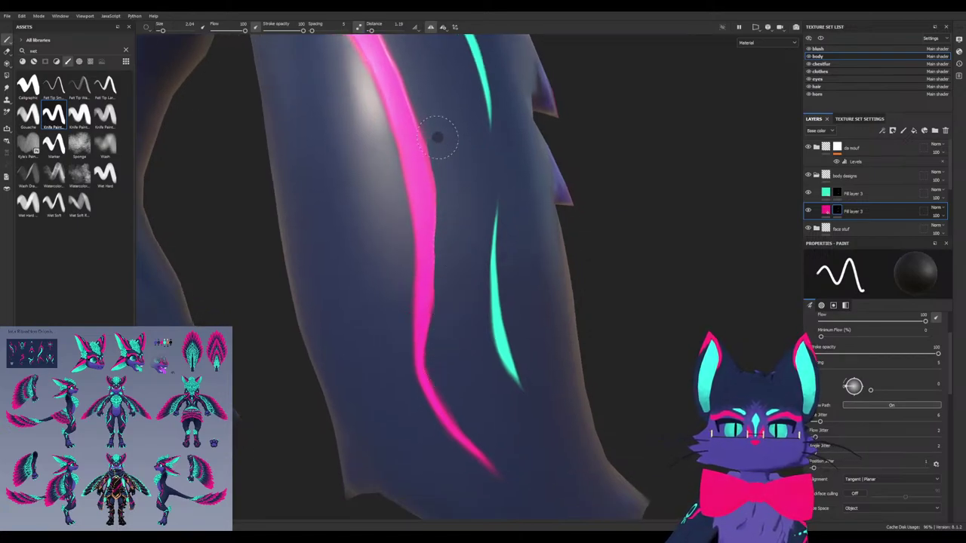
left_click_drag(437, 136, 509, 345, "alt")
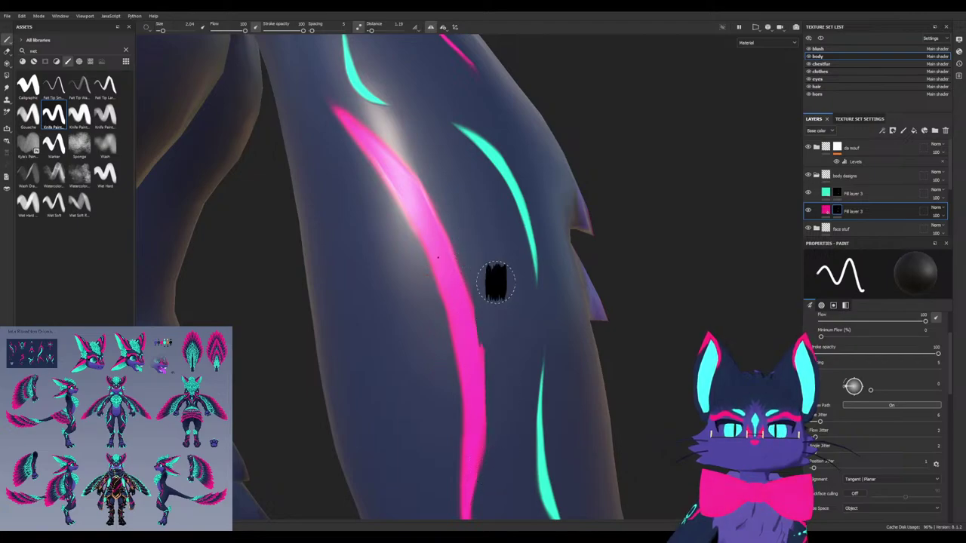
left_click_drag(503, 369, 520, 390, "alt")
middle_click_drag(520, 390, 482, 332, "alt")
left_click_drag(482, 332, 480, 306, "ctrl")
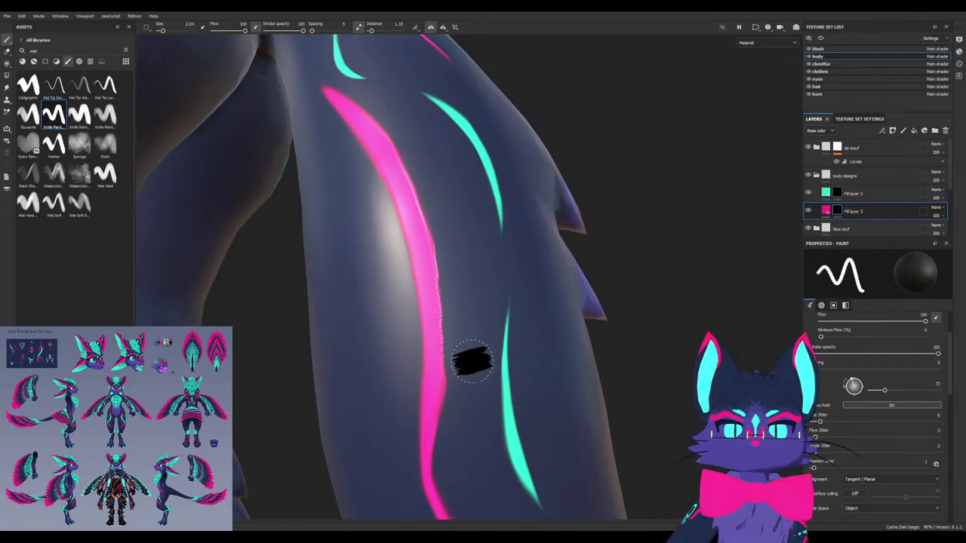
Compare another Knife Paint brush and the soft wet brushes, settling on Wet Hard with its angle at 180 and size at 4.16
left_click(79, 114)
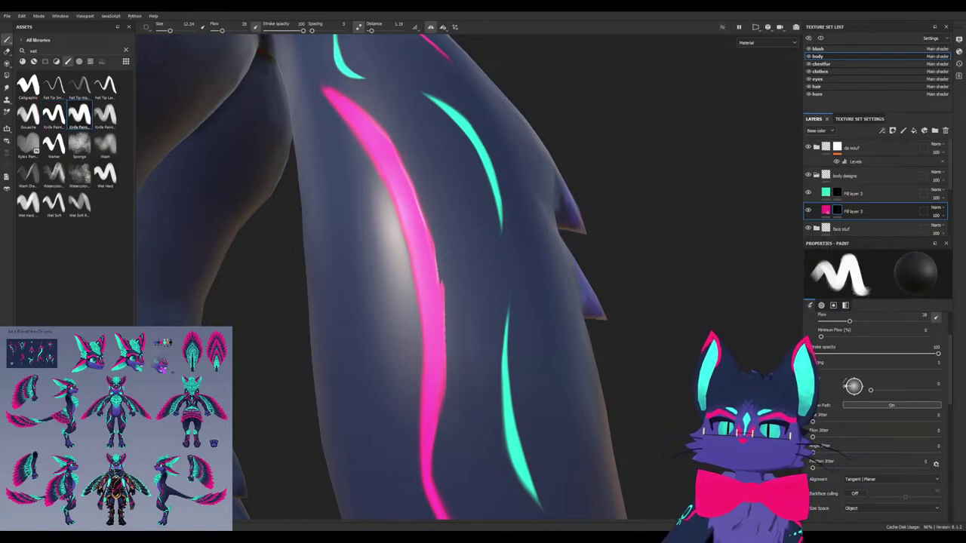
left_click_drag(355, 215, 372, 246)
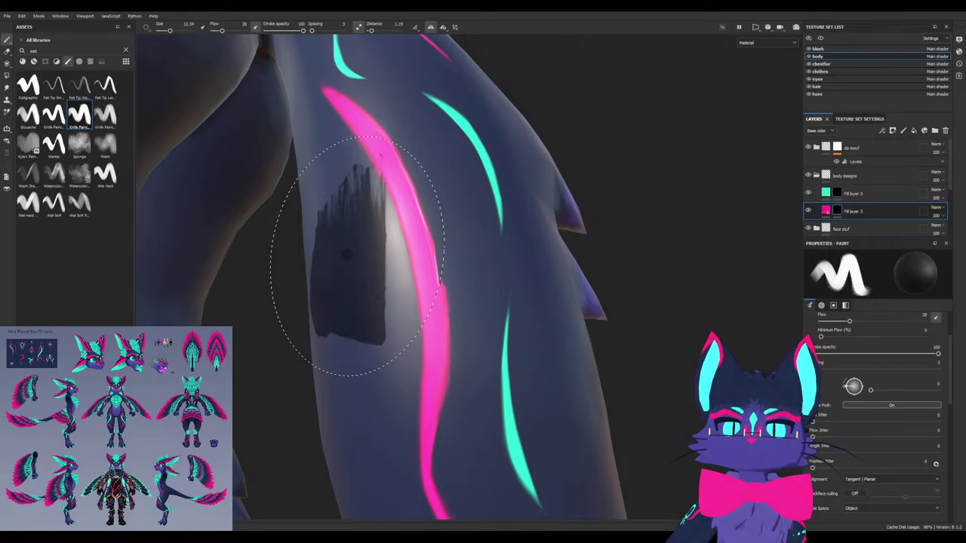
left_click(80, 203)
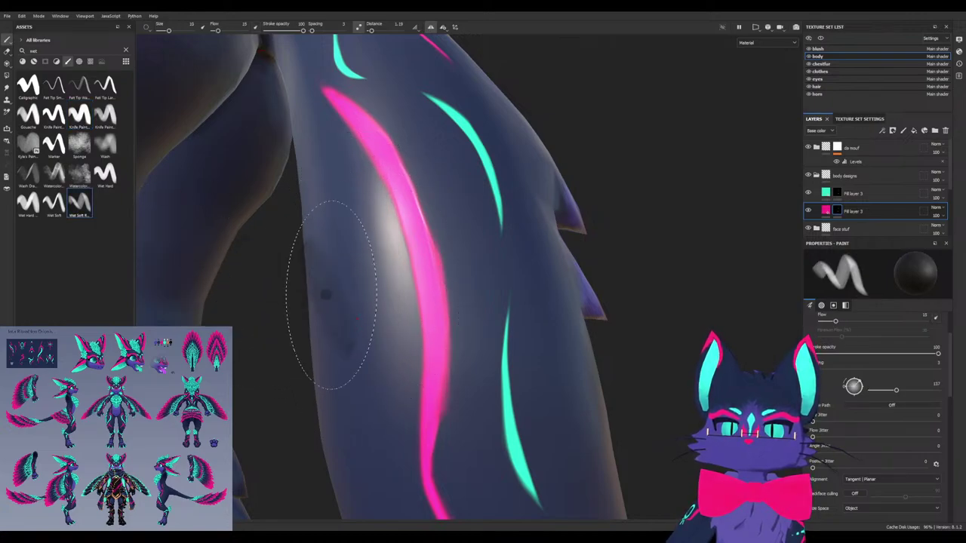
left_click(53, 202)
left_click(28, 203)
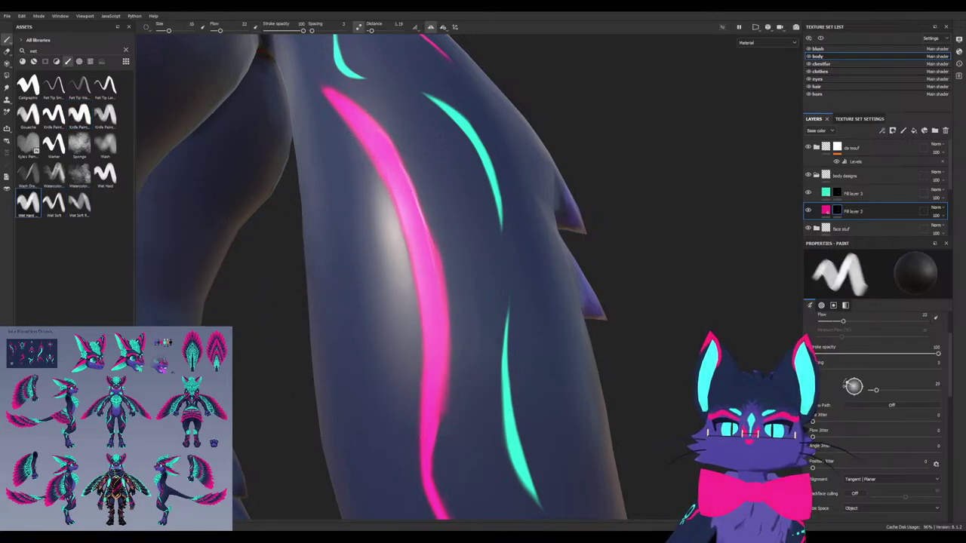
left_click_drag(456, 311, 465, 329, "ctrl")
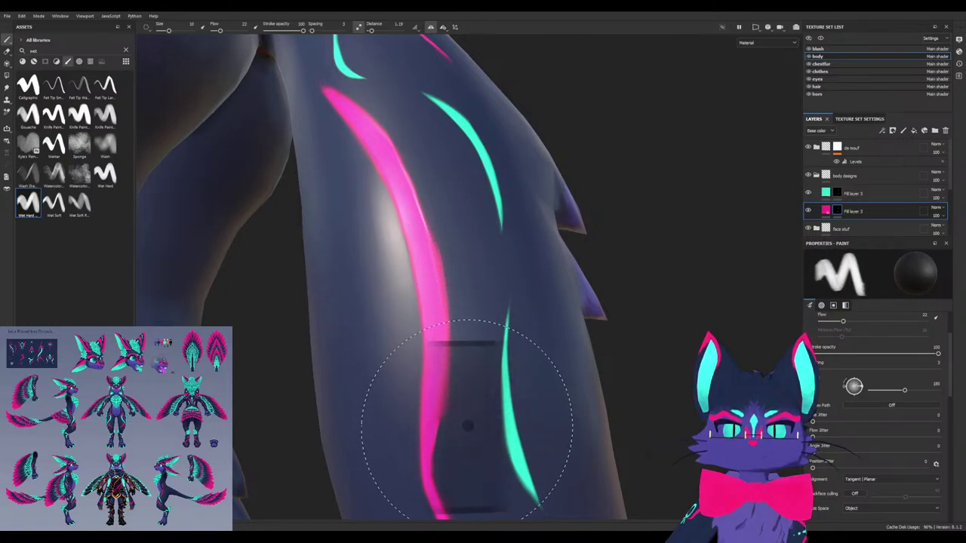
right_click_drag(467, 423, 445, 424, "ctrl")
Rework the middle and long edges of the magenta stripe with soft Wet Hard strokes, blending away the jagged outline
mouse_move(467, 421)
left_mouse_down()
mouse_move(441, 217)
mouse_move(475, 237)
left_mouse_up()
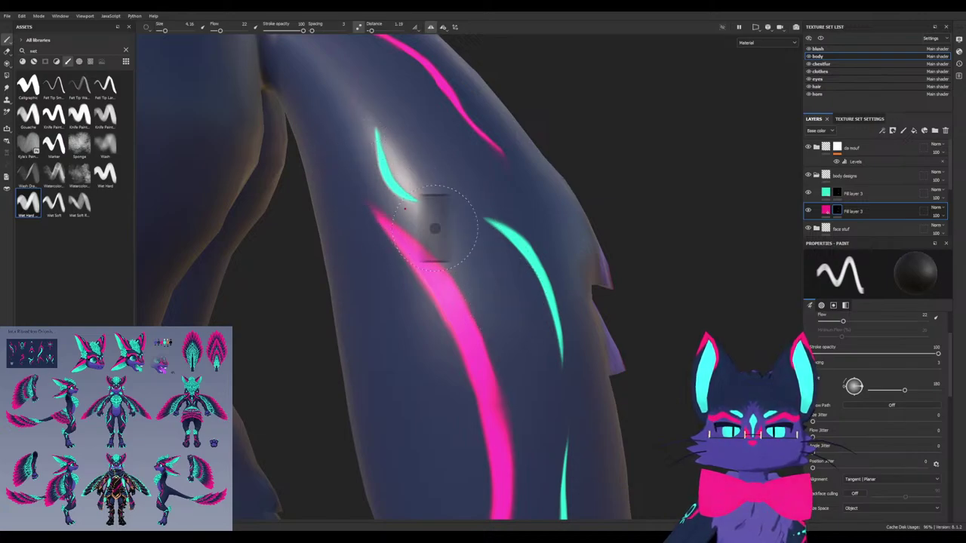
mouse_move(443, 222)
left_mouse_down("alt")
mouse_move(792, 111)
mouse_move(529, 388)
left_mouse_up("alt")
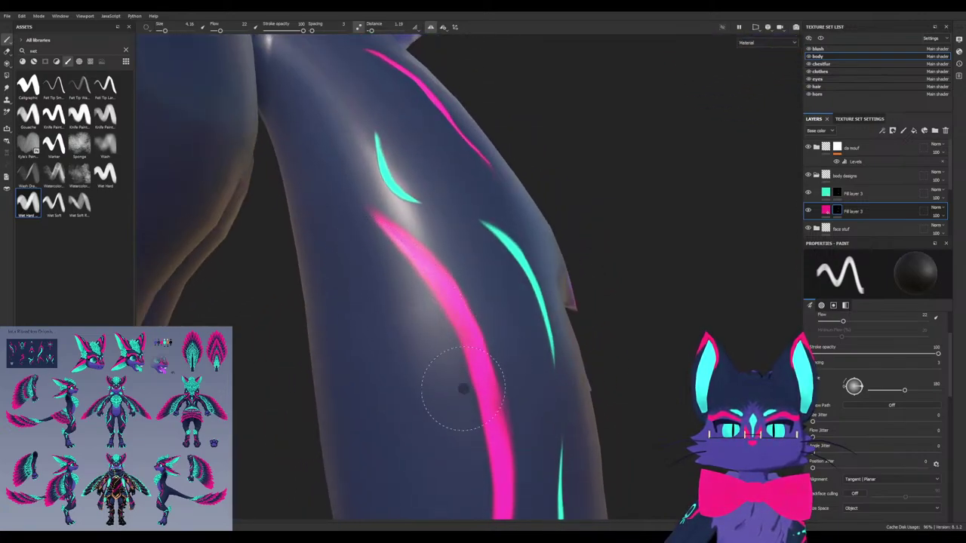
mouse_move(420, 449)
left_mouse_down("alt")
mouse_move(226, 385)
mouse_move(317, 362)
mouse_move(325, 296)
left_mouse_up("alt")
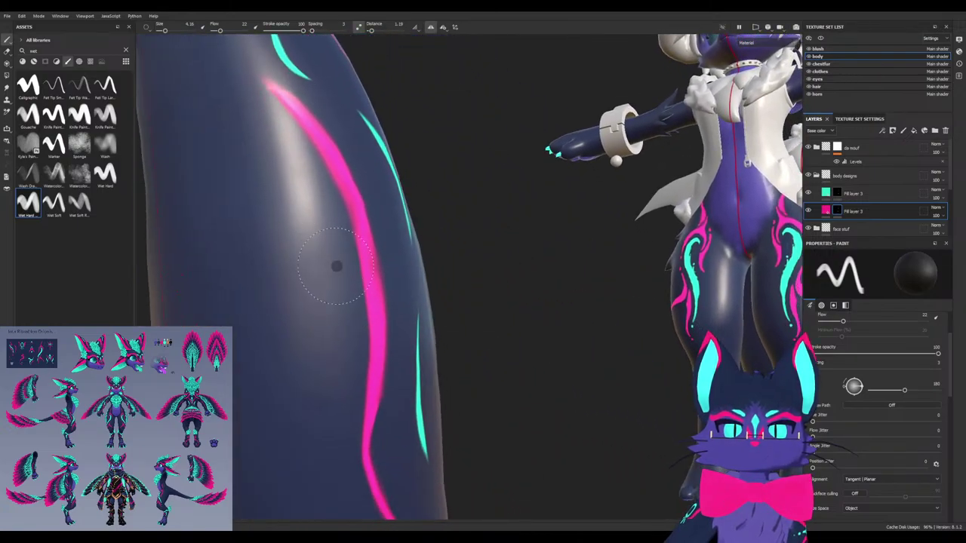
left_click_drag(347, 415, 302, 371, "alt")
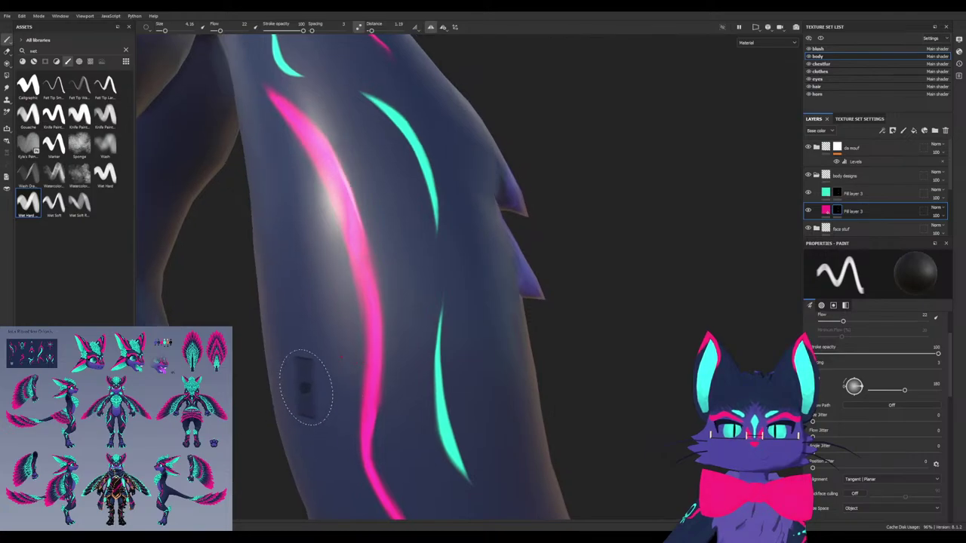
left_click_drag(302, 302, 309, 226, "alt")
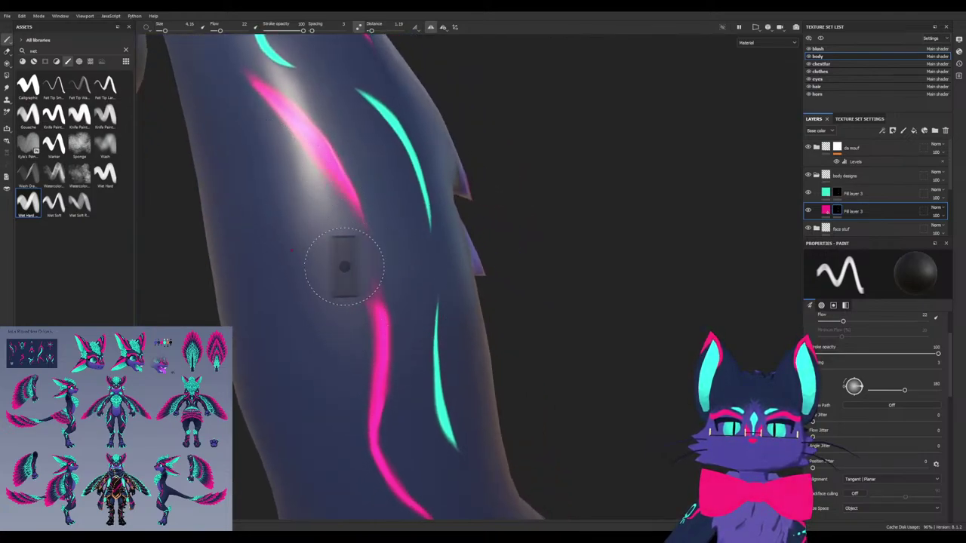
mouse_move(340, 264)
left_mouse_down("alt")
mouse_move(244, 268)
mouse_move(325, 294)
mouse_move(345, 312)
left_mouse_up("alt")
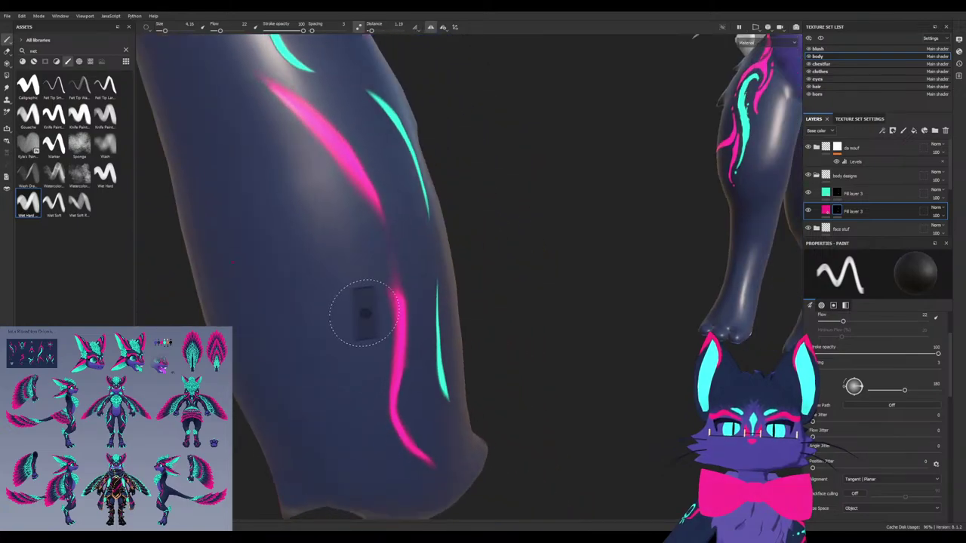
left_click_drag(343, 409, 304, 395, "alt")
scroll(304, 395, "up", 3)
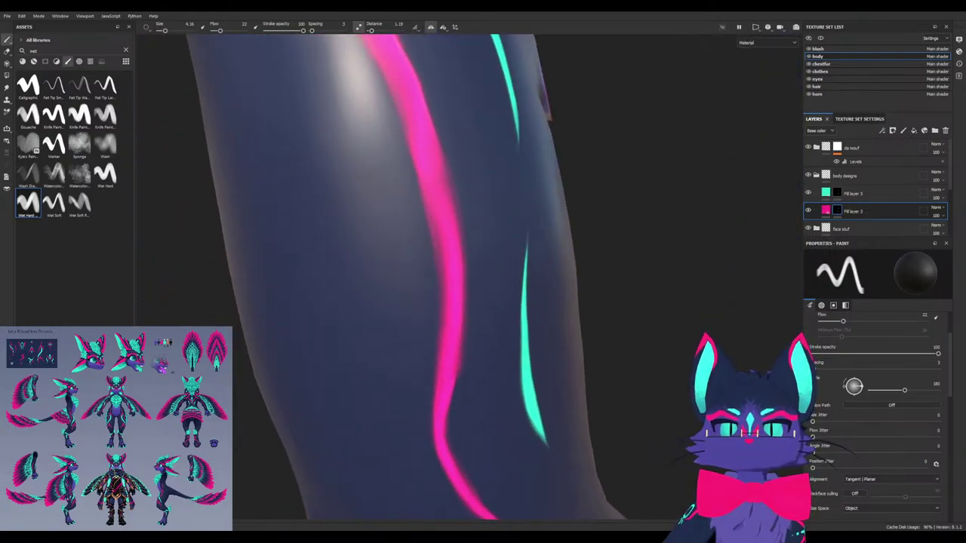
Search the alphas for "alpha" and apply the ornamental swirl shape to the current brush
scroll(363, 451, "down", 7)
mouse_move(393, 412)
left_mouse_down("alt")
mouse_move(237, 392)
mouse_move(407, 411)
left_mouse_up("alt")
middle_click_drag(245, 412, 423, 306, "alt")
scroll(364, 371, "up", 3)
left_click_drag(371, 401, 438, 336, "alt")
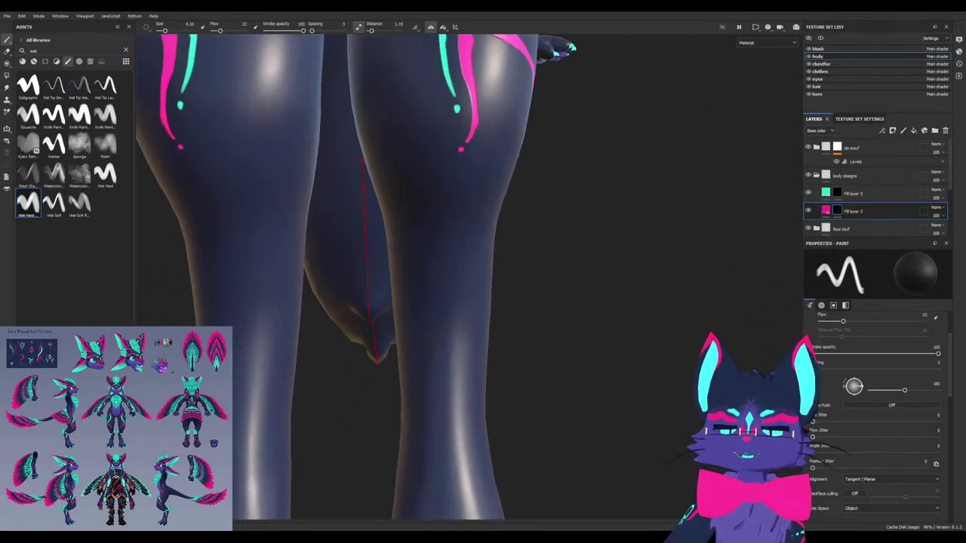
left_click(80, 61)
double_click(34, 51)
type("alpha")
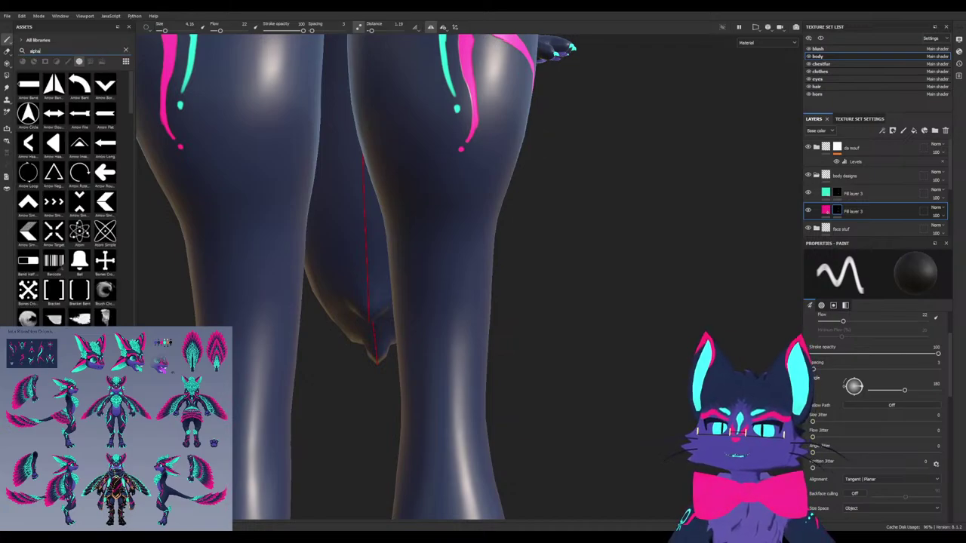
scroll(68, 196, "down", 5)
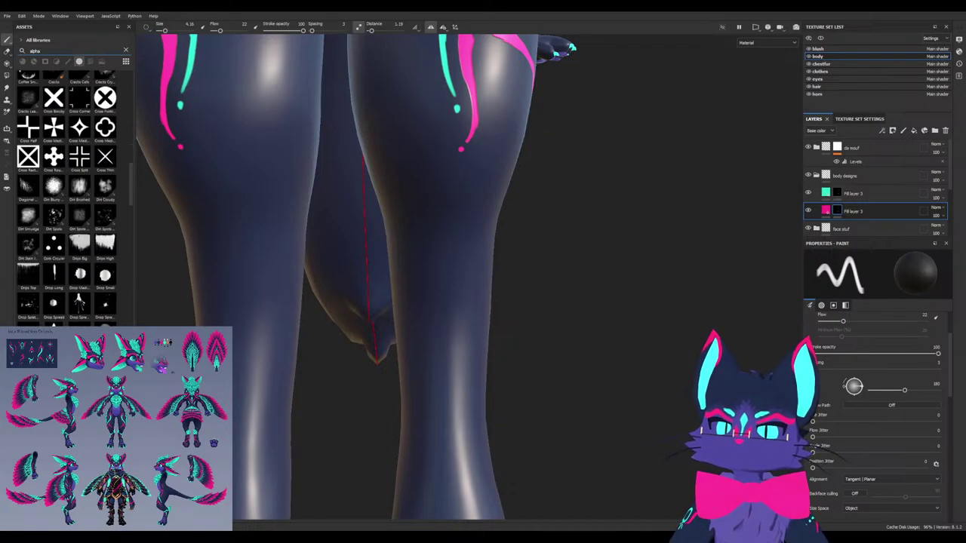
scroll(68, 197, "down", 5)
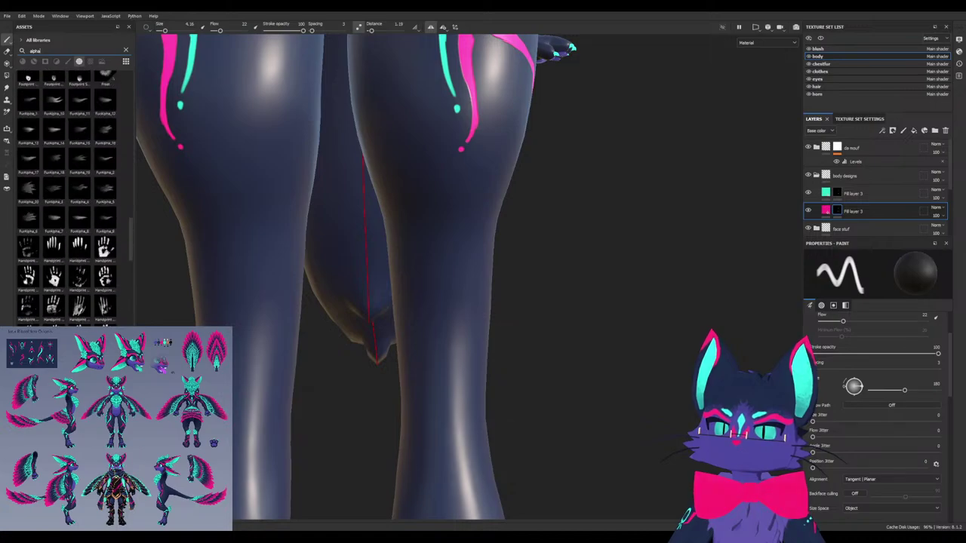
scroll(68, 196, "down", 10)
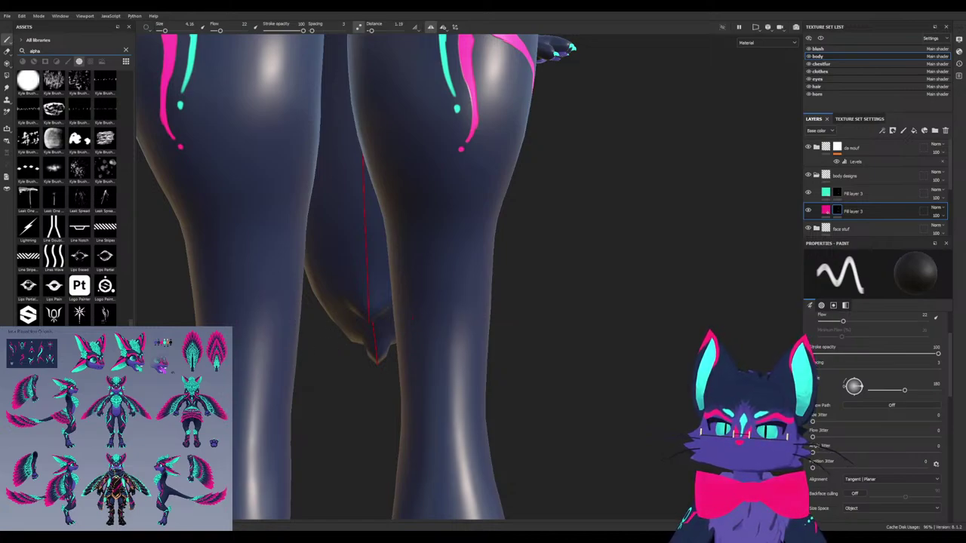
left_click(105, 138)
Examine the tail, lower legs and feet up close from several angles for stray paint
mouse_move(603, 257)
left_mouse_down("alt")
mouse_move(317, 260)
mouse_move(329, 412)
left_mouse_up("alt")
scroll(329, 412, "down", 5)
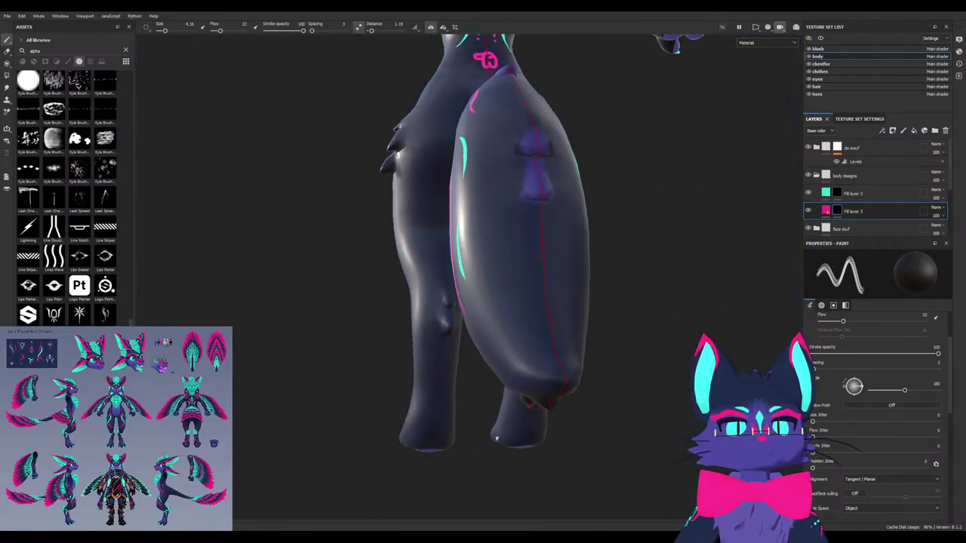
left_click(768, 27)
scroll(516, 326, "down", 12)
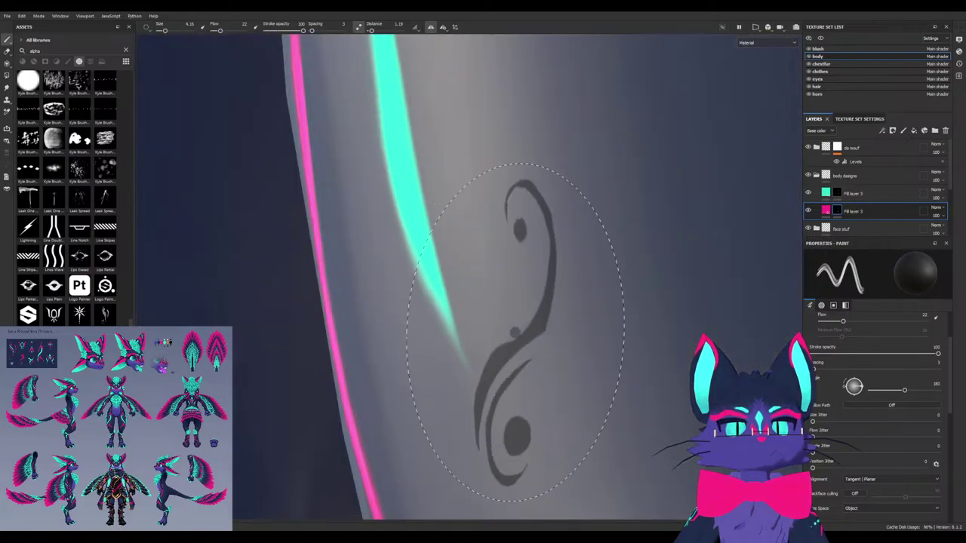
scroll(472, 370, "up", 8)
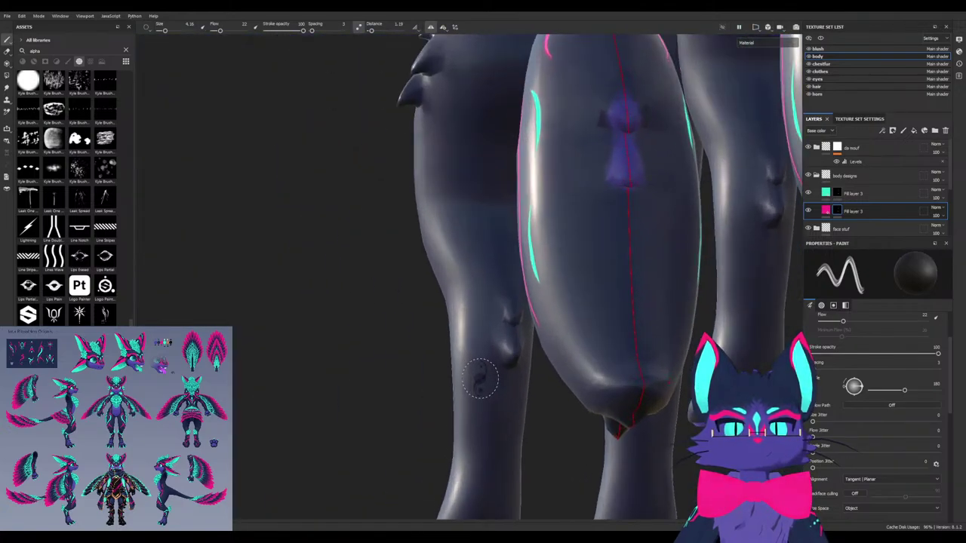
middle_click_drag(472, 369, 442, 193, "alt")
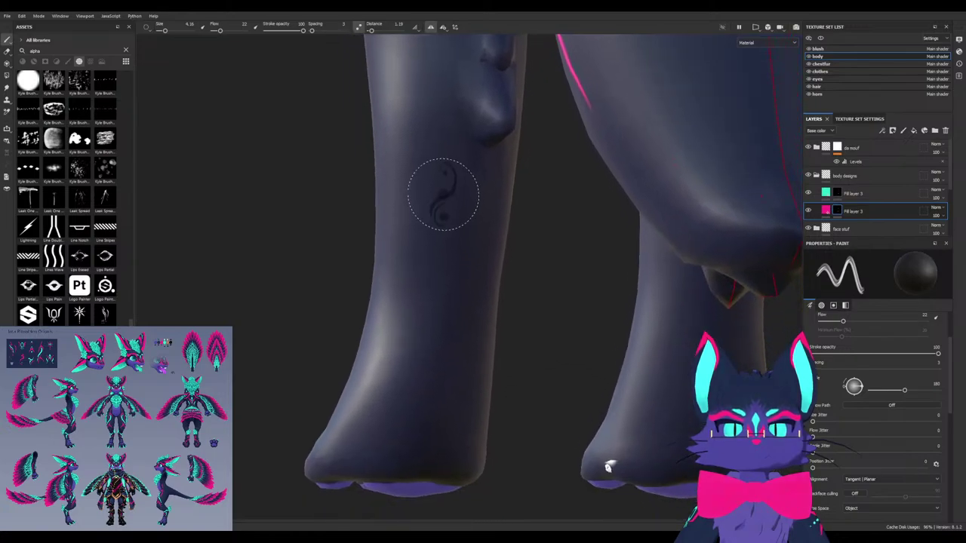
left_click_drag(442, 194, 446, 227, "alt")
left_click_drag(625, 442, 523, 459, "alt")
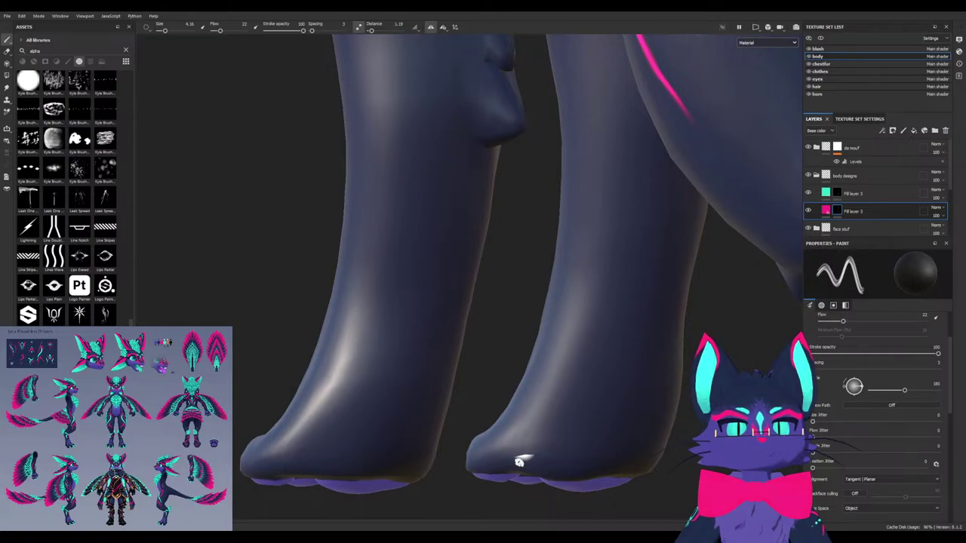
key("f")
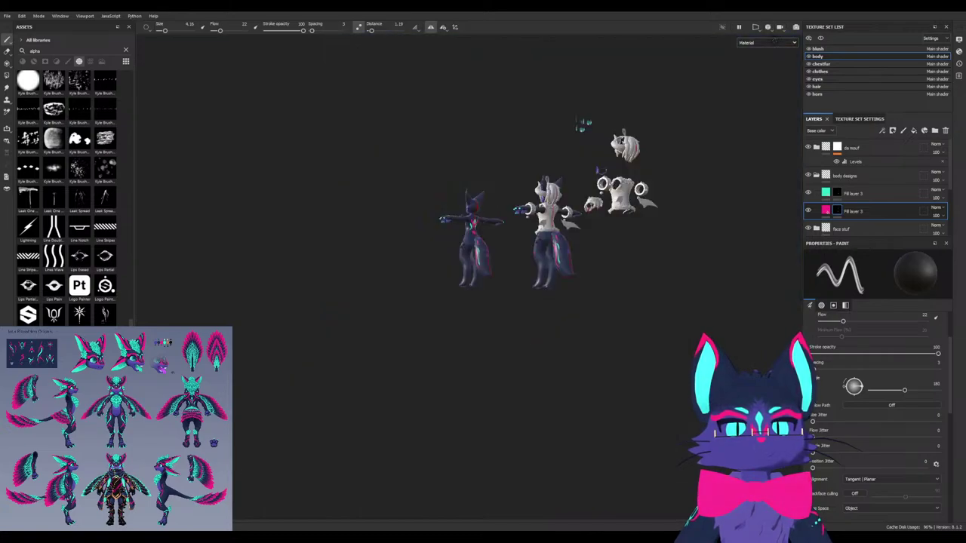
scroll(443, 291, "up", 10)
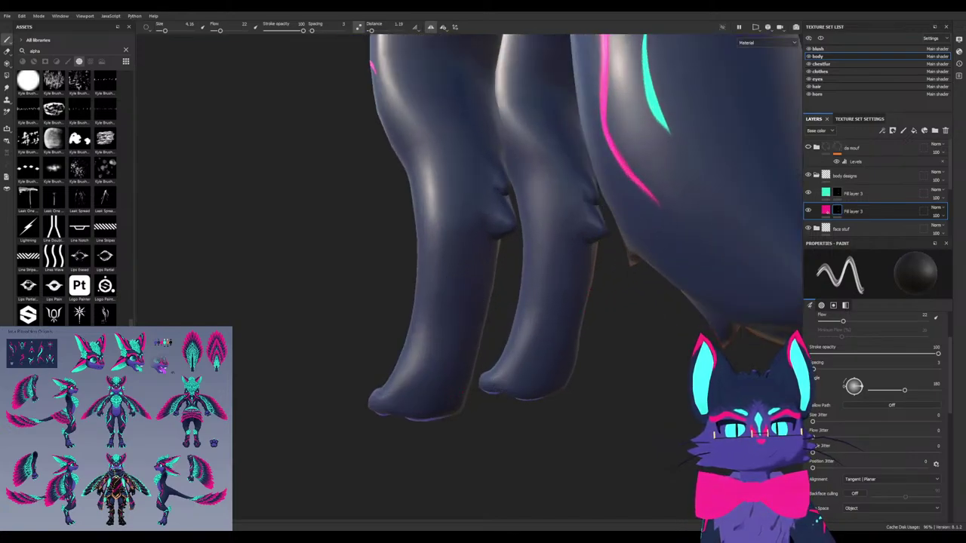
Expand the da mouf folder, select the mask of its white fill layer and try to erase the stray white mark on the foot
left_click(816, 148)
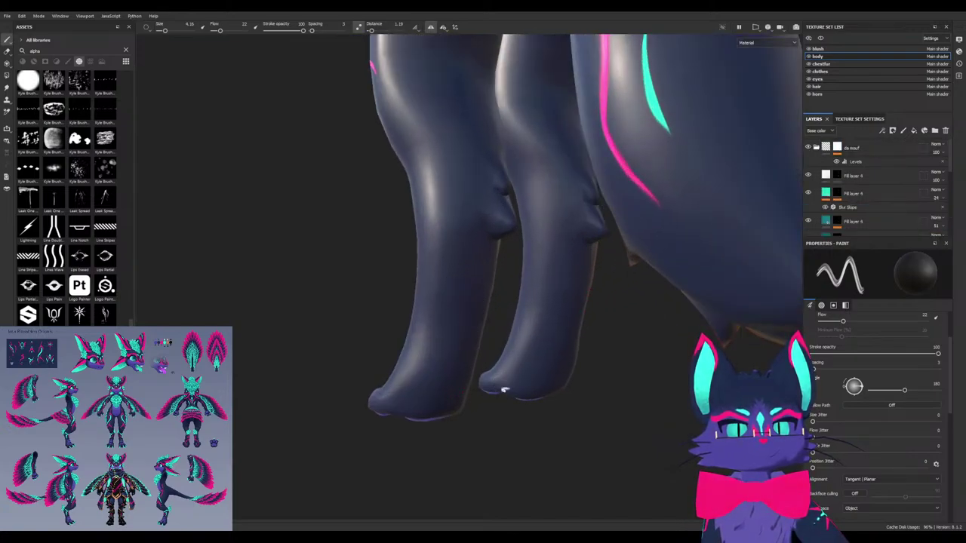
scroll(529, 388, "up", 3)
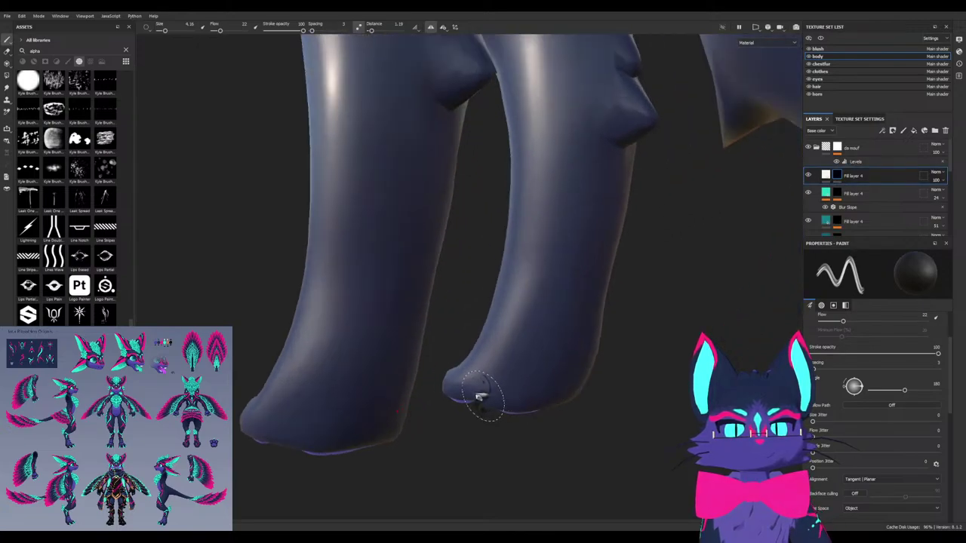
left_click_drag(478, 396, 484, 384)
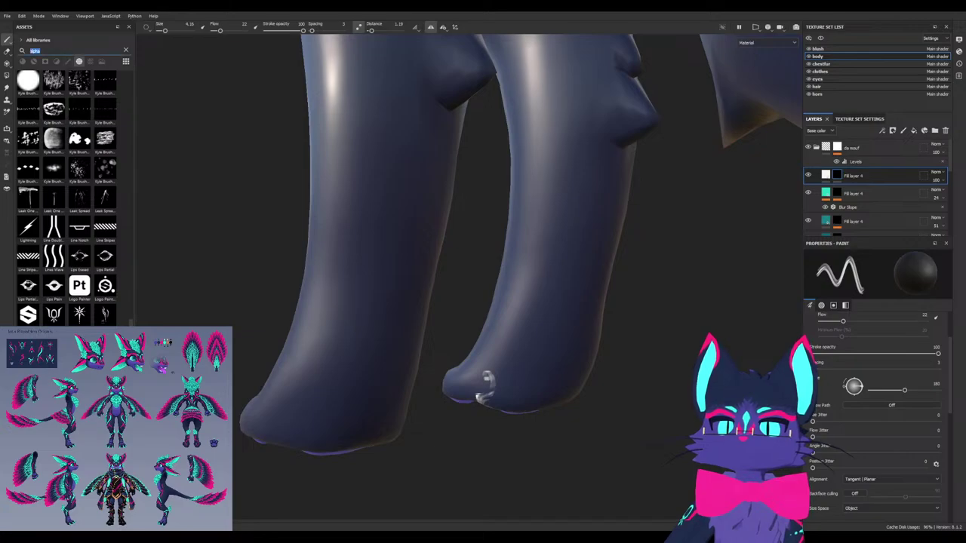
Search the assets for "fur", load the first charcoal brush from the brush results and shrink it to about 0.1 for the underside of the foot
type("fur")
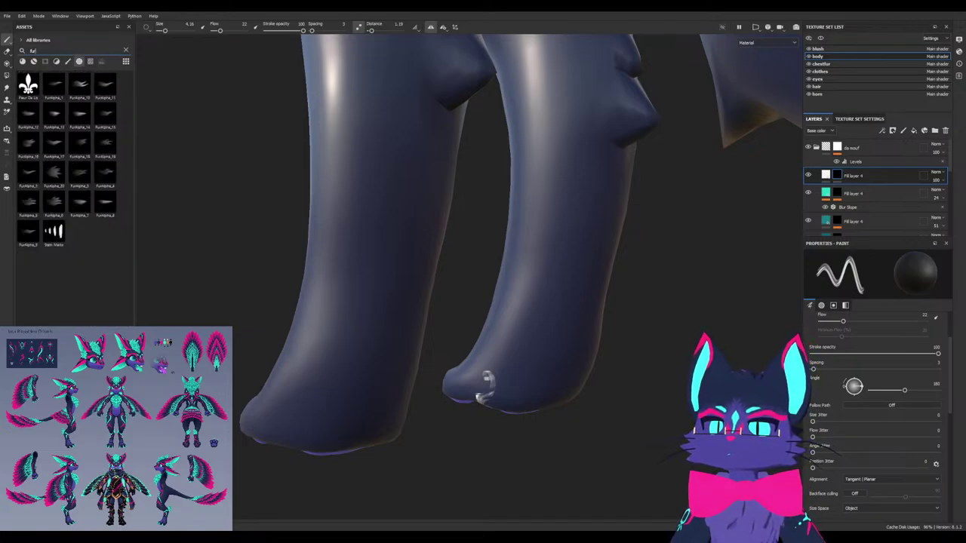
left_click(68, 62)
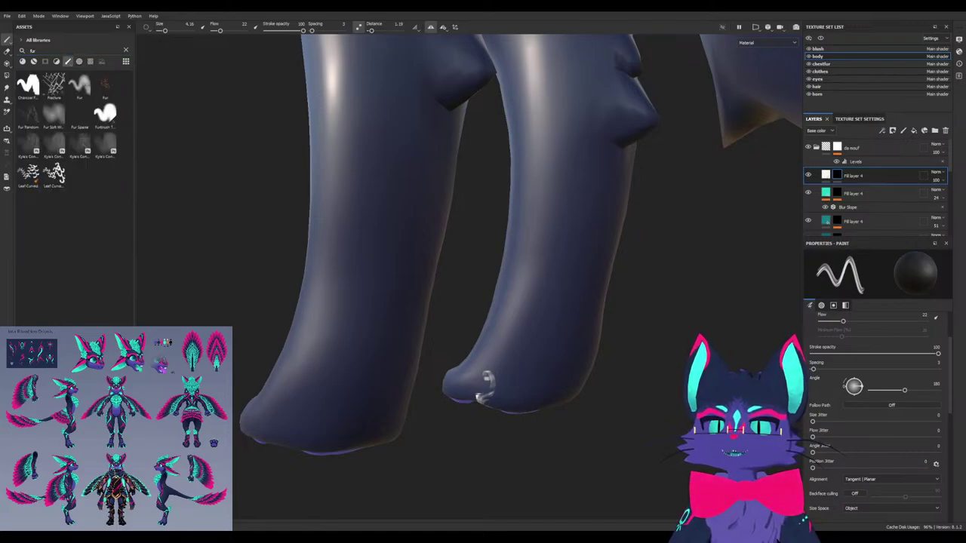
scroll(487, 381, "up", 3)
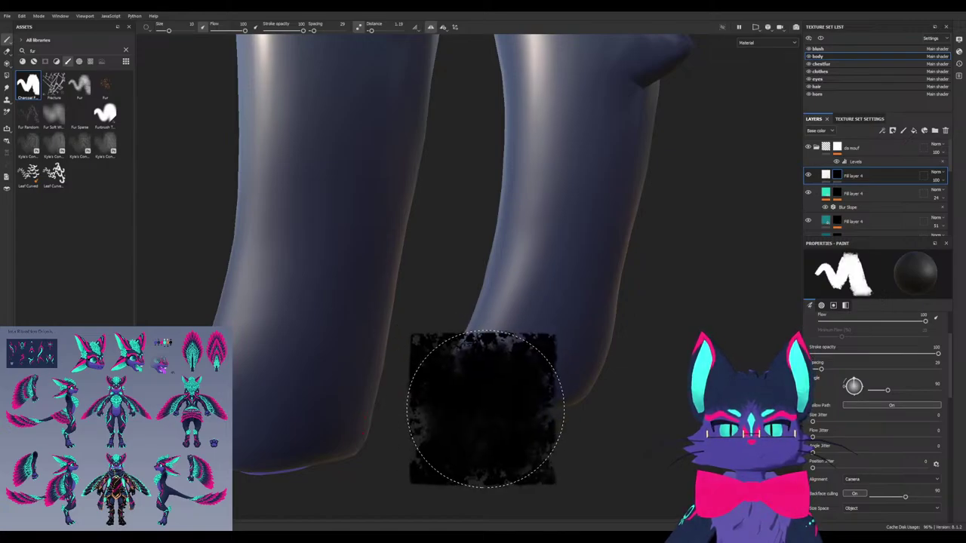
left_click_drag(483, 411, 518, 336, "alt")
scroll(493, 440, "up", 3)
left_click_drag(492, 440, 489, 374, "alt")
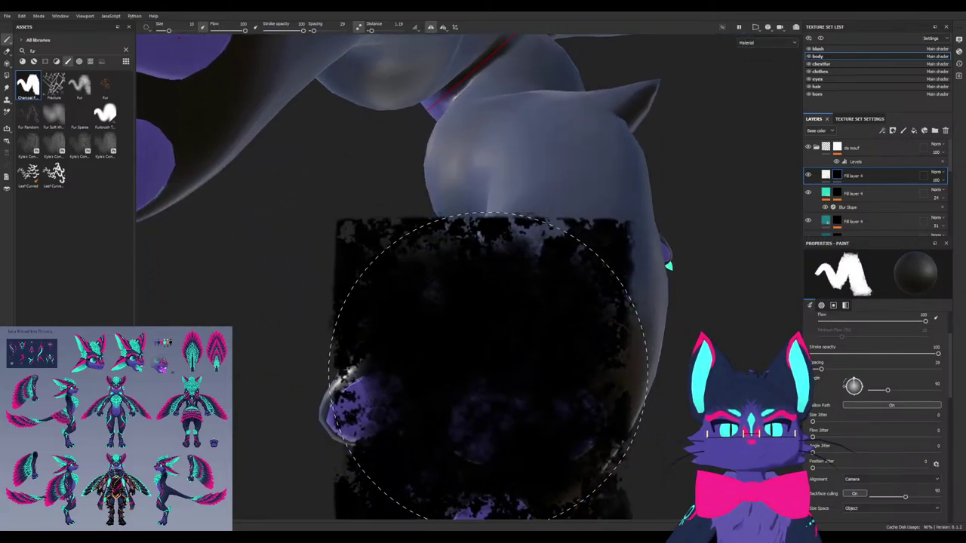
scroll(489, 370, "up", 2)
left_click_drag(446, 309, 496, 327, "alt")
scroll(495, 328, "up", 3)
right_click_drag(493, 329, 438, 329, "ctrl")
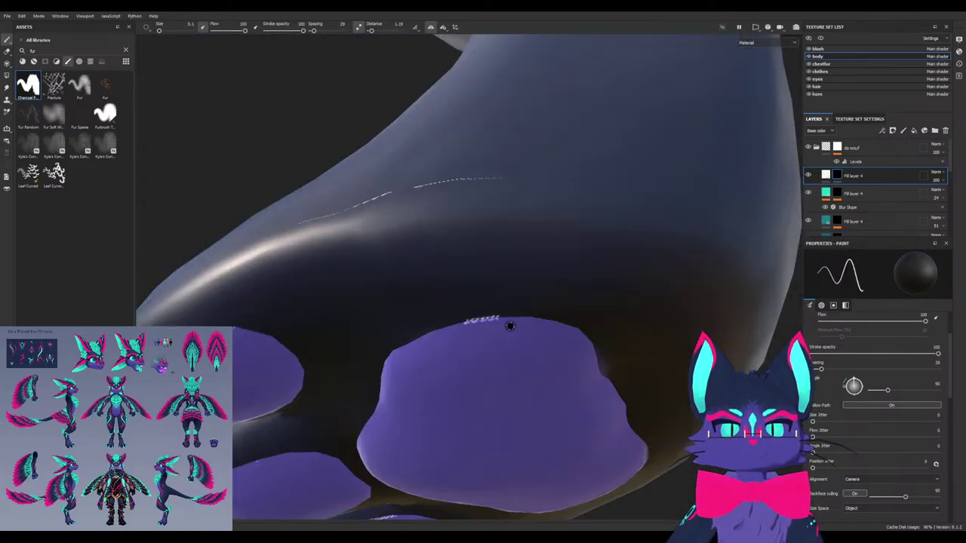
Try to erase the thin white line above the paw pads with the charcoal brush at size 0.84 and Tangent | Wrap alignment
left_click_drag(291, 290, 501, 351, "alt")
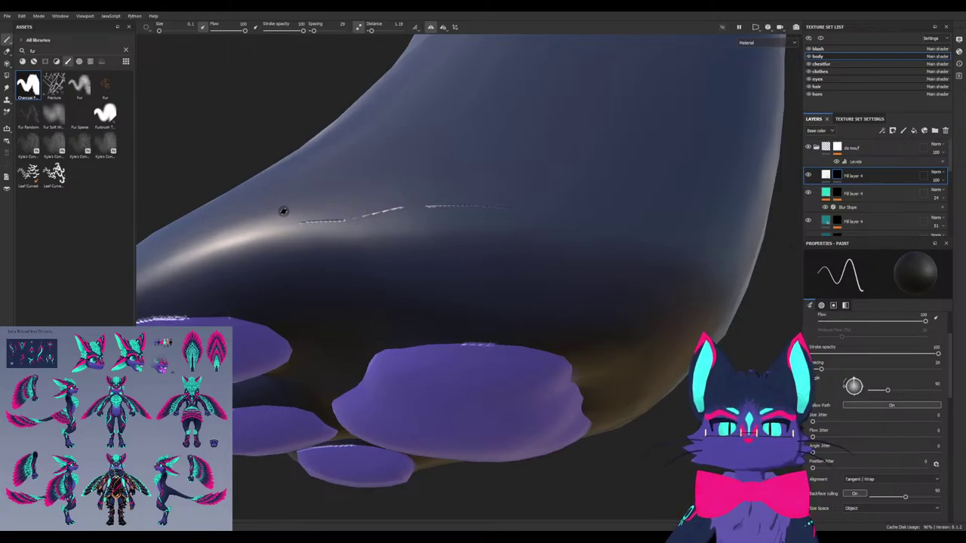
right_click_drag(308, 225, 315, 226, "ctrl")
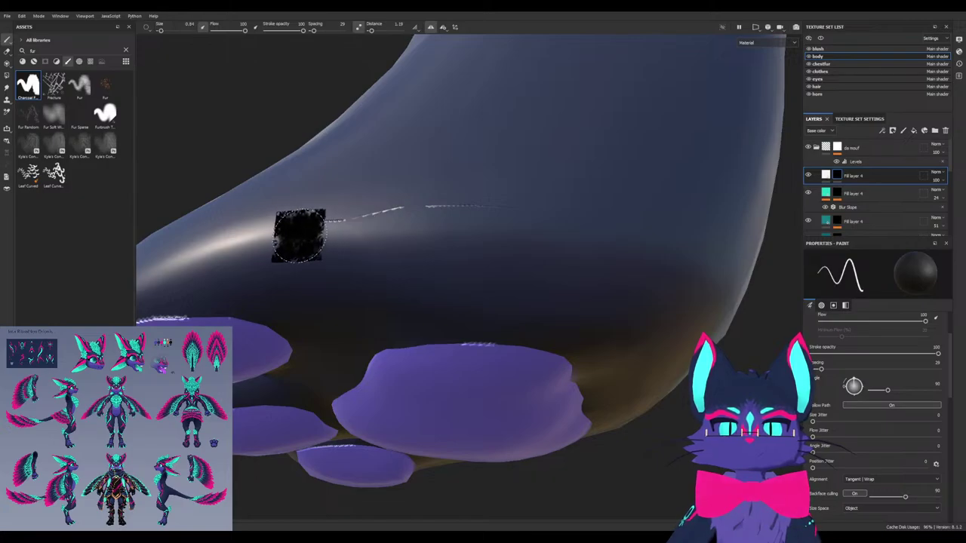
mouse_move(383, 213)
left_mouse_down("alt")
mouse_move(408, 198)
mouse_move(384, 231)
left_mouse_up("alt")
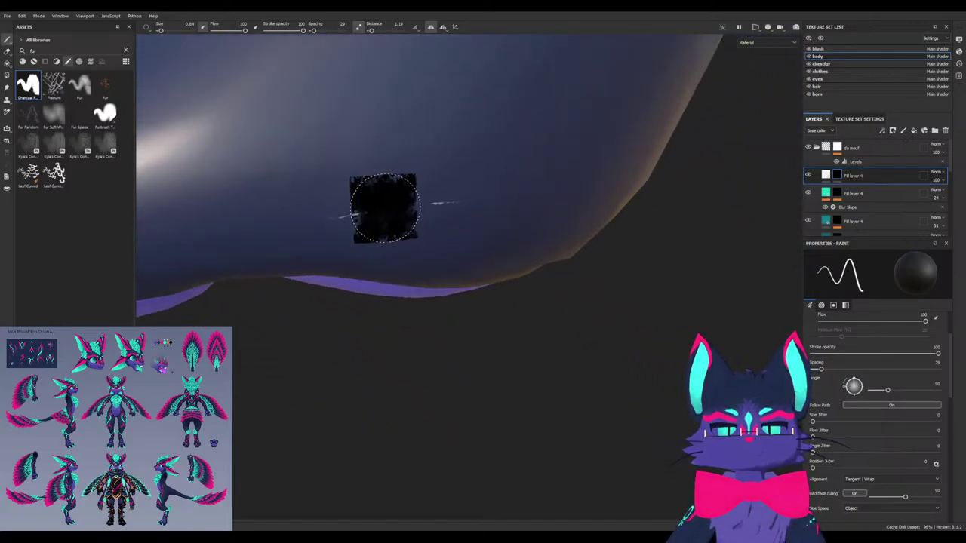
Try to clear the stray white line on the foot with a quad polygon fill, setting the fill color to 0
key("4")
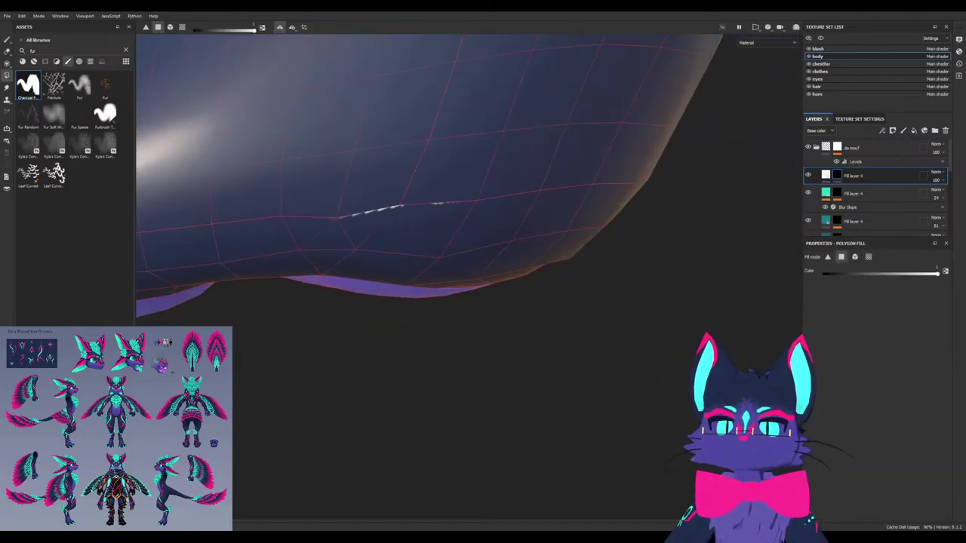
left_click_drag(279, 177, 504, 247)
key("ctrl+z")
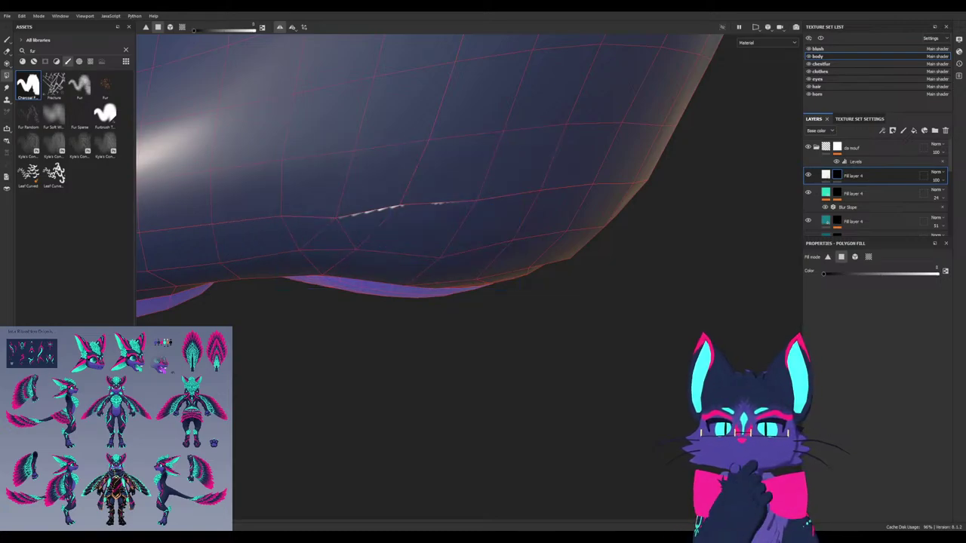
scroll(470, 277, "down", 3)
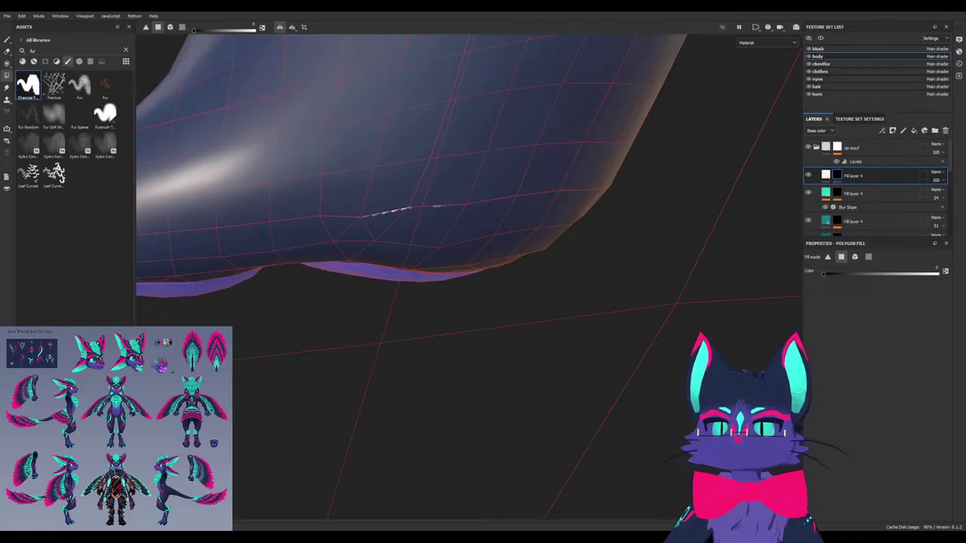
middle_click_drag(423, 226, 361, 209, "alt")
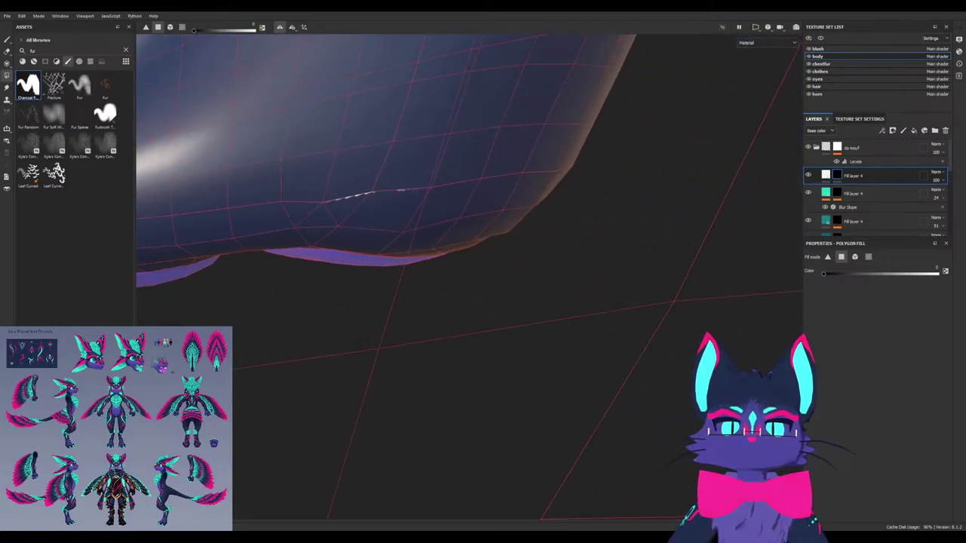
left_click_drag(361, 209, 377, 227, "alt")
Collapse the da mouf folder and select the mask of the cyan fill layer in body designs, with the back of the lower legs in view
middle_click_drag(377, 227, 574, 453, "alt")
scroll(483, 301, "down", 5)
left_click_drag(574, 272, 340, 279, "alt")
middle_click_drag(340, 279, 423, 393, "alt")
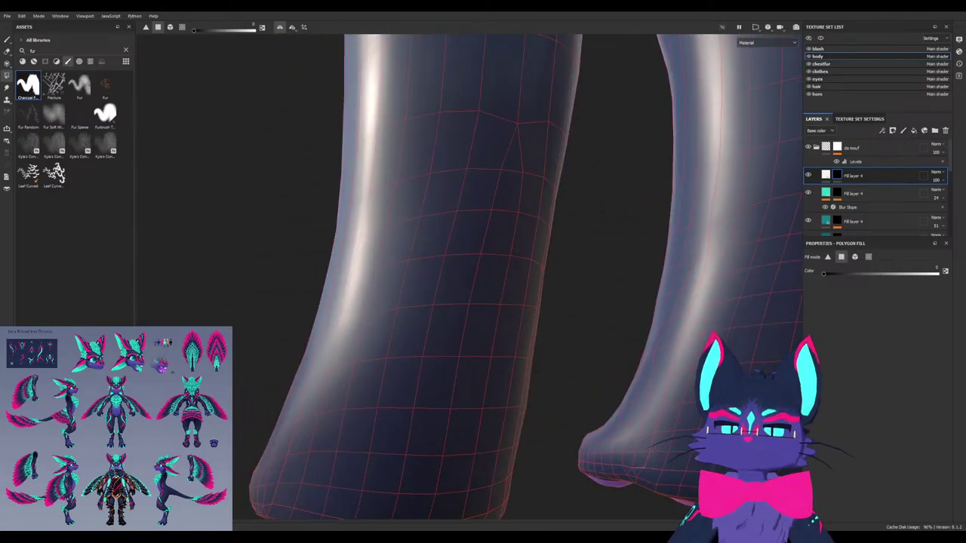
left_click(816, 148)
left_click(837, 193)
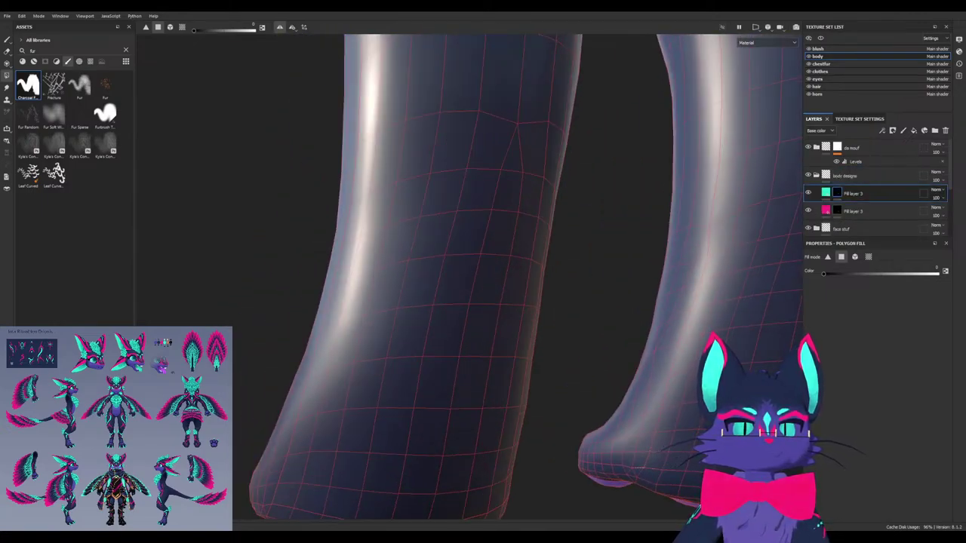
scroll(468, 279, "down", 3)
left_click_drag(529, 264, 355, 305, "alt")
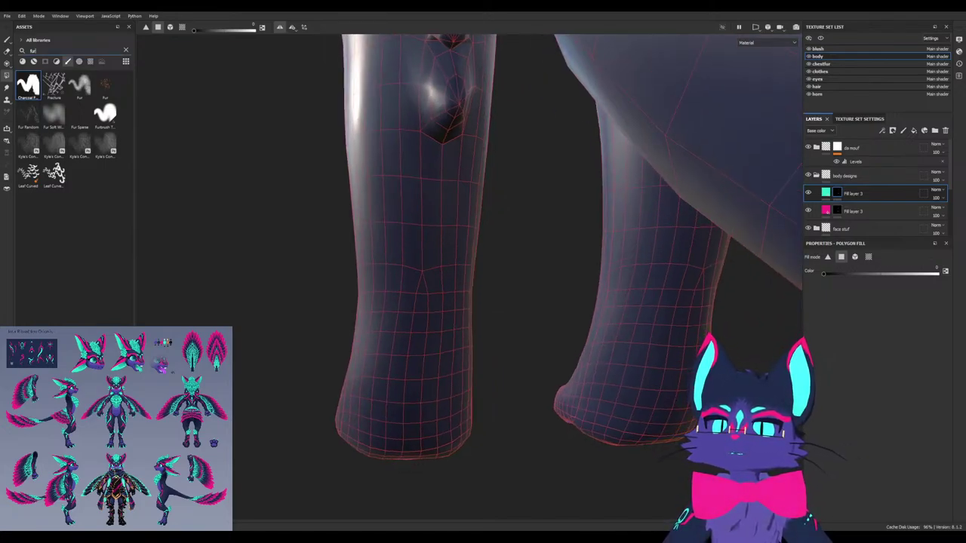
Clear the asset search, switch to the Paint tool and load the Basic Hard brush on the cyan fill layer's mask
key("BackSpace")
key("BackSpace")
key("BackSpace")
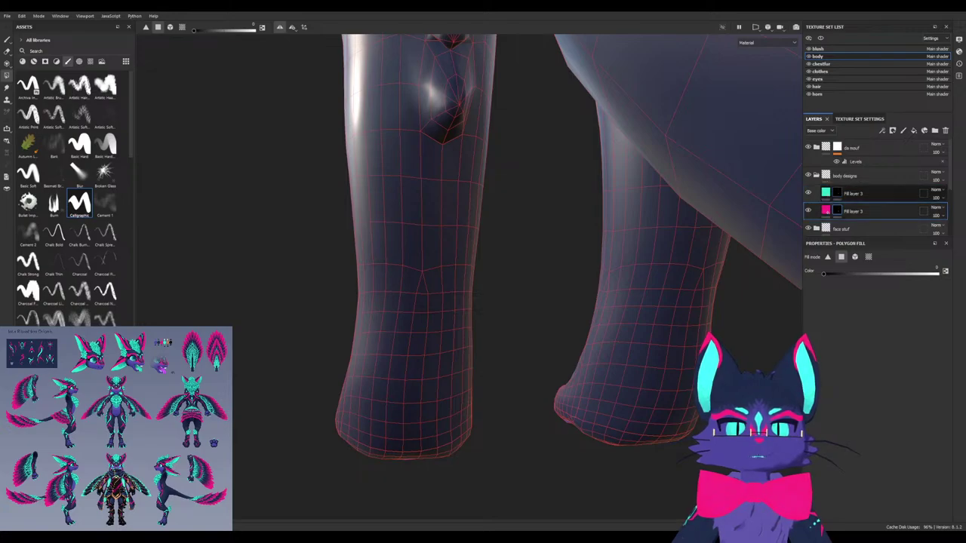
left_click(79, 144)
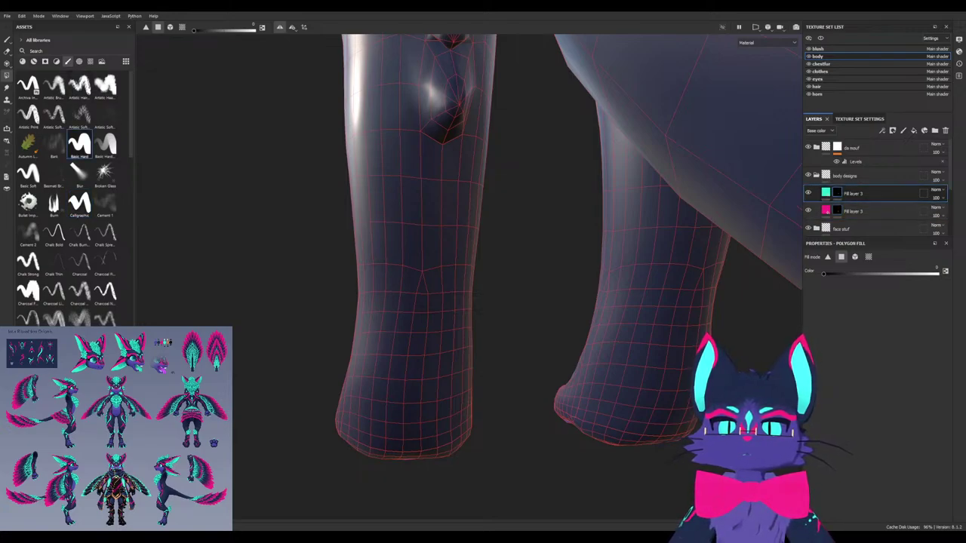
left_click(816, 176)
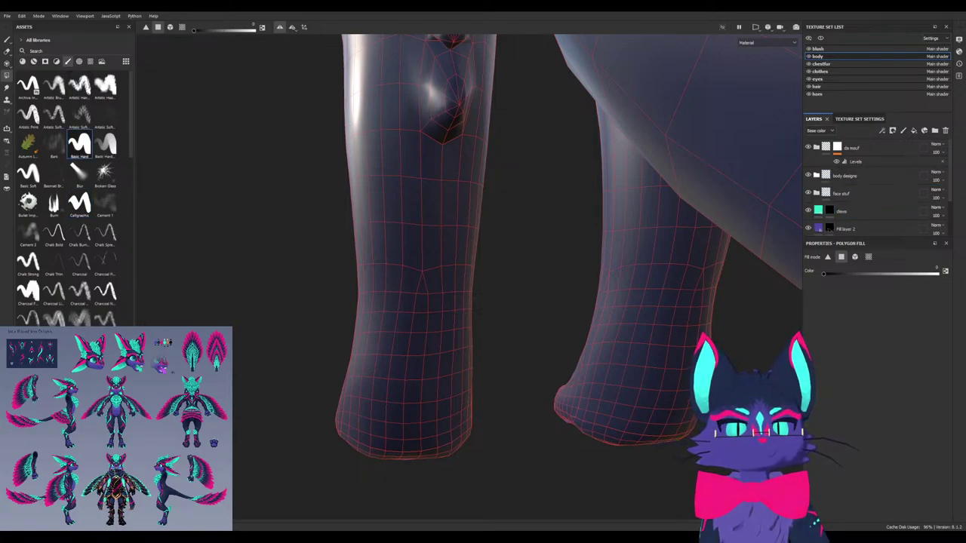
key("1")
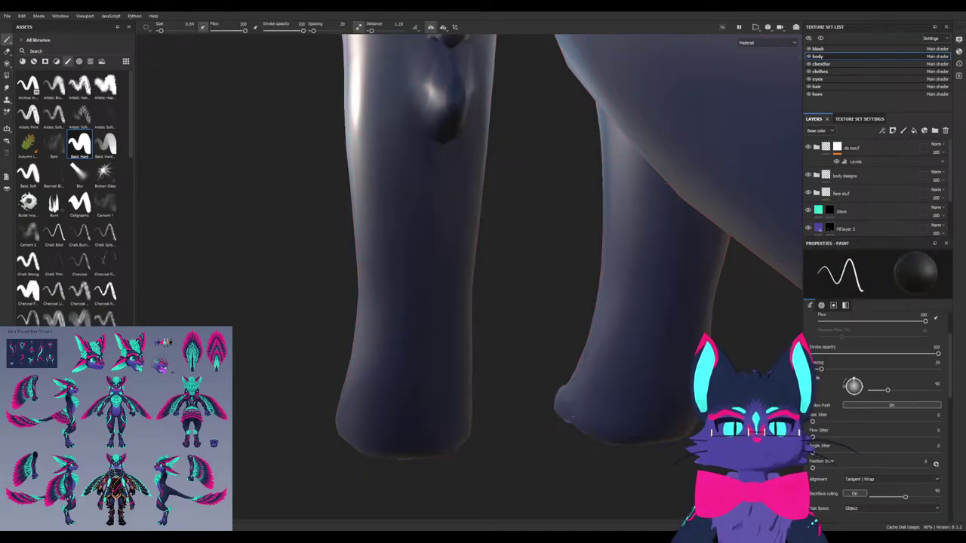
left_click(817, 176)
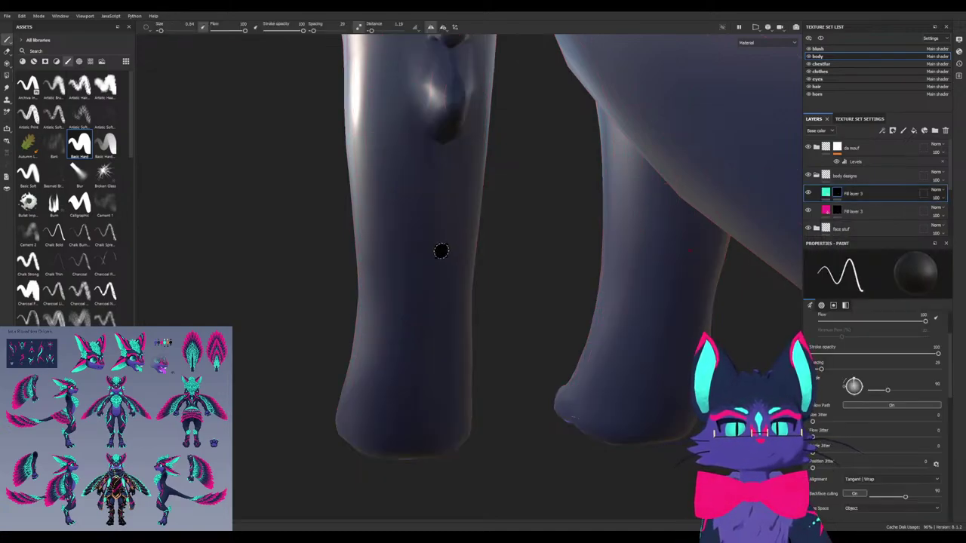
left_click(79, 145)
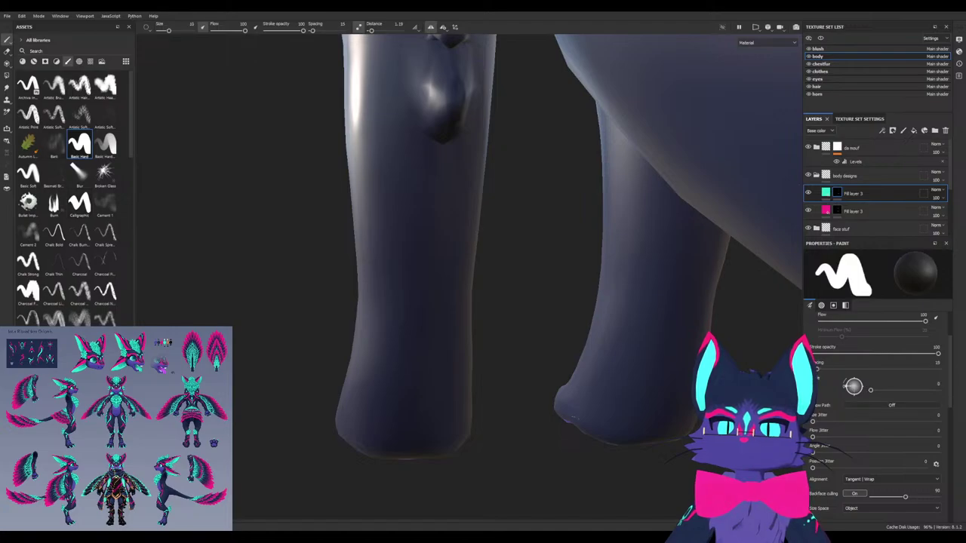
Switch the mask paint color to white, undo the test dab and shrink the brush to size 2.75
key("x")
left_click(422, 255)
key("ctrl+z")
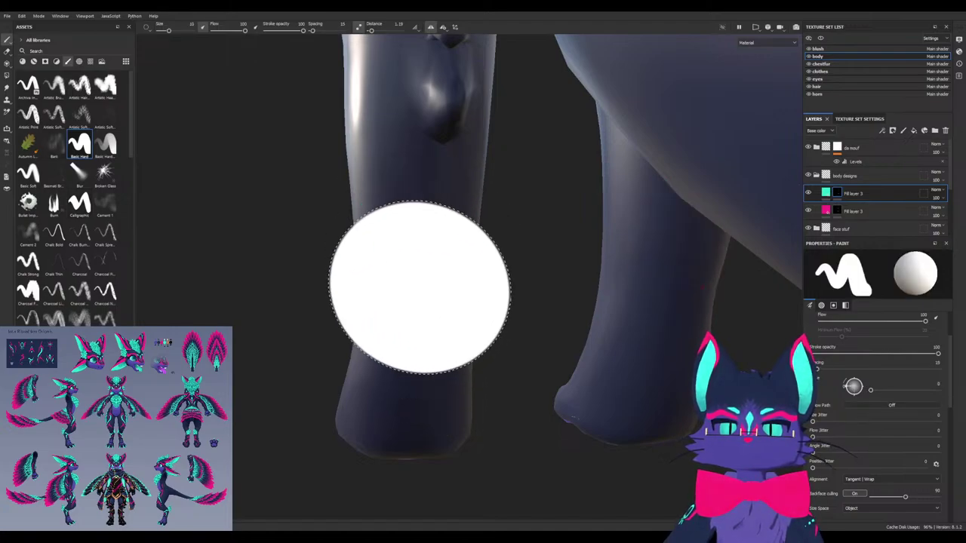
right_click_drag(416, 233, 343, 233, "ctrl")
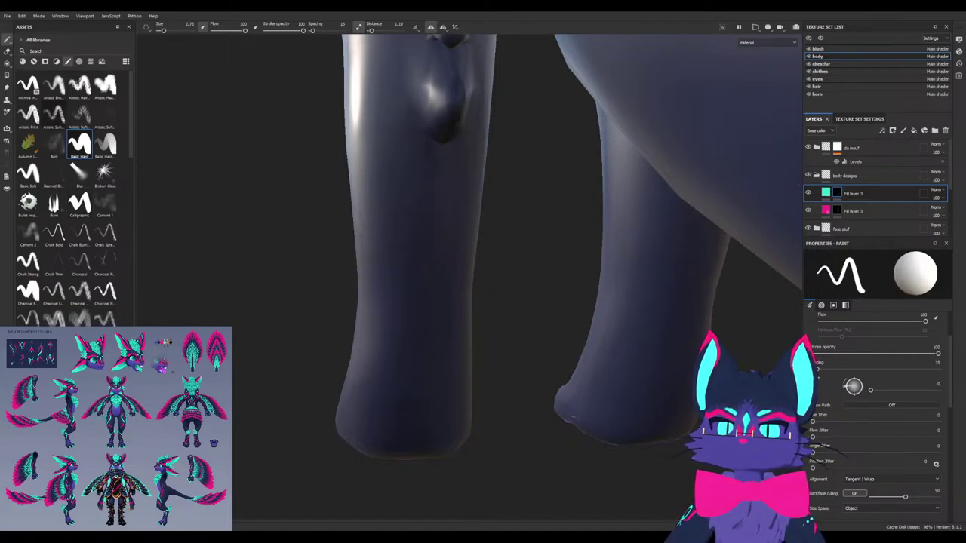
Apply the MarkMask-4 swirl alpha to the brush and enlarge it to size 16.02 to fit the lower leg
left_click(79, 62)
scroll(72, 189, "down", 3)
scroll(71, 196, "down", 10)
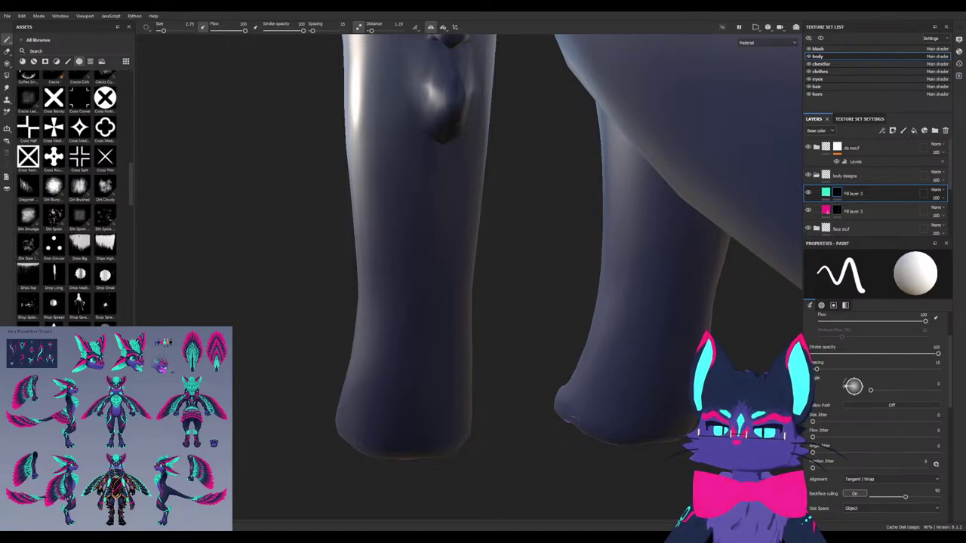
scroll(71, 196, "down", 10)
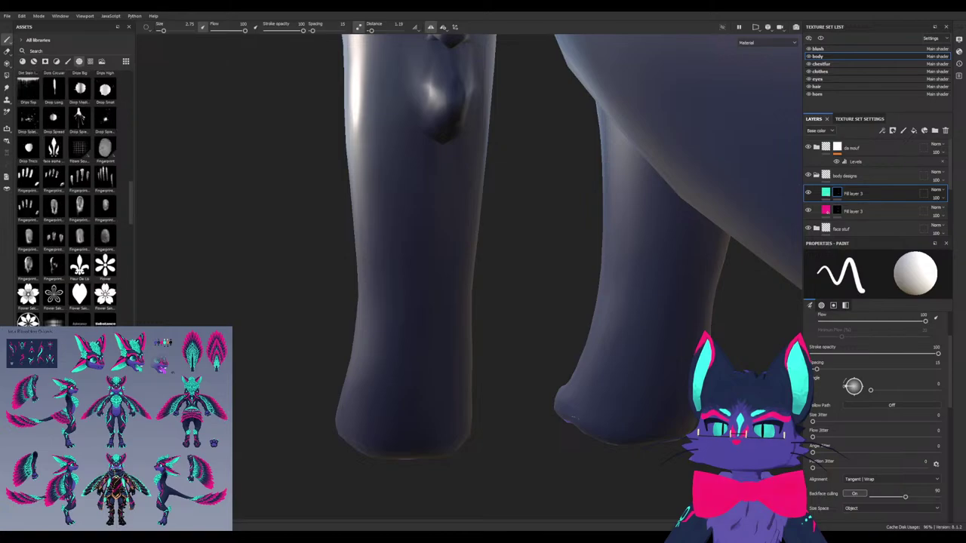
scroll(72, 196, "down", 10)
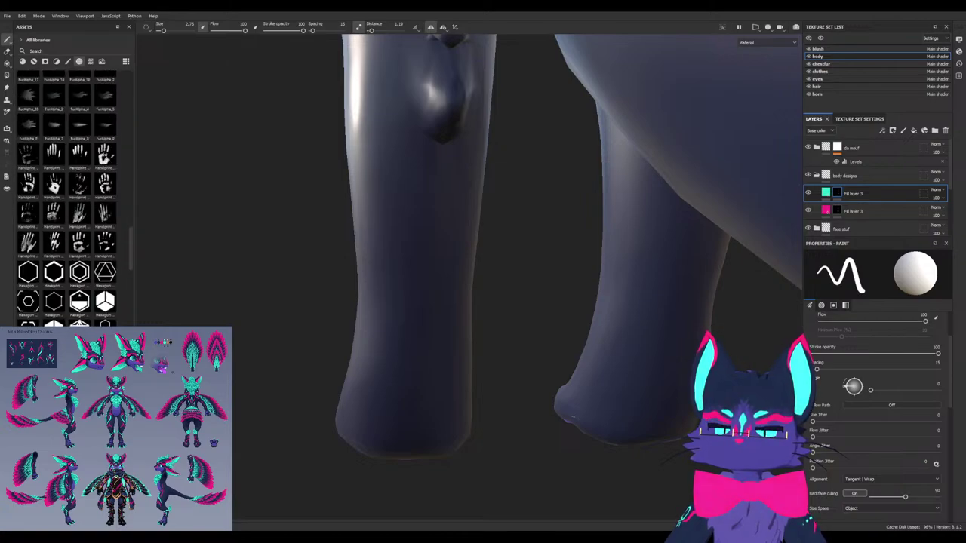
scroll(72, 196, "down", 10)
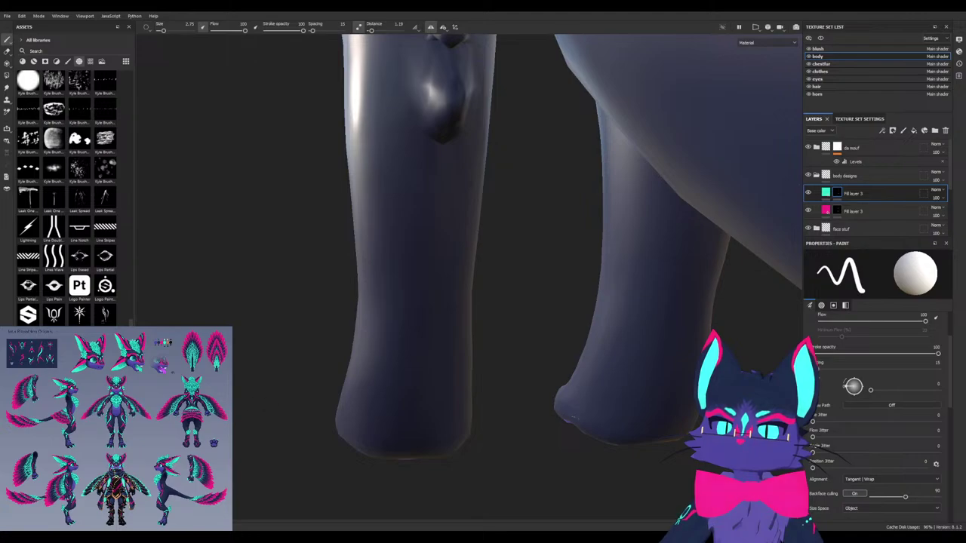
scroll(72, 197, "down", 3)
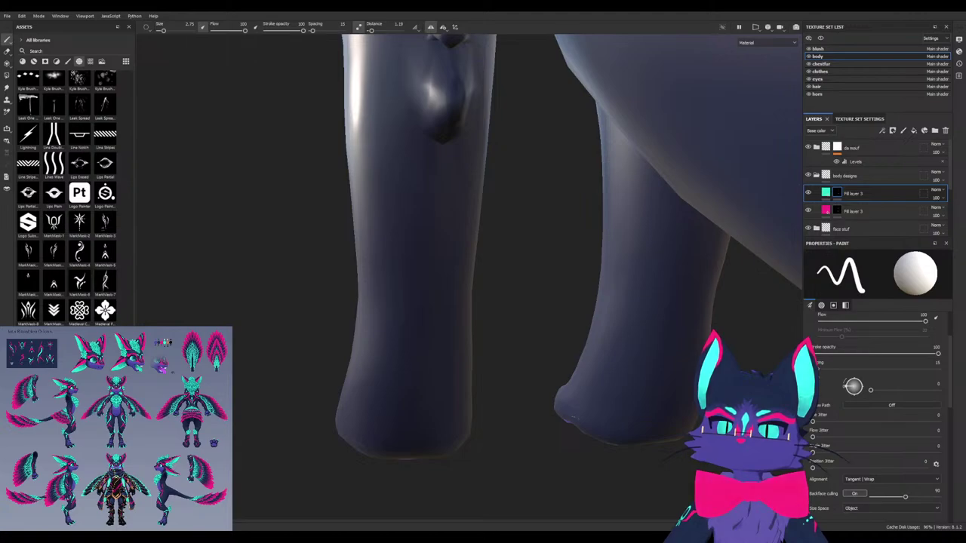
left_click(79, 252)
mouse_move(427, 279)
right_mouse_down("ctrl")
mouse_move(490, 278)
mouse_move(438, 273)
right_mouse_up("ctrl")
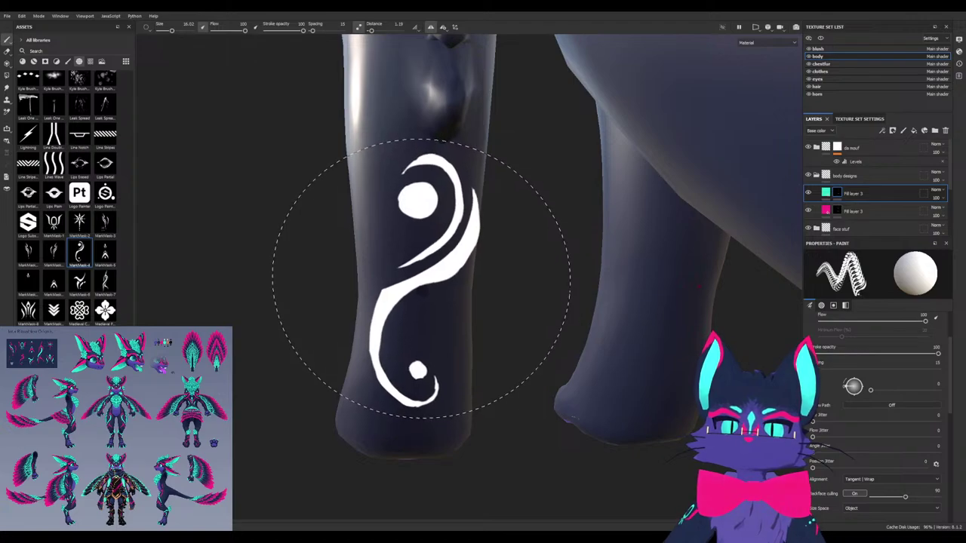
Try stamping the cyan swirl on the back of the lower leg with a slightly larger brush, and undo the stamp
left_click_drag(421, 278, 431, 270, "alt")
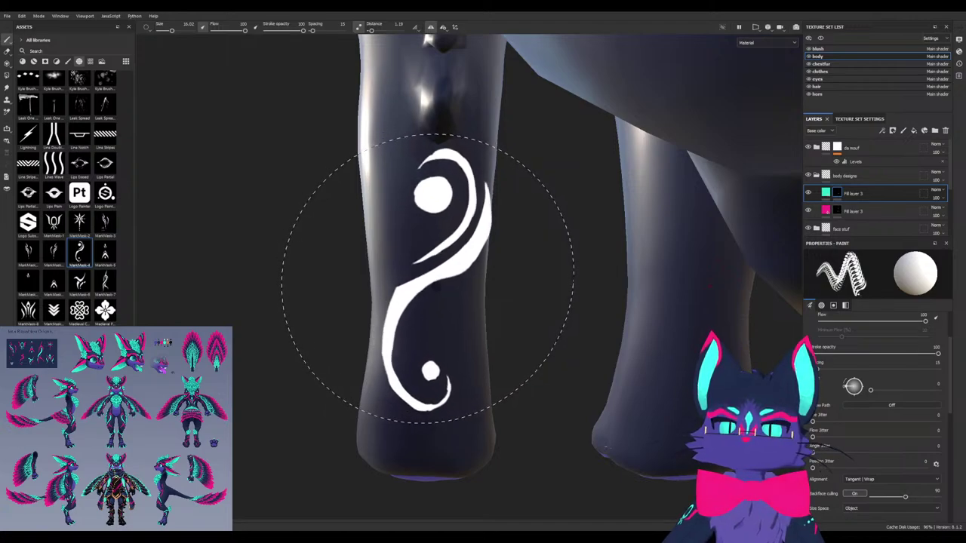
key("bracketleft")
key("bracketleft")
key("bracketleft")
mouse_move(433, 287)
right_mouse_down("ctrl")
mouse_move(478, 287)
mouse_move(458, 286)
right_mouse_up("ctrl")
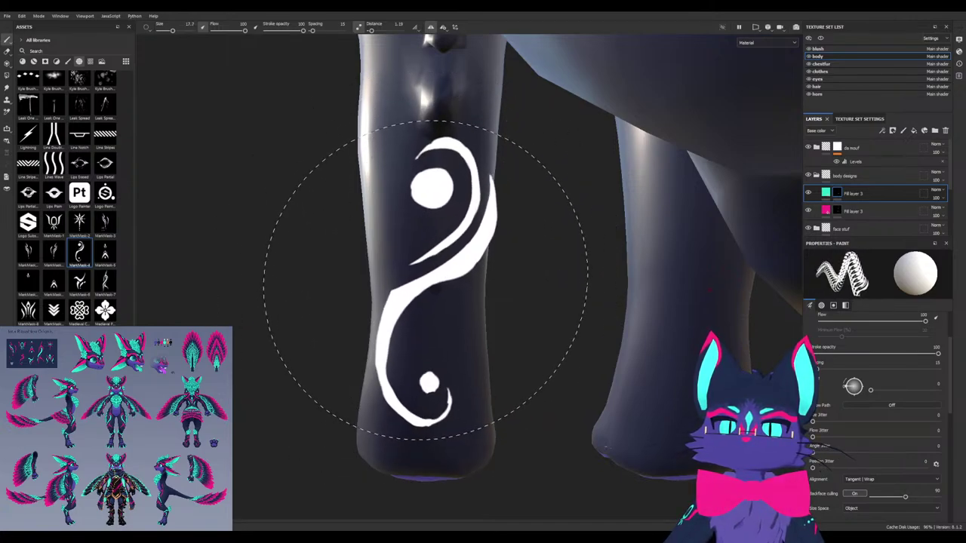
left_click(429, 284)
mouse_move(300, 320)
left_mouse_down("alt")
mouse_move(240, 324)
mouse_move(292, 320)
left_mouse_up("alt")
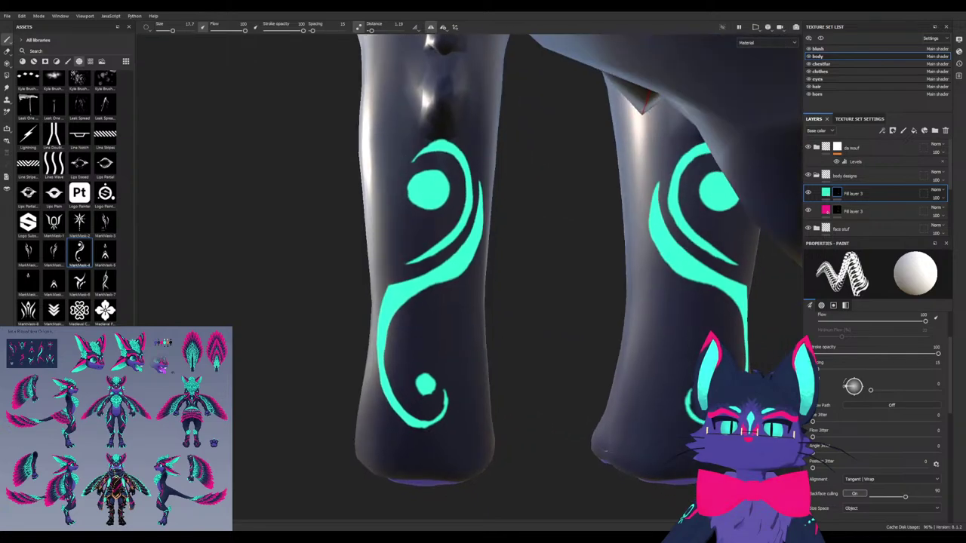
key("ctrl+z")
Stamp the cyan swirl on the back of the lower leg at brush size about 20.3 and select the magenta fill layer's mask
key("bracketright")
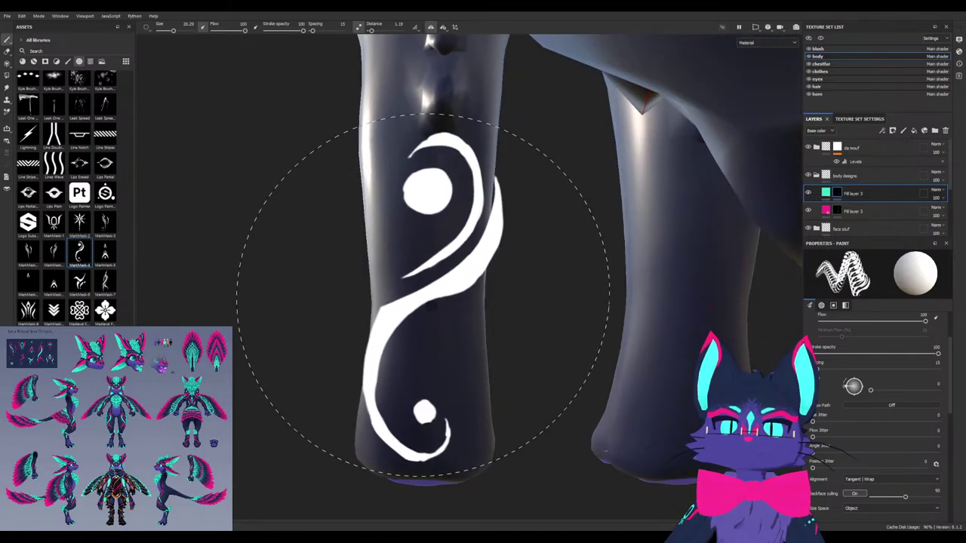
left_click(424, 296)
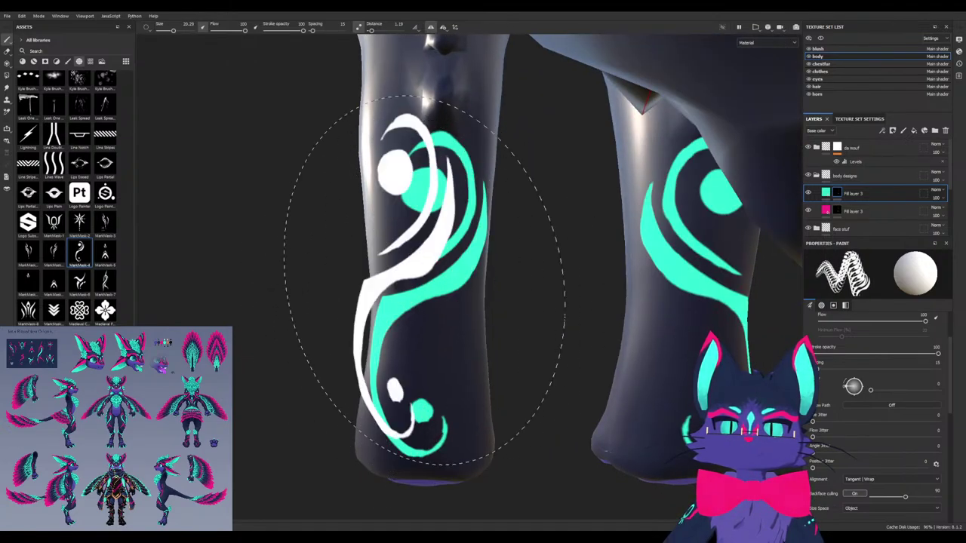
left_click(852, 210)
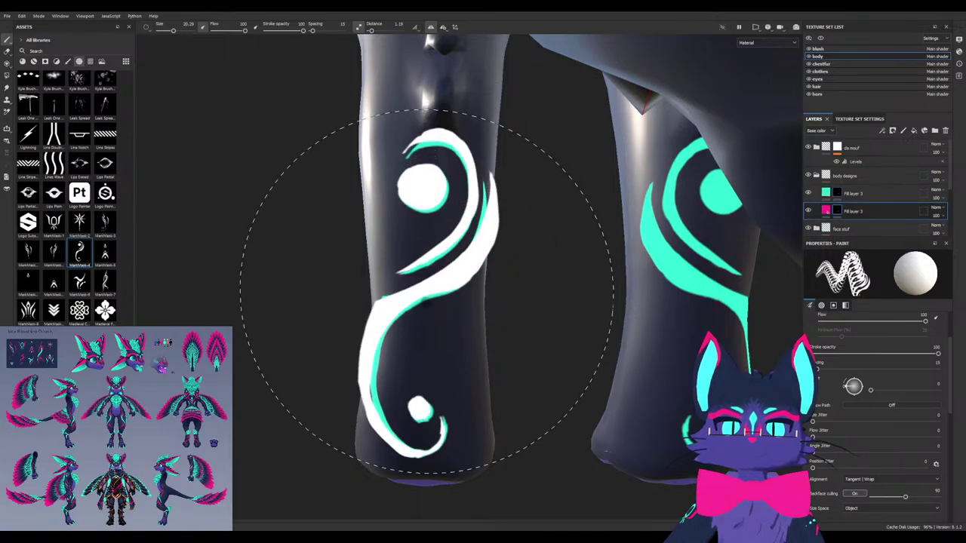
Stamp the magenta swirl under the cyan one on the back of the lower leg and choose the Basic Hard brush
left_click(425, 296)
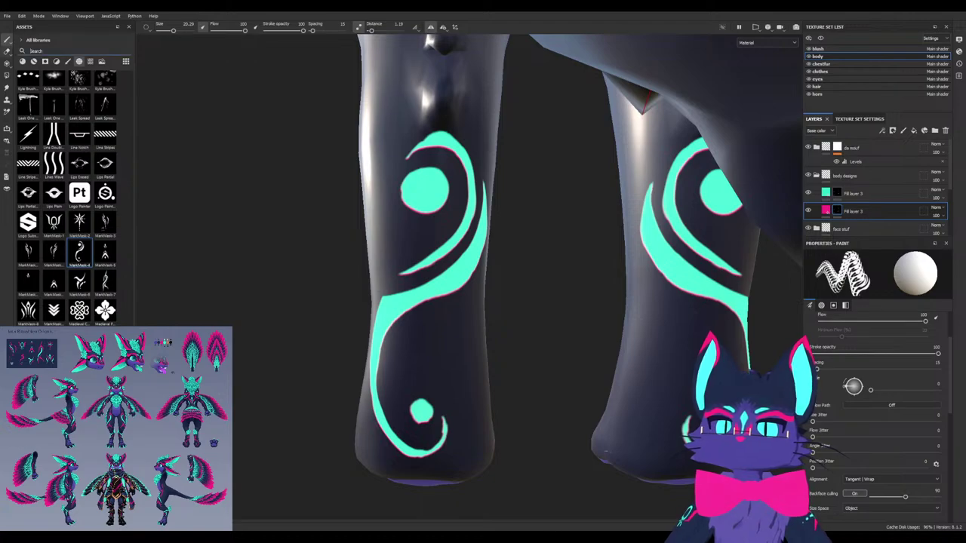
type("hard")
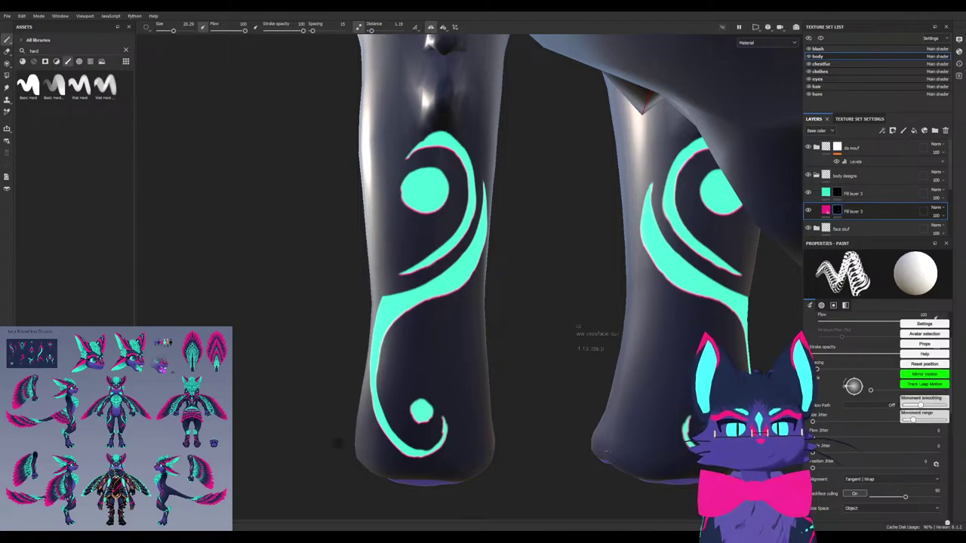
left_click(924, 334)
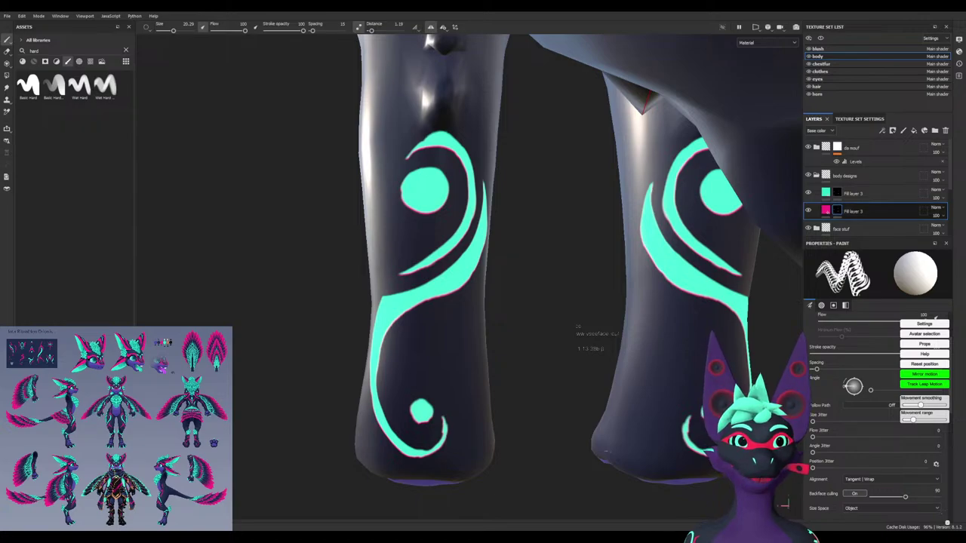
left_click(817, 176)
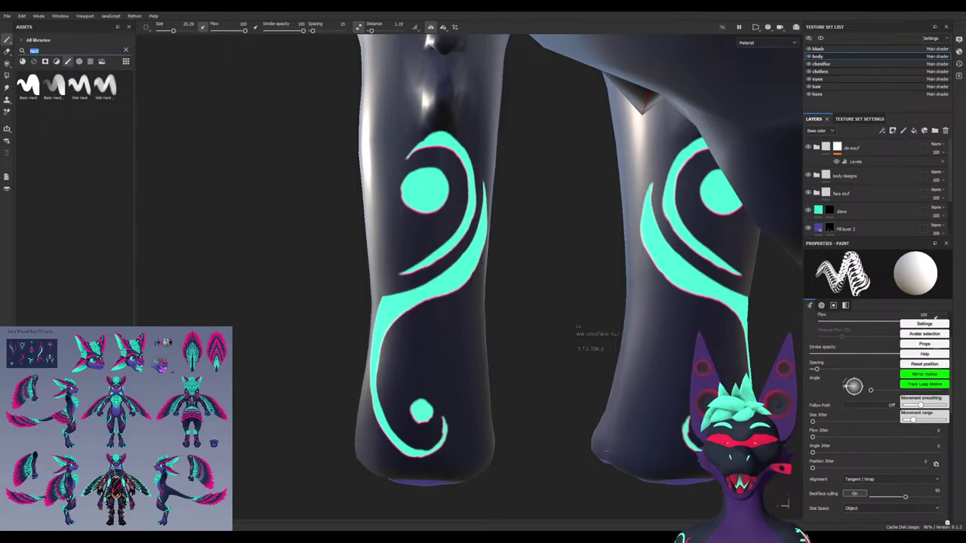
key("BackSpace")
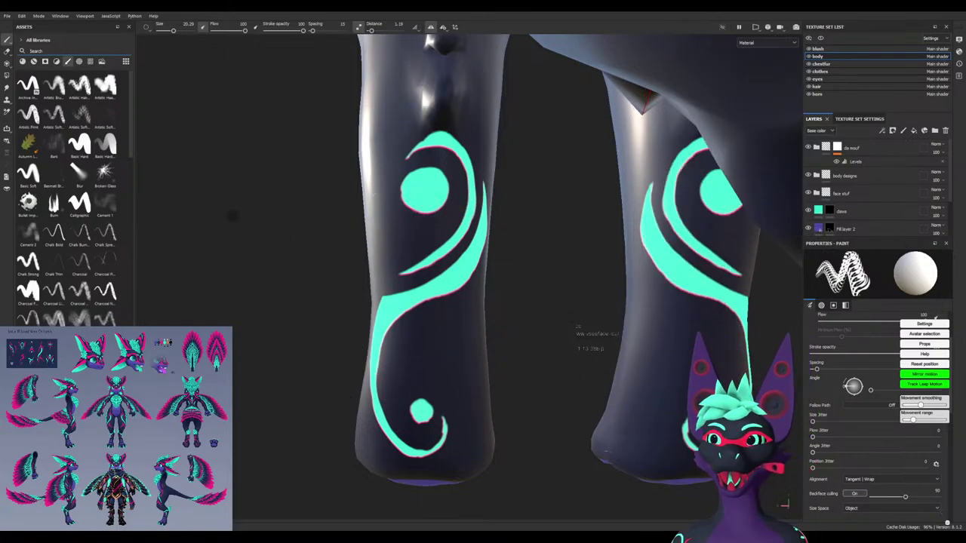
left_click_drag(365, 278, 344, 285, "alt")
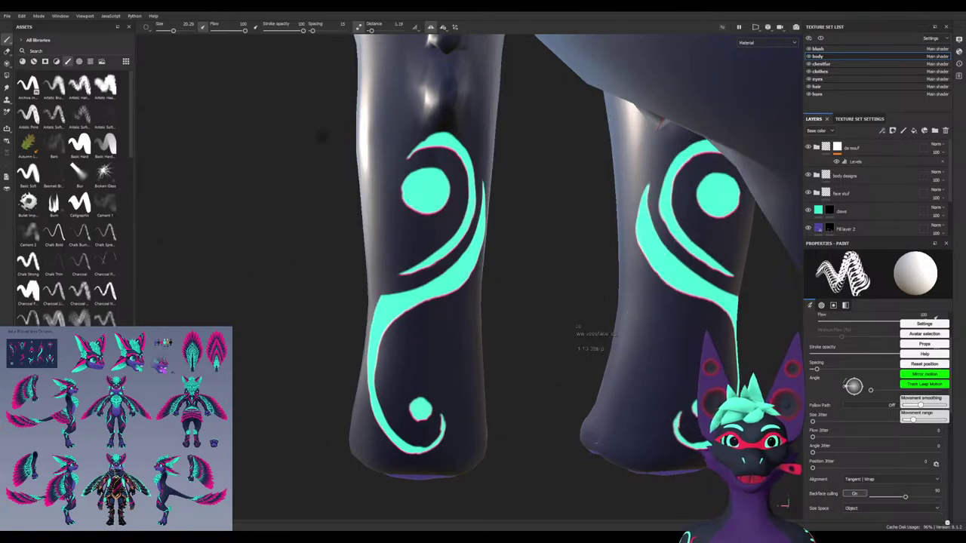
type("hard")
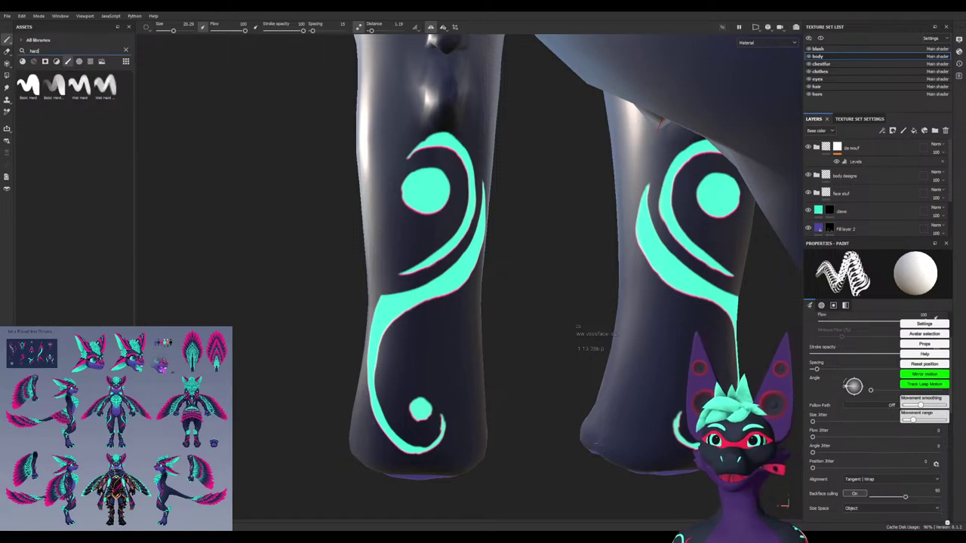
left_click(28, 86)
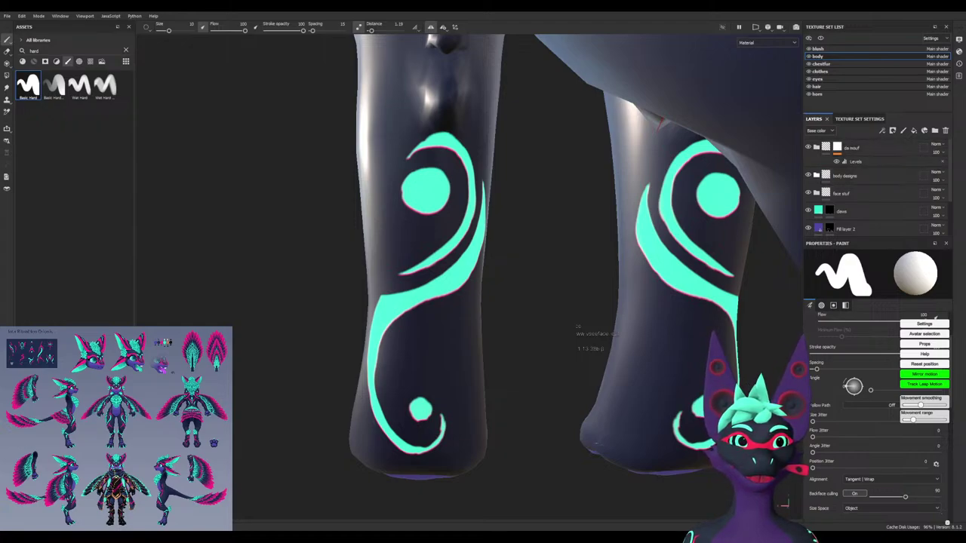
Erase the cyan from the swirl's curved ribbons on the cyan fill layer's mask at brush size about 4.9, keeping the dots cyan
left_click(817, 176)
left_click(837, 193)
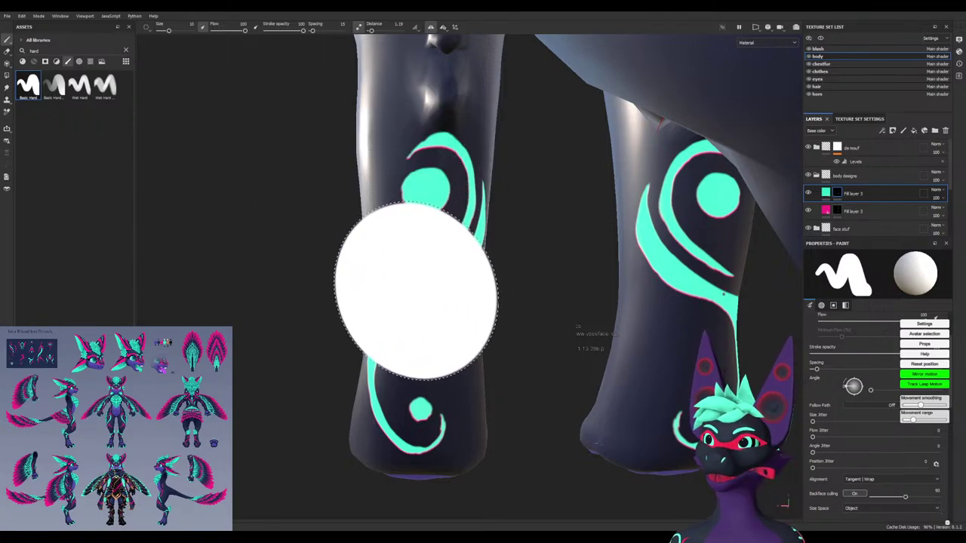
right_click_drag(420, 289, 384, 290, "ctrl")
left_click_drag(421, 287, 407, 300)
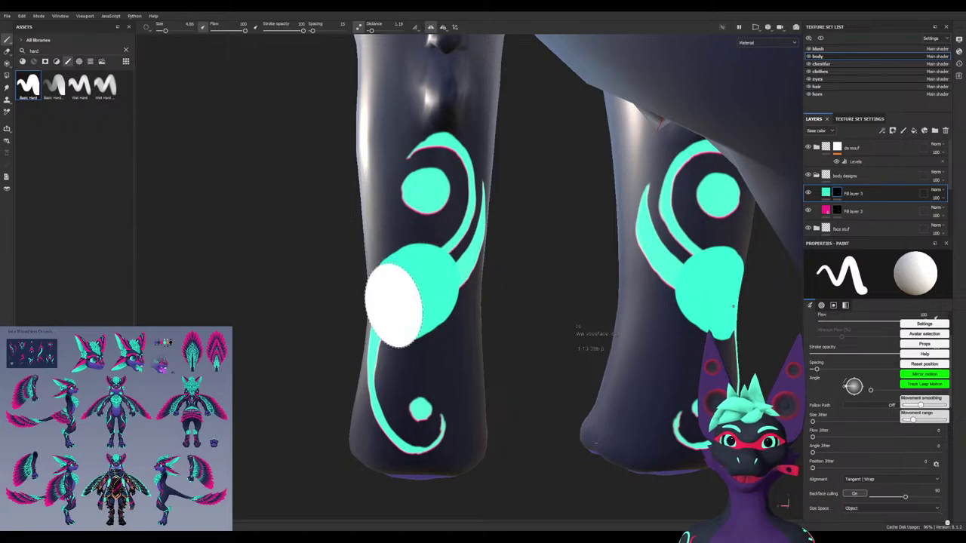
key("ctrl+z")
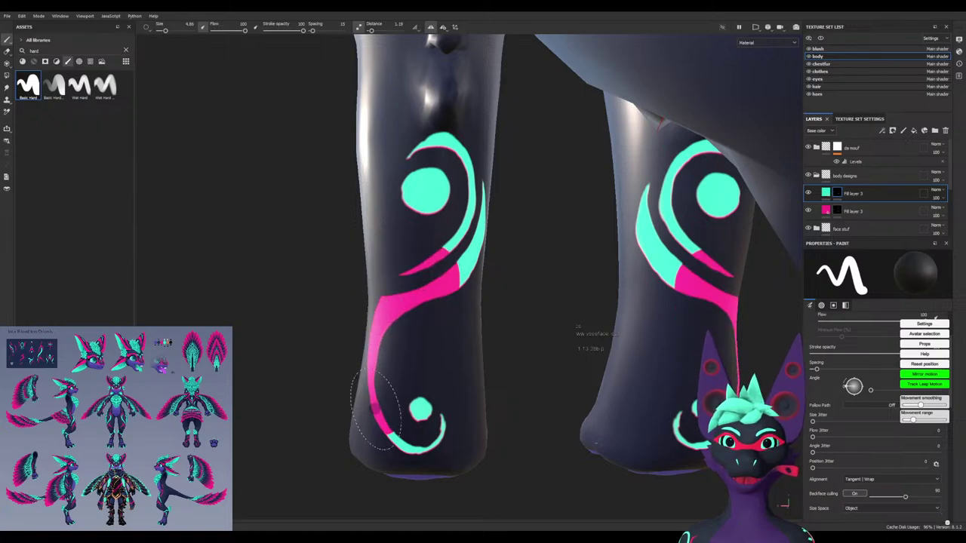
mouse_move(373, 412)
left_mouse_down()
mouse_move(392, 456)
mouse_move(430, 458)
mouse_move(458, 444)
mouse_move(468, 384)
mouse_move(476, 188)
mouse_move(450, 125)
mouse_move(467, 144)
mouse_move(478, 192)
mouse_move(457, 129)
mouse_move(424, 124)
mouse_move(406, 151)
mouse_move(388, 151)
left_mouse_up()
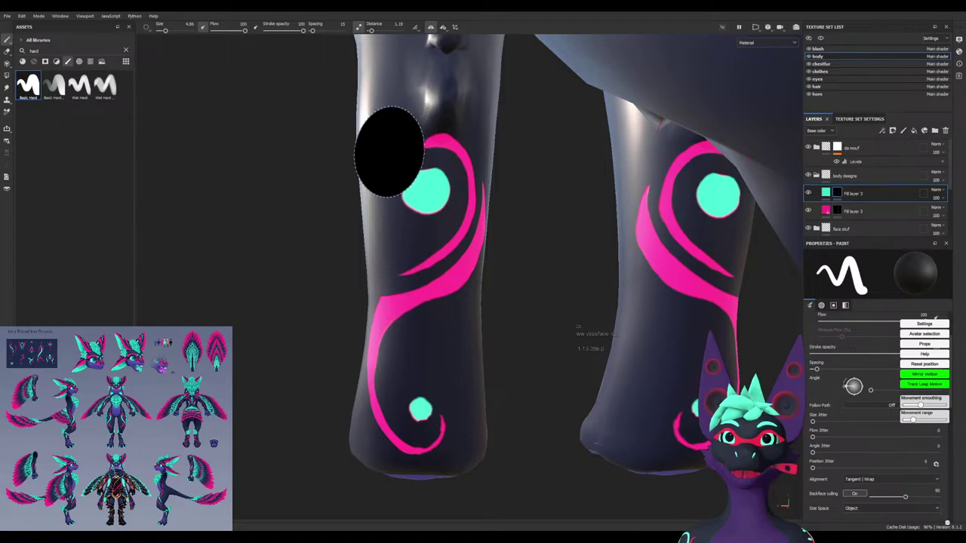
key("ctrl+z")
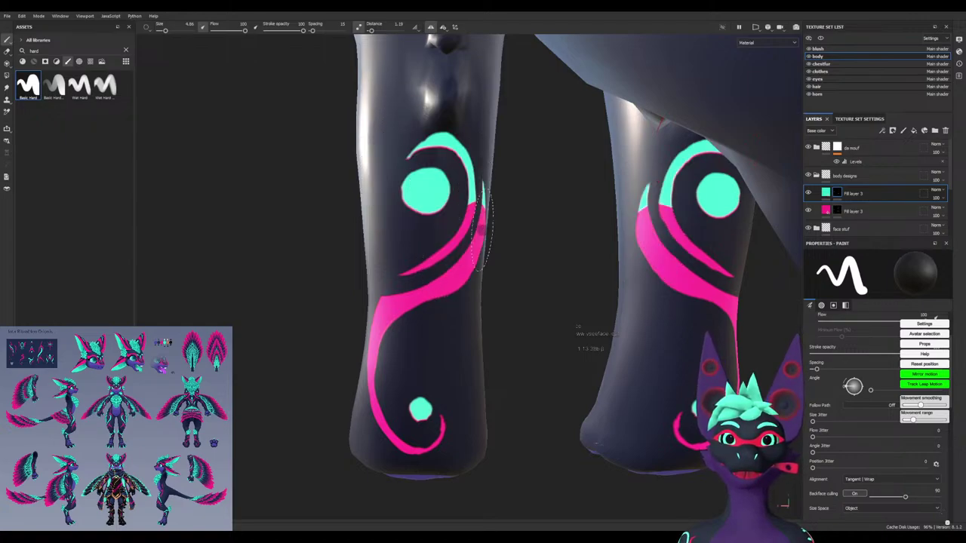
mouse_move(462, 224)
left_mouse_down()
mouse_move(462, 122)
mouse_move(403, 123)
left_mouse_up()
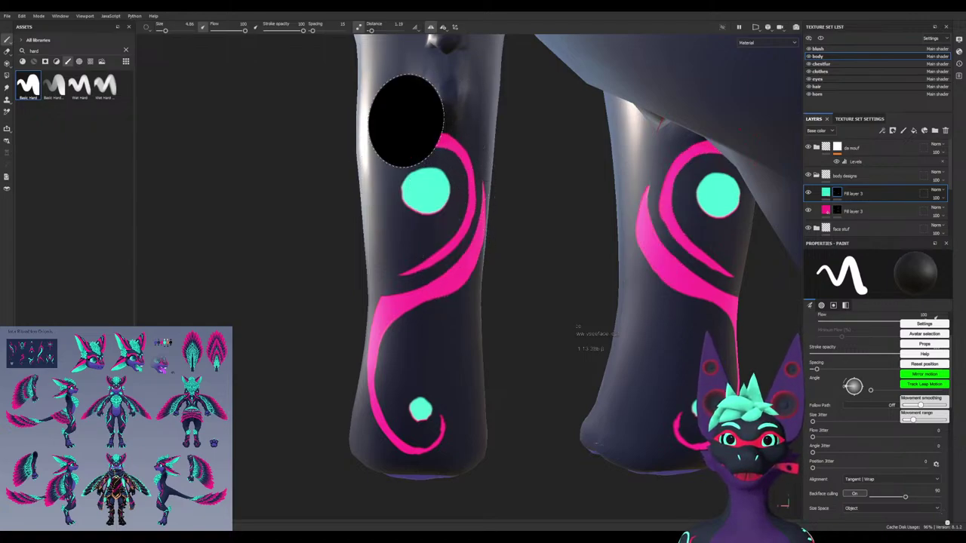
Erase the magenta outlines around the two cyan dots on the magenta fill layer's mask with a much smaller brush
left_click(853, 211)
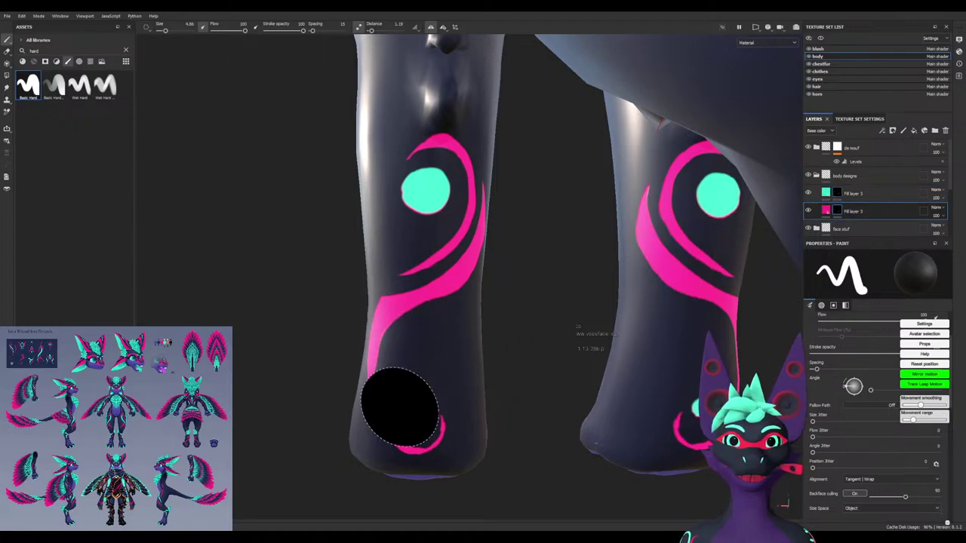
key("[")
key("[")
key("[")
key("[")
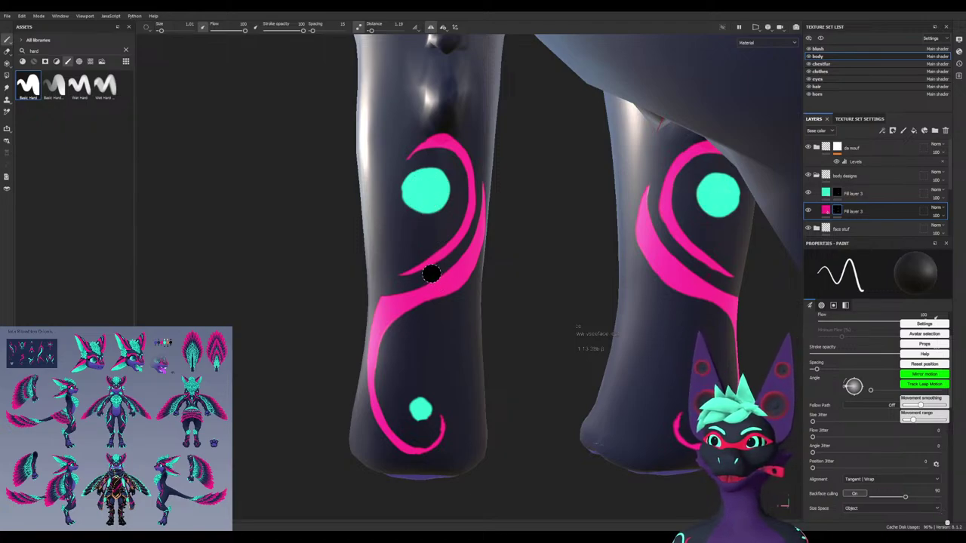
Search the alphas for "mask", apply the MarkMask-6 alpha to the brush and enlarge it to size 27.12 for the front lower leg
scroll(432, 267, "down", 5)
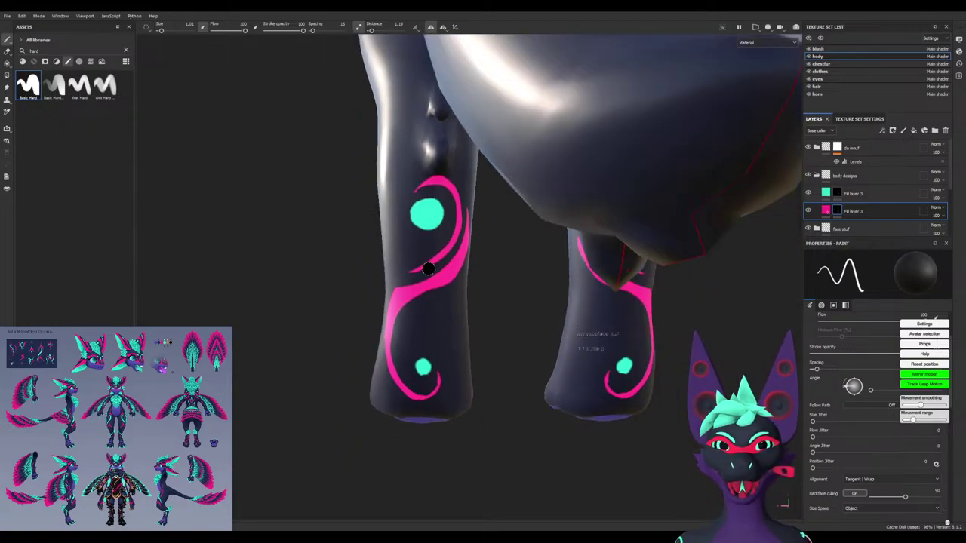
mouse_move(388, 280)
left_mouse_down("alt")
mouse_move(544, 280)
mouse_move(517, 277)
mouse_move(468, 215)
mouse_move(408, 197)
mouse_move(498, 275)
left_mouse_up("alt")
mouse_move(521, 182)
left_mouse_down("alt")
mouse_move(528, 219)
mouse_move(509, 362)
left_mouse_up("alt")
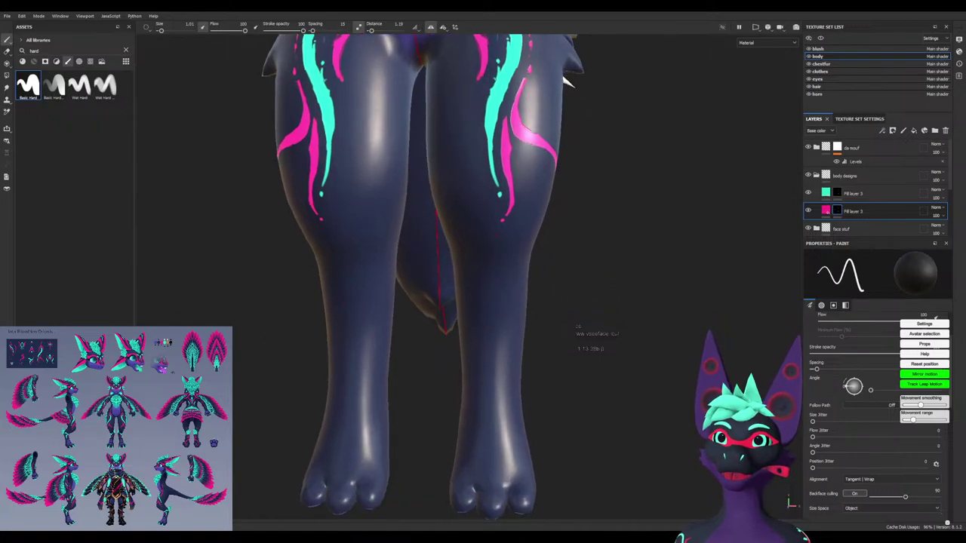
key("BackSpace")
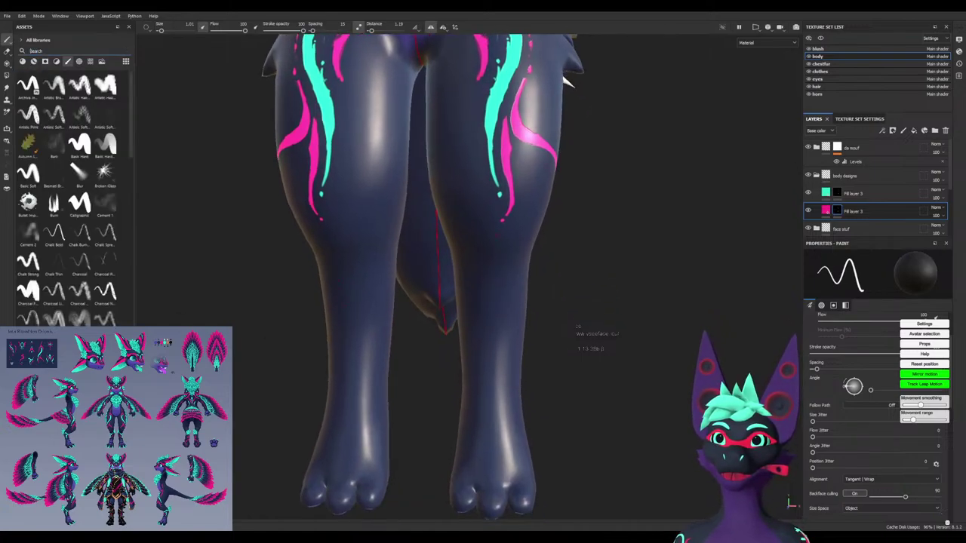
left_click(79, 61)
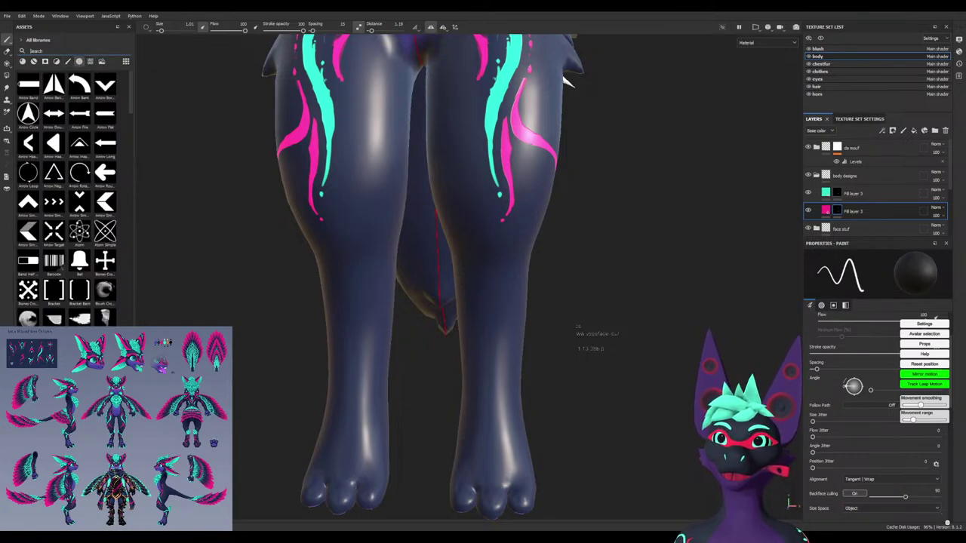
type("mask")
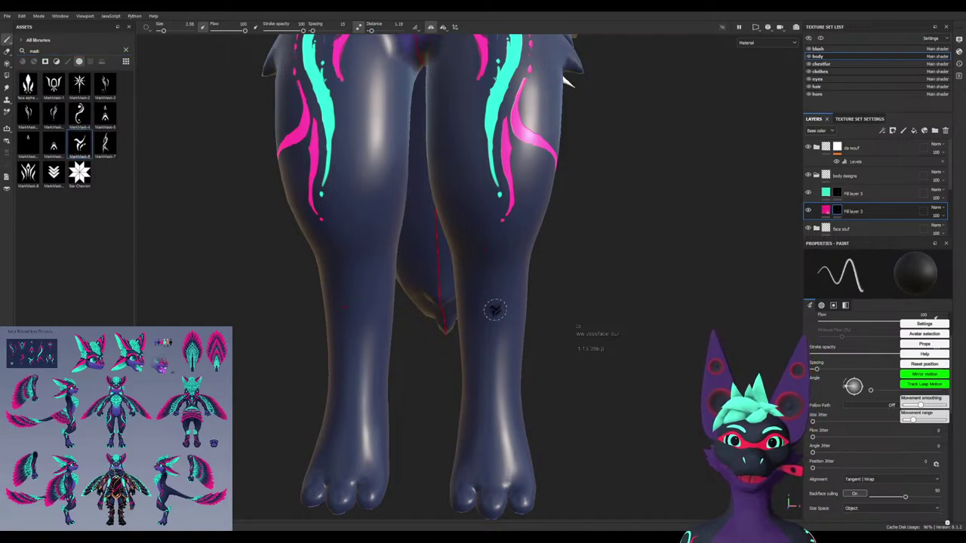
right_click_drag(495, 311, 516, 297, "ctrl")
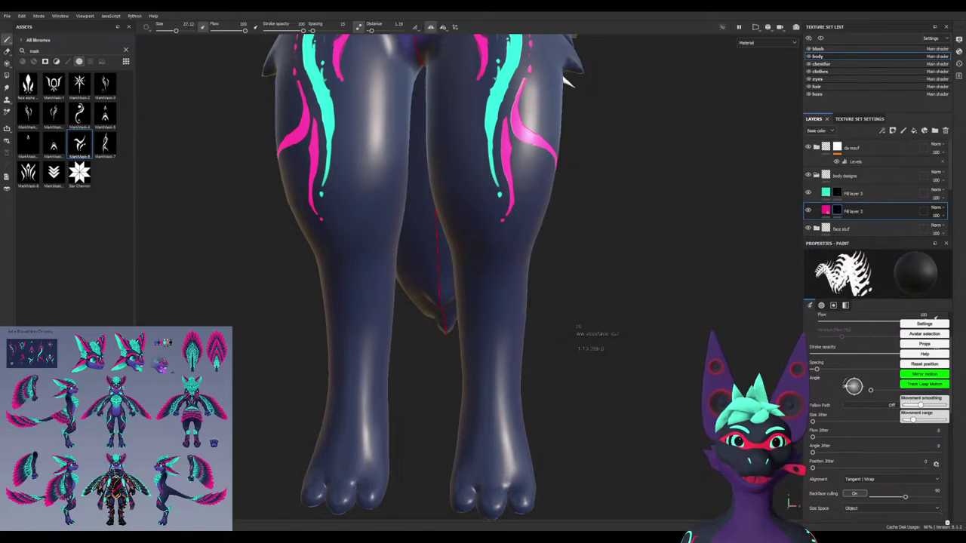
Stamp the cyan marking on the front of the lower leg with white on the cyan fill layer's mask, replacing a larger trial stamp
left_click(837, 193)
key("x")
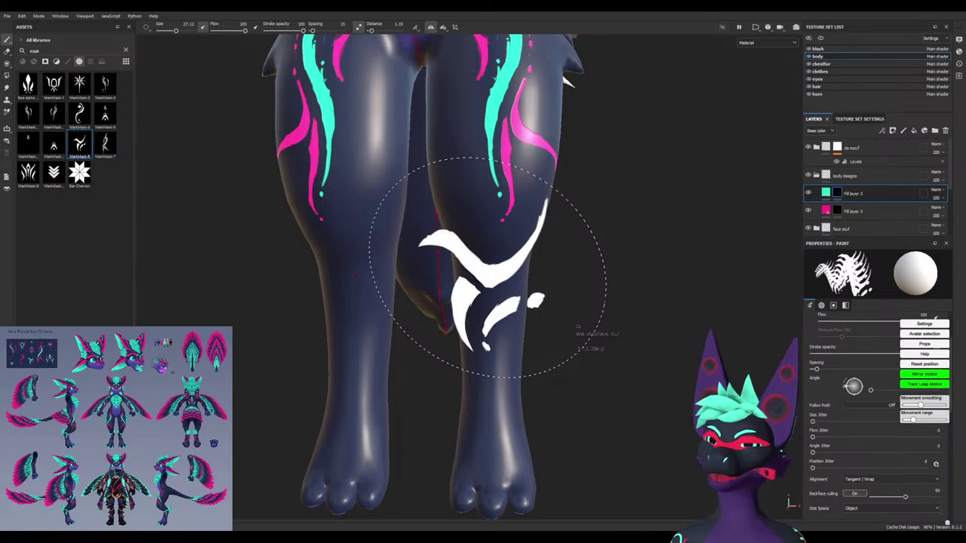
left_click(498, 305)
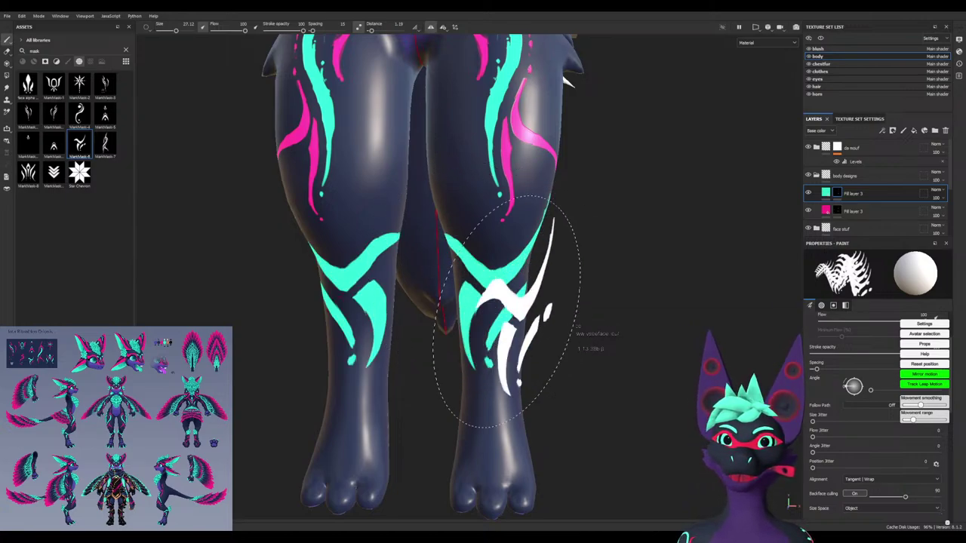
mouse_move(564, 387)
left_mouse_down("alt")
mouse_move(427, 378)
mouse_move(559, 375)
mouse_move(550, 369)
left_mouse_up("alt")
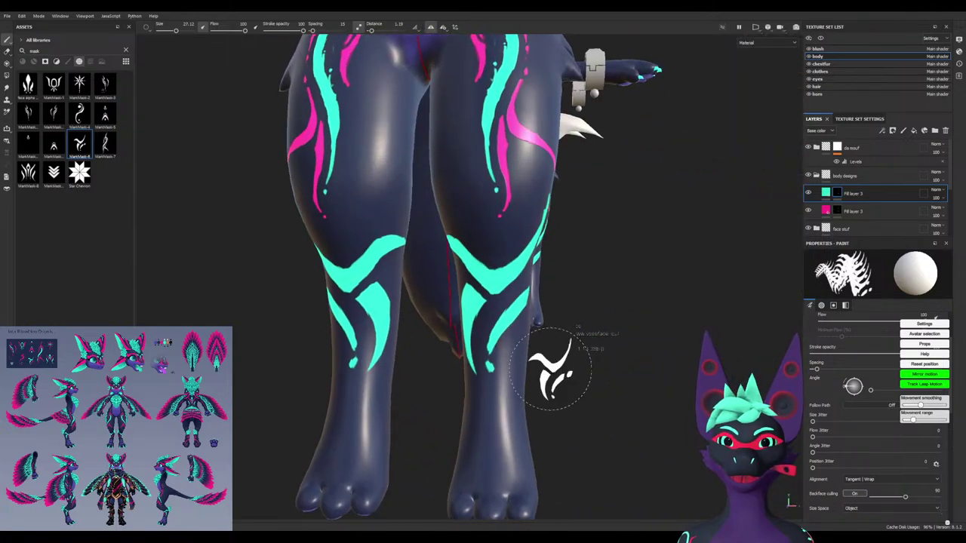
key("ctrl+z")
left_click_drag(493, 308, 510, 315, "alt")
right_click_drag(492, 295, 471, 296, "ctrl")
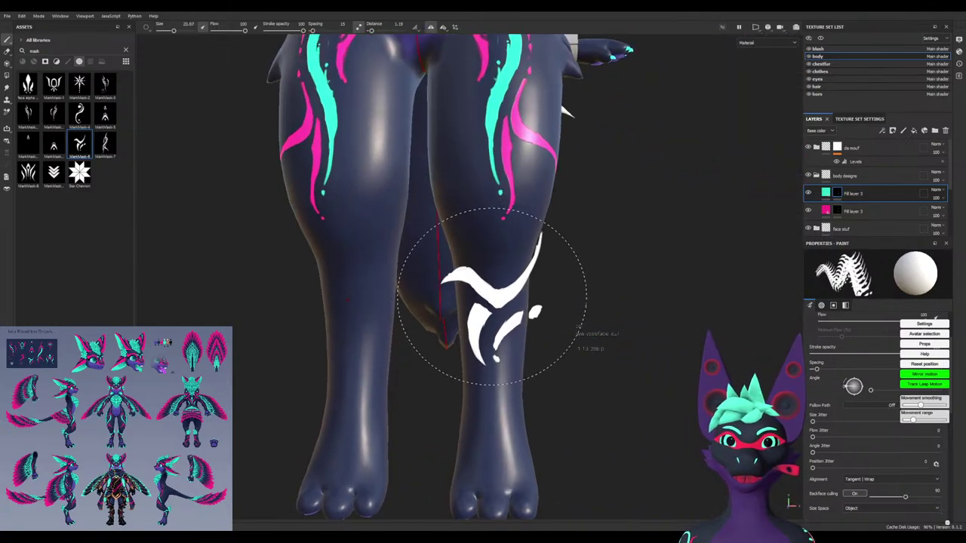
left_click(492, 298)
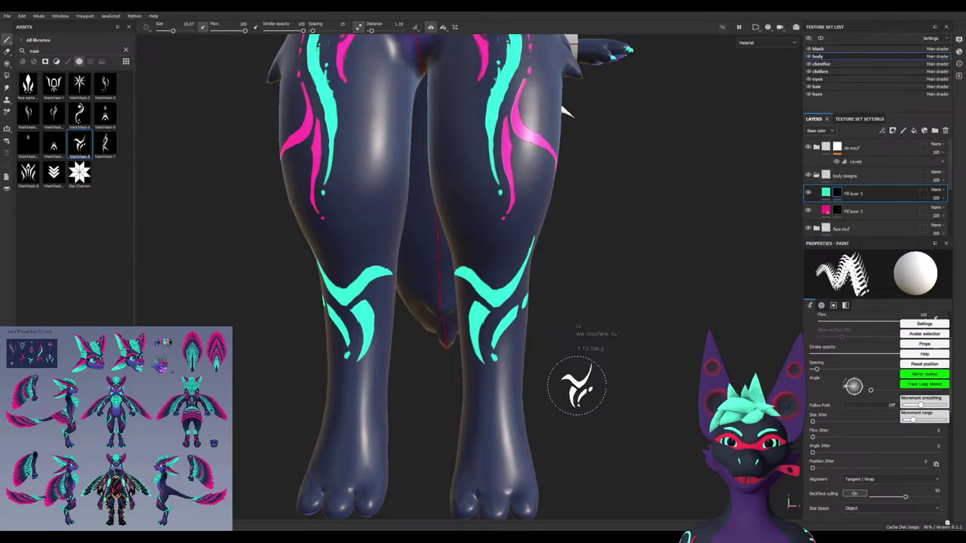
Stamp the same marking in magenta under the cyan one, then return to the cyan fill layer's mask with black paint
left_click(838, 209)
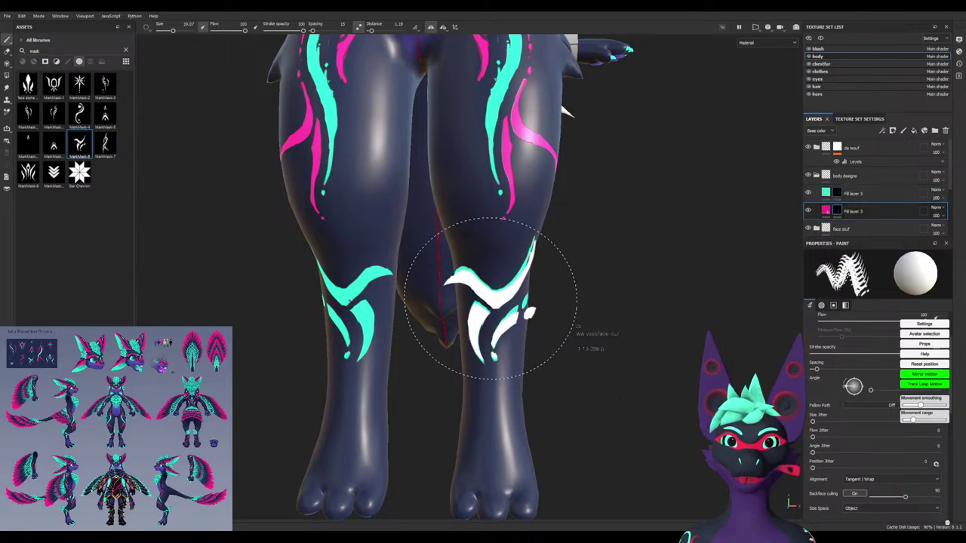
left_click(852, 193)
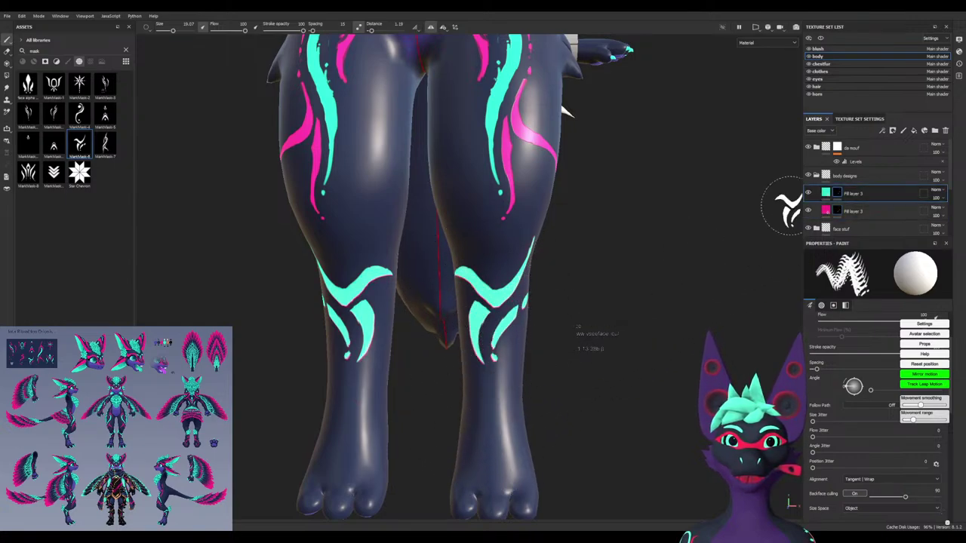
key("x")
Search the brushes for "hard" and apply the Basic Hard brush for touching up the lower leg marking
left_click_drag(519, 377, 287, 381, "alt")
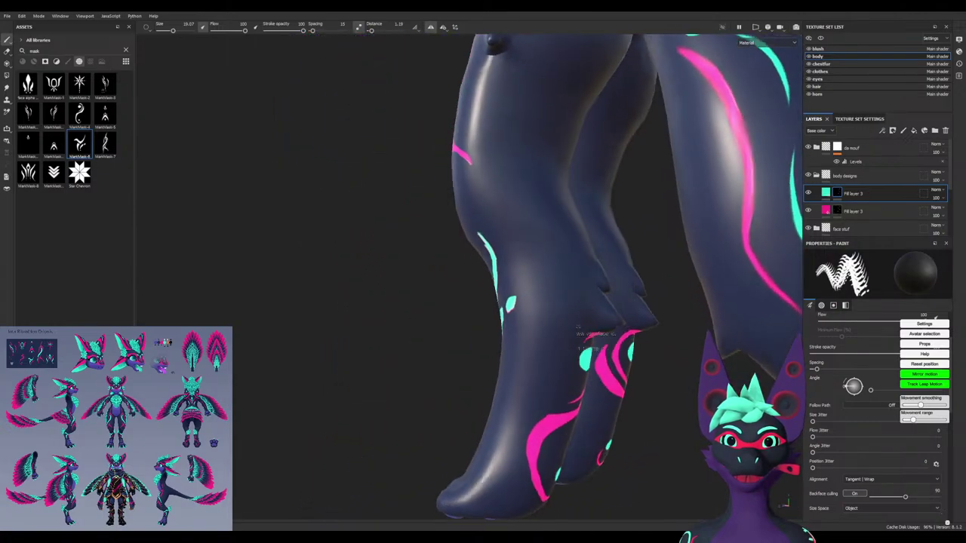
left_click_drag(579, 329, 604, 331, "alt")
middle_click_drag(497, 405, 485, 367, "alt")
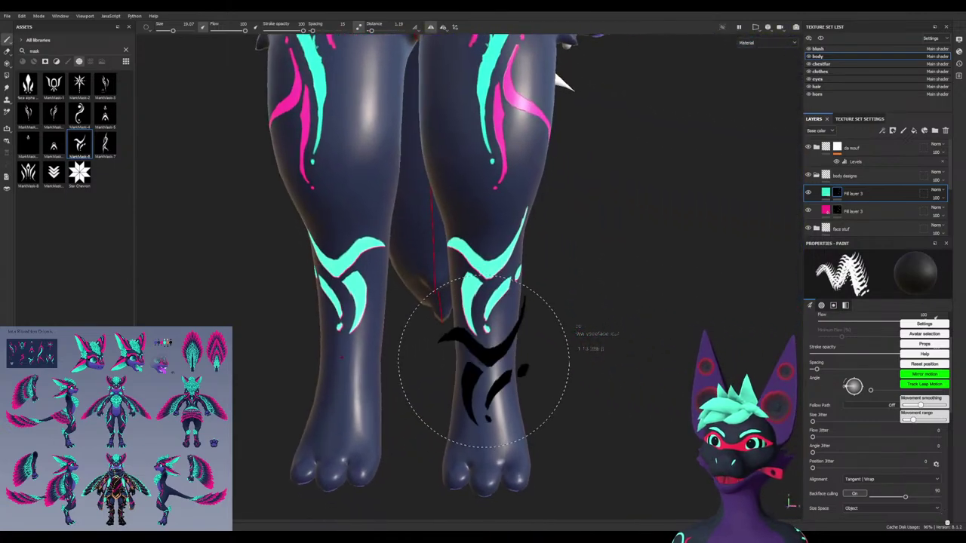
scroll(484, 362, "up", 2)
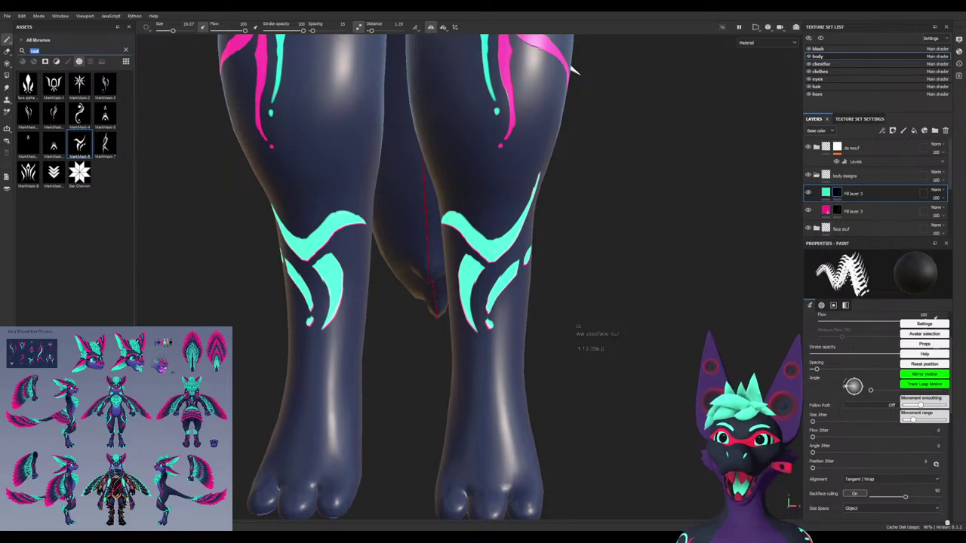
type("hard")
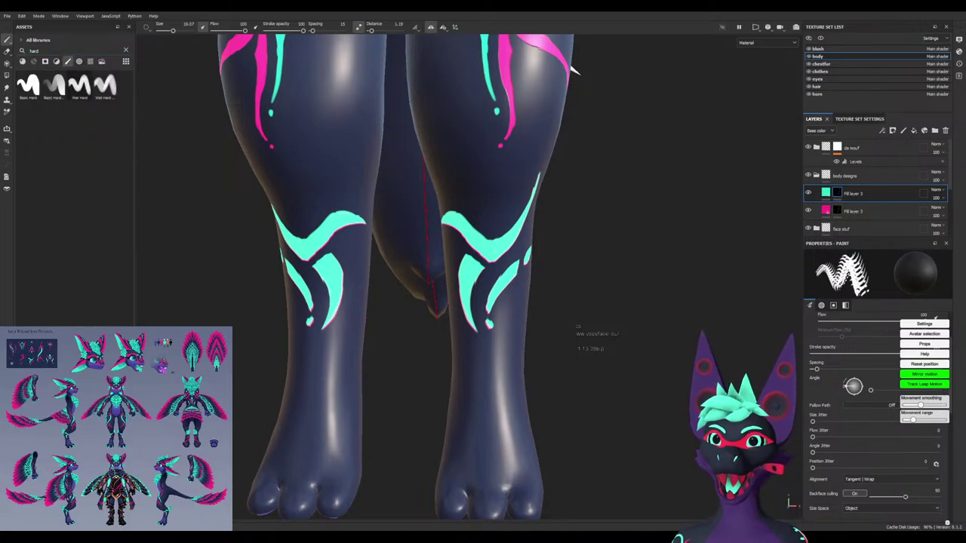
left_click(28, 86)
scroll(520, 264, "up", 1)
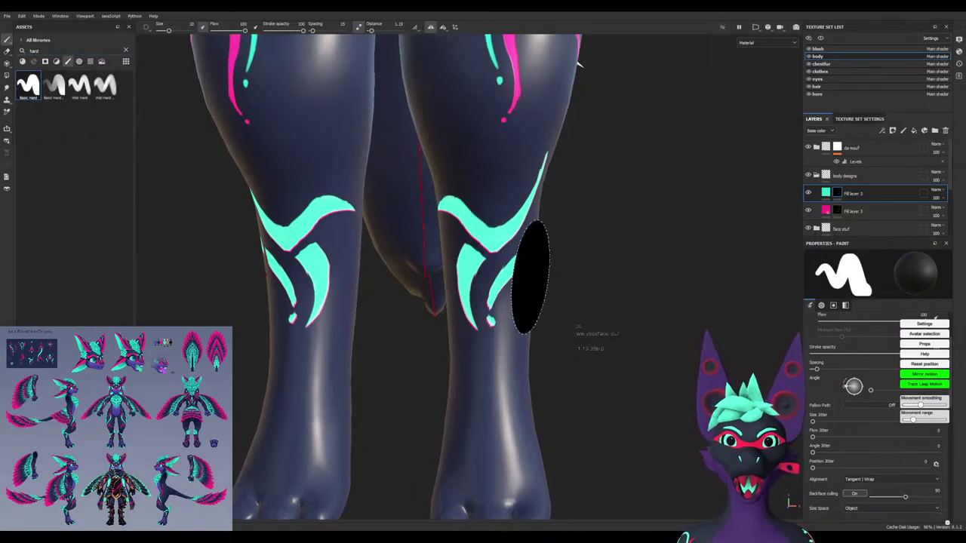
Shrink the brush to about size 3.8 and erase the cyan from the lower leg marking's outer stroke and dots on the cyan layer's mask
left_click_drag(531, 281, 510, 290, "alt")
scroll(511, 287, "up", 1)
scroll(510, 280, "up", 2)
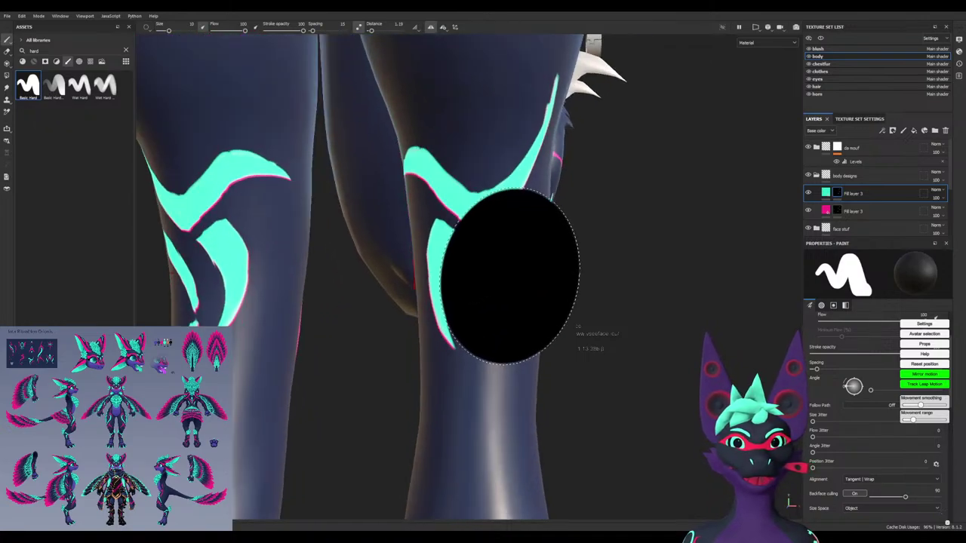
right_click_drag(510, 277, 469, 277, "ctrl")
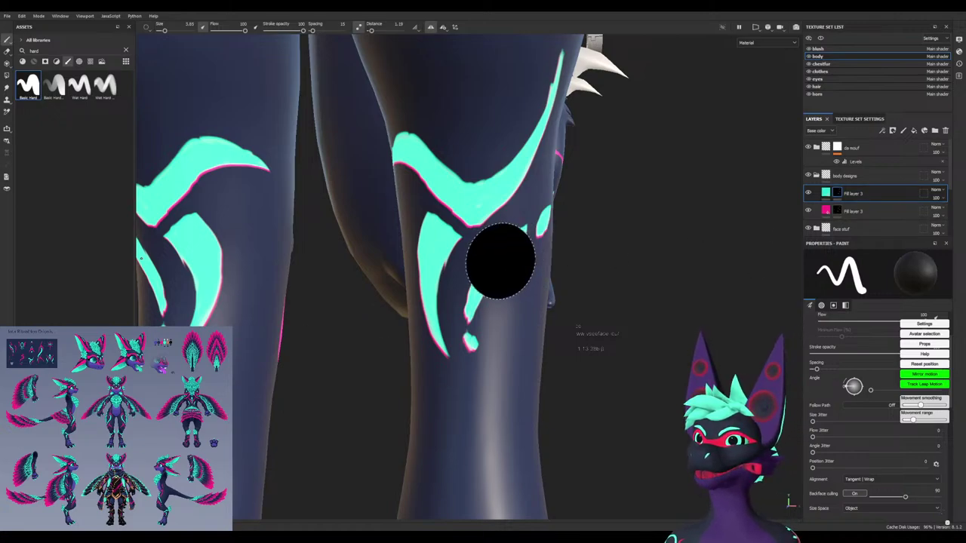
mouse_move(540, 255)
left_mouse_down()
mouse_move(464, 340)
mouse_move(549, 236)
left_mouse_up()
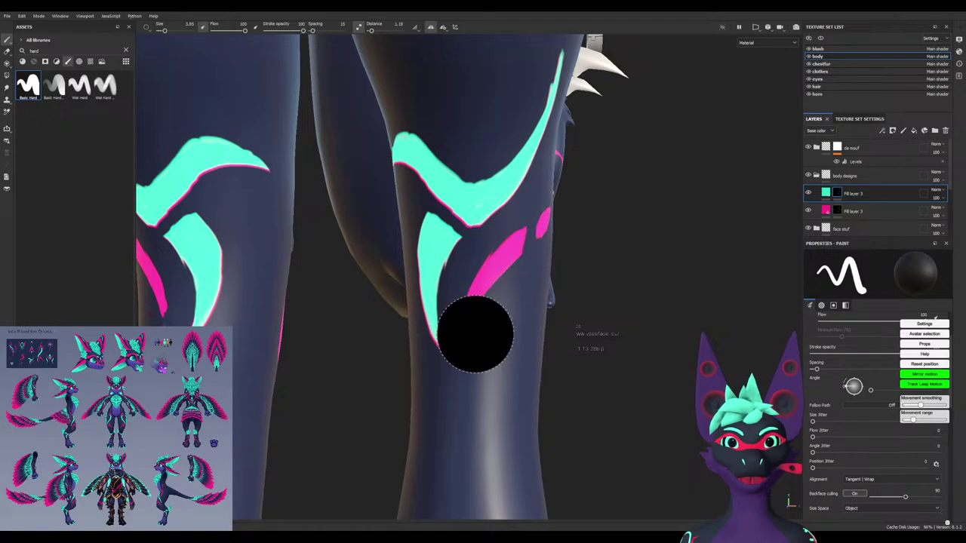
mouse_move(474, 335)
left_mouse_down("alt")
mouse_move(507, 334)
mouse_move(339, 328)
mouse_move(494, 334)
left_mouse_up("alt")
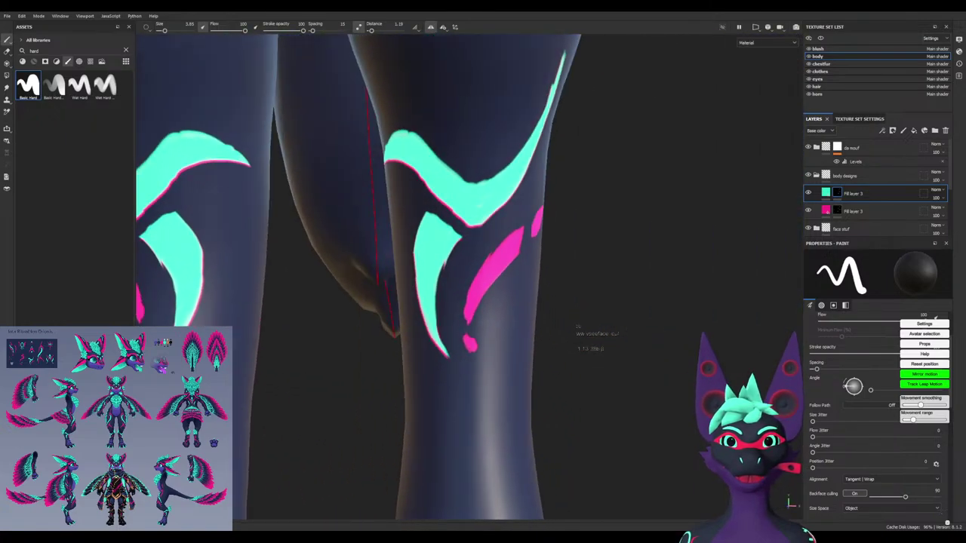
Erase the magenta outlines around the remaining cyan shapes on the lower leg with black on the magenta fill layer's mask
left_click(837, 211)
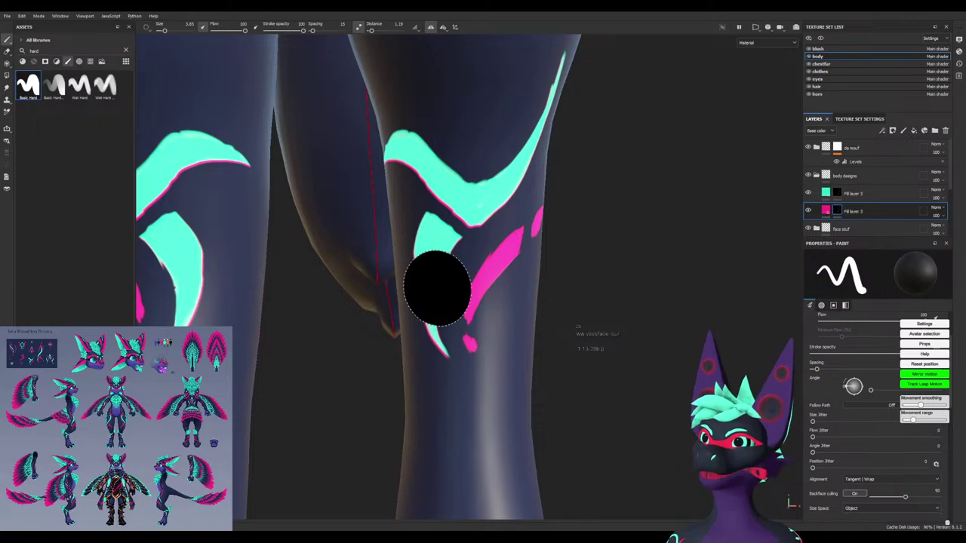
mouse_move(429, 345)
left_mouse_down()
mouse_move(429, 236)
mouse_move(401, 155)
mouse_move(379, 149)
left_mouse_up()
mouse_move(379, 150)
left_mouse_down("alt")
mouse_move(394, 149)
mouse_move(309, 154)
left_mouse_up("alt")
mouse_move(480, 182)
left_mouse_down()
mouse_move(540, 106)
mouse_move(547, 75)
left_mouse_up()
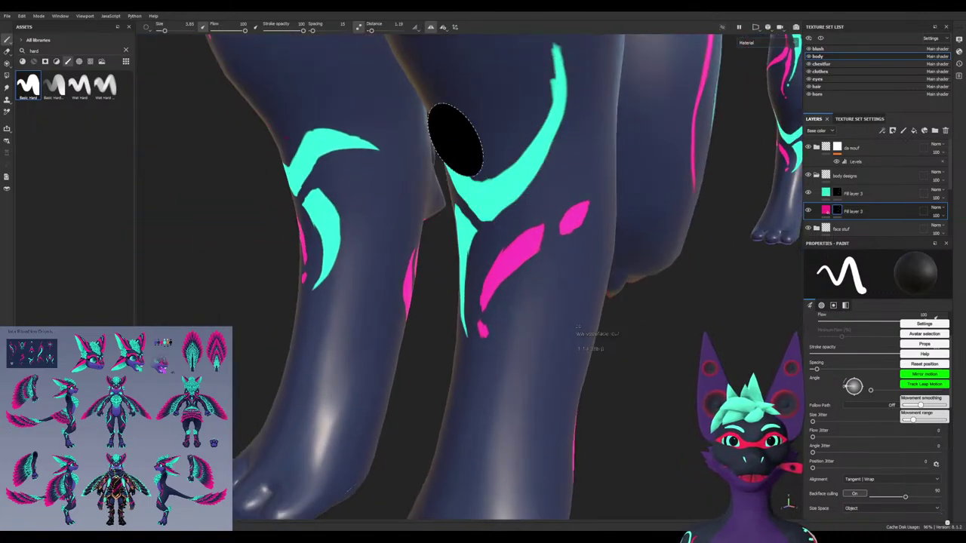
Examine the leg, thigh and torso markings from the sides and front and in full-body view
left_click_drag(455, 140, 583, 143, "alt")
left_click_drag(367, 238, 566, 230, "alt")
left_click_drag(332, 260, 556, 280, "alt")
left_click_drag(340, 309, 493, 317, "alt")
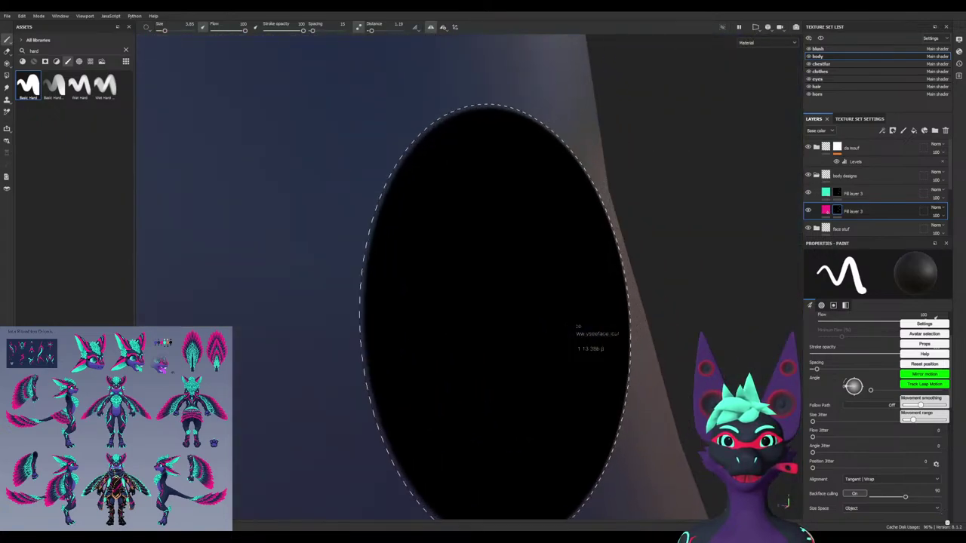
scroll(505, 333, "down", 5)
scroll(505, 334, "down", 5)
left_click_drag(151, 287, 559, 234, "alt")
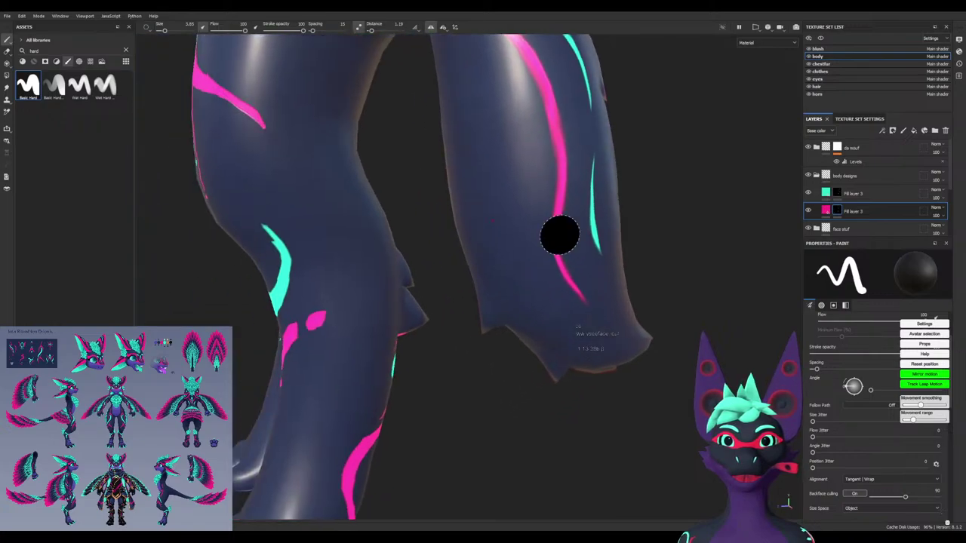
scroll(387, 309, "down", 5)
scroll(386, 310, "down", 5)
left_click_drag(249, 203, 411, 212, "alt")
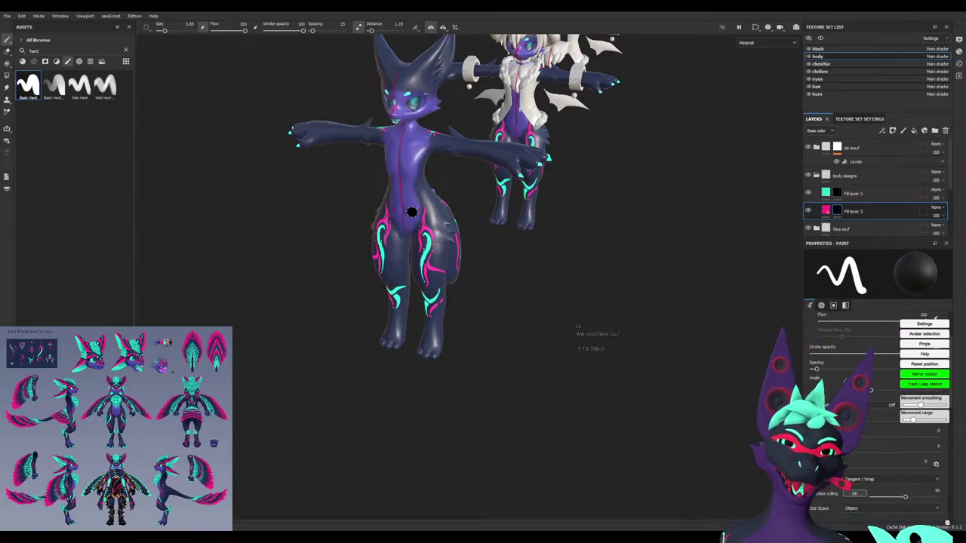
scroll(422, 247, "up", 3)
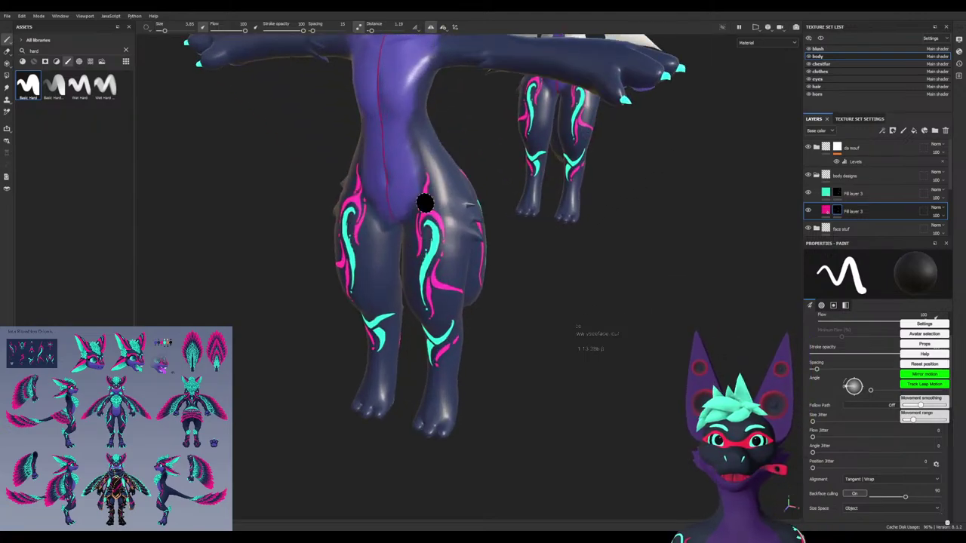
left_click_drag(425, 203, 403, 141, "alt")
middle_click_drag(403, 141, 440, 347, "alt")
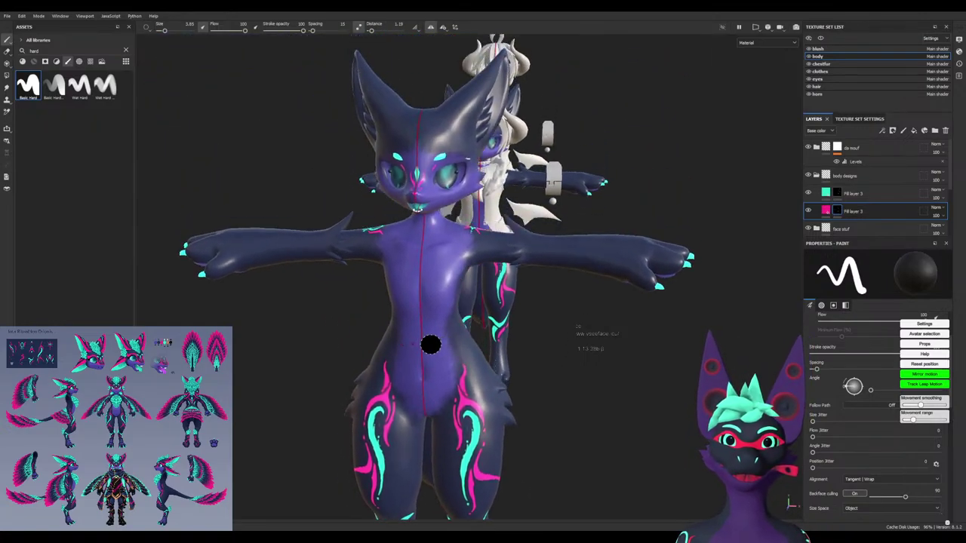
scroll(411, 284, "up", 2)
left_click_drag(360, 335, 424, 361, "alt")
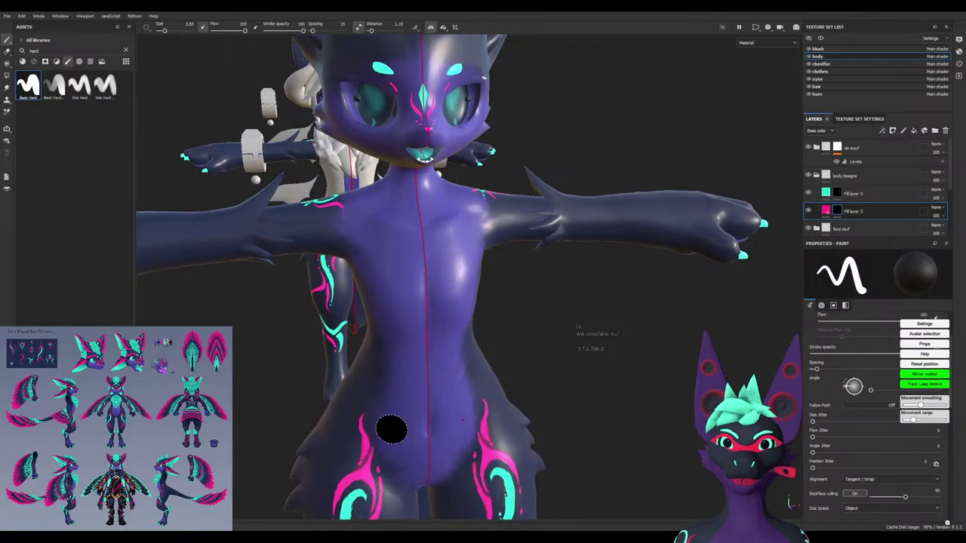
middle_click_drag(391, 429, 373, 296, "alt")
scroll(370, 375, "up", 4)
left_click_drag(371, 378, 405, 377, "alt")
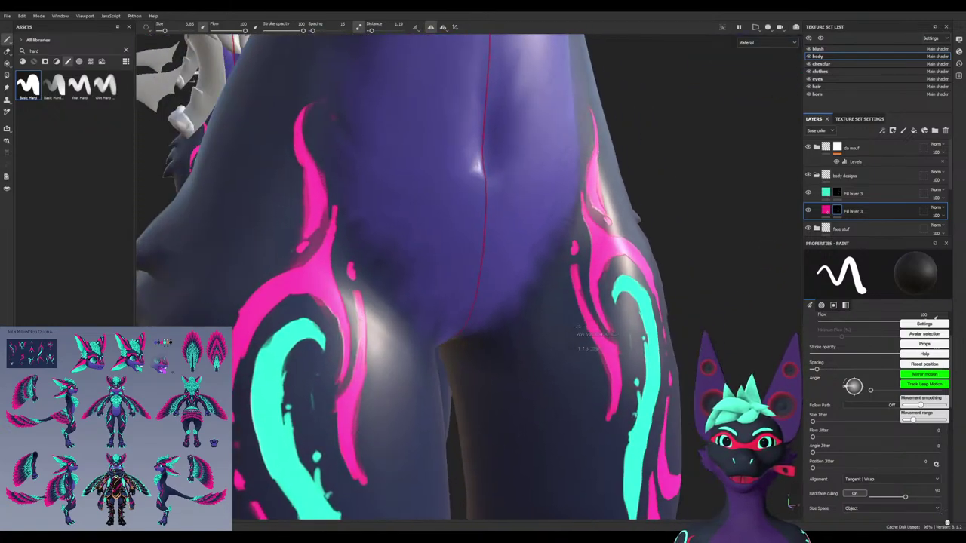
scroll(338, 375, "down", 6)
left_click_drag(290, 381, 390, 350, "alt")
left_click_drag(234, 339, 154, 377, "alt")
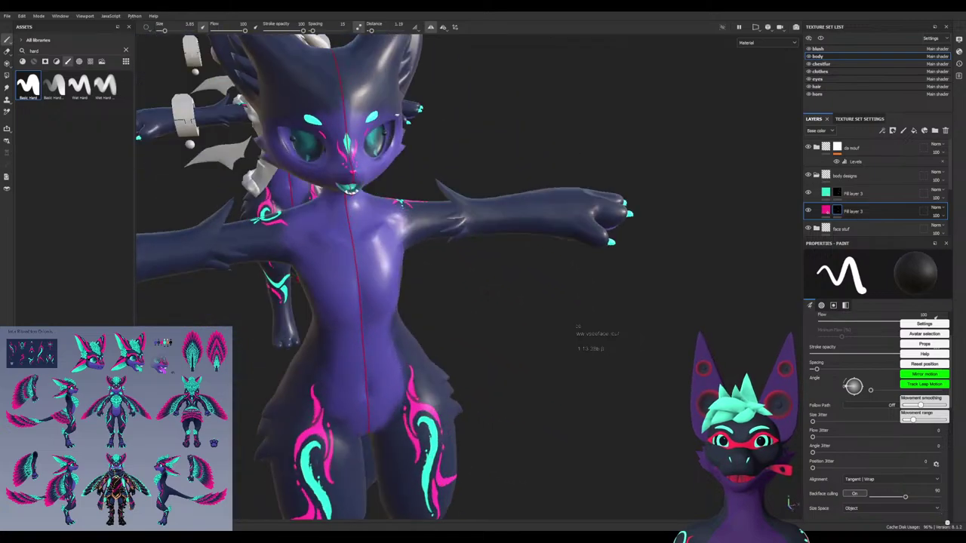
Search the alphas for "mask", apply the triple-chevron MarkMask alpha and enlarge the brush to size 14.14 for the back of the hand
left_click_drag(398, 283, 467, 346, "alt")
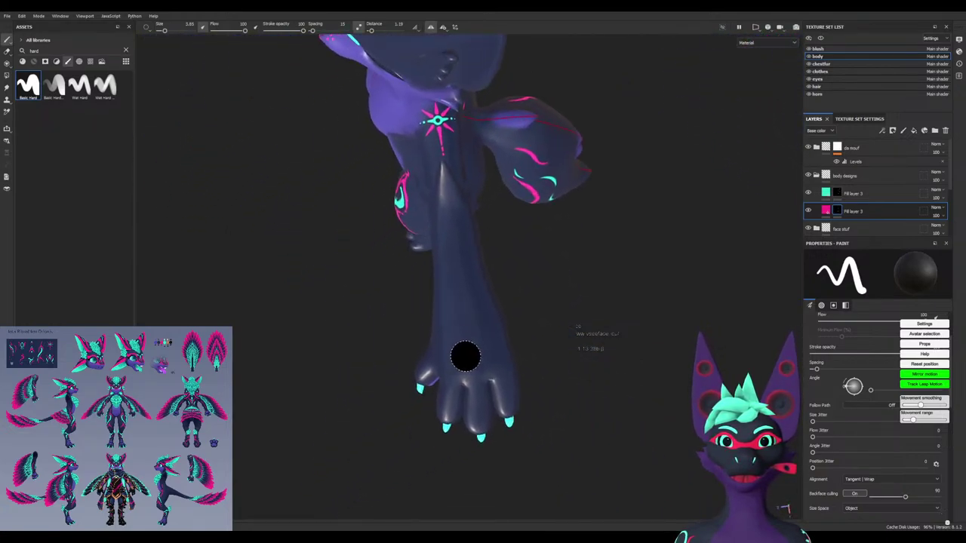
right_click_drag(466, 356, 573, 302, "alt")
left_click_drag(442, 352, 453, 347, "alt")
right_click_drag(461, 345, 587, 272, "alt")
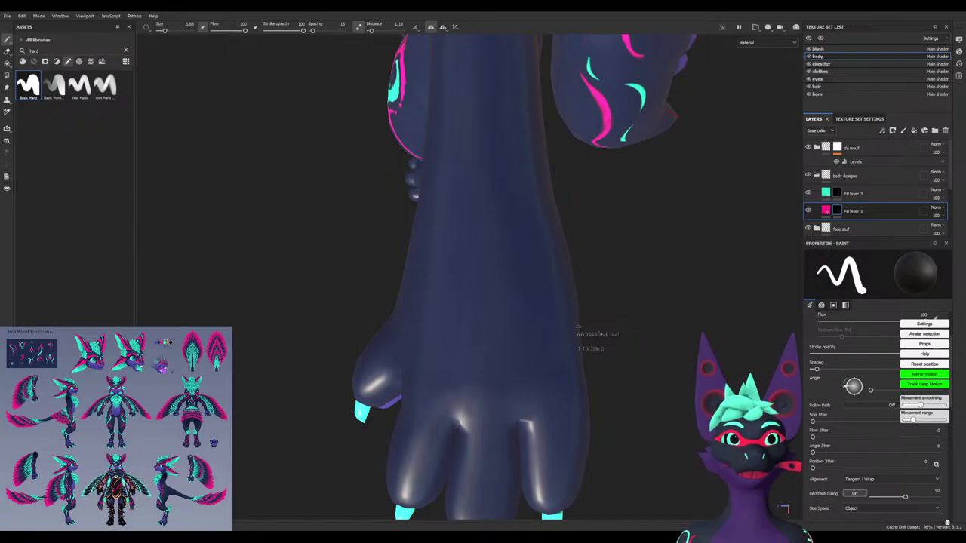
scroll(875, 189, "down", 3)
scroll(876, 203, "up", 3)
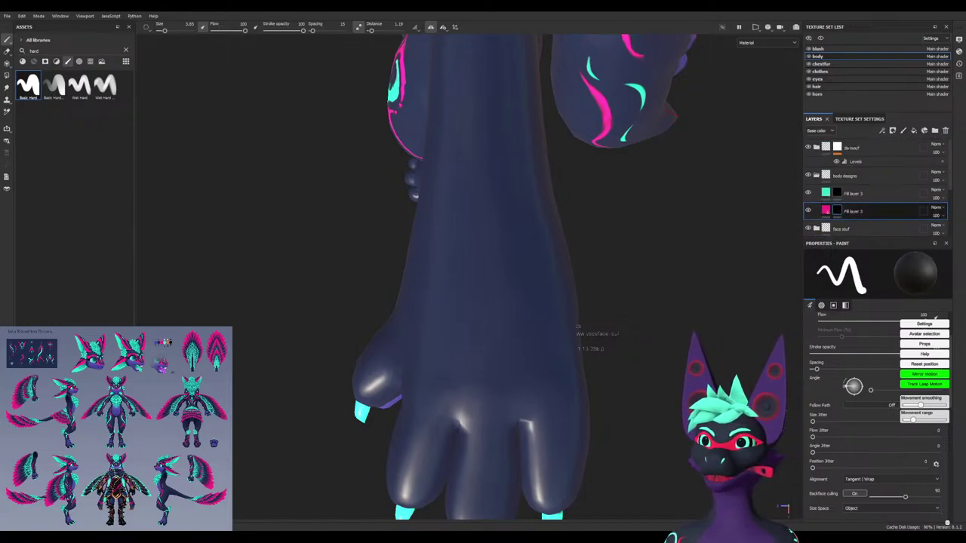
scroll(876, 189, "down", 1)
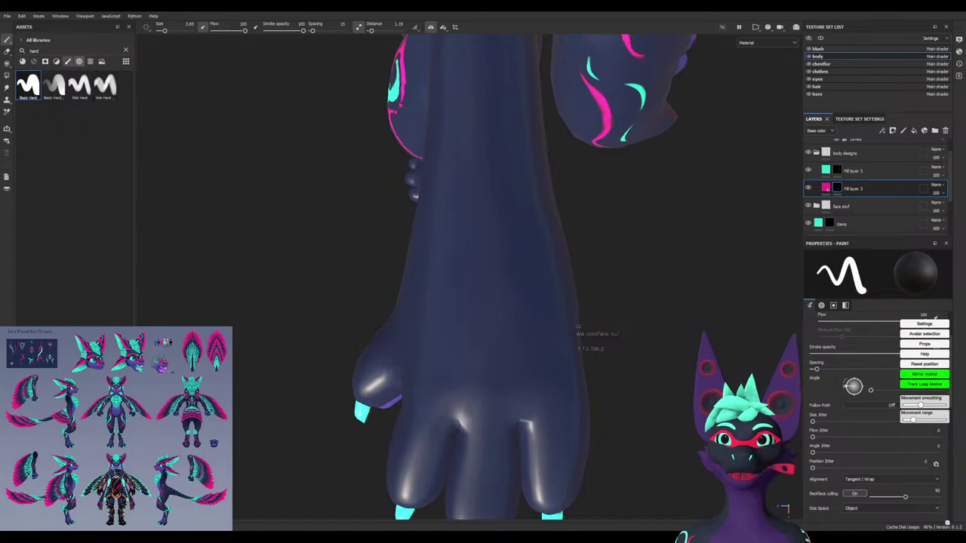
left_click(79, 61)
double_click(35, 50)
type("mask")
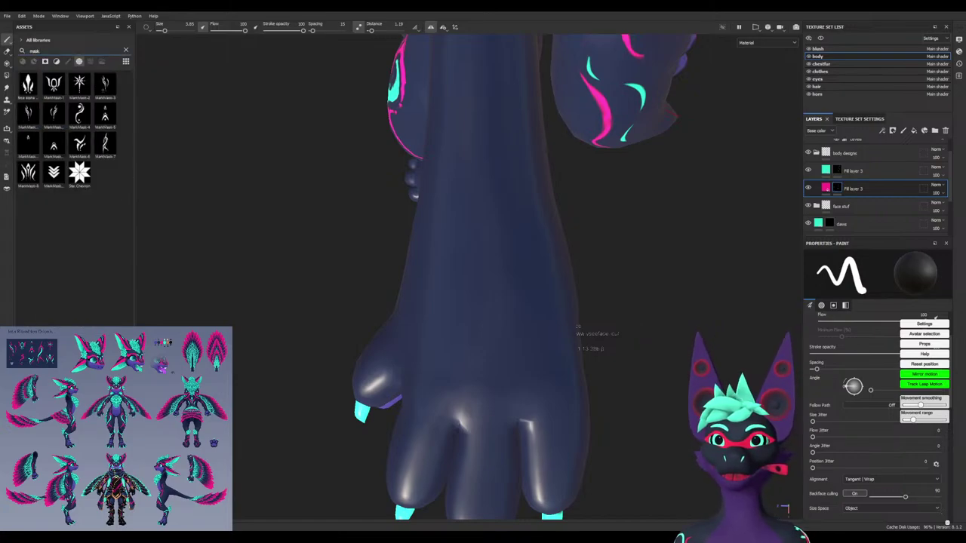
left_click(54, 172)
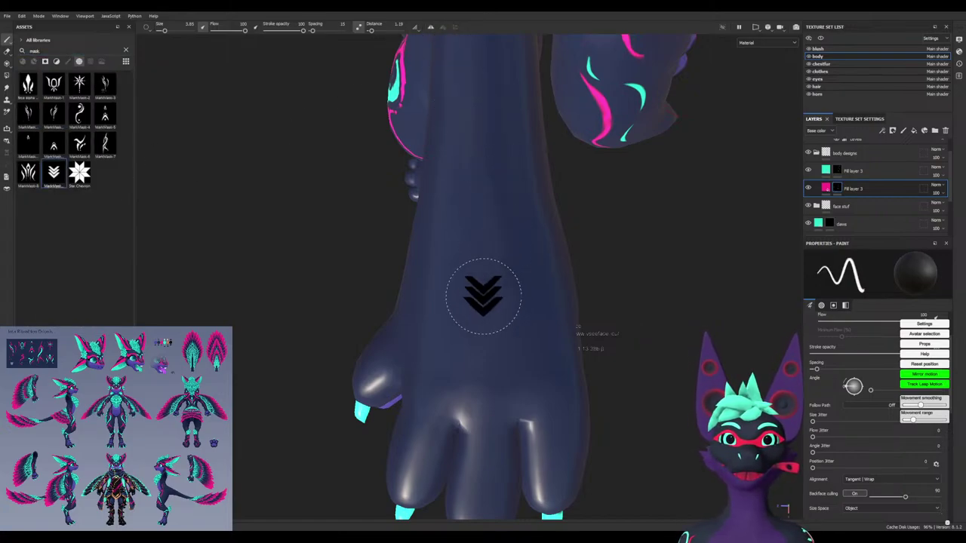
right_click_drag(489, 297, 555, 298, "ctrl")
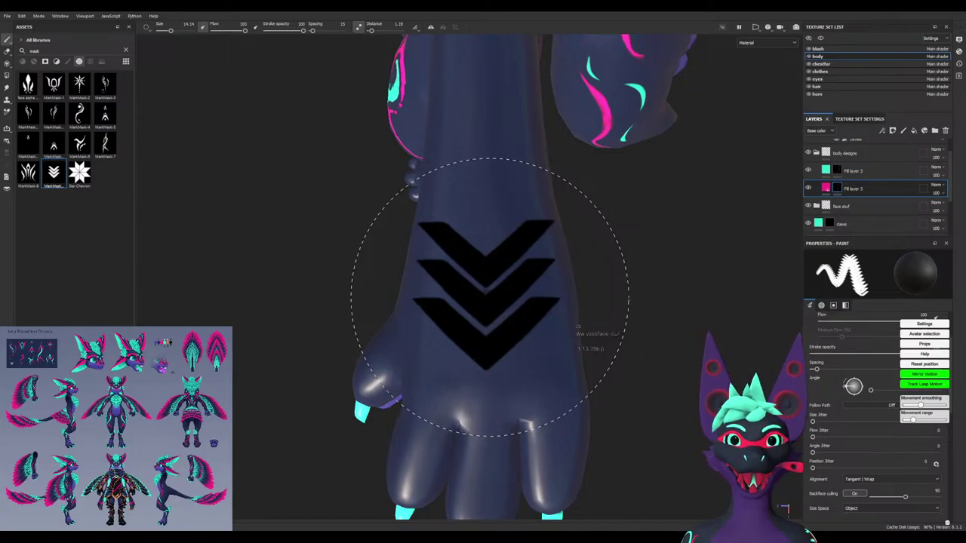
Stamp the triple chevron in white on the back of the hand on the magenta fill layer's mask and again on the cyan one's
left_click(489, 297)
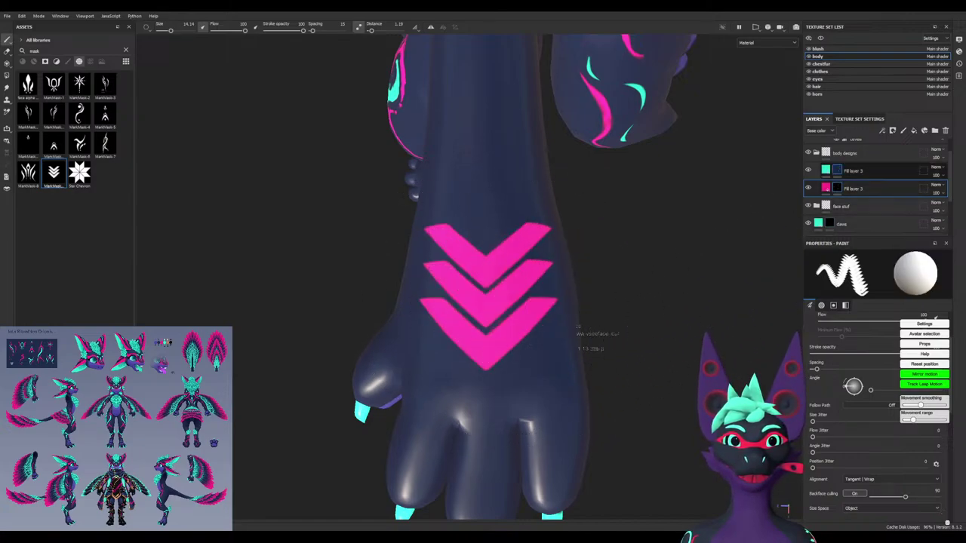
left_click(853, 170)
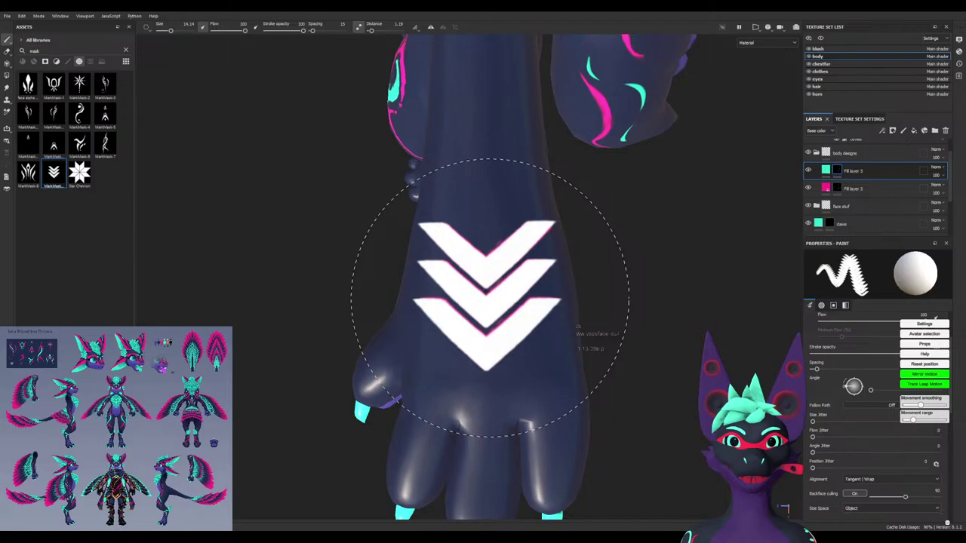
left_click(489, 302)
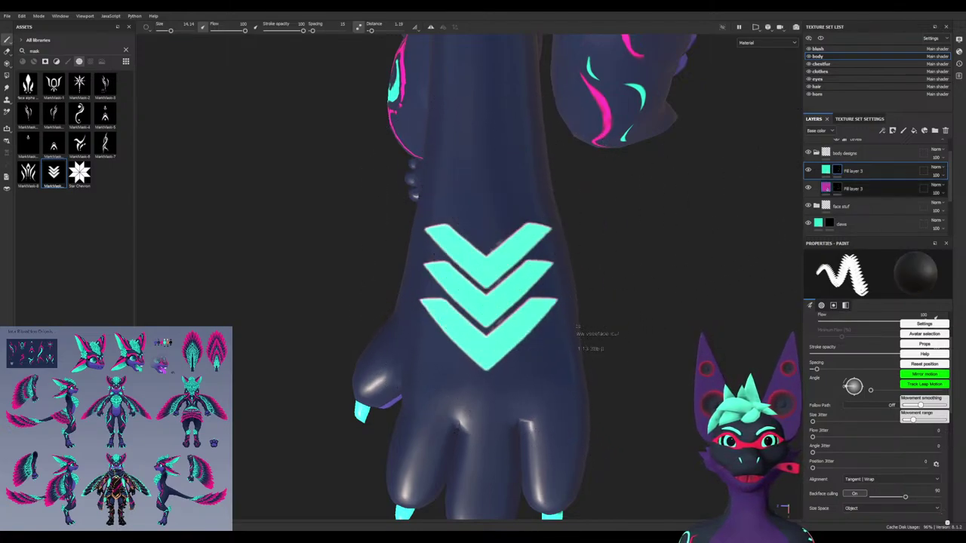
Return to the magenta fill layer's mask with black paint and the Basic Hard brush found by searching "hard", shrunk to about size 1.88
left_click(853, 188)
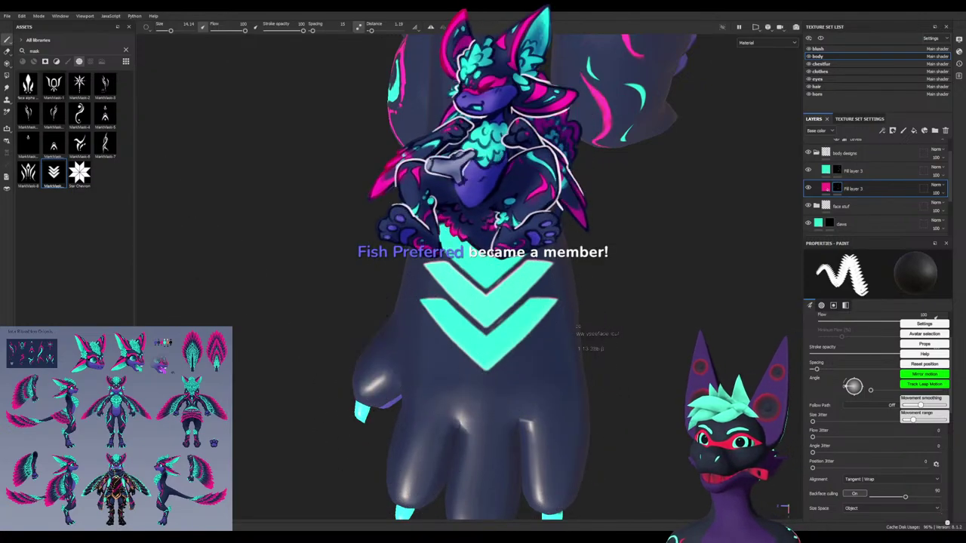
double_click(35, 51)
key("BackSpace")
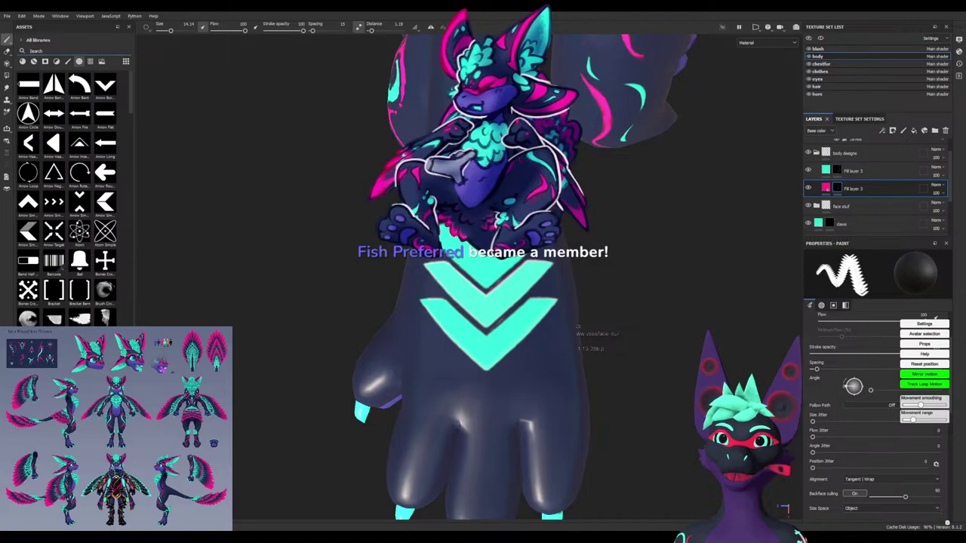
type("hard")
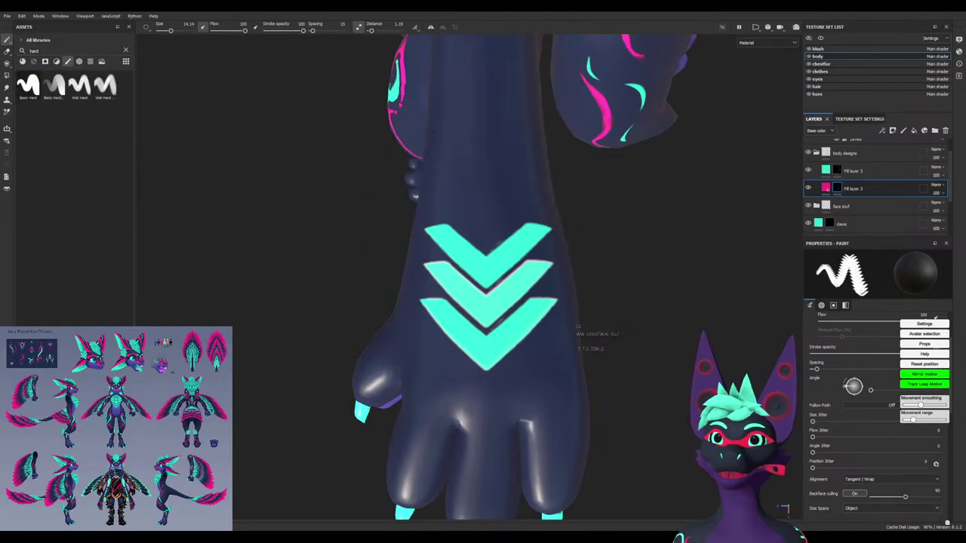
left_click(29, 86)
mouse_move(453, 335)
right_mouse_down("ctrl")
mouse_move(412, 334)
mouse_move(430, 336)
right_mouse_up("ctrl")
Erase the upper and lower chevrons on the hand from the magenta fill layer's mask, shrinking the brush to size 1.03 for the edges
left_click(808, 188)
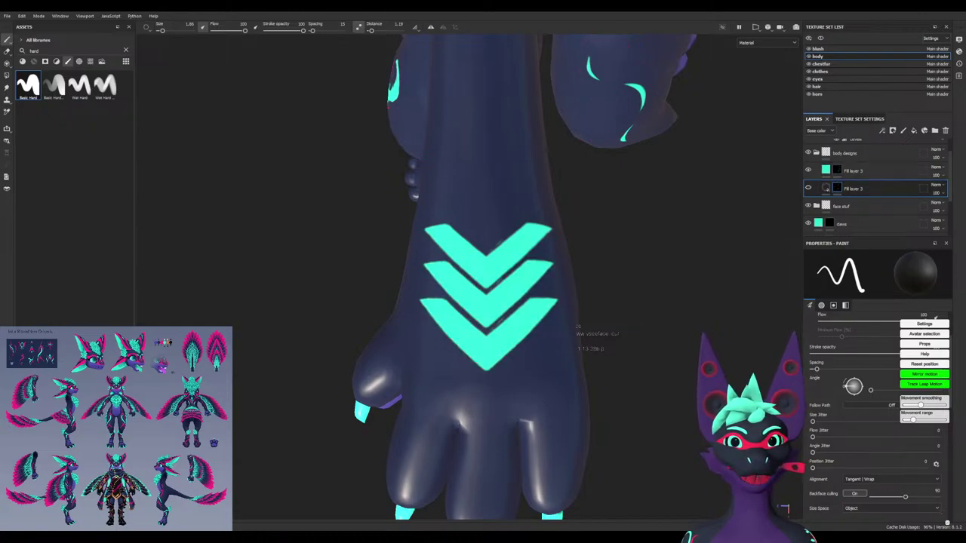
left_click(808, 188)
left_click_drag(501, 226, 489, 265)
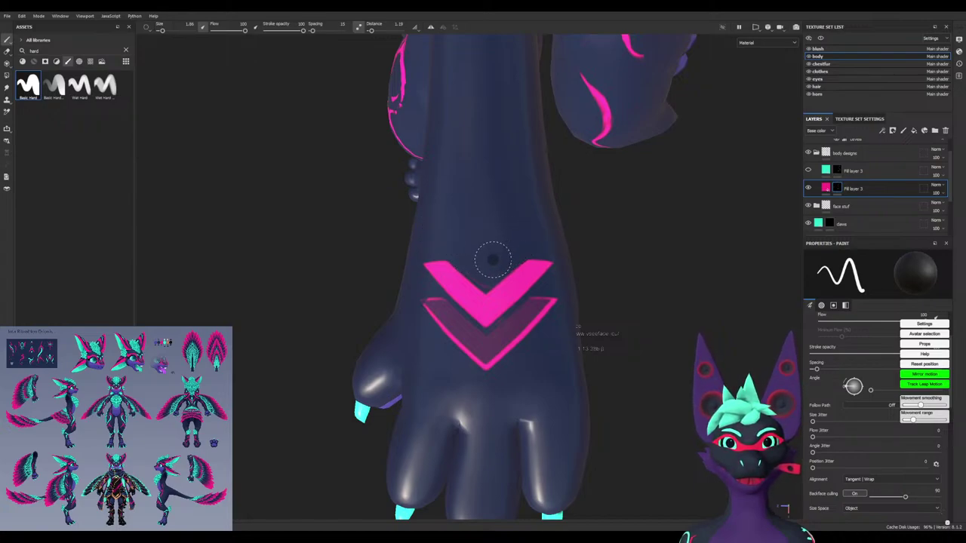
scroll(477, 265, "up", 1)
key("[")
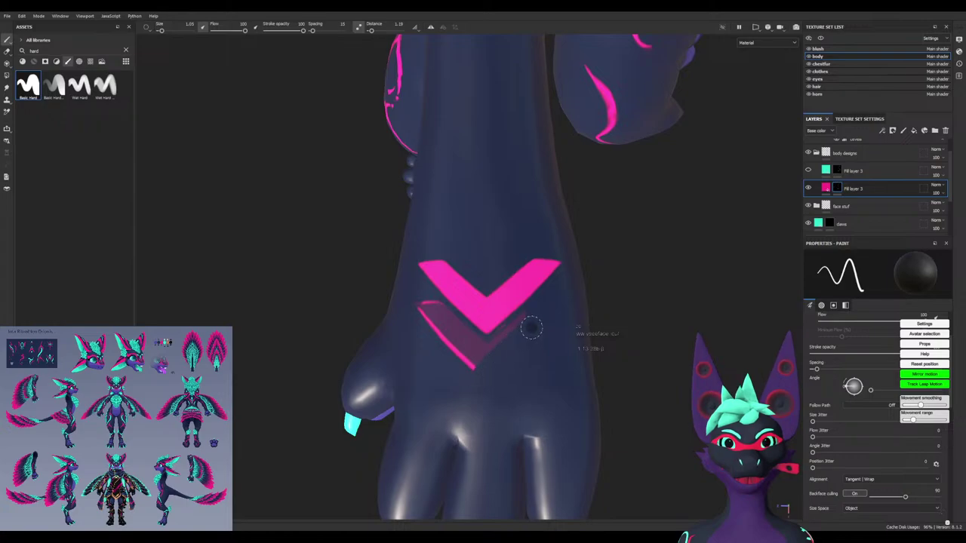
left_click_drag(456, 349, 421, 304)
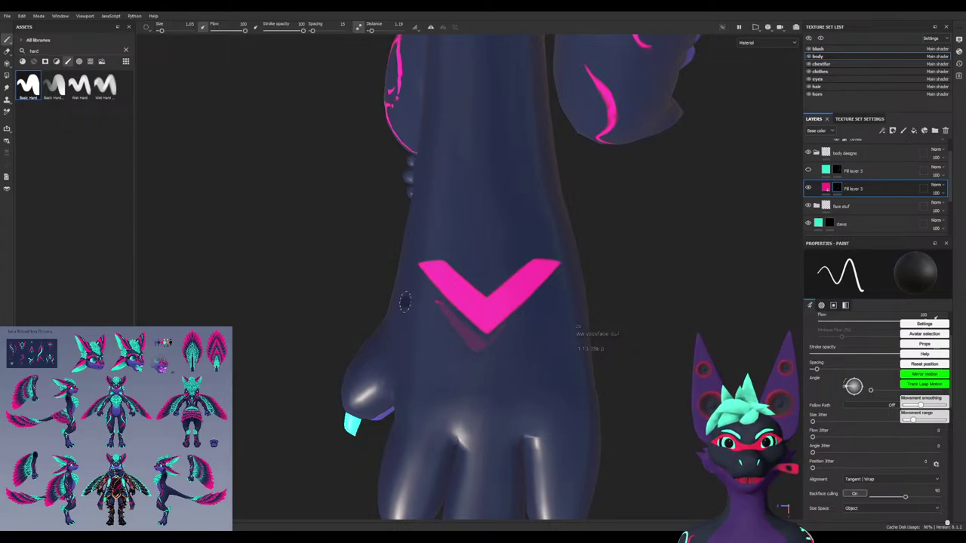
scroll(407, 306, "up", 2)
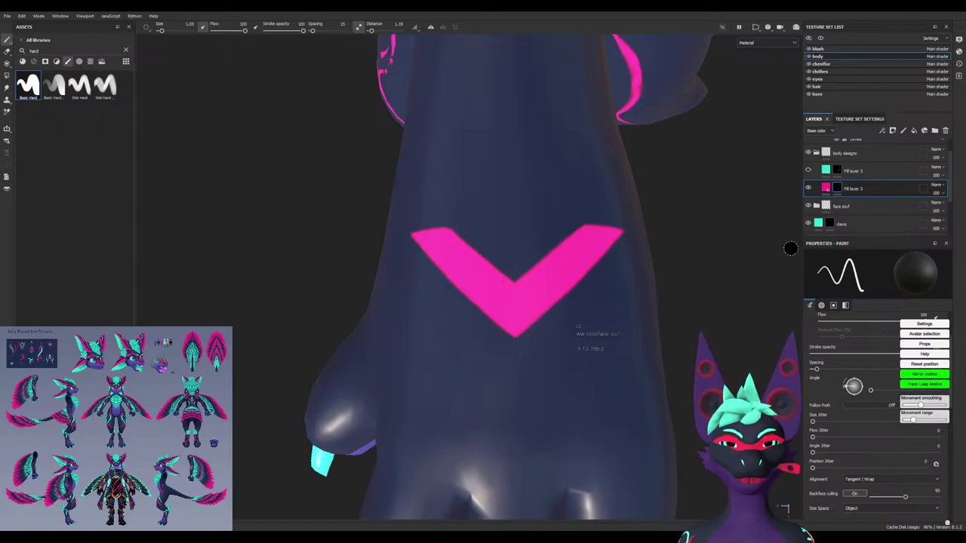
Erase the middle chevron from the cyan fill layer's mask with the magenta layer hidden, and show the magenta layer again
left_click(808, 188)
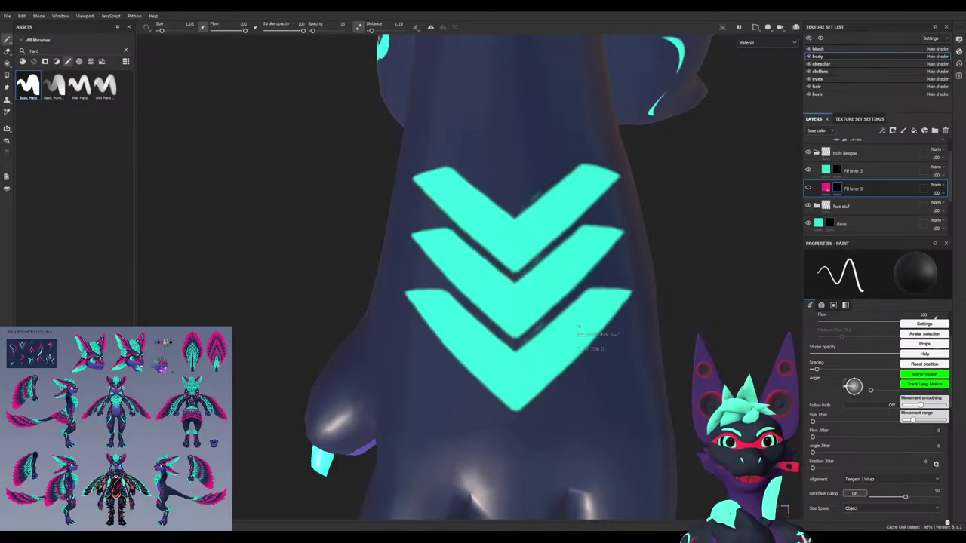
left_click(868, 170)
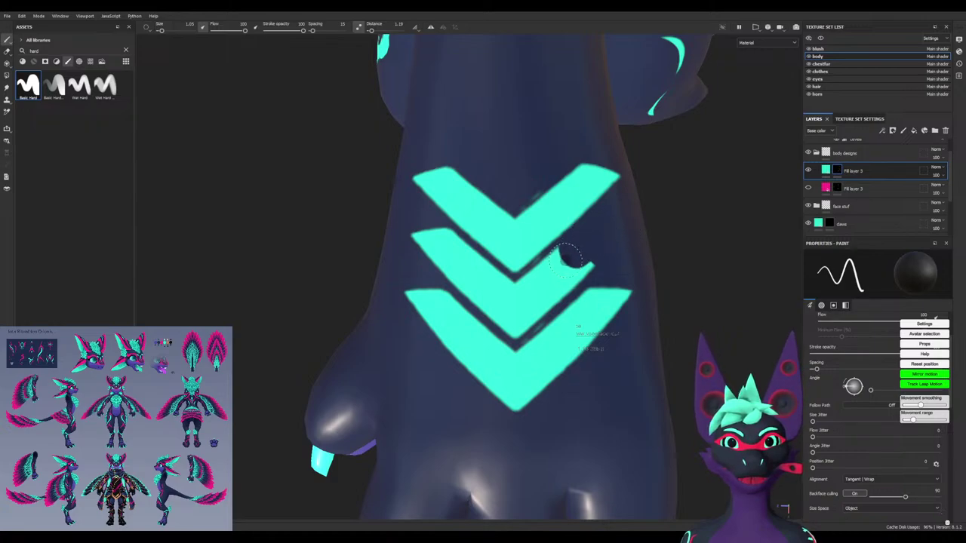
left_click_drag(566, 262, 546, 293)
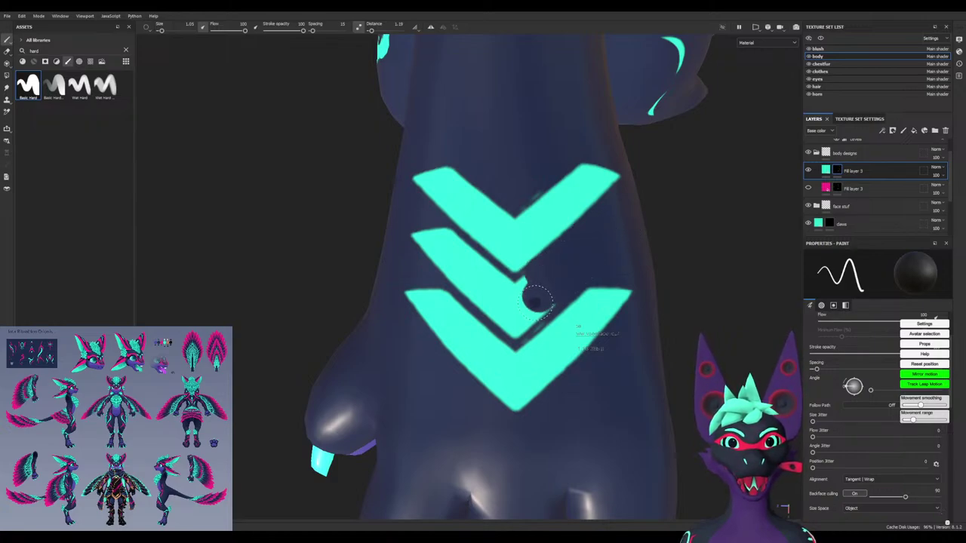
key("ctrl+z")
mouse_move(548, 288)
left_mouse_down()
mouse_move(594, 250)
mouse_move(545, 281)
mouse_move(536, 303)
mouse_move(411, 238)
mouse_move(463, 261)
mouse_move(461, 252)
mouse_move(558, 245)
mouse_move(452, 242)
mouse_move(384, 252)
left_mouse_up()
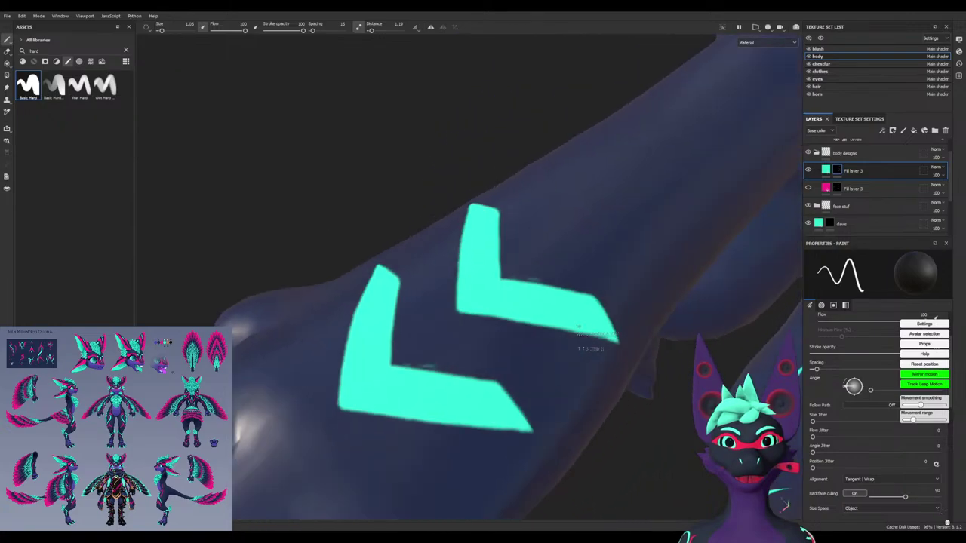
left_click_drag(453, 328, 448, 366, "alt")
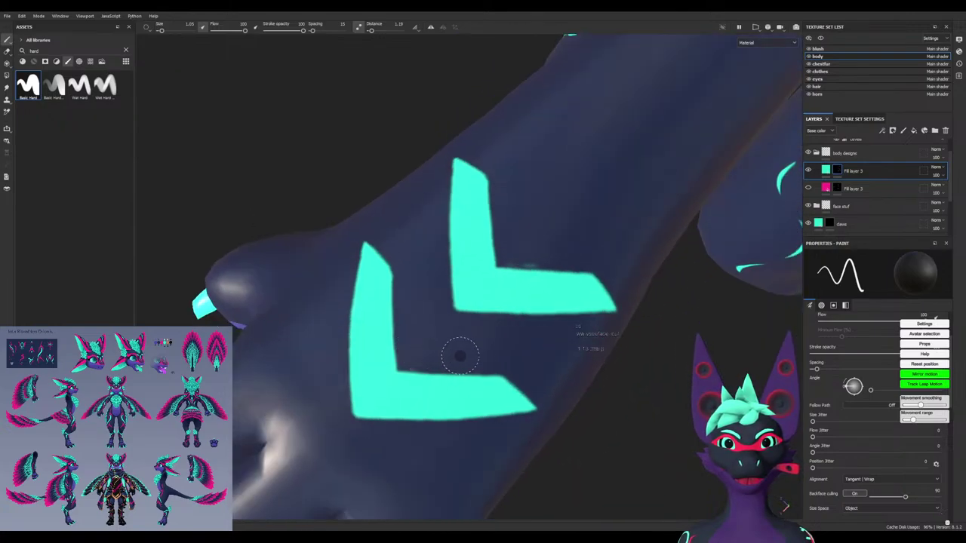
left_click_drag(559, 241, 574, 250, "alt")
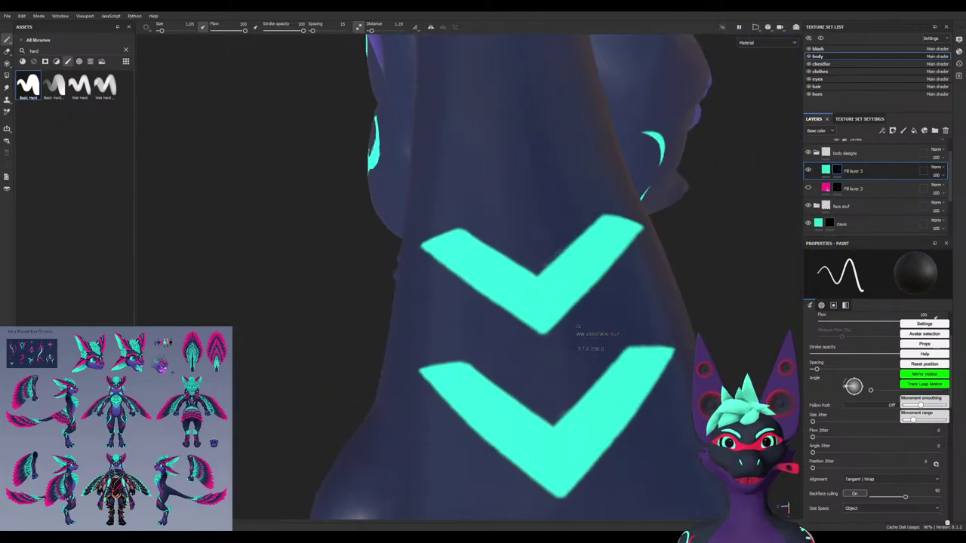
left_click_drag(724, 247, 774, 246, "alt")
left_click(808, 188)
left_click(808, 188)
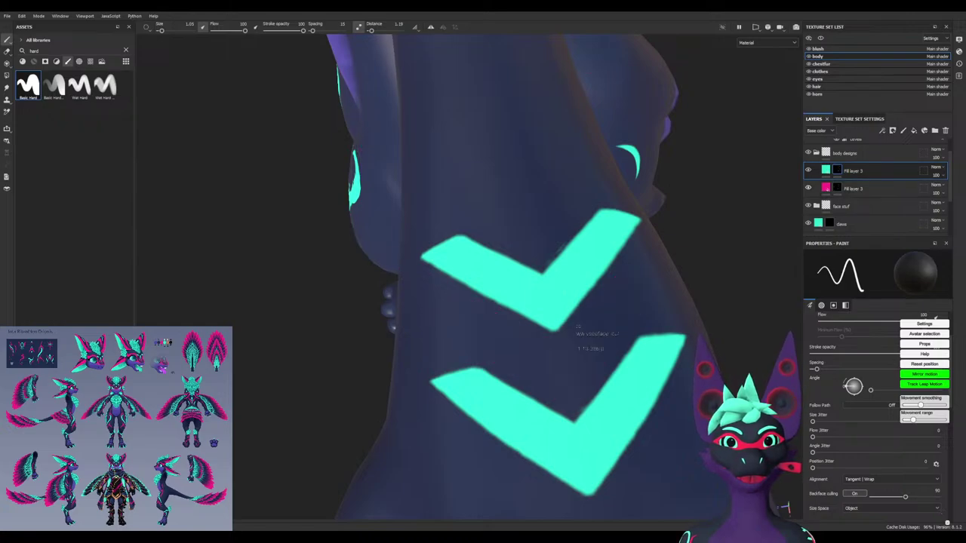
left_click(808, 188)
Examine the markings on the full body, back, tail, hand and face, and collapse the body designs folder
left_click_drag(373, 203, 341, 319, "alt")
scroll(333, 313, "down", 10)
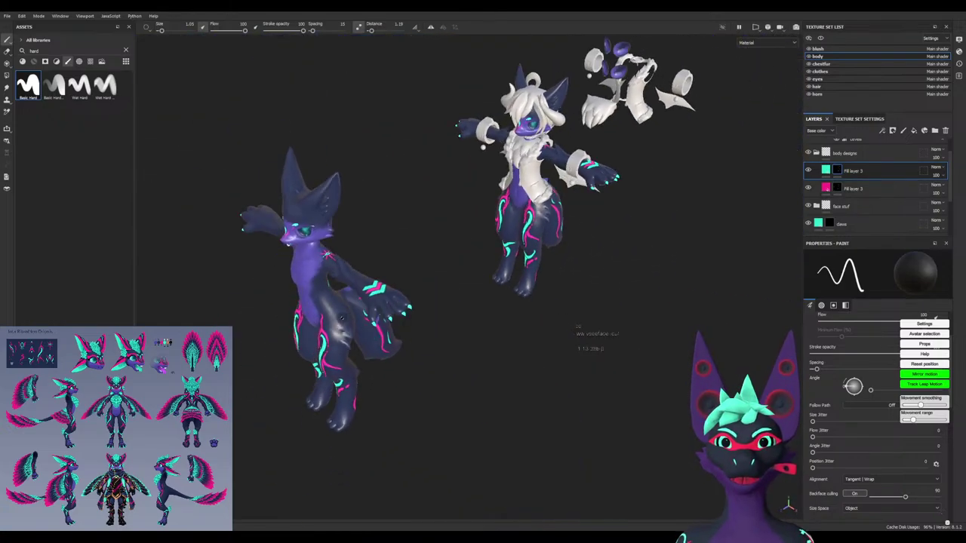
scroll(313, 321, "up", 8)
left_click_drag(483, 311, 299, 301, "alt")
scroll(302, 305, "up", 5)
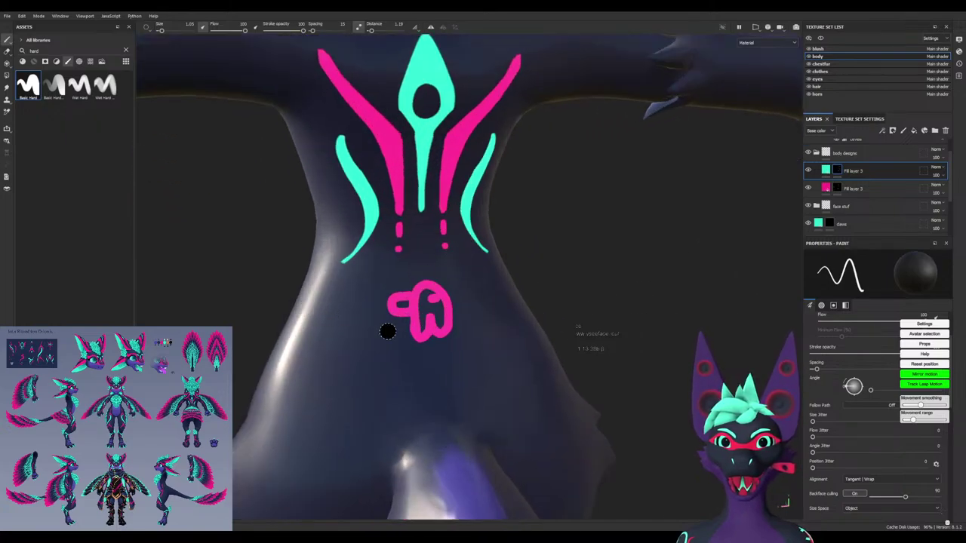
left_click_drag(314, 354, 369, 341, "alt")
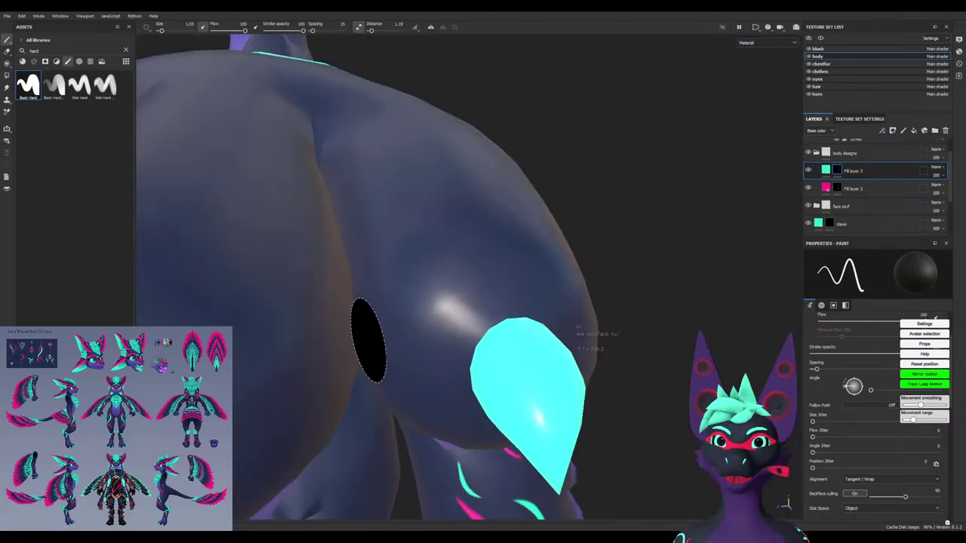
scroll(369, 340, "down", 6)
left_click_drag(369, 144, 494, 215, "alt")
scroll(453, 226, "down", 4)
left_click_drag(385, 332, 544, 266, "alt")
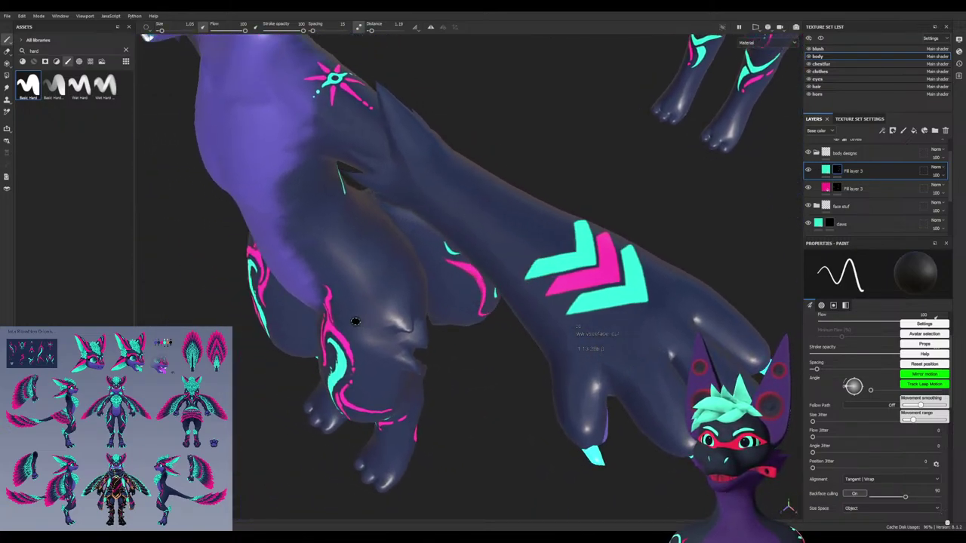
left_click_drag(354, 321, 355, 452, "alt")
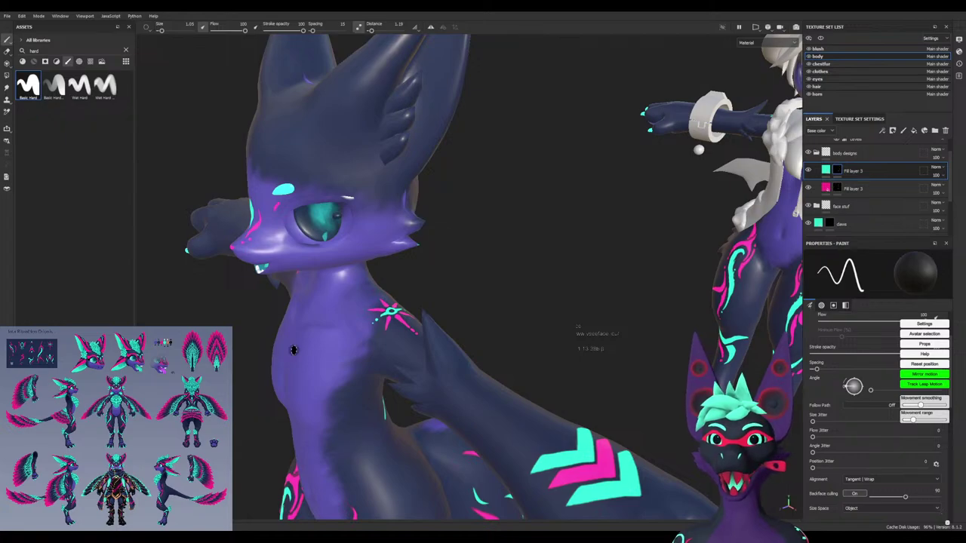
left_click_drag(294, 350, 354, 370, "alt")
scroll(267, 188, "up", 6)
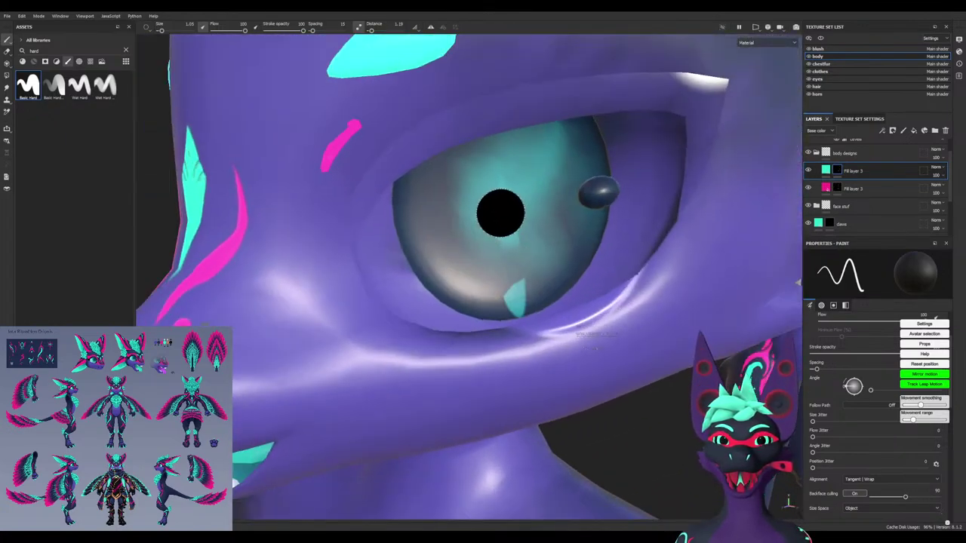
scroll(500, 213, "down", 8)
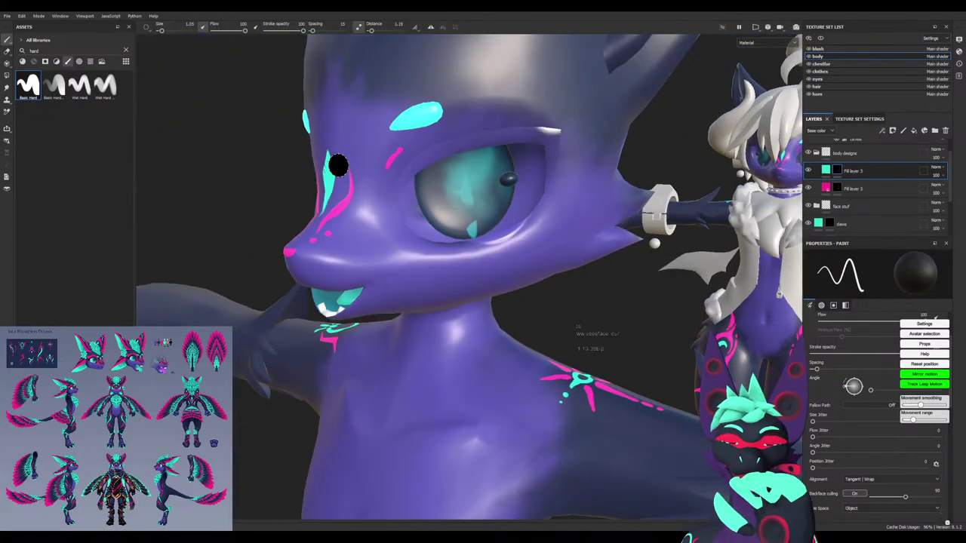
scroll(483, 394, "down", 6)
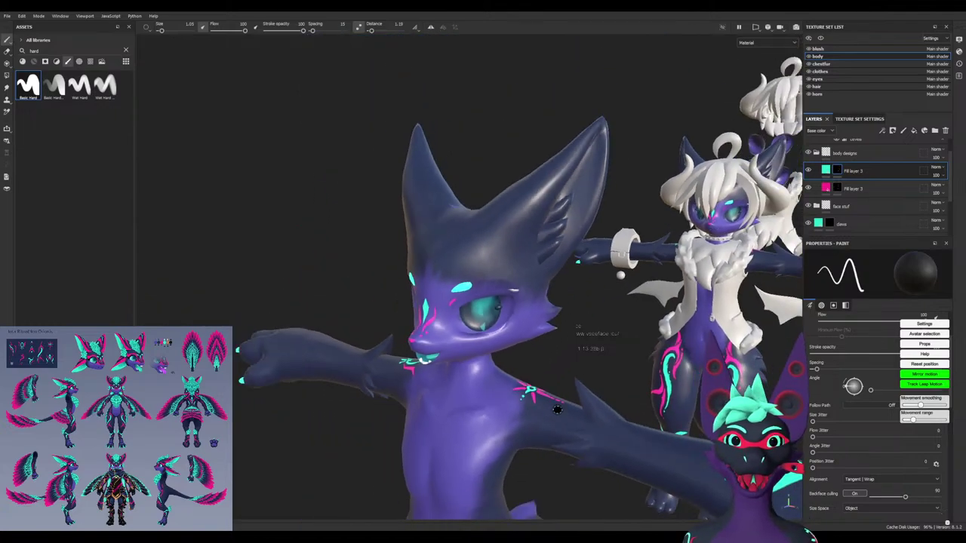
middle_click_drag(557, 408, 376, 286, "alt")
left_click(817, 153)
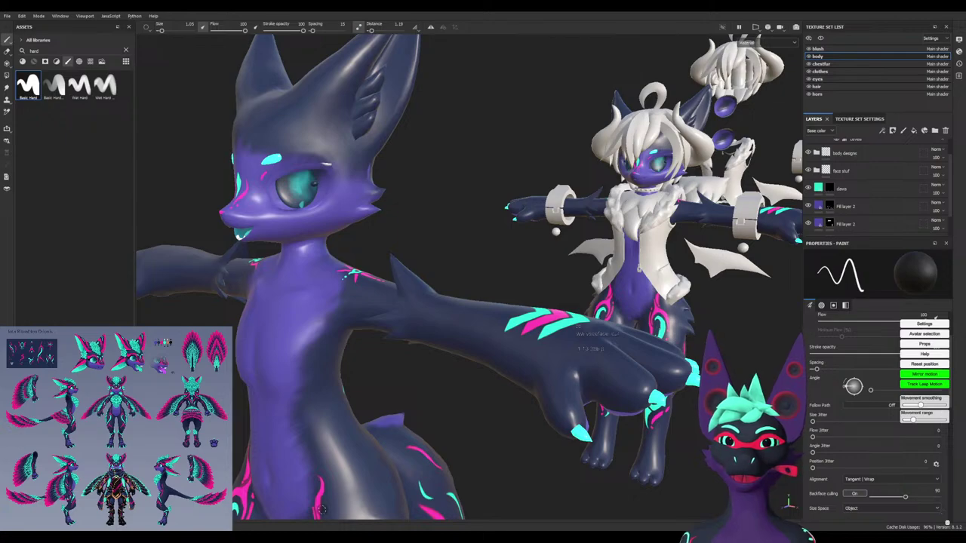
Search the alphas for "mask", apply MarkMask-3, switch to white paint and size the brush to about 28.6 for the unmarked forearm
left_click_drag(327, 432, 379, 329, "alt")
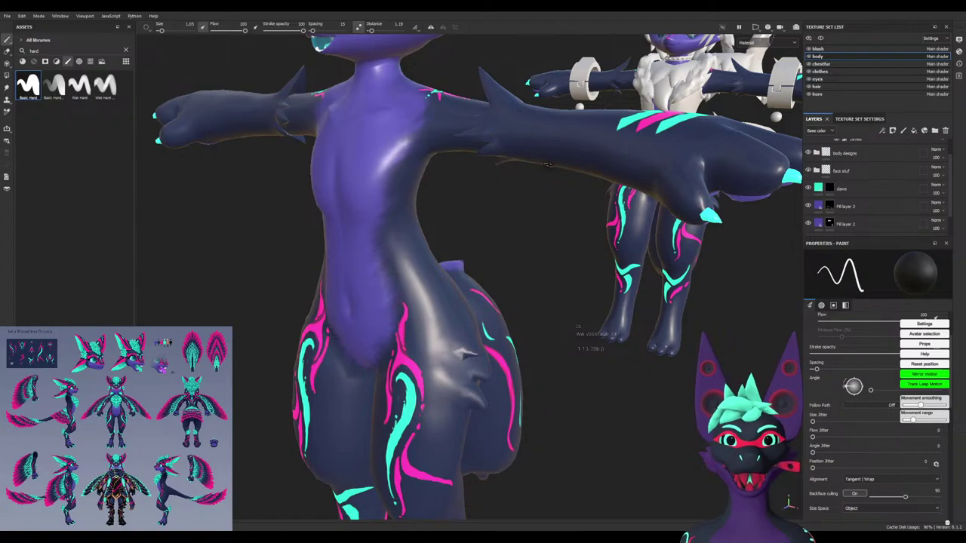
left_click_drag(549, 165, 521, 264, "alt")
middle_click_drag(422, 166, 544, 339, "alt")
left_click_drag(543, 339, 655, 234, "alt")
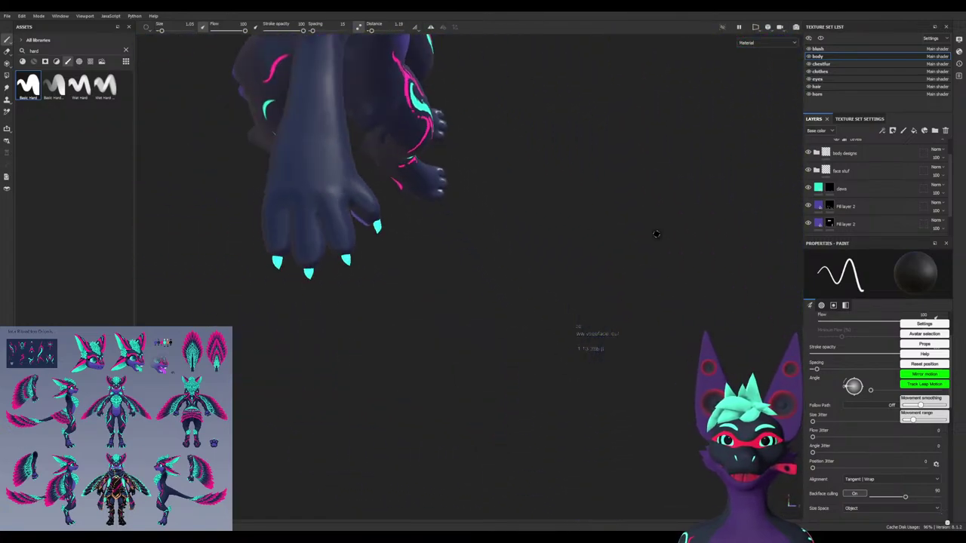
left_click_drag(290, 185, 422, 349, "alt")
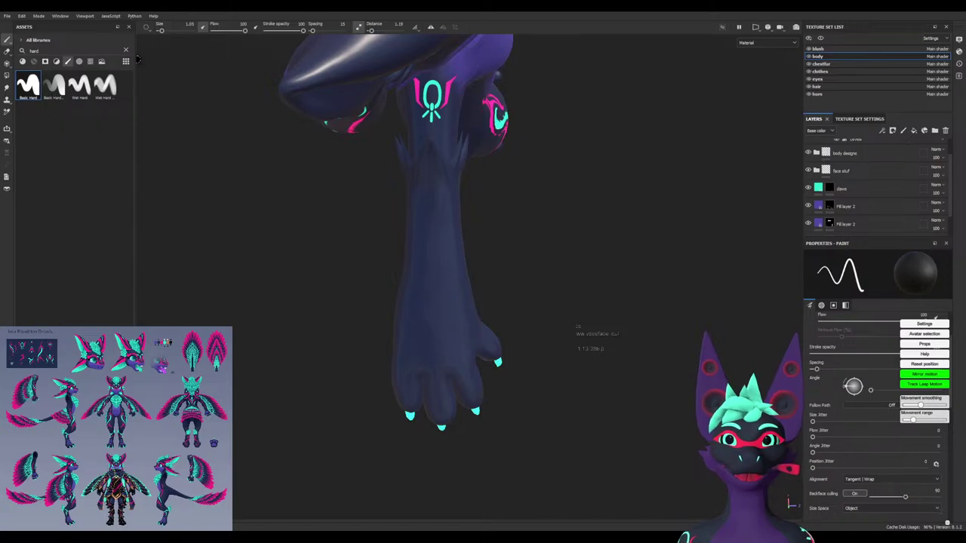
key("BackSpace")
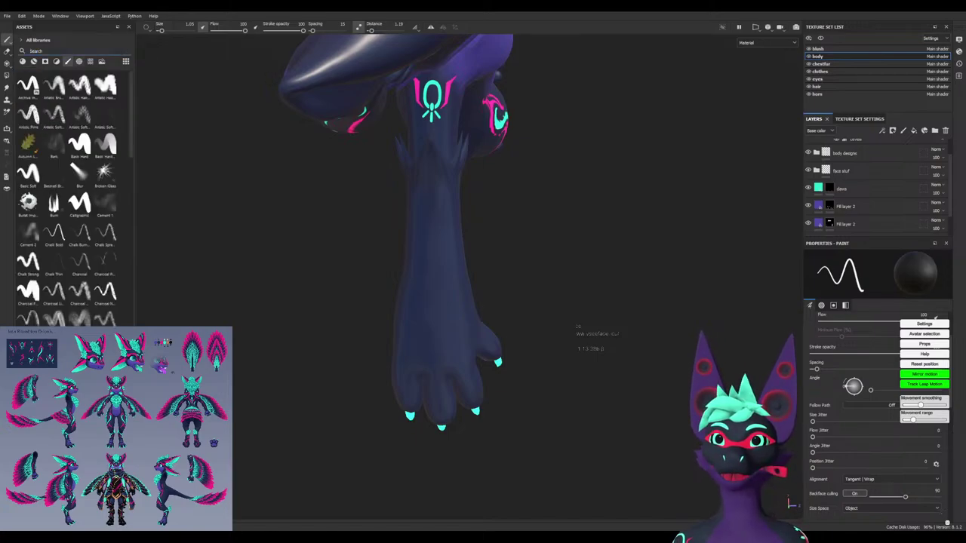
type("mask")
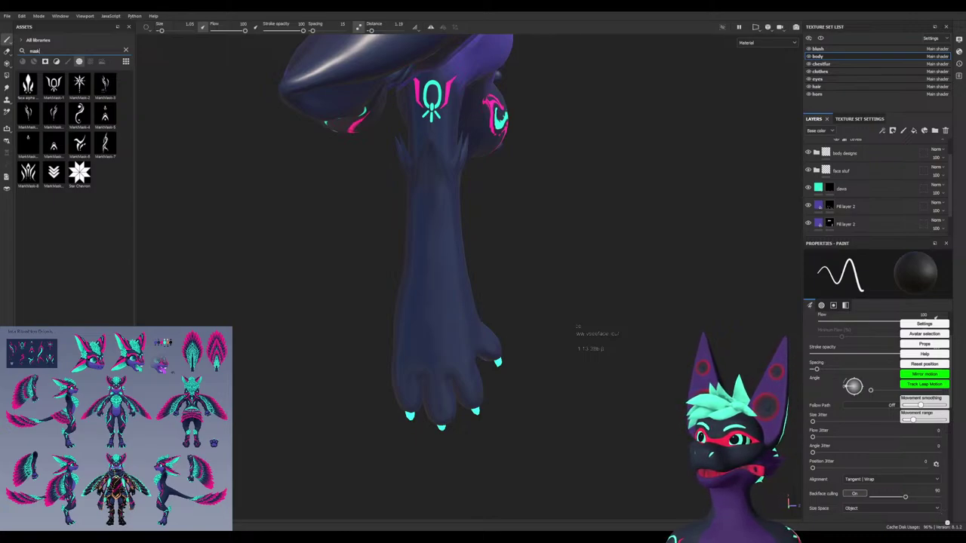
left_click(105, 85)
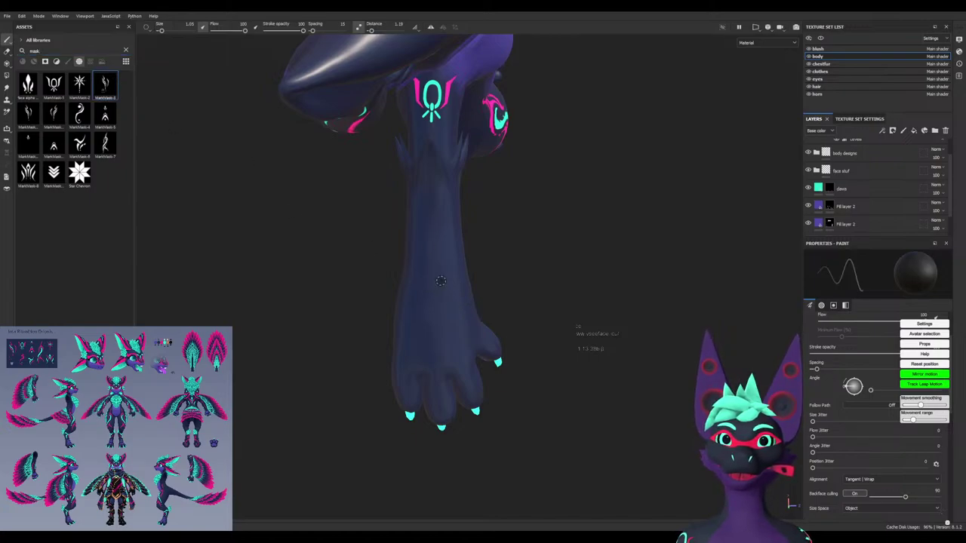
right_click_drag(445, 285, 525, 285, "ctrl")
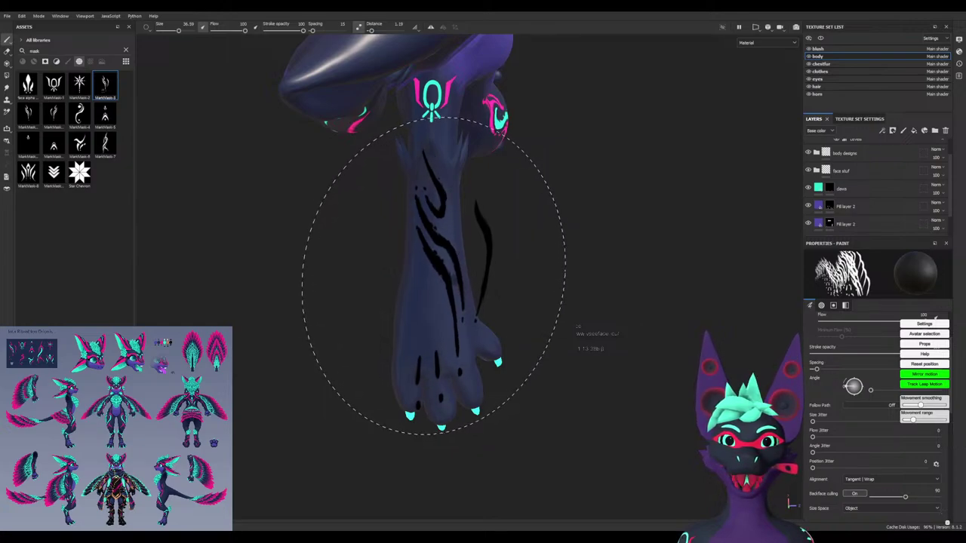
left_click_drag(433, 275, 427, 272, "alt")
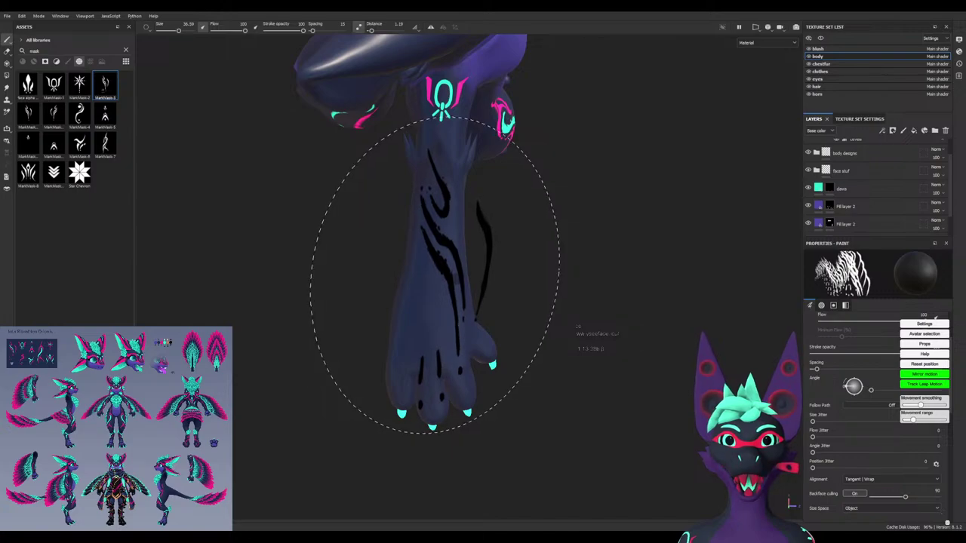
right_click_drag(440, 278, 436, 277, "ctrl")
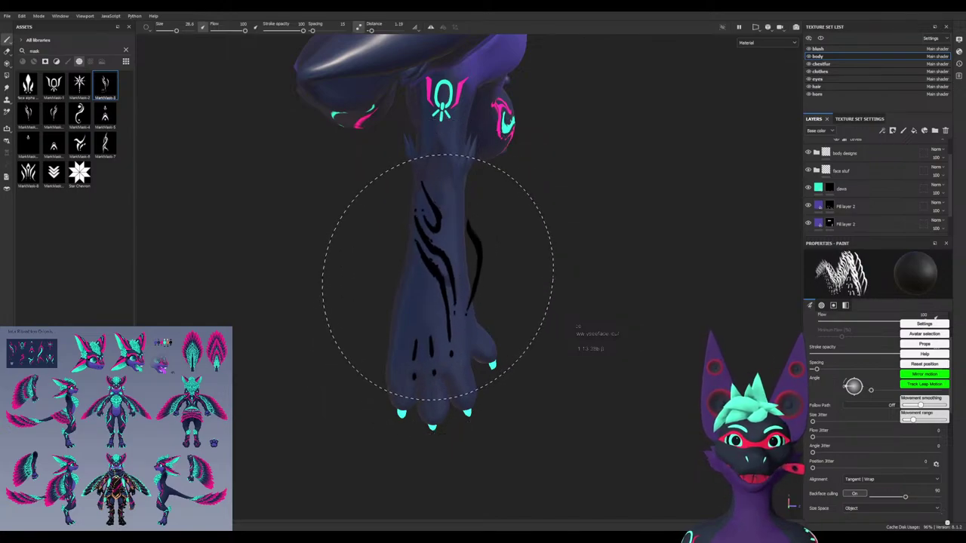
key("x")
Undo the trial MarkMask-3 stamp on the forearm, enlarge the brush to about 32.55 and set its alignment to Camera
mouse_move(425, 303)
left_mouse_down("alt")
mouse_move(422, 286)
mouse_move(264, 182)
mouse_move(340, 249)
mouse_move(423, 291)
mouse_move(476, 280)
mouse_move(462, 291)
left_mouse_up("alt")
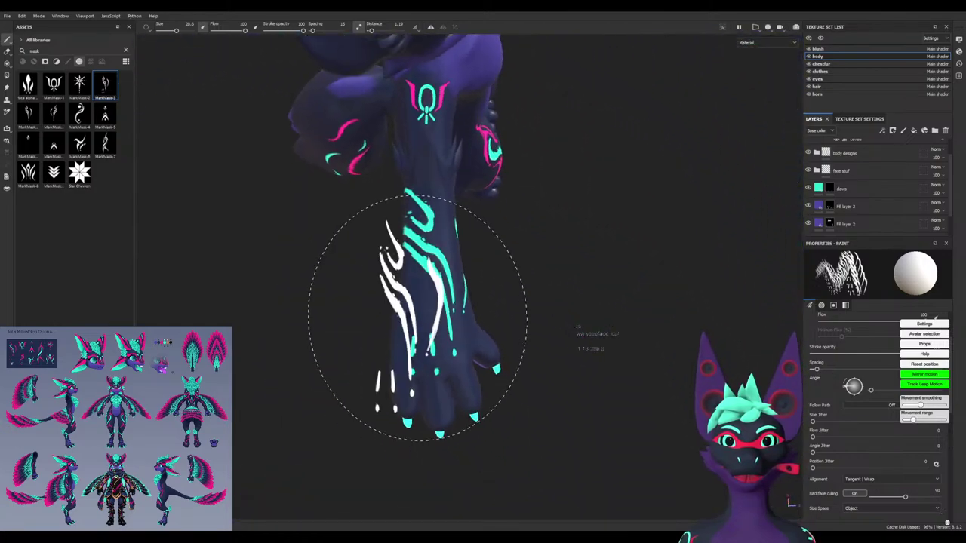
key("ctrl+z")
right_click_drag(442, 314, 453, 311, "ctrl")
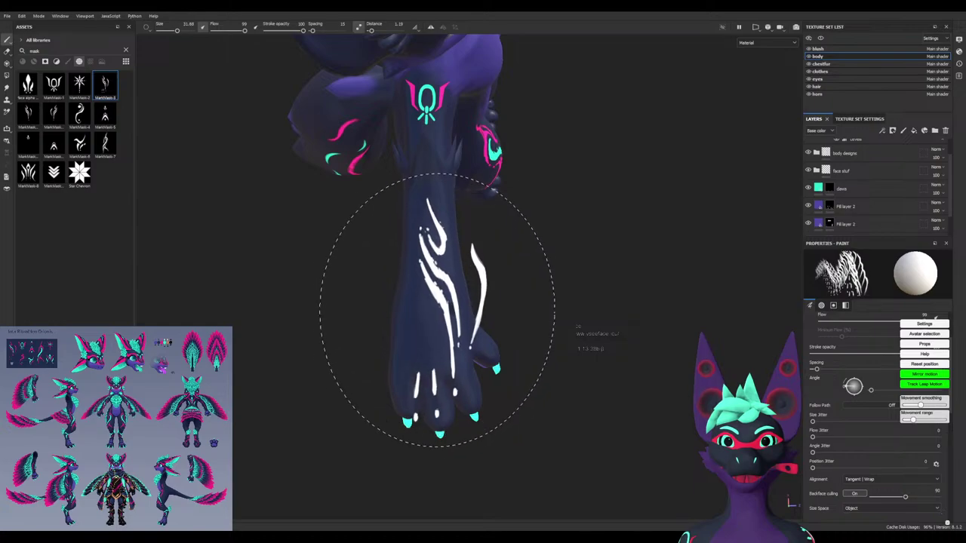
mouse_move(437, 308)
left_mouse_down("ctrl")
mouse_move(440, 284)
mouse_move(438, 325)
mouse_move(437, 308)
left_mouse_up("ctrl")
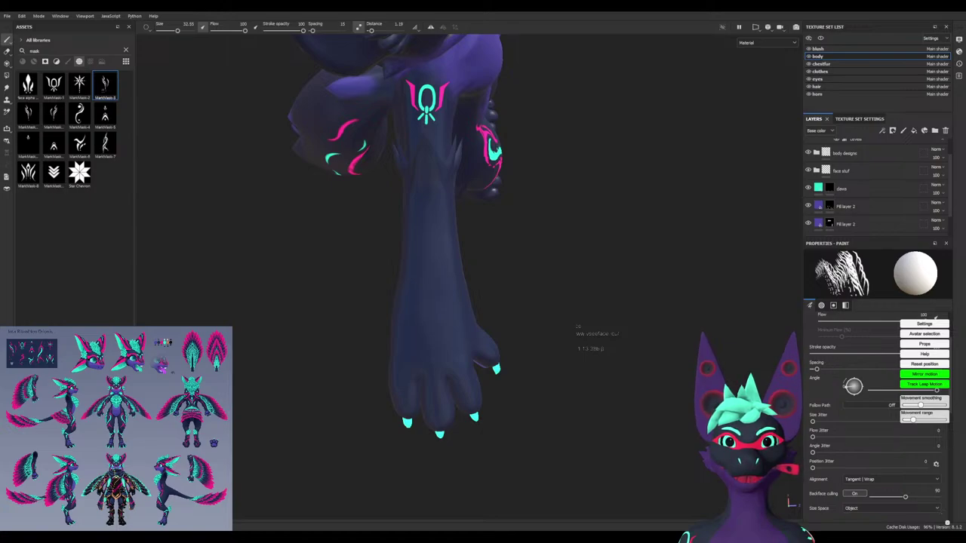
left_click(871, 488)
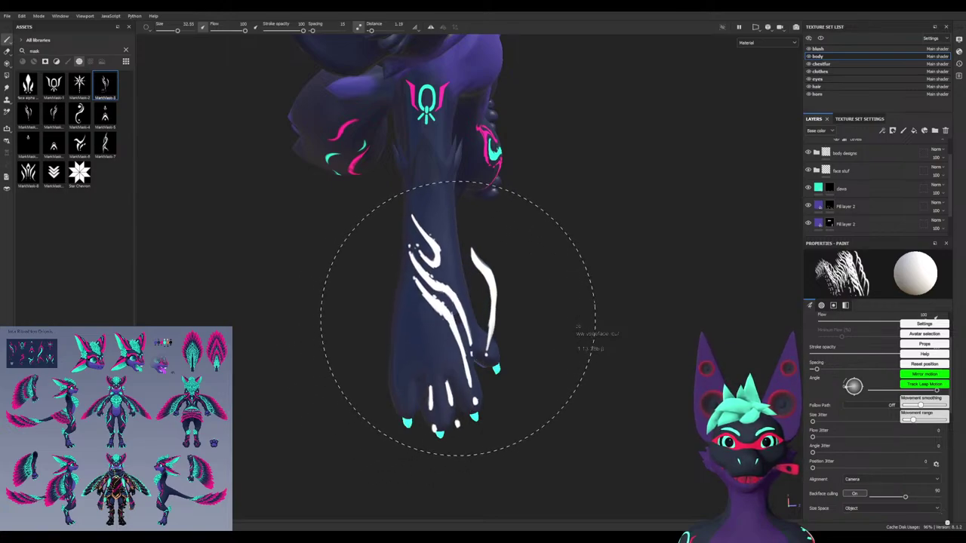
Try stamping the rotated MarkMask-3 pattern in white on the unmarked forearm and hand with Camera alignment, and undo it
left_click(458, 303)
mouse_move(477, 337)
left_mouse_down("alt")
mouse_move(574, 328)
mouse_move(638, 293)
mouse_move(700, 341)
left_mouse_up("alt")
key("ctrl+z")
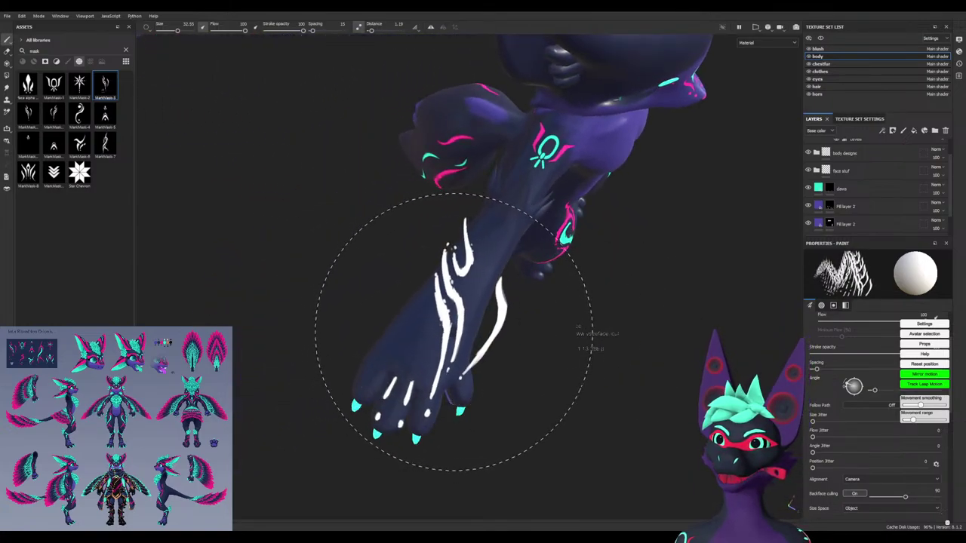
Try stamping the MarkMask-3 pattern on the top of the forearm at a new angle with the brush reduced to about 23.84
mouse_move(452, 332)
left_mouse_down("alt")
mouse_move(536, 361)
mouse_move(513, 385)
left_mouse_up("alt")
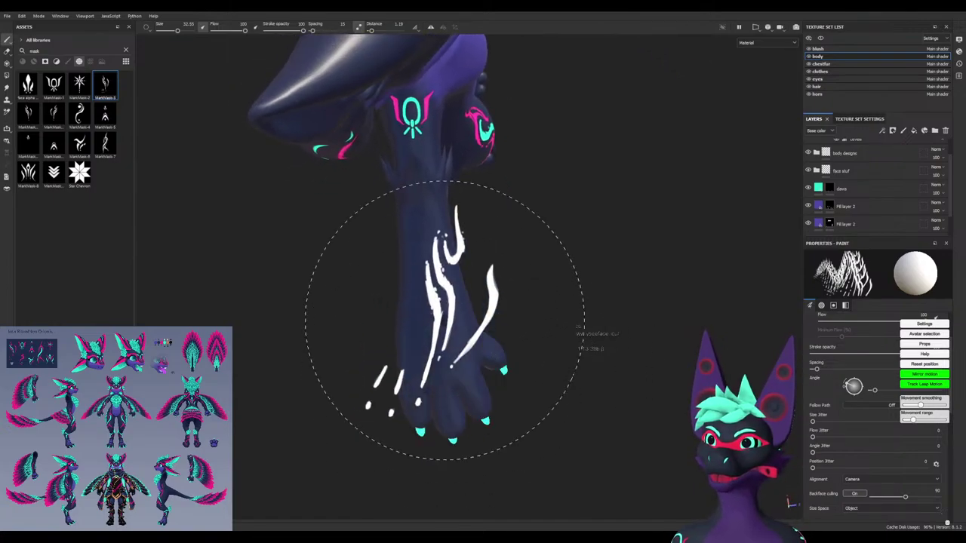
left_click_drag(446, 314, 445, 298, "ctrl")
right_click_drag(445, 298, 456, 298, "ctrl")
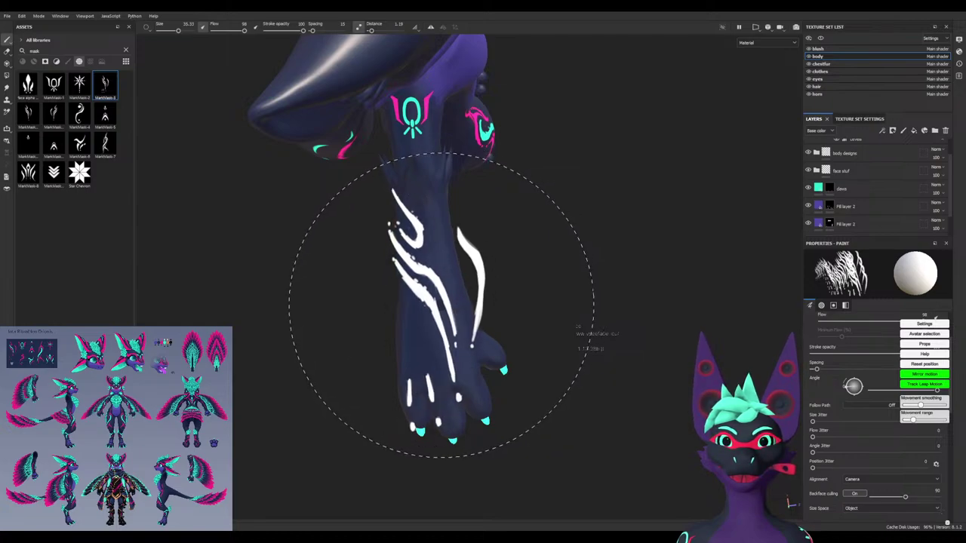
right_click_drag(446, 291, 430, 290, "ctrl")
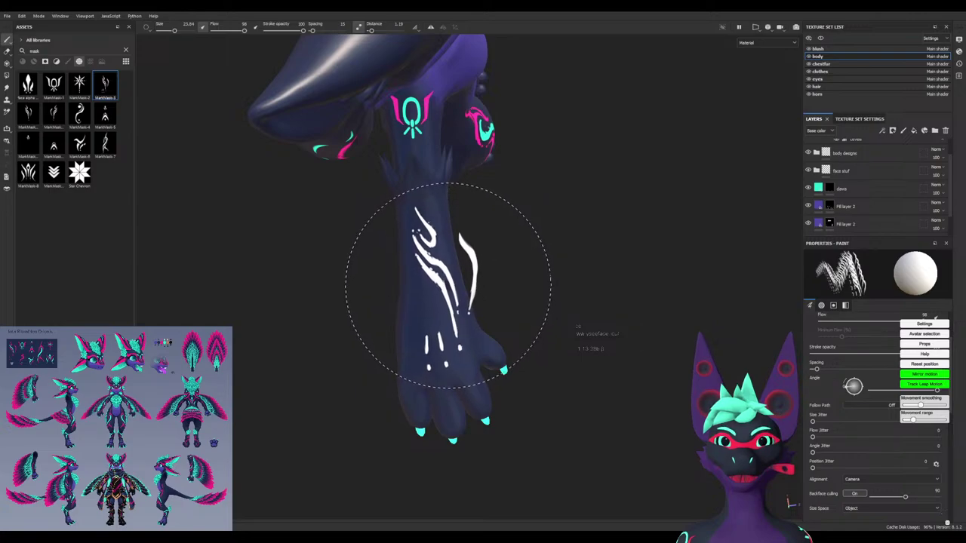
left_click(444, 279)
mouse_move(590, 351)
left_mouse_down("alt")
mouse_move(564, 353)
mouse_move(557, 321)
mouse_move(500, 285)
mouse_move(497, 344)
left_mouse_up("alt")
left_click_drag(430, 309, 566, 362, "alt")
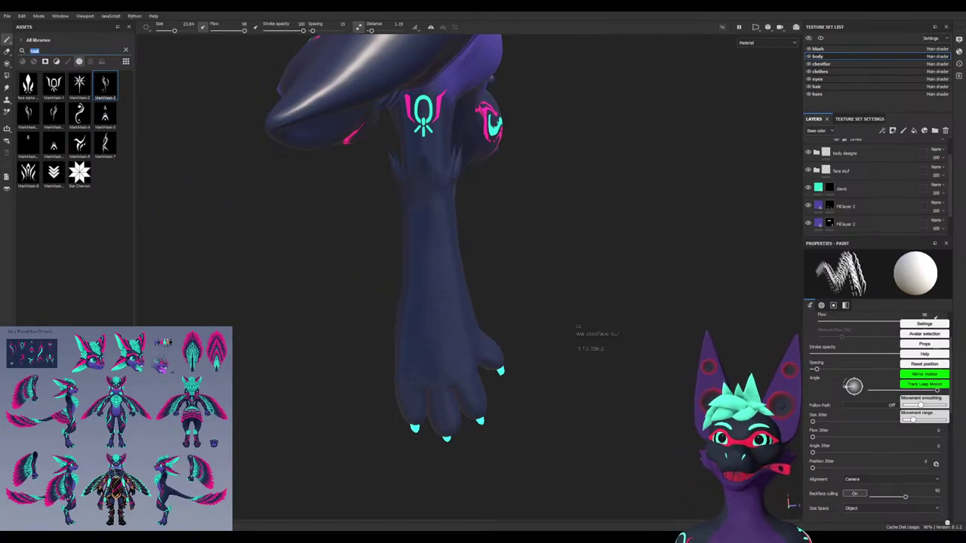
Search the brushes for "wet", choose Gouache, undo a trial stroke on the forearm and size the brush to about 3.08
type("wet")
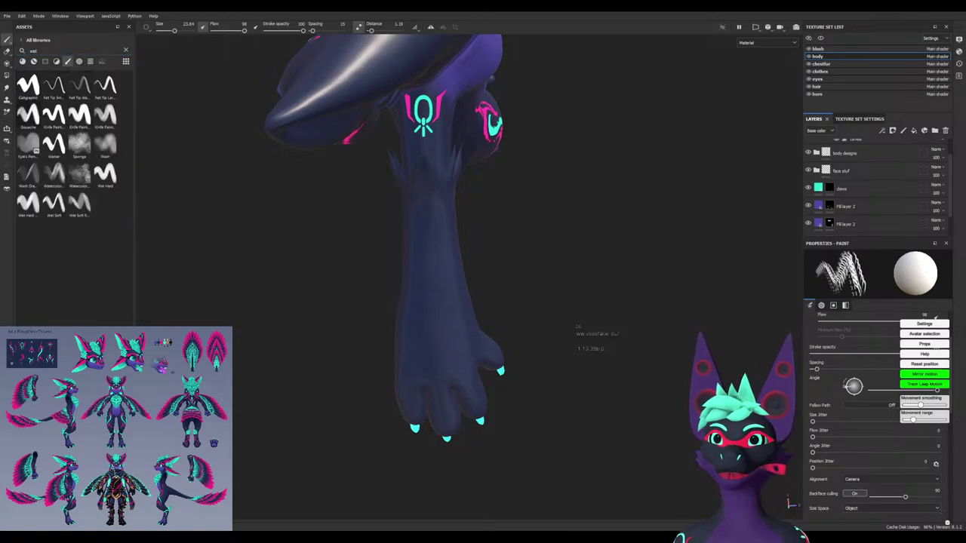
left_click(28, 113)
left_click_drag(436, 234, 440, 361)
key("ctrl+z")
right_click_drag(425, 287, 428, 287, "ctrl")
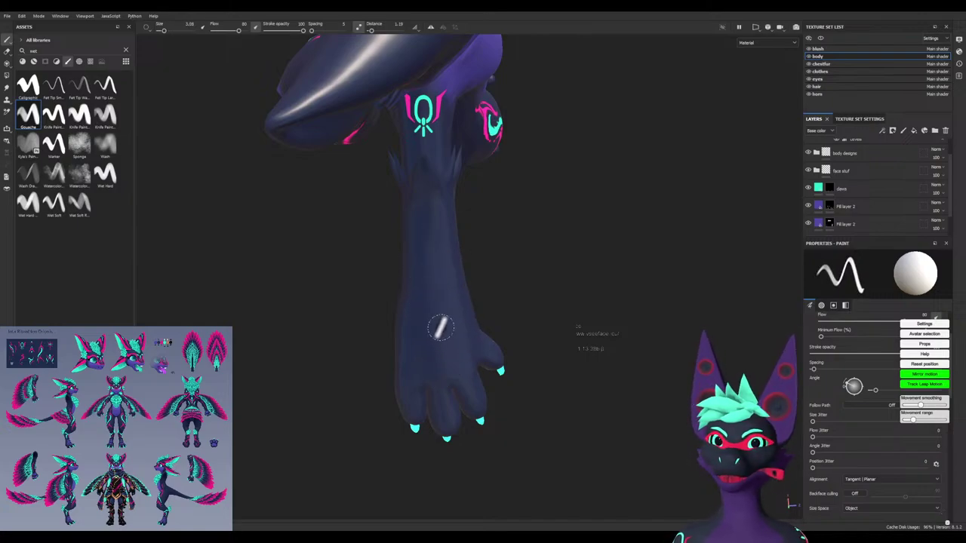
Expand the body designs folder and select the mask of the magenta Fill layer 3
mouse_move(480, 352)
left_mouse_down("alt")
mouse_move(521, 349)
mouse_move(411, 321)
mouse_move(452, 355)
mouse_move(415, 358)
mouse_move(521, 362)
left_mouse_up("alt")
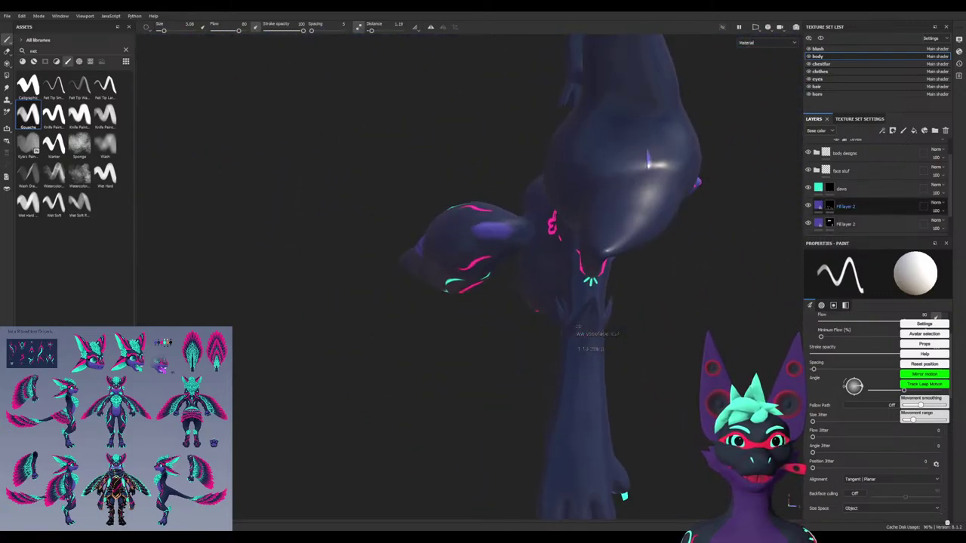
scroll(868, 206, "up", 1)
left_click(816, 175)
left_click(836, 212)
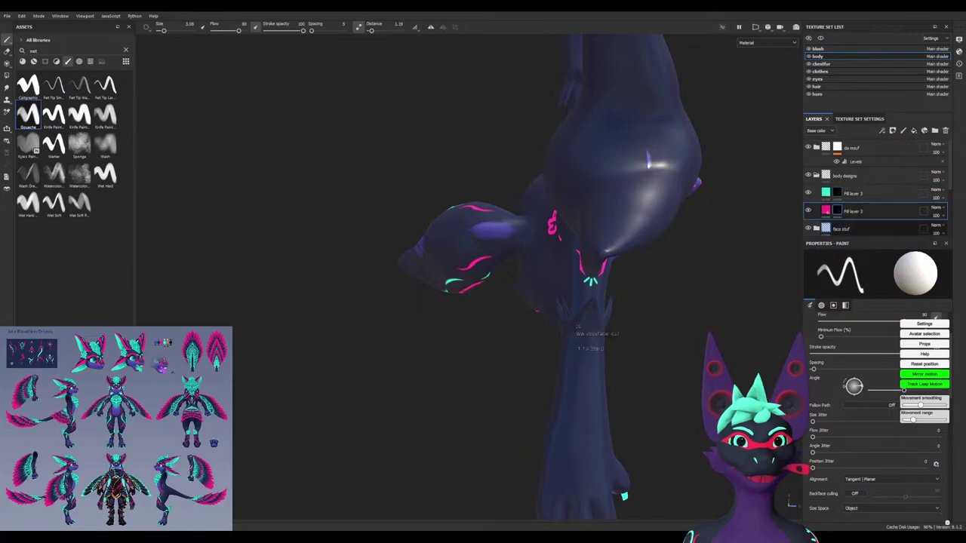
Paint a short magenta dab above each claw on the fingers and thumb with the third Knife Paint brush at size about 1.23
mouse_move(565, 443)
left_mouse_down("alt")
mouse_move(520, 448)
mouse_move(418, 280)
mouse_move(435, 295)
left_mouse_up("alt")
scroll(435, 295, "up", 5)
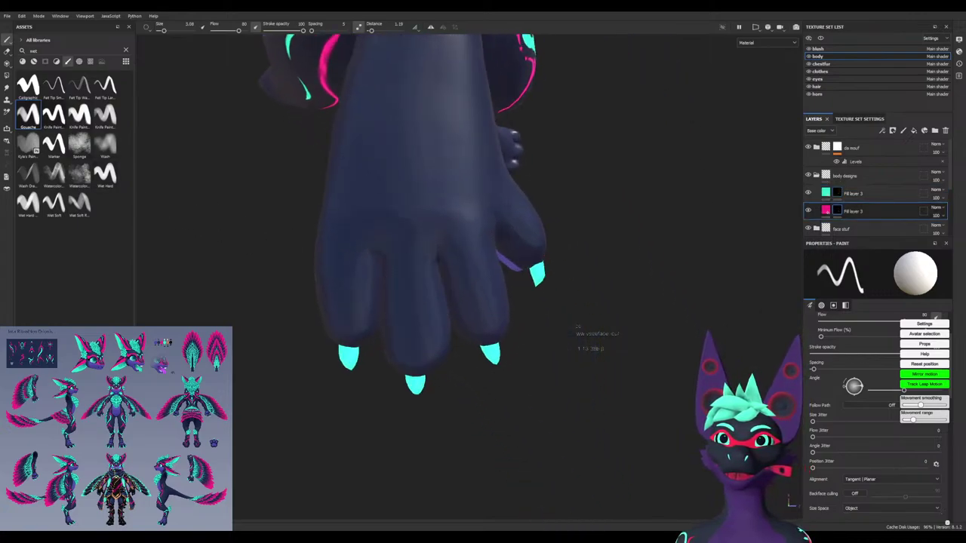
left_click(105, 115)
mouse_move(401, 268)
right_mouse_down("ctrl")
mouse_move(340, 269)
mouse_move(408, 265)
right_mouse_up("ctrl")
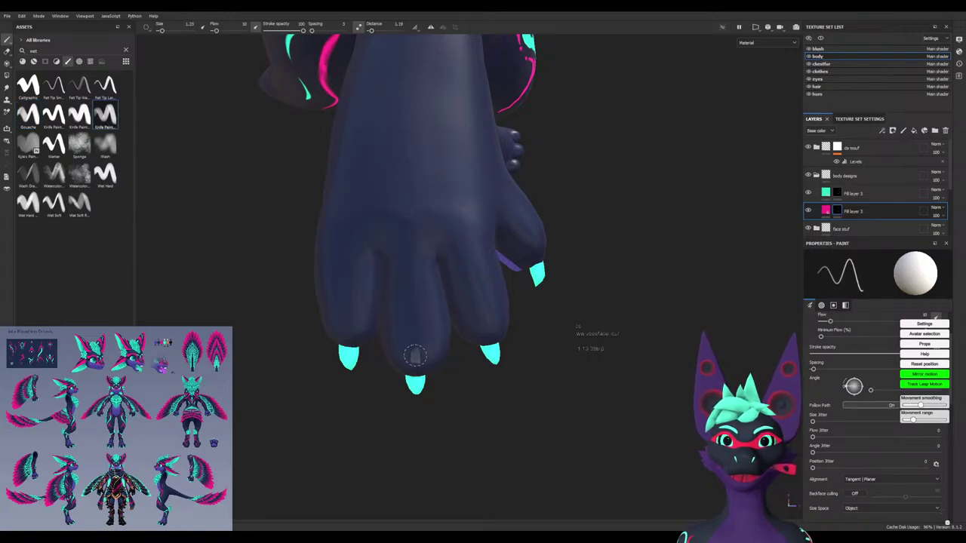
left_click_drag(413, 311, 415, 324)
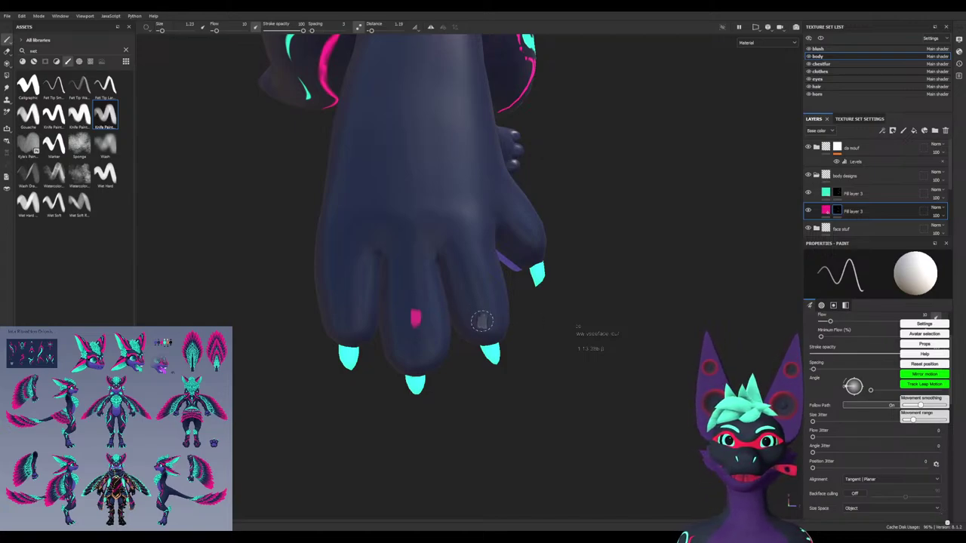
left_click_drag(481, 302, 483, 316)
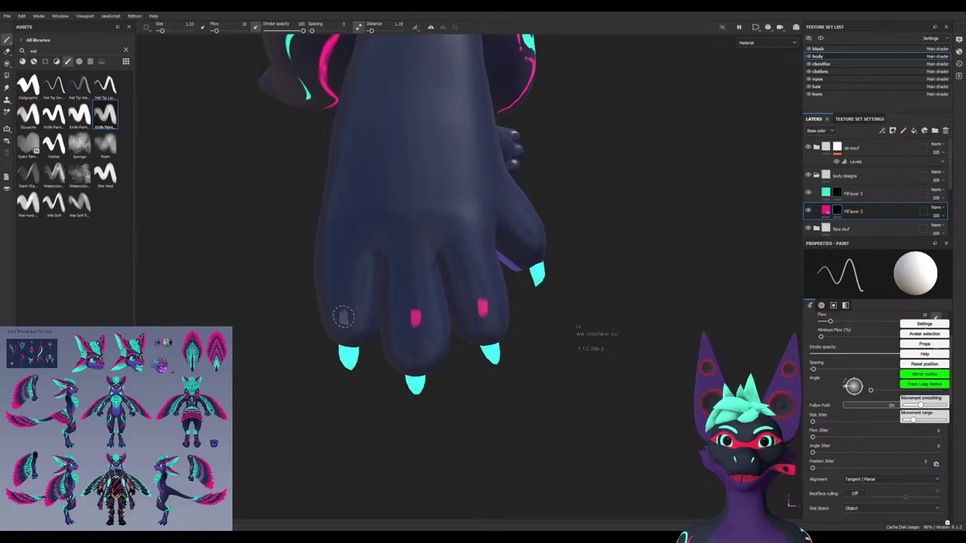
left_click_drag(343, 317, 347, 301)
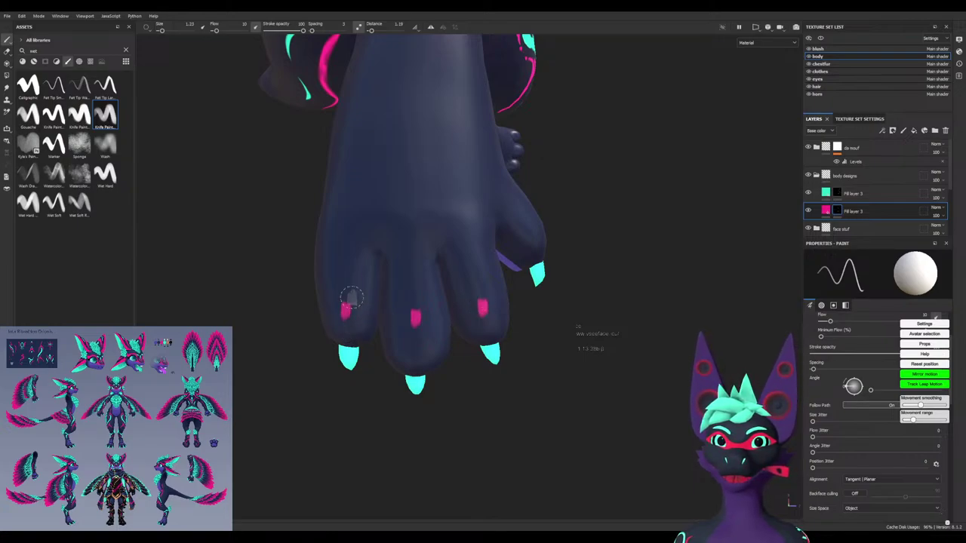
left_click_drag(387, 204, 280, 217, "alt")
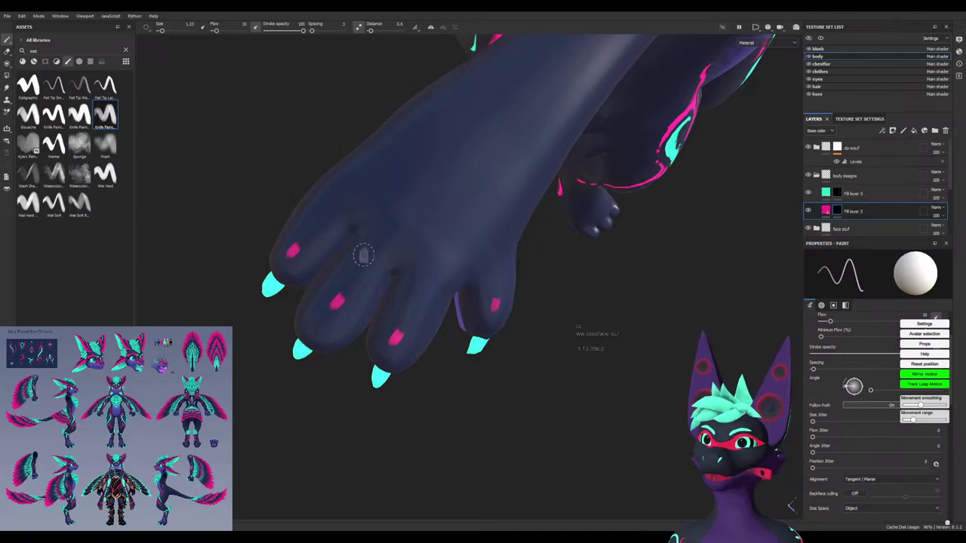
mouse_move(350, 261)
left_mouse_down("alt")
mouse_move(446, 264)
mouse_move(385, 295)
left_mouse_up("alt")
mouse_move(384, 259)
left_mouse_down("alt")
mouse_move(383, 270)
mouse_move(296, 293)
mouse_move(250, 280)
left_mouse_up("alt")
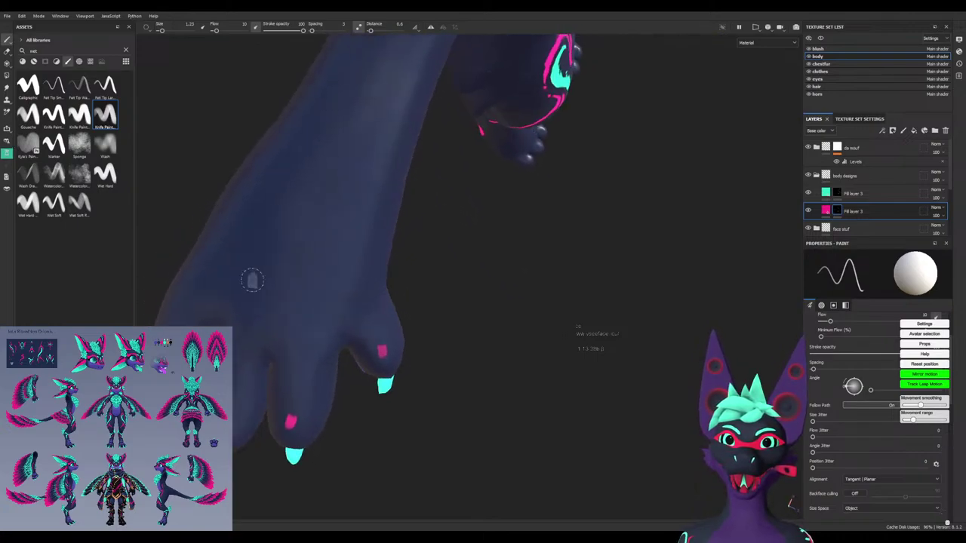
left_click_drag(315, 274, 317, 268, "alt")
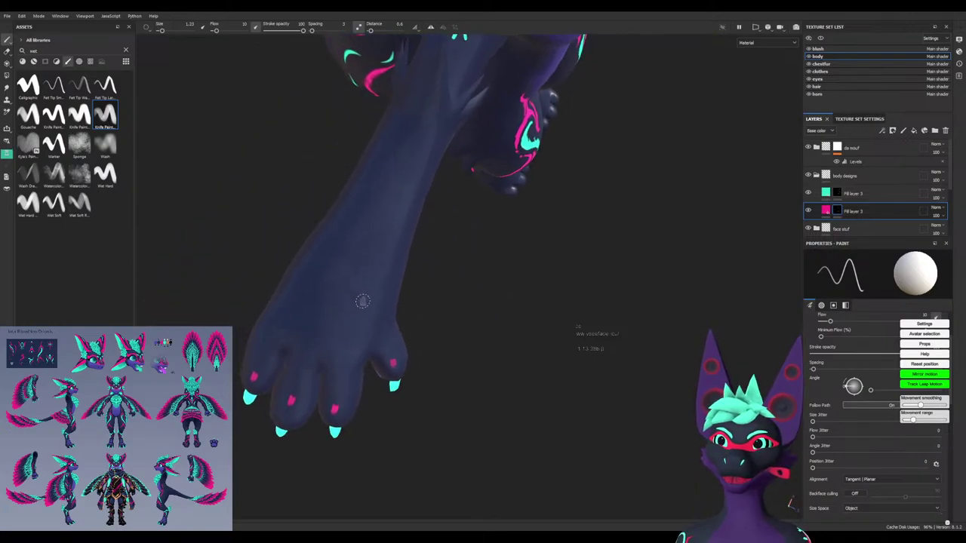
left_click_drag(362, 300, 339, 296, "alt")
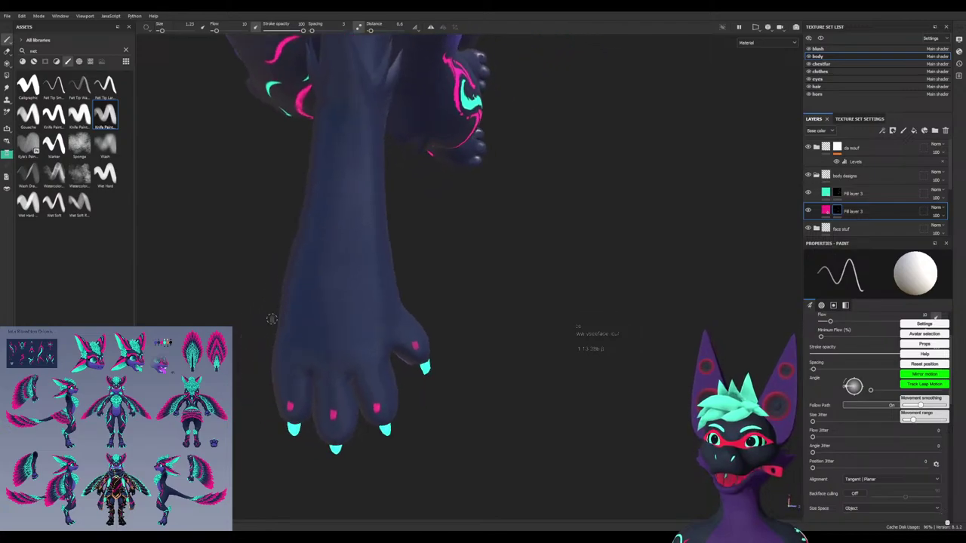
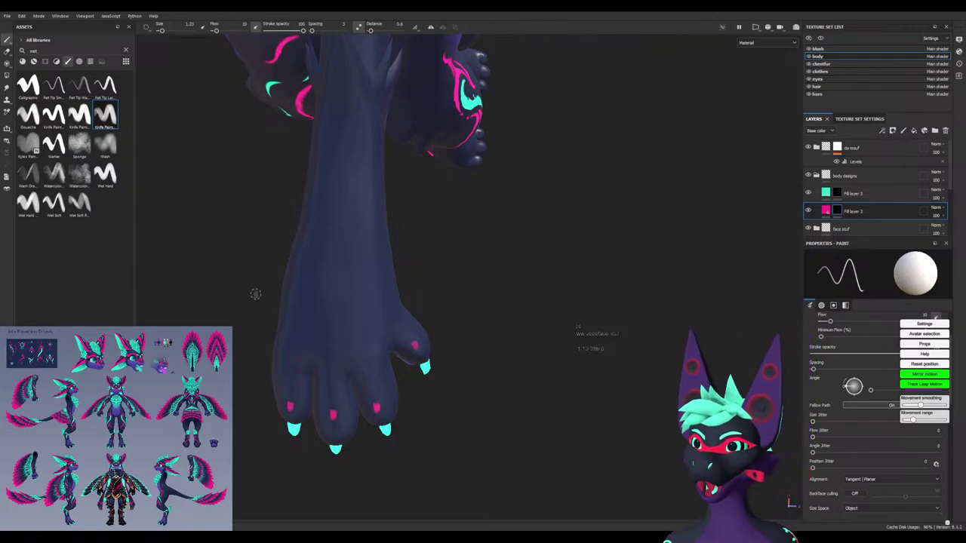
Try painting a long magenta line from the thumb up the forearm with a longer stroke-smoothing distance, and undo the attempts
mouse_move(334, 362)
left_mouse_down("alt")
mouse_move(320, 332)
mouse_move(352, 345)
mouse_move(378, 309)
mouse_move(374, 286)
left_mouse_up("alt")
key("ctrl+z")
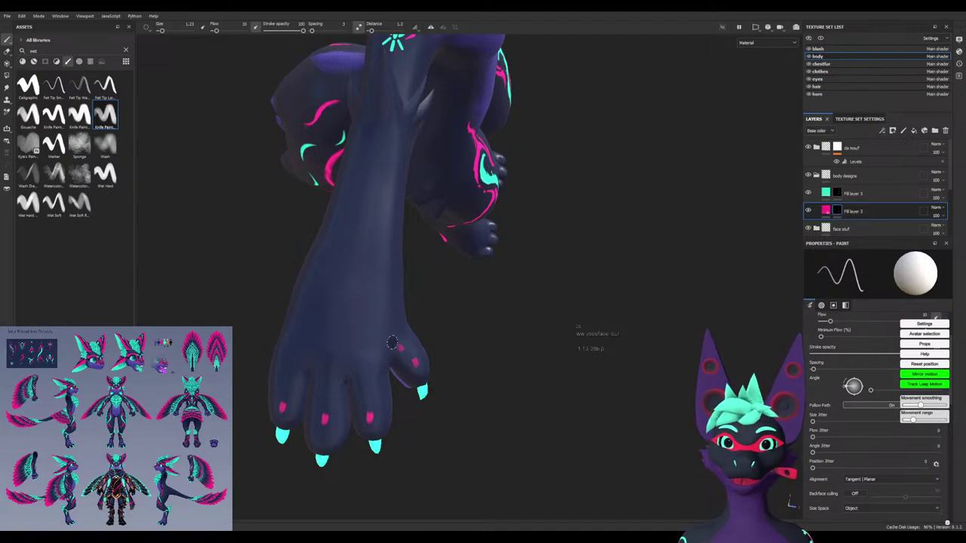
mouse_move(401, 348)
left_mouse_down()
mouse_move(355, 124)
mouse_move(343, 108)
mouse_move(430, 112)
mouse_move(385, 231)
left_mouse_up()
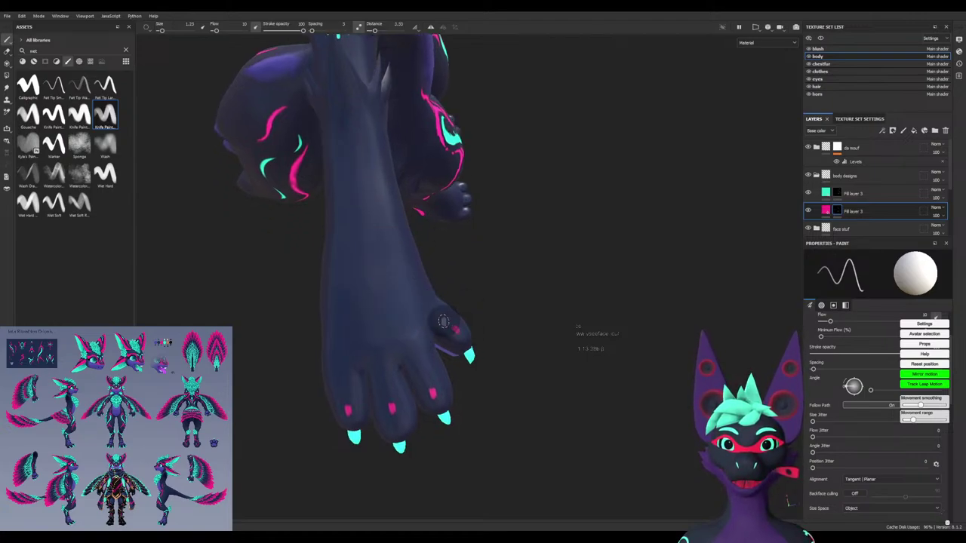
mouse_move(444, 320)
left_mouse_down()
mouse_move(402, 293)
mouse_move(334, 147)
left_mouse_up()
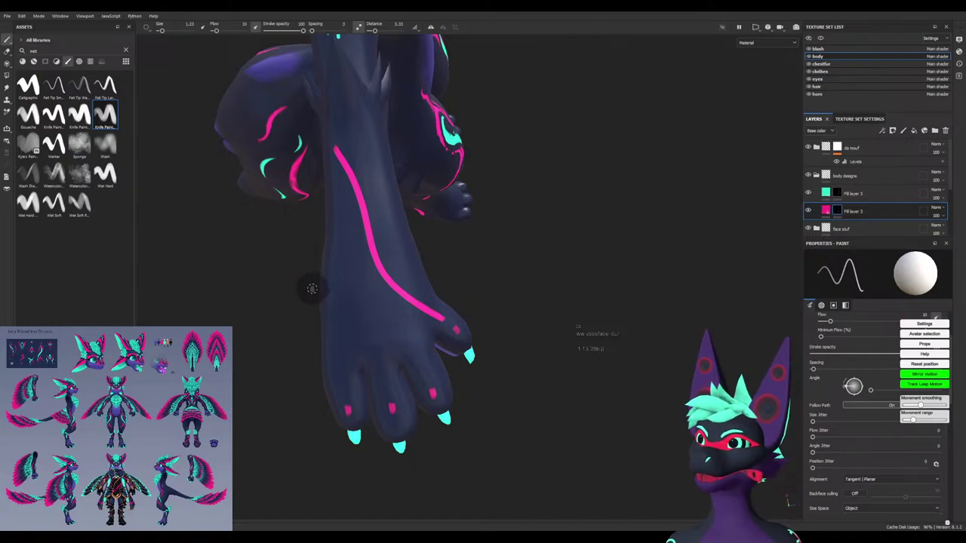
key("ctrl+z")
mouse_move(449, 320)
left_mouse_down()
mouse_move(415, 298)
mouse_move(358, 160)
mouse_move(321, 129)
mouse_move(370, 144)
mouse_move(317, 166)
left_mouse_up()
key("ctrl+z")
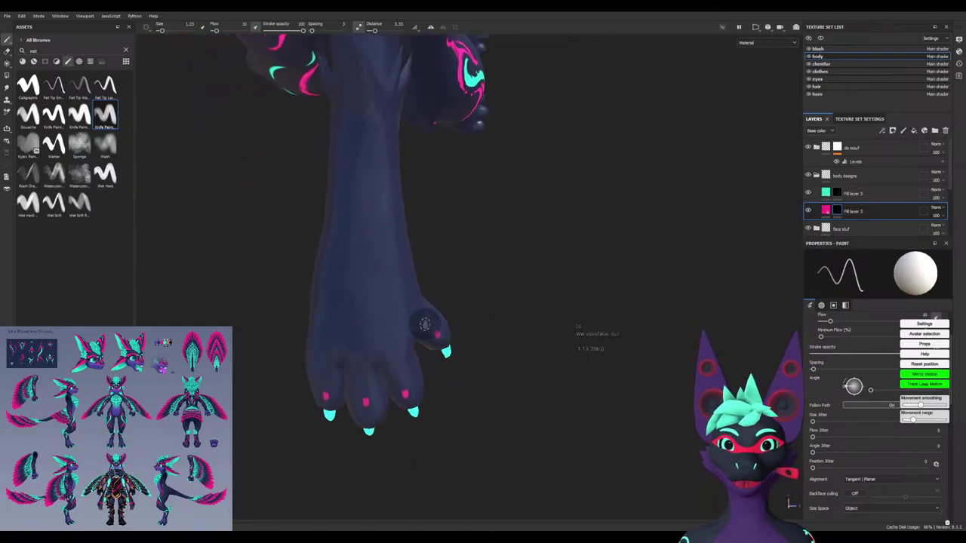
Try S-curved magenta lines from the thumb to the far side of the upper forearm, inspect them from other angles and undo them
mouse_move(431, 323)
left_mouse_down()
mouse_move(391, 287)
mouse_move(337, 133)
left_mouse_up()
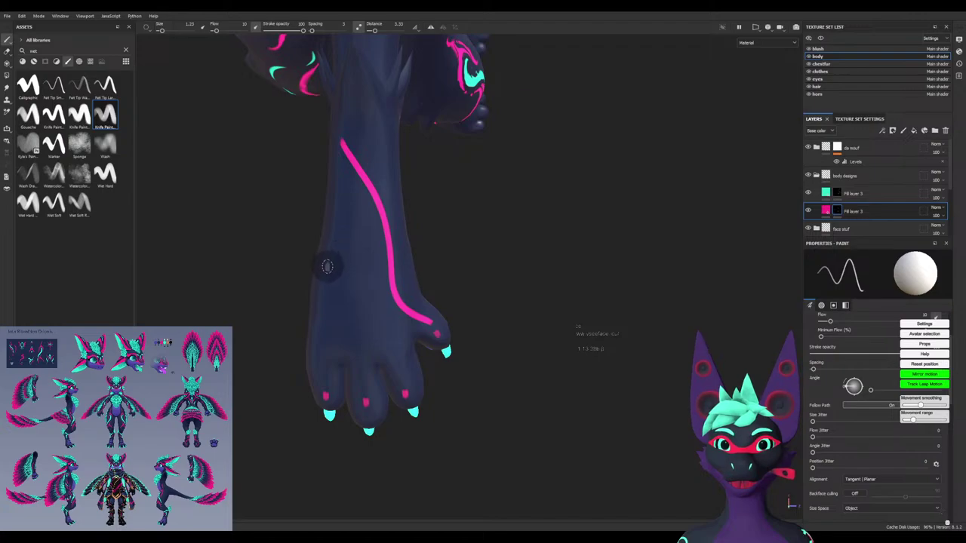
left_click_drag(328, 268, 91, 264, "alt")
left_click_drag(445, 234, 313, 228, "alt")
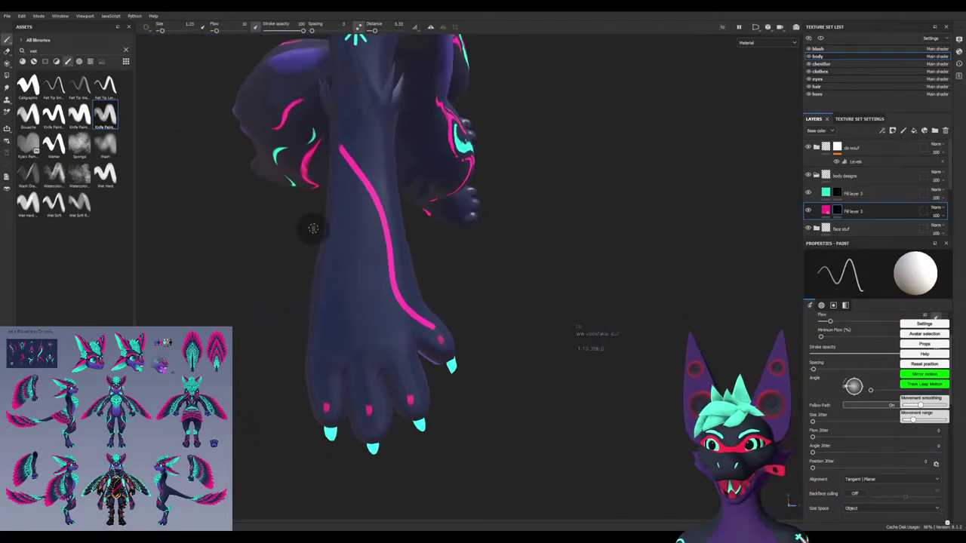
key("ctrl+z")
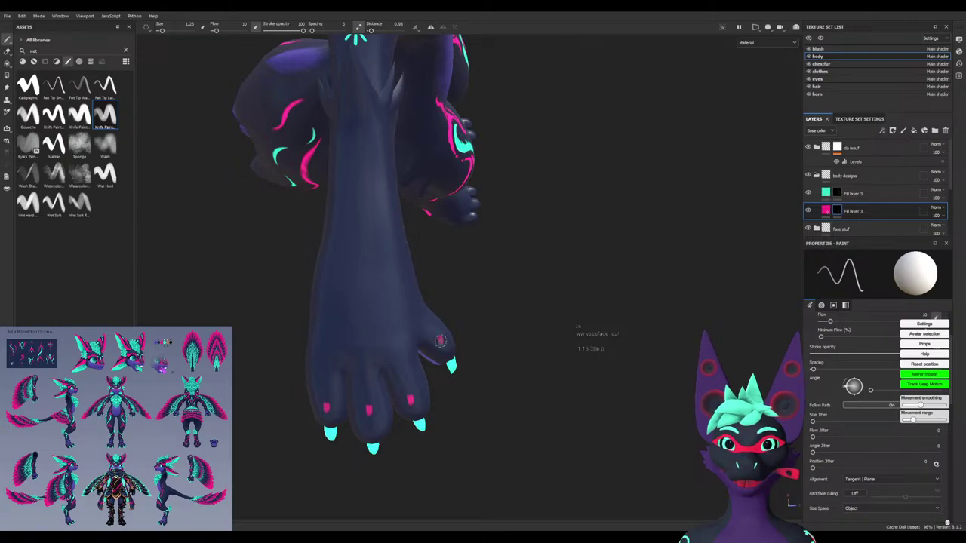
mouse_move(427, 326)
left_mouse_down()
mouse_move(385, 273)
mouse_move(340, 137)
left_mouse_up()
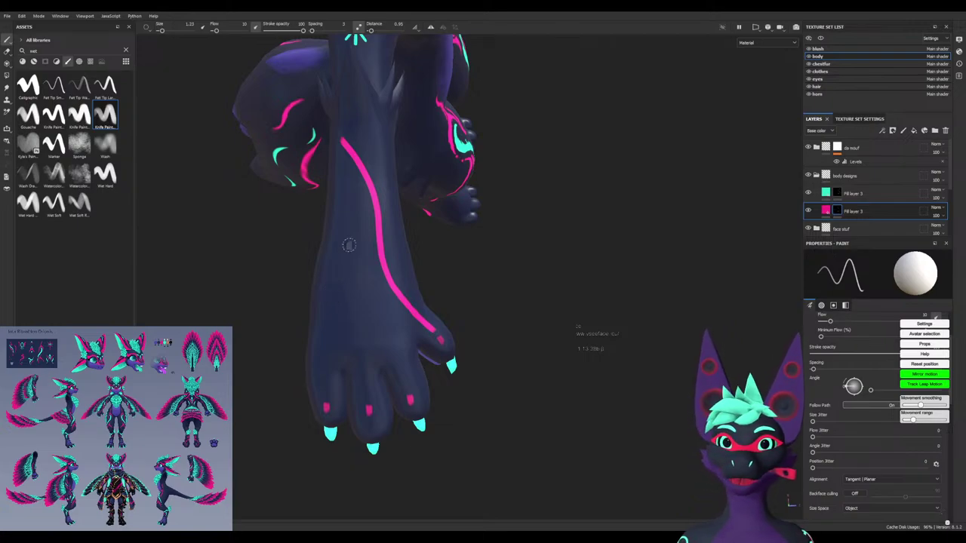
left_click_drag(350, 244, 353, 272, "alt")
scroll(364, 136, "up", 3)
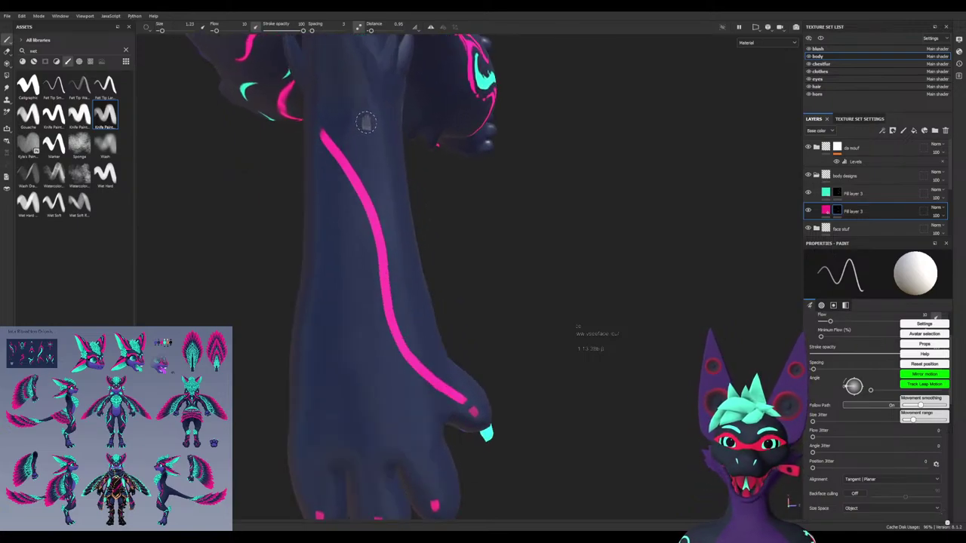
mouse_move(366, 123)
left_mouse_down("alt")
mouse_move(359, 162)
mouse_move(349, 114)
left_mouse_up("alt")
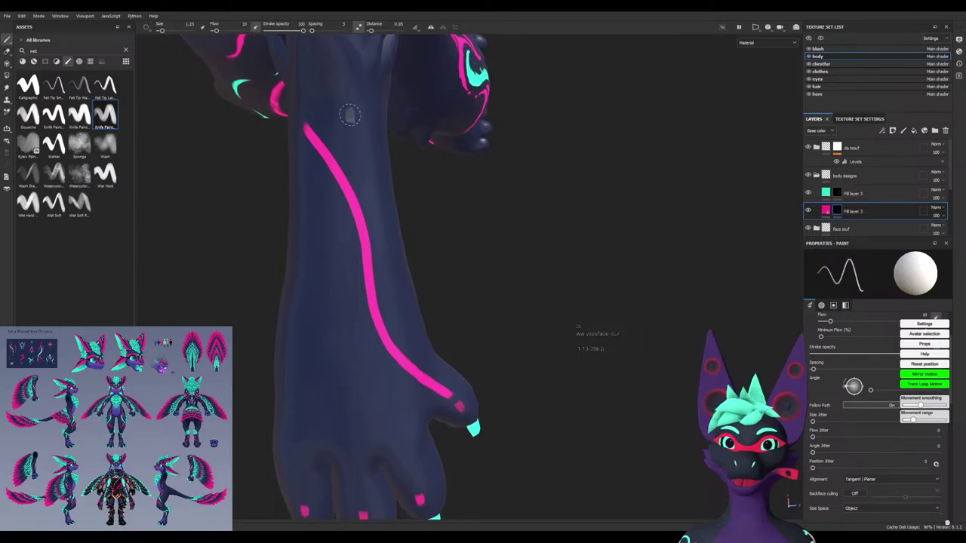
key("ctrl+z")
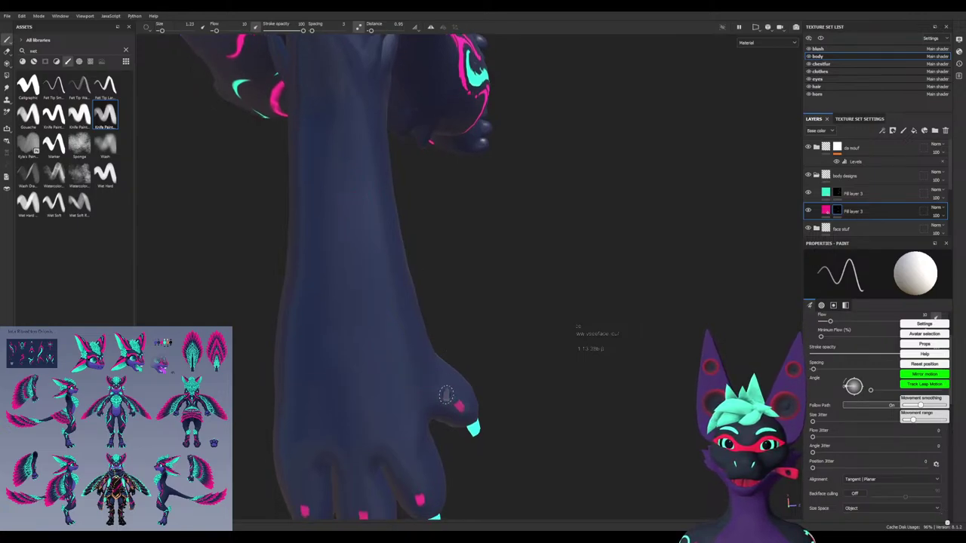
Try the thumb-to-forearm line with a sharper bend across the back of the hand, raise the smoothing distance to about 1.4, retry and undo
mouse_move(446, 394)
left_mouse_down()
mouse_move(377, 366)
mouse_move(307, 119)
left_mouse_up()
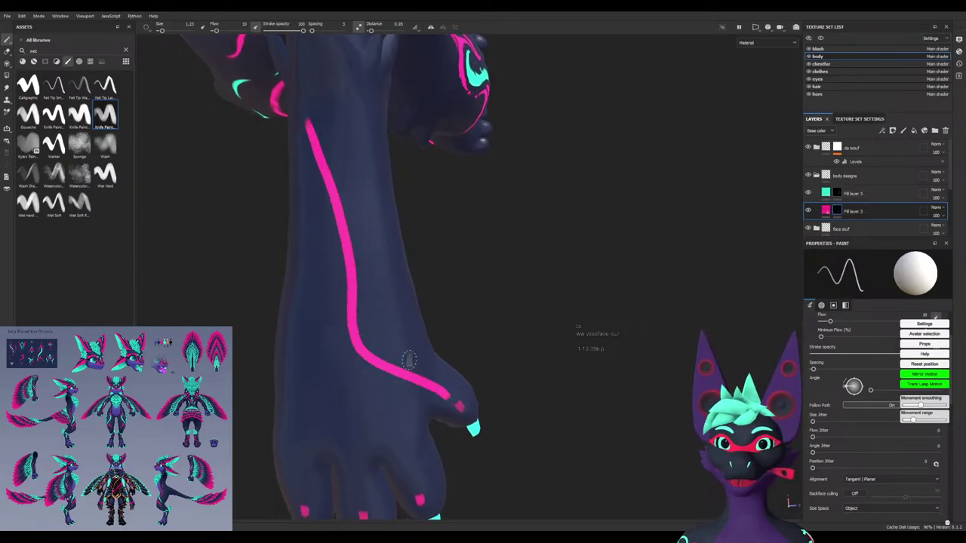
key("ctrl+z")
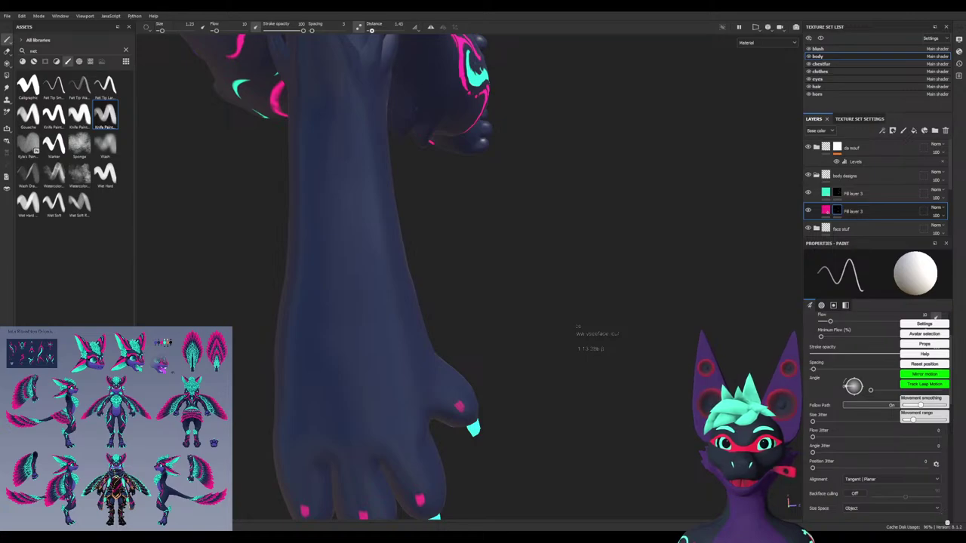
mouse_move(448, 399)
left_mouse_down()
mouse_move(356, 298)
mouse_move(300, 123)
left_mouse_up()
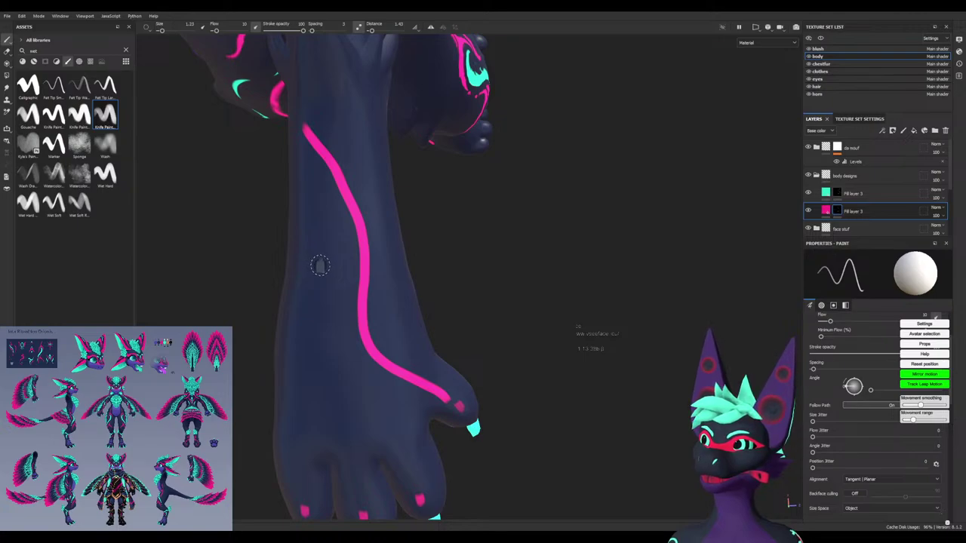
key("ctrl+z")
Paint a magenta line from just behind the thumb dab diagonally across the side of the forearm to its upper edge, replacing the straighter attempt
mouse_move(466, 388)
left_mouse_down()
mouse_move(421, 381)
mouse_move(334, 151)
mouse_move(299, 117)
left_mouse_up()
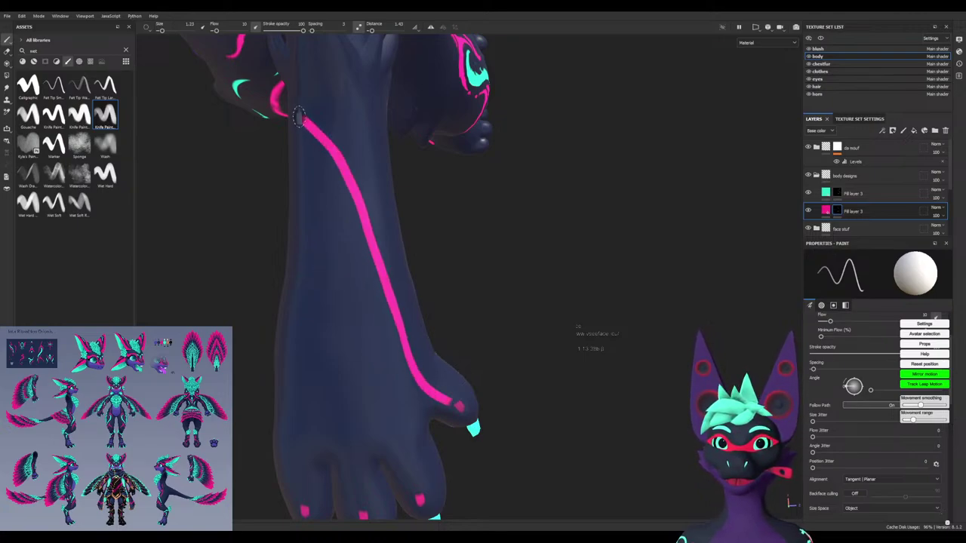
left_click_drag(331, 290, 203, 311, "alt")
left_click_drag(423, 227, 345, 339, "alt")
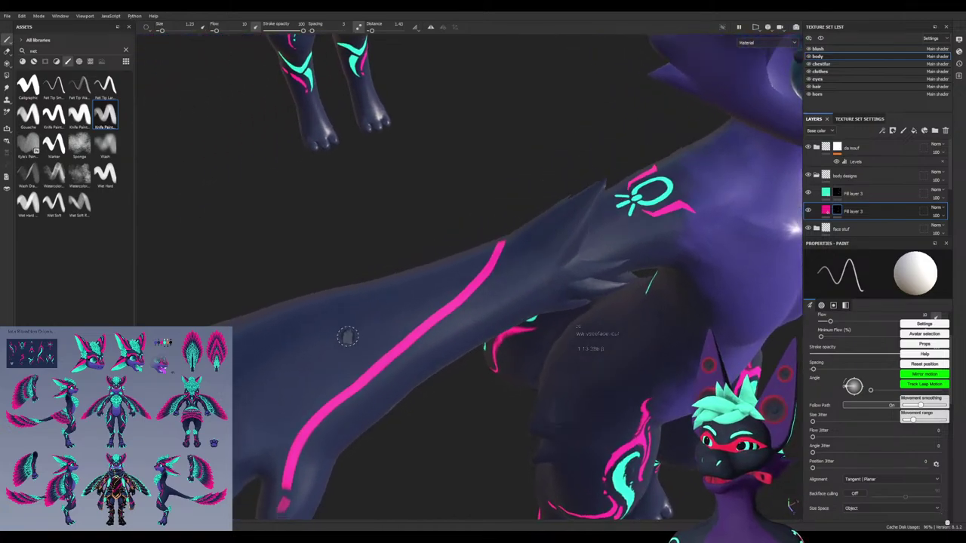
mouse_move(293, 472)
left_mouse_down()
mouse_move(332, 449)
mouse_move(459, 255)
left_mouse_up()
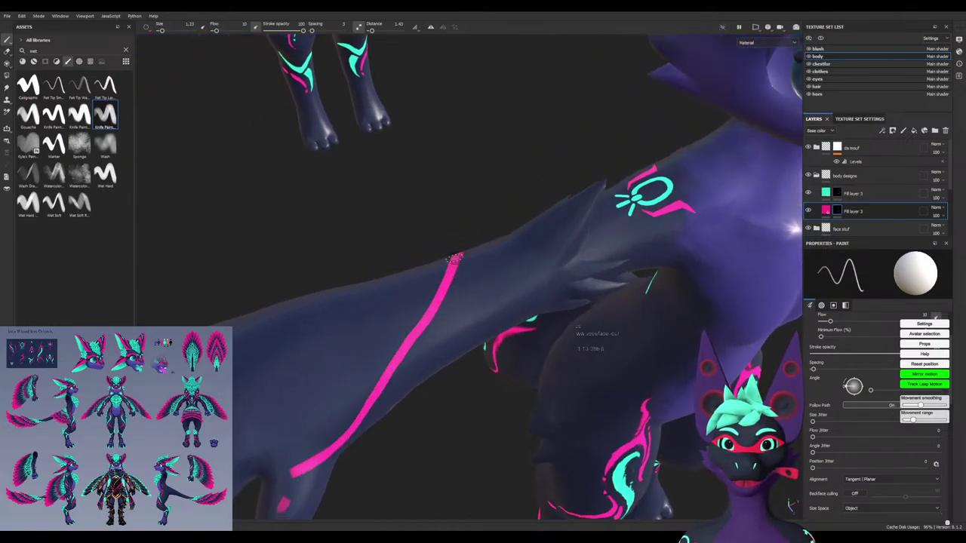
Undo the diagonal forearm line and try a more S-curved magenta line from behind the thumb dab to the far edge of the forearm
key("ctrl+z")
mouse_move(296, 475)
left_mouse_down()
mouse_move(416, 336)
mouse_move(478, 240)
left_mouse_up()
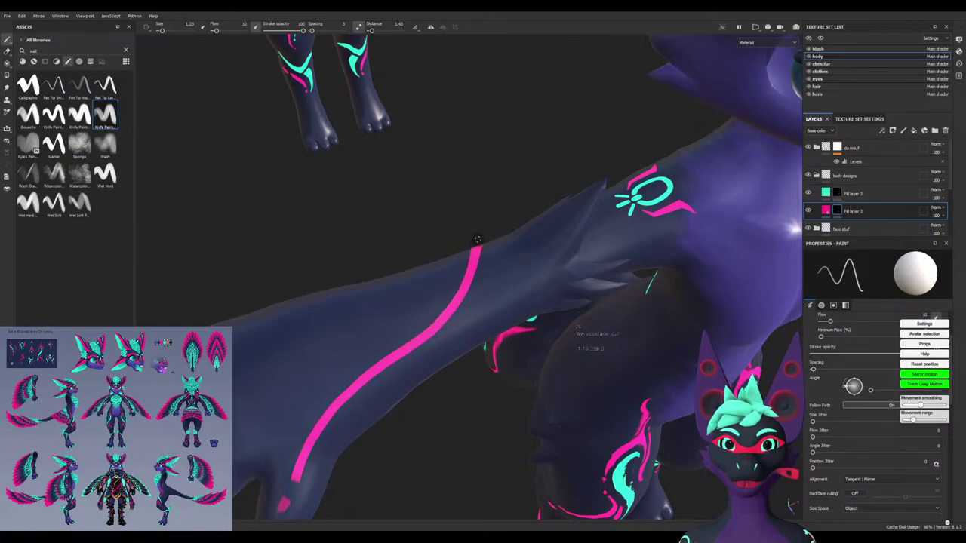
mouse_move(364, 243)
left_mouse_down("alt")
mouse_move(513, 298)
mouse_move(585, 294)
mouse_move(566, 290)
left_mouse_up("alt")
left_click_drag(468, 249, 427, 272, "alt")
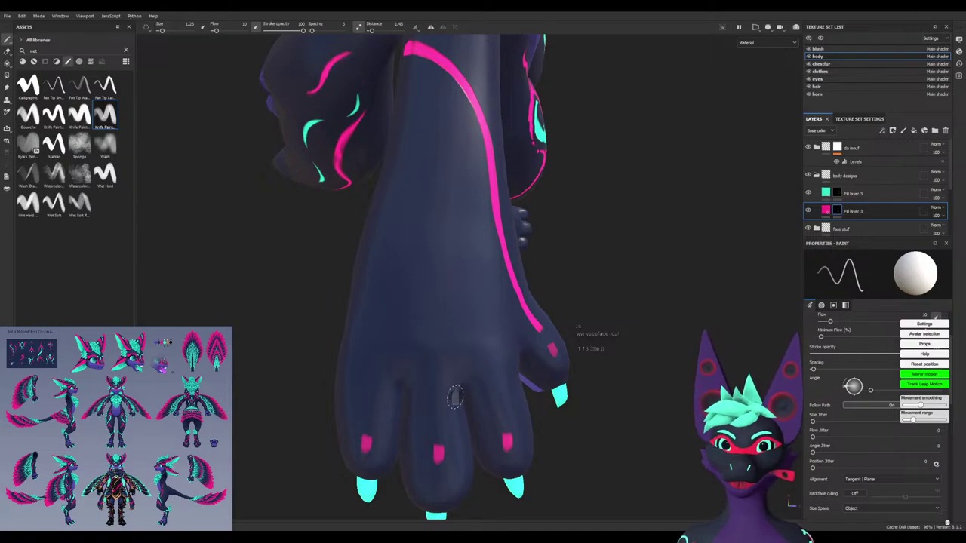
Paint a straight magenta line along each of the three fingers, from behind the fingertip dab to the knuckle, redoing uneven strokes
mouse_move(430, 394)
left_mouse_down()
mouse_move(431, 406)
mouse_move(434, 363)
left_mouse_up()
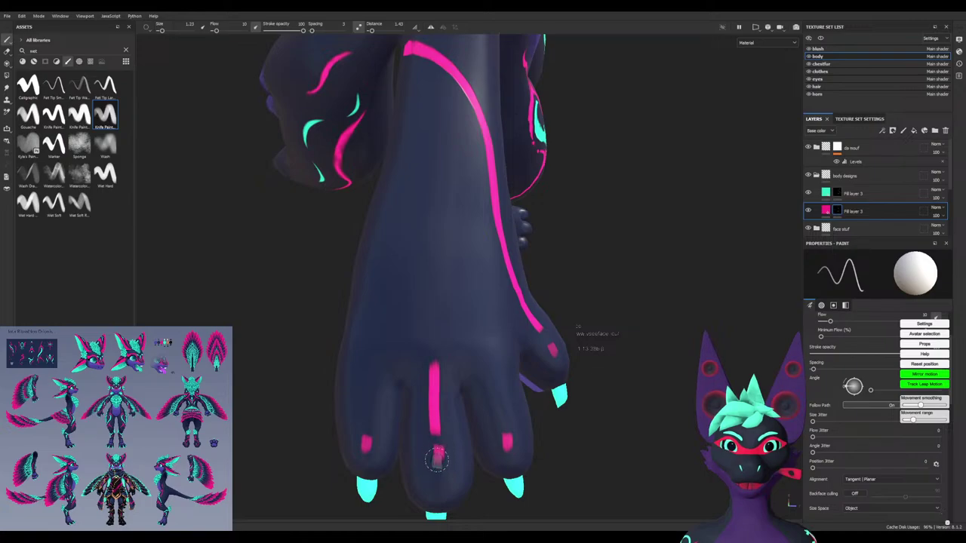
key("ctrl+z")
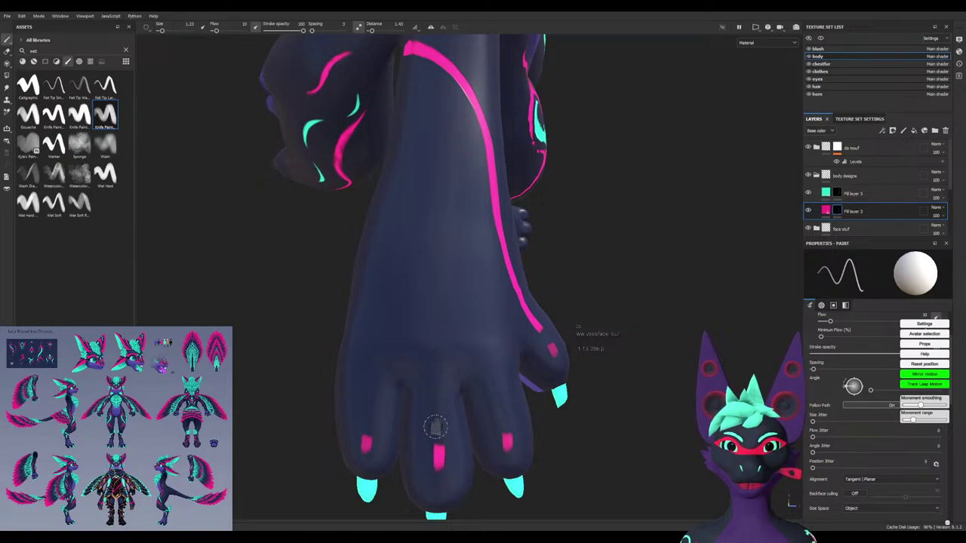
left_click_drag(435, 427, 434, 352)
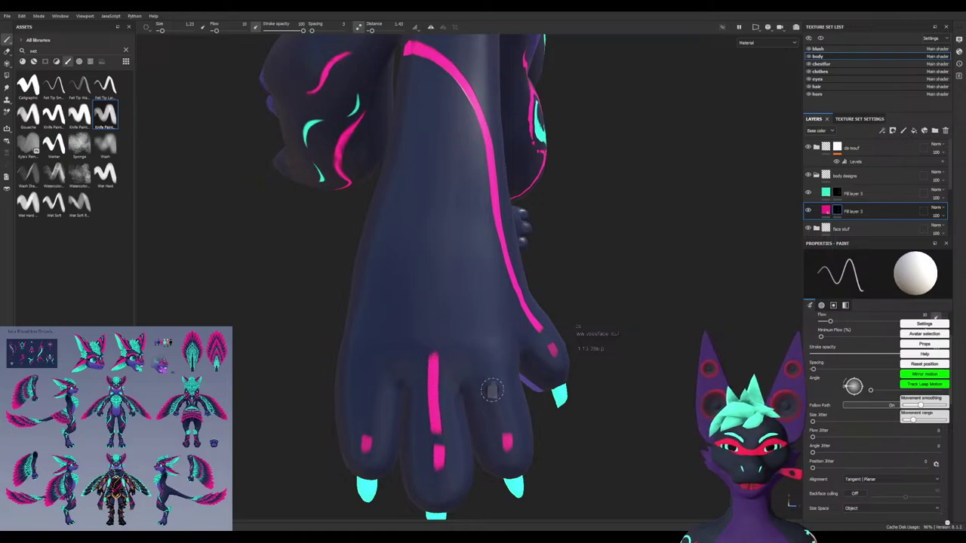
left_click_drag(505, 424, 487, 361)
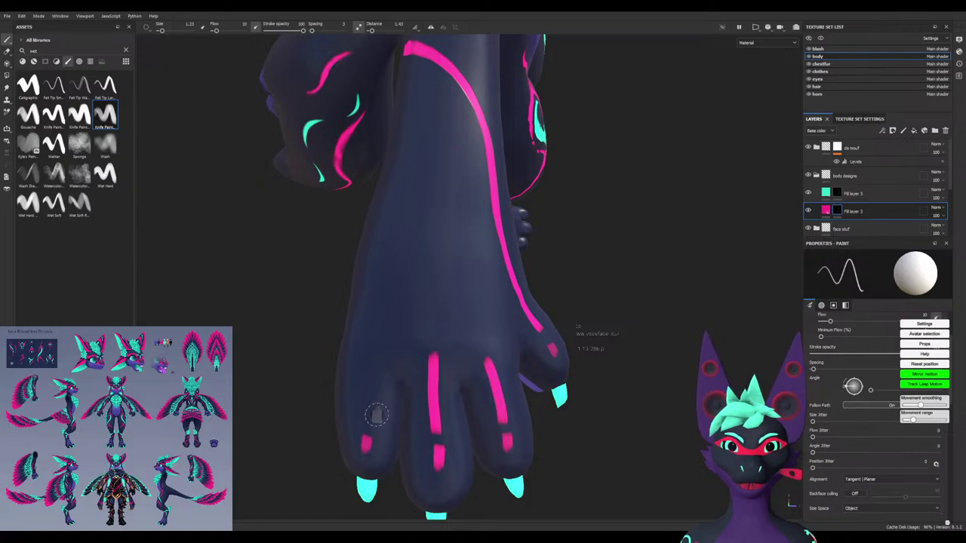
left_click_drag(363, 413, 376, 356)
mouse_move(377, 411)
left_mouse_down("alt")
mouse_move(411, 410)
mouse_move(451, 358)
left_mouse_up("alt")
key("ctrl+z")
mouse_move(351, 365)
left_mouse_down()
mouse_move(353, 397)
mouse_move(370, 425)
mouse_move(345, 365)
mouse_move(386, 400)
mouse_move(386, 357)
mouse_move(371, 376)
left_mouse_up()
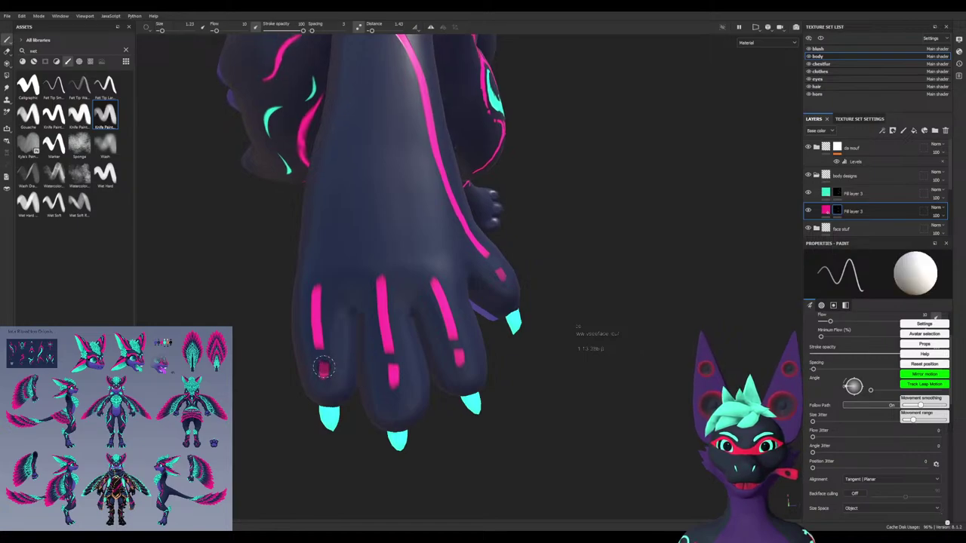
Lower the stroke-smoothing distance to 0.24 and trim the outer finger's magenta dab into a small rounded dot by painting black and white
key("x")
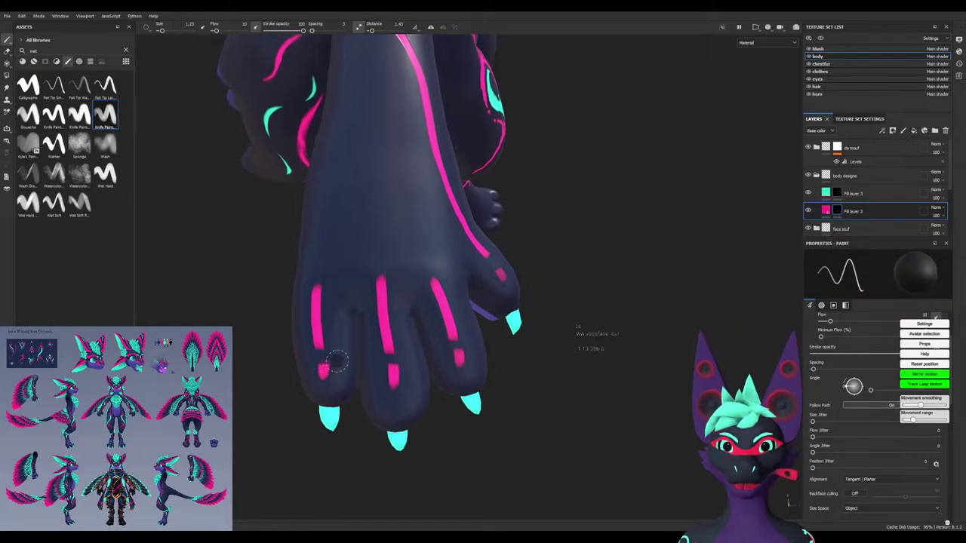
key("x")
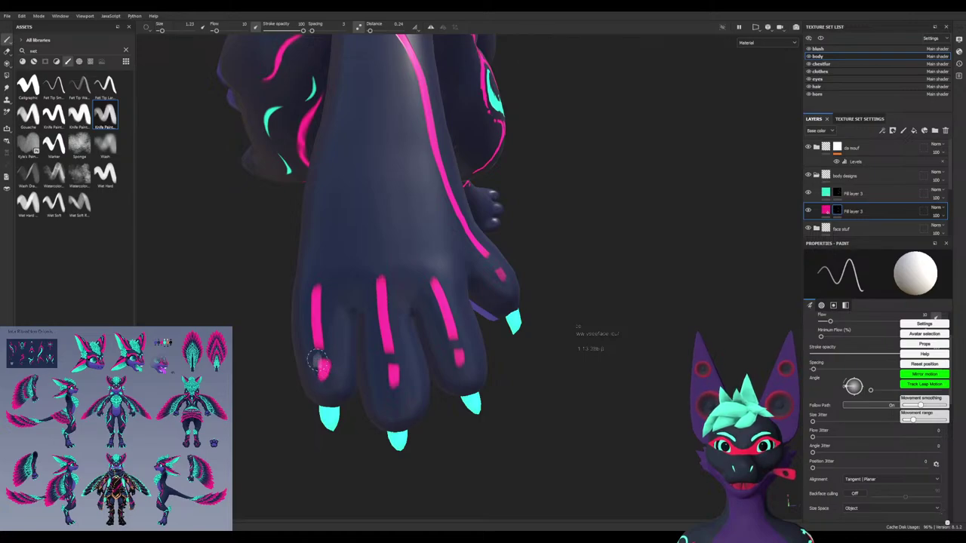
key("x")
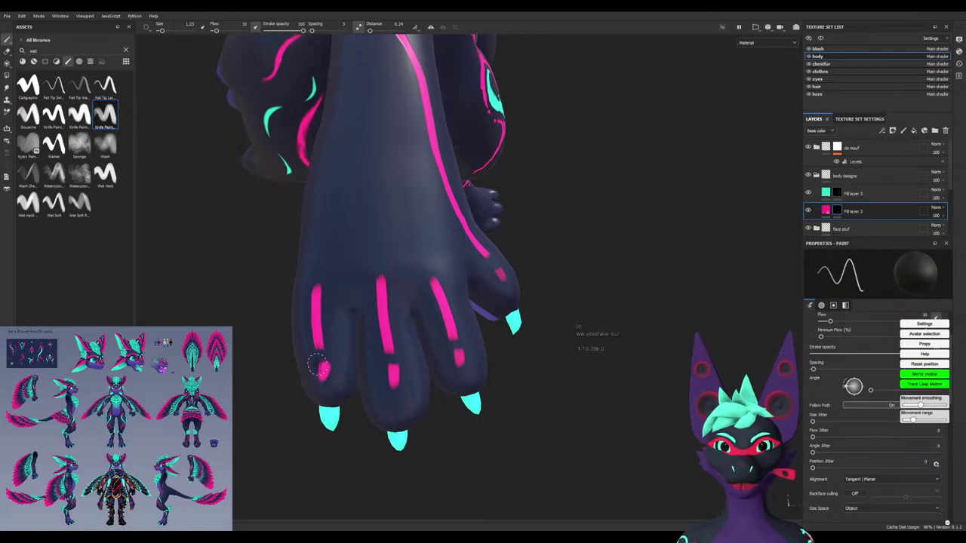
scroll(306, 377, "up", 5)
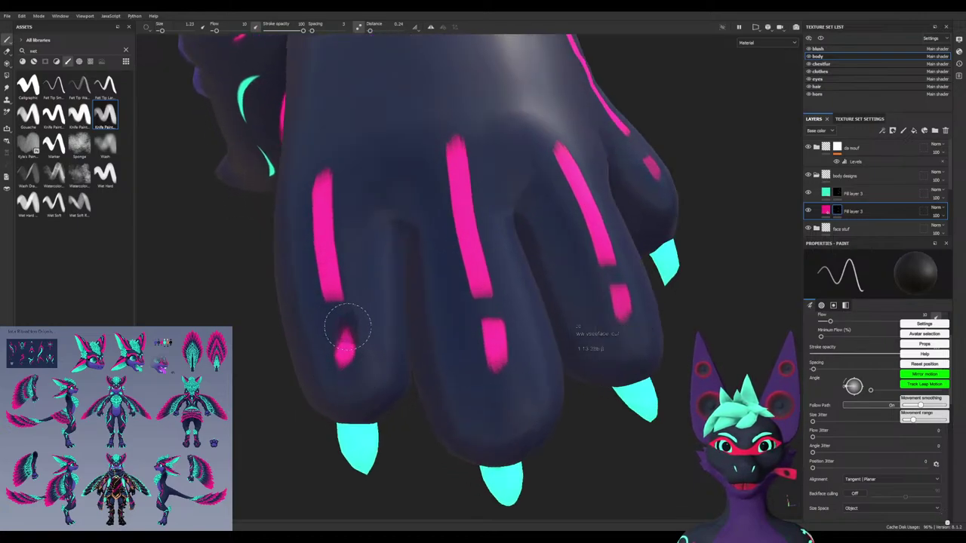
mouse_move(348, 326)
left_mouse_down()
mouse_move(319, 319)
mouse_move(330, 323)
left_mouse_up()
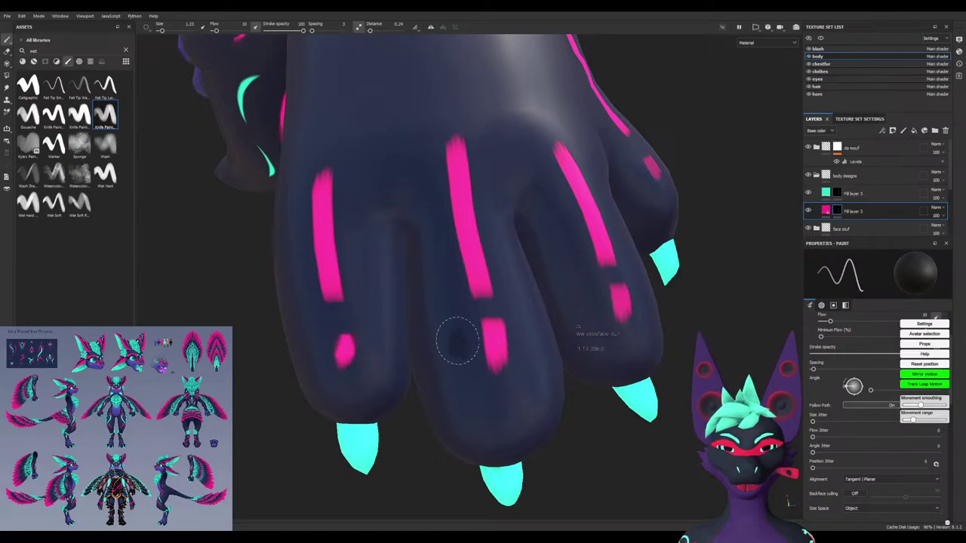
Reshape the magenta dabs on the middle finger, inner finger and thumb into small rounded dots, alternating black and white mask paint
mouse_move(452, 339)
left_mouse_down("alt")
mouse_move(438, 351)
mouse_move(394, 339)
mouse_move(406, 325)
mouse_move(371, 353)
mouse_move(427, 328)
mouse_move(382, 302)
mouse_move(427, 384)
mouse_move(388, 360)
mouse_move(434, 340)
left_mouse_up("alt")
key("x")
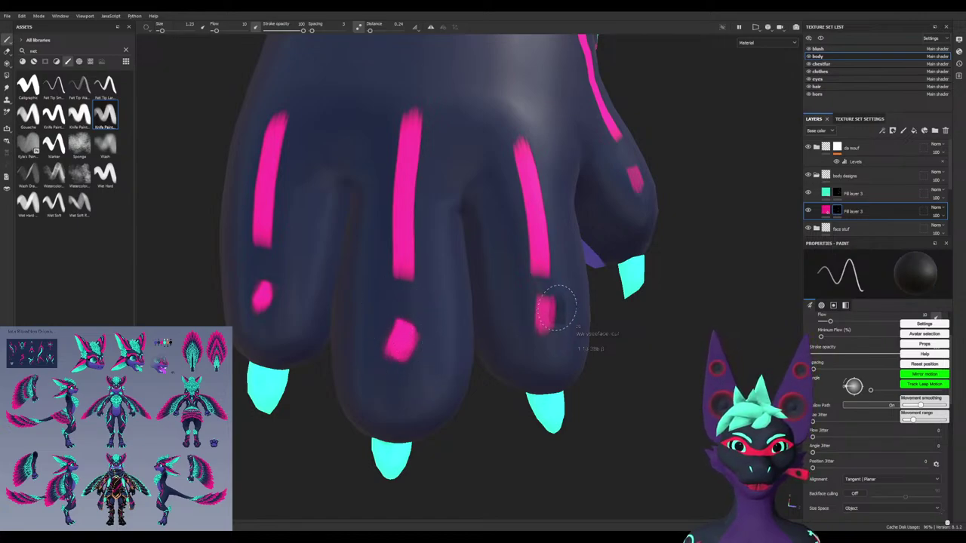
mouse_move(550, 329)
left_mouse_down("alt")
mouse_move(523, 345)
mouse_move(388, 280)
mouse_move(422, 294)
mouse_move(403, 298)
left_mouse_up("alt")
key("x")
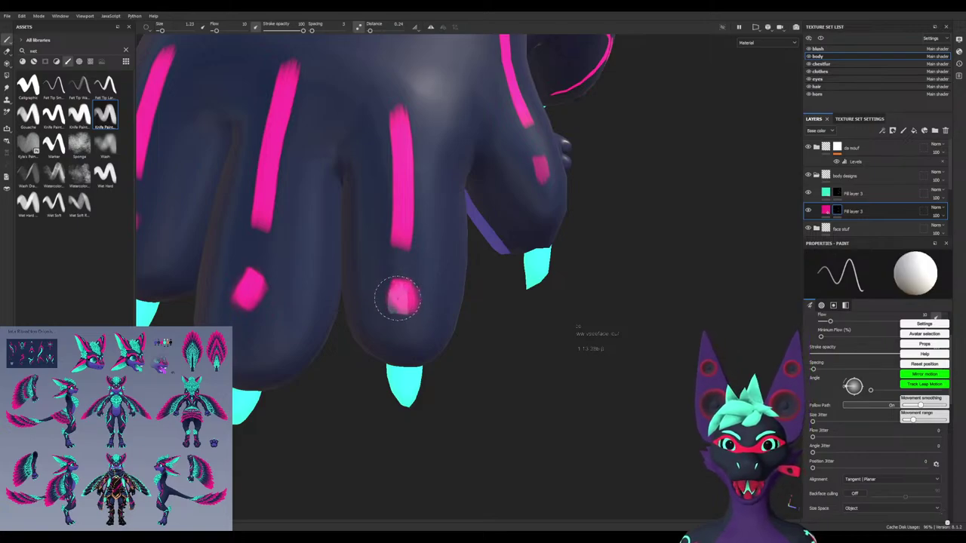
key("x")
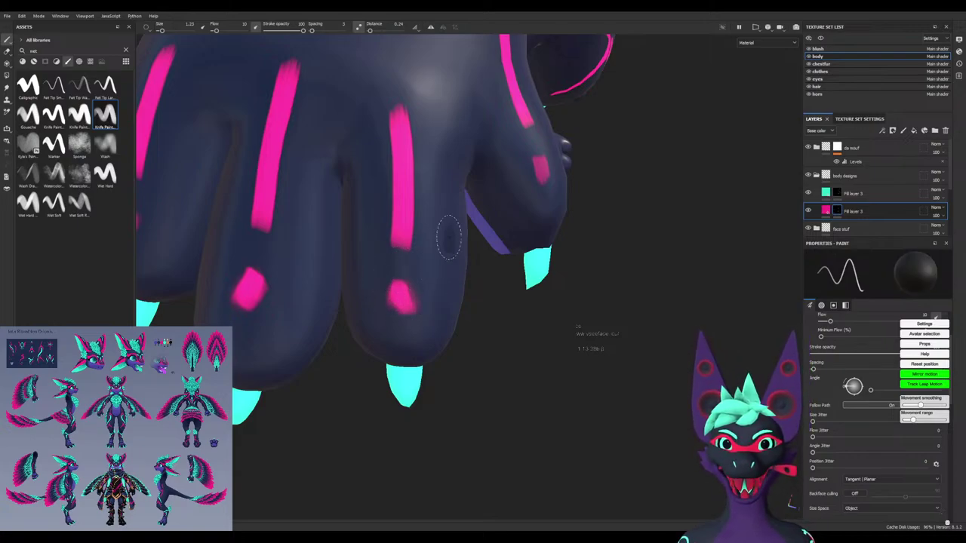
mouse_move(449, 237)
left_mouse_down("alt")
mouse_move(388, 260)
mouse_move(383, 226)
mouse_move(434, 228)
mouse_move(432, 211)
mouse_move(415, 302)
left_mouse_up("alt")
key("x")
key("x")
right_click_drag(415, 302, 370, 317, "alt")
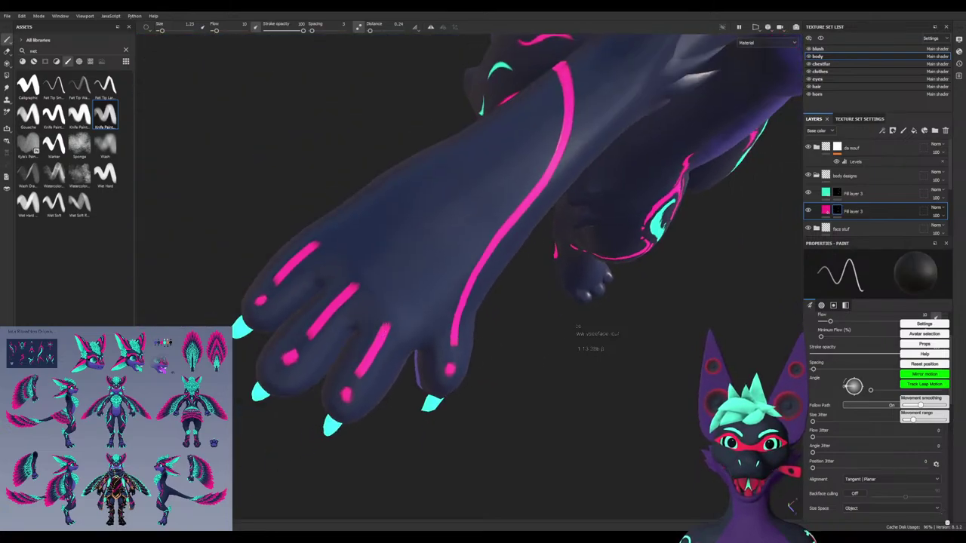
Erase the long magenta line from the thumb to the forearm with an enlarged black brush, keeping the thumb dot
left_click_drag(393, 320, 548, 333, "alt")
left_click_drag(316, 210, 376, 282, "alt")
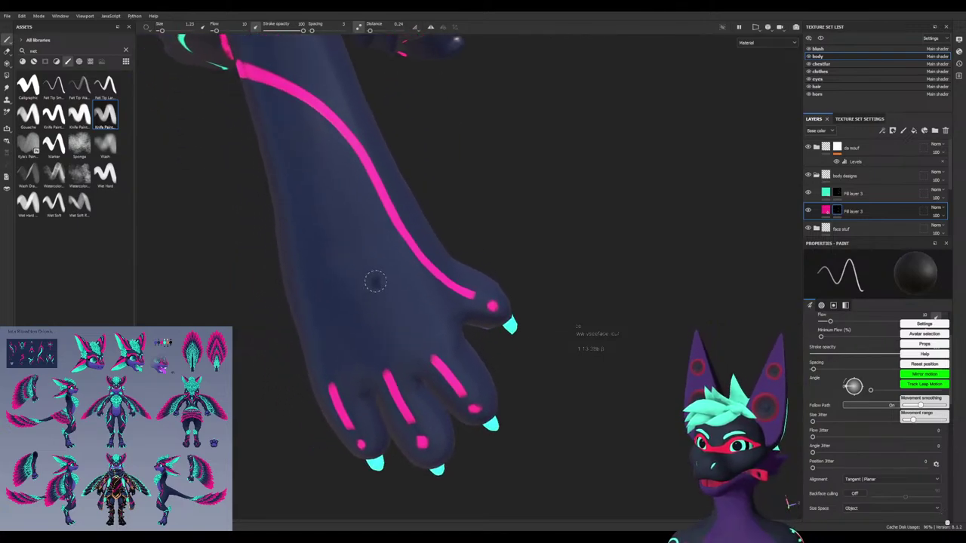
left_click_drag(301, 289, 392, 344, "alt")
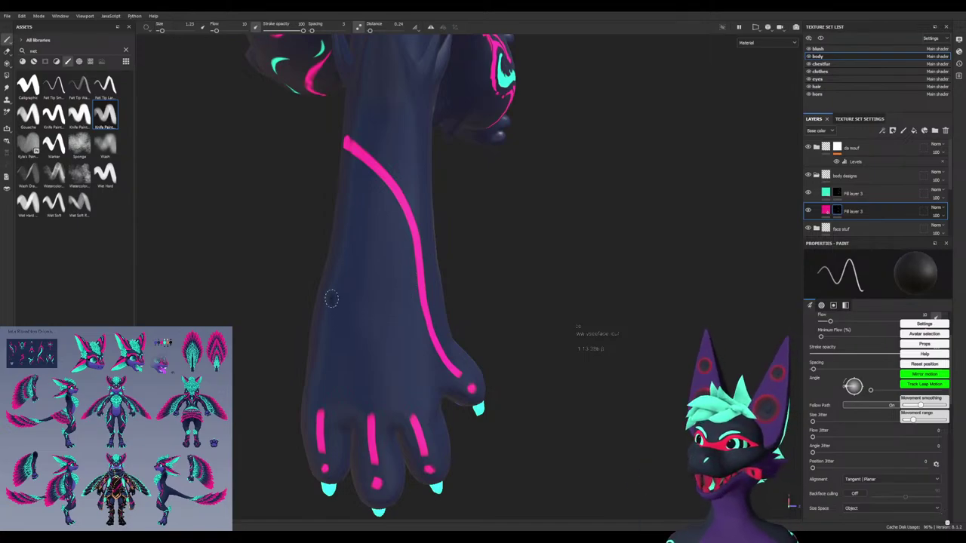
left_click_drag(342, 262, 340, 291, "alt")
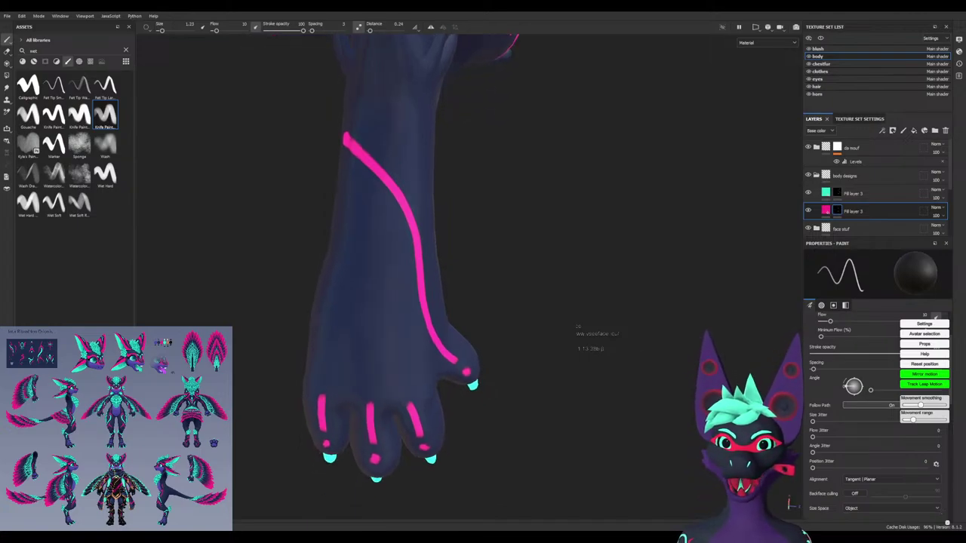
middle_click_drag(340, 291, 336, 352, "alt")
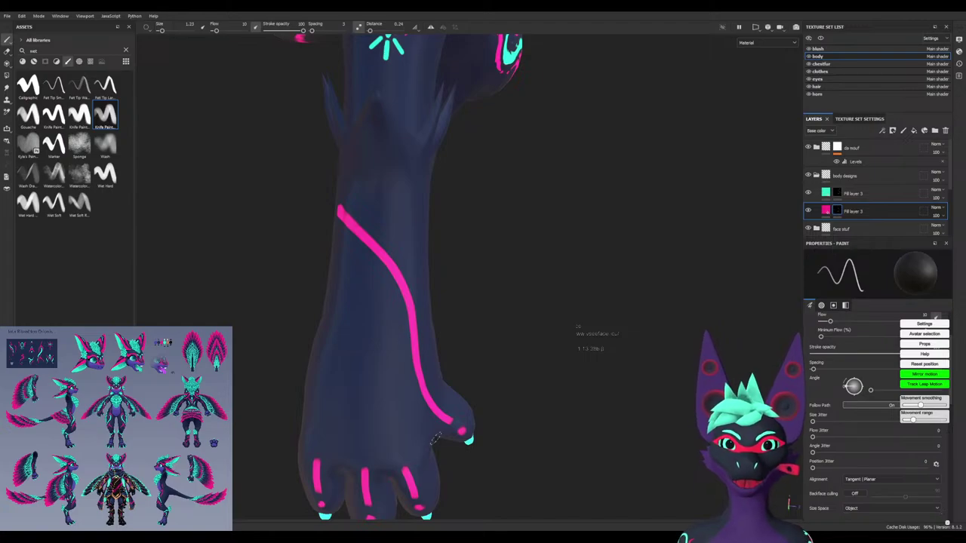
key("x")
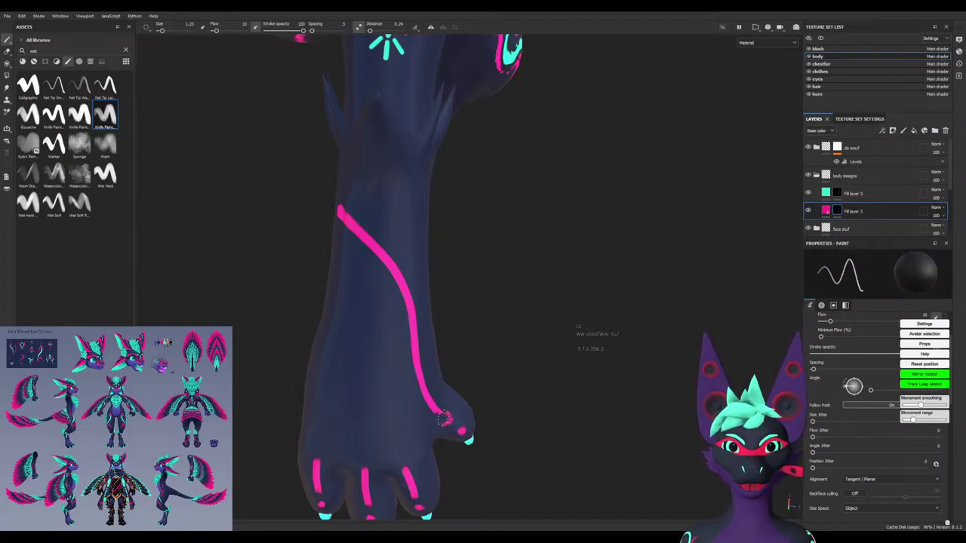
right_click_drag(441, 427, 450, 427, "ctrl")
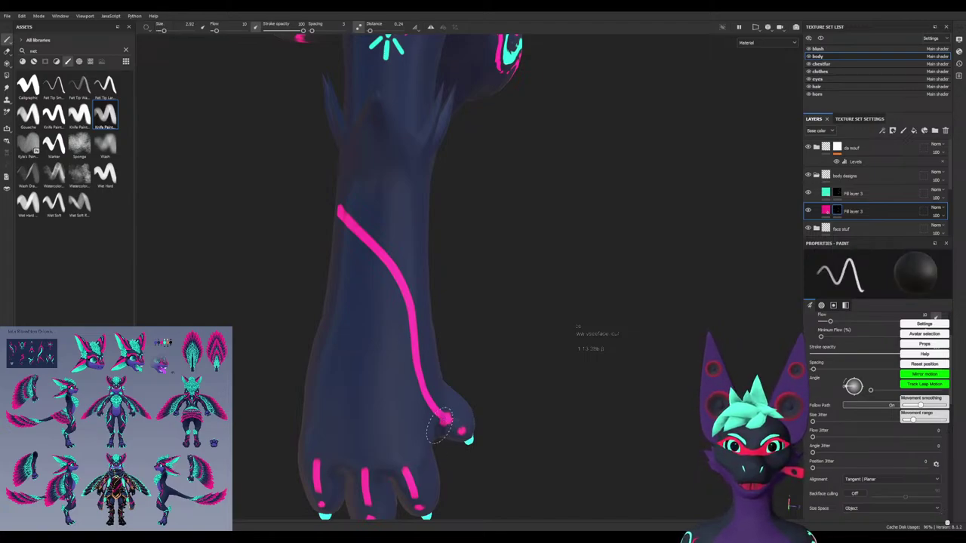
mouse_move(442, 422)
left_mouse_down()
mouse_move(455, 421)
mouse_move(406, 309)
mouse_move(346, 213)
left_mouse_up()
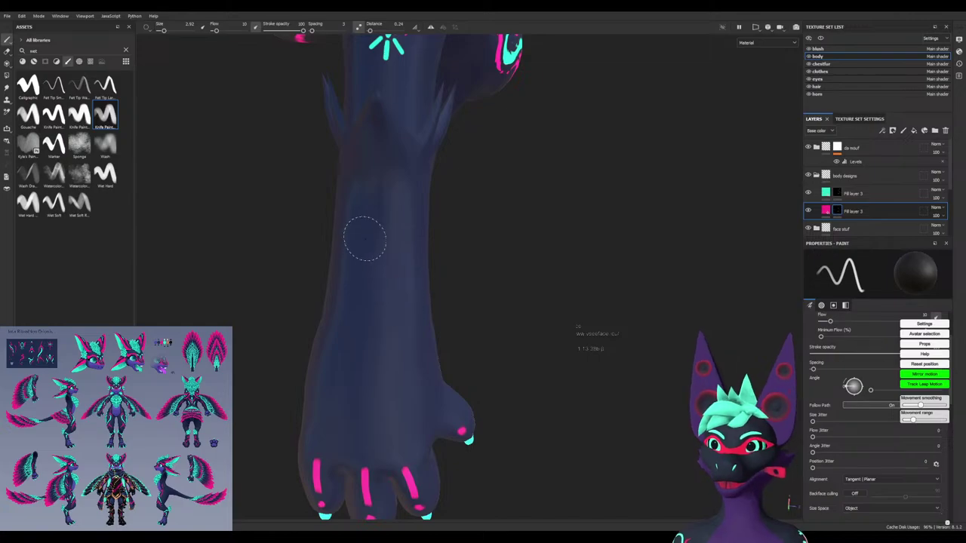
left_click_drag(412, 397, 391, 372, "alt")
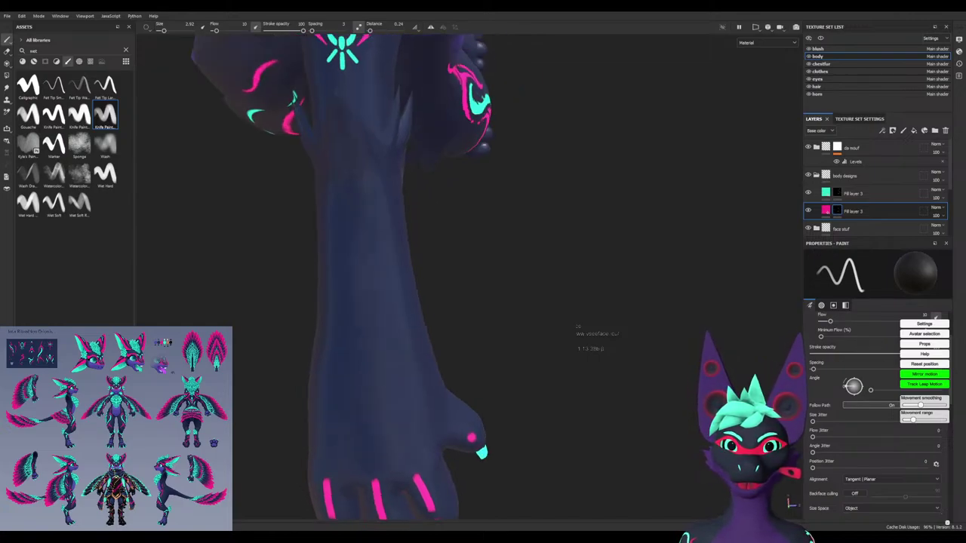
Reduce the brush size to about 1.4 and try magenta lines from the thumb dot across the back of the hand, undoing each attempt
key("bracketleft")
key("bracketleft")
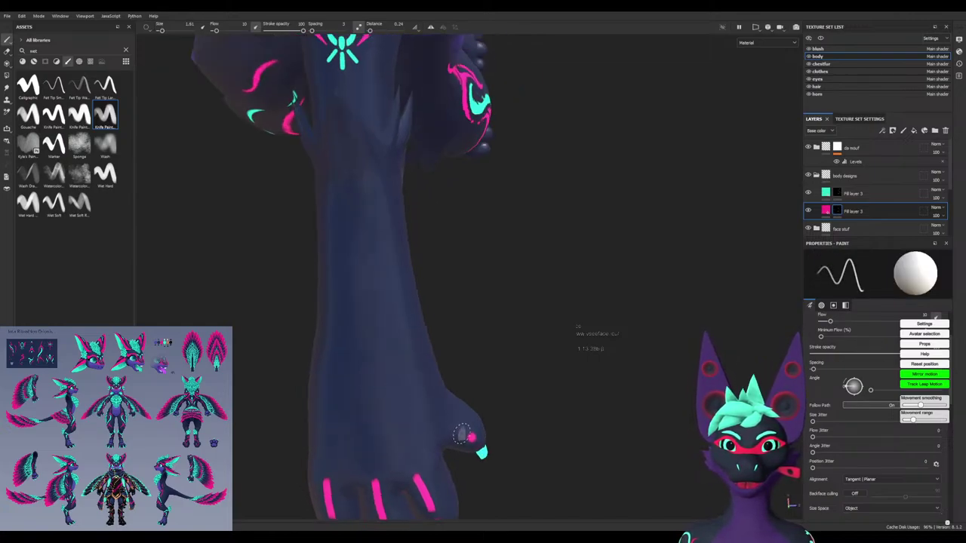
left_click_drag(460, 430, 532, 457, "alt")
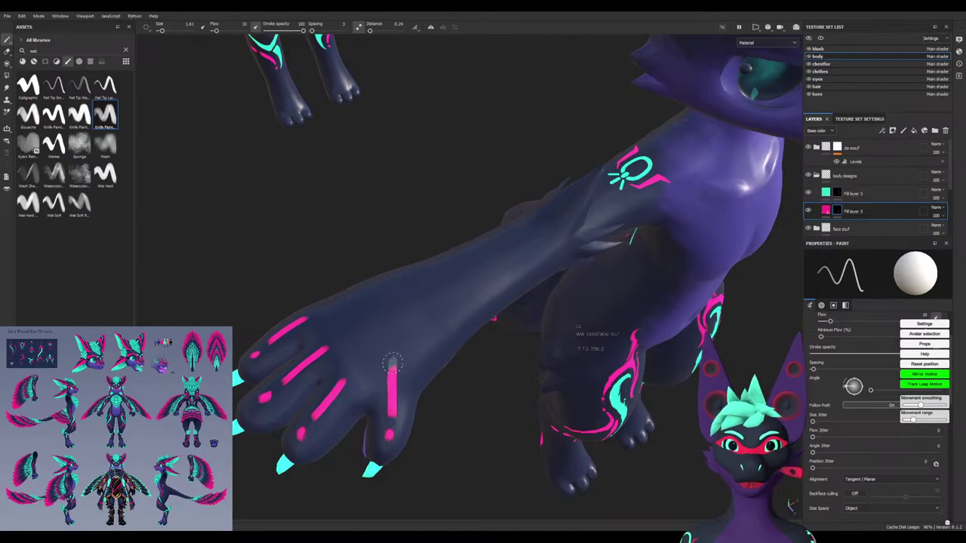
left_click_drag(392, 417, 407, 307)
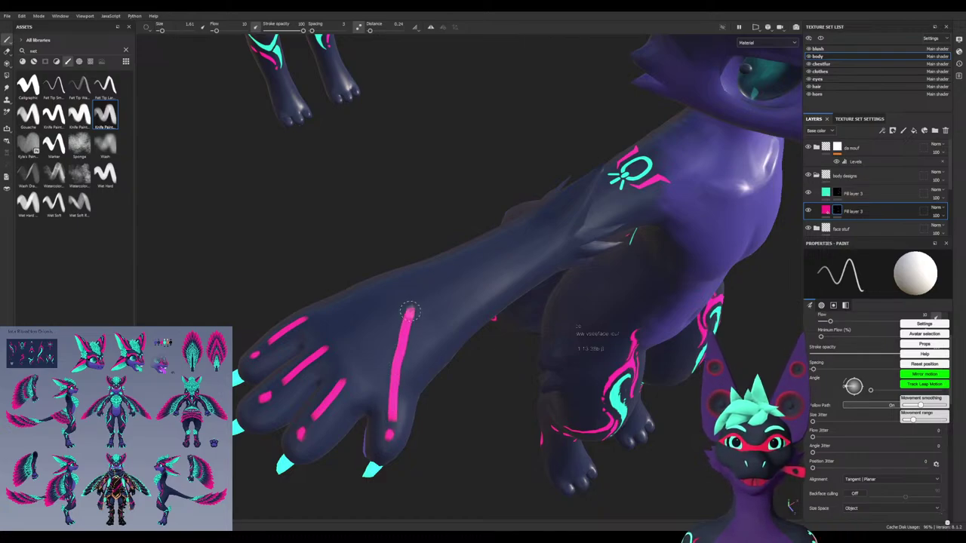
key("ctrl+z")
mouse_move(392, 382)
left_mouse_down("alt")
mouse_move(377, 391)
mouse_move(383, 404)
left_mouse_up("alt")
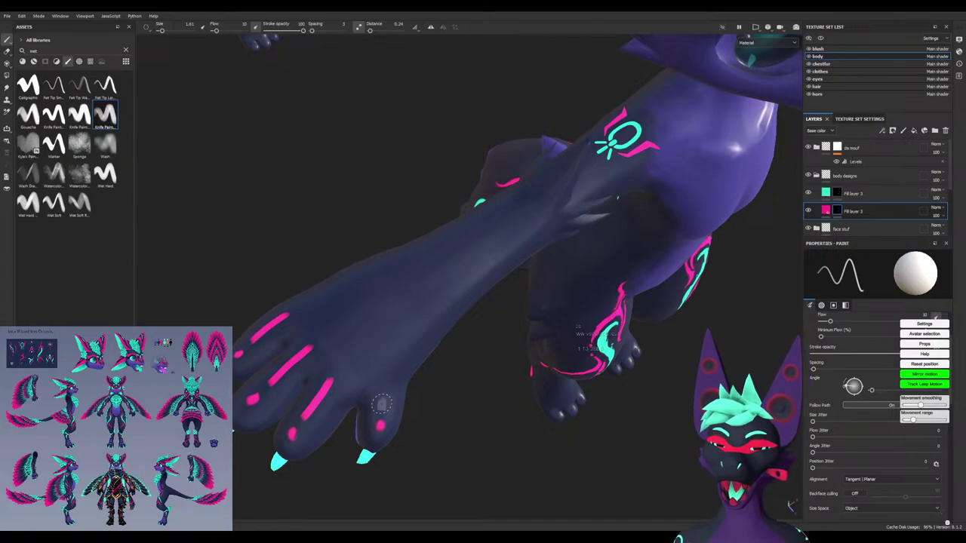
left_click_drag(382, 404, 385, 406, "alt")
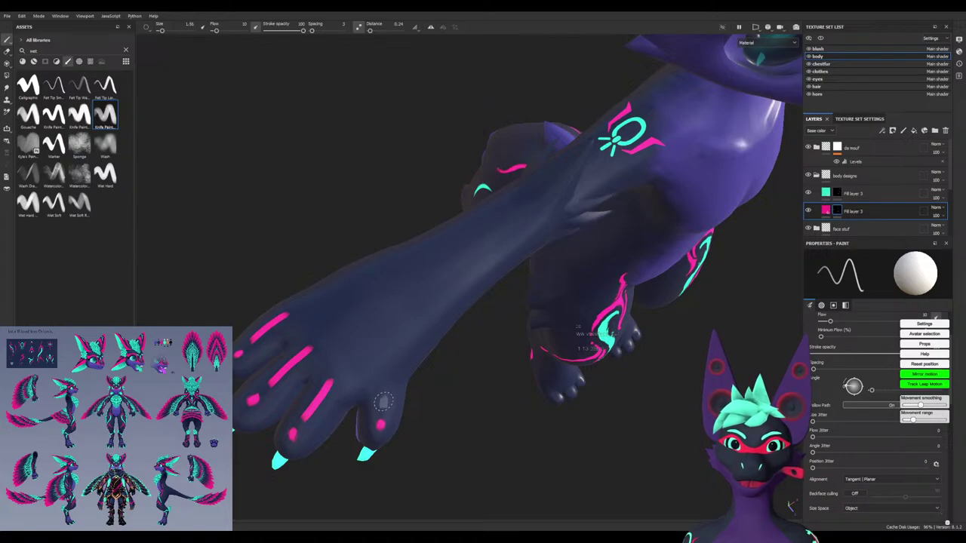
left_click_drag(382, 404, 424, 246)
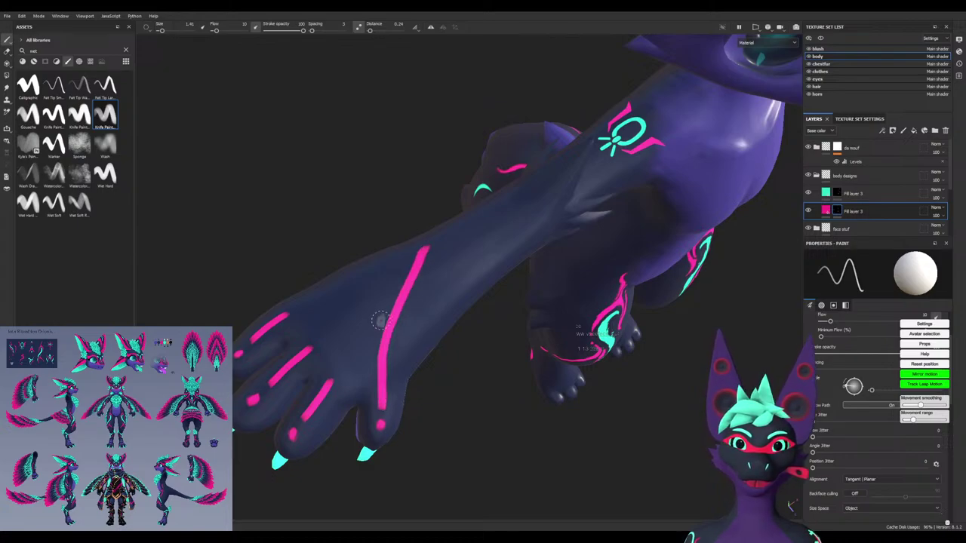
left_click_drag(381, 321, 379, 332, "alt")
key("ctrl+z")
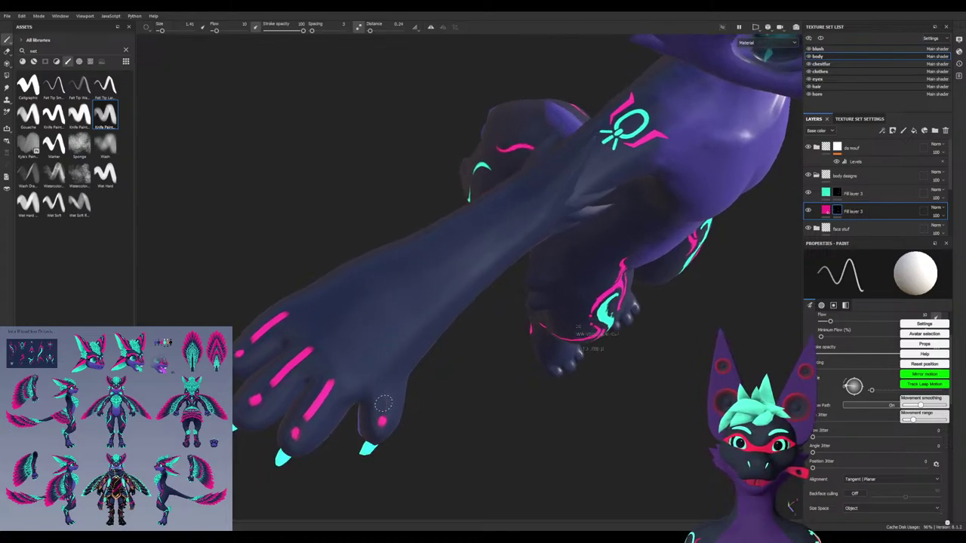
Paint a magenta line from the thumb dot to the far edge of the forearm and widen its forearm section into a filled, tapering band
mouse_move(383, 405)
left_mouse_down()
mouse_move(434, 275)
mouse_move(498, 189)
mouse_move(475, 216)
mouse_move(498, 242)
left_mouse_up()
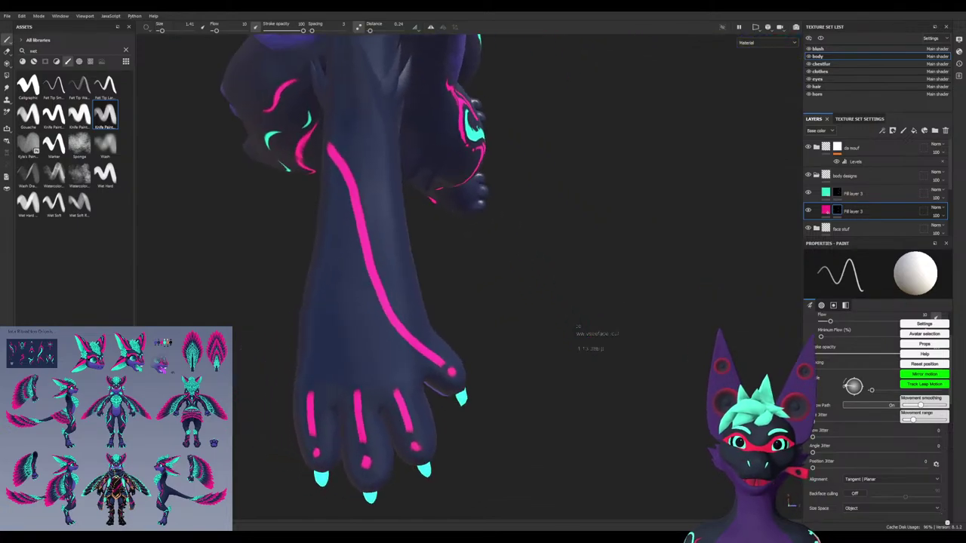
mouse_move(375, 232)
left_mouse_down("alt")
mouse_move(395, 228)
mouse_move(355, 228)
mouse_move(390, 249)
left_mouse_up("alt")
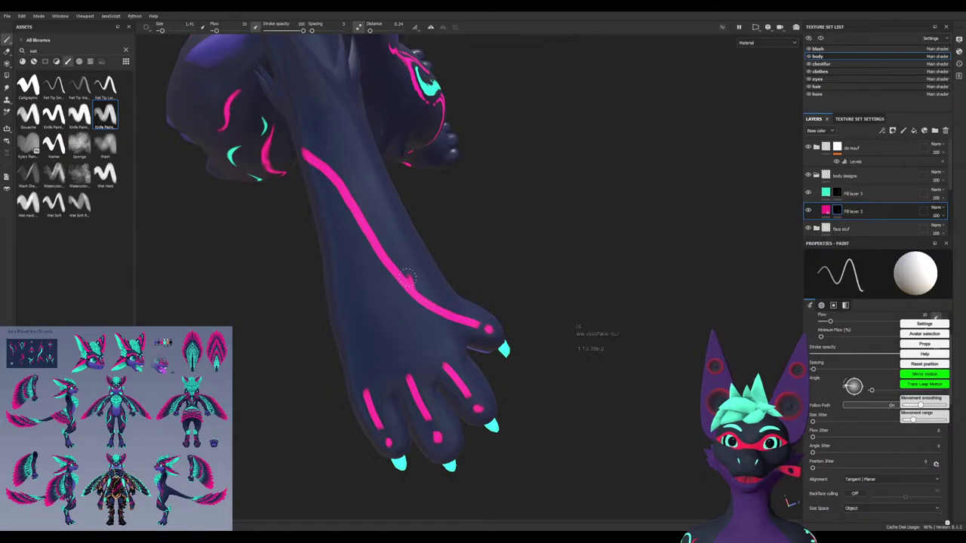
mouse_move(406, 279)
left_mouse_down()
mouse_move(349, 185)
mouse_move(302, 147)
left_mouse_up()
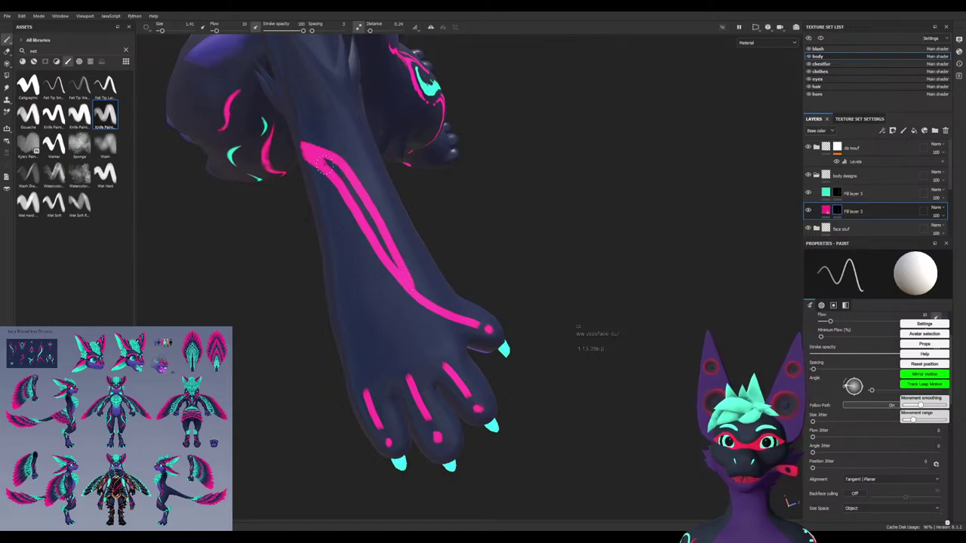
left_click_drag(368, 214, 398, 270)
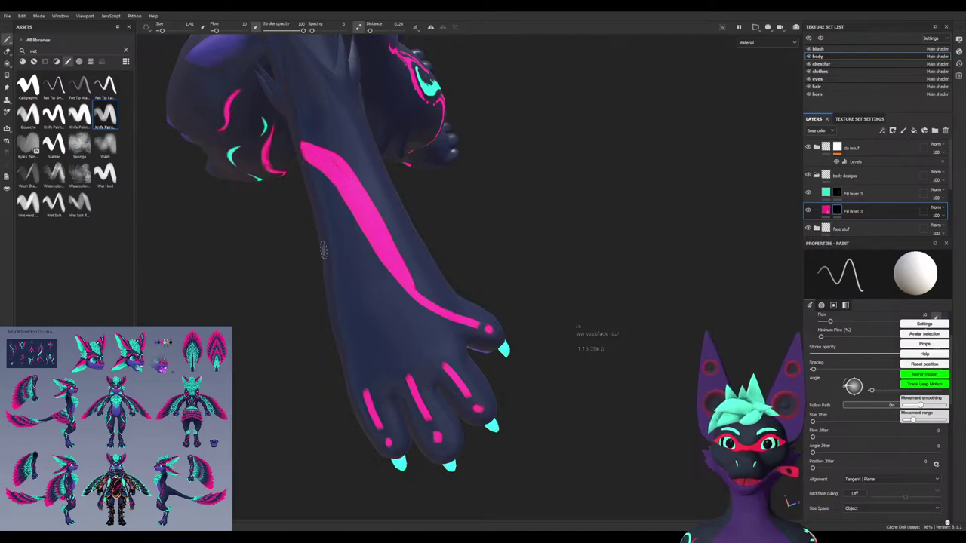
Smooth the kink where the magenta thumb line meets the forearm band, filling it with white mask paint and trimming the outer edge with black
left_click_drag(324, 250, 313, 261, "alt")
mouse_move(411, 290)
left_mouse_down("alt")
mouse_move(480, 283)
mouse_move(381, 287)
mouse_move(343, 313)
left_mouse_up("alt")
right_click_drag(362, 302, 427, 330, "alt")
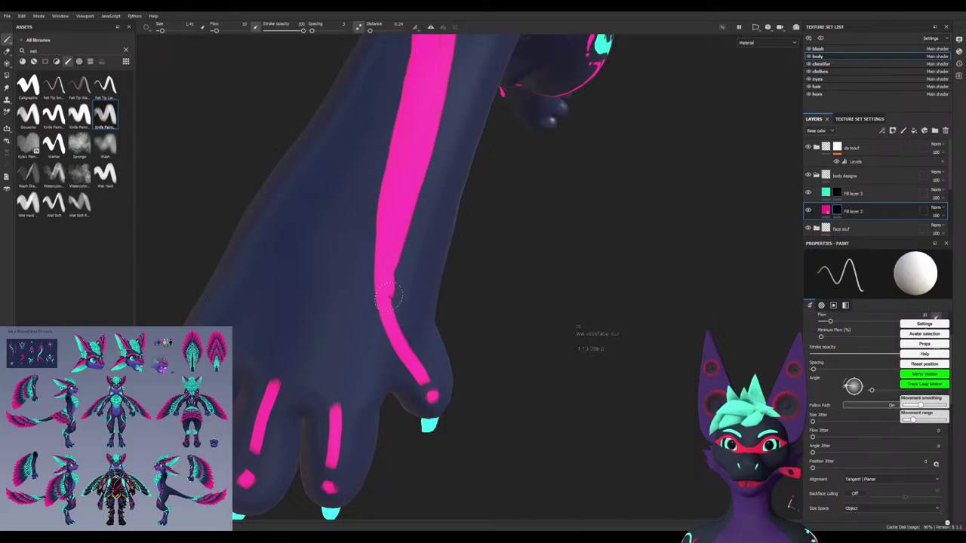
left_click_drag(389, 296, 409, 349)
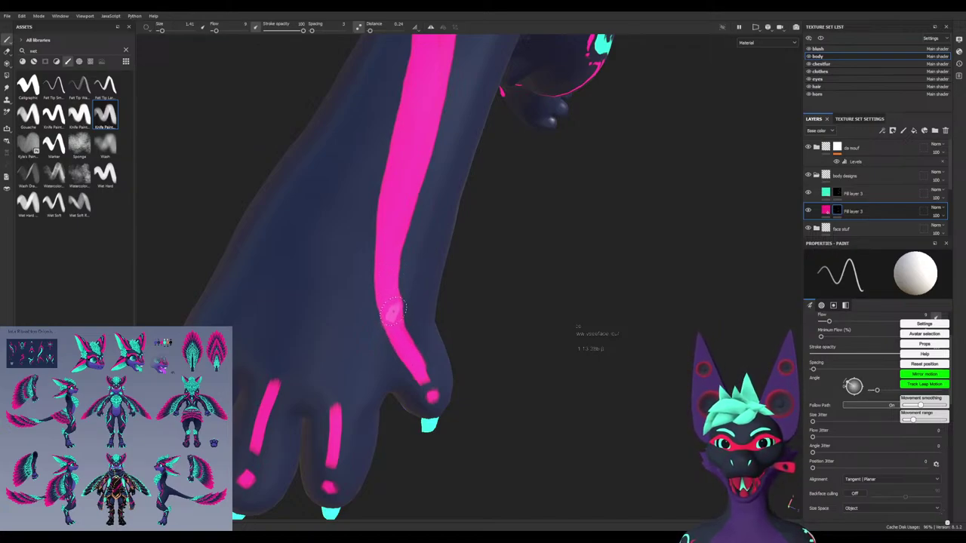
key("x")
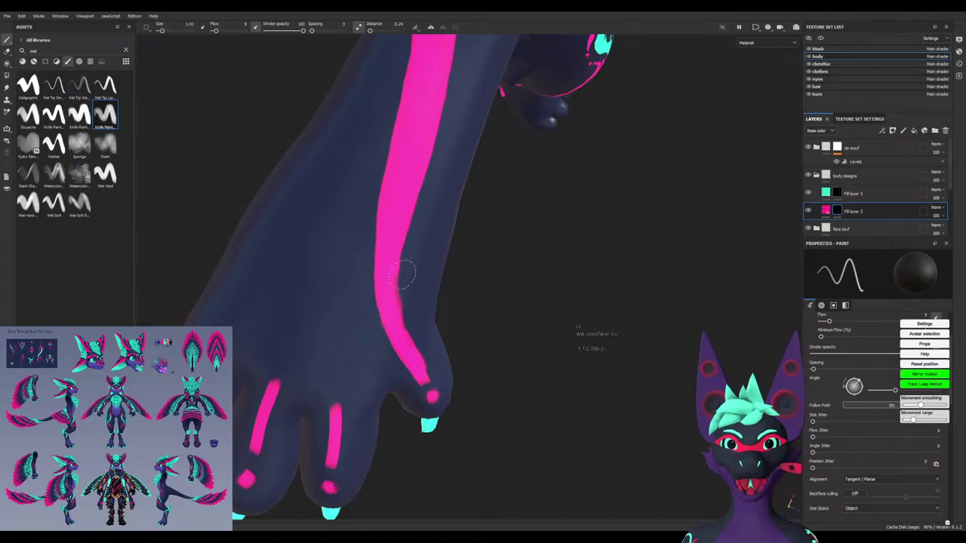
left_click_drag(413, 337, 402, 258)
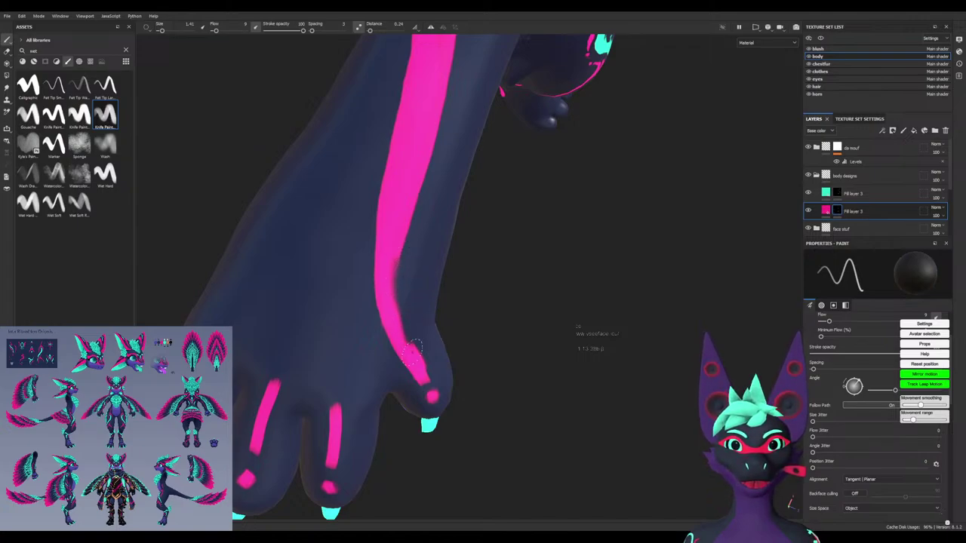
left_click_drag(412, 351, 431, 391)
Even out the magenta line between the wrist and thumb dot, alternating white and black mask paint along its edges
key("x")
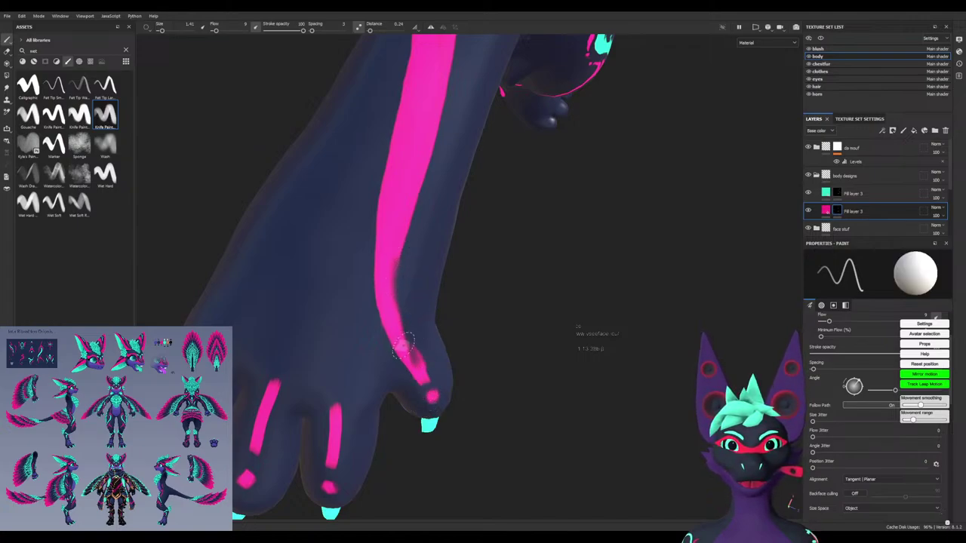
mouse_move(404, 348)
left_mouse_down()
mouse_move(412, 373)
mouse_move(408, 343)
left_mouse_up()
key("x")
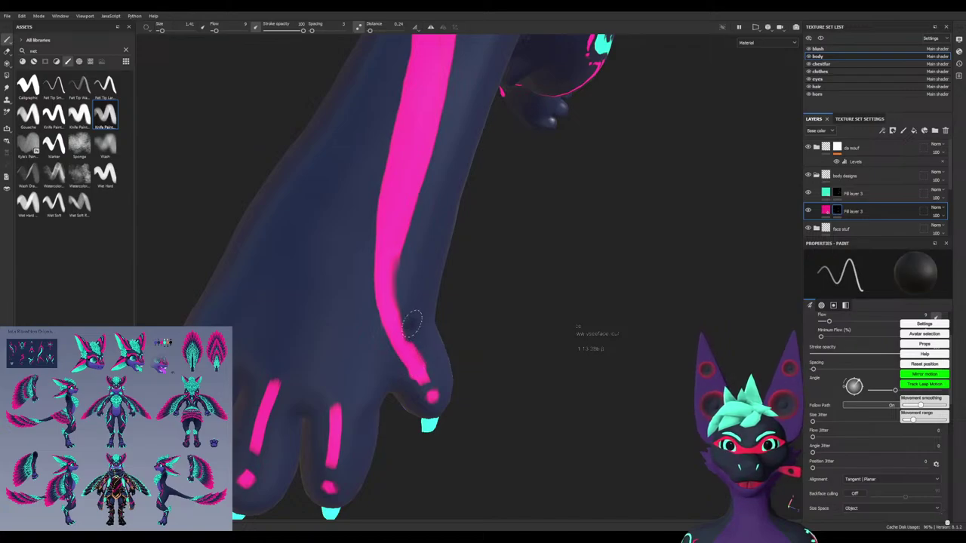
key("x")
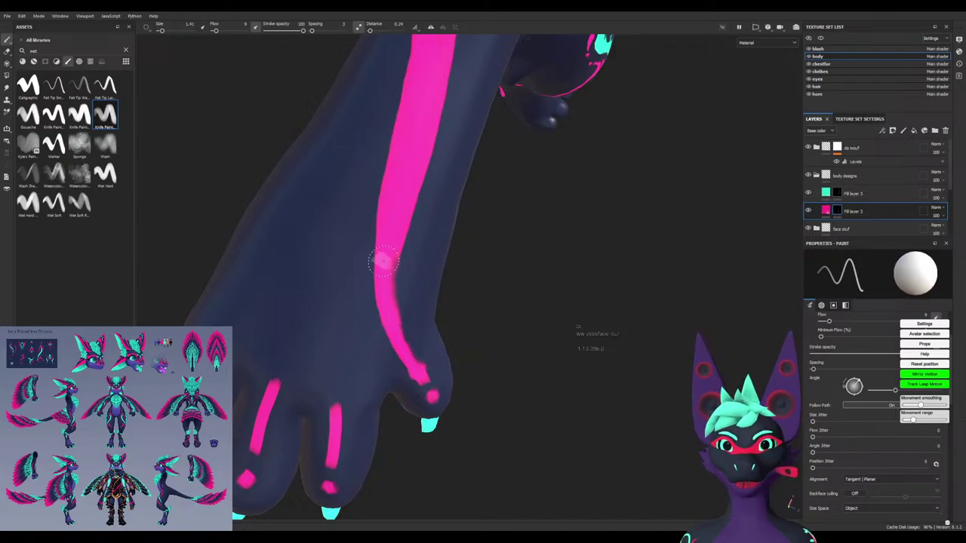
mouse_move(385, 259)
left_mouse_down()
mouse_move(415, 361)
mouse_move(405, 373)
mouse_move(374, 223)
mouse_move(404, 362)
mouse_move(401, 339)
mouse_move(391, 353)
mouse_move(404, 353)
mouse_move(369, 324)
mouse_move(400, 343)
left_mouse_up()
key("x")
key("x")
Thicken the magenta line from the wrist down to the thumb with white mask paint and trim its outer edge with black
mouse_move(407, 406)
left_mouse_down()
mouse_move(432, 230)
mouse_move(420, 271)
mouse_move(436, 229)
mouse_move(417, 273)
mouse_move(404, 406)
mouse_move(400, 388)
mouse_move(316, 309)
left_mouse_up()
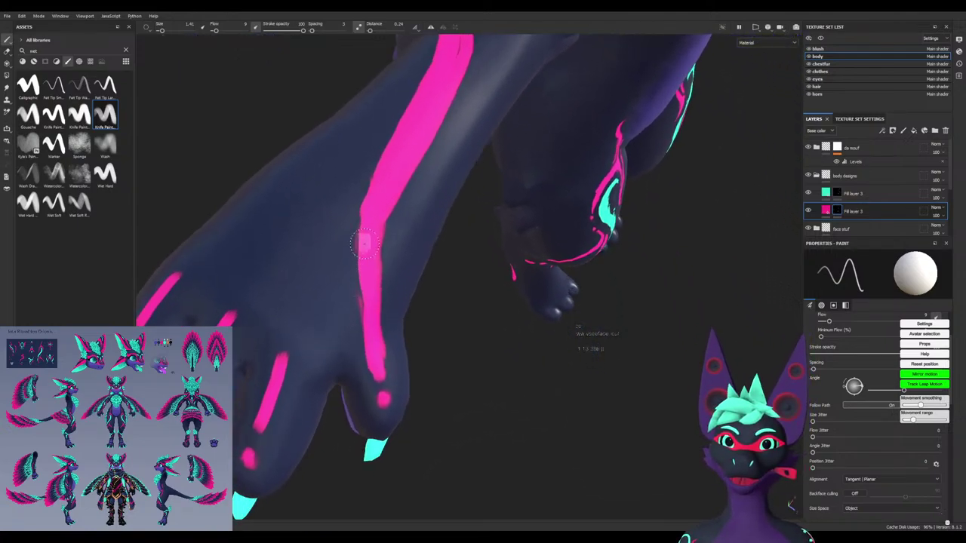
left_click_drag(364, 226, 380, 378)
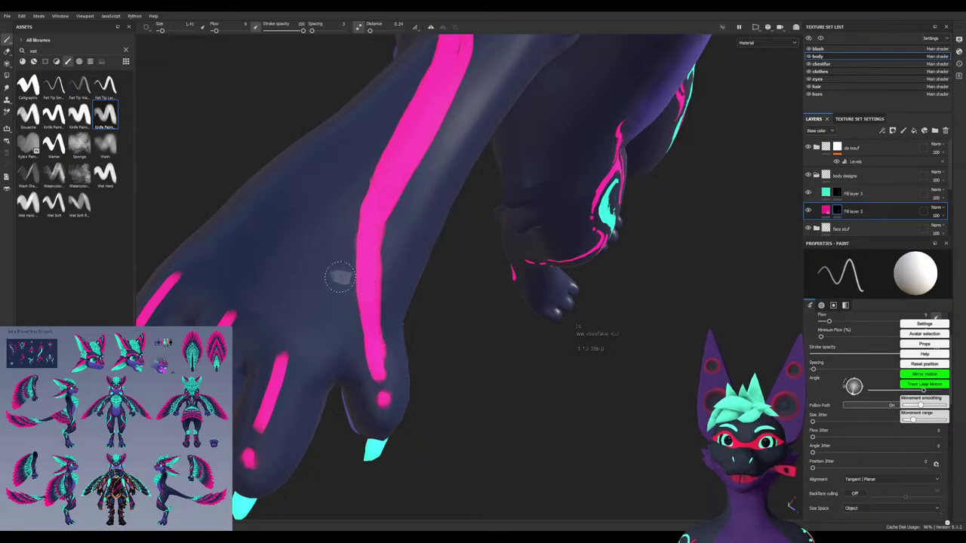
left_click_drag(336, 273, 315, 267, "alt")
key("x")
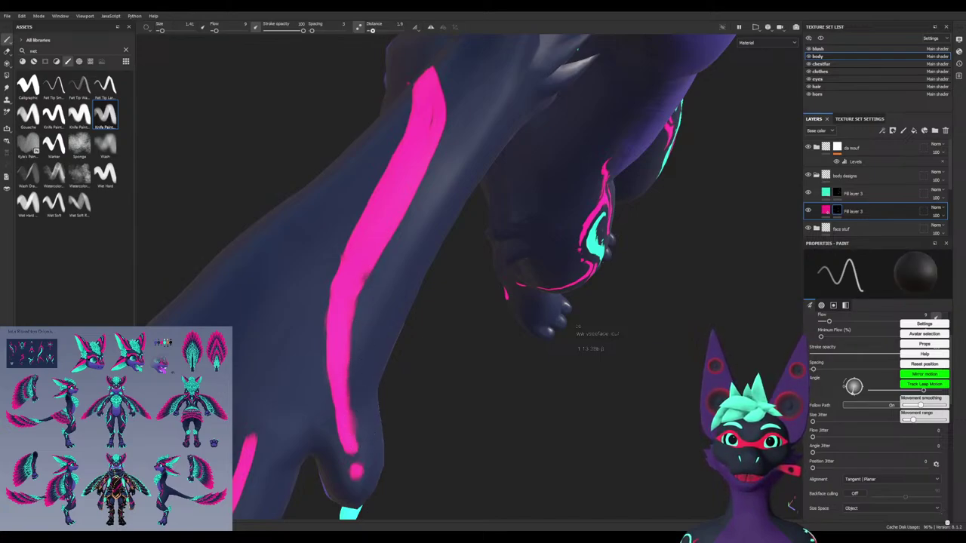
mouse_move(361, 433)
left_mouse_down()
mouse_move(360, 292)
mouse_move(402, 210)
left_mouse_up()
Widen the thin wrist section of the magenta band along its inner side so it joins the thumb line
mouse_move(401, 210)
left_mouse_down("alt")
mouse_move(409, 194)
mouse_move(366, 366)
mouse_move(396, 292)
mouse_move(393, 190)
mouse_move(423, 249)
mouse_move(425, 351)
left_mouse_up("alt")
mouse_move(419, 400)
left_mouse_down("alt")
mouse_move(449, 399)
mouse_move(422, 374)
left_mouse_up("alt")
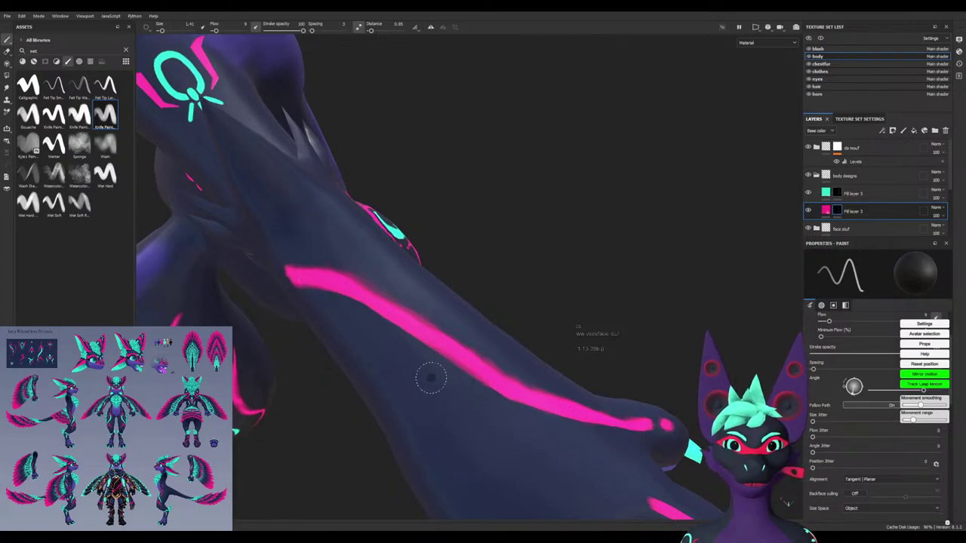
left_click_drag(498, 412, 348, 310, "alt")
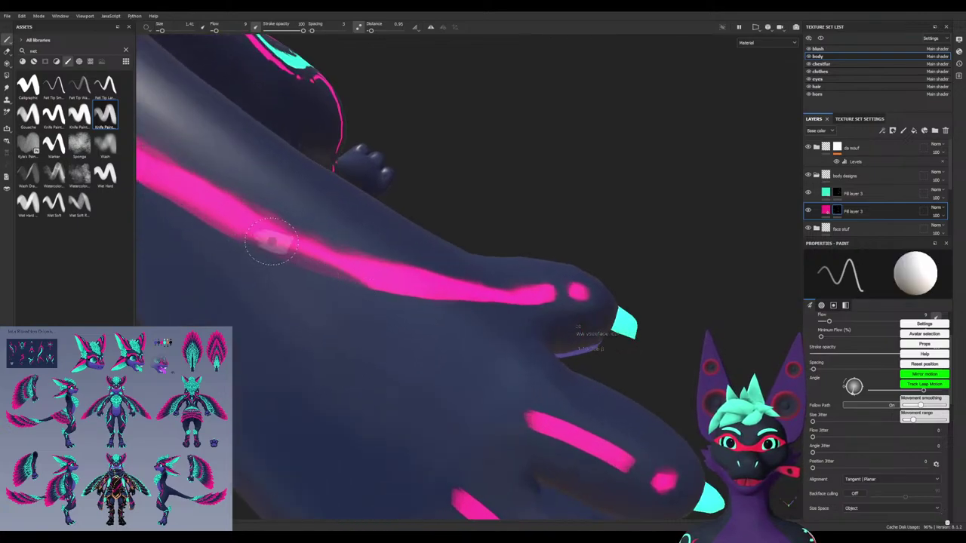
mouse_move(270, 242)
left_mouse_down()
mouse_move(338, 265)
mouse_move(255, 225)
mouse_move(324, 264)
mouse_move(379, 278)
mouse_move(280, 259)
mouse_move(255, 241)
mouse_move(351, 270)
mouse_move(269, 239)
left_mouse_up()
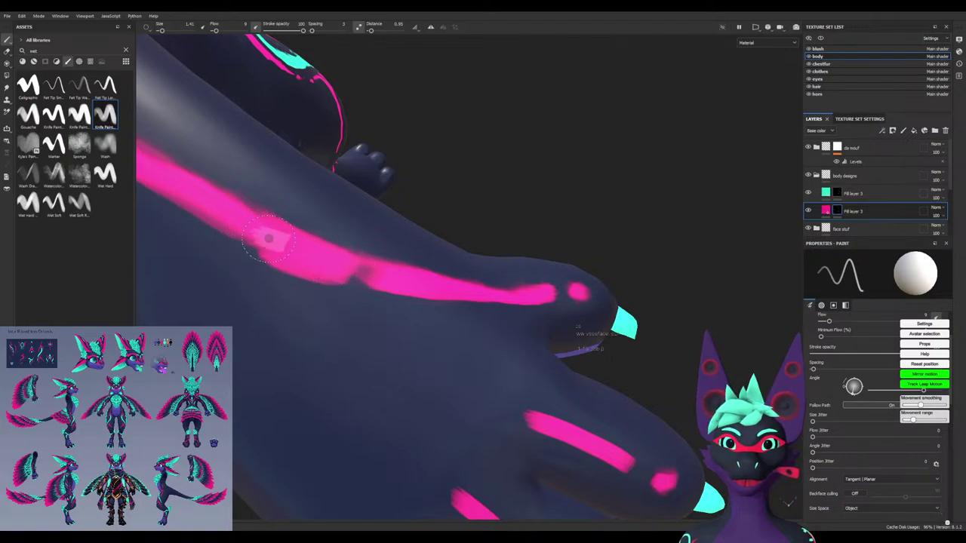
left_click_drag(359, 286, 315, 235, "alt")
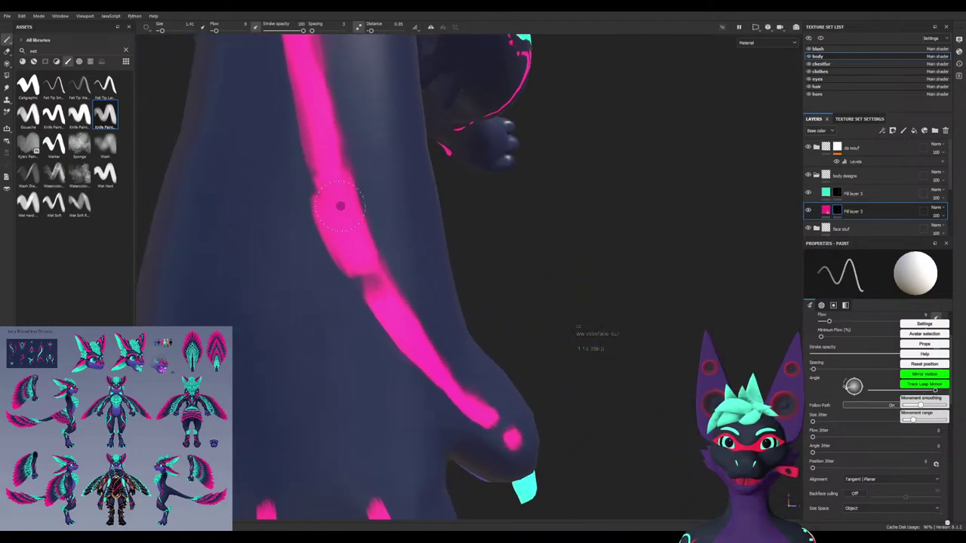
mouse_move(340, 206)
left_mouse_down()
mouse_move(384, 309)
mouse_move(343, 220)
mouse_move(355, 272)
left_mouse_up()
Trim the bumps along the inner edge of the magenta band at the wrist with black mask paint, refilling gaps with white
key("x")
left_click_drag(312, 190, 330, 274)
mouse_move(349, 350)
left_mouse_down("alt")
mouse_move(332, 333)
mouse_move(345, 274)
left_mouse_up("alt")
key("x")
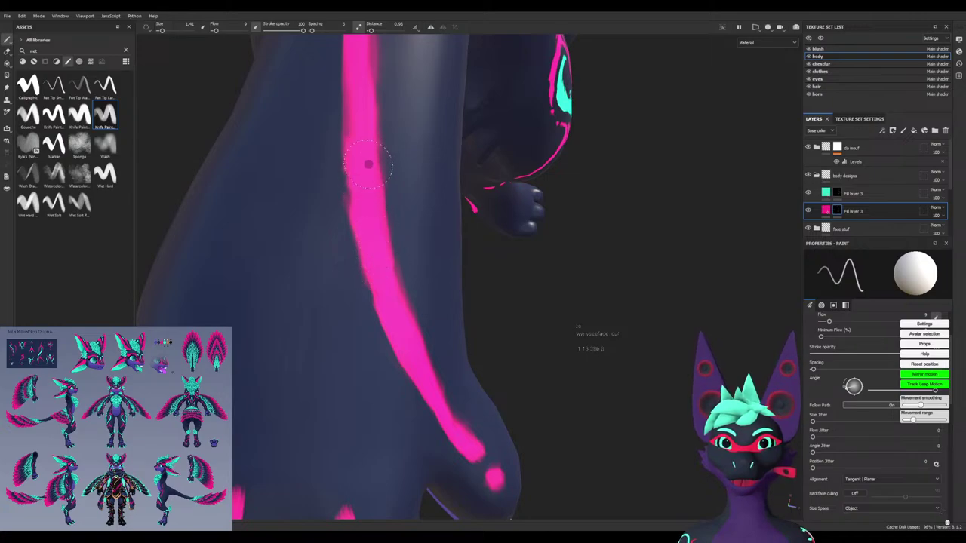
left_click_drag(352, 230, 365, 277, "alt")
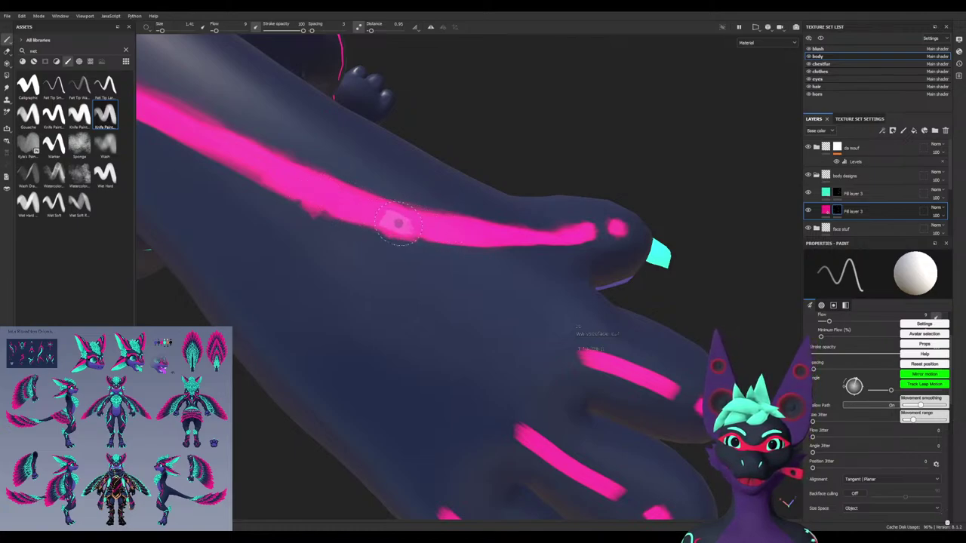
key("x")
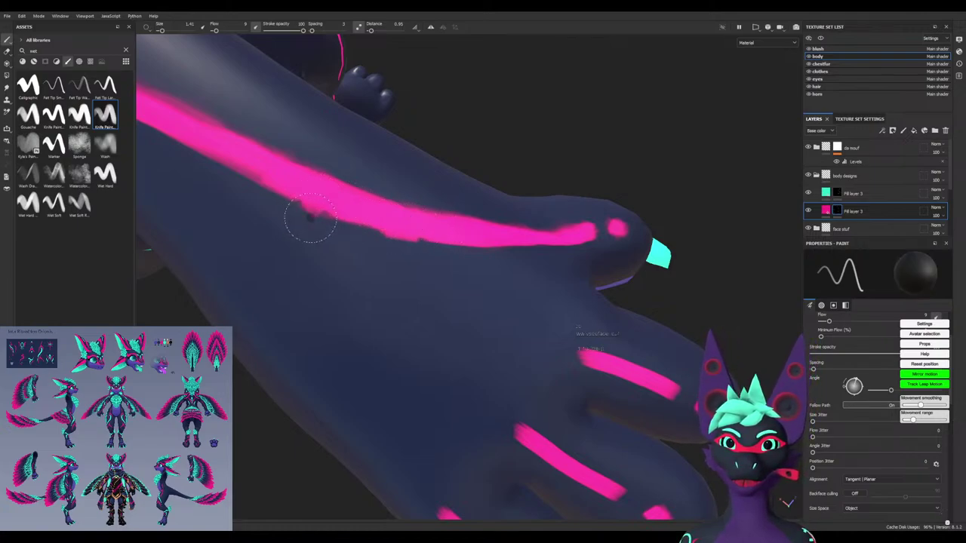
left_click_drag(311, 218, 337, 228)
Reduce the brush size to about 0.65 and slim the upper forearm section of the magenta band, touching up its edges
left_click_drag(330, 287, 442, 332, "alt")
right_click_drag(442, 332, 345, 307, "alt")
left_click_drag(345, 306, 376, 292, "alt")
middle_click_drag(376, 293, 504, 318, "alt")
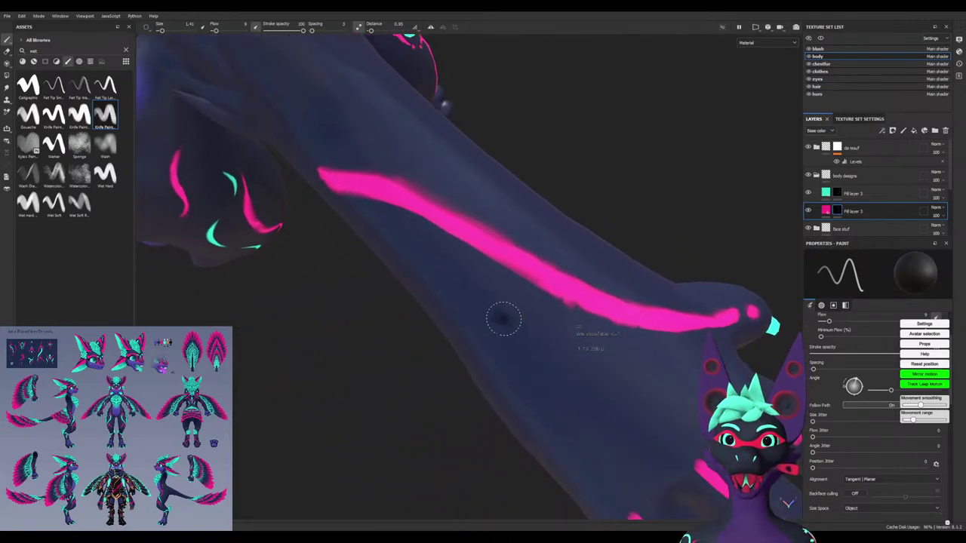
left_click_drag(393, 294, 447, 263, "alt")
key("x")
mouse_move(493, 207)
left_mouse_down()
mouse_move(470, 181)
mouse_move(399, 145)
mouse_move(483, 200)
mouse_move(456, 166)
mouse_move(377, 153)
mouse_move(446, 174)
mouse_move(460, 196)
mouse_move(399, 162)
left_mouse_up()
key("x")
key("x")
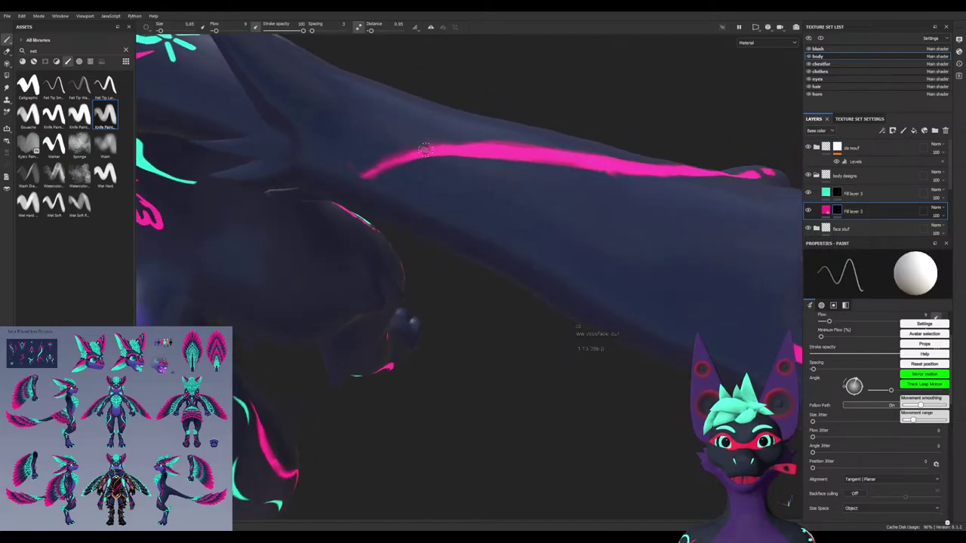
Refine the upper tip of the forearm band into a clean taper, alternating white and black mask paint
mouse_move(360, 219)
left_mouse_down("alt")
mouse_move(407, 178)
mouse_move(392, 154)
left_mouse_up("alt")
mouse_move(442, 133)
left_mouse_down()
mouse_move(483, 123)
mouse_move(448, 118)
mouse_move(425, 129)
mouse_move(475, 151)
mouse_move(422, 194)
left_mouse_up()
key("x")
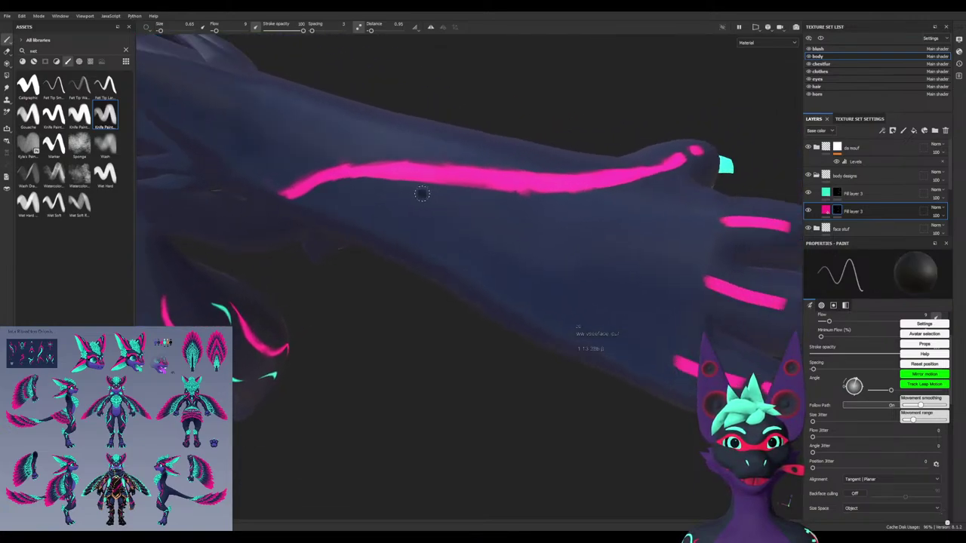
key("x")
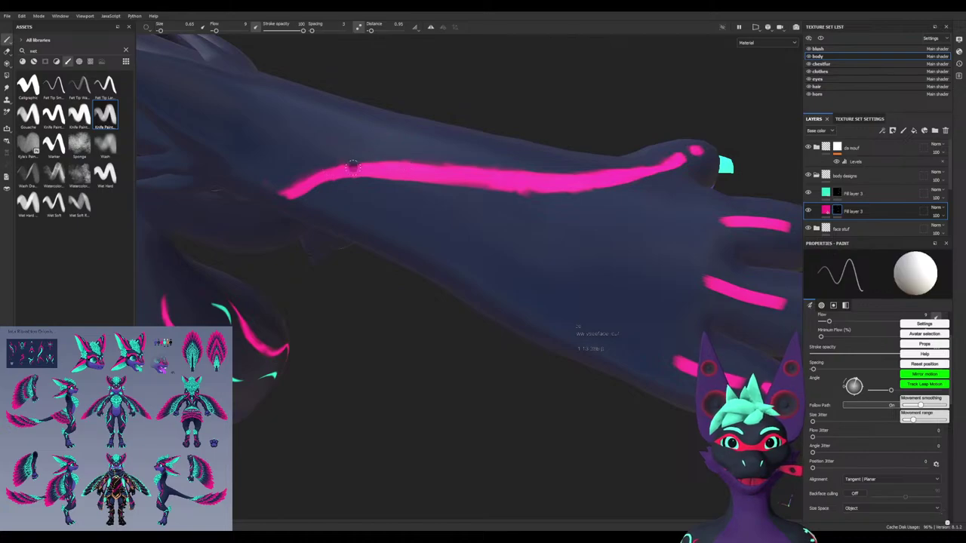
left_click_drag(400, 196, 295, 116, "alt")
left_click_drag(452, 234, 281, 203, "alt")
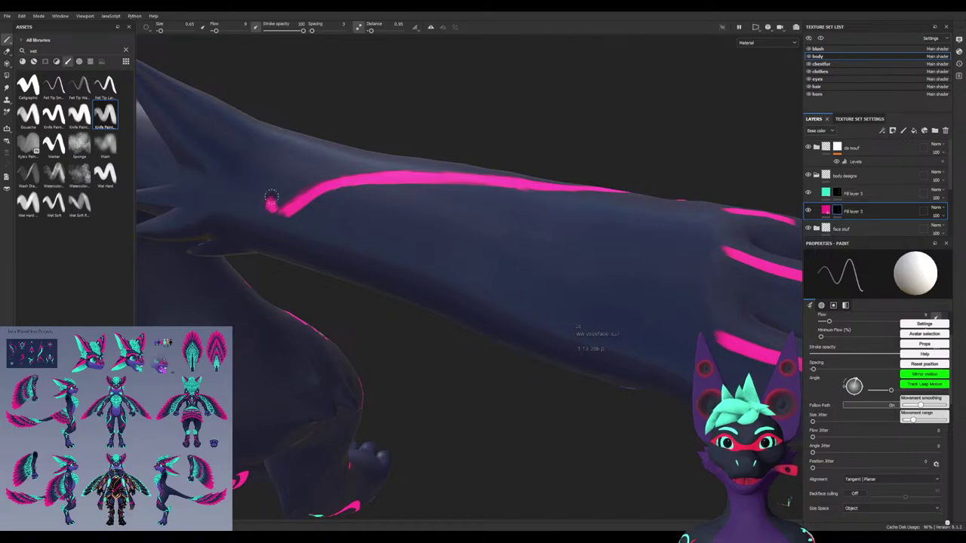
key("x")
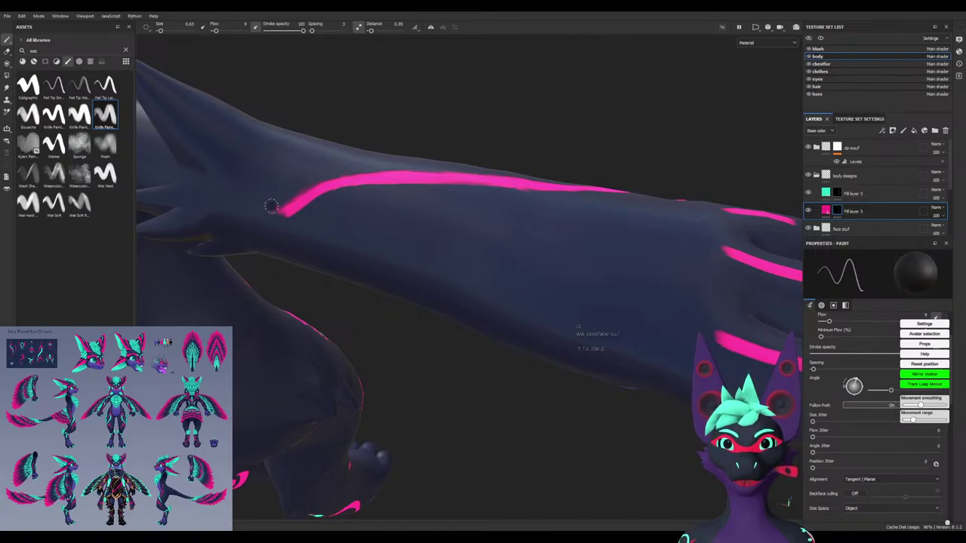
left_click_drag(423, 215, 291, 231, "alt")
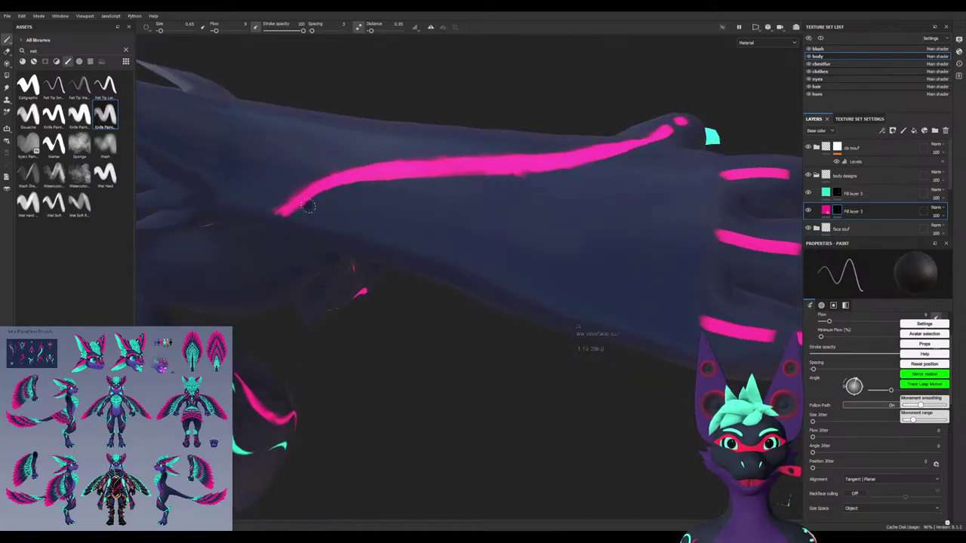
Clean the band's inner edge near the wrist and square off its thumb end, keeping a gap before the thumb dot
mouse_move(507, 177)
left_mouse_down()
mouse_move(609, 158)
mouse_move(417, 214)
mouse_move(430, 249)
mouse_move(462, 278)
mouse_move(582, 244)
left_mouse_up()
scroll(582, 245, "up", 3)
key("x")
left_click_drag(526, 313, 506, 319)
key("x")
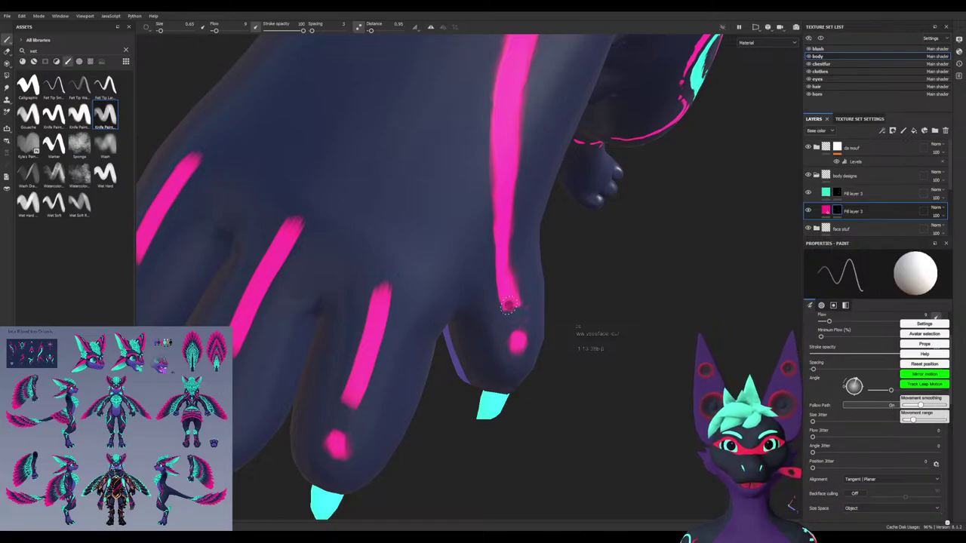
left_click_drag(523, 310, 470, 282, "alt")
right_click_drag(471, 282, 526, 273, "alt")
left_click_drag(492, 269, 504, 276)
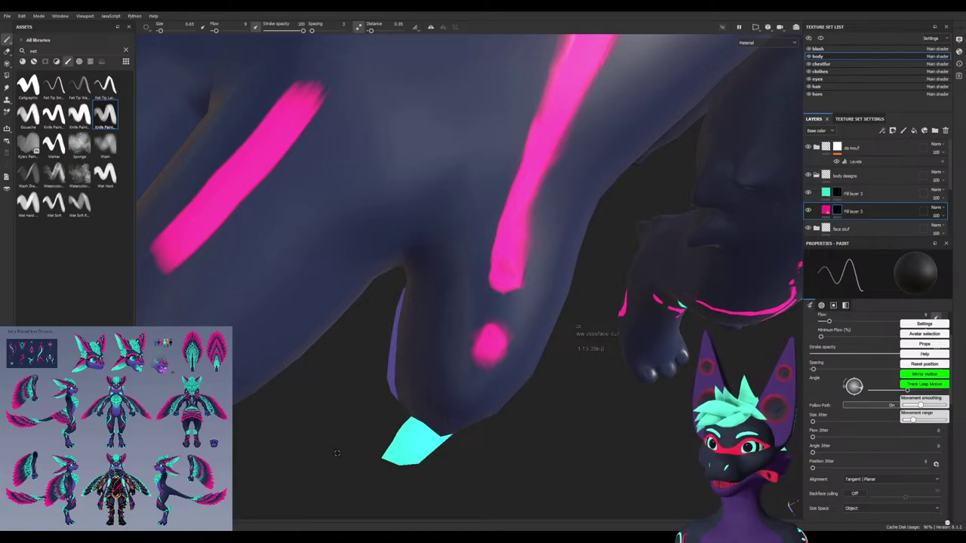
Trim the magenta dot on the finger next to the thumb into a smaller rounded shape with black mask paint
scroll(334, 453, "down", 6)
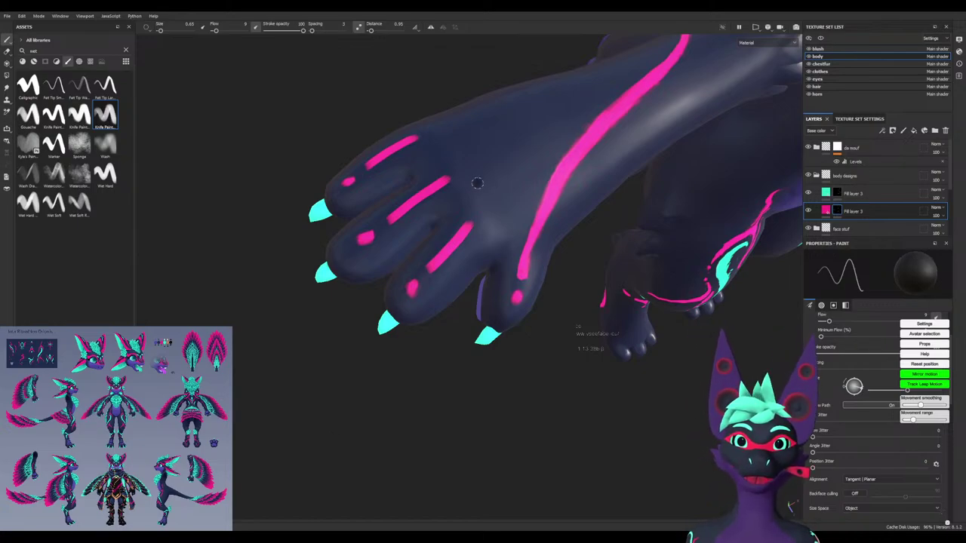
left_click_drag(477, 183, 433, 268, "alt")
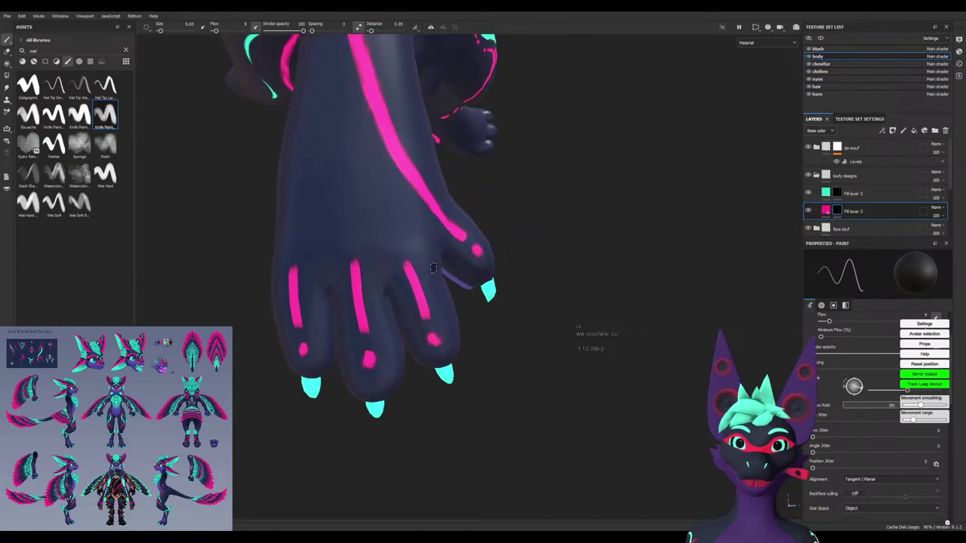
scroll(421, 276, "up", 4)
scroll(369, 215, "down", 3)
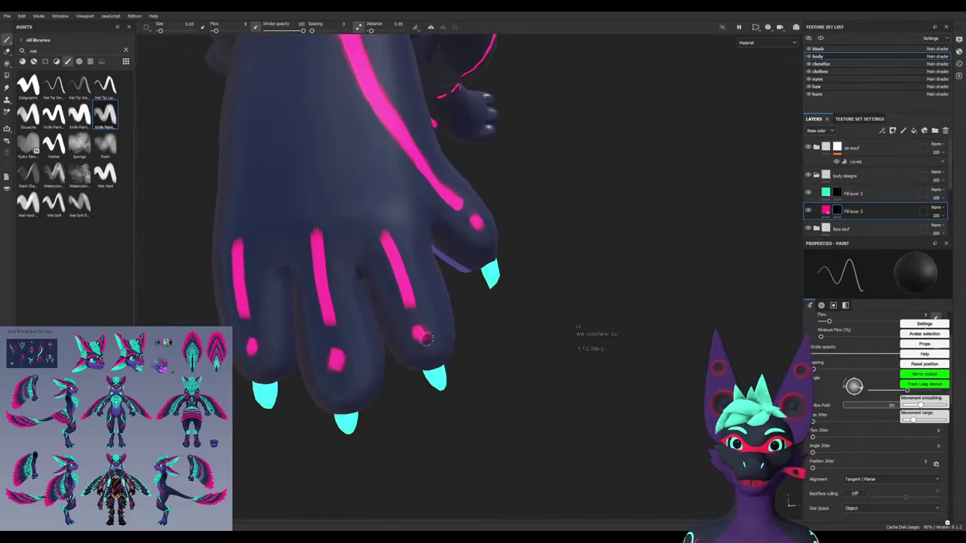
left_click_drag(425, 339, 431, 330, "alt")
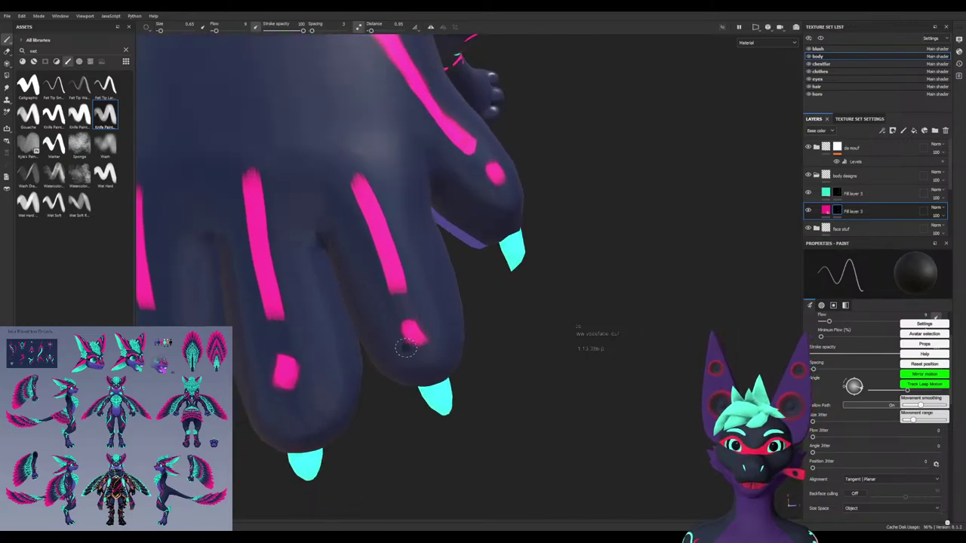
middle_click_drag(456, 228, 433, 313, "alt")
left_click_drag(457, 230, 313, 228, "alt")
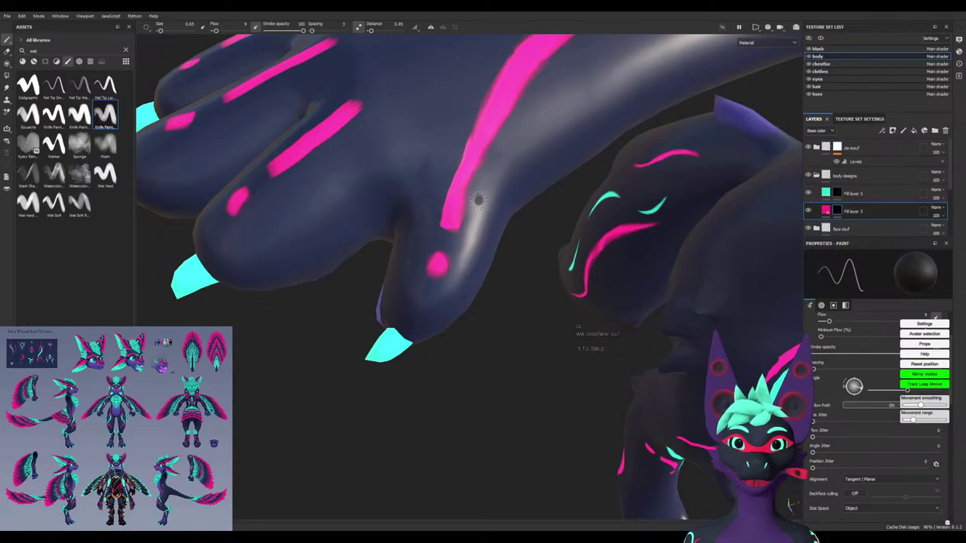
Smooth the edges of the magenta band from the thumb to its upper forearm tip with white and black mask touch-ups
key("x")
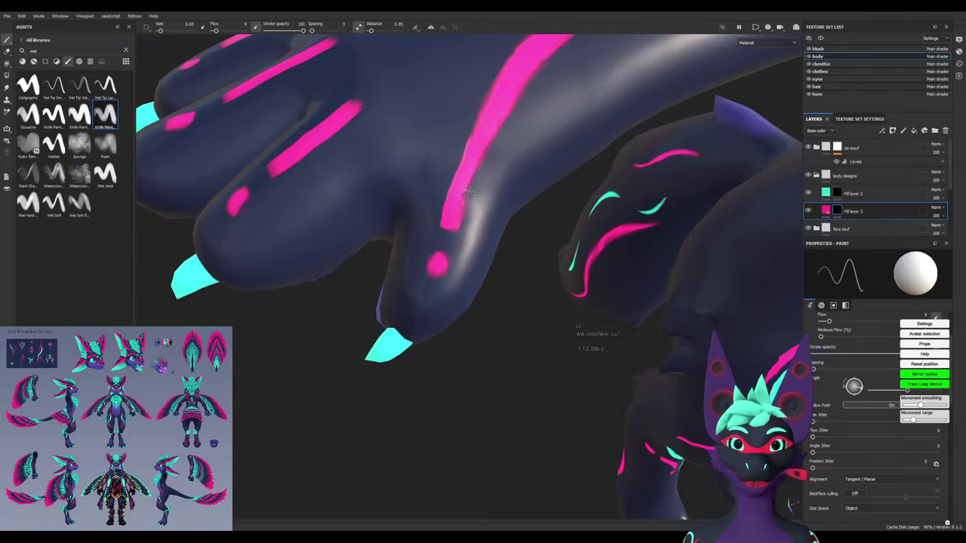
key("x")
mouse_move(487, 188)
left_mouse_down("alt")
mouse_move(382, 231)
mouse_move(415, 284)
left_mouse_up("alt")
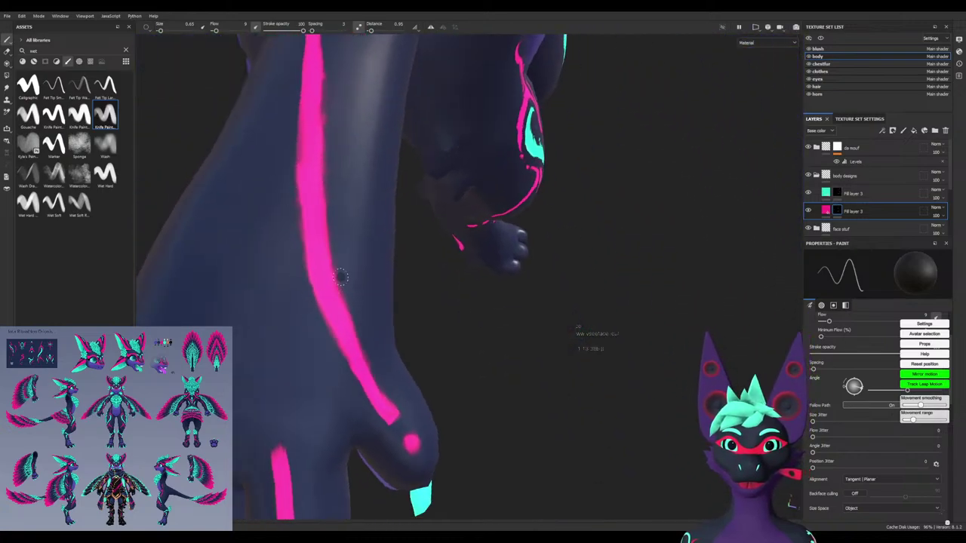
left_click_drag(356, 306, 400, 342, "alt")
left_click_drag(293, 229, 477, 193, "alt")
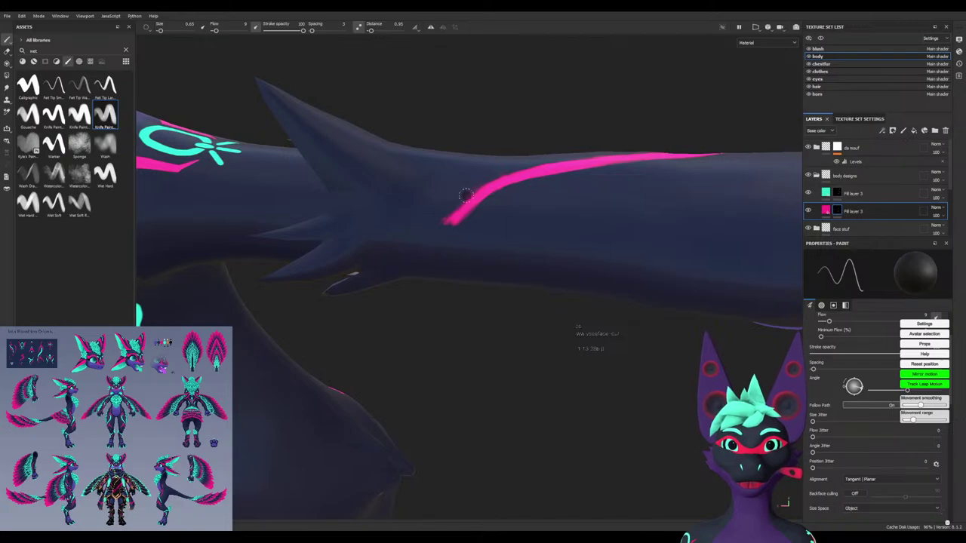
left_click_drag(533, 255, 530, 289, "alt")
middle_click_drag(531, 289, 405, 319, "alt")
right_click_drag(405, 320, 489, 271, "alt")
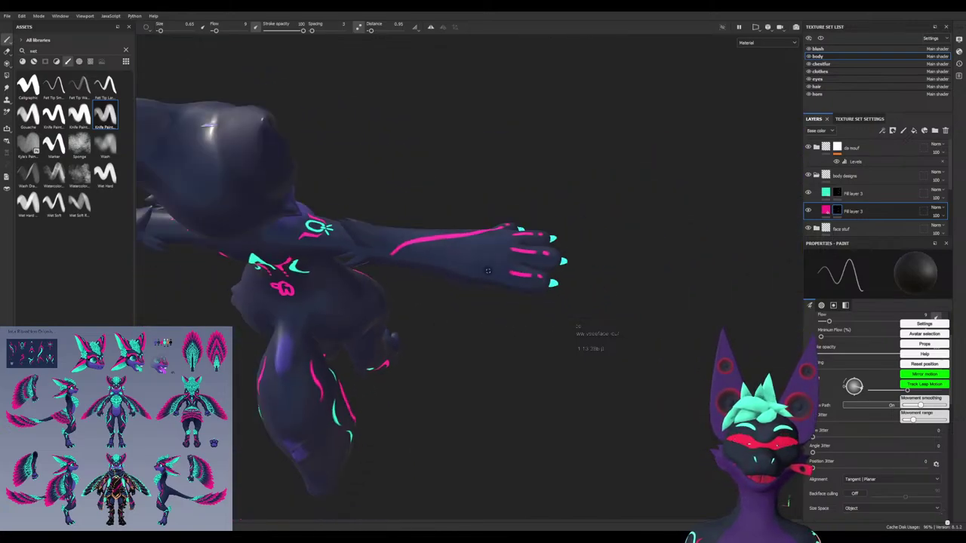
Trim the outer edge of the magenta forearm band from mid-forearm to the wrist with straight black mask strokes
left_click_drag(488, 270, 423, 279, "alt")
right_click_drag(422, 279, 491, 265, "alt")
left_click_drag(453, 265, 430, 249, "alt")
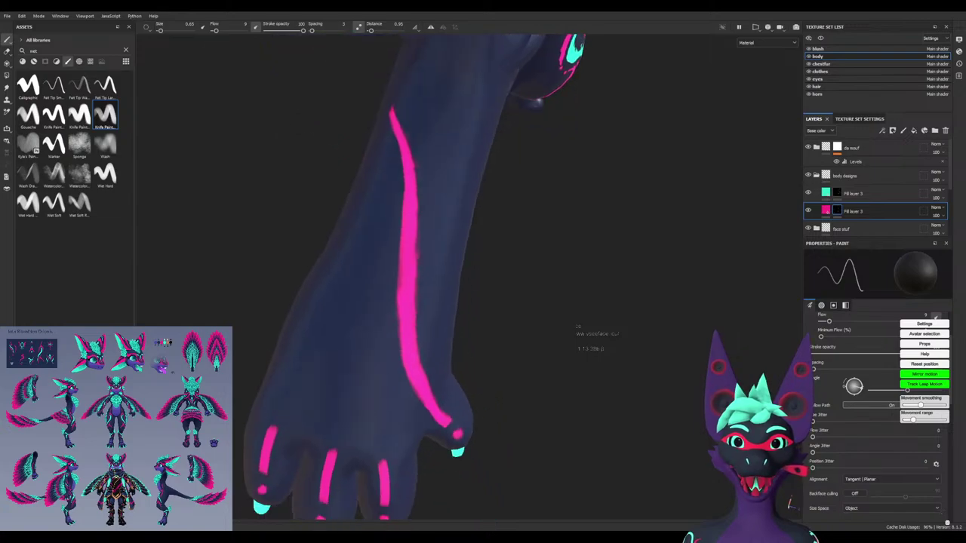
left_click_drag(534, 101, 415, 335, "alt")
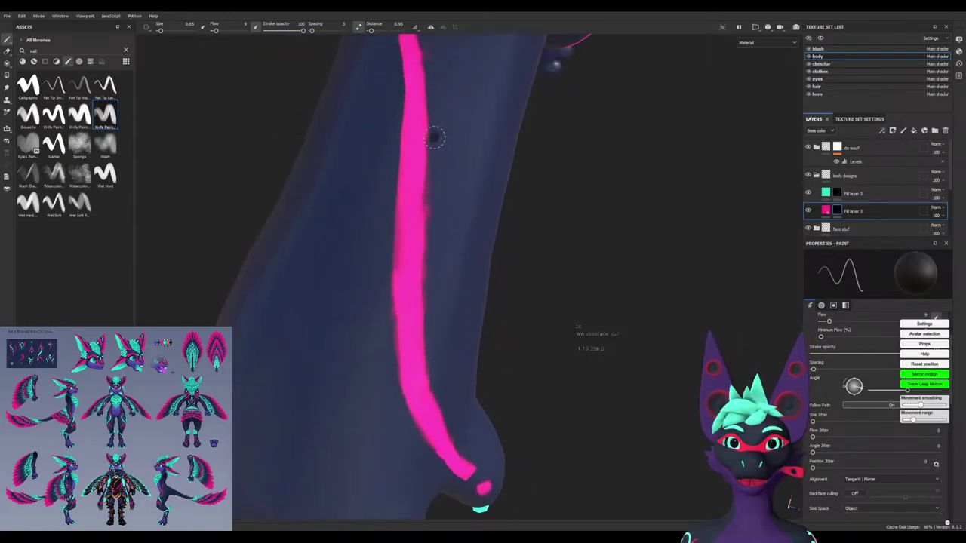
left_click_drag(434, 137, 426, 320)
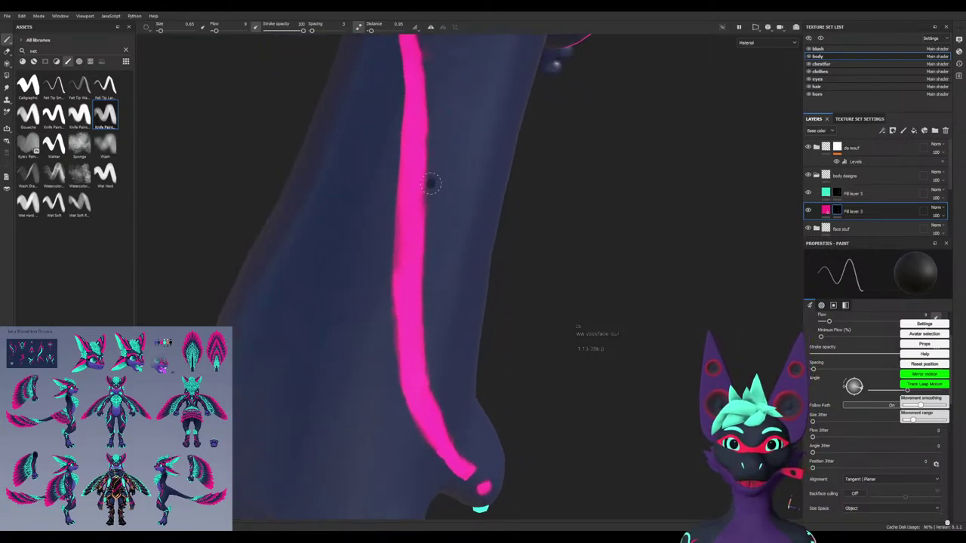
left_click(424, 336, "shift")
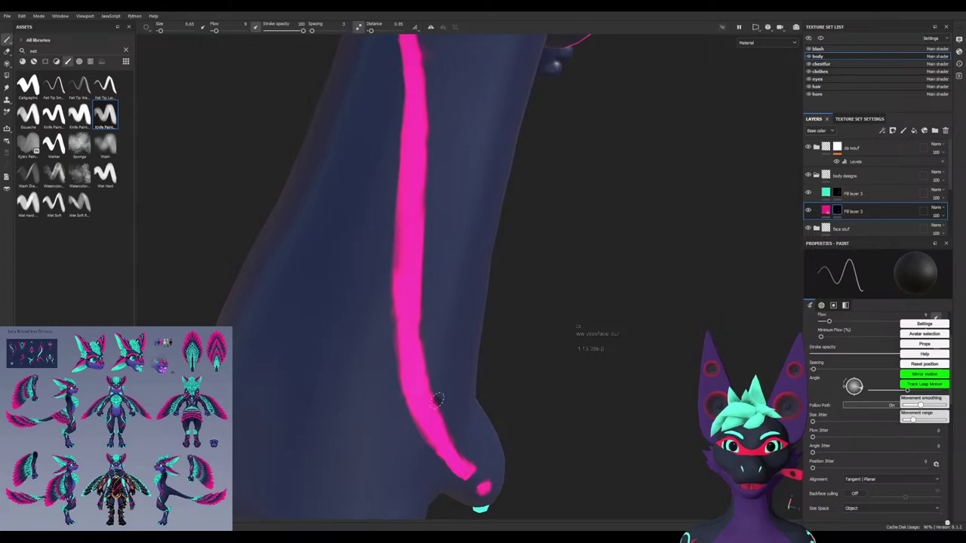
Smooth the magenta band's opposite edge from the thumb up to its forearm tip with black mask strokes
left_click_drag(404, 333, 384, 341, "alt")
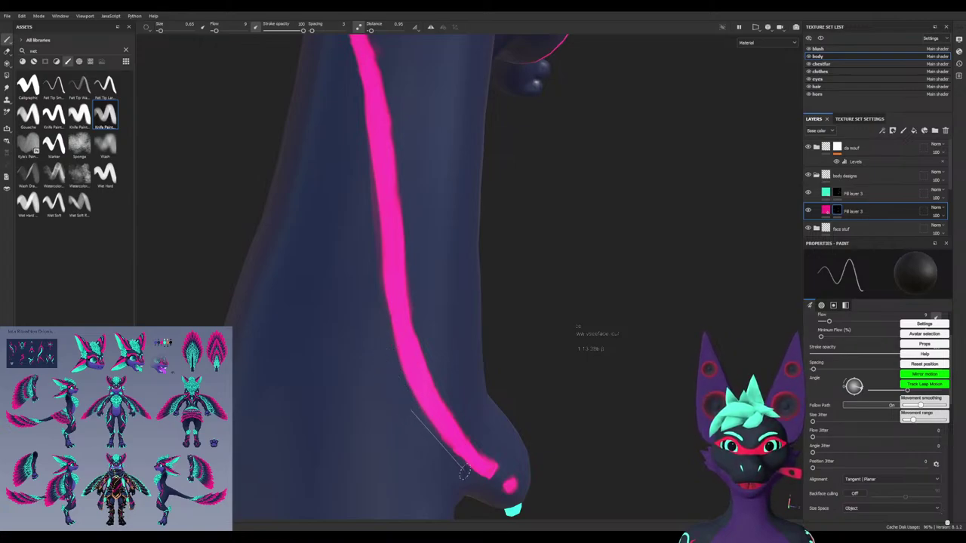
left_click_drag(382, 304, 358, 53)
left_click_drag(415, 170, 445, 232, "alt")
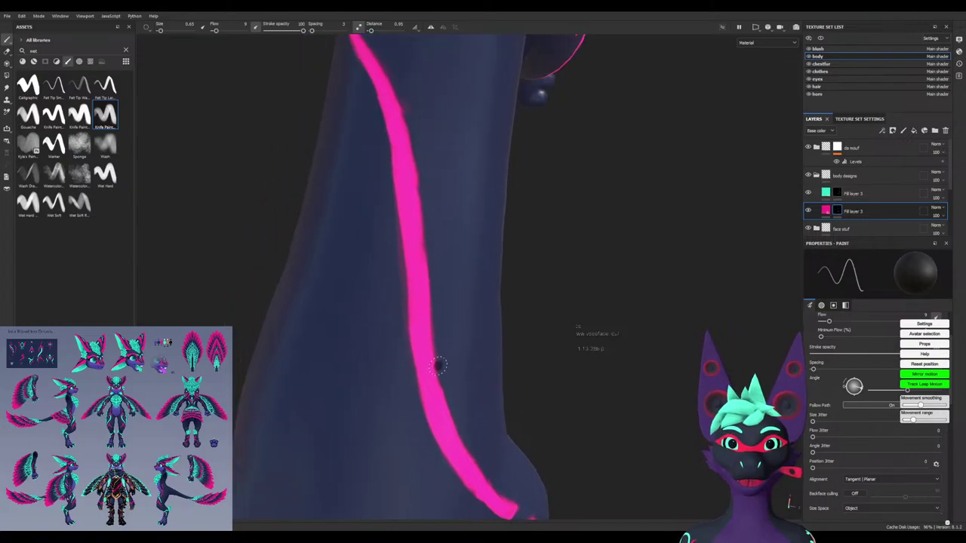
key("x")
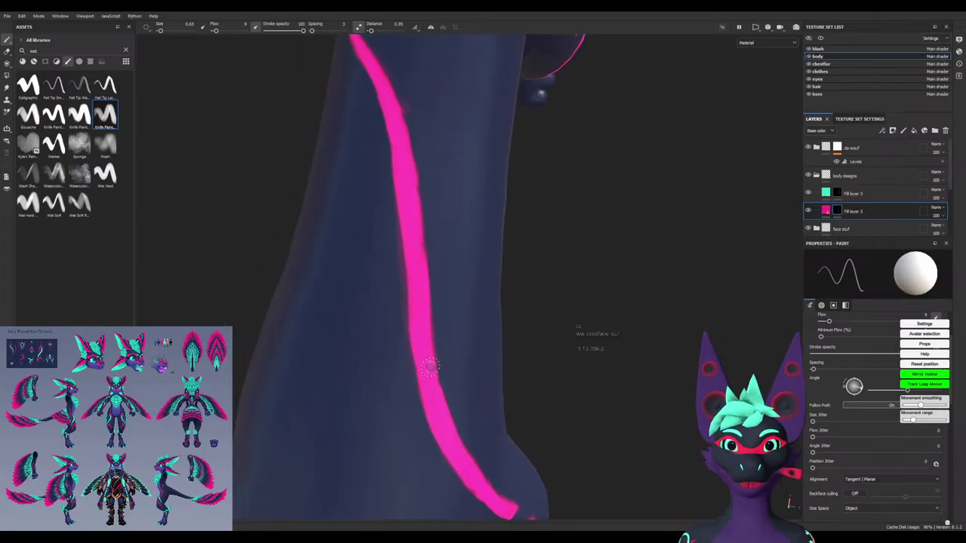
Select the cyan fill layer's mask and paint a cyan dot on the forearm beside the magenta band
left_click_drag(300, 238, 231, 165, "alt")
left_click(837, 194)
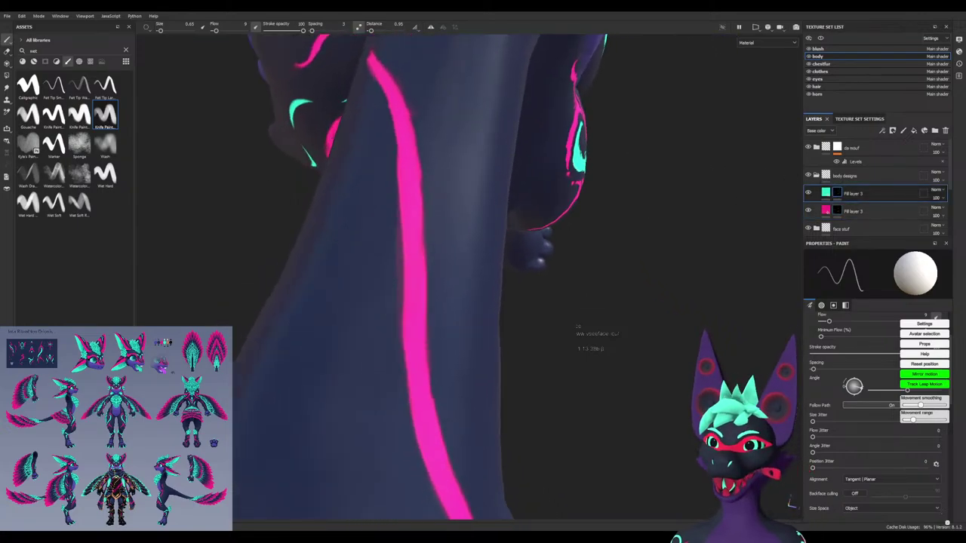
right_click_drag(407, 317, 341, 392, "alt")
left_click_drag(324, 393, 363, 305, "alt")
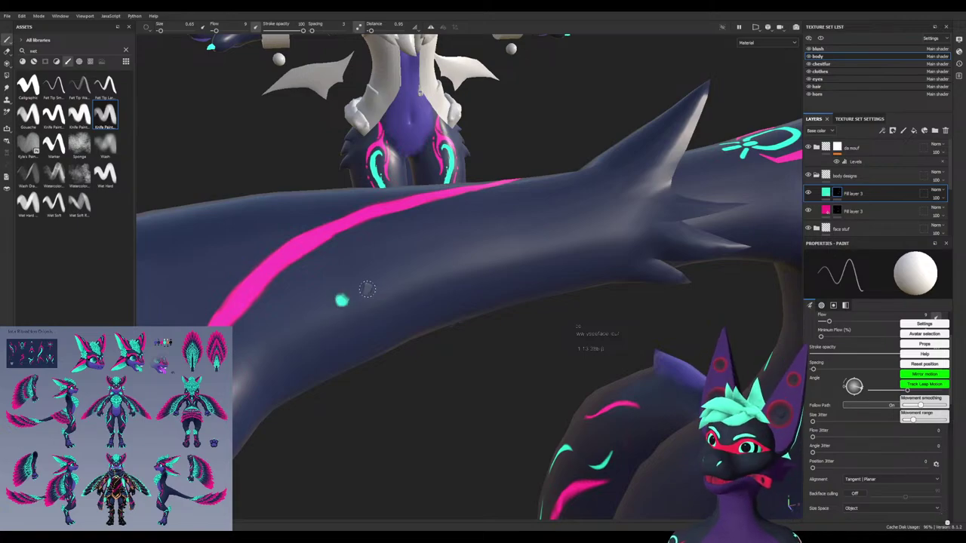
Try a curved cyan stroke from the dot along the forearm toward the elbow spikes, undoing each attempt
left_click_drag(366, 290, 535, 215)
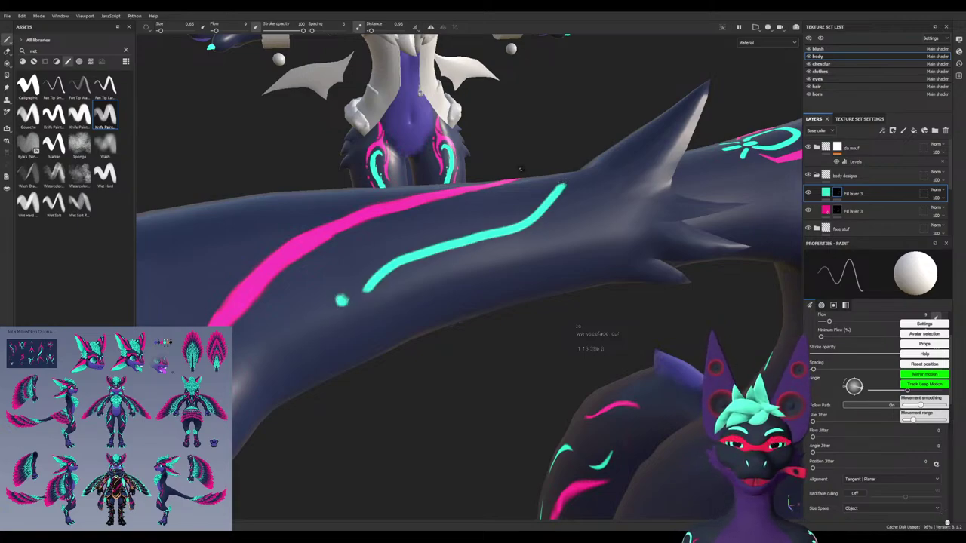
left_click_drag(520, 169, 437, 226, "alt")
key("ctrl+z")
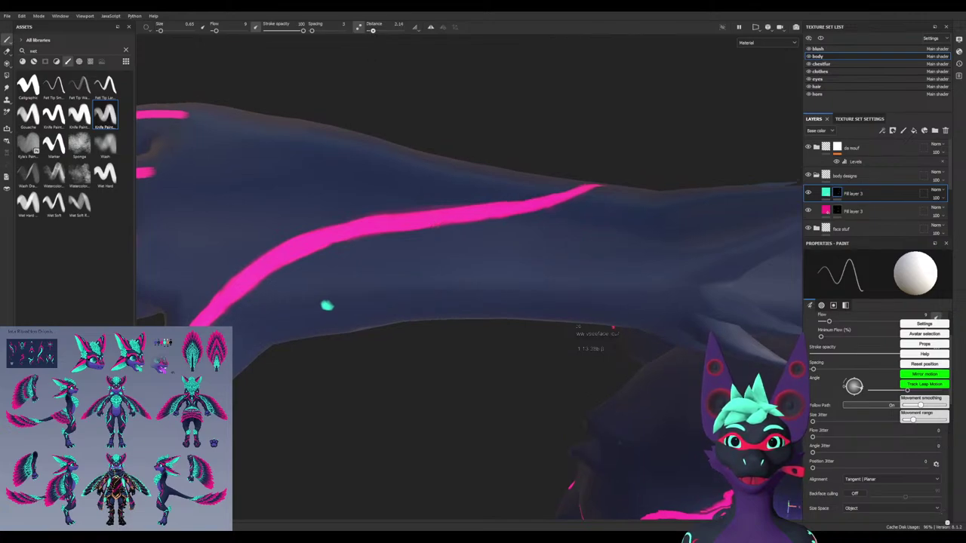
mouse_move(344, 299)
left_mouse_down()
mouse_move(460, 287)
mouse_move(654, 208)
left_mouse_up()
mouse_move(579, 202)
left_mouse_down("alt")
mouse_move(377, 305)
mouse_move(606, 240)
mouse_move(623, 208)
left_mouse_up("alt")
key("ctrl+z")
mouse_move(623, 208)
left_mouse_down("alt")
mouse_move(615, 261)
mouse_move(589, 309)
left_mouse_up("alt")
key("f")
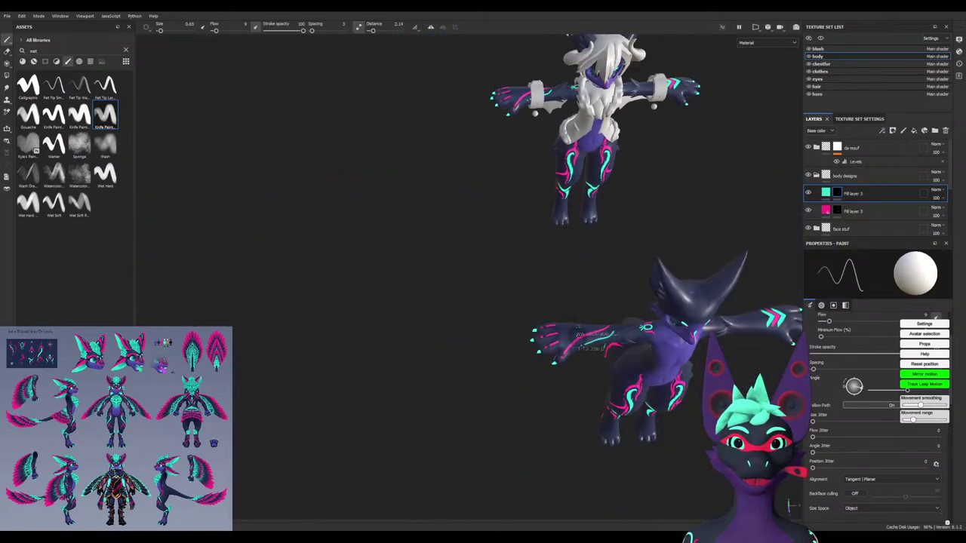
Try the cyan forearm stroke again from a frontal view of the arm and undo it
right_click_drag(571, 305, 665, 340, "alt")
mouse_move(558, 332)
left_mouse_down("alt")
mouse_move(528, 294)
mouse_move(461, 296)
left_mouse_up("alt")
right_click_drag(438, 295, 461, 302, "alt")
key("ctrl+z")
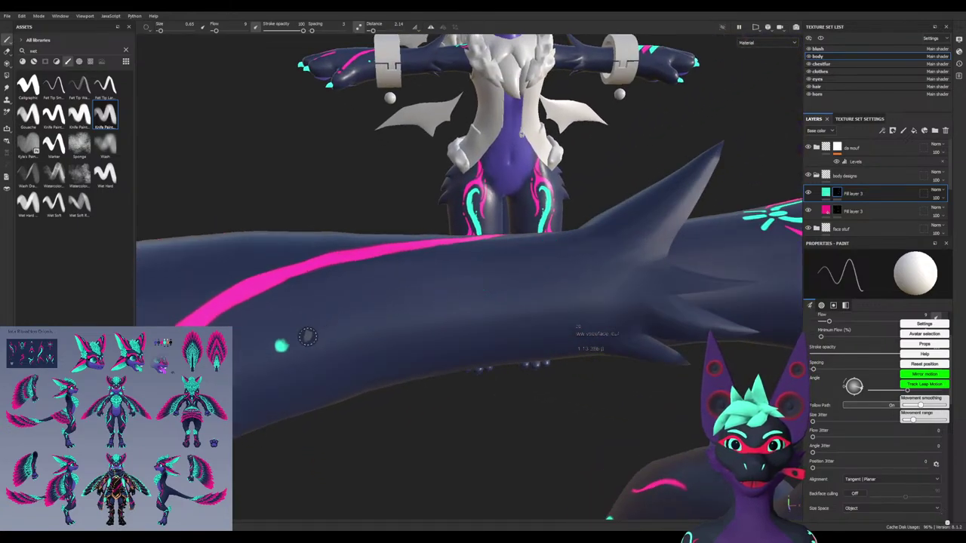
mouse_move(307, 336)
left_mouse_down()
mouse_move(486, 308)
mouse_move(546, 249)
left_mouse_up()
key("ctrl+z")
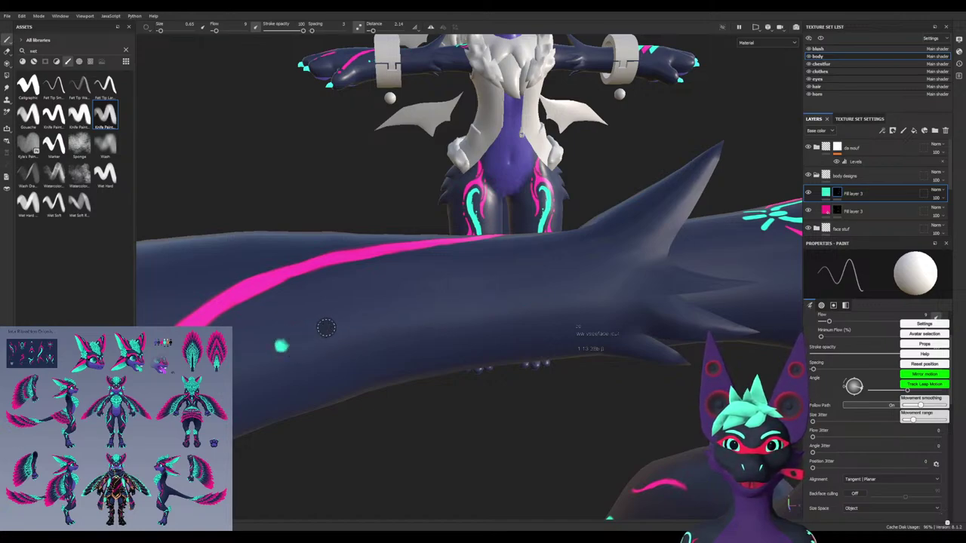
Paint a wavy cyan line along the forearm below the magenta band and curve its upper end toward the elbow spike
mouse_move(326, 326)
left_mouse_down()
mouse_move(484, 301)
mouse_move(555, 255)
left_mouse_up()
mouse_move(566, 202)
left_mouse_down("alt")
mouse_move(543, 279)
mouse_move(483, 301)
left_mouse_up("alt")
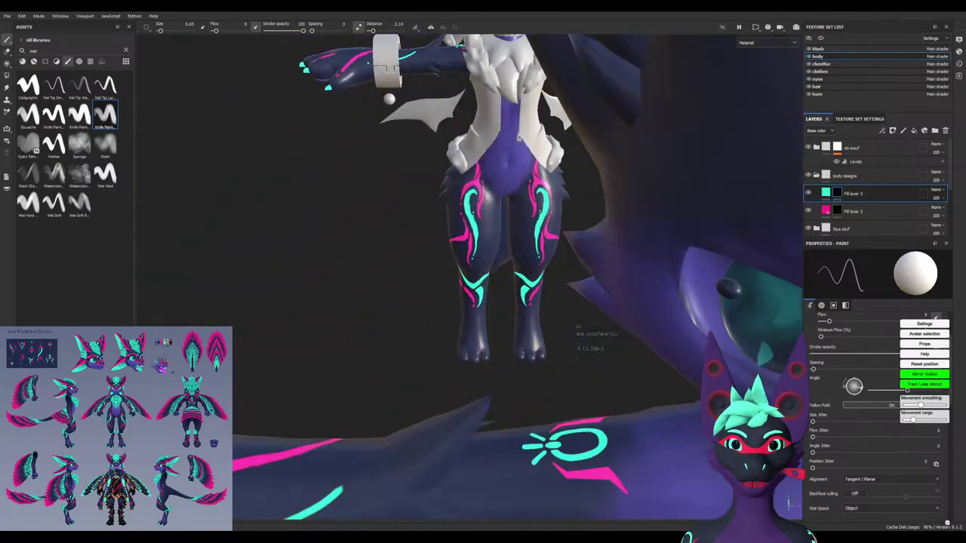
mouse_move(519, 138)
left_mouse_down("alt")
mouse_move(552, 225)
mouse_move(556, 200)
left_mouse_up("alt")
mouse_move(556, 201)
middle_mouse_down("alt")
mouse_move(468, 287)
mouse_move(470, 297)
middle_mouse_up("alt")
left_click_drag(528, 249, 588, 81, "alt")
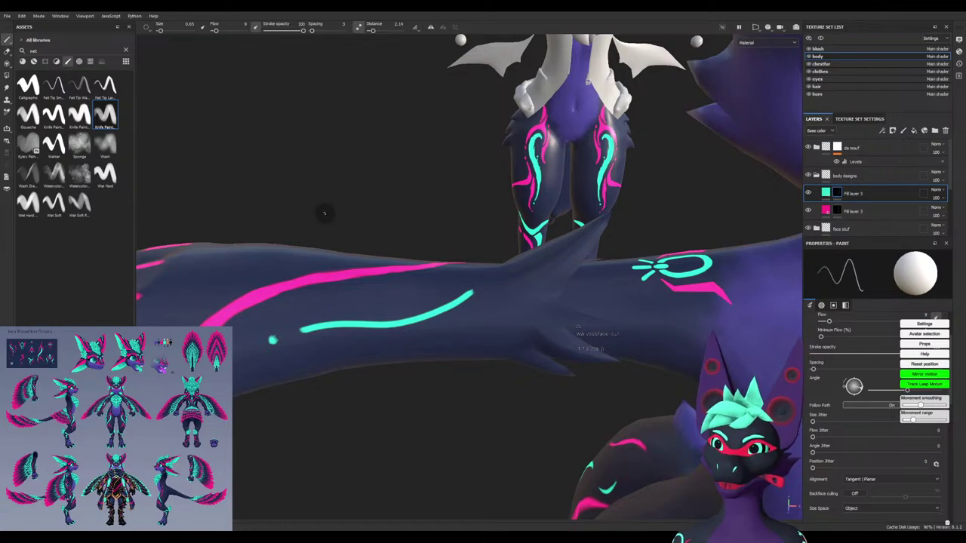
left_click_drag(369, 305, 391, 344, "alt")
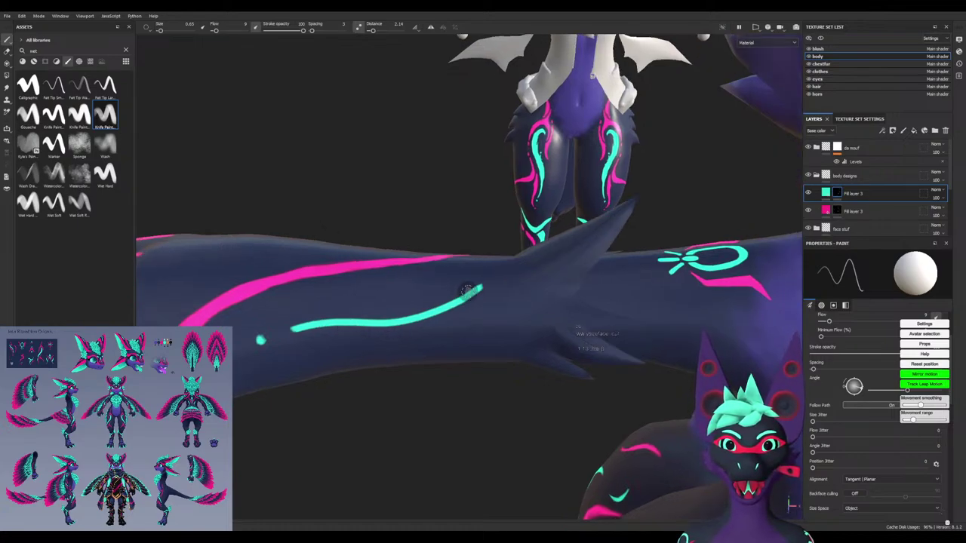
mouse_move(482, 286)
left_mouse_down()
mouse_move(493, 264)
mouse_move(432, 321)
left_mouse_up()
mouse_move(478, 286)
left_mouse_down()
mouse_move(529, 264)
mouse_move(430, 291)
mouse_move(324, 295)
left_mouse_up()
mouse_move(508, 282)
left_mouse_down("alt")
mouse_move(491, 283)
mouse_move(538, 287)
mouse_move(536, 325)
mouse_move(499, 415)
mouse_move(553, 422)
mouse_move(490, 464)
left_mouse_up("alt")
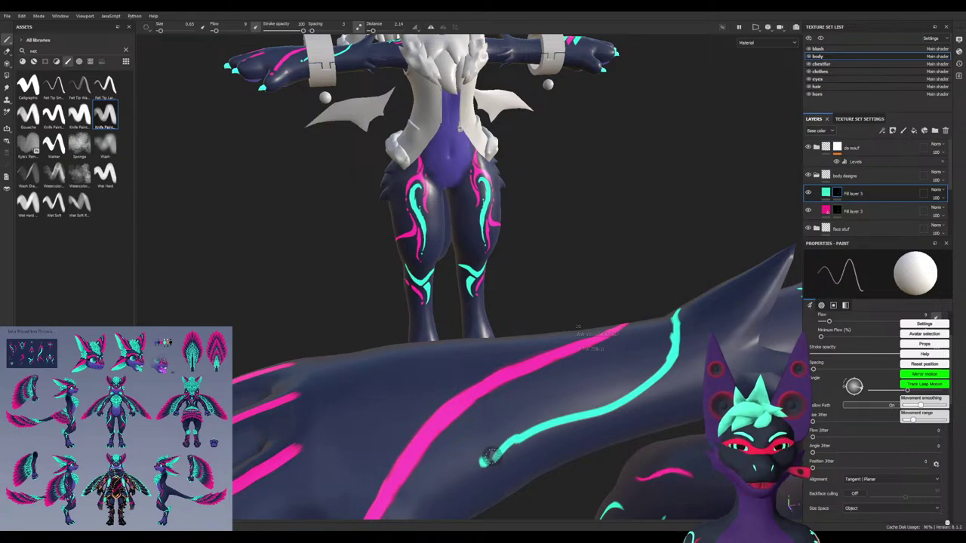
Erase the cyan forearm line and its dot with an enlarged brush using black mask paint
right_click_drag(510, 433, 520, 433, "ctrl")
key("x")
left_click_drag(485, 461, 604, 408)
right_click_drag(604, 406, 619, 406, "ctrl")
mouse_move(571, 425)
left_mouse_down()
mouse_move(550, 416)
mouse_move(650, 375)
left_mouse_up()
mouse_move(680, 330)
left_mouse_down("alt")
mouse_move(668, 381)
mouse_move(670, 370)
left_mouse_up("alt")
mouse_move(676, 295)
left_mouse_down()
mouse_move(673, 322)
mouse_move(679, 302)
left_mouse_up()
mouse_move(639, 370)
left_mouse_down("alt")
mouse_move(392, 321)
mouse_move(332, 294)
left_mouse_up("alt")
scroll(381, 317, "down", 4)
scroll(381, 316, "down", 4)
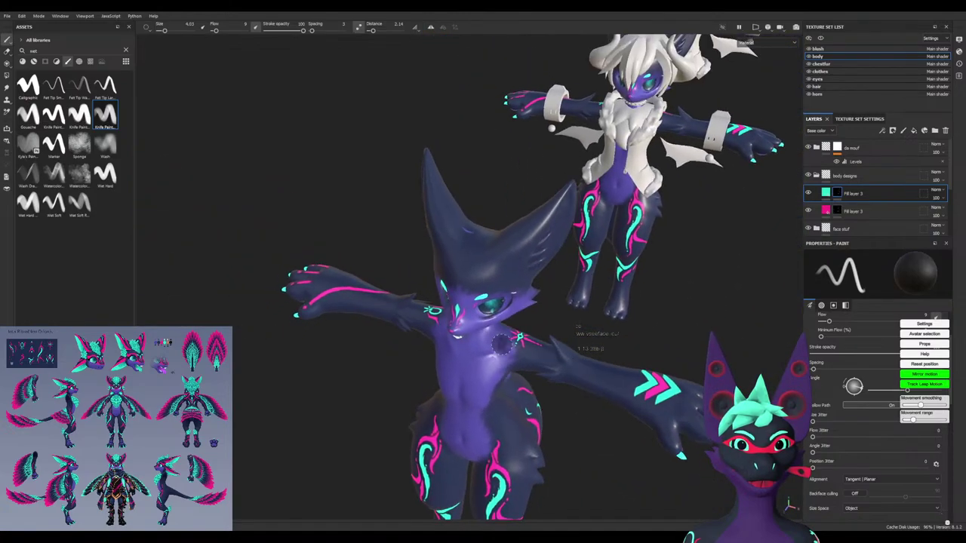
Paint a new cyan stroke around the forearm between the elbow spikes and the magenta band's tip, using a smaller white brush
scroll(362, 332, "up", 4)
left_click_drag(371, 347, 378, 276, "alt")
scroll(465, 334, "up", 4)
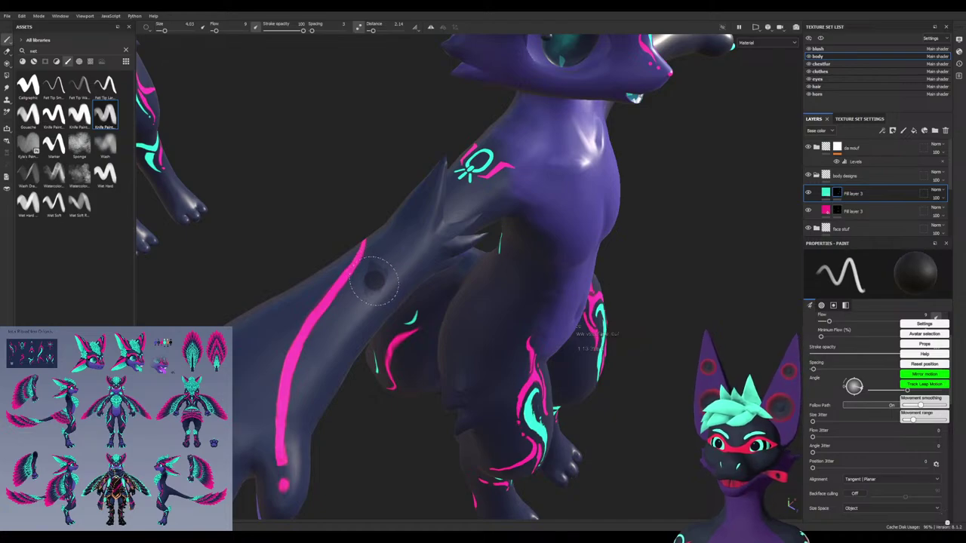
key("bracketleft")
key("bracketleft")
key("x")
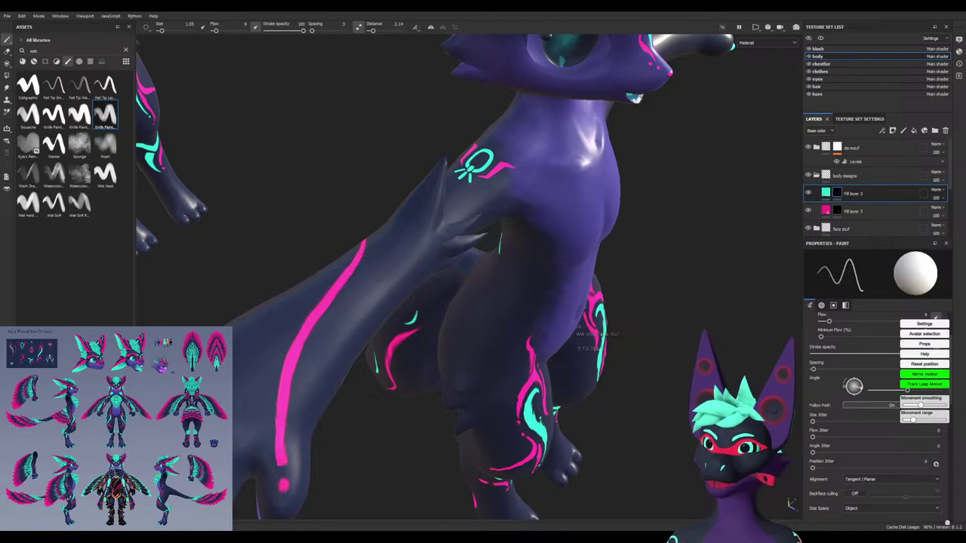
mouse_move(438, 328)
left_mouse_down("alt")
mouse_move(461, 308)
mouse_move(443, 250)
left_mouse_up("alt")
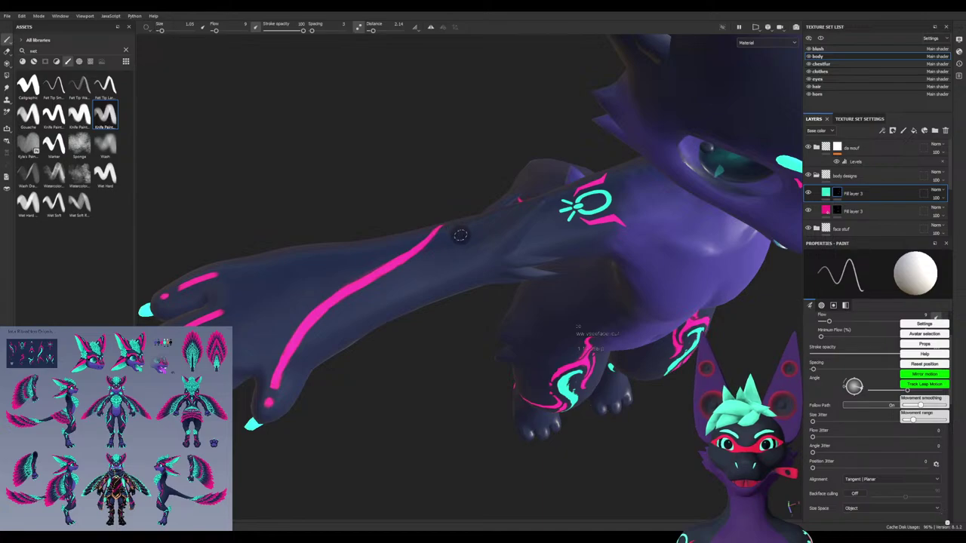
mouse_move(459, 231)
left_mouse_down()
mouse_move(451, 267)
mouse_move(432, 248)
mouse_move(418, 290)
left_mouse_up()
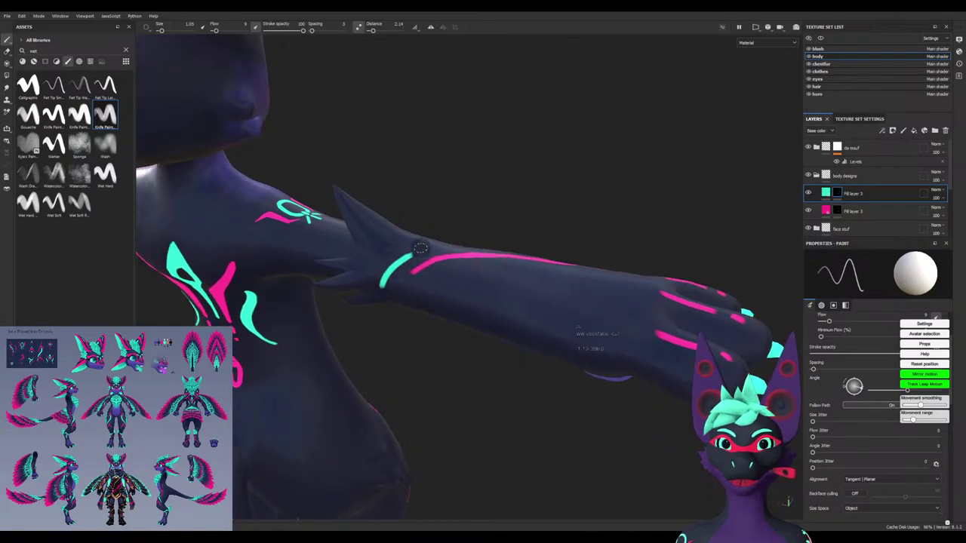
left_click_drag(423, 249, 517, 235, "alt")
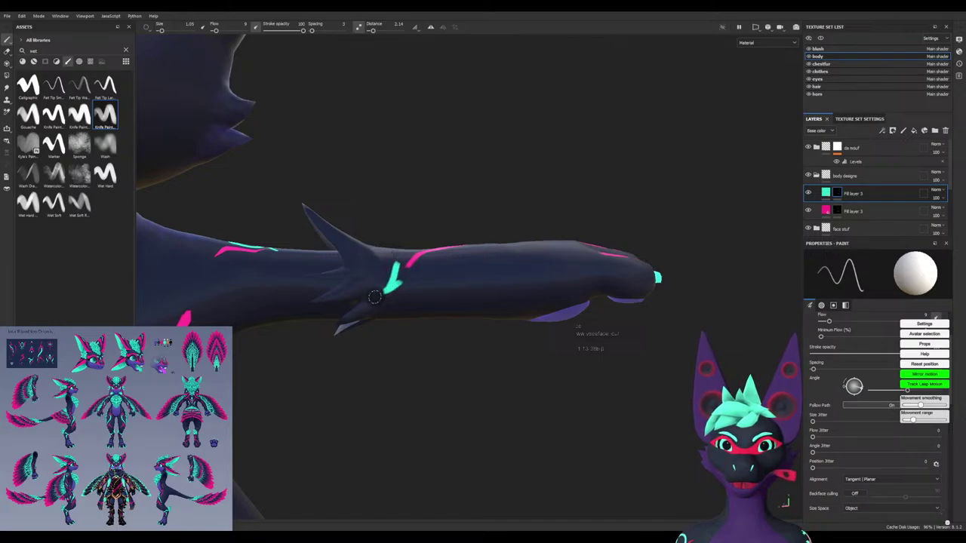
Refine the cyan stroke beside the elbow spikes and extend it along the front of the forearm toward the thumb
scroll(379, 295, "up", 5)
mouse_move(378, 295)
left_mouse_down("alt")
mouse_move(363, 264)
mouse_move(364, 272)
left_mouse_up("alt")
key("x")
mouse_move(424, 222)
left_mouse_down()
mouse_move(424, 253)
mouse_move(437, 269)
mouse_move(445, 230)
mouse_move(528, 215)
left_mouse_up()
mouse_move(528, 215)
left_mouse_down("alt")
mouse_move(543, 226)
mouse_move(499, 182)
mouse_move(537, 226)
mouse_move(468, 330)
mouse_move(620, 222)
left_mouse_up("alt")
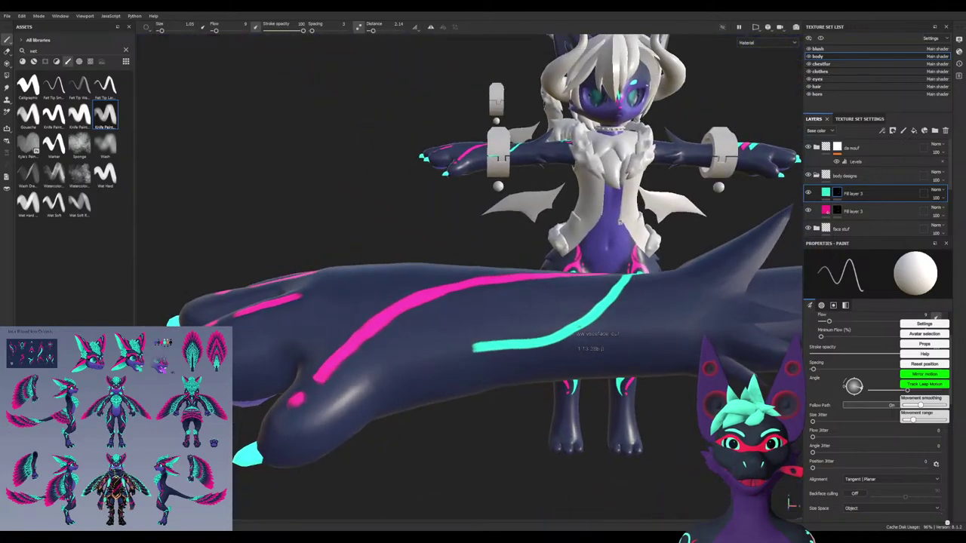
mouse_move(461, 305)
left_mouse_down("alt")
mouse_move(557, 220)
mouse_move(441, 366)
mouse_move(483, 332)
mouse_move(415, 341)
left_mouse_up("alt")
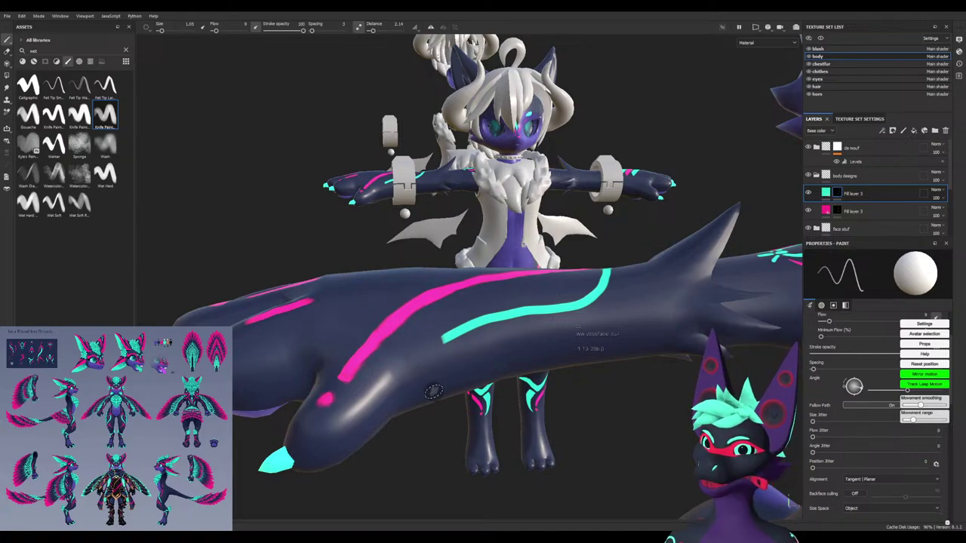
Cut a gap in the cyan band near the wrist with black mask paint at flow 100, leaving a separate short mark
key("x")
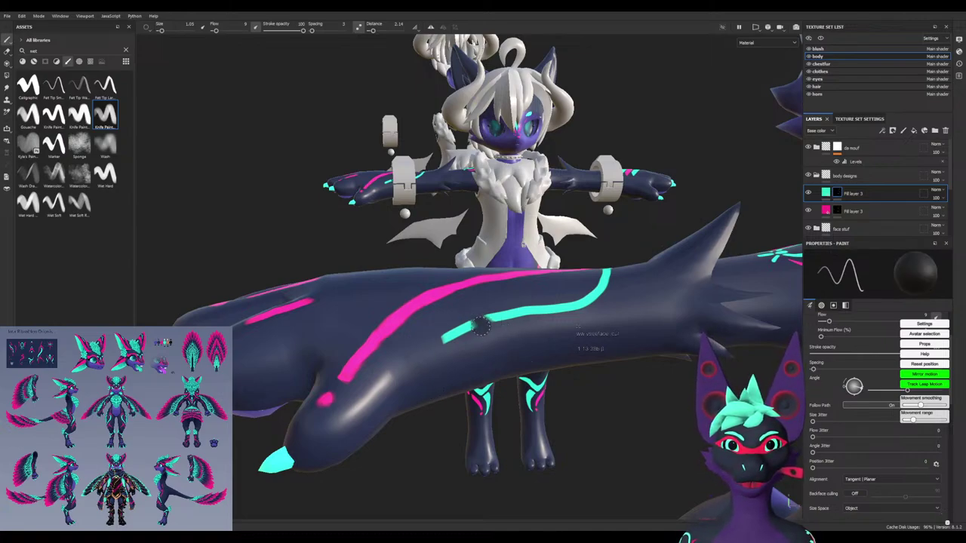
scroll(483, 352, "up", 5)
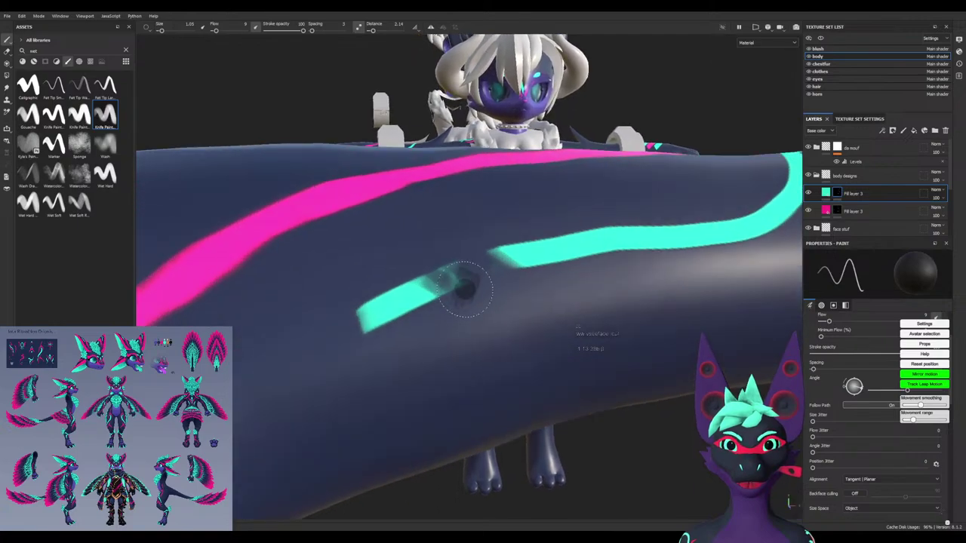
left_click(246, 31)
left_click_drag(466, 272, 414, 286)
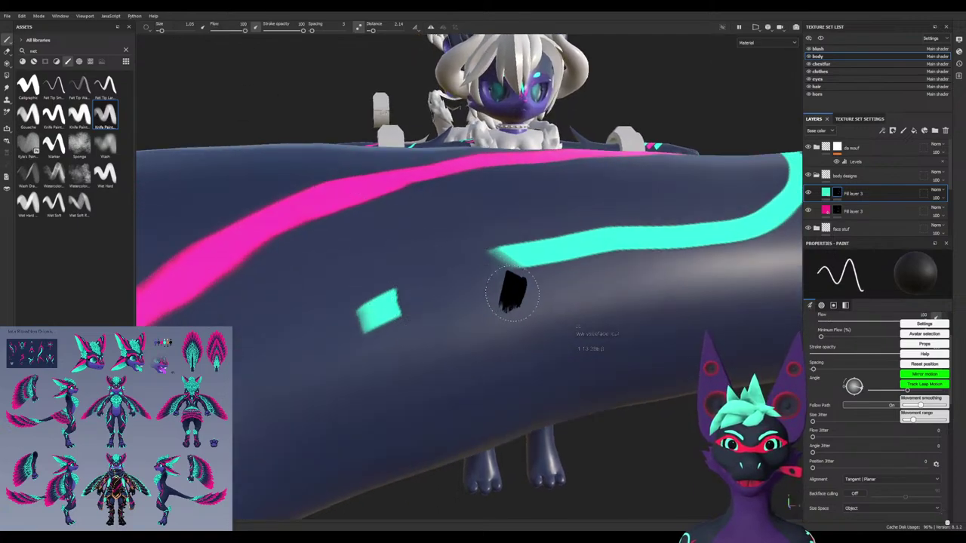
Reload the Knife Painting brush, shrink it and reshape the separated cyan mark into a rounder dot
mouse_move(495, 289)
left_mouse_down("alt")
mouse_move(531, 308)
mouse_move(519, 310)
left_mouse_up("alt")
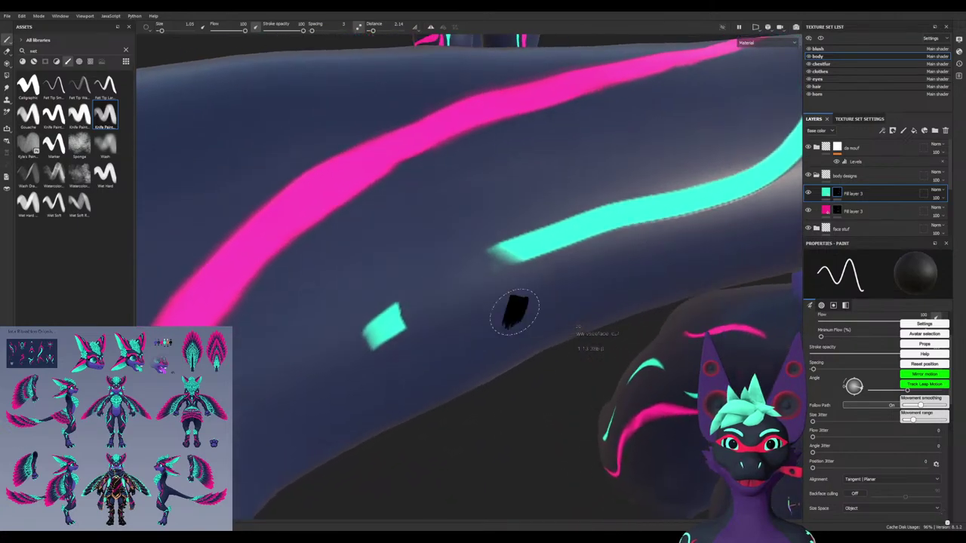
key("x")
left_click_drag(395, 323, 388, 331)
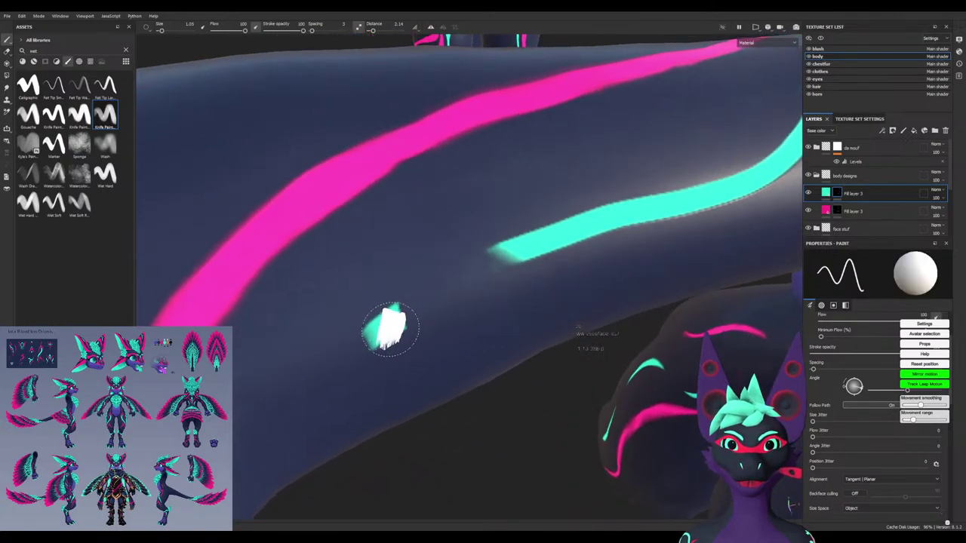
left_click(105, 115)
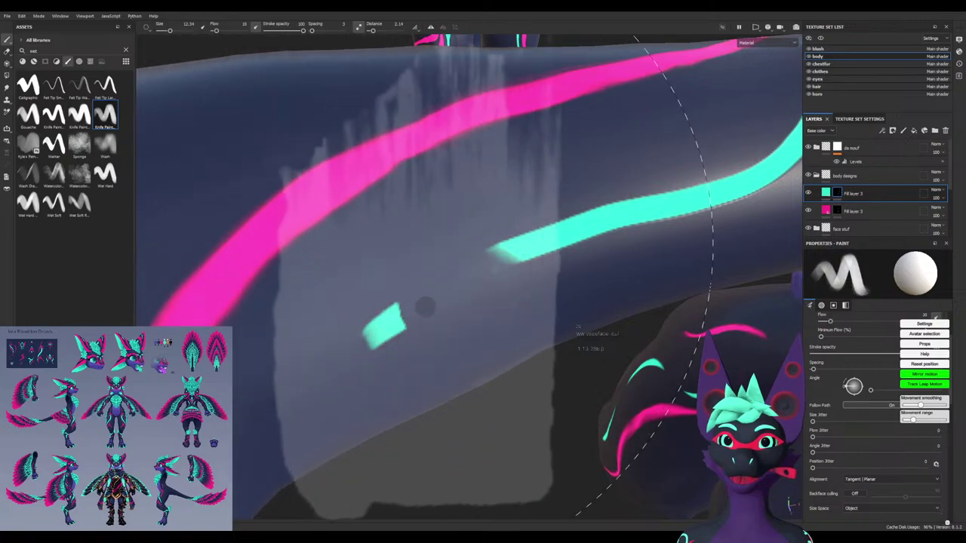
right_click_drag(425, 308, 396, 310, "ctrl")
key("x")
mouse_move(392, 311)
left_mouse_down()
mouse_move(402, 317)
mouse_move(438, 297)
mouse_move(414, 334)
mouse_move(403, 282)
left_mouse_up()
key("x")
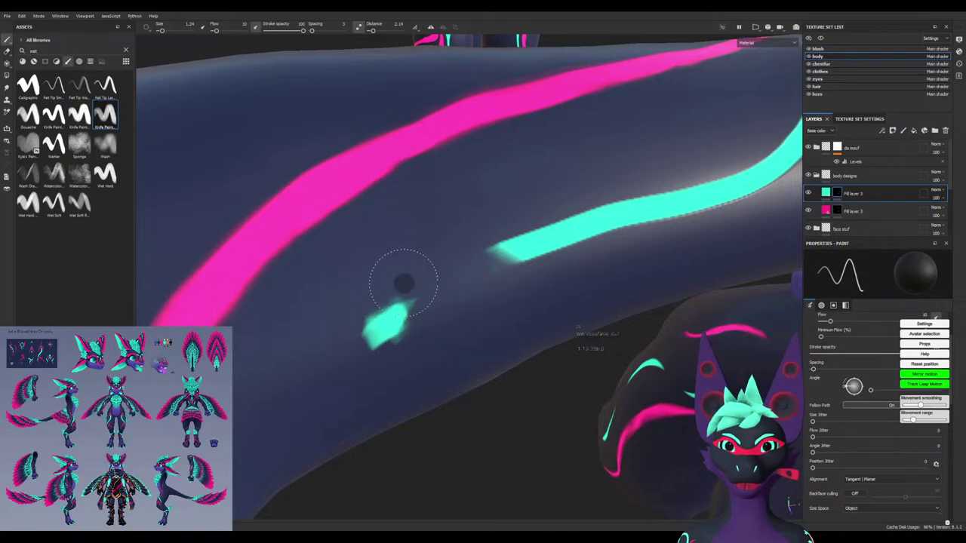
Clean up the cyan markings at the wrist end of the band with a small touch of black mask paint
left_click_drag(453, 323, 493, 304, "alt")
scroll(495, 300, "down", 3)
left_click_drag(534, 260, 397, 290, "alt")
mouse_move(327, 310)
left_mouse_down()
mouse_move(327, 290)
mouse_move(360, 321)
mouse_move(334, 323)
left_mouse_up()
key("x")
Try reworking the bend of the cyan forearm band with white mask paint at flow 6
mouse_move(431, 222)
left_mouse_down("alt")
mouse_move(438, 227)
mouse_move(368, 269)
mouse_move(459, 215)
mouse_move(473, 276)
mouse_move(370, 416)
left_mouse_up("alt")
mouse_move(370, 415)
left_mouse_down("alt")
mouse_move(328, 438)
mouse_move(350, 360)
left_mouse_up("alt")
key("ctrl+z")
left_click_drag(496, 281, 534, 329, "alt")
left_click_drag(535, 329, 530, 329, "ctrl")
mouse_move(507, 268)
left_mouse_down()
mouse_move(500, 332)
mouse_move(440, 391)
left_mouse_up()
key("ctrl+z")
mouse_move(498, 278)
left_mouse_down()
mouse_move(487, 376)
mouse_move(427, 415)
mouse_move(458, 452)
mouse_move(448, 374)
left_mouse_up()
key("ctrl+z")
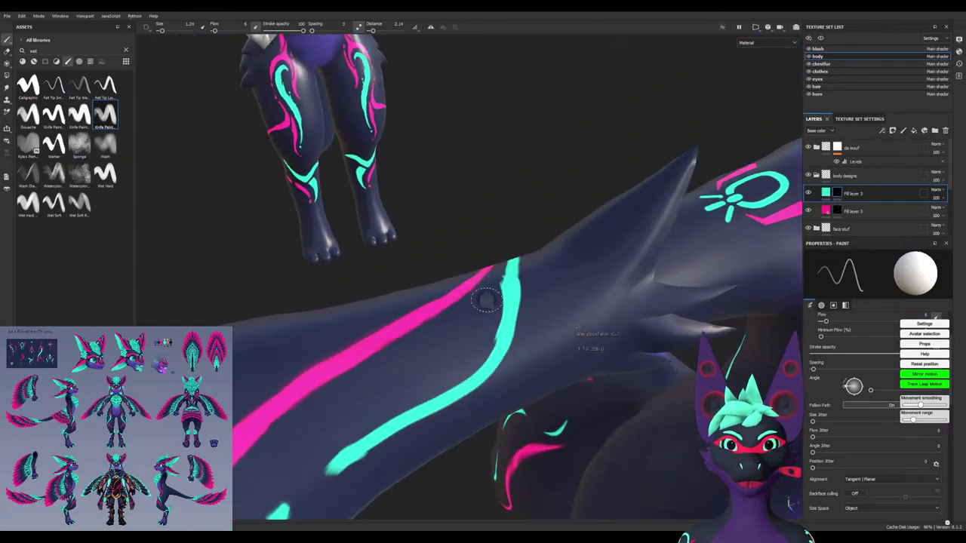
mouse_move(506, 289)
left_mouse_down()
mouse_move(467, 392)
mouse_move(367, 444)
mouse_move(448, 399)
mouse_move(479, 338)
left_mouse_up()
key("ctrl+z")
key("ctrl+z")
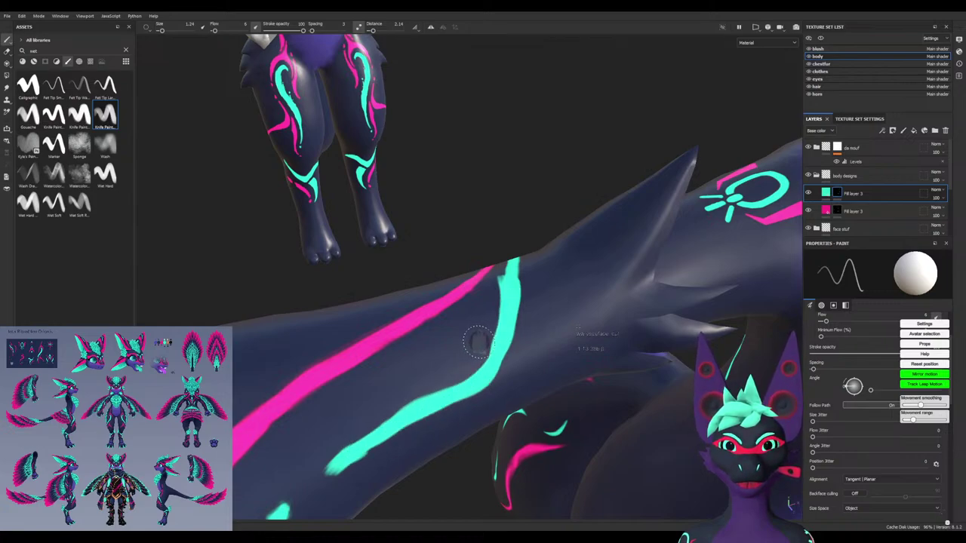
Repaint the cyan forearm band from the bend toward the wrist and touch up its wrist end with black mask paint
mouse_move(507, 283)
left_mouse_down()
mouse_move(496, 355)
mouse_move(472, 388)
mouse_move(348, 457)
mouse_move(336, 494)
left_mouse_up()
left_click_drag(467, 302, 451, 273, "alt")
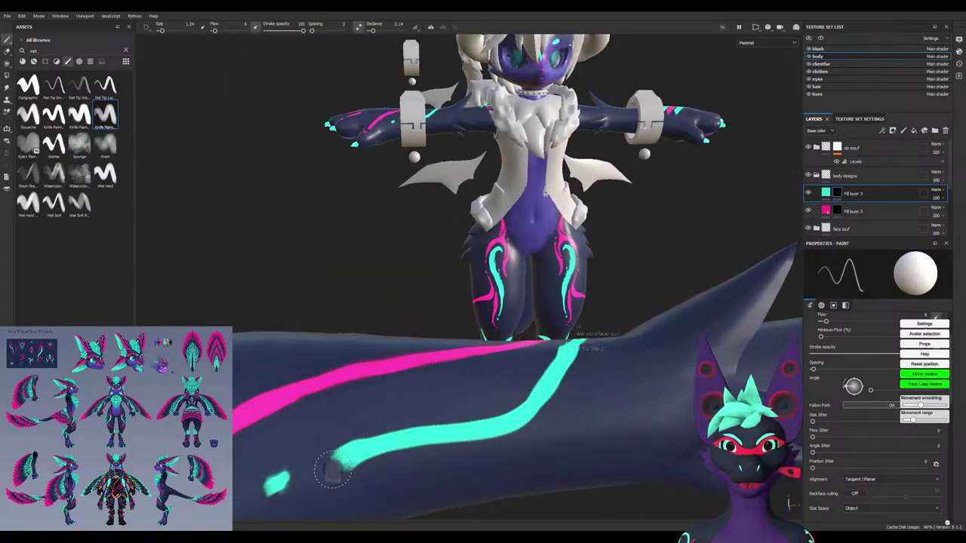
key("x")
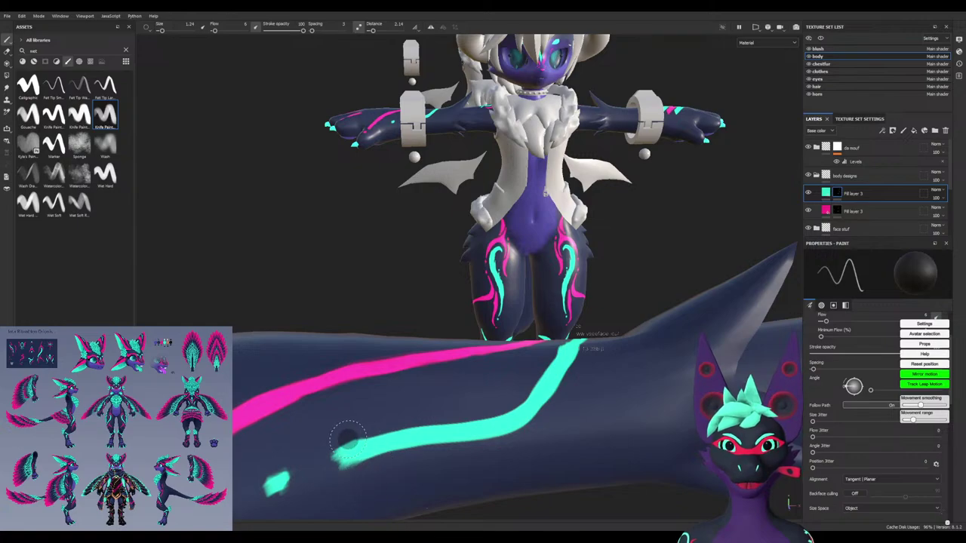
mouse_move(390, 415)
left_mouse_down("alt")
mouse_move(333, 420)
mouse_move(341, 410)
mouse_move(345, 455)
mouse_move(392, 490)
left_mouse_up("alt")
scroll(333, 438, "up", 4)
key("ctrl+z")
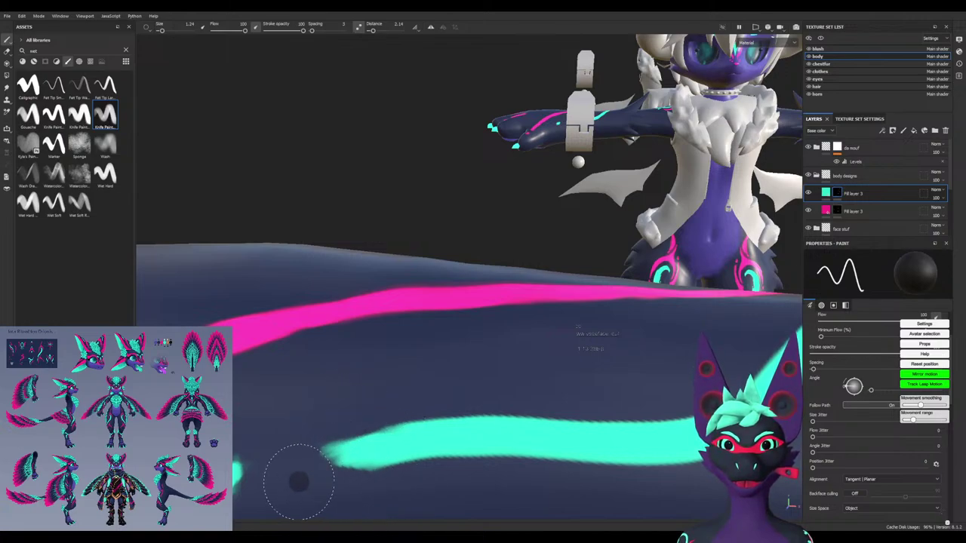
Trim the edges of the cyan forearm band with black mask paint at flow 100
mouse_move(315, 485)
left_mouse_down()
mouse_move(357, 490)
mouse_move(422, 477)
mouse_move(491, 409)
mouse_move(571, 291)
mouse_move(597, 345)
mouse_move(643, 193)
mouse_move(630, 114)
left_mouse_up()
key("ctrl+z")
left_click_drag(656, 178, 659, 187)
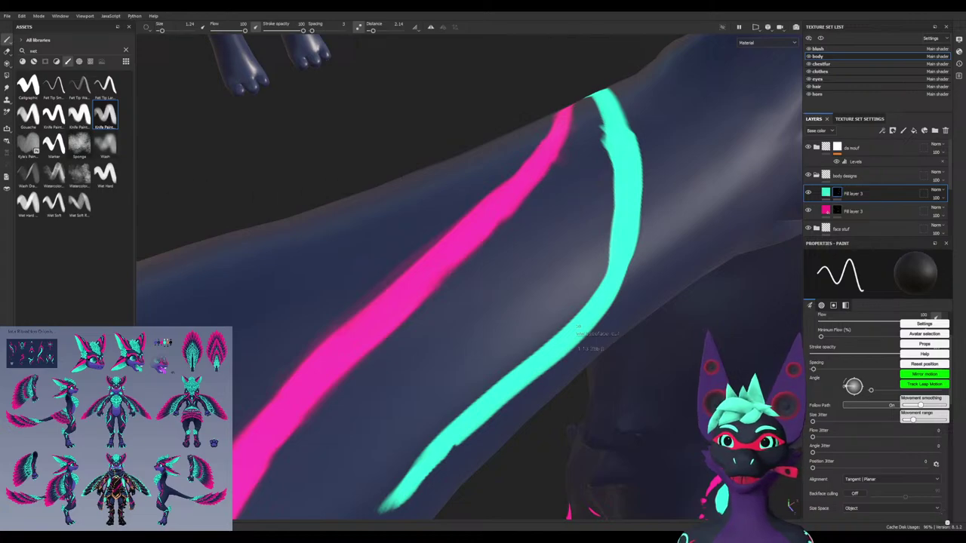
Reload the Knife Painting brush, set its flow to 10 and slim the upper part of the cyan forearm band with black mask paint
left_click(105, 116)
mouse_move(656, 159)
right_mouse_down("ctrl")
mouse_move(604, 159)
mouse_move(639, 151)
right_mouse_up("ctrl")
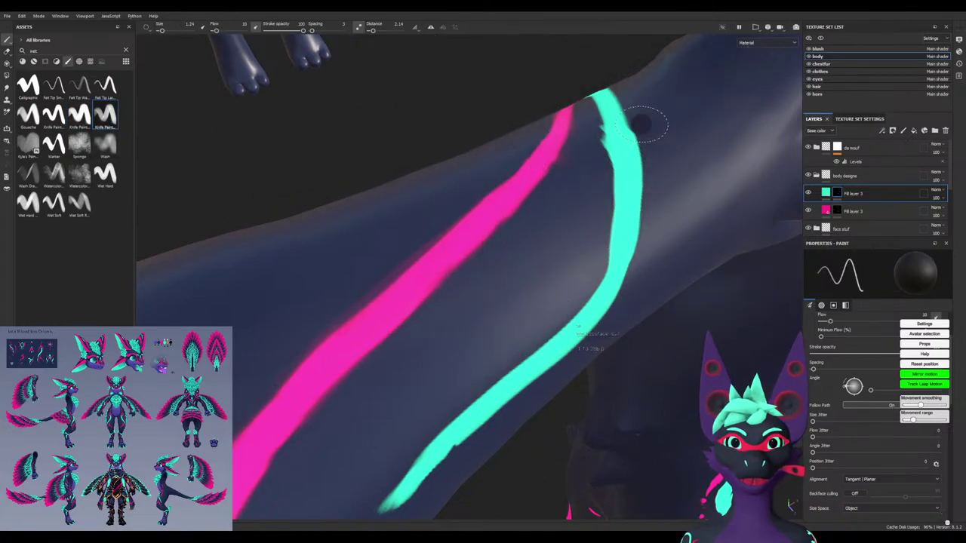
left_click_drag(647, 219, 488, 228, "alt")
left_click_drag(475, 161, 451, 313)
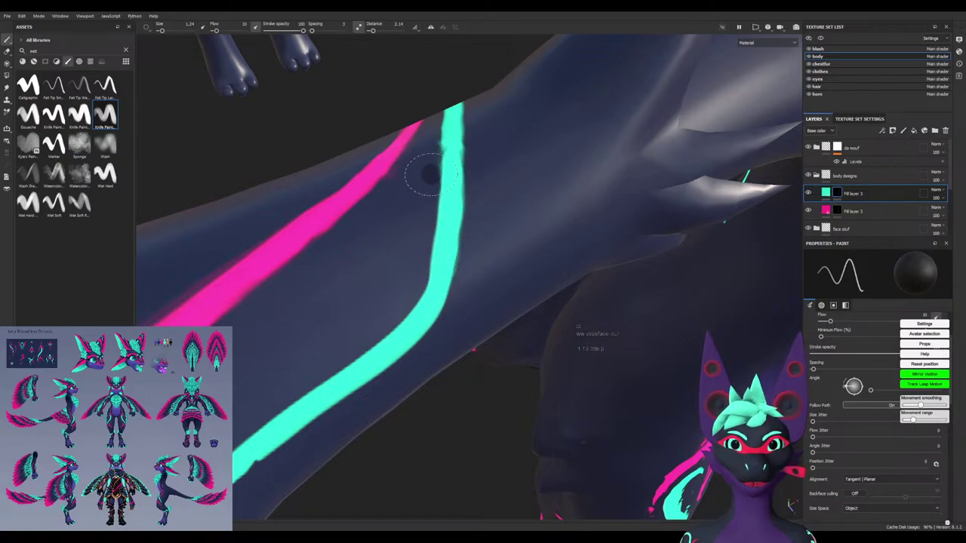
middle_click_drag(423, 271, 444, 297, "alt")
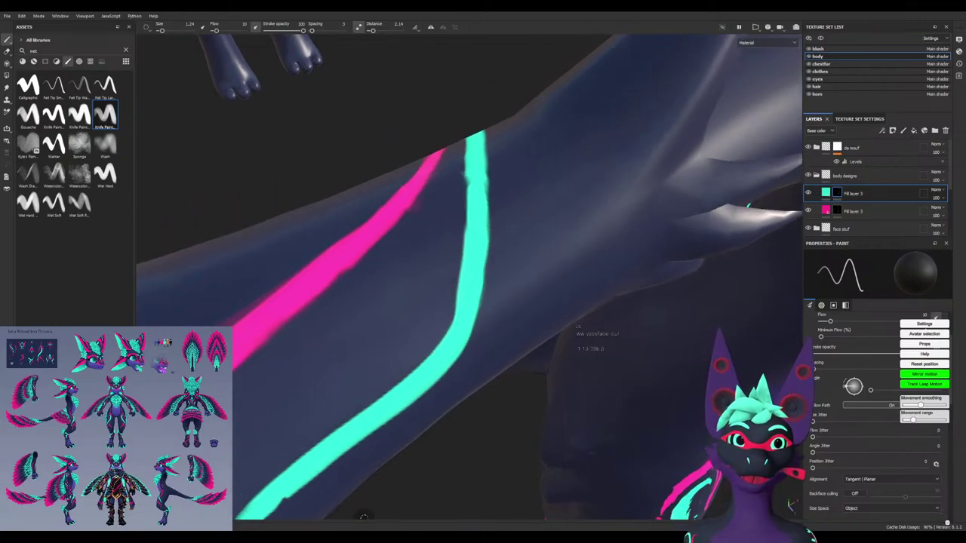
mouse_move(363, 518)
left_mouse_down("alt")
mouse_move(513, 209)
mouse_move(431, 237)
left_mouse_up("alt")
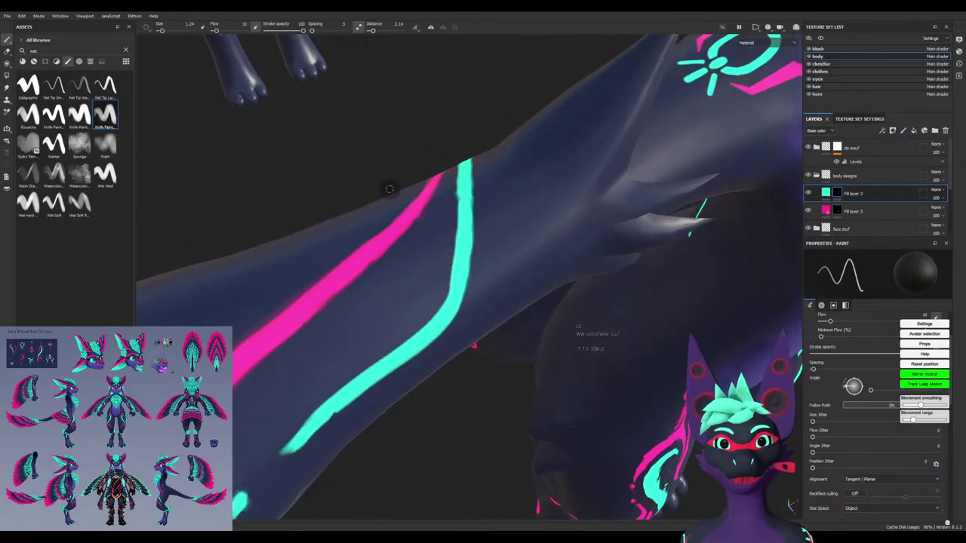
Reshape the cyan band's end beside the elbow spikes into a straighter, tapered tip, alternating white and black mask paint at flow 10
left_click_drag(426, 167, 574, 217, "alt")
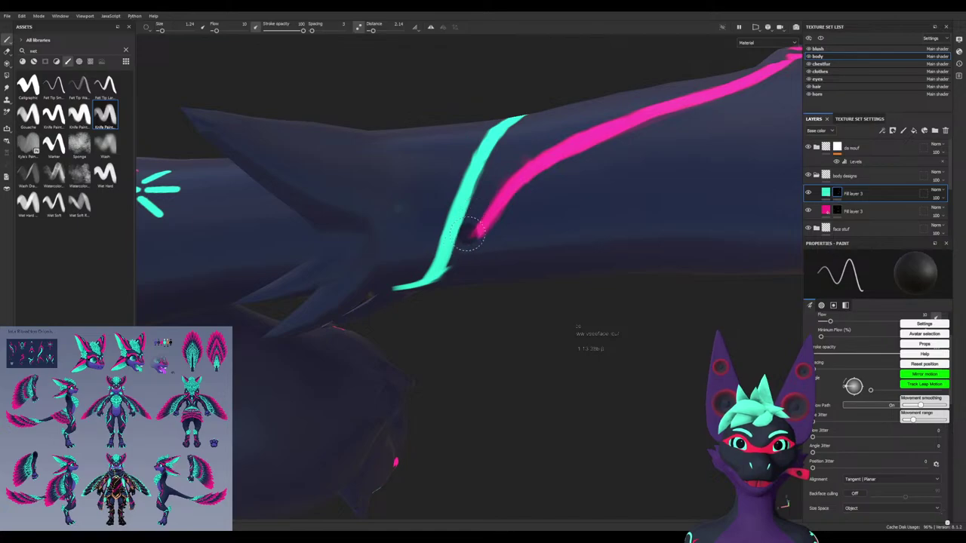
left_click_drag(465, 240, 483, 231, "alt")
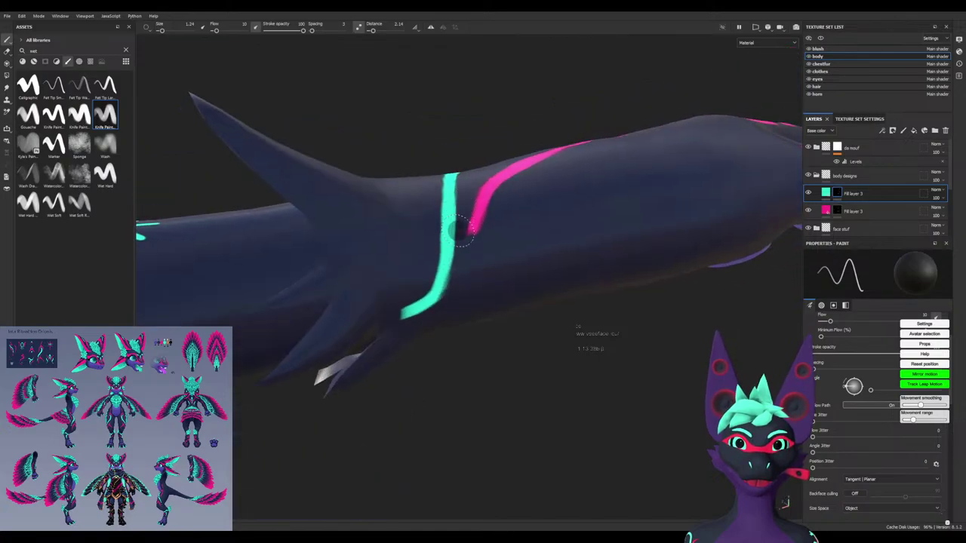
left_click_drag(450, 270, 436, 267, "alt")
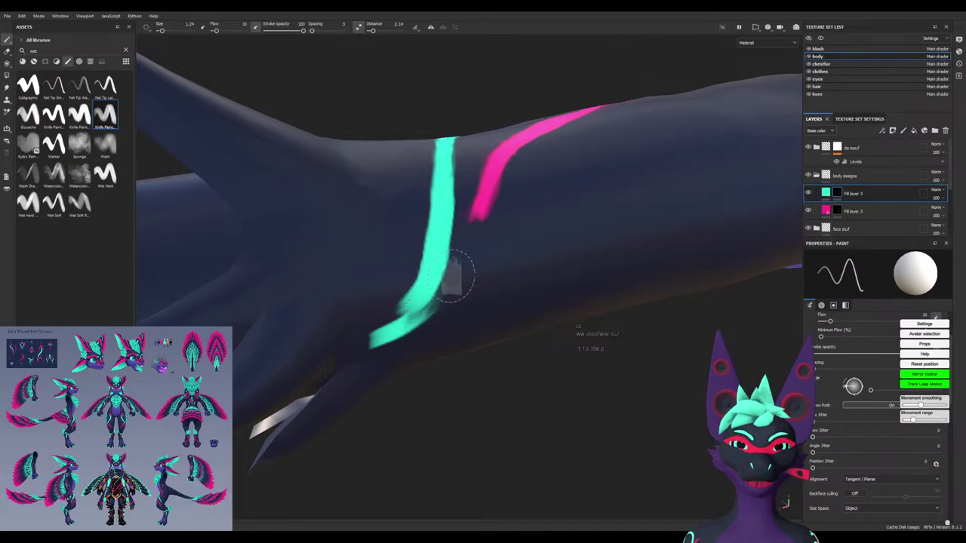
key("x")
mouse_move(416, 328)
left_mouse_down()
mouse_move(442, 155)
mouse_move(451, 172)
left_mouse_up()
key("x")
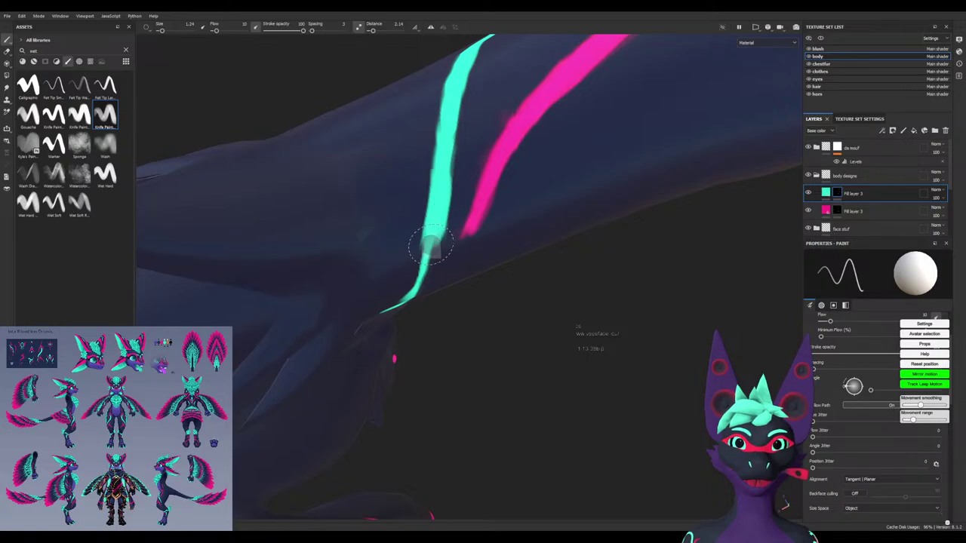
left_click_drag(430, 245, 435, 226, "alt")
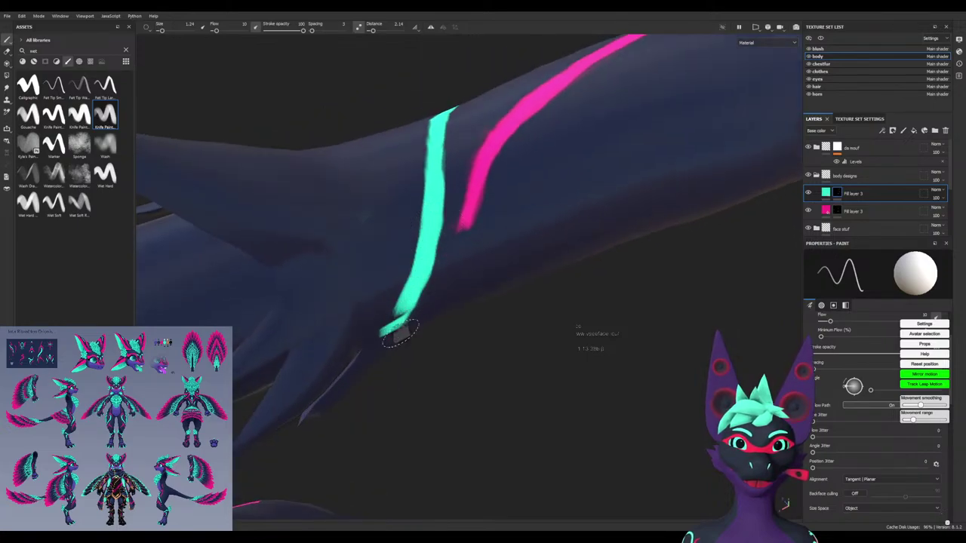
left_click_drag(398, 332, 432, 258, "alt")
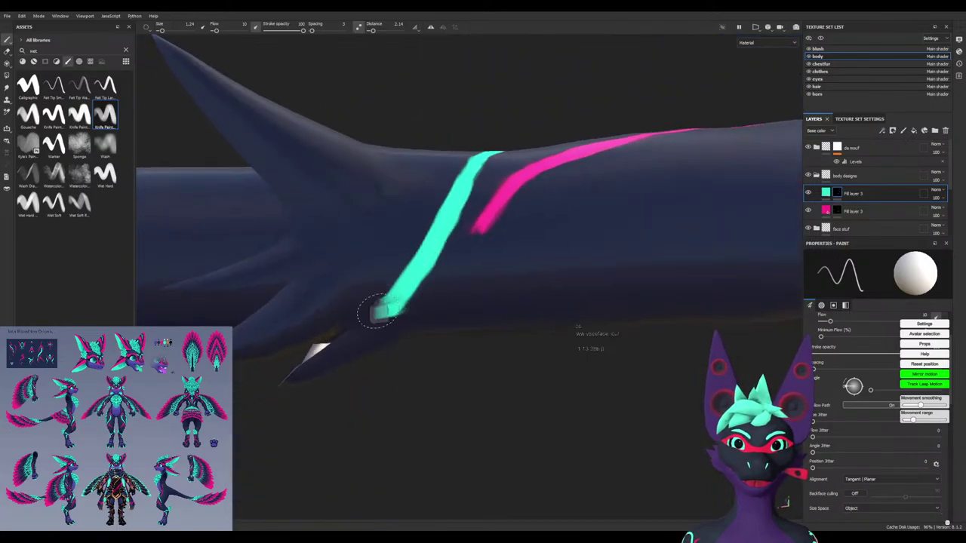
key("x")
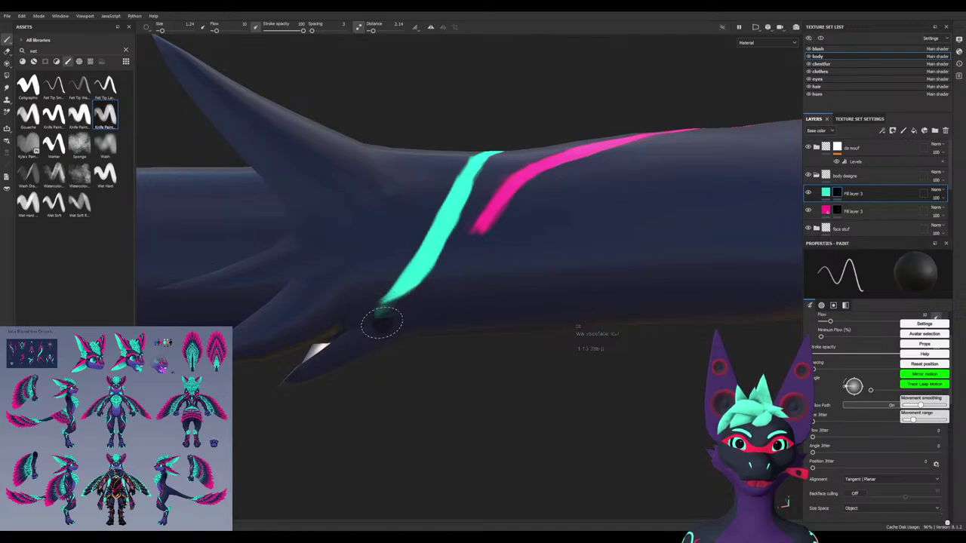
Trim and taper the edges of the teal stripe near the elbow spikes by painting black in its fill layer's mask
mouse_move(406, 301)
left_mouse_down("alt")
mouse_move(414, 348)
mouse_move(408, 309)
left_mouse_up("alt")
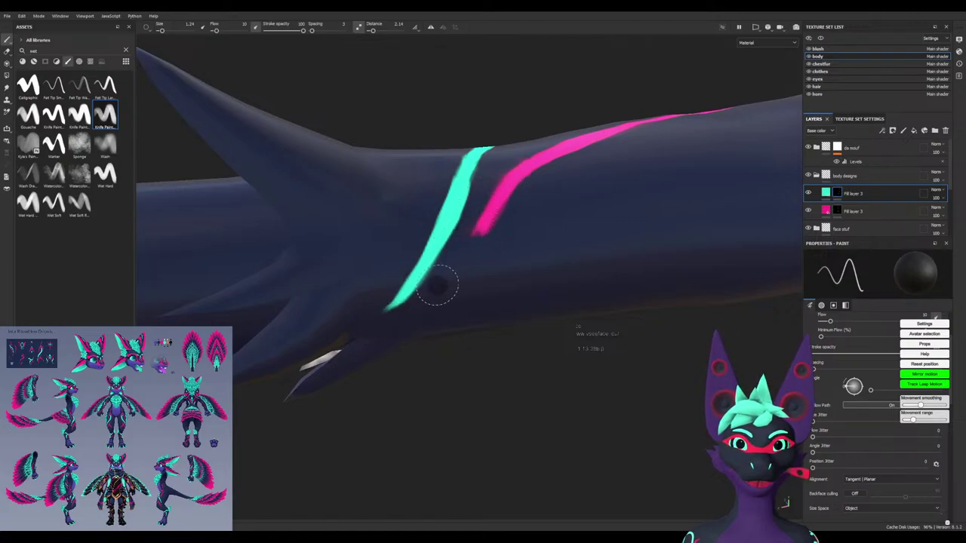
mouse_move(466, 242)
left_mouse_down("alt")
mouse_move(485, 274)
mouse_move(483, 323)
left_mouse_up("alt")
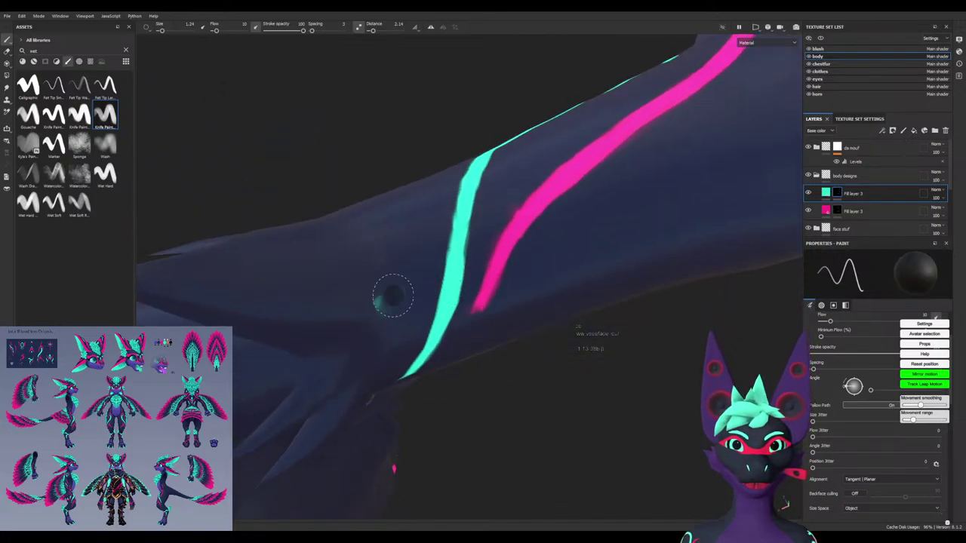
mouse_move(390, 307)
left_mouse_down("alt")
mouse_move(450, 242)
mouse_move(468, 287)
mouse_move(513, 320)
left_mouse_up("alt")
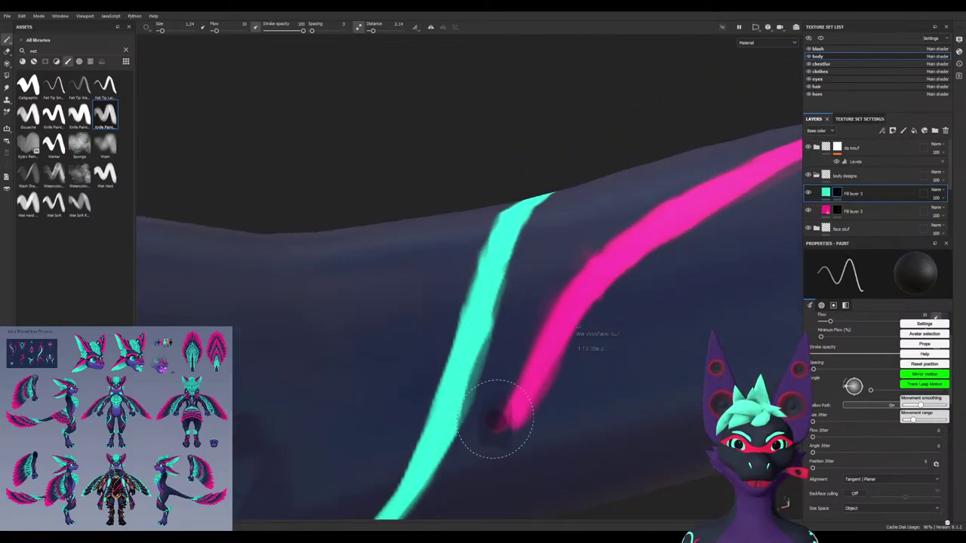
mouse_move(492, 414)
left_mouse_down("alt")
mouse_move(511, 388)
mouse_move(474, 448)
left_mouse_up("alt")
left_click_drag(505, 360, 461, 457)
left_click_drag(498, 427, 526, 249)
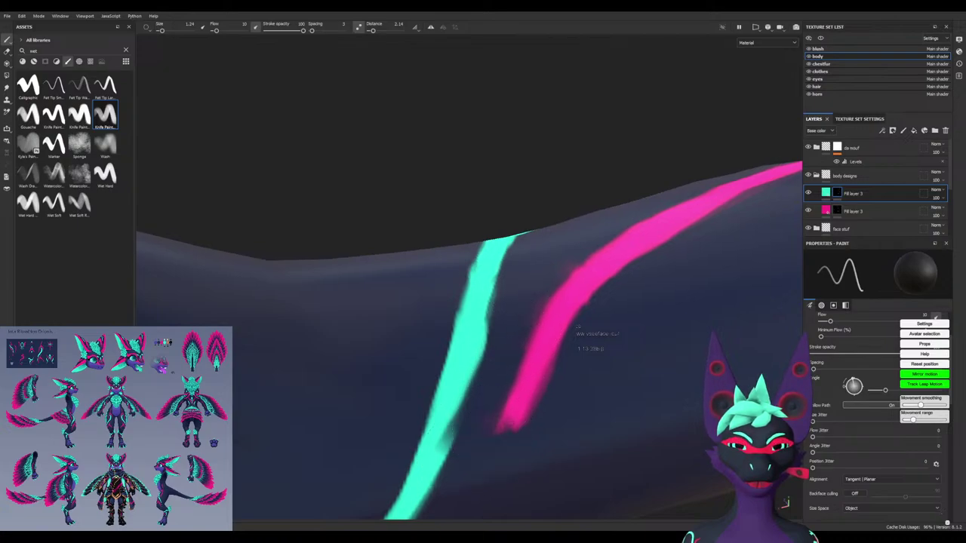
left_click_drag(504, 393, 520, 329, "alt")
left_click_drag(474, 395, 502, 336)
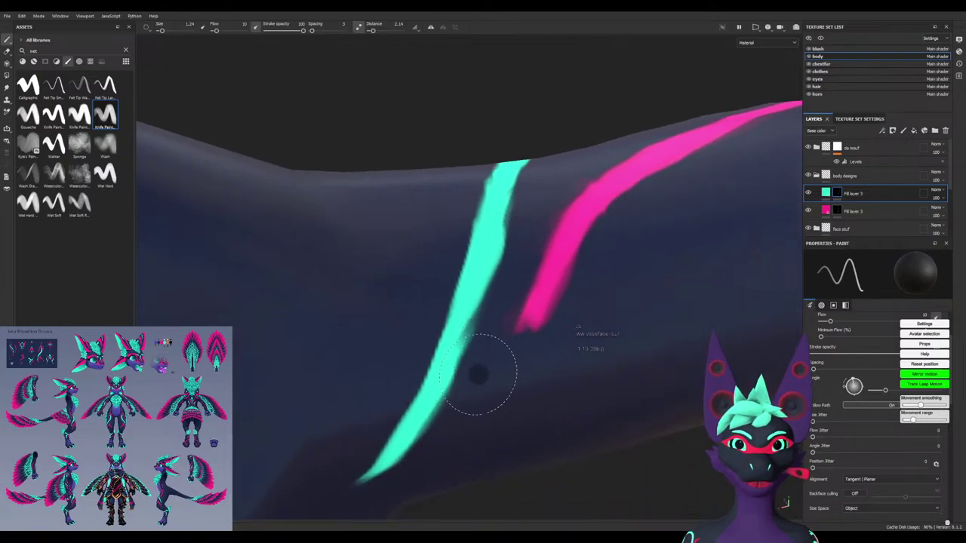
mouse_move(479, 372)
left_mouse_down()
mouse_move(457, 431)
mouse_move(458, 421)
left_mouse_up()
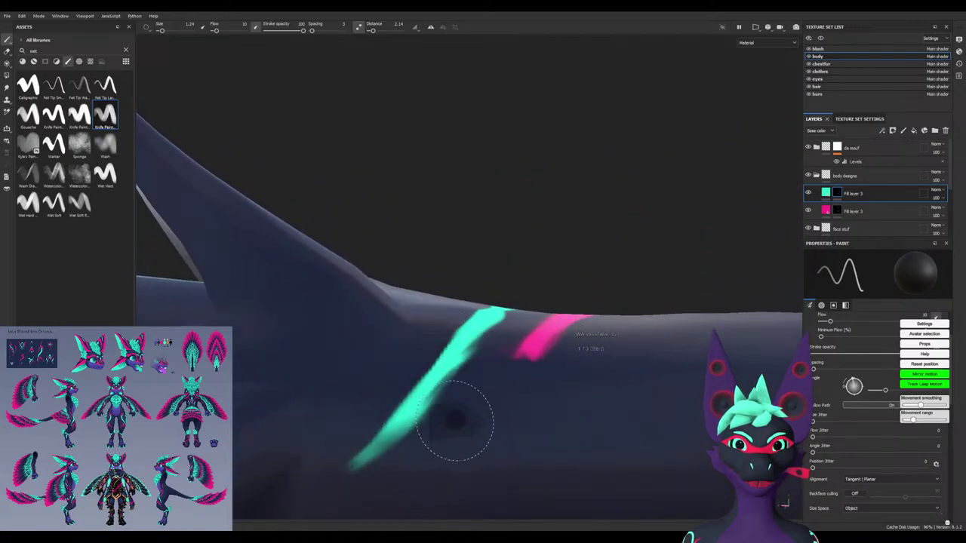
left_click_drag(437, 410, 321, 463)
key("ctrl+z")
Switch the mask brush to white at size 0.42 and fill out the narrow lower section of the teal stripe
mouse_move(541, 346)
left_mouse_down("alt")
mouse_move(534, 333)
mouse_move(424, 399)
left_mouse_up("alt")
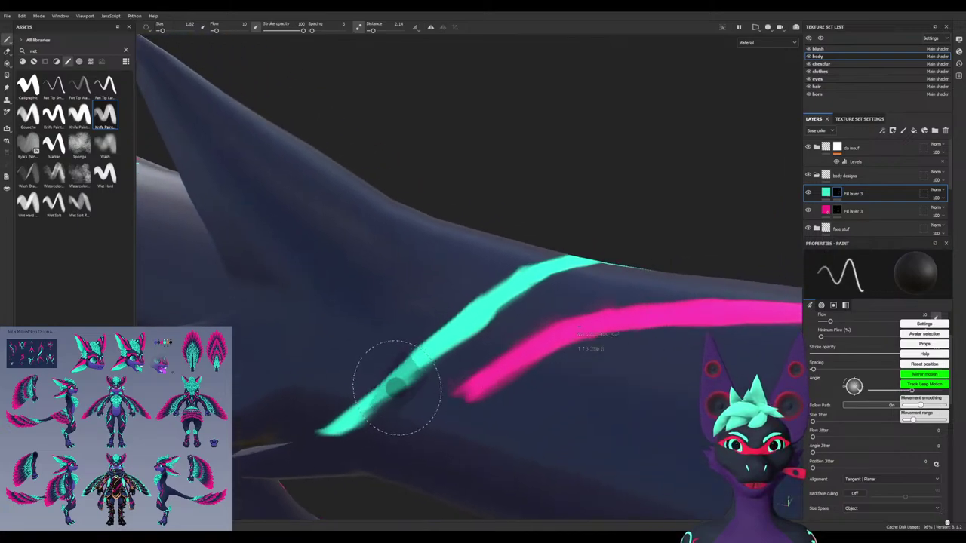
right_click_drag(398, 385, 377, 385, "ctrl")
key("x")
left_click_drag(408, 379, 370, 406)
key("ctrl+z")
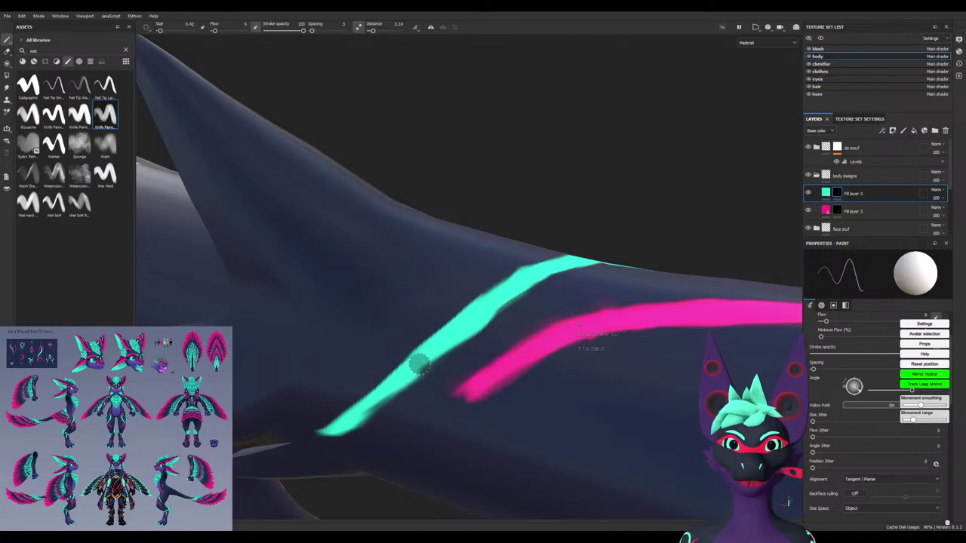
mouse_move(420, 364)
left_mouse_down()
mouse_move(343, 425)
mouse_move(402, 371)
left_mouse_up()
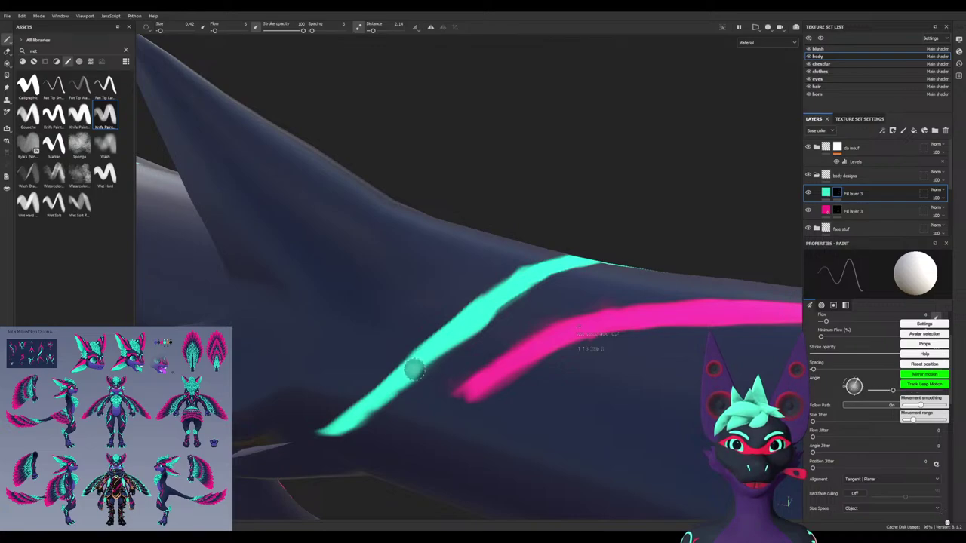
left_click_drag(488, 313, 424, 368)
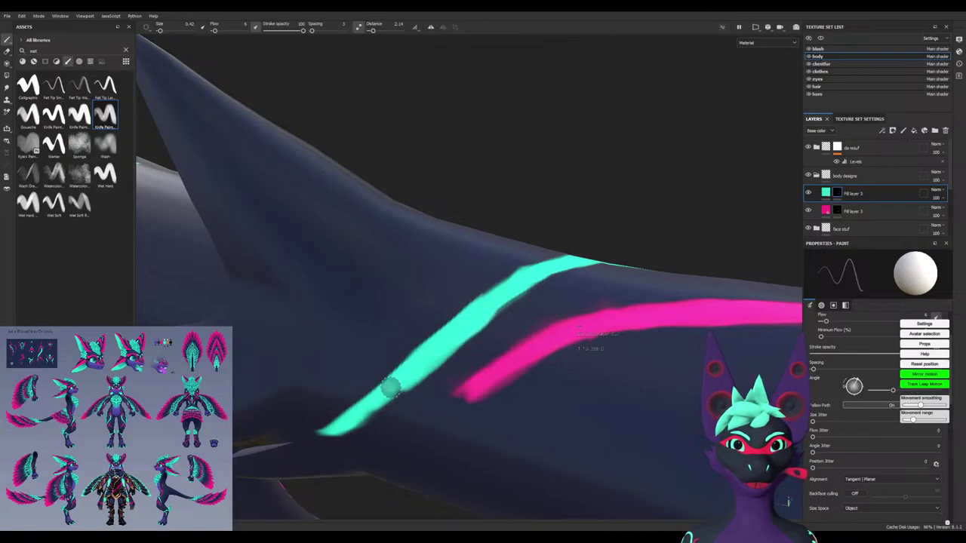
left_click_drag(488, 317, 487, 287, "alt")
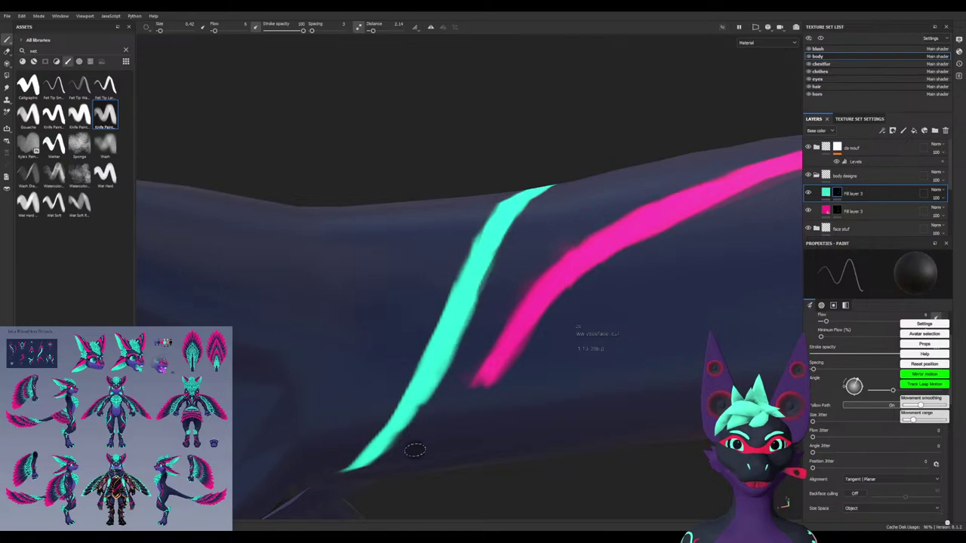
Smooth and thicken the bend of the teal stripe on the forearm with small white mask strokes
mouse_move(473, 352)
left_mouse_down("alt")
mouse_move(449, 393)
mouse_move(446, 370)
mouse_move(593, 395)
mouse_move(537, 422)
mouse_move(524, 449)
mouse_move(511, 248)
mouse_move(544, 223)
mouse_move(522, 236)
left_mouse_up("alt")
scroll(503, 301, "up", 3)
left_click_drag(574, 211, 485, 252, "alt")
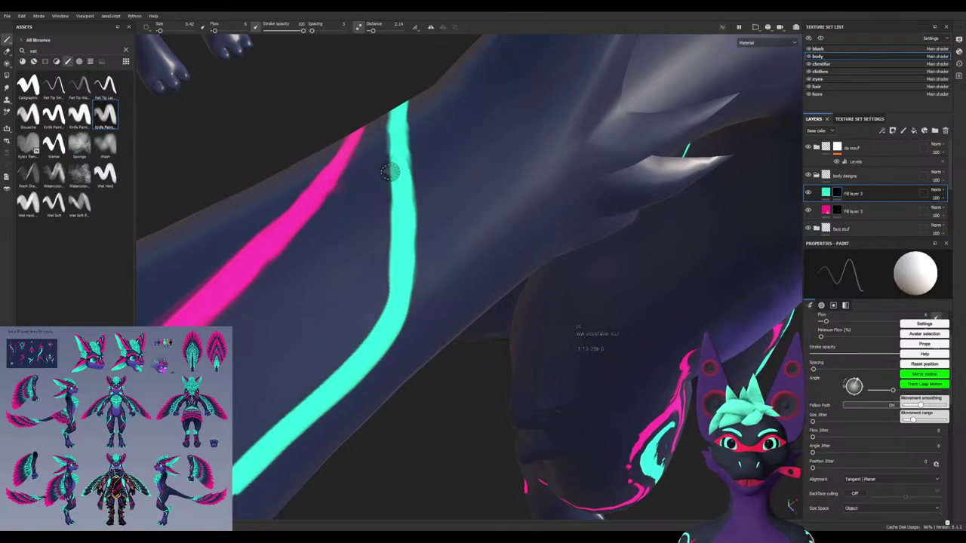
mouse_move(412, 273)
left_mouse_down()
mouse_move(397, 341)
mouse_move(412, 302)
left_mouse_up()
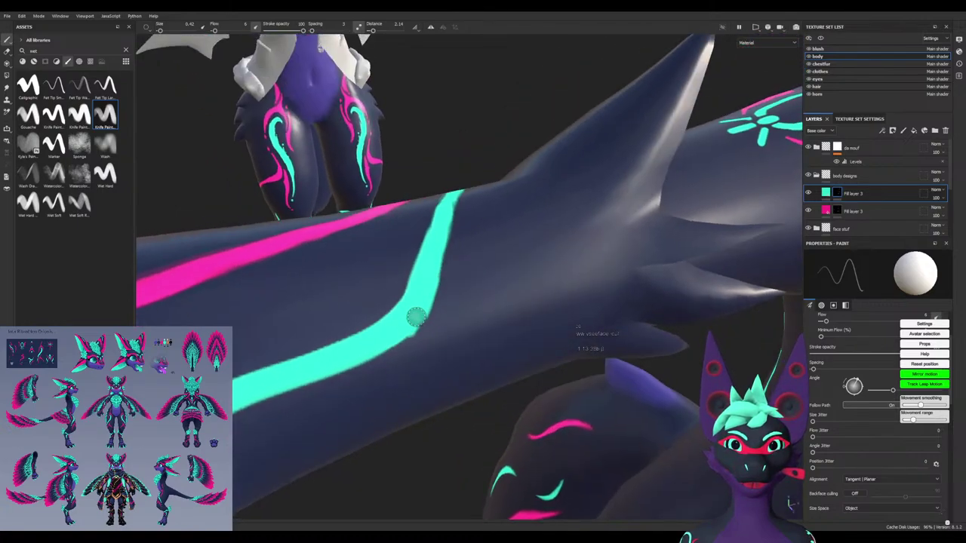
left_click_drag(382, 330, 481, 274, "alt")
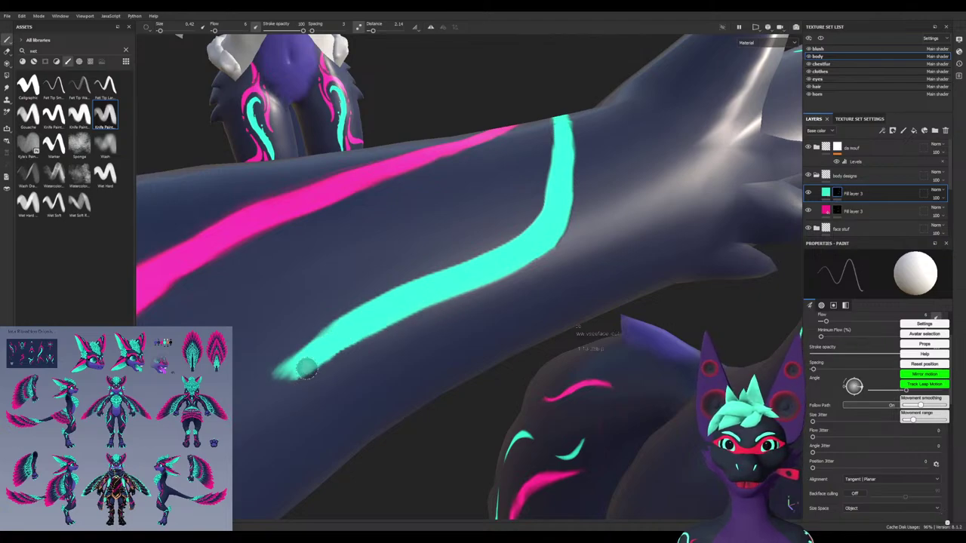
Paint a short detached teal dash beyond the stripe's end at brush size 0.9 and trim its edges with black
mouse_move(307, 366)
right_mouse_down("ctrl")
mouse_move(343, 366)
mouse_move(304, 366)
right_mouse_up("ctrl")
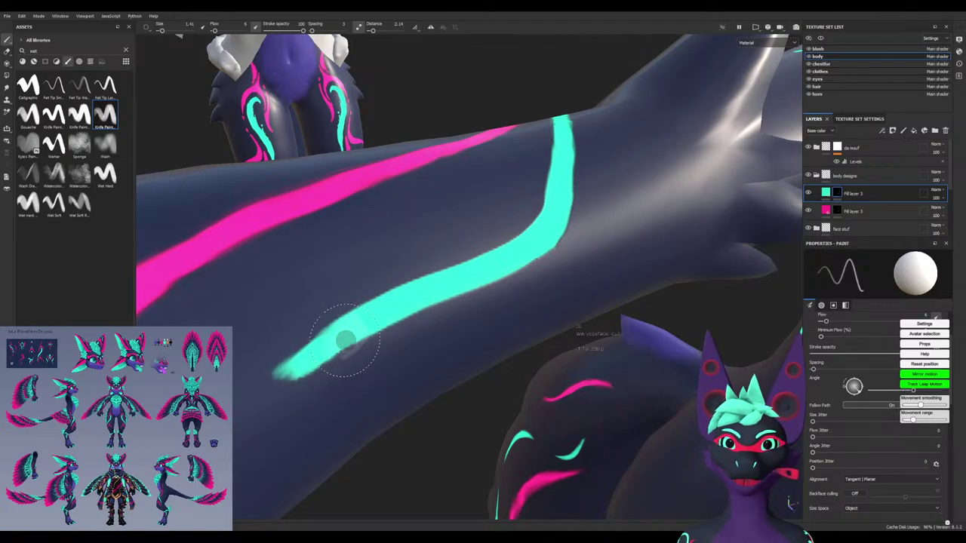
left_click_drag(356, 336, 338, 349)
key("ctrl+z")
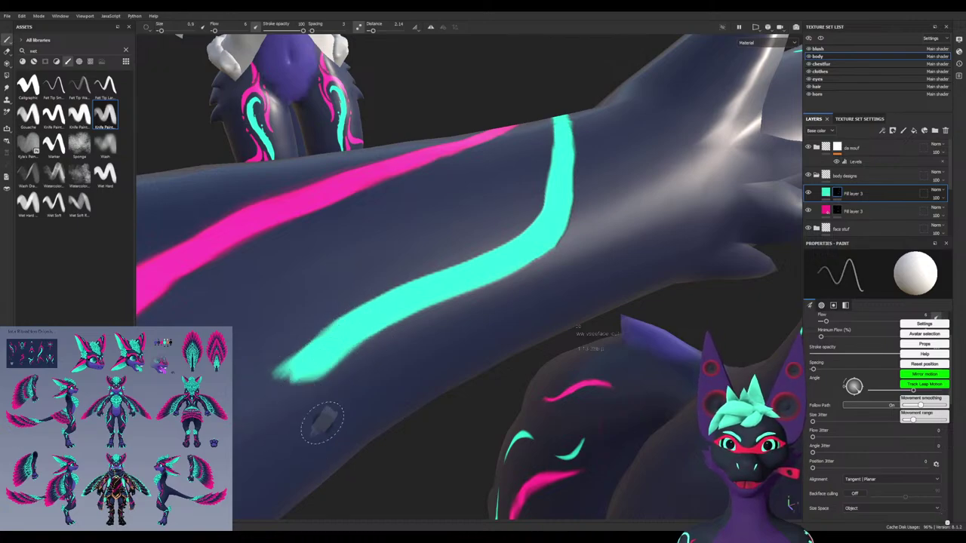
mouse_move(308, 362)
left_mouse_down("alt")
mouse_move(280, 371)
mouse_move(253, 400)
mouse_move(274, 381)
mouse_move(270, 396)
left_mouse_up("alt")
key("x")
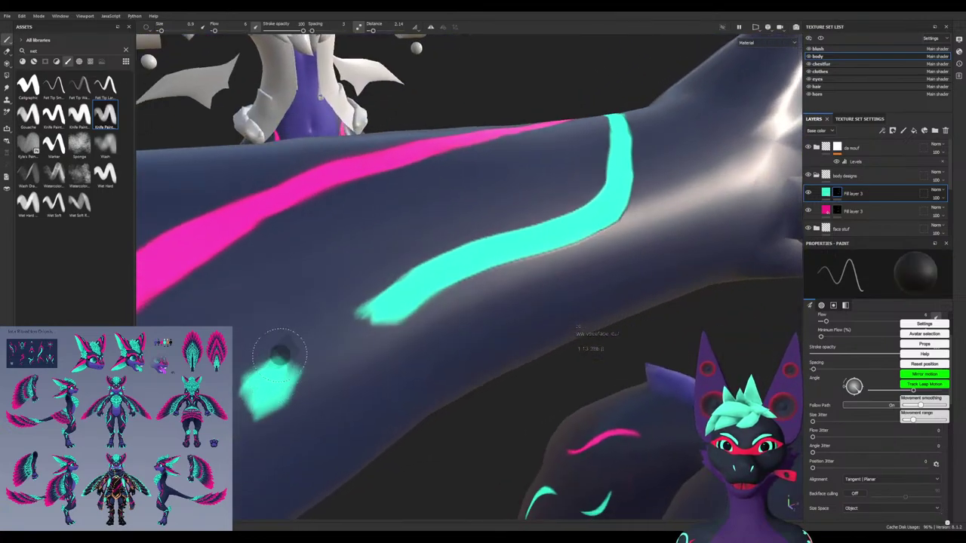
left_click_drag(279, 355, 283, 351, "alt")
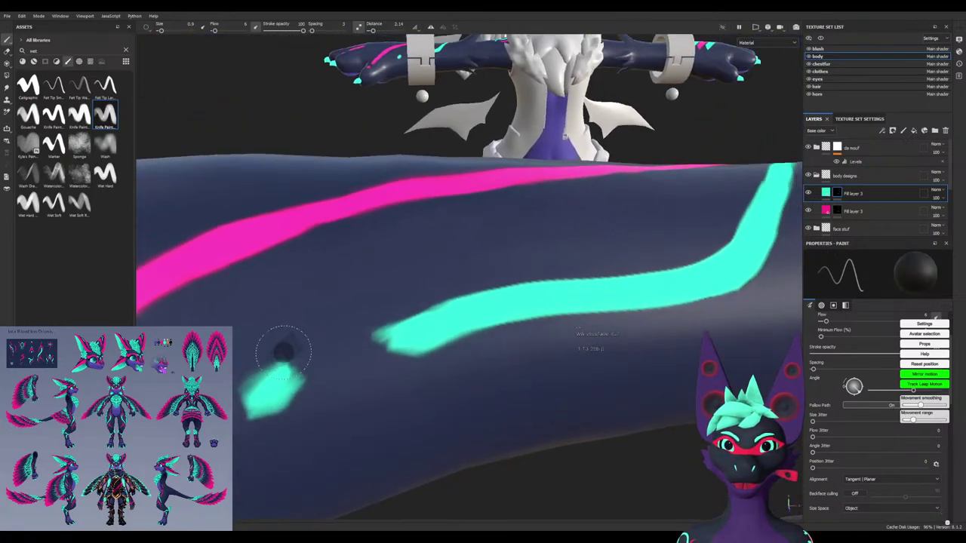
mouse_move(280, 391)
left_mouse_down()
mouse_move(274, 400)
mouse_move(313, 370)
mouse_move(270, 406)
mouse_move(252, 366)
left_mouse_up()
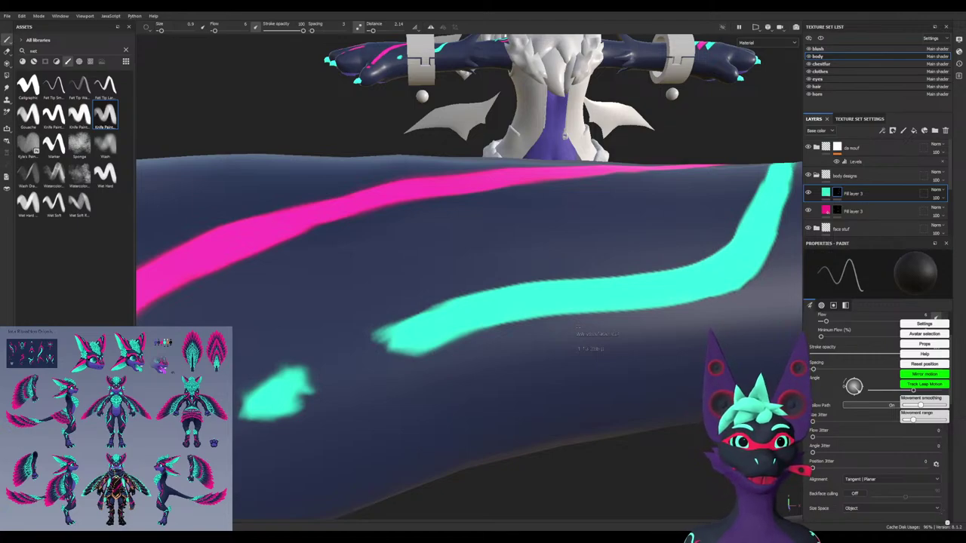
Try a teal stroke on the other forearm, between the elbow spikes and the wrist chevrons
right_click_drag(492, 277, 441, 359, "alt")
left_click_drag(441, 359, 306, 238, "alt")
left_click_drag(544, 409, 499, 348, "alt")
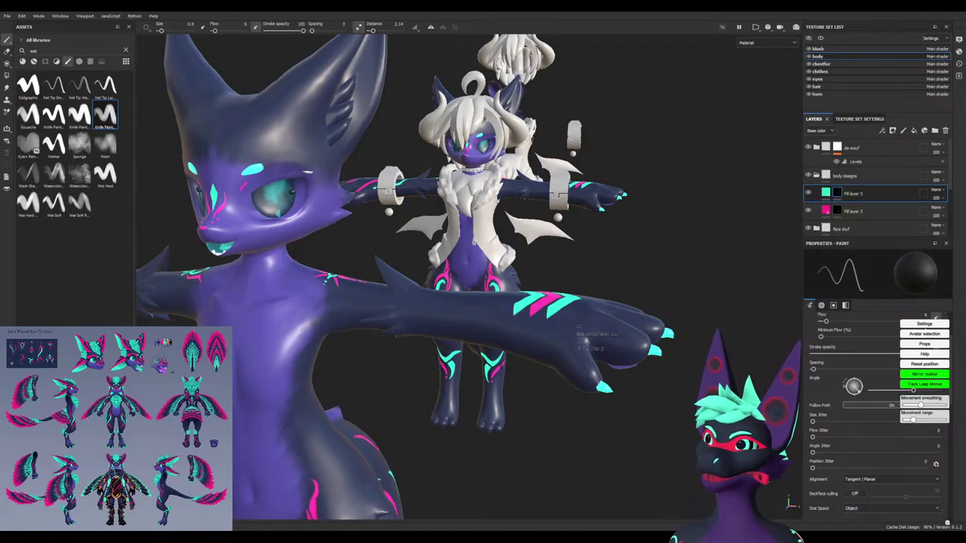
left_click_drag(491, 344, 506, 264, "alt")
scroll(455, 309, "up", 3)
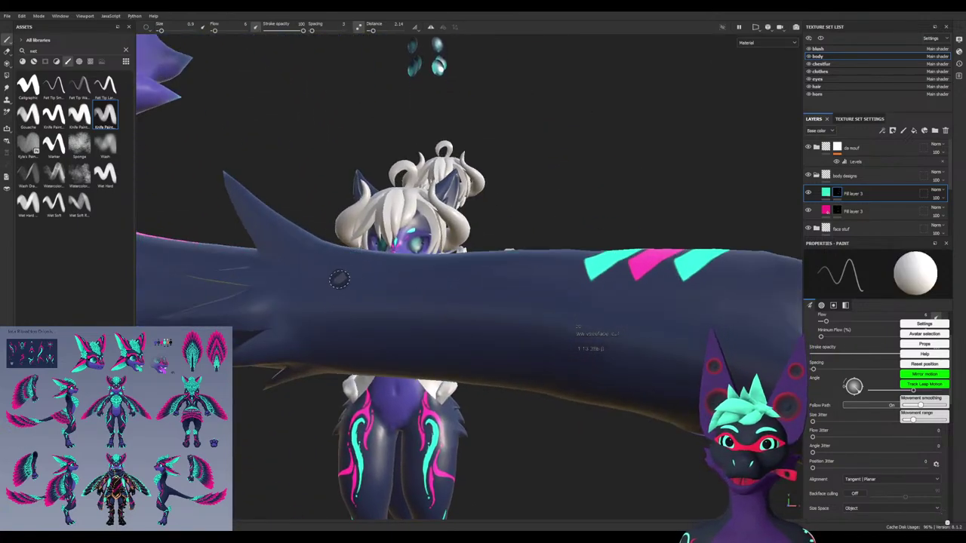
mouse_move(348, 280)
left_mouse_down()
mouse_move(462, 353)
mouse_move(504, 365)
left_mouse_up()
key("ctrl+z")
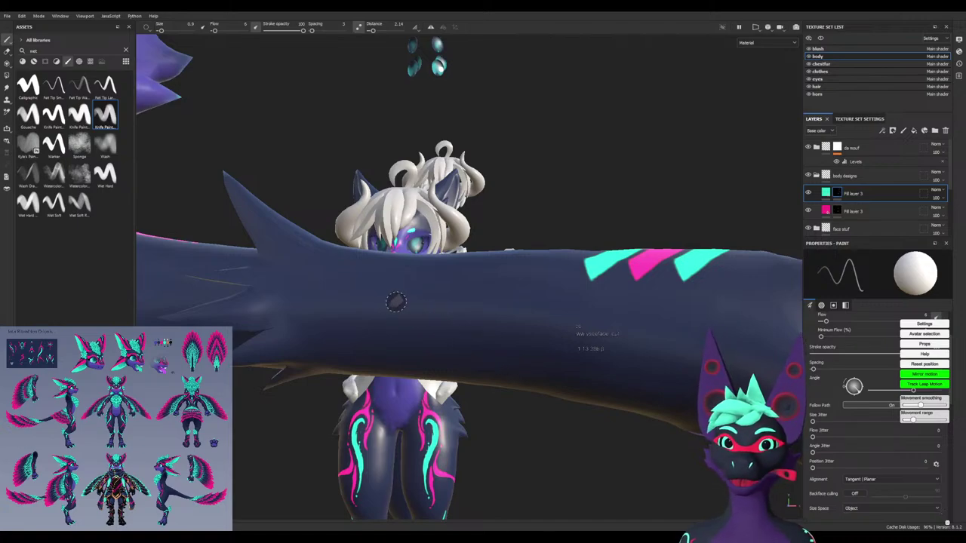
Reload the selected knife paint brush, reduce its size, and paint a wavy teal stripe from the elbow spikes to the forearm's underside
left_click(105, 115)
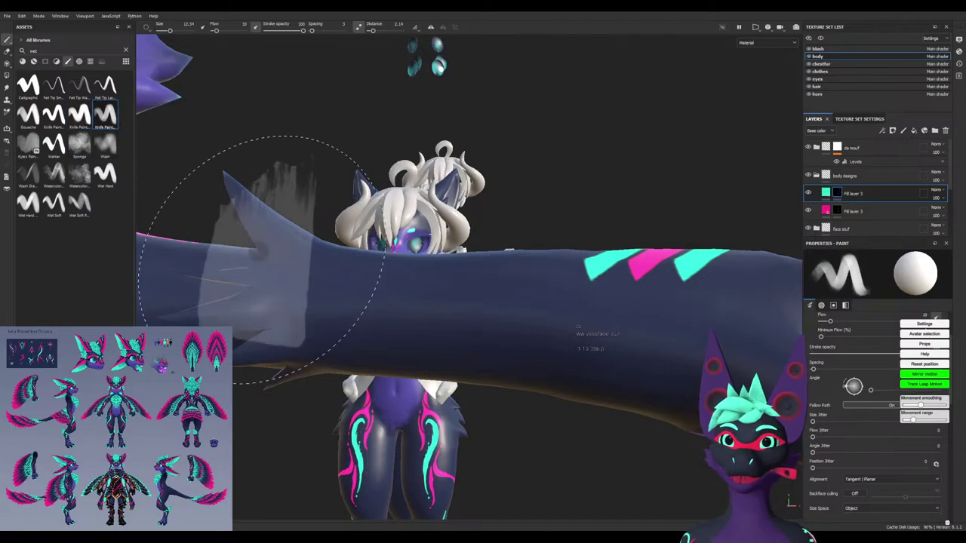
right_click_drag(362, 292, 309, 292, "ctrl")
left_click_drag(416, 308, 469, 352)
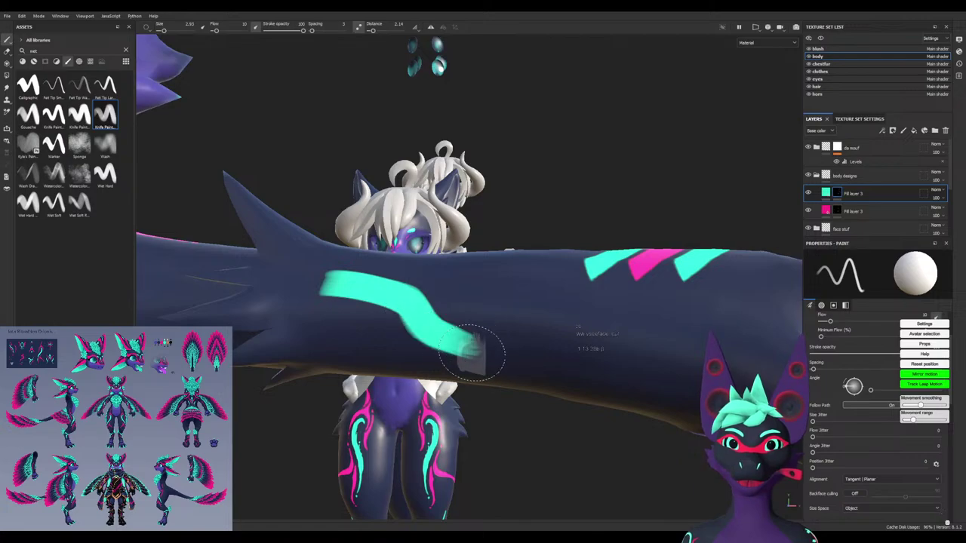
mouse_move(390, 350)
left_mouse_down("alt")
mouse_move(423, 372)
mouse_move(414, 369)
left_mouse_up("alt")
key("ctrl+z")
left_click_drag(374, 329, 375, 327, "ctrl")
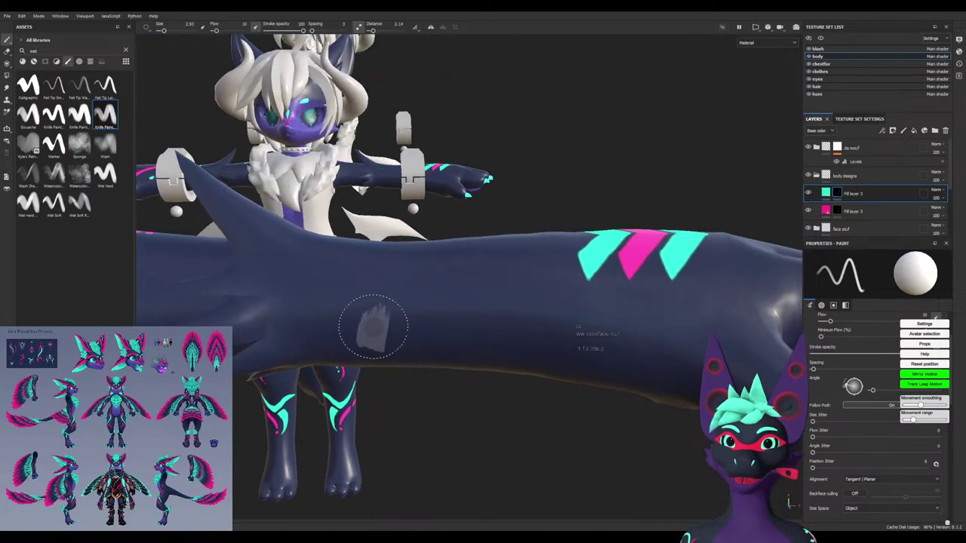
right_click_drag(375, 326, 363, 310, "ctrl")
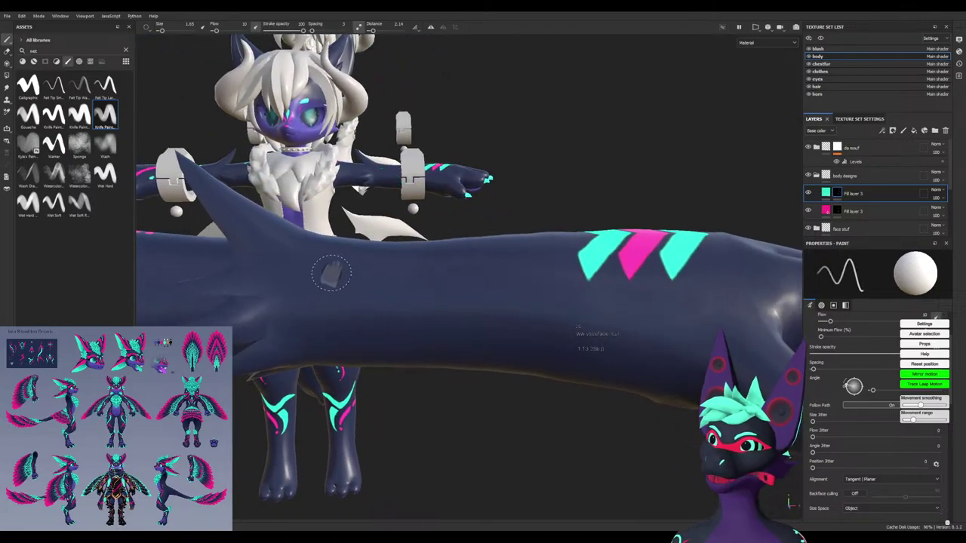
left_click_drag(295, 256, 464, 355)
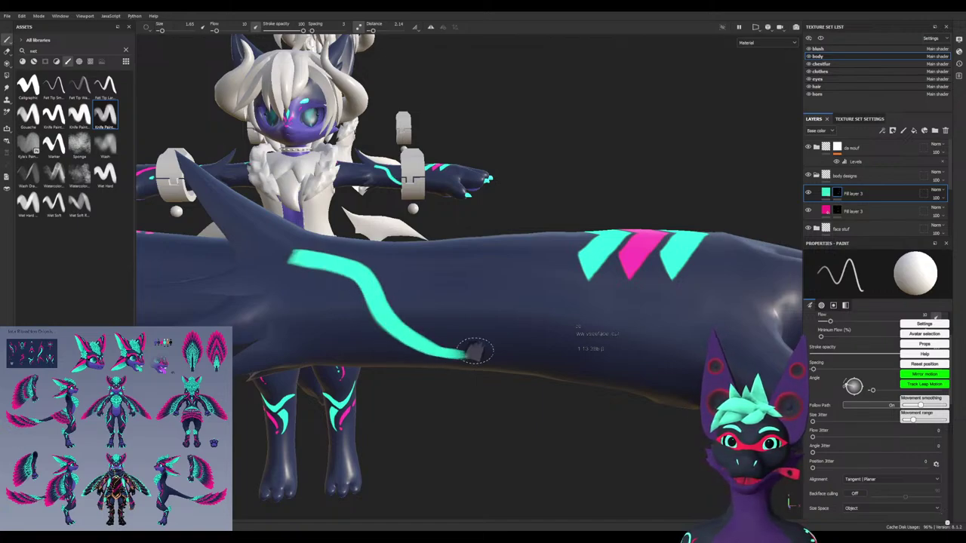
left_click_drag(385, 347, 317, 340, "alt")
left_click_drag(354, 242, 347, 301, "alt")
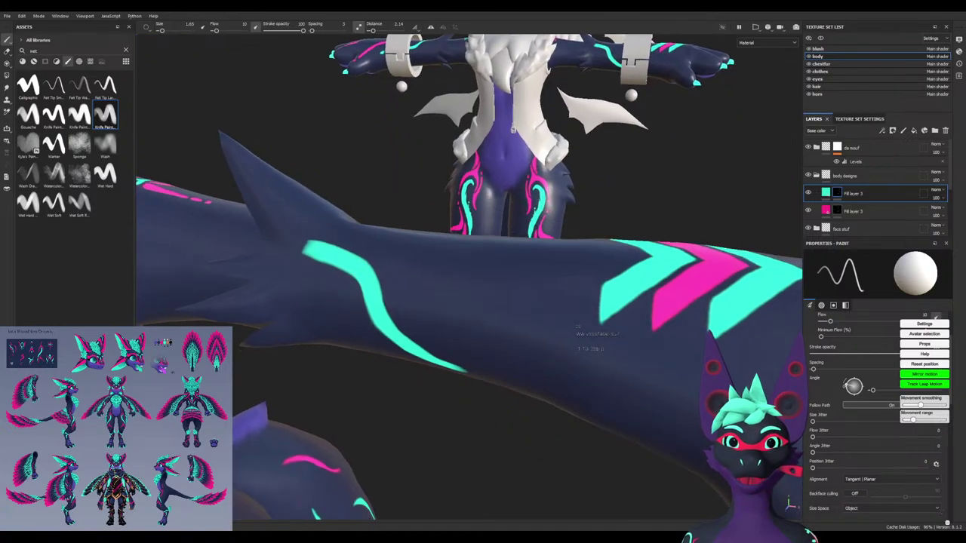
Select the pink fill layer's mask and paint a short pink dash on the thumb of the chevron-marked hand
left_click(854, 212)
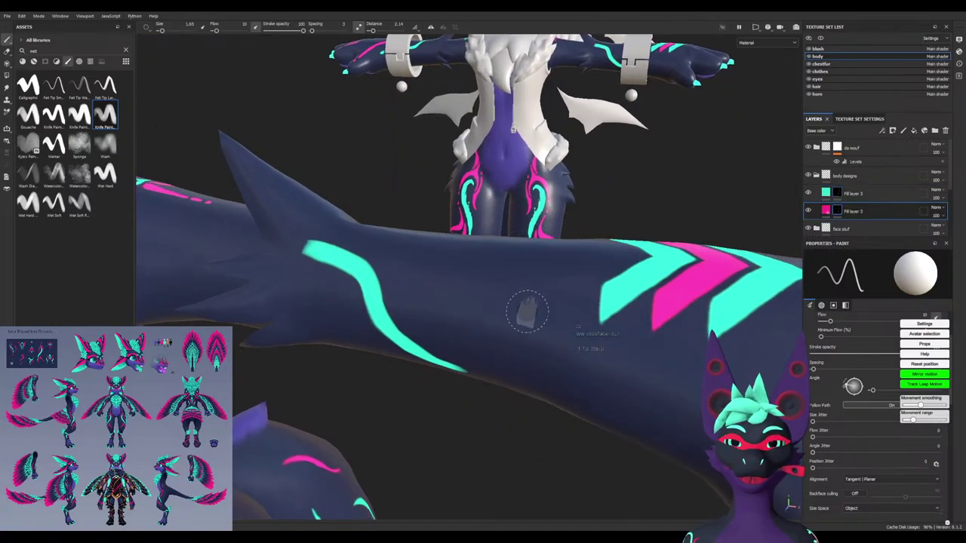
left_click_drag(528, 313, 390, 292, "alt")
left_click_drag(596, 35, 607, 372, "alt")
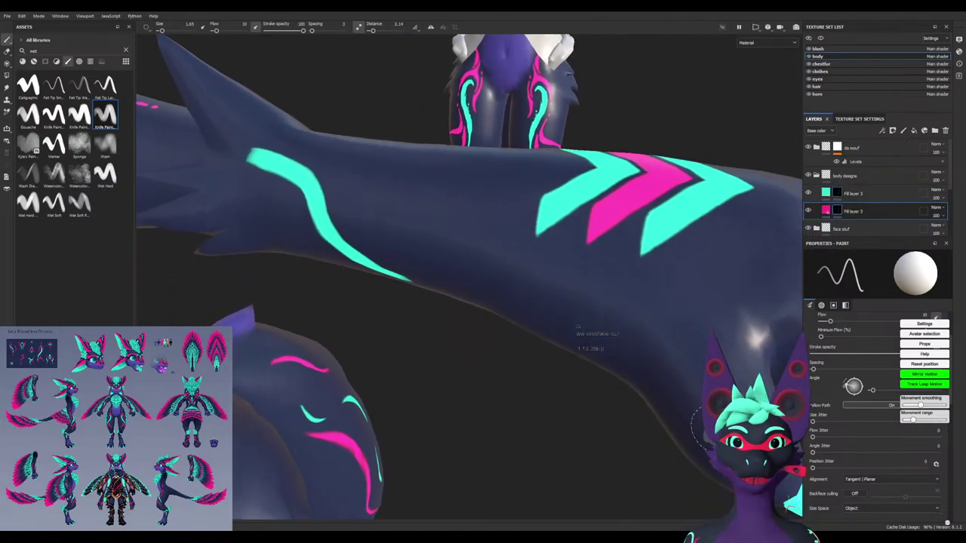
left_click_drag(689, 419, 699, 414, "alt")
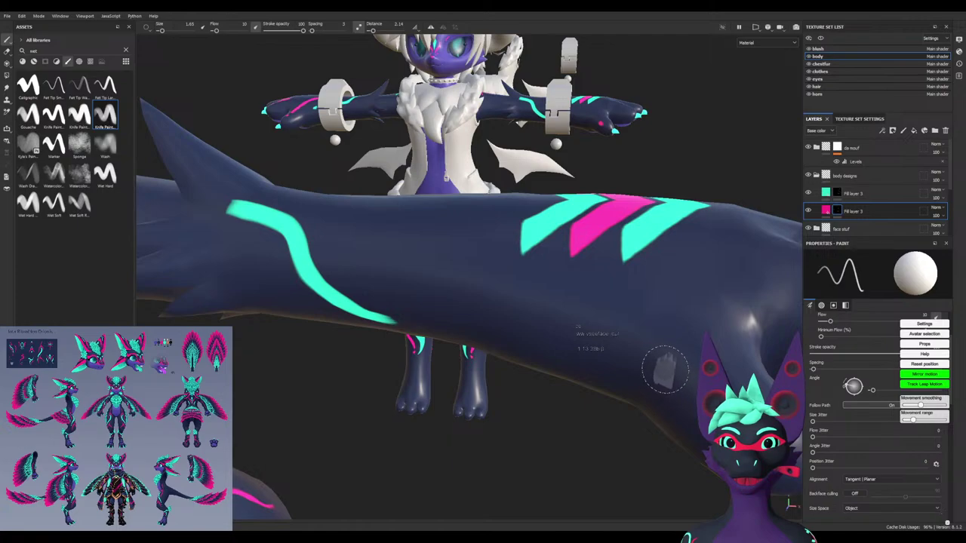
Paint a wavy pink stripe from just behind the thumb dash along the forearm to above the teal stripe, undoing unsatisfactory attempts
mouse_move(664, 369)
left_mouse_down()
mouse_move(400, 272)
mouse_move(252, 198)
left_mouse_up()
left_click_drag(342, 273, 422, 212, "alt")
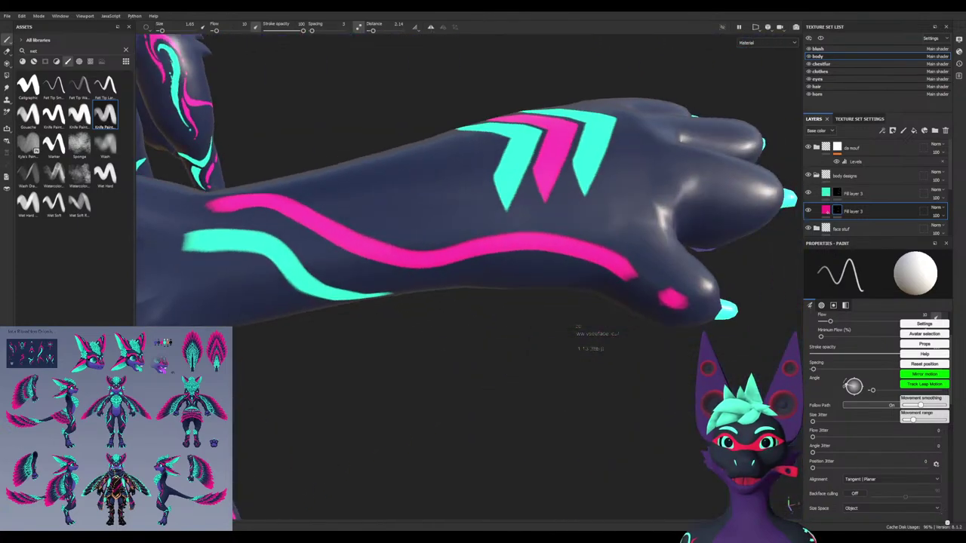
left_click_drag(434, 295, 420, 308, "alt")
key("ctrl+z")
mouse_move(651, 309)
left_mouse_down()
mouse_move(507, 252)
mouse_move(216, 182)
left_mouse_up()
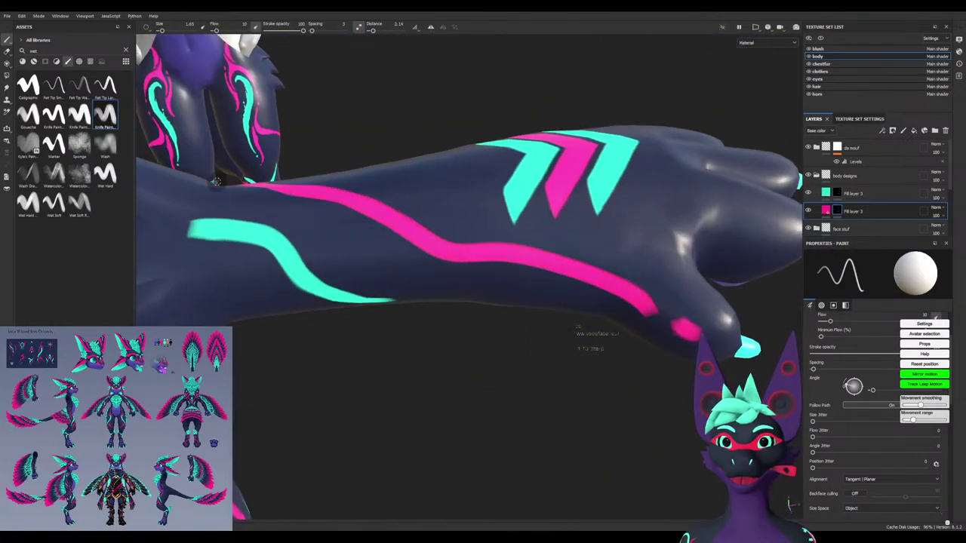
left_click_drag(304, 214, 294, 281, "alt")
key("ctrl+z")
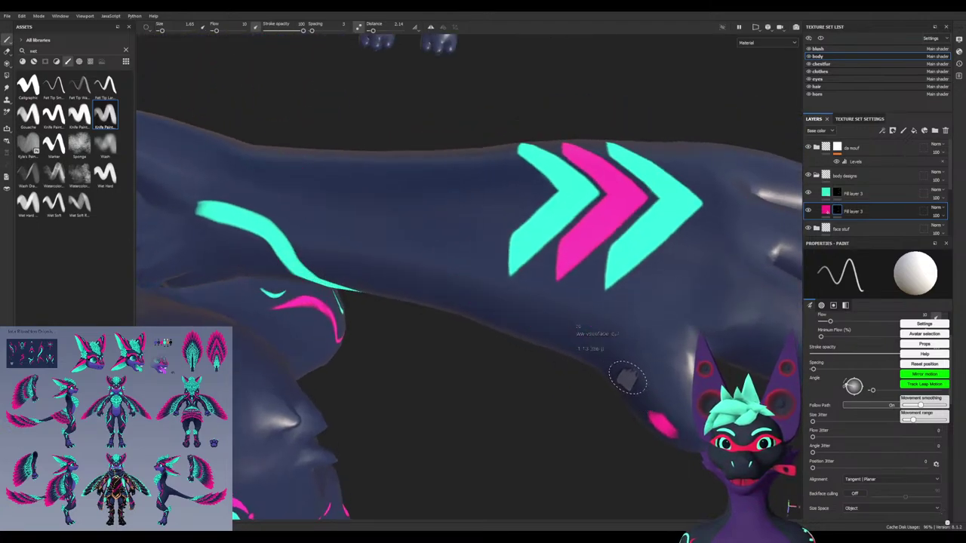
left_click_drag(628, 378, 220, 160)
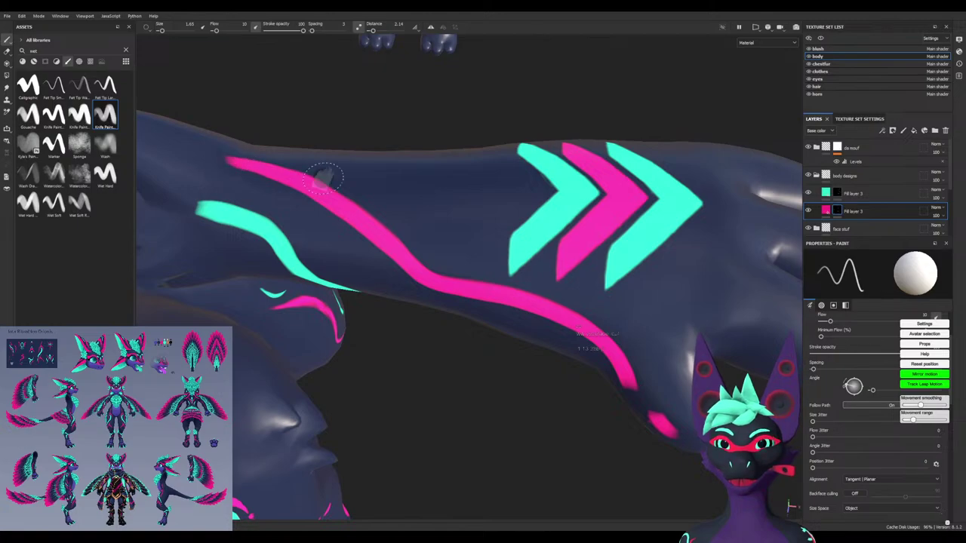
Undo the pink forearm stripe and repaint it as a smoother wave from the thumb dash to the forearm's upper edge, retrying the curve
mouse_move(328, 183)
left_mouse_down("alt")
mouse_move(249, 170)
mouse_move(355, 136)
mouse_move(370, 176)
left_mouse_up("alt")
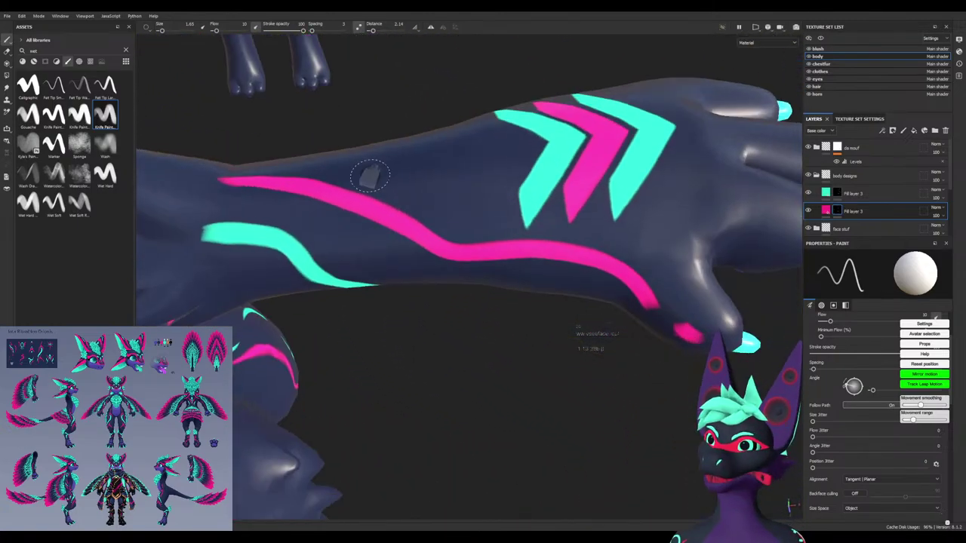
key("ctrl+z")
mouse_move(668, 308)
left_mouse_down()
mouse_move(507, 244)
mouse_move(274, 183)
mouse_move(259, 168)
left_mouse_up()
mouse_move(369, 172)
left_mouse_down("alt")
mouse_move(359, 96)
mouse_move(355, 193)
left_mouse_up("alt")
key("ctrl+z")
mouse_move(649, 376)
left_mouse_down()
mouse_move(604, 332)
mouse_move(409, 276)
mouse_move(273, 155)
left_mouse_up()
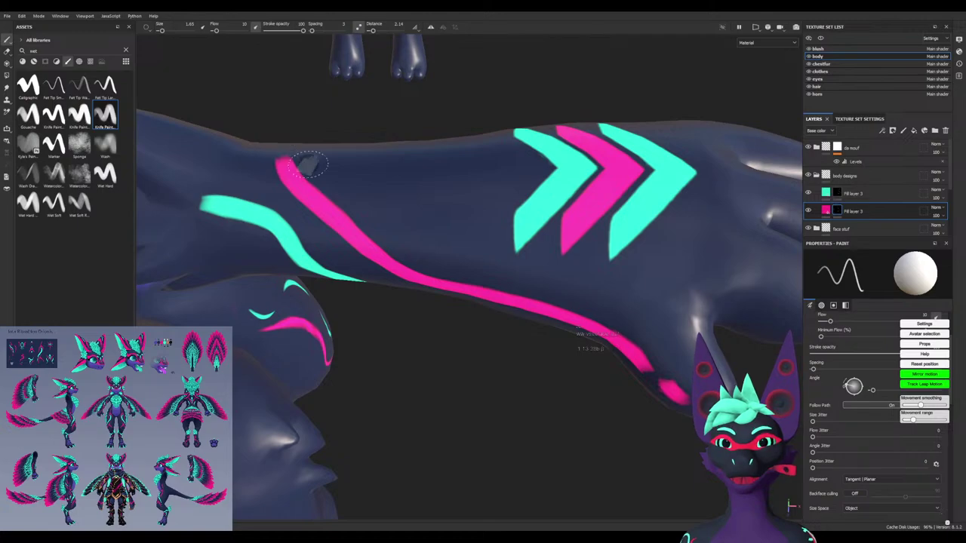
key("ctrl+z")
mouse_move(645, 354)
left_mouse_down()
mouse_move(422, 268)
mouse_move(311, 159)
mouse_move(309, 143)
left_mouse_up()
mouse_move(309, 144)
left_mouse_down("alt")
mouse_move(340, 151)
mouse_move(317, 200)
mouse_move(339, 279)
mouse_move(339, 178)
mouse_move(358, 151)
mouse_move(420, 139)
left_mouse_up("alt")
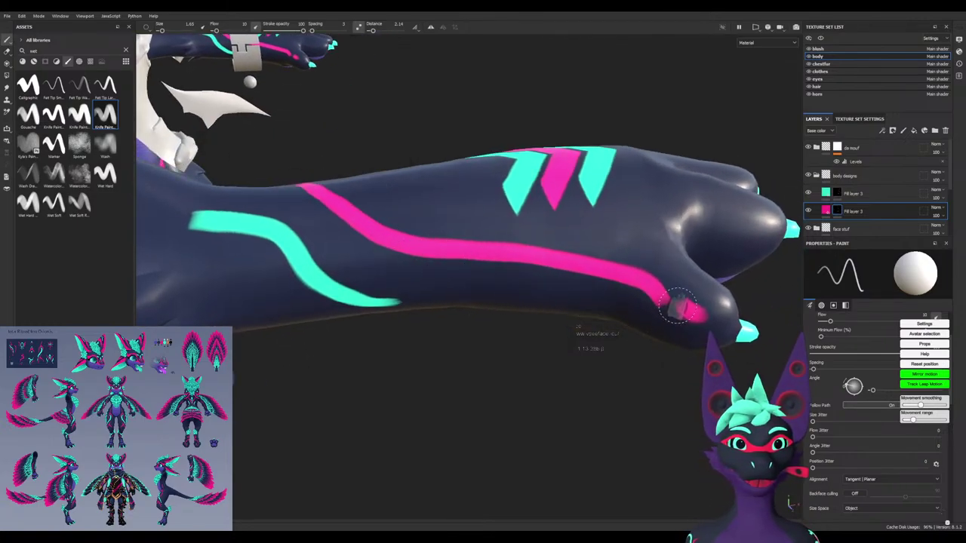
Erase the pink paint joining the stripe to the thumb dash to open a gap between them
key("x")
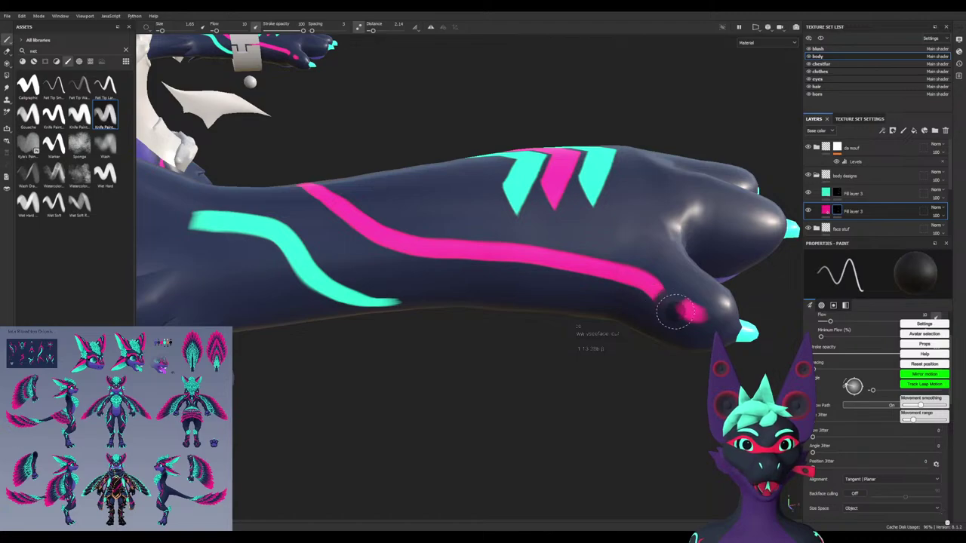
scroll(677, 333, "up", 3)
left_click_drag(660, 251, 665, 302)
key("x")
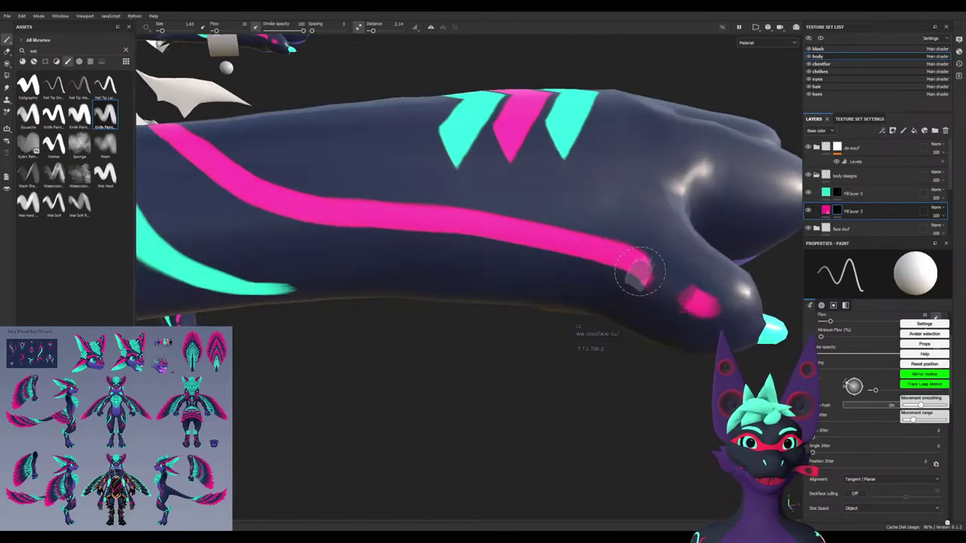
Reshape the stripe's end and the thumb dash by adding and erasing pink, reducing the stroke-smoothing distance to 1
left_click_drag(640, 272, 641, 279, "ctrl")
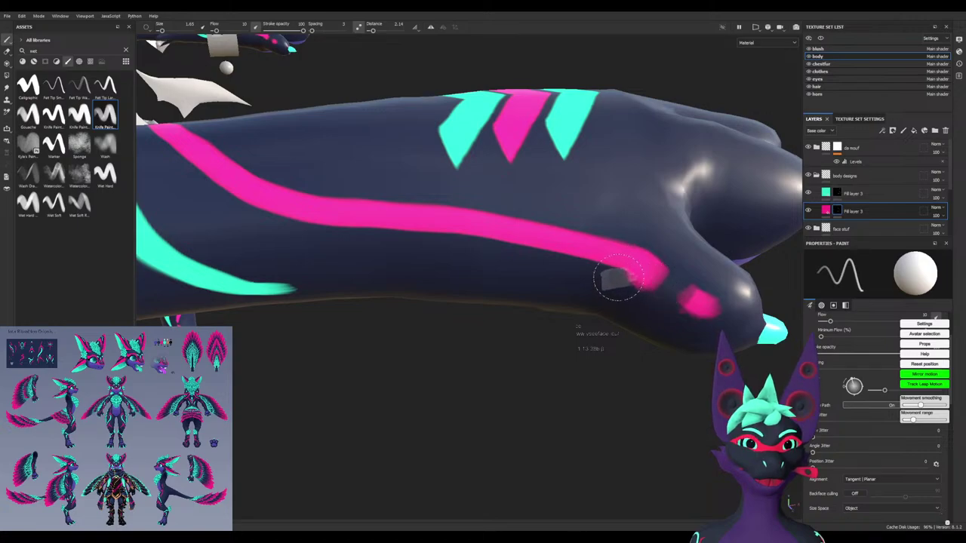
key("x")
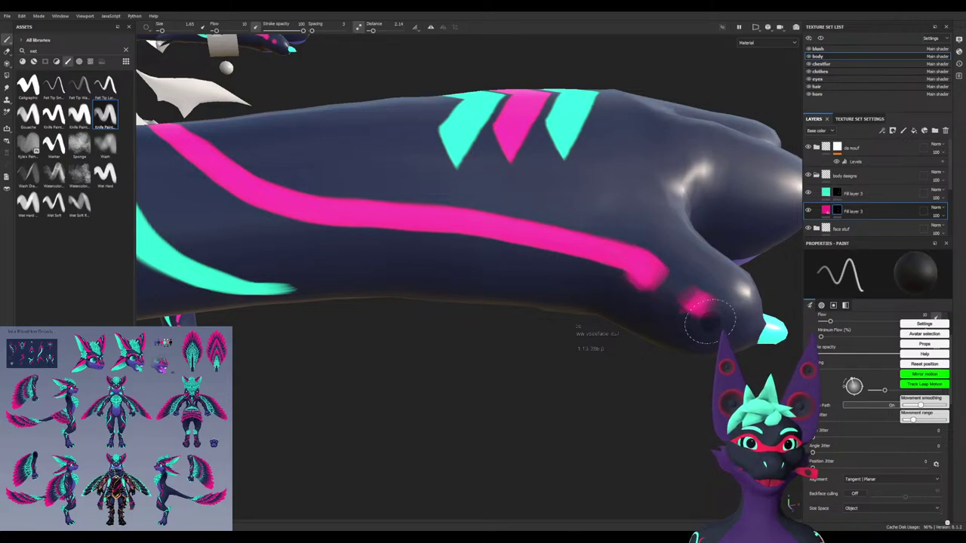
key("x")
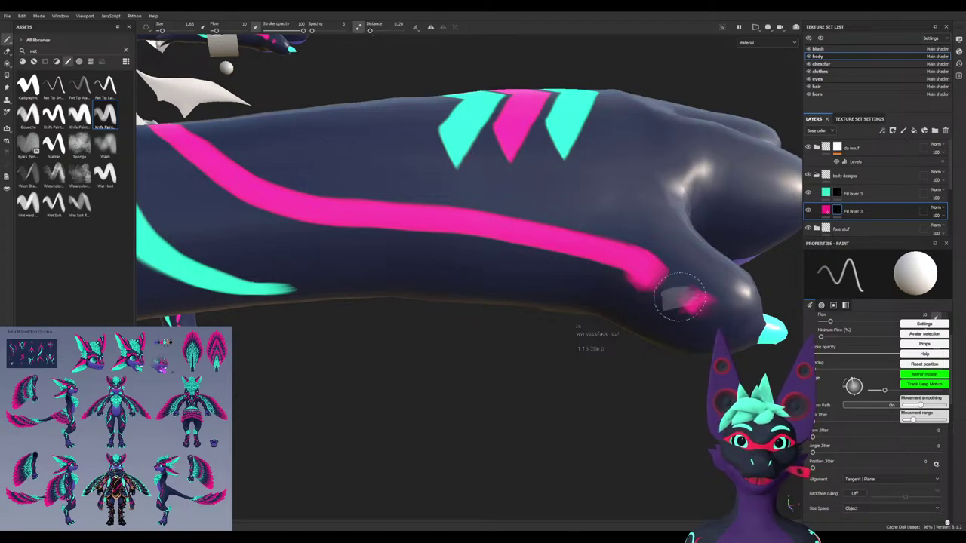
left_click_drag(680, 298, 711, 310)
key("x")
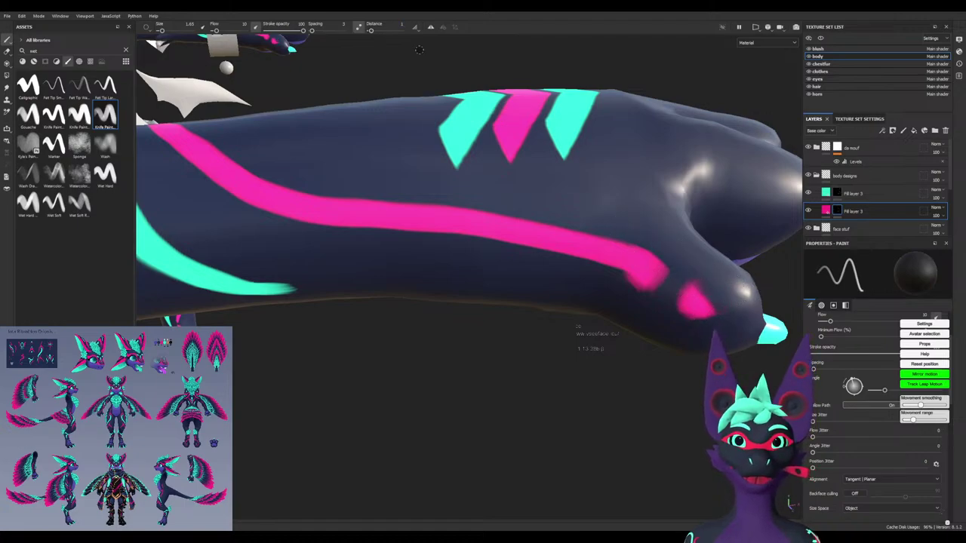
Erase the thumb dash and rework the stripe's thumb end into a slim taper with a smaller brush
mouse_move(706, 302)
left_mouse_down()
mouse_move(694, 312)
mouse_move(640, 280)
mouse_move(632, 302)
mouse_move(669, 292)
mouse_move(605, 262)
mouse_move(661, 280)
mouse_move(619, 274)
left_mouse_up()
key("x")
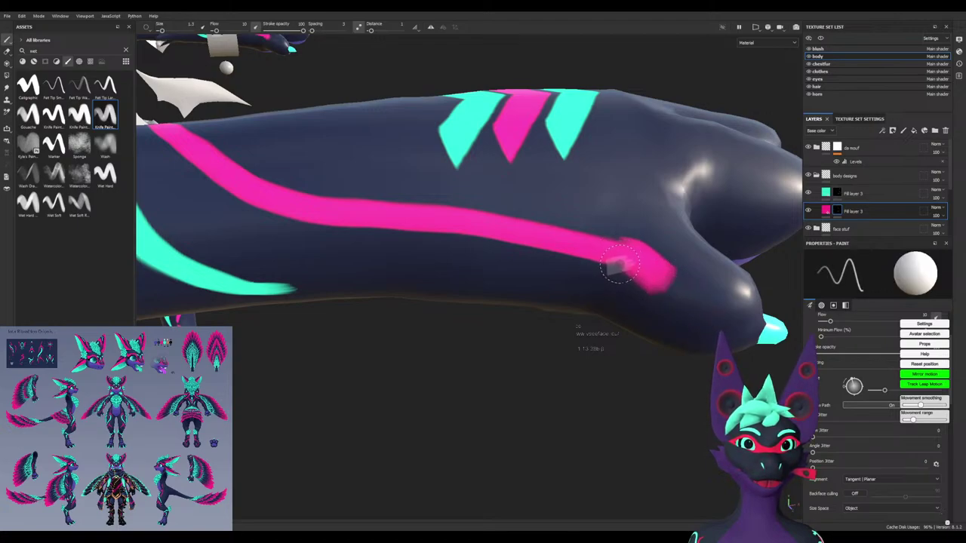
right_click_drag(614, 267, 618, 257, "ctrl")
mouse_move(617, 256)
left_mouse_down("ctrl")
mouse_move(638, 263)
mouse_move(647, 254)
mouse_move(665, 272)
left_mouse_up("ctrl")
key("x")
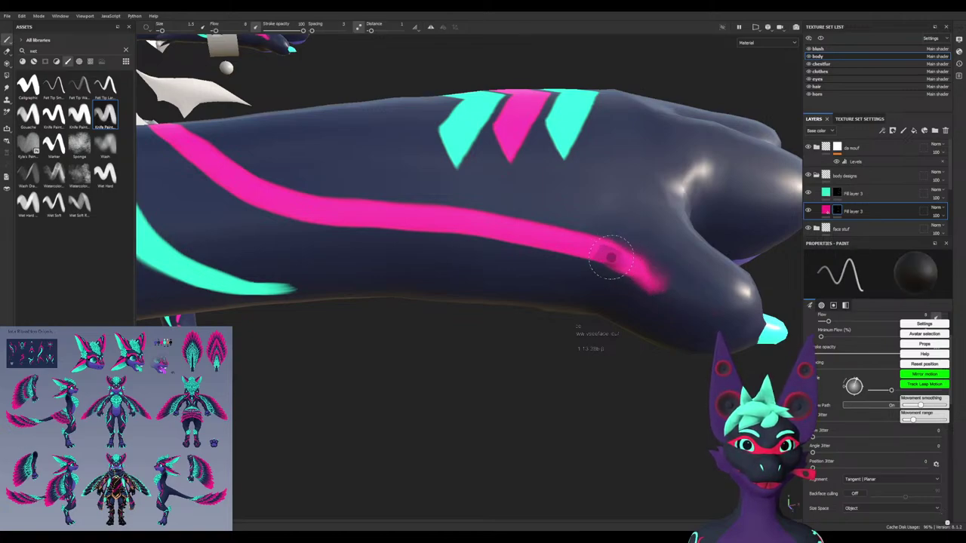
key("x")
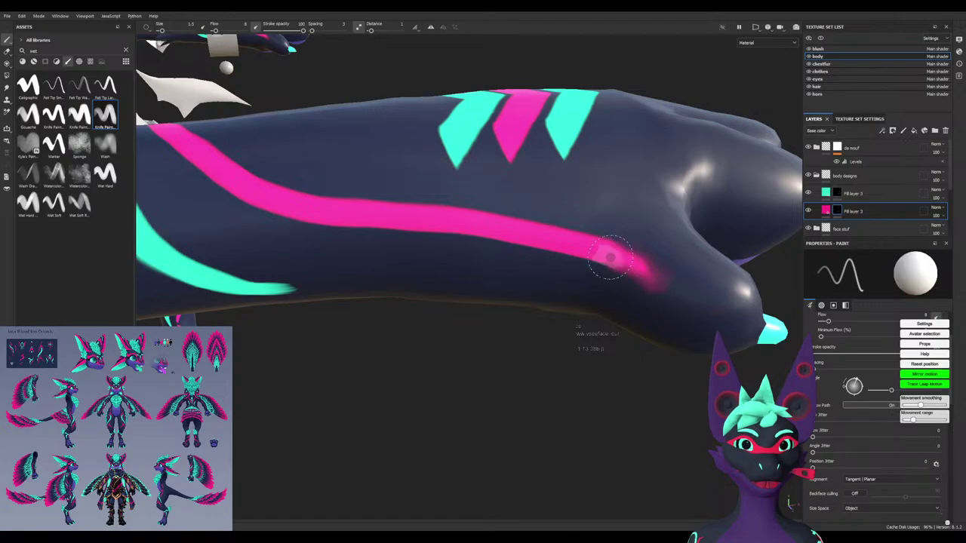
left_click_drag(657, 278, 623, 265)
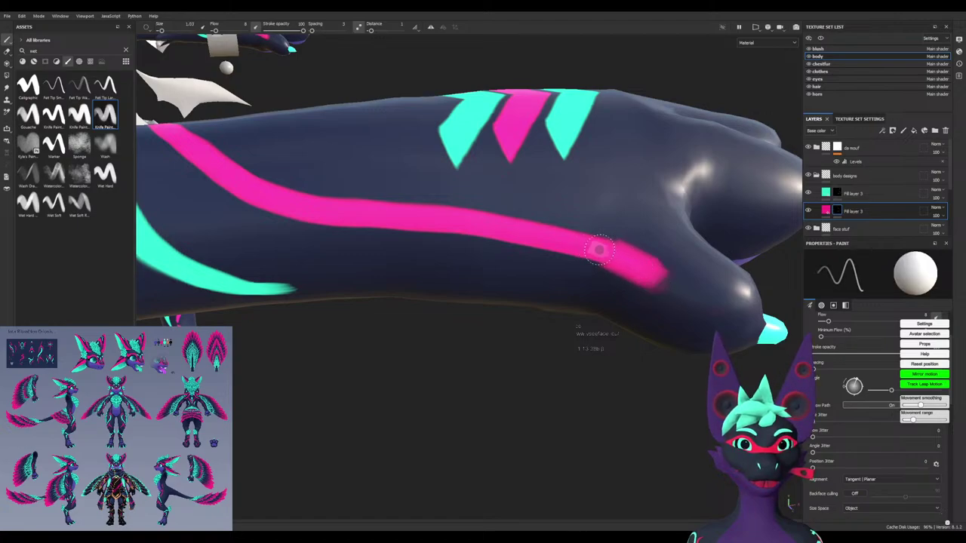
key("x")
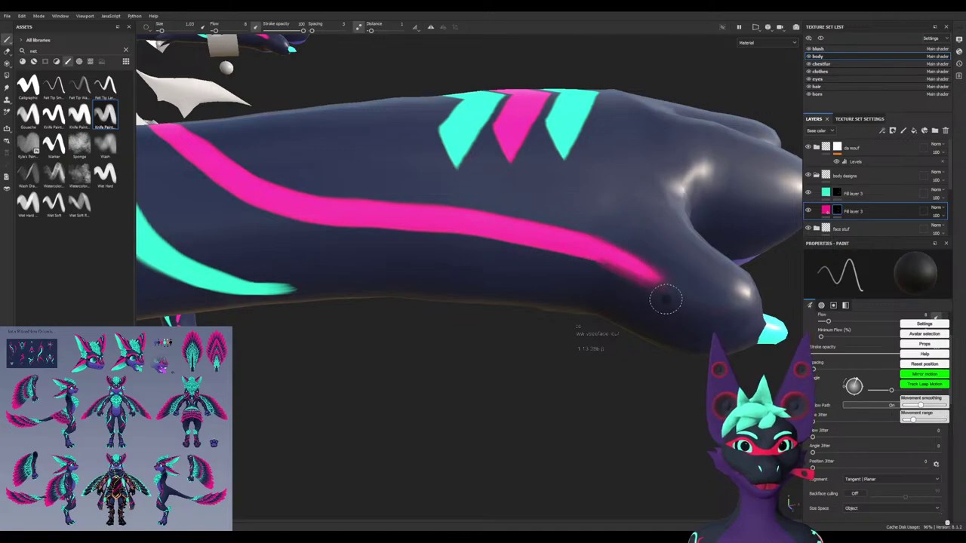
key("x")
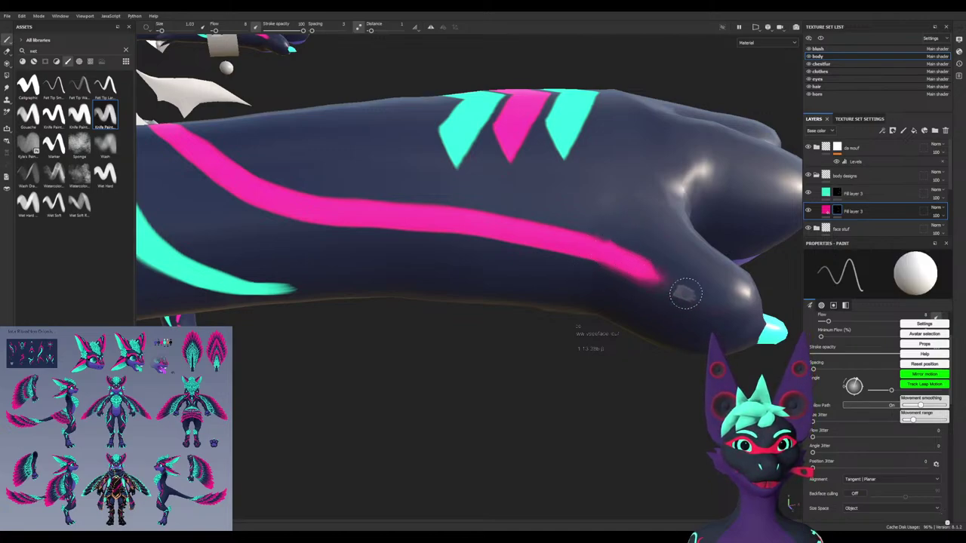
Try a small round pink dot on the side of the thumb and check it on the whole figure
mouse_move(700, 297)
left_mouse_down()
mouse_move(709, 304)
mouse_move(702, 299)
left_mouse_up()
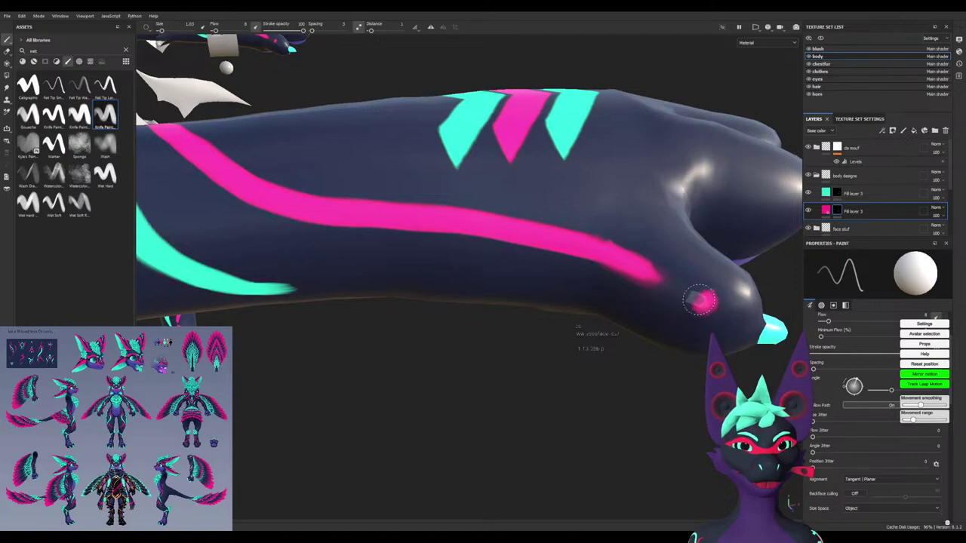
mouse_move(667, 326)
right_mouse_down("alt")
mouse_move(651, 400)
mouse_move(603, 422)
right_mouse_up("alt")
left_click_drag(498, 317, 550, 159, "alt")
middle_click_drag(550, 160, 573, 155, "alt")
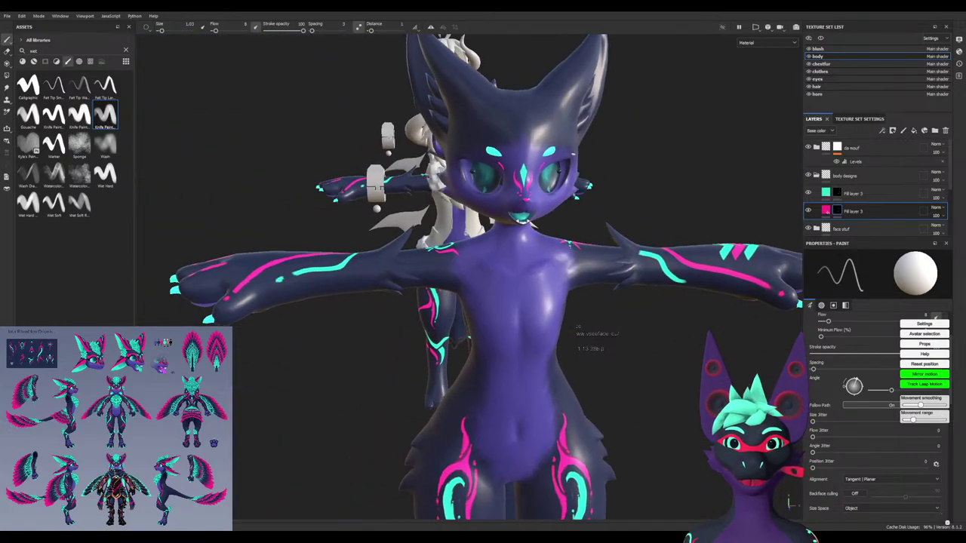
left_click_drag(572, 154, 404, 272, "alt")
middle_click_drag(404, 272, 562, 215, "alt")
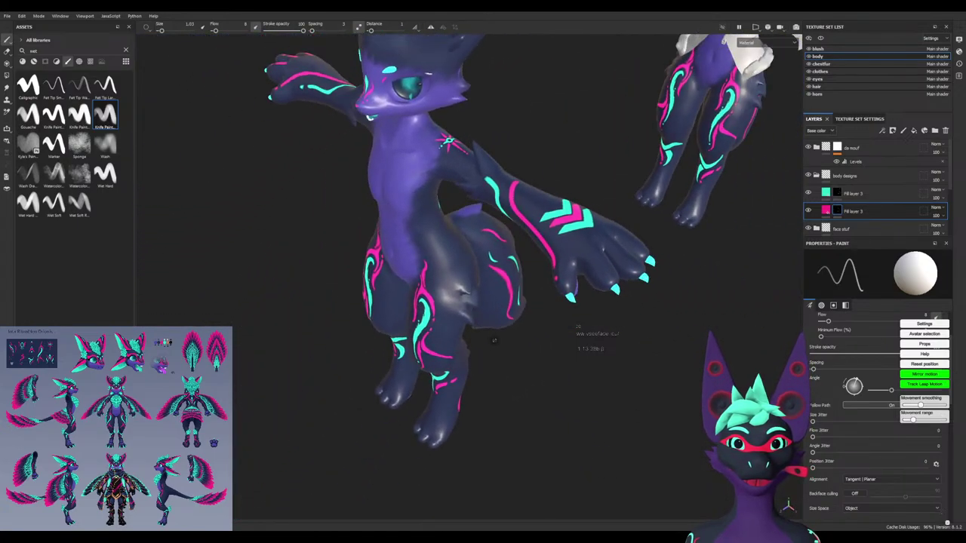
Paint a round pink dot closer to the top of the thumb and erase the earlier dot on its side
right_click_drag(491, 305, 549, 243, "alt")
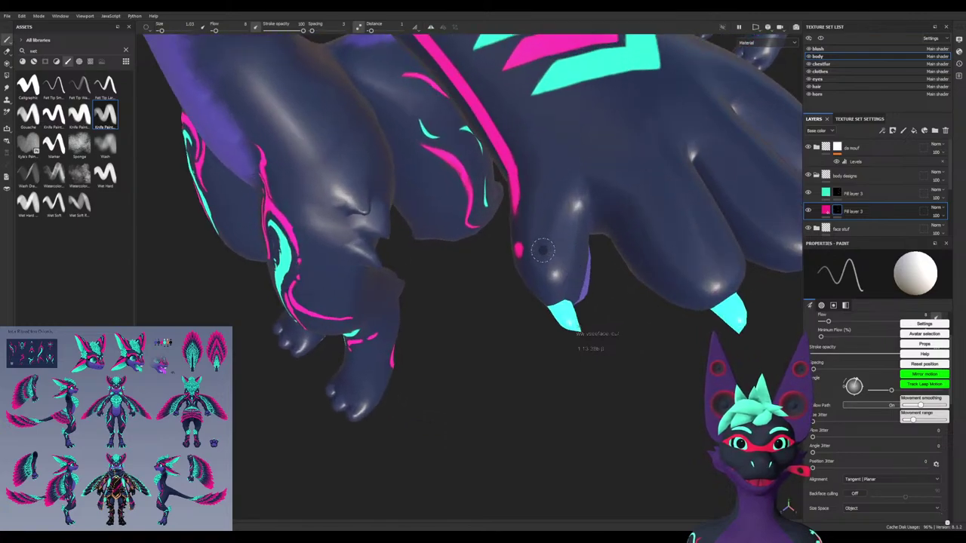
key("x")
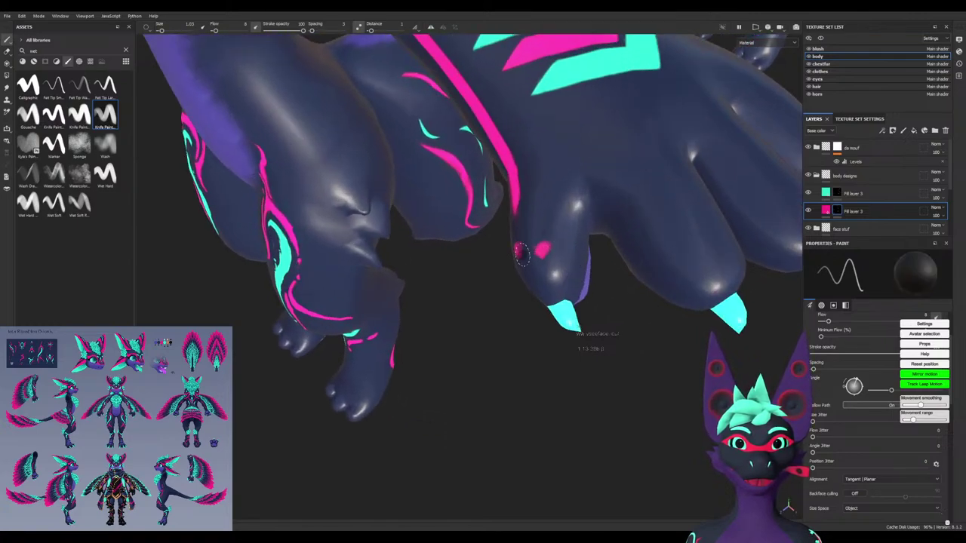
right_click_drag(485, 296, 411, 339, "alt")
mouse_move(412, 340)
left_mouse_down("alt")
mouse_move(456, 412)
mouse_move(474, 351)
left_mouse_up("alt")
right_click_drag(476, 363, 596, 328, "alt")
middle_click_drag(721, 292, 625, 263, "alt")
scroll(608, 305, "up", 5)
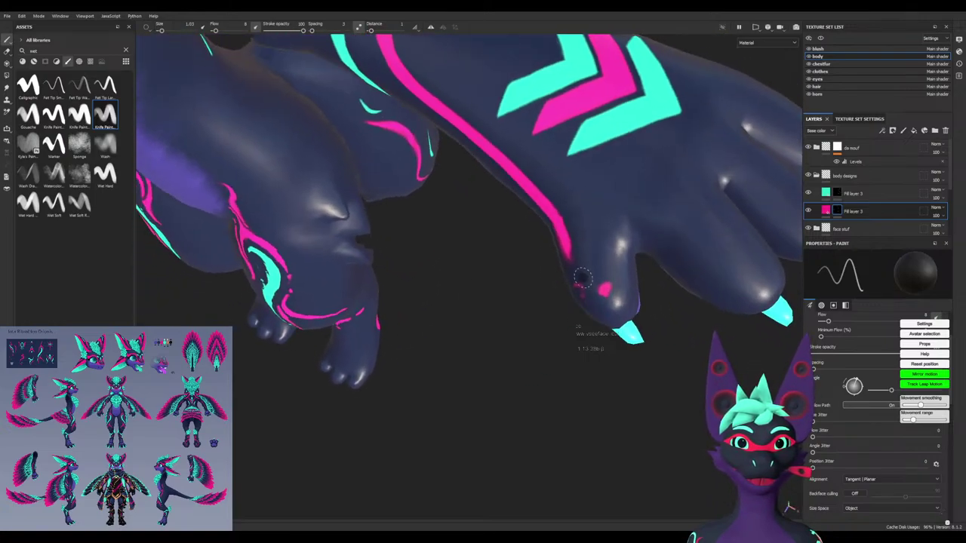
left_click(606, 286)
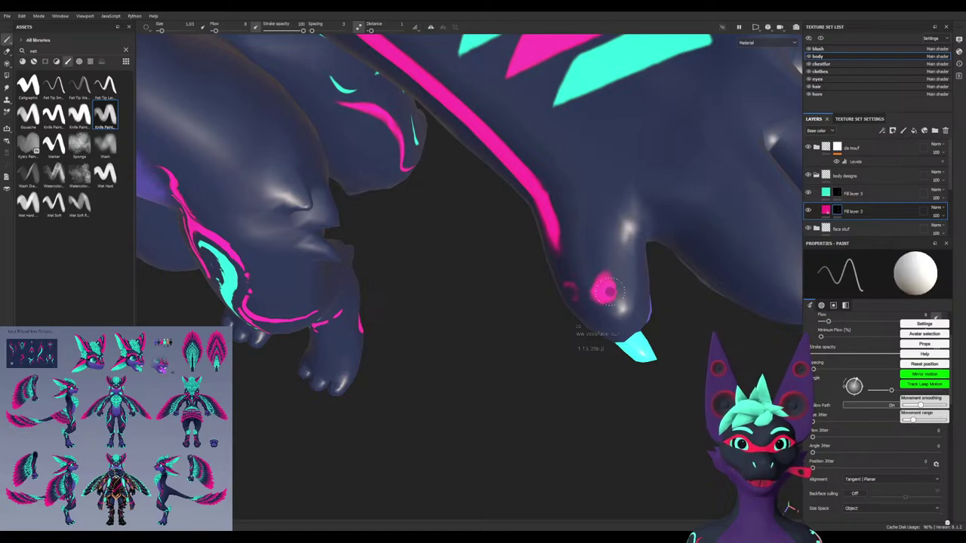
left_click(573, 286)
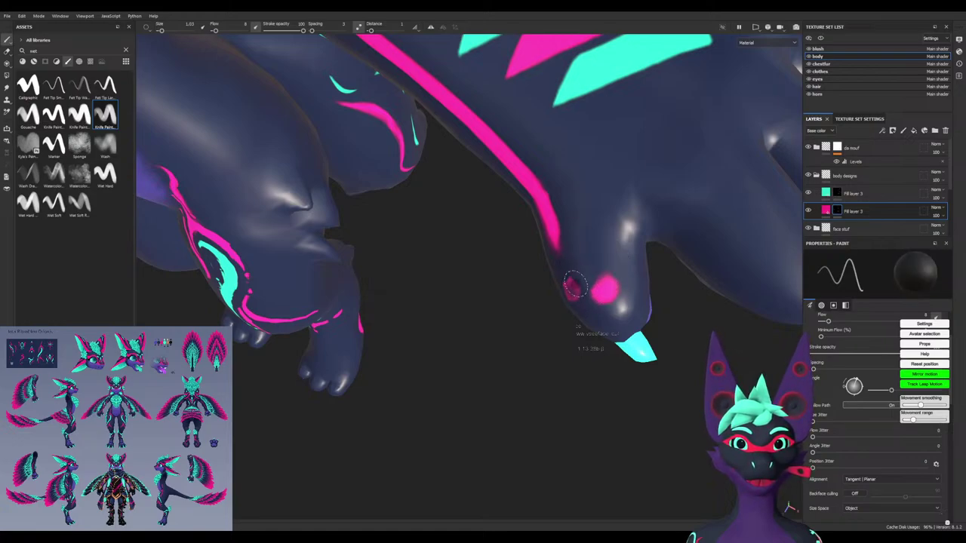
left_click_drag(572, 285, 582, 328, "alt")
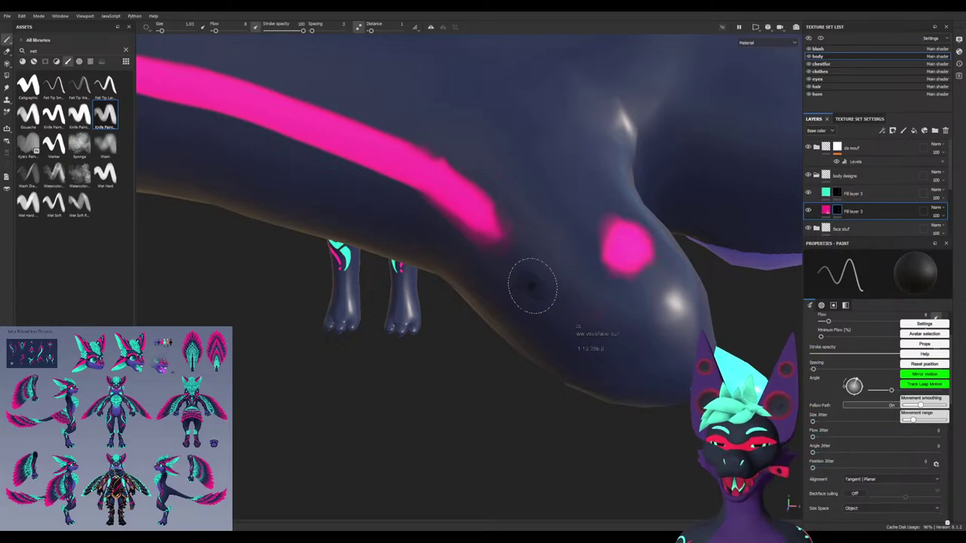
Try redirecting the stripe's end toward the thumb dot, thickening it with the brush size at 1.79
left_click_drag(532, 285, 567, 268, "alt")
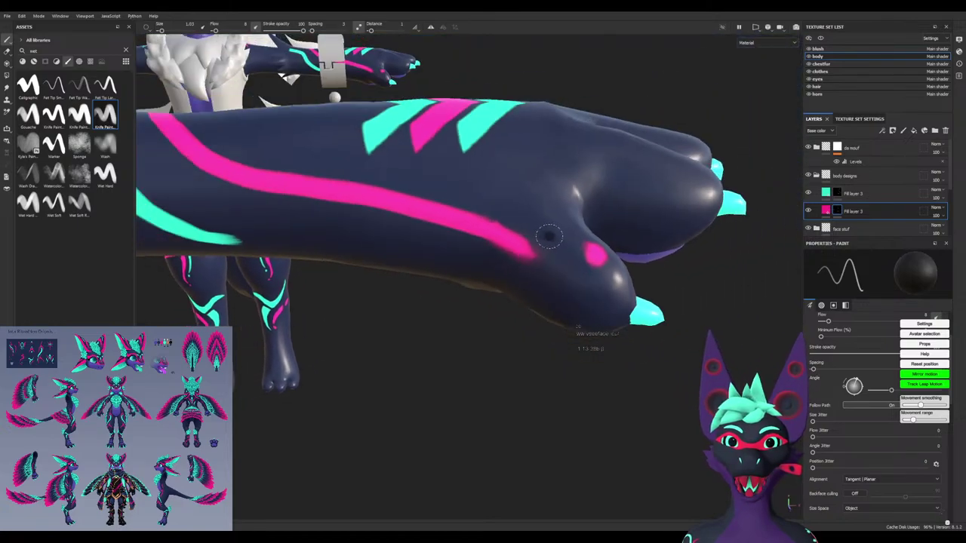
mouse_move(549, 236)
left_mouse_down("alt")
mouse_move(554, 261)
mouse_move(532, 254)
mouse_move(550, 252)
left_mouse_up("alt")
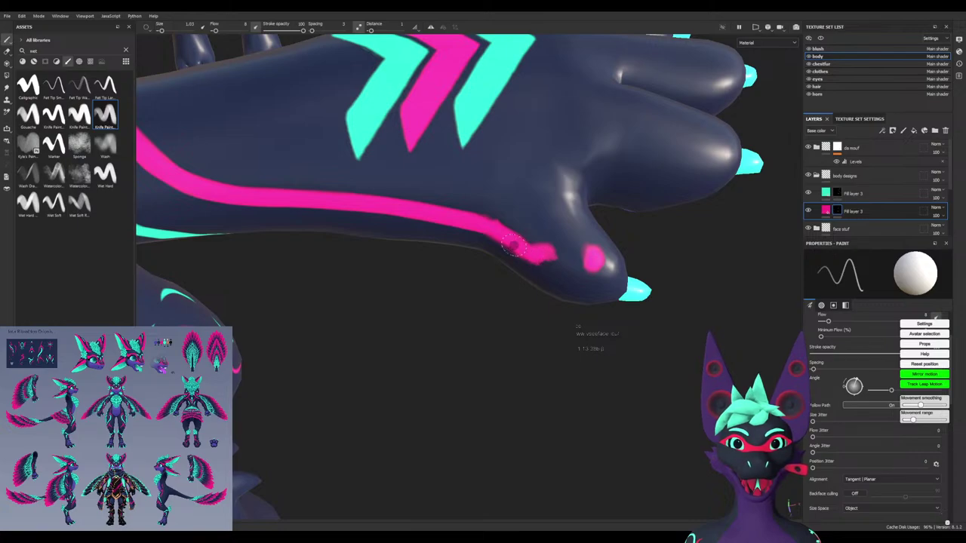
left_click_drag(490, 223, 535, 237)
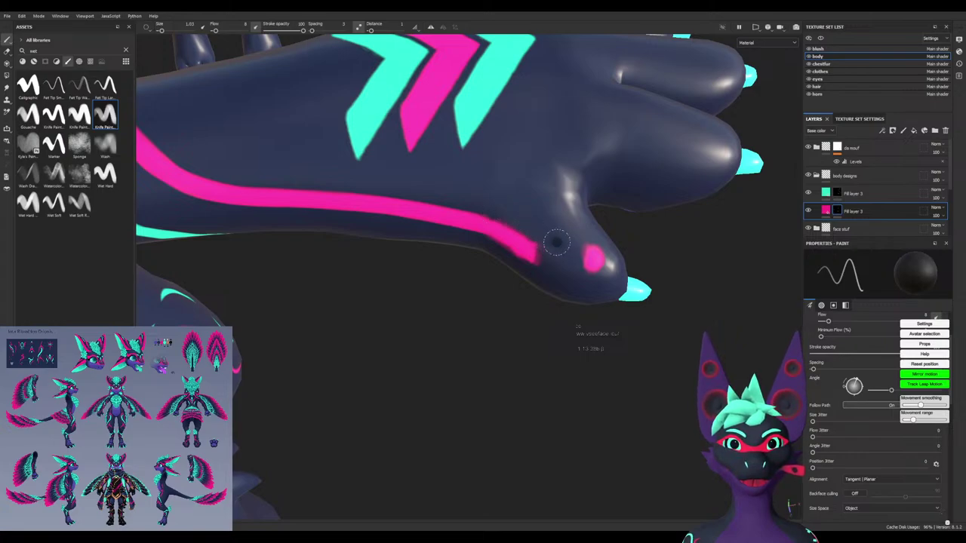
left_click_drag(557, 242, 540, 244, "alt")
right_click_drag(551, 244, 571, 244, "ctrl")
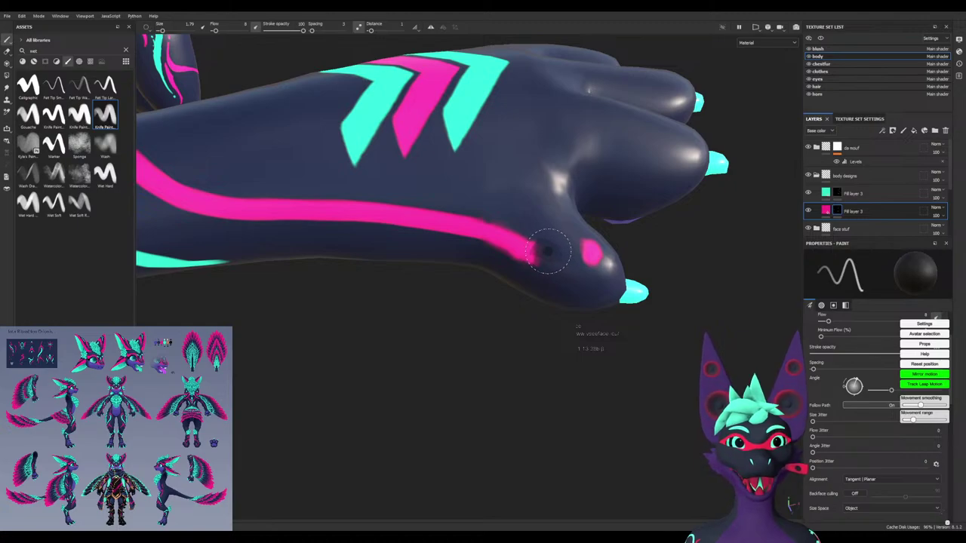
key("x")
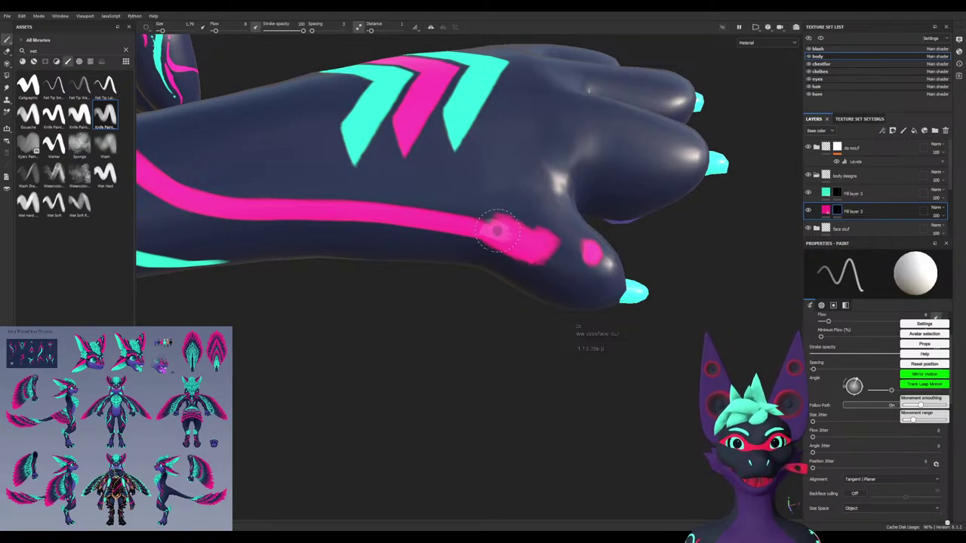
Erase the stripe's thick end and repaint it as a slimmer line aimed at the thumb dot, with brush size 1.24
left_click_drag(498, 230, 536, 260, "alt")
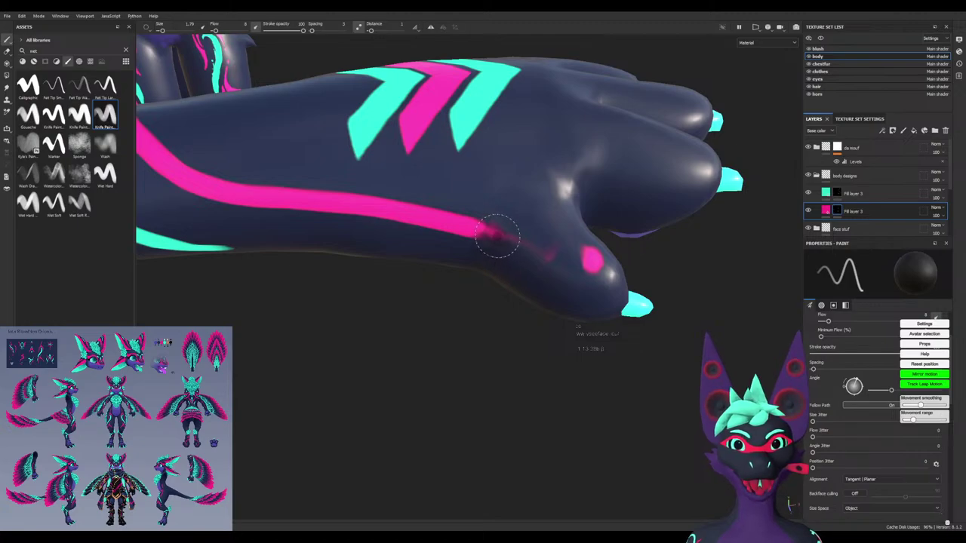
mouse_move(497, 236)
left_mouse_down("ctrl")
mouse_move(464, 237)
mouse_move(507, 244)
mouse_move(508, 233)
left_mouse_up("ctrl")
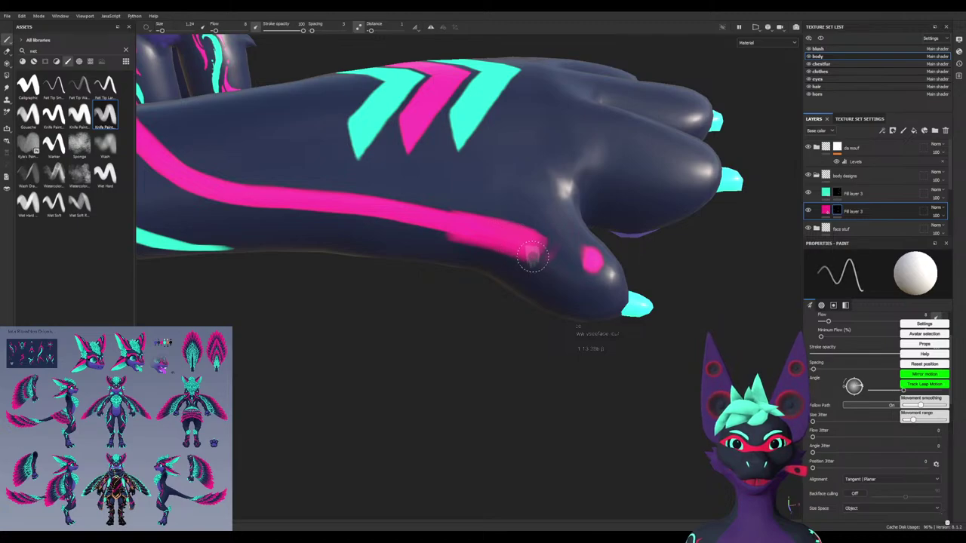
key("ctrl+z")
mouse_move(547, 260)
left_mouse_down()
mouse_move(453, 222)
mouse_move(514, 237)
left_mouse_up()
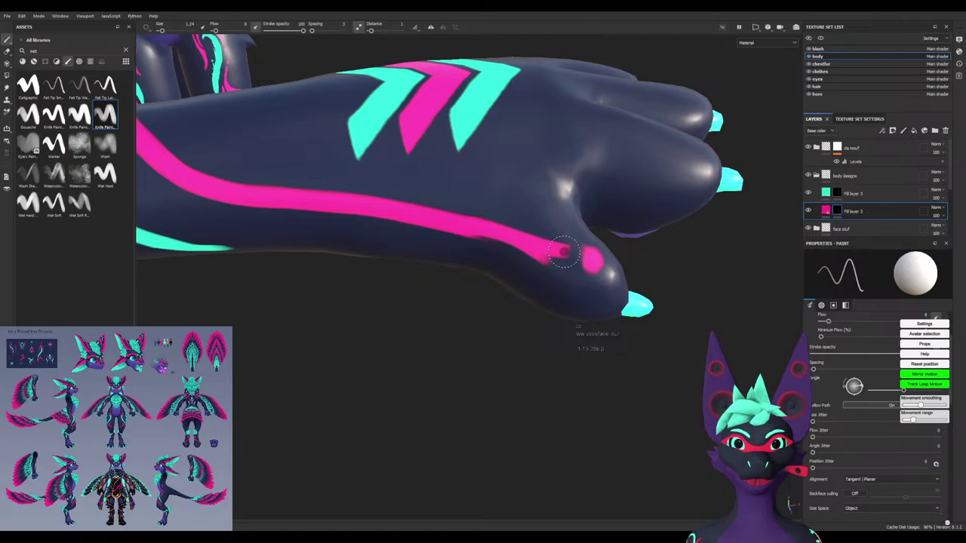
Clean up the stripe's edges near the thumb and round off its tip, keeping a gap before the dot
key("x")
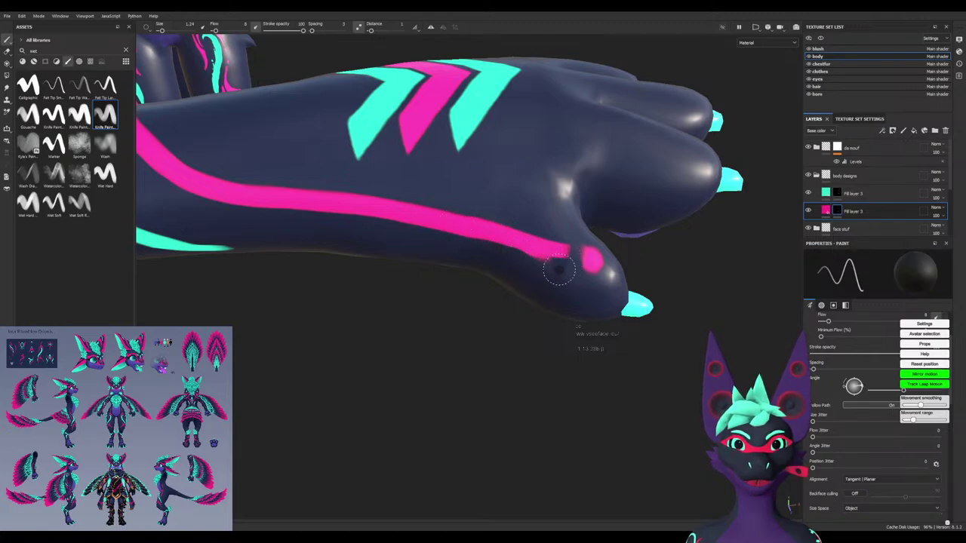
mouse_move(463, 247)
left_mouse_down("alt")
mouse_move(483, 243)
mouse_move(483, 226)
mouse_move(451, 240)
left_mouse_up("alt")
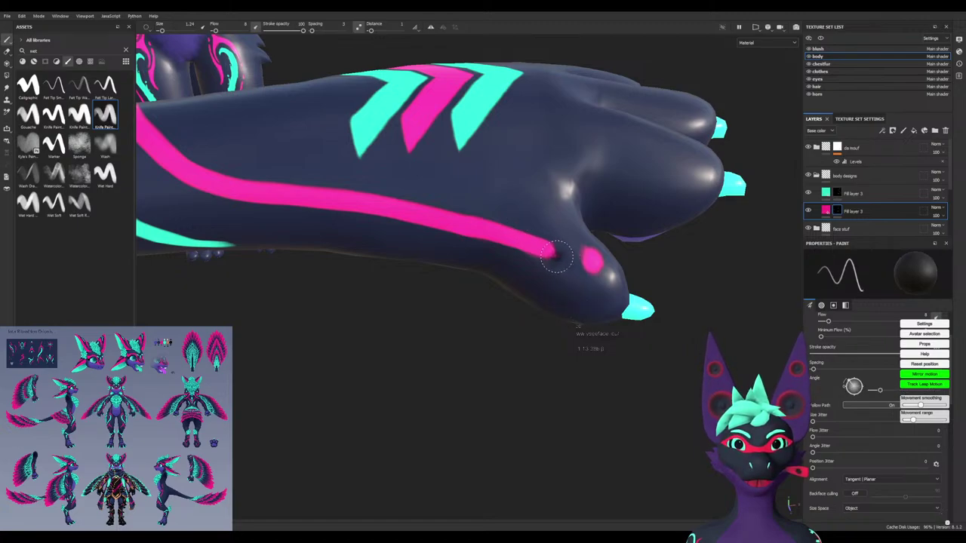
key("x")
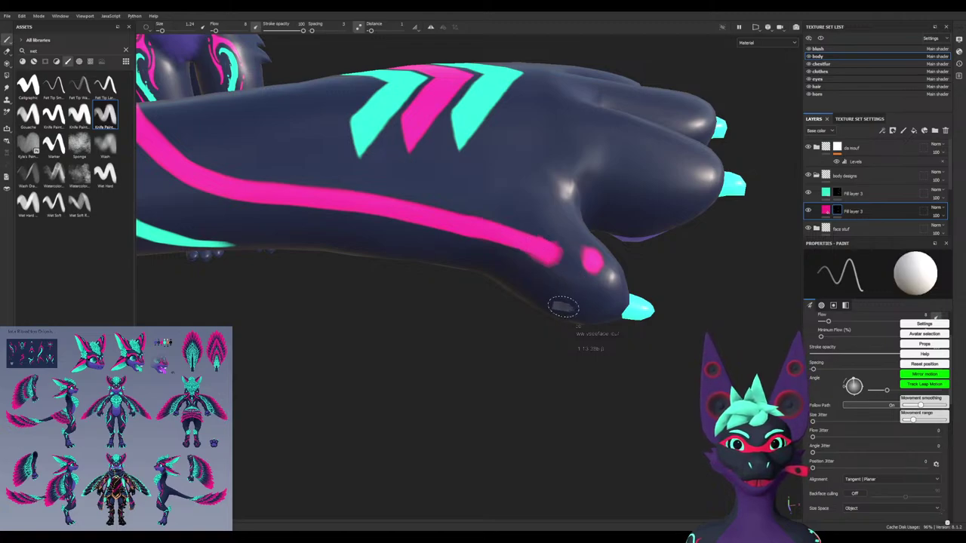
Trim the excess pink along the underside of the forearm stripe's thumb end
key("x")
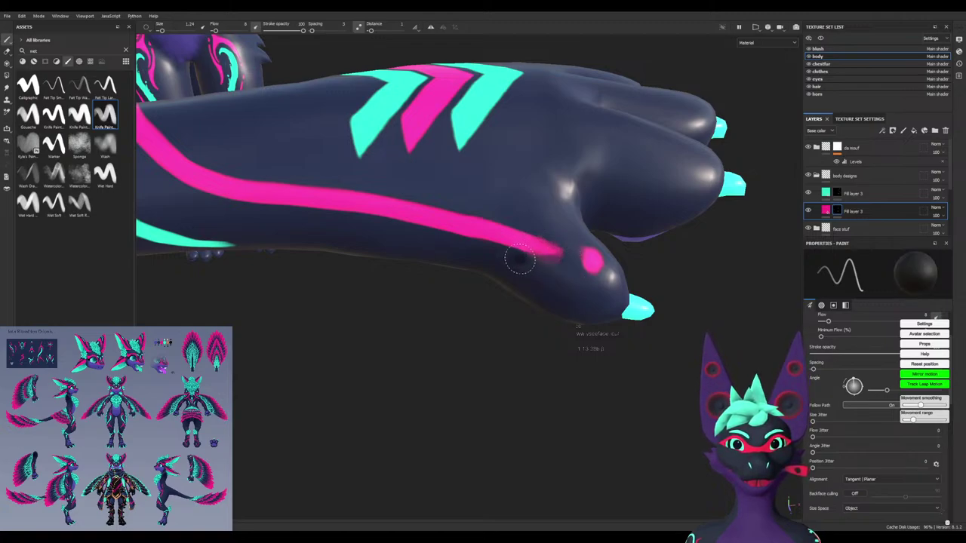
left_click_drag(523, 281, 476, 321, "alt")
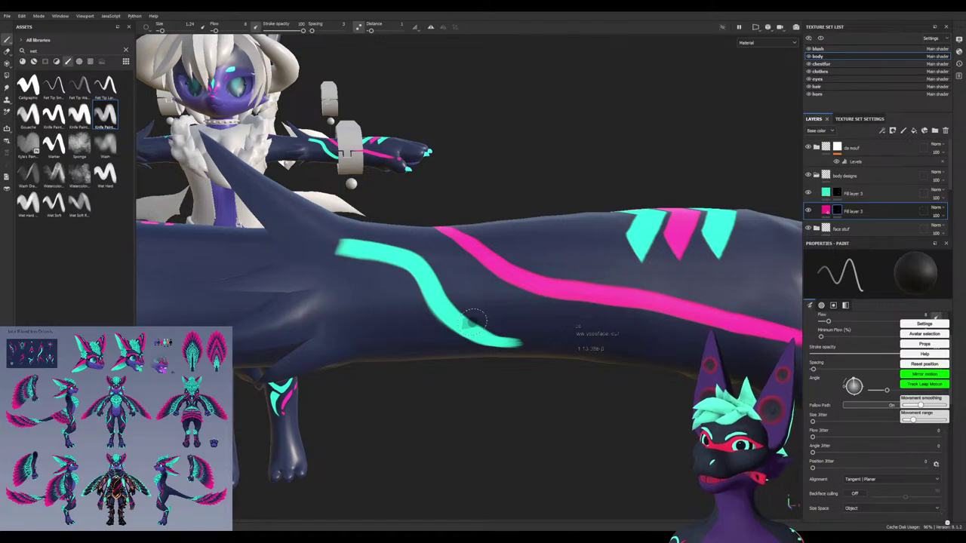
right_click_drag(458, 334, 263, 233, "alt")
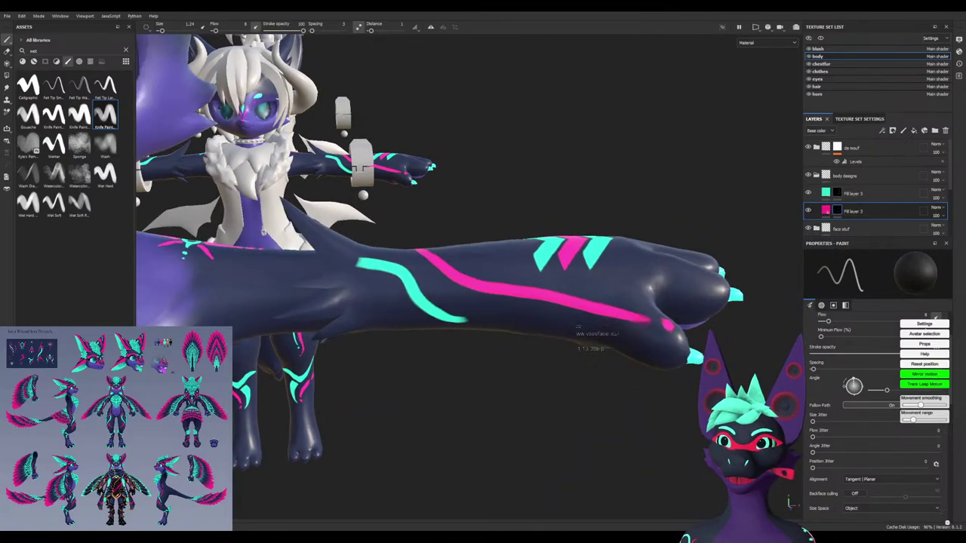
On the teal fill layer's mask, reshape the forearm stripe's elbow end and taper both of its ends
left_click_drag(589, 332, 577, 327, "alt")
mouse_move(398, 331)
left_mouse_down("alt")
mouse_move(385, 412)
mouse_move(343, 422)
mouse_move(400, 377)
mouse_move(411, 253)
left_mouse_up("alt")
right_click_drag(411, 245, 457, 270, "alt")
left_click(837, 193)
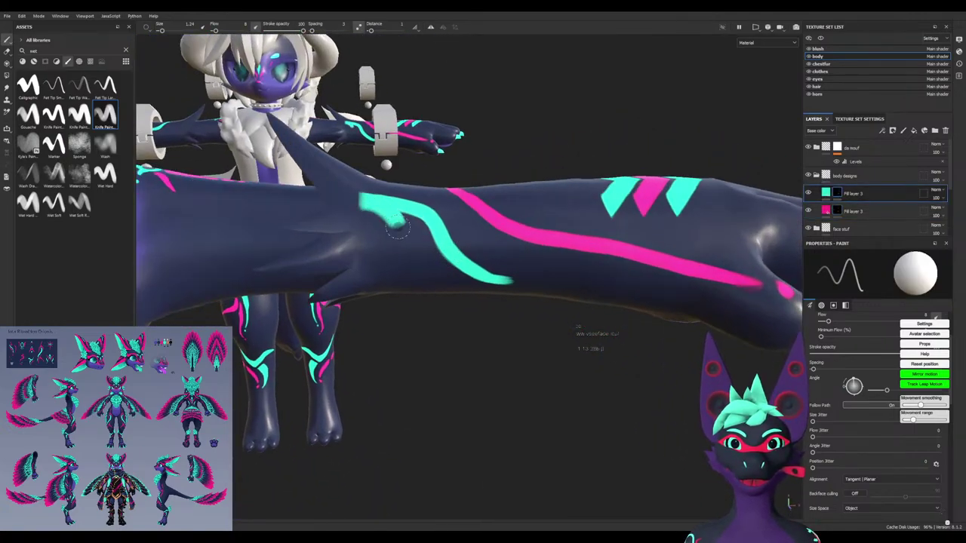
key("x")
left_click_drag(356, 202, 403, 225)
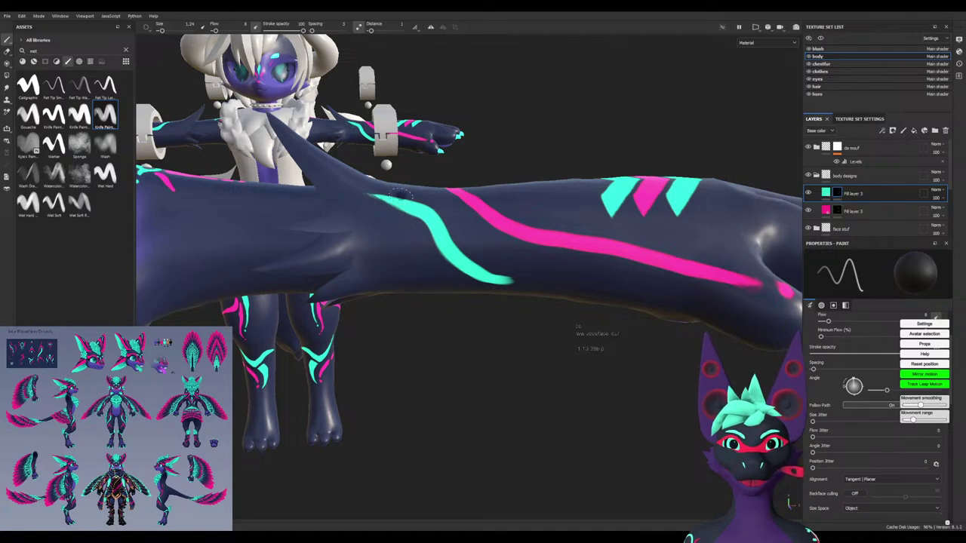
left_click_drag(521, 278, 530, 229, "alt")
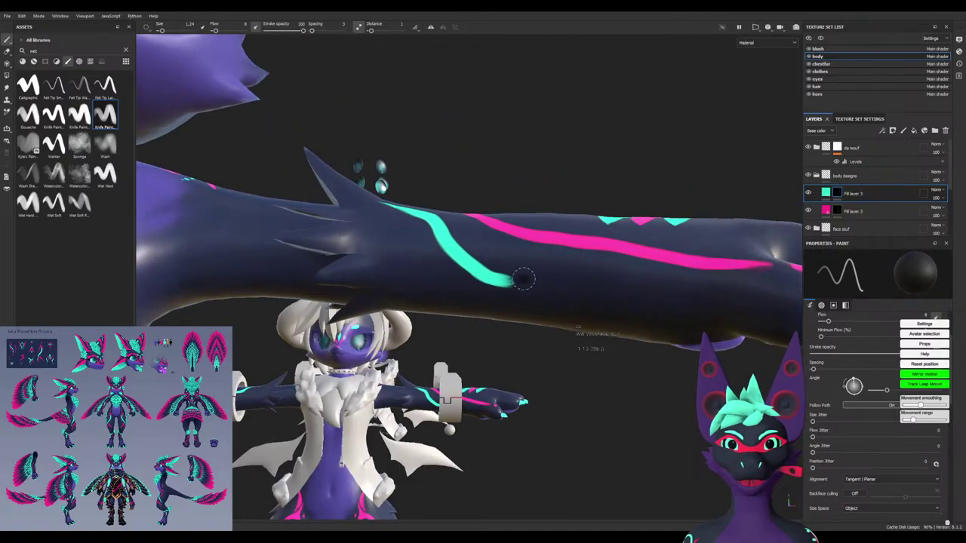
mouse_move(520, 277)
left_mouse_down()
mouse_move(457, 237)
mouse_move(520, 286)
left_mouse_up()
Slim the teal forearm stripe by erasing along its upper edge from the wrist side toward the elbow spikes
mouse_move(496, 246)
left_mouse_down("alt")
mouse_move(487, 215)
mouse_move(466, 226)
left_mouse_up("alt")
scroll(466, 226, "up", 3)
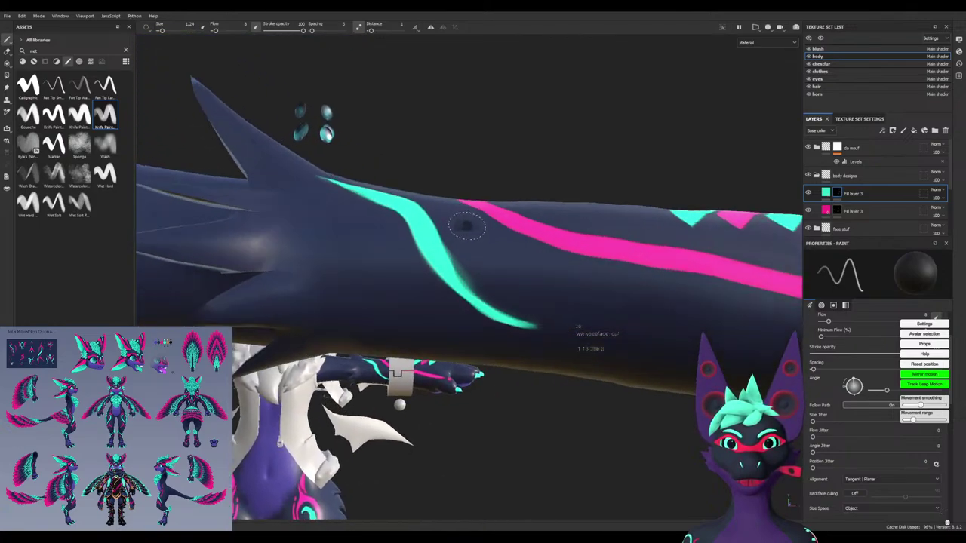
scroll(467, 225, "up", 1)
left_click_drag(483, 281, 444, 217)
mouse_move(450, 216)
left_mouse_down("alt")
mouse_move(468, 267)
mouse_move(369, 165)
mouse_move(422, 227)
mouse_move(398, 184)
mouse_move(413, 227)
mouse_move(362, 185)
mouse_move(287, 158)
left_mouse_up("alt")
left_click_drag(412, 200, 375, 183)
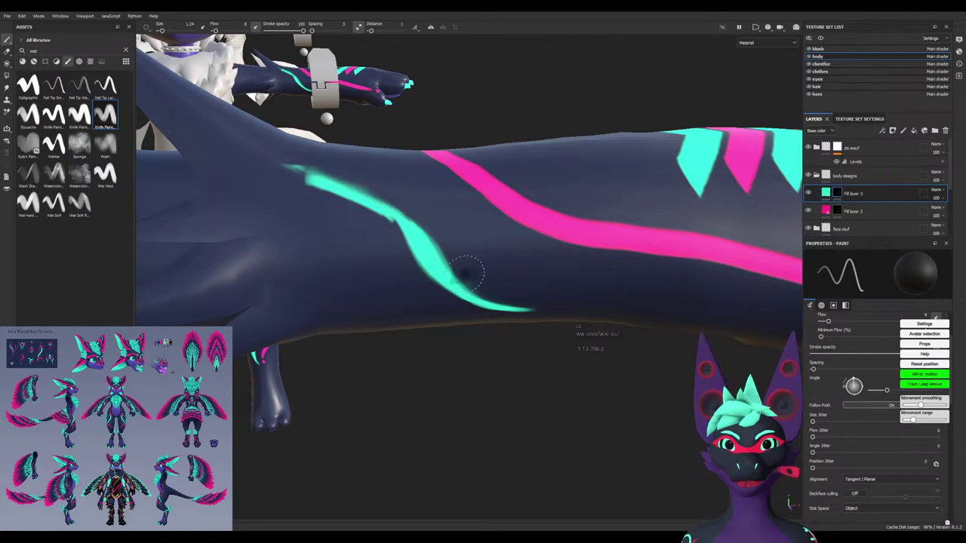
Fill out the teal stripe's curve near the elbow with brush size 0.88, and trim its upper edge and tip
mouse_move(468, 269)
left_mouse_down("alt")
mouse_move(423, 281)
mouse_move(426, 249)
left_mouse_up("alt")
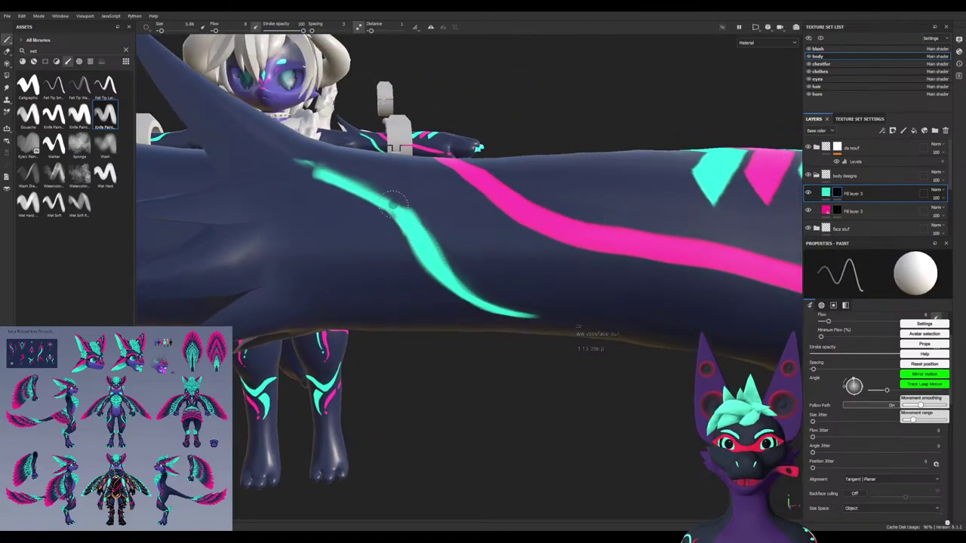
left_click_drag(338, 180, 355, 179)
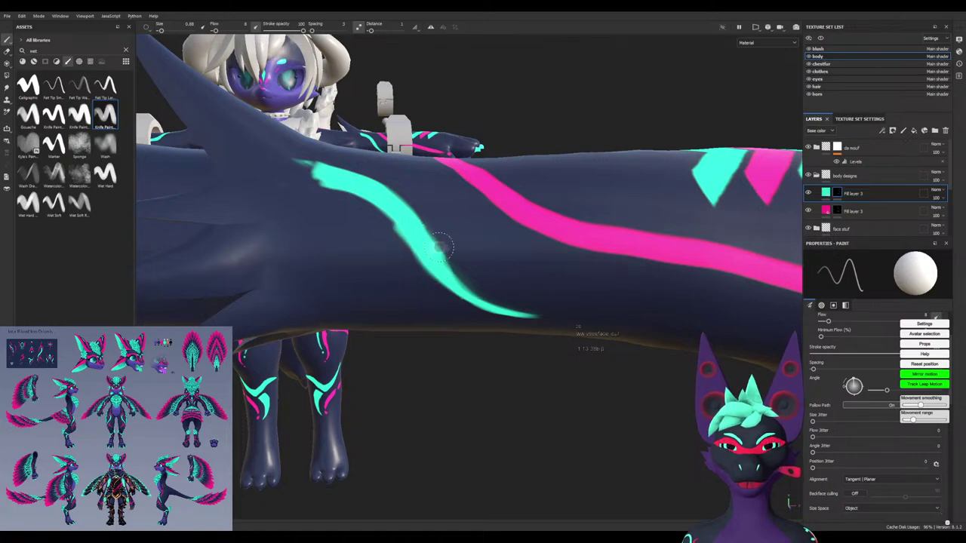
key("x")
mouse_move(446, 248)
left_mouse_down()
mouse_move(381, 191)
mouse_move(300, 161)
mouse_move(376, 187)
mouse_move(302, 169)
left_mouse_up()
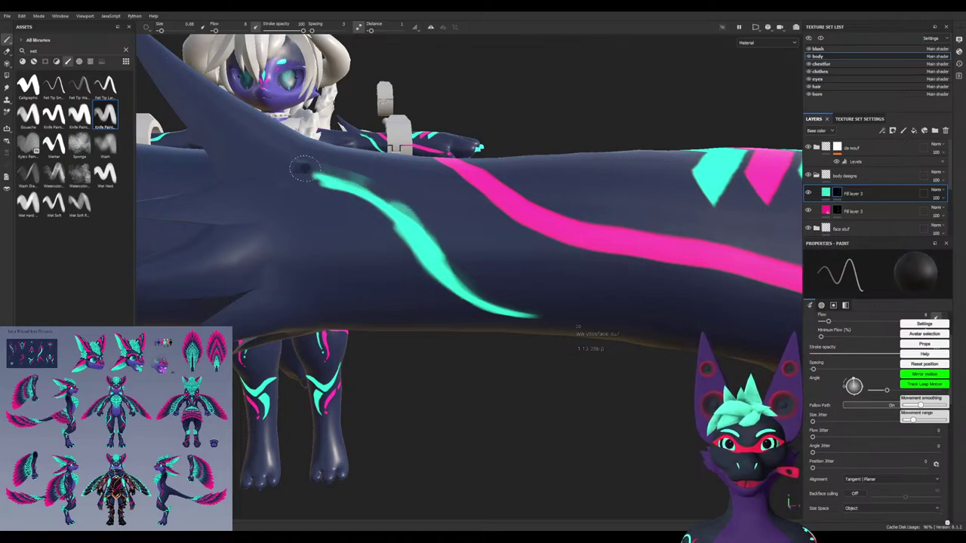
mouse_move(424, 221)
left_mouse_down()
mouse_move(334, 175)
mouse_move(426, 236)
mouse_move(320, 182)
left_mouse_up()
Repaint the teal stripe as a thicker, smoother curve and extend its lower end toward the wrist
key("x")
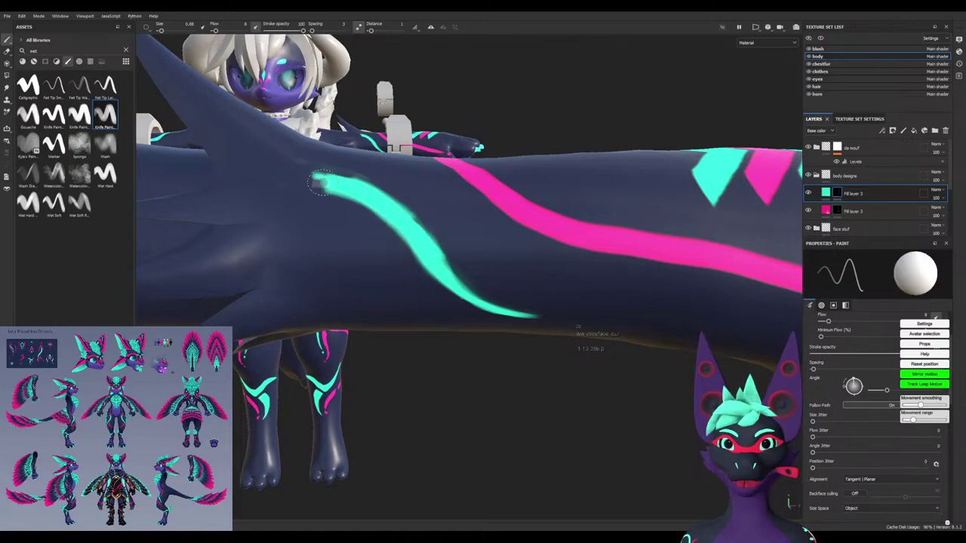
mouse_move(419, 217)
left_mouse_down()
mouse_move(438, 247)
mouse_move(415, 202)
mouse_move(317, 179)
mouse_move(320, 248)
mouse_move(400, 282)
mouse_move(397, 298)
left_mouse_up()
key("x")
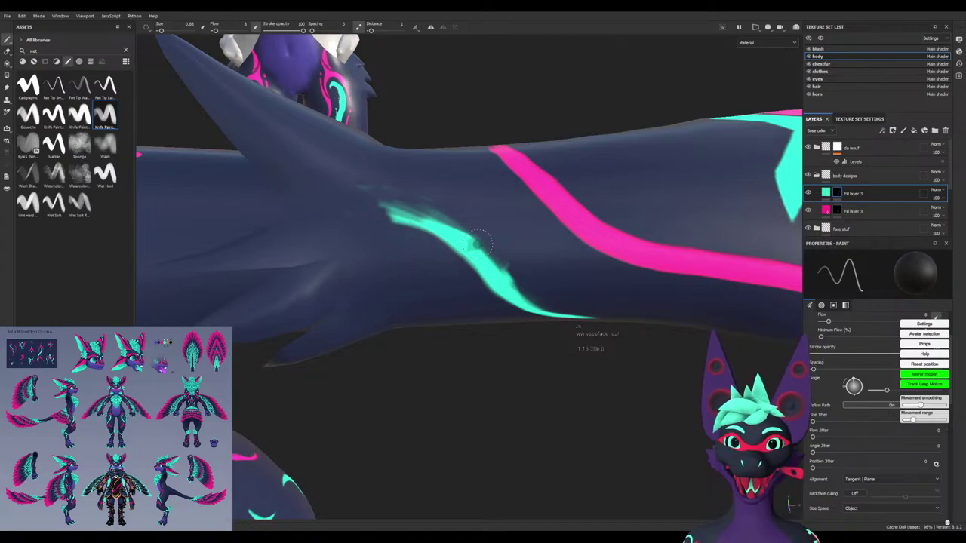
mouse_move(478, 245)
left_mouse_down()
mouse_move(384, 206)
mouse_move(491, 250)
mouse_move(577, 330)
mouse_move(626, 342)
left_mouse_up()
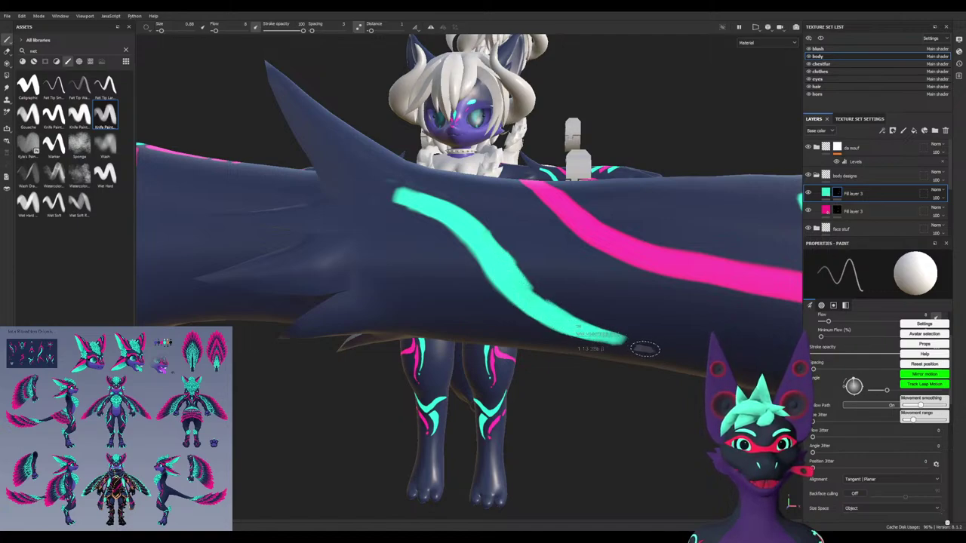
Erase along the thickened teal stripe's edges to slim it and narrow both ends to points
mouse_move(458, 246)
left_mouse_down()
mouse_move(381, 189)
mouse_move(464, 249)
mouse_move(476, 272)
mouse_move(408, 199)
left_mouse_up()
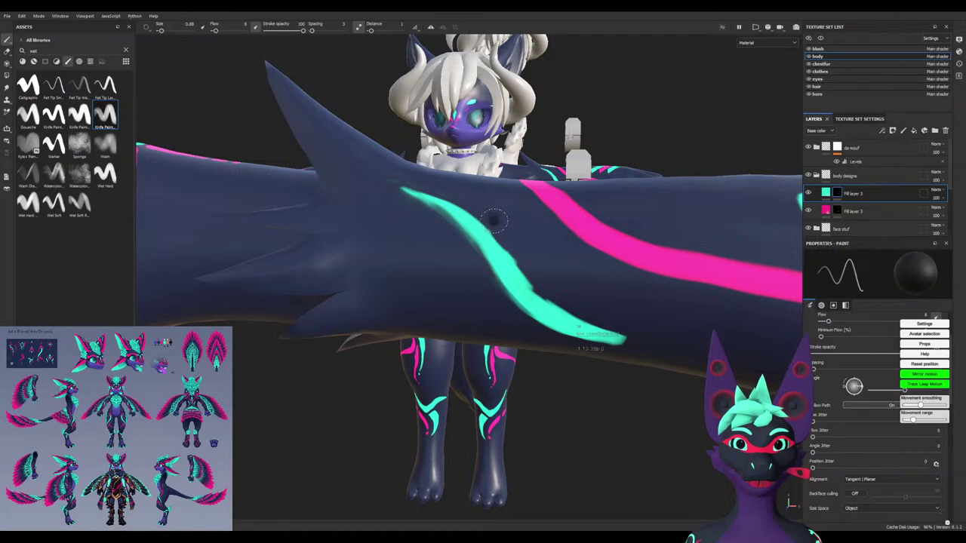
mouse_move(495, 222)
left_mouse_down()
mouse_move(604, 332)
mouse_move(555, 308)
mouse_move(599, 332)
left_mouse_up()
mouse_move(560, 289)
left_mouse_down("alt")
mouse_move(566, 304)
mouse_move(606, 302)
left_mouse_up("alt")
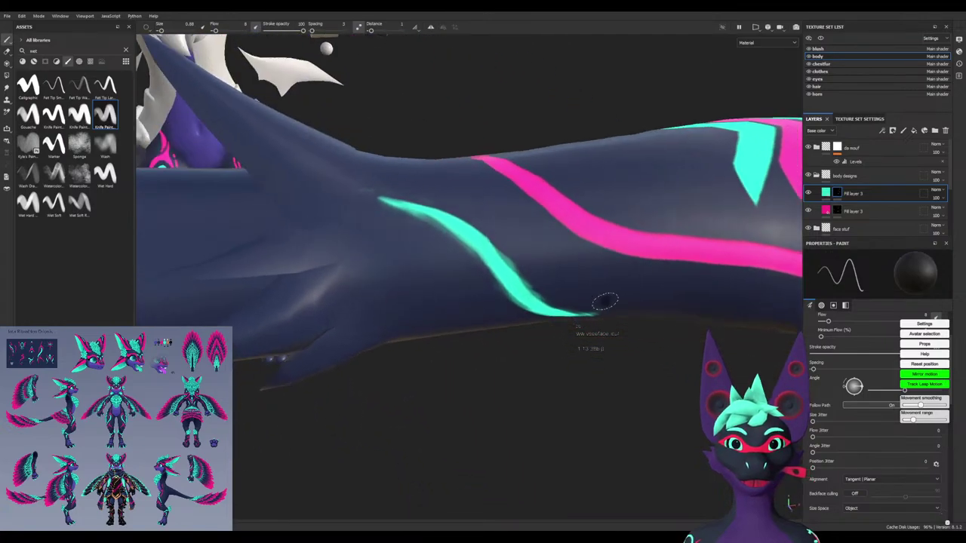
Touch up the teal stripe's elbow half with brush size 0.7, then trim its edges and shorten the tip
left_click_drag(474, 246, 468, 249, "alt")
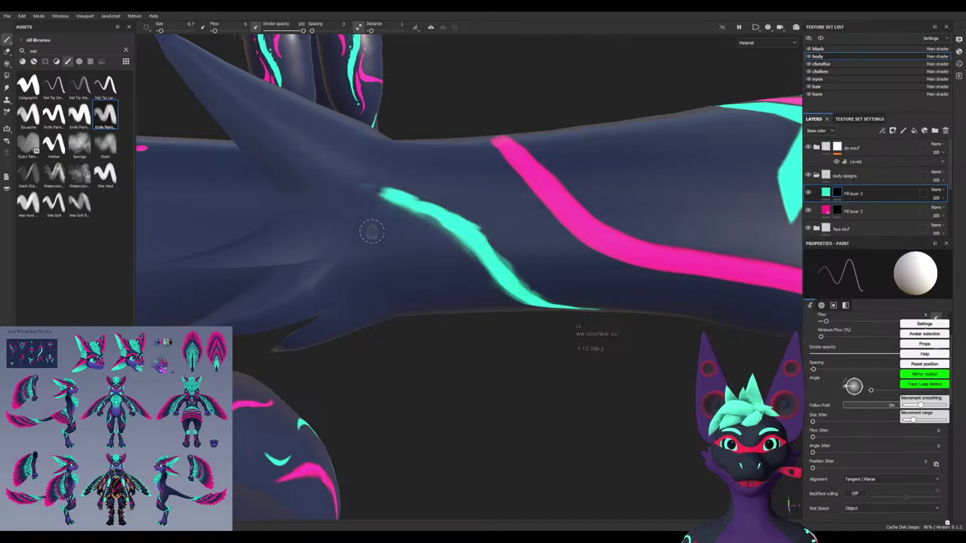
left_click_drag(412, 264, 414, 179, "alt")
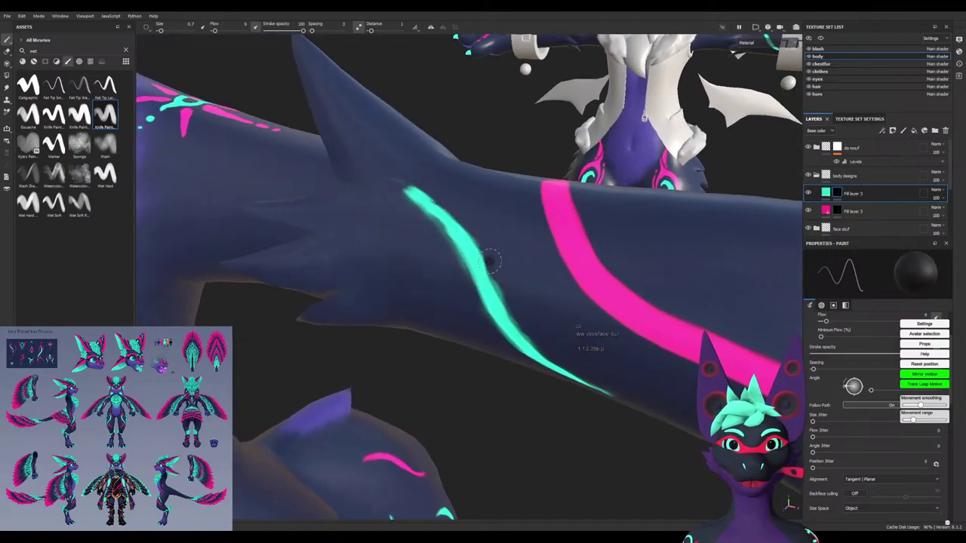
left_click_drag(496, 271, 450, 240, "alt")
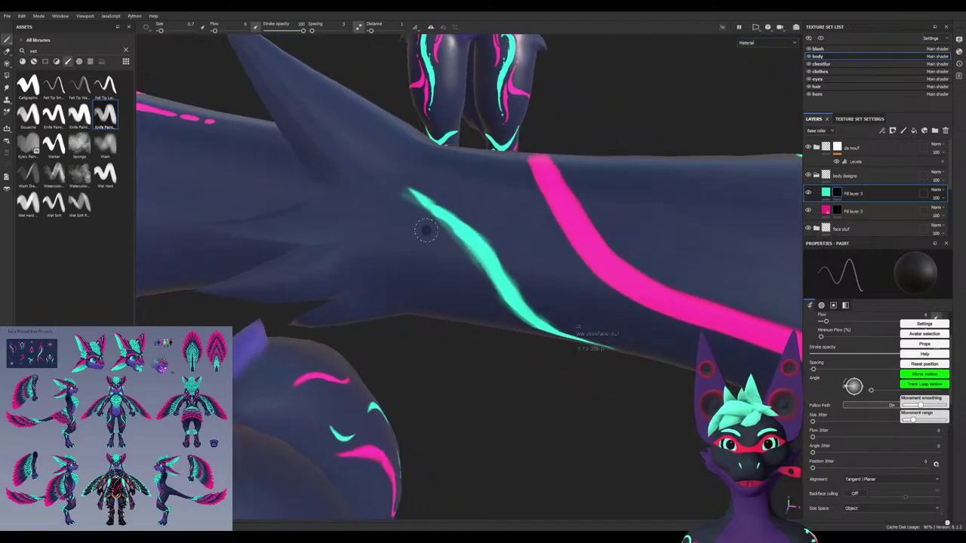
mouse_move(381, 174)
left_mouse_down()
mouse_move(382, 187)
mouse_move(372, 185)
left_mouse_up()
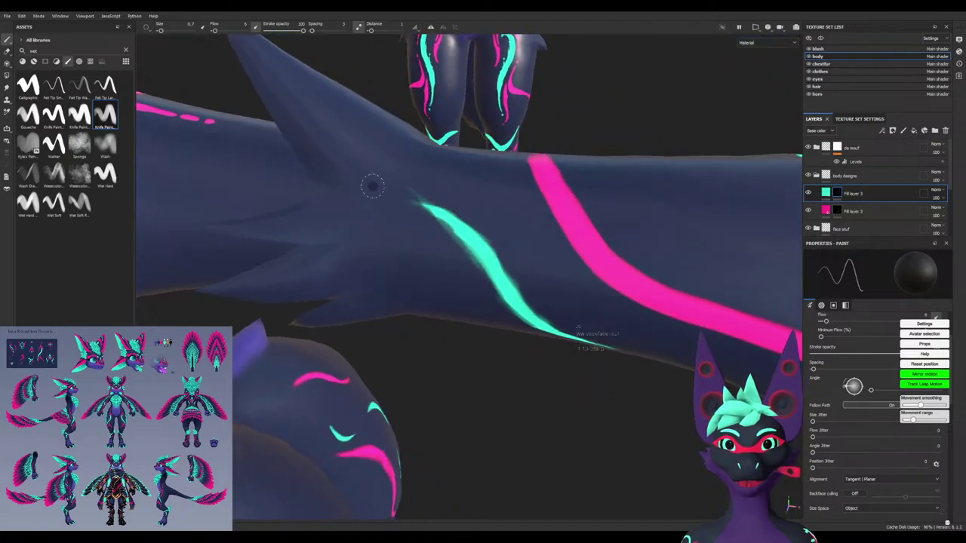
Repaint the teal stripe's elbow tip and erase around it to form a fine, curved point
key("x")
left_click_drag(432, 210, 390, 190)
key("x")
left_click_drag(466, 220, 371, 188)
left_click_drag(462, 210, 399, 189)
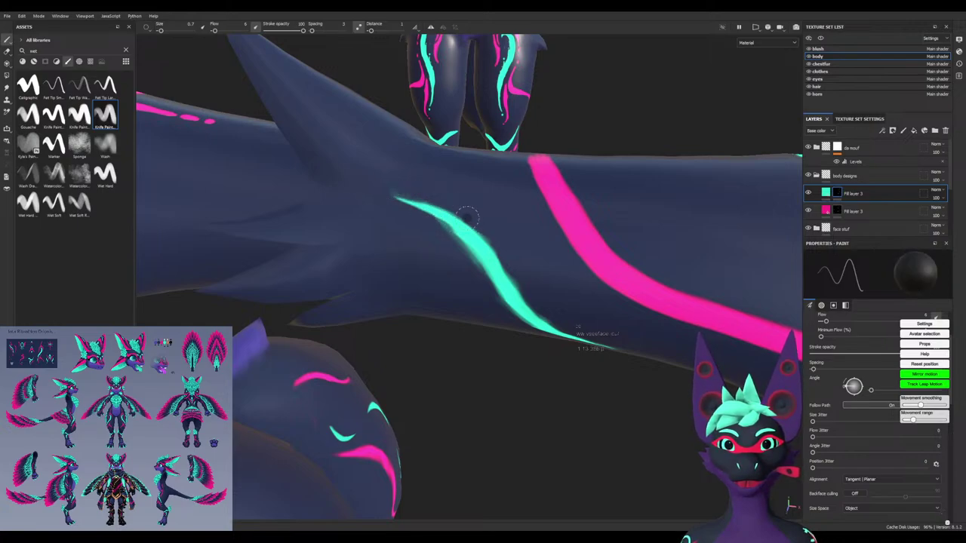
Sharpen the teal stripe's wrist-side tip and clean up the edges along its lower half
mouse_move(519, 265)
left_mouse_down("alt")
mouse_move(508, 374)
mouse_move(491, 339)
mouse_move(492, 175)
left_mouse_up("alt")
mouse_move(628, 325)
left_mouse_down()
mouse_move(660, 328)
mouse_move(673, 350)
left_mouse_up()
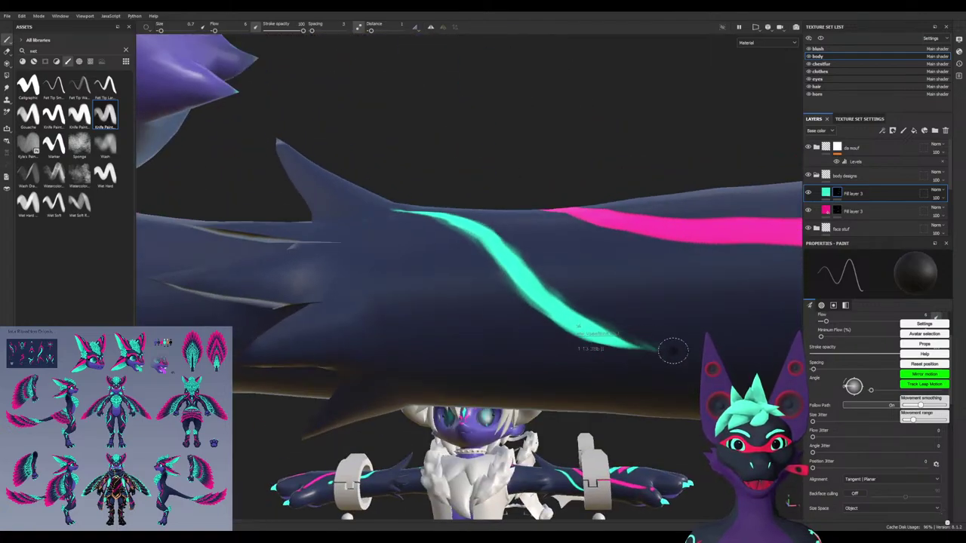
left_click_drag(610, 317, 532, 313, "alt")
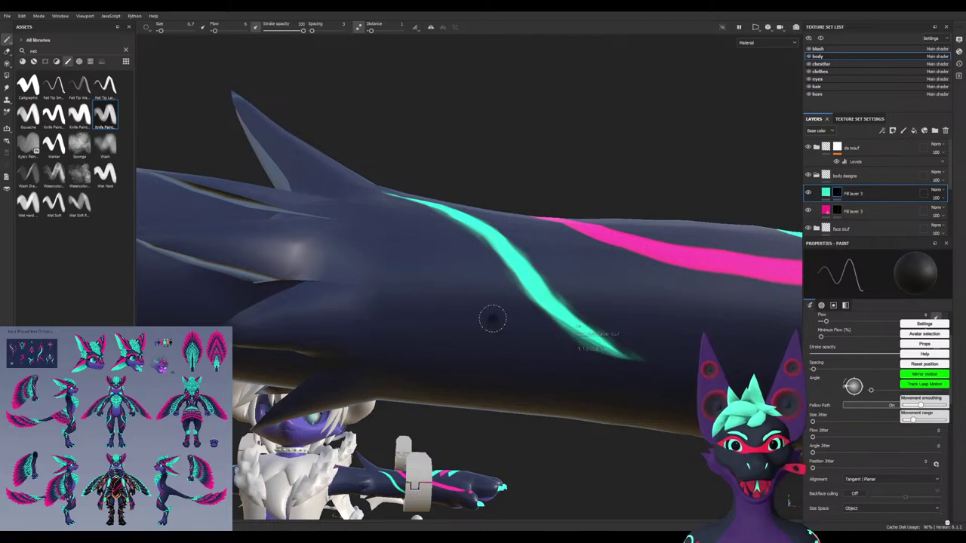
left_click_drag(491, 317, 537, 358, "alt")
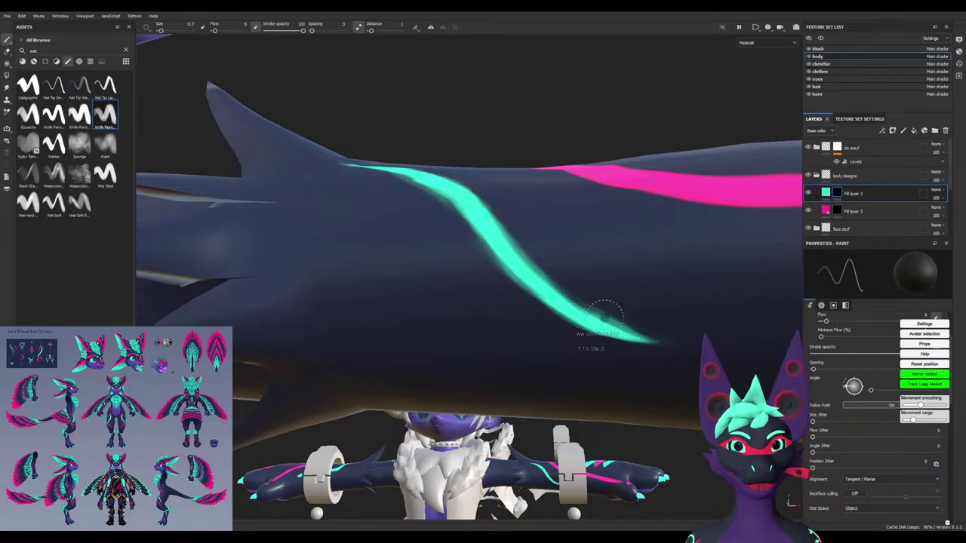
Examine the arm, leg and shoulder markings on the whole character from several angles and distances
left_click_drag(492, 319, 470, 371, "alt")
scroll(463, 356, "down", 5)
left_click_drag(455, 289, 416, 347, "alt")
scroll(417, 347, "down", 5)
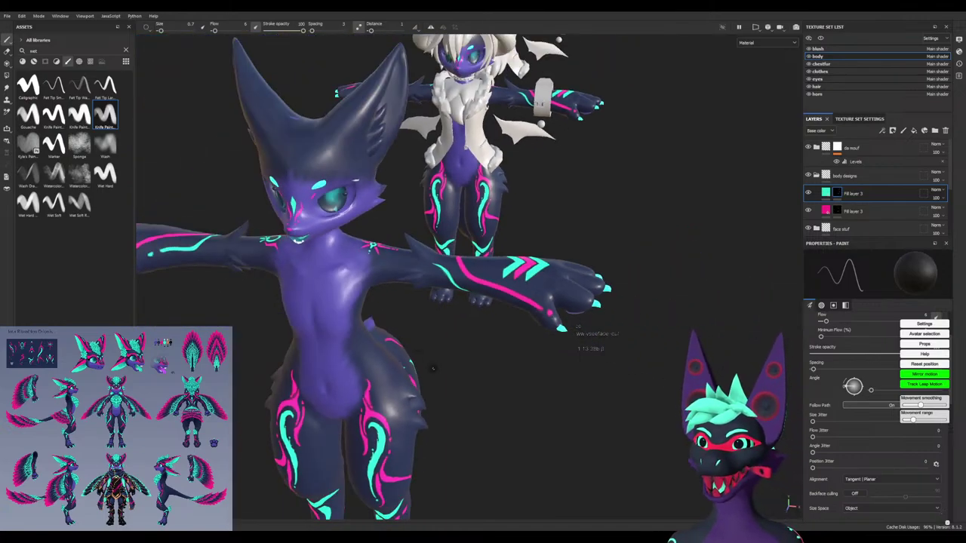
scroll(426, 378, "up", 2)
left_click_drag(421, 382, 261, 301, "alt")
left_click_drag(323, 442, 387, 437, "alt")
scroll(386, 438, "down", 5)
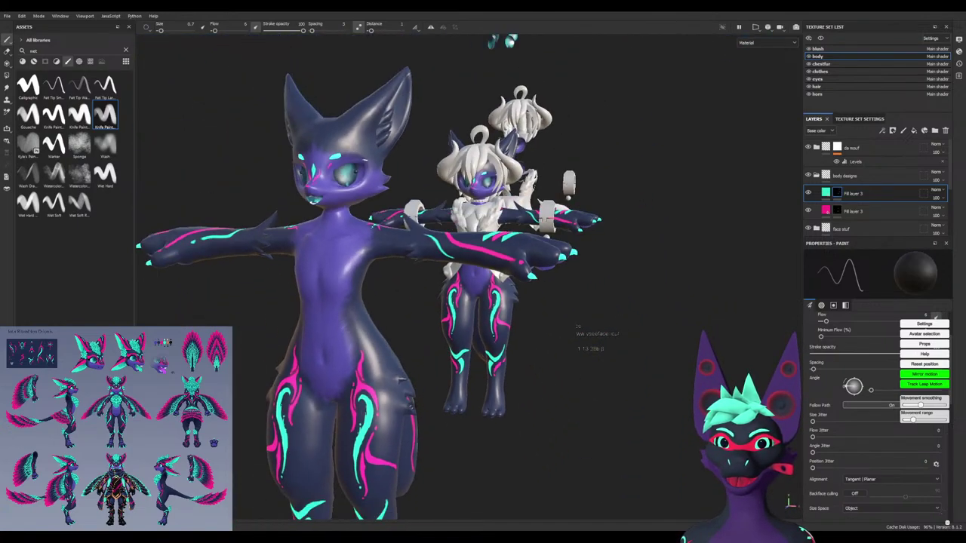
scroll(372, 436, "up", 5)
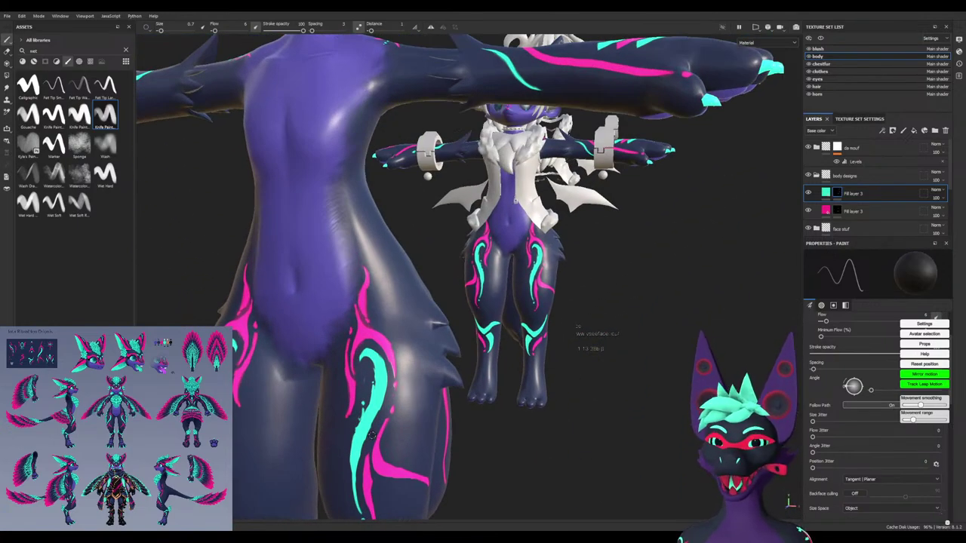
left_click_drag(357, 201, 293, 290, "alt")
middle_click_drag(414, 194, 406, 410, "alt")
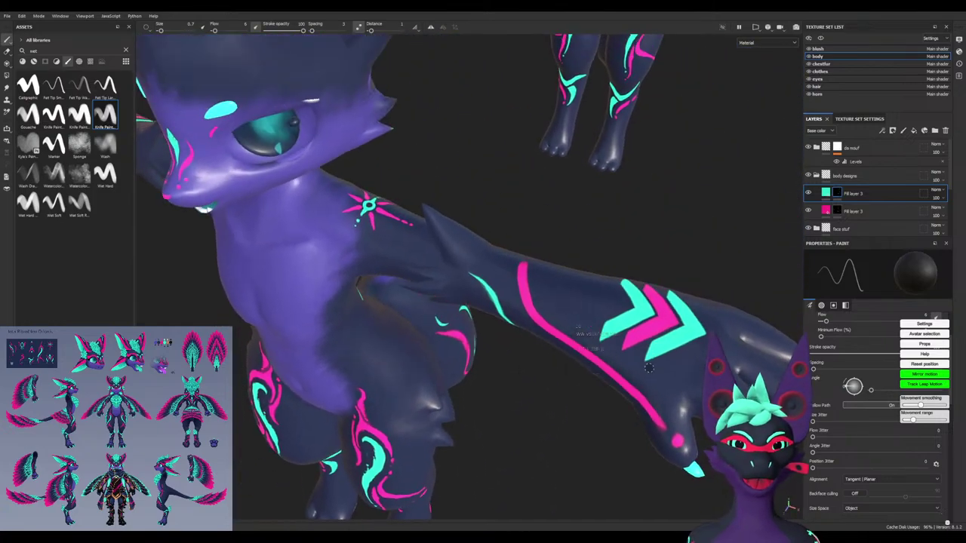
left_click_drag(406, 411, 543, 290, "alt")
middle_click_drag(543, 290, 485, 255, "alt")
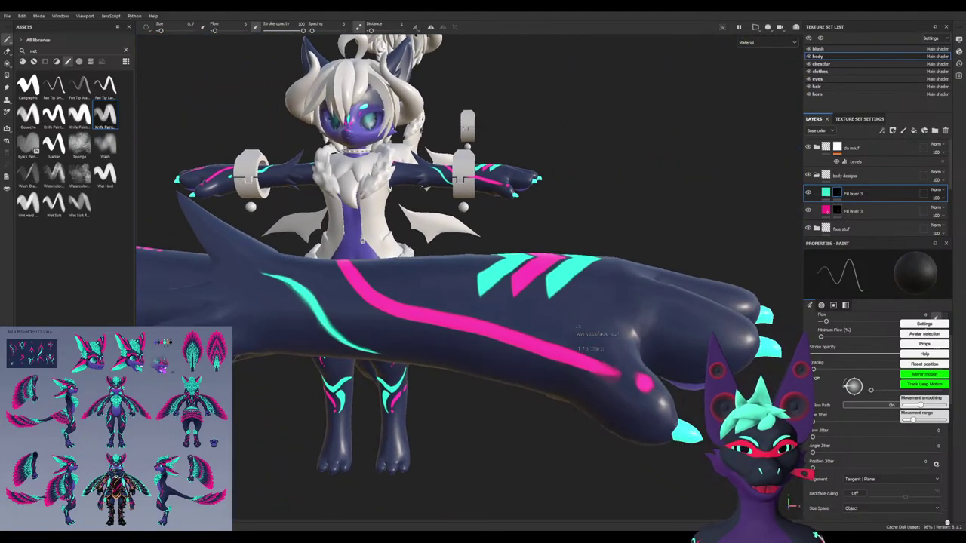
Switch to the pink fill layer's mask to work on the forearm's pink stripe
left_click(837, 211)
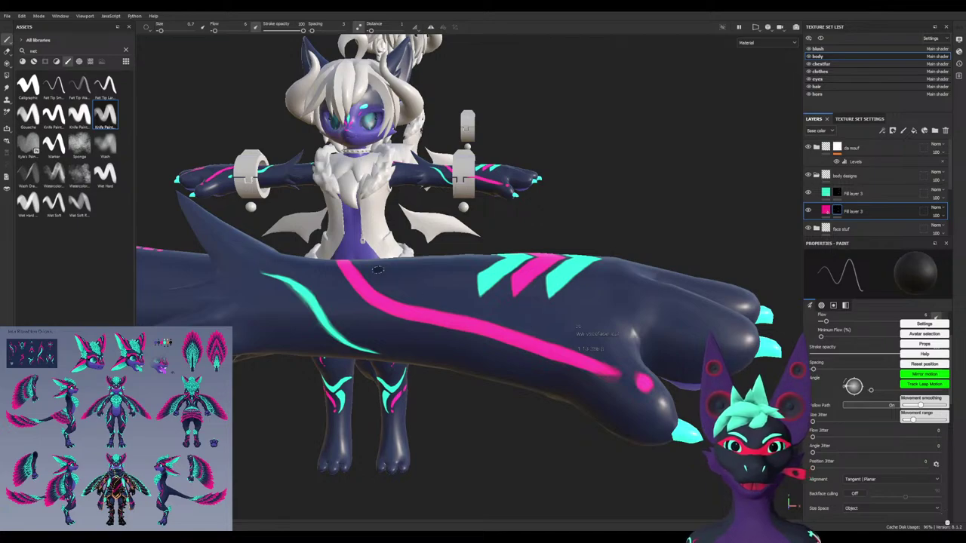
left_click_drag(380, 289, 385, 320, "alt")
mouse_move(541, 364)
left_mouse_down("alt")
mouse_move(542, 411)
mouse_move(543, 370)
left_mouse_up("alt")
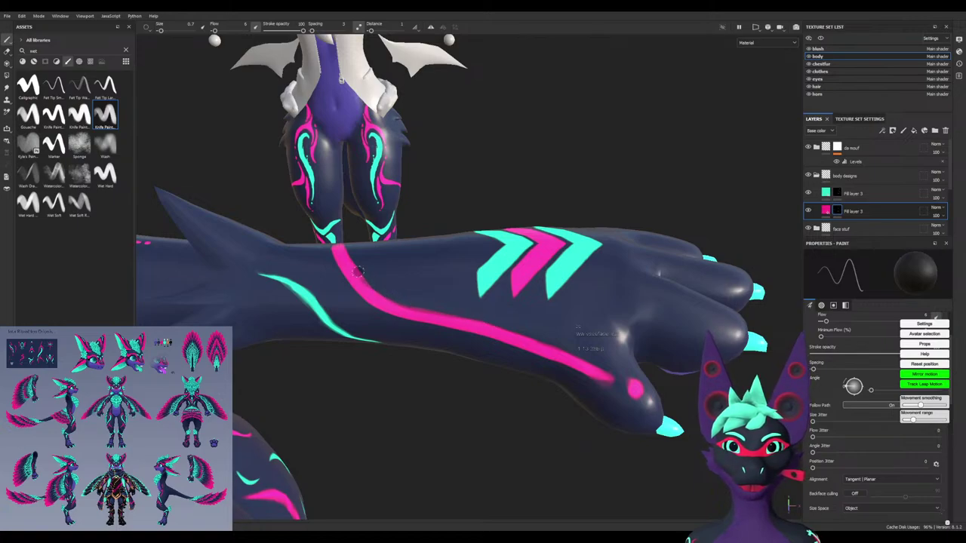
Try erasing along the pink stripe's edge near its elbow end, and undo the last erasing stroke
left_click_drag(354, 268, 383, 287, "alt")
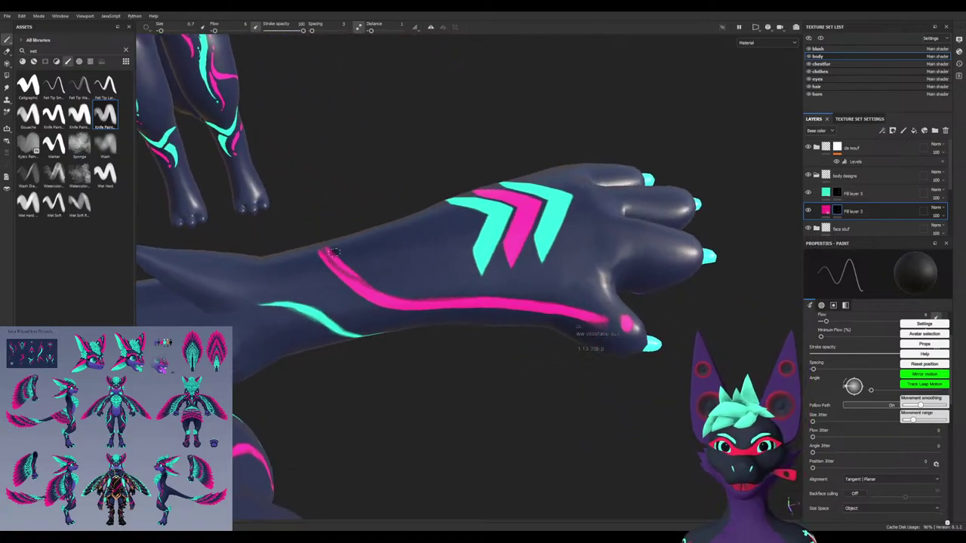
left_click_drag(327, 251, 394, 288)
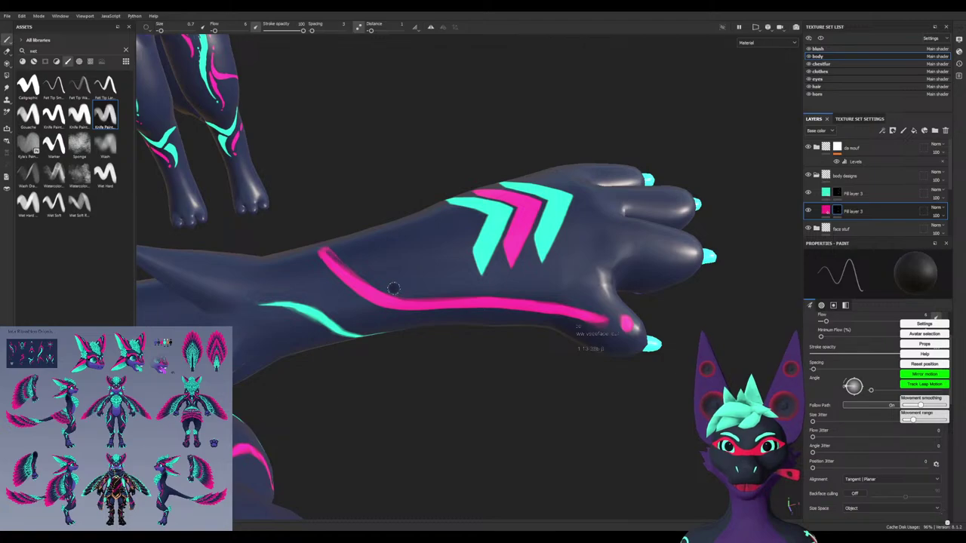
key("ctrl+z")
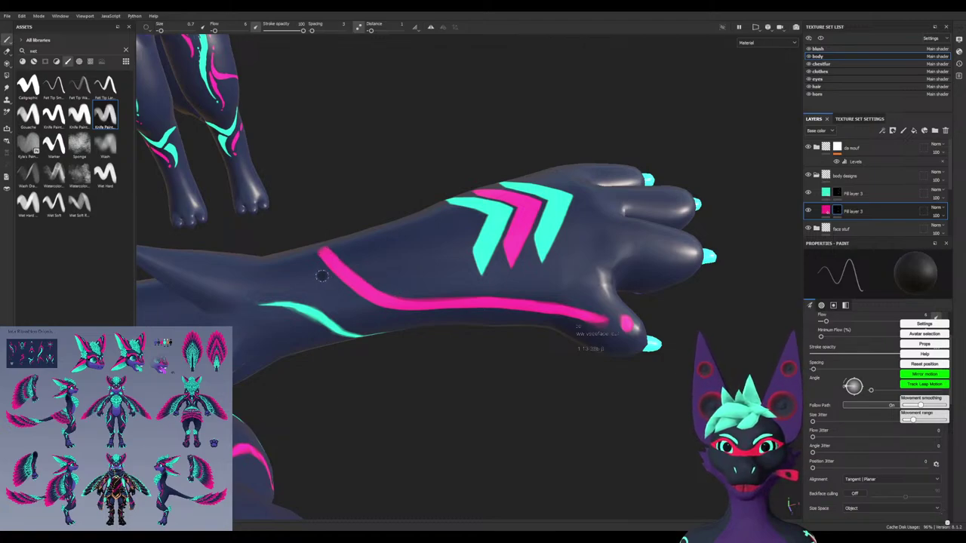
Thin and taper the elbow end of the forearm's pink stripe by erasing along its edges with a larger brush
left_click_drag(311, 280, 411, 295, "alt")
scroll(319, 283, "up", 3)
left_click_drag(297, 264, 409, 335, "alt")
mouse_move(372, 306)
right_mouse_down("ctrl")
mouse_move(434, 306)
mouse_move(374, 306)
right_mouse_up("ctrl")
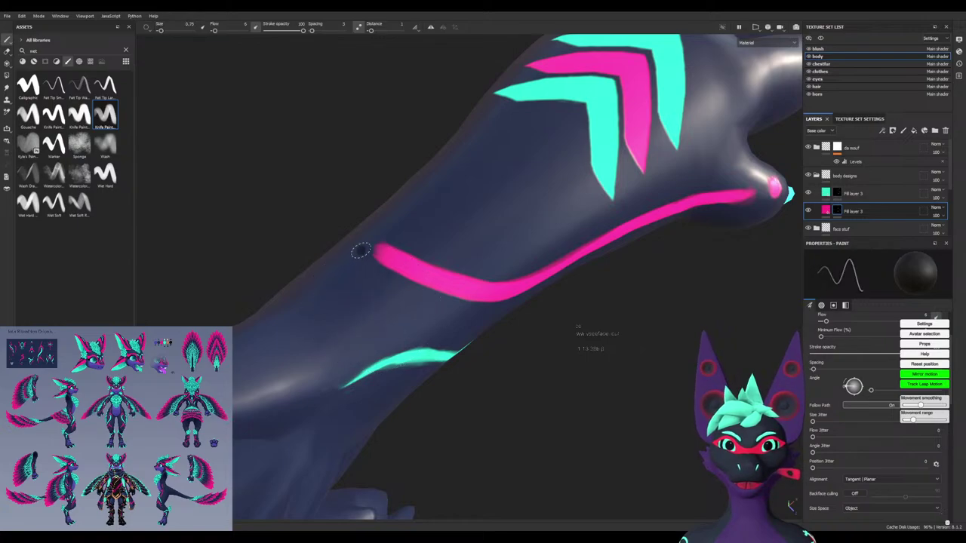
right_click_drag(361, 250, 381, 249, "ctrl")
left_click_drag(377, 263, 451, 304)
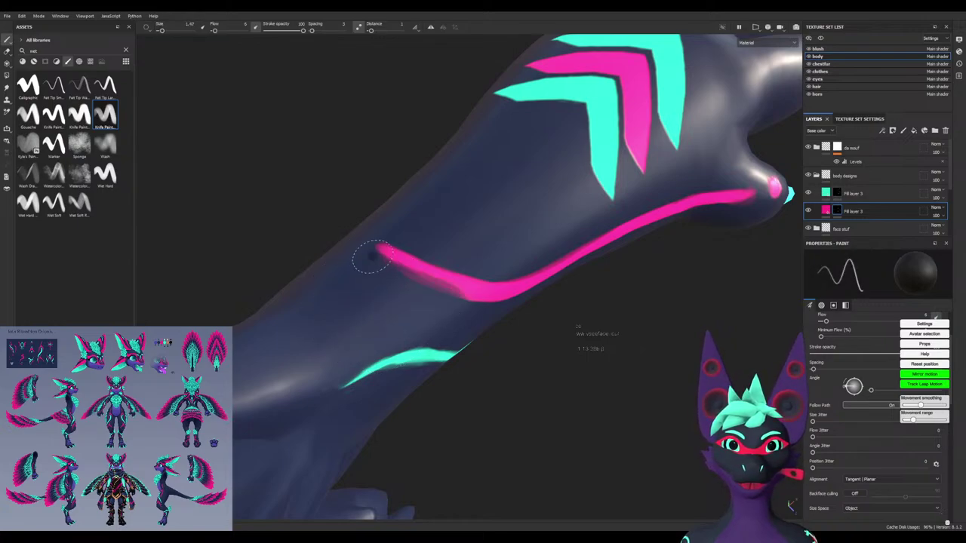
left_click_drag(513, 314, 384, 230, "alt")
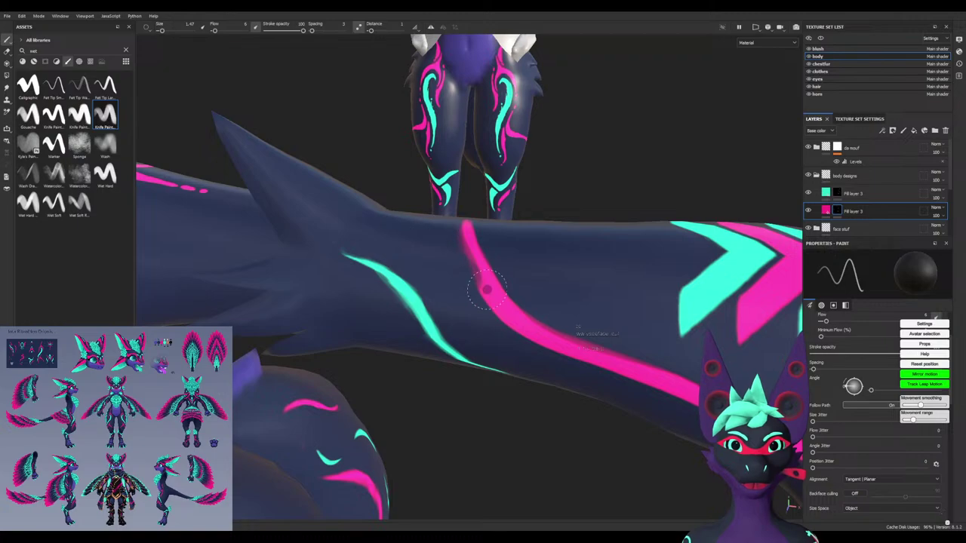
mouse_move(449, 272)
left_mouse_down("alt")
mouse_move(478, 317)
mouse_move(465, 216)
mouse_move(472, 270)
mouse_move(535, 365)
mouse_move(514, 306)
left_mouse_up("alt")
left_click_drag(543, 377, 528, 366, "alt")
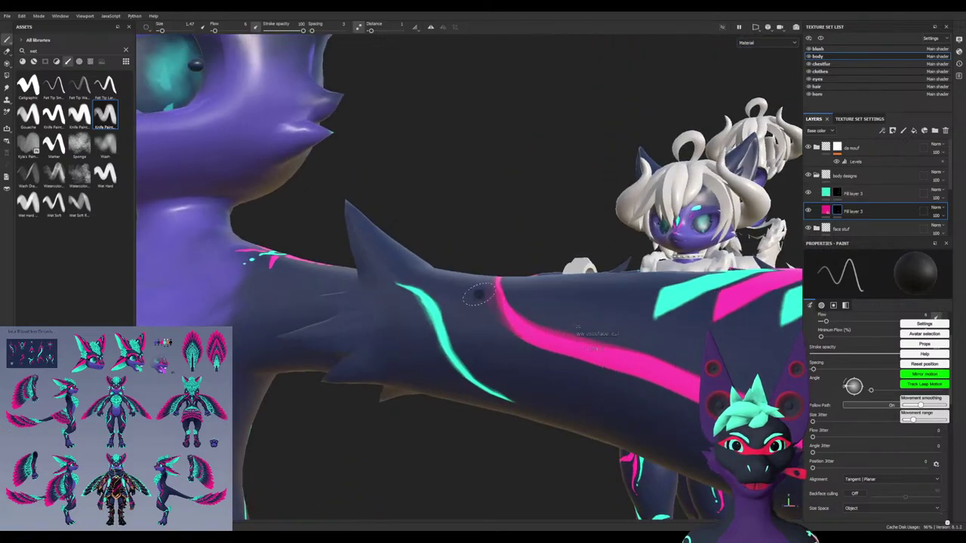
left_click_drag(594, 395, 646, 431, "alt")
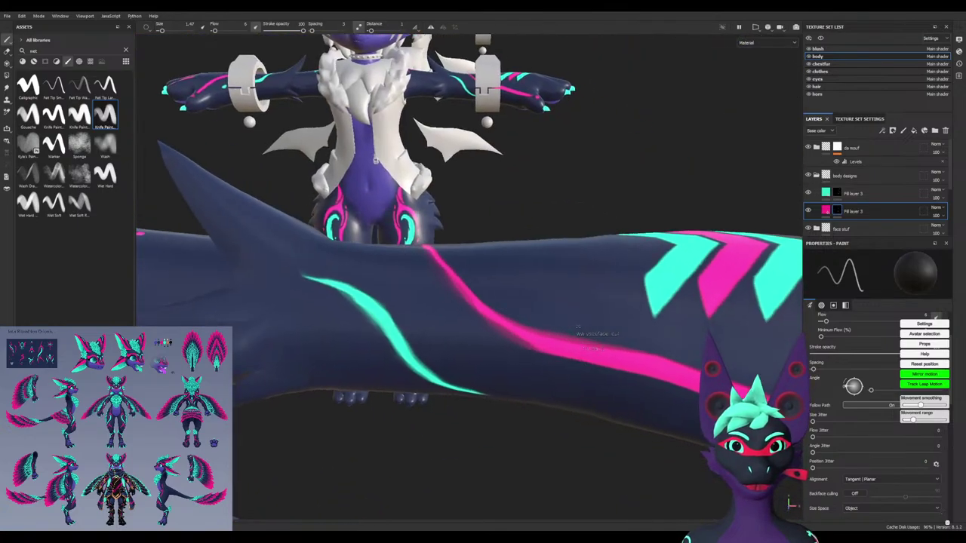
middle_click_drag(521, 356, 395, 291, "alt")
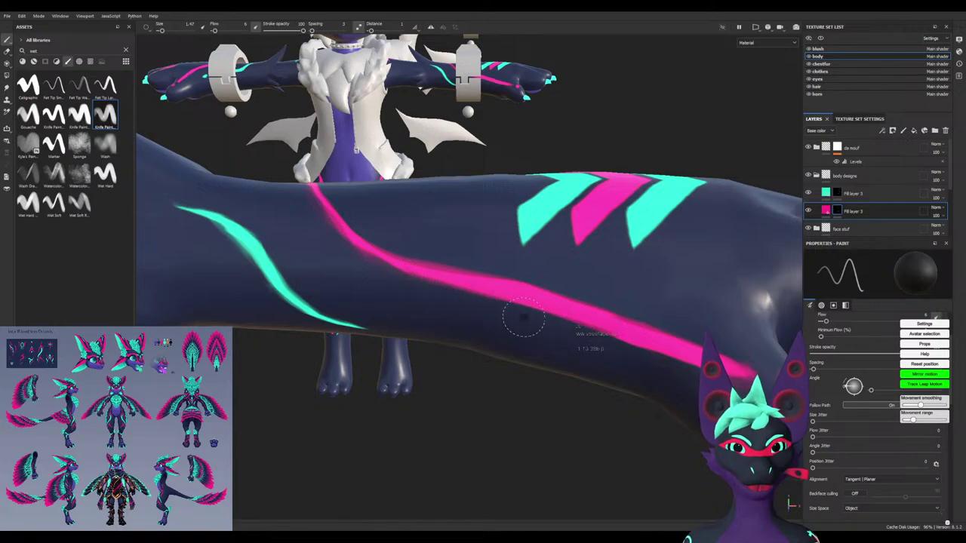
Trim the upper edge of the pink stripe along the mid-forearm and repaint it with a smaller brush to smooth its contour
left_click_drag(634, 381, 387, 261, "alt")
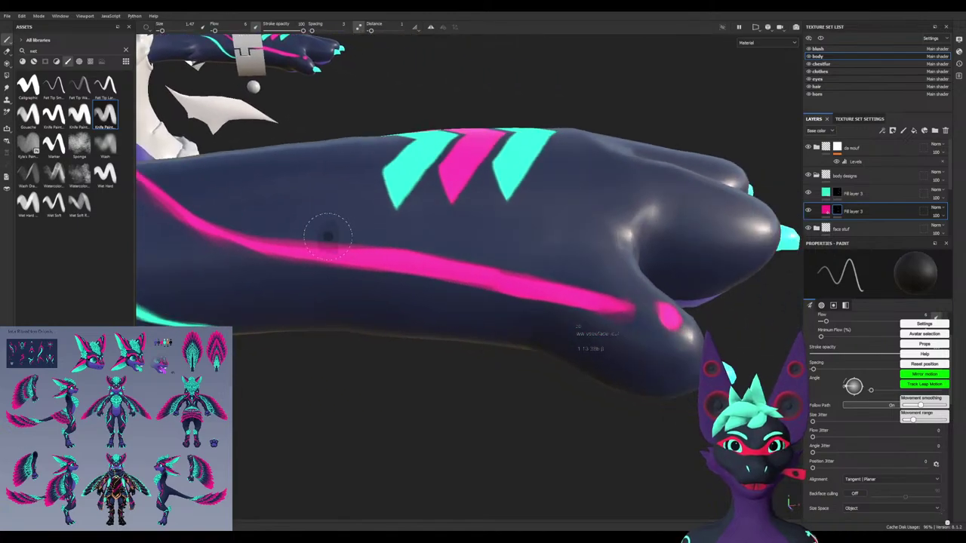
mouse_move(278, 245)
left_mouse_down()
mouse_move(442, 252)
mouse_move(568, 279)
left_mouse_up()
key("x")
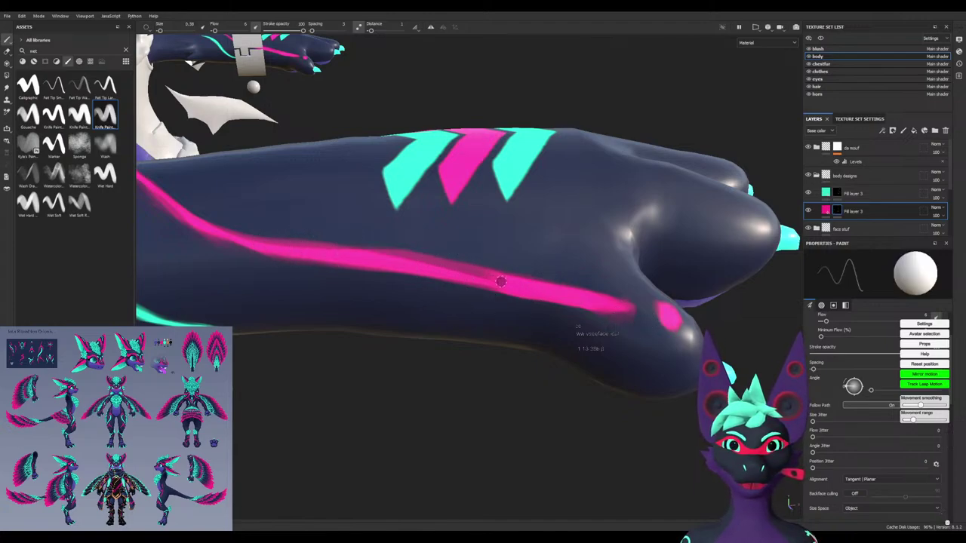
mouse_move(469, 276)
left_mouse_down()
mouse_move(487, 275)
mouse_move(401, 257)
left_mouse_up()
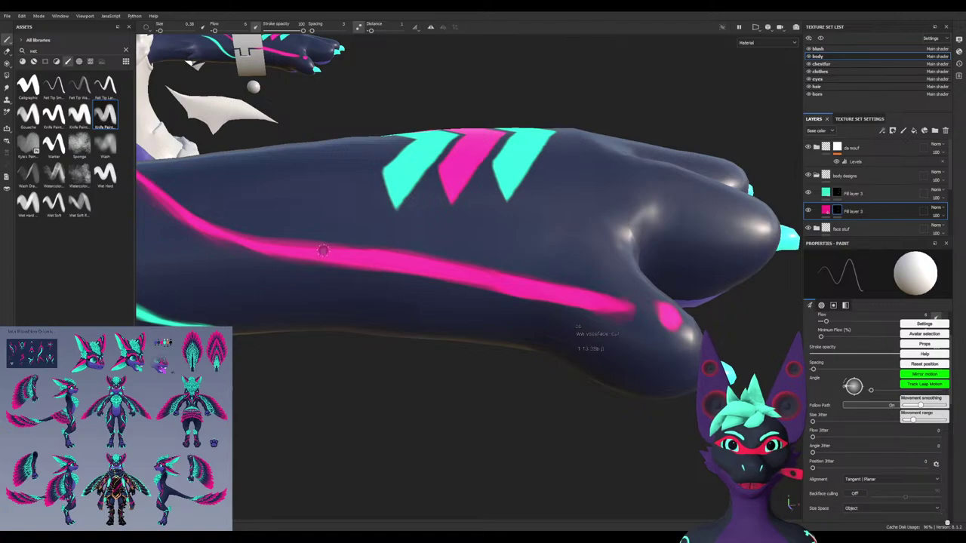
middle_click_drag(323, 251, 487, 281, "alt")
left_click_drag(508, 279, 398, 257)
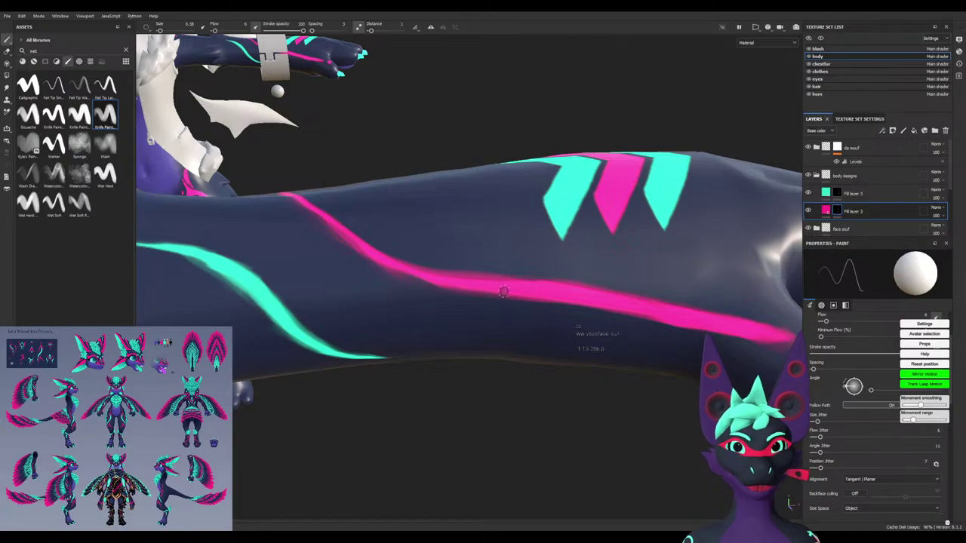
left_click_drag(482, 283, 398, 260)
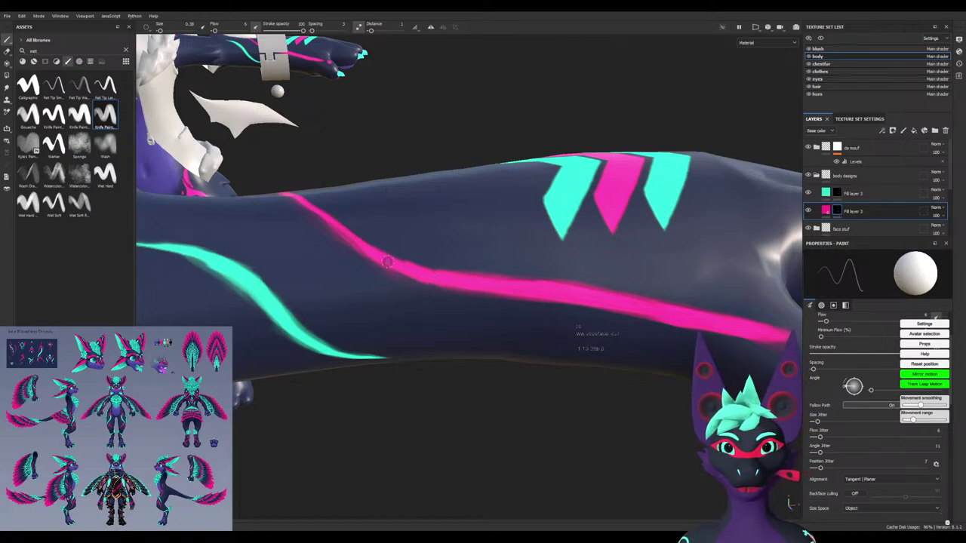
Examine the forearm stripes and the rest of the body markings on the whole character from several angles and distances
left_click_drag(347, 190, 392, 279, "alt")
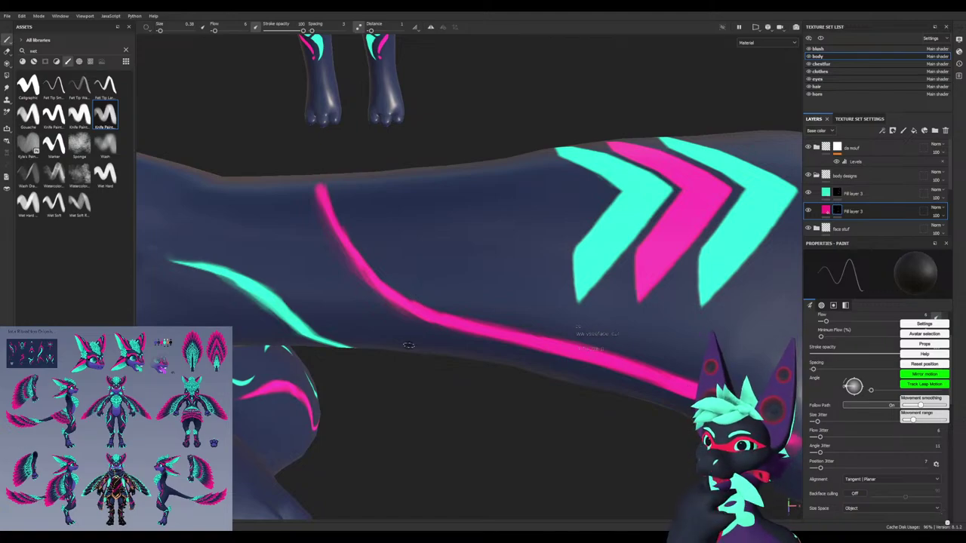
scroll(382, 330, "down", 5)
scroll(379, 333, "down", 5)
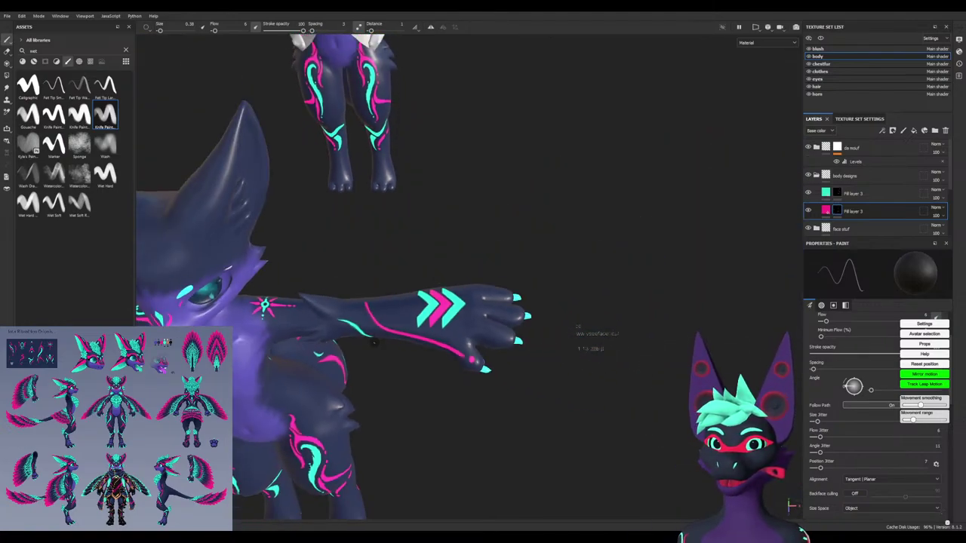
mouse_move(246, 385)
left_mouse_down("alt")
mouse_move(349, 385)
mouse_move(287, 411)
left_mouse_up("alt")
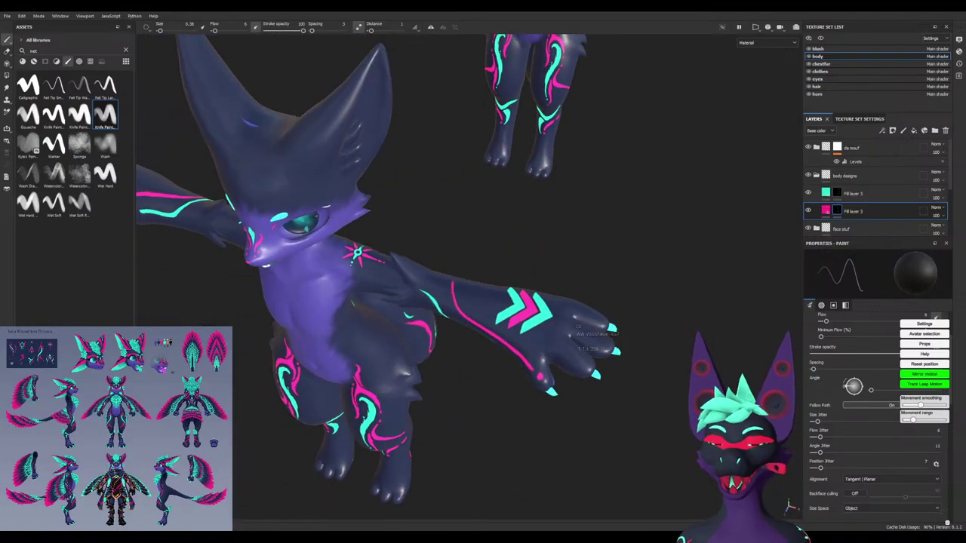
left_click_drag(317, 444, 374, 400, "alt")
scroll(374, 377, "down", 5)
left_click_drag(374, 355, 461, 377, "alt")
left_click_drag(414, 167, 645, 263, "alt")
left_click_drag(282, 311, 615, 317, "alt")
left_click_drag(483, 320, 559, 323, "alt")
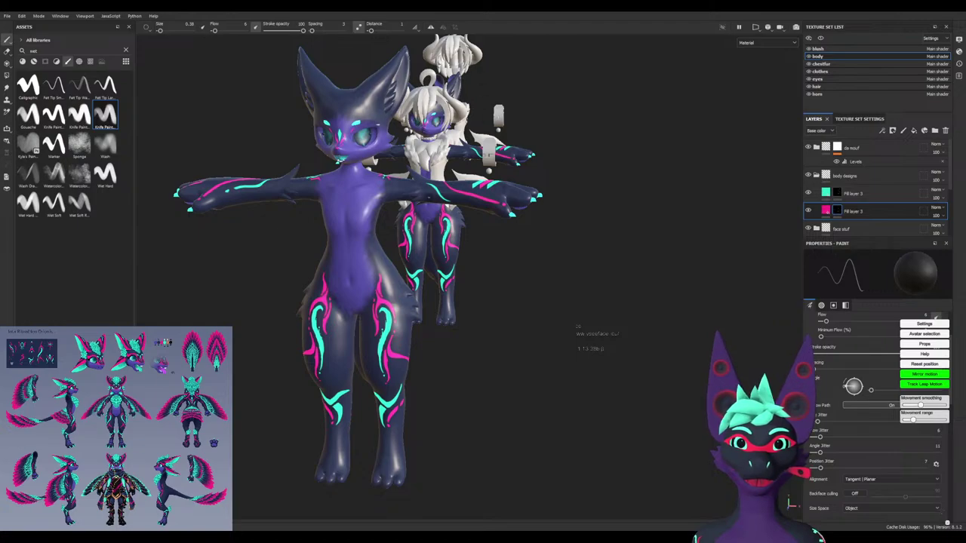
scroll(483, 302, "up", 4)
left_click_drag(529, 316, 532, 340, "alt")
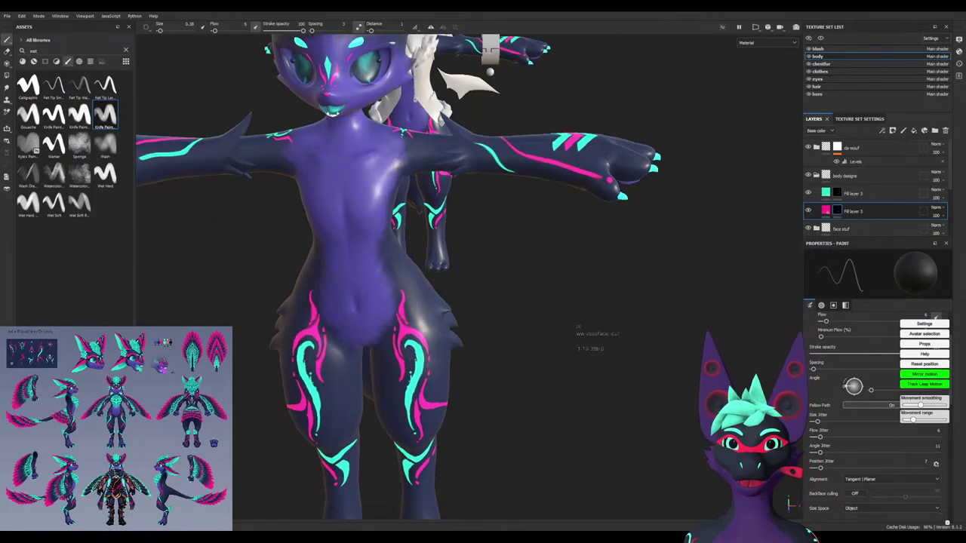
Add a Blur Slope filter to the mask of the teal fill layer in the body designs folder
left_click(868, 176)
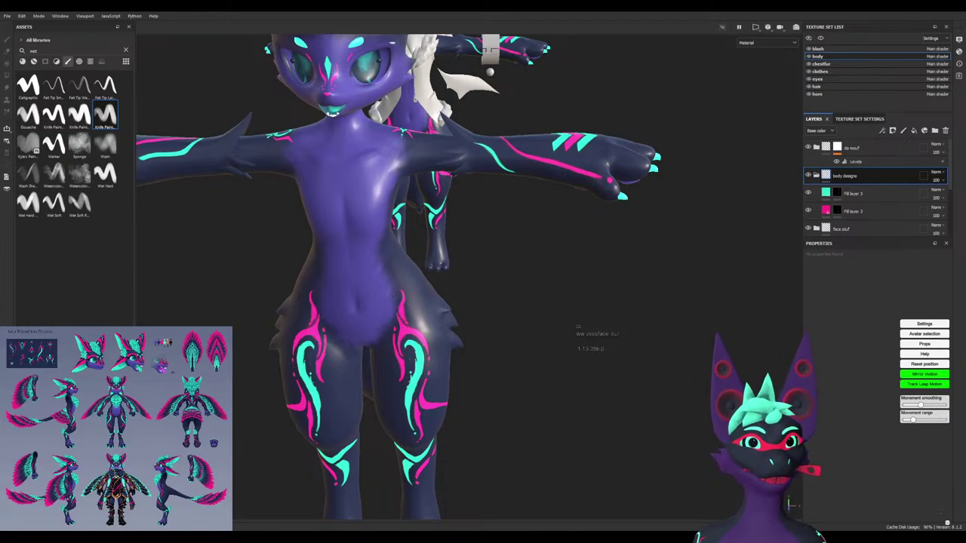
left_click(837, 193)
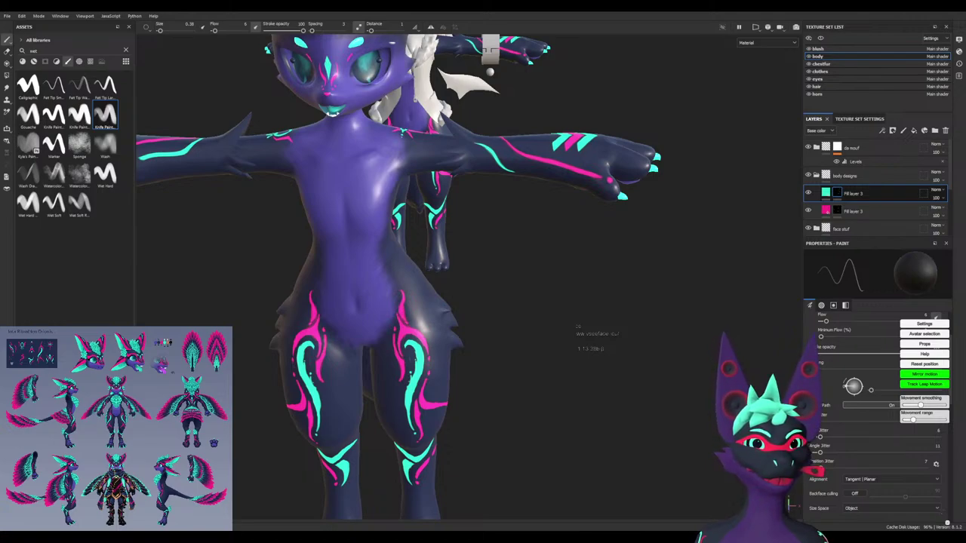
left_click(896, 204)
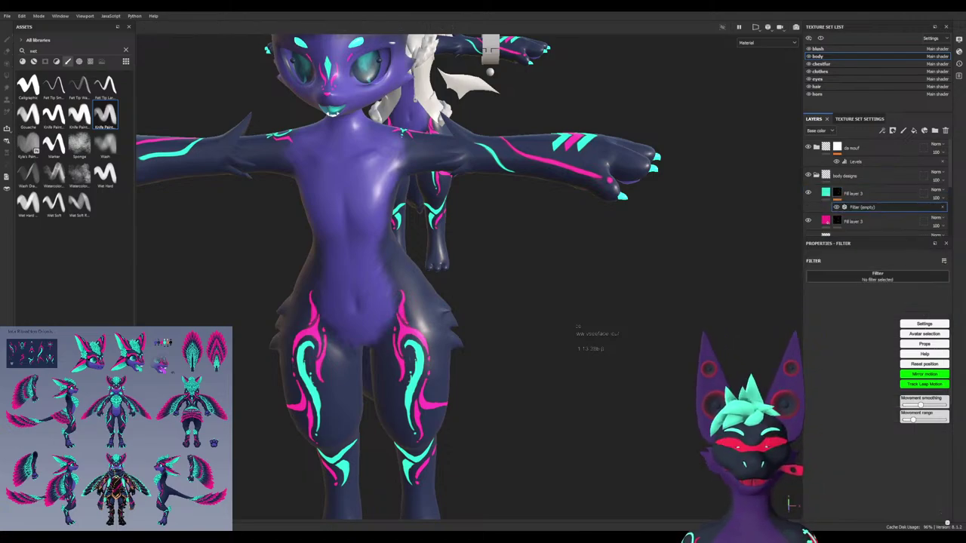
left_click(877, 277)
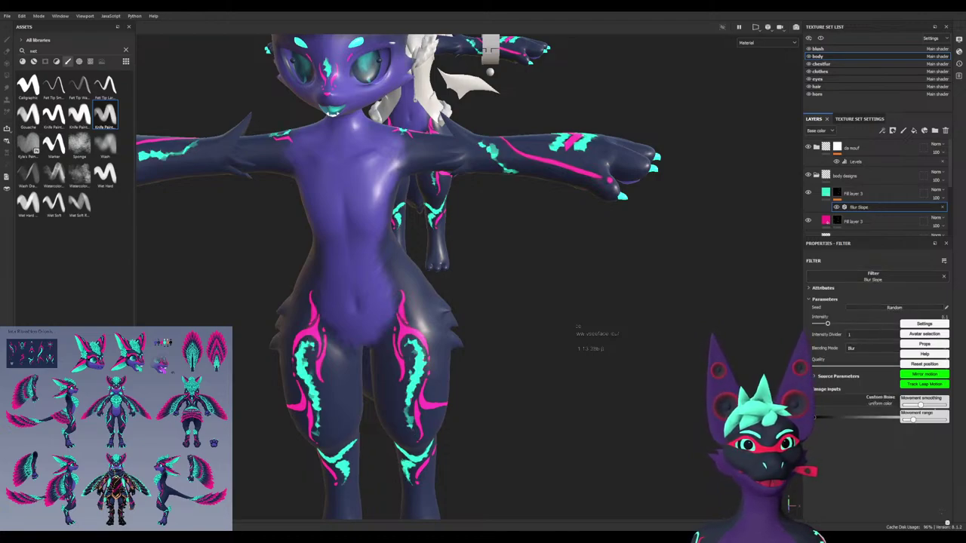
Try different Blur Slope intensities on the teal markings and set the intensity to 0.0001
left_click_drag(903, 324, 945, 323)
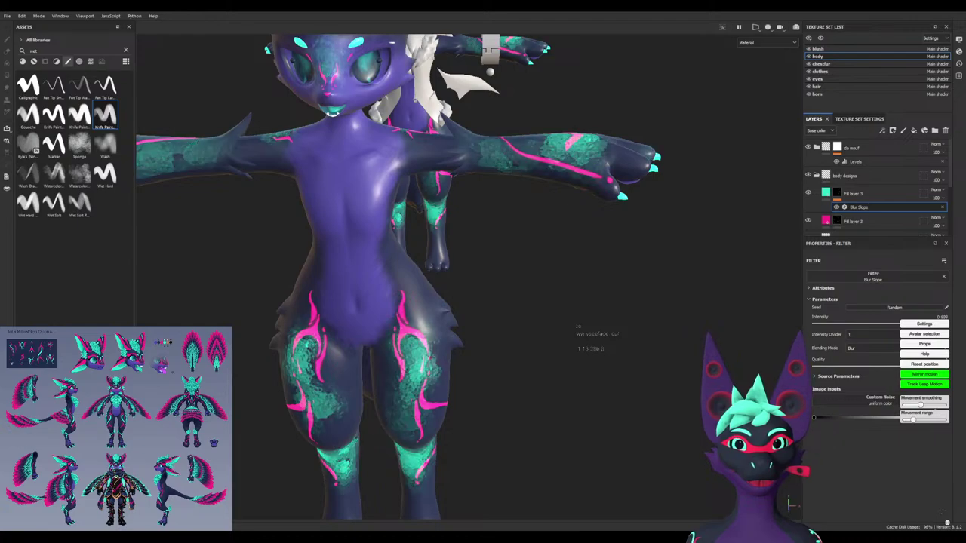
left_click_drag(867, 323, 815, 324)
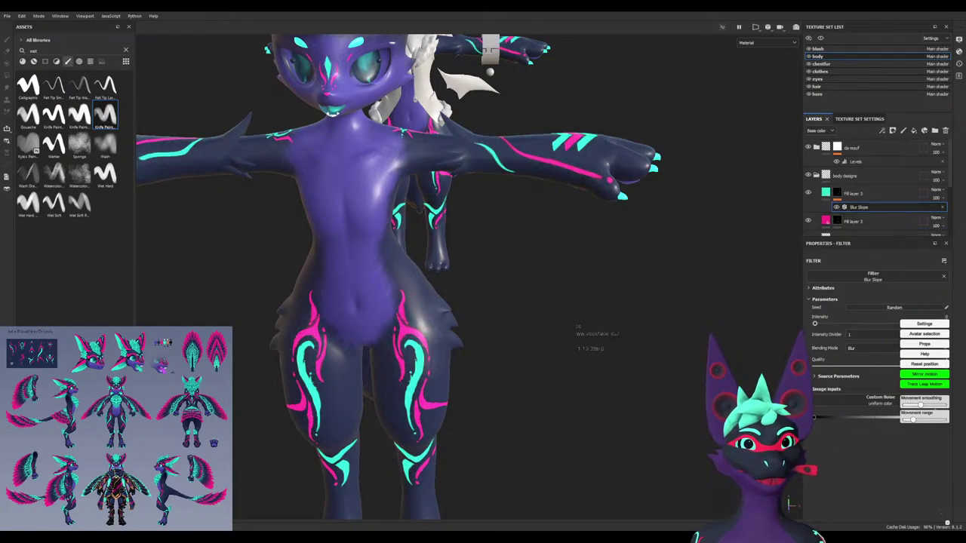
left_click_drag(815, 324, 816, 324)
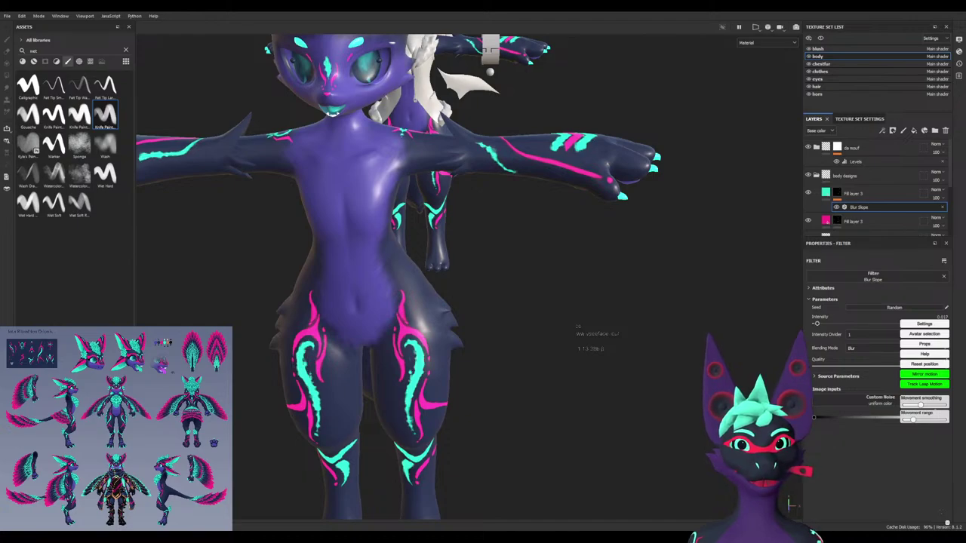
scroll(412, 370, "up", 10)
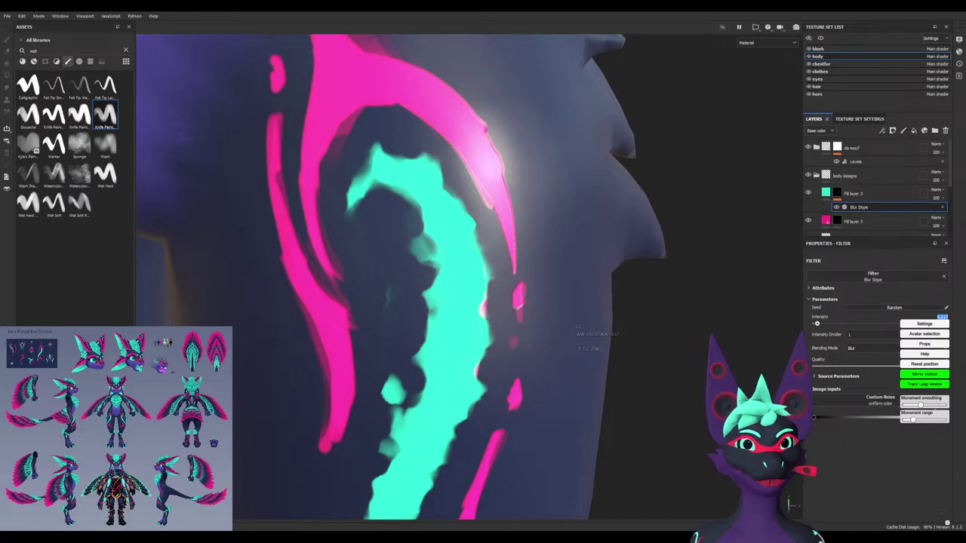
left_click_drag(818, 323, 815, 324)
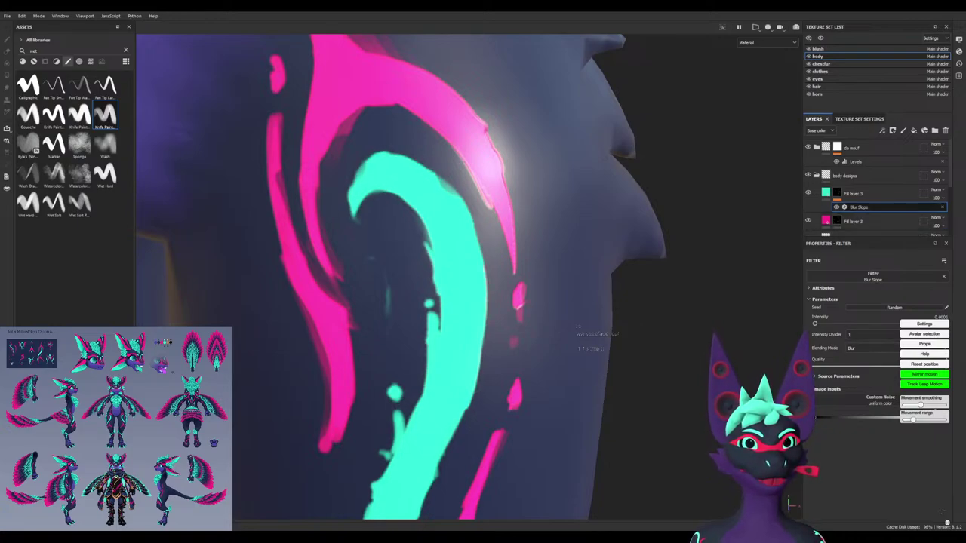
Paste the copied Blur Slope filter onto the pink fill layer's mask
left_click(837, 220)
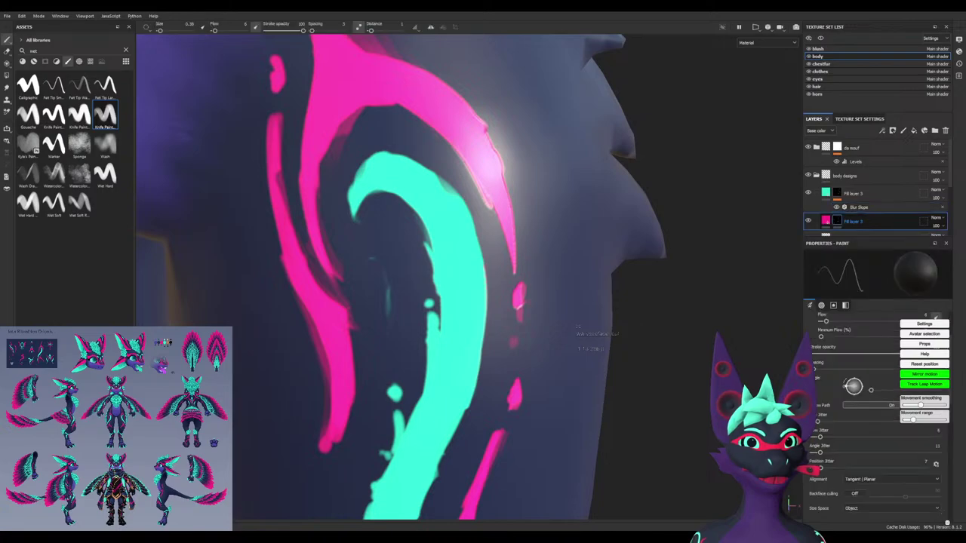
key("ctrl+v")
scroll(577, 328, "down", 3)
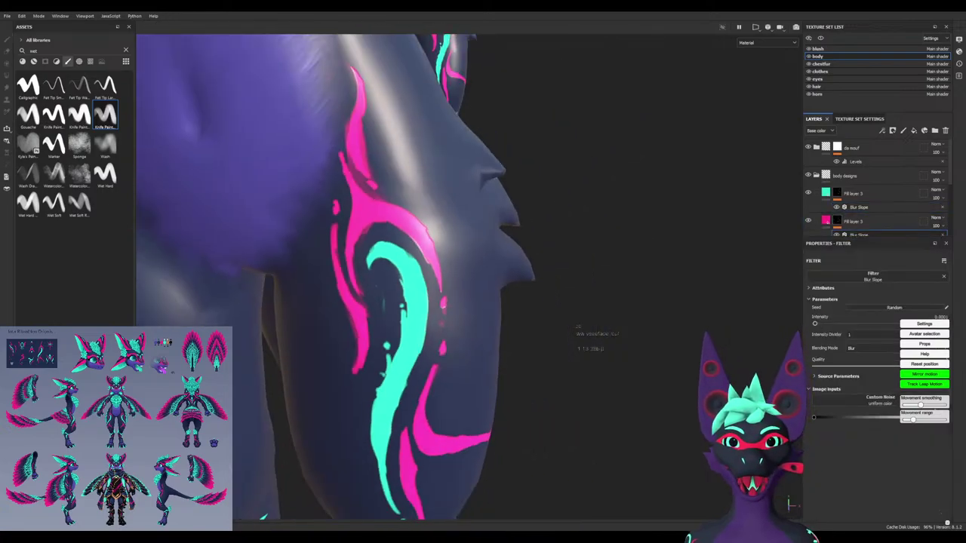
Examine the filtered edges of the teal and pink markings on the thigh, forearm and back of the hand
middle_click_drag(443, 304, 424, 498, "alt")
scroll(419, 377, "down", 4)
middle_click_drag(374, 45, 379, 93, "alt")
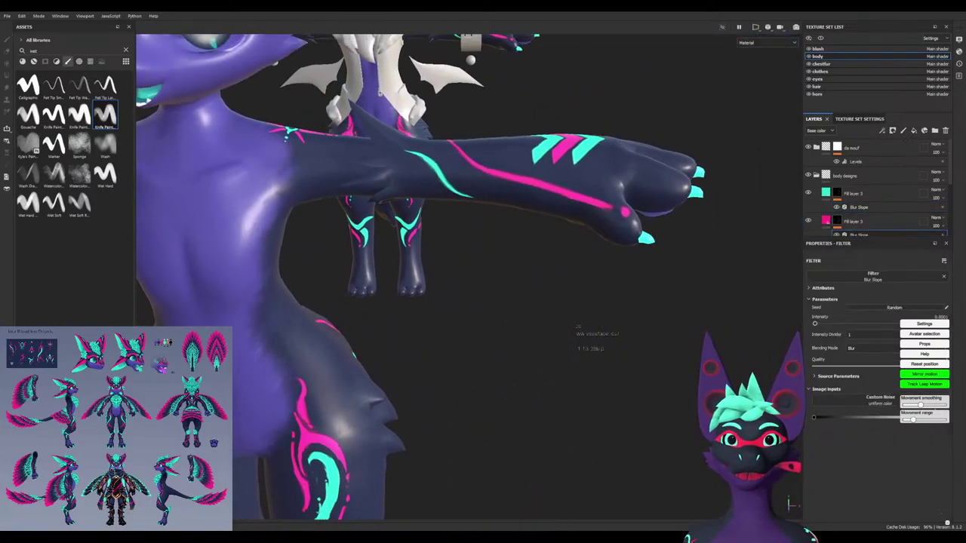
middle_click_drag(469, 181, 471, 302, "alt")
scroll(470, 302, "up", 5)
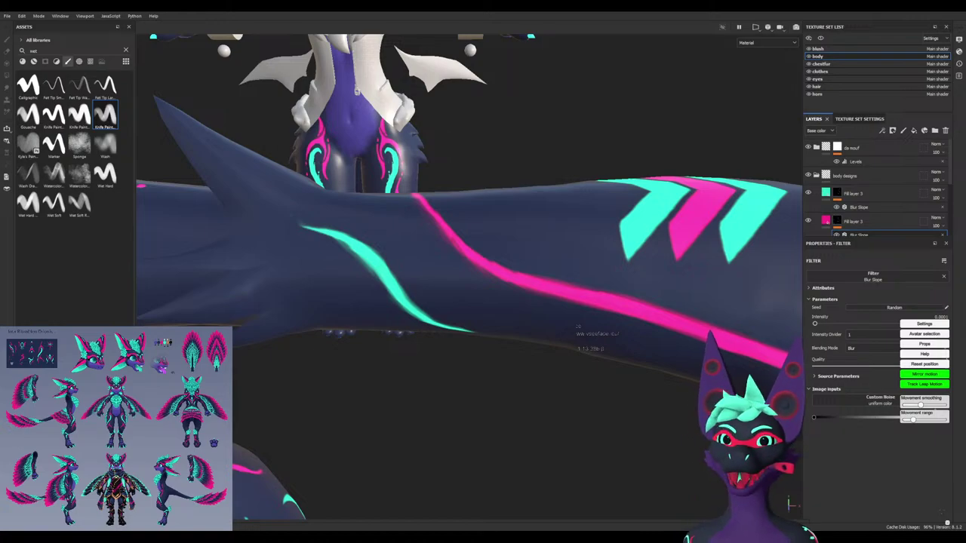
scroll(470, 277, "down", 4)
mouse_move(513, 272)
left_mouse_down("alt")
mouse_move(423, 287)
mouse_move(377, 347)
mouse_move(498, 321)
mouse_move(551, 362)
mouse_move(521, 325)
mouse_move(373, 346)
left_mouse_up("alt")
scroll(520, 309, "up", 3)
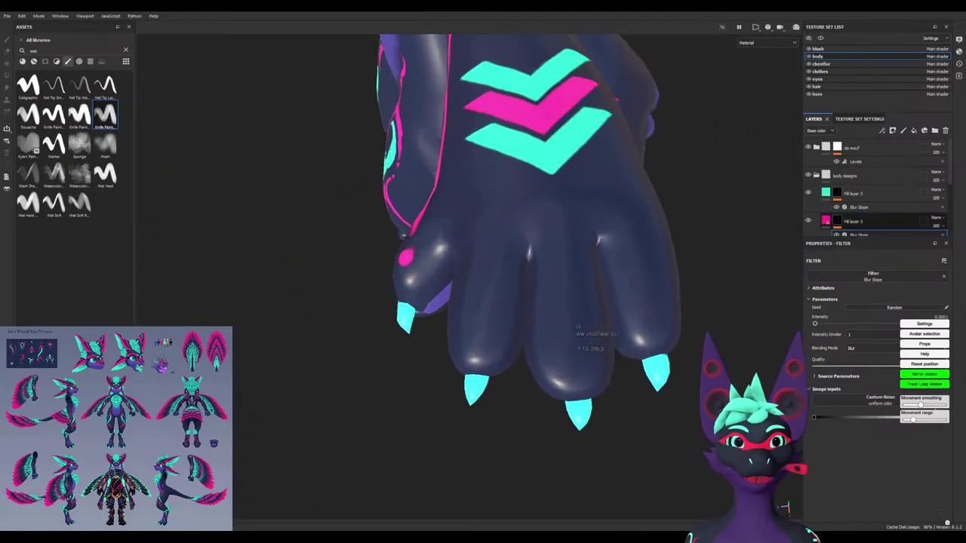
Paint short pink marks near the claw ends of the three fingers on the pink fill layer's mask, using a knife painting brush at size 1.23
left_click(837, 220)
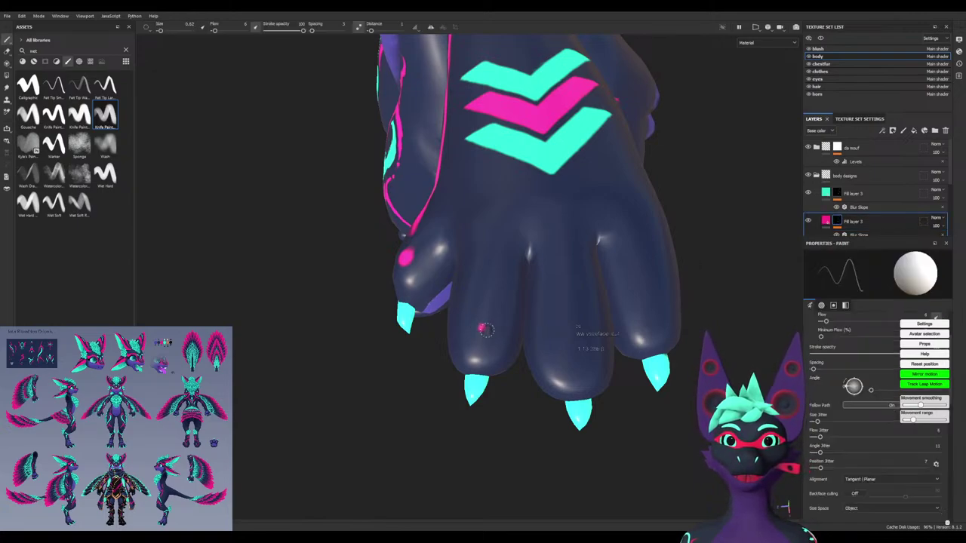
left_click(104, 115)
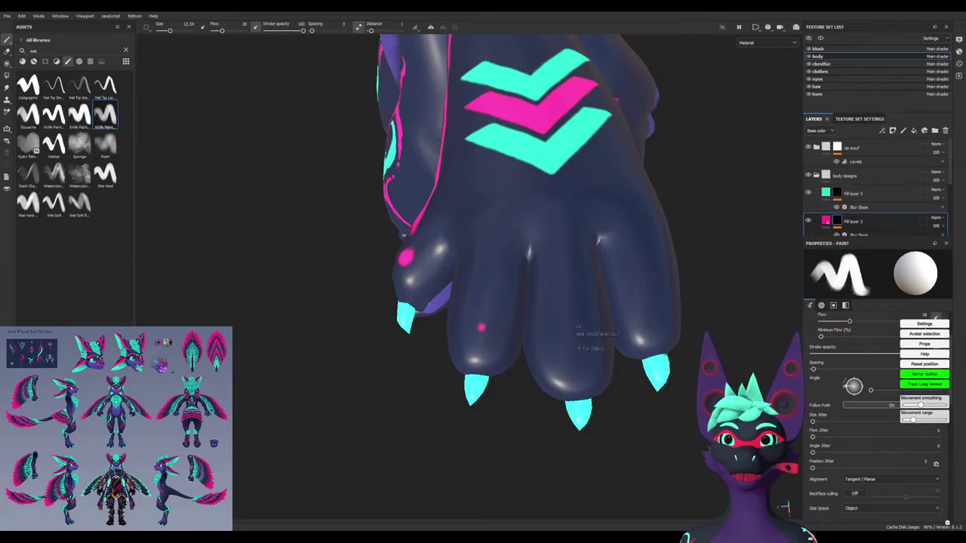
mouse_move(492, 328)
right_mouse_down("ctrl")
mouse_move(415, 328)
mouse_move(520, 328)
right_mouse_up("ctrl")
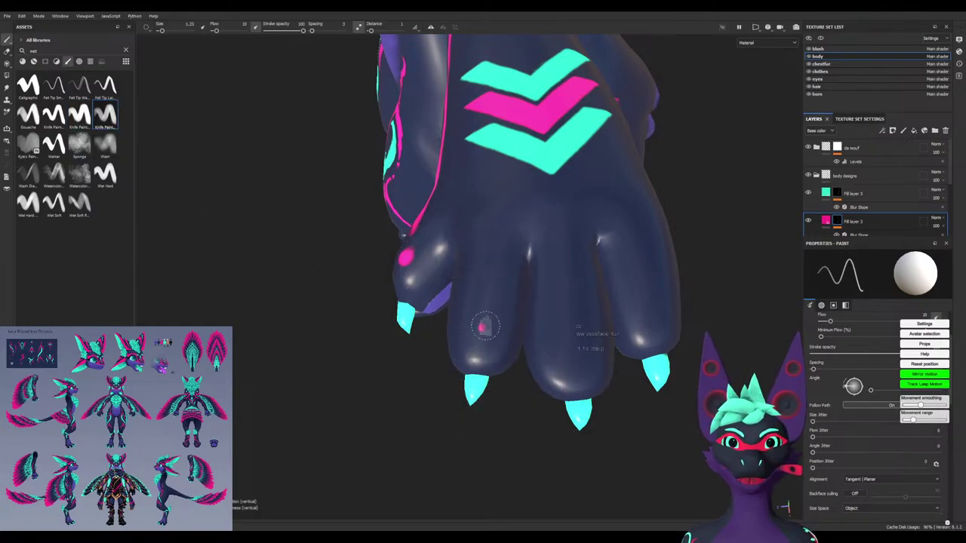
left_click_drag(481, 326, 485, 327)
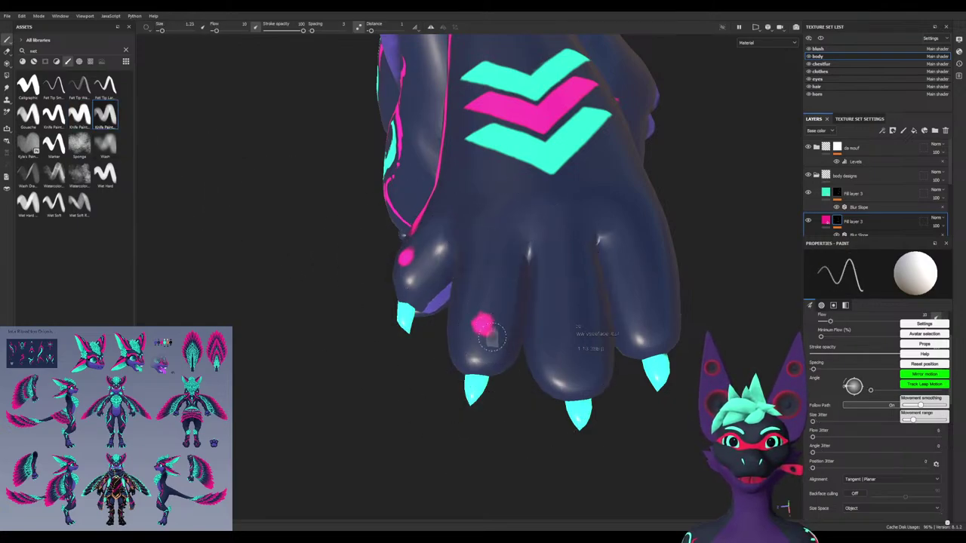
key("ctrl+z")
key("ctrl+z")
left_click(481, 325)
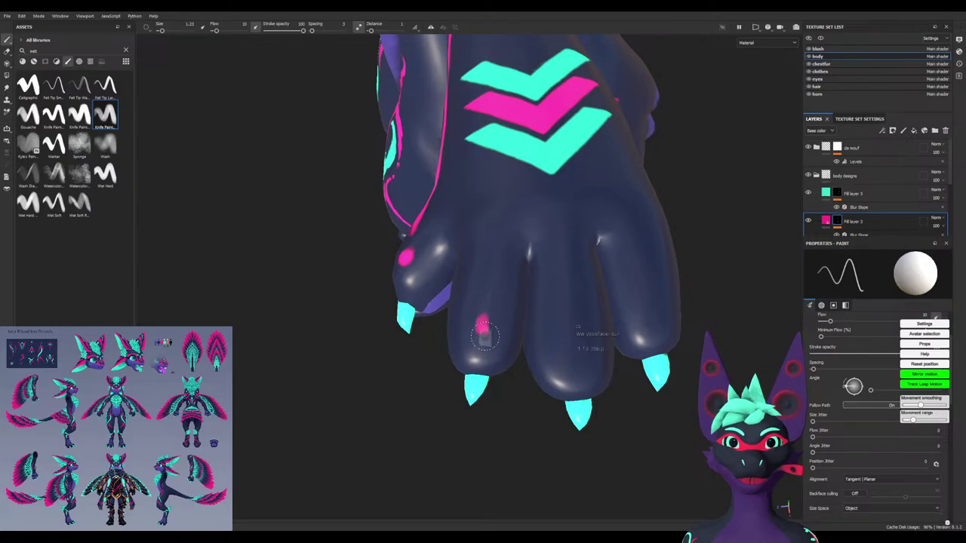
left_click(571, 344)
left_click_drag(648, 308, 577, 300, "alt")
left_click_drag(654, 310, 653, 310, "alt")
left_click(653, 310)
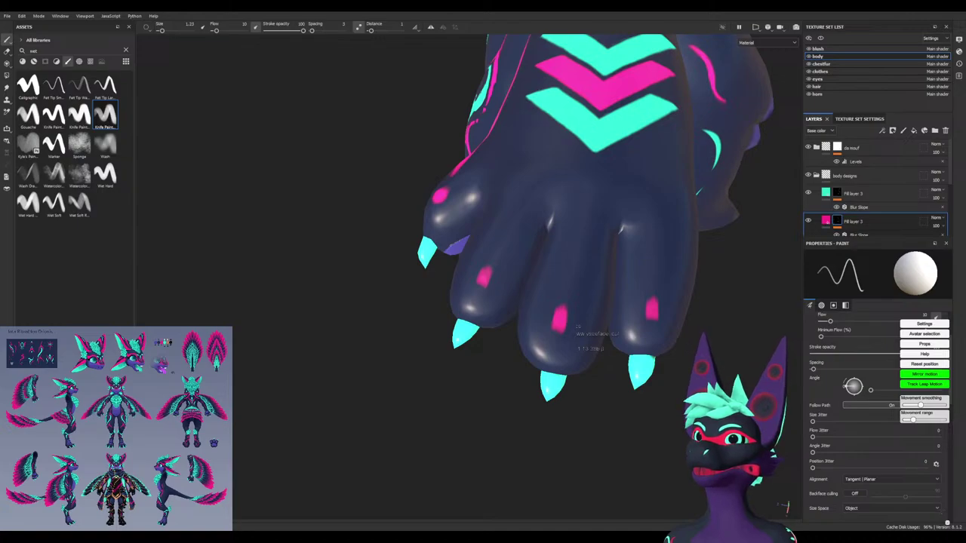
Erase the pink doodle below the dashed torso markings from the pink mask, using a brush size of 2.92
left_click_drag(335, 304, 411, 316, "alt")
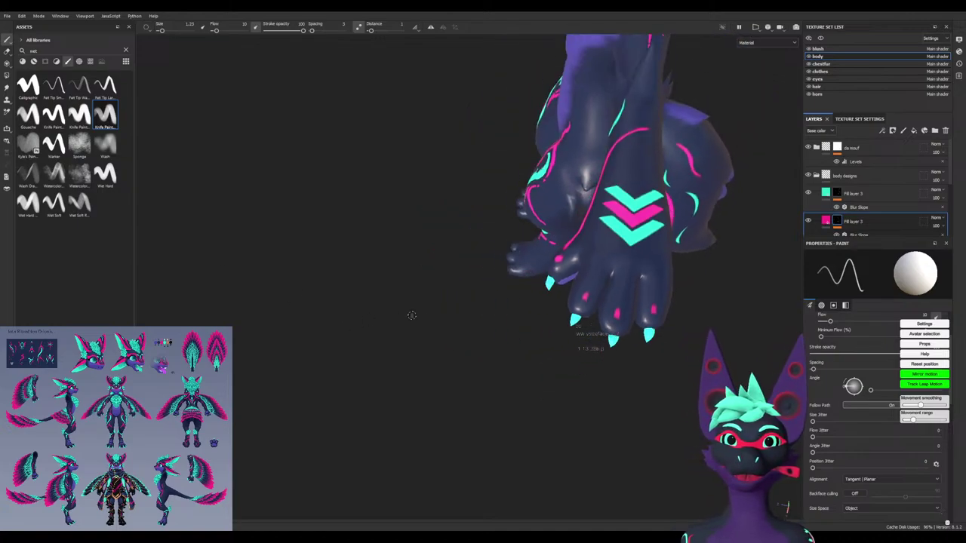
left_click_drag(580, 257, 524, 370, "alt")
left_click_drag(588, 332, 321, 244, "alt")
scroll(366, 210, "up", 5)
middle_click_drag(321, 244, 360, 312, "alt")
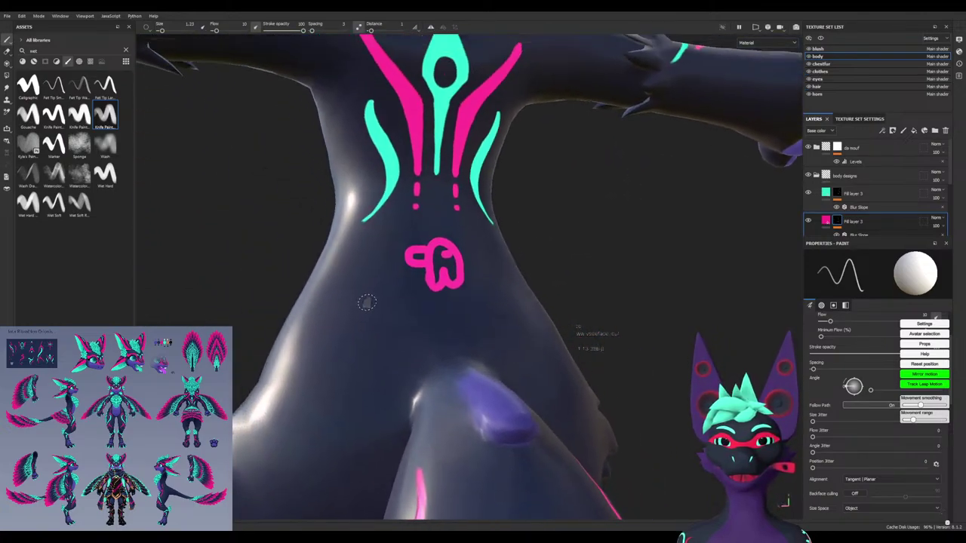
left_click_drag(359, 312, 353, 313, "alt+shift")
right_click_drag(452, 259, 463, 257, "ctrl")
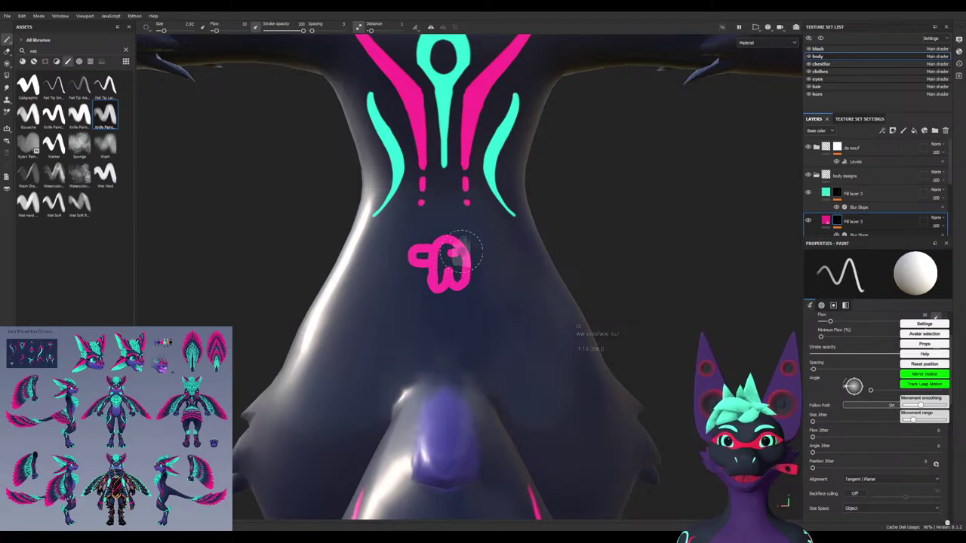
mouse_move(462, 255)
left_mouse_down()
mouse_move(434, 240)
mouse_move(415, 272)
mouse_move(450, 249)
mouse_move(431, 264)
mouse_move(420, 252)
mouse_move(442, 244)
mouse_move(455, 264)
left_mouse_up()
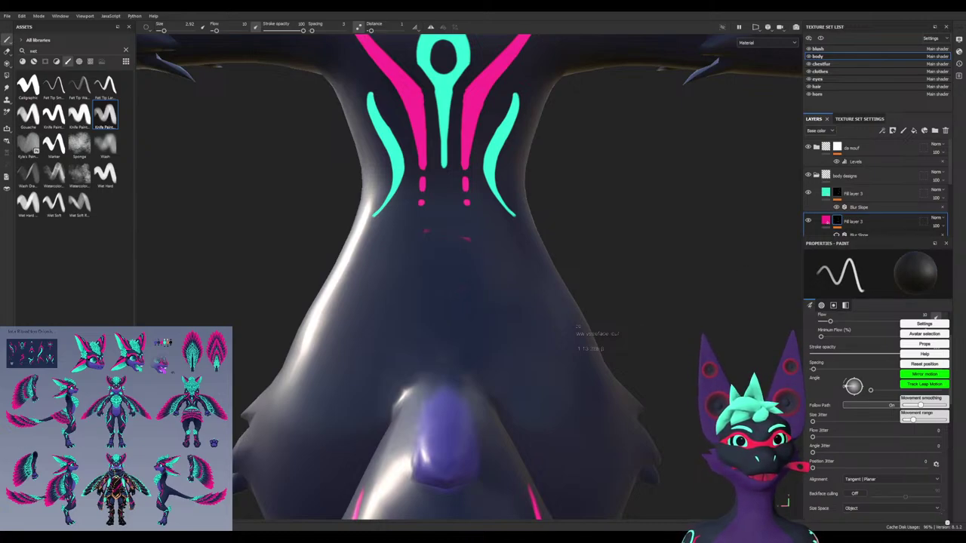
mouse_move(438, 238)
left_mouse_down()
mouse_move(471, 259)
mouse_move(432, 251)
left_mouse_up()
Try a wavy pink stroke running down the hip and undo it
left_click_drag(366, 323, 302, 340, "alt")
middle_click_drag(364, 332, 446, 241, "alt")
mouse_move(446, 242)
left_mouse_down("alt")
mouse_move(434, 247)
mouse_move(506, 226)
left_mouse_up("alt")
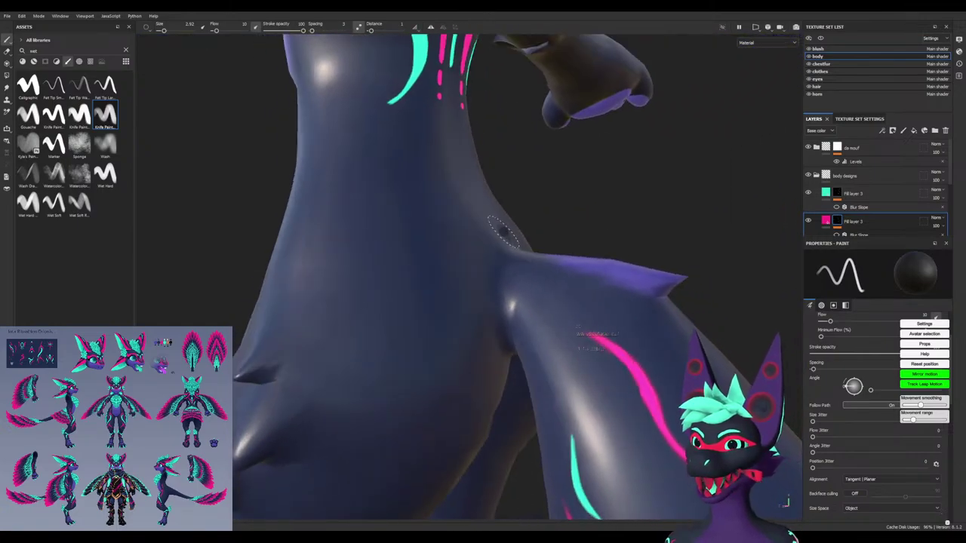
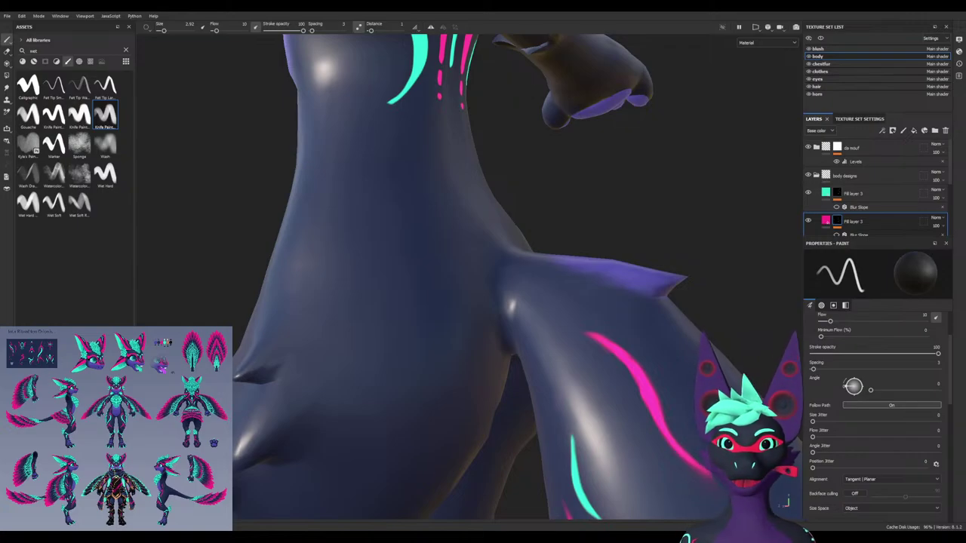
left_click_drag(499, 231, 414, 243, "alt")
middle_click_drag(414, 243, 382, 310, "alt")
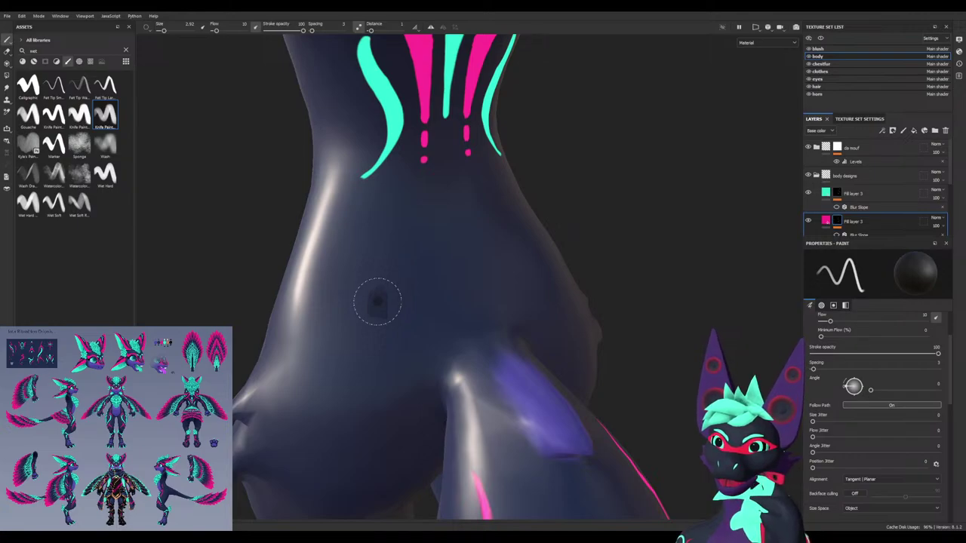
left_click_drag(416, 269, 354, 455)
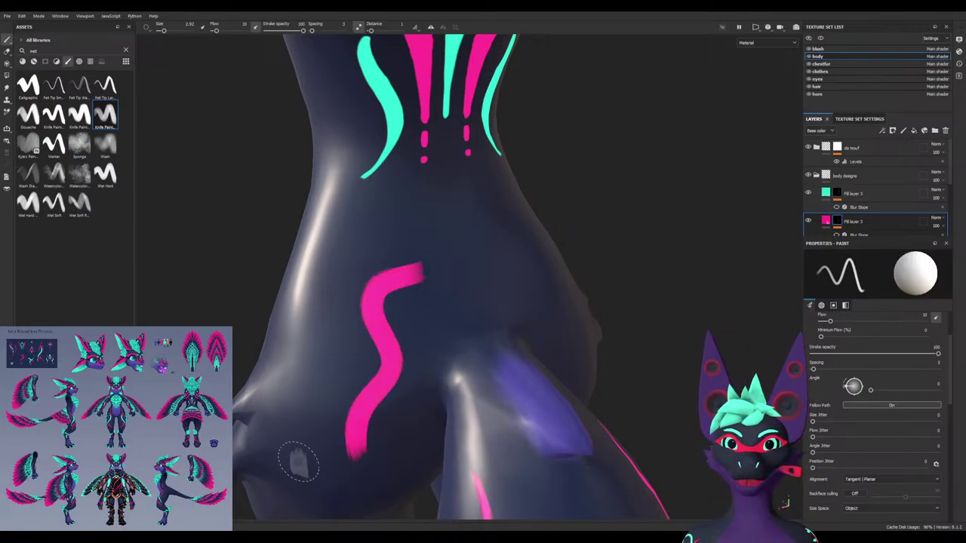
scroll(298, 462, "down", 5)
mouse_move(308, 397)
left_mouse_down("alt")
mouse_move(358, 289)
mouse_move(366, 350)
mouse_move(345, 339)
mouse_move(345, 327)
left_mouse_up("alt")
key("ctrl+z")
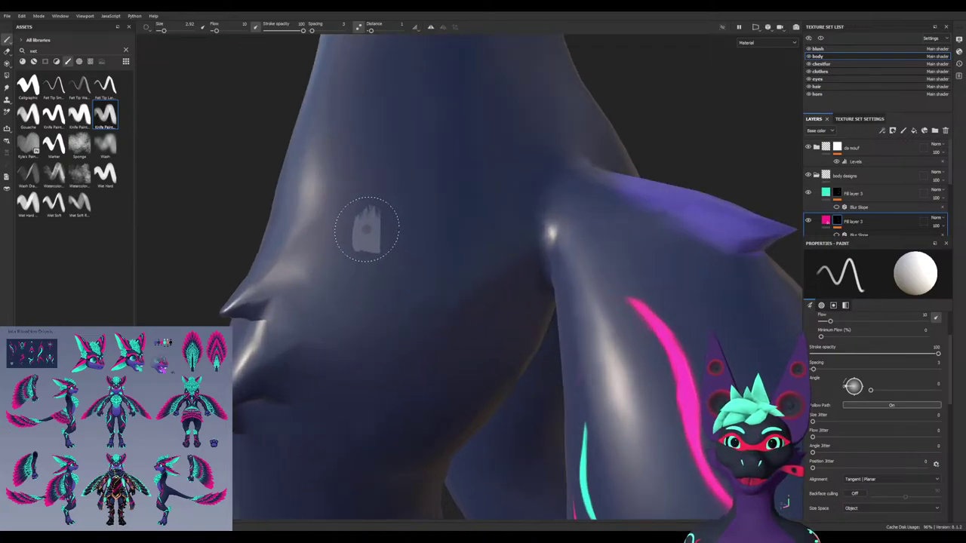
Paint a pink smiley face on the hip, with two short strokes for eyes and a curved mouth
left_click_drag(397, 219, 397, 237)
left_click_drag(435, 216, 441, 238)
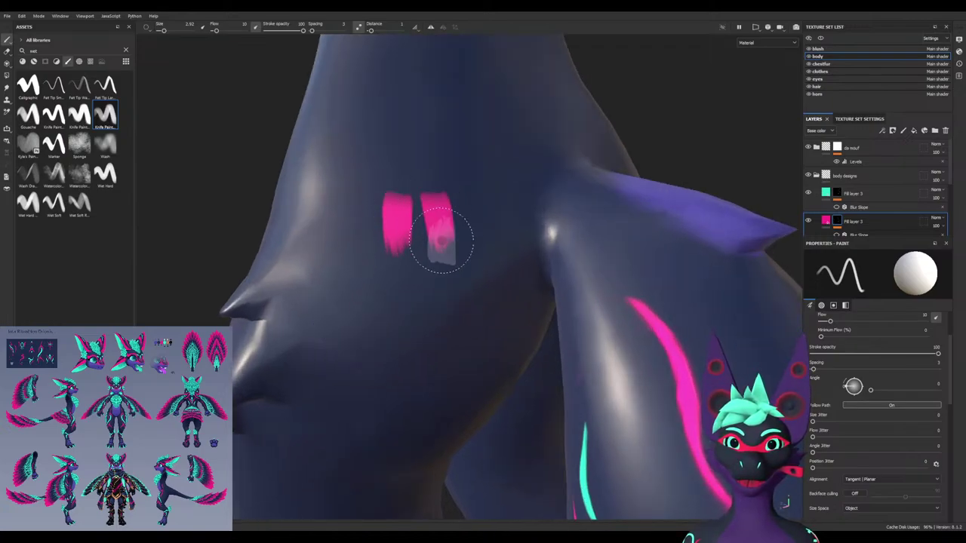
left_click_drag(384, 264, 464, 281)
left_click_drag(443, 383, 419, 362, "alt")
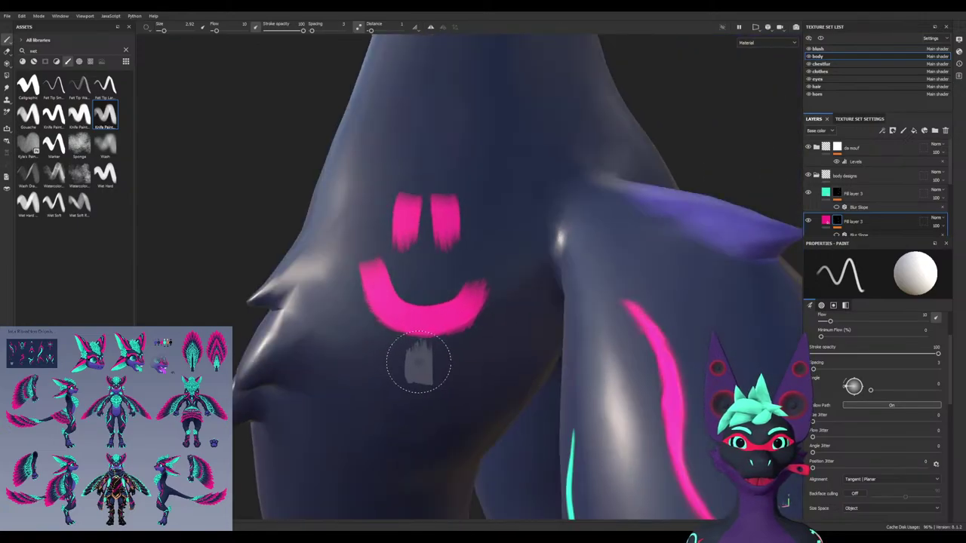
right_click_drag(419, 363, 348, 362, "alt")
left_click_drag(419, 362, 347, 355, "alt")
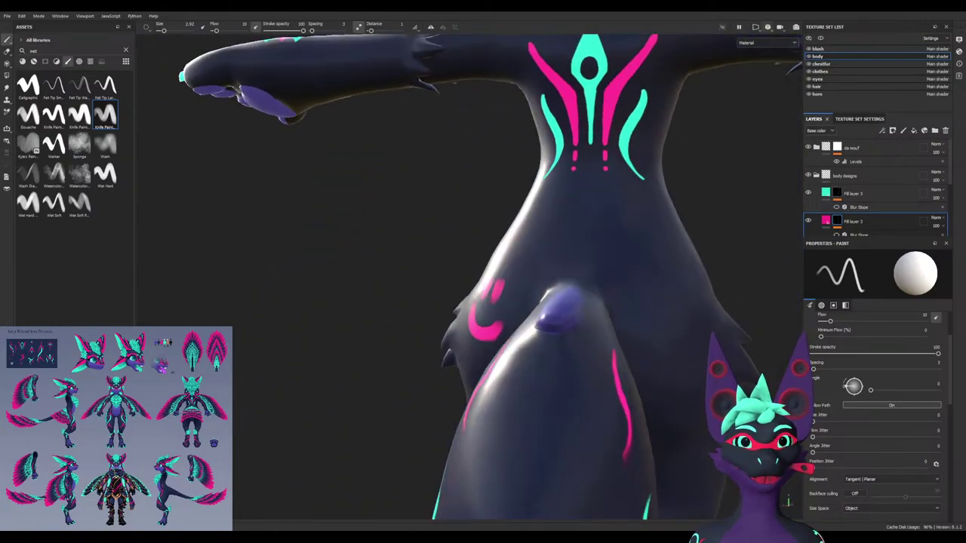
Search the alphas for "paw" and "hand", try a handprint stamp at brush size 12.31 on the opposite hip, and undo it
mouse_move(709, 240)
left_mouse_down("alt")
mouse_move(562, 253)
mouse_move(414, 282)
left_mouse_up("alt")
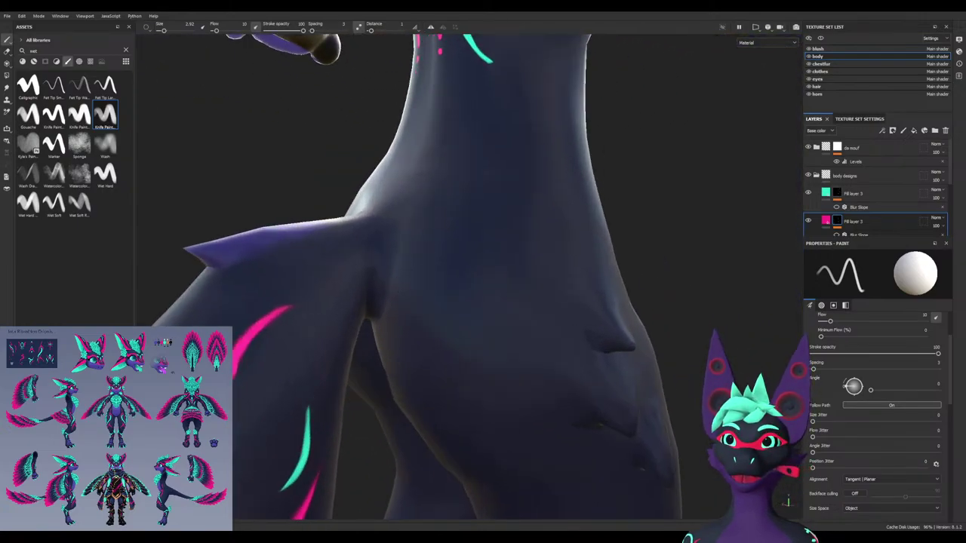
left_click(79, 61)
double_click(34, 51)
type("paw")
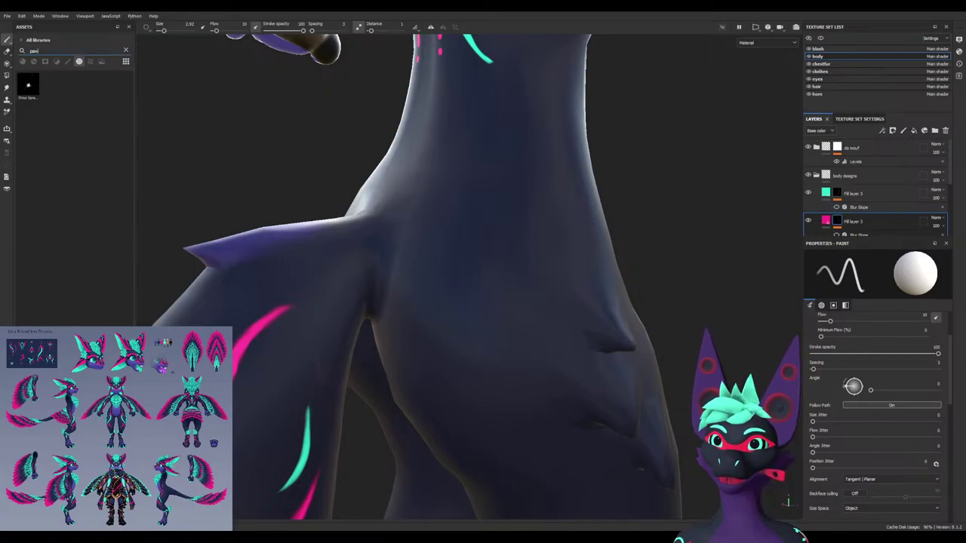
type("hand")
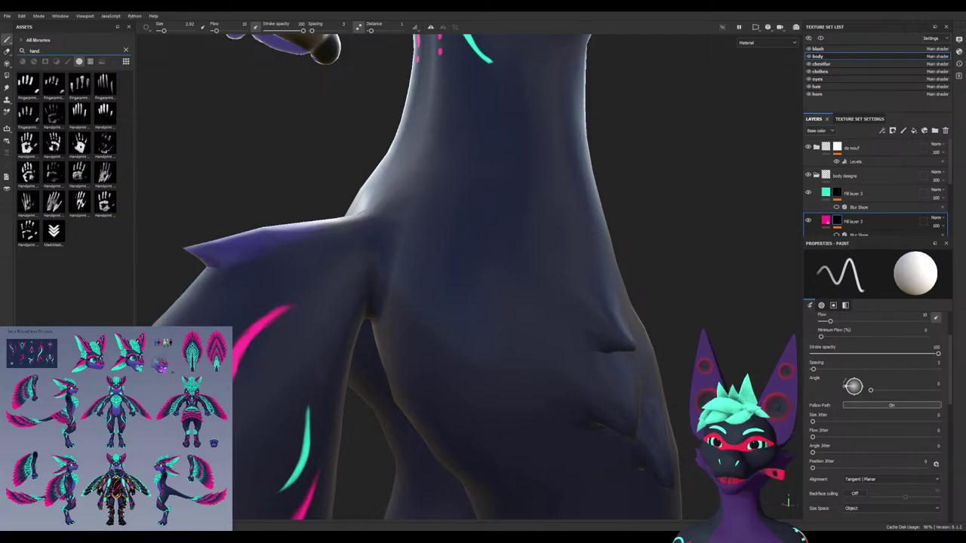
left_click(28, 144)
right_click_drag(467, 324, 544, 325, "ctrl")
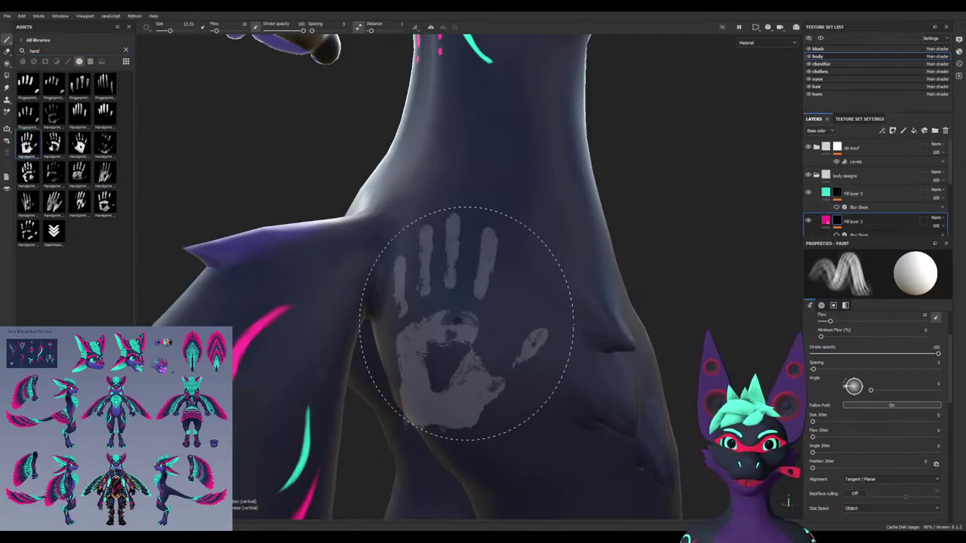
left_click_drag(473, 332, 481, 333)
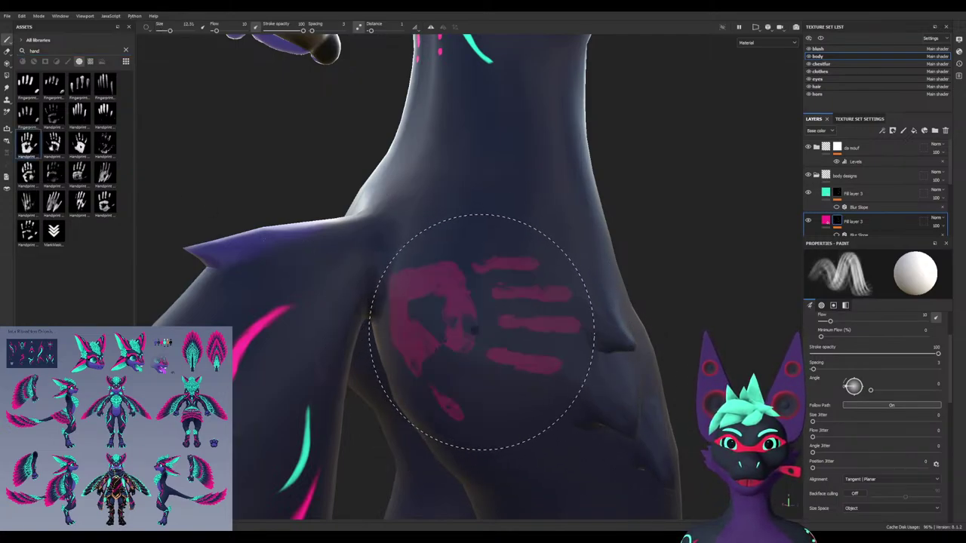
left_click_drag(528, 402, 569, 409, "alt")
key("ctrl+z")
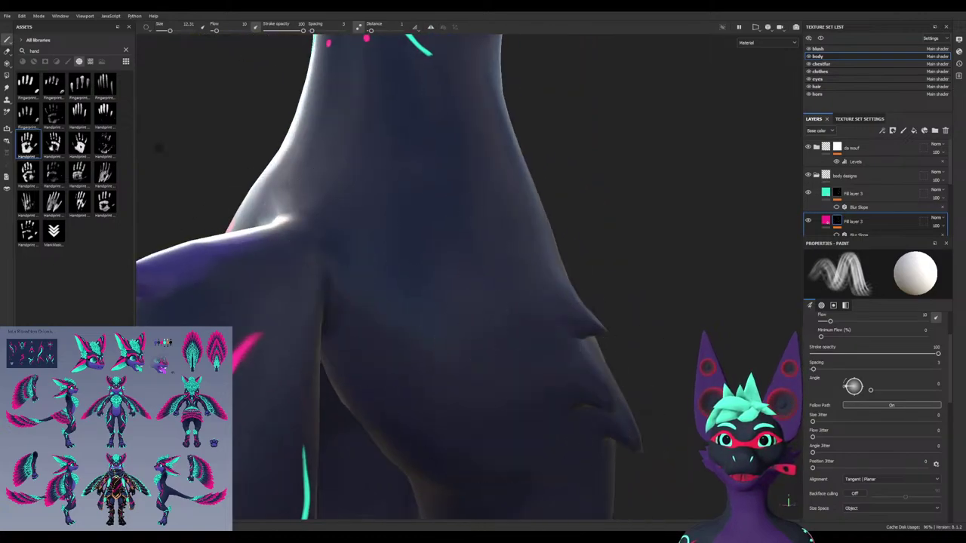
Switch to the Basic Hard brush, give it a handprint alpha, and stamp a pink handprint on the hip
double_click(36, 50)
key("BackSpace")
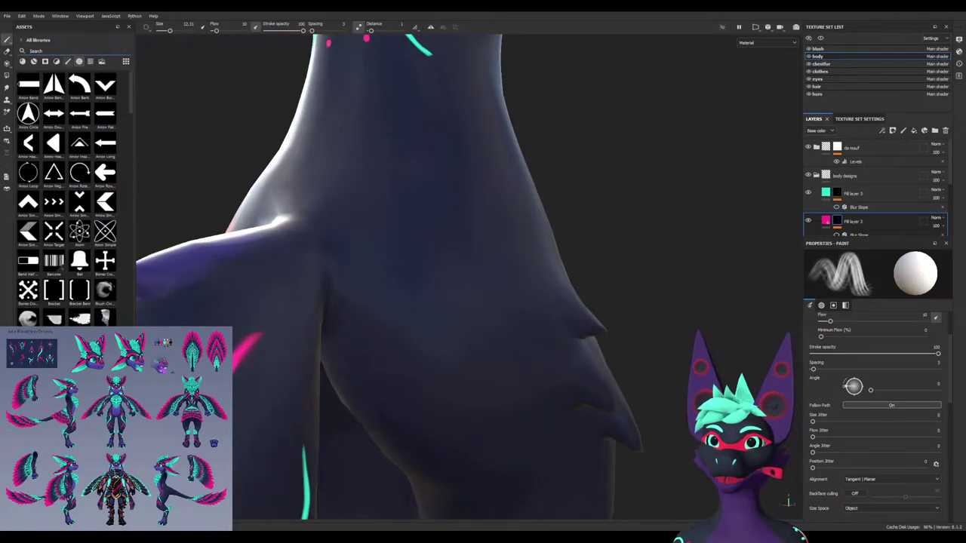
type("hard")
left_click(79, 86)
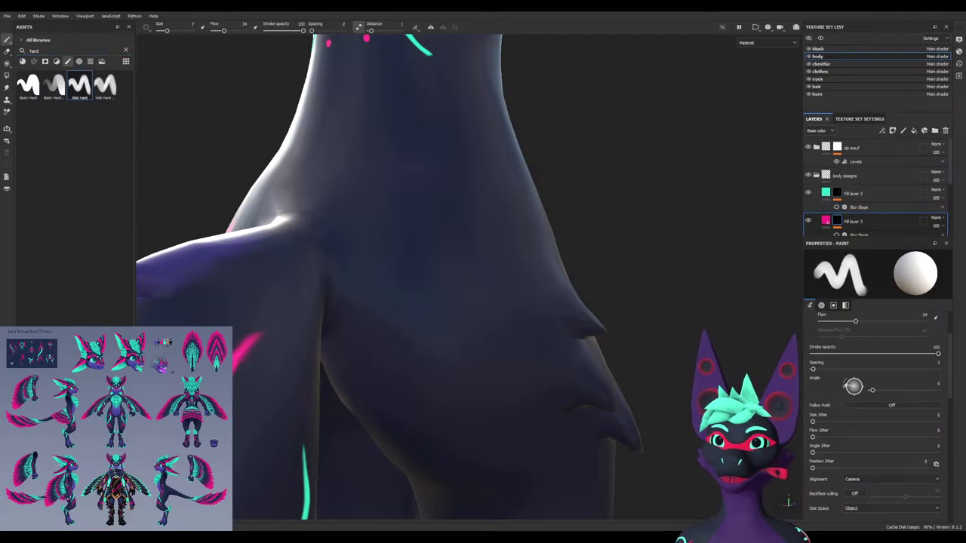
left_click(29, 85)
left_click(80, 62)
left_click(42, 50)
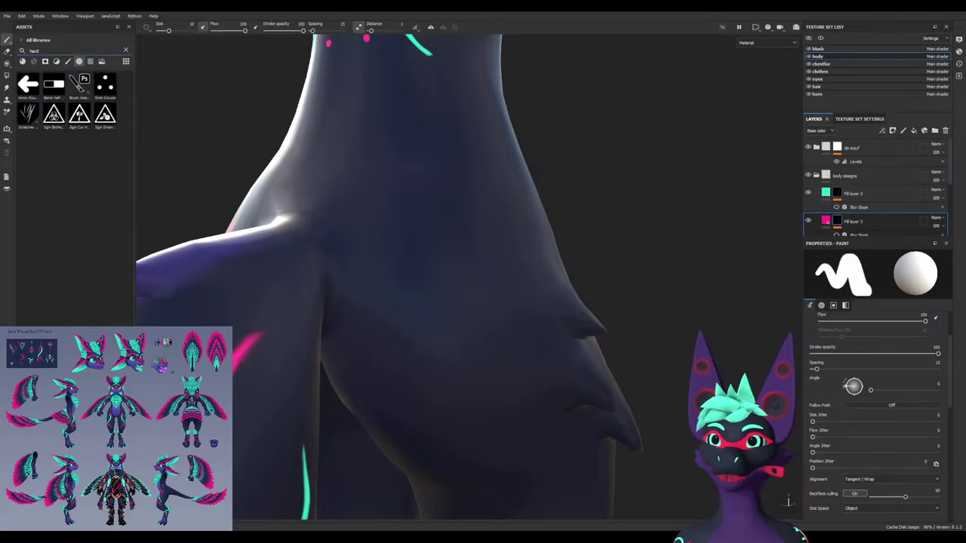
type("hand")
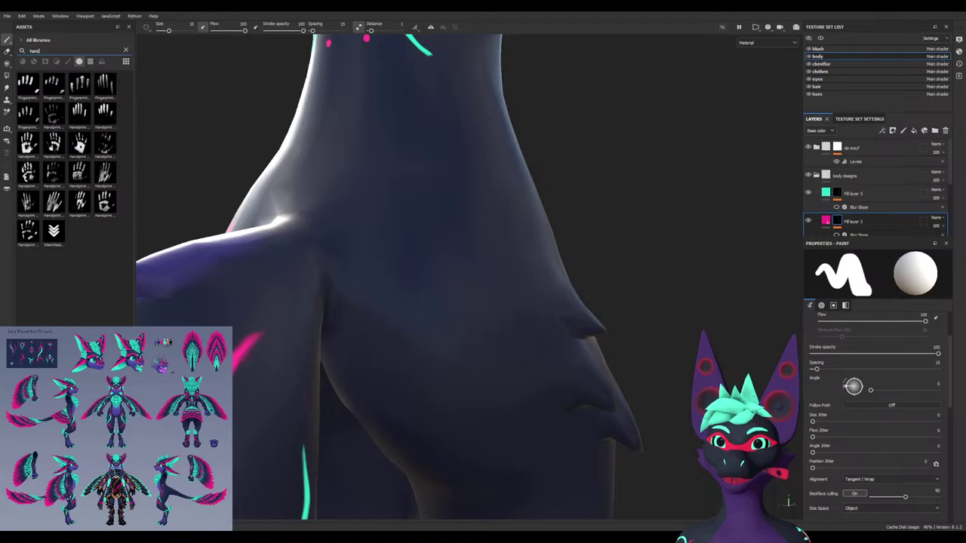
left_click(80, 144)
left_click(428, 321)
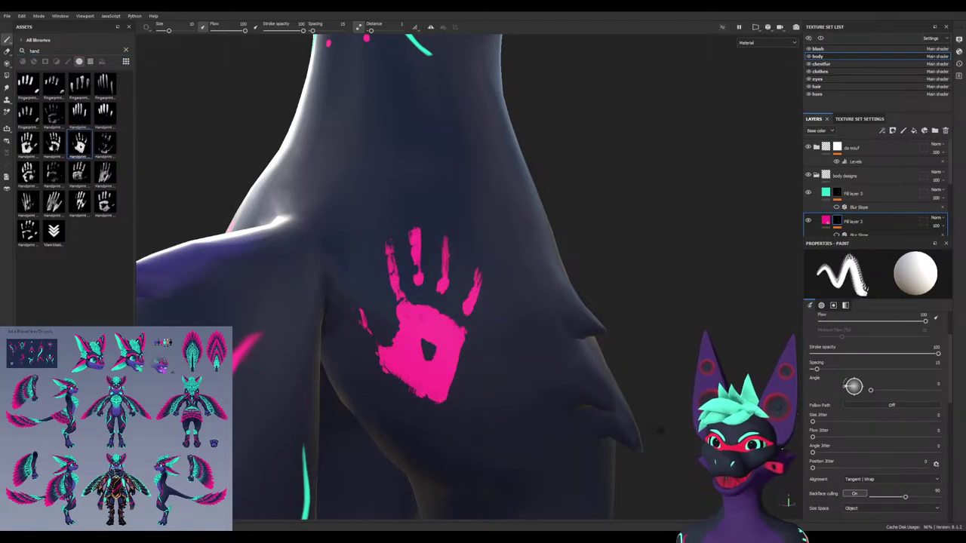
Erase the pink smiley face and the pink handprint from both hips on the pink mask
mouse_move(338, 252)
left_mouse_down("alt")
mouse_move(487, 263)
mouse_move(443, 303)
mouse_move(509, 280)
mouse_move(496, 297)
left_mouse_up("alt")
key("x")
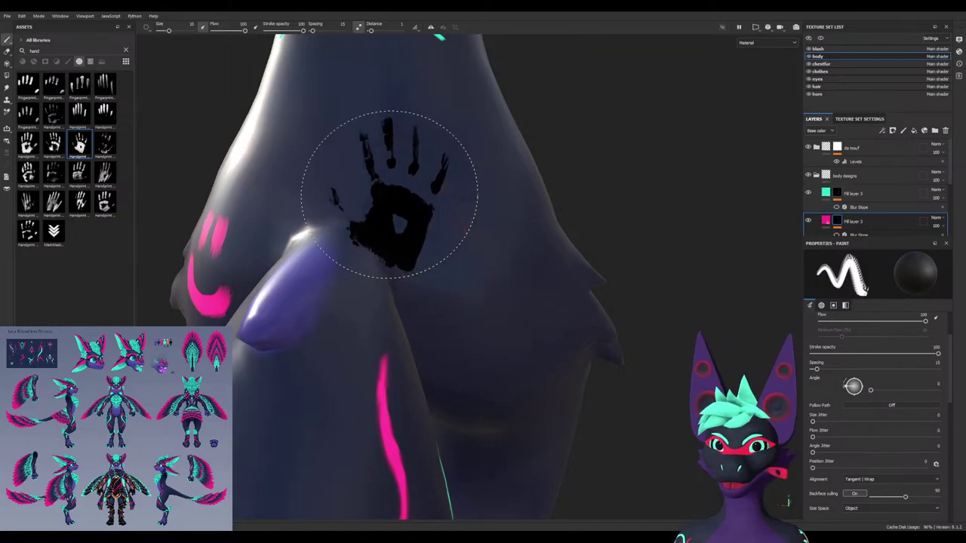
left_click_drag(388, 194, 505, 200, "alt")
left_click_drag(407, 219, 474, 240, "alt")
mouse_move(470, 247)
left_mouse_down()
mouse_move(436, 257)
mouse_move(454, 255)
left_mouse_up()
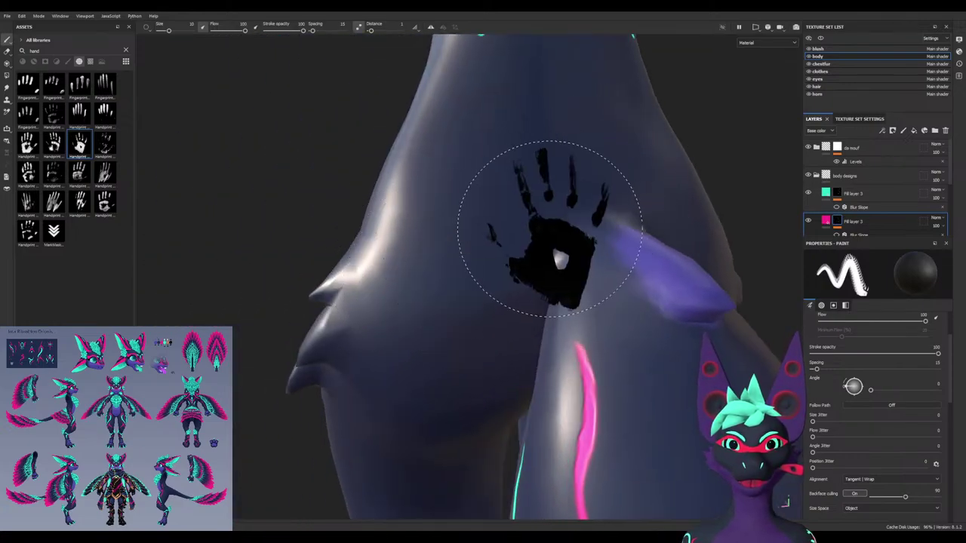
mouse_move(540, 227)
left_mouse_down("alt")
mouse_move(364, 236)
mouse_move(279, 226)
left_mouse_up("alt")
left_click_drag(492, 213, 495, 219)
mouse_move(461, 262)
left_mouse_down("alt")
mouse_move(441, 245)
mouse_move(362, 240)
mouse_move(302, 261)
mouse_move(339, 320)
left_mouse_up("alt")
right_click_drag(366, 326, 332, 326, "ctrl")
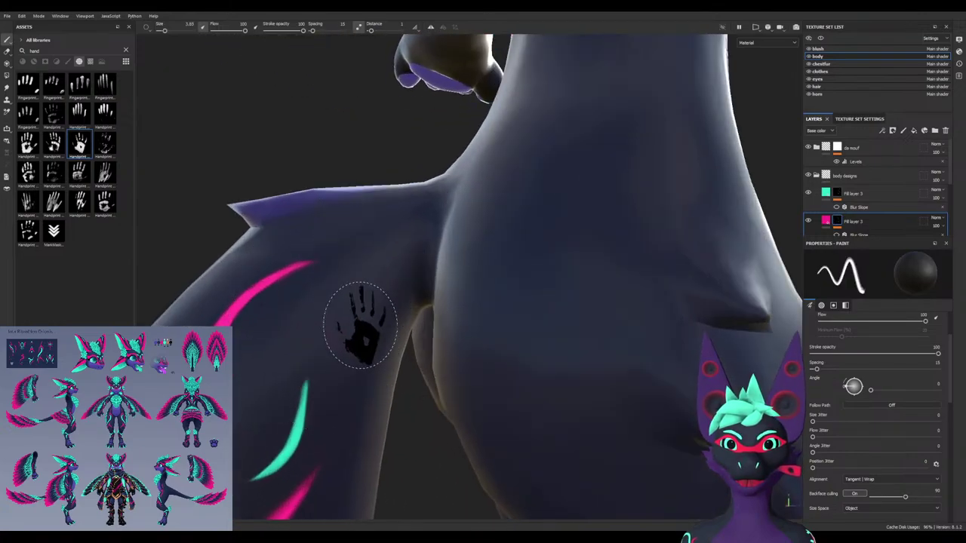
mouse_move(357, 343)
left_mouse_down()
mouse_move(360, 299)
mouse_move(549, 250)
left_mouse_up()
Examine the hips, thigh and torso from several angles for leftover pink paint
left_click_drag(599, 218, 615, 278, "alt")
scroll(567, 283, "down", 4)
left_click_drag(540, 277, 339, 240, "alt")
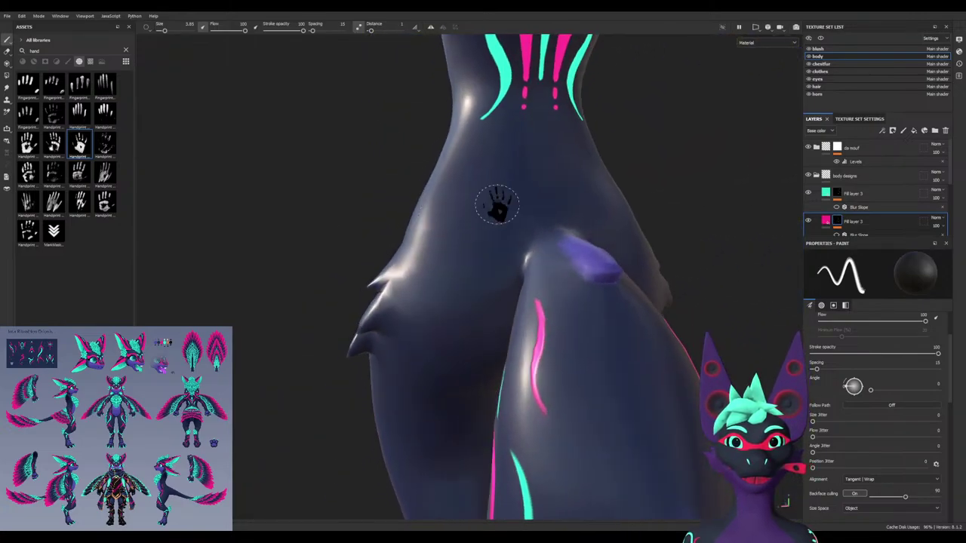
left_click_drag(496, 203, 449, 216, "alt")
middle_click_drag(449, 215, 397, 332, "alt")
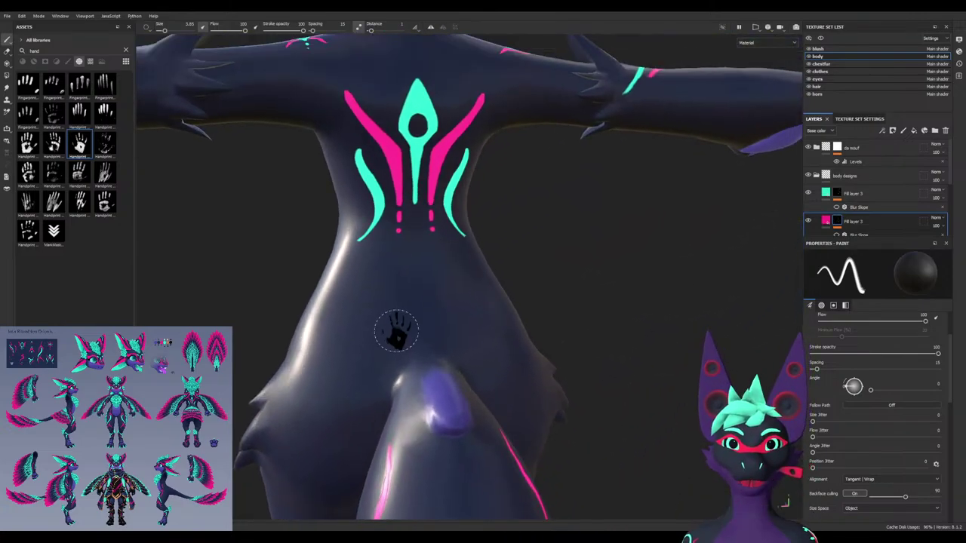
left_click_drag(419, 294, 392, 295, "alt")
scroll(393, 295, "up", 3)
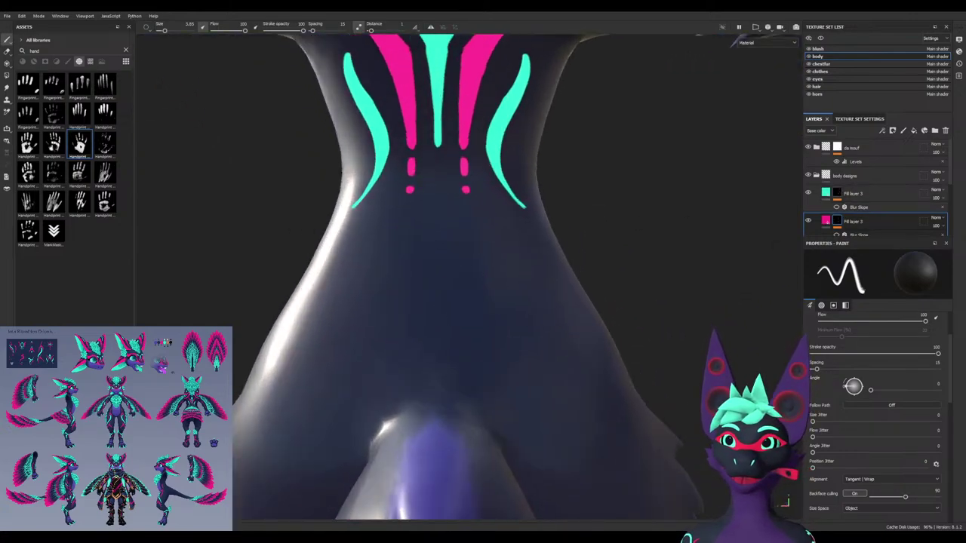
Search the assets for "kni" among the brushes and choose the second Knife Painting brush
double_click(35, 51)
type("knife")
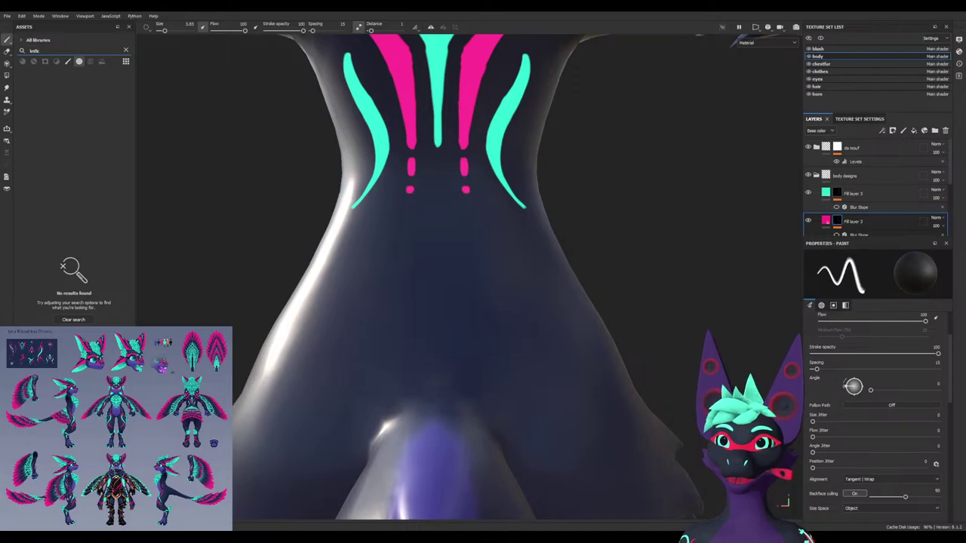
key("BackSpace")
key("BackSpace")
type("k")
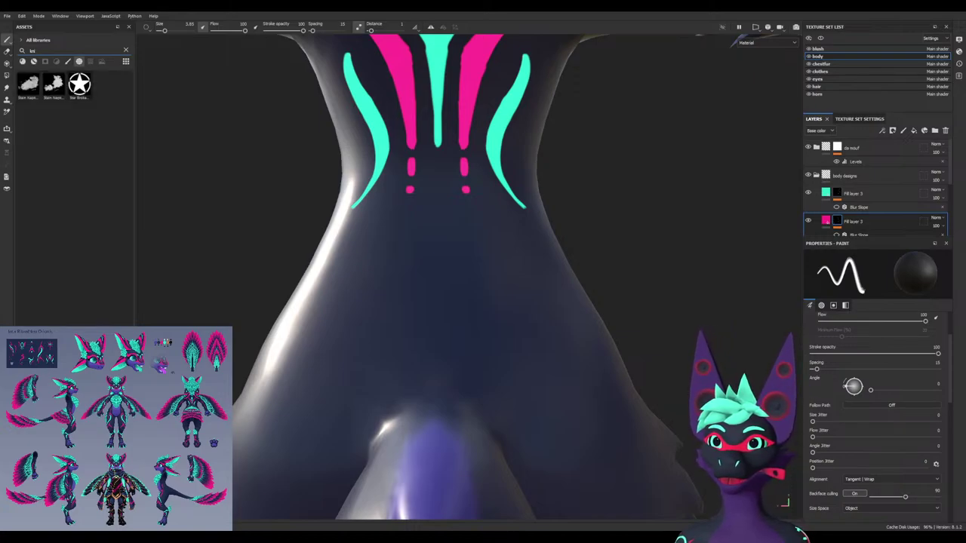
left_click(68, 61)
left_click(54, 85)
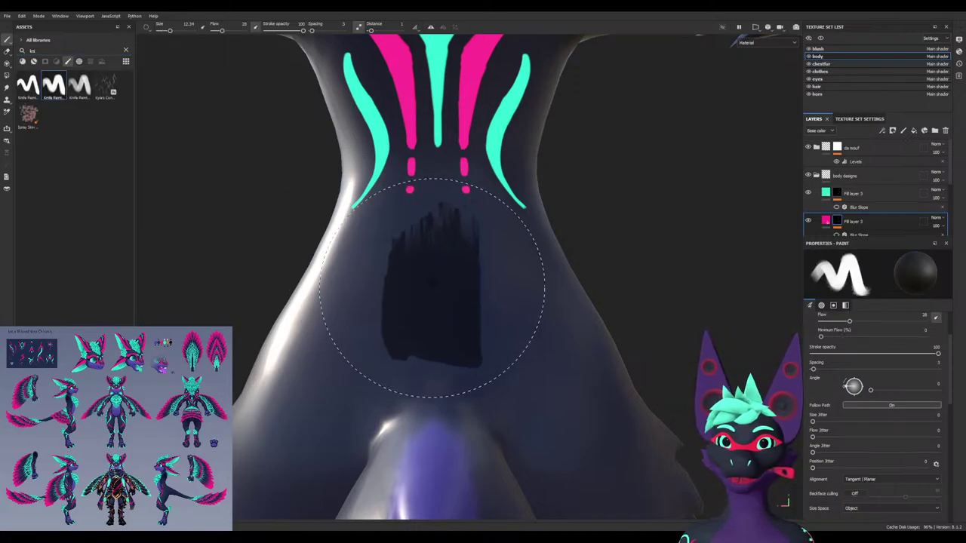
Shrink the knife brush to about 2.9, turn on mirror symmetry across the body, and switch the mask colour to white
key("bracketleft")
key("bracketleft")
key("bracketleft")
key("bracketleft")
key("bracketleft")
key("bracketleft")
key("bracketleft")
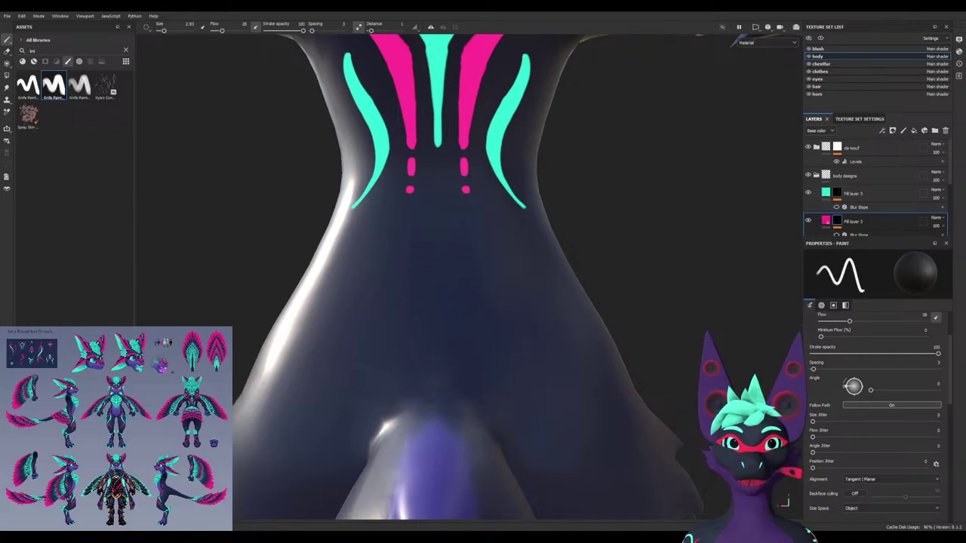
left_click(431, 27)
left_click_drag(371, 228, 367, 281, "alt")
scroll(368, 274, "up", 4)
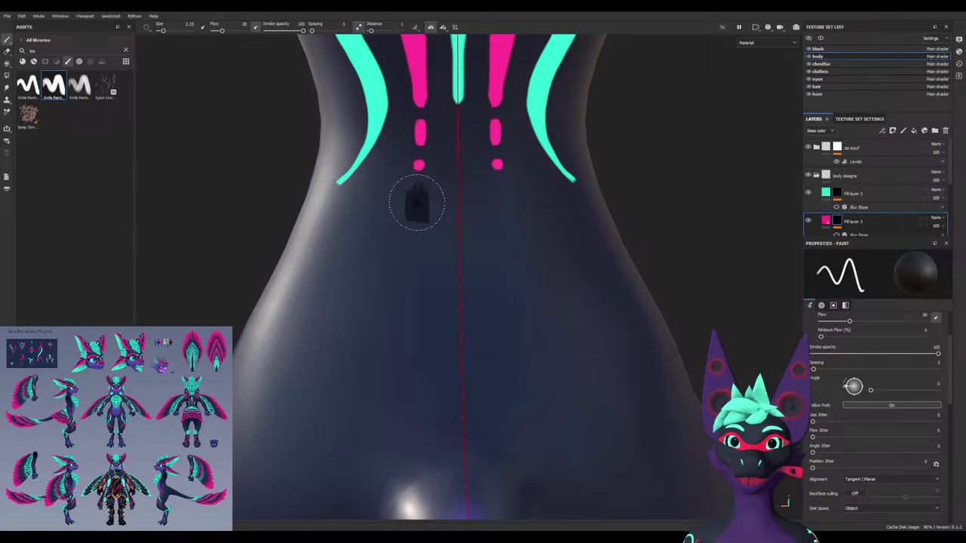
key("x")
Try mirrored pink strokes under the waist dots, undo them, and reduce the brush size to 1.72
left_click_drag(415, 208, 400, 380)
key("ctrl+z")
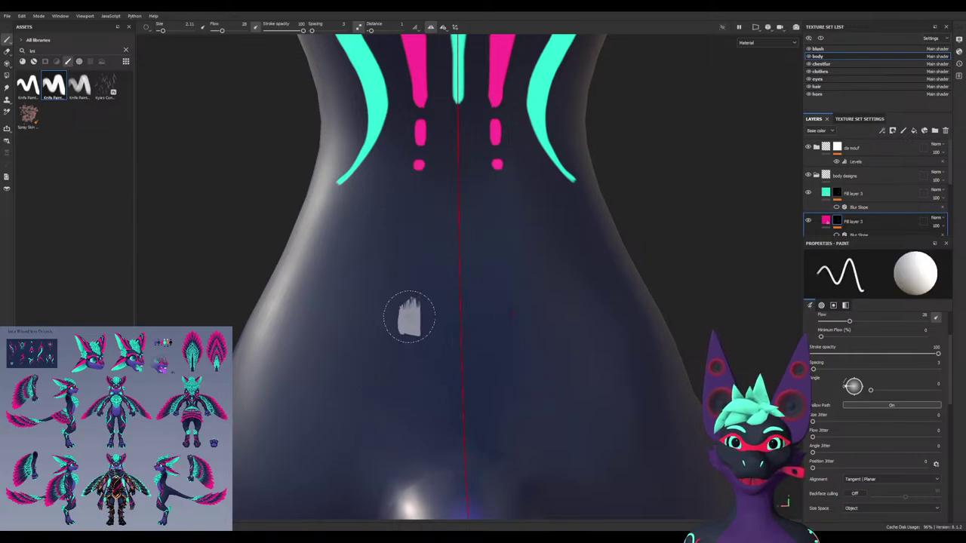
key("bracketleft")
key("bracketleft")
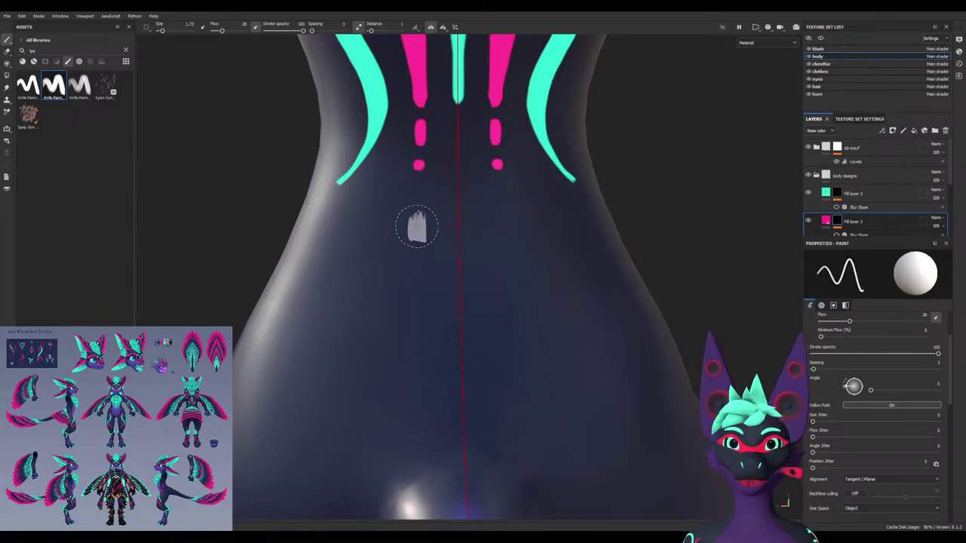
mouse_move(410, 222)
left_mouse_down()
mouse_move(294, 470)
mouse_move(344, 321)
mouse_move(334, 292)
mouse_move(370, 341)
mouse_move(416, 214)
left_mouse_up()
key("ctrl+z")
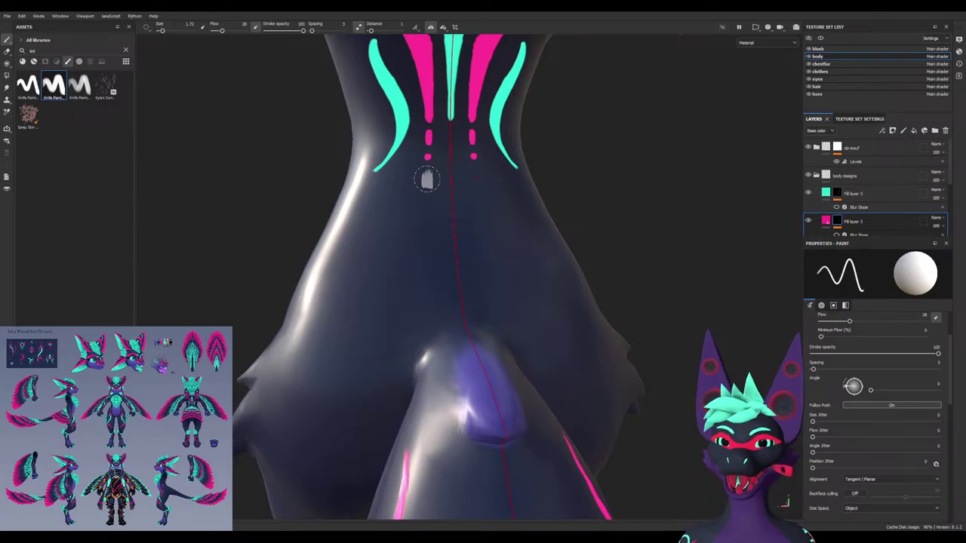
Try long mirrored pink curves sweeping from the waist dots out over the hips, undoing each one
mouse_move(426, 179)
left_mouse_down()
mouse_move(339, 265)
mouse_move(300, 445)
left_mouse_up()
mouse_move(300, 445)
left_mouse_down("alt")
mouse_move(378, 408)
mouse_move(325, 357)
left_mouse_up("alt")
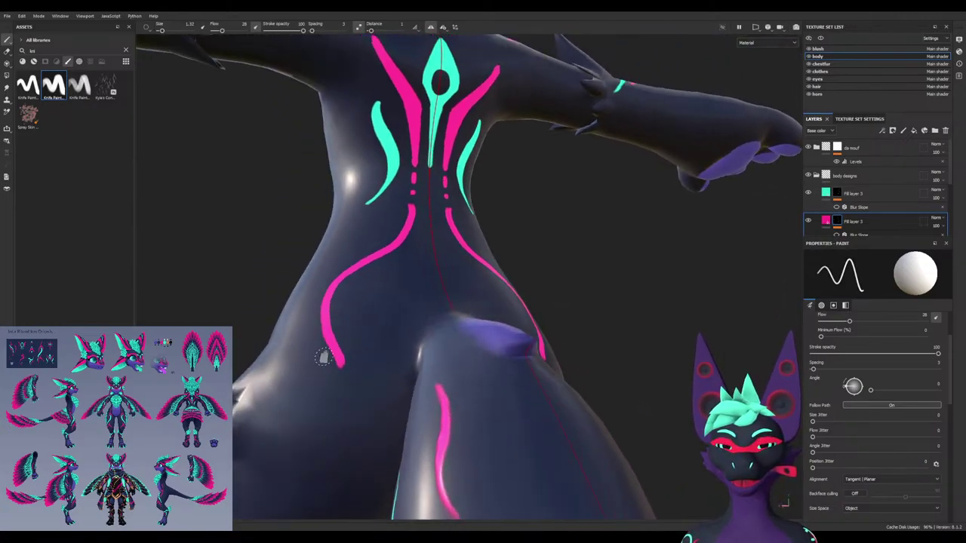
key("ctrl+z")
mouse_move(412, 205)
left_mouse_down()
mouse_move(329, 295)
mouse_move(302, 453)
mouse_move(320, 512)
mouse_move(338, 431)
left_mouse_up()
key("ctrl+z")
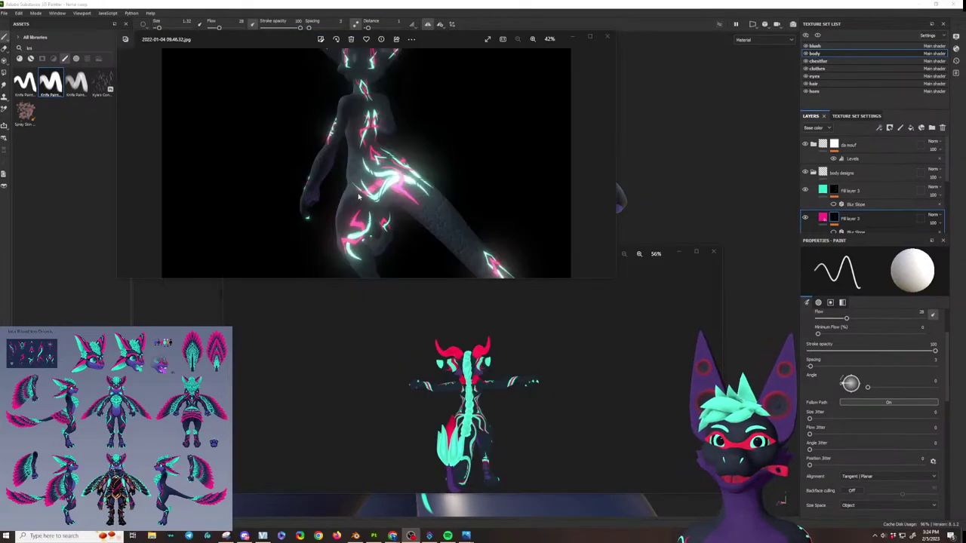
Examine the hip, lower back and tail-base markings in the two reference images
scroll(366, 198, "up", 2)
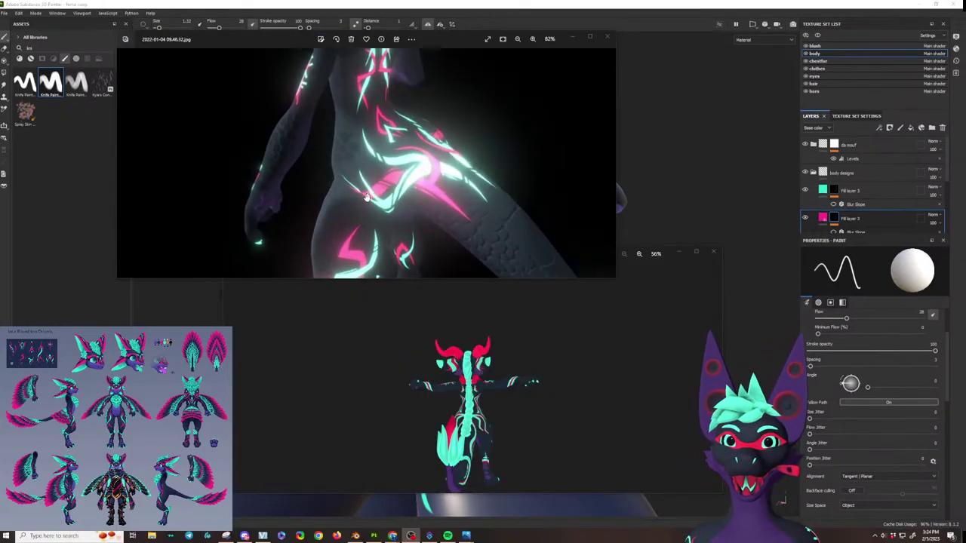
left_click_drag(418, 181, 403, 216)
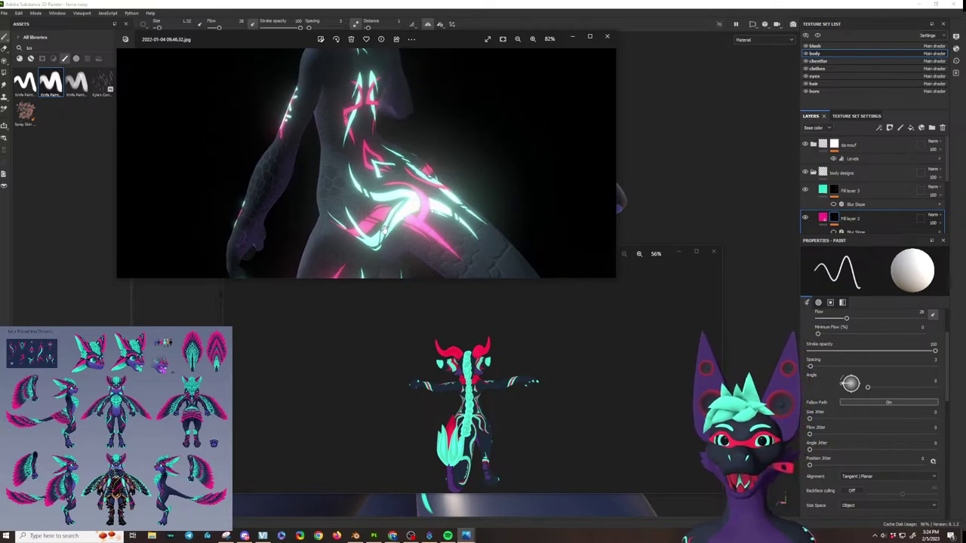
scroll(483, 430, "up", 5)
left_click_drag(483, 434, 480, 403)
scroll(413, 384, "up", 4)
scroll(483, 395, "down", 3)
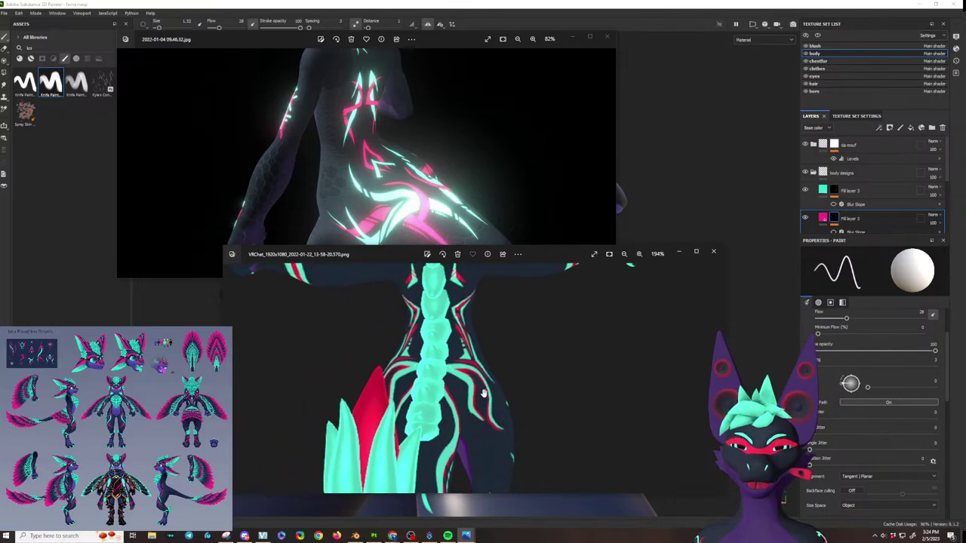
scroll(483, 394, "down", 1)
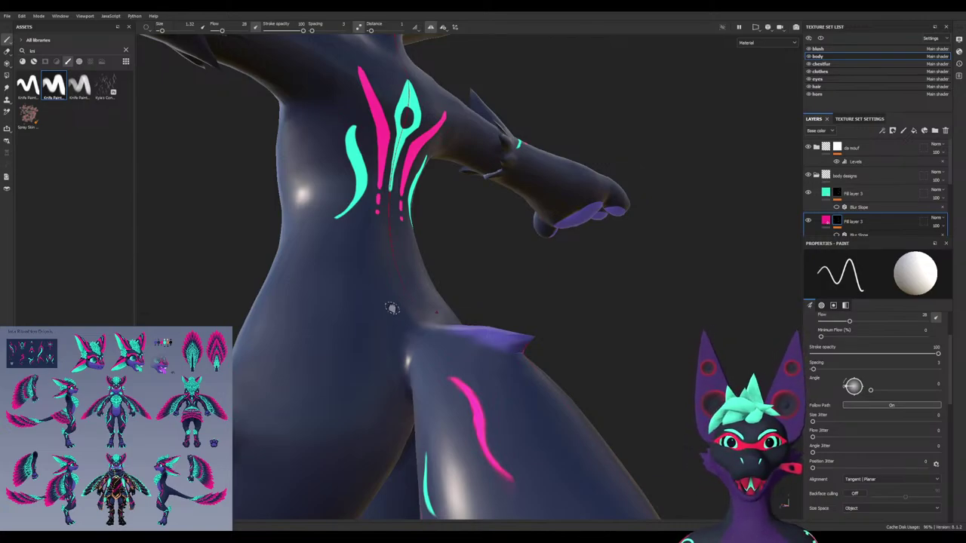
Try a mirrored pink stroke from the side of the tail base up onto the lower back
left_click_drag(400, 262, 372, 296, "alt")
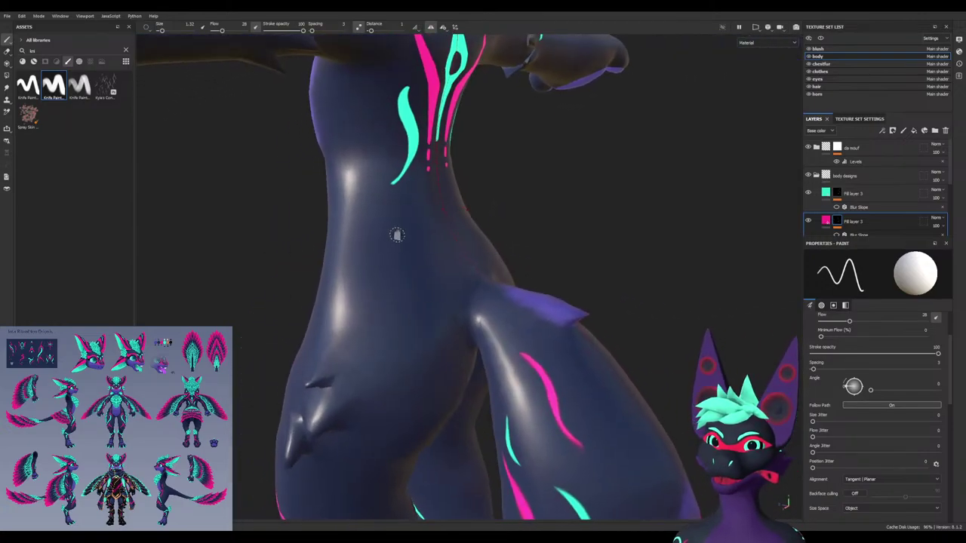
mouse_move(398, 235)
left_mouse_down("alt")
mouse_move(323, 243)
mouse_move(315, 264)
mouse_move(351, 273)
left_mouse_up("alt")
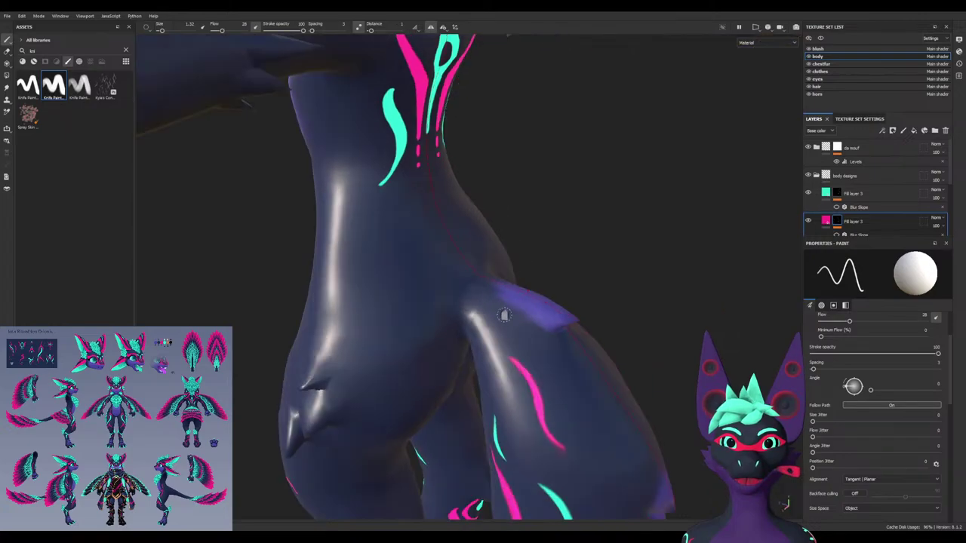
mouse_move(511, 342)
left_mouse_down()
mouse_move(491, 304)
mouse_move(413, 272)
left_mouse_up()
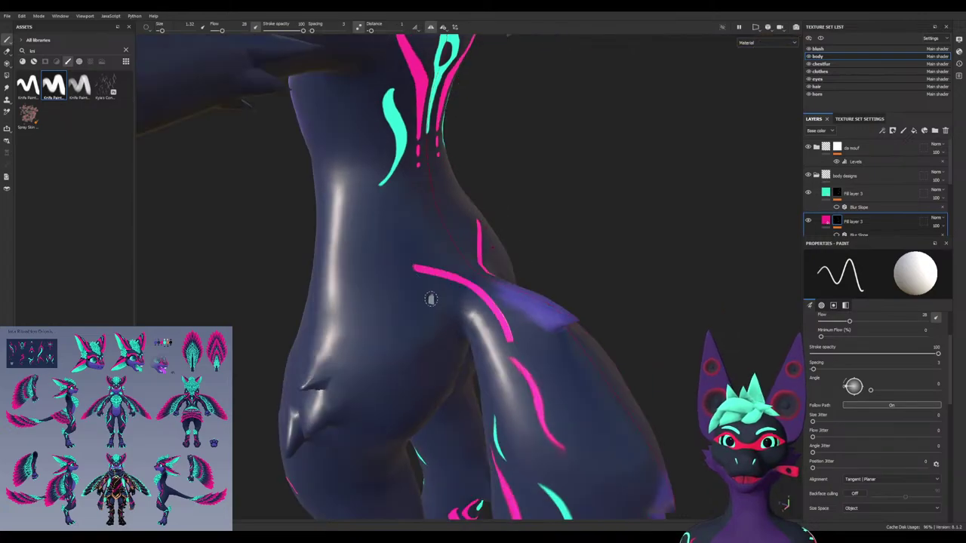
mouse_move(304, 362)
left_mouse_down("alt")
mouse_move(312, 268)
mouse_move(441, 283)
left_mouse_up("alt")
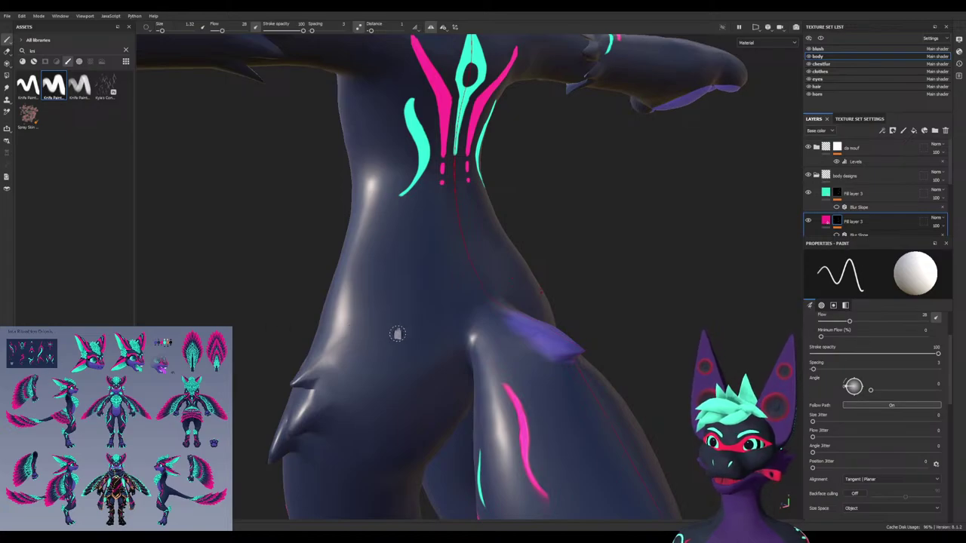
left_click_drag(437, 342, 404, 343, "alt")
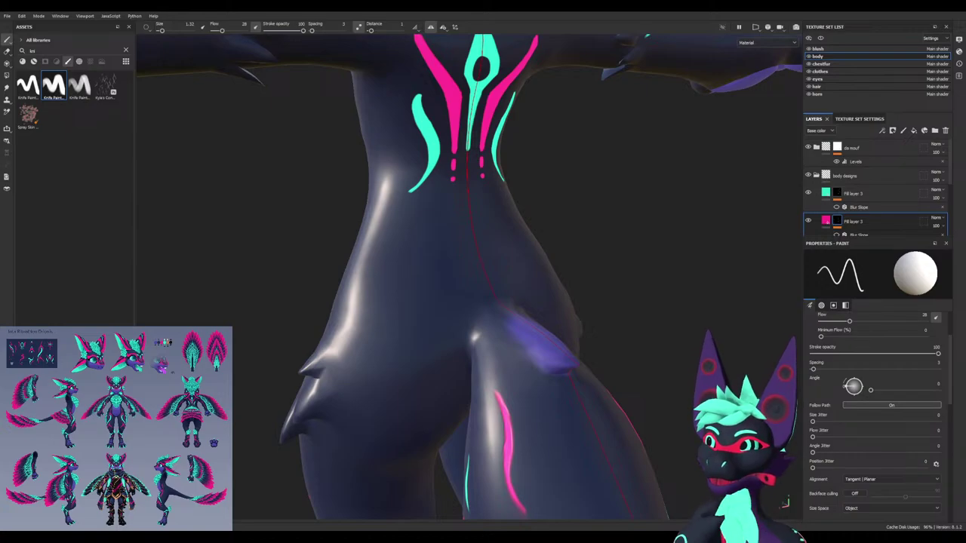
left_click_drag(437, 298, 475, 258, "alt")
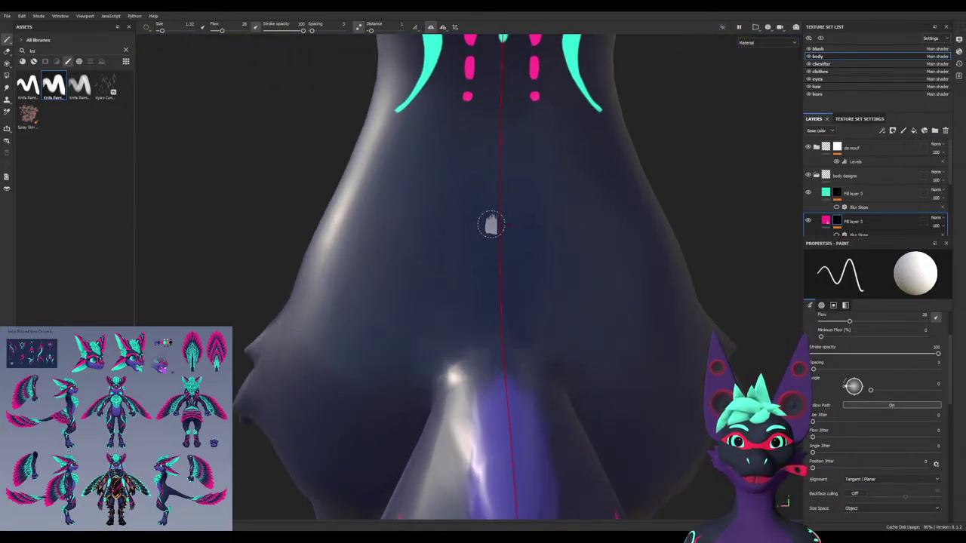
Try mirrored strokes fanning out from the centre line of the lower back above the tail, undoing each one
left_click_drag(494, 222, 454, 274)
key("ctrl+z")
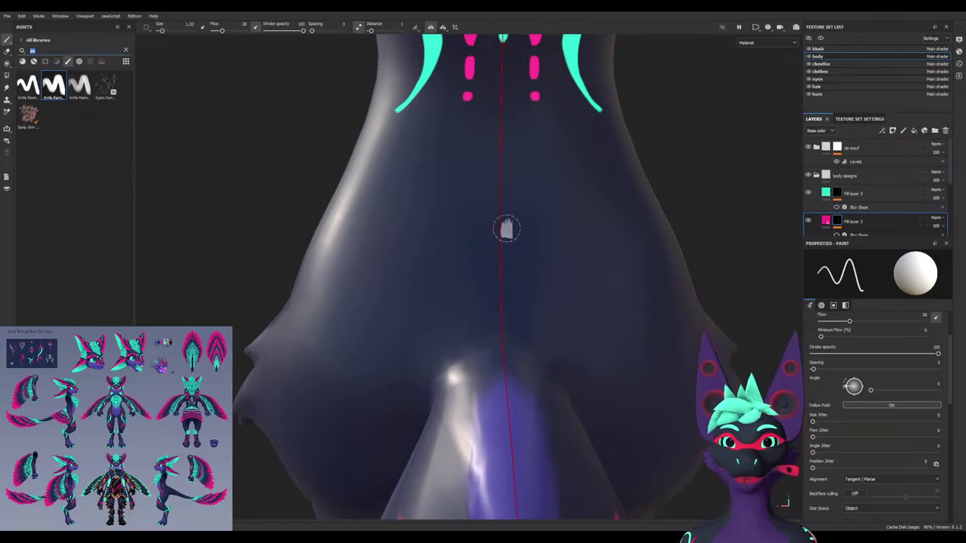
mouse_move(504, 226)
left_mouse_down()
mouse_move(465, 287)
mouse_move(455, 355)
left_mouse_up()
key("ctrl+z")
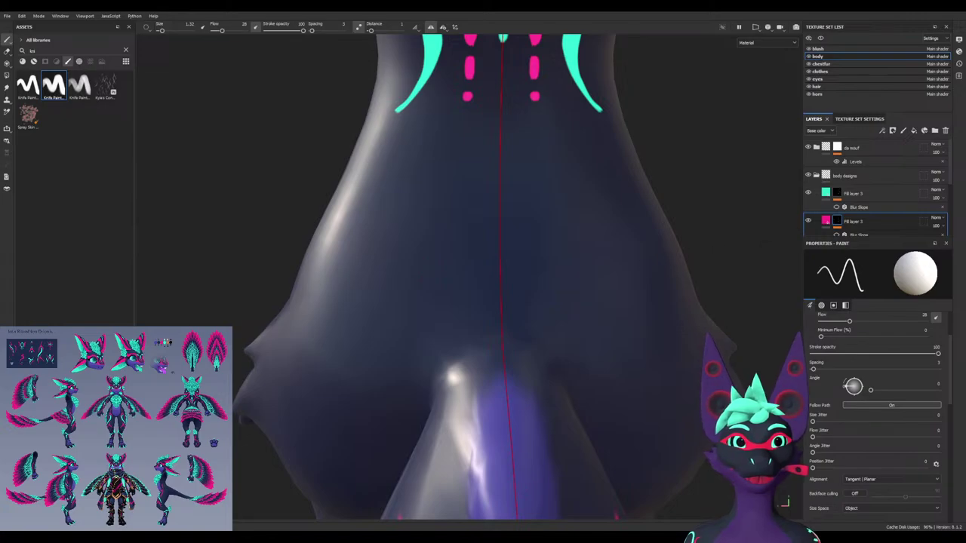
key("ctrl+z")
mouse_move(488, 263)
left_mouse_down()
mouse_move(500, 180)
mouse_move(492, 237)
mouse_move(457, 288)
mouse_move(498, 287)
mouse_move(483, 252)
left_mouse_up()
key("ctrl+z")
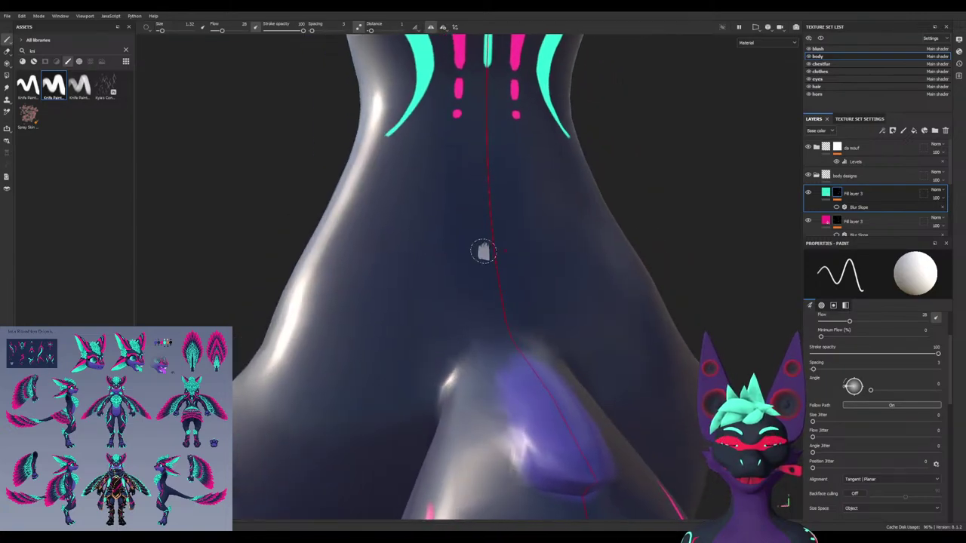
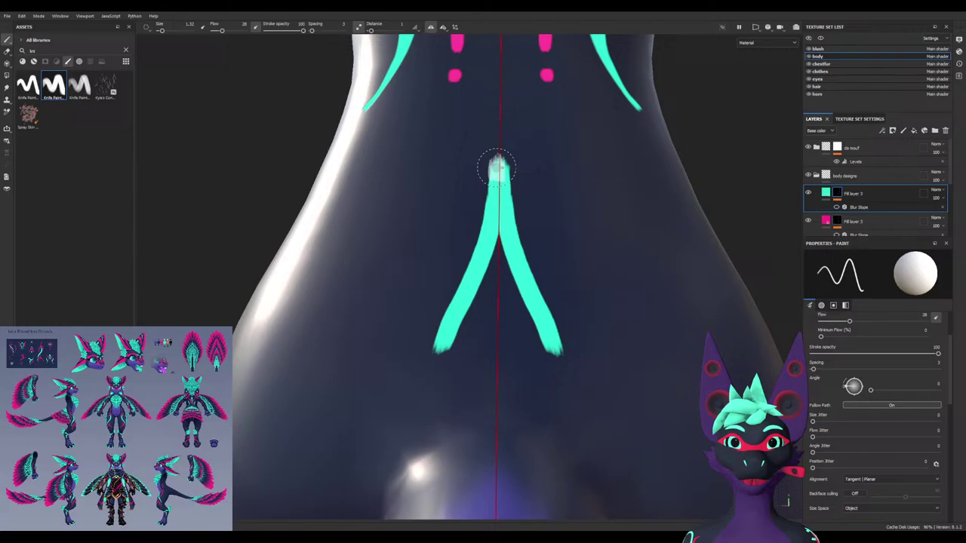
Narrow the top of the teal inverted V on the lower back and paint flared outer branches onto its arms
key("x")
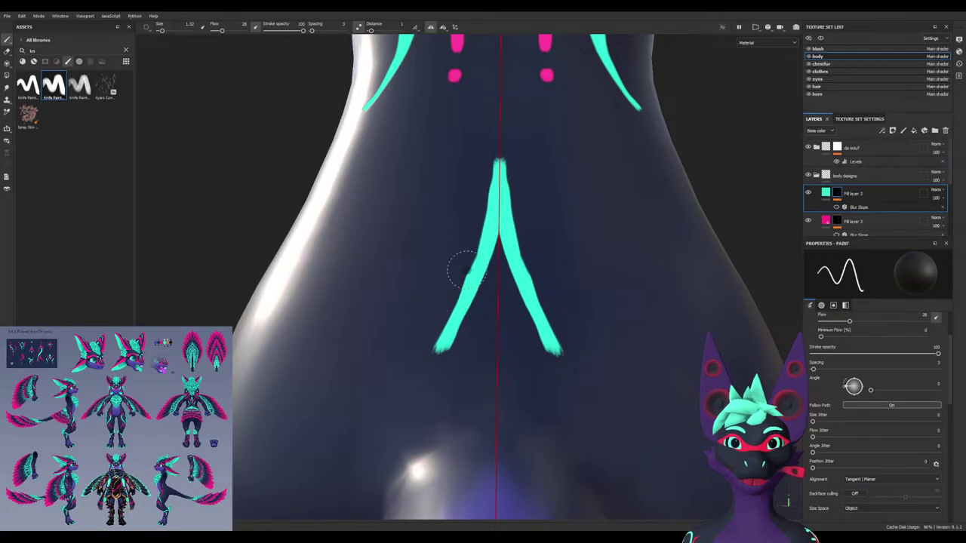
left_click_drag(467, 271, 423, 334)
key("ctrl+z")
key("x")
mouse_move(481, 224)
left_mouse_down()
mouse_move(420, 336)
mouse_move(392, 347)
left_mouse_up()
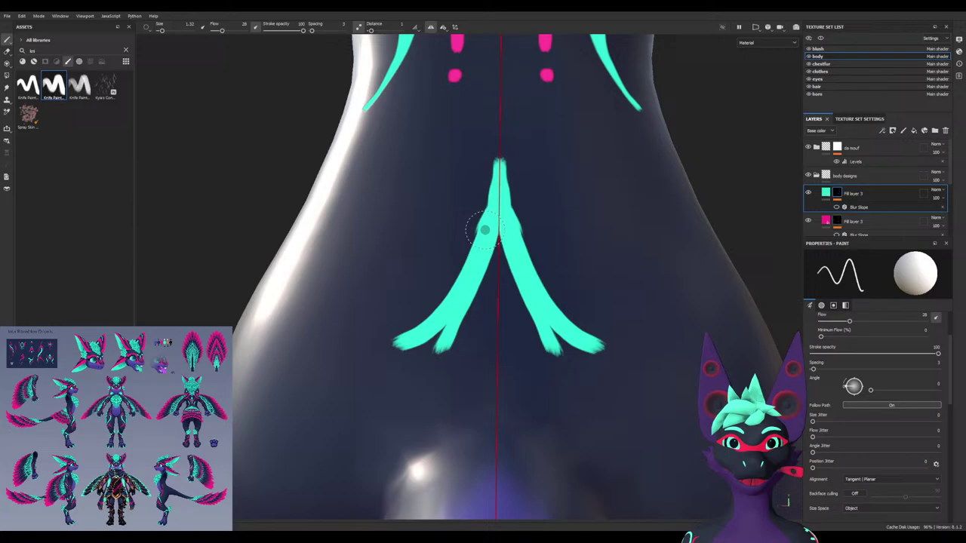
mouse_move(477, 240)
left_mouse_down()
mouse_move(386, 346)
mouse_move(433, 249)
left_mouse_up()
Erase the excess teal along the inverted V so both arms become single smooth strokes with clean, slanted tips
key("x")
left_click_drag(442, 205, 391, 330)
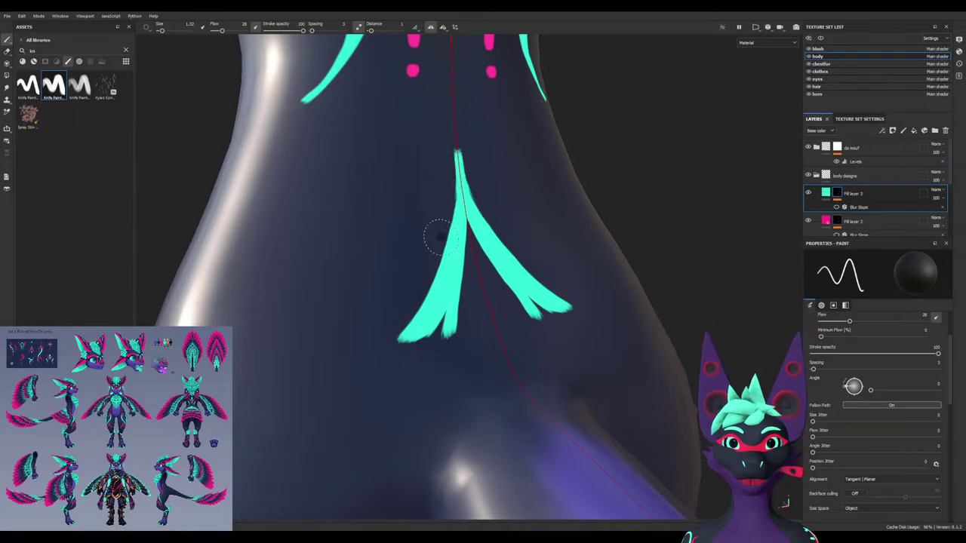
mouse_move(439, 237)
left_mouse_down()
mouse_move(388, 324)
mouse_move(474, 269)
left_mouse_up()
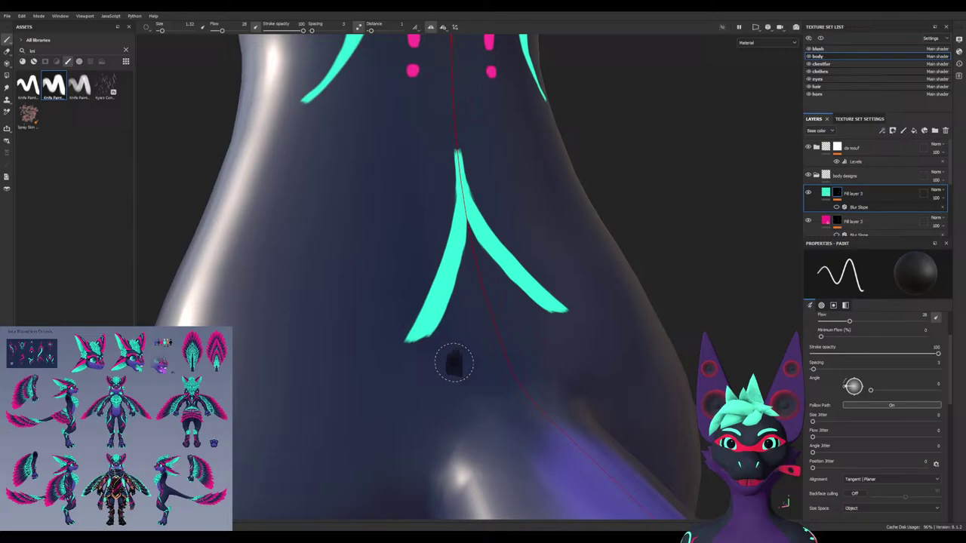
left_click_drag(455, 364, 494, 366, "alt")
scroll(427, 380, "up", 2)
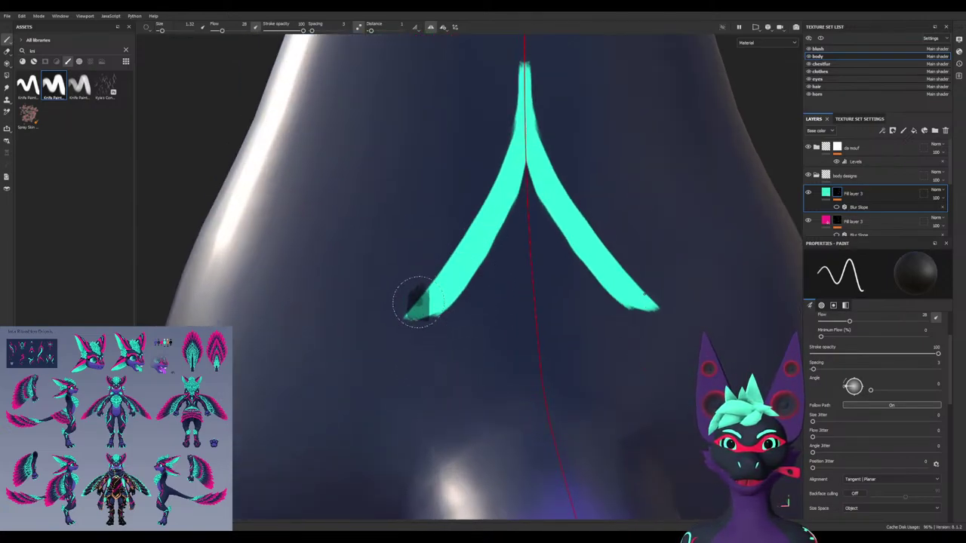
left_click_drag(445, 237, 379, 336)
mouse_move(466, 335)
left_mouse_down("alt")
mouse_move(497, 337)
mouse_move(459, 323)
mouse_move(380, 351)
left_mouse_up("alt")
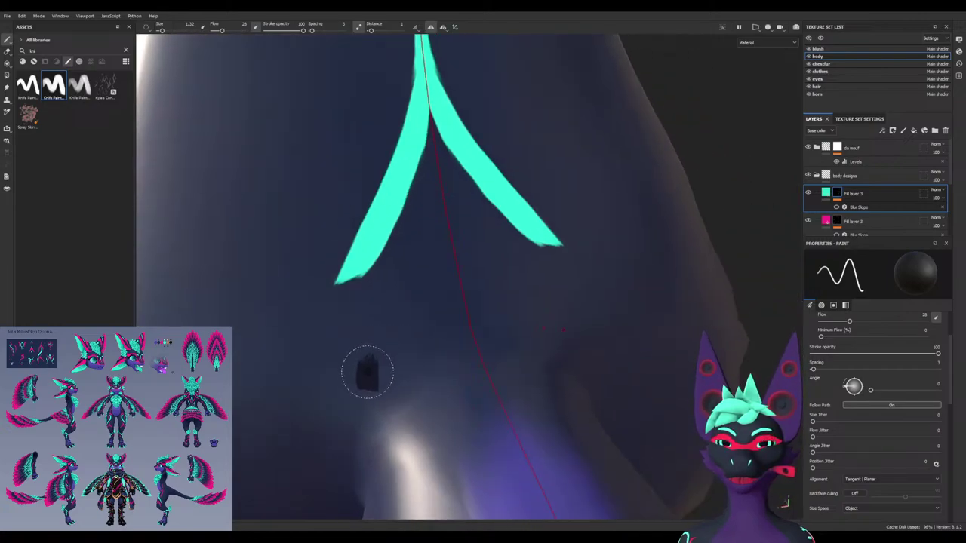
scroll(381, 337, "down", 5)
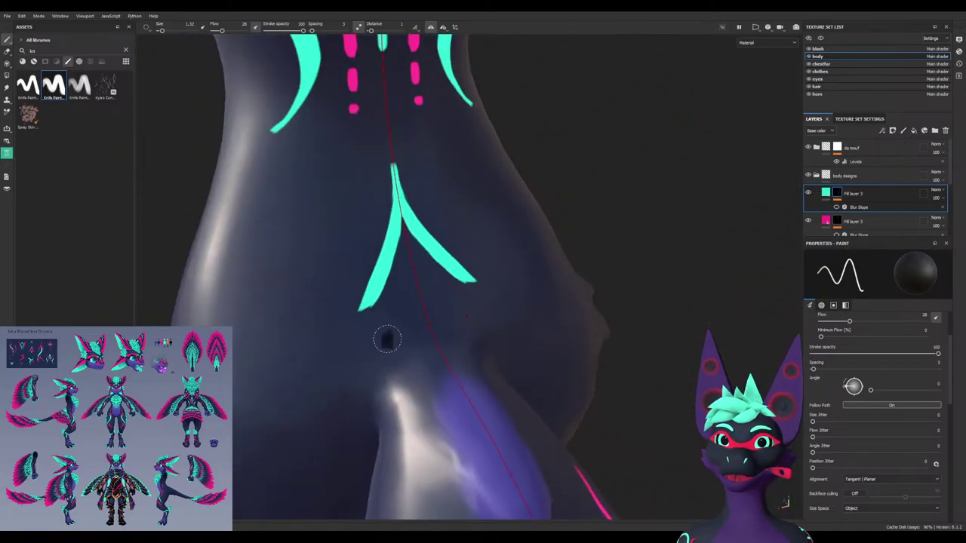
Paint mirrored teal lines from the tips of the inverted V angling down to the tail base, filling out the corner joints
left_click_drag(388, 340, 317, 335, "alt")
mouse_move(398, 349)
left_mouse_down("alt")
mouse_move(332, 306)
mouse_move(317, 330)
left_mouse_up("alt")
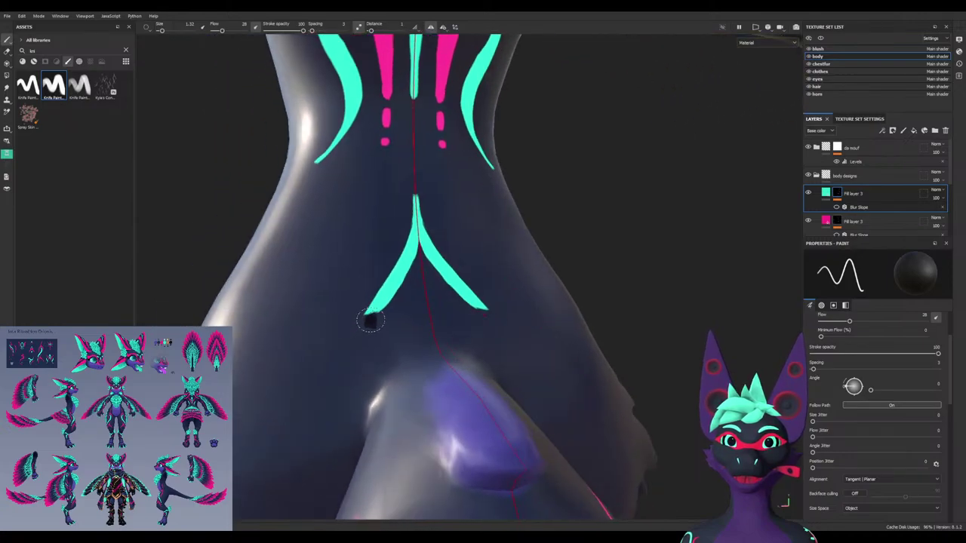
key("x")
mouse_move(370, 316)
left_mouse_down()
mouse_move(400, 344)
mouse_move(411, 426)
mouse_move(330, 288)
left_mouse_up()
key("x")
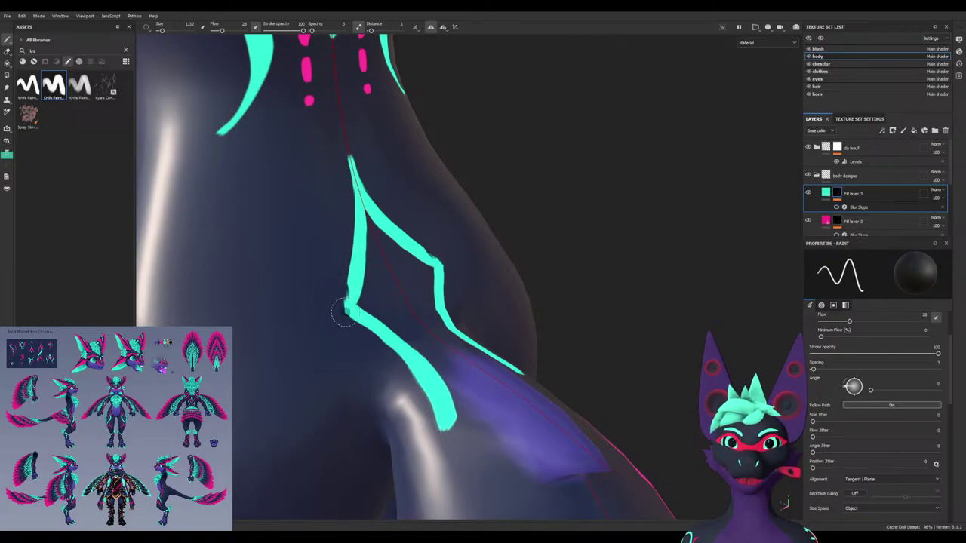
key("x")
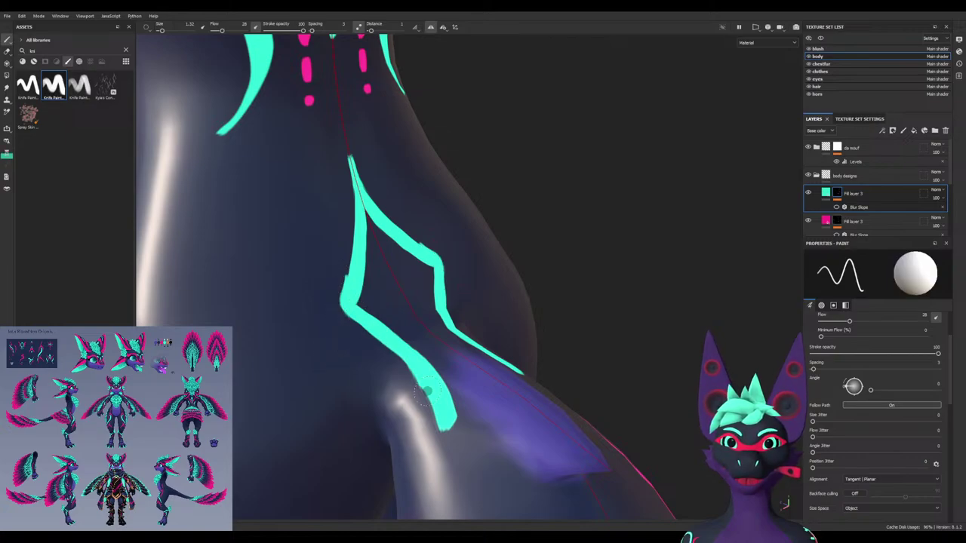
Continue the teal lines around the tail base and down its sides to the start of the pink tail stripes
mouse_move(426, 390)
left_mouse_down("alt")
mouse_move(382, 286)
mouse_move(461, 381)
mouse_move(397, 305)
mouse_move(467, 410)
left_mouse_up("alt")
left_click_drag(433, 339, 367, 282)
left_click_drag(377, 291, 528, 354, "alt")
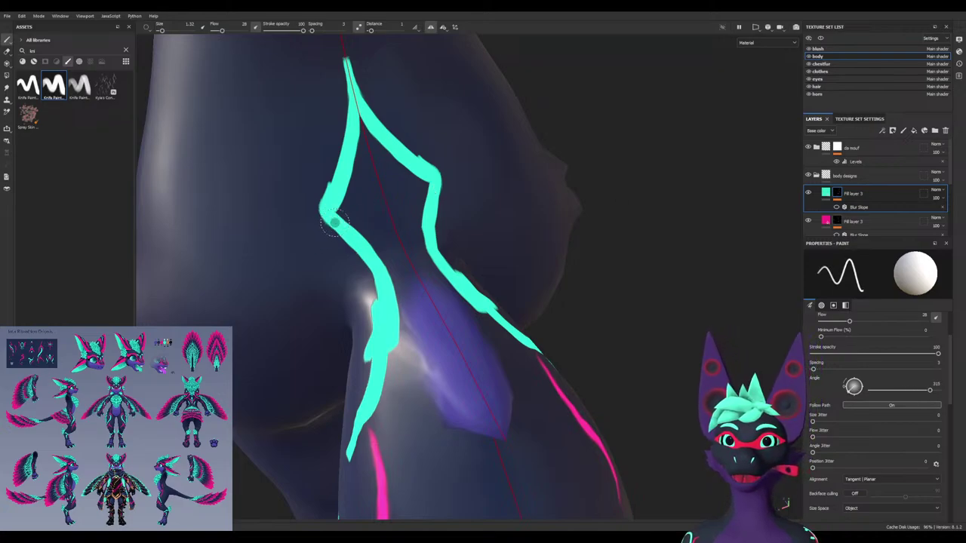
Extend the teal tail-base lines outward over the hips and erase their connection to the inverted V's tips
left_click_drag(334, 222, 230, 177)
mouse_move(335, 241)
left_mouse_down("alt")
mouse_move(364, 210)
mouse_move(347, 248)
mouse_move(369, 268)
mouse_move(253, 196)
mouse_move(216, 186)
mouse_move(401, 309)
left_mouse_up("alt")
key("x")
mouse_move(241, 184)
left_mouse_down()
mouse_move(371, 255)
mouse_move(257, 186)
mouse_move(421, 308)
left_mouse_up()
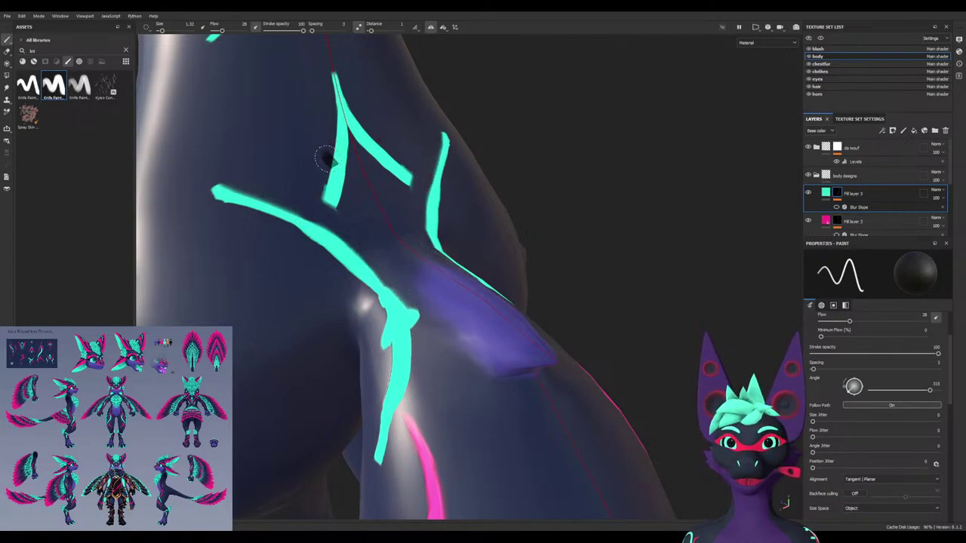
Paint mirrored teal strokes from the inverted V's tips inward to the midline, closing it into a diamond
mouse_move(315, 218)
left_mouse_down("alt")
mouse_move(260, 203)
mouse_move(255, 224)
left_mouse_up("alt")
left_click_drag(361, 191, 337, 178, "alt")
scroll(336, 178, "up", 3)
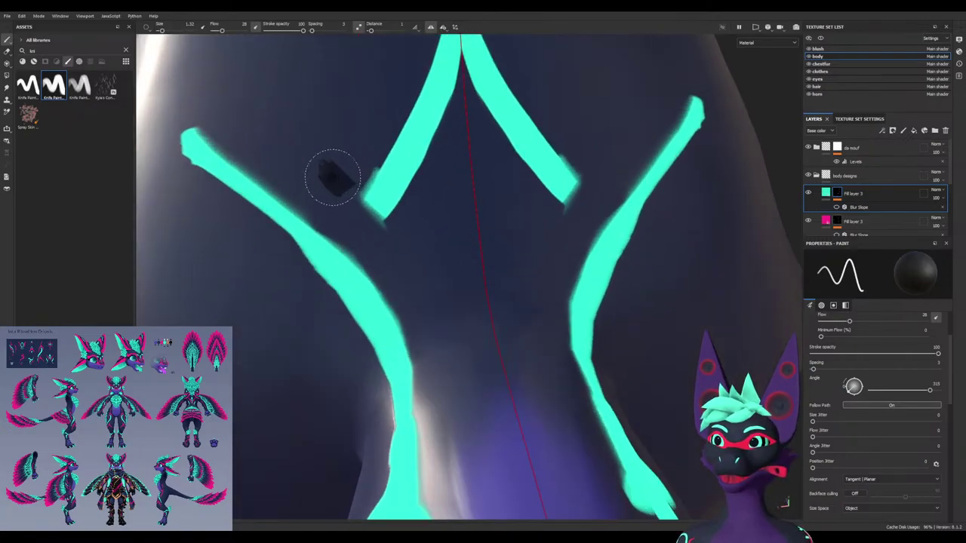
mouse_move(377, 147)
left_mouse_down()
mouse_move(355, 216)
mouse_move(380, 231)
mouse_move(427, 162)
mouse_move(398, 168)
mouse_move(382, 198)
mouse_move(375, 170)
mouse_move(427, 252)
mouse_move(442, 338)
left_mouse_up()
scroll(398, 255, "up", 3)
mouse_move(369, 211)
left_mouse_down()
mouse_move(478, 324)
mouse_move(521, 389)
mouse_move(464, 276)
mouse_move(524, 374)
mouse_move(516, 364)
left_mouse_up()
key("x")
mouse_move(528, 400)
left_mouse_down()
mouse_move(431, 313)
mouse_move(538, 381)
mouse_move(483, 404)
left_mouse_up()
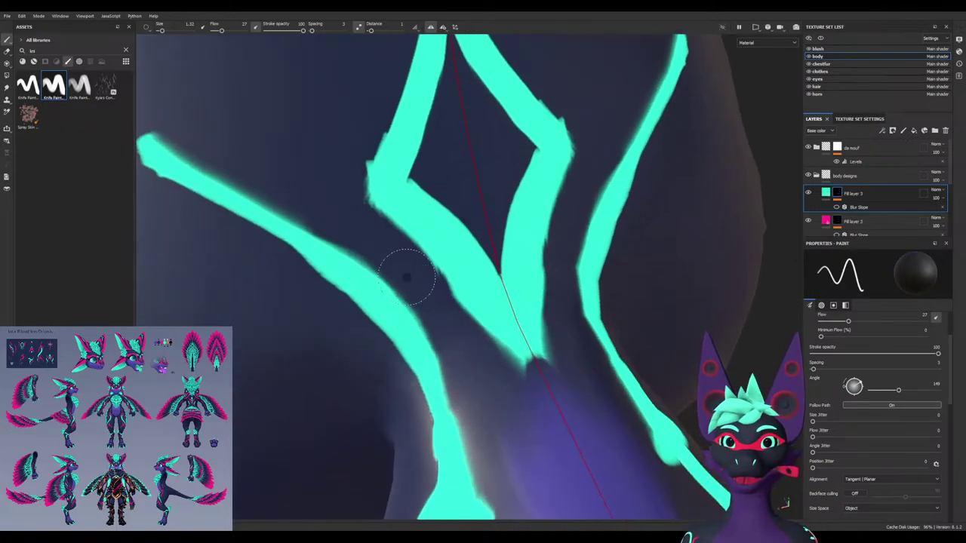
Trim the outer edges of the diamond's lower half and fill its lower corner into a long thin point on the midline
mouse_move(361, 228)
left_mouse_down()
mouse_move(447, 265)
mouse_move(538, 381)
left_mouse_up()
mouse_move(419, 262)
left_mouse_down()
mouse_move(503, 350)
mouse_move(485, 304)
left_mouse_up()
key("x")
mouse_move(503, 269)
left_mouse_down()
mouse_move(470, 198)
mouse_move(448, 177)
mouse_move(513, 270)
left_mouse_up()
left_click_drag(461, 209, 401, 269, "alt")
left_click_drag(421, 301, 392, 312, "alt")
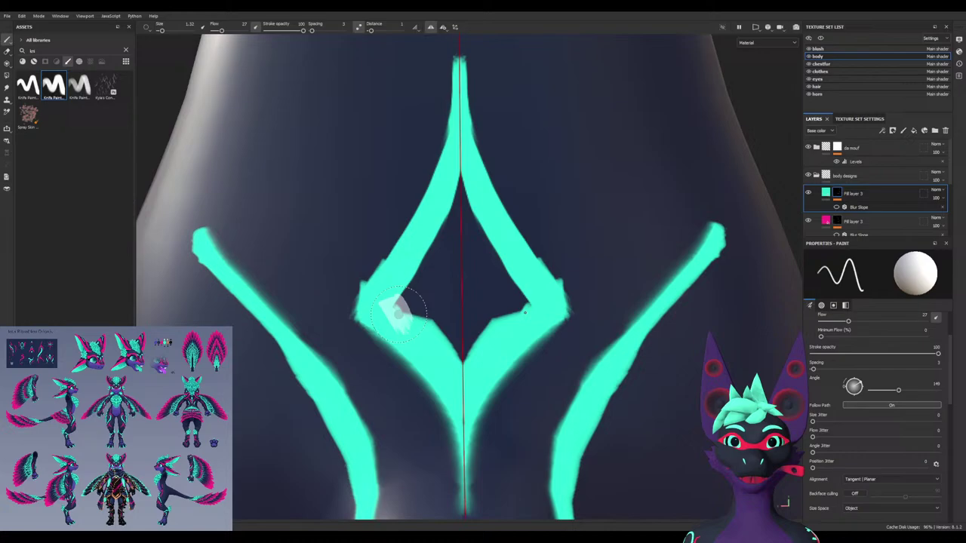
Paint a small mirrored pink arrow-shaped mark inside the teal diamond on the pink fill layer's mask
left_click(837, 220)
mouse_move(464, 267)
left_mouse_down("ctrl")
mouse_move(462, 253)
mouse_move(448, 272)
mouse_move(460, 308)
mouse_move(458, 227)
left_mouse_up("ctrl")
mouse_move(454, 342)
left_mouse_down("alt")
mouse_move(448, 277)
mouse_move(433, 295)
left_mouse_up("alt")
key("x")
mouse_move(430, 258)
left_mouse_down()
mouse_move(422, 282)
mouse_move(420, 224)
mouse_move(407, 295)
left_mouse_up()
mouse_move(383, 332)
left_mouse_down("alt")
mouse_move(377, 397)
mouse_move(513, 310)
mouse_move(528, 321)
mouse_move(362, 343)
mouse_move(345, 334)
left_mouse_up("alt")
Return to the teal fill layer and carve notches into the diamond's inner lower edges, undoing unwanted strokes
left_click(852, 193)
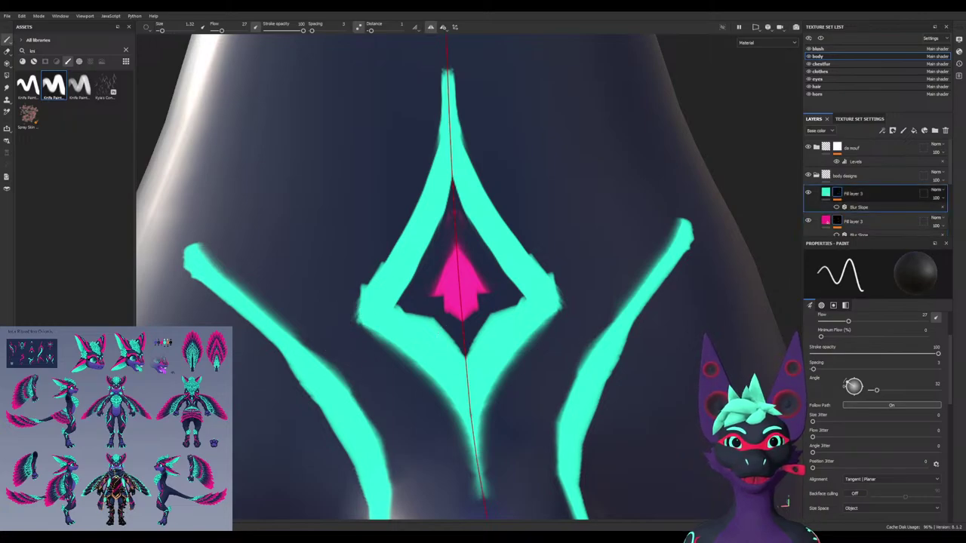
left_click_drag(427, 405, 361, 298)
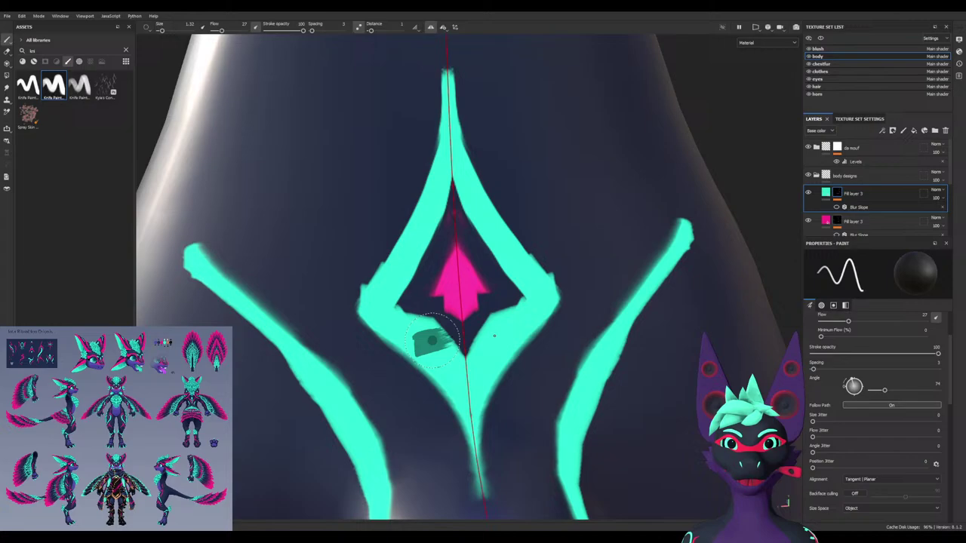
left_click_drag(420, 323, 448, 345)
key("ctrl+z")
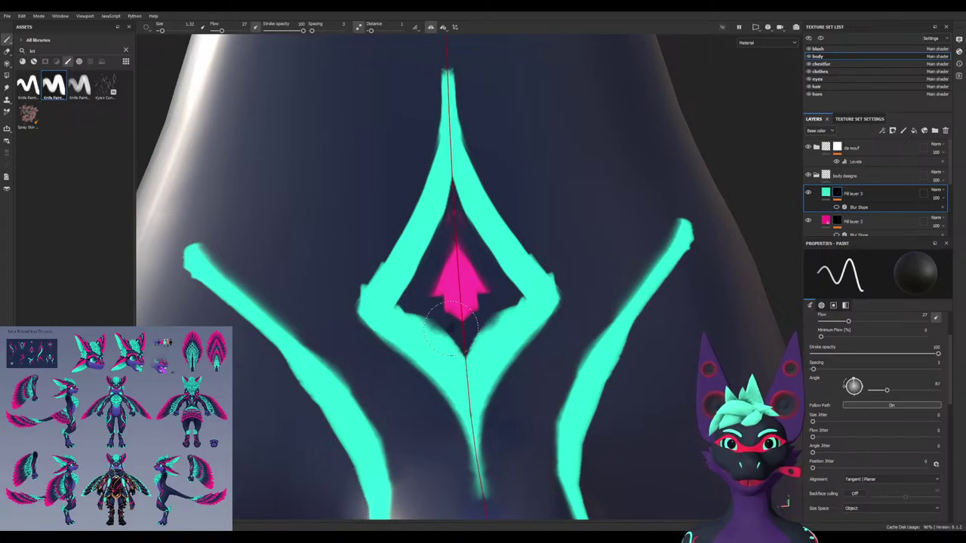
key("ctrl+z")
left_click_drag(430, 300, 457, 343)
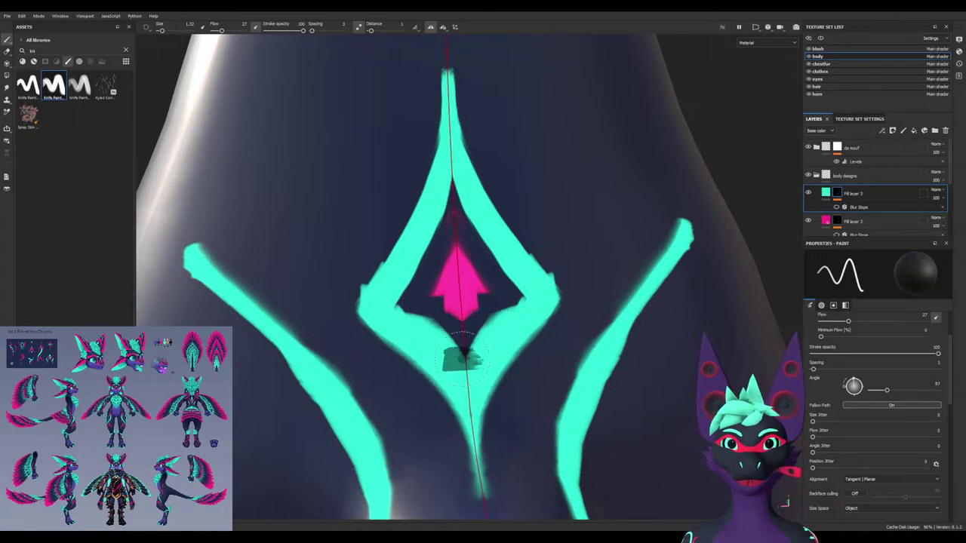
Slim the mirrored teal hip lines from their outer ends to the tail base, undoing strokes that cut wrongly
mouse_move(393, 399)
left_mouse_down("alt")
mouse_move(551, 386)
mouse_move(423, 381)
mouse_move(396, 362)
left_mouse_up("alt")
mouse_move(370, 242)
left_mouse_down()
mouse_move(326, 326)
mouse_move(355, 301)
mouse_move(388, 317)
left_mouse_up()
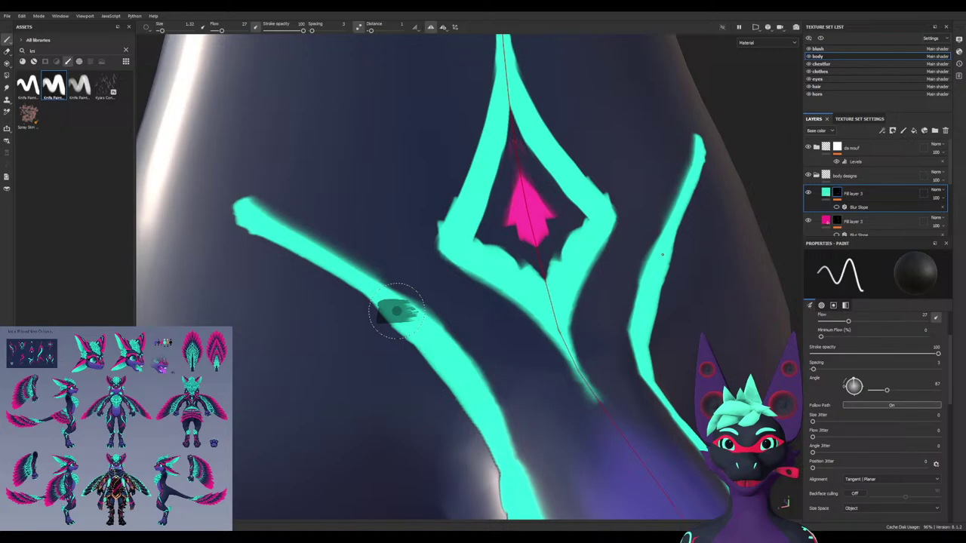
left_click_drag(381, 262, 229, 206)
key("ctrl+z")
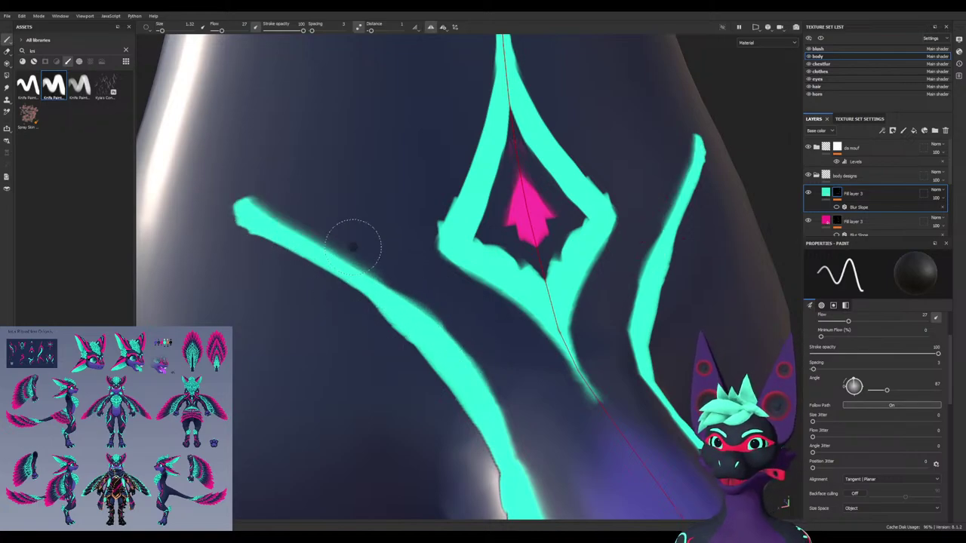
left_click_drag(354, 246, 237, 204)
left_click_drag(451, 327, 238, 222)
mouse_move(310, 371)
left_mouse_down("alt")
mouse_move(347, 361)
mouse_move(290, 326)
left_mouse_up("alt")
scroll(304, 415, "down", 5)
mouse_move(304, 418)
left_mouse_down("alt")
mouse_move(453, 338)
mouse_move(440, 361)
left_mouse_up("alt")
key("ctrl+z")
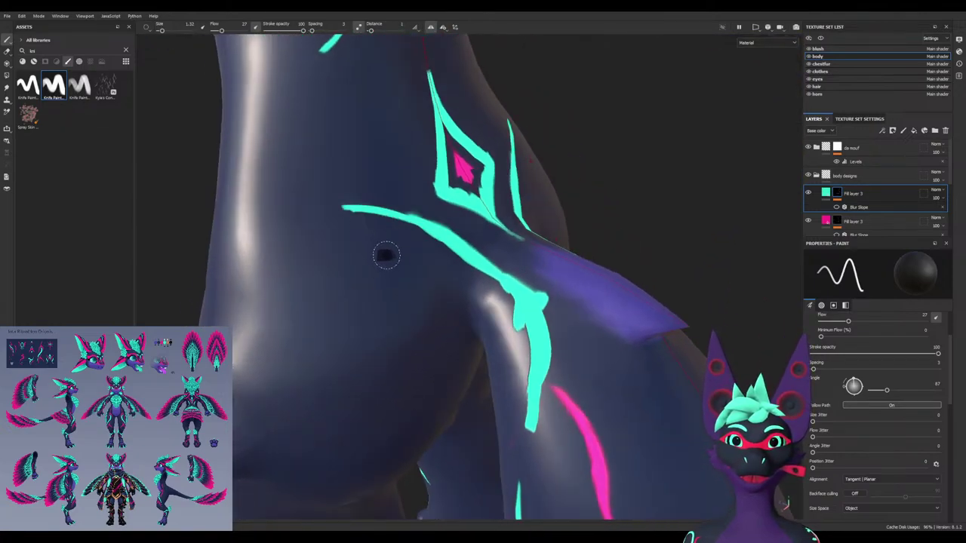
mouse_move(467, 228)
left_mouse_down()
mouse_move(540, 306)
mouse_move(545, 444)
mouse_move(451, 208)
left_mouse_up()
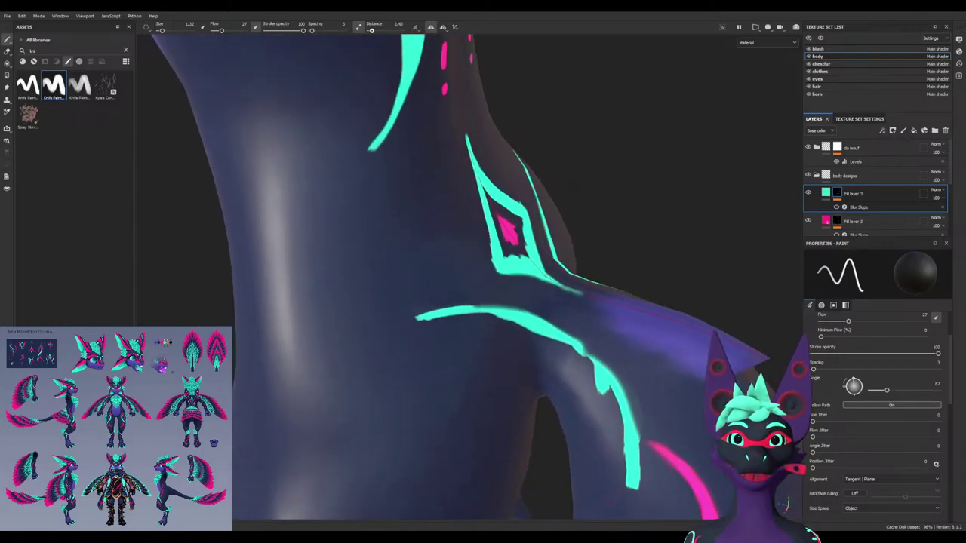
Reduce the brush size and erase a tapered gap in the teal hip lines, splitting off their outer segments
mouse_move(417, 92)
left_mouse_down("alt")
mouse_move(396, 147)
mouse_move(407, 102)
left_mouse_up("alt")
mouse_move(563, 419)
left_mouse_down("ctrl+alt")
mouse_move(431, 355)
mouse_move(403, 411)
mouse_move(411, 294)
left_mouse_up("ctrl+alt")
left_click_drag(421, 363, 384, 368, "alt")
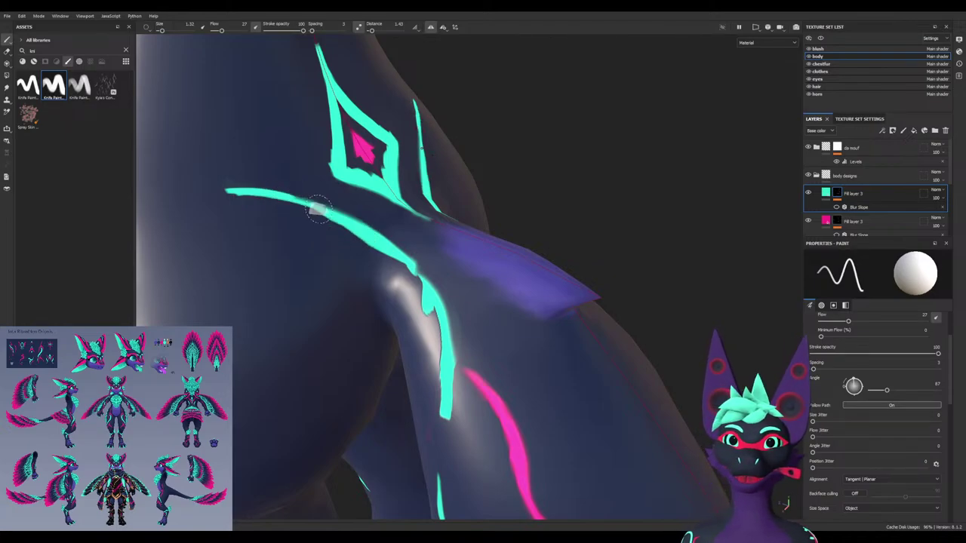
right_click_drag(302, 201, 298, 201, "ctrl")
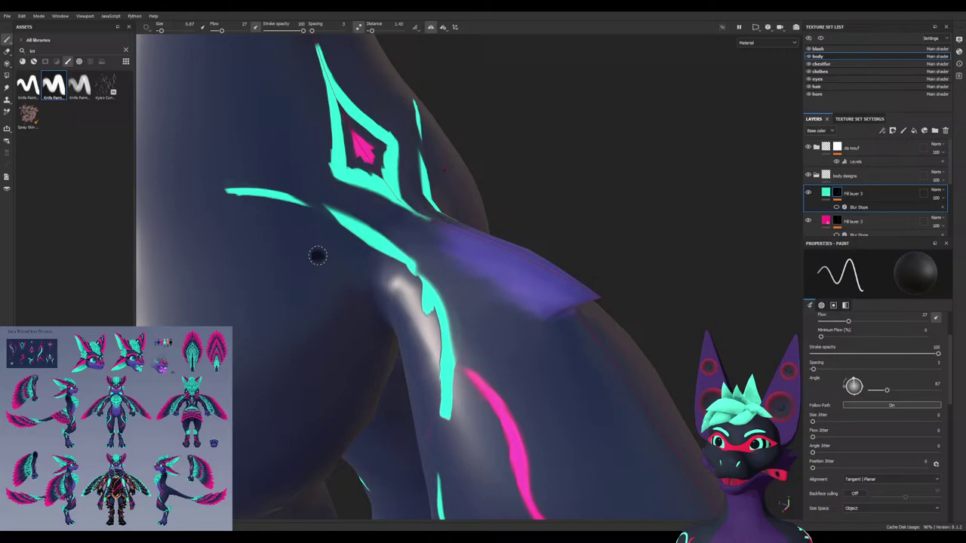
left_click_drag(316, 264, 281, 275, "alt")
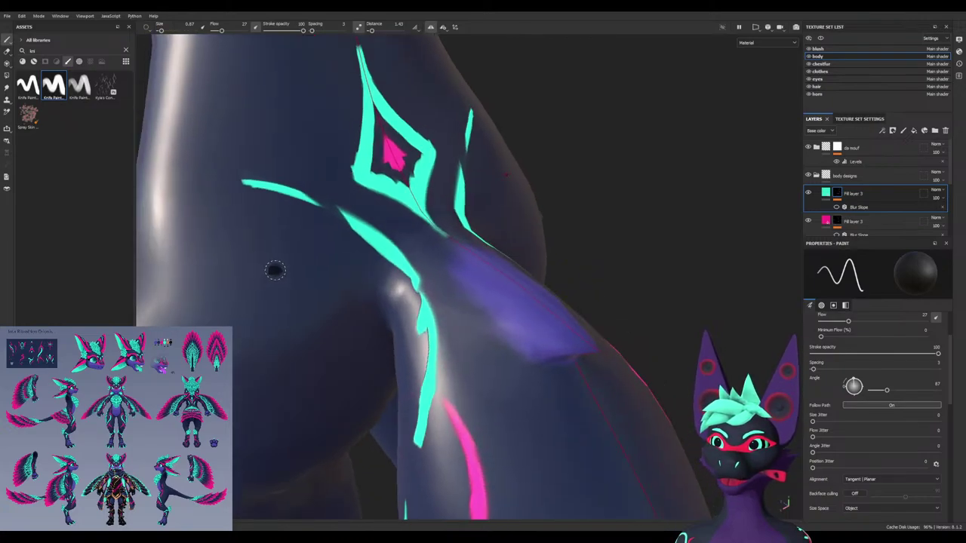
mouse_move(294, 240)
left_mouse_down("alt")
mouse_move(309, 171)
mouse_move(356, 175)
mouse_move(426, 254)
left_mouse_up("alt")
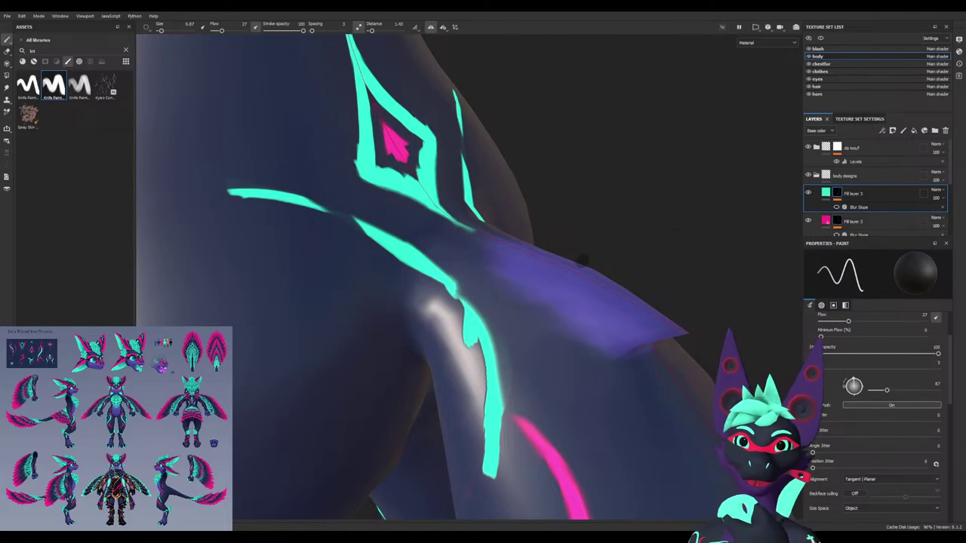
Erase the teal segment running down each side of the tail base, leaving the middle hip segment with a pointed end
left_click_drag(431, 304, 378, 324, "alt")
mouse_move(313, 284)
left_mouse_down("alt")
mouse_move(292, 276)
mouse_move(392, 281)
mouse_move(372, 282)
left_mouse_up("alt")
mouse_move(396, 205)
left_mouse_down("alt")
mouse_move(442, 133)
mouse_move(478, 148)
left_mouse_up("alt")
left_click_drag(405, 181, 400, 280, "alt")
left_click_drag(416, 327, 467, 314, "alt")
mouse_move(469, 316)
left_mouse_down()
mouse_move(532, 351)
mouse_move(545, 413)
left_mouse_up()
left_click_drag(507, 337, 462, 299)
left_click_drag(481, 413, 493, 427, "alt")
scroll(493, 427, "down", 3)
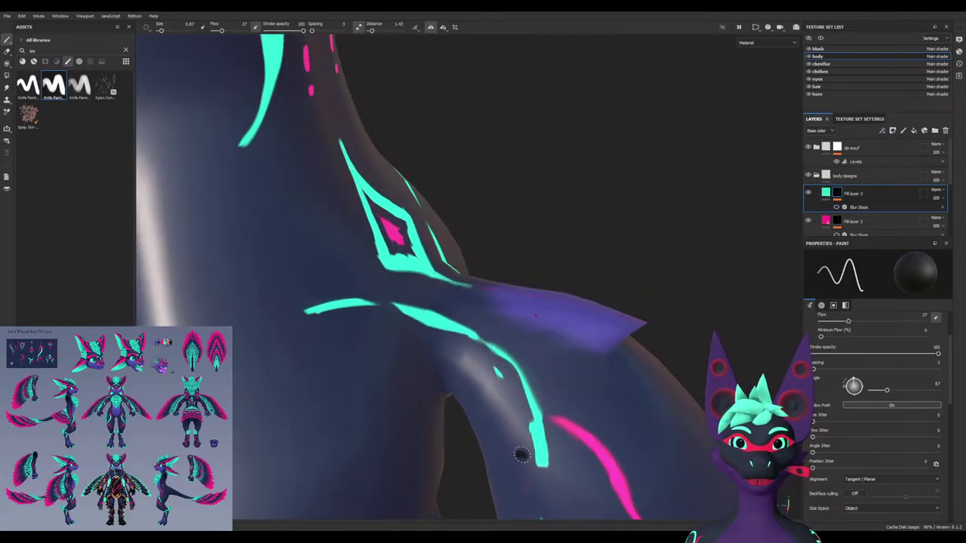
right_click_drag(520, 455, 525, 457, "ctrl")
left_click_drag(533, 455, 513, 344)
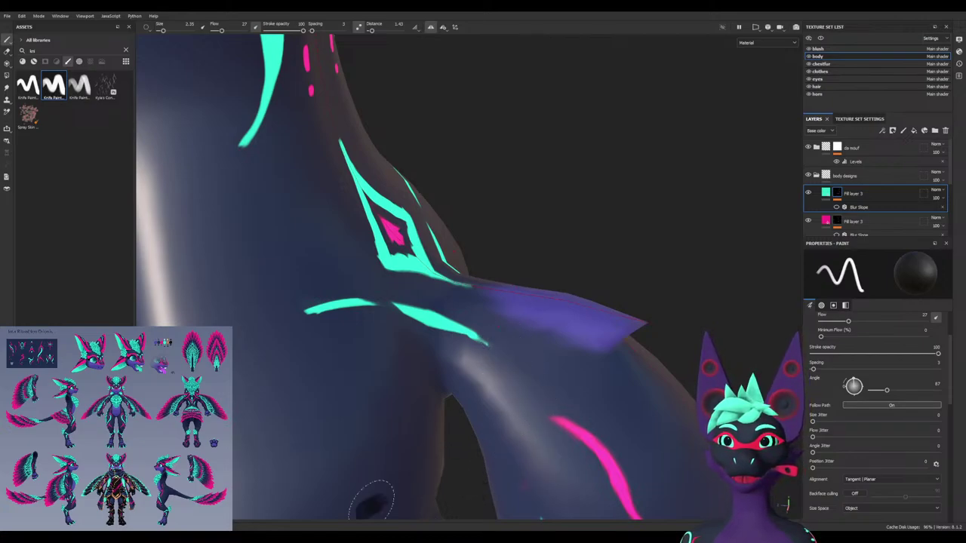
Repaint the middle hip segments in teal as one thicker curve continuing down the sides of the tail base
left_click_drag(638, 332, 483, 313, "alt")
scroll(440, 308, "up", 3)
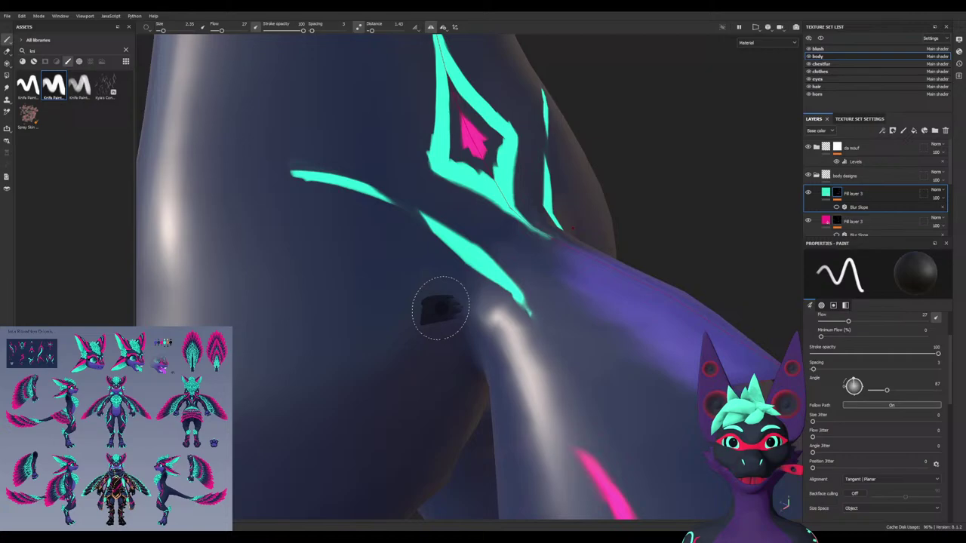
right_click_drag(444, 239, 431, 217, "ctrl")
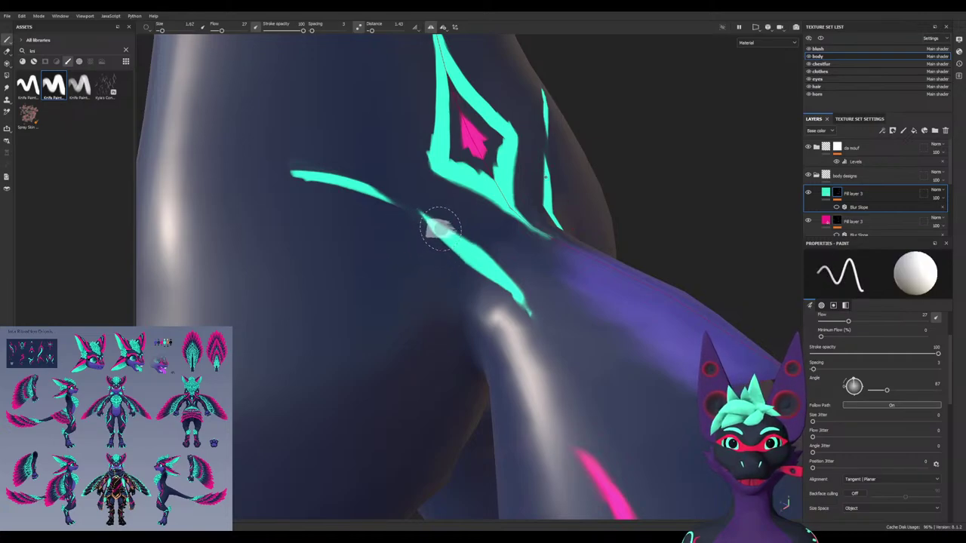
mouse_move(438, 227)
left_mouse_down()
mouse_move(517, 280)
mouse_move(563, 378)
left_mouse_up()
mouse_move(518, 285)
left_mouse_down()
mouse_move(550, 409)
mouse_move(570, 429)
mouse_move(533, 262)
mouse_move(452, 220)
left_mouse_up()
Compare the Knife Paint brushes, choose the third, softer one for erasing, and reduce its size
key("x")
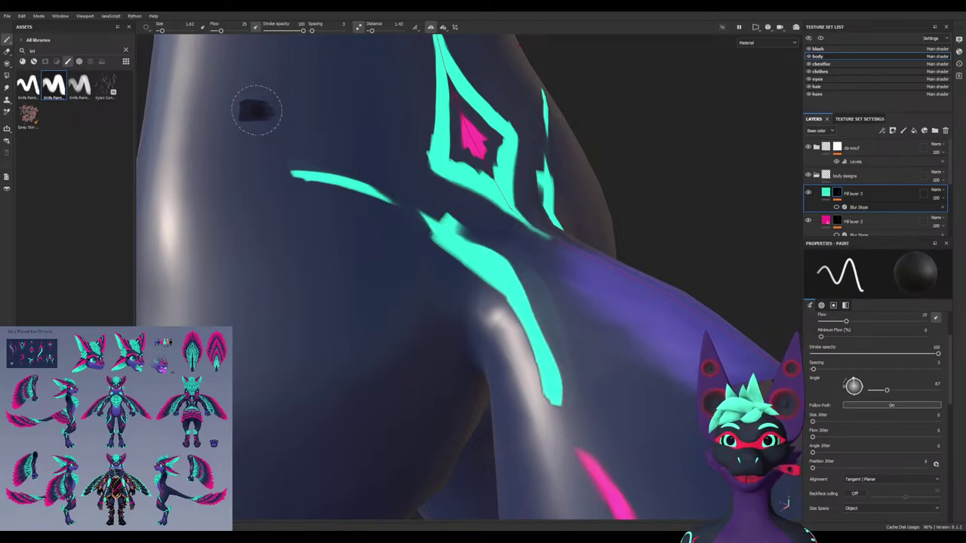
left_click(28, 85)
left_click(53, 86)
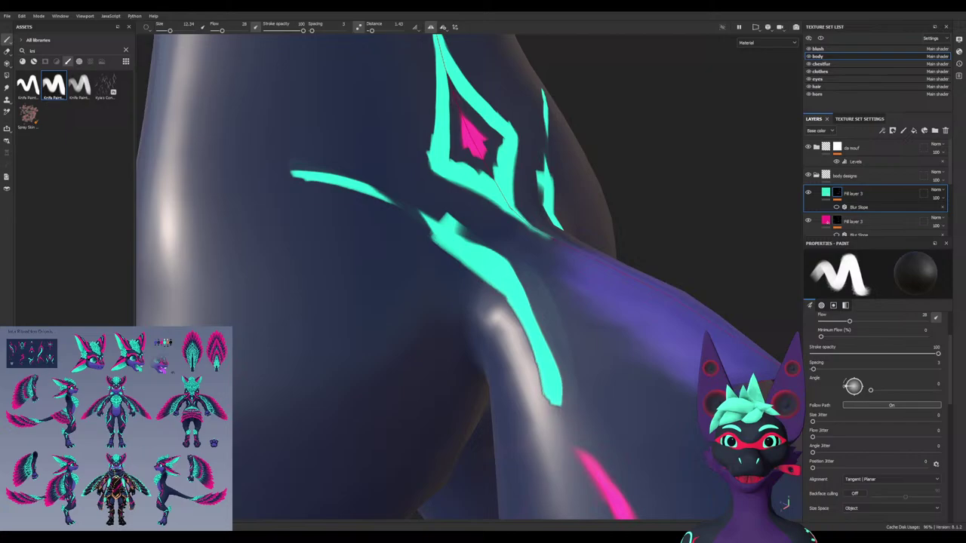
left_click(27, 84)
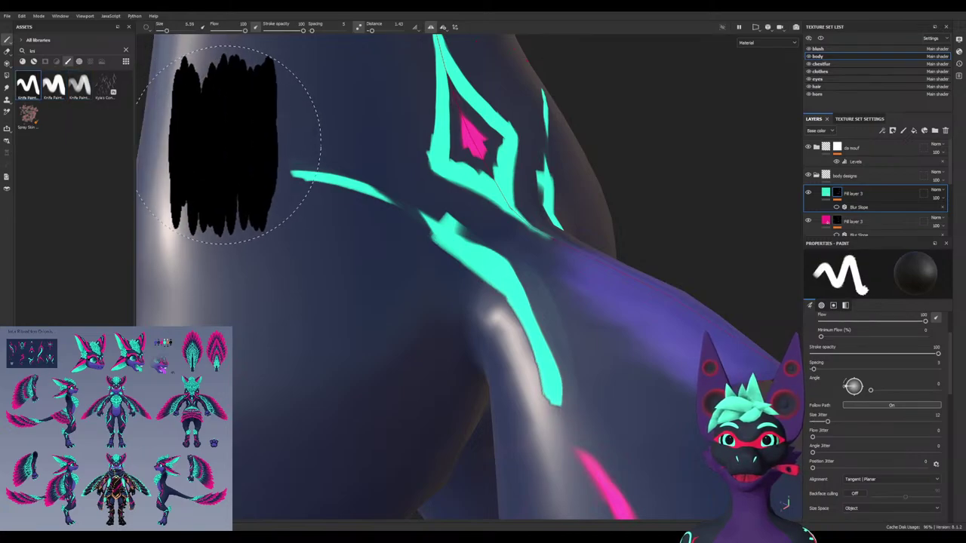
left_click(79, 85)
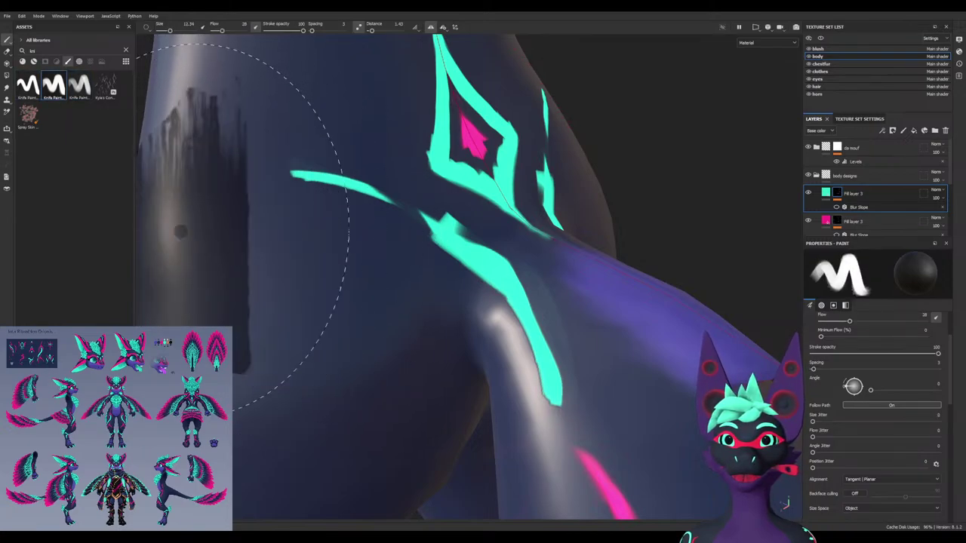
key("bracketleft")
key("bracketleft")
key("bracketleft")
key("bracketleft")
key("bracketleft")
key("bracketleft")
key("bracketleft")
key("bracketleft")
key("bracketleft")
key("bracketleft")
key("bracketleft")
key("bracketleft")
key("bracketleft")
key("bracketleft")
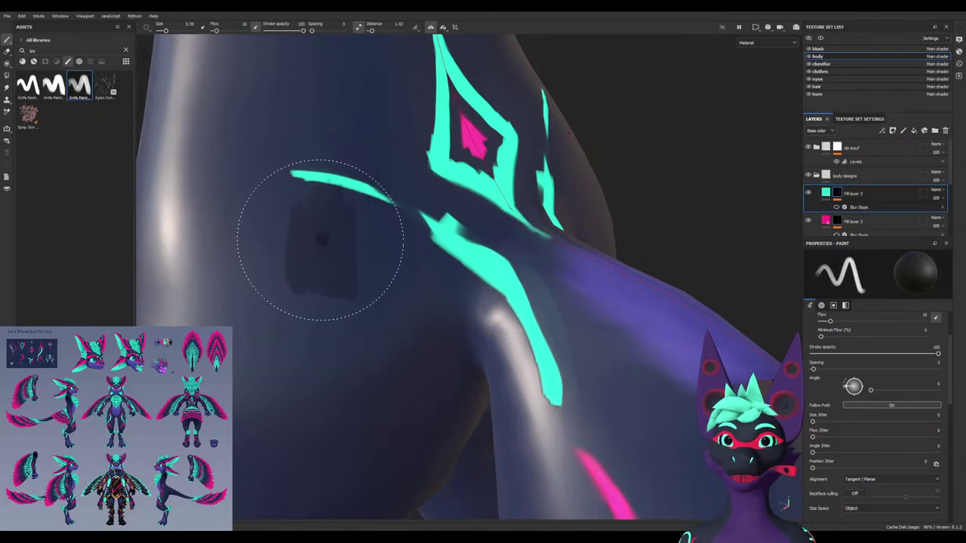
Thin the repainted teal curve along both edges and remove the spur at its upper end using the soft brush
key("x")
left_click_drag(450, 219, 556, 300)
key("x")
mouse_move(520, 258)
left_mouse_down()
mouse_move(431, 203)
mouse_move(483, 245)
mouse_move(472, 245)
mouse_move(521, 249)
mouse_move(433, 206)
mouse_move(573, 389)
left_mouse_up()
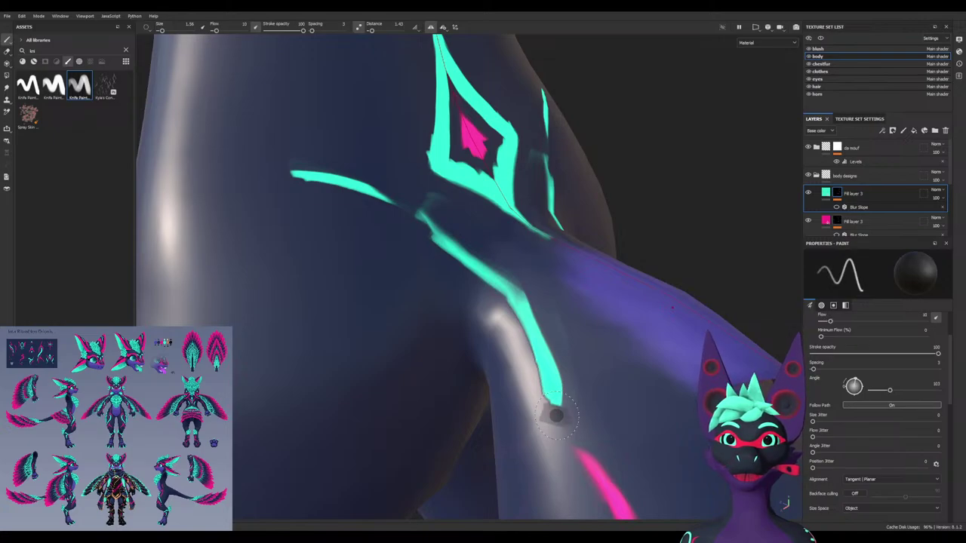
mouse_move(556, 415)
left_mouse_down()
mouse_move(556, 353)
mouse_move(438, 209)
left_mouse_up()
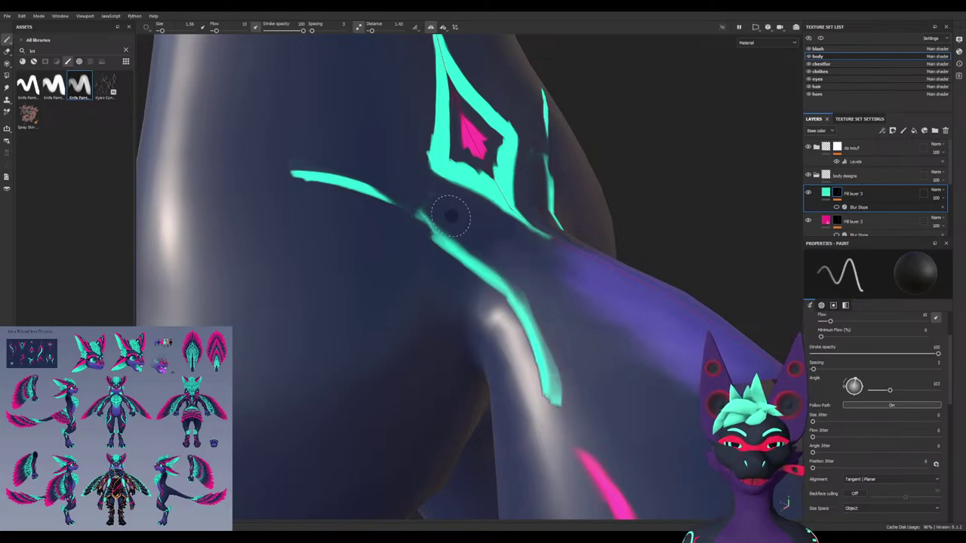
left_click_drag(516, 283, 564, 363)
Undo the thick teal stroke on the tail-base curve and fade the remaining thin line
mouse_move(499, 348)
left_mouse_down("alt")
mouse_move(535, 332)
mouse_move(508, 332)
mouse_move(528, 349)
left_mouse_up("alt")
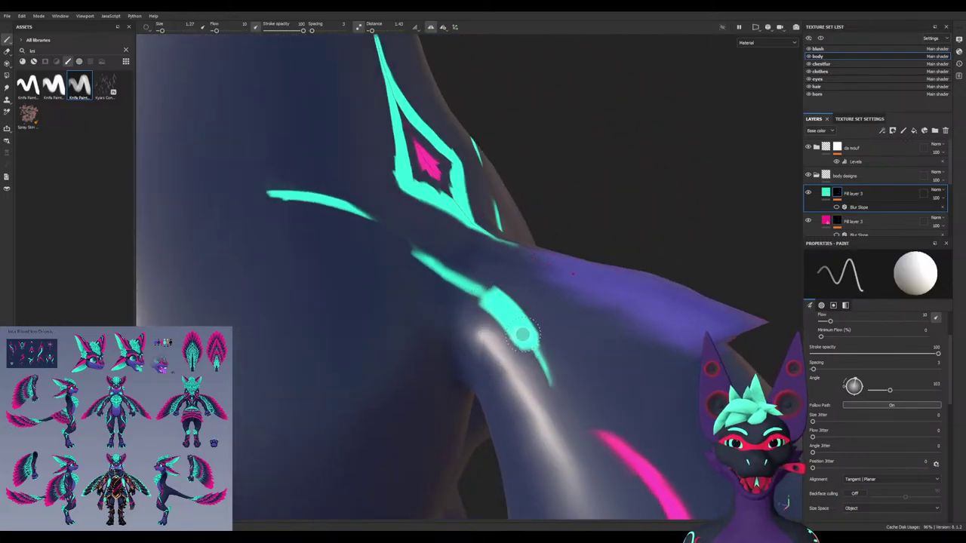
key("ctrl+z")
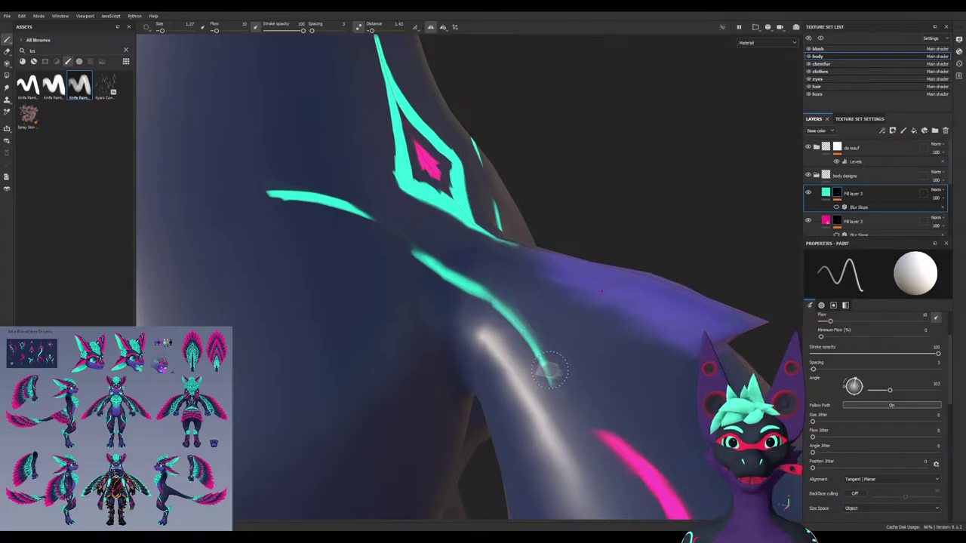
key("x")
left_click_drag(422, 261, 536, 345)
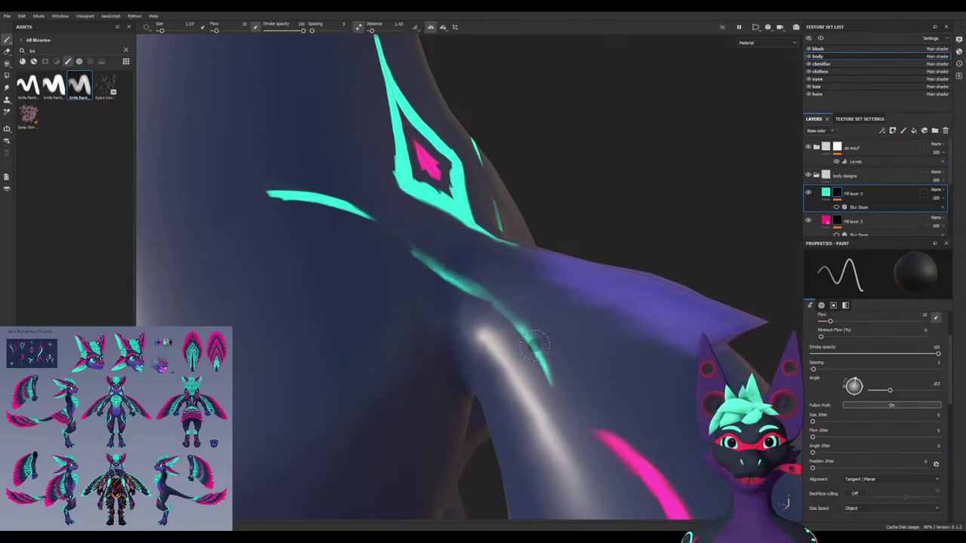
Repaint the teal curve down each side of the tail base as a broader, smooth stroke, undoing misplaced attempts
key("x")
mouse_move(562, 400)
left_mouse_down()
mouse_move(397, 259)
mouse_move(541, 366)
left_mouse_up()
key("ctrl+z")
key("x")
key("x")
mouse_move(414, 242)
left_mouse_down()
mouse_move(555, 408)
mouse_move(542, 365)
mouse_move(406, 258)
left_mouse_up()
key("ctrl+z")
mouse_move(452, 317)
left_mouse_down("alt")
mouse_move(506, 313)
mouse_move(451, 328)
mouse_move(477, 327)
left_mouse_up("alt")
key("x")
left_click_drag(404, 254, 509, 302)
key("ctrl+z")
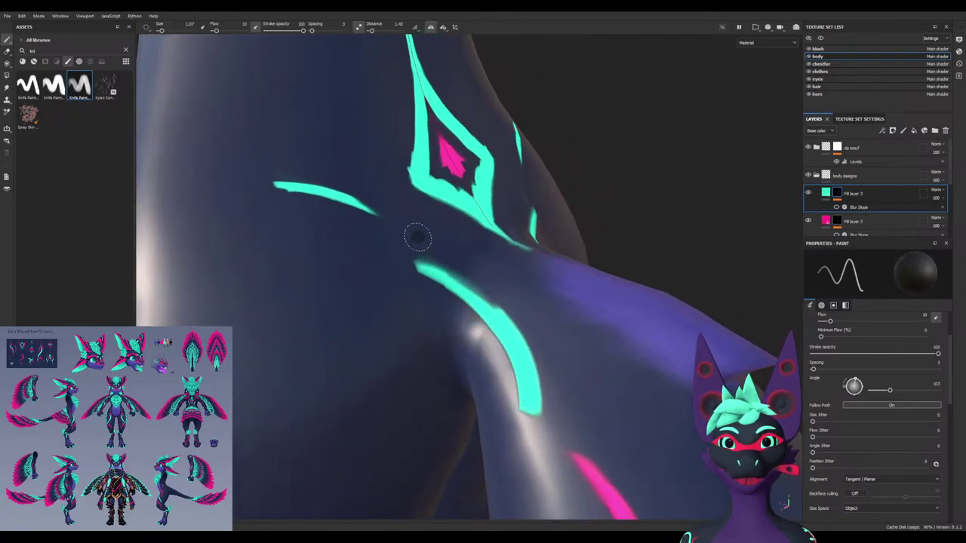
Narrow the teal tail-base curve and fade its upper end into the body color
mouse_move(418, 236)
left_mouse_down()
mouse_move(483, 291)
mouse_move(543, 435)
left_mouse_up()
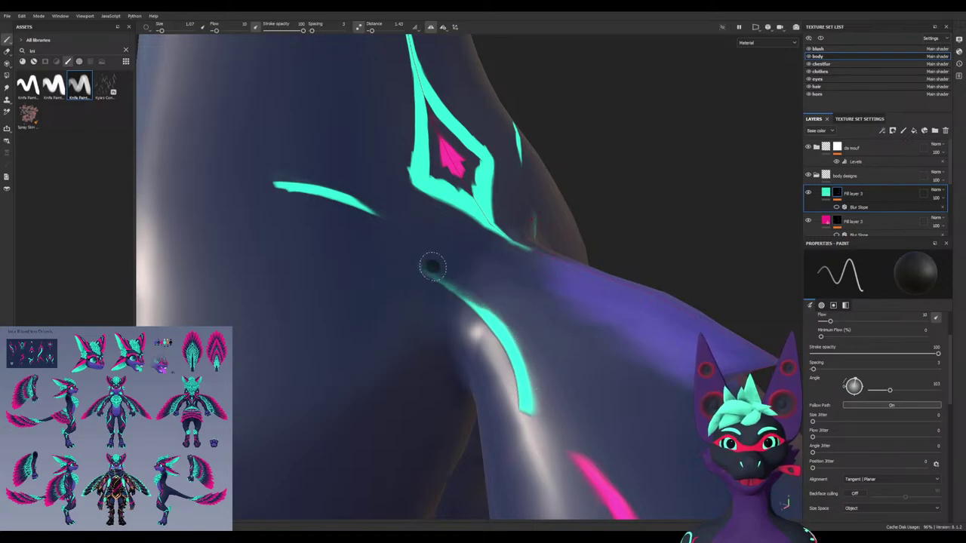
left_click_drag(476, 280, 398, 320, "alt")
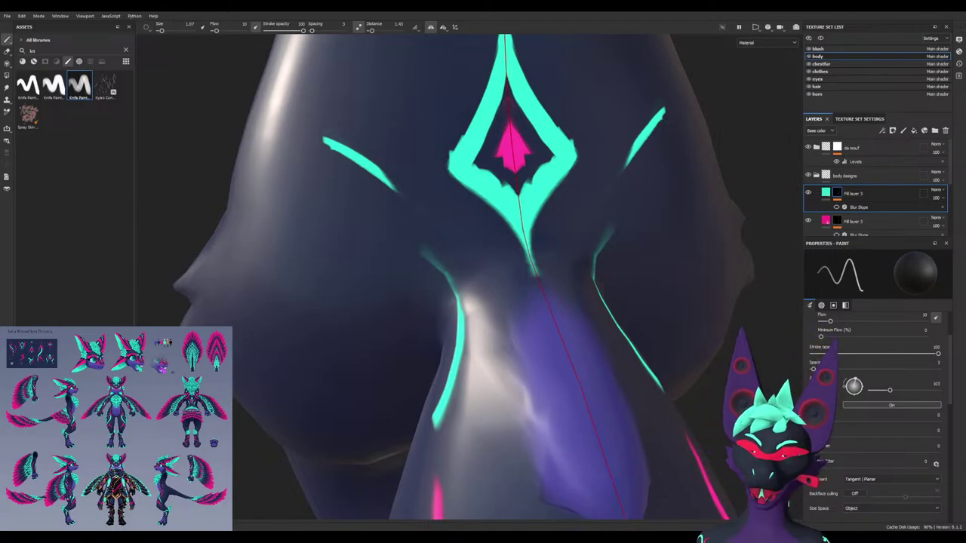
left_click_drag(713, 305, 377, 286, "alt")
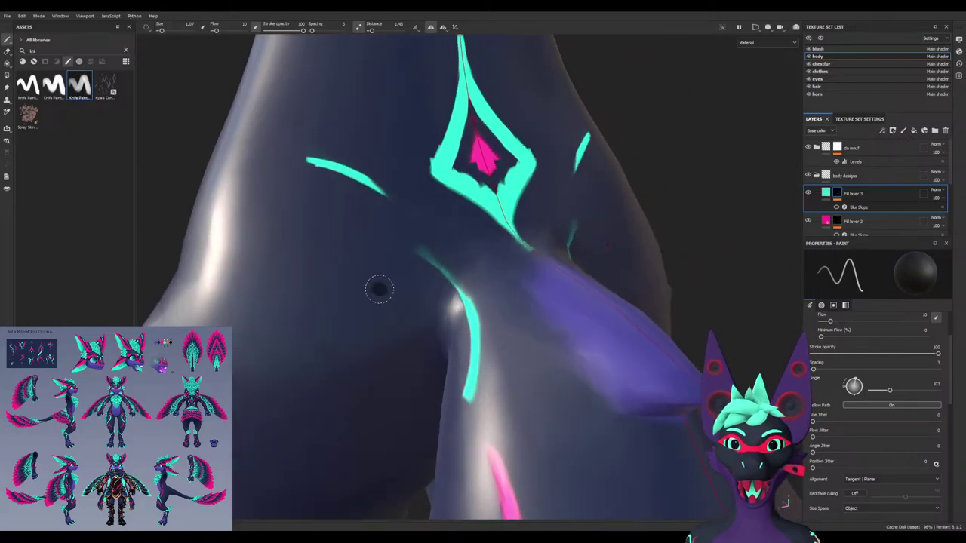
scroll(363, 282, "down", 4)
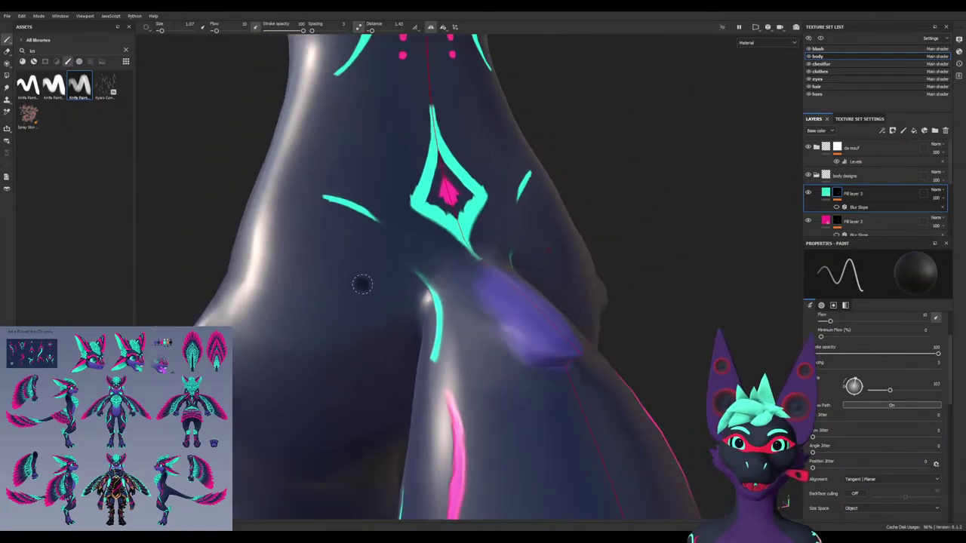
Paint a mirrored teal S-shaped curve on each buttock beside the tail base
left_click_drag(362, 284, 385, 283, "alt")
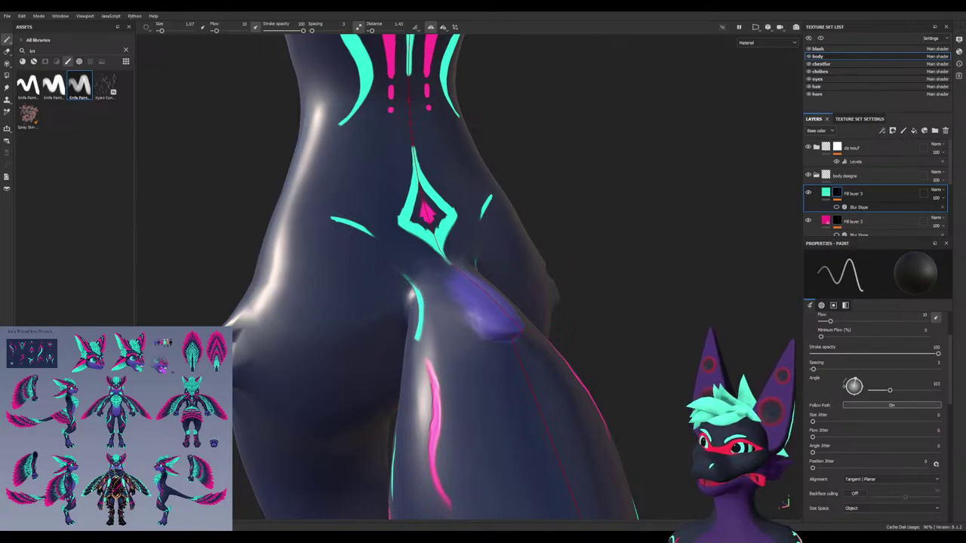
left_click_drag(237, 376, 320, 376, "alt")
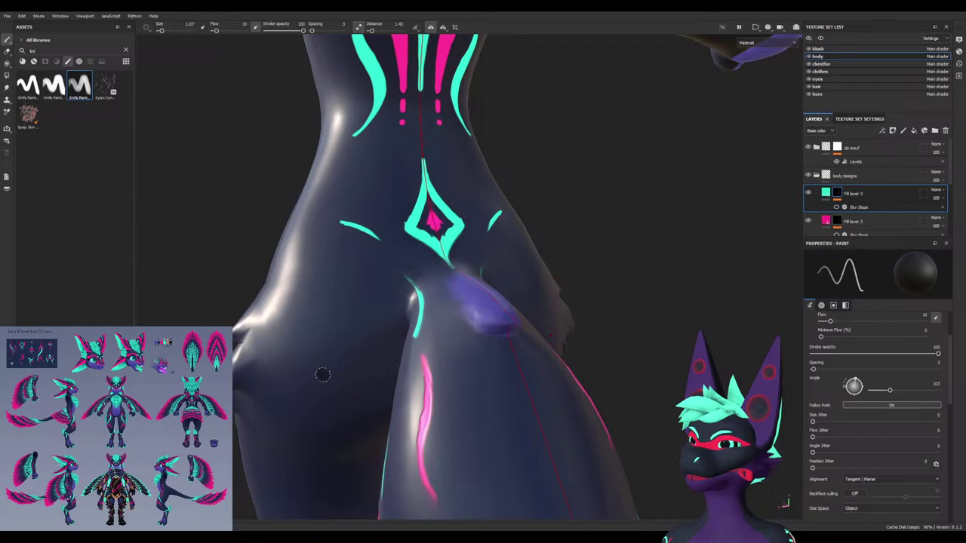
mouse_move(323, 375)
left_mouse_down("alt")
mouse_move(198, 373)
mouse_move(316, 374)
left_mouse_up("alt")
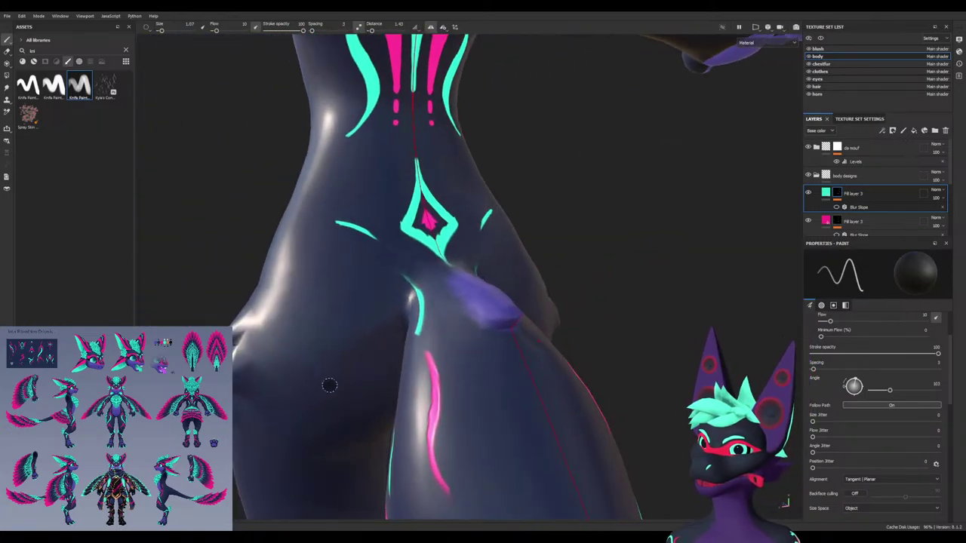
left_click_drag(297, 328, 315, 274, "alt")
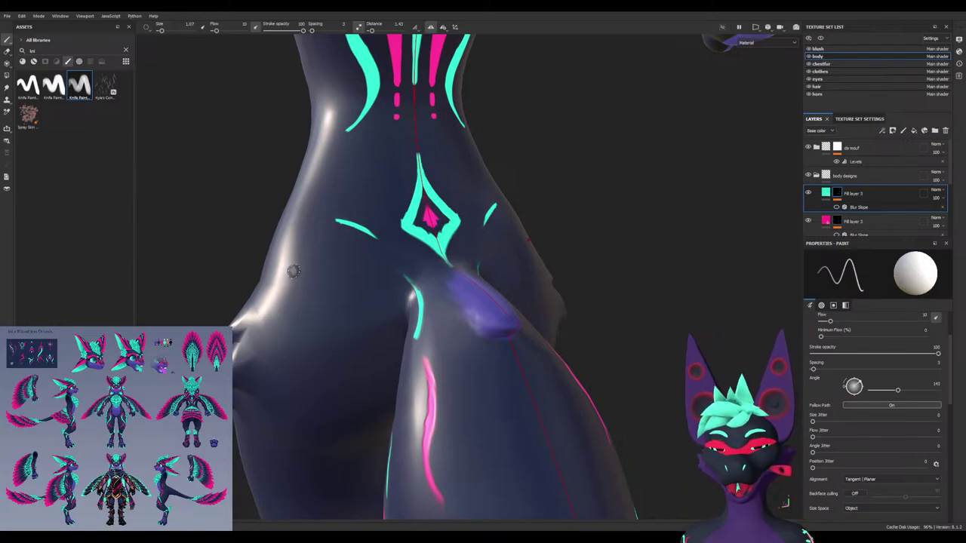
mouse_move(361, 248)
left_mouse_down()
mouse_move(376, 269)
mouse_move(342, 368)
mouse_move(343, 359)
left_mouse_up()
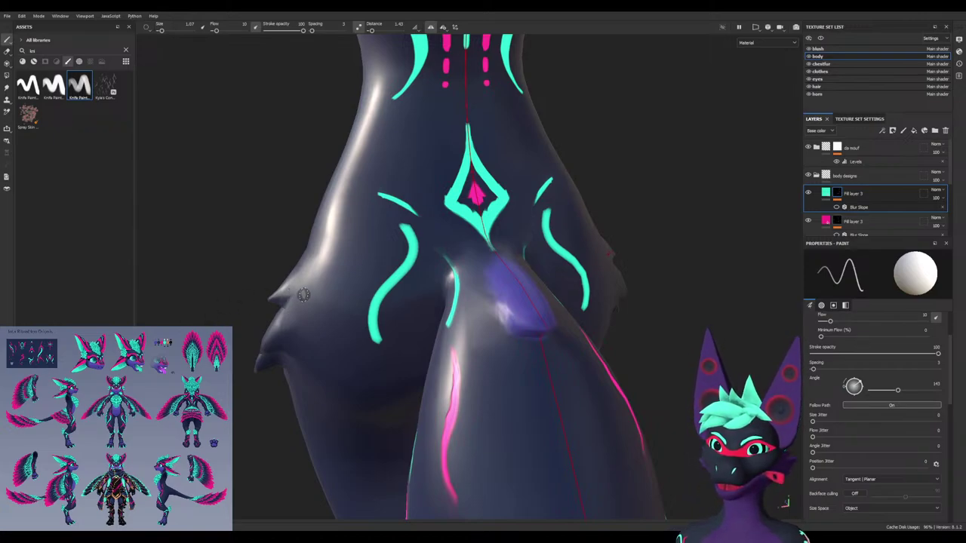
Paint a teal arc from the diamond's lower tip across each buttock and erase the S-shaped curve it crosses
left_click_drag(304, 295, 320, 291, "alt")
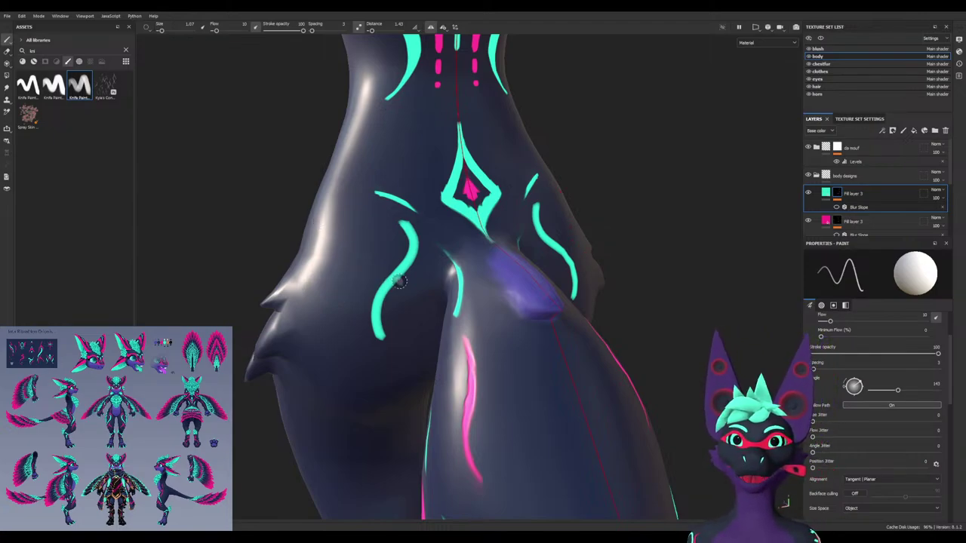
left_click_drag(390, 298, 440, 279, "alt")
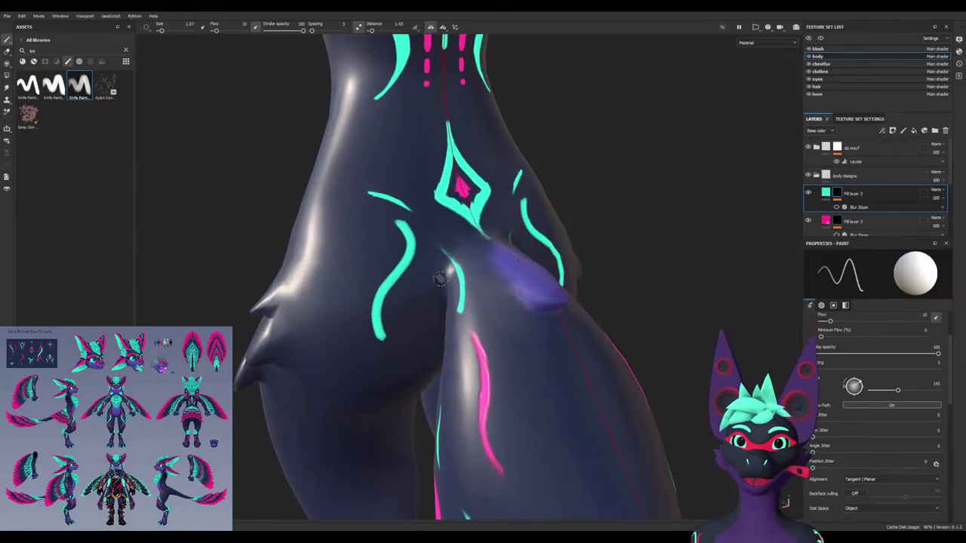
mouse_move(476, 238)
left_mouse_down()
mouse_move(436, 230)
mouse_move(362, 302)
left_mouse_up()
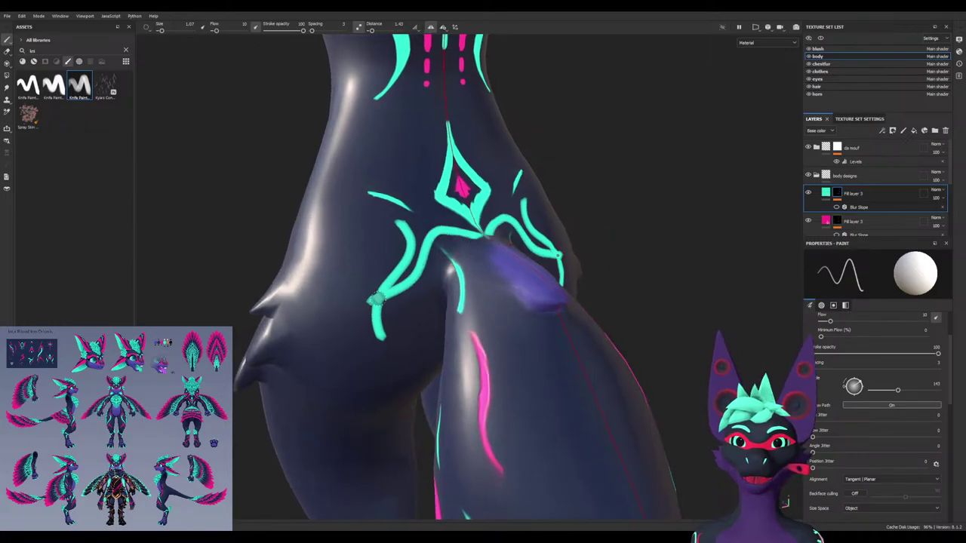
right_click_drag(374, 289, 393, 286, "ctrl")
key("x")
mouse_move(412, 237)
left_mouse_down()
mouse_move(414, 252)
mouse_move(418, 228)
mouse_move(398, 227)
mouse_move(399, 259)
mouse_move(372, 294)
mouse_move(383, 320)
mouse_move(367, 317)
mouse_move(367, 291)
mouse_move(344, 304)
mouse_move(352, 325)
left_mouse_up()
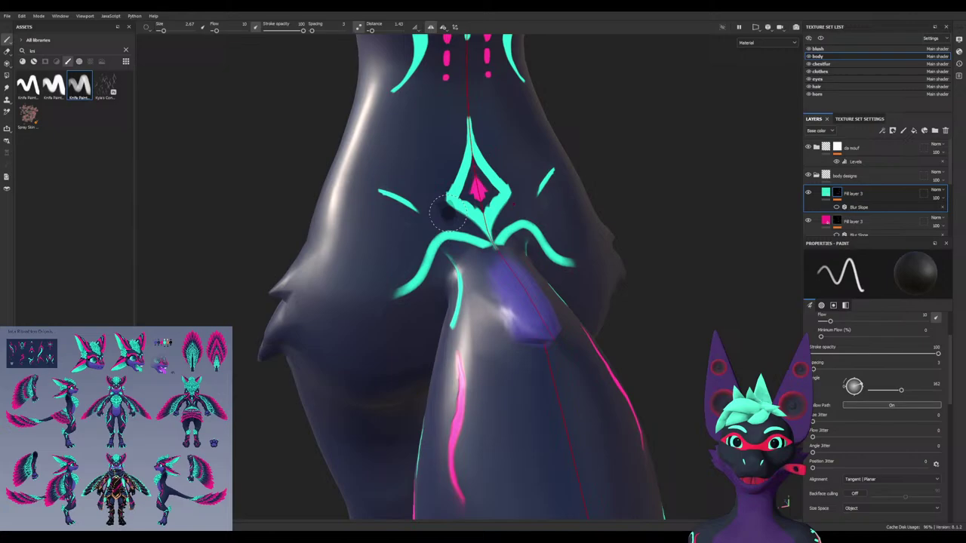
Touch up the teal arc below the diamond's lower tip and erase its upper bend on each side
key("x")
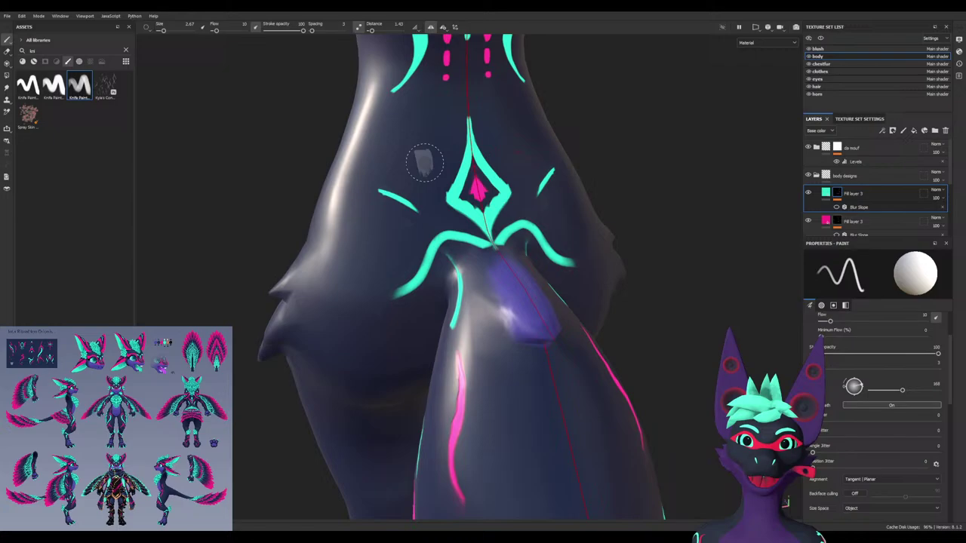
mouse_move(426, 163)
left_mouse_down("alt")
mouse_move(352, 259)
mouse_move(392, 260)
left_mouse_up("alt")
scroll(393, 214, "up", 4)
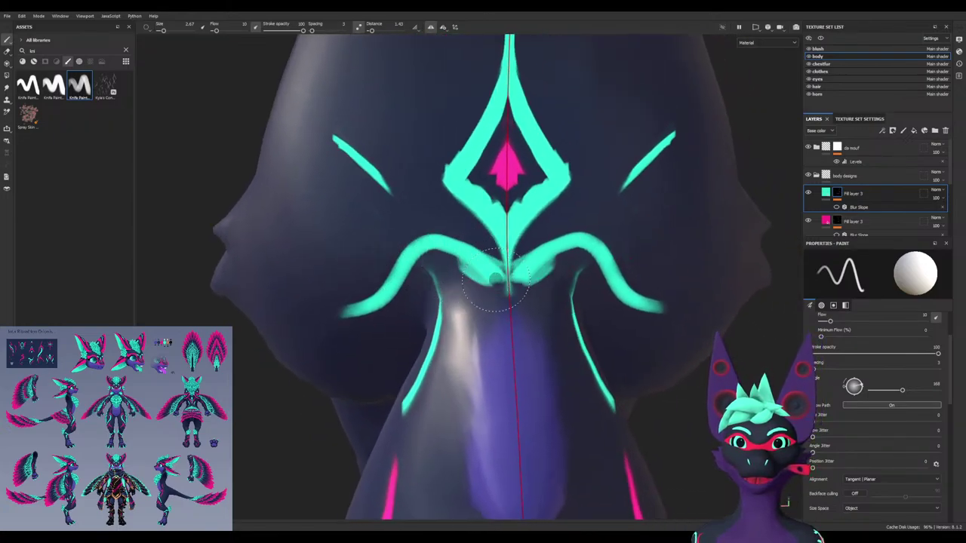
left_click_drag(423, 298, 489, 258, "alt")
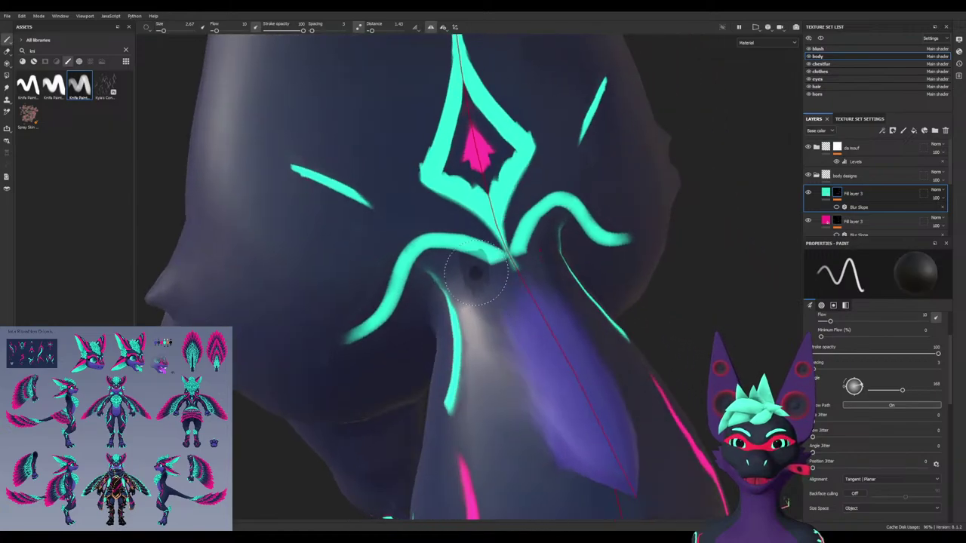
mouse_move(424, 242)
left_mouse_down()
mouse_move(446, 240)
mouse_move(383, 244)
left_mouse_up()
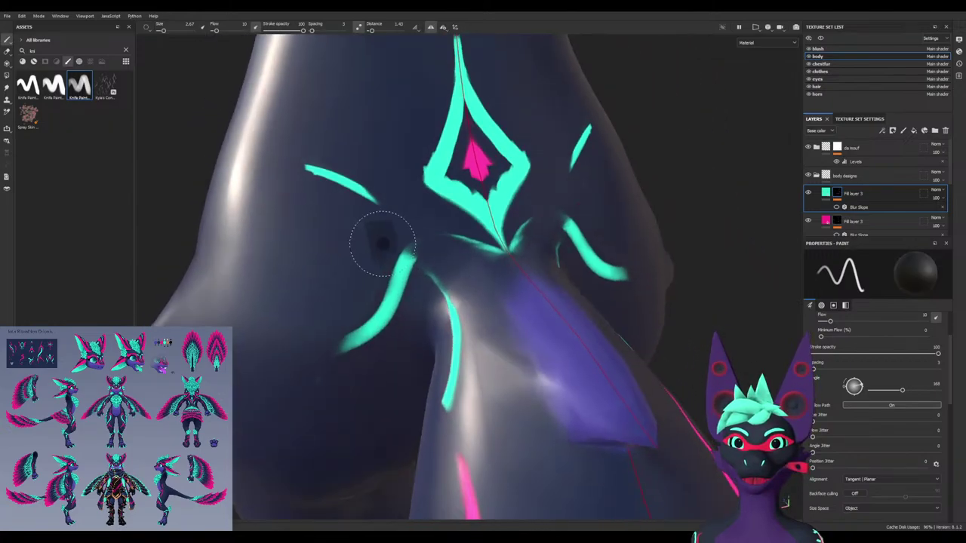
Set the brush flow to 100 and erase the teal arcs, tail-base curves and short hip dashes around the diamond
key("x")
right_click_drag(426, 228, 413, 225, "ctrl")
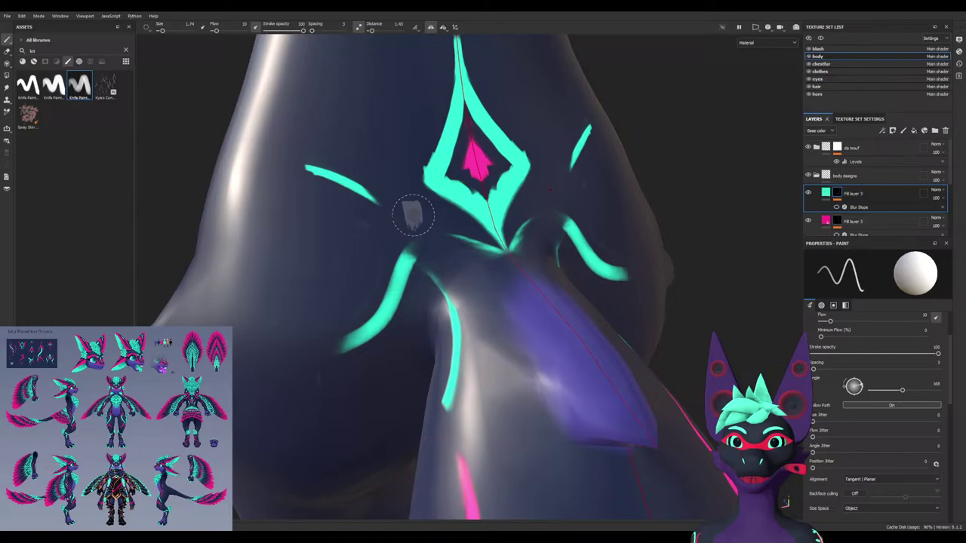
key("x")
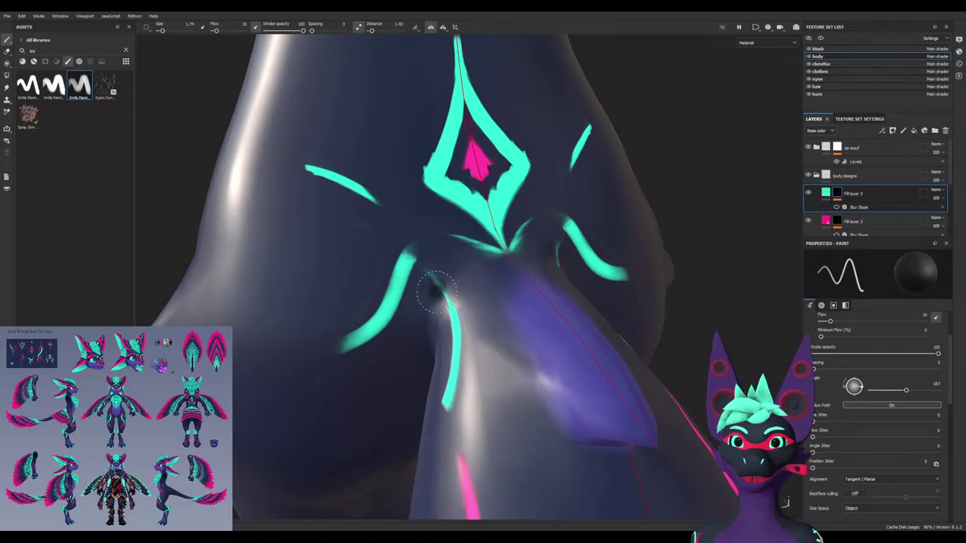
key("x")
key("0")
key("x")
left_click_drag(454, 404, 456, 344)
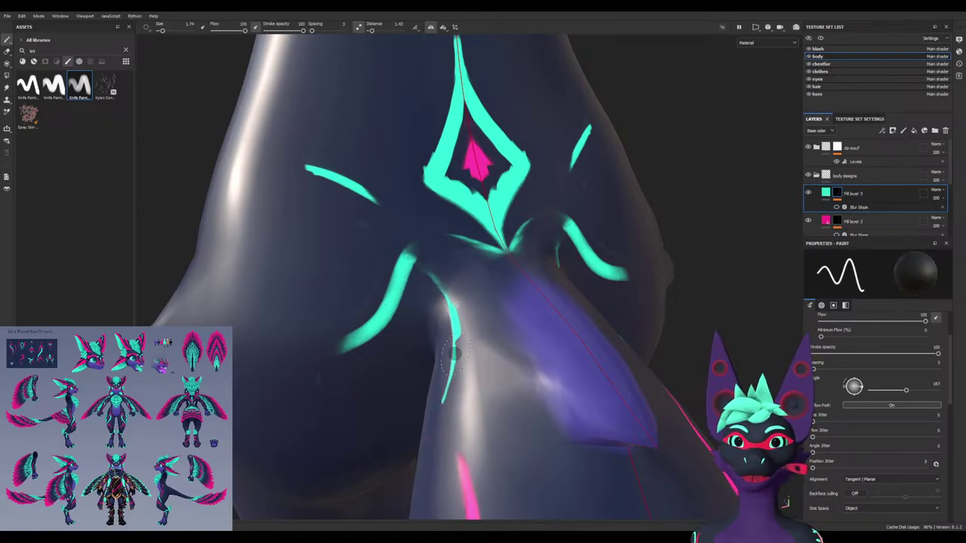
right_click_drag(443, 378, 454, 375, "ctrl")
mouse_move(453, 377)
left_mouse_down()
mouse_move(444, 296)
mouse_move(302, 280)
mouse_move(282, 162)
left_mouse_up()
left_click_drag(426, 259, 438, 249)
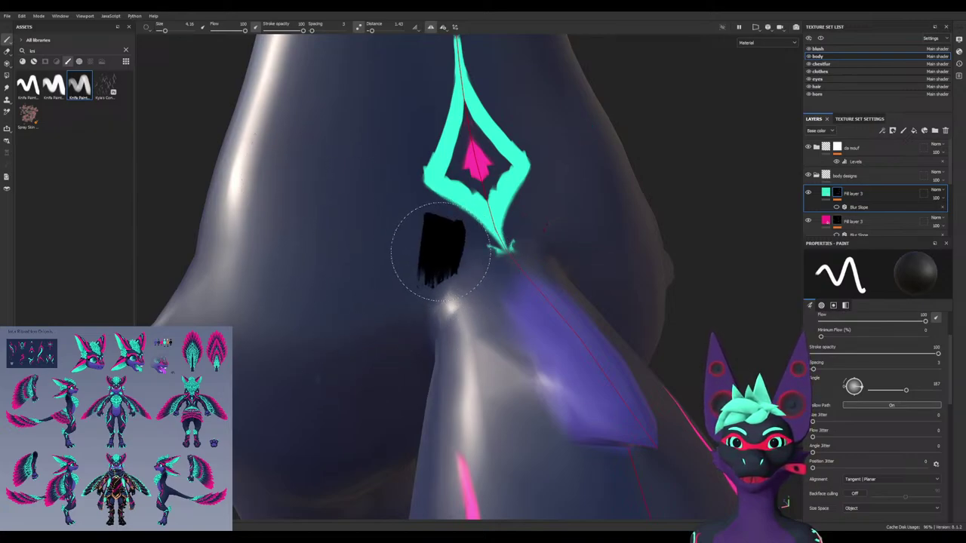
Reload the soft knife brush preset, set it to paint white on the mask and reduce its size to 2.93
left_click(54, 85)
left_click(80, 86)
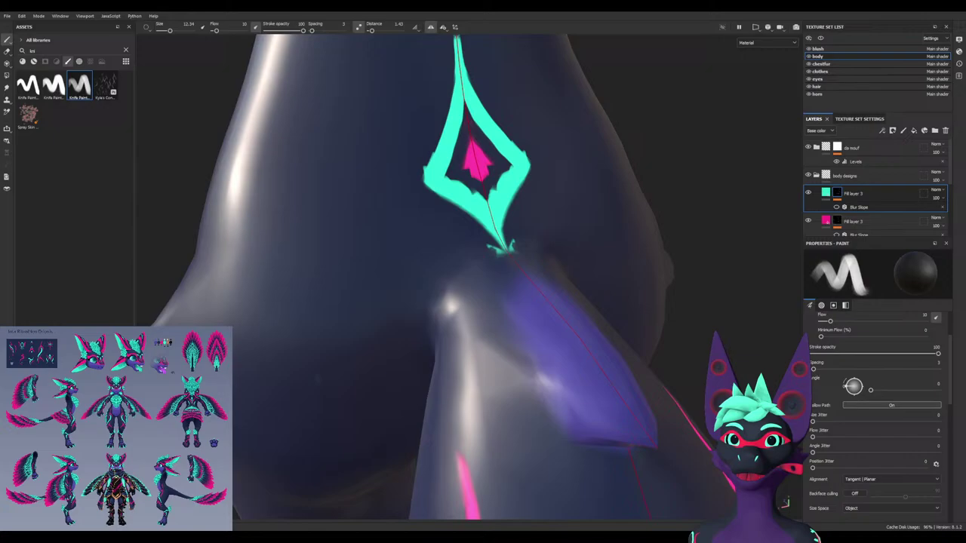
key("x")
key("bracketleft")
key("bracketleft")
key("bracketleft")
key("bracketleft")
key("bracketleft")
key("bracketleft")
key("bracketleft")
key("bracketleft")
key("bracketleft")
key("bracketleft")
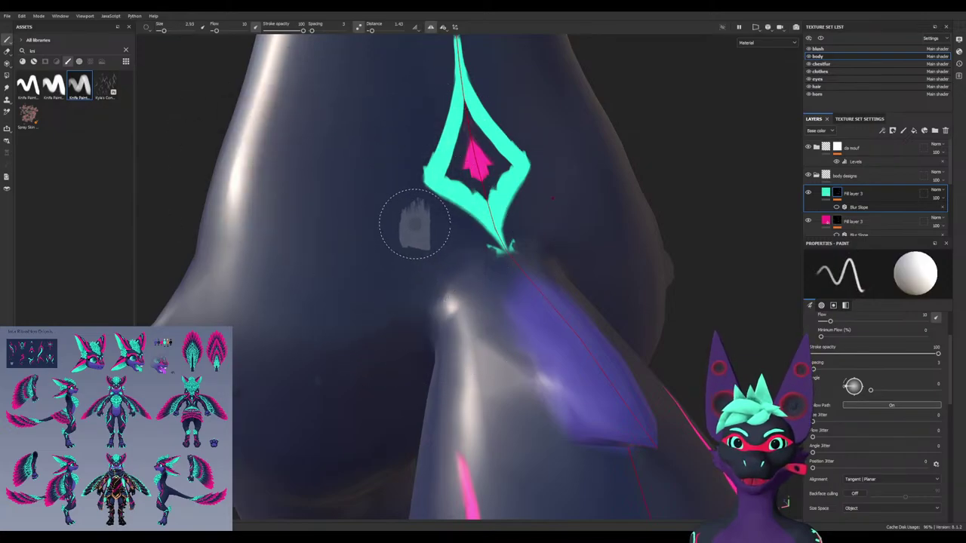
Try broad teal curves from beside the diamond down each buttock, reducing the brush size to 2.41, and undo them
left_click_drag(412, 213, 357, 377)
mouse_move(357, 378)
left_mouse_down("alt")
mouse_move(359, 347)
mouse_move(332, 339)
left_mouse_up("alt")
key("ctrl+z")
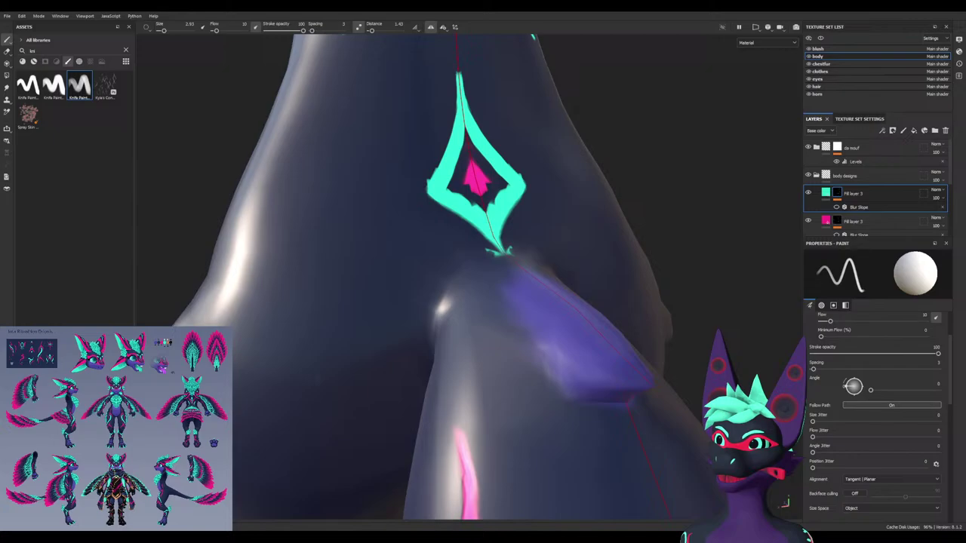
mouse_move(312, 276)
left_mouse_down("alt")
mouse_move(351, 237)
mouse_move(359, 246)
mouse_move(350, 231)
mouse_move(350, 240)
mouse_move(394, 231)
left_mouse_up("alt")
key("[")
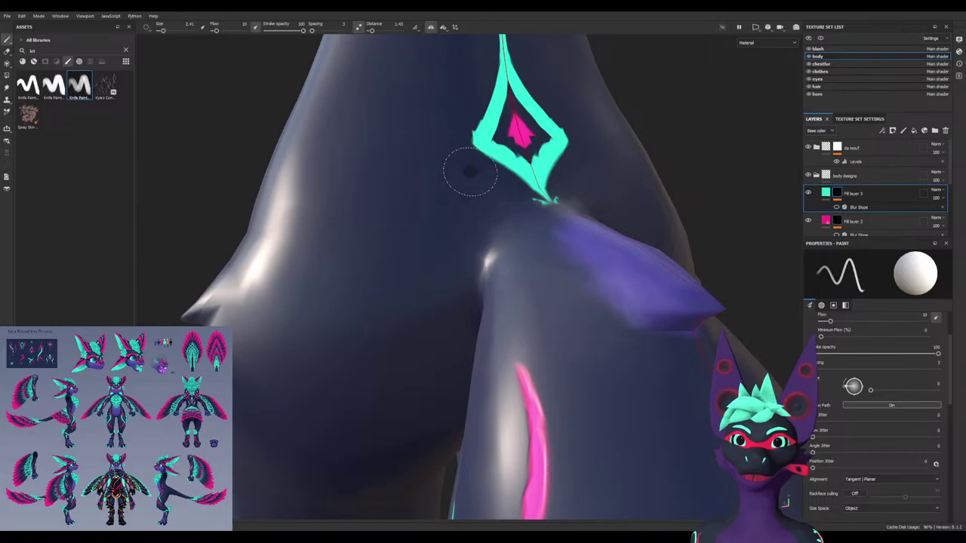
mouse_move(478, 170)
left_mouse_down()
mouse_move(349, 354)
mouse_move(275, 380)
mouse_move(362, 378)
mouse_move(400, 400)
left_mouse_up()
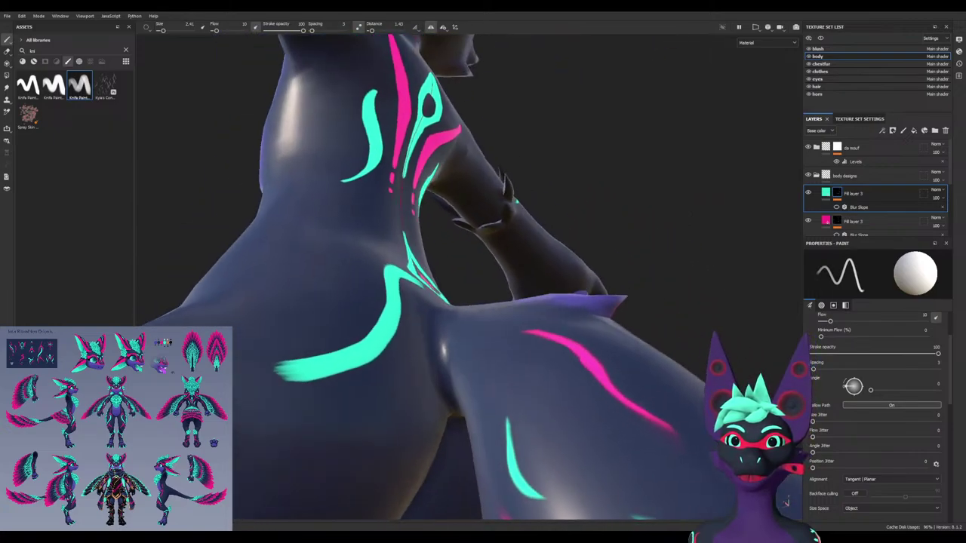
left_click_drag(551, 291, 451, 255, "alt")
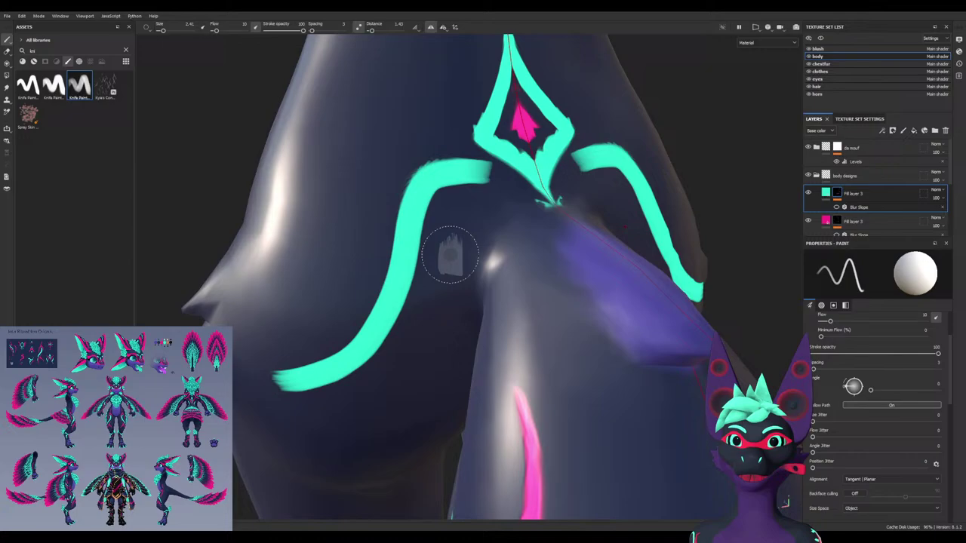
key("ctrl+z")
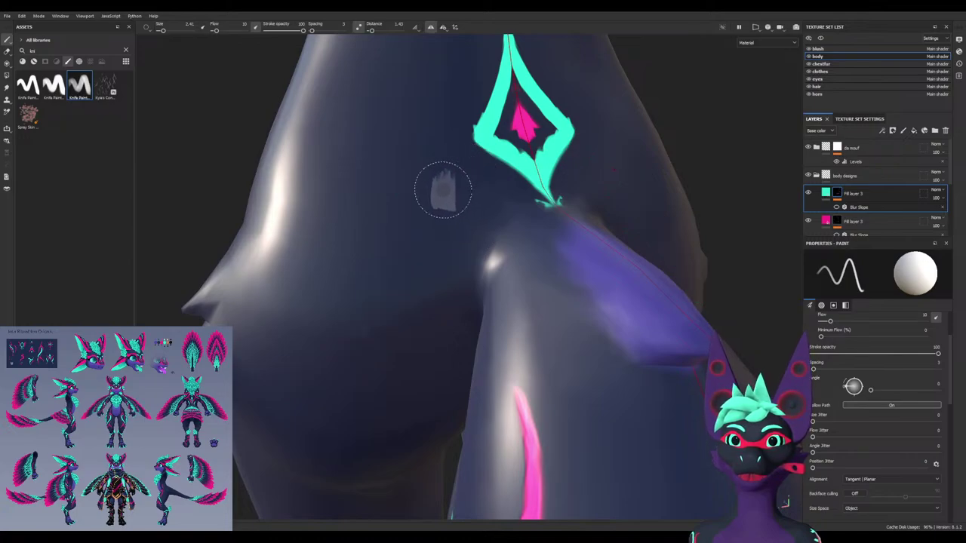
Try a shorter teal curve arching outward from beside the diamond over each buttock and undo each attempt
mouse_move(420, 291)
left_mouse_down()
mouse_move(447, 199)
mouse_move(468, 167)
mouse_move(438, 187)
left_mouse_up()
key("ctrl+z")
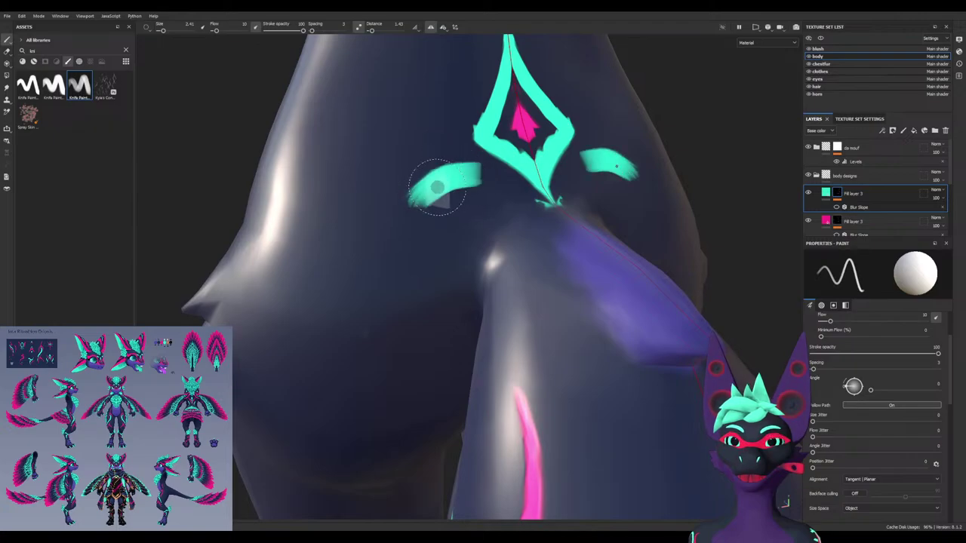
key("ctrl+z")
mouse_move(468, 157)
left_mouse_down()
mouse_move(448, 194)
mouse_move(339, 259)
mouse_move(266, 432)
mouse_move(368, 366)
mouse_move(394, 294)
left_mouse_up()
key("ctrl+z")
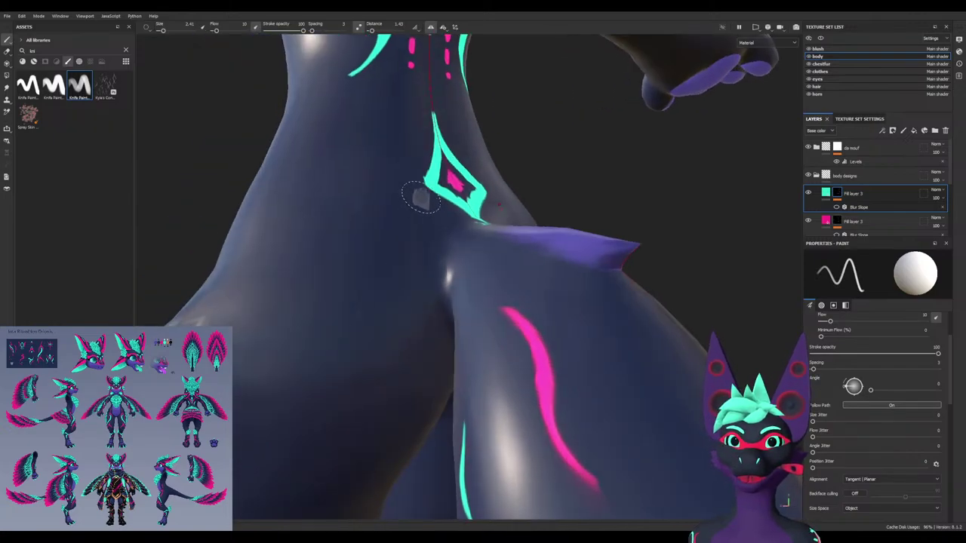
Try a long wavy teal stroke from the diamond's side corner toward each outer thigh, then undo the attempts
mouse_move(420, 198)
left_mouse_down()
mouse_move(280, 355)
mouse_move(235, 461)
mouse_move(264, 423)
left_mouse_up()
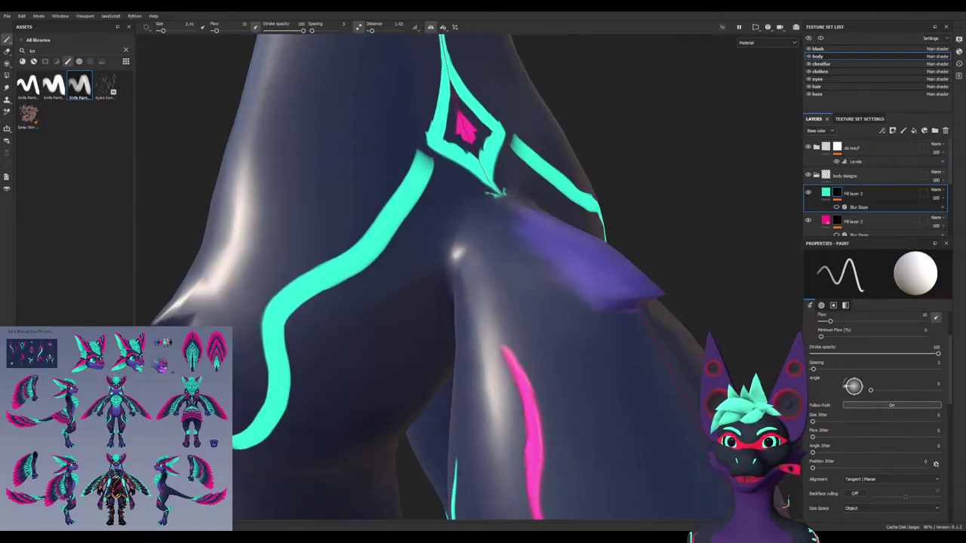
key("ctrl+z")
key("ctrl+z")
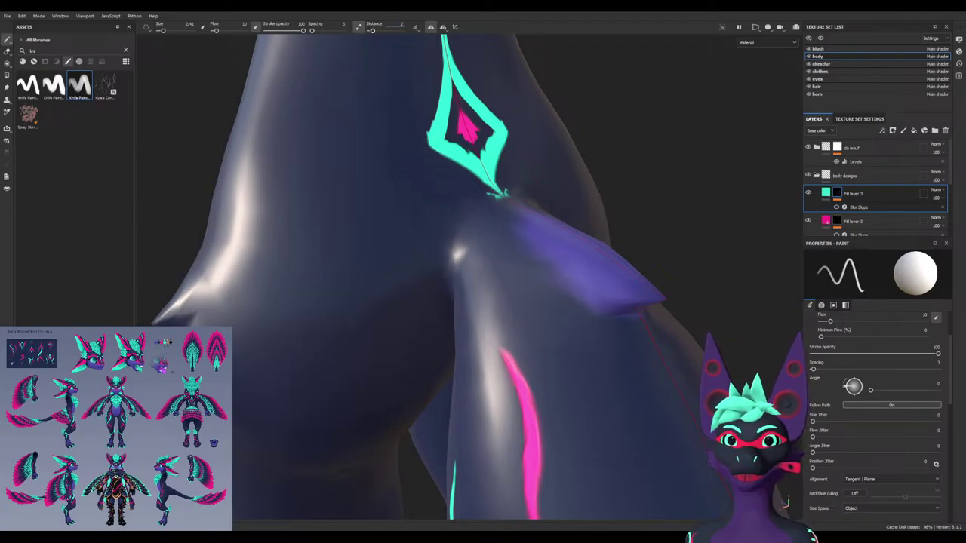
mouse_move(416, 162)
left_mouse_down()
mouse_move(234, 434)
mouse_move(332, 374)
mouse_move(291, 389)
mouse_move(362, 377)
mouse_move(345, 320)
left_mouse_up()
key("ctrl+z")
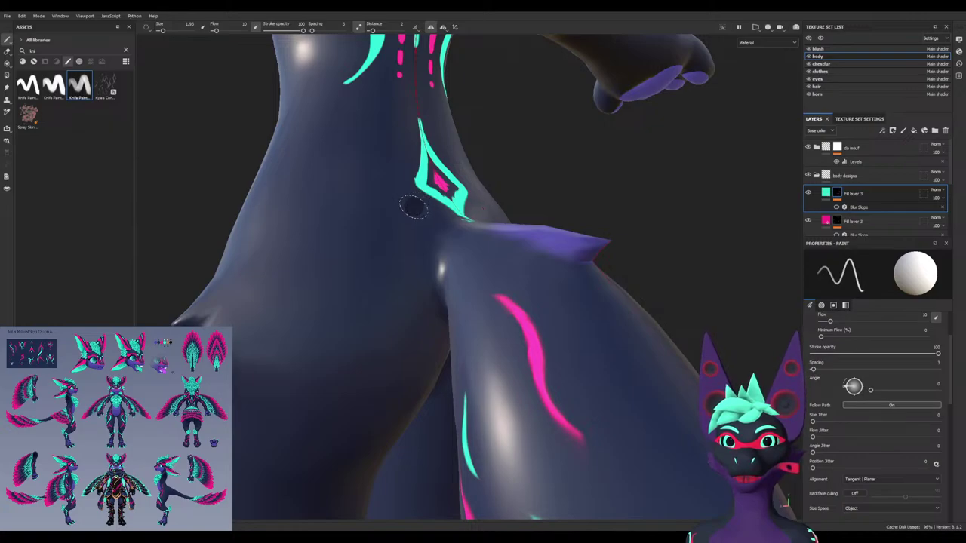
Try the long wavy teal stroke with a narrower brush of size 1.93, undoing each attempt
mouse_move(413, 206)
left_mouse_down()
mouse_move(268, 413)
mouse_move(240, 431)
left_mouse_up()
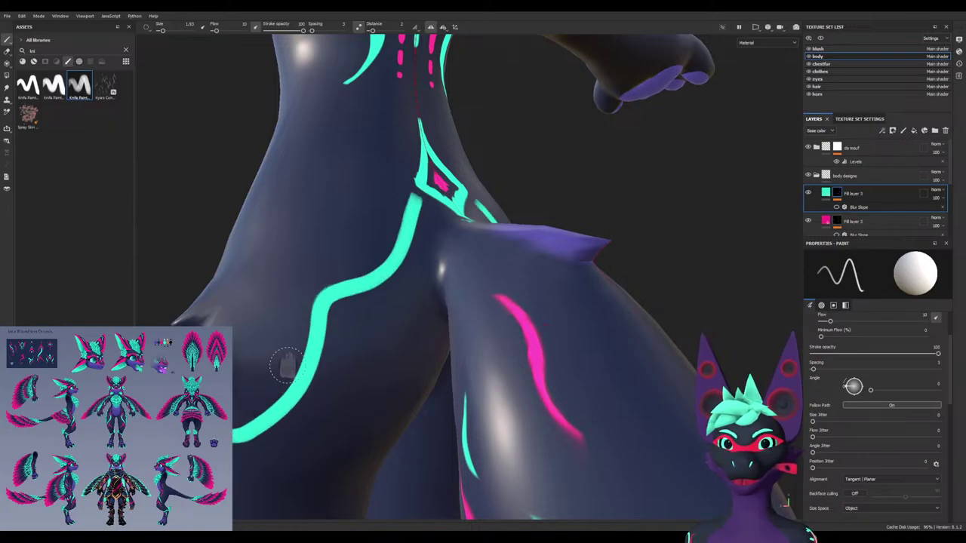
key("ctrl+z")
mouse_move(420, 202)
left_mouse_down()
mouse_move(380, 281)
mouse_move(271, 377)
mouse_move(234, 432)
left_mouse_up()
key("ctrl+z")
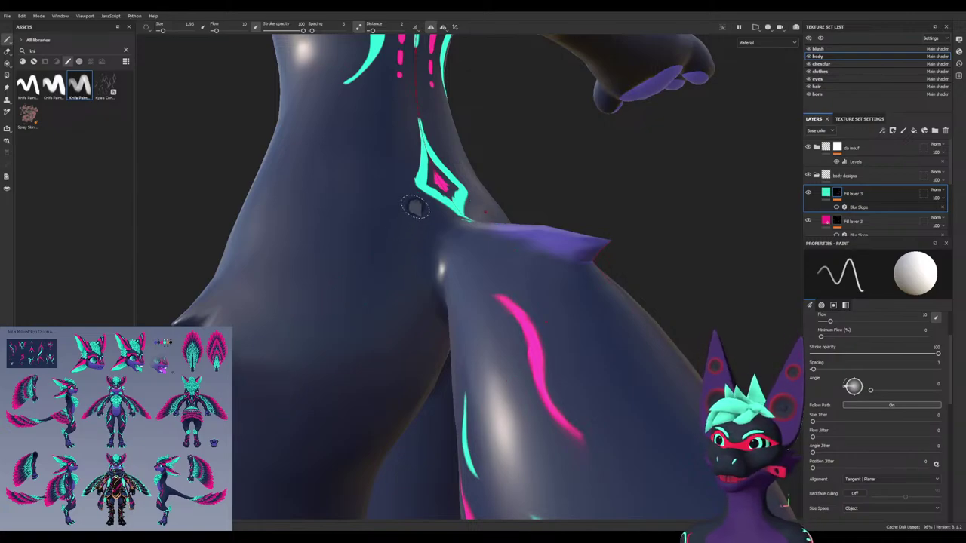
mouse_move(417, 200)
left_mouse_down()
mouse_move(301, 312)
mouse_move(278, 381)
mouse_move(237, 424)
left_mouse_up()
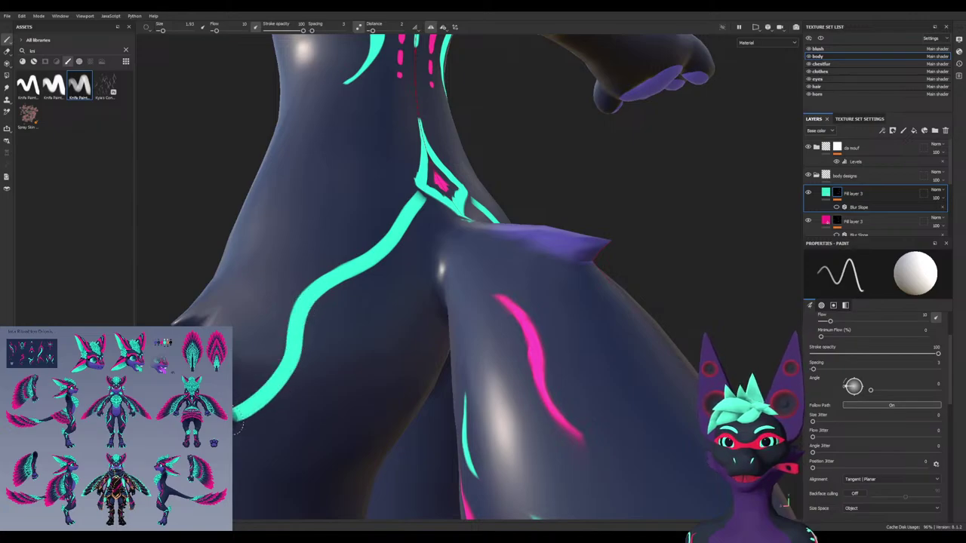
left_click_drag(308, 428, 354, 422, "alt")
left_click_drag(431, 298, 411, 300, "alt")
key("ctrl+z")
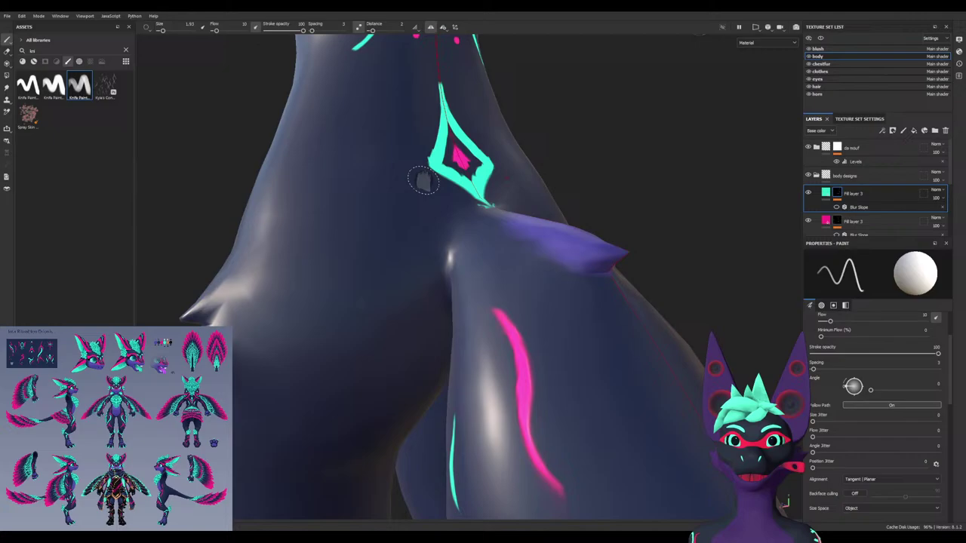
Paint a smooth, narrow teal wave from the diamond's side corner down each buttock, undoing a misplaced attempt
mouse_move(420, 192)
left_mouse_down()
mouse_move(340, 246)
mouse_move(304, 291)
mouse_move(298, 377)
mouse_move(253, 412)
left_mouse_up()
key("ctrl+z")
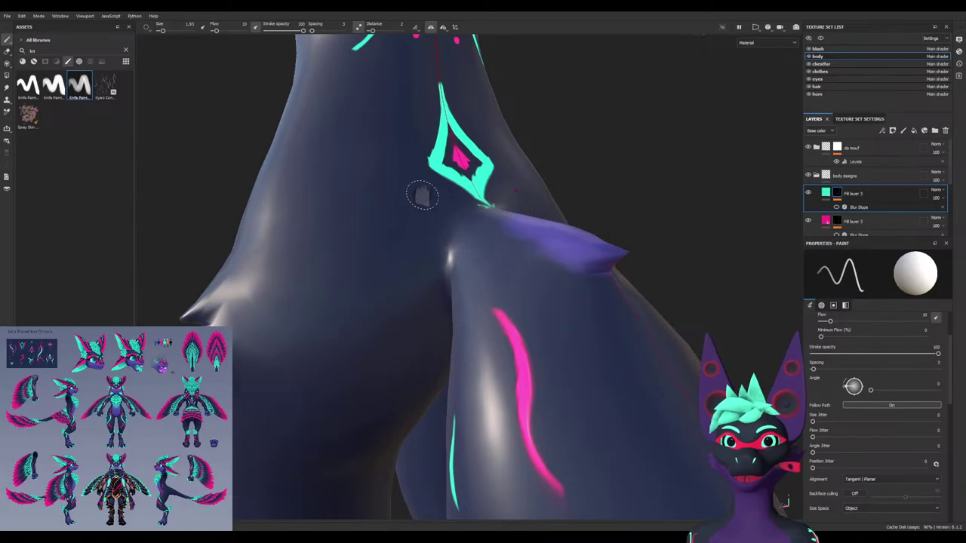
mouse_move(427, 179)
left_mouse_down()
mouse_move(383, 238)
mouse_move(292, 287)
mouse_move(270, 332)
left_mouse_up()
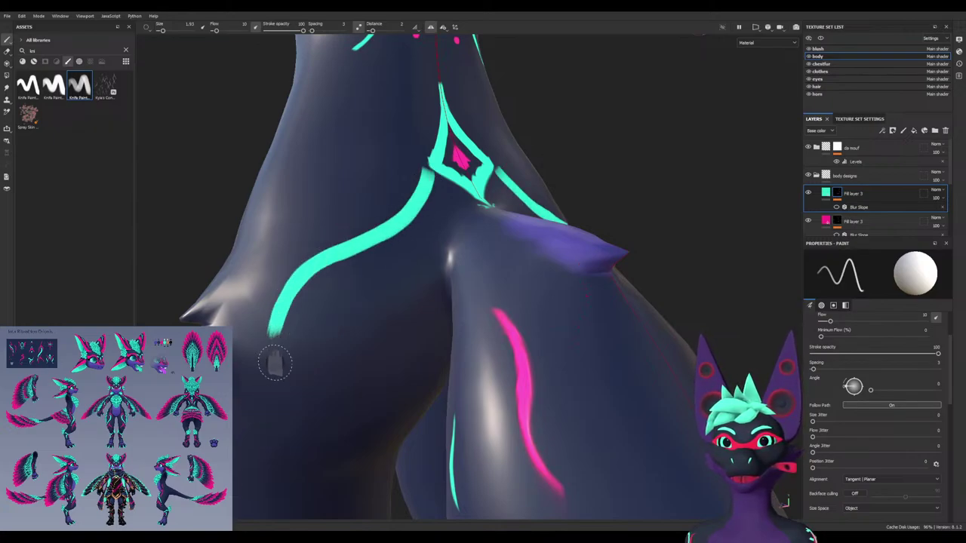
Try more S-shaped teal strokes from beside the diamond across each buttock toward the outer hip, undoing each attempt
key("ctrl+z")
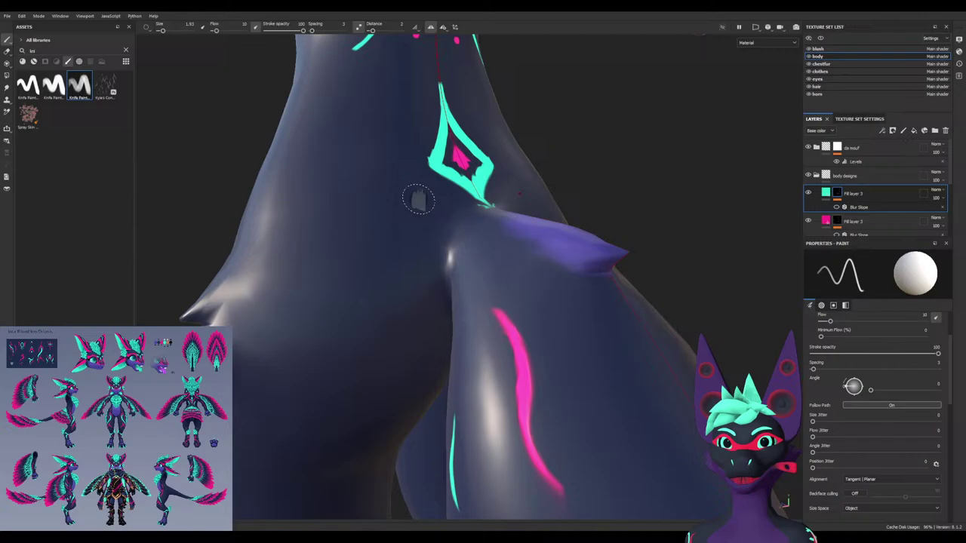
mouse_move(415, 202)
left_mouse_down()
mouse_move(306, 285)
mouse_move(282, 385)
mouse_move(239, 401)
left_mouse_up()
scroll(240, 402, "down", 4)
left_click_drag(336, 381, 306, 382, "alt")
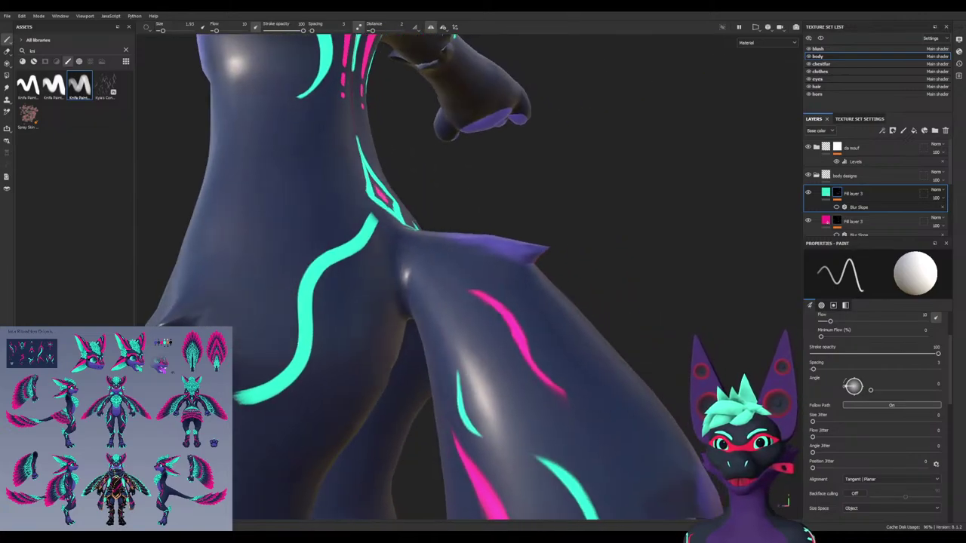
scroll(306, 381, "up", 4)
key("ctrl+z")
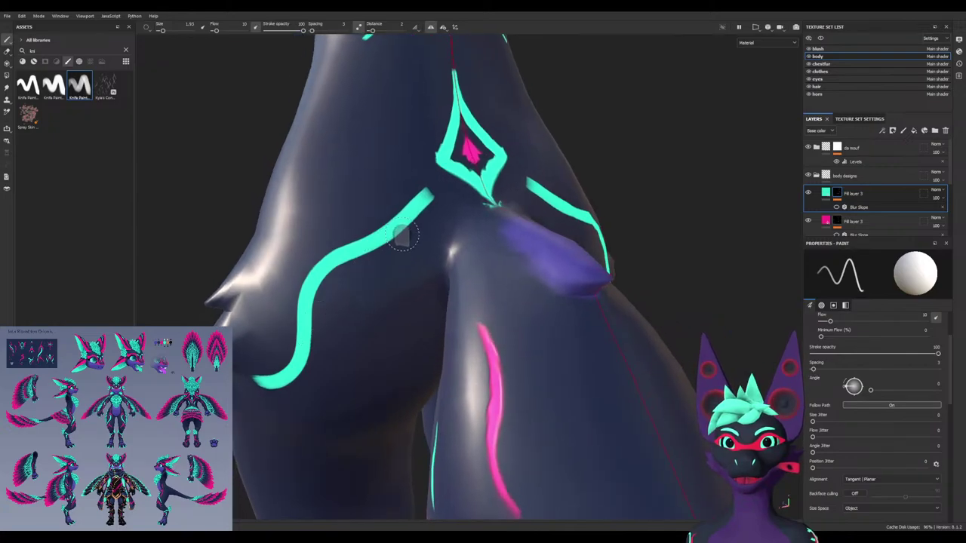
mouse_move(424, 180)
left_mouse_down()
mouse_move(359, 255)
mouse_move(300, 276)
mouse_move(253, 373)
mouse_move(235, 385)
left_mouse_up()
key("ctrl+z")
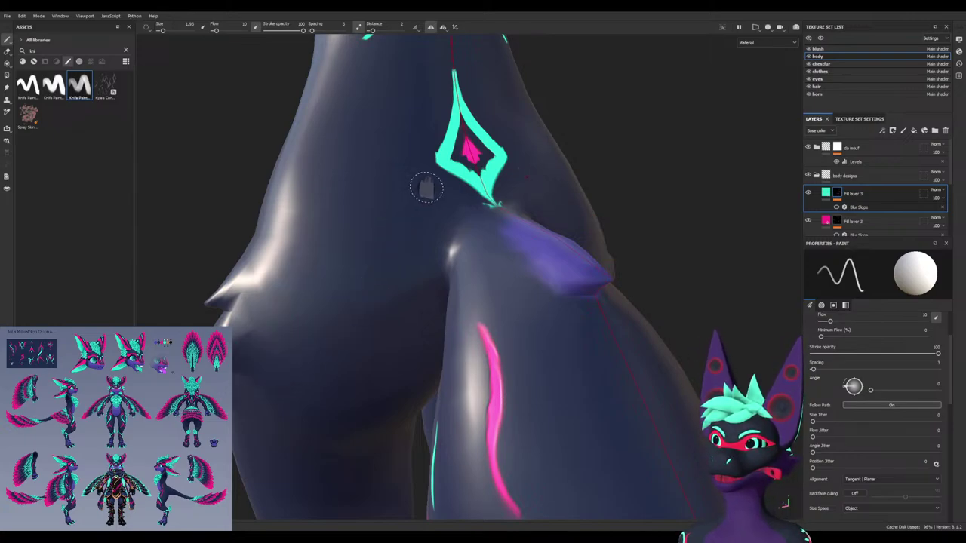
Paint a teal stroke from the diamond's side corner down each buttock and erase its lower end to a tapered point
mouse_move(425, 185)
left_mouse_down()
mouse_move(381, 251)
mouse_move(316, 298)
mouse_move(274, 354)
mouse_move(258, 394)
mouse_move(262, 432)
mouse_move(306, 419)
mouse_move(332, 373)
left_mouse_up()
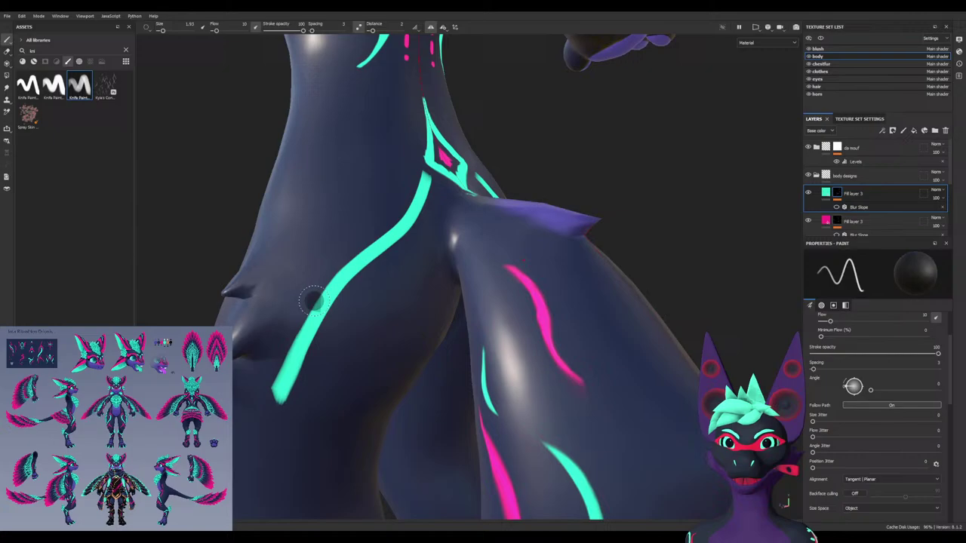
mouse_move(313, 300)
left_mouse_down()
mouse_move(291, 442)
mouse_move(276, 407)
left_mouse_up()
mouse_move(277, 374)
left_mouse_down()
mouse_move(276, 396)
mouse_move(277, 349)
mouse_move(286, 427)
left_mouse_up()
key("ctrl+z")
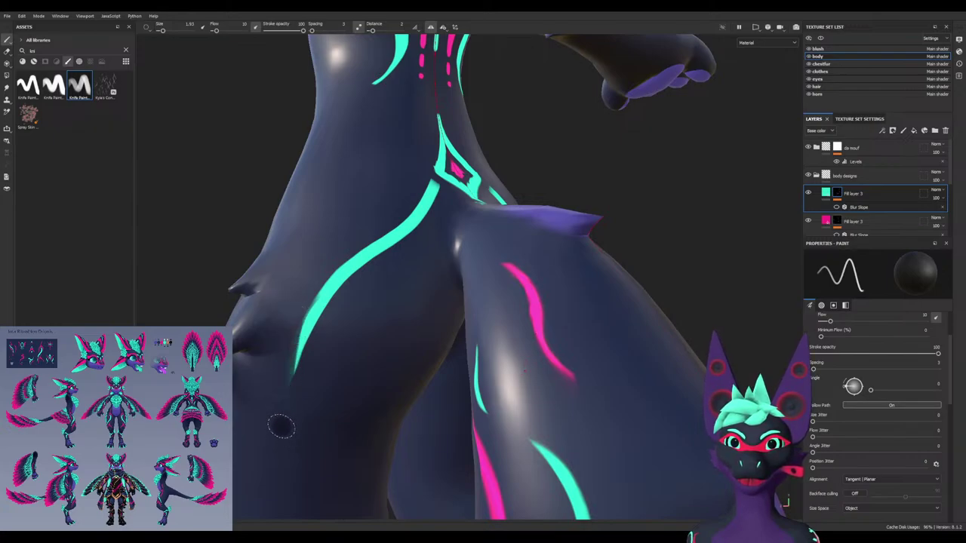
Slim the upper half of the teal buttock stroke by erasing along its inner edge, undoing one misplaced erasure
mouse_move(307, 363)
left_mouse_down("alt")
mouse_move(294, 438)
mouse_move(370, 309)
mouse_move(375, 274)
mouse_move(334, 334)
mouse_move(408, 287)
left_mouse_up("alt")
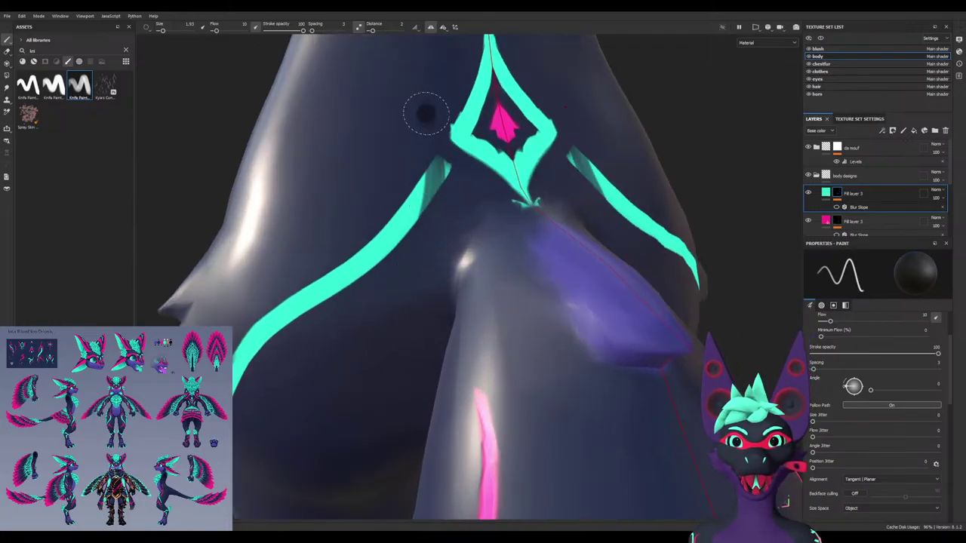
mouse_move(431, 161)
left_mouse_down()
mouse_move(440, 196)
mouse_move(438, 173)
mouse_move(374, 291)
left_mouse_up()
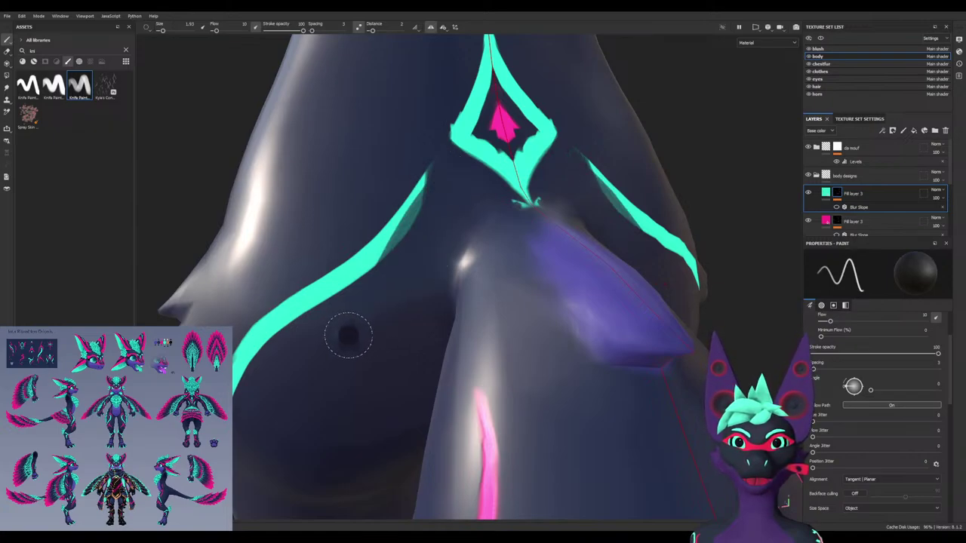
key("ctrl+z")
left_click_drag(440, 194, 375, 293)
left_click_drag(427, 220, 309, 320)
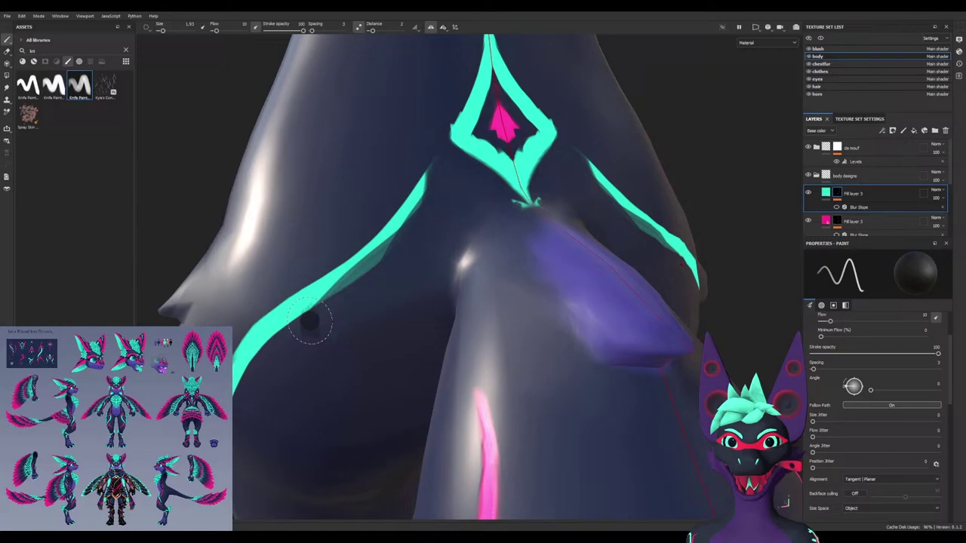
left_click_drag(381, 254, 251, 377)
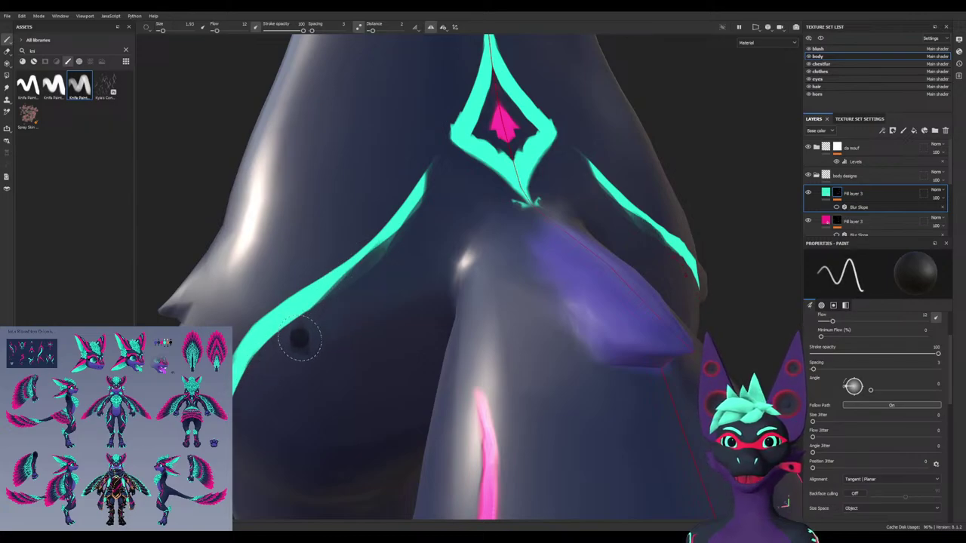
left_click_drag(300, 339, 317, 338, "ctrl")
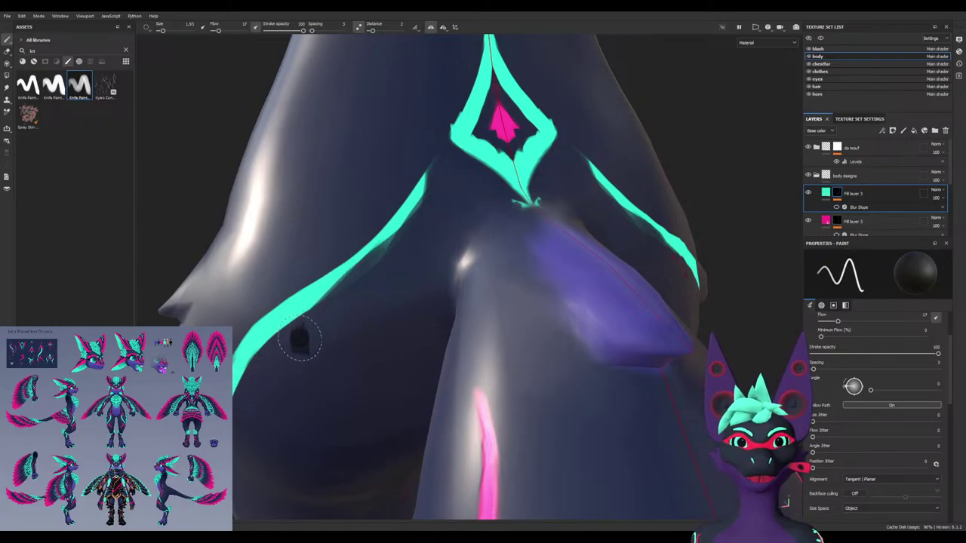
left_click_drag(300, 339, 340, 323, "alt")
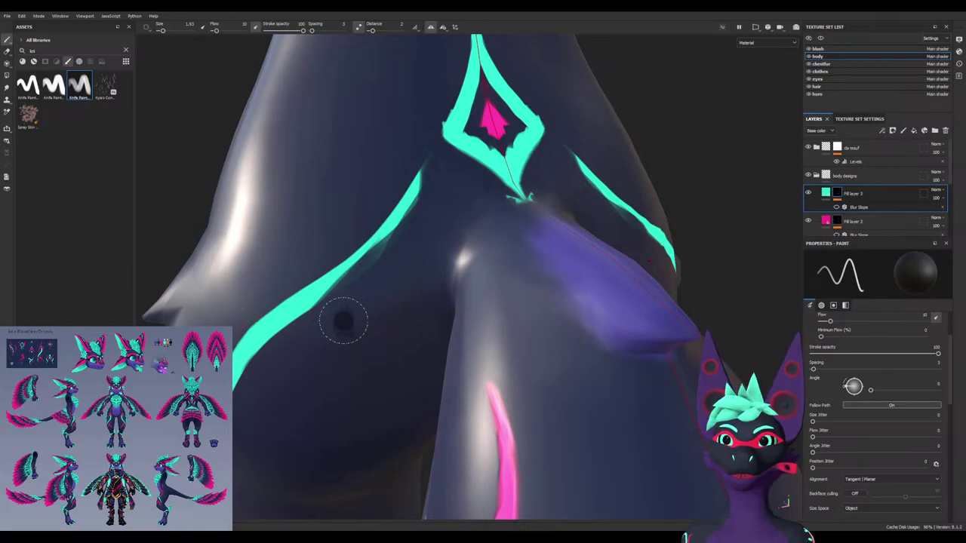
Erase the upper section of the teal buttock stroke and rework it into a thin, steeper tip detached from the diamond
mouse_move(380, 259)
left_mouse_down()
mouse_move(390, 155)
mouse_move(392, 230)
mouse_move(405, 209)
mouse_move(371, 254)
mouse_move(364, 249)
left_mouse_up()
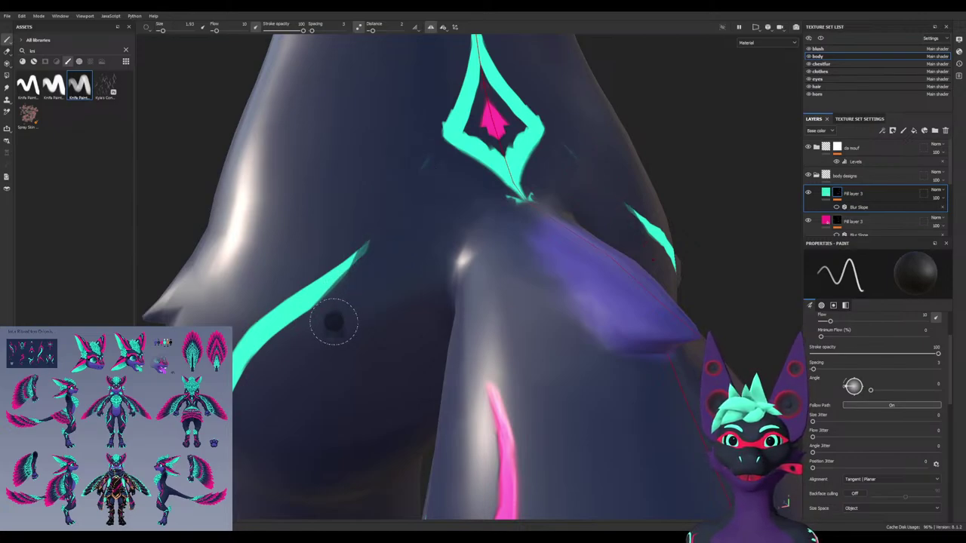
mouse_move(308, 308)
left_mouse_down()
mouse_move(375, 199)
mouse_move(357, 297)
mouse_move(355, 245)
mouse_move(334, 324)
mouse_move(390, 173)
left_mouse_up()
key("x")
mouse_move(308, 339)
left_mouse_down("alt")
mouse_move(330, 195)
mouse_move(280, 349)
mouse_move(306, 324)
left_mouse_up("alt")
key("x")
key("x")
mouse_move(305, 283)
left_mouse_down()
mouse_move(337, 213)
mouse_move(358, 209)
mouse_move(304, 330)
mouse_move(367, 192)
left_mouse_up()
key("x")
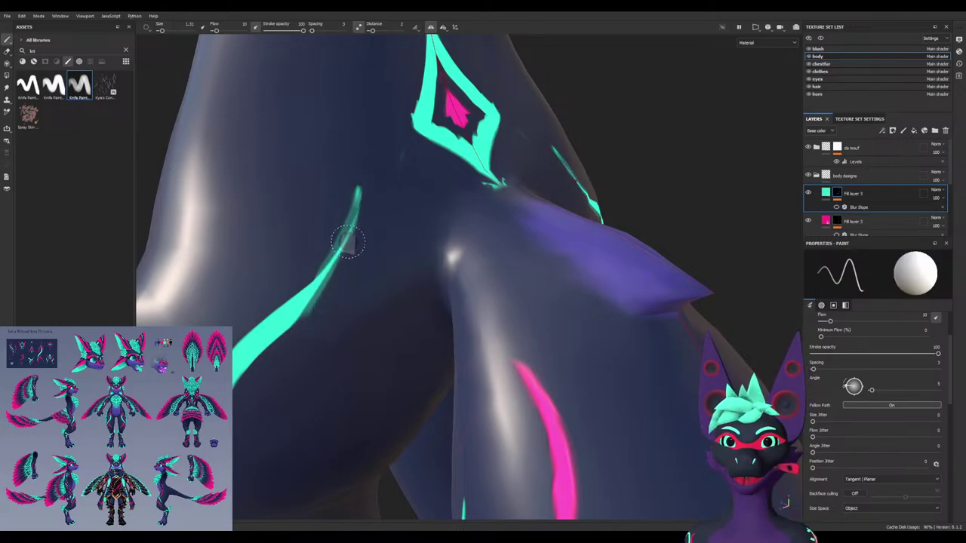
Thicken the upper section of the teal buttock stroke using a brush of size 1.04
key("[")
key("[")
key("[")
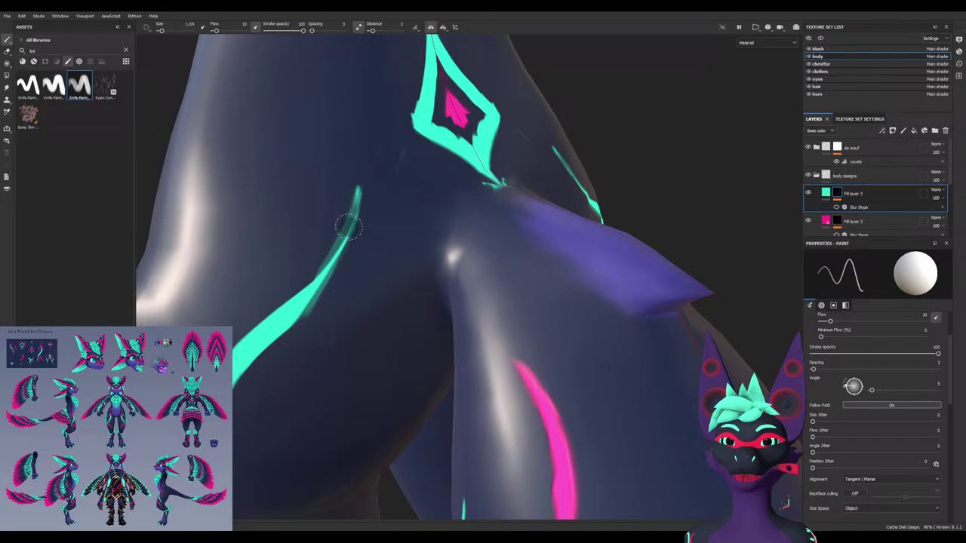
left_click_drag(348, 226, 311, 301)
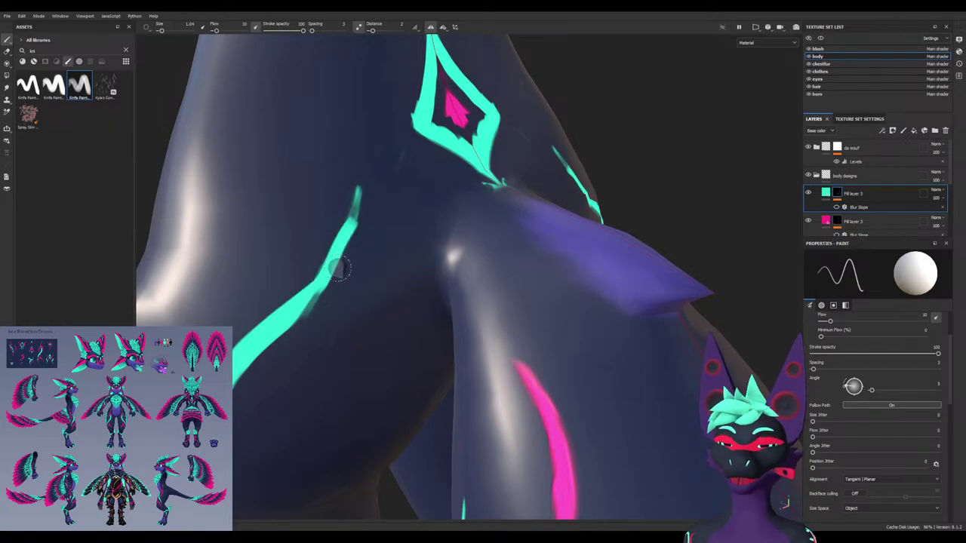
mouse_move(339, 269)
left_mouse_down()
mouse_move(308, 321)
mouse_move(320, 314)
left_mouse_up()
Erase stray paint along both sides of the upper section and narrow its end to a clean taper
key("x")
mouse_move(364, 246)
left_mouse_down()
mouse_move(313, 313)
mouse_move(356, 249)
left_mouse_up()
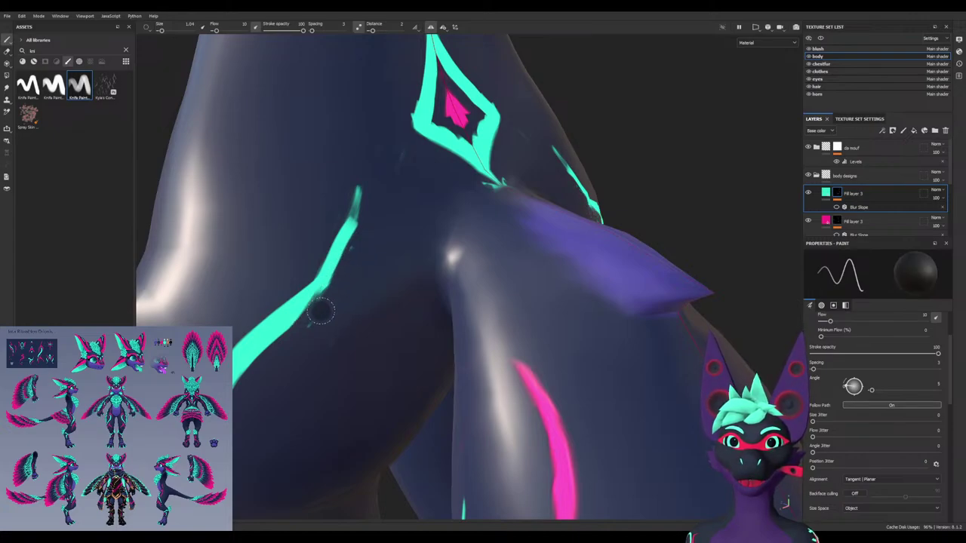
left_click_drag(321, 311, 317, 321)
mouse_move(351, 249)
left_mouse_down()
mouse_move(336, 315)
mouse_move(334, 281)
left_mouse_up()
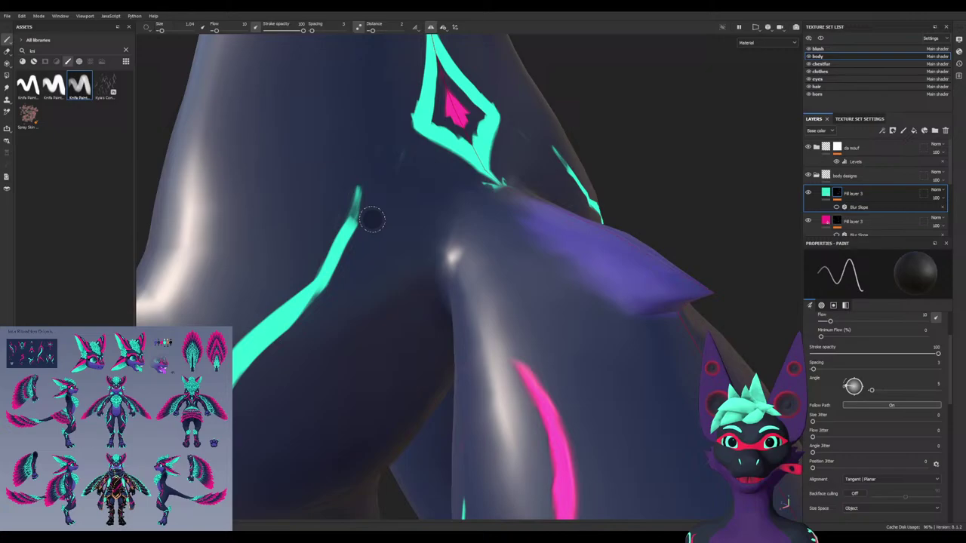
left_click_drag(360, 183, 352, 240)
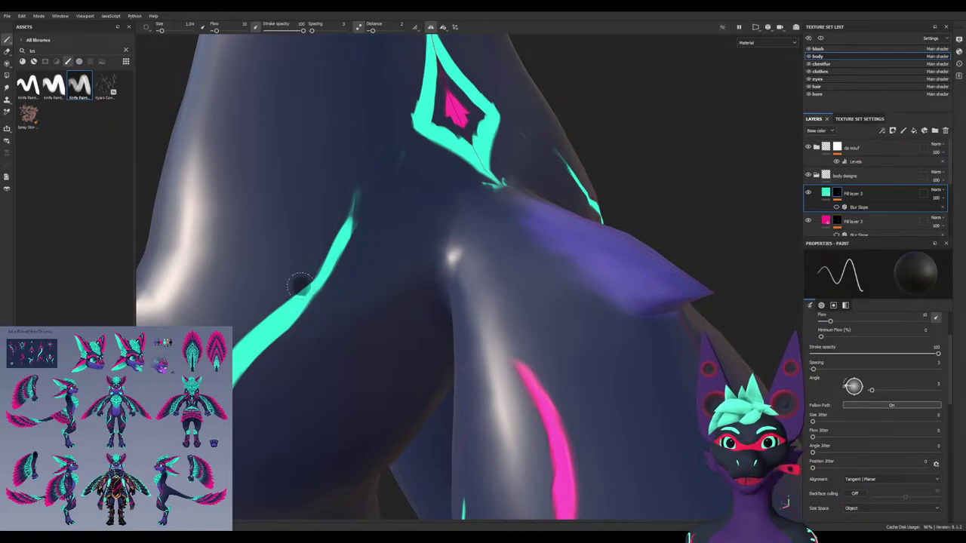
mouse_move(300, 286)
left_mouse_down()
mouse_move(351, 192)
mouse_move(329, 237)
mouse_move(351, 207)
left_mouse_up()
Slim the lower curve of the teal buttock stroke by erasing along its inner edge with a brush of size 2.62
mouse_move(317, 358)
left_mouse_down("alt")
mouse_move(328, 361)
mouse_move(410, 282)
mouse_move(390, 275)
left_mouse_up("alt")
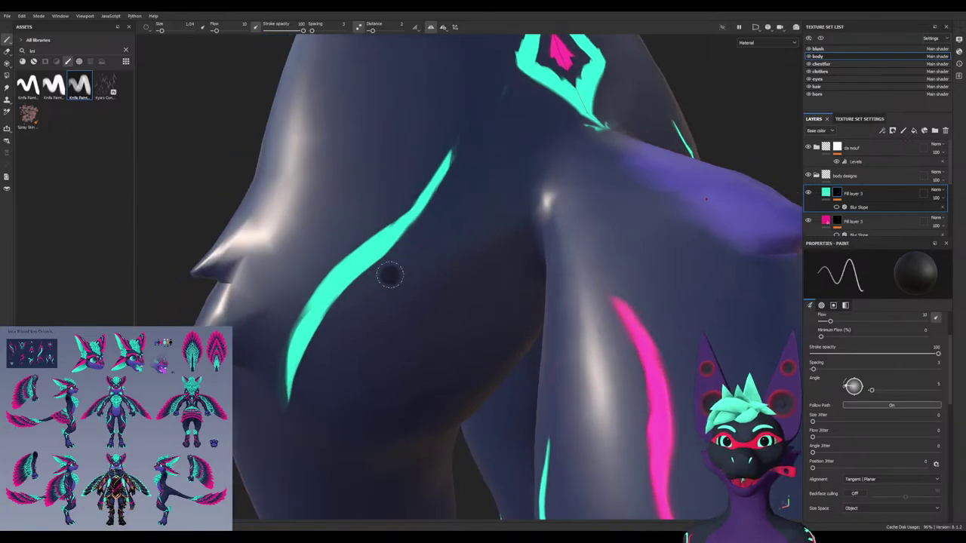
mouse_move(327, 350)
left_mouse_down("alt")
mouse_move(317, 363)
mouse_move(330, 355)
left_mouse_up("alt")
left_click_drag(330, 355, 424, 310, "ctrl+alt")
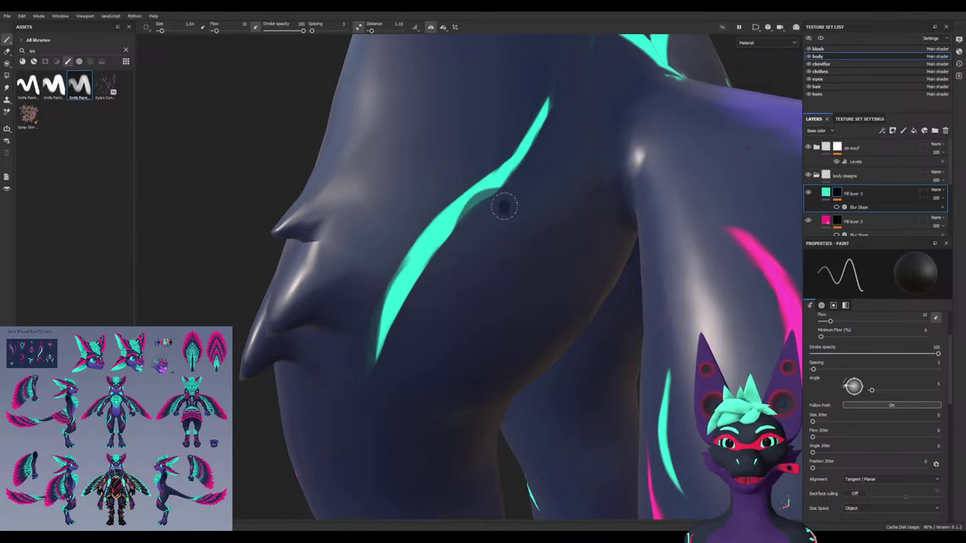
right_click_drag(483, 236, 509, 246, "ctrl")
mouse_move(512, 211)
left_mouse_down()
mouse_move(450, 246)
mouse_move(416, 302)
left_mouse_up()
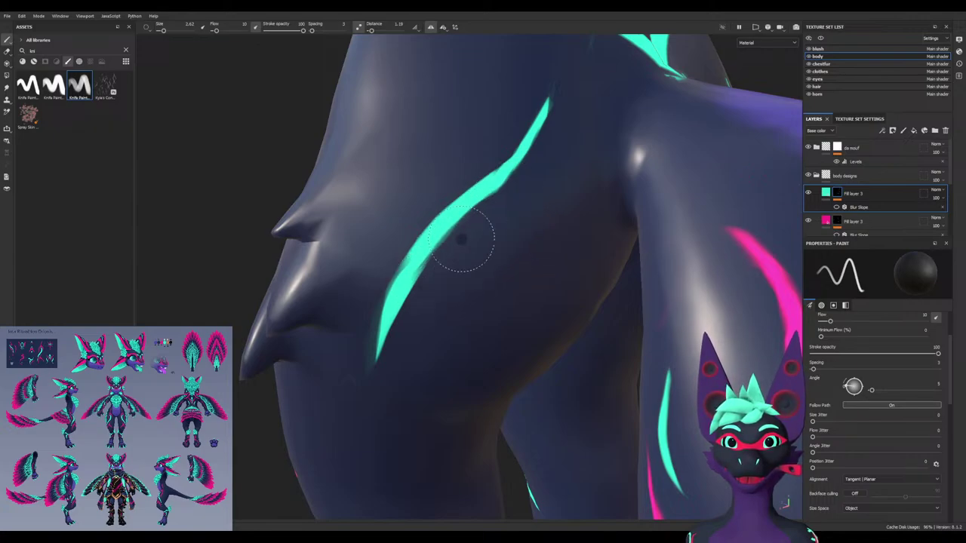
left_click_drag(466, 235, 408, 342)
left_click_drag(431, 291, 457, 249, "alt")
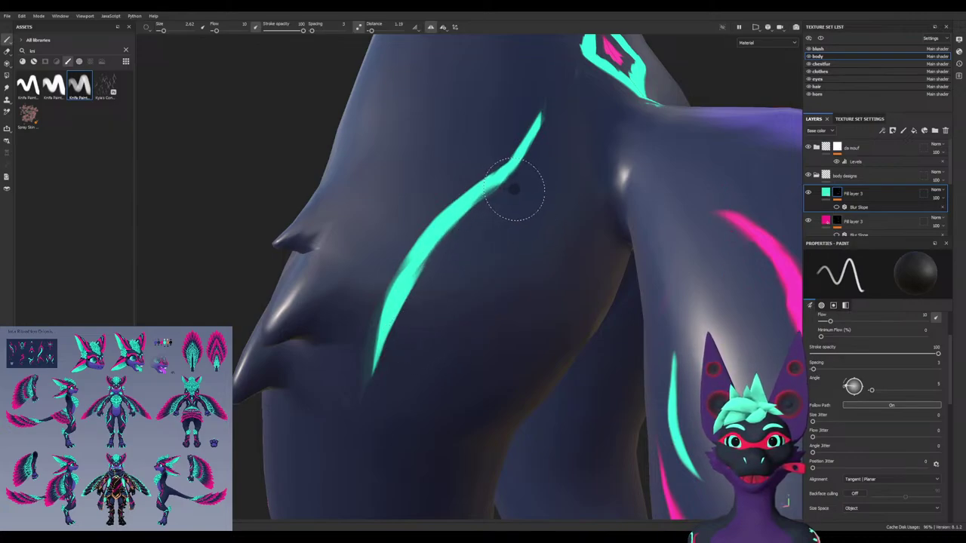
mouse_move(495, 200)
left_mouse_down()
mouse_move(451, 266)
mouse_move(446, 250)
mouse_move(398, 375)
left_mouse_up()
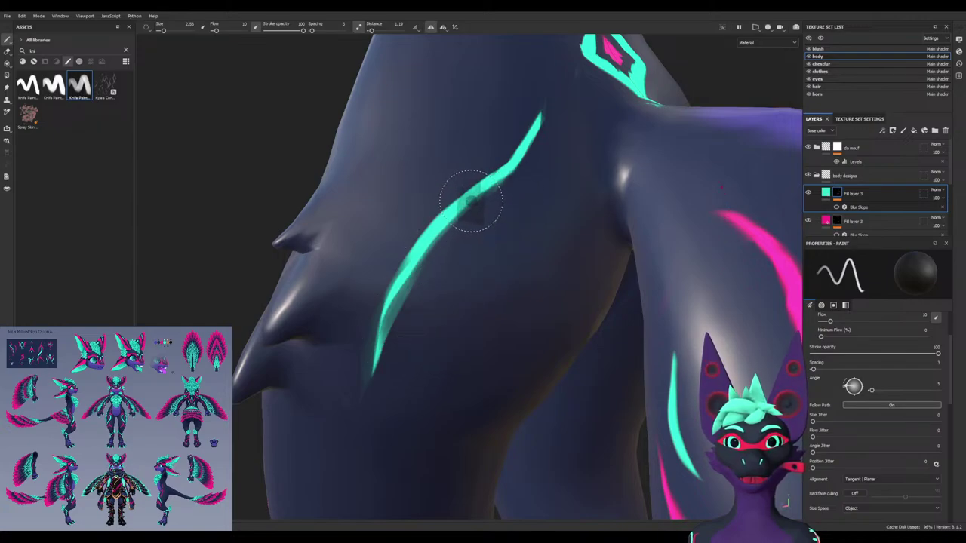
Try repainting the middle of the teal buttock stroke with a smaller brush, then undo the attempt
right_click_drag(470, 201, 463, 200, "ctrl")
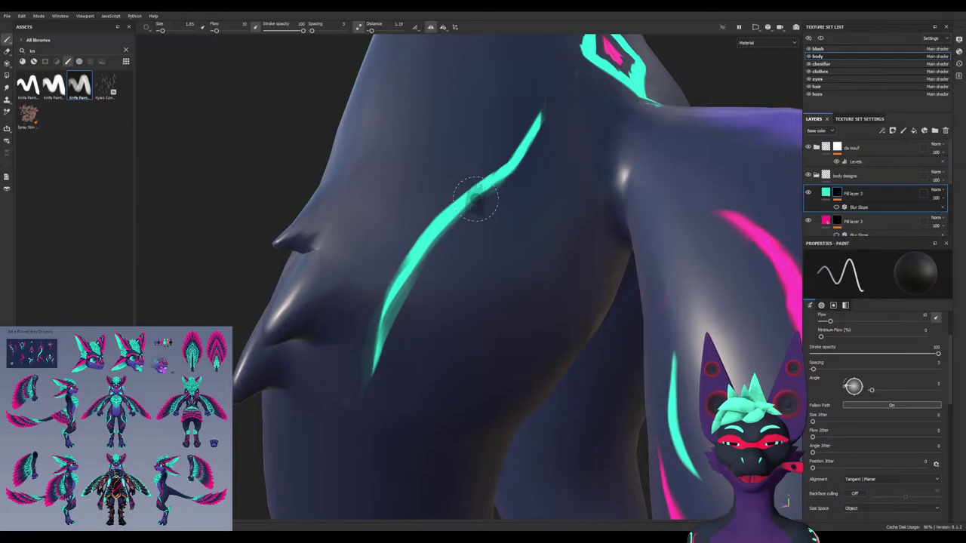
key("x")
mouse_move(502, 176)
left_mouse_down()
mouse_move(457, 187)
mouse_move(409, 253)
left_mouse_up()
key("ctrl+z")
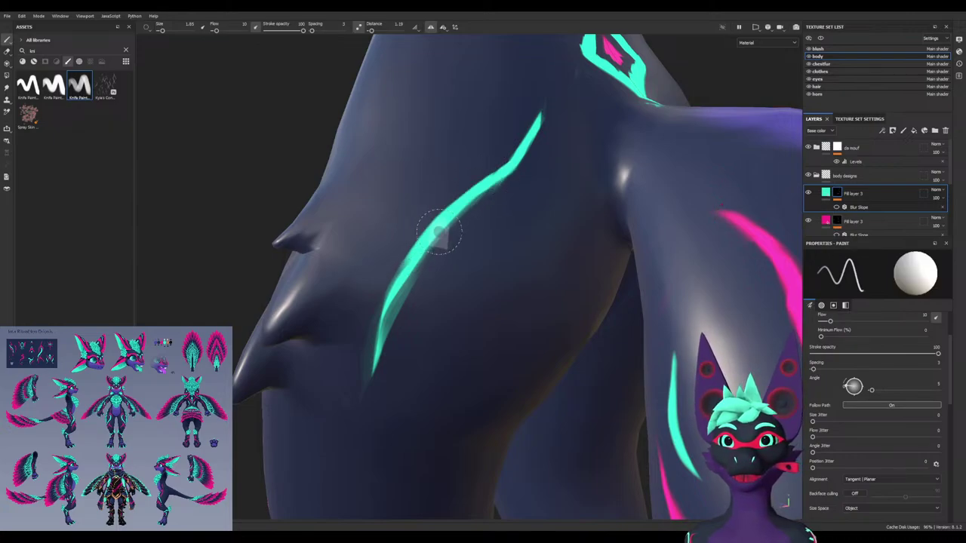
Repaint the lower curve of the teal buttock stroke with a 0.88 brush and trim its end to a slender point
key("bracketleft")
key("bracketleft")
key("bracketleft")
key("bracketleft")
left_click_drag(500, 175, 385, 335)
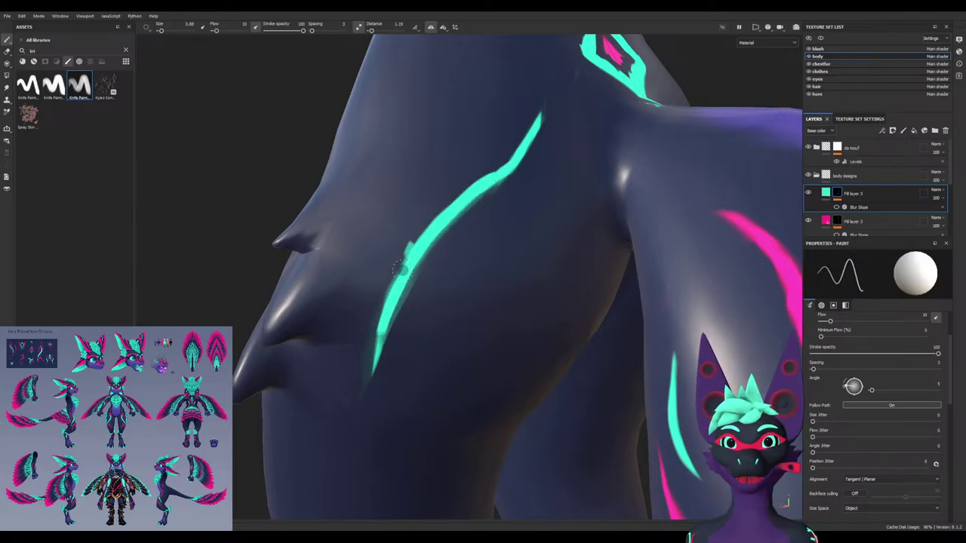
left_click_drag(402, 270, 372, 386)
key("ctrl+z")
left_click_drag(408, 260, 368, 409)
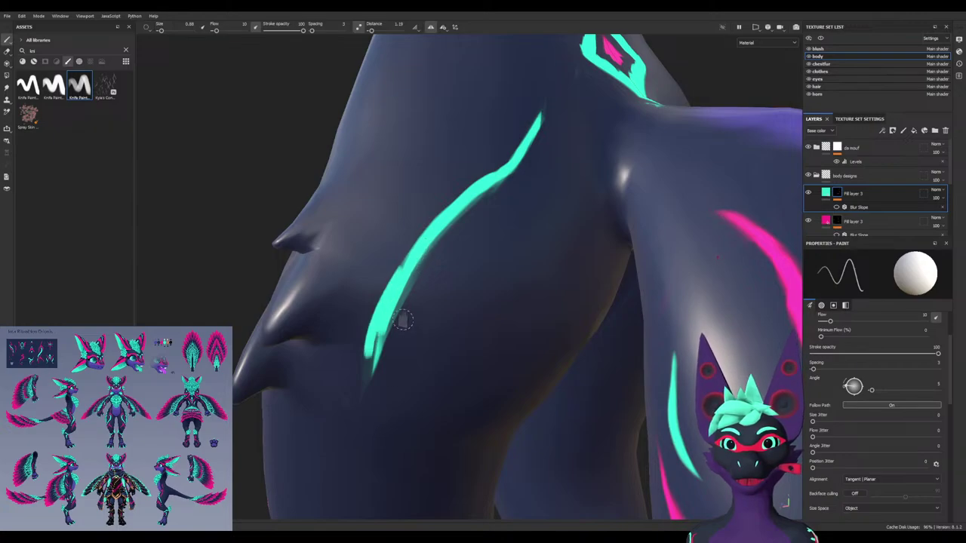
mouse_move(403, 320)
left_mouse_down()
mouse_move(382, 399)
mouse_move(389, 372)
left_mouse_up()
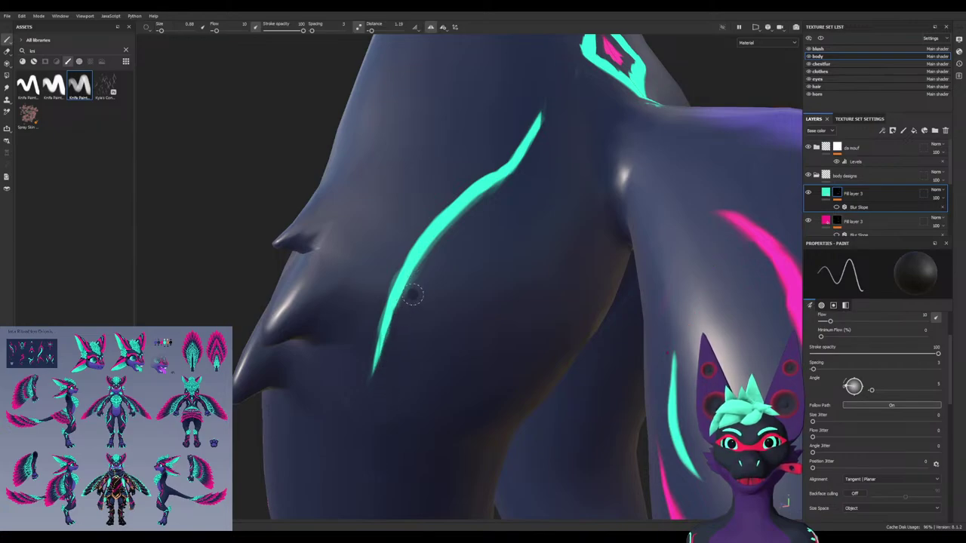
Undo the upper extension of the teal buttock stroke and repaint it with a larger brush, curving smoothly upward toward the waist
mouse_move(506, 226)
left_mouse_down("alt")
mouse_move(468, 237)
mouse_move(476, 269)
mouse_move(464, 256)
mouse_move(531, 70)
left_mouse_up("alt")
middle_click_drag(539, 94, 479, 173, "alt")
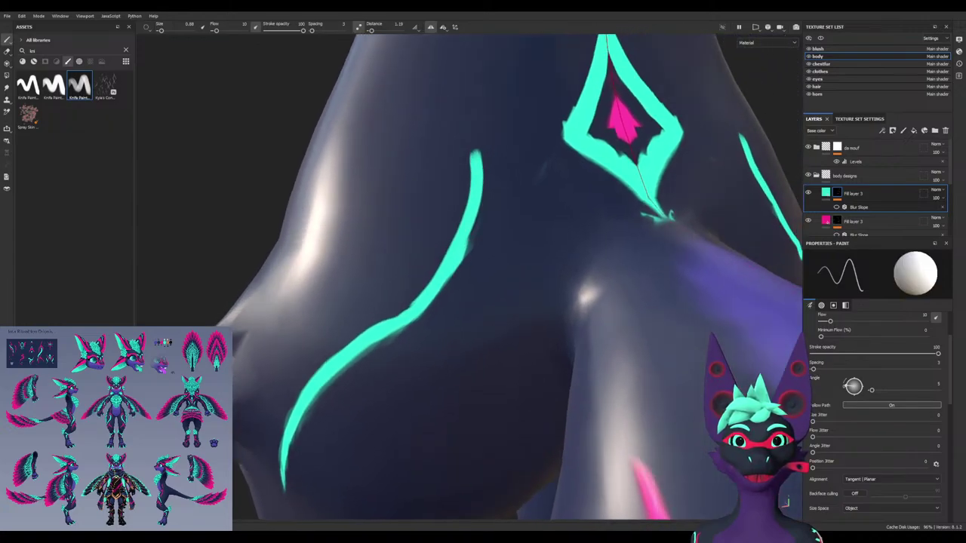
key("ctrl+z")
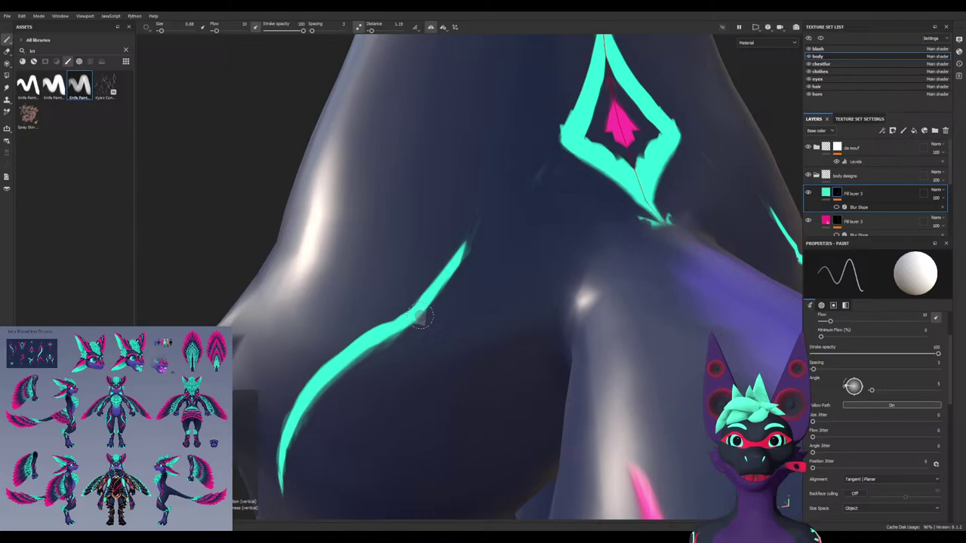
key("bracketright")
key("bracketright")
key("bracketright")
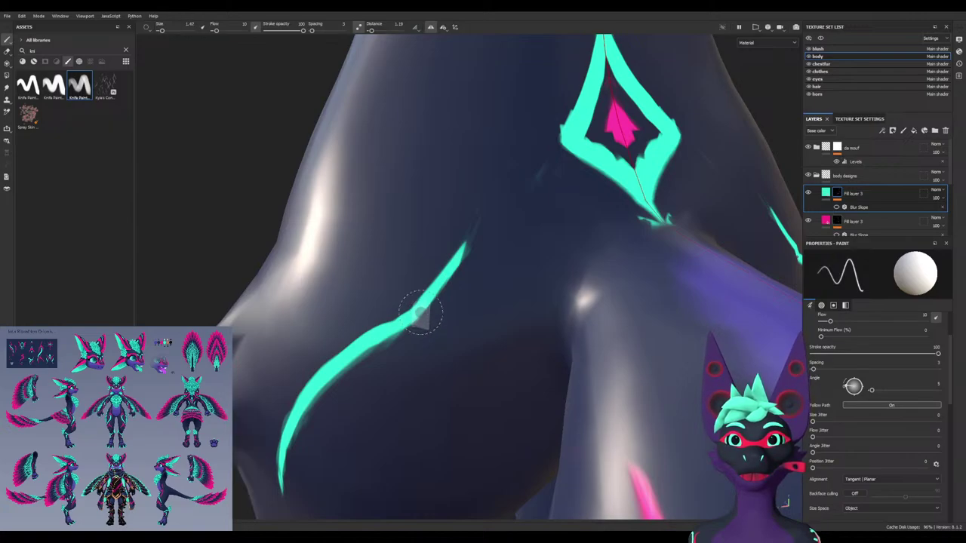
mouse_move(401, 317)
left_mouse_down()
mouse_move(421, 305)
mouse_move(483, 138)
left_mouse_up()
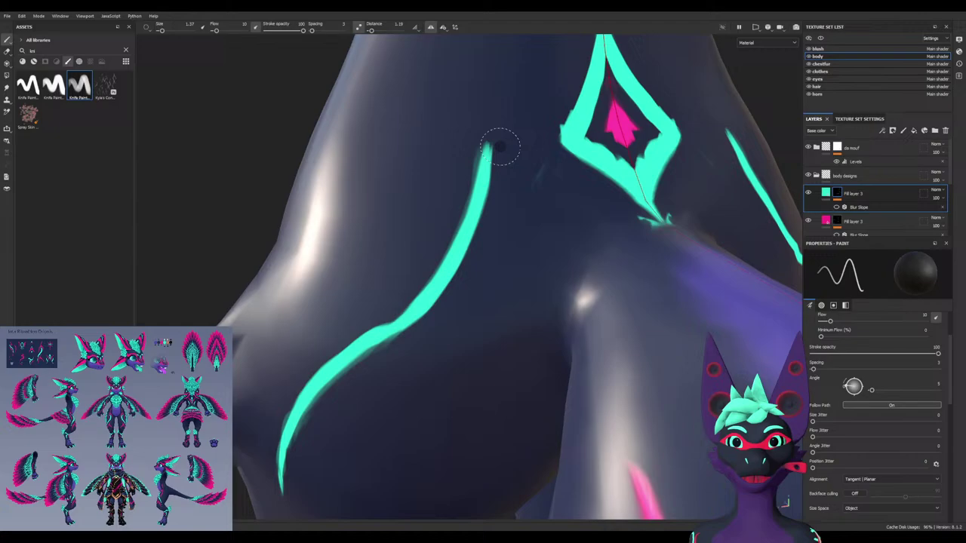
Trim the extended upper end of the teal buttock stroke to a fine point with a brush of size 1.37
left_click_drag(450, 227, 495, 98)
left_click_drag(443, 201, 407, 204, "alt")
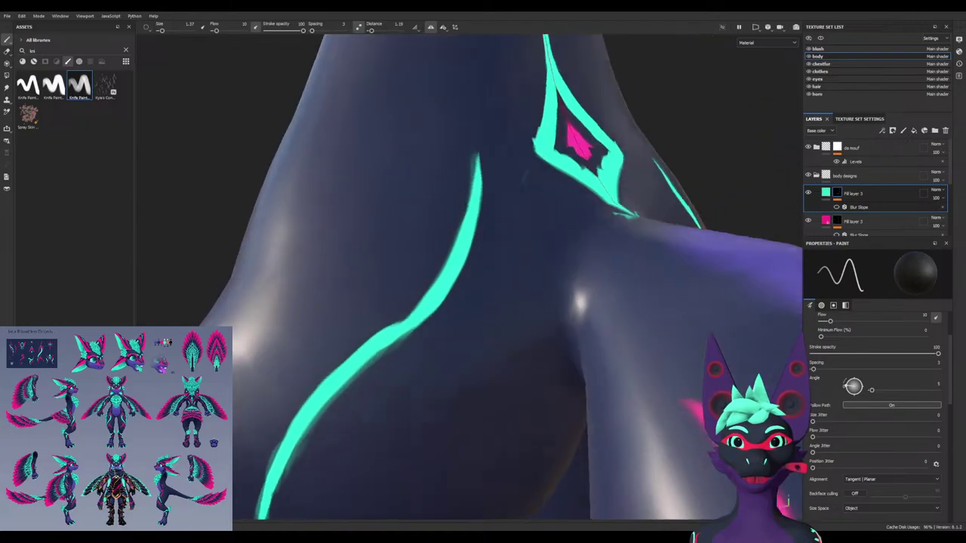
mouse_move(453, 113)
left_mouse_down("alt")
mouse_move(420, 254)
mouse_move(375, 366)
left_mouse_up("alt")
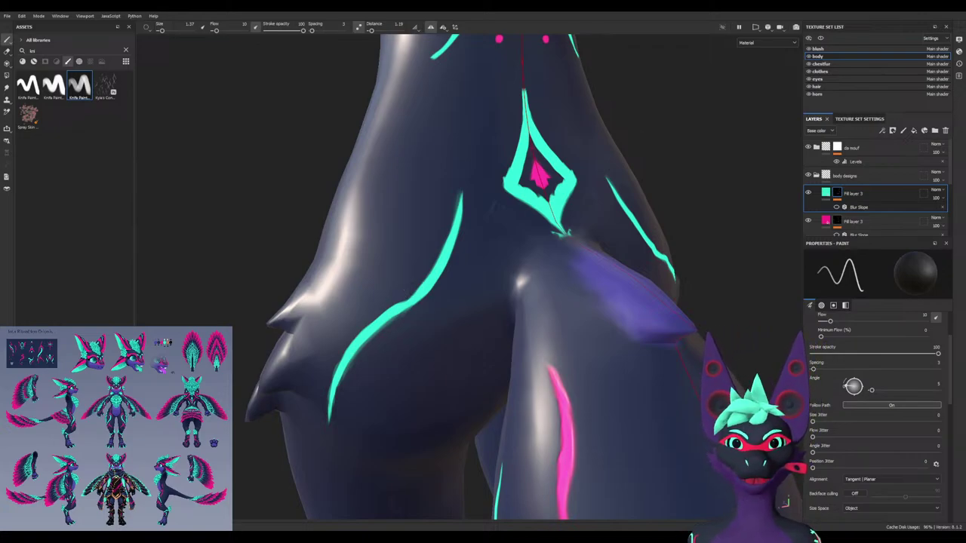
Paint a curved pink stroke on the hip above the teal buttock stroke, in the pink fill layer's mask
mouse_move(405, 293)
left_mouse_down("alt")
mouse_move(332, 305)
mouse_move(411, 283)
left_mouse_up("alt")
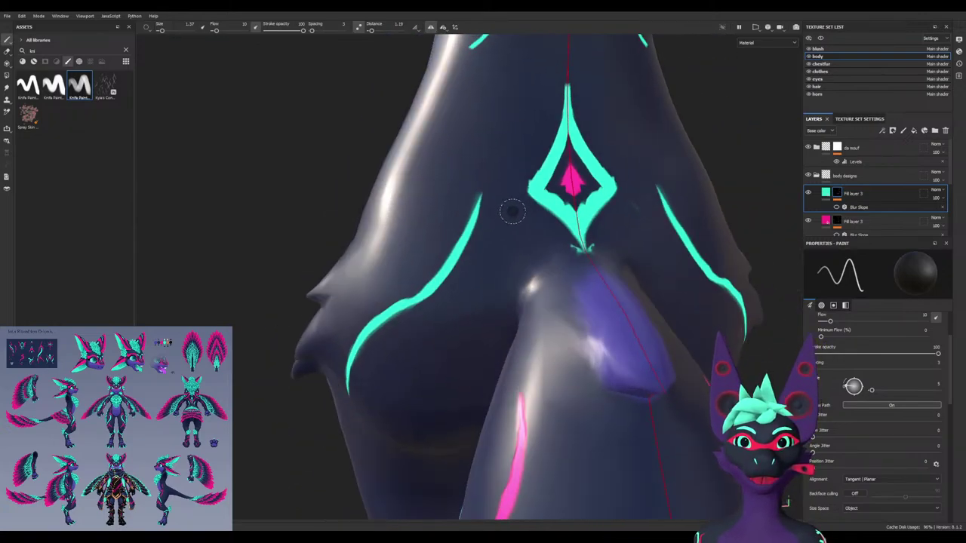
left_click_drag(492, 350, 505, 339, "alt")
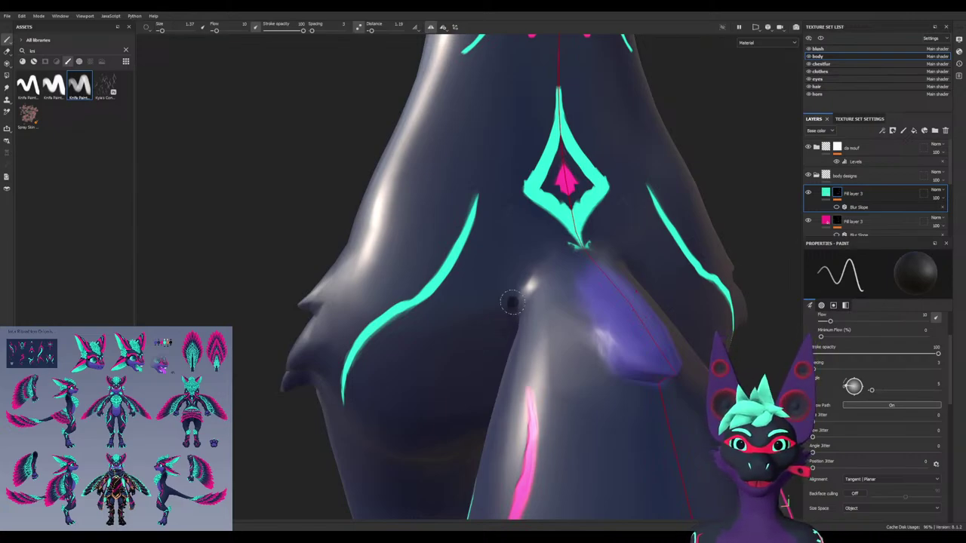
left_click_drag(466, 298, 509, 279, "alt")
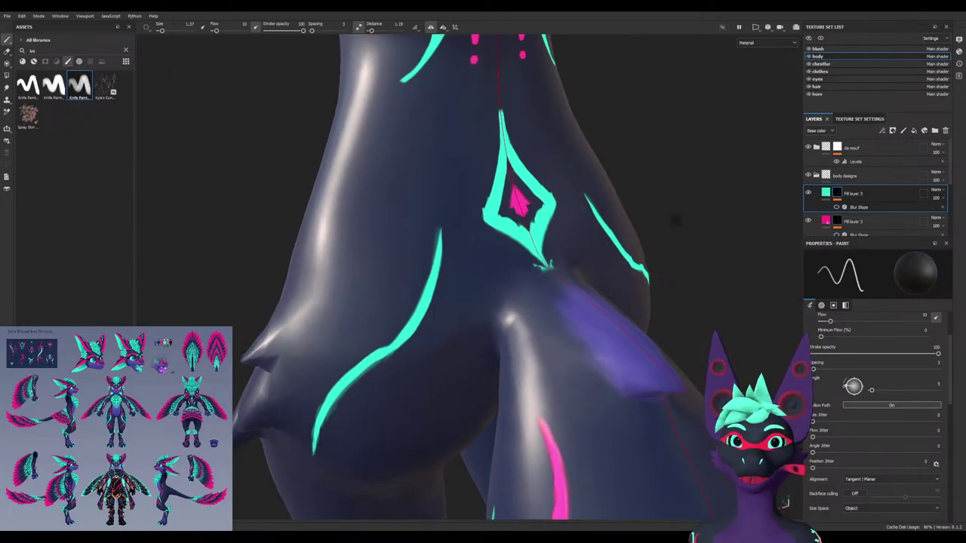
left_click(837, 219)
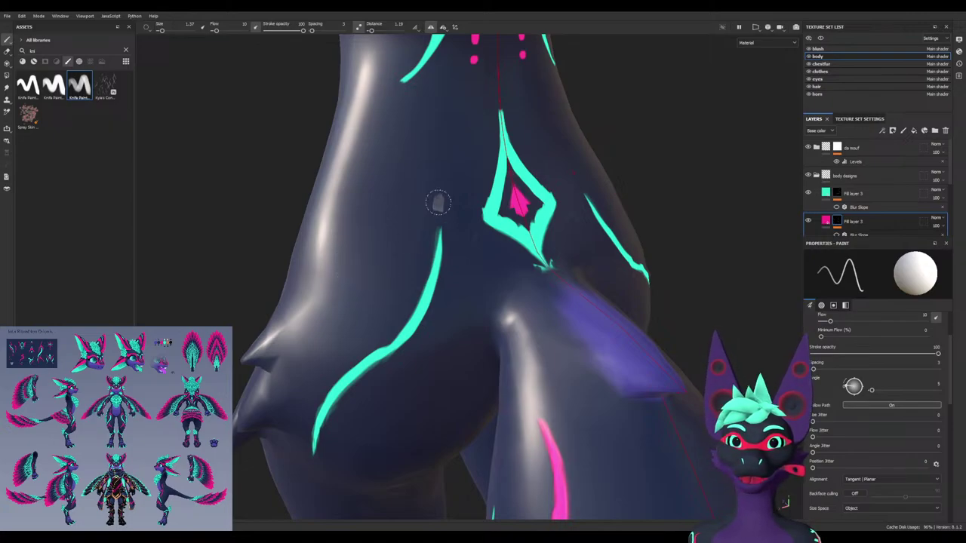
mouse_move(447, 197)
left_mouse_down()
mouse_move(411, 198)
mouse_move(381, 226)
mouse_move(368, 283)
mouse_move(423, 181)
mouse_move(451, 187)
mouse_move(400, 181)
left_mouse_up()
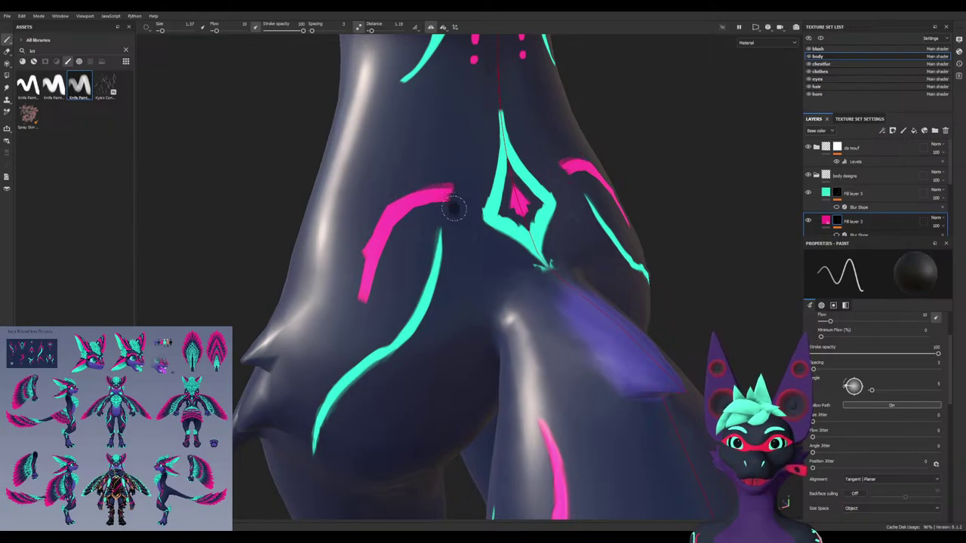
Taper both ends of the pink hip stroke to fine points and smooth its edges, refining with a 0.84 brush
mouse_move(419, 213)
left_mouse_down()
mouse_move(458, 205)
mouse_move(365, 278)
mouse_move(363, 298)
left_mouse_up()
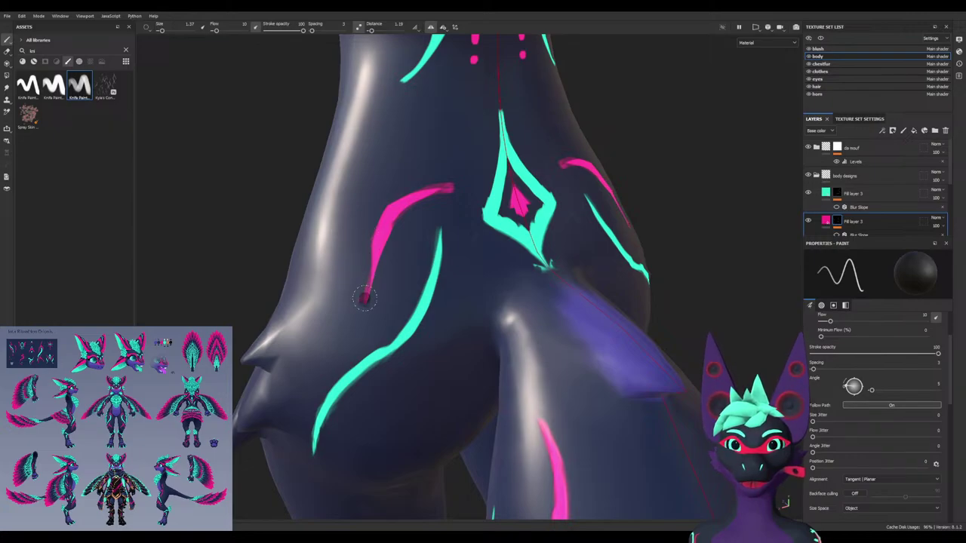
left_click_drag(368, 231, 363, 314)
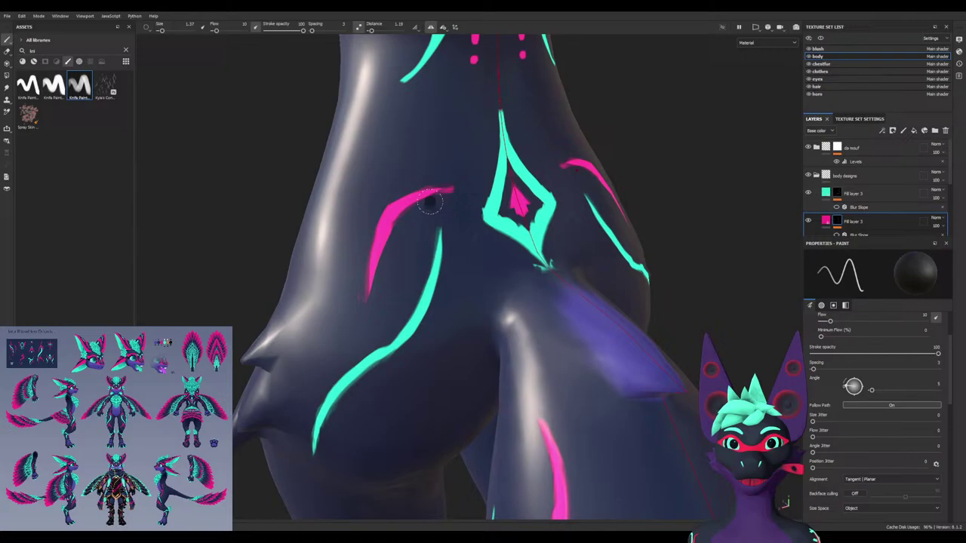
scroll(427, 202, "up", 5)
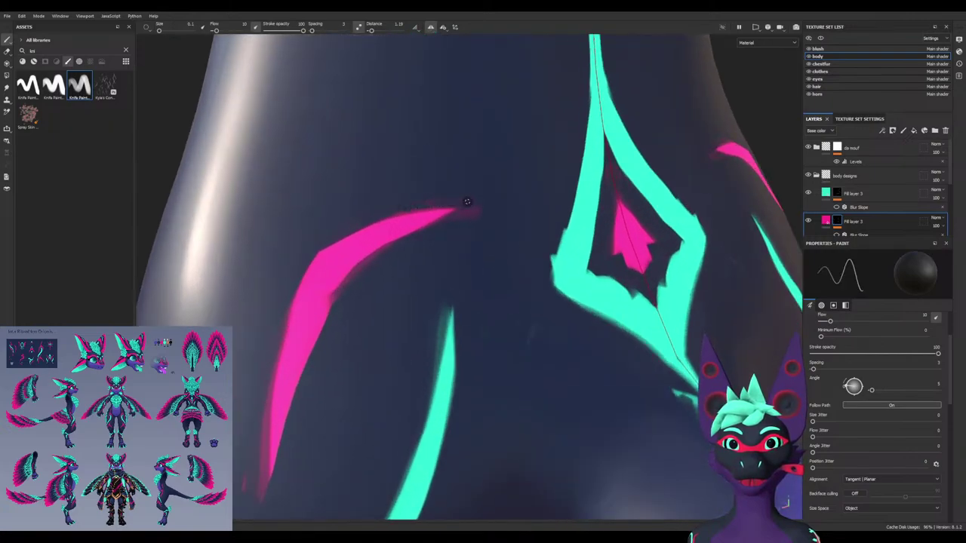
right_click_drag(370, 196, 415, 197, "ctrl")
left_click_drag(433, 205, 384, 202)
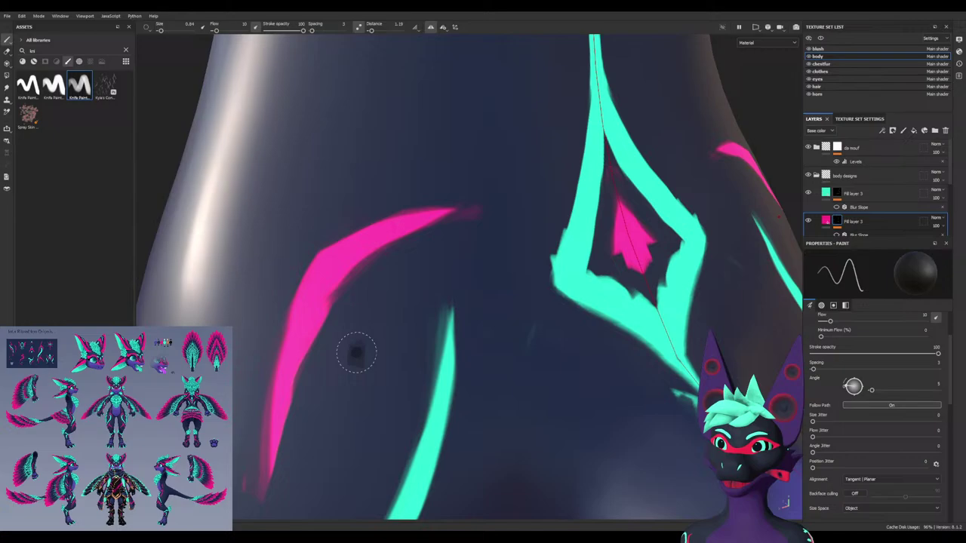
left_click_drag(338, 311, 286, 453)
Paint a small pink dot just below the lower tip of the pink hip stroke, undoing the misplaced first dab
left_click_drag(314, 406, 302, 397, "alt")
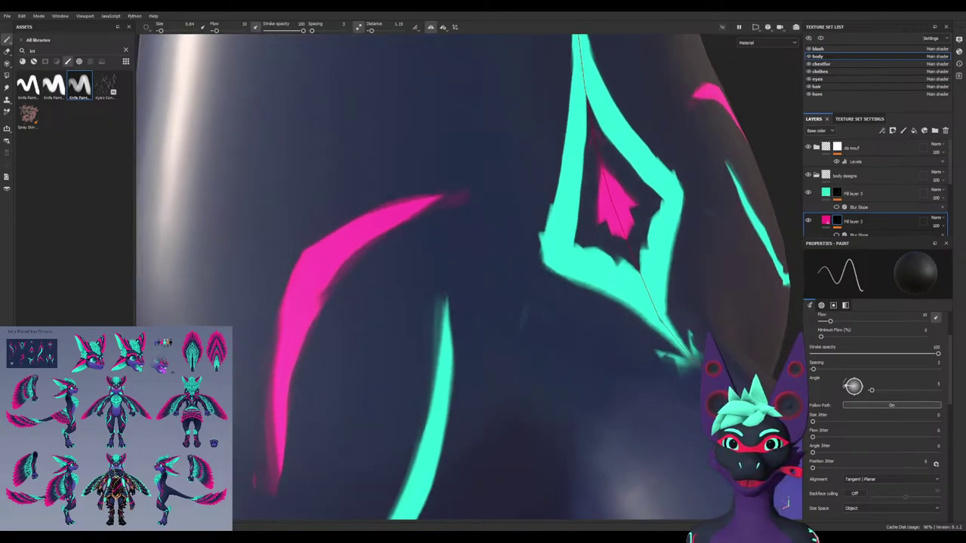
right_click_drag(400, 362, 373, 381, "alt")
mouse_move(373, 382)
left_mouse_down("alt")
mouse_move(460, 385)
mouse_move(457, 368)
left_mouse_up("alt")
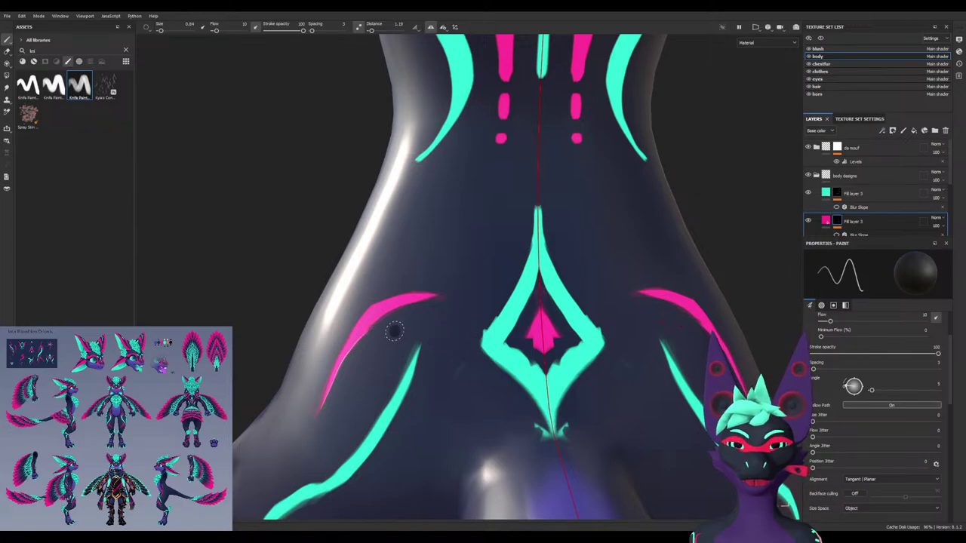
left_click_drag(394, 332, 367, 325, "alt")
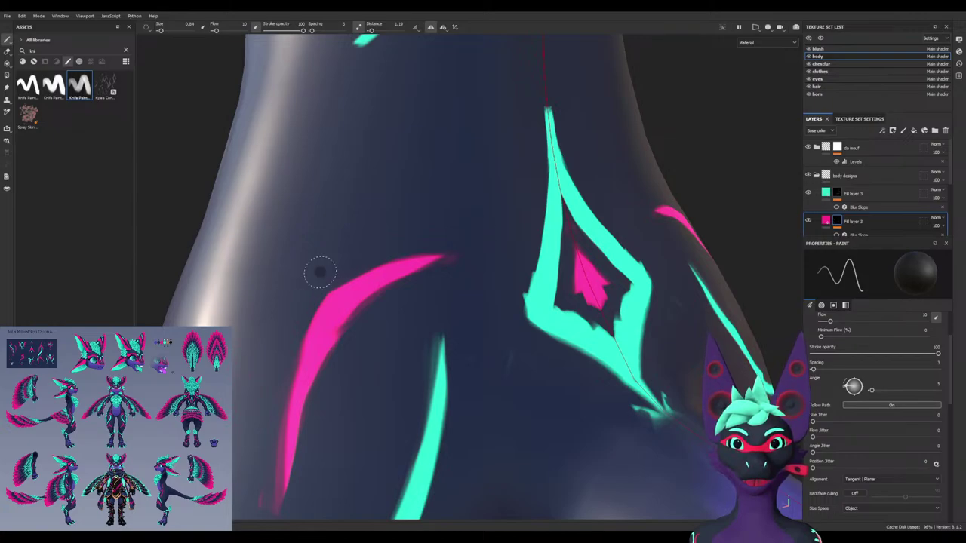
mouse_move(409, 324)
left_mouse_down("alt")
mouse_move(327, 391)
mouse_move(357, 351)
left_mouse_up("alt")
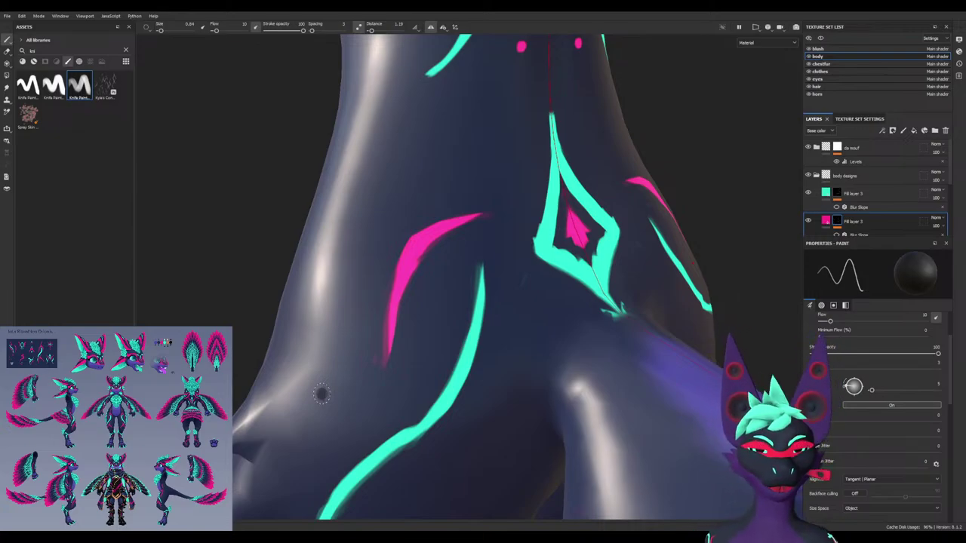
mouse_move(492, 382)
left_mouse_down("alt")
mouse_move(400, 382)
mouse_move(367, 327)
left_mouse_up("alt")
left_click(406, 293)
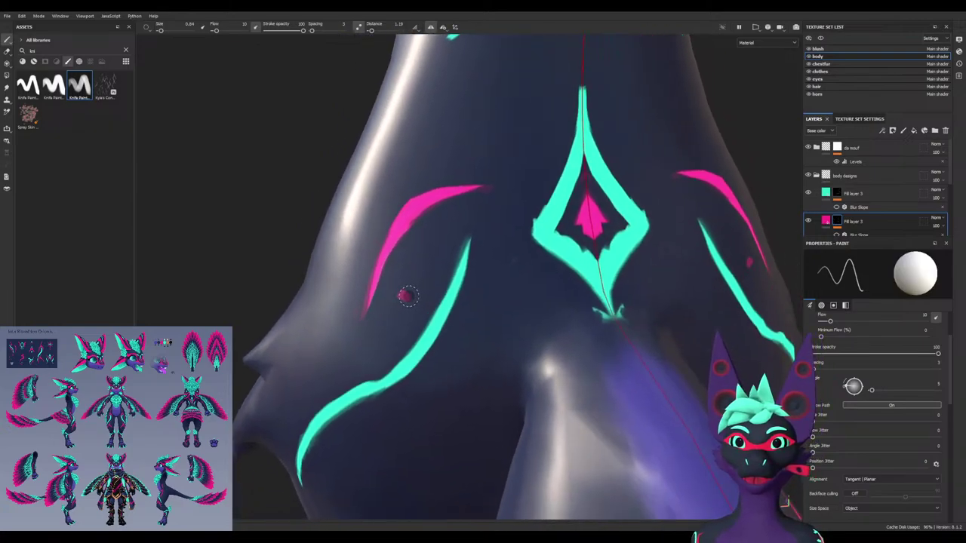
key("ctrl+z")
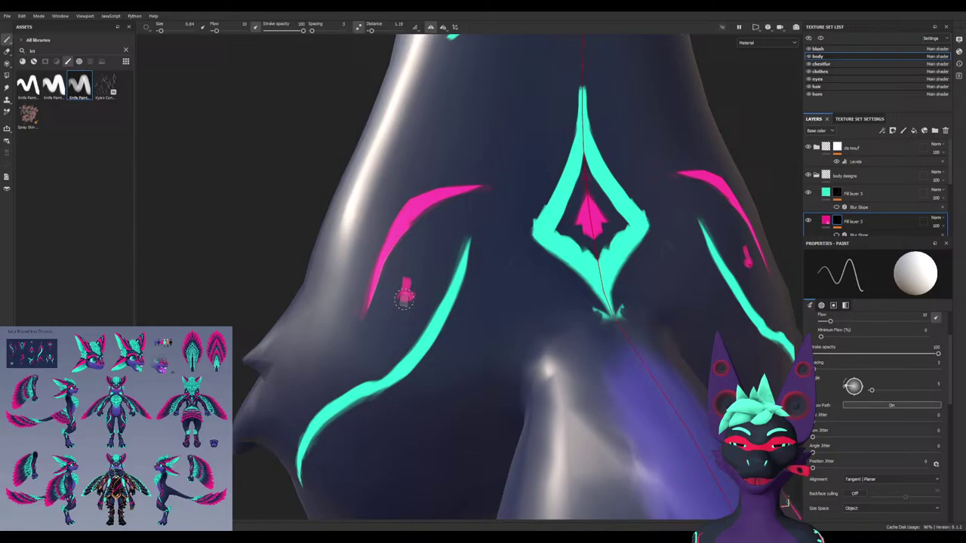
left_click(351, 343)
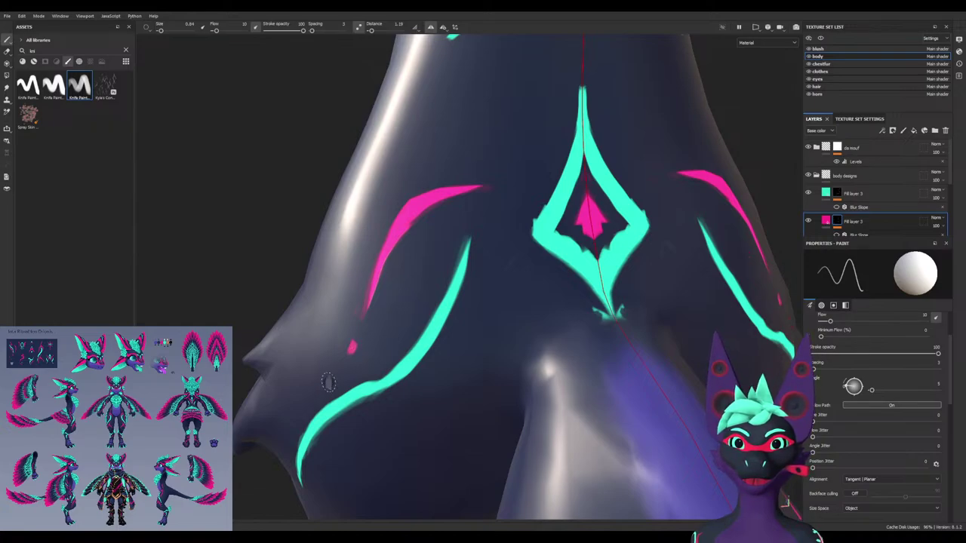
Add a small teal dot above the teal buttock stroke's upper tip in the teal layer's mask, using stroke distance 0, and trim its edges
left_click_drag(329, 388, 373, 364, "alt")
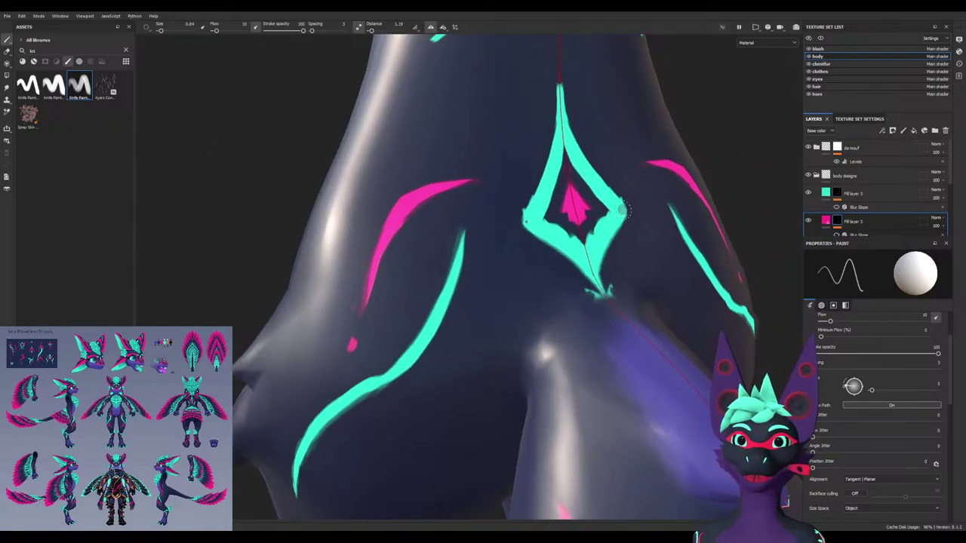
left_click(837, 194)
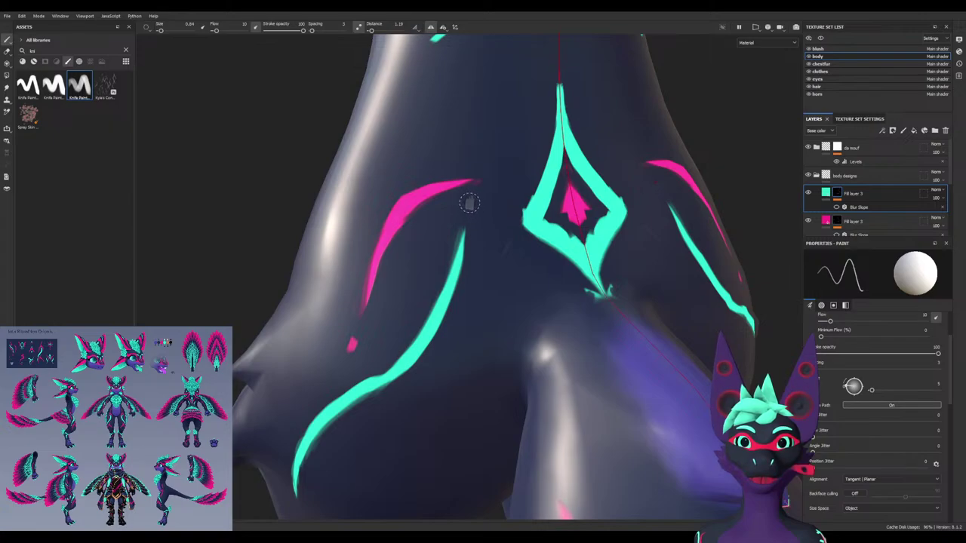
left_click(466, 198)
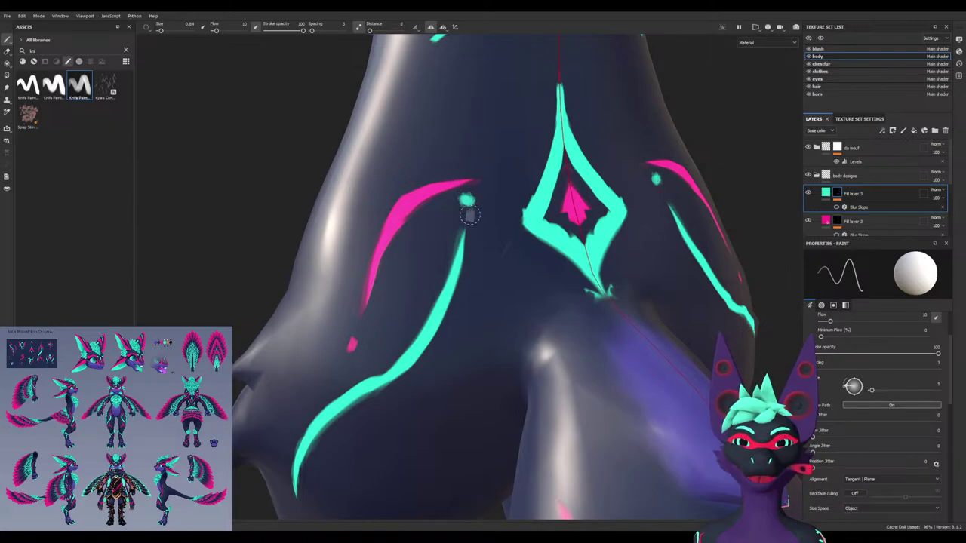
key("x")
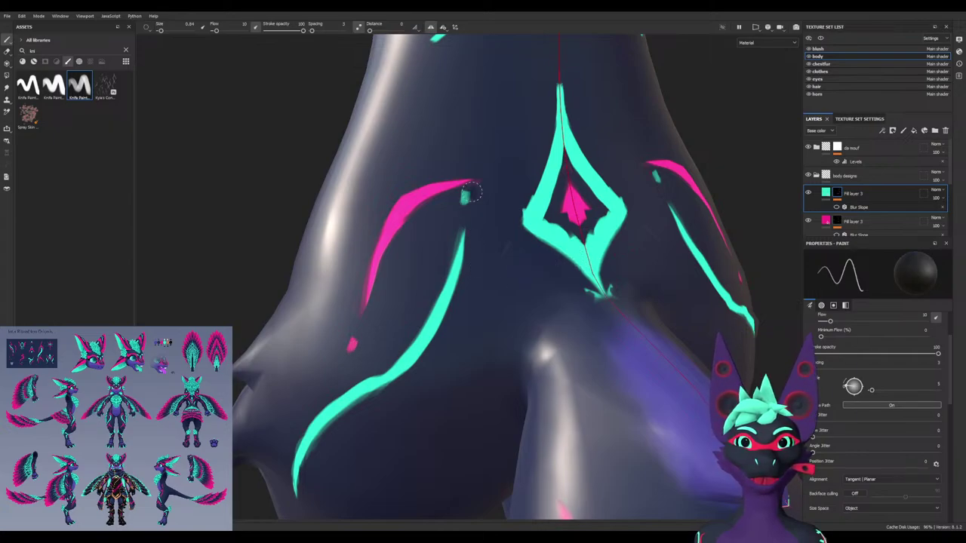
scroll(453, 208, "up", 3)
mouse_move(445, 199)
left_mouse_down()
mouse_move(470, 200)
mouse_move(443, 198)
left_mouse_up()
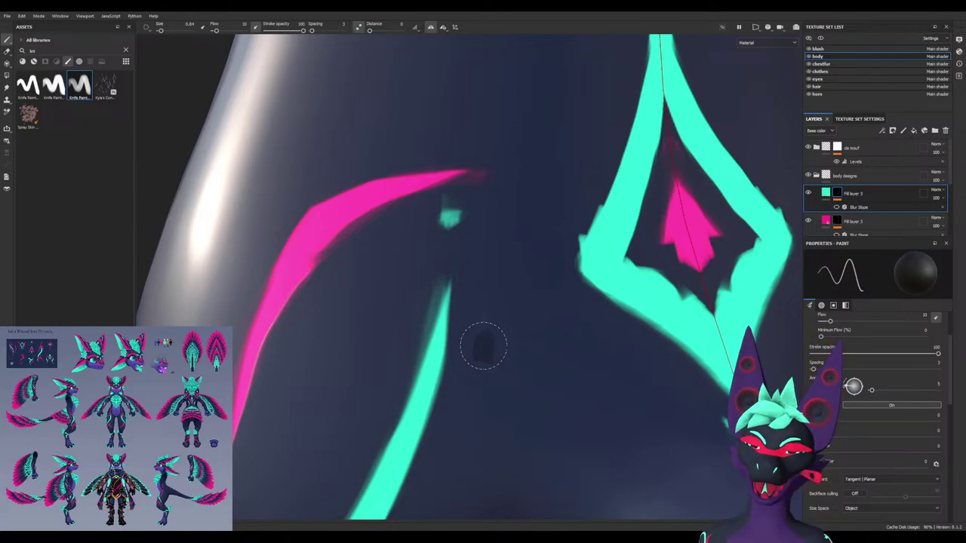
Trim the small teal prongs at the lower tip of the lower-back diamond marking
left_click_drag(581, 381, 433, 257, "alt")
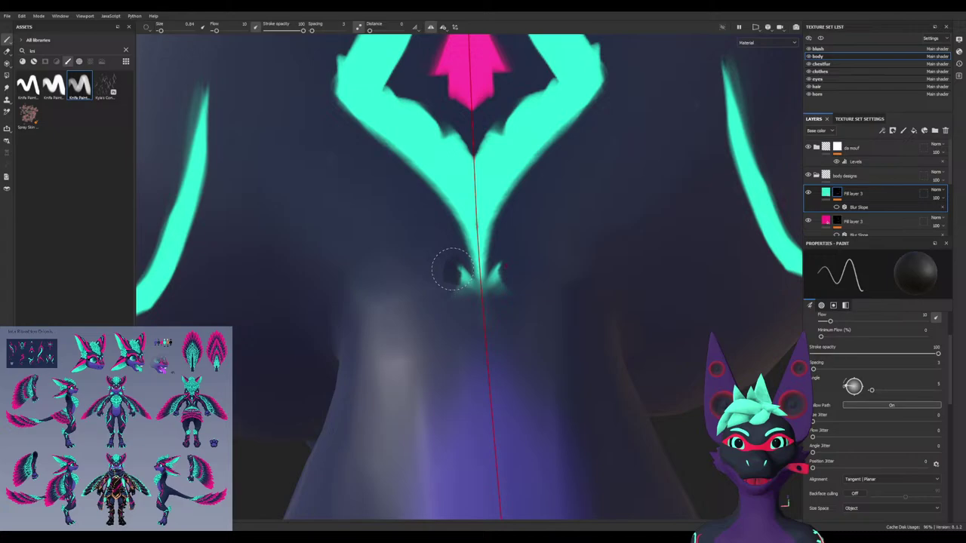
left_click_drag(450, 263, 459, 325, "alt")
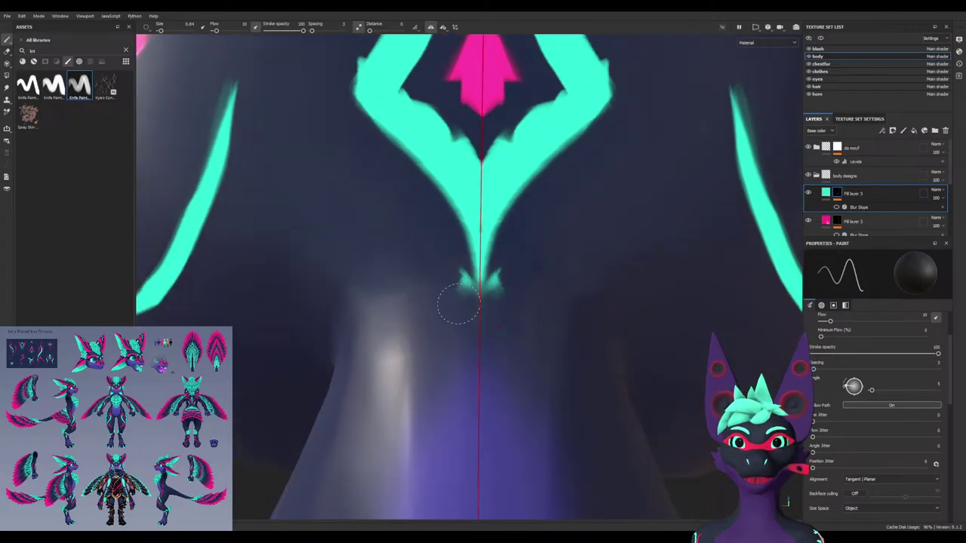
left_click_drag(428, 255, 445, 260, "alt")
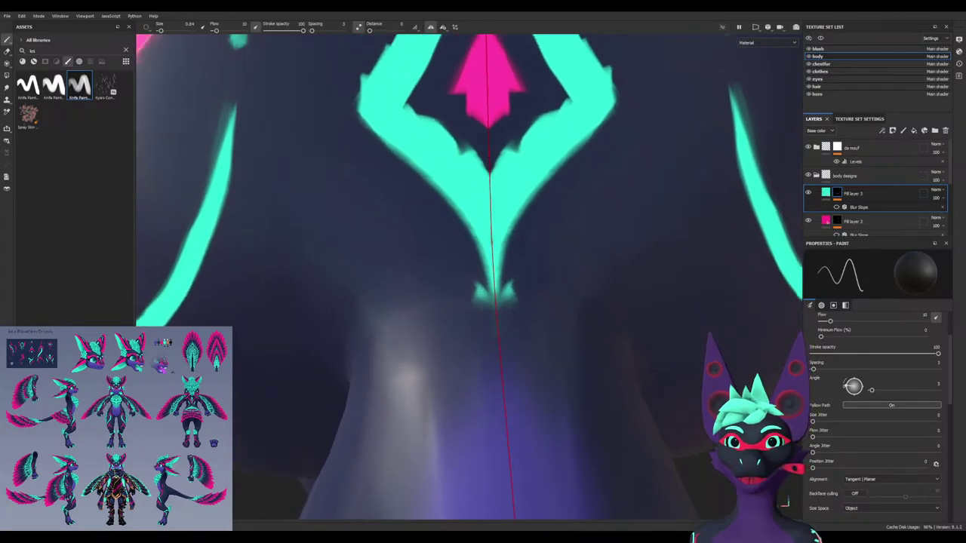
middle_click_drag(315, 165, 428, 345, "alt")
left_click_drag(427, 345, 450, 333, "alt")
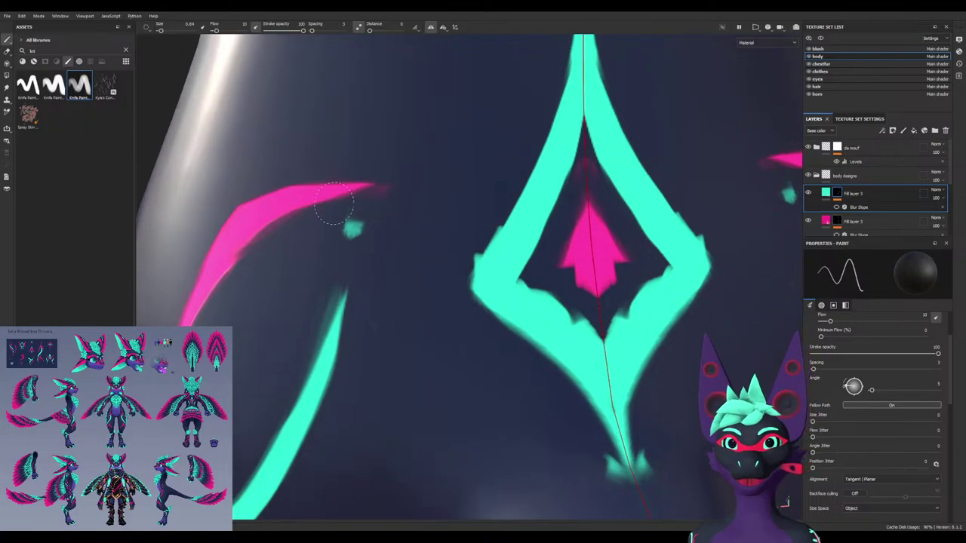
Paint a small teal dot on the upper thigh just below the lower tip of the teal buttock stroke
mouse_move(333, 204)
left_mouse_down("alt")
mouse_move(425, 255)
mouse_move(430, 344)
mouse_move(416, 341)
left_mouse_up("alt")
scroll(430, 345, "down", 3)
middle_click_drag(416, 342, 331, 307, "alt")
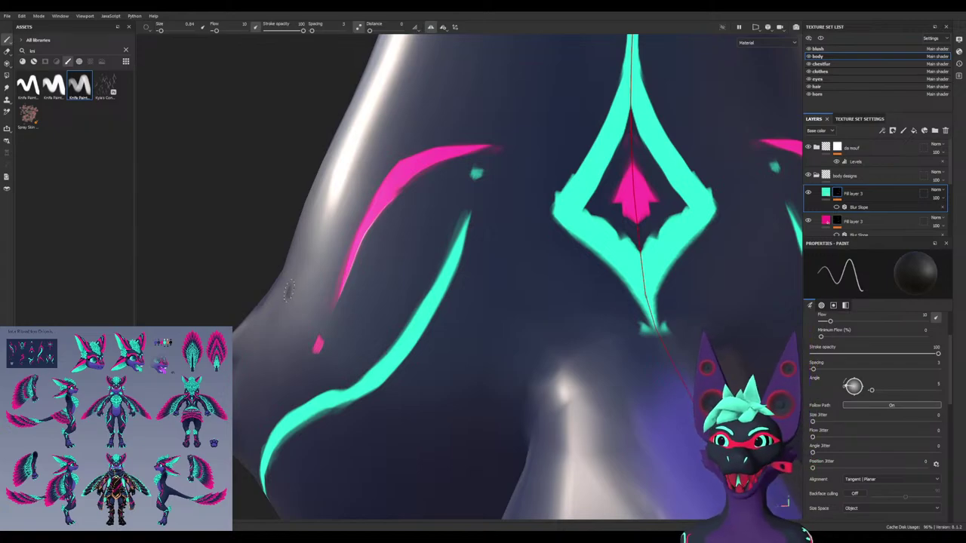
scroll(338, 312, "down", 5)
mouse_move(302, 313)
left_mouse_down("alt")
mouse_move(307, 388)
mouse_move(464, 219)
left_mouse_up("alt")
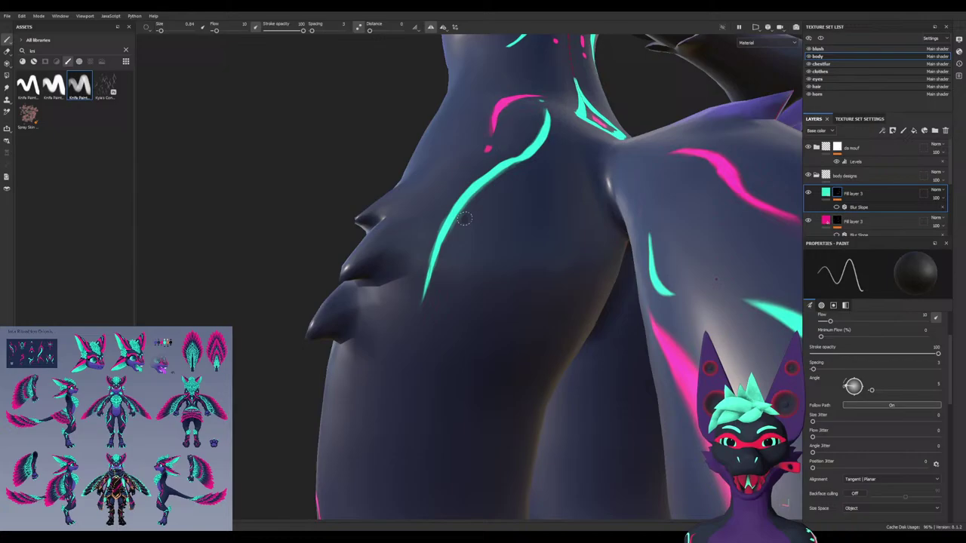
scroll(364, 352, "up", 3)
left_click_drag(442, 381, 429, 383, "alt")
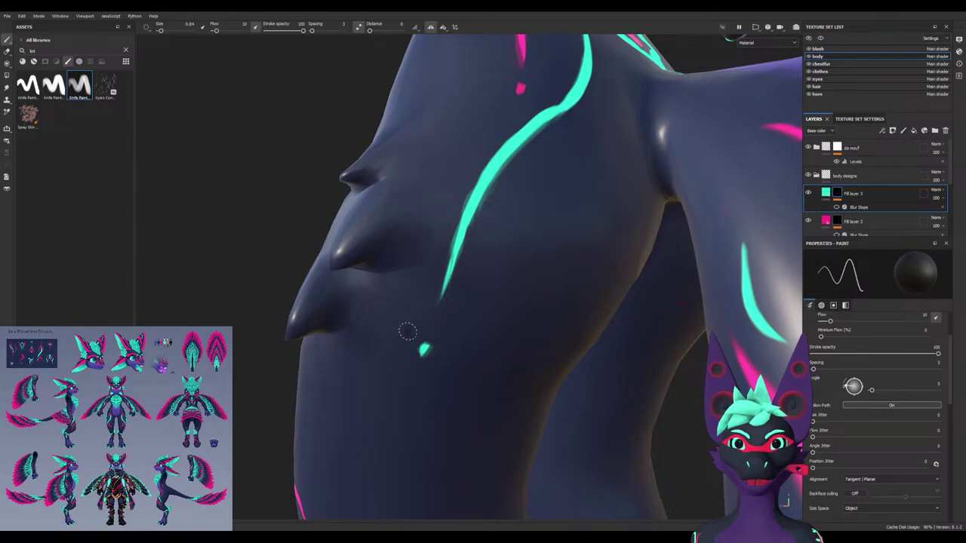
Smooth the bend in the middle of the teal buttock stroke using a 0.58 brush with flow 3 and angle 130
left_click_drag(408, 330, 181, 332, "alt")
scroll(490, 287, "up", 5)
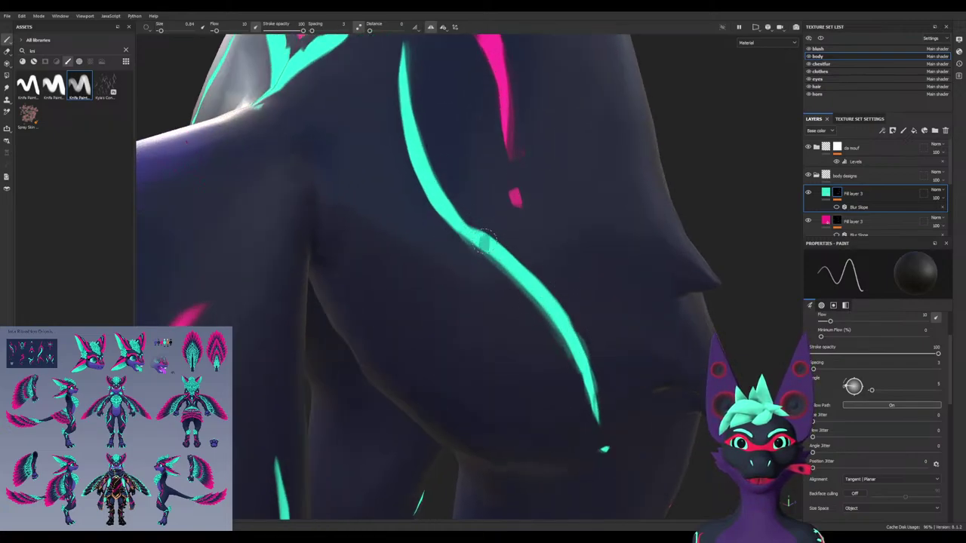
left_click_drag(483, 236, 475, 233, "ctrl")
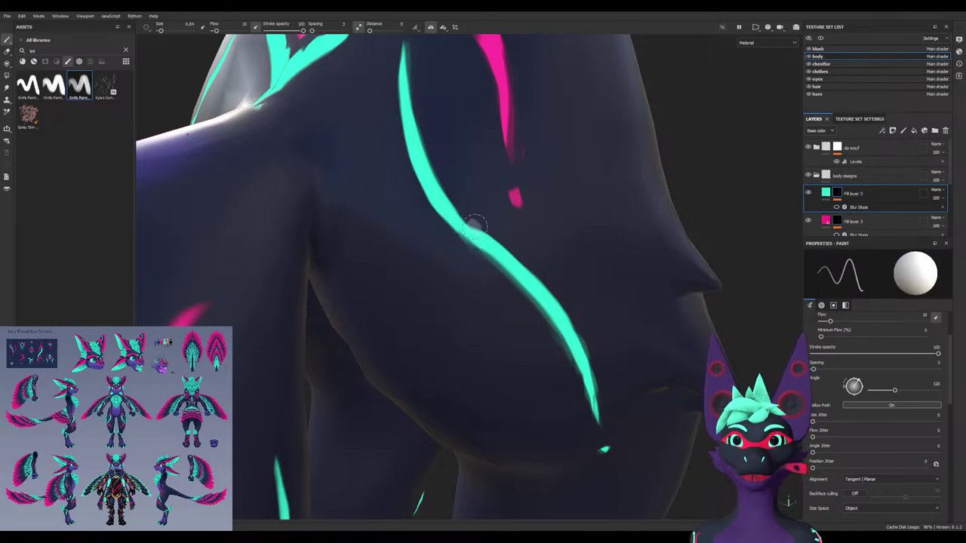
mouse_move(474, 227)
left_mouse_down("ctrl")
mouse_move(478, 249)
mouse_move(474, 239)
left_mouse_up("ctrl")
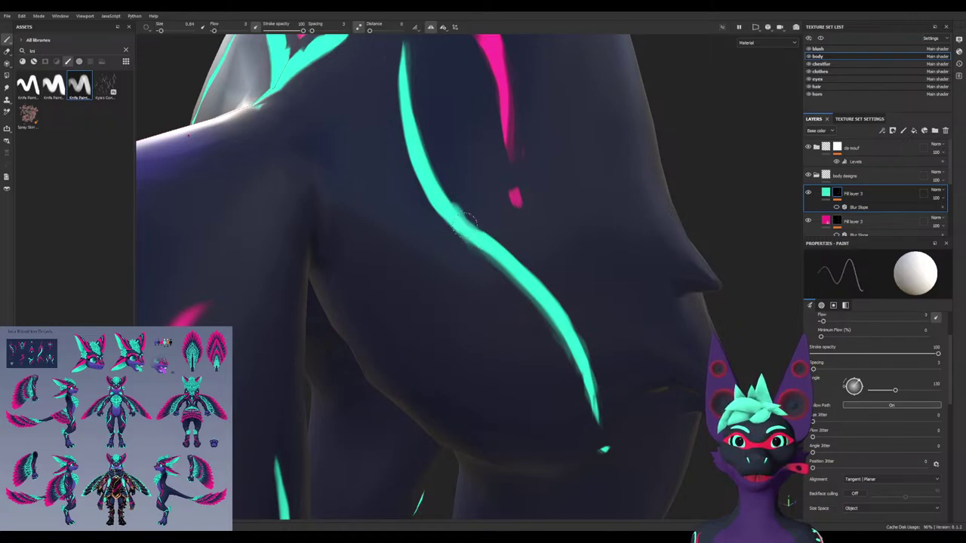
key("ctrl+z")
right_click_drag(479, 237, 475, 237, "ctrl")
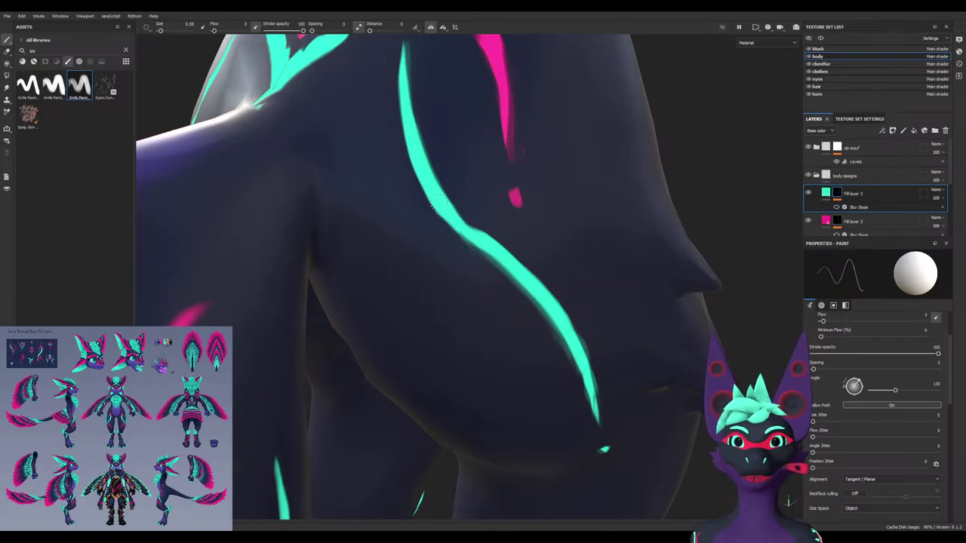
mouse_move(462, 216)
left_mouse_down()
mouse_move(473, 234)
mouse_move(475, 225)
left_mouse_up()
key("x")
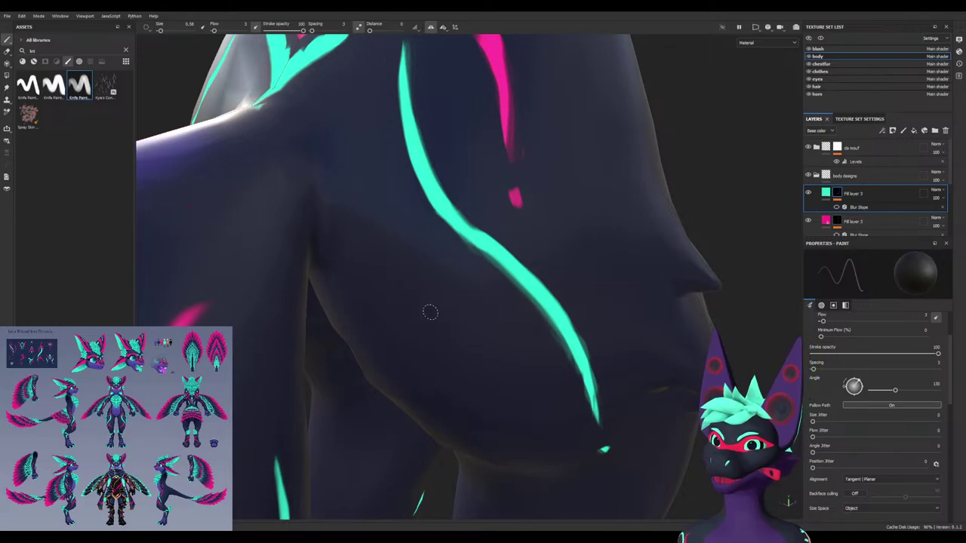
left_click_drag(428, 311, 531, 341, "alt")
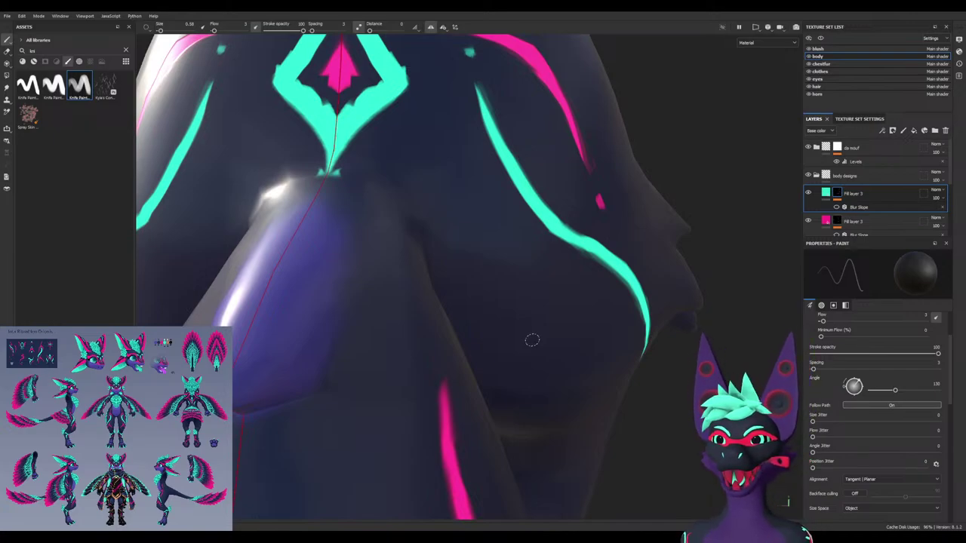
left_click_drag(398, 274, 503, 240, "alt")
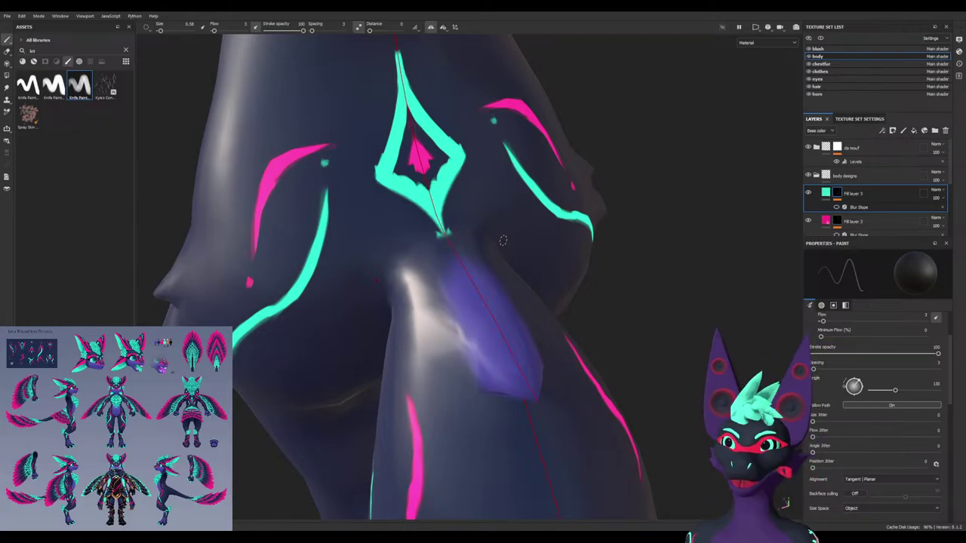
Select the pink fill layer's mask and frame the buttock area beside the teal stroke for painting
left_click_drag(233, 302, 262, 251, "alt")
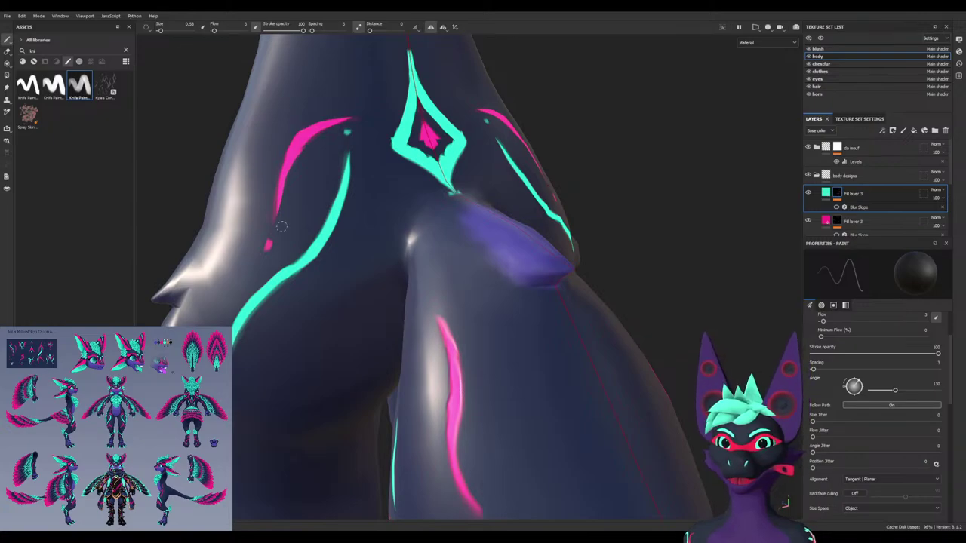
left_click_drag(307, 347, 326, 300, "alt")
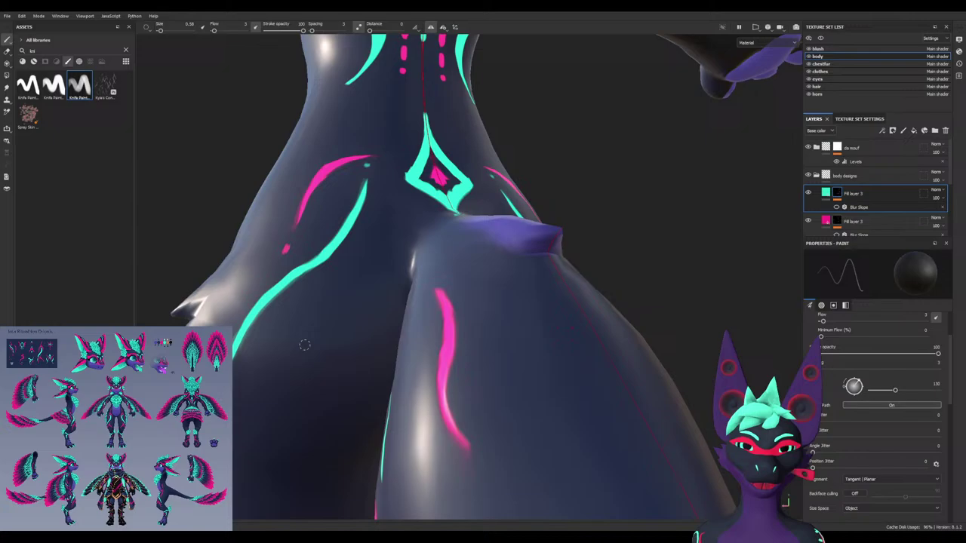
left_click_drag(303, 340, 313, 334, "alt")
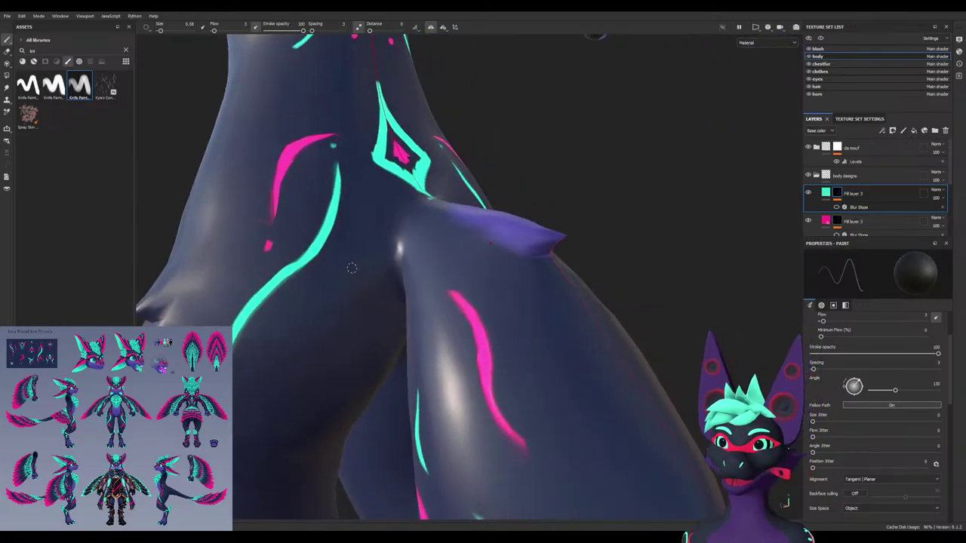
left_click(837, 221)
left_click_drag(331, 326, 276, 320, "alt")
middle_click_drag(276, 320, 312, 296, "alt")
left_click_drag(313, 296, 334, 332, "alt")
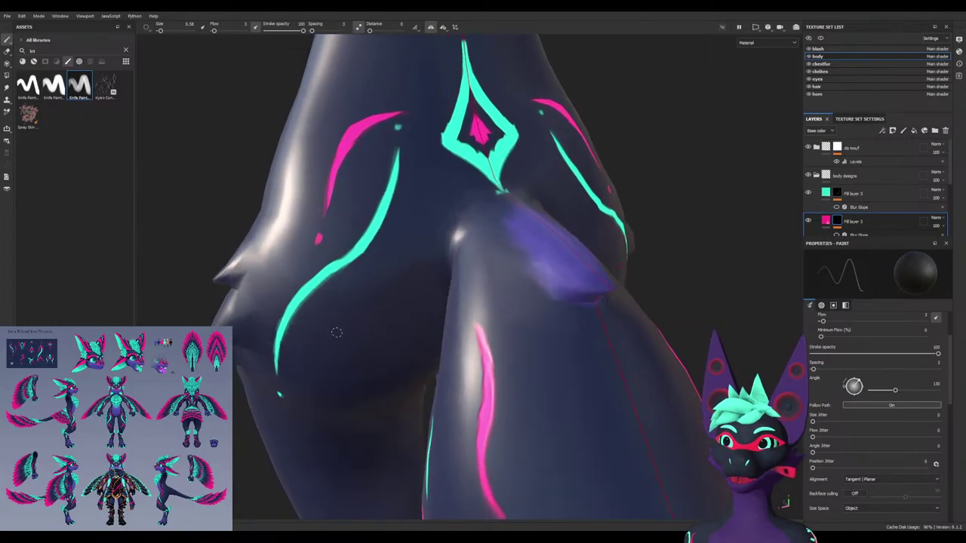
right_click_drag(334, 332, 403, 322, "alt")
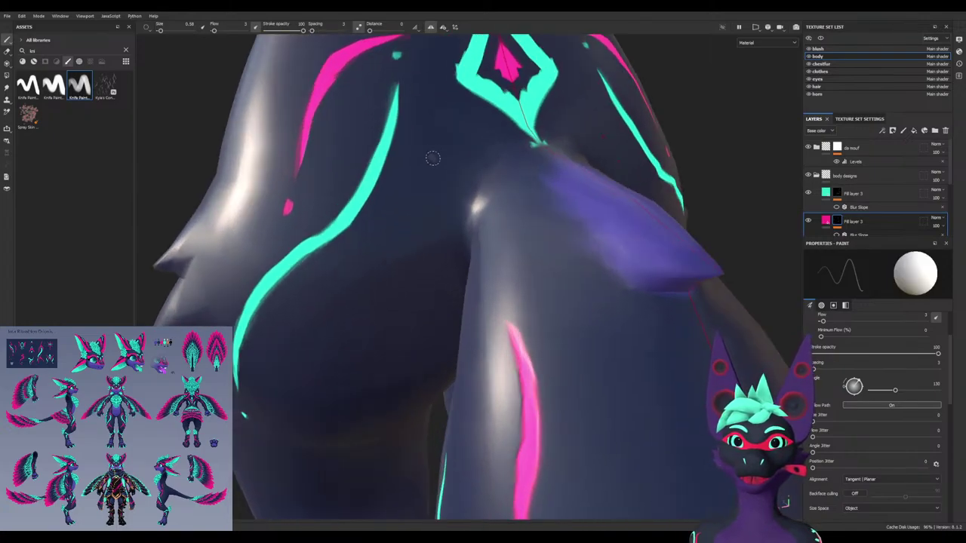
left_click_drag(436, 148, 397, 332)
key("ctrl+z")
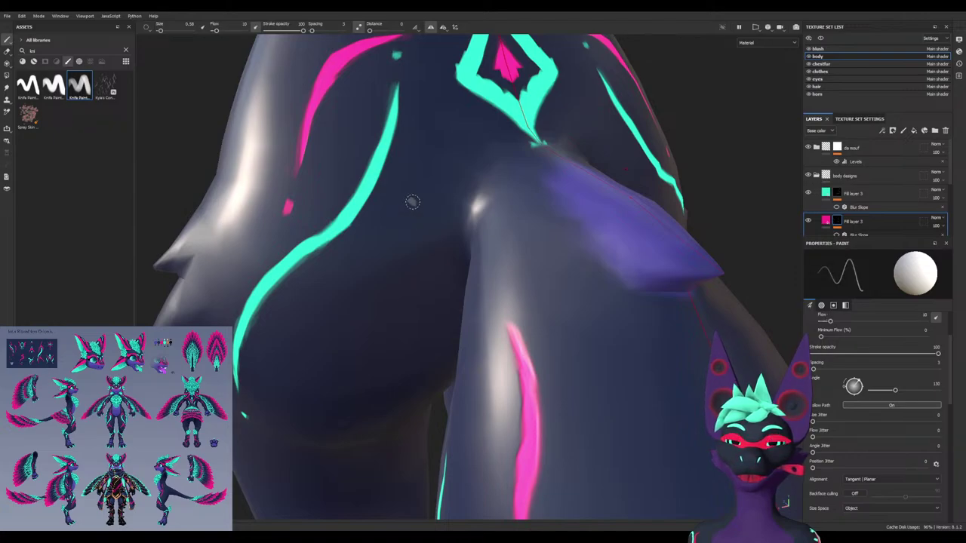
left_click_drag(414, 167, 365, 327)
key("ctrl+z")
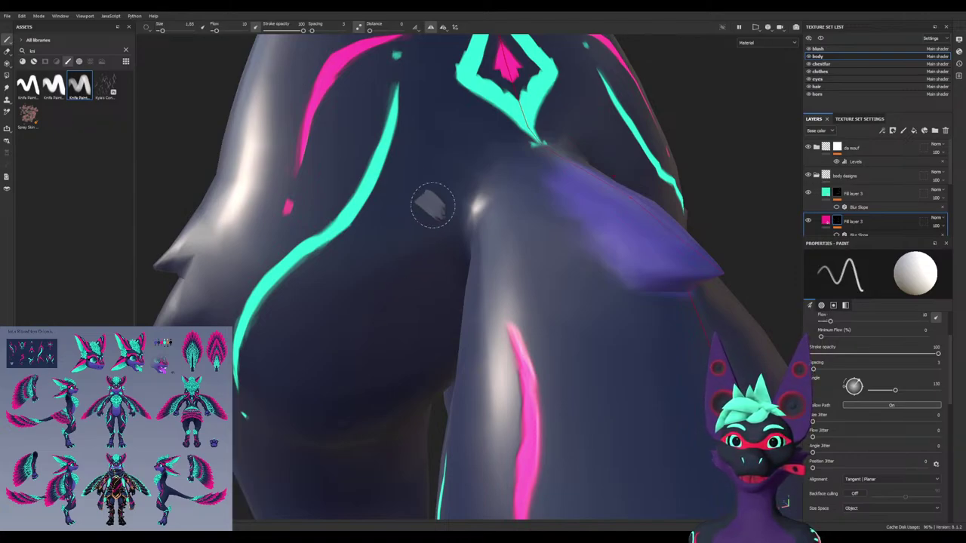
mouse_move(431, 157)
left_mouse_down()
mouse_move(443, 237)
mouse_move(355, 335)
left_mouse_up()
key("ctrl+z")
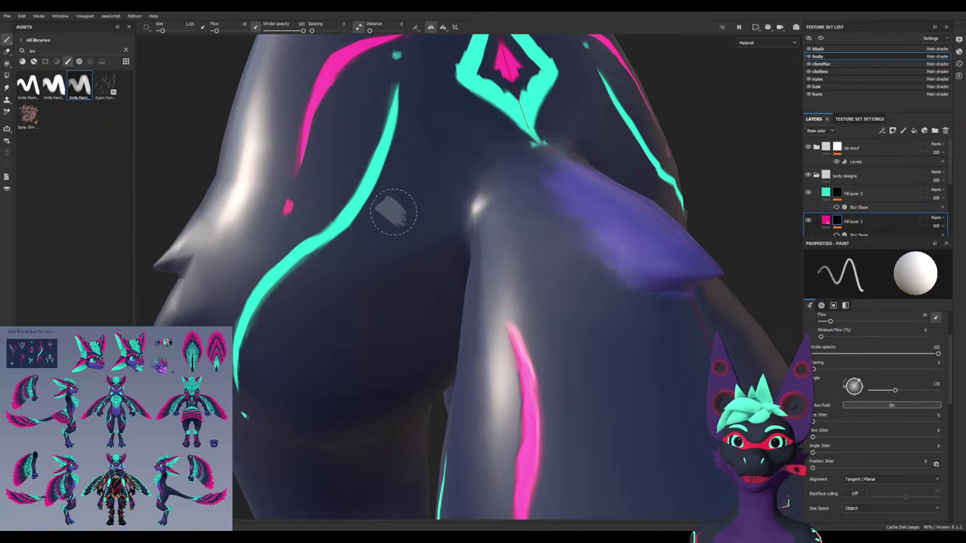
Paint an S-curved pink stroke alongside the teal buttock stroke using a 1.25 brush, flow 10, angle 193 and stroke distance 1.19
right_click_drag(417, 186, 410, 186, "ctrl")
left_click_drag(417, 187, 420, 173, "ctrl")
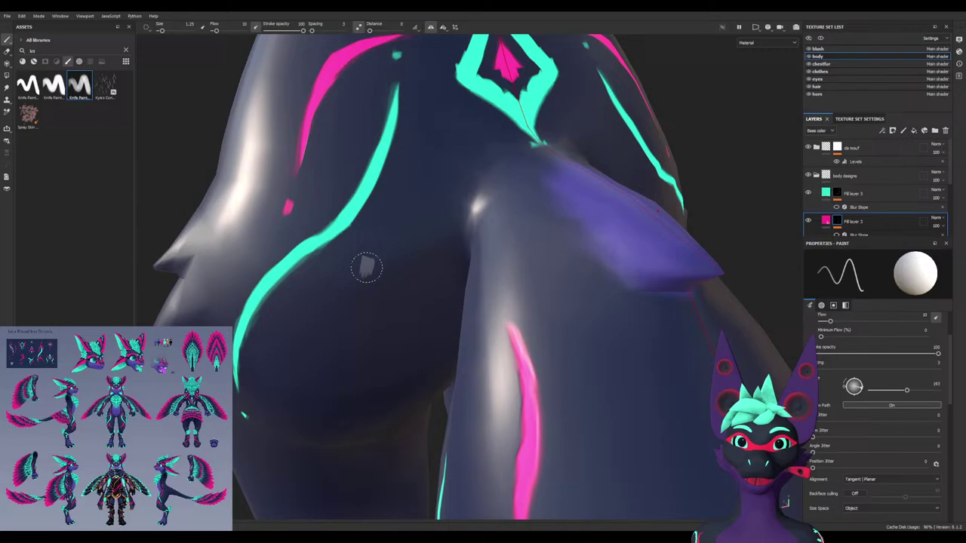
left_click_drag(366, 265, 414, 209, "alt")
mouse_move(406, 175)
left_mouse_down()
mouse_move(409, 249)
mouse_move(351, 367)
left_mouse_up()
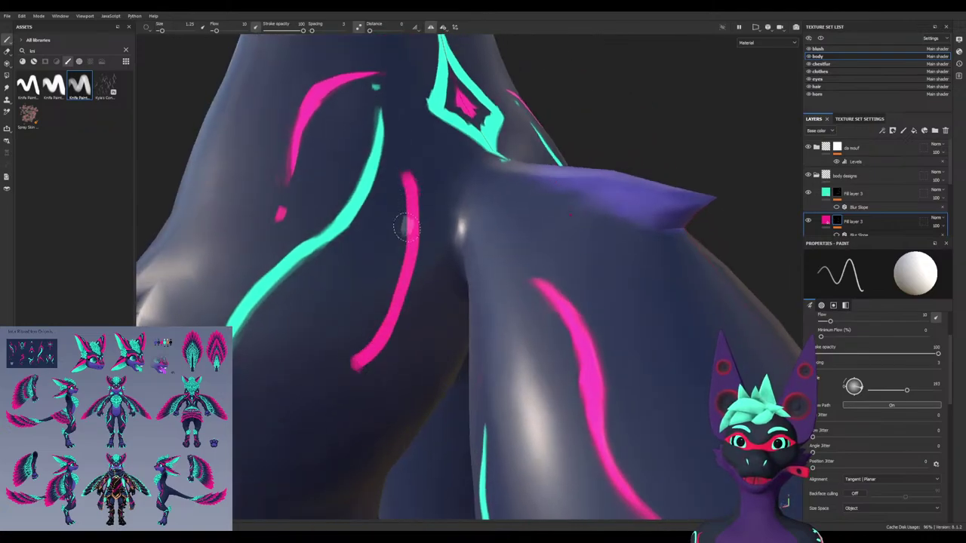
key("ctrl+z")
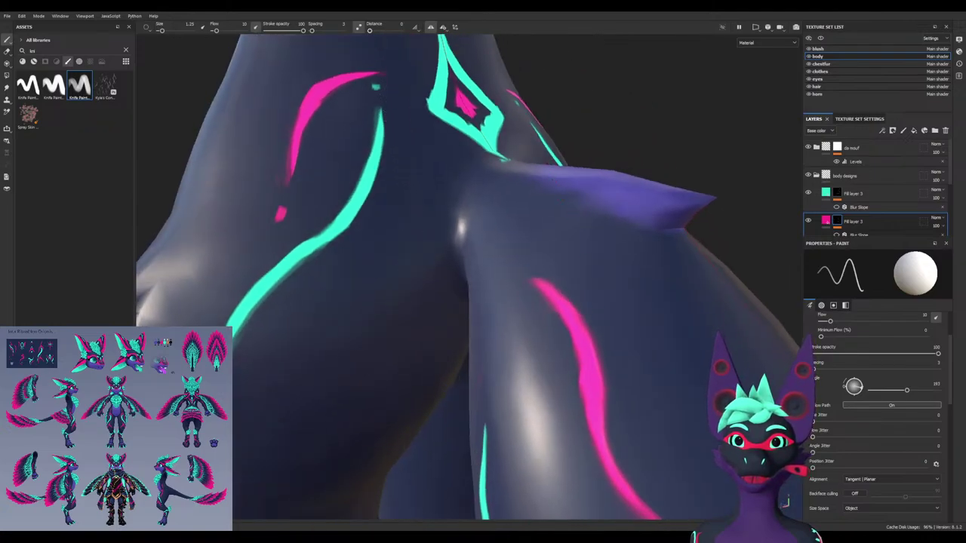
mouse_move(408, 174)
left_mouse_down()
mouse_move(410, 259)
mouse_move(352, 384)
mouse_move(299, 355)
left_mouse_up()
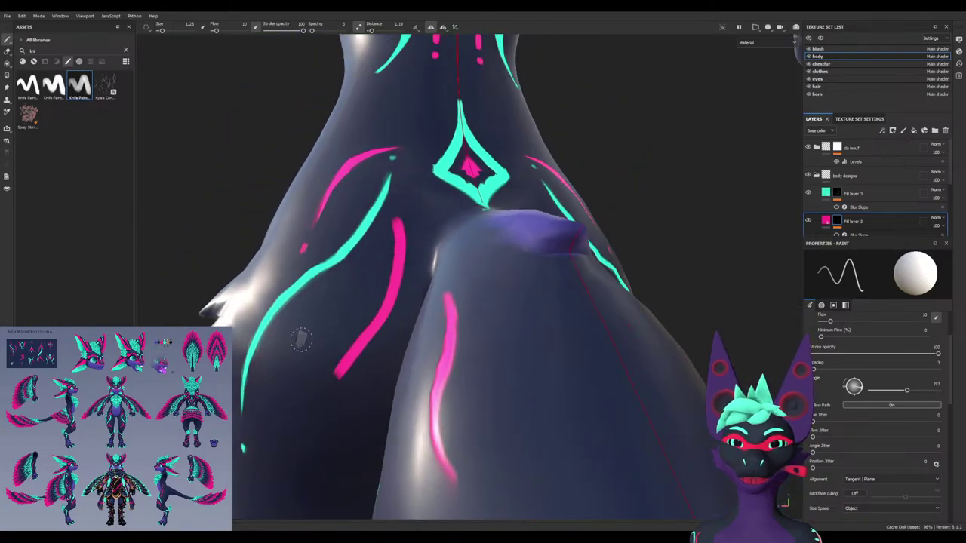
mouse_move(394, 212)
left_mouse_down()
mouse_move(291, 411)
mouse_move(293, 421)
mouse_move(341, 431)
left_mouse_up()
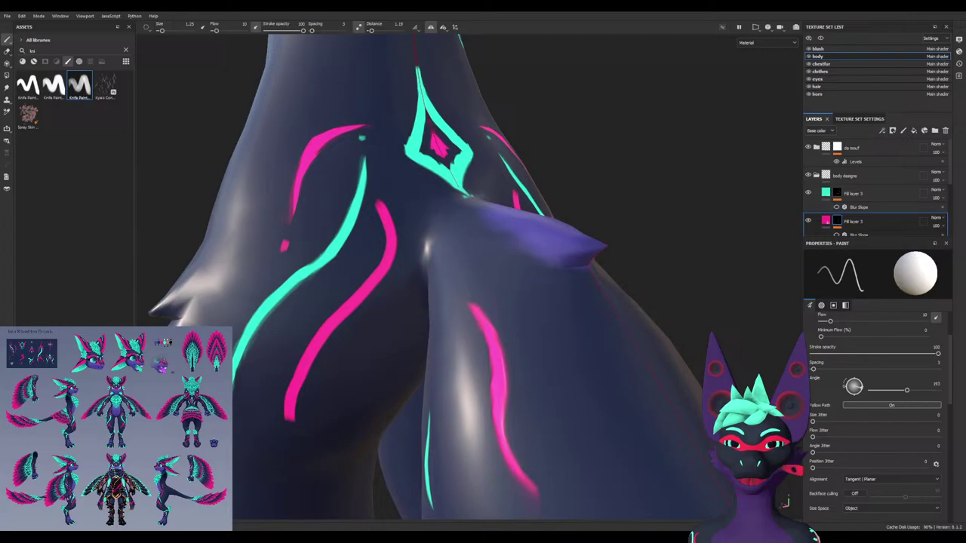
Taper both tips of the pink buttock stroke and thin it by erasing along its edges in the mask
key("x")
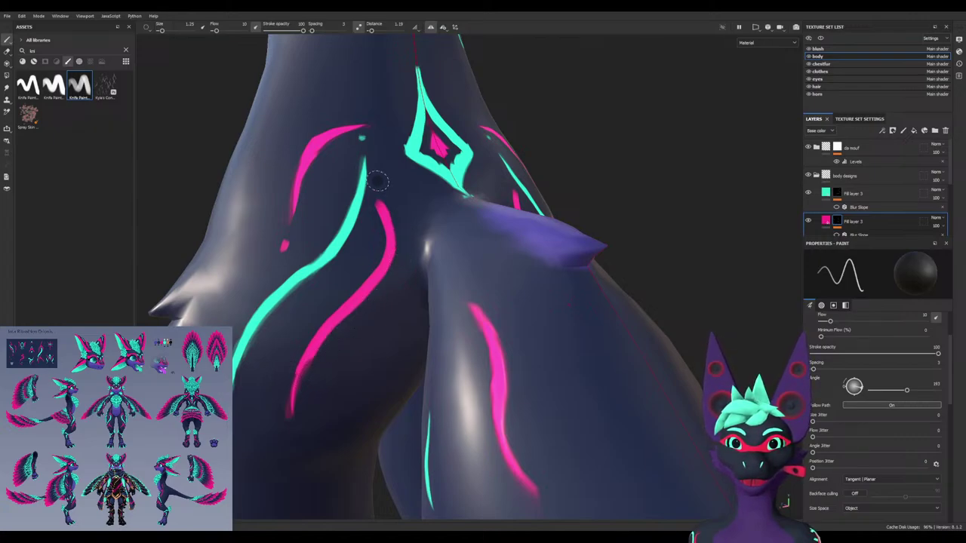
left_click_drag(375, 200, 400, 240)
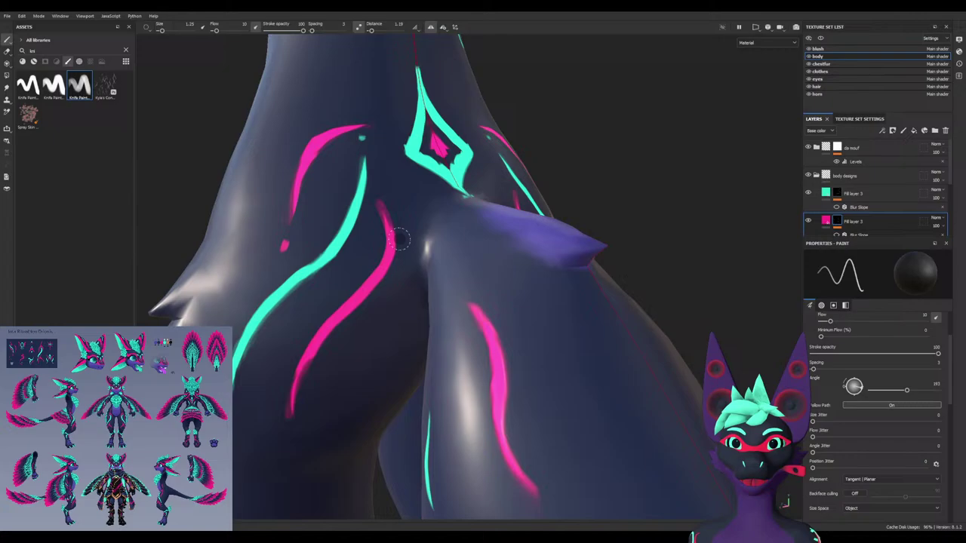
scroll(384, 278, "up", 2)
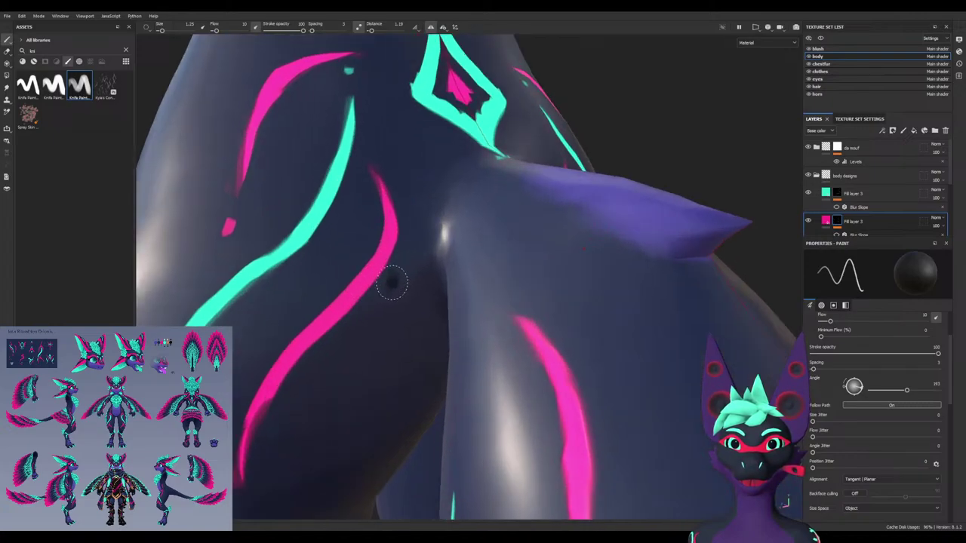
mouse_move(279, 398)
left_mouse_down()
mouse_move(324, 337)
mouse_move(386, 176)
left_mouse_up()
key("ctrl+z")
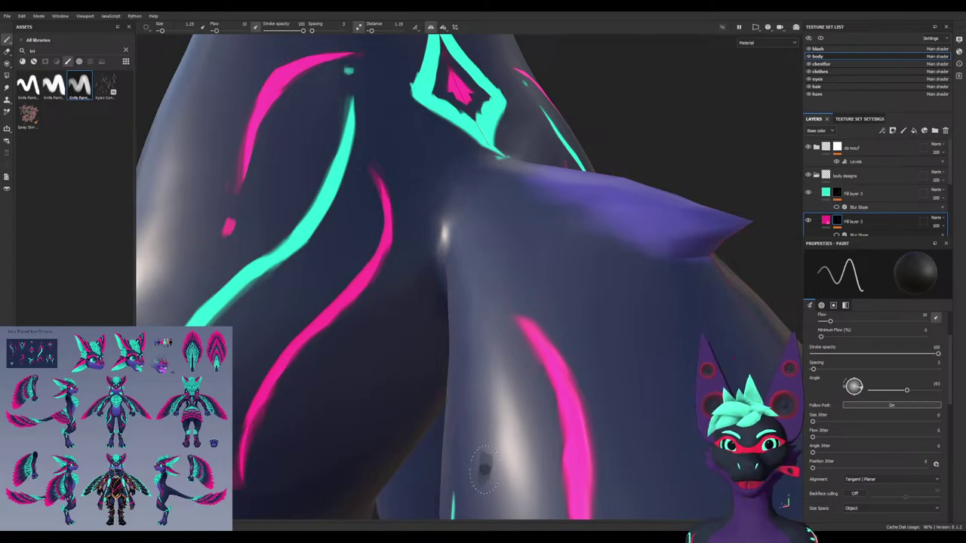
Enlarge the layer stack's display area so that it extends down to the base fill layer
scroll(876, 189, "down", 5)
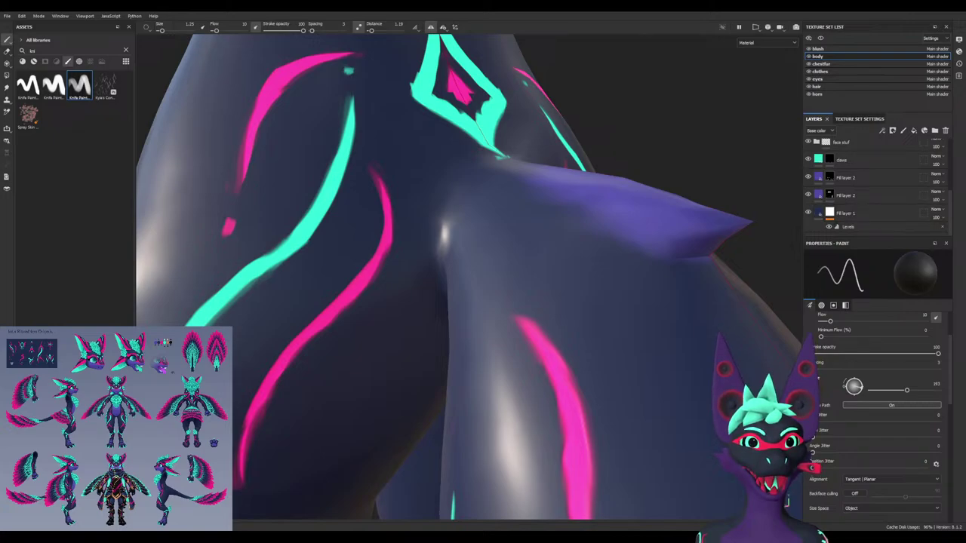
left_click_drag(875, 237, 876, 348)
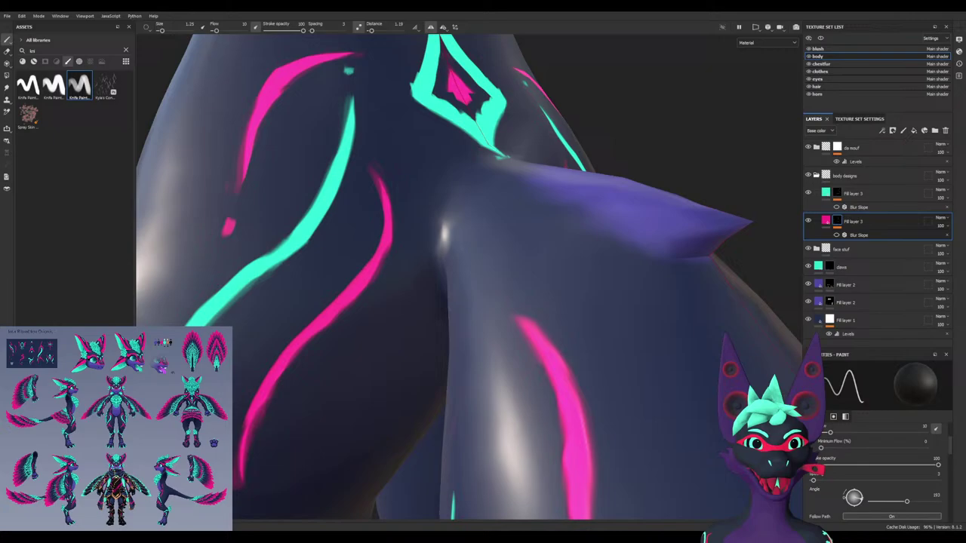
scroll(485, 253, "down", 5)
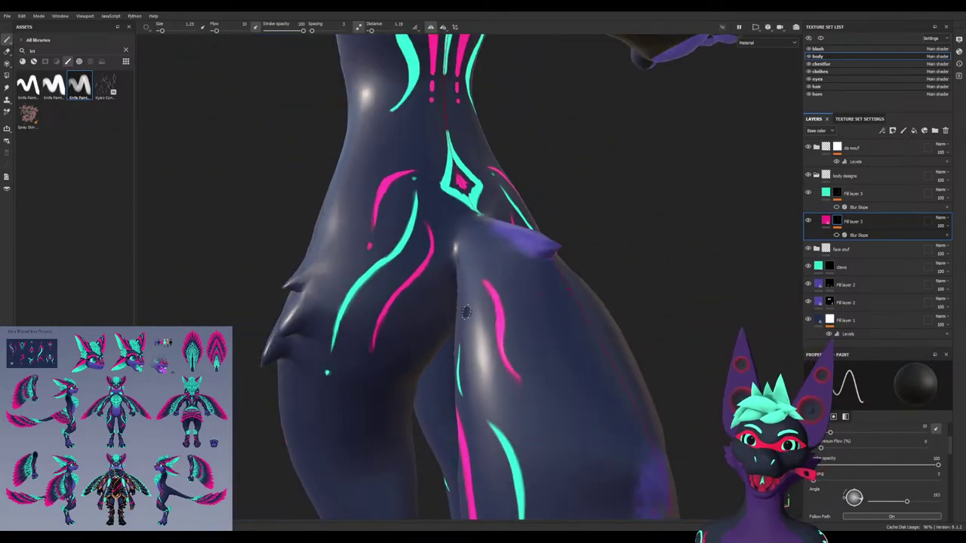
scroll(362, 294, "up", 3)
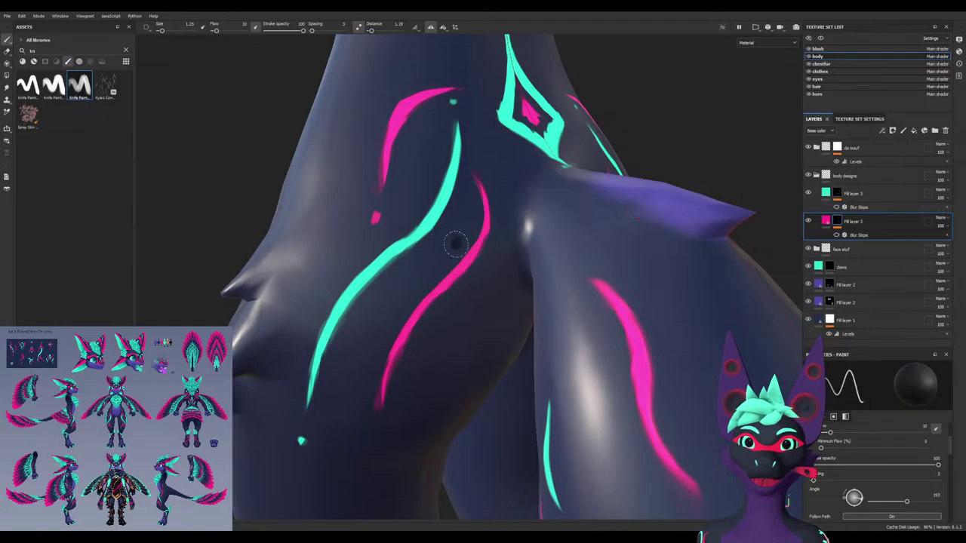
mouse_move(502, 156)
left_mouse_down("alt")
mouse_move(464, 218)
mouse_move(474, 157)
left_mouse_up("alt")
scroll(461, 219, "up", 2)
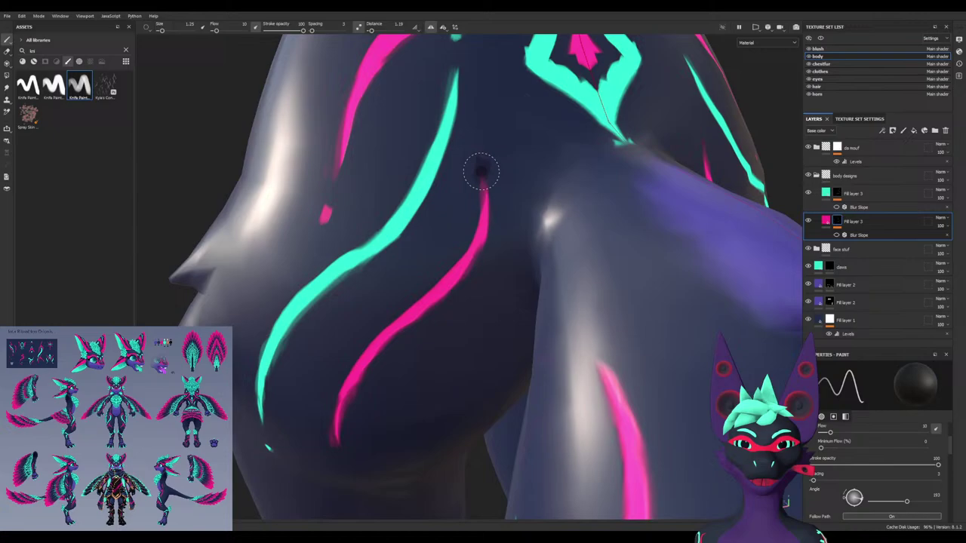
left_click(483, 143)
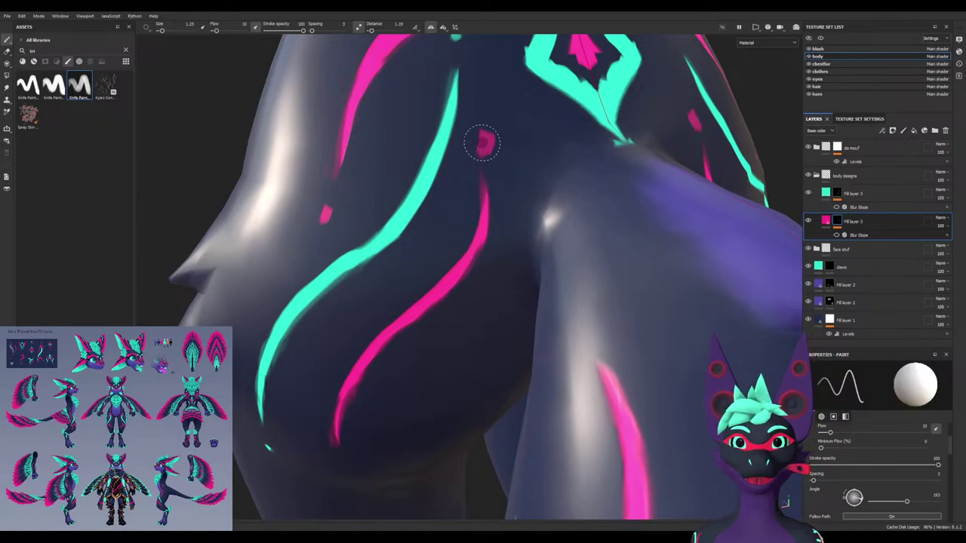
key("ctrl+z")
Paint a short curved pink dash above the pink buttock stroke's upper tip using a 0.88 brush, flow 10 and stroke distance 2.14
left_click_drag(500, 145, 492, 145, "ctrl")
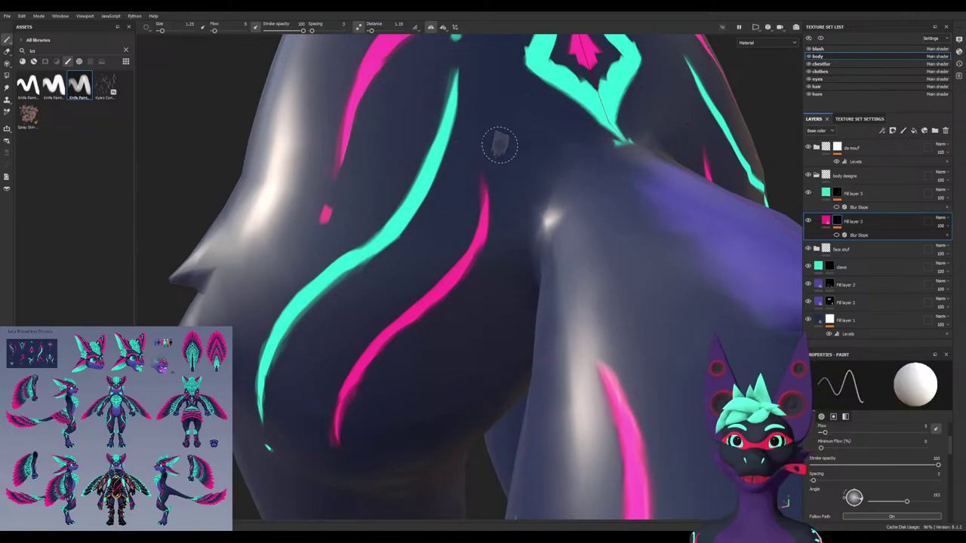
right_click_drag(495, 160, 487, 159, "ctrl")
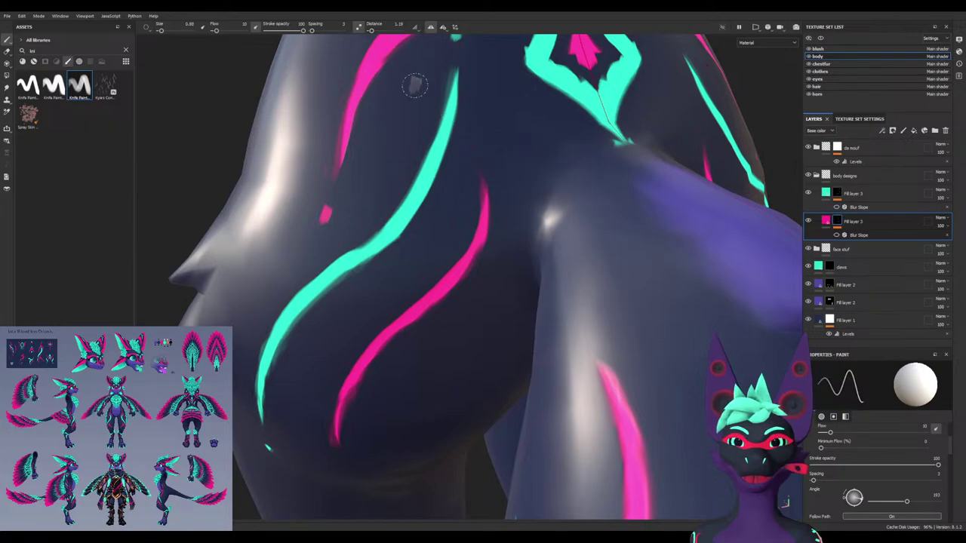
left_click(478, 146)
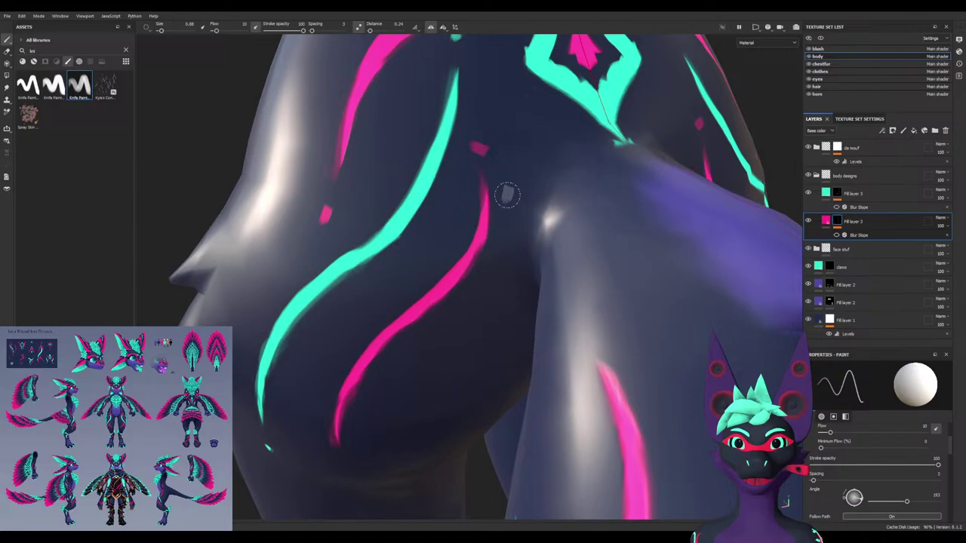
mouse_move(488, 173)
left_mouse_down("alt")
mouse_move(498, 133)
mouse_move(448, 270)
mouse_move(499, 206)
left_mouse_up("alt")
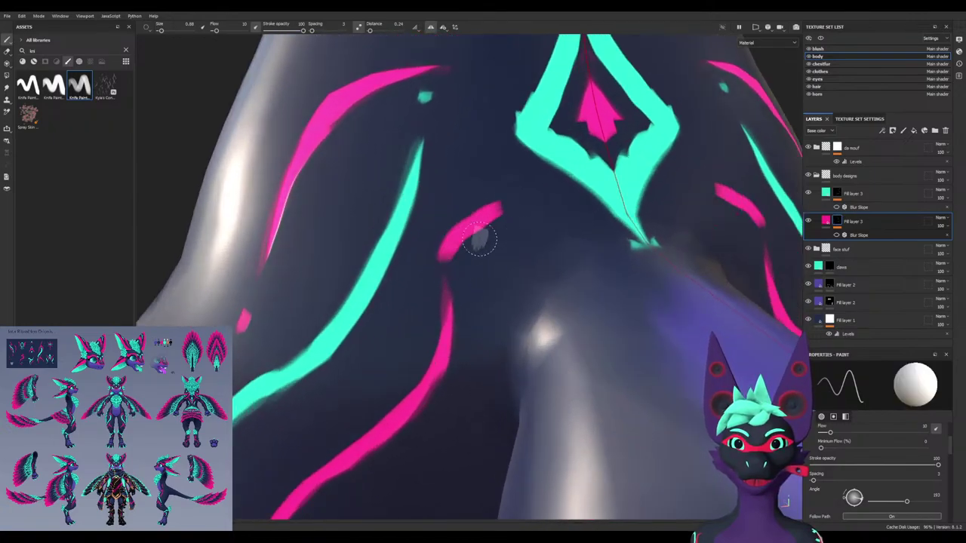
key("ctrl+z")
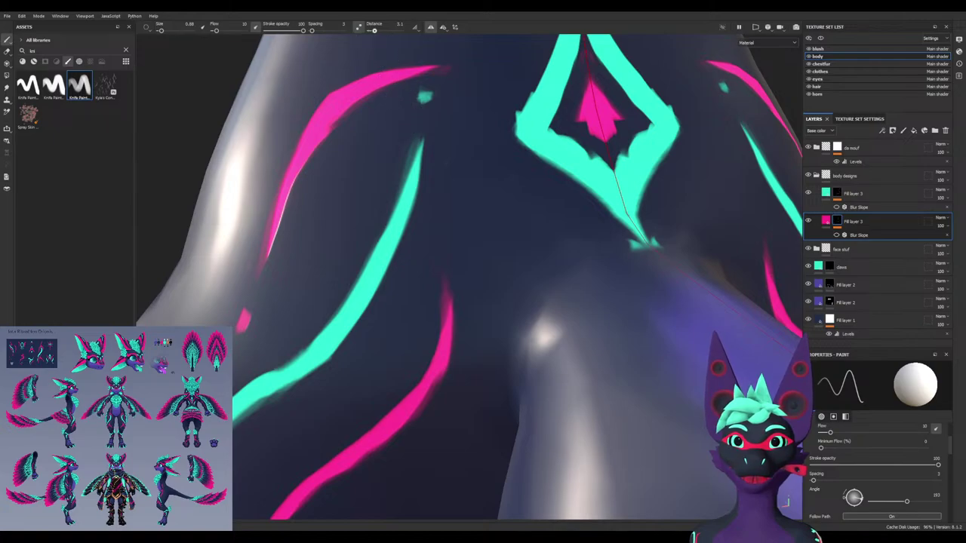
left_click_drag(457, 256, 470, 212)
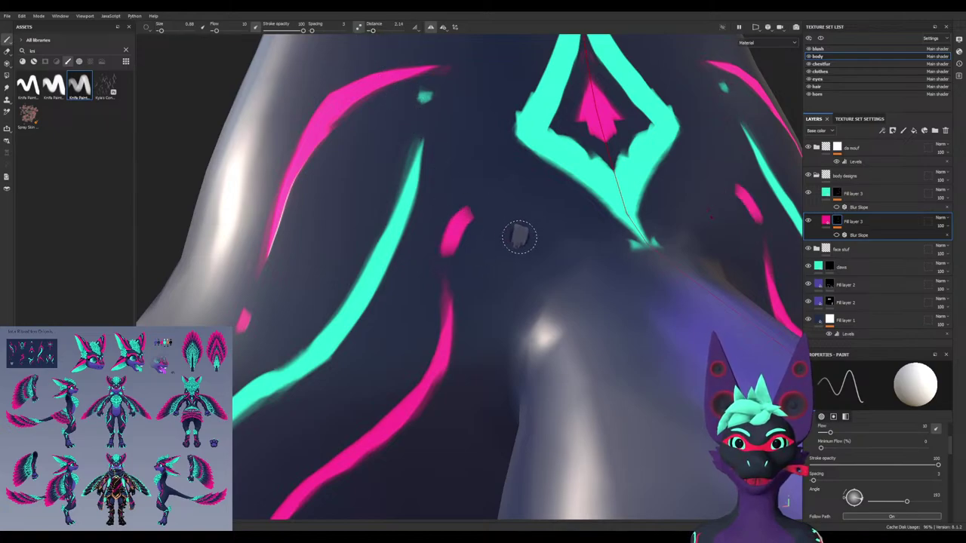
left_click_drag(454, 246, 498, 202)
key("ctrl+z")
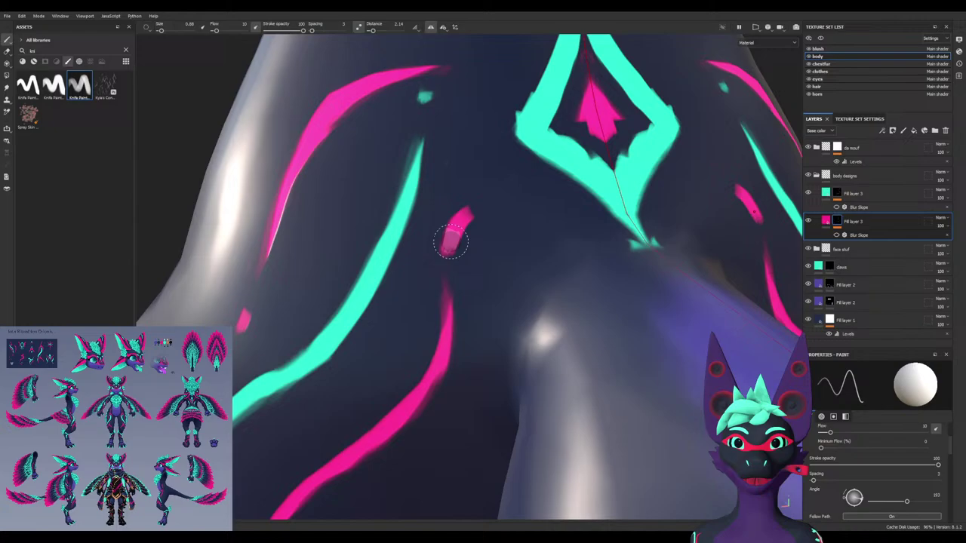
key("ctrl+z")
mouse_move(448, 244)
left_mouse_down()
mouse_move(460, 199)
mouse_move(474, 198)
left_mouse_up()
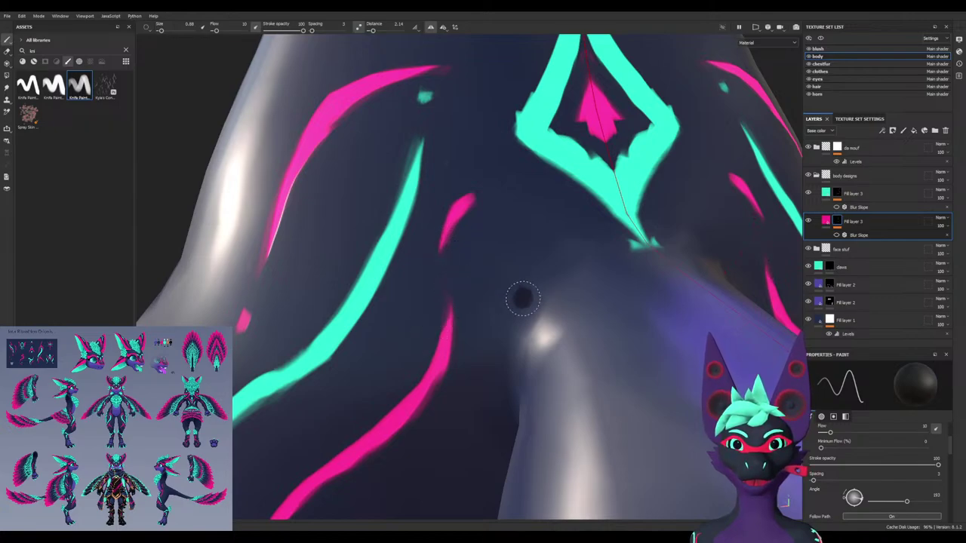
Thicken the short pink dash with another pass and trim its inner edge back to a slim curve
mouse_move(518, 294)
left_mouse_down("alt")
mouse_move(528, 300)
mouse_move(491, 276)
left_mouse_up("alt")
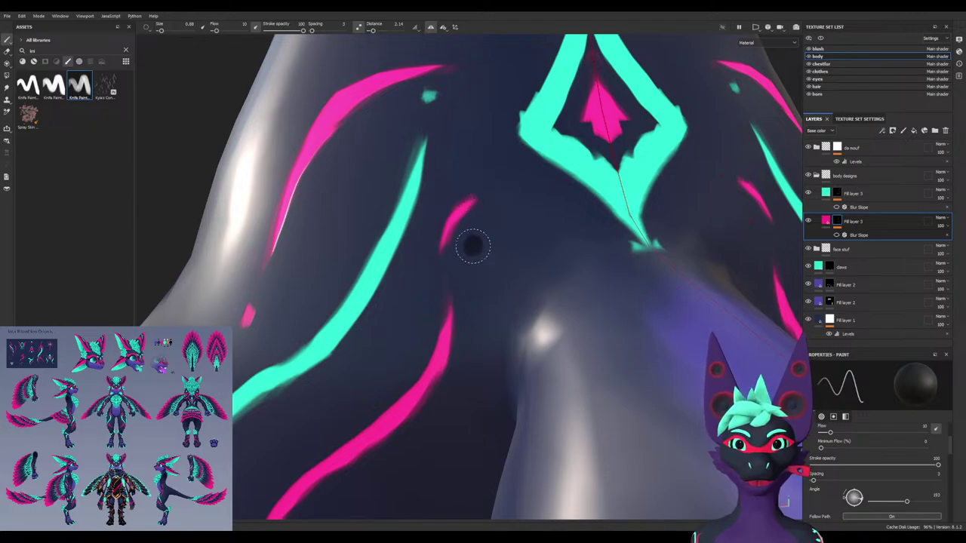
key("x")
left_click_drag(480, 198, 453, 261)
key("x")
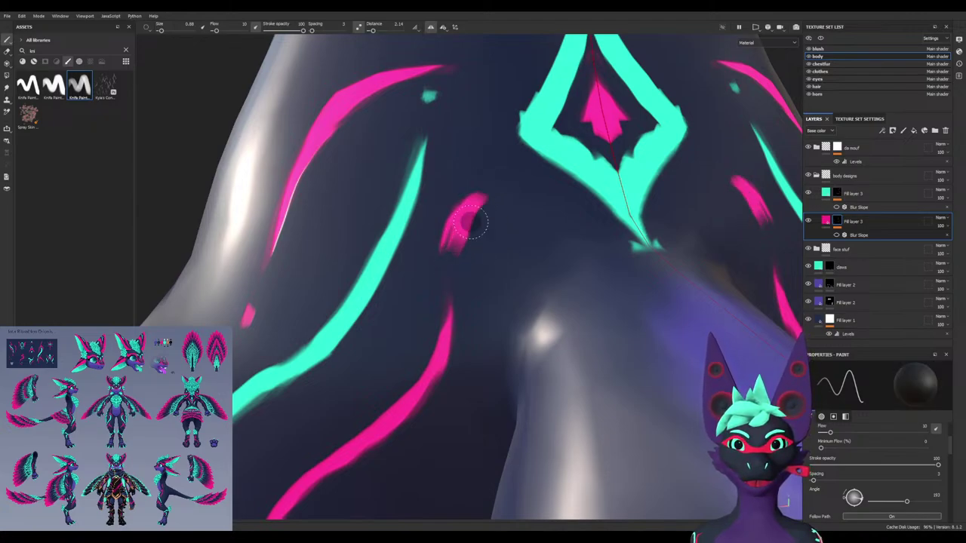
left_click_drag(477, 219, 460, 258)
left_click_drag(490, 193, 453, 269)
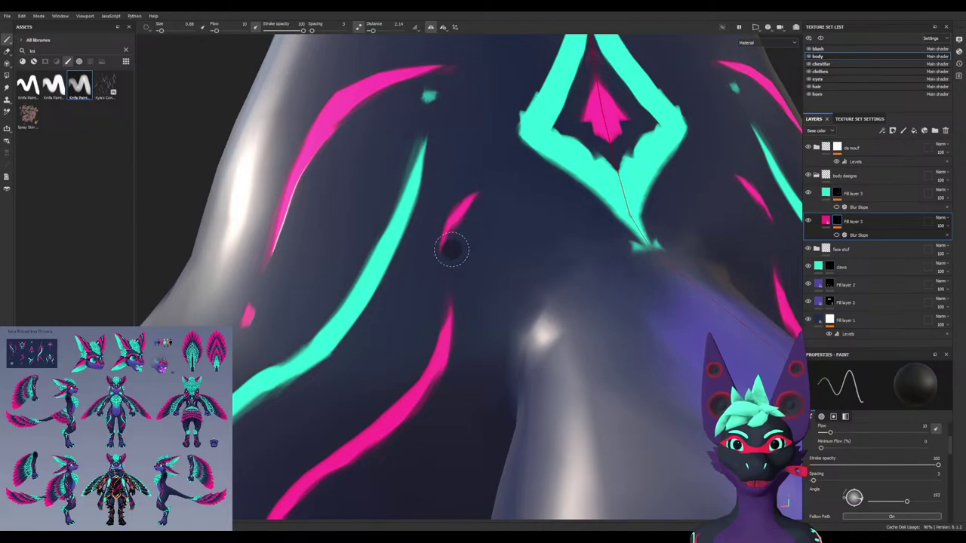
Trim the pink dash's ends, repaint it with a longer upper end, and erase along its outer edge to taper the lower tip
mouse_move(485, 194)
left_mouse_down()
mouse_move(470, 280)
mouse_move(449, 271)
mouse_move(500, 182)
left_mouse_up()
left_click_drag(437, 254, 456, 292)
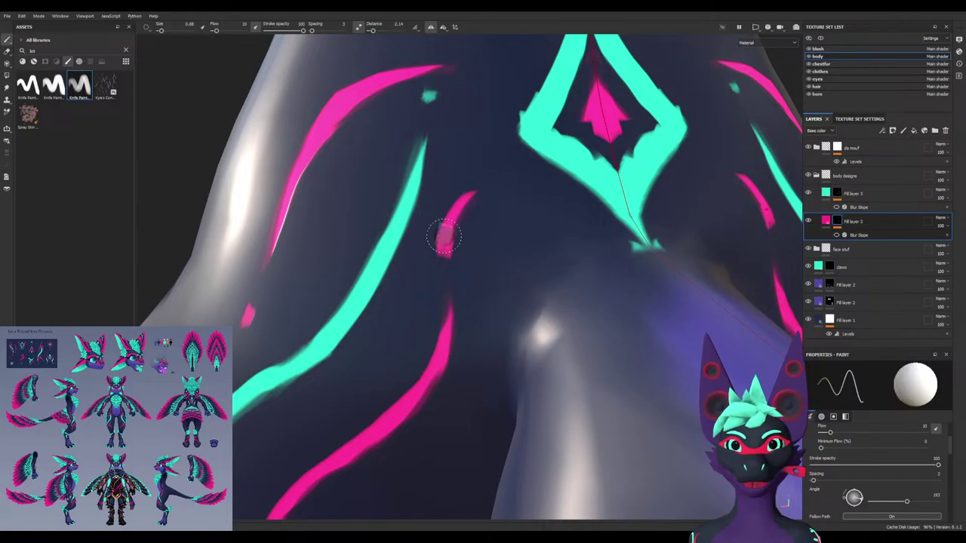
left_click_drag(443, 236, 478, 183)
key("x")
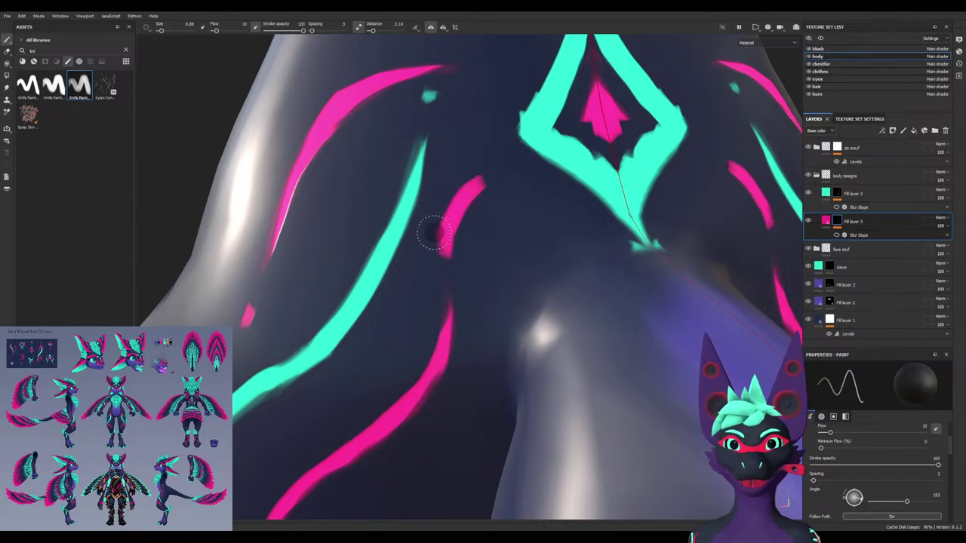
mouse_move(434, 232)
left_mouse_down()
mouse_move(470, 174)
mouse_move(488, 172)
mouse_move(494, 185)
mouse_move(457, 204)
mouse_move(449, 276)
mouse_move(466, 219)
mouse_move(460, 257)
mouse_move(496, 181)
mouse_move(431, 207)
mouse_move(437, 283)
left_mouse_up()
key("x")
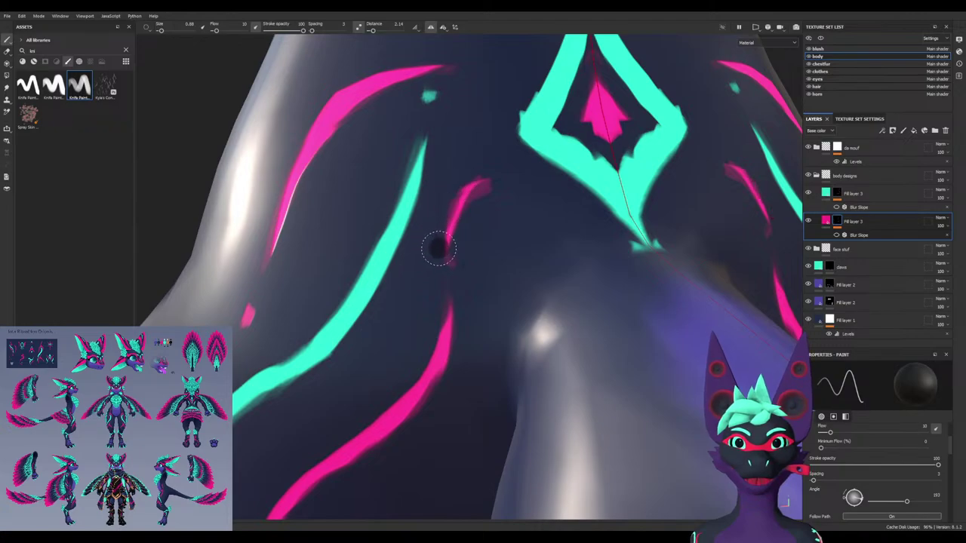
Undo the recent strokes on the short pink mark above the long pink thigh stripe
scroll(439, 242, "up", 2)
key("ctrl+z")
key("ctrl+z")
key("ctrl+z")
key("ctrl+z")
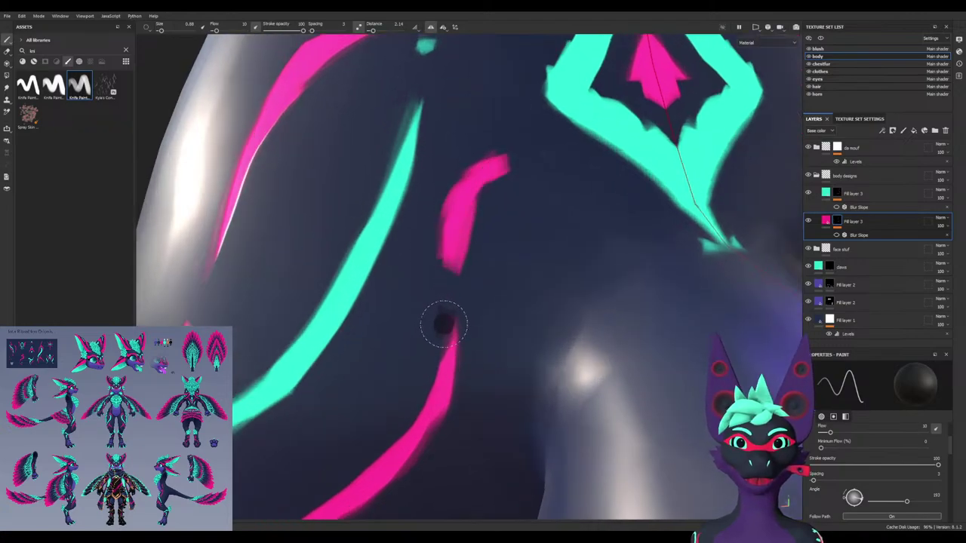
key("ctrl+z")
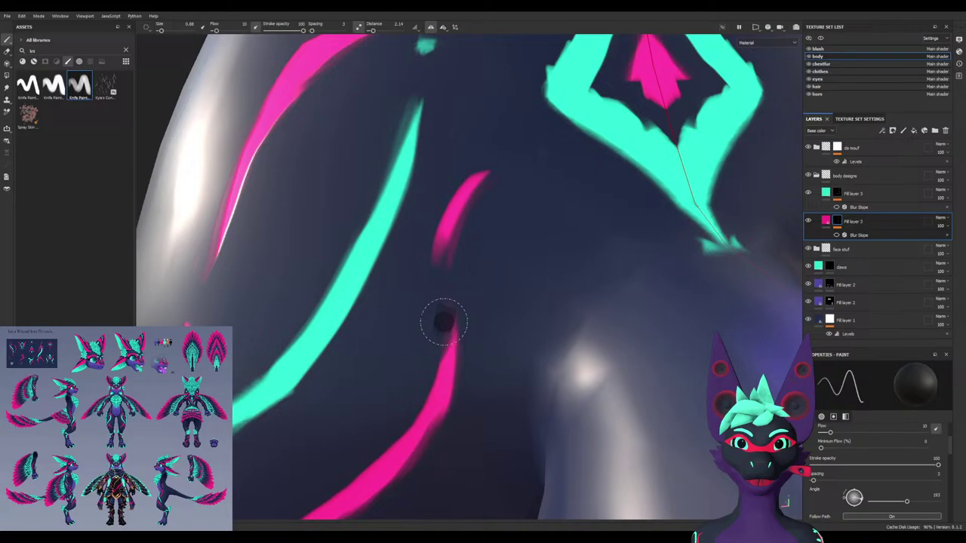
Erase along the edges of the short pink mark to taper its lower end and upper tip
left_click_drag(473, 222, 438, 293)
mouse_move(433, 240)
left_mouse_down()
mouse_move(428, 282)
mouse_move(480, 181)
left_mouse_up()
key("ctrl+z")
left_click_drag(436, 211, 500, 158)
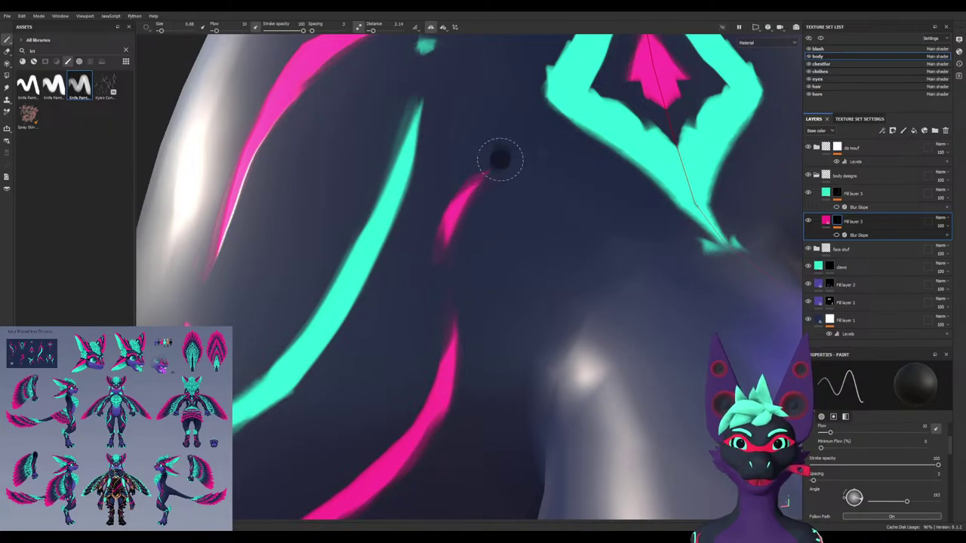
mouse_move(468, 215)
left_mouse_down()
mouse_move(438, 306)
mouse_move(447, 207)
mouse_move(503, 186)
mouse_move(476, 229)
mouse_move(528, 184)
left_mouse_up()
key("ctrl+z")
Touch up the curve of the short pink mark and trim its outer edge with a brush size of 0.64
key("x")
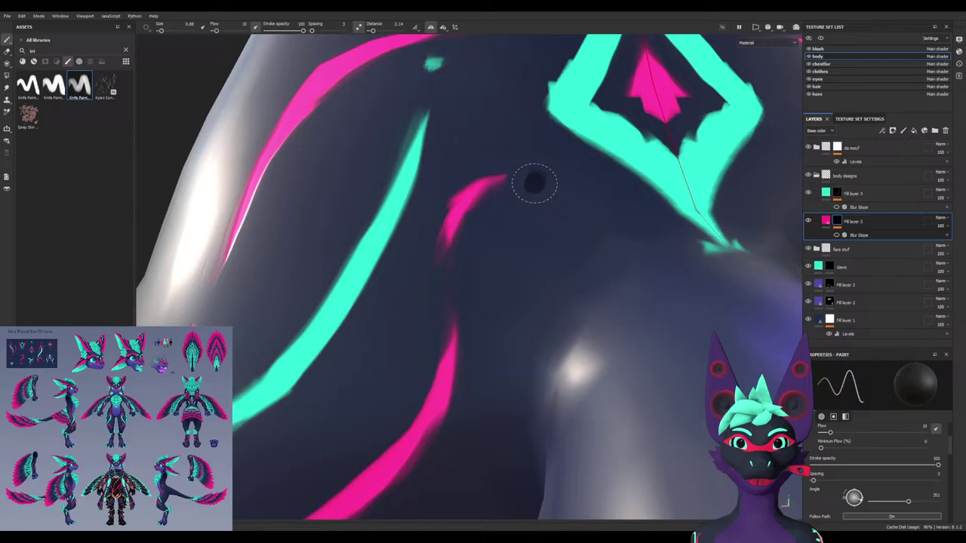
left_click_drag(413, 289, 458, 179)
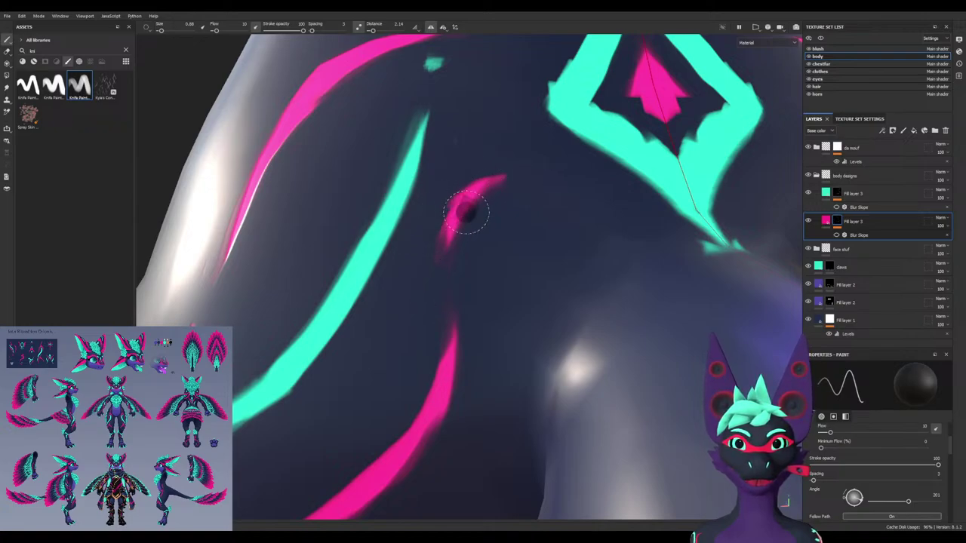
key("x")
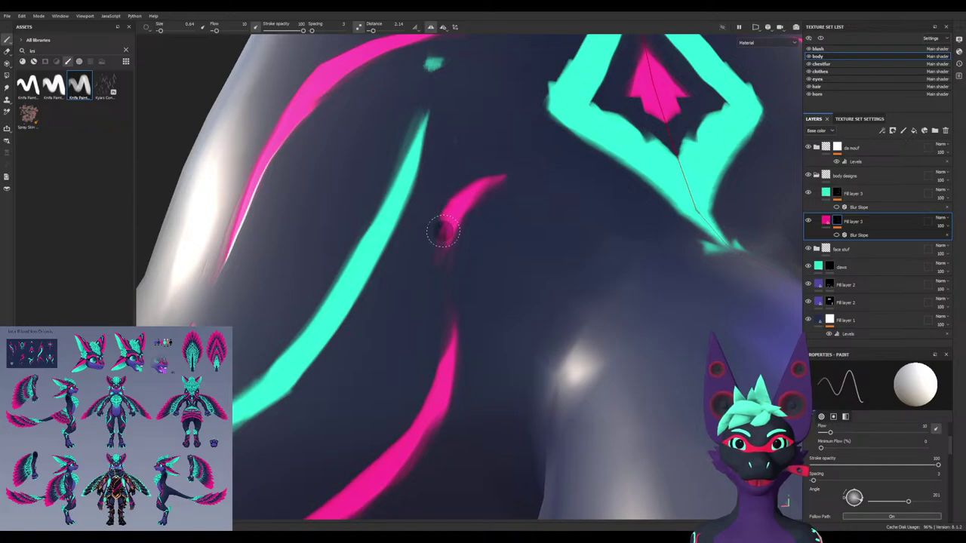
key("x")
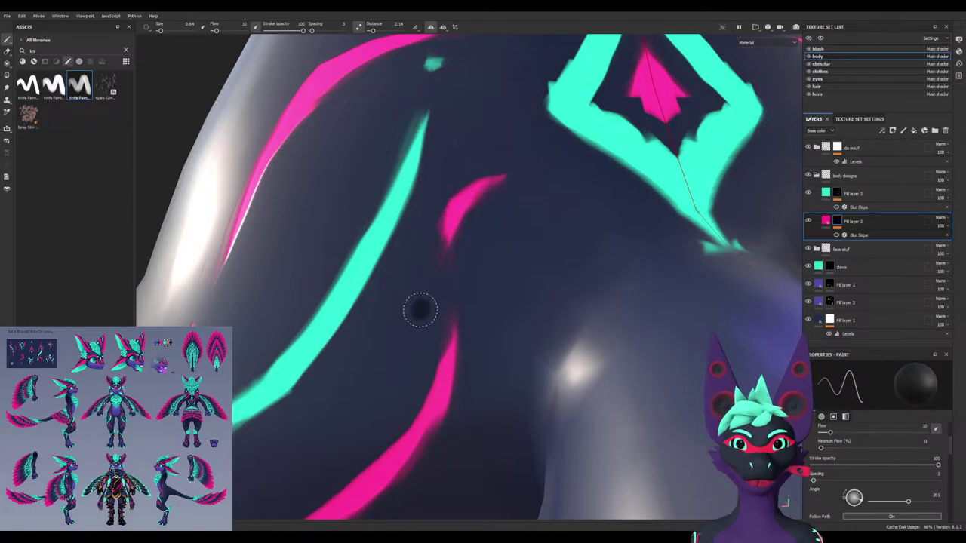
mouse_move(420, 309)
left_mouse_down()
mouse_move(461, 166)
mouse_move(421, 252)
left_mouse_up()
Examine the pink and green stripes around the hip, thigh and lower leg from several angles
scroll(427, 316, "down", 4)
left_click_drag(428, 317, 453, 311, "alt")
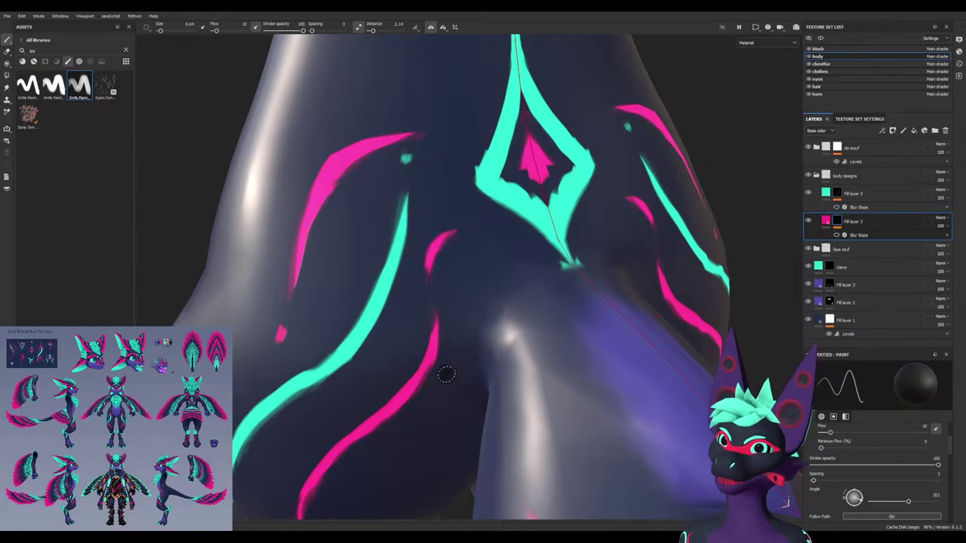
left_click_drag(391, 379, 350, 307, "alt")
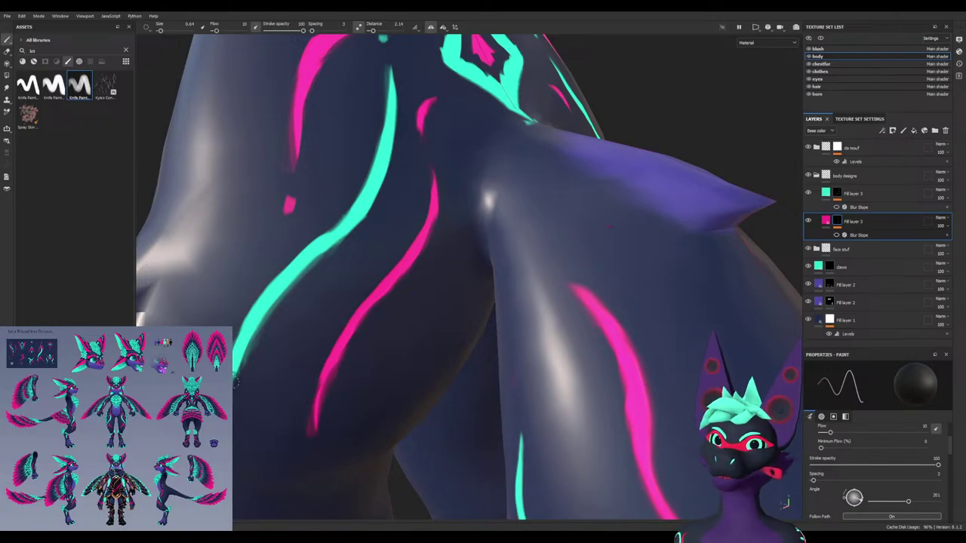
scroll(445, 249, "down", 4)
mouse_move(415, 312)
left_mouse_down("alt")
mouse_move(423, 218)
mouse_move(411, 271)
left_mouse_up("alt")
scroll(376, 355, "up", 4)
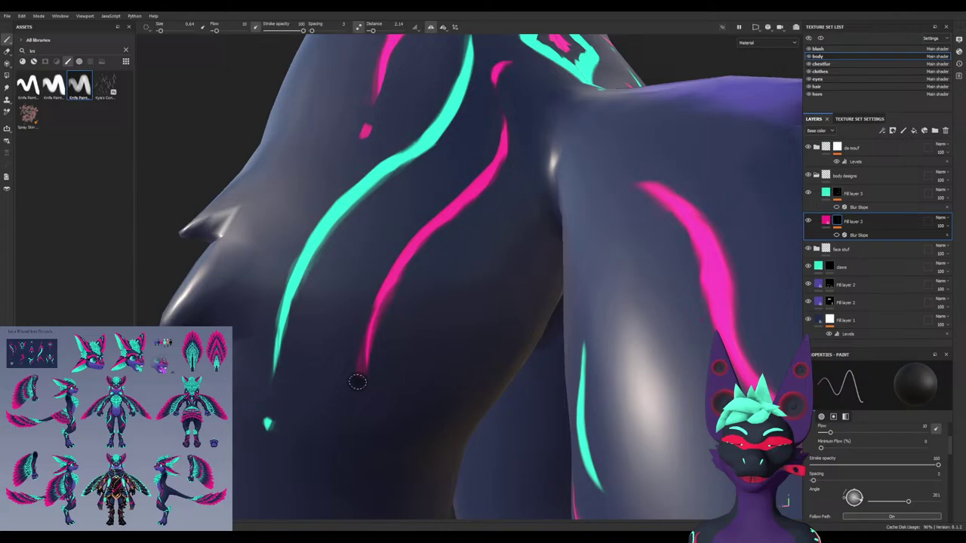
mouse_move(380, 439)
left_mouse_down("alt")
mouse_move(347, 350)
mouse_move(364, 341)
left_mouse_up("alt")
middle_click_drag(359, 350, 381, 117, "alt")
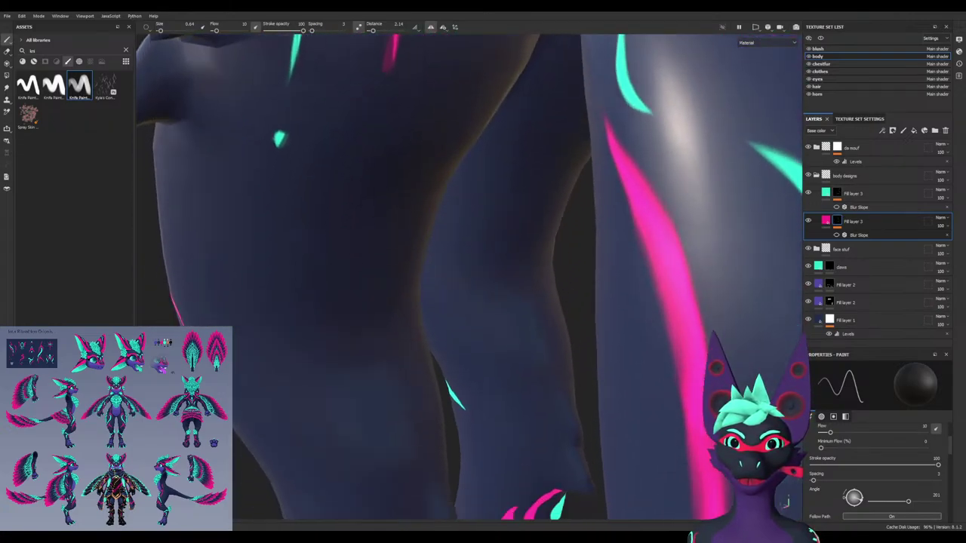
scroll(326, 201, "up", 2)
scroll(341, 295, "down", 5)
left_click_drag(342, 295, 543, 298, "alt")
scroll(385, 294, "up", 4)
left_click_drag(453, 298, 664, 302, "alt")
middle_click_drag(329, 279, 338, 315, "alt")
mouse_move(428, 233)
left_mouse_down("alt")
mouse_move(400, 239)
mouse_move(400, 372)
left_mouse_up("alt")
Set the brush to paint white, search the alphas for "mask" and choose a small three-pronged MarkMask alpha
key("x")
key("ctrl+z")
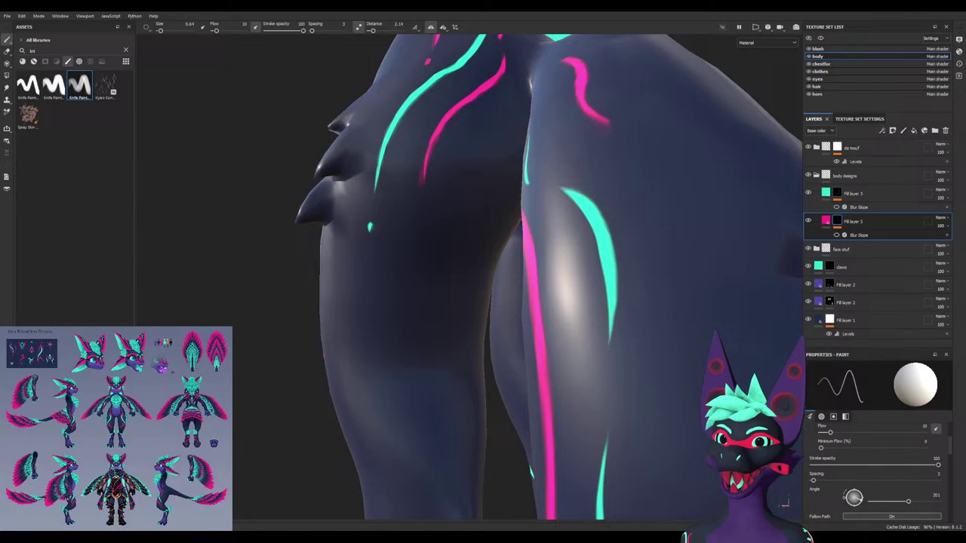
left_click(79, 61)
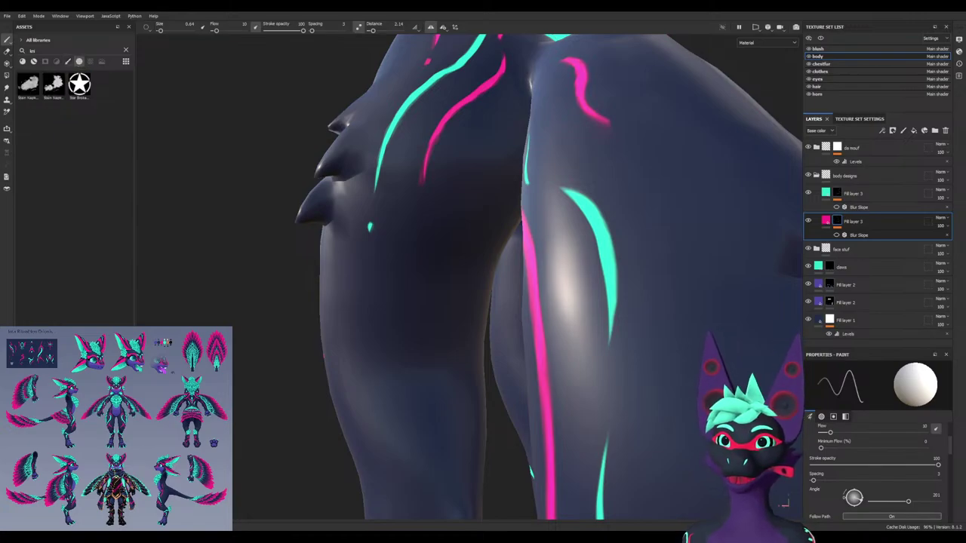
type("mask")
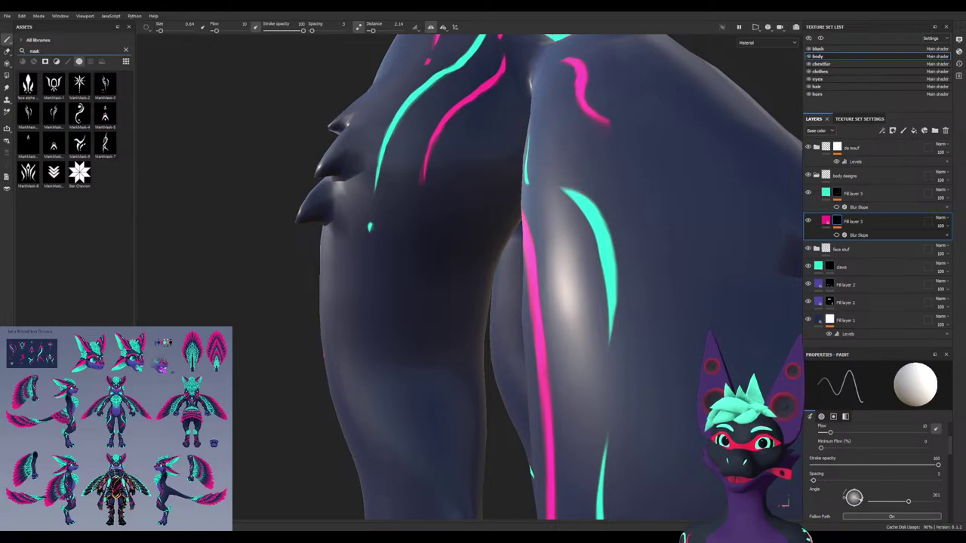
left_click_drag(473, 421, 516, 439, "alt")
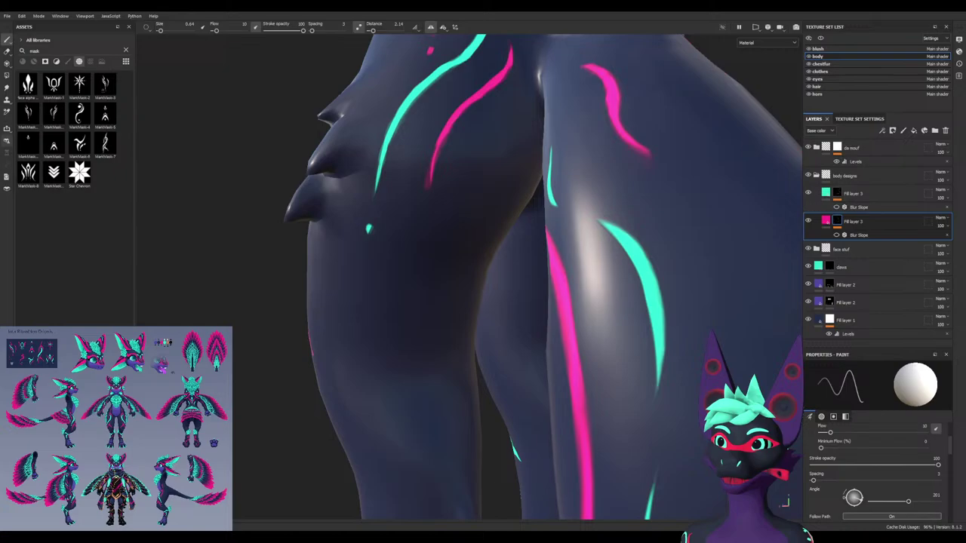
mouse_move(208, 281)
left_mouse_down("alt")
mouse_move(146, 296)
mouse_move(188, 311)
left_mouse_up("alt")
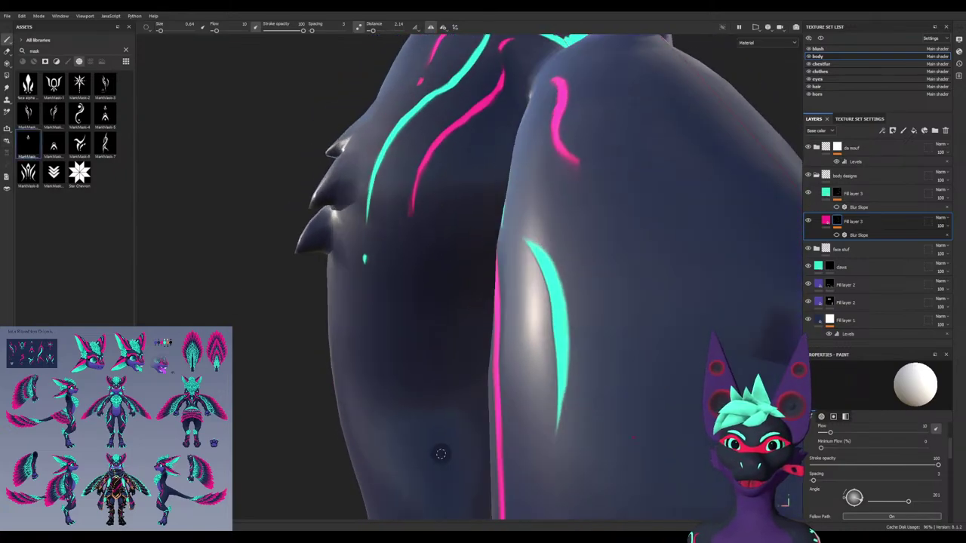
Enlarge the brush and try stamping the three-pronged MarkMask alpha on the front of the lower leg
left_click_drag(440, 455, 411, 373, "alt")
scroll(420, 406, "down", 2)
scroll(420, 406, "up", 3)
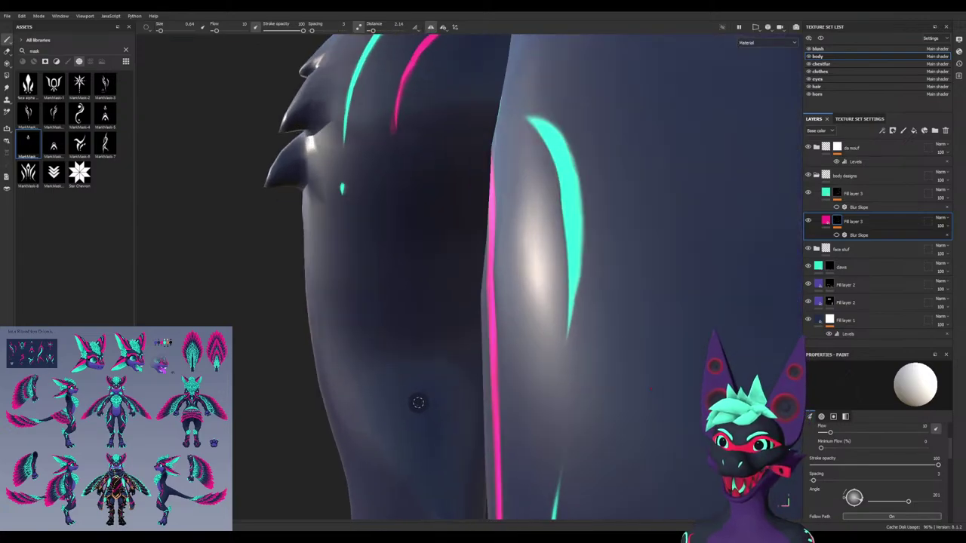
right_click_drag(418, 402, 468, 403, "ctrl")
left_click_drag(418, 395, 416, 302, "ctrl")
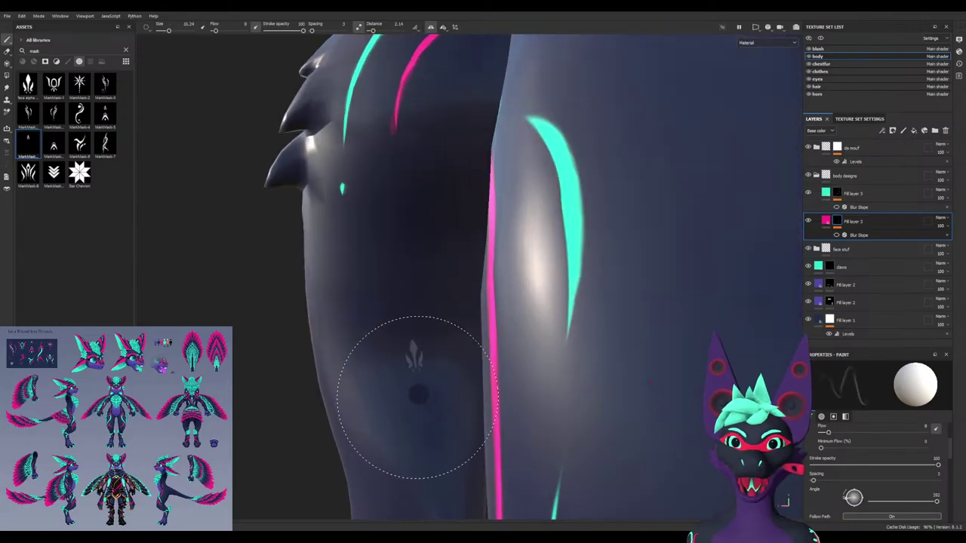
left_click_drag(416, 419, 417, 417, "ctrl")
scroll(413, 412, "down", 1)
right_click_drag(411, 412, 445, 411, "ctrl")
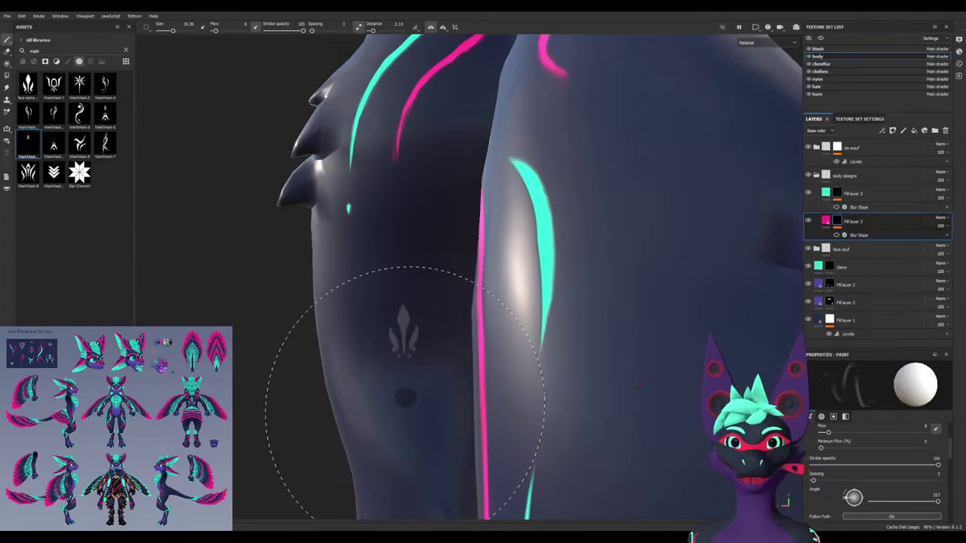
left_click(402, 408)
key("ctrl+z")
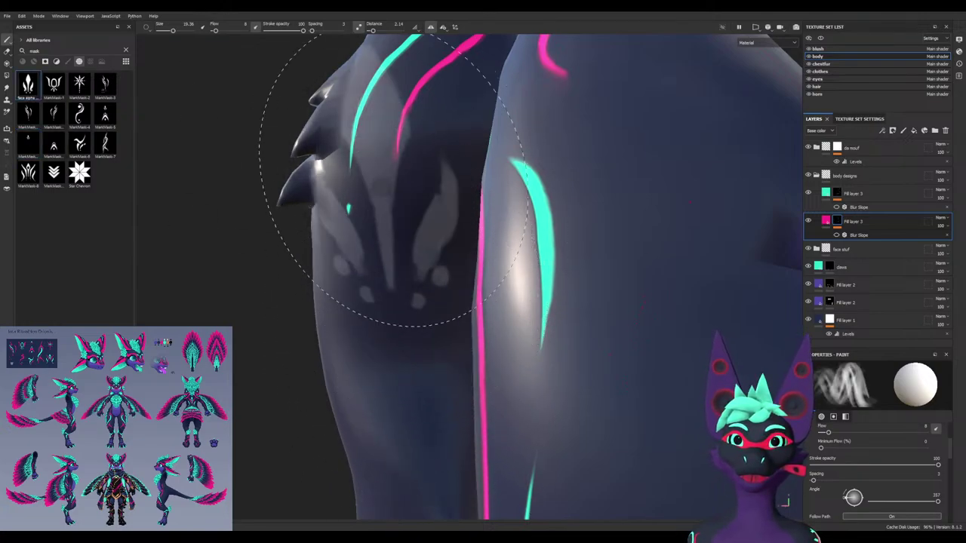
Try stamping the face alpha on the lower leg with spacing 1 and distance 0
left_click_drag(312, 31, 310, 31)
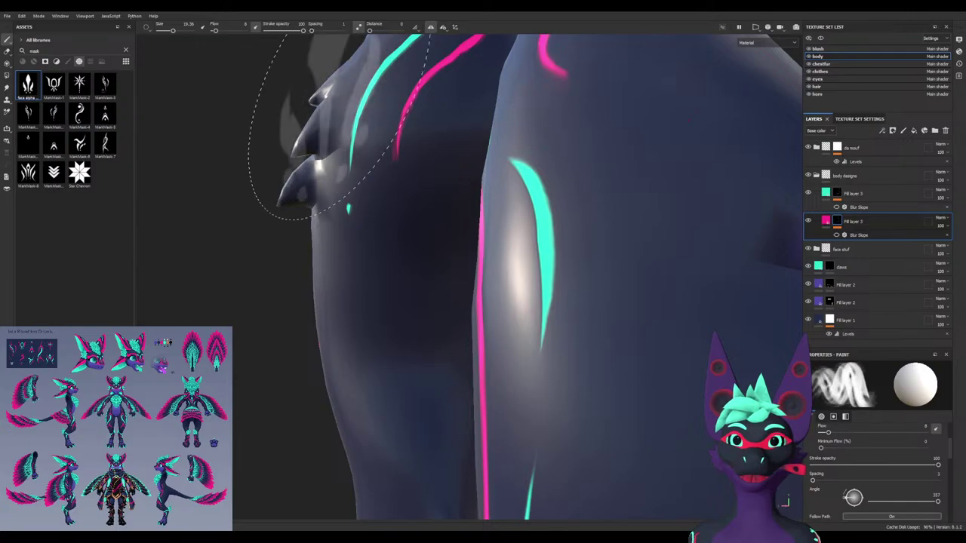
left_click_drag(403, 315, 403, 322)
key("ctrl+z")
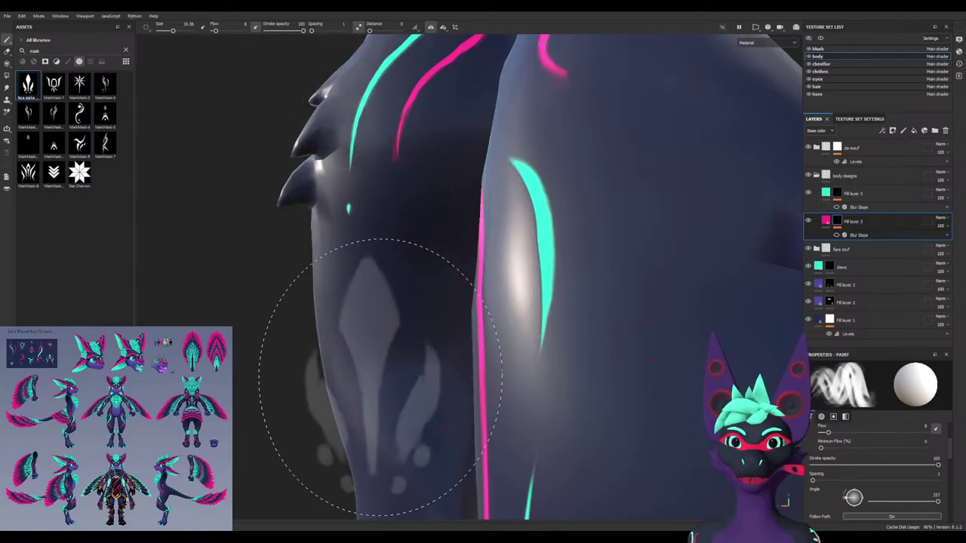
mouse_move(380, 376)
left_mouse_down("alt")
mouse_move(438, 370)
mouse_move(393, 359)
left_mouse_up("alt")
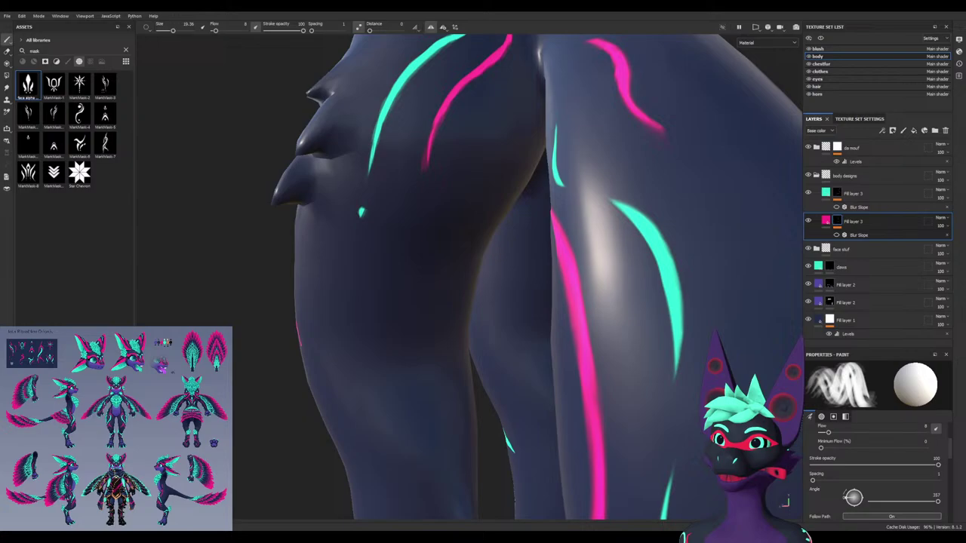
Search the brushes for "knife", choose the third knife paint brush and reduce its size to about 5.35
key("BackSpace")
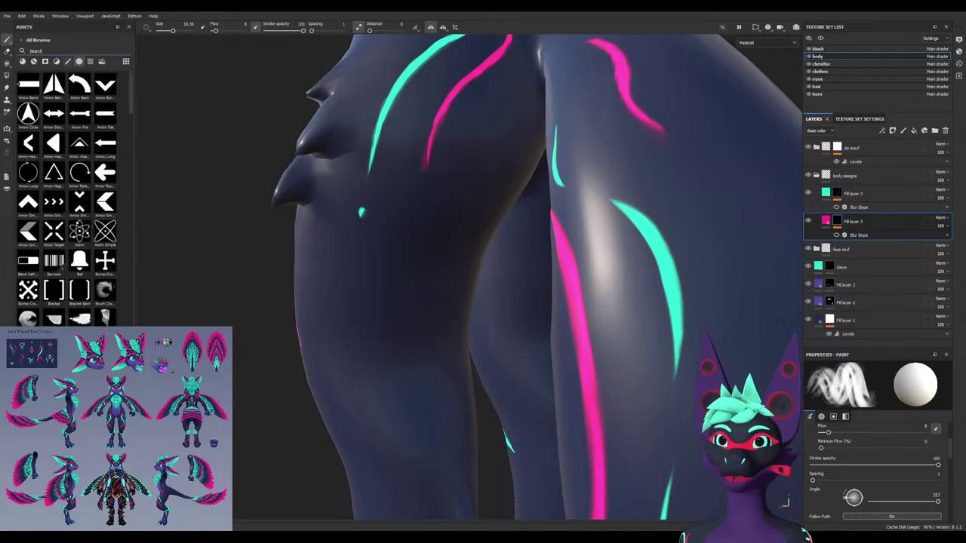
left_click(68, 62)
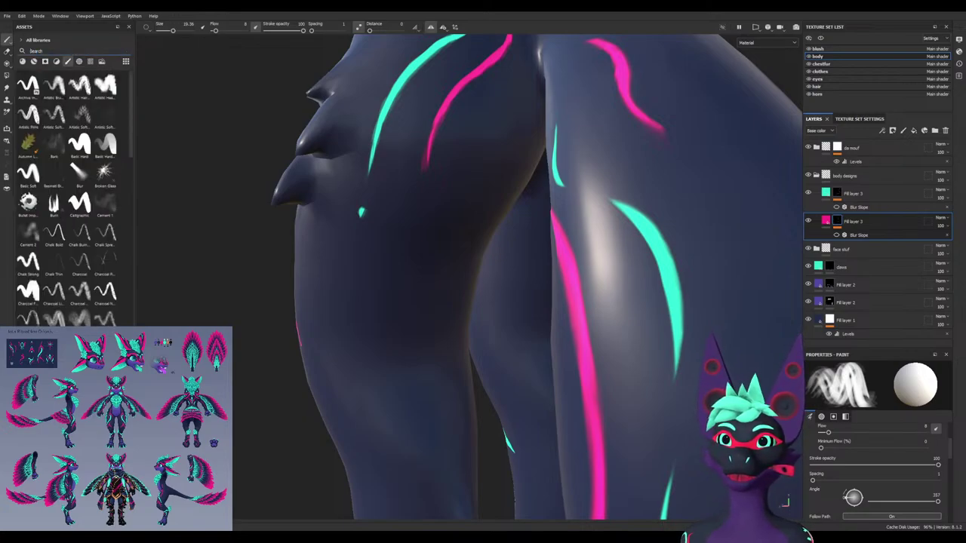
type("knife")
left_click(79, 87)
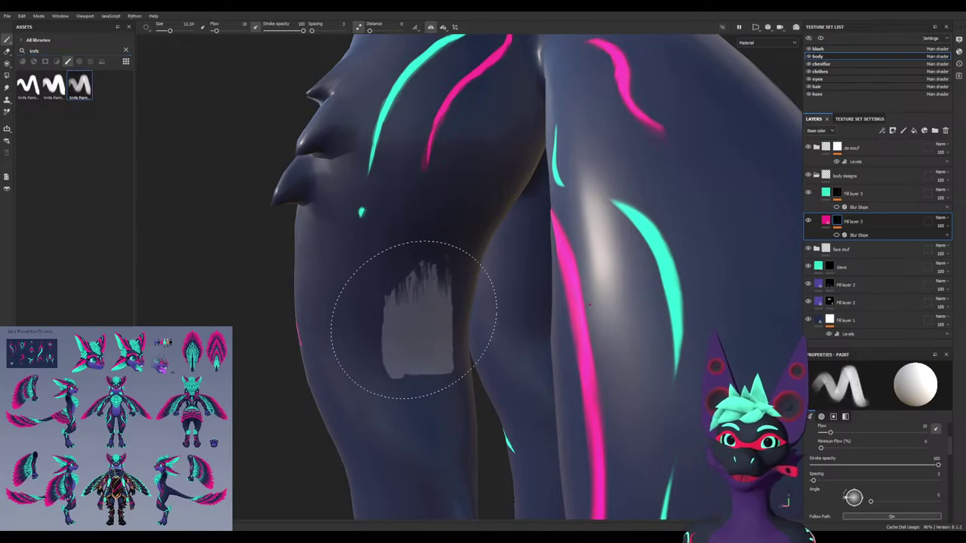
right_click_drag(412, 318, 365, 317, "ctrl")
left_click_drag(412, 318, 369, 314, "alt")
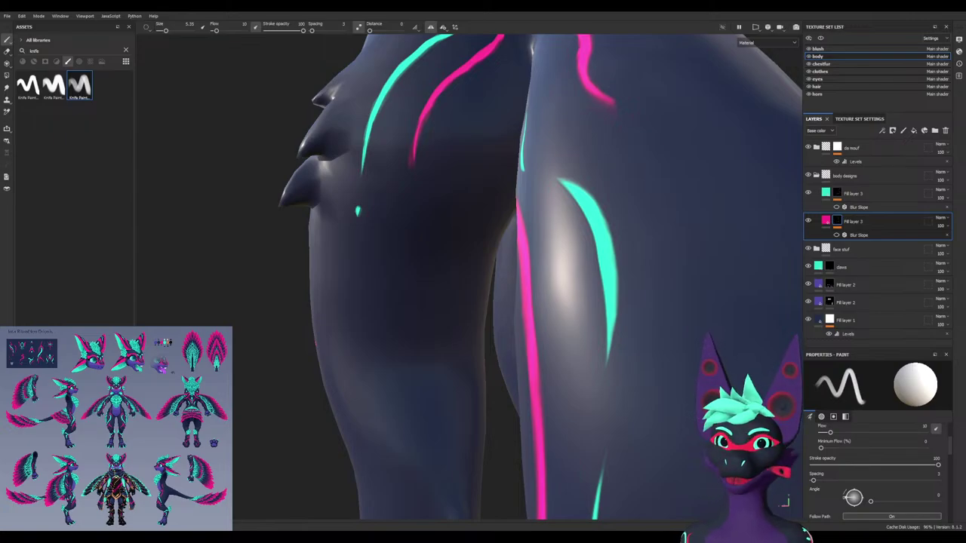
Try painting a wide pink stroke across the front of the lower leg
mouse_move(325, 310)
left_mouse_down()
mouse_move(370, 332)
mouse_move(436, 279)
left_mouse_up()
key("ctrl+z")
key("ctrl+z")
mouse_move(413, 369)
left_mouse_down("alt")
mouse_move(388, 358)
mouse_move(403, 283)
mouse_move(483, 219)
mouse_move(474, 231)
mouse_move(400, 246)
mouse_move(389, 238)
mouse_move(458, 233)
mouse_move(459, 255)
left_mouse_up("alt")
key("ctrl+z")
left_click_drag(417, 351, 400, 352, "alt")
Reduce the brush size to about 3.16 for finer markings on the lower leg
key("bracketleft")
key("bracketleft")
key("bracketleft")
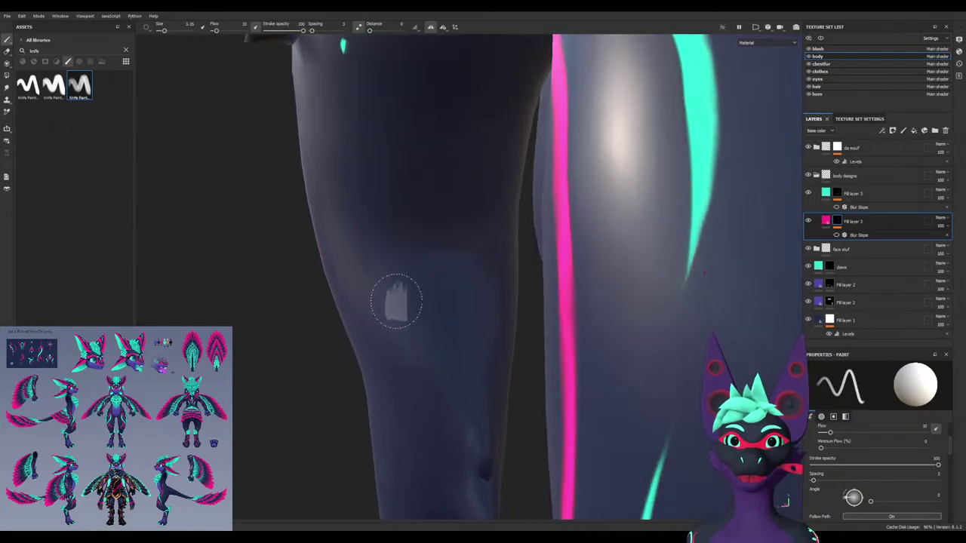
Try curved and V-shaped pink strokes across the front of the lower leg
left_click_drag(400, 284, 500, 288)
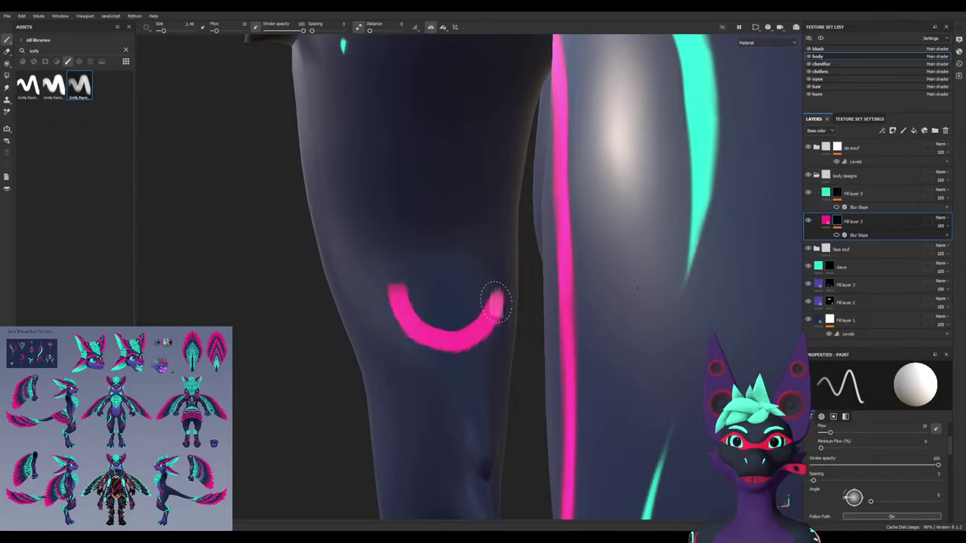
key("ctrl+z")
mouse_move(389, 271)
left_mouse_down()
mouse_move(420, 324)
mouse_move(481, 279)
left_mouse_up()
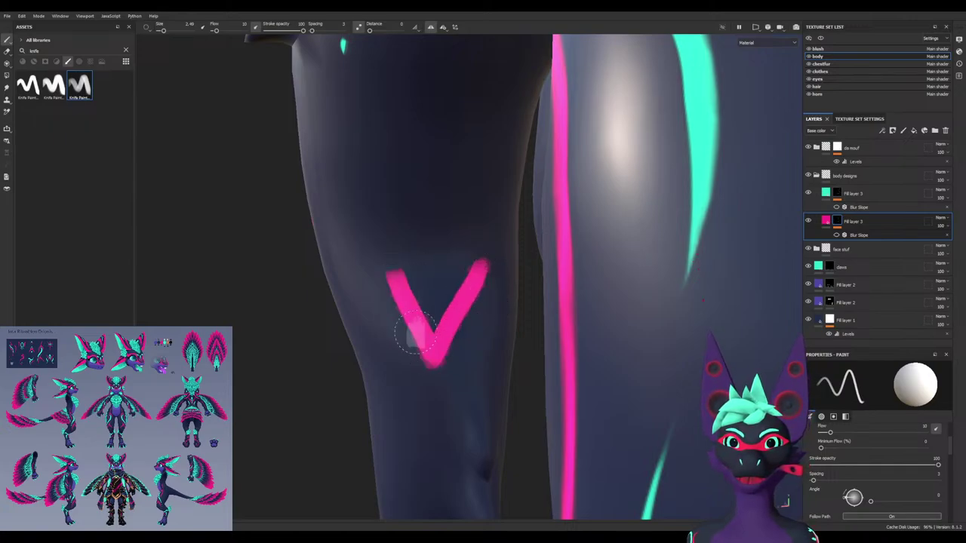
key("ctrl+z")
mouse_move(382, 260)
left_mouse_down()
mouse_move(400, 313)
mouse_move(472, 275)
left_mouse_up()
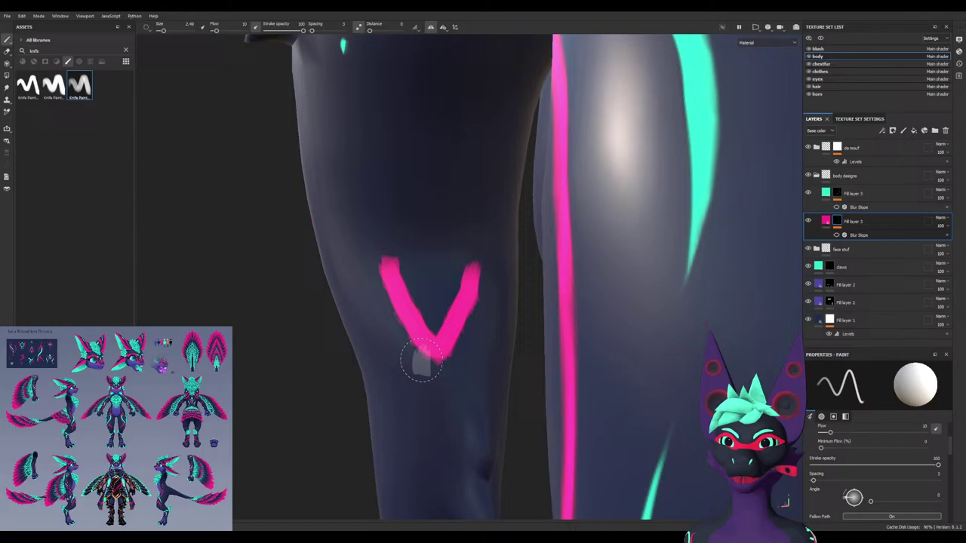
key("ctrl+z")
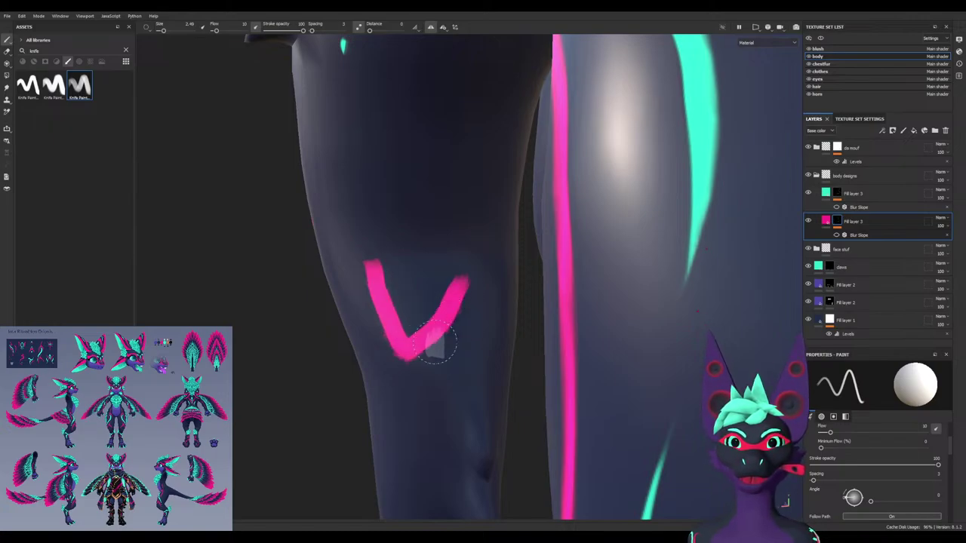
key("ctrl+z")
Try painting a curved pink stroke across the front of the lower leg and erasing its edges into a taper
mouse_move(410, 289)
left_mouse_down()
mouse_move(420, 349)
mouse_move(477, 371)
mouse_move(492, 401)
left_mouse_up()
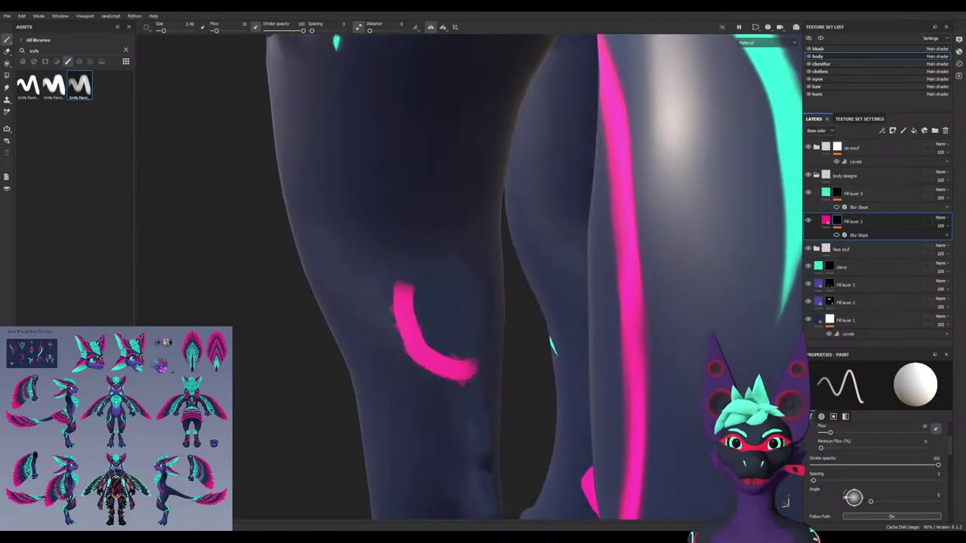
key("x")
left_click_drag(432, 380, 390, 301)
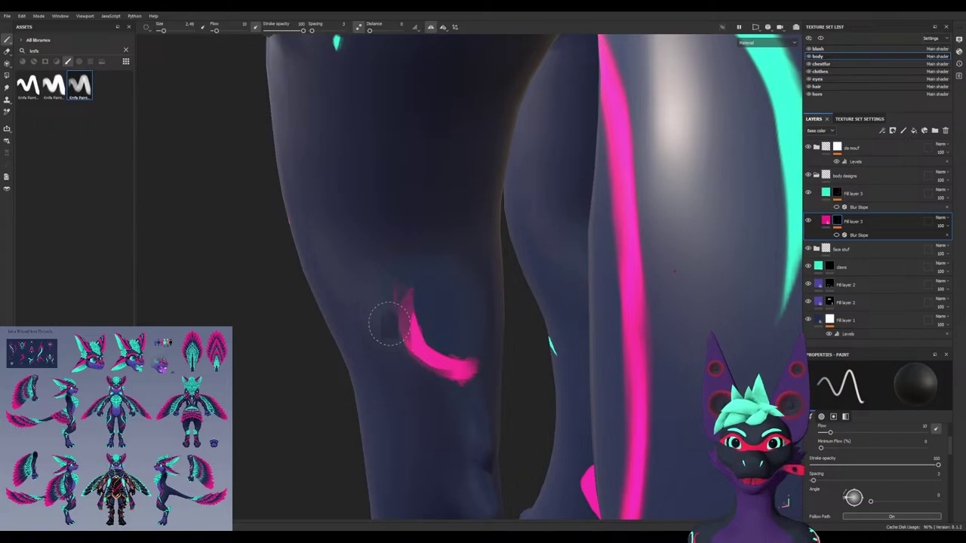
left_click_drag(394, 339, 405, 355, "alt")
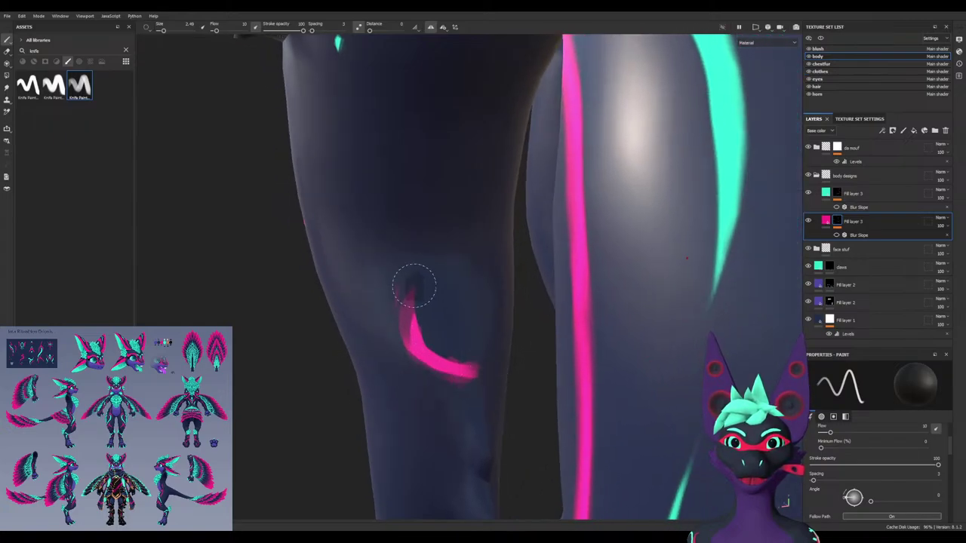
key("x")
mouse_move(387, 291)
left_mouse_down("alt")
mouse_move(377, 255)
mouse_move(377, 270)
left_mouse_up("alt")
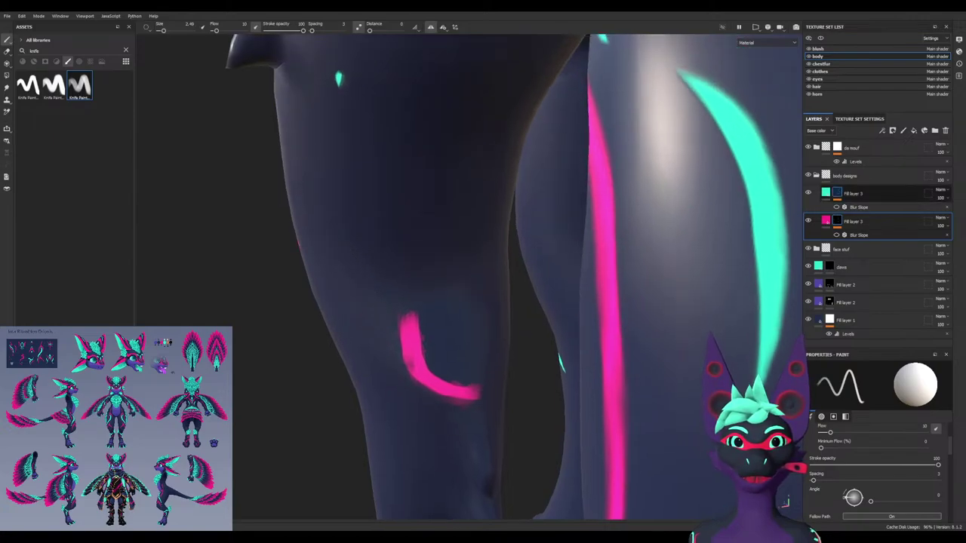
Try a green curve above the pink one using the green Fill layer 3 mask, thinning its lower end
left_click(837, 193)
left_click_drag(450, 349, 393, 254)
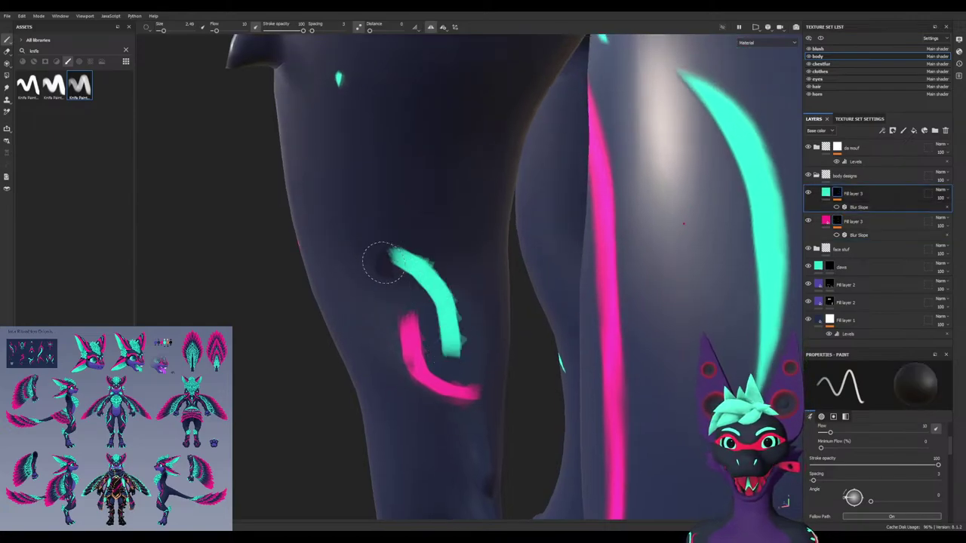
left_click_drag(451, 349, 373, 270)
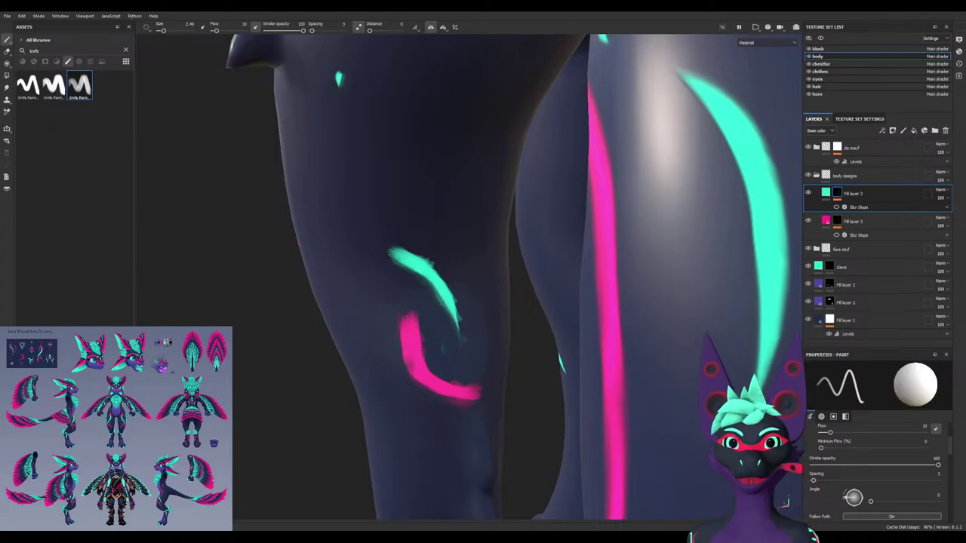
Try thinning the upper part of the pink curve on the pink Fill layer 3 mask and check the leg from several angles
left_click(860, 221)
mouse_move(426, 352)
left_mouse_down()
mouse_move(413, 304)
mouse_move(441, 341)
mouse_move(430, 341)
mouse_move(491, 321)
mouse_move(426, 323)
mouse_move(501, 321)
mouse_move(377, 317)
mouse_move(392, 340)
mouse_move(427, 339)
mouse_move(407, 340)
left_mouse_up()
key("x")
scroll(415, 325, "down", 3)
scroll(460, 321, "down", 2)
scroll(461, 321, "down", 2)
left_click_drag(249, 339, 323, 362, "alt")
scroll(324, 362, "up", 3)
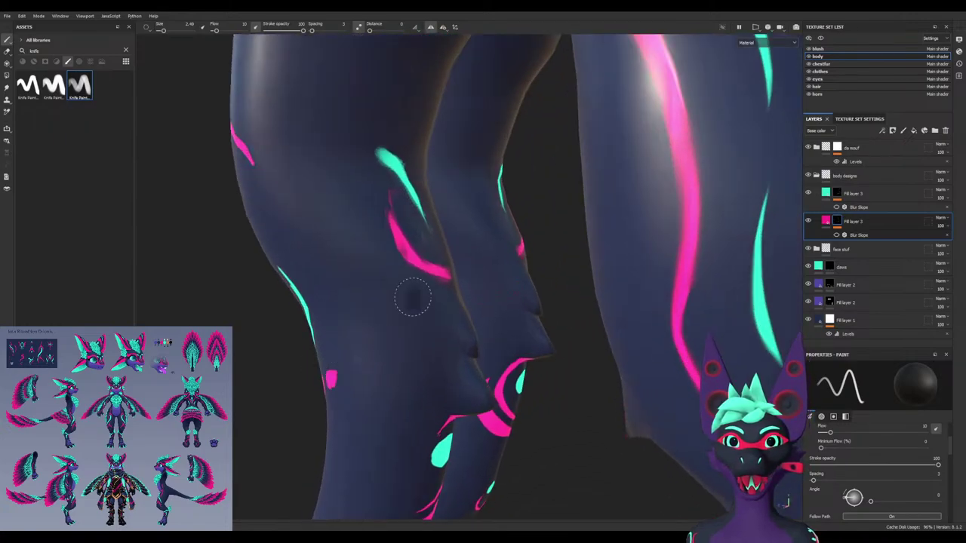
left_click_drag(412, 297, 344, 295, "alt")
left_click_drag(453, 347, 436, 320, "alt")
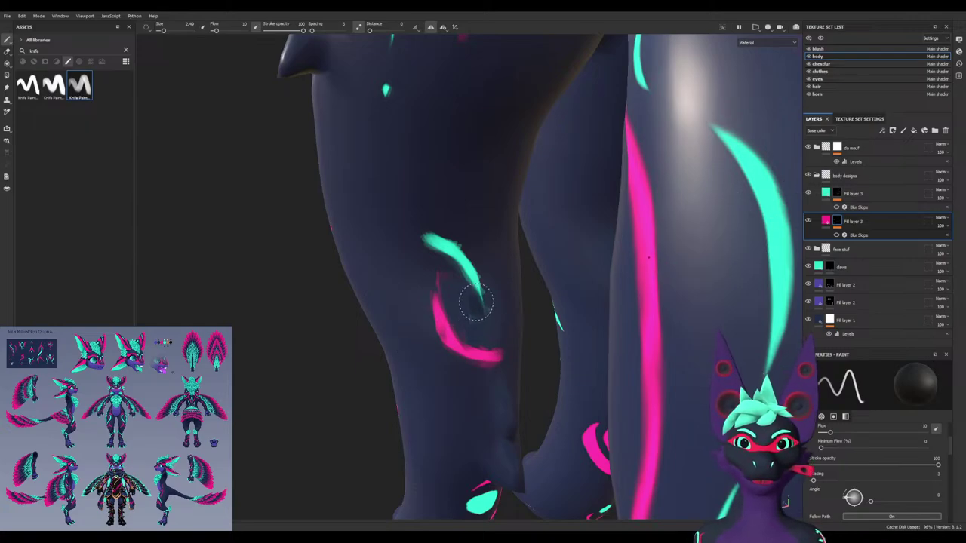
Try a brush size of about 7.71 on the green curve, then undo the pink and green strokes on the lower leg
left_click(837, 193)
right_click_drag(457, 280, 483, 280, "ctrl")
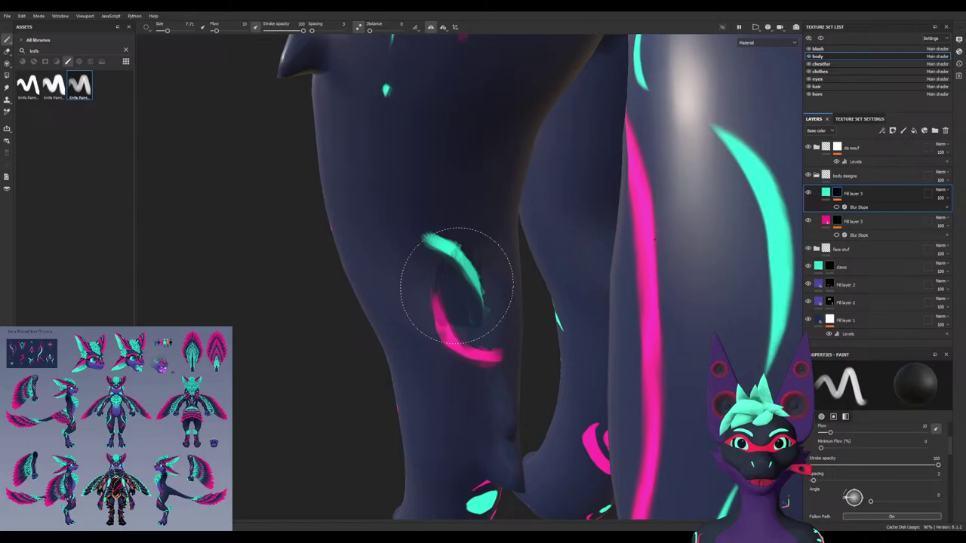
left_click_drag(453, 279, 472, 278)
key("ctrl+z")
key("ctrl+z")
key("ctrl+z")
key("ctrl+z")
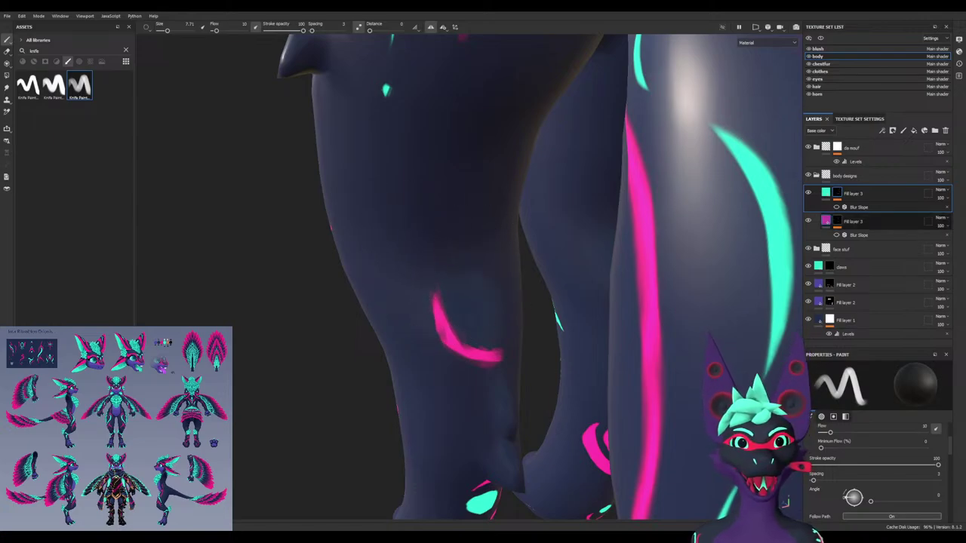
key("ctrl+z")
key("ctrl+z")
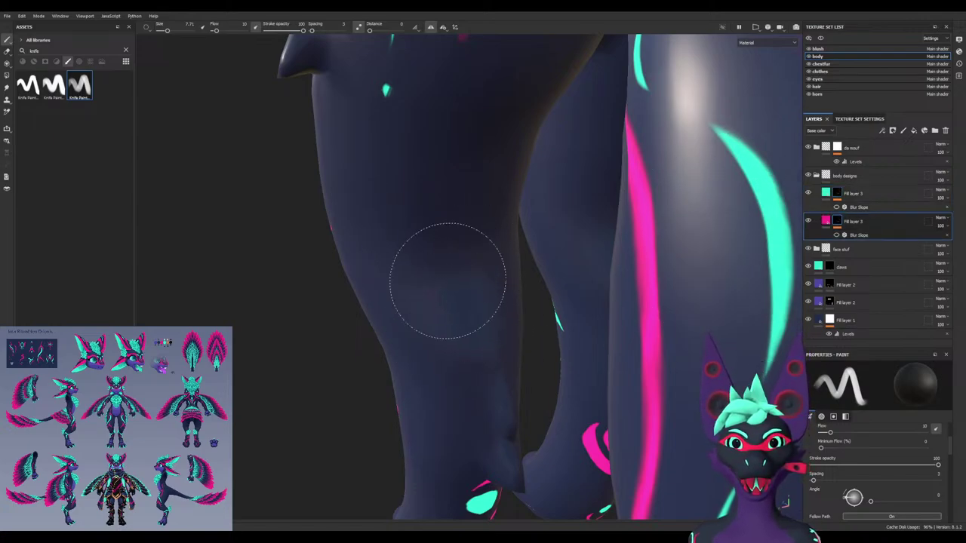
scroll(472, 313, "up", 2)
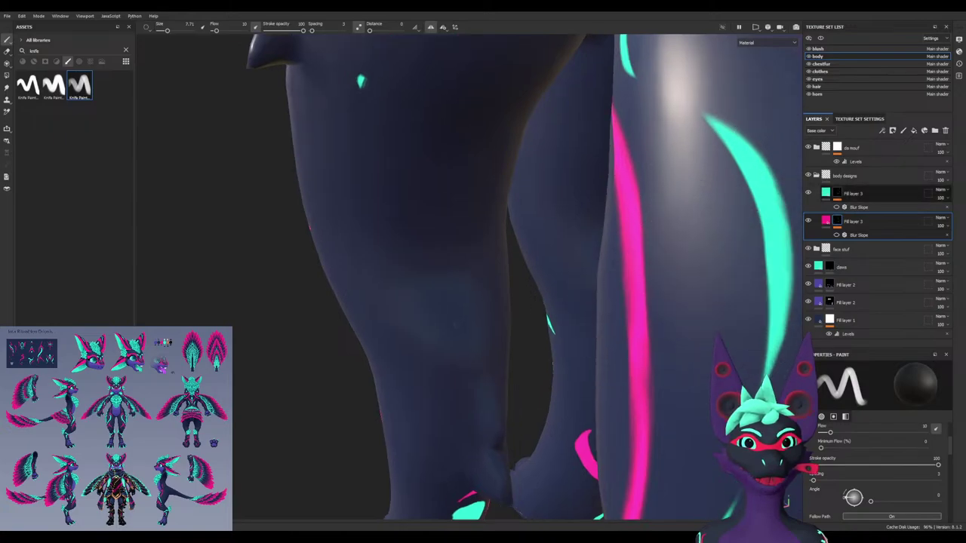
key("ctrl+z")
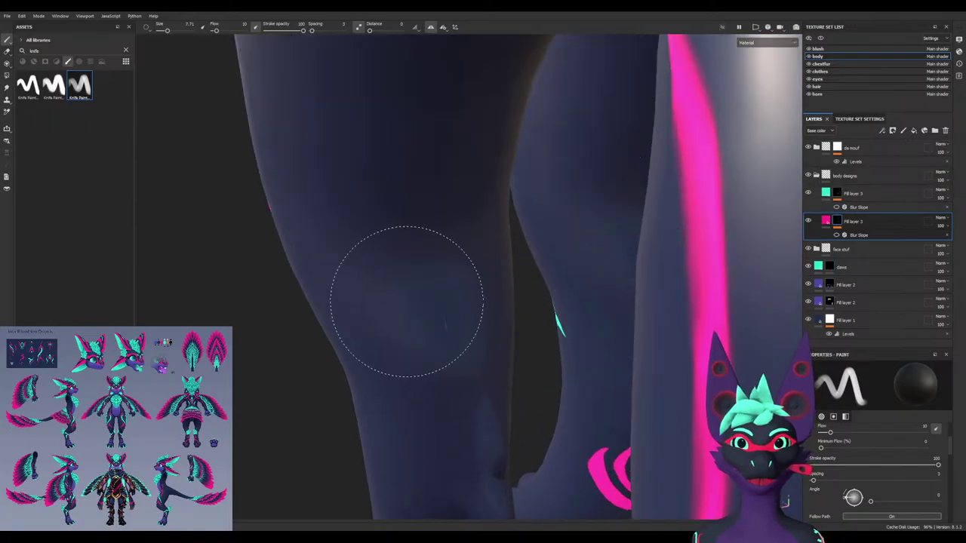
Erase the leftover green specks on the lower leg from the green Fill layer 3 mask
left_click(853, 193)
mouse_move(443, 319)
left_mouse_down()
mouse_move(432, 331)
mouse_move(483, 329)
left_mouse_up()
Review the painted markings on the back, hips and front of the torso
scroll(425, 332, "down", 4)
middle_click_drag(483, 329, 498, 506, "alt")
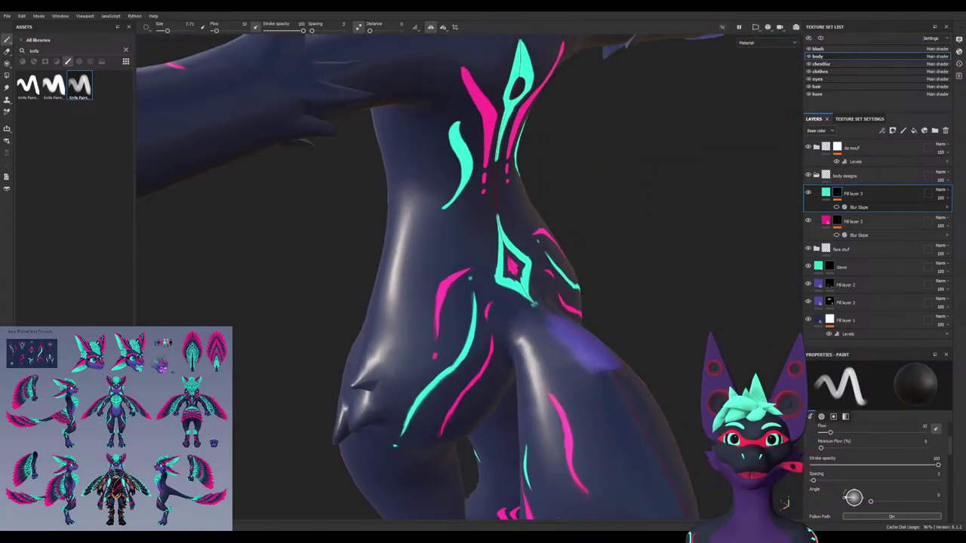
left_click_drag(498, 363, 241, 360, "alt")
mouse_move(570, 345)
left_mouse_down("alt")
mouse_move(445, 345)
mouse_move(551, 343)
left_mouse_up("alt")
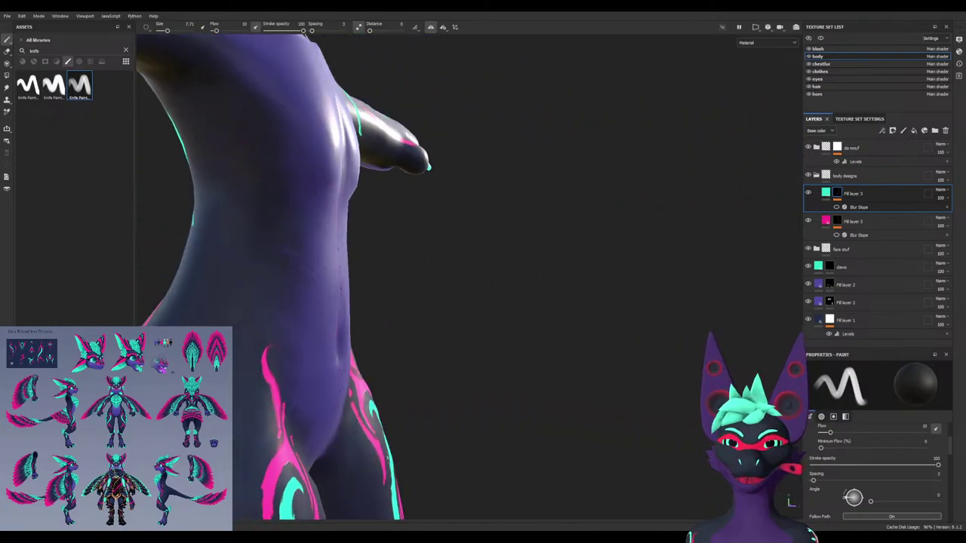
middle_click_drag(250, 272, 443, 420, "alt")
left_click_drag(442, 420, 377, 243, "alt")
middle_click_drag(377, 243, 611, 285, "alt")
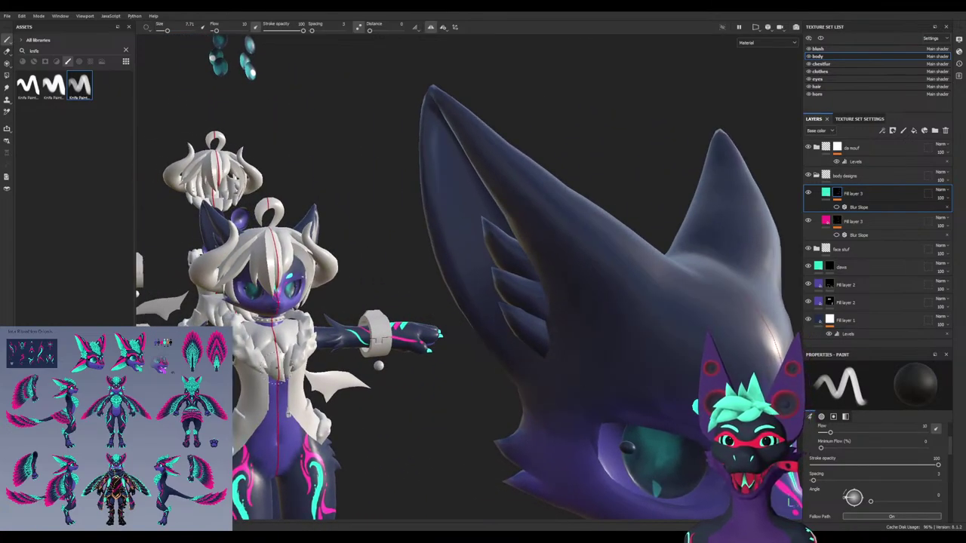
Examine the clothed copy of the character from the front and sides, including its arm, hand and thigh markings
scroll(318, 261, "up", 6)
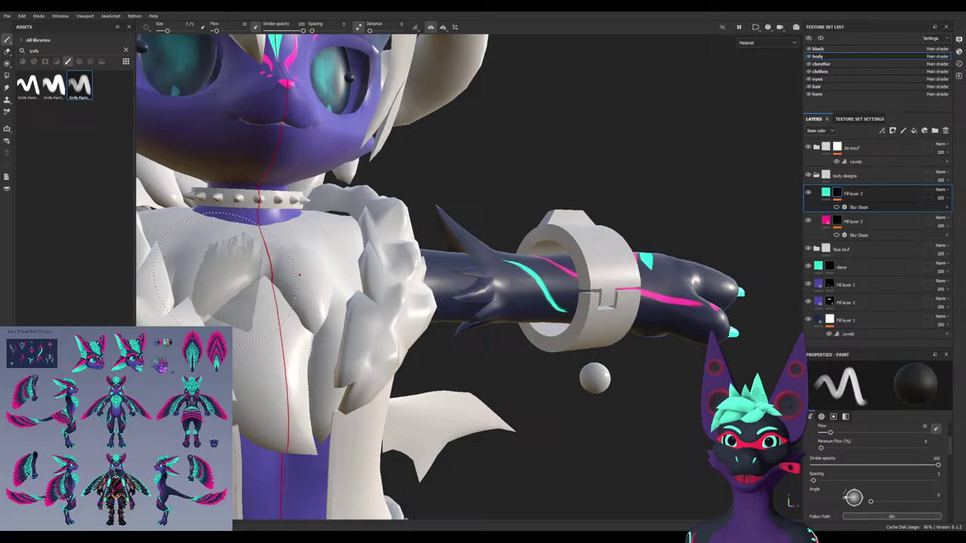
scroll(298, 272, "down", 5)
left_click_drag(291, 264, 370, 273, "alt")
middle_click_drag(370, 273, 442, 310, "alt")
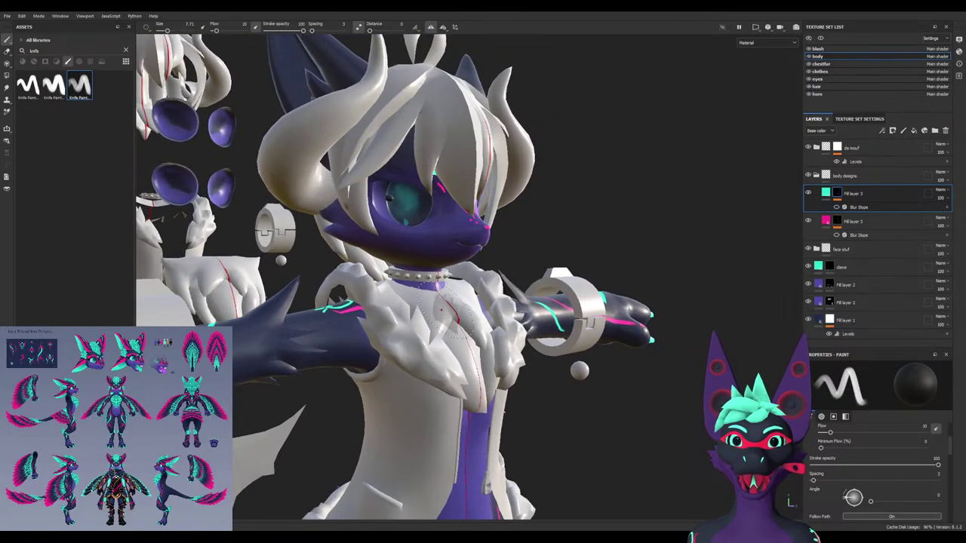
left_click_drag(441, 310, 392, 307, "alt")
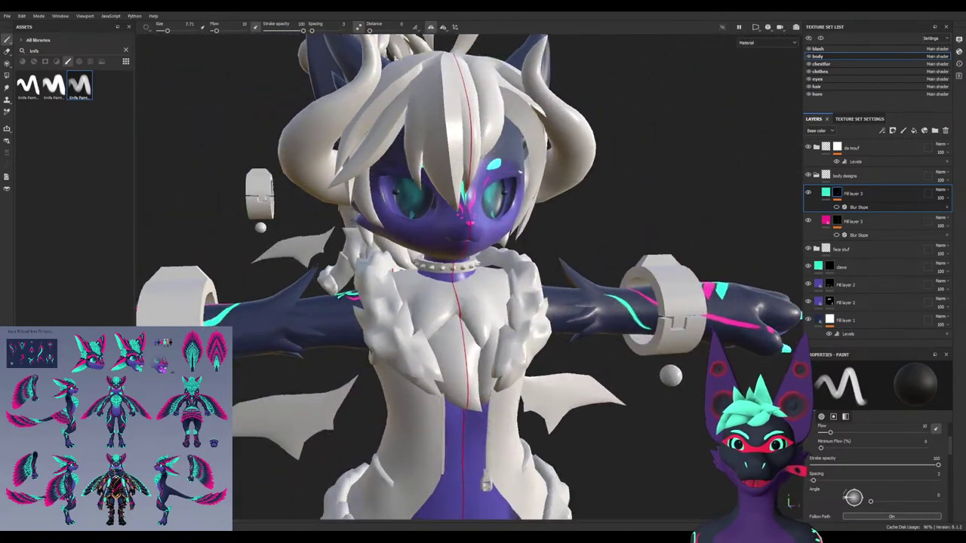
middle_click_drag(392, 307, 367, 113, "alt")
right_click_drag(417, 330, 525, 317, "alt")
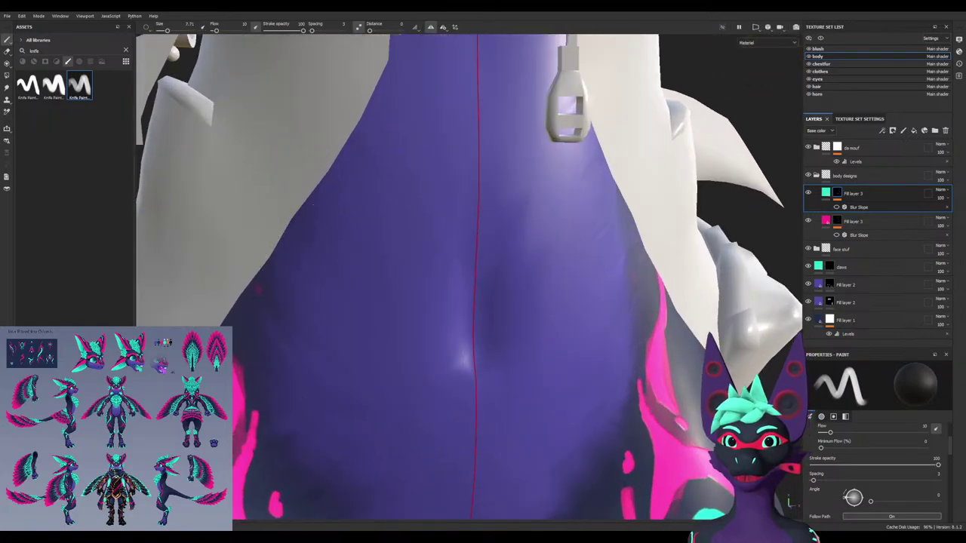
left_click_drag(324, 265, 363, 279, "alt")
right_click_drag(514, 321, 339, 323, "alt")
left_click_drag(339, 323, 453, 408, "alt")
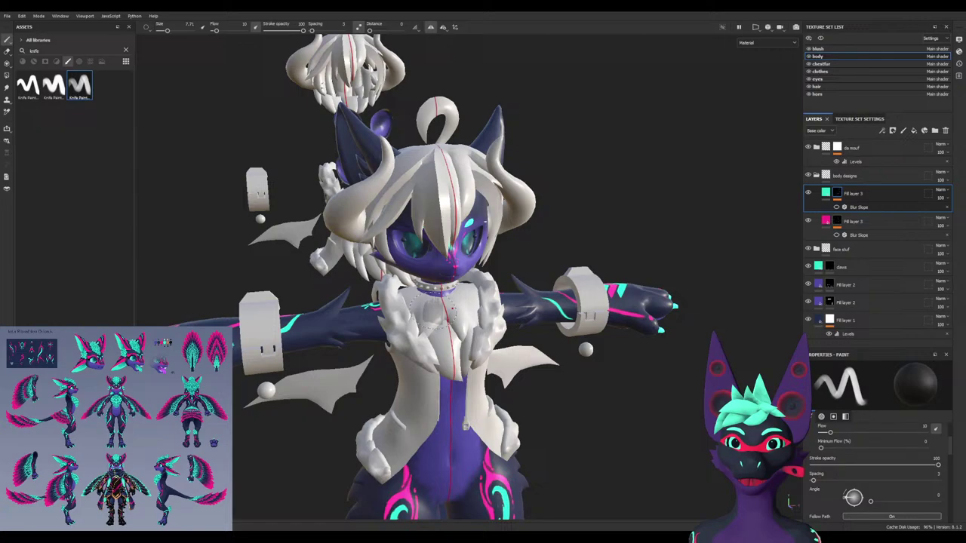
left_click_drag(486, 221, 618, 181, "alt")
right_click_drag(619, 181, 678, 178, "alt")
mouse_move(678, 179)
left_mouse_down("alt")
mouse_move(513, 181)
mouse_move(520, 98)
mouse_move(526, 234)
left_mouse_up("alt")
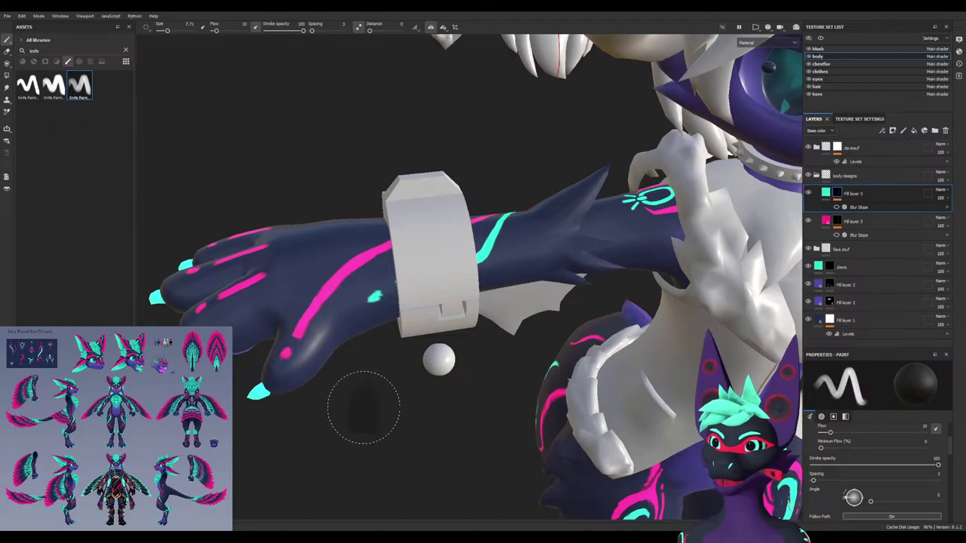
key("f")
right_click_drag(397, 400, 526, 248, "alt")
left_click_drag(529, 247, 516, 143, "alt")
middle_click_drag(517, 144, 491, 251, "alt")
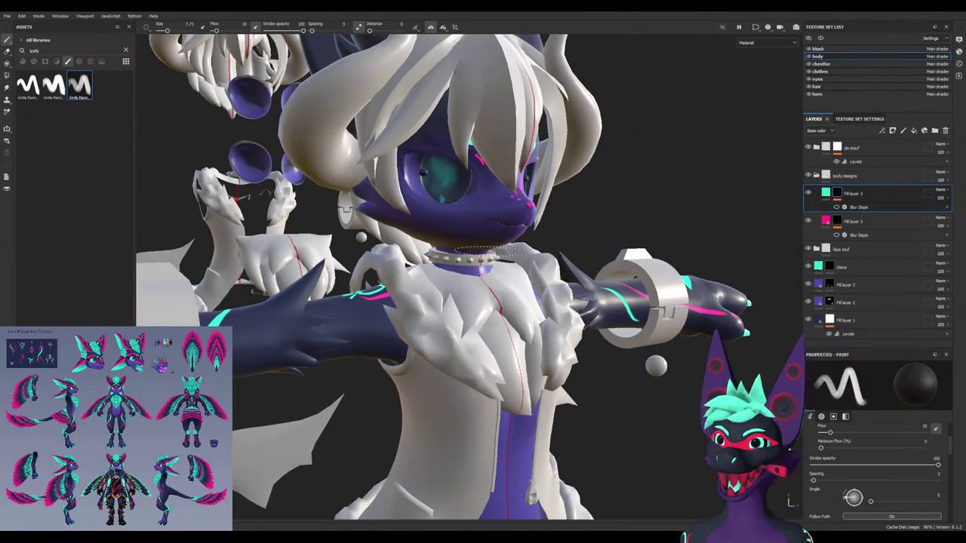
left_click_drag(422, 294, 469, 290, "alt")
right_click_drag(470, 291, 393, 339, "alt")
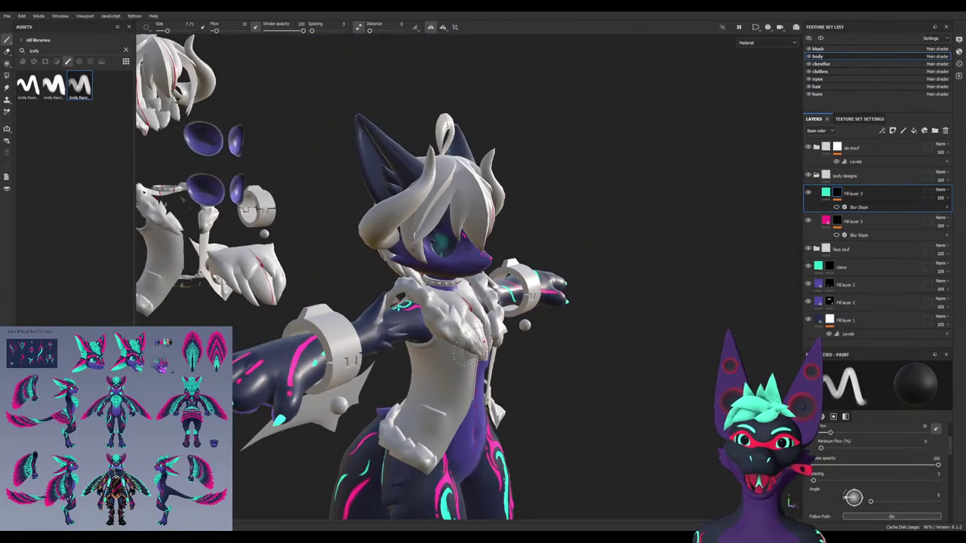
left_click_drag(392, 340, 408, 317, "alt")
Examine the tail, body and face markings on the unclothed model, including the top of the head
middle_click_drag(407, 317, 249, 226, "alt")
middle_click_drag(646, 385, 461, 310, "alt")
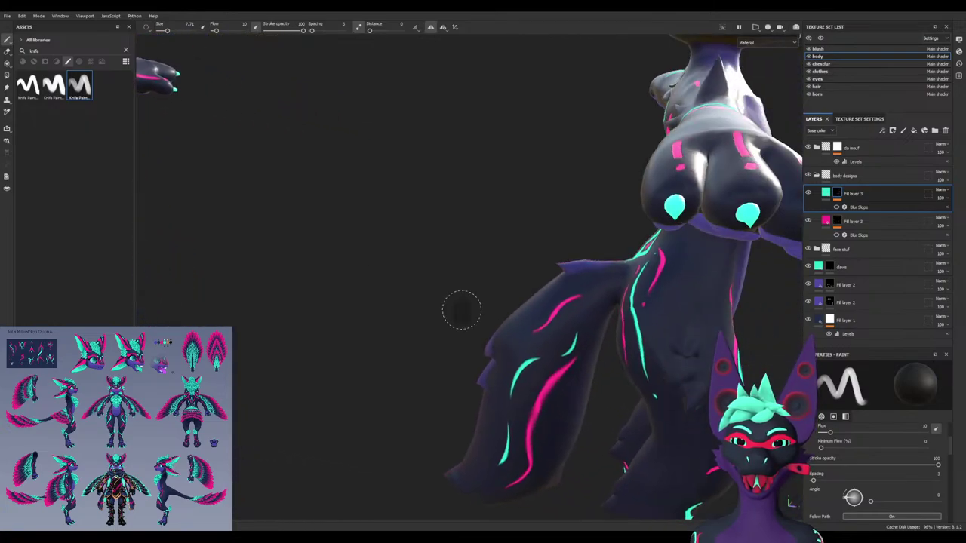
left_click_drag(461, 310, 378, 302, "alt")
middle_click_drag(377, 302, 294, 381, "alt")
left_click_drag(468, 306, 325, 351, "alt")
left_click_drag(388, 252, 389, 265, "alt")
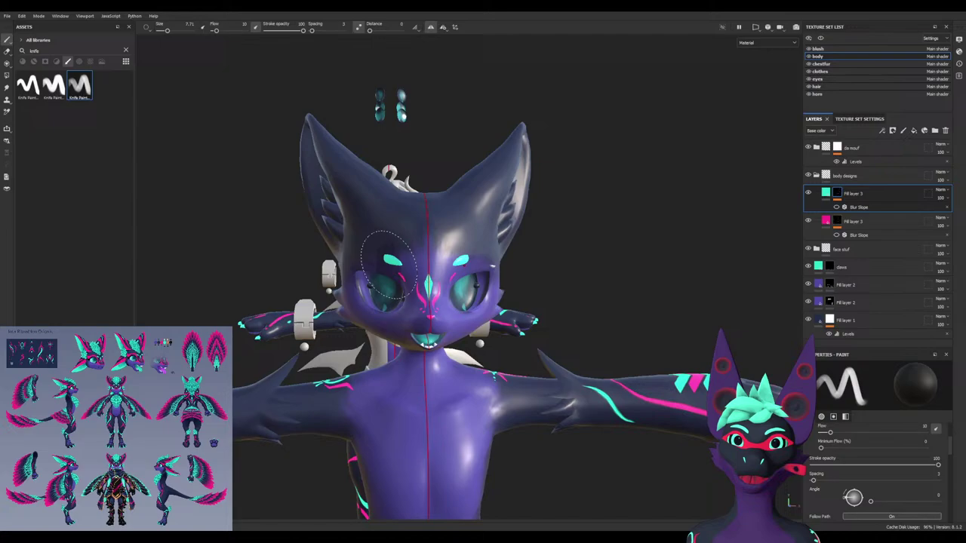
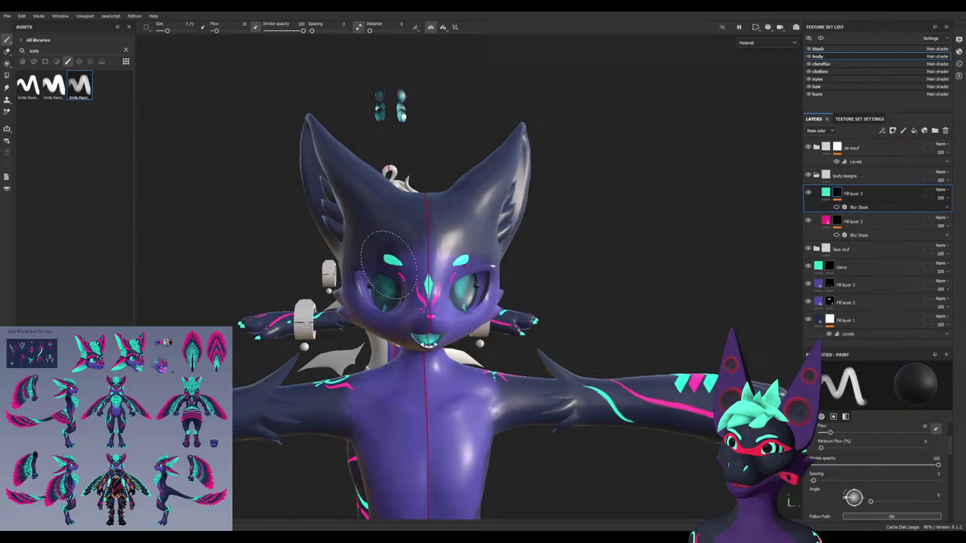
left_click_drag(400, 272, 446, 257, "alt")
scroll(442, 248, "up", 3)
left_click_drag(404, 209, 450, 247, "alt")
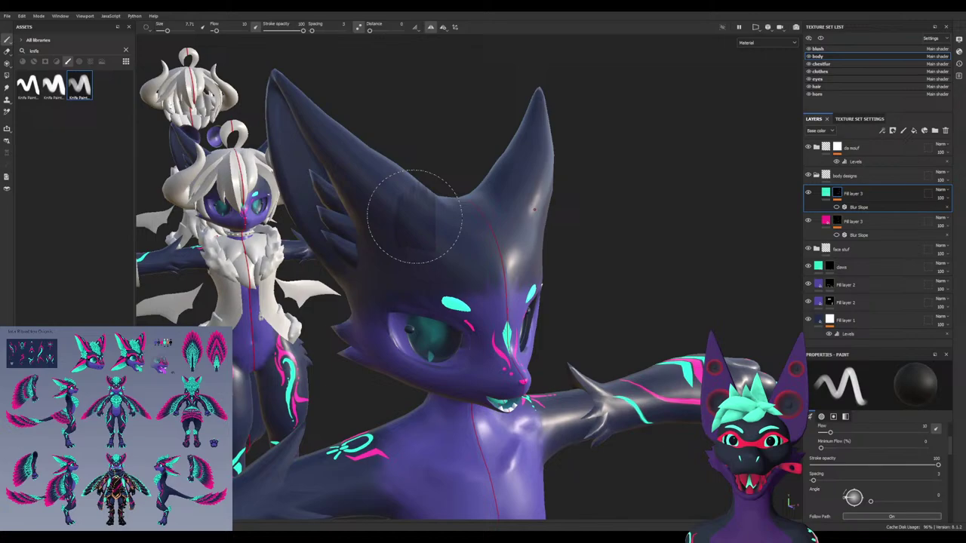
mouse_move(463, 249)
left_mouse_down("alt")
mouse_move(493, 240)
mouse_move(481, 231)
mouse_move(489, 216)
mouse_move(511, 219)
mouse_move(498, 235)
left_mouse_up("alt")
Reduce the brush size to about 1 and try a curved stroke on top of the head using the upper purple Fill layer 2 mask
key("ctrl+z")
scroll(493, 209, "up", 3)
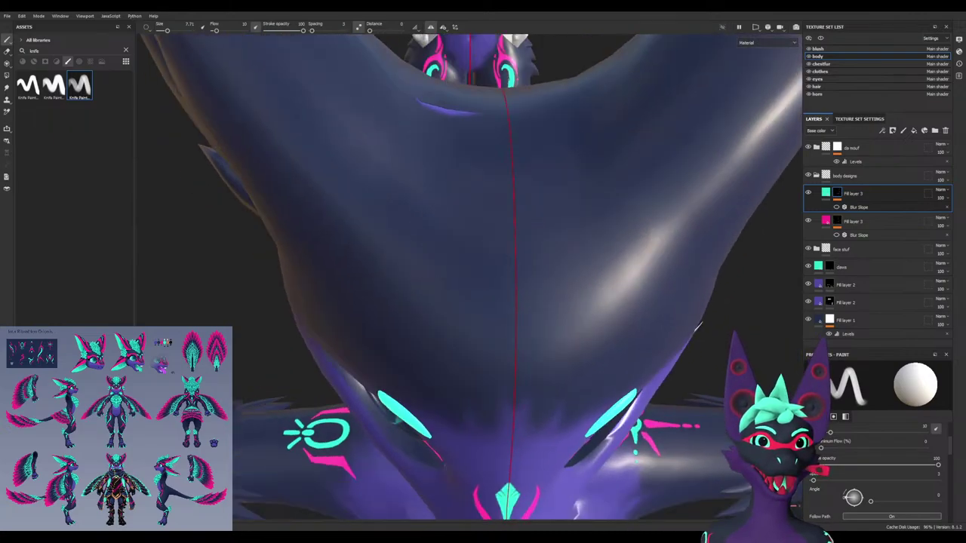
mouse_move(589, 205)
right_mouse_down("ctrl")
mouse_move(458, 252)
mouse_move(442, 209)
mouse_move(453, 217)
right_mouse_up("ctrl")
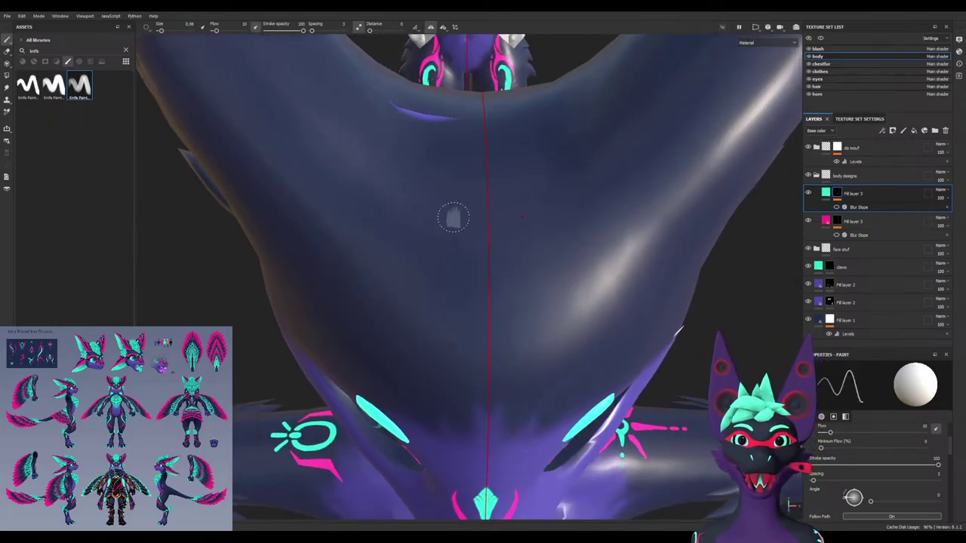
mouse_move(478, 157)
left_mouse_down("alt")
mouse_move(463, 171)
mouse_move(448, 272)
mouse_move(454, 178)
left_mouse_up("alt")
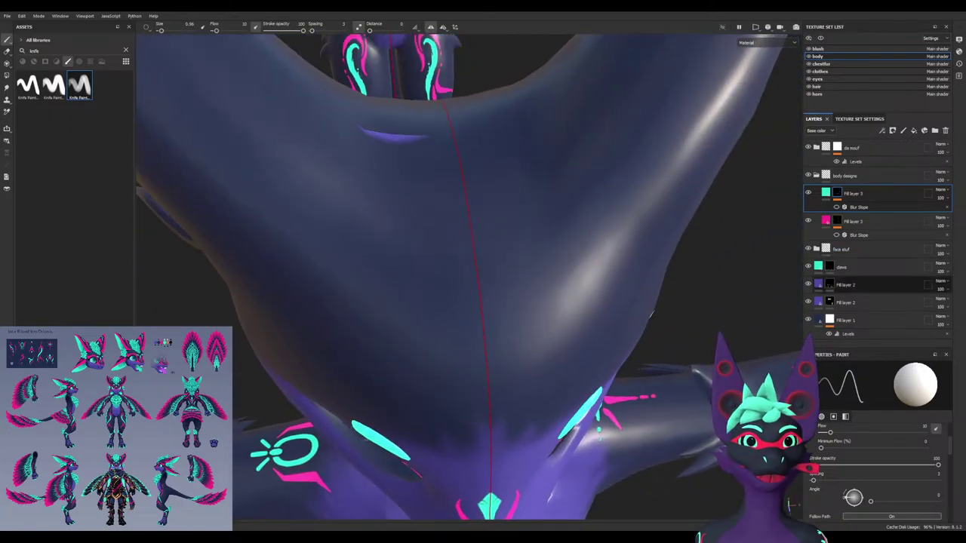
left_click(829, 285)
mouse_move(418, 141)
left_mouse_down()
mouse_move(410, 189)
mouse_move(439, 210)
left_mouse_up()
Remove the purple test strokes and the stray purple mark from the top of the head, using a larger brush
key("x")
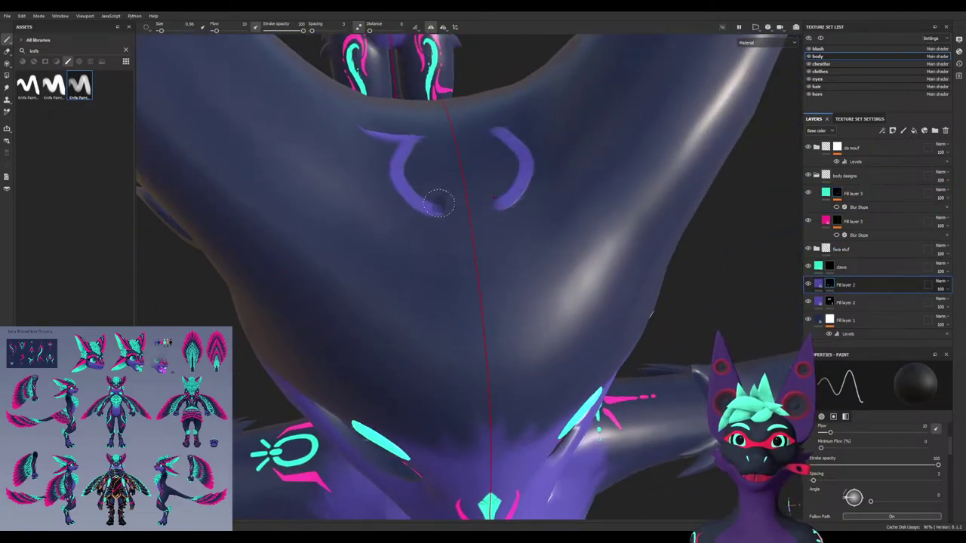
right_click_drag(440, 204, 483, 204, "ctrl")
key("ctrl+z")
key("ctrl+z")
key("ctrl+z")
key("ctrl+z")
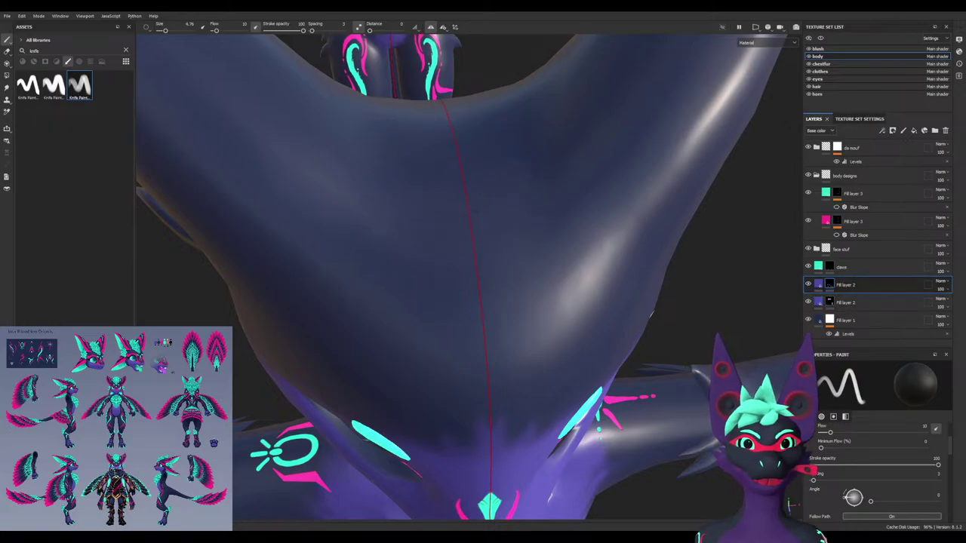
Rename the upper purple Fill layer 2 as "beans"
double_click(847, 284)
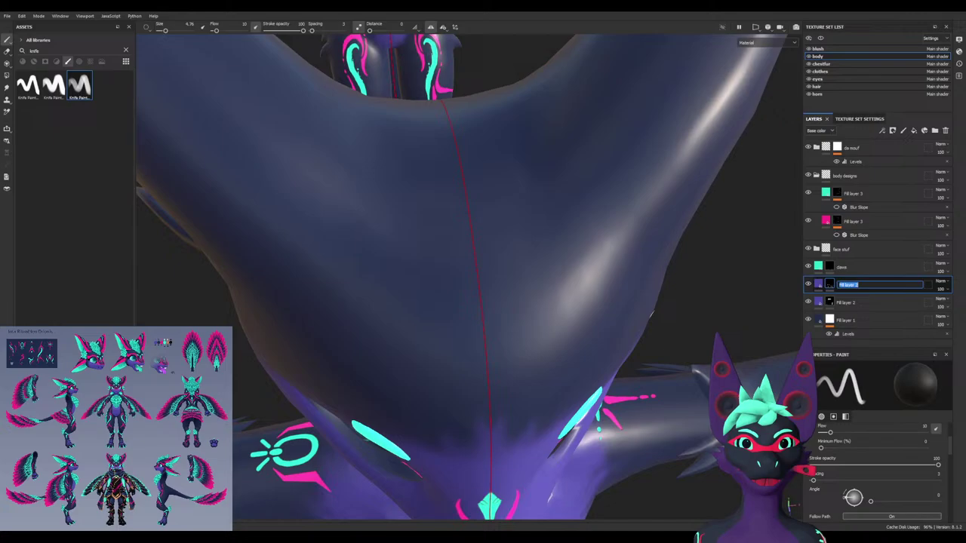
key("Return")
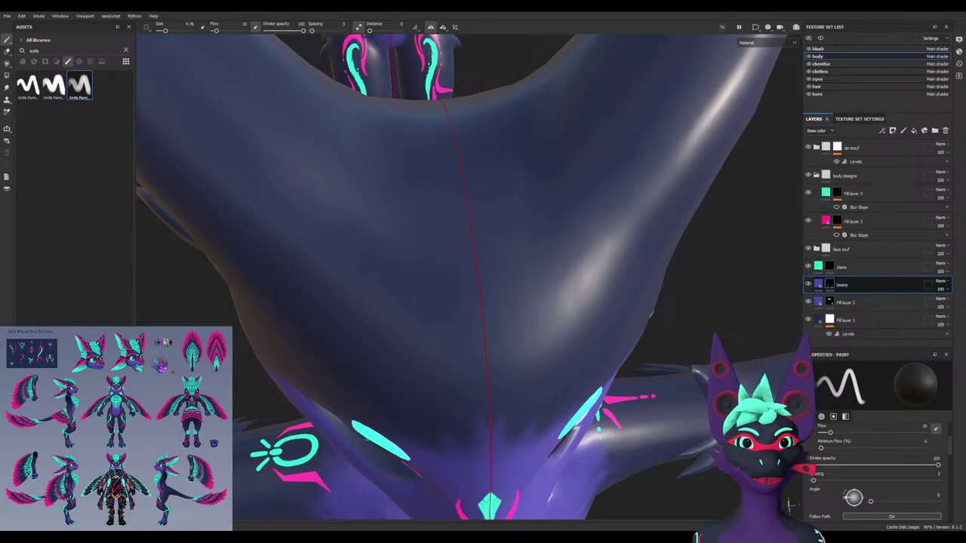
Rename the lower purple Fill layer 2 as "fluffness"
double_click(847, 302)
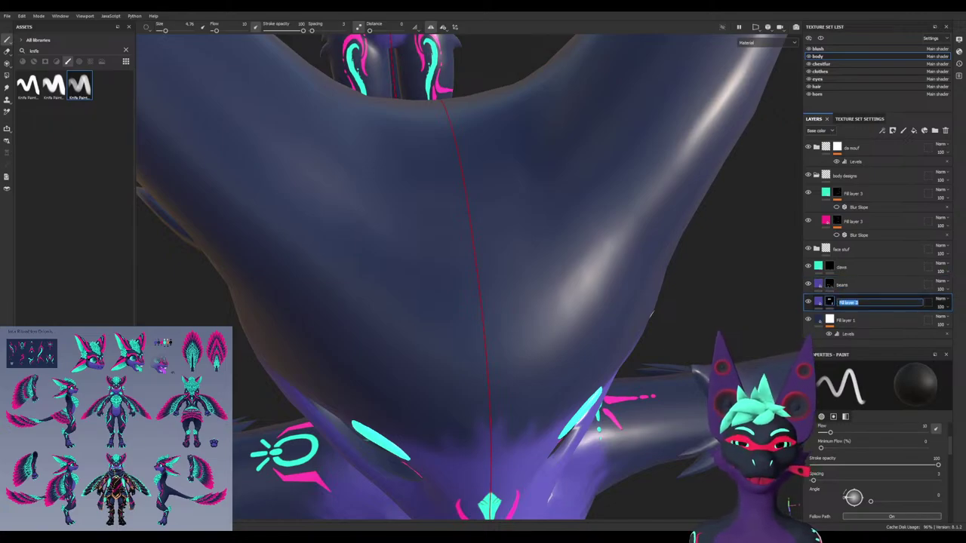
key("Return")
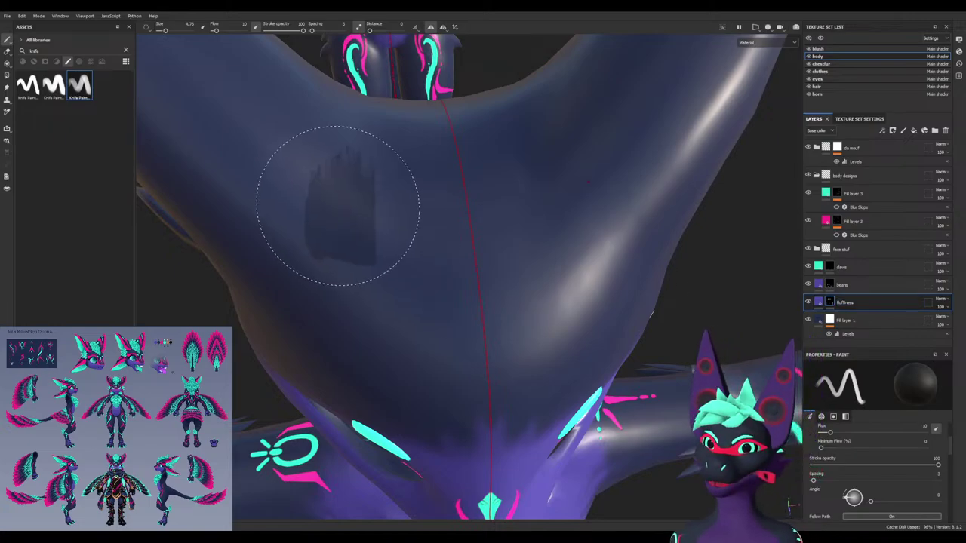
Try smaller knife brush strokes in the fluffness mask on top of the head, and undo them
key("ctrl+z")
key("bracketleft")
key("bracketleft")
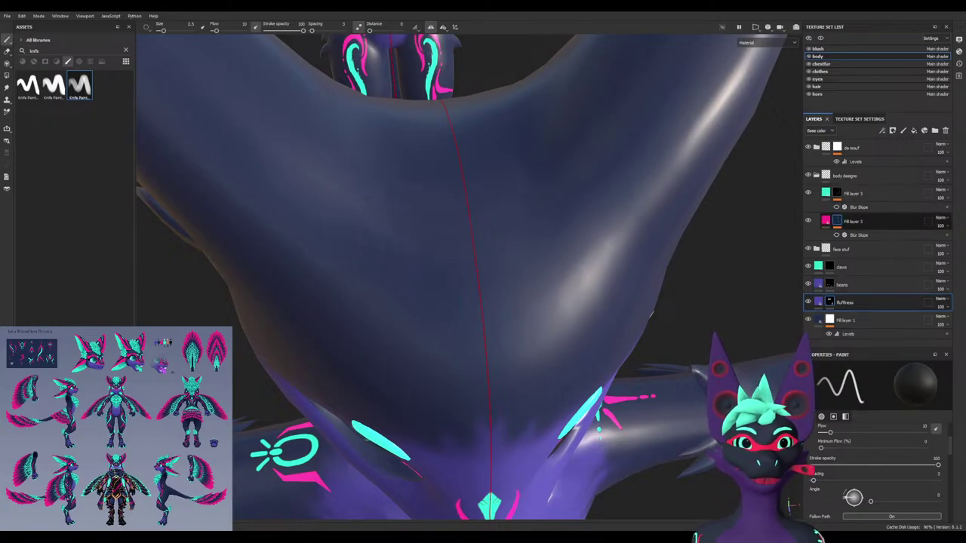
key("x")
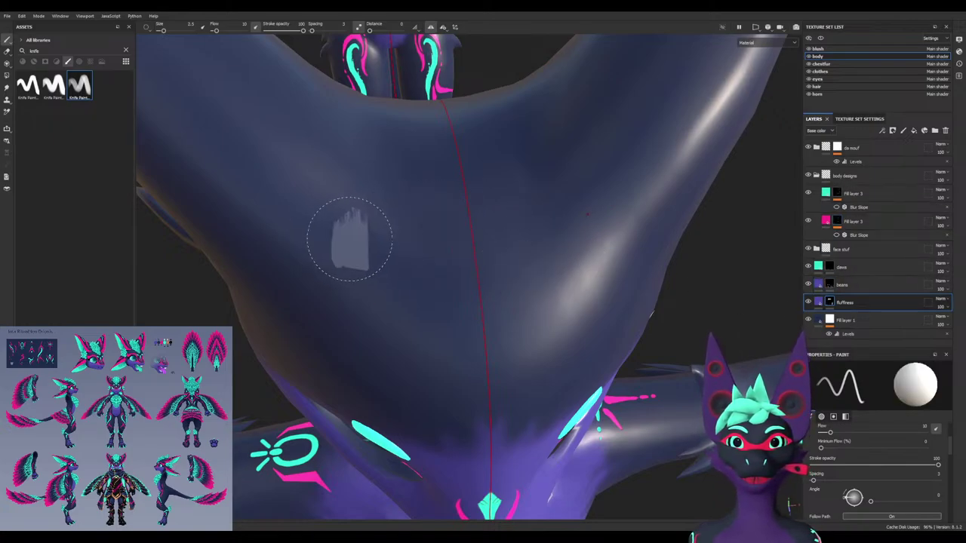
mouse_move(377, 231)
left_mouse_down("ctrl")
mouse_move(367, 237)
mouse_move(377, 218)
mouse_move(390, 296)
left_mouse_up("ctrl")
key("bracketleft")
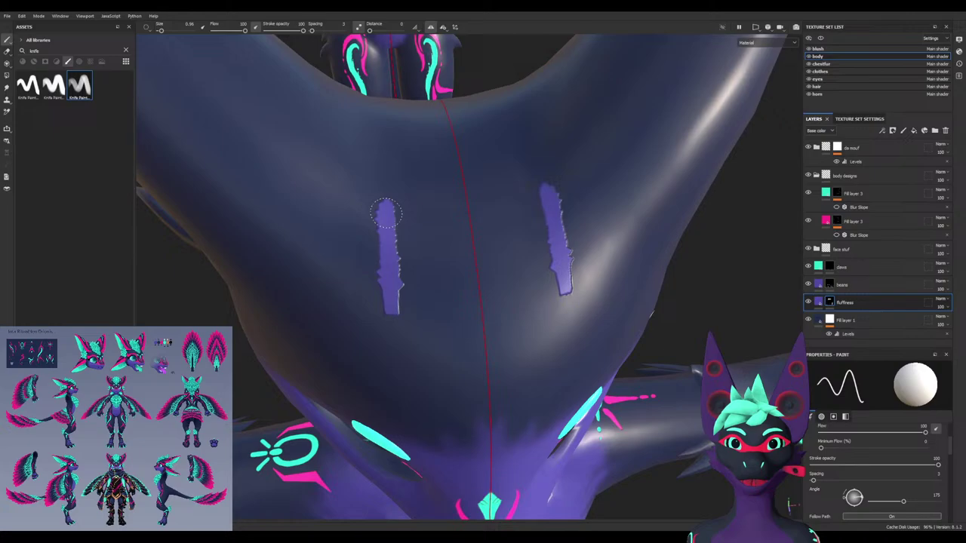
mouse_move(386, 210)
left_mouse_down()
mouse_move(445, 200)
mouse_move(457, 302)
left_mouse_up()
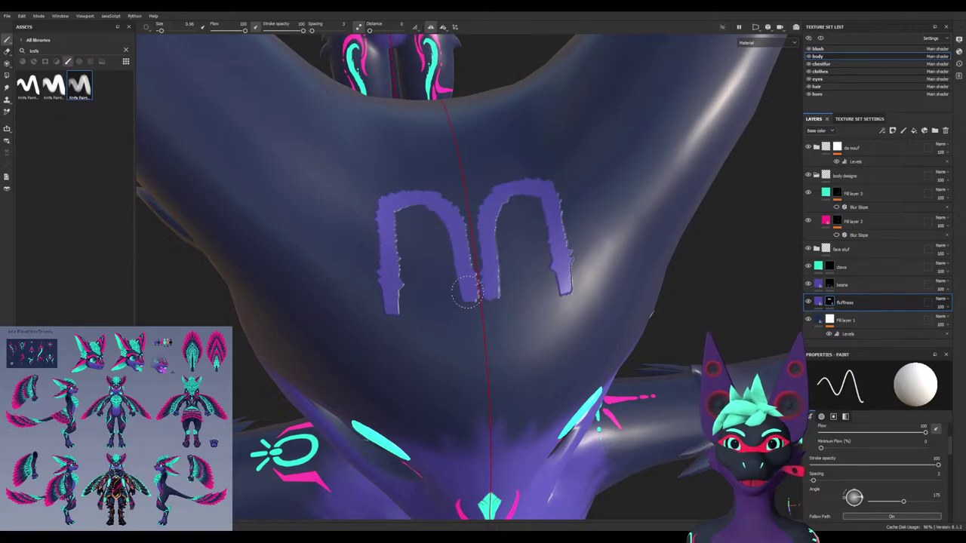
key("ctrl+z")
key("ctrl+z")
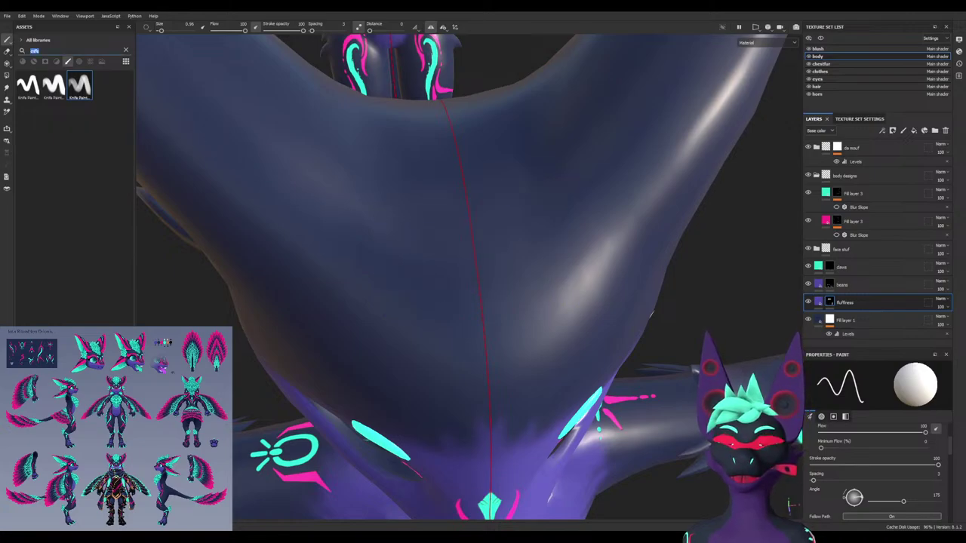
Switch to the Basic Hard brush, reduce its size to about 0.38 and turn off symmetry
type("soft")
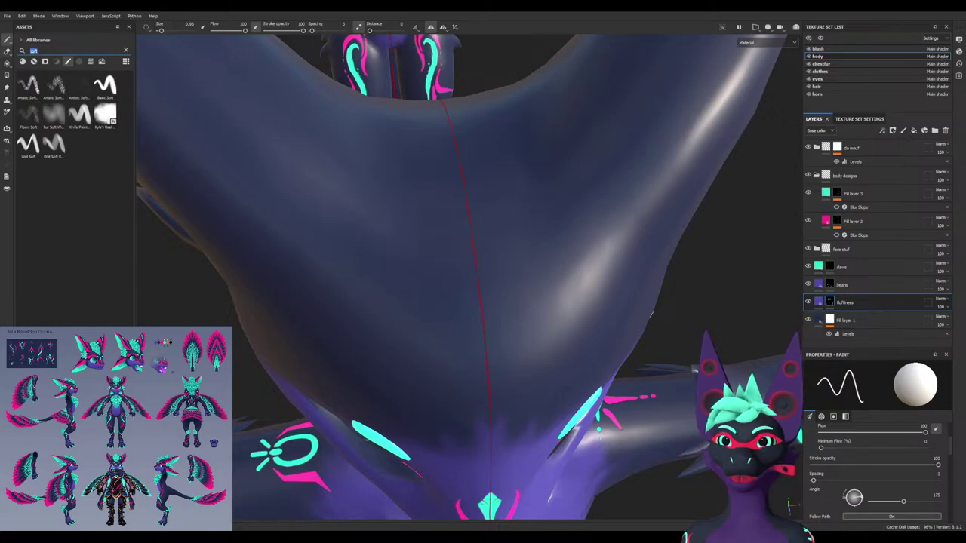
type("hard")
left_click(29, 85)
right_click_drag(431, 253, 411, 237, "ctrl")
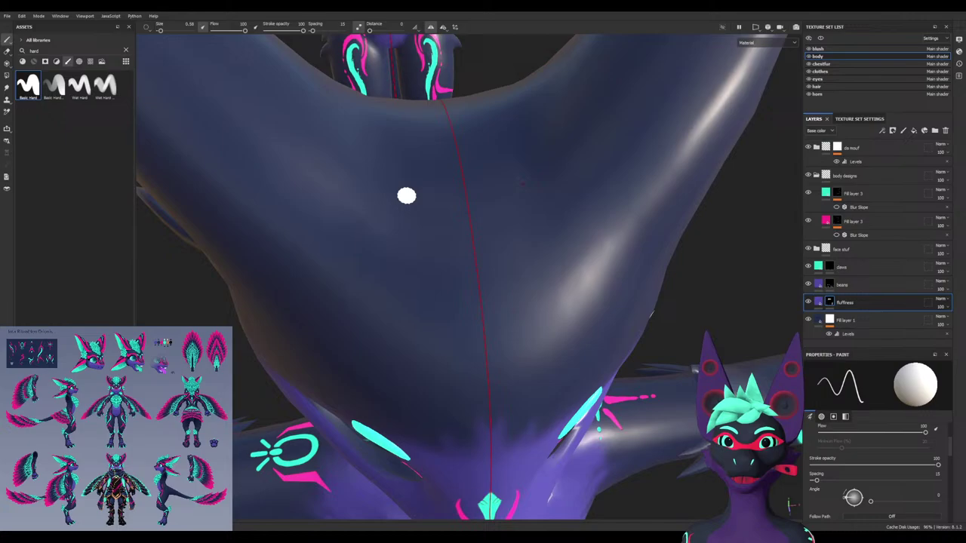
left_click(431, 27)
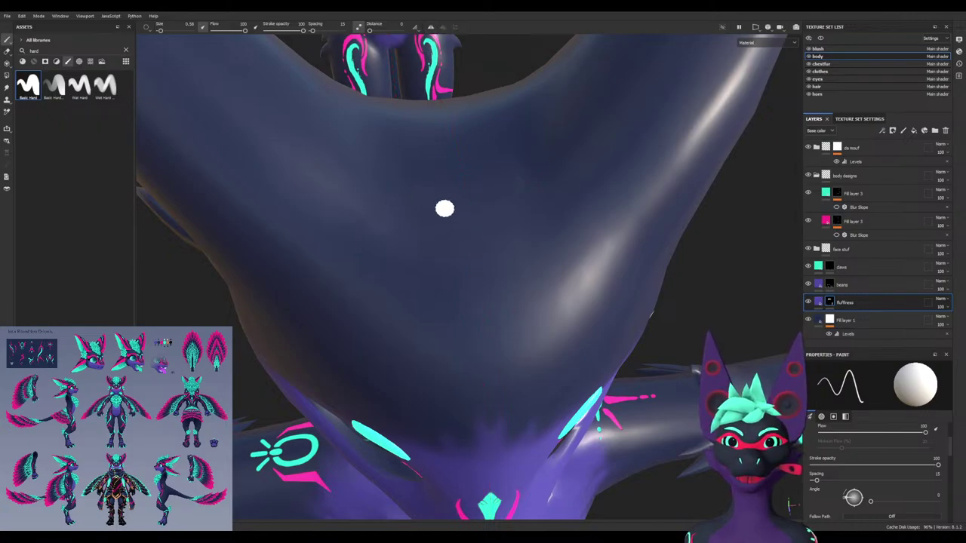
Paint a small purple outlined crewmate doodle with a short visor line on top of the head
mouse_move(444, 208)
left_mouse_down("alt")
mouse_move(462, 278)
mouse_move(462, 246)
left_mouse_up("alt")
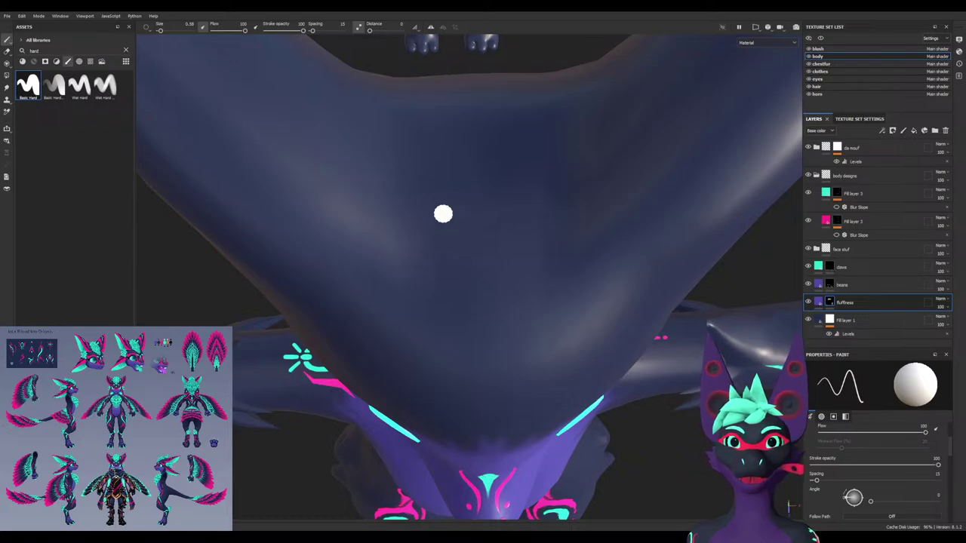
mouse_move(443, 213)
left_mouse_down()
mouse_move(487, 160)
mouse_move(534, 283)
mouse_move(489, 240)
mouse_move(444, 259)
mouse_move(443, 209)
mouse_move(378, 226)
mouse_move(453, 246)
left_mouse_up()
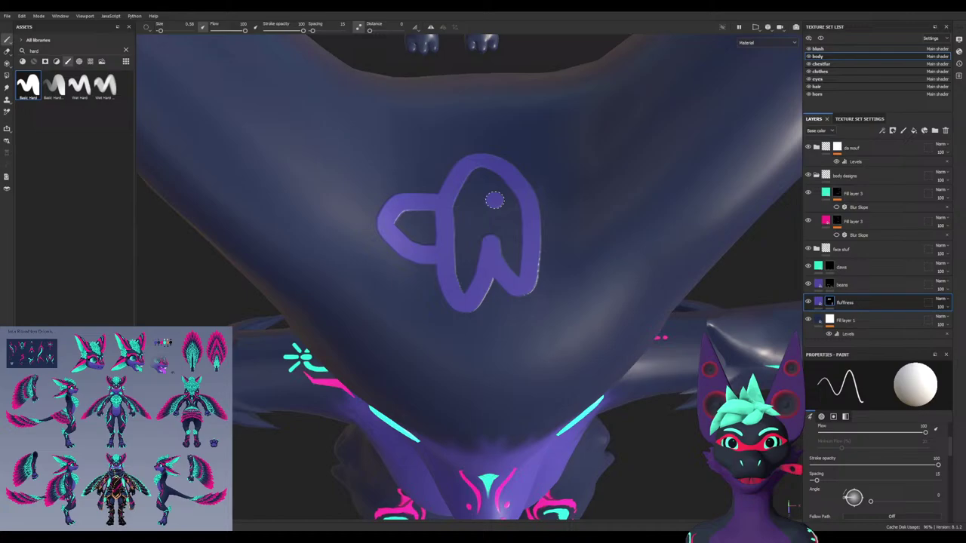
left_click_drag(508, 200, 518, 200)
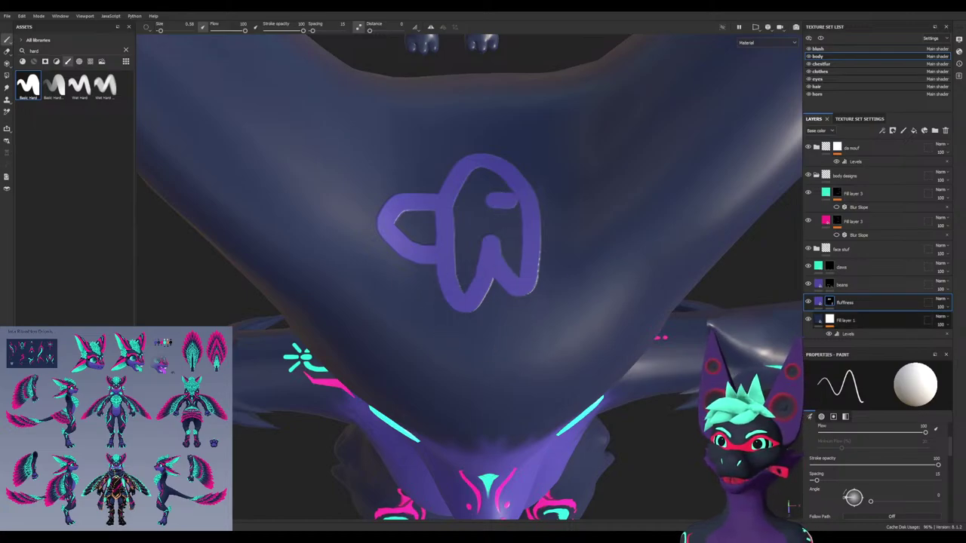
Examine the purple doodle from near and far, and the surface of the ear beside it
mouse_move(460, 219)
left_mouse_down("alt")
mouse_move(451, 124)
mouse_move(474, 141)
left_mouse_up("alt")
scroll(470, 303, "down", 6)
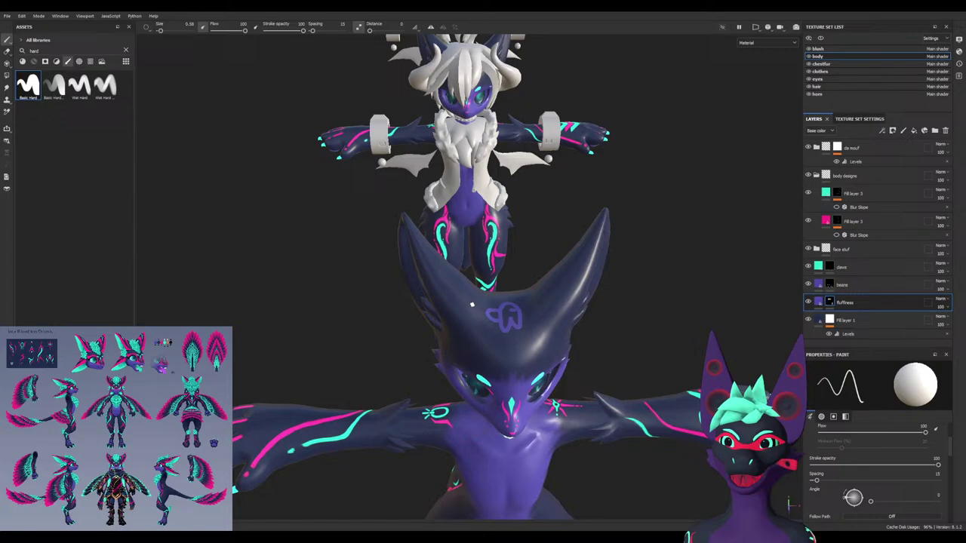
scroll(461, 311, "up", 5)
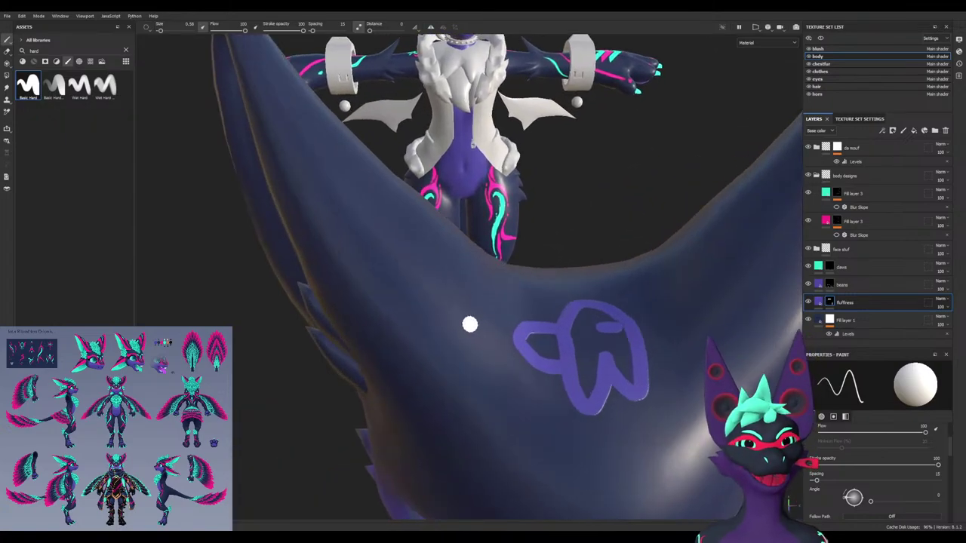
scroll(527, 316, "down", 5)
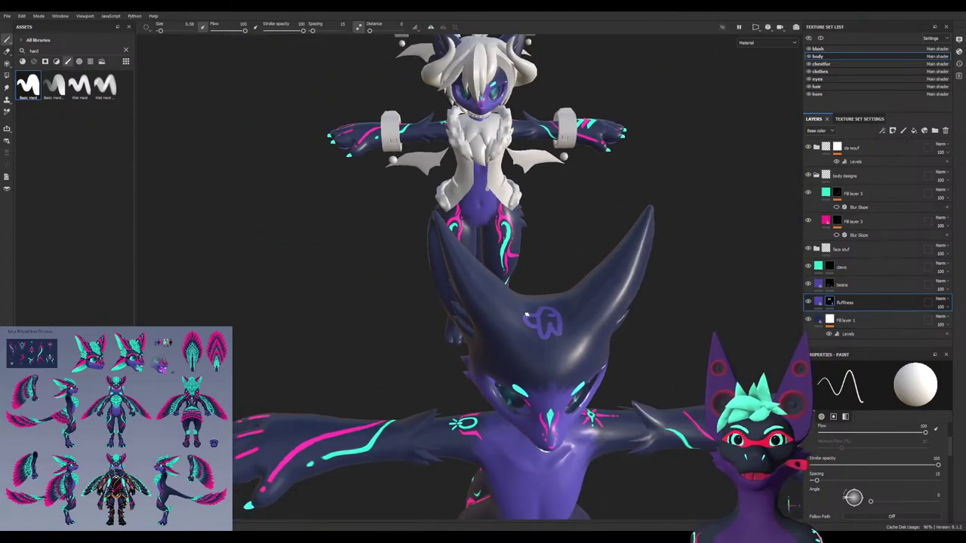
scroll(529, 320, "down", 4)
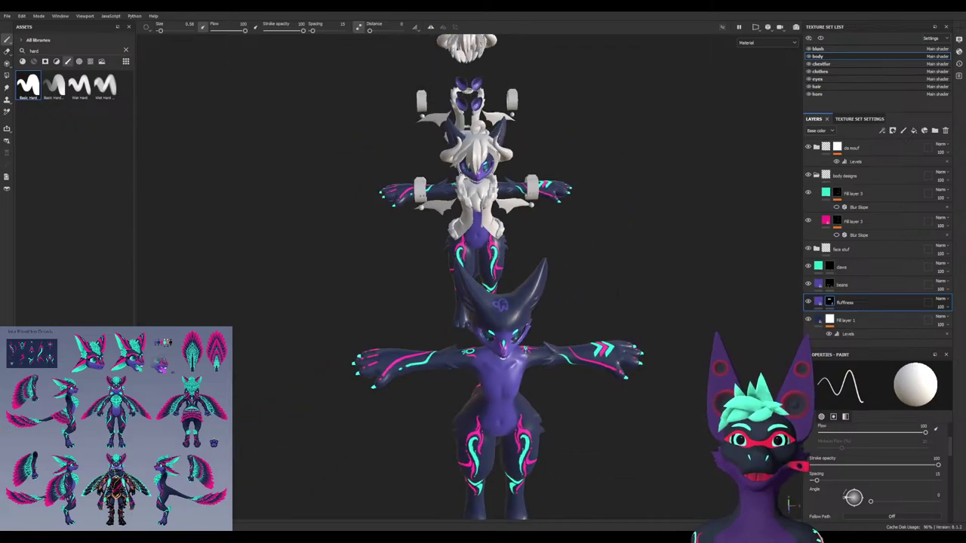
scroll(526, 349, "up", 8)
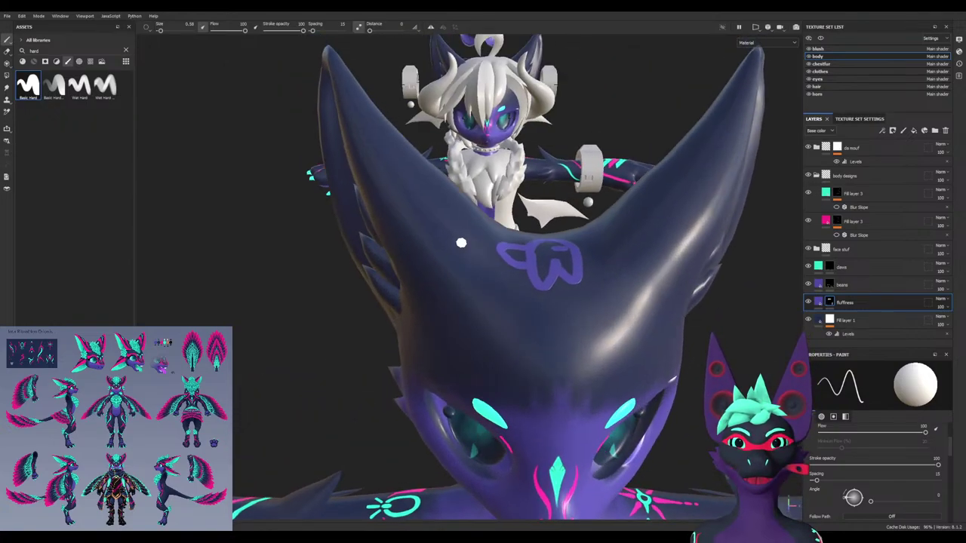
left_click_drag(386, 246, 420, 248, "alt")
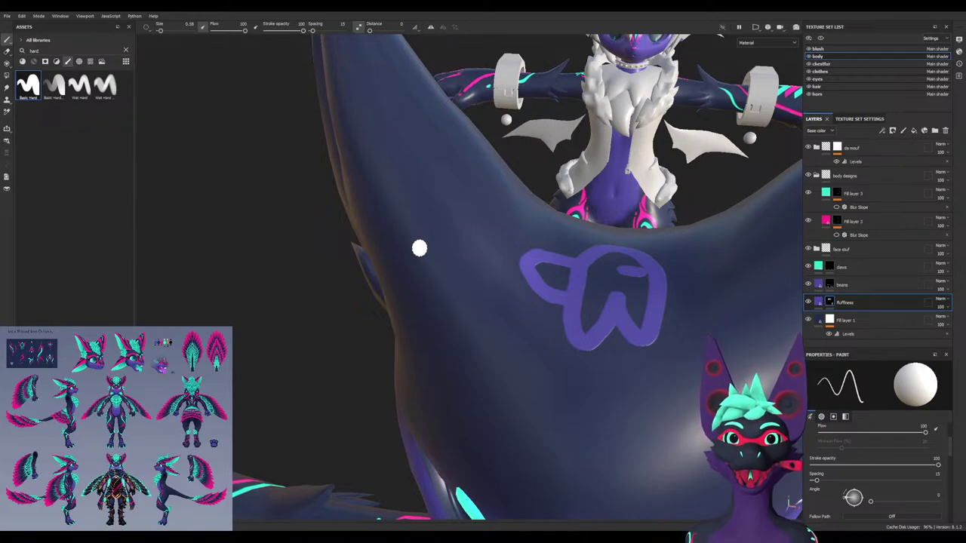
scroll(453, 252, "down", 4)
left_click_drag(450, 246, 301, 271, "alt")
scroll(460, 307, "up", 3)
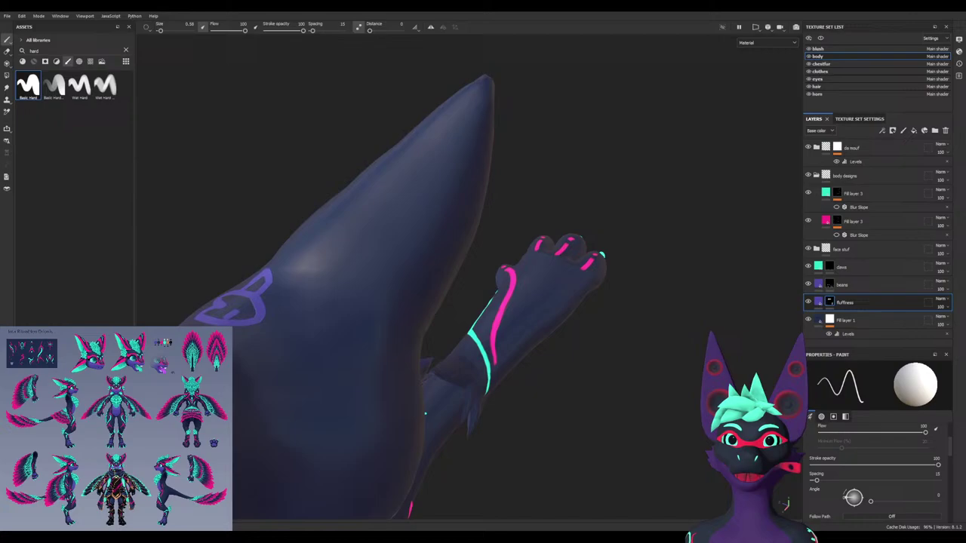
left_click_drag(425, 414, 528, 310, "alt")
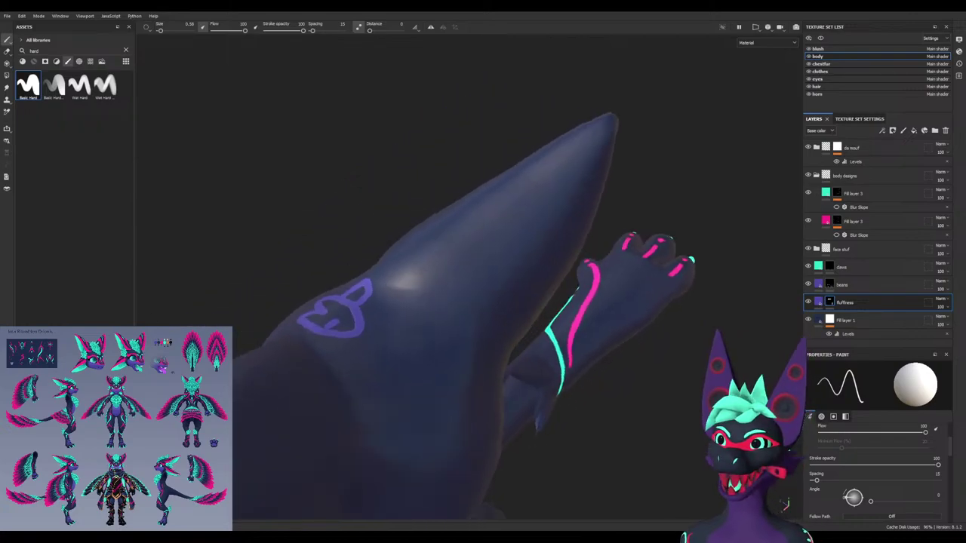
Search the alphas for "mask" and try the arc-and-diamond MarkMask stamp over the ear at a size of about 45
left_click(80, 61)
double_click(35, 50)
key("BackSpace")
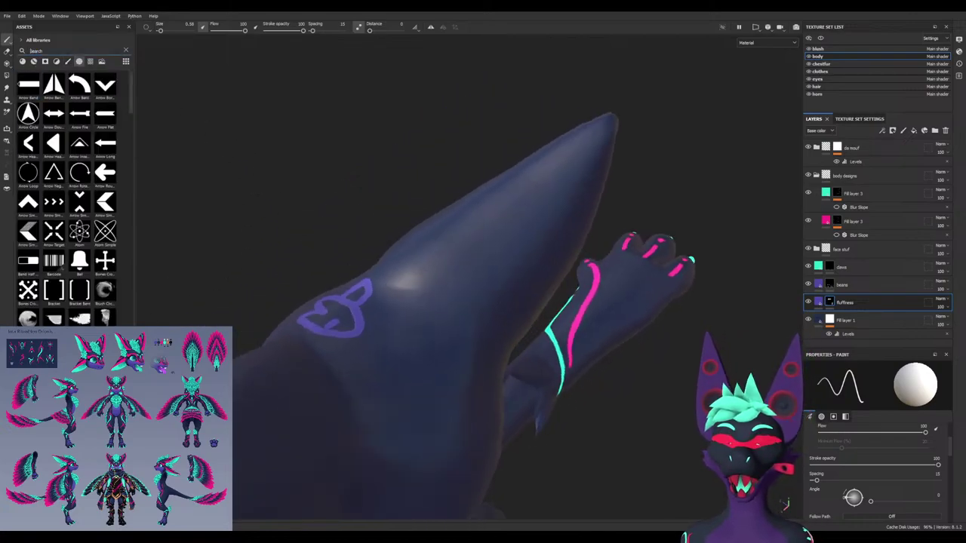
scroll(66, 196, "down", 15)
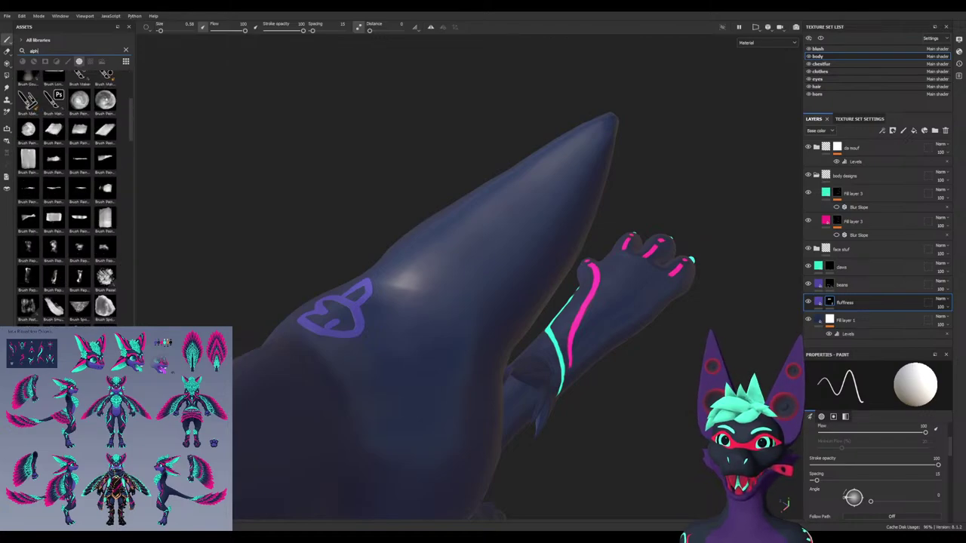
scroll(67, 196, "down", 6)
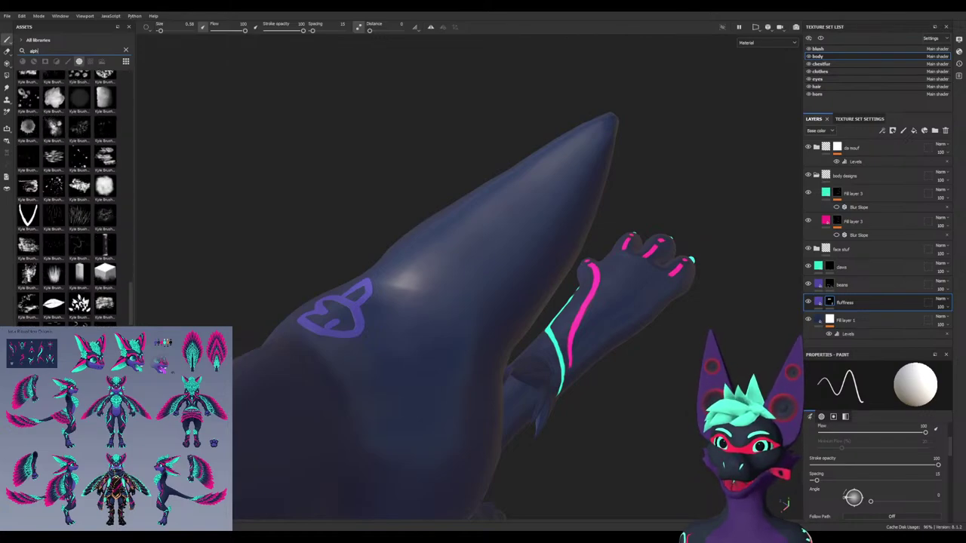
scroll(67, 196, "down", 5)
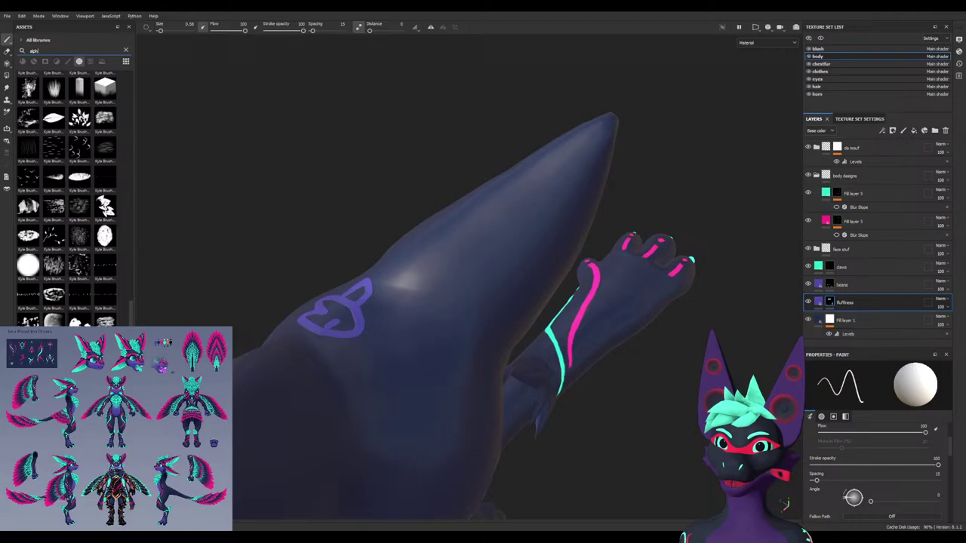
scroll(66, 197, "down", 5)
type("mark")
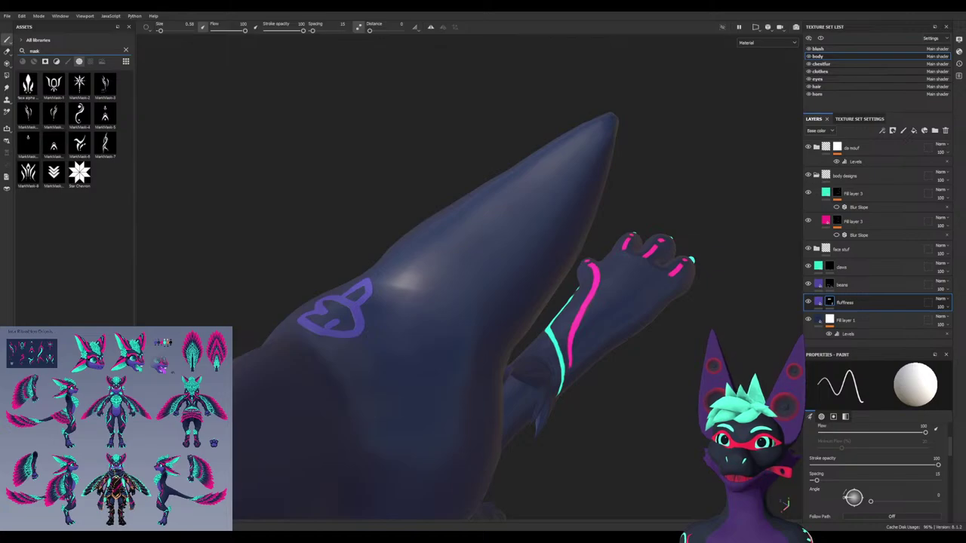
right_click_drag(482, 267, 574, 269, "ctrl")
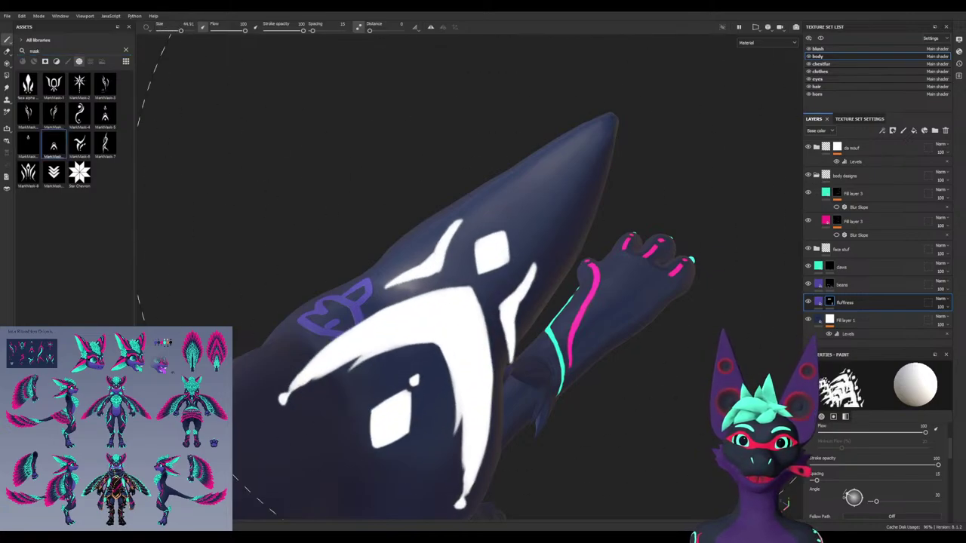
Search the brushes for "hard" and reset the brush to Basic Hard
key("BackSpace")
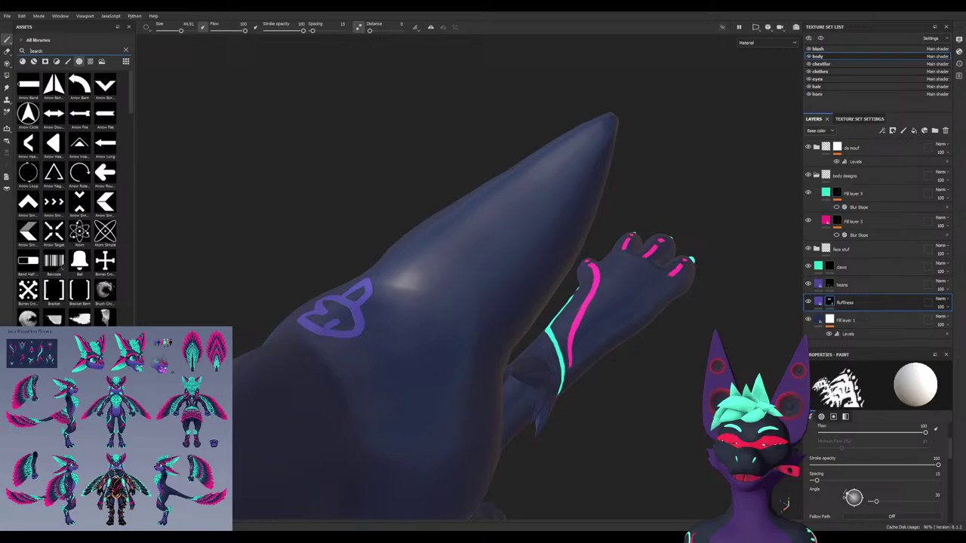
type("hard")
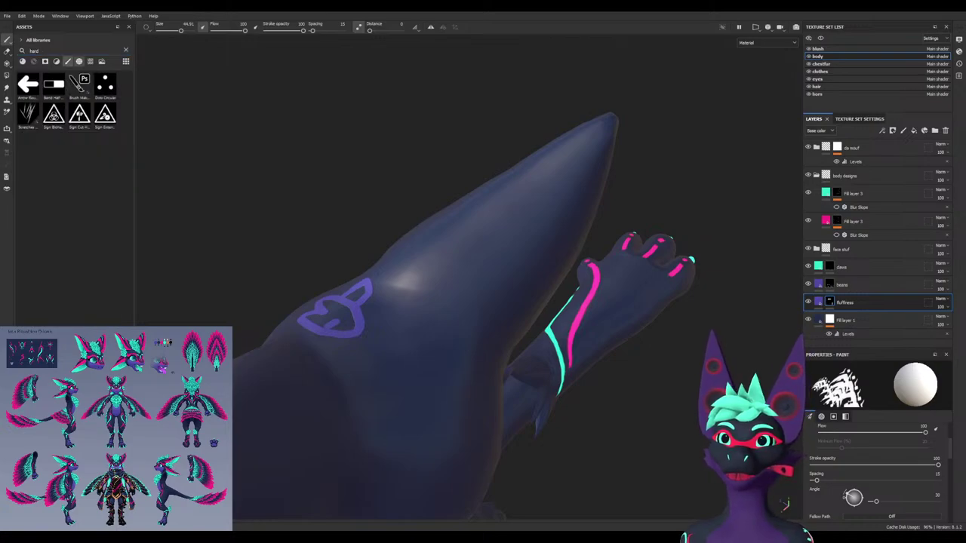
left_click(68, 61)
left_click(29, 85)
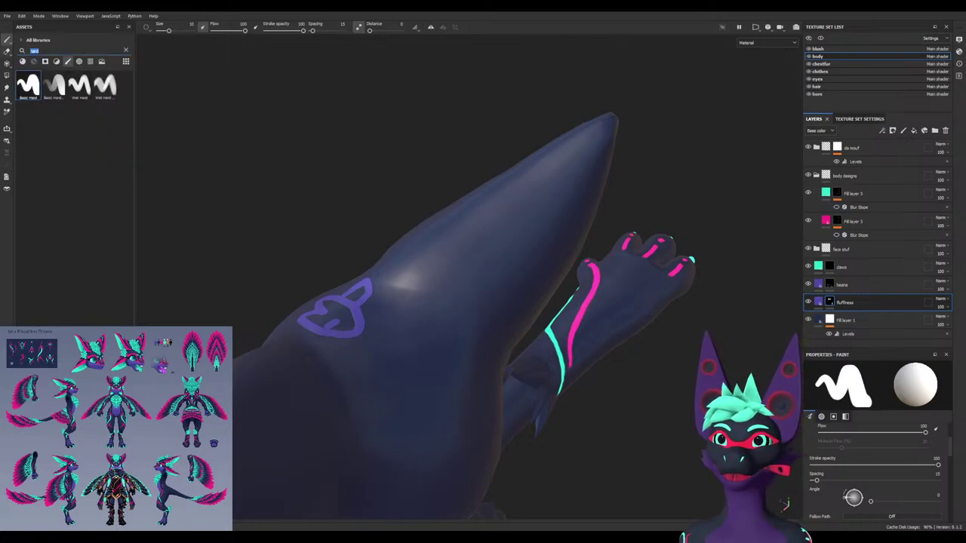
Search the alphas for "mask", load the arc-and-diamond MarkMask into the brush and rotate it to an angle of 42
type("alpha")
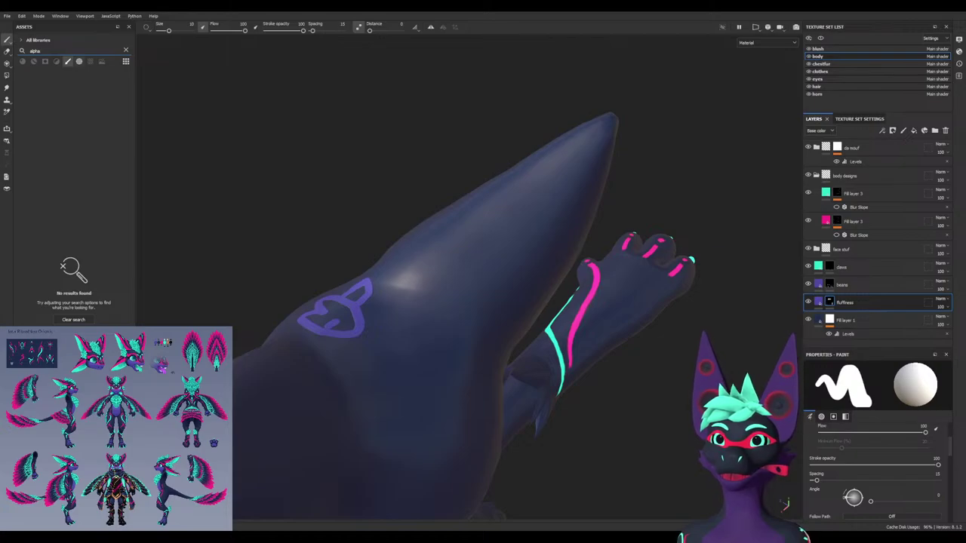
left_click(79, 61)
double_click(36, 51)
type("mask")
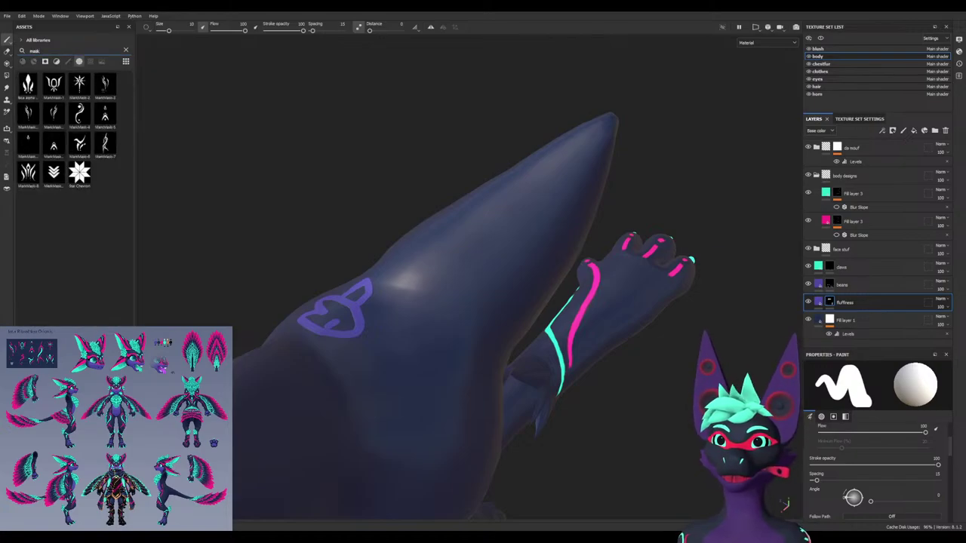
left_click(54, 143)
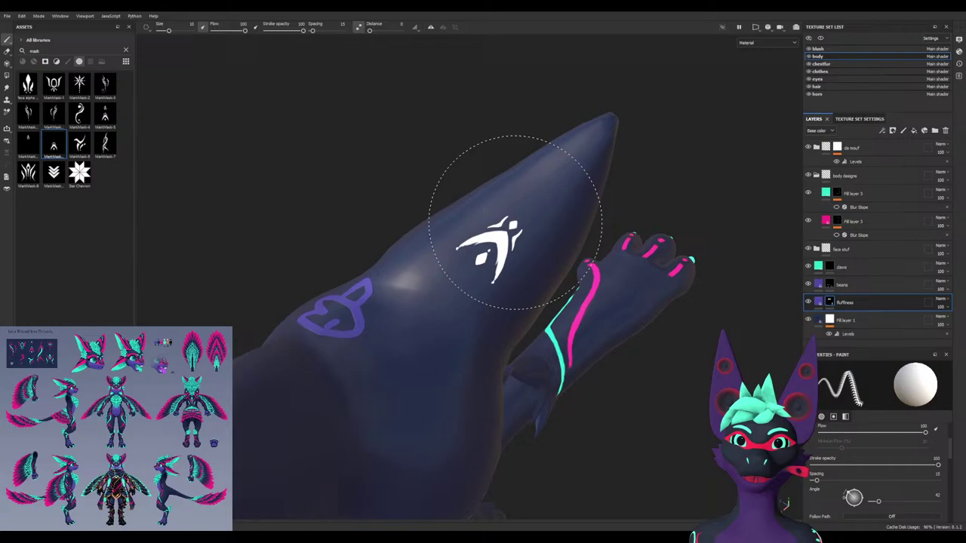
Target the green fill layer's mask in the body designs group and adjust the symmetrical arc-and-diamond stamp to about size 30 and angle 36
mouse_move(516, 223)
left_mouse_down("alt")
mouse_move(623, 199)
mouse_move(570, 193)
mouse_move(516, 220)
left_mouse_up("alt")
left_click(837, 194)
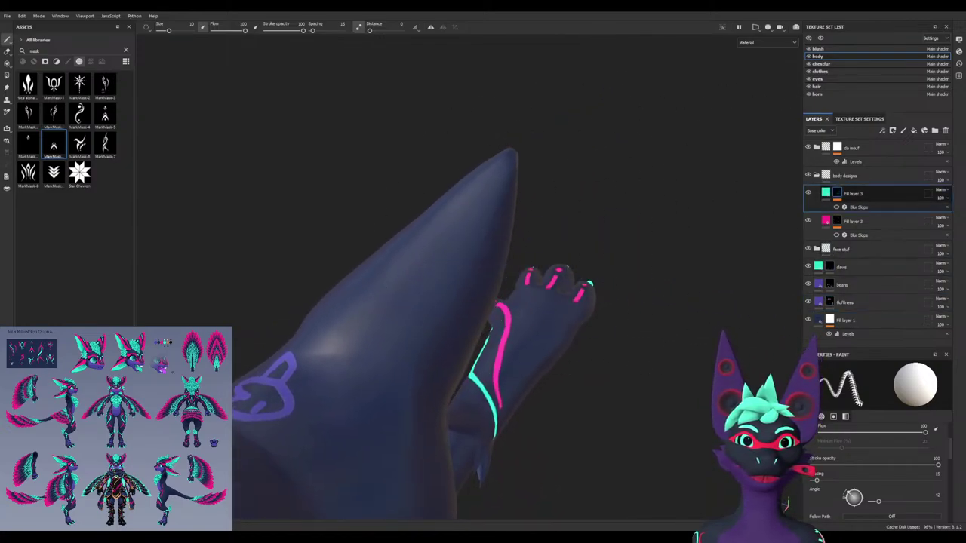
right_click_drag(458, 189, 526, 189, "ctrl")
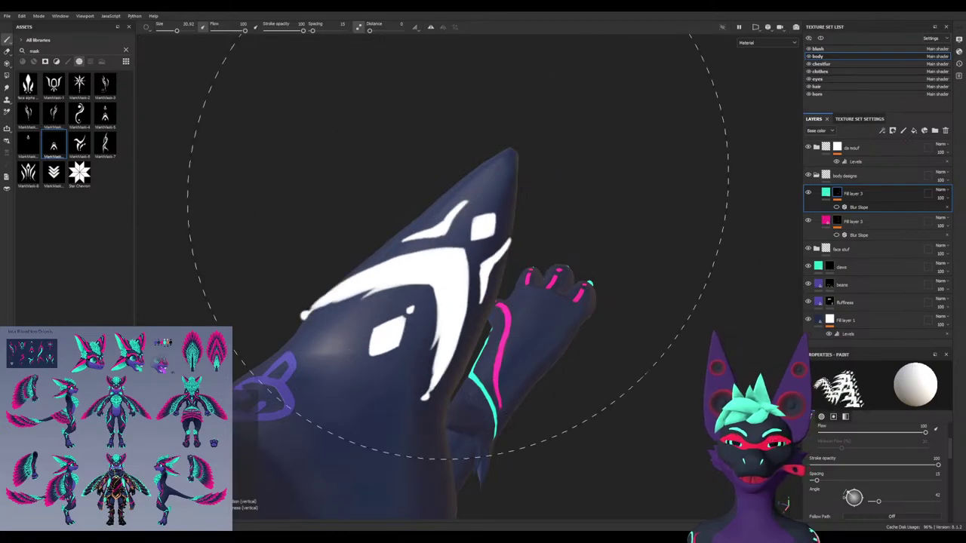
left_click_drag(462, 184, 492, 128, "alt")
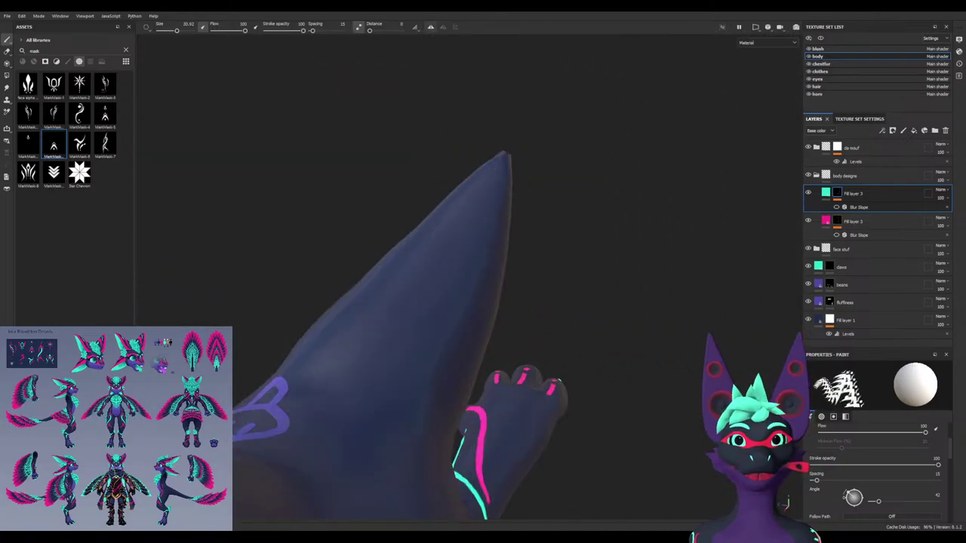
left_click_drag(459, 162, 439, 239, "alt")
middle_click_drag(439, 239, 456, 187, "alt")
left_click_drag(456, 186, 456, 180, "alt")
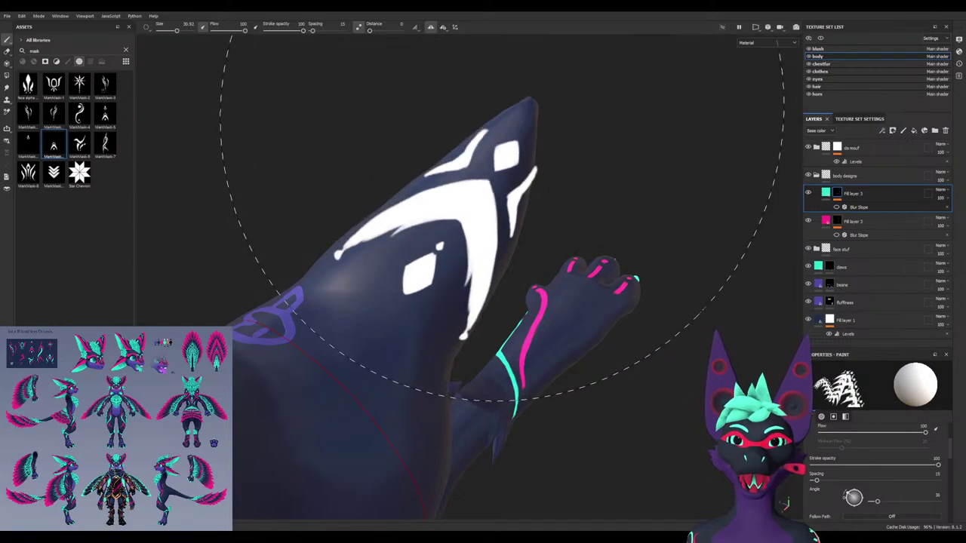
Try the mirrored green arc-and-diamond stamp on the upper ear at angle 36, check it and undo it
left_click(520, 116)
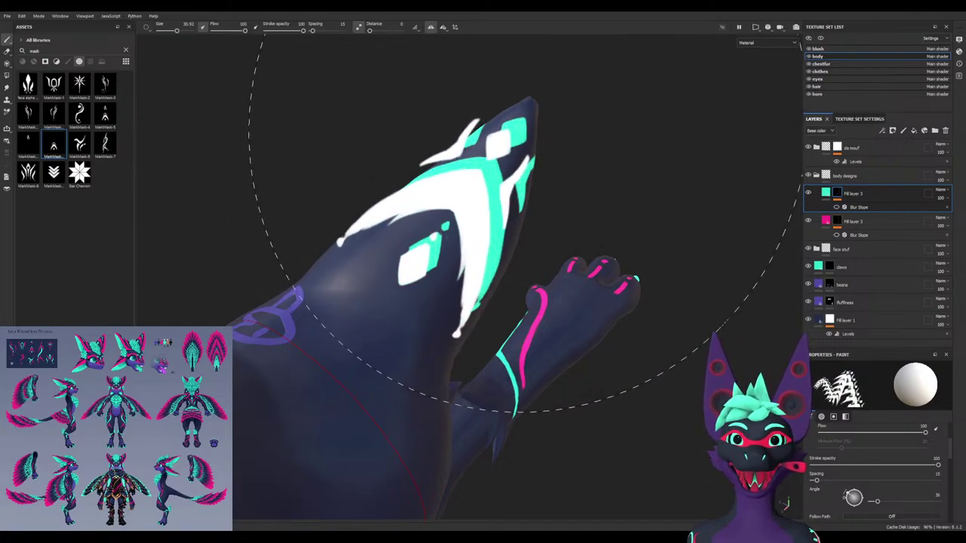
mouse_move(531, 128)
left_mouse_down("alt")
mouse_move(710, 136)
mouse_move(701, 121)
mouse_move(548, 129)
left_mouse_up("alt")
key("ctrl+z")
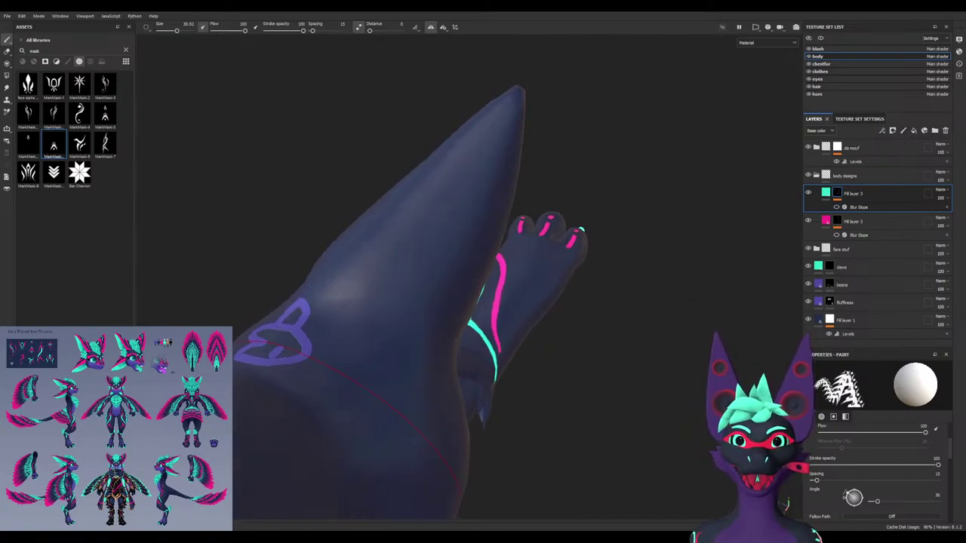
Try the green stamp across the ear tip with the brush rotated to an angle of 30
mouse_move(507, 125)
left_mouse_down("ctrl")
mouse_move(500, 105)
mouse_move(667, 109)
mouse_move(483, 128)
left_mouse_up("ctrl")
left_click(498, 104)
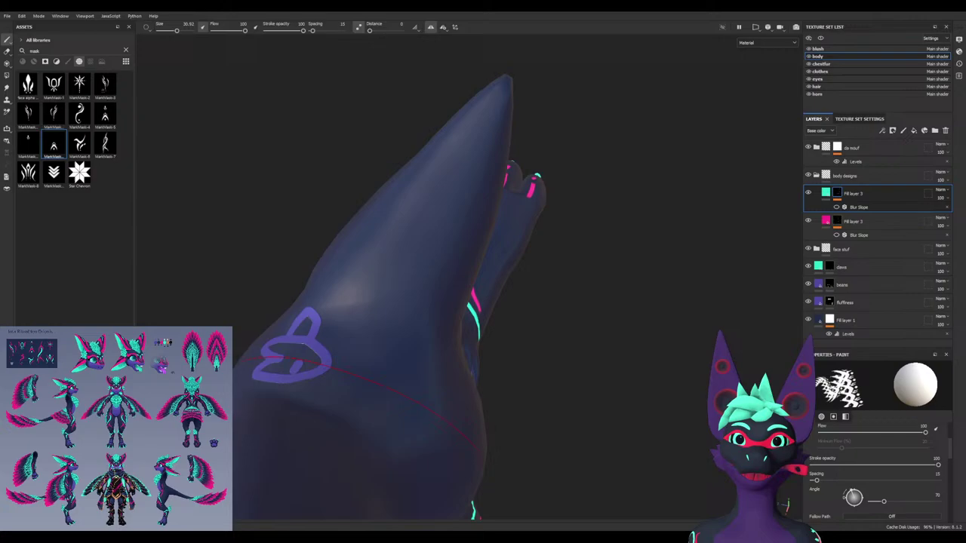
right_click_drag(446, 151, 416, 151, "shift")
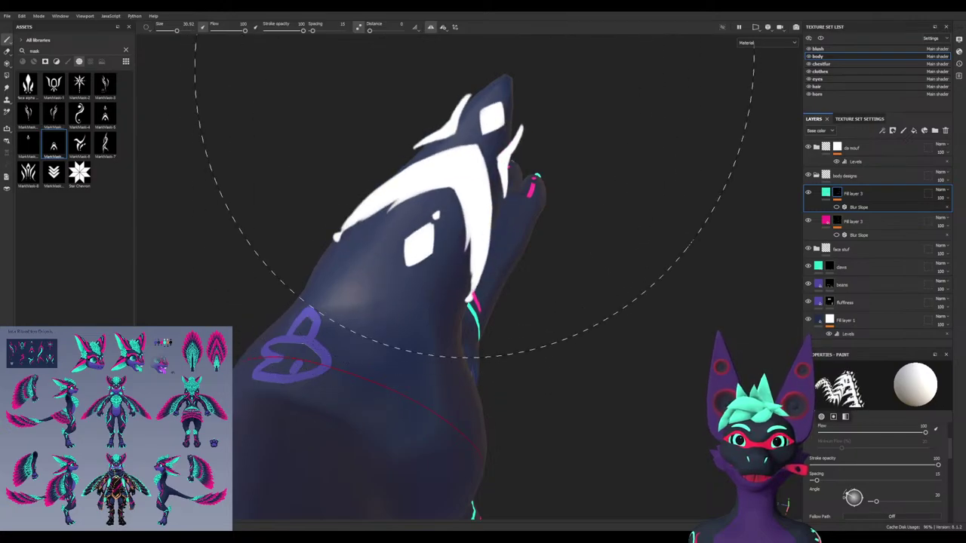
left_click(474, 78)
mouse_move(474, 78)
left_mouse_down("alt")
mouse_move(603, 94)
mouse_move(695, 79)
mouse_move(505, 61)
mouse_move(641, 94)
mouse_move(529, 136)
mouse_move(498, 113)
left_mouse_up("alt")
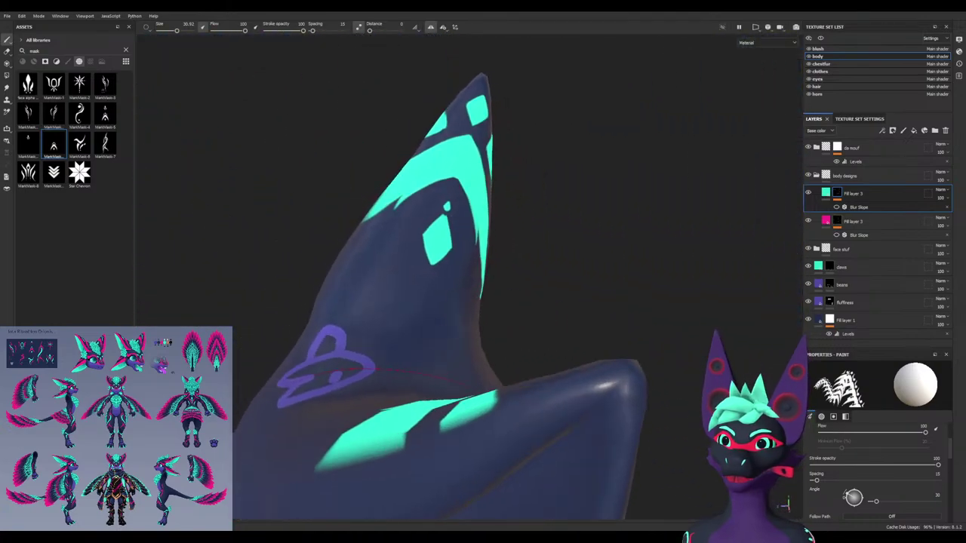
Reduce the stamp size to 23.44, try it near the ear tip and undo it
mouse_move(420, 164)
left_mouse_down("alt")
mouse_move(411, 172)
mouse_move(431, 153)
mouse_move(442, 203)
mouse_move(381, 211)
mouse_move(410, 225)
left_mouse_up("alt")
key("bracketleft")
key("bracketleft")
left_click_drag(440, 100, 442, 106, "alt")
key("[")
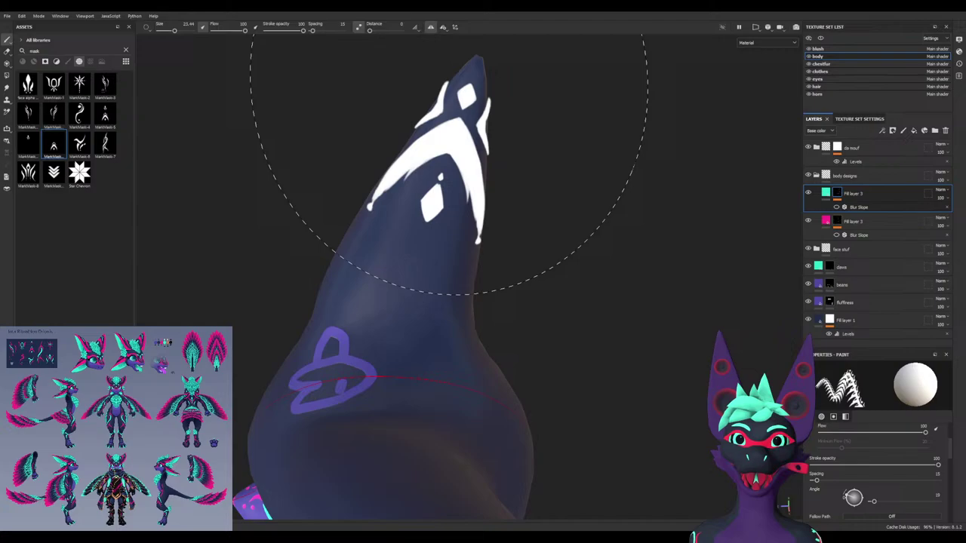
left_click(445, 98)
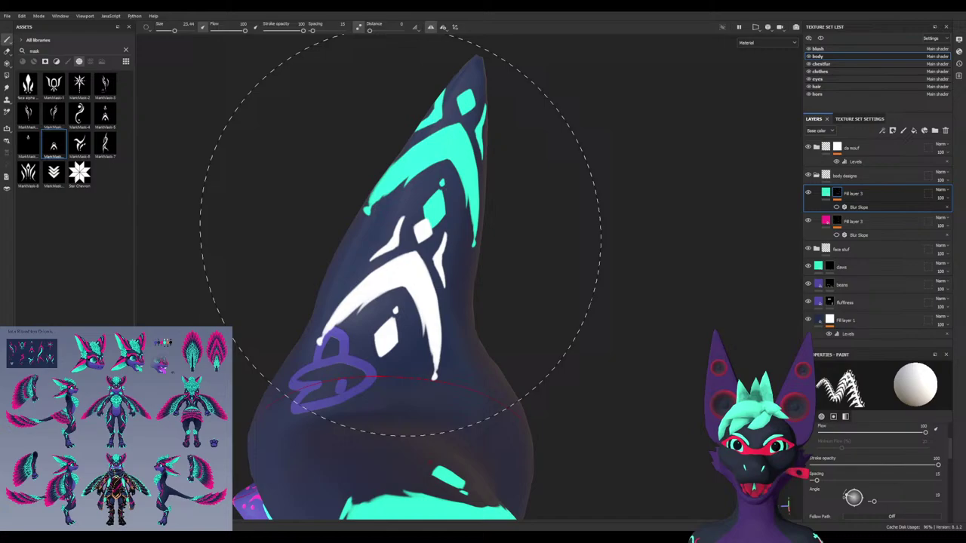
mouse_move(401, 235)
left_mouse_down("alt")
mouse_move(264, 242)
mouse_move(253, 253)
mouse_move(400, 226)
mouse_move(415, 208)
left_mouse_up("alt")
key("ctrl+z")
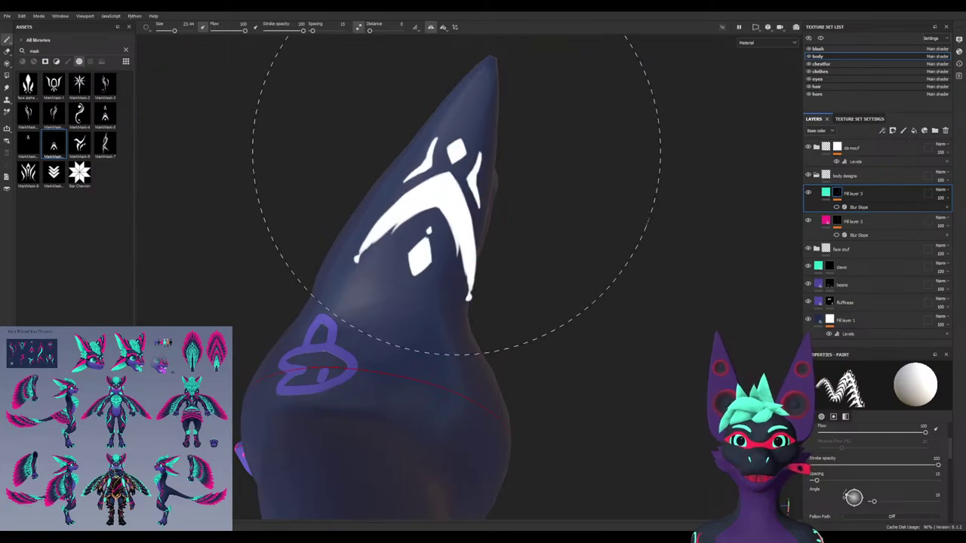
Stamp the mark just below the ear tip, check how it wraps around the ear and undo it
left_click(476, 103)
left_click_drag(423, 197, 283, 226, "alt")
mouse_move(510, 266)
left_mouse_down("alt")
mouse_move(596, 236)
mouse_move(339, 226)
mouse_move(460, 203)
mouse_move(491, 225)
mouse_move(445, 248)
mouse_move(370, 255)
mouse_move(461, 230)
mouse_move(502, 261)
left_mouse_up("alt")
left_click_drag(476, 177, 464, 156, "alt")
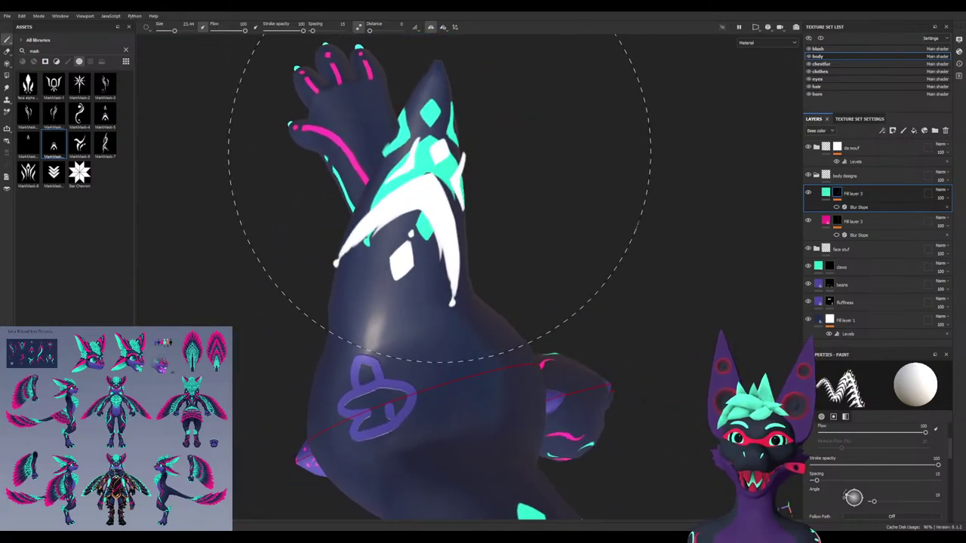
key("ctrl+z")
Rotate the stamp to about 6 degrees, try it twice on the upper ear from behind and undo both attempts
mouse_move(438, 105)
left_mouse_down("ctrl")
mouse_move(439, 117)
mouse_move(445, 83)
left_mouse_up("ctrl")
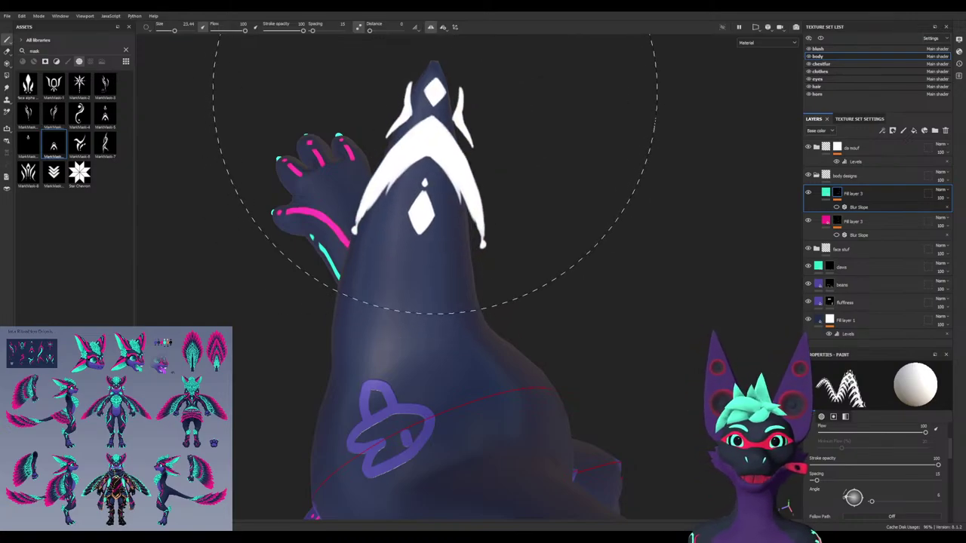
left_click(434, 92)
mouse_move(445, 245)
left_mouse_down("alt")
mouse_move(501, 215)
mouse_move(634, 196)
mouse_move(430, 200)
mouse_move(442, 249)
mouse_move(431, 185)
left_mouse_up("alt")
key("ctrl+z")
left_click_drag(431, 147, 472, 132, "alt")
left_click_drag(452, 98, 427, 124, "alt")
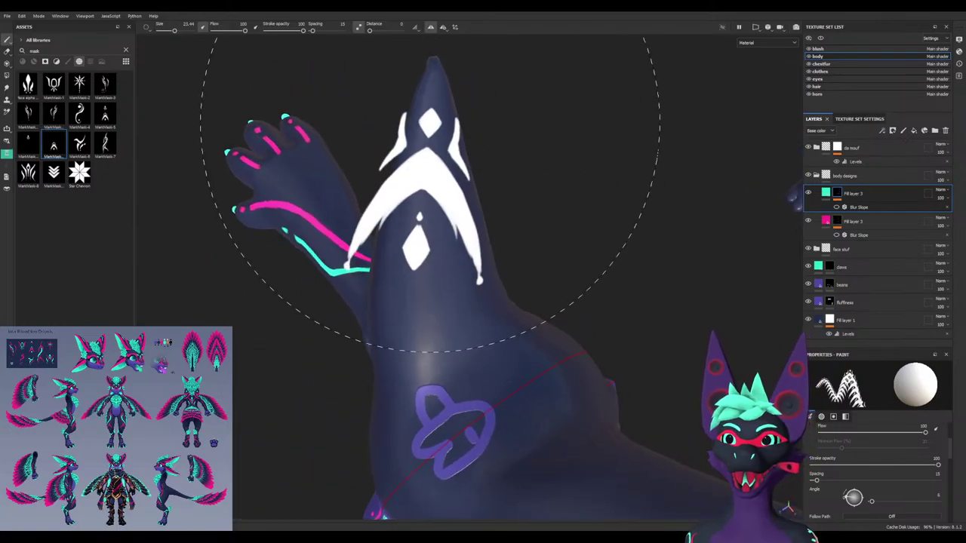
left_click(439, 105)
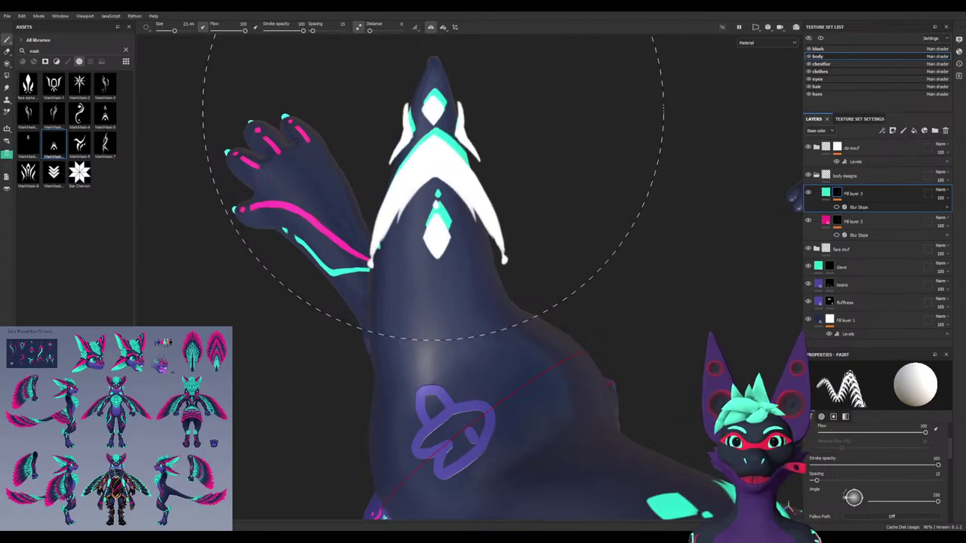
key("ctrl+z")
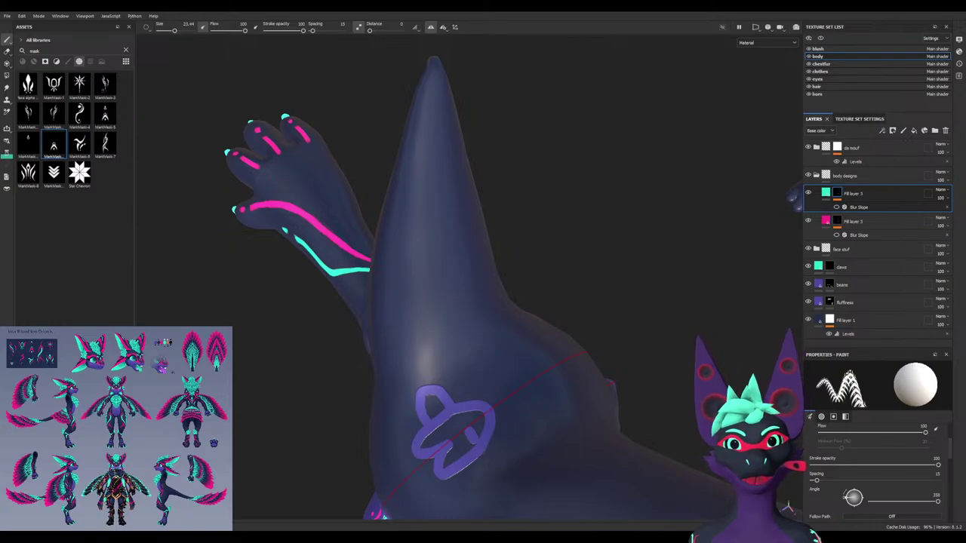
Try the green mark halfway down the back of the ear and check its placement on the UV layout
left_click(445, 242)
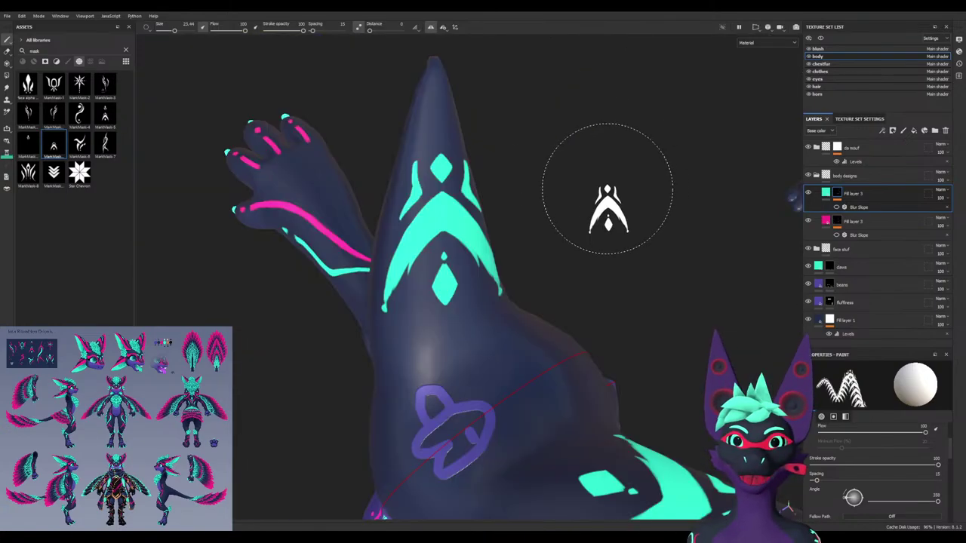
key("F1")
scroll(323, 312, "down", 5)
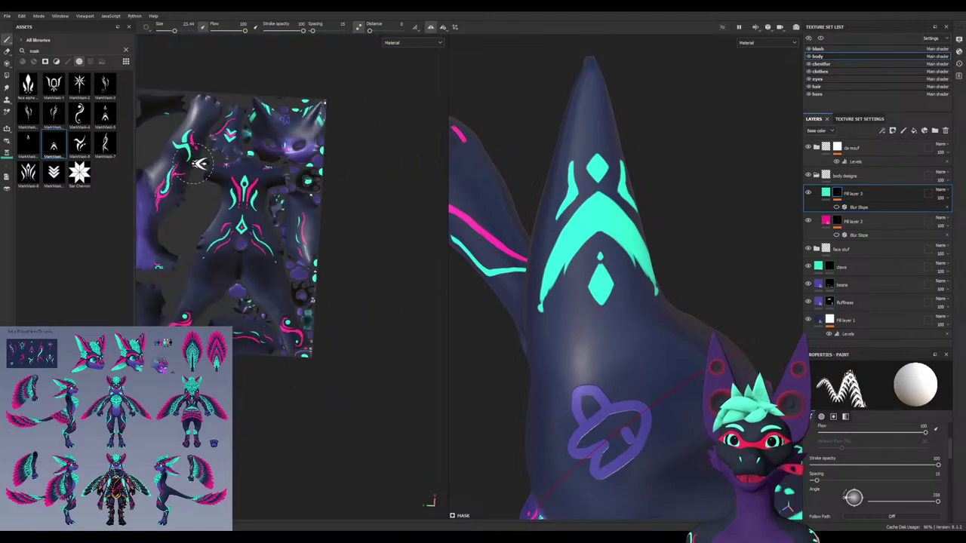
left_click_drag(199, 164, 223, 155, "alt")
middle_click_drag(223, 155, 410, 150, "alt")
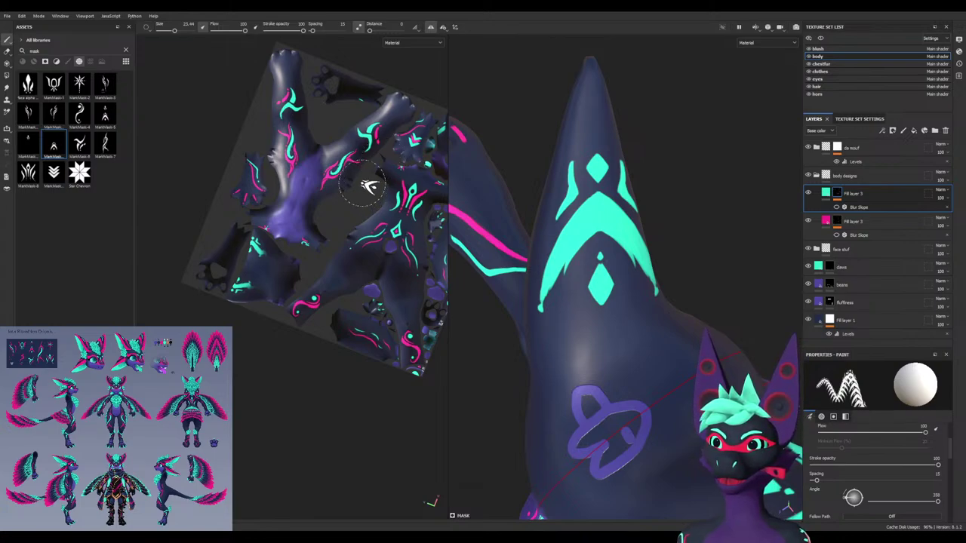
middle_click_drag(401, 160, 310, 169)
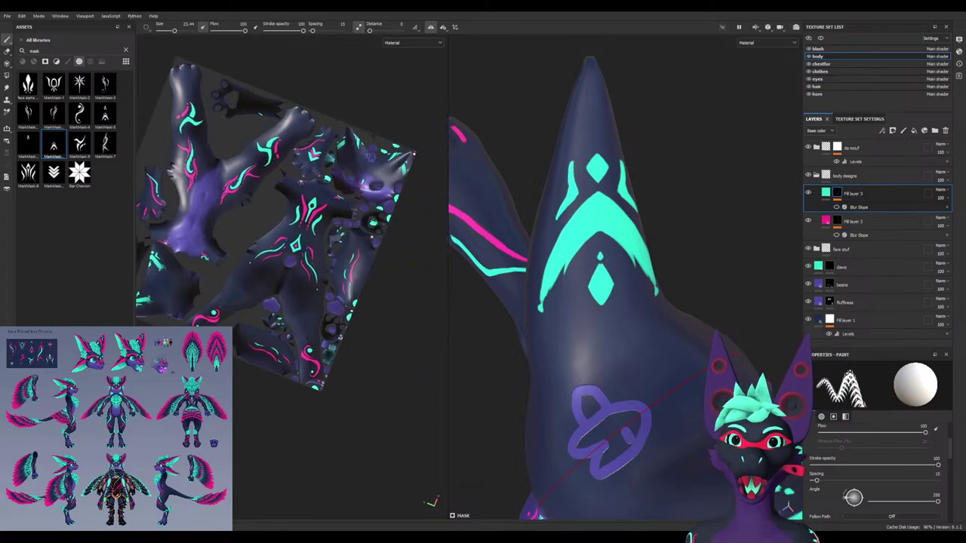
scroll(377, 139, "up", 10)
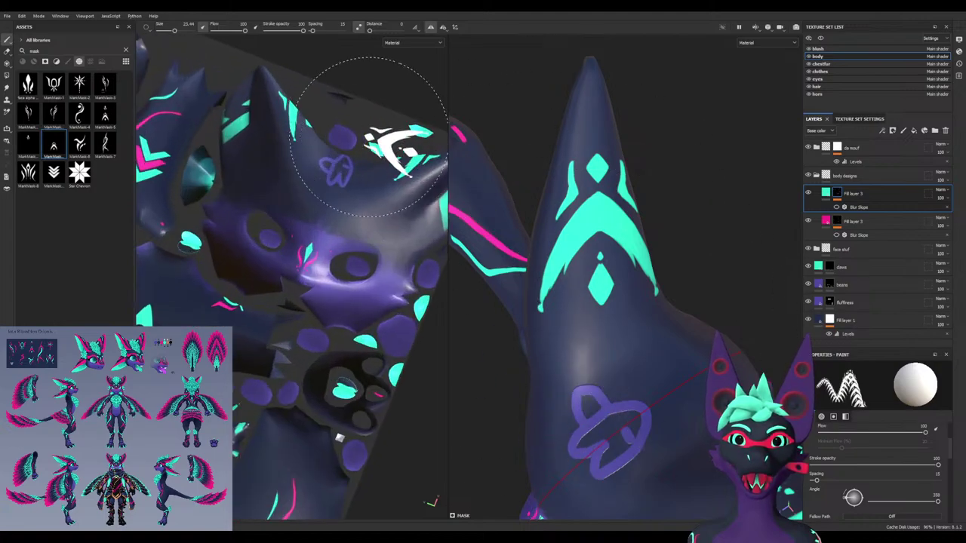
scroll(253, 253, "down", 4)
mouse_move(202, 217)
left_mouse_down("alt")
mouse_move(260, 219)
mouse_move(189, 219)
left_mouse_up("alt")
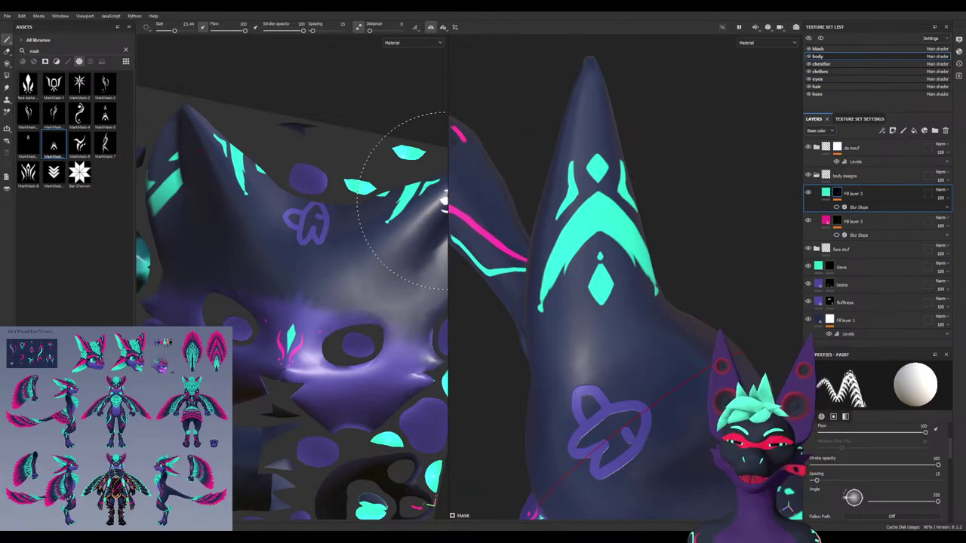
key("F2")
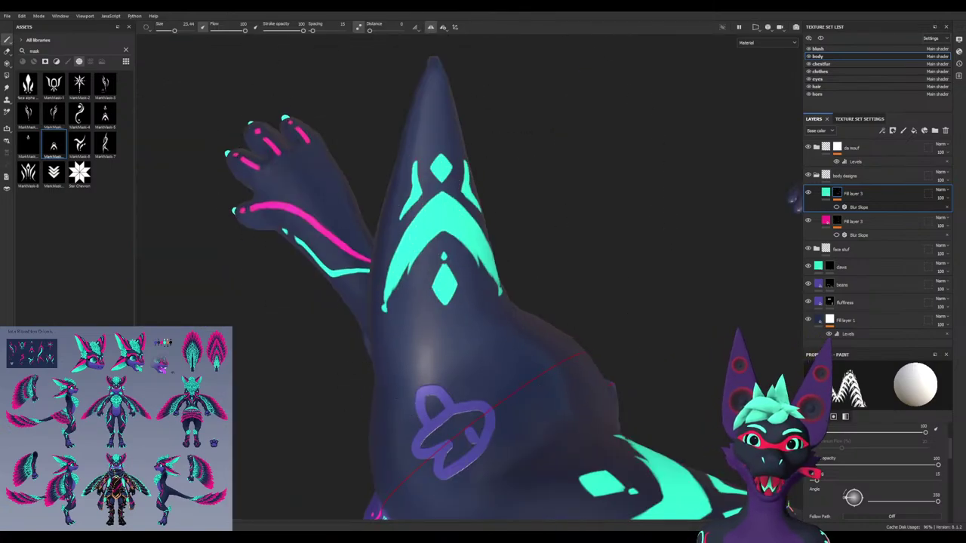
Examine the stamped ear marking from several sides and in relation to the whole model
mouse_move(439, 150)
left_mouse_down("alt")
mouse_move(490, 196)
mouse_move(362, 166)
mouse_move(468, 162)
left_mouse_up("alt")
mouse_move(558, 129)
left_mouse_down("alt")
mouse_move(442, 158)
mouse_move(440, 140)
left_mouse_up("alt")
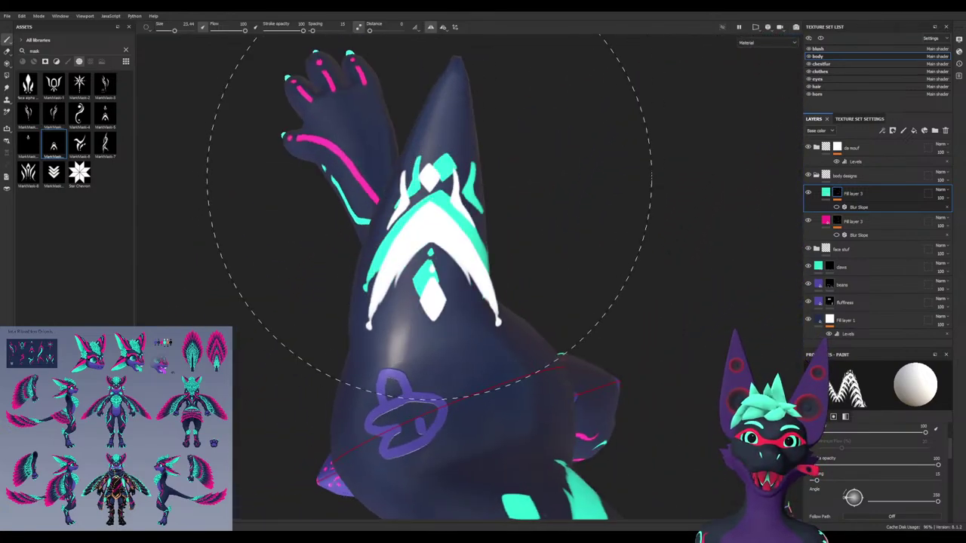
mouse_move(440, 200)
left_mouse_down("alt")
mouse_move(521, 219)
mouse_move(423, 265)
mouse_move(468, 219)
mouse_move(453, 204)
mouse_move(481, 208)
left_mouse_up("alt")
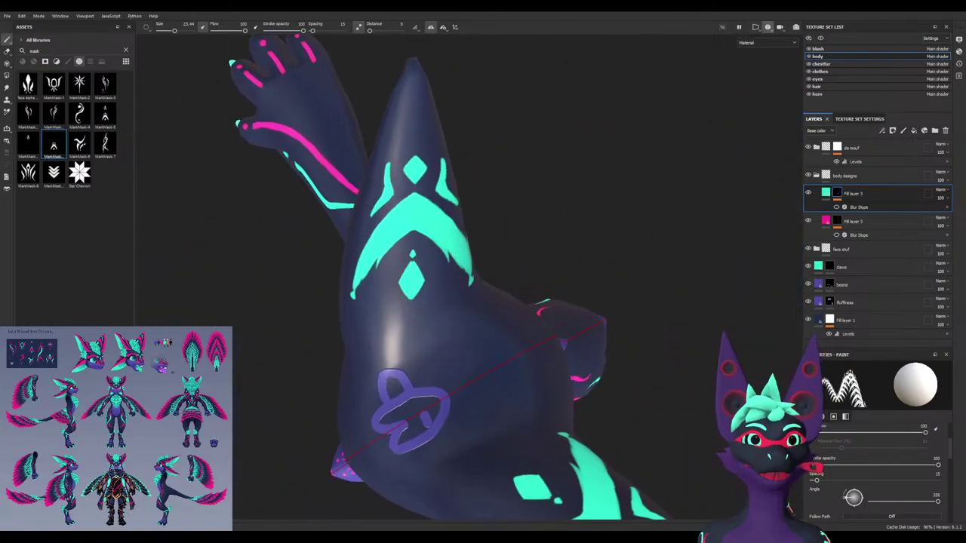
key("f")
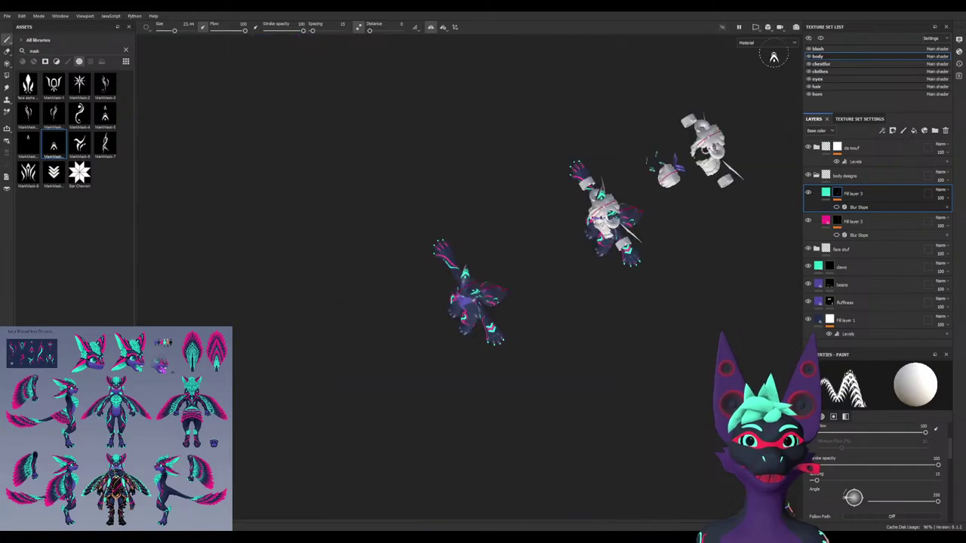
scroll(464, 269, "up", 10)
mouse_move(483, 289)
left_mouse_down("alt")
mouse_move(449, 283)
mouse_move(415, 295)
mouse_move(457, 291)
mouse_move(460, 247)
left_mouse_up("alt")
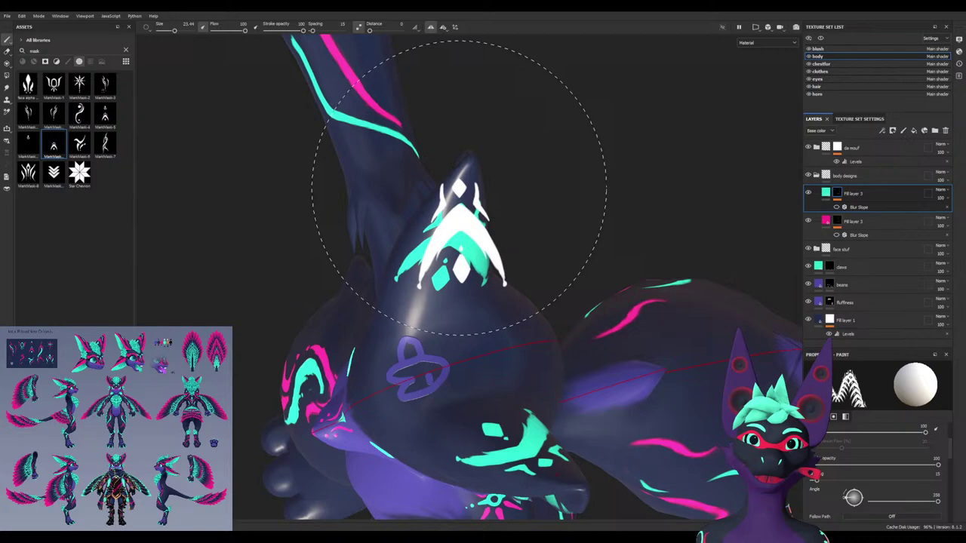
mouse_move(444, 185)
left_mouse_down("alt")
mouse_move(423, 188)
mouse_move(445, 191)
left_mouse_up("alt")
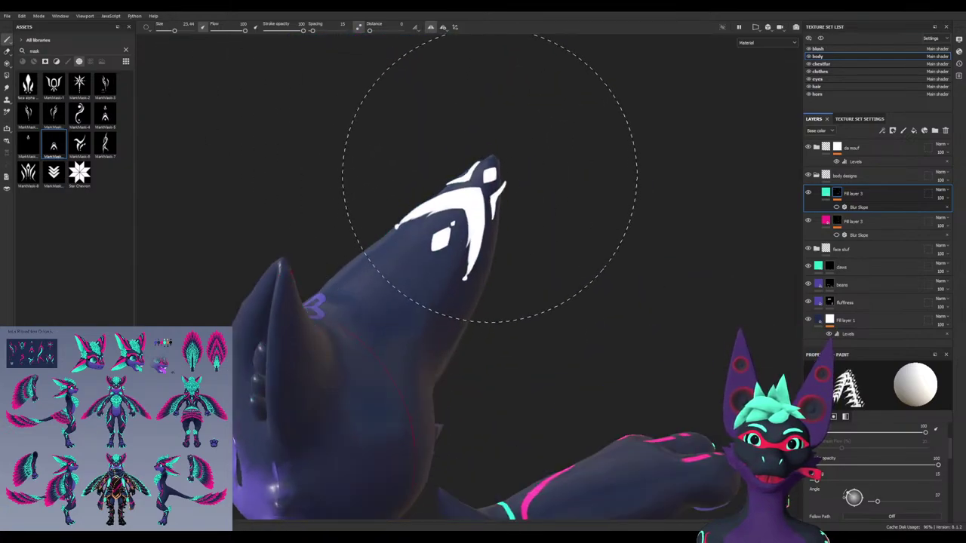
Try the stamp on the ear tip from the side at angle 37, and again larger at angle 30, undoing each
left_click(486, 180)
mouse_move(488, 184)
left_mouse_down("alt")
mouse_move(430, 215)
mouse_move(484, 215)
left_mouse_up("alt")
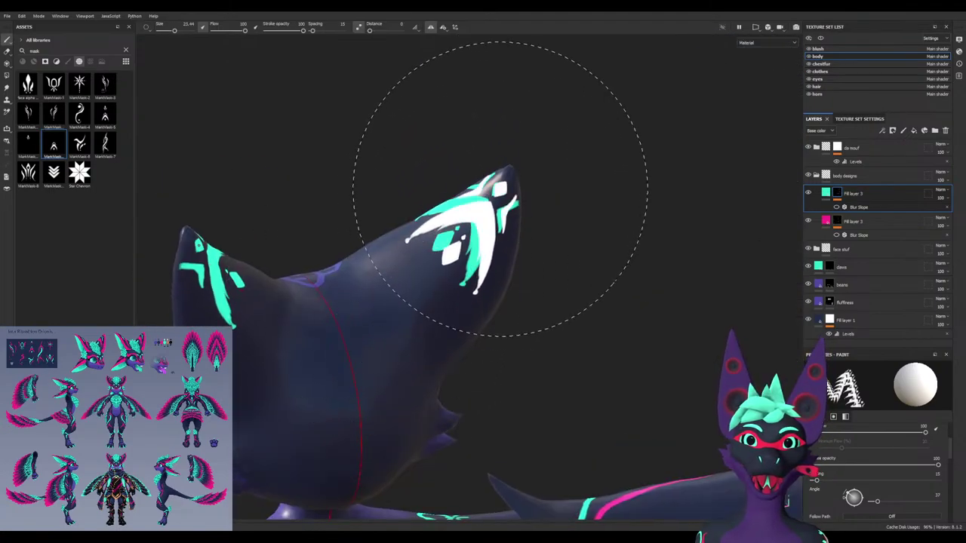
key("ctrl+z")
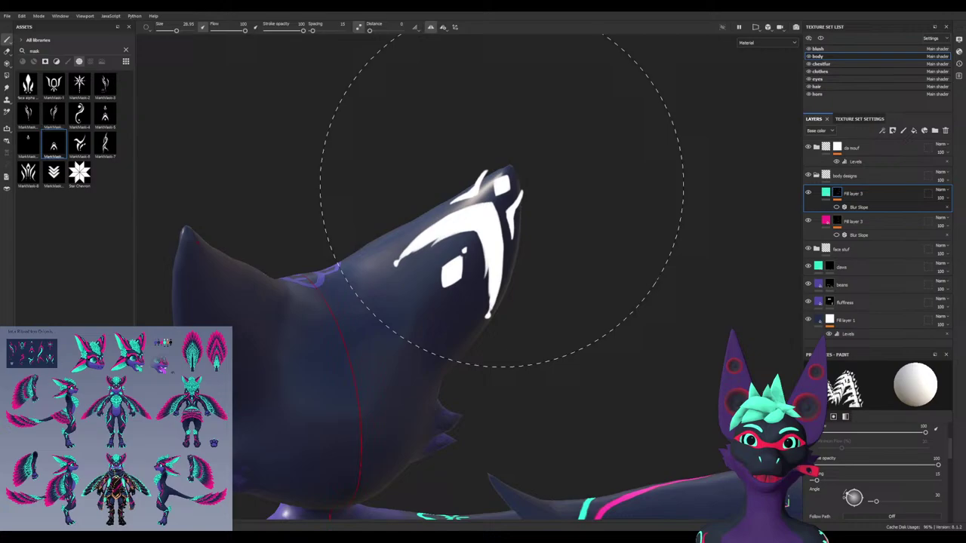
left_click(501, 187)
mouse_move(432, 242)
left_mouse_down("alt")
mouse_move(472, 325)
mouse_move(452, 309)
mouse_move(437, 246)
left_mouse_up("alt")
key("ctrl+z")
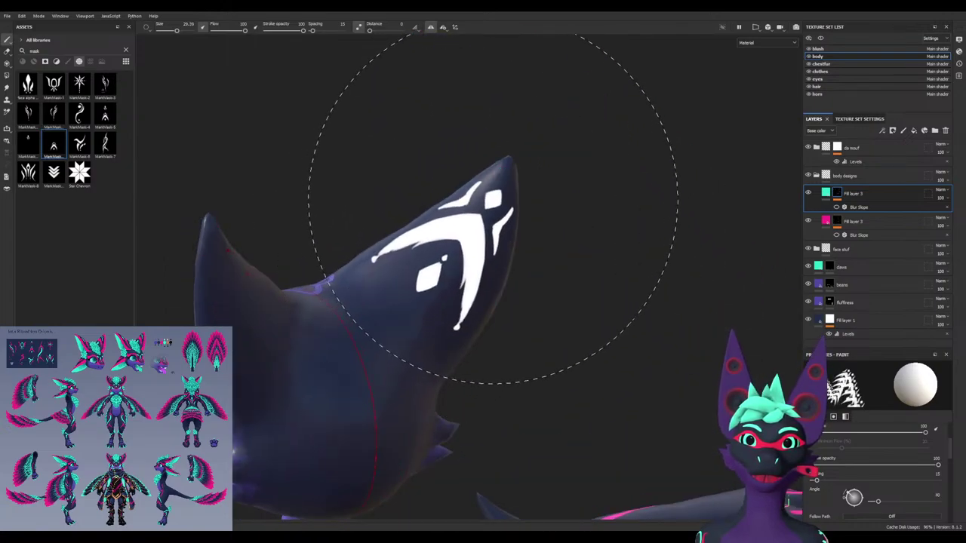
Stamp the mirrored green arc-and-diamond mark on the ear tips with the brush at about size 26 and angle 34
mouse_move(492, 200)
left_mouse_down("ctrl")
mouse_move(521, 208)
mouse_move(573, 189)
mouse_move(532, 208)
mouse_move(517, 193)
mouse_move(532, 205)
mouse_move(460, 279)
mouse_move(487, 290)
mouse_move(453, 325)
mouse_move(432, 263)
left_mouse_up("ctrl")
left_click(494, 195)
key("ctrl+z")
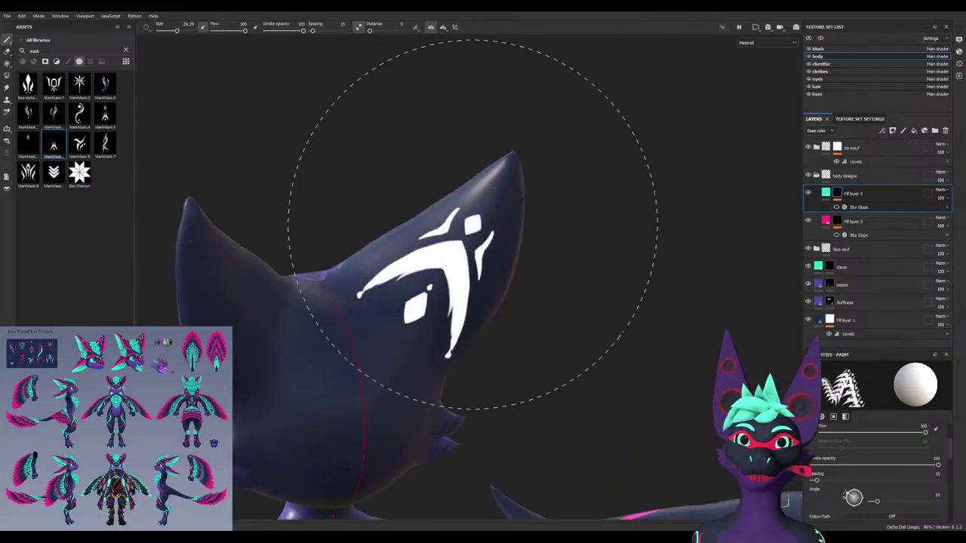
left_click_drag(500, 216, 492, 227, "alt")
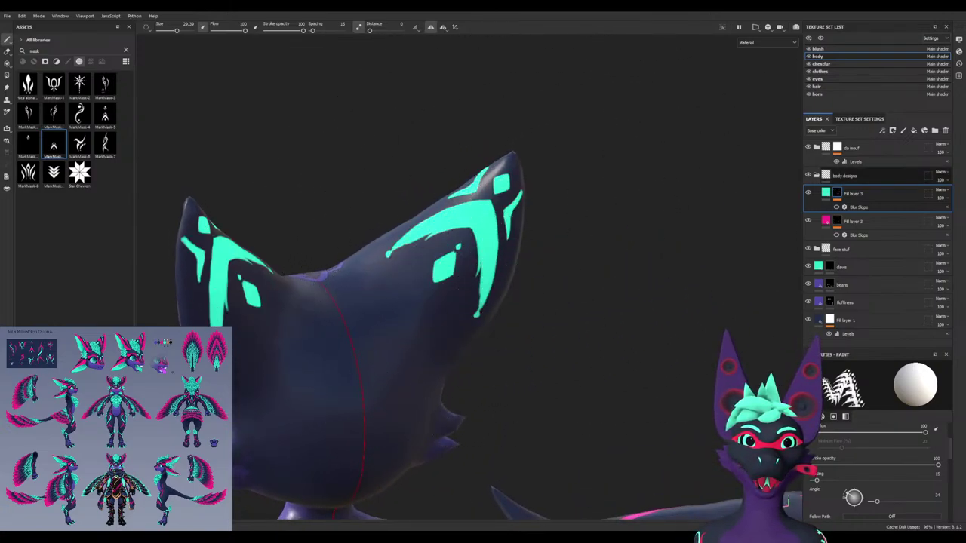
Select the pink fill layer's mask in the body designs folder and set up the Basic Hard brush at about size 1.88
left_click(853, 221)
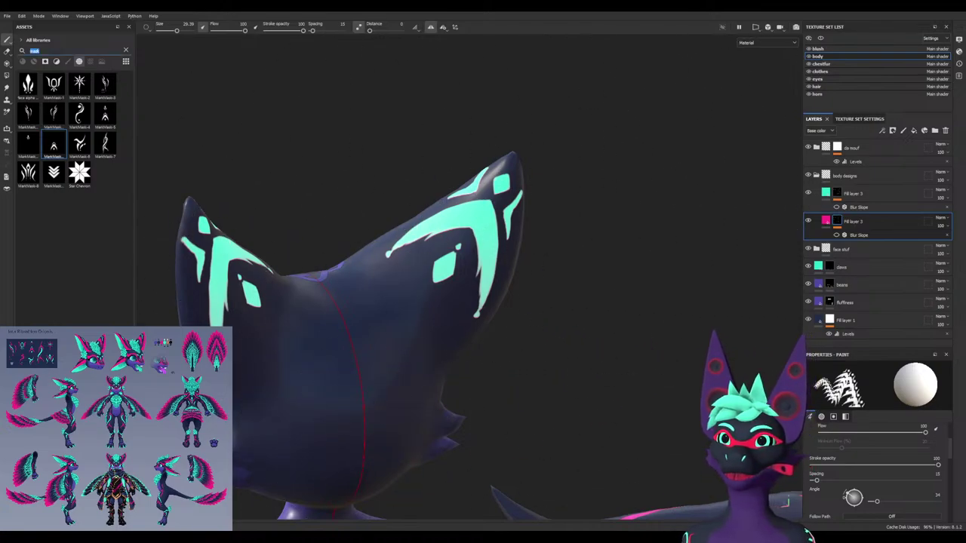
type("hard")
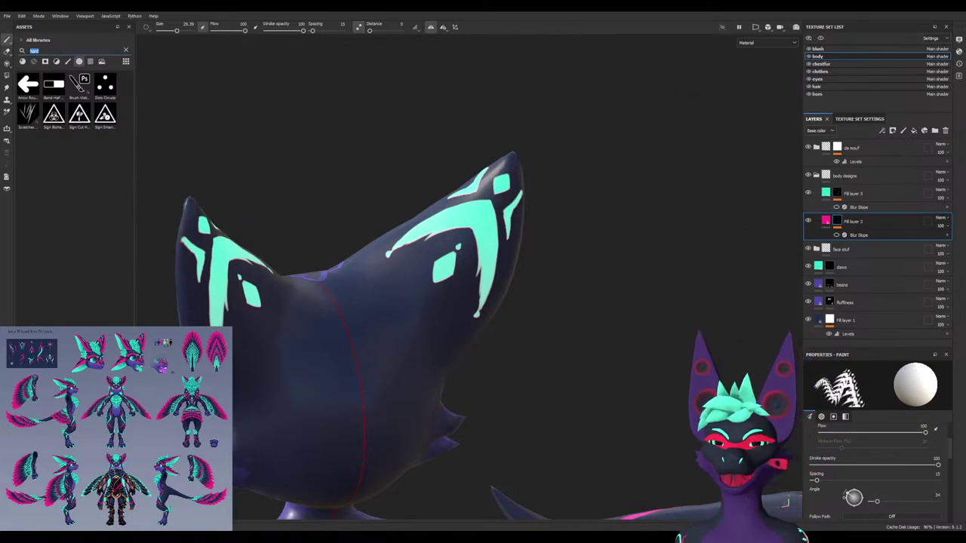
key("BackSpace")
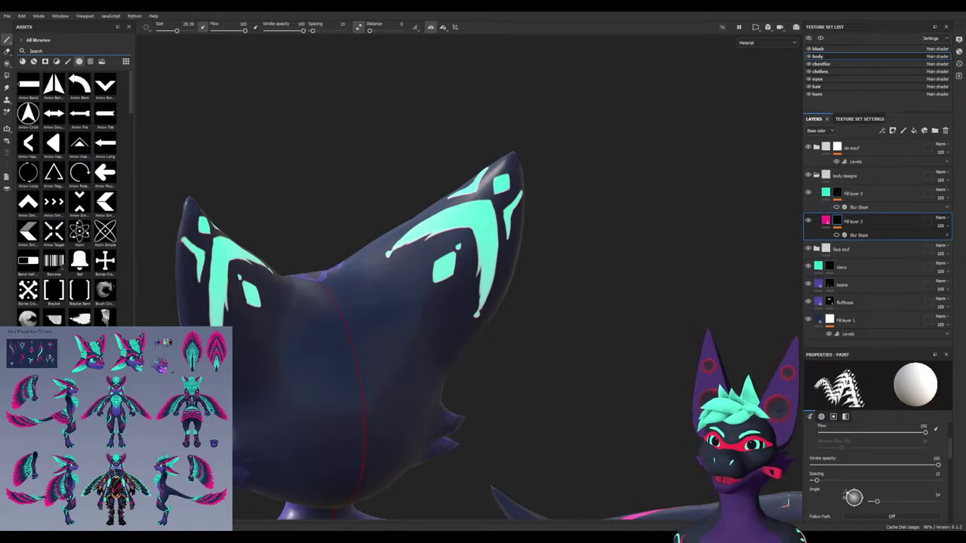
type("hard")
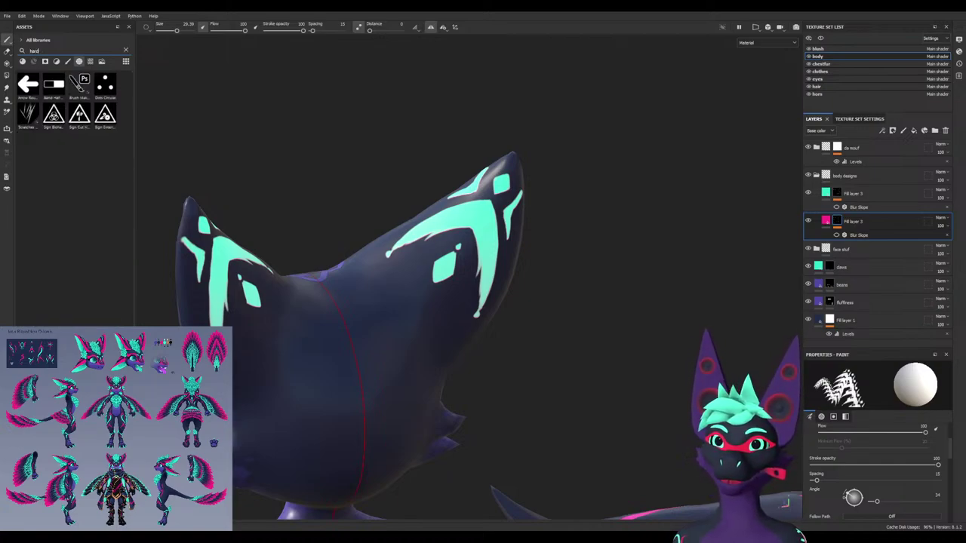
left_click(68, 61)
left_click(28, 86)
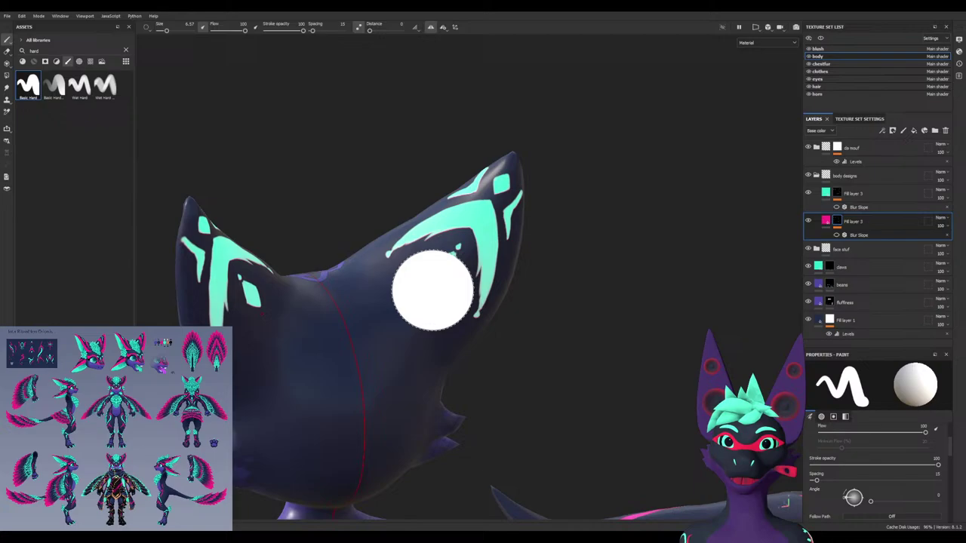
right_click_drag(433, 290, 405, 291, "ctrl")
Undo a trial pink stroke around the lower ear diamond and erase the pink edging behind the small green ear marks
left_click_drag(439, 282, 442, 278)
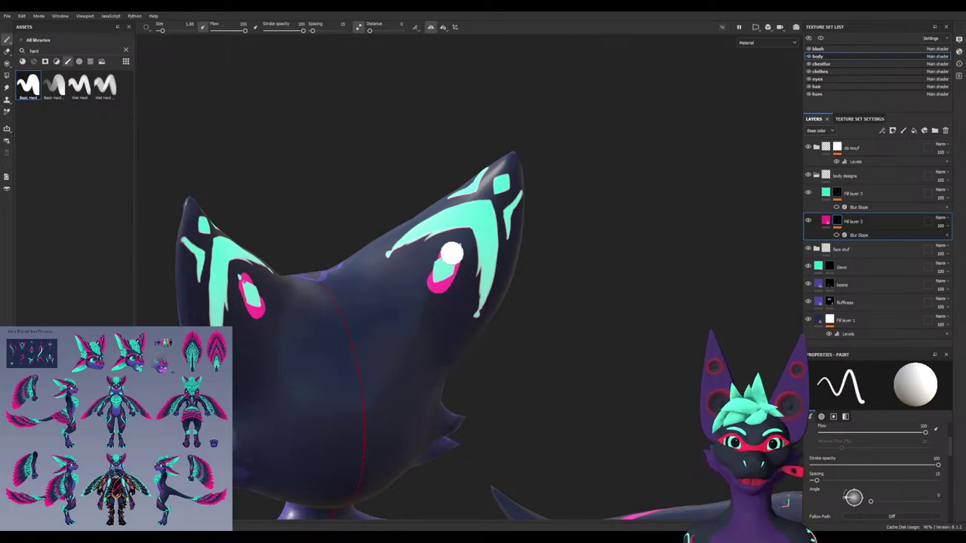
key("ctrl+z")
key("x")
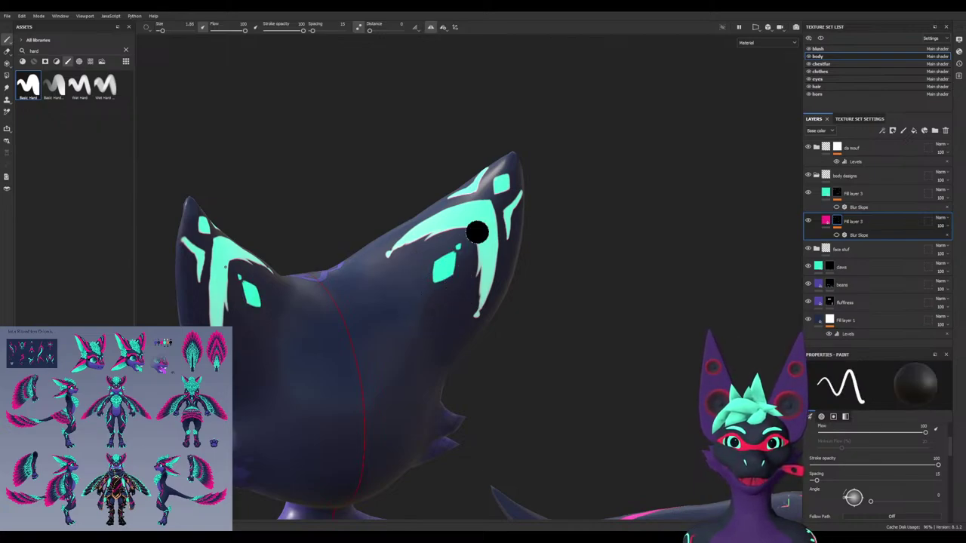
left_click_drag(477, 232, 497, 204, "alt")
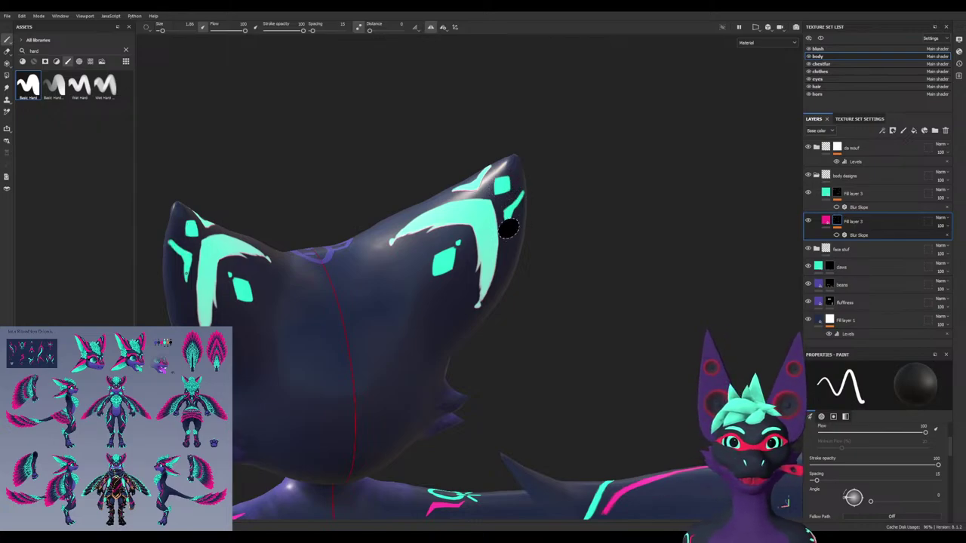
mouse_move(509, 229)
left_mouse_down("alt")
mouse_move(446, 194)
mouse_move(476, 172)
left_mouse_up("alt")
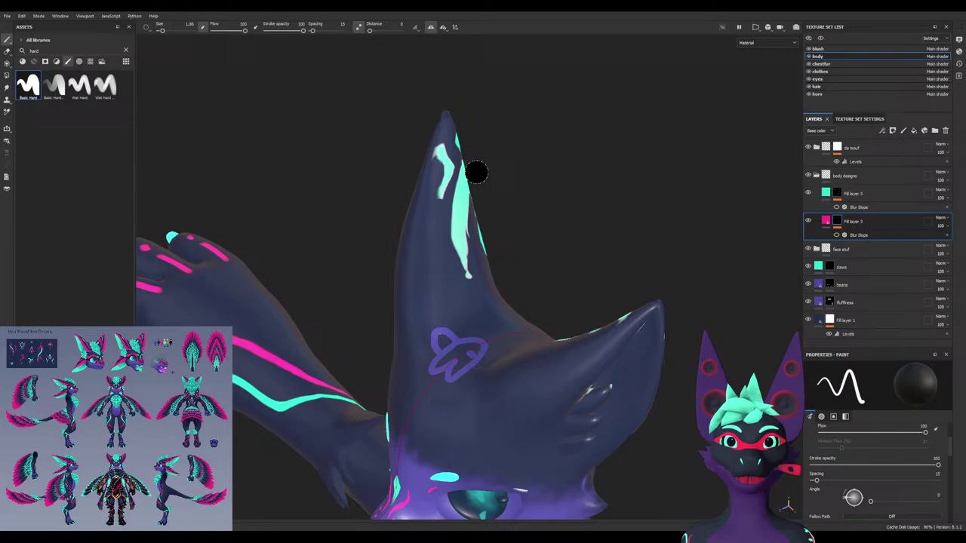
scroll(431, 189, "up", 4)
mouse_move(443, 245)
left_mouse_down()
mouse_move(462, 195)
mouse_move(447, 136)
left_mouse_up()
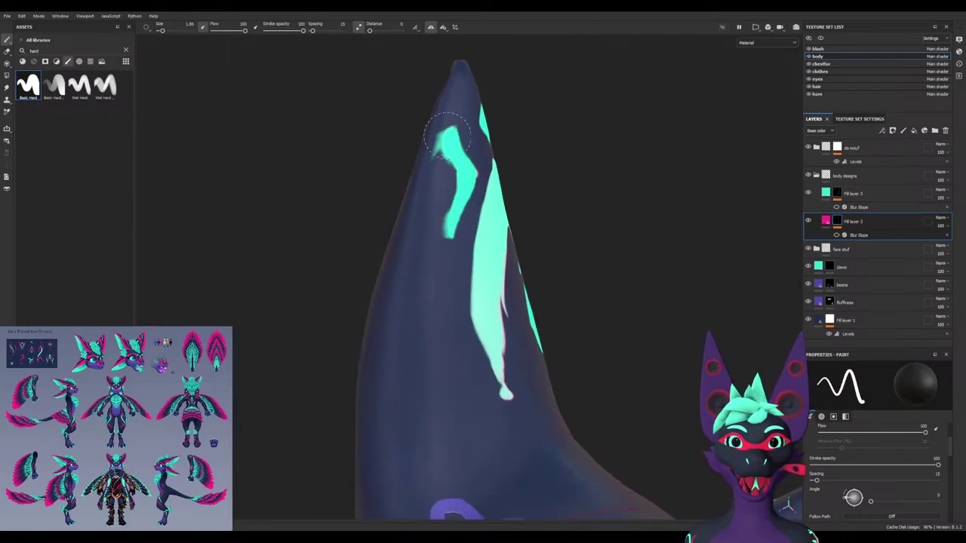
left_click_drag(428, 175, 494, 173, "alt")
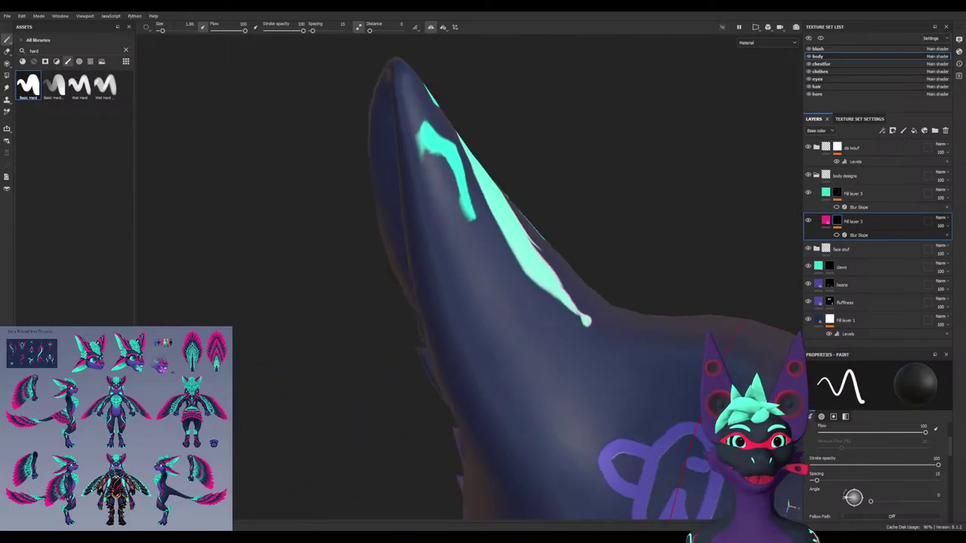
Erase the large ear arc from the green fill layer's mask to reveal the pink arc beneath it
left_click(837, 193)
mouse_move(431, 199)
left_mouse_down("alt")
mouse_move(215, 202)
mouse_move(204, 219)
left_mouse_up("alt")
middle_click_drag(457, 345, 355, 323, "alt")
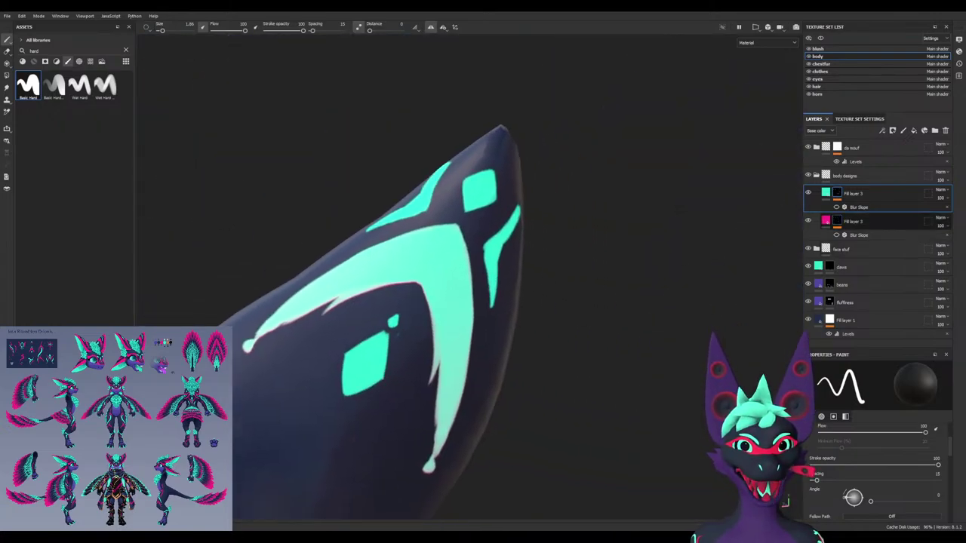
left_click_drag(442, 458, 446, 292)
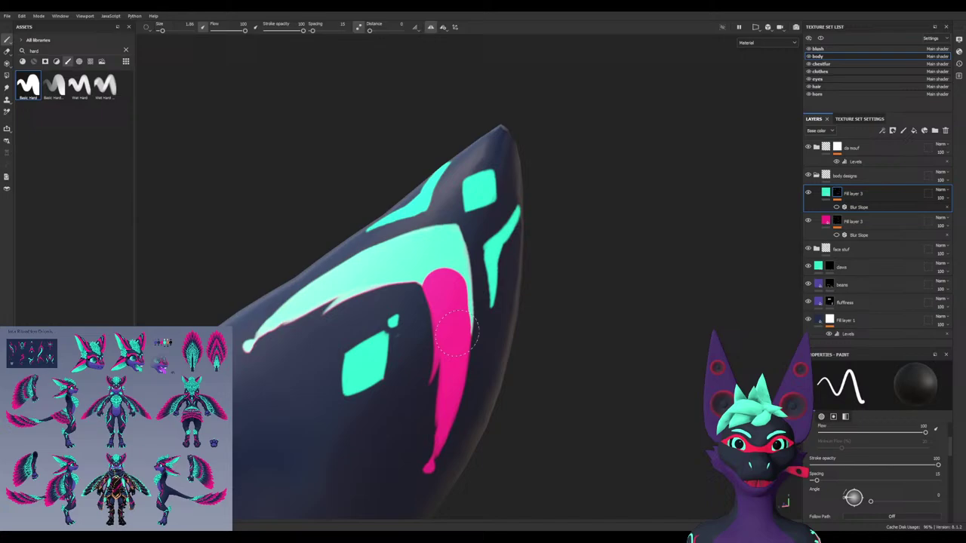
left_click_drag(457, 334, 445, 247)
mouse_move(450, 285)
left_mouse_down()
mouse_move(416, 276)
mouse_move(429, 245)
mouse_move(268, 321)
left_mouse_up()
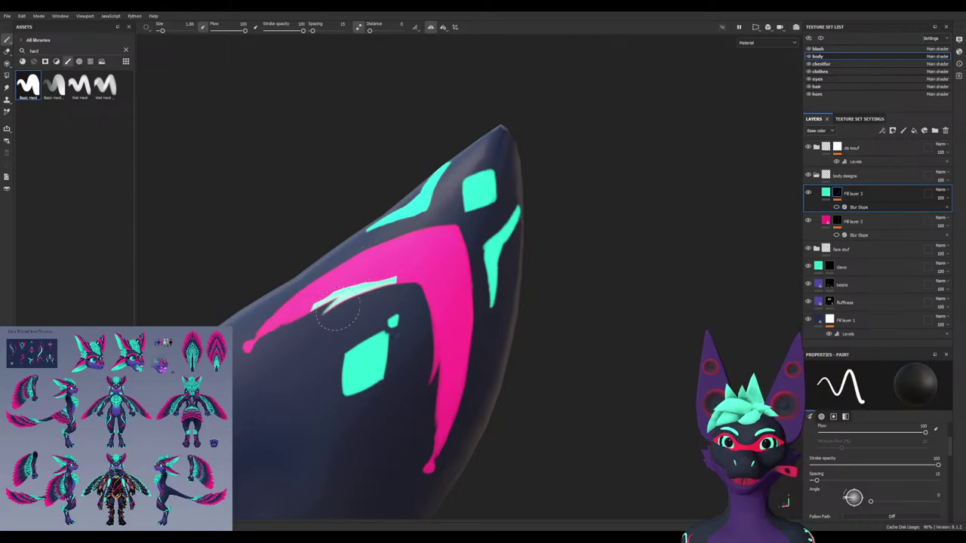
mouse_move(337, 310)
left_mouse_down()
mouse_move(387, 290)
mouse_move(562, 294)
mouse_move(362, 291)
mouse_move(265, 317)
mouse_move(385, 340)
mouse_move(396, 326)
mouse_move(423, 344)
mouse_move(460, 324)
mouse_move(637, 371)
mouse_move(289, 295)
left_mouse_up()
Clear the stray green along the edge of the small side mark near the ear tip with black polygon fill
key("4")
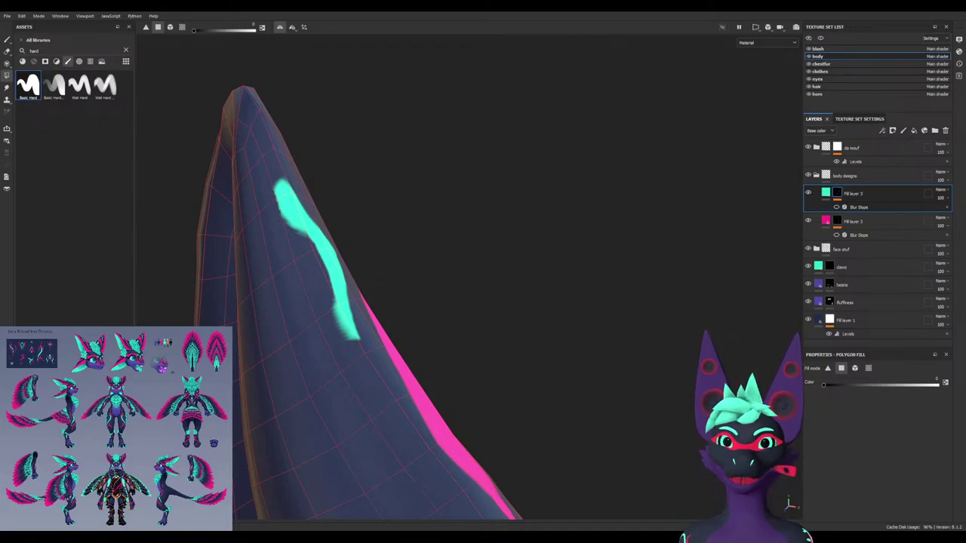
left_click(342, 321)
left_click_drag(453, 301, 332, 299, "alt")
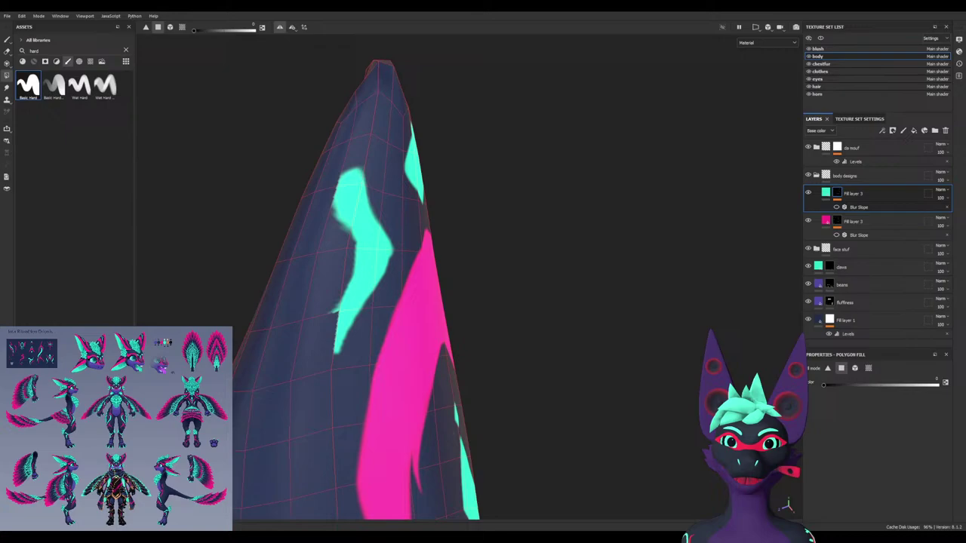
left_click_drag(392, 302, 381, 302, "alt")
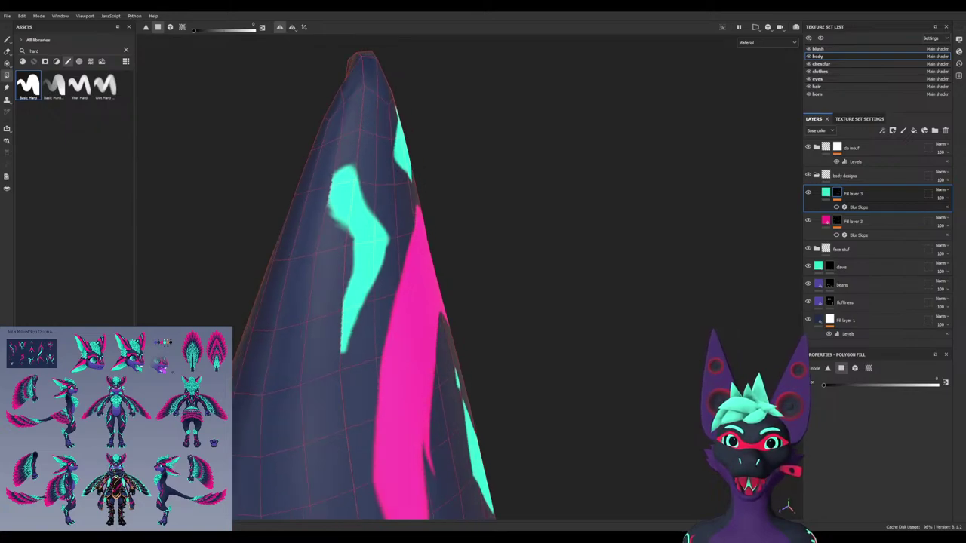
Find the Knife Painting brushes, choose the third one and shrink it to paint white on the green layer's mask
type("knife")
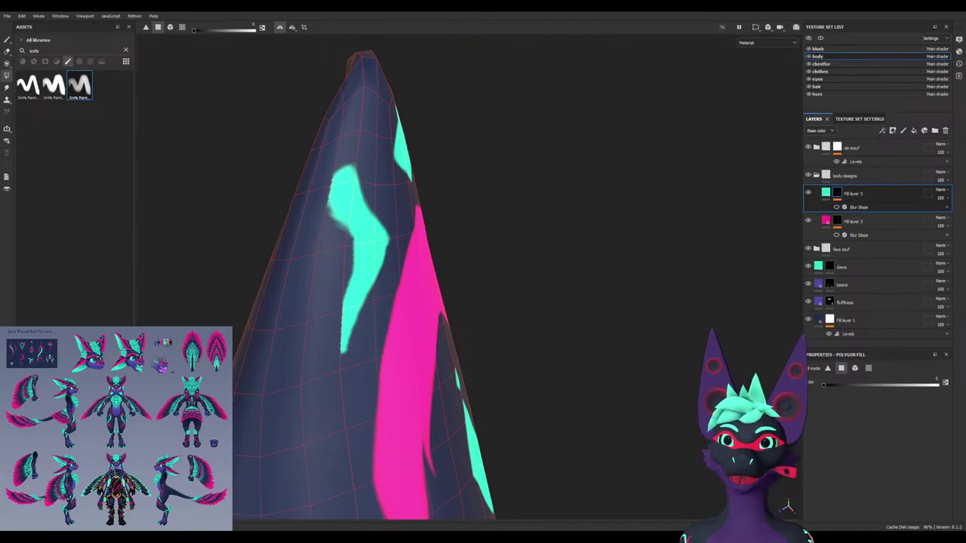
left_click(7, 39)
right_click_drag(343, 298, 317, 297, "ctrl")
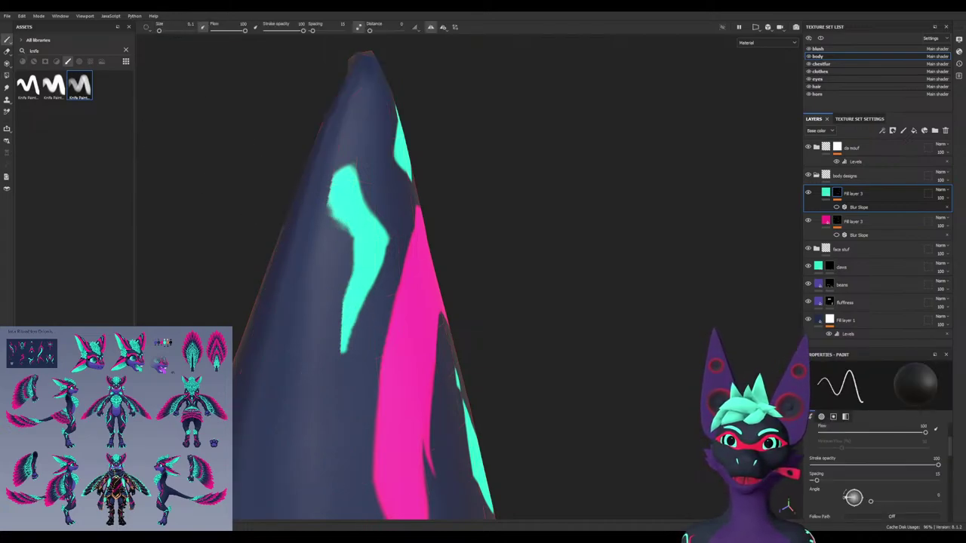
left_click(80, 85)
right_click_drag(350, 262, 320, 262, "ctrl")
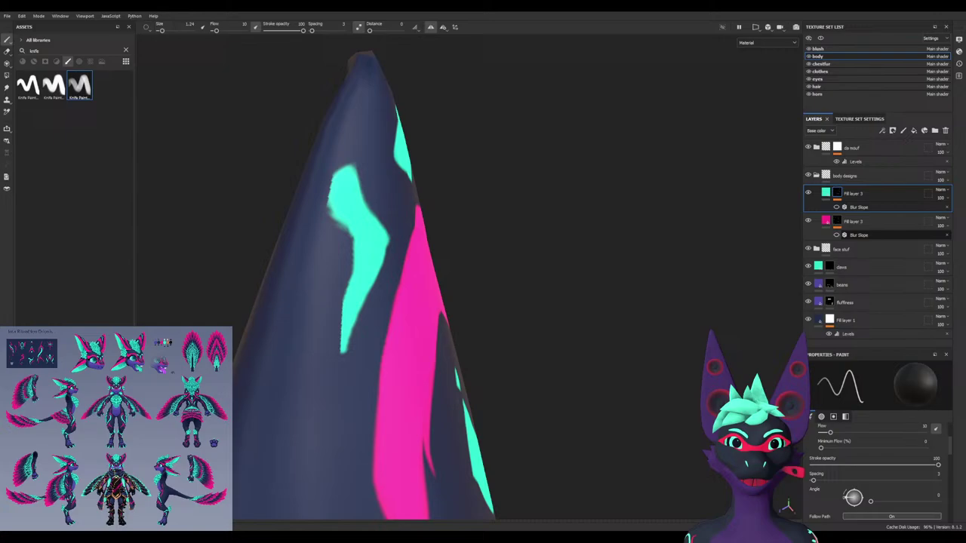
key("x")
right_click_drag(346, 311, 343, 311, "ctrl")
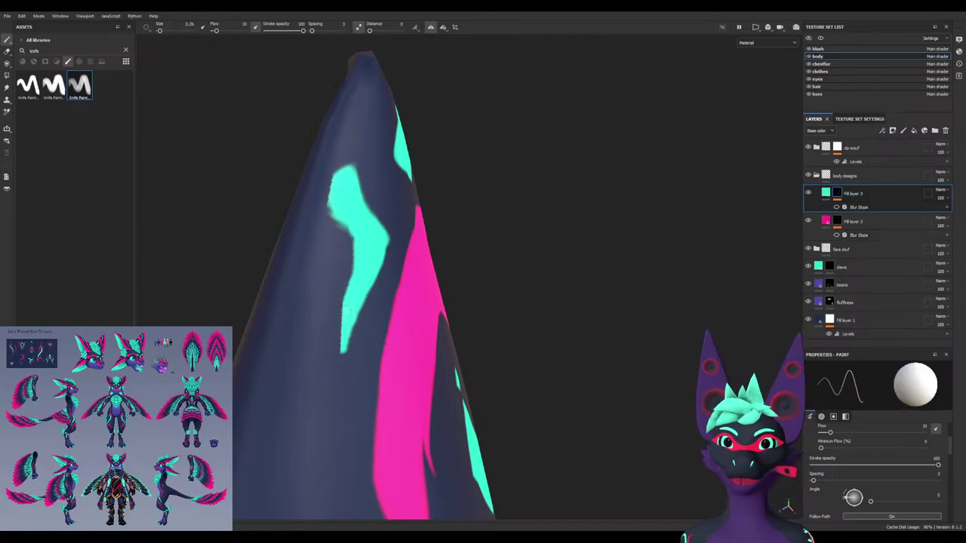
Widen the lower end of the green side mark and trim around its upper end with the knife brush at size 0.84
left_click_drag(347, 310, 344, 350)
key("ctrl+z")
key("x")
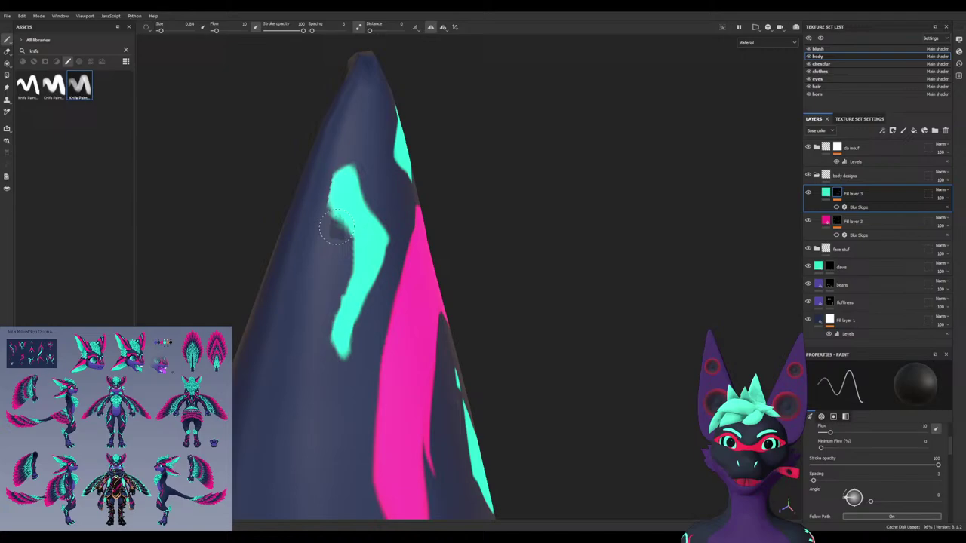
left_click_drag(331, 198, 332, 177)
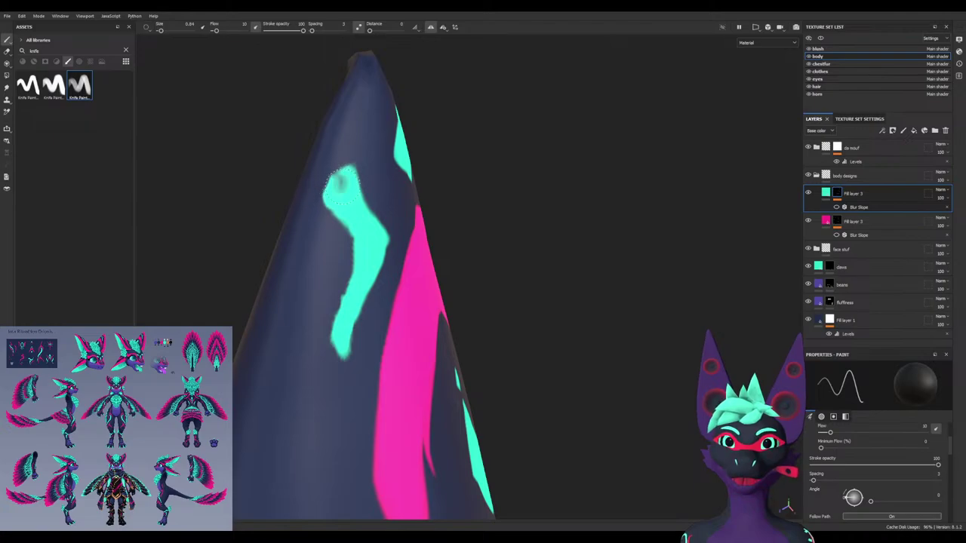
key("x")
key("x")
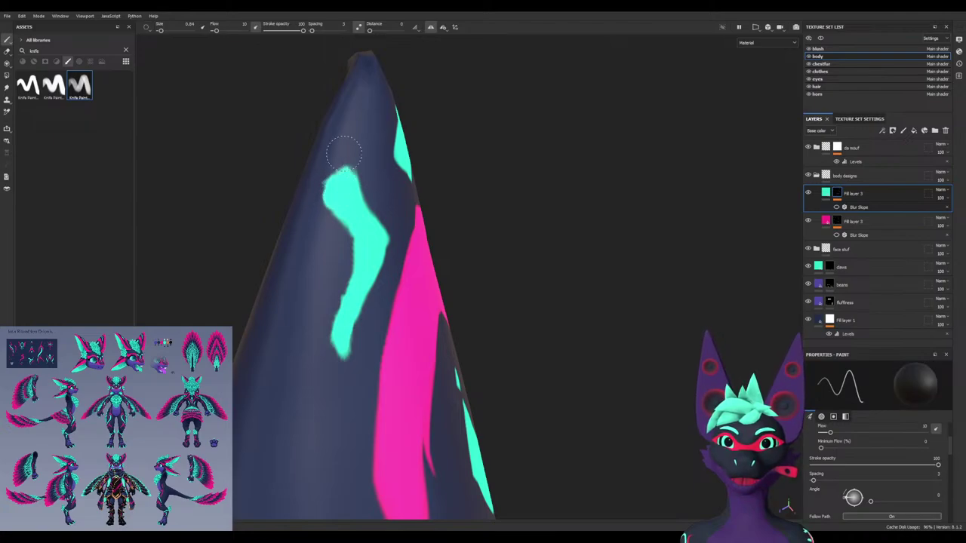
Trim both arms of the green side mark into a narrow, angular band along the ear tip
mouse_move(365, 252)
left_mouse_down("alt")
mouse_move(426, 254)
mouse_move(355, 245)
mouse_move(313, 188)
mouse_move(339, 234)
left_mouse_up("alt")
key("x")
key("x")
key("ctrl+z")
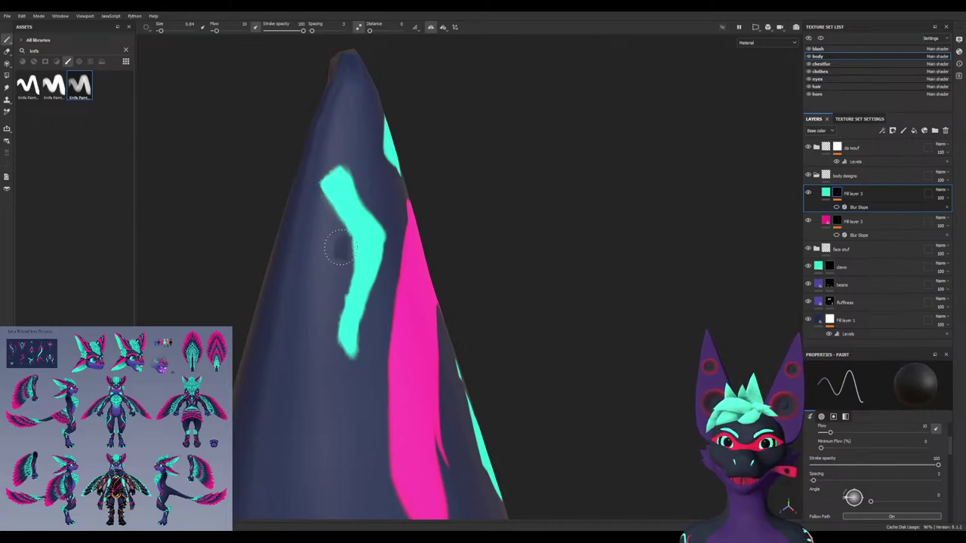
left_click_drag(334, 248, 348, 288, "alt")
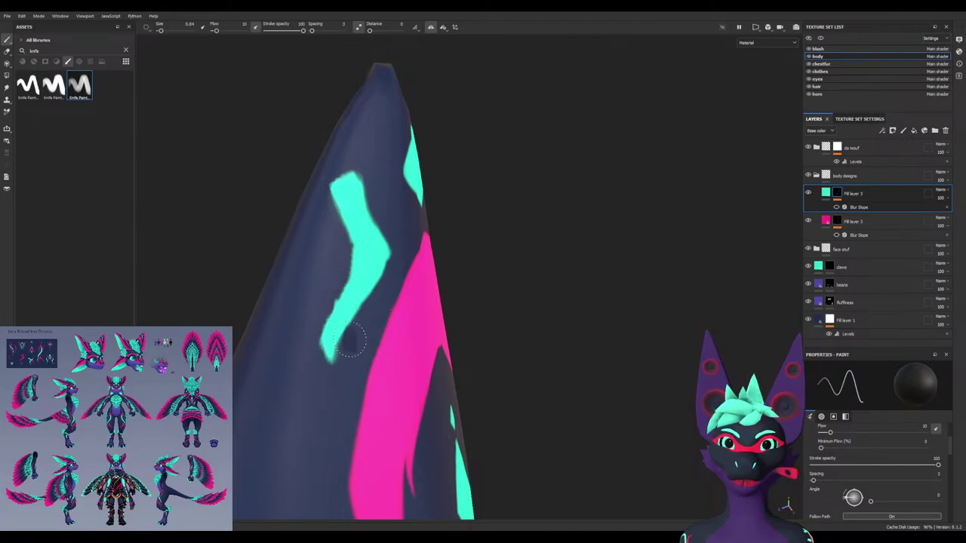
mouse_move(349, 167)
left_mouse_down()
mouse_move(372, 197)
mouse_move(376, 226)
mouse_move(287, 246)
left_mouse_up()
left_click_drag(441, 225, 313, 242, "alt")
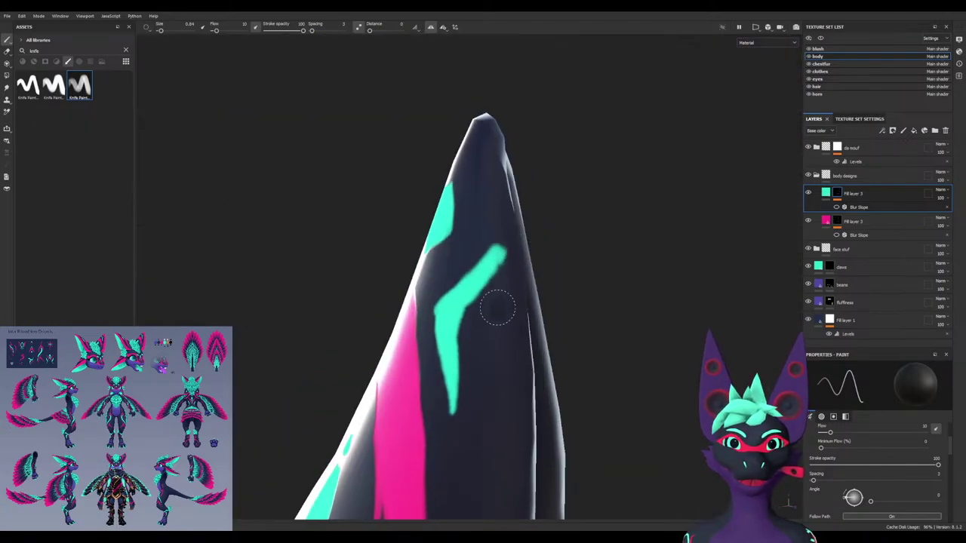
Extend and reshape the upper tip of the green side mark with the knife brush at angle 134
left_click_drag(497, 308, 404, 302, "alt")
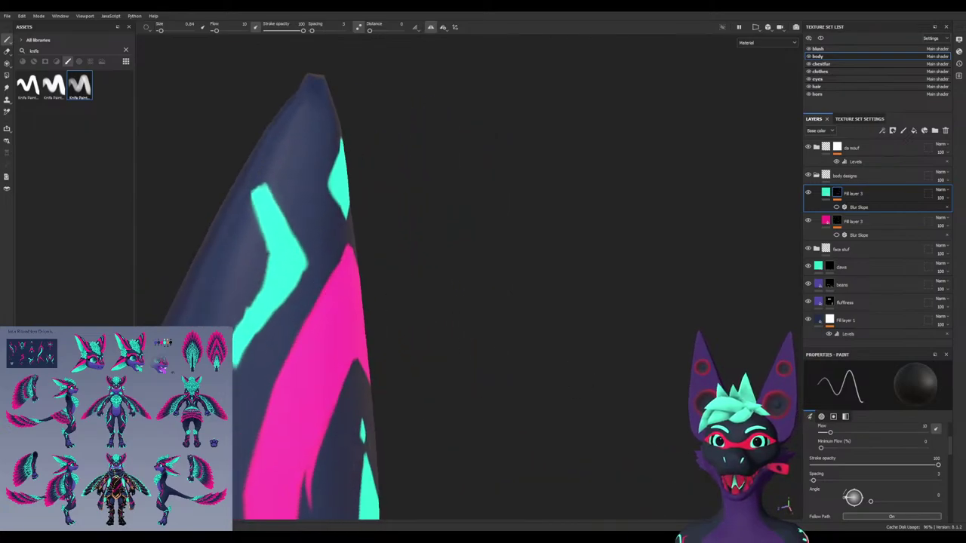
middle_click_drag(329, 286, 417, 329, "alt")
left_click_drag(326, 211, 323, 269, "alt")
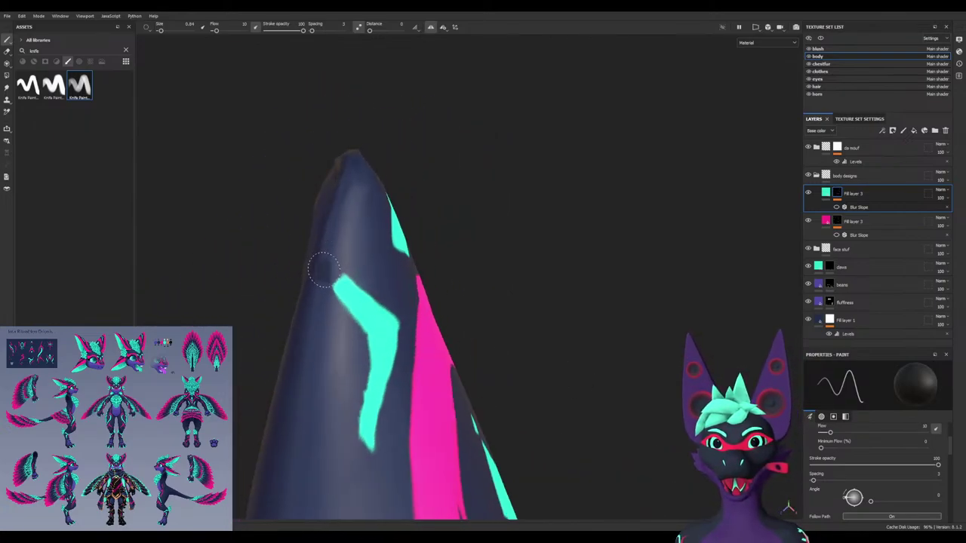
right_click_drag(326, 281, 359, 292, "alt")
key("x")
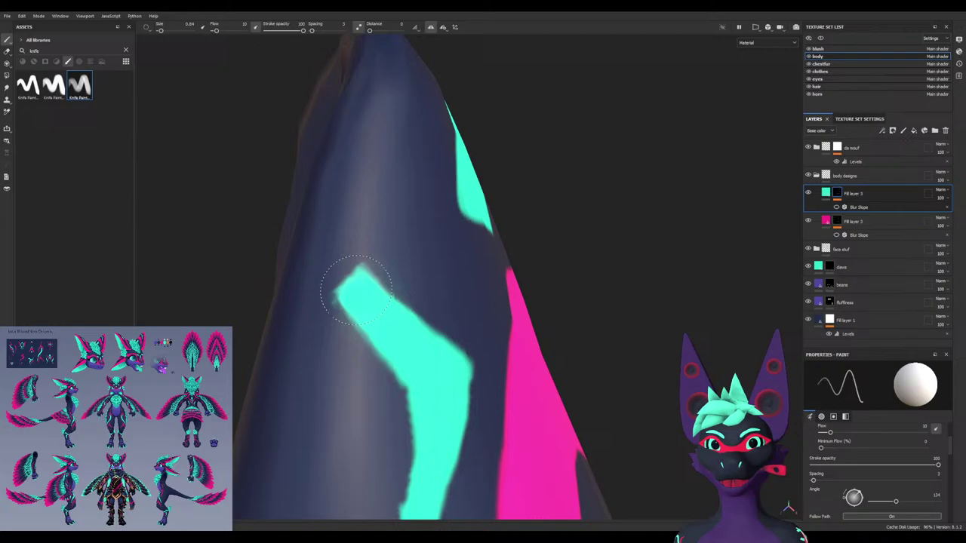
key("x")
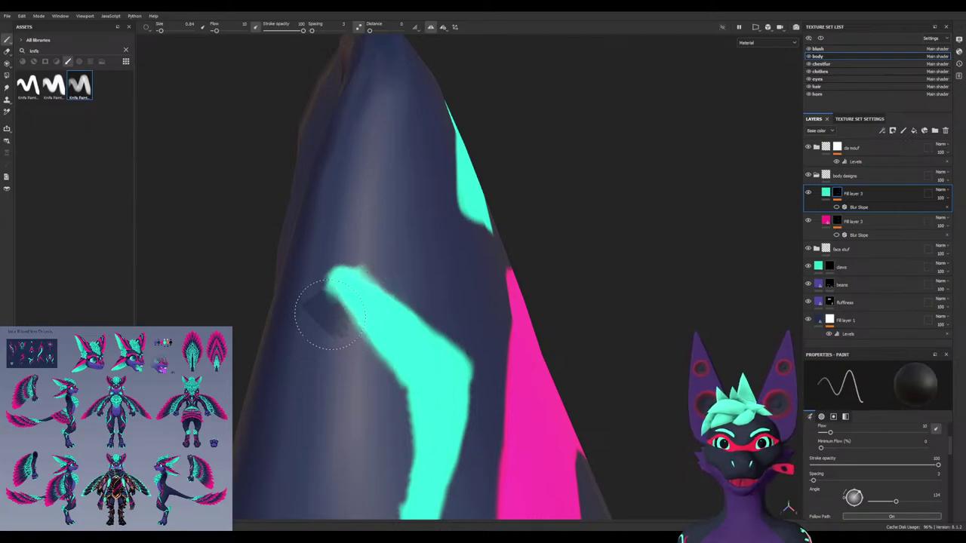
Clean up the inner corner and taper the lower arm of the green side mark with black
left_click_drag(337, 359, 358, 377, "alt")
right_click_drag(389, 477, 374, 468, "alt")
left_click_drag(382, 482, 403, 473, "alt")
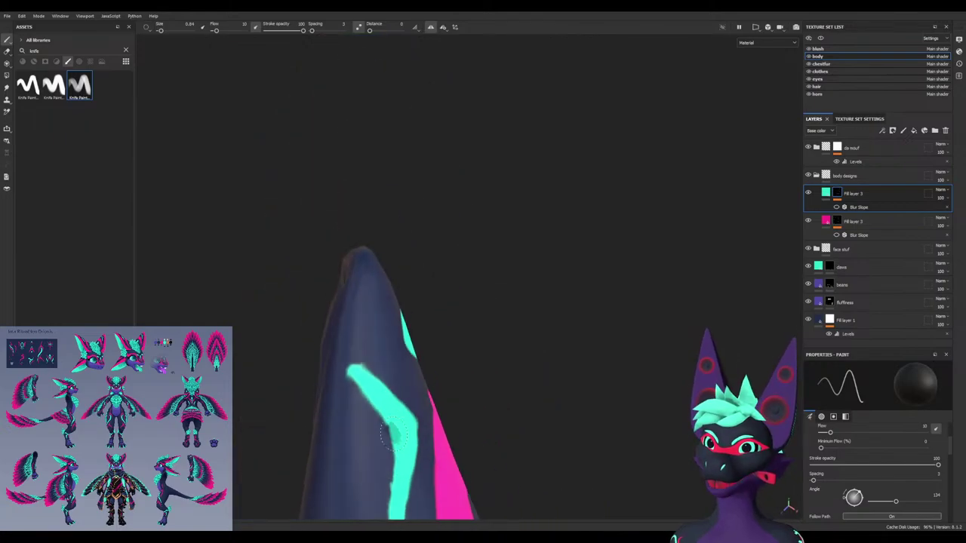
middle_click_drag(403, 472, 408, 285, "alt")
left_click_drag(407, 286, 501, 333, "alt")
middle_click_drag(501, 332, 422, 339, "alt")
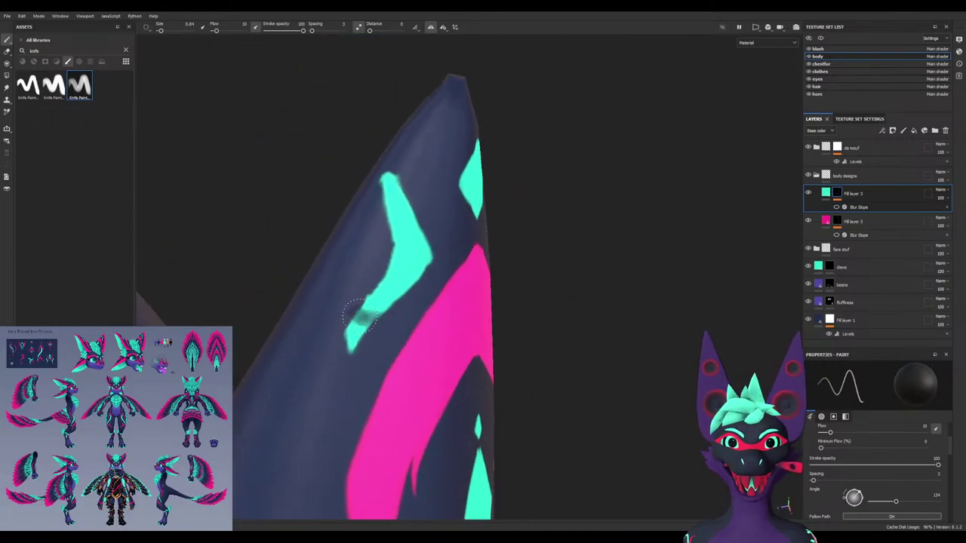
Examine the ear markings from behind and above, along with the purple outline drawing on top of the head
left_click_drag(401, 356, 513, 287, "alt")
right_click_drag(513, 286, 547, 319, "alt")
left_click_drag(547, 319, 555, 404, "alt")
right_click_drag(554, 403, 490, 363, "alt")
left_click_drag(490, 362, 462, 459, "alt")
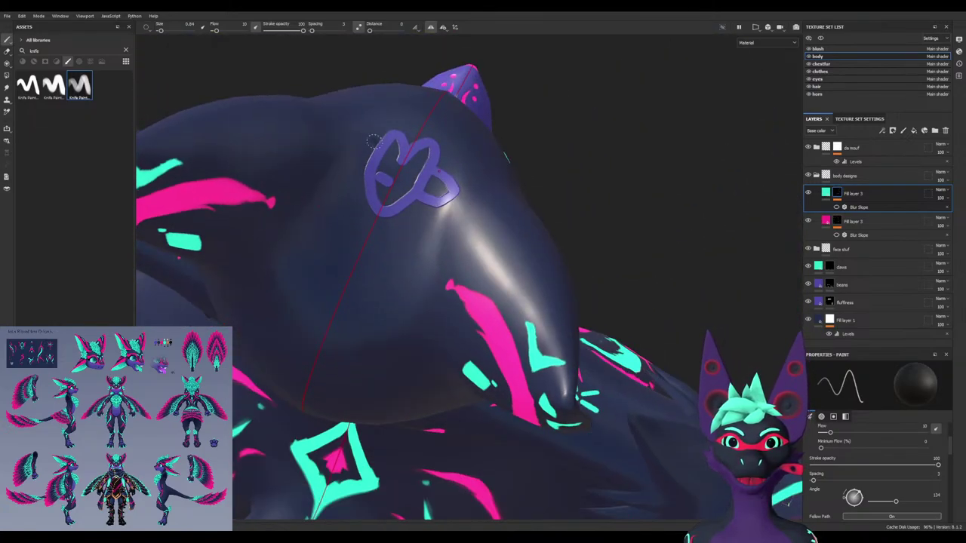
left_click_drag(372, 141, 665, 249, "alt")
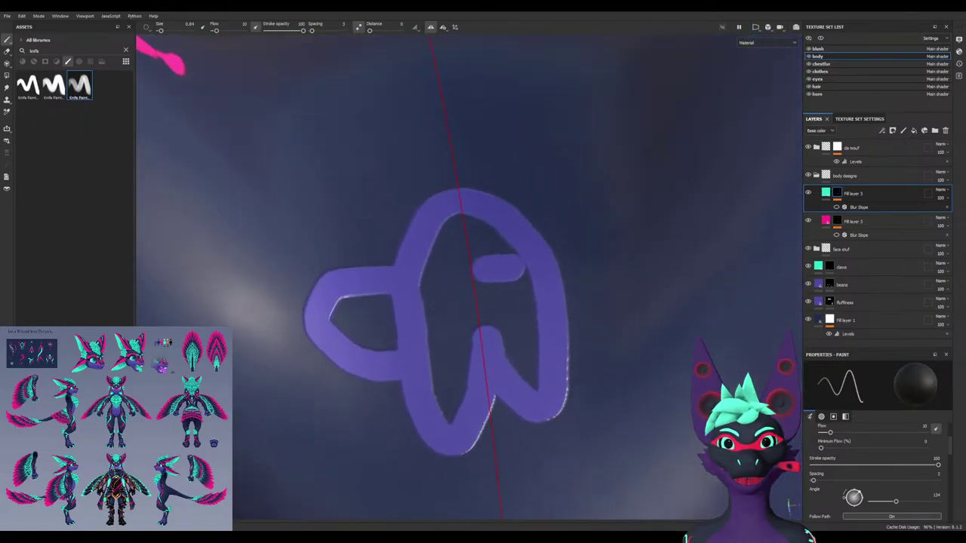
Erase the stray green from the middle and lower streaks inside the ear with the knife brush enlarged to size 6.48
left_click_drag(427, 313, 445, 323, "alt")
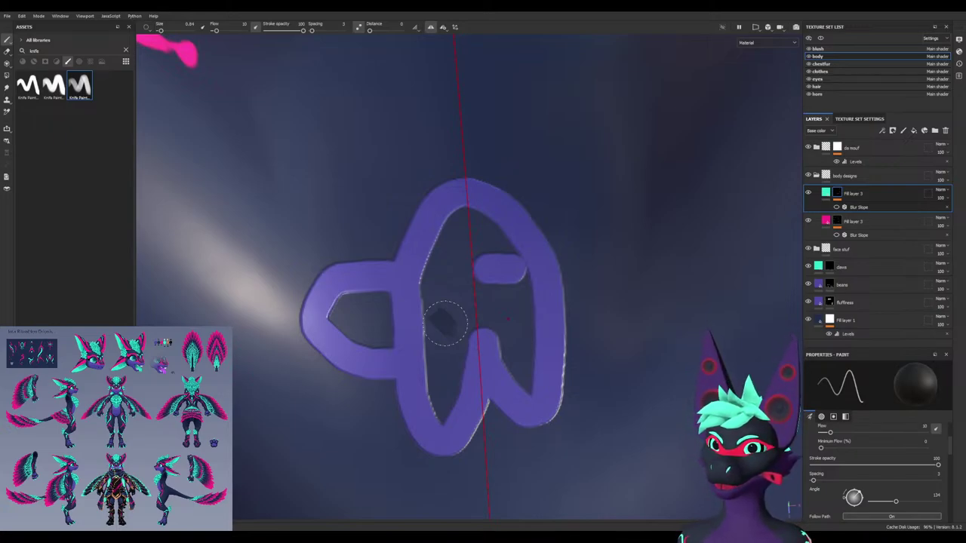
scroll(468, 250, "down", 6)
left_click_drag(468, 250, 593, 185, "alt")
mouse_move(340, 197)
left_mouse_down("alt")
mouse_move(244, 239)
mouse_move(338, 205)
left_mouse_up("alt")
scroll(338, 202, "up", 6)
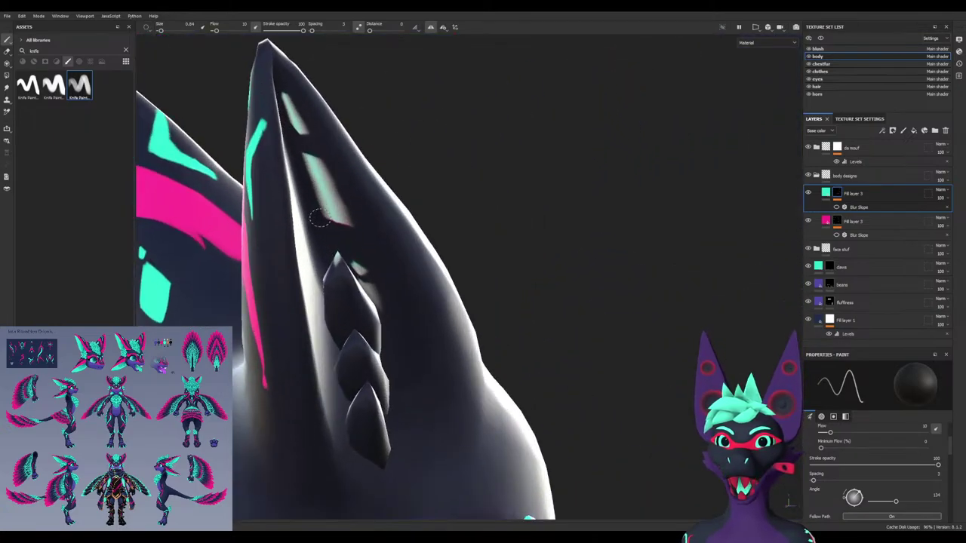
scroll(338, 201, "down", 2)
right_click_drag(341, 201, 392, 202, "ctrl")
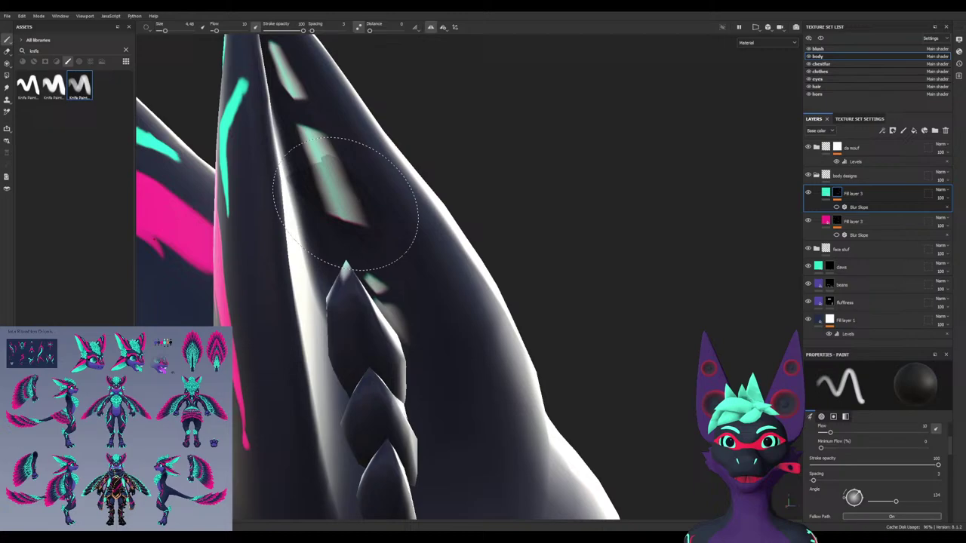
left_click_drag(353, 197, 344, 186)
mouse_move(344, 185)
left_mouse_down("alt")
mouse_move(215, 192)
mouse_move(302, 226)
left_mouse_up("alt")
left_click_drag(460, 204, 345, 194, "alt")
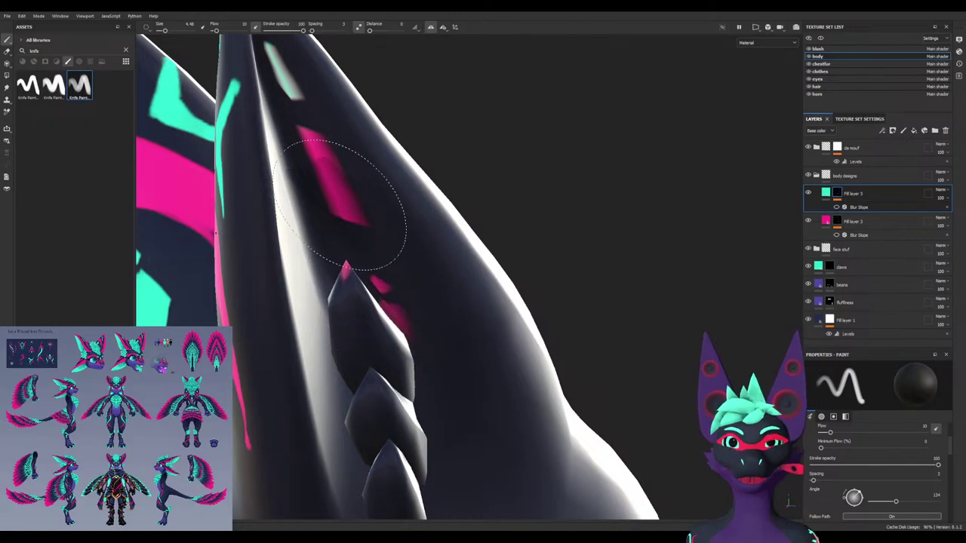
Reduce the knife brush size and erase the stray green from the upper streak near the inner ear tip
left_click_drag(360, 233, 391, 253, "alt")
scroll(383, 226, "up", 2)
key("bracketleft")
key("bracketleft")
key("bracketleft")
key("bracketleft")
left_click_drag(369, 204, 346, 178)
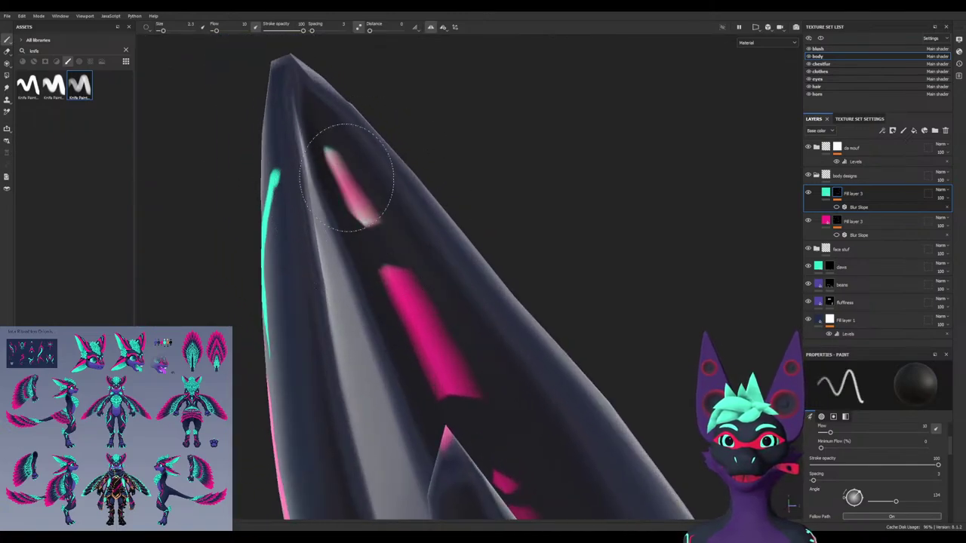
Erase the stray pink streaks inside the ear from the pink layer's mask and clear the leftover green traces from the green layer's mask
left_click(857, 222)
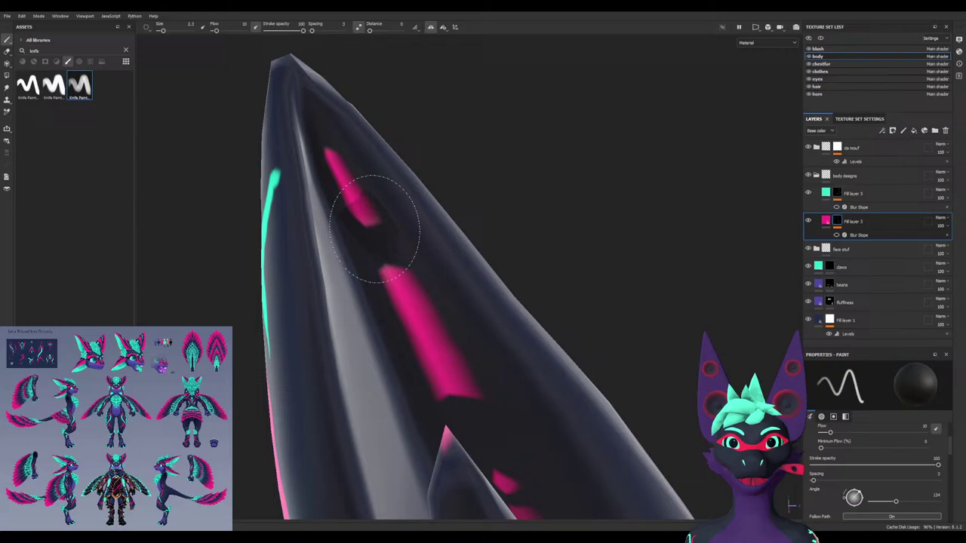
mouse_move(368, 221)
left_mouse_down()
mouse_move(399, 308)
mouse_move(446, 371)
mouse_move(455, 452)
mouse_move(501, 477)
left_mouse_up()
middle_click_drag(501, 476, 359, 290, "alt")
mouse_move(390, 327)
left_mouse_down()
mouse_move(410, 351)
mouse_move(356, 287)
mouse_move(400, 302)
mouse_move(389, 311)
mouse_move(378, 294)
left_mouse_up()
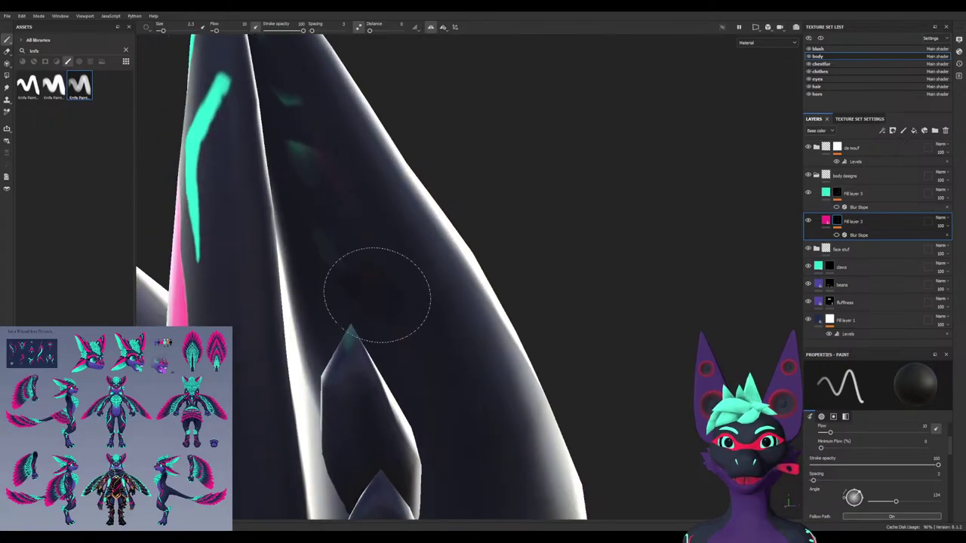
left_click(860, 195)
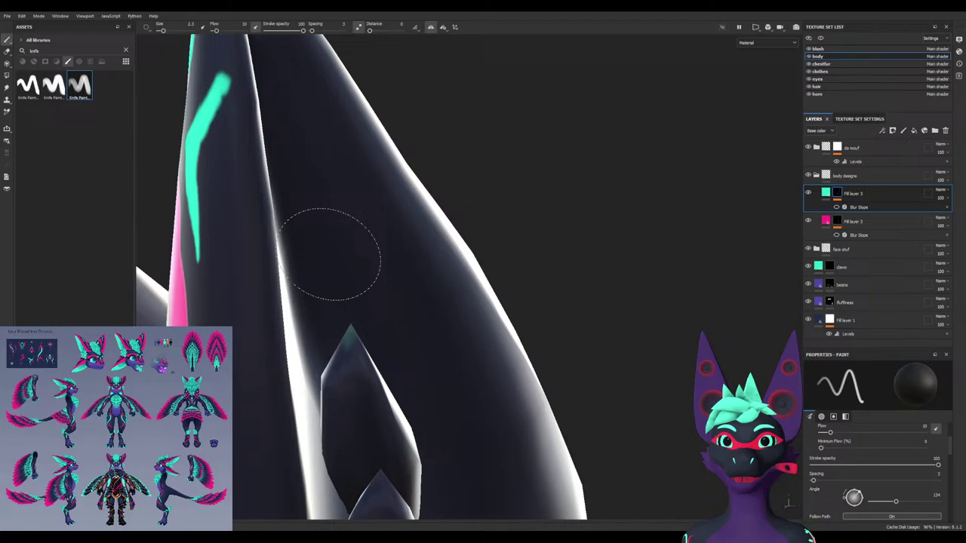
mouse_move(335, 248)
left_mouse_down("alt")
mouse_move(341, 351)
mouse_move(393, 434)
mouse_move(511, 399)
mouse_move(430, 340)
left_mouse_up("alt")
key("ctrl+z")
Examine the ear and head markings from the front, back, side and above, with and without the hair
scroll(378, 398, "down", 3)
scroll(434, 337, "down", 8)
scroll(437, 332, "down", 5)
scroll(408, 151, "up", 8)
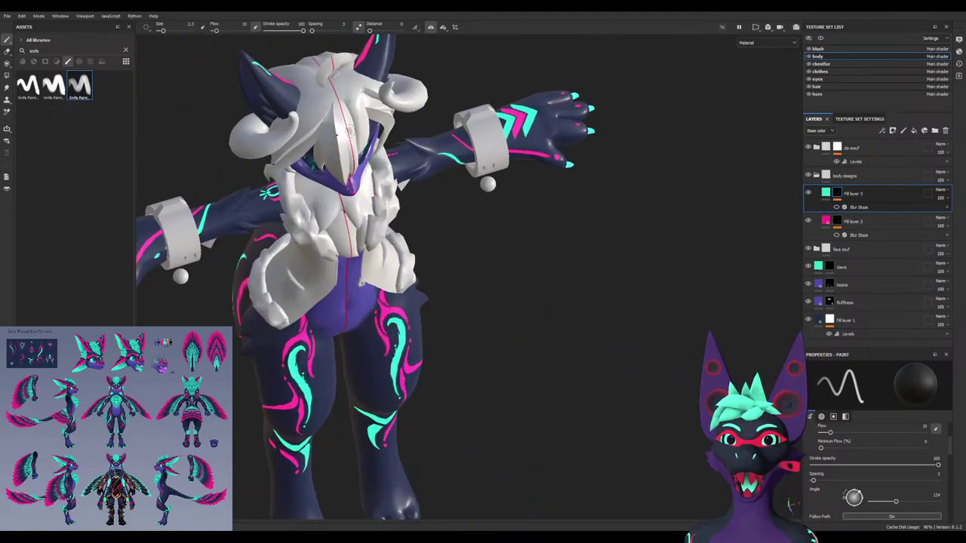
middle_click_drag(404, 136, 377, 256, "alt")
middle_click_drag(340, 91, 438, 293, "alt")
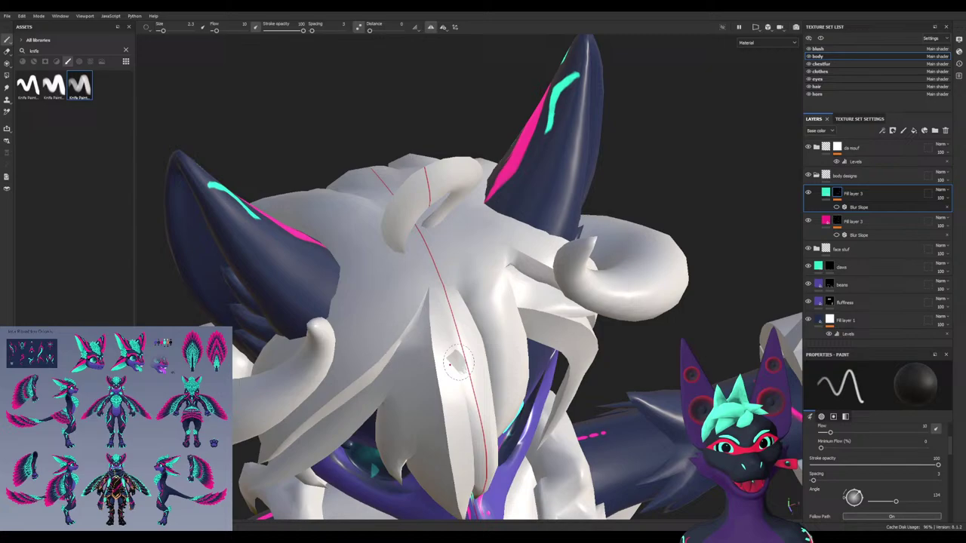
scroll(431, 370, "down", 8)
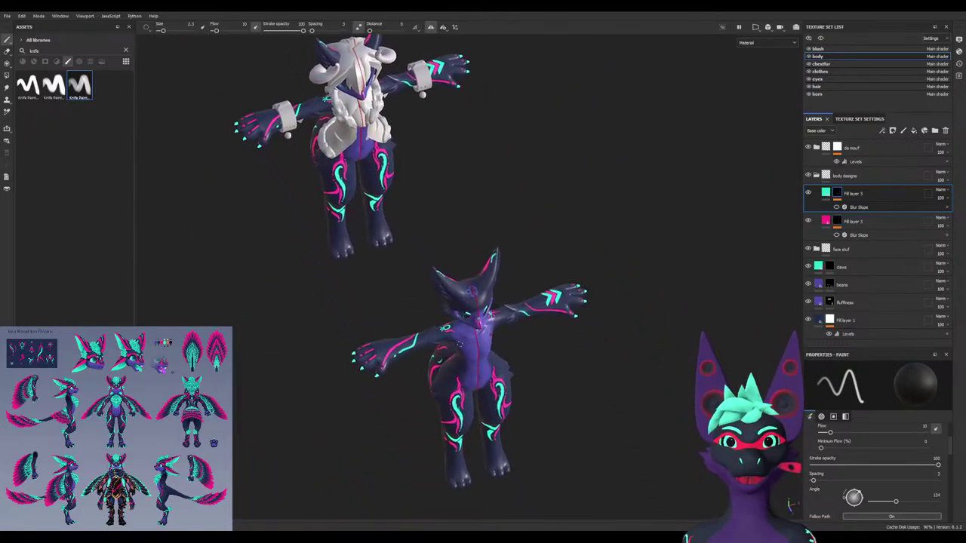
scroll(460, 346, "up", 4)
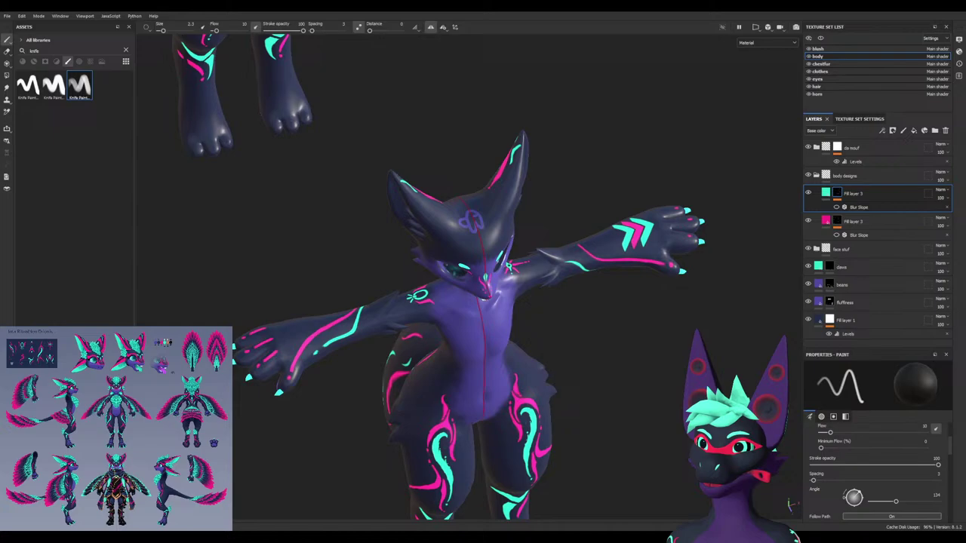
middle_click_drag(304, 152, 347, 280, "alt")
scroll(346, 280, "up", 4)
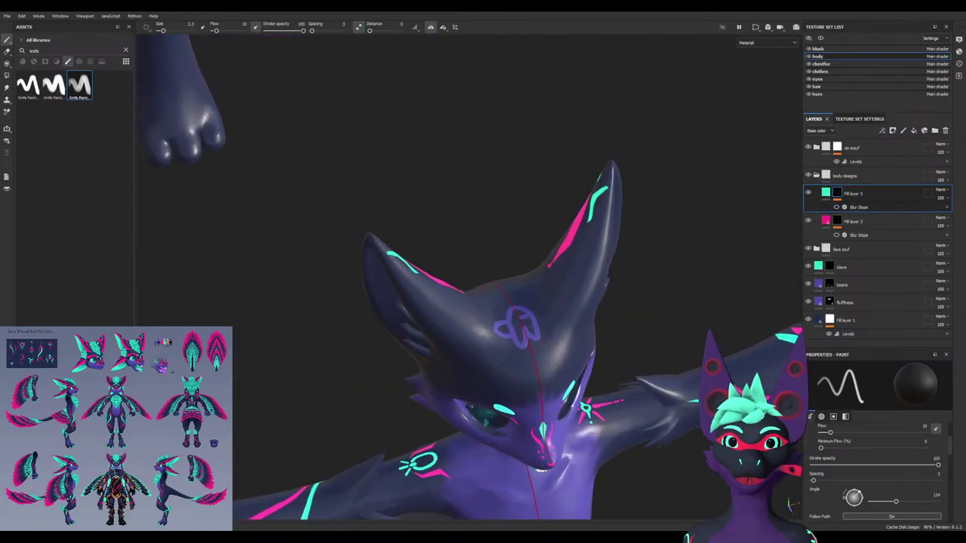
left_click_drag(397, 308, 724, 226, "alt")
mouse_move(440, 381)
left_mouse_down("alt")
mouse_move(621, 302)
mouse_move(573, 355)
mouse_move(544, 332)
mouse_move(338, 291)
left_mouse_up("alt")
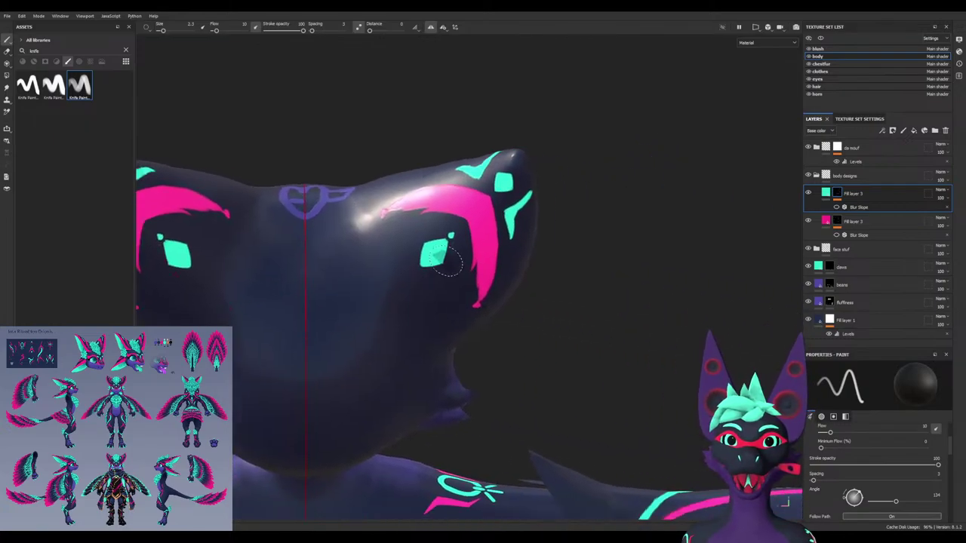
left_click_drag(451, 261, 362, 346, "alt")
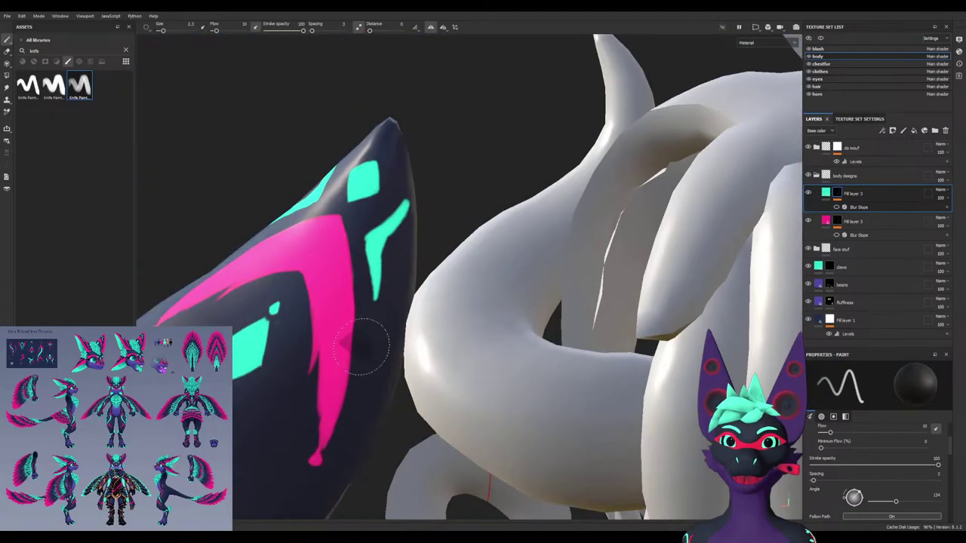
scroll(362, 346, "down", 4)
left_click_drag(483, 333, 311, 293, "alt")
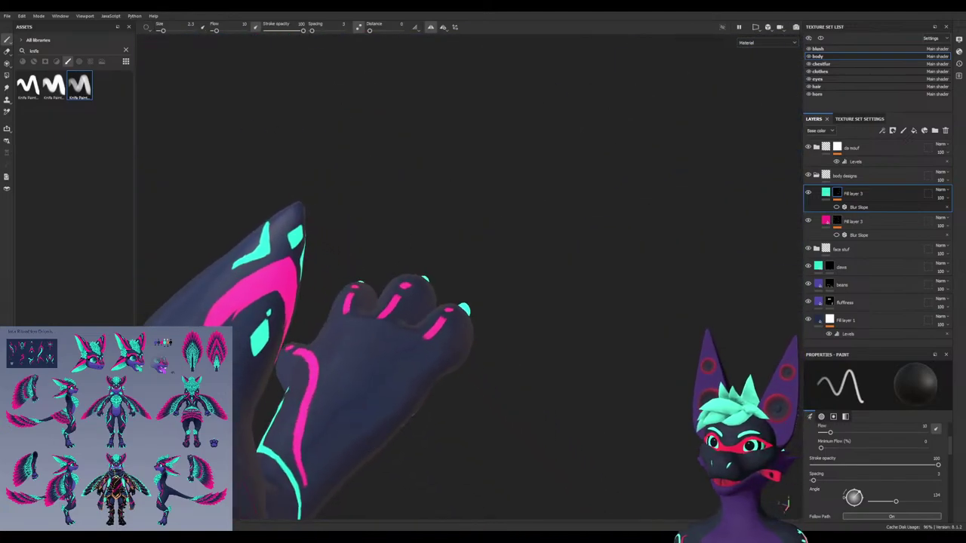
left_click_drag(408, 328, 453, 327, "alt")
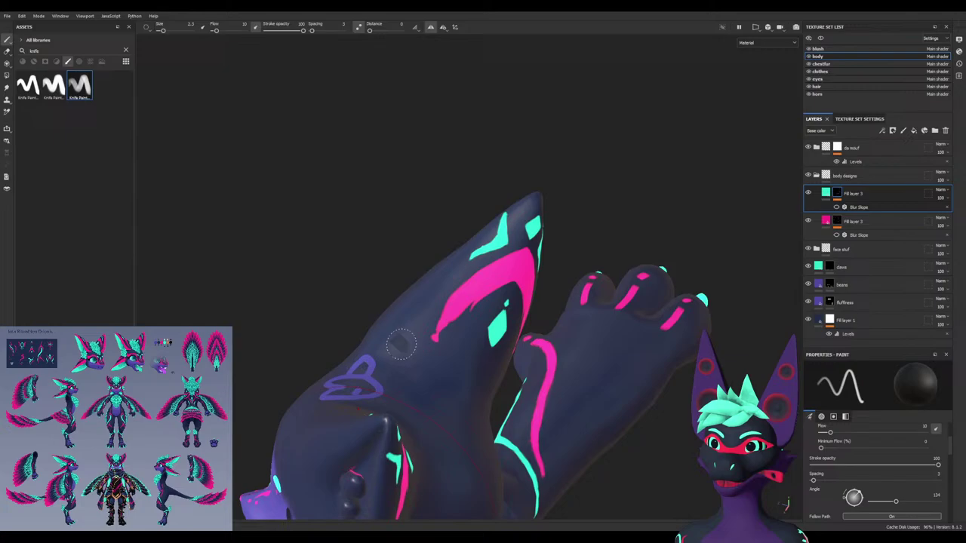
scroll(392, 372, "down", 4)
left_click_drag(392, 372, 569, 420, "alt")
scroll(569, 421, "up", 3)
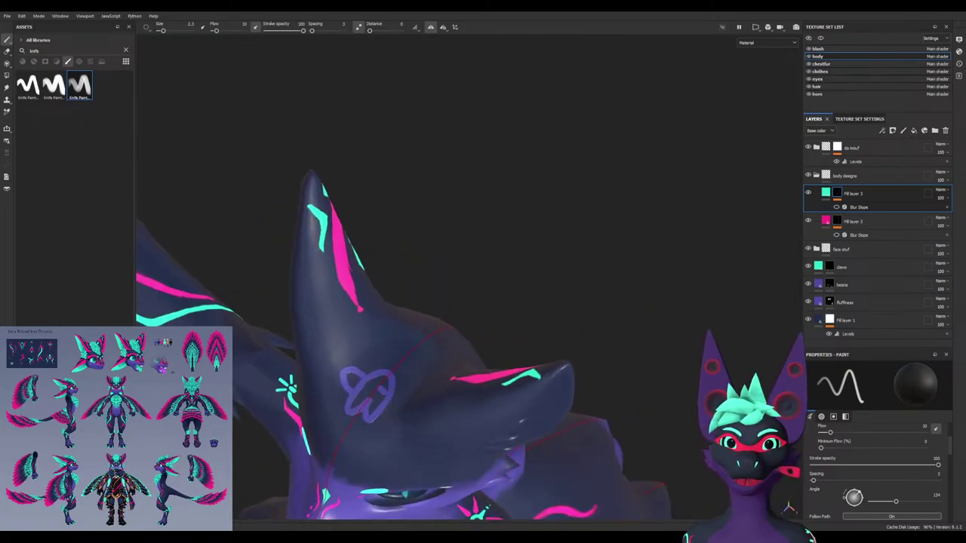
left_click_drag(528, 392, 559, 328, "alt")
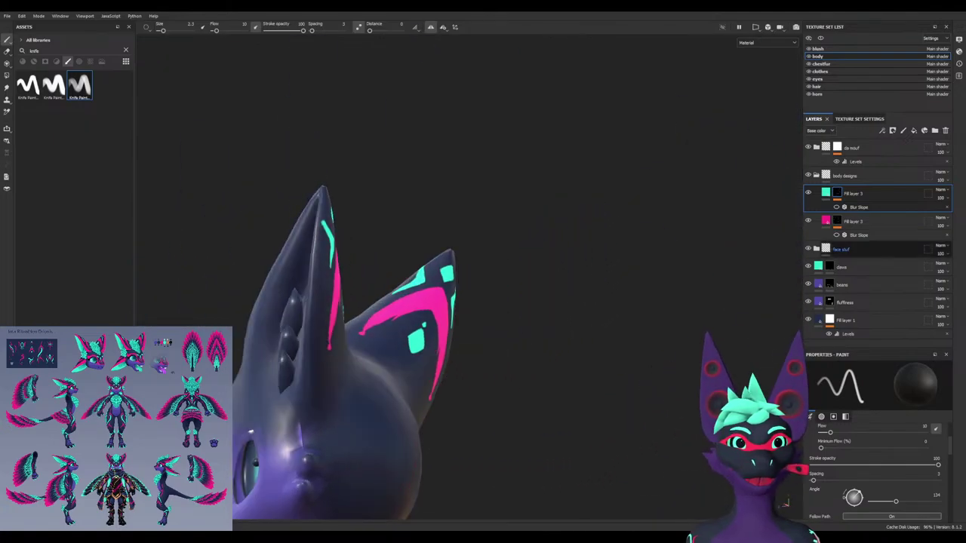
Duplicate the pink fill layer, remove the copy's Blur Slope filter, and rename the copy "ear rim"
left_click(853, 221)
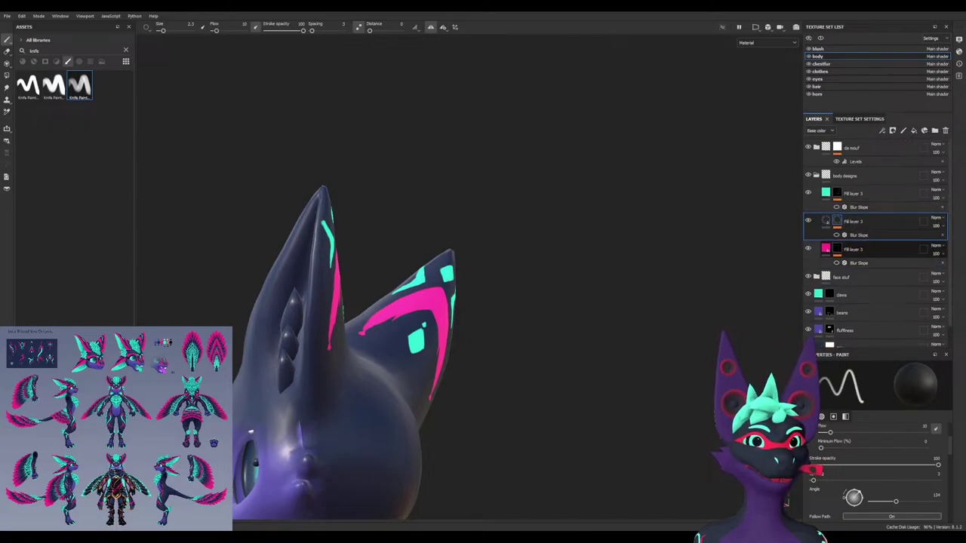
key("ctrl+d")
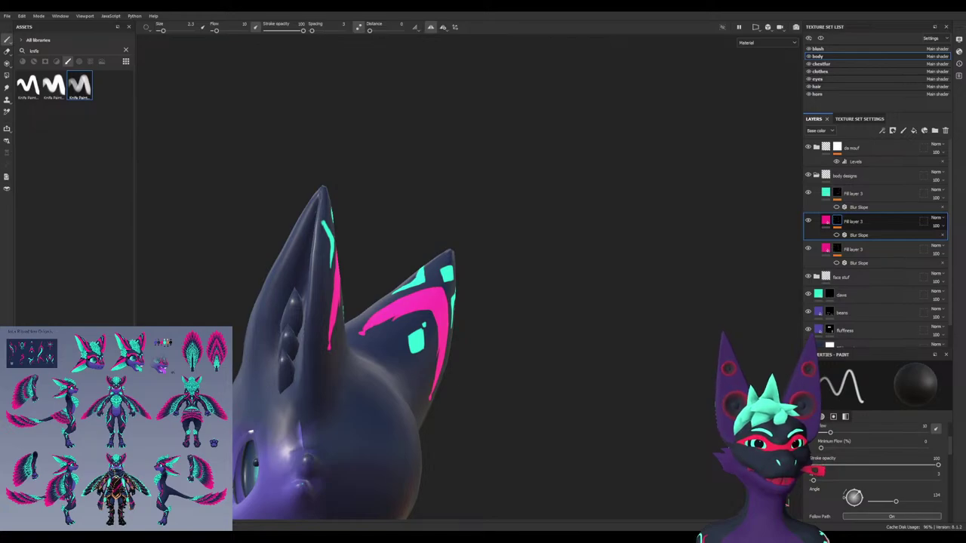
left_click(942, 235)
double_click(853, 221)
type("ear")
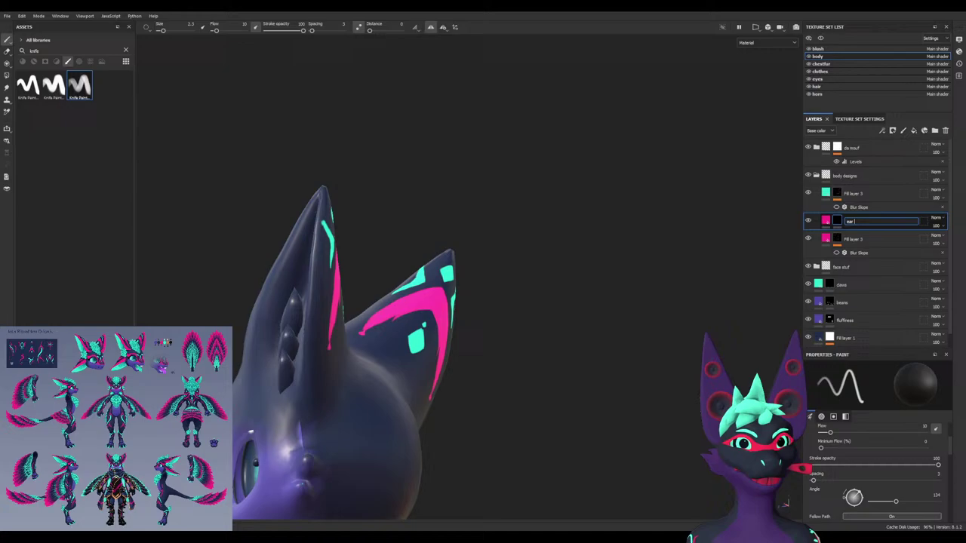
type(" rim")
key("Return")
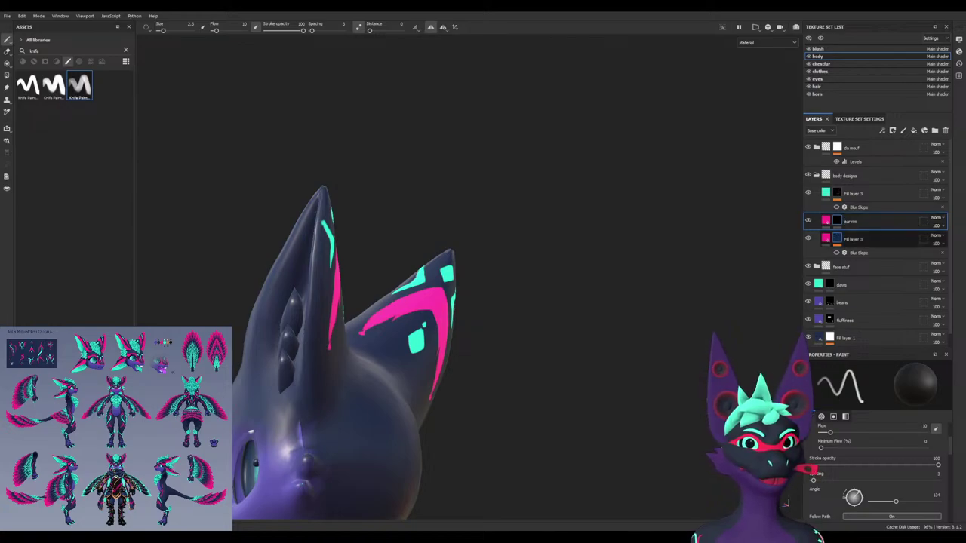
Rename the original pink fill layer "pink designs" and the green fill layer "turq designs"
double_click(853, 238)
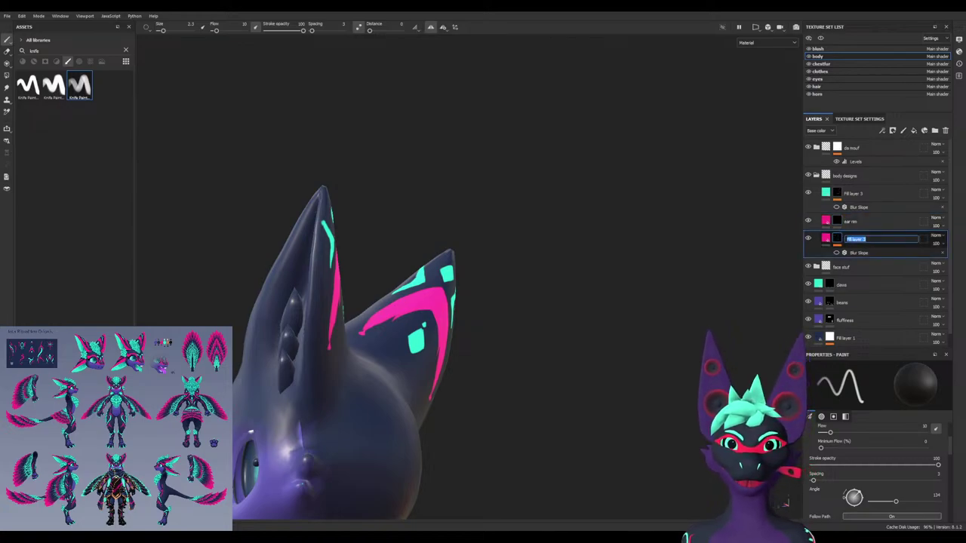
type("esigns")
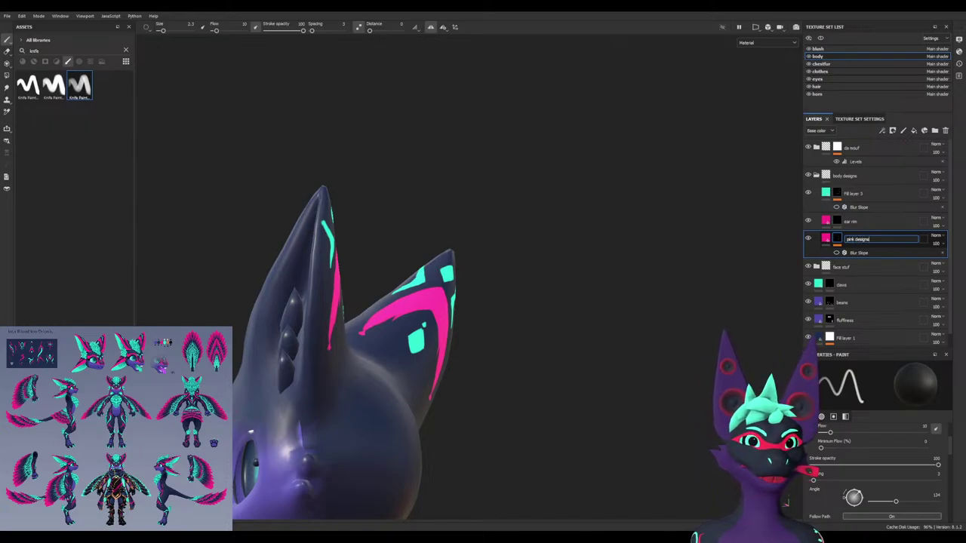
key("Return")
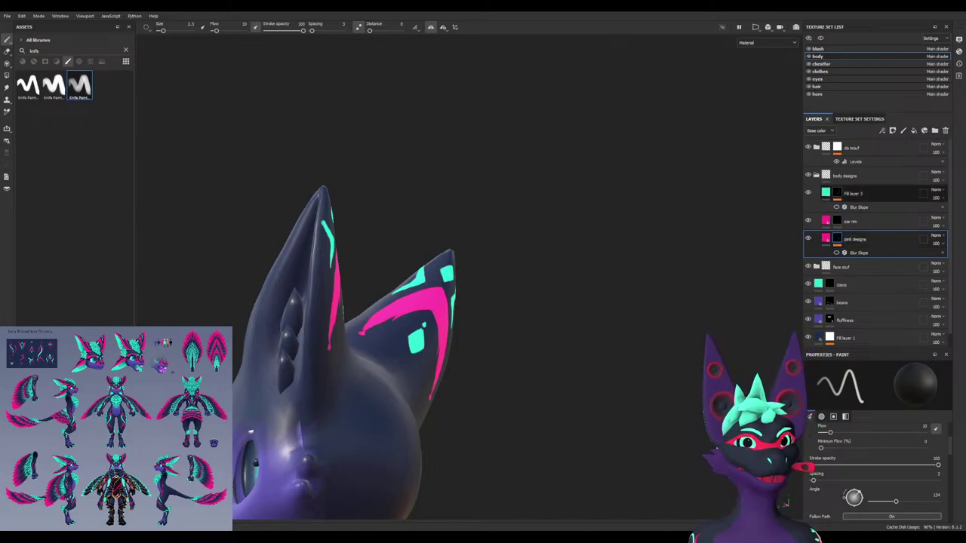
double_click(855, 194)
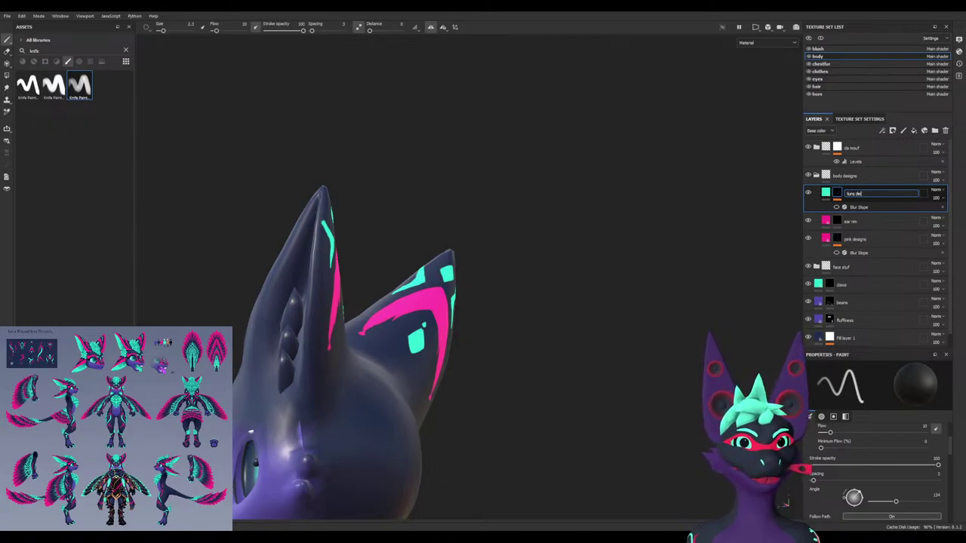
type("turq designs")
key("Return")
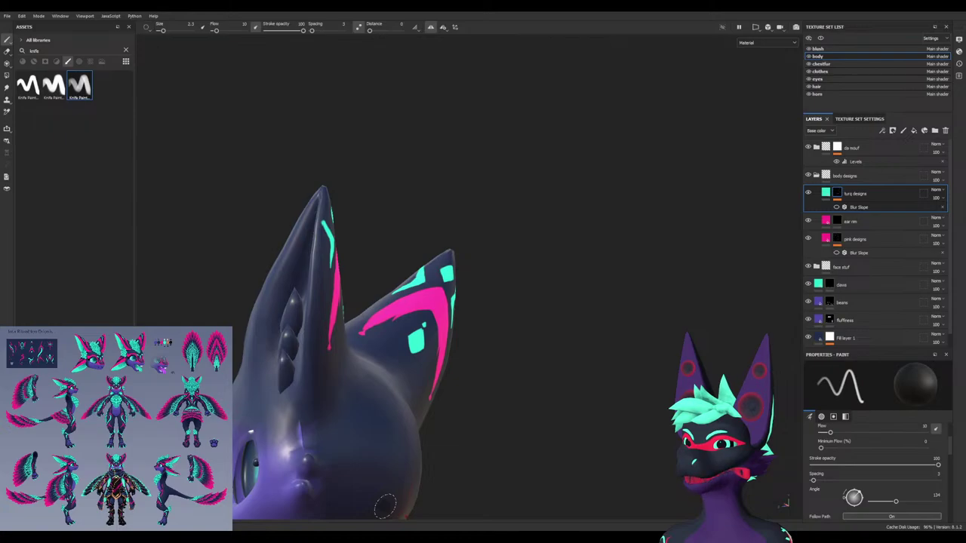
Examine the ears from several sides, focusing on the ear rim and the tufts inside the ear
key("alt+Tab")
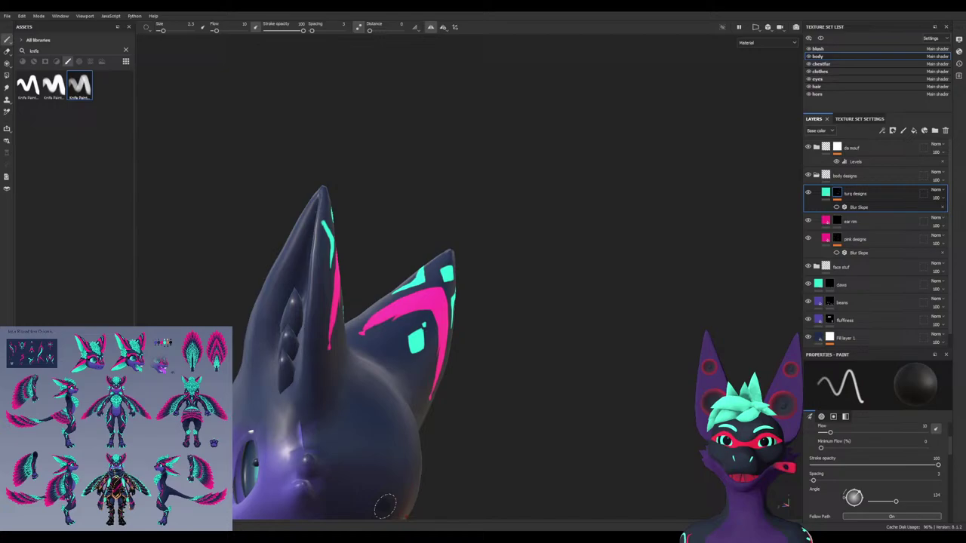
left_click_drag(451, 337, 320, 479, "alt")
left_click_drag(397, 361, 246, 440, "alt")
right_click_drag(279, 426, 338, 427, "alt")
left_click_drag(338, 428, 748, 280, "alt")
left_click_drag(558, 180, 679, 234, "alt")
left_click_drag(324, 422, 362, 370, "alt")
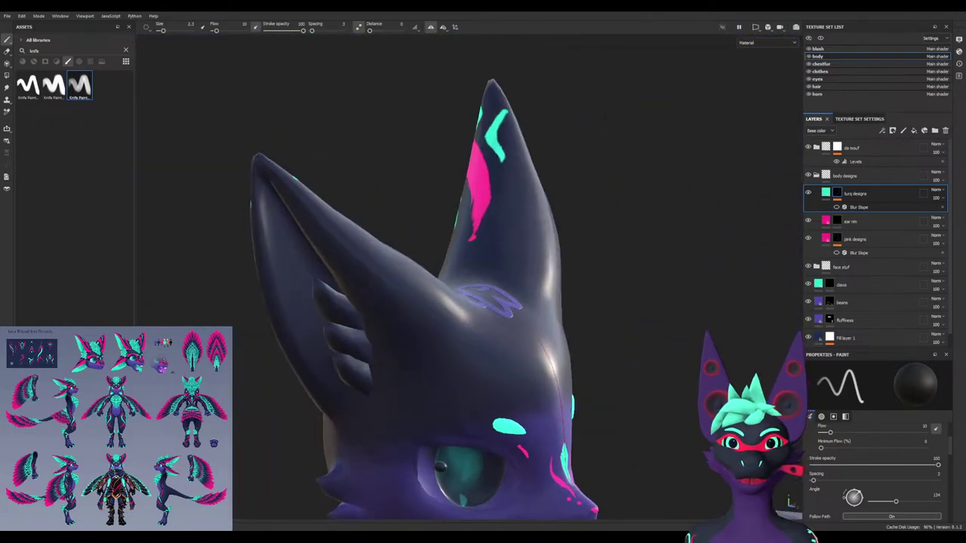
right_click_drag(332, 366, 415, 361, "alt")
left_click_drag(376, 321, 338, 317, "alt")
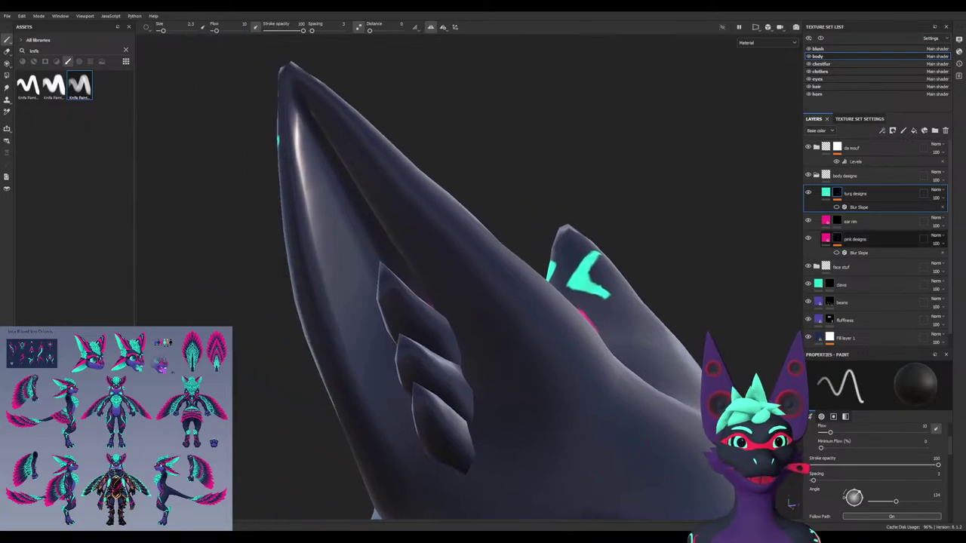
Try painting a pink band along the lower outer rim of the ear on the ear rim layer with the knife brush
left_click(853, 221)
mouse_move(312, 303)
left_mouse_down()
mouse_move(322, 330)
mouse_move(379, 376)
mouse_move(315, 353)
mouse_move(313, 334)
left_mouse_up()
key("ctrl+z")
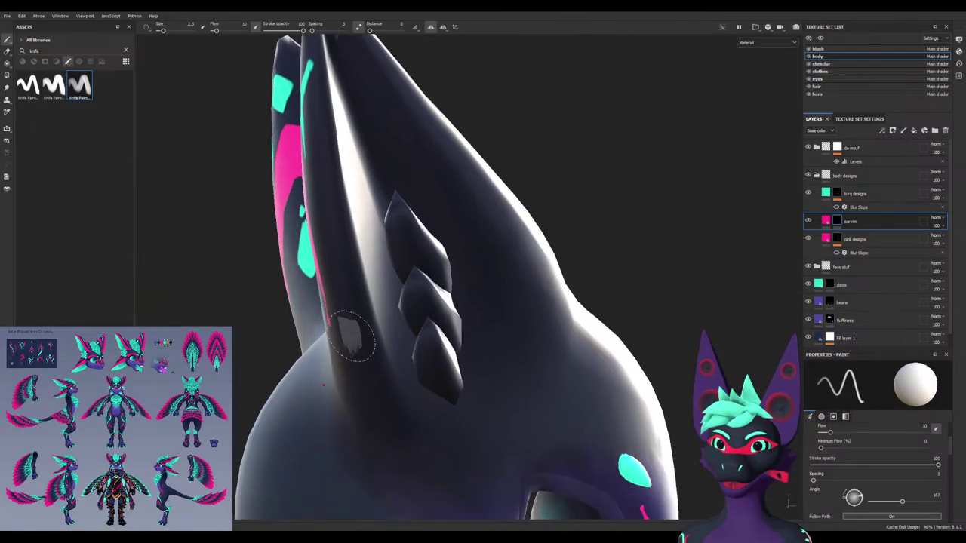
left_click_drag(368, 384, 358, 305)
mouse_move(363, 329)
left_mouse_down()
mouse_move(381, 403)
mouse_move(266, 323)
left_mouse_up()
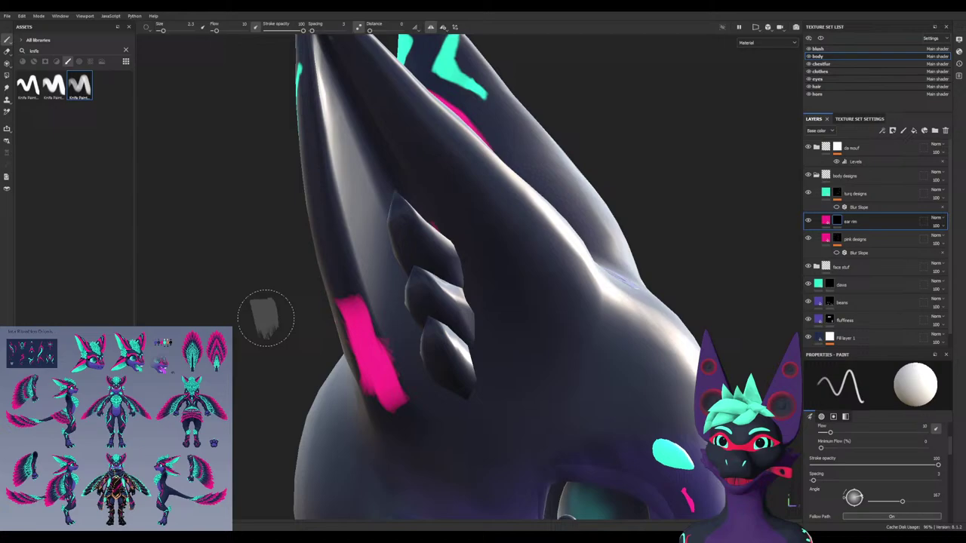
Undo the pink strokes on the lower ear rim and switch to the second Knife Paint brush
key("ctrl+z")
left_click(53, 85)
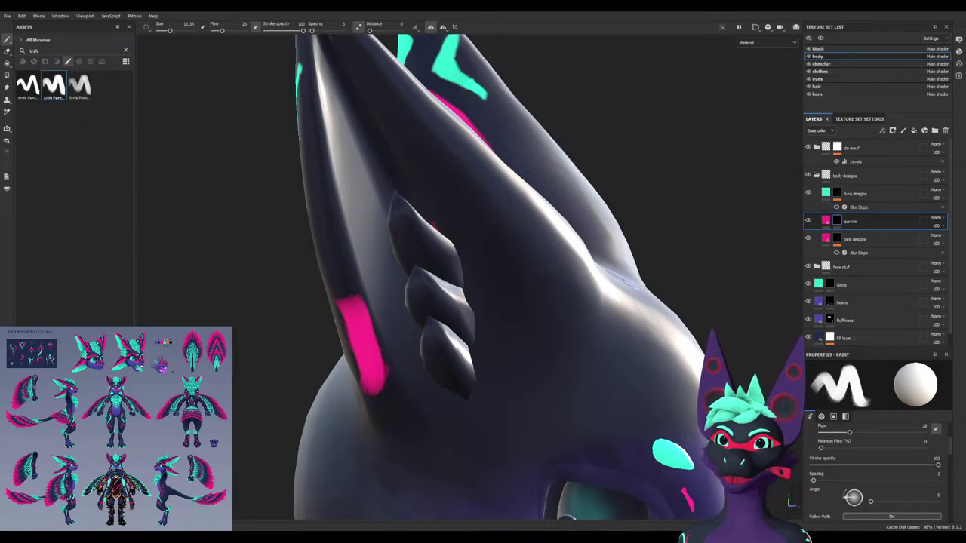
key("ctrl+z")
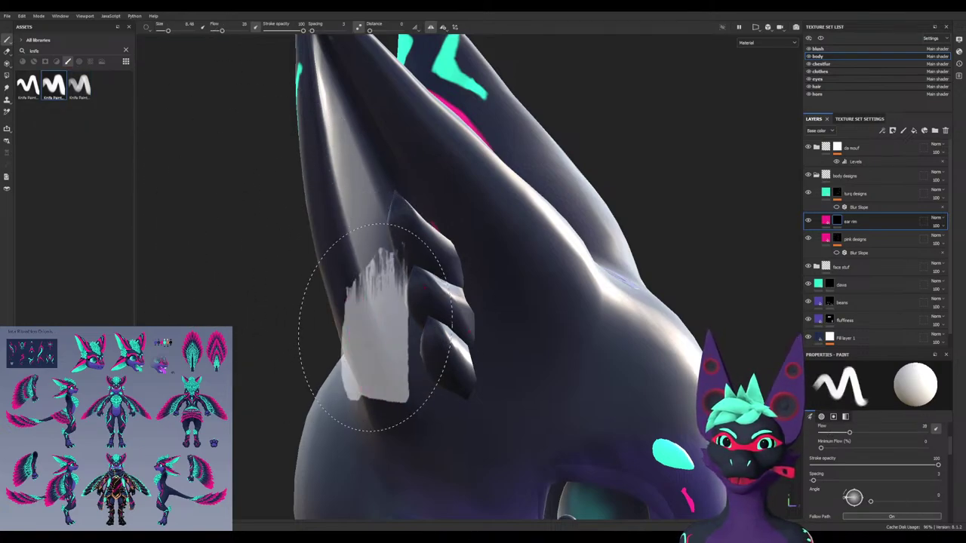
Switch to the first Knife Paint brush, reduce its size to 3.87, and set its flow to 17 and angle to 150
right_click_drag(370, 324, 337, 324, "ctrl")
left_click_drag(337, 324, 423, 326, "alt")
left_click(28, 85)
right_click_drag(376, 306, 349, 306, "ctrl")
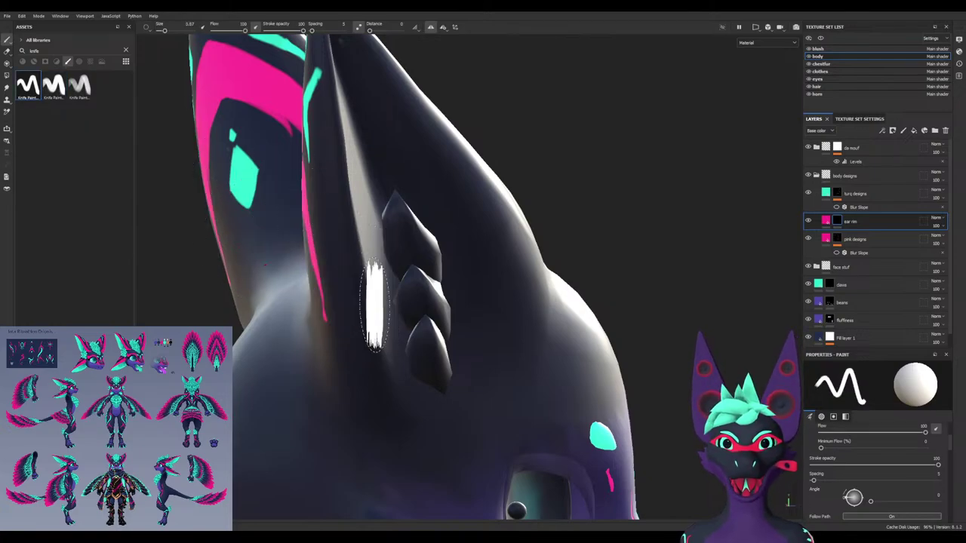
left_click_drag(370, 272, 326, 271, "ctrl")
mouse_move(425, 353)
left_mouse_down("alt")
mouse_move(514, 385)
mouse_move(528, 403)
left_mouse_up("alt")
scroll(876, 468, "up", 3)
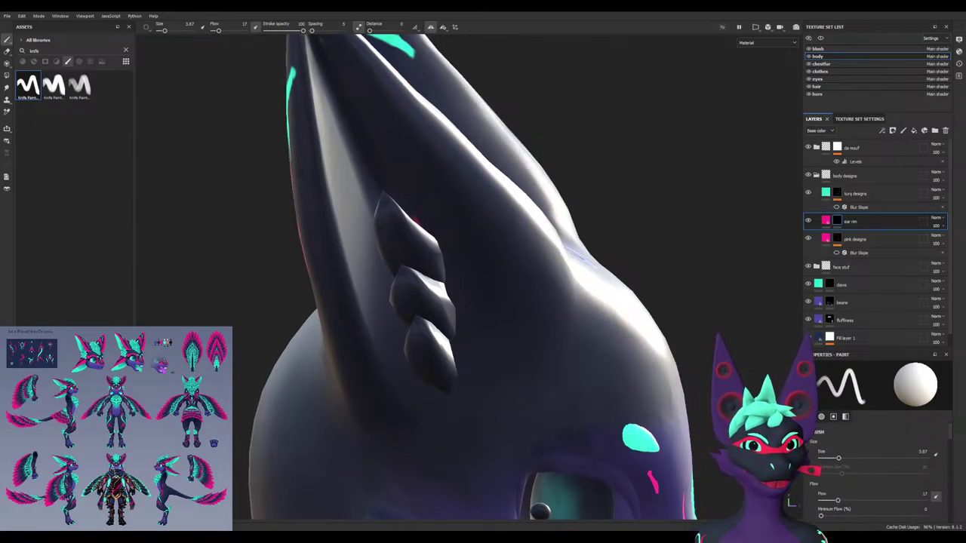
left_click_drag(875, 348, 875, 273)
scroll(879, 446, "down", 3)
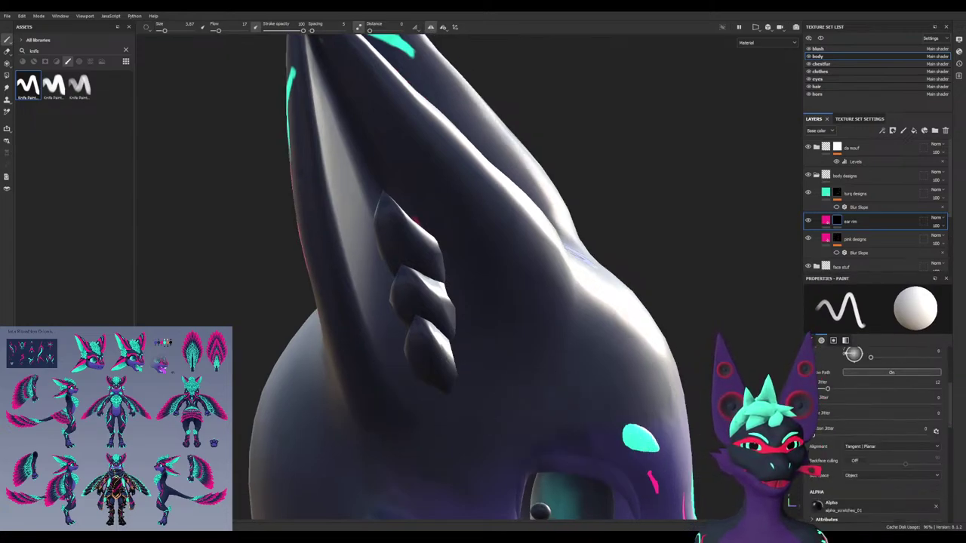
mouse_move(362, 377)
left_mouse_down()
mouse_move(356, 399)
mouse_move(367, 388)
mouse_move(389, 407)
mouse_move(364, 397)
left_mouse_up()
Duplicate the turq designs layer, remove the copy's Blur Slope filter and rename it "inner ear"
left_click(839, 194)
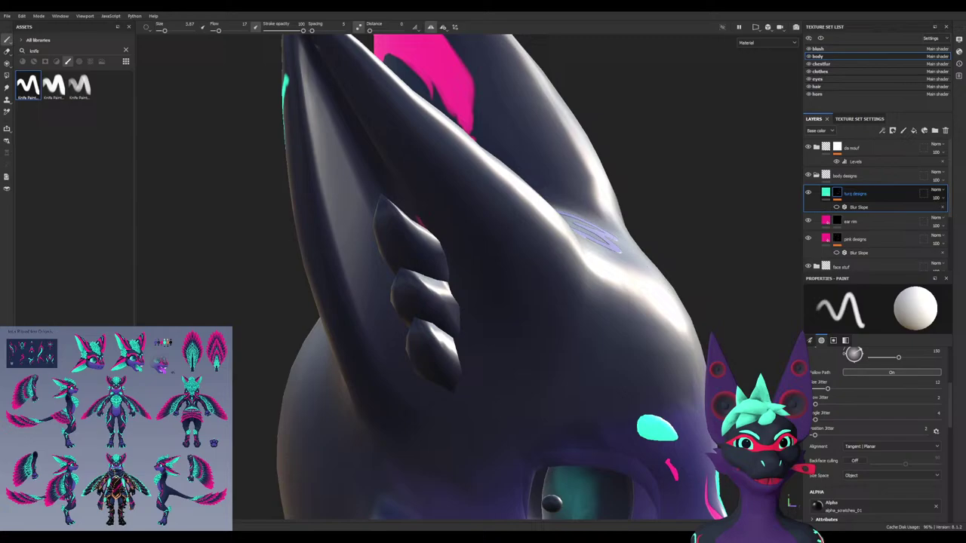
key("ctrl+d")
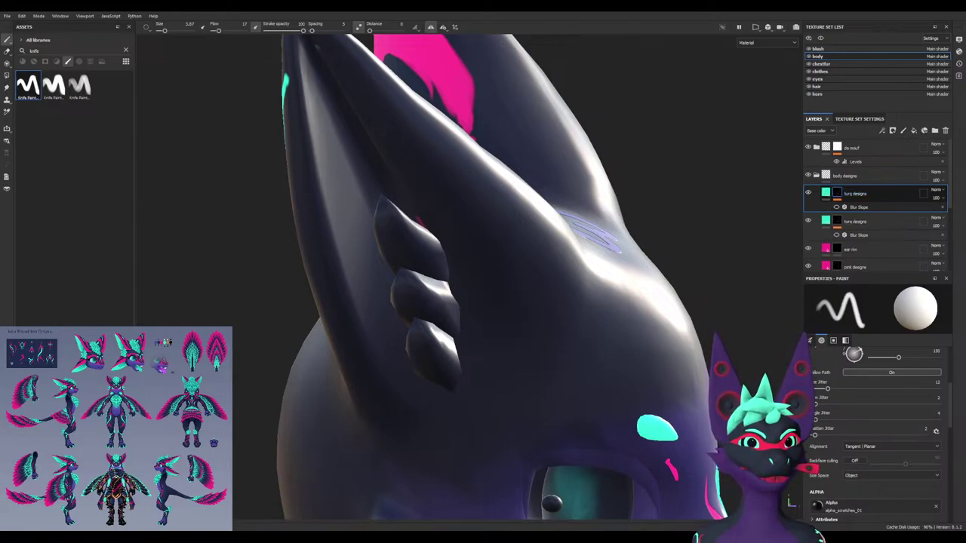
left_click(942, 206)
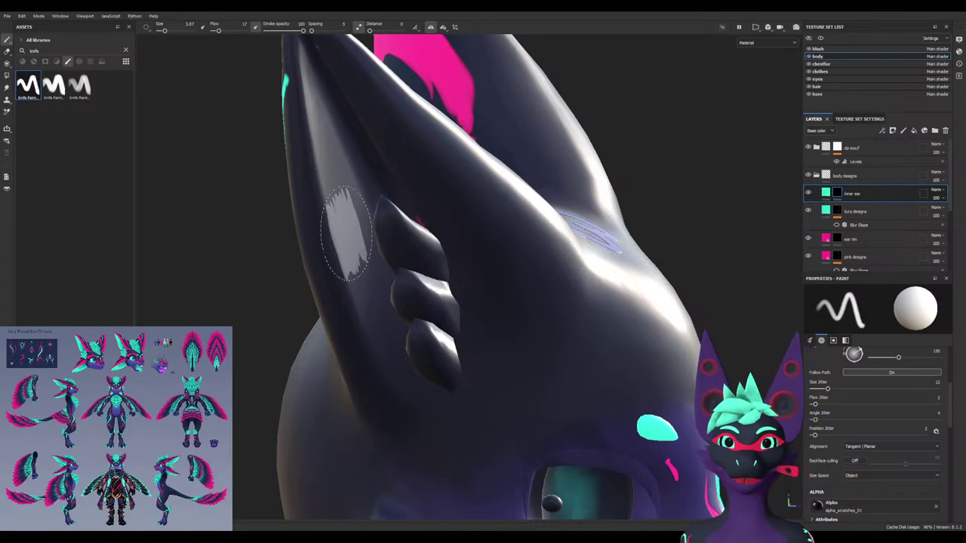
Erase the stray pink mark beside the ear tufts using the pink designs and ear rim layer masks
middle_click_drag(356, 226, 406, 261, "alt")
mouse_move(438, 272)
left_mouse_down("alt")
mouse_move(547, 278)
mouse_move(459, 284)
mouse_move(460, 256)
left_mouse_up("alt")
key("ctrl+z")
left_click(837, 257)
key("x")
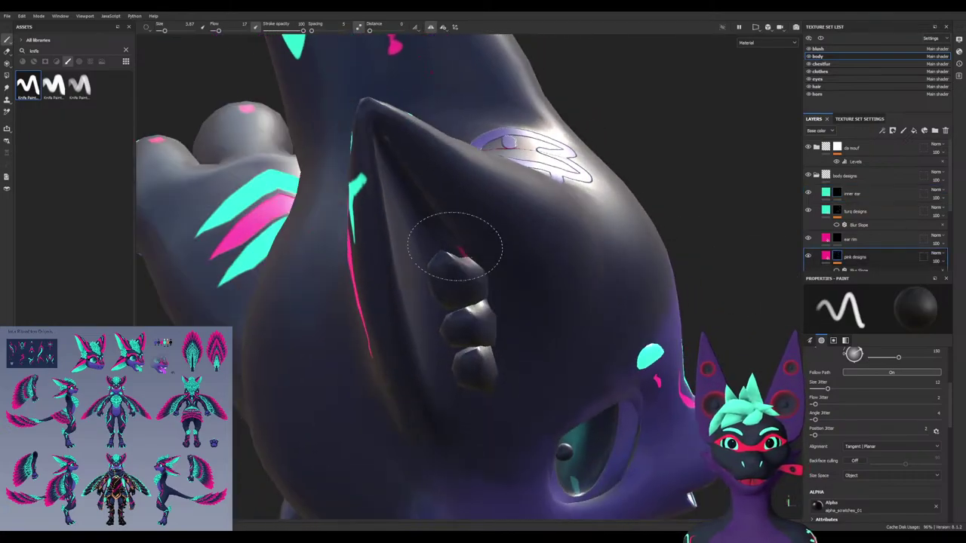
mouse_move(511, 287)
left_mouse_down("alt")
mouse_move(642, 245)
mouse_move(476, 231)
left_mouse_up("alt")
left_click(837, 238)
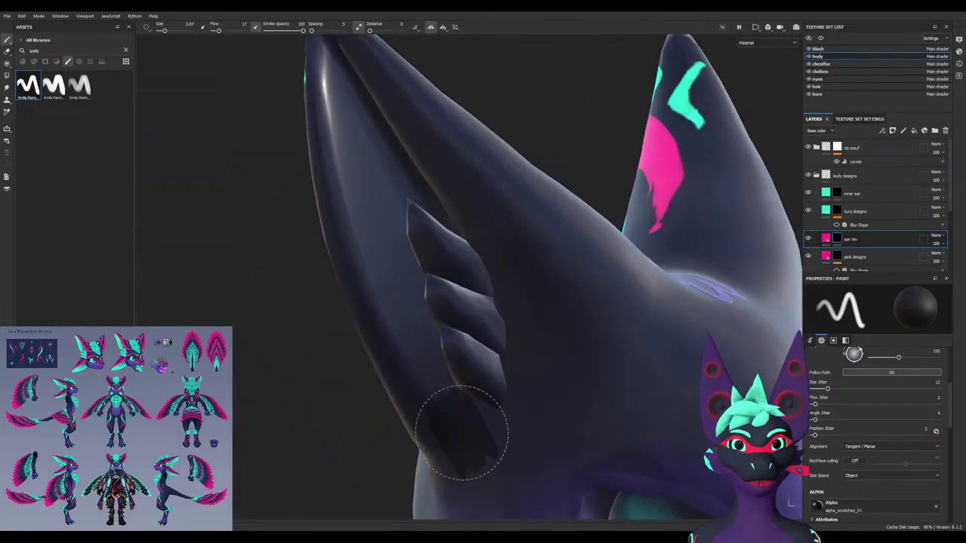
mouse_move(463, 433)
left_mouse_down("alt")
mouse_move(536, 434)
mouse_move(571, 386)
left_mouse_up("alt")
Try painting turquoise beside the ear tufts on the inner ear layer mask with the knife brush
left_click(836, 193)
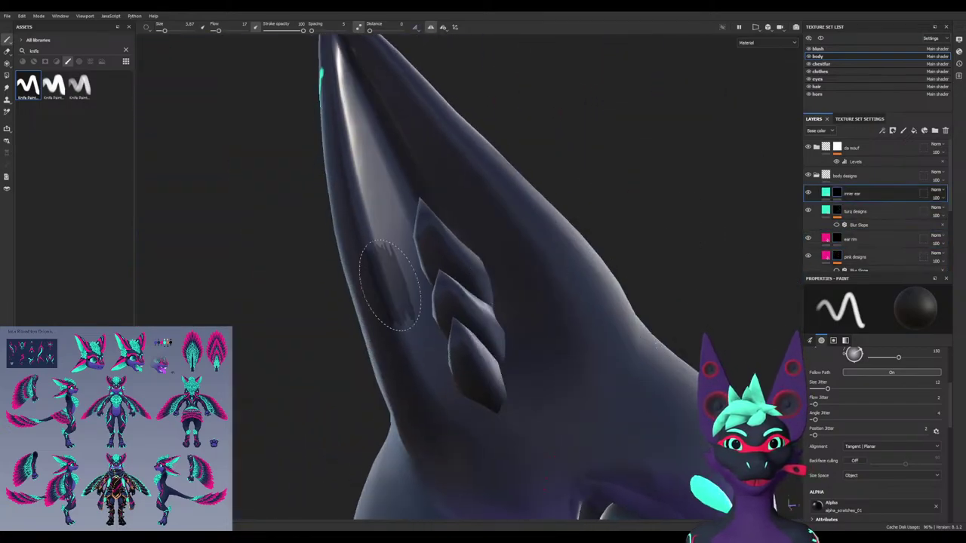
key("x")
left_click_drag(398, 253, 424, 277)
left_click_drag(614, 281, 555, 287, "alt")
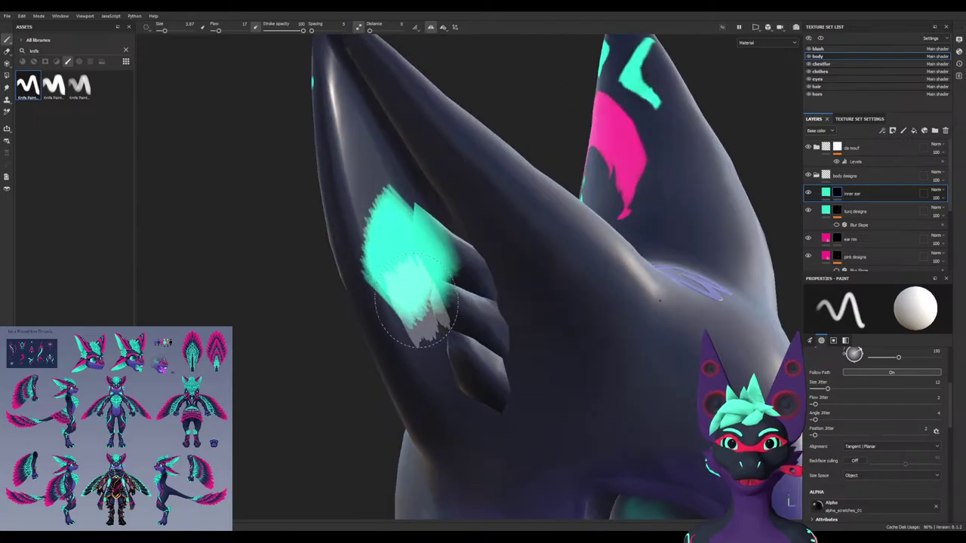
key("ctrl+z")
key("ctrl+z")
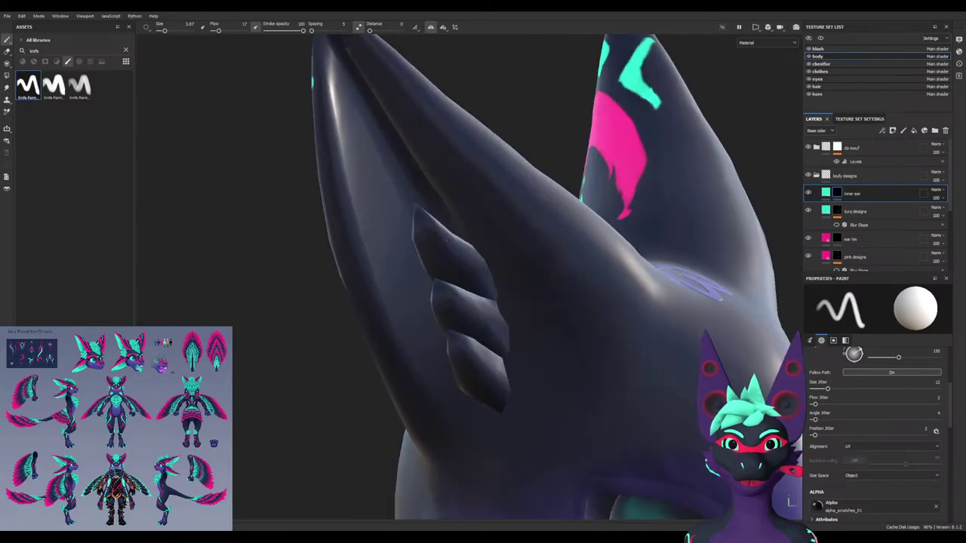
Set the knife brush alignment to UV and paint the inside of the ear turquoise from the tufts up toward the tip
mouse_move(394, 317)
left_mouse_down()
mouse_move(377, 143)
mouse_move(400, 174)
mouse_move(375, 167)
left_mouse_up()
mouse_move(392, 251)
left_mouse_down()
mouse_move(377, 196)
mouse_move(338, 131)
left_mouse_up()
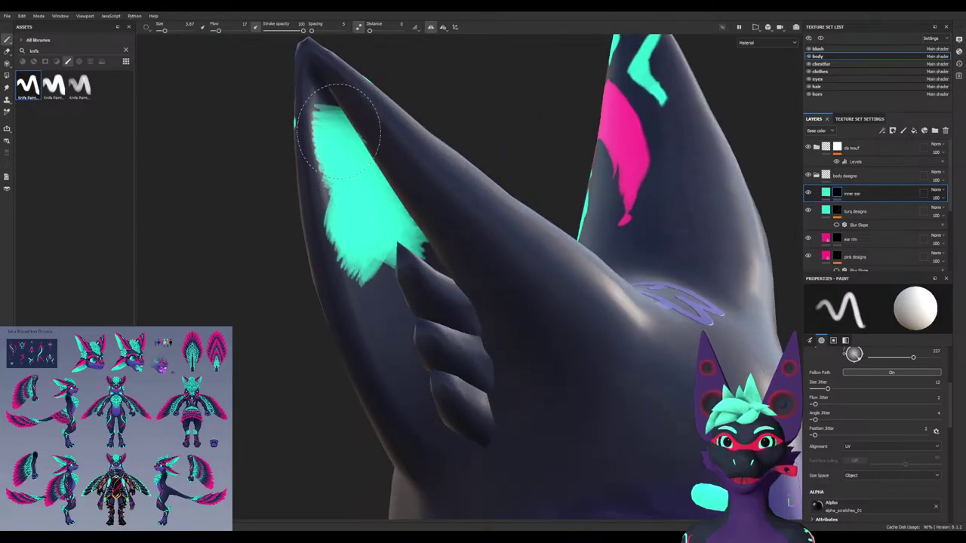
mouse_move(345, 226)
left_mouse_down("alt")
mouse_move(370, 198)
mouse_move(352, 181)
mouse_move(329, 198)
mouse_move(344, 177)
mouse_move(317, 106)
mouse_move(332, 94)
mouse_move(306, 75)
mouse_move(310, 61)
mouse_move(377, 268)
left_mouse_up("alt")
left_click_drag(377, 268, 385, 321)
Move the ear rim layer above the inner ear layer and try a pink stroke beside the tufts
left_click_drag(851, 238, 851, 188)
left_click_drag(373, 261, 419, 369)
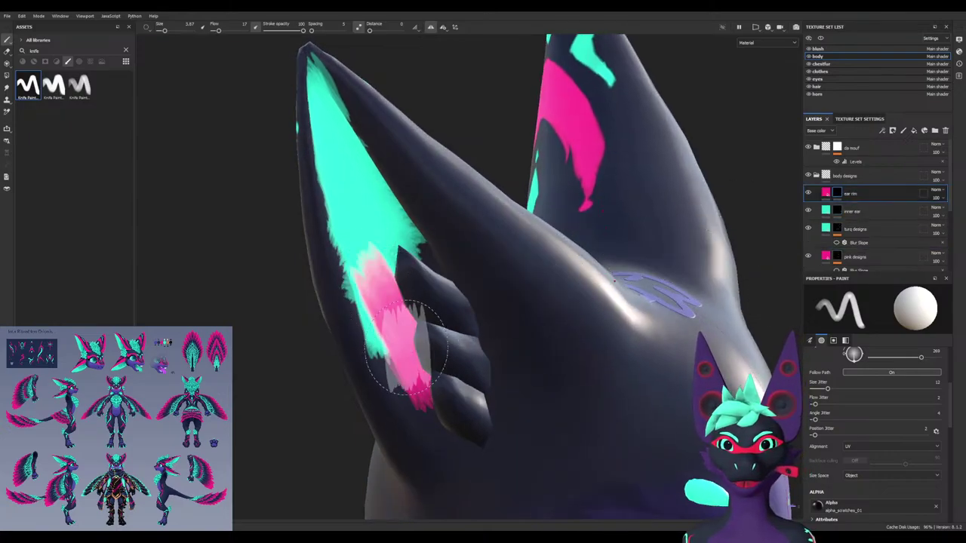
key("ctrl+z")
left_click(850, 211)
Extend the turquoise inner ear paint down to the ear base and around the three tufts
mouse_move(408, 304)
left_mouse_down("alt")
mouse_move(373, 335)
mouse_move(464, 455)
mouse_move(489, 450)
mouse_move(469, 458)
mouse_move(502, 388)
mouse_move(498, 261)
mouse_move(437, 209)
left_mouse_up("alt")
scroll(372, 334, "up", 2)
mouse_move(436, 261)
left_mouse_down("alt")
mouse_move(475, 264)
mouse_move(419, 244)
mouse_move(411, 397)
mouse_move(396, 359)
left_mouse_up("alt")
scroll(411, 397, "down", 3)
middle_click_drag(396, 359, 394, 341, "alt")
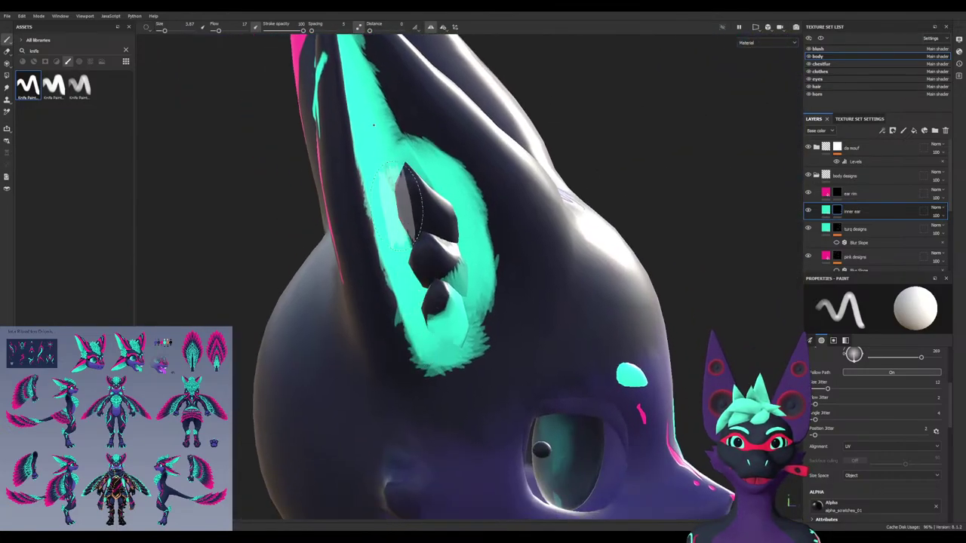
mouse_move(406, 197)
left_mouse_down()
mouse_move(412, 168)
mouse_move(377, 197)
left_mouse_up()
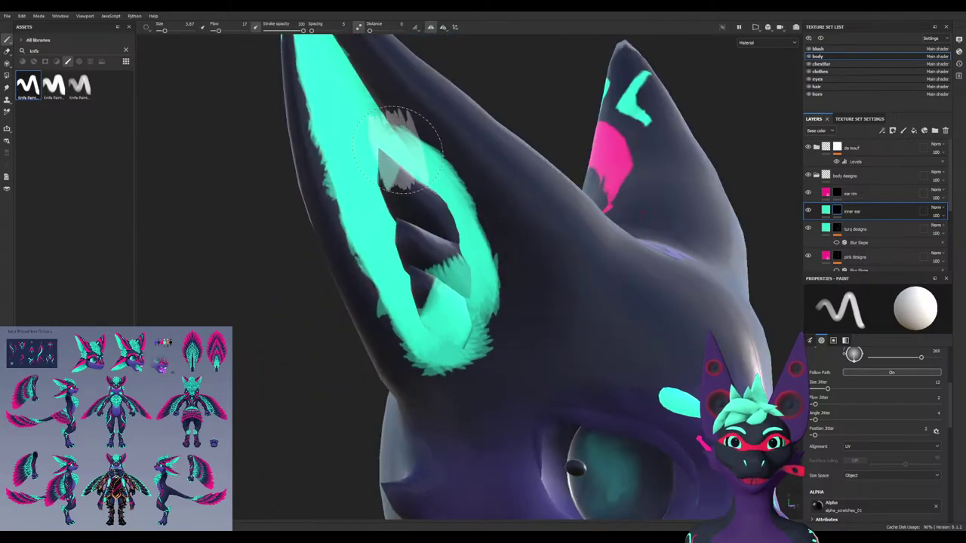
left_click_drag(368, 112, 346, 129)
Erase the excess turquoise spilling past the tufts onto the inner wall and edges of the ear
middle_click_drag(346, 129, 391, 289, "alt")
left_click_drag(429, 271, 483, 261, "alt")
mouse_move(392, 240)
left_mouse_down()
mouse_move(431, 264)
mouse_move(388, 271)
mouse_move(419, 281)
mouse_move(427, 223)
left_mouse_up()
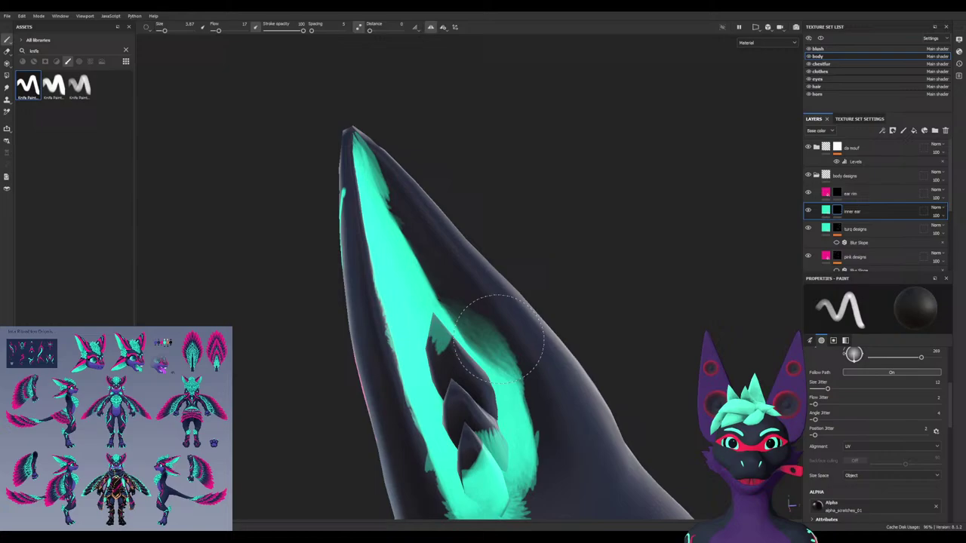
mouse_move(519, 419)
left_mouse_down("alt")
mouse_move(407, 363)
mouse_move(458, 460)
left_mouse_up("alt")
middle_click_drag(457, 460, 423, 351, "alt")
right_click_drag(423, 351, 485, 302, "alt")
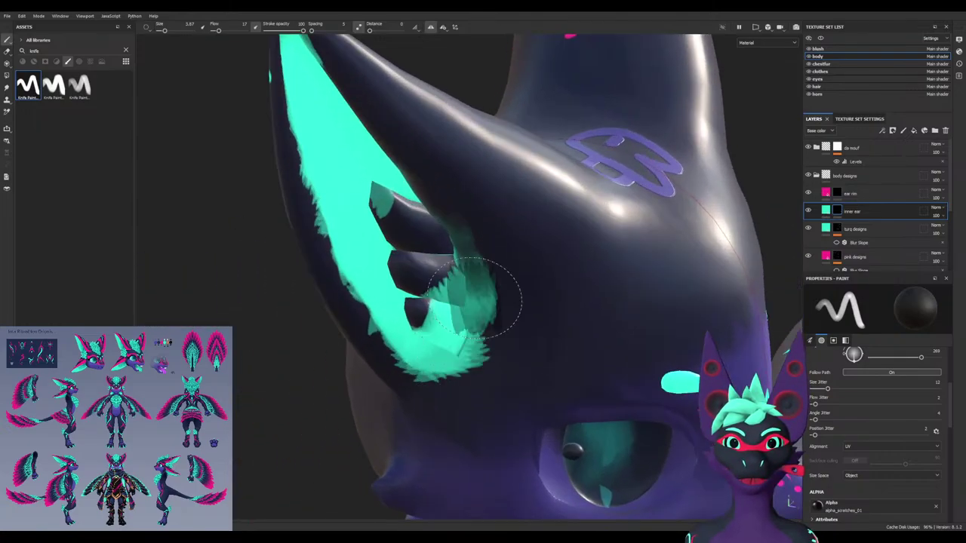
mouse_move(485, 302)
left_mouse_down()
mouse_move(491, 311)
mouse_move(453, 371)
mouse_move(371, 356)
mouse_move(302, 280)
mouse_move(317, 226)
left_mouse_up()
Repaint turquoise along the outer side of the inner ear, from near the tip down past the tufts
mouse_move(317, 227)
left_mouse_down("alt")
mouse_move(336, 218)
mouse_move(312, 236)
mouse_move(297, 170)
left_mouse_up("alt")
middle_click_drag(295, 170, 359, 287, "alt")
key("x")
left_click_drag(377, 261, 386, 294)
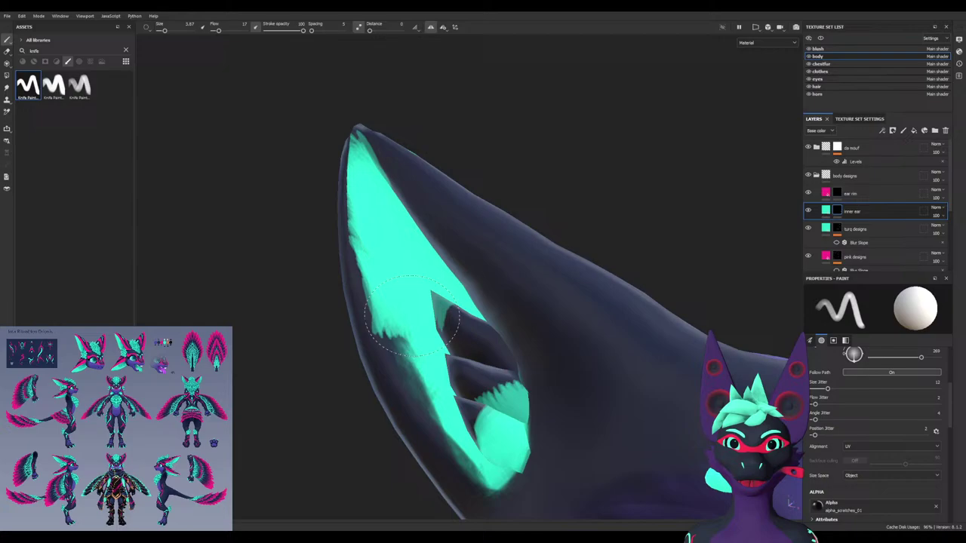
mouse_move(406, 354)
left_mouse_down()
mouse_move(411, 333)
mouse_move(426, 372)
left_mouse_up()
mouse_move(426, 372)
left_mouse_down("alt")
mouse_move(441, 420)
mouse_move(453, 313)
left_mouse_up("alt")
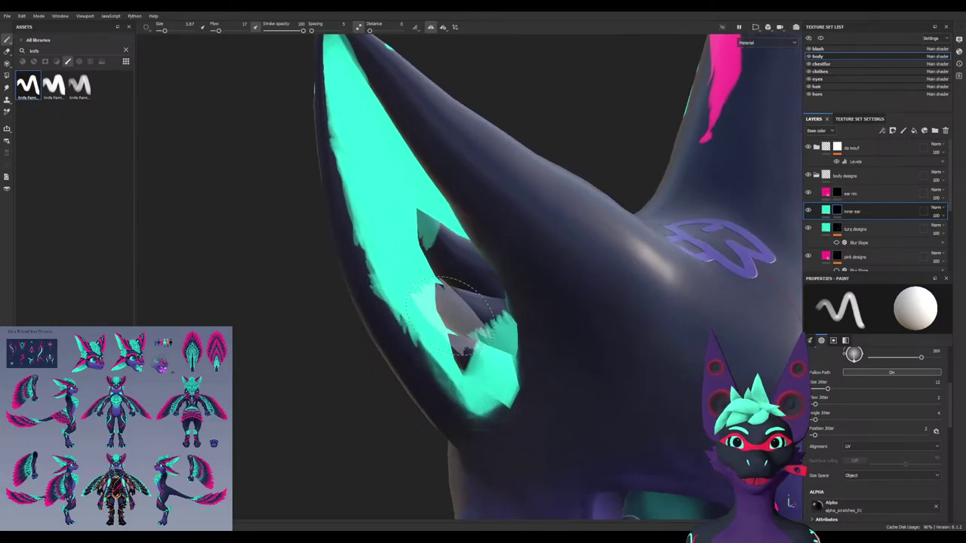
left_click(450, 312)
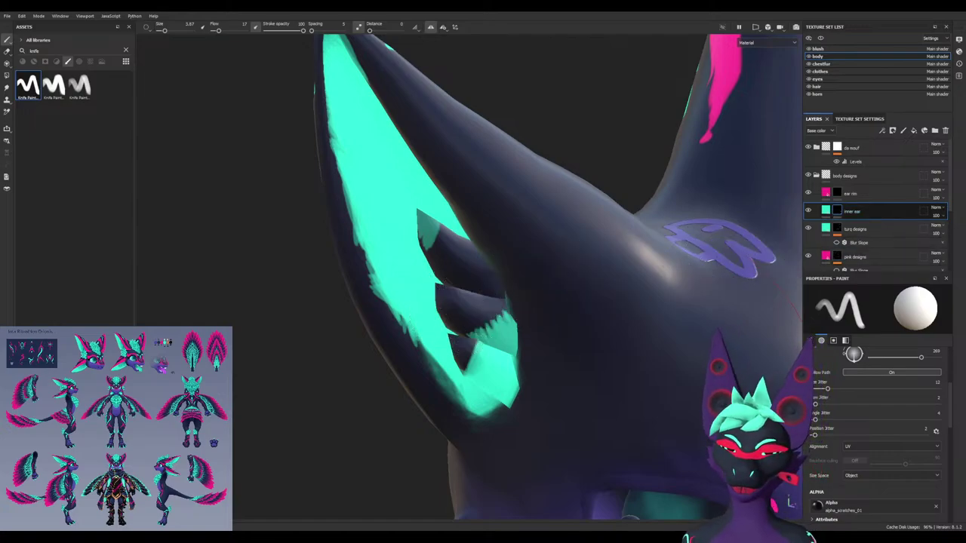
Duplicate the inner ear layer, rename the copy "inner ear darker" and change its base color to dark teal
key("ctrl+d")
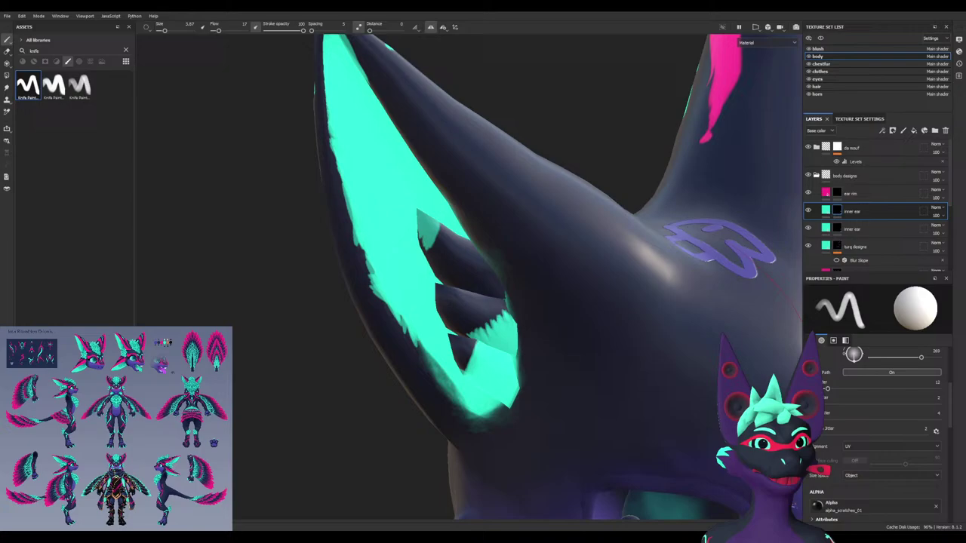
scroll(875, 251, "down", 1)
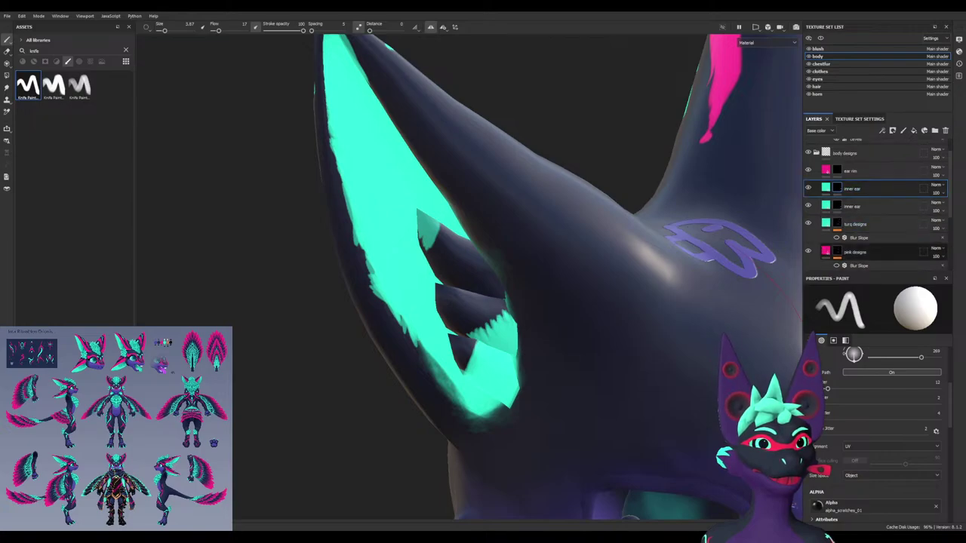
scroll(875, 247, "up", 1)
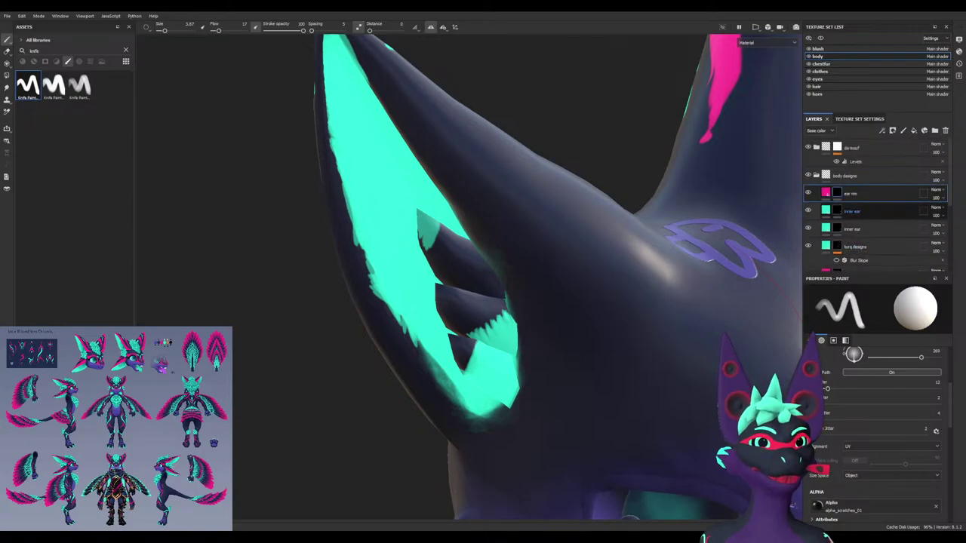
double_click(853, 211)
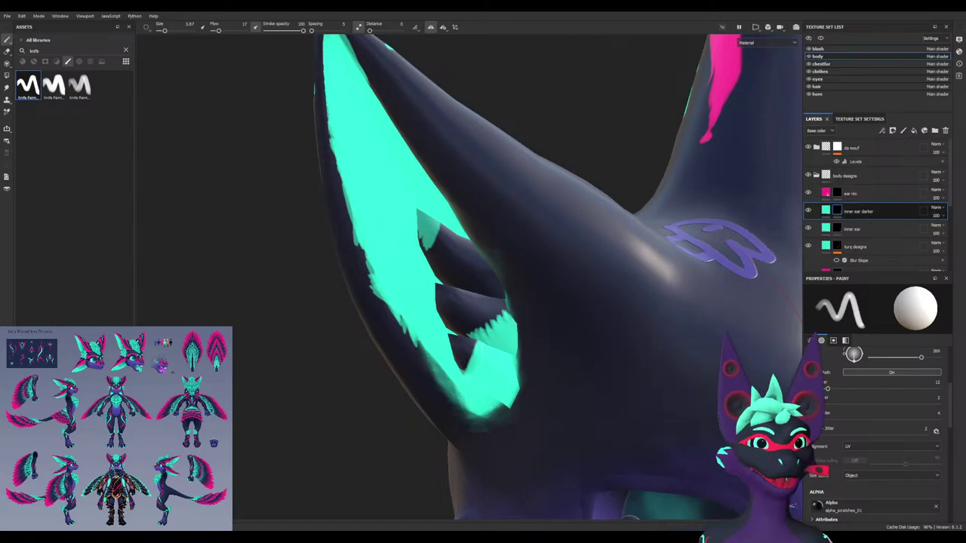
left_click(825, 211)
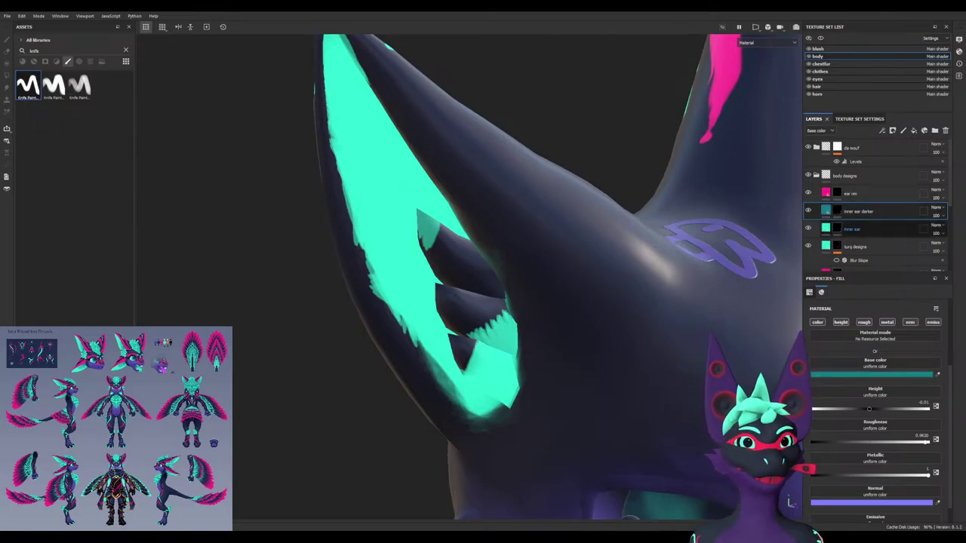
Try erasing and repainting a patch in the middle of the ear on the inner ear darker mask
left_click(837, 212)
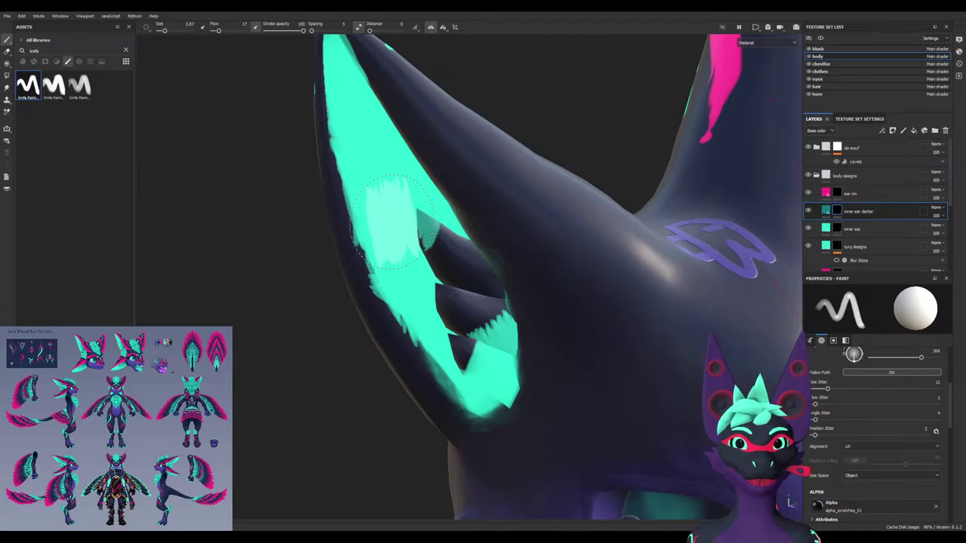
key("x")
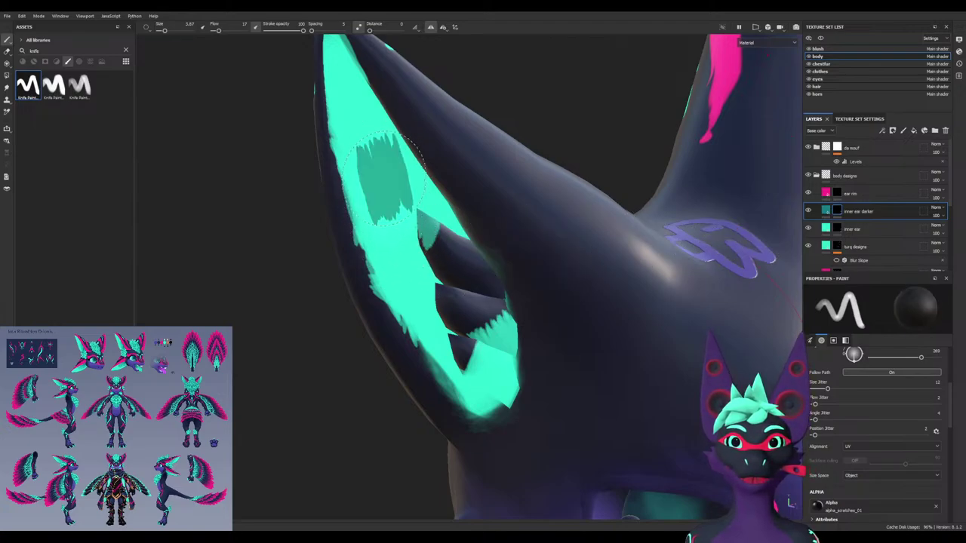
key("x")
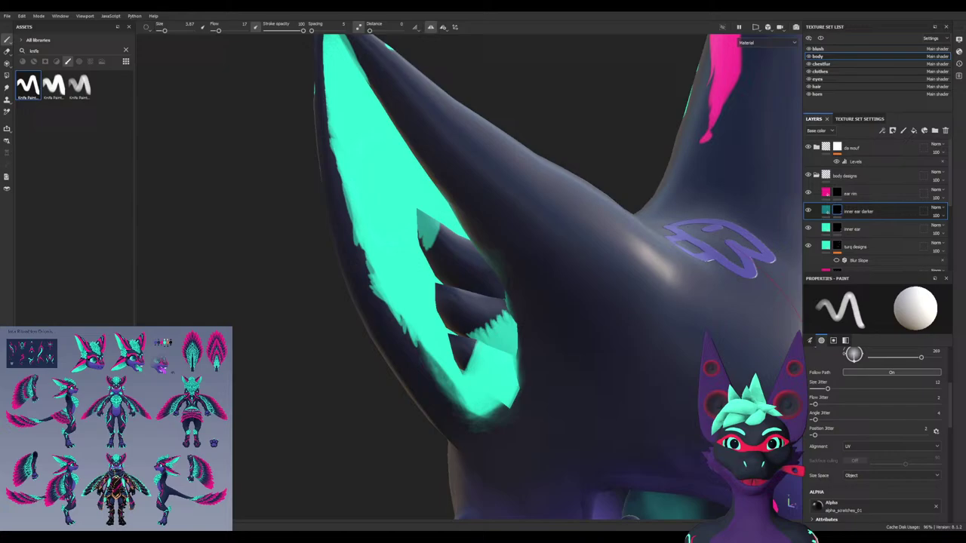
left_click_drag(483, 333, 546, 315, "alt")
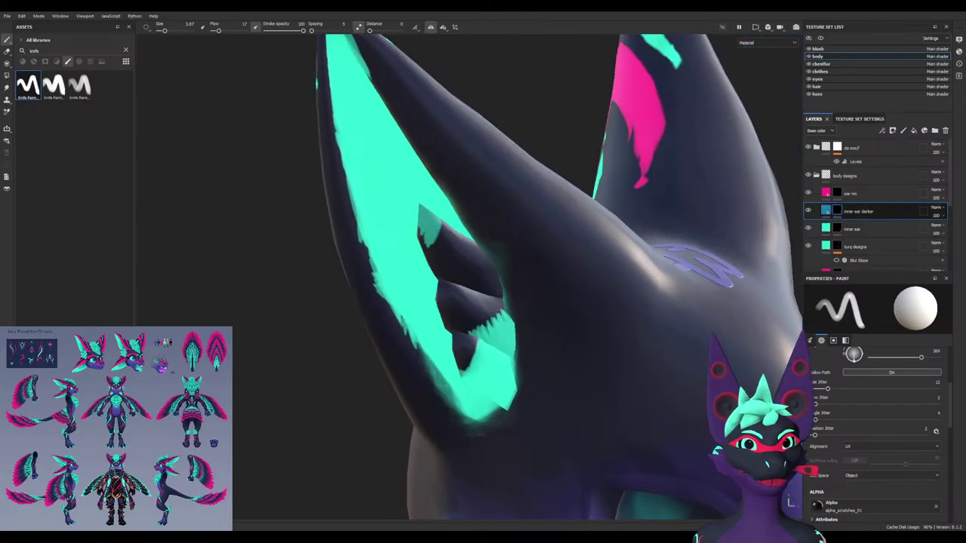
Match the inner ear darker layer's emissive color to its dark teal base color and move the layer below inner ear
left_click(826, 211)
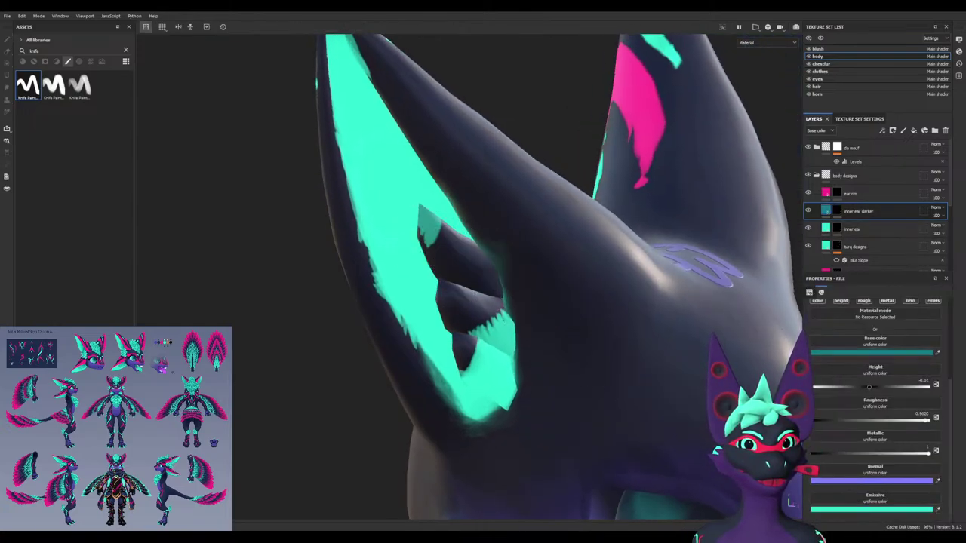
left_click(873, 353)
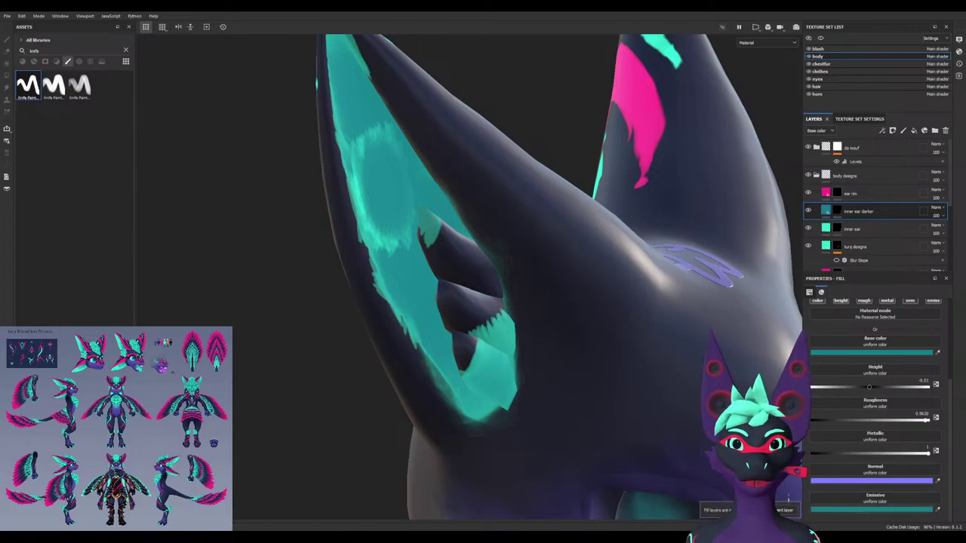
left_click_drag(859, 212, 859, 235)
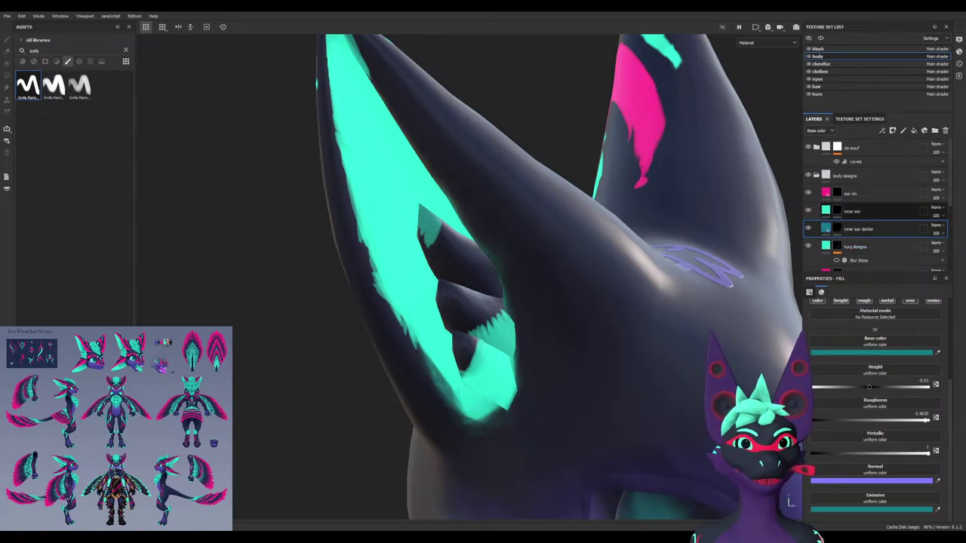
Select the inner ear mask, search the brushes for "soft" and set up the Basic Soft brush at size 10 and flow 11
left_click(837, 211)
key("1")
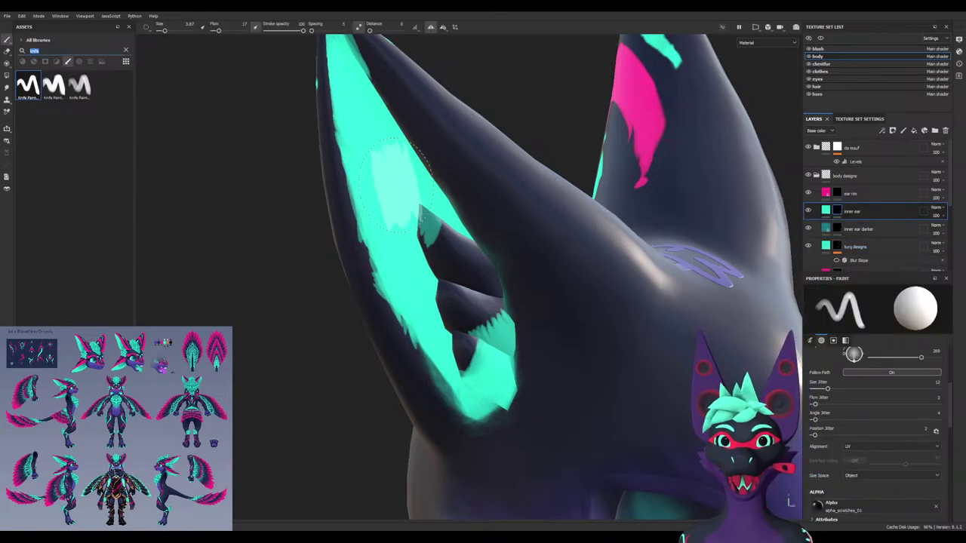
type("soft")
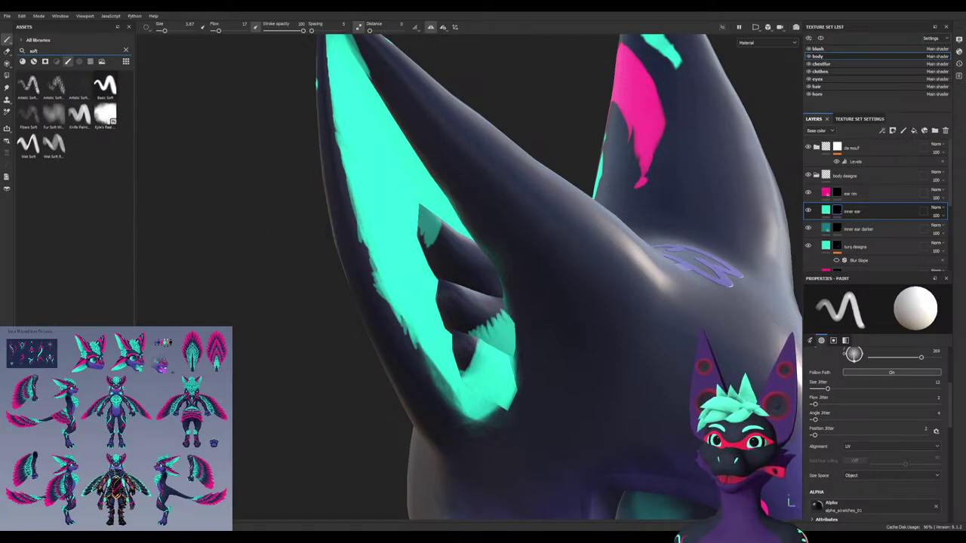
left_click(105, 84)
left_click_drag(460, 246, 442, 246, "ctrl")
left_click_drag(460, 246, 423, 244, "ctrl")
middle_click_drag(402, 203, 439, 290, "alt")
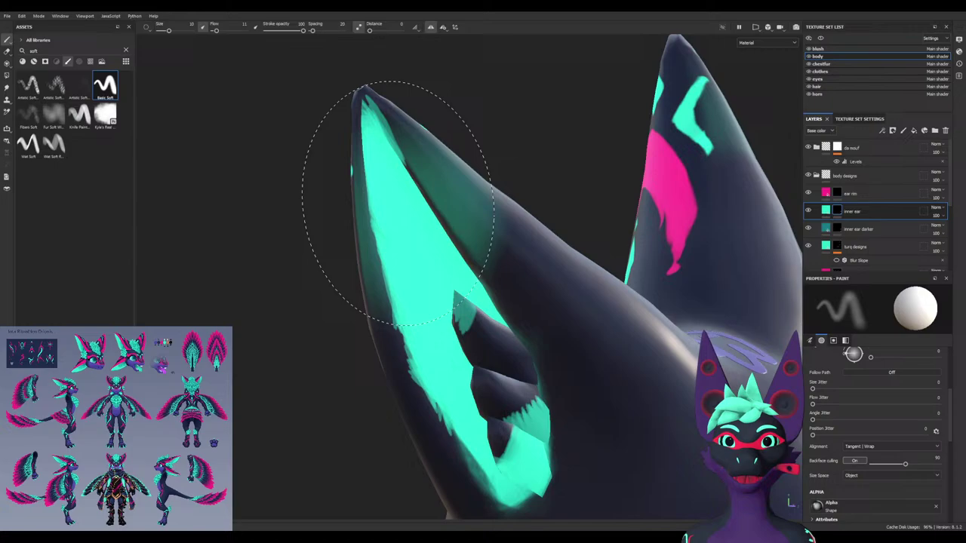
Softly erase the inner ear mask along the lower inner end of the ear, beside the tufts
mouse_move(445, 290)
left_mouse_down("alt")
mouse_move(445, 261)
mouse_move(370, 250)
mouse_move(506, 253)
mouse_move(430, 251)
mouse_move(388, 408)
mouse_move(390, 339)
left_mouse_up("alt")
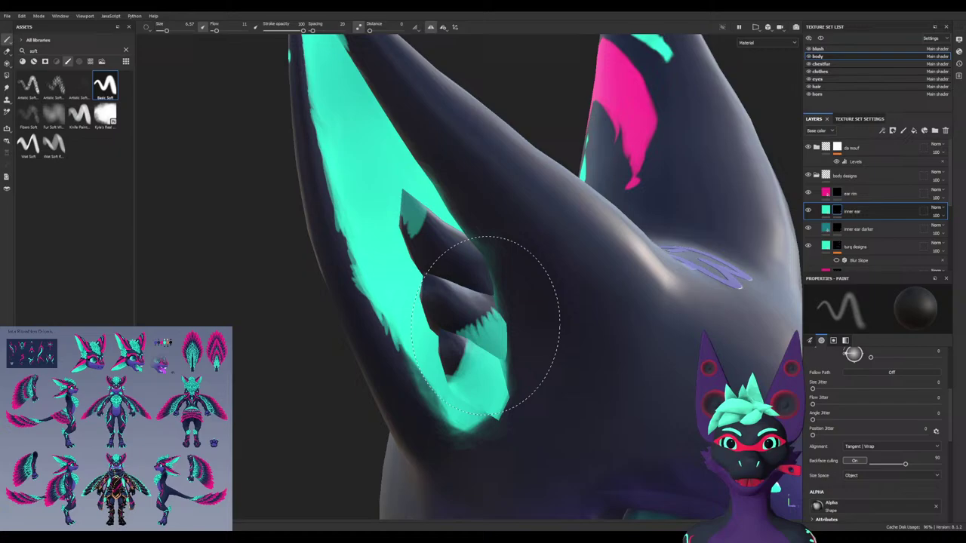
left_click_drag(486, 323, 478, 377)
left_click_drag(408, 253, 406, 291, "alt")
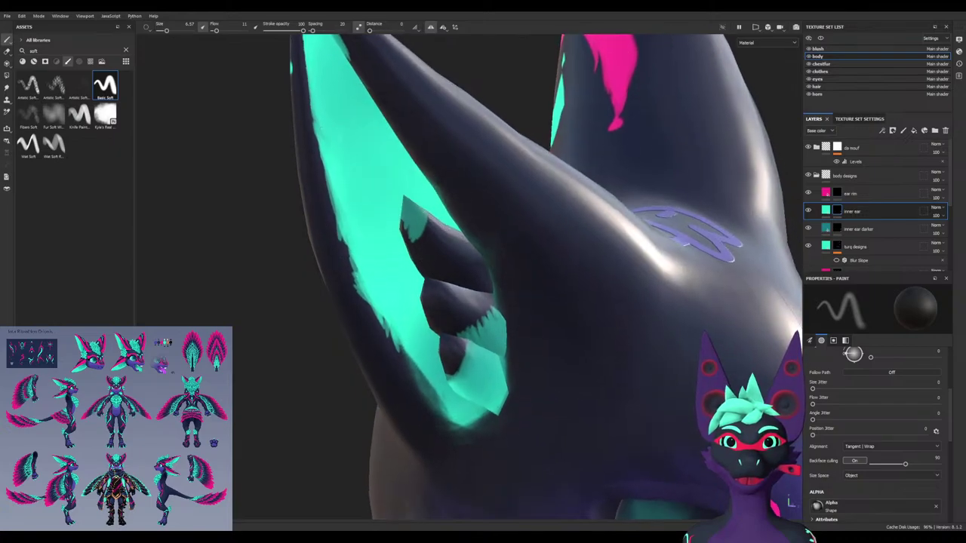
middle_click_drag(406, 291, 434, 330, "alt")
Try softly painting the inner ear mask along the upper inner side of the ear
key("x")
mouse_move(377, 174)
left_mouse_down()
mouse_move(367, 120)
mouse_move(382, 177)
left_mouse_up()
mouse_move(386, 227)
left_mouse_down("alt")
mouse_move(344, 200)
mouse_move(334, 175)
left_mouse_up("alt")
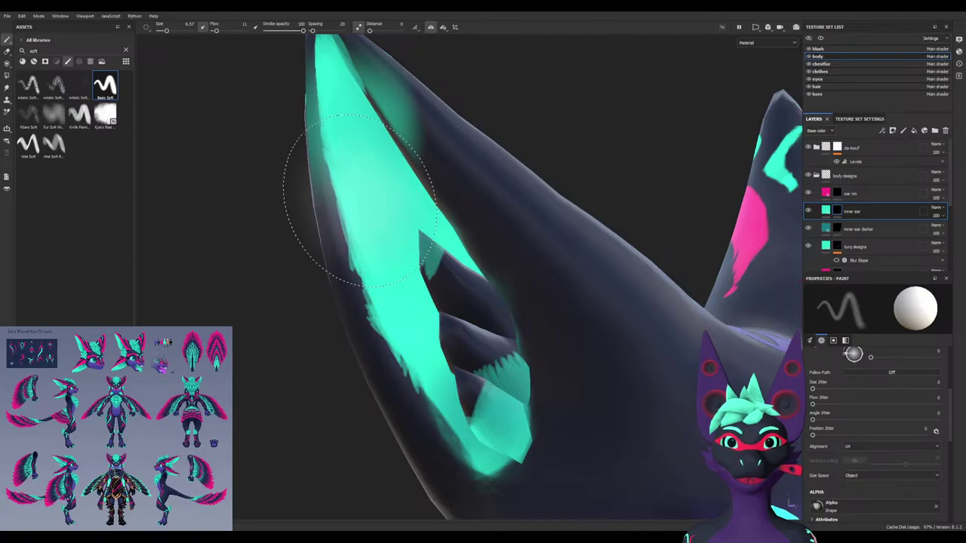
key("ctrl+z")
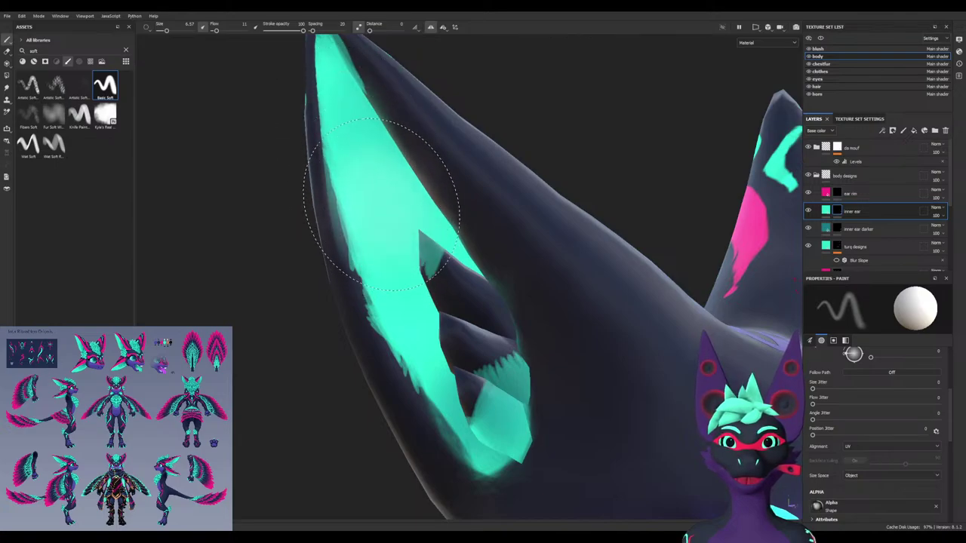
Reduce the soft brush to size 3.92 and fade the inner ear mask beside the tufts down to the ear's lower end
key("bracketright")
key("bracketright")
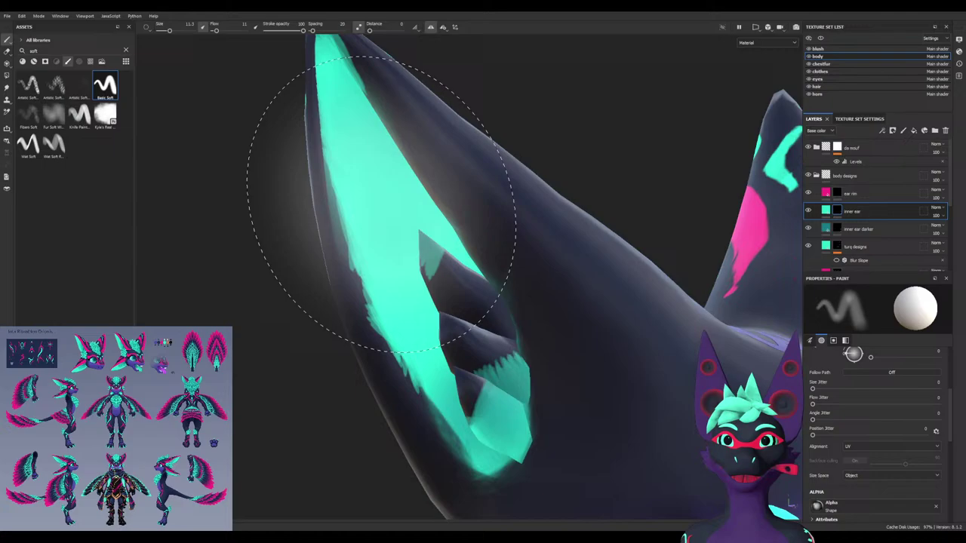
mouse_move(427, 204)
right_mouse_down("ctrl")
mouse_move(472, 204)
mouse_move(364, 204)
right_mouse_up("ctrl")
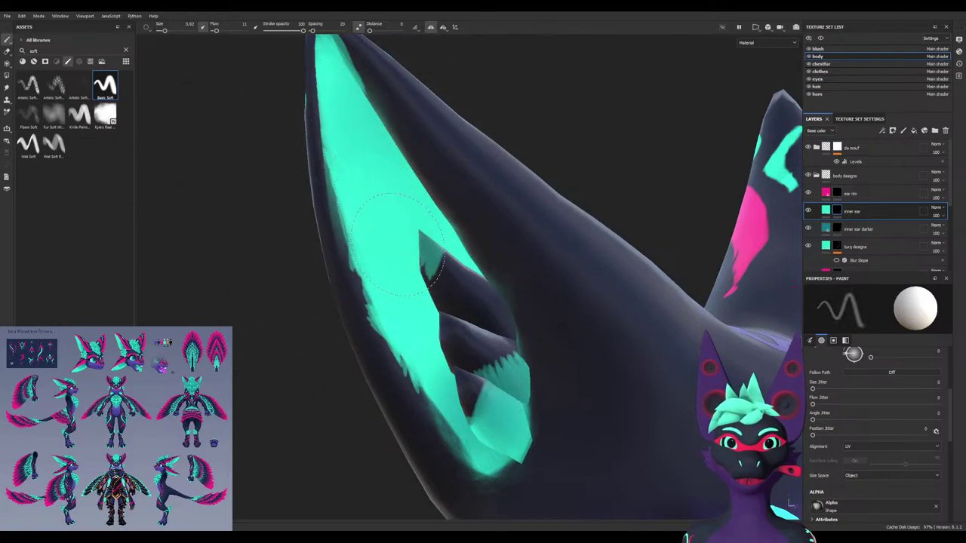
mouse_move(462, 449)
left_mouse_down()
mouse_move(492, 372)
mouse_move(491, 278)
mouse_move(427, 309)
mouse_move(450, 378)
left_mouse_up()
key("ctrl+z")
key("x")
left_click_drag(406, 230, 451, 360)
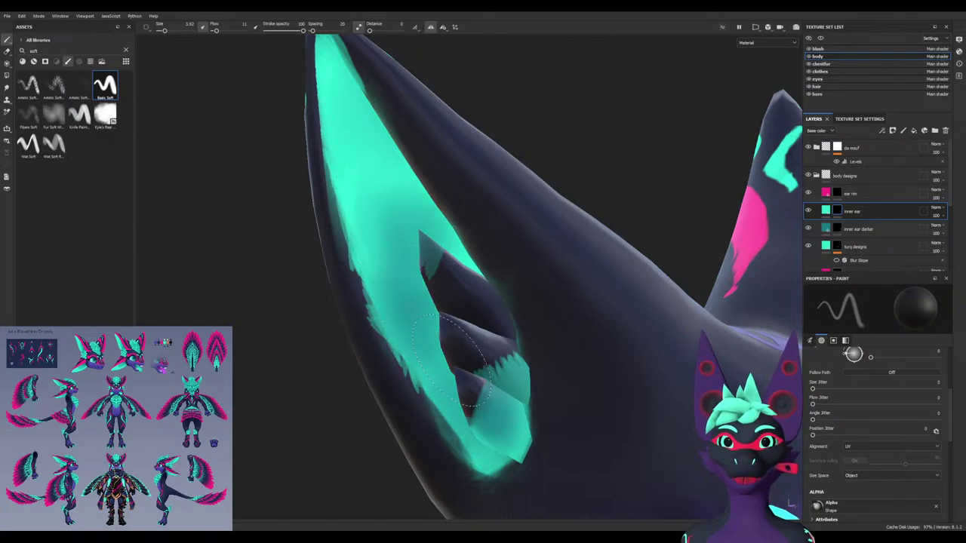
mouse_move(415, 195)
left_mouse_down()
mouse_move(394, 200)
mouse_move(381, 144)
mouse_move(379, 168)
mouse_move(365, 166)
mouse_move(400, 272)
mouse_move(396, 216)
mouse_move(445, 430)
mouse_move(428, 219)
mouse_move(381, 351)
mouse_move(400, 280)
mouse_move(451, 452)
left_mouse_up()
key("x")
key("x")
left_click_drag(403, 403, 441, 425, "alt")
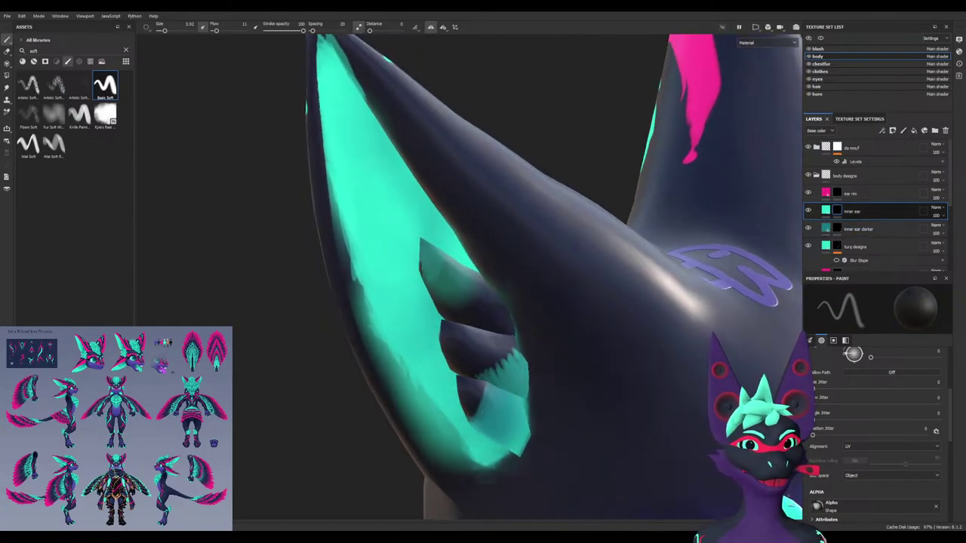
Add a Blur Slope filter with intensity 0.011 to the inner ear mask and copy it to the inner ear darker mask
left_click(862, 225)
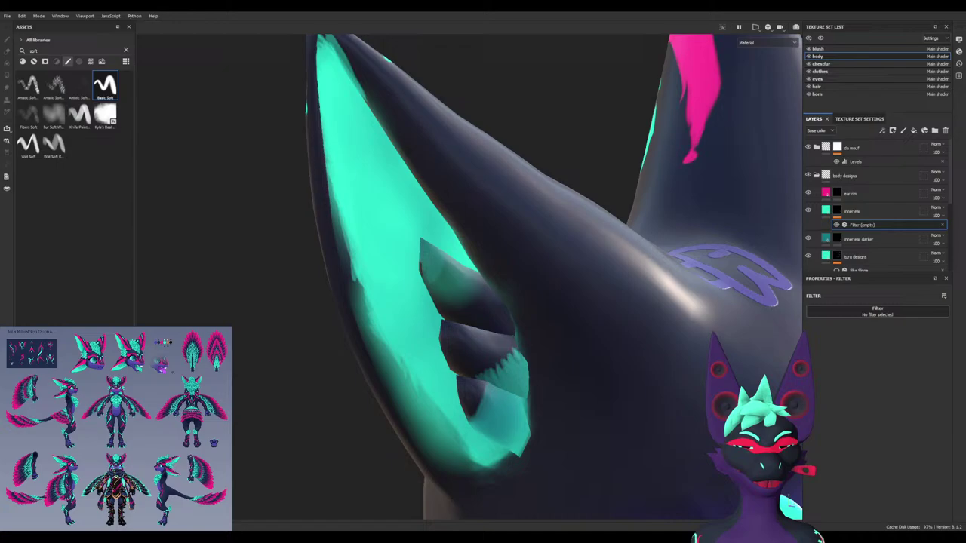
left_click(877, 312)
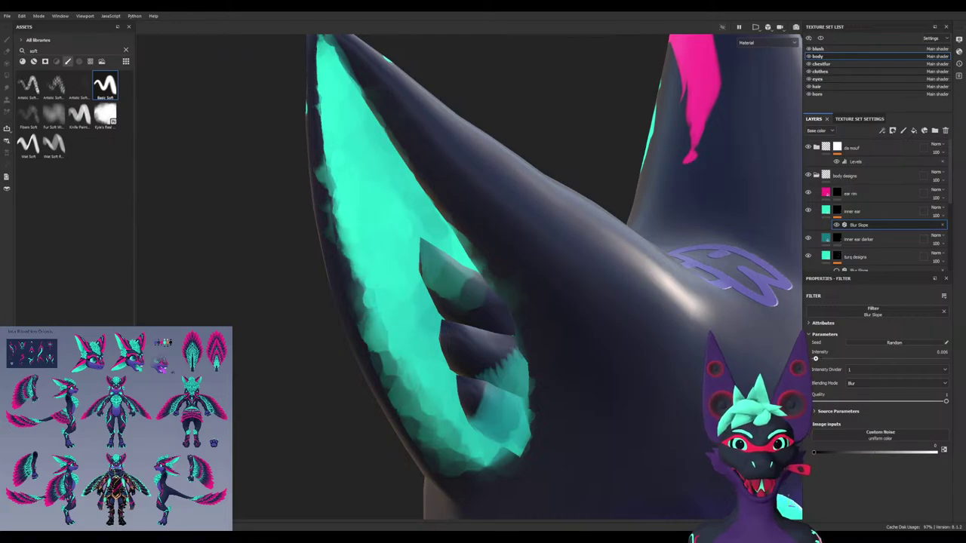
left_click_drag(816, 358, 814, 359)
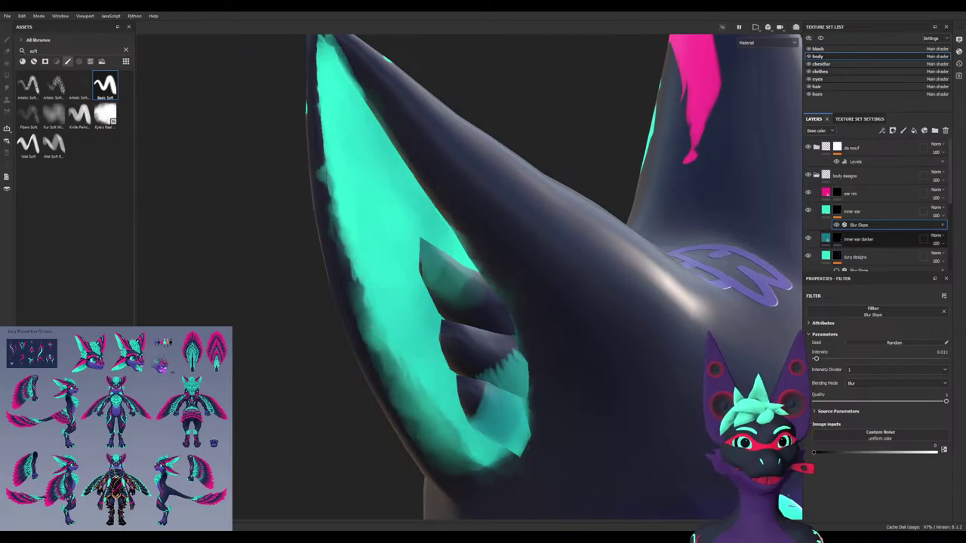
left_click(861, 240)
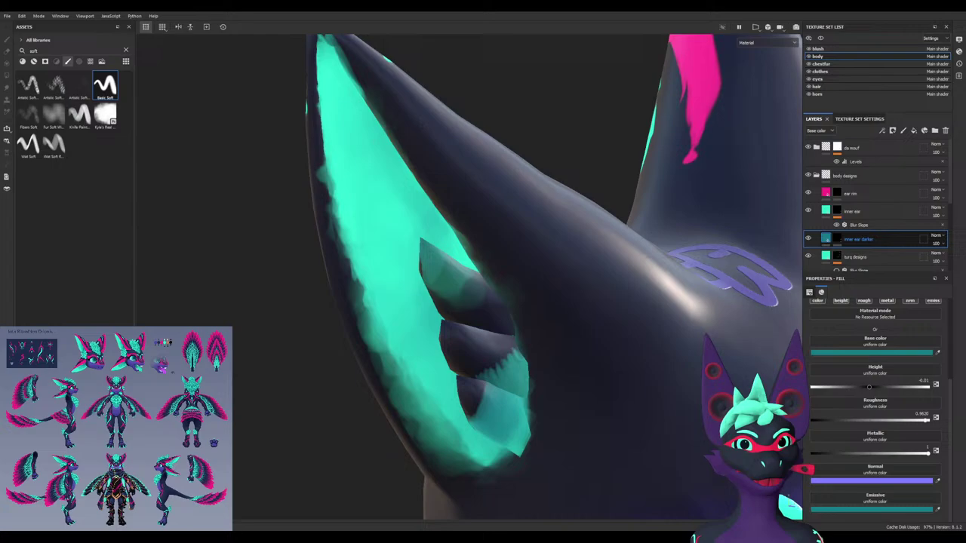
key("ctrl+v")
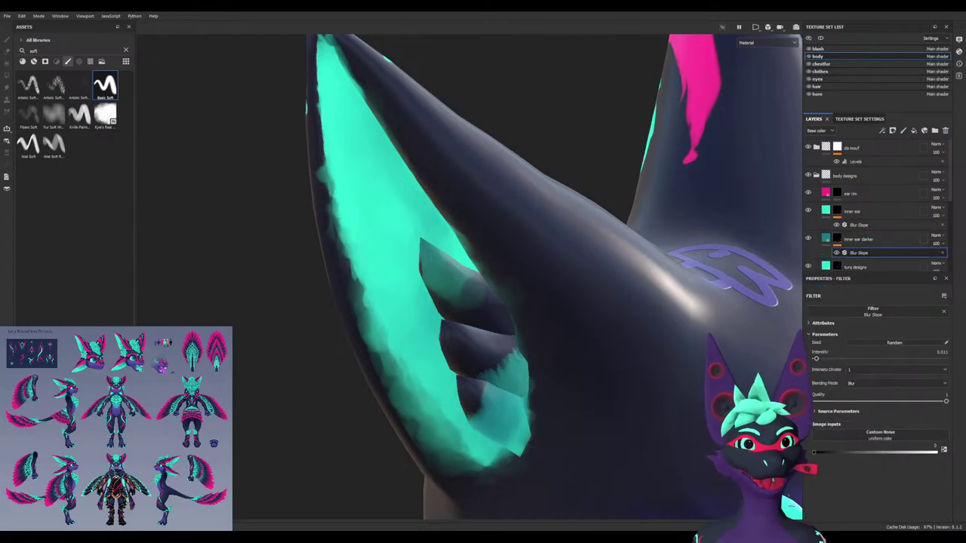
Select the inner ear mask for painting and hide the Blur Slope filters on both inner ear layers
left_click(837, 210)
left_click(836, 225)
left_click(836, 253)
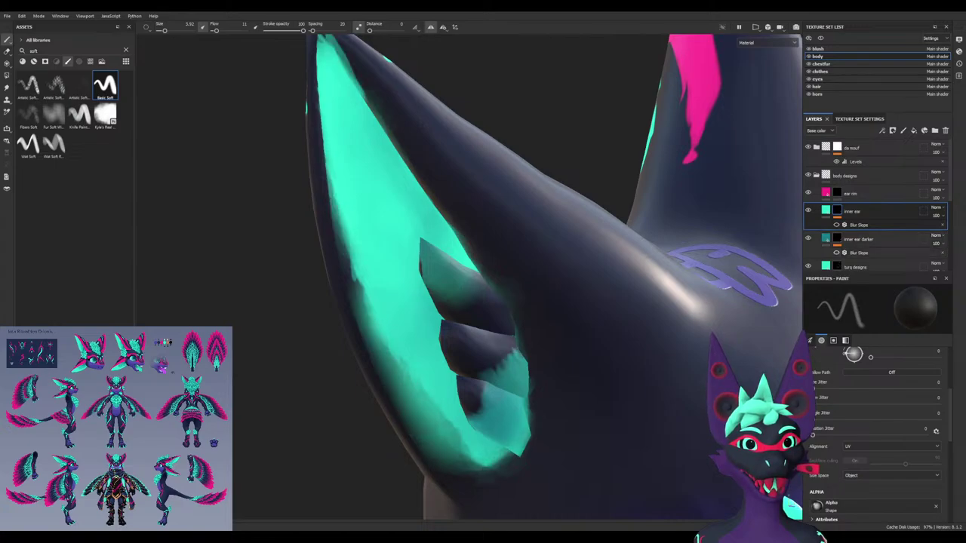
Softly fade the inner ear mask along the lower outer edge and middle, and repaint the turquoise down its centre
middle_click_drag(331, 78, 342, 90, "alt")
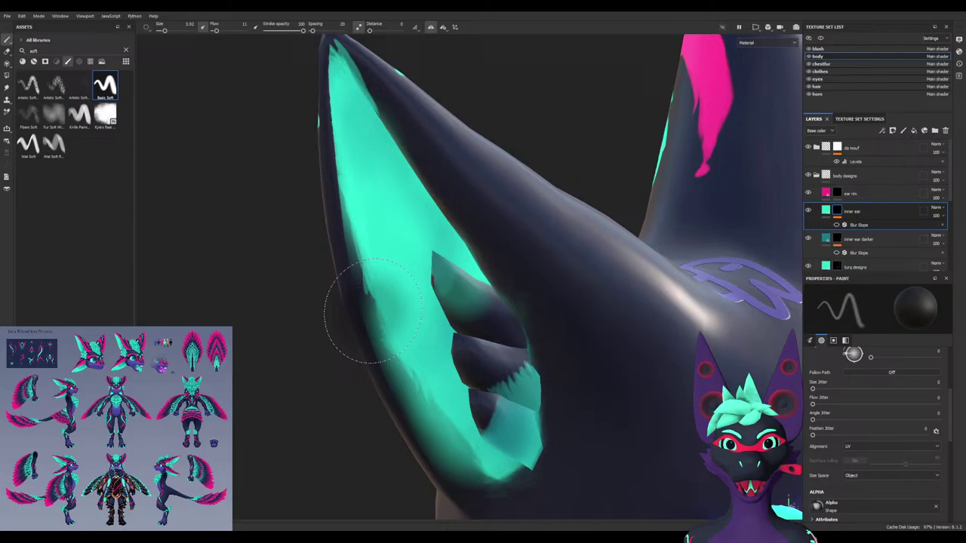
mouse_move(448, 430)
left_mouse_down()
mouse_move(419, 421)
mouse_move(383, 316)
left_mouse_up()
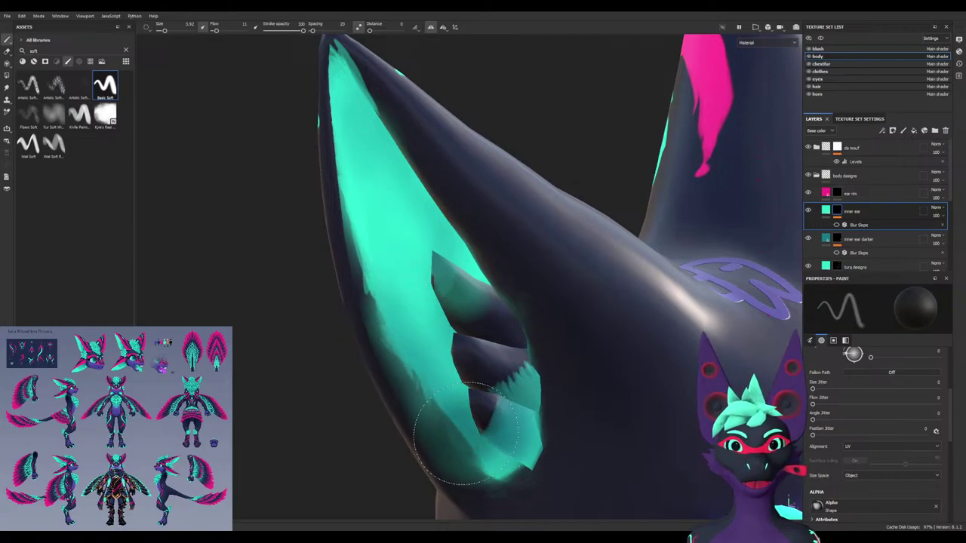
left_click_drag(436, 240, 368, 114)
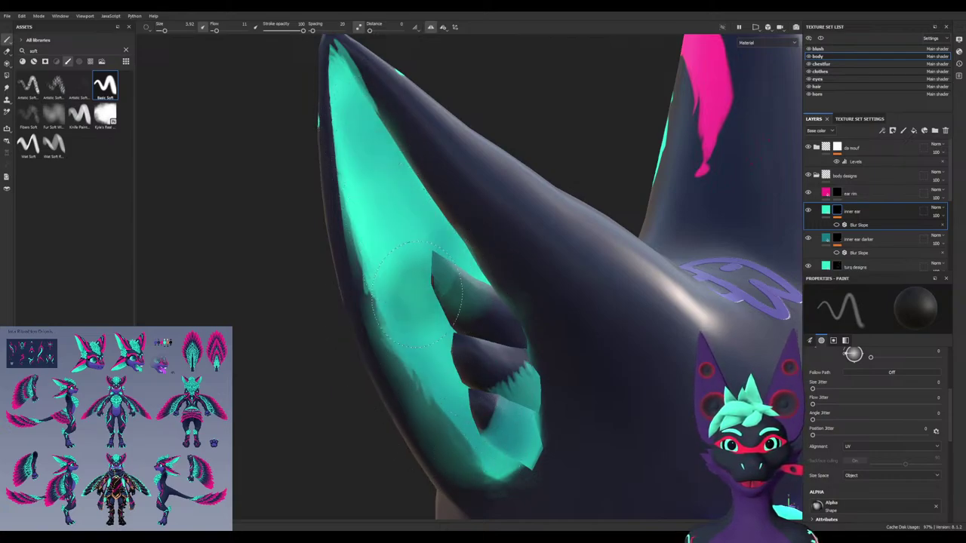
key("x")
mouse_move(384, 159)
left_mouse_down()
mouse_move(370, 131)
mouse_move(431, 323)
left_mouse_up()
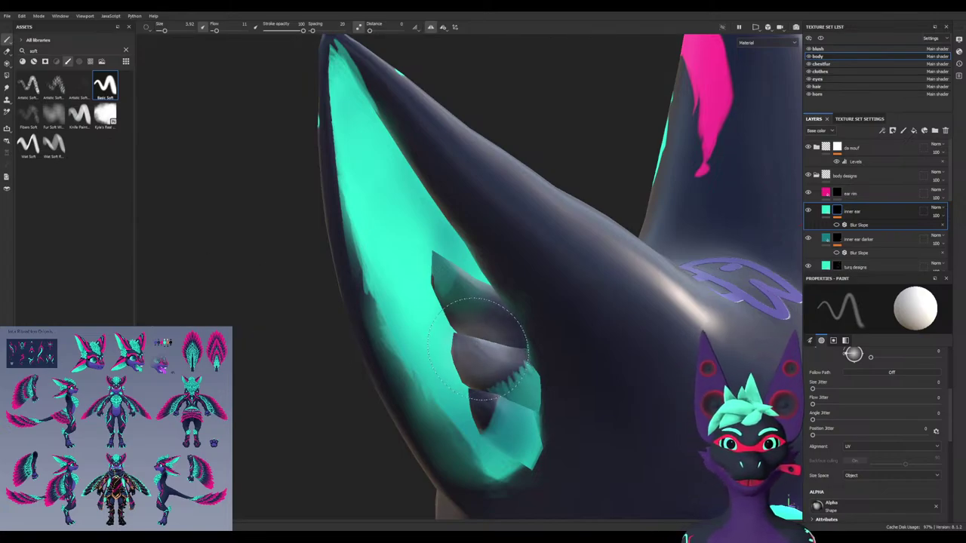
Erase the turquoise spill beside the tufts and near the ear's lower end with the soft brush at flow 48
mouse_move(416, 379)
left_mouse_down("alt")
mouse_move(472, 370)
mouse_move(498, 386)
left_mouse_up("alt")
scroll(517, 387, "up", 3)
mouse_move(536, 277)
left_mouse_down()
mouse_move(524, 215)
mouse_move(559, 313)
mouse_move(578, 314)
mouse_move(600, 293)
left_mouse_up()
key("x")
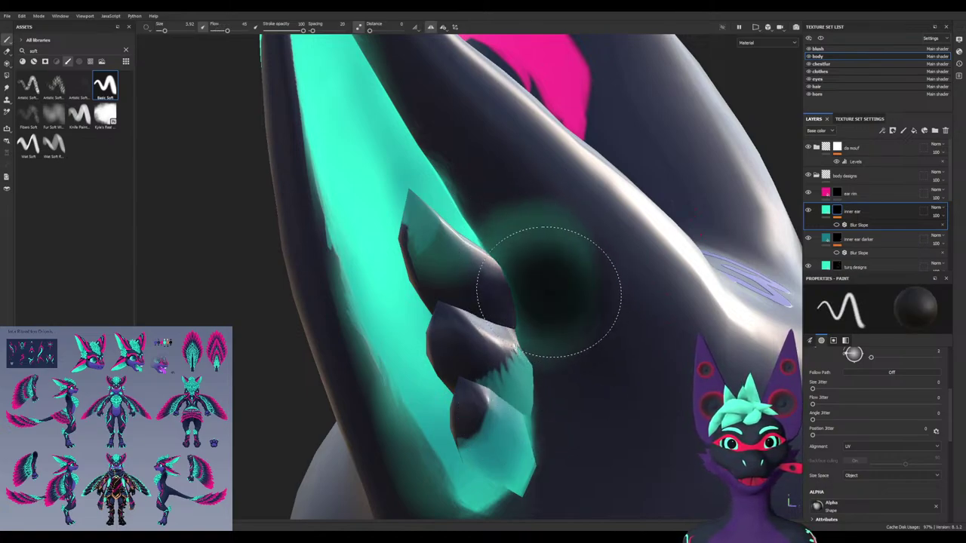
mouse_move(540, 256)
left_mouse_down()
mouse_move(541, 237)
mouse_move(487, 231)
left_mouse_up()
left_click_drag(569, 438, 536, 477)
Raise the brush flow to 75 and erase the inner ear mask's overspill along the outer edge and near the tip
middle_click_drag(565, 444, 583, 327, "alt")
mouse_move(445, 406)
left_mouse_down()
mouse_move(404, 381)
mouse_move(367, 323)
mouse_move(389, 306)
mouse_move(398, 318)
mouse_move(348, 228)
left_mouse_up()
middle_click_drag(343, 175, 420, 310, "alt")
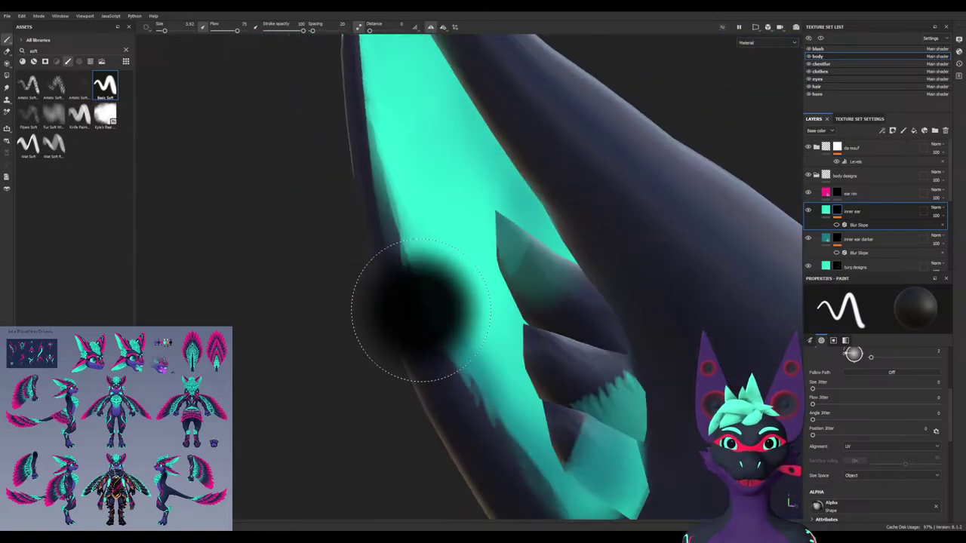
left_click_drag(376, 261, 418, 341)
middle_click_drag(384, 197, 402, 307, "alt")
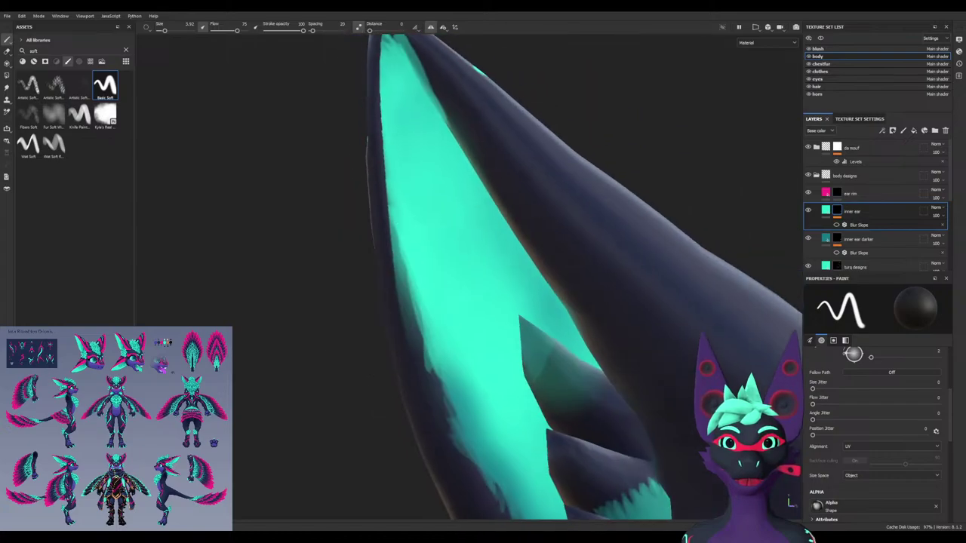
middle_click_drag(355, 207, 353, 239, "alt")
left_click_drag(375, 372, 395, 347)
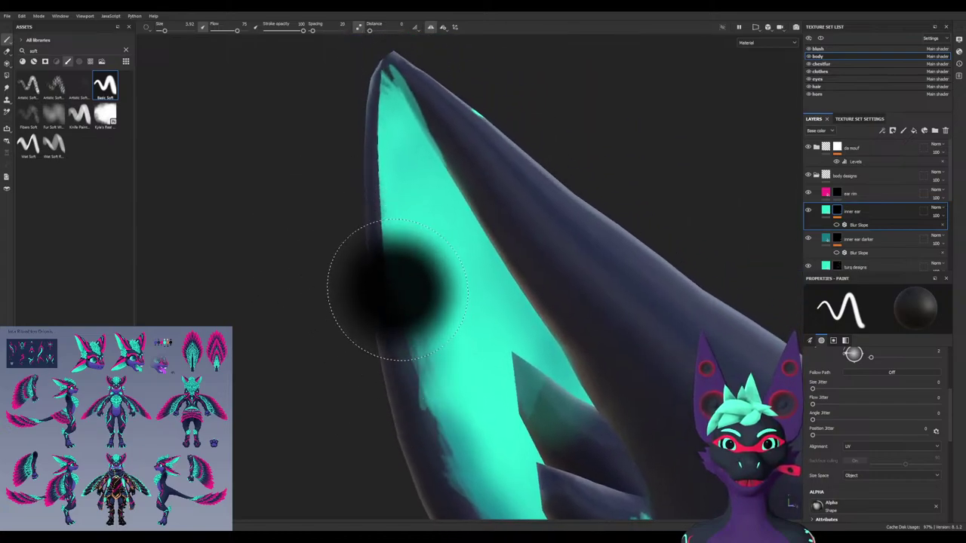
mouse_move(467, 154)
left_mouse_down()
mouse_move(427, 91)
mouse_move(415, 89)
left_mouse_up()
Try repainting the turquoise on the lower inner ear beside the tufts at flow 75
middle_click_drag(573, 317, 538, 205, "alt")
left_click_drag(538, 205, 603, 302, "alt")
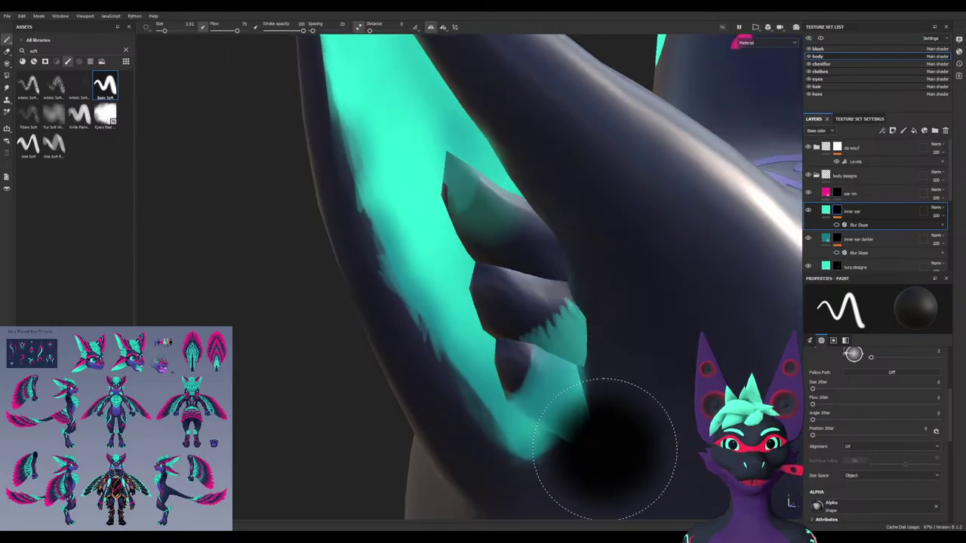
key("x")
left_click_drag(438, 253, 470, 323)
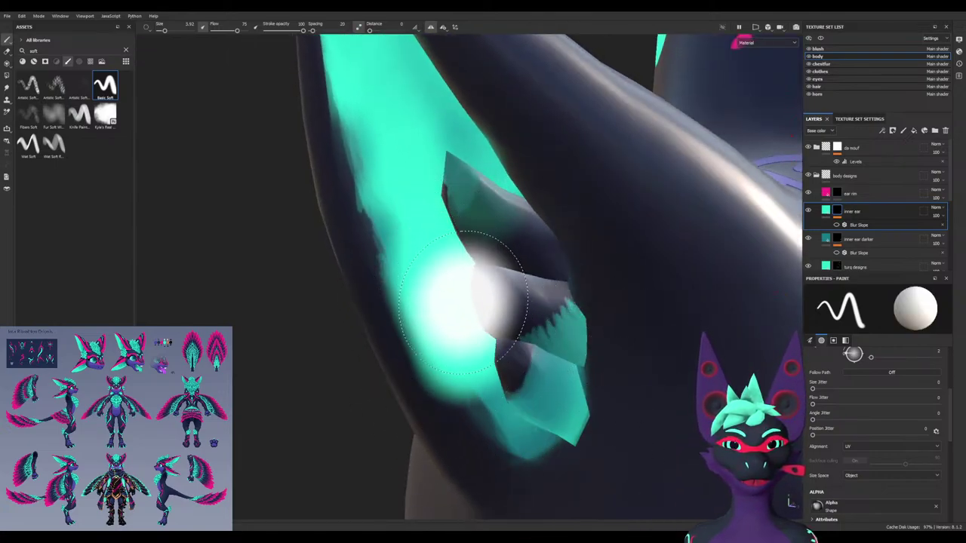
key("ctrl+z")
Set the soft brush to size 4.25 and flow 6, and gently shade the inner ear mask above the uppermost tuft
right_click_drag(447, 270, 471, 270, "ctrl")
left_click_drag(440, 239, 389, 239, "ctrl")
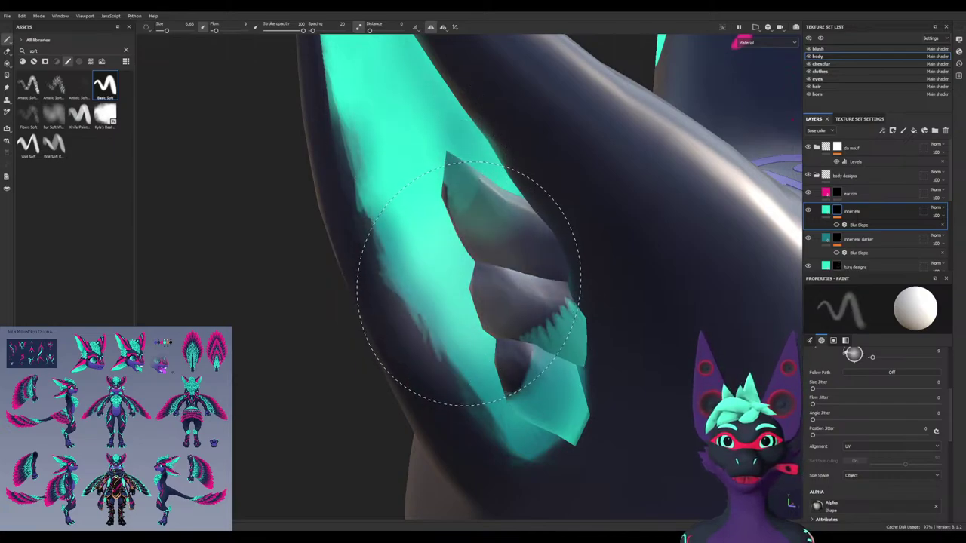
mouse_move(476, 289)
right_mouse_down("ctrl")
mouse_move(444, 289)
mouse_move(455, 288)
right_mouse_up("ctrl")
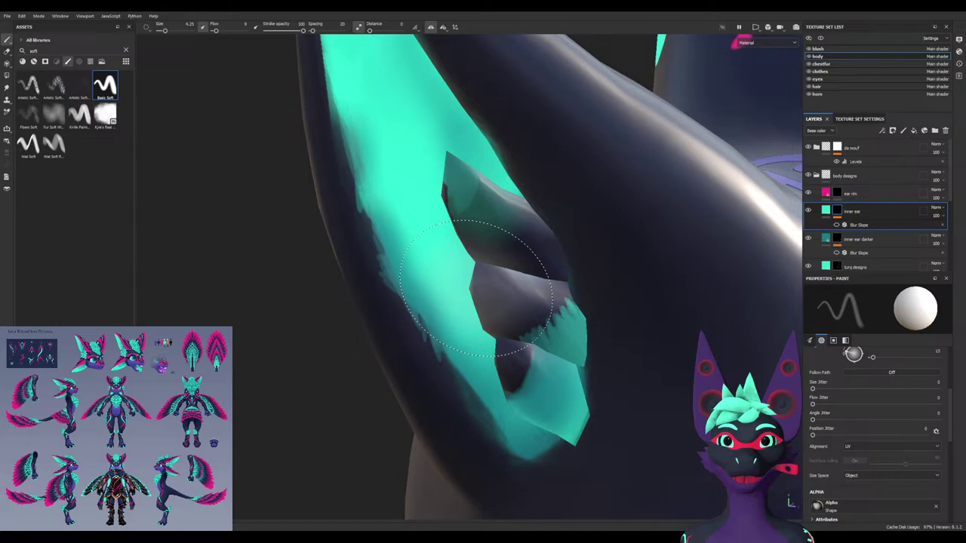
left_click_drag(476, 287, 466, 287, "ctrl")
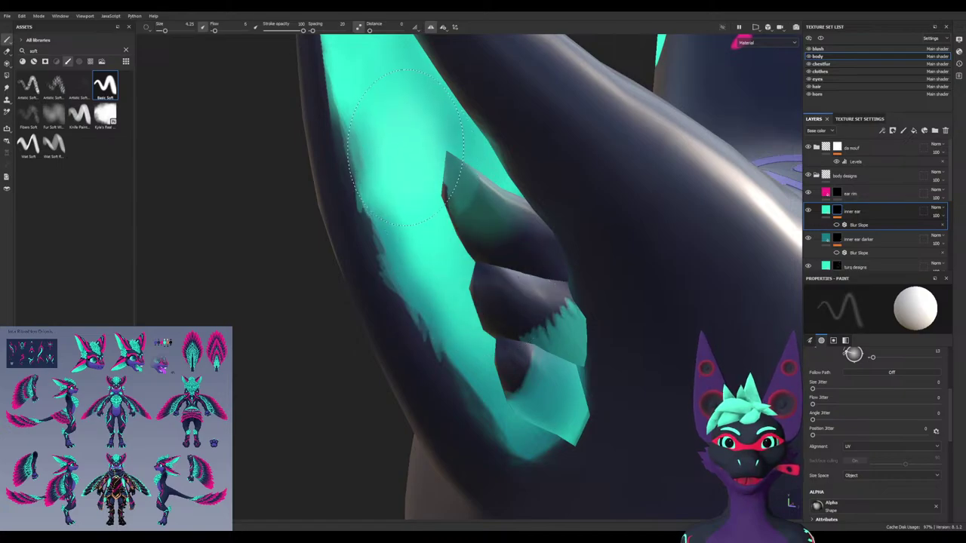
middle_click_drag(405, 147, 477, 231, "alt")
key("x")
key("x")
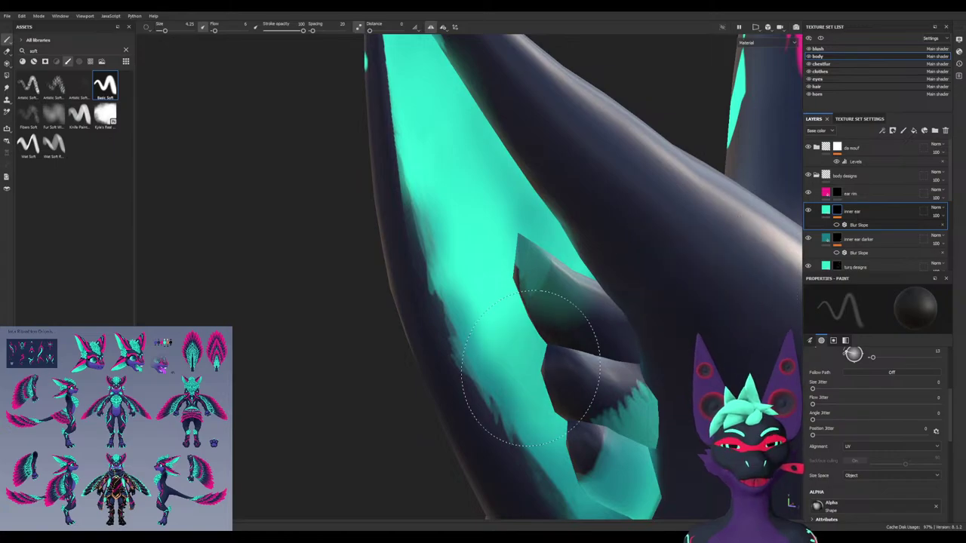
mouse_move(500, 226)
left_mouse_down("alt")
mouse_move(518, 269)
mouse_move(483, 355)
left_mouse_up("alt")
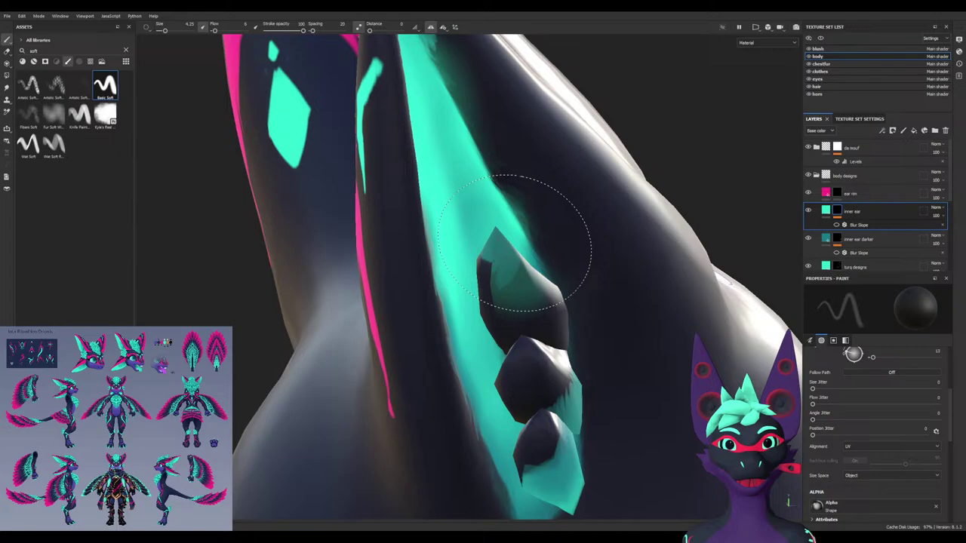
left_click_drag(514, 242, 438, 265, "alt")
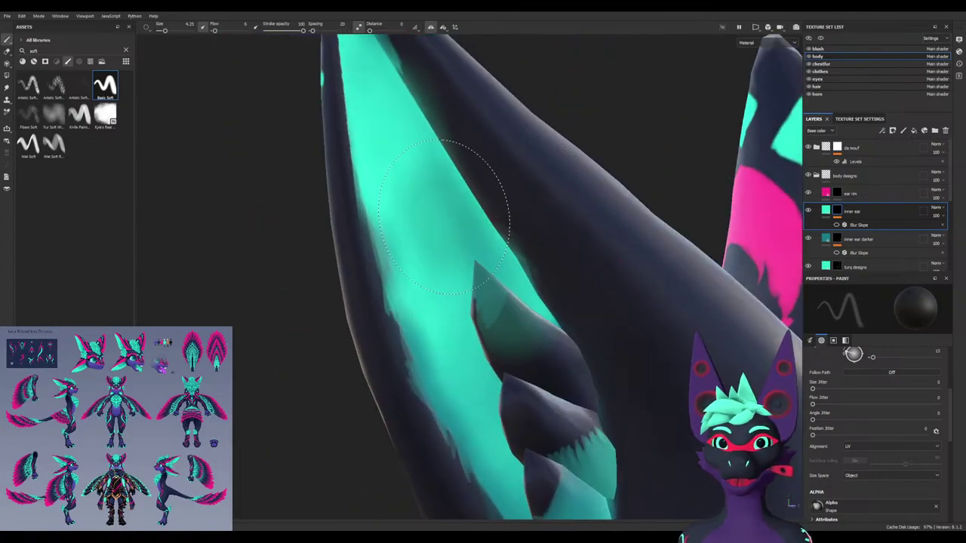
Blend the turquoise shading softly from the ear tip down to the lower inner ear on the inner ear mask
left_click_drag(417, 177, 406, 278, "alt")
left_click_drag(358, 113, 365, 179, "ctrl+alt")
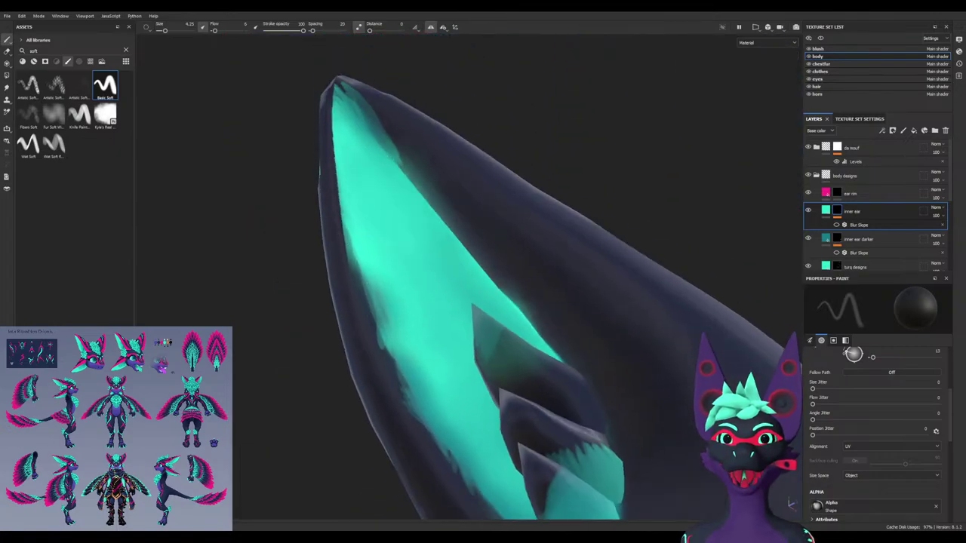
mouse_move(325, 83)
left_mouse_down("alt")
mouse_move(345, 129)
mouse_move(540, 343)
left_mouse_up("alt")
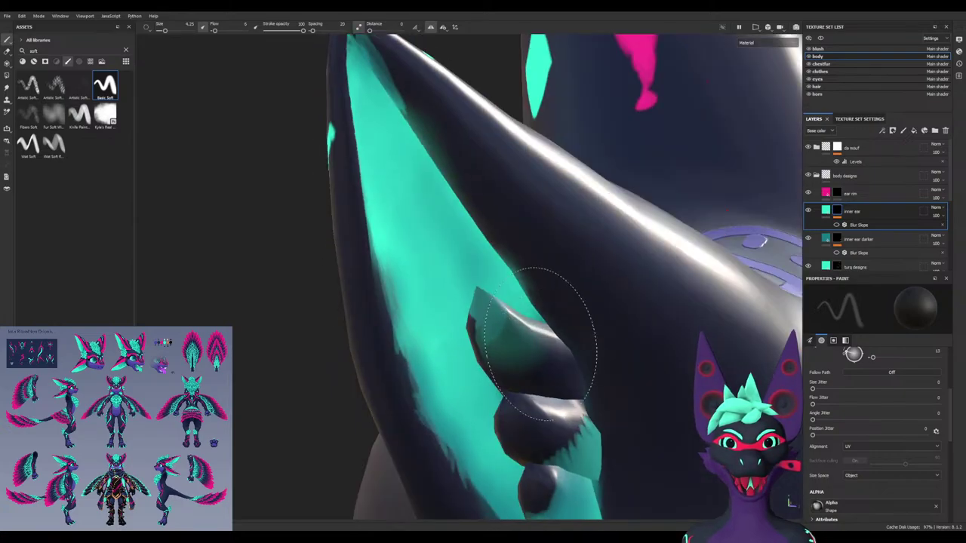
left_click_drag(475, 268, 407, 166, "alt")
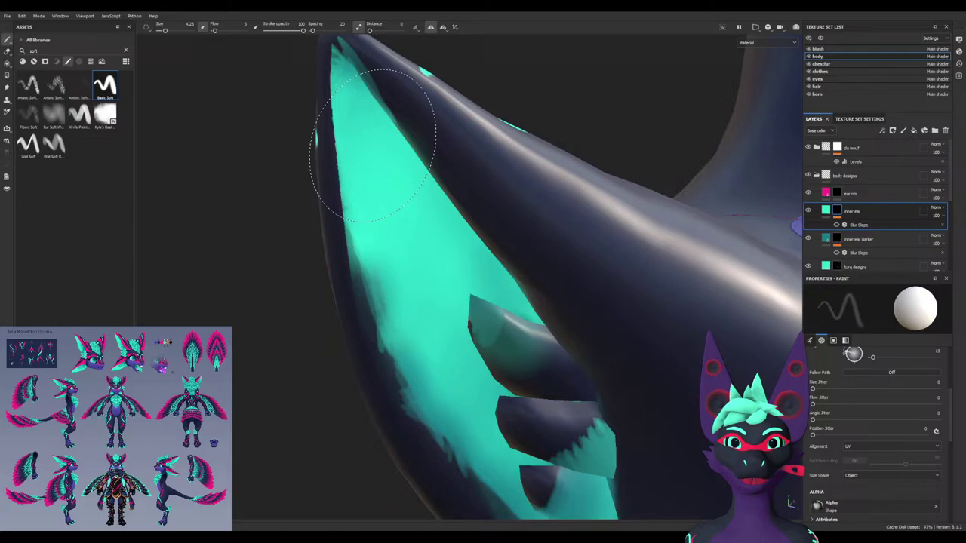
left_click_drag(446, 90, 339, 193, "alt")
mouse_move(400, 309)
left_mouse_down()
mouse_move(425, 381)
mouse_move(388, 230)
mouse_move(414, 328)
mouse_move(378, 97)
mouse_move(400, 120)
mouse_move(375, 125)
mouse_move(528, 189)
left_mouse_up()
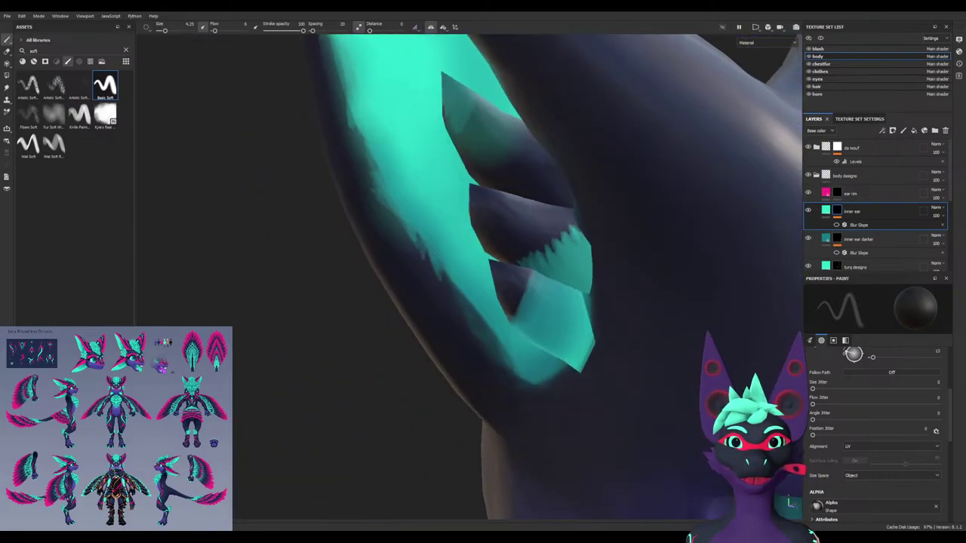
Show the Blur Slope filters on the inner ear and inner ear darker layers again
middle_click_drag(528, 189, 544, 273, "alt")
left_click(836, 225)
left_click(836, 253)
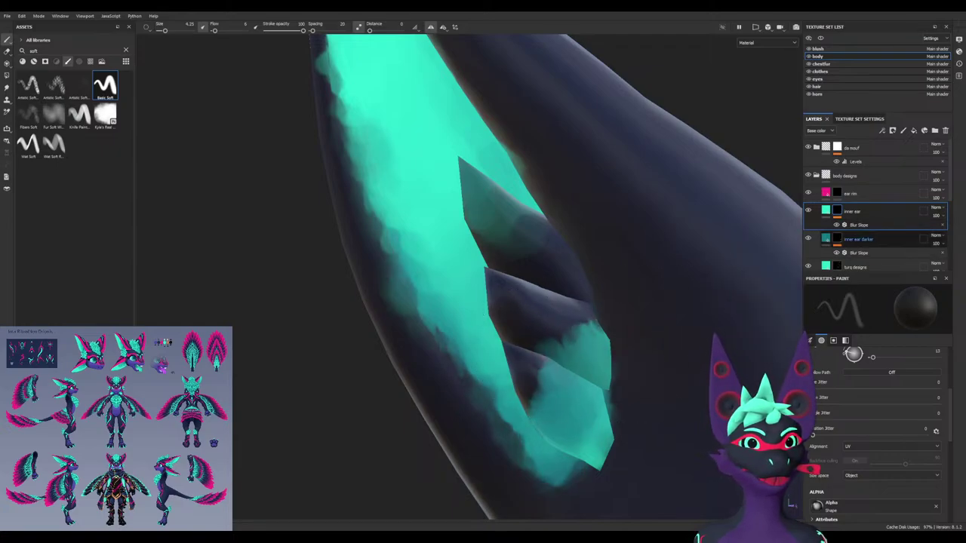
Group the inner ear and inner ear darker layers into a folder with a white mask
left_click(858, 239, "ctrl")
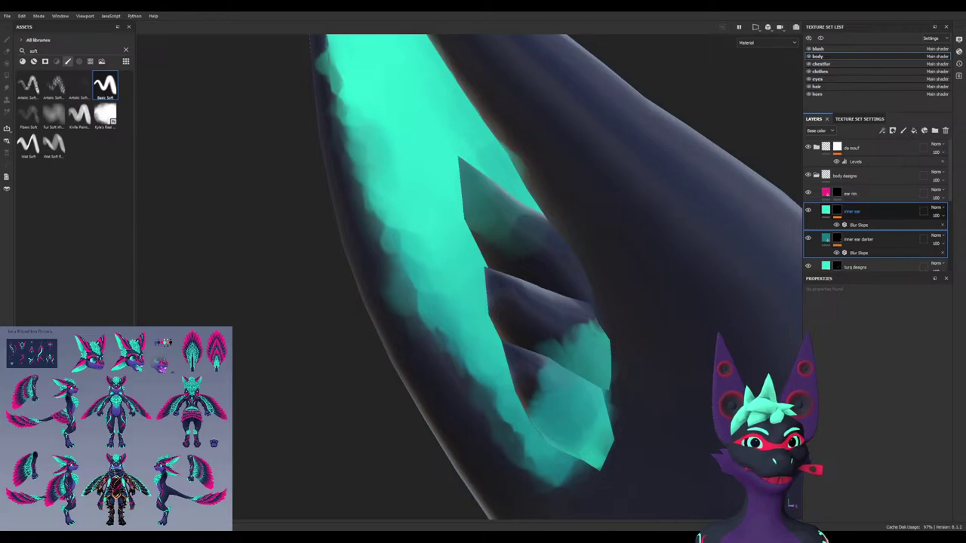
key("ctrl+g")
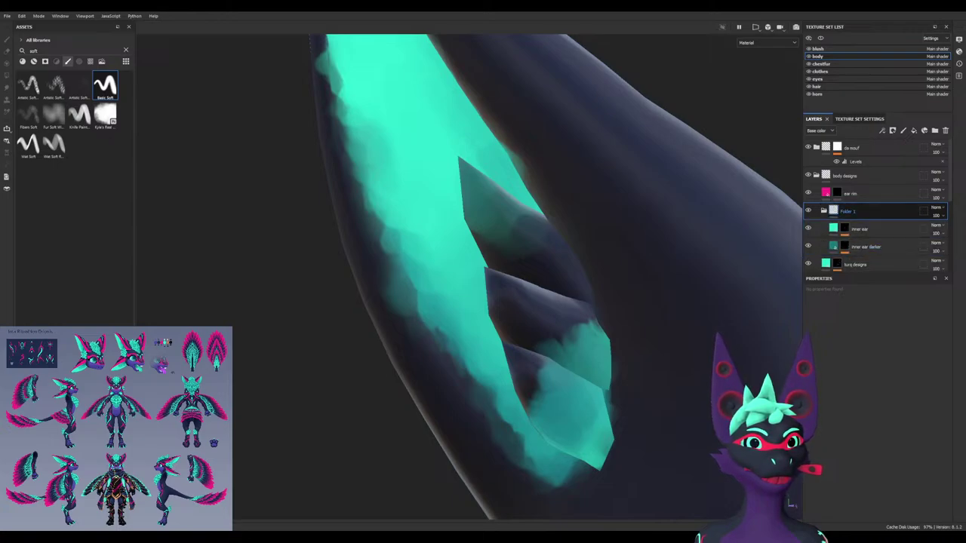
left_click(868, 215)
Trim the stray turquoise around the tufts and lower outer edge of the inner ear on the folder mask with the Basic Hard brush
scroll(586, 255, "down", 4)
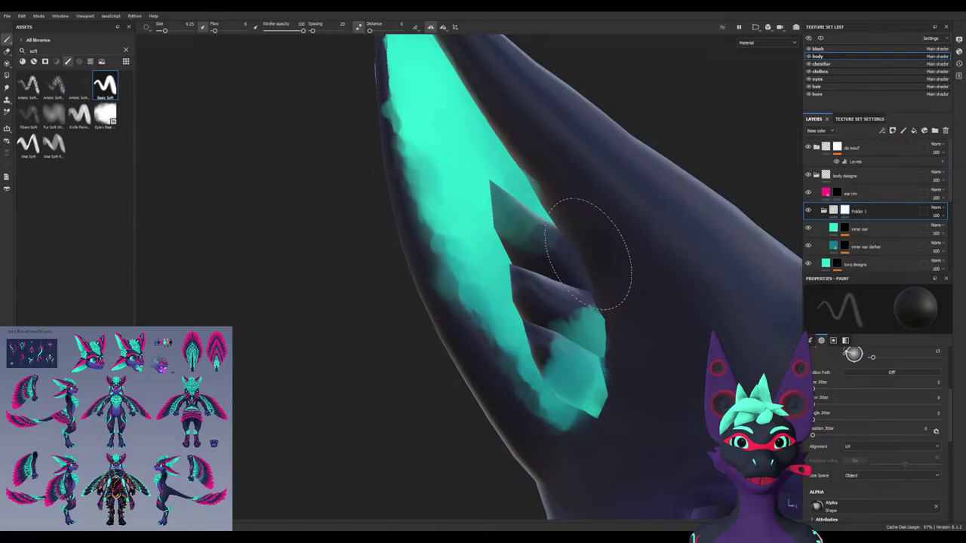
left_click_drag(586, 254, 627, 272, "alt")
left_click_drag(529, 249, 607, 238, "alt")
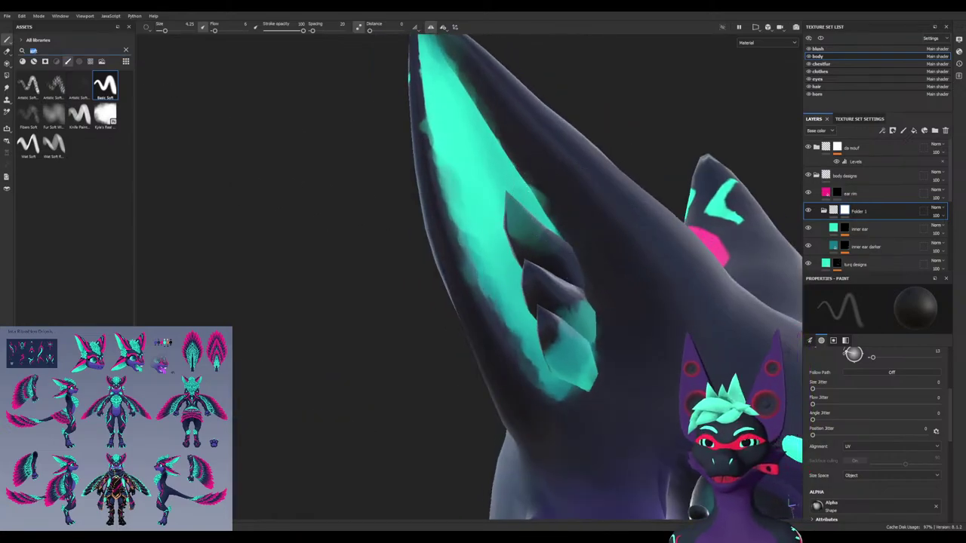
type("hard")
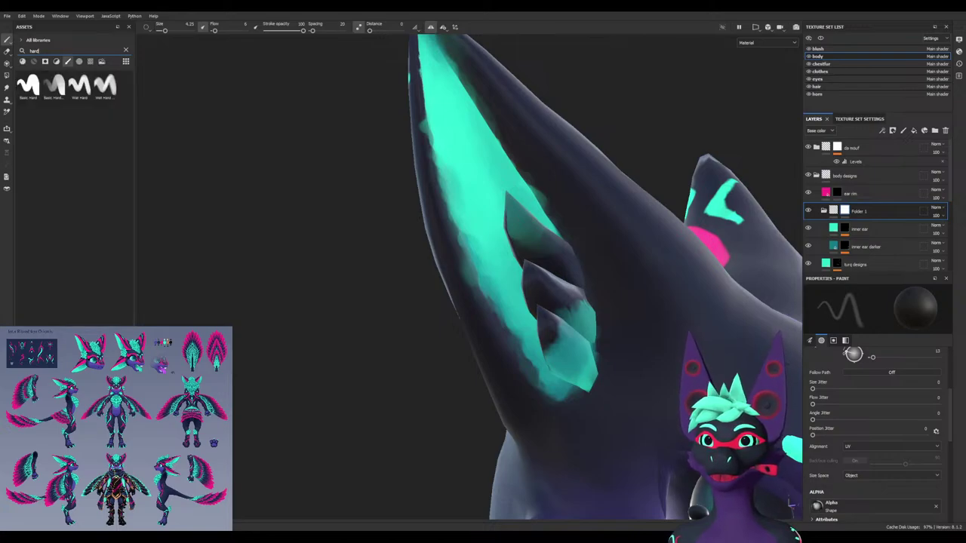
left_click(28, 85)
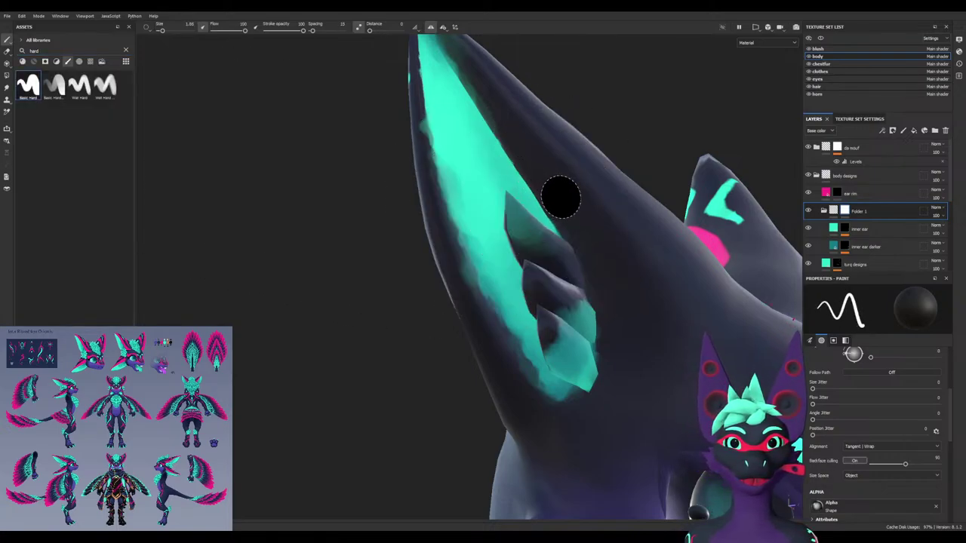
left_click_drag(560, 198, 589, 247, "alt")
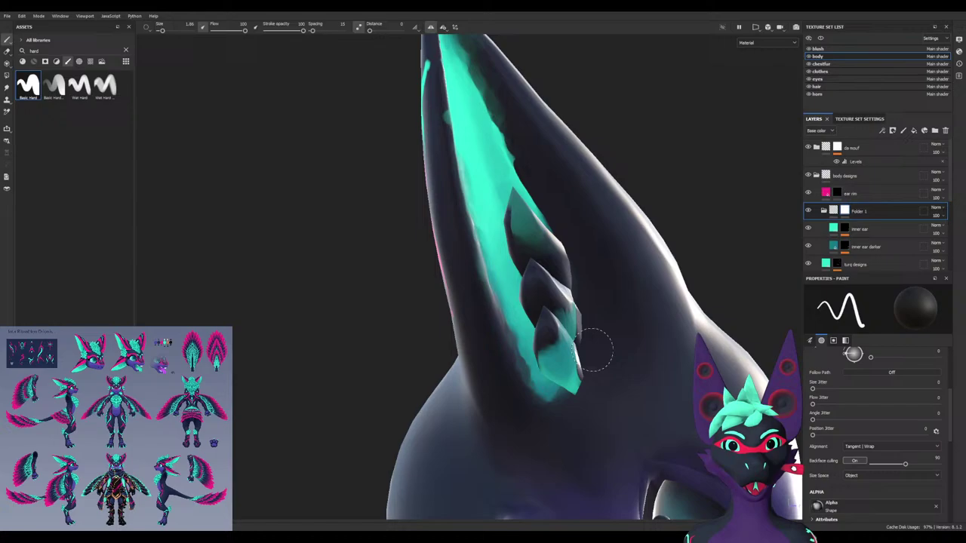
key("ctrl+z")
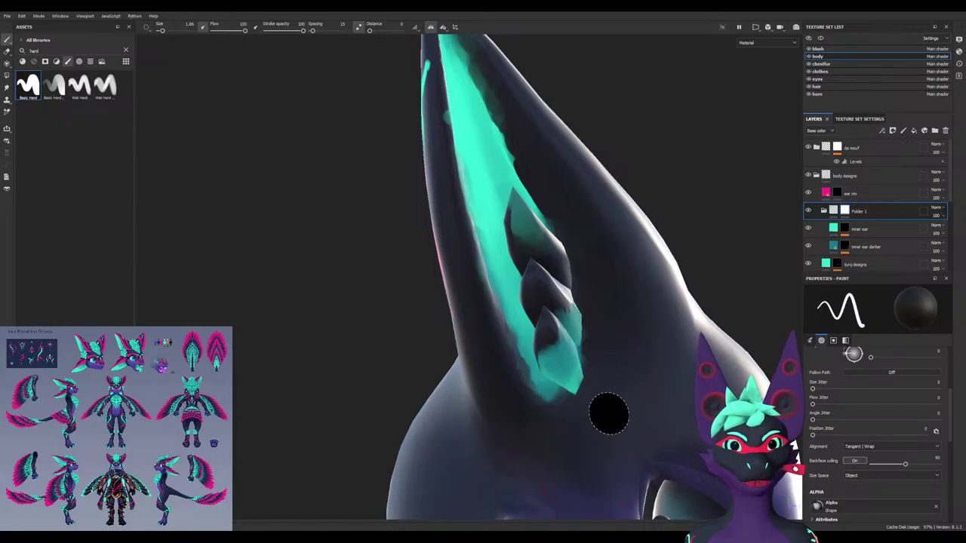
left_click_drag(609, 414, 514, 411, "alt")
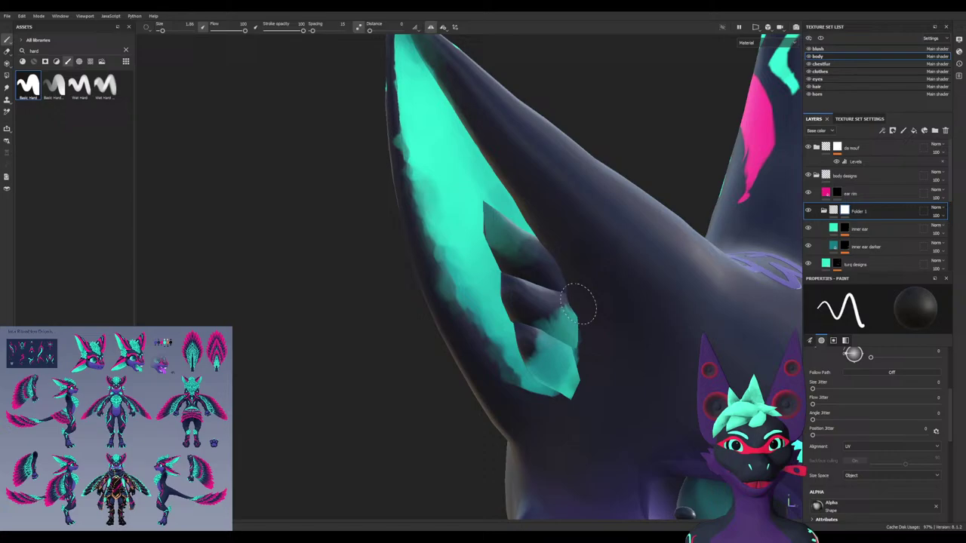
left_click_drag(513, 407, 495, 407, "alt")
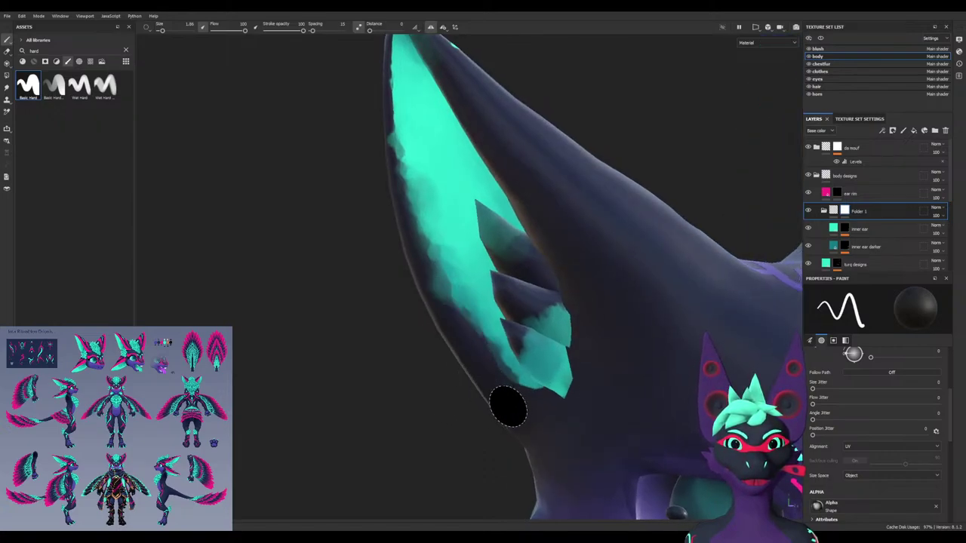
left_click_drag(442, 330, 456, 346, "alt")
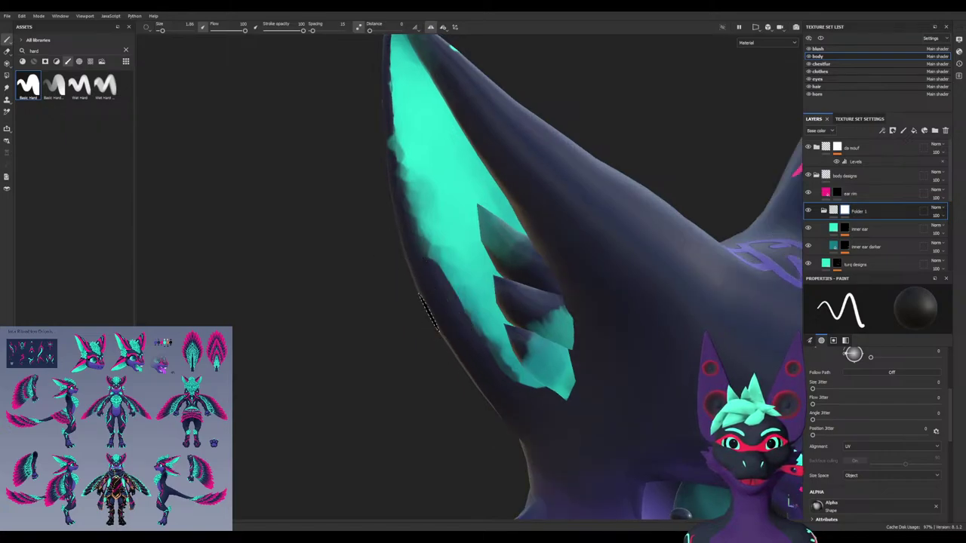
Smooth the outer edge of the turquoise inner ear on the folder mask, using the Basic Soft brush
type("soft")
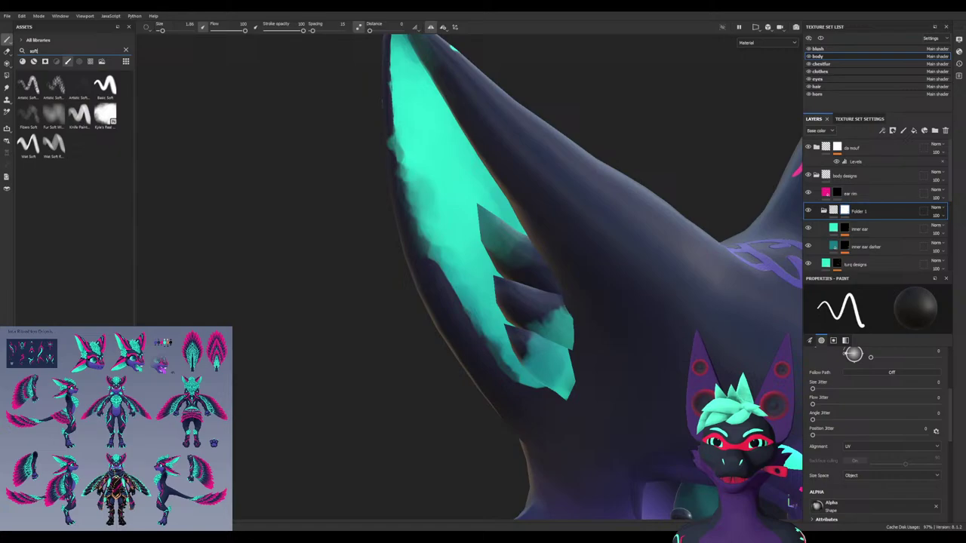
left_click(104, 85)
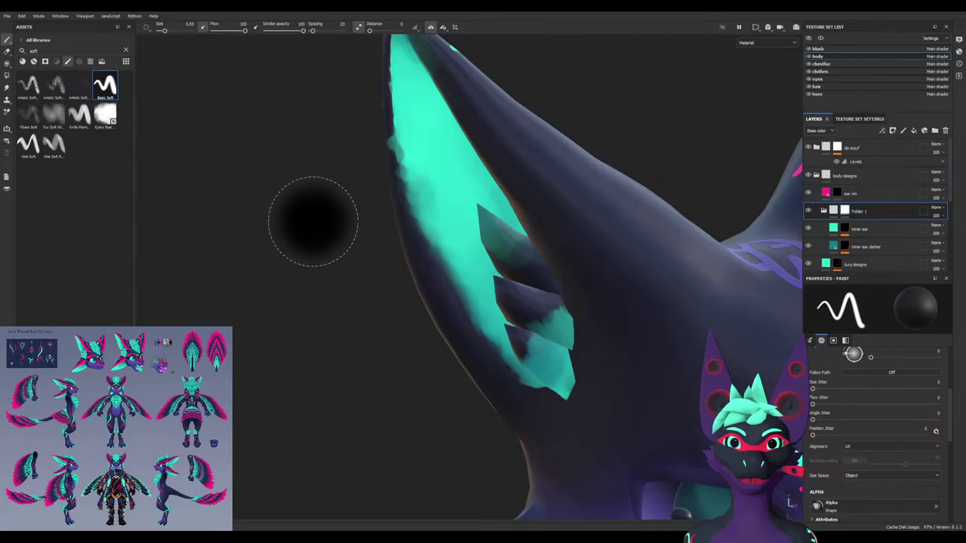
left_click_drag(312, 216, 387, 226, "alt")
scroll(388, 162, "up", 1)
key("bracketleft")
key("bracketleft")
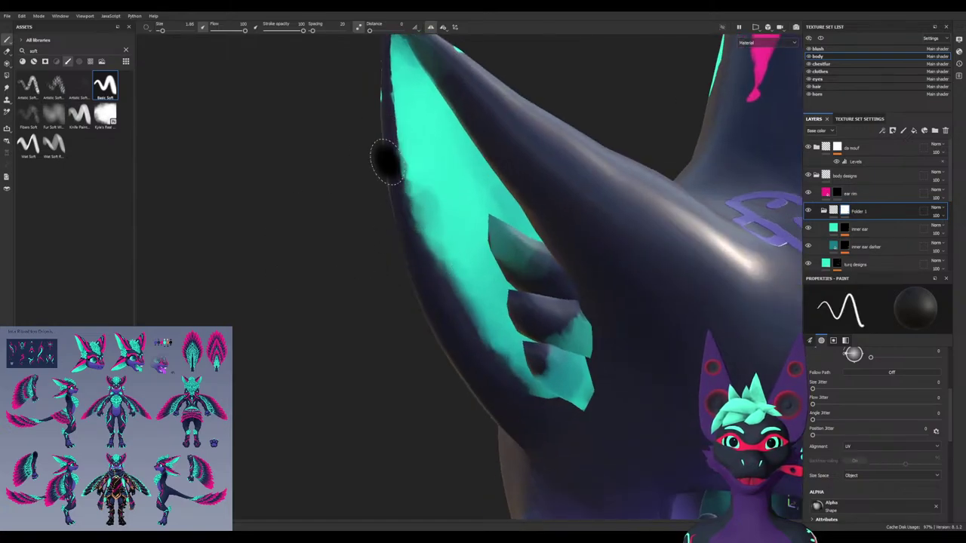
left_click_drag(372, 143, 528, 204, "alt")
left_click_drag(256, 169, 412, 249, "alt")
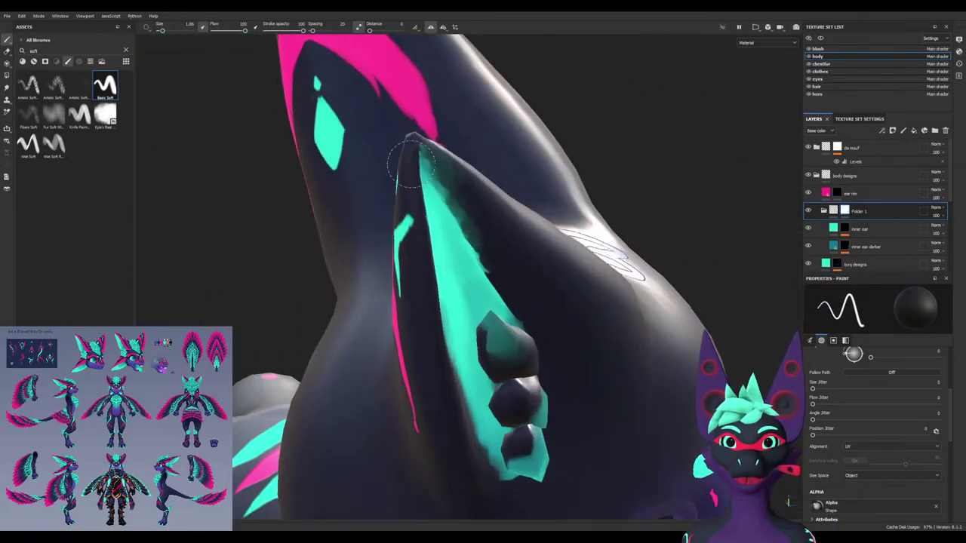
Clean the turquoise edges softly around the ear tip and down the inner side on the folder mask, undoing the last strokes below the tufts
left_click_drag(411, 162, 436, 149, "alt")
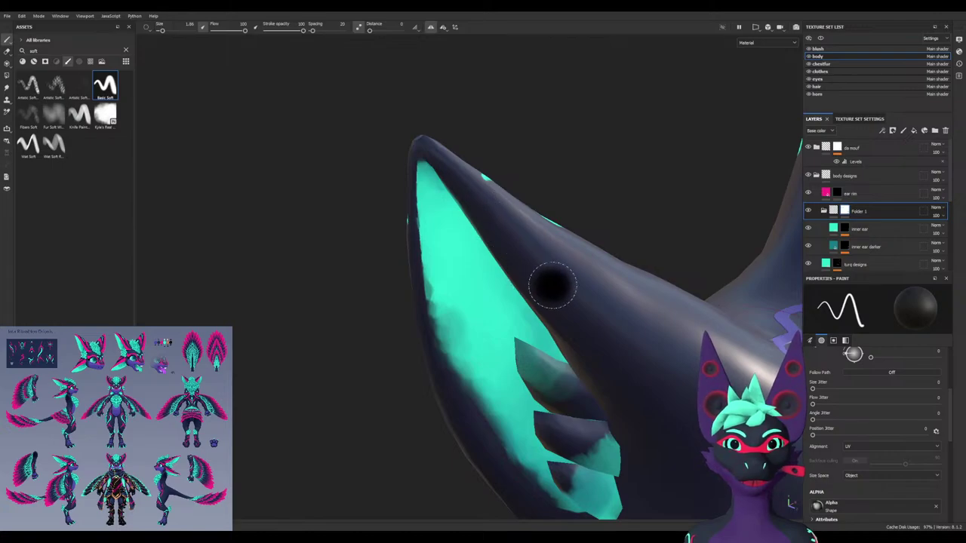
left_click_drag(553, 286, 645, 315, "alt")
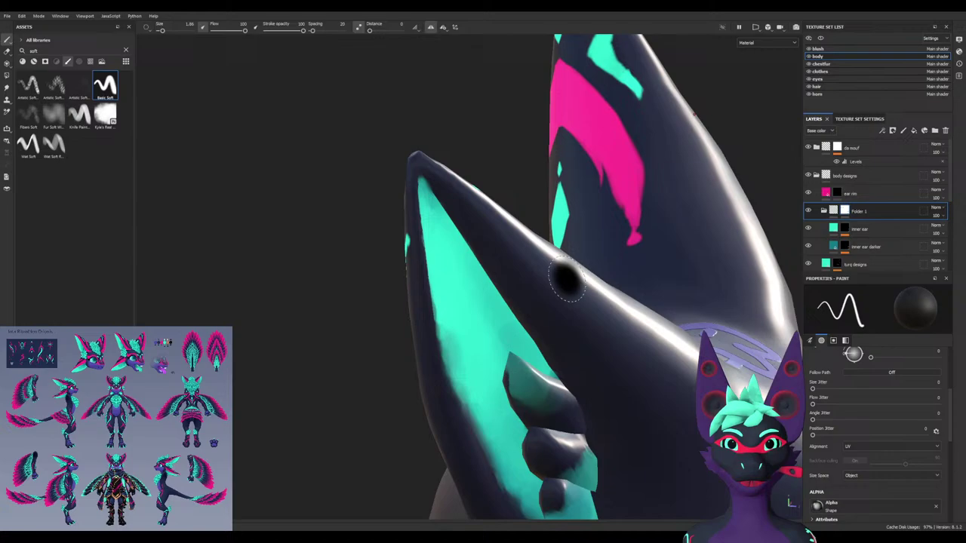
left_click_drag(568, 277, 445, 177, "alt")
left_click_drag(402, 108, 381, 89)
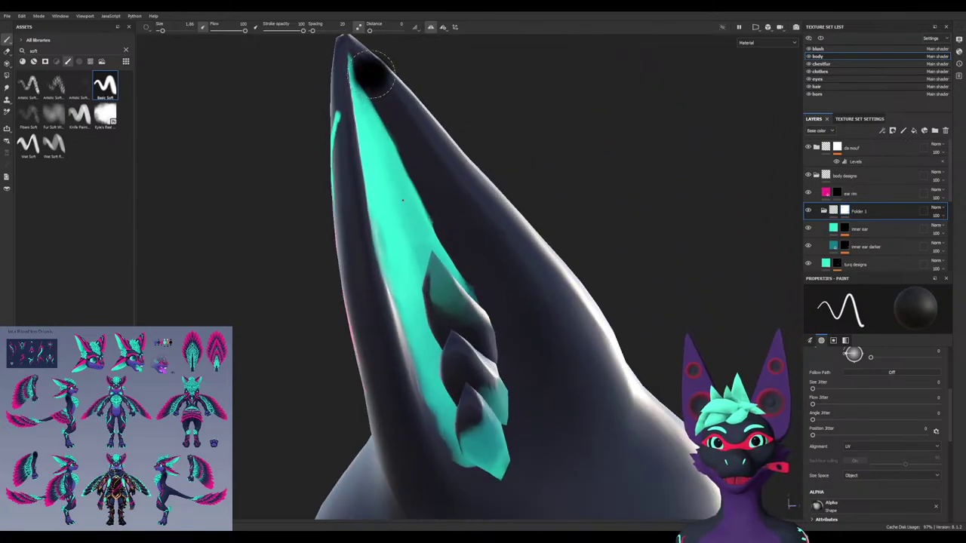
left_click_drag(451, 161, 521, 287, "alt")
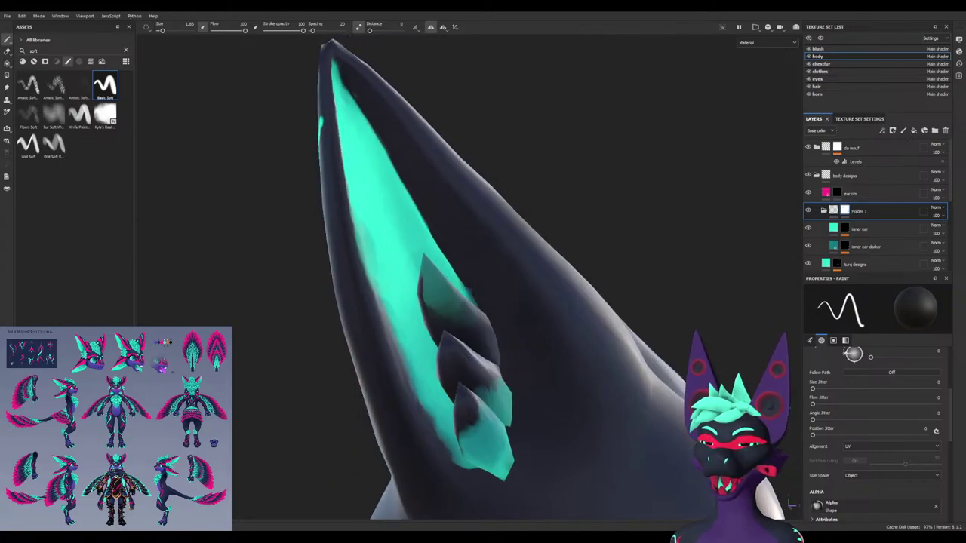
left_click_drag(572, 351, 569, 401, "alt")
mouse_move(411, 264)
left_mouse_down("alt")
mouse_move(367, 295)
mouse_move(389, 268)
left_mouse_up("alt")
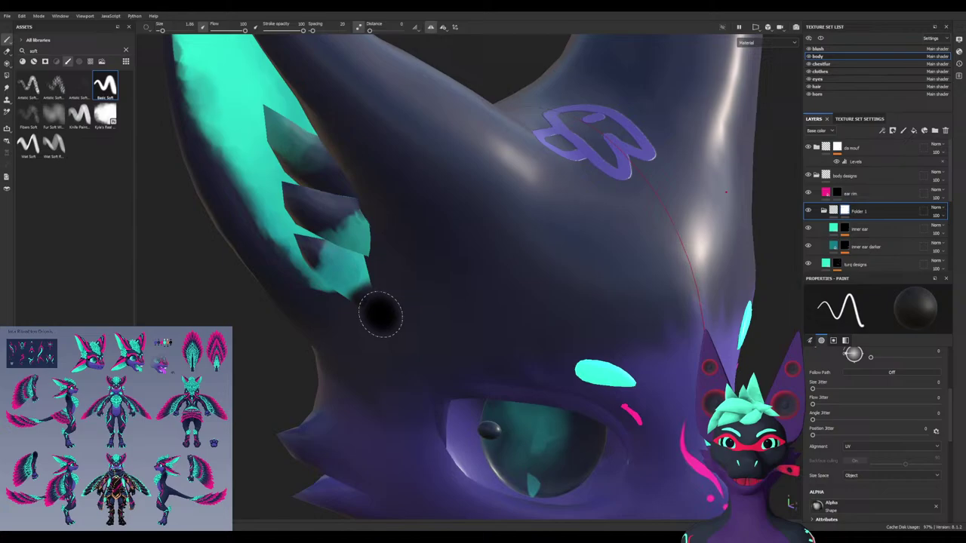
key("ctrl+z")
key("ctrl+z")
Enlarge the soft brush and examine the ear shading from the front, side and back of the head
left_click_drag(412, 329, 418, 263, "alt")
scroll(417, 261, "down", 4)
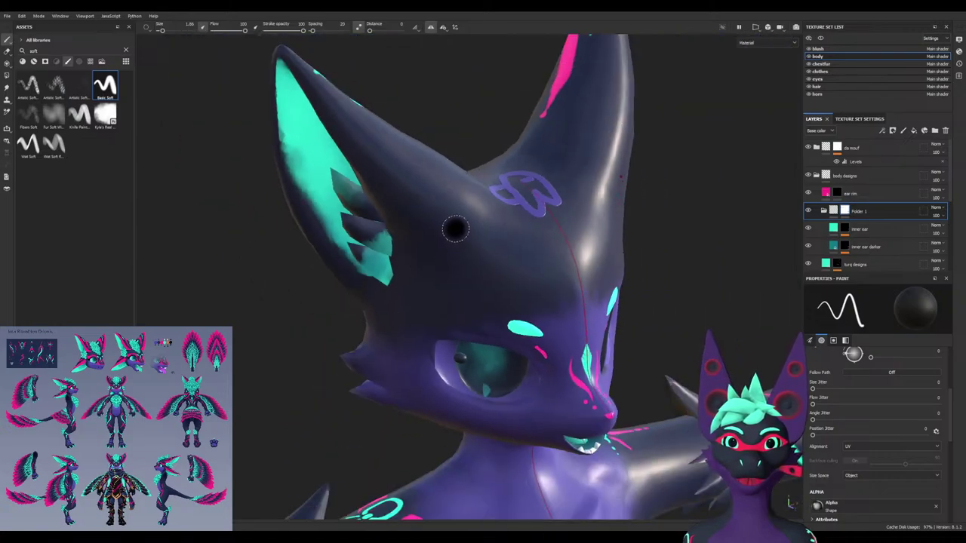
mouse_move(445, 234)
left_mouse_down("alt")
mouse_move(436, 224)
mouse_move(520, 226)
left_mouse_up("alt")
key("bracketright")
key("bracketright")
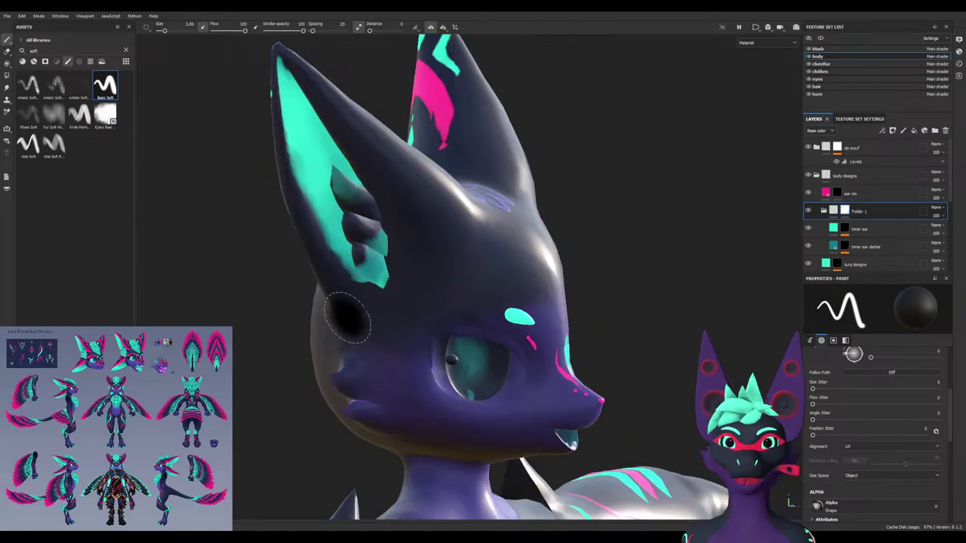
mouse_move(349, 314)
left_mouse_down("alt")
mouse_move(521, 309)
mouse_move(561, 330)
left_mouse_up("alt")
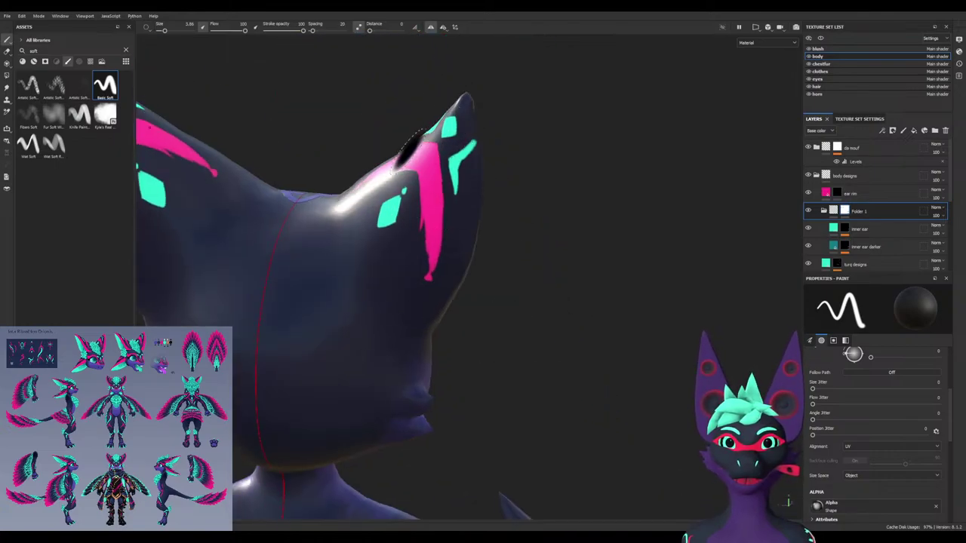
left_click_drag(410, 151, 490, 219, "alt")
left_click_drag(212, 259, 560, 194, "alt")
scroll(378, 226, "up", 4)
left_click_drag(377, 226, 556, 269, "alt")
scroll(556, 269, "up", 3)
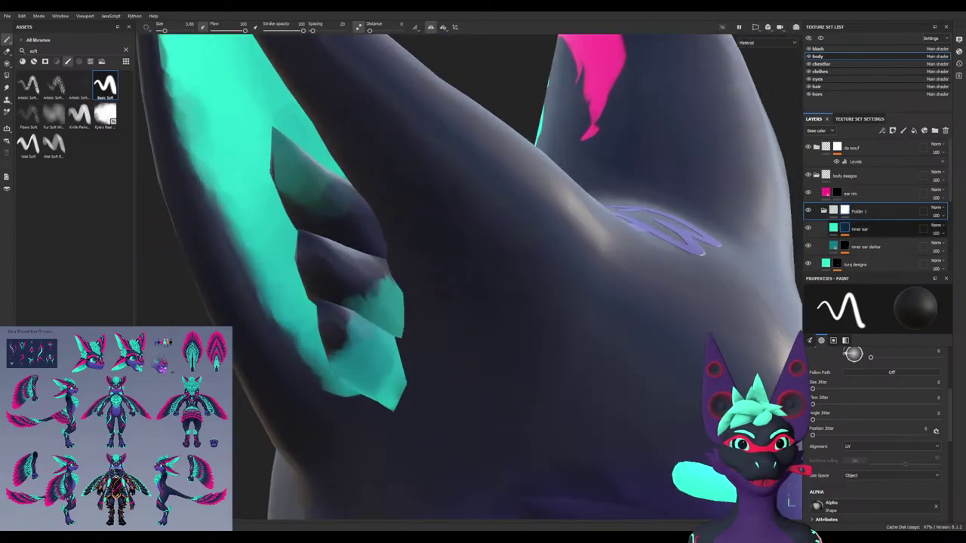
Try painting turquoise over the middle tuft on the inner ear mask
left_click(844, 228)
key("x")
mouse_move(350, 272)
left_mouse_down()
mouse_move(352, 285)
mouse_move(389, 309)
left_mouse_up()
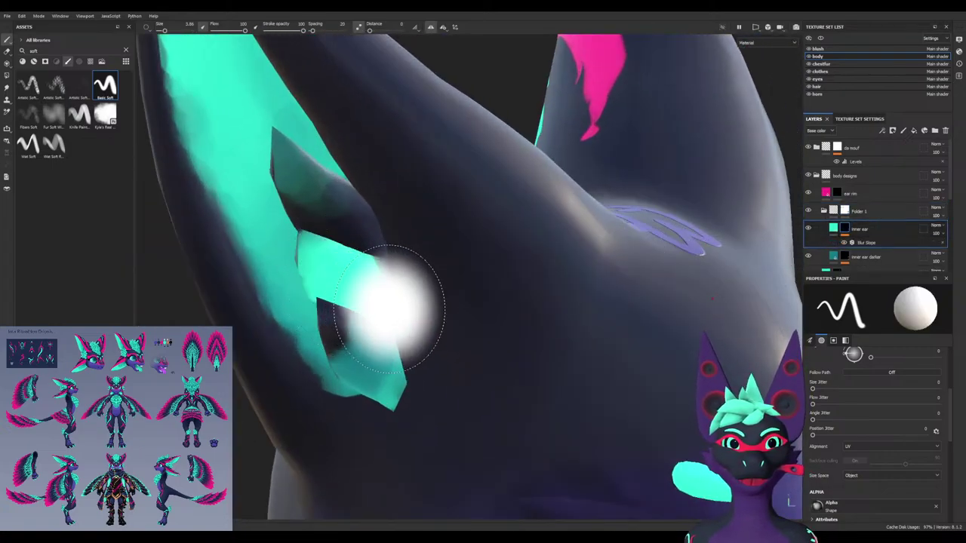
key("ctrl+z")
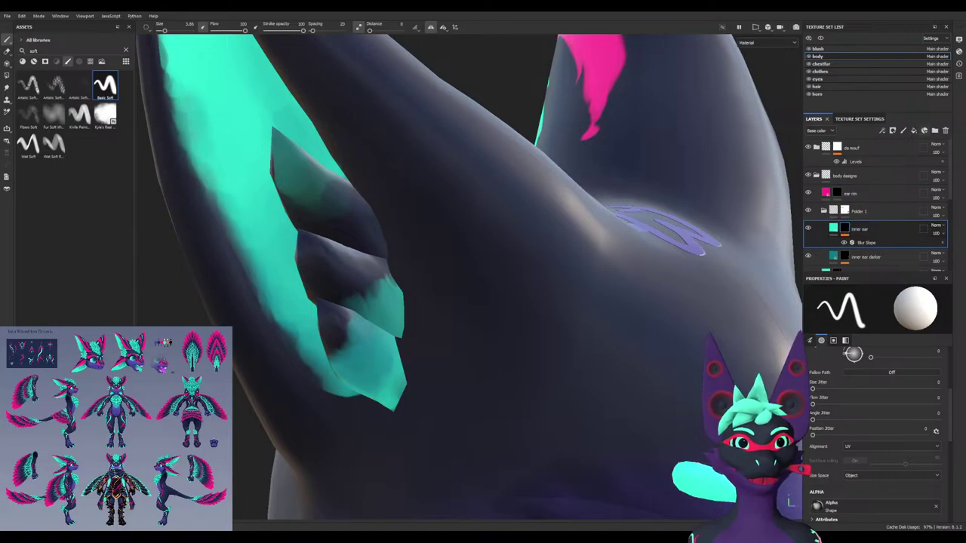
Add a black-masked fill layer above the inner ear layer and set its base color to turquoise
left_click(914, 130)
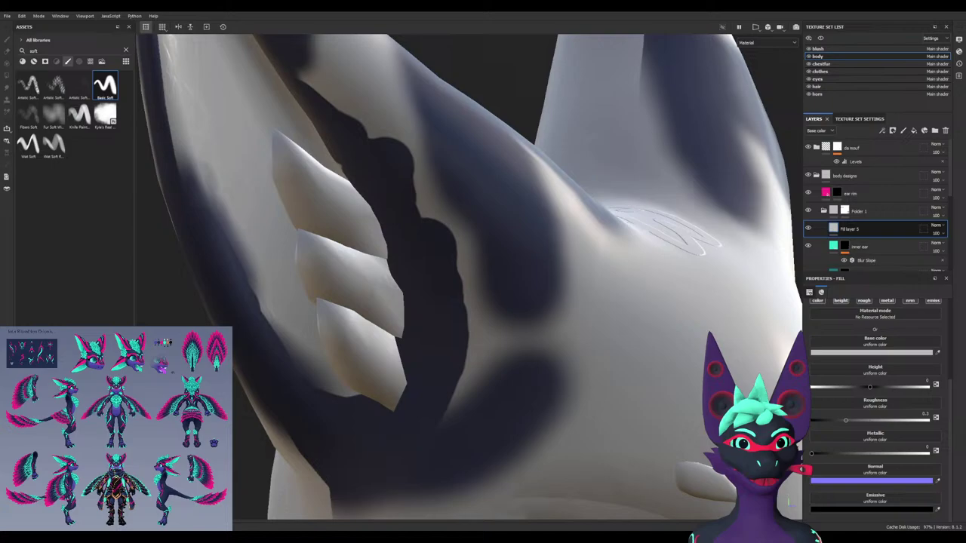
left_click(875, 236)
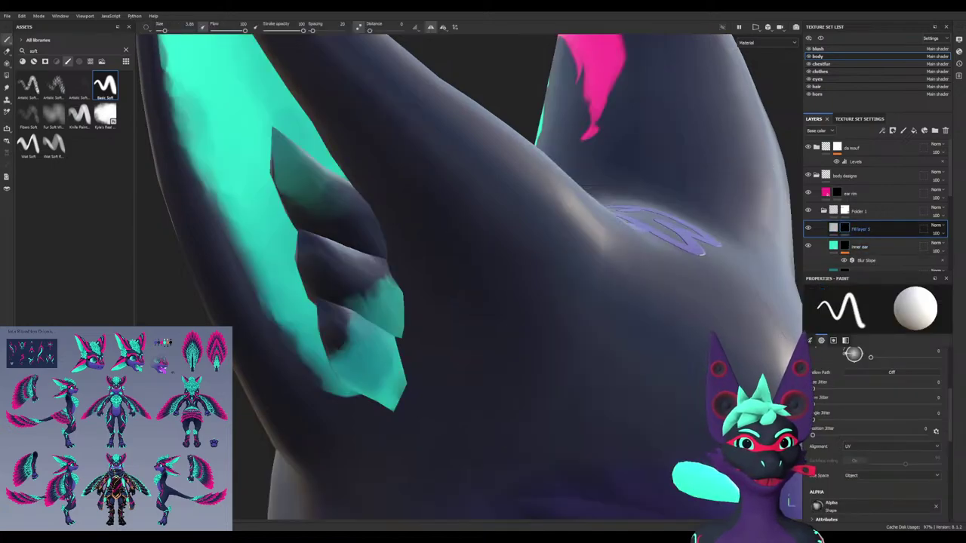
left_click(833, 228)
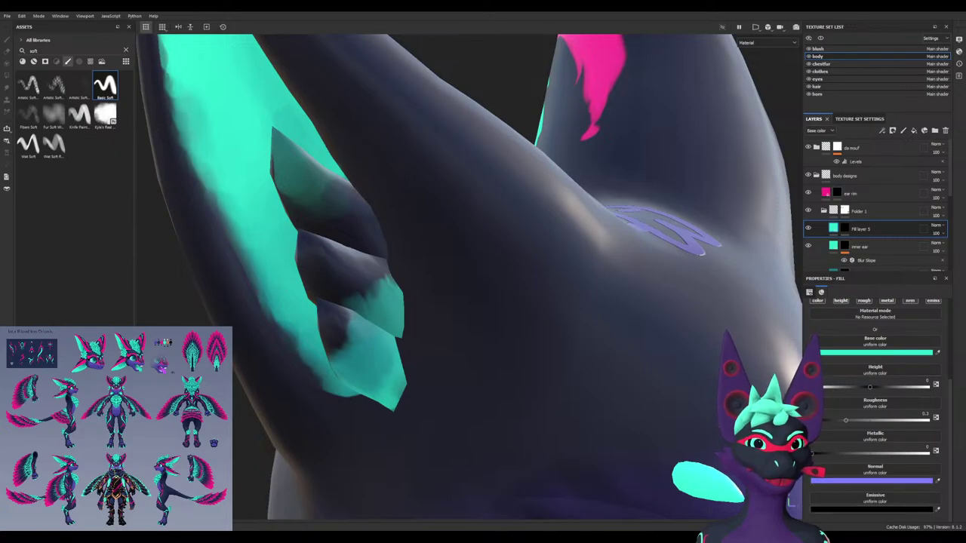
Try painting the middle tuft bright turquoise on the new fill layer's mask with a smaller soft brush
left_click(844, 227)
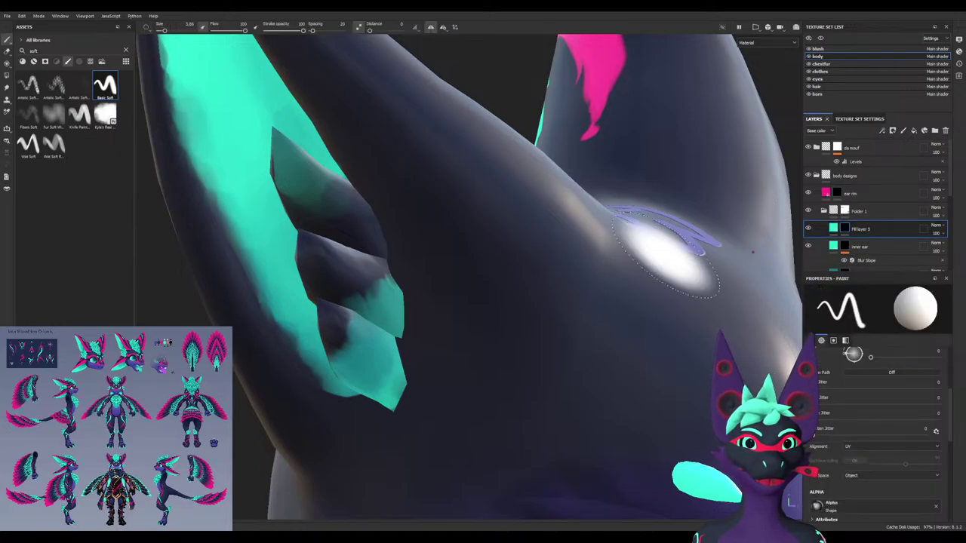
scroll(356, 285, "up", 1)
right_click_drag(355, 283, 325, 283, "ctrl")
mouse_move(353, 284)
left_mouse_down()
mouse_move(351, 272)
mouse_move(332, 275)
left_mouse_up()
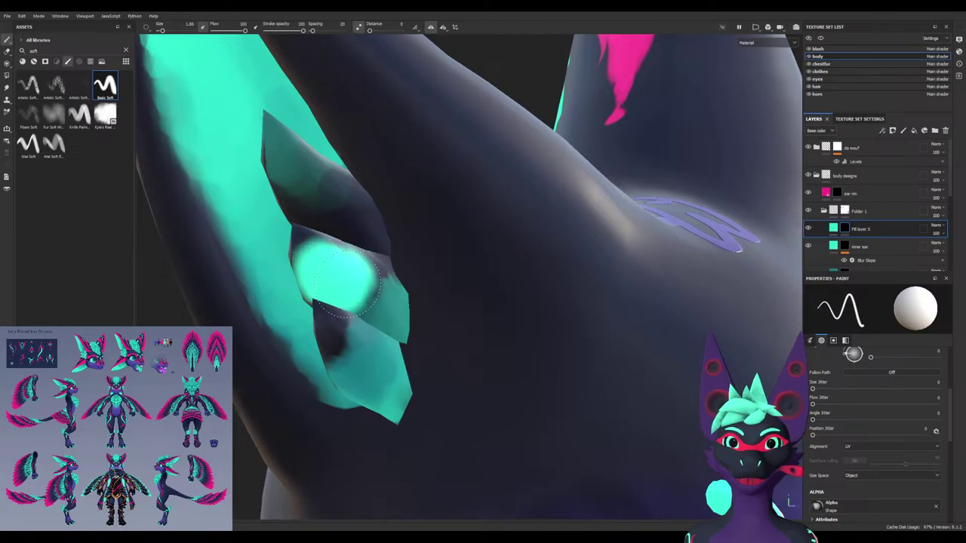
right_click_drag(349, 296, 381, 297, "ctrl")
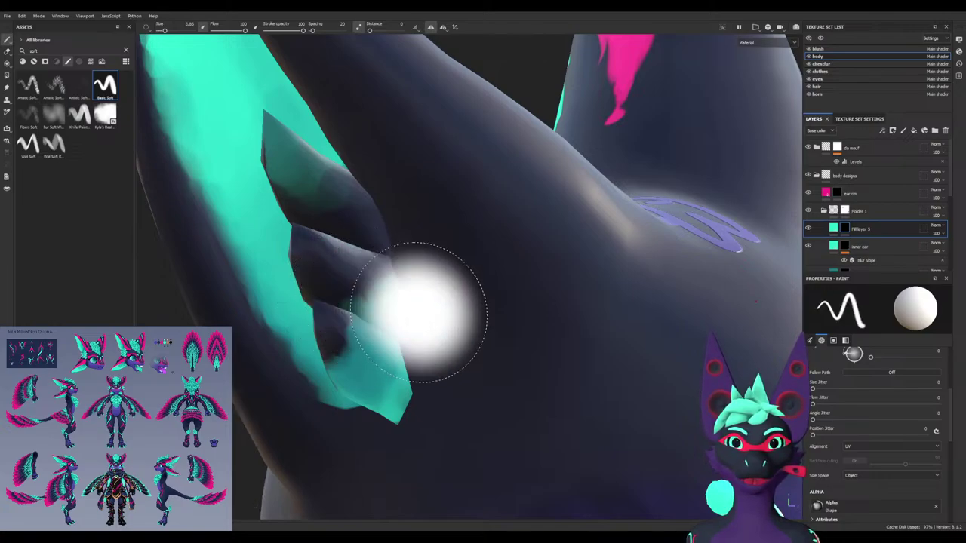
Give the fill layer a slightly darker turquoise base color and turquoise emissive, and paint the three ear tufts on its mask
left_click(834, 228)
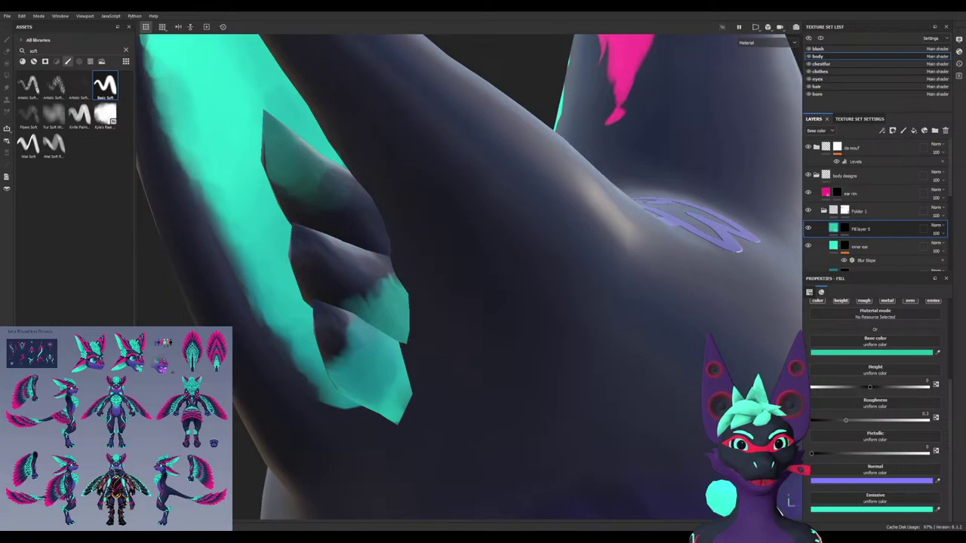
left_click(844, 228)
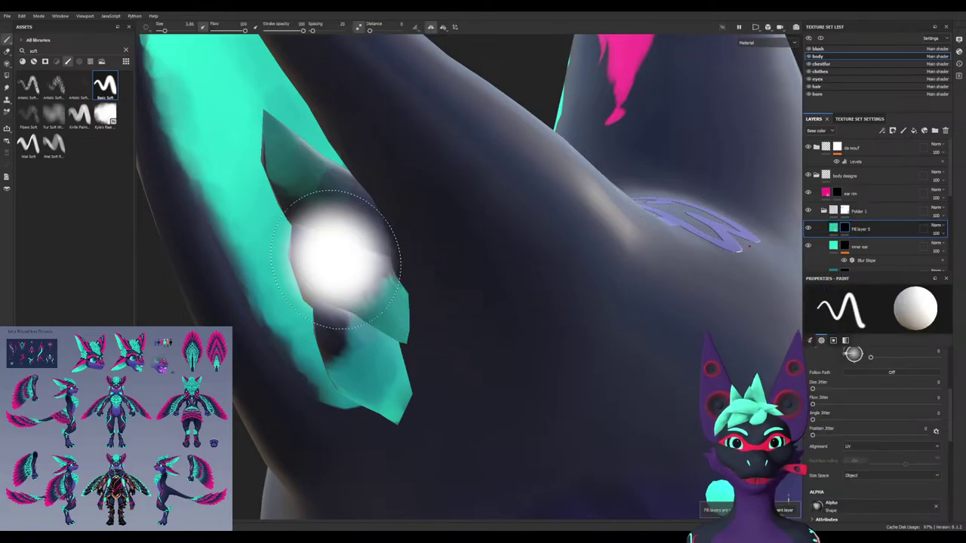
mouse_move(337, 261)
left_mouse_down()
mouse_move(346, 262)
mouse_move(336, 287)
left_mouse_up()
mouse_move(347, 336)
left_mouse_down()
mouse_move(340, 356)
mouse_move(350, 359)
mouse_move(328, 327)
mouse_move(363, 289)
mouse_move(324, 207)
mouse_move(263, 142)
left_mouse_up()
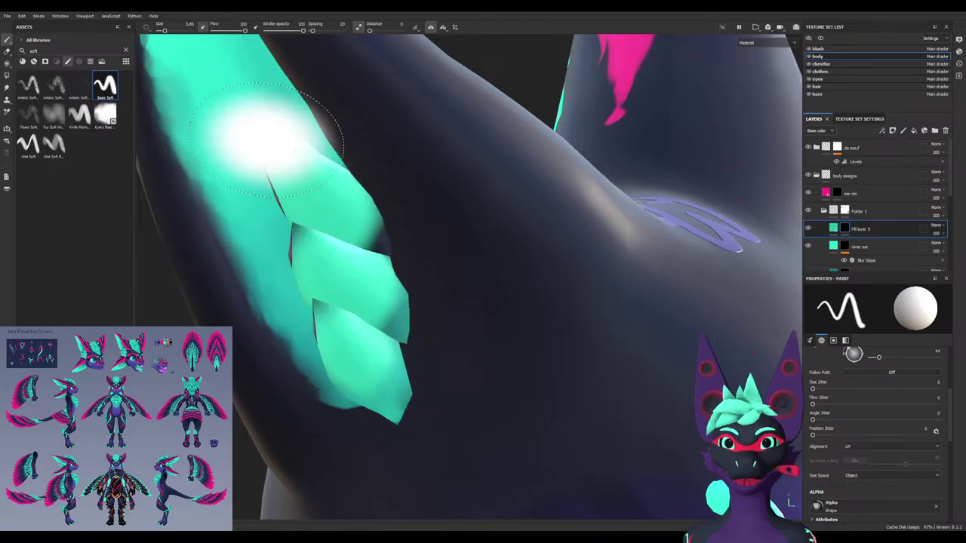
Paint over the dark inner edges of the three ear tufts on the fill layer's mask
left_click_drag(367, 245, 264, 227, "alt")
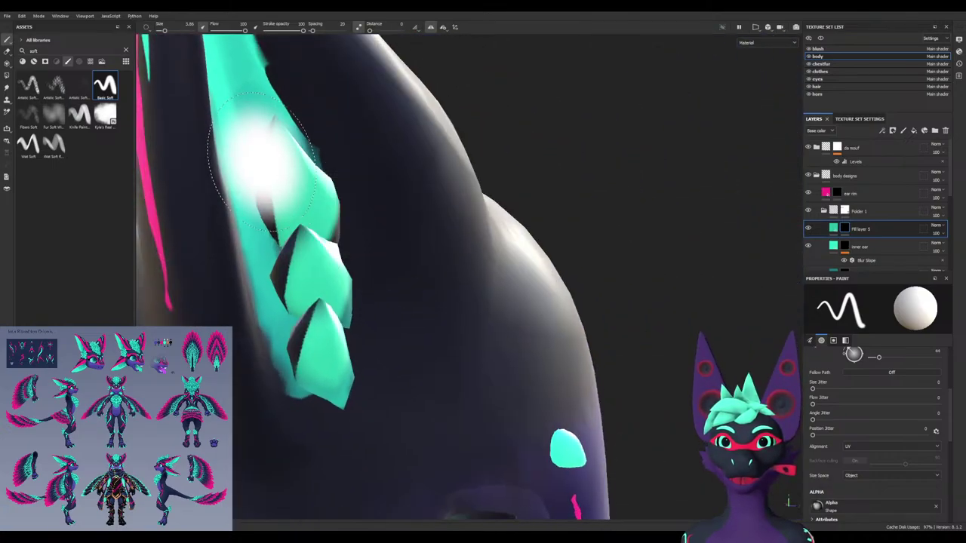
mouse_move(259, 153)
left_mouse_down()
mouse_move(270, 205)
mouse_move(260, 231)
mouse_move(281, 296)
mouse_move(260, 258)
mouse_move(340, 260)
left_mouse_up()
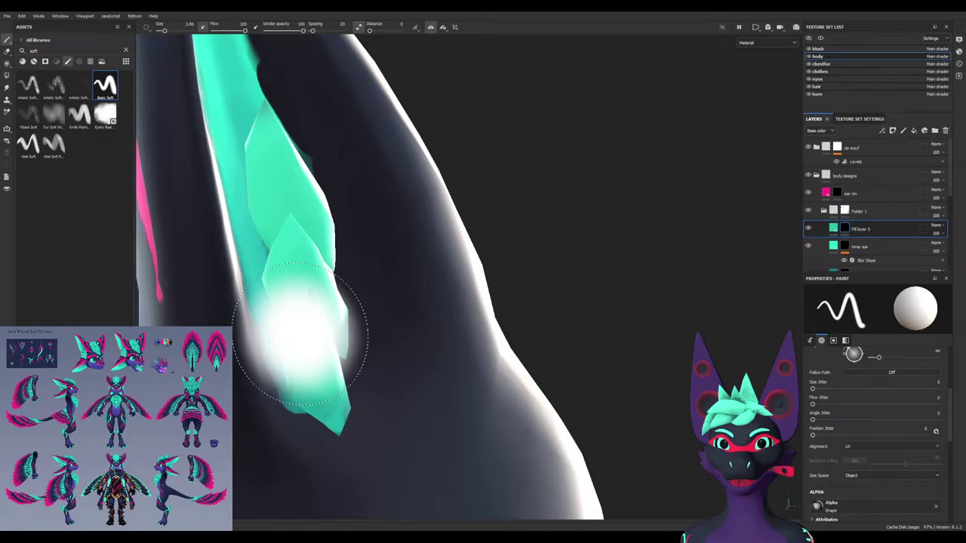
left_click_drag(302, 334, 264, 342, "alt")
mouse_move(381, 289)
left_mouse_down("alt")
mouse_move(294, 292)
mouse_move(340, 287)
left_mouse_up("alt")
mouse_move(427, 128)
left_mouse_down("alt")
mouse_move(260, 208)
mouse_move(252, 186)
mouse_move(263, 189)
left_mouse_up("alt")
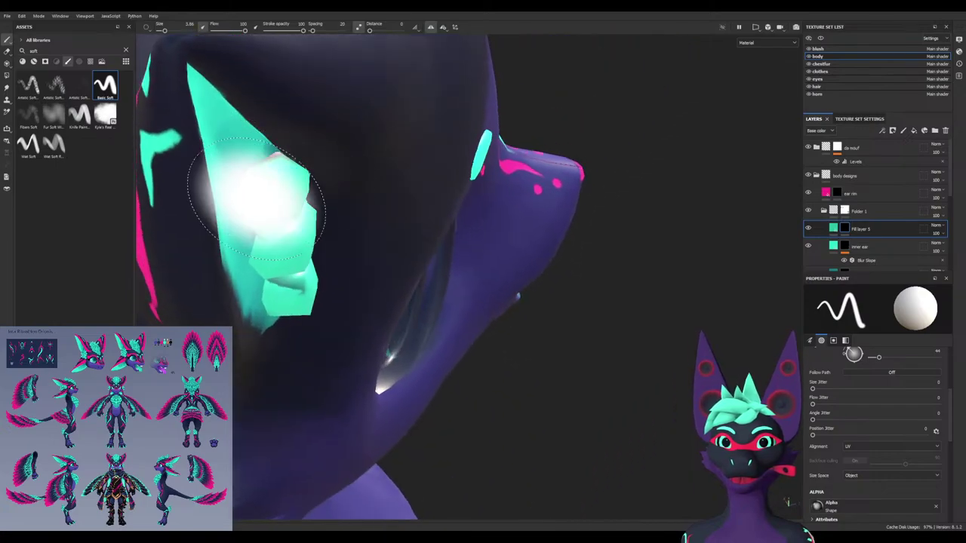
Fill the remaining gap between the middle and lowest tufts on the fill layer's mask, covering their undersides
scroll(255, 141, "up", 5)
left_click_drag(256, 140, 272, 136, "alt")
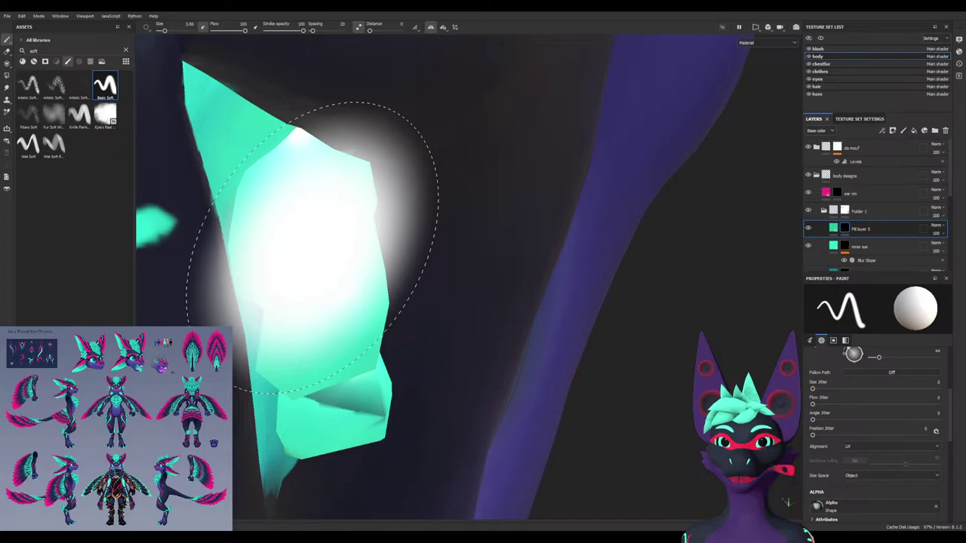
mouse_move(313, 219)
left_mouse_down("alt")
mouse_move(285, 282)
mouse_move(325, 316)
left_mouse_up("alt")
left_click_drag(385, 233, 379, 317, "alt")
middle_click_drag(379, 398, 398, 300, "alt")
left_click_drag(397, 345, 440, 410, "alt")
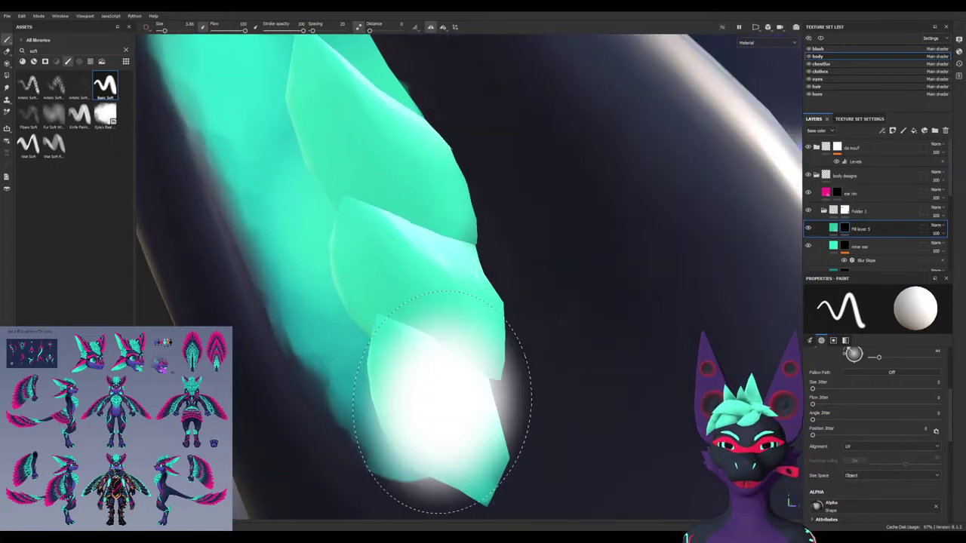
middle_click_drag(440, 410, 384, 332, "alt")
left_click_drag(392, 359, 370, 317, "alt")
middle_click_drag(351, 276, 393, 306, "alt")
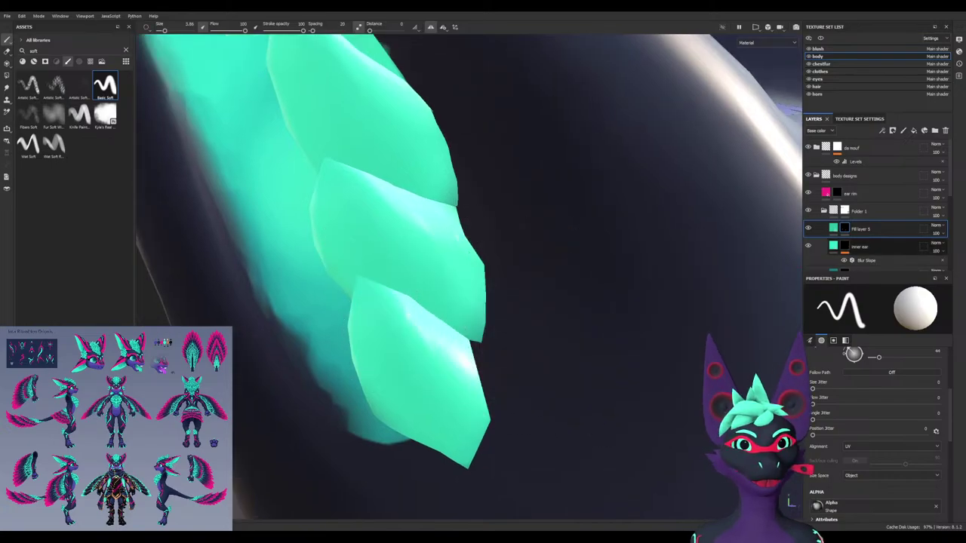
Darken the tuft fill layer's emissive color to a deeper turquoise green
left_click(833, 227)
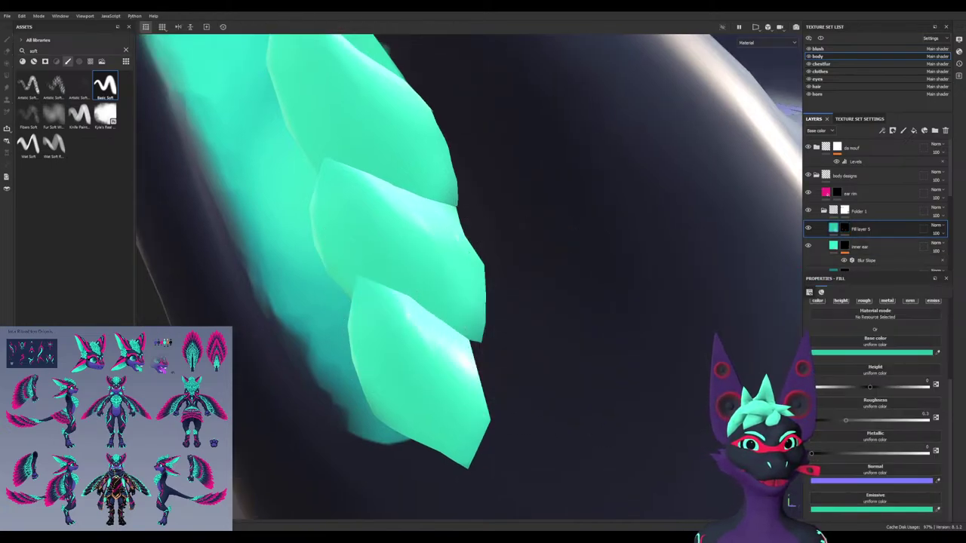
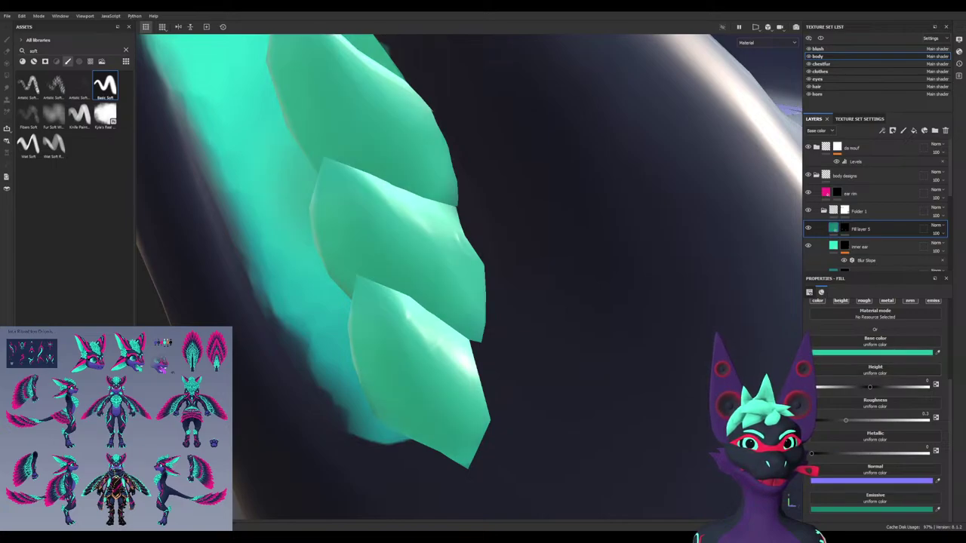
scroll(469, 277, "down", 2)
left_click_drag(498, 287, 449, 287, "alt")
scroll(469, 277, "down", 3)
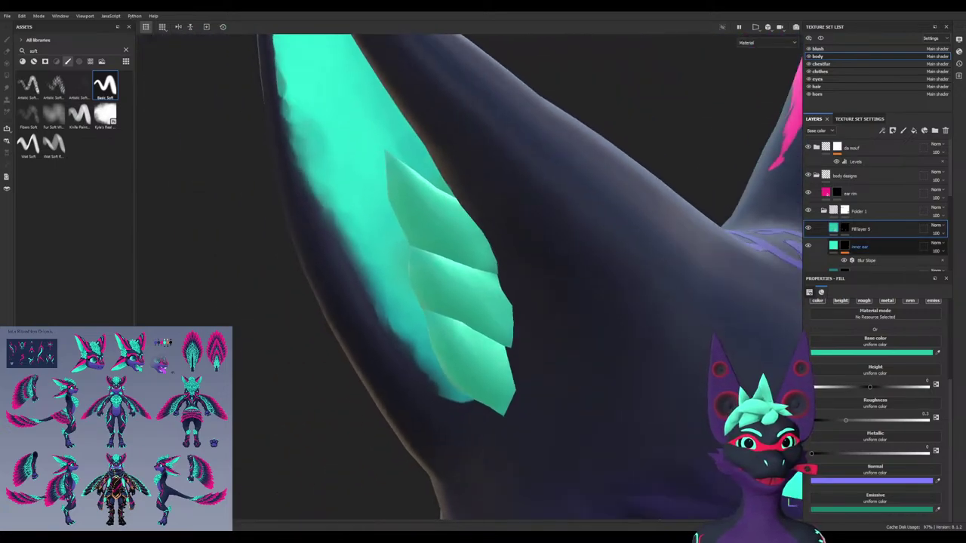
Copy the inner ear layer's Blur Slope filter onto the tuft fill layer's mask and add a Blur filter above it
left_click(866, 261)
left_click(860, 229)
key("ctrl+v")
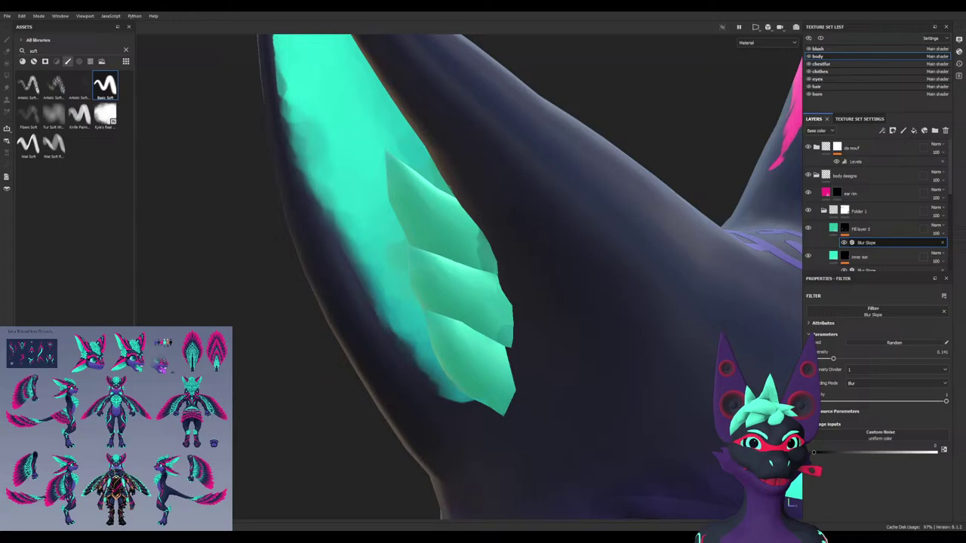
left_click(846, 229)
left_click(869, 243)
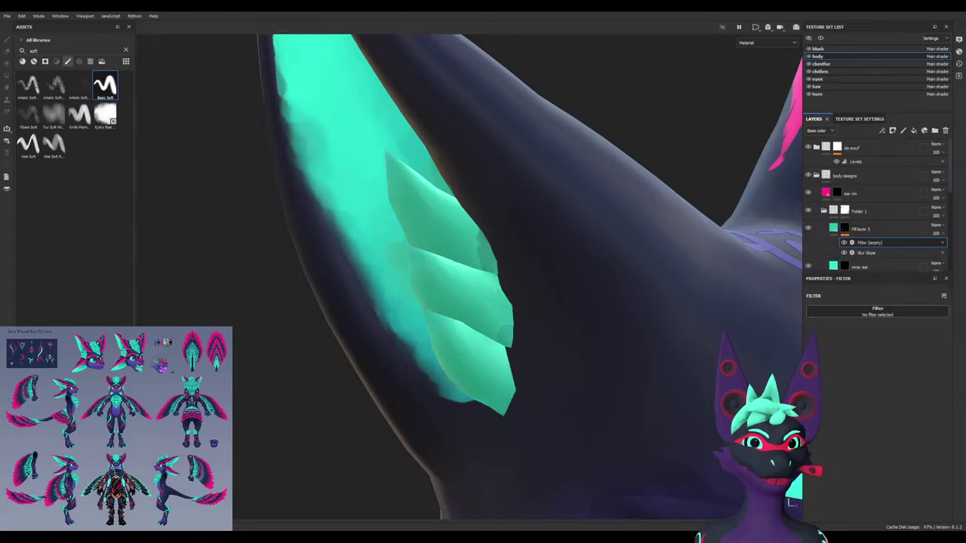
left_click(868, 347)
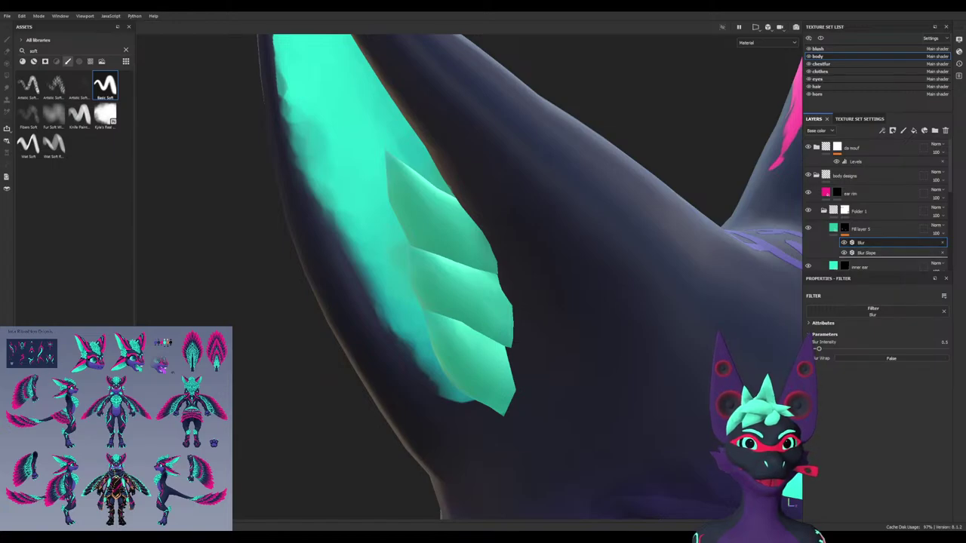
Set the tuft mask's Blur Slope to intensity 0.27 and quality 1, and raise the intensity of the Blur filter above it to about 5.4
left_click_drag(864, 243, 865, 256)
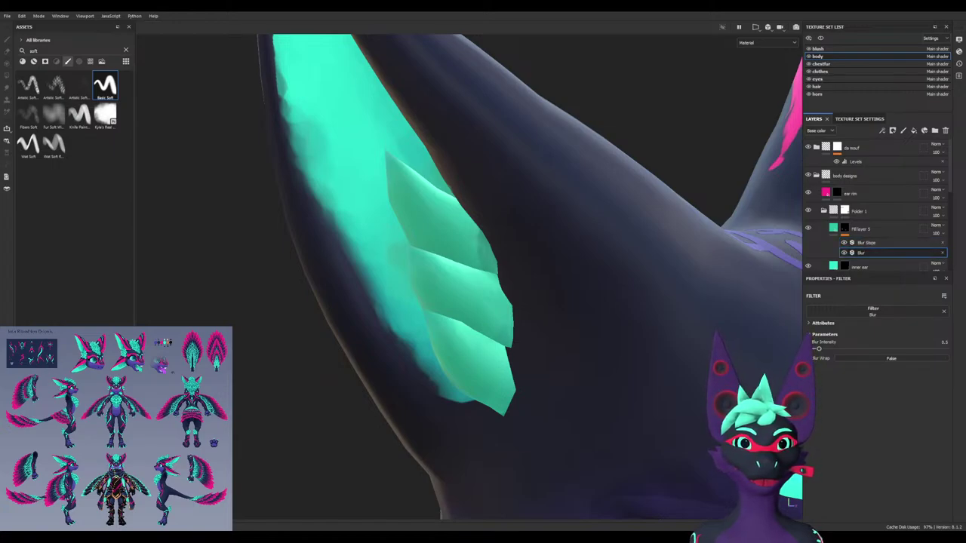
left_click(867, 243)
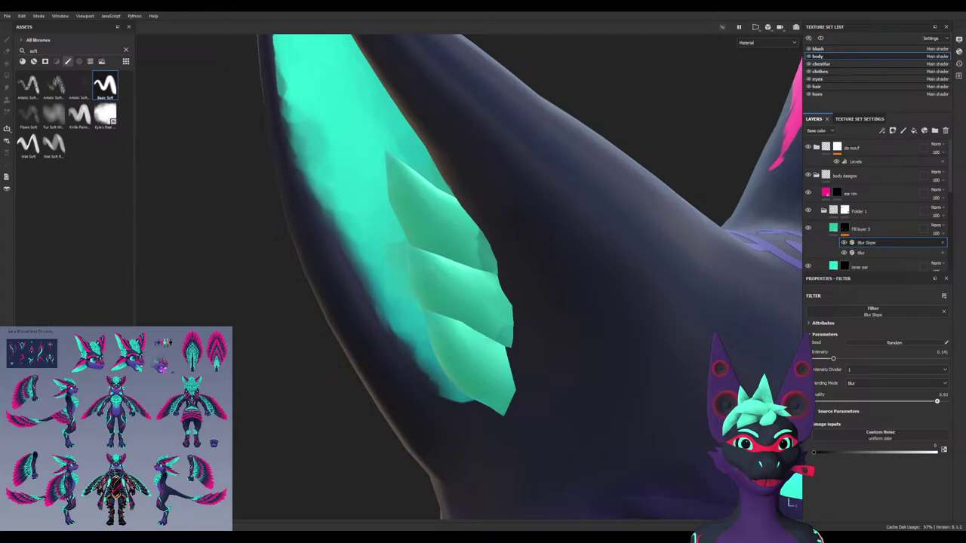
left_click_drag(816, 400, 946, 400)
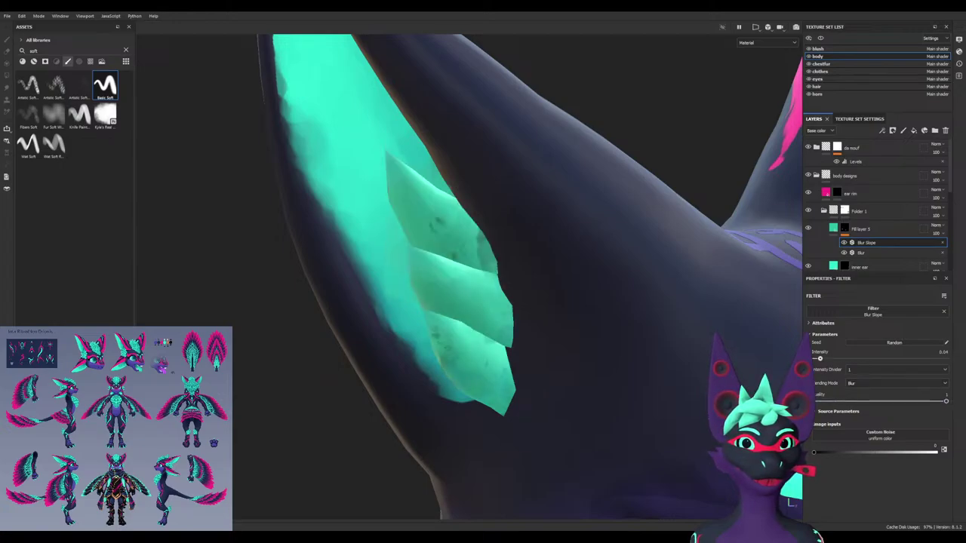
left_click_drag(821, 359, 816, 359)
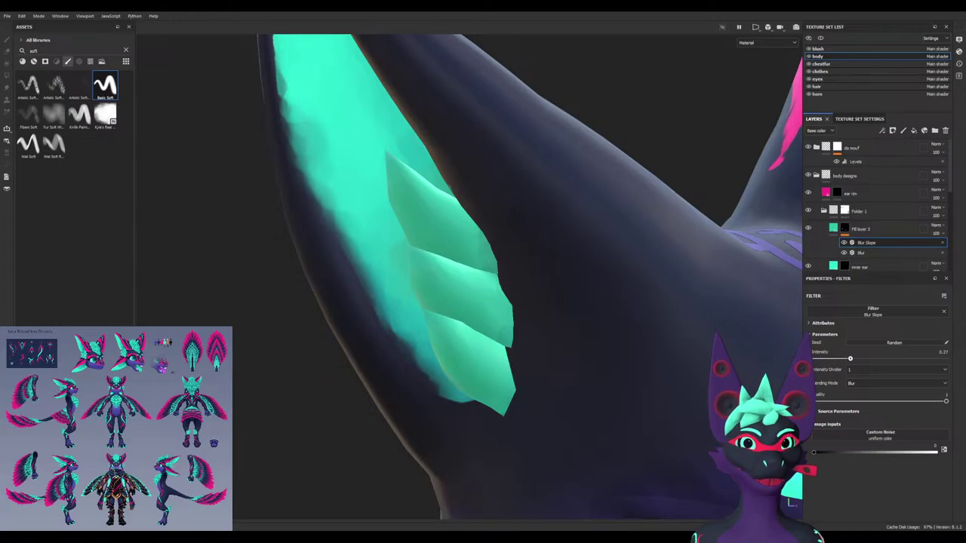
left_click_drag(868, 253, 868, 239)
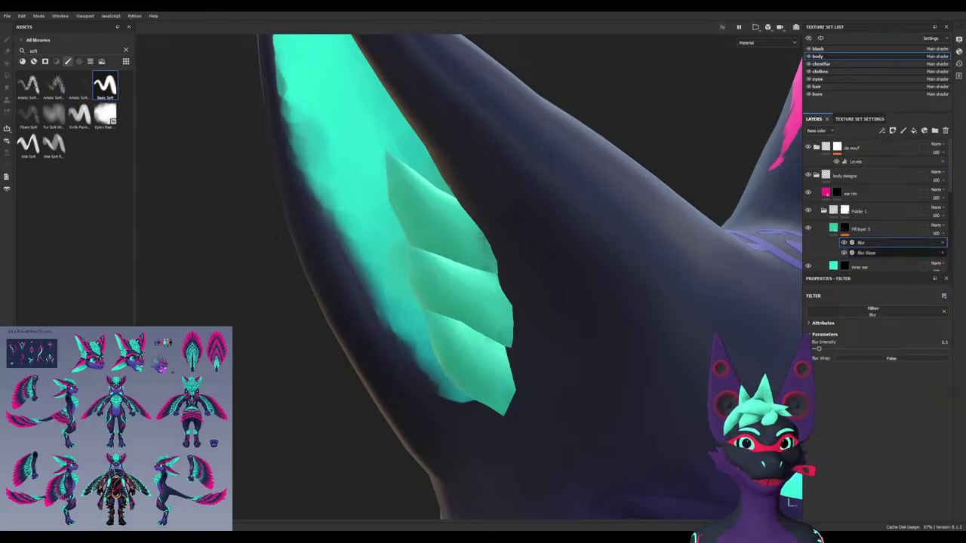
left_click_drag(824, 349, 868, 349)
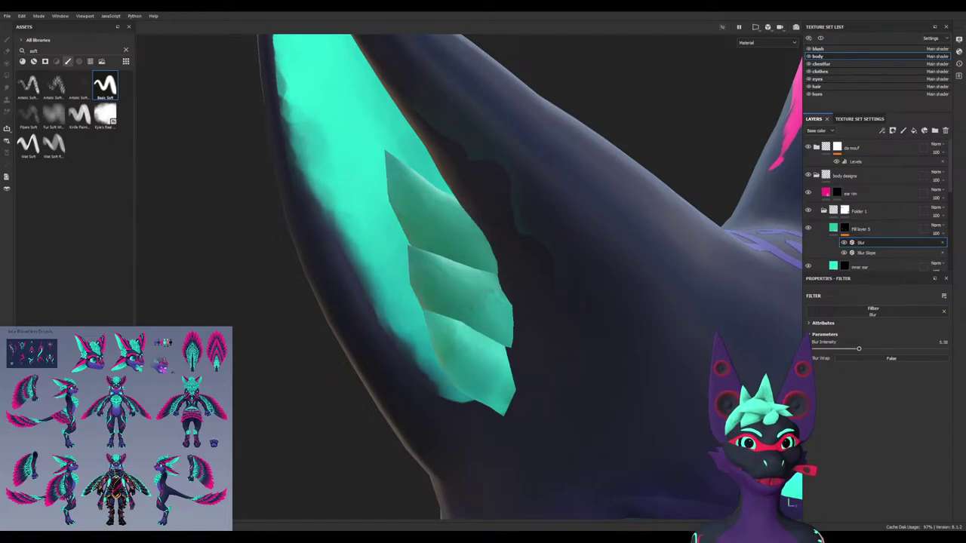
Paint black on the Folder 1 mask to remove the blurred turquoise spill from the dark ear surface beside the tufts
left_click(858, 211)
scroll(572, 345, "down", 5)
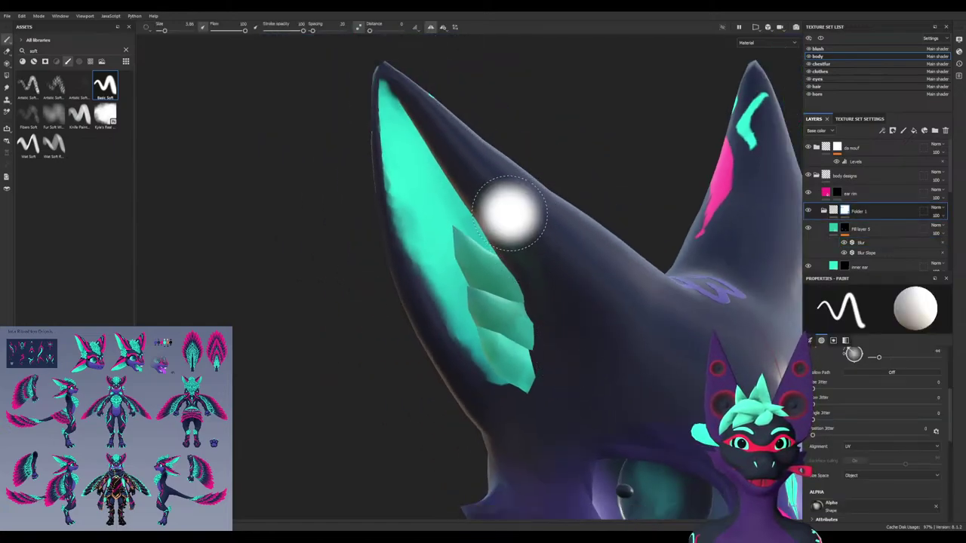
key("x")
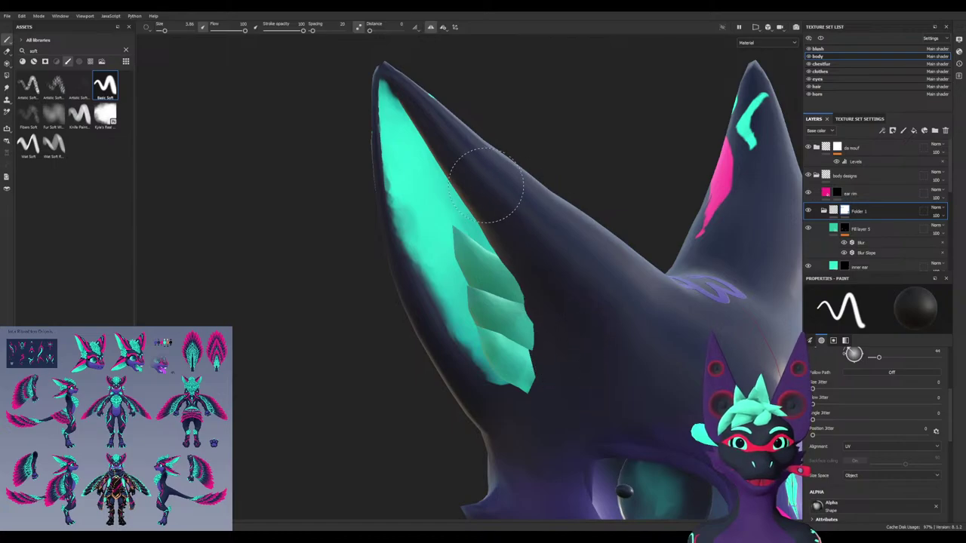
Examine the inner ear and its tufts from several angles for leftover spill and uneven edges
left_click_drag(497, 273, 555, 400, "alt")
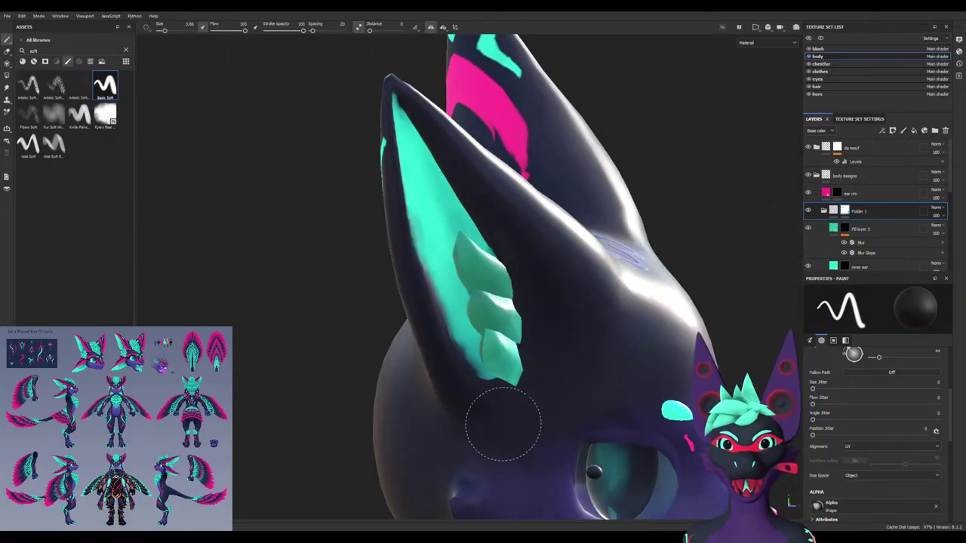
left_click_drag(558, 309, 698, 321, "alt")
left_click_drag(521, 332, 354, 411, "alt")
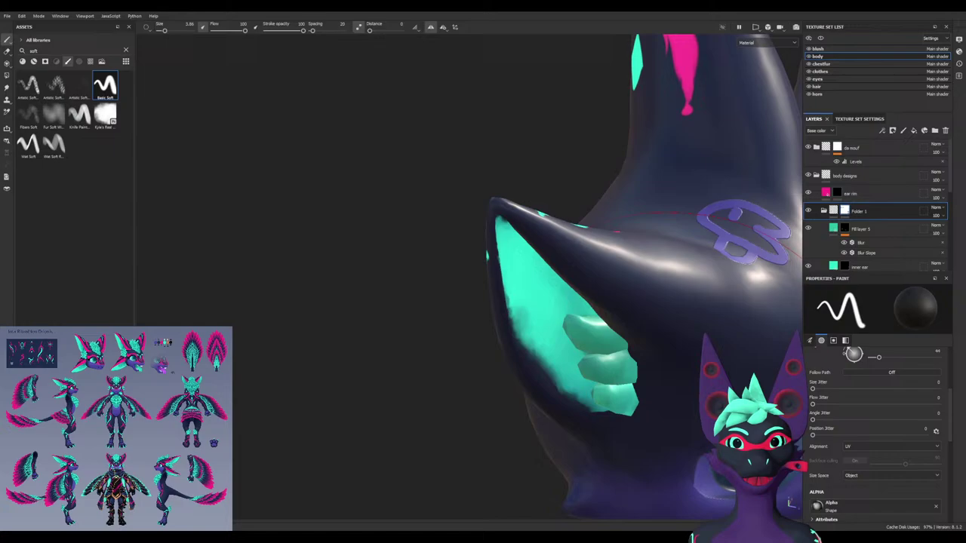
mouse_move(528, 377)
left_mouse_down("alt")
mouse_move(470, 312)
mouse_move(474, 222)
left_mouse_up("alt")
left_click_drag(558, 314, 562, 234, "alt")
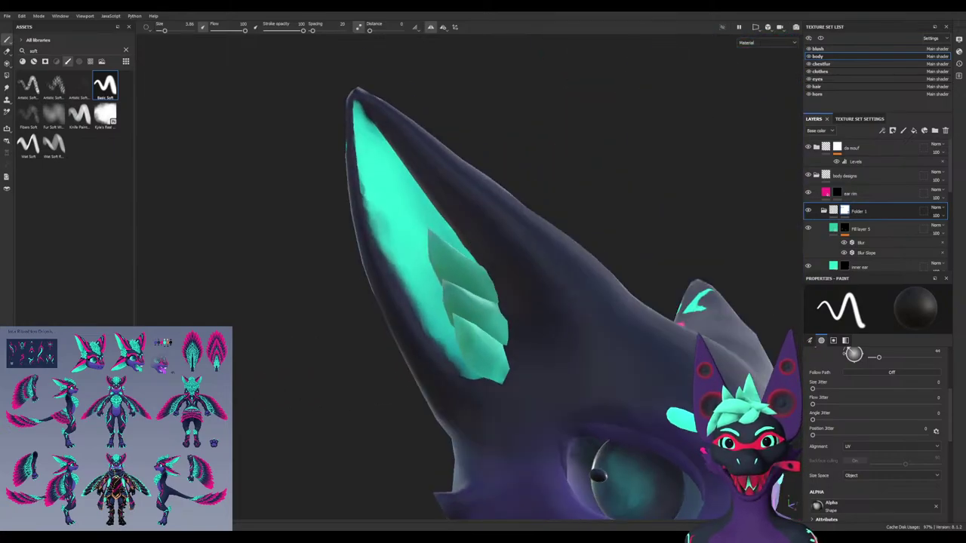
mouse_move(597, 474)
left_mouse_down("alt")
mouse_move(550, 291)
mouse_move(572, 364)
left_mouse_up("alt")
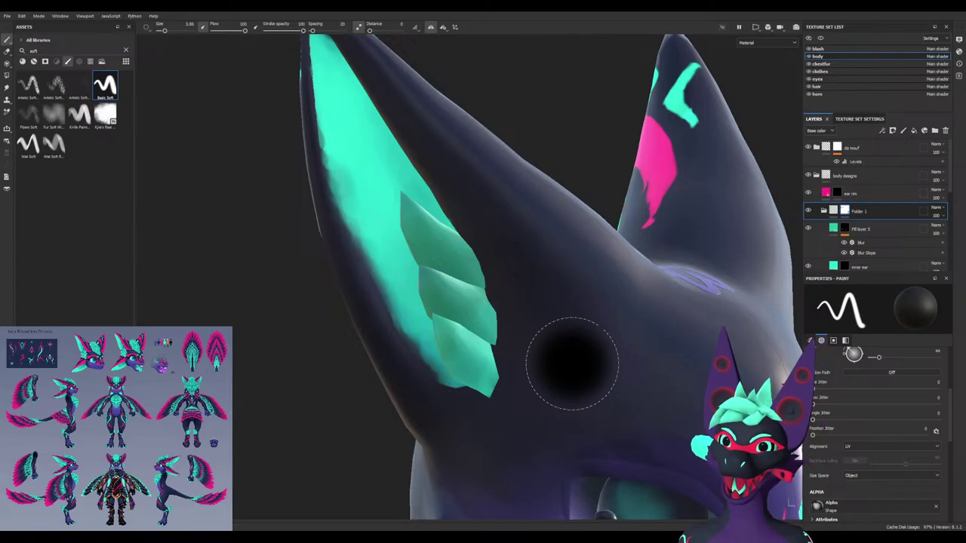
mouse_move(496, 199)
left_mouse_down("alt")
mouse_move(528, 241)
mouse_move(563, 354)
left_mouse_up("alt")
left_click_drag(530, 228, 750, 199, "alt")
left_click_drag(396, 397, 244, 326, "alt")
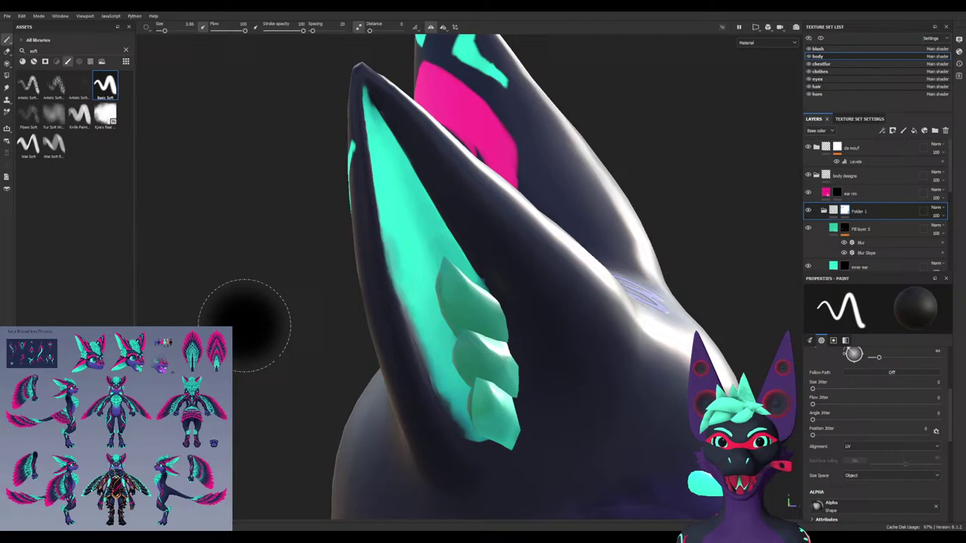
left_click_drag(400, 345, 507, 237, "alt")
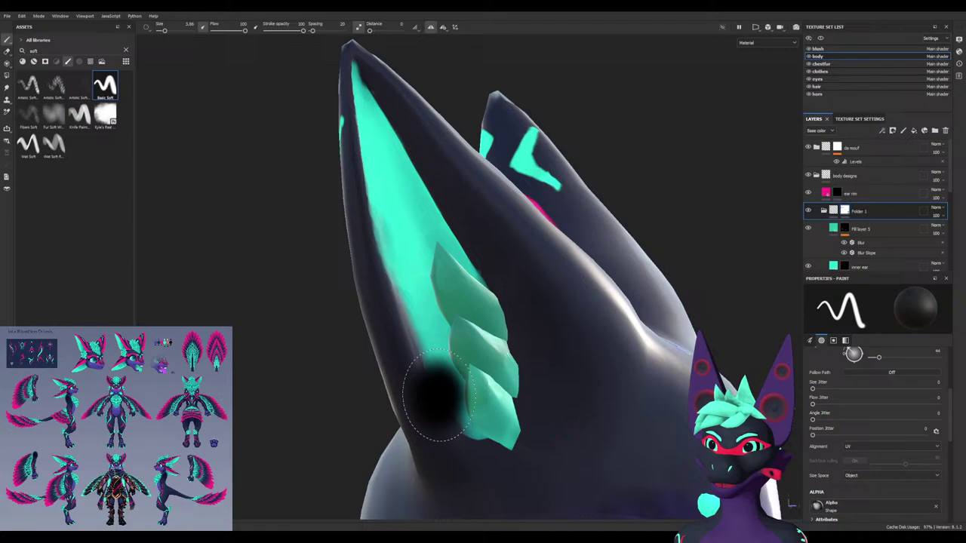
mouse_move(437, 396)
left_mouse_down("alt")
mouse_move(377, 390)
mouse_move(351, 408)
left_mouse_up("alt")
scroll(369, 395, "up", 2)
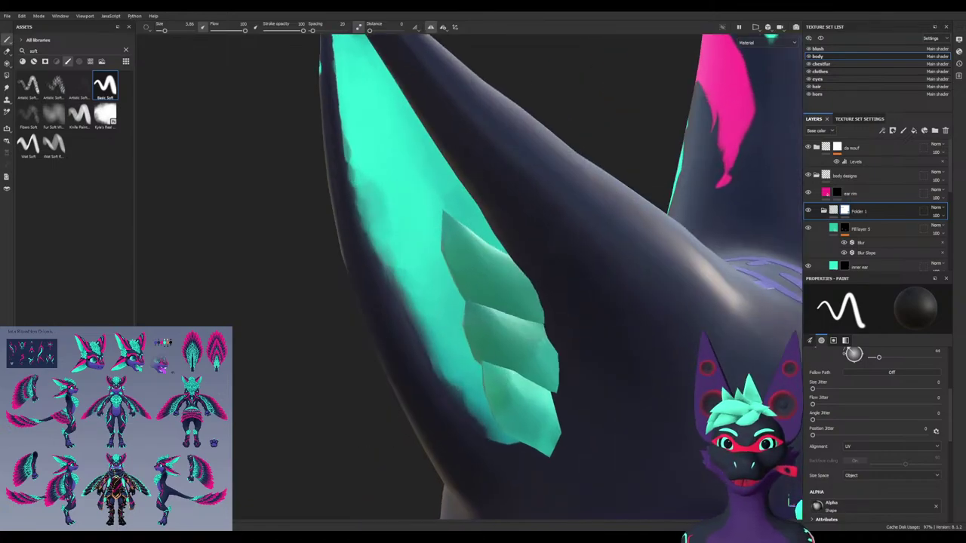
Paint white on the inner ear darker layer's mask along the inner ear's lower outer edge with a smaller soft brush at full flow
left_click(844, 228)
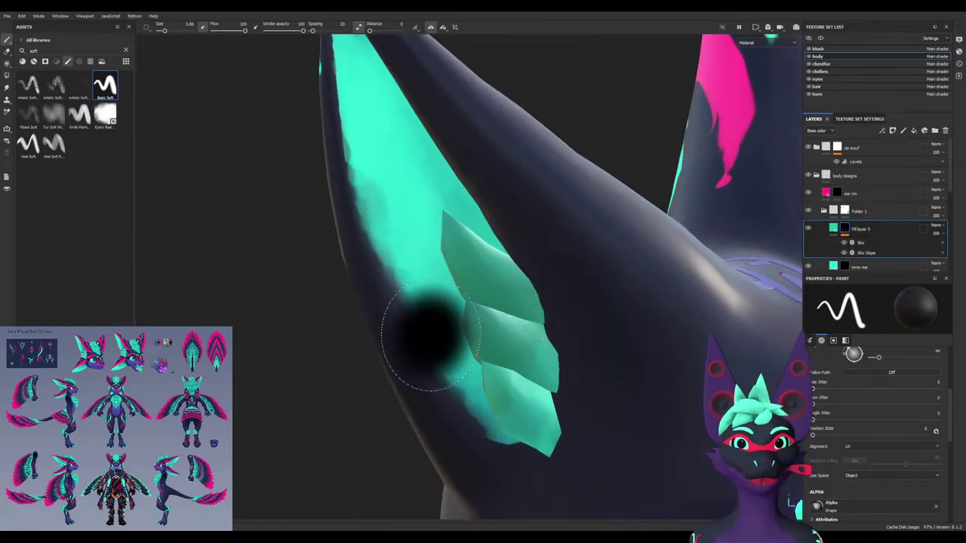
left_click(861, 266)
key("x")
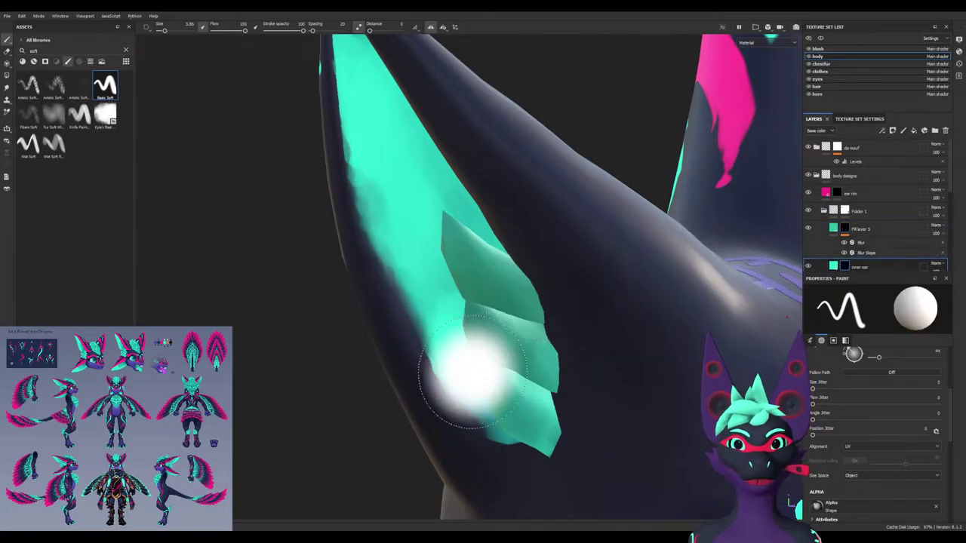
left_click_drag(446, 325, 411, 325, "ctrl")
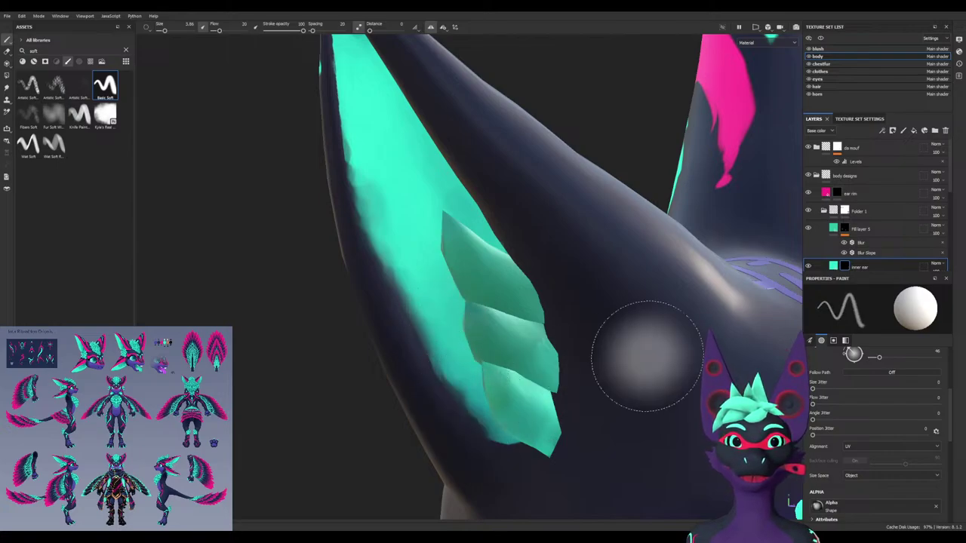
scroll(876, 227, "down", 2)
left_click(868, 249)
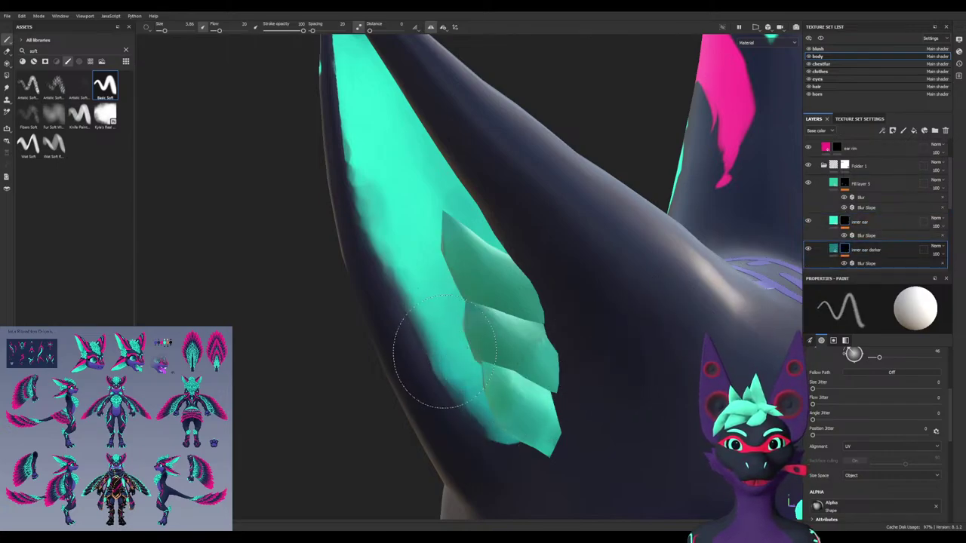
right_click_drag(461, 408, 432, 408, "ctrl")
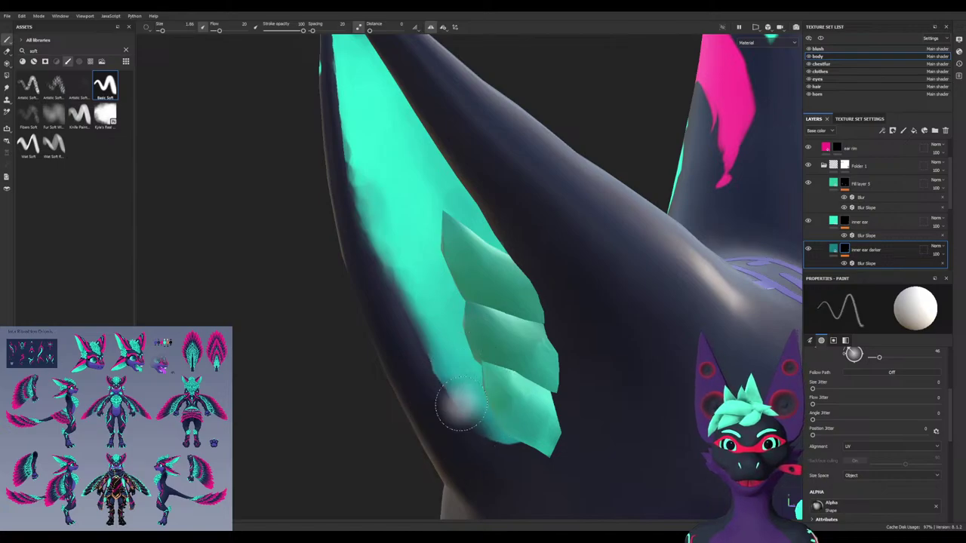
left_click_drag(460, 407, 522, 407, "ctrl")
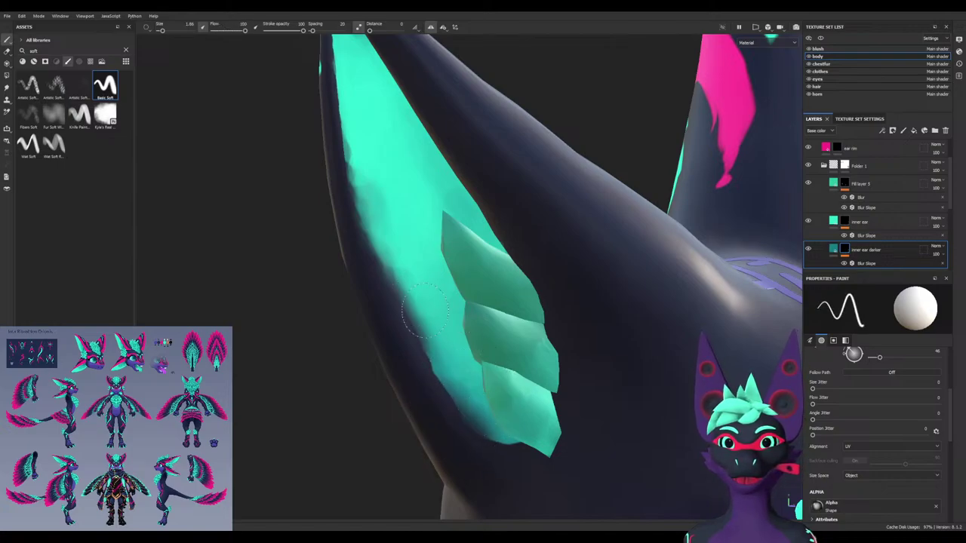
left_click_drag(425, 227, 433, 224, "alt")
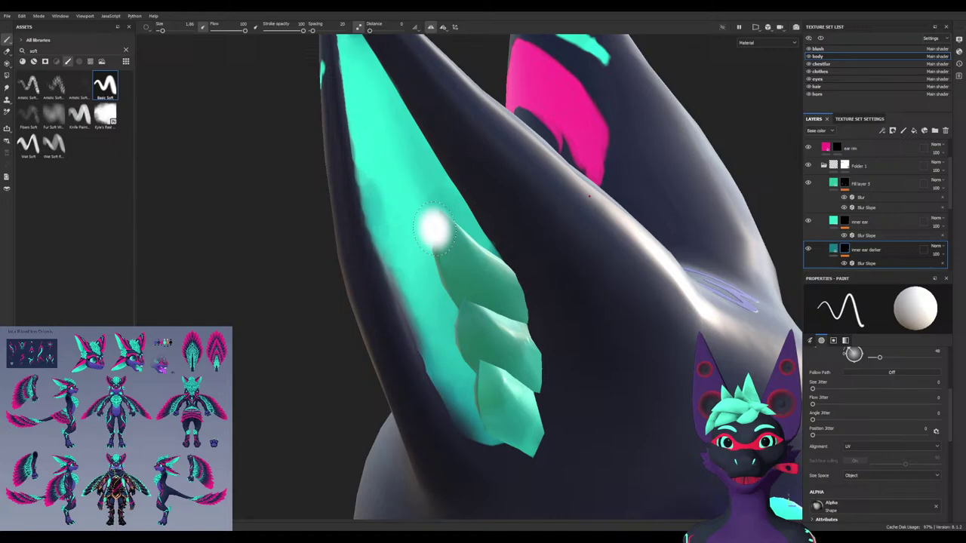
Paint white on the inner ear layer's mask from the upper inner ear down to the tufts with a large soft brush at flow 42
left_click(844, 221)
left_click_drag(502, 231, 400, 206, "alt")
right_click_drag(400, 206, 448, 206, "ctrl")
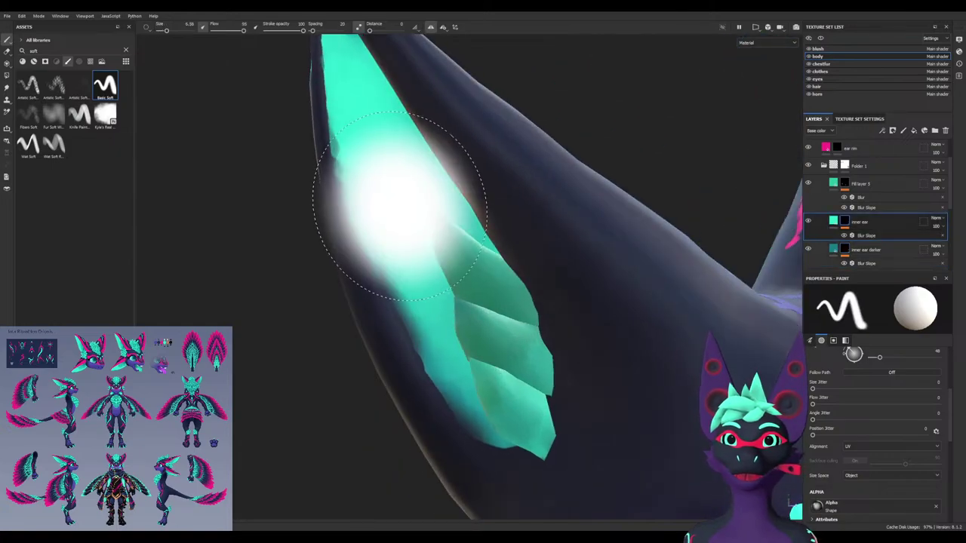
left_click_drag(400, 206, 356, 206, "ctrl")
left_click_drag(369, 125, 385, 197)
left_click_drag(438, 358, 421, 336, "alt")
mouse_move(434, 248)
left_mouse_down()
mouse_move(485, 345)
mouse_move(460, 295)
mouse_move(491, 392)
left_mouse_up()
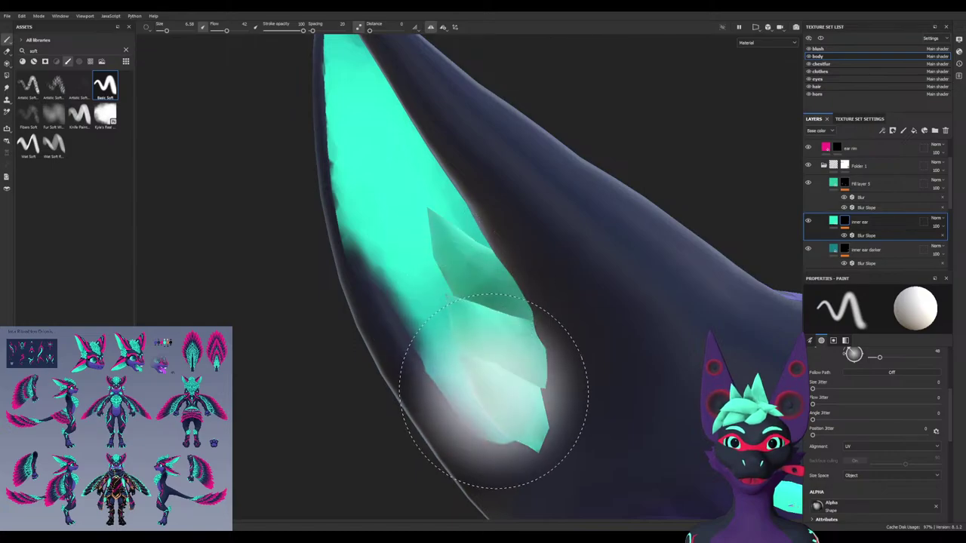
Paint black on the Folder 1 mask to remove turquoise spill from the dark ear surface beside the uppermost tuft
mouse_move(377, 266)
left_mouse_down("alt")
mouse_move(468, 260)
mouse_move(446, 263)
left_mouse_up("alt")
left_click_drag(411, 185, 452, 263, "alt")
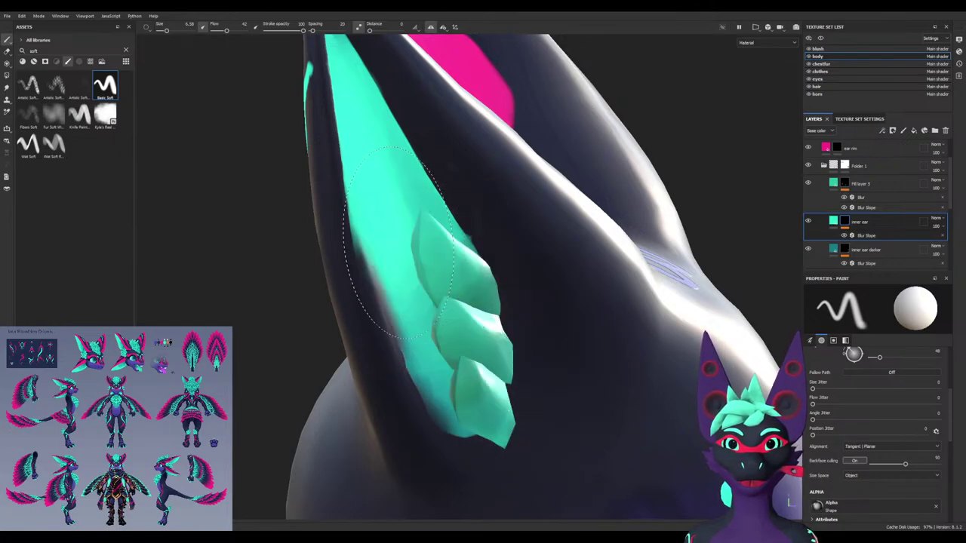
left_click_drag(398, 240, 434, 265, "alt")
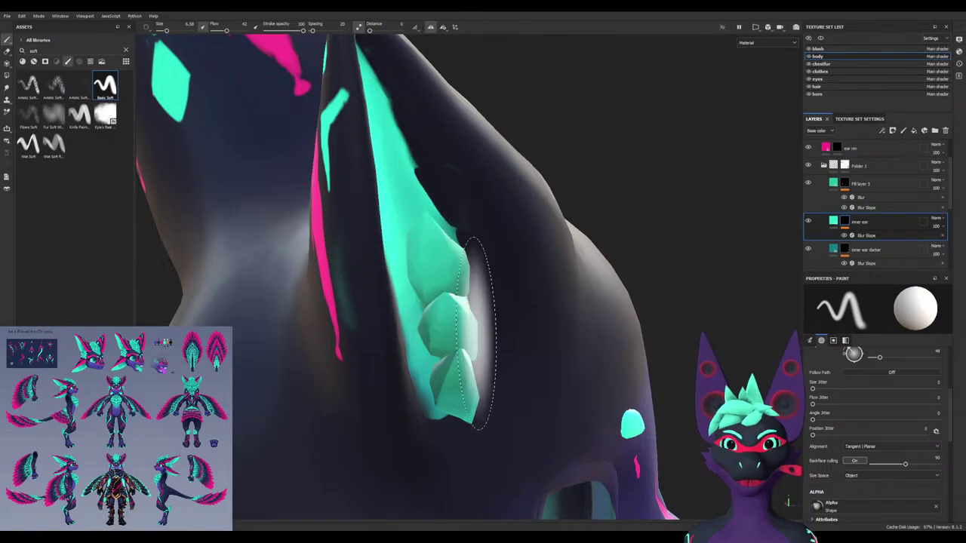
left_click_drag(405, 367, 451, 310, "alt")
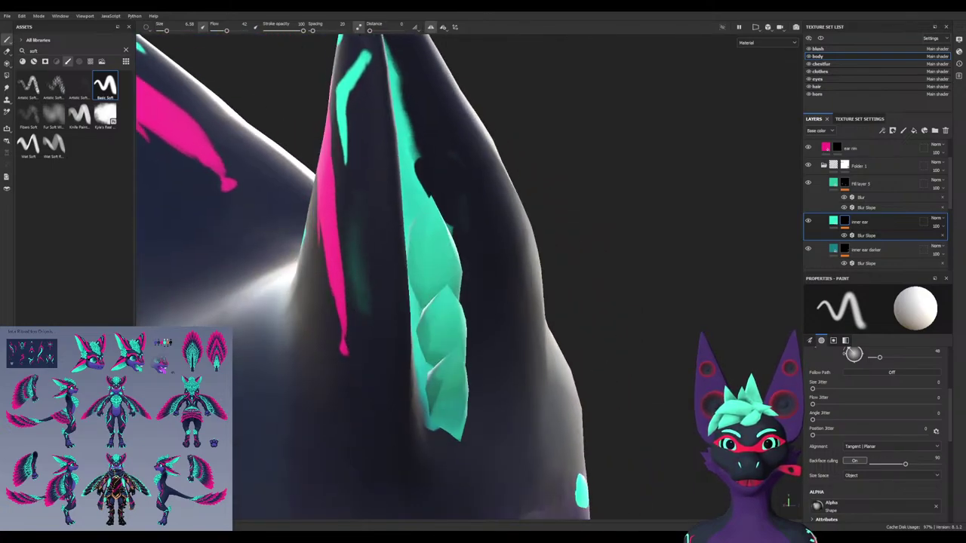
left_click_drag(453, 355, 438, 367, "alt")
mouse_move(431, 253)
left_mouse_down("alt")
mouse_move(431, 226)
mouse_move(444, 283)
mouse_move(469, 257)
left_mouse_up("alt")
left_click(844, 165)
key("x")
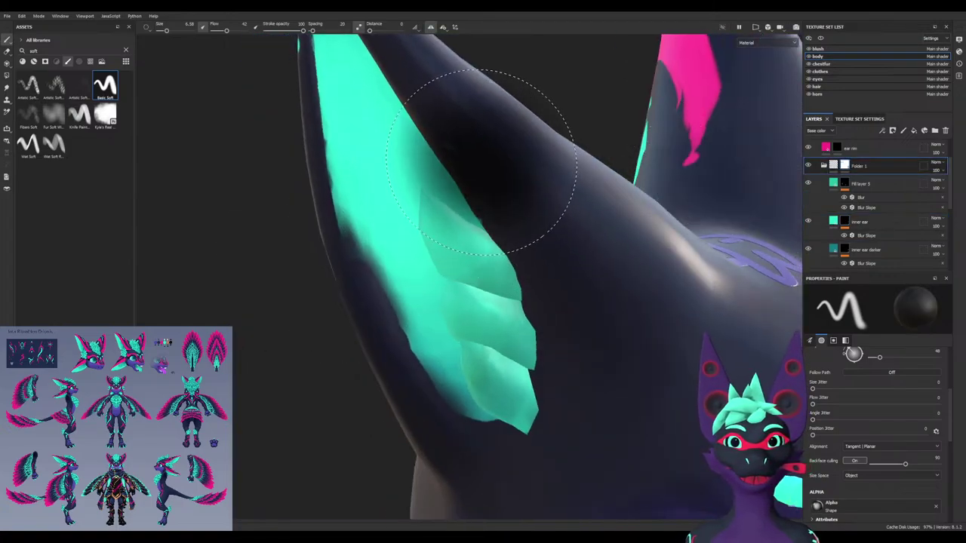
left_click_drag(484, 160, 495, 151)
right_click_drag(519, 184, 462, 178, "ctrl")
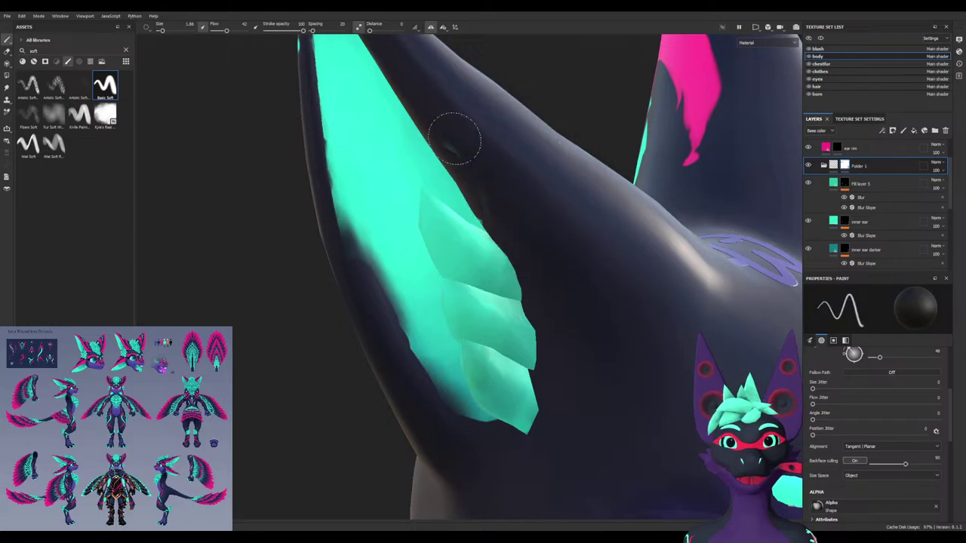
Paint black on the Folder 1 mask over the faint turquoise patches on the back of the ear
left_click_drag(603, 317, 403, 324, "alt")
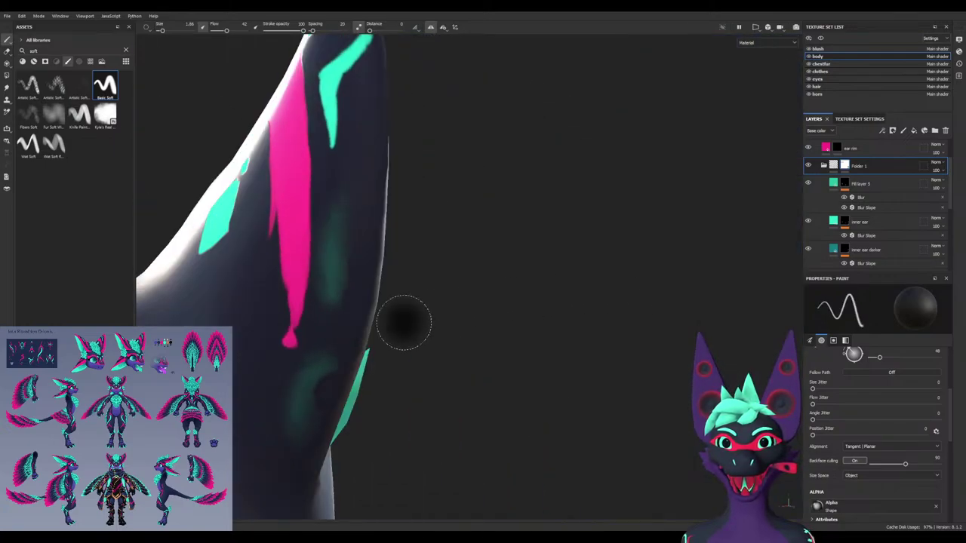
left_click_drag(339, 281, 320, 311)
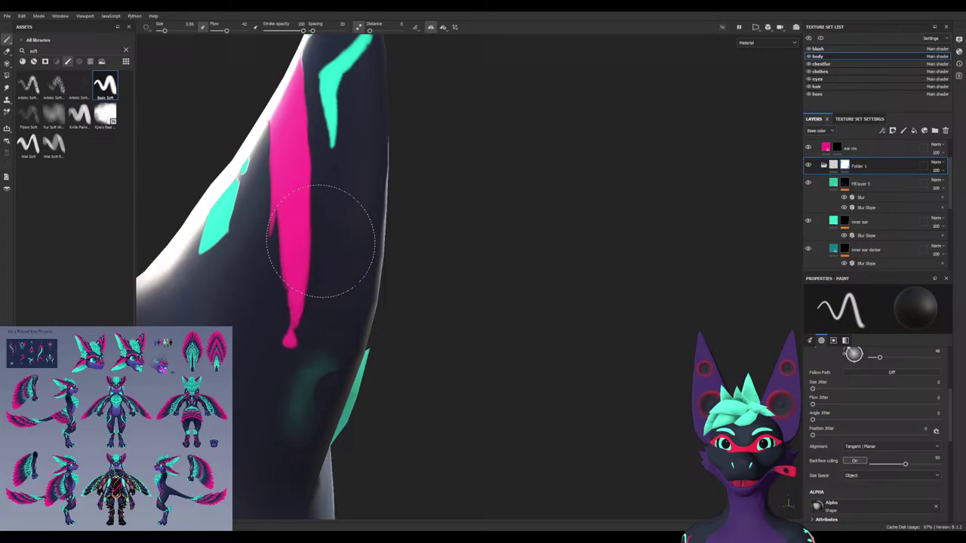
left_click_drag(321, 373, 295, 408)
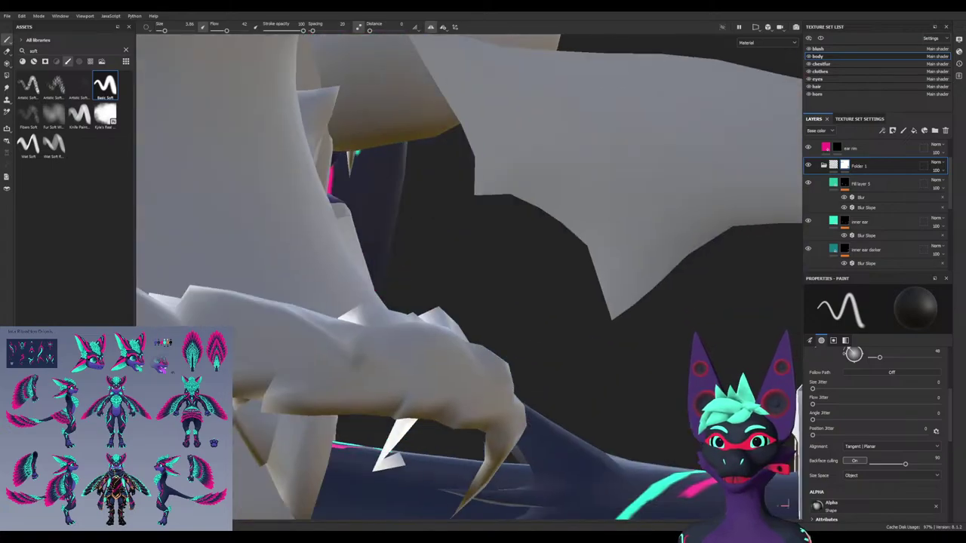
left_click_drag(279, 343, 328, 354)
key("f")
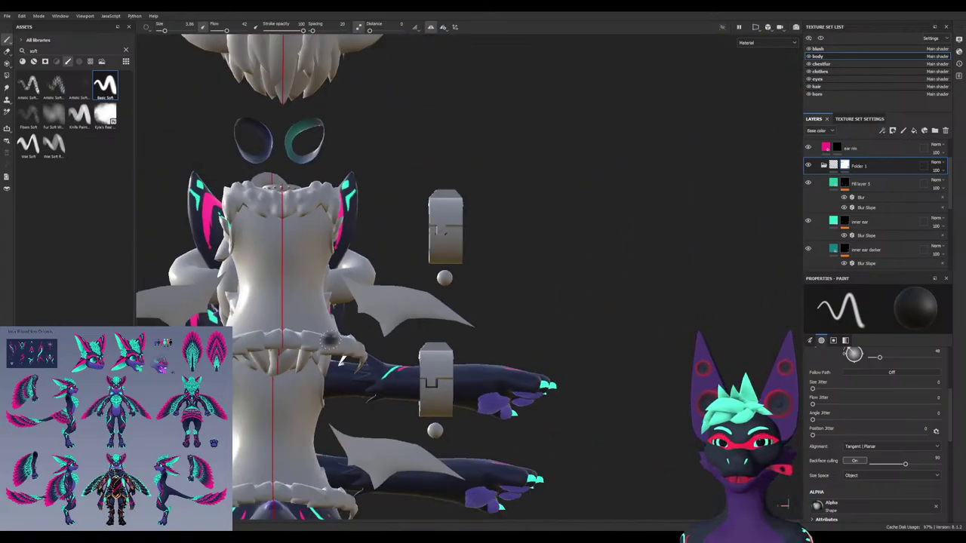
Paint black on the Folder 1 mask beside the tufts and toward the outer edge of the opposite inner ear
left_click_drag(290, 324, 154, 314, "alt")
middle_click_drag(154, 313, 558, 261, "alt")
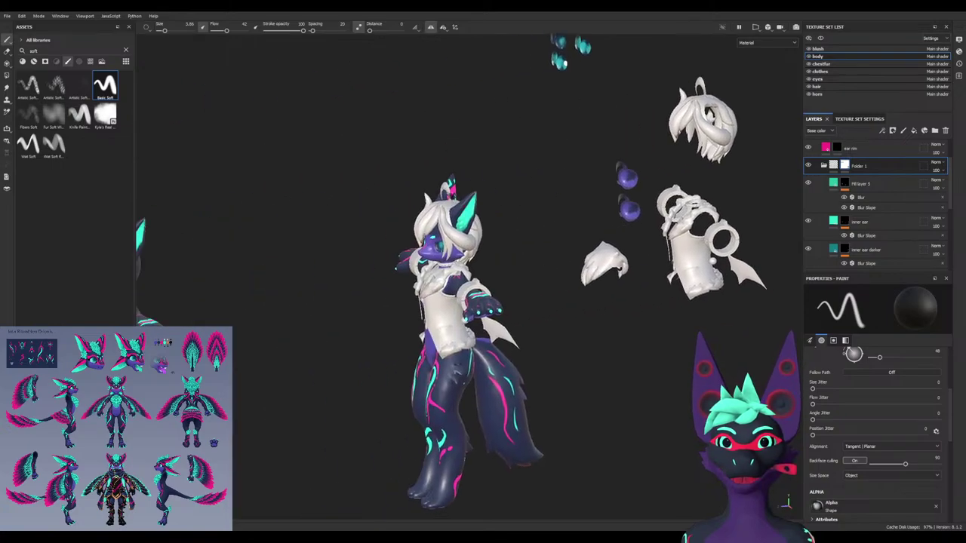
right_click_drag(450, 197, 403, 200, "alt")
middle_click_drag(403, 200, 645, 238, "alt")
mouse_move(646, 238)
right_mouse_down("alt")
mouse_move(531, 186)
mouse_move(339, 191)
mouse_move(327, 234)
mouse_move(408, 226)
right_mouse_up("alt")
left_click_drag(362, 204, 309, 143, "alt")
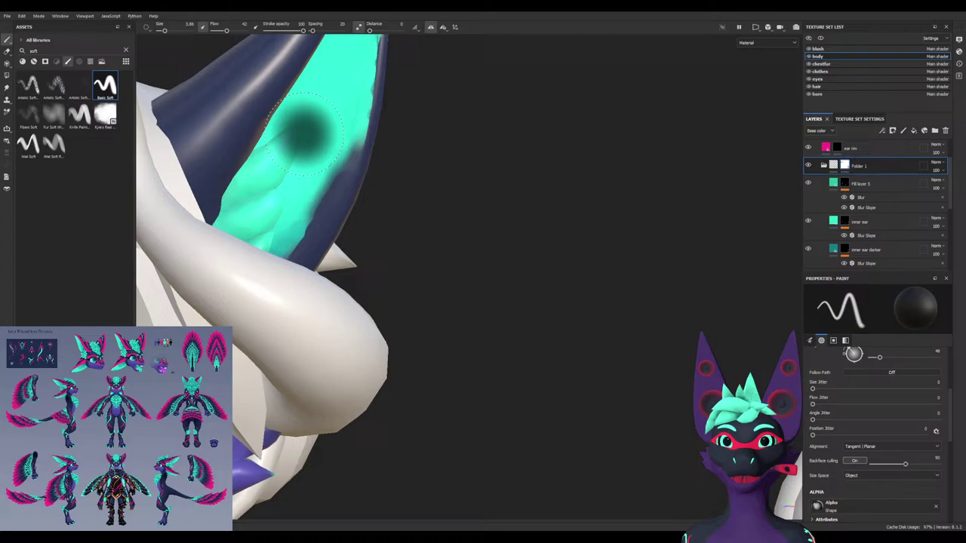
right_click_drag(306, 136, 378, 143, "alt")
left_click_drag(301, 195, 321, 203, "alt")
mouse_move(300, 239)
left_mouse_down()
mouse_move(349, 219)
mouse_move(170, 224)
mouse_move(424, 231)
left_mouse_up()
Turn off symmetry and paint white on the Folder 1 mask with a smaller soft brush to restore turquoise along this ear's outer edge
key("x")
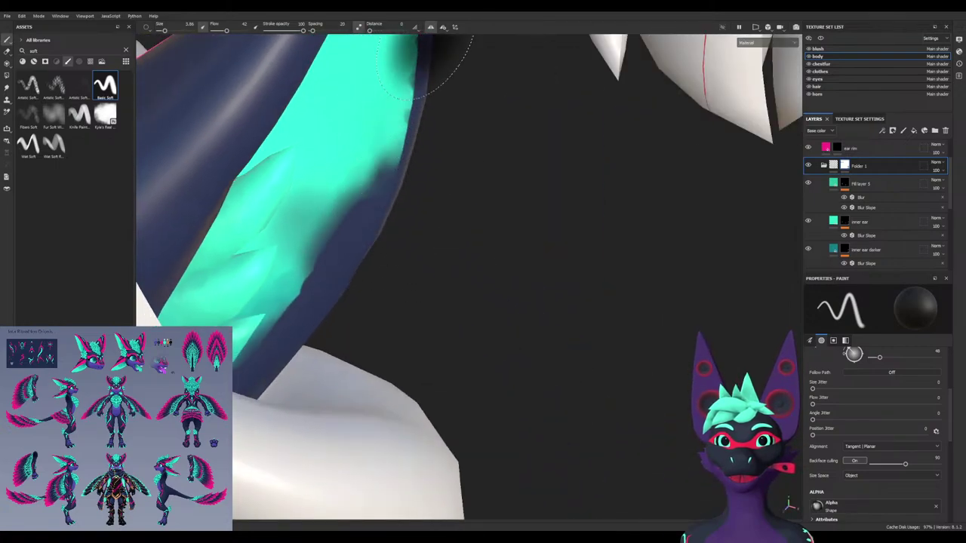
left_click(431, 27)
key("bracketleft")
key("bracketleft")
key("x")
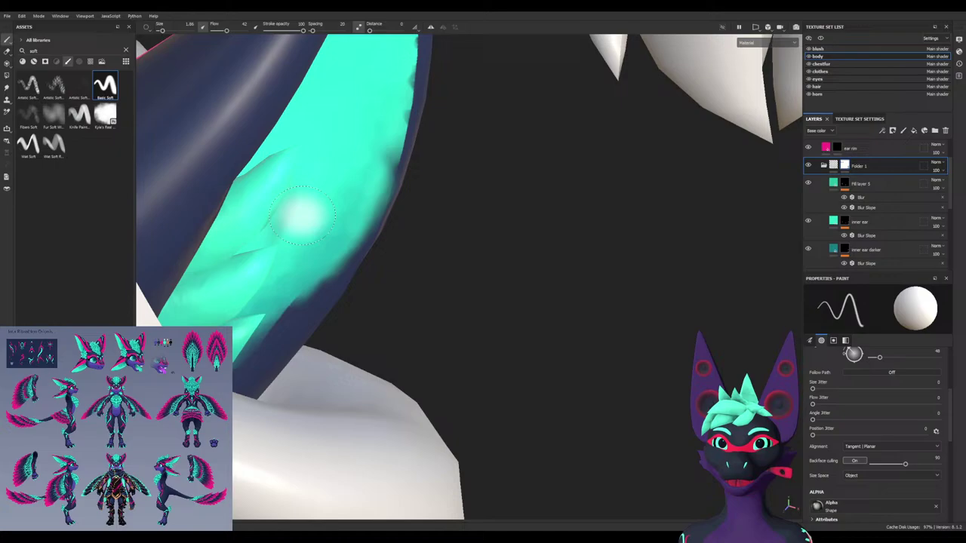
Extend the turquoise down this ear's lower outer edge in white on the Folder 1 mask, and trim below the tufts in black
left_click_drag(302, 215, 321, 192, "alt")
mouse_move(355, 162)
left_mouse_down("alt")
mouse_move(370, 173)
mouse_move(311, 160)
left_mouse_up("alt")
right_click_drag(311, 163, 298, 298, "alt")
middle_click_drag(298, 298, 434, 286, "alt")
right_click_drag(434, 285, 446, 249, "alt")
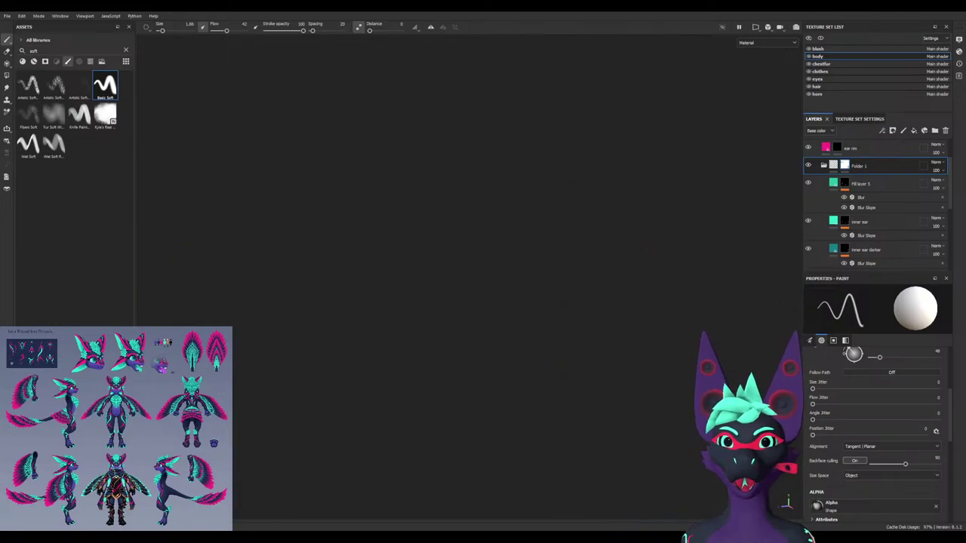
key("f")
right_click_drag(334, 274, 325, 200, "alt")
left_click_drag(274, 259, 302, 260, "alt")
scroll(411, 215, "up", 4)
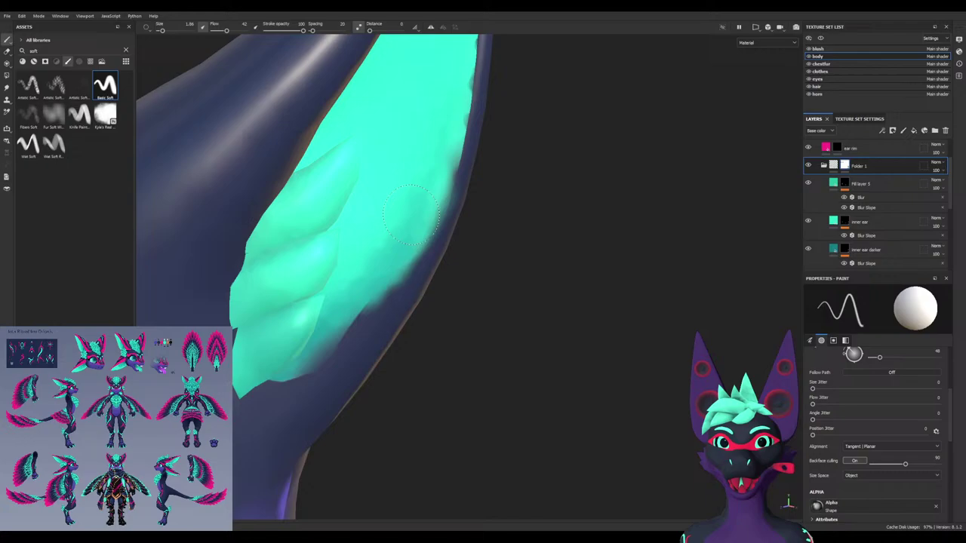
mouse_move(390, 255)
left_mouse_down()
mouse_move(354, 317)
mouse_move(294, 363)
left_mouse_up()
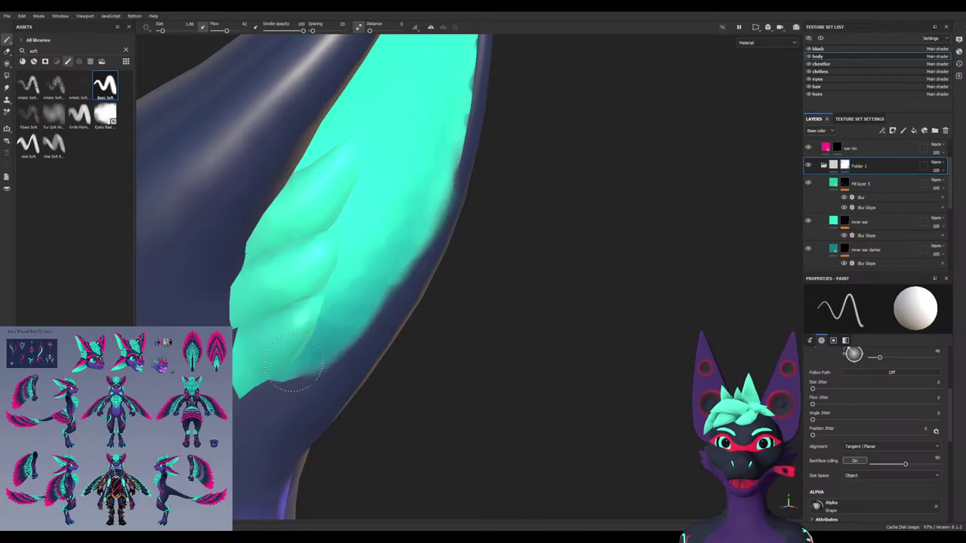
mouse_move(383, 271)
left_mouse_down()
mouse_move(411, 236)
mouse_move(332, 318)
mouse_move(275, 354)
mouse_move(321, 356)
left_mouse_up()
key("x")
mouse_move(250, 405)
left_mouse_down()
mouse_move(297, 415)
mouse_move(260, 354)
left_mouse_up()
Paint white on the Folder 1 mask to fill the dark notch along the outer edge of the other inner ear
middle_click_drag(222, 315, 401, 317, "alt")
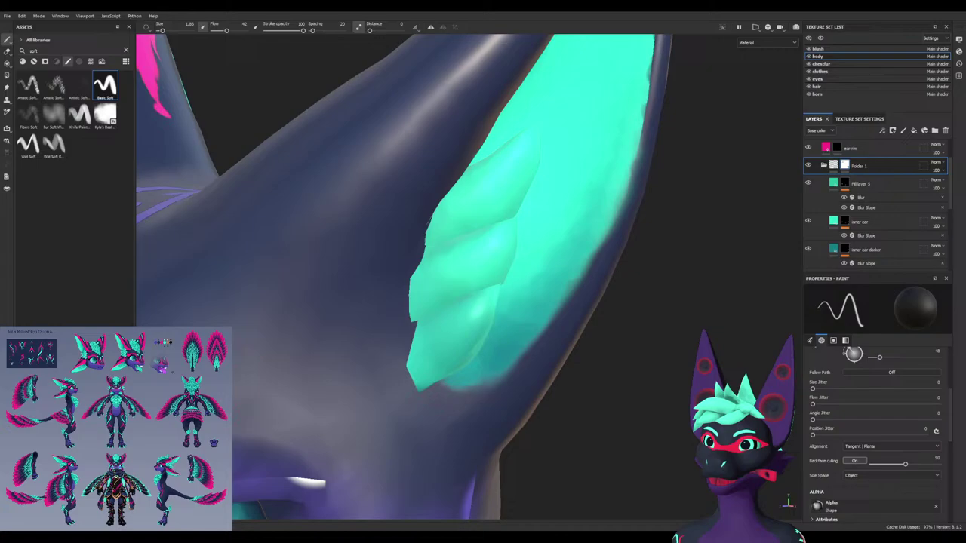
scroll(334, 317, "down", 4)
left_click_drag(285, 287, 306, 291, "alt")
middle_click_drag(287, 273, 405, 276, "alt")
mouse_move(301, 301)
left_mouse_down("alt")
mouse_move(411, 321)
mouse_move(534, 295)
left_mouse_up("alt")
scroll(306, 258, "up", 5)
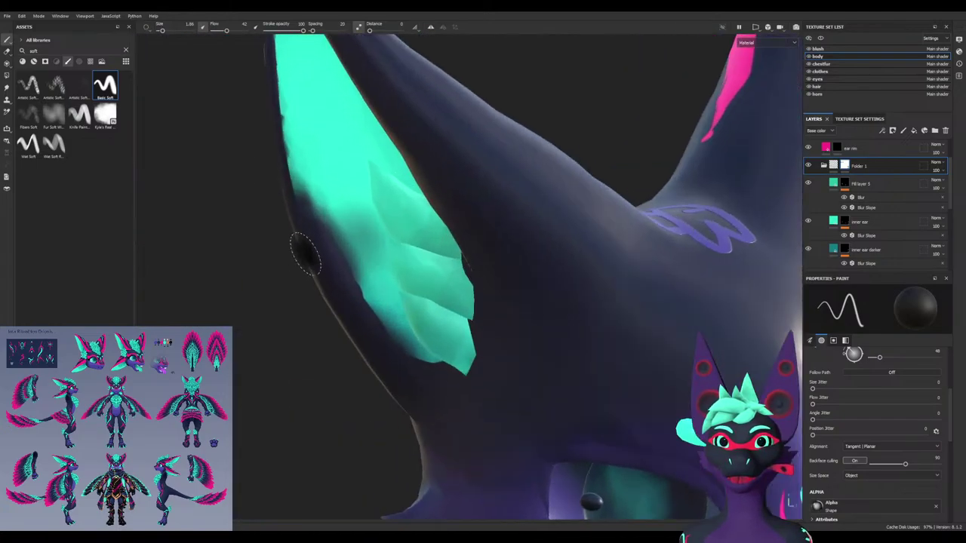
key("x")
mouse_move(315, 221)
left_mouse_down()
mouse_move(334, 224)
mouse_move(389, 285)
mouse_move(336, 230)
mouse_move(310, 168)
left_mouse_up()
Smooth this inner ear's lower outer edge on the Folder 1 mask with alternating black and white strokes
middle_click_drag(337, 169, 388, 220, "alt")
left_click_drag(388, 219, 403, 204, "alt")
key("x")
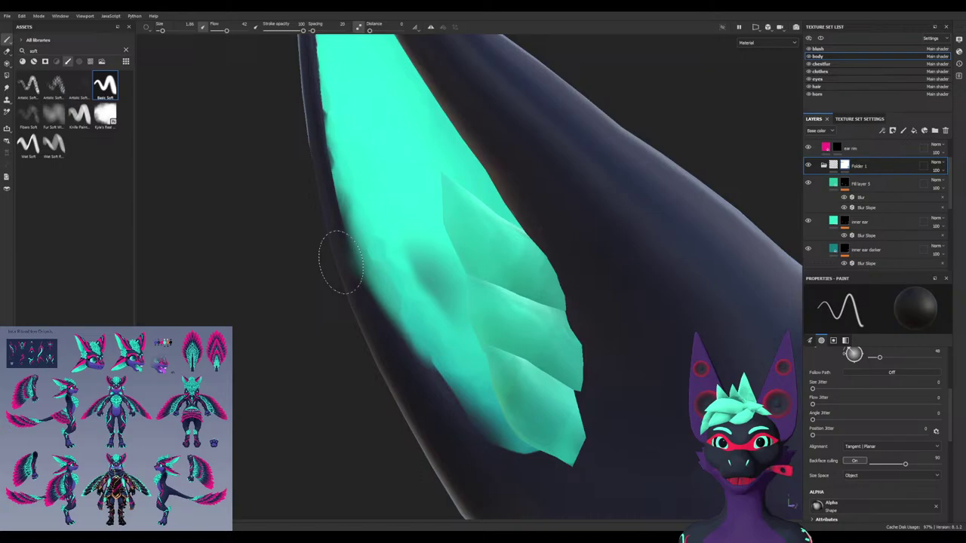
mouse_move(345, 263)
left_mouse_down()
mouse_move(382, 331)
mouse_move(457, 409)
mouse_move(446, 370)
left_mouse_up()
key("x")
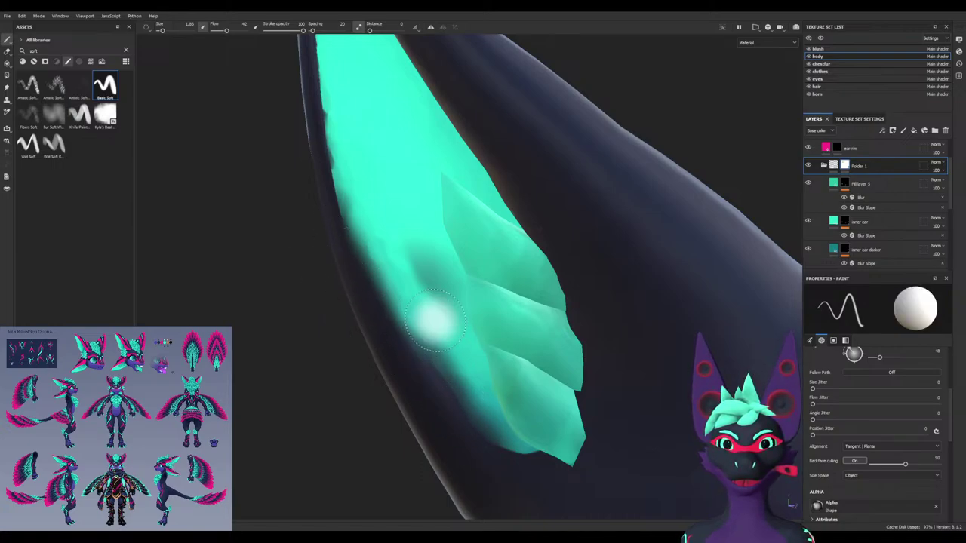
mouse_move(433, 321)
left_mouse_down()
mouse_move(443, 388)
mouse_move(485, 419)
mouse_move(479, 408)
mouse_move(492, 428)
mouse_move(415, 363)
mouse_move(450, 389)
left_mouse_up()
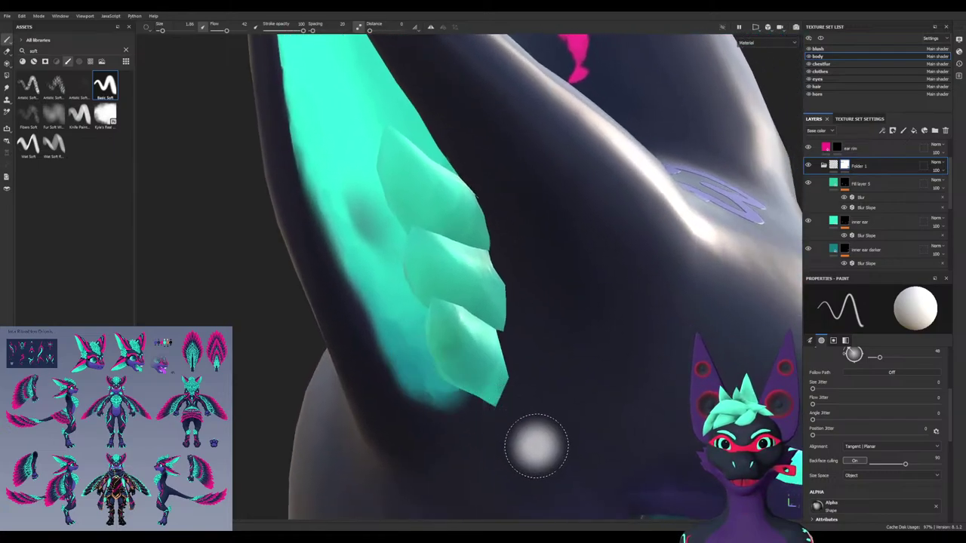
Lower the brush flow to 7 and inspect the inner ear's edges up to the tip
left_click_drag(514, 440, 487, 440, "ctrl")
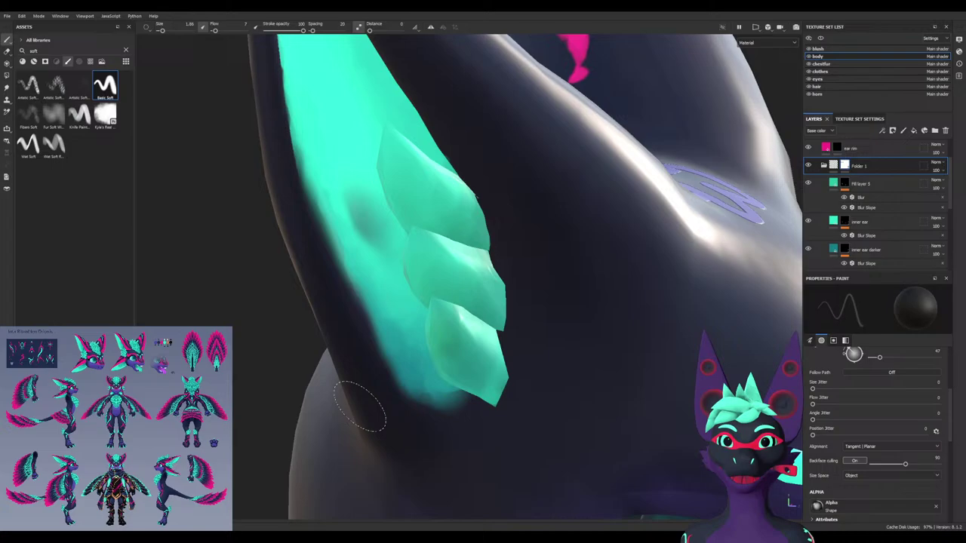
mouse_move(317, 290)
left_mouse_down("alt")
mouse_move(272, 181)
mouse_move(207, 185)
mouse_move(291, 234)
left_mouse_up("alt")
middle_click_drag(290, 234, 384, 391, "alt")
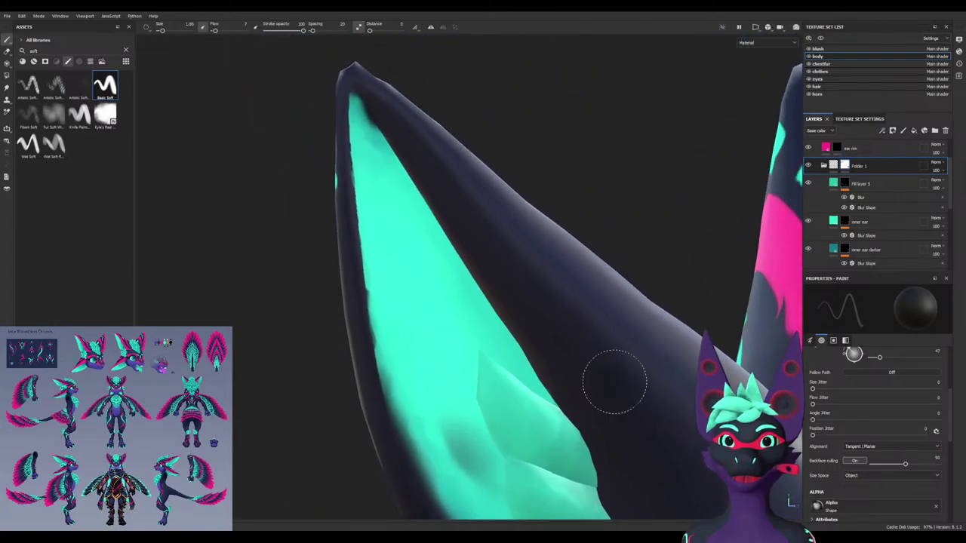
left_click_drag(614, 384, 473, 315, "alt")
Collapse Folder 1 and rename it "inner ear"
scroll(846, 249, "up", 2)
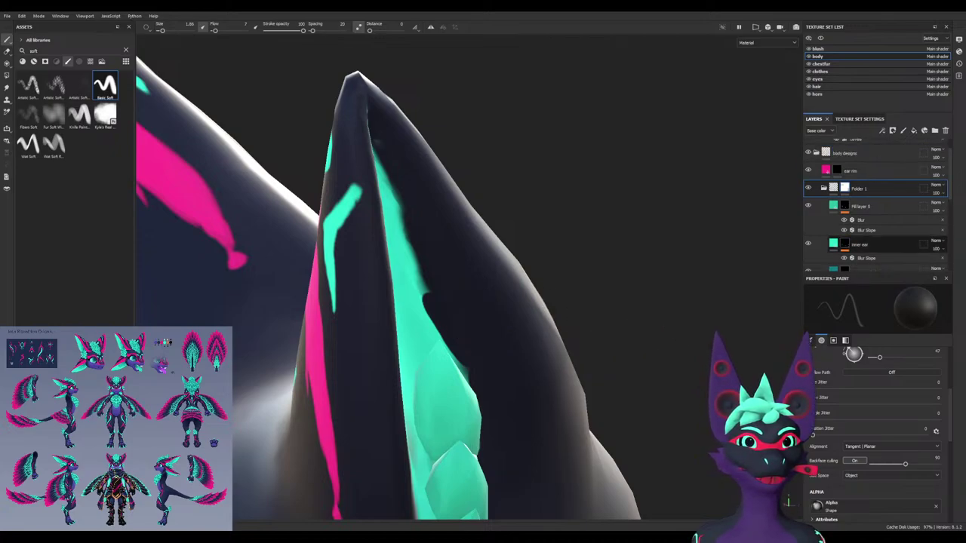
left_click(837, 194)
left_click(825, 211)
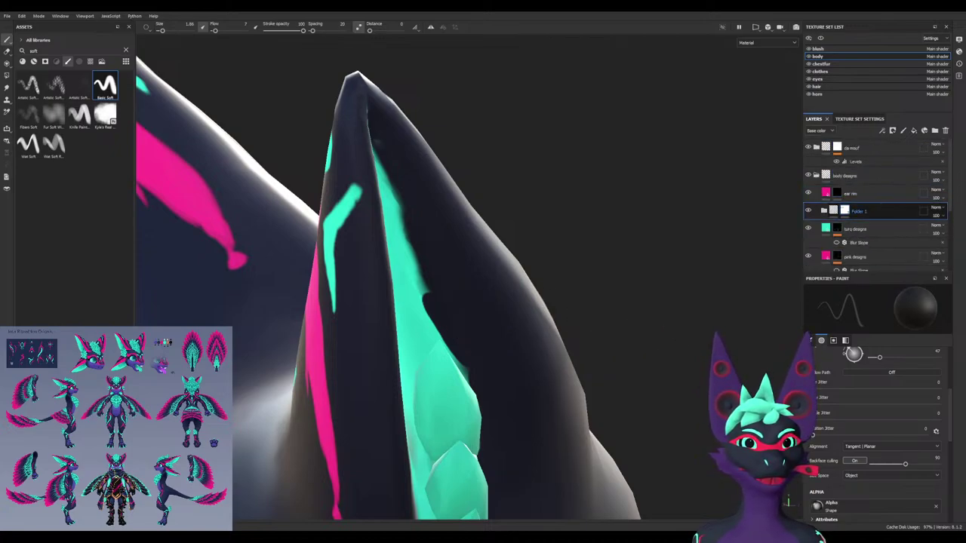
double_click(860, 211)
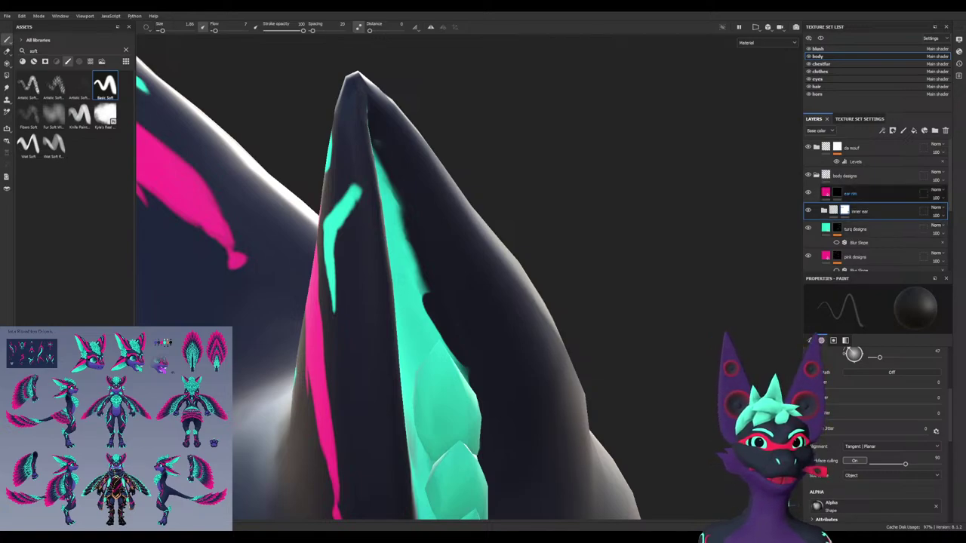
Select the ear rim layer and examine the ears from the back, side and front for their rim and inner edges
left_click(853, 193)
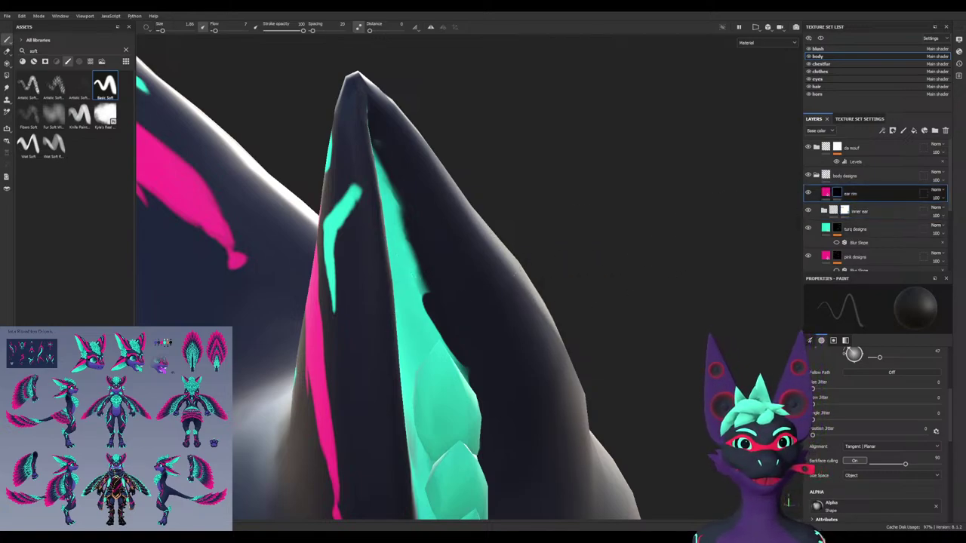
left_click_drag(451, 306, 339, 352, "alt")
scroll(399, 418, "down", 4)
left_click_drag(397, 423, 446, 280, "alt")
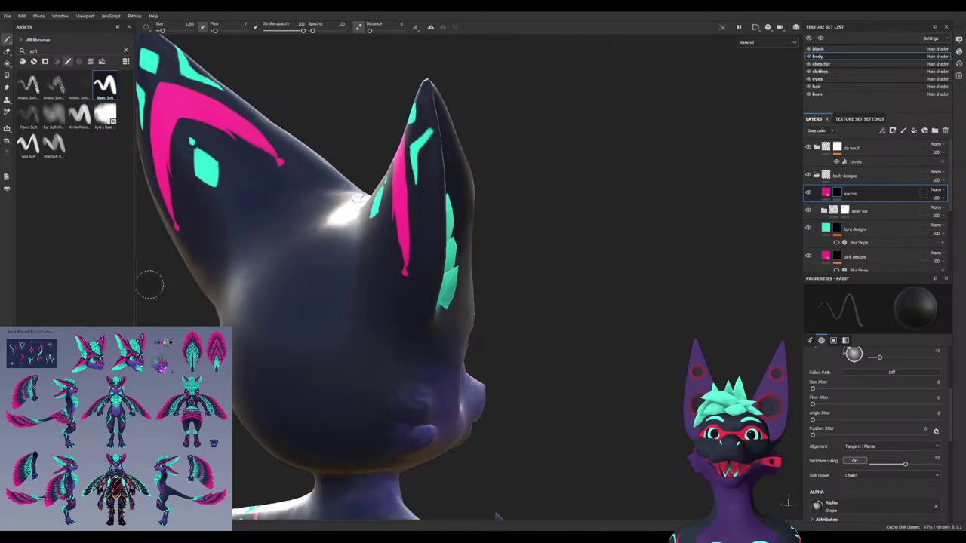
scroll(263, 300, "up", 3)
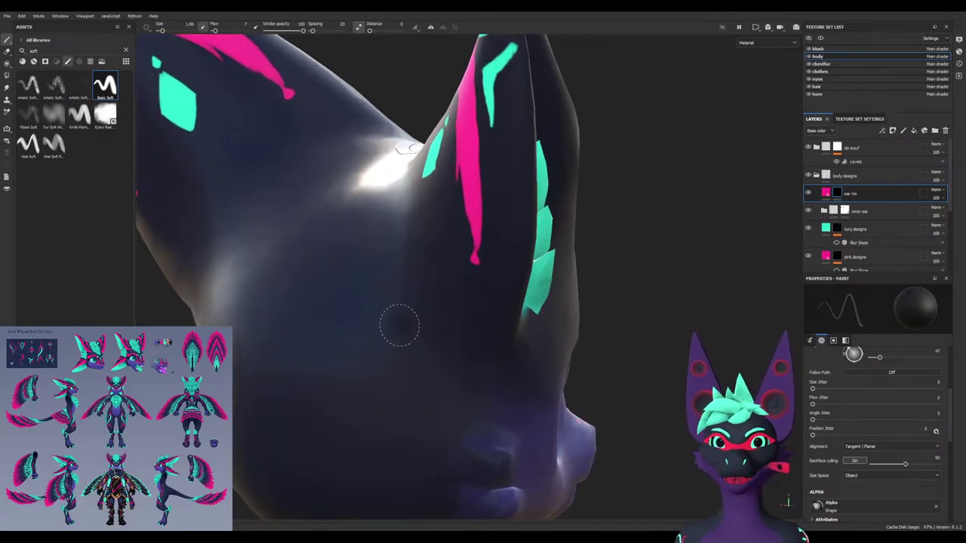
left_click_drag(401, 325, 631, 322, "alt")
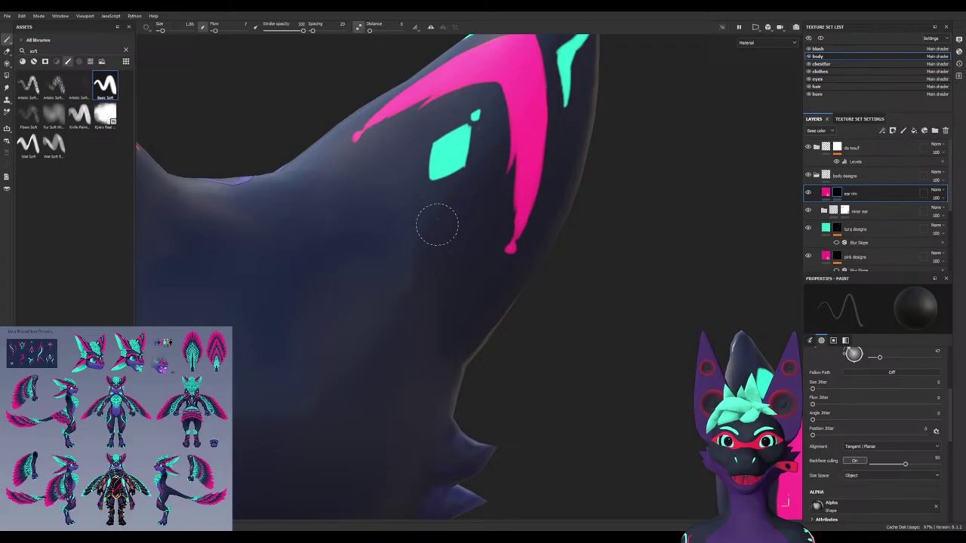
left_click_drag(425, 249, 226, 253, "alt")
left_click_drag(349, 298, 496, 347, "alt")
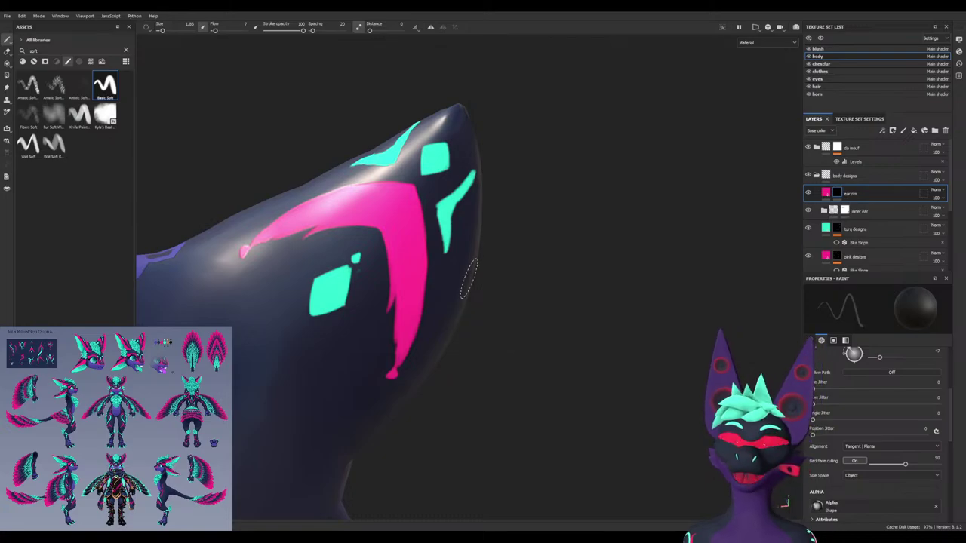
left_click_drag(469, 261, 429, 455, "alt")
left_click_drag(432, 290, 423, 384, "alt")
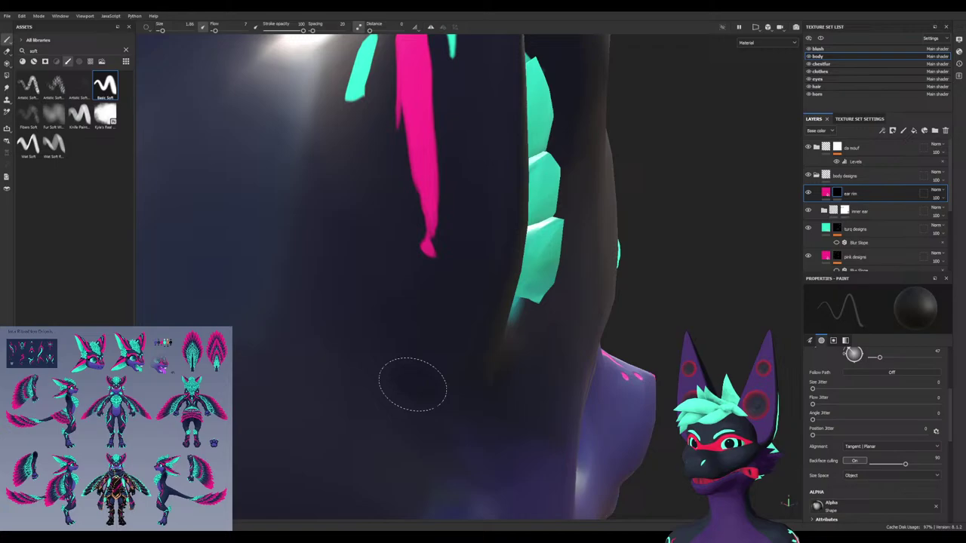
left_click_drag(409, 304, 242, 311, "alt")
left_click_drag(808, 177, 772, 190, "alt")
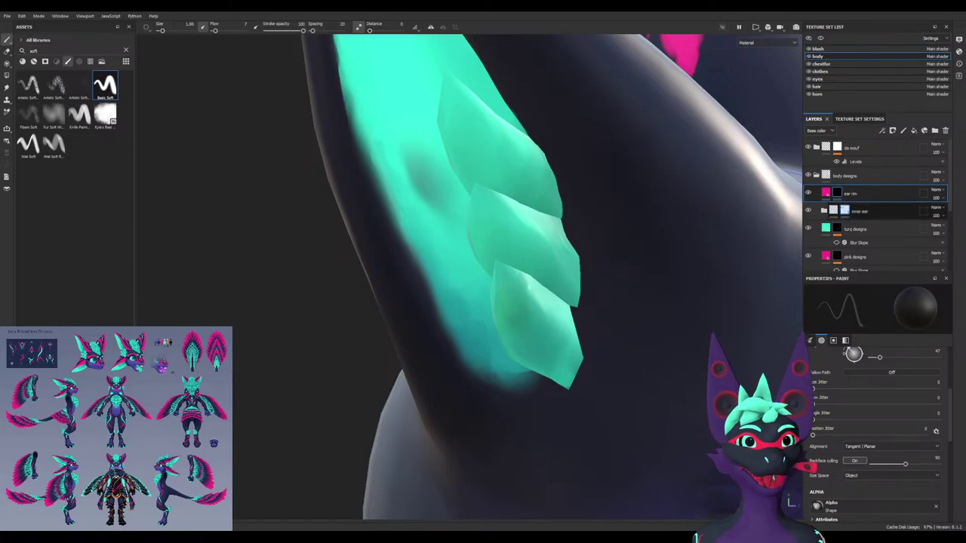
Touch up the turquoise below the lowest tuft on the inner ear folder's mask with white at flow 7, reducing the brush size
left_click(879, 211)
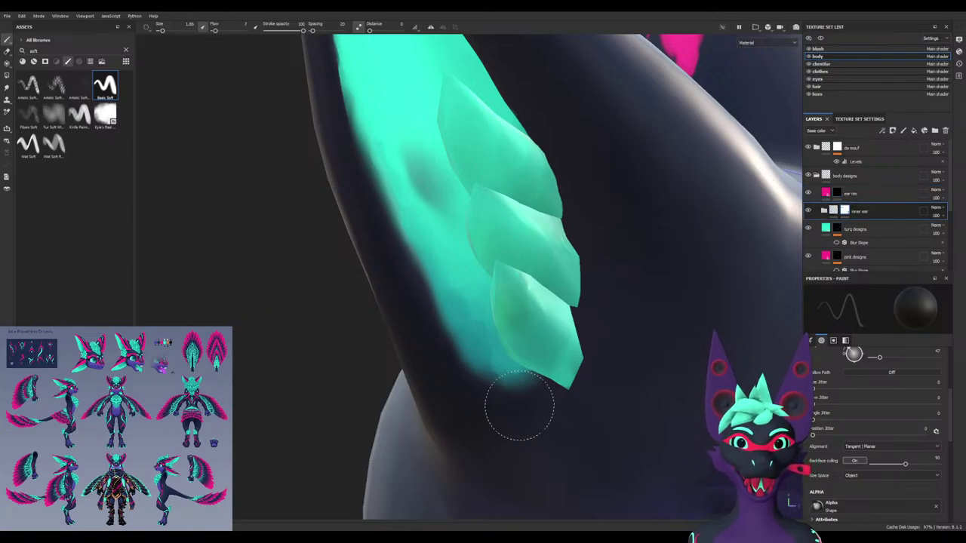
key("x")
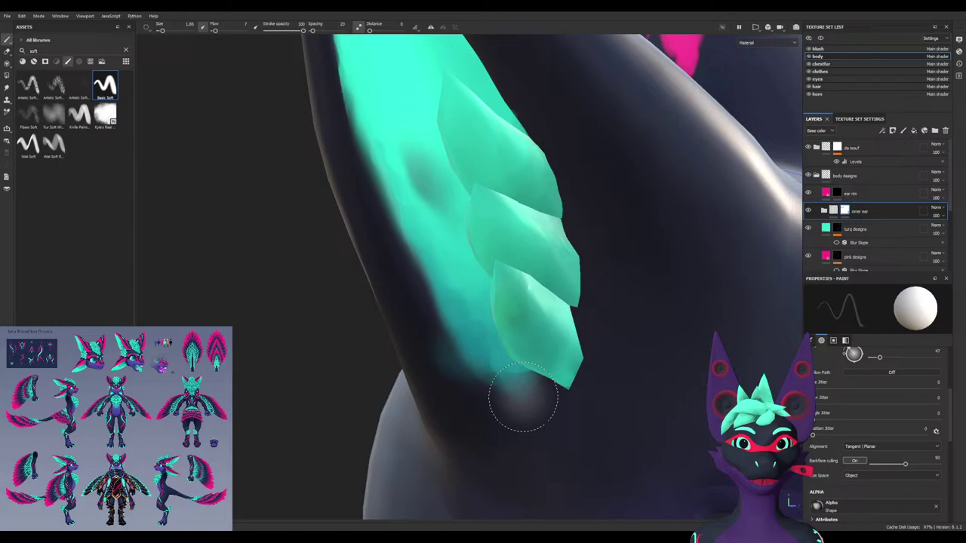
right_click_drag(519, 394, 494, 396, "ctrl")
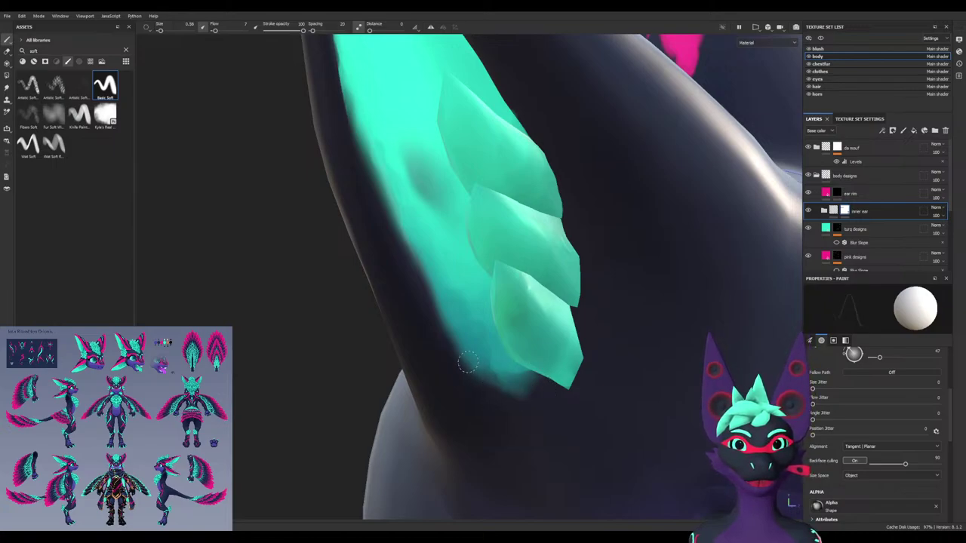
Trim the lower edge of the turquoise inner-ear area by painting black on the inner ear mask
key("x")
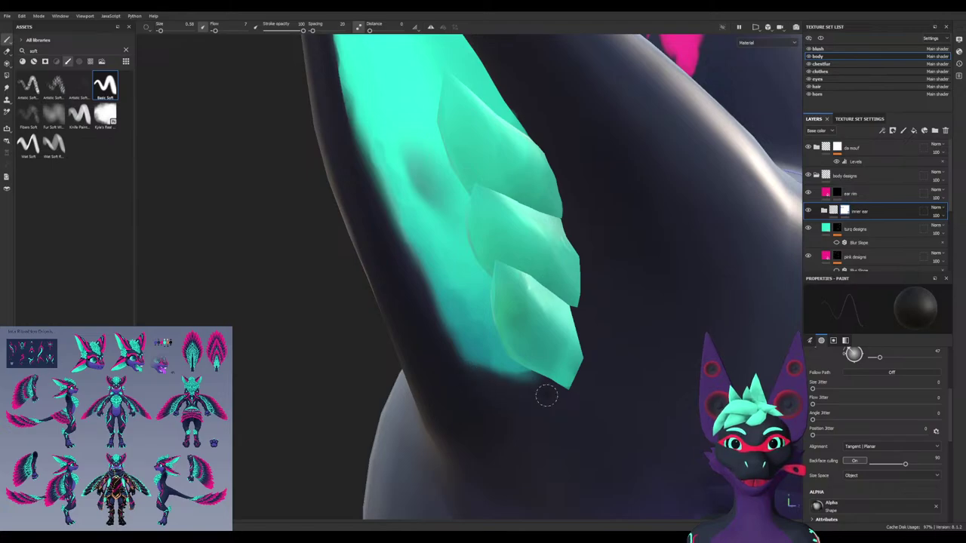
scroll(513, 419, "down", 5)
left_click_drag(504, 425, 578, 388, "alt")
scroll(501, 393, "up", 5)
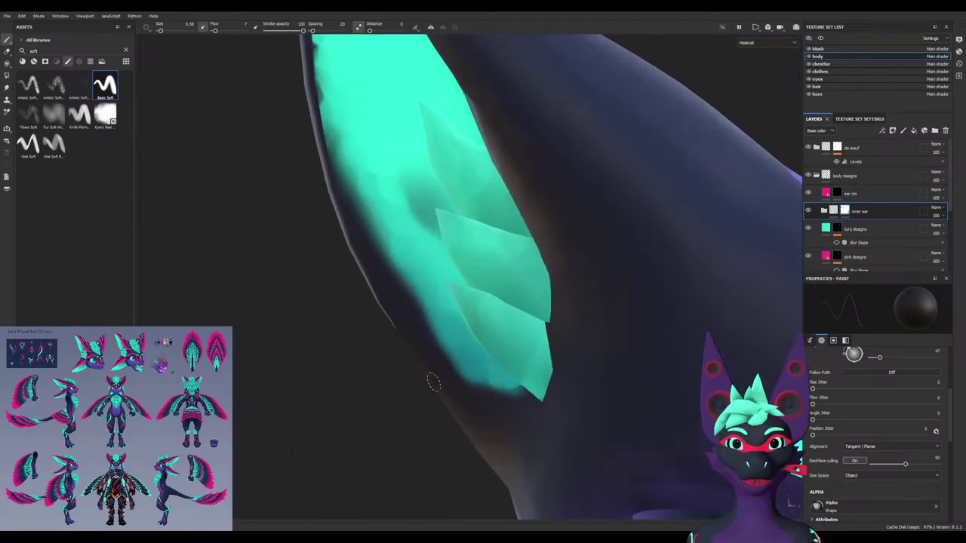
Paint white on the inner ear mask with an enlarged soft brush to fill the dark spot beside the ear tufts
key("x")
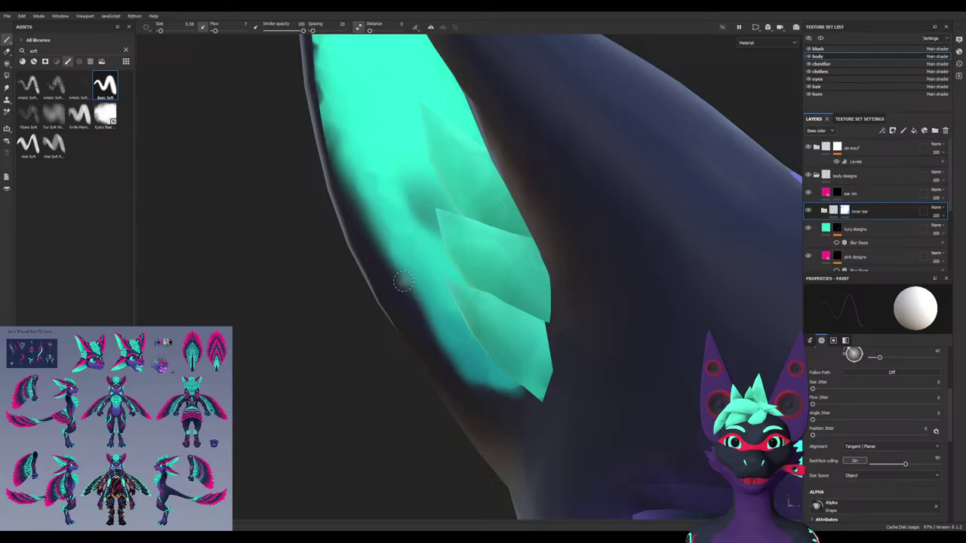
right_click_drag(420, 278, 475, 276, "ctrl")
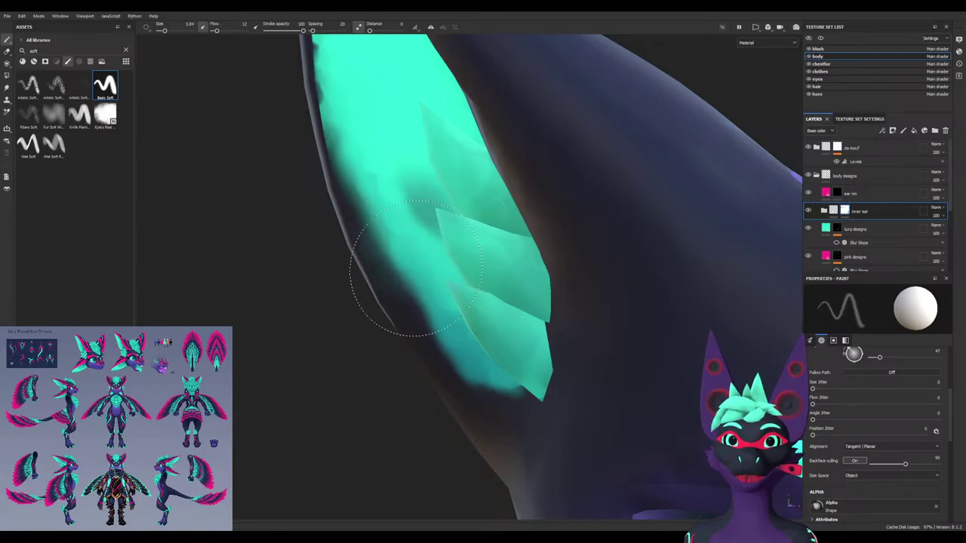
mouse_move(415, 271)
left_mouse_down()
mouse_move(403, 264)
mouse_move(439, 297)
mouse_move(457, 303)
mouse_move(451, 287)
mouse_move(462, 302)
left_mouse_up()
left_click_drag(441, 257, 440, 216)
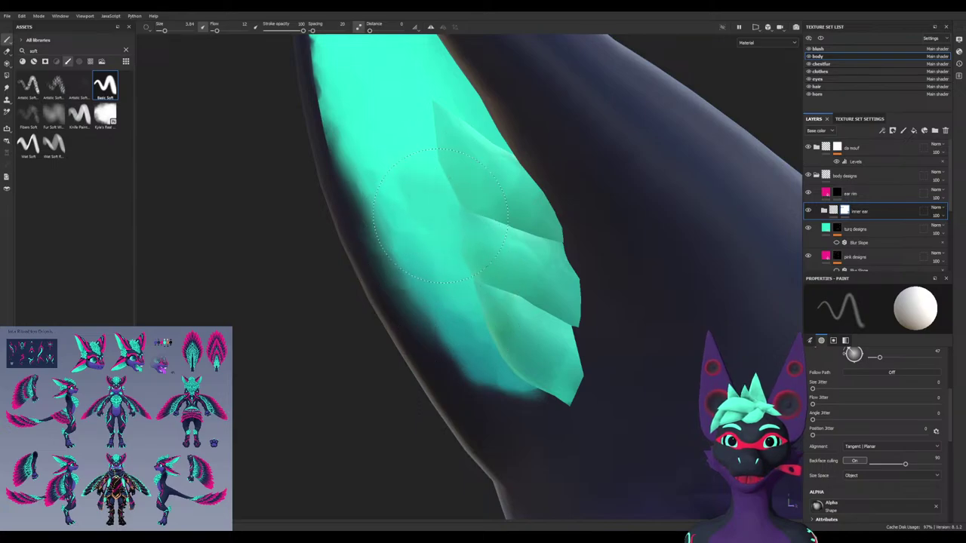
Extend the turquoise inner-ear colour towards the ear tip using a smaller soft brush
middle_click_drag(412, 121, 472, 226, "alt")
left_click_drag(477, 248, 485, 213, "alt")
mouse_move(427, 98)
left_mouse_down("alt")
mouse_move(483, 77)
mouse_move(443, 86)
mouse_move(446, 117)
left_mouse_up("alt")
middle_click_drag(446, 118, 465, 296, "alt")
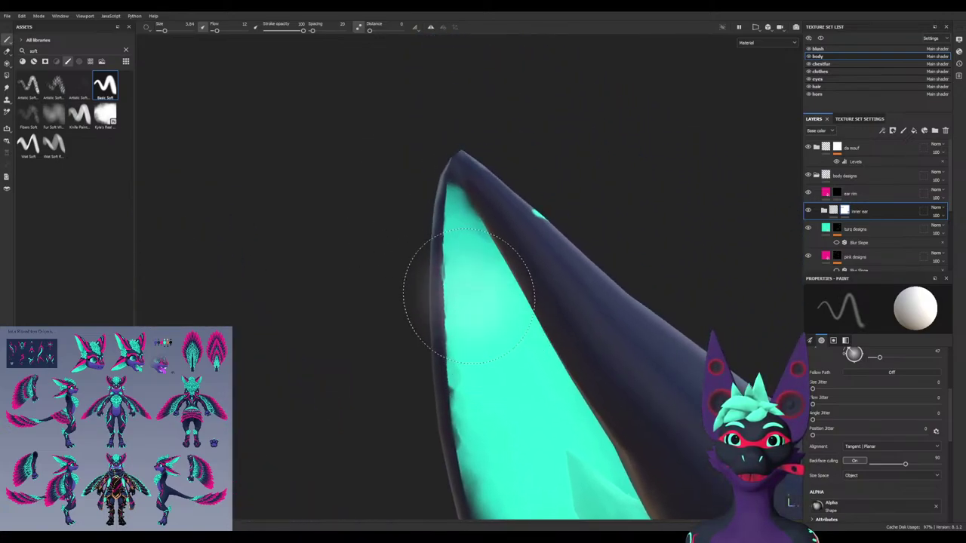
right_click_drag(467, 260, 441, 261, "ctrl")
mouse_move(461, 226)
left_mouse_down()
mouse_move(459, 200)
mouse_move(484, 210)
mouse_move(496, 240)
mouse_move(468, 230)
mouse_move(507, 278)
mouse_move(487, 264)
mouse_move(445, 309)
left_mouse_up()
middle_click_drag(446, 309, 411, 140, "alt")
mouse_move(412, 140)
left_mouse_down("alt")
mouse_move(442, 324)
mouse_move(408, 274)
mouse_move(420, 345)
mouse_move(483, 332)
left_mouse_up("alt")
Select the ear rim layer's mask and choose the first knife painting brush by searching the assets for "knif"
key("x")
left_click(836, 194)
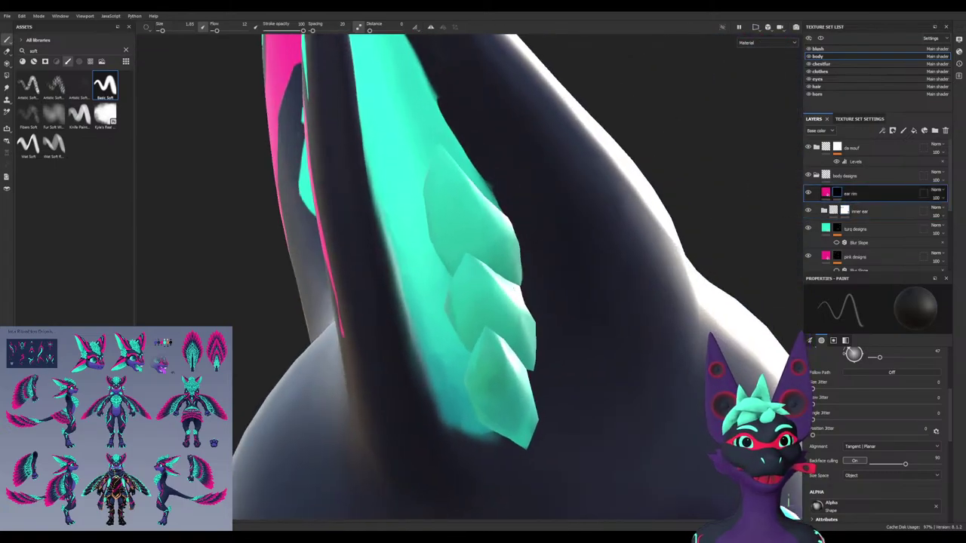
left_click(105, 85)
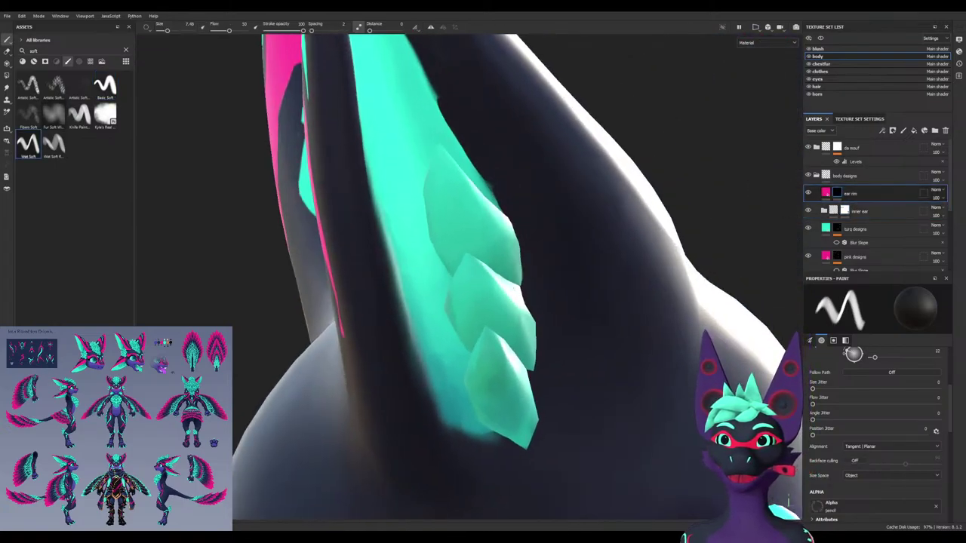
left_click(28, 144)
left_click(105, 85)
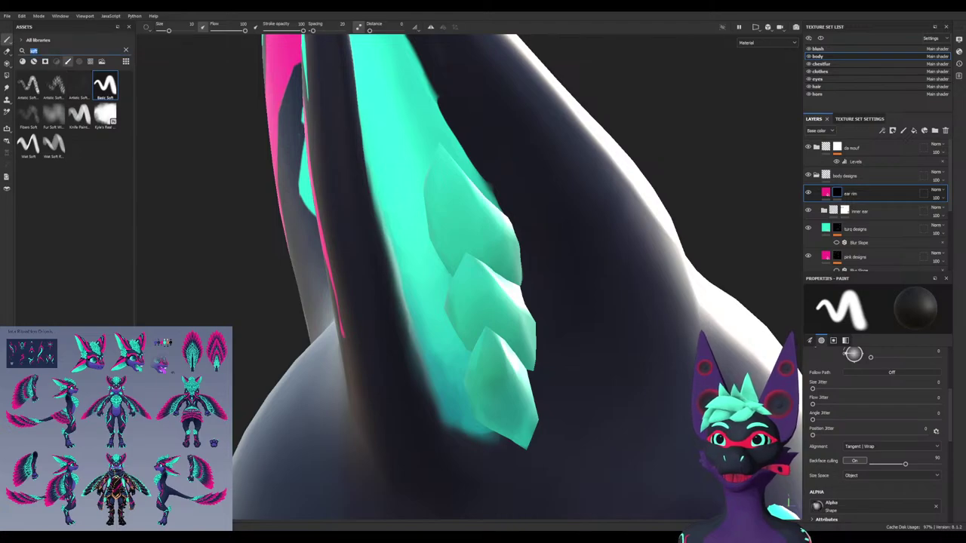
type("knif")
left_click(28, 85)
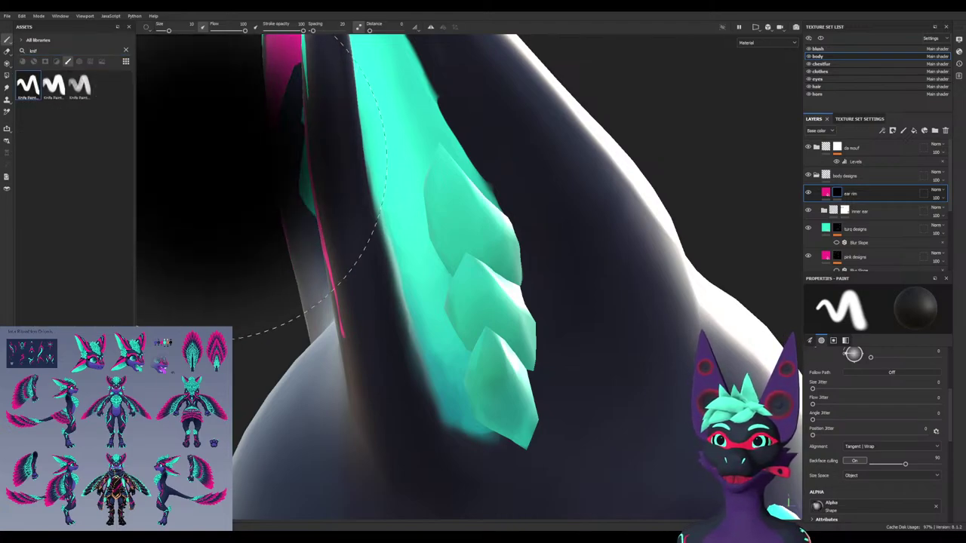
Set the knife brush to flow jitter 2, angle jitter 4, position jitter 3 and size 1.87
mouse_move(313, 211)
left_mouse_down()
mouse_move(407, 211)
mouse_move(337, 211)
left_mouse_up()
left_click_drag(394, 254, 439, 296, "ctrl")
key("ctrl+z")
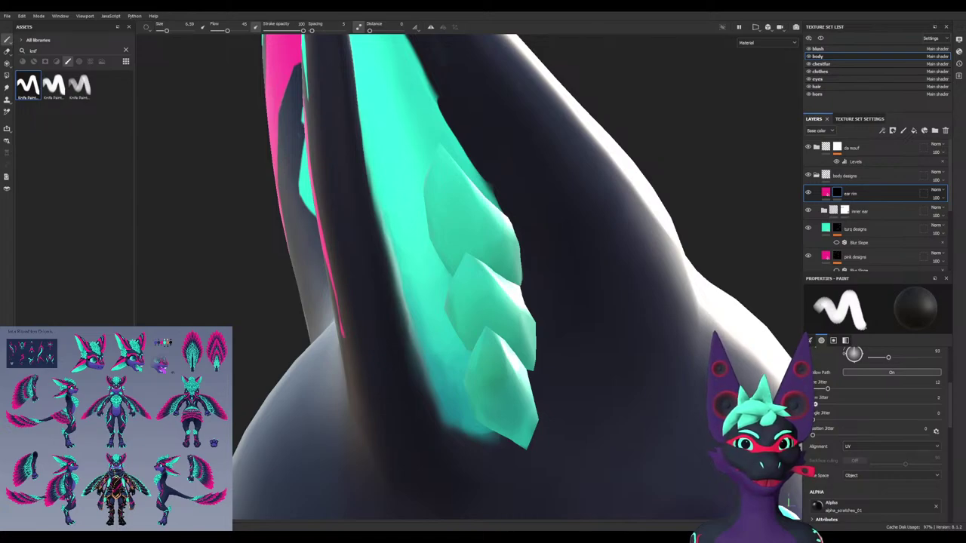
left_click_drag(813, 435, 815, 436)
mouse_move(418, 331)
right_mouse_down("ctrl")
mouse_move(367, 325)
mouse_move(423, 341)
right_mouse_up("ctrl")
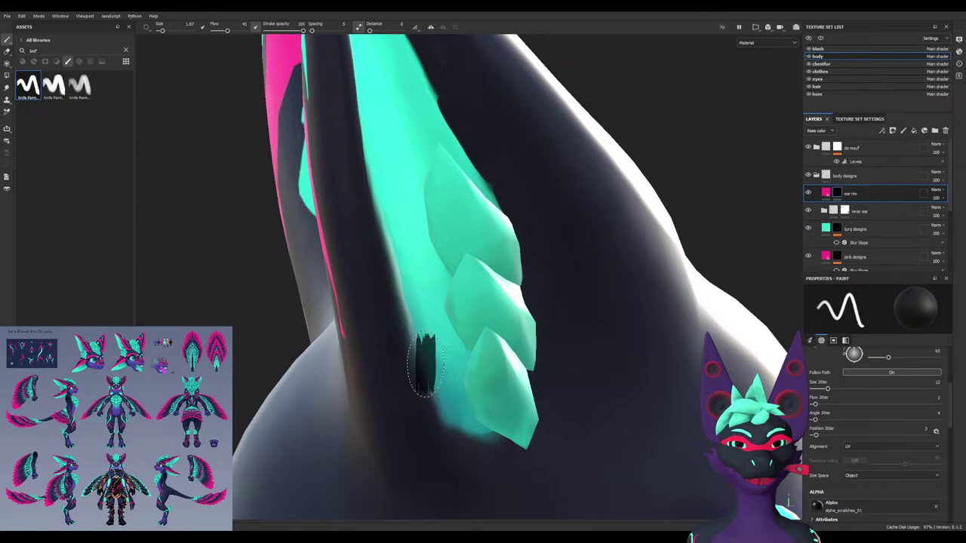
Try pink knife-brush strokes on the lower ear rim beside the turquoise area with UV alignment
key("x")
mouse_move(427, 405)
left_mouse_down()
mouse_move(393, 340)
mouse_move(306, 336)
mouse_move(325, 336)
mouse_move(381, 421)
left_mouse_up()
key("ctrl+z")
middle_click_drag(380, 423, 387, 358, "alt")
left_click_drag(457, 363, 444, 316)
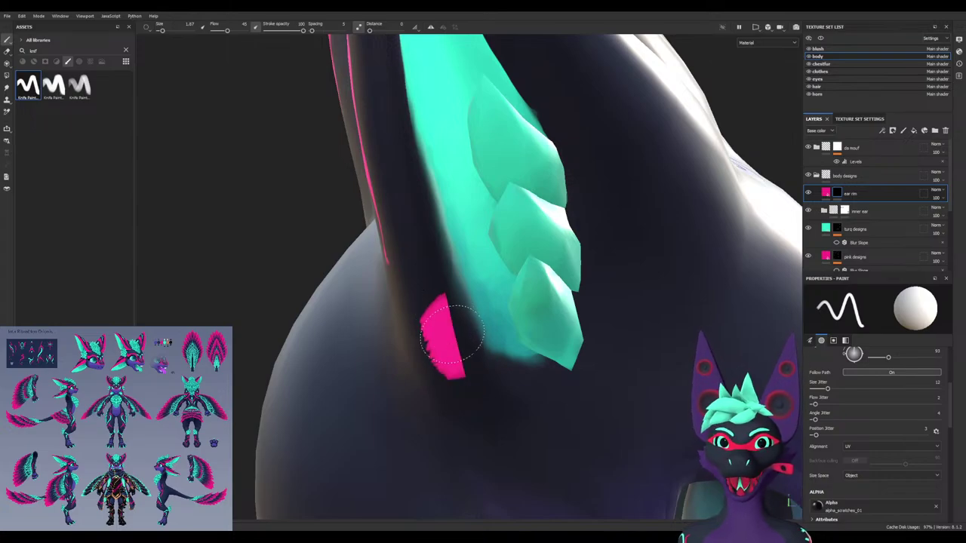
key("ctrl+z")
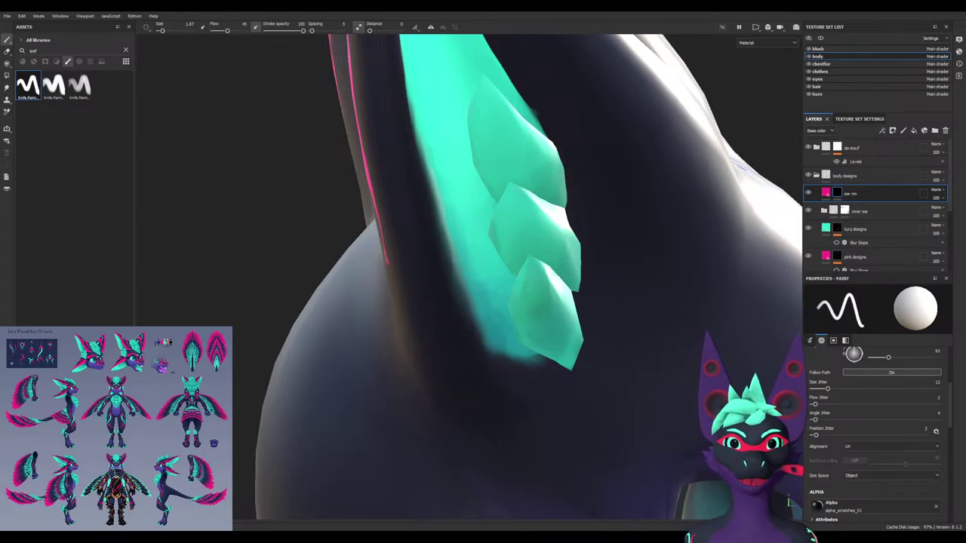
Set the knife brush alignment to Tangent | Wrap and test a stroke on the lower ear rim
left_click(868, 453)
mouse_move(451, 326)
left_mouse_down()
mouse_move(445, 350)
mouse_move(366, 353)
mouse_move(385, 352)
left_mouse_up()
key("ctrl+z")
Try a broad pink stroke along the lower outer ear rim, and remove it from the mask
left_click_drag(430, 298, 513, 407)
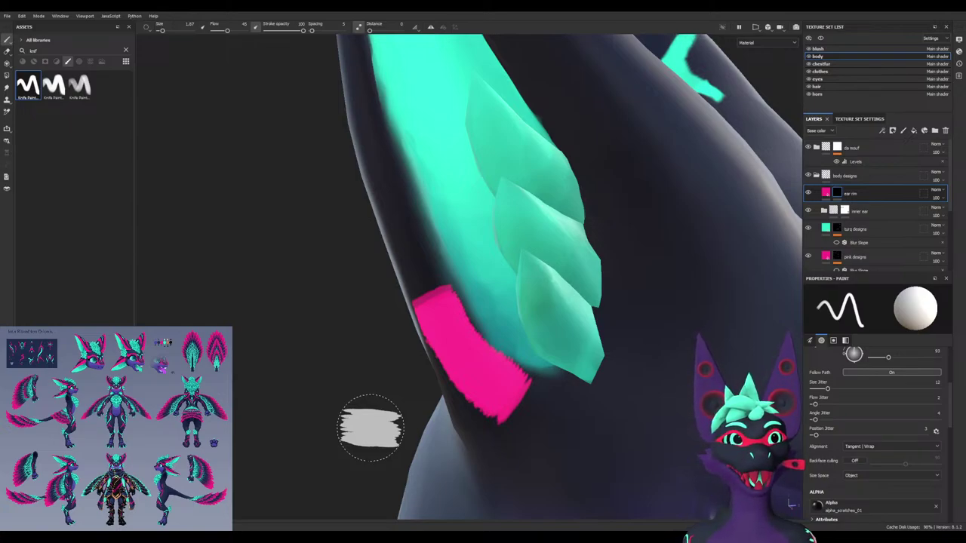
scroll(387, 310, "down", 5)
scroll(429, 339, "up", 4)
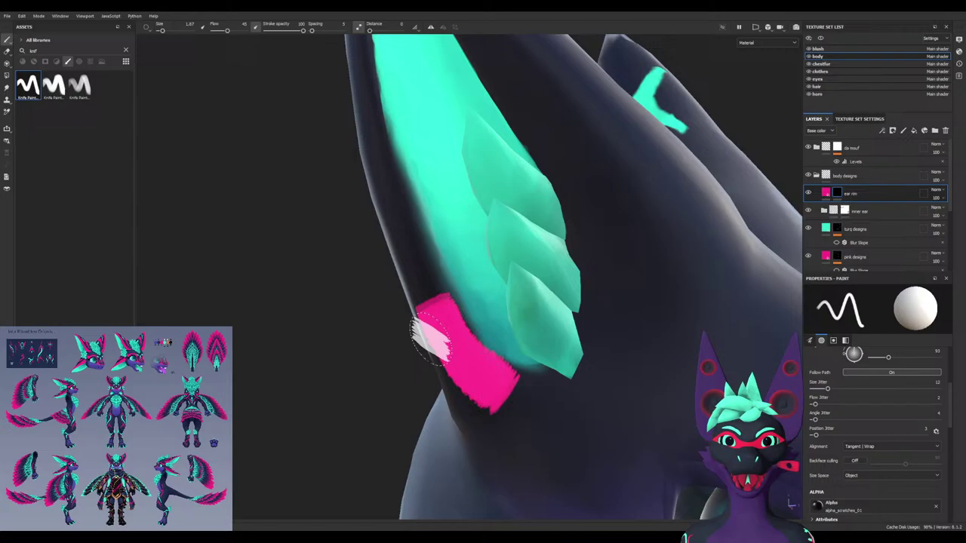
key("x")
mouse_move(430, 314)
left_mouse_down()
mouse_move(444, 384)
mouse_move(480, 414)
mouse_move(464, 322)
left_mouse_up()
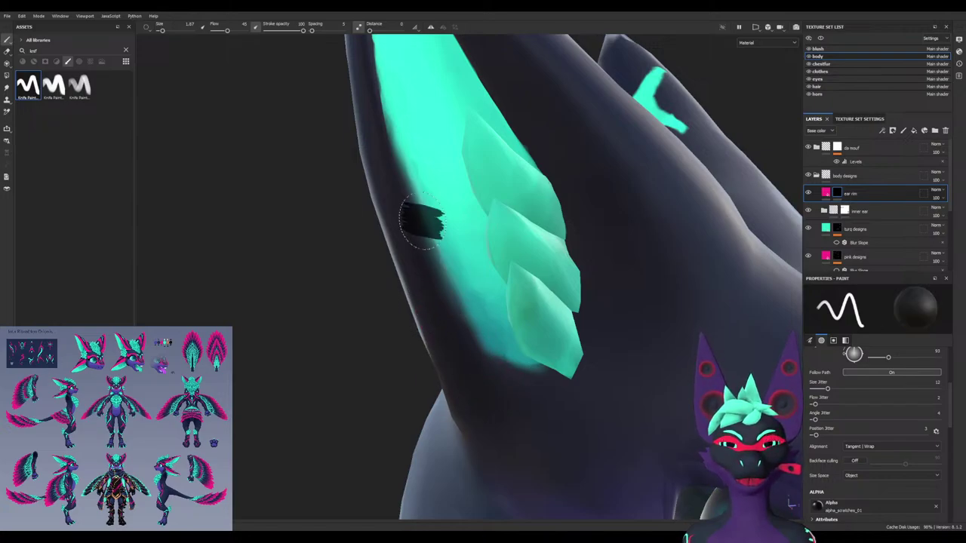
Try painting a pink rim up the ear's outer edge and around the tip, and undo the strokes
mouse_move(423, 221)
left_mouse_down("alt")
mouse_move(466, 142)
mouse_move(483, 226)
mouse_move(573, 256)
mouse_move(498, 294)
mouse_move(404, 309)
left_mouse_up("alt")
key("x")
mouse_move(358, 356)
left_mouse_down()
mouse_move(352, 310)
mouse_move(377, 249)
mouse_move(433, 250)
left_mouse_up()
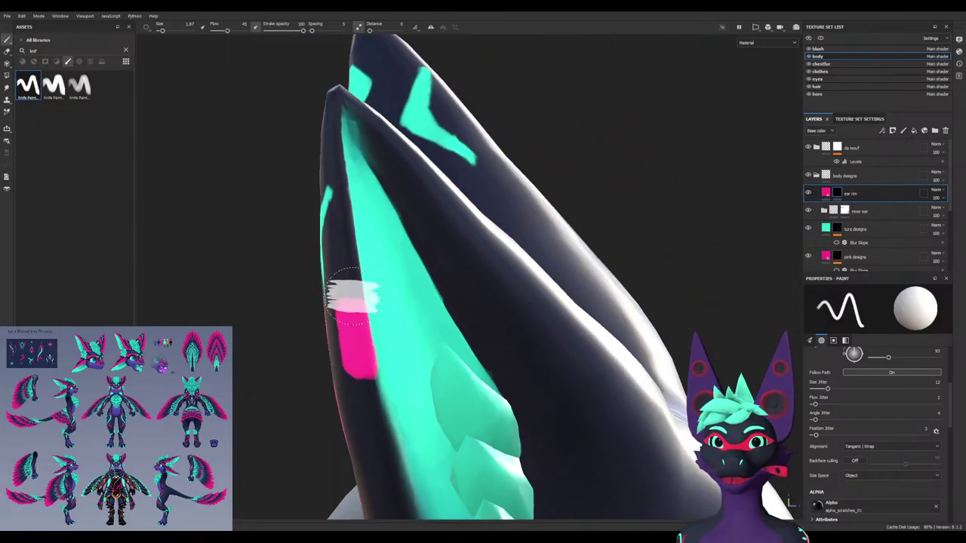
mouse_move(353, 298)
left_mouse_down()
mouse_move(320, 120)
mouse_move(335, 89)
mouse_move(449, 225)
mouse_move(400, 205)
mouse_move(324, 215)
mouse_move(382, 208)
mouse_move(428, 225)
mouse_move(487, 307)
left_mouse_up()
key("ctrl+z")
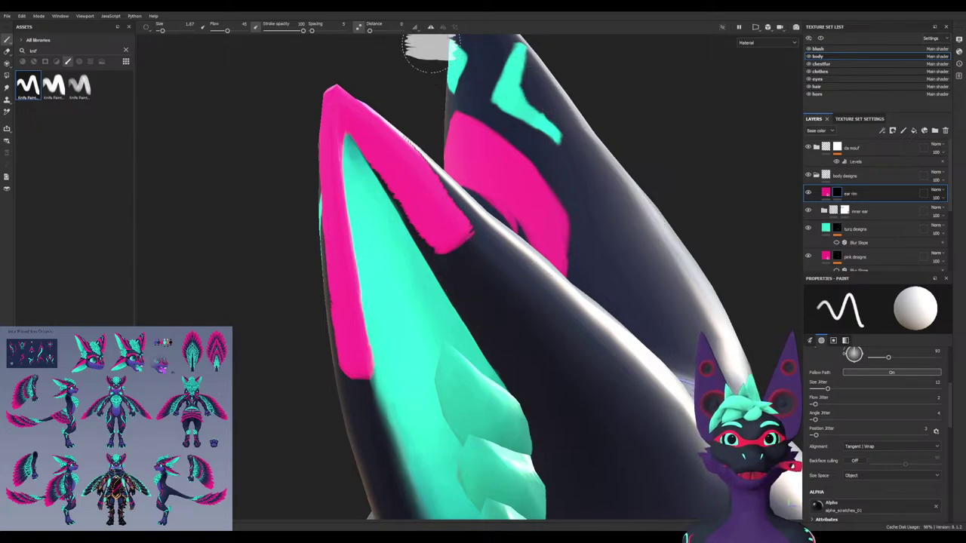
key("ctrl+z")
key("ctrl+z")
key("ctrl+z")
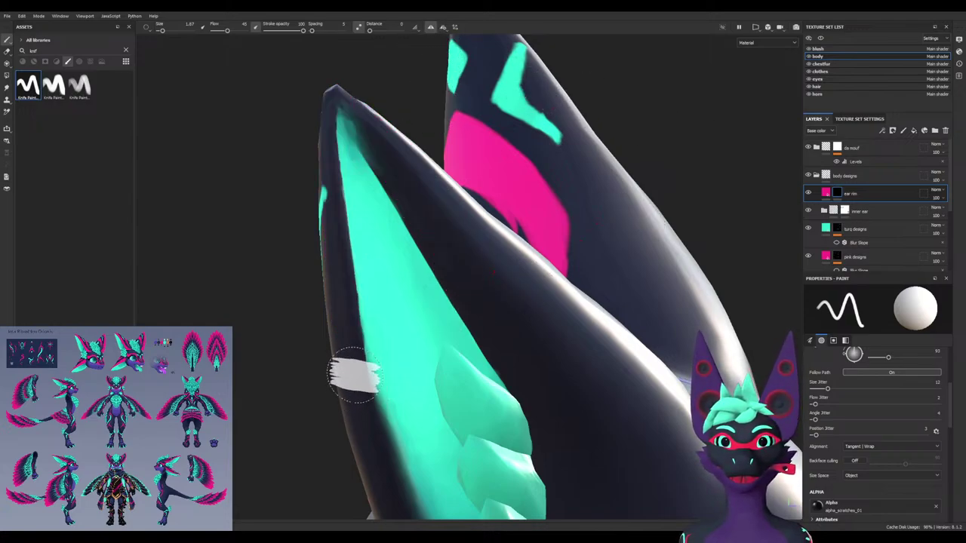
With symmetry on, paint the pink rim around the ear tip and down both sides of the turquoise area
mouse_move(354, 375)
left_mouse_down()
mouse_move(334, 96)
mouse_move(373, 132)
mouse_move(440, 272)
mouse_move(404, 264)
mouse_move(536, 264)
mouse_move(408, 264)
mouse_move(362, 241)
left_mouse_up()
left_click_drag(400, 143, 472, 334)
mouse_move(429, 338)
left_mouse_down("alt")
mouse_move(471, 334)
mouse_move(449, 330)
mouse_move(446, 340)
left_mouse_up("alt")
key("x")
mouse_move(531, 248)
left_mouse_down("alt")
mouse_move(641, 253)
mouse_move(615, 261)
mouse_move(532, 249)
left_mouse_up("alt")
left_click_drag(389, 344, 380, 346)
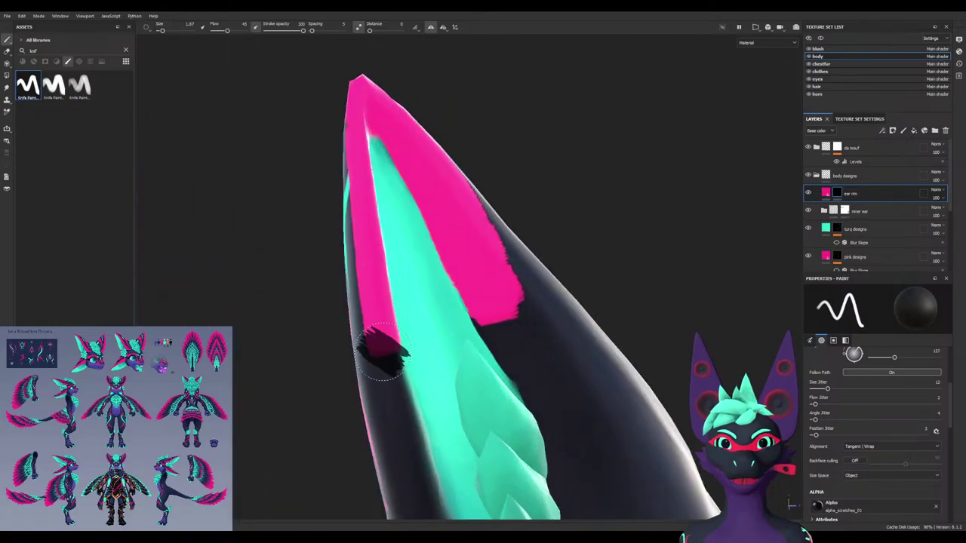
Try softening the lower end of the outer pink rim with the third knife painting brush
left_click(79, 85)
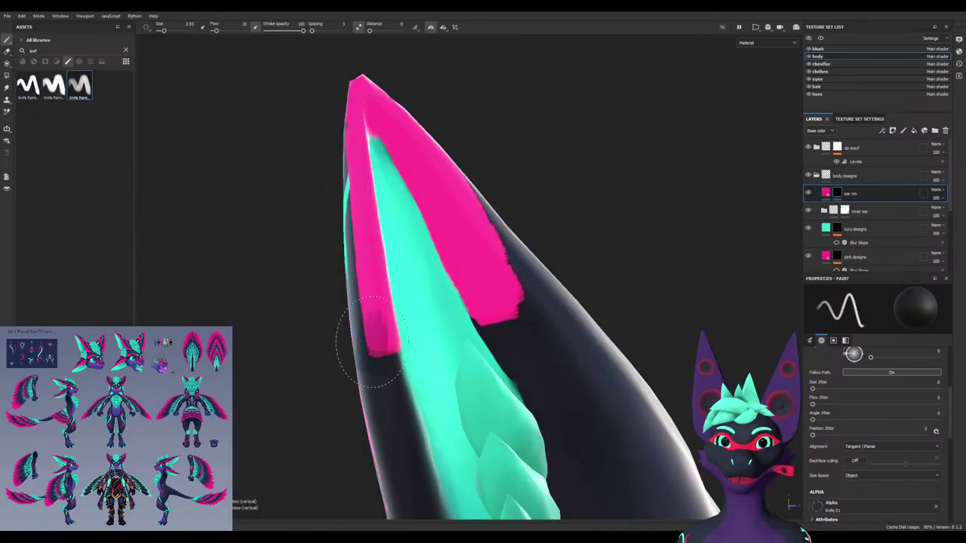
left_click_drag(341, 335, 379, 333, "alt")
key("x")
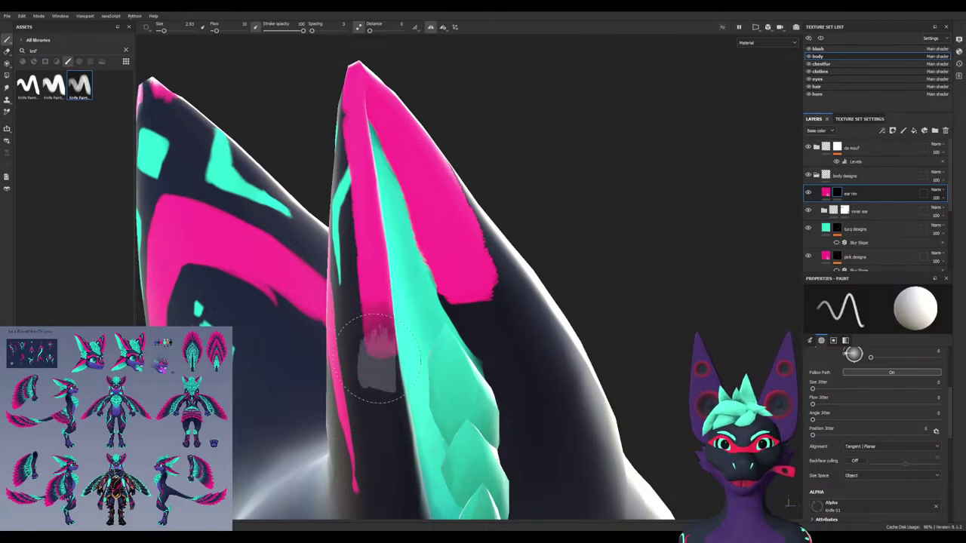
key("ctrl+z")
left_click_drag(394, 369, 369, 408, "alt")
scroll(367, 406, "up", 3)
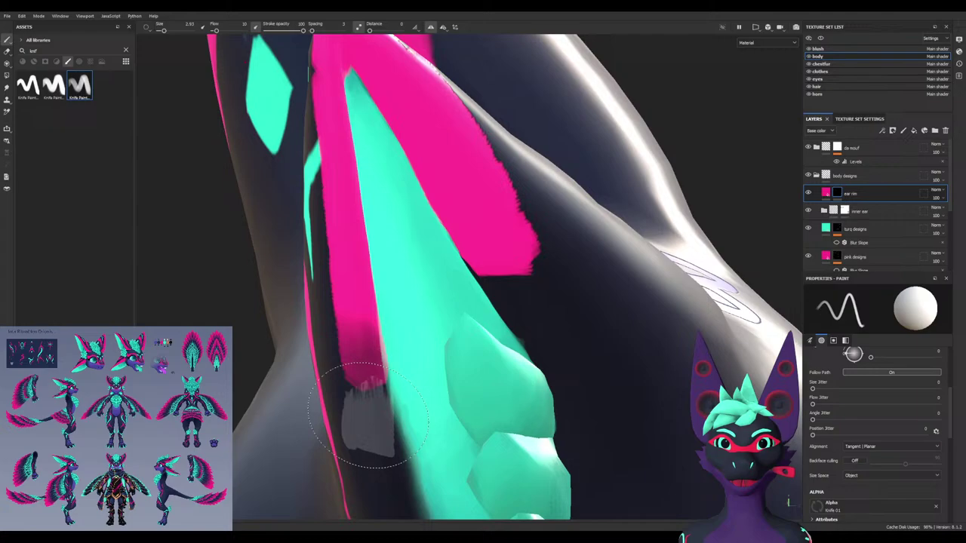
left_click_drag(332, 371, 342, 369, "ctrl")
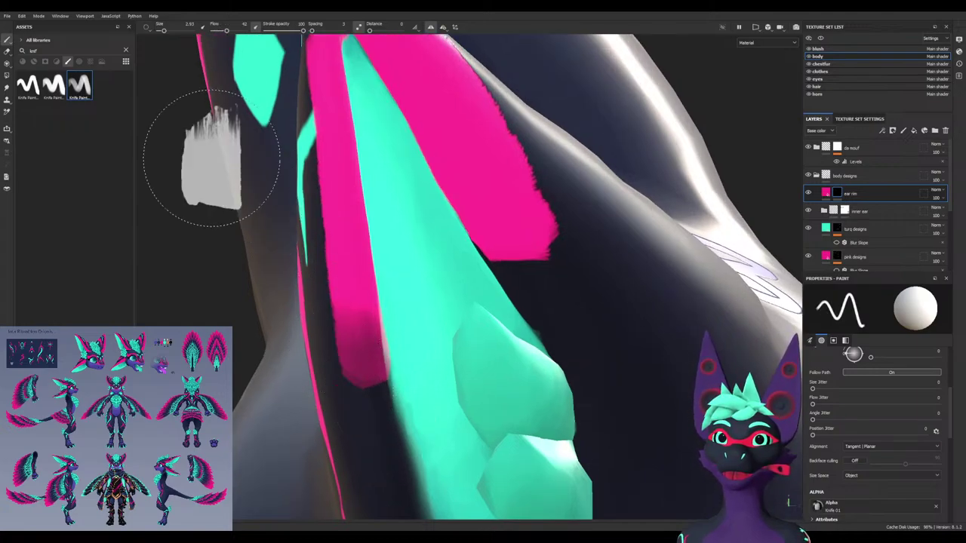
Taper the outer pink rim's lower end and extend the opposite side downward with the third knife painting brush at size 1.24
left_click(53, 85)
left_click(79, 85)
key("ctrl+z")
right_click_drag(361, 334, 344, 333, "ctrl")
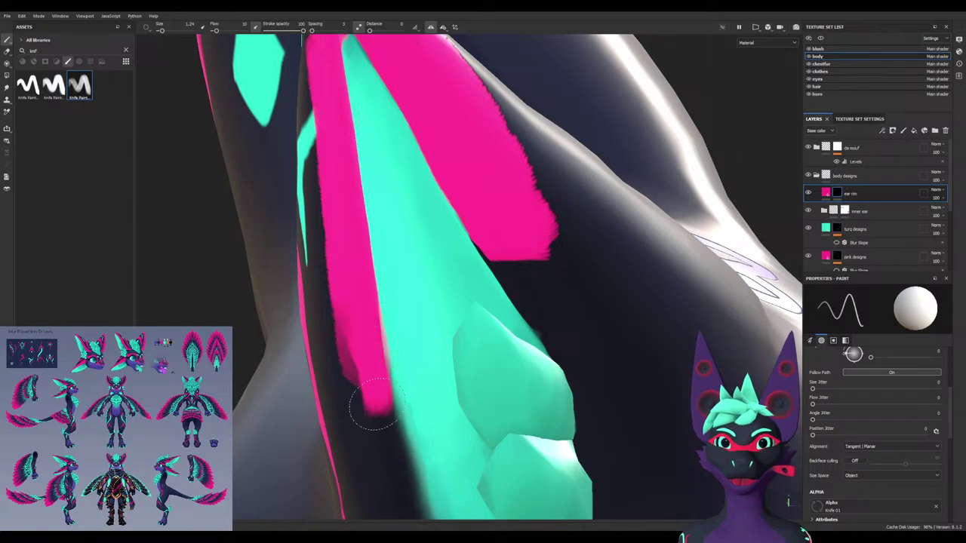
left_click_drag(389, 419, 361, 298, "alt")
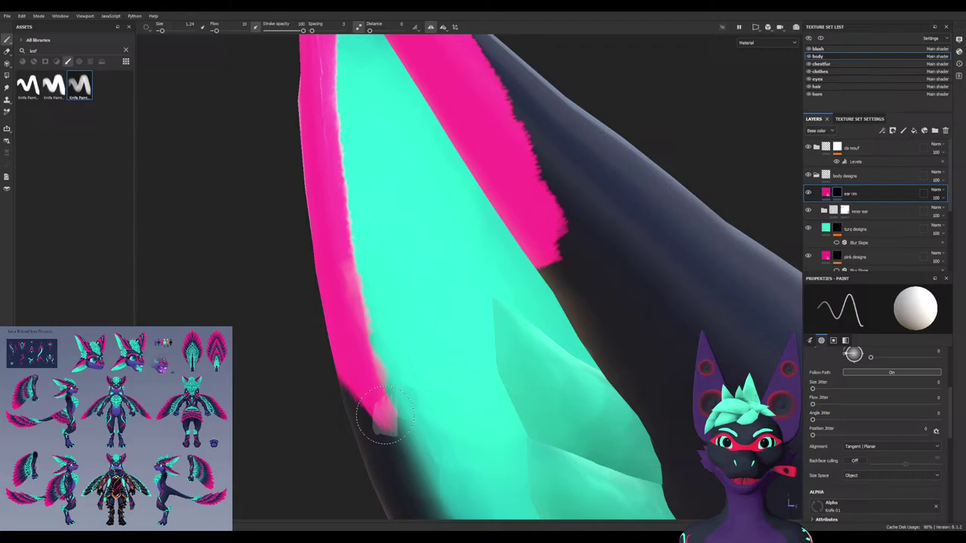
left_click_drag(345, 384, 517, 367, "alt")
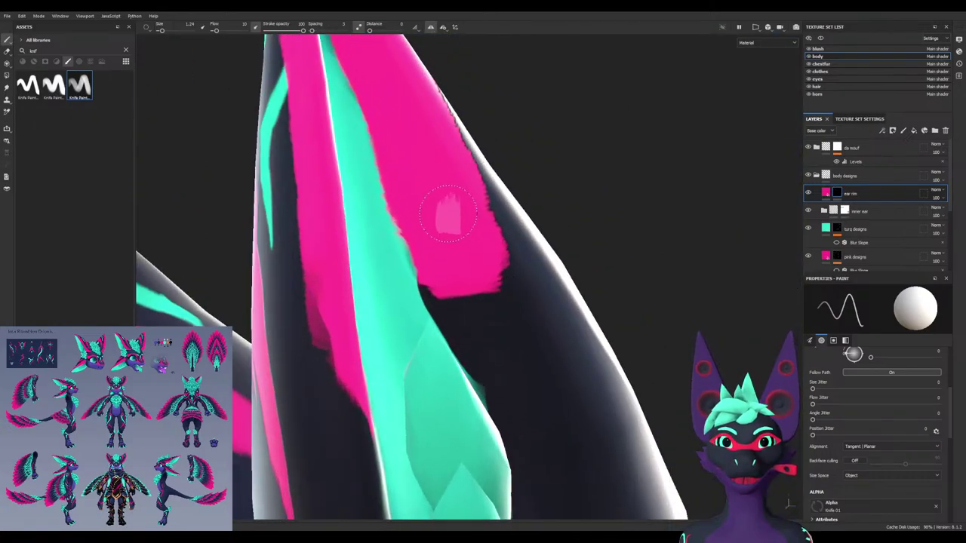
mouse_move(448, 214)
left_mouse_down()
mouse_move(443, 162)
mouse_move(496, 259)
mouse_move(503, 327)
mouse_move(536, 342)
left_mouse_up()
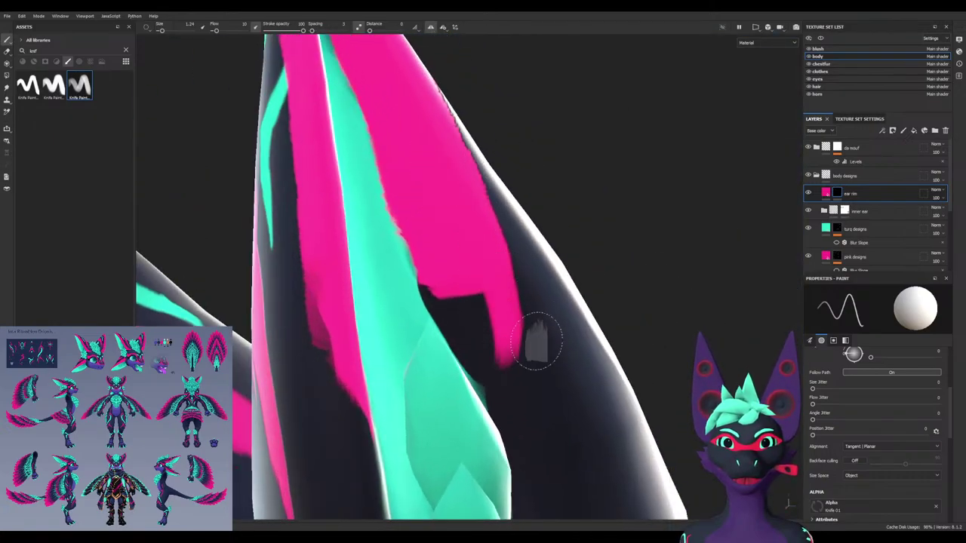
Examine the pink rims on both ears against the whole head from the front
scroll(651, 323, "down", 5)
left_click_drag(641, 332, 480, 410, "alt")
scroll(481, 411, "down", 3)
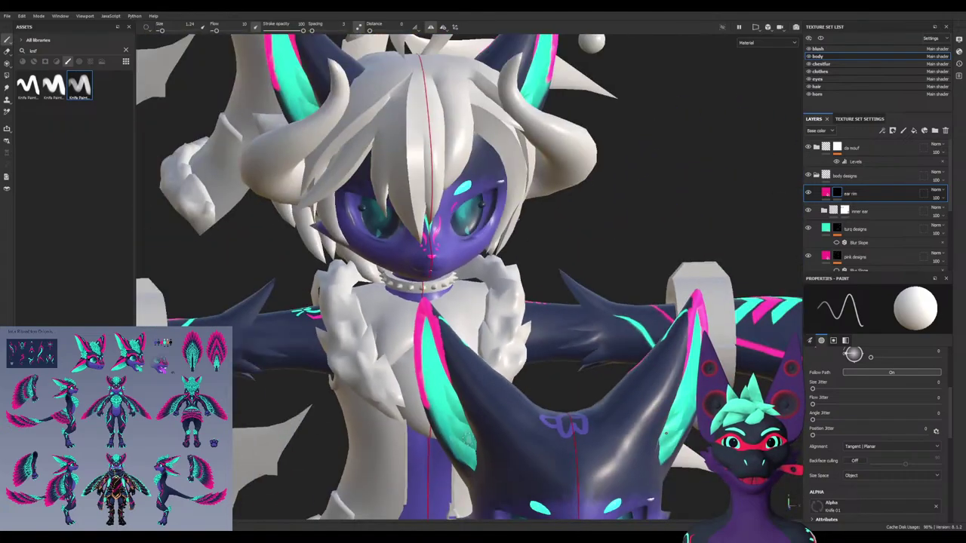
middle_click_drag(468, 439, 354, 318, "alt")
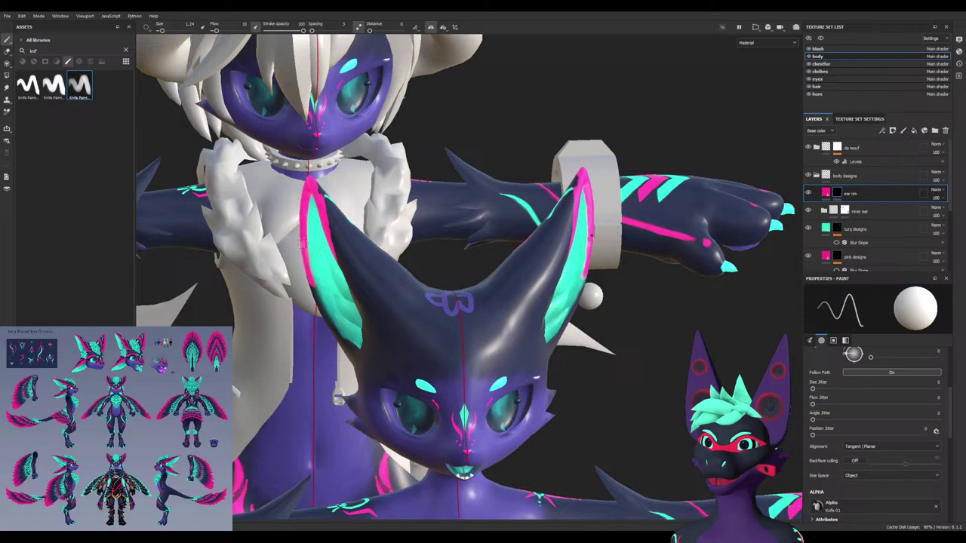
middle_click_drag(567, 264, 565, 161, "alt")
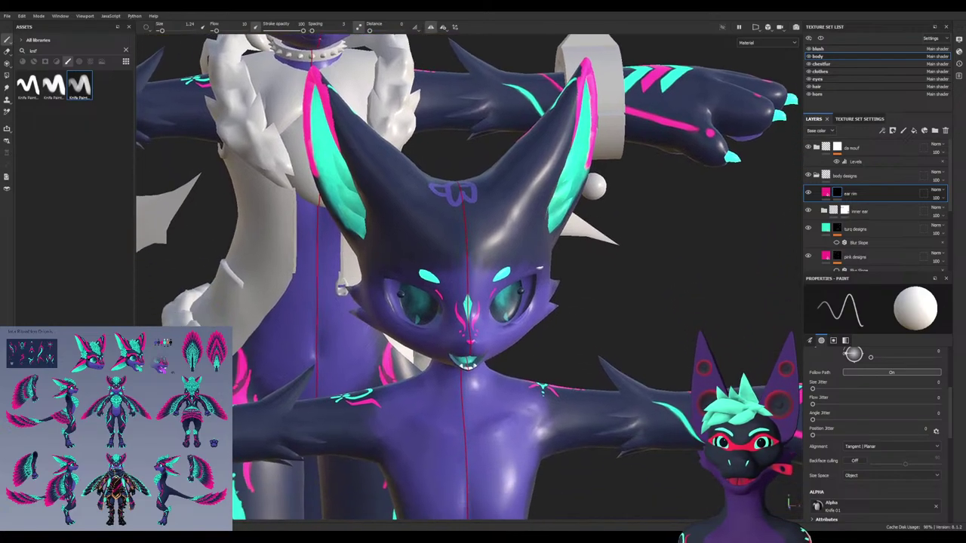
left_click_drag(565, 161, 528, 121, "alt")
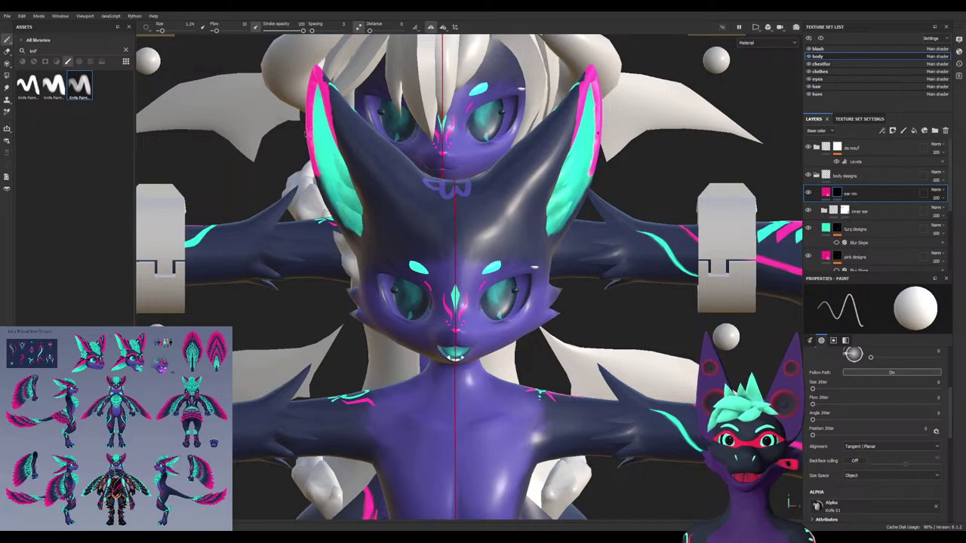
Touch up the pink rim along the inner side of the ear just below the tip
mouse_move(308, 134)
middle_mouse_down("alt")
mouse_move(334, 217)
mouse_move(304, 141)
middle_mouse_up("alt")
left_click_drag(303, 140, 341, 203, "alt")
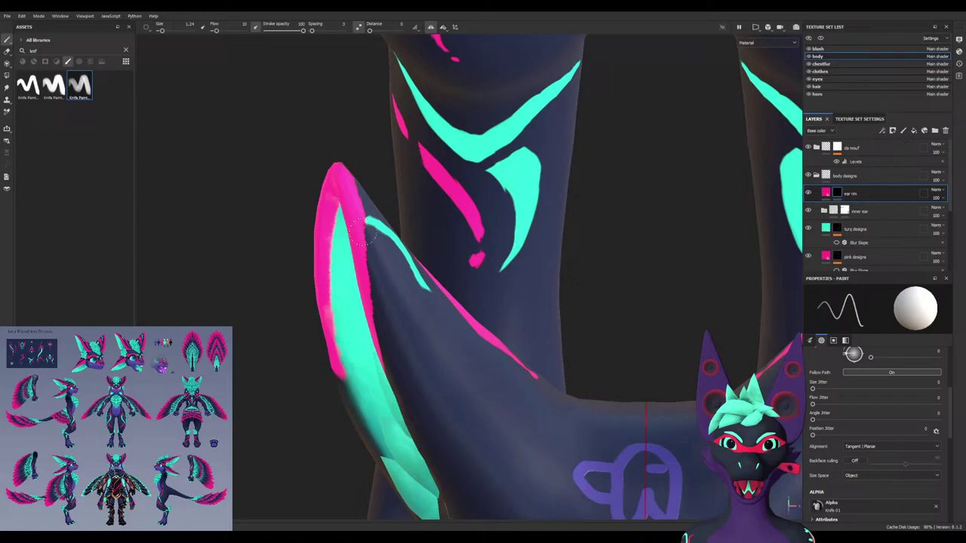
mouse_move(357, 217)
left_mouse_down()
mouse_move(359, 255)
mouse_move(366, 240)
left_mouse_up()
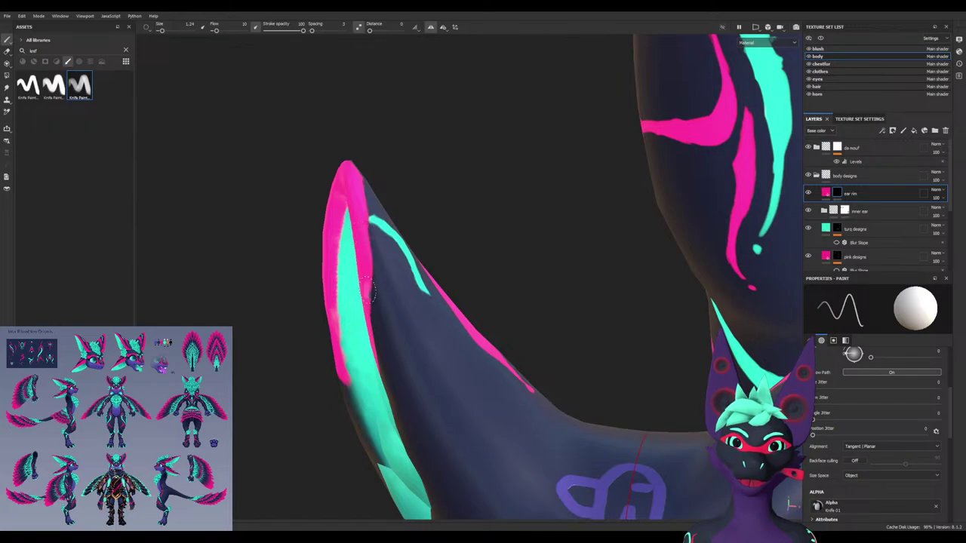
Extend the lower point of the pink rim's inner side down along the edge of the turquoise inner ear
left_click_drag(376, 354, 457, 322, "alt")
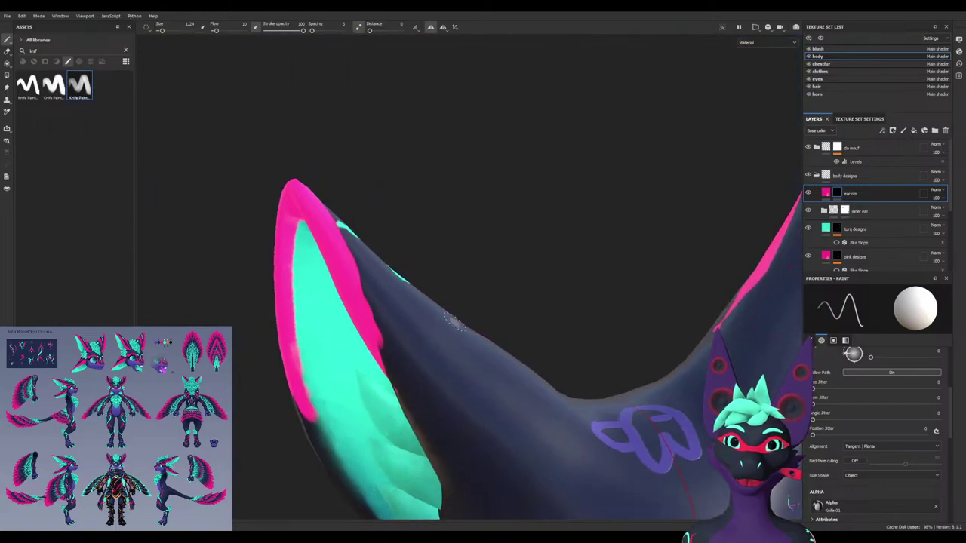
left_click_drag(383, 323, 362, 332, "alt")
mouse_move(375, 285)
left_mouse_down("alt")
mouse_move(355, 266)
mouse_move(387, 379)
mouse_move(381, 317)
left_mouse_up("alt")
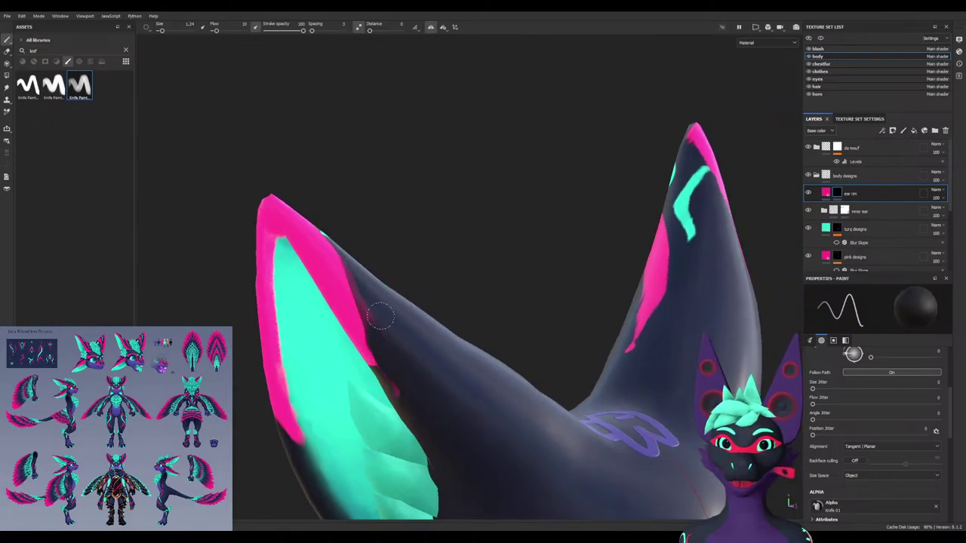
scroll(378, 377, "up", 3)
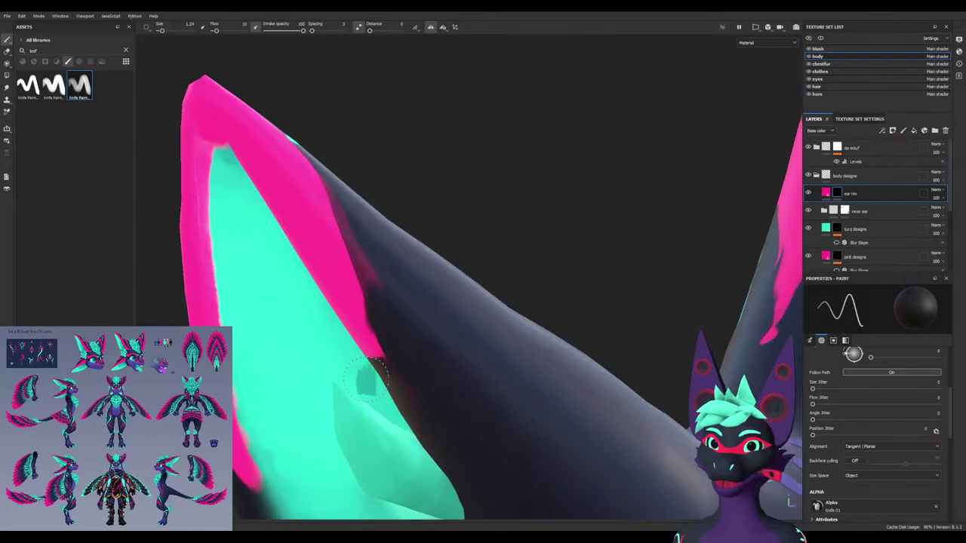
key("x")
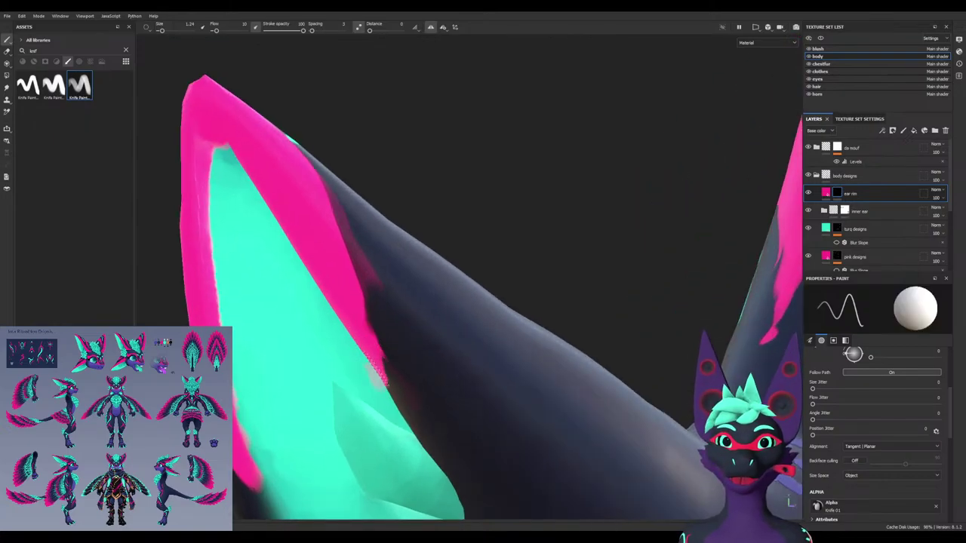
scroll(378, 369, "down", 3)
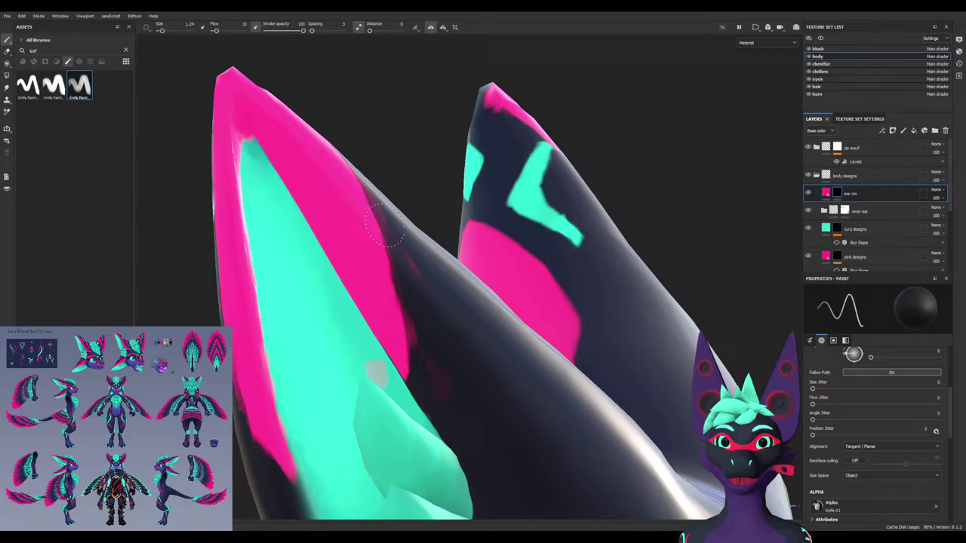
Erase the ragged outer boundary of the inner-side pink rim into a clean curve against the dark fur
mouse_move(385, 225)
left_mouse_down()
mouse_move(422, 332)
mouse_move(445, 345)
left_mouse_up()
left_click_drag(405, 257, 420, 243, "alt")
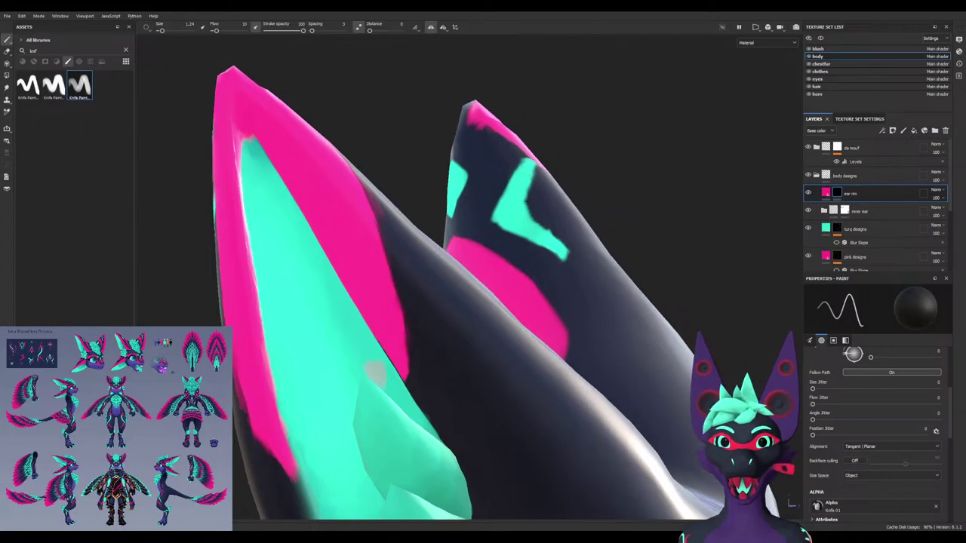
mouse_move(374, 370)
left_mouse_down("alt")
mouse_move(355, 384)
mouse_move(362, 389)
mouse_move(344, 341)
left_mouse_up("alt")
mouse_move(371, 198)
left_mouse_down()
mouse_move(388, 253)
mouse_move(370, 264)
mouse_move(442, 291)
mouse_move(396, 260)
left_mouse_up()
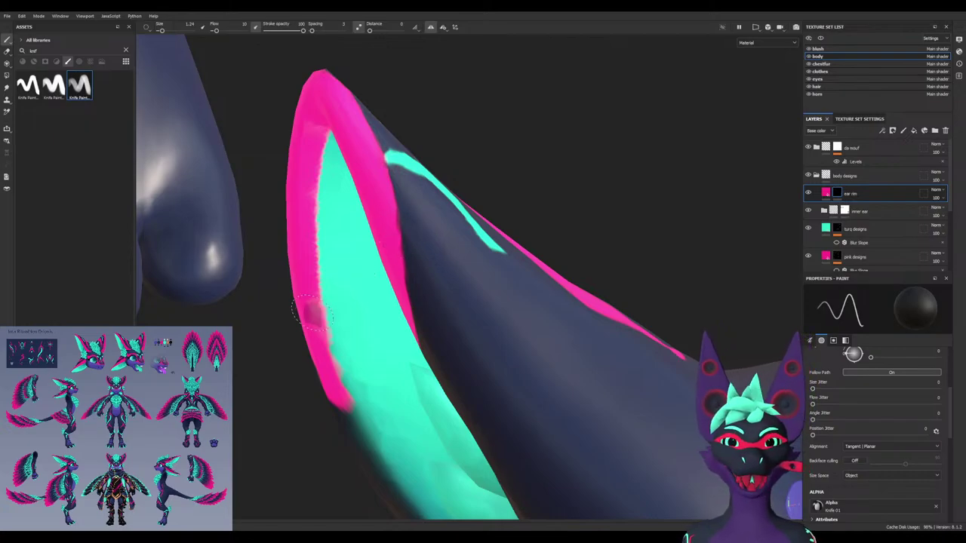
Trim the outer-side pink rim where it wraps onto the back of the ear
left_click_drag(313, 315, 479, 276, "alt")
mouse_move(346, 373)
left_mouse_down("alt")
mouse_move(272, 334)
mouse_move(299, 398)
left_mouse_up("alt")
left_click_drag(269, 297, 279, 375)
mouse_move(280, 375)
left_mouse_down("alt")
mouse_move(226, 362)
mouse_move(279, 347)
mouse_move(359, 302)
left_mouse_up("alt")
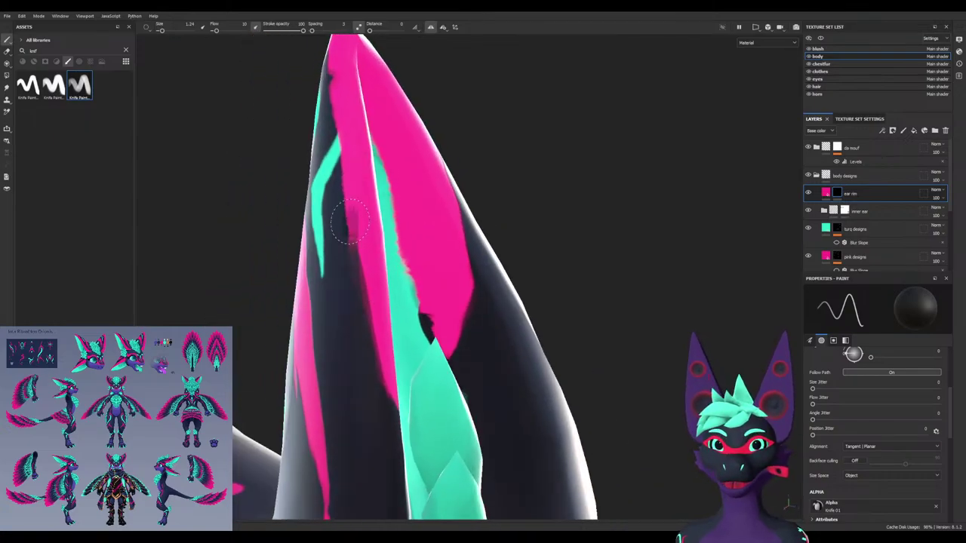
mouse_move(348, 210)
left_mouse_down()
mouse_move(366, 312)
mouse_move(316, 317)
left_mouse_up()
Repaint the wrapped edge of the outer-side rim farther down the ear and trim its lower end to a taper
mouse_move(453, 324)
left_mouse_down("alt")
mouse_move(292, 307)
mouse_move(343, 283)
left_mouse_up("alt")
key("x")
left_click_drag(347, 243, 375, 332)
mouse_move(361, 290)
left_mouse_down()
mouse_move(375, 356)
mouse_move(498, 397)
mouse_move(392, 370)
mouse_move(332, 390)
mouse_move(404, 415)
left_mouse_up()
key("x")
left_click_drag(370, 362, 400, 404)
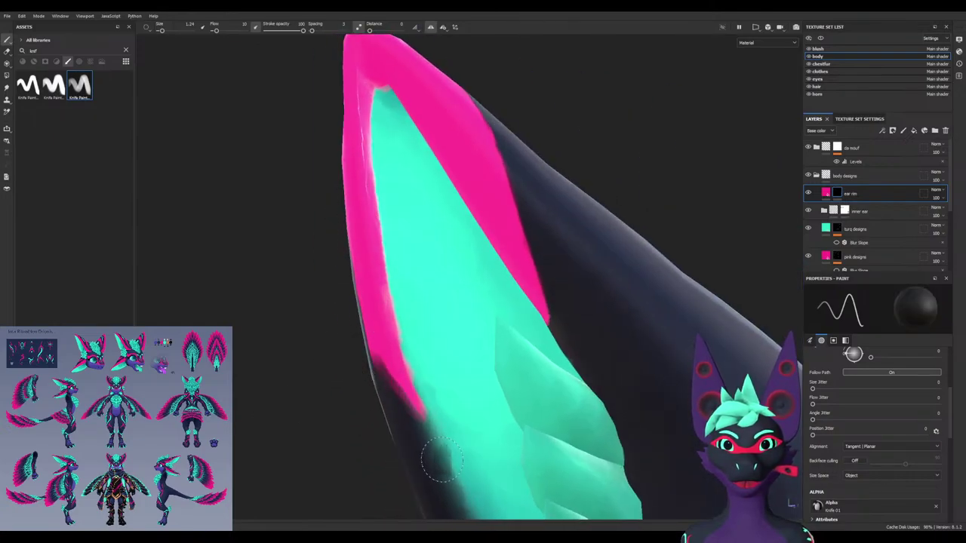
Change the brush angle and paint the outer-side rim's lower end farther down along the turquoise edge
mouse_move(437, 463)
left_mouse_down("alt")
mouse_move(312, 444)
mouse_move(377, 196)
mouse_move(439, 309)
mouse_move(344, 297)
left_mouse_up("alt")
key("x")
key("x")
mouse_move(355, 162)
left_mouse_down()
mouse_move(377, 247)
mouse_move(360, 226)
mouse_move(495, 323)
mouse_move(423, 293)
mouse_move(349, 172)
mouse_move(364, 164)
mouse_move(404, 226)
mouse_move(401, 240)
mouse_move(411, 222)
left_mouse_up()
key("x")
key("x")
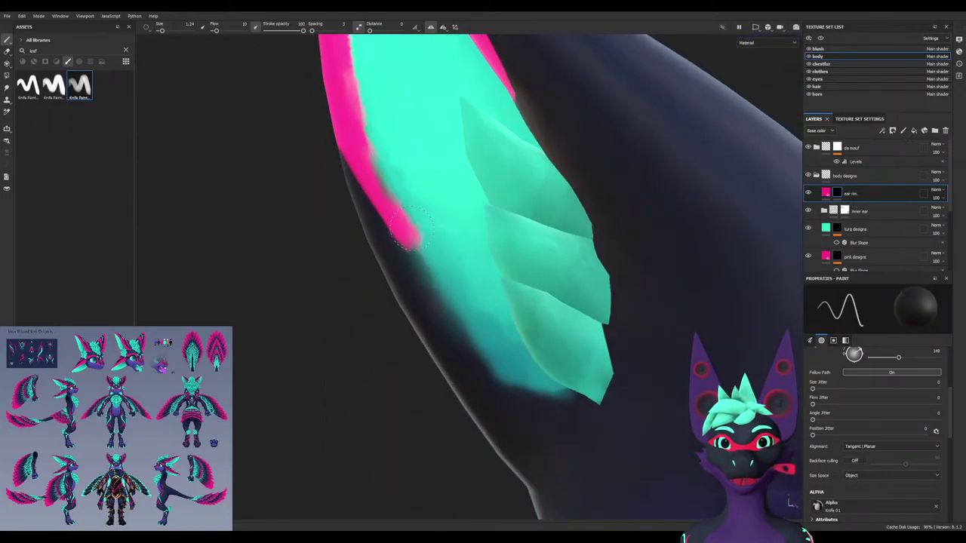
Lower the brush flow to 5 and erase the inner edge of the outer rim's lower end into a soft, thin taper
mouse_move(383, 147)
left_mouse_down()
mouse_move(424, 282)
mouse_move(415, 259)
left_mouse_up()
left_click_drag(416, 257, 418, 260, "ctrl")
left_click_drag(383, 169, 426, 274)
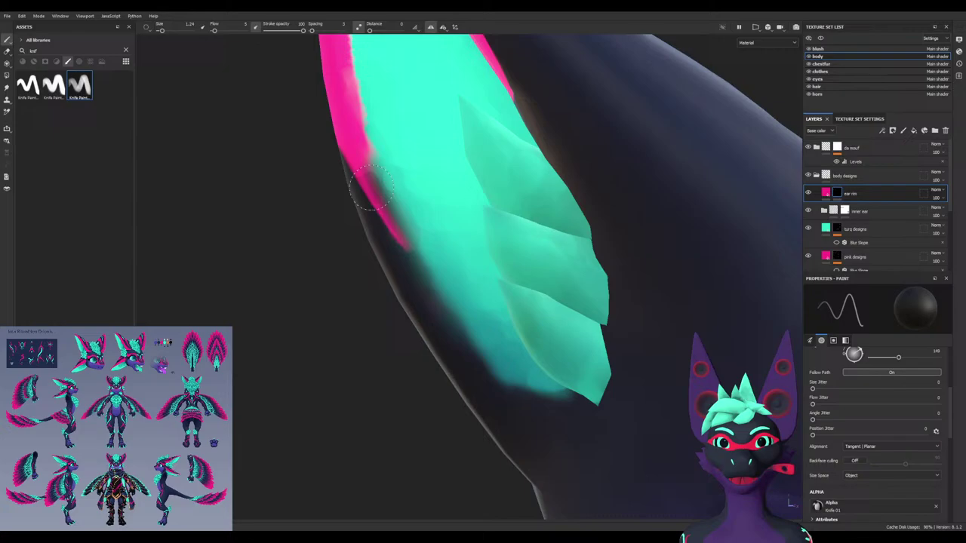
left_click_drag(345, 168, 425, 270)
mouse_move(384, 199)
left_mouse_down()
mouse_move(406, 230)
mouse_move(380, 227)
mouse_move(368, 211)
left_mouse_up()
Thicken the lower end of the outer-side rim again with soft pink strokes
key("x")
scroll(366, 205, "up", 2)
mouse_move(353, 128)
left_mouse_down()
mouse_move(411, 241)
mouse_move(373, 166)
mouse_move(388, 212)
left_mouse_up()
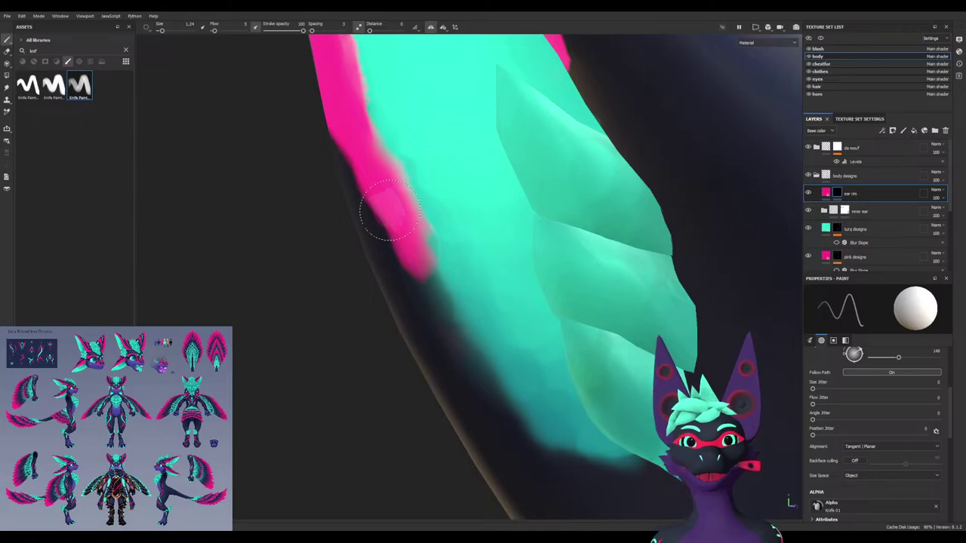
mouse_move(364, 234)
left_mouse_down("alt")
mouse_move(408, 226)
mouse_move(377, 181)
mouse_move(417, 253)
mouse_move(445, 272)
mouse_move(457, 316)
left_mouse_up("alt")
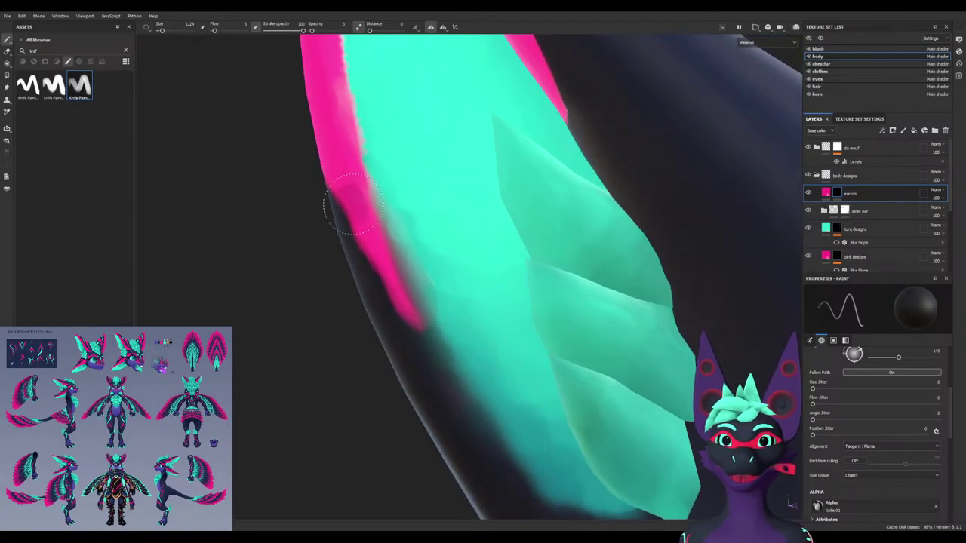
Reshape the outer rim's lower tail into a point that curves along the turquoise inner ear
key("x")
left_click_drag(339, 201, 396, 308)
mouse_move(368, 241)
left_mouse_down()
mouse_move(457, 333)
mouse_move(419, 332)
mouse_move(456, 331)
left_mouse_up()
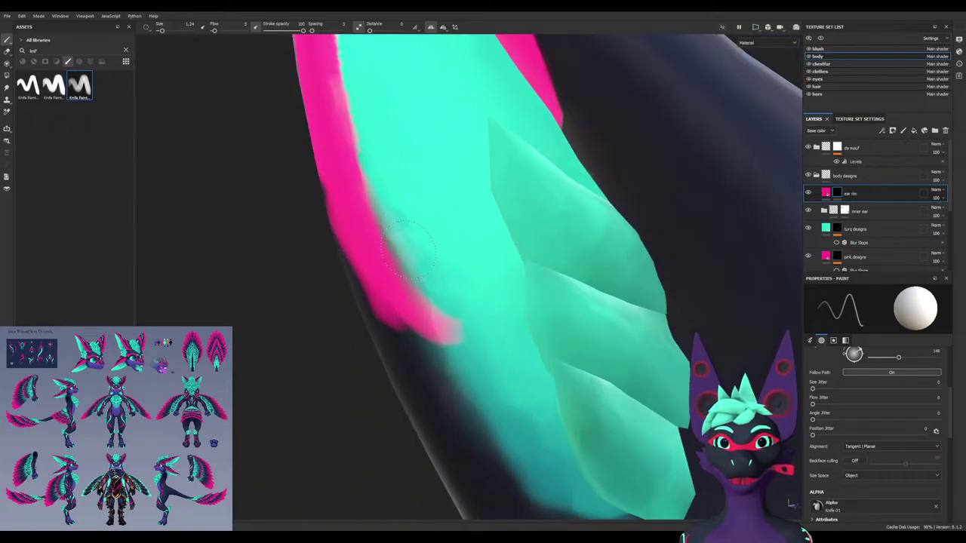
key("x")
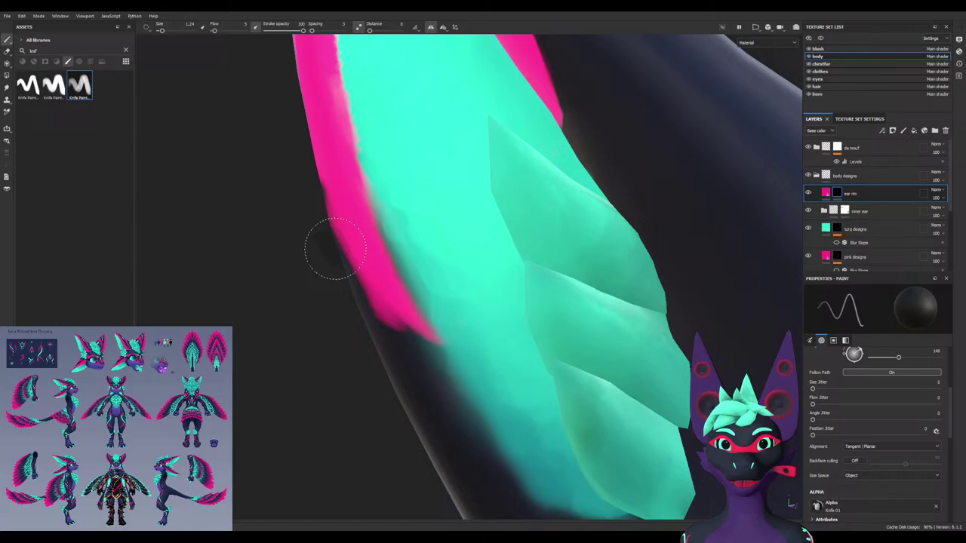
Erase the pink on the outward side of the rim's lower tail, leaving a dark margin along the ear's silhouette
left_click_drag(330, 273, 336, 286, "alt")
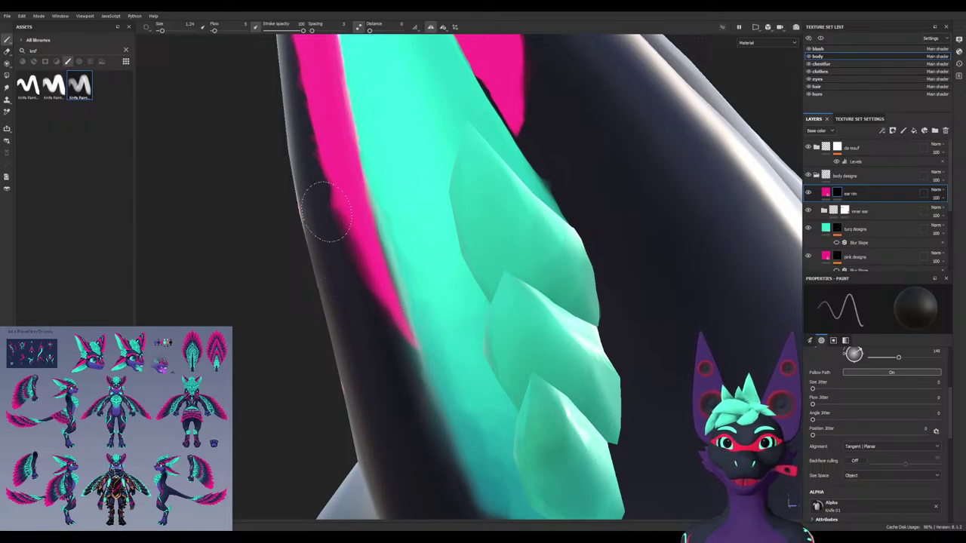
key("x")
left_click_drag(355, 254, 381, 253, "alt")
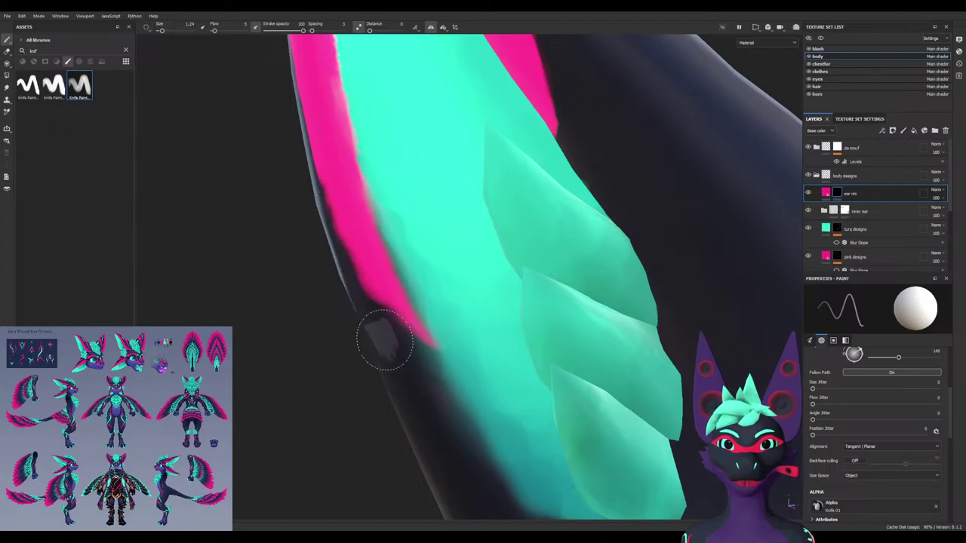
mouse_move(384, 340)
left_mouse_down("alt")
mouse_move(388, 329)
mouse_move(420, 329)
mouse_move(434, 356)
mouse_move(446, 300)
mouse_move(604, 302)
left_mouse_up("alt")
key("x")
Examine the rim and markings on both ears from above the head, changing the viewport camera view
scroll(470, 277, "down", 6)
left_click_drag(469, 301, 364, 302, "alt")
scroll(459, 283, "up", 5)
left_click_drag(460, 282, 483, 392, "alt")
left_click_drag(483, 272, 443, 355, "alt")
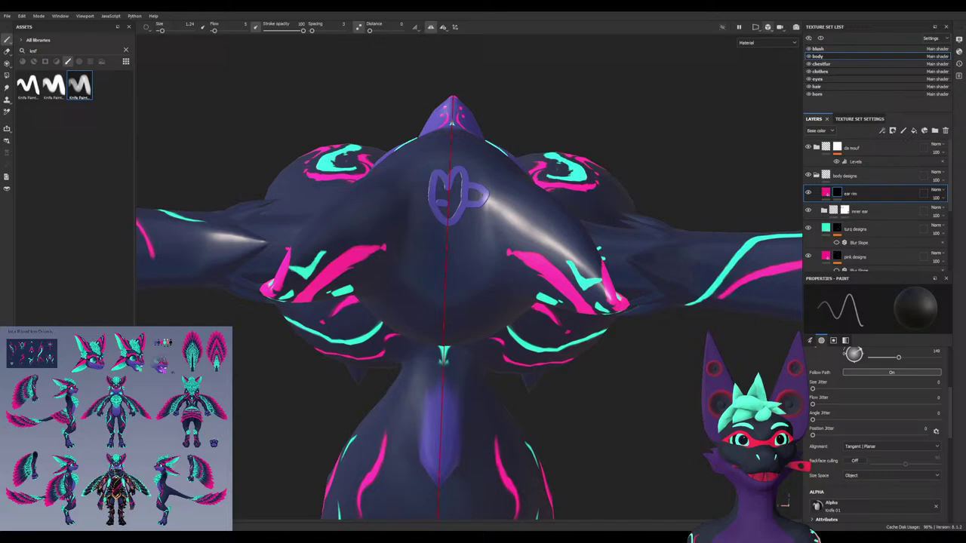
left_click(767, 43)
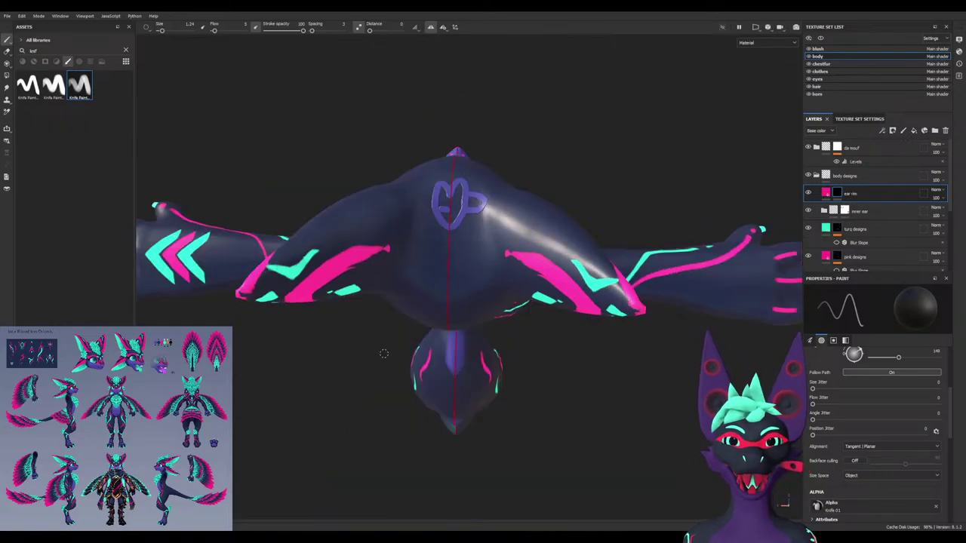
left_click_drag(384, 353, 463, 271, "alt")
left_click(767, 26)
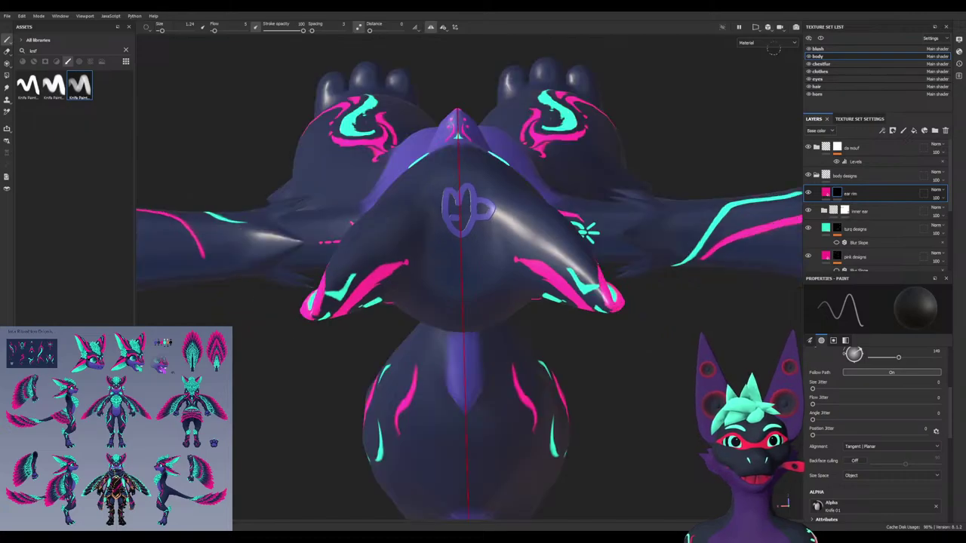
left_click_drag(430, 281, 430, 298, "alt")
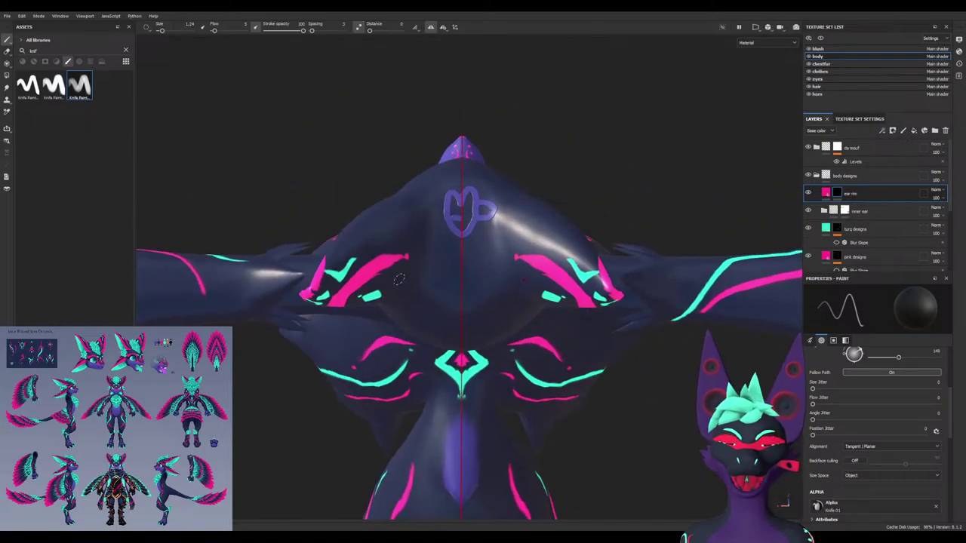
Soften and trim the pink rim's edge on the back of the ear, from near the tip down past the turquoise stripe
scroll(400, 279, "up", 4)
left_click_drag(332, 427, 321, 356, "alt")
scroll(245, 410, "up", 2)
left_click_drag(250, 401, 261, 363, "alt")
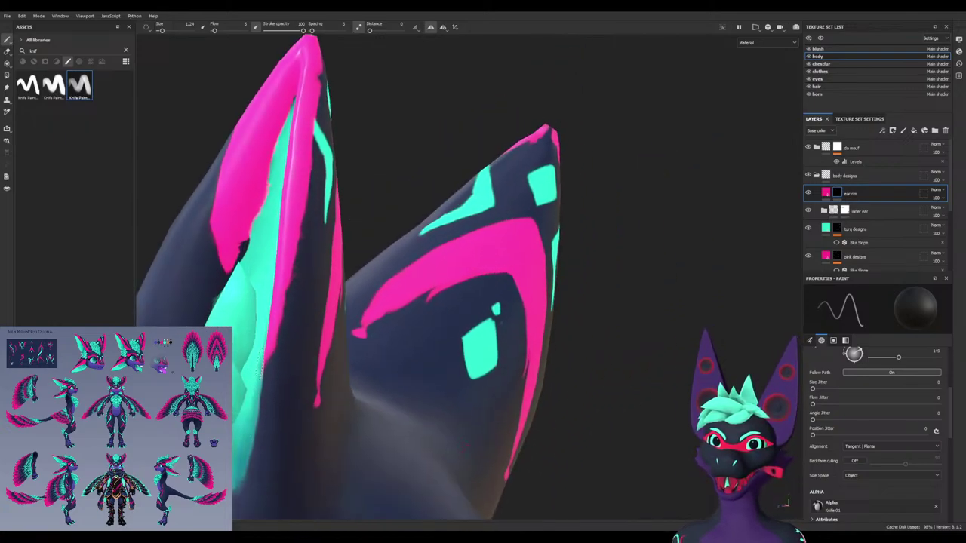
left_click_drag(298, 337, 160, 227, "alt")
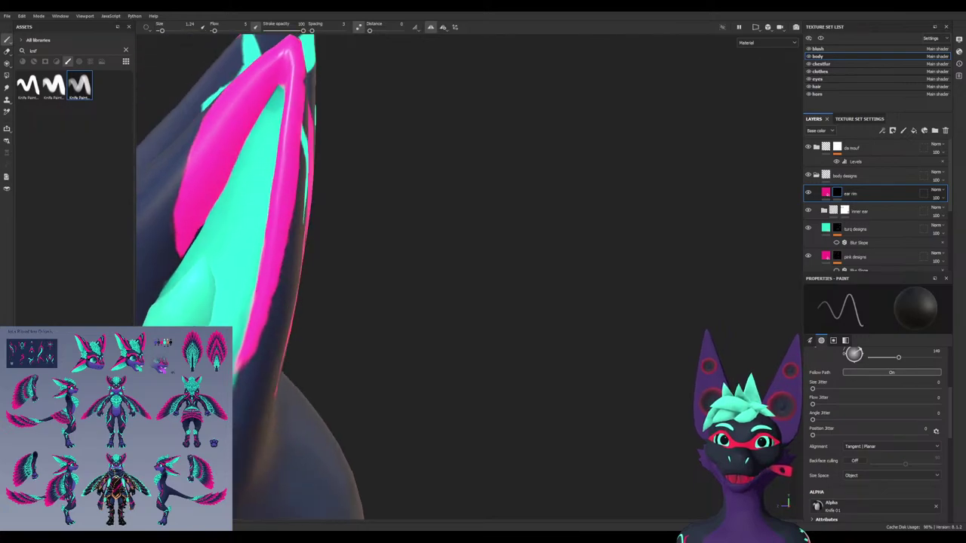
mouse_move(279, 237)
left_mouse_down("alt")
mouse_move(224, 244)
mouse_move(240, 233)
mouse_move(317, 238)
mouse_move(321, 257)
left_mouse_up("alt")
scroll(249, 236, "up", 3)
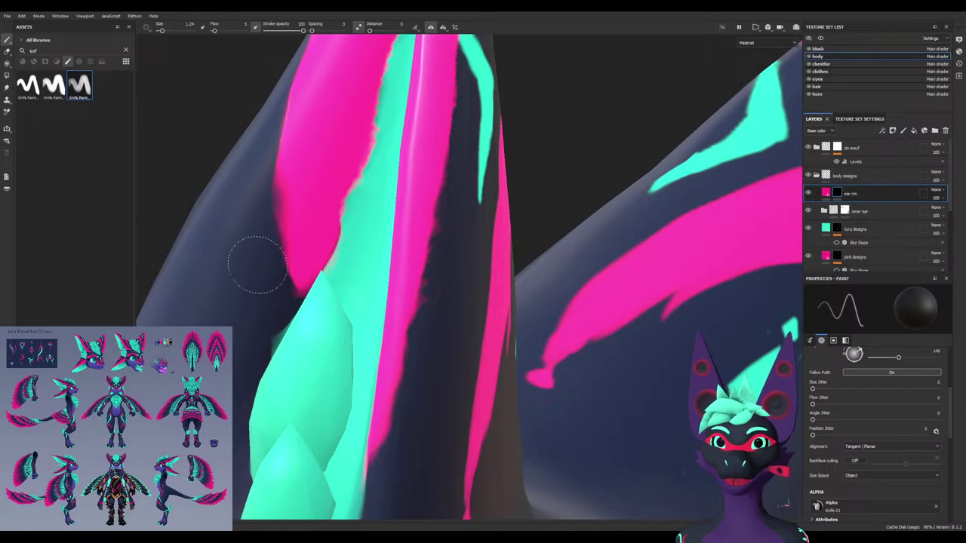
mouse_move(271, 175)
left_mouse_down("alt")
mouse_move(347, 264)
mouse_move(295, 231)
mouse_move(332, 249)
mouse_move(290, 162)
mouse_move(262, 221)
left_mouse_up("alt")
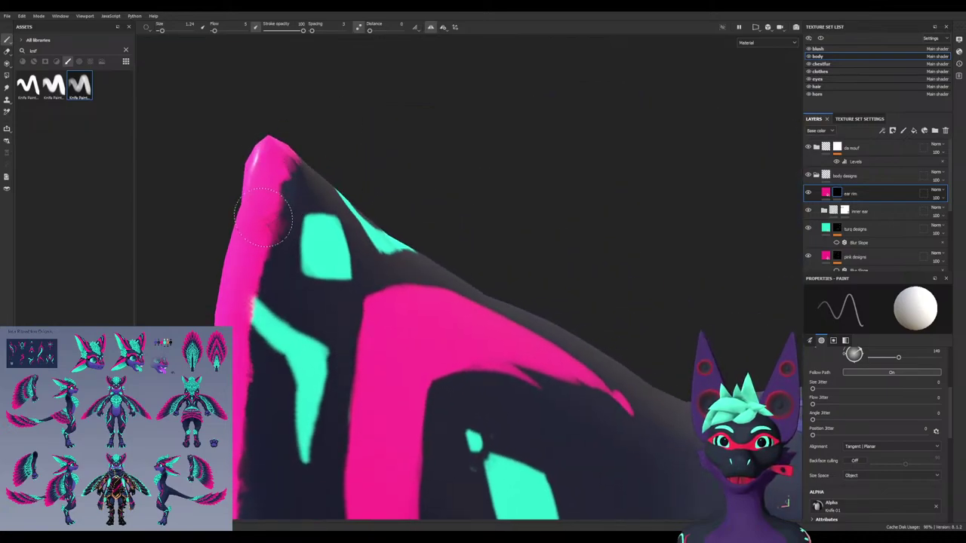
key("x")
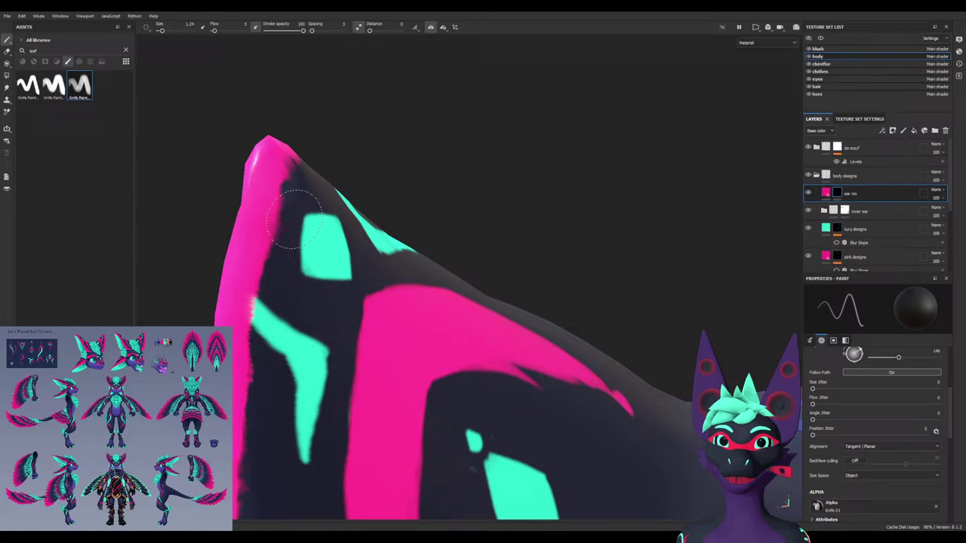
mouse_move(290, 223)
left_mouse_down("alt")
mouse_move(256, 272)
mouse_move(268, 257)
mouse_move(280, 399)
left_mouse_up("alt")
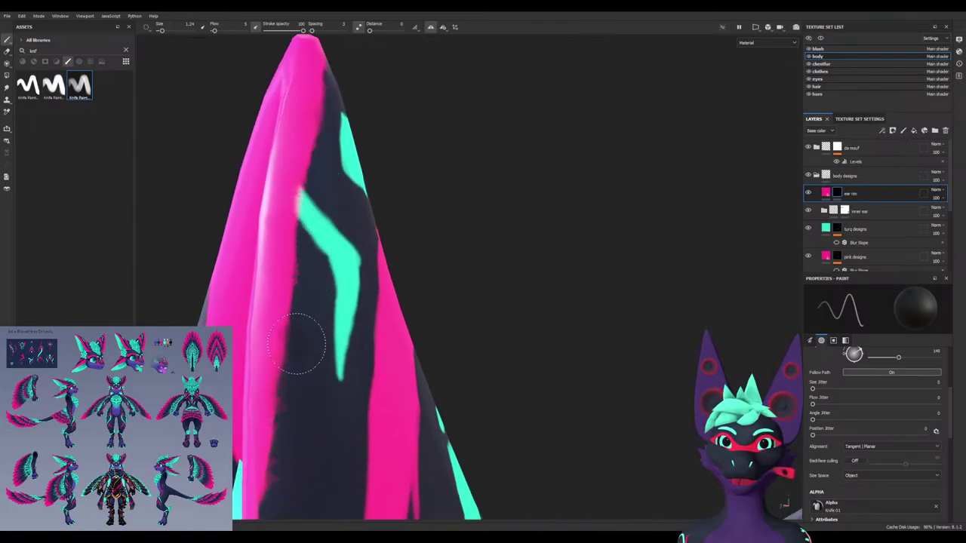
mouse_move(299, 295)
left_mouse_down()
mouse_move(292, 362)
mouse_move(321, 122)
mouse_move(281, 415)
left_mouse_up()
mouse_move(267, 327)
left_mouse_down("alt")
mouse_move(302, 335)
mouse_move(306, 368)
mouse_move(288, 277)
left_mouse_up("alt")
left_click_drag(265, 328, 261, 405)
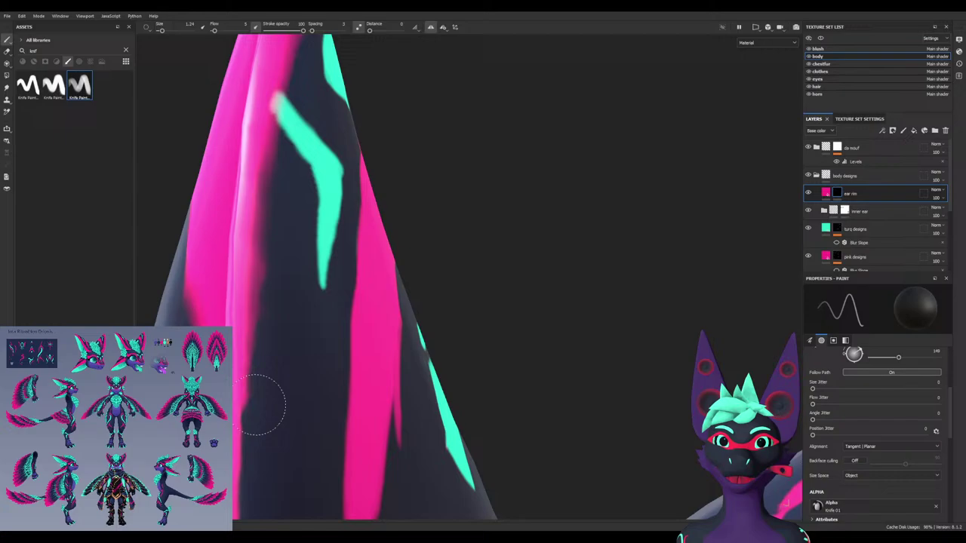
Trim the pink at the back of the ear tip and soften the boundary of the inner-side rim below it
mouse_move(302, 141)
left_mouse_down("alt")
mouse_move(256, 294)
mouse_move(169, 267)
left_mouse_up("alt")
left_click_drag(453, 226, 272, 215, "alt")
left_click_drag(407, 211, 421, 101, "alt")
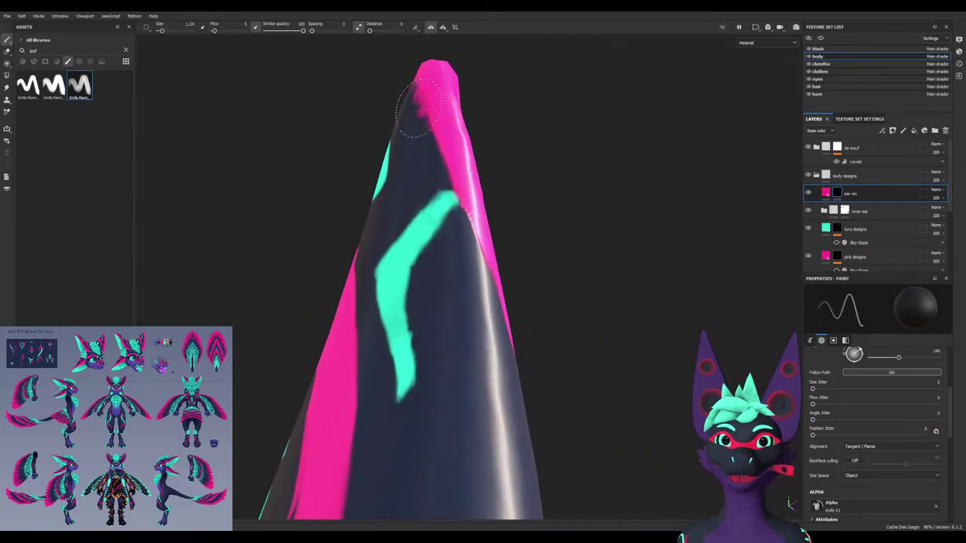
left_click_drag(457, 284, 476, 245, "alt")
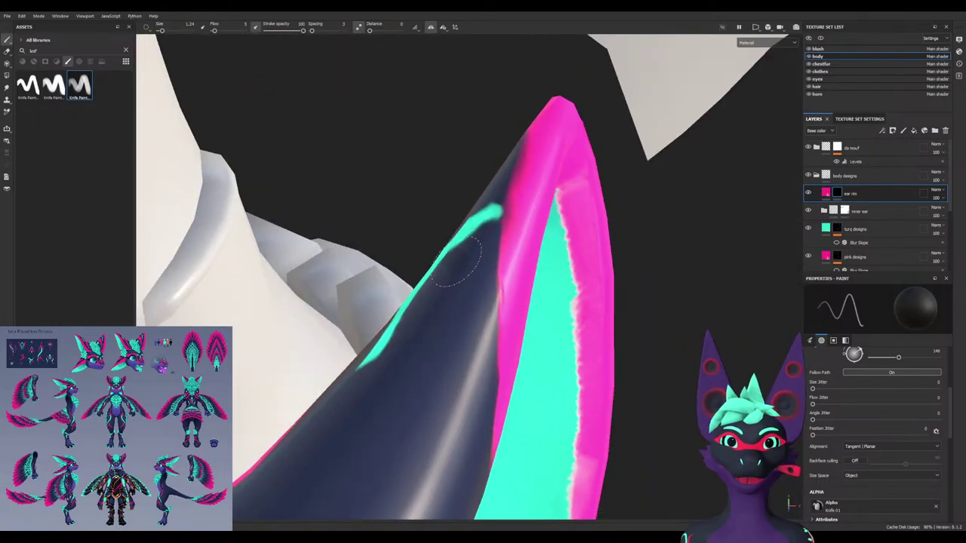
mouse_move(452, 328)
left_mouse_down("alt")
mouse_move(368, 311)
mouse_move(406, 274)
left_mouse_up("alt")
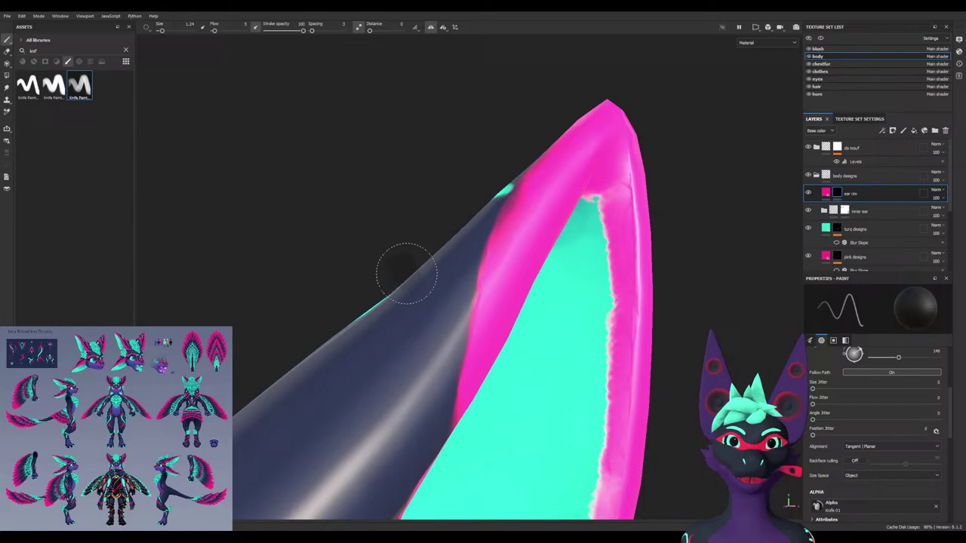
mouse_move(456, 295)
left_mouse_down("alt")
mouse_move(551, 290)
mouse_move(222, 220)
mouse_move(177, 226)
mouse_move(184, 199)
left_mouse_up("alt")
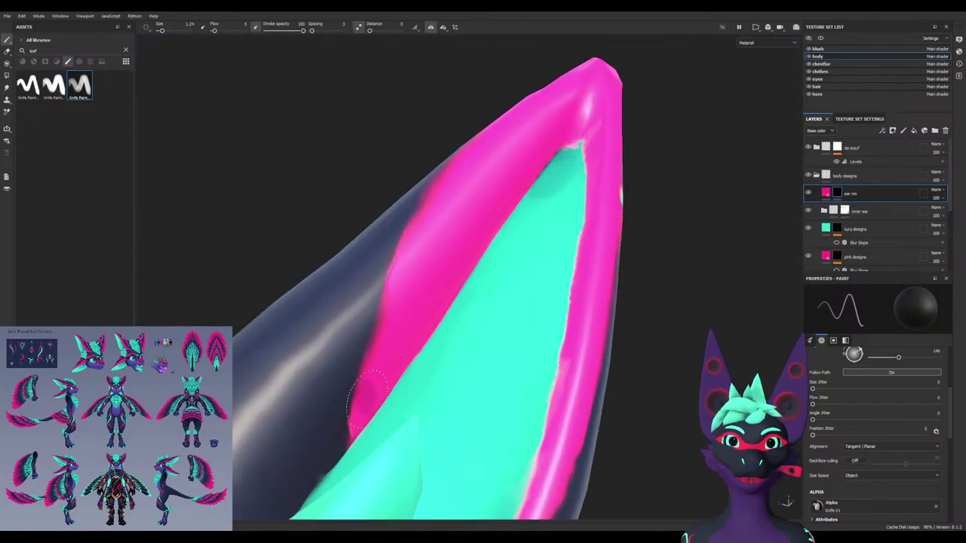
Try reshaping the lower end of the inner-side pink rim, and undo the strokes
left_click_drag(364, 398, 396, 308)
key("x")
mouse_move(377, 386)
left_mouse_down()
mouse_move(392, 306)
mouse_move(336, 431)
mouse_move(253, 400)
left_mouse_up()
key("ctrl+z")
key("ctrl+z")
Examine the pink ear rims on the whole character from the front
left_click_drag(281, 325, 584, 248, "alt")
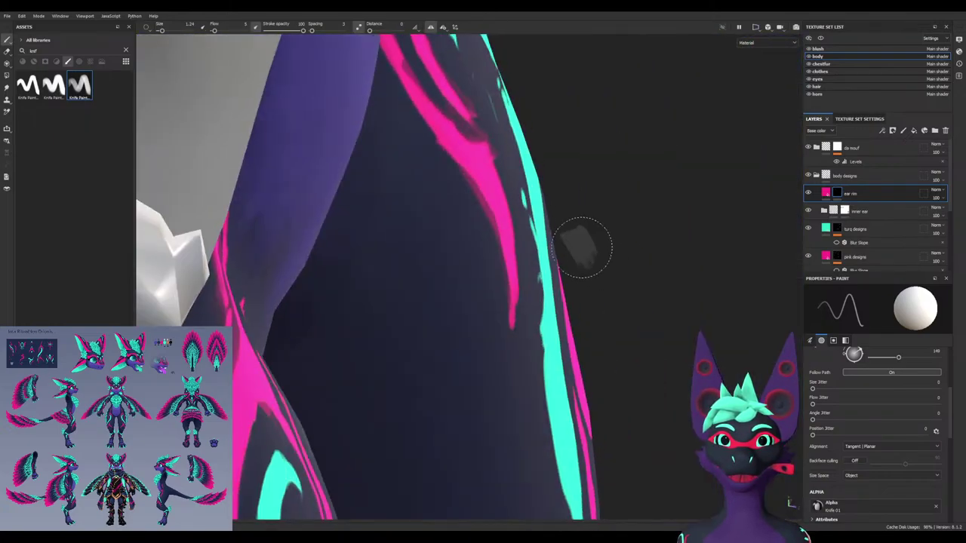
right_click_drag(584, 248, 507, 259, "alt")
left_click_drag(507, 259, 223, 240, "alt")
middle_click_drag(223, 240, 231, 245, "alt")
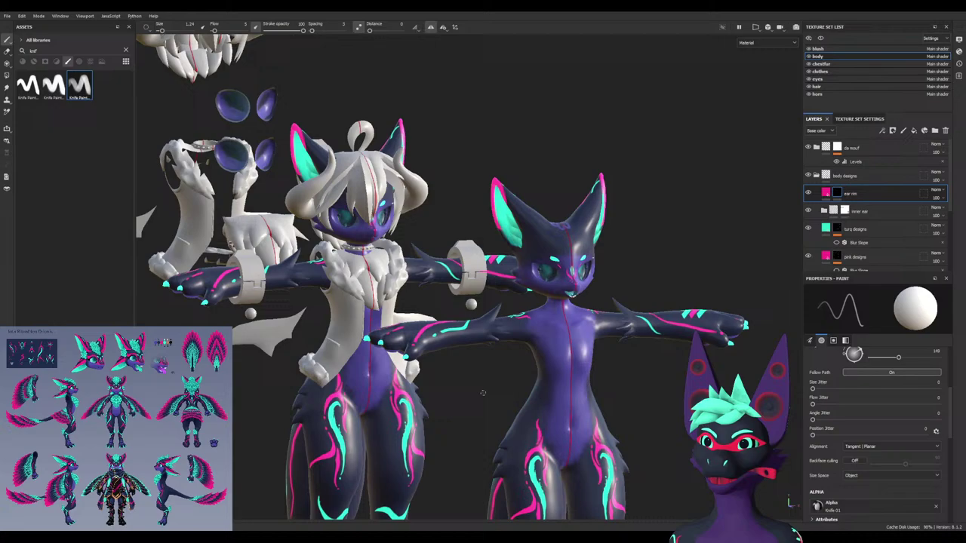
scroll(528, 357, "up", 3)
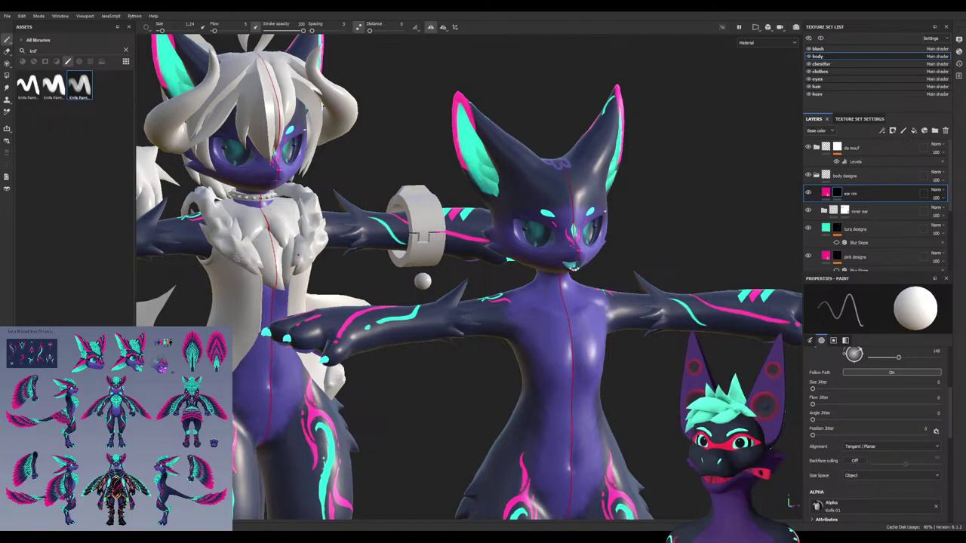
Examine the ear markings from above and the pink and turquoise markings along both arms
left_click_drag(524, 313, 495, 364, "alt")
scroll(483, 354, "up", 3)
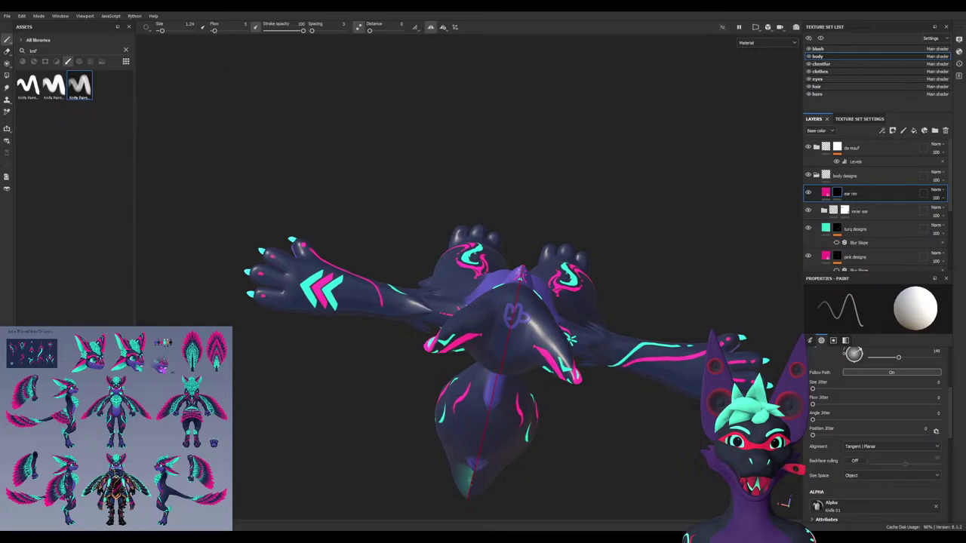
scroll(355, 303, "up", 2)
left_click_drag(469, 306, 416, 335, "alt")
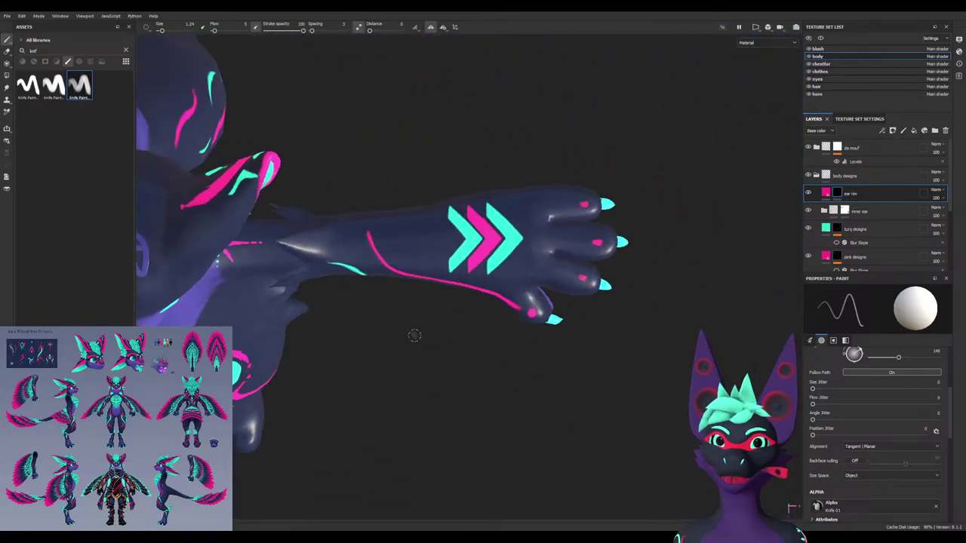
scroll(363, 332, "down", 4)
middle_click_drag(189, 305, 445, 306, "alt")
scroll(357, 299, "up", 3)
scroll(356, 299, "up", 2)
left_click_drag(357, 299, 370, 297, "alt")
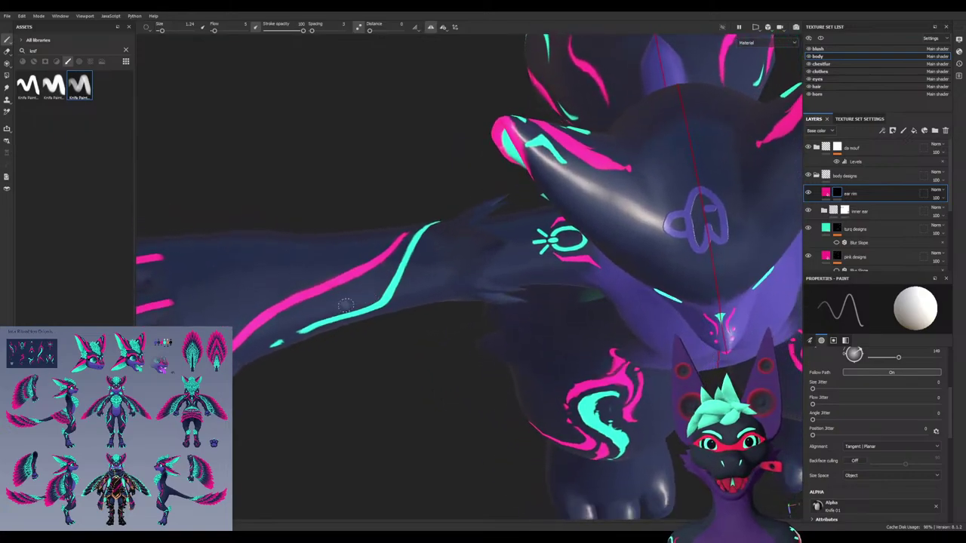
Thin and taper the pink stripe along the forearm by erasing its edges on the pink designs layer's mask
scroll(311, 309, "up", 4)
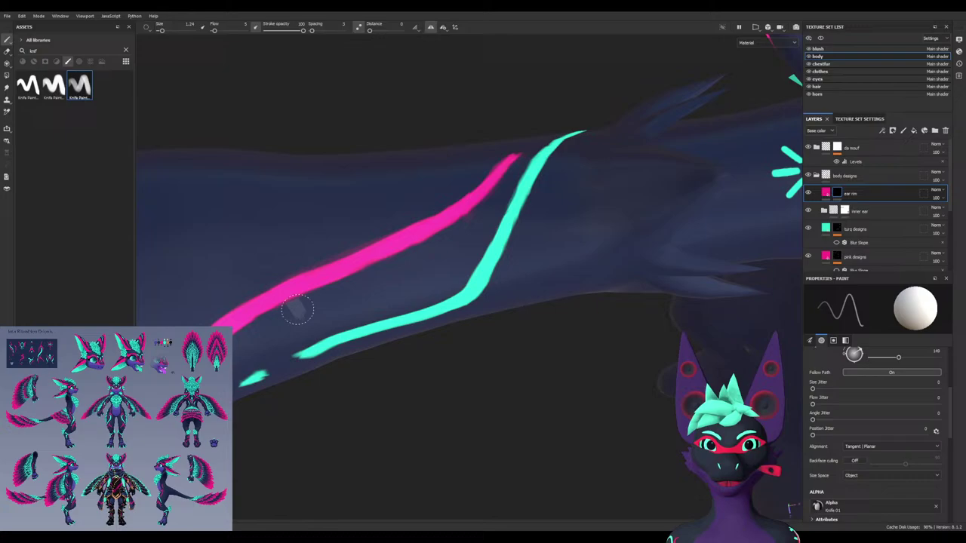
left_click(855, 257)
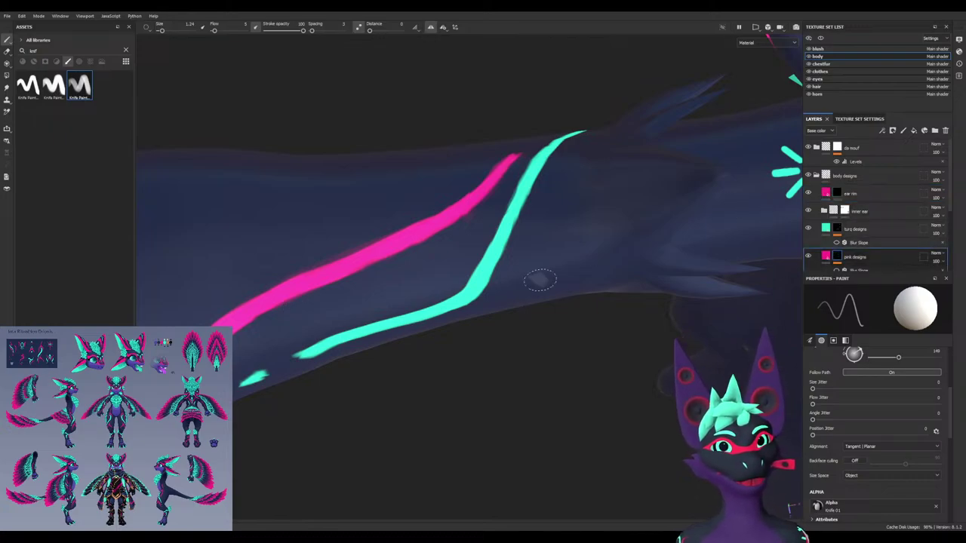
left_click(249, 335)
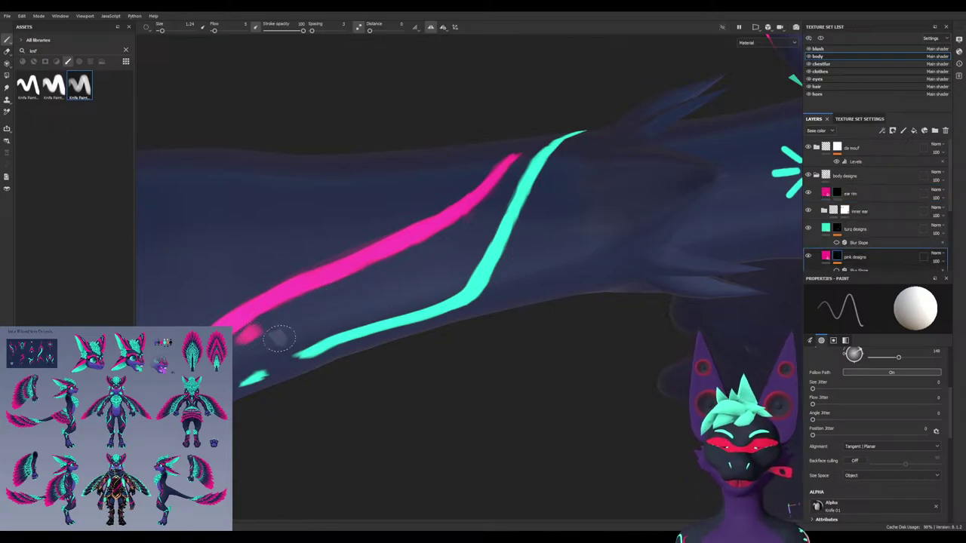
key("ctrl+z")
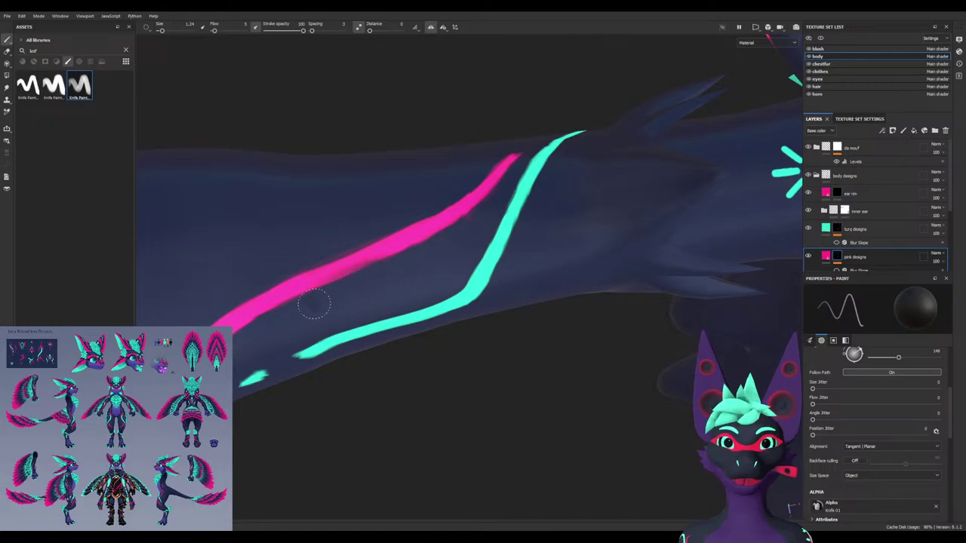
left_click_drag(467, 225, 520, 134)
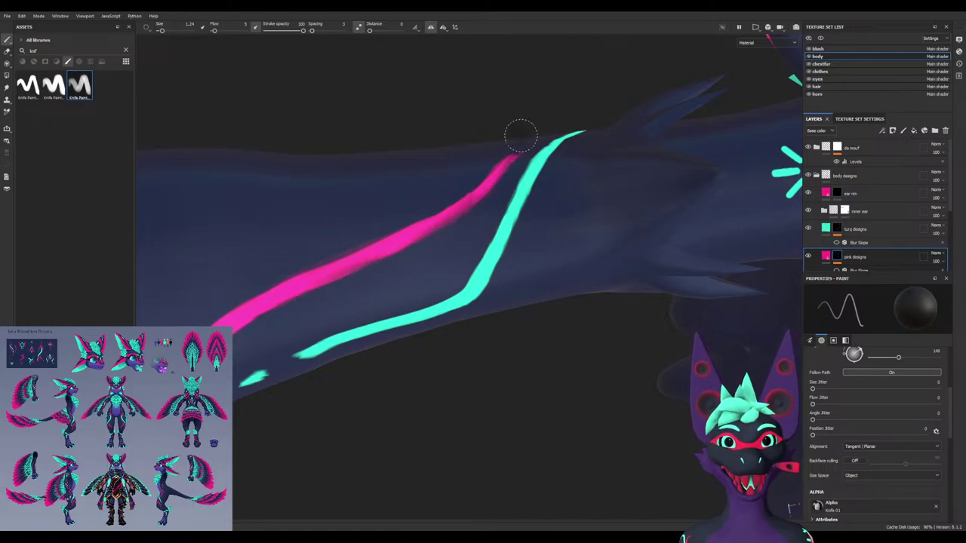
left_click_drag(403, 279, 362, 224, "alt")
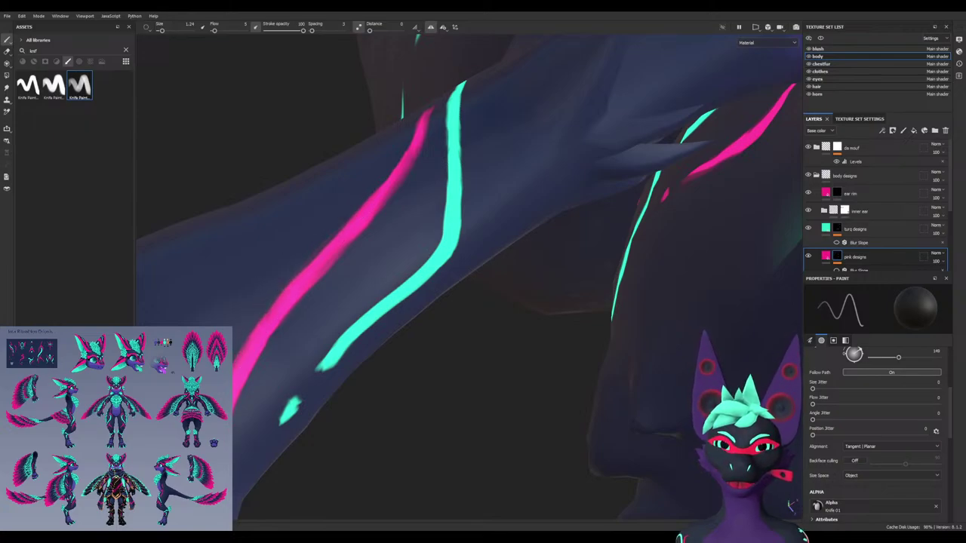
left_click_drag(277, 389, 302, 287, "alt")
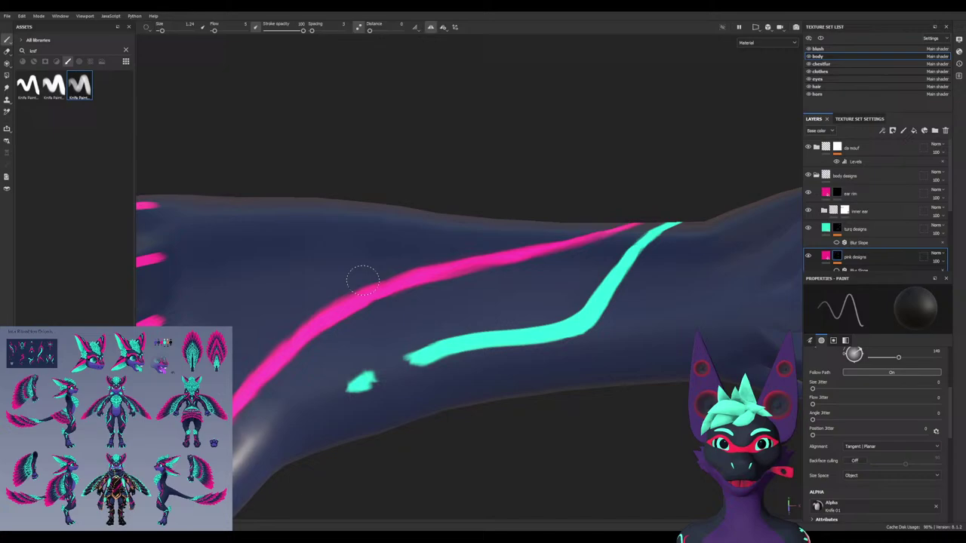
Examine the front of the character from the face and chest down over the belly
left_click_drag(340, 373, 445, 188, "alt")
scroll(440, 390, "down", 6)
scroll(445, 189, "down", 3)
middle_click_drag(445, 189, 419, 316, "alt")
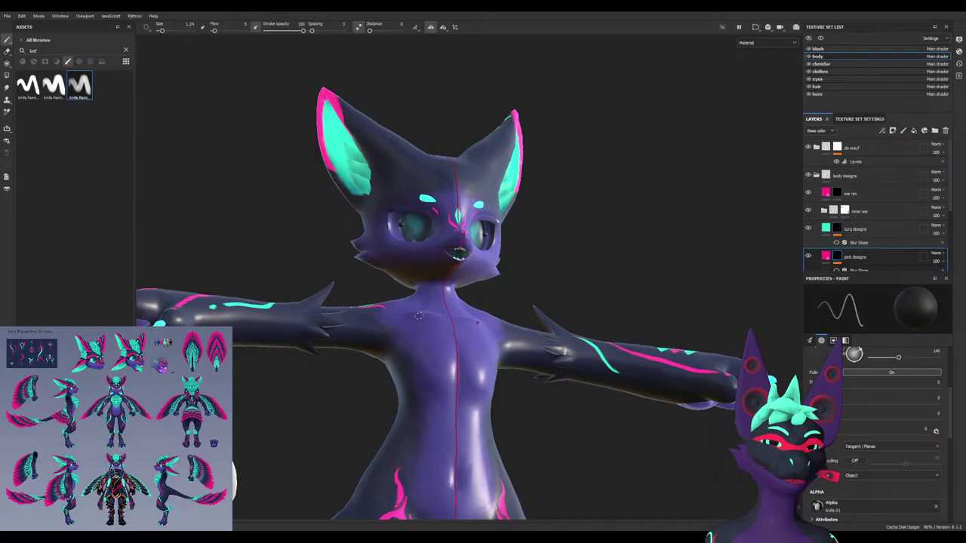
scroll(419, 316, "up", 5)
middle_click_drag(419, 316, 456, 75, "alt")
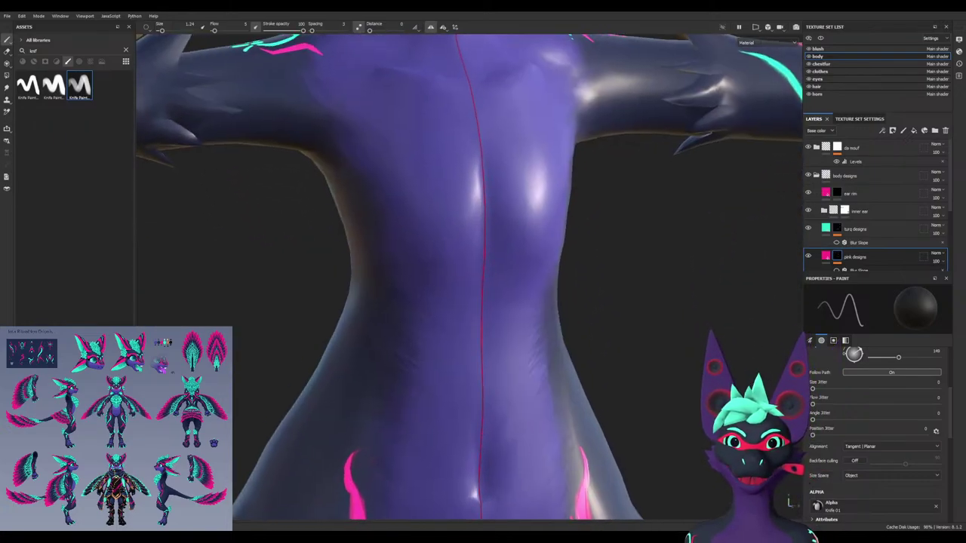
middle_click_drag(410, 396, 348, 198, "alt")
scroll(369, 243, "up", 3)
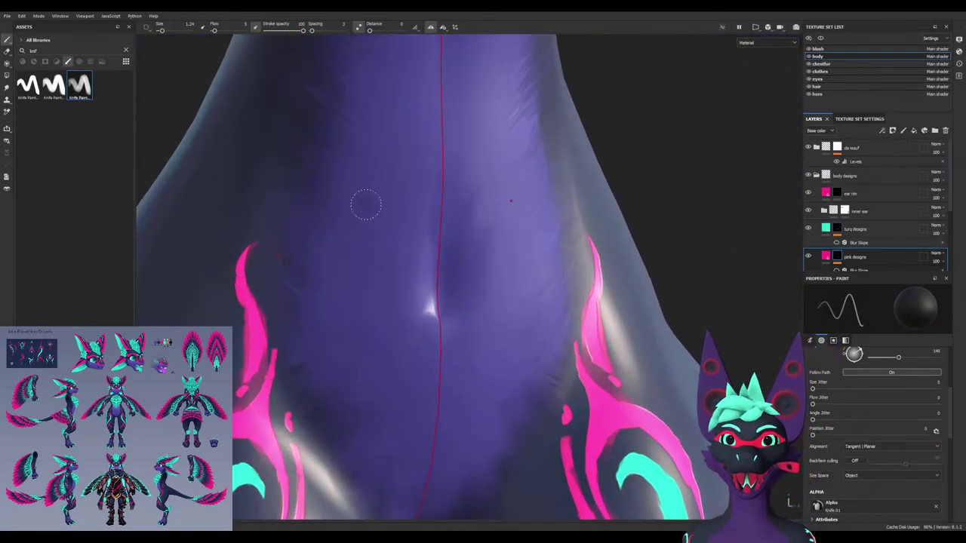
scroll(370, 345, "down", 12)
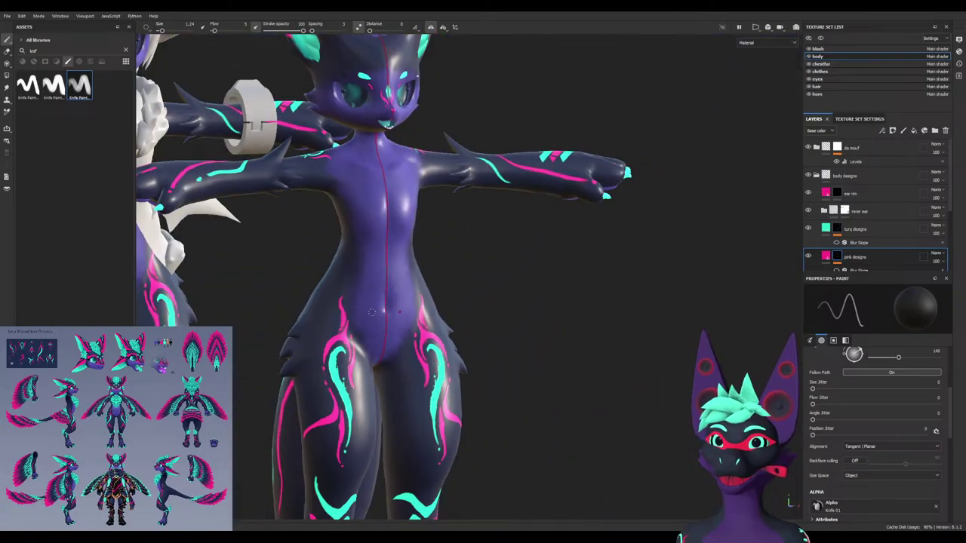
Inspect the upper tips of the pink hip markings on both sides of the belly up close
scroll(265, 270, "up", 10)
mouse_move(350, 274)
left_mouse_down("alt")
mouse_move(316, 272)
mouse_move(393, 264)
mouse_move(290, 276)
mouse_move(373, 276)
mouse_move(325, 287)
left_mouse_up("alt")
scroll(230, 307, "up", 5)
left_click_drag(229, 307, 250, 278, "alt")
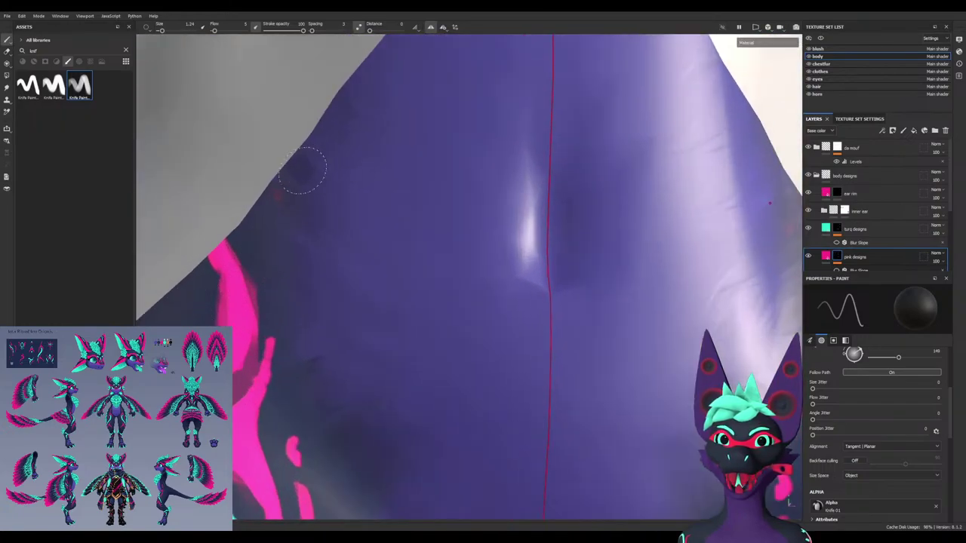
left_click_drag(395, 383, 384, 382, "alt")
middle_click_drag(483, 317, 302, 314, "alt")
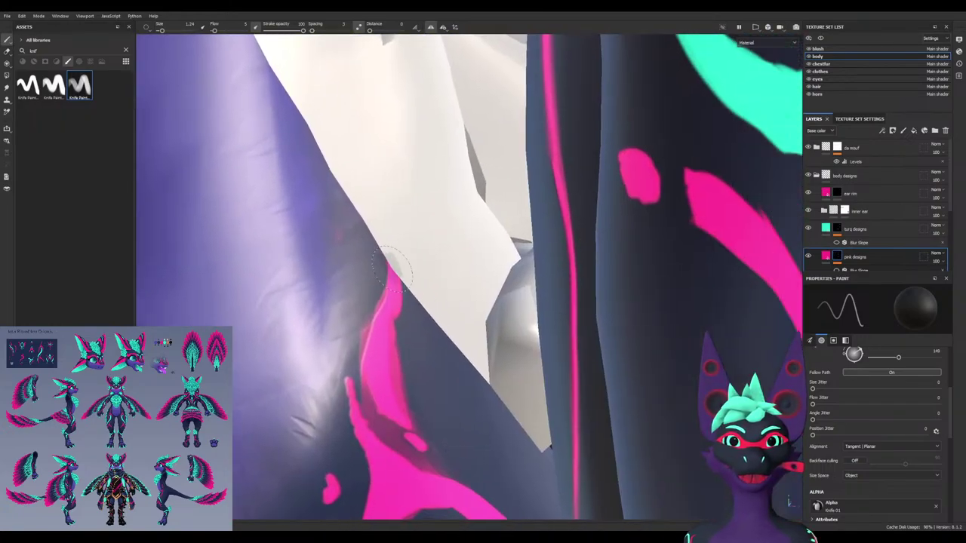
scroll(377, 358, "down", 6)
scroll(353, 354, "down", 5)
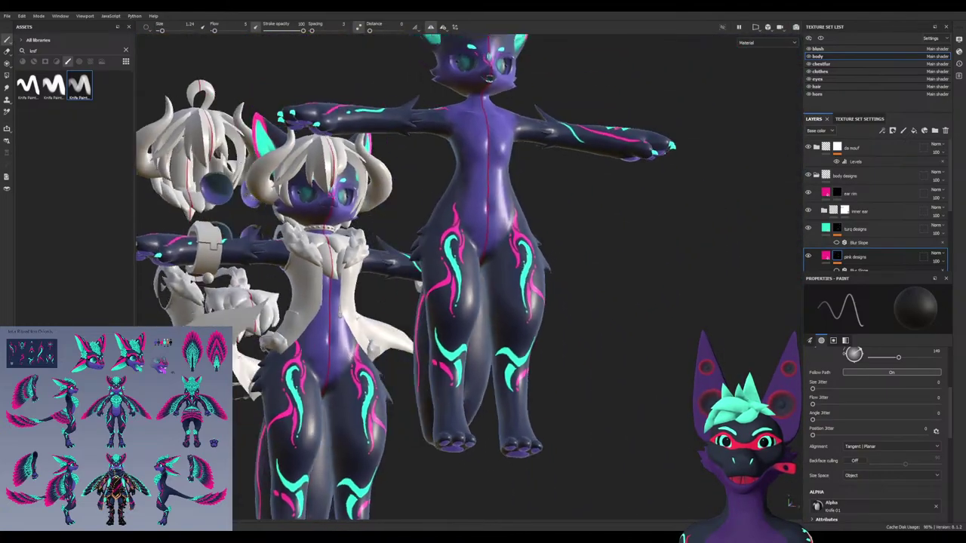
Refine the pink stripe on the back of the thigh below the fur trim, using a brush size of 0.26 for the fine touch-up
left_click_drag(324, 340, 483, 340, "alt")
middle_click_drag(205, 358, 349, 399, "alt")
left_click_drag(349, 400, 411, 396, "alt")
scroll(359, 403, "up", 6)
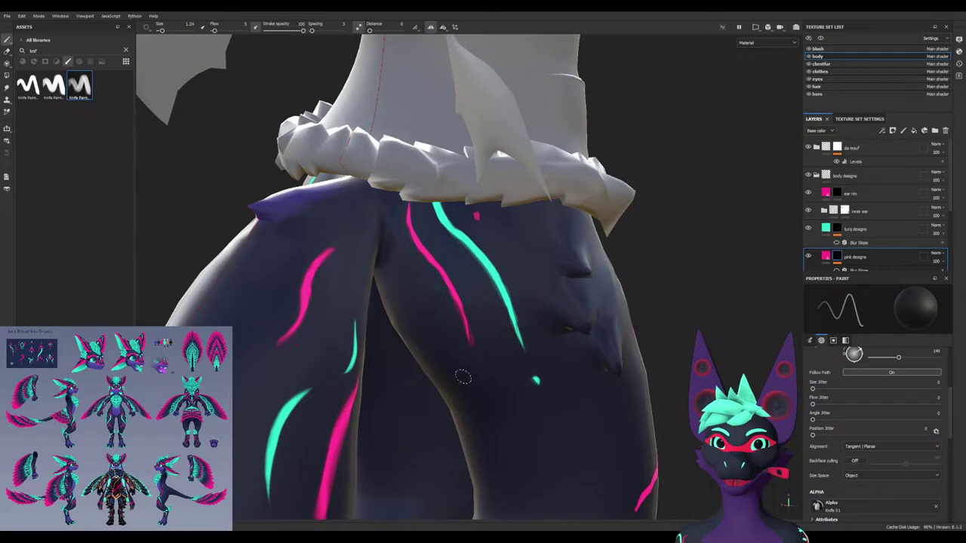
scroll(461, 375, "up", 3)
left_click_drag(461, 375, 478, 254, "alt")
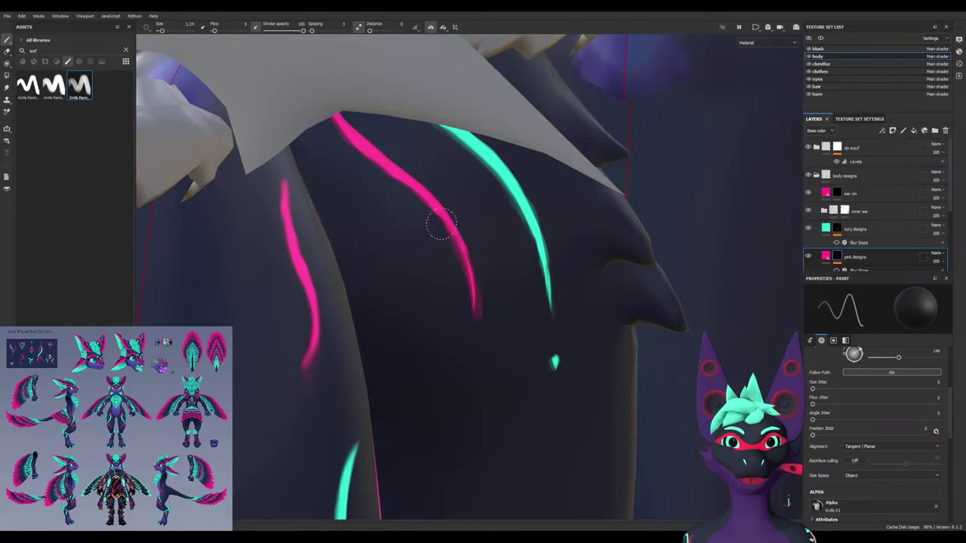
key("x")
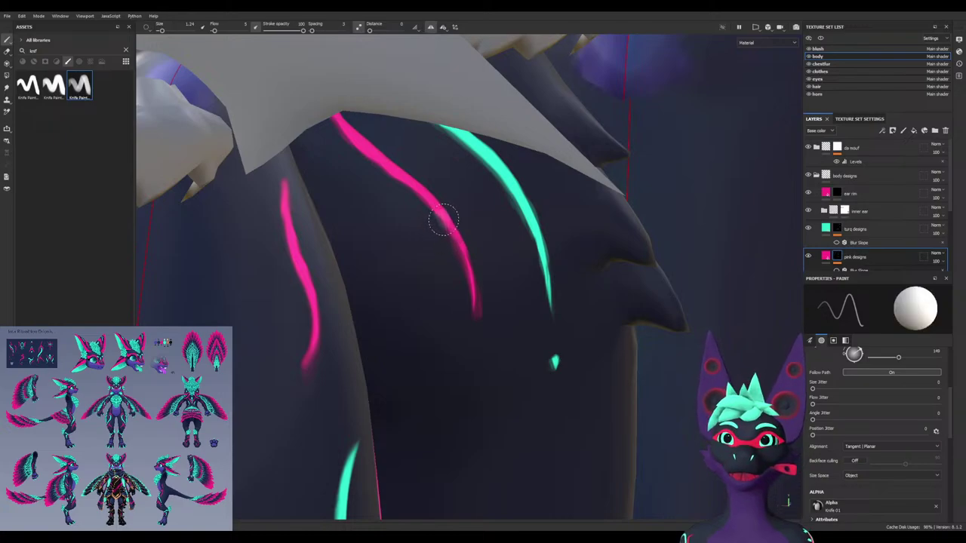
right_click_drag(446, 222, 422, 221, "ctrl")
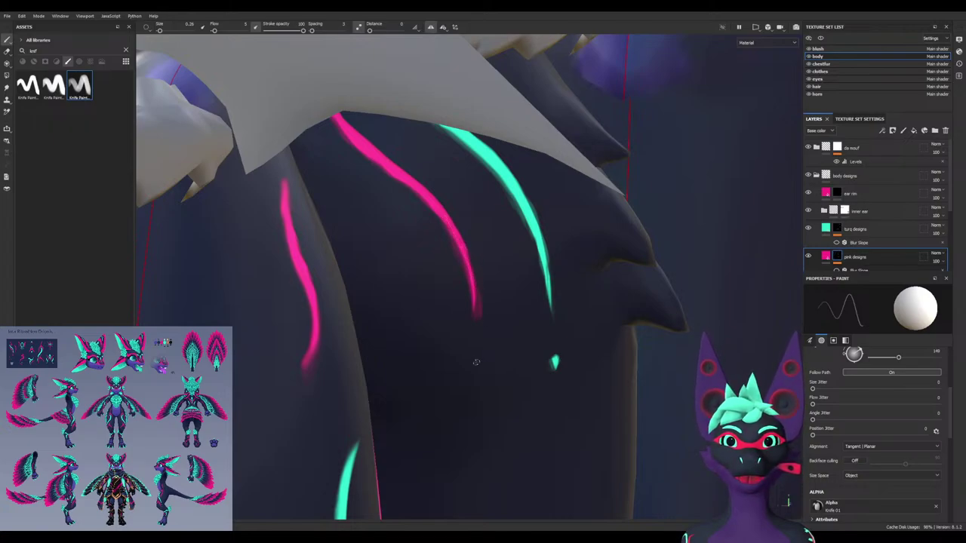
Examine the markings on the legs, tail, torso and arms of the clothed and bare characters from back to front
scroll(438, 314, "down", 4)
left_click_drag(438, 315, 301, 311, "alt")
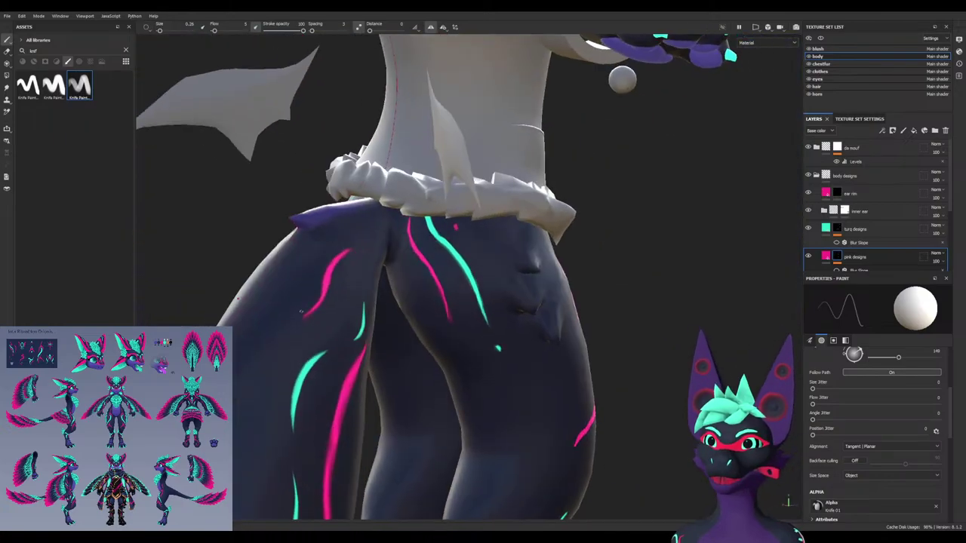
left_click_drag(462, 317, 377, 305, "alt")
scroll(453, 287, "down", 6)
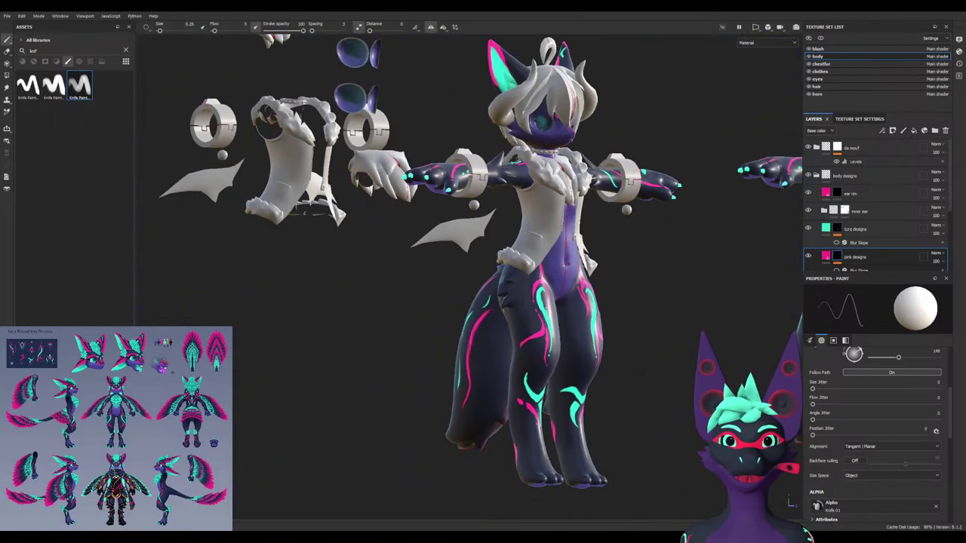
left_click_drag(554, 265, 404, 297, "alt")
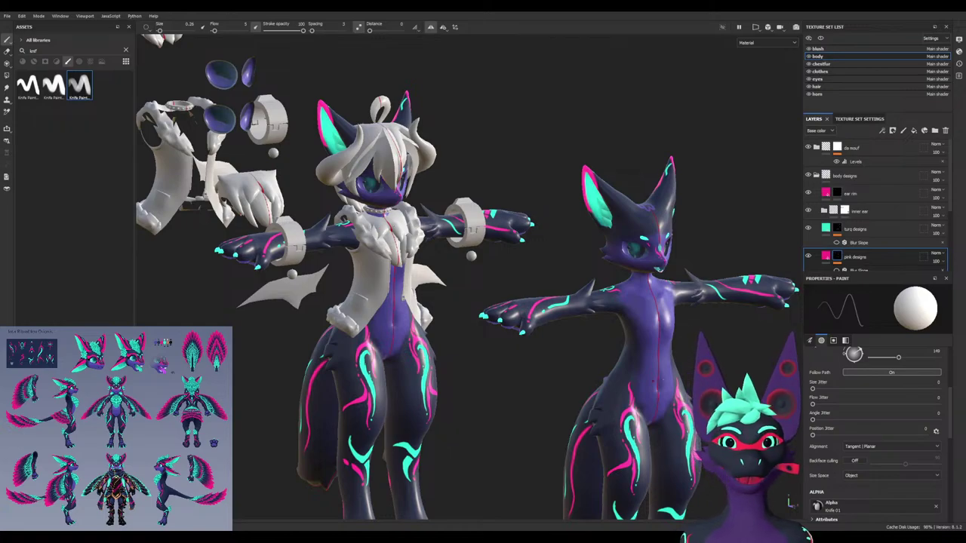
left_click_drag(404, 298, 432, 309, "alt")
right_click_drag(433, 310, 477, 377, "alt")
left_click_drag(477, 378, 522, 413, "alt")
right_click_drag(522, 413, 400, 264, "alt")
left_click_drag(400, 264, 439, 232, "alt")
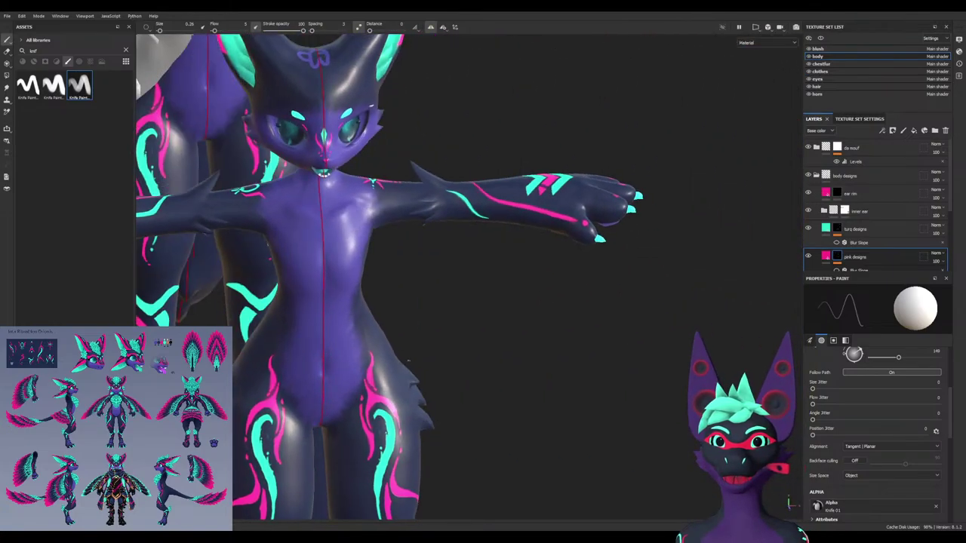
middle_click_drag(440, 232, 459, 255, "alt")
middle_click_drag(425, 373, 455, 393, "alt")
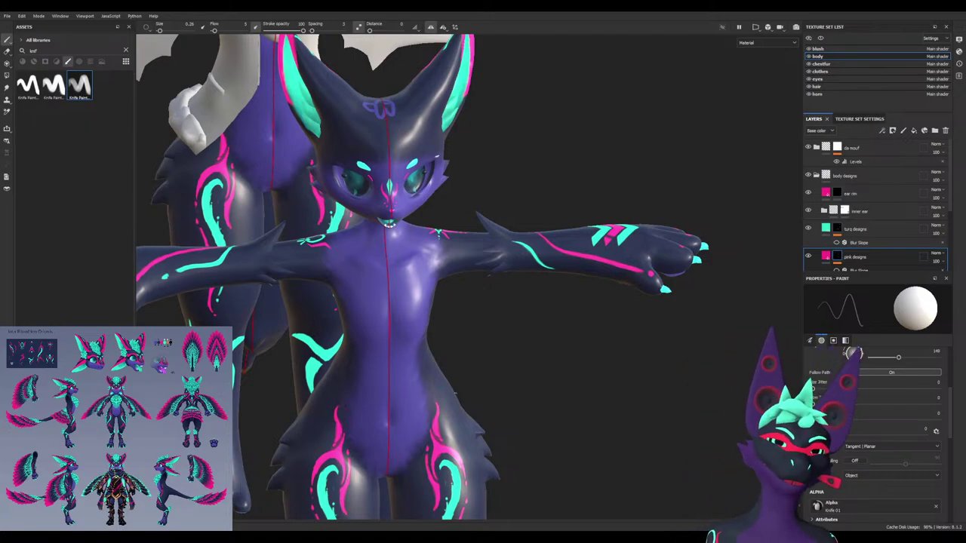
Examine the bare character from the side, and inspect the separate hair, horns and clothing pieces
scroll(434, 209, "down", 5)
left_click_drag(433, 209, 528, 215, "alt")
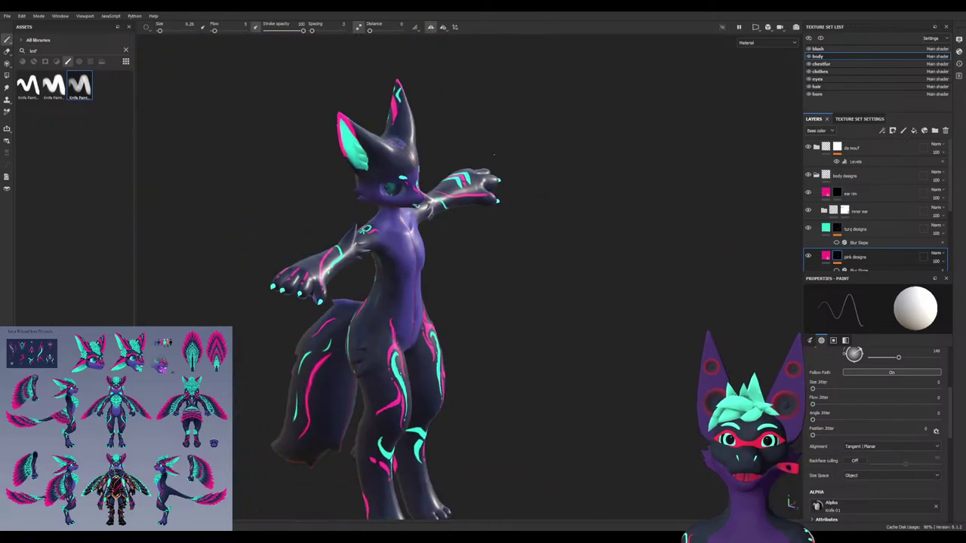
middle_click_drag(332, 143, 692, 330, "alt")
scroll(452, 279, "up", 5)
left_click_drag(566, 302, 483, 264, "alt")
scroll(373, 299, "up", 2)
scroll(373, 298, "down", 6)
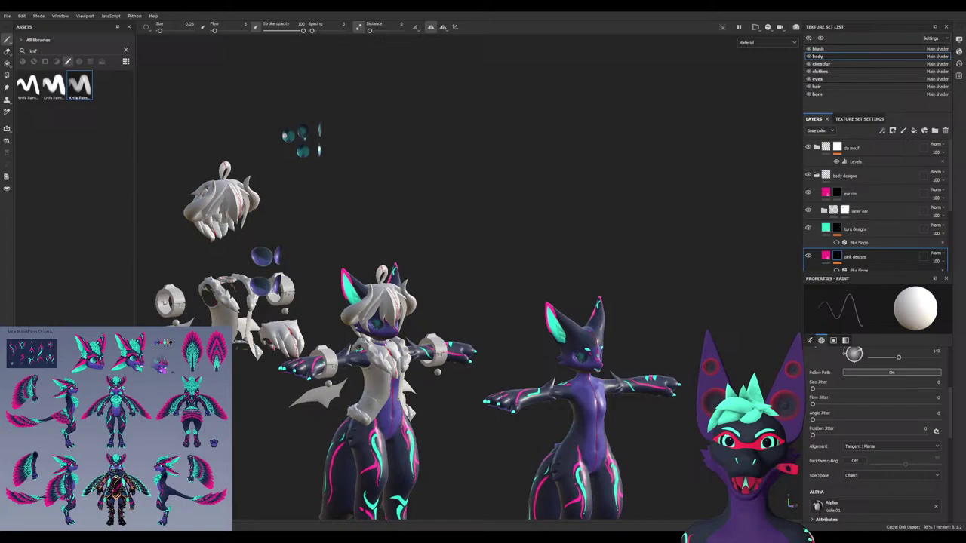
middle_click_drag(227, 190, 296, 228, "alt")
scroll(295, 228, "up", 4)
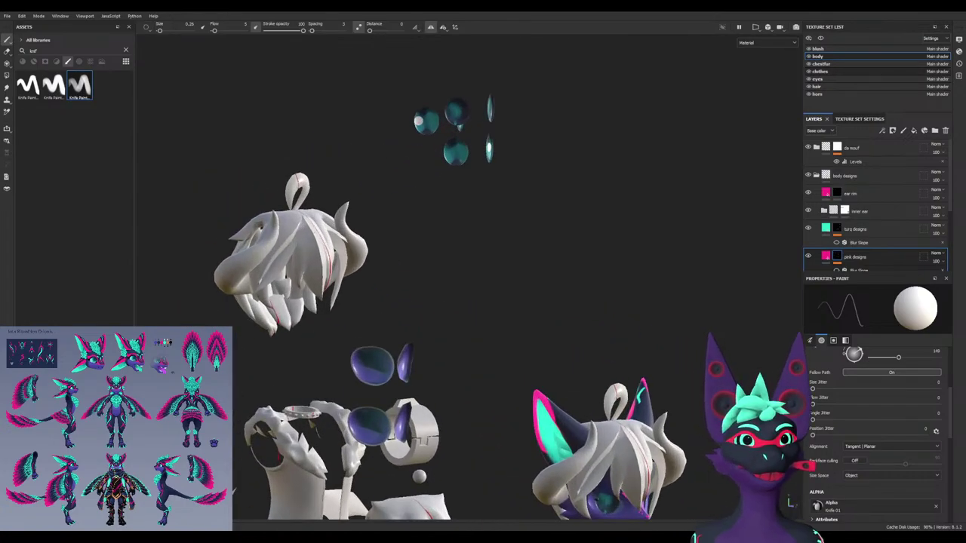
Collapse the body designs folder in the body texture set's layer stack
scroll(876, 204, "down", 3)
scroll(875, 204, "up", 4)
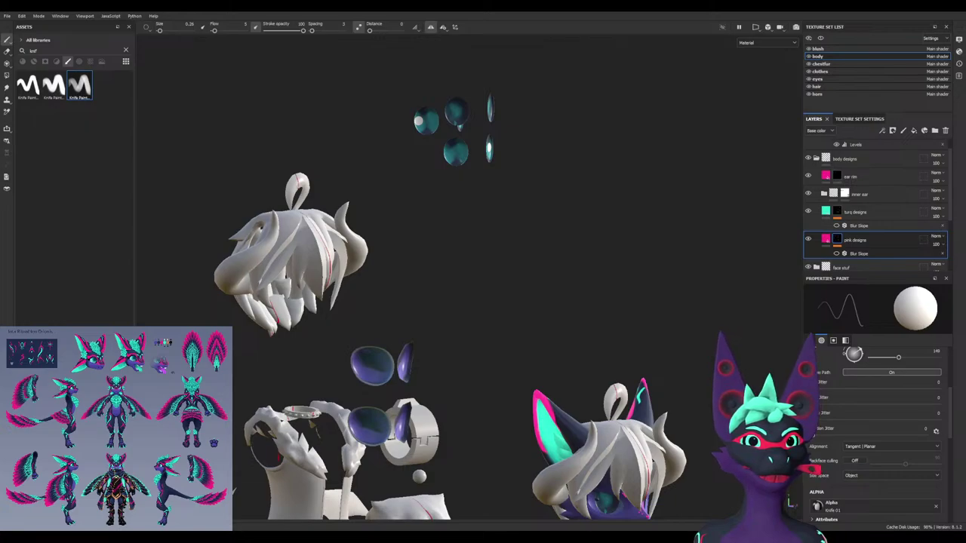
left_click(816, 158)
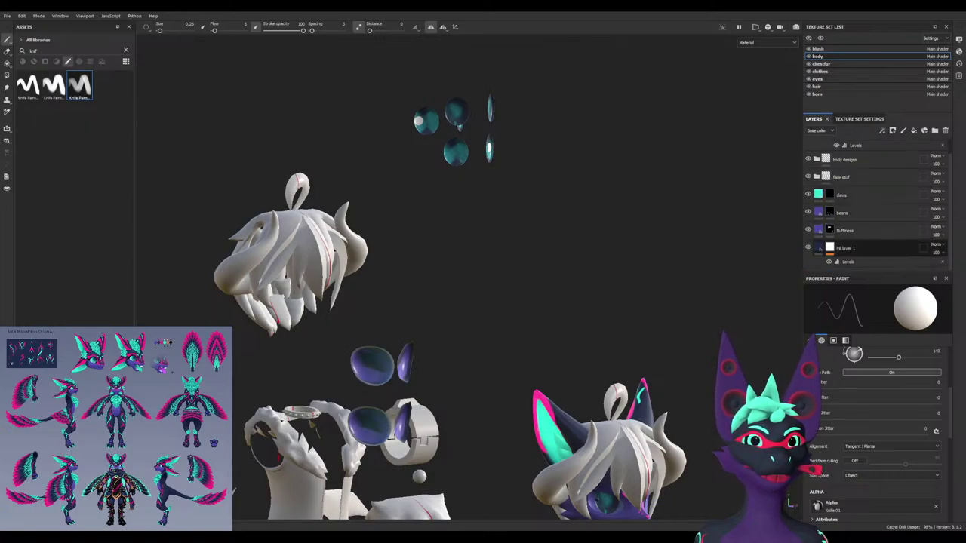
left_click(868, 176)
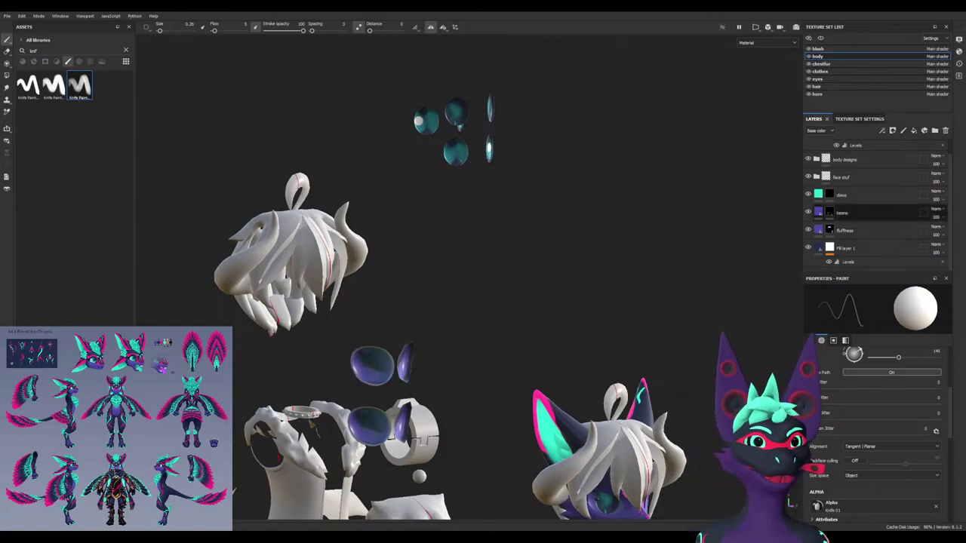
left_click(816, 177)
left_click(817, 177)
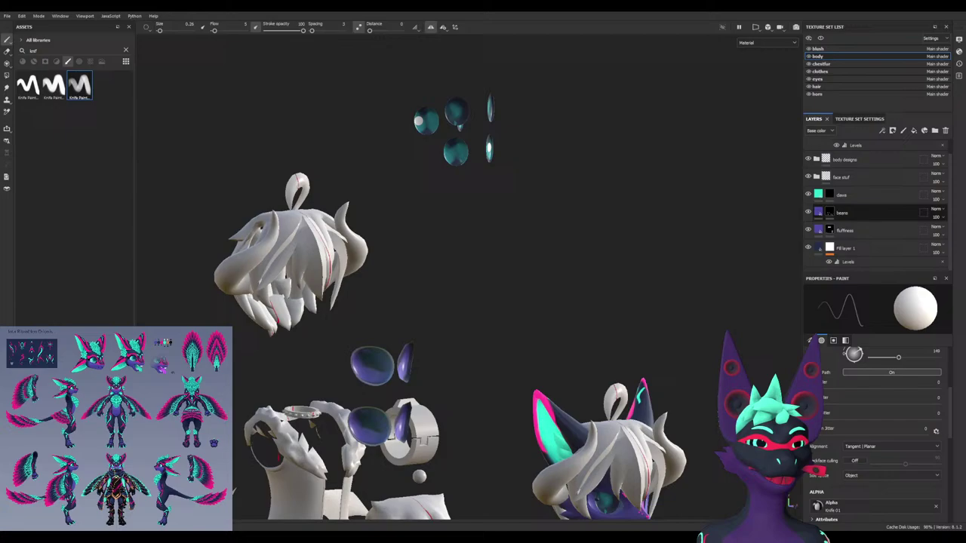
left_click(831, 247)
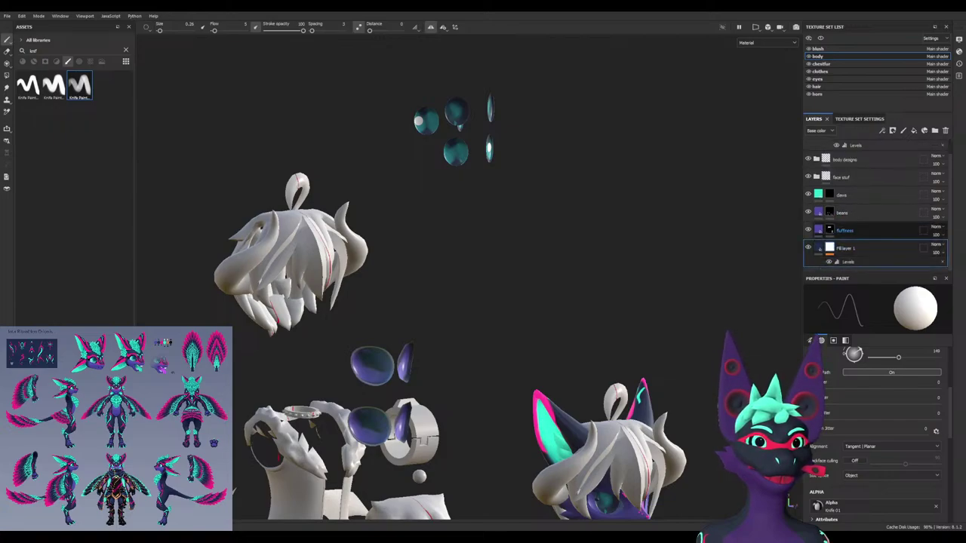
left_click(846, 231, "ctrl")
scroll(845, 231, "up", 1)
left_click(845, 176, "ctrl")
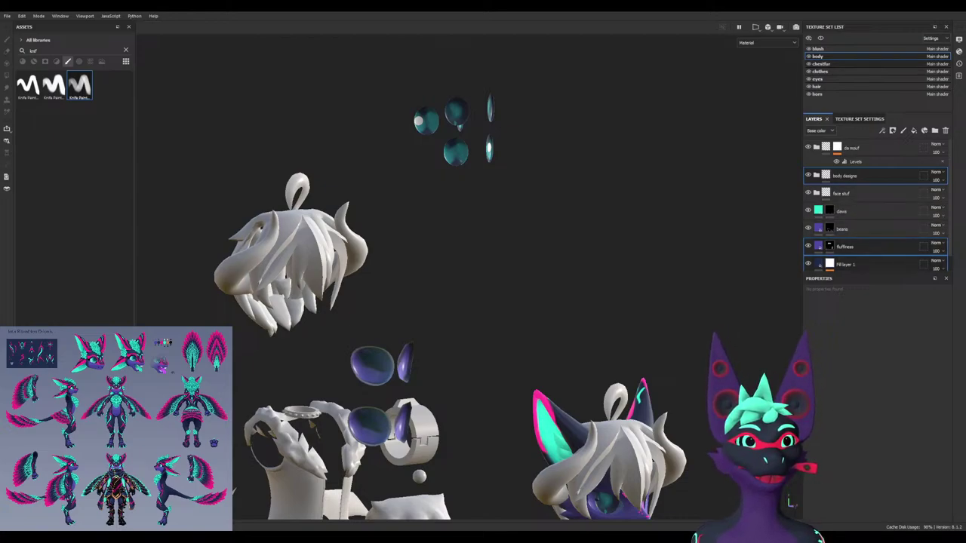
left_click(818, 87)
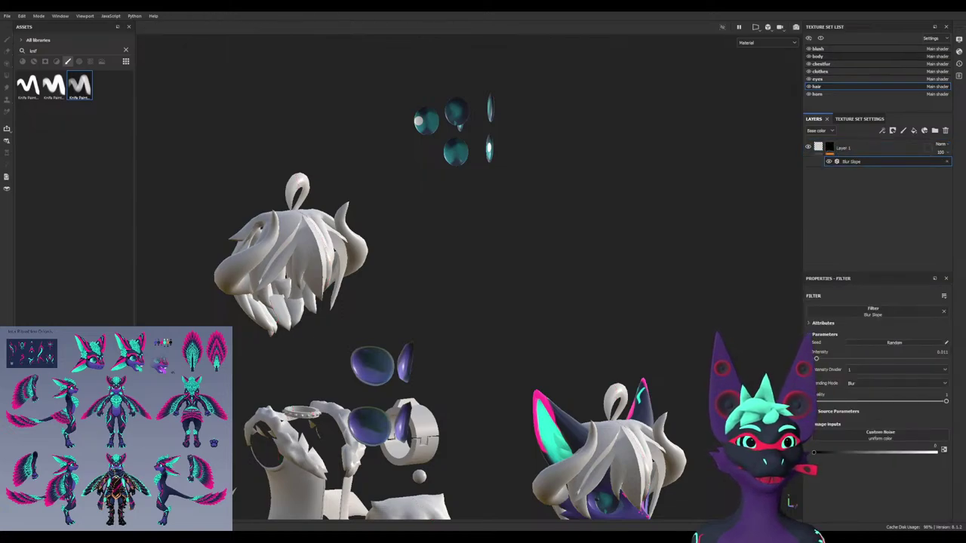
Copy the body designs folder, the fluffiness layer and Fill layer 1 from the body texture set into the hair texture set
left_click(817, 56)
scroll(875, 226, "down", 1)
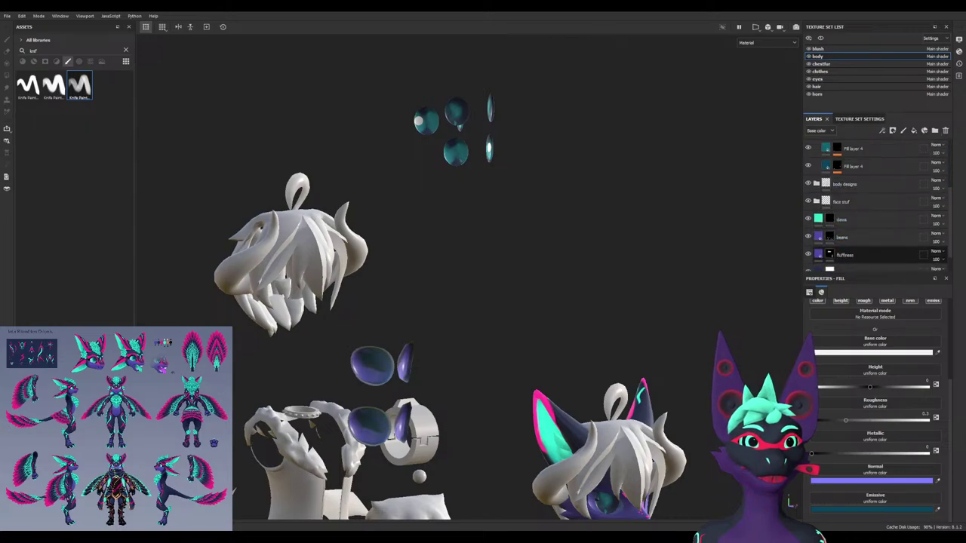
scroll(845, 255, "down", 1)
left_click(845, 231)
left_click(846, 248, "shift")
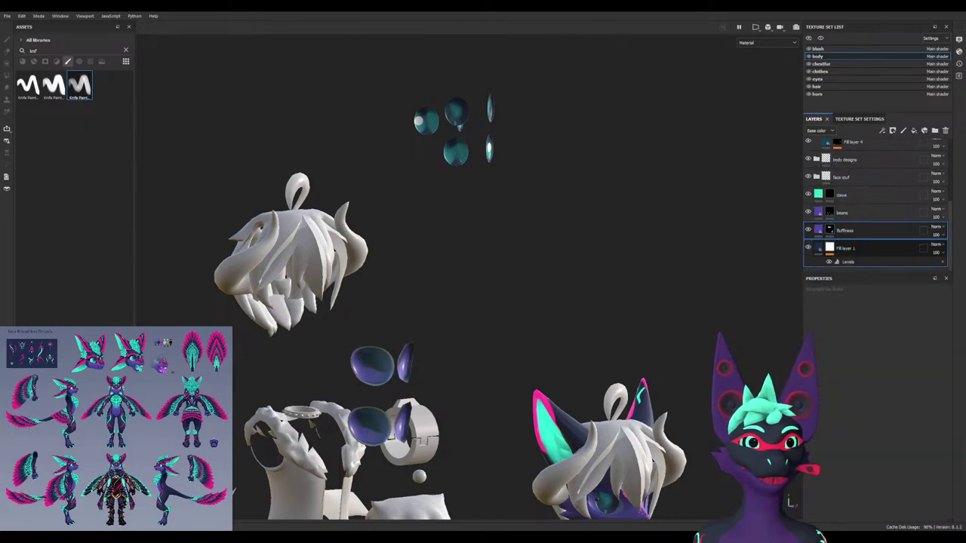
scroll(845, 242, "up", 1)
left_click(845, 182, "ctrl")
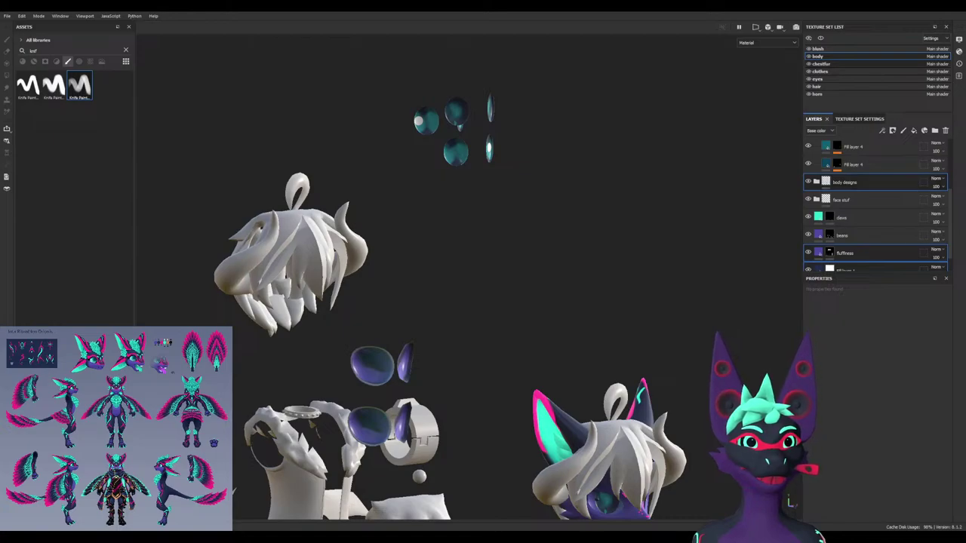
left_click(817, 86)
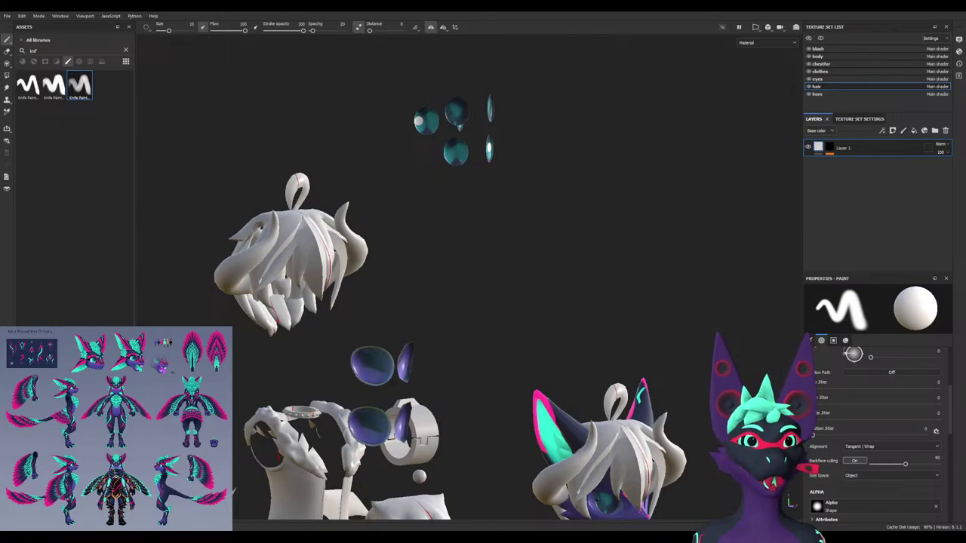
key("ctrl+v")
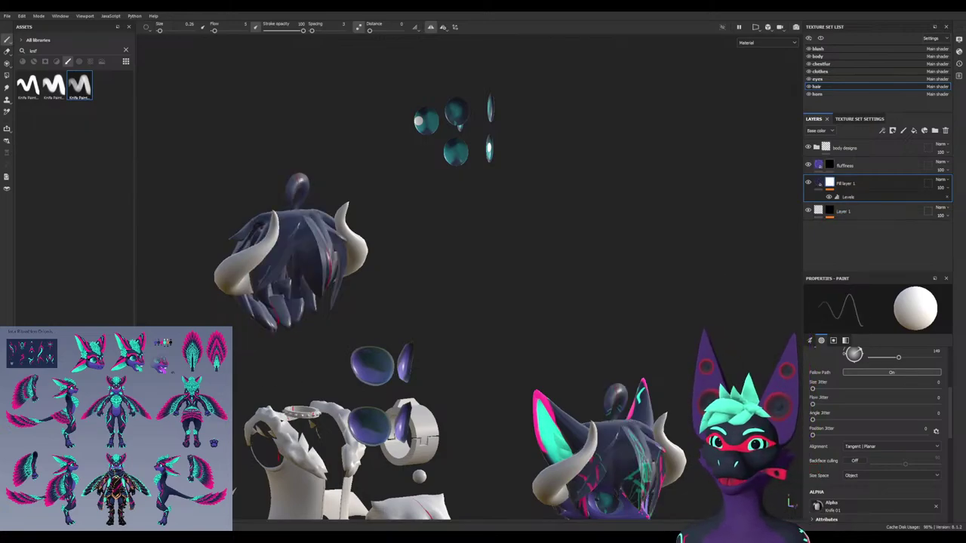
Examine the pasted colours and markings on the separate hair piece and on the hair worn by the clothed character
scroll(303, 233, "up", 3)
scroll(302, 249, "up", 2)
left_click_drag(302, 249, 275, 283, "alt")
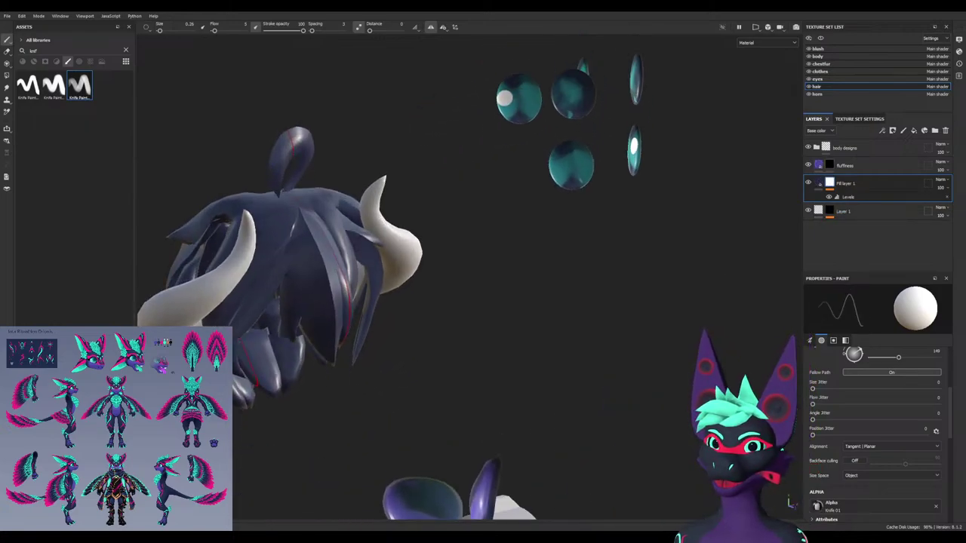
middle_click_drag(276, 283, 435, 259, "alt")
scroll(392, 362, "down", 5)
middle_click_drag(393, 362, 345, 272, "alt")
middle_click_drag(497, 478, 454, 350, "alt")
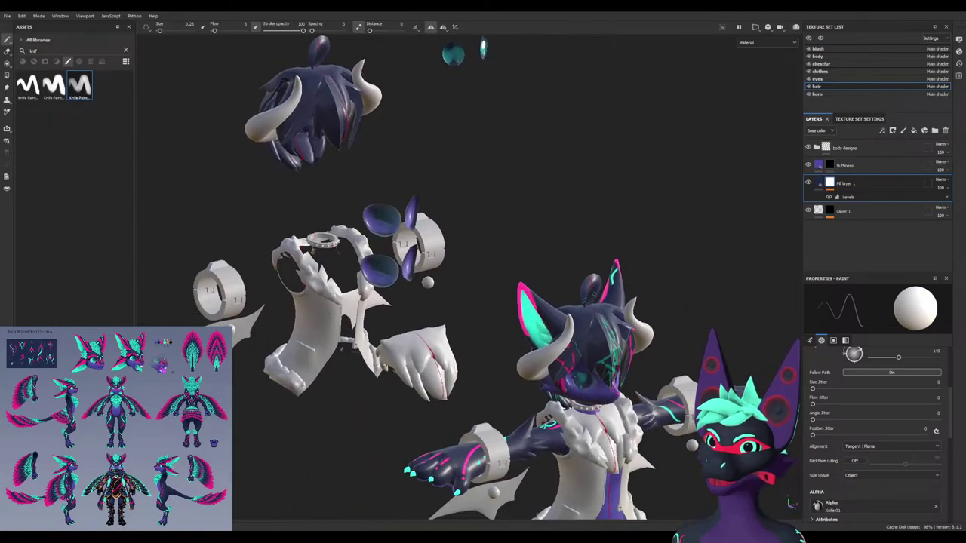
scroll(455, 350, "down", 2)
scroll(515, 385, "up", 5)
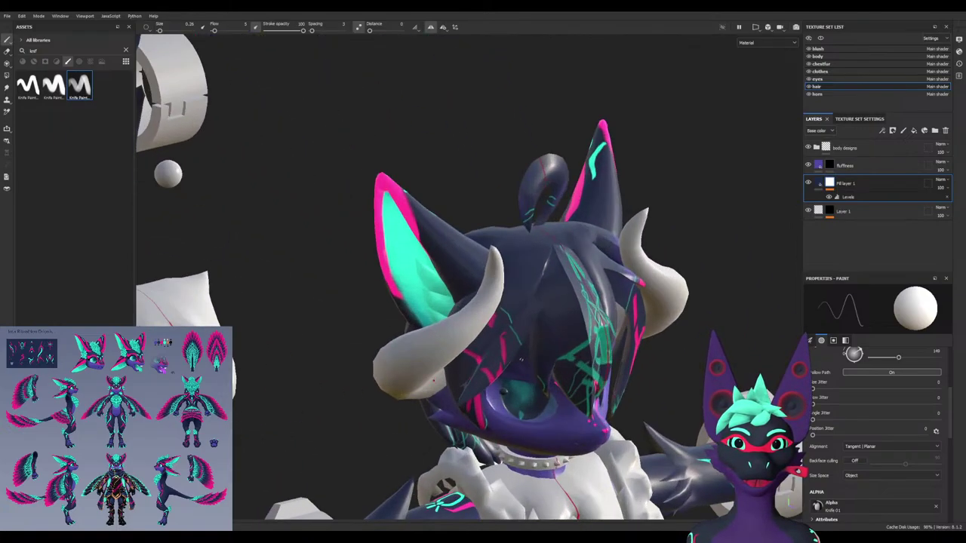
left_click_drag(521, 317, 423, 332, "alt")
middle_click_drag(558, 271, 433, 271, "alt")
scroll(432, 271, "down", 1)
left_click_drag(432, 271, 551, 264, "alt")
middle_click_drag(423, 279, 603, 290, "alt")
left_click_drag(468, 286, 304, 342, "alt")
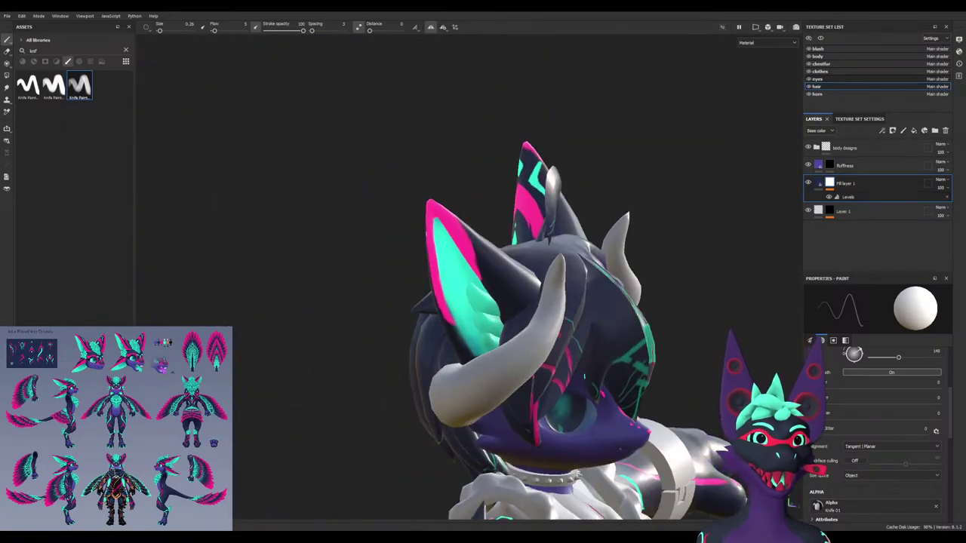
Add a fill layer to the horn texture set, delete the original Layer 1 and give the fill a black mask
left_click(818, 95)
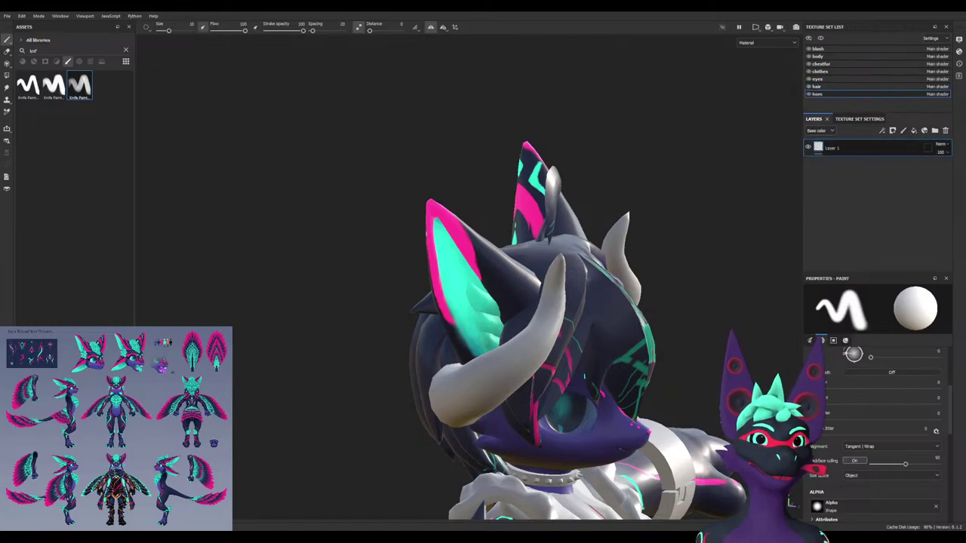
left_click(914, 131)
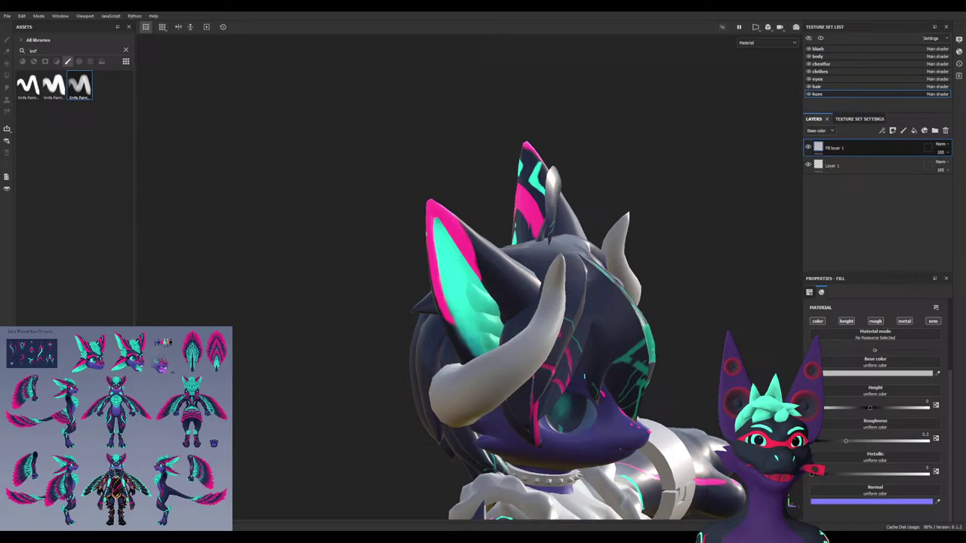
left_click(833, 165)
key("Delete")
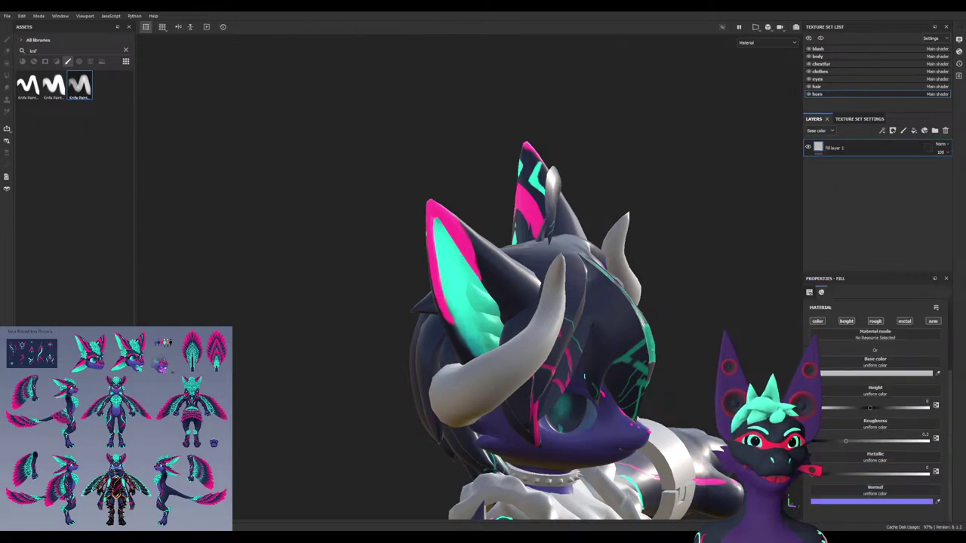
left_click(893, 131)
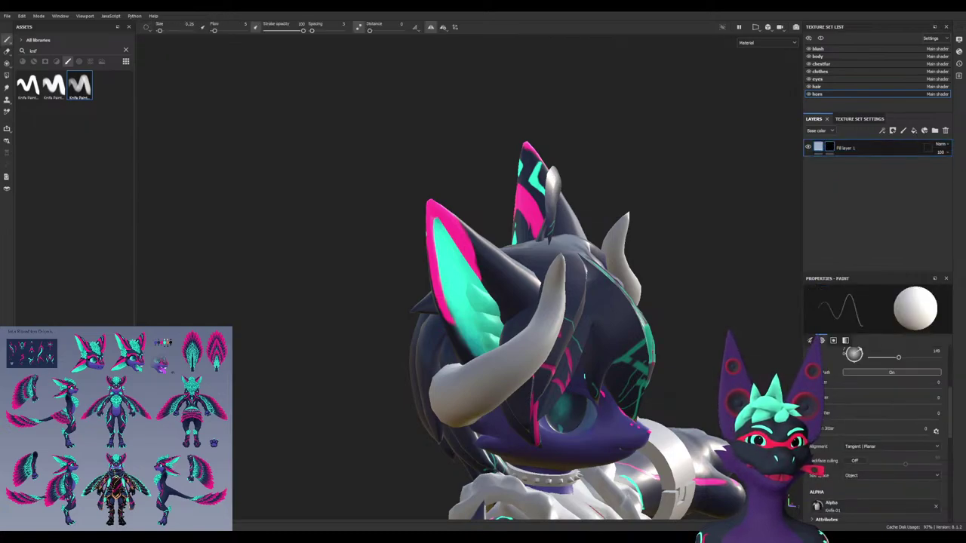
Set the horn fill's base colour to a dark magenta sampled from the reference sheet and reveal it through a Levels effect on the mask
left_click(818, 147)
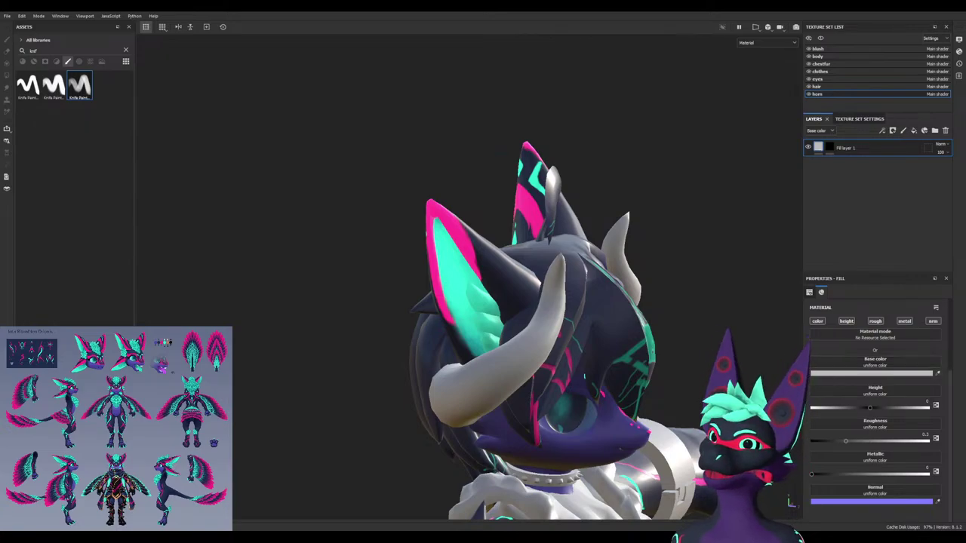
left_click(938, 374)
left_click(161, 368)
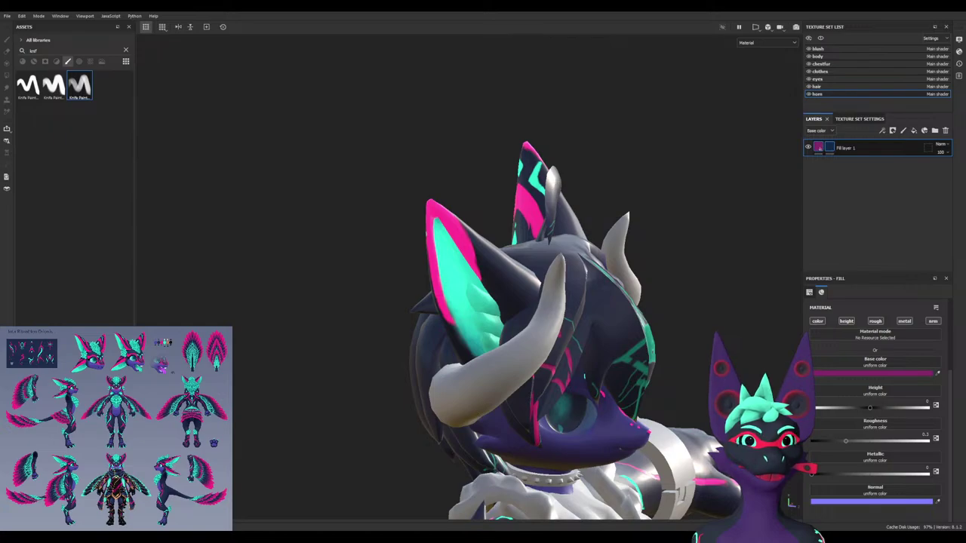
key("1")
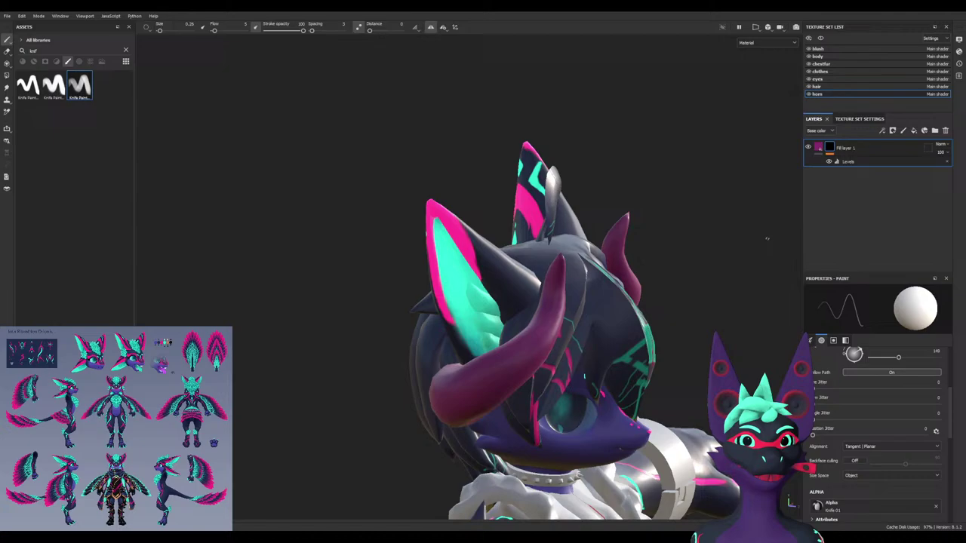
left_click_drag(709, 317, 757, 332, "alt")
middle_click_drag(757, 332, 646, 298, "alt")
left_click_drag(647, 297, 361, 310, "alt")
scroll(361, 309, "up", 2)
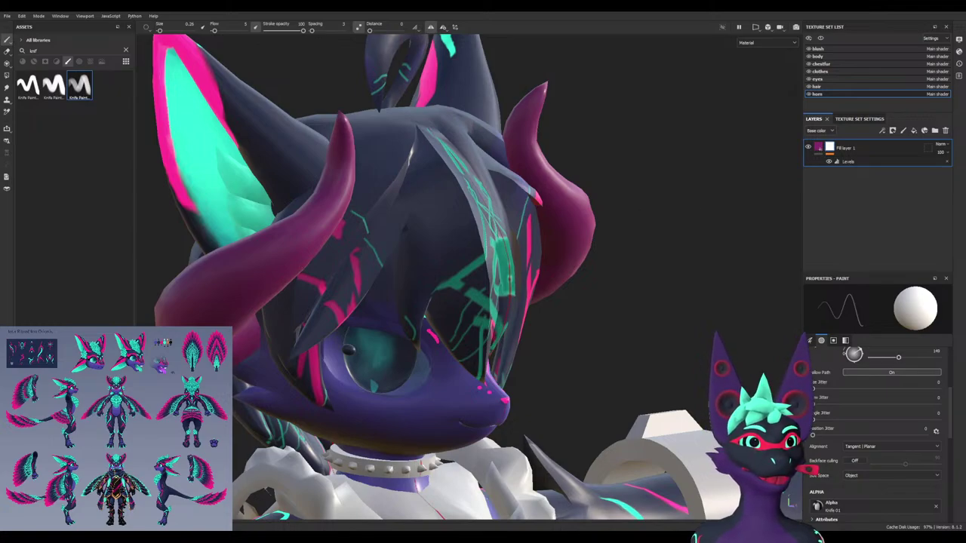
Add Emissive and Specular level channels to the horn texture set
scroll(890, 453, "down", 5)
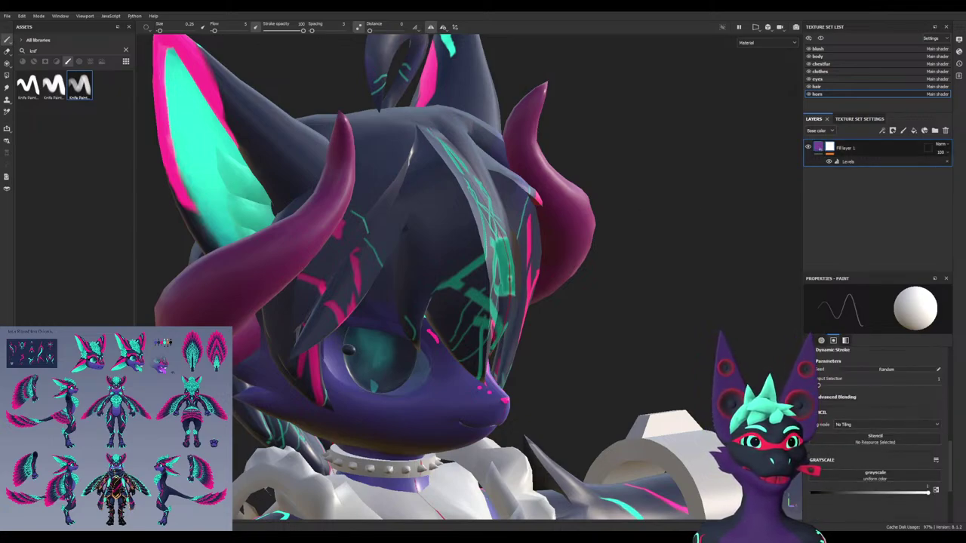
left_click(818, 148)
left_click(859, 119)
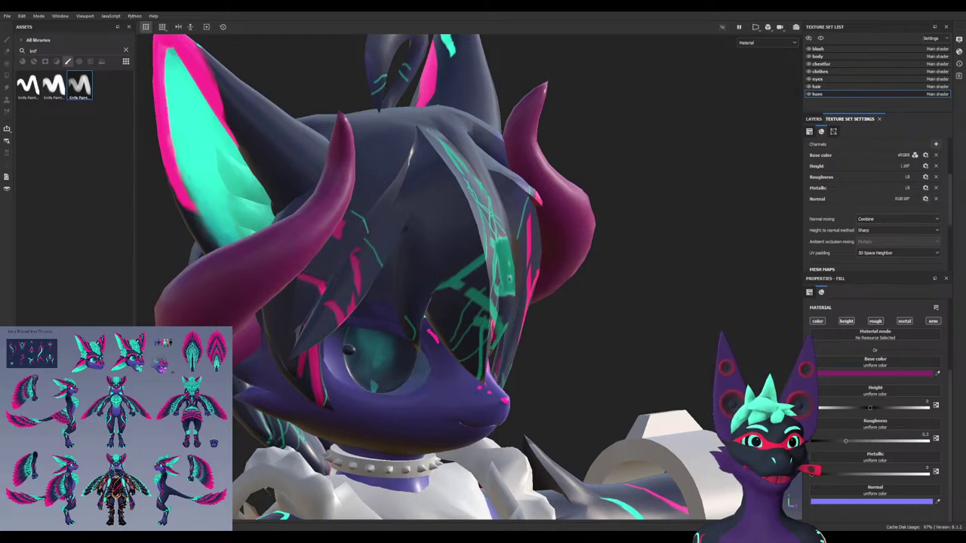
left_click(936, 143)
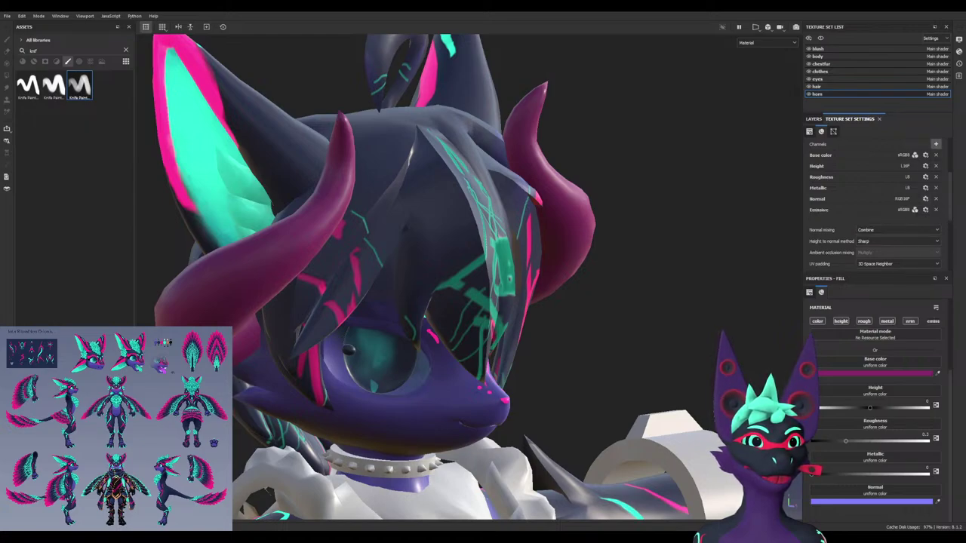
left_click(936, 188)
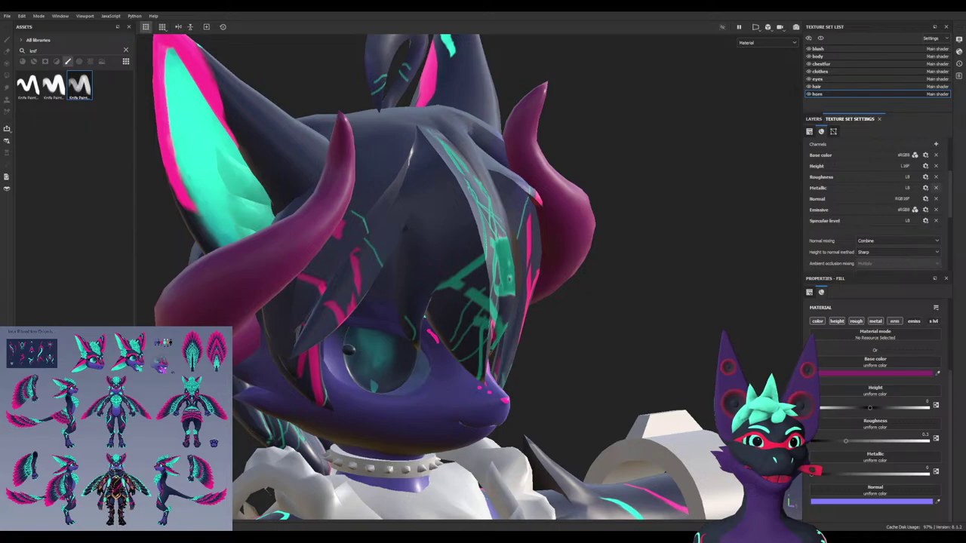
left_click(935, 144)
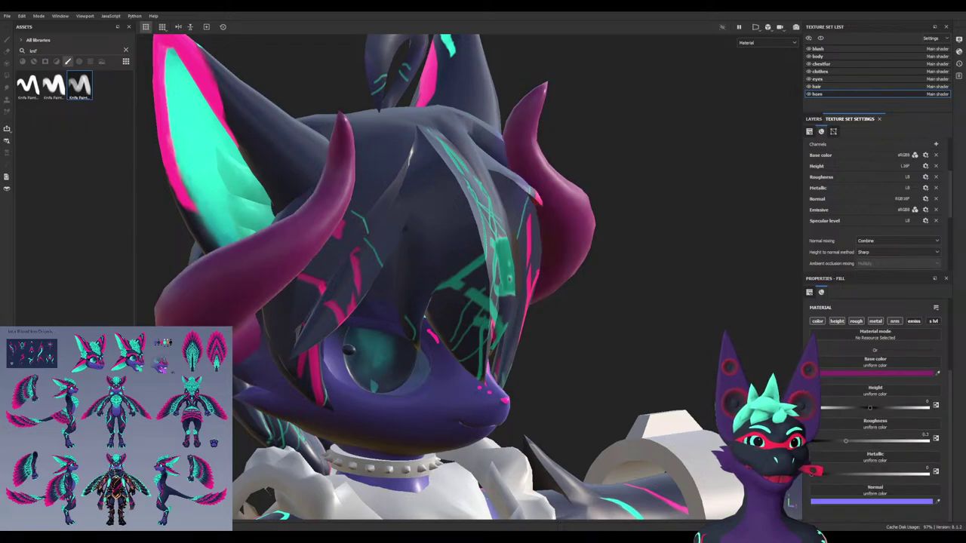
Match the horn fill's emissive colour to its dark magenta base colour and check the glow on the horns
scroll(875, 415, "down", 3)
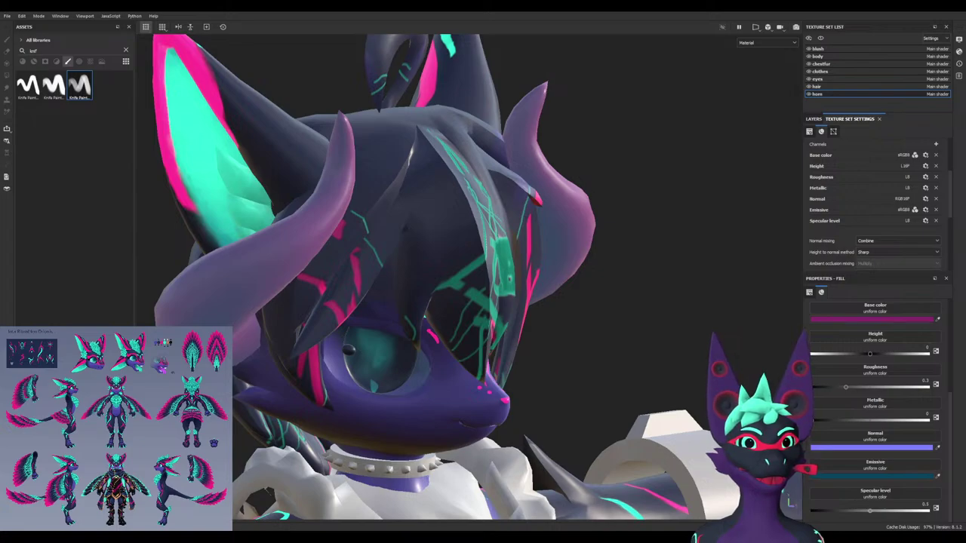
left_click(906, 319)
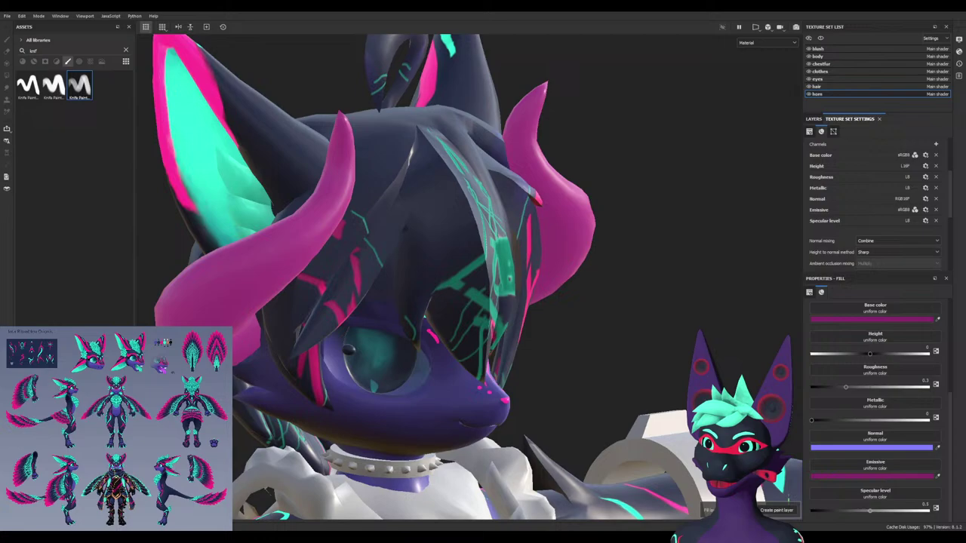
scroll(452, 287, "down", 5)
scroll(452, 286, "up", 4)
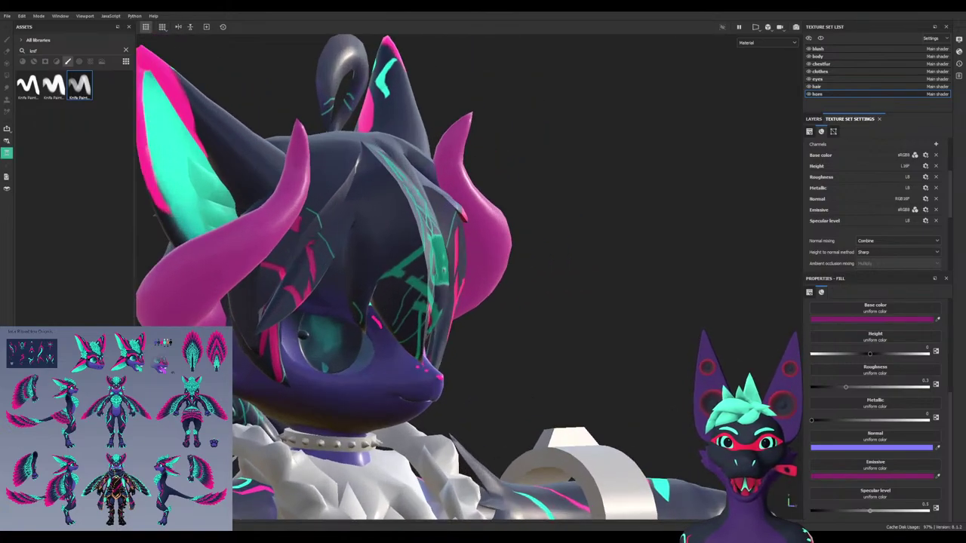
scroll(453, 287, "down", 3)
scroll(452, 286, "up", 5)
left_click_drag(453, 286, 480, 280, "alt")
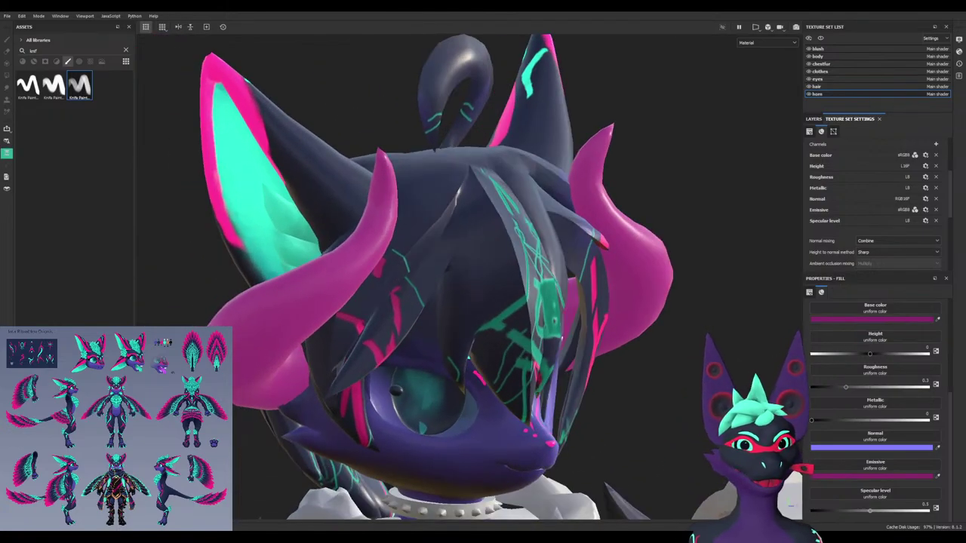
Set both the emissive and base colours of the horn fill to a bright pinkish red
key("ctrl+z")
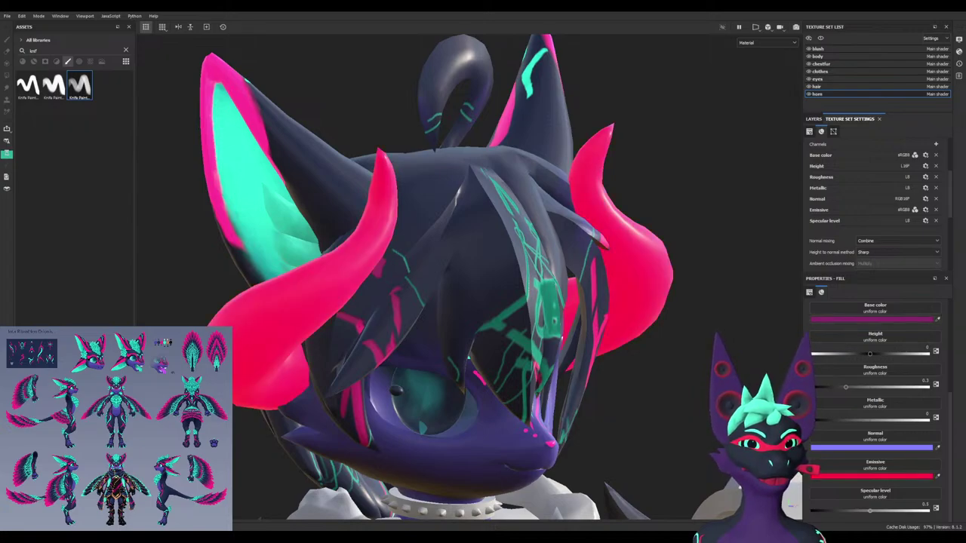
left_click(938, 319)
left_click_drag(452, 287, 400, 268, "alt")
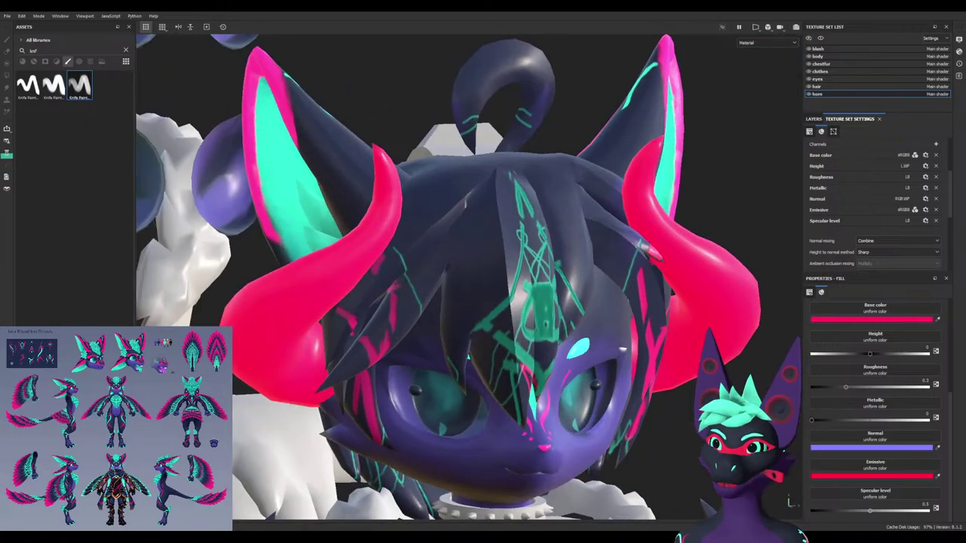
Set the horn fill's roughness to about 0.18, metallic to about 0.63 and specular level to 1
left_click_drag(870, 354, 812, 354)
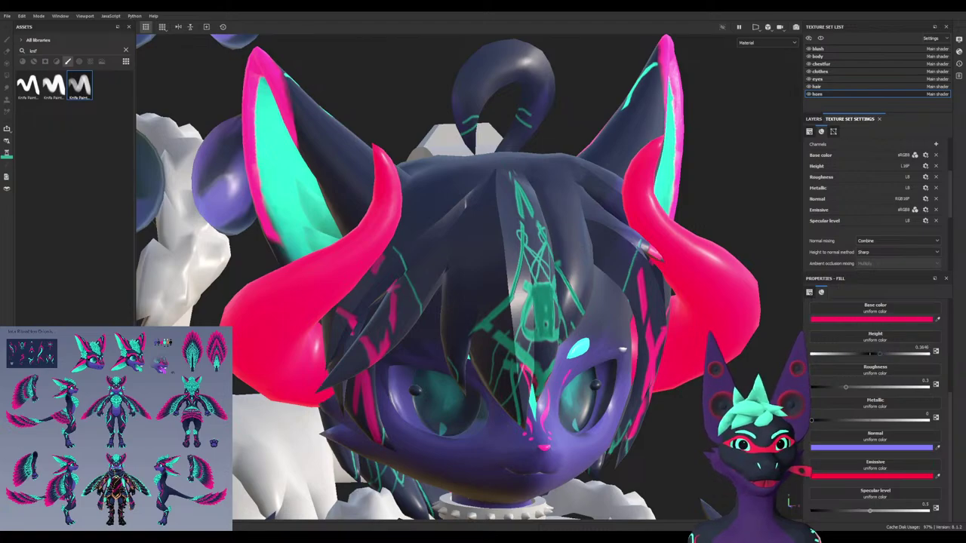
key("ctrl+z")
mouse_move(846, 387)
left_mouse_down()
mouse_move(895, 387)
mouse_move(865, 387)
left_mouse_up()
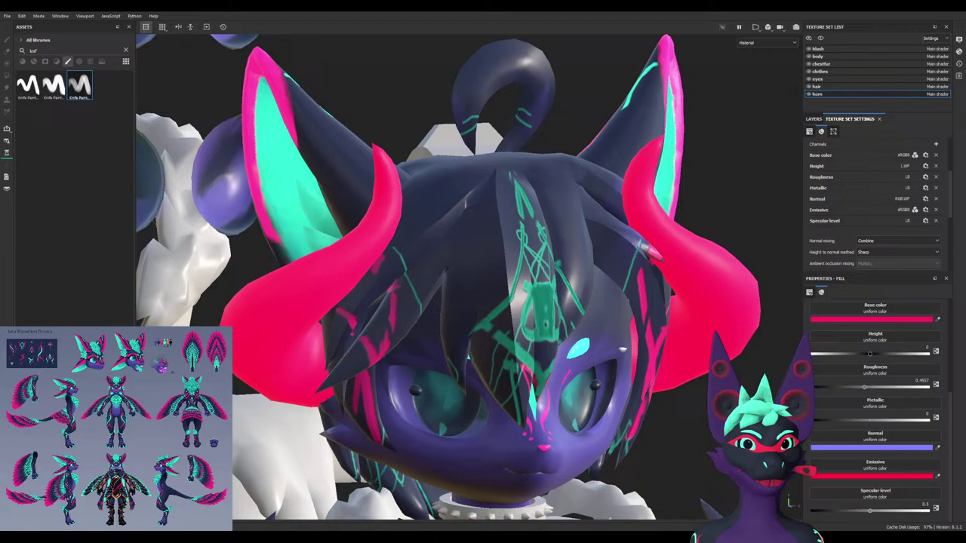
left_click(928, 420)
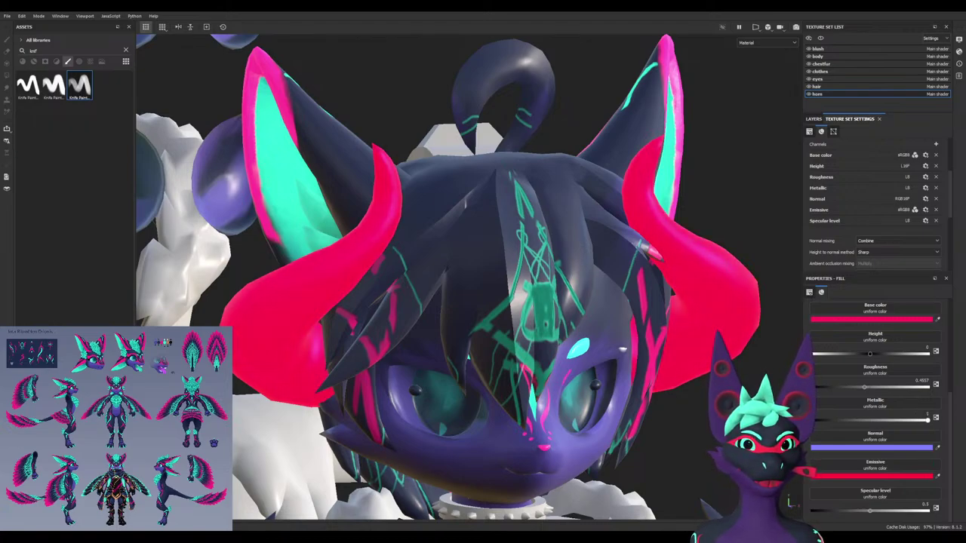
left_click_drag(927, 420, 898, 419)
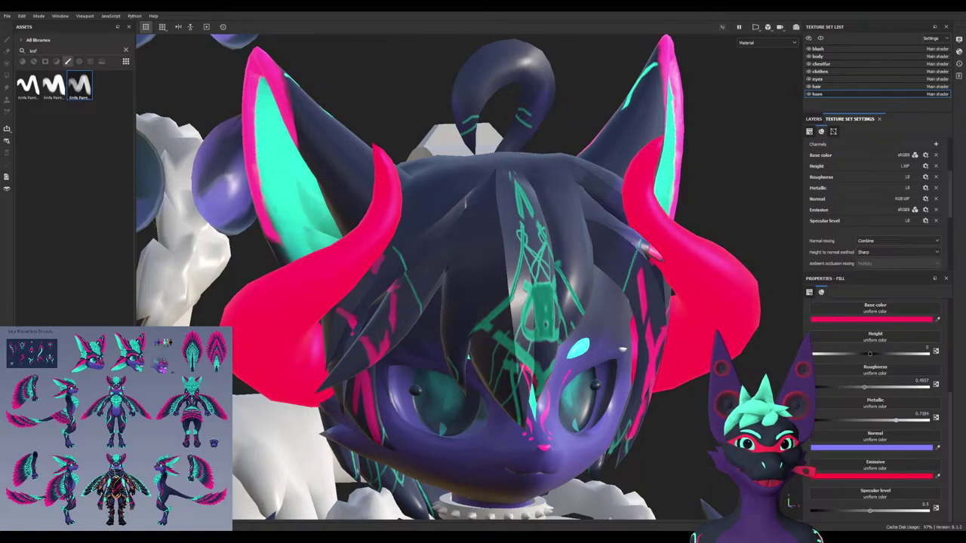
left_click_drag(874, 387, 832, 387)
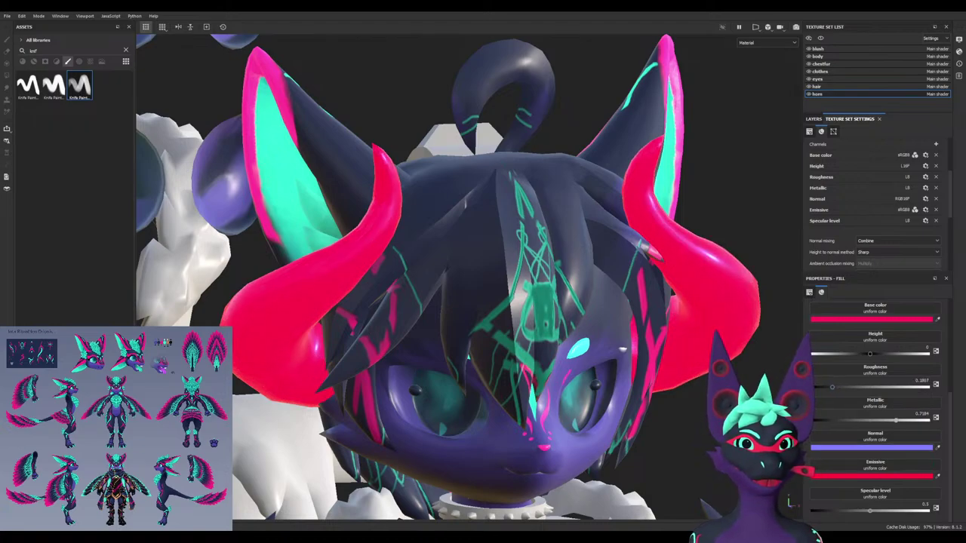
mouse_move(899, 420)
left_mouse_down()
mouse_move(849, 420)
mouse_move(886, 420)
left_mouse_up()
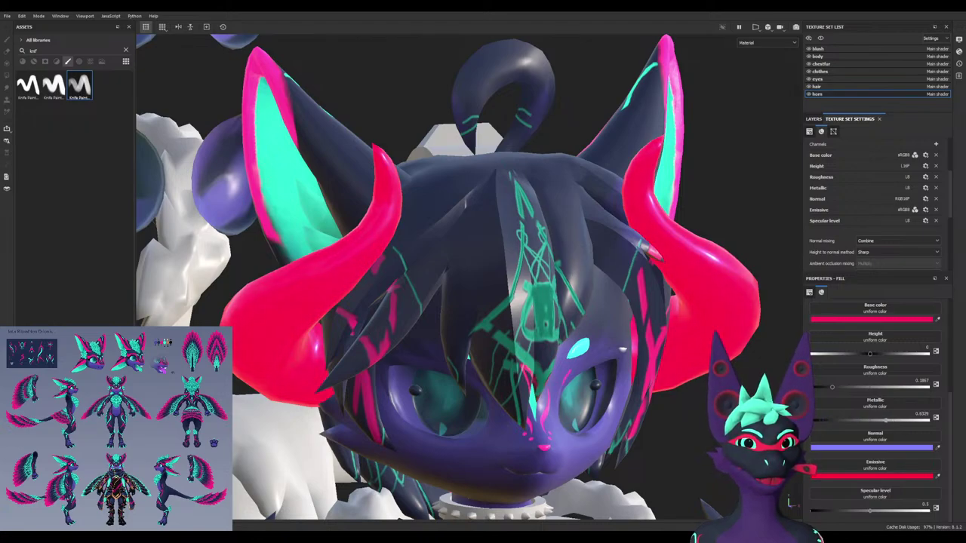
left_click_drag(871, 511, 927, 511)
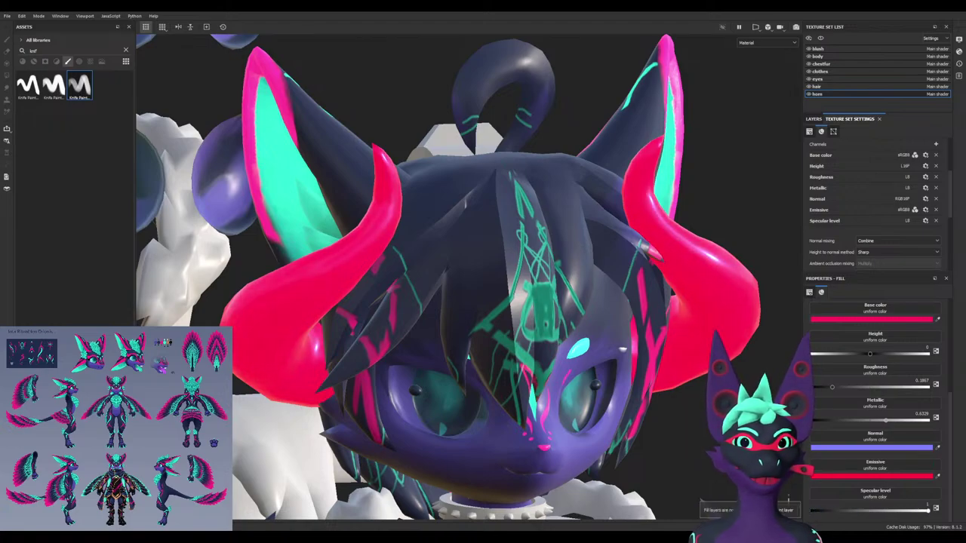
left_click_drag(589, 317, 654, 317, "alt")
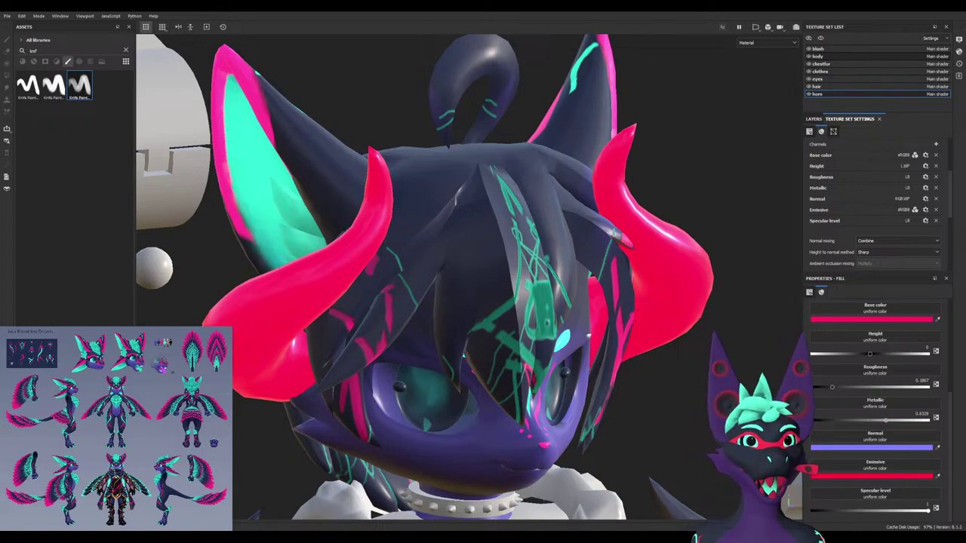
Compare the channels and fill settings of the body, clothes and eyes texture sets, undoing the stray stroke on clothes
left_click(852, 56)
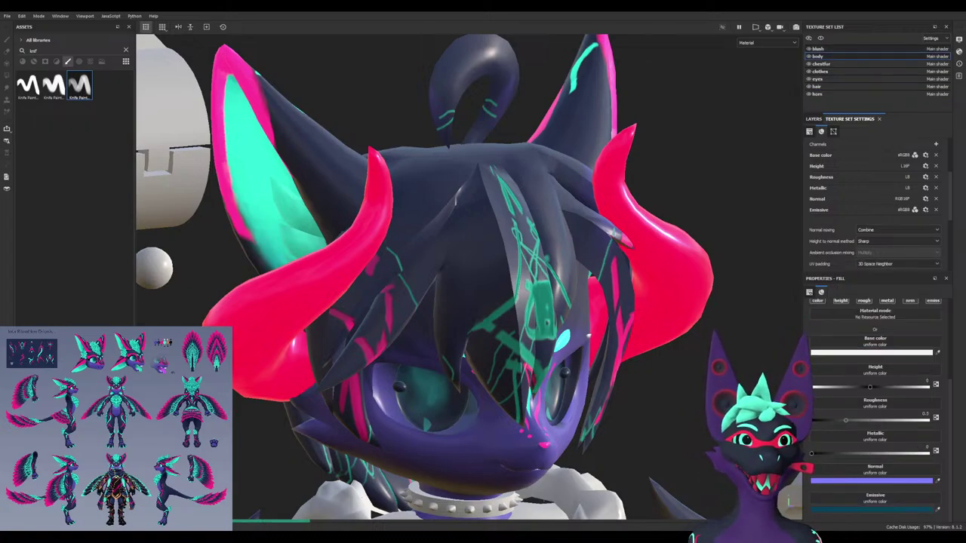
left_click(853, 49)
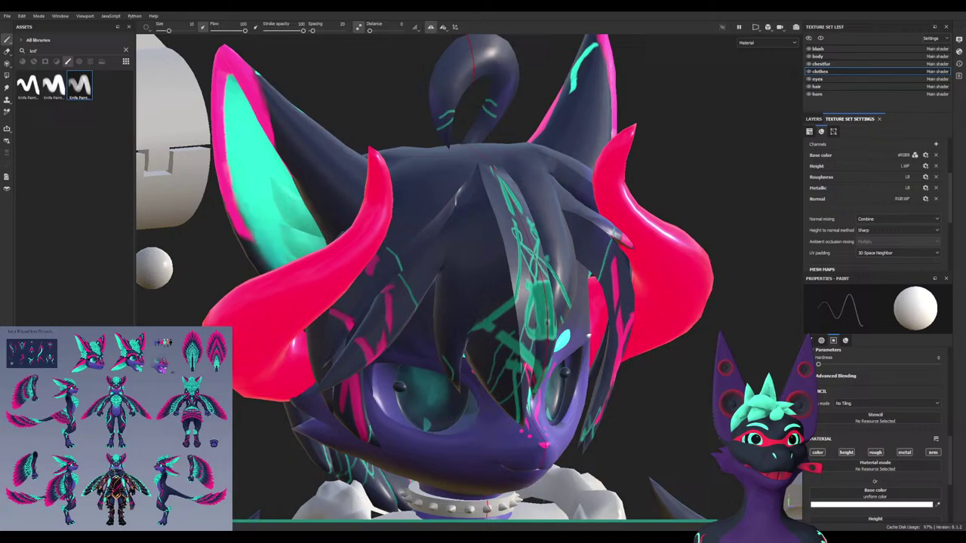
left_click(817, 78)
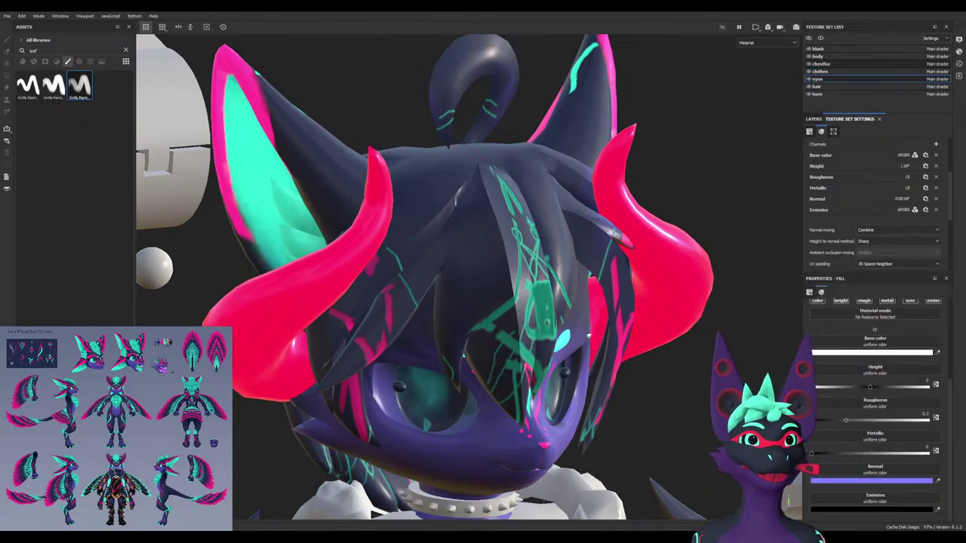
left_click(817, 55)
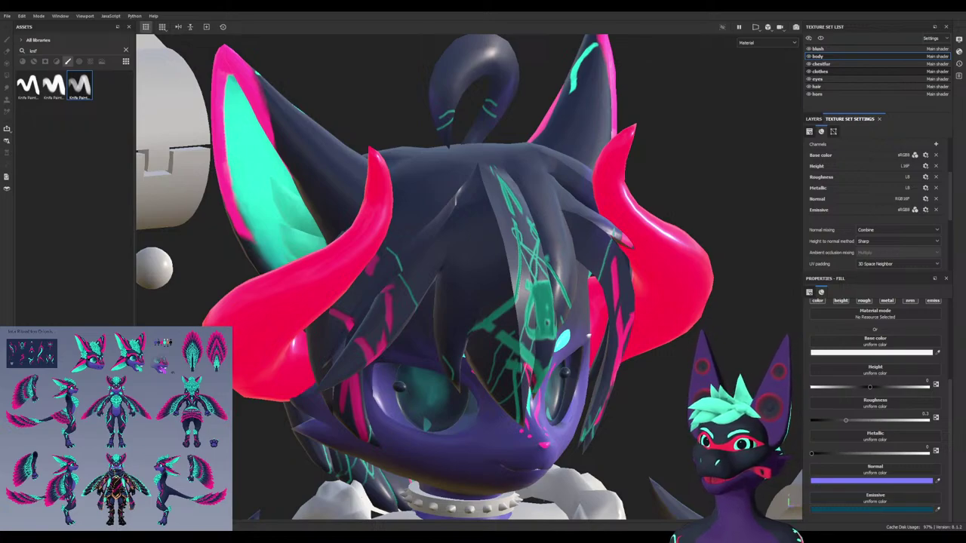
left_click(820, 71)
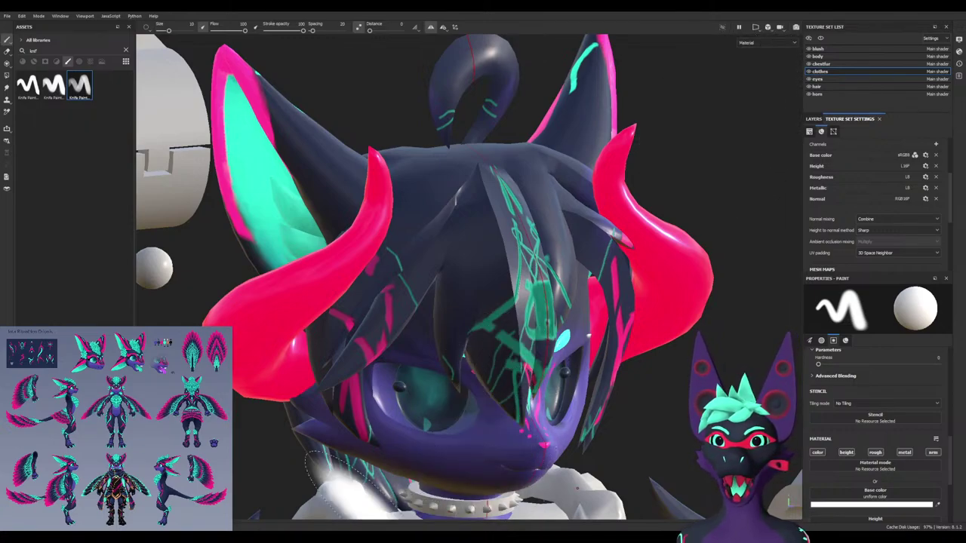
key("ctrl+z")
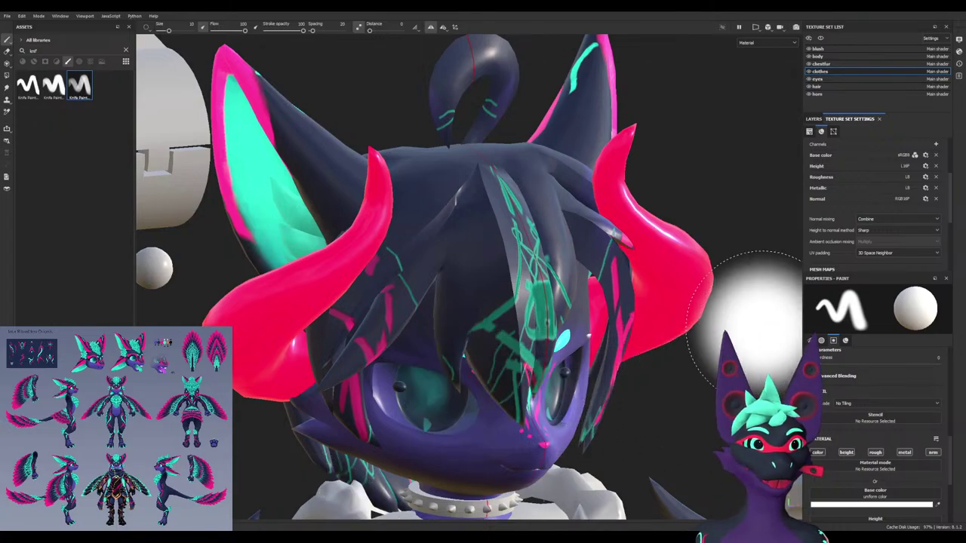
Delete the inner ear folder and the ear rim layer from the hair texture set's body designs folder
scroll(633, 362, "down", 2)
scroll(633, 362, "up", 1)
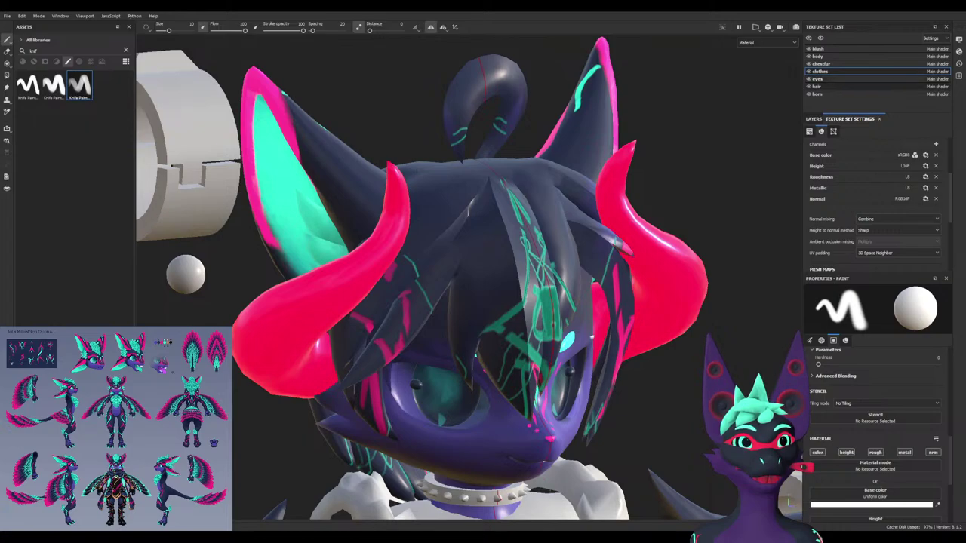
left_click(818, 87)
left_click_drag(529, 325, 560, 328, "alt")
middle_click_drag(559, 327, 516, 282, "alt")
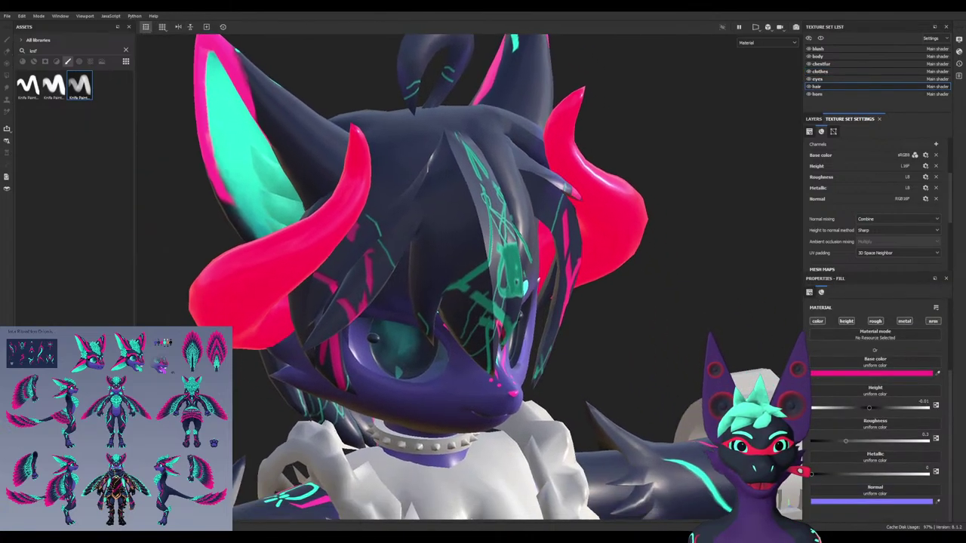
left_click(813, 118)
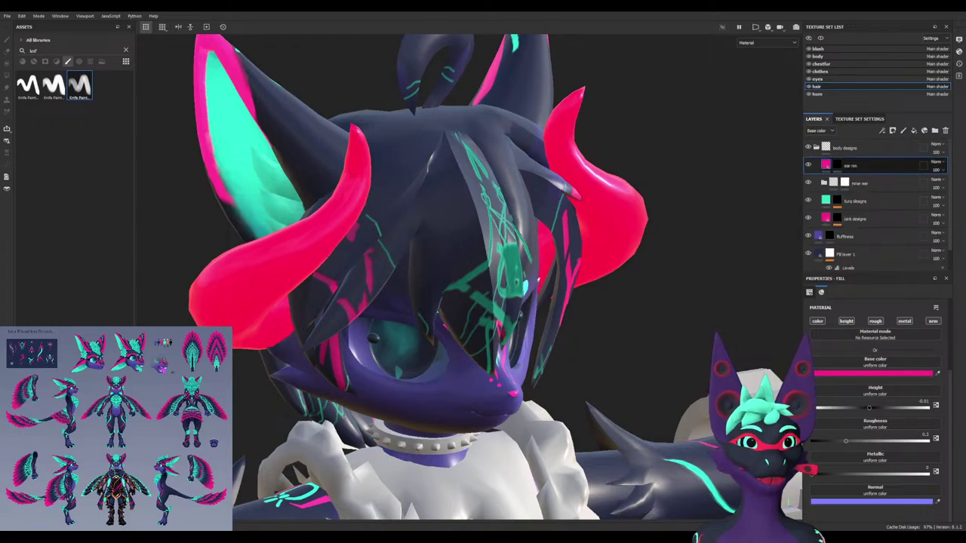
left_click(860, 183)
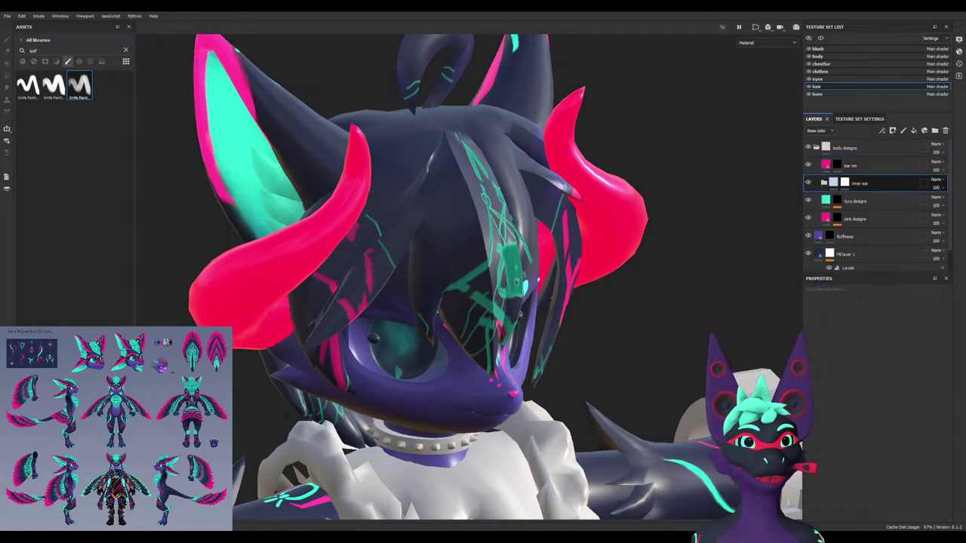
key("Delete")
left_click(851, 165)
key("Delete")
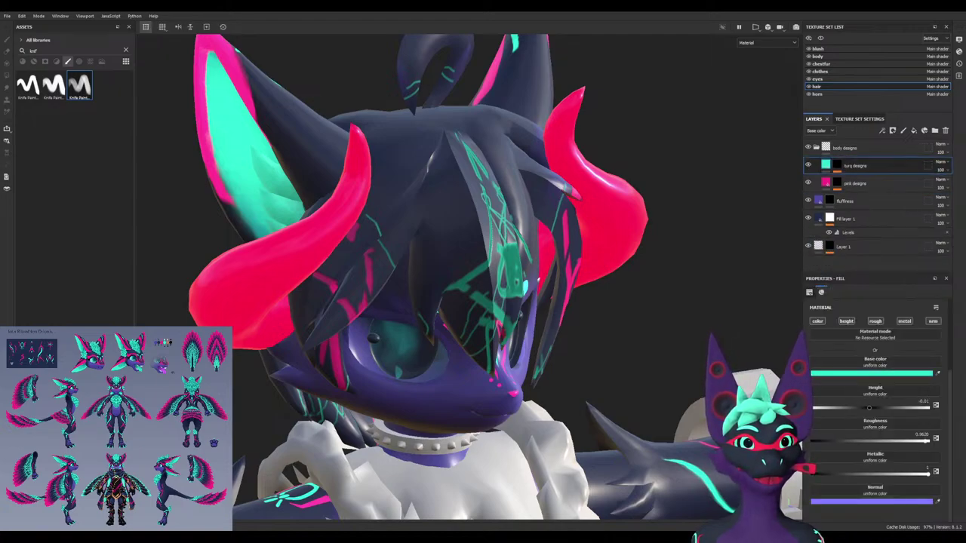
Clear the painted markings from the masks of the hair's turq designs and pink designs layers, keeping both fills
key("Delete")
key("ctrl+z")
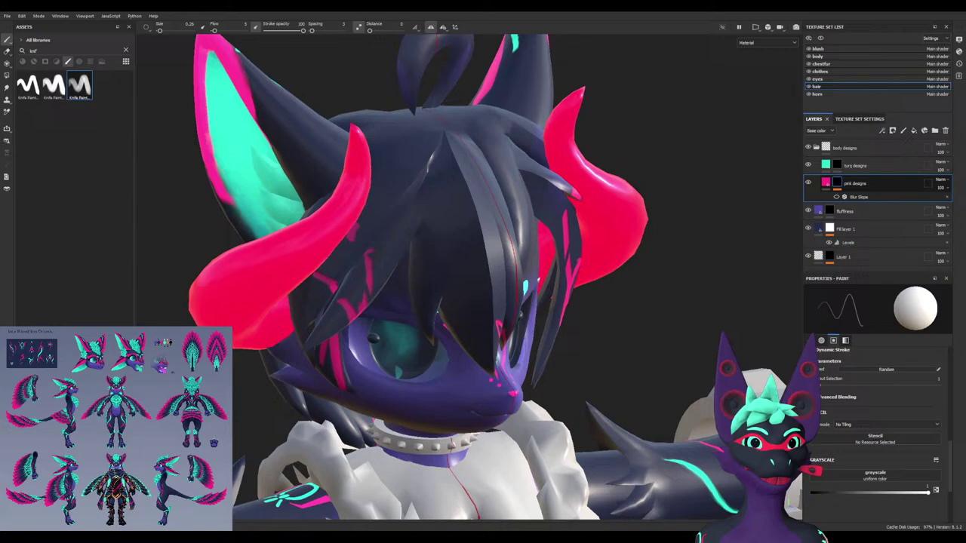
left_click(865, 249)
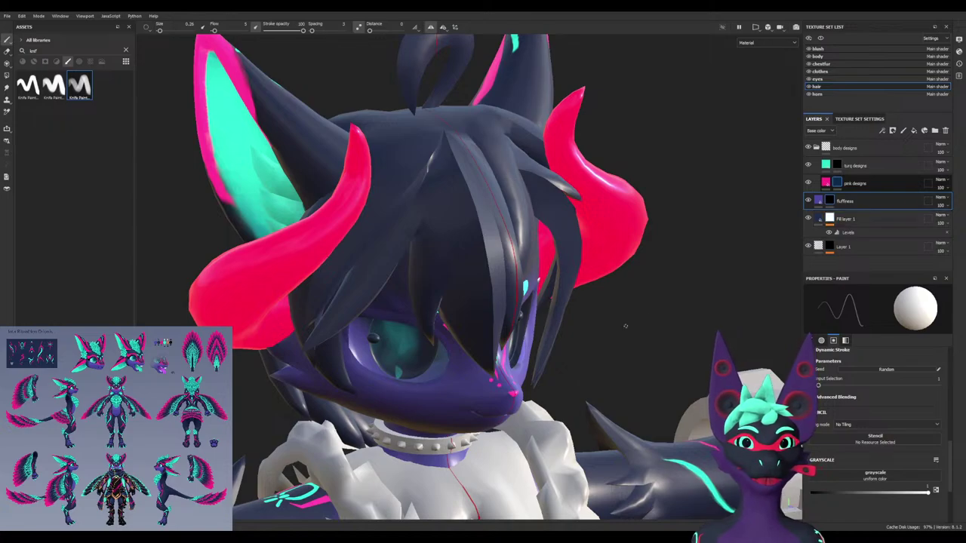
Examine the separate hair mesh up close, checking the bangs and the lower strands from several angles
left_click_drag(626, 326, 573, 340, "alt")
scroll(573, 339, "down", 4)
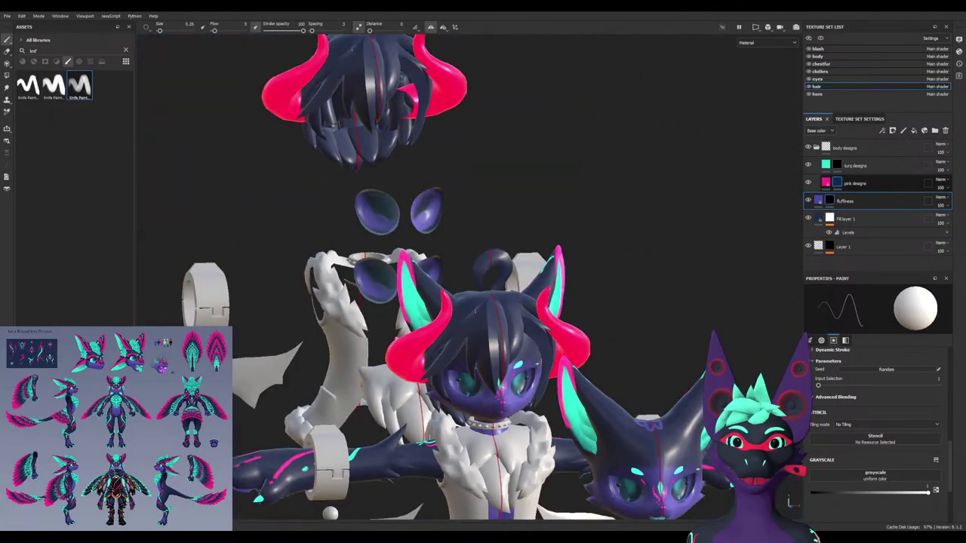
middle_click_drag(363, 80, 465, 330, "alt")
scroll(465, 331, "up", 5)
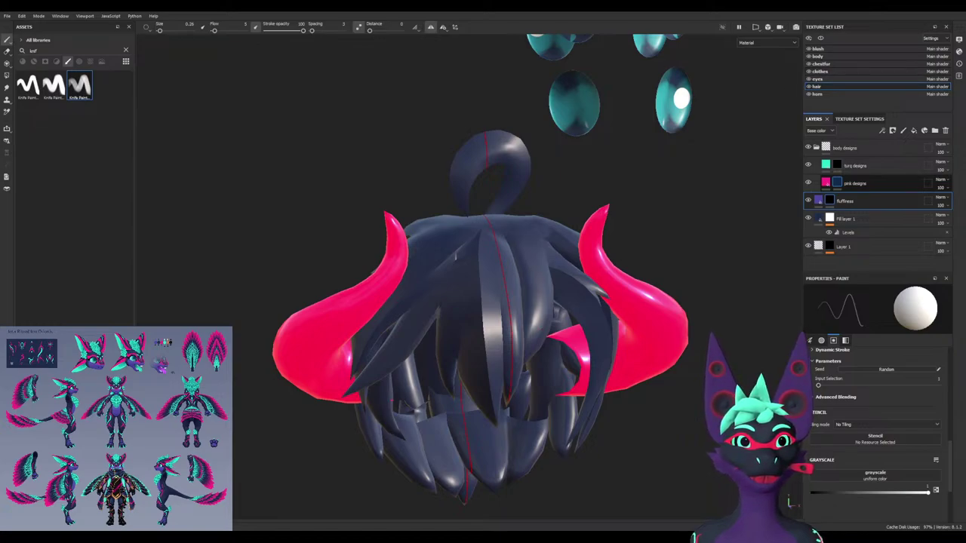
mouse_move(701, 200)
left_mouse_down("alt")
mouse_move(709, 235)
mouse_move(730, 238)
mouse_move(723, 236)
left_mouse_up("alt")
scroll(710, 236, "up", 4)
middle_click_drag(484, 343, 472, 319, "alt")
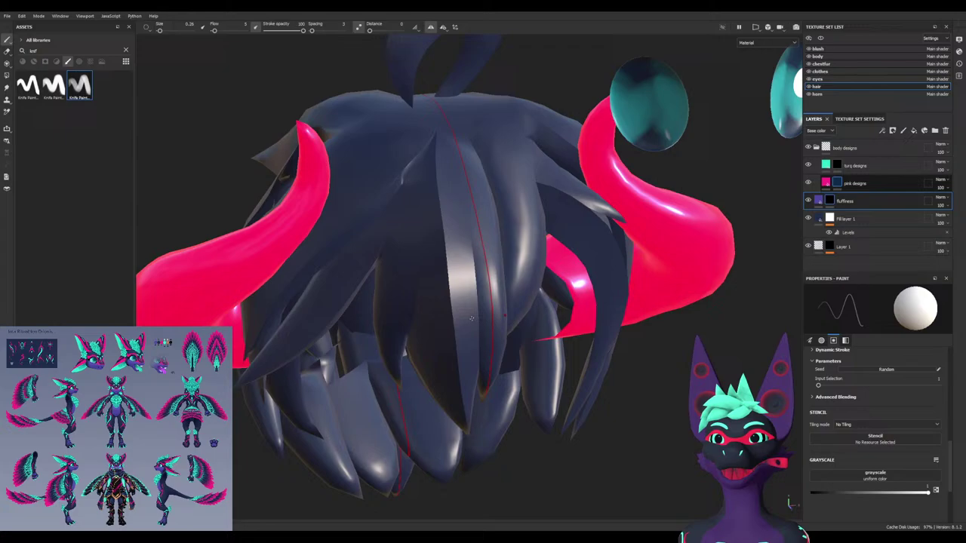
scroll(545, 332, "down", 7)
scroll(545, 332, "up", 4)
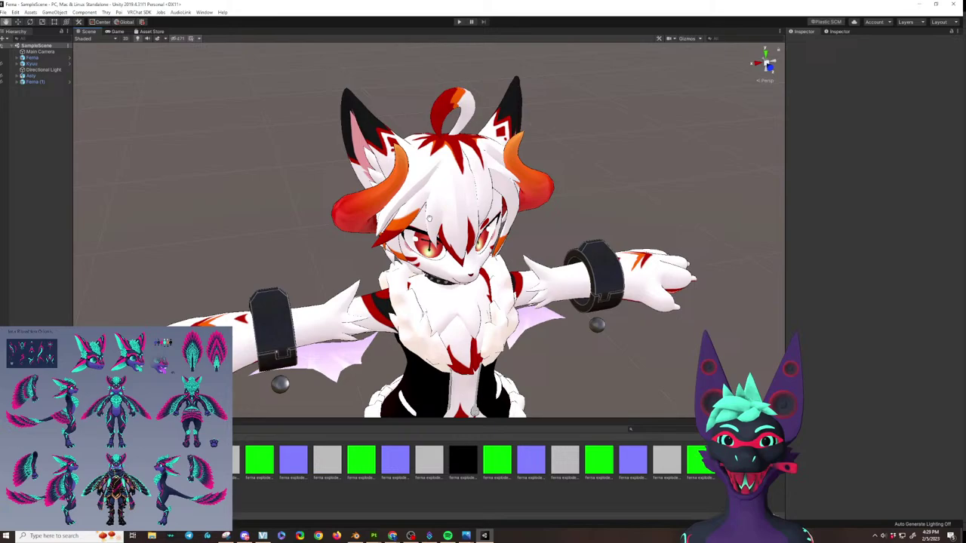
Switch to Unity, frame the Ferna avatar and examine how its hair and horns are coloured from all sides
left_click(450, 243)
key("f")
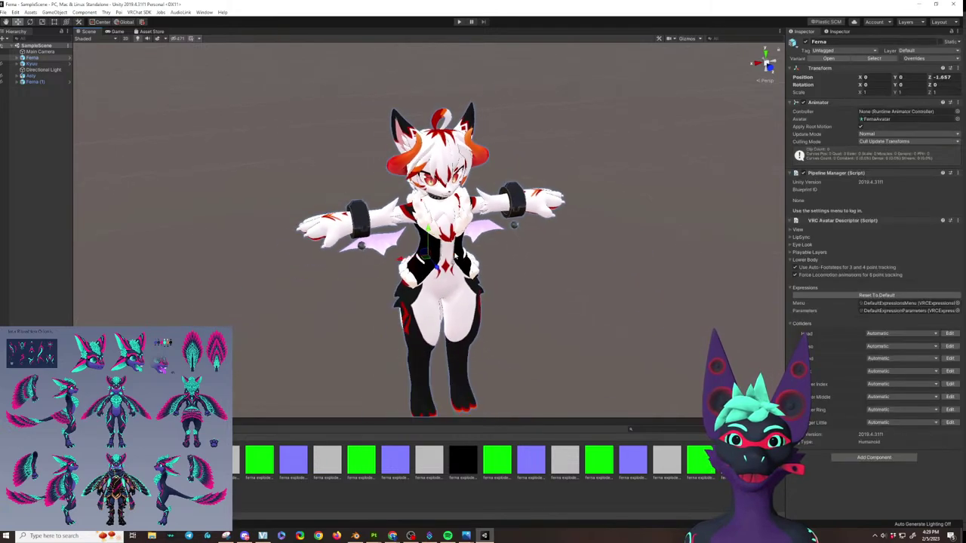
scroll(439, 149, "up", 5)
scroll(439, 148, "down", 5)
left_click_drag(441, 149, 483, 214, "alt")
right_click_drag(483, 213, 604, 219, "alt")
left_click_drag(604, 219, 215, 247, "alt")
left_click_drag(619, 245, 370, 282, "alt")
left_click_drag(528, 302, 173, 281, "alt")
left_click_drag(687, 276, 571, 258, "alt")
scroll(572, 258, "up", 10)
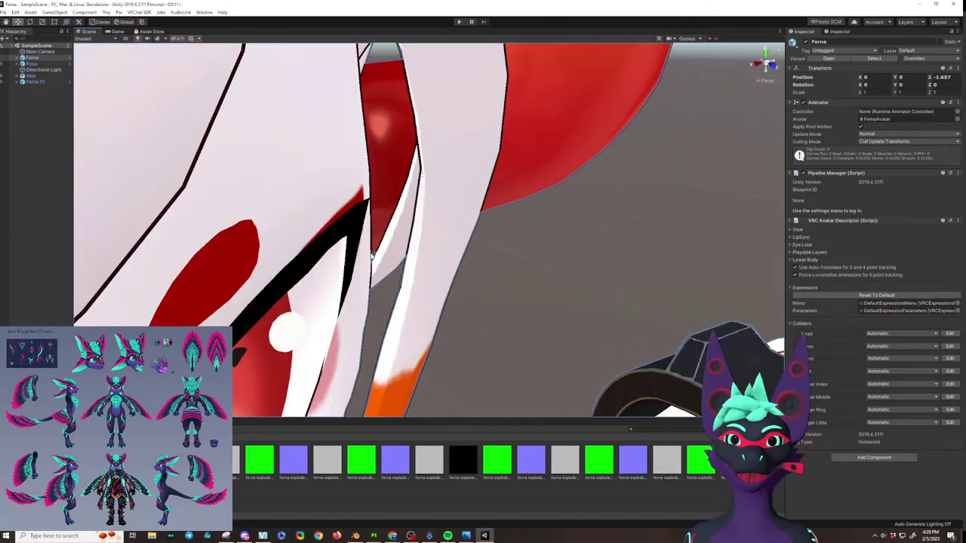
scroll(571, 258, "down", 10)
left_click_drag(412, 332, 379, 199, "alt")
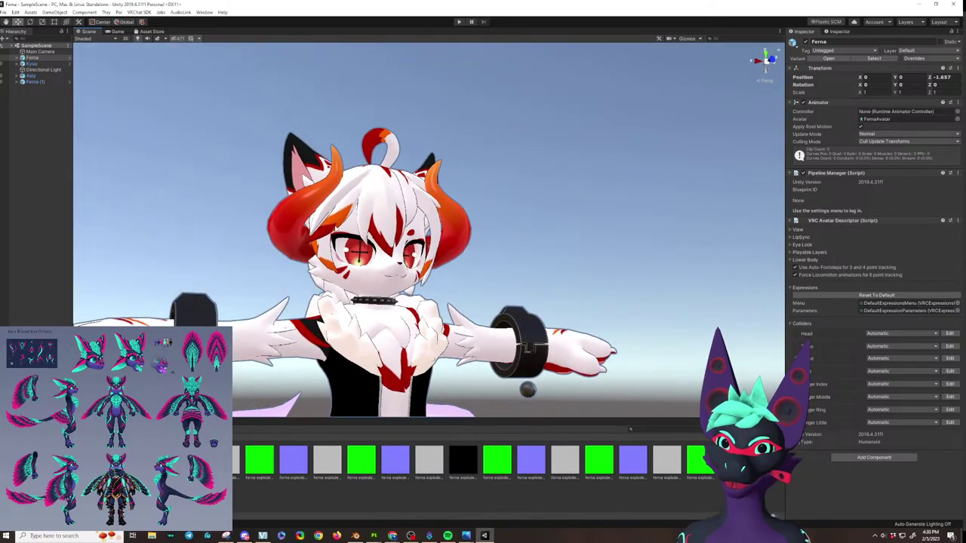
Capture the avatar's head with its hair and horns in three-quarter view using Snipping Tool, and move the capture window aside
scroll(355, 251, "up", 5)
scroll(350, 253, "down", 5)
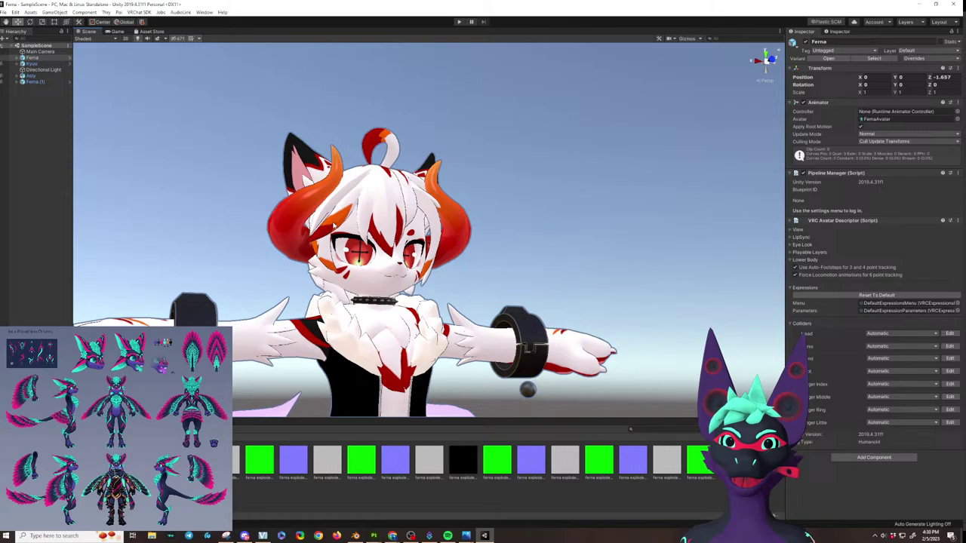
scroll(347, 256, "up", 1)
left_click_drag(346, 256, 498, 261, "alt")
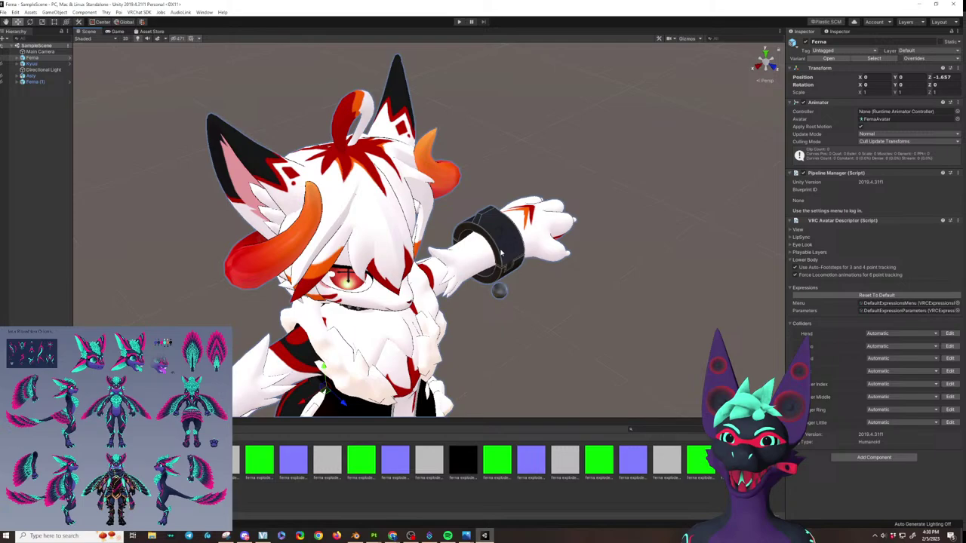
left_click_drag(501, 253, 343, 183, "alt")
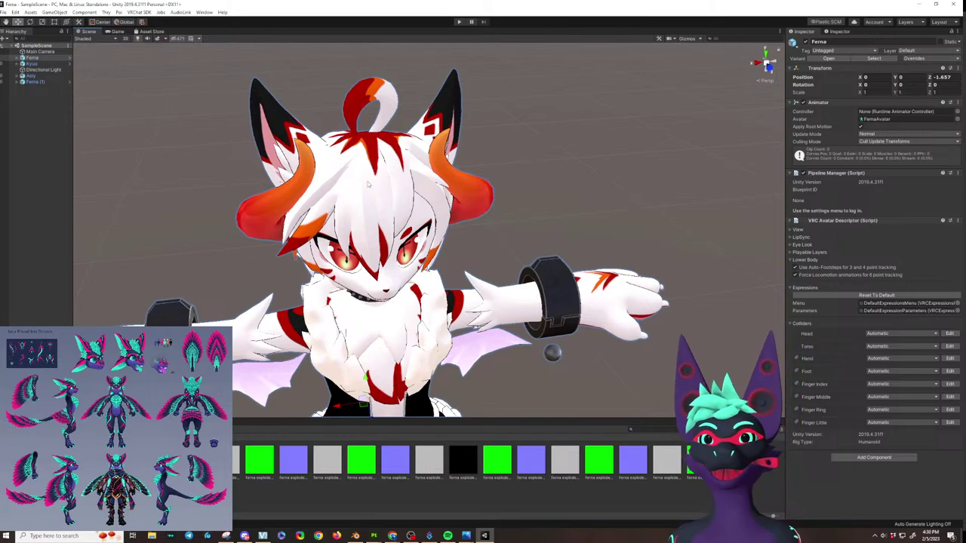
left_click_drag(369, 185, 378, 270, "alt")
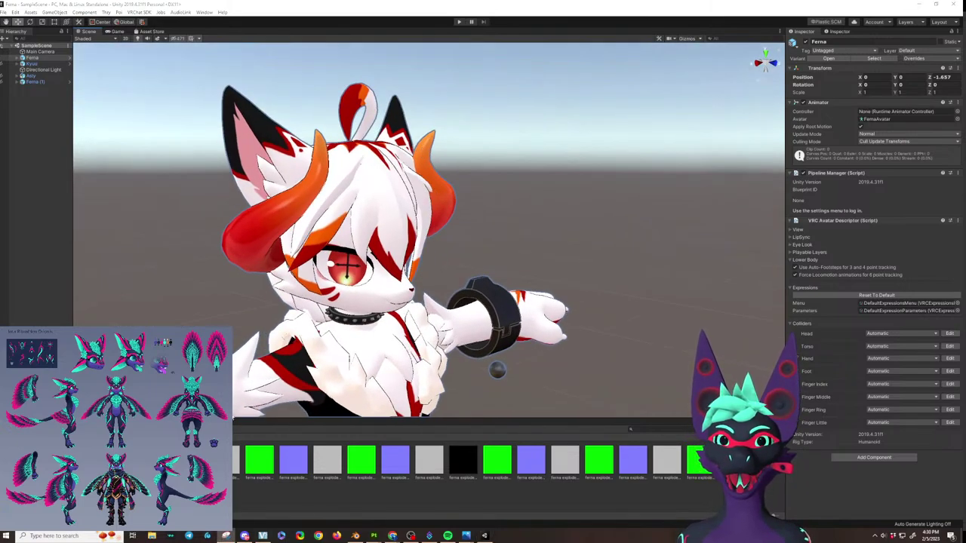
left_click(225, 536)
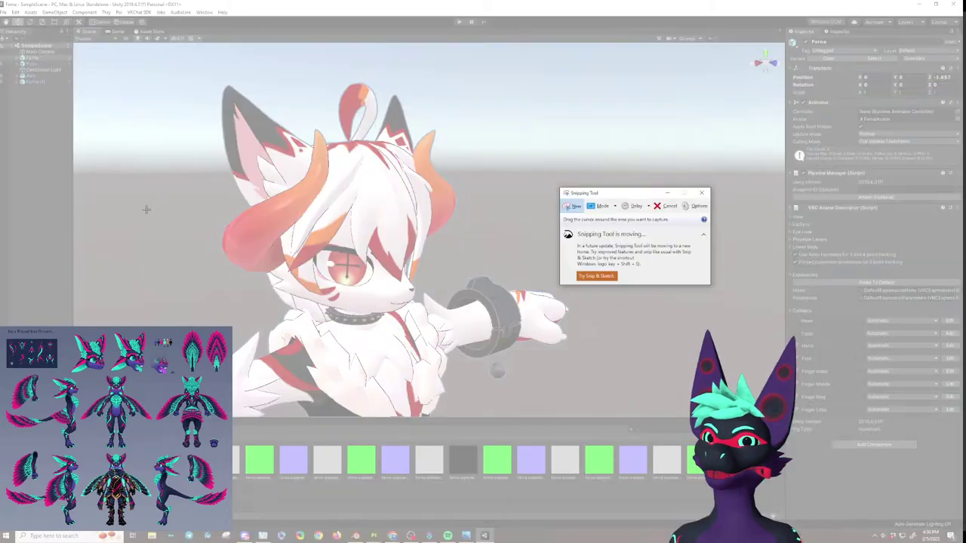
left_click_drag(194, 90, 557, 312)
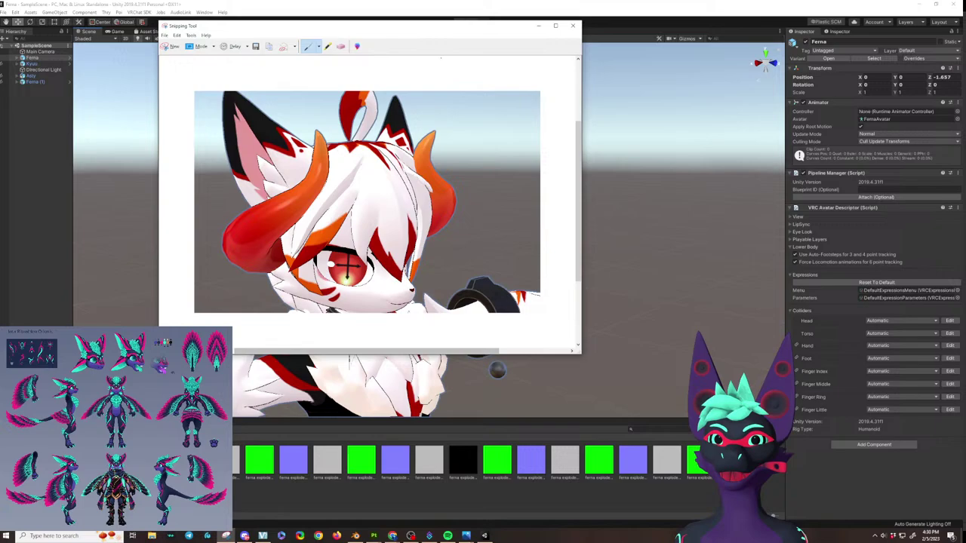
left_click_drag(456, 30, 0, 173)
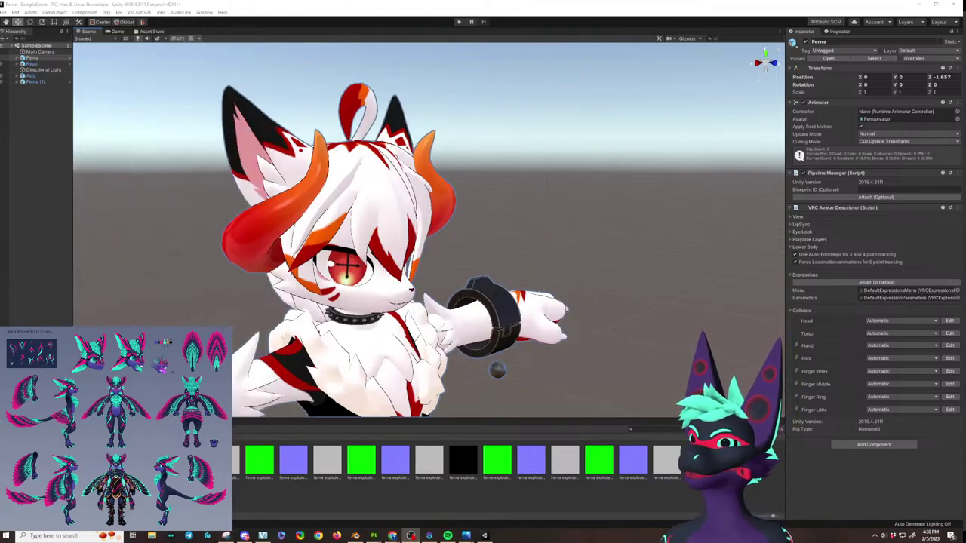
Switch back to Substance 3D Painter and show the hair's UV layout beside the 3D model, giving the model the wider share
left_click(411, 536)
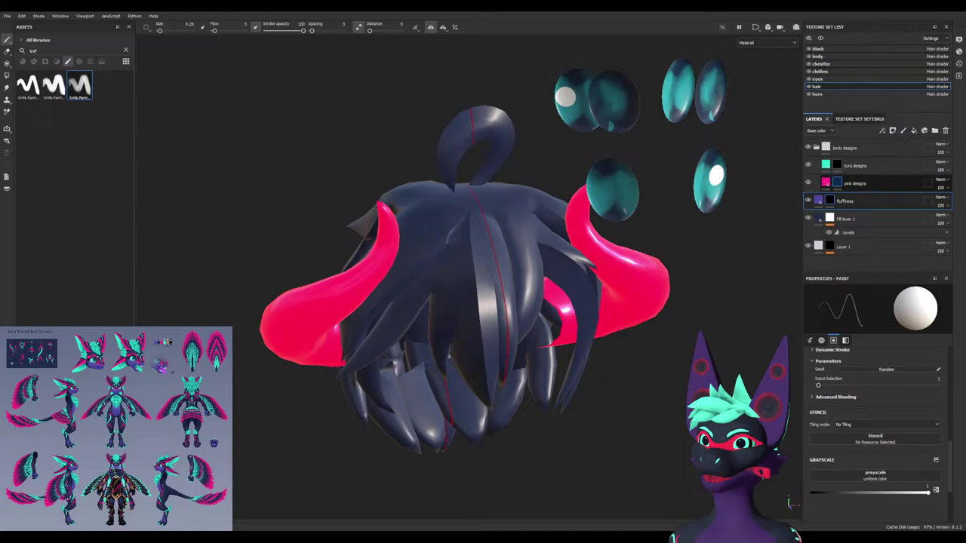
scroll(526, 369, "up", 1)
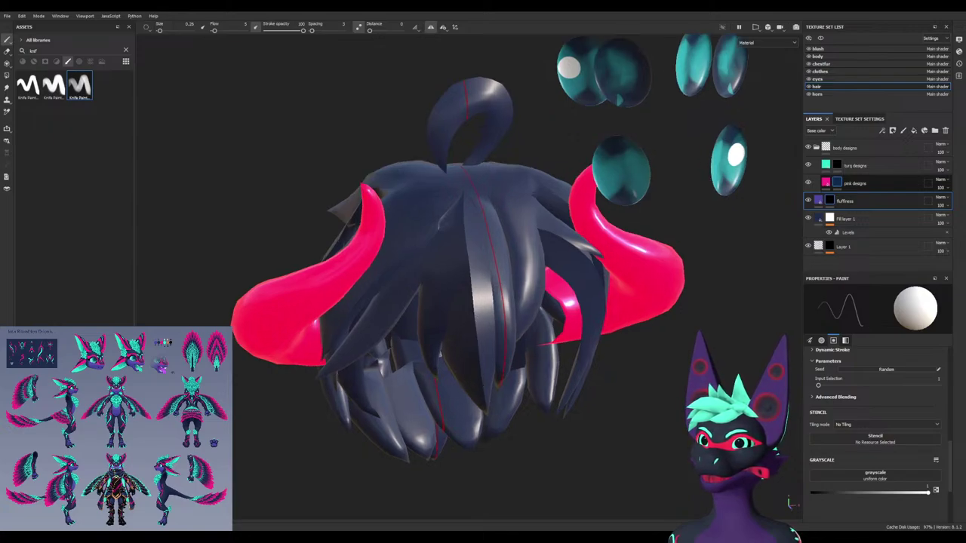
right_click_drag(522, 419, 527, 418, "alt")
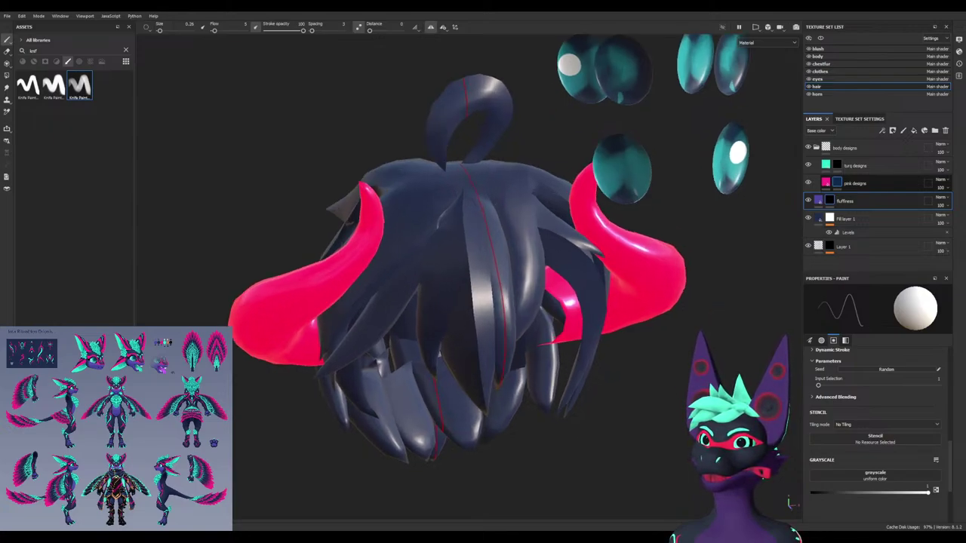
left_click_drag(520, 416, 545, 411, "alt")
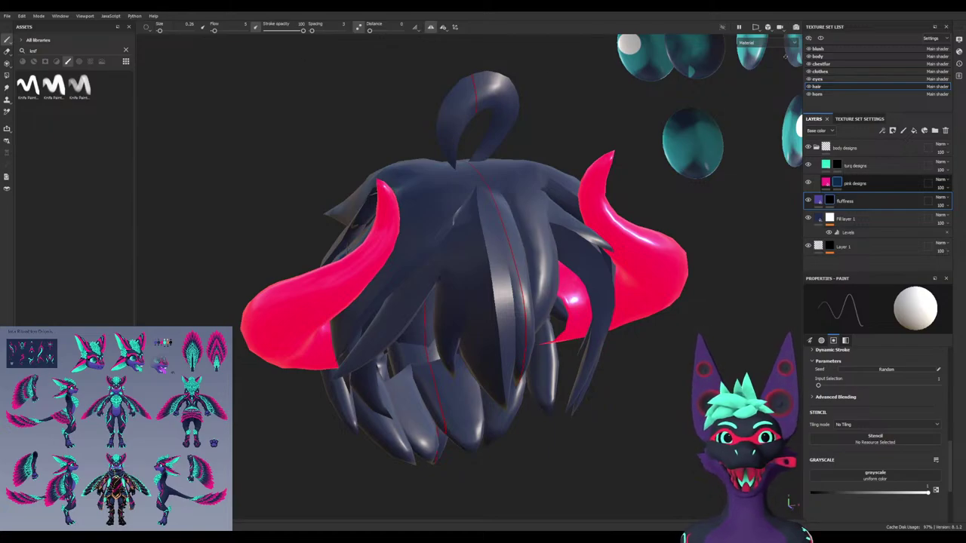
key("F1")
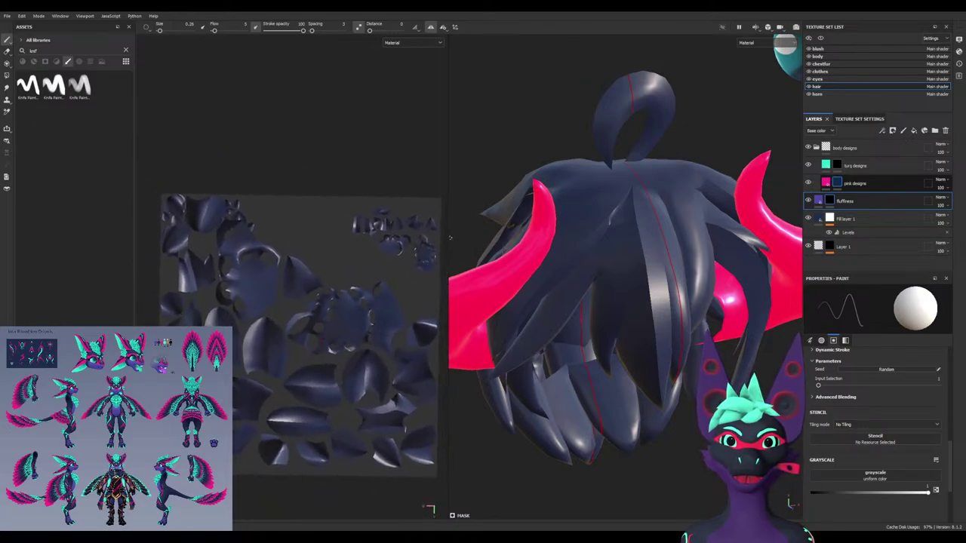
left_click_drag(450, 238, 476, 249)
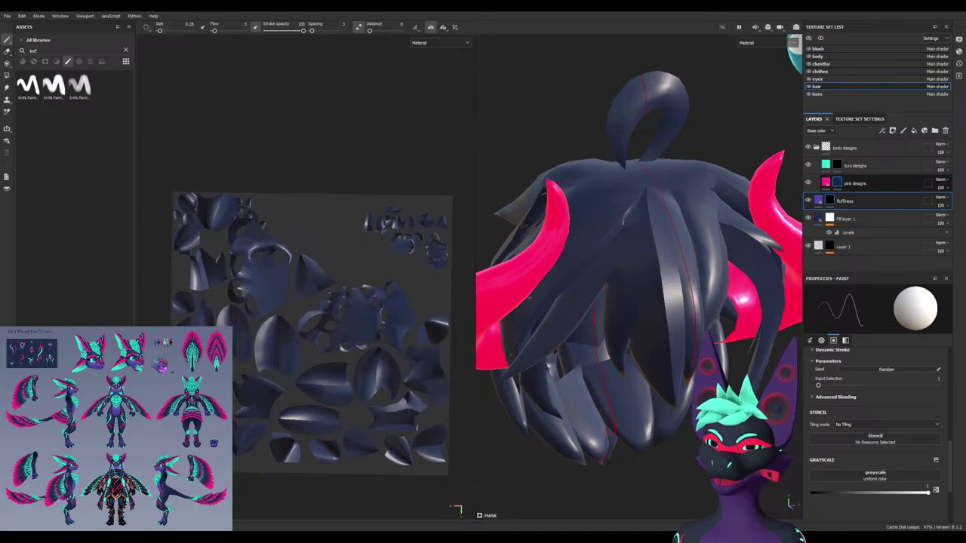
scroll(528, 297, "down", 5)
left_click_drag(529, 297, 571, 283, "alt")
scroll(593, 294, "up", 4)
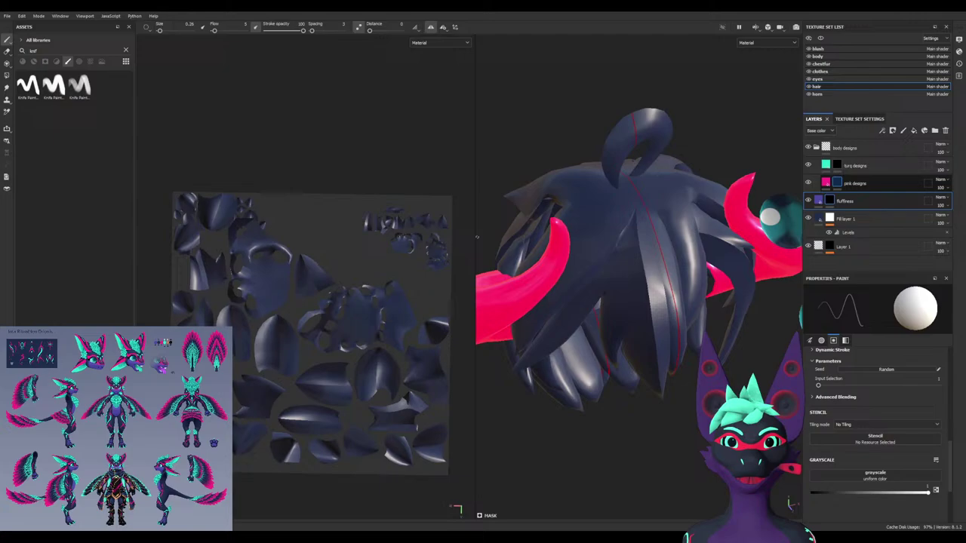
left_click_drag(476, 237, 437, 238)
mouse_move(558, 287)
left_mouse_down("alt")
mouse_move(582, 284)
mouse_move(562, 288)
left_mouse_up("alt")
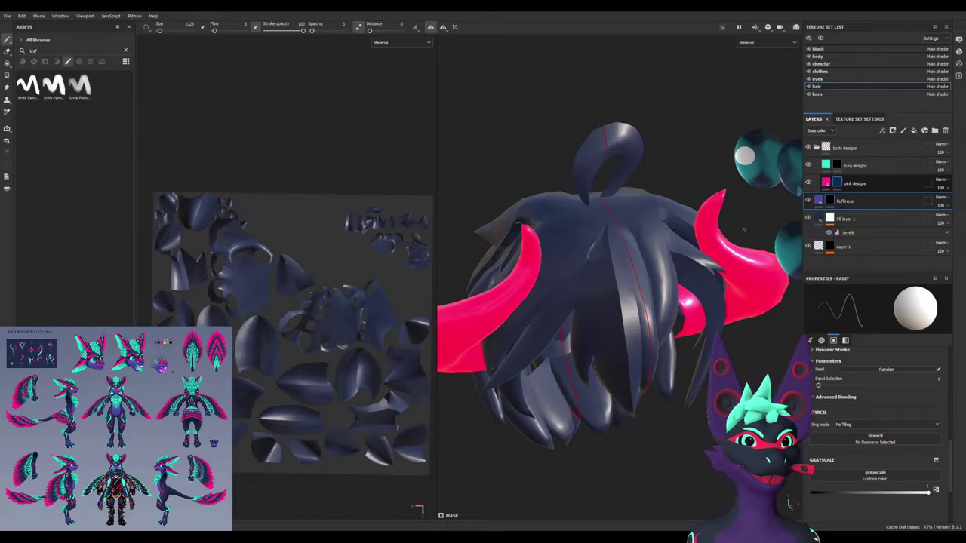
Duplicate the hair's turq designs layer and set the copy's base color to a dark green
left_click(855, 165)
key("ctrl+d")
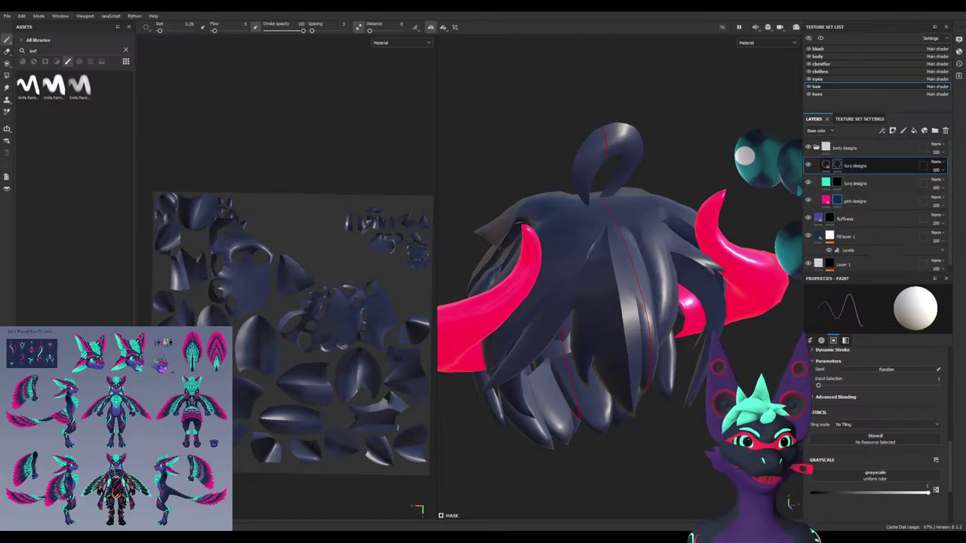
left_click(825, 164)
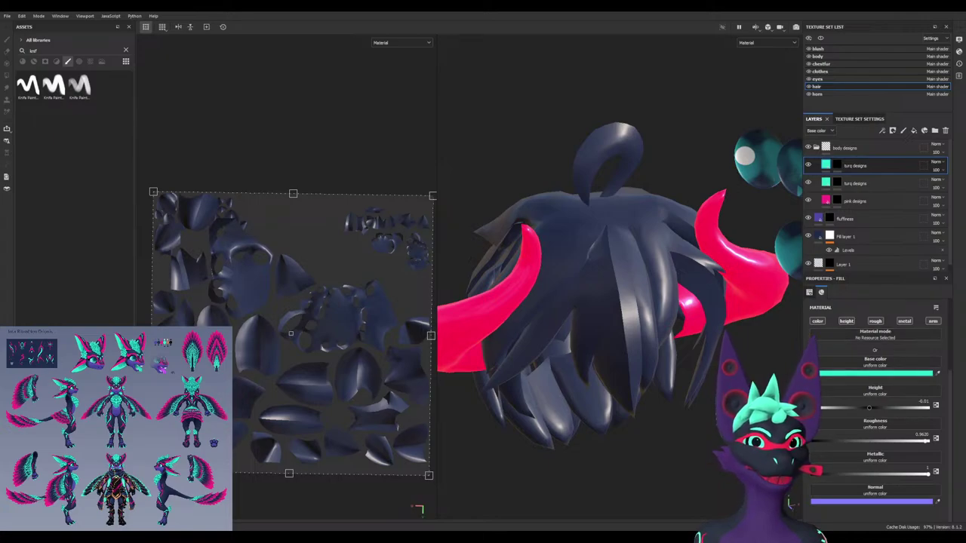
Invert the copied turq designs layer's mask to cover all the hair and lighten its base color to a medium green
left_click(837, 166)
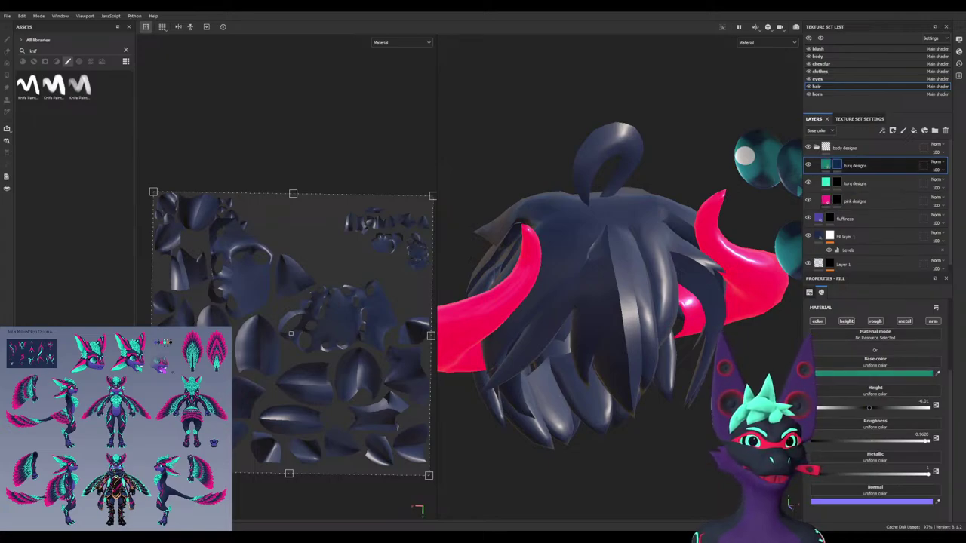
key("1")
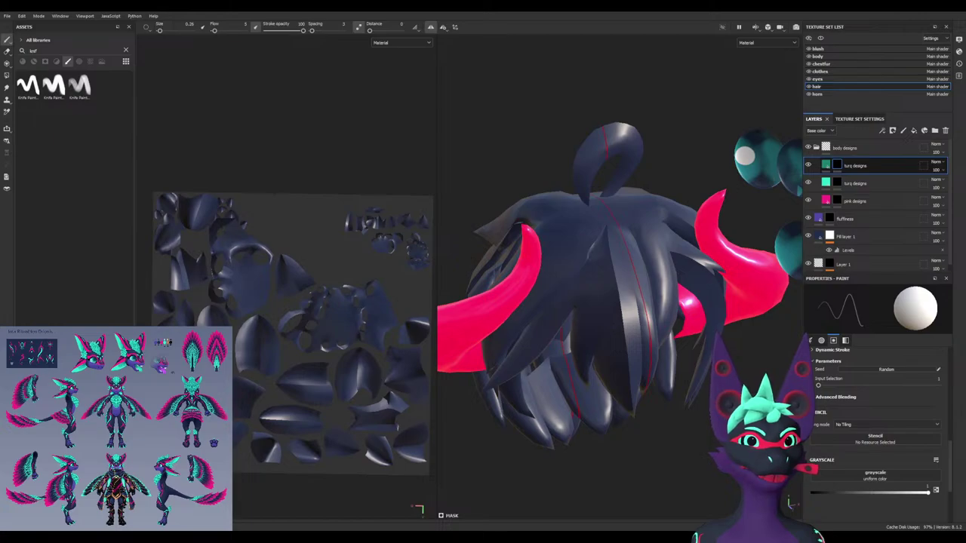
left_click(858, 244)
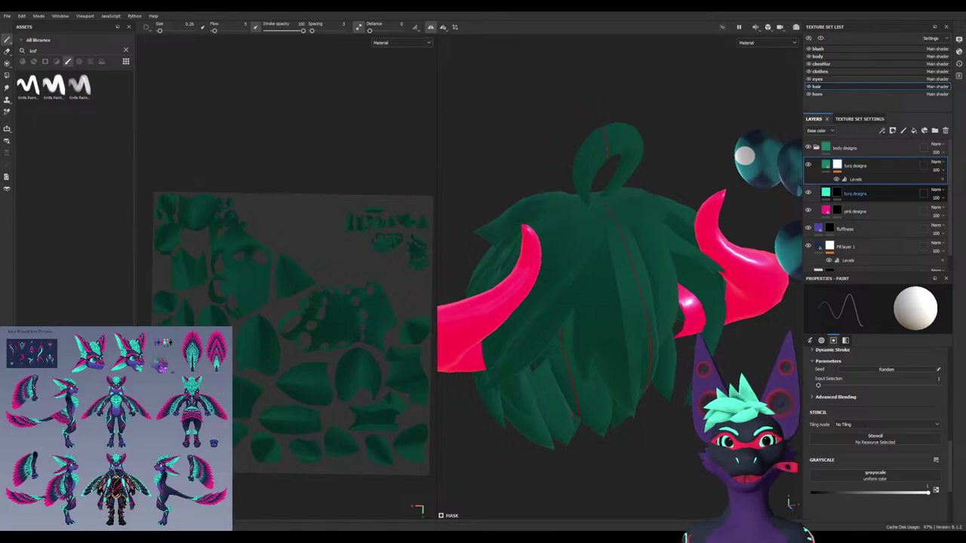
left_click(826, 165)
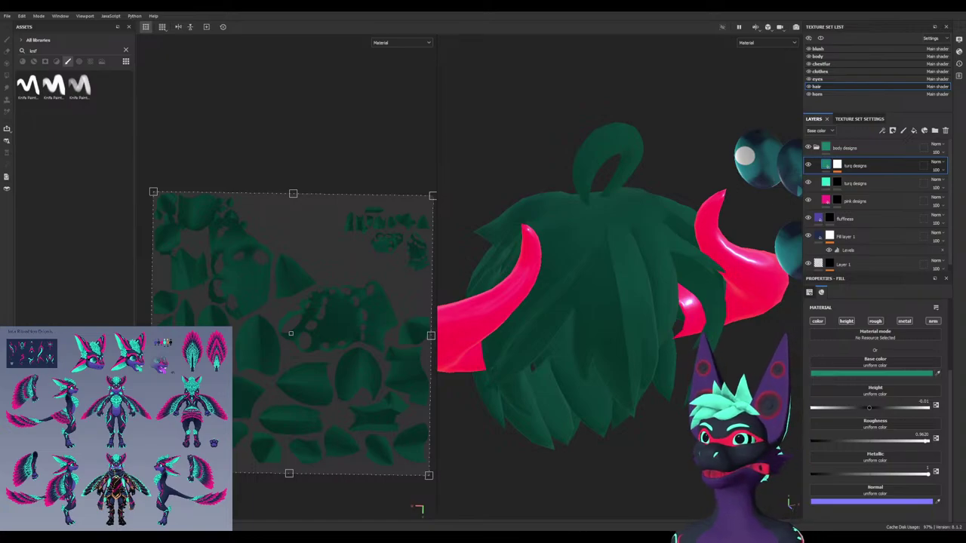
left_click(871, 373)
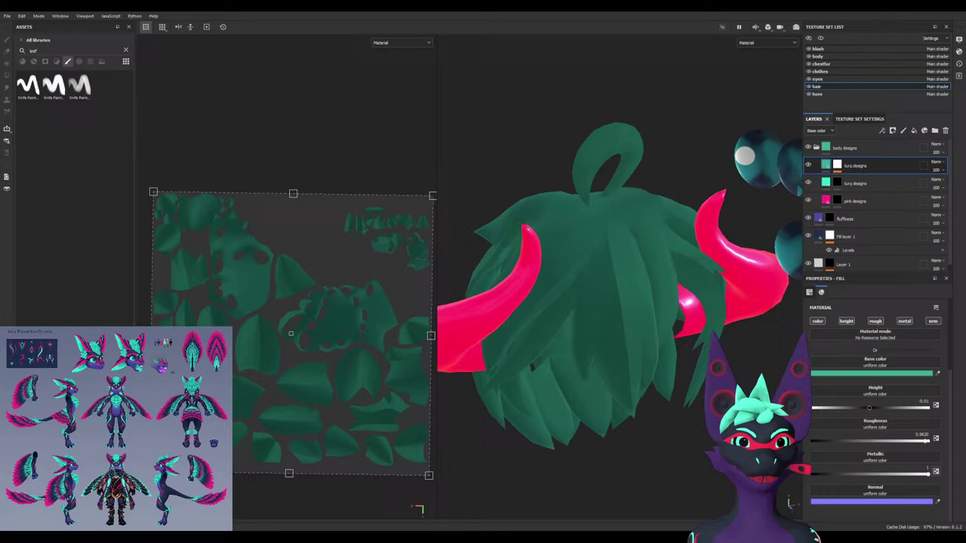
Add an Emissive channel to the hair texture set and set the copied layer's base and emissive colors to the same muted turquoise
left_click(859, 118)
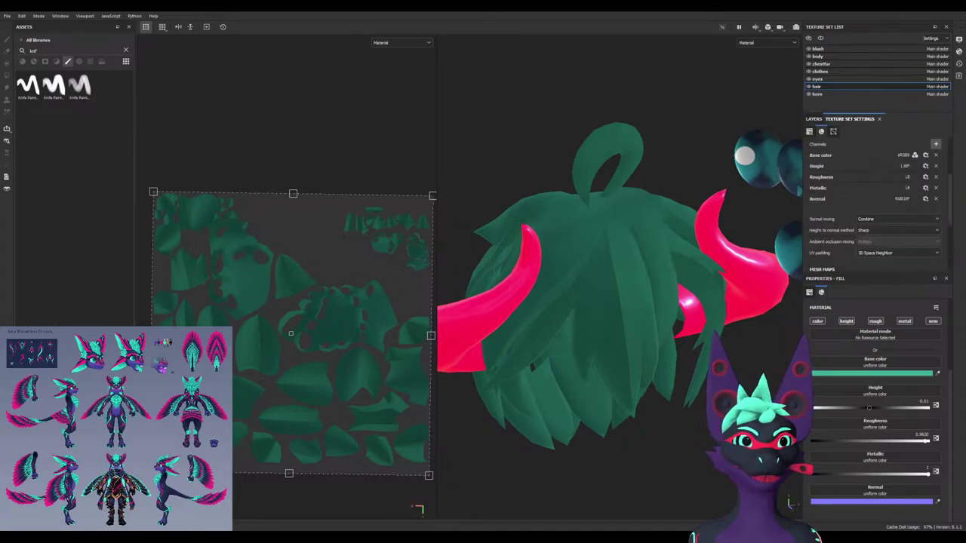
left_click(926, 187)
scroll(876, 422, "down", 1)
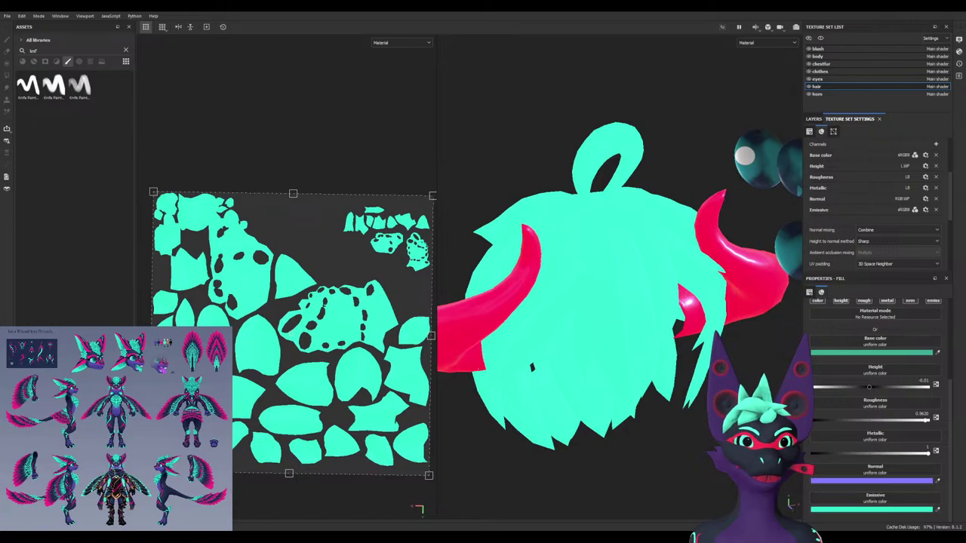
left_click(872, 352)
left_click_drag(589, 309, 634, 317, "alt")
middle_click_drag(634, 317, 658, 313, "alt")
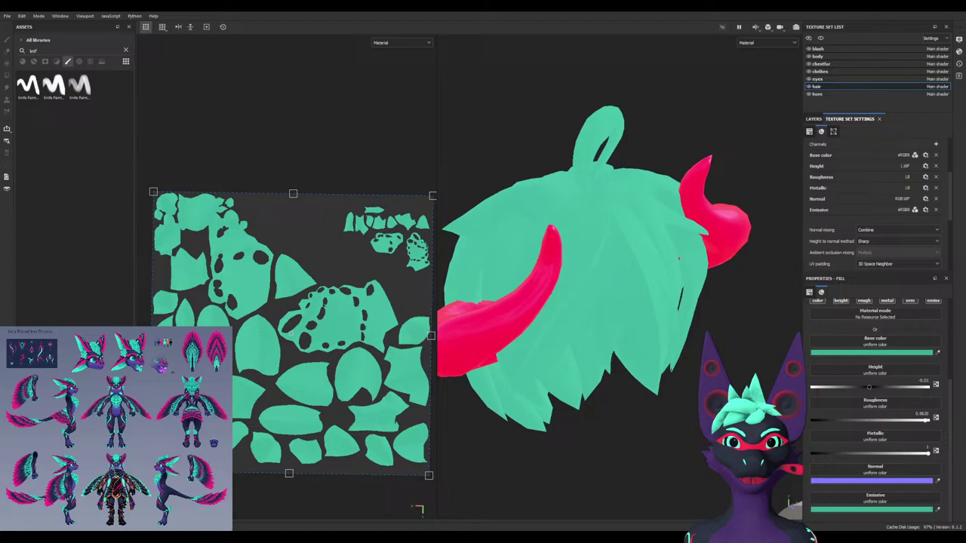
left_click_drag(437, 294, 382, 294)
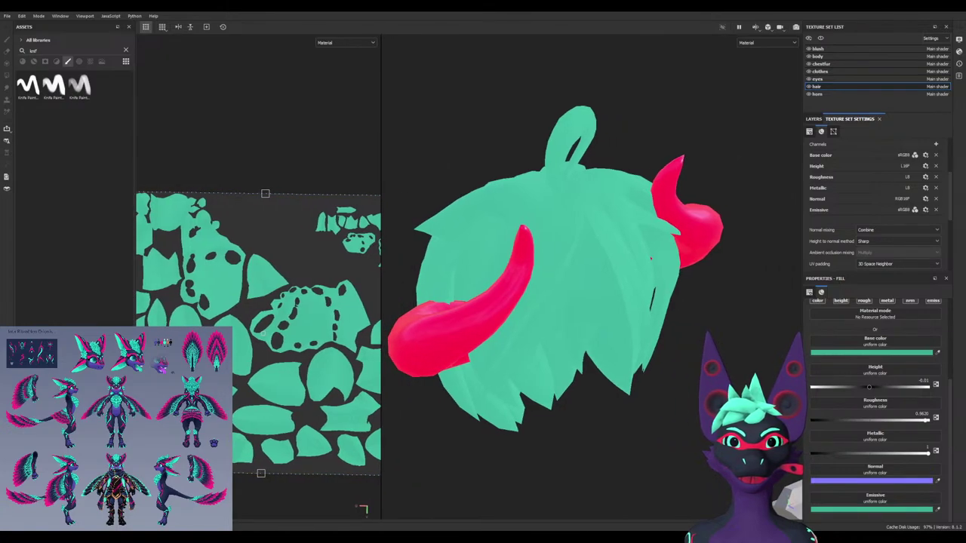
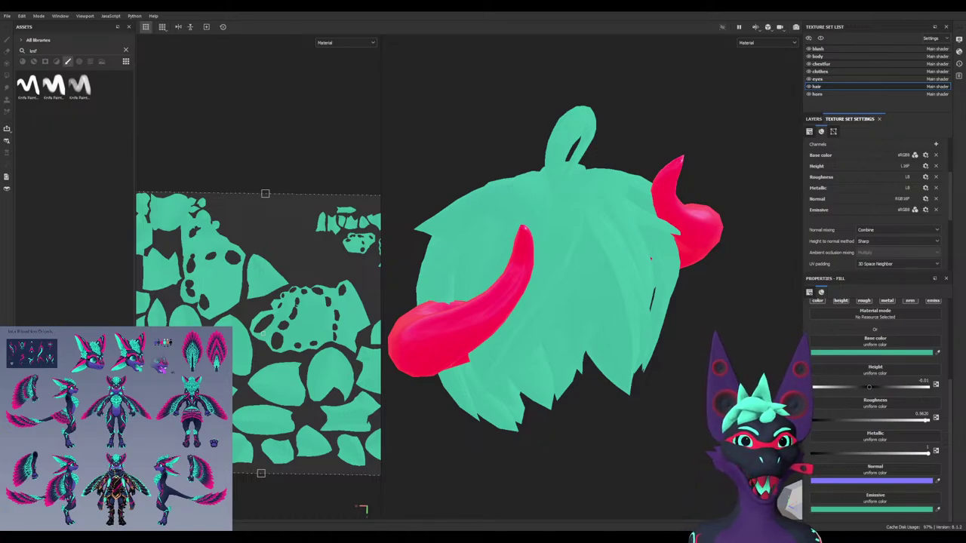
mouse_move(582, 325)
left_mouse_down("alt")
mouse_move(522, 358)
mouse_move(585, 306)
left_mouse_up("alt")
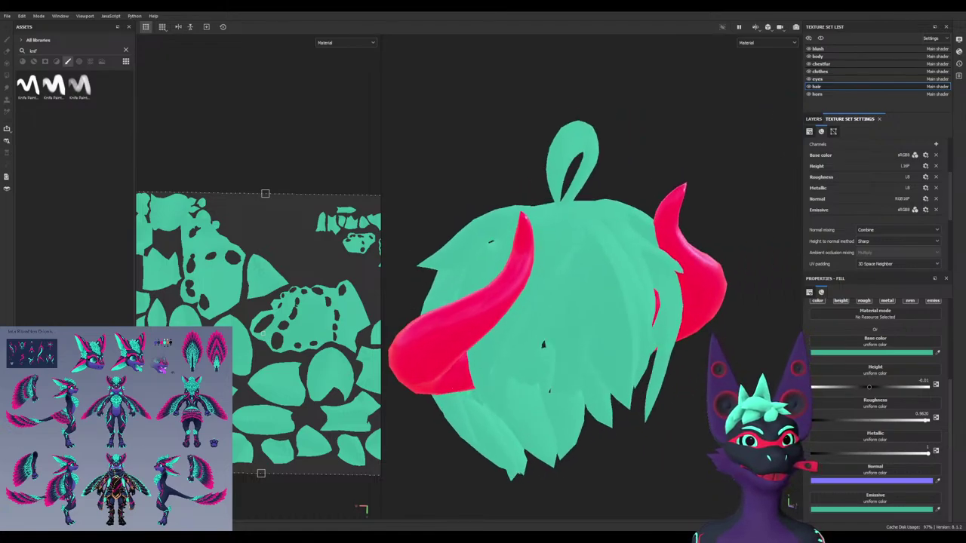
Hide Fill layer 1 and delete the fluffiness layer and Layer 1 from the hair's layer stack
left_click(813, 119)
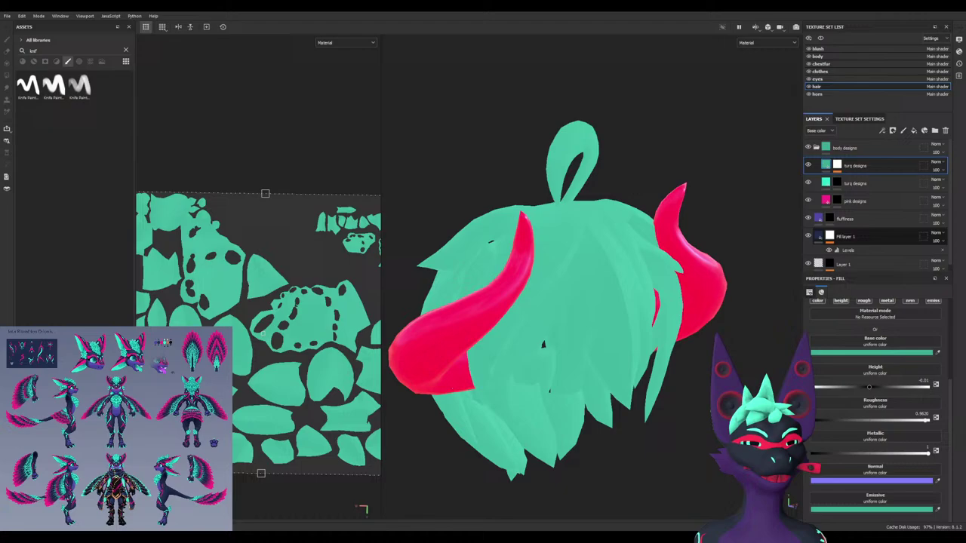
left_click(808, 219)
left_click(829, 218)
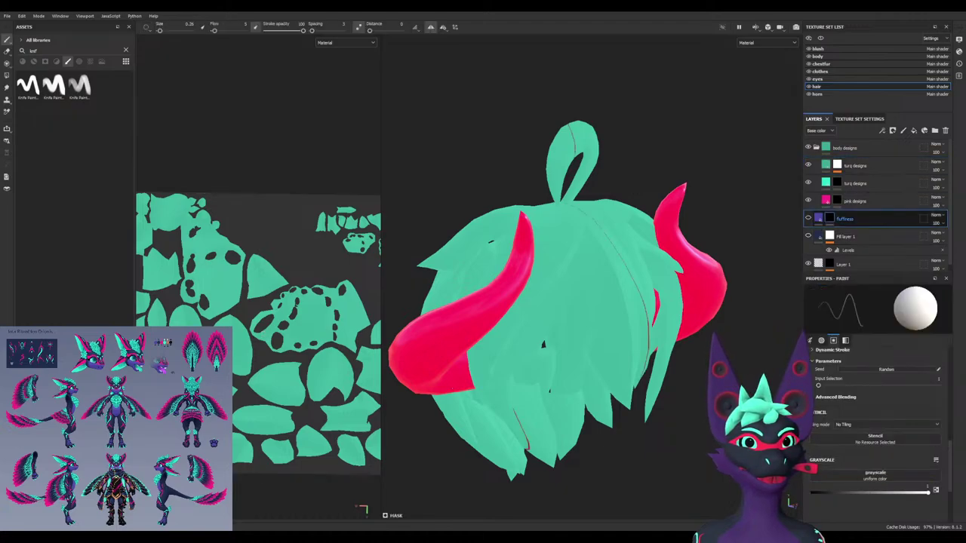
key("Delete")
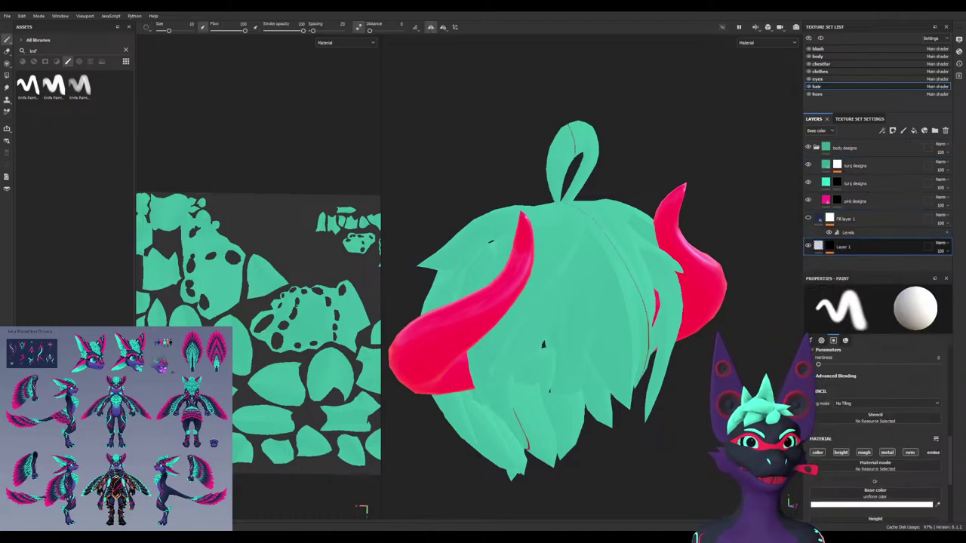
key("Delete")
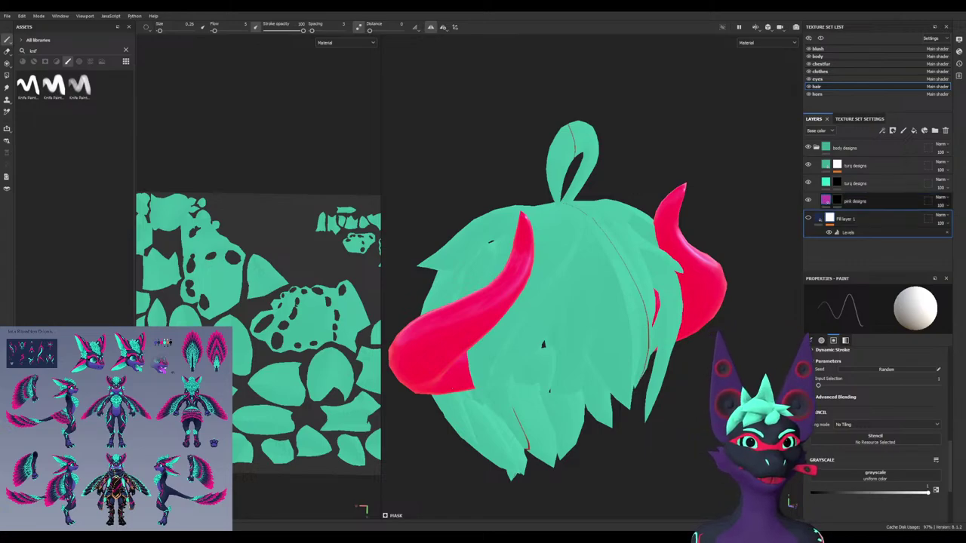
Move the bright, black-masked turq designs layer above the muted turquoise copy and make its mask active
left_click(836, 200)
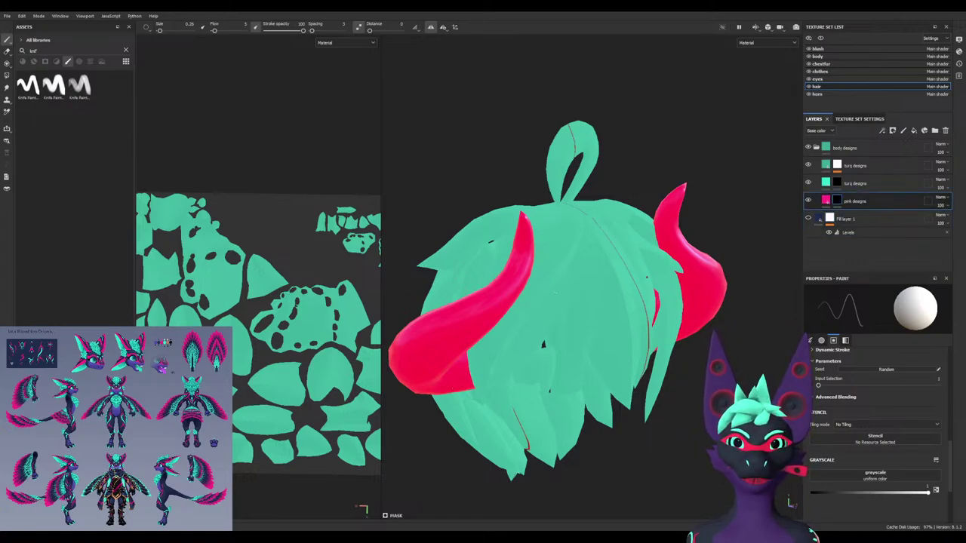
middle_click_drag(647, 277, 626, 243, "alt")
left_click_drag(626, 243, 630, 234, "alt")
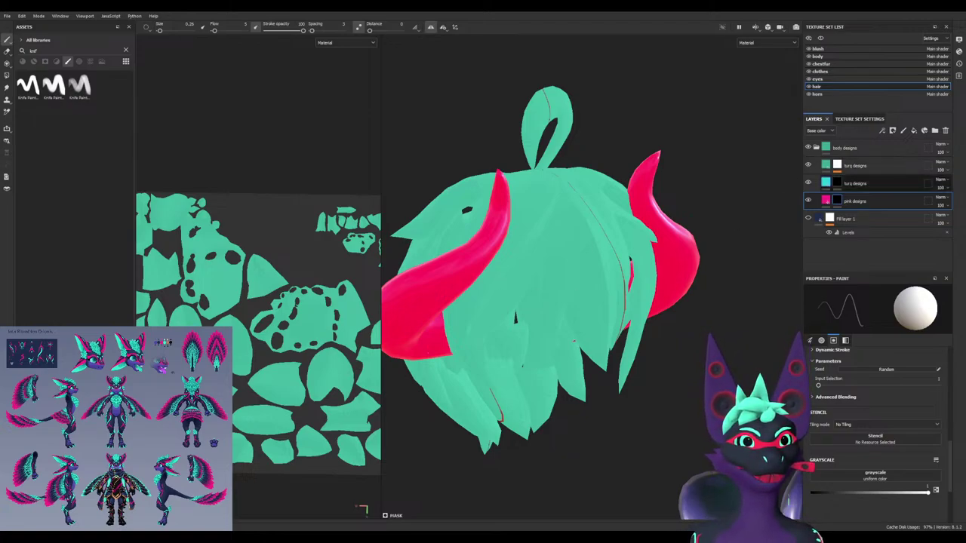
left_click(837, 184)
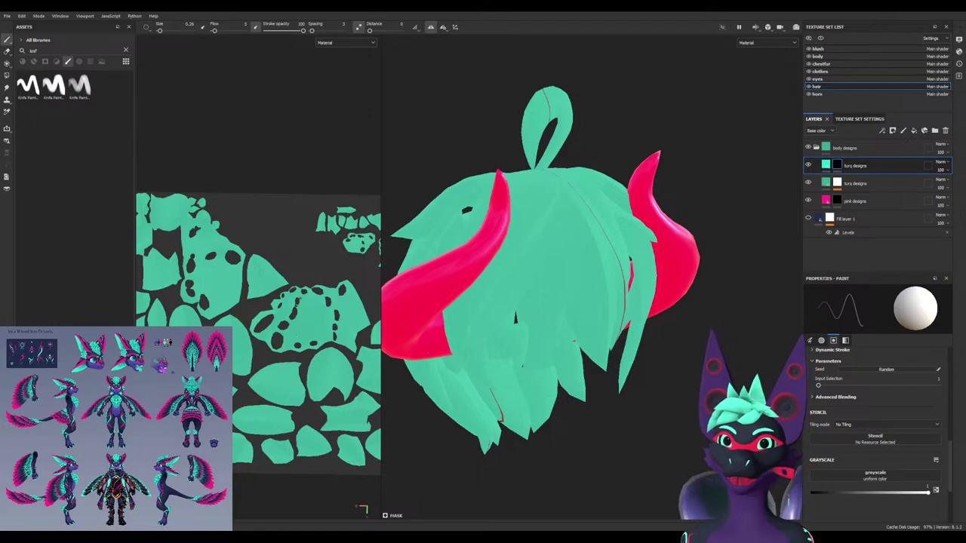
Find the Basic Soft brush by searching for "soft" and set it to size 16.02 with flow 21
double_click(44, 51)
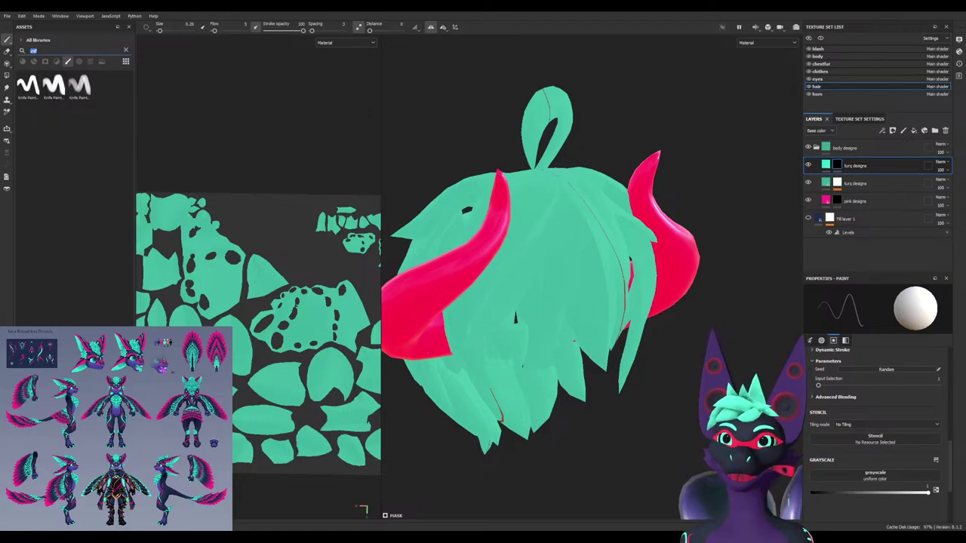
type("soft")
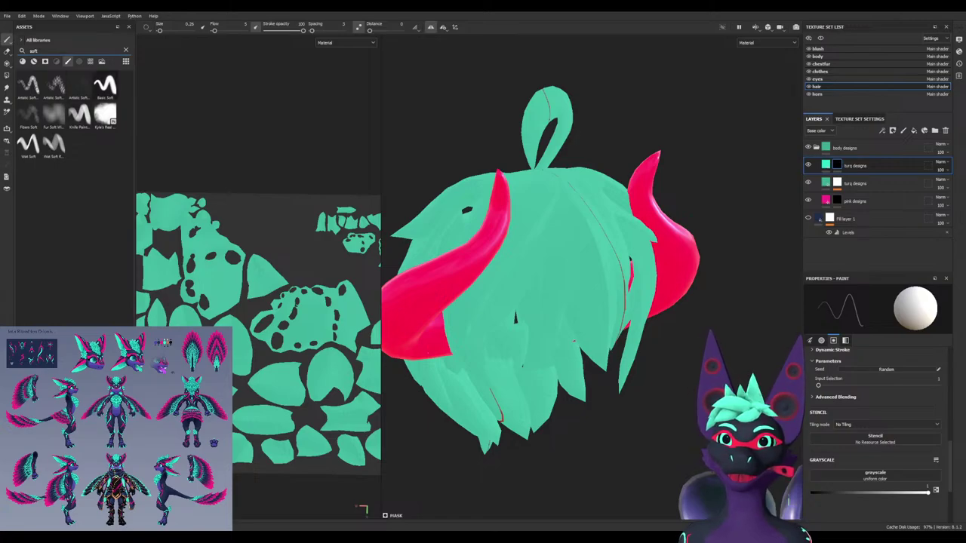
left_click(105, 85)
right_click_drag(579, 304, 626, 305, "ctrl")
left_click_drag(579, 305, 517, 305, "ctrl")
Paint a soft bright turquoise gradient over the tips of the bangs and front strands in the turq designs mask
left_click(600, 322)
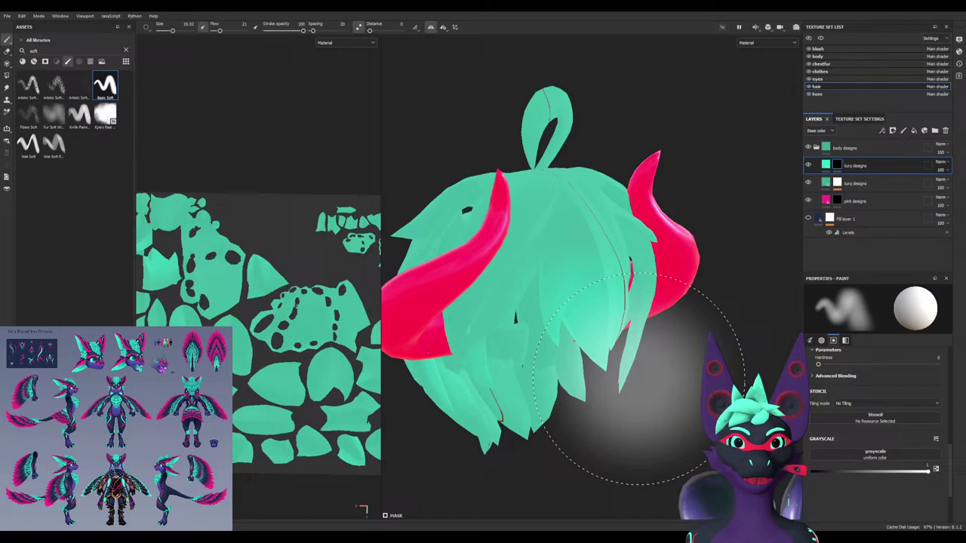
mouse_move(649, 368)
left_mouse_down("alt")
mouse_move(566, 359)
mouse_move(572, 378)
mouse_move(595, 360)
left_mouse_up("alt")
mouse_move(530, 365)
left_mouse_down("alt")
mouse_move(604, 378)
mouse_move(559, 340)
mouse_move(578, 388)
left_mouse_up("alt")
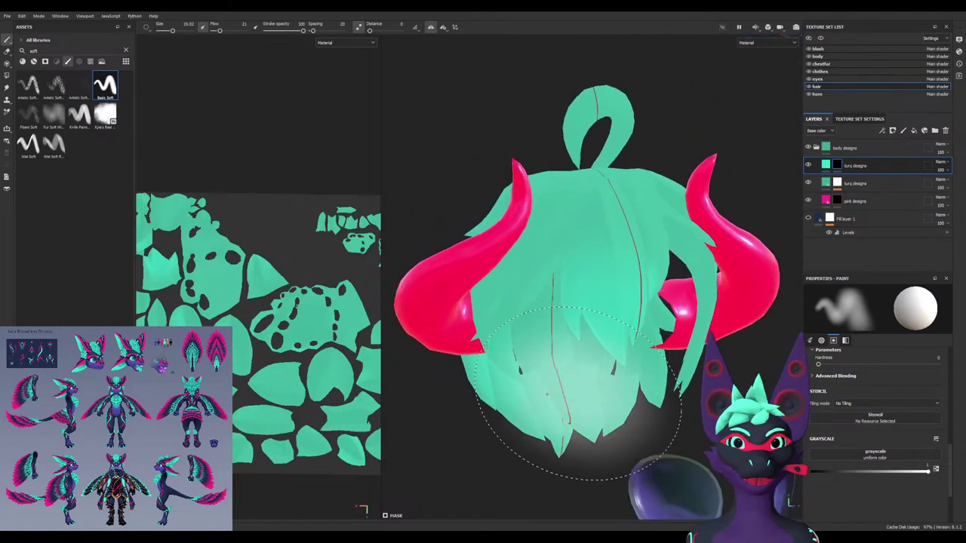
middle_click_drag(578, 388, 520, 280, "alt")
mouse_move(520, 290)
left_mouse_down("alt")
mouse_move(559, 324)
mouse_move(571, 314)
mouse_move(524, 308)
mouse_move(540, 302)
left_mouse_up("alt")
mouse_move(544, 279)
left_mouse_down()
mouse_move(572, 253)
mouse_move(506, 253)
mouse_move(559, 255)
mouse_move(540, 241)
mouse_move(517, 238)
mouse_move(573, 276)
mouse_move(559, 215)
mouse_move(595, 269)
mouse_move(528, 227)
mouse_move(587, 208)
left_mouse_up()
left_click_drag(503, 248, 569, 227, "alt")
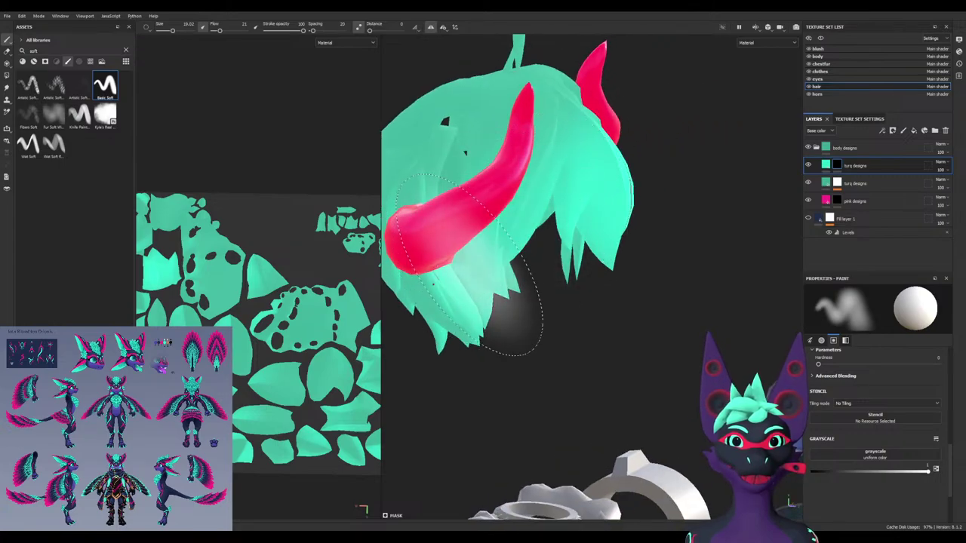
Display only the 3D view and paint the soft bright turquoise over the lower side and back hair in the turq designs mask
left_click_drag(470, 264, 564, 317, "alt")
key("F2")
mouse_move(468, 271)
left_mouse_down("alt")
mouse_move(416, 370)
mouse_move(453, 332)
mouse_move(463, 367)
mouse_move(496, 377)
mouse_move(368, 343)
mouse_move(494, 364)
mouse_move(457, 366)
left_mouse_up("alt")
left_click_drag(367, 369, 423, 365, "alt")
mouse_move(323, 408)
left_mouse_down("alt")
mouse_move(324, 420)
mouse_move(345, 367)
left_mouse_up("alt")
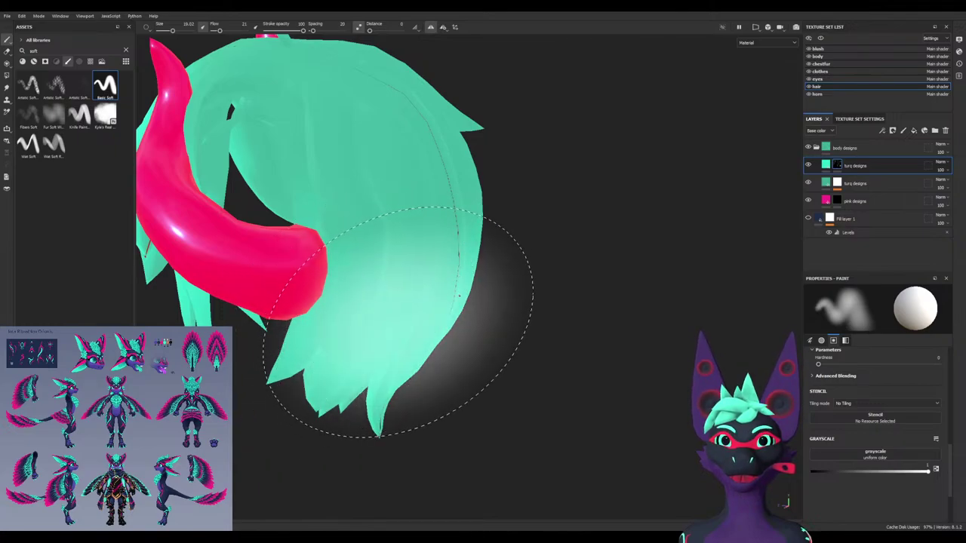
left_click_drag(336, 295, 604, 269, "alt")
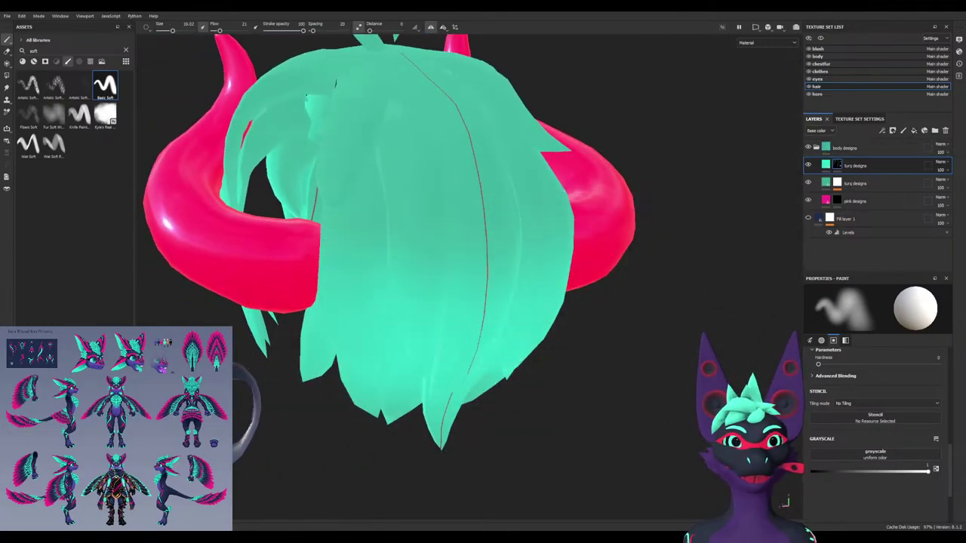
left_click(808, 165)
left_click(808, 164)
Paint bright turquoise onto the lower ends of the looped strand on top of the head with a brush size of 6.57
left_click_drag(483, 287, 755, 283, "alt")
mouse_move(377, 249)
left_mouse_down("alt")
mouse_move(476, 227)
mouse_move(551, 176)
left_mouse_up("alt")
scroll(428, 91, "up", 3)
mouse_move(412, 94)
left_mouse_down("alt")
mouse_move(453, 94)
mouse_move(403, 94)
left_mouse_up("alt")
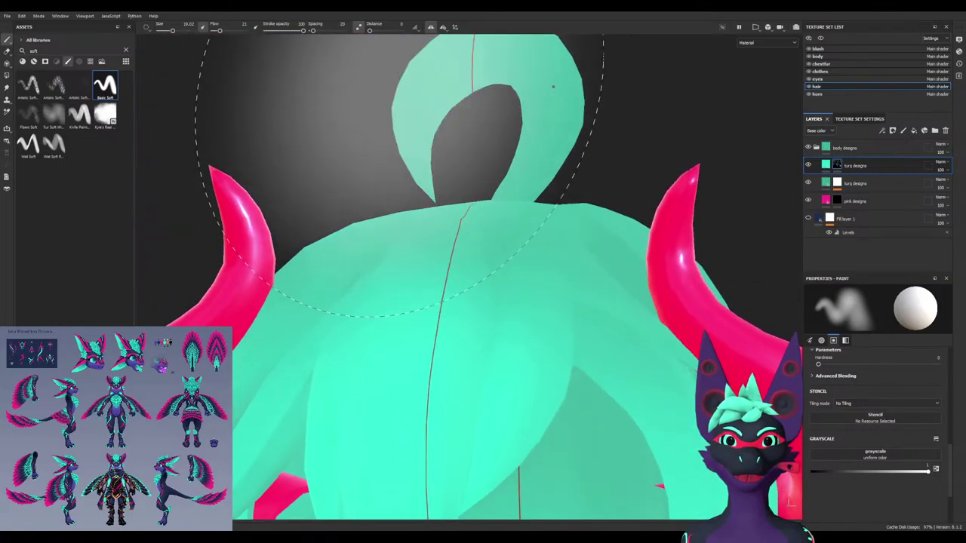
scroll(412, 131, "up", 1)
right_click_drag(412, 131, 347, 131, "ctrl")
mouse_move(412, 132)
left_mouse_down()
mouse_move(423, 135)
mouse_move(391, 130)
left_mouse_up()
scroll(390, 131, "up", 3)
mouse_move(420, 166)
left_mouse_down()
mouse_move(426, 178)
mouse_move(415, 172)
left_mouse_up()
left_click_drag(354, 154, 596, 160, "alt")
left_click_drag(471, 170, 260, 181)
scroll(260, 181, "down", 3)
mouse_move(362, 219)
left_mouse_down("alt")
mouse_move(411, 239)
mouse_move(344, 269)
left_mouse_up("alt")
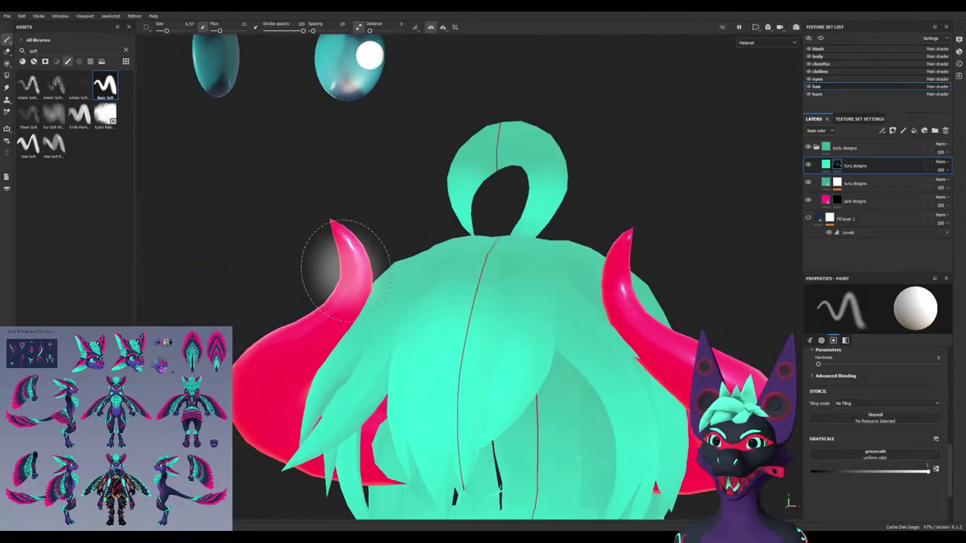
mouse_move(274, 265)
left_mouse_down("alt")
mouse_move(294, 325)
mouse_move(585, 313)
mouse_move(593, 283)
left_mouse_up("alt")
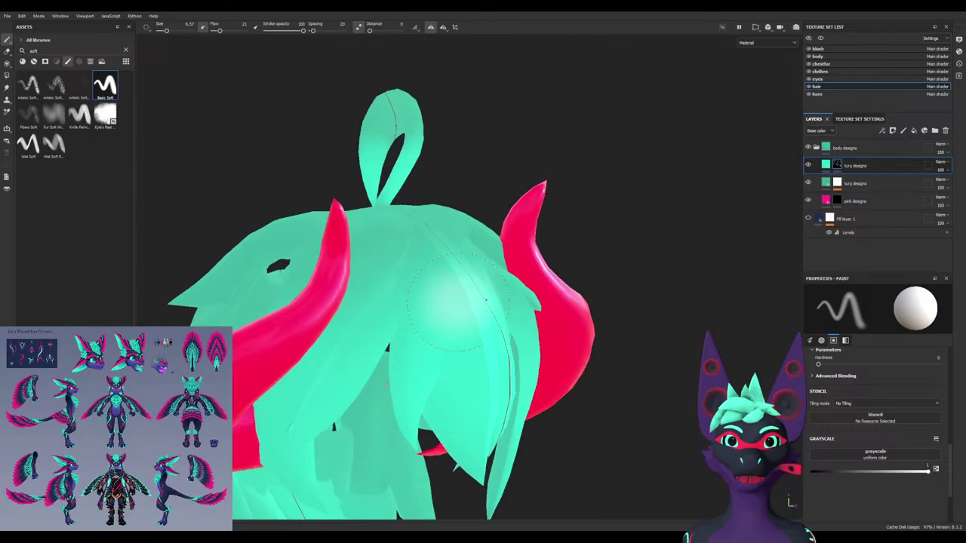
left_click_drag(473, 298, 399, 324, "alt")
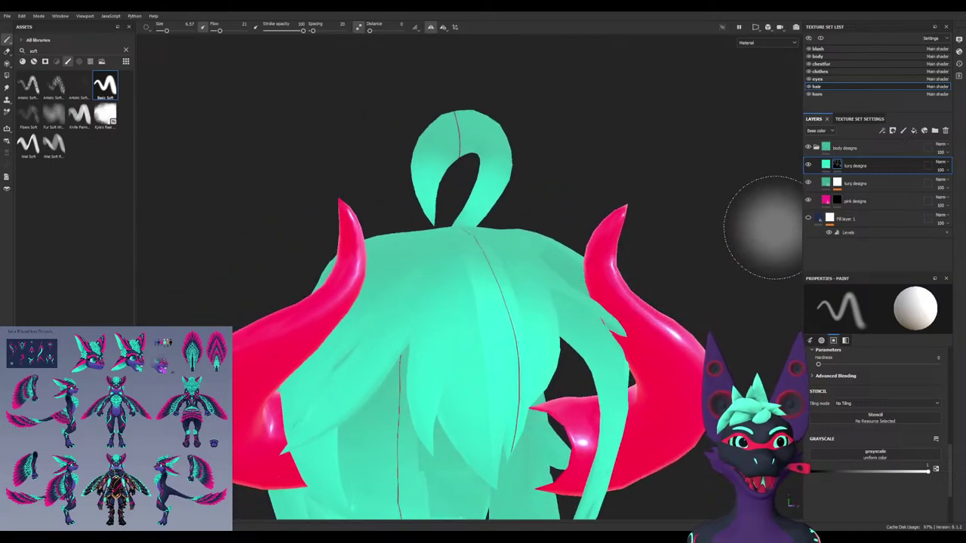
Add a Blur Slope filter to the bright turq designs layer's mask and set its intensity to 1
left_click(856, 183)
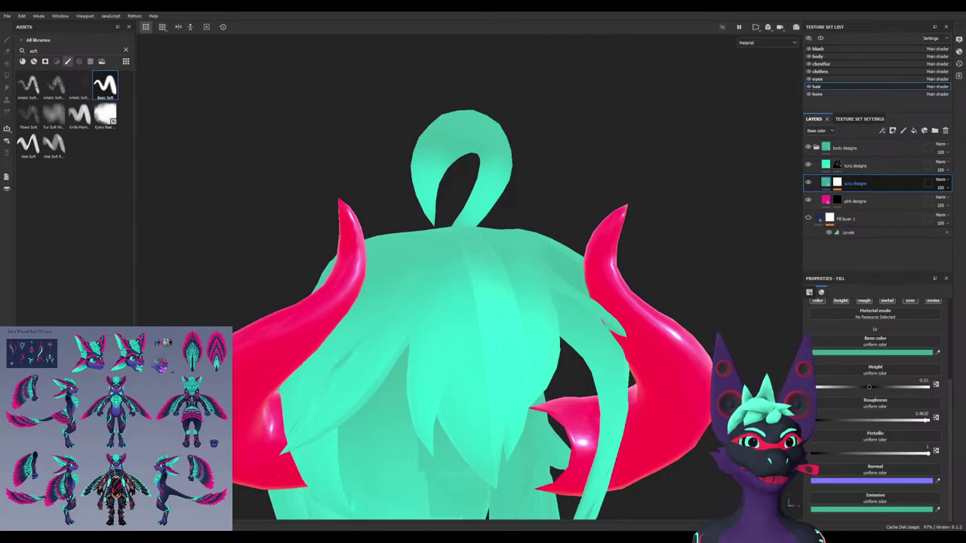
left_click(837, 166)
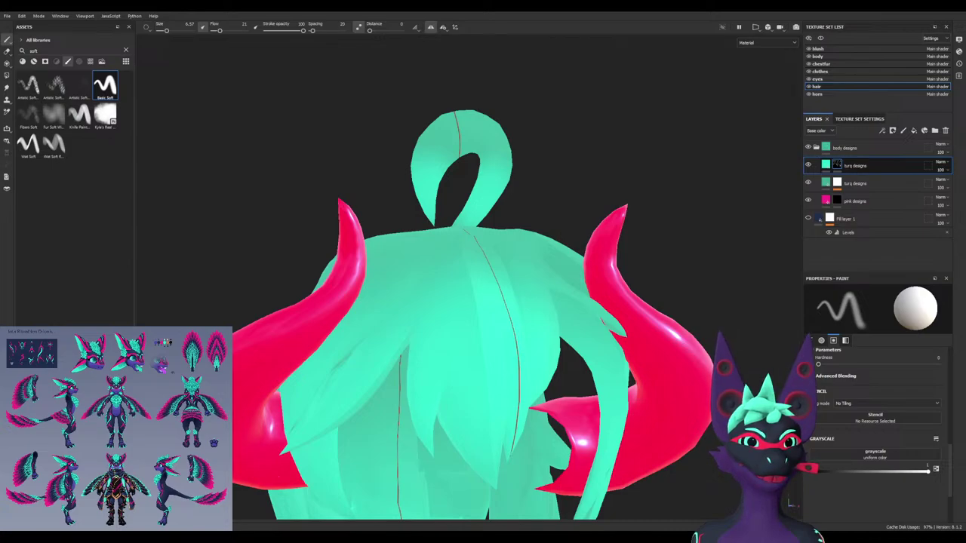
left_click(898, 180)
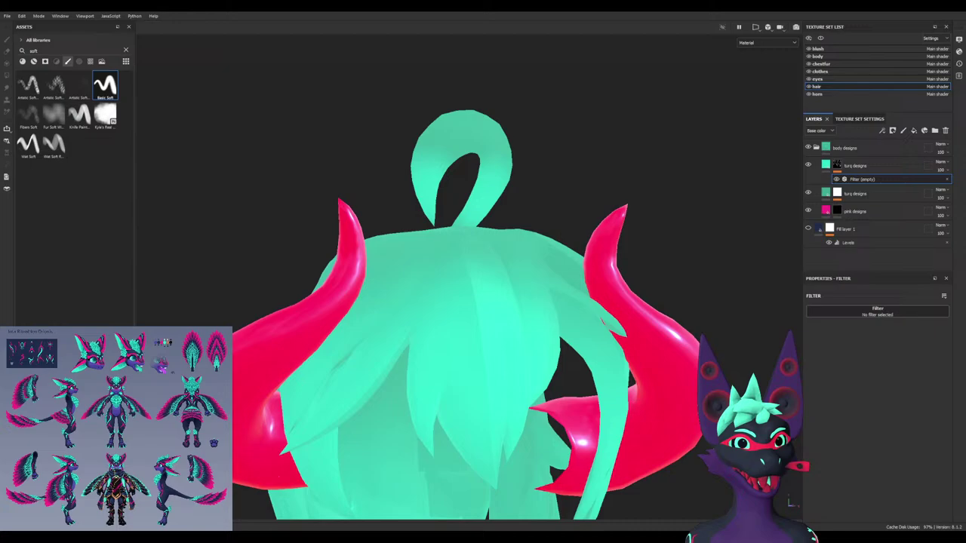
left_click_drag(828, 358, 947, 358)
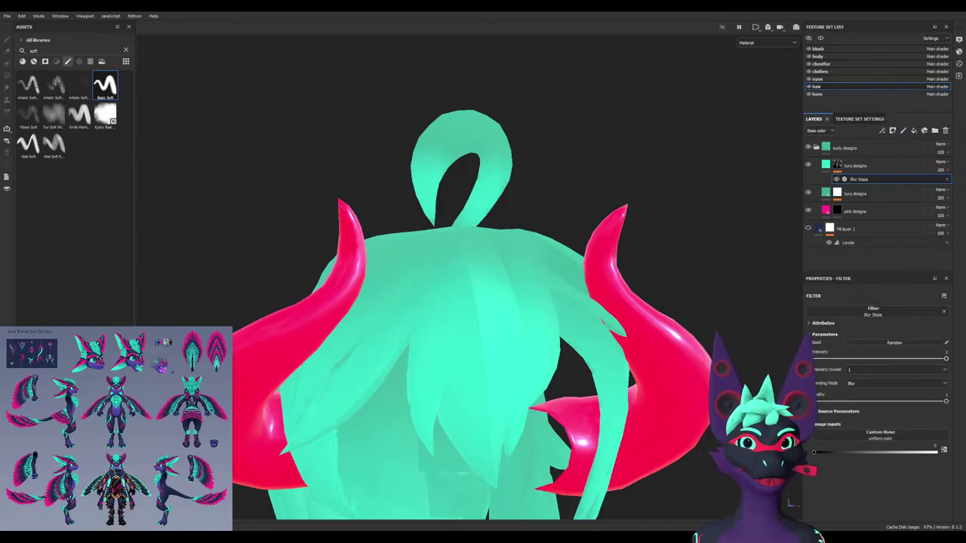
left_click_drag(453, 309, 502, 317, "alt")
middle_click_drag(502, 317, 500, 241, "alt")
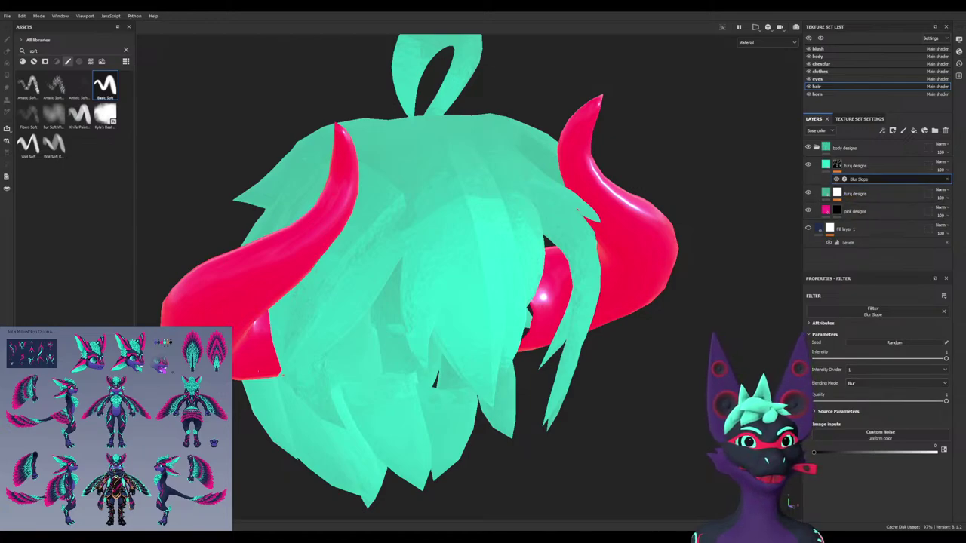
Add a Blur filter above Blur Slope on the same mask and set its intensity to about 0.78
left_click(901, 187)
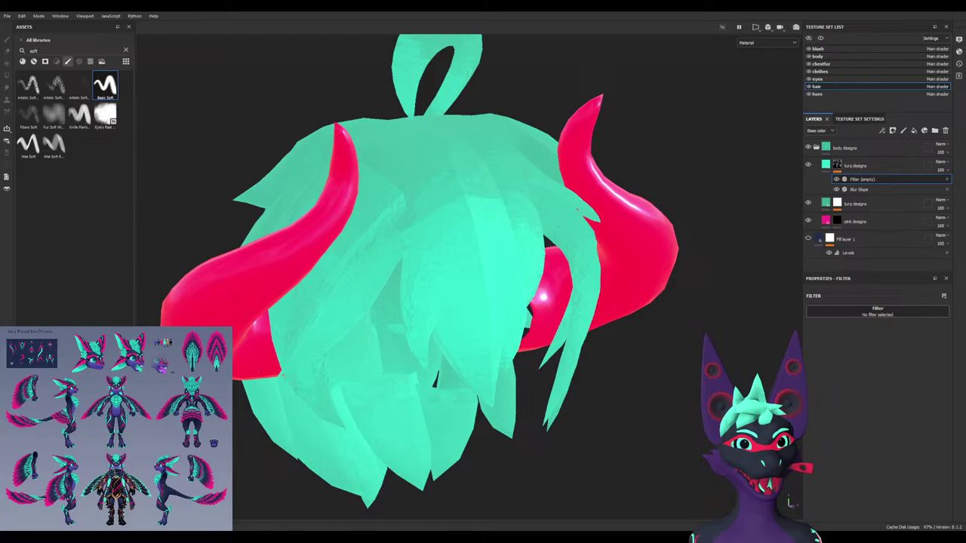
left_click(867, 355)
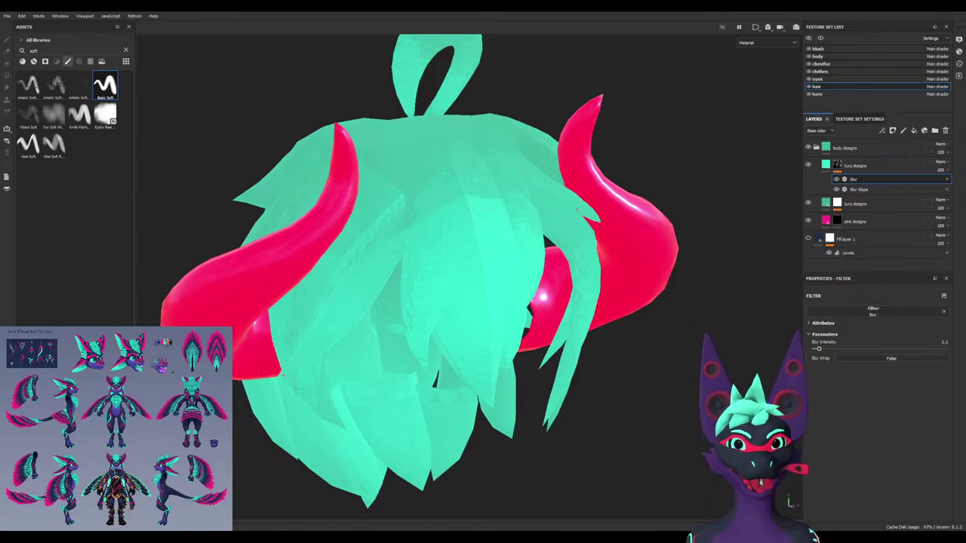
left_click_drag(819, 348, 818, 349)
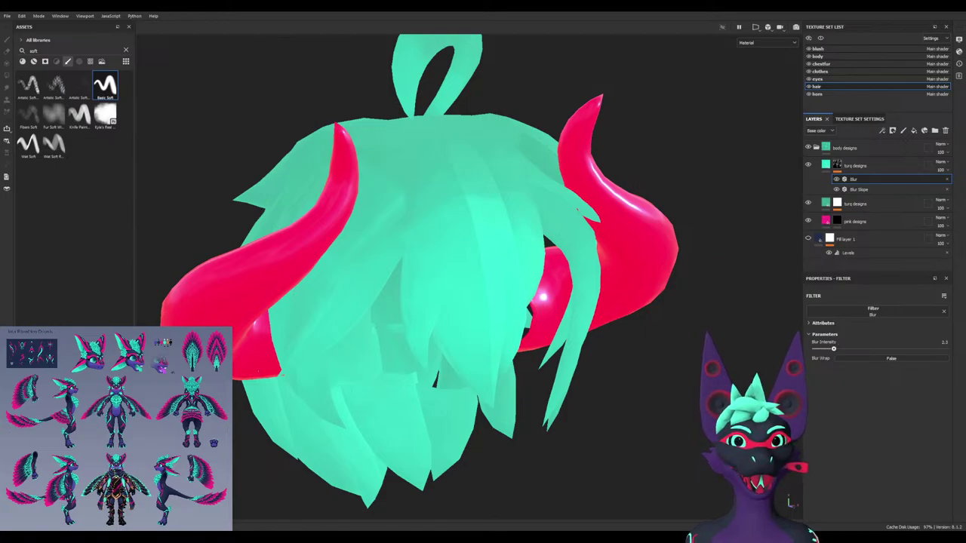
mouse_move(834, 349)
left_mouse_down()
mouse_move(887, 349)
mouse_move(824, 348)
left_mouse_up()
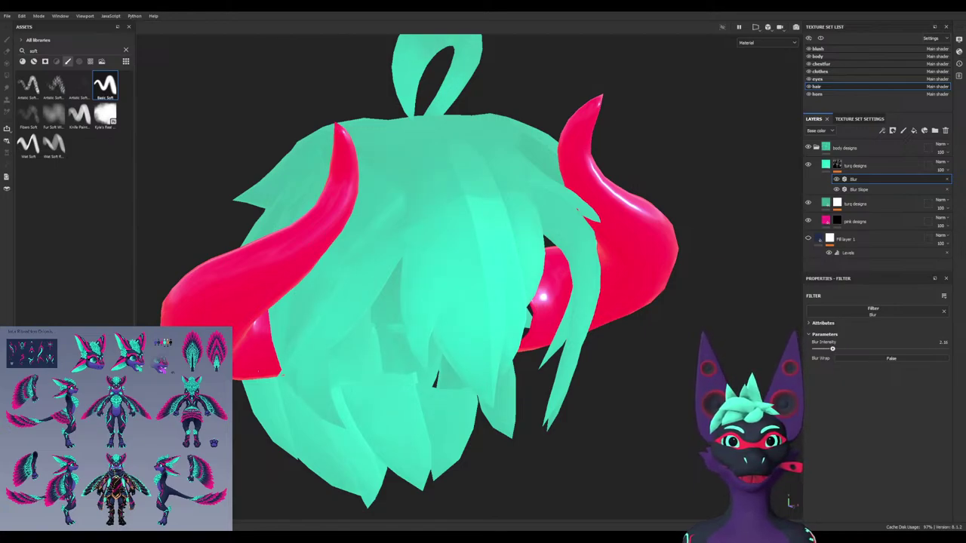
Move the Blur filter below Blur Slope and reduce Blur Slope's intensity to about 0.38
left_click(860, 190)
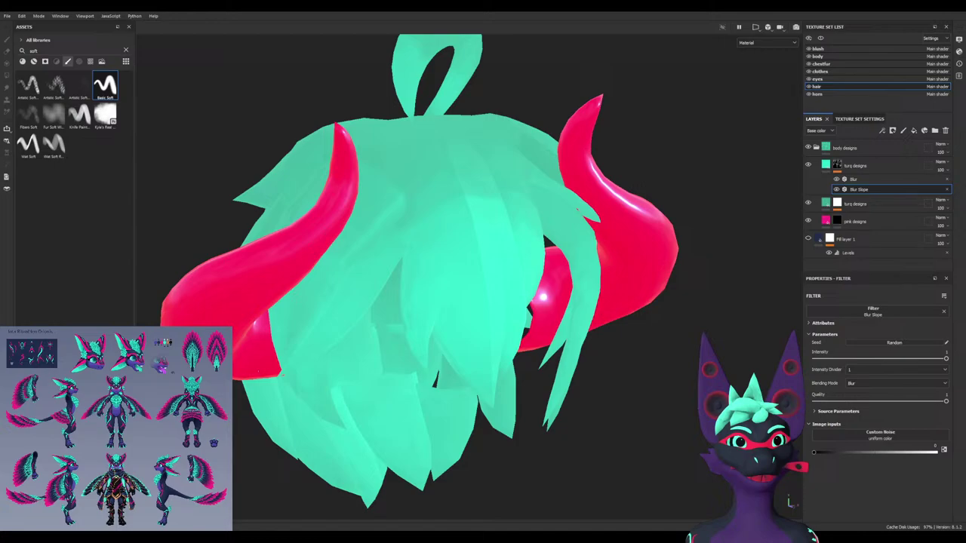
left_click_drag(946, 358, 898, 358)
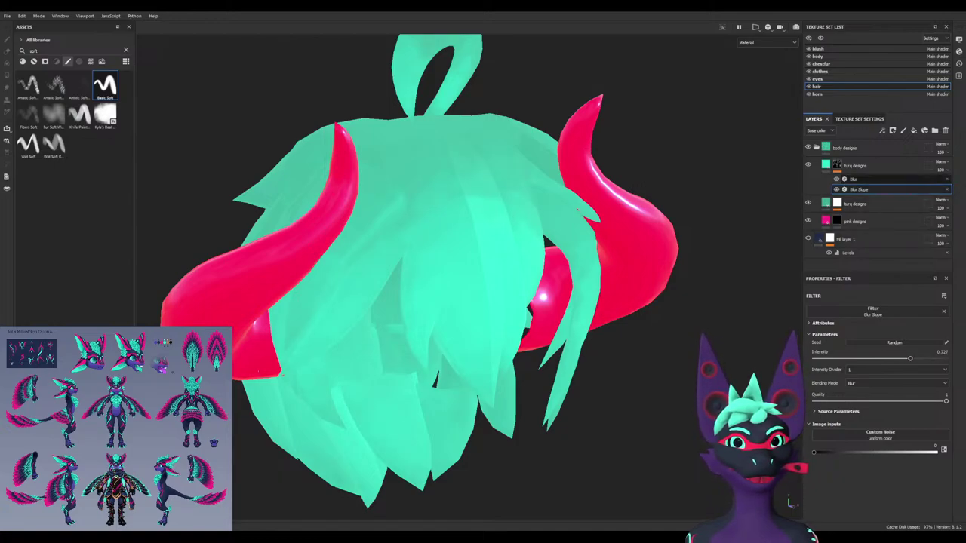
left_click_drag(860, 180, 860, 193)
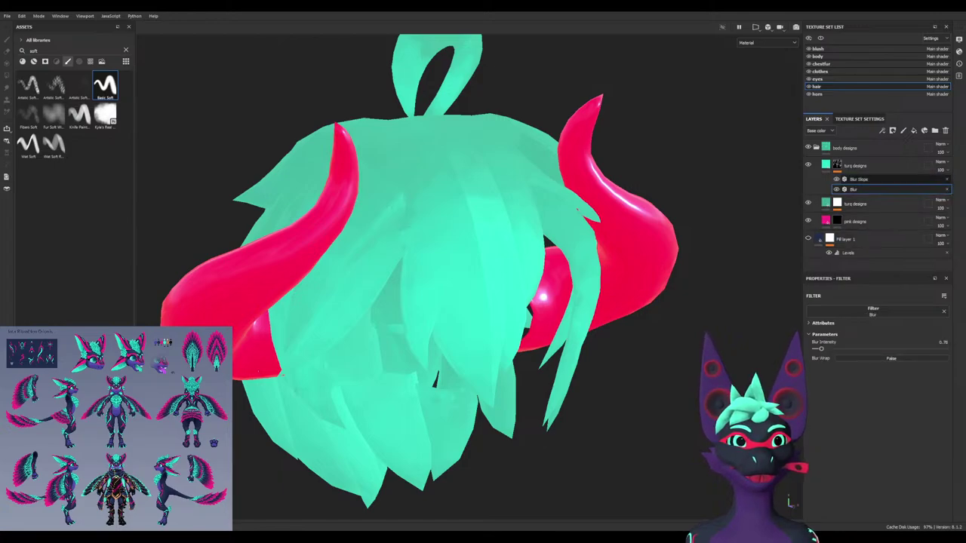
left_click(861, 180)
left_click_drag(910, 359, 869, 358)
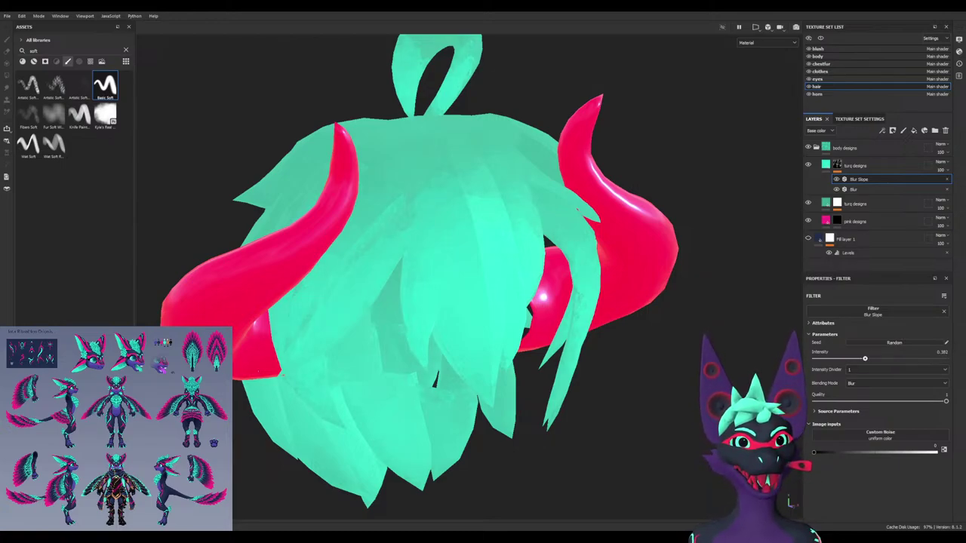
Set the Blur filter's intensity to about 3.03 and its blur wrap to True
left_click(860, 189)
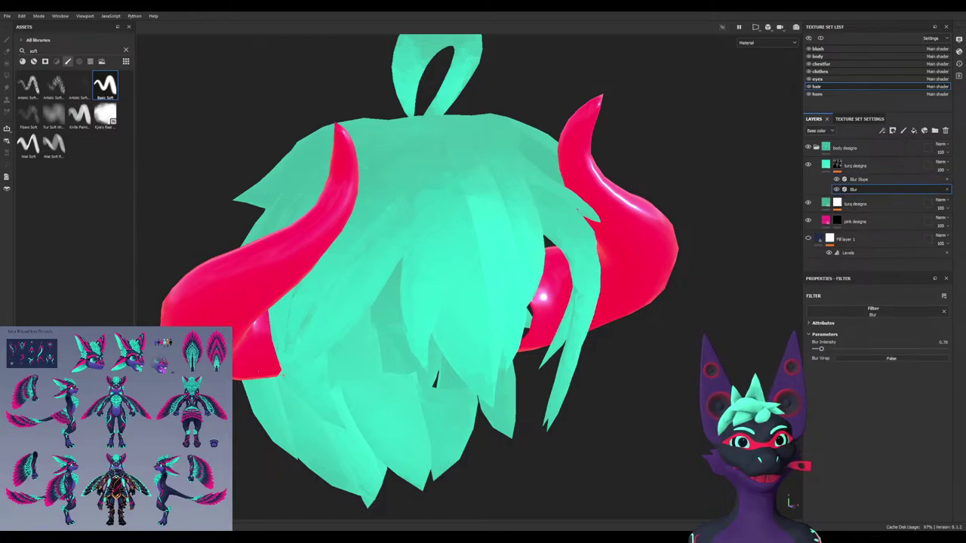
mouse_move(821, 349)
left_mouse_down()
mouse_move(947, 349)
mouse_move(835, 349)
left_mouse_up()
left_click(891, 359)
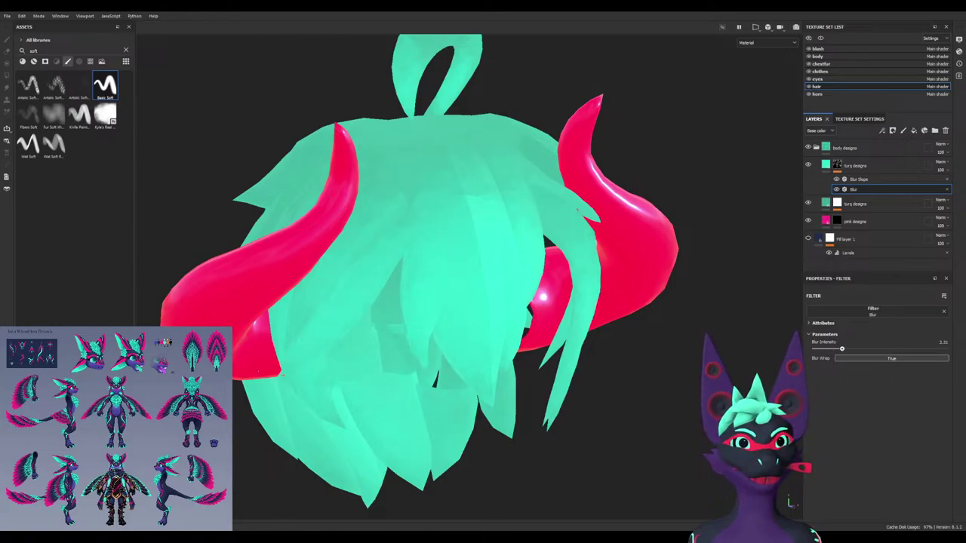
left_click_drag(842, 348, 840, 349)
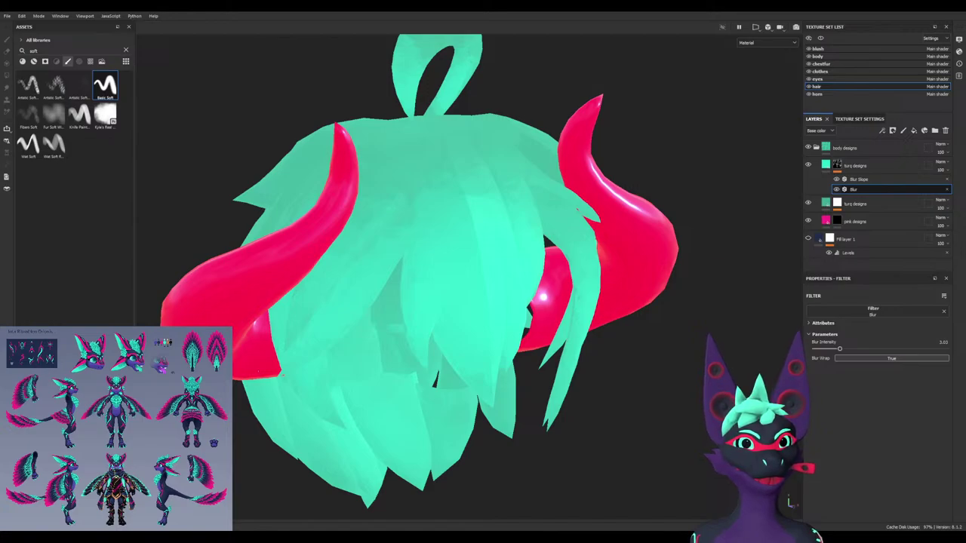
Add another filter between Blur Slope and Blur on the mask and make it Blur Directional
left_click(898, 184)
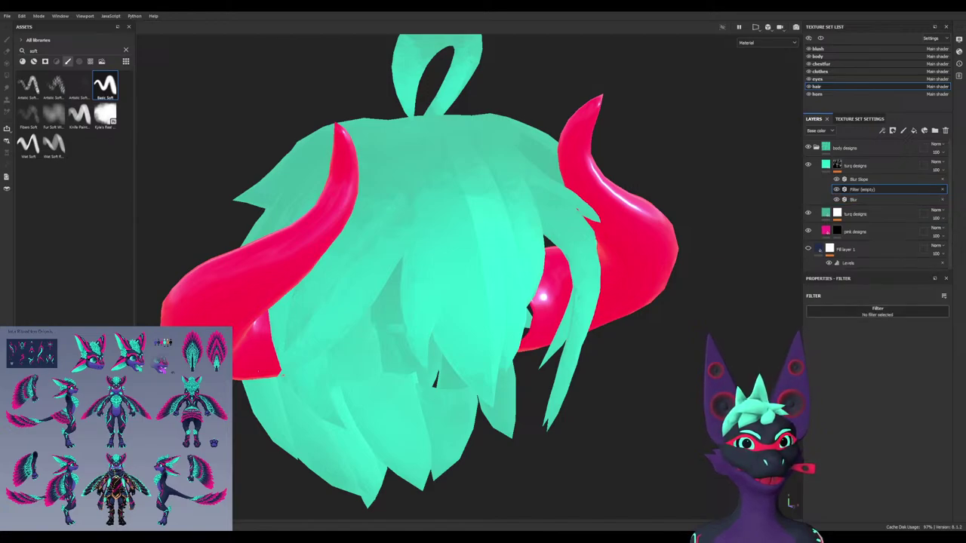
left_click(877, 311)
left_click(825, 335)
left_click(825, 334)
left_click(825, 335)
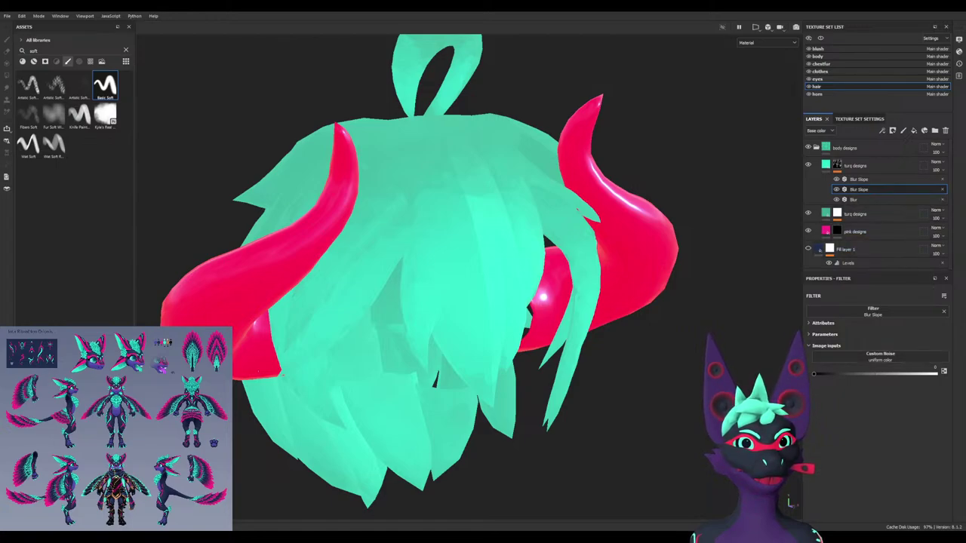
key("Delete")
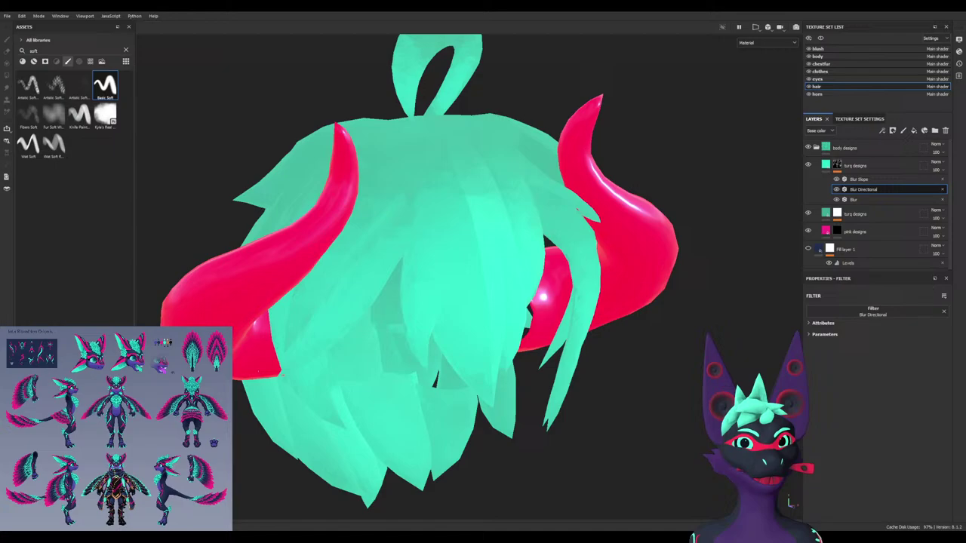
Try Blur Directional at the bottom of the mask's filter stack with its intensity at the maximum of 16
left_click_drag(865, 189, 867, 203)
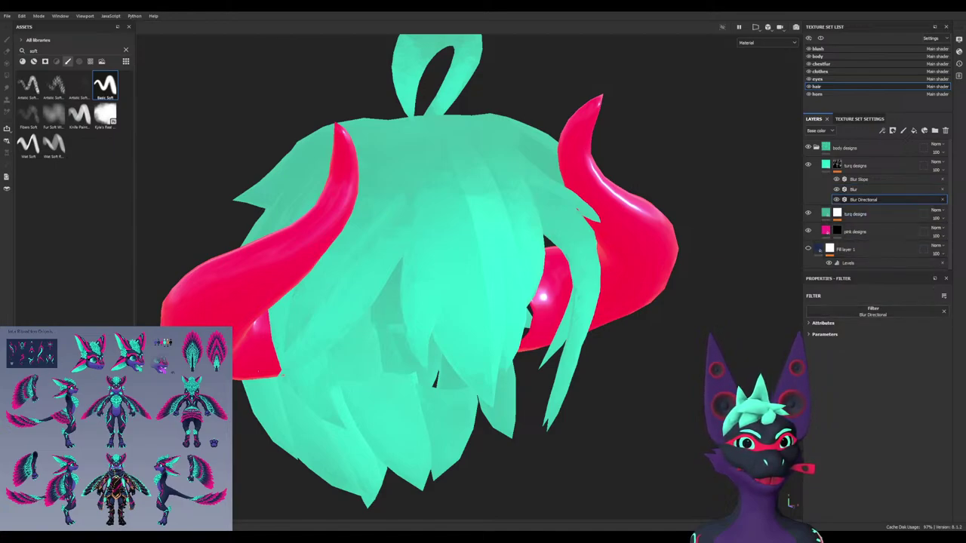
left_click(825, 334)
left_click_drag(846, 366, 945, 349)
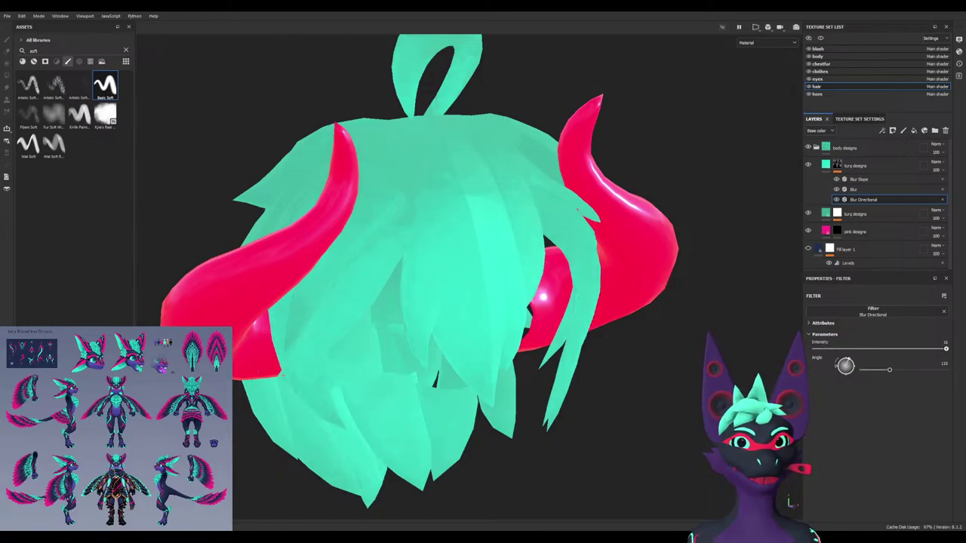
Set Blur Directional's angle to about 243 and intensity to about 13.43, and place it between Blur Slope and Blur
left_click_drag(862, 199, 863, 178)
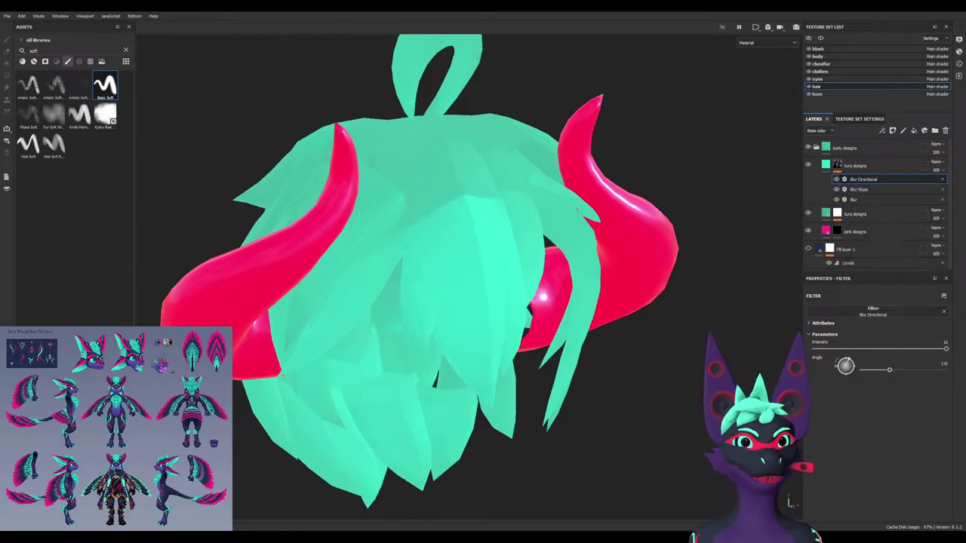
left_click_drag(889, 370, 924, 370)
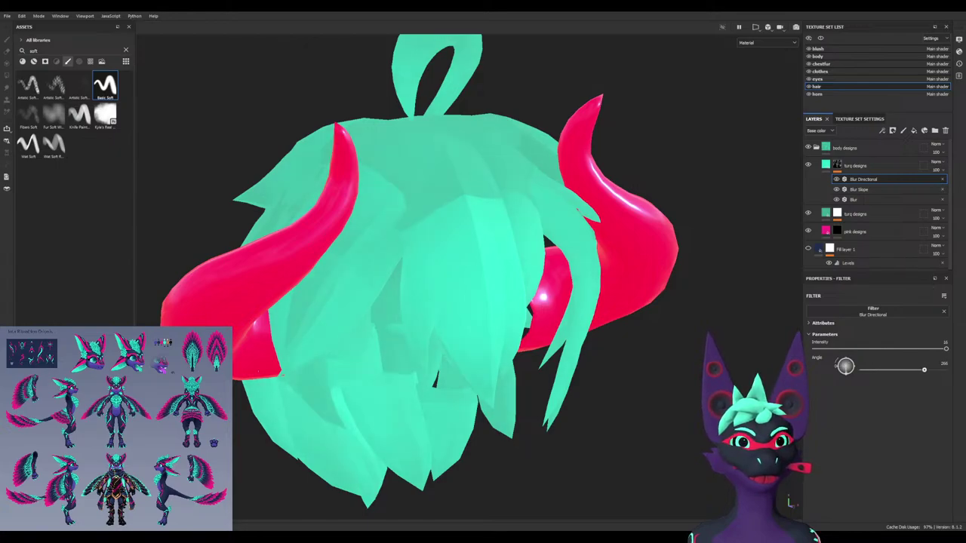
left_click_drag(846, 367, 848, 371)
left_click_drag(939, 349, 925, 349)
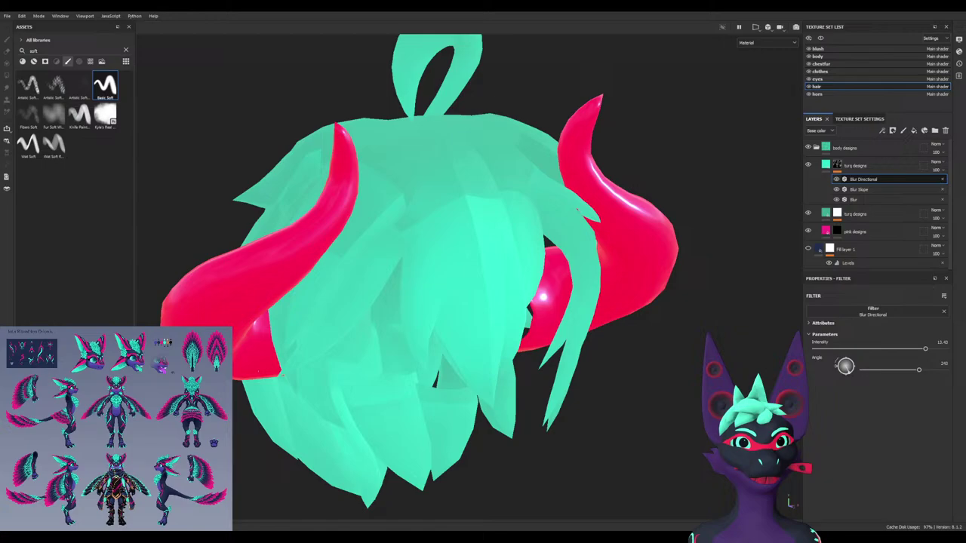
left_click_drag(868, 180, 868, 192)
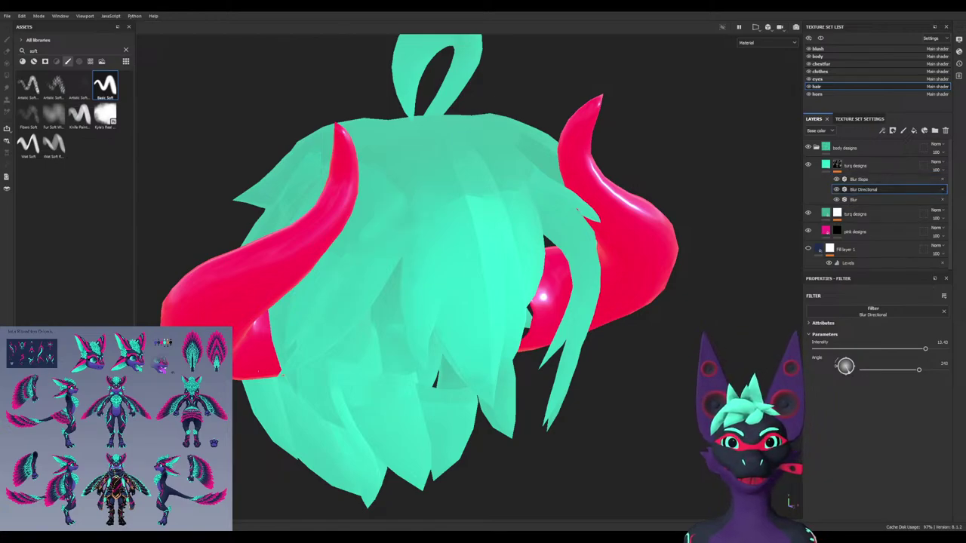
left_click_drag(423, 257, 411, 294, "alt")
Raise Blur Slope's intensity to about 0.66 and the Blur filter's intensity to about 9.66
left_click(868, 180)
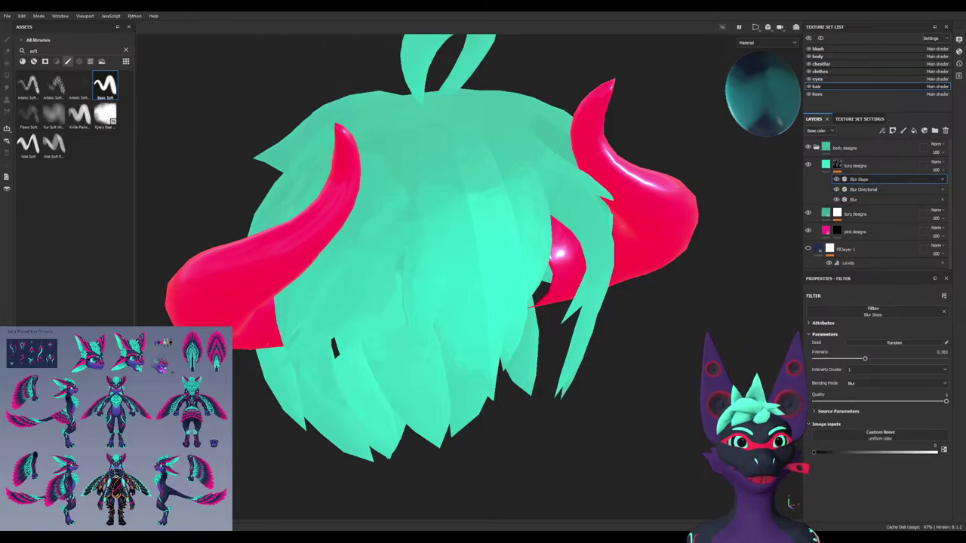
left_click_drag(865, 358, 895, 359)
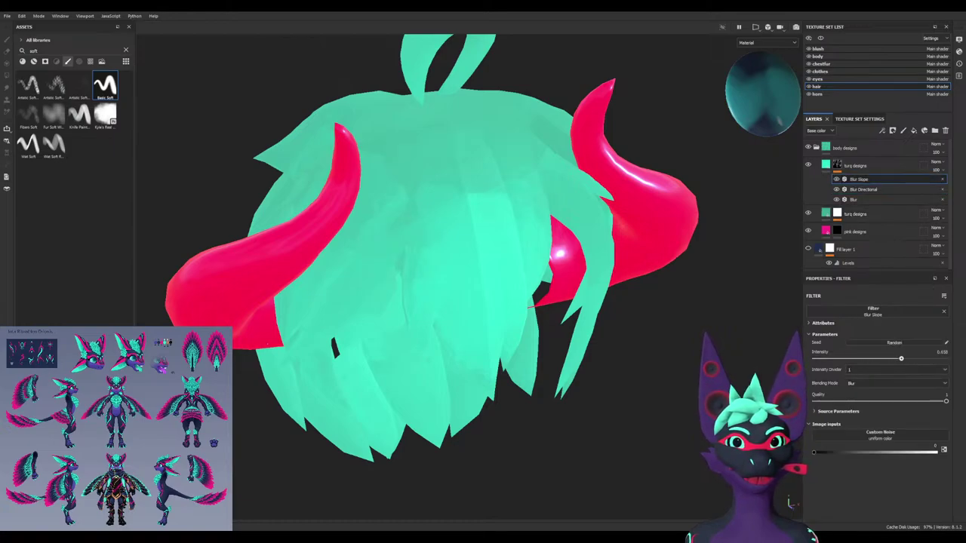
left_click(868, 200)
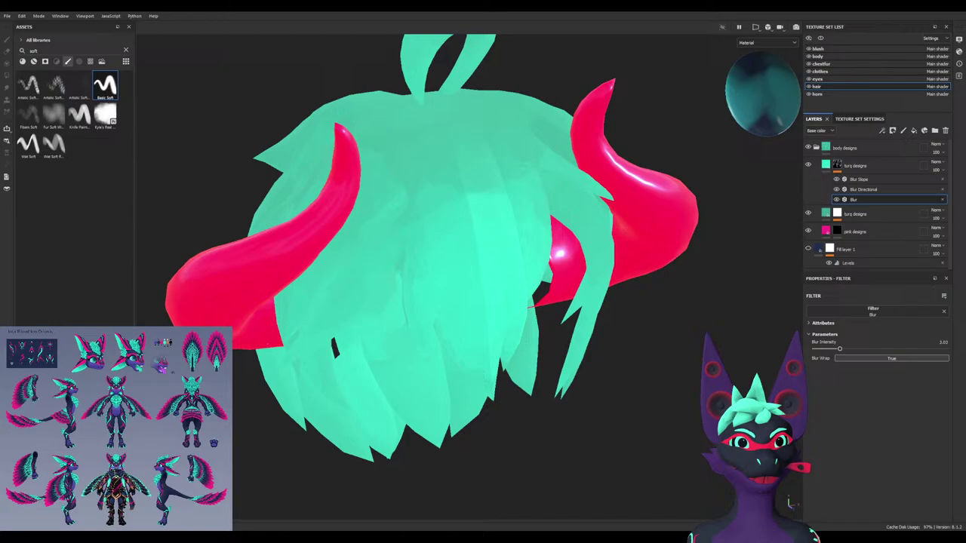
left_click_drag(839, 349, 879, 349)
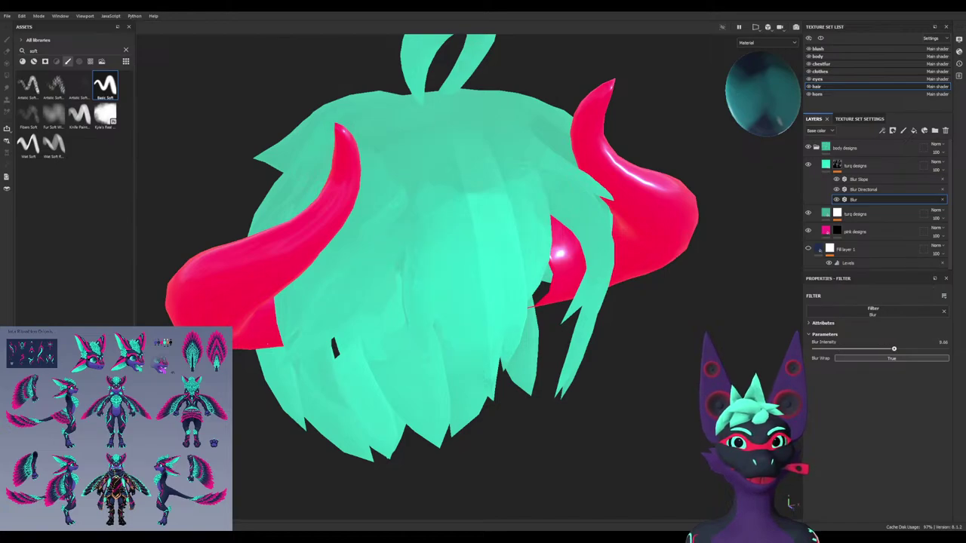
Try the Blur filter above Blur Directional at about 3.83 intensity, with Blur Directional at about 7.03 and angle 154, and restore the order
left_click(861, 189)
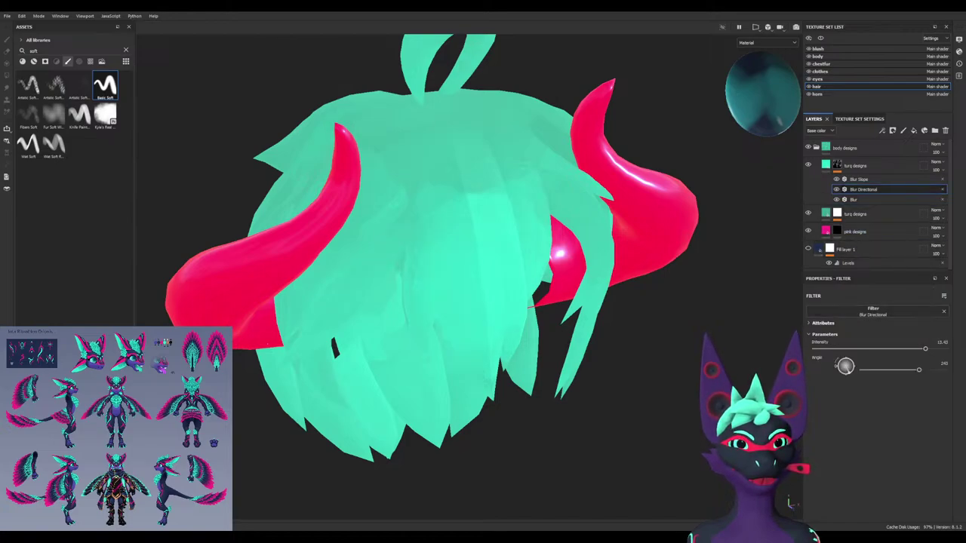
left_click_drag(926, 348, 898, 370)
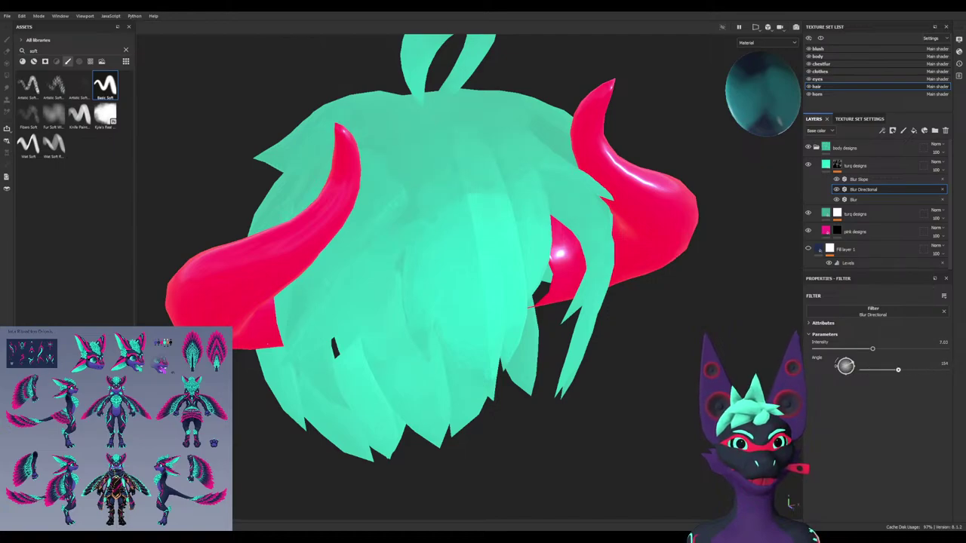
left_click_drag(861, 200, 860, 189)
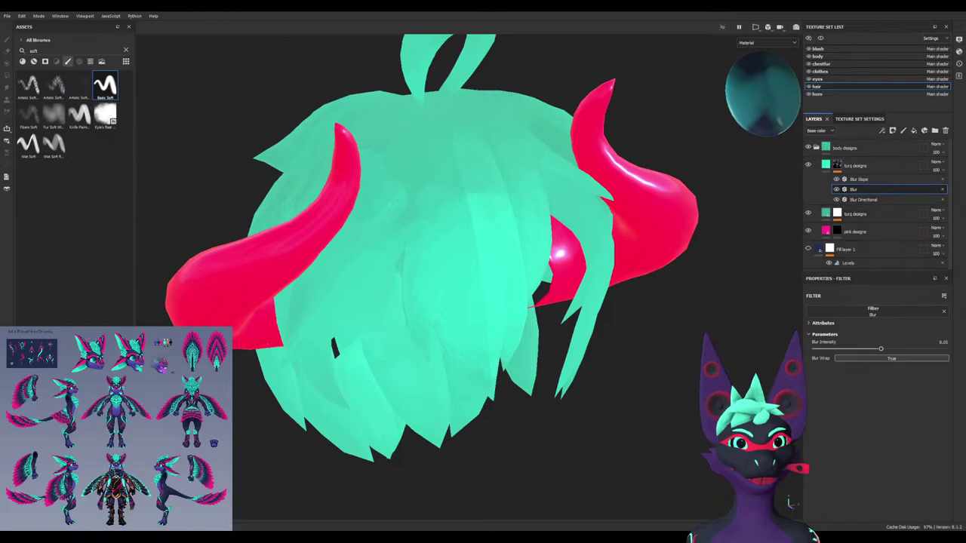
left_click_drag(885, 349, 844, 349)
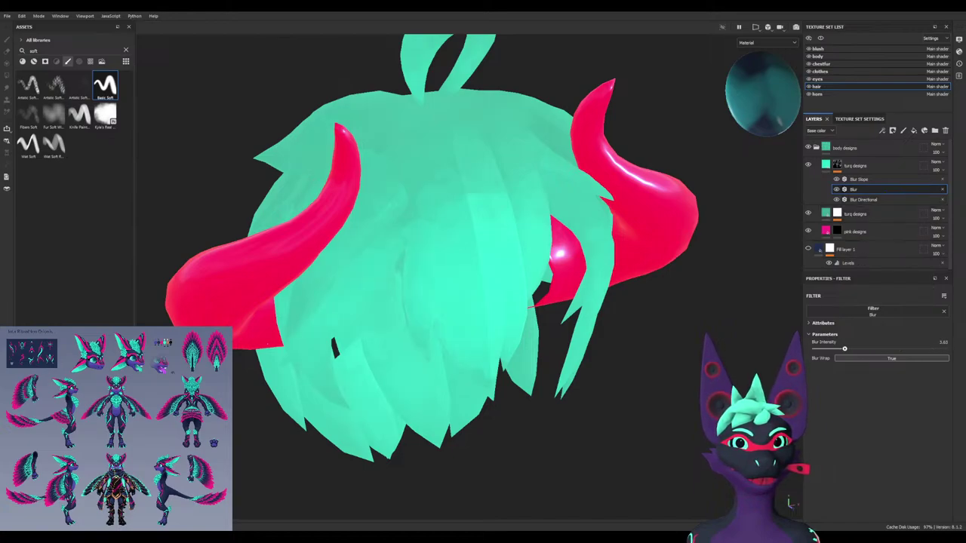
left_click_drag(860, 189, 860, 203)
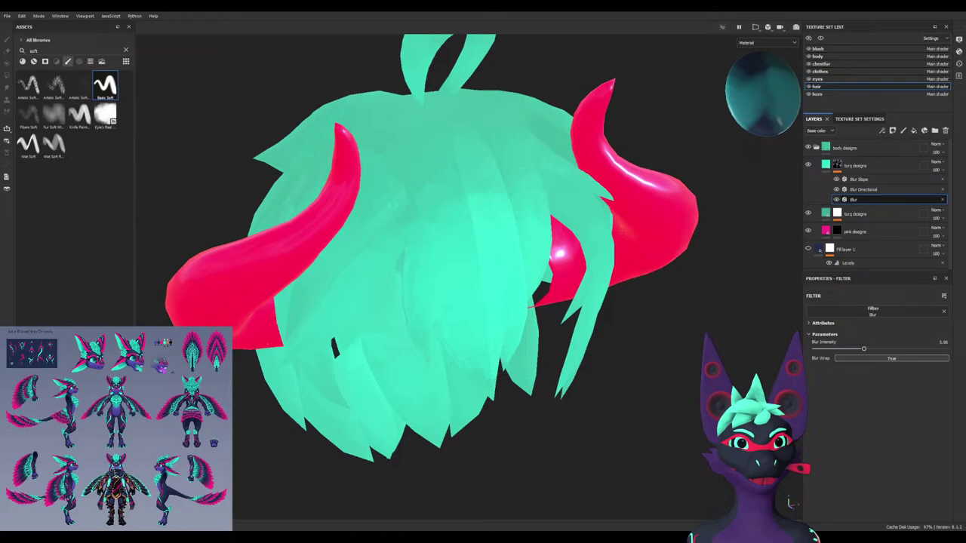
Tune the mask's filters to Blur intensity 16, Blur Slope intensity about 0.54, and Blur Directional intensity 16 with an angle of about 267
left_click_drag(864, 349, 946, 349)
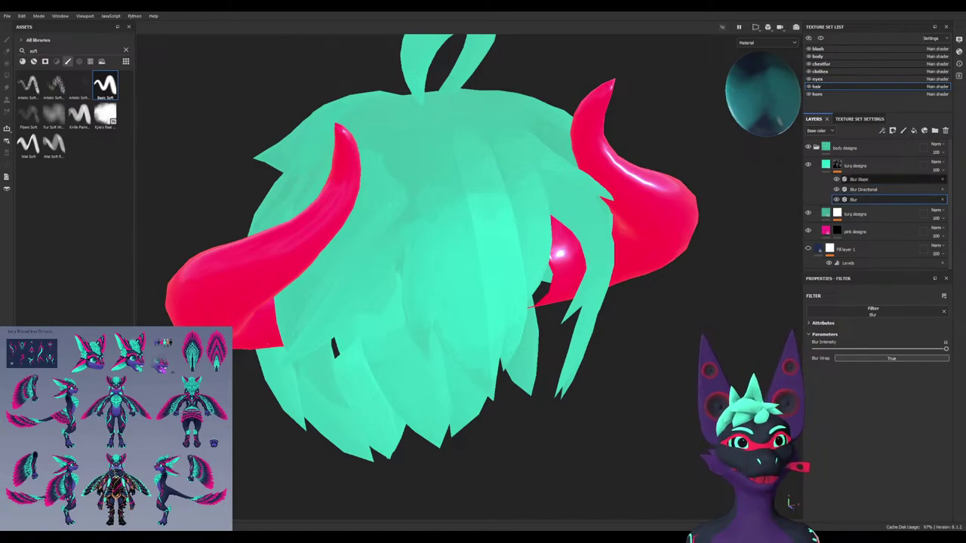
left_click(859, 179)
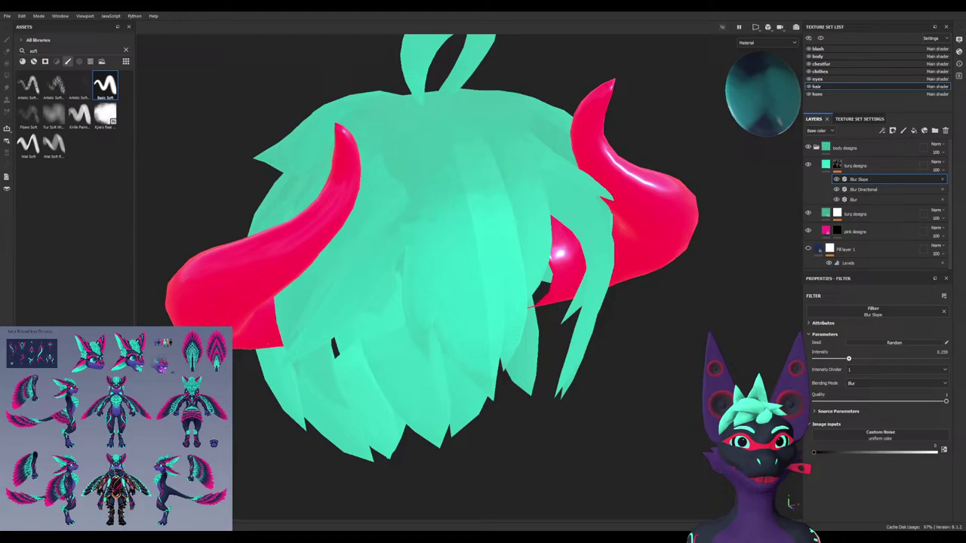
left_click_drag(827, 359, 886, 358)
left_click(865, 189)
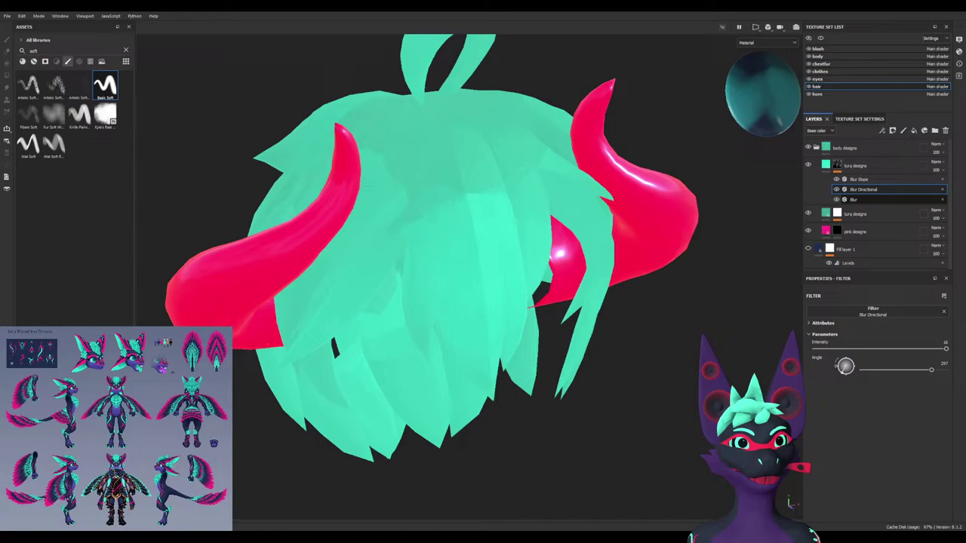
left_click(868, 200)
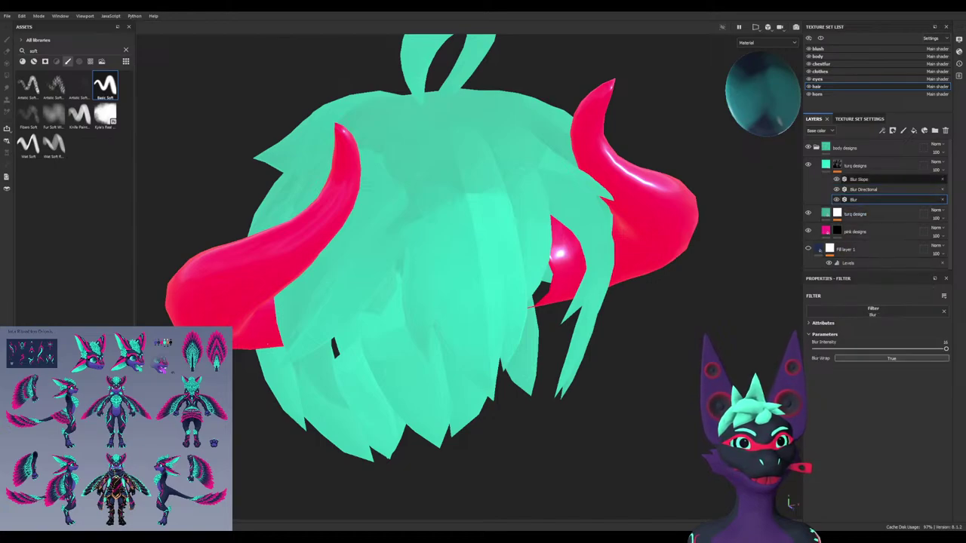
Add a second Blur filter to the mask and place it between Blur Slope and Blur Directional
left_click(860, 179)
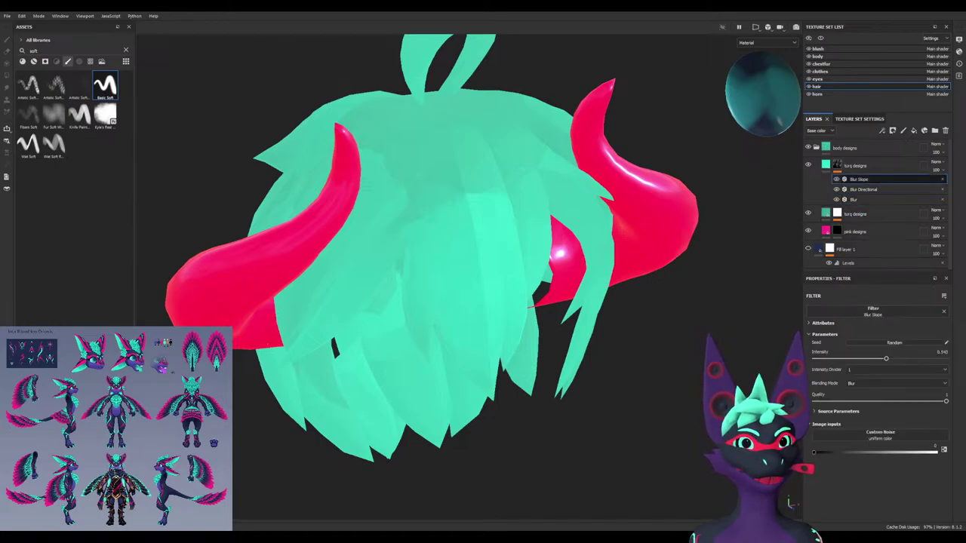
left_click(882, 130)
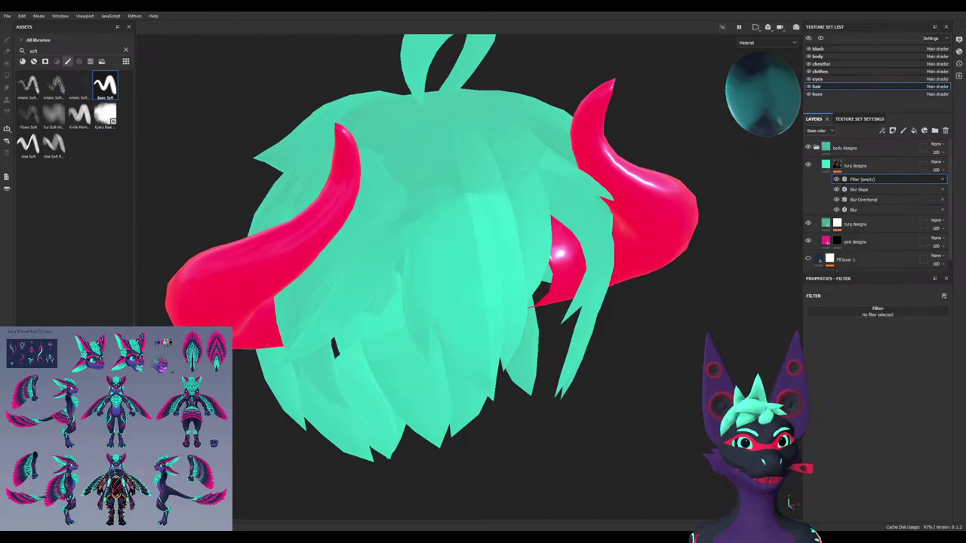
left_click(856, 225)
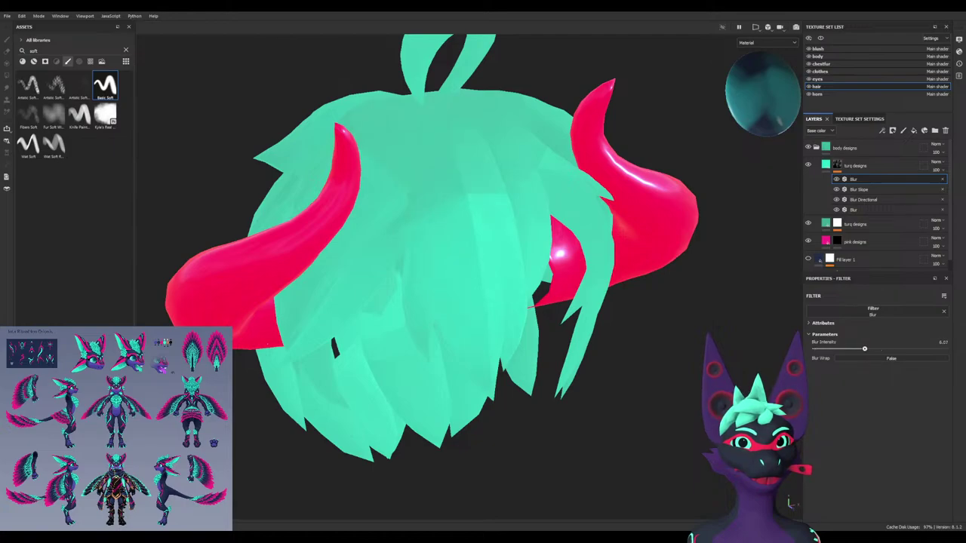
left_click_drag(866, 180, 866, 194)
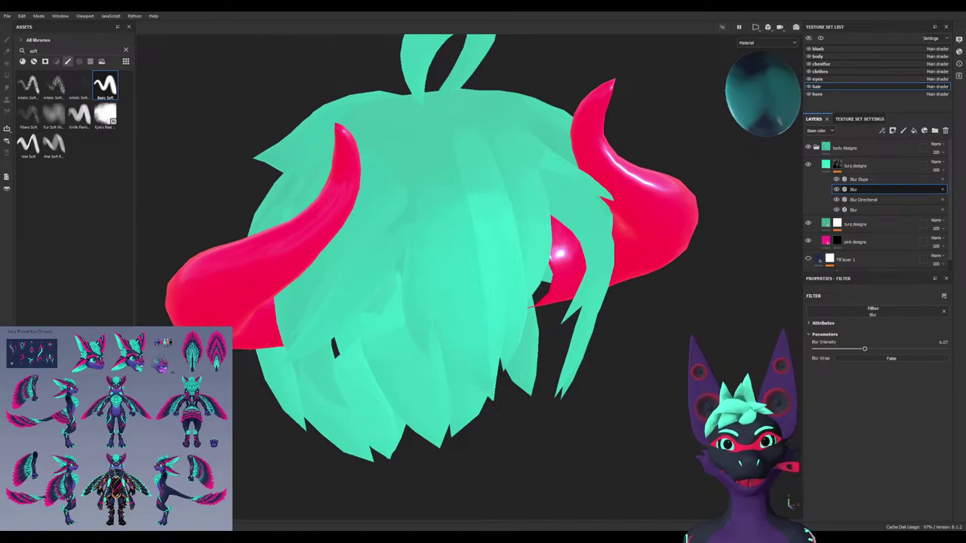
Delete the bottommost Blur filter from the mask and set the remaining Blur filter's intensity to about 2.8
left_click(866, 180)
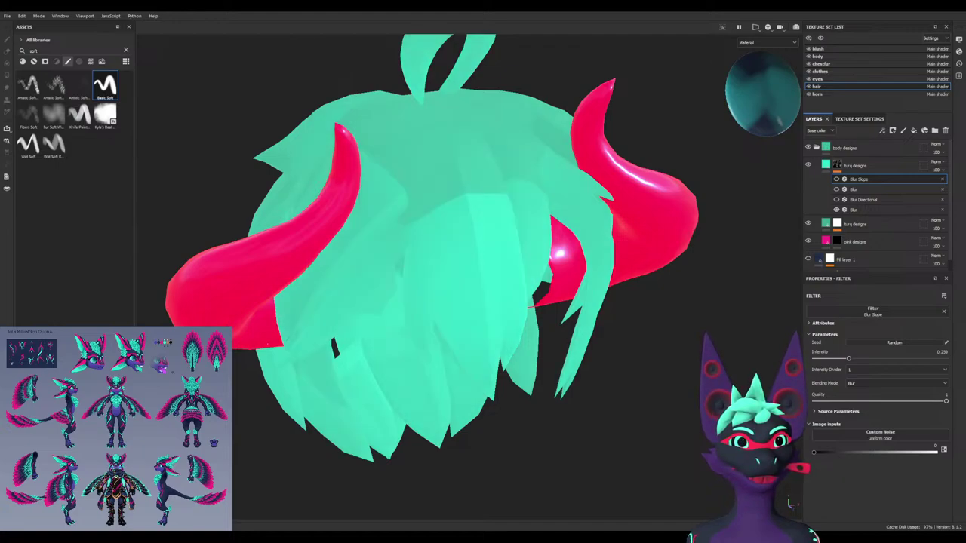
left_click(868, 210)
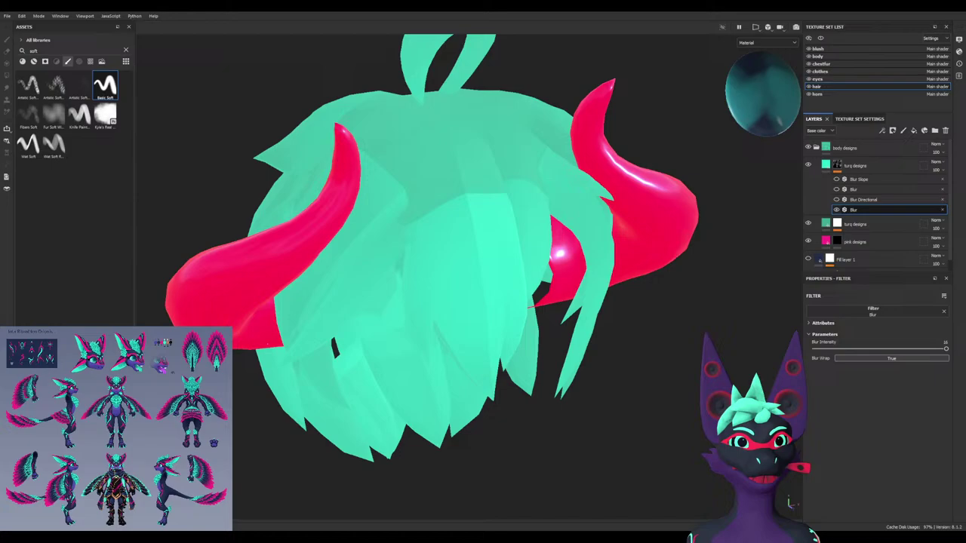
key("Delete")
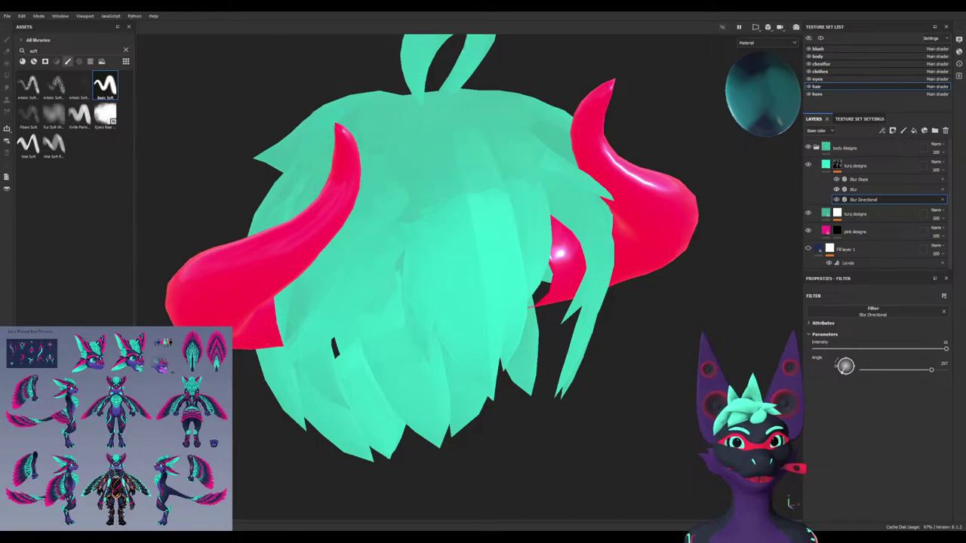
left_click(876, 190)
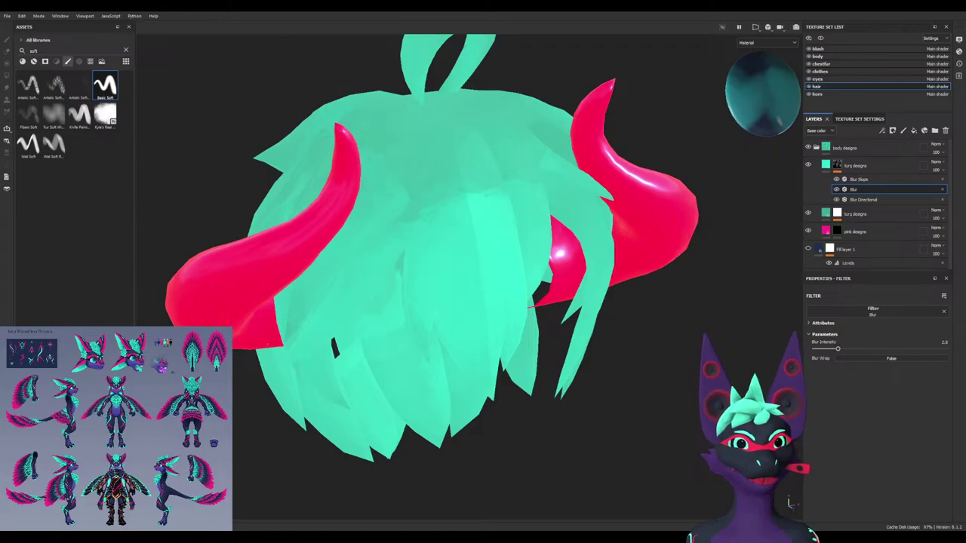
Select the mask of the upper turq designs layer for painting in white with the Basic Soft brush
left_click_drag(468, 272, 392, 271, "alt")
scroll(468, 276, "up", 3)
middle_click_drag(468, 276, 474, 314, "alt")
left_click_drag(474, 314, 554, 308, "alt")
left_click(837, 165)
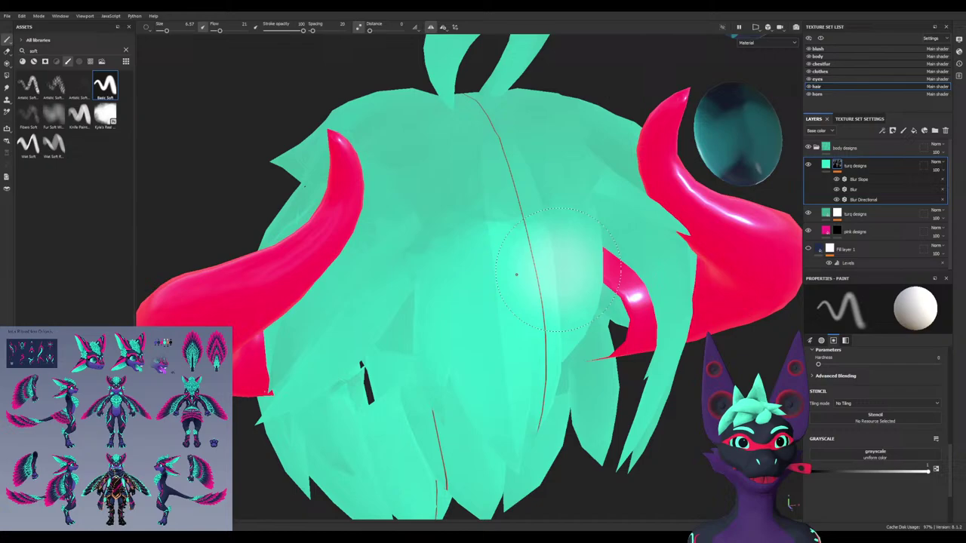
scroll(488, 255, "down", 2)
key("x")
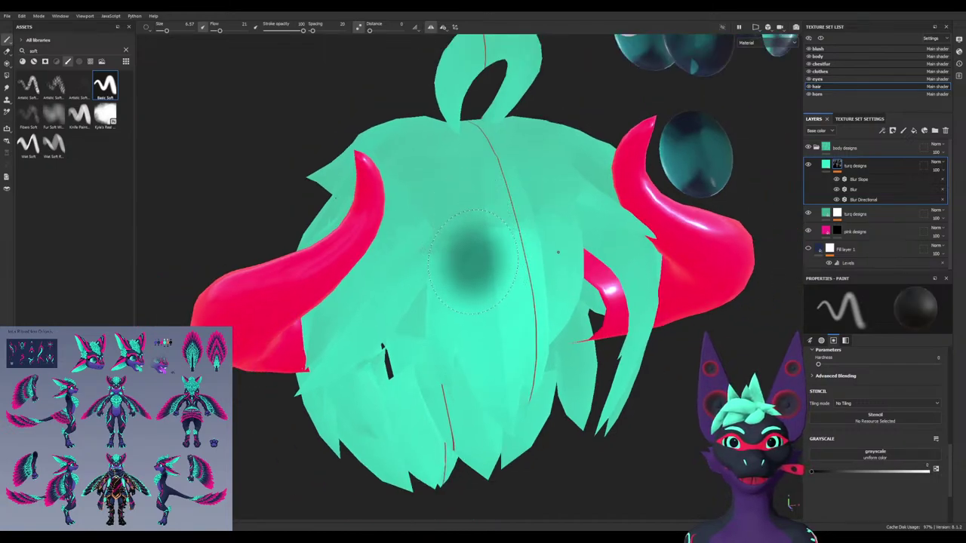
key("x")
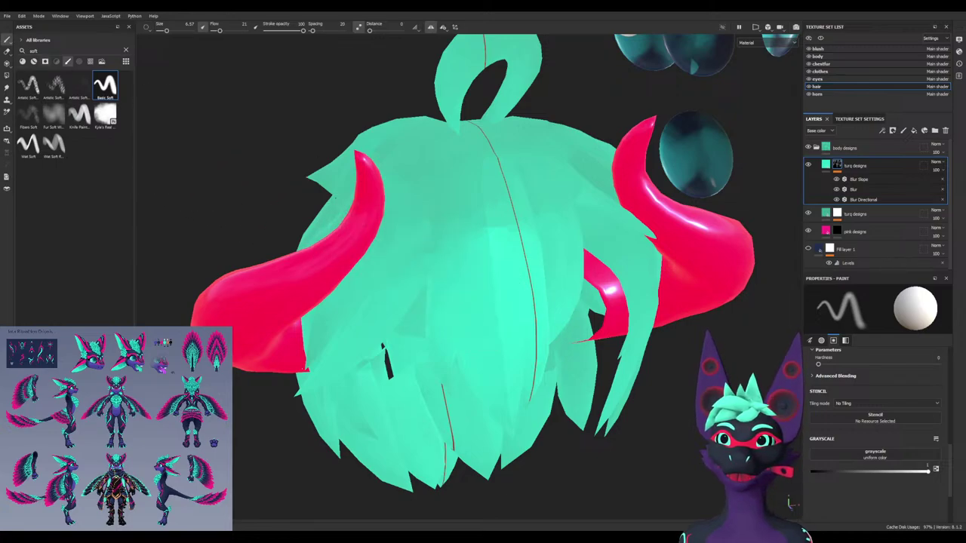
Search the brushes for "blu", choose the Blur smudge brush, and set its size to about 11.8 and flow to 100
type("bdu")
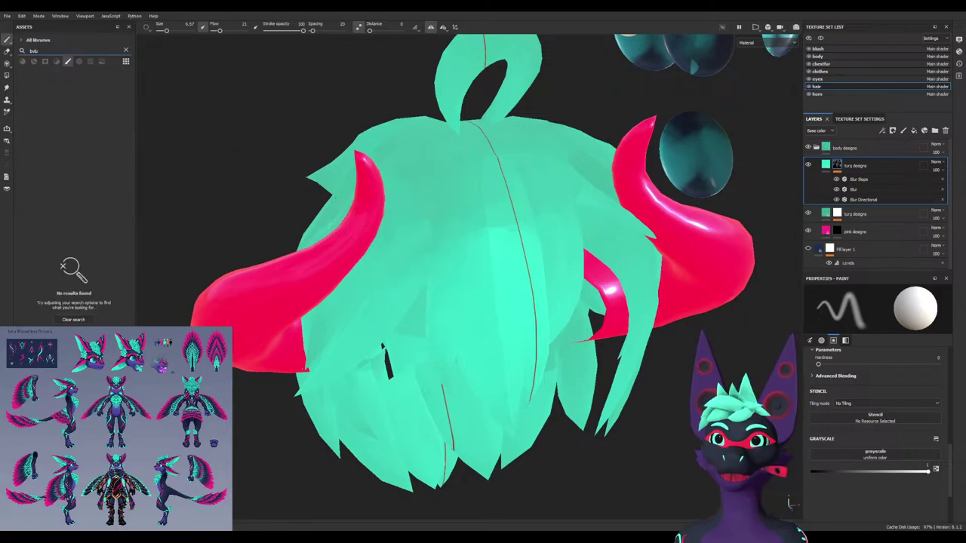
key("BackSpace")
key("BackSpace")
key("BackSpace")
type("blu")
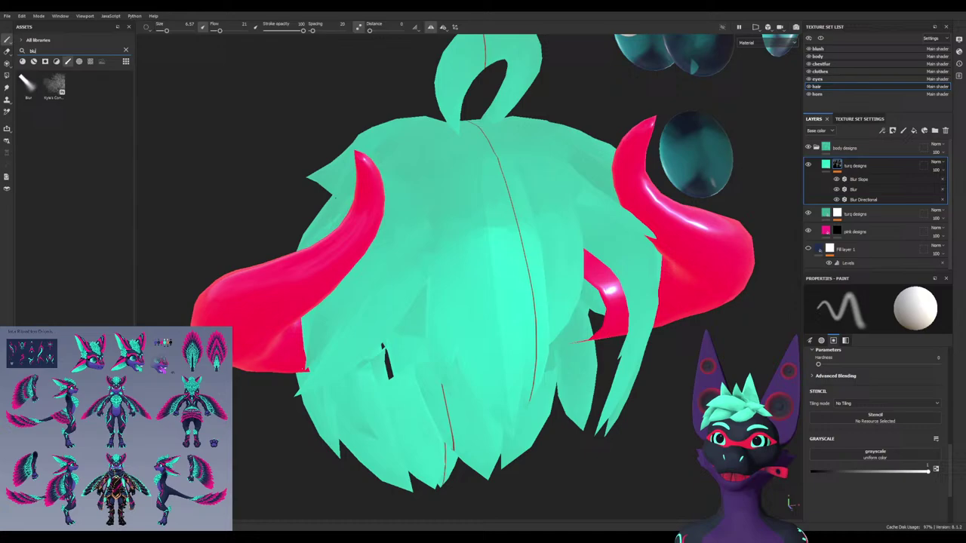
left_click(28, 84)
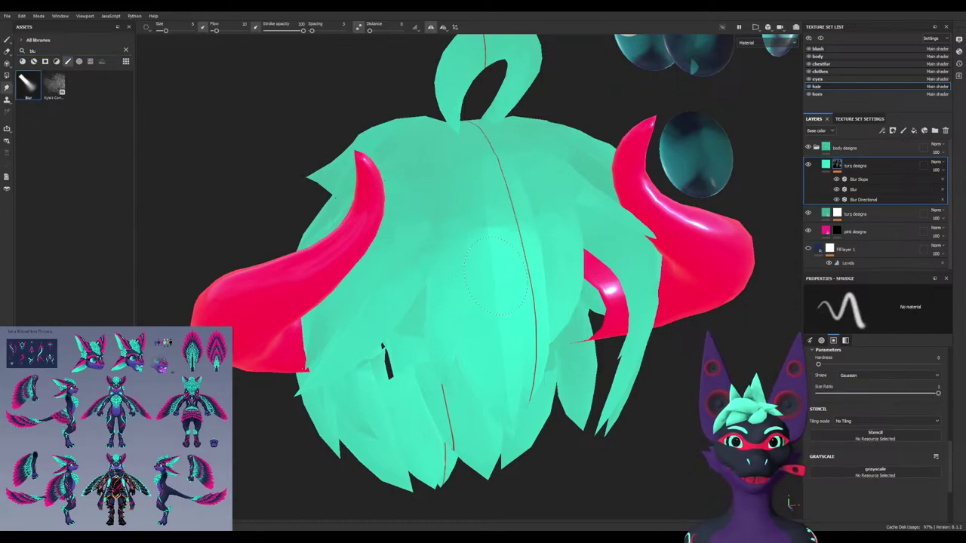
right_click_drag(480, 247, 529, 247, "ctrl")
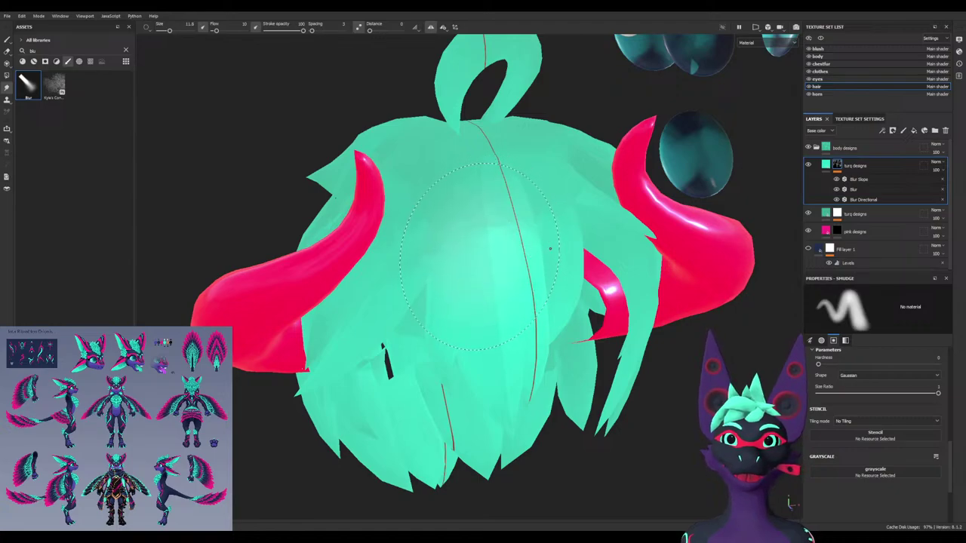
left_click_drag(480, 255, 549, 247, "ctrl")
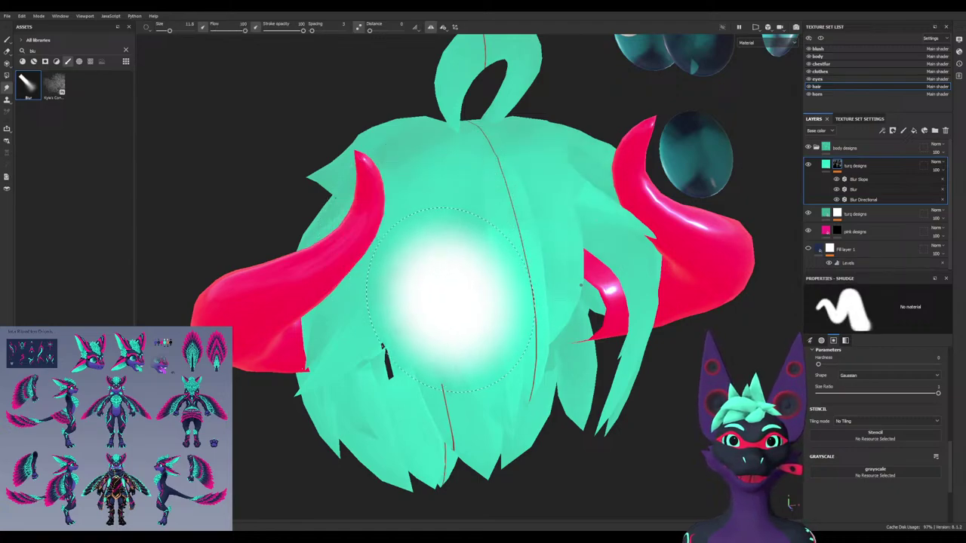
Smudge the bright transition on the back of the hair's mask and turn off the three mask filters
left_click_drag(443, 259, 510, 309, "alt")
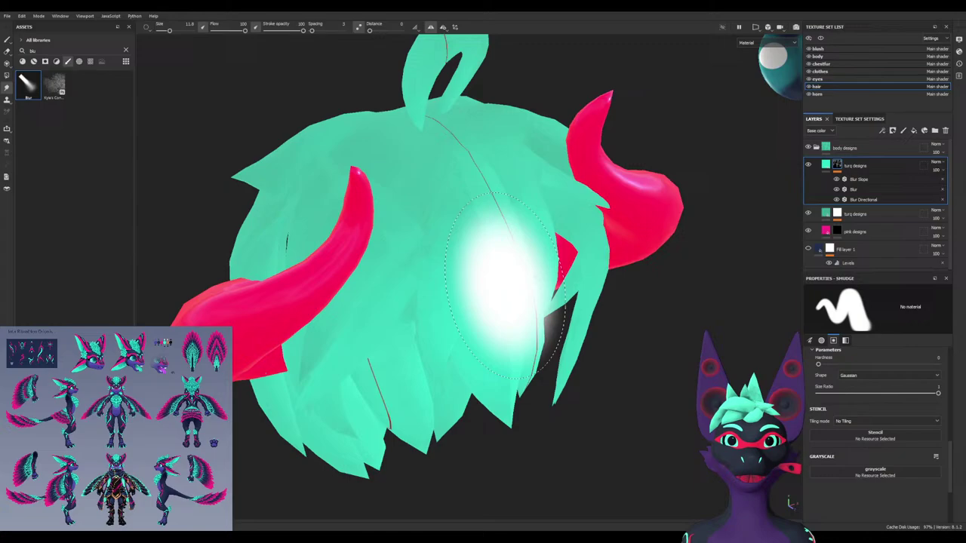
mouse_move(489, 254)
left_mouse_down()
mouse_move(484, 266)
mouse_move(470, 235)
left_mouse_up()
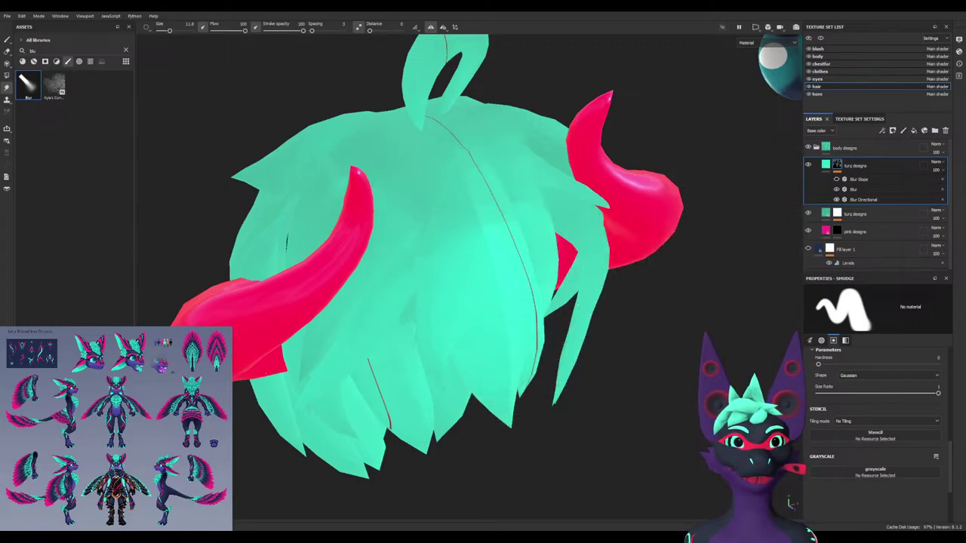
mouse_move(506, 276)
left_mouse_down("alt")
mouse_move(543, 234)
mouse_move(571, 269)
left_mouse_up("alt")
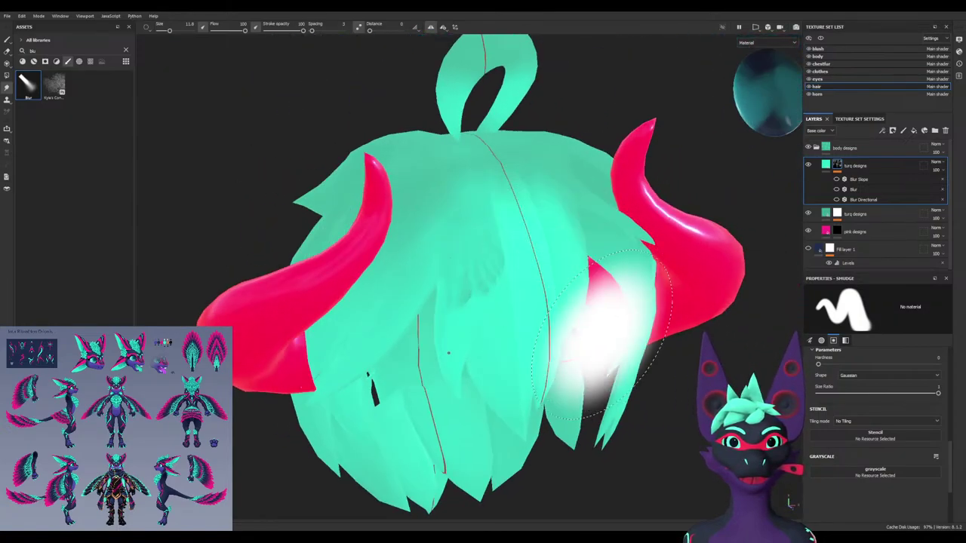
mouse_move(487, 298)
left_mouse_down("alt")
mouse_move(555, 294)
mouse_move(475, 290)
left_mouse_up("alt")
Search the brushes for "sof", switch to Basic Soft at 12 flow, and paint the front hair strands brighter in the mask
type("sof")
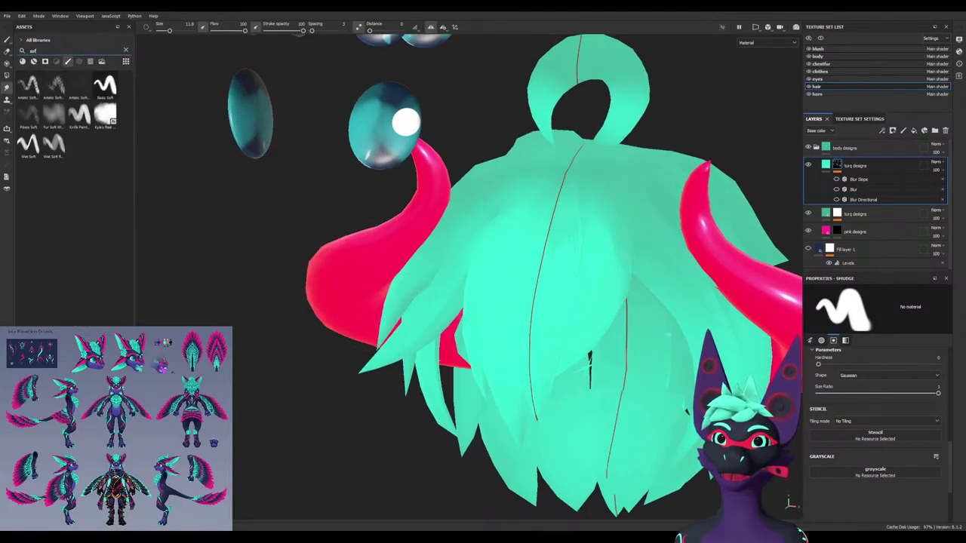
left_click(105, 86)
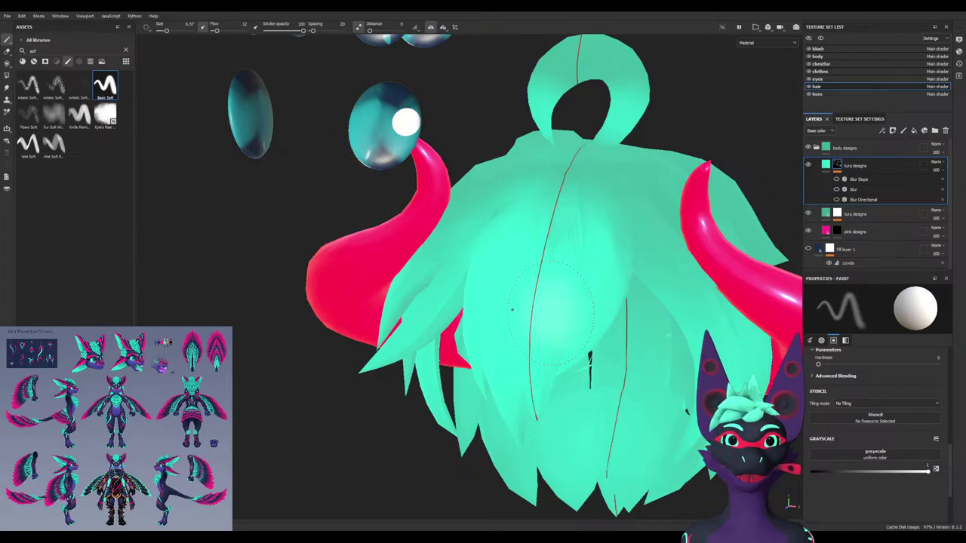
left_click_drag(528, 312, 562, 250, "alt+shift")
left_click_drag(638, 264, 623, 277, "alt")
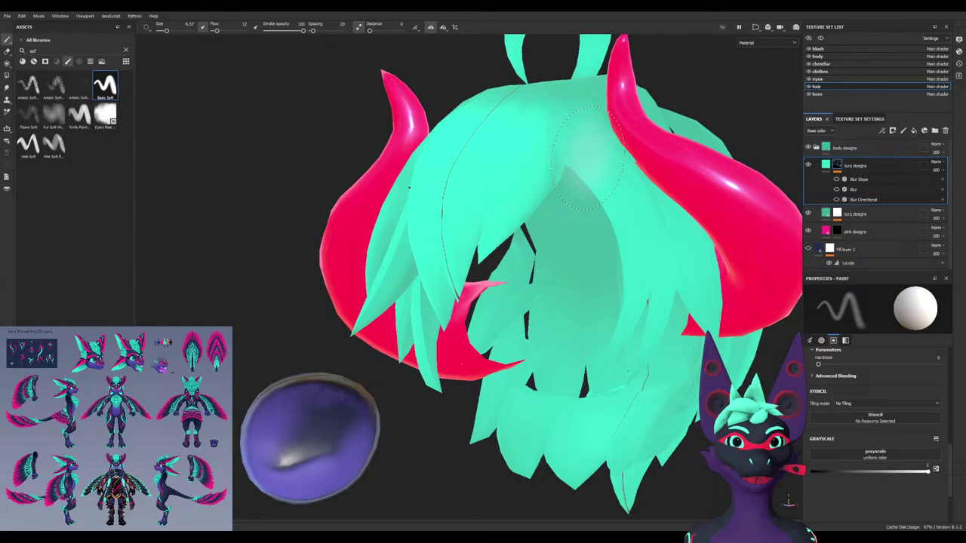
mouse_move(545, 166)
left_mouse_down("alt")
mouse_move(534, 202)
mouse_move(554, 172)
mouse_move(537, 154)
left_mouse_up("alt")
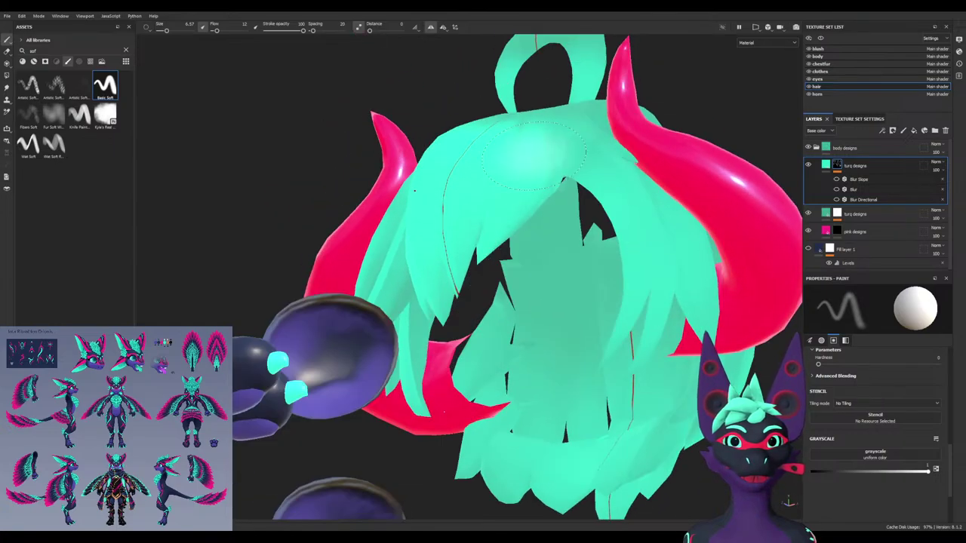
left_click_drag(483, 272, 462, 246, "alt")
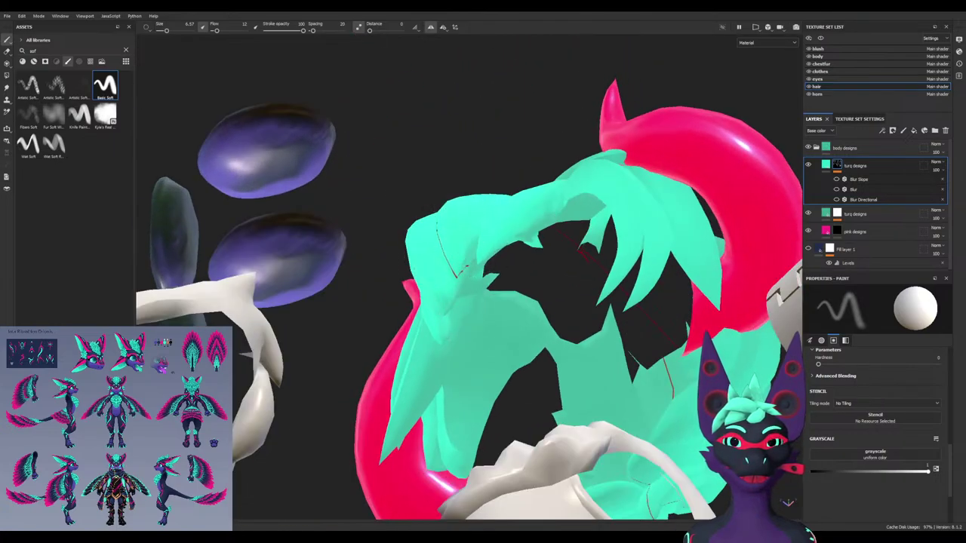
mouse_move(453, 287)
left_mouse_down("alt")
mouse_move(521, 340)
mouse_move(514, 313)
mouse_move(559, 336)
left_mouse_up("alt")
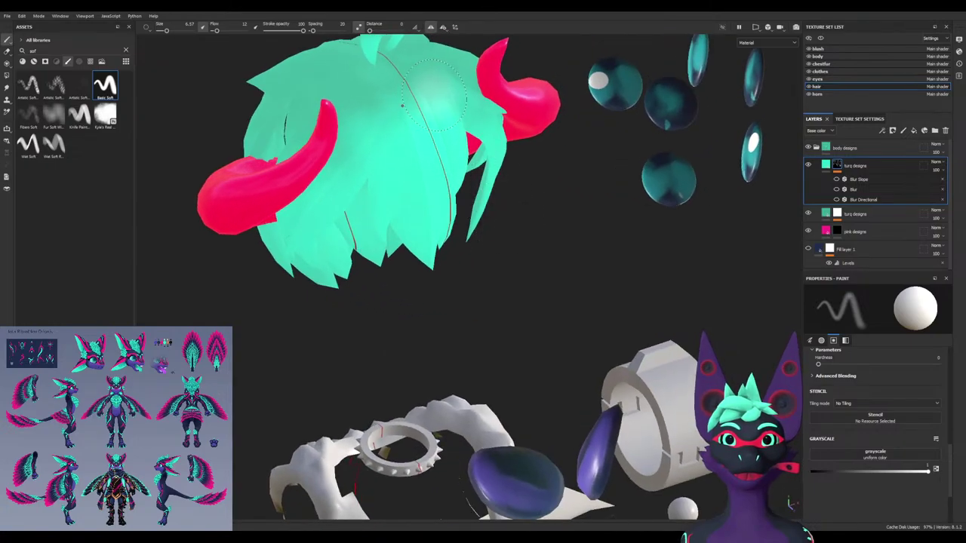
Lower the brush flow to 8 and soften the front and side hair transition in the mask, alternating black and white
left_click_drag(436, 101, 430, 101, "ctrl")
key("x")
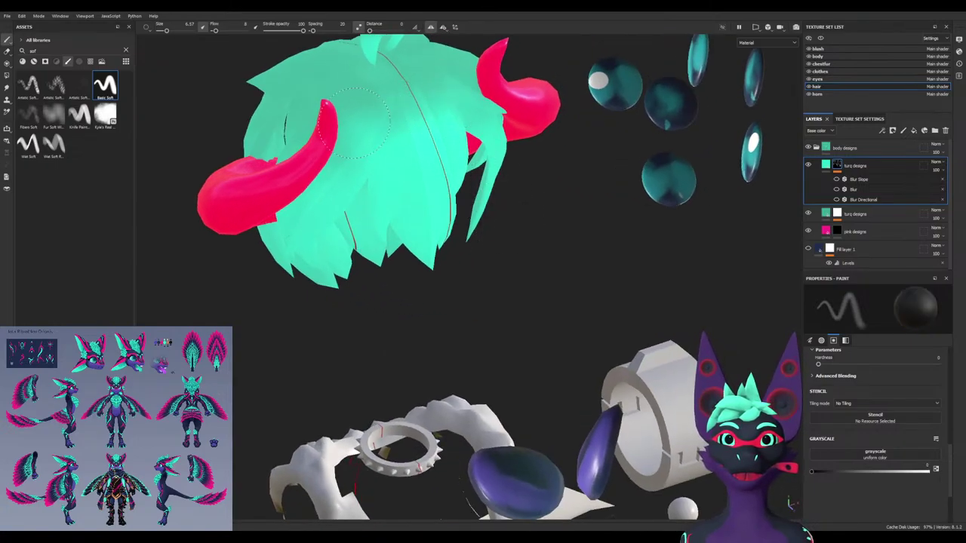
left_click_drag(373, 120, 404, 130, "alt")
key("x")
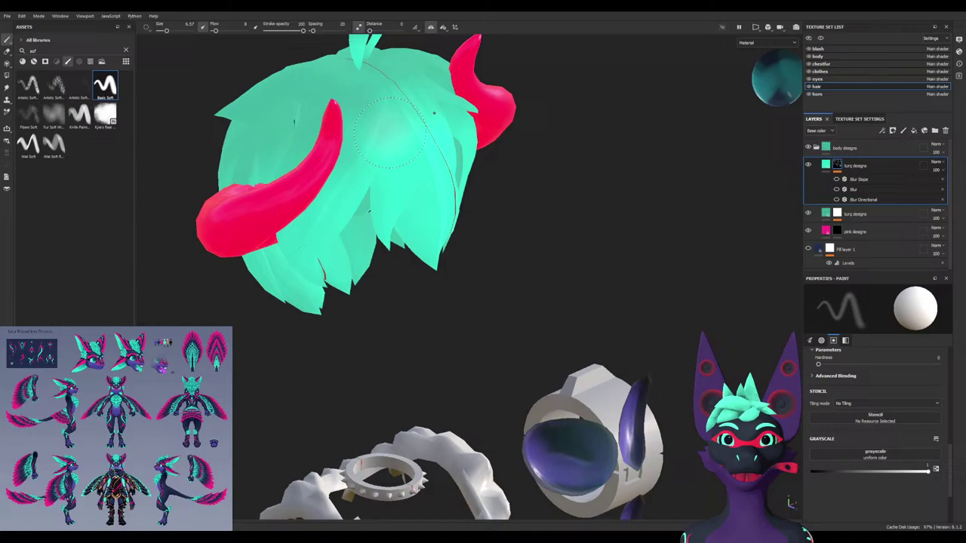
left_click_drag(358, 154, 393, 175, "alt")
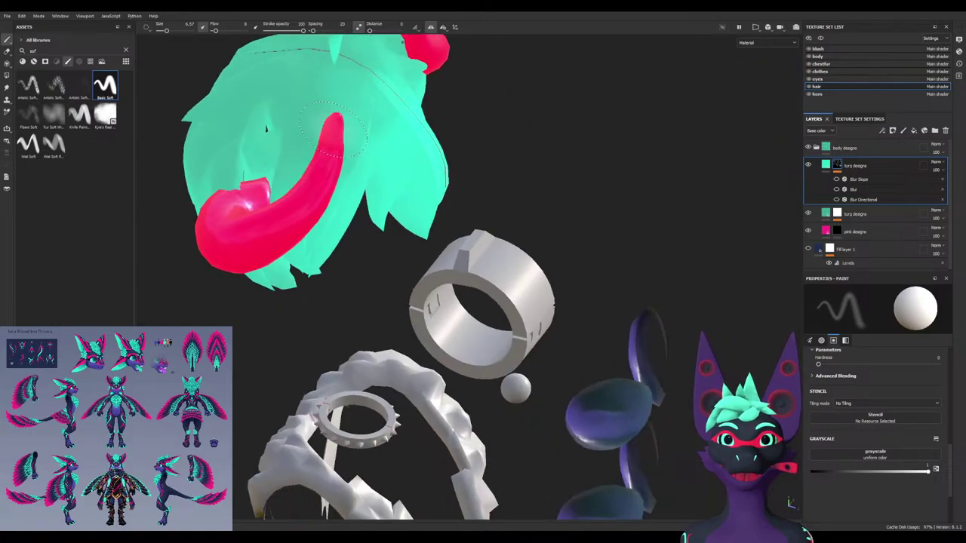
left_click_drag(266, 145, 321, 130, "alt")
left_click_drag(341, 95, 483, 200, "alt")
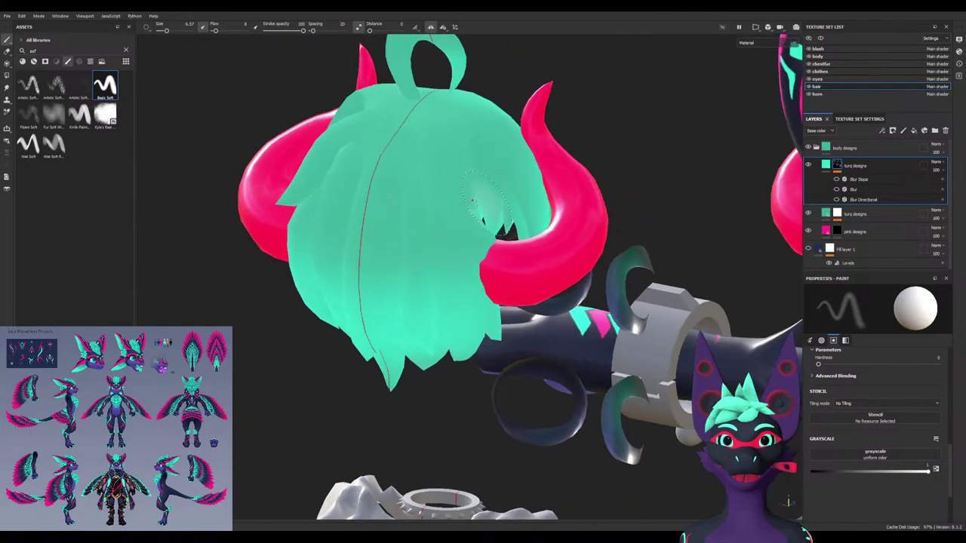
Enlarge the soft brush to about 10 and blend the bright transition on the back and sides of the hair in the mask
left_click_drag(371, 178, 368, 219)
left_click_drag(370, 200, 408, 194, "alt")
left_click_drag(438, 166, 440, 204, "alt")
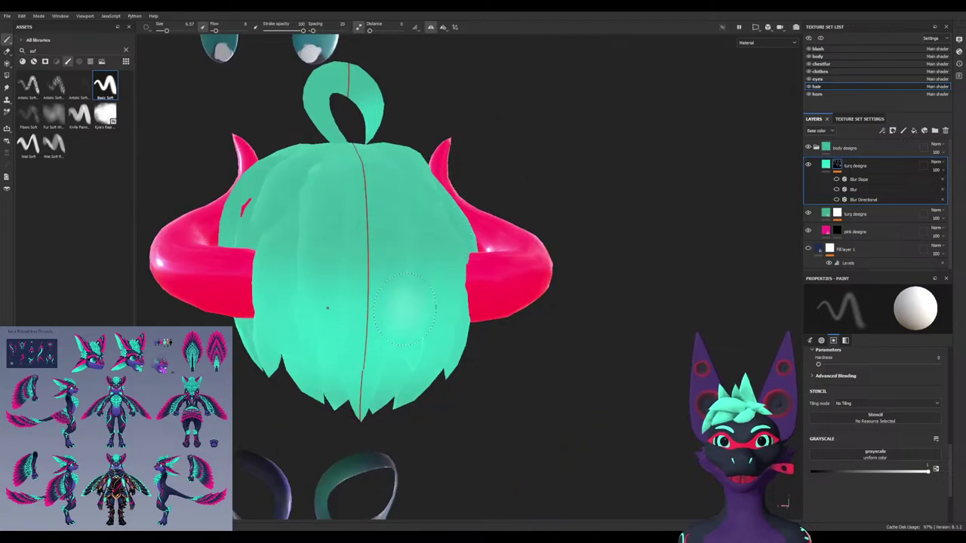
mouse_move(385, 286)
left_mouse_down("alt")
mouse_move(340, 291)
mouse_move(376, 295)
left_mouse_up("alt")
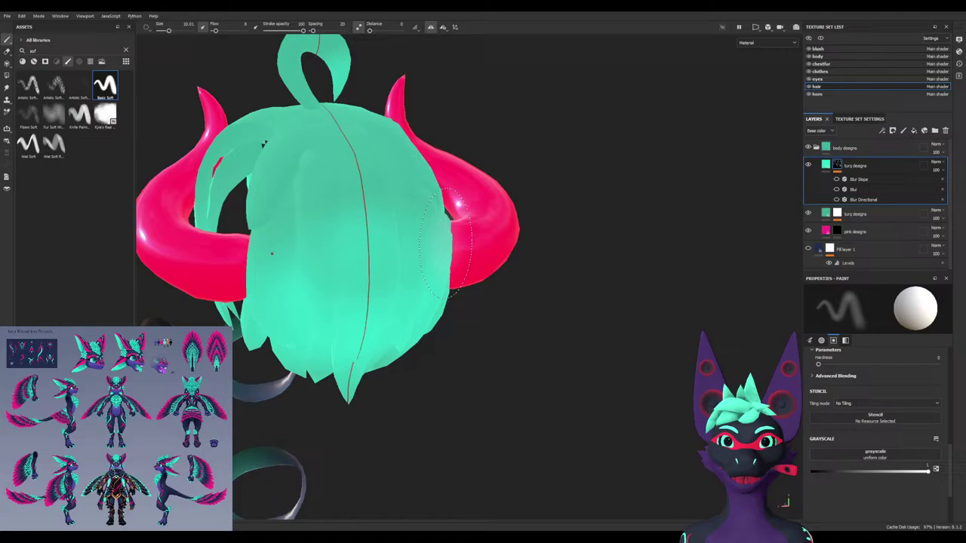
left_click_drag(445, 260, 415, 281, "alt")
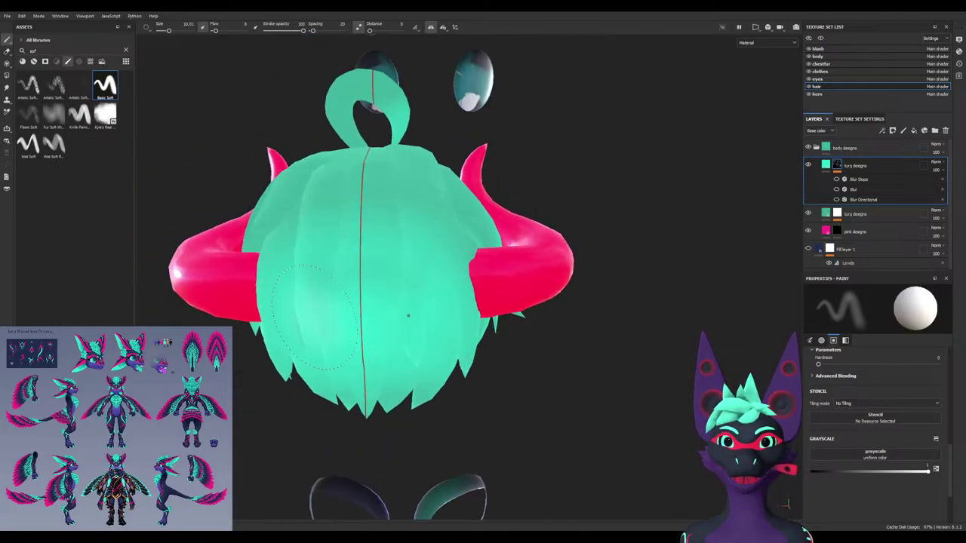
left_click_drag(560, 285, 392, 279, "alt")
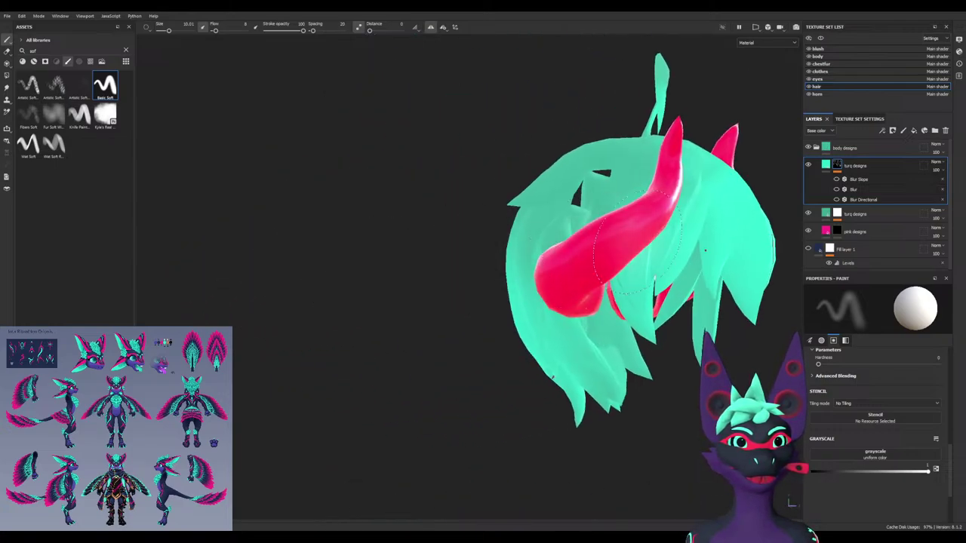
left_click_drag(553, 377, 392, 347, "alt")
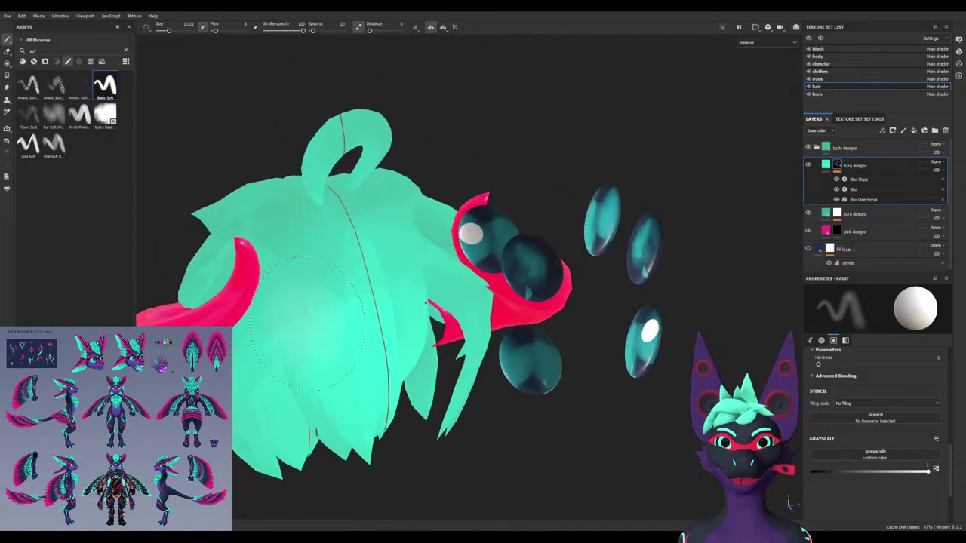
Turn the three mask filters back on, set the Blur Directional intensity to 16, and switch that filter off
right_click_drag(392, 347, 510, 282, "alt")
left_click_drag(511, 282, 465, 294, "alt")
left_click_drag(353, 298, 422, 271, "alt")
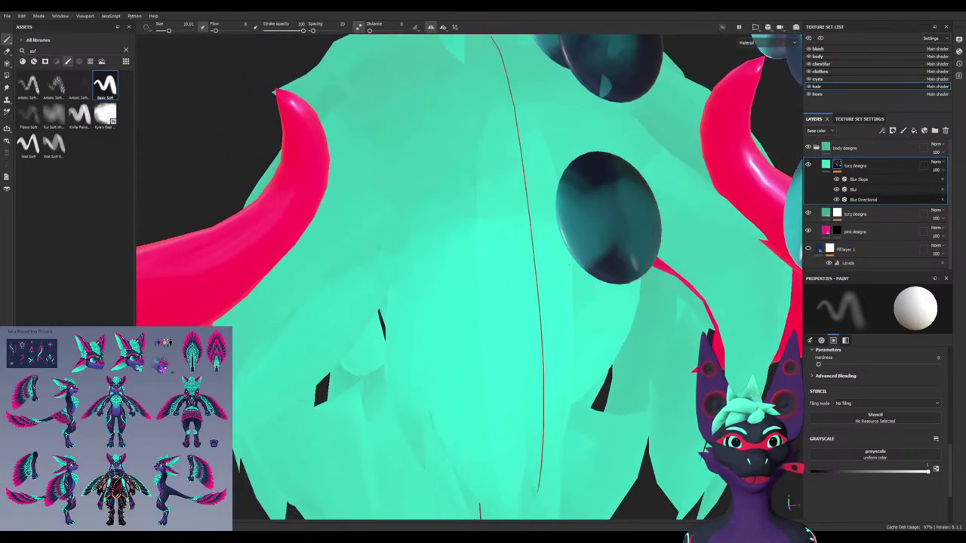
left_click(859, 179)
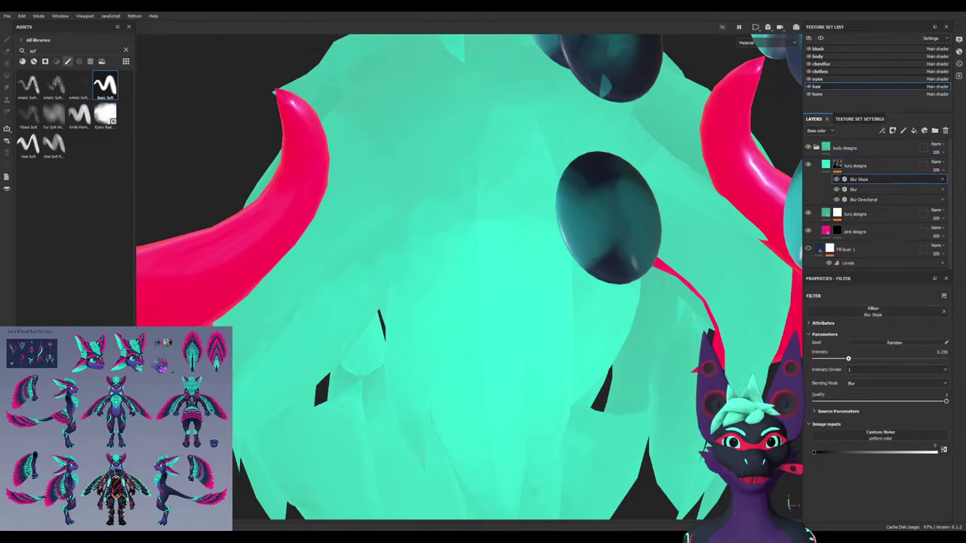
left_click(854, 189)
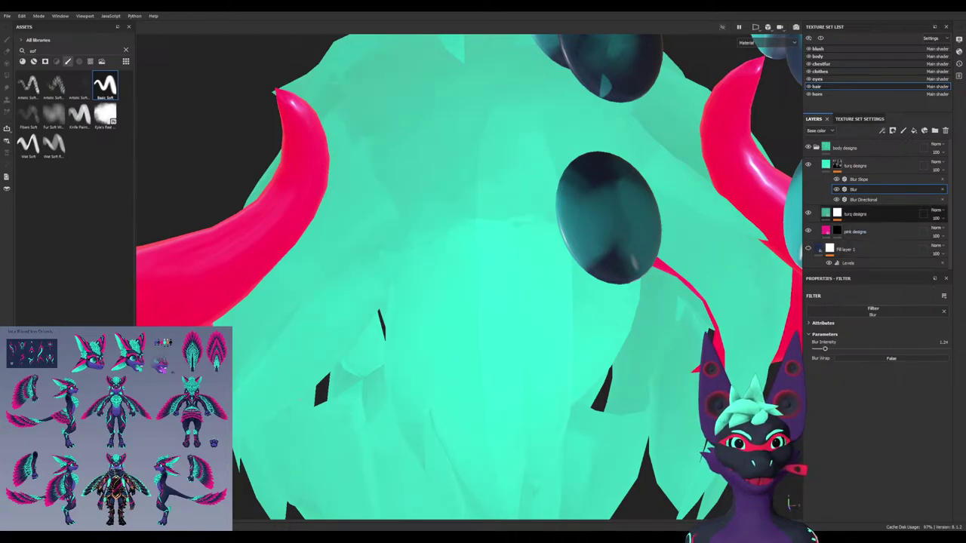
left_click(863, 200)
mouse_move(932, 349)
left_mouse_down()
mouse_move(814, 348)
mouse_move(946, 349)
left_mouse_up()
left_click(836, 200)
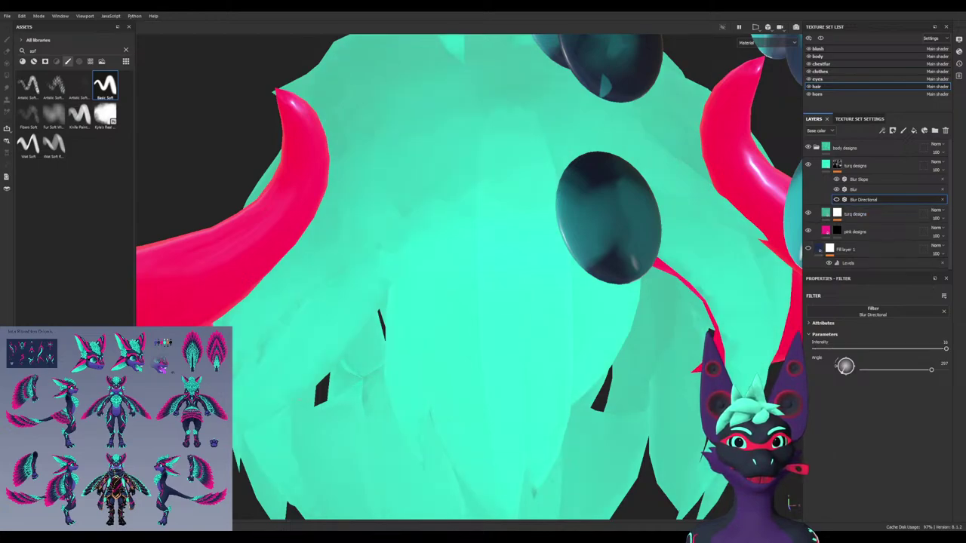
Try the upper turq designs layer at 13 and 0 opacity, and restore it to 100
scroll(469, 276, "down", 4)
left_click_drag(422, 287, 528, 298, "alt")
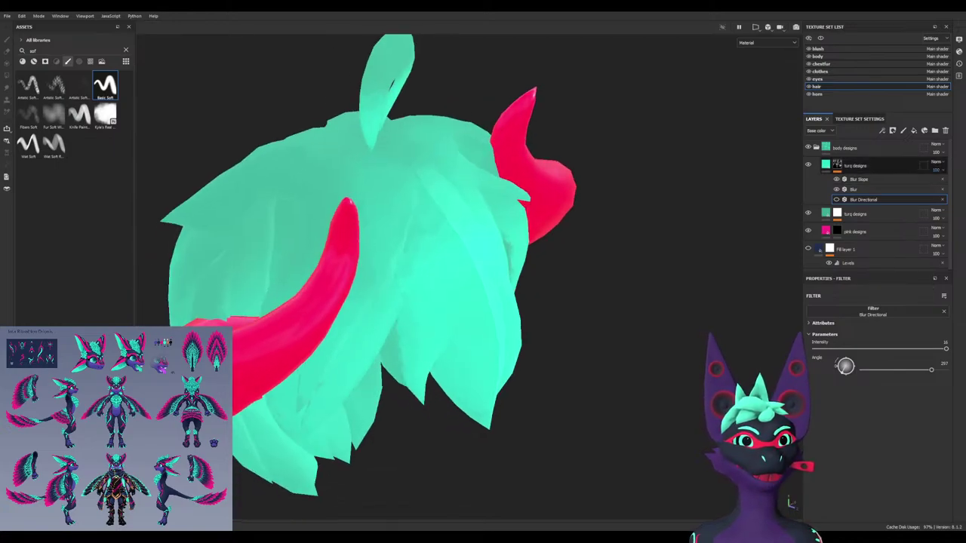
left_click_drag(937, 170, 930, 171)
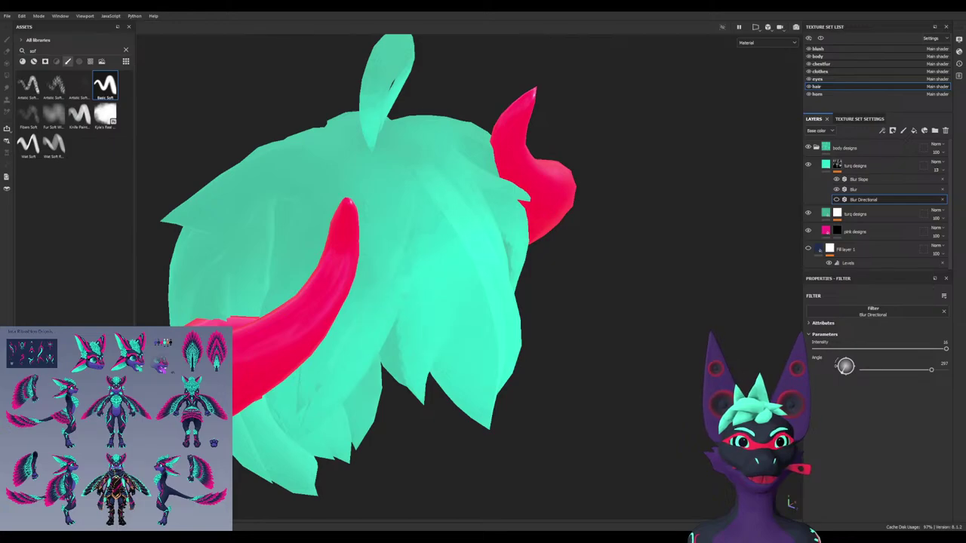
left_click_drag(558, 302, 400, 283, "alt")
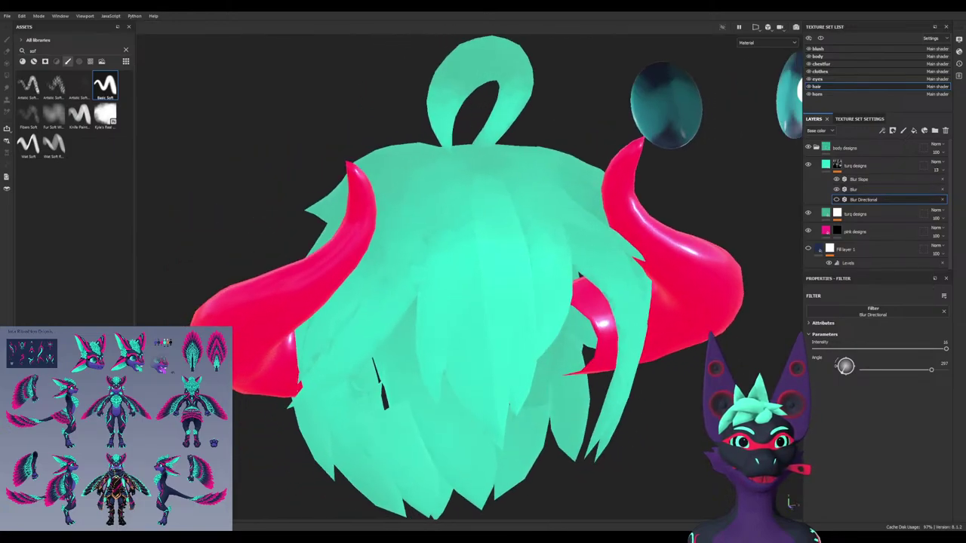
left_click(856, 214)
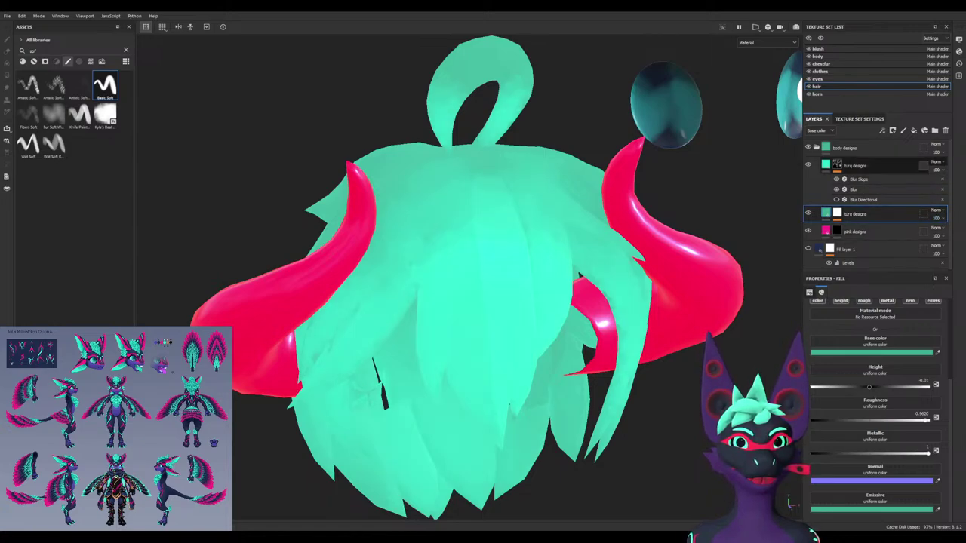
left_click_drag(922, 187, 879, 188)
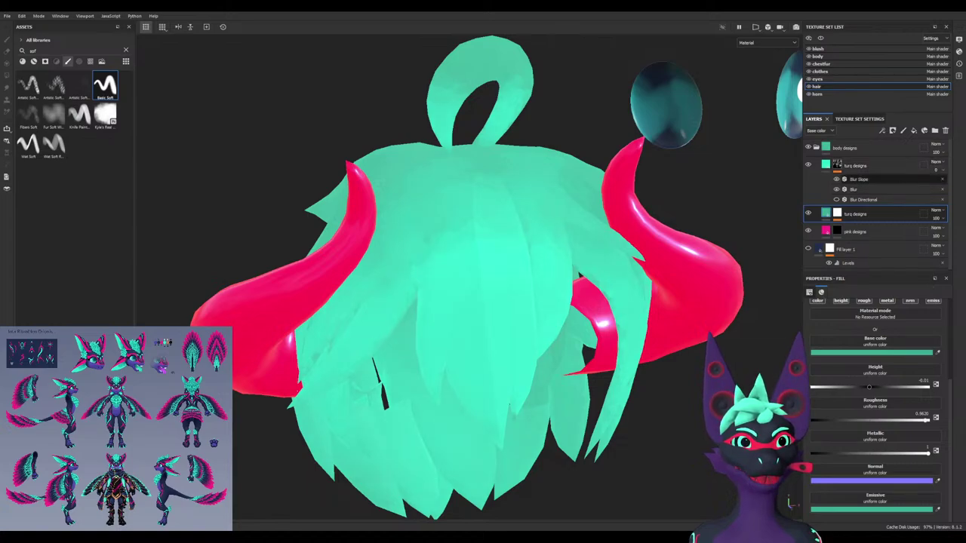
left_click_drag(573, 302, 623, 317, "alt")
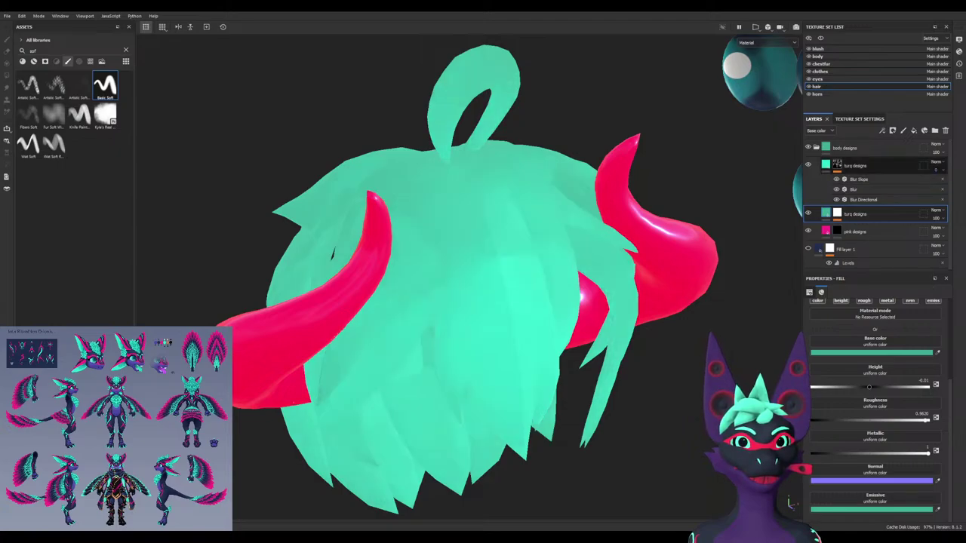
left_click_drag(922, 179, 940, 179)
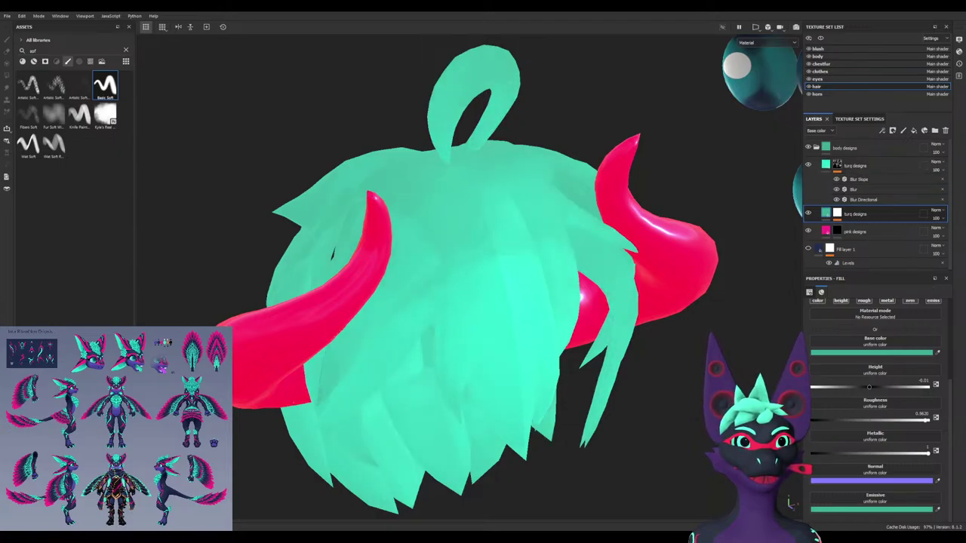
Examine the hair gradient up close and on the full character from a distance
left_click_drag(589, 340, 562, 321, "alt")
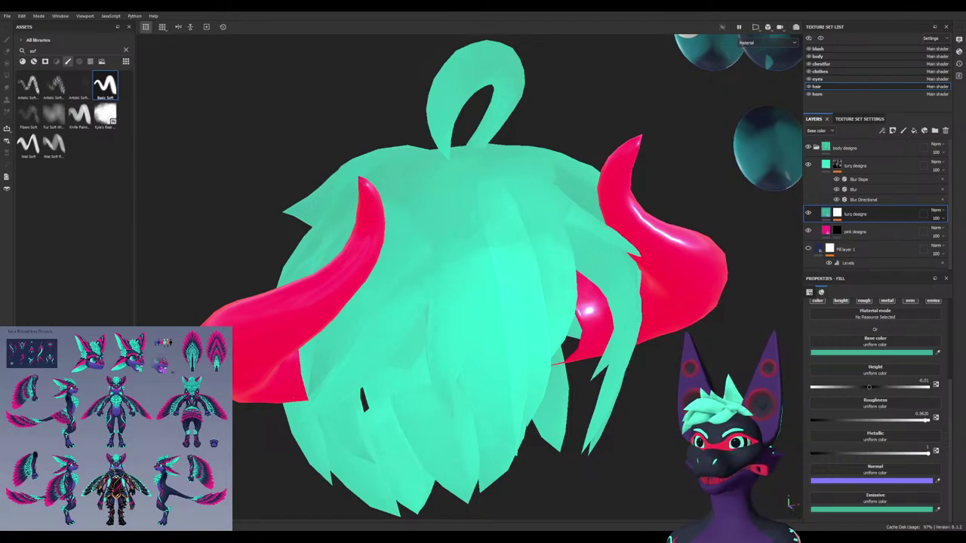
scroll(468, 278, "down", 10)
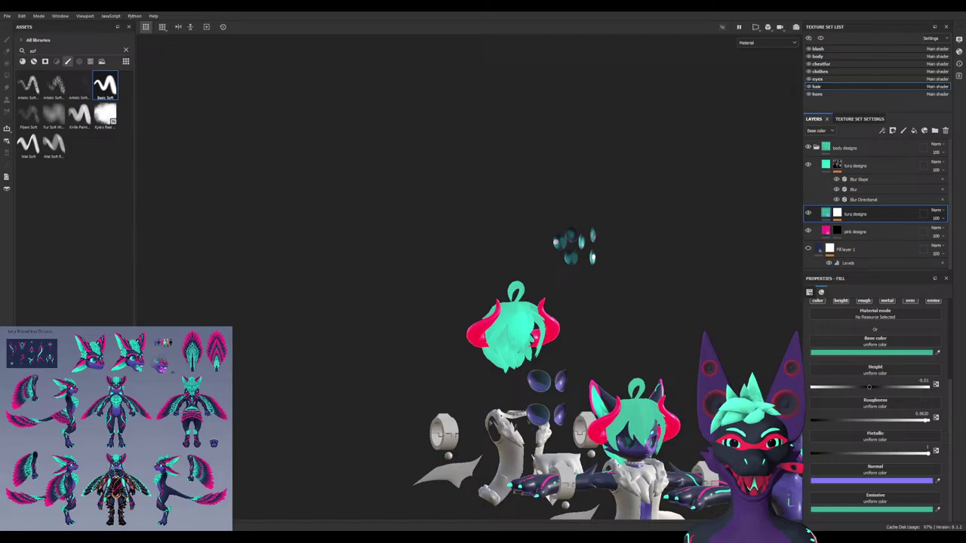
middle_click_drag(521, 362, 385, 114, "alt")
left_click_drag(499, 264, 483, 287, "alt")
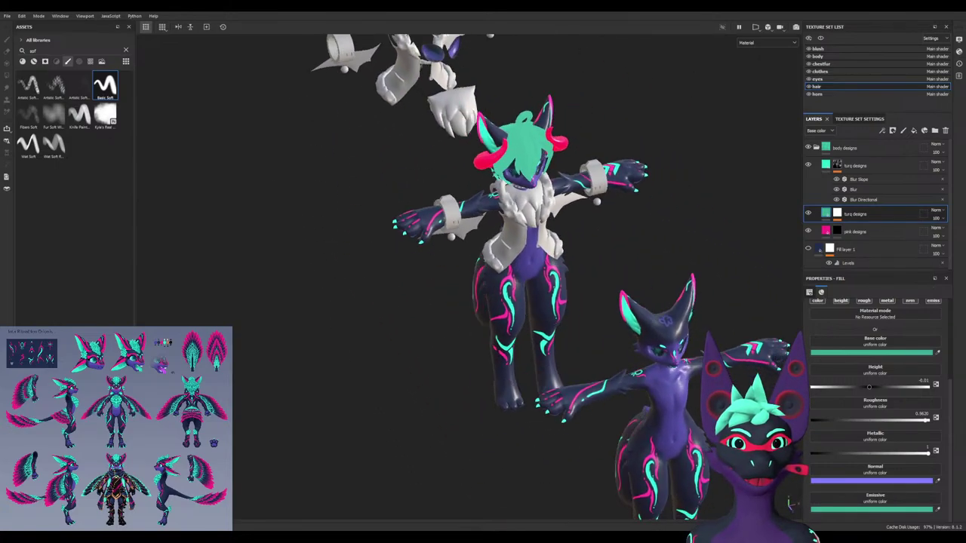
middle_click_drag(483, 242, 460, 422, "alt")
scroll(467, 278, "up", 4)
middle_click_drag(461, 226, 480, 381, "alt")
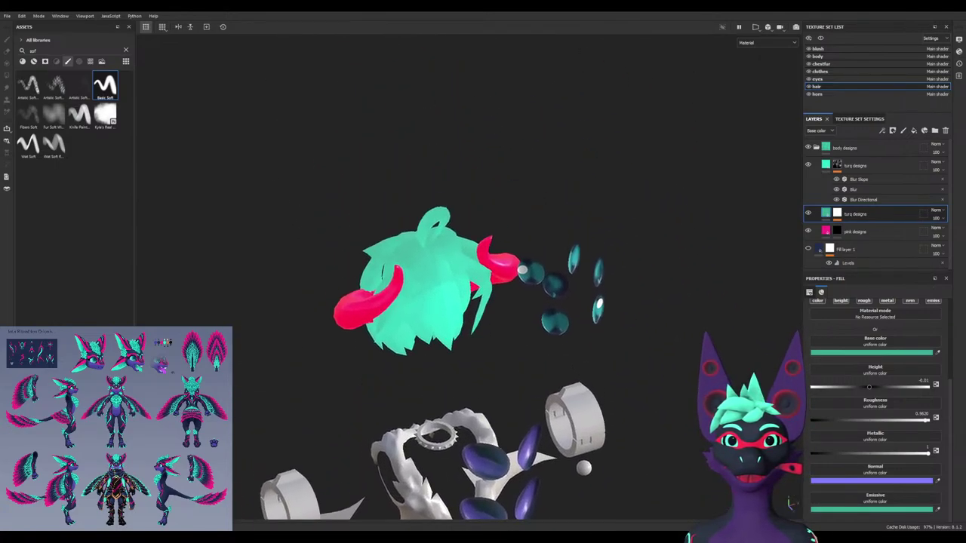
scroll(468, 278, "up", 6)
left_click_drag(483, 317, 460, 286, "alt")
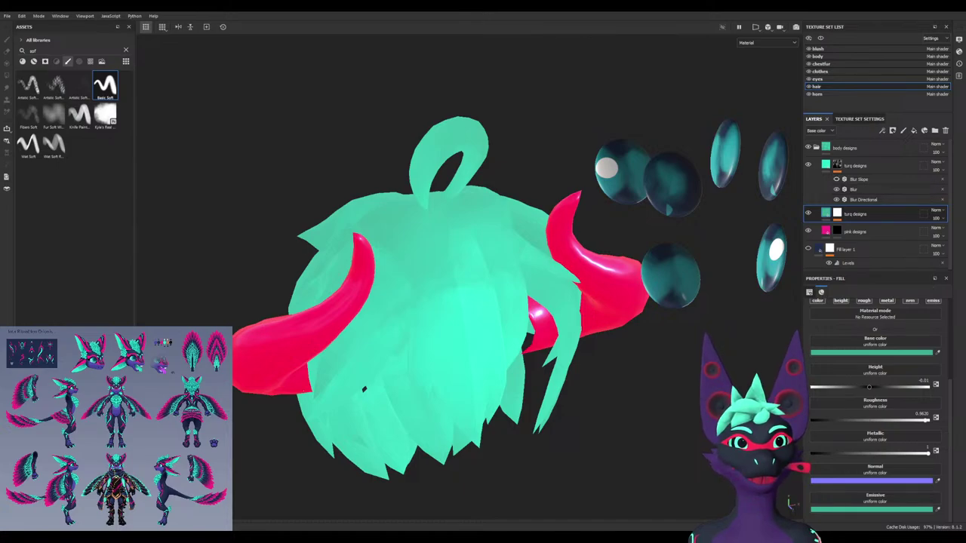
Try the mask's Blur filter at intensity 16 with Blur Slope turned off, and check its wrap option and attributes
scroll(535, 242, "up", 3)
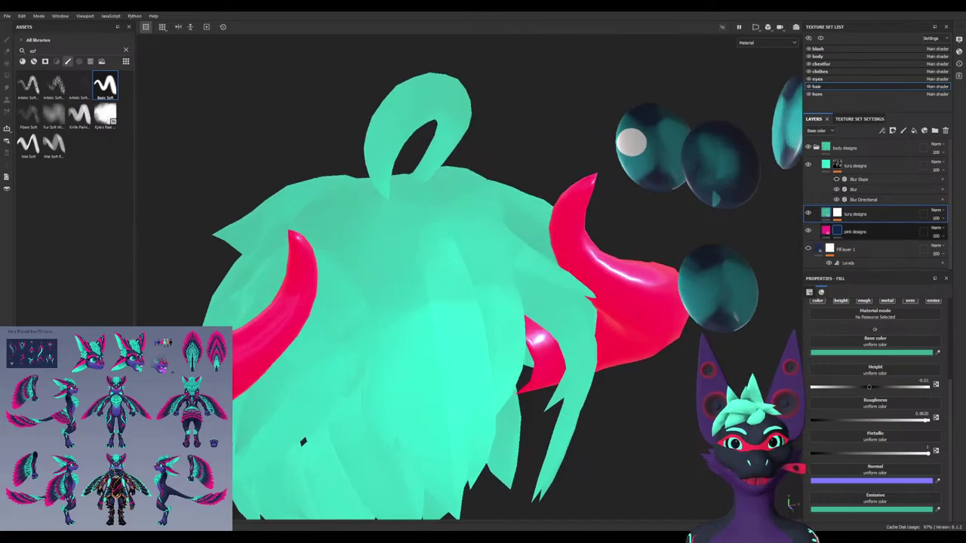
left_click(868, 189)
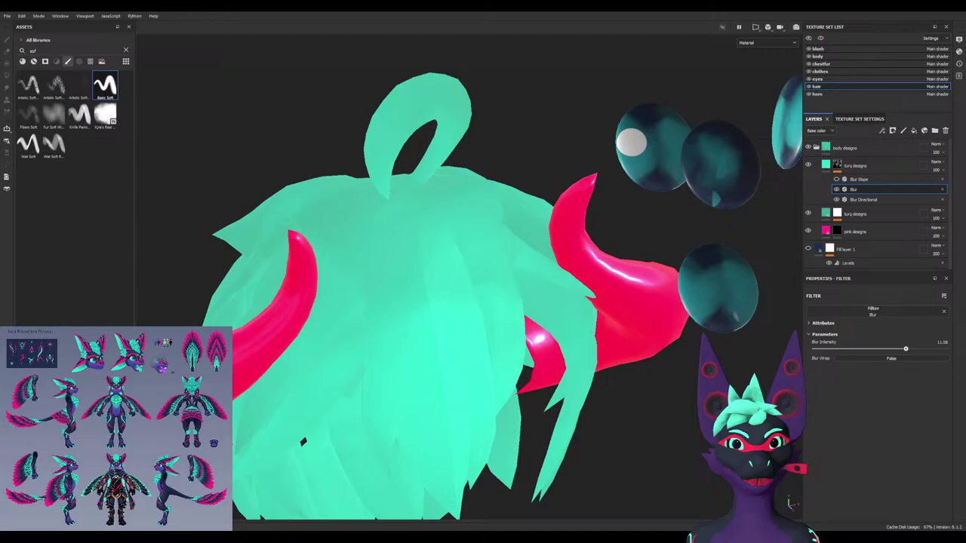
left_click_drag(906, 349, 925, 349)
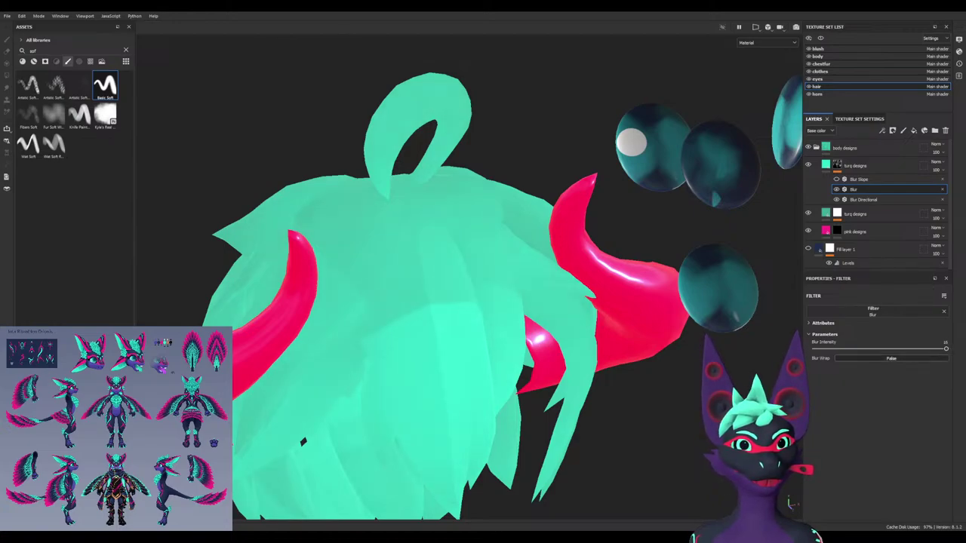
left_click(891, 358)
left_click(891, 357)
left_click(823, 323)
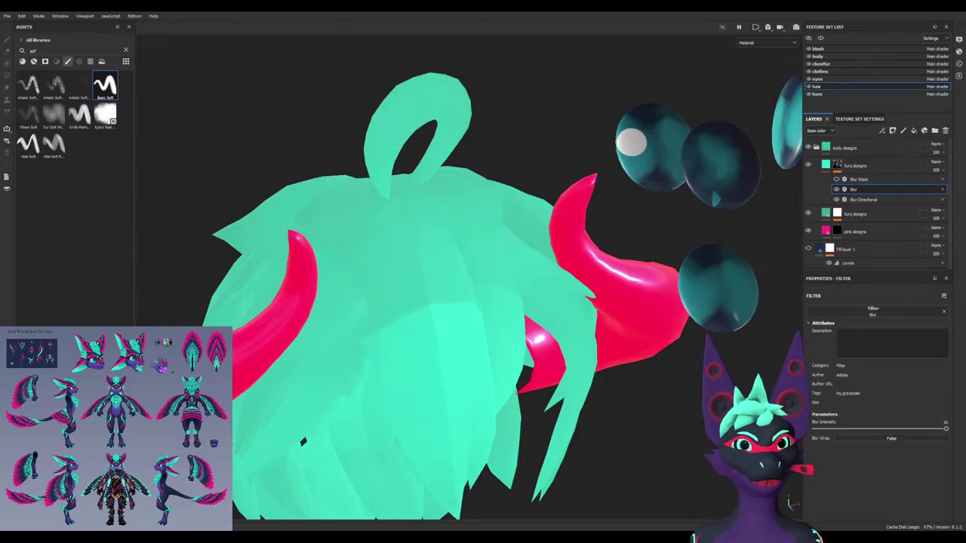
left_click(822, 323)
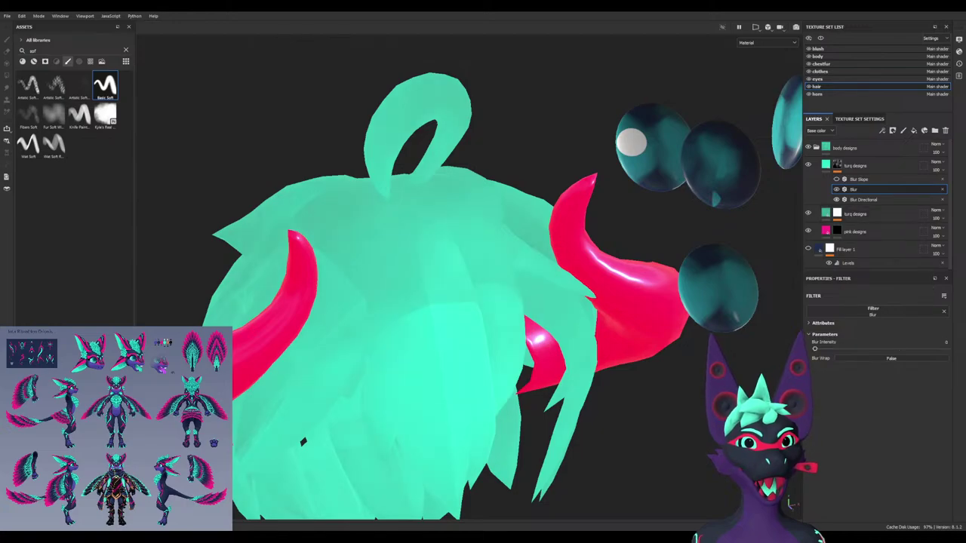
Turn off Blur Directional, re-enable Blur Slope, and set the Blur filter's intensity to 0
left_click(836, 200)
left_click(837, 165)
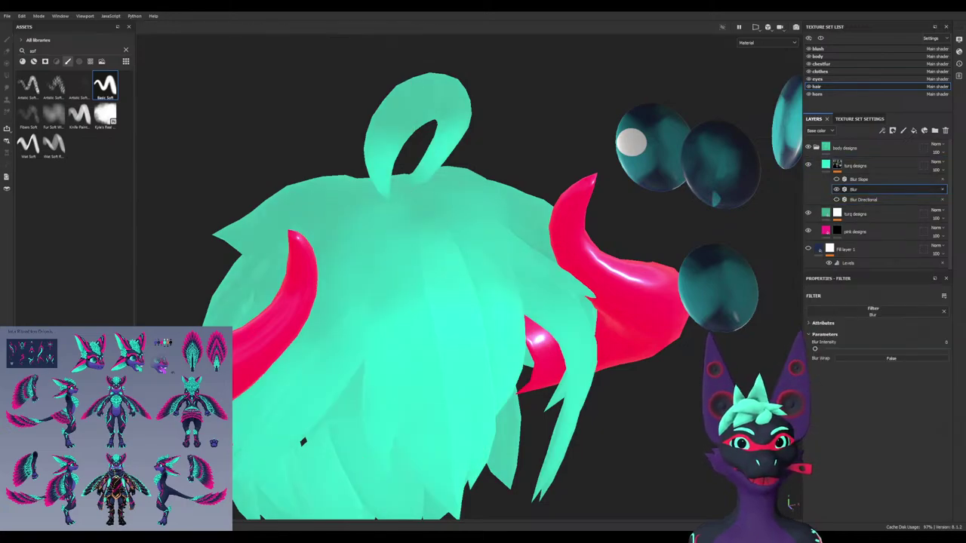
mouse_move(818, 349)
left_mouse_down()
mouse_move(904, 349)
mouse_move(814, 349)
left_mouse_up()
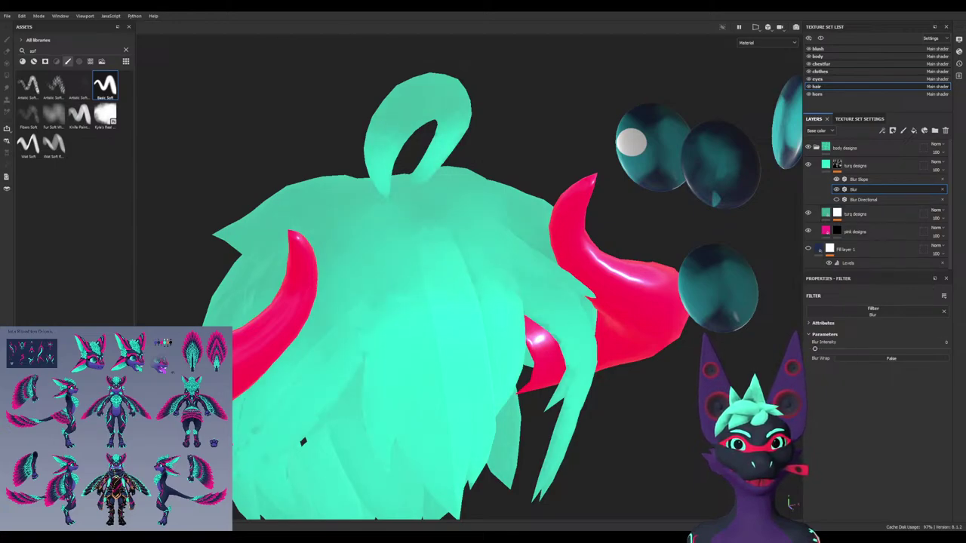
Reduce the Blur Slope intensity to about 0.009 and check the hair's gradient from several sides
left_click(860, 180)
mouse_move(844, 358)
left_mouse_down()
mouse_move(815, 358)
mouse_move(828, 358)
left_mouse_up()
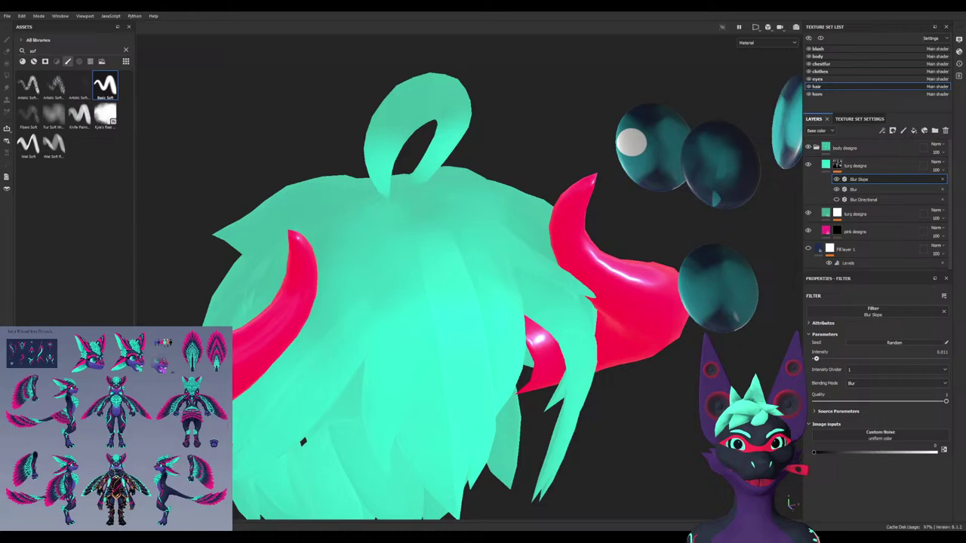
left_click_drag(468, 302, 461, 272, "alt")
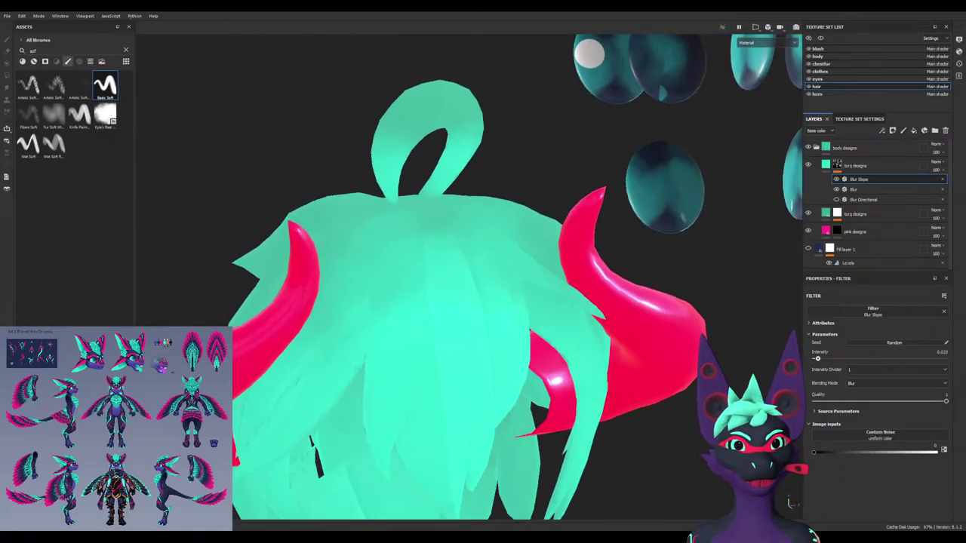
left_click_drag(468, 301, 468, 280, "alt")
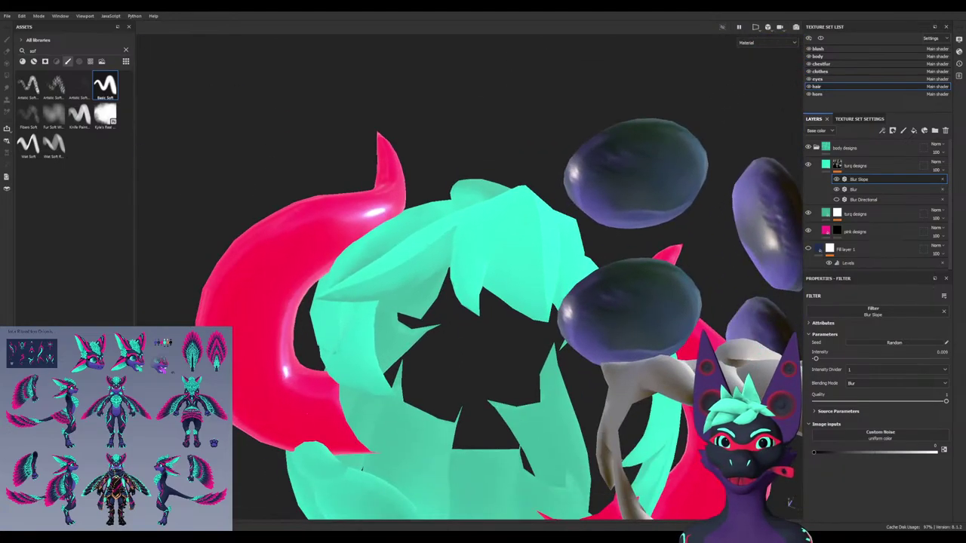
Brighten the front hair strands with soft strokes on the brighter turquoise layer's mask, reducing the brush size to 6.57
left_click(857, 165)
scroll(370, 267, "up", 2)
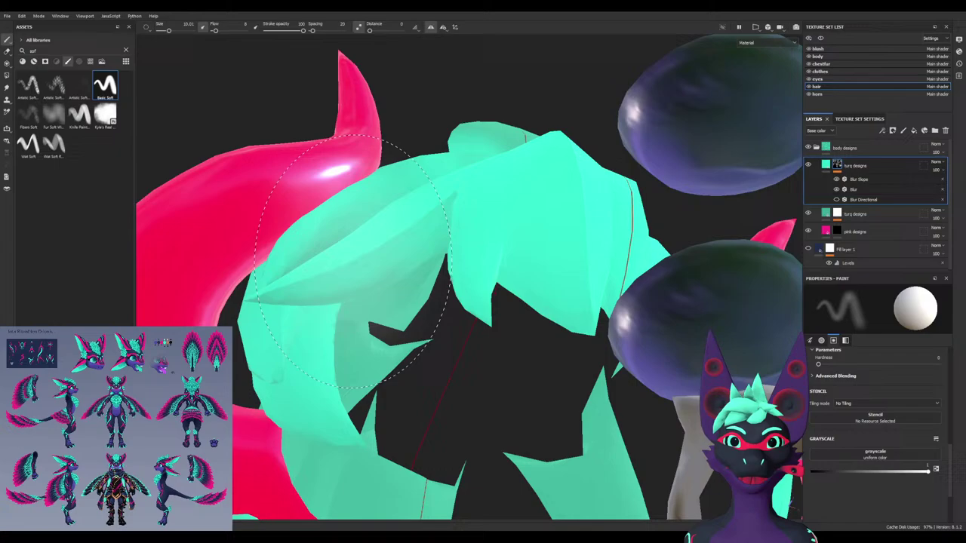
left_click_drag(346, 268, 336, 276)
right_click_drag(335, 277, 317, 277, "ctrl")
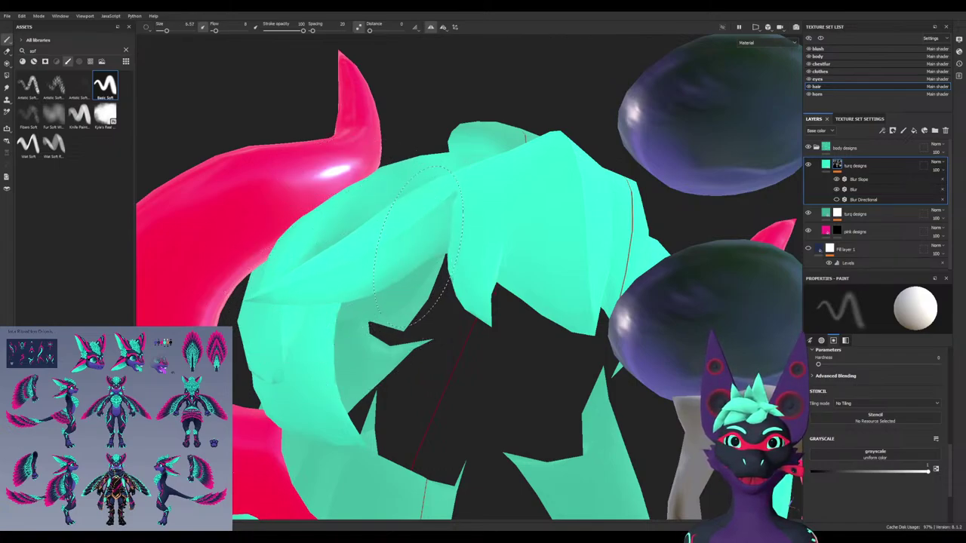
mouse_move(290, 278)
left_mouse_down()
mouse_move(287, 289)
mouse_move(226, 317)
mouse_move(293, 336)
left_mouse_up()
left_click_drag(350, 332, 362, 291, "alt")
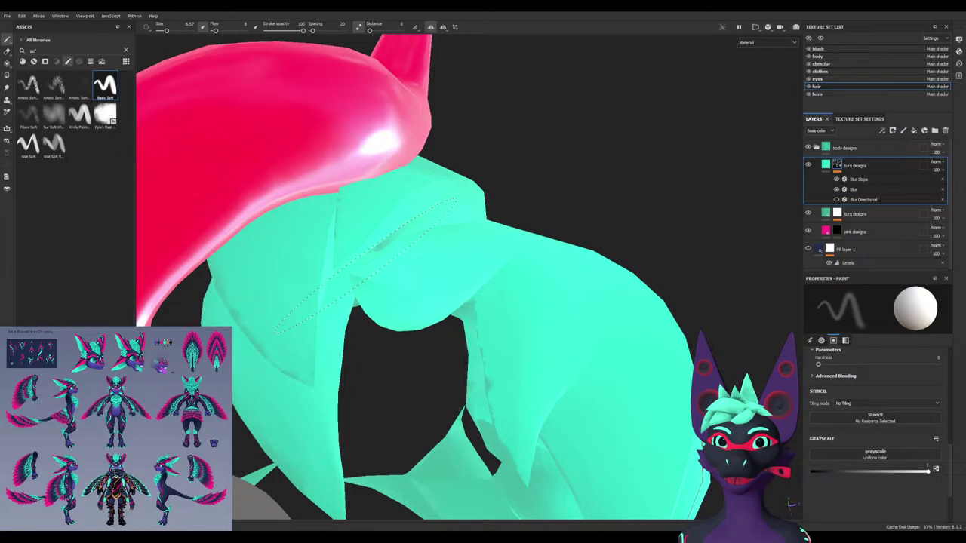
Turn off the mask's Blur Slope and Blur filters and examine the unblurred gradients across the hair's 2D UV islands
left_click(836, 179)
left_click(836, 189)
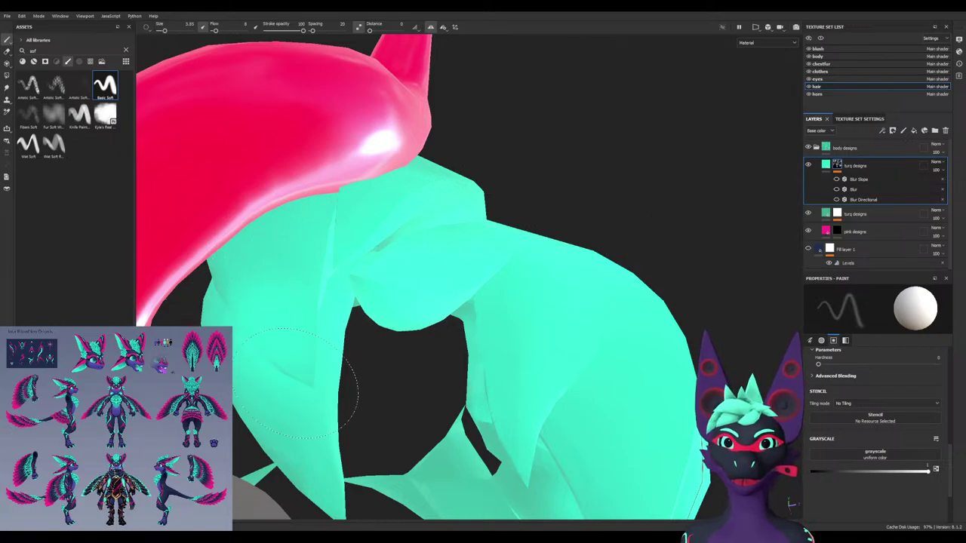
left_click_drag(283, 326, 289, 335, "alt")
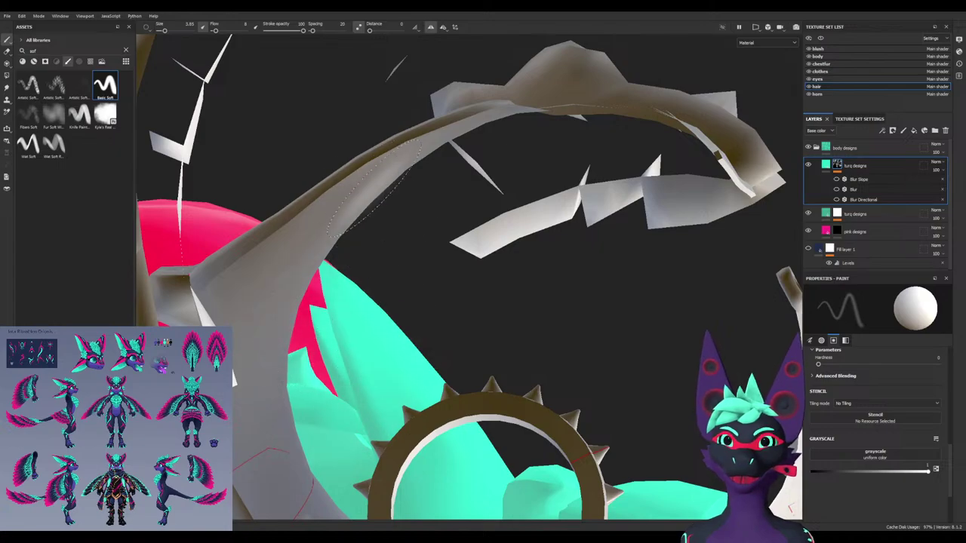
key("F2")
scroll(518, 395, "up", 5)
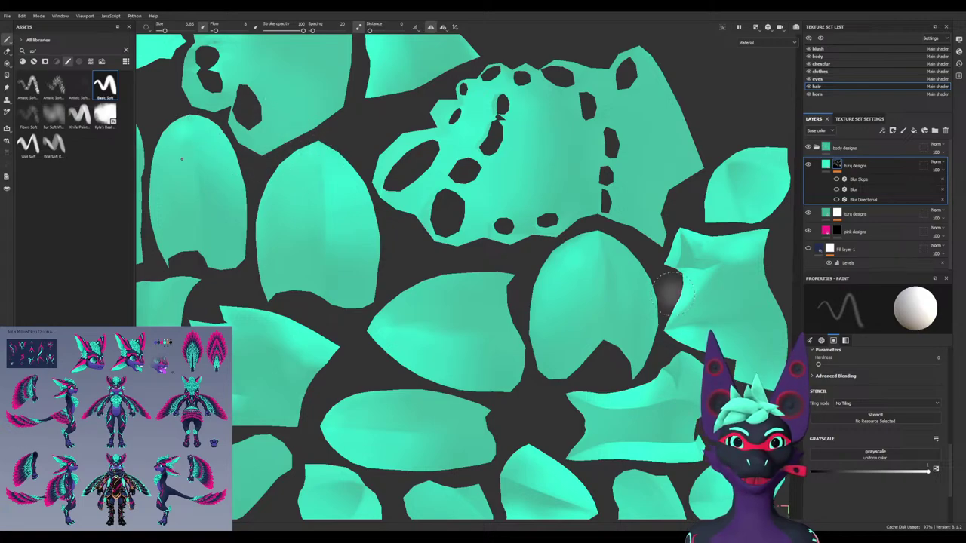
middle_click_drag(599, 371, 625, 242)
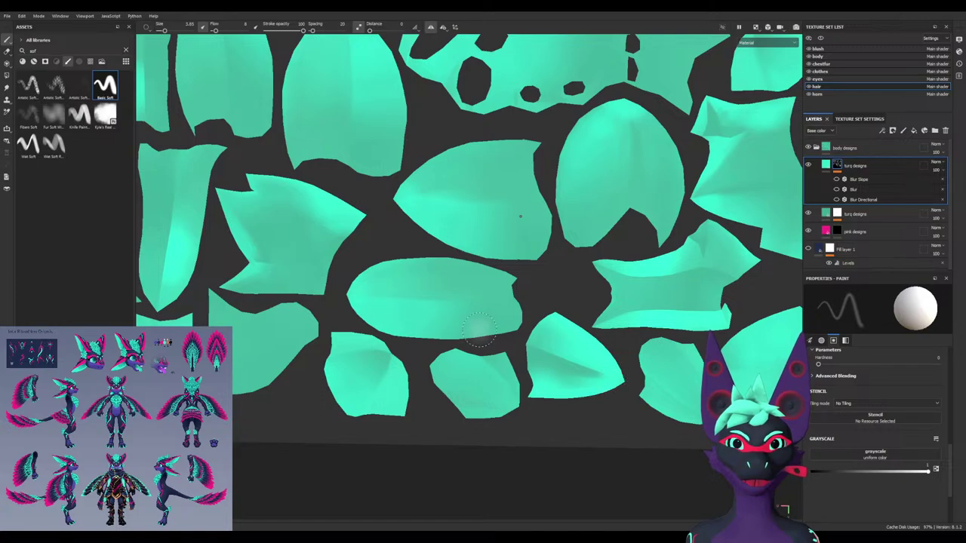
middle_click_drag(217, 329, 416, 402, "alt")
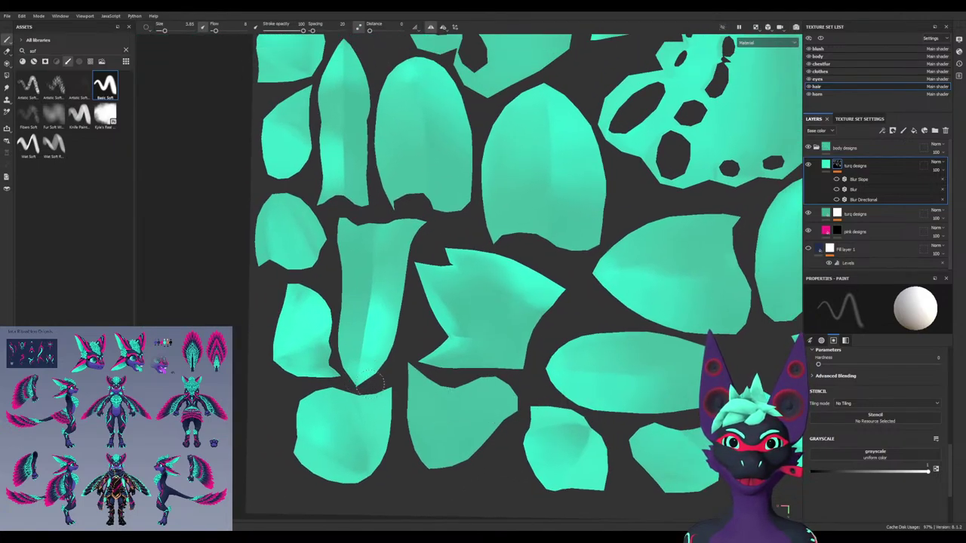
middle_click_drag(351, 82, 308, 302, "alt")
scroll(303, 257, "up", 1)
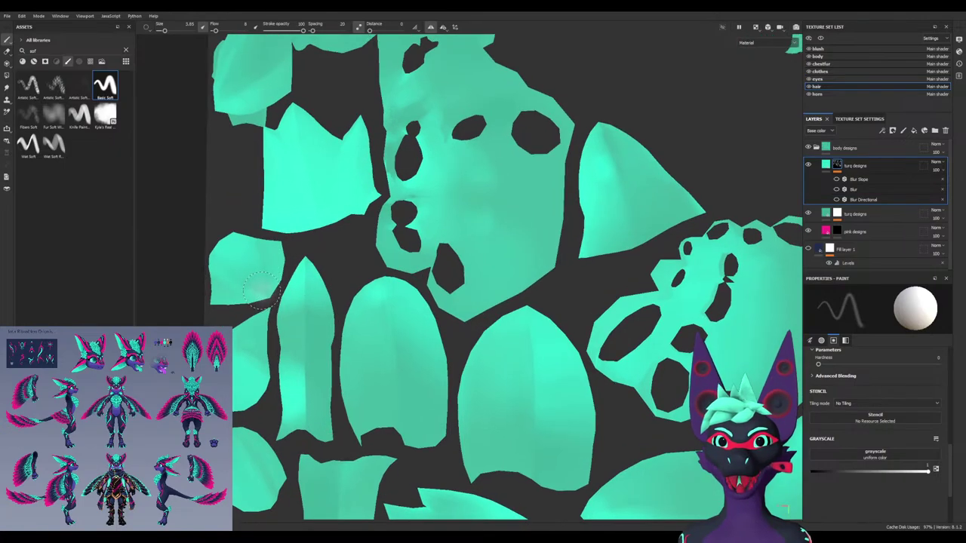
middle_click_drag(322, 173, 329, 404, "alt")
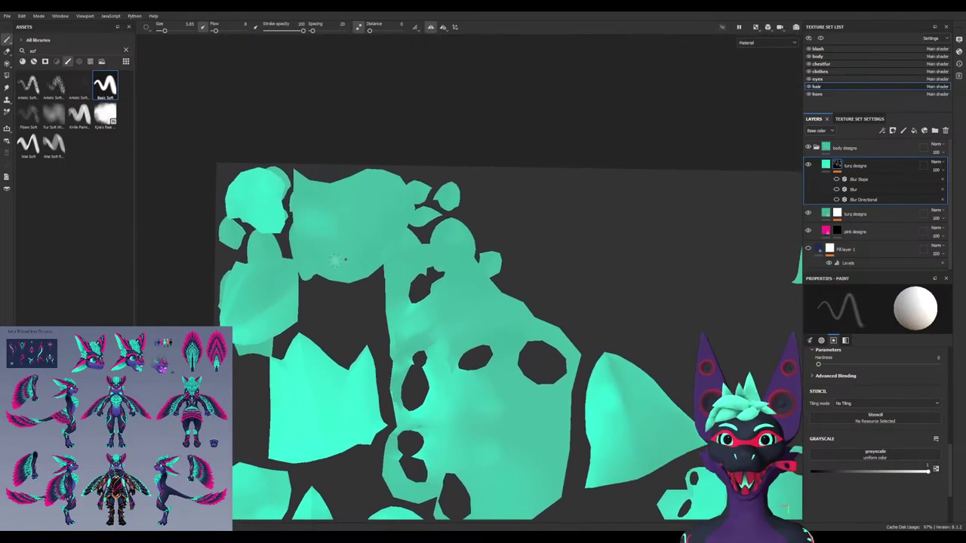
middle_click_drag(633, 398, 445, 226, "alt")
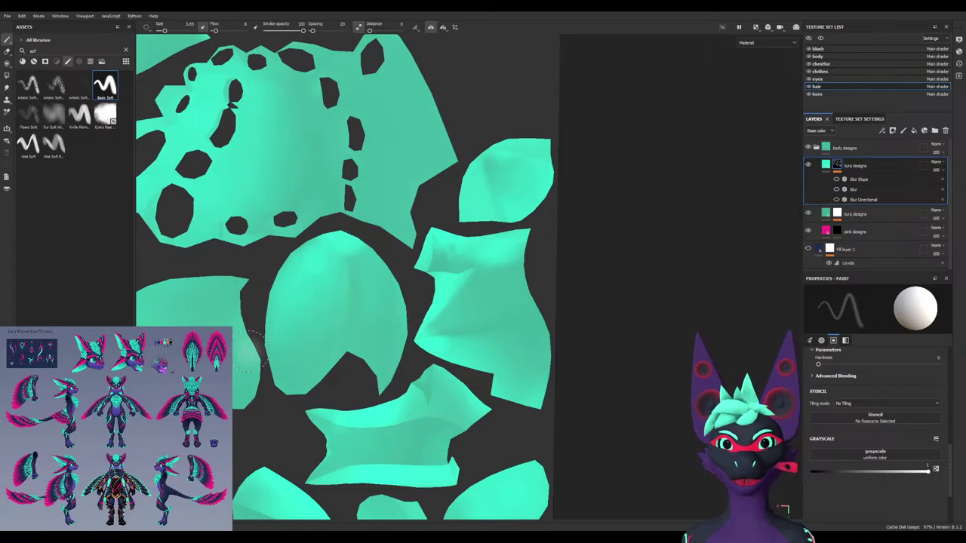
middle_click_drag(236, 329, 414, 308)
middle_click_drag(452, 370, 291, 259)
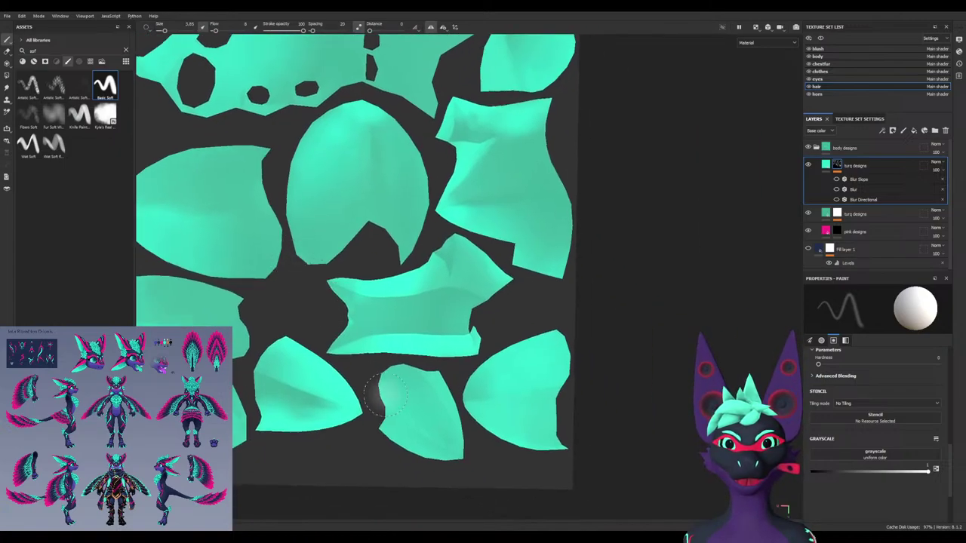
middle_click_drag(308, 408, 423, 415)
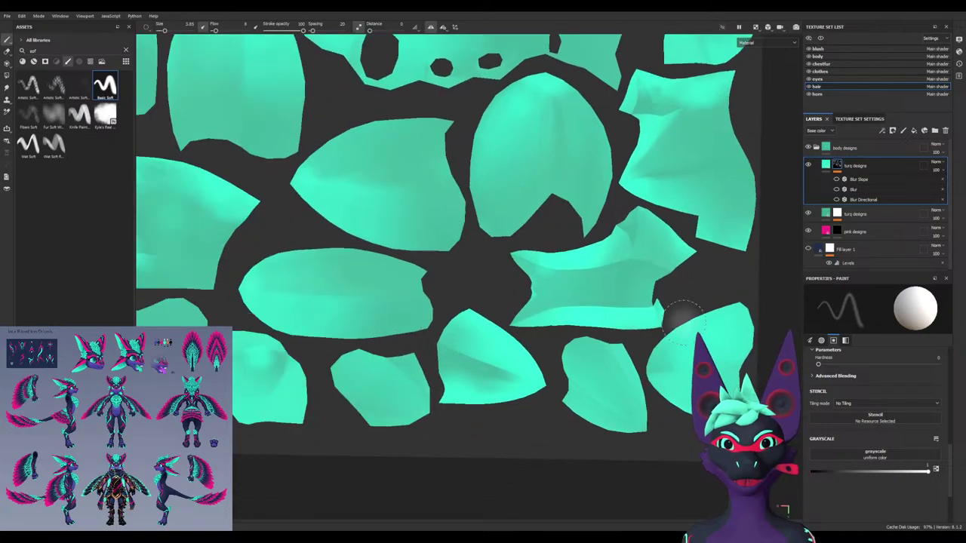
Try the Blur Directional filter on the hair mask and go back to the 3D view to check the hair
left_click(836, 200)
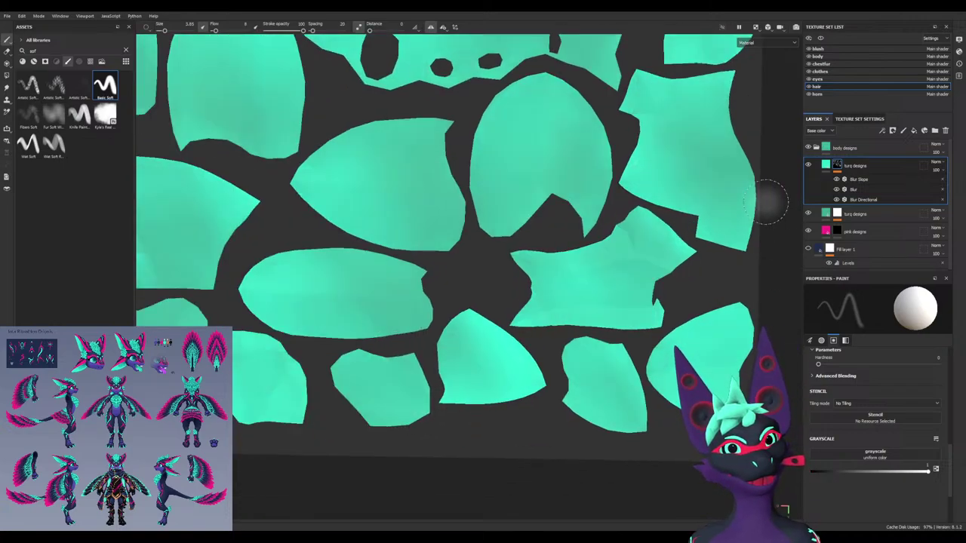
key("F2")
scroll(471, 310, "down", 10)
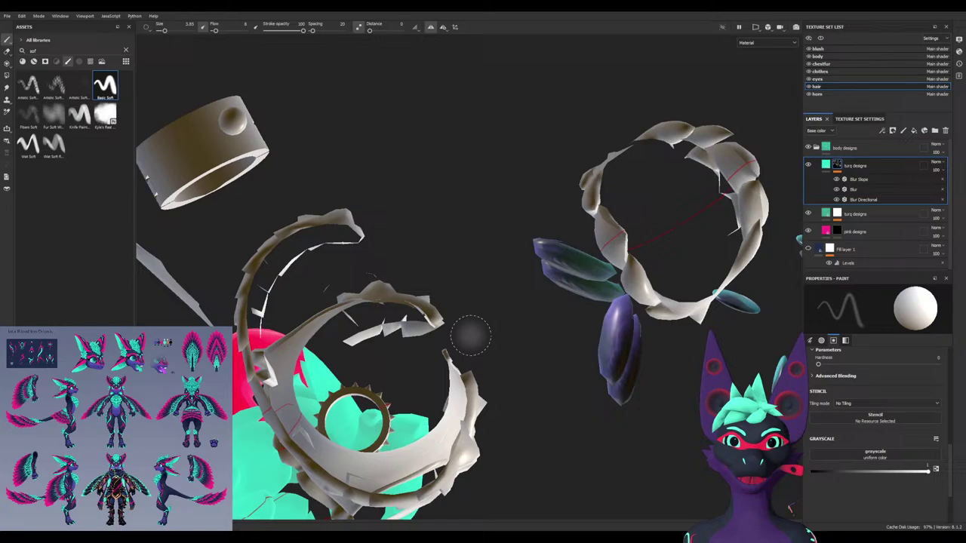
left_click_drag(343, 394, 400, 347, "alt")
middle_click_drag(332, 212, 396, 320, "alt")
scroll(396, 301, "up", 5)
scroll(427, 287, "up", 6)
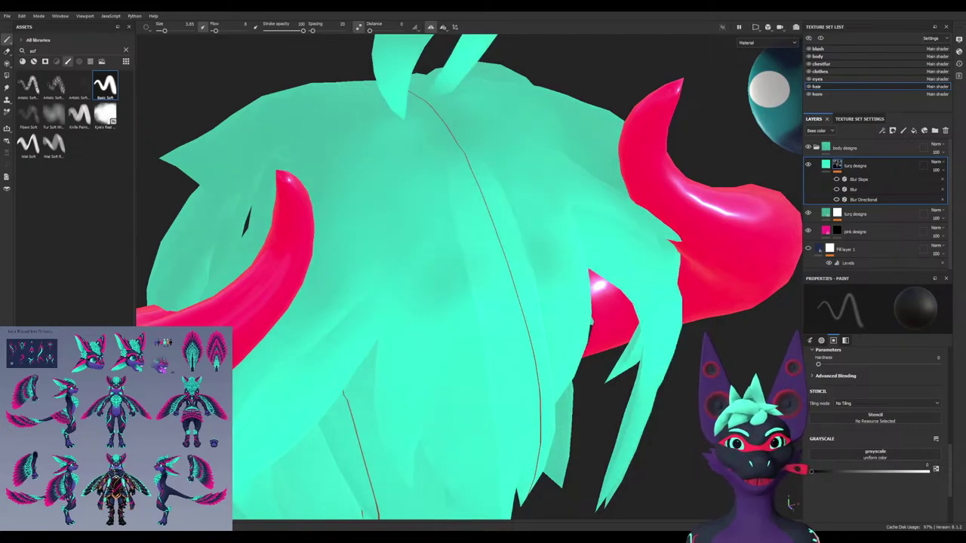
Re-enable the Blur Slope filter and delete the Blur Directional filter from the hair mask
left_click(837, 179)
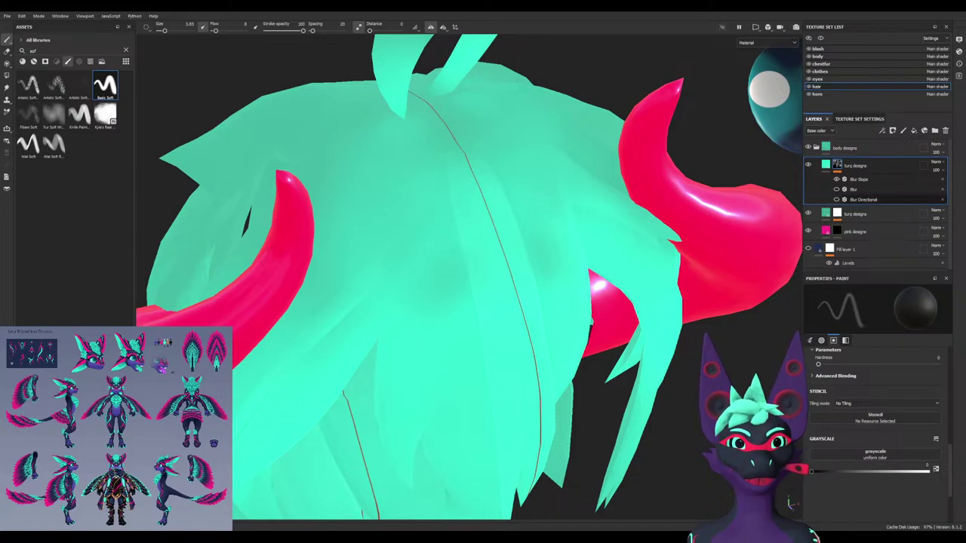
left_click(863, 200)
key("Delete")
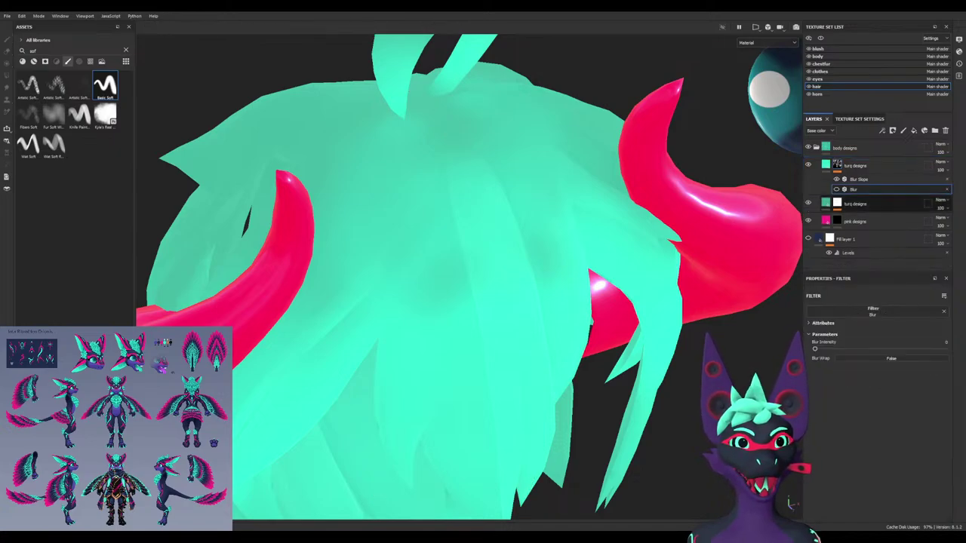
Enable the mask's Blur filter with an intensity of about 1 and check the hair's transitions
left_click(836, 189)
left_click(836, 190)
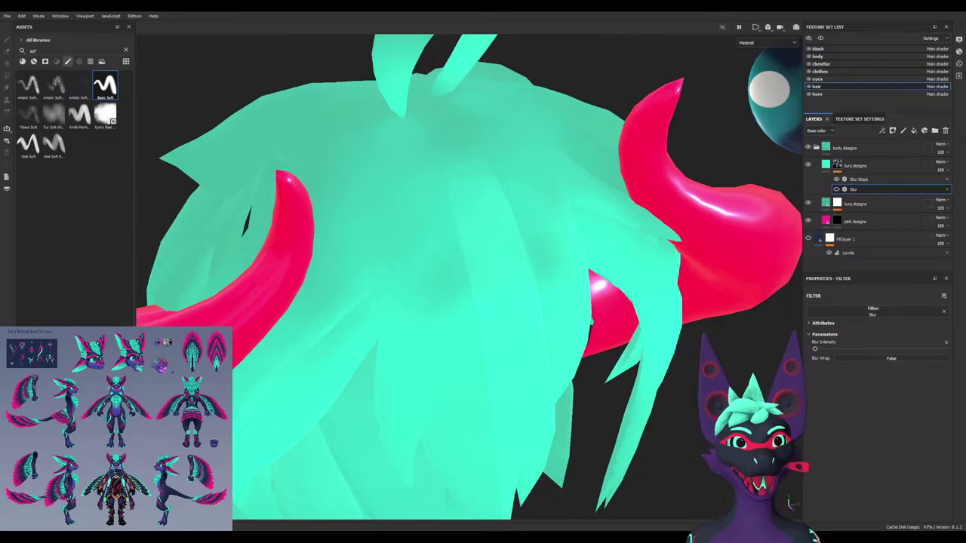
scroll(468, 279, "down", 5)
left_click_drag(468, 279, 423, 286, "alt")
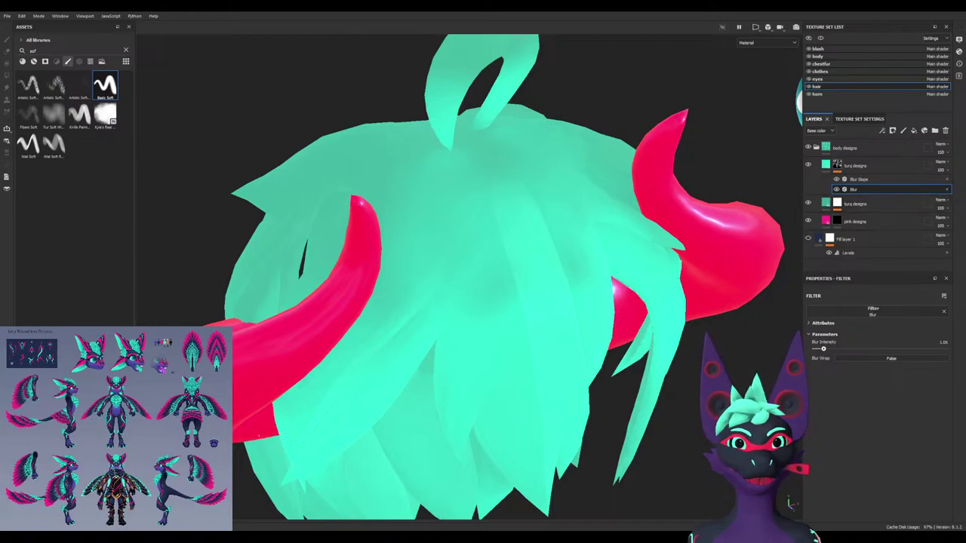
Set the Blur Slope intensity to 0.011 and check the hair gradient from several angles
left_click(882, 179)
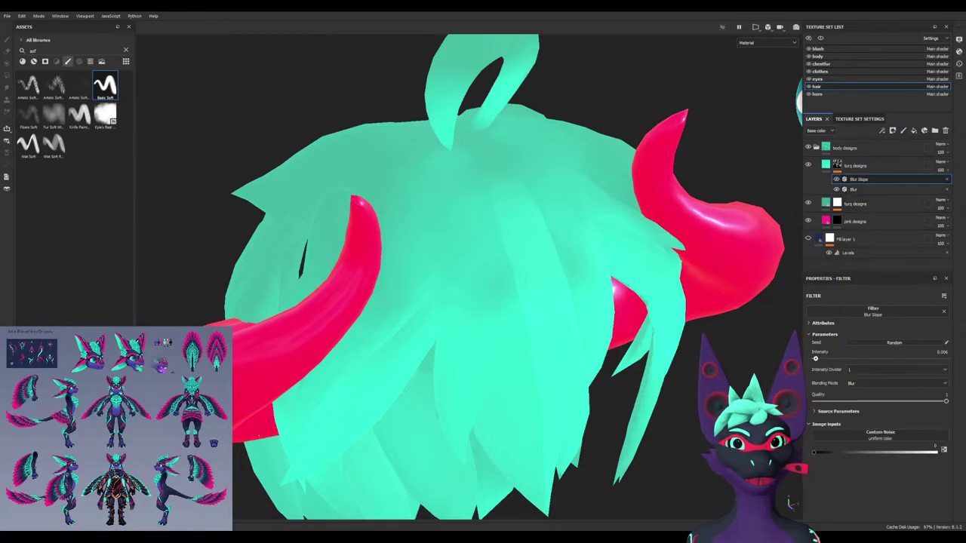
left_click_drag(817, 359, 816, 359)
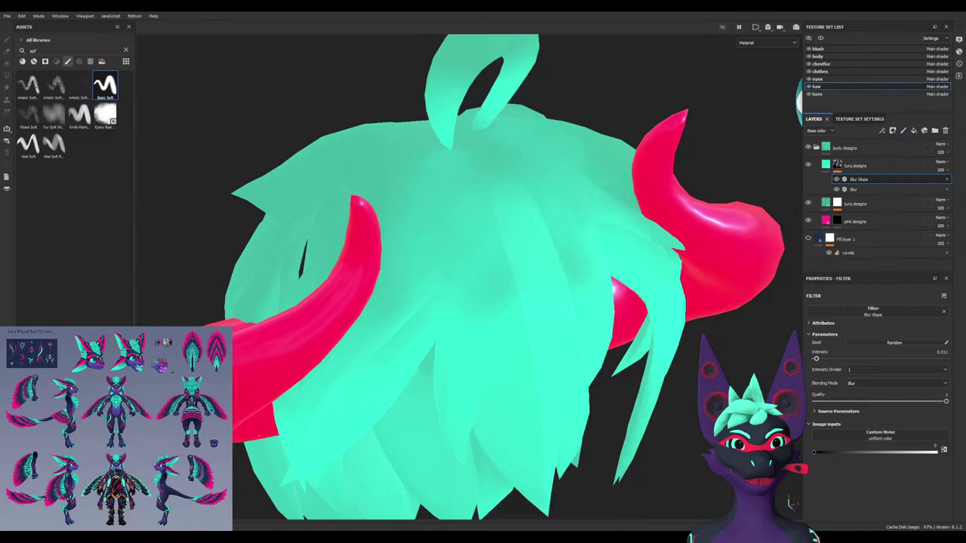
left_click_drag(483, 249, 558, 291, "alt")
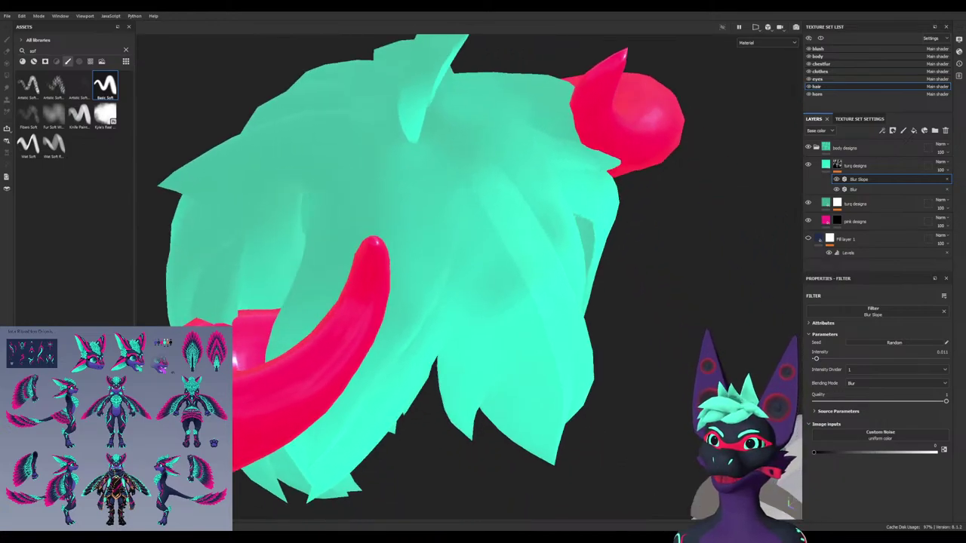
left_click_drag(468, 302, 422, 249, "alt")
scroll(453, 286, "down", 4)
left_click_drag(453, 302, 419, 268, "alt")
scroll(460, 287, "up", 4)
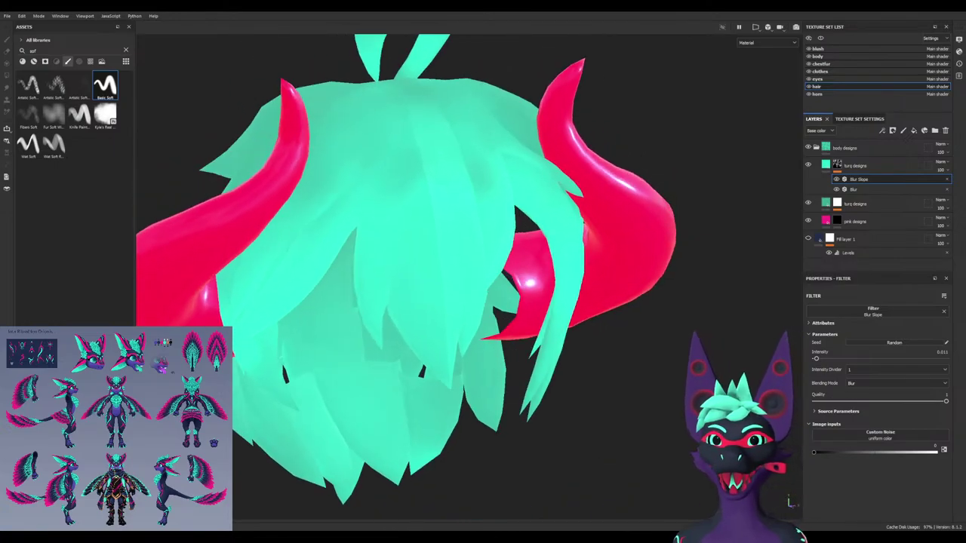
Move the pink designs layer above both turq designs layers and switch to the Polygon Fill tool
left_click_drag(861, 222, 860, 159)
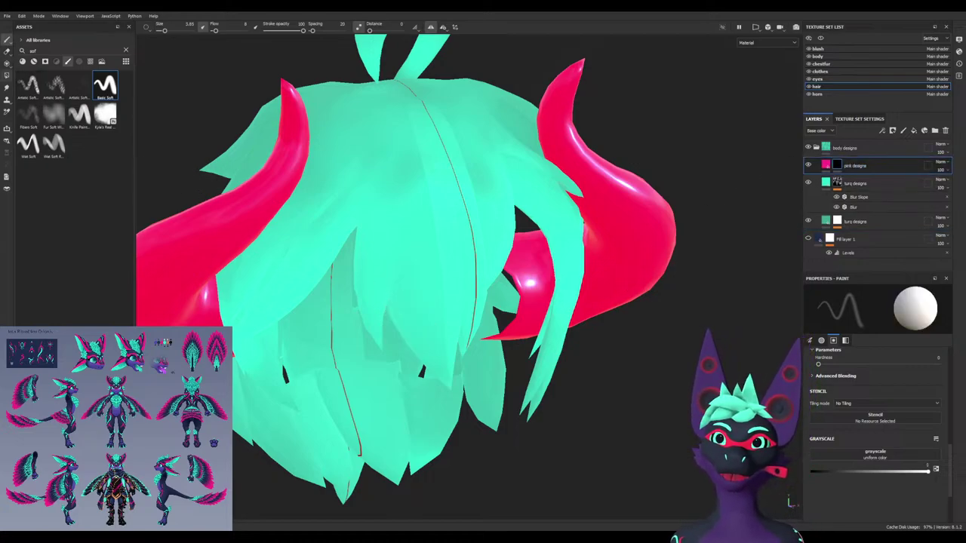
left_click(7, 75)
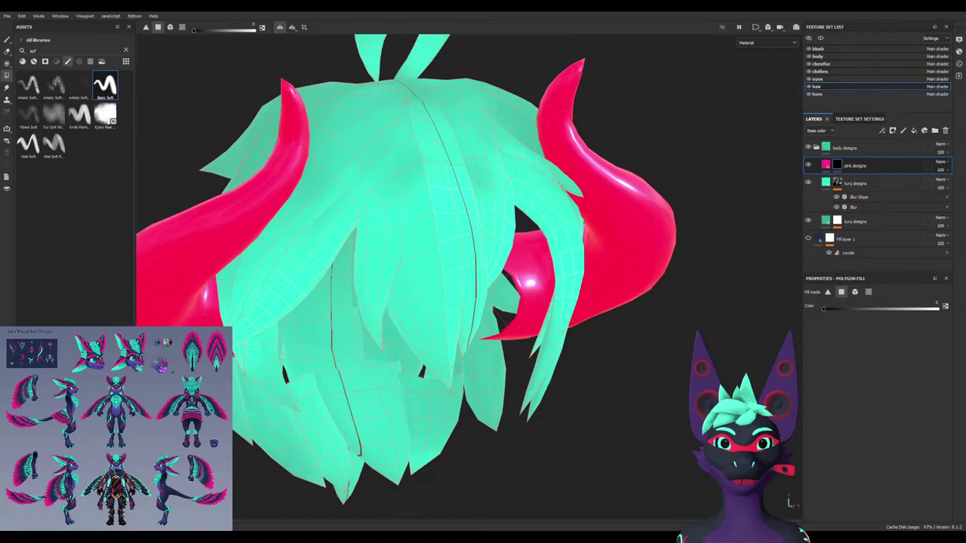
Try filling polygons of a front hair strand with white on the pink designs mask
left_click(417, 311)
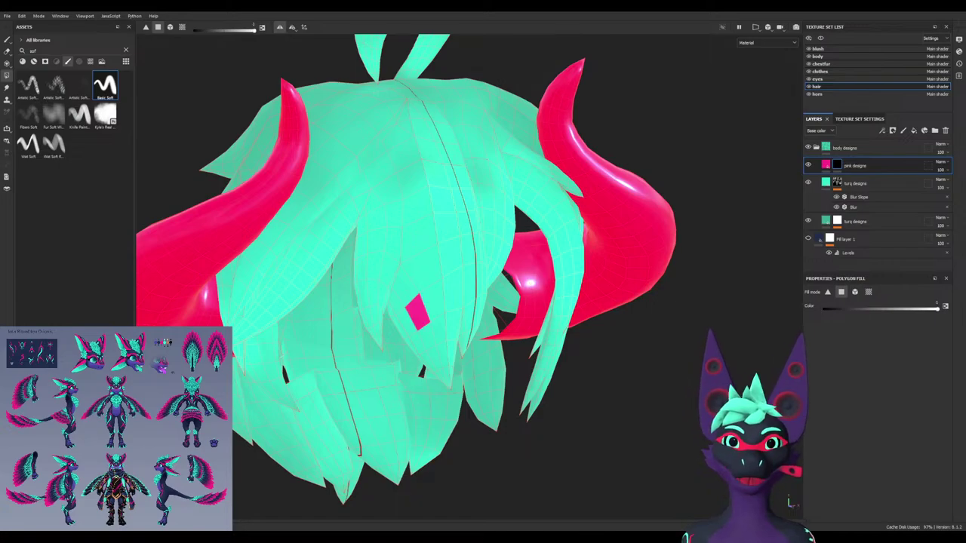
left_click_drag(417, 311, 464, 302, "alt")
left_click(407, 288)
left_click(395, 302)
left_click(381, 295)
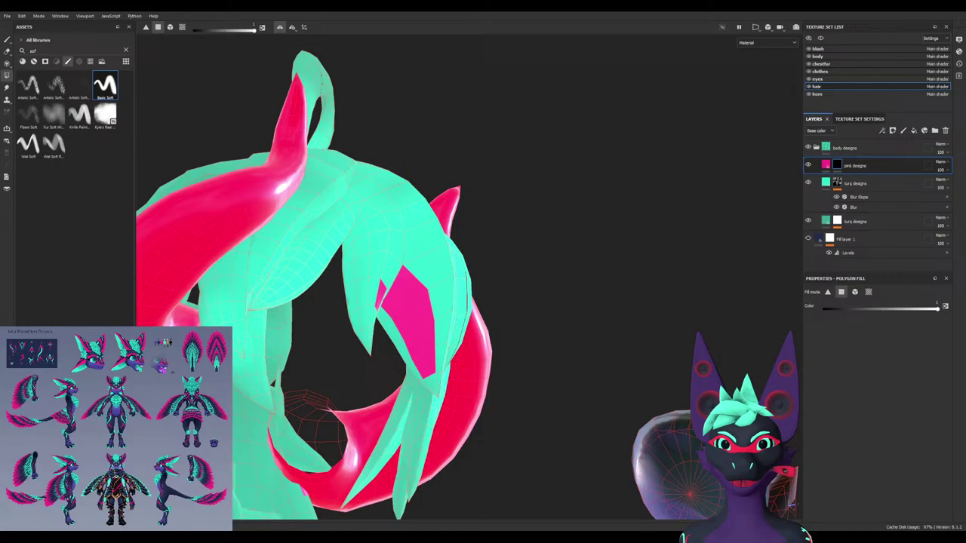
Undo all the pink polygon fills on the front hair strands
left_click_drag(381, 294, 420, 378, "alt")
key("ctrl+z")
key("ctrl+z")
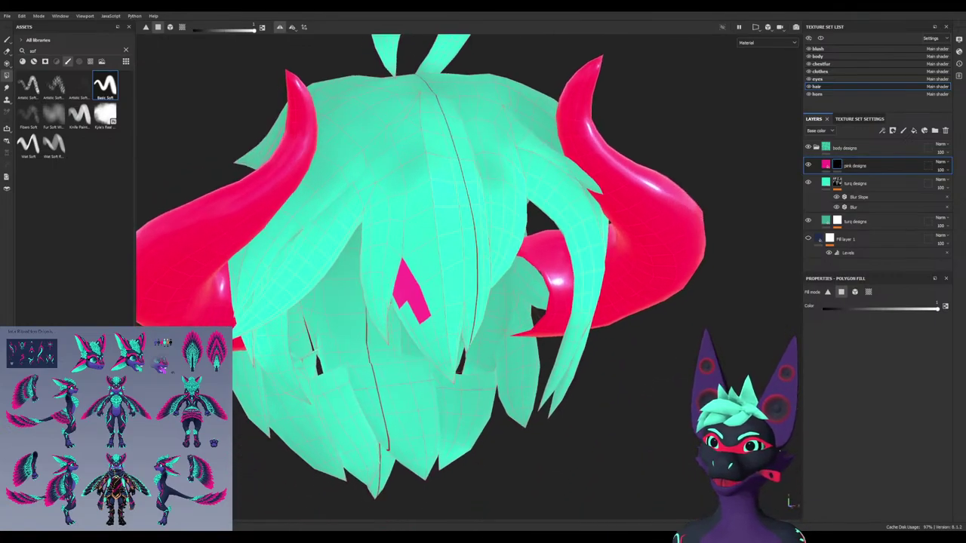
left_click_drag(416, 324, 420, 364, "alt")
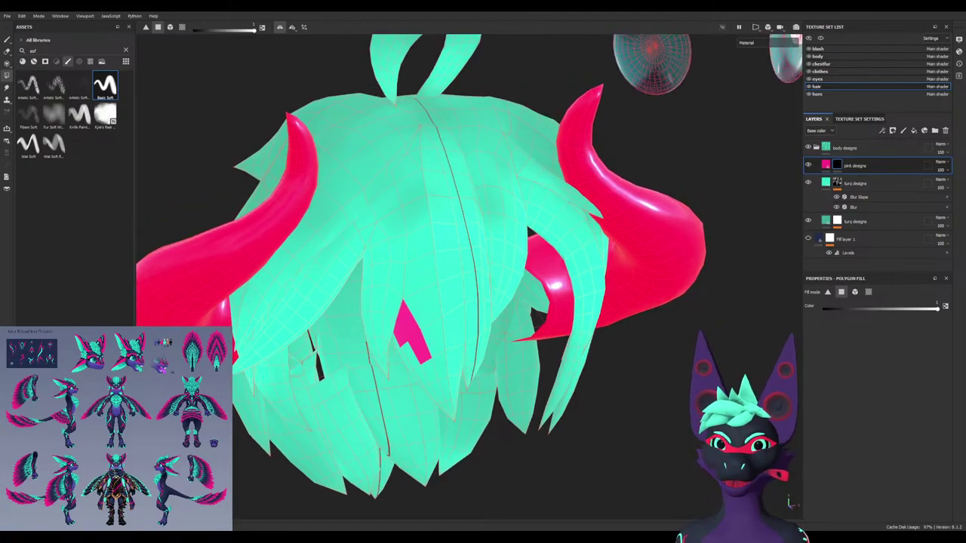
middle_click_drag(420, 363, 432, 306, "alt")
key("ctrl+z")
key("ctrl+z")
key("ctrl+z")
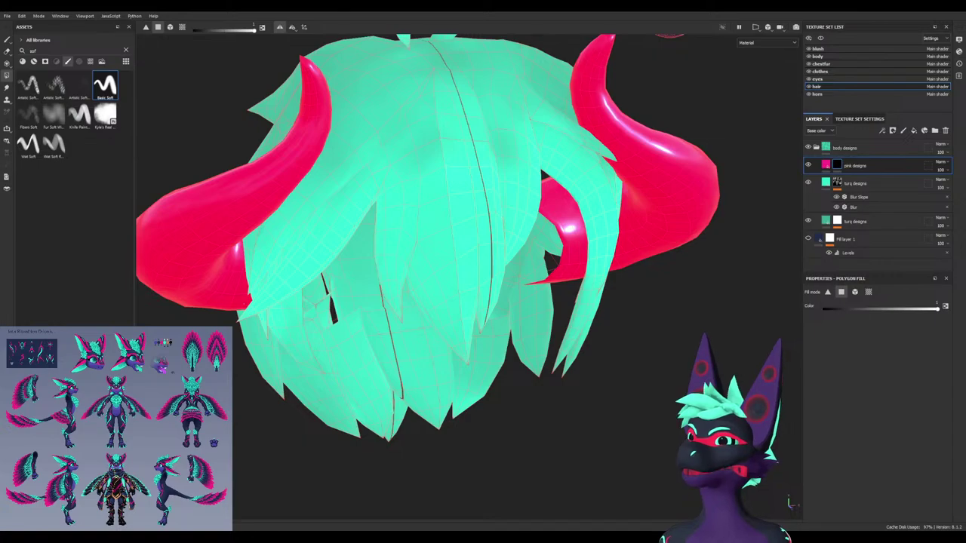
Inspect the hair mesh from the side, from underneath and around the curled top strand
left_click_drag(468, 226, 604, 408, "alt")
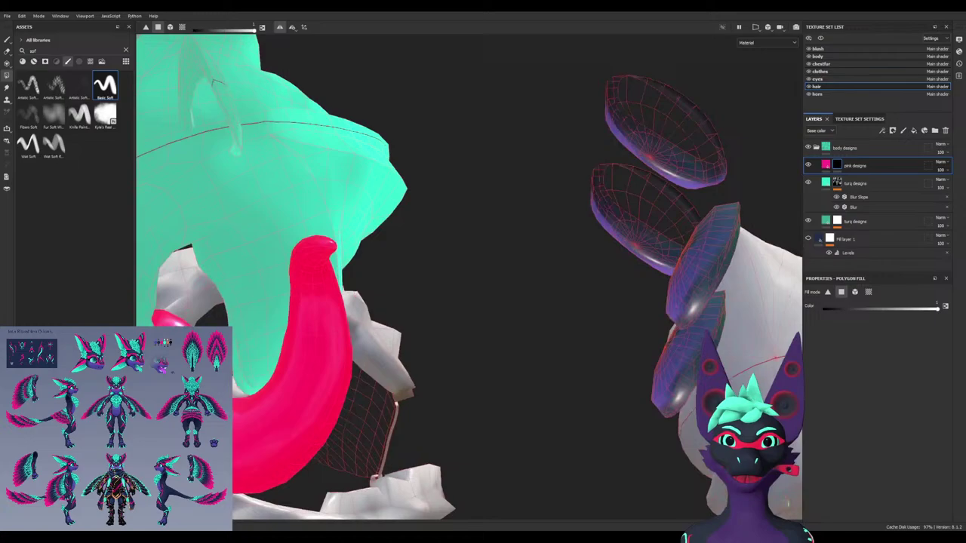
left_click_drag(423, 302, 584, 362, "alt")
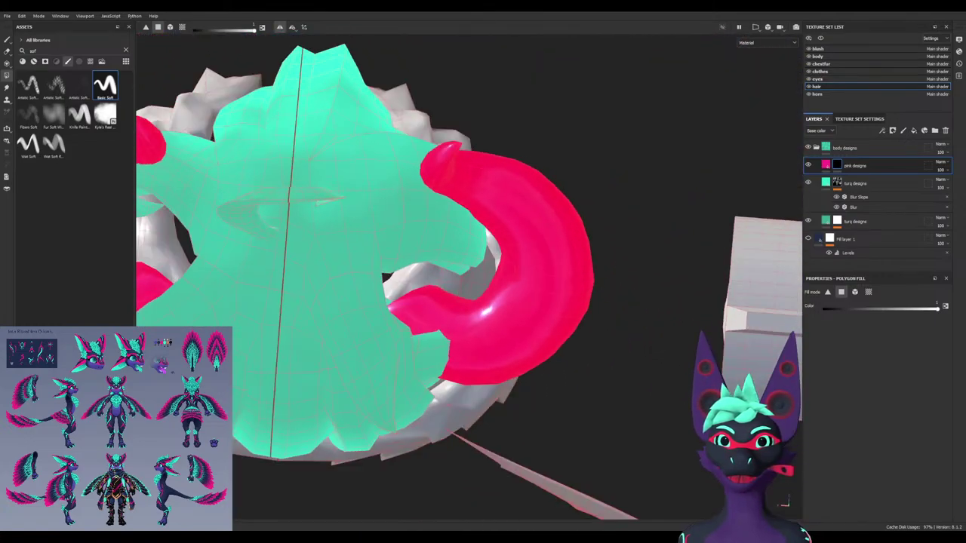
left_click_drag(714, 389, 708, 383, "alt")
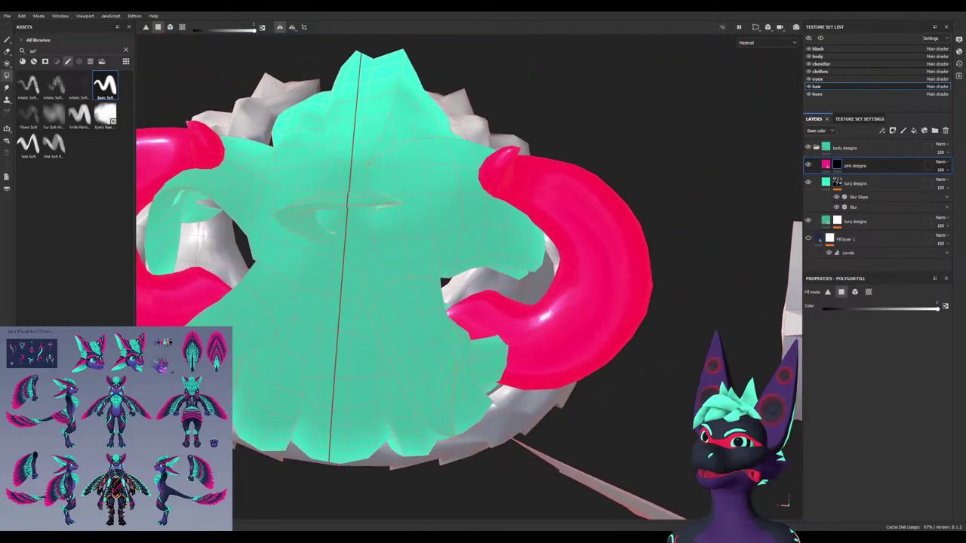
left_click_drag(468, 340, 434, 249, "alt")
left_click_drag(790, 502, 790, 502, "alt")
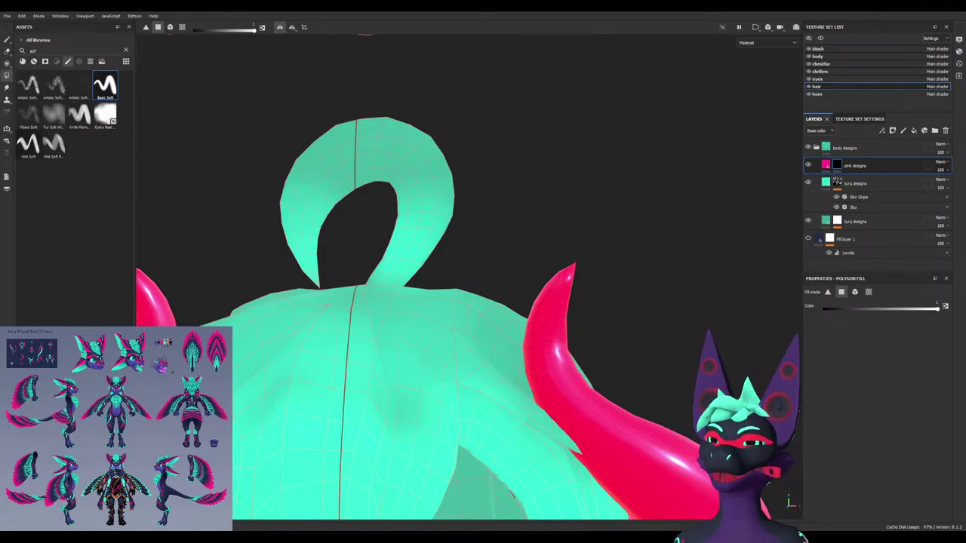
Search the brushes for "cal", choose the Calligraphic brush and try a mirrored pink stroke across the curled top strand
left_click_drag(44, 51, 7, 51)
type("cal")
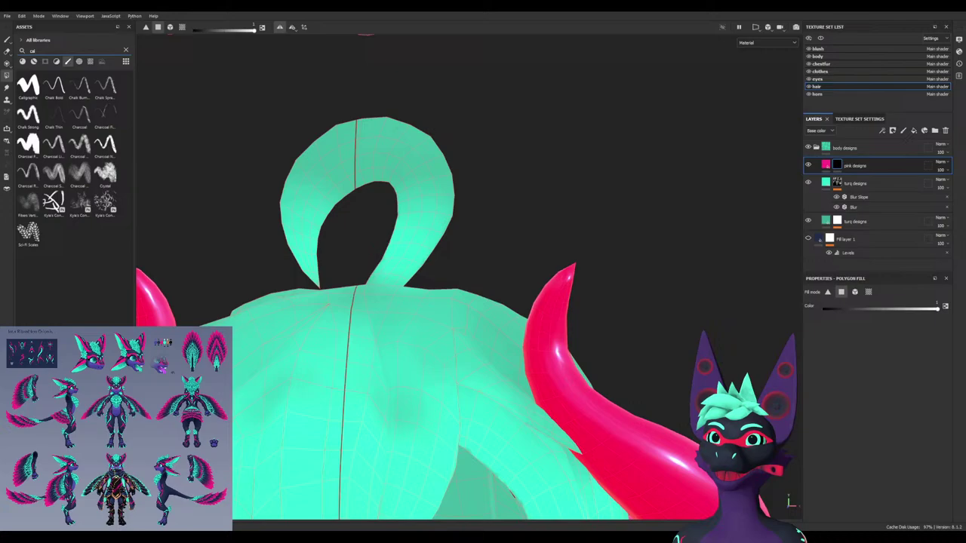
left_click(28, 86)
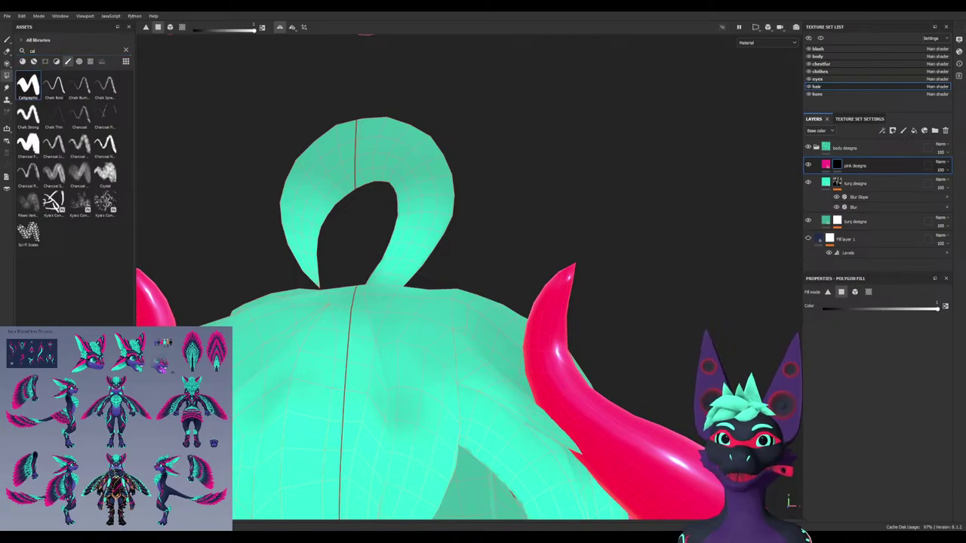
left_click(28, 87)
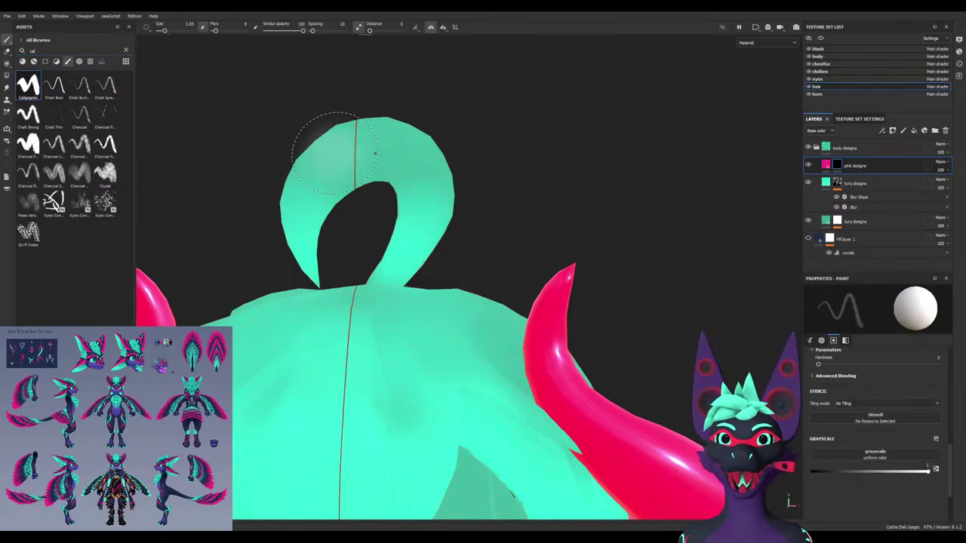
left_click_drag(338, 162, 322, 171)
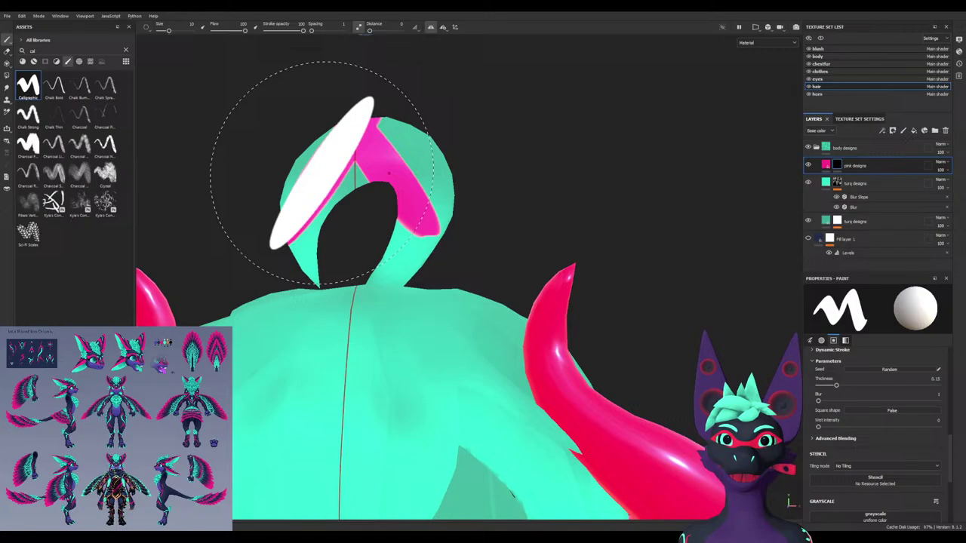
key("ctrl+z")
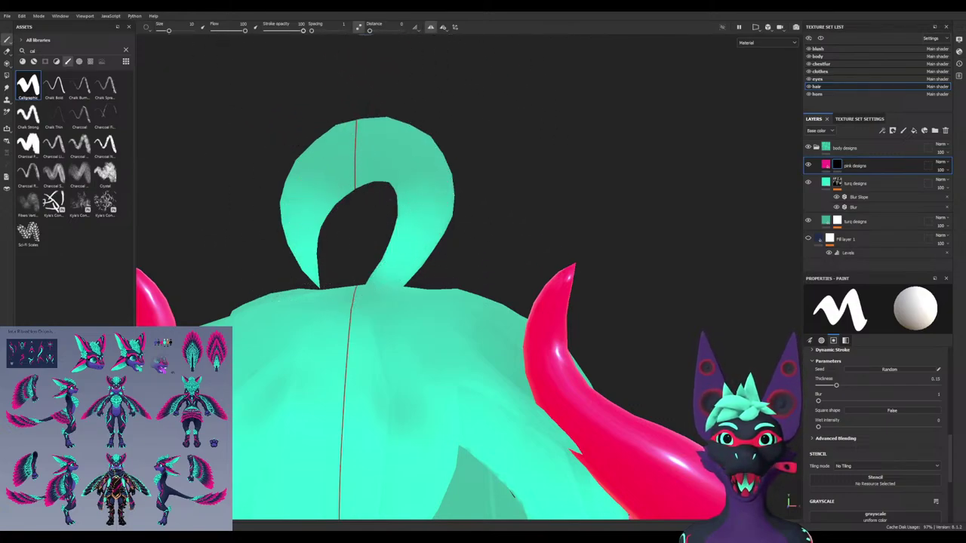
Turn off mirror symmetry and hide every texture set except hair
left_click(431, 26)
mouse_move(383, 149)
left_mouse_down("alt")
mouse_move(308, 187)
mouse_move(335, 158)
left_mouse_up("alt")
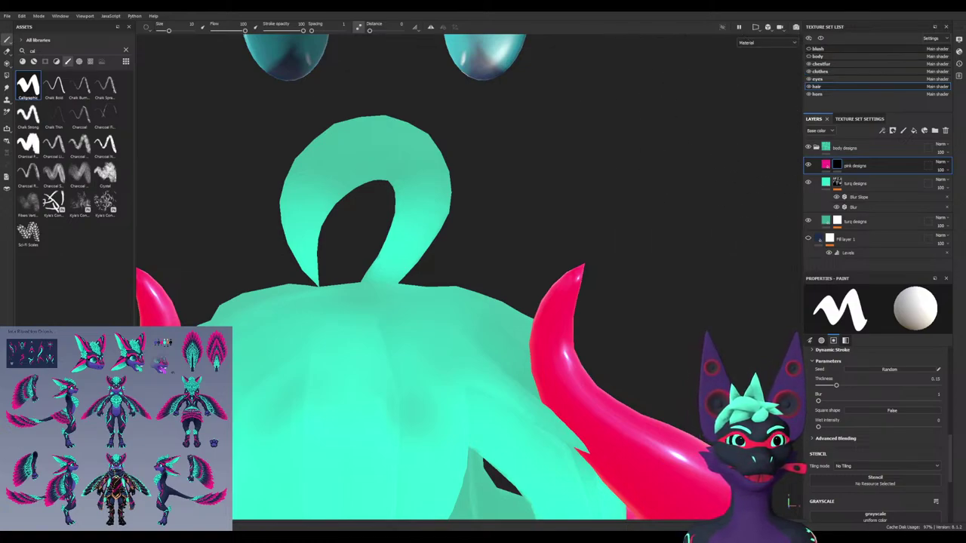
left_click(808, 79)
left_click(808, 72)
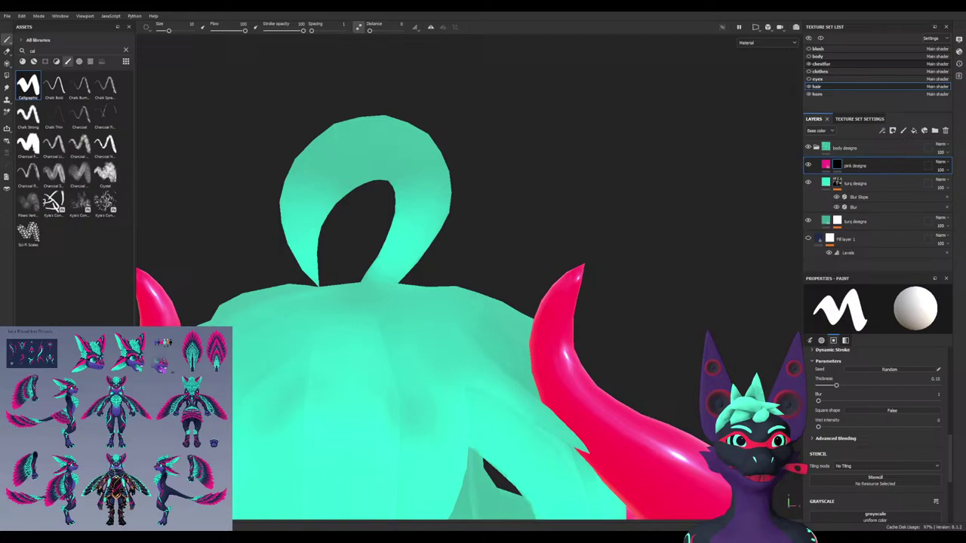
left_click(808, 93)
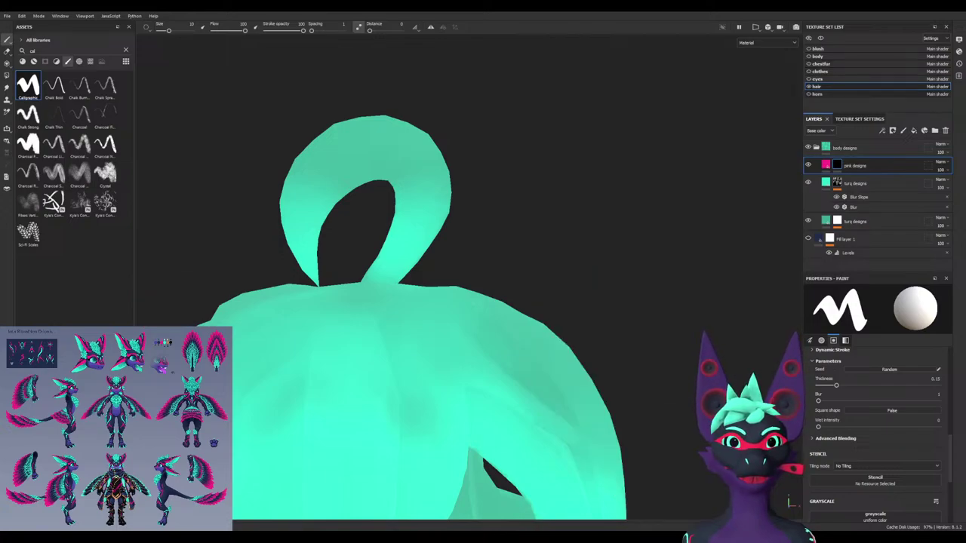
Try a pink stroke with brush size 6.57 along the outer side of the curled top strand
right_click_drag(316, 178, 290, 178, "ctrl")
left_click_drag(334, 159, 313, 190)
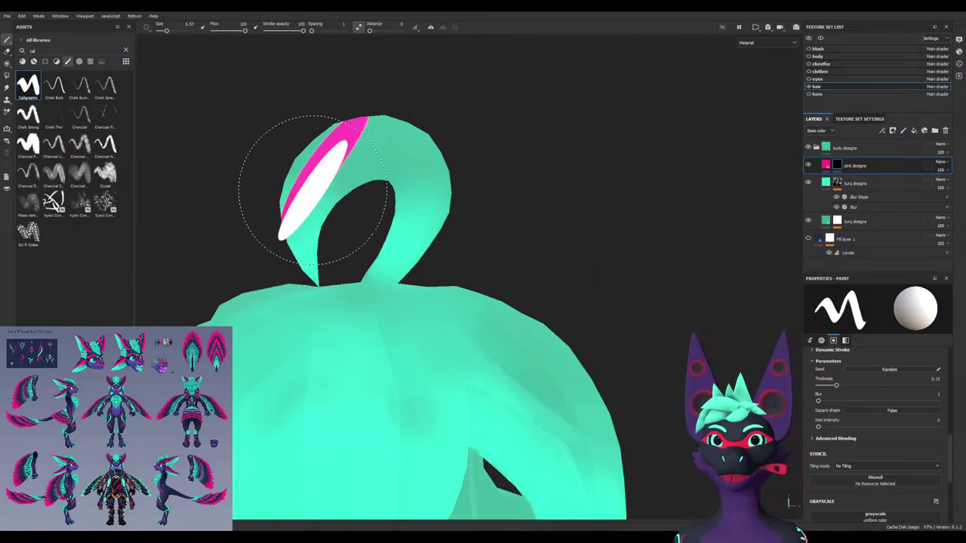
key("ctrl+z")
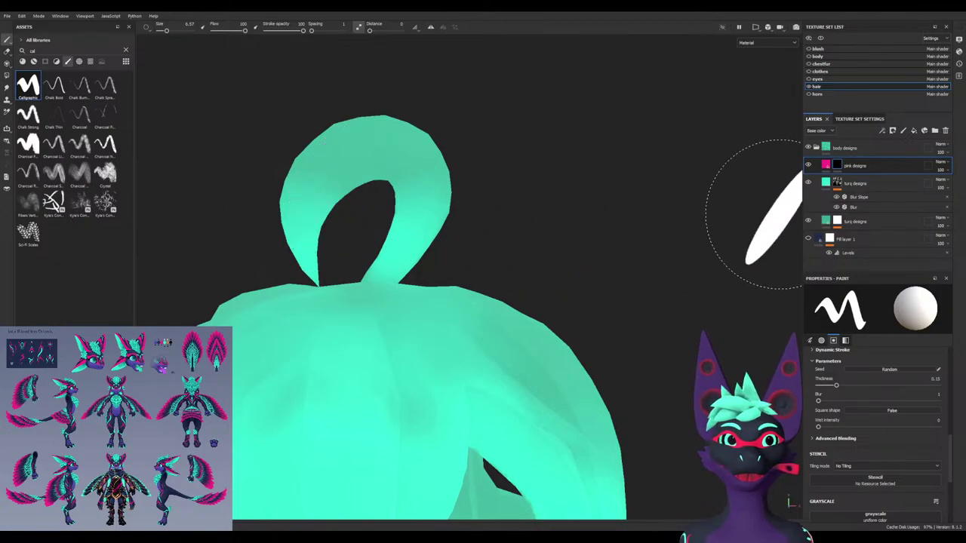
Show the horns again and change the pink designs layer's base and emissive colours to the horns' crimson
left_click(826, 165)
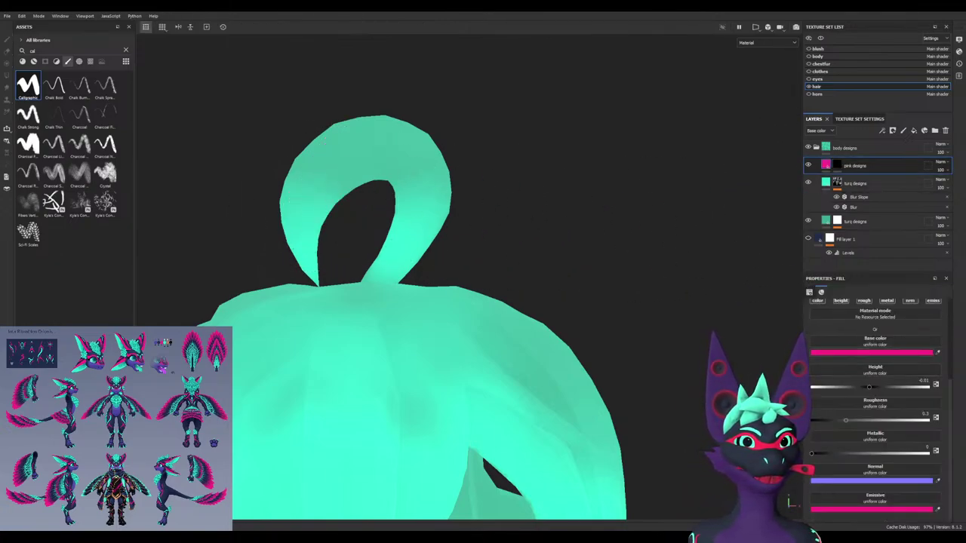
scroll(295, 187, "down", 1)
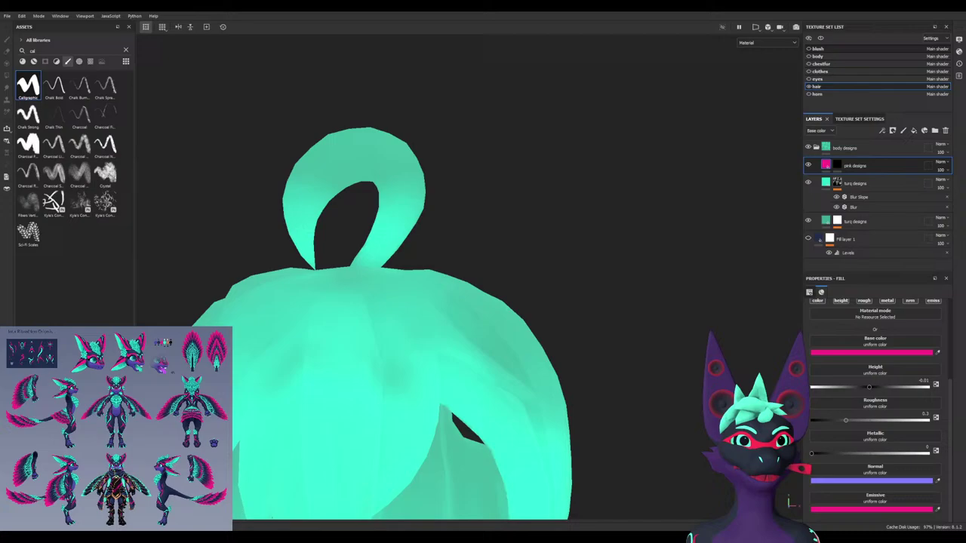
left_click(809, 95)
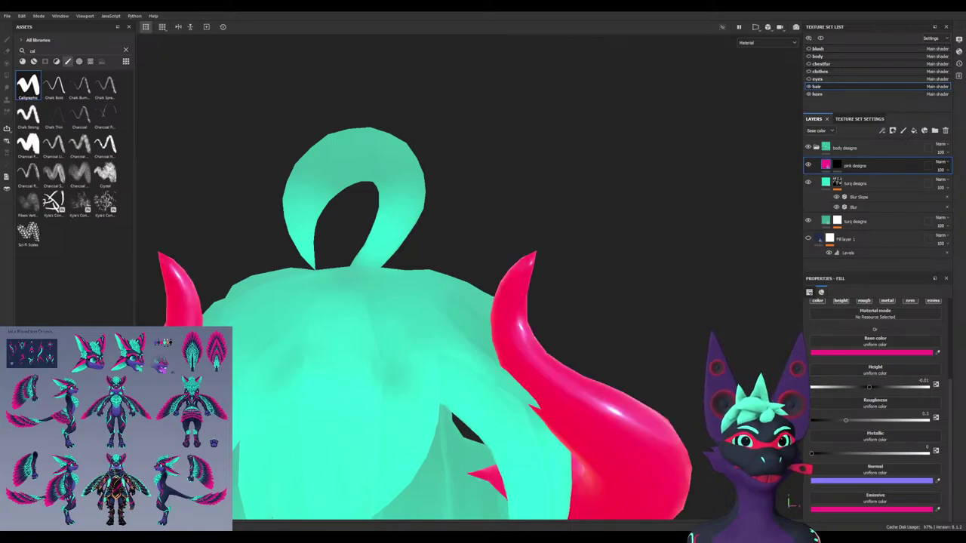
left_click(937, 353)
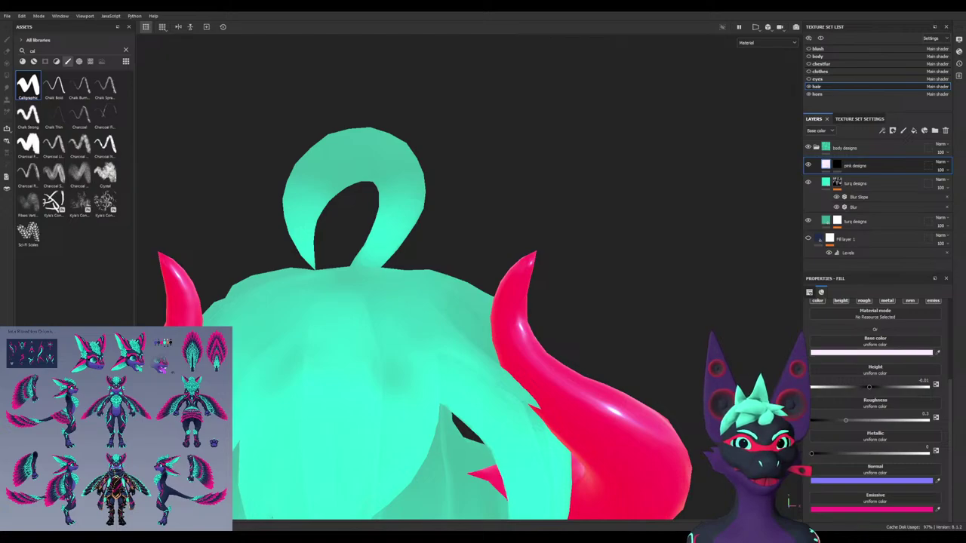
key("ctrl+z")
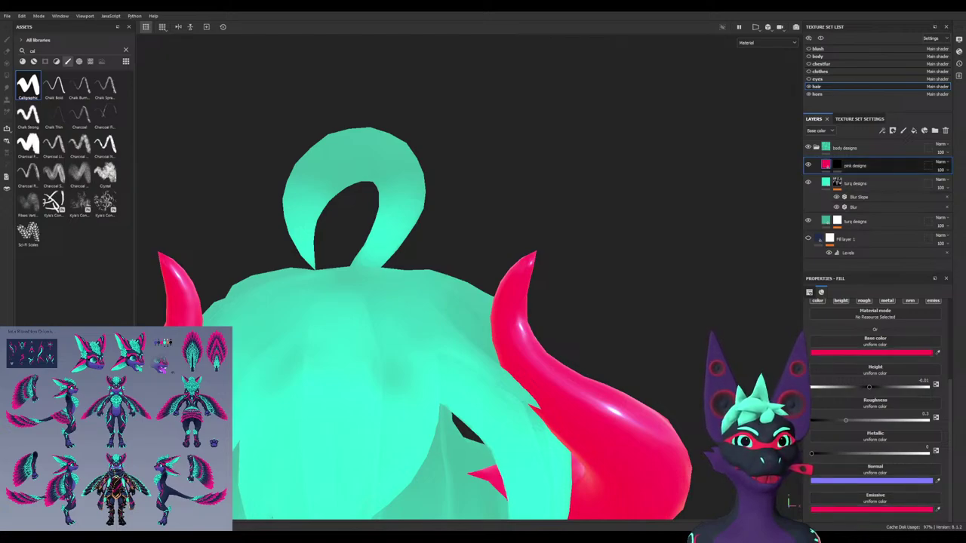
Duplicate the pink designs layer and give the upper copy a lighter pink base and emissive colour
key("ctrl+d")
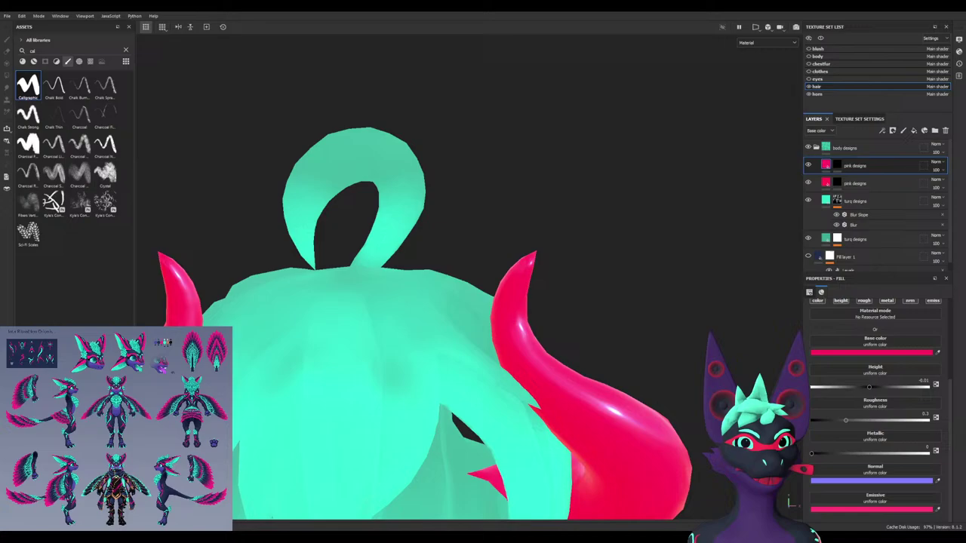
left_click(868, 183)
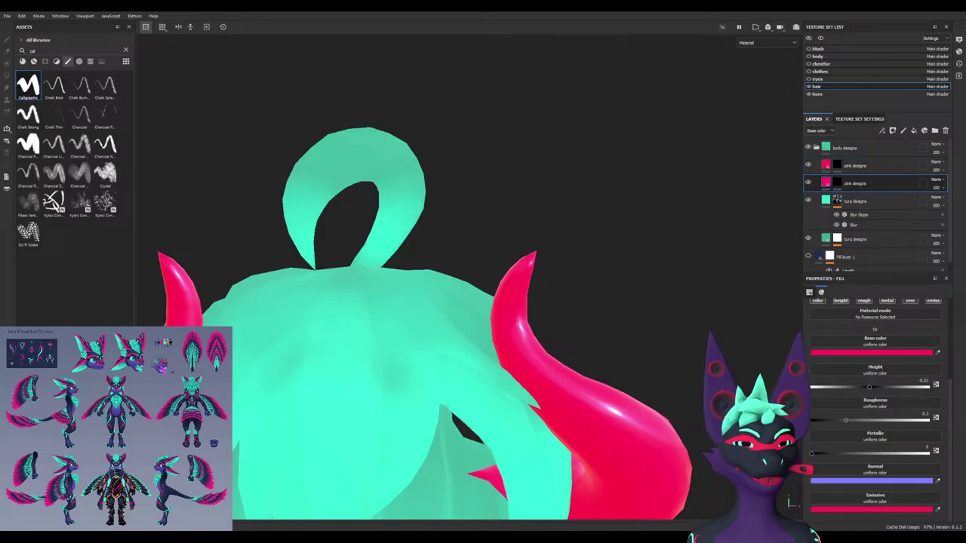
left_click(868, 165)
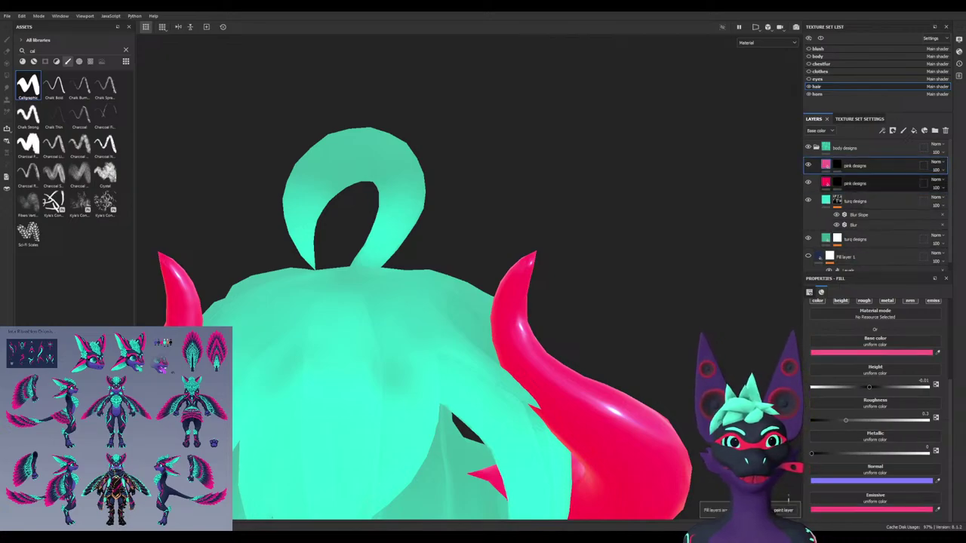
Paint the outer part of the curled strand's tip crimson on the lower pink designs layer's mask
left_click(855, 183)
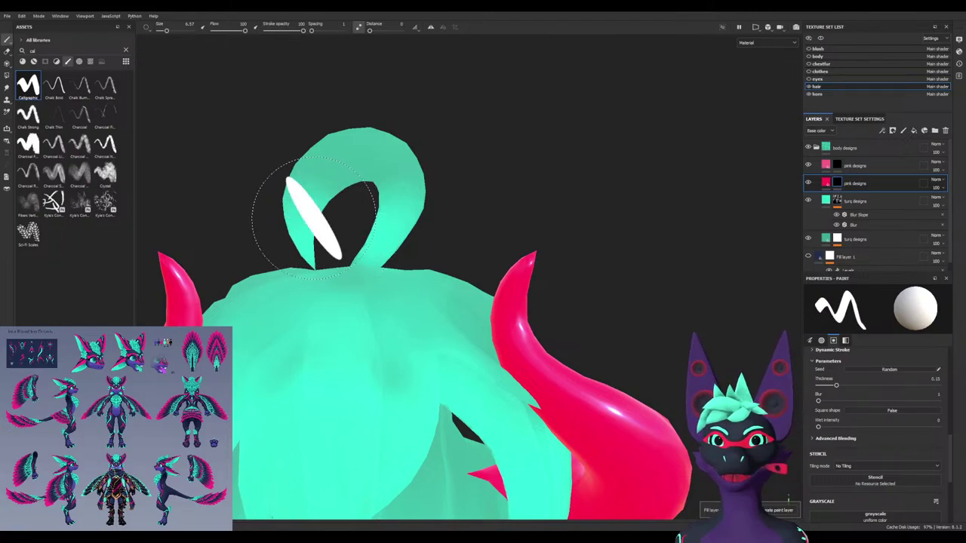
mouse_move(309, 227)
left_mouse_down()
mouse_move(297, 236)
mouse_move(251, 228)
left_mouse_up()
key("ctrl+z")
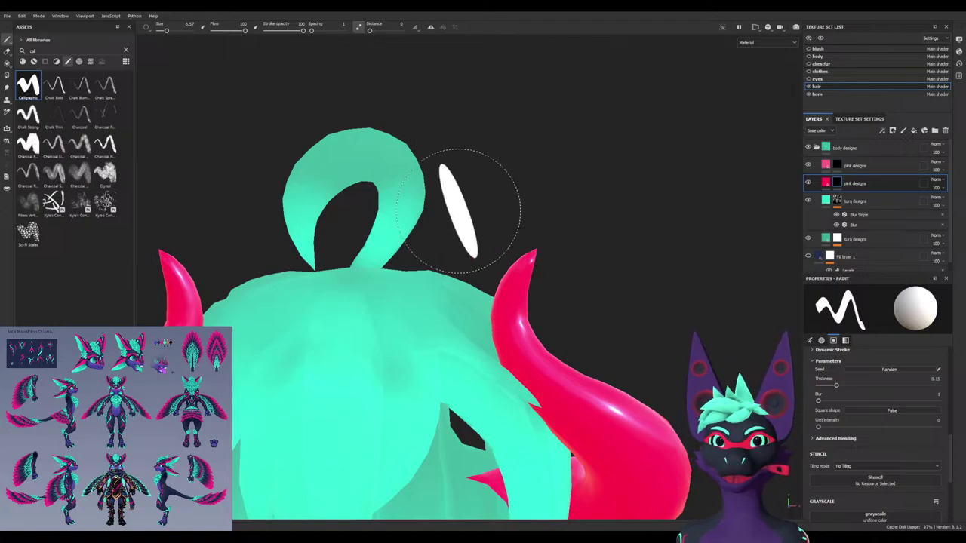
mouse_move(283, 216)
left_mouse_down()
mouse_move(288, 246)
mouse_move(230, 214)
mouse_move(483, 211)
mouse_move(230, 202)
mouse_move(207, 192)
mouse_move(302, 264)
left_mouse_up()
scroll(231, 202, "up", 3)
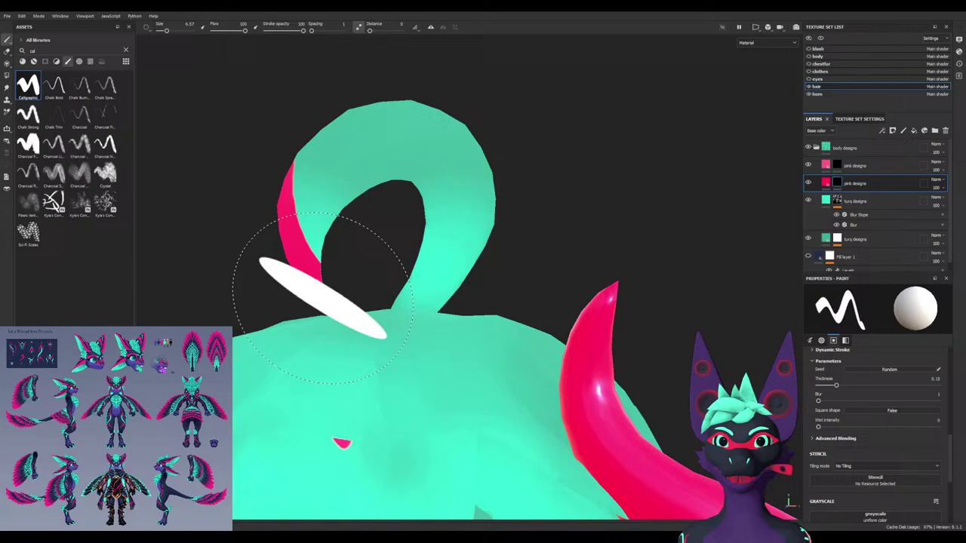
Mask out the stray crimson spot on the hair below the curl and restore white as the painting value
left_click_drag(325, 299, 344, 359, "alt")
key("x")
left_click_drag(346, 466, 387, 460)
mouse_move(255, 327)
left_mouse_down("alt")
mouse_move(355, 294)
mouse_move(501, 289)
mouse_move(481, 255)
left_mouse_up("alt")
key("x")
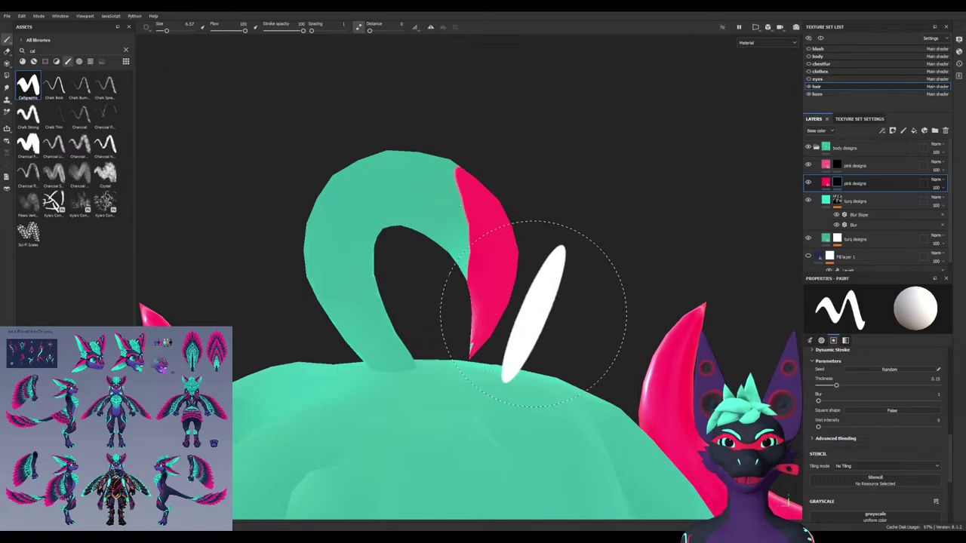
Cover the remaining turquoise gap at the very tip of the curl with crimson using a smaller brush
mouse_move(522, 305)
left_mouse_down("alt")
mouse_move(506, 295)
mouse_move(555, 290)
left_mouse_up("alt")
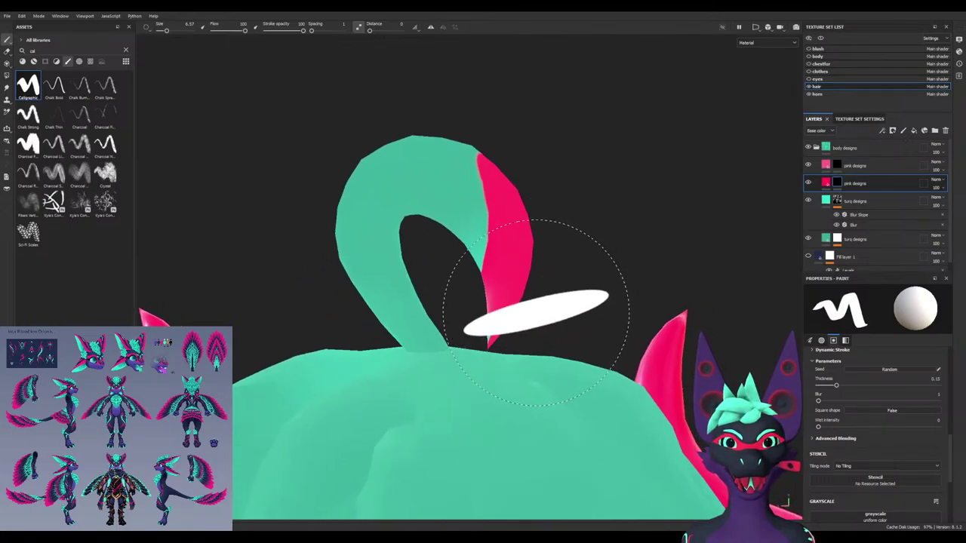
scroll(535, 315, "up", 4)
scroll(474, 297, "up", 1)
right_click_drag(482, 297, 453, 299, "ctrl")
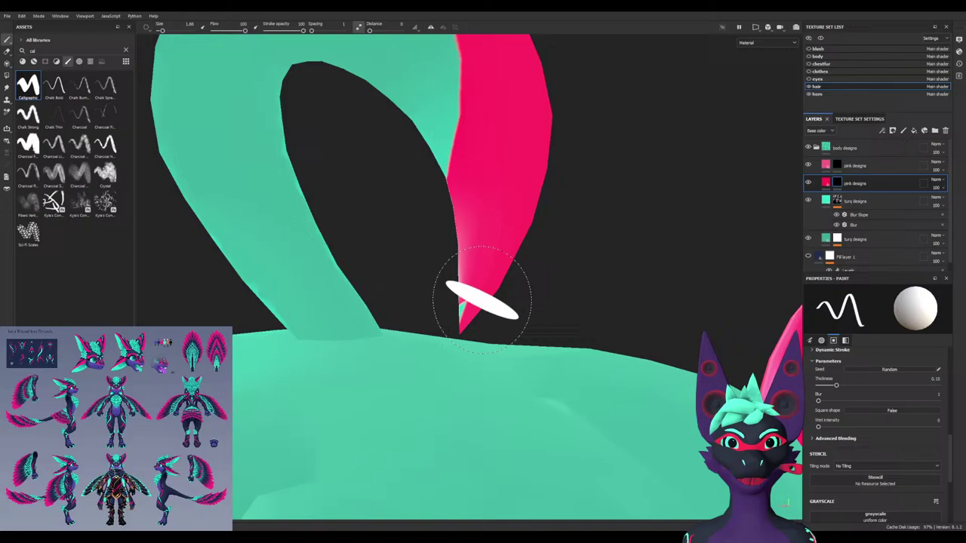
left_click_drag(476, 303, 466, 322)
mouse_move(506, 246)
left_mouse_down("alt")
mouse_move(482, 258)
mouse_move(302, 231)
left_mouse_up("alt")
scroll(503, 237, "down", 5)
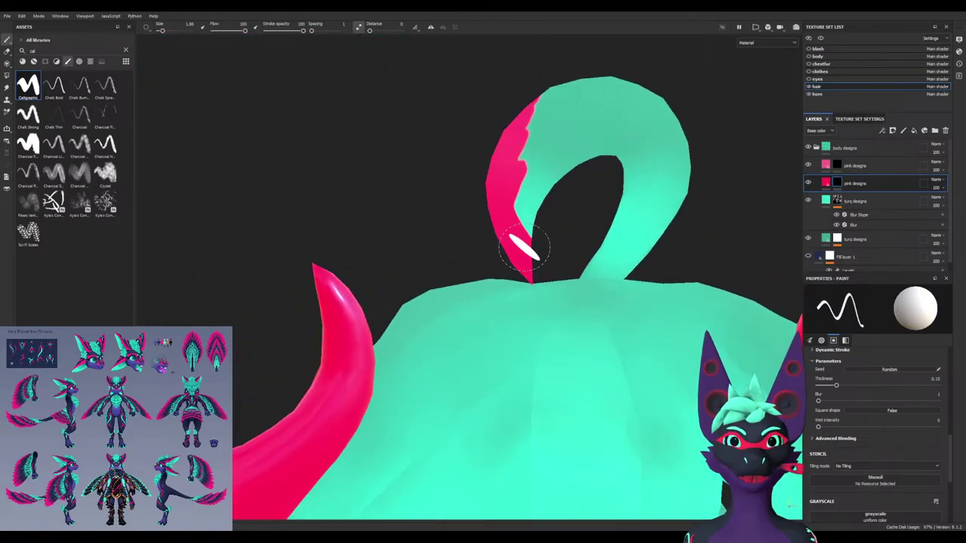
Even out the crimson tip's edge with a larger brush and paint a lighter pink band beside it on the upper pink designs mask
right_click_drag(520, 250, 533, 249, "ctrl")
scroll(509, 194, "down", 1)
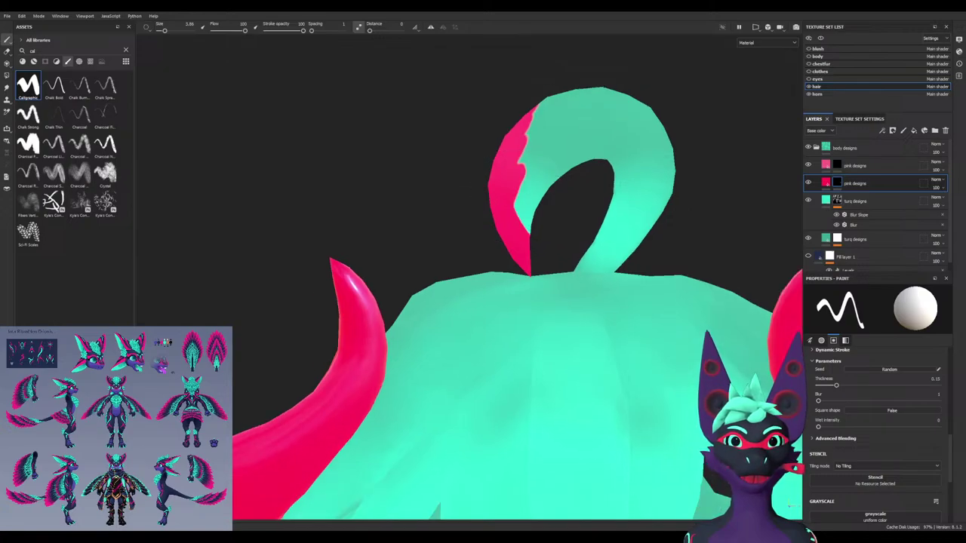
right_click_drag(513, 196, 530, 194, "ctrl")
mouse_move(517, 192)
left_mouse_down()
mouse_move(543, 155)
mouse_move(511, 134)
mouse_move(559, 144)
left_mouse_up()
key("ctrl+z")
left_click(856, 166)
mouse_move(494, 226)
left_mouse_down("alt")
mouse_move(754, 228)
mouse_move(494, 228)
left_mouse_up("alt")
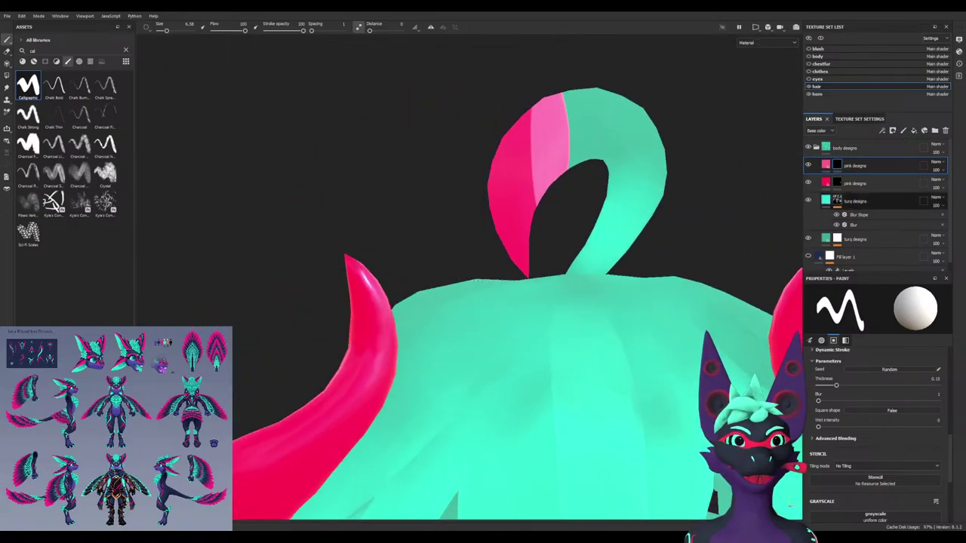
Disable the height channel on both pink designs fill layers
left_click(826, 165)
scroll(875, 407, "up", 2)
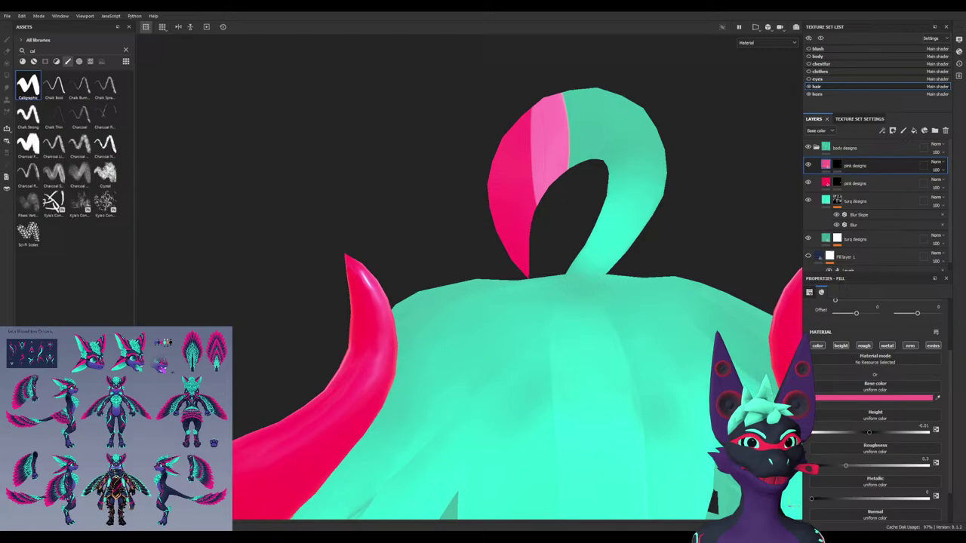
left_click(841, 346)
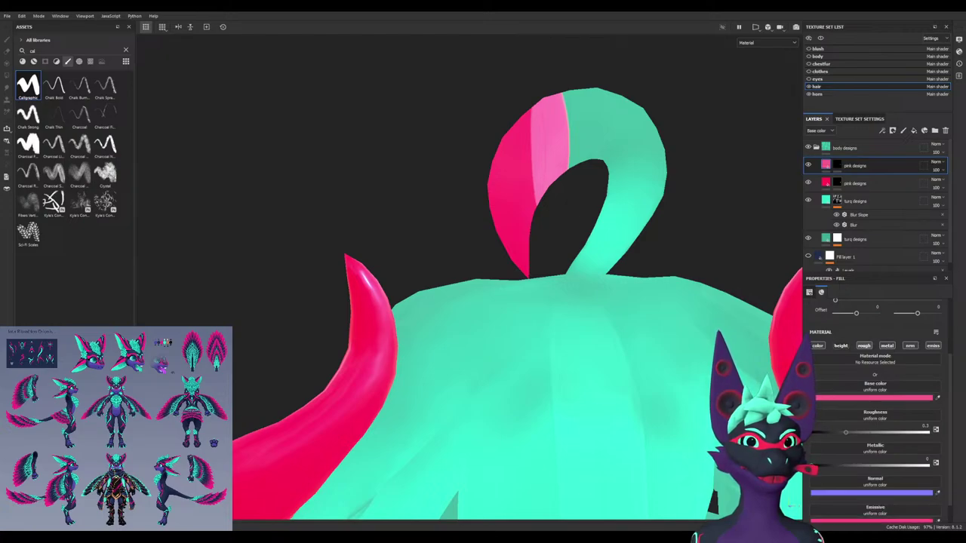
left_click(827, 183)
left_click(840, 345)
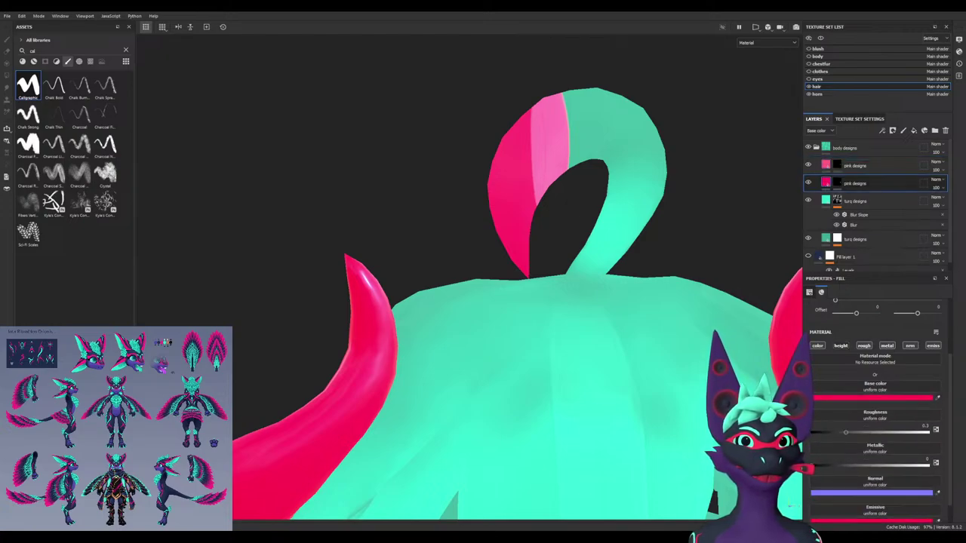
Sample the curl tip's crimson as the upper pink designs layer's base colour and match its emissive colour to it
left_click_drag(483, 302, 528, 306, "alt")
middle_click_drag(529, 306, 408, 389, "alt")
left_click_drag(408, 389, 377, 400, "alt")
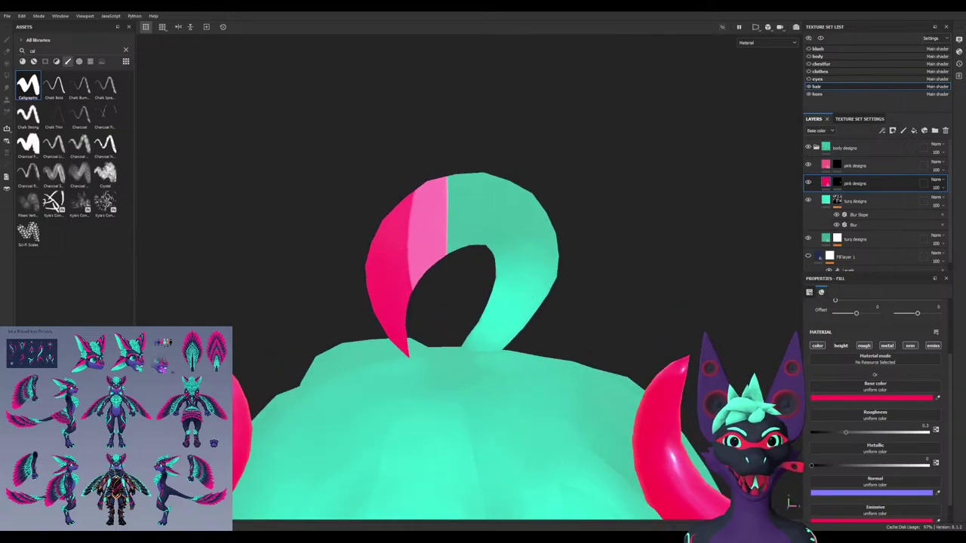
left_click(819, 166)
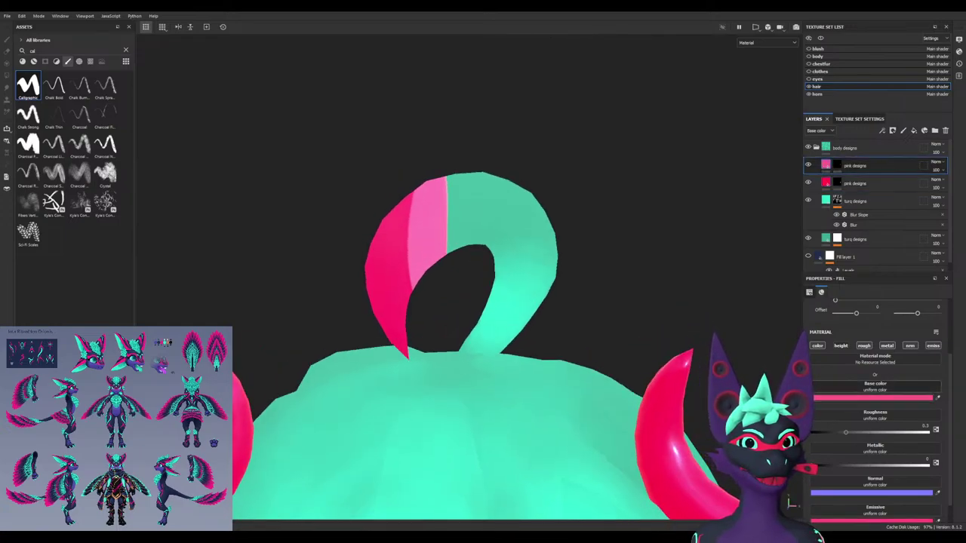
left_click_drag(938, 398, 388, 275)
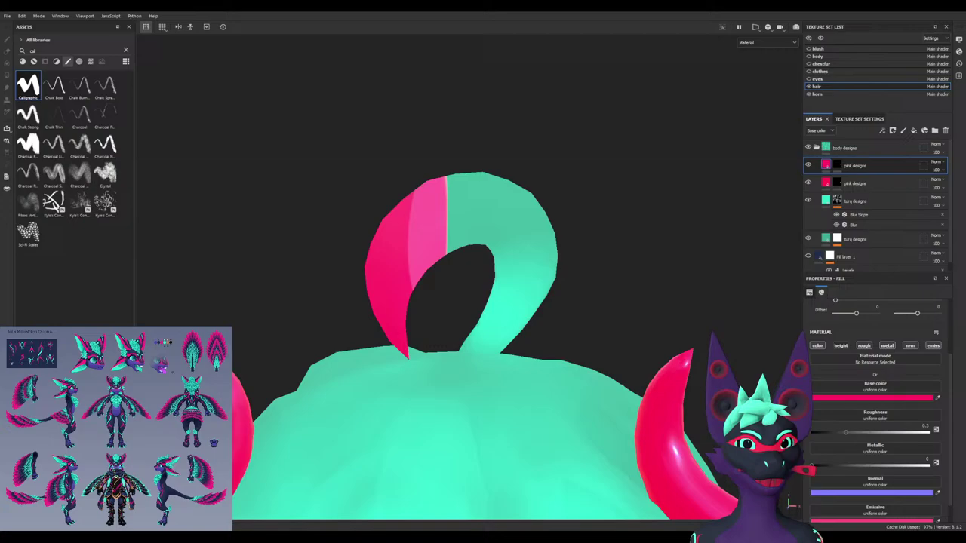
left_click_drag(938, 522, 906, 398)
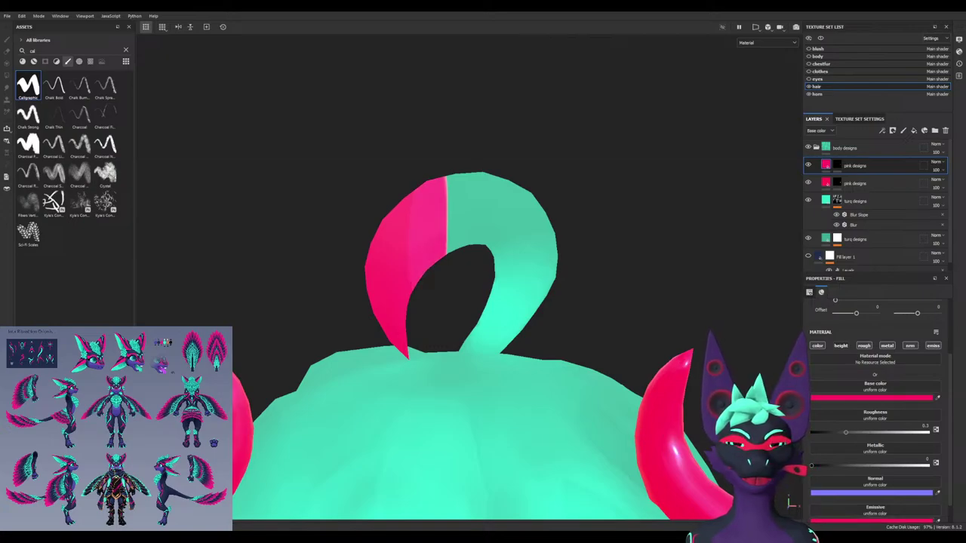
Adjust the upper pink designs layer to a red base colour and a pinkish-red emissive colour, checking the band on the curl
left_click_drag(483, 302, 492, 293, "alt")
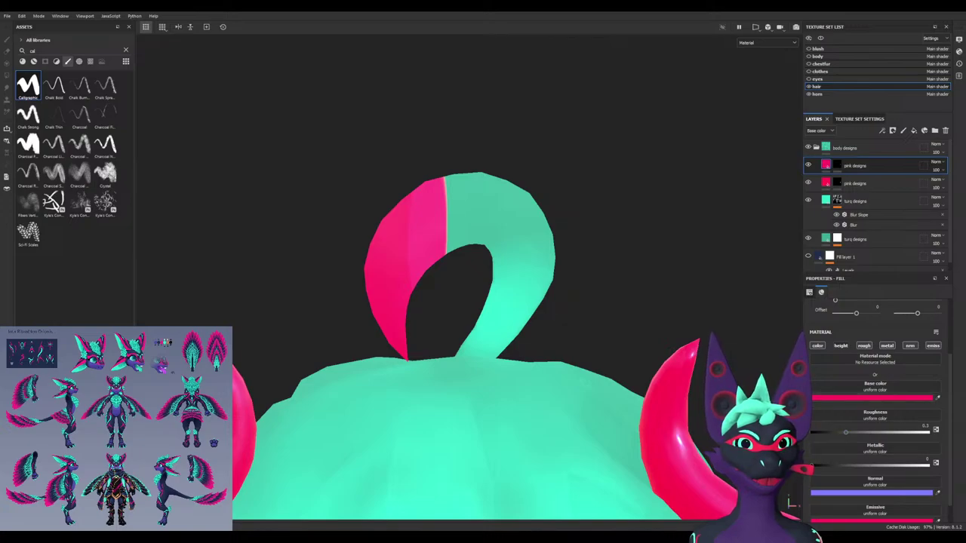
left_click_drag(483, 302, 473, 305, "alt")
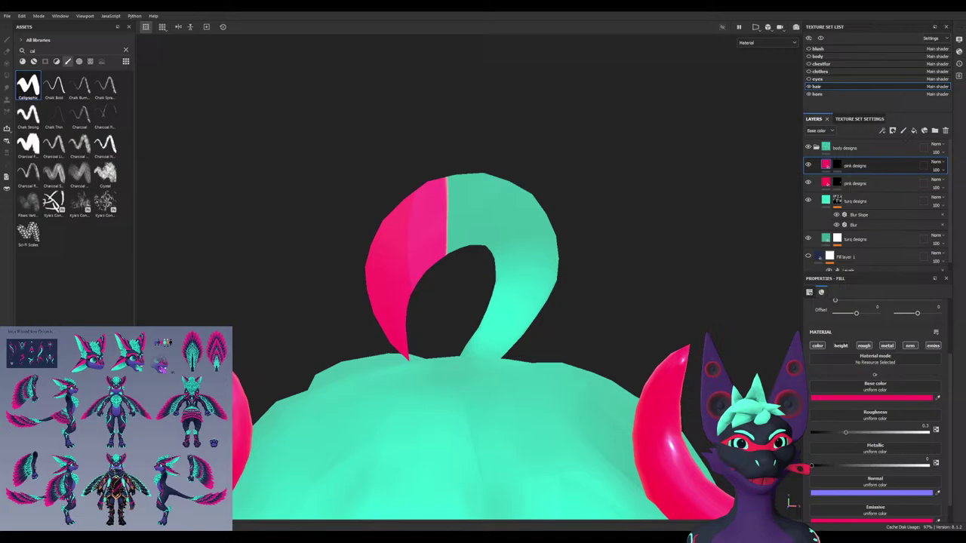
scroll(875, 408, "down", 1)
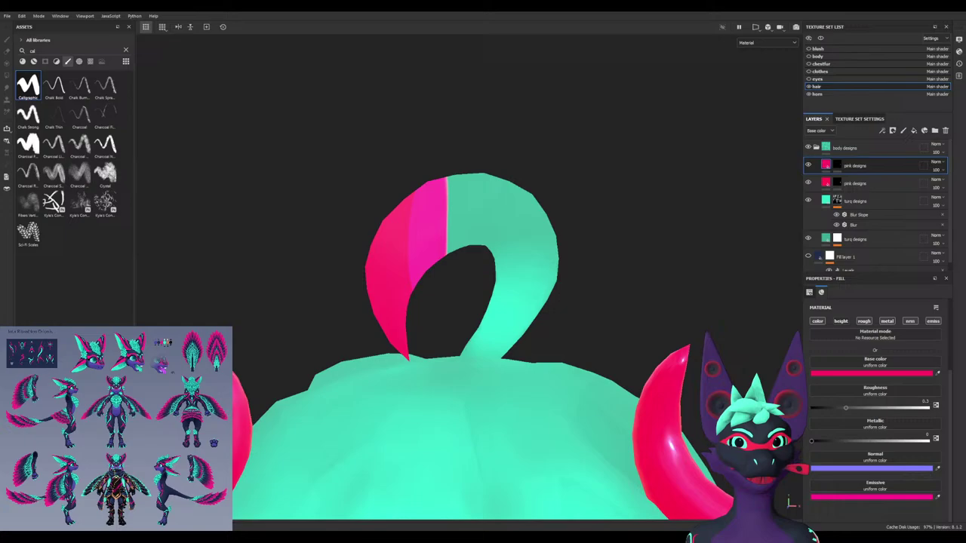
left_click_drag(468, 302, 461, 321, "alt")
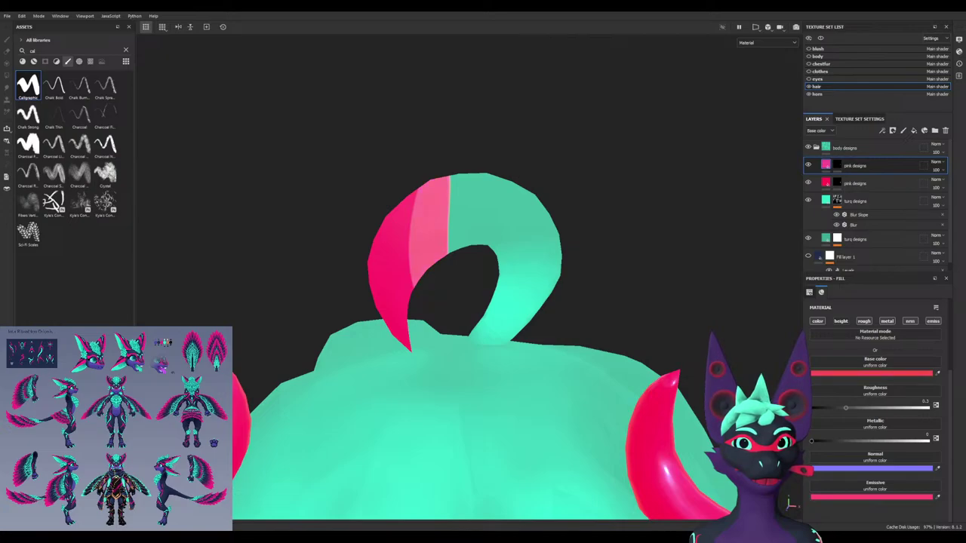
mouse_move(483, 302)
left_mouse_down("alt")
mouse_move(488, 280)
mouse_move(482, 307)
mouse_move(385, 315)
mouse_move(484, 320)
mouse_move(483, 311)
left_mouse_up("alt")
middle_click_drag(483, 311, 442, 203, "alt")
mouse_move(443, 202)
left_mouse_down("alt")
mouse_move(385, 215)
mouse_move(440, 206)
left_mouse_up("alt")
middle_click_drag(440, 205, 457, 215, "alt")
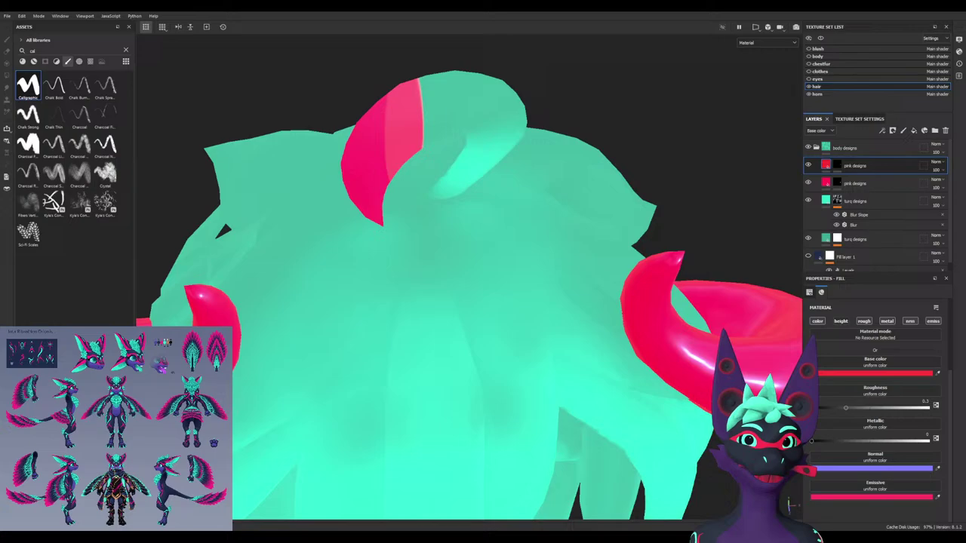
Darken the lower pink designs layer's emissive colour to a deep crimson
left_click(855, 183)
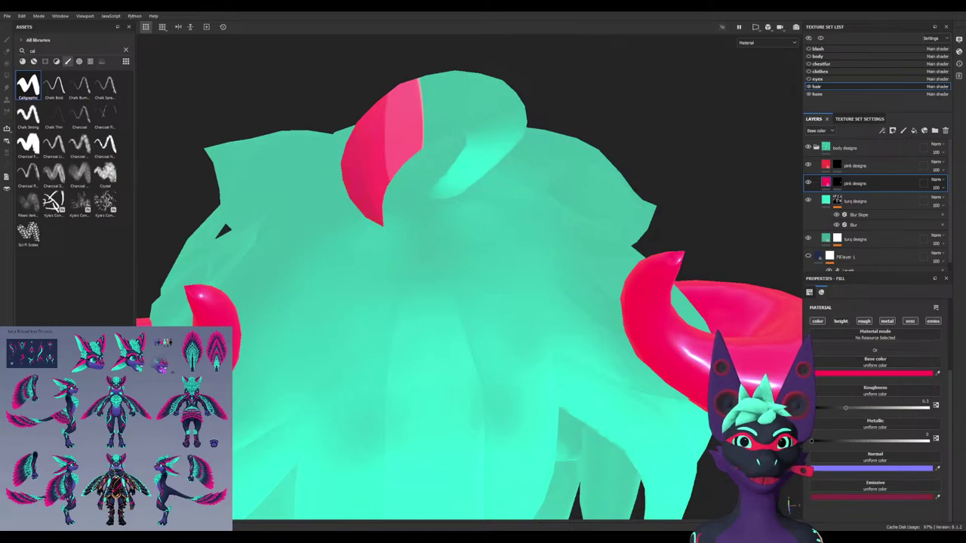
Activate the mask of the lower pink designs layer in the hair texture set for painting
left_click_drag(468, 301, 478, 242, "alt")
left_click(855, 166)
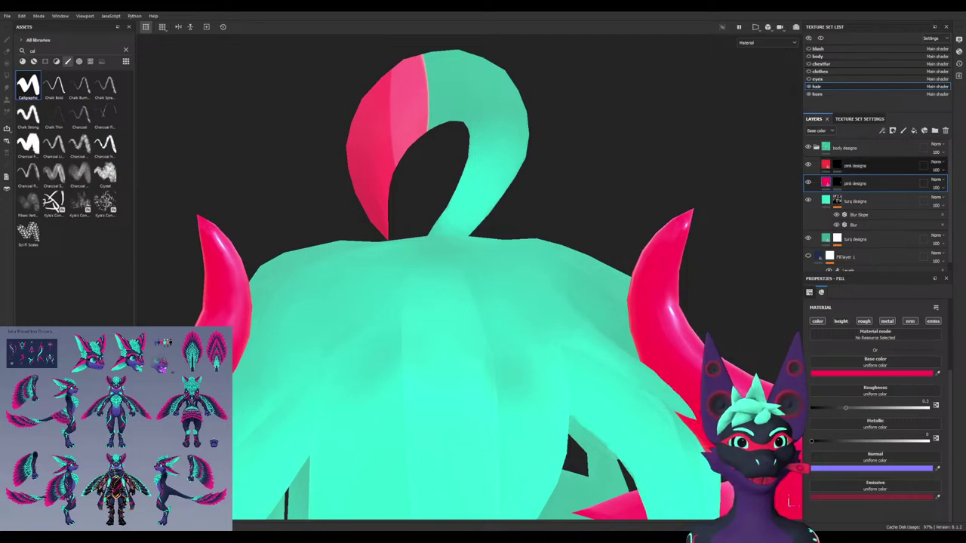
left_click(837, 166)
left_click_drag(475, 287, 501, 318, "alt")
left_click(837, 184)
left_click_drag(601, 313, 460, 140, "alt")
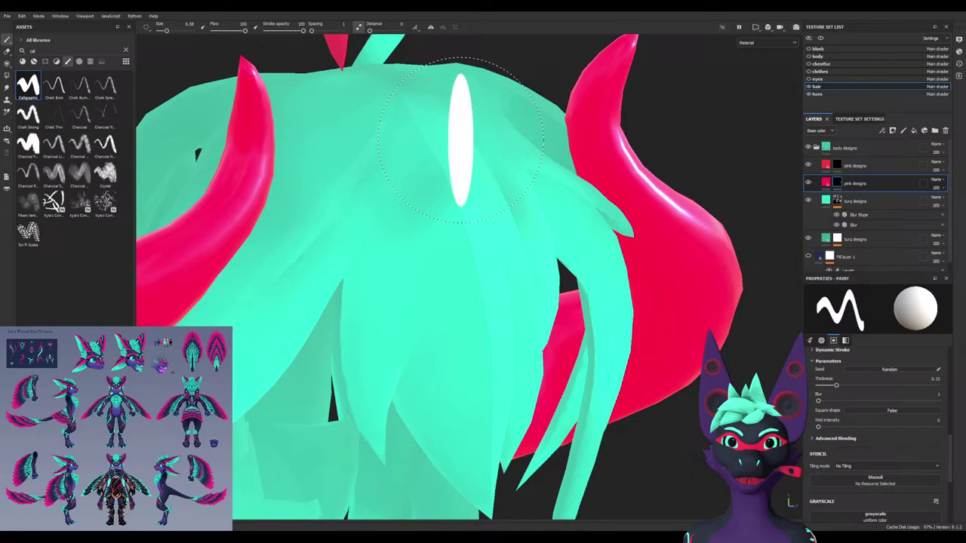
Examine the fringe and crown of the hair from several angles before adding pink markings
left_click_drag(431, 332, 287, 362, "alt")
left_click_drag(394, 364, 372, 362, "alt")
left_click_drag(429, 421, 413, 408, "alt")
mouse_move(336, 395)
left_mouse_down("alt")
mouse_move(362, 355)
mouse_move(395, 420)
mouse_move(577, 354)
left_mouse_up("alt")
middle_click_drag(427, 258, 449, 386, "alt")
left_click_drag(521, 370, 533, 515, "alt")
mouse_move(633, 430)
left_mouse_down("alt")
mouse_move(681, 495)
mouse_move(643, 397)
left_mouse_up("alt")
Try pink strokes on the central fringe lock in the lower pink designs mask, undoing each one
left_click(826, 183)
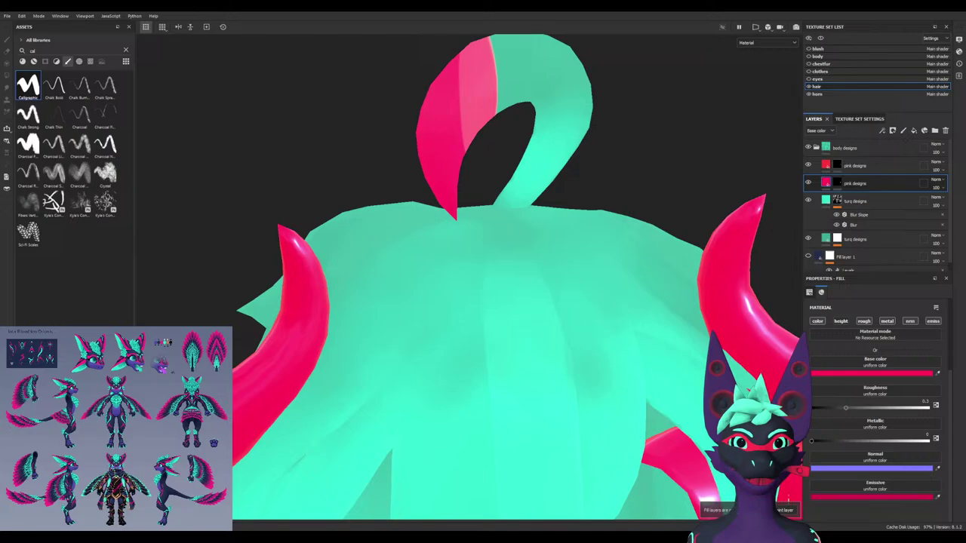
left_click(837, 183)
middle_click_drag(502, 439, 527, 213, "alt")
mouse_move(458, 310)
left_mouse_down()
mouse_move(426, 294)
mouse_move(443, 285)
left_mouse_up()
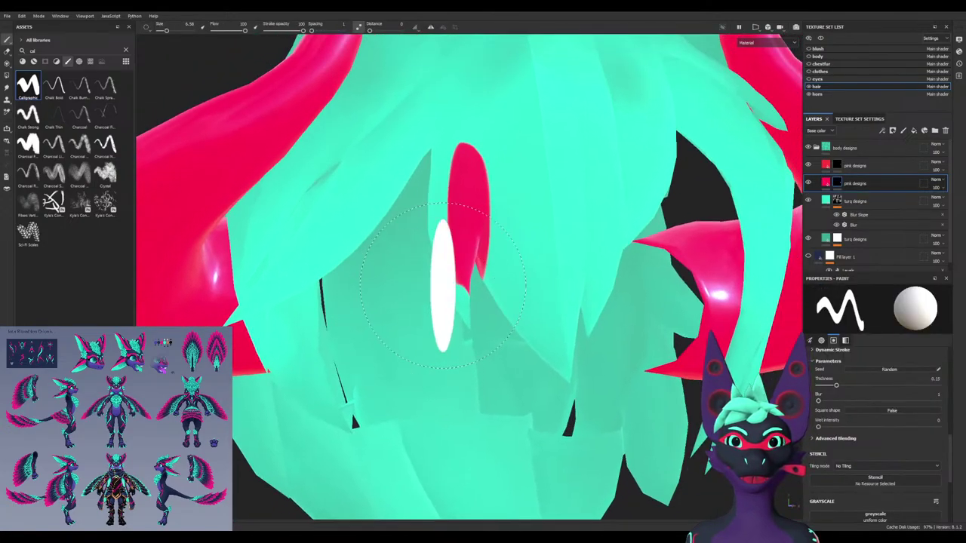
key("ctrl+z")
left_click_drag(465, 218, 456, 220)
key("ctrl+z")
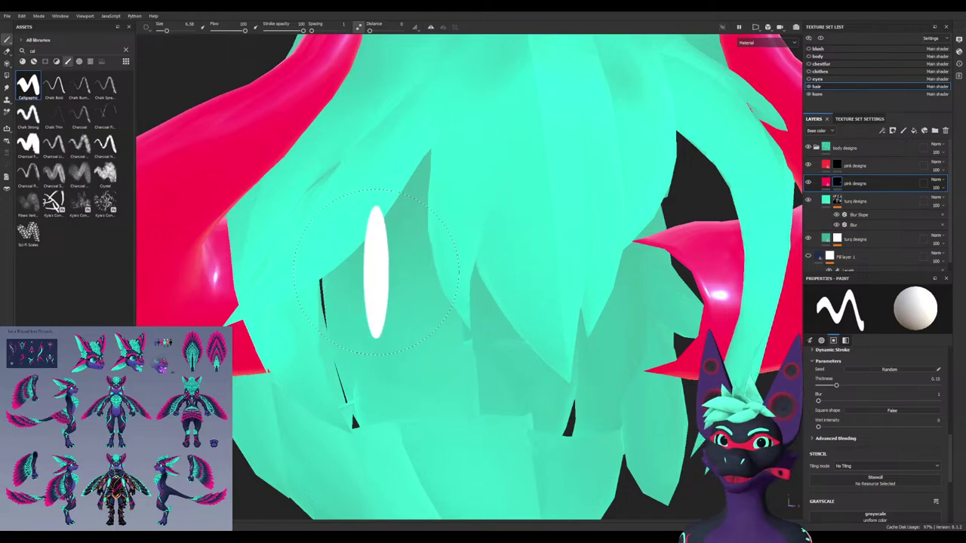
Paint a pink streak down the small central fringe strand in the lower pink designs mask
mouse_move(428, 259)
left_mouse_down("alt")
mouse_move(469, 232)
mouse_move(444, 240)
left_mouse_up("alt")
left_click_drag(413, 293, 466, 230, "alt")
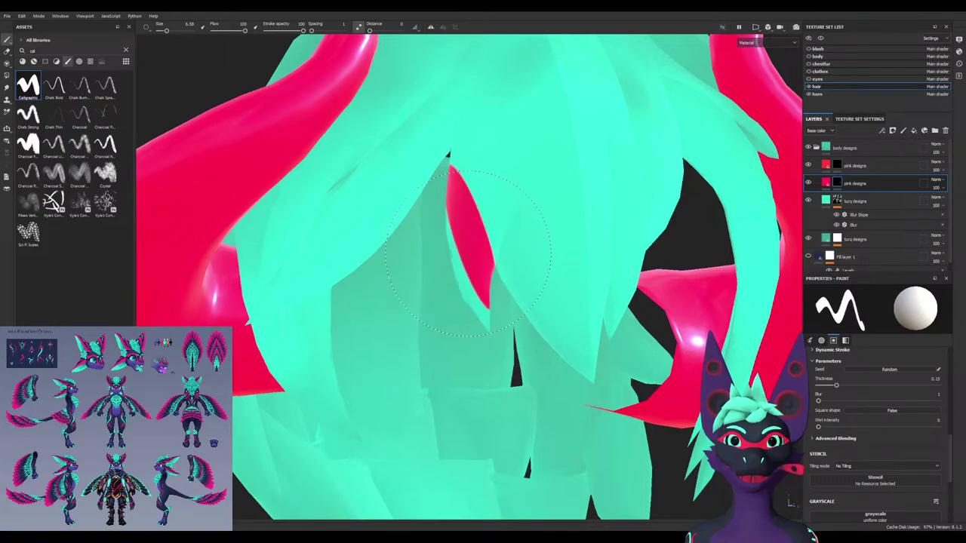
mouse_move(474, 295)
left_mouse_down("alt")
mouse_move(541, 295)
mouse_move(469, 306)
left_mouse_up("alt")
left_click_drag(411, 302, 419, 317, "alt")
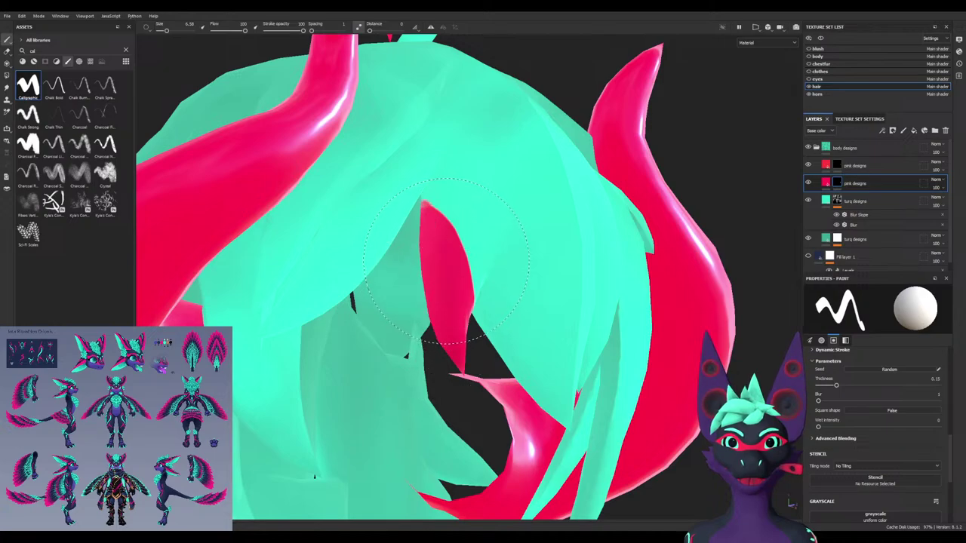
Erase the pink overflow along the side of the central fringe strand with black on the mask
left_click_drag(441, 268, 472, 240, "alt")
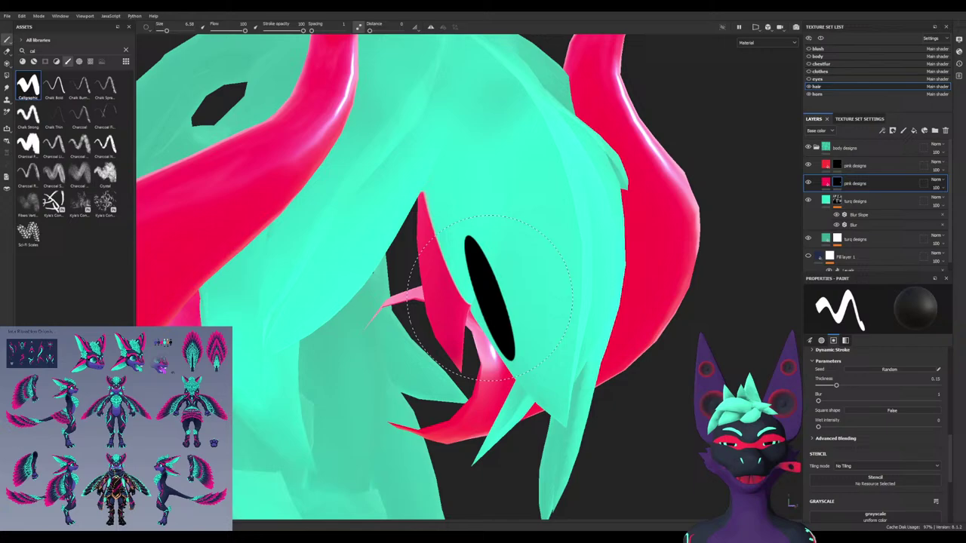
left_click_drag(491, 298, 449, 243, "alt")
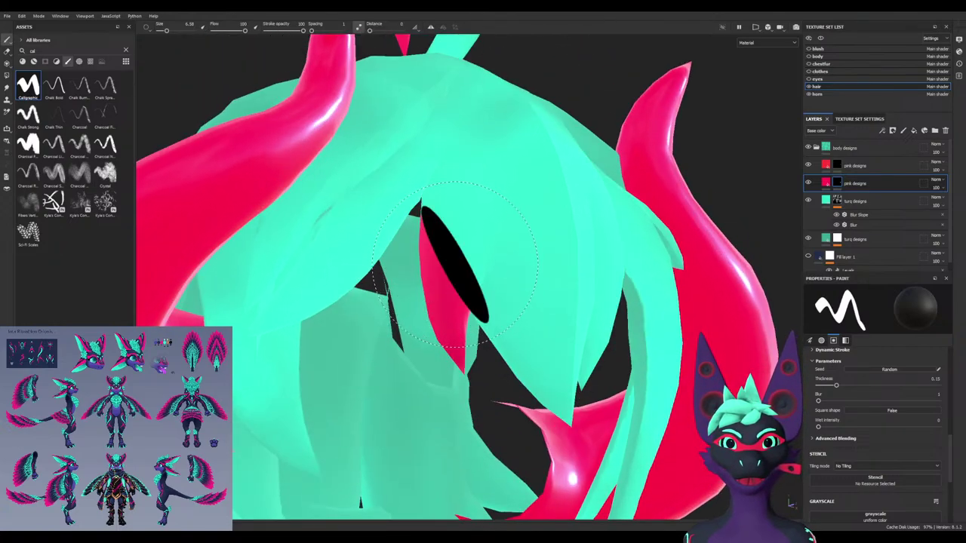
left_click_drag(455, 264, 508, 352, "alt")
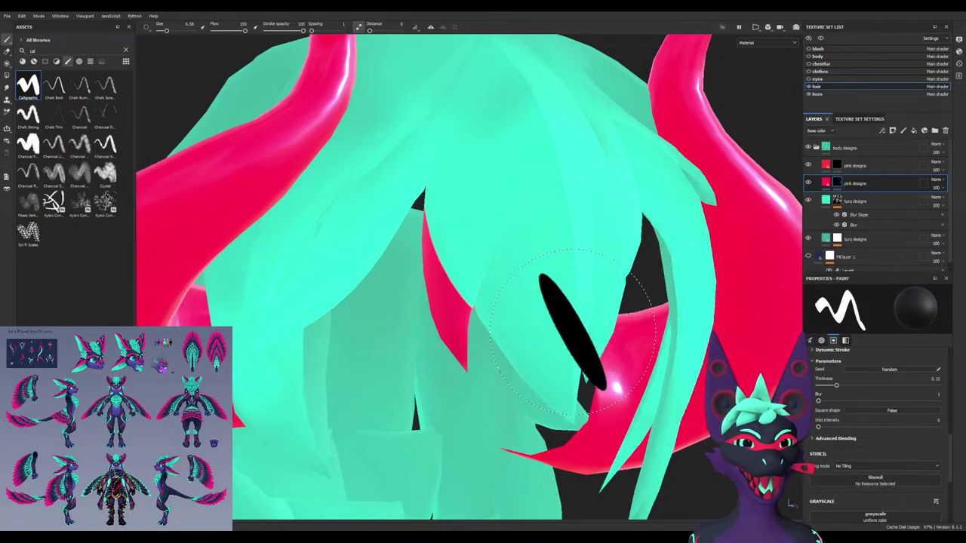
left_click_drag(478, 328, 479, 340, "alt")
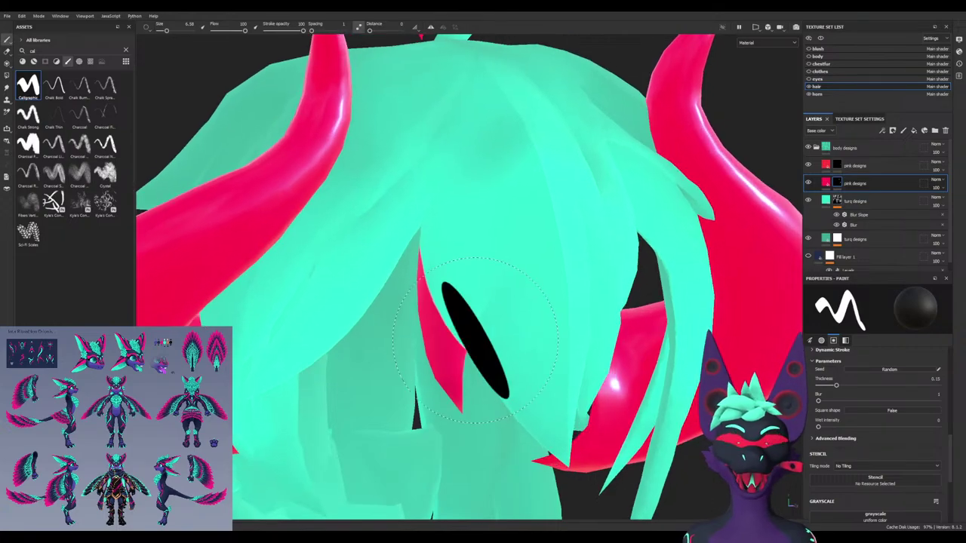
Paint a lighter pink highlight along the central strand in the upper pink designs mask and trim its overflow
left_click(837, 165)
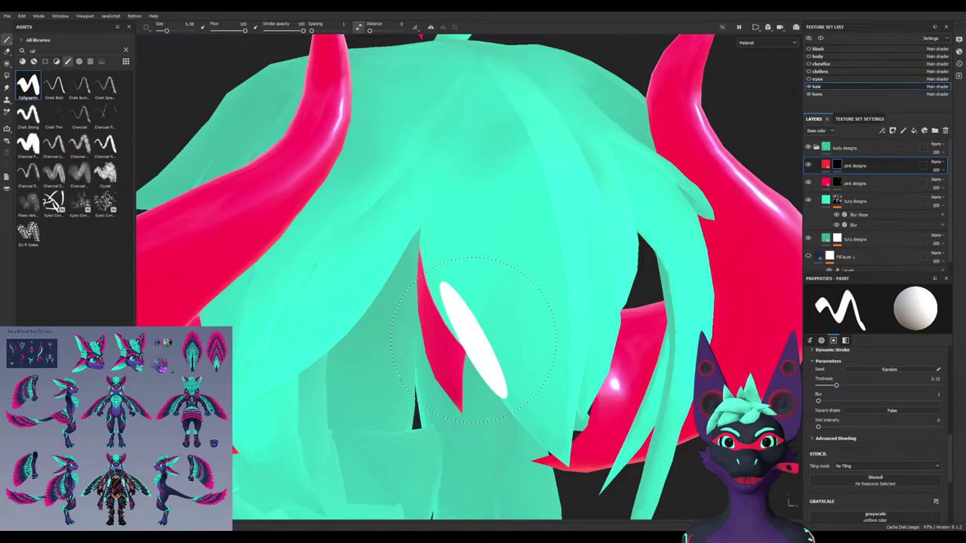
left_click_drag(465, 314, 450, 306, "alt")
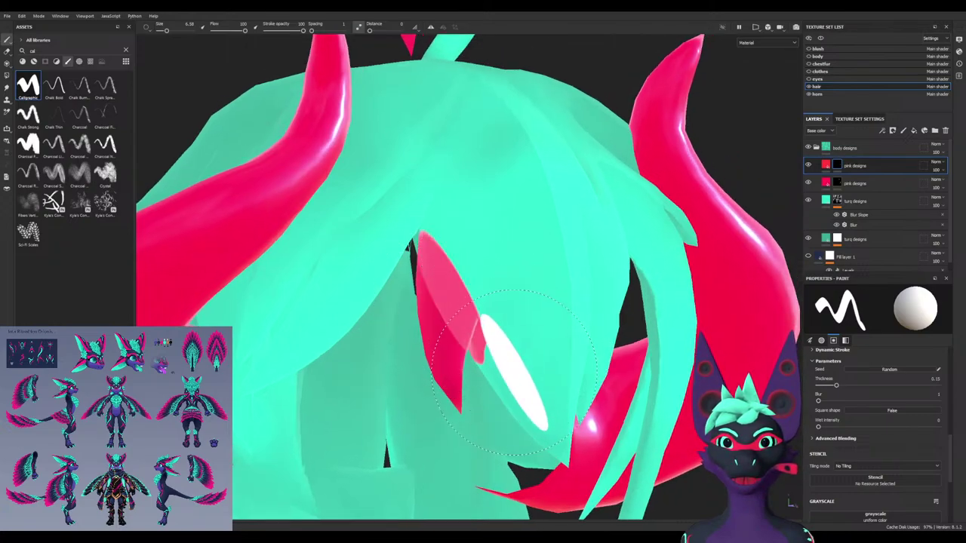
key("x")
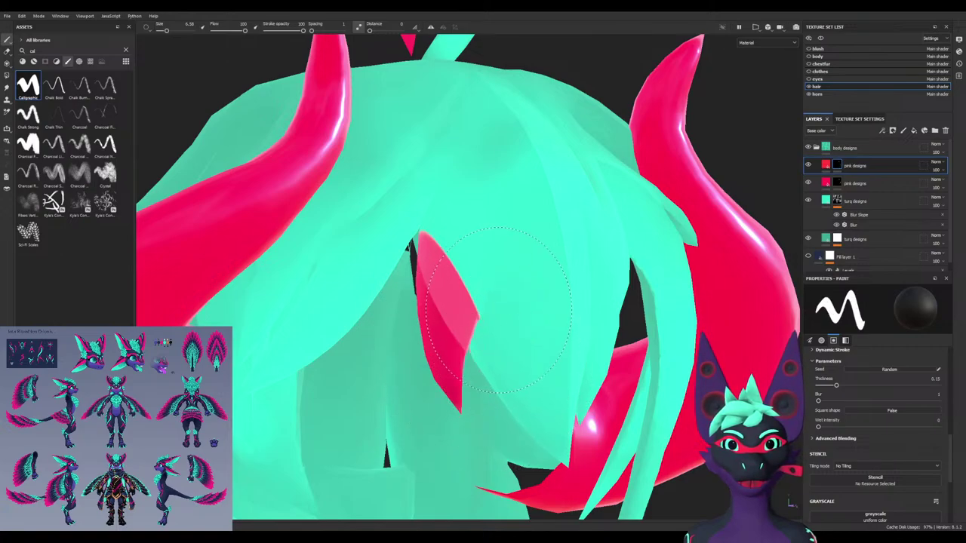
Erase the excess lighter pink from the underside of the fringe strand on the upper pink designs mask
mouse_move(499, 311)
left_mouse_down("alt")
mouse_move(516, 308)
mouse_move(506, 230)
mouse_move(464, 280)
mouse_move(483, 348)
mouse_move(434, 332)
mouse_move(419, 279)
mouse_move(389, 268)
mouse_move(415, 272)
mouse_move(460, 219)
mouse_move(506, 215)
mouse_move(528, 257)
mouse_move(521, 245)
mouse_move(453, 249)
mouse_move(498, 194)
left_mouse_up("alt")
right_click_drag(498, 194, 547, 198, "alt")
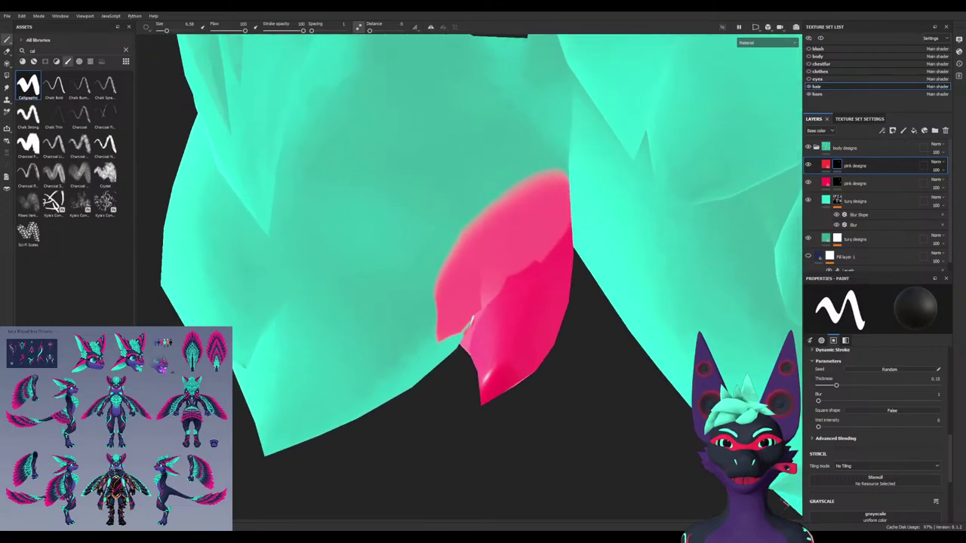
left_click_drag(490, 215, 469, 230, "alt")
mouse_move(425, 280)
left_mouse_down("ctrl")
mouse_move(423, 253)
mouse_move(440, 301)
mouse_move(461, 263)
left_mouse_up("ctrl")
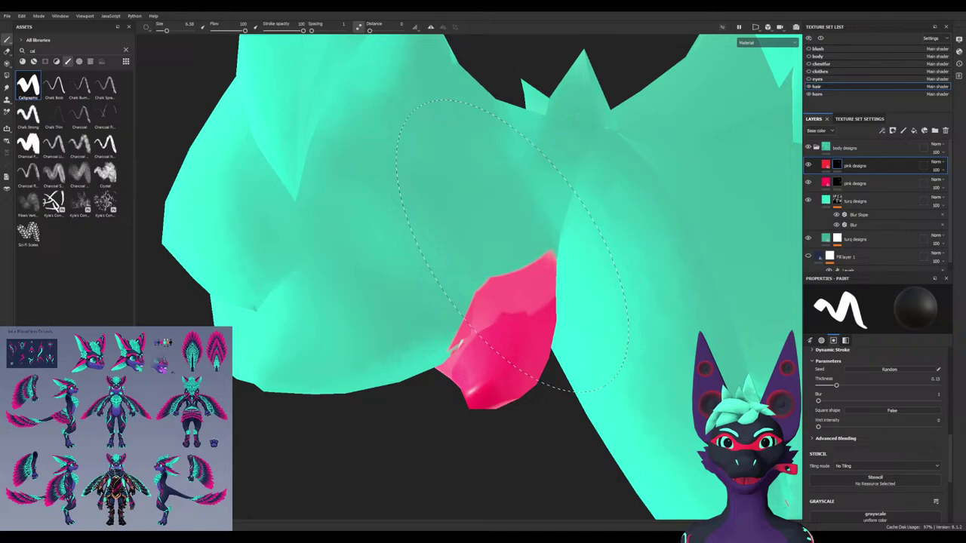
left_click_drag(511, 245, 468, 280, "alt")
left_click(443, 333)
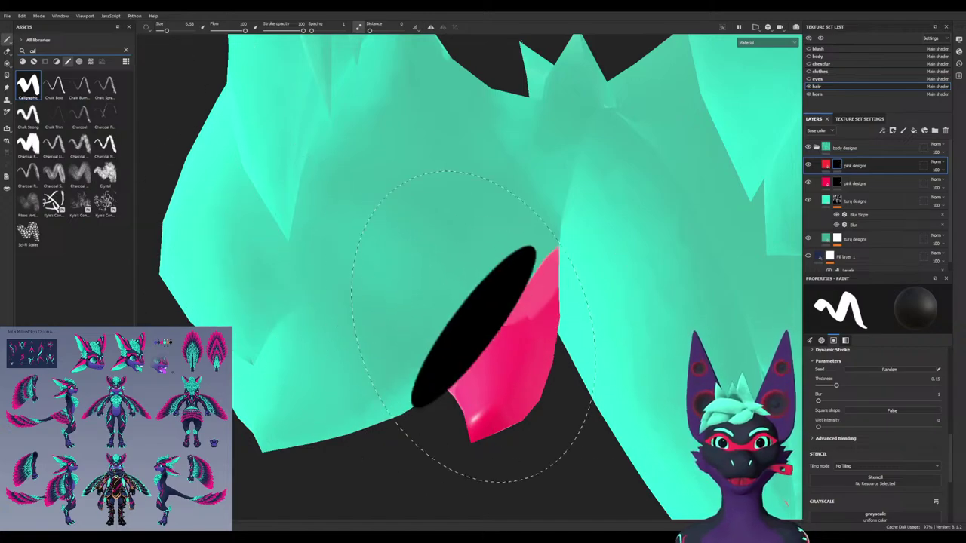
mouse_move(455, 279)
left_mouse_down("alt")
mouse_move(446, 326)
mouse_move(483, 364)
left_mouse_up("alt")
scroll(457, 336, "up", 3)
scroll(468, 400, "down", 5)
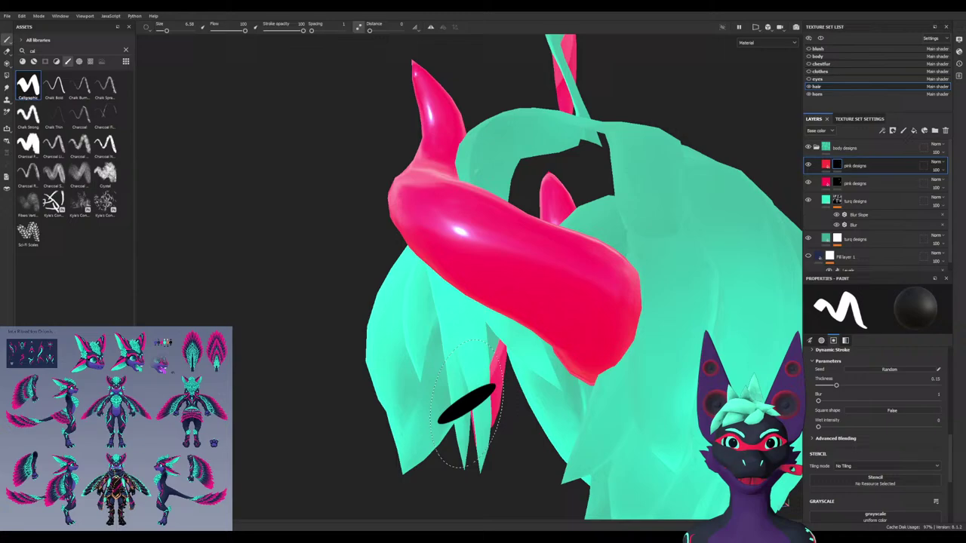
Trim the rounded upper edge of the lighter pink highlight on the front of the fringe strand
left_click_drag(466, 403, 228, 345, "alt")
left_click_drag(385, 311, 354, 304, "alt")
left_click_drag(499, 317, 556, 323, "alt")
scroll(455, 246, "up", 3)
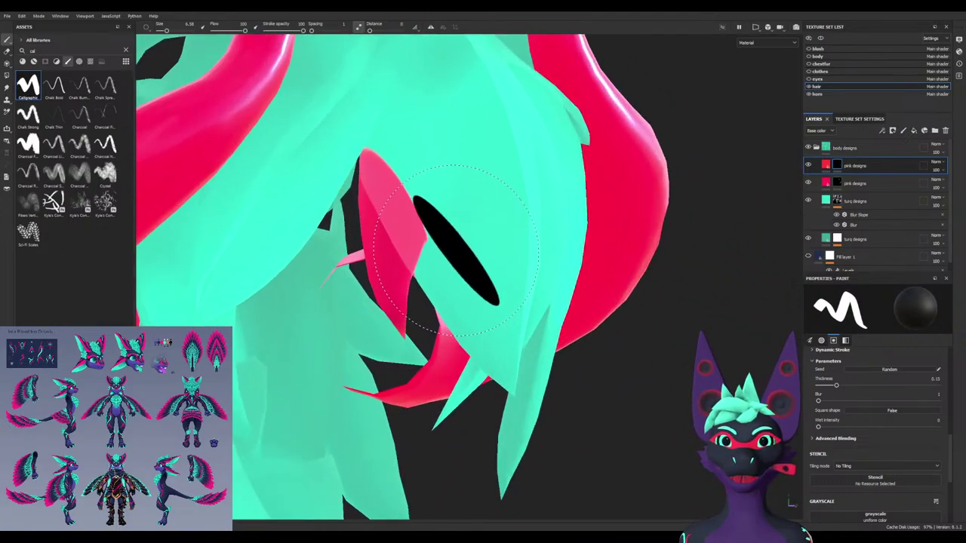
left_click_drag(455, 246, 471, 226, "alt")
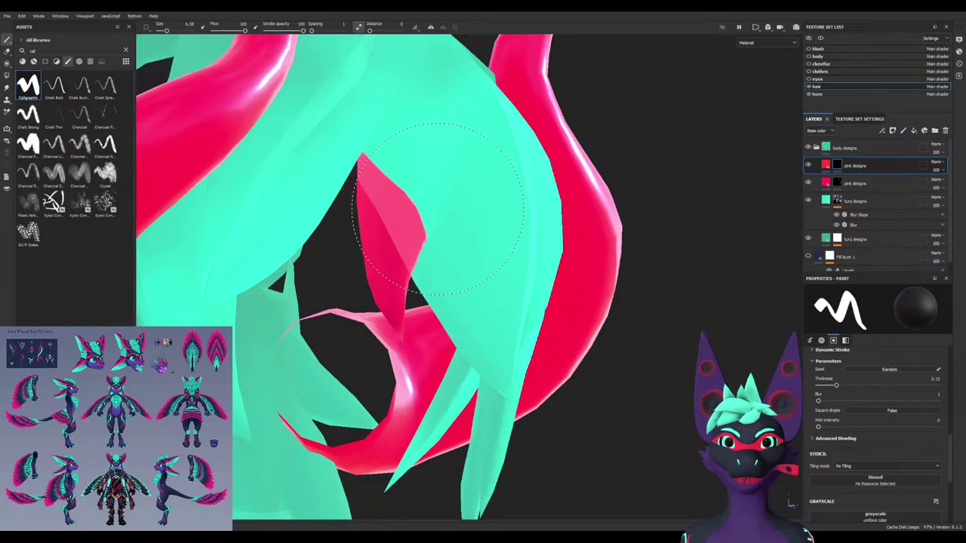
mouse_move(445, 224)
left_mouse_down("alt")
mouse_move(407, 215)
mouse_move(418, 197)
mouse_move(478, 230)
mouse_move(574, 226)
left_mouse_up("alt")
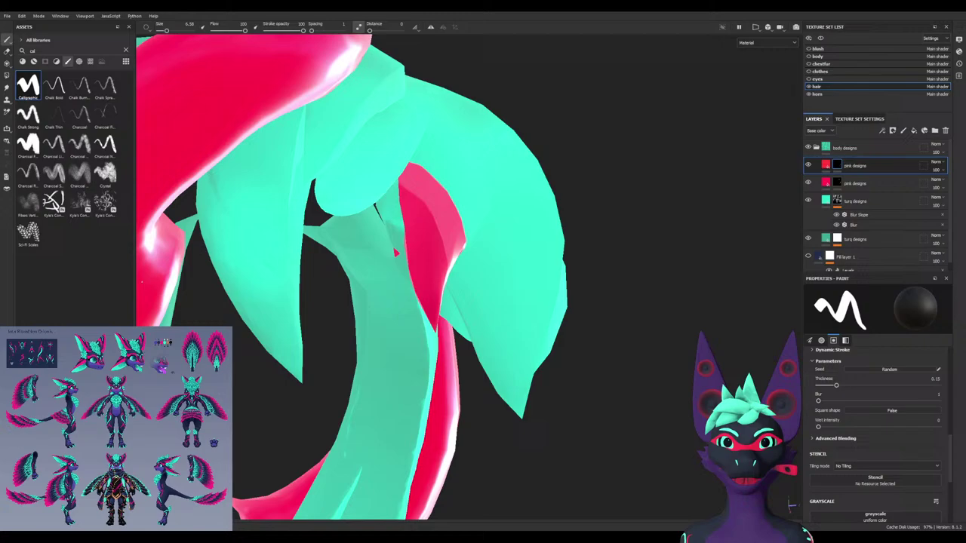
left_click_drag(394, 253, 483, 200, "alt")
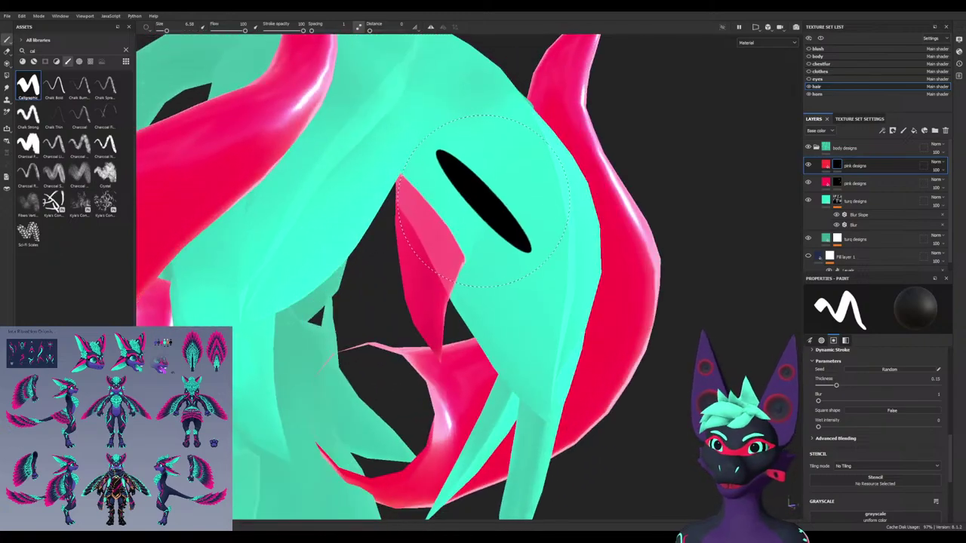
Examine the two-tone pink fringe marking and neighbouring locks from several angles and distances
scroll(519, 195, "down", 8)
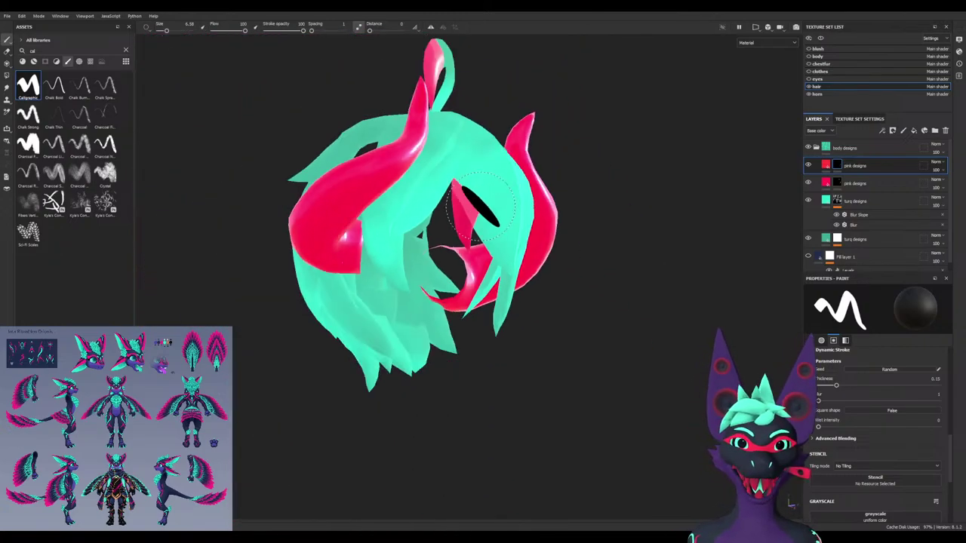
mouse_move(519, 195)
left_mouse_down("alt")
mouse_move(453, 218)
mouse_move(423, 189)
mouse_move(453, 168)
left_mouse_up("alt")
scroll(460, 169, "up", 4)
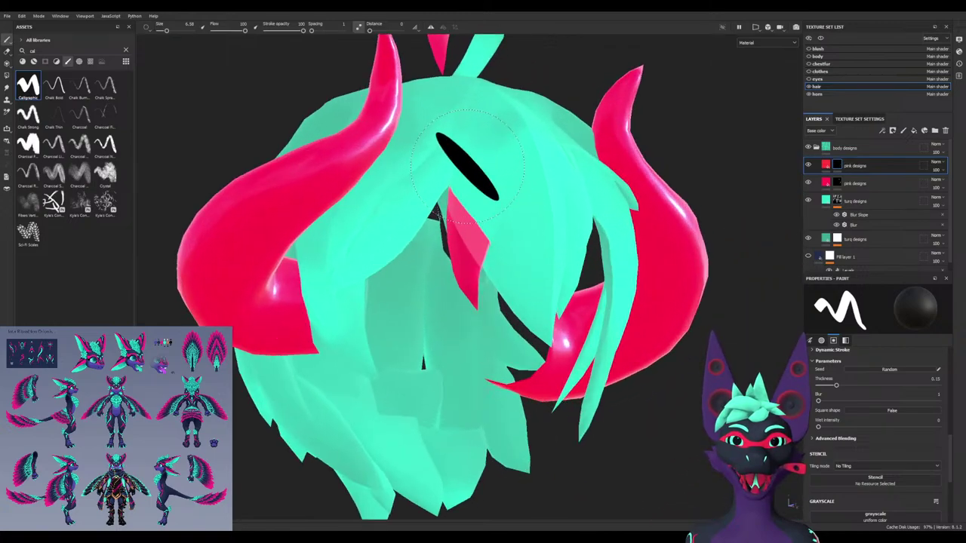
scroll(450, 268, "up", 2)
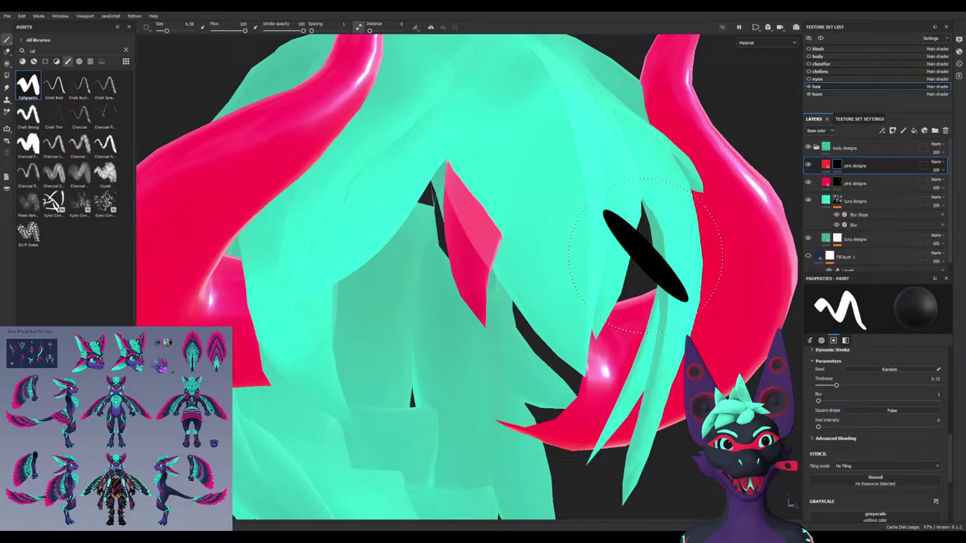
scroll(385, 324, "down", 6)
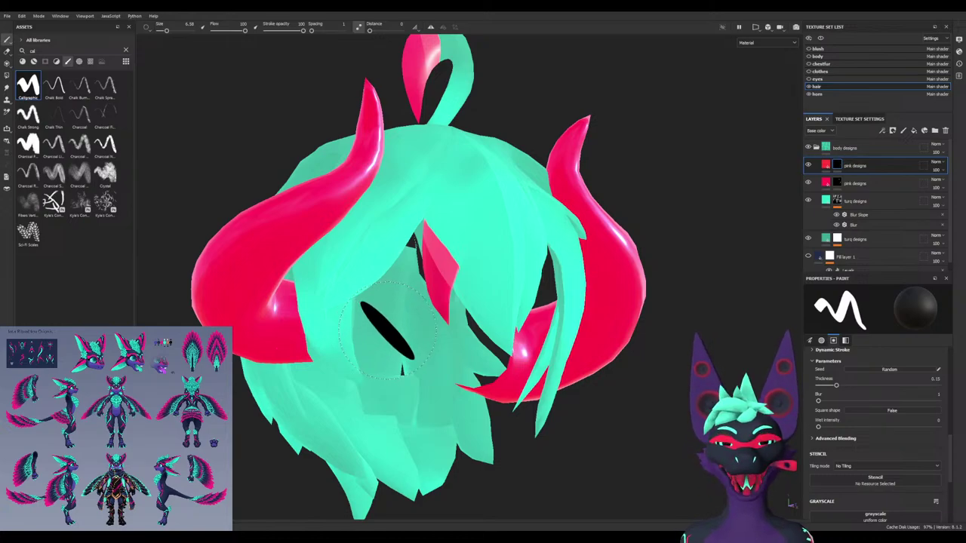
scroll(460, 310, "up", 3)
mouse_move(574, 240)
left_mouse_down("alt")
mouse_move(535, 246)
mouse_move(551, 234)
left_mouse_up("alt")
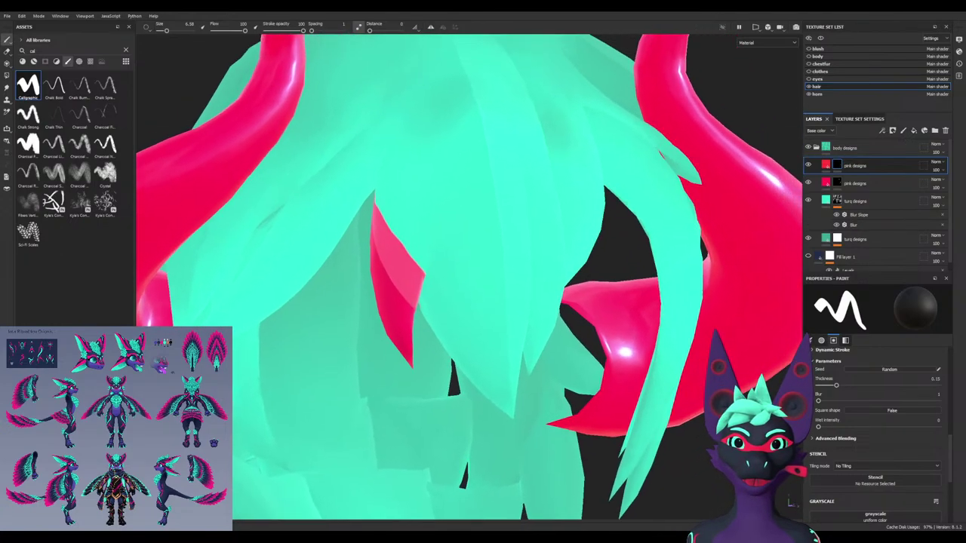
middle_click_drag(551, 234, 462, 261, "alt")
mouse_move(462, 260)
left_mouse_down("alt")
mouse_move(383, 279)
mouse_move(461, 283)
mouse_move(369, 276)
left_mouse_up("alt")
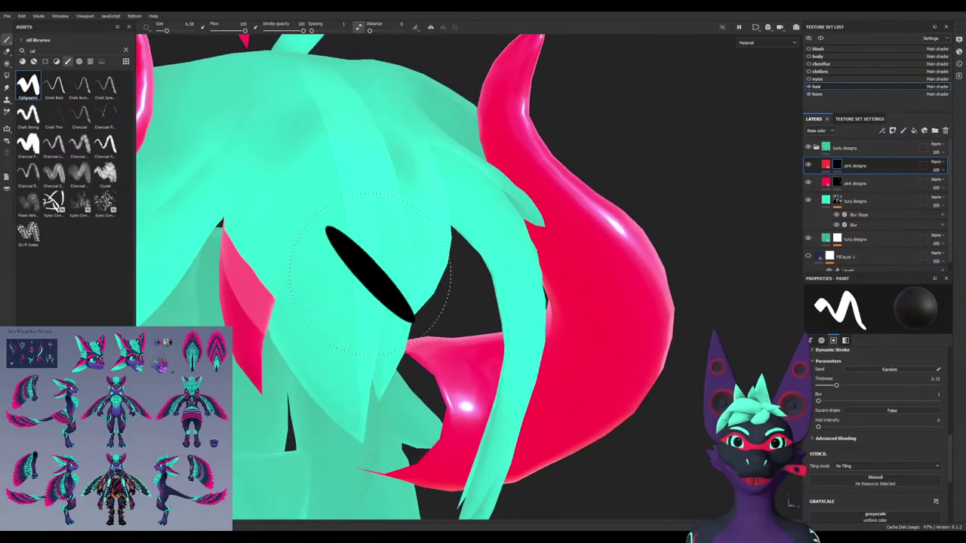
left_click_drag(286, 253, 370, 283, "alt")
scroll(430, 299, "down", 3)
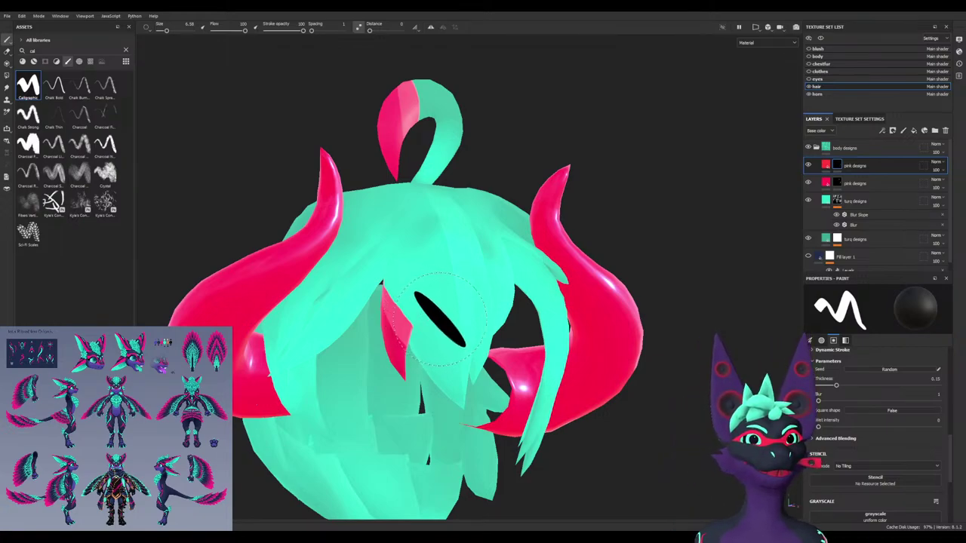
Toggle the visibility of both pink designs layers to compare the hair with and without the markings
left_click(809, 183)
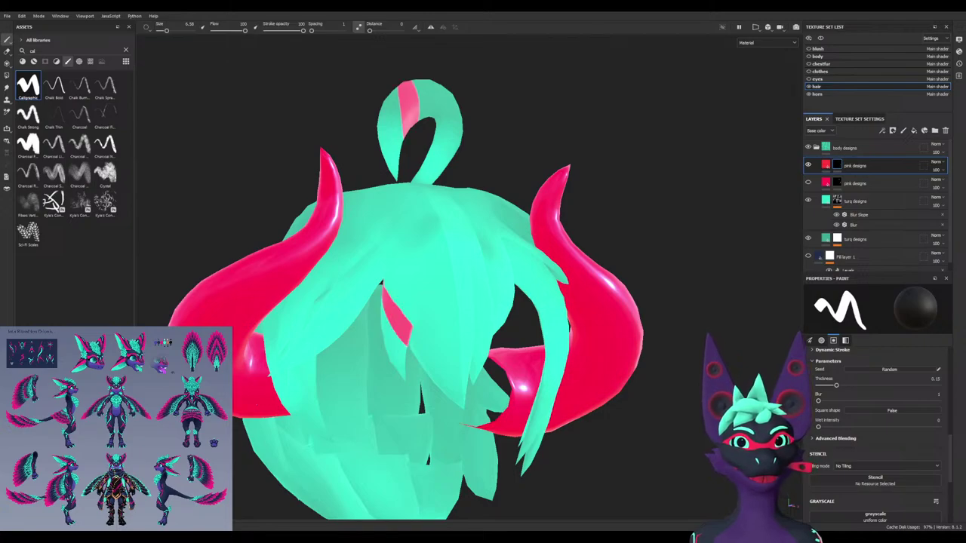
left_click(808, 164)
left_click(808, 165)
left_click(808, 182)
left_click(808, 183)
left_click(808, 165)
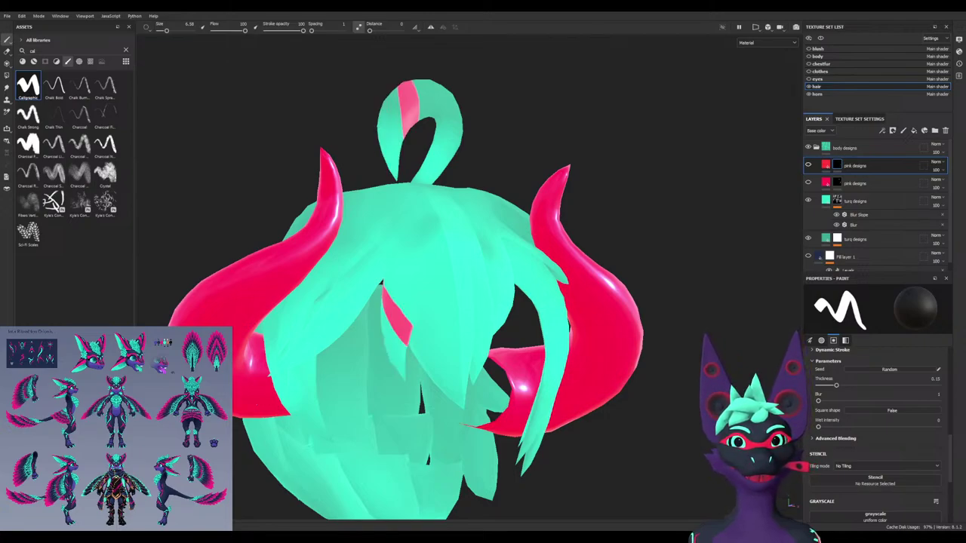
left_click(809, 183)
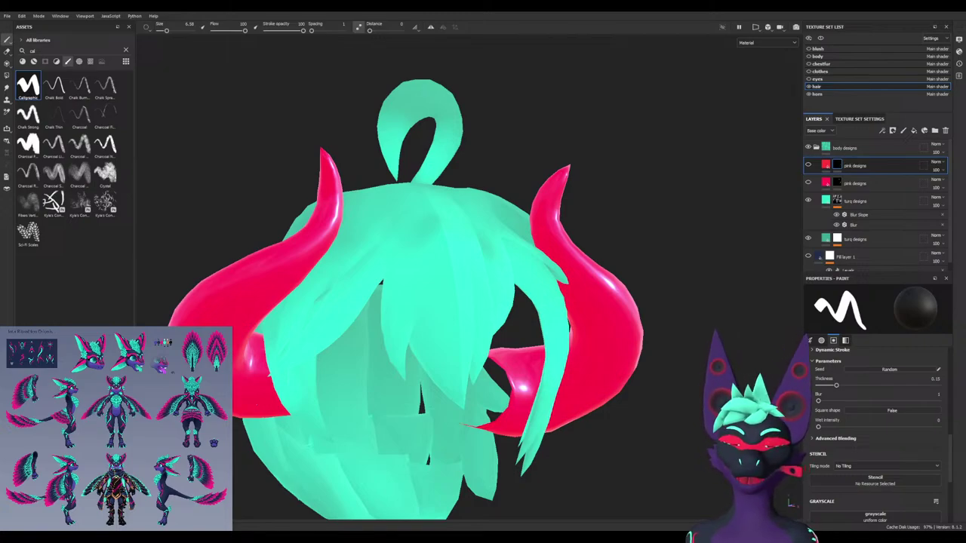
left_click_drag(453, 286, 454, 324, "alt")
left_click(809, 183)
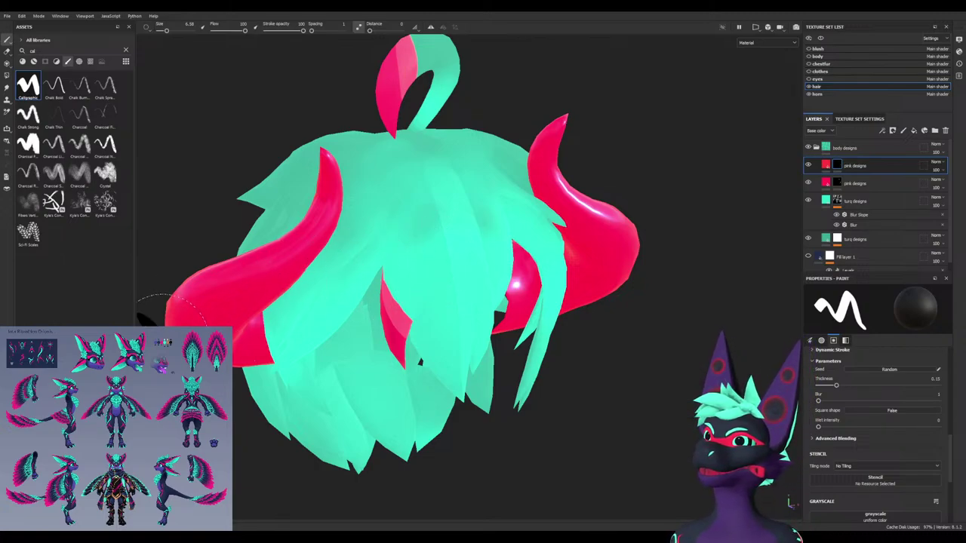
Switch painting back to the lower pink designs layer's mask, with the fringe in view
left_click_drag(148, 338, 192, 320, "alt")
mouse_move(285, 180)
left_mouse_down("alt")
mouse_move(249, 343)
mouse_move(298, 340)
left_mouse_up("alt")
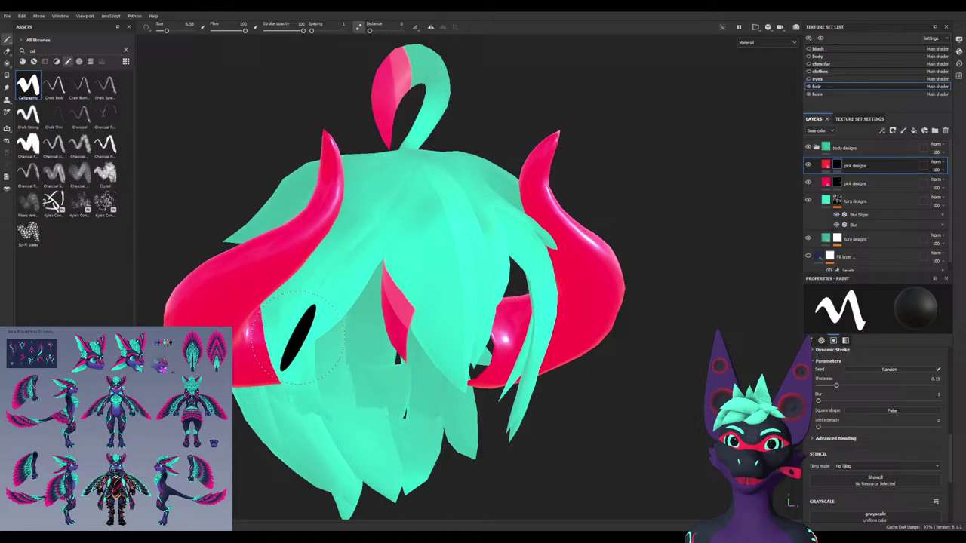
left_click(875, 183)
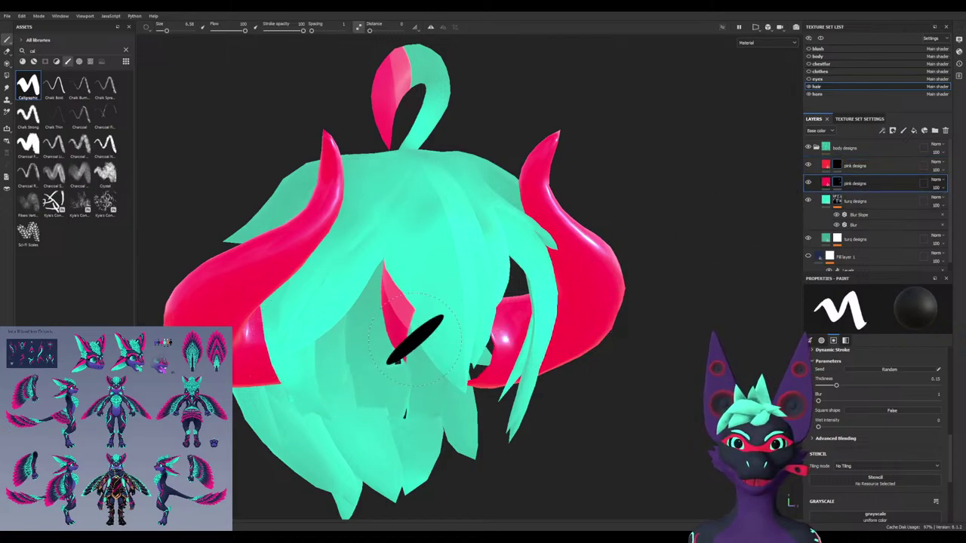
Change the upper pink designs layer's base colour to magenta and disable its emissive channel
left_click(826, 164)
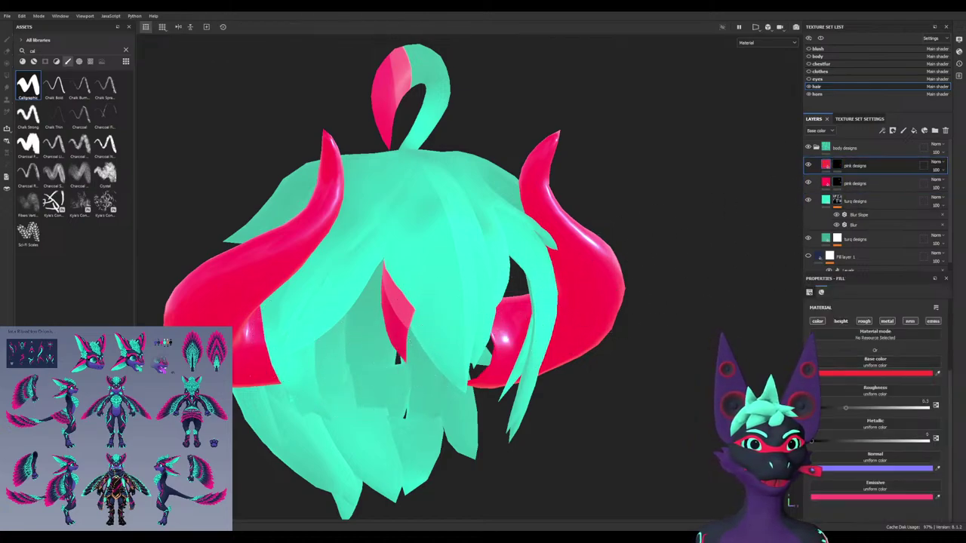
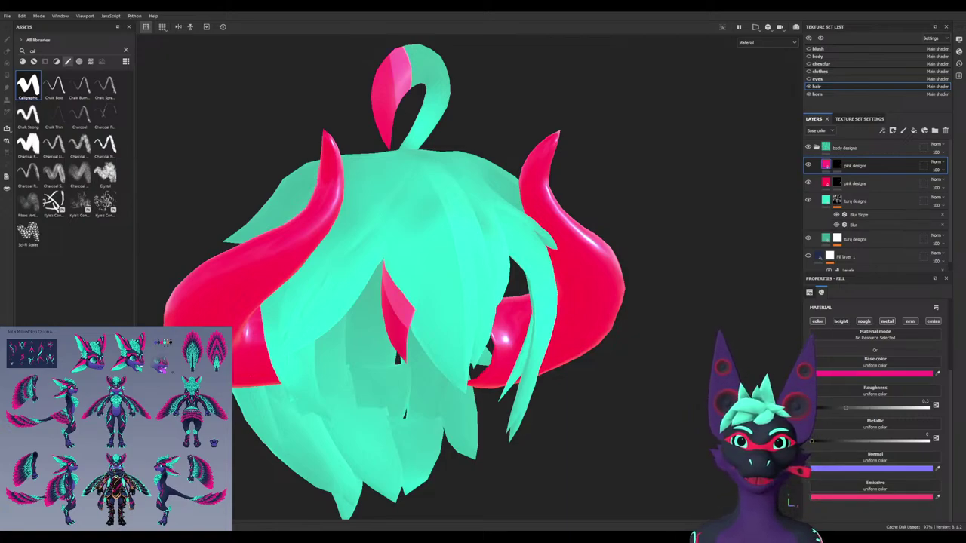
left_click(933, 321)
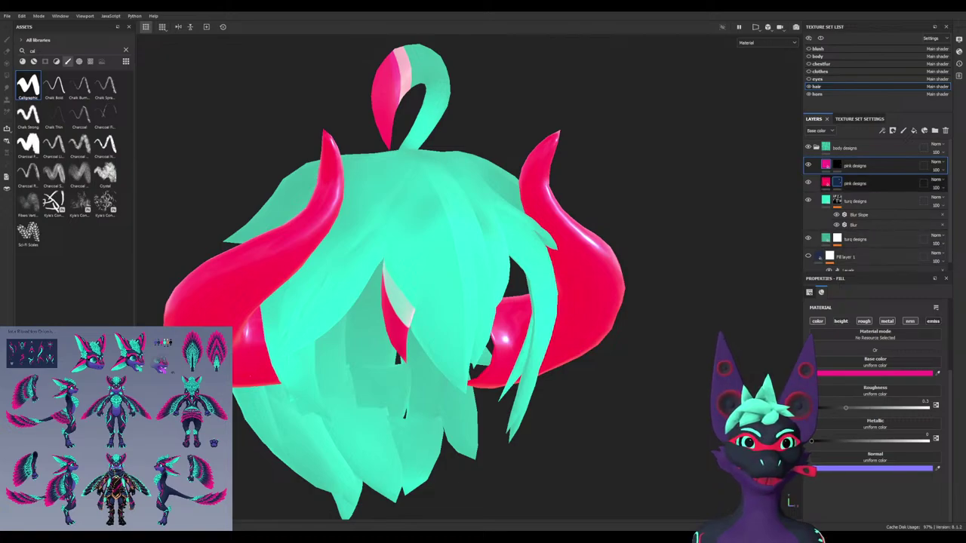
Toggle the lower pink designs layer's emissive channel off and back on to compare the marking colours
left_click(827, 183)
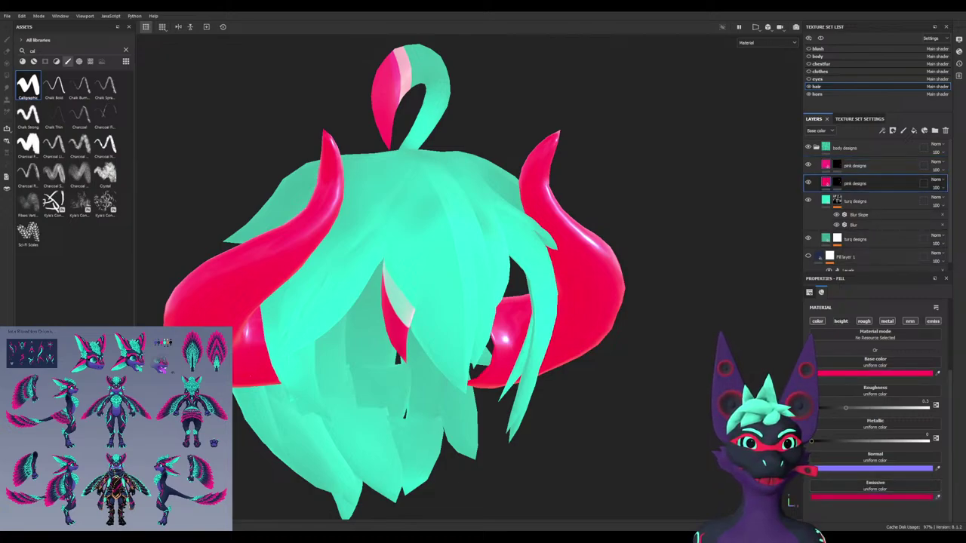
left_click(932, 320)
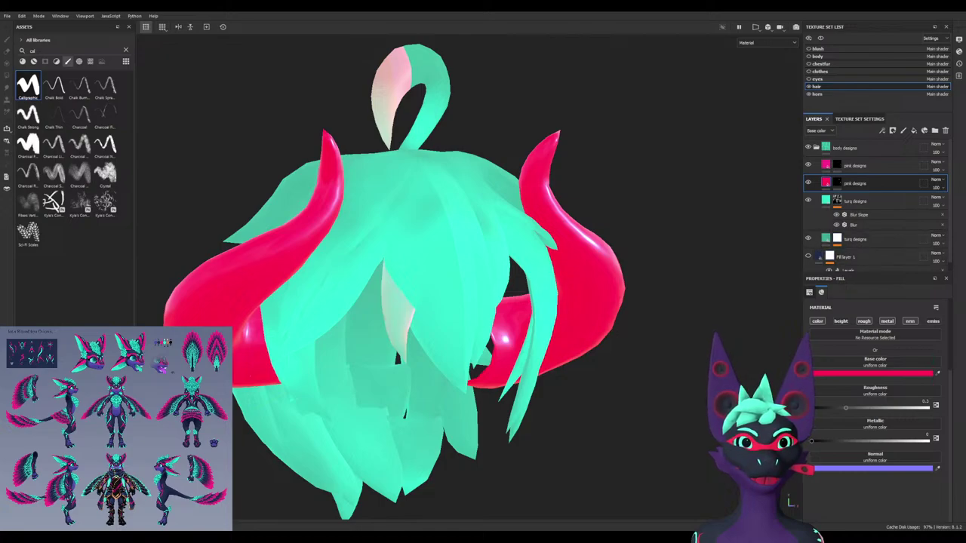
left_click(933, 321)
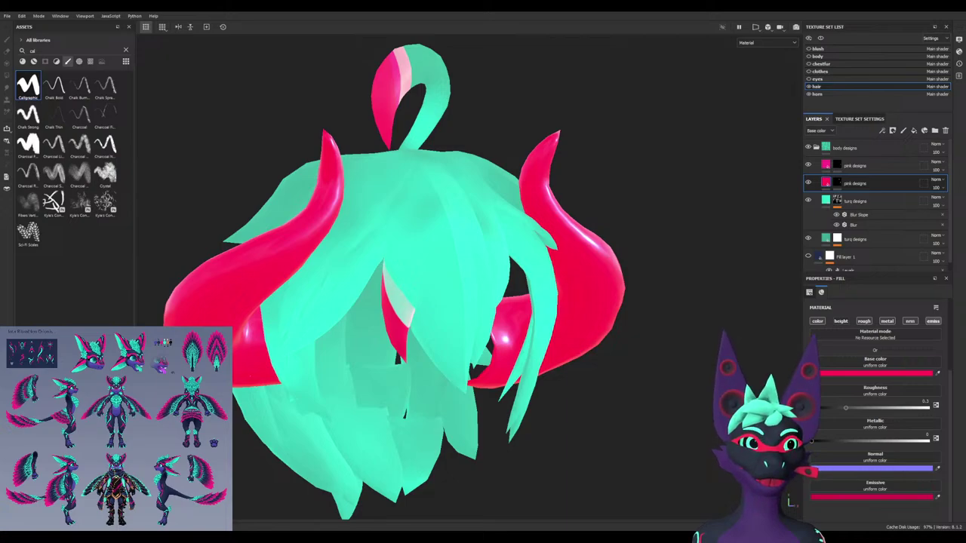
Switch the mask brush to white and hide the upper pink designs layer
left_click(855, 166)
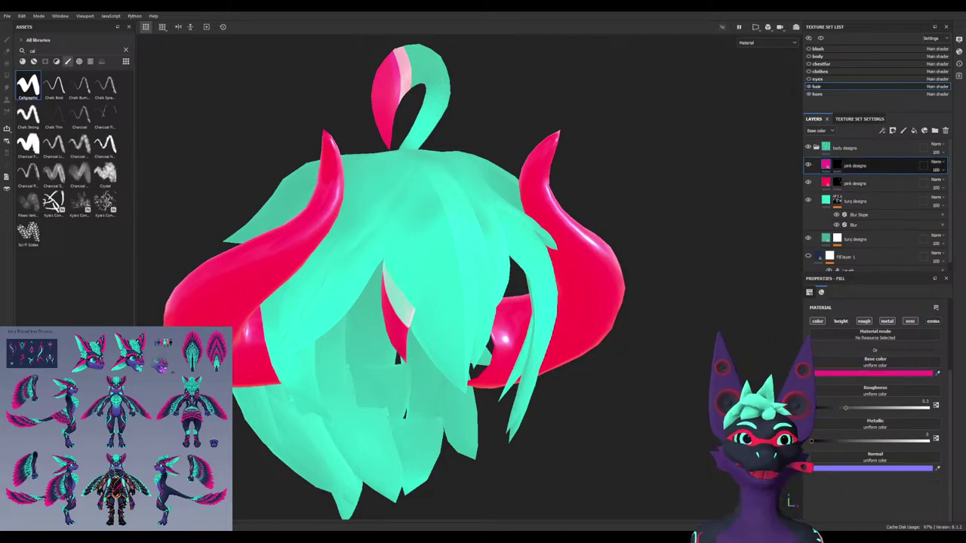
left_click(836, 183)
left_click(837, 165)
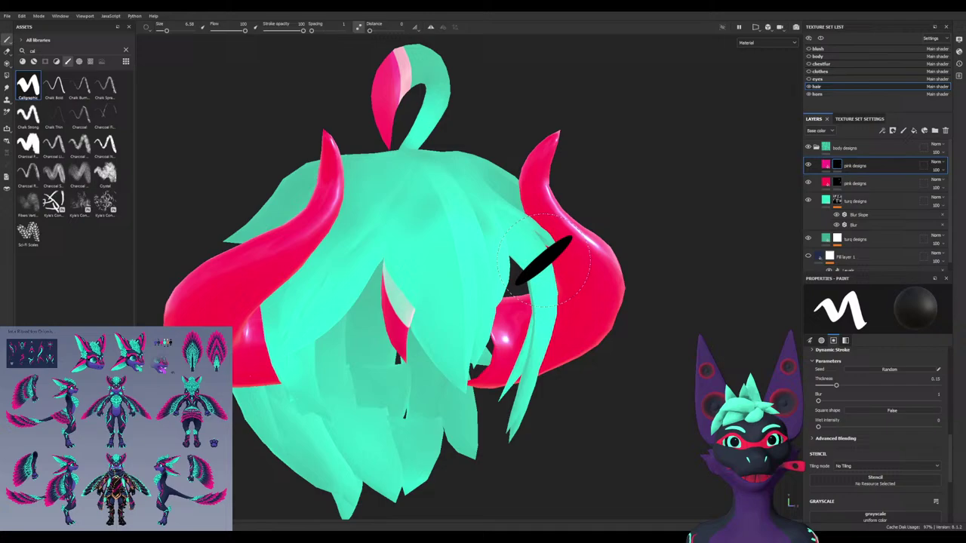
left_click_drag(425, 125, 325, 160, "alt")
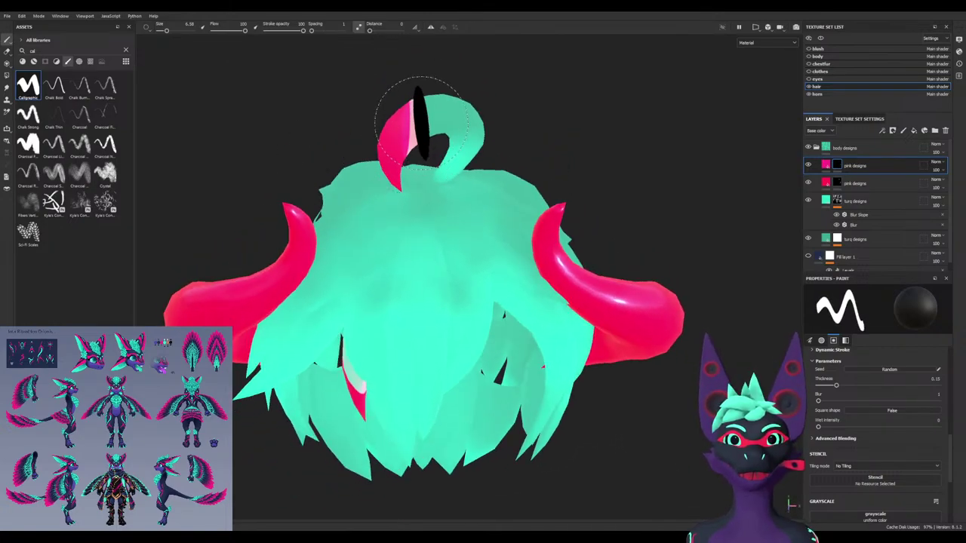
key("x")
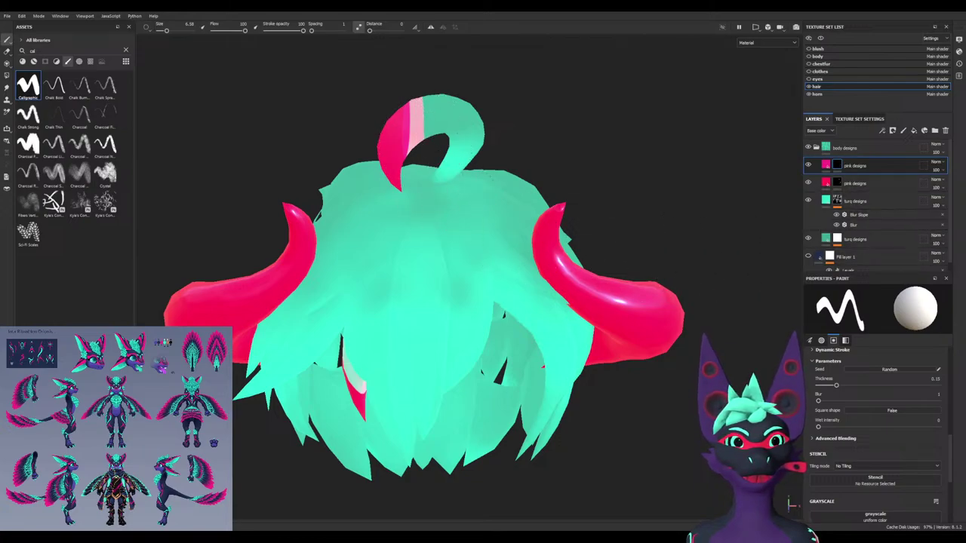
key("ctrl+z")
left_click(808, 183)
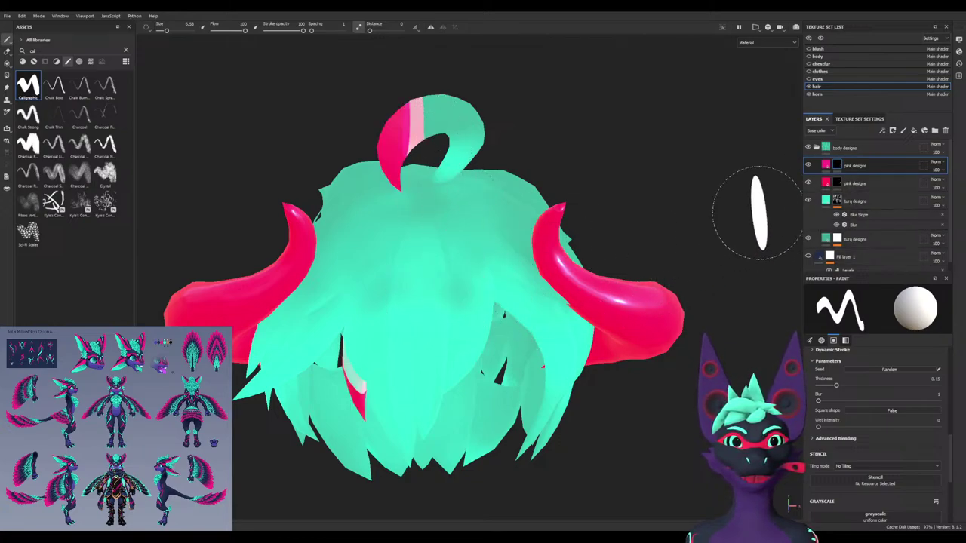
left_click(809, 164)
mouse_move(588, 286)
left_mouse_down("alt")
mouse_move(582, 321)
mouse_move(579, 264)
mouse_move(578, 275)
left_mouse_up("alt")
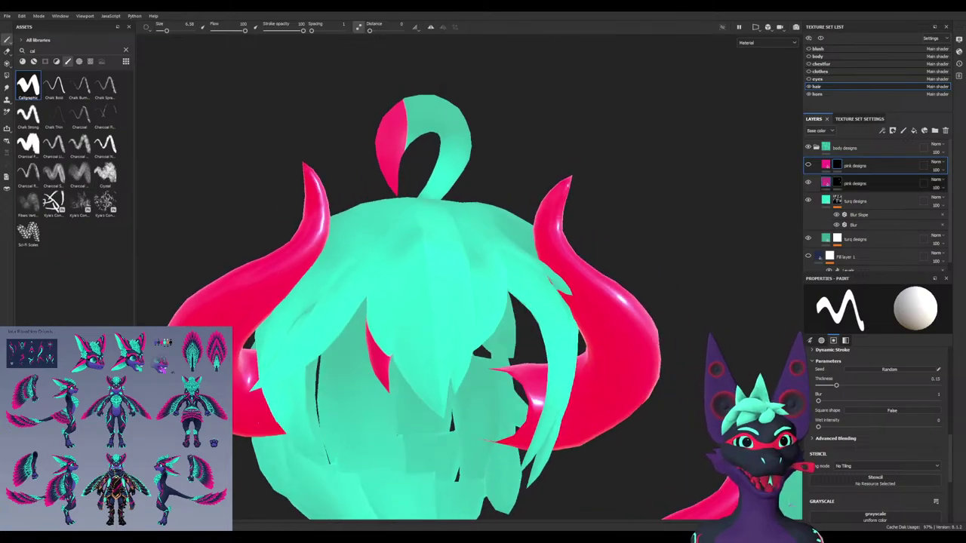
Activate the lower pink designs layer's mask for painting, with the fringe and neighbouring side lock in close view
left_click(826, 183)
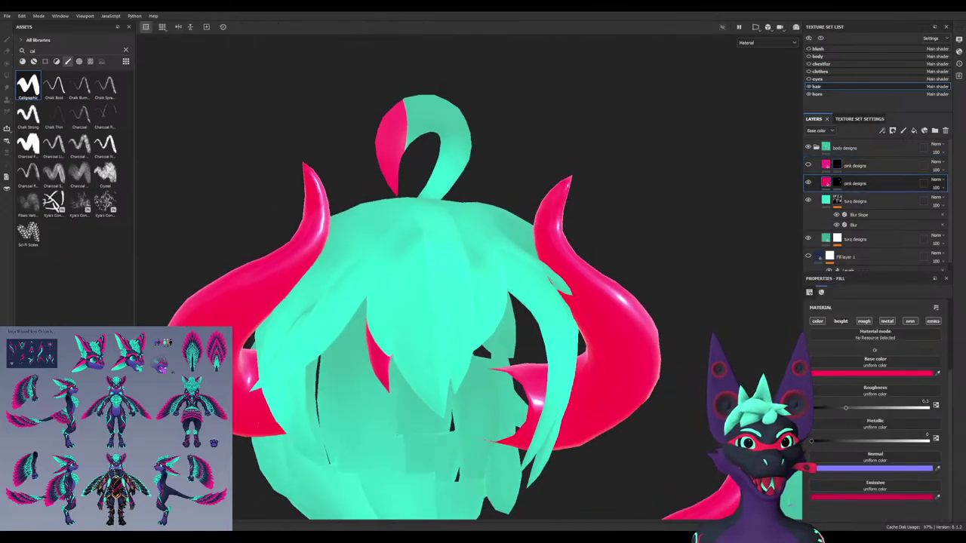
left_click_drag(498, 317, 504, 283, "alt")
scroll(469, 277, "up", 5)
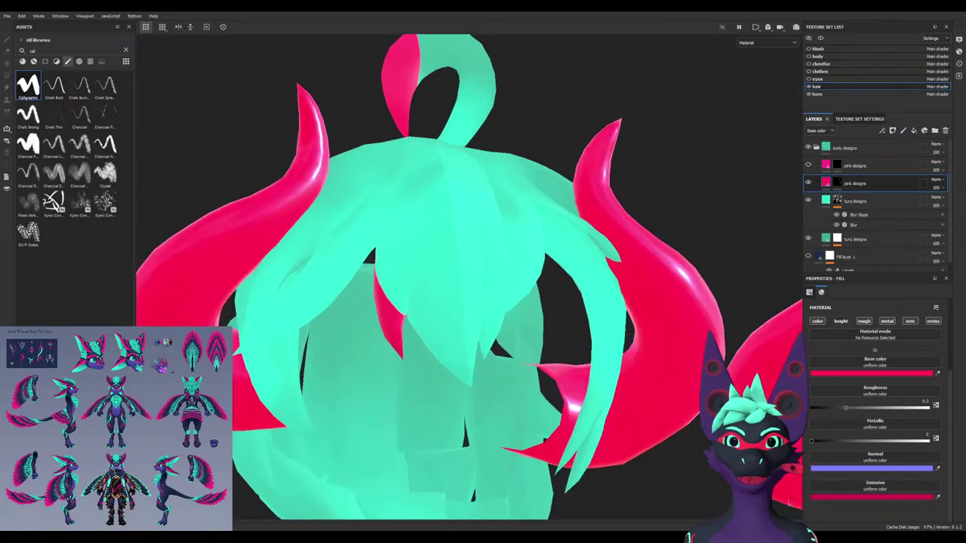
middle_click_drag(408, 264, 513, 328, "alt")
left_click_drag(498, 279, 504, 318, "alt")
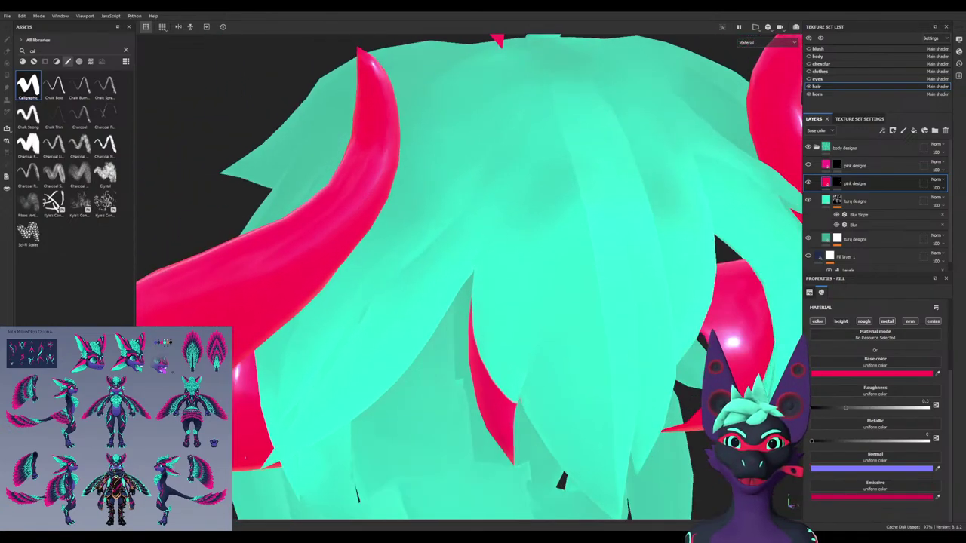
middle_click_drag(504, 319, 530, 294, "alt")
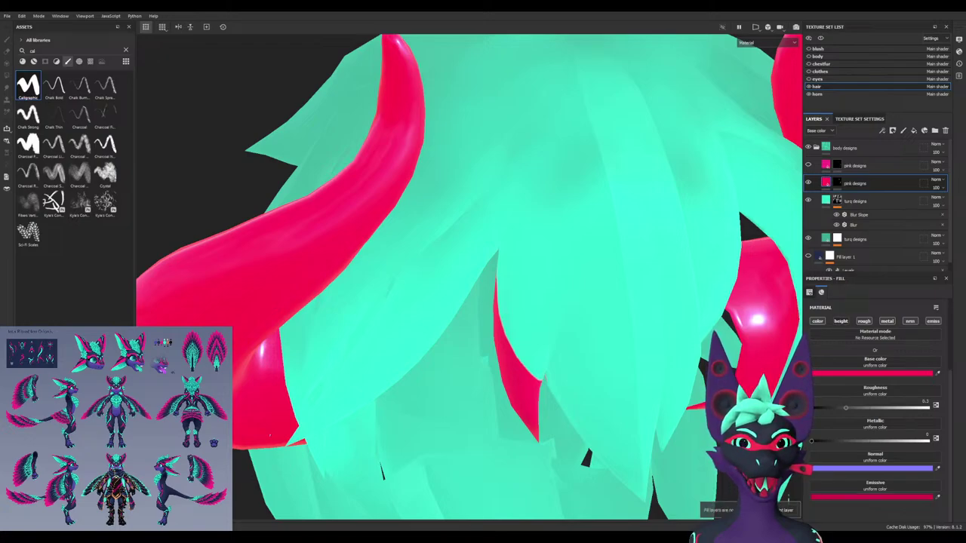
key("ctrl+z")
left_click(837, 184)
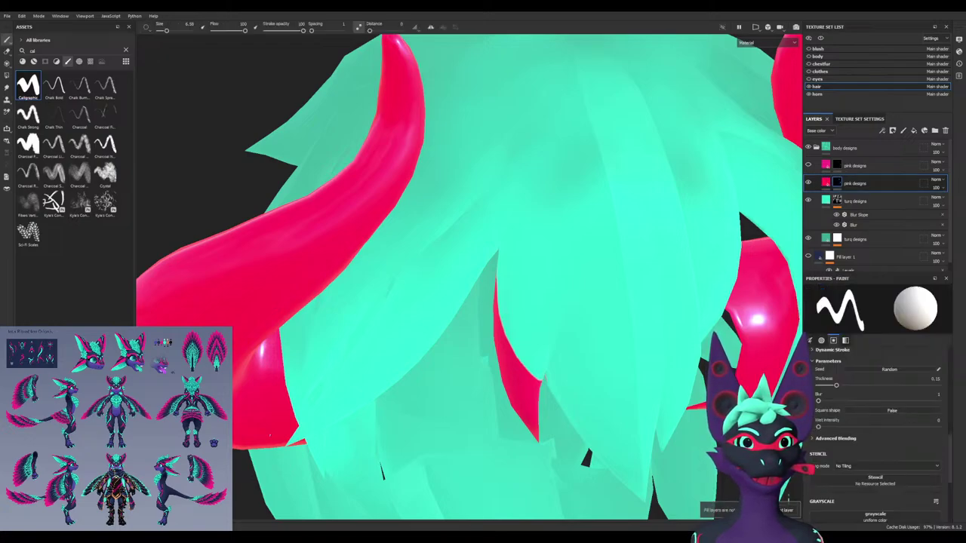
Try initial pink strokes on the tip of the side lock between the horn and the fringe strand
mouse_move(406, 349)
left_mouse_down()
mouse_move(336, 371)
mouse_move(362, 359)
left_mouse_up()
key("ctrl+z")
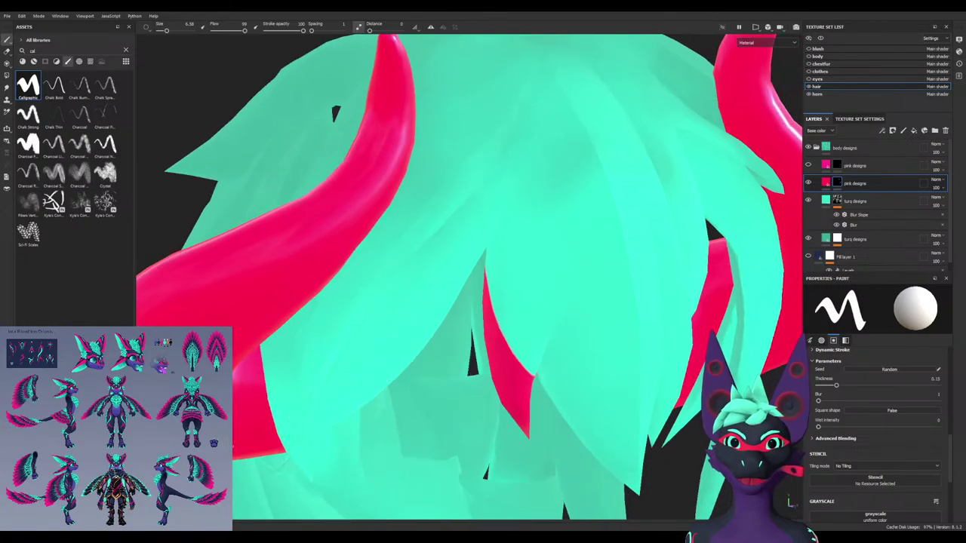
left_click_drag(317, 406, 314, 347, "alt")
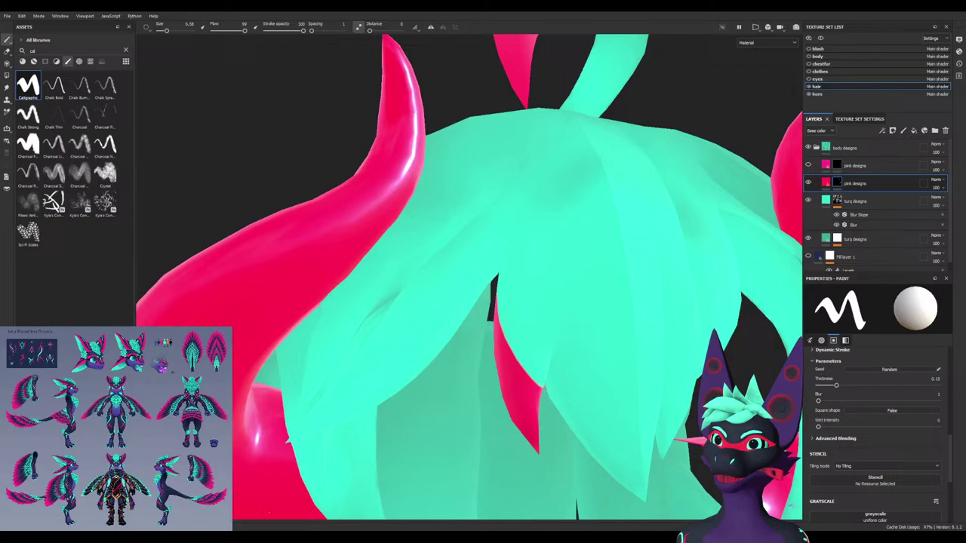
middle_click_drag(314, 348, 272, 268, "alt")
left_click_drag(377, 315, 357, 314, "alt")
middle_click_drag(359, 312, 403, 295, "alt")
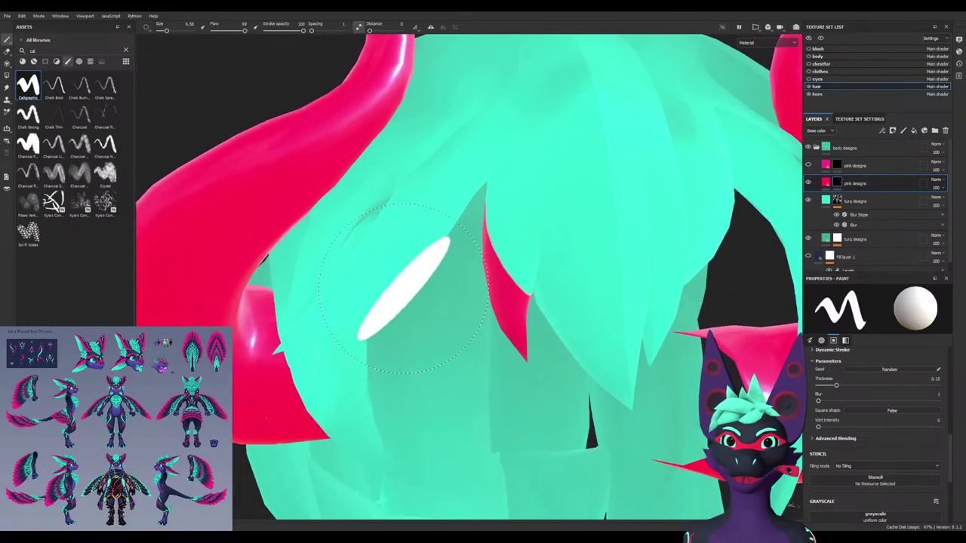
left_click_drag(333, 283, 350, 303)
left_click_drag(320, 334, 310, 353)
key("ctrl+z")
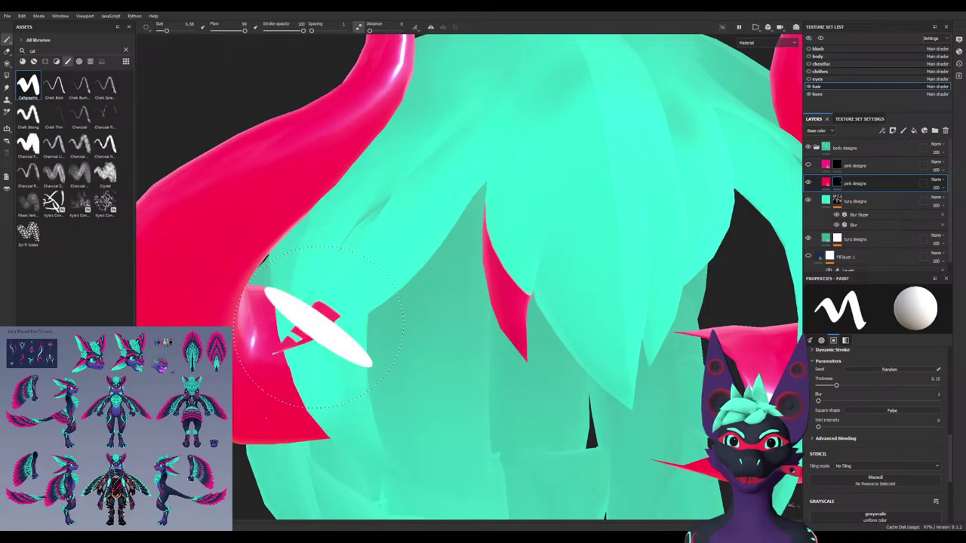
Extend the pink marking from the side lock's tip along its lower edge, covering it from several angles
left_click_drag(320, 328, 416, 352, "alt")
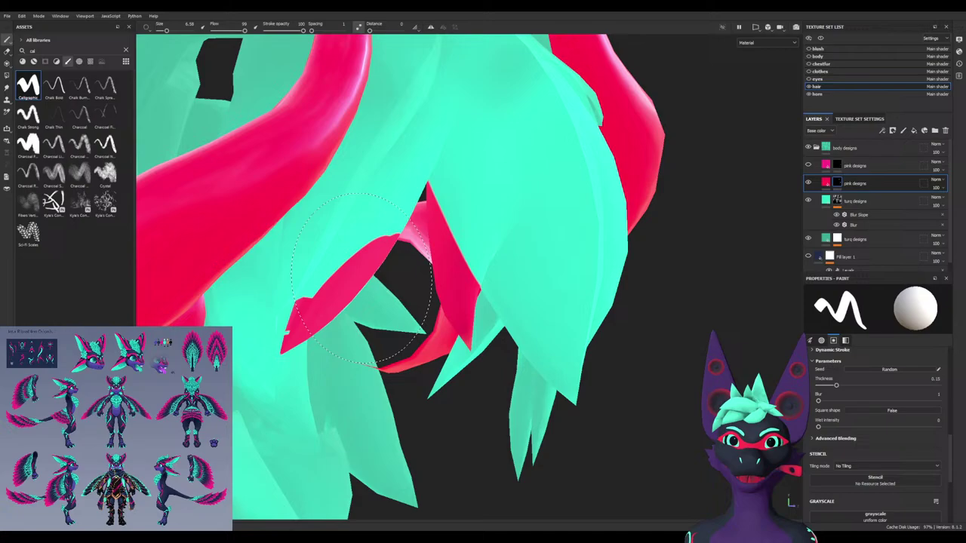
left_click_drag(324, 296, 387, 295, "alt")
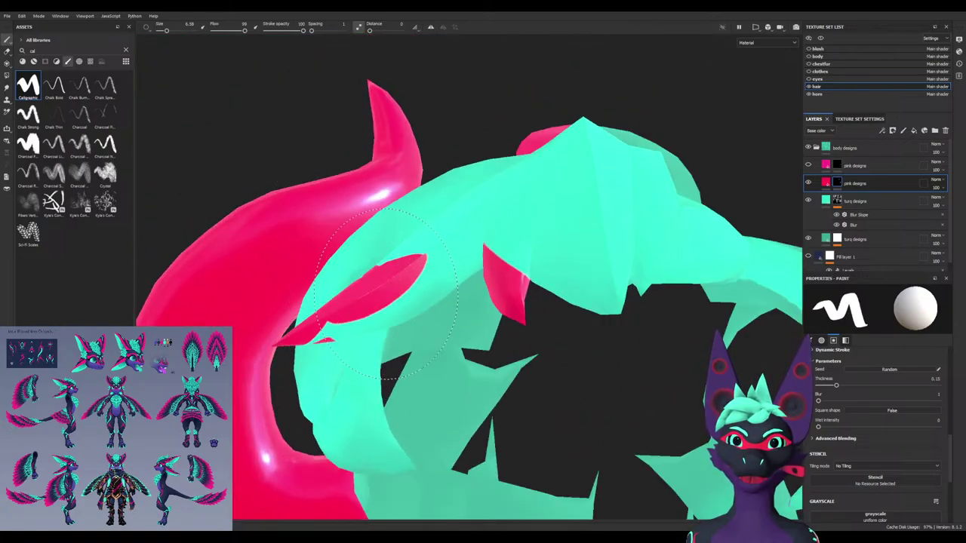
left_click_drag(361, 311, 384, 312, "alt")
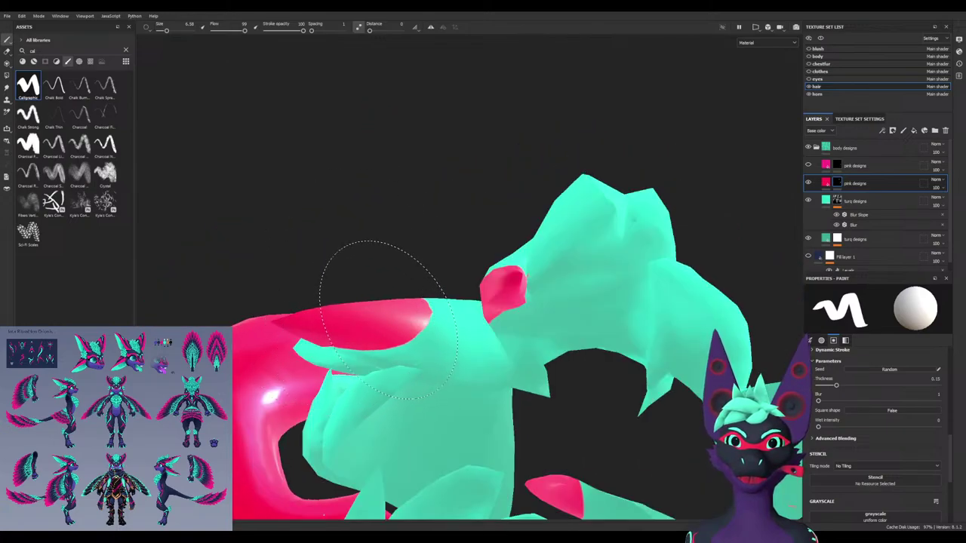
mouse_move(353, 348)
left_mouse_down("alt")
mouse_move(339, 287)
mouse_move(408, 264)
mouse_move(445, 295)
mouse_move(370, 340)
mouse_move(382, 459)
mouse_move(522, 349)
mouse_move(521, 324)
left_mouse_up("alt")
key("ctrl+z")
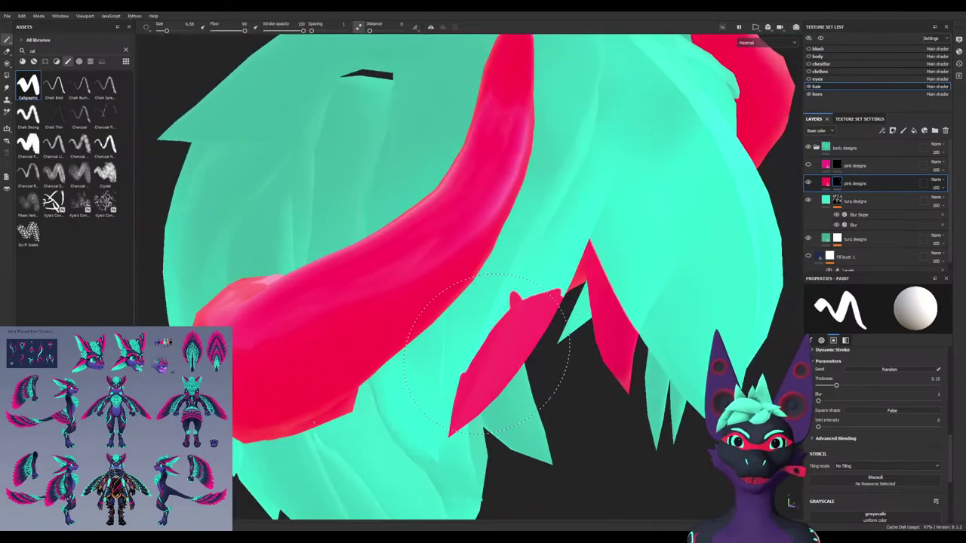
Fill out the side lock's pink marking and shape its blunt upper end near the fringe parting
left_click_drag(483, 350, 489, 344, "alt")
left_click(489, 344)
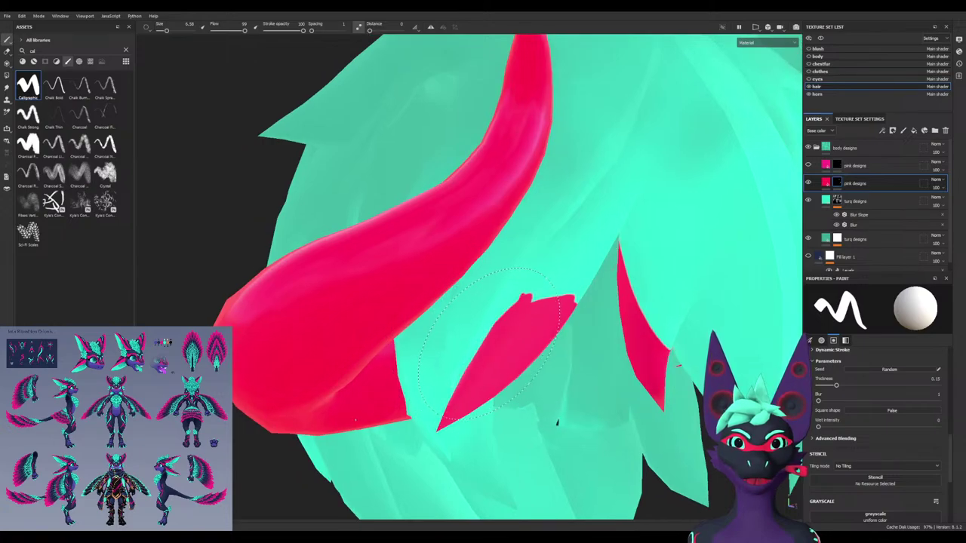
left_click_drag(524, 341, 540, 341, "alt")
left_click(544, 342)
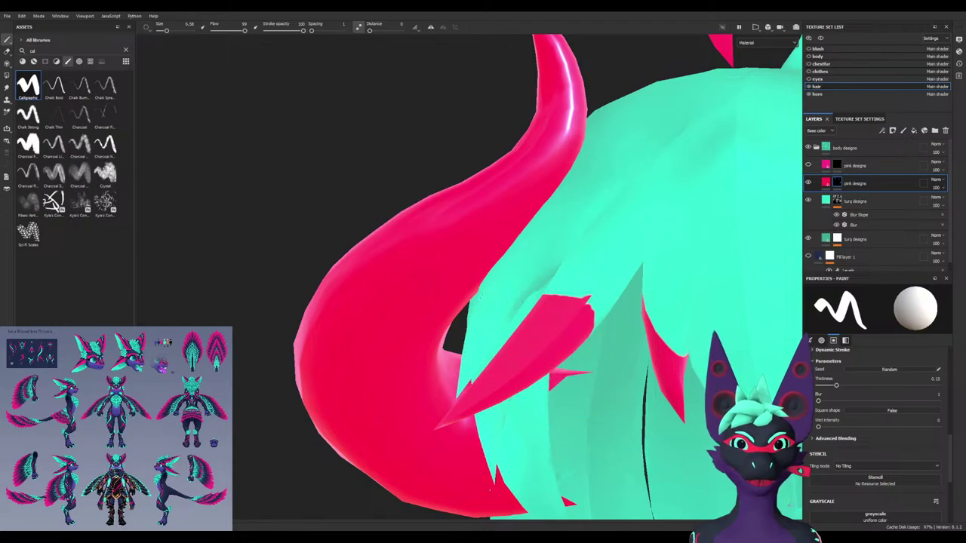
mouse_move(483, 377)
left_mouse_down("alt")
mouse_move(518, 398)
mouse_move(463, 410)
left_mouse_up("alt")
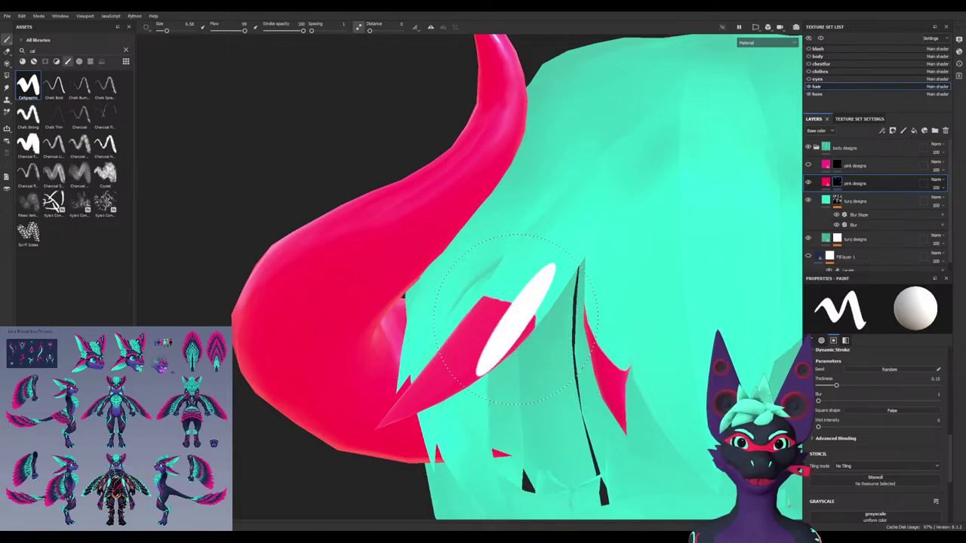
left_click_drag(494, 338, 557, 385)
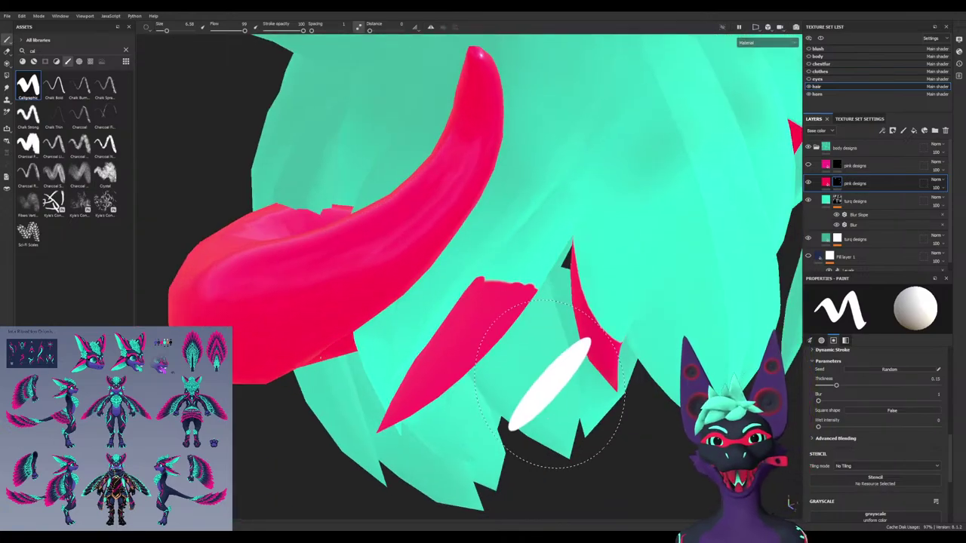
Switch the mask brush to black and erase the pink marking from the side lock beside the horn
scroll(522, 394, "down", 3)
left_click_drag(509, 444, 396, 345, "alt")
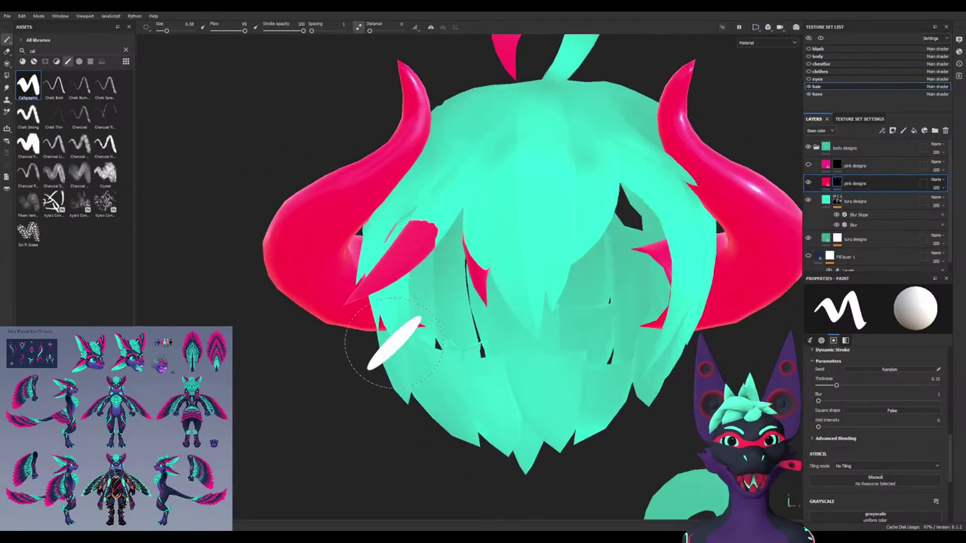
scroll(389, 325, "up", 3)
mouse_move(355, 279)
left_mouse_down("alt")
mouse_move(362, 210)
mouse_move(412, 202)
mouse_move(369, 273)
left_mouse_up("alt")
key("x")
scroll(412, 162, "down", 5)
scroll(400, 197, "up", 5)
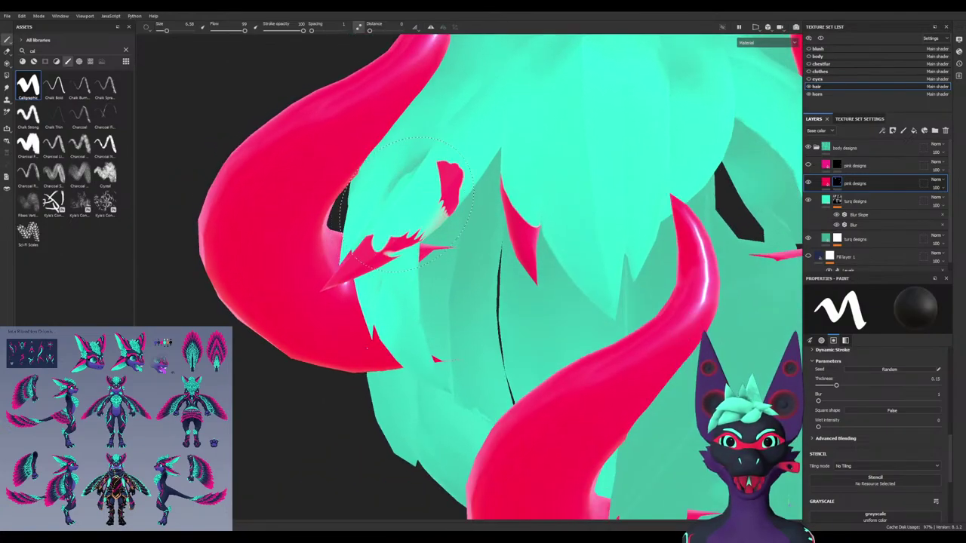
mouse_move(408, 204)
left_mouse_down()
mouse_move(436, 210)
mouse_move(281, 142)
mouse_move(280, 155)
left_mouse_up()
Erase the pink marking from the front fringe strand on the lower pink designs layer's mask
mouse_move(280, 168)
left_mouse_down("alt")
mouse_move(302, 200)
mouse_move(279, 227)
mouse_move(225, 181)
mouse_move(218, 205)
left_mouse_up("alt")
mouse_move(234, 215)
left_mouse_down("alt")
mouse_move(264, 211)
mouse_move(287, 226)
mouse_move(321, 345)
mouse_move(355, 407)
mouse_move(343, 317)
mouse_move(295, 343)
mouse_move(446, 320)
mouse_move(476, 332)
mouse_move(430, 400)
mouse_move(490, 411)
left_mouse_up("alt")
mouse_move(492, 346)
left_mouse_down("alt")
mouse_move(460, 381)
mouse_move(425, 341)
mouse_move(449, 428)
left_mouse_up("alt")
scroll(448, 401, "down", 4)
scroll(410, 352, "up", 4)
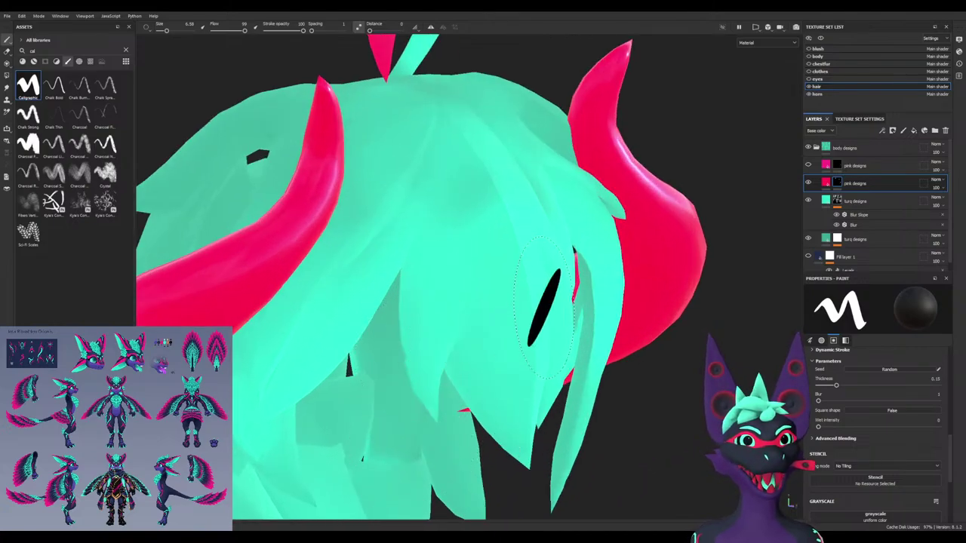
Erase the pink marking from the curled strand on top of the head, checking it from the side
scroll(523, 398, "down", 5)
mouse_move(500, 194)
left_mouse_down("alt")
mouse_move(453, 198)
mouse_move(445, 185)
left_mouse_up("alt")
scroll(511, 178, "up", 5)
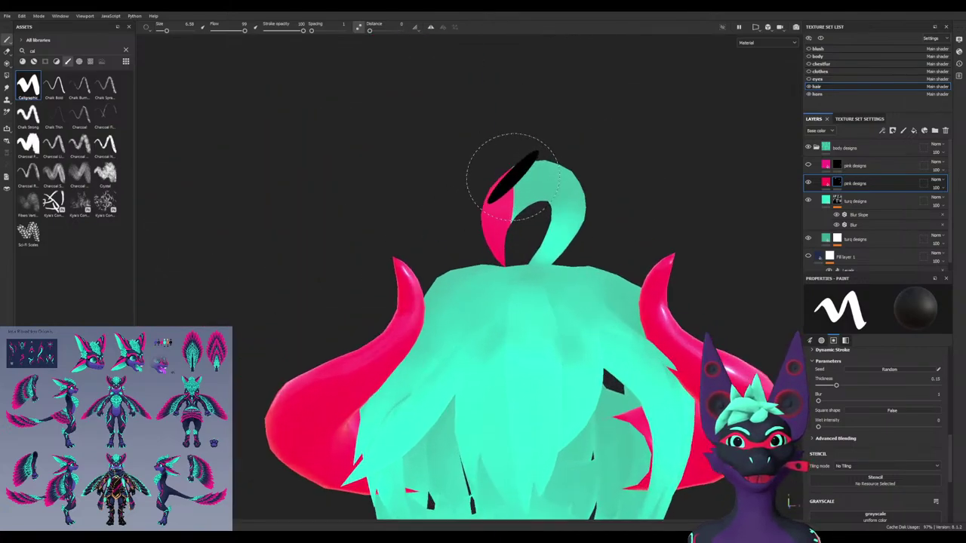
mouse_move(504, 176)
left_mouse_down()
mouse_move(521, 221)
mouse_move(480, 166)
left_mouse_up()
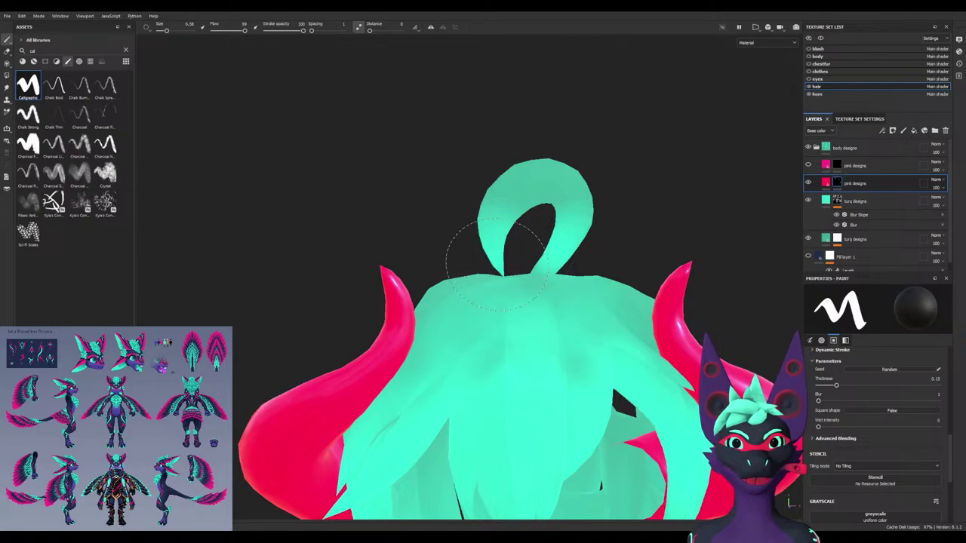
left_click_drag(497, 265, 264, 270, "alt")
left_click_drag(536, 269, 346, 303, "alt")
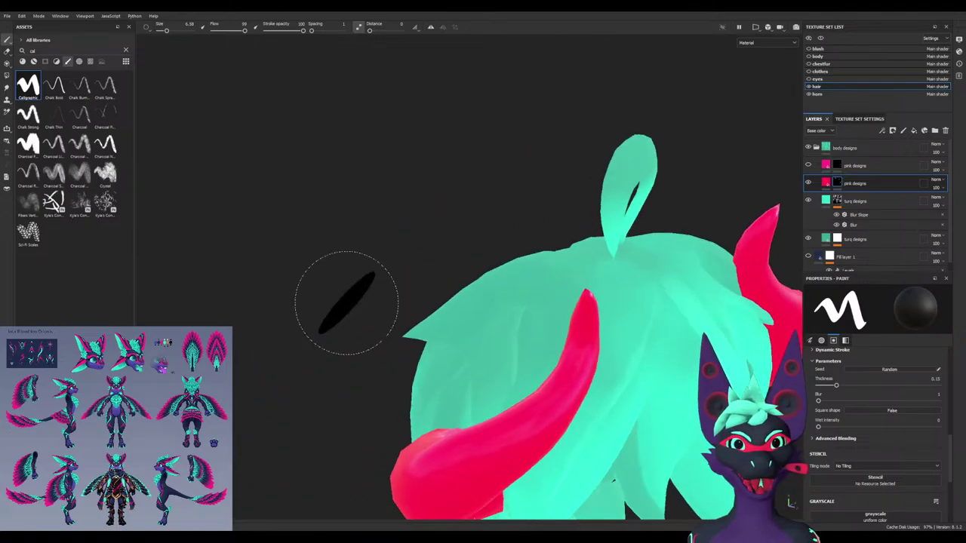
Examine the turquoise hair with its pink markings cleared, from the front and back, up close and at a distance
left_click_drag(596, 310, 513, 312, "alt")
middle_click_drag(513, 312, 344, 153, "alt")
scroll(445, 256, "down", 8)
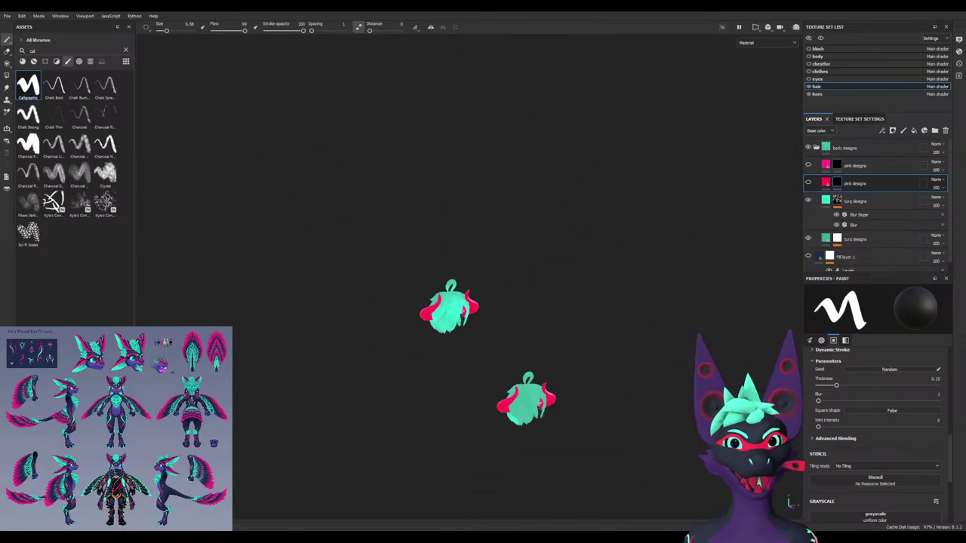
scroll(483, 302, "up", 8)
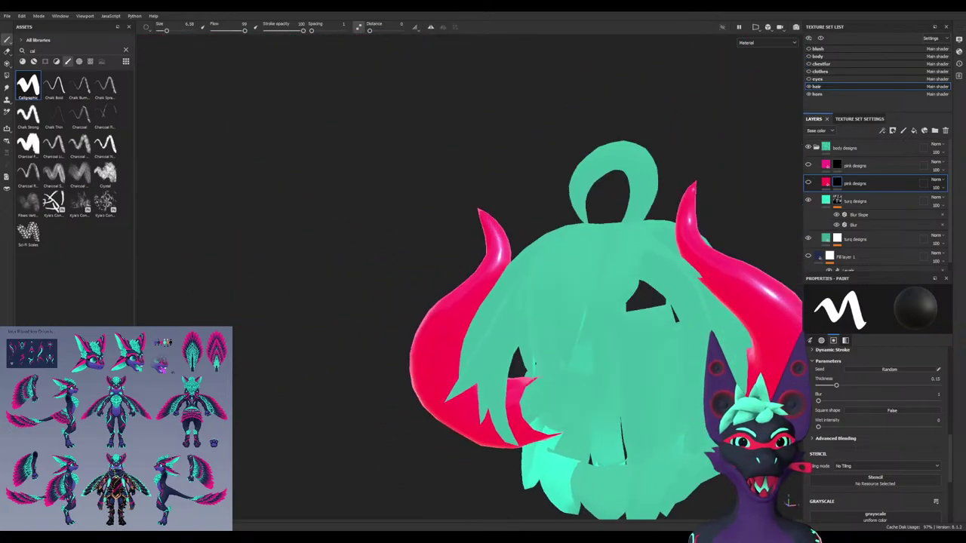
scroll(483, 302, "down", 5)
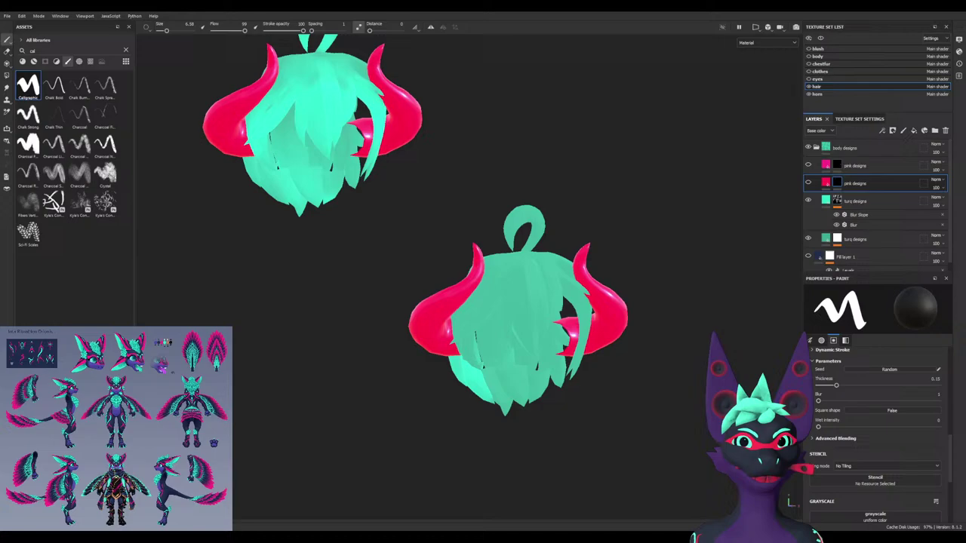
scroll(483, 302, "down", 3)
left_click_drag(483, 302, 506, 302, "alt")
Show the body texture set and inspect the unmarked hair on the character from the front and the back
left_click(817, 49)
left_click(809, 57)
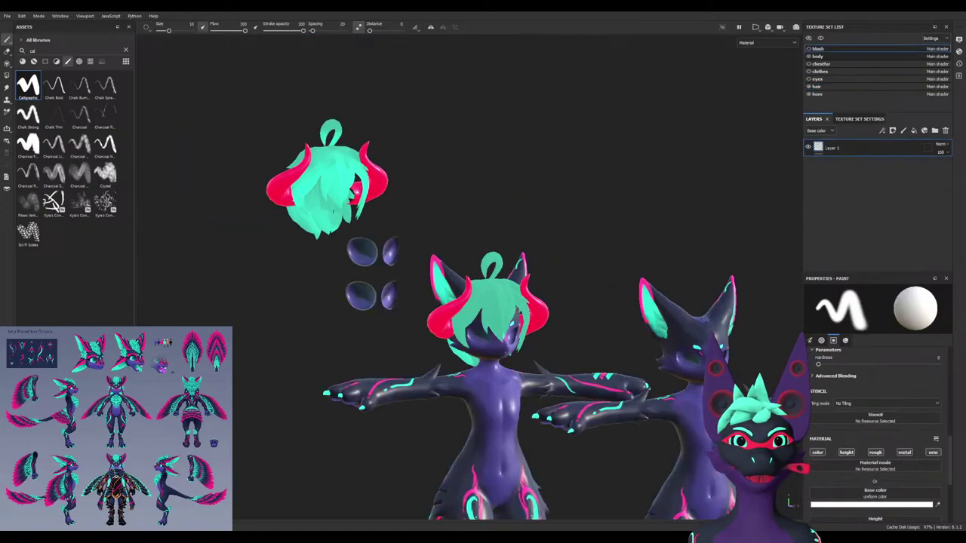
scroll(287, 211, "up", 4)
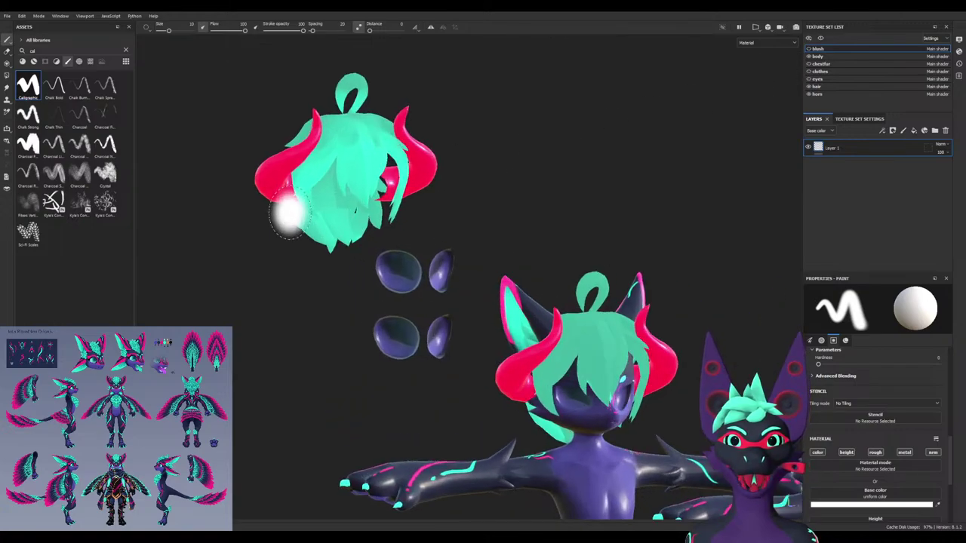
left_click_drag(261, 221, 445, 221, "alt")
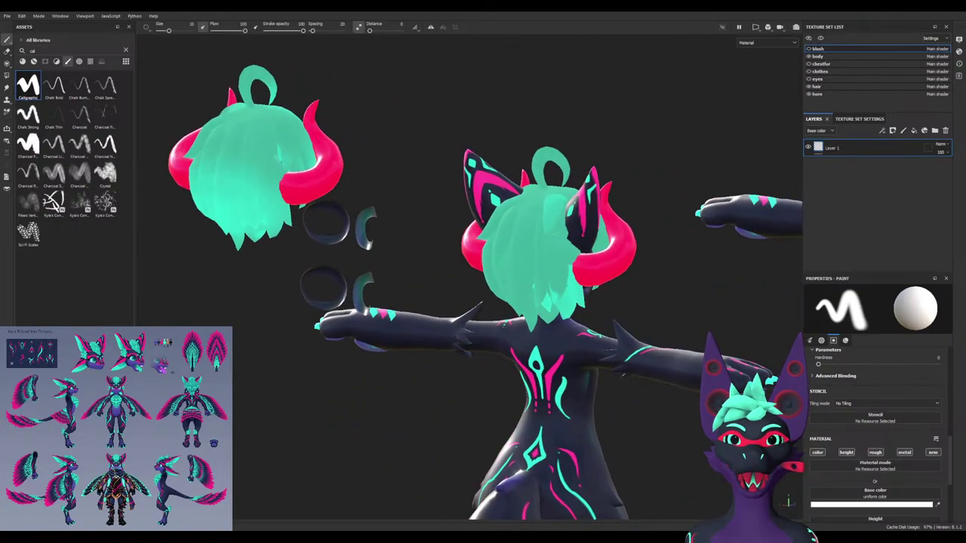
left_click_drag(377, 218, 300, 236, "alt")
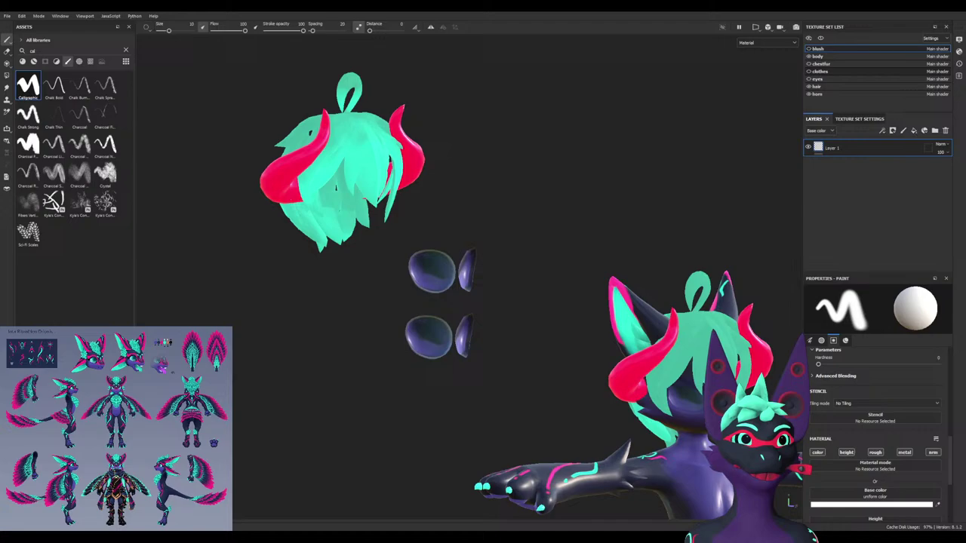
Return to the hair texture set's bright turq designs mask and examine how the fringe and horns frame the character's face
left_click(830, 87)
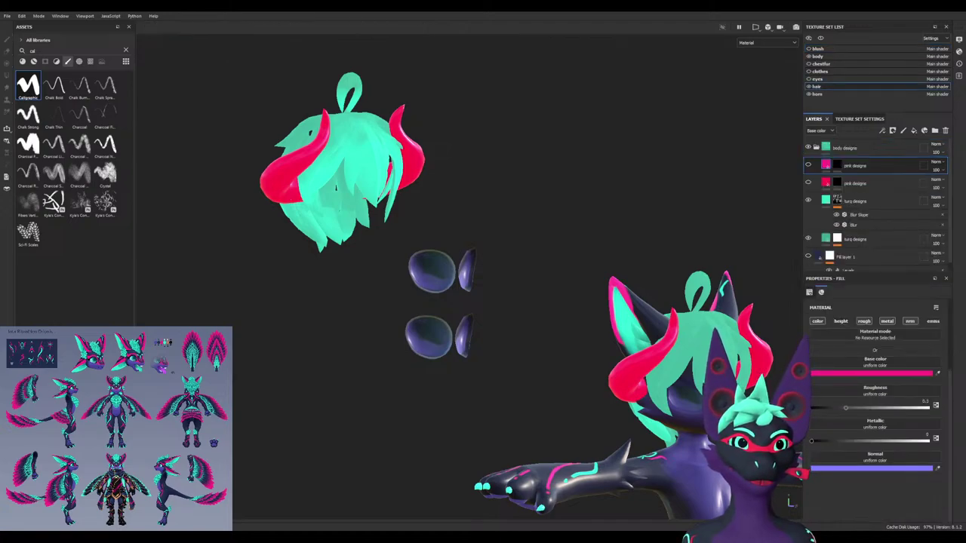
left_click(837, 200)
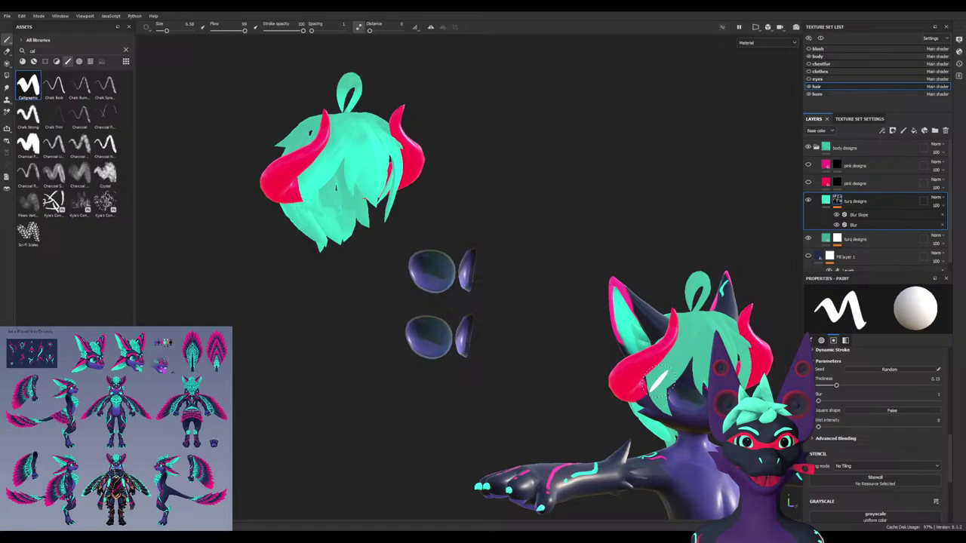
left_click_drag(660, 381, 625, 395, "alt")
middle_click_drag(624, 395, 483, 363, "alt")
mouse_move(483, 362)
left_mouse_down("alt")
mouse_move(508, 356)
mouse_move(451, 364)
left_mouse_up("alt")
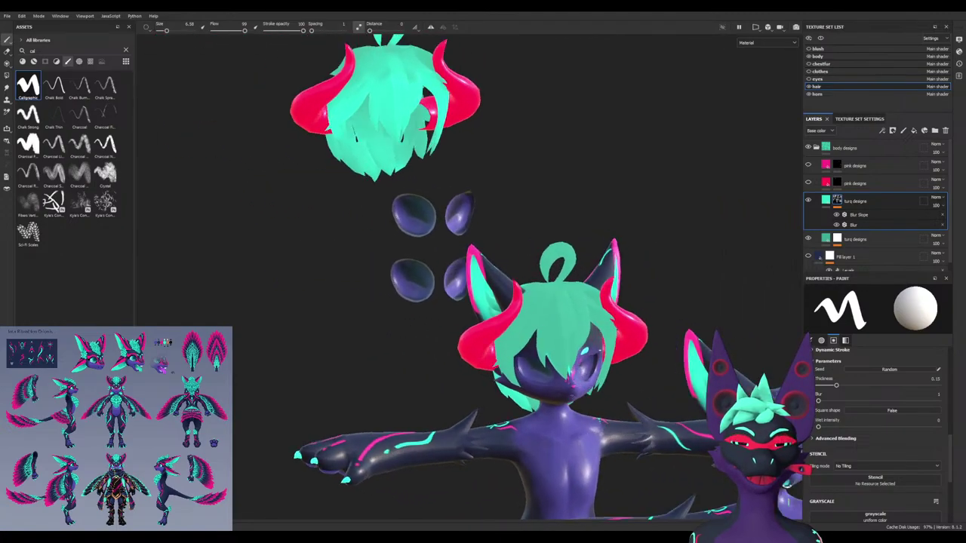
mouse_move(362, 360)
left_mouse_down("alt")
mouse_move(324, 349)
mouse_move(349, 321)
left_mouse_up("alt")
middle_click_drag(349, 321, 482, 389, "alt")
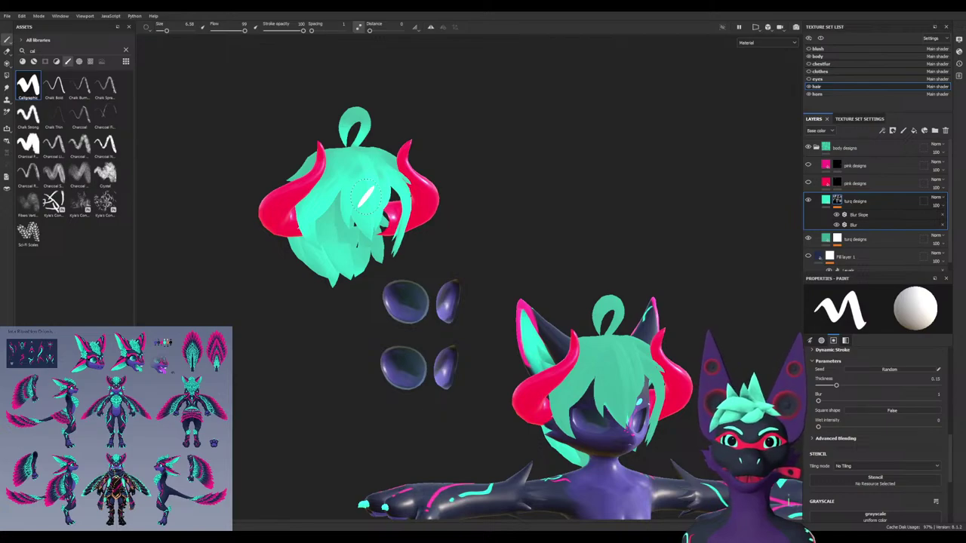
right_click_drag(528, 404, 659, 392, "alt")
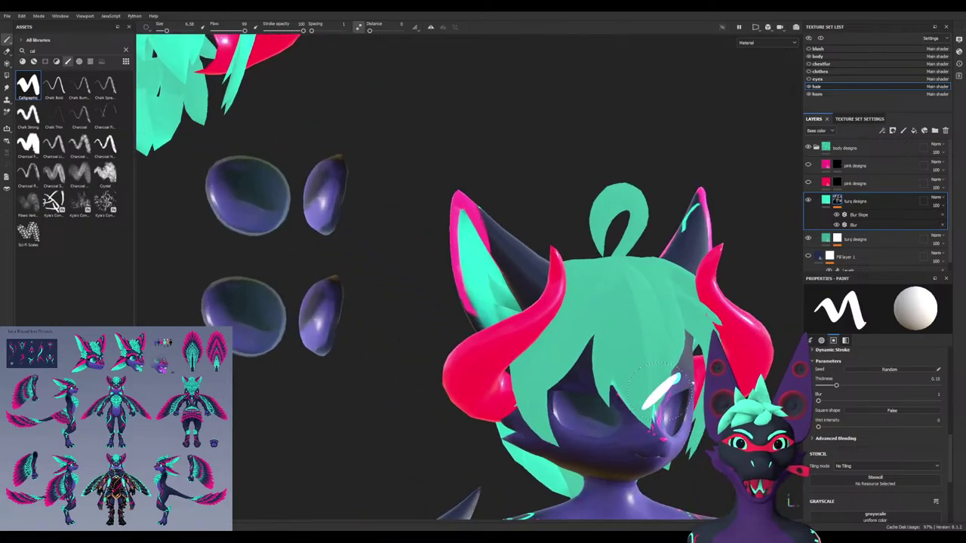
left_click_drag(659, 392, 653, 401, "alt")
middle_click_drag(653, 401, 498, 314, "alt")
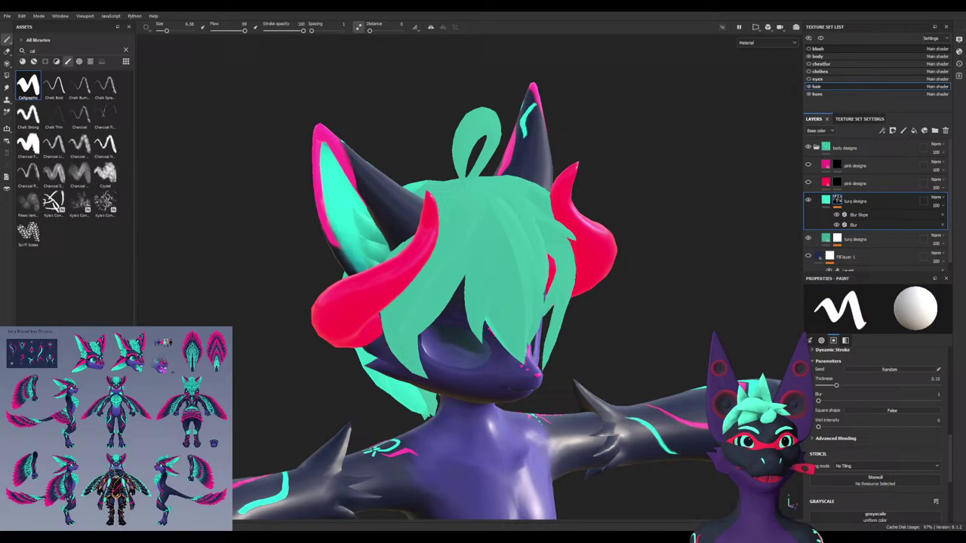
left_click(817, 56)
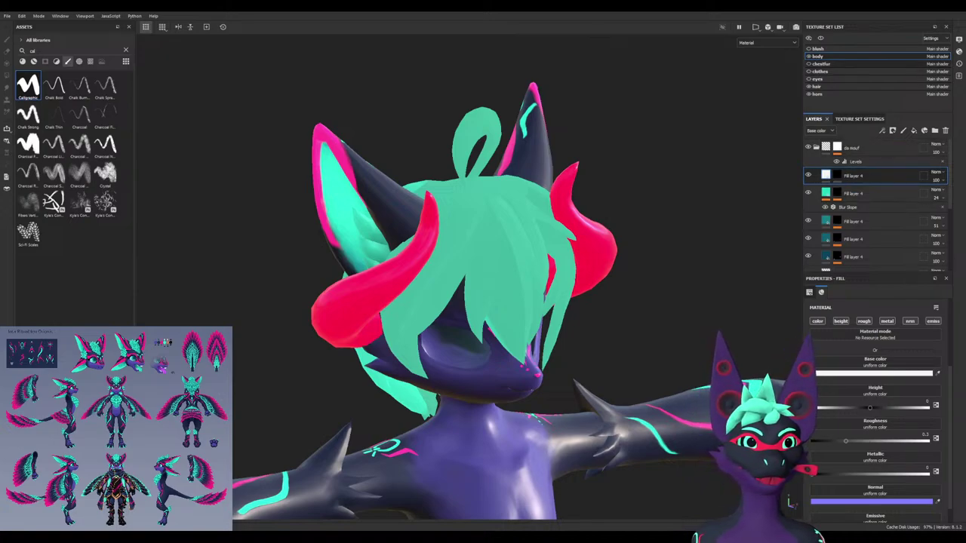
left_click_drag(574, 249, 502, 249, "alt")
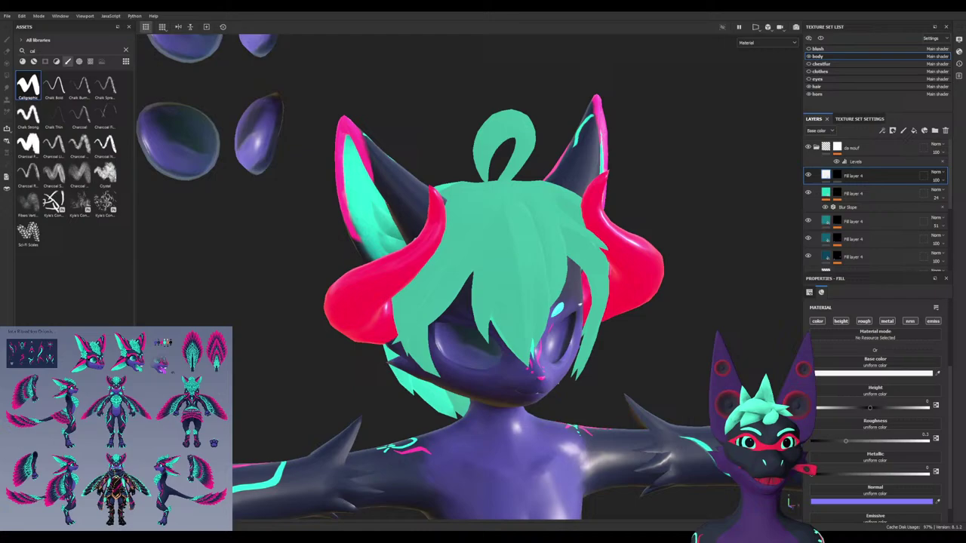
left_click(853, 193)
key("1")
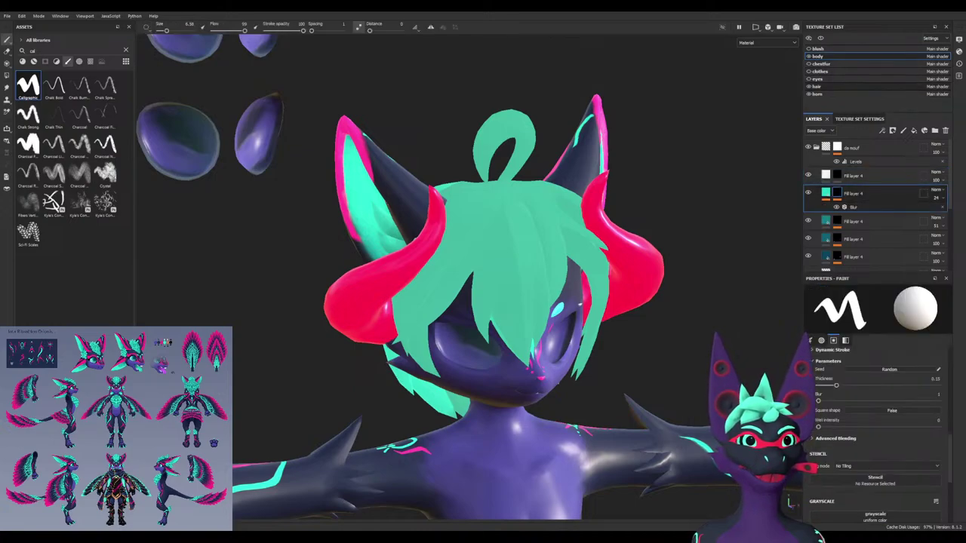
Isolate the hair by hiding the body and horns, and select the mask of the brighter turq designs layer
left_click(817, 87)
left_click(809, 57)
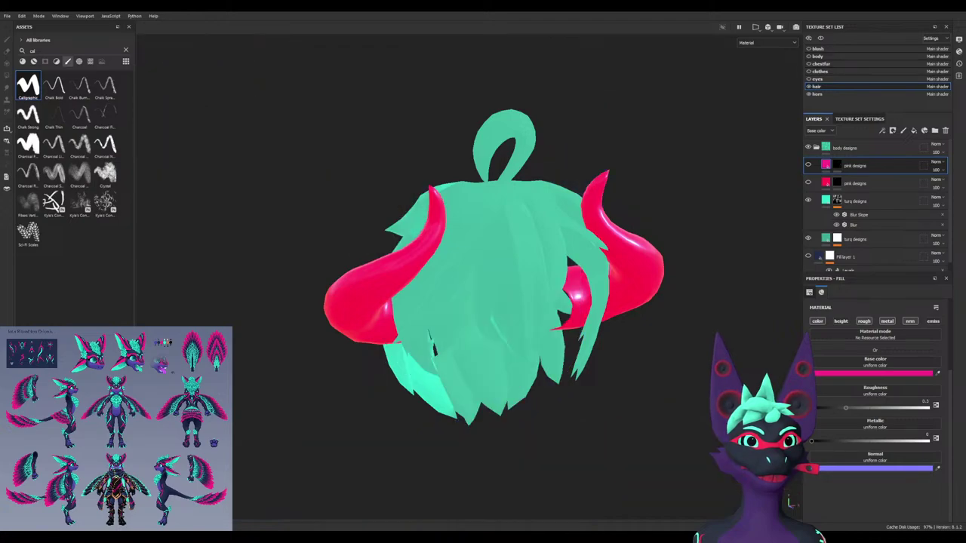
left_click(809, 95)
left_click_drag(574, 286, 419, 362, "alt")
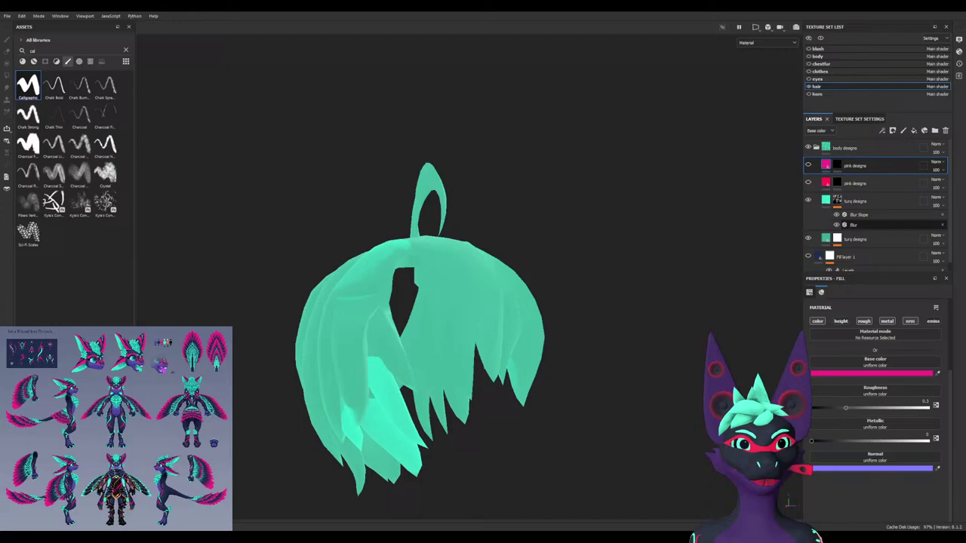
left_click(855, 201)
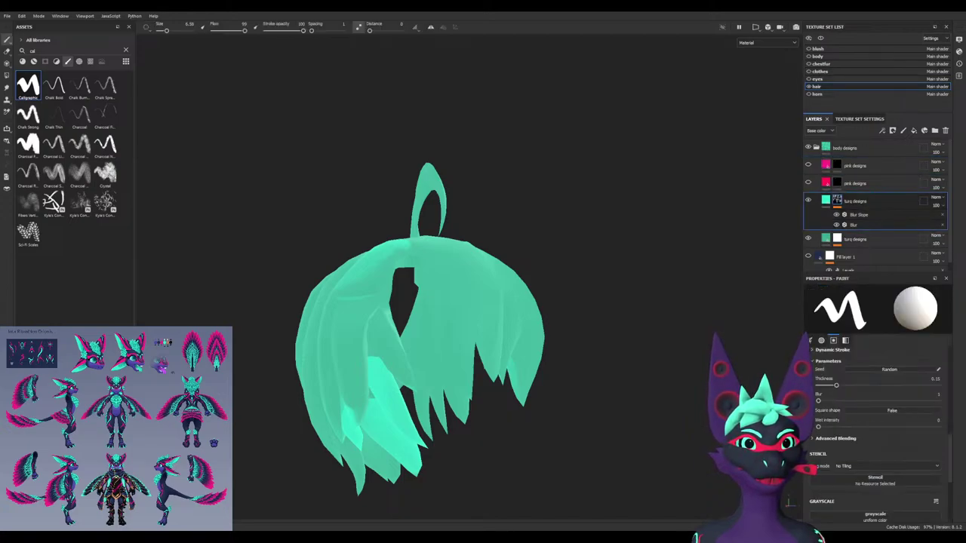
Undo the calligraphic test stroke and replace the brush with Basic Soft, found by searching the brushes for "sof"
left_click_drag(444, 315, 473, 291)
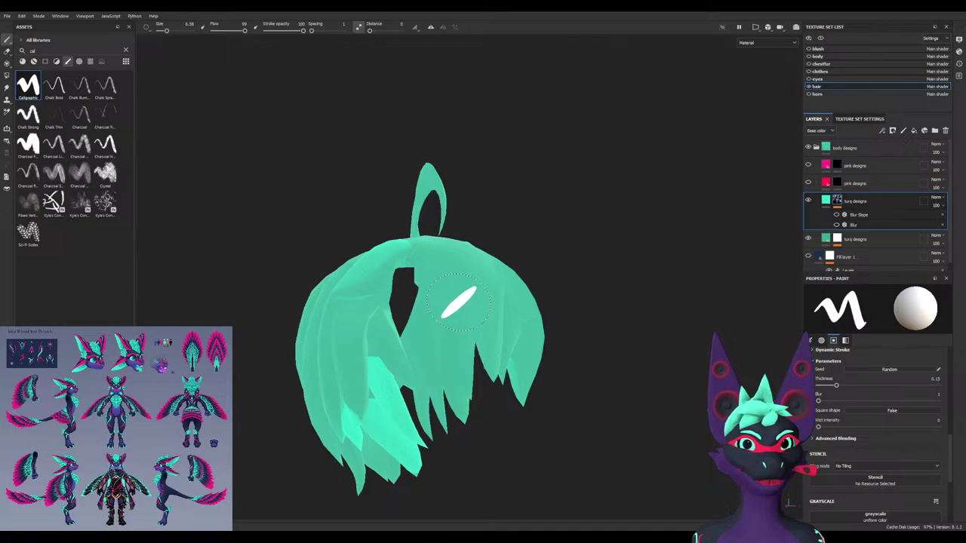
key("ctrl+z")
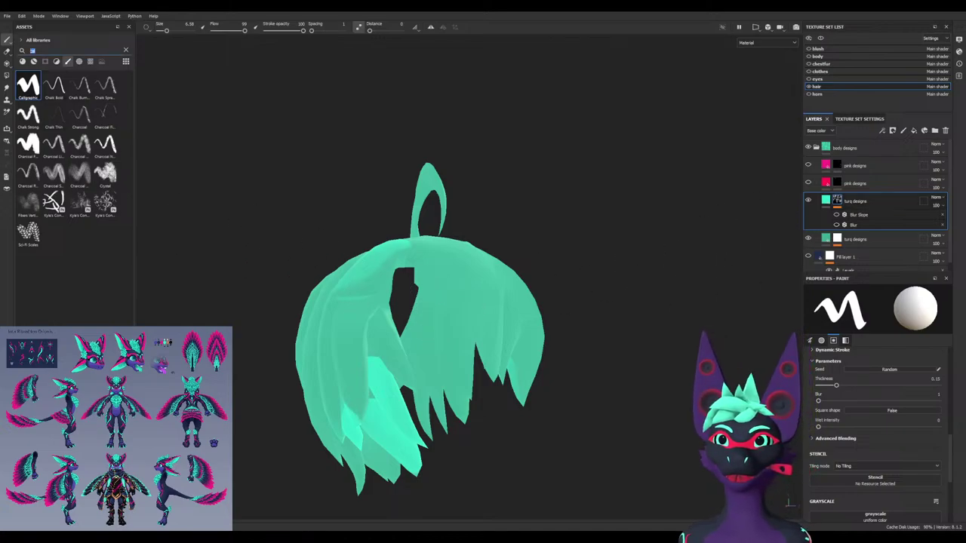
type("sof")
left_click(105, 86)
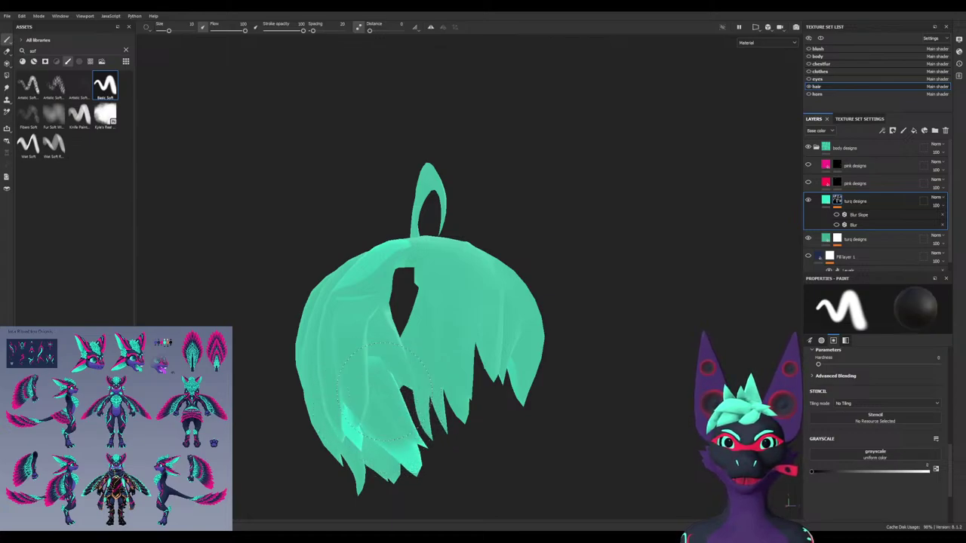
Fade the bright turquoise patches on the lower inner strands with the soft black mask brush at flow 7
left_click_drag(358, 307, 360, 295)
mouse_move(359, 294)
left_mouse_down("alt")
mouse_move(369, 264)
mouse_move(389, 393)
left_mouse_up("alt")
left_click_drag(392, 256, 334, 259, "alt")
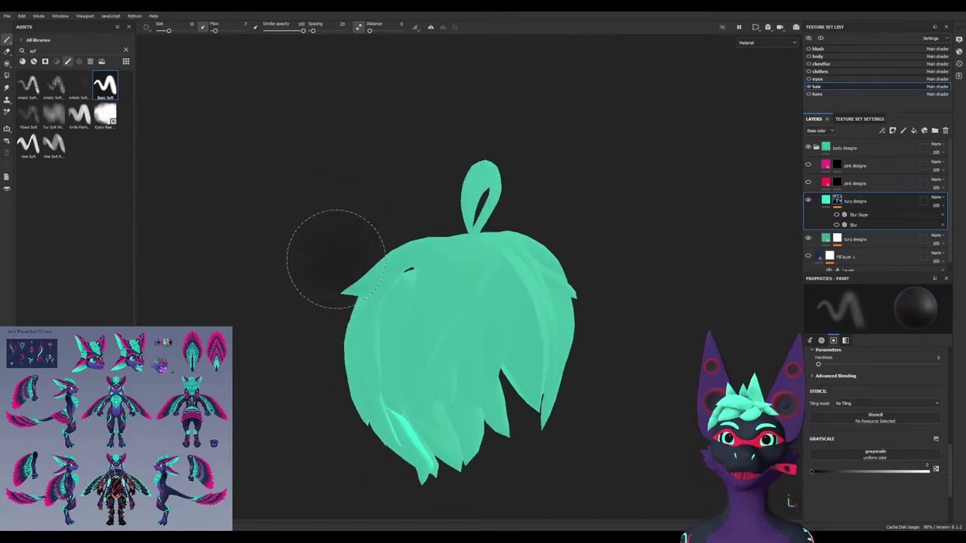
mouse_move(267, 261)
left_mouse_down("alt")
mouse_move(359, 336)
mouse_move(362, 320)
left_mouse_up("alt")
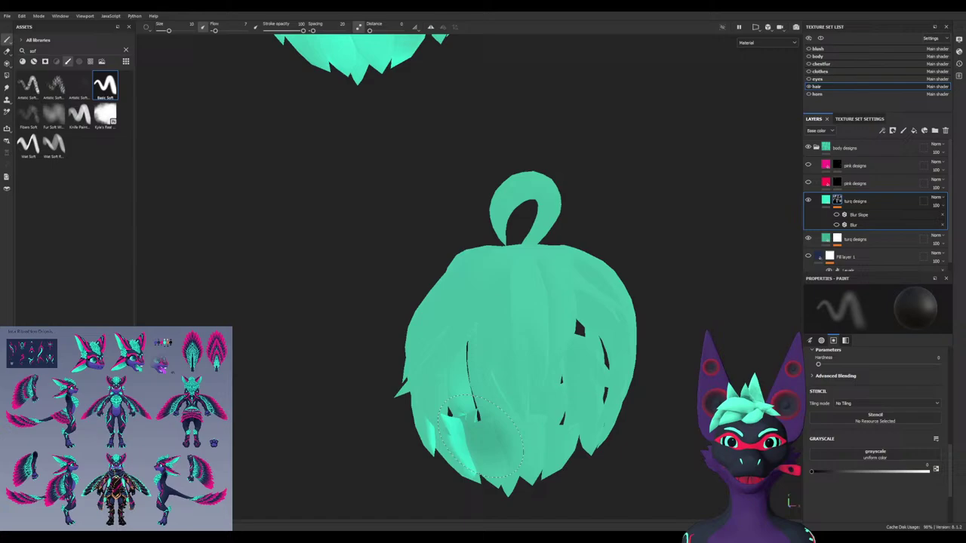
Switch the mask brush to white, enlarge it to about size 14, and softly brighten the tips of the front fringe
key("x")
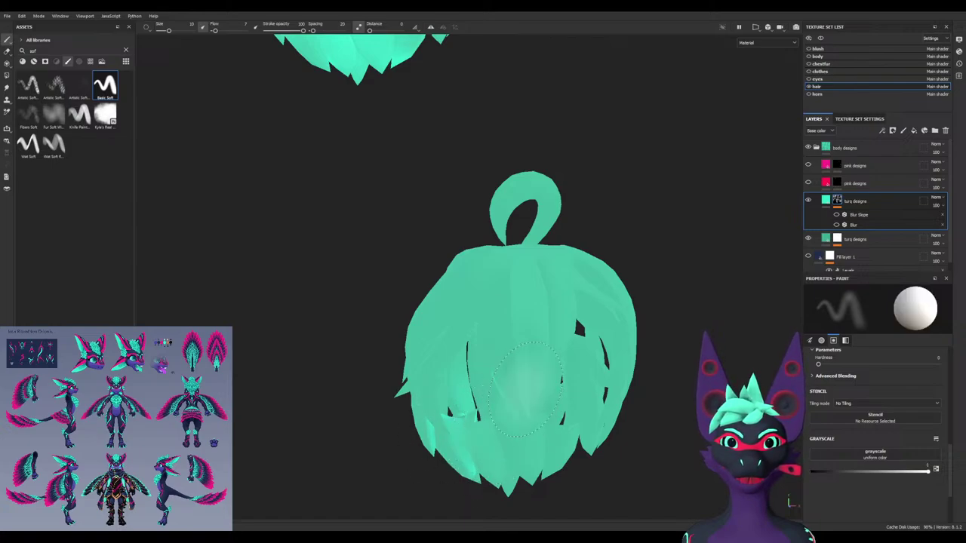
left_click_drag(530, 386, 521, 388)
mouse_move(522, 388)
left_mouse_down("alt")
mouse_move(554, 409)
mouse_move(528, 394)
left_mouse_up("alt")
right_click_drag(523, 372, 537, 372, "ctrl")
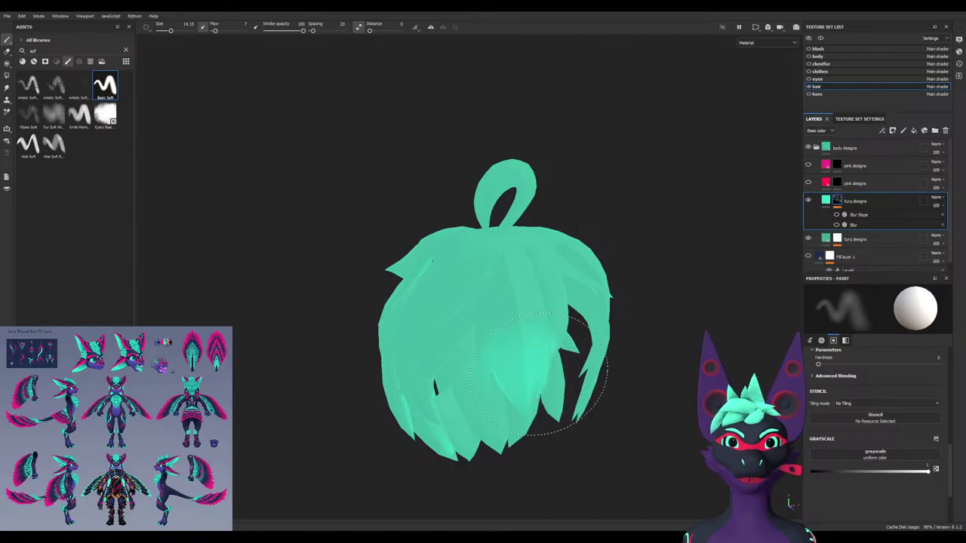
left_click_drag(522, 371, 479, 370, "alt")
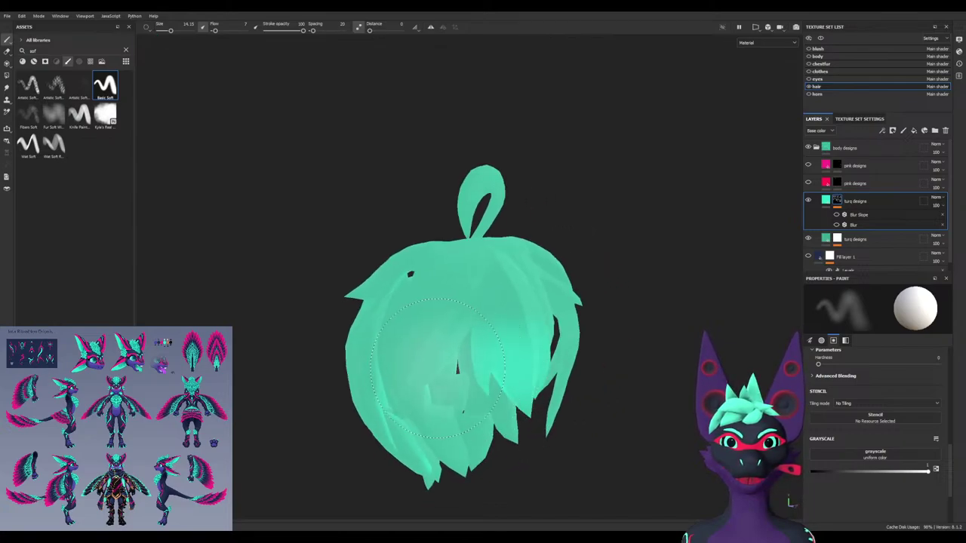
Softly brighten the tips of the side, back and lower strands on the turq designs mask, working around the whole head
mouse_move(417, 398)
left_mouse_down("alt")
mouse_move(412, 386)
mouse_move(470, 416)
left_mouse_up("alt")
middle_click_drag(487, 411, 606, 349, "alt")
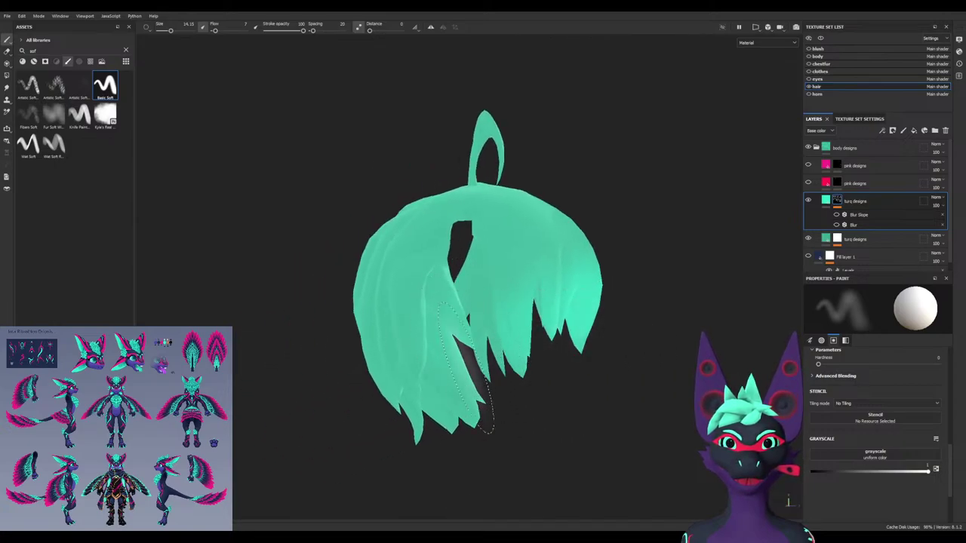
scroll(468, 427, "up", 2)
mouse_move(462, 407)
left_mouse_down("alt")
mouse_move(377, 430)
mouse_move(375, 407)
left_mouse_up("alt")
left_click_drag(287, 407, 302, 430, "alt")
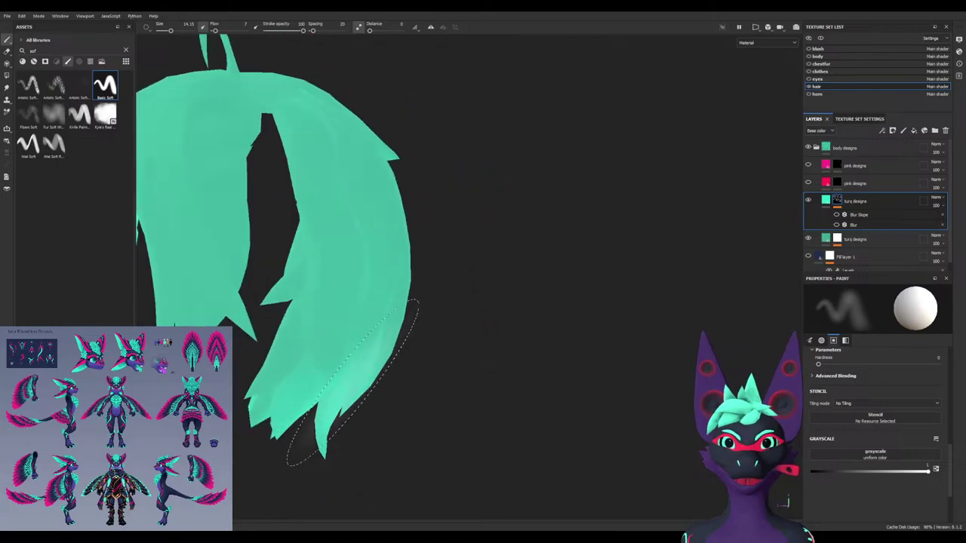
left_click_drag(268, 377, 445, 385, "alt")
left_click_drag(399, 378, 317, 377, "alt")
mouse_move(447, 356)
left_mouse_down("alt")
mouse_move(363, 270)
mouse_move(385, 263)
left_mouse_up("alt")
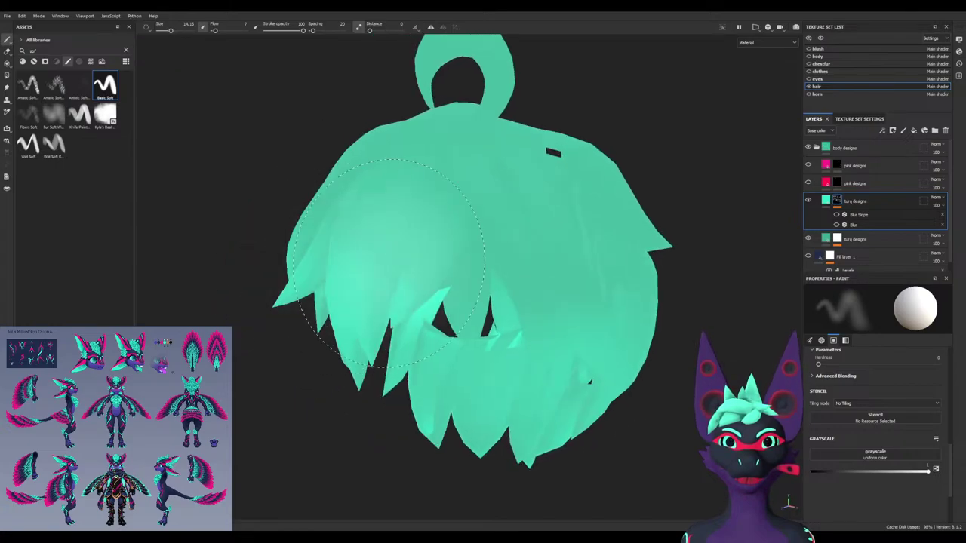
Reduce the soft brush to about size 3.85 and brighten the tapered end of the curled strand on top
scroll(381, 144, "up", 3)
middle_click_drag(347, 177, 482, 343, "alt")
scroll(483, 344, "up", 2)
right_click_drag(491, 365, 445, 366, "ctrl")
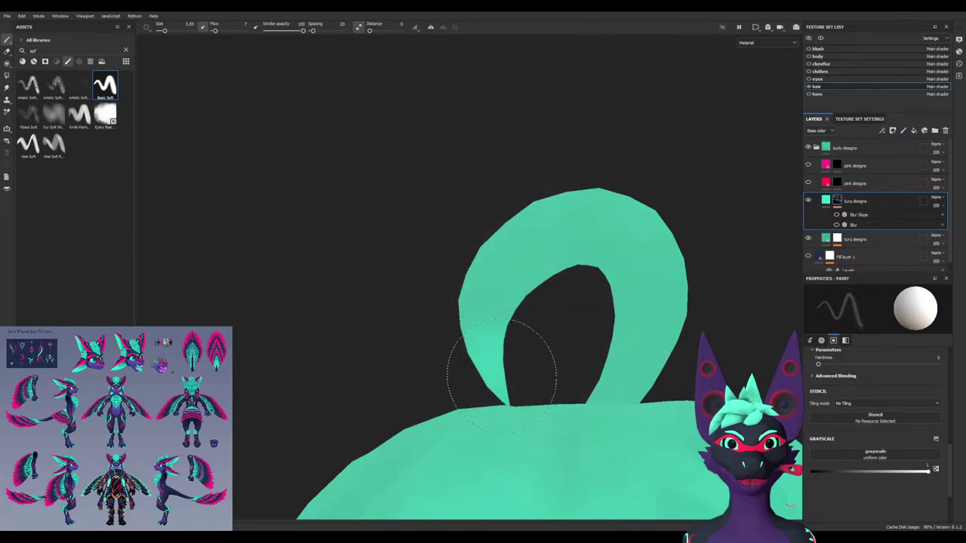
left_click_drag(483, 306, 566, 360, "alt")
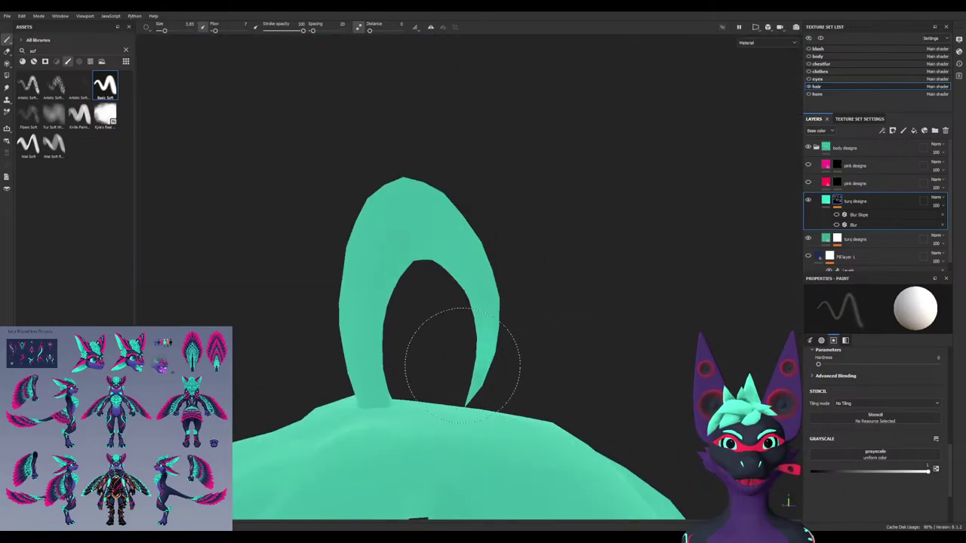
left_click_drag(454, 319, 218, 336, "alt")
Intensify the bright gradient at the curled strand's pointed tip from both sides, using a soft brush of about size 0.58
scroll(500, 400, "up", 4)
right_click_drag(498, 405, 472, 405, "ctrl")
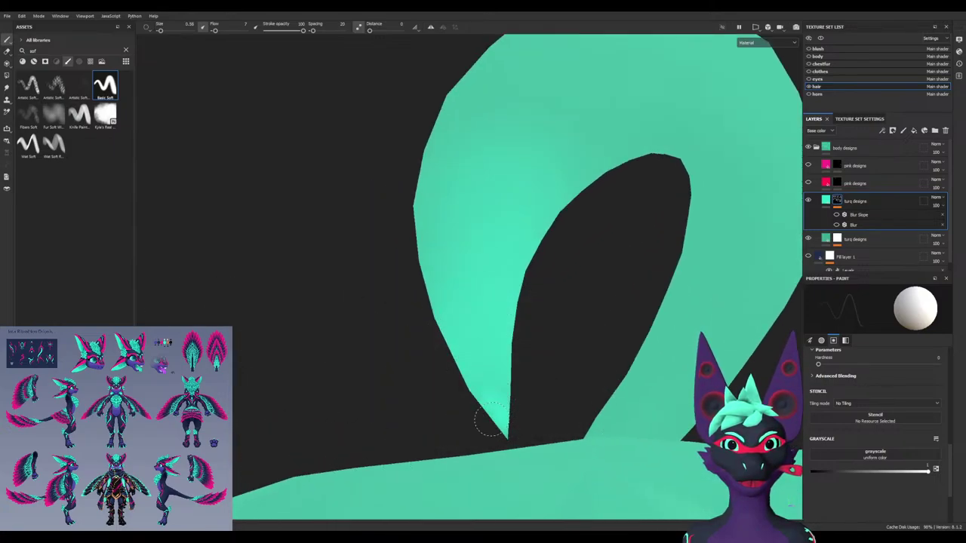
left_click_drag(414, 365, 787, 502, "alt")
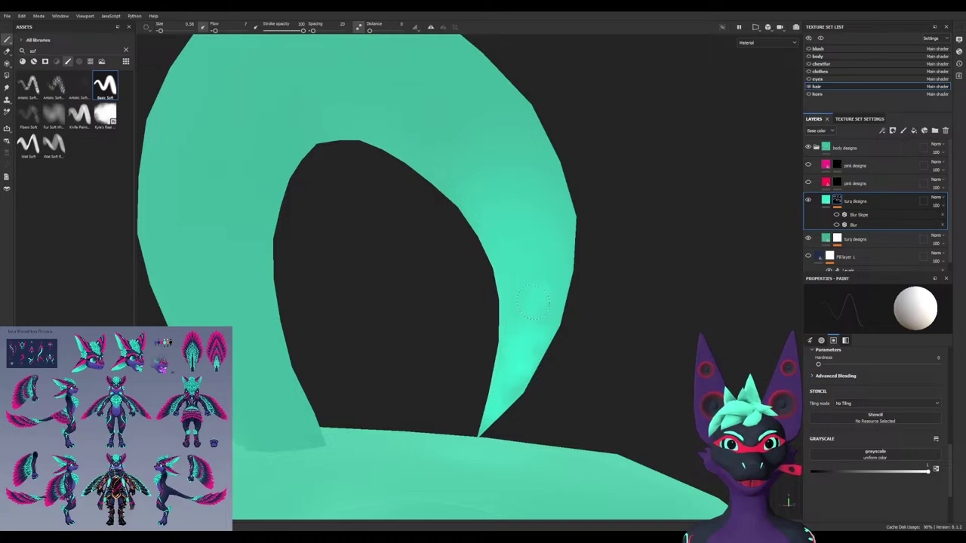
mouse_move(634, 341)
left_mouse_down("alt")
mouse_move(648, 340)
mouse_move(494, 328)
left_mouse_up("alt")
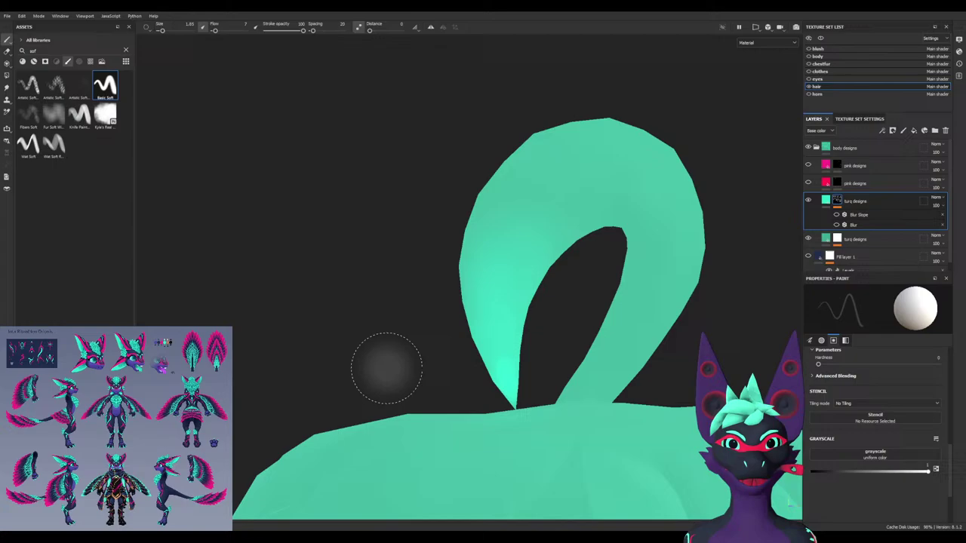
Examine the brightened hair from the front, sides and back, and show the body texture set again
left_click_drag(409, 378, 424, 400, "alt")
scroll(424, 415, "down", 5)
middle_click_drag(453, 490, 408, 314, "alt")
left_click_drag(458, 349, 391, 325, "alt")
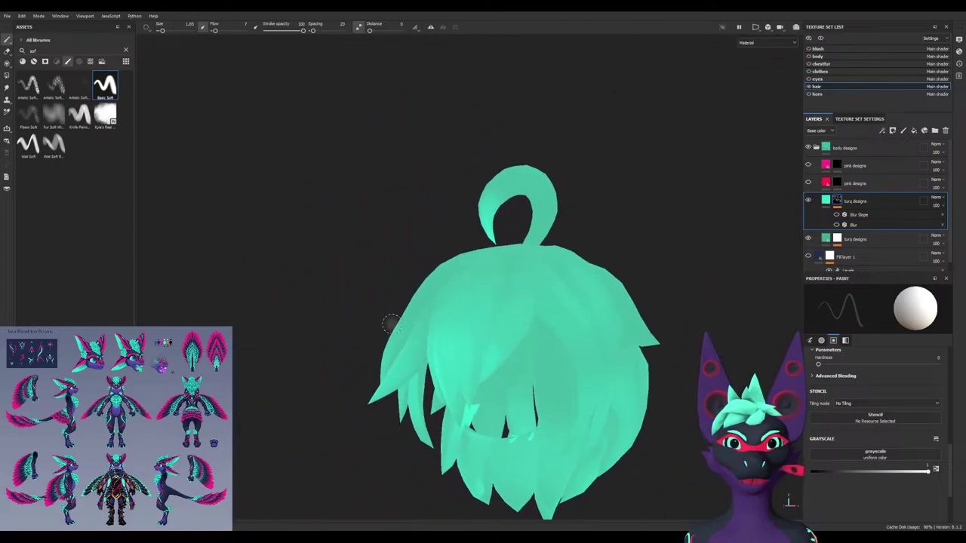
right_click_drag(449, 367, 494, 367, "ctrl")
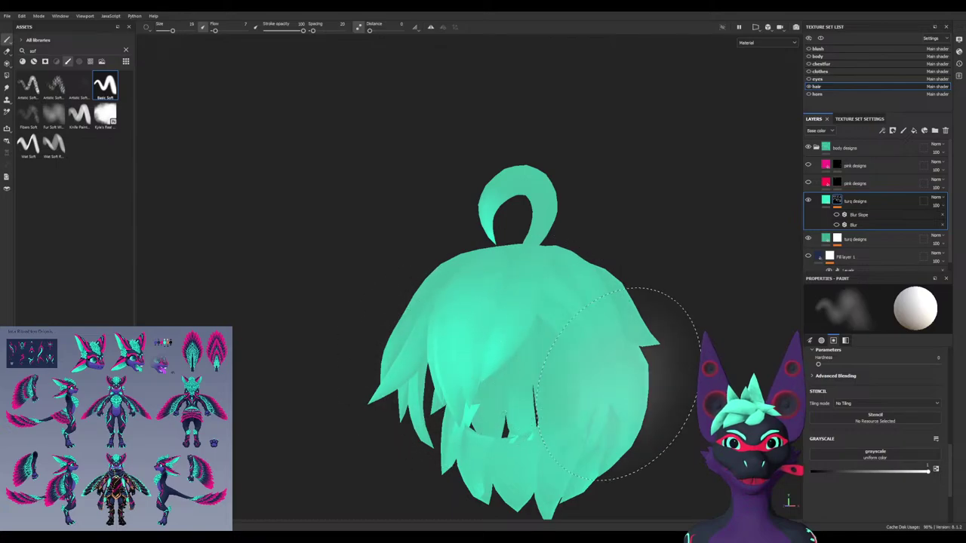
mouse_move(630, 412)
left_mouse_down("alt")
mouse_move(555, 400)
mouse_move(362, 326)
mouse_move(372, 425)
left_mouse_up("alt")
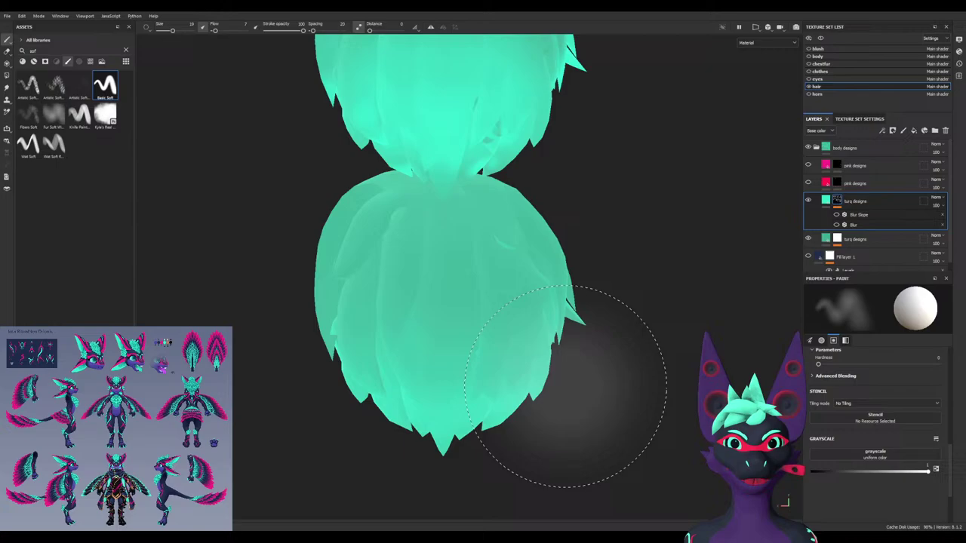
left_click_drag(570, 387, 478, 388, "alt")
left_click_drag(592, 352, 415, 341, "alt")
left_click_drag(452, 377, 406, 384, "alt")
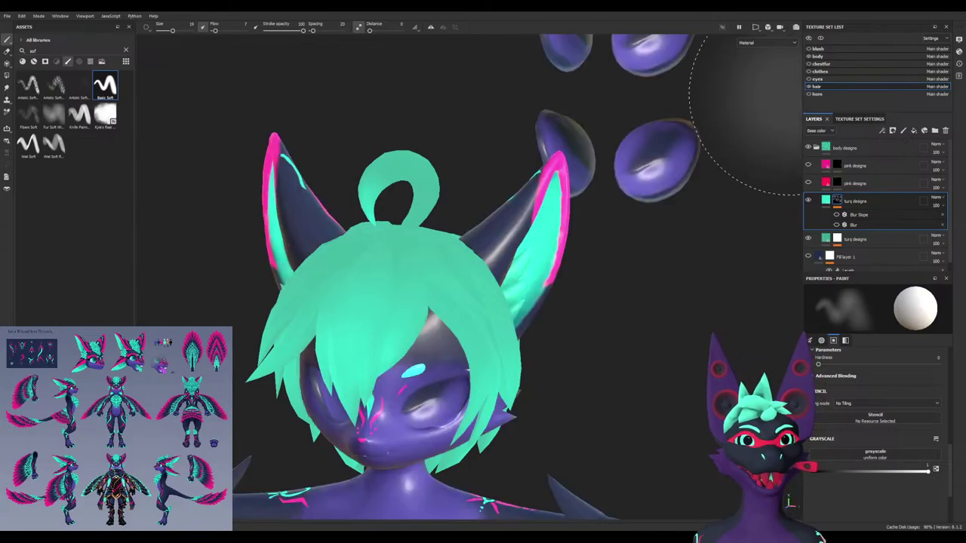
Examine the hair in place on the character's head and the markings on both copies of the body
left_click_drag(453, 317, 431, 268, "alt")
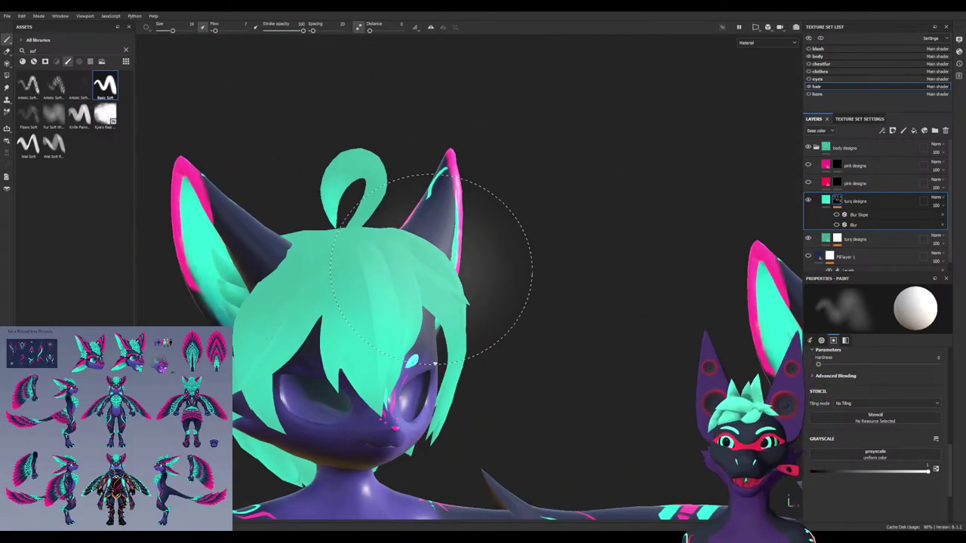
right_click_drag(431, 270, 397, 474, "alt")
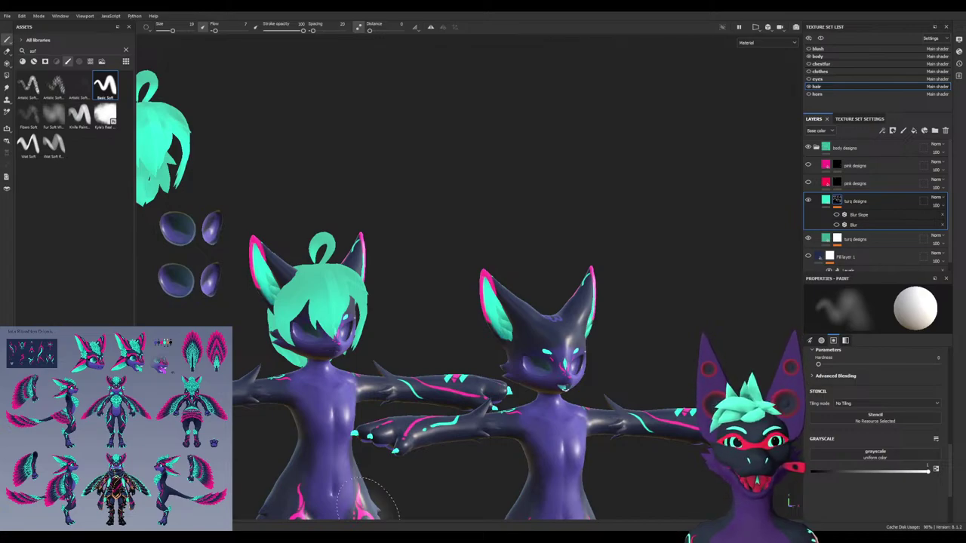
left_click_drag(380, 428, 437, 415, "alt")
middle_click_drag(438, 415, 395, 235, "alt")
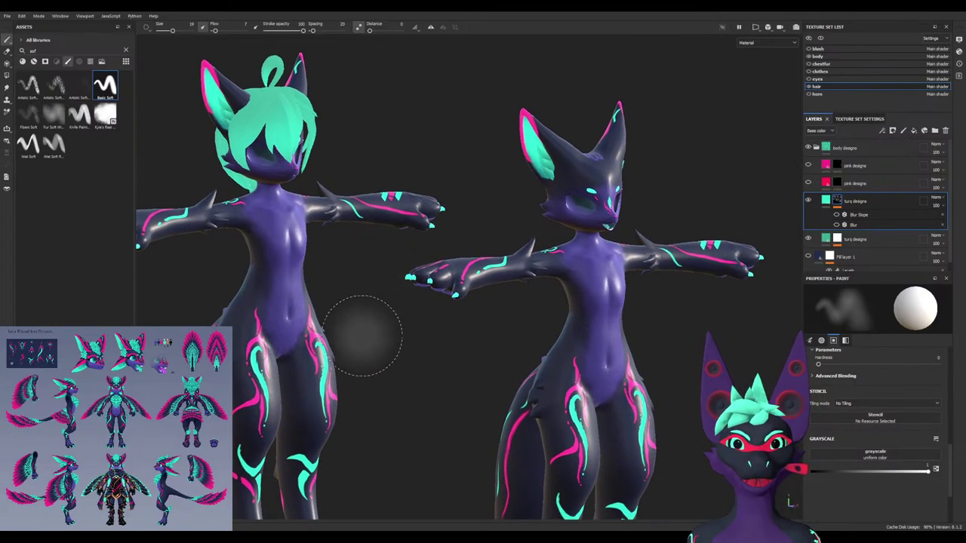
left_click_drag(363, 336, 396, 339, "alt")
middle_click_drag(397, 339, 643, 405, "alt")
left_click_drag(468, 264, 430, 302, "alt")
middle_click_drag(430, 226, 412, 460, "alt")
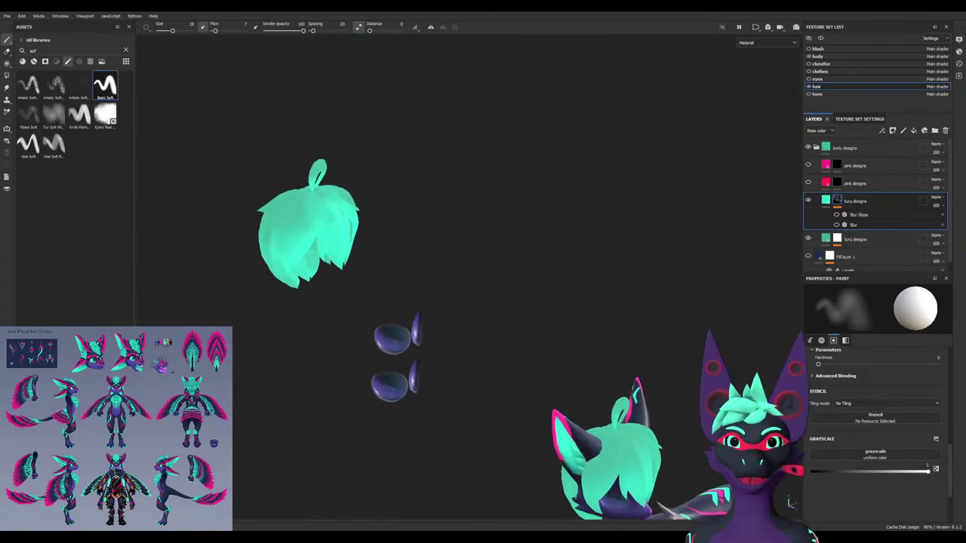
Examine the purple shading on the detached eye pieces up close and reduce the brush to size 6.55
middle_click_drag(395, 400, 311, 256, "alt")
mouse_move(325, 483)
right_mouse_down("alt")
mouse_move(386, 407)
mouse_move(256, 294)
right_mouse_up("alt")
middle_click_drag(257, 294, 397, 406, "alt")
right_click_drag(403, 362, 408, 407, "alt")
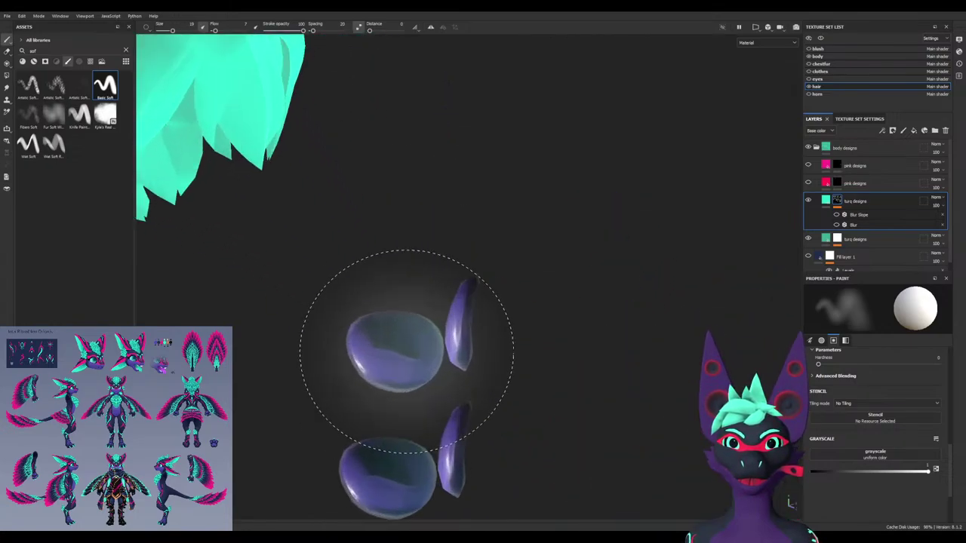
left_click_drag(407, 408, 422, 377, "alt")
middle_click_drag(388, 355, 388, 256, "alt")
mouse_move(388, 256)
left_mouse_down("alt")
mouse_move(513, 261)
mouse_move(411, 257)
mouse_move(425, 317)
left_mouse_up("alt")
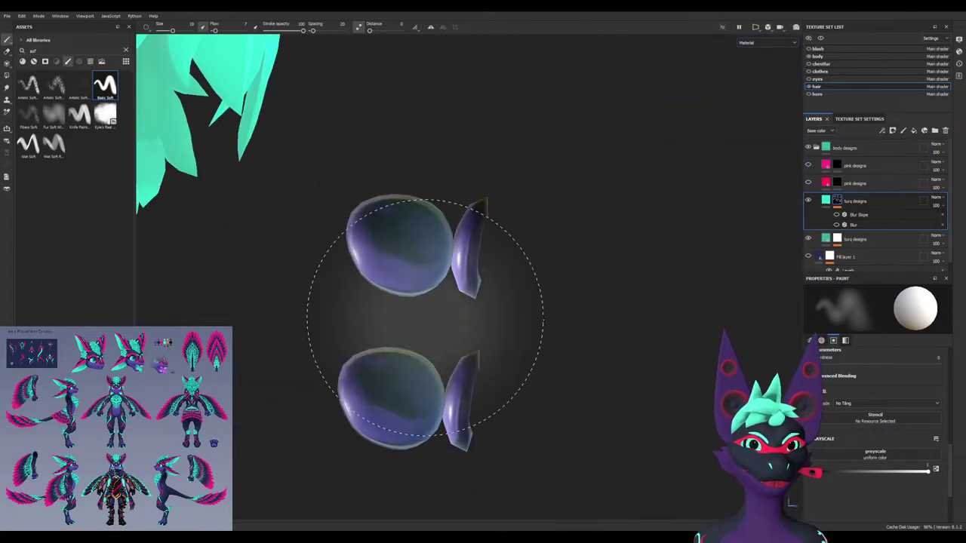
scroll(424, 317, "up", 6)
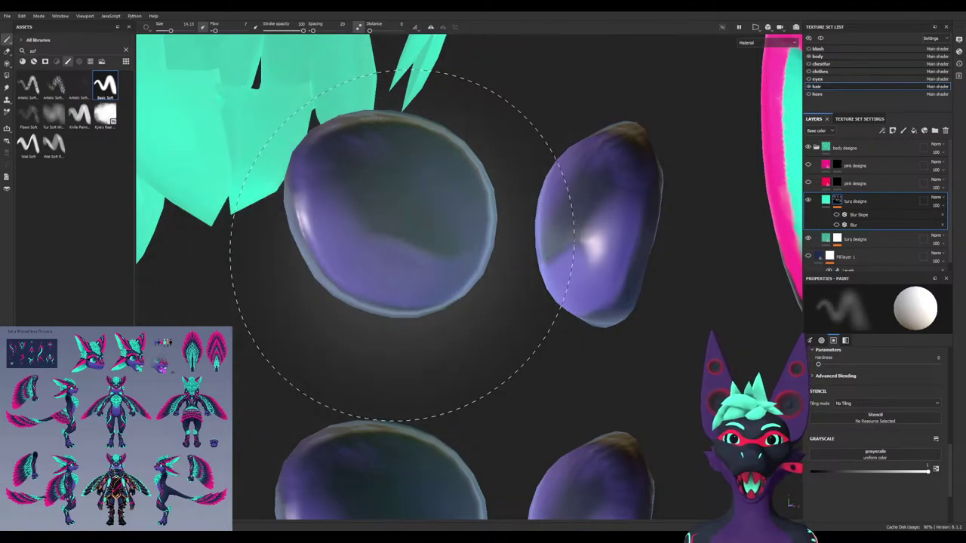
right_click_drag(402, 246, 336, 245, "ctrl")
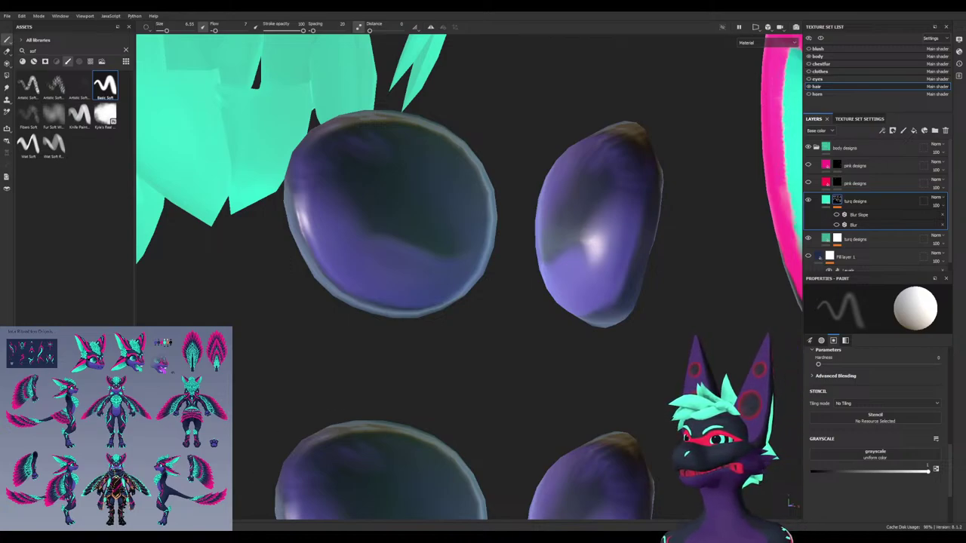
Duplicate the body's base Fill layer 1, without Levels, and give the copy a black mask and a dark navy base colour
scroll(875, 204, "down", 1)
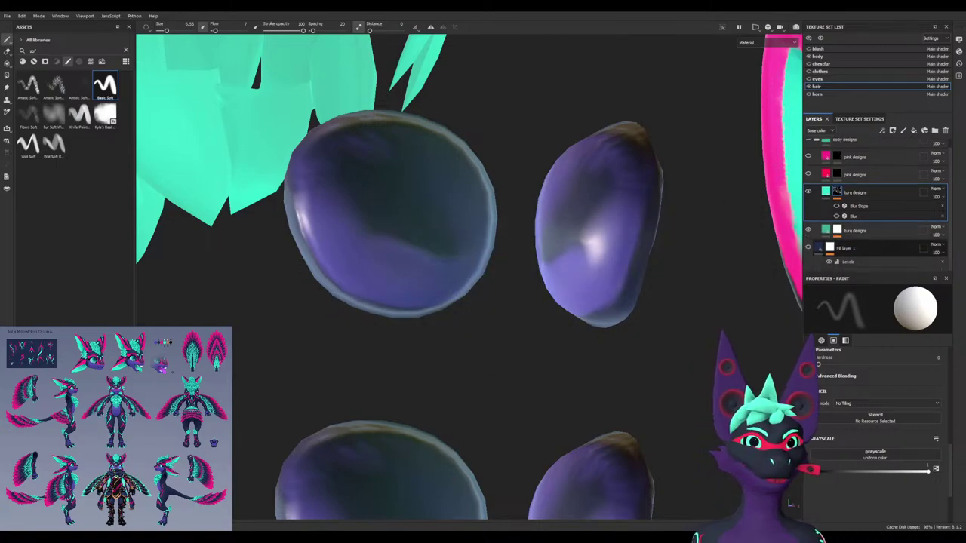
left_click(846, 249)
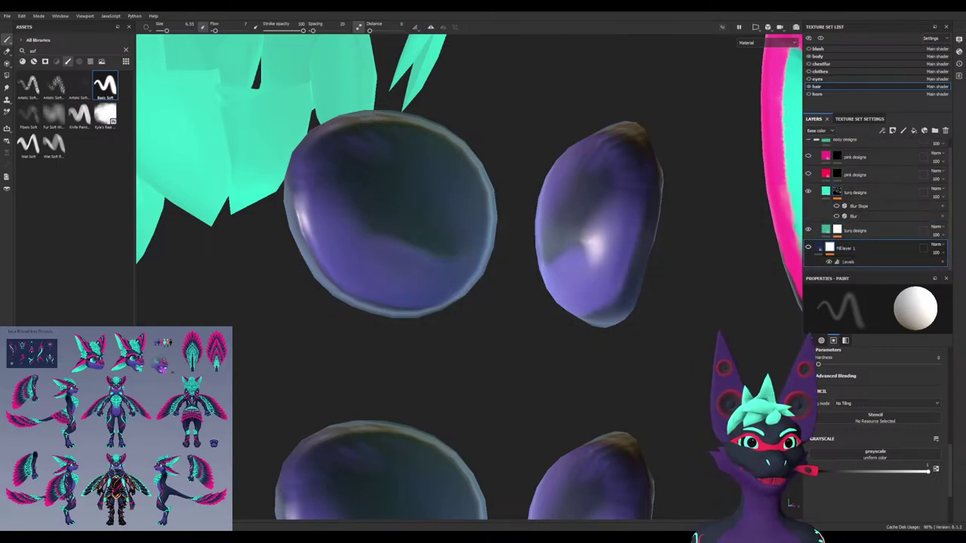
left_click(823, 64)
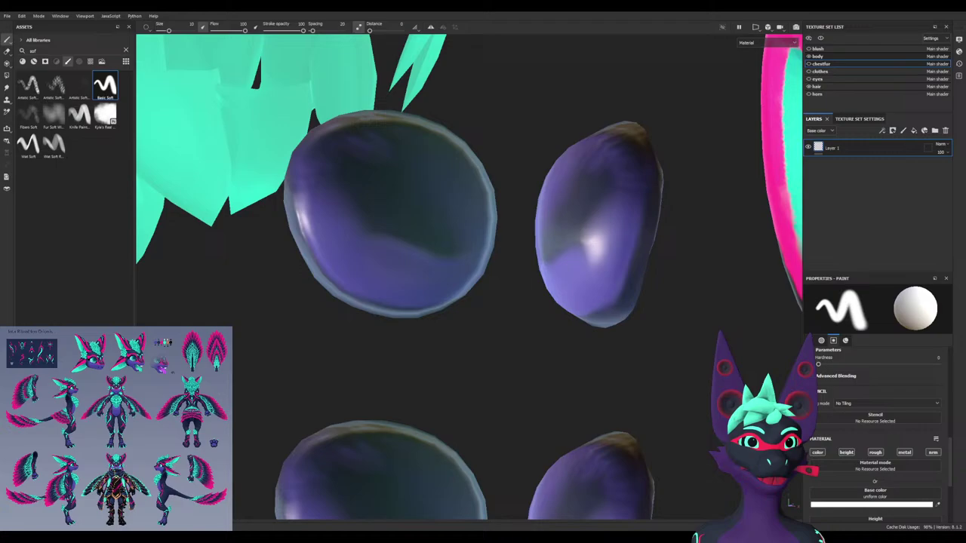
left_click(817, 56)
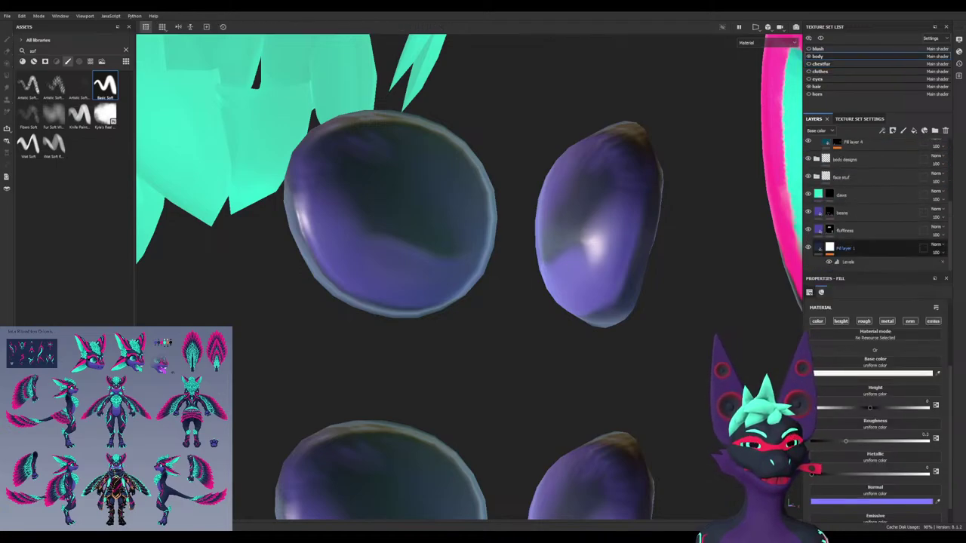
left_click(829, 248)
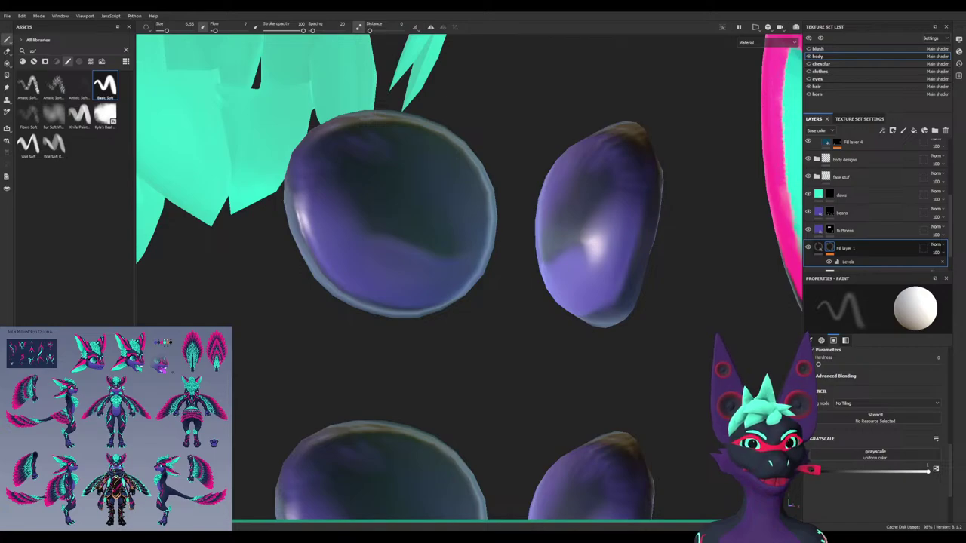
scroll(860, 248, "down", 1)
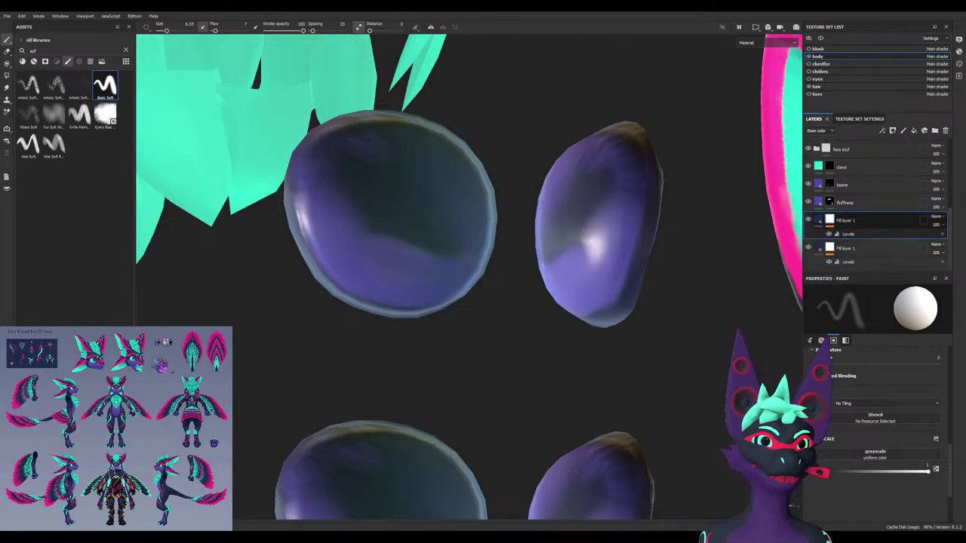
left_click(943, 234)
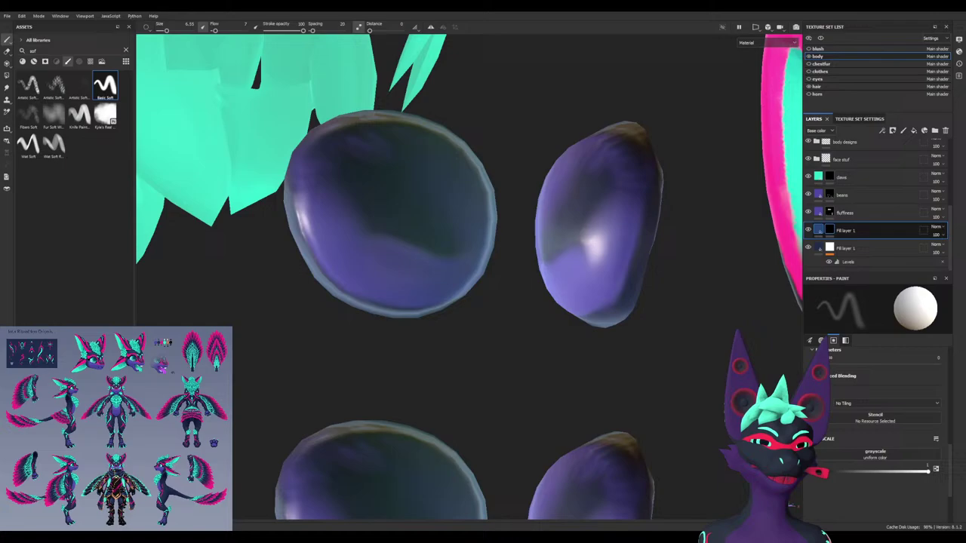
left_click(818, 230)
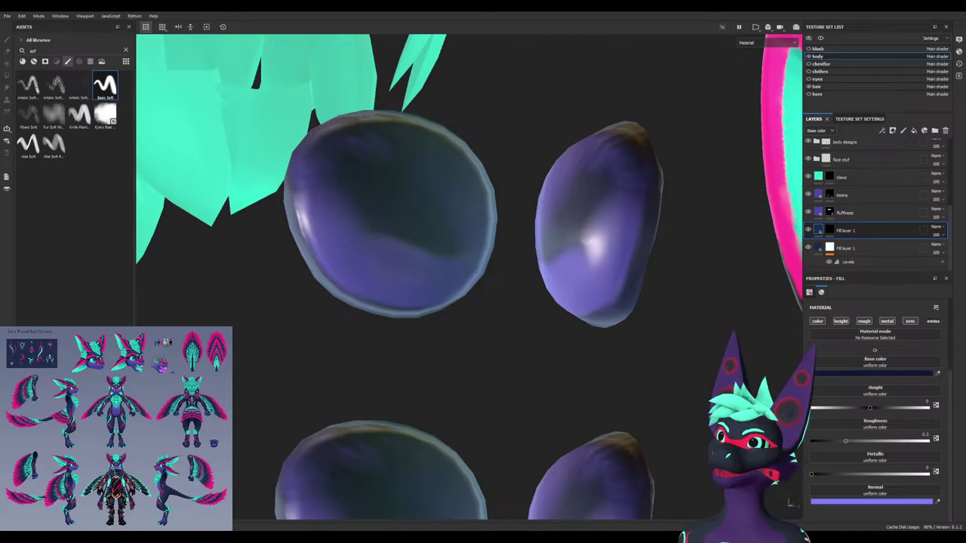
key("1")
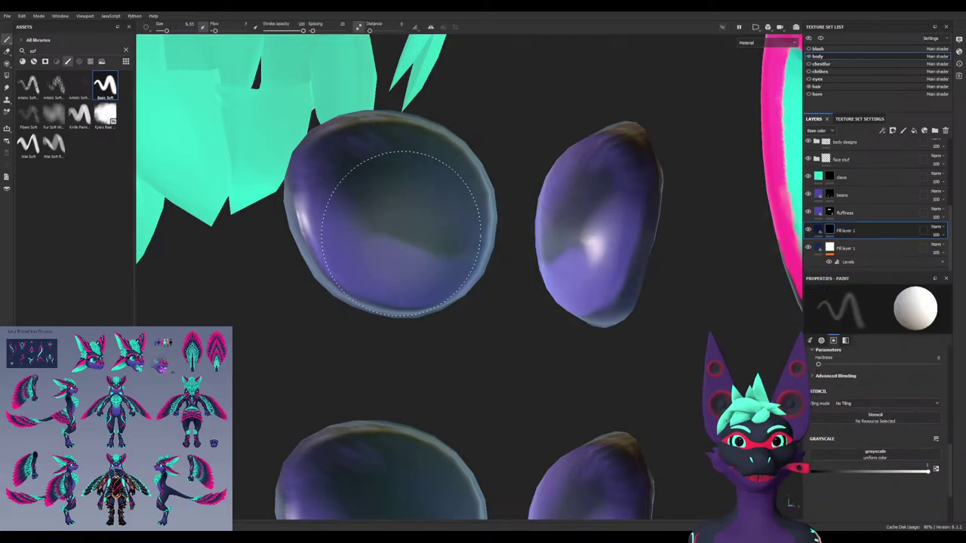
Erase the purple shading from the round eye piece on the fluffiness mask, painting black at flow 100
left_click(844, 213)
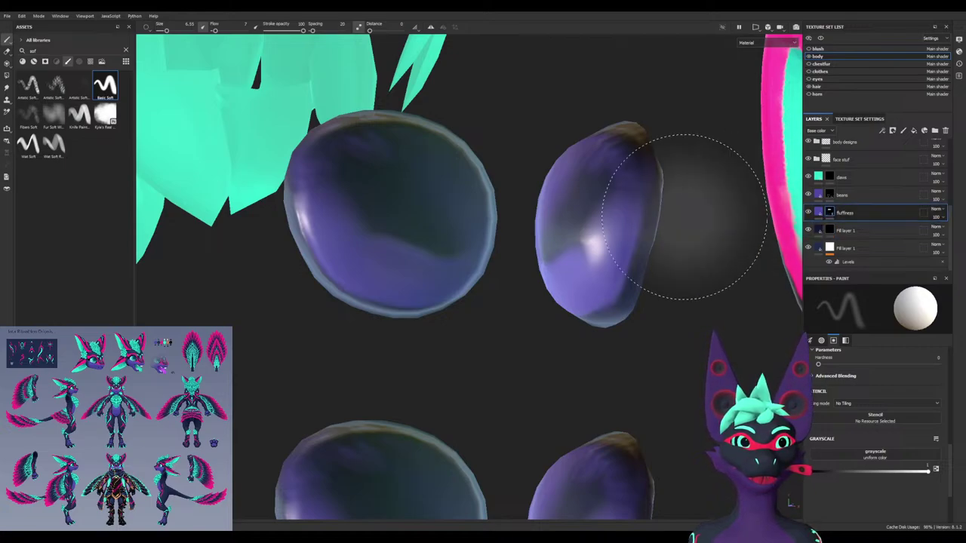
key("ctrl+z")
left_click(397, 225)
key("x")
mouse_move(394, 228)
left_mouse_down()
mouse_move(370, 253)
mouse_move(289, 270)
left_mouse_up()
mouse_move(408, 252)
left_mouse_down()
mouse_move(387, 229)
mouse_move(312, 205)
left_mouse_up()
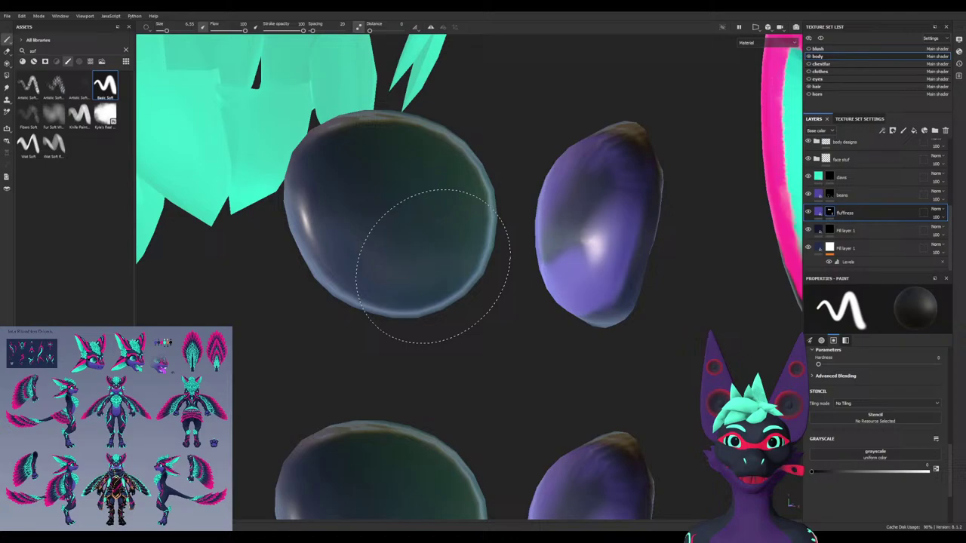
left_click_drag(433, 267, 436, 270)
Enable symmetry and erase the remaining purple from the narrow, side-on eye pieces on the fluffiness mask
mouse_move(569, 276)
left_mouse_down("alt")
mouse_move(468, 242)
mouse_move(657, 194)
left_mouse_up("alt")
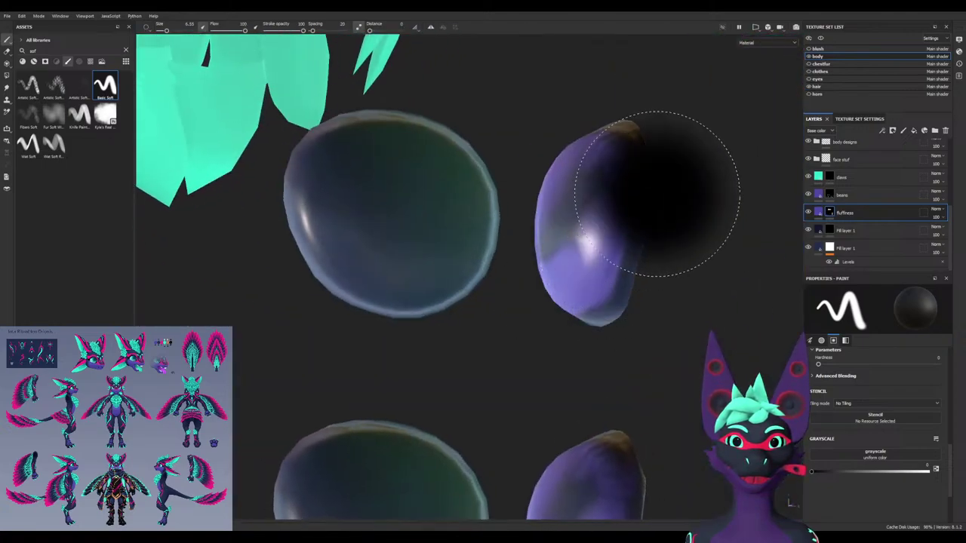
left_click(431, 27)
left_click_drag(561, 246, 489, 252, "alt")
mouse_move(627, 225)
left_mouse_down()
mouse_move(617, 256)
mouse_move(664, 242)
mouse_move(453, 317)
left_mouse_up()
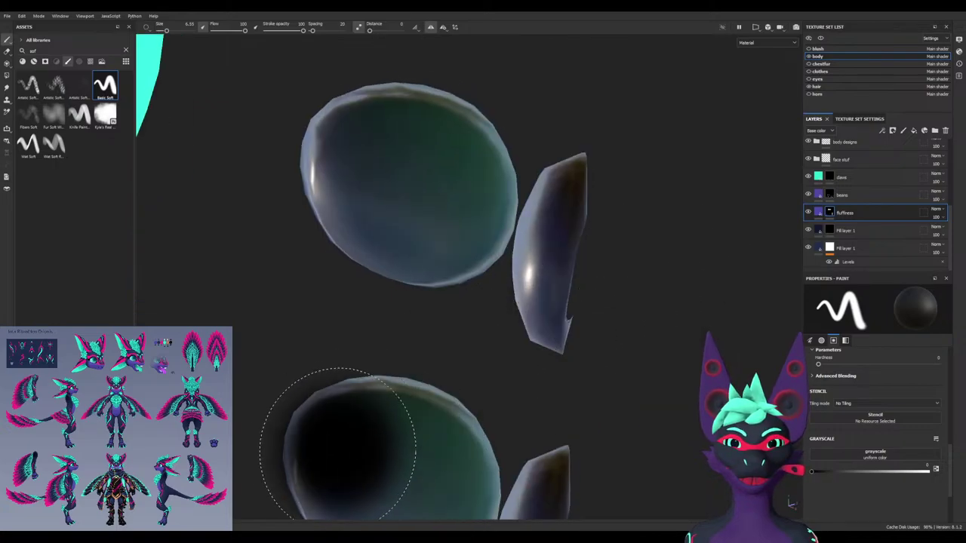
mouse_move(385, 418)
middle_mouse_down("alt")
mouse_move(373, 291)
mouse_move(387, 400)
middle_mouse_up("alt")
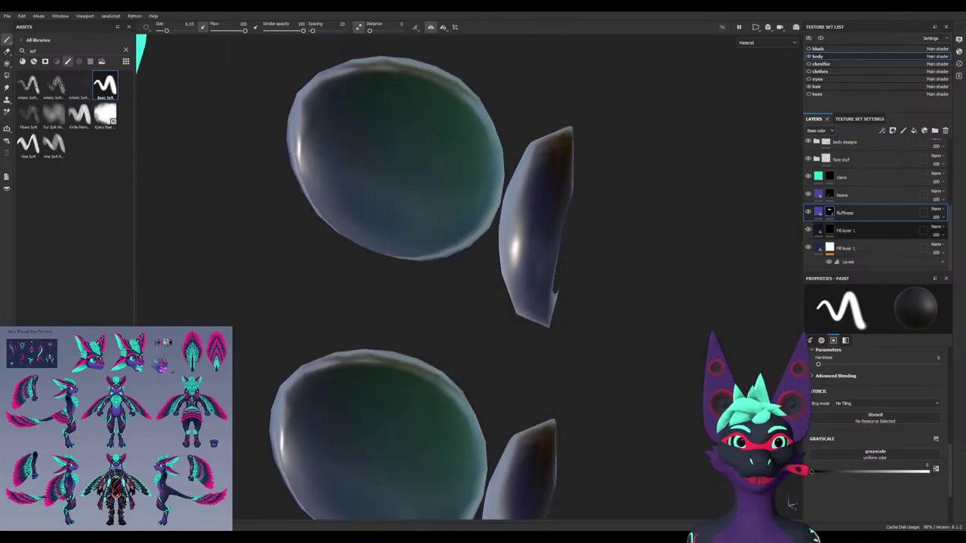
Rename the masked Fill layer 1 copy to sclera? and move it to the top of the body's layer stack
left_click(846, 230)
mouse_move(432, 222)
left_mouse_down("alt")
mouse_move(649, 215)
mouse_move(694, 227)
mouse_move(416, 231)
mouse_move(385, 261)
left_mouse_up("alt")
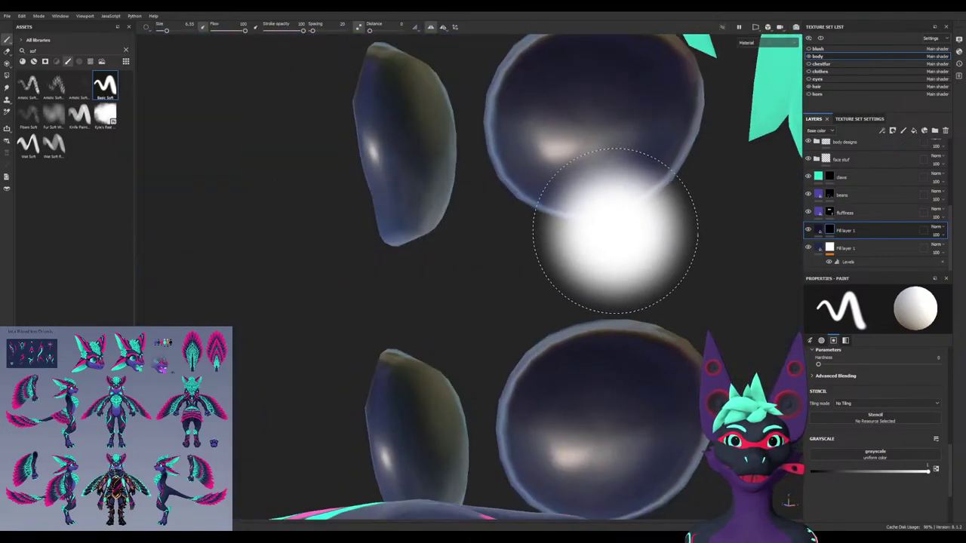
right_click_drag(772, 252, 687, 260, "alt")
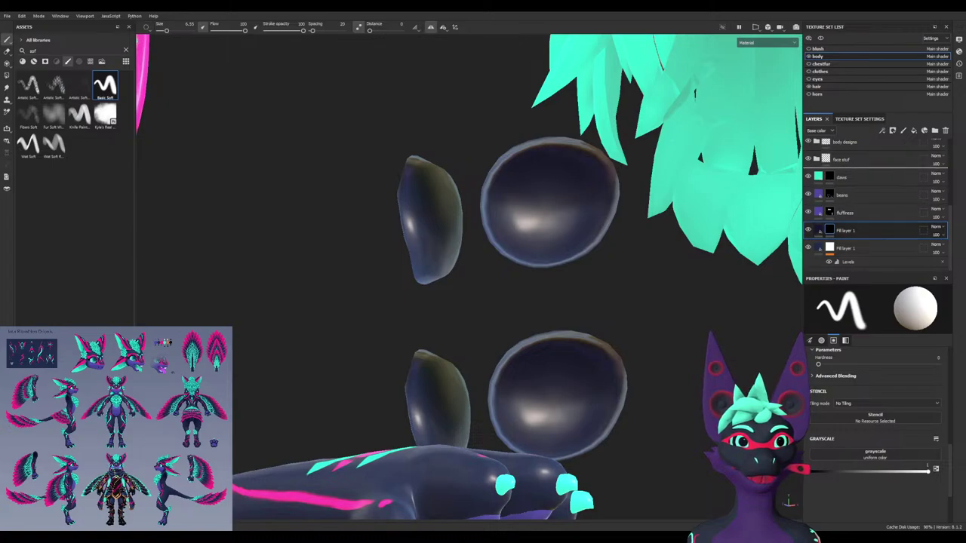
left_click_drag(847, 170, 847, 167)
scroll(853, 236, "down", 2)
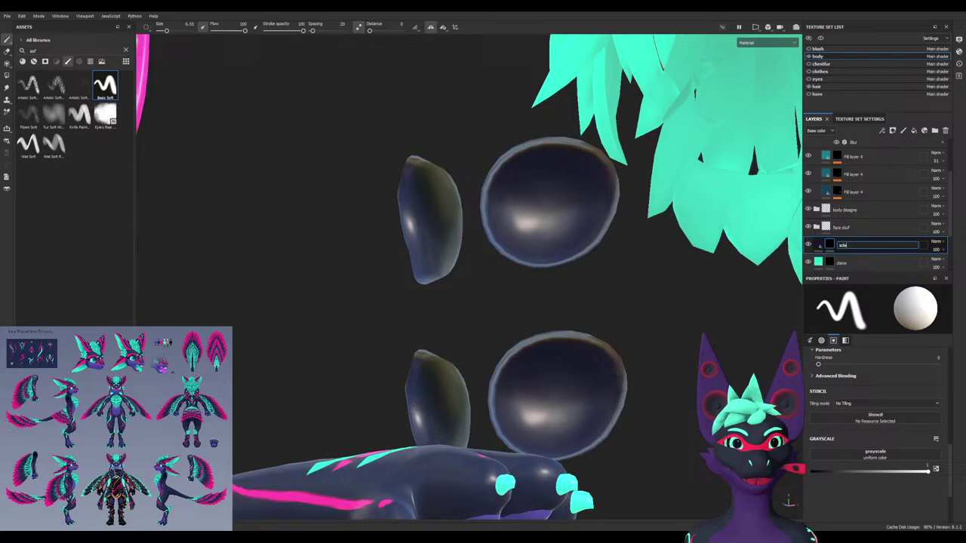
left_click_drag(853, 246, 853, 155)
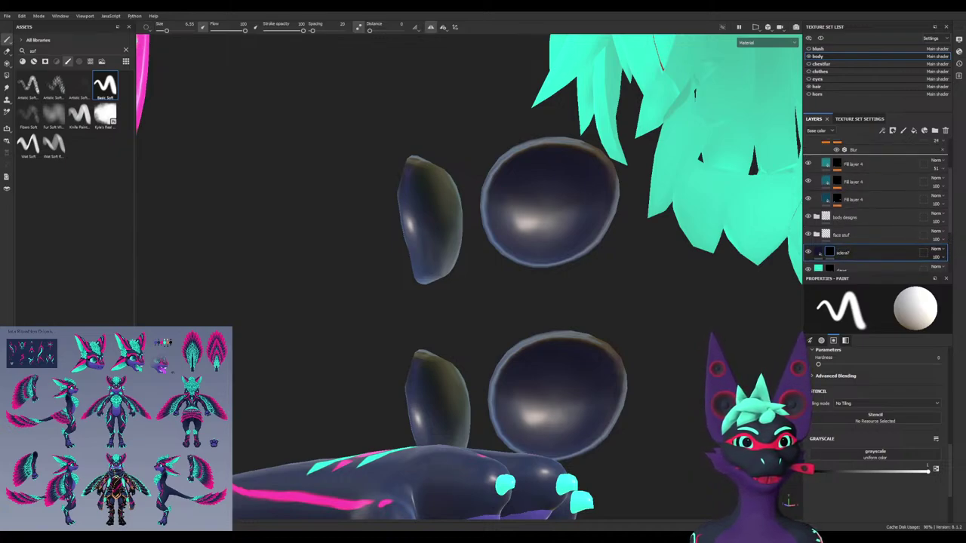
left_click_drag(852, 217, 853, 210)
scroll(860, 223, "up", 2)
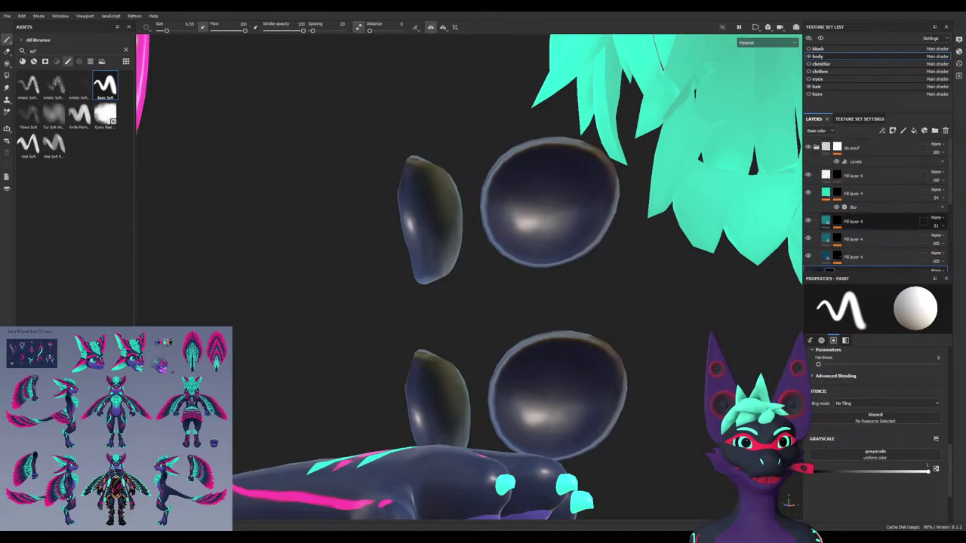
scroll(861, 230, "down", 1)
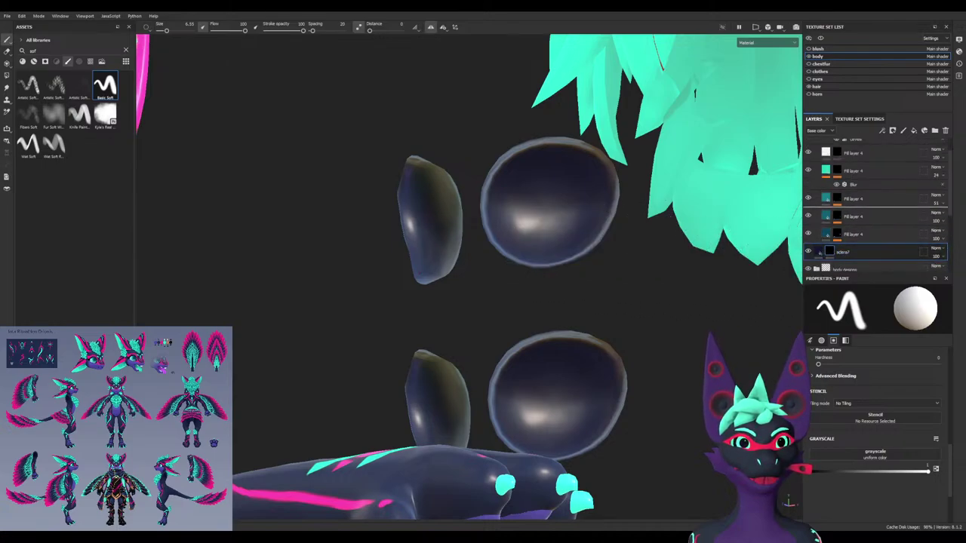
scroll(876, 204, "up", 3)
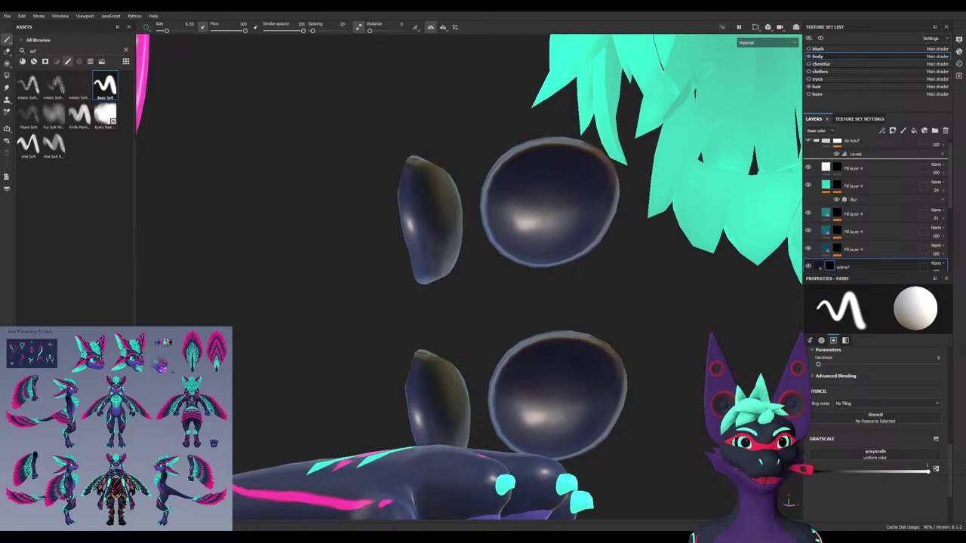
left_click_drag(857, 144, 857, 141)
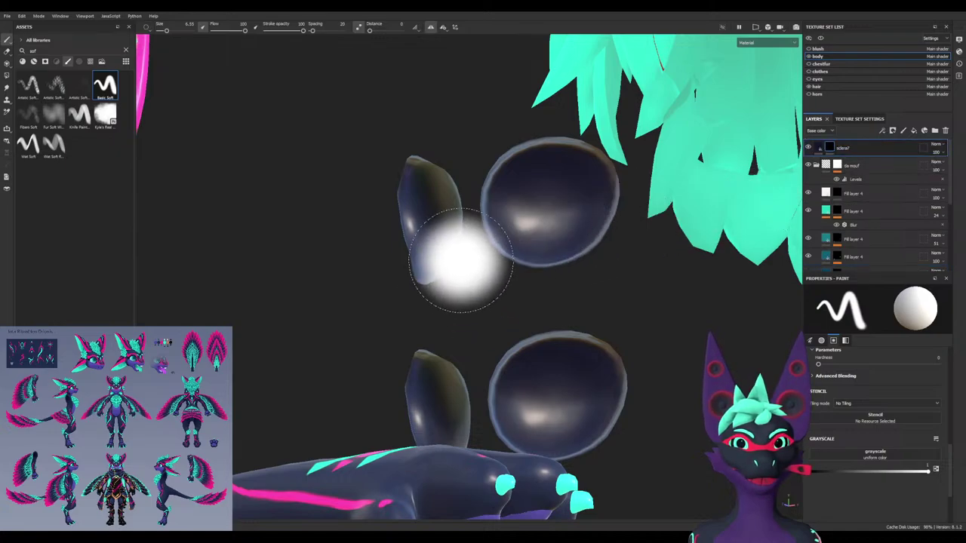
mouse_move(443, 245)
left_mouse_down("alt")
mouse_move(649, 249)
mouse_move(676, 240)
left_mouse_up("alt")
middle_click_drag(472, 409, 453, 348, "alt")
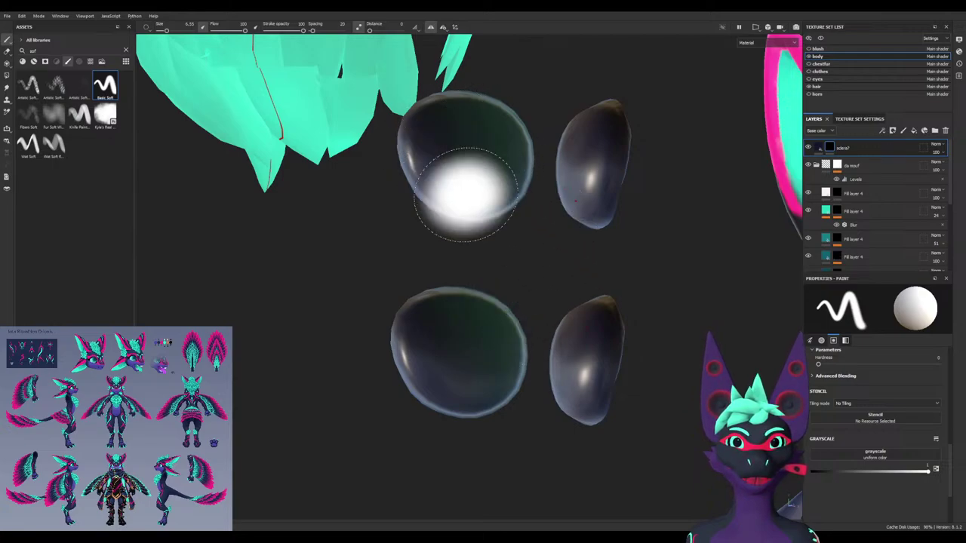
Check the body designs folder as the source of the green tint on the round eye pieces, collapsing da mouf and expanding body designs
left_click_drag(465, 191, 574, 193, "alt")
mouse_move(584, 355)
left_mouse_down("alt")
mouse_move(596, 416)
mouse_move(554, 351)
left_mouse_up("alt")
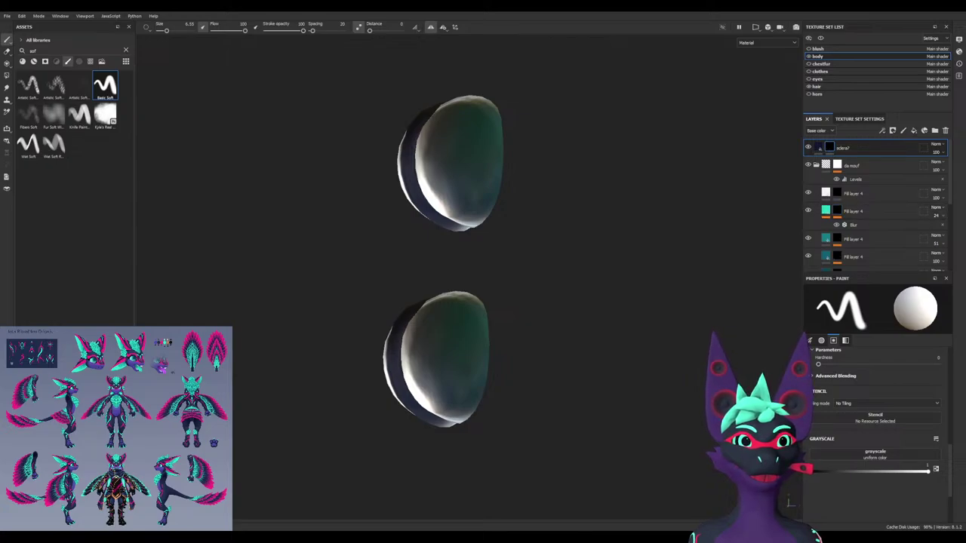
left_click(816, 166)
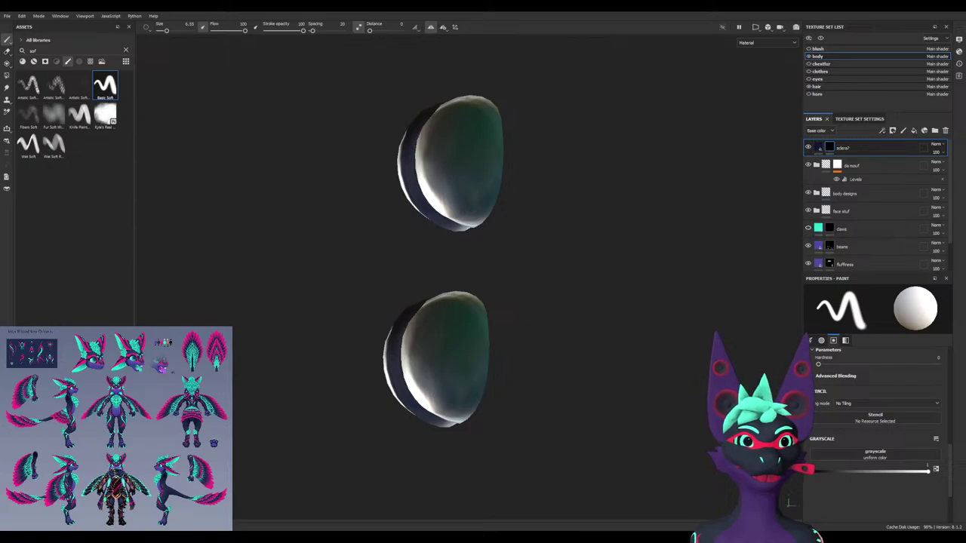
scroll(876, 204, "down", 2)
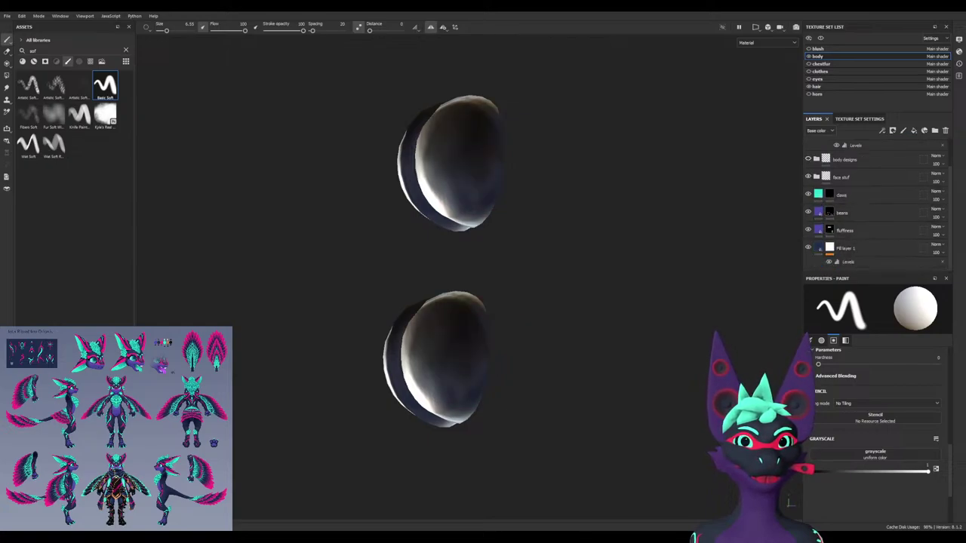
left_click(817, 159)
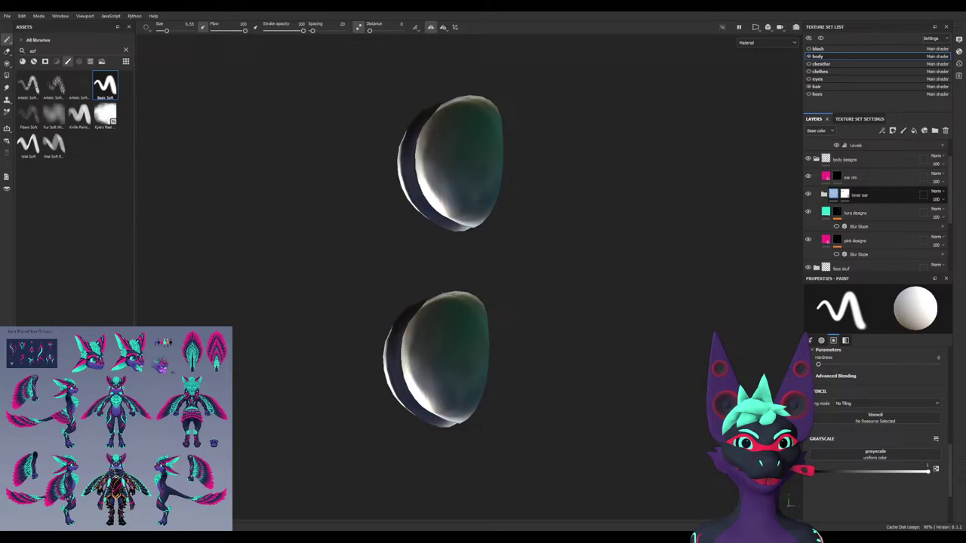
Try a soft brush dab over the upper eye piece on the turq designs mask and undo it
left_click(837, 212)
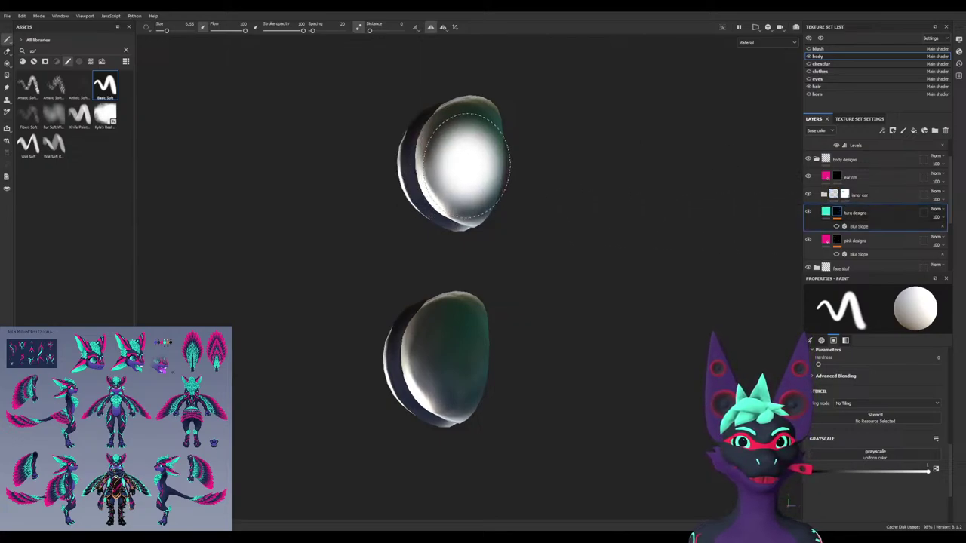
left_click(470, 165)
key("ctrl+z")
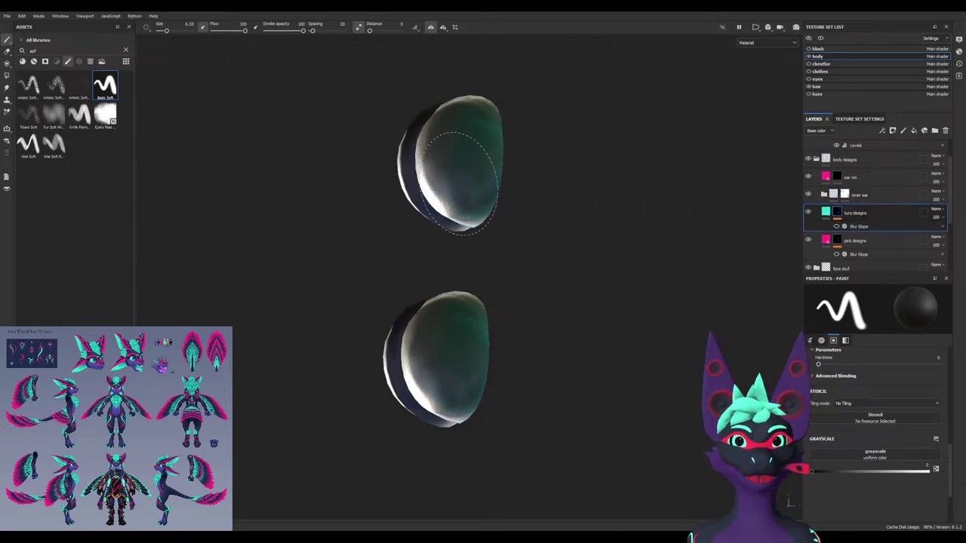
Examine the layers of the face stuf folder and the claws layer for the source of the eye pieces' green tint
scroll(876, 204, "down", 2)
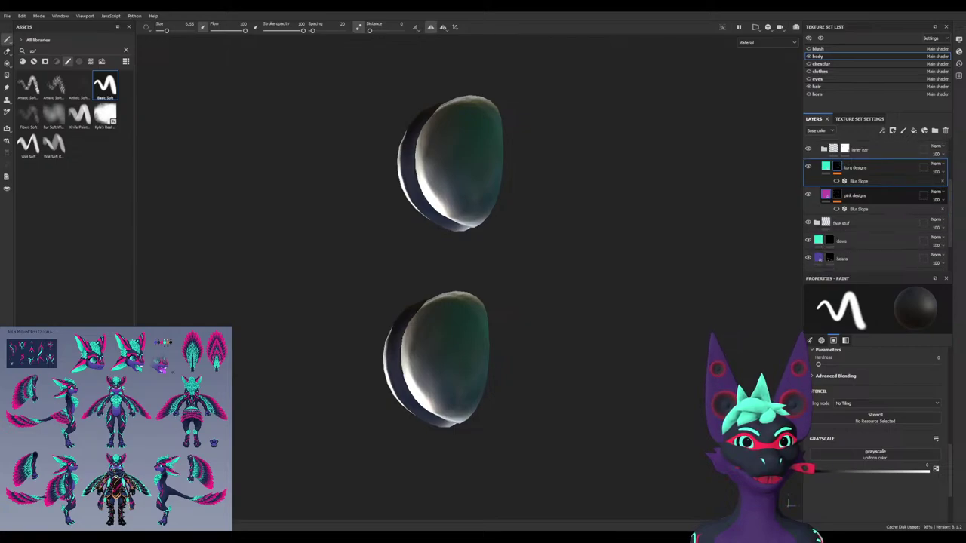
scroll(875, 218, "down", 1)
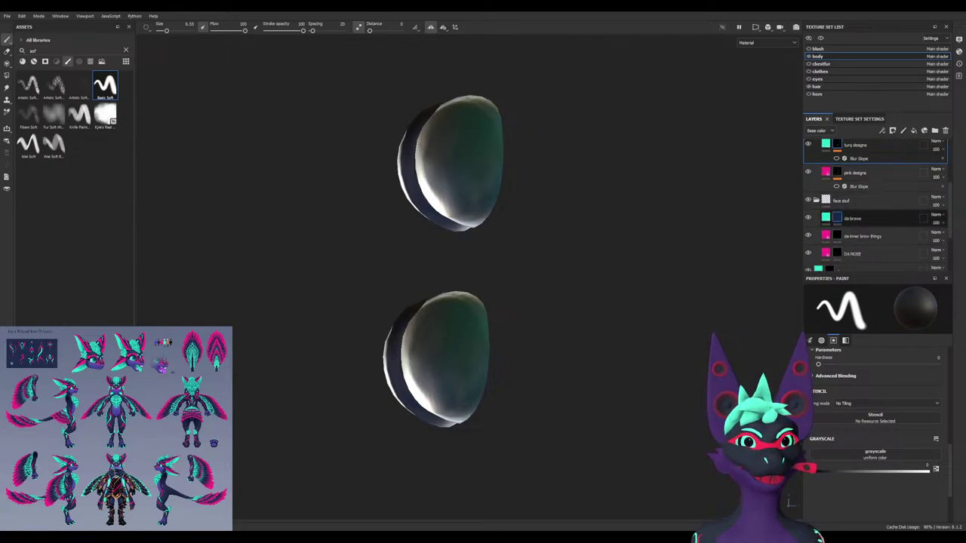
left_click(861, 218)
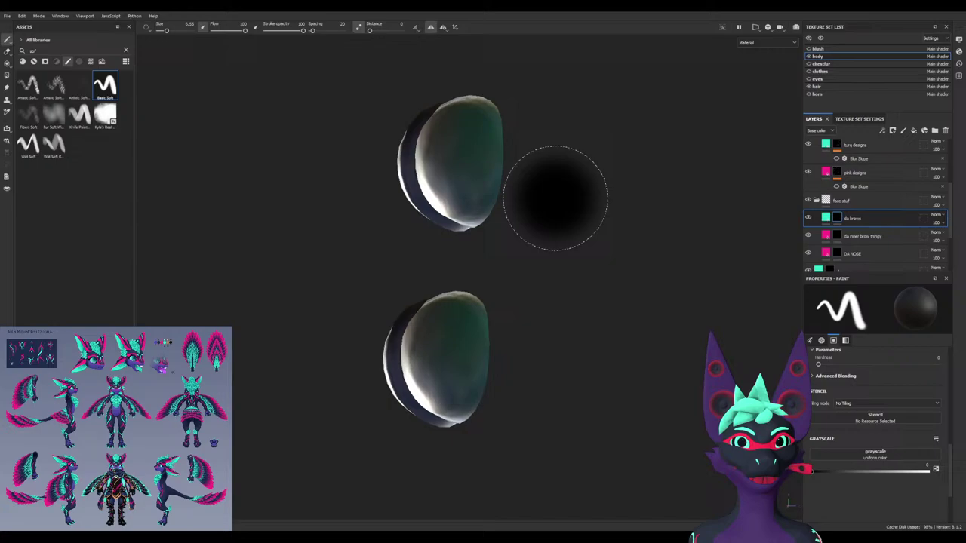
left_click(808, 218)
scroll(809, 218, "down", 1)
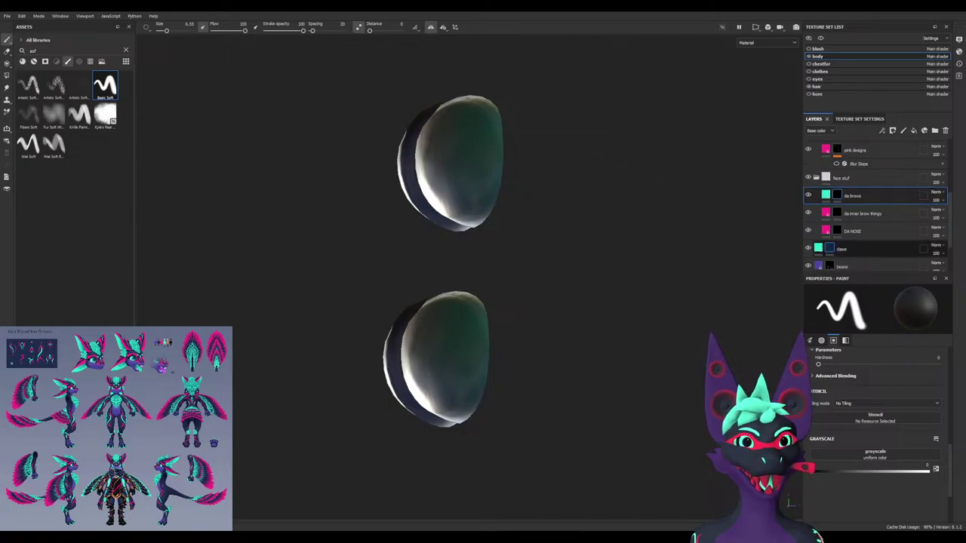
left_click(849, 249)
scroll(876, 204, "up", 3)
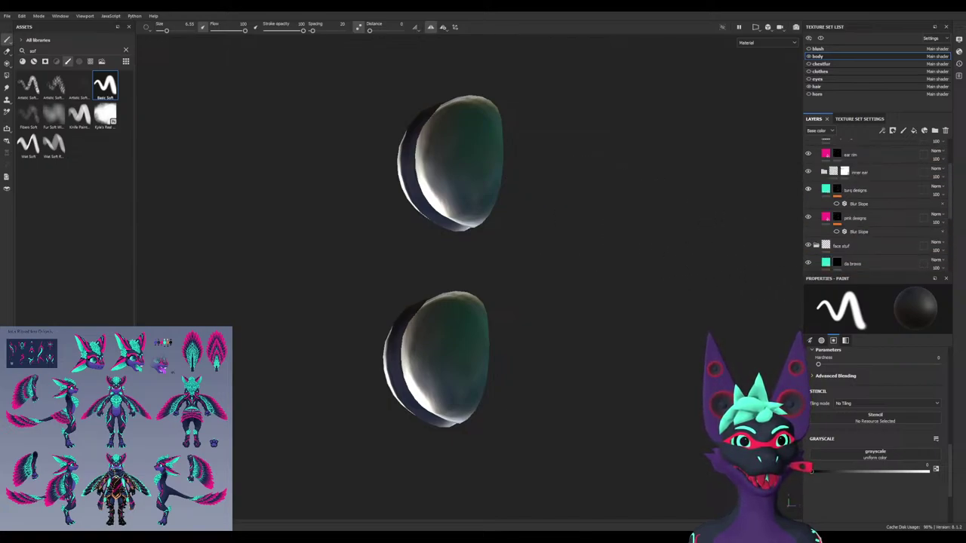
scroll(875, 204, "up", 2)
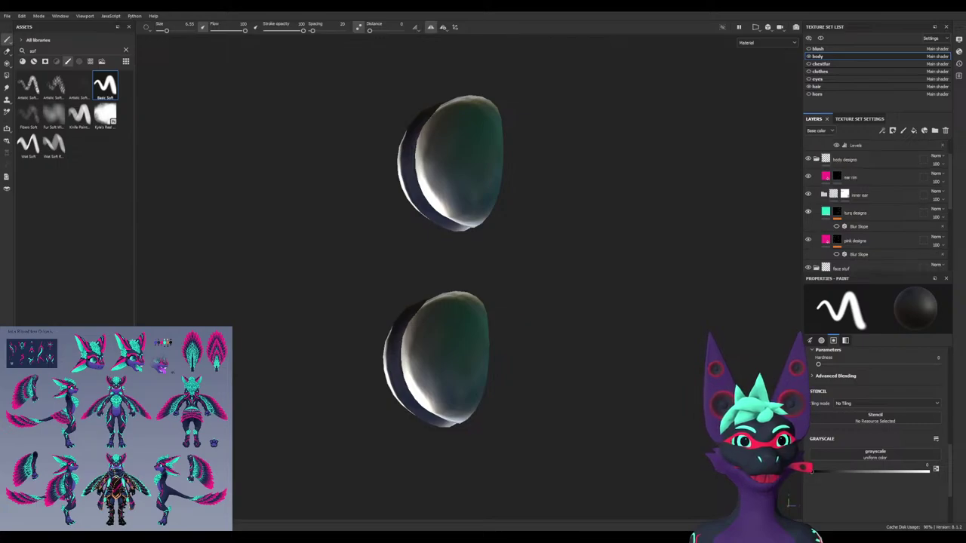
Try to erase the green tint from the eye pieces by painting black on the Fill layer 5 and inner ear layer masks
left_click(824, 218)
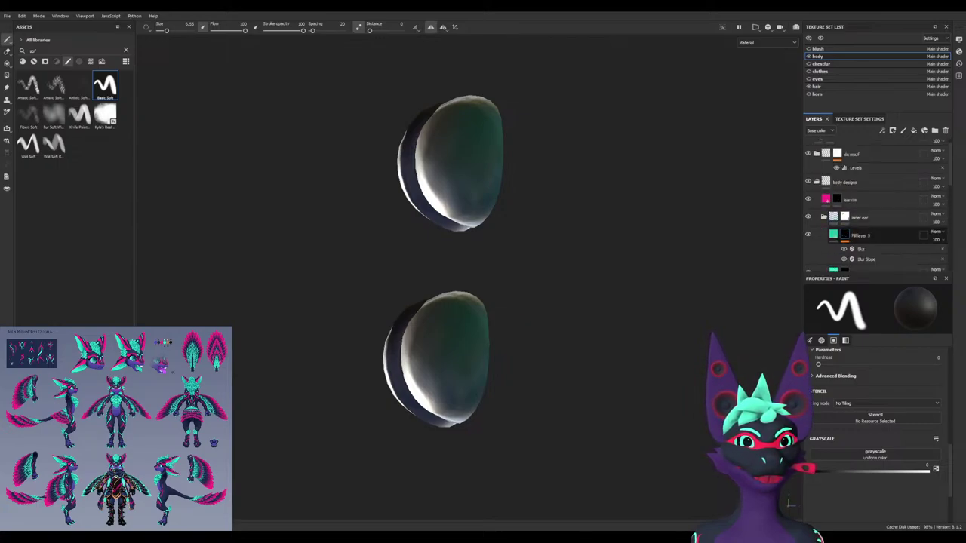
scroll(860, 235, "down", 1)
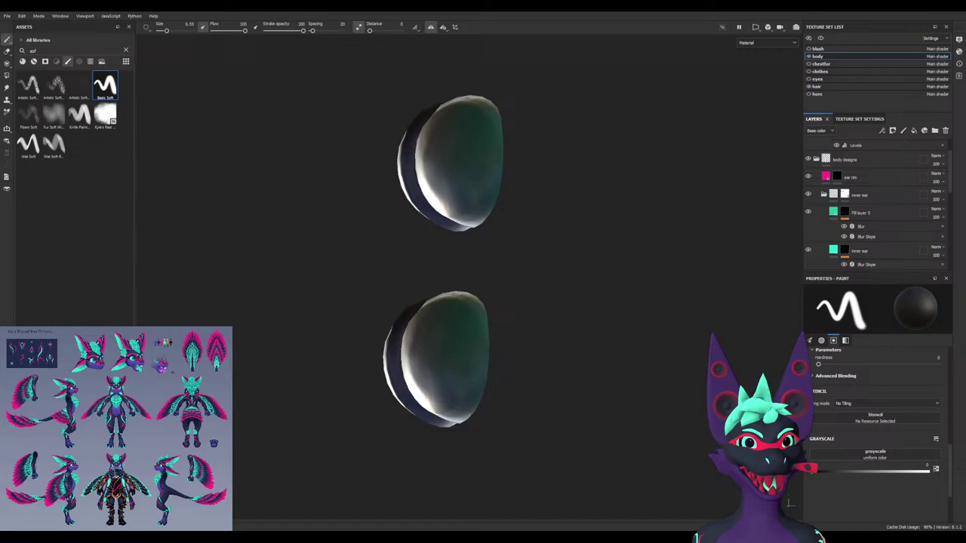
left_click(844, 212)
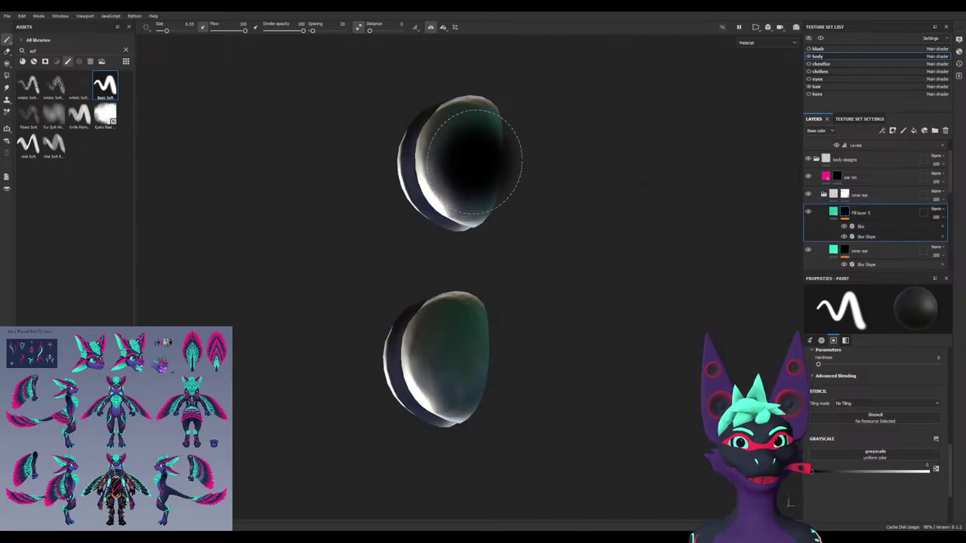
mouse_move(482, 170)
left_mouse_down()
mouse_move(464, 131)
mouse_move(493, 156)
mouse_move(393, 155)
mouse_move(464, 153)
left_mouse_up()
left_click(860, 250)
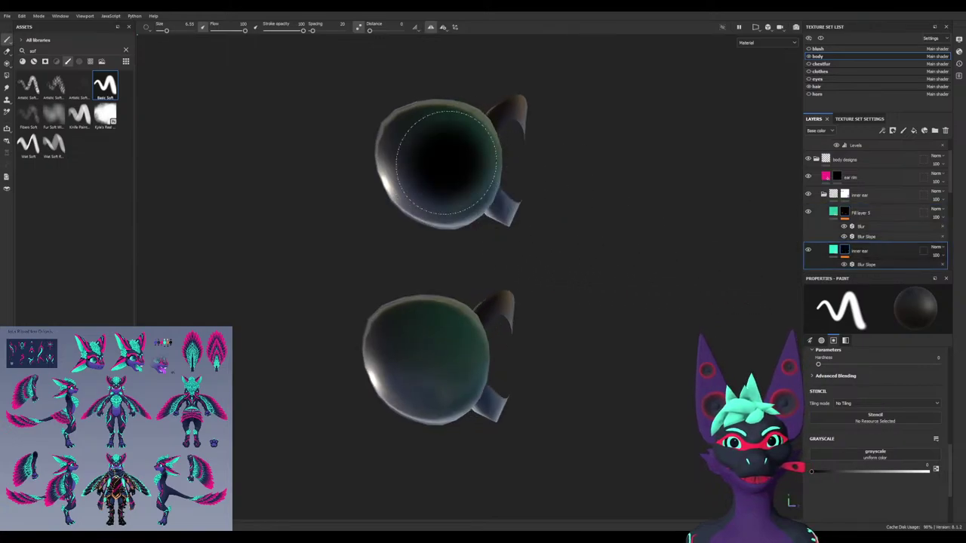
mouse_move(449, 345)
left_mouse_down()
mouse_move(452, 366)
mouse_move(325, 361)
mouse_move(215, 339)
mouse_move(91, 340)
left_mouse_up()
left_click_drag(393, 342, 476, 354, "alt")
left_click(843, 237)
scroll(844, 237, "down", 1)
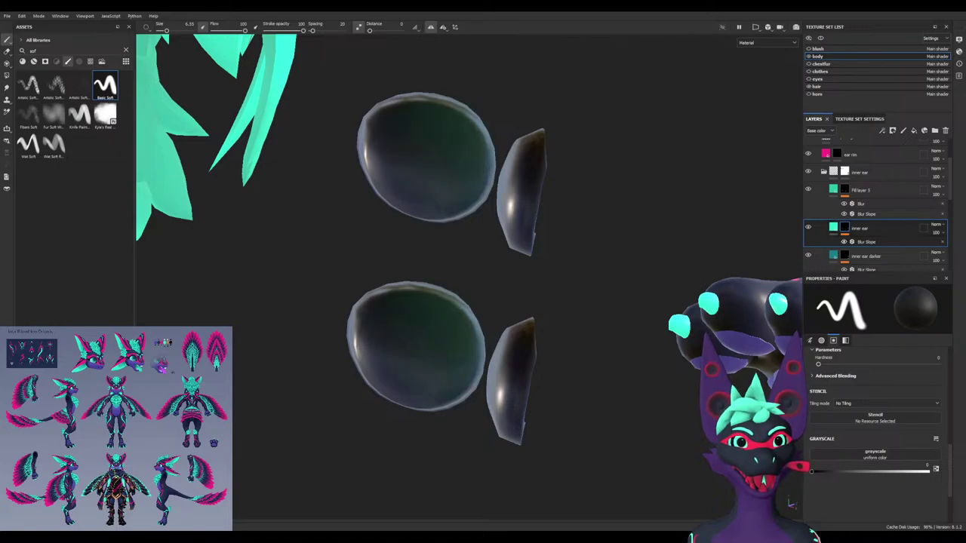
Paint black over the eye pieces on the inner ear folder's mask to remove their green tint
left_click(845, 172)
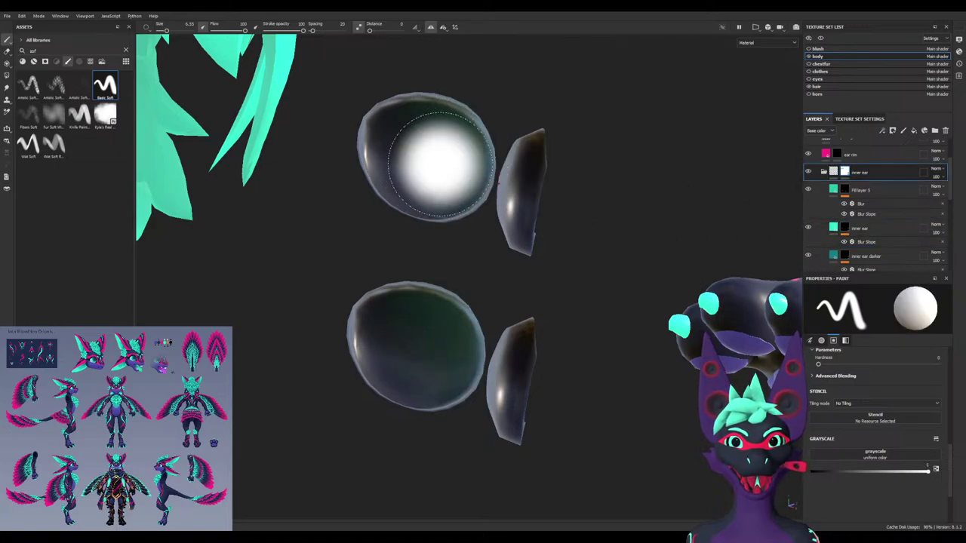
key("x")
mouse_move(440, 160)
left_mouse_down()
mouse_move(377, 177)
mouse_move(294, 178)
mouse_move(374, 170)
left_mouse_up()
mouse_move(514, 155)
left_mouse_down("alt")
mouse_move(449, 249)
mouse_move(393, 134)
left_mouse_up("alt")
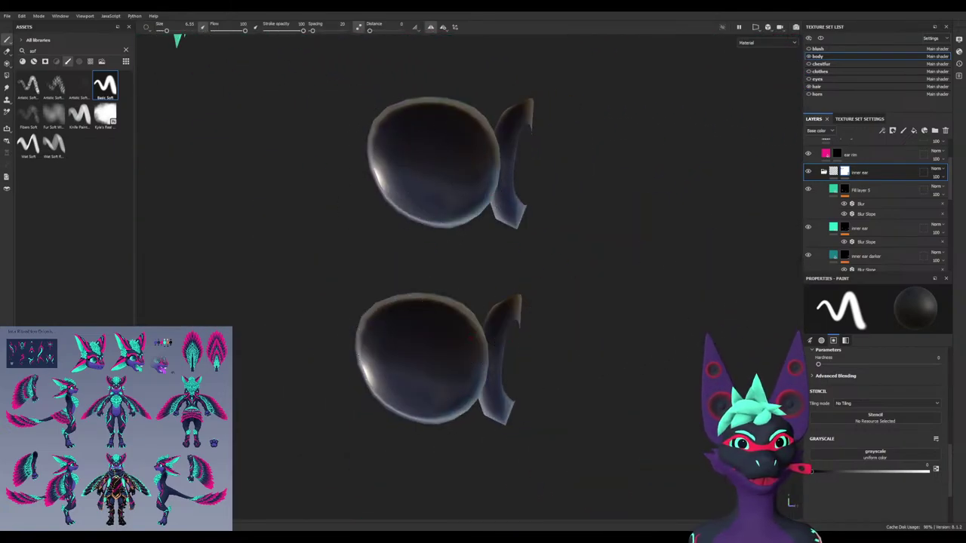
Collapse the inner ear, face stuf and body designs folders in the body's layer stack
left_click(824, 172)
scroll(830, 218, "down", 2)
left_click(817, 201)
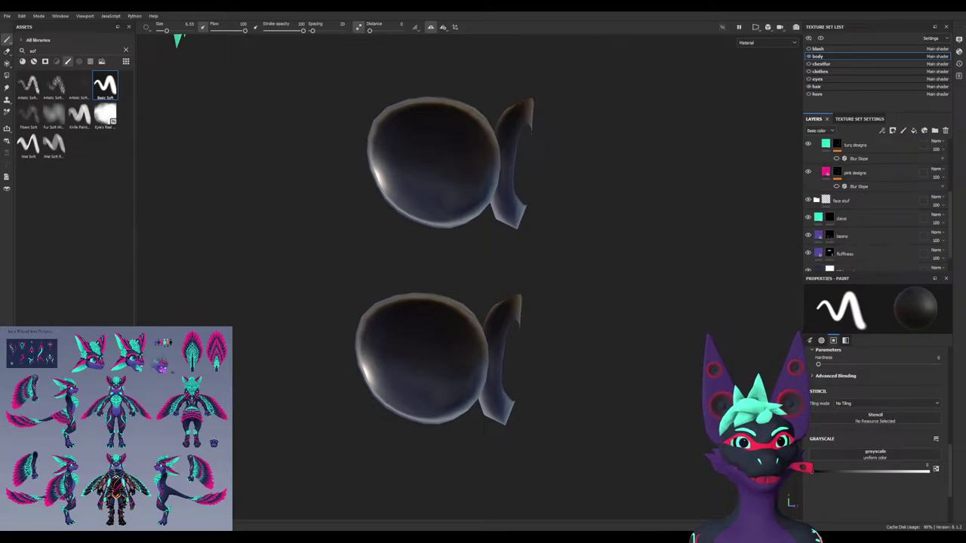
scroll(830, 219, "down", 1)
scroll(830, 218, "up", 6)
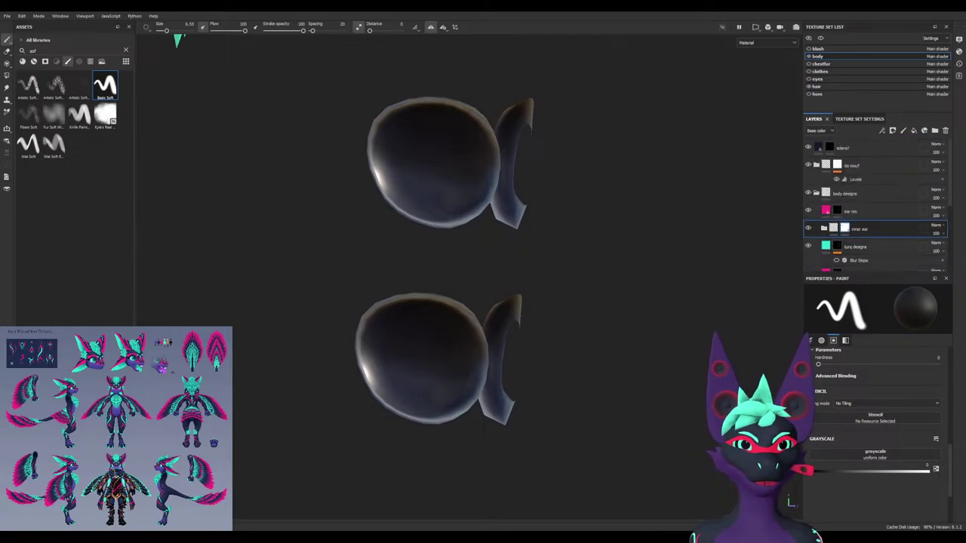
left_click(816, 194)
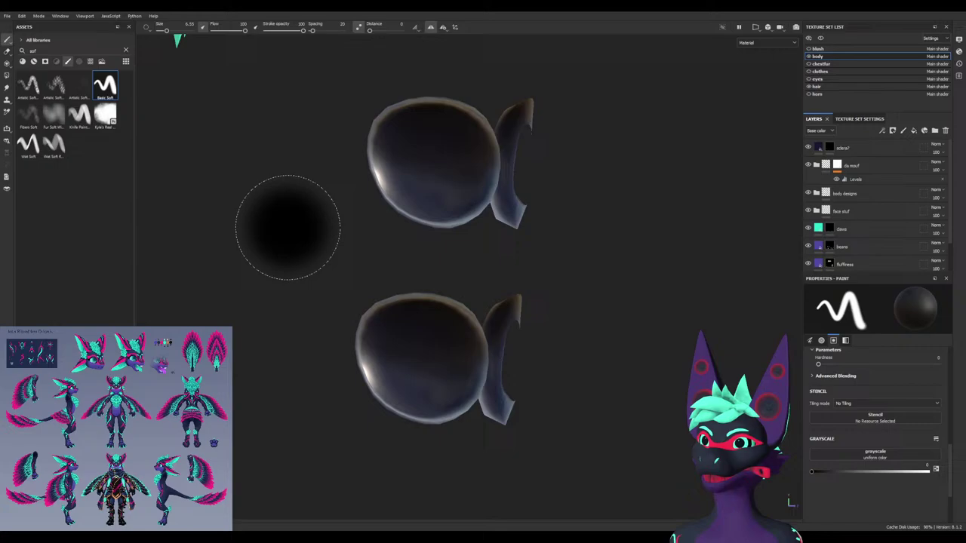
Try to erase the green tint from the tail's tip with black on the inner ear folder's mask, and undo the stroke
left_click_drag(458, 297, 453, 275, "alt")
scroll(356, 317, "down", 5)
scroll(370, 333, "down", 2)
middle_click_drag(234, 298, 410, 315, "alt")
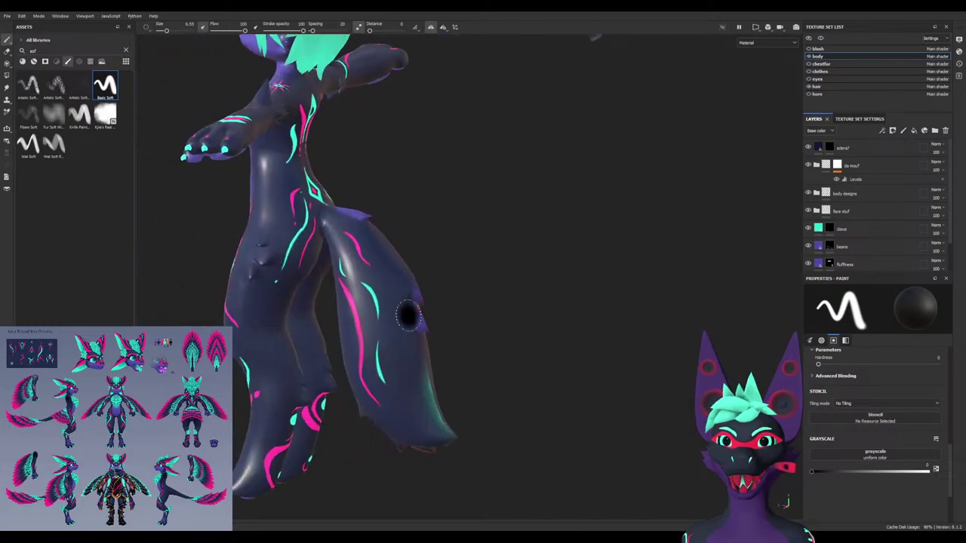
left_click_drag(410, 314, 359, 401, "alt")
middle_click_drag(359, 400, 407, 339, "alt")
scroll(408, 339, "up", 4)
left_click_drag(408, 339, 413, 309)
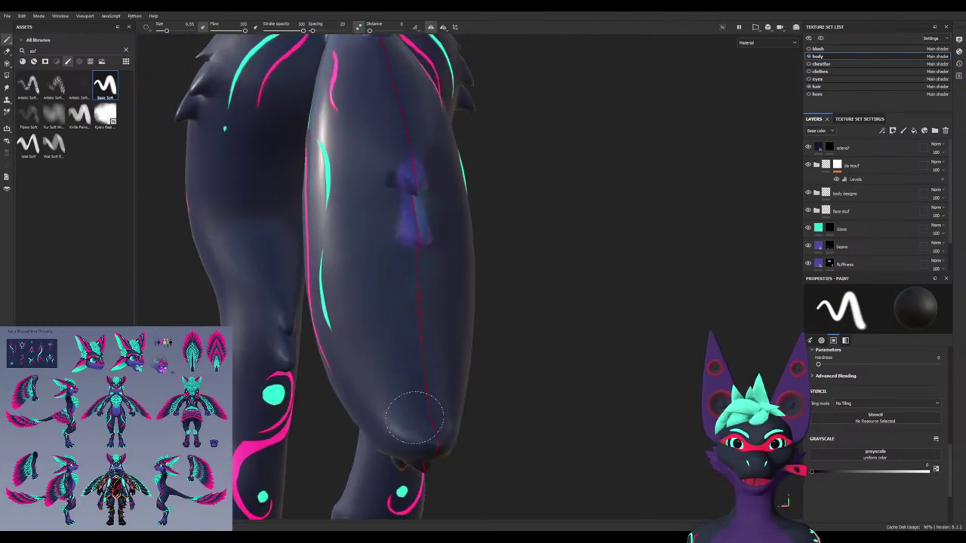
scroll(577, 355, "down", 2)
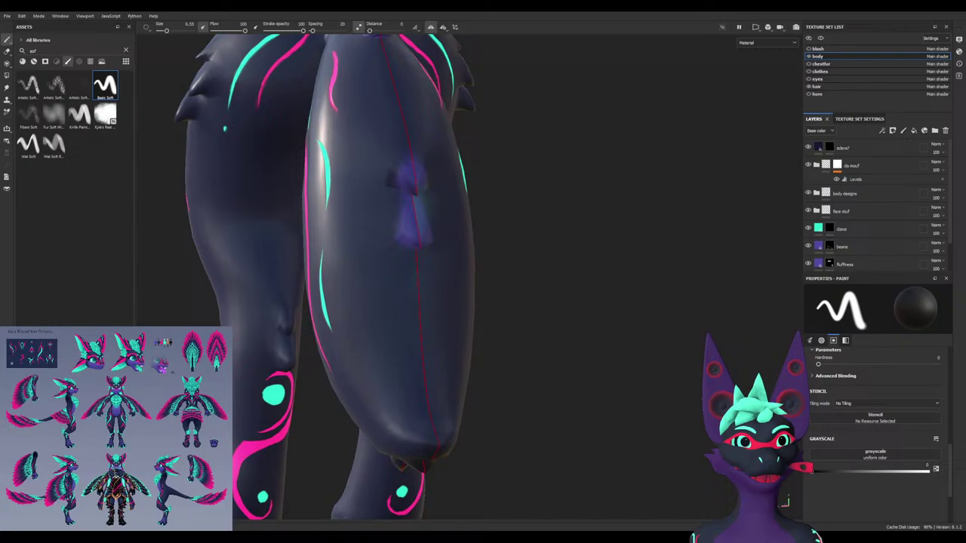
scroll(470, 391, "down", 5)
key("ctrl+z")
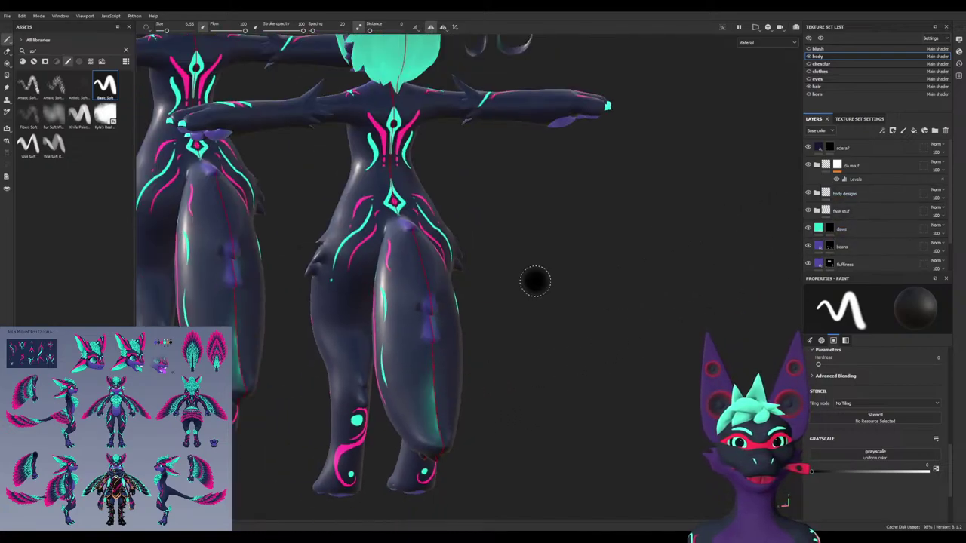
Toggle the body designs folder to check the tail tip's green tint, and expand it to select the turq designs mask
left_click_drag(528, 298, 483, 338, "alt")
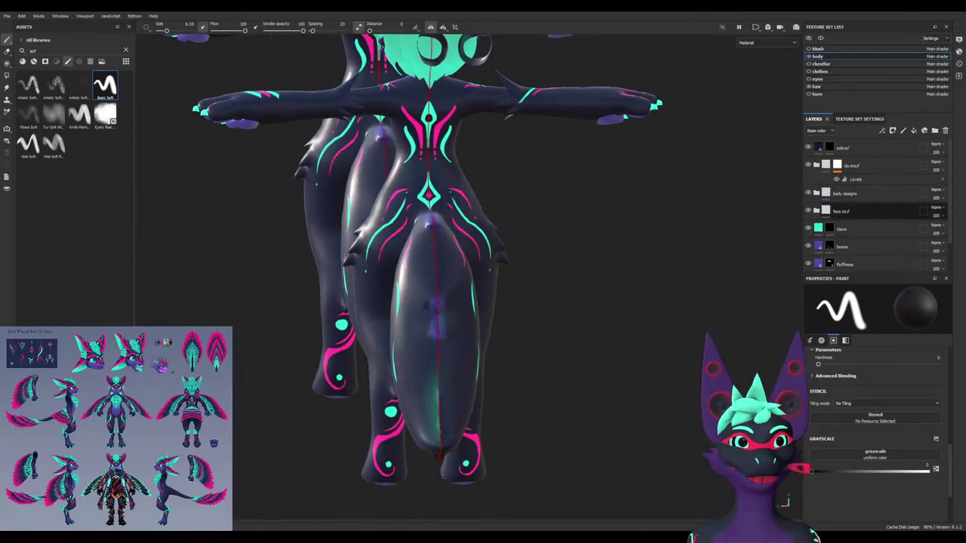
left_click(875, 228)
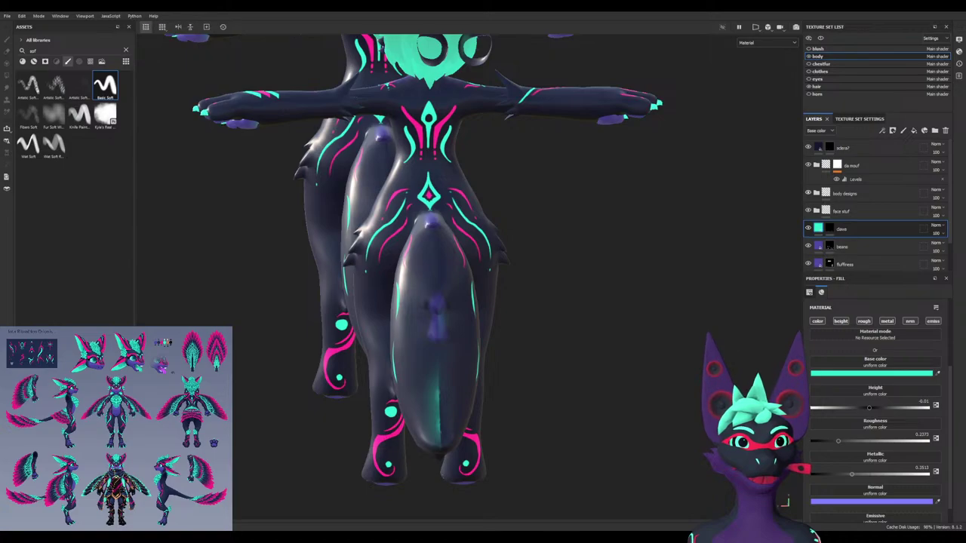
left_click(809, 193)
left_click(808, 193)
left_click(845, 194)
left_click(817, 193)
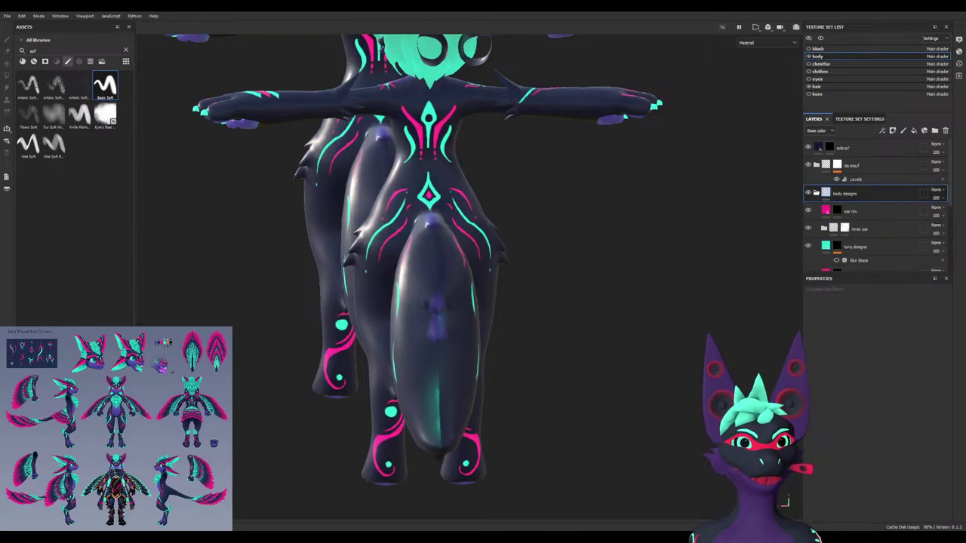
left_click(875, 247)
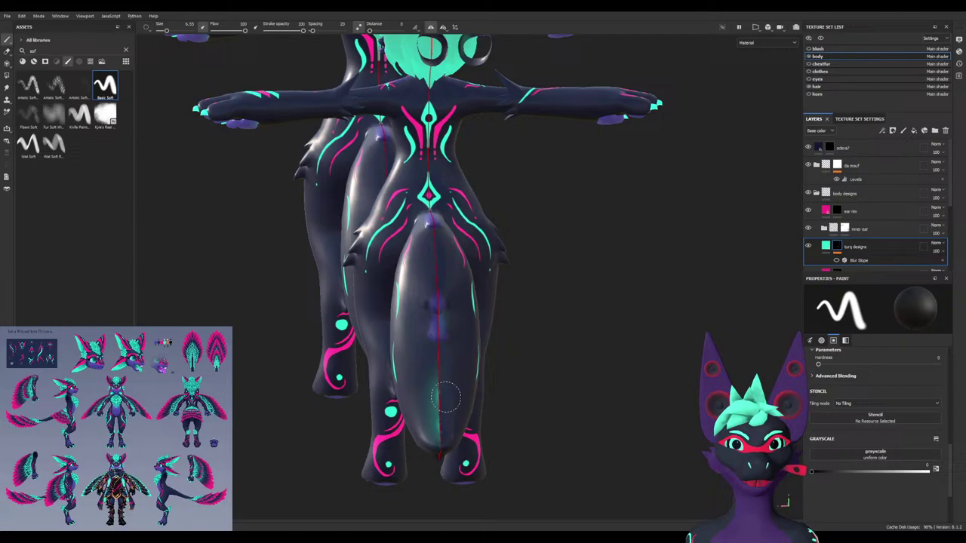
Search the body's layer stack, including the face stuf and da mouf folders, for the tail tint's source by toggling body designs and turq designs
scroll(875, 203, "down", 3)
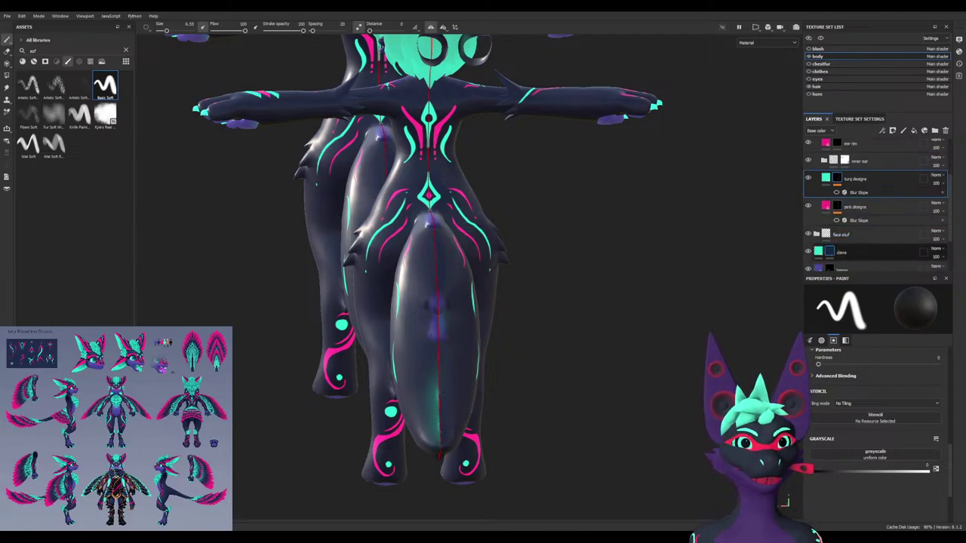
left_click(816, 235)
scroll(845, 250, "down", 2)
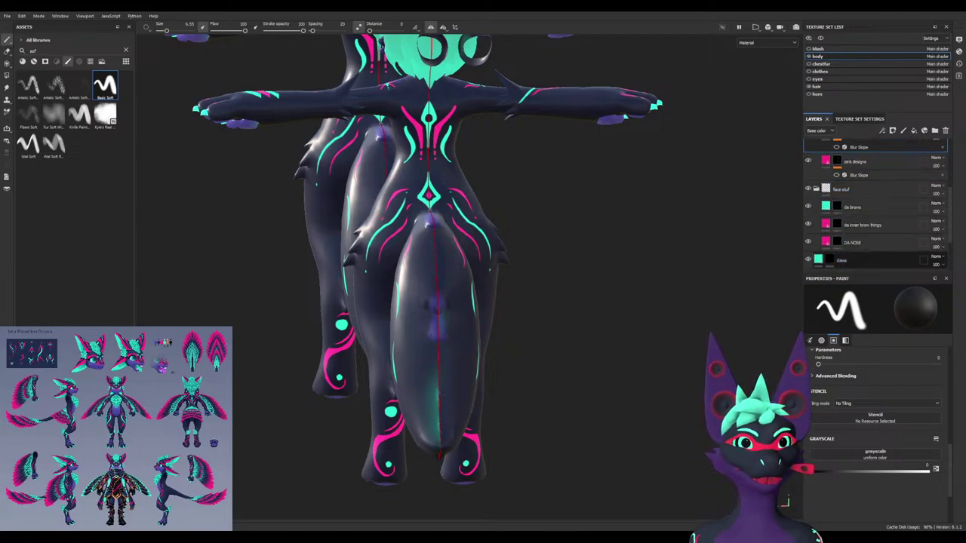
scroll(876, 204, "down", 3)
scroll(876, 204, "up", 8)
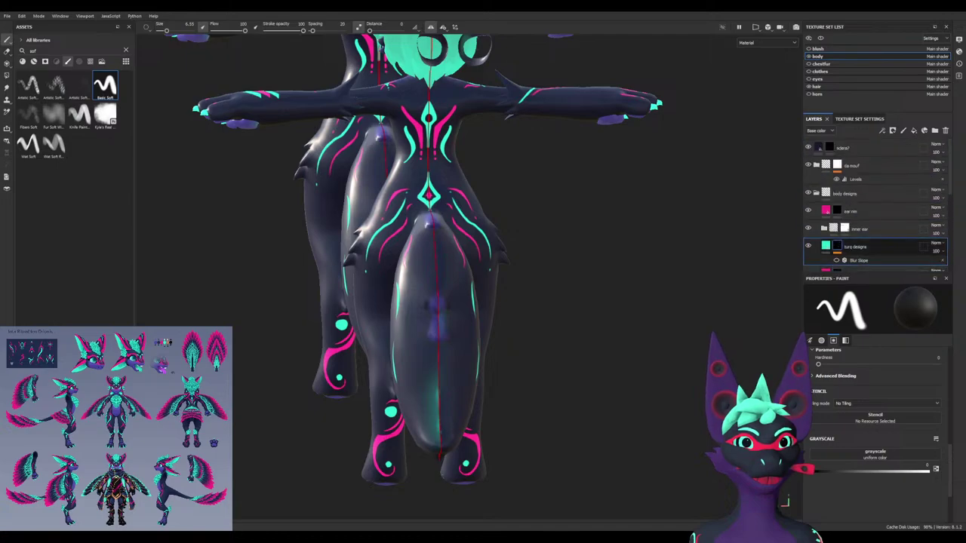
left_click(816, 165)
scroll(845, 193, "down", 3)
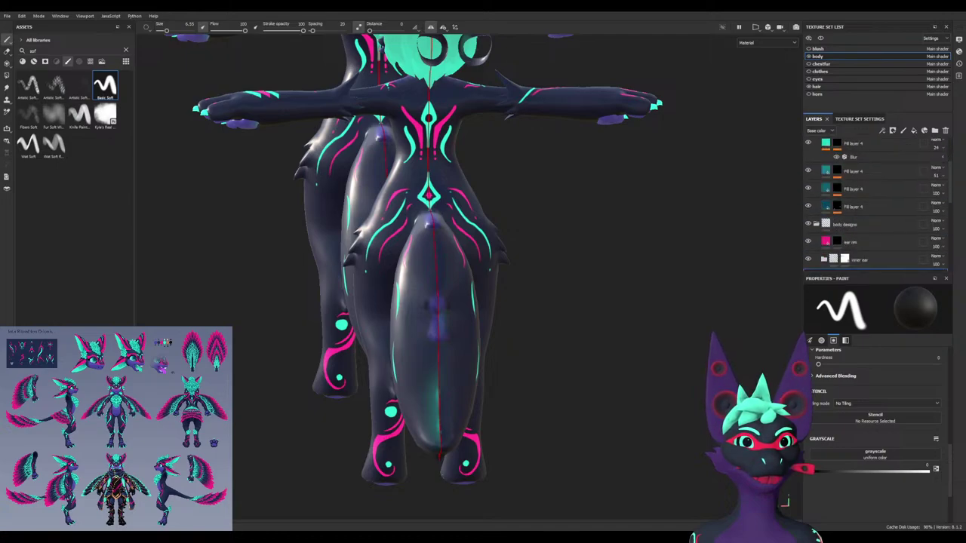
scroll(875, 203, "up", 2)
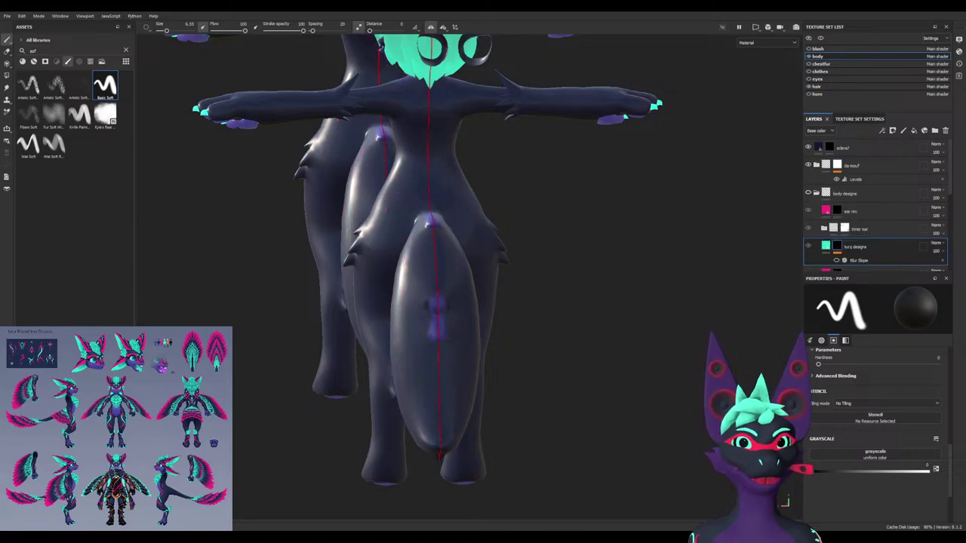
scroll(876, 203, "down", 1)
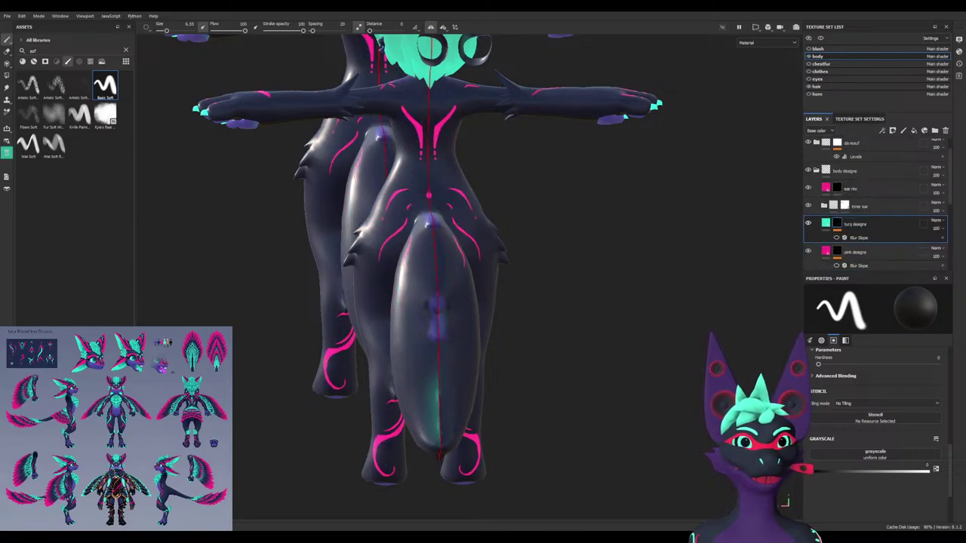
scroll(875, 204, "down", 2)
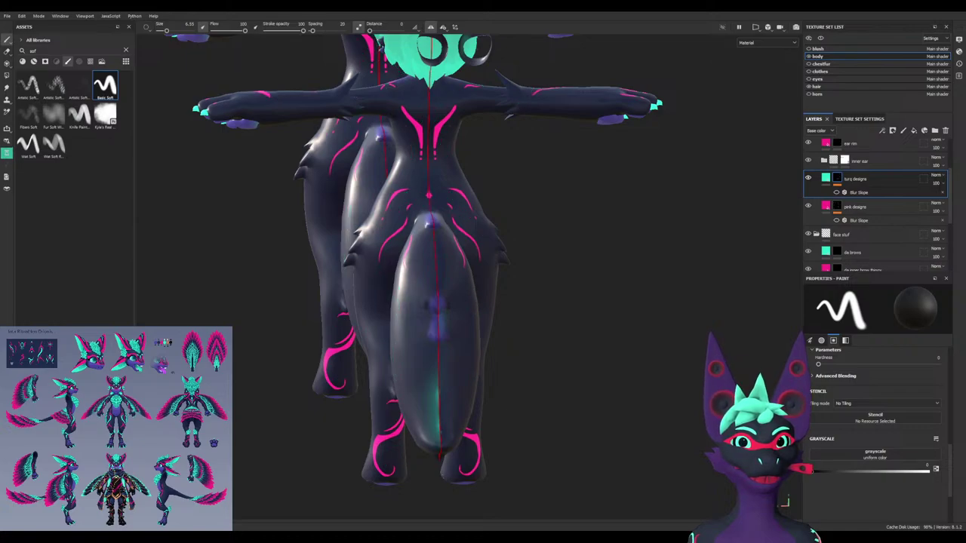
scroll(875, 204, "down", 2)
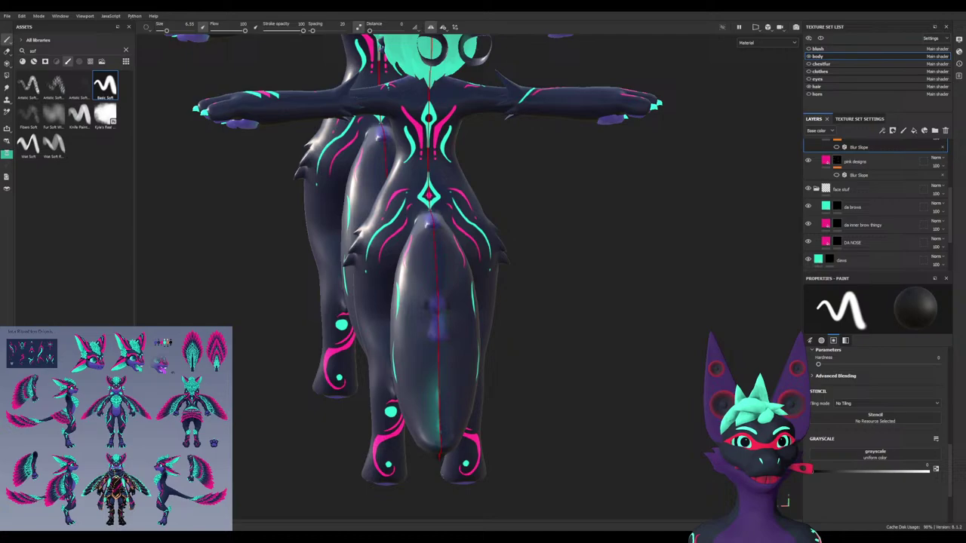
scroll(875, 203, "up", 2)
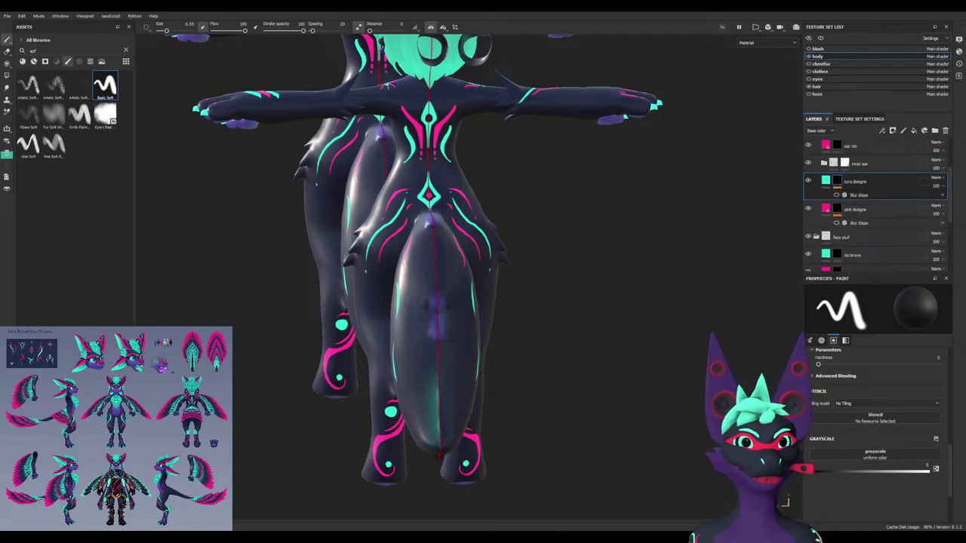
scroll(876, 204, "up", 2)
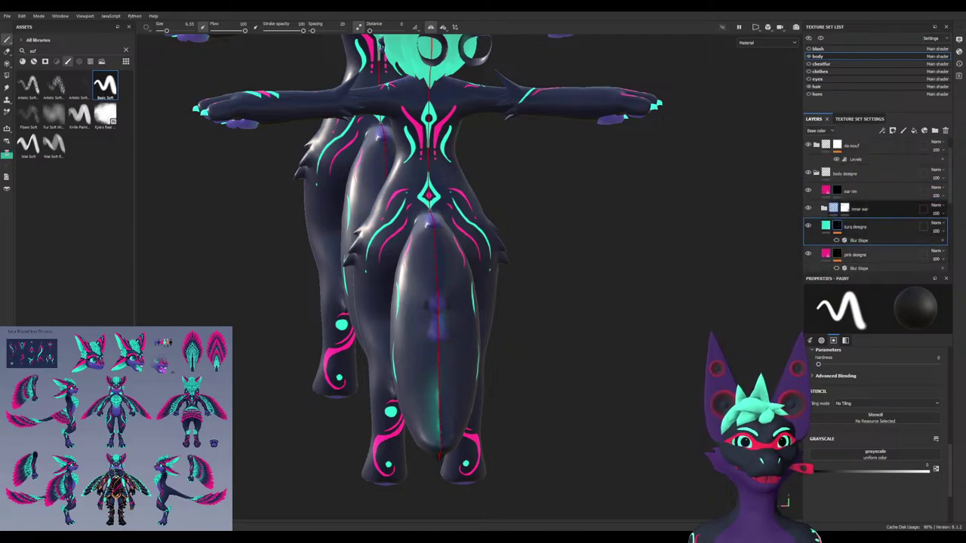
Expand the inner ear folder and try to erase the tail tip's green tint with black on the inner ear layer's mask
left_click(860, 209)
scroll(631, 329, "up", 3)
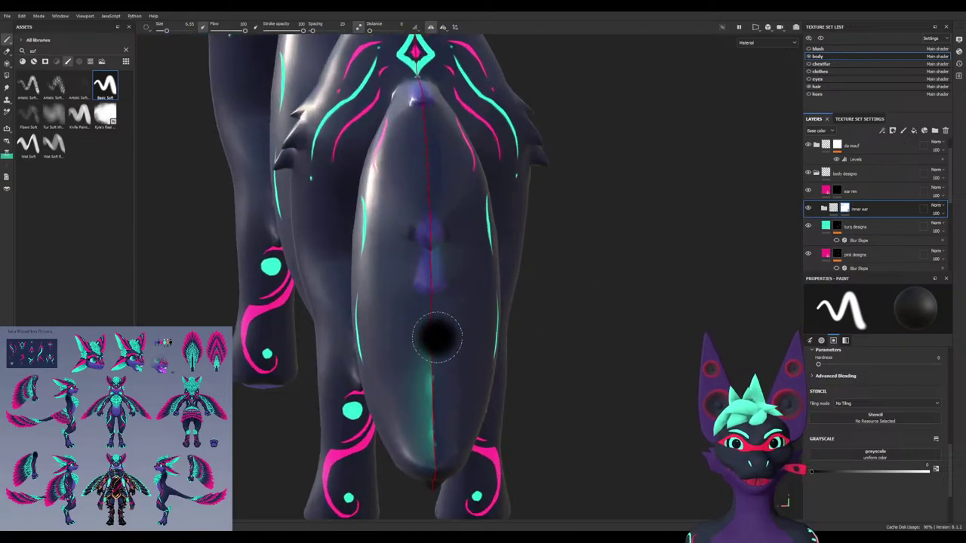
mouse_move(287, 204)
left_mouse_down("alt")
mouse_move(271, 154)
mouse_move(261, 228)
mouse_move(296, 219)
left_mouse_up("alt")
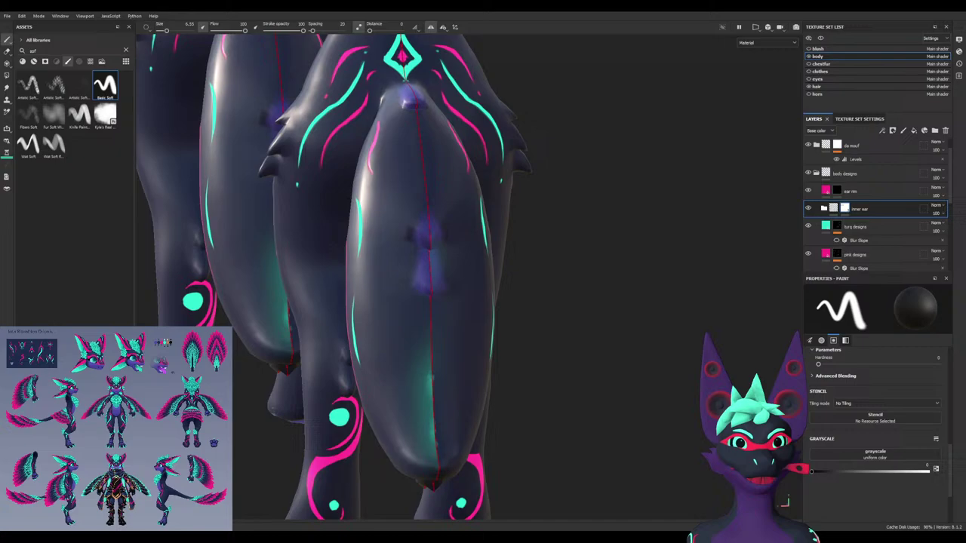
left_click(823, 208)
left_click(860, 227)
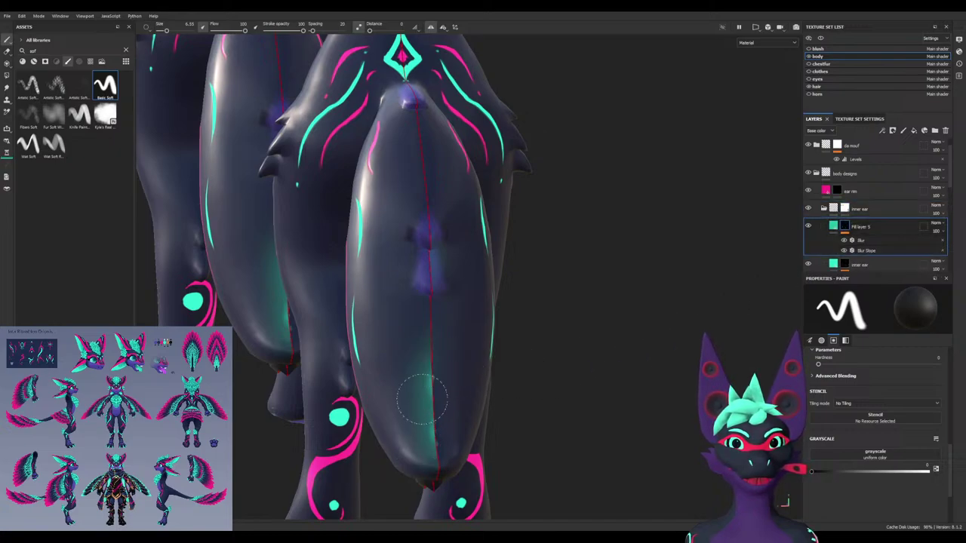
left_click(861, 264)
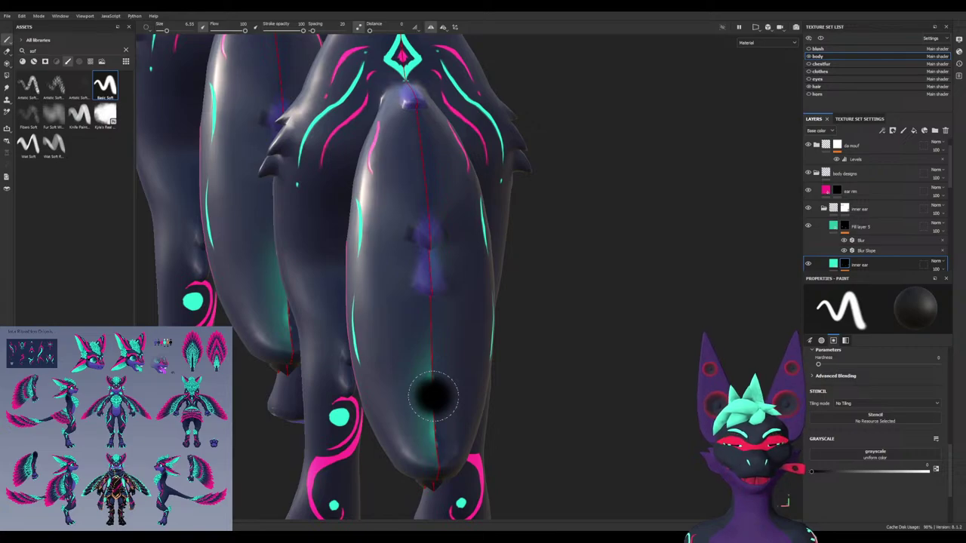
left_click_drag(424, 429, 436, 346)
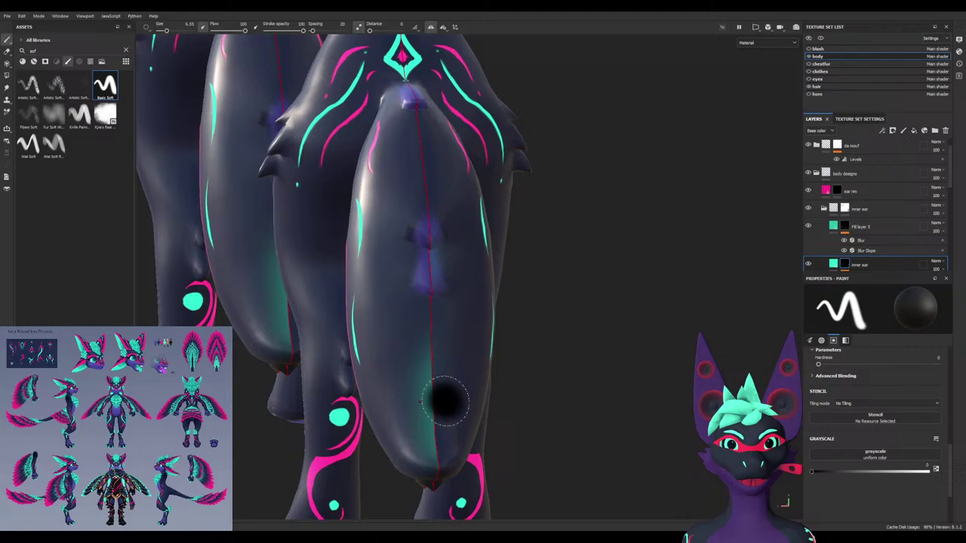
Paint black over the tail tip on the inner ear folder's mask to remove its green tint
mouse_move(447, 403)
left_mouse_down("alt")
mouse_move(340, 377)
mouse_move(543, 355)
left_mouse_up("alt")
left_click(860, 209)
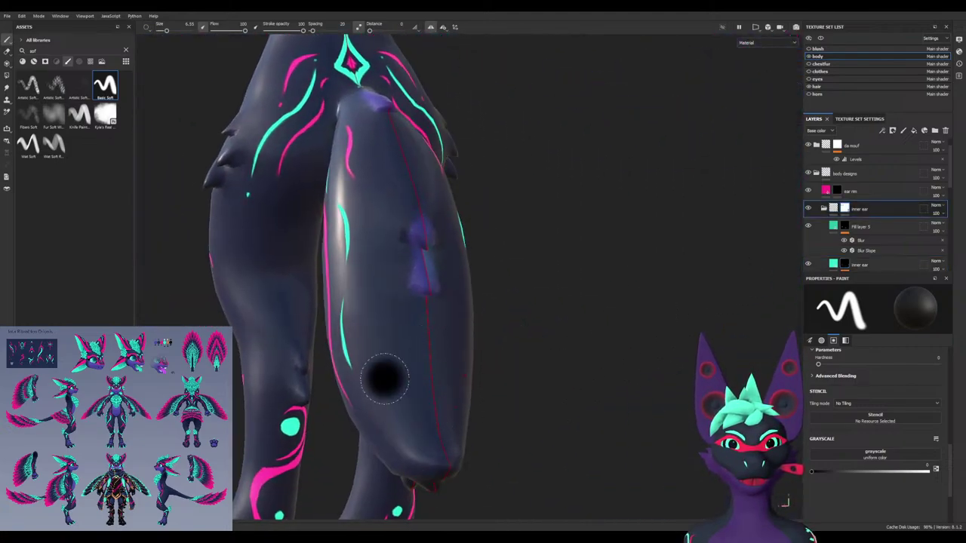
scroll(392, 407, "down", 6)
mouse_move(340, 345)
left_mouse_down("alt")
mouse_move(449, 323)
mouse_move(350, 339)
left_mouse_up("alt")
middle_click_drag(270, 388, 399, 285, "alt")
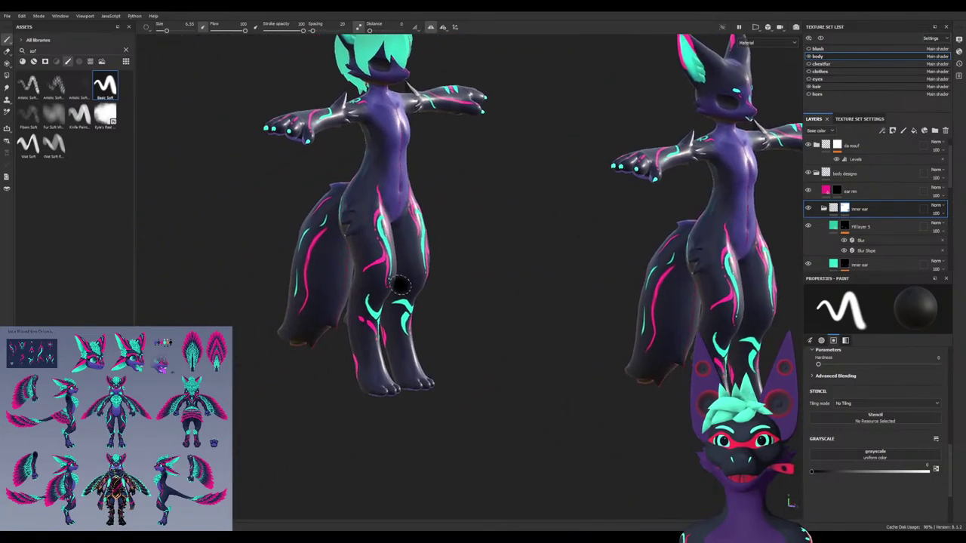
Check the front of the body and legs for stray tint, and collapse the inner ear folder
right_click_drag(399, 284, 460, 274, "alt")
left_click_drag(459, 274, 271, 241, "alt")
left_click_drag(422, 227, 534, 218, "alt")
left_click_drag(528, 179, 431, 205, "alt")
right_click_drag(428, 167, 397, 158, "alt")
left_click_drag(397, 158, 483, 207, "alt")
left_click(824, 209)
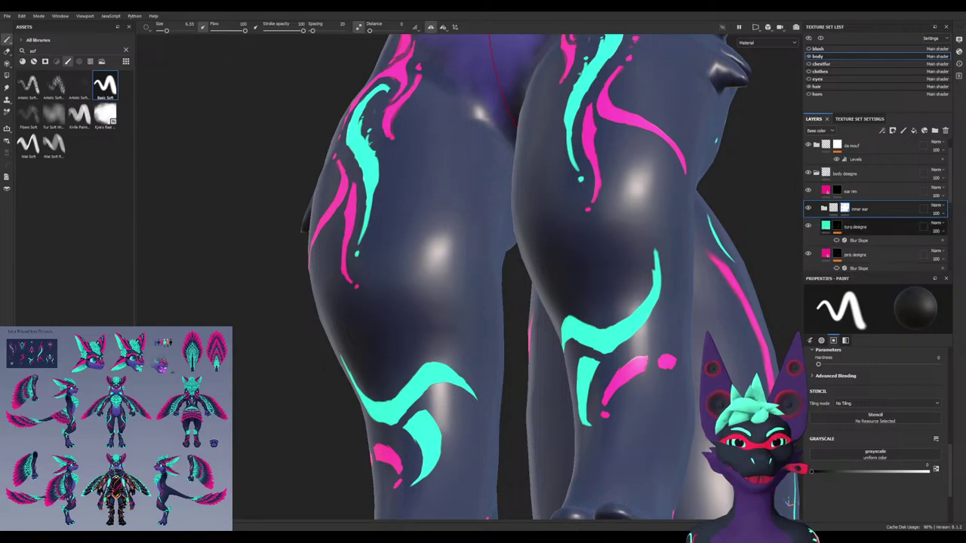
scroll(861, 226, "down", 3)
scroll(860, 226, "up", 2)
scroll(875, 204, "down", 1)
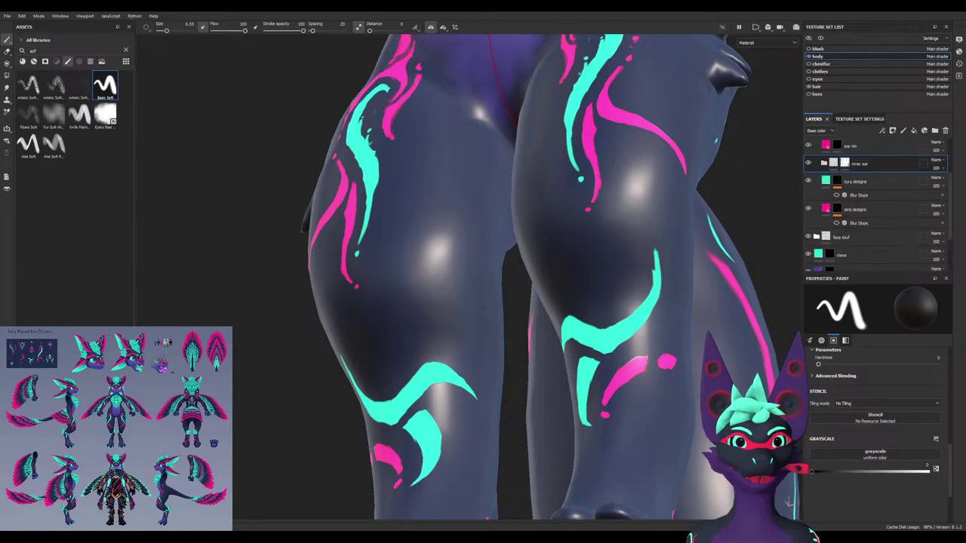
scroll(876, 204, "up", 3)
scroll(861, 211, "down", 1)
Examine the backs of the legs, the hips, hands and torso for leftover green tint
left_click_drag(709, 234, 468, 287, "alt")
left_click_drag(566, 205, 560, 183, "alt")
left_click_drag(525, 289, 571, 173, "alt")
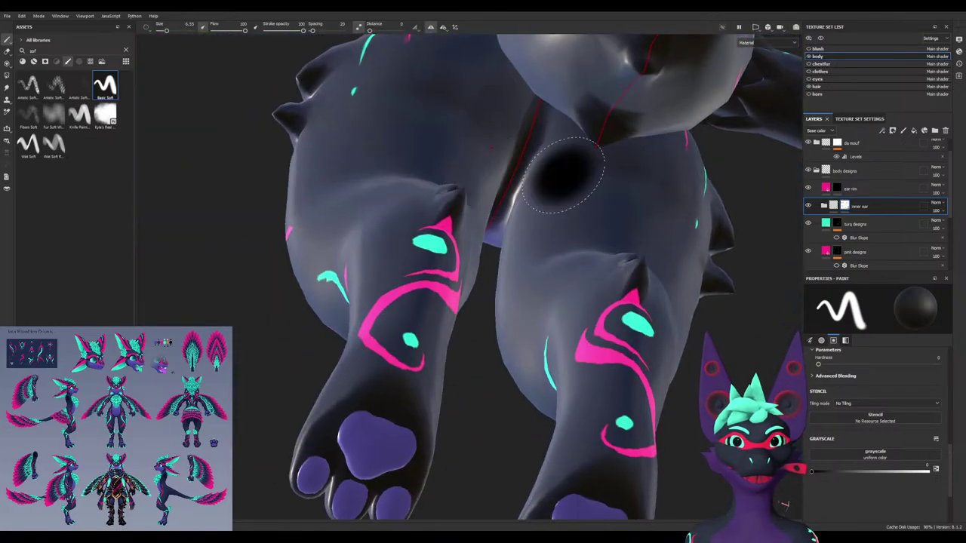
left_click_drag(536, 229, 552, 194, "alt")
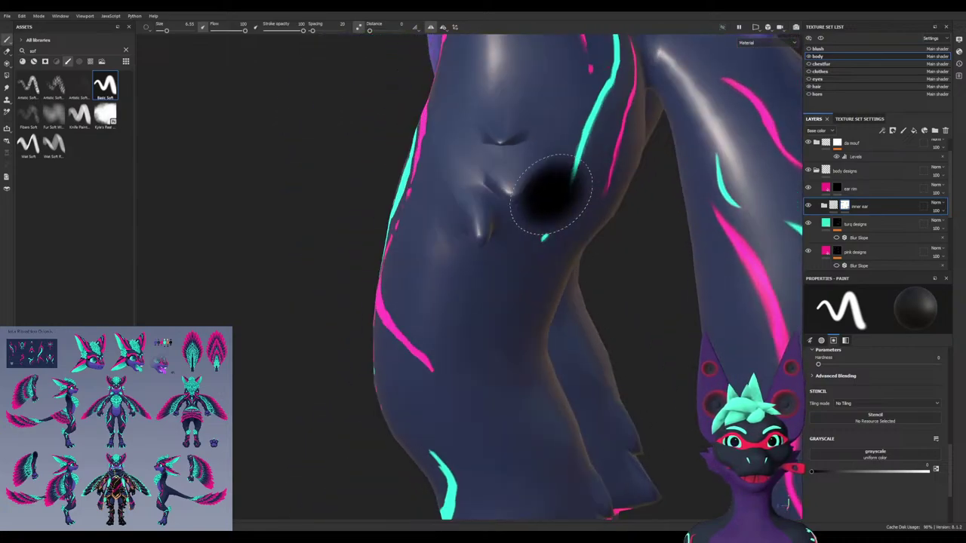
middle_click_drag(552, 194, 505, 344, "alt")
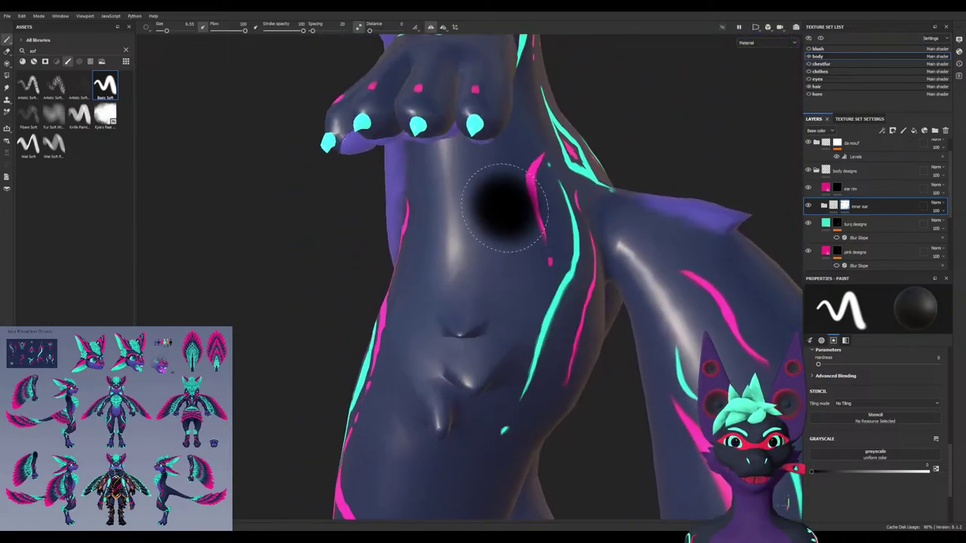
middle_click_drag(505, 209, 481, 449, "alt")
left_click_drag(400, 422, 475, 377, "alt")
right_click_drag(475, 377, 423, 374, "alt")
left_click_drag(422, 374, 452, 332, "alt")
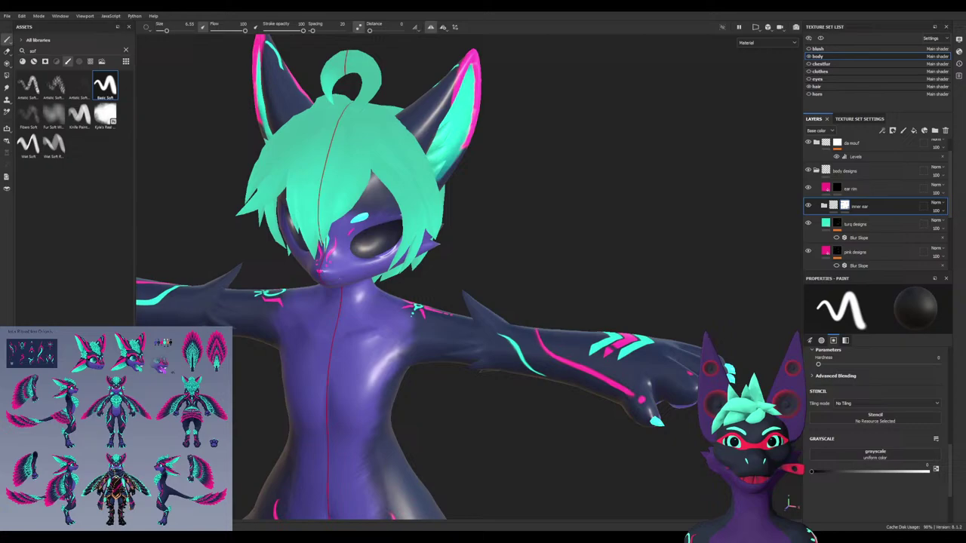
Examine the ears, face and hair of the character from several angles for painting errors
left_click_drag(377, 226, 461, 203, "alt")
middle_click_drag(460, 151, 633, 234, "alt")
left_click_drag(632, 233, 691, 237, "alt")
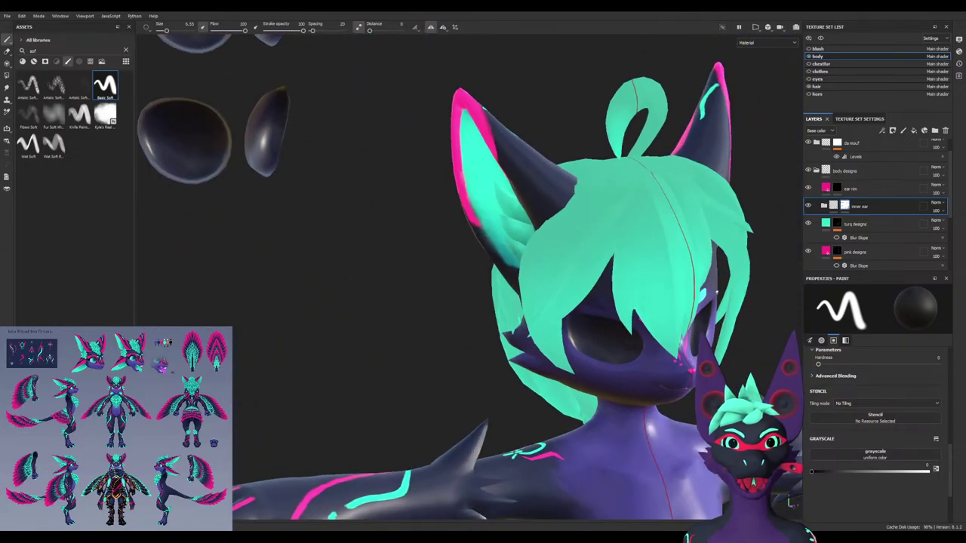
right_click_drag(596, 302, 640, 302, "alt")
left_click_drag(641, 302, 577, 310, "alt")
middle_click_drag(649, 354, 524, 355, "alt")
right_click_drag(524, 356, 461, 347, "alt")
left_click_drag(460, 347, 498, 339, "alt")
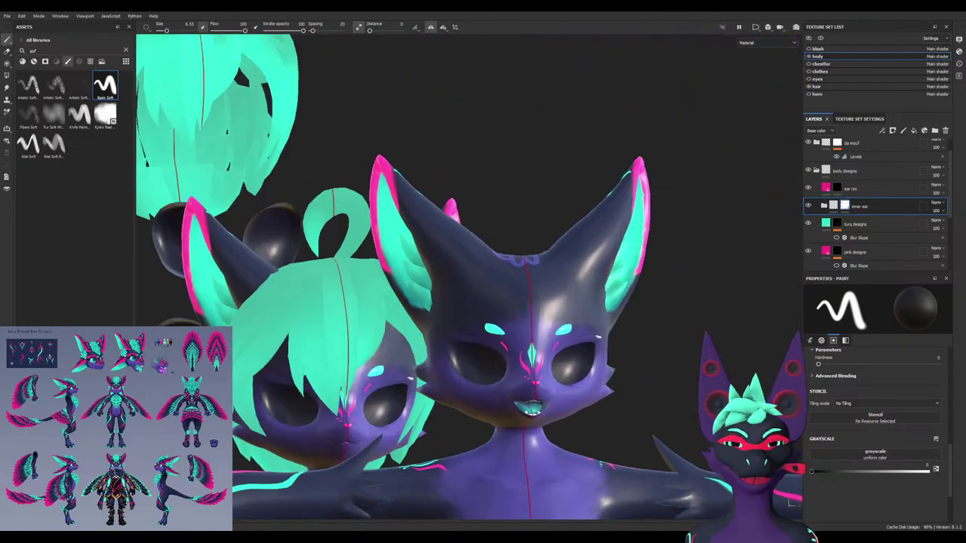
right_click_drag(612, 378, 511, 401, "alt")
middle_click_drag(416, 400, 483, 400, "alt")
right_click_drag(483, 400, 581, 396, "alt")
mouse_move(453, 339)
left_mouse_down("alt")
mouse_move(513, 340)
mouse_move(445, 351)
left_mouse_up("alt")
right_click_drag(445, 351, 506, 351, "alt")
left_click_drag(505, 351, 446, 344, "alt")
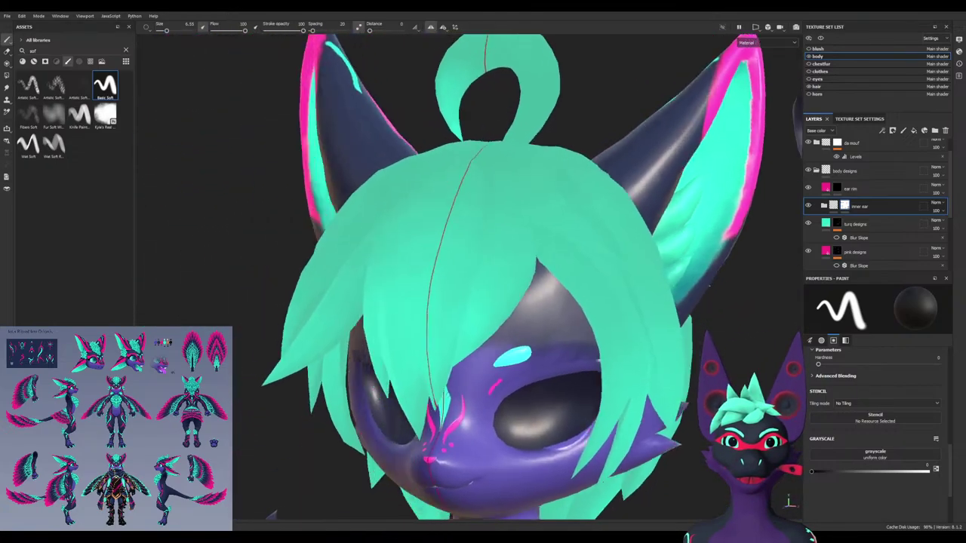
left_click_drag(393, 304, 332, 306, "alt")
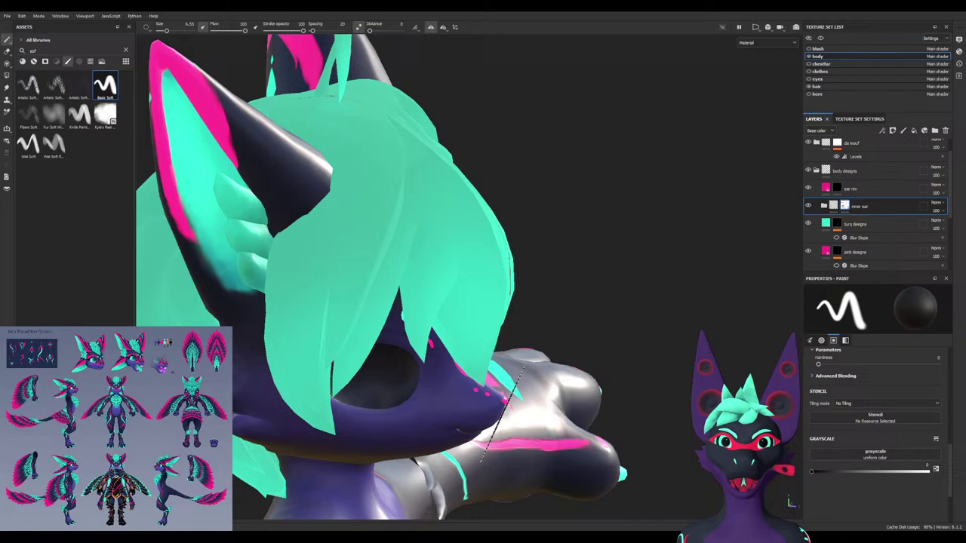
left_click_drag(574, 419, 528, 302, "alt")
middle_click_drag(490, 151, 483, 333, "alt")
mouse_move(453, 310)
left_mouse_down("alt")
mouse_move(426, 339)
mouse_move(430, 358)
mouse_move(484, 305)
mouse_move(409, 323)
mouse_move(408, 354)
mouse_move(589, 257)
left_mouse_up("alt")
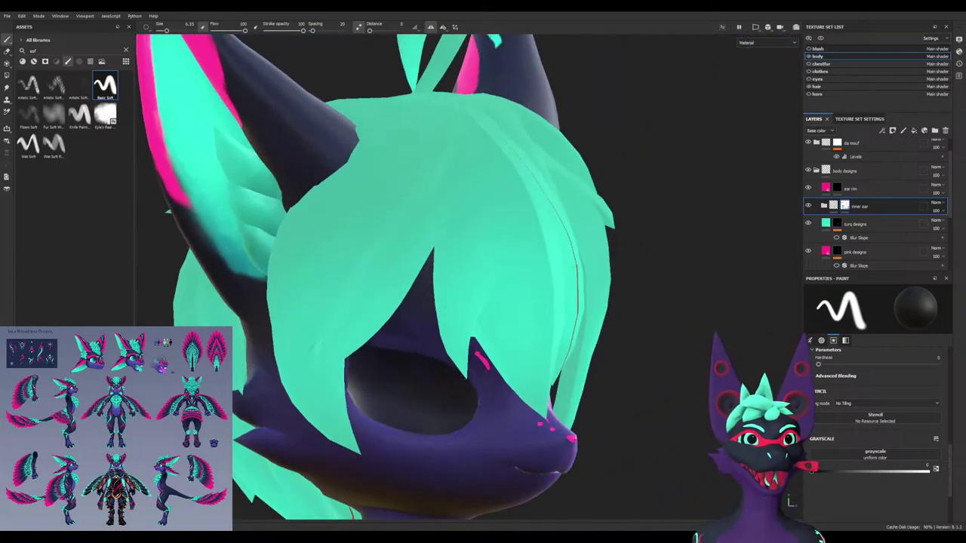
In the hair texture set, set the lower turq designs fill's roughness to about 0.76 and metallic to about 0.53
left_click(818, 86)
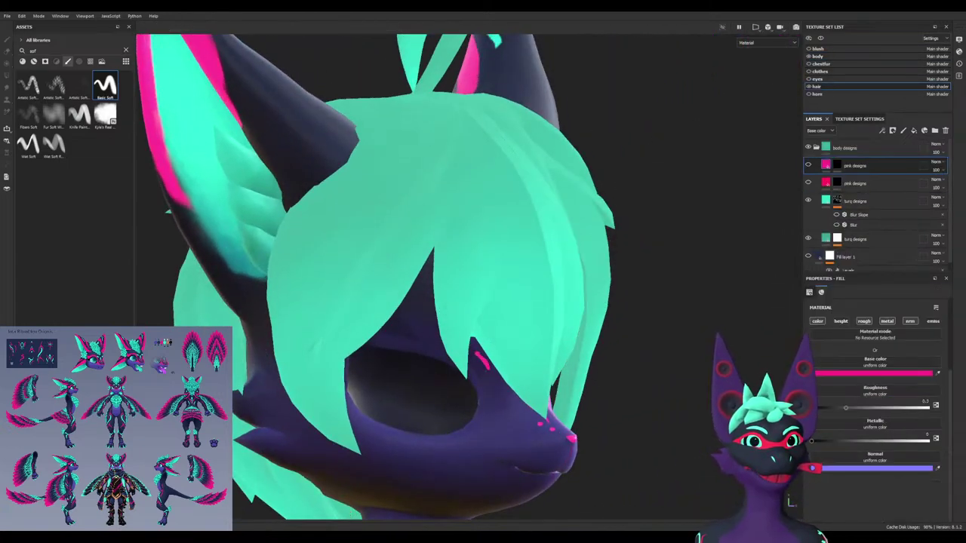
scroll(860, 235, "down", 1)
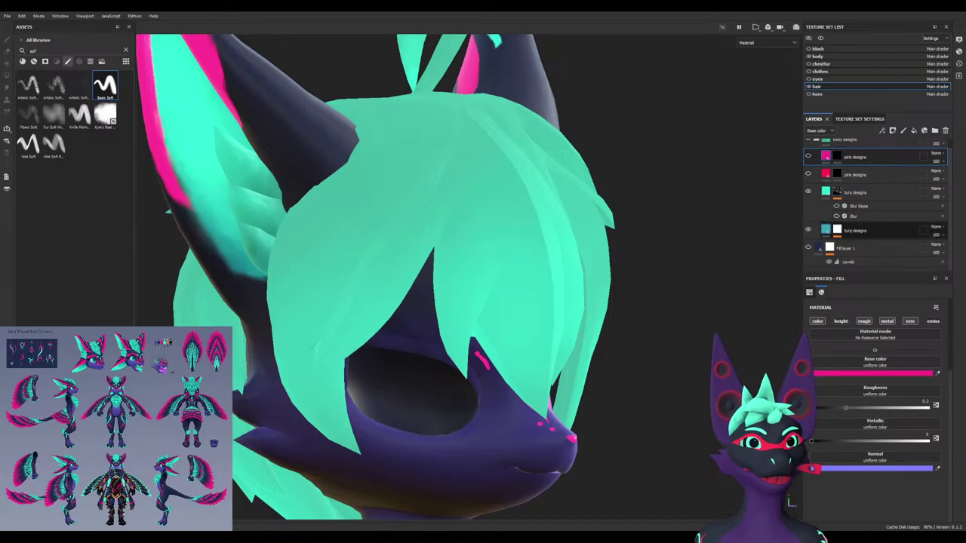
left_click(860, 230)
scroll(876, 438, "down", 1)
scroll(876, 438, "up", 3)
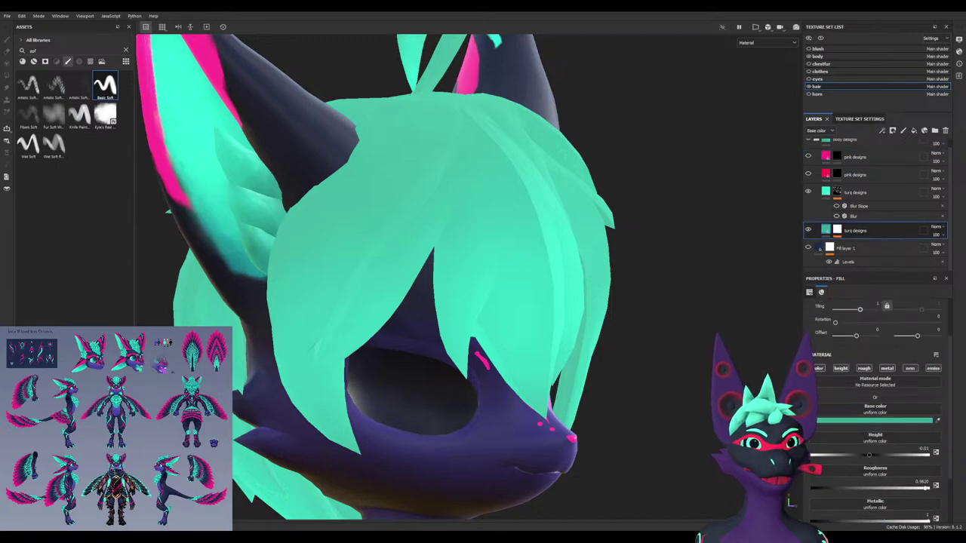
scroll(875, 407, "down", 3)
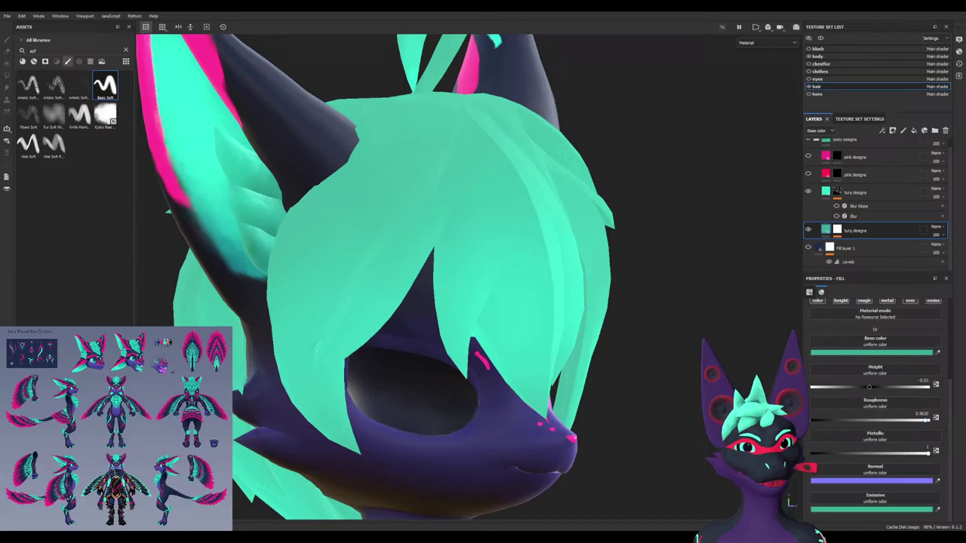
mouse_move(894, 421)
left_mouse_down()
mouse_move(867, 421)
mouse_move(900, 420)
left_mouse_up()
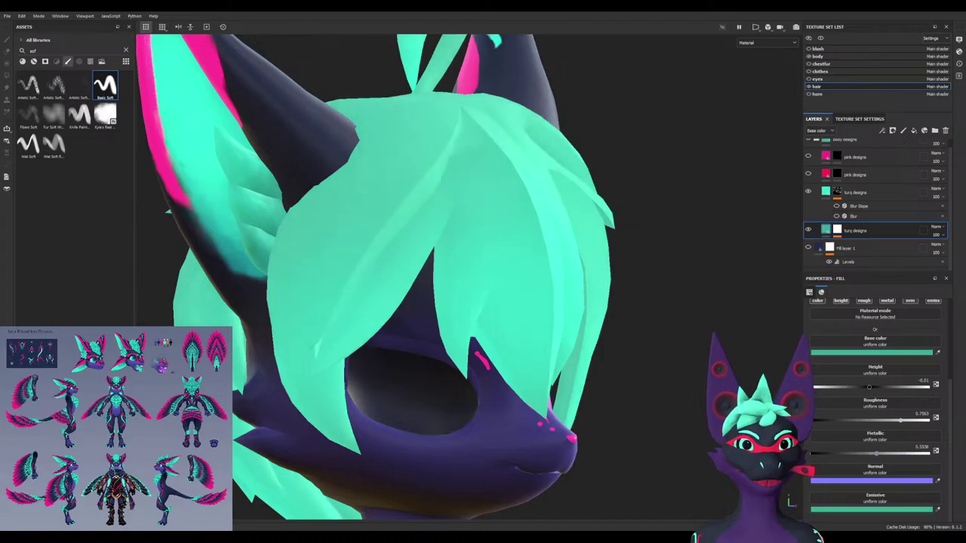
Select the mask of the hair's upper turq designs layer and rotate the environment lighting to inspect the hair's shading
left_click(836, 192)
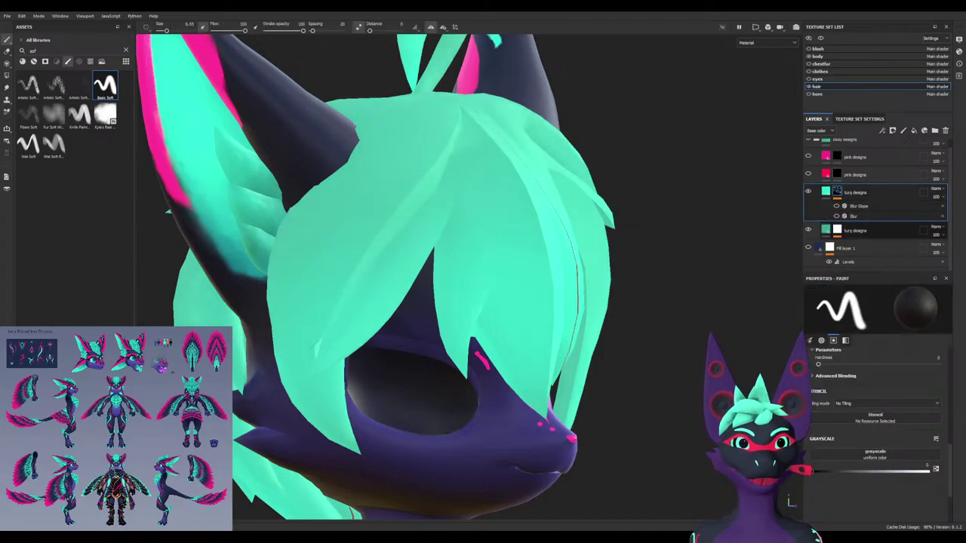
mouse_move(670, 362)
left_mouse_down("alt")
mouse_move(513, 378)
mouse_move(513, 392)
mouse_move(483, 336)
left_mouse_up("alt")
scroll(513, 393, "down", 3)
right_click_drag(484, 329, 627, 332, "shift")
right_click_drag(544, 332, 593, 326, "shift")
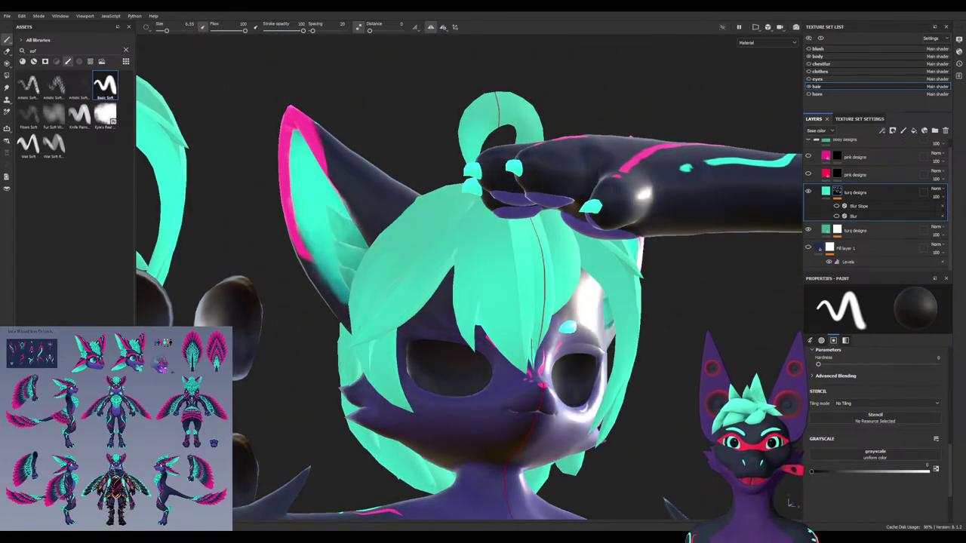
Switch to the eyes texture set and select the mask of the teal Fill layer 1 for painting
left_click_drag(461, 334, 522, 344, "alt")
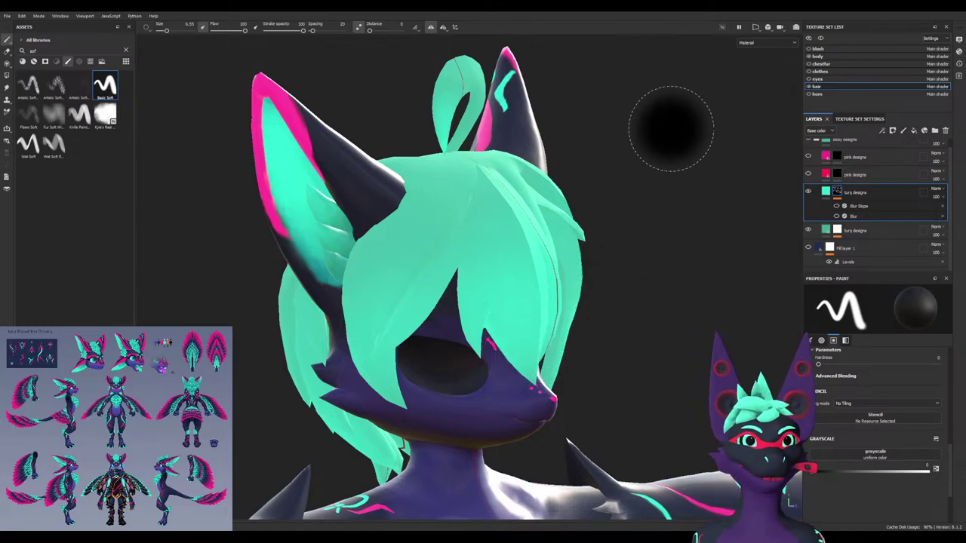
mouse_move(671, 129)
right_mouse_down("alt")
mouse_move(593, 222)
mouse_move(605, 290)
right_mouse_up("alt")
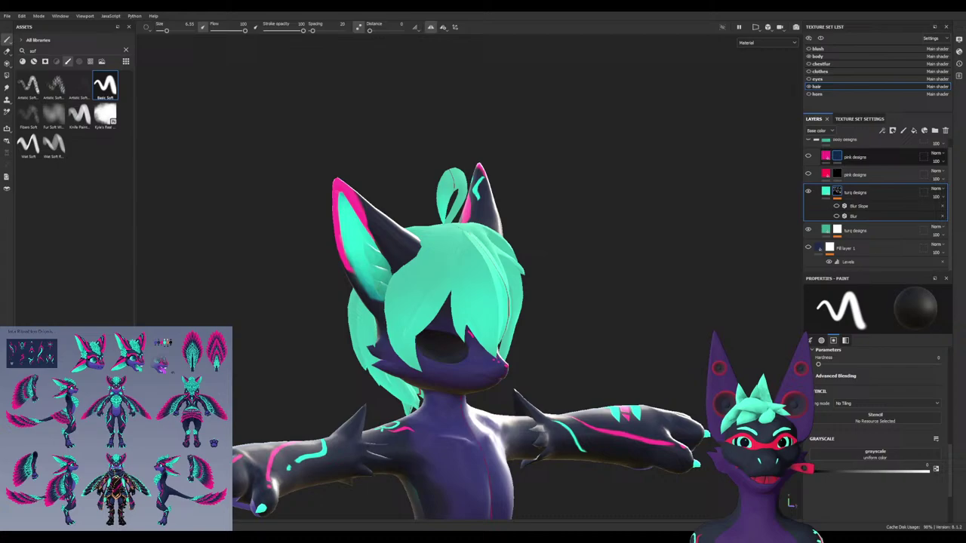
right_click_drag(344, 350, 332, 419, "alt")
left_click_drag(328, 415, 539, 449, "alt")
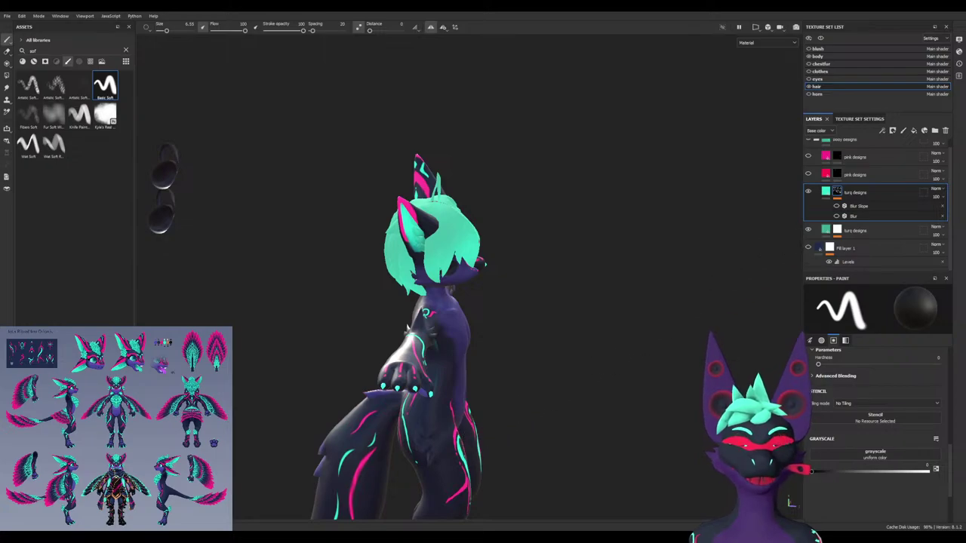
left_click(818, 78)
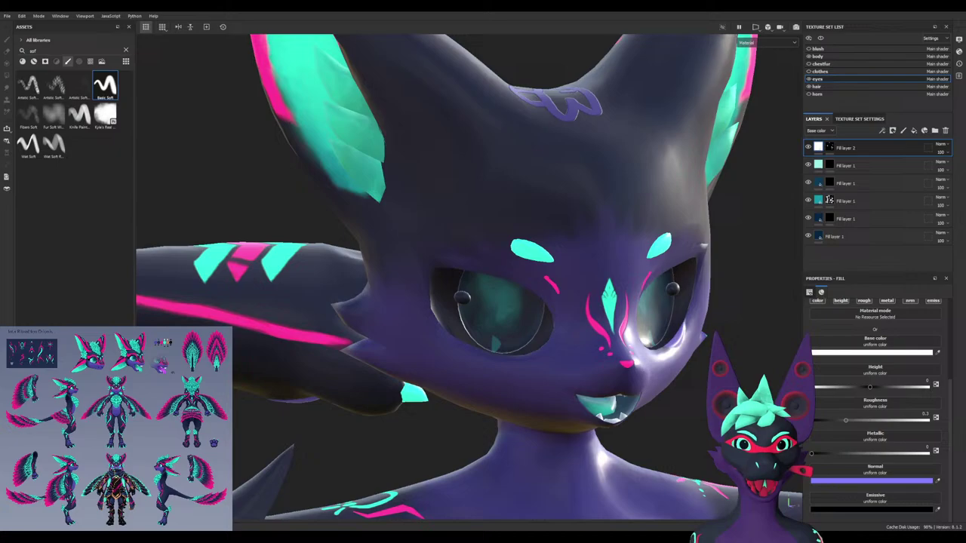
left_click(830, 201)
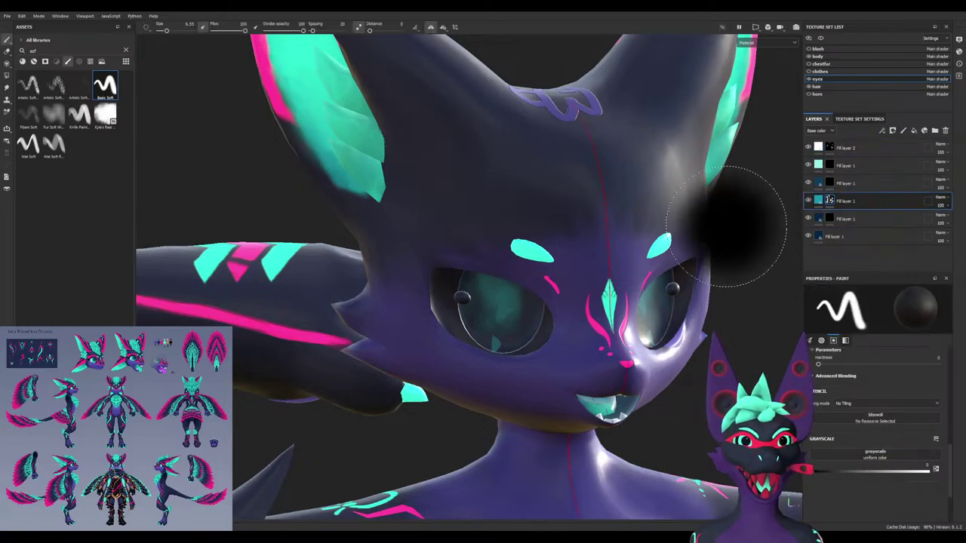
Paint a small soft white dab over the eye's iris in the teal fill's mask with the Basic Soft brush at size 3.84
right_click_drag(504, 321, 483, 321, "ctrl")
key("x")
left_click_drag(498, 310, 498, 318)
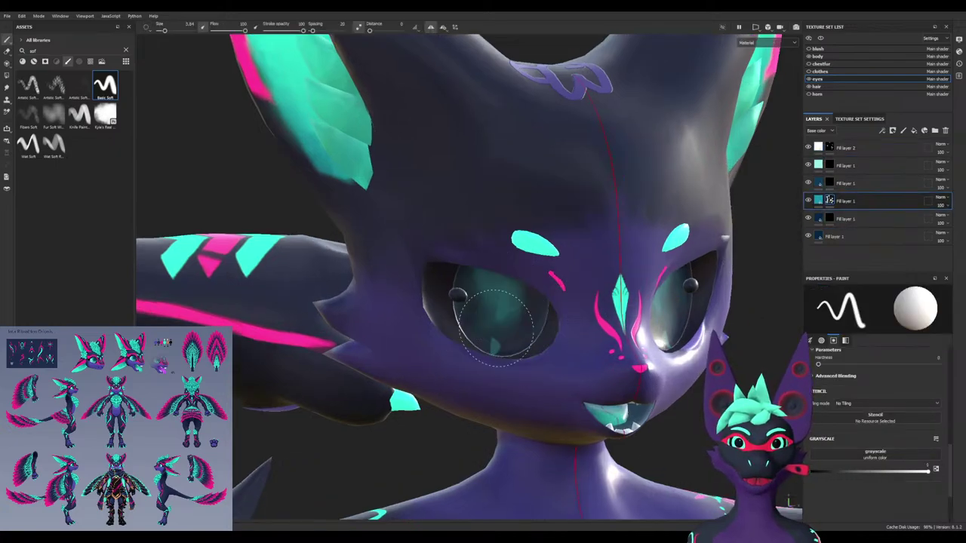
mouse_move(575, 400)
left_mouse_down("alt")
mouse_move(664, 393)
mouse_move(528, 371)
left_mouse_up("alt")
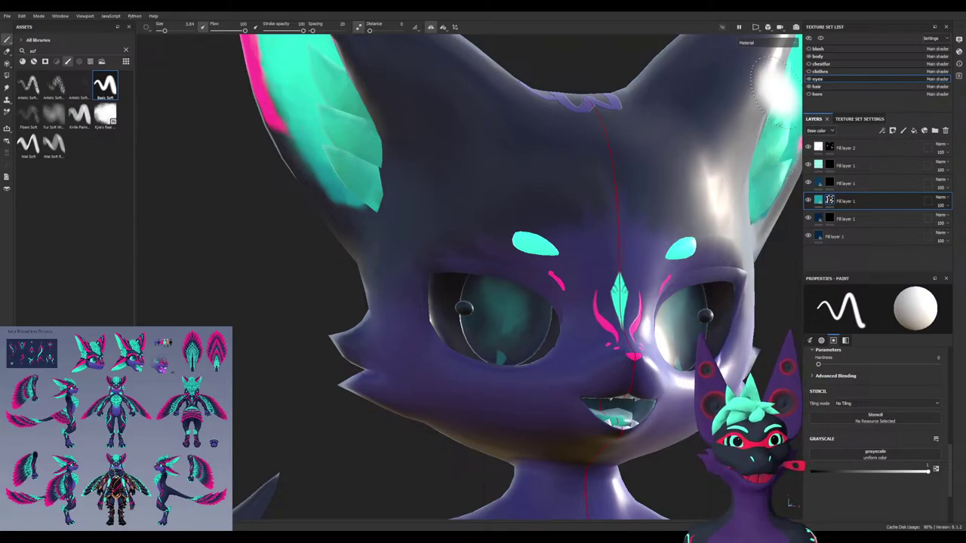
Search the brushes for "cal" and load the Calligraphic brush for working on the separate eye lenses above the character
scroll(424, 232, "down", 5)
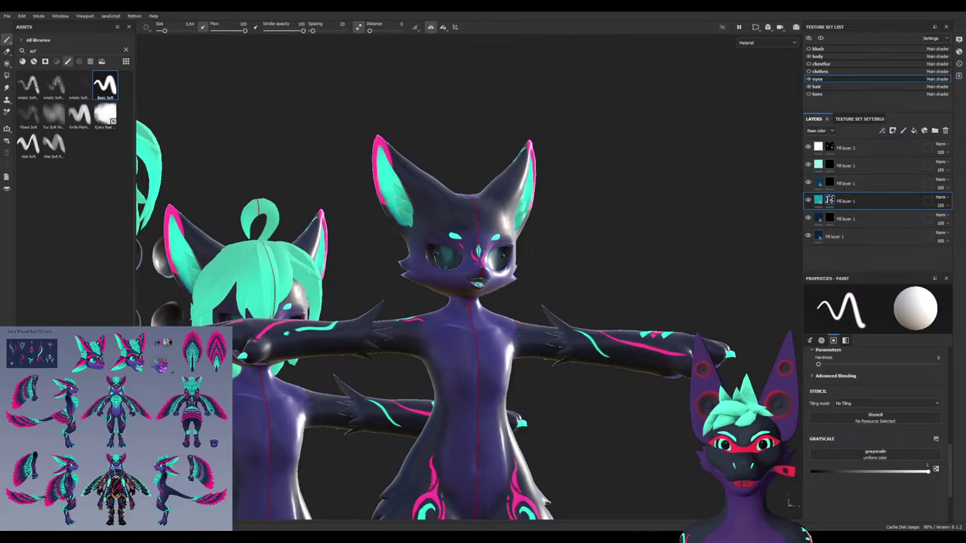
scroll(345, 329, "down", 2)
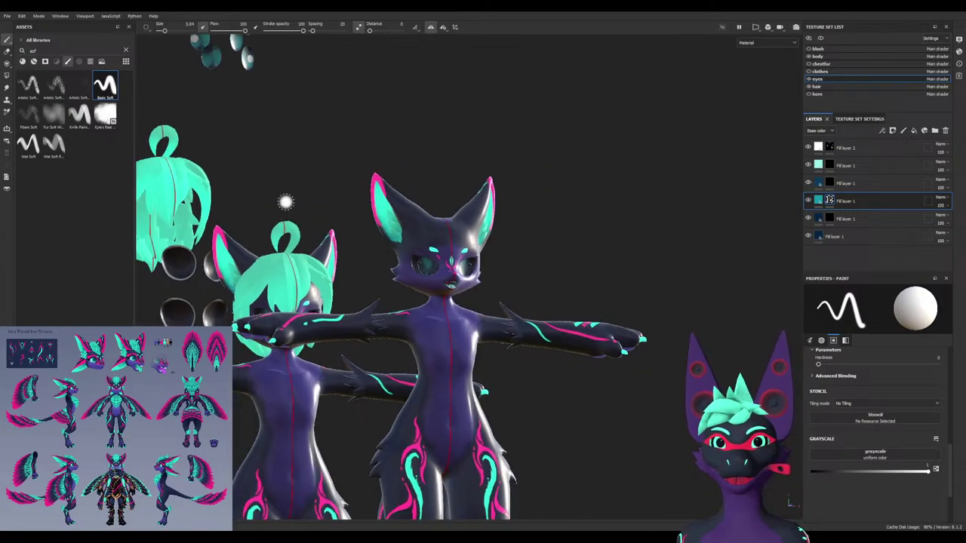
middle_click_drag(282, 197, 540, 299, "alt")
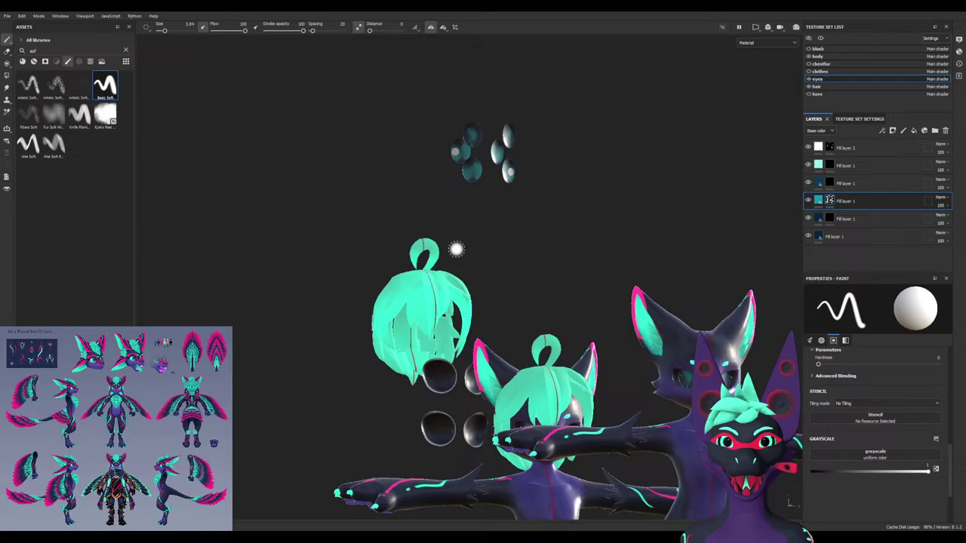
left_click_drag(475, 158, 540, 160, "alt")
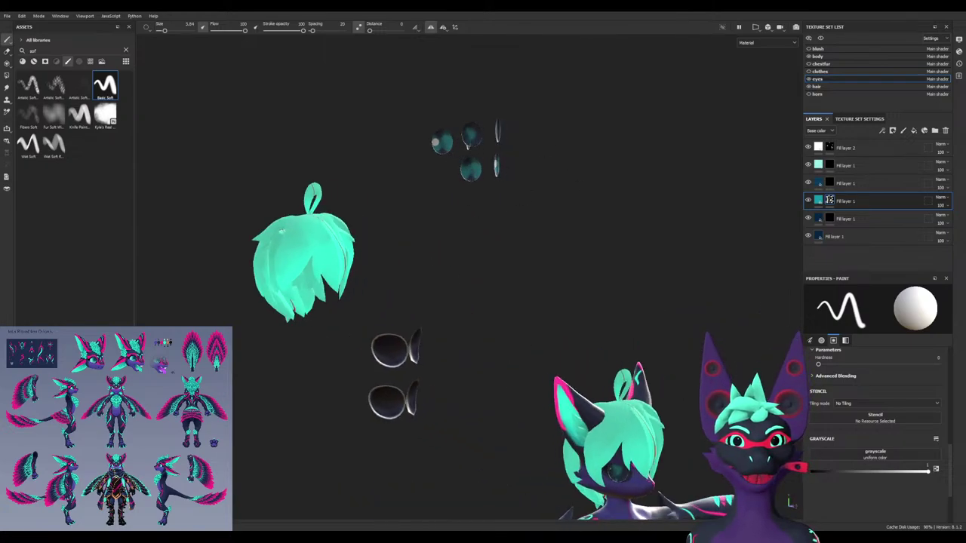
scroll(483, 157, "up", 3)
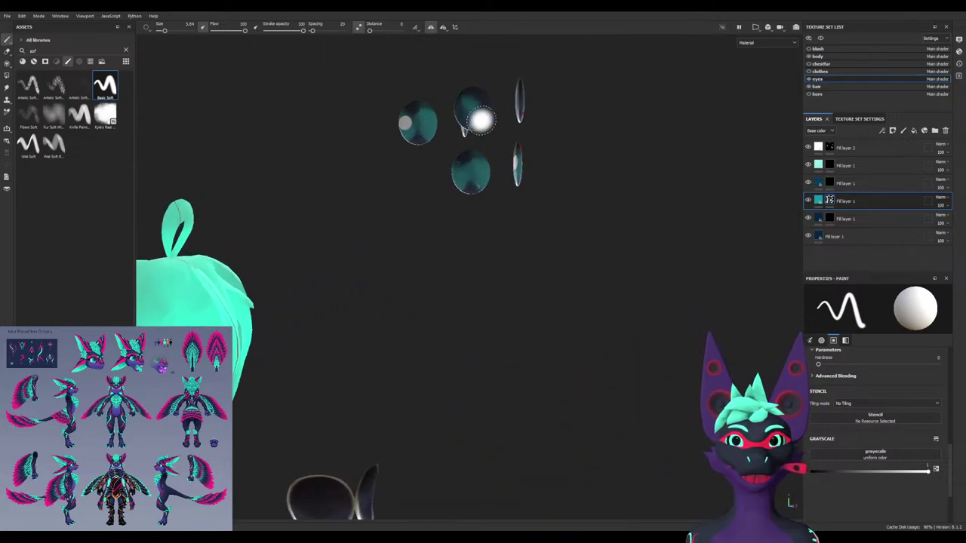
scroll(478, 123, "up", 4)
type("cal")
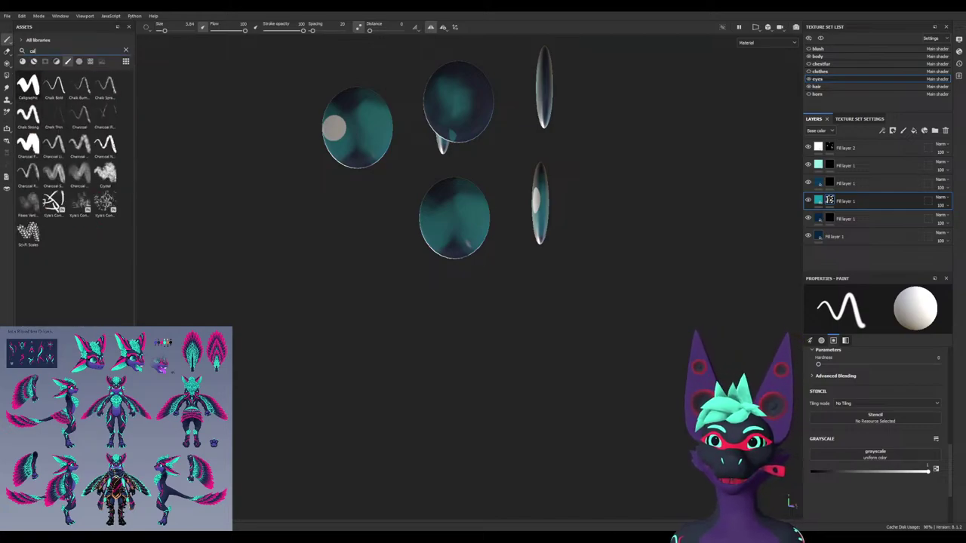
left_click(28, 86)
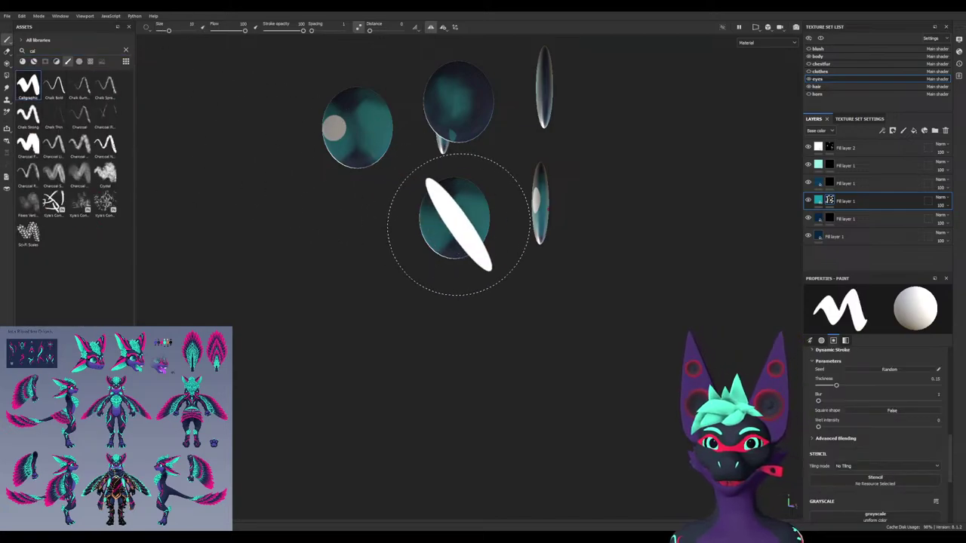
Try stamping an upright calligraphic slit on the lowest eye lens in the teal fill's mask
scroll(453, 219, "up", 3)
left_click_drag(454, 219, 448, 218, "ctrl")
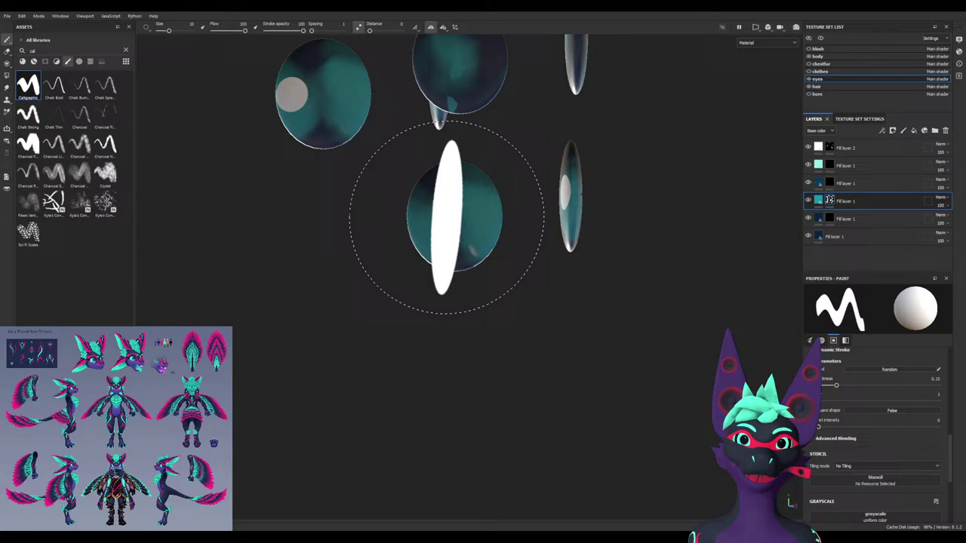
left_click(449, 219)
mouse_move(520, 351)
left_mouse_down("alt")
mouse_move(355, 378)
mouse_move(553, 328)
left_mouse_up("alt")
middle_click_drag(553, 328, 455, 400, "alt")
scroll(446, 463, "down", 3)
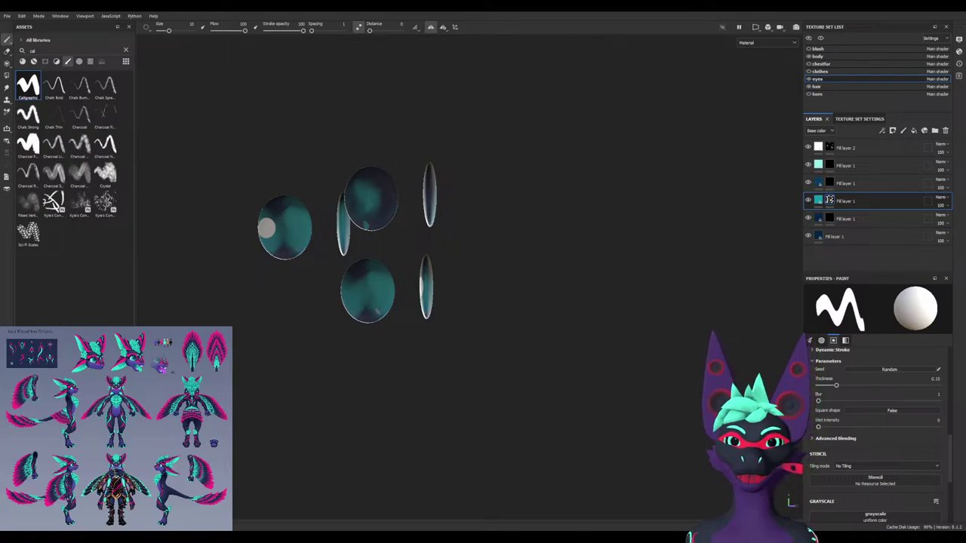
scroll(380, 188, "up", 3)
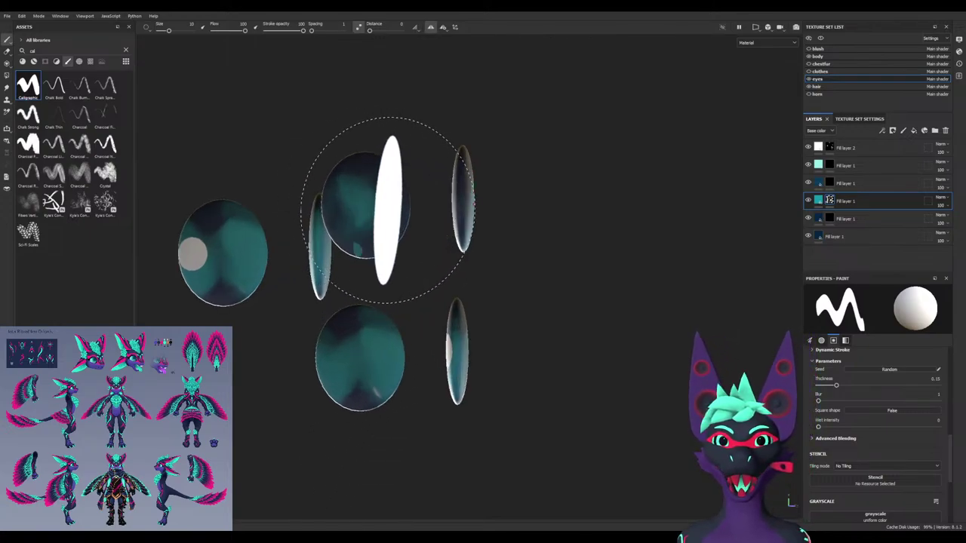
mouse_move(387, 211)
left_mouse_down("alt")
mouse_move(426, 220)
mouse_move(483, 211)
left_mouse_up("alt")
mouse_move(328, 248)
left_mouse_down("alt")
mouse_move(656, 237)
mouse_move(533, 236)
mouse_move(556, 235)
left_mouse_up("alt")
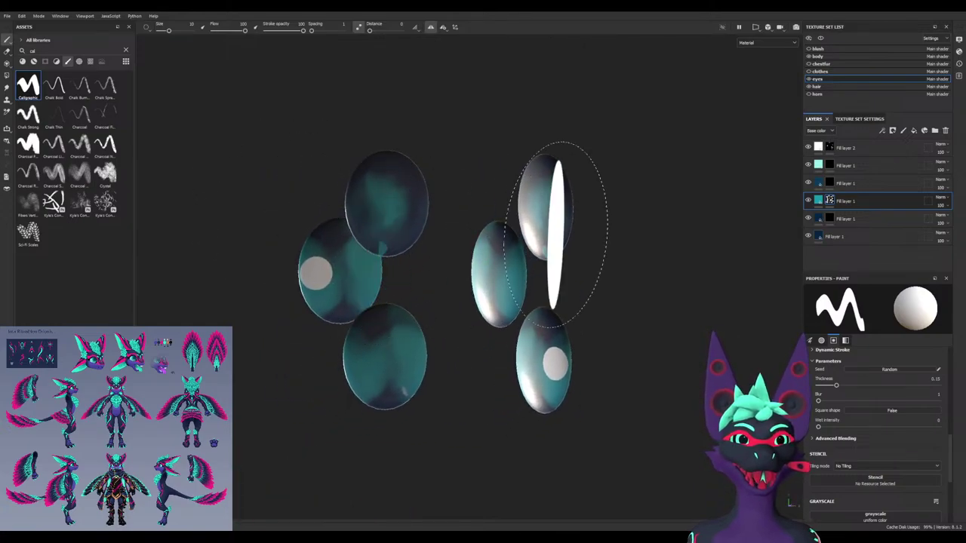
On the white Fill layer 2's mask, erase the highlights from the eye lenses with the Calligraphic brush at size 6.57
left_click(845, 148)
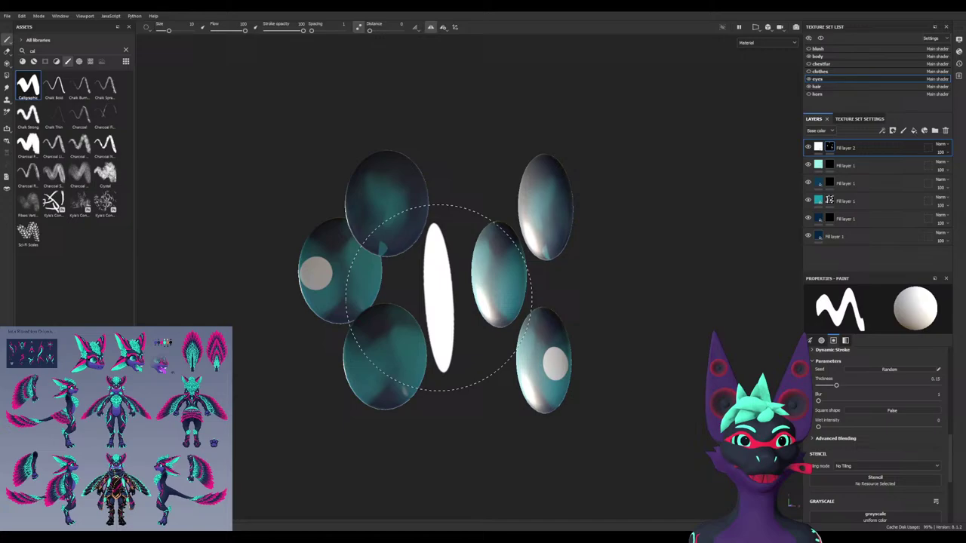
scroll(315, 298, "up", 2)
key("bracketleft")
key("bracketleft")
left_click(340, 274)
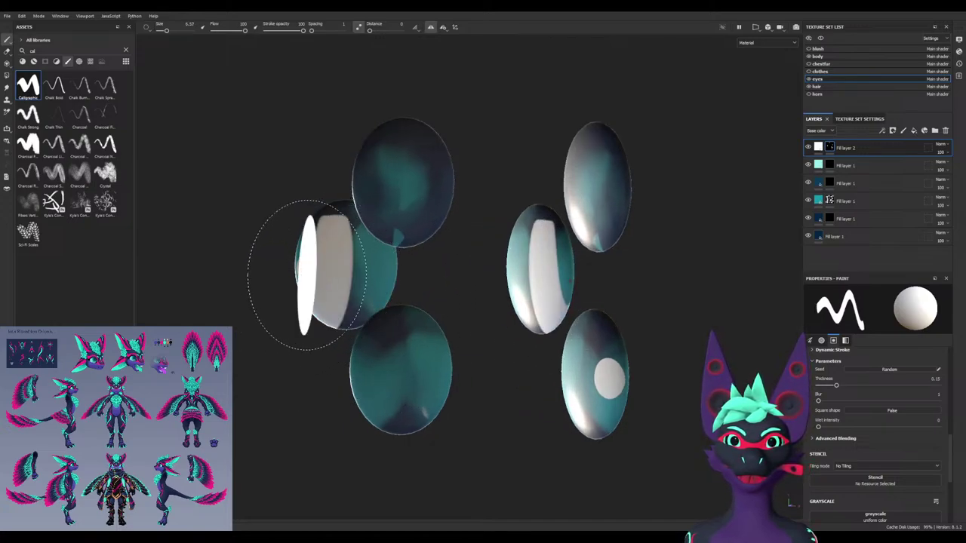
key("x")
left_click_drag(570, 401, 546, 403, "alt")
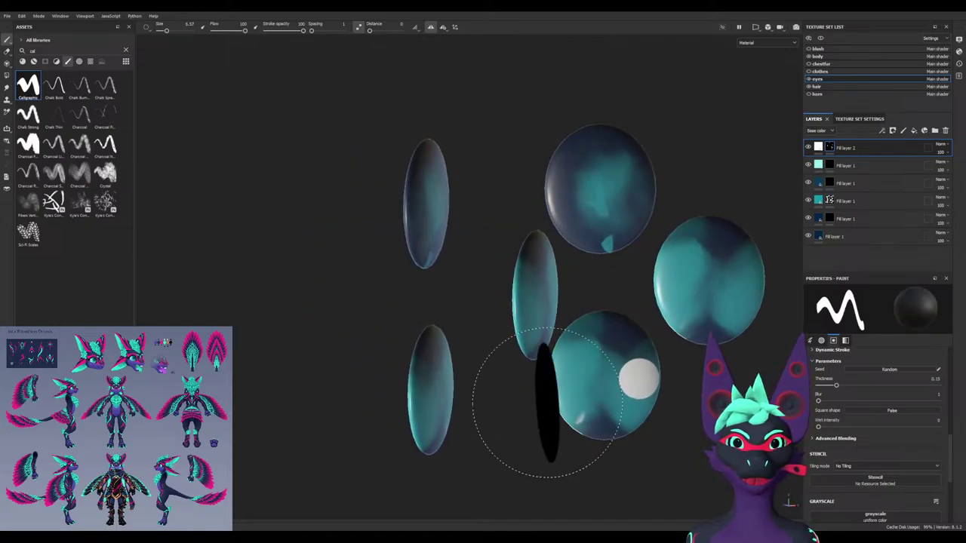
left_click_drag(629, 382, 670, 388)
mouse_move(596, 381)
left_mouse_down("alt")
mouse_move(621, 395)
mouse_move(620, 385)
mouse_move(771, 387)
mouse_move(408, 378)
mouse_move(465, 377)
left_mouse_up("alt")
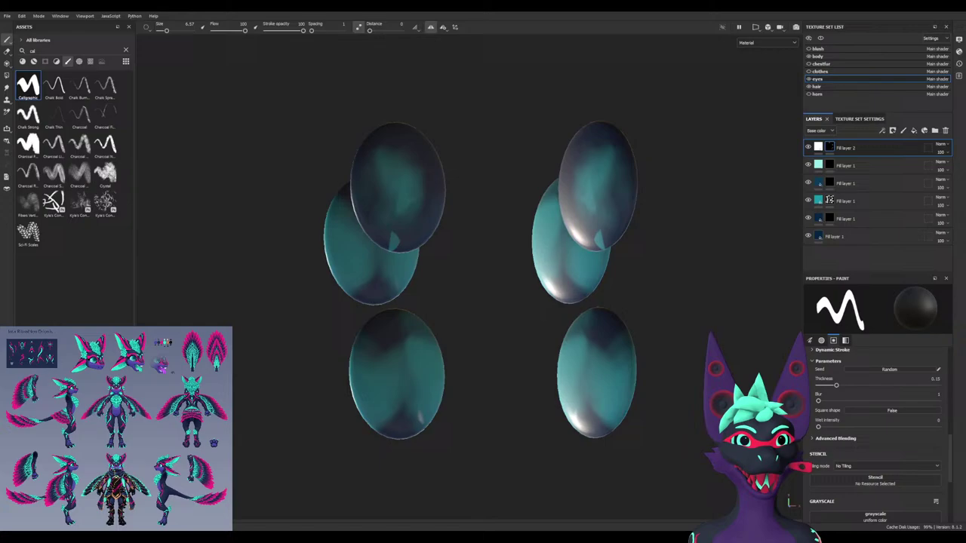
key("x")
left_click(400, 192)
key("ctrl+z")
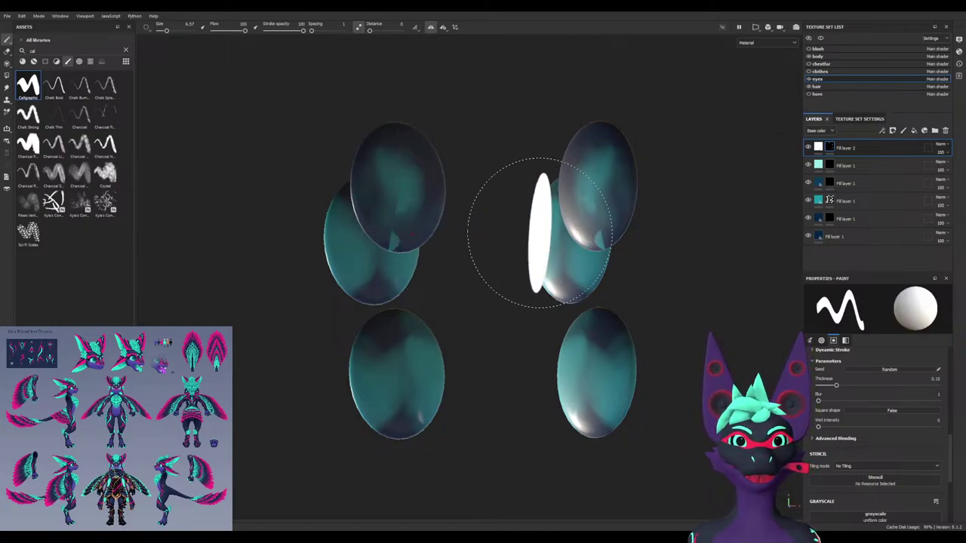
Paint black over all the eye lenses in the teal Fill layer 1's mask to remove the old iris shading
left_click(845, 201)
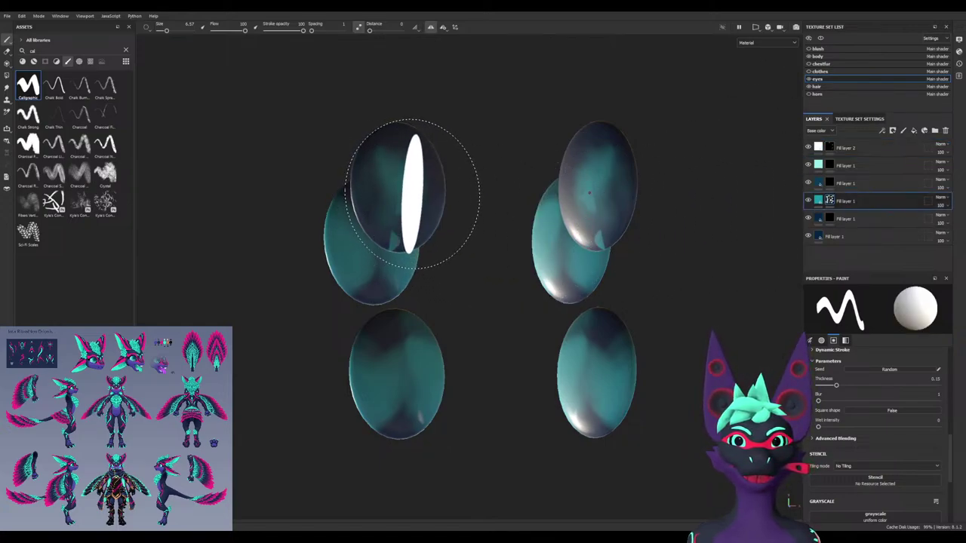
key("x")
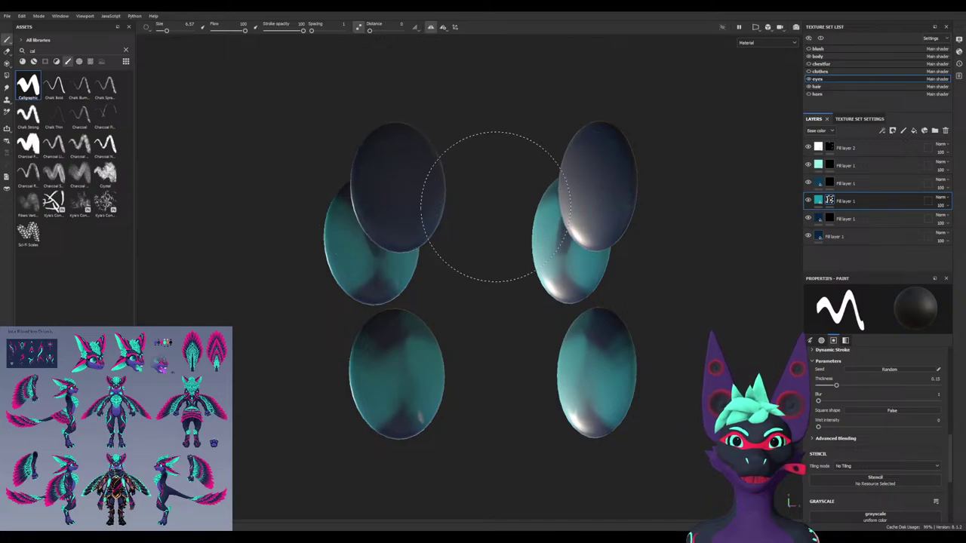
mouse_move(508, 239)
left_mouse_down("alt")
mouse_move(521, 225)
mouse_move(516, 253)
left_mouse_up("alt")
mouse_move(344, 256)
left_mouse_down()
mouse_move(237, 249)
mouse_move(345, 233)
mouse_move(399, 355)
mouse_move(396, 383)
mouse_move(611, 403)
left_mouse_up()
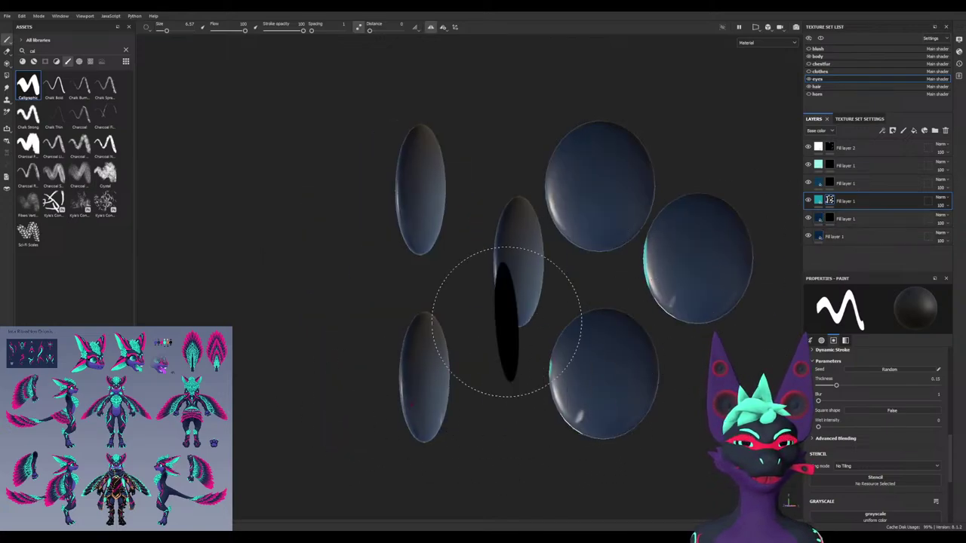
mouse_move(506, 323)
left_mouse_down("alt")
mouse_move(645, 323)
mouse_move(676, 308)
left_mouse_up("alt")
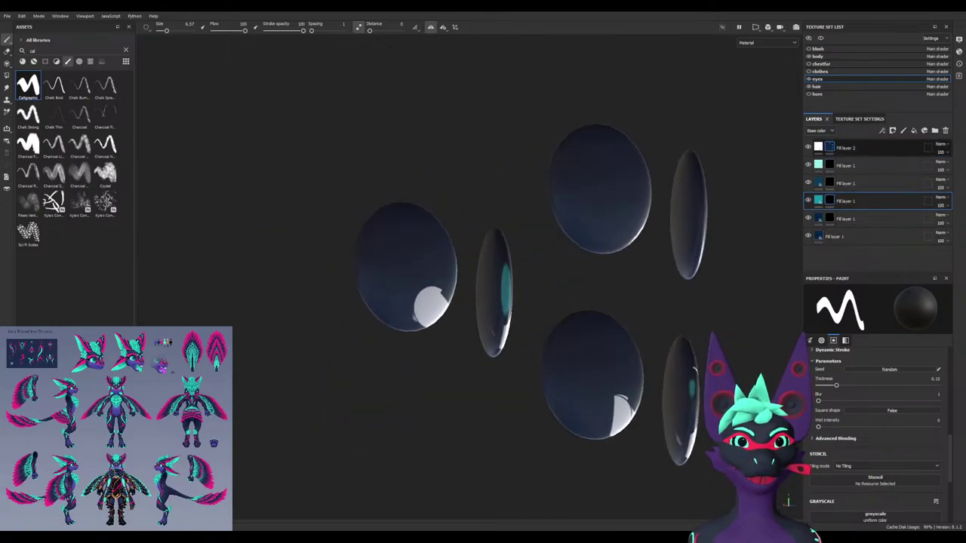
Erase the leftover white patches from the lenses in the white Fill layer 2's mask
left_click(830, 147)
mouse_move(395, 322)
left_mouse_down()
mouse_move(457, 312)
mouse_move(637, 406)
mouse_move(513, 384)
left_mouse_up()
mouse_move(695, 397)
left_mouse_down("alt")
mouse_move(550, 397)
mouse_move(634, 371)
mouse_move(539, 370)
mouse_move(766, 370)
mouse_move(641, 370)
left_mouse_up("alt")
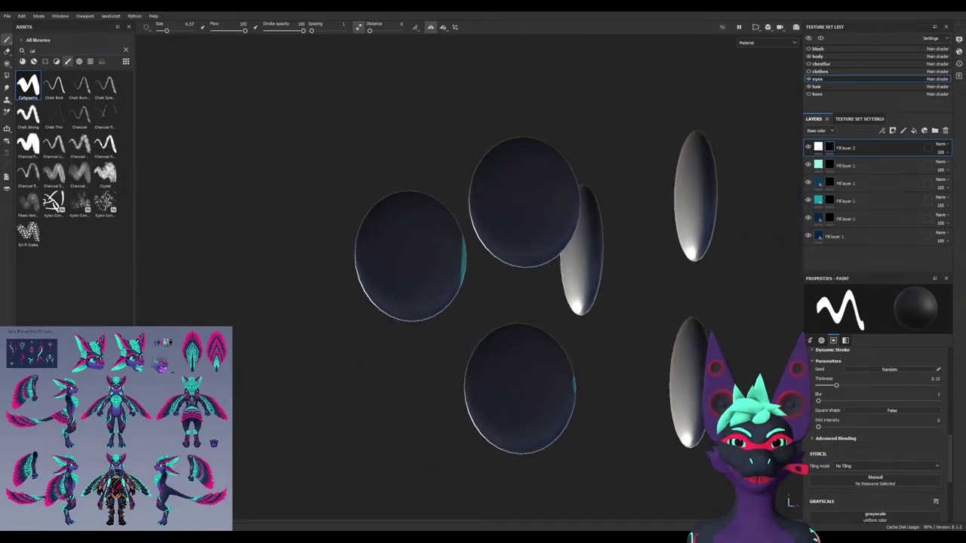
Return to the teal Fill layer 1's mask and erase the leftover teal along the lens rims
middle_click_drag(521, 372, 374, 369, "alt")
left_click_drag(374, 368, 310, 304, "alt")
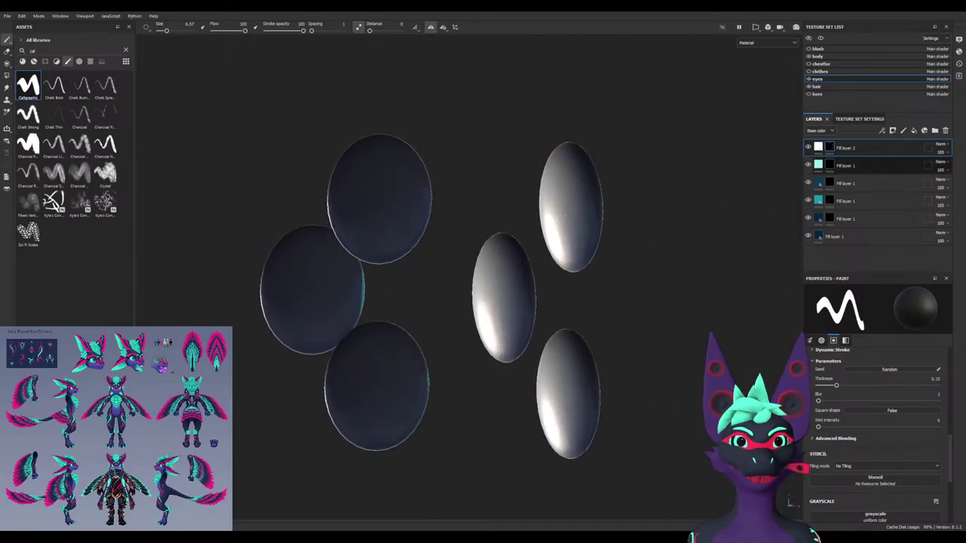
left_click(829, 201)
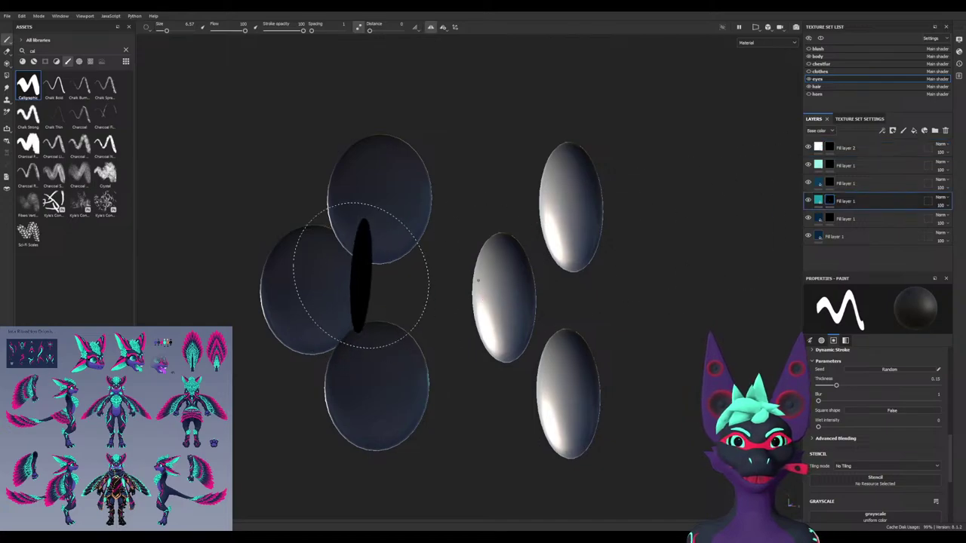
Reduce the Calligraphic brush to size 4.02, switch it to white and try stamping an upright slit on the uppermost lens
mouse_move(384, 203)
left_mouse_down("alt")
mouse_move(588, 207)
mouse_move(363, 201)
mouse_move(391, 217)
left_mouse_up("alt")
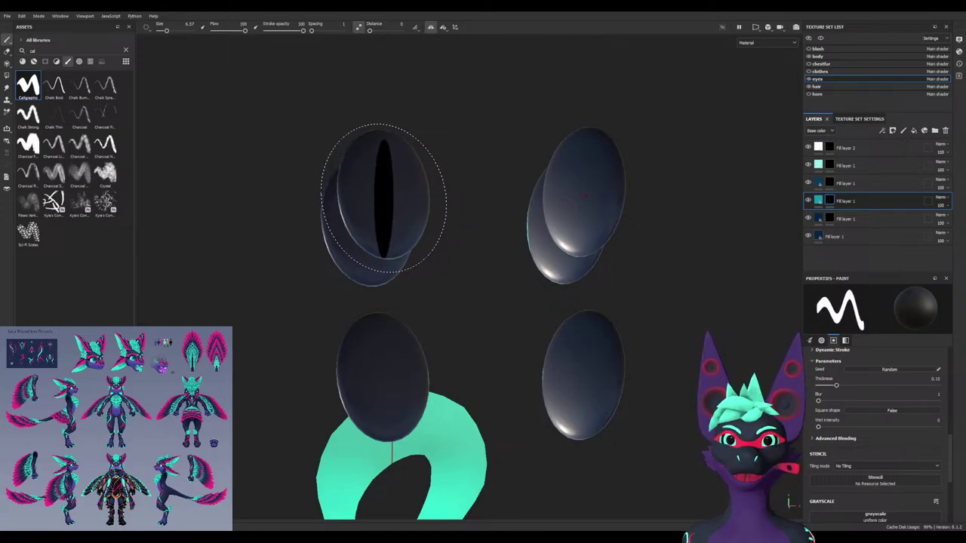
left_click_drag(384, 200, 382, 200, "ctrl")
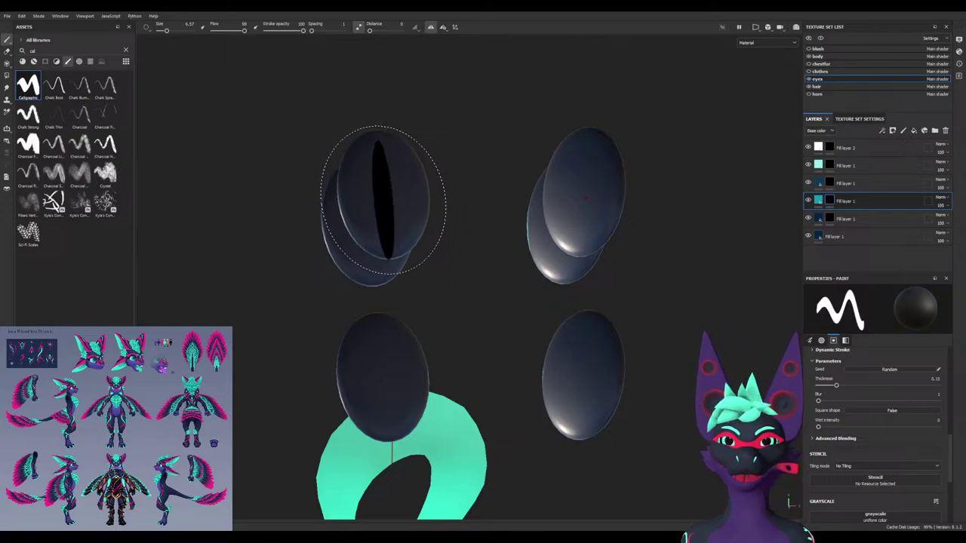
right_click_drag(381, 195, 358, 195, "ctrl")
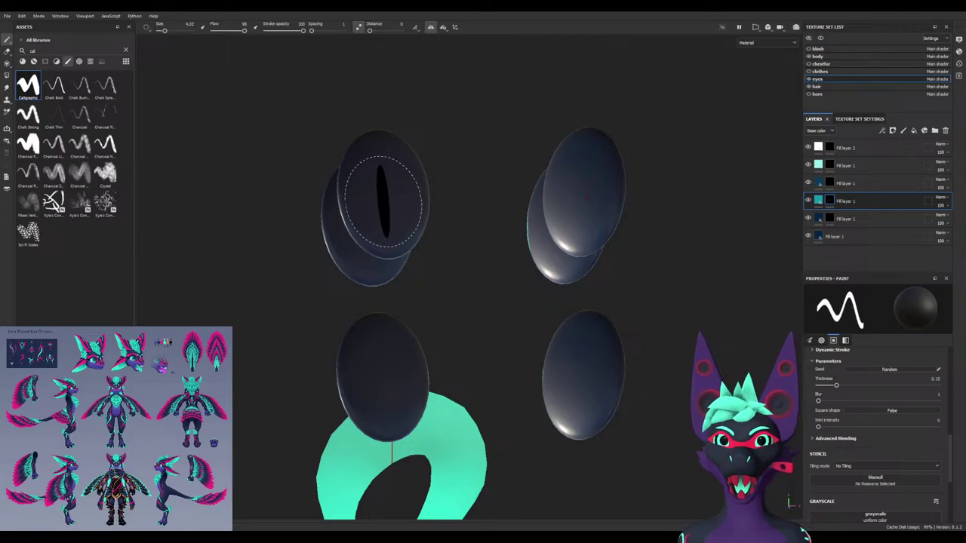
key("x")
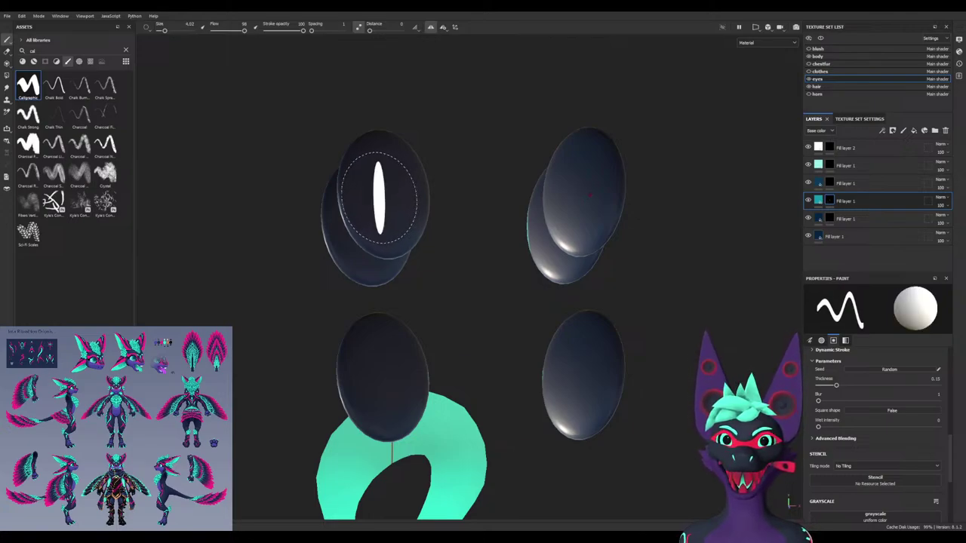
left_click(385, 198)
key("ctrl+z")
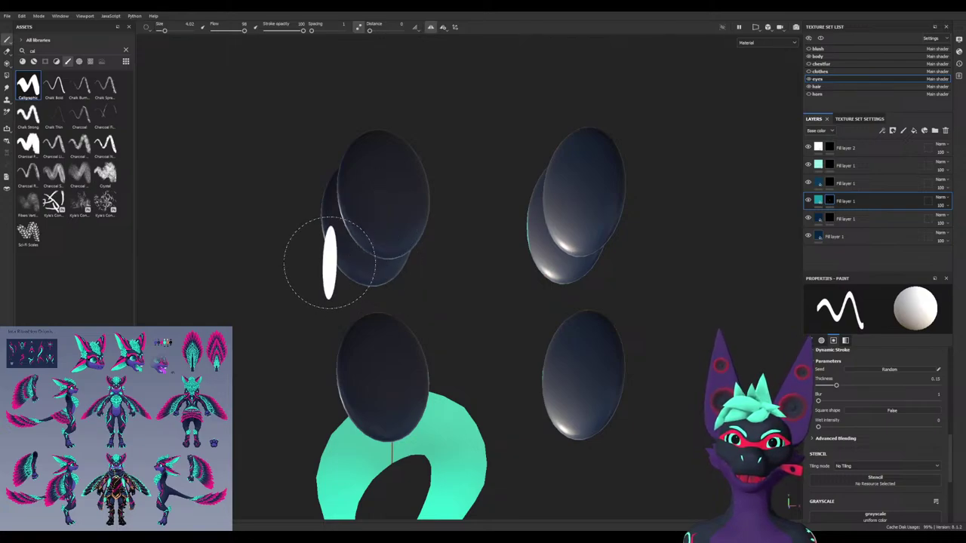
left_click_drag(323, 259, 371, 216, "alt")
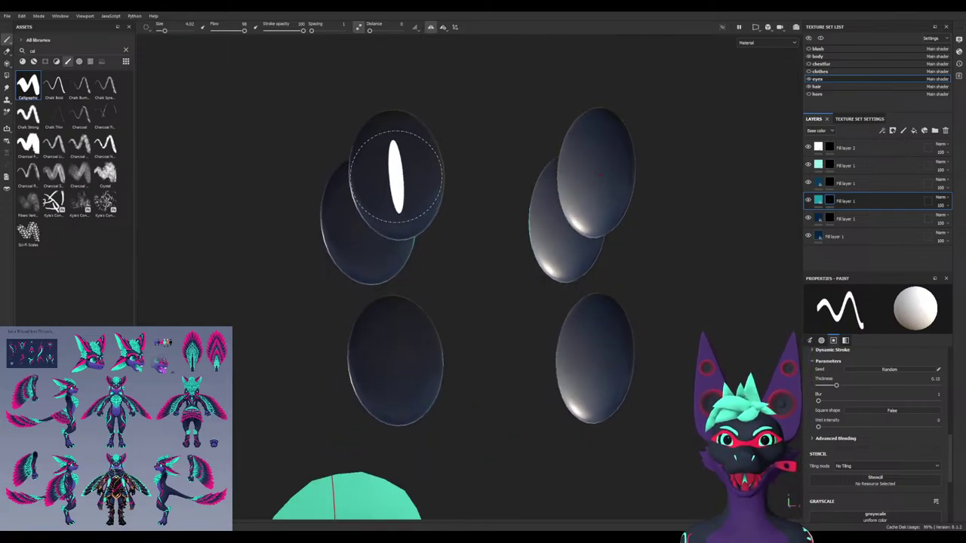
left_click(397, 178)
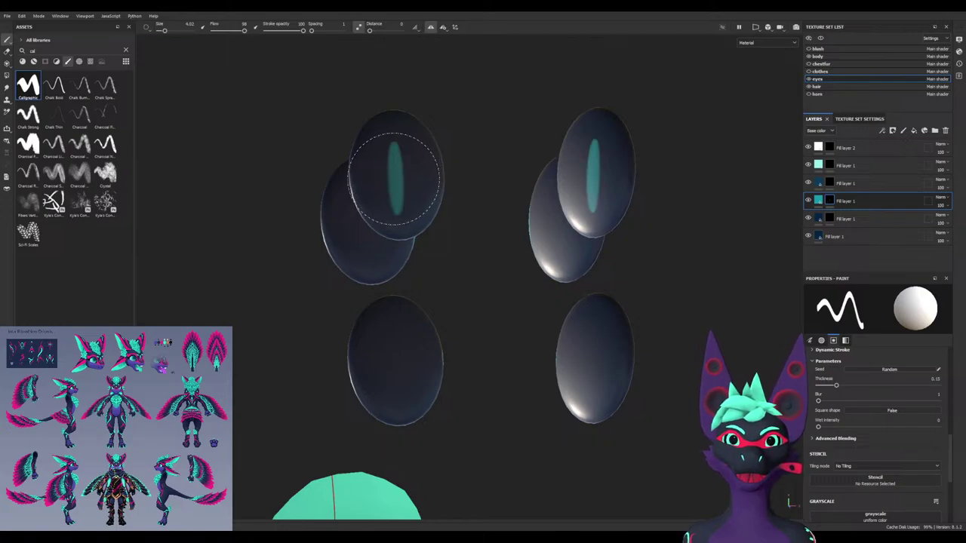
key("ctrl+z")
Move the teal Fill layer 1 directly below the mint layer and stamp an upright emissive teal slit on the uppermost lens in its mask
left_click(843, 166)
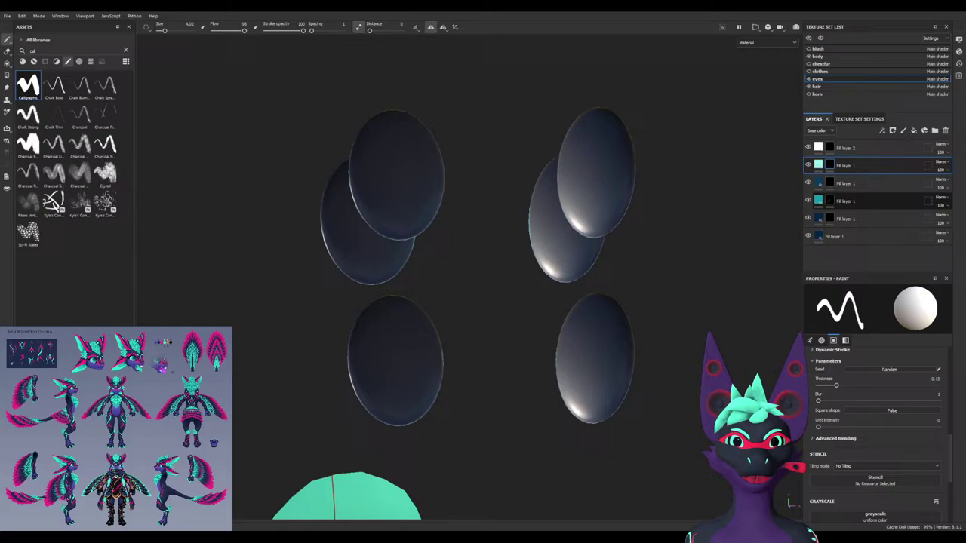
left_click_drag(844, 201, 844, 176)
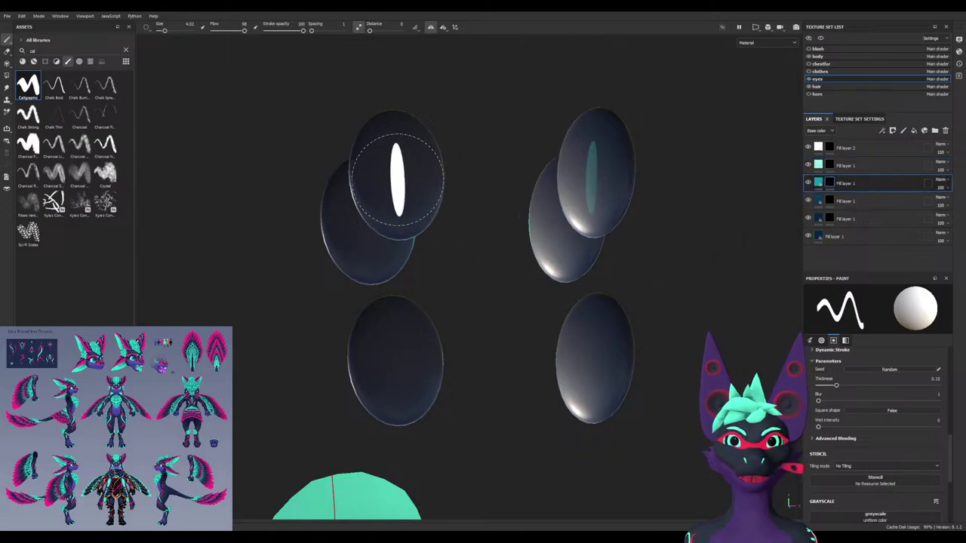
left_click(868, 183)
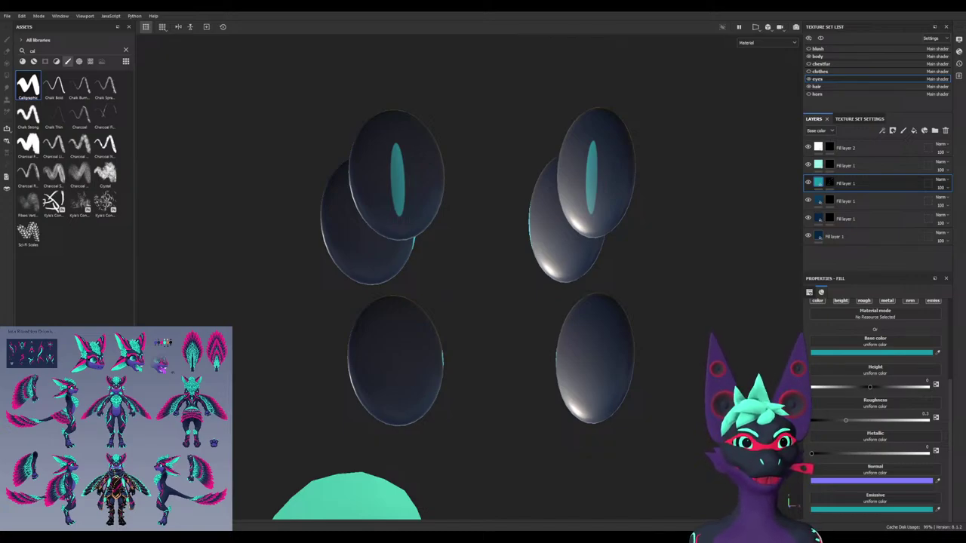
Cover the whole uppermost lens with dark teal in the mask of the Fill layer 1 just below the teal one
left_click(846, 201)
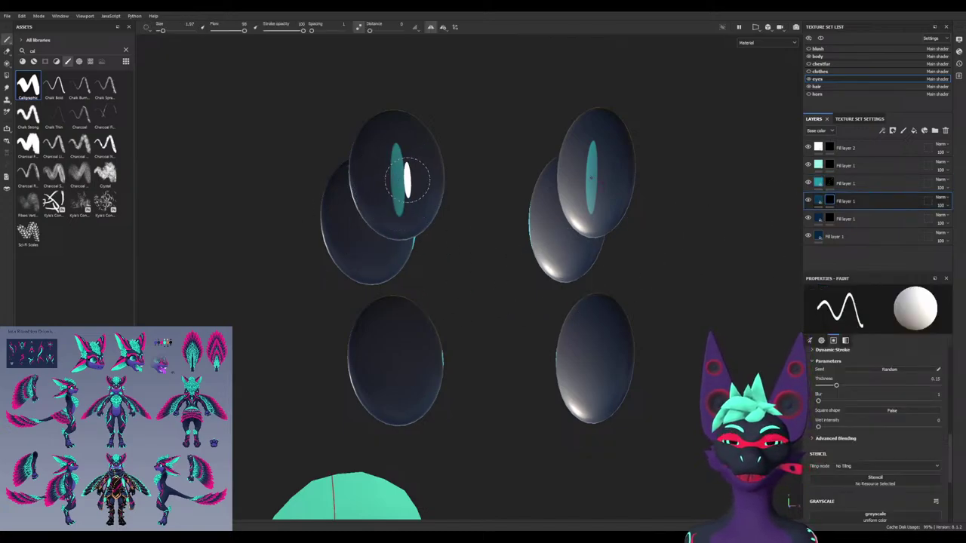
right_click_drag(414, 182, 421, 193, "ctrl")
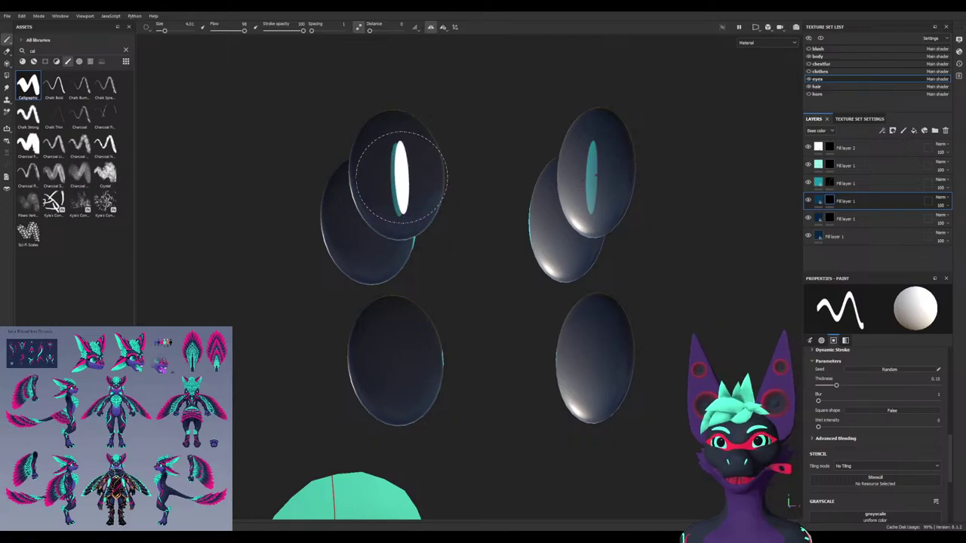
left_click_drag(348, 146, 387, 166, "alt")
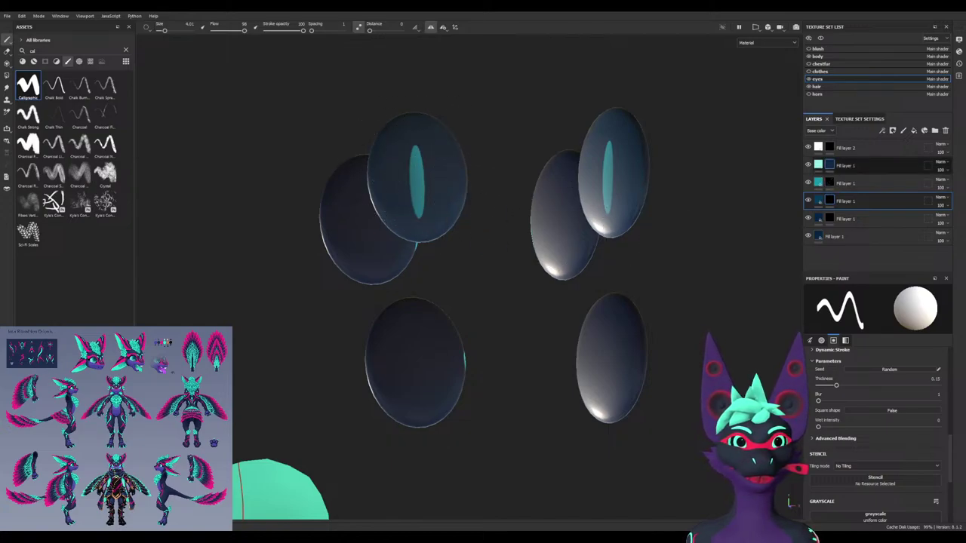
Stamp a smaller slit at brush size 2.9 inside the teal one in the mint Fill layer 1's mask and set that layer's emissive to mint
left_click(831, 165)
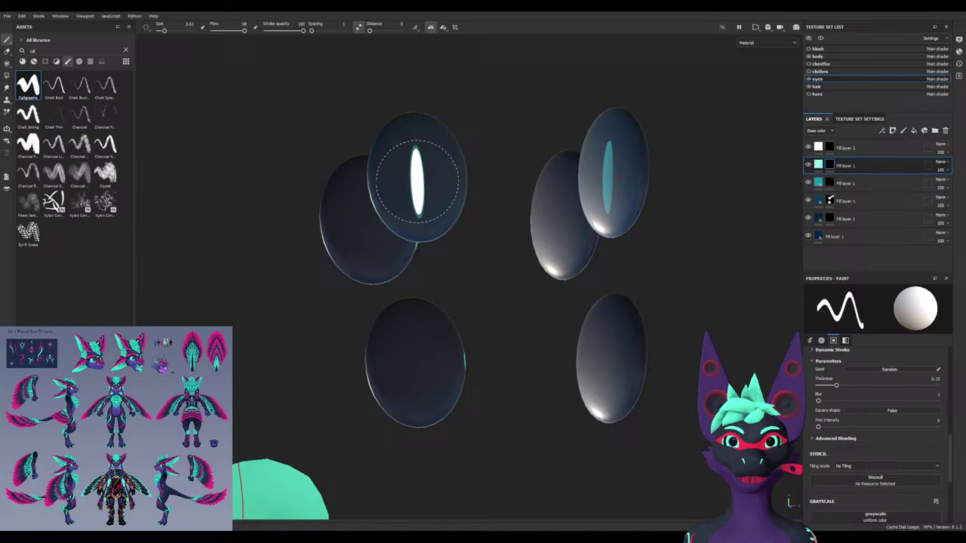
key("bracketleft")
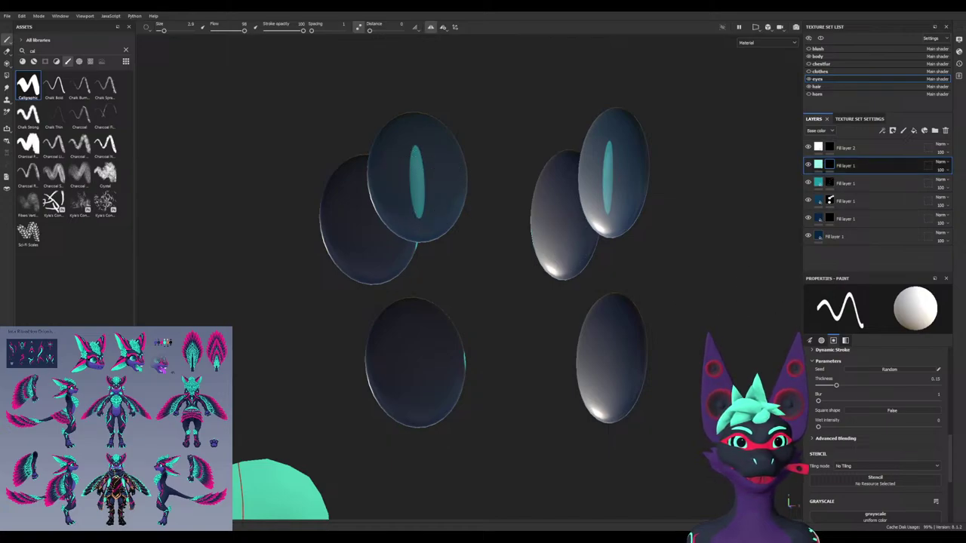
left_click(818, 166)
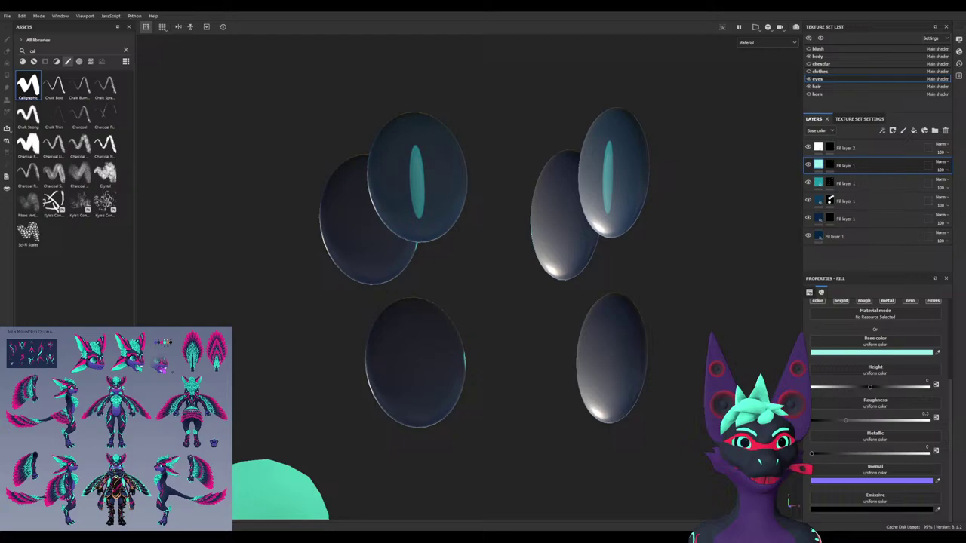
left_click(872, 352)
mouse_move(468, 286)
left_mouse_down("alt")
mouse_move(501, 283)
mouse_move(453, 293)
left_mouse_up("alt")
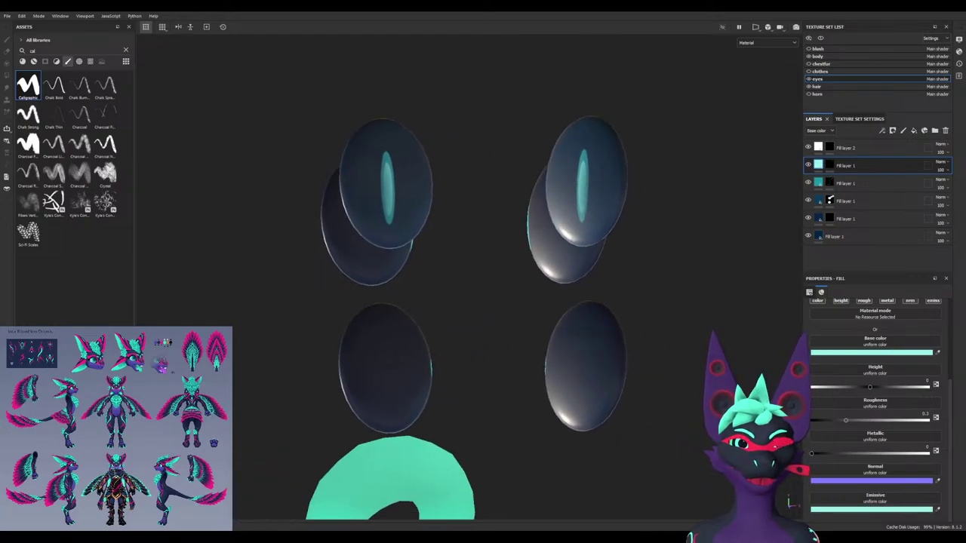
Enlarge the teal slit on the uppermost lens by stamping it at brush size 5.2 in the teal Fill layer 1's mask
left_click(818, 183)
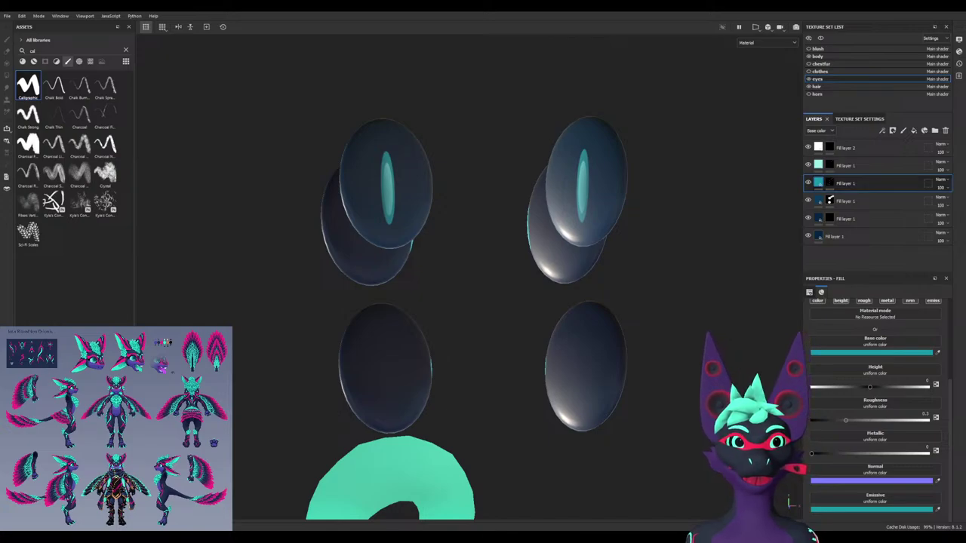
left_click(829, 182)
right_click_drag(388, 183, 411, 183, "ctrl")
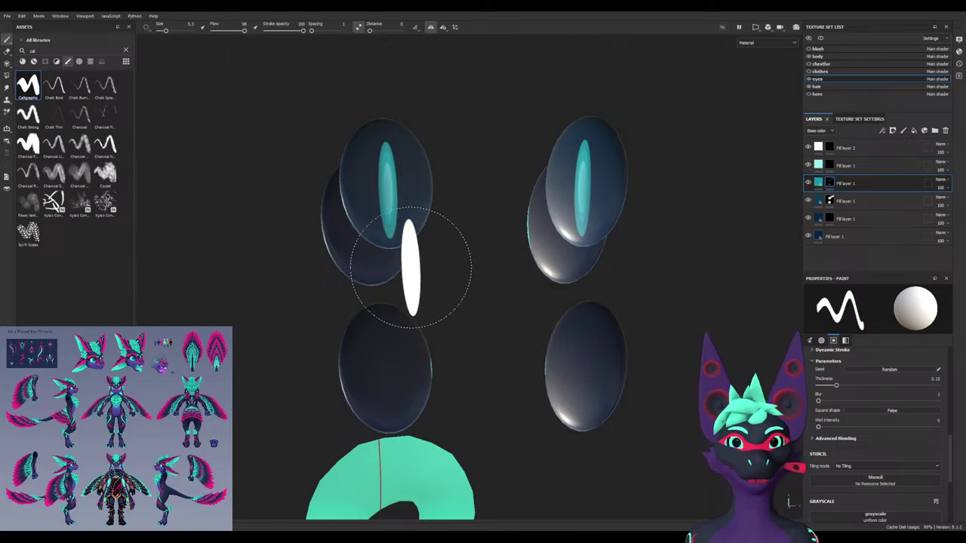
mouse_move(411, 268)
left_mouse_down("alt")
mouse_move(439, 277)
mouse_move(424, 270)
left_mouse_up("alt")
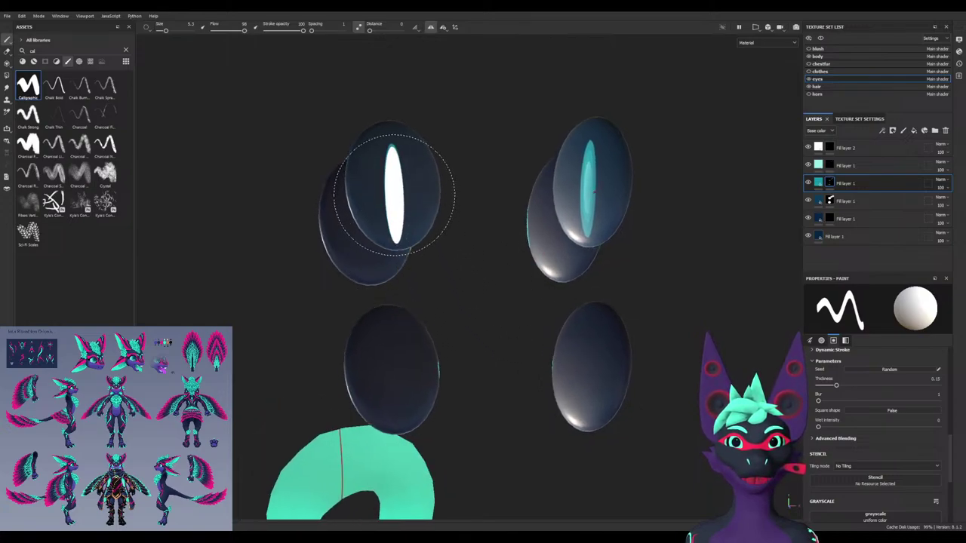
left_click(395, 194)
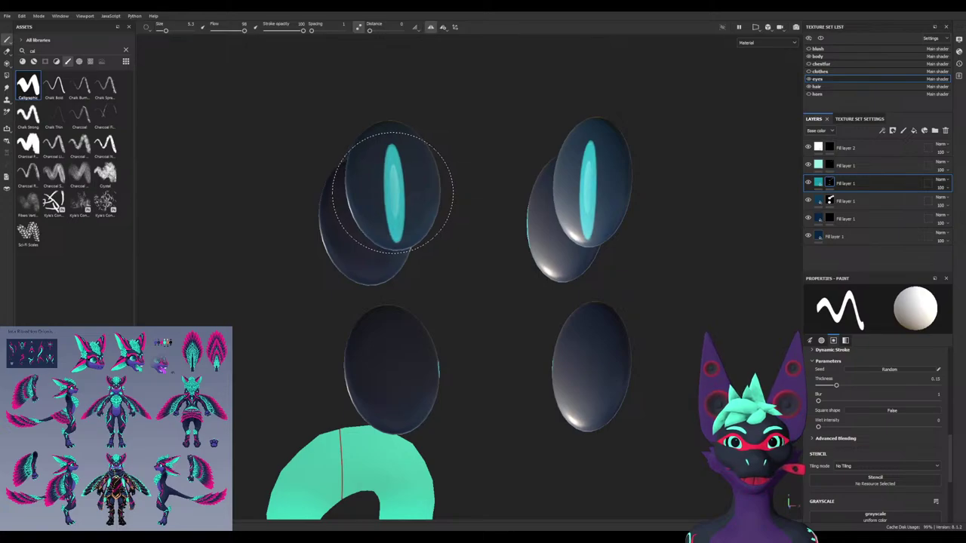
key("ctrl+z")
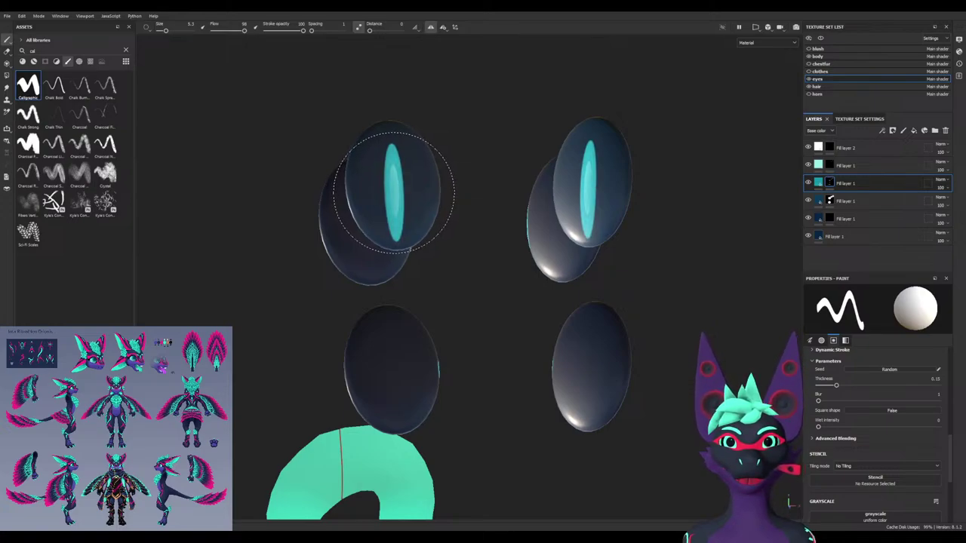
left_click_drag(498, 283, 501, 282, "alt")
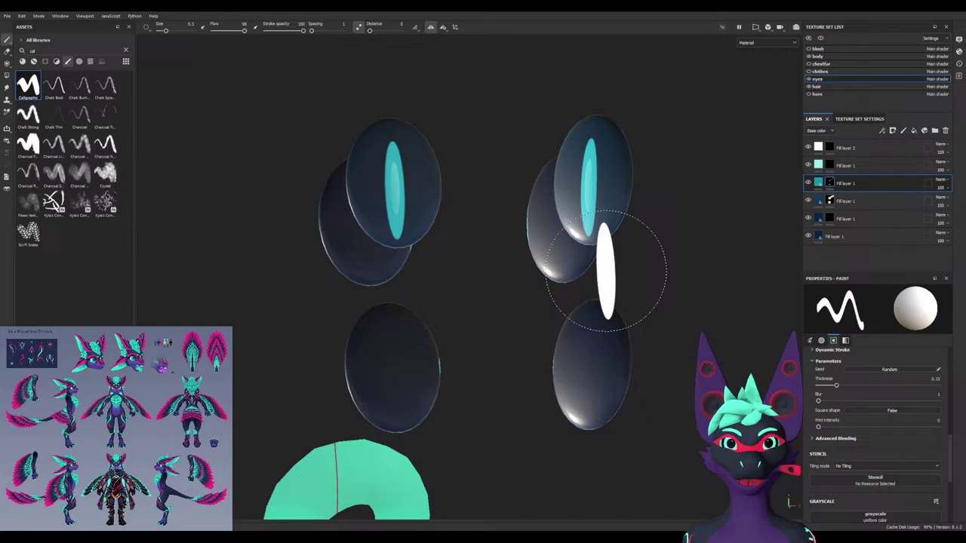
Trim the edge of the inner mint slit with black at brush size 1.22 in the mint Fill layer 1's mask
scroll(377, 202, "up", 5)
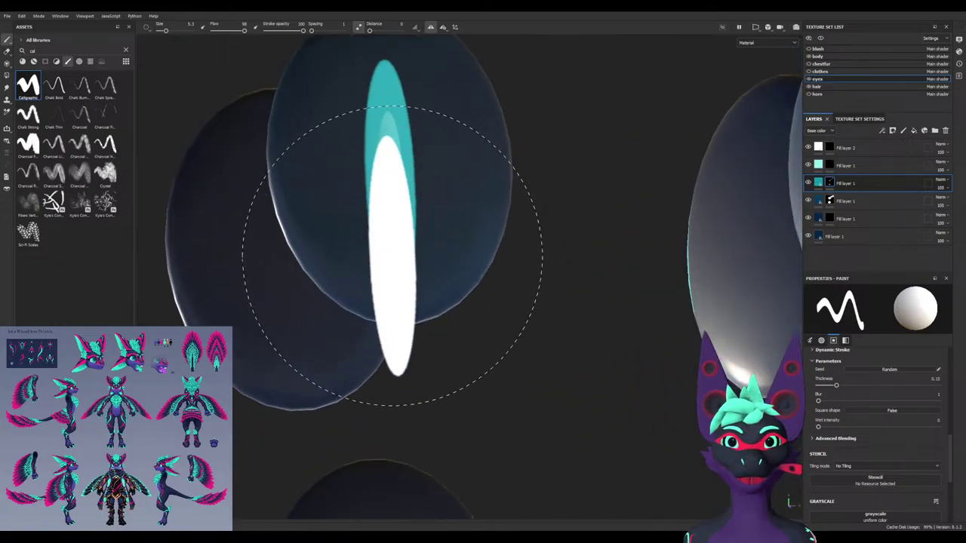
left_click_drag(341, 195, 321, 185, "alt")
scroll(352, 154, "up", 4)
middle_click_drag(372, 180, 392, 228, "alt")
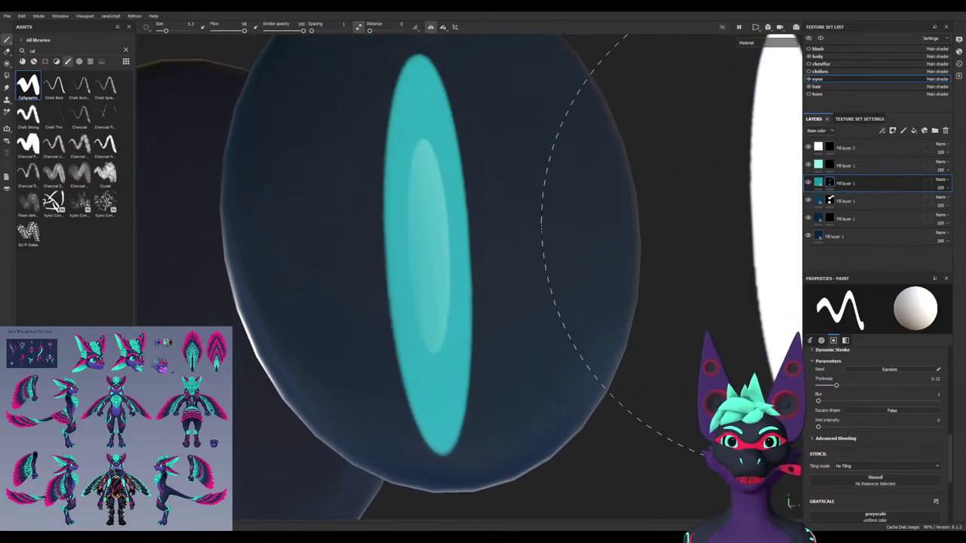
left_click(830, 165)
right_click_drag(494, 276, 462, 304, "ctrl")
key("x")
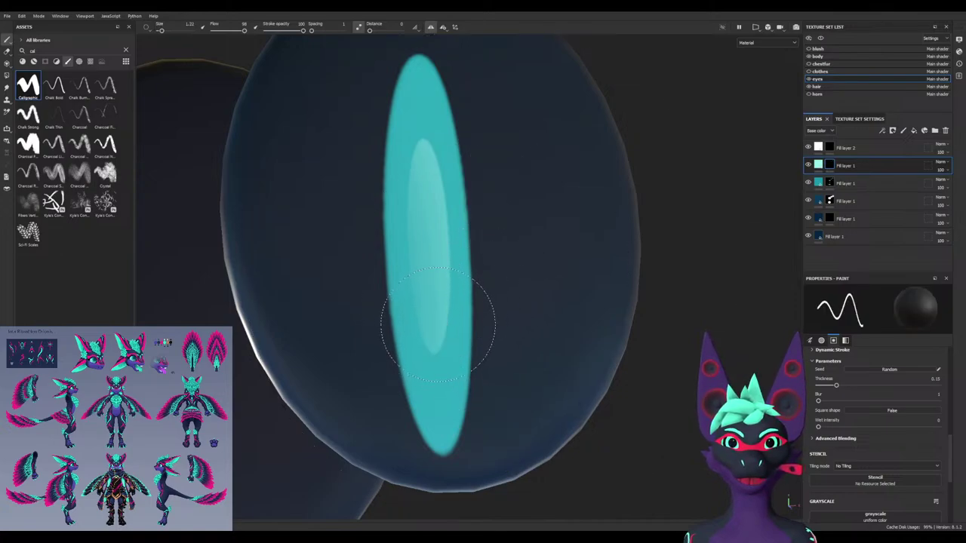
left_click(437, 313)
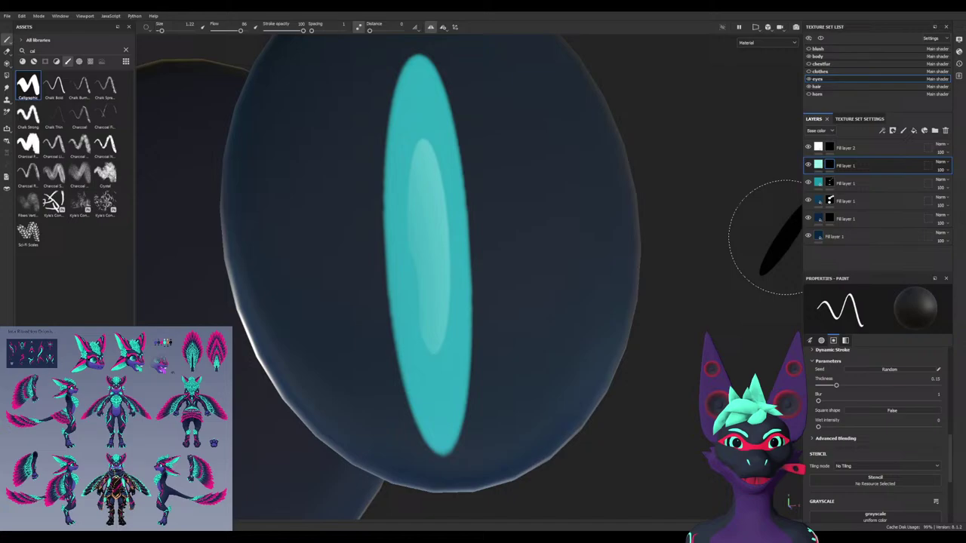
left_click(861, 183)
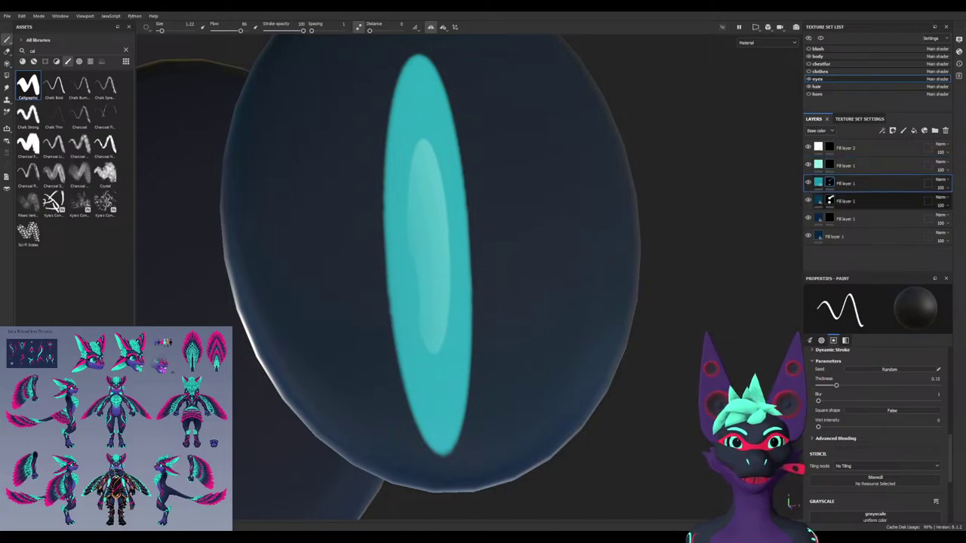
left_click(860, 200)
left_click(808, 165)
left_click(808, 165)
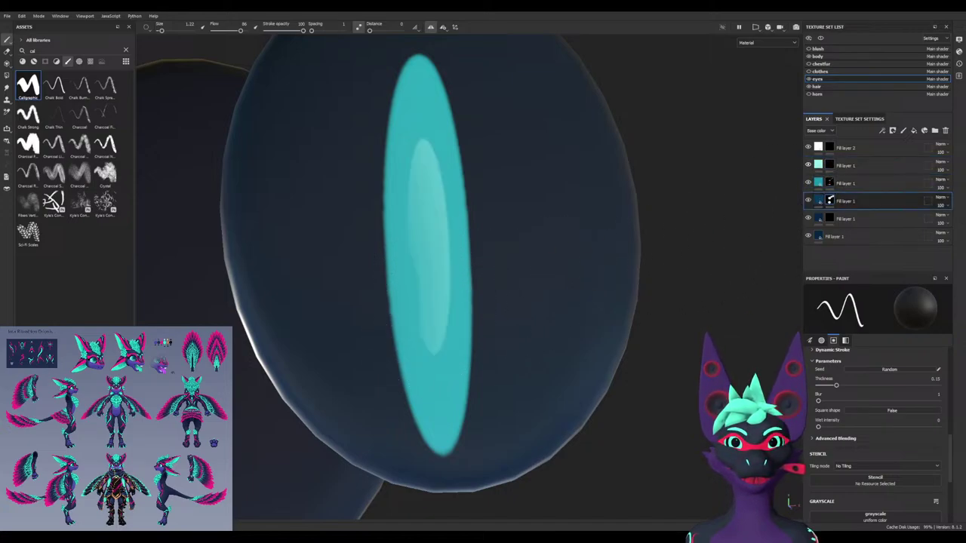
Set the brush alignment to UV, and try white diagonal strokes across the slits in the mint Fill layer 1's mask, undoing them
left_click(845, 166)
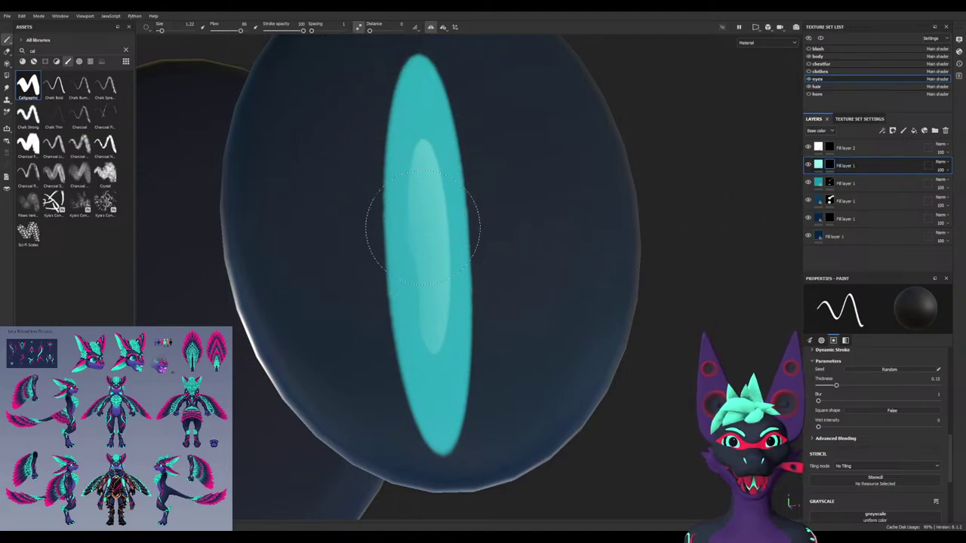
key("x")
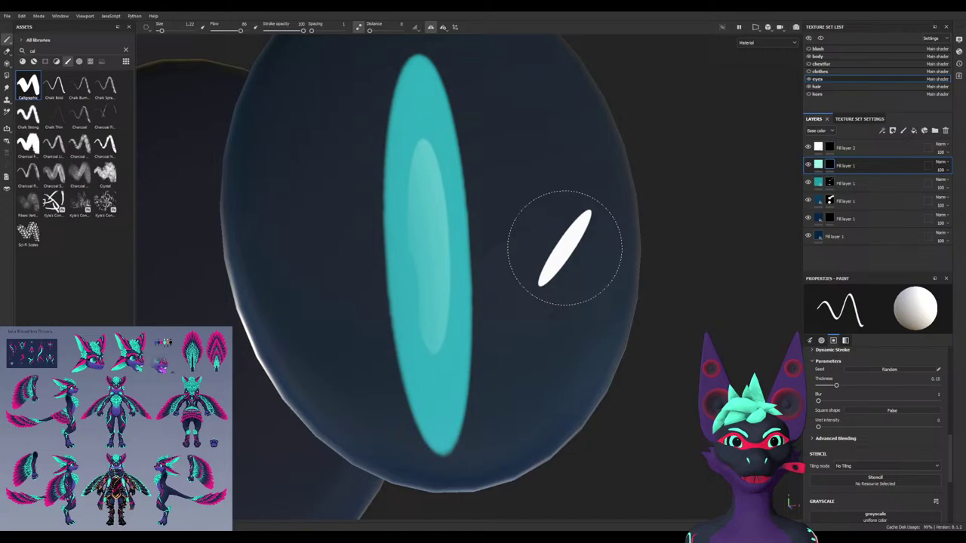
scroll(511, 318, "down", 5)
mouse_move(508, 321)
left_mouse_down("alt")
mouse_move(459, 322)
mouse_move(504, 308)
left_mouse_up("alt")
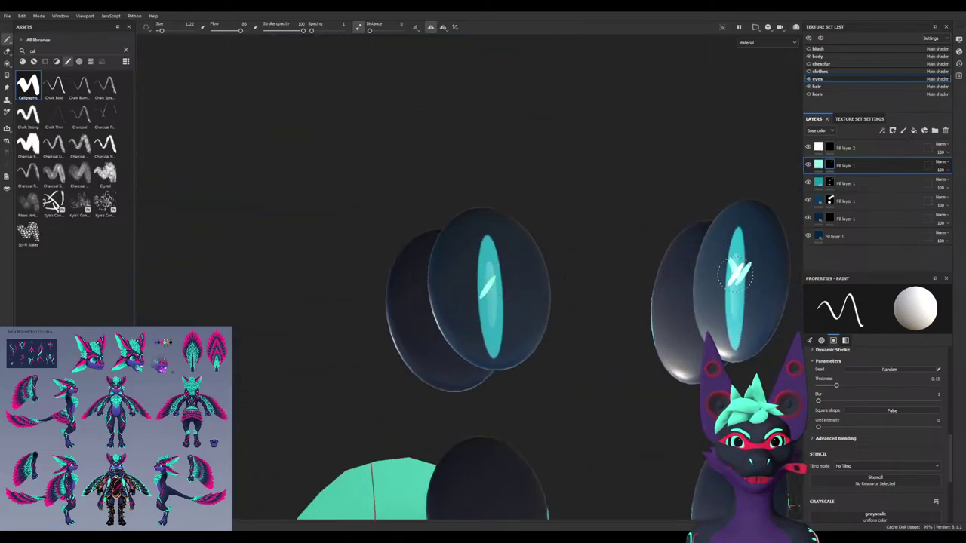
scroll(877, 434, "down", 3)
scroll(877, 434, "up", 6)
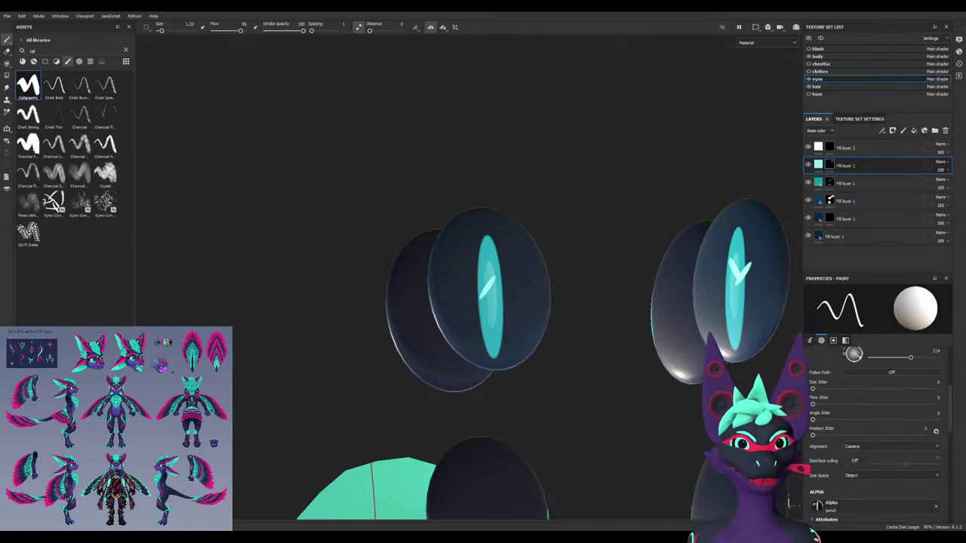
left_click_drag(682, 302, 604, 283, "alt")
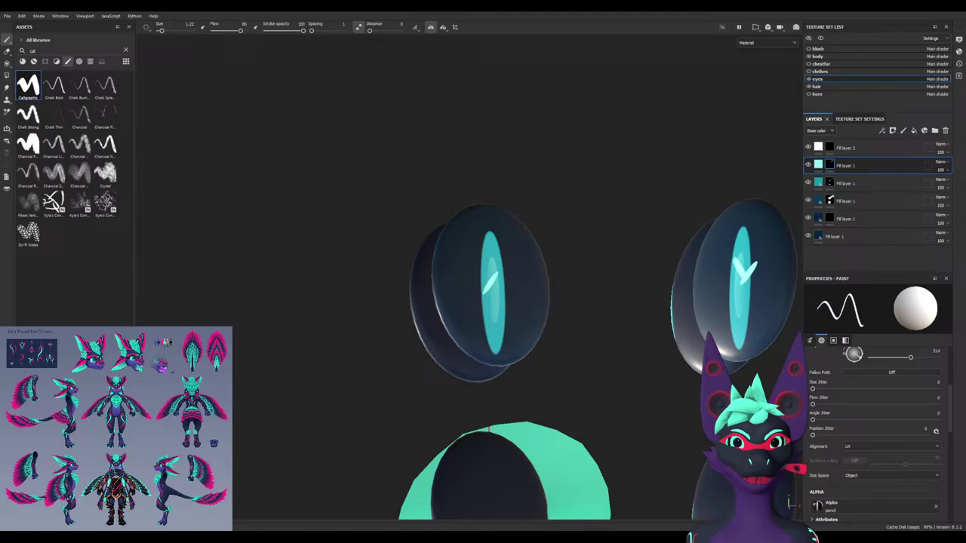
mouse_move(492, 276)
left_mouse_down()
mouse_move(507, 292)
mouse_move(389, 275)
left_mouse_up()
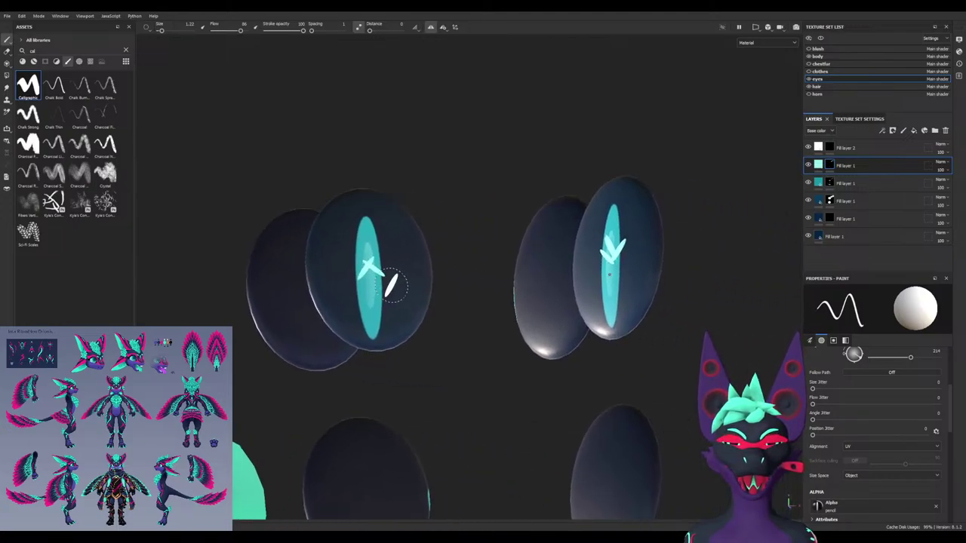
key("ctrl+z")
key("ctrl+z")
key("ctrl+z")
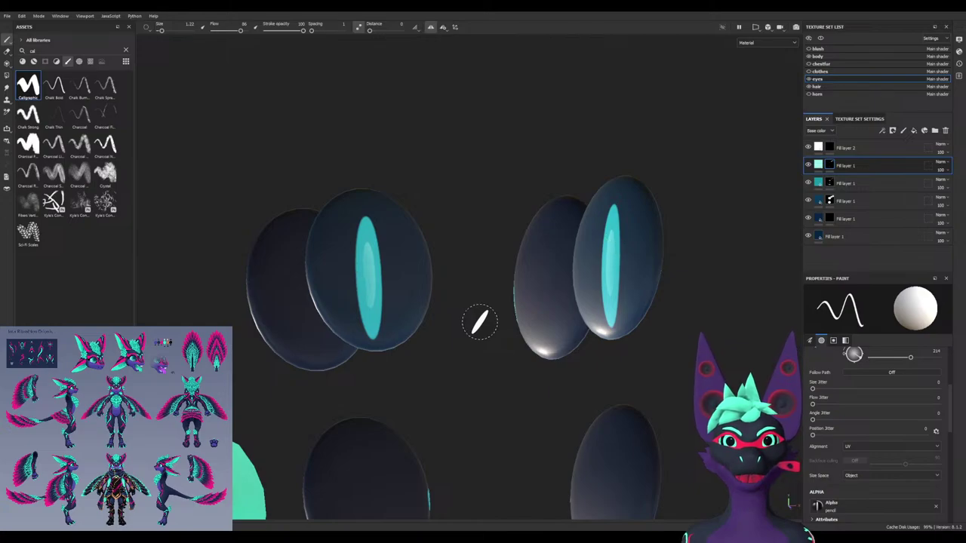
Show the eyes in the 2D UV view, rotated so that the two large slit lenses stand upright
key("F3")
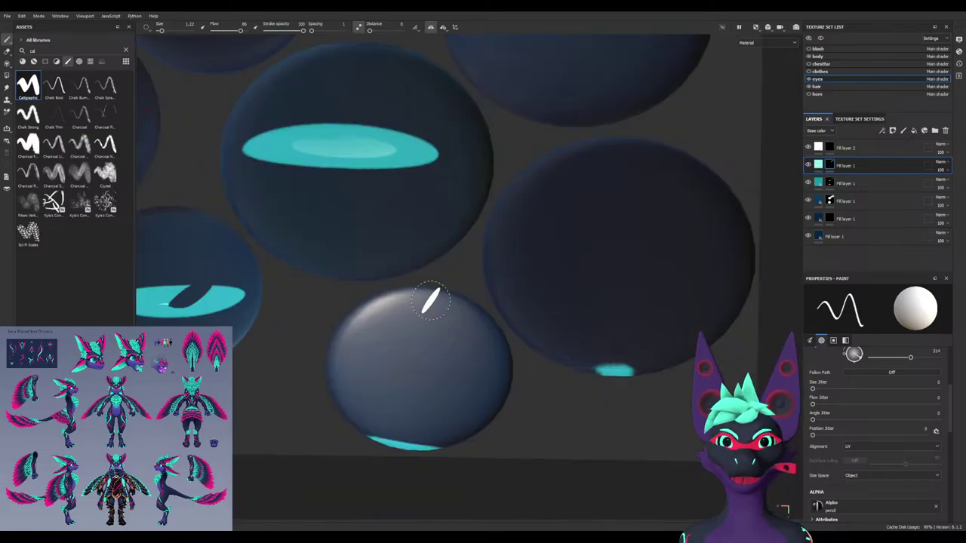
left_click_drag(324, 328, 312, 258, "alt")
middle_click_drag(312, 258, 612, 264, "alt")
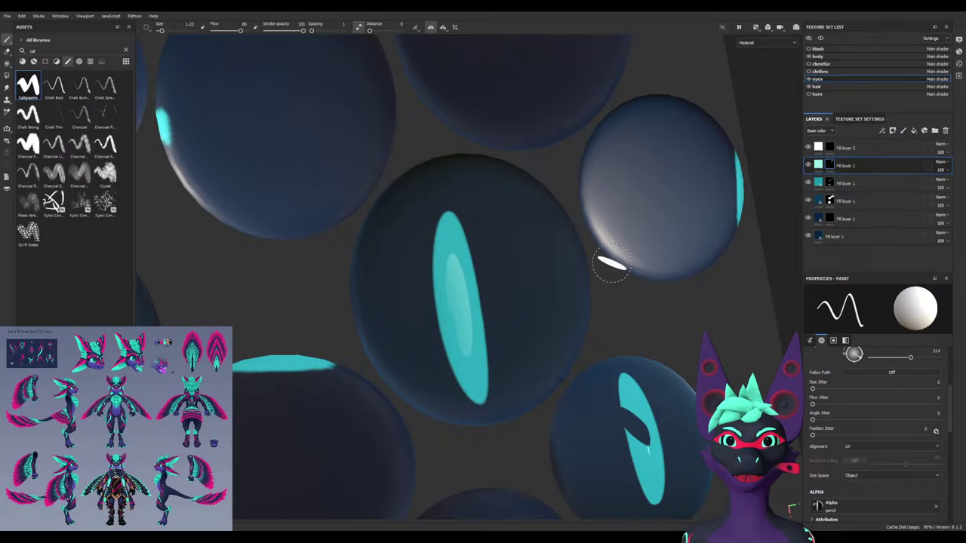
right_click_drag(612, 265, 546, 314, "alt")
mouse_move(528, 379)
left_mouse_down("alt")
mouse_move(551, 370)
mouse_move(528, 328)
left_mouse_up("alt")
middle_click_drag(528, 328, 495, 294, "alt")
scroll(494, 293, "up", 3)
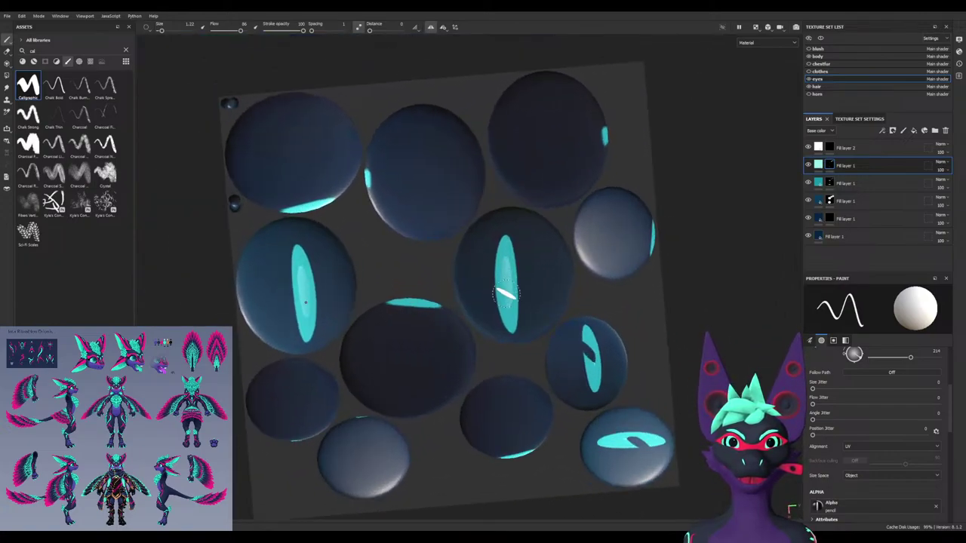
scroll(507, 293, "up", 4)
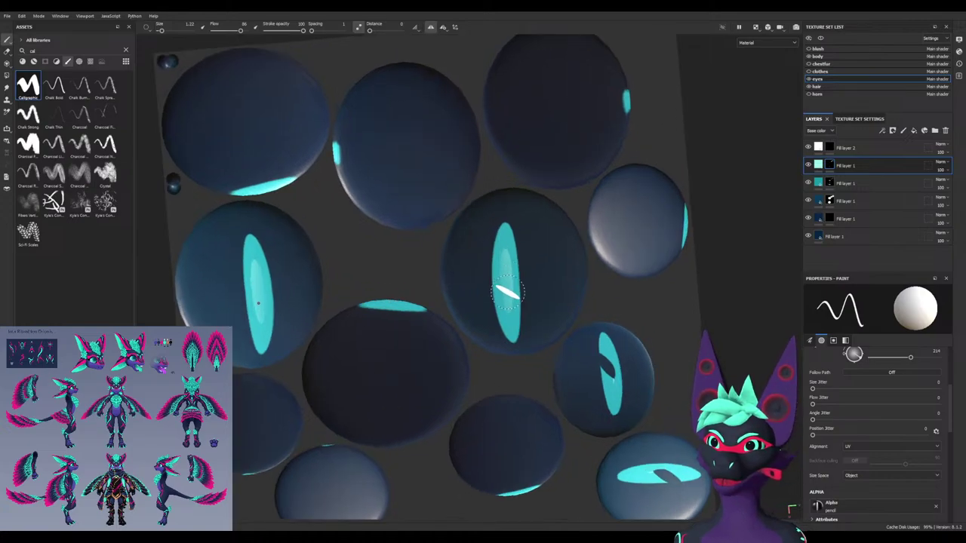
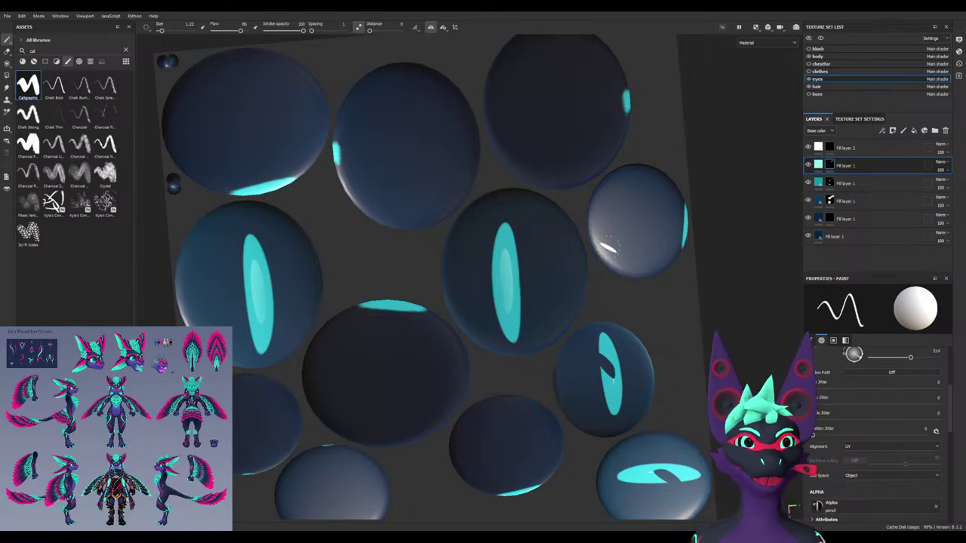
left_click(822, 183)
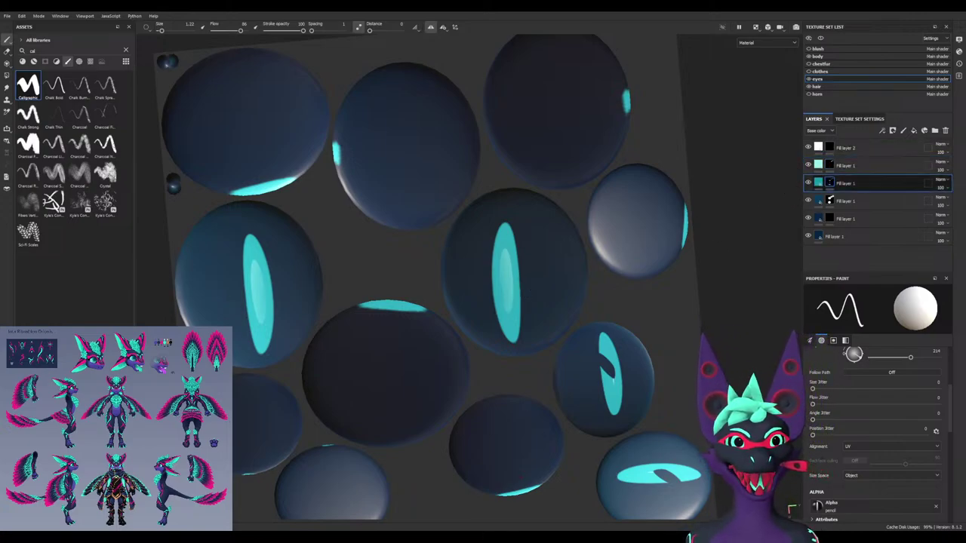
left_click(513, 301)
left_click_drag(514, 303, 560, 285, "alt")
key("ctrl+z")
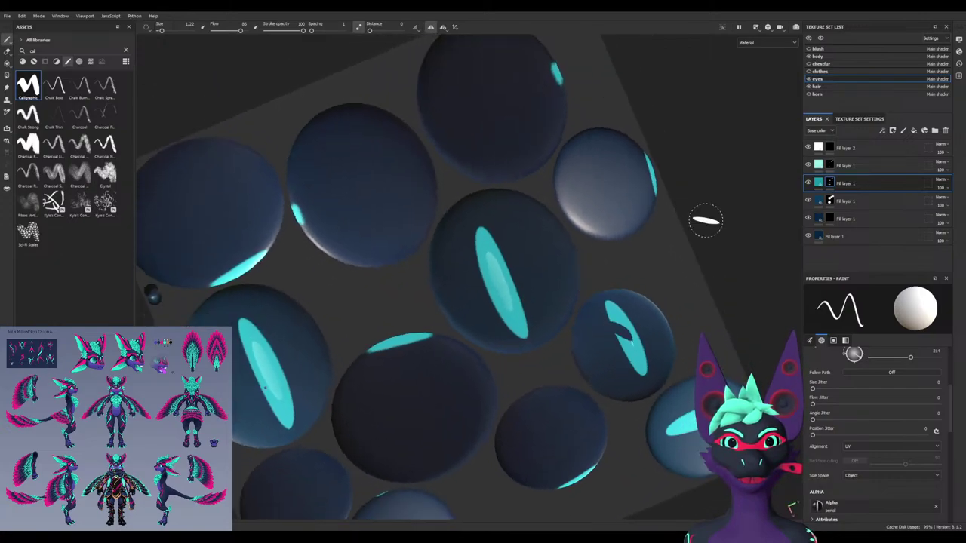
left_click(828, 165)
left_click_drag(701, 215, 708, 208, "alt")
mouse_move(483, 287)
left_mouse_down("alt")
mouse_move(510, 297)
mouse_move(505, 310)
left_mouse_up("alt")
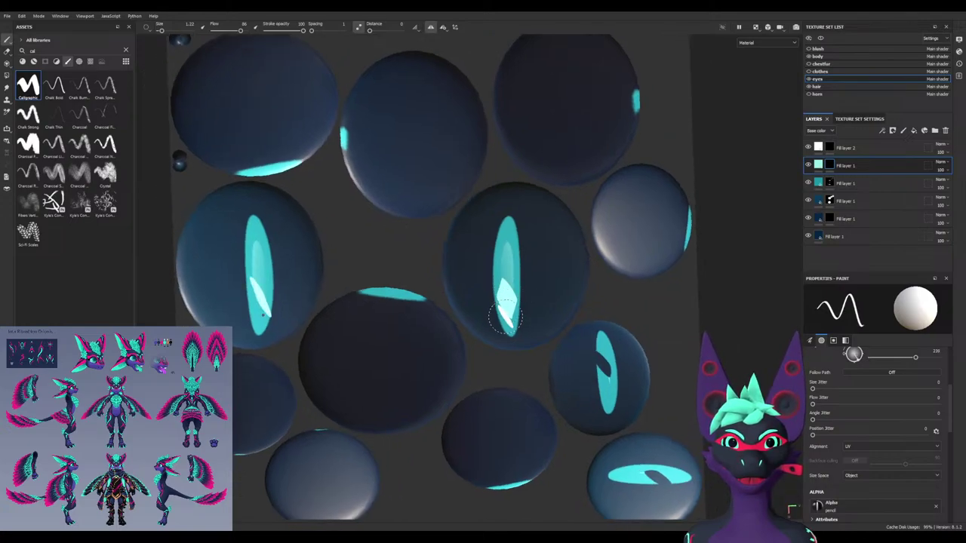
key("ctrl+z")
key("x")
left_click_drag(510, 265, 506, 302)
key("ctrl+z")
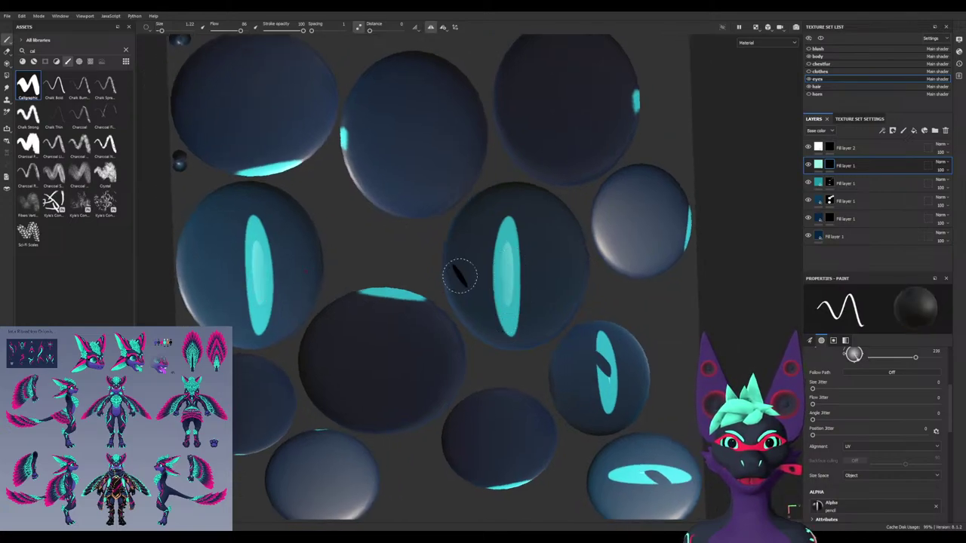
Load the Wet Soft brush and fade out the mint slits' lower part with black at size 2.36 and flow 13 in the mint Fill layer 1's mask
double_click(33, 51)
type("wet")
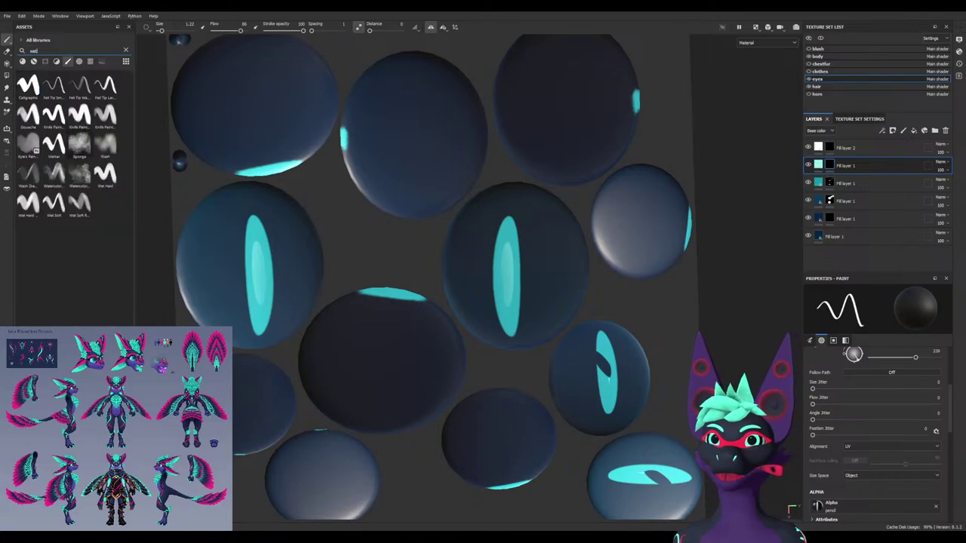
left_click(54, 203)
right_click_drag(511, 281, 503, 269, "ctrl")
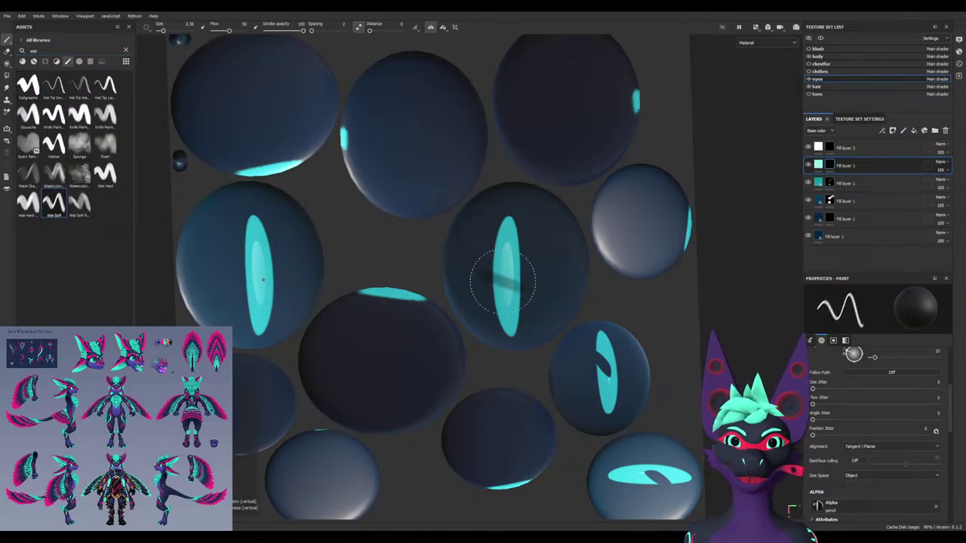
mouse_move(503, 269)
left_mouse_down()
mouse_move(499, 293)
mouse_move(497, 272)
mouse_move(501, 281)
left_mouse_up()
key("ctrl+z")
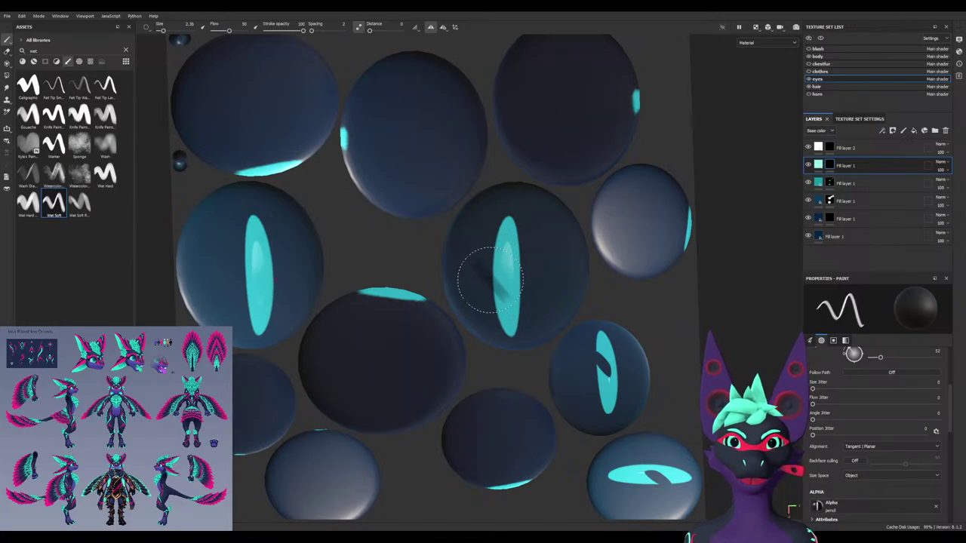
scroll(489, 282, "up", 3)
left_click_drag(486, 294, 466, 293, "ctrl")
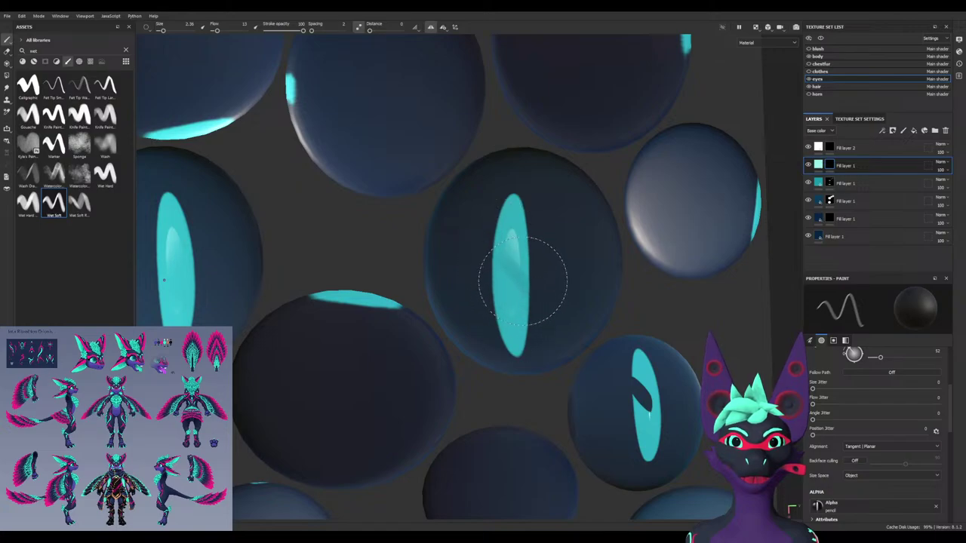
mouse_move(533, 344)
left_mouse_down("alt")
mouse_move(581, 343)
mouse_move(535, 341)
left_mouse_up("alt")
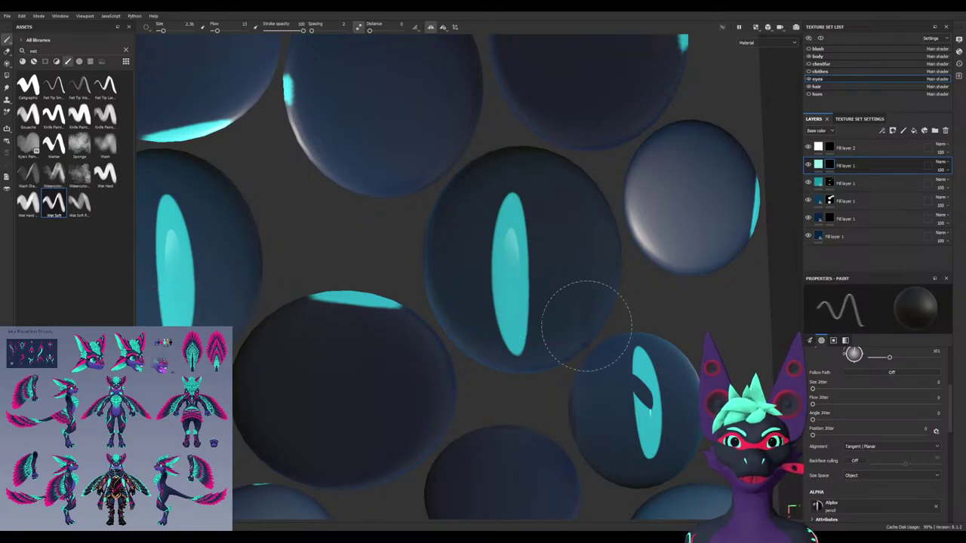
Load the Gouache brush in white with size 0.63, flow 27, spacing 1 and distance 0.71
right_click_drag(560, 240, 528, 232, "ctrl")
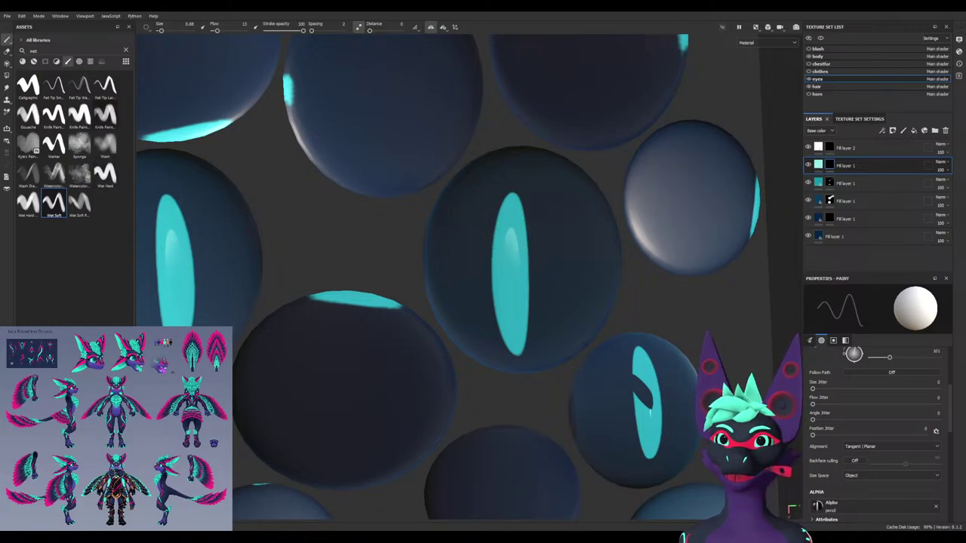
left_click(28, 113)
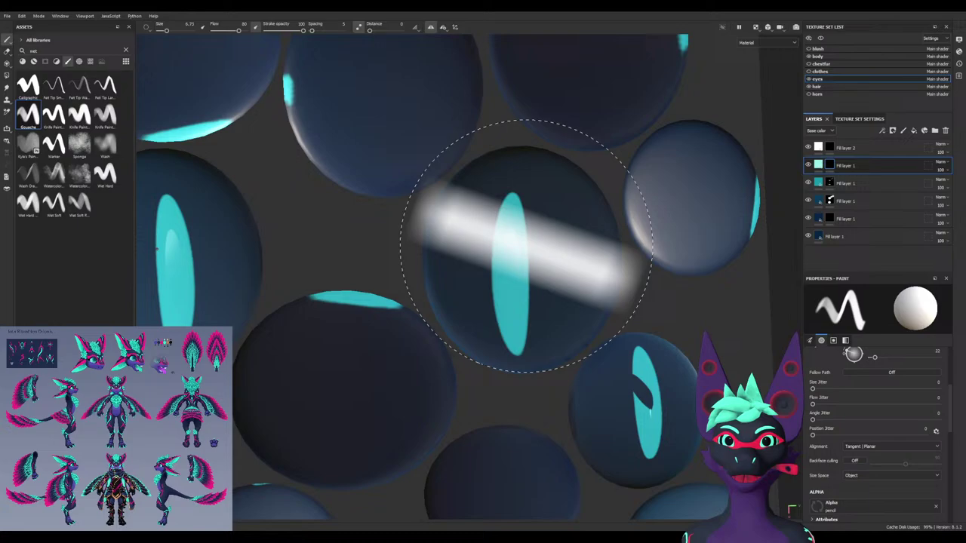
mouse_move(508, 236)
left_mouse_down()
mouse_move(526, 246)
mouse_move(516, 242)
mouse_move(511, 255)
left_mouse_up()
key("ctrl+z")
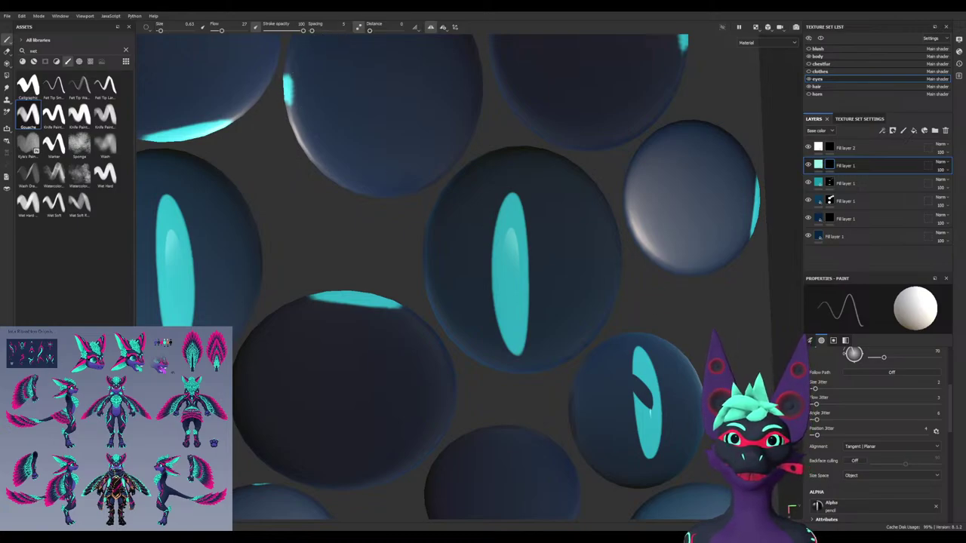
left_click(311, 31)
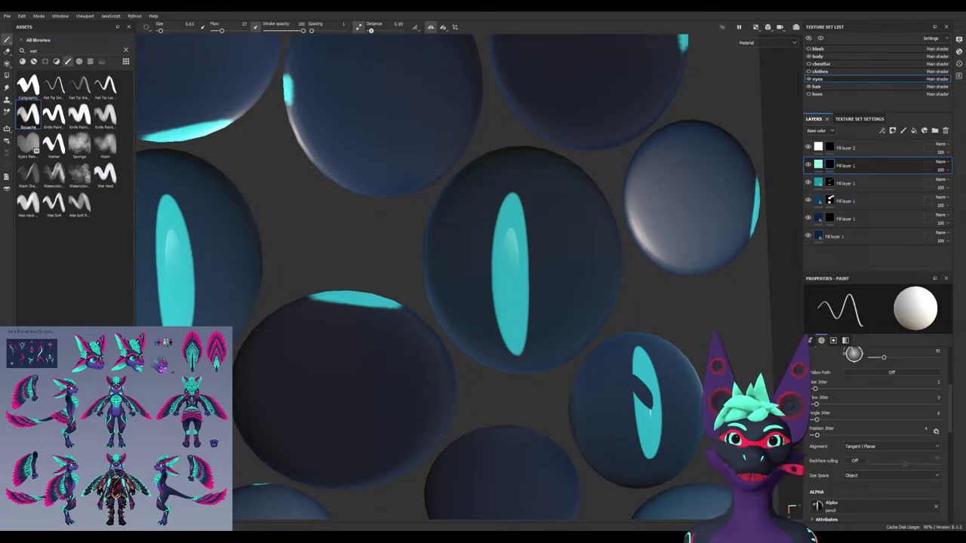
left_click_drag(369, 30, 372, 30)
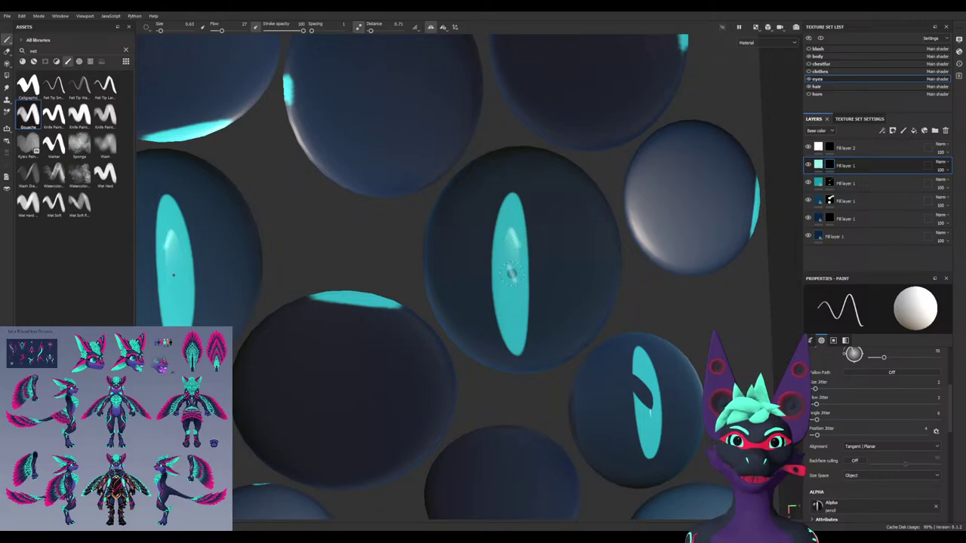
Paint a small mint highlight near the top of both large slits in the mint Fill layer 1's mask, trimming the edges with black
key("ctrl+z")
left_click_drag(510, 232, 519, 251)
key("x")
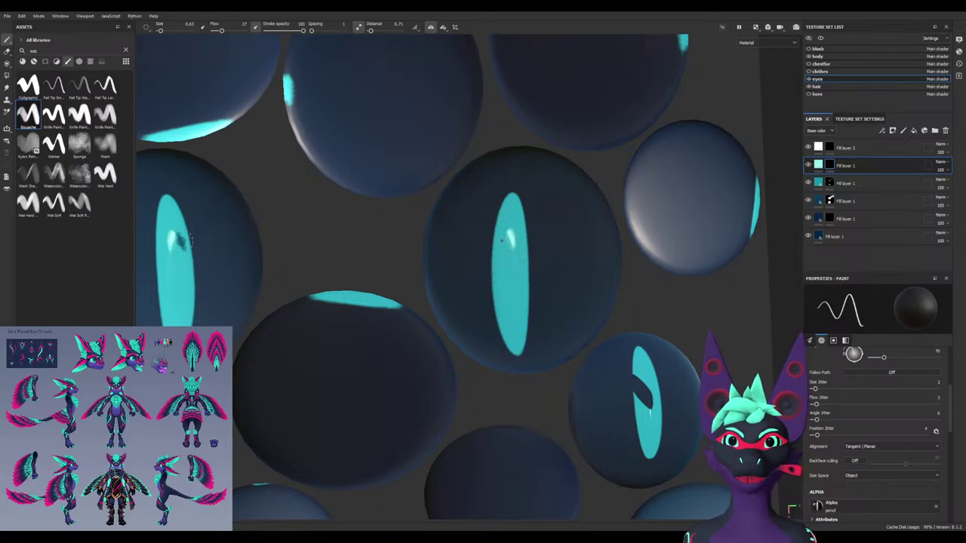
key("x")
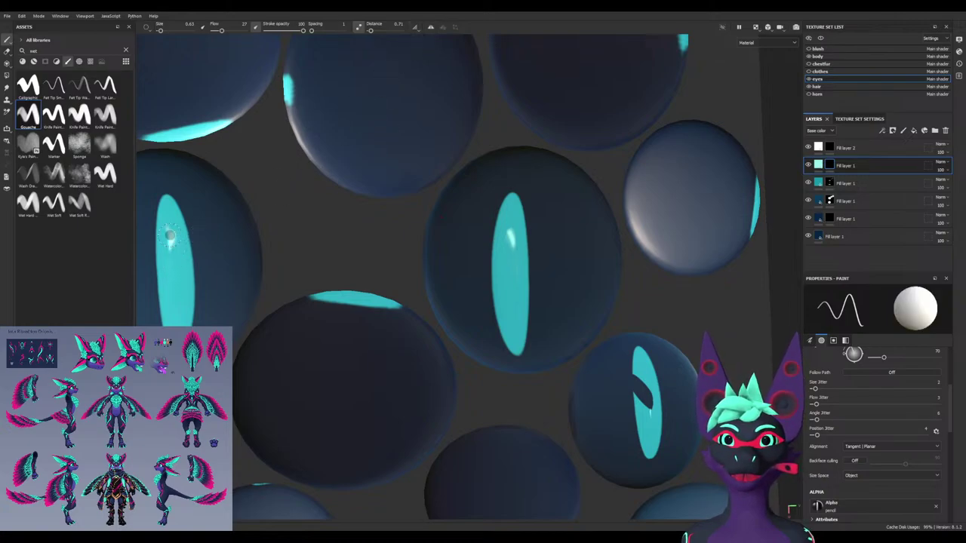
key("x")
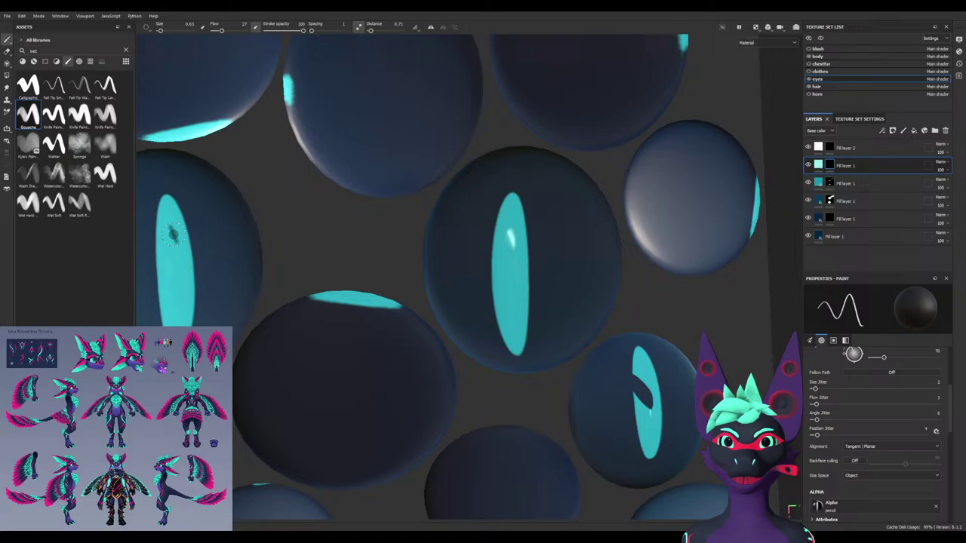
left_click_drag(181, 255, 170, 234, "ctrl")
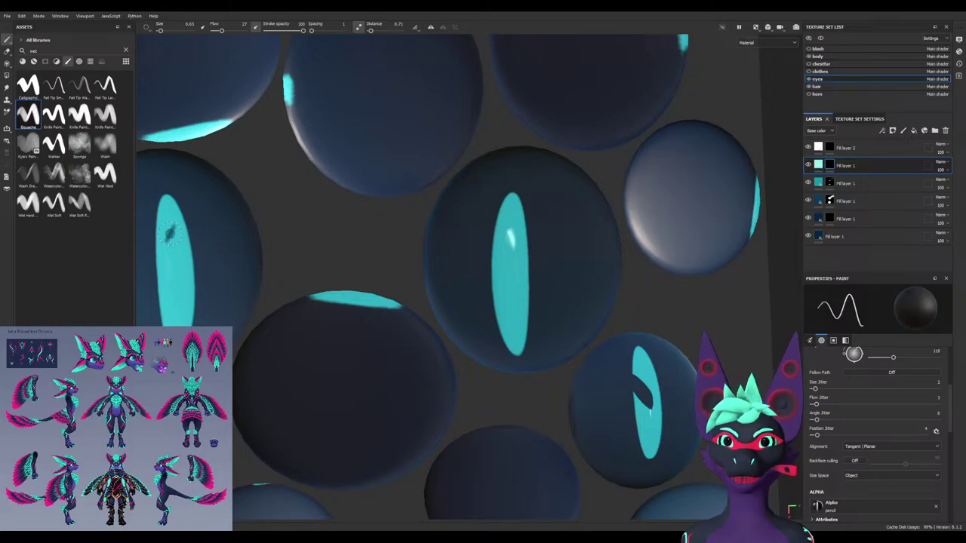
key("x")
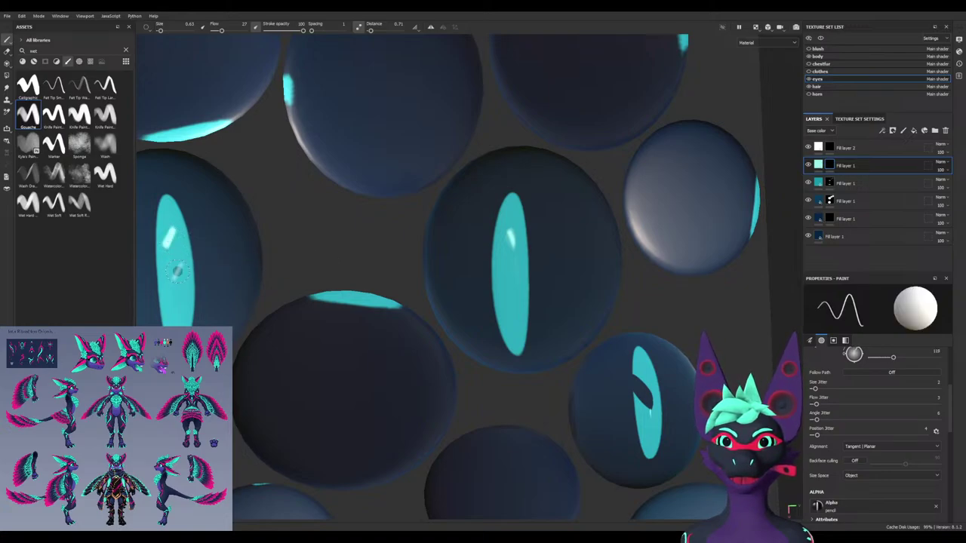
key("x")
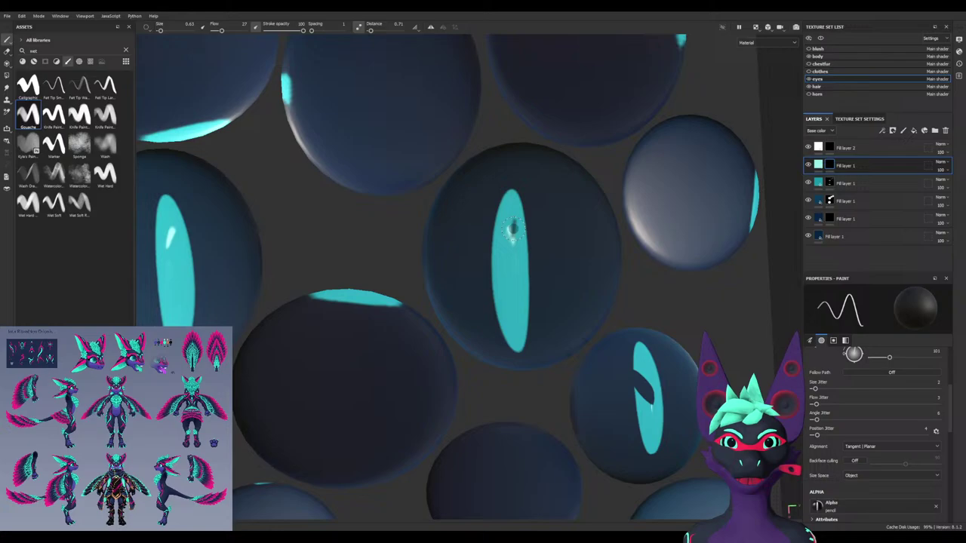
Set the brush angle to 303 and repaint the highlights on both slits broader and more diagonal, alternating black and white in the mask
key("x")
key("bracketright")
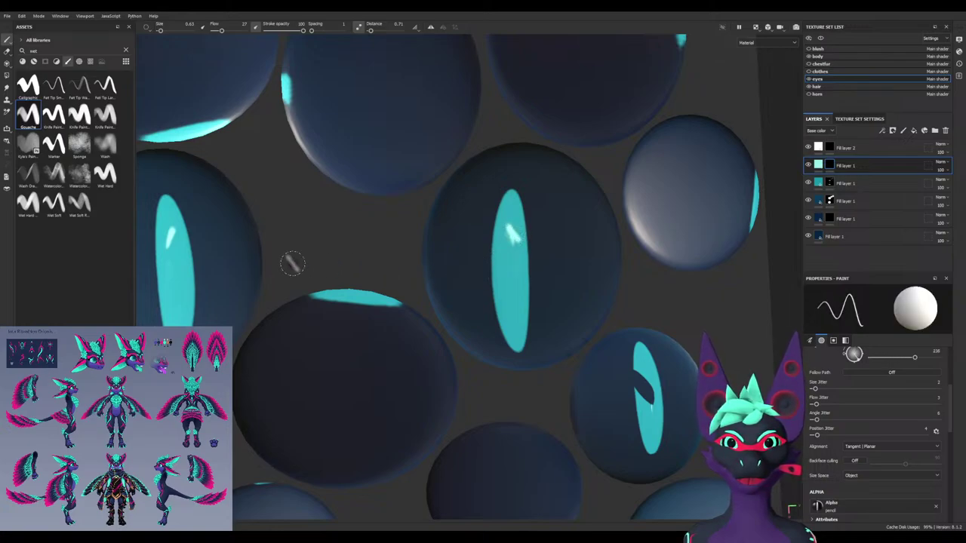
key("bracketright")
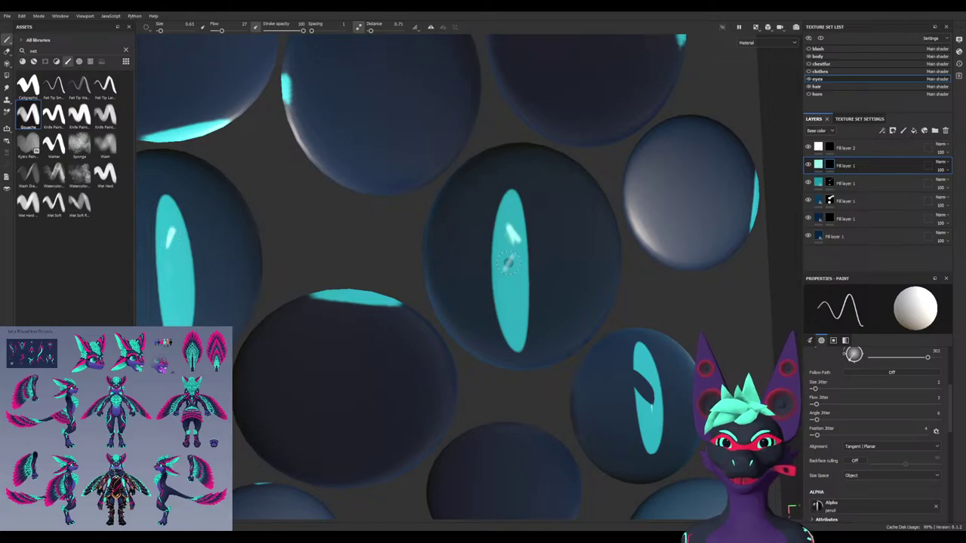
key("x")
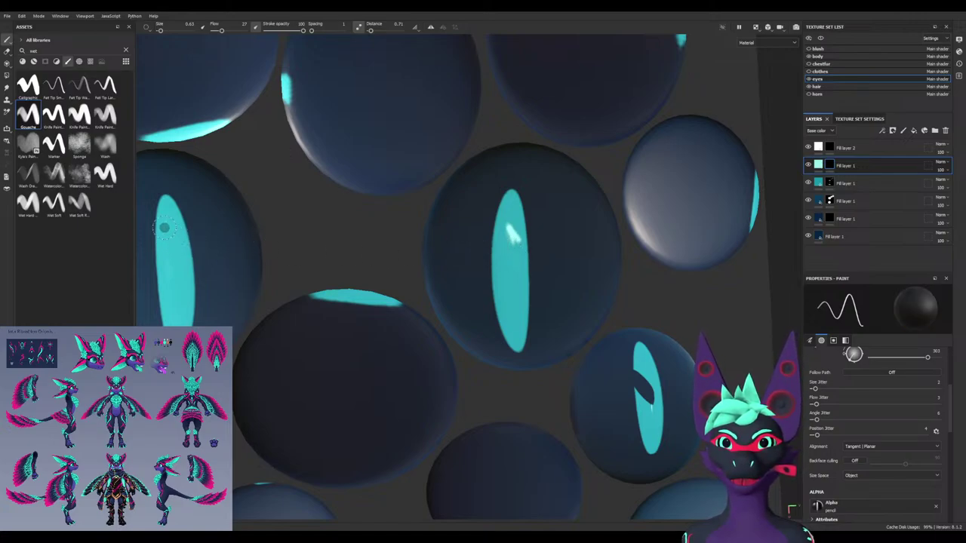
key("x")
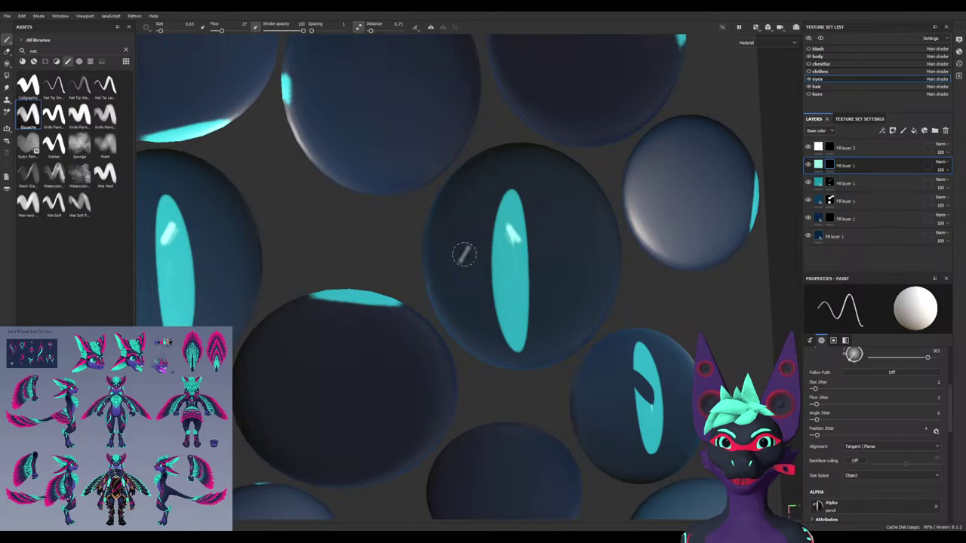
Reshape both highlights into thin diagonal glints, trimming with black and repainting the central lens's glint in white
key("x")
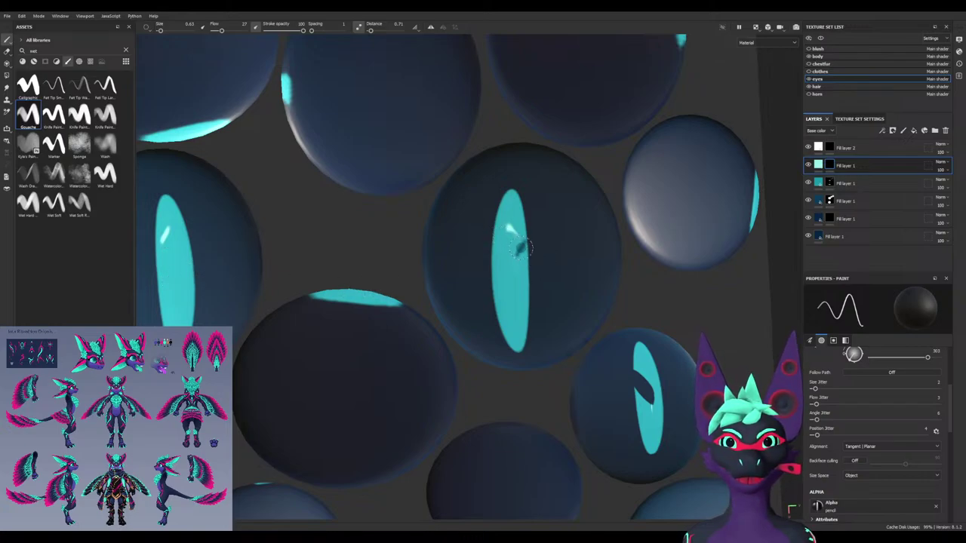
key("x")
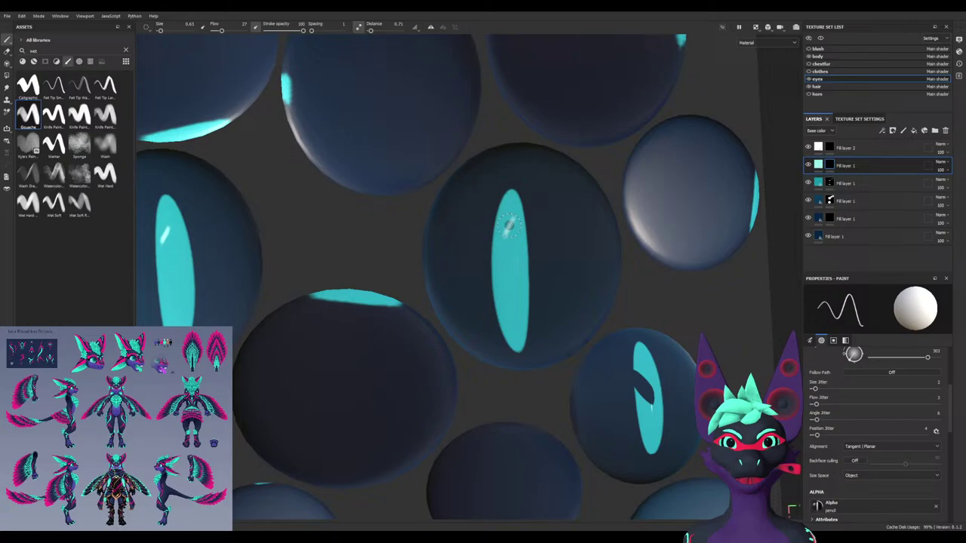
key("x")
left_click_drag(522, 228, 501, 208)
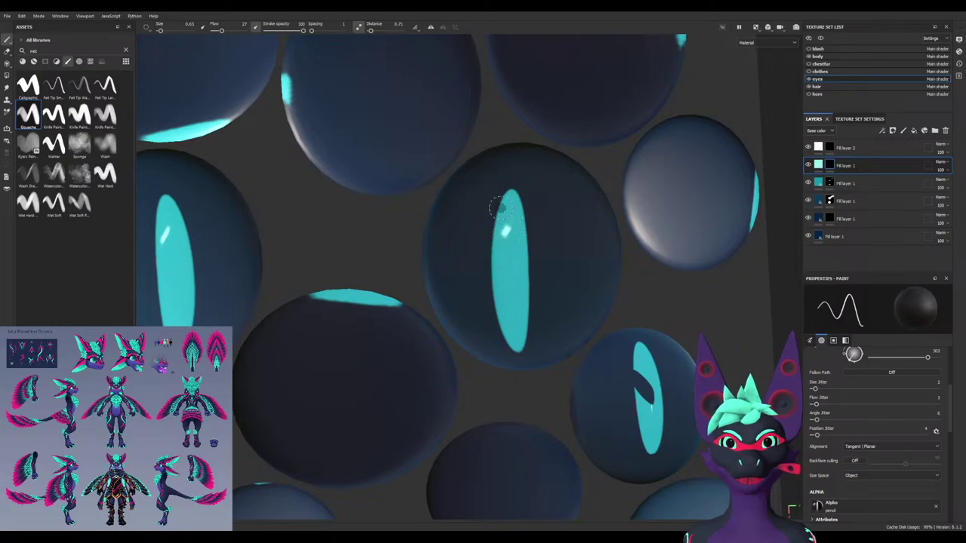
left_click(508, 229)
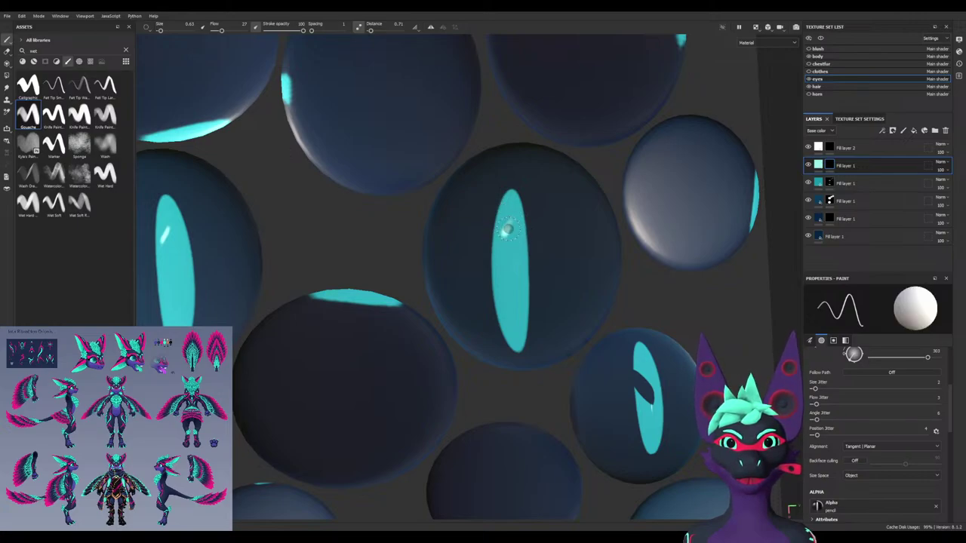
key("x")
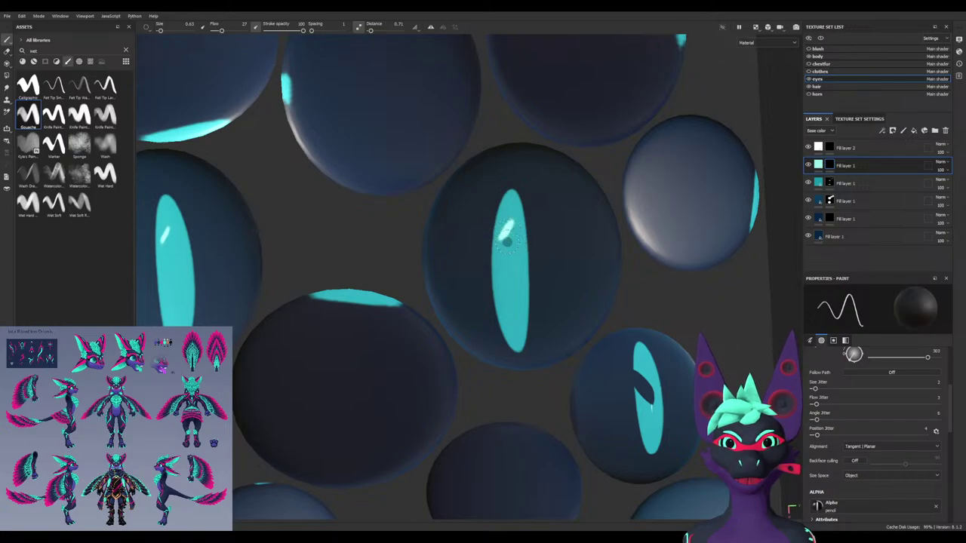
left_click_drag(512, 247, 482, 248)
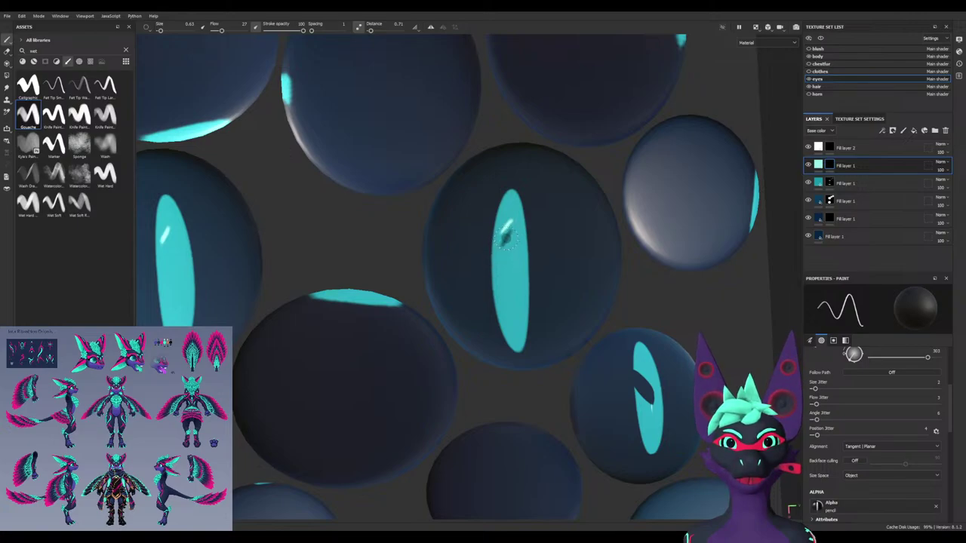
Set the Gouache brush's distance to 0 and size to 0.53, and retouch the glints on both slits with white and black
left_click(507, 228)
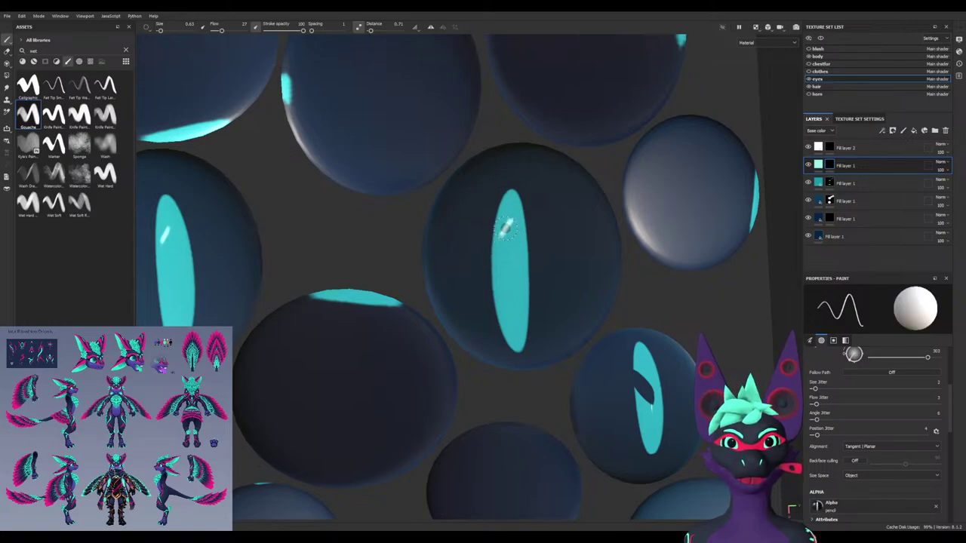
key("ctrl+z")
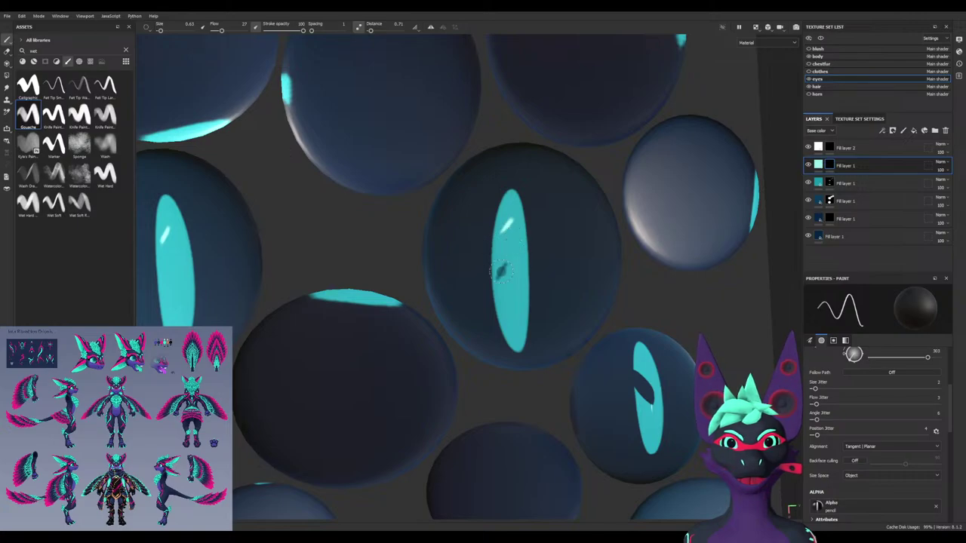
mouse_move(234, 302)
left_mouse_down("alt")
mouse_move(539, 300)
mouse_move(505, 285)
left_mouse_up("alt")
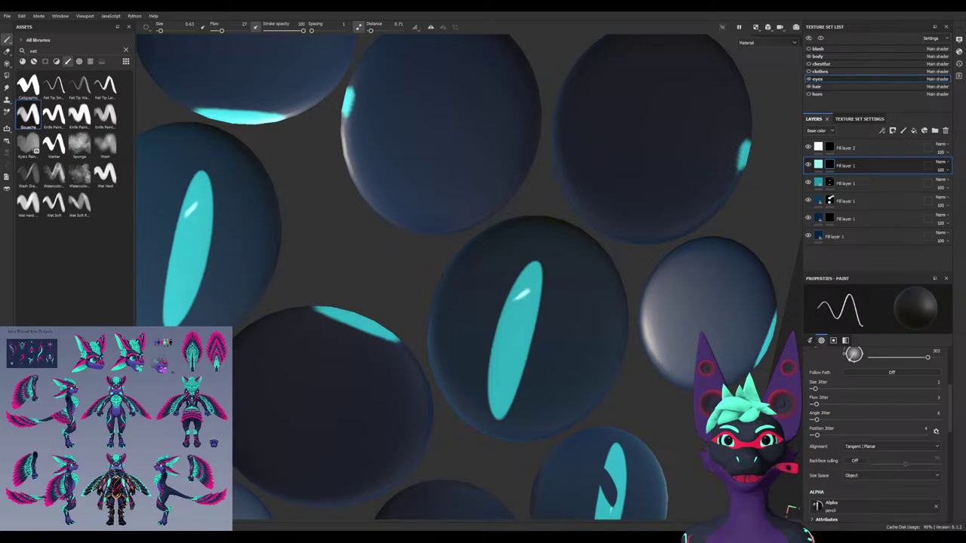
left_click_drag(371, 31, 366, 31)
key("x")
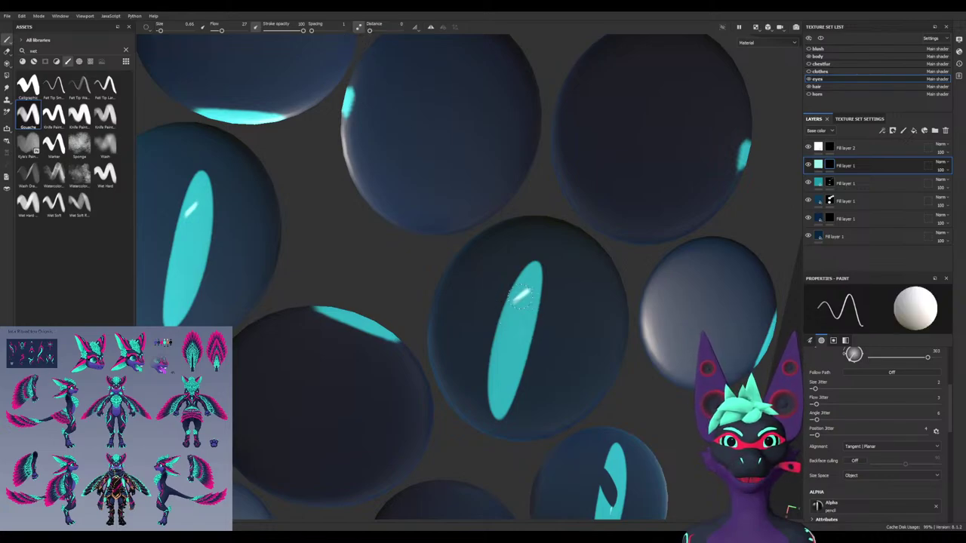
mouse_move(521, 296)
right_mouse_down("ctrl")
mouse_move(533, 296)
mouse_move(517, 297)
right_mouse_up("ctrl")
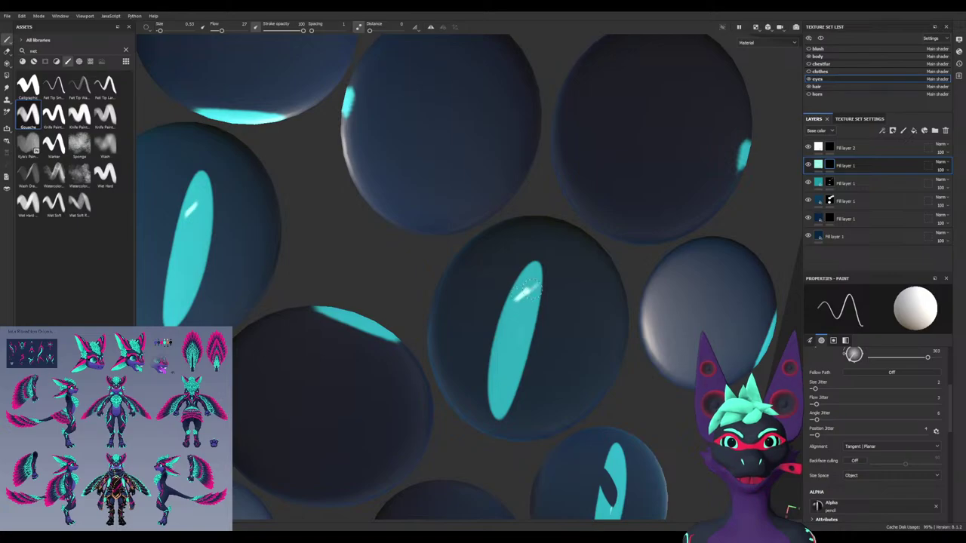
key("x")
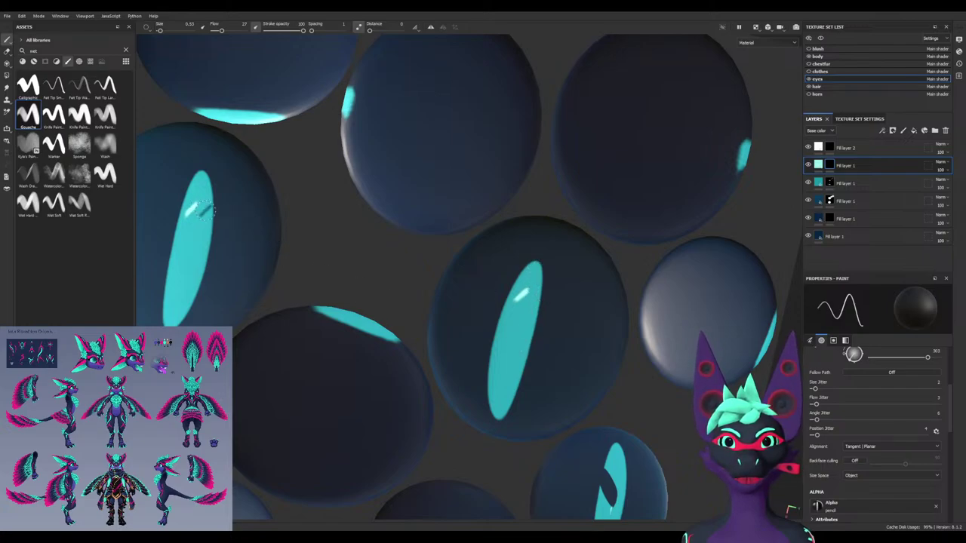
left_click_drag(262, 273, 255, 284, "alt+shift")
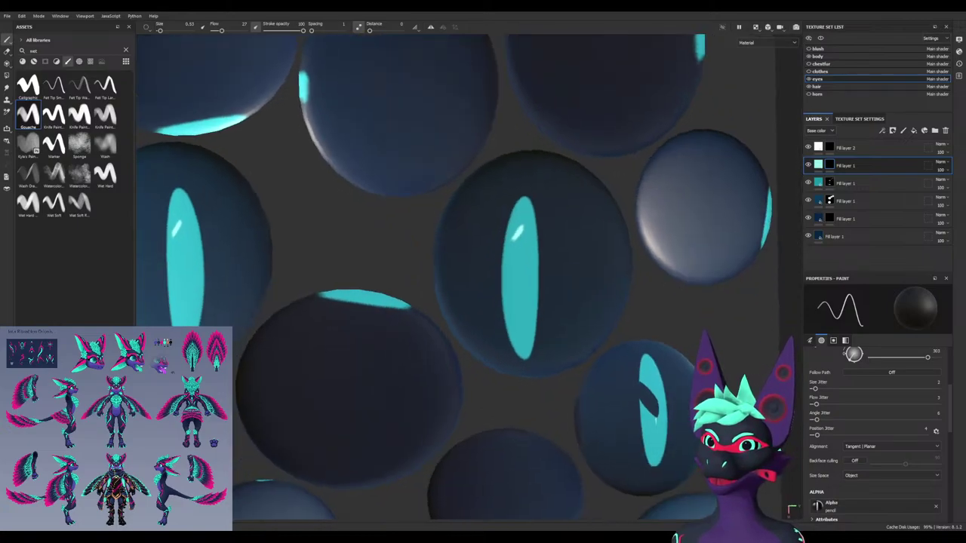
Load the soft wet brush in black, reduce its size to about 1.9, and gently soften the glints on both large slits
left_click(79, 200)
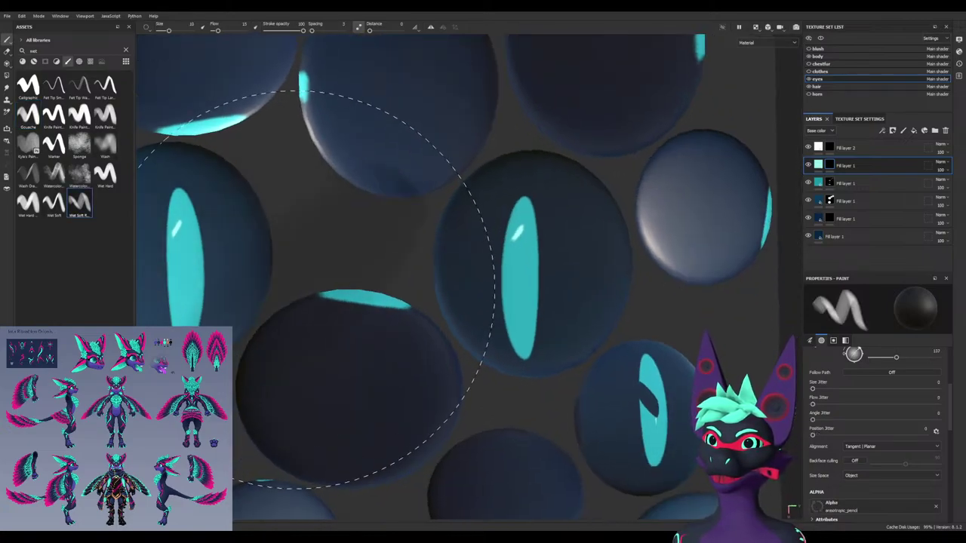
right_click_drag(298, 288, 243, 287, "ctrl")
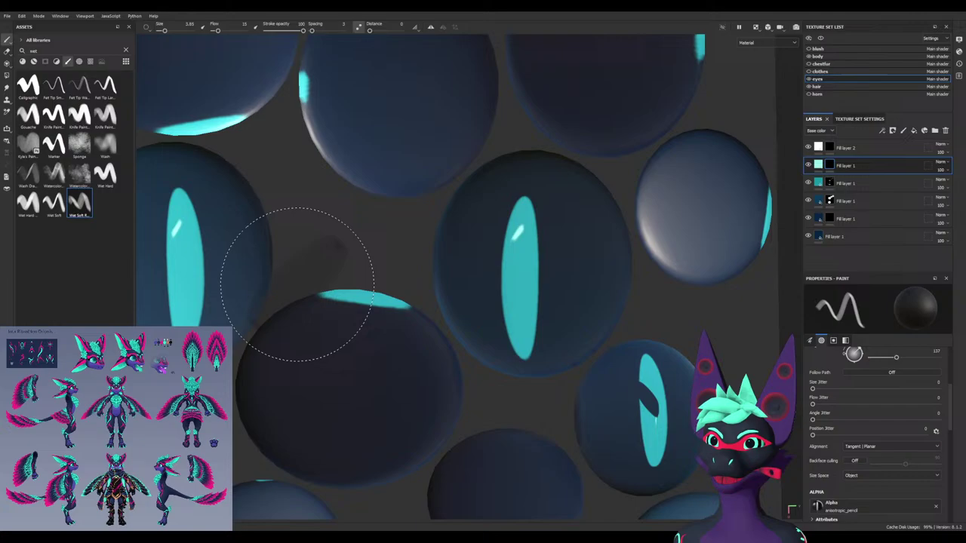
mouse_move(297, 281)
left_mouse_down("alt")
mouse_move(285, 264)
mouse_move(280, 293)
left_mouse_up("alt")
middle_click_drag(280, 292, 309, 291, "alt")
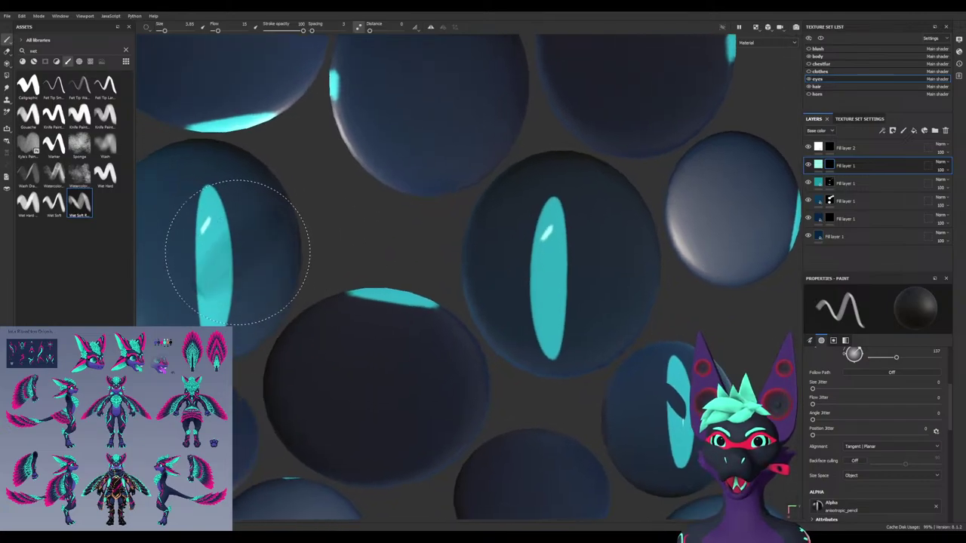
right_click_drag(237, 217, 197, 217, "ctrl")
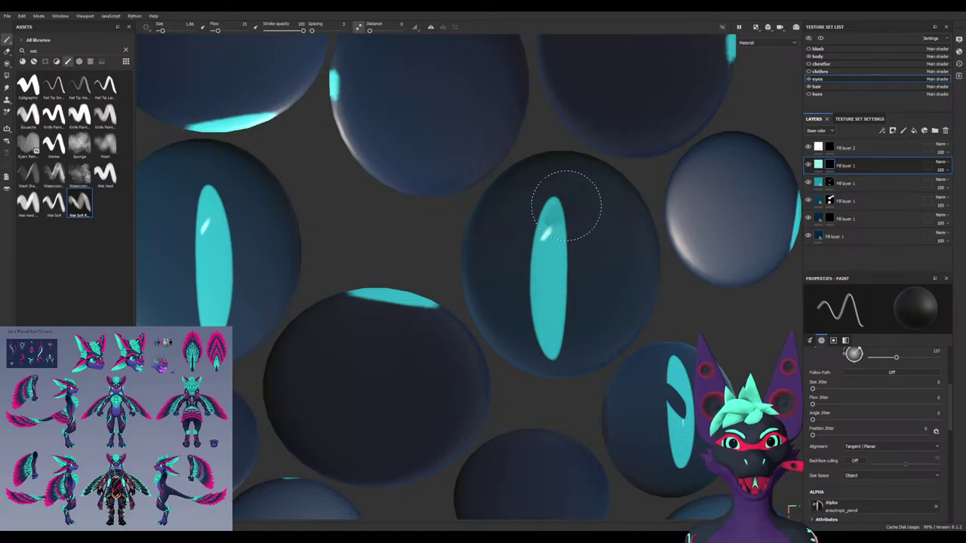
left_click_drag(507, 317, 502, 317, "alt")
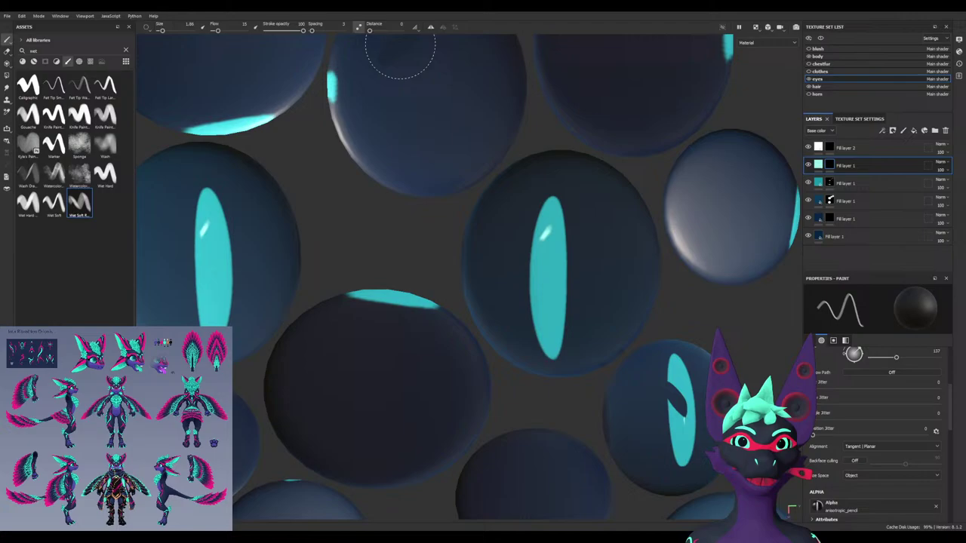
Activate the teal Fill layer 1's mask with symmetry on, enlarge the soft brush to about 2.9, and try broad strokes over the central lens
left_click(829, 183)
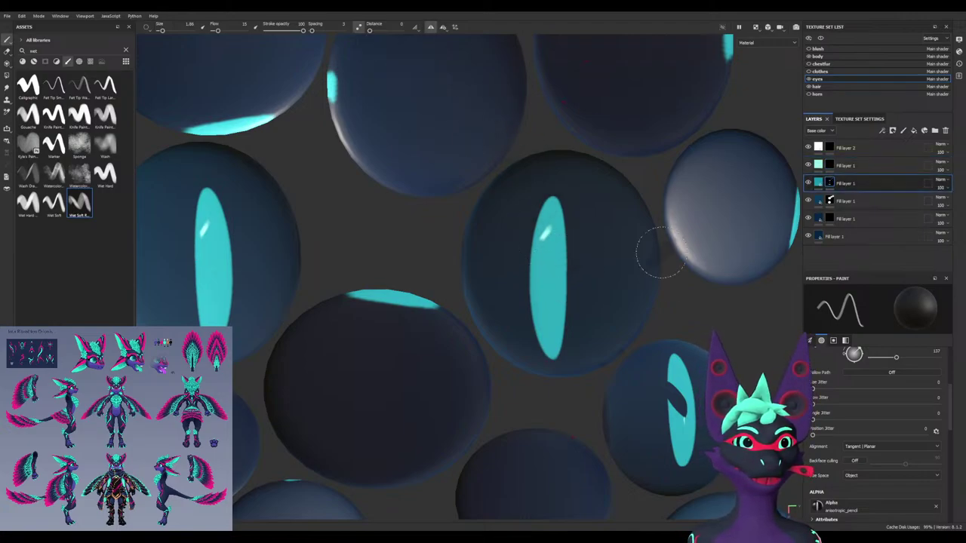
key("]")
key("]")
left_click_drag(582, 298, 582, 237)
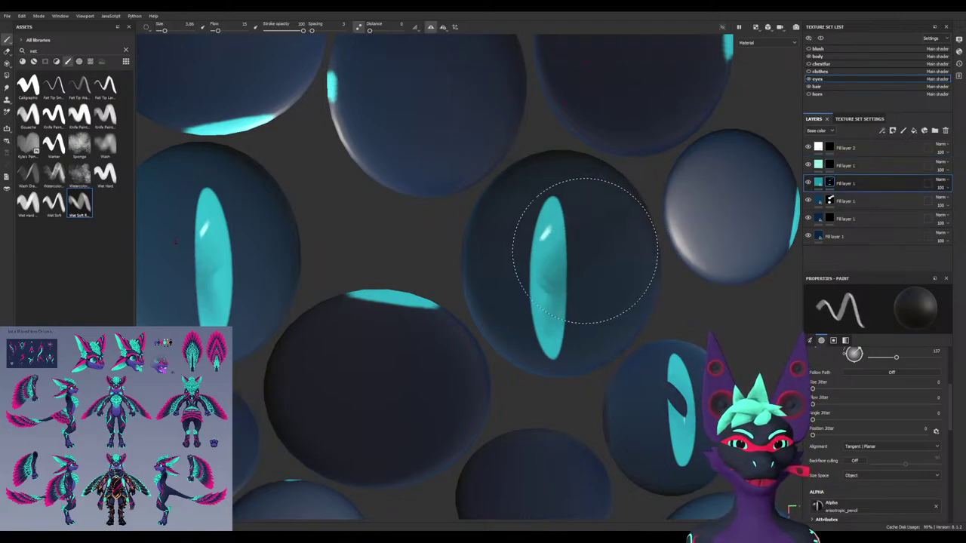
key("ctrl+z")
key("x")
mouse_move(588, 281)
left_mouse_down()
mouse_move(590, 236)
mouse_move(539, 211)
left_mouse_up()
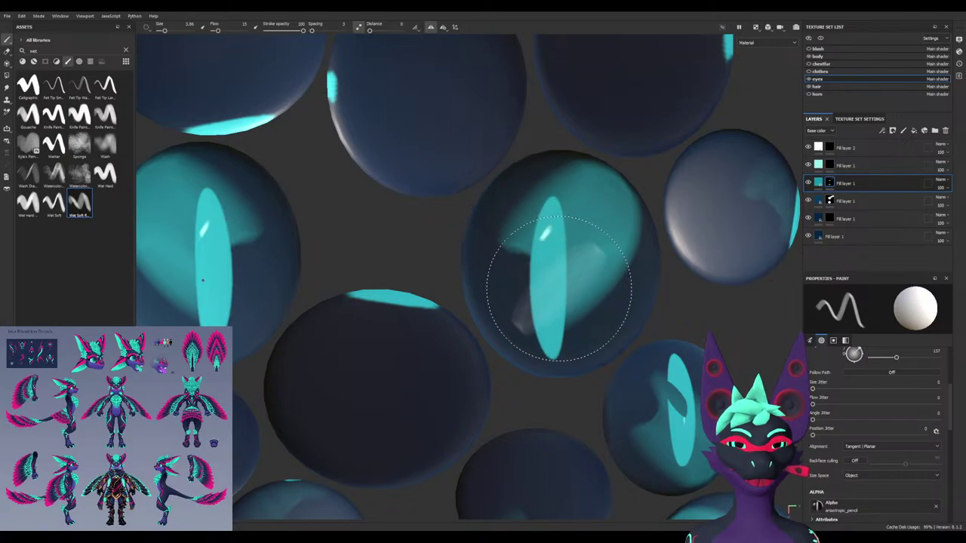
key("ctrl+z")
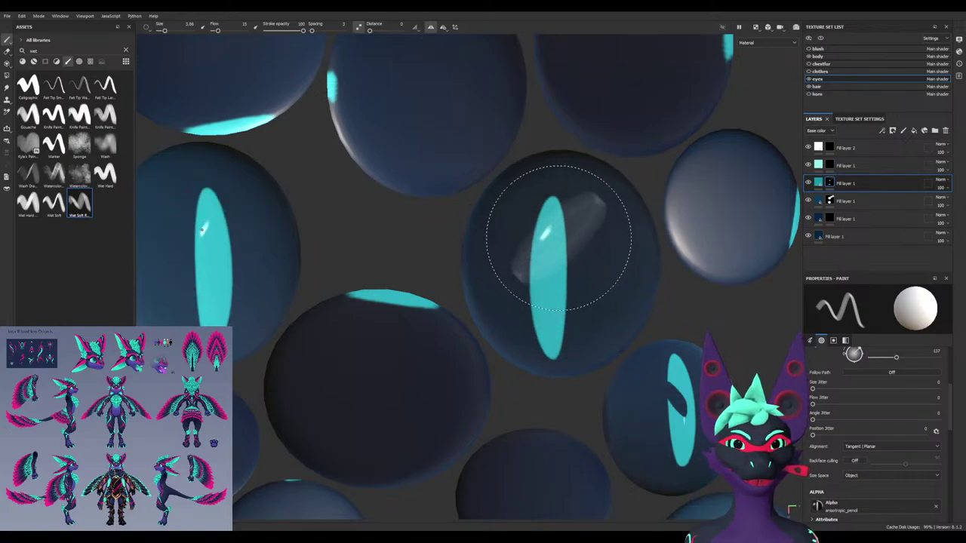
Cover both large lenses entirely with teal by painting white in the teal Fill layer 1's mask, varying the soft brush's size
key("bracketright")
key("bracketright")
key("bracketright")
key("bracketright")
left_click(559, 238)
key("bracketleft")
key("bracketleft")
key("bracketleft")
key("bracketleft")
key("bracketleft")
left_click_drag(537, 200, 545, 331)
mouse_move(530, 295)
left_mouse_down()
mouse_move(630, 325)
mouse_move(621, 231)
mouse_move(518, 194)
mouse_move(489, 197)
mouse_move(483, 285)
mouse_move(579, 349)
mouse_move(581, 217)
mouse_move(596, 186)
mouse_move(602, 240)
mouse_move(563, 260)
mouse_move(533, 196)
left_mouse_up()
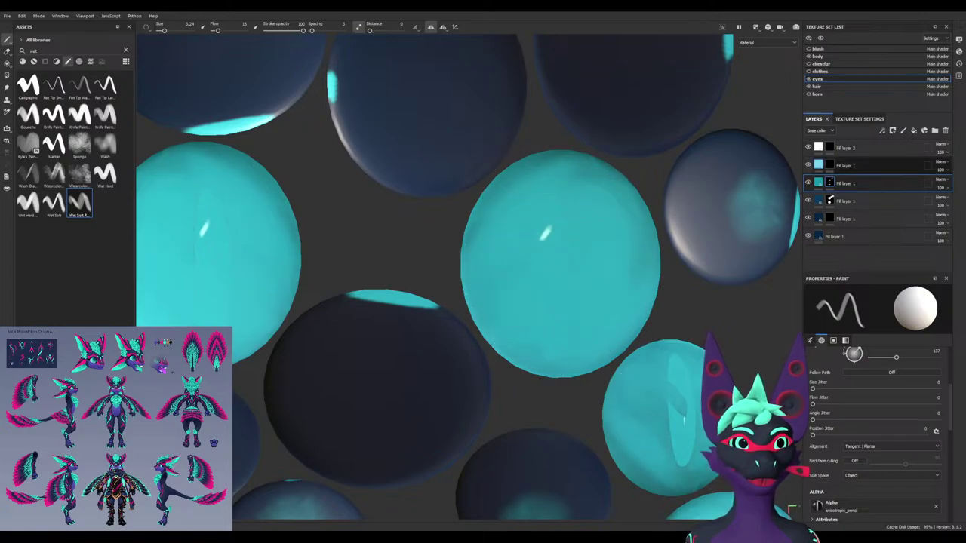
Select the mint Fill layer 1 and load the Calligraphic brush, shaping it into a narrow vertical slit tip at size 6.77
left_click(845, 165)
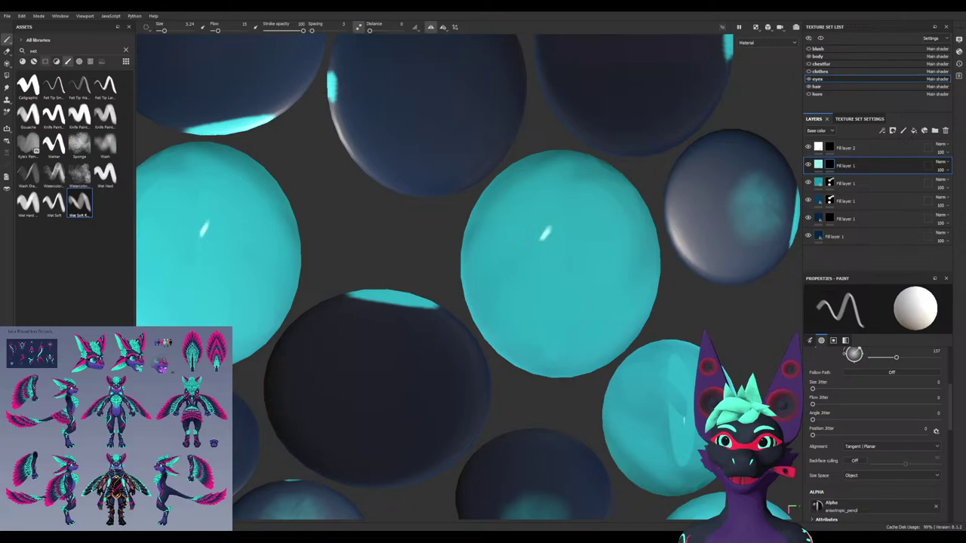
left_click(28, 87)
left_click_drag(567, 265, 567, 291, "ctrl")
mouse_move(557, 265)
right_mouse_down("ctrl")
mouse_move(548, 265)
mouse_move(557, 271)
right_mouse_up("ctrl")
left_click_drag(558, 271, 556, 270, "ctrl")
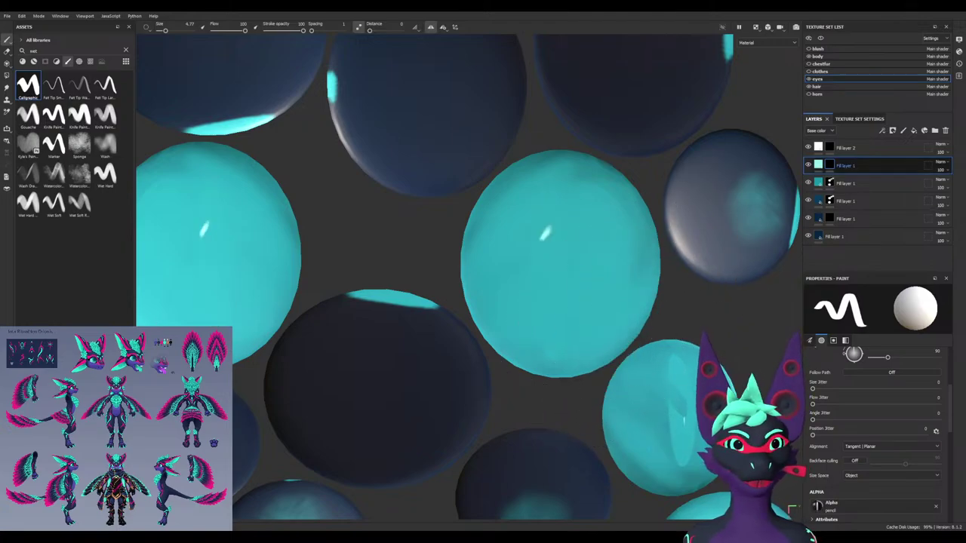
Duplicate the mint Fill layer 1, place the copy directly below it, and give the copy a more saturated green-mint base color
key("ctrl+d")
left_click_drag(846, 165, 845, 190)
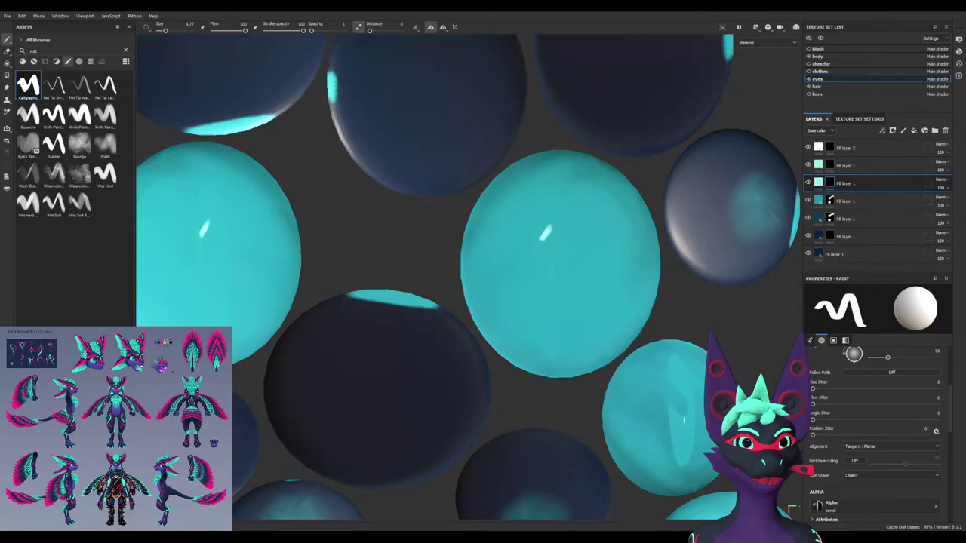
left_click(819, 183)
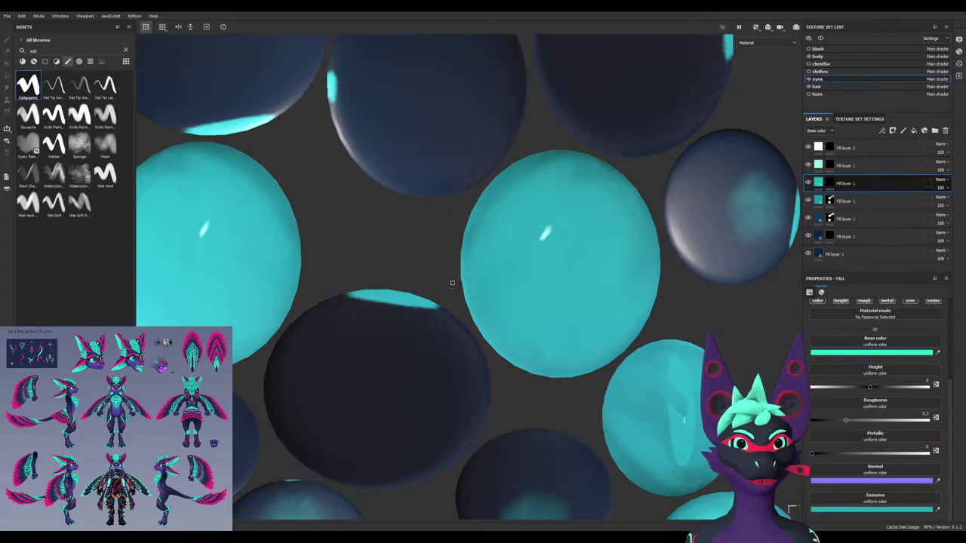
Change the base color of the upper mint Fill layer 1 to teal, undoing unwanted color adjustments
left_click(868, 166)
key("ctrl+z")
key("ctrl+z")
key("ctrl+z")
key("ctrl+z")
key("ctrl+z")
key("ctrl+z")
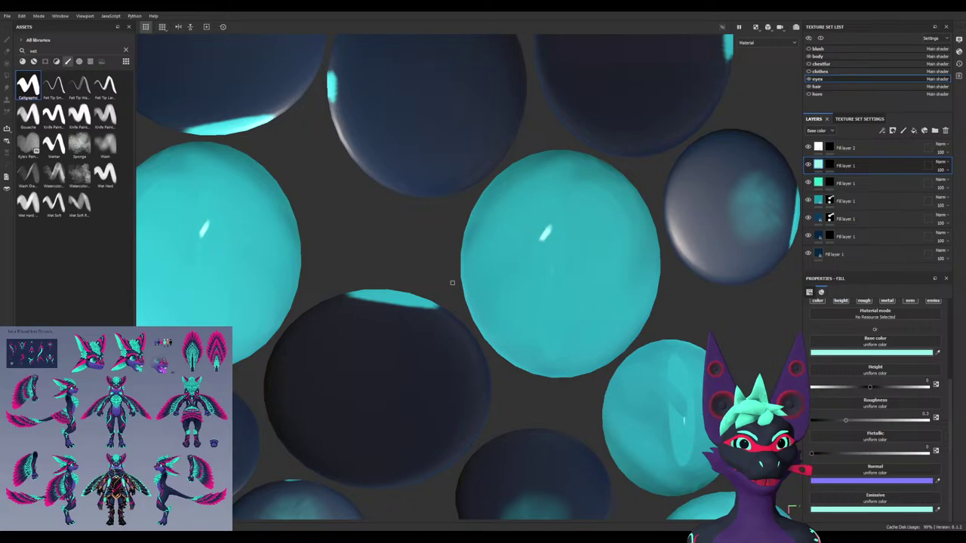
key("ctrl+z")
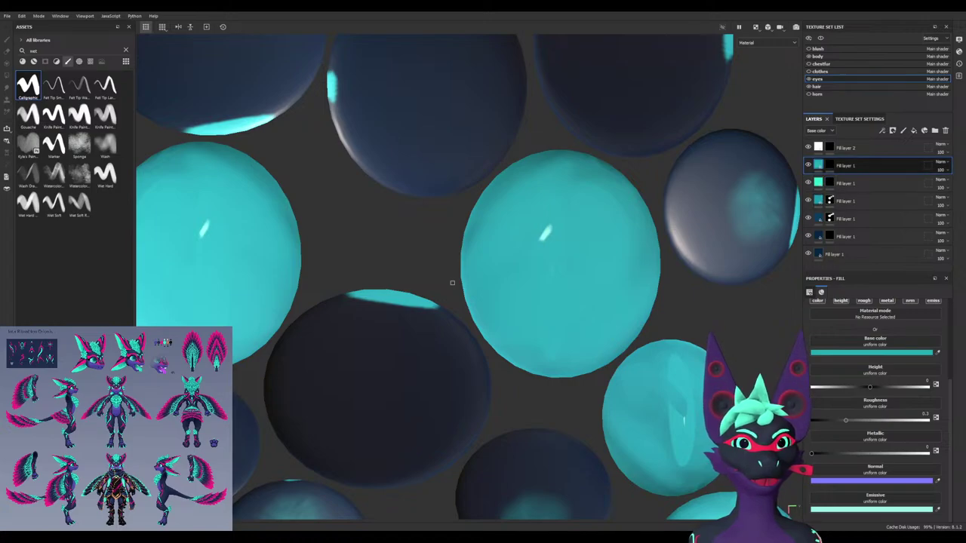
Stamp a dark vertical slit pupil into both large lenses in black on the masked teal Fill layer 1, undoing and re-centering the first attempt
left_click(830, 201)
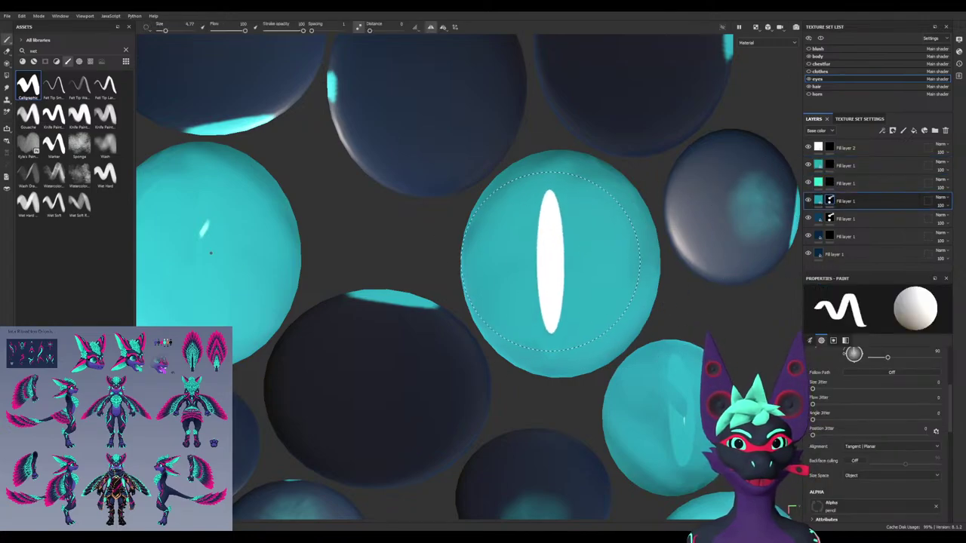
left_click(550, 262)
key("x")
left_click(554, 262)
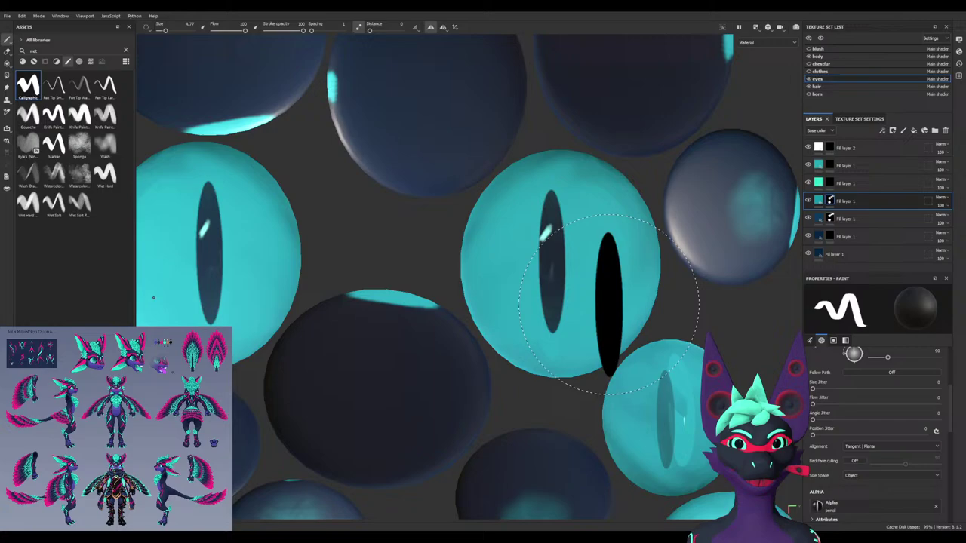
key("ctrl+z")
key("x")
left_click(546, 271)
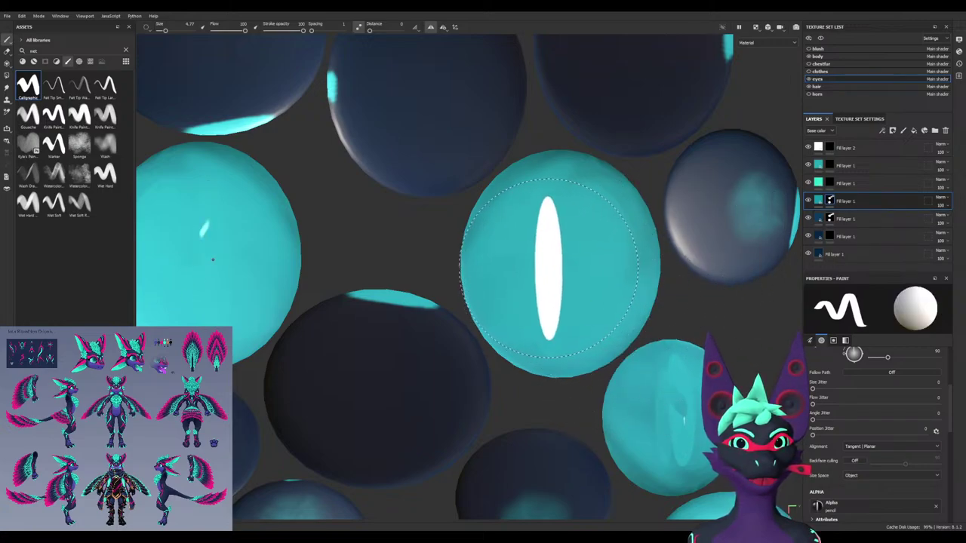
key("x")
left_click(546, 264)
key("x")
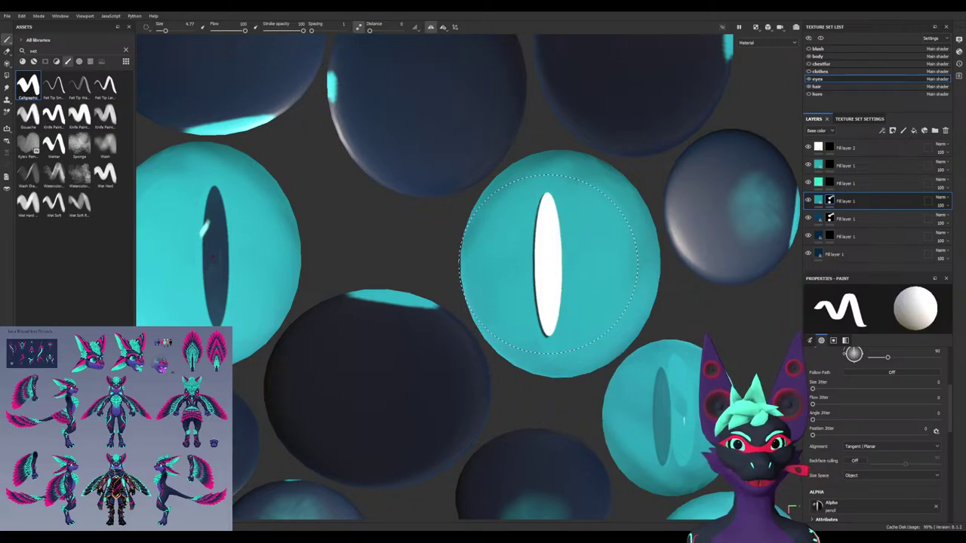
key("x")
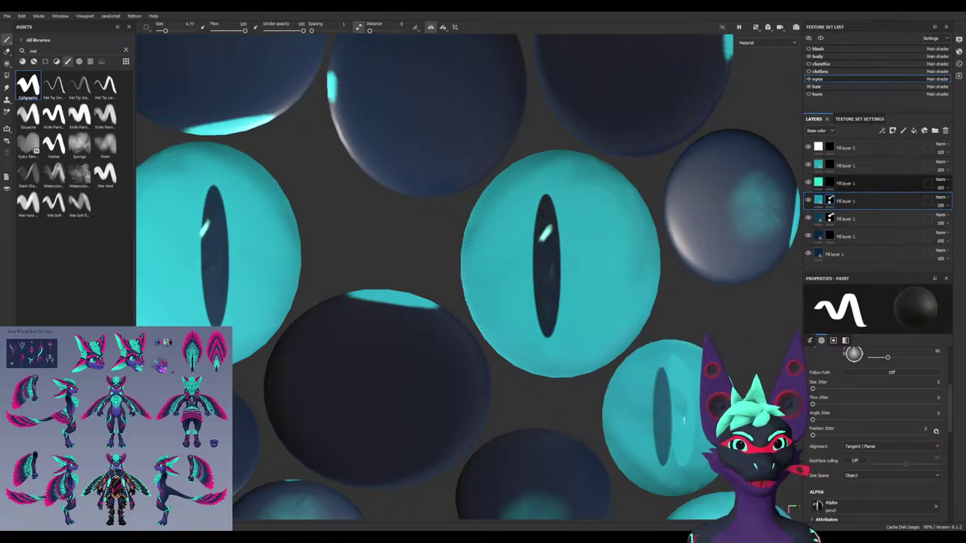
left_click(829, 182)
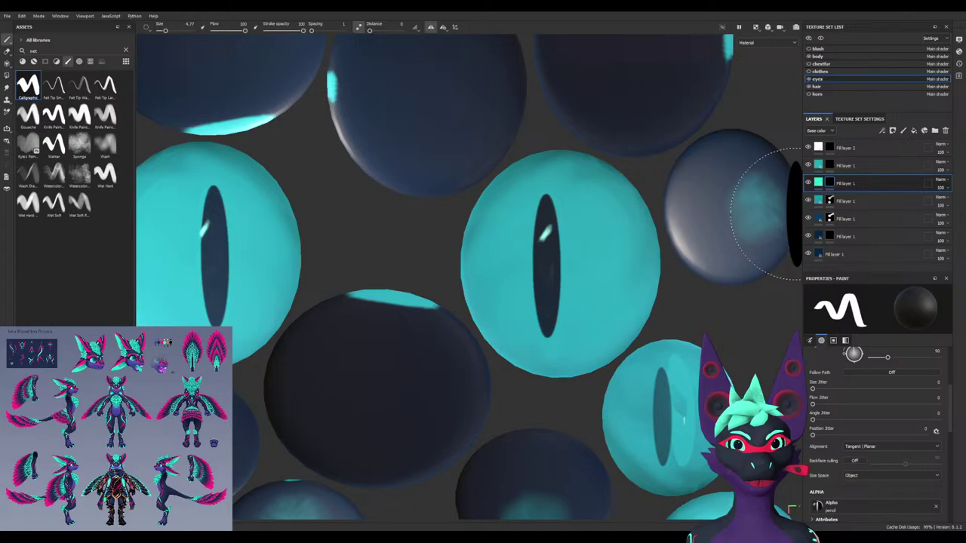
left_click(829, 165)
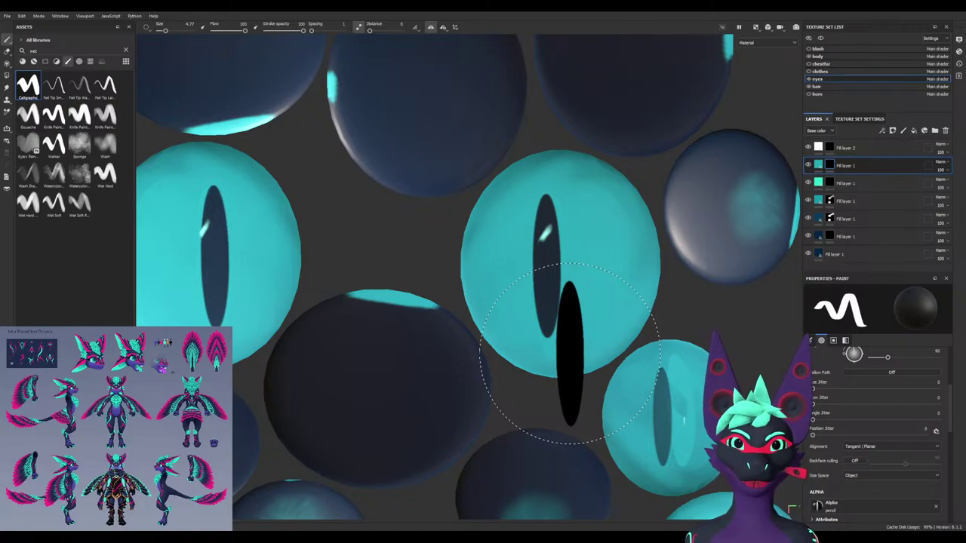
left_click_drag(481, 341, 496, 341, "alt")
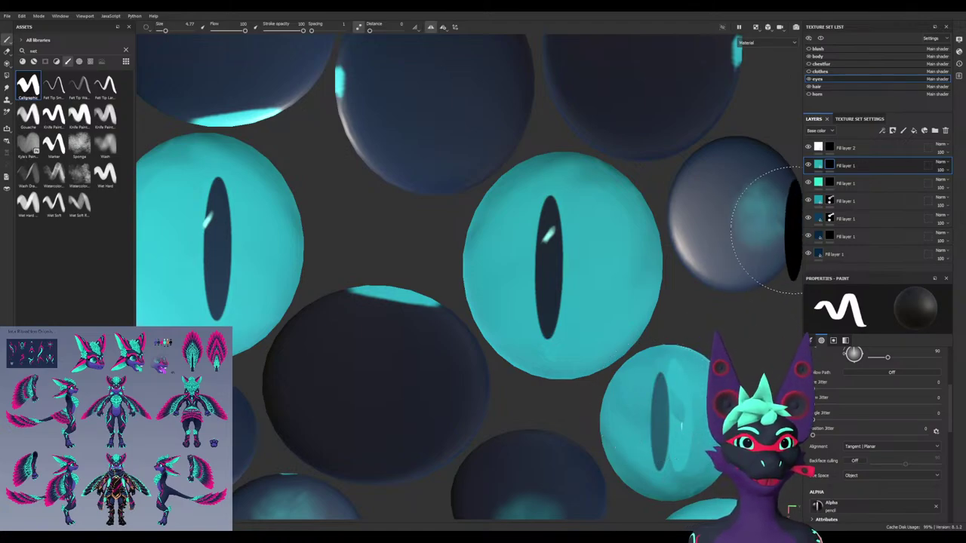
left_click(861, 201)
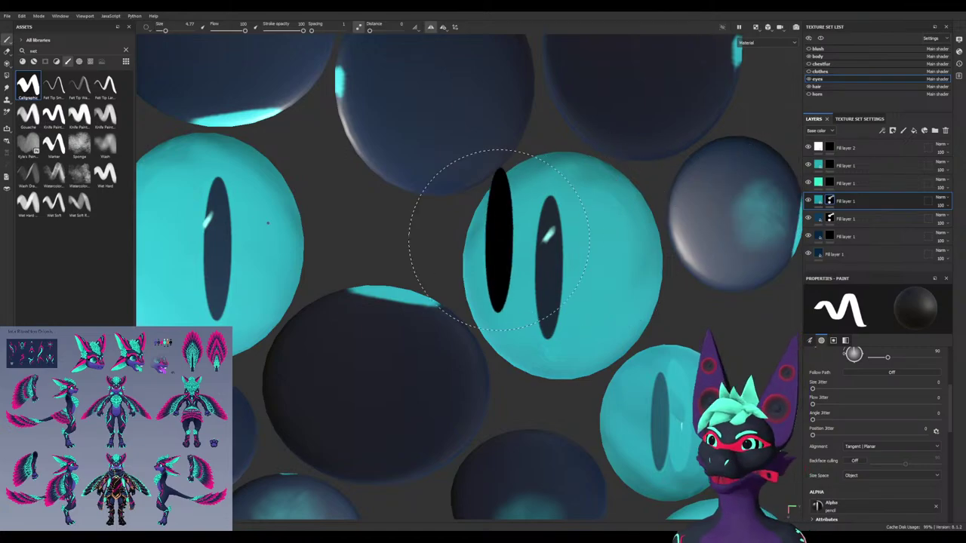
left_click(819, 165)
Activate the mask of the mint Fill layer 1 and try Marker brush highlights on the large lens, undoing the strokes
left_click(819, 183)
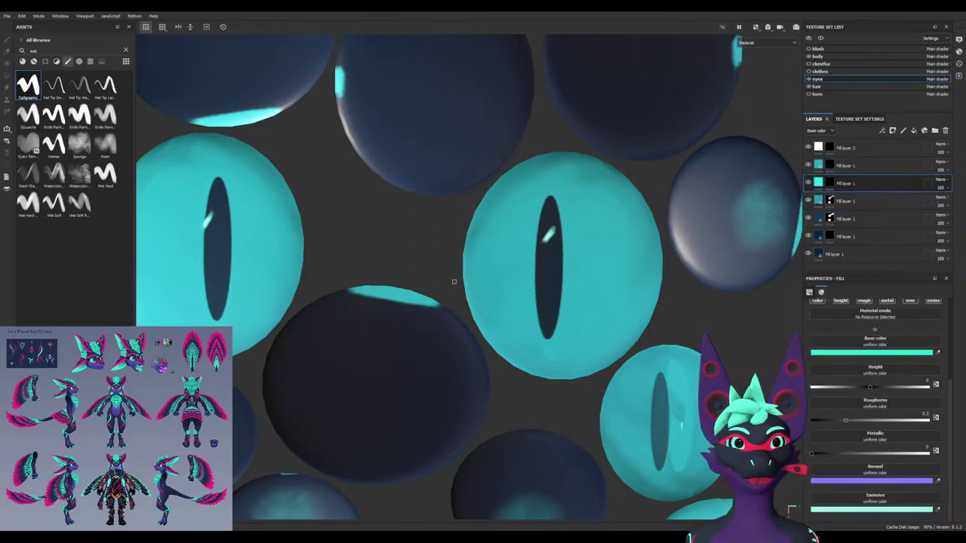
key("1")
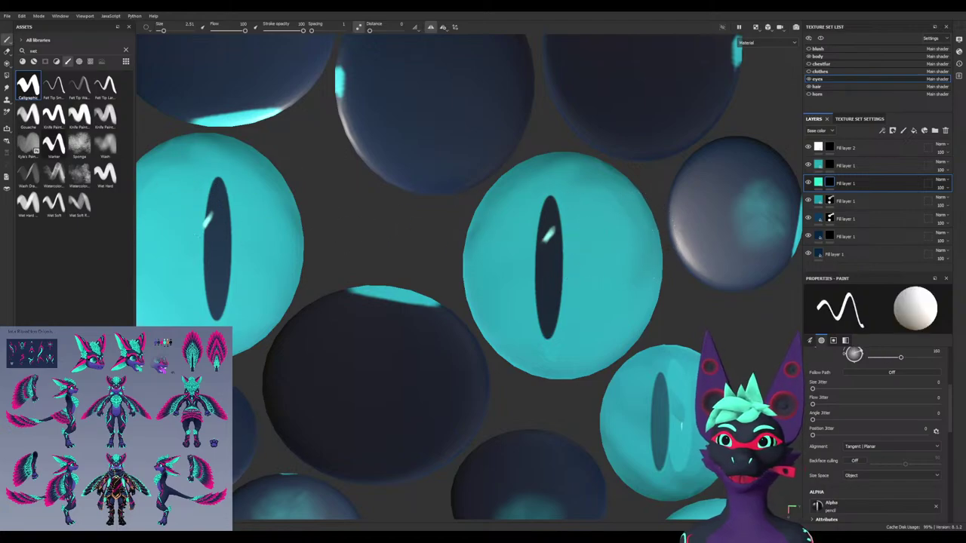
left_click(54, 143)
right_click_drag(610, 251, 559, 251, "ctrl")
mouse_move(628, 255)
left_mouse_down()
mouse_move(605, 239)
mouse_move(627, 236)
mouse_move(630, 209)
left_mouse_up()
key("ctrl+z")
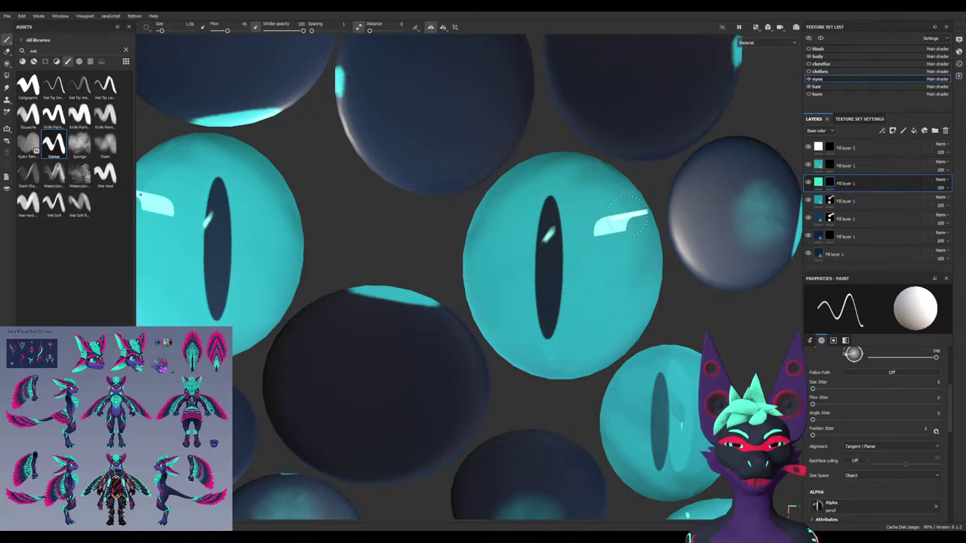
left_click_drag(584, 174, 585, 184, "ctrl")
left_click(587, 174)
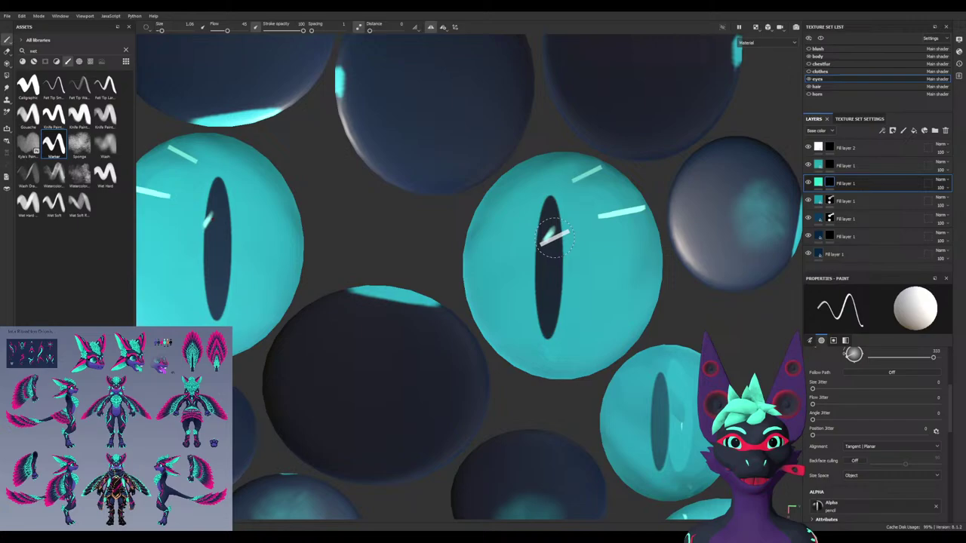
key("ctrl+z")
key("ctrl+z")
Load the Wet Soft brush with the pencil alpha at size 0.88 and test highlight strokes on the large lens, undoing them
left_click(54, 204)
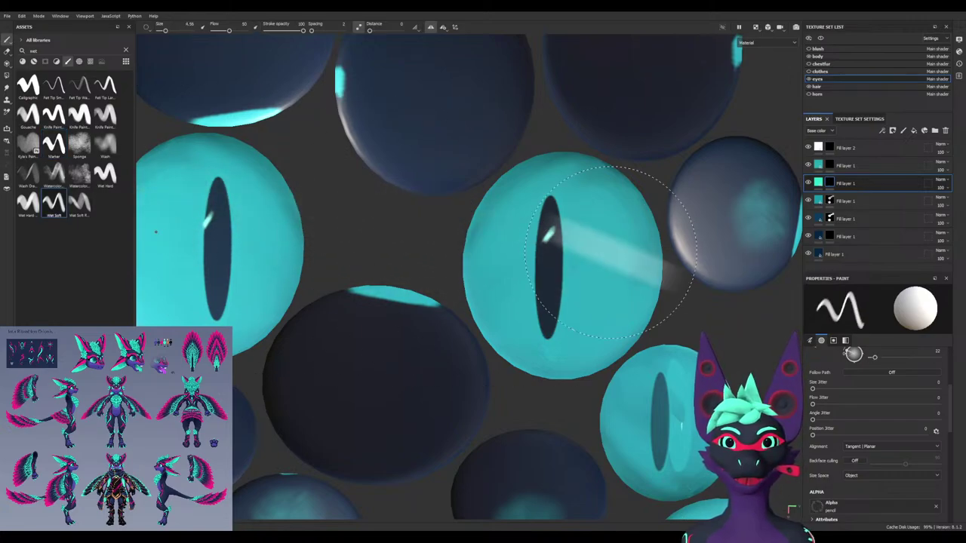
right_click_drag(625, 230, 600, 229, "ctrl")
mouse_move(621, 216)
left_mouse_down("ctrl")
mouse_move(625, 194)
mouse_move(592, 227)
left_mouse_up("ctrl")
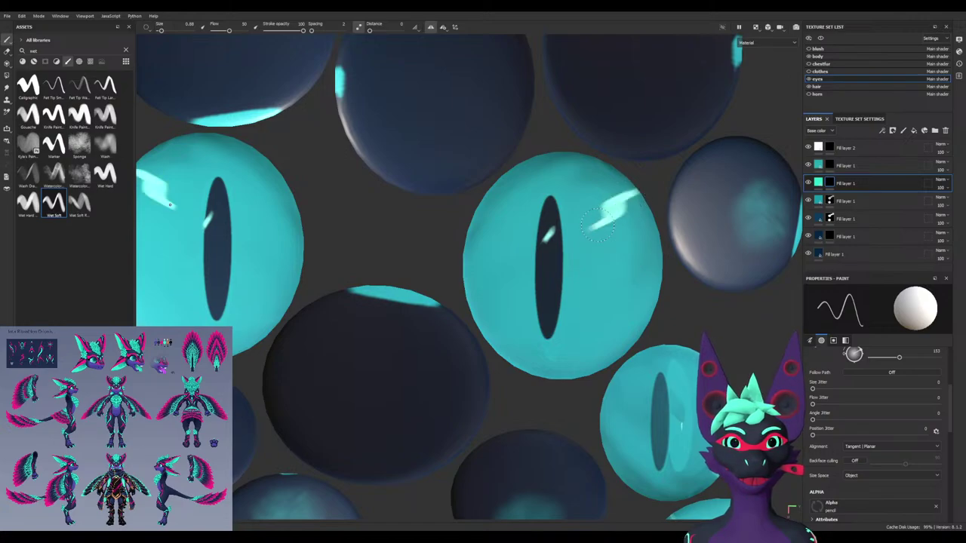
key("ctrl+z")
key("ctrl+z")
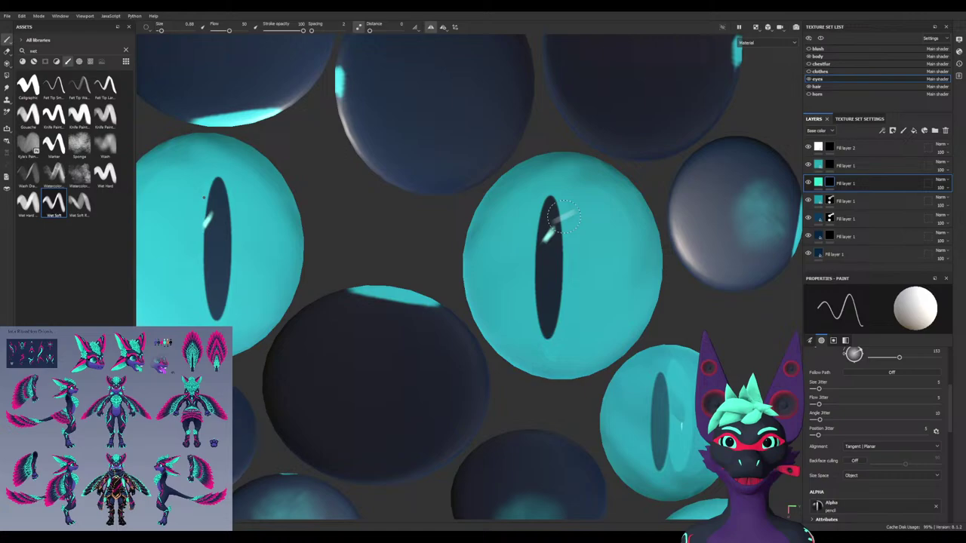
left_click_drag(632, 183, 598, 202)
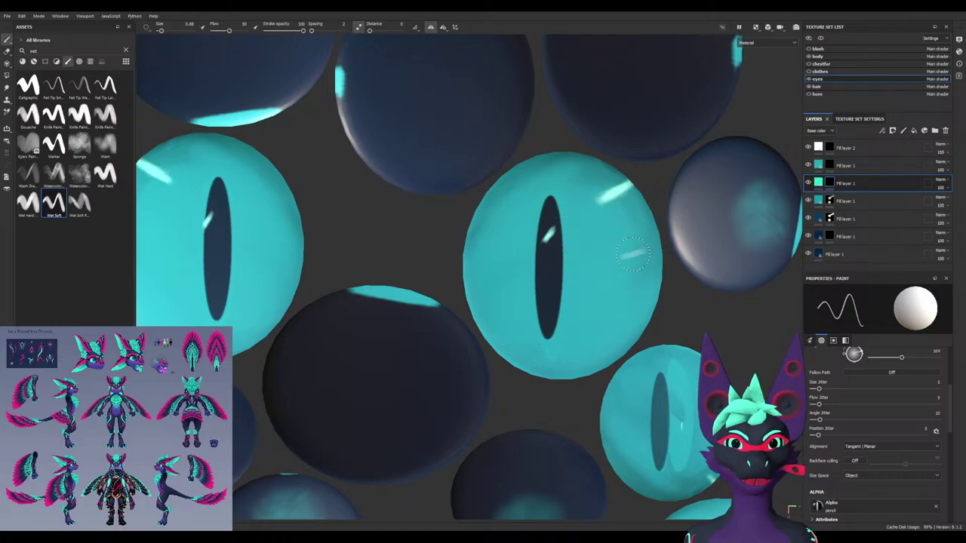
key("ctrl+z")
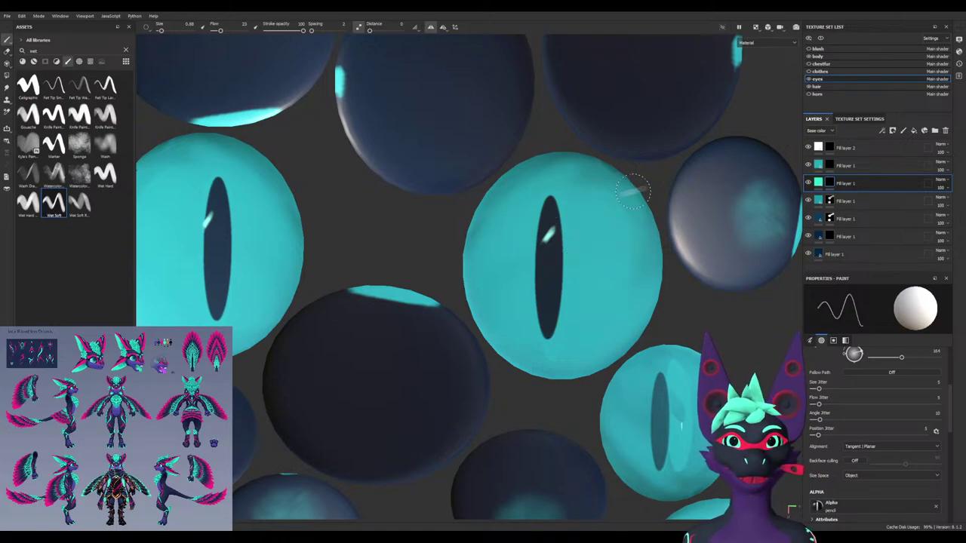
left_click_drag(634, 185, 598, 196)
key("ctrl+z")
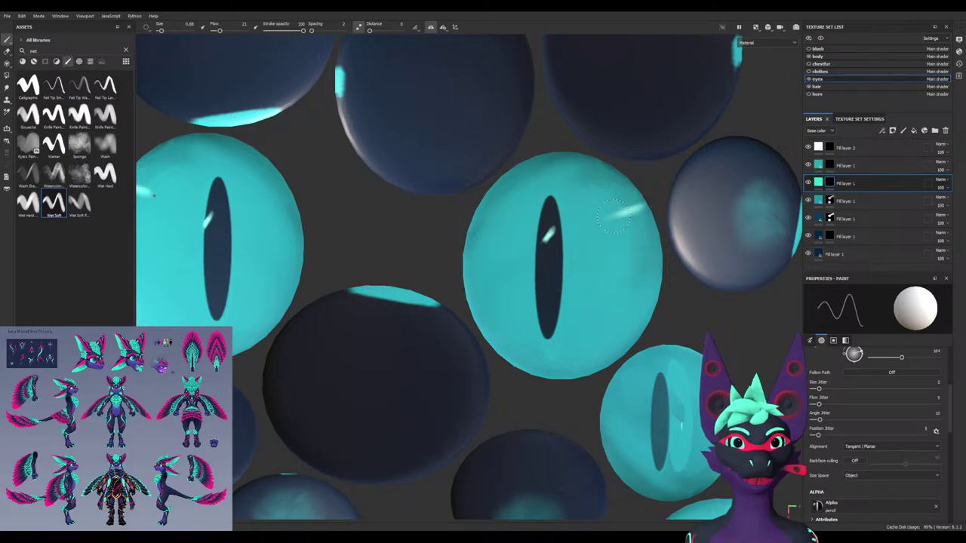
Paint short, soft mint streaks around the rim of the large iris at flow 6 on the mint layer's mask
left_click_drag(640, 195, 614, 207)
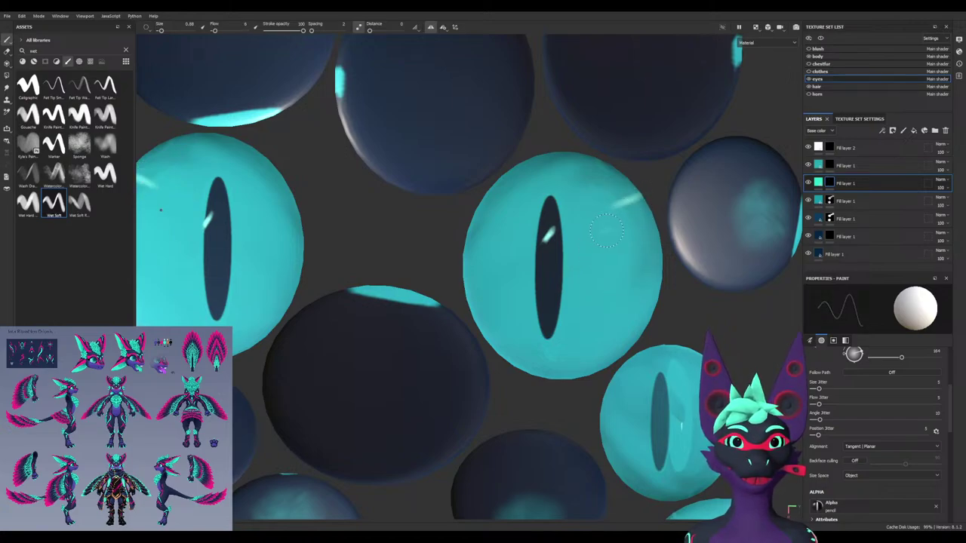
left_click_drag(654, 245, 632, 257)
left_click_drag(642, 296, 616, 308)
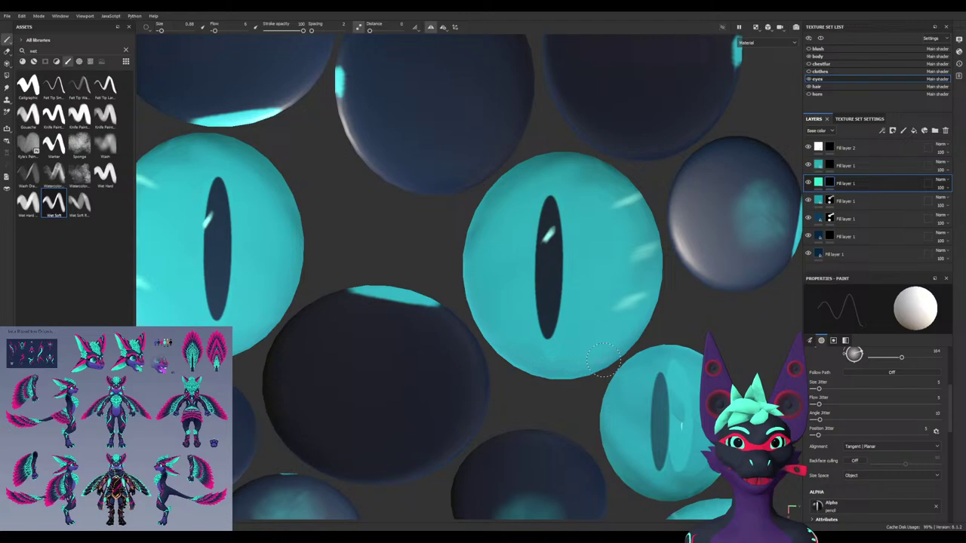
mouse_move(606, 352)
left_mouse_down()
mouse_move(583, 364)
mouse_move(523, 356)
mouse_move(487, 323)
left_mouse_up()
left_click_drag(495, 283, 472, 280)
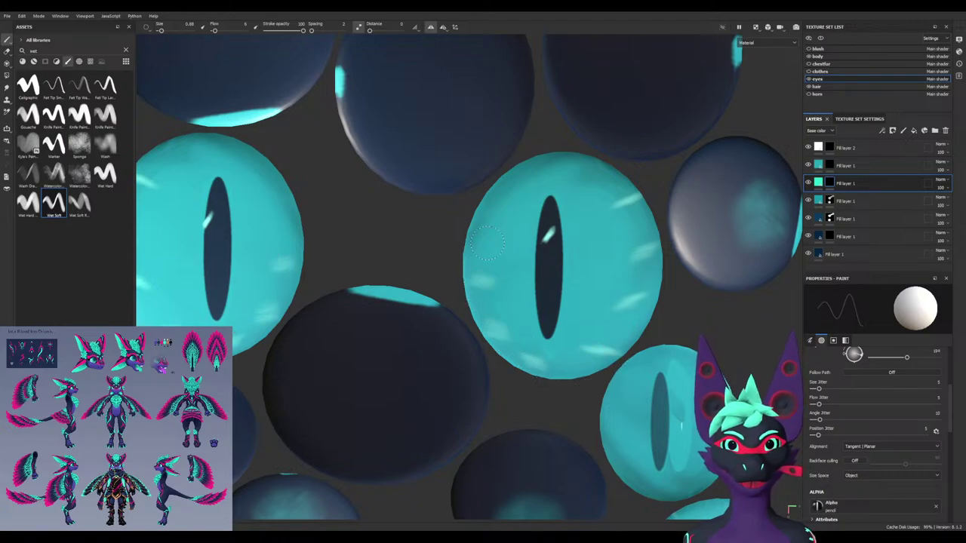
left_click_drag(498, 236, 473, 250)
left_click_drag(513, 194, 482, 213)
left_click_drag(541, 178, 514, 190)
left_click_drag(577, 163, 553, 180)
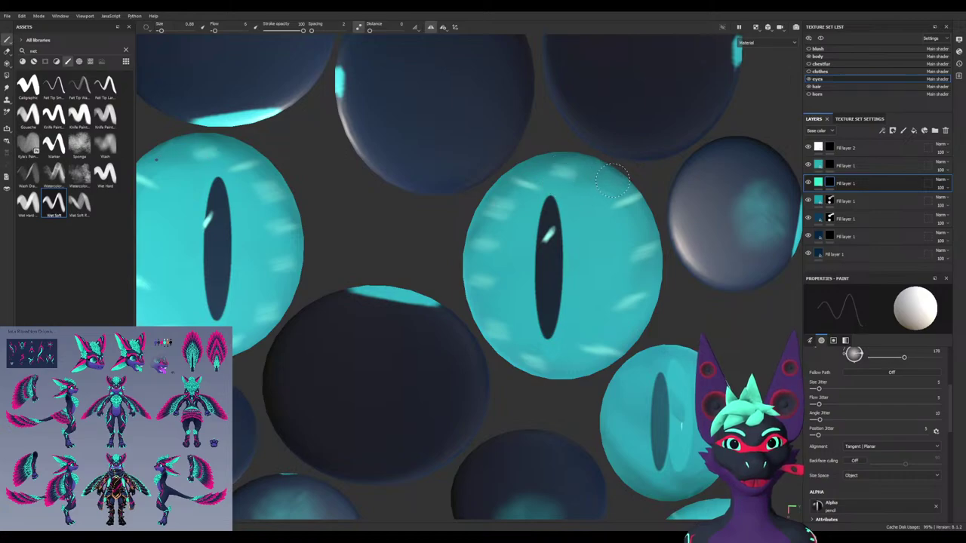
Fill the inner iris on both sides of the slit pupil with more short diagonal mint streaks
left_click_drag(621, 172, 588, 192)
left_click_drag(623, 226, 599, 243)
left_click_drag(610, 286, 583, 300)
left_click_drag(596, 323, 575, 332)
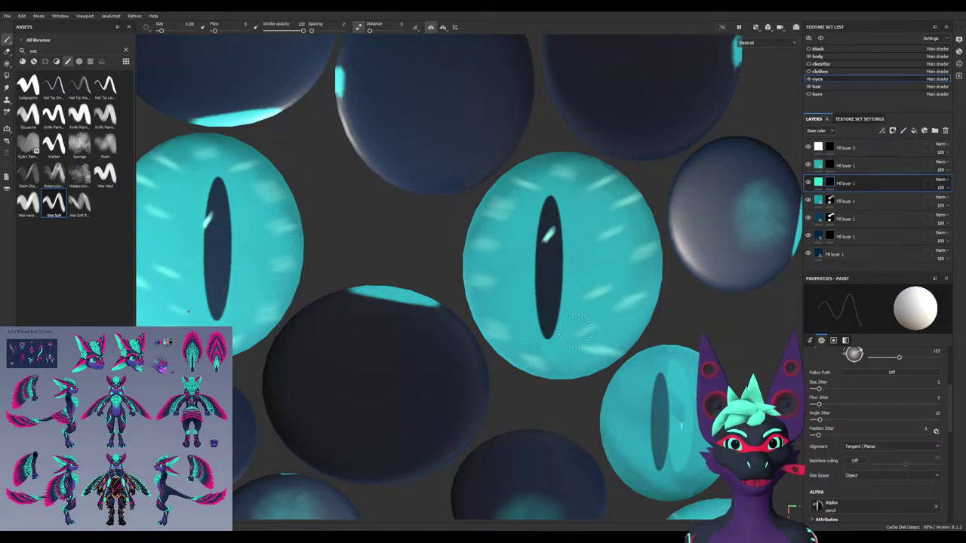
left_click_drag(518, 286, 495, 299)
left_click_drag(523, 254, 501, 269)
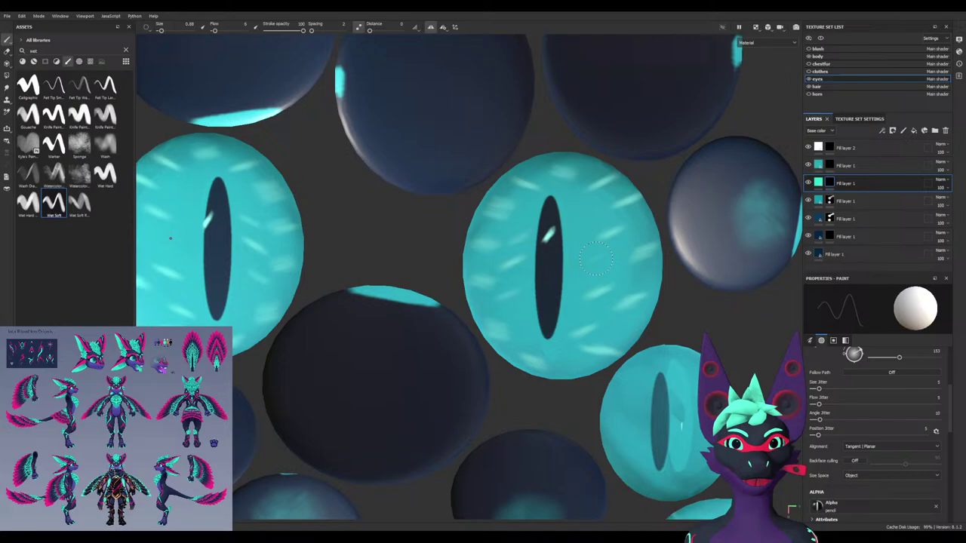
left_click_drag(606, 252, 586, 264)
left_click_drag(602, 206, 580, 217)
left_click_drag(646, 226, 621, 243)
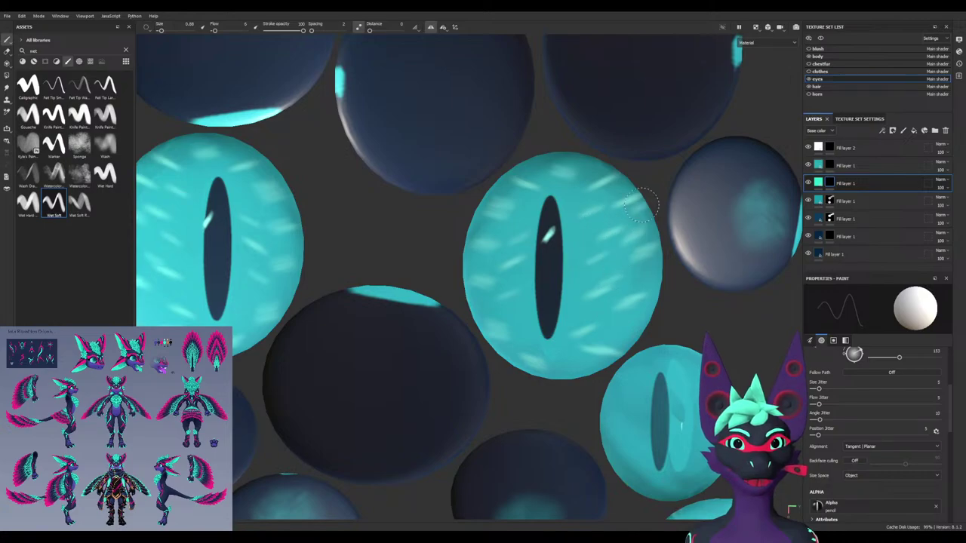
Add a Blur Slope filter to the mint Fill layer 1's mask and raise its intensity to about 0.9
scroll(703, 420, "down", 1)
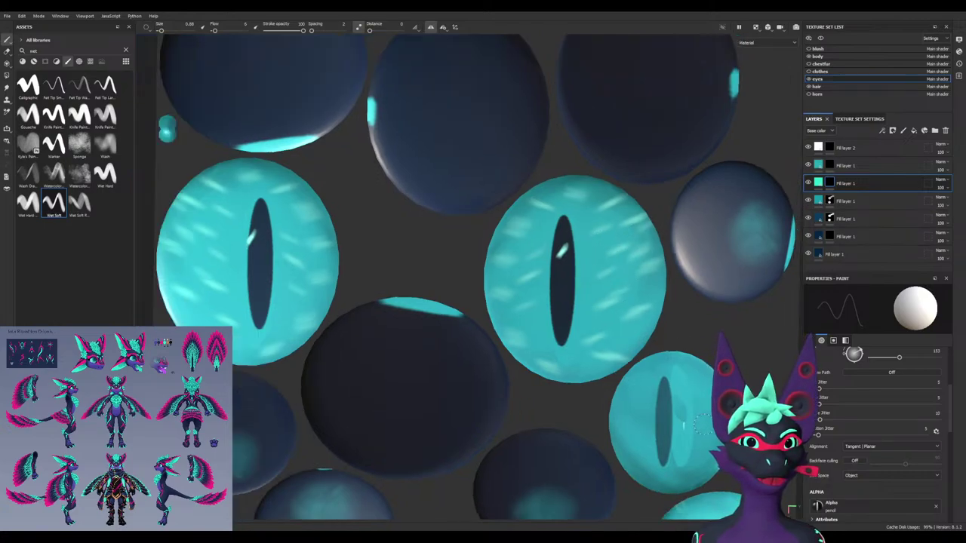
scroll(703, 420, "up", 2)
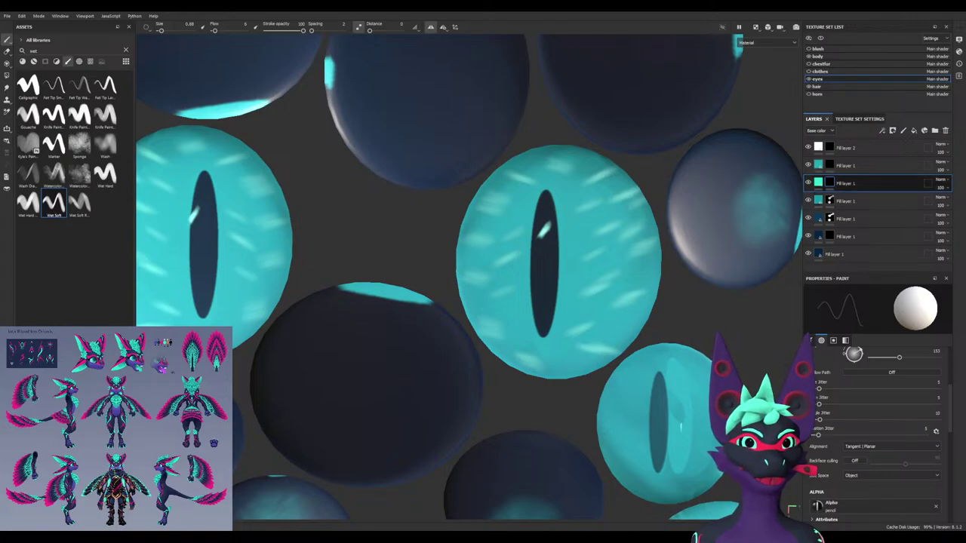
left_click(891, 197)
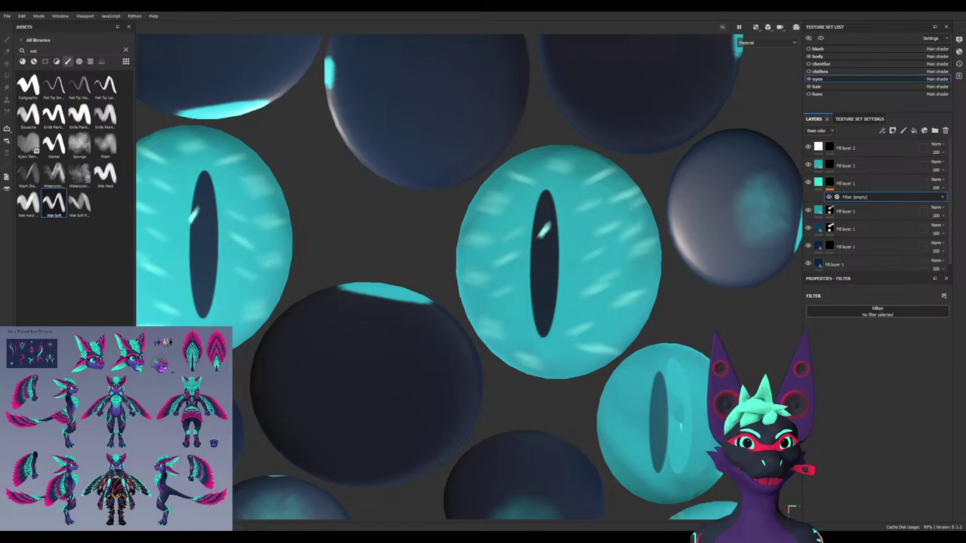
left_click(878, 312)
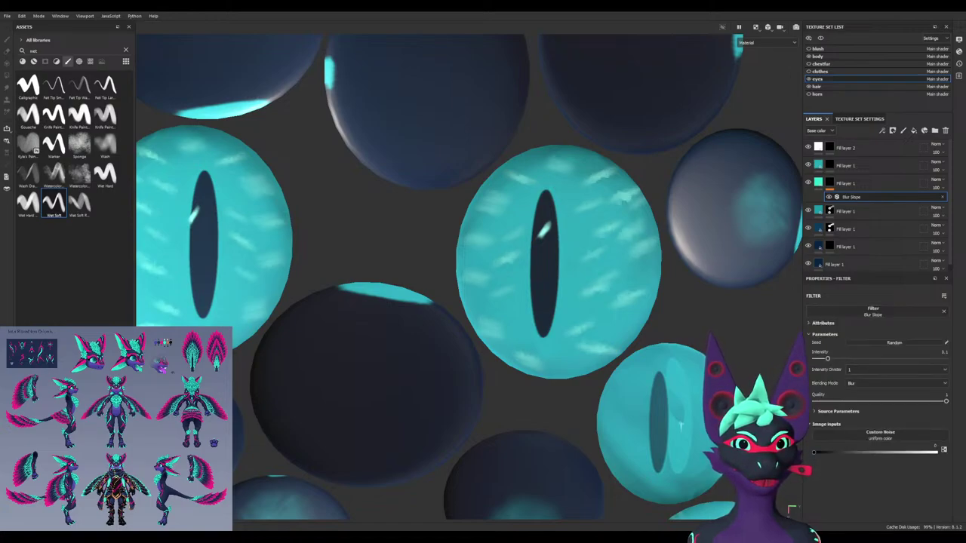
left_click_drag(828, 360, 947, 359)
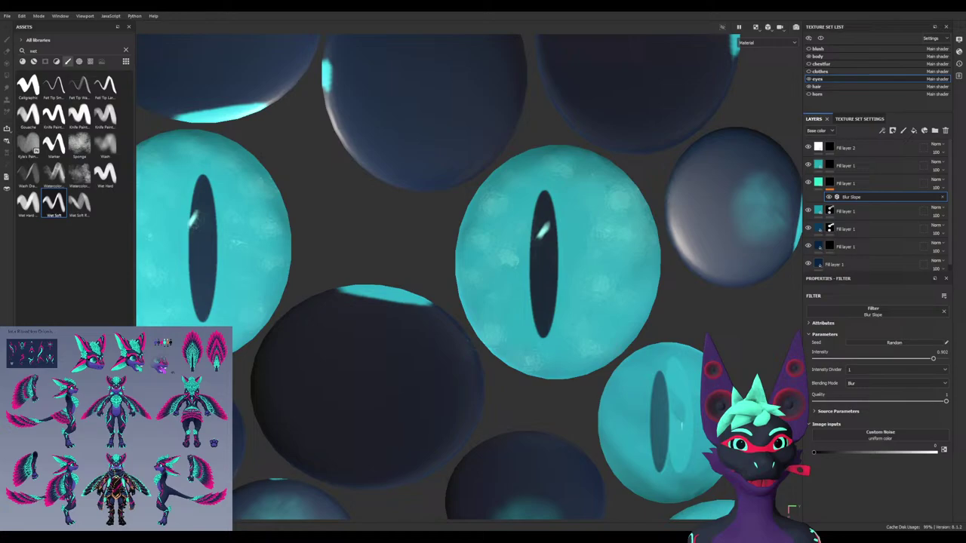
Enlarge the brush and paint broader mint patches over the large iris on the filtered mask, undoing unwanted strokes
left_click(829, 183)
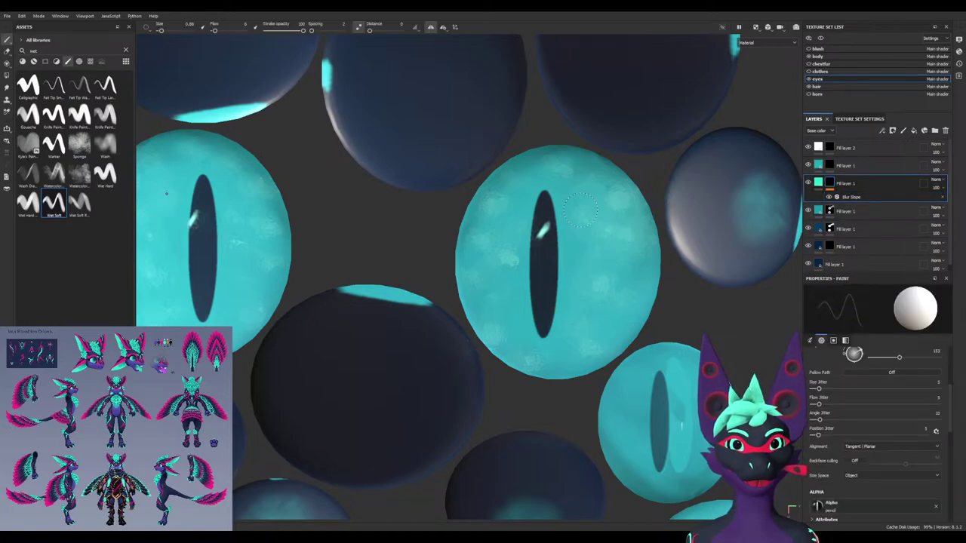
right_click_drag(582, 212, 596, 212, "ctrl")
left_click_drag(584, 214, 593, 302)
key("ctrl+z")
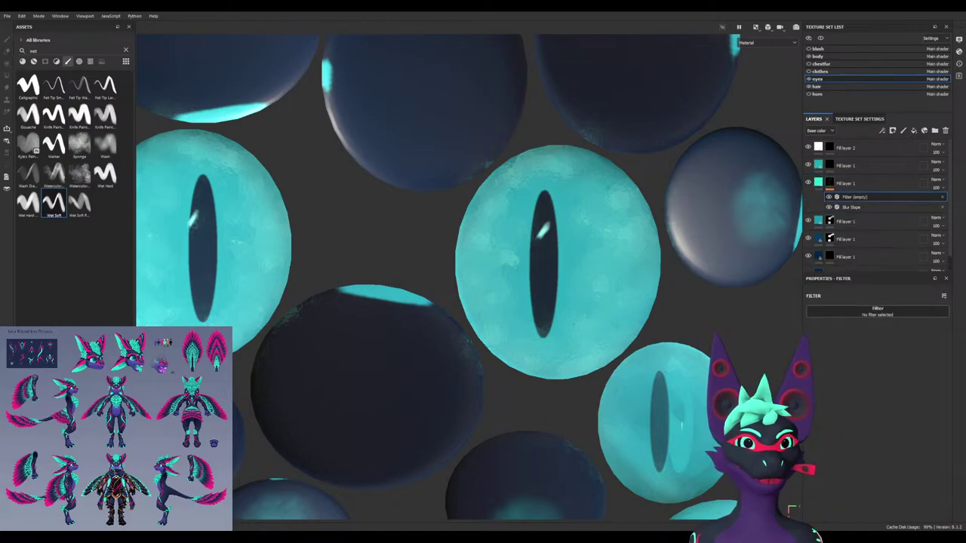
Add a Blur filter to the mint layer's mask, place it below Blur Slope, and set its intensity to about 3.6
left_click(860, 347)
left_click_drag(857, 197, 856, 212)
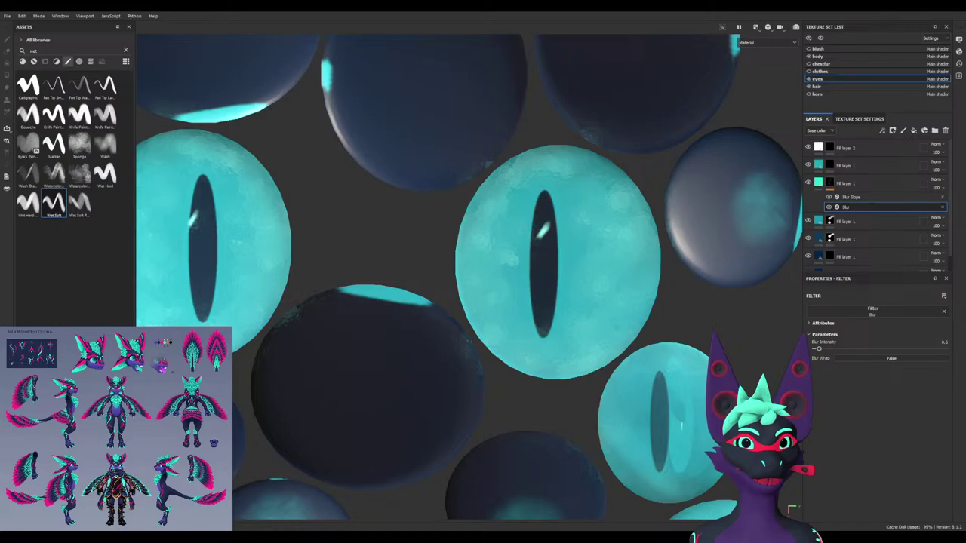
left_click_drag(875, 349, 896, 349)
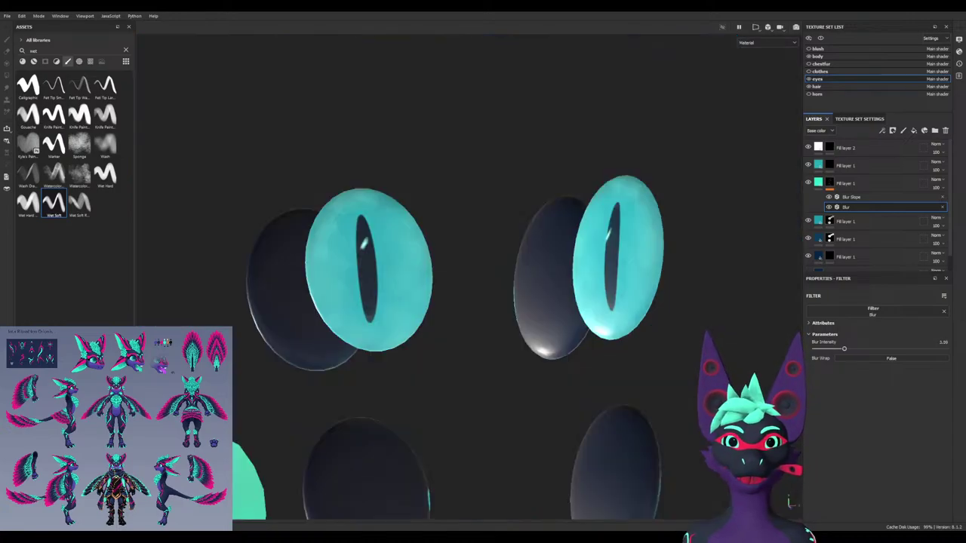
Examine the blurred teal iris on the character's face up close in the 3D view
key("F3")
key("F1")
key("F2")
key("F3")
key("F1")
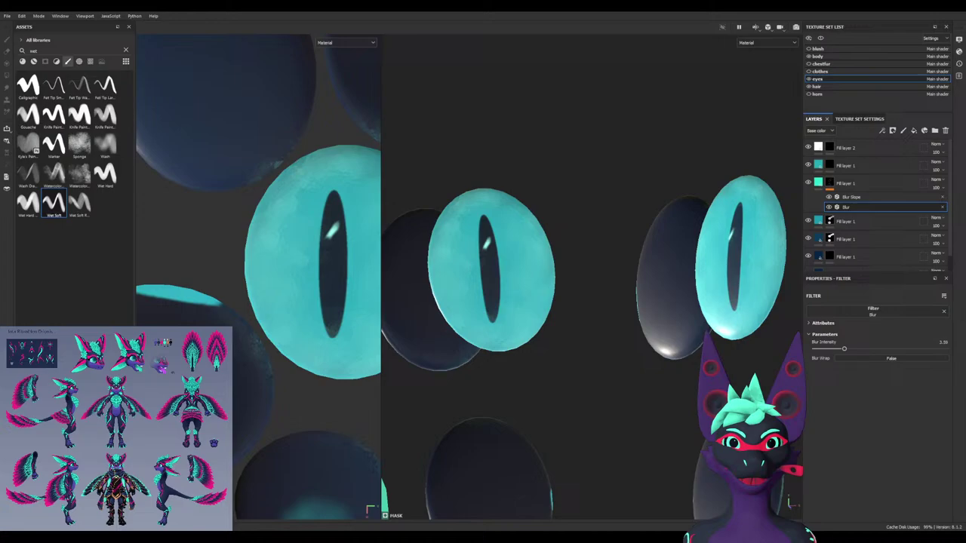
key("F2")
scroll(483, 302, "down", 10)
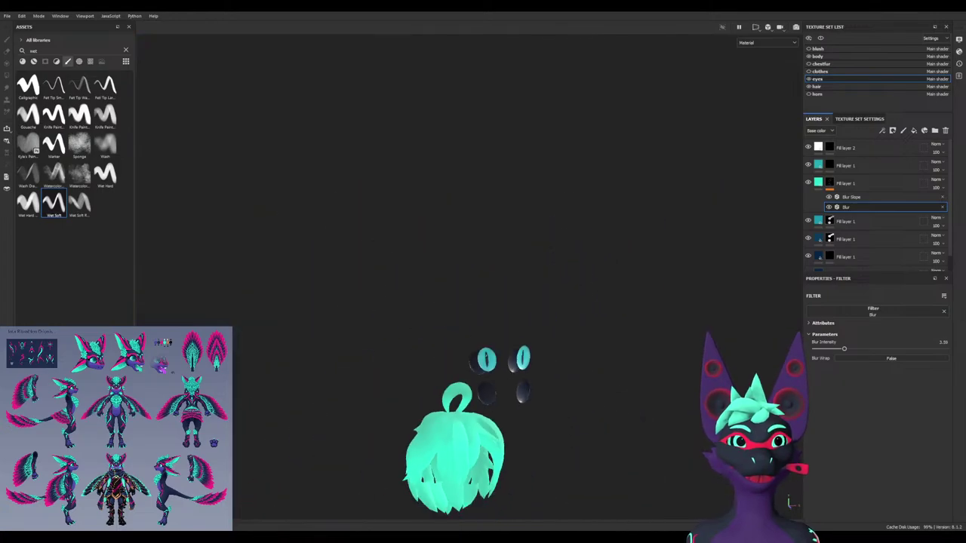
middle_click_drag(491, 392, 416, 142, "alt")
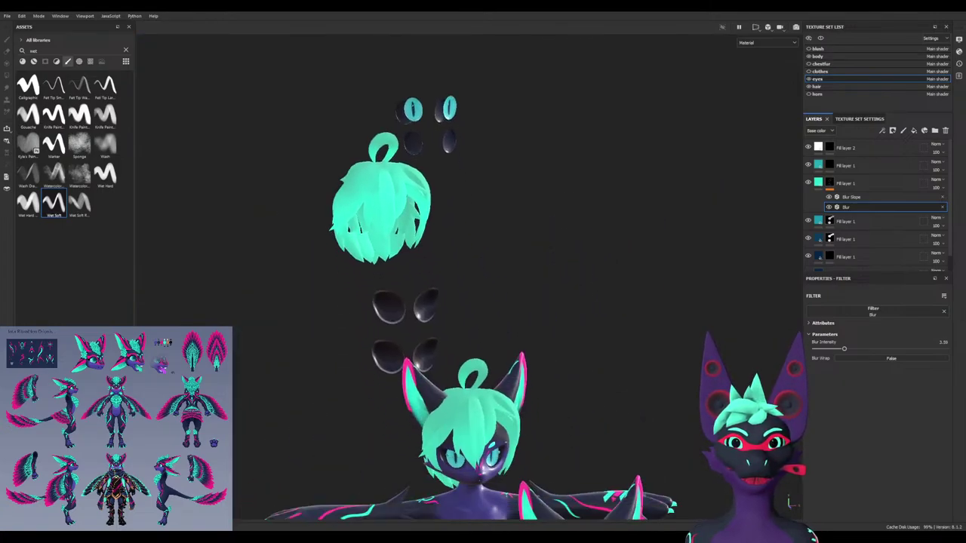
middle_click_drag(468, 332, 455, 139, "alt")
scroll(469, 276, "up", 8)
left_click_drag(483, 242, 604, 206, "alt")
scroll(528, 211, "up", 2)
scroll(603, 206, "up", 2)
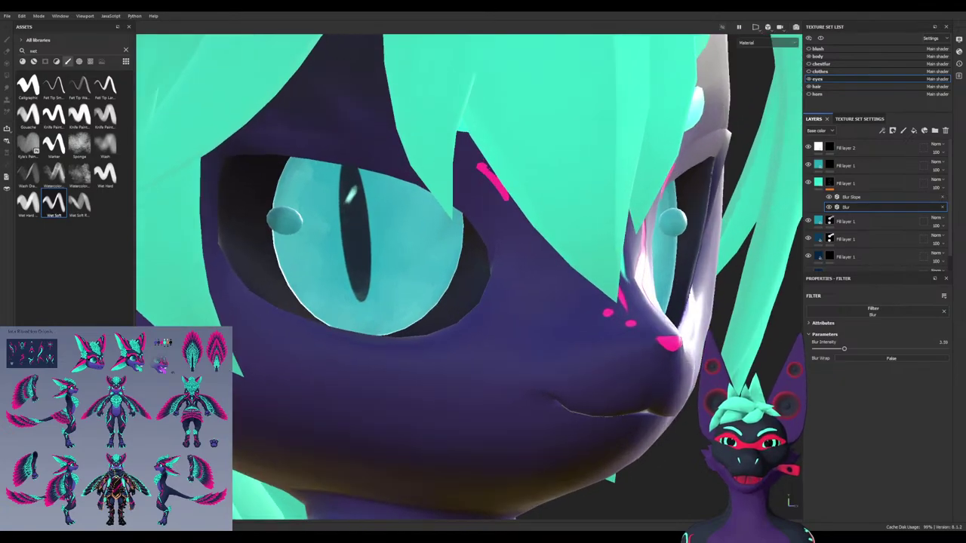
Return to the UV layout, select the teal Fill layer 1 above the mint layer, and toggle layer visibility to compare the iris shading
key("F3")
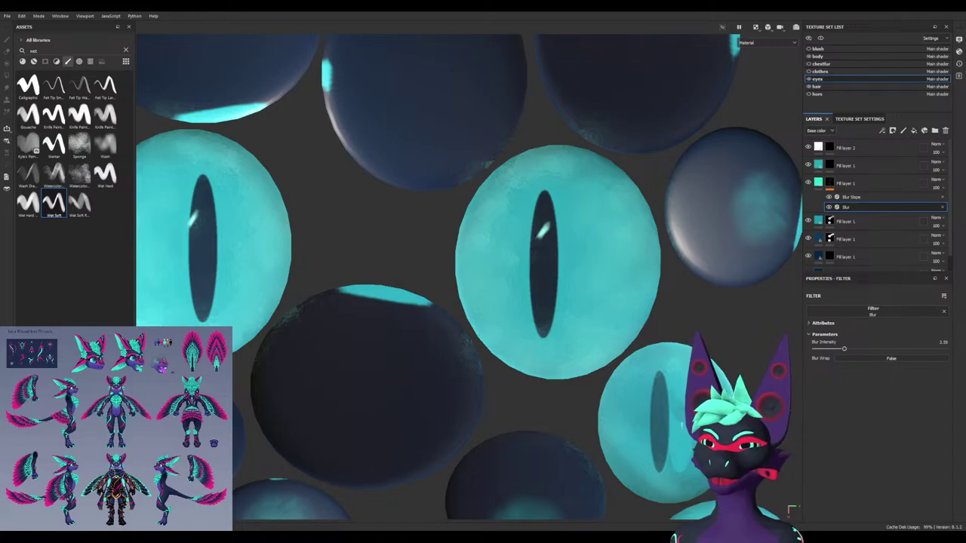
mouse_move(468, 277)
left_mouse_down("alt")
mouse_move(453, 276)
mouse_move(477, 276)
left_mouse_up("alt")
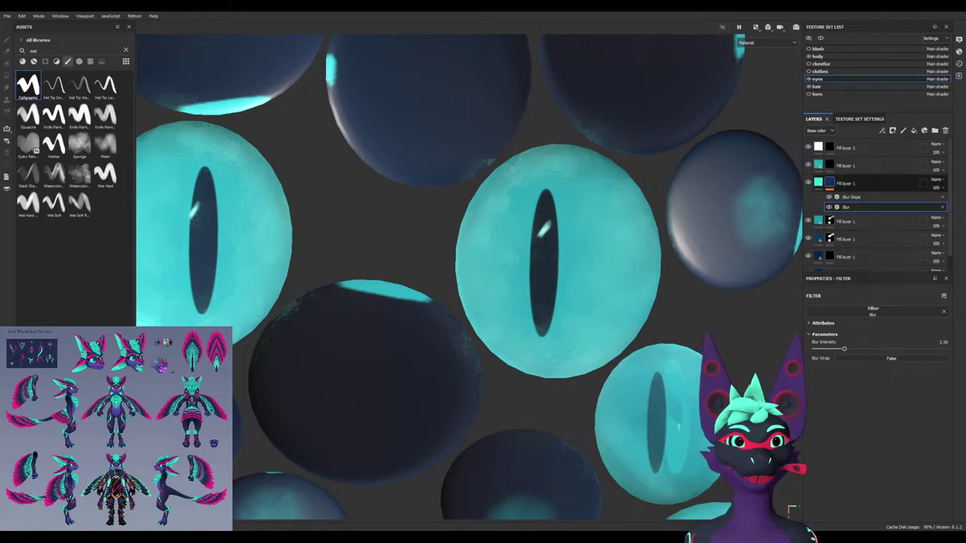
left_click(845, 165)
left_click(808, 183)
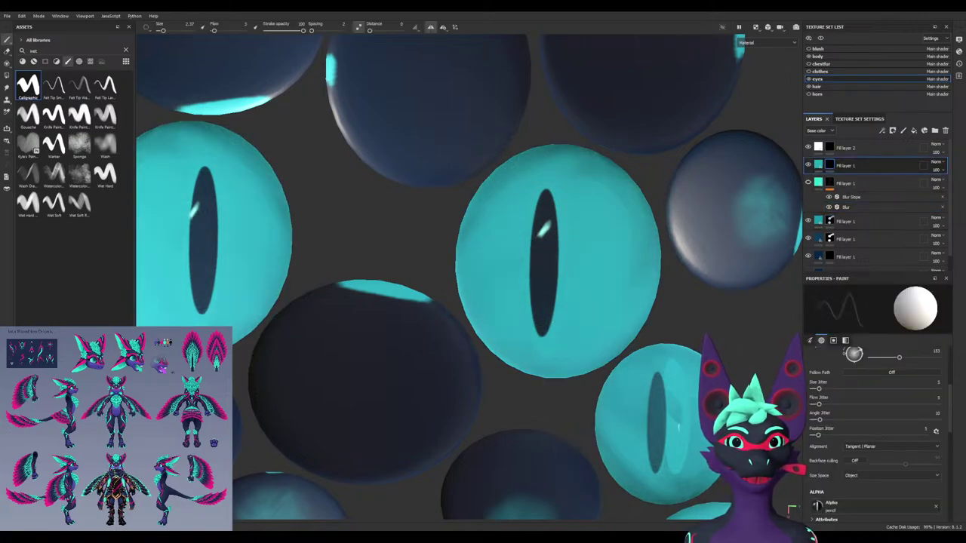
left_click(808, 182)
left_click(808, 164)
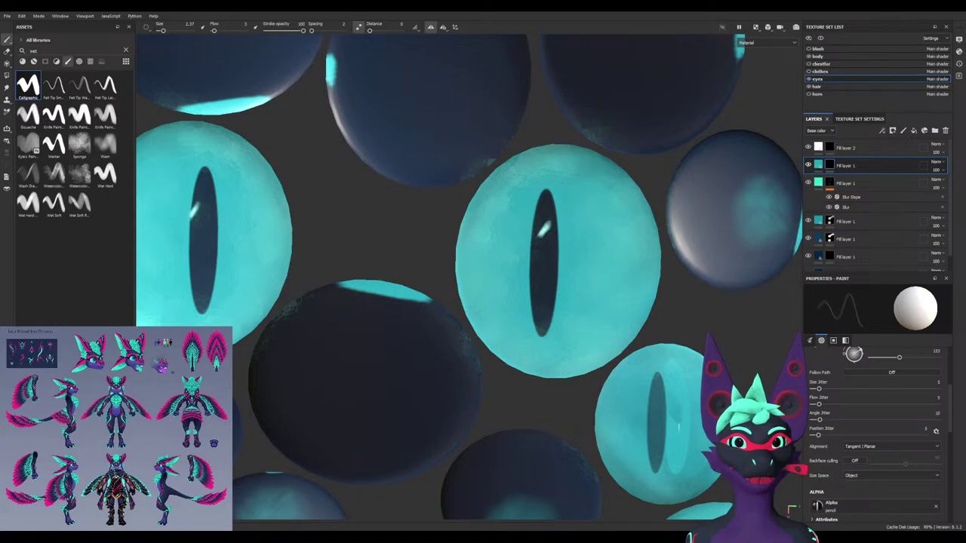
left_click(809, 239)
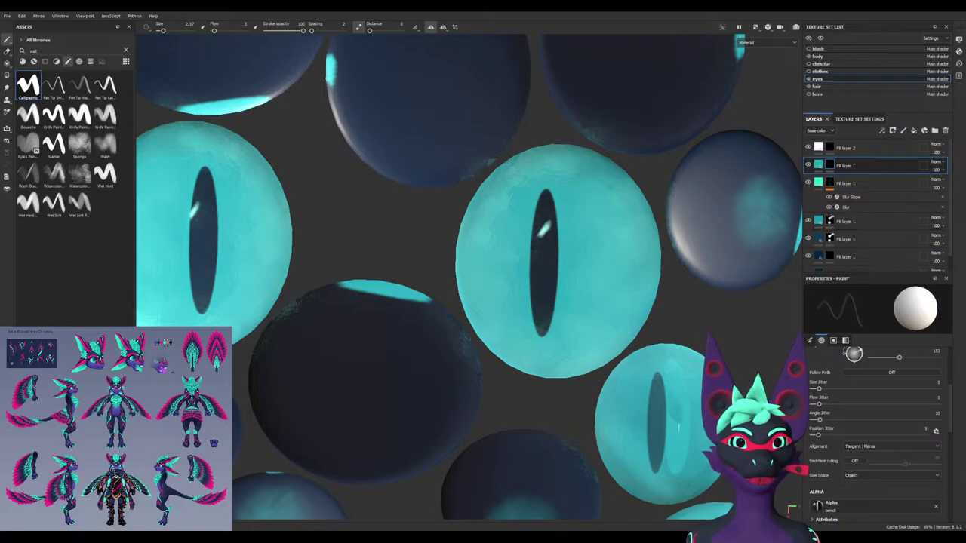
Try an enlarged, rotated Calligraphic brush stroke over the large iris's slit pupil on the upper teal layer's mask, then undo it
left_click(808, 221)
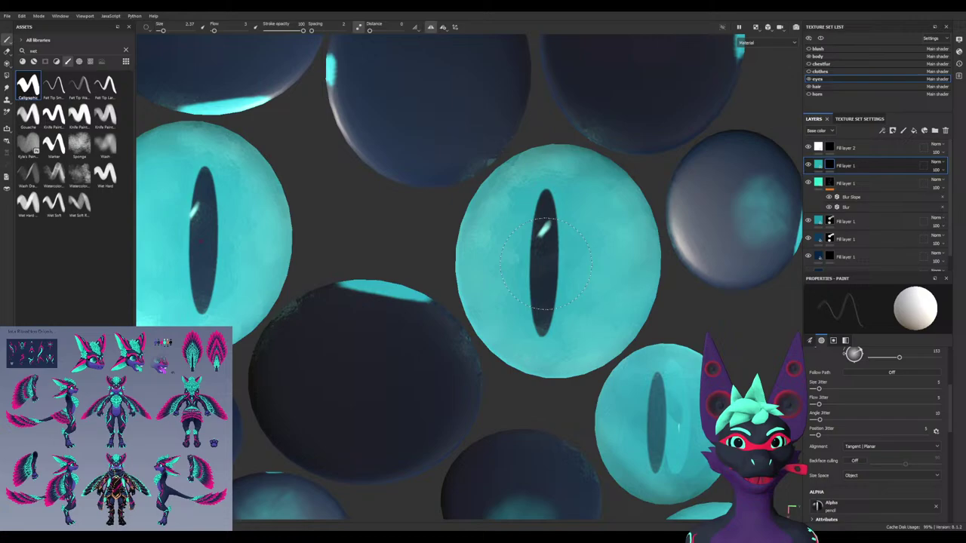
left_click_drag(544, 242, 544, 290, "ctrl")
right_click_drag(544, 243, 490, 242, "ctrl")
left_click_drag(524, 305, 562, 230)
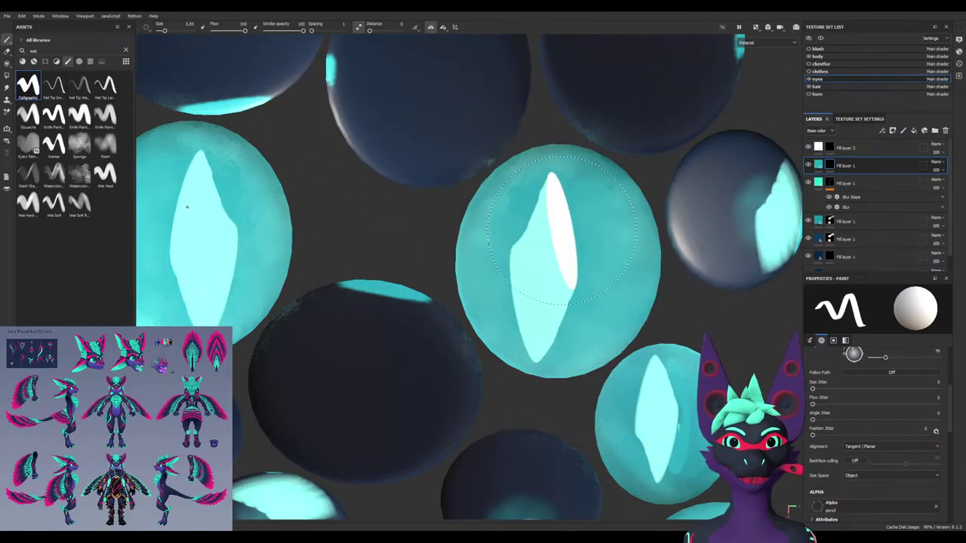
key("ctrl+z")
On the teal Fill layer 1 below the mint layer, fit the Calligraphic brush tip to the large iris's slit pupil and paint it over in teal
left_click(845, 221)
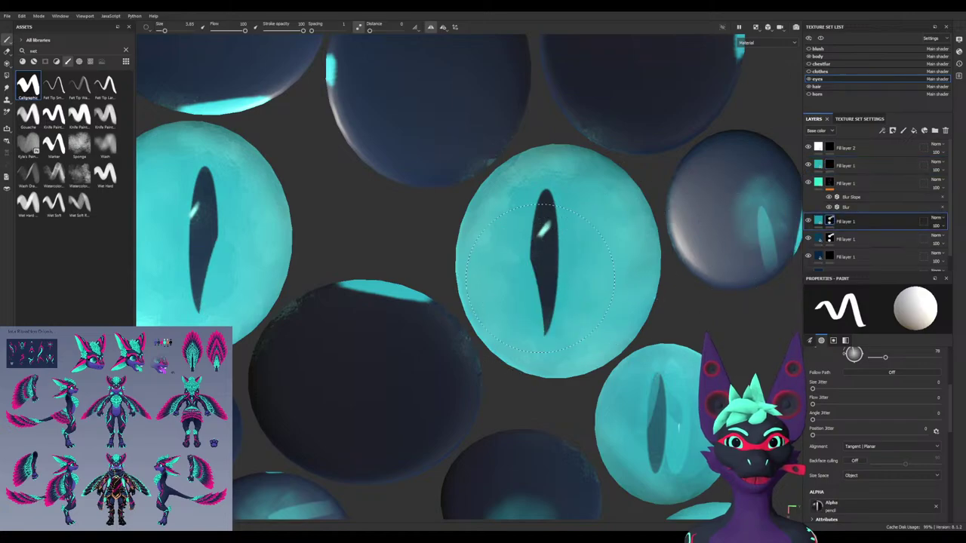
mouse_move(552, 234)
left_mouse_down()
mouse_move(541, 233)
mouse_move(548, 270)
left_mouse_up()
key("ctrl+z")
key("ctrl+z")
right_click_drag(547, 269, 559, 269, "ctrl")
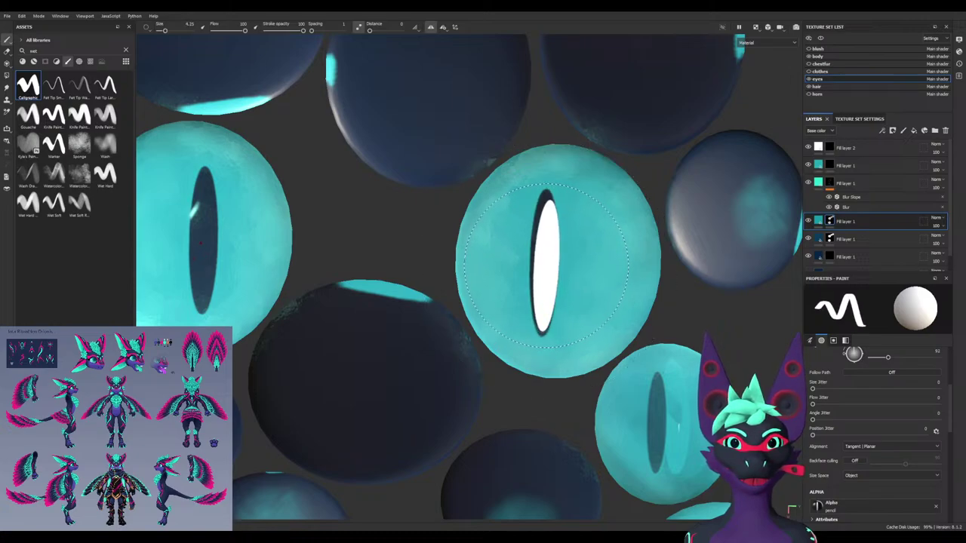
left_click_drag(547, 265, 546, 264, "ctrl")
right_click_drag(545, 264, 547, 263, "ctrl")
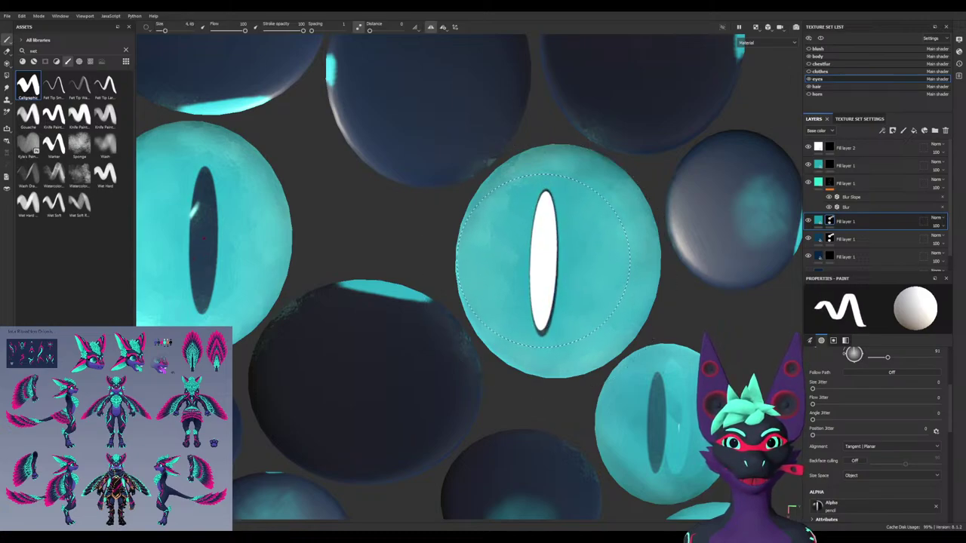
left_click_drag(544, 261, 548, 266)
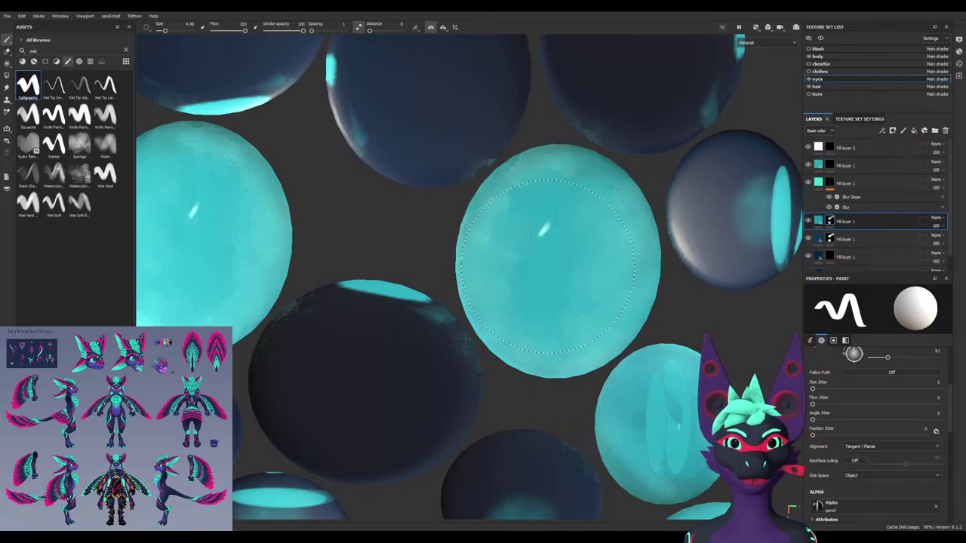
In the 3D view of the face, rotate the Calligraphic brush tip to an upright slit shape for painting the eye's pupil
right_click_drag(545, 262, 545, 261, "ctrl")
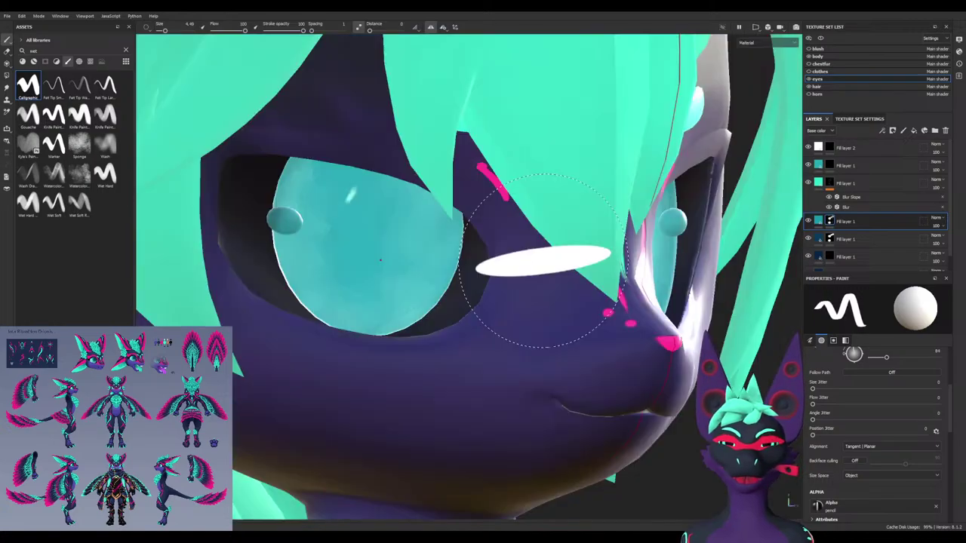
mouse_move(539, 258)
right_mouse_down("ctrl")
mouse_move(463, 272)
mouse_move(377, 255)
right_mouse_up("ctrl")
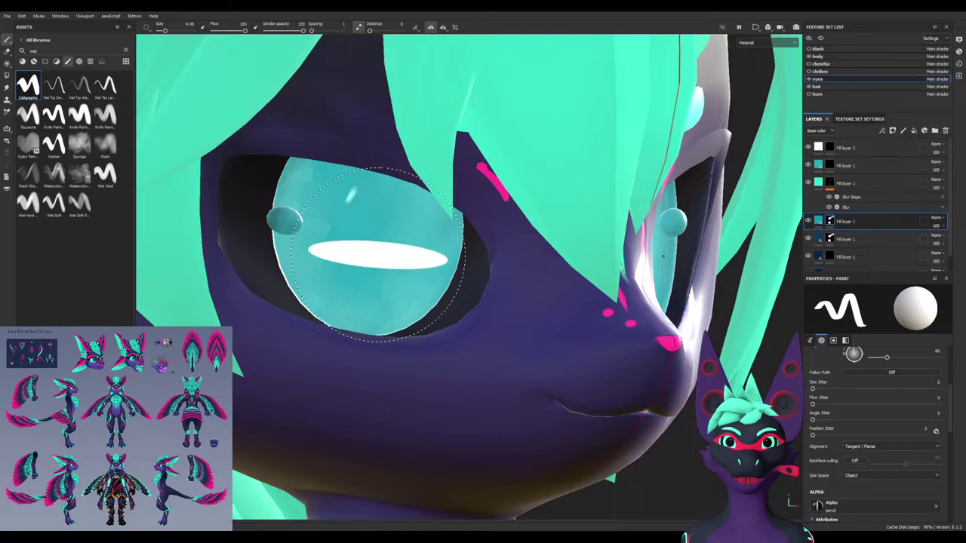
left_click_drag(377, 255, 319, 381, "ctrl")
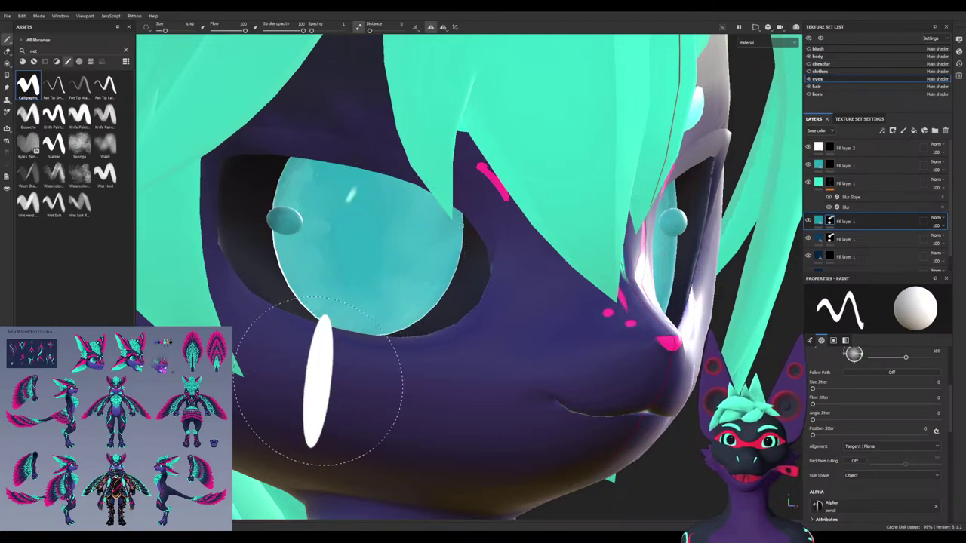
Stamp a vertical black slit pupil over the iris on the selected teal fill layer's mask, using brush size 5.11
left_click_drag(400, 306, 383, 293, "alt")
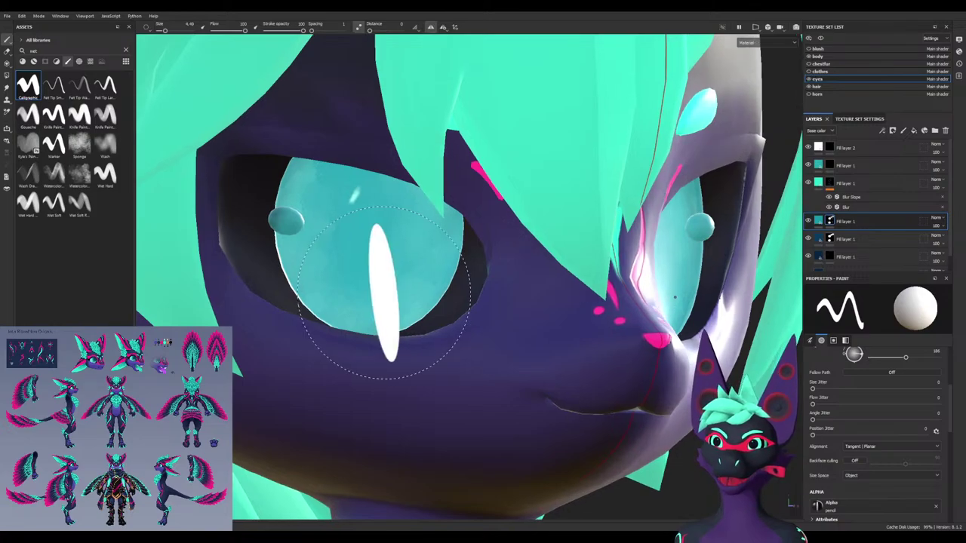
left_click_drag(389, 251, 389, 246, "ctrl")
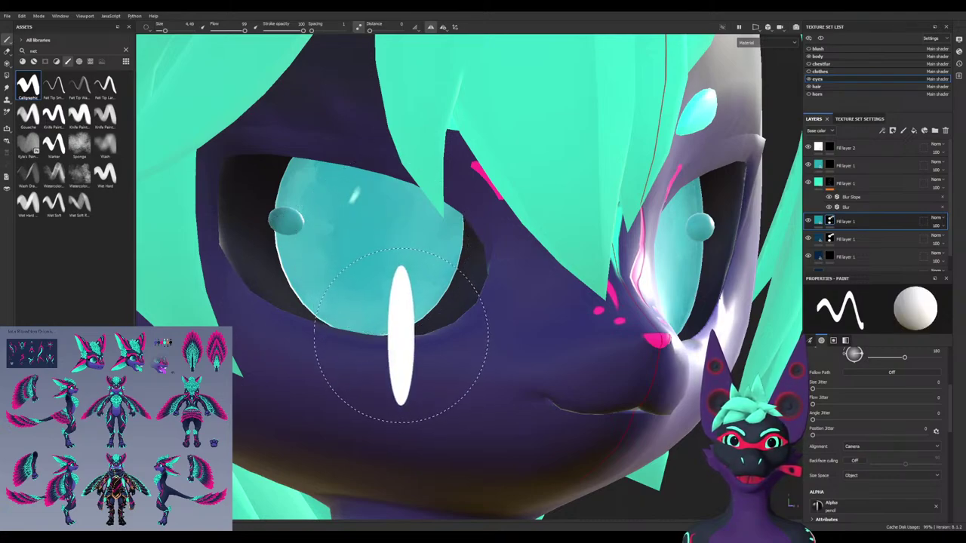
key("x")
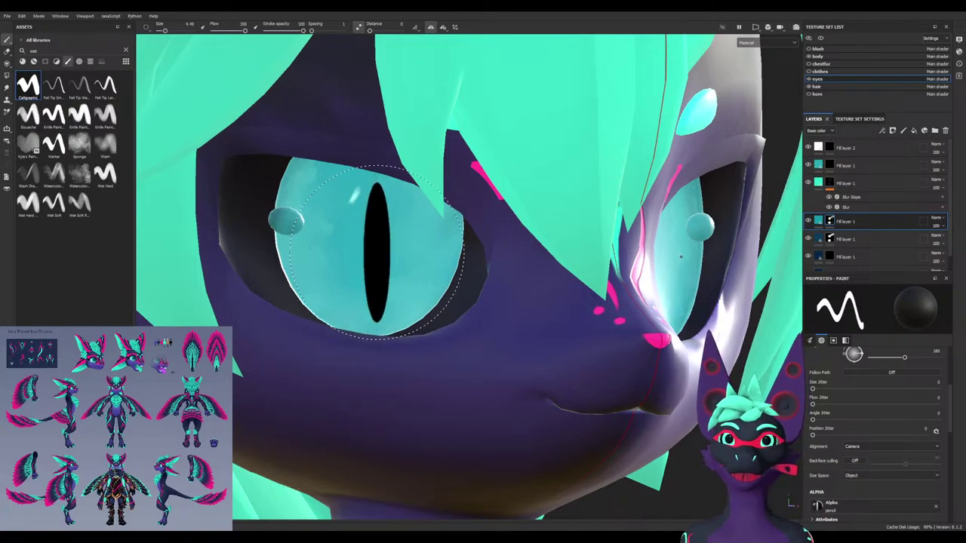
left_click(382, 243)
left_click_drag(384, 253, 344, 249, "alt")
mouse_move(338, 290)
left_mouse_down("alt")
mouse_move(296, 316)
mouse_move(314, 328)
left_mouse_up("alt")
key("ctrl+z")
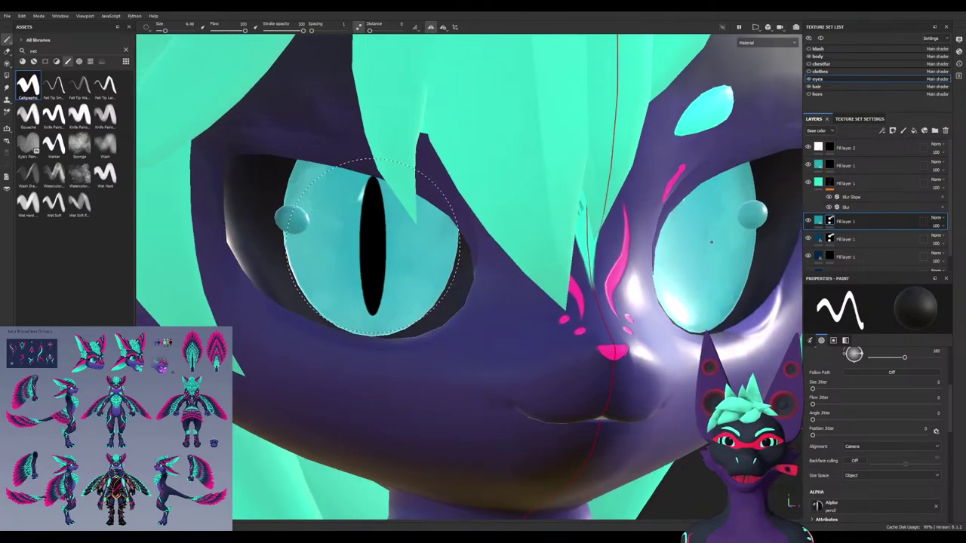
right_click_drag(373, 243, 382, 243, "ctrl")
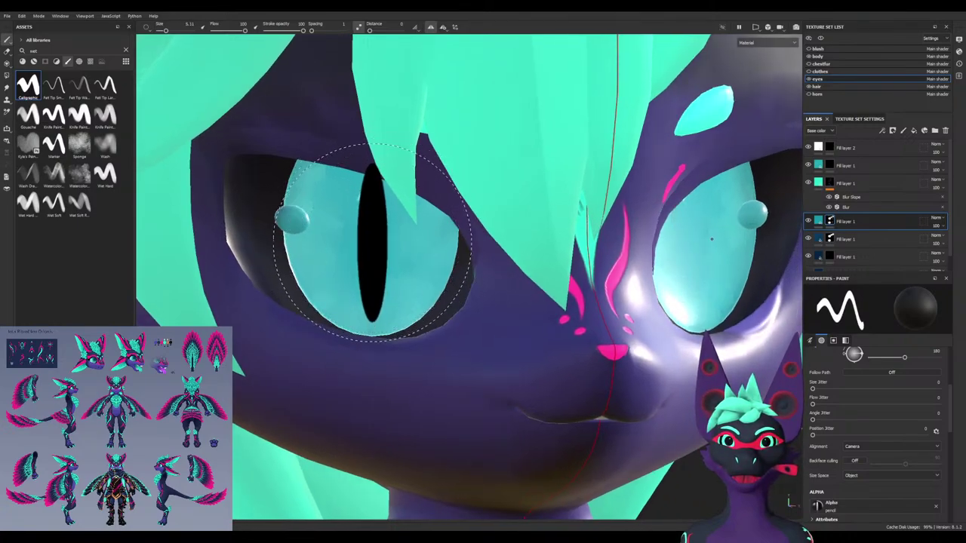
left_click(373, 243)
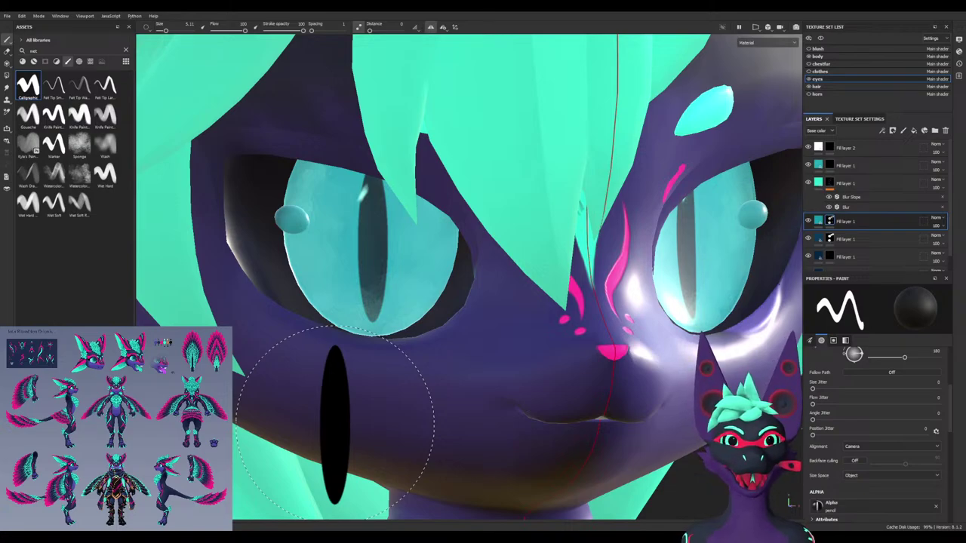
key("ctrl+z")
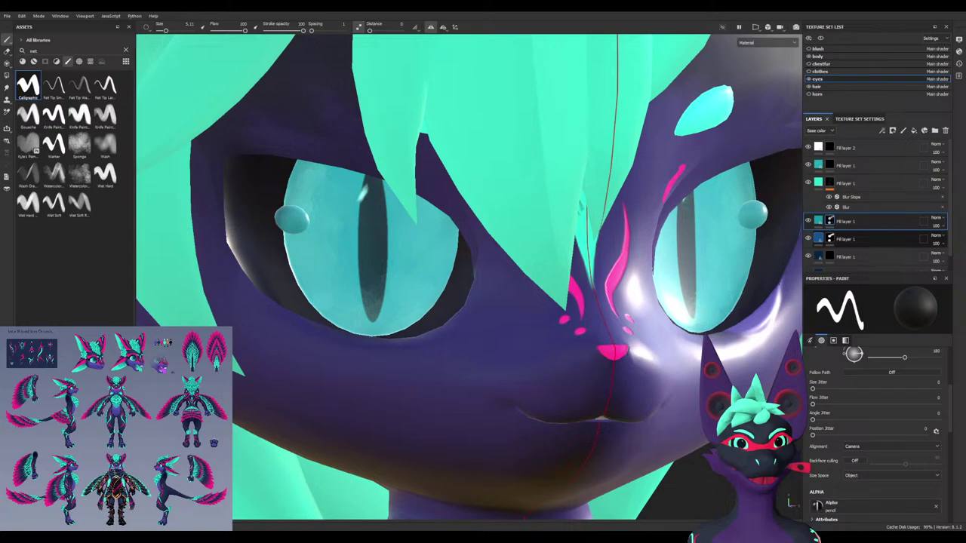
Stamp a slightly smaller black slit inside the pupil on the mask of the blue fill layer directly below
left_click(830, 238)
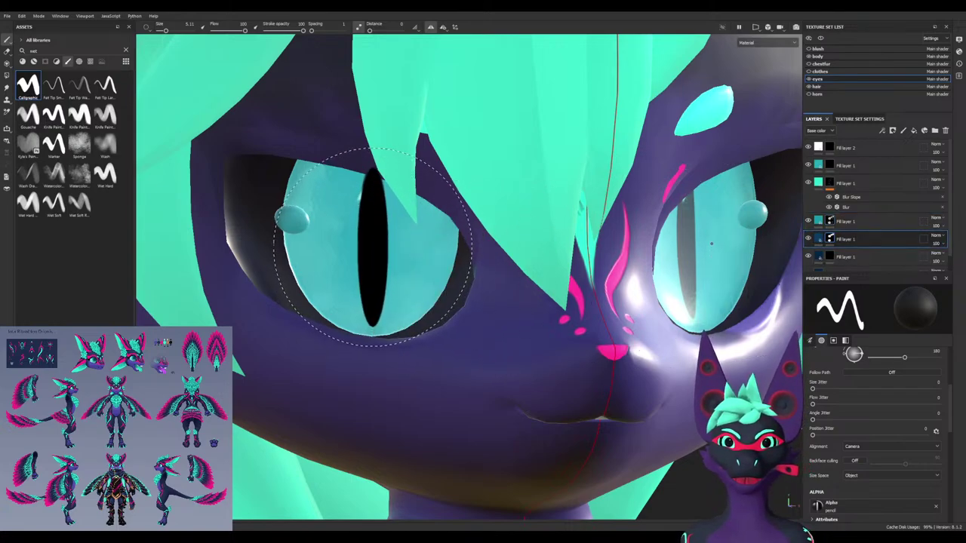
right_click_drag(372, 248, 354, 248, "ctrl")
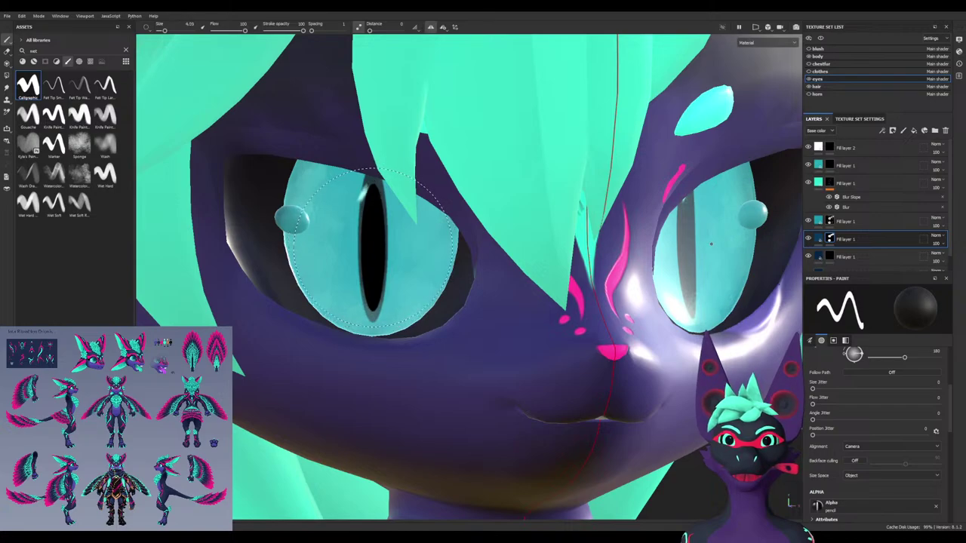
key("x")
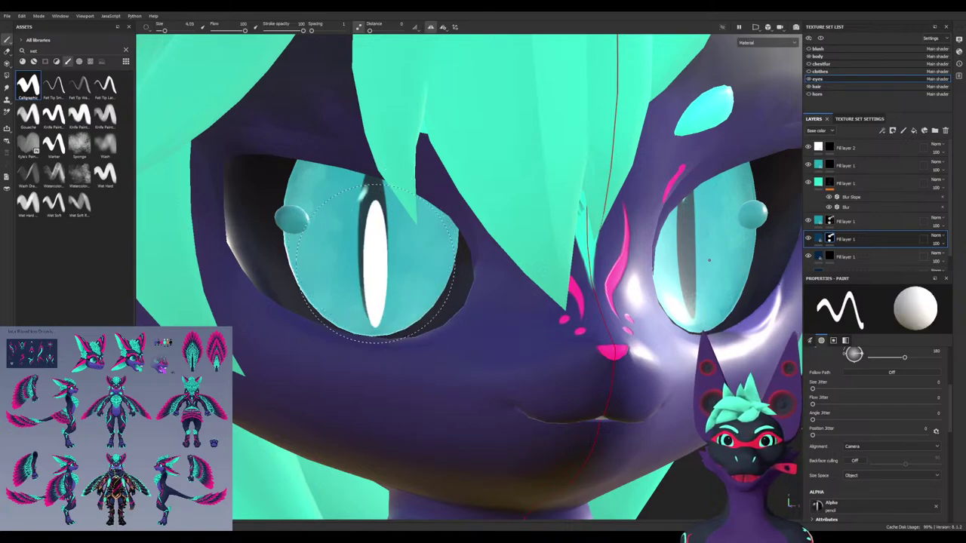
key("x")
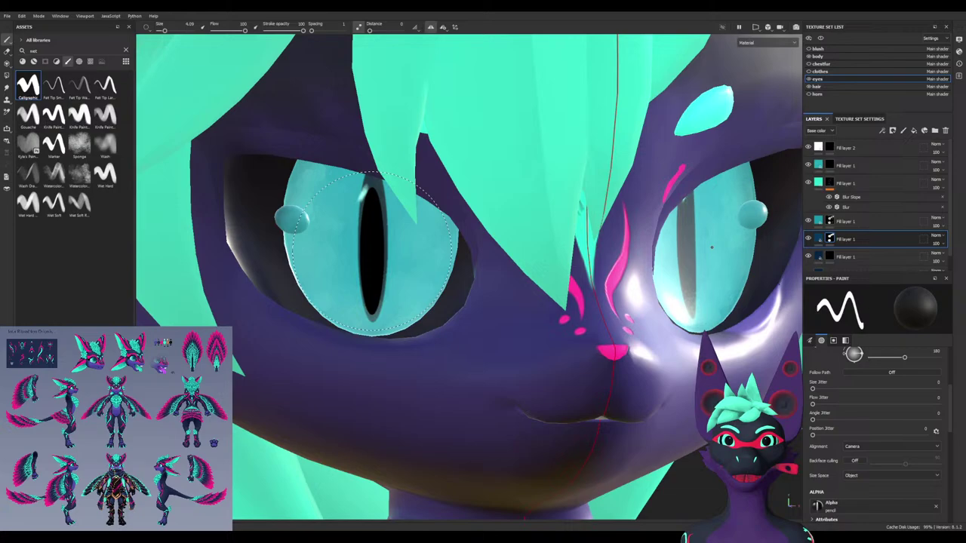
Stamp a white vertical slit over the pupil on the black mask of the dark blue fill layer
left_click(829, 257)
key("x")
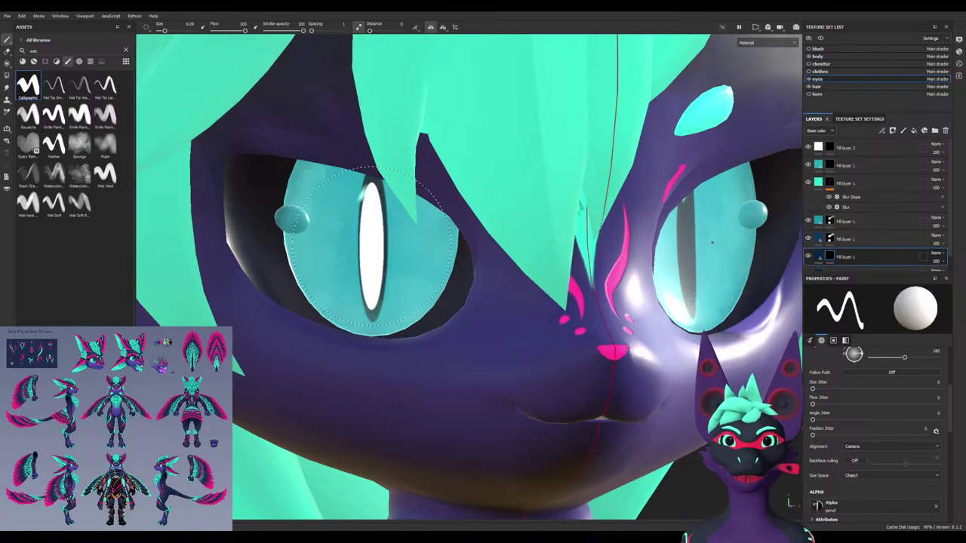
left_click(373, 246)
Examine the layered slit pupils on both eyes from the front, at a distance and close up
left_click_drag(453, 308, 498, 332, "alt")
middle_click_drag(499, 332, 363, 91, "alt")
mouse_move(377, 302)
left_mouse_down("alt")
mouse_move(468, 294)
mouse_move(385, 362)
left_mouse_up("alt")
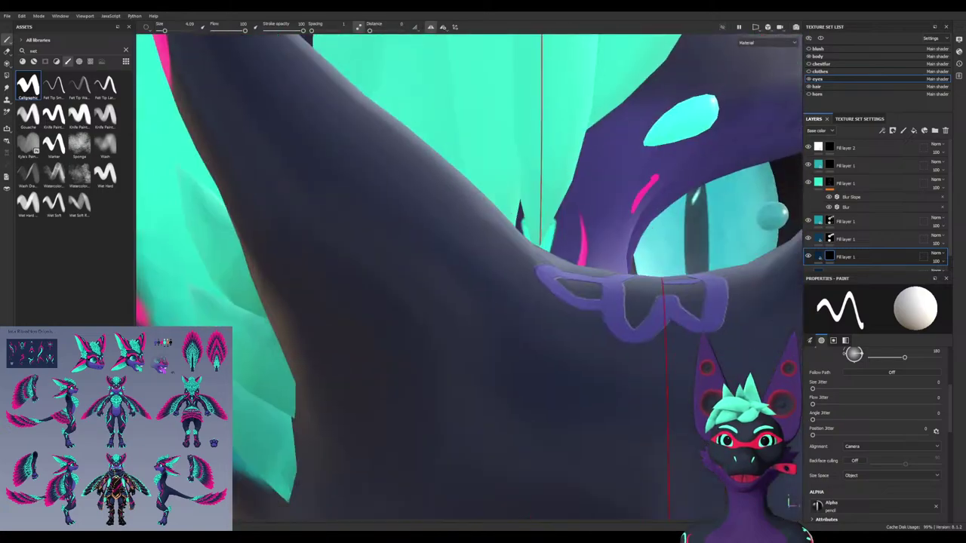
right_click_drag(409, 345, 430, 405, "alt")
left_click_drag(430, 405, 456, 393, "alt")
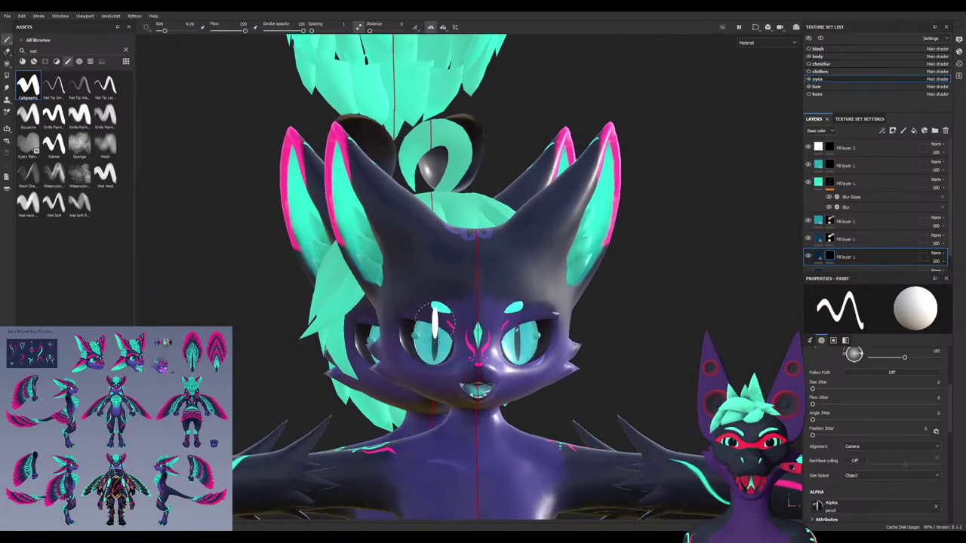
scroll(463, 388, "up", 4)
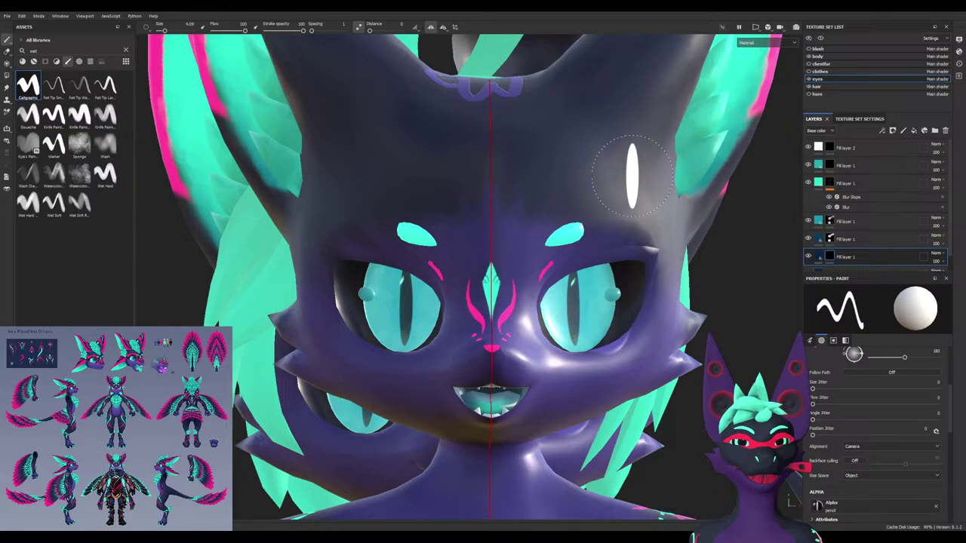
mouse_move(632, 175)
left_mouse_down("alt")
mouse_move(732, 181)
mouse_move(521, 189)
mouse_move(630, 198)
mouse_move(619, 196)
left_mouse_up("alt")
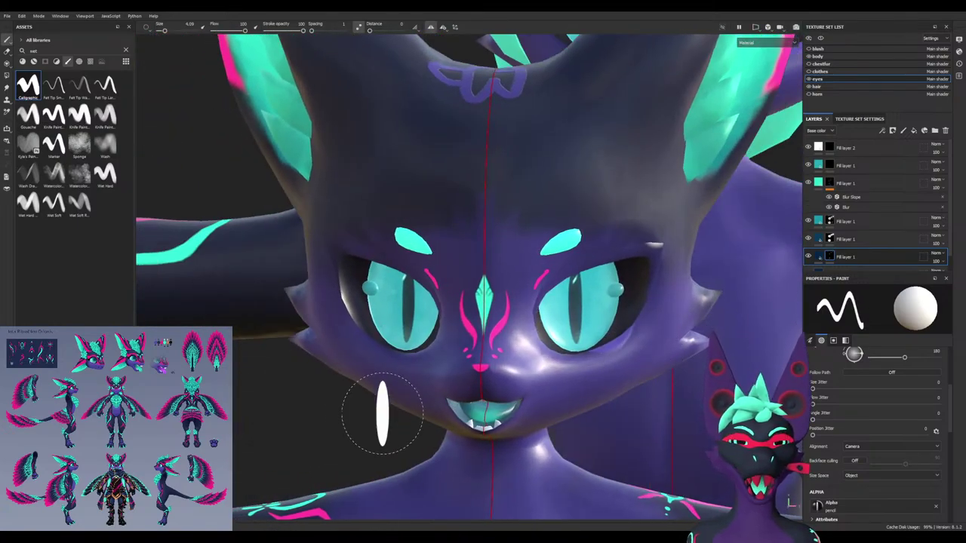
scroll(395, 345, "up", 4)
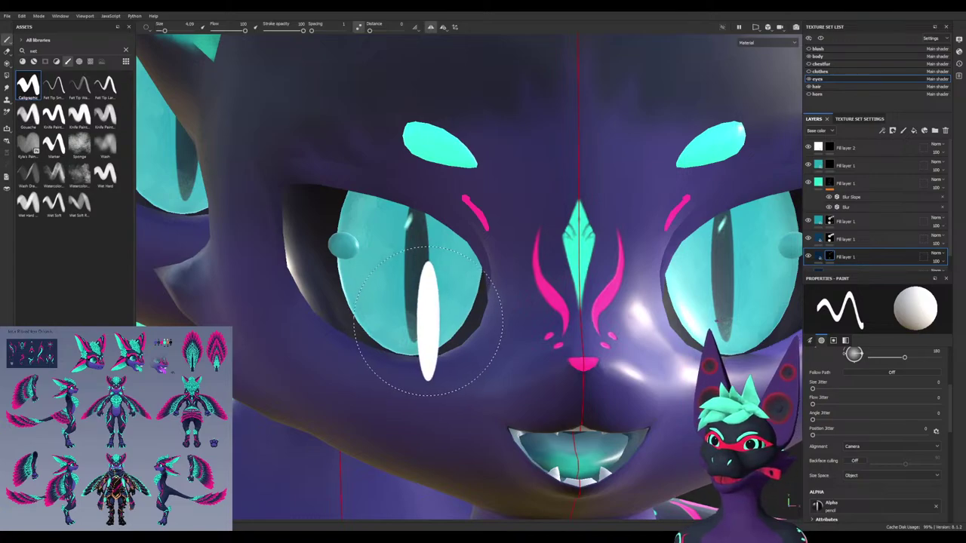
Undo the layered pupil stamps and stamp a single vertical slit on the teal fill layer's mask
key("ctrl+z")
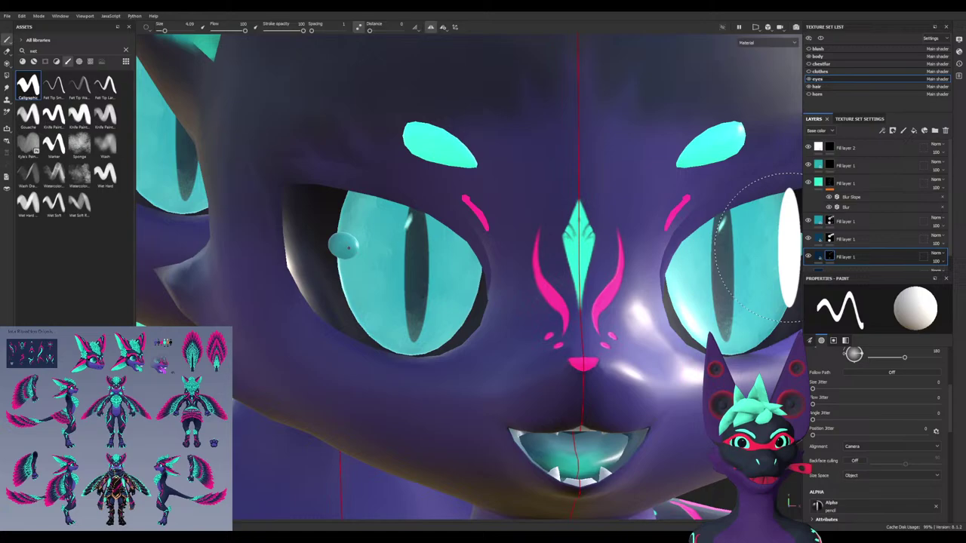
left_click(462, 305)
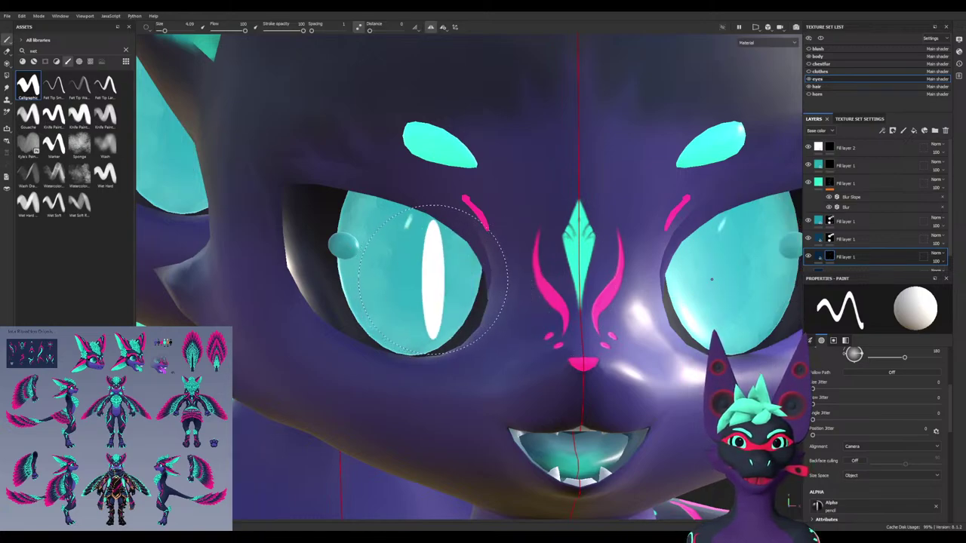
left_click(830, 240)
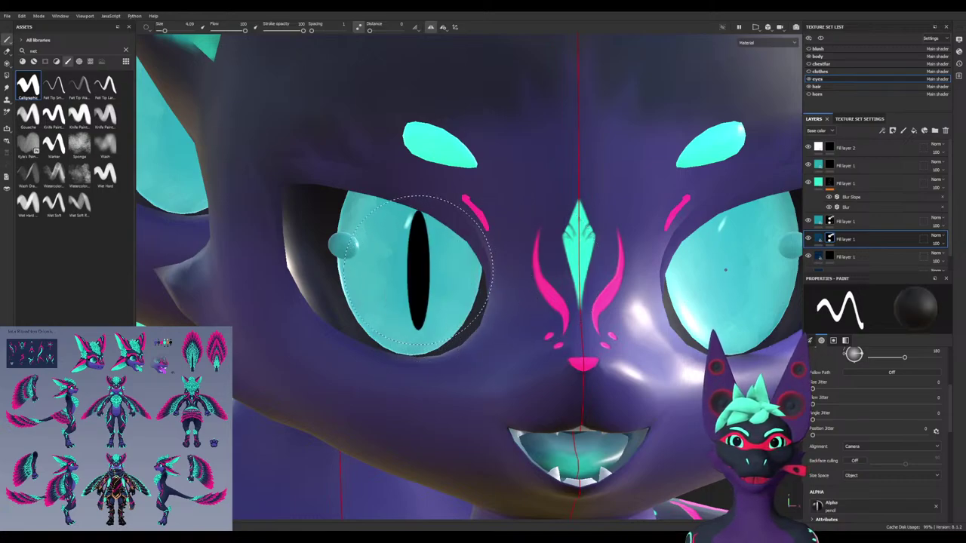
left_click(846, 221)
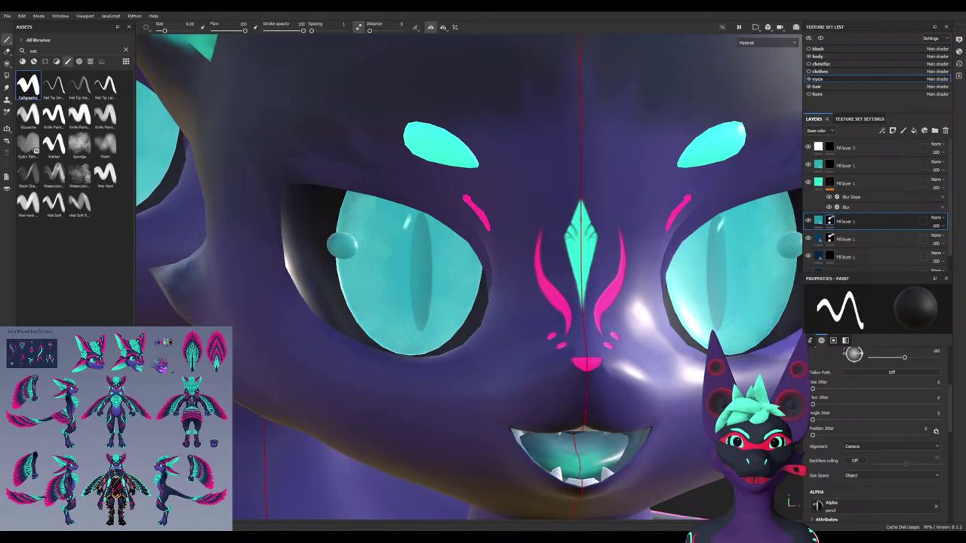
Inspect the slit pupils together with the hair from the front and three-quarter angles
scroll(472, 412, "down", 5)
mouse_move(472, 431)
left_mouse_down("alt")
mouse_move(411, 404)
mouse_move(679, 302)
mouse_move(755, 218)
left_mouse_up("alt")
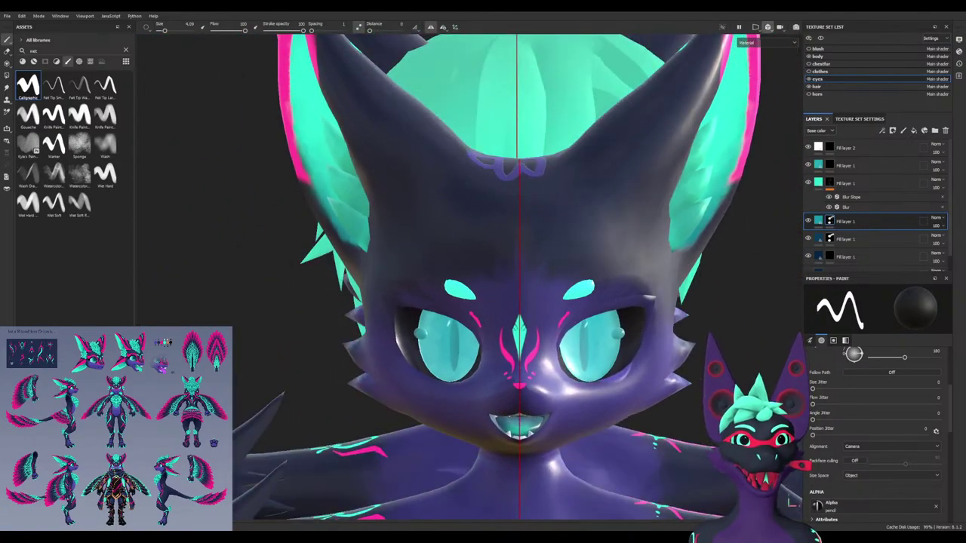
left_click(769, 29)
scroll(483, 257, "up", 5)
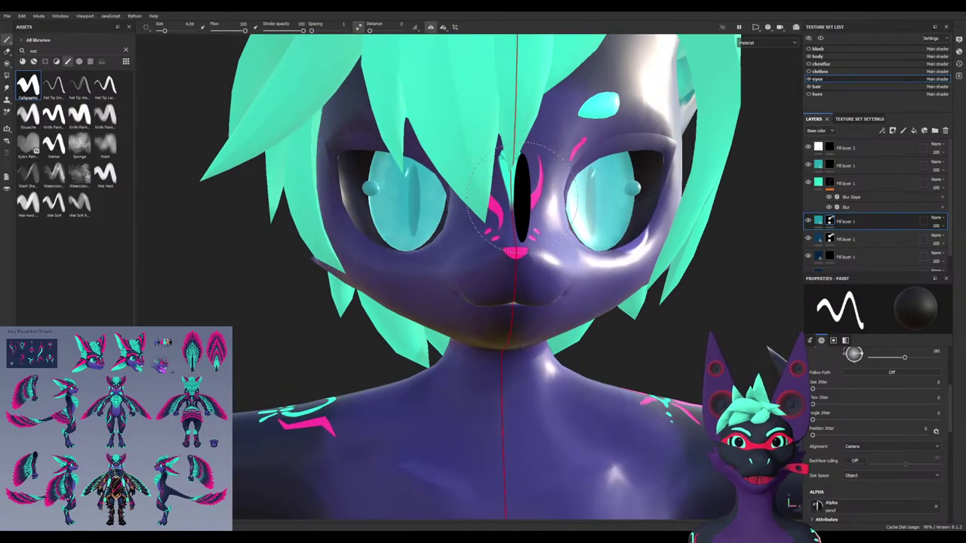
mouse_move(524, 188)
left_mouse_down("alt")
mouse_move(489, 215)
mouse_move(445, 217)
mouse_move(498, 212)
mouse_move(490, 198)
left_mouse_up("alt")
mouse_move(619, 217)
left_mouse_down("alt")
mouse_move(386, 219)
mouse_move(445, 226)
left_mouse_up("alt")
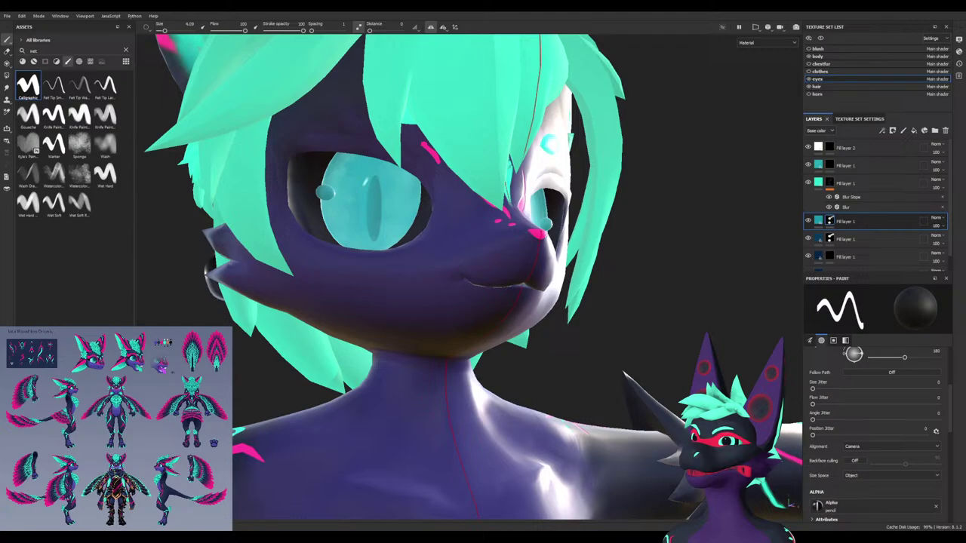
mouse_move(308, 216)
left_mouse_down("alt")
mouse_move(353, 226)
mouse_move(372, 266)
left_mouse_up("alt")
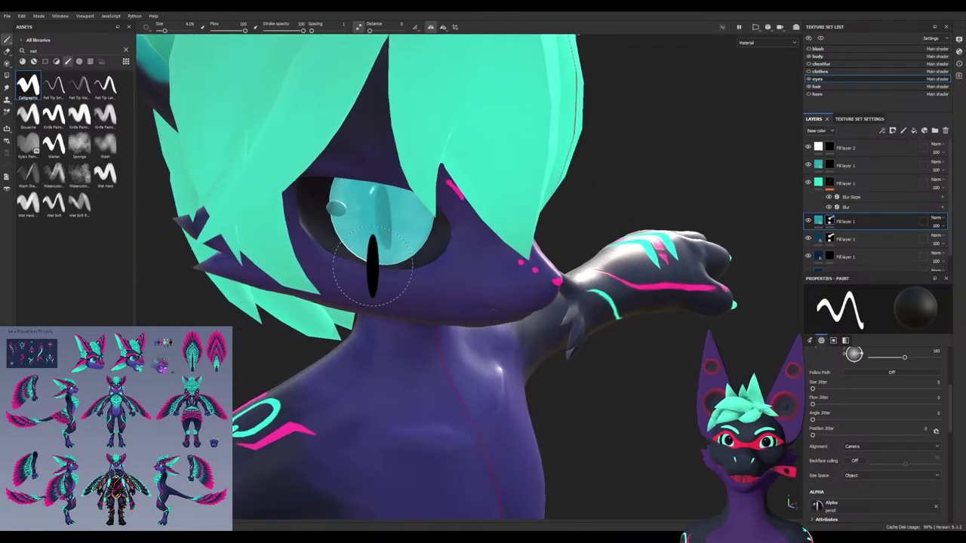
scroll(380, 216, "up", 8)
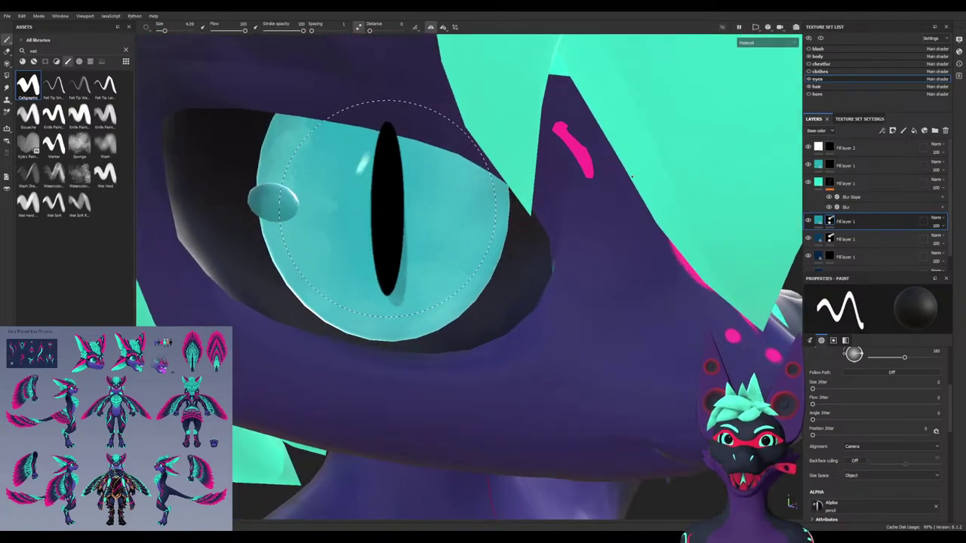
Paint out the slit pupil in white on the teal fill layer's mask
key("x")
mouse_move(391, 230)
left_mouse_down()
mouse_move(381, 228)
mouse_move(398, 233)
left_mouse_up()
left_click_drag(400, 232, 375, 206)
key("x")
left_click(387, 218)
key("x")
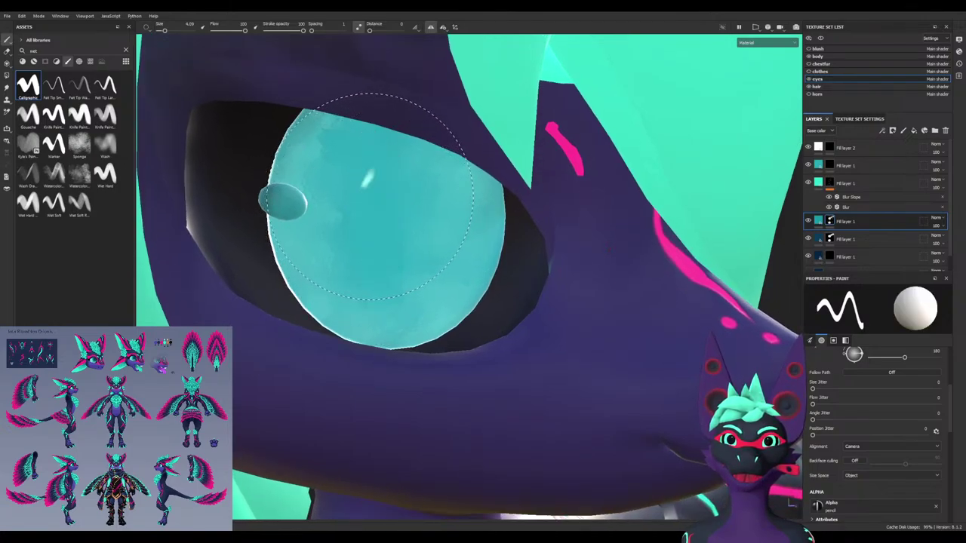
Stamp a new vertical black slit pupil at the centre of the iris on the teal fill layer's mask
key("x")
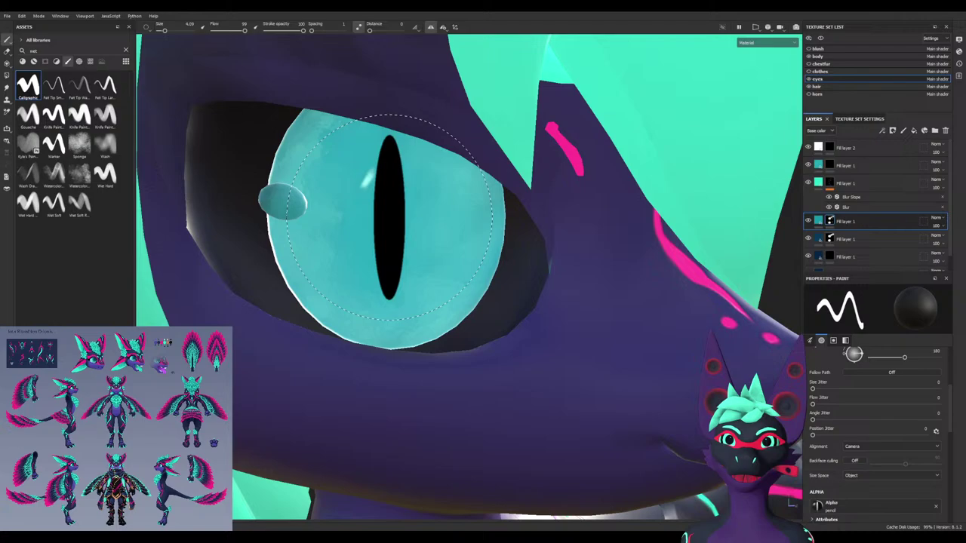
left_click(390, 219)
key("ctrl+z")
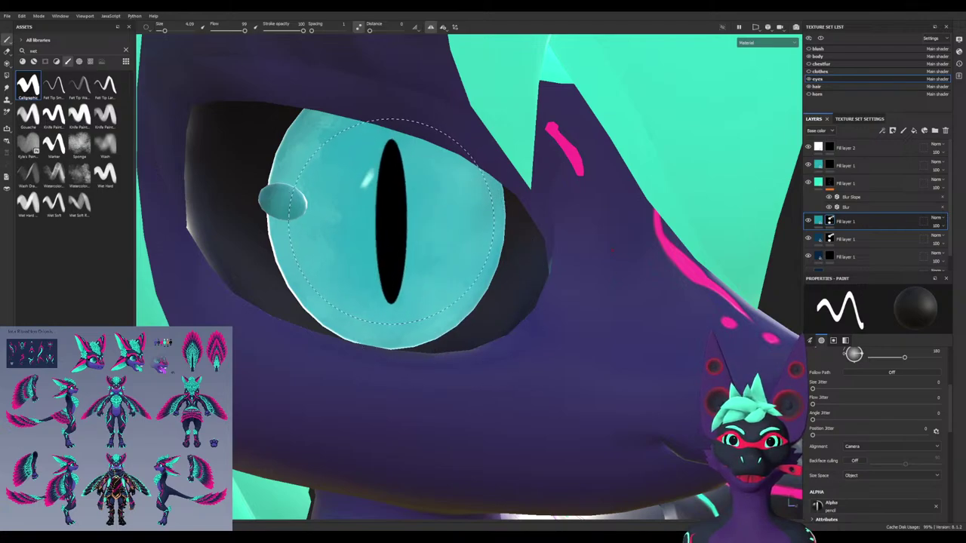
left_click_drag(391, 224, 389, 222)
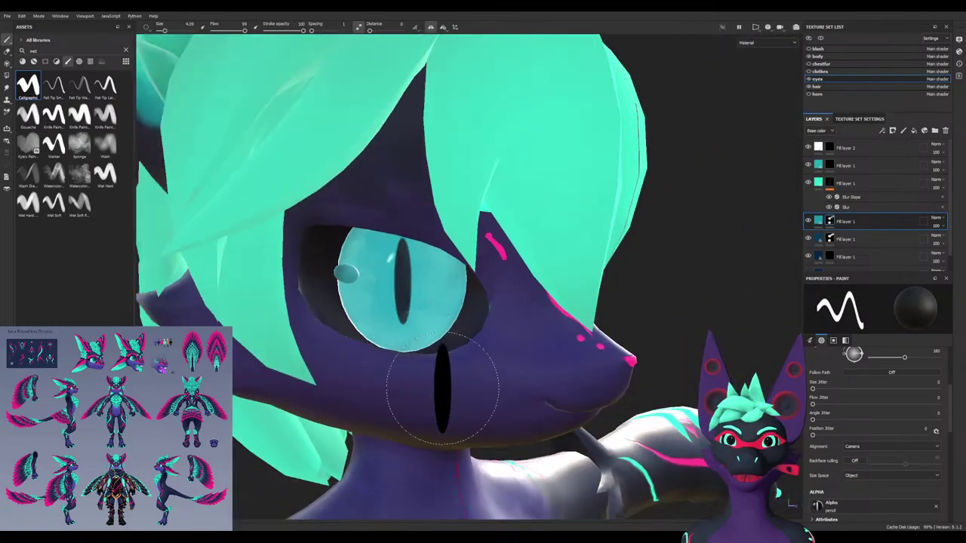
Check the new slit pupils on both eyes from the front and three-quarter angles
left_click_drag(443, 389, 542, 436, "alt")
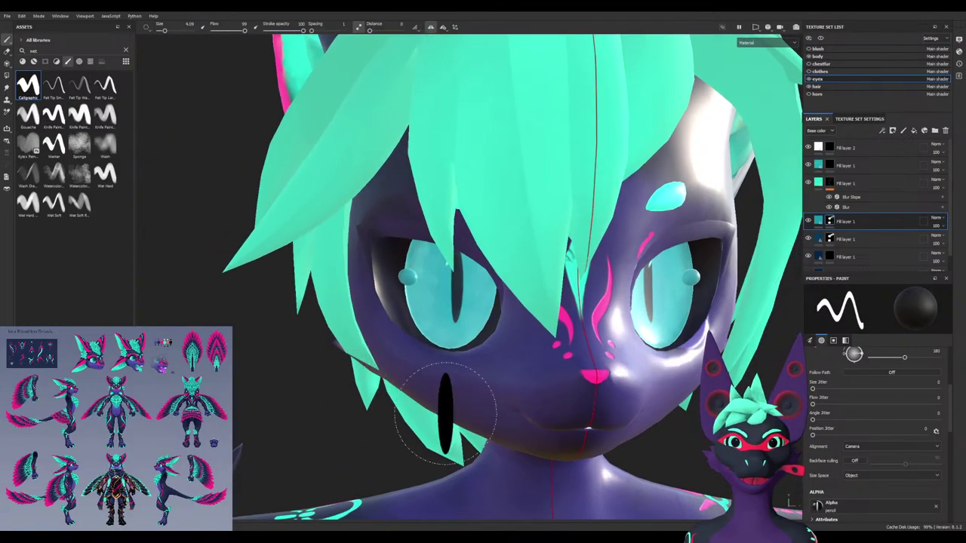
left_click_drag(463, 369, 464, 430)
key("ctrl+z")
left_click_drag(495, 381, 495, 449)
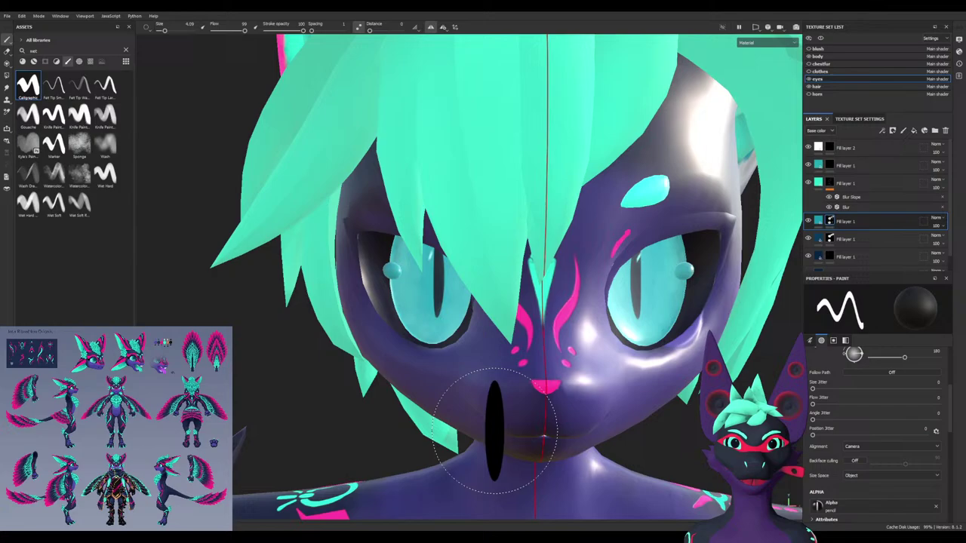
key("ctrl+z")
left_click_drag(414, 346, 413, 423)
left_click_drag(414, 383, 526, 388, "alt")
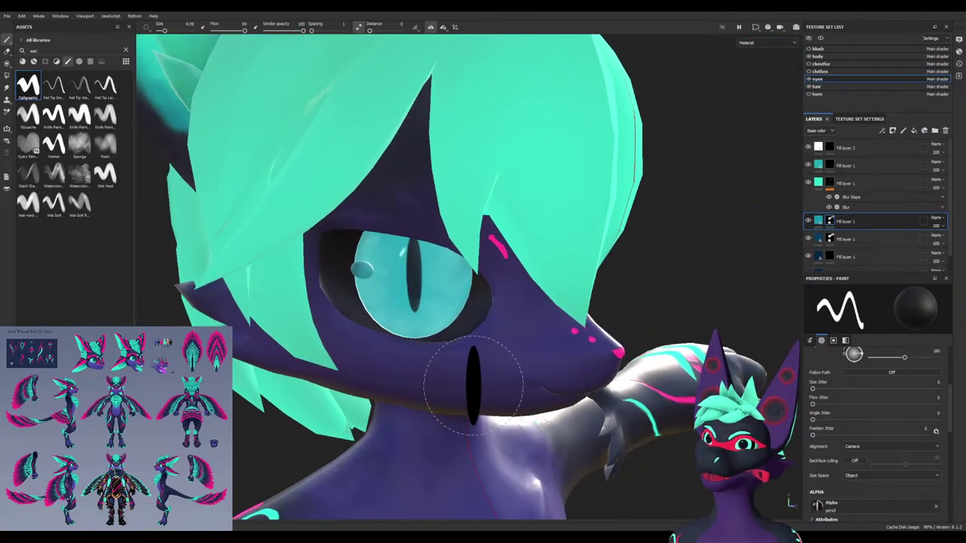
Rotate the slit brush to horizontal, at about 268 degrees, and resize it to about 4.48 over the eye
mouse_move(417, 280)
right_mouse_down("ctrl")
mouse_move(381, 281)
mouse_move(394, 281)
right_mouse_up("ctrl")
left_click_drag(415, 283, 549, 265, "ctrl")
right_click_drag(413, 283, 414, 276, "ctrl")
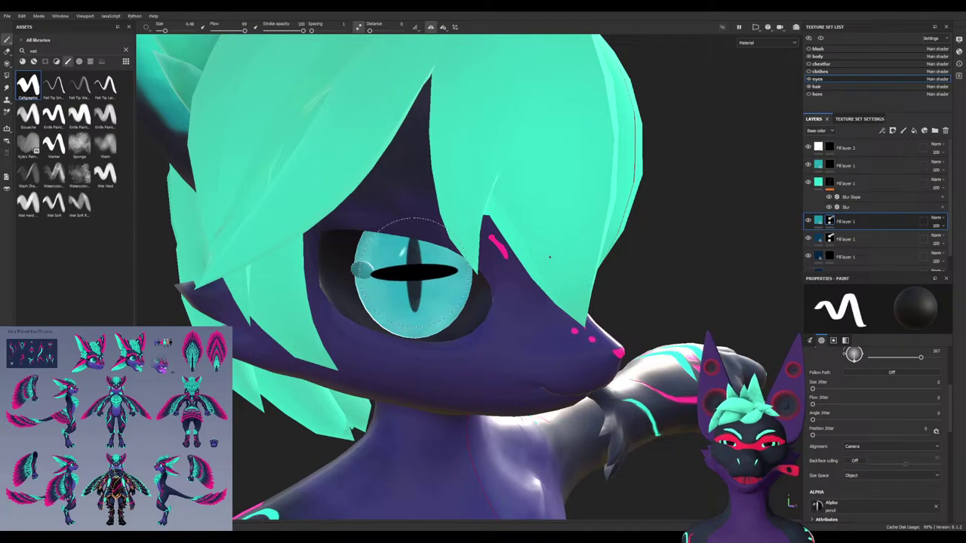
mouse_move(413, 272)
left_mouse_down("alt")
mouse_move(343, 381)
mouse_move(354, 340)
mouse_move(325, 393)
mouse_move(355, 335)
mouse_move(430, 348)
mouse_move(430, 340)
left_mouse_up("alt")
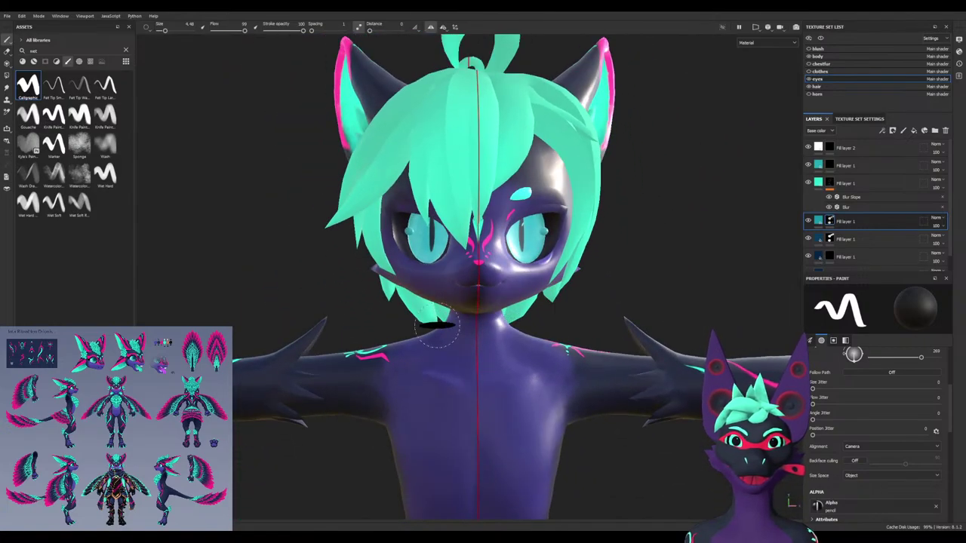
Reduce the brush size to about 0.84 and make the mask of the teal fill layer directly below Fill layer 2 active
scroll(437, 329, "down", 3)
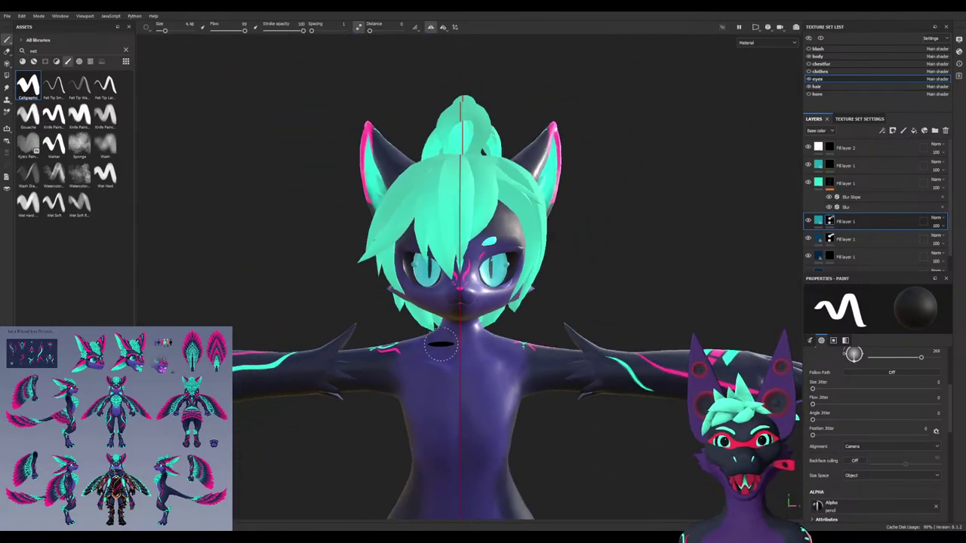
left_click_drag(407, 323, 330, 317, "alt")
scroll(446, 273, "up", 6)
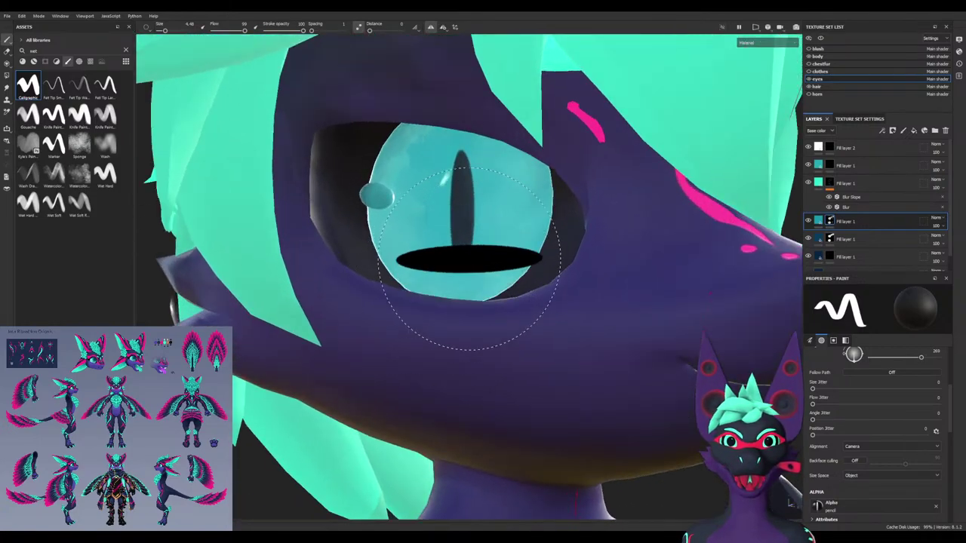
left_click_drag(468, 261, 286, 253, "alt")
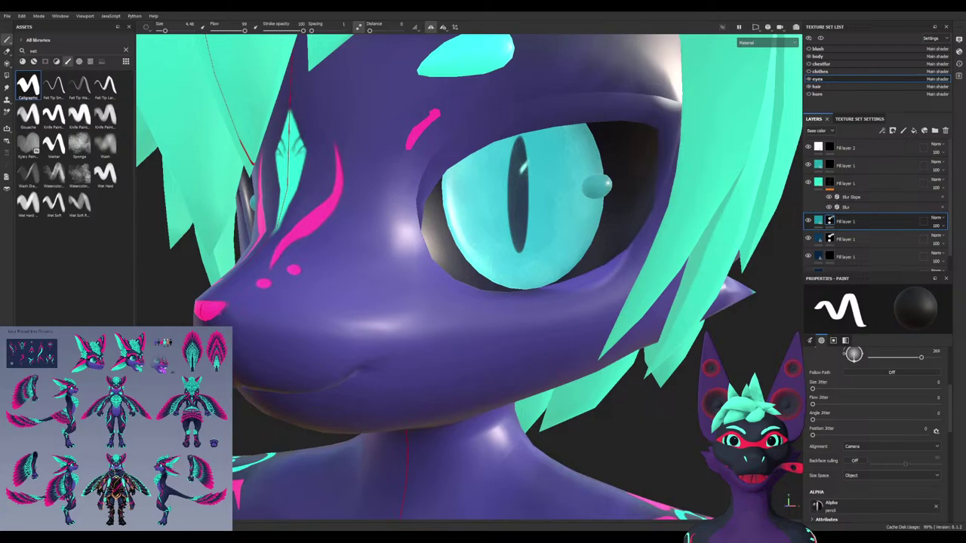
left_click_drag(414, 222, 376, 226, "alt")
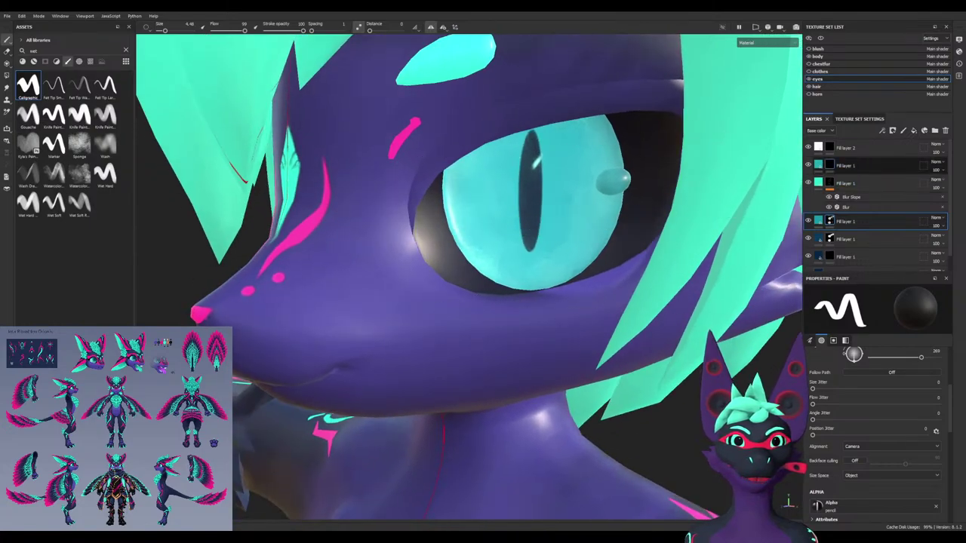
left_click(829, 148)
mouse_move(539, 164)
right_mouse_down("ctrl")
mouse_move(483, 165)
mouse_move(495, 165)
right_mouse_up("ctrl")
left_click(829, 184)
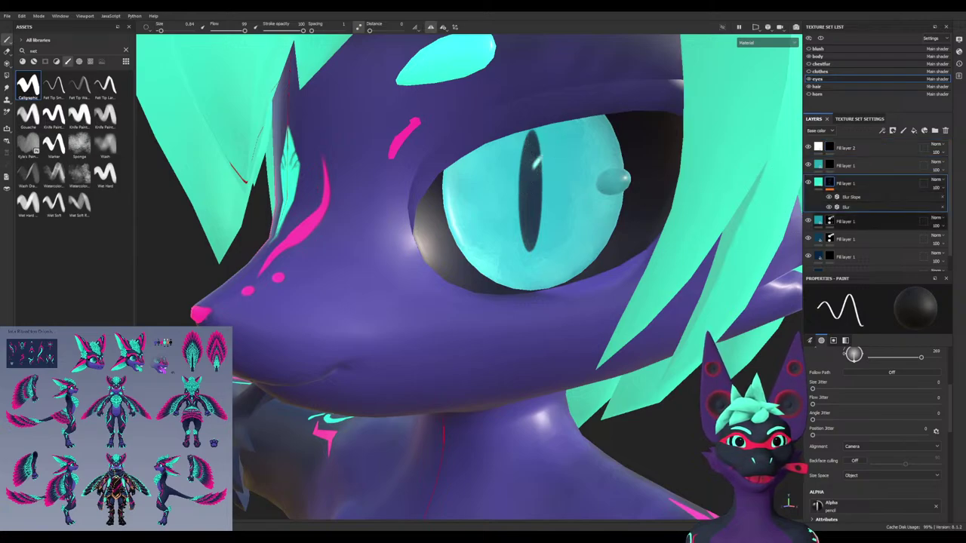
left_click(846, 165)
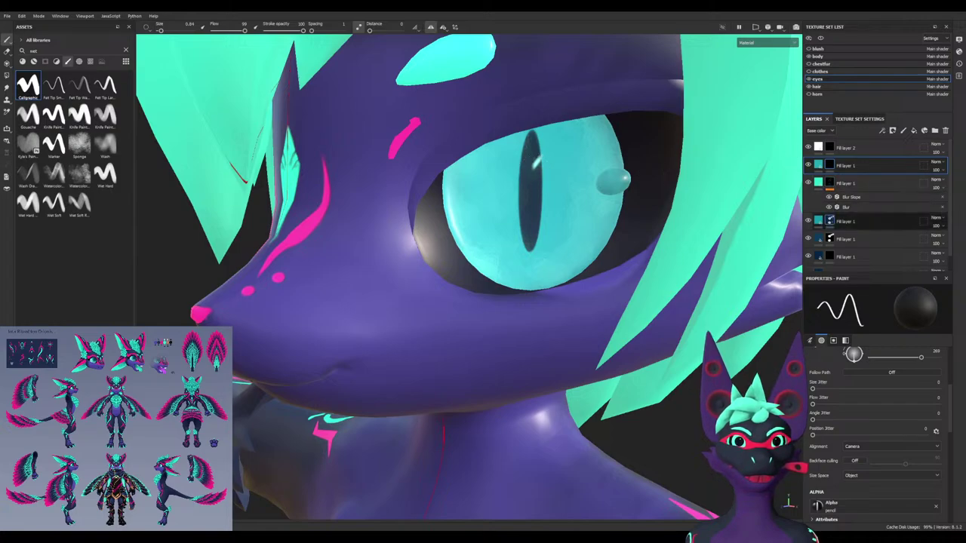
left_click(845, 221)
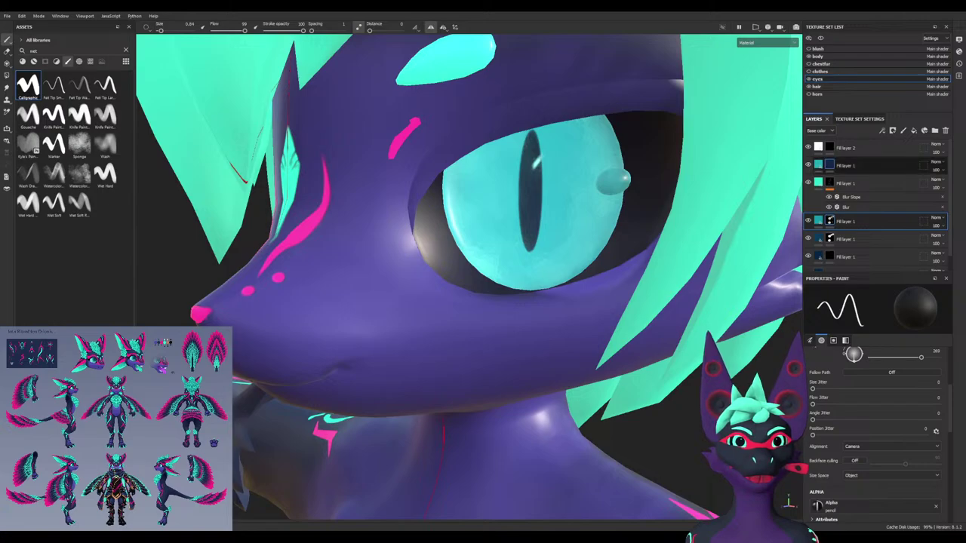
left_click(846, 165)
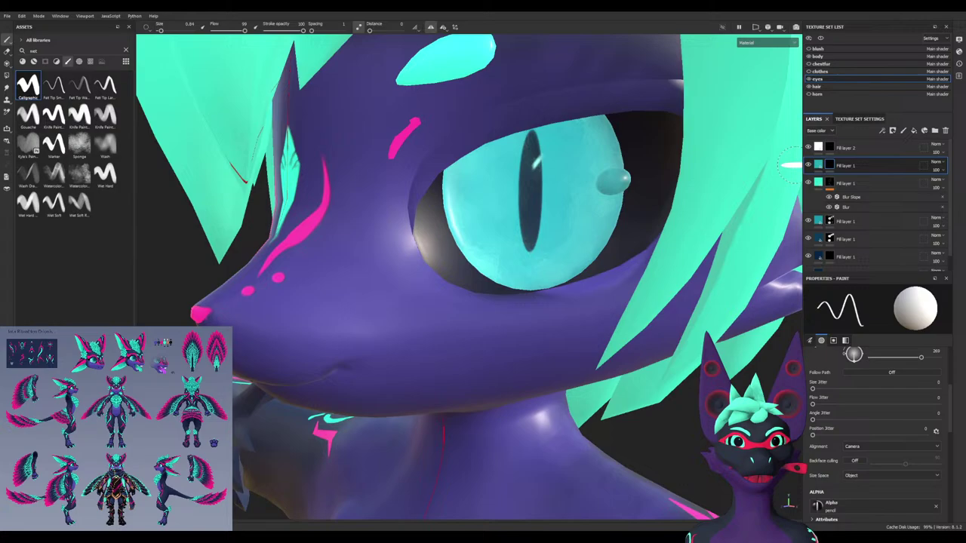
Toggle the visibility of the eye's teal and mint fill layers to find which one holds the highlight beside the pupil
mouse_move(506, 191)
left_mouse_down("alt")
mouse_move(570, 185)
mouse_move(517, 187)
left_mouse_up("alt")
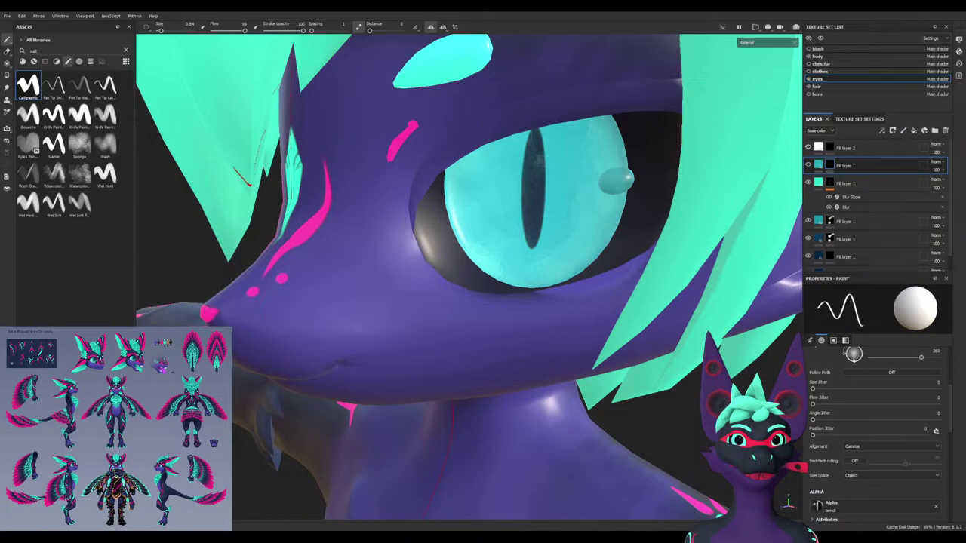
left_click(808, 183)
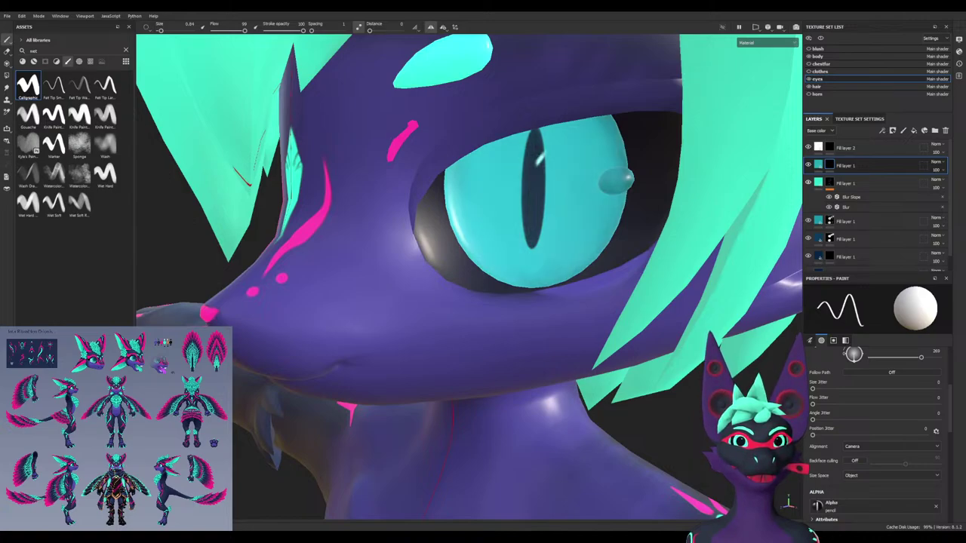
key("ctrl+y")
key("ctrl+y")
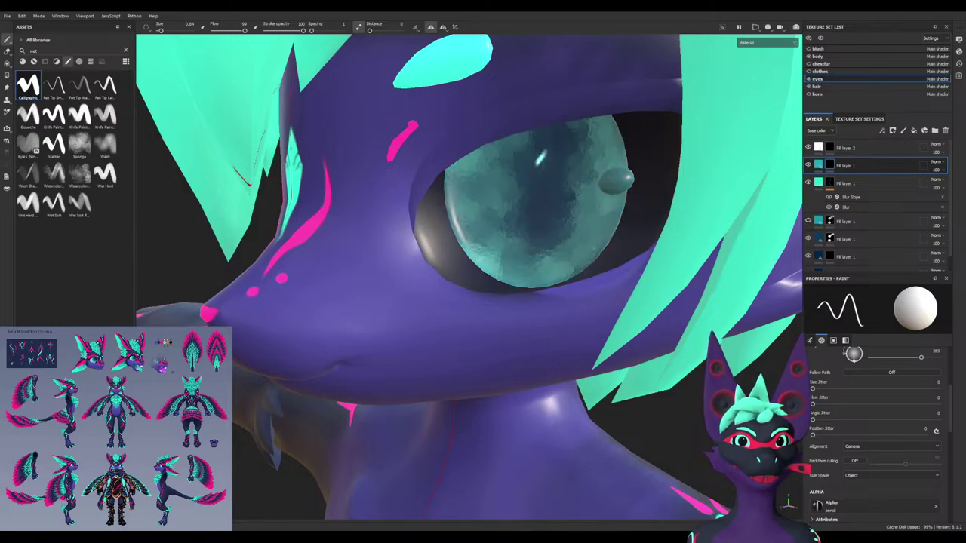
key("ctrl+z")
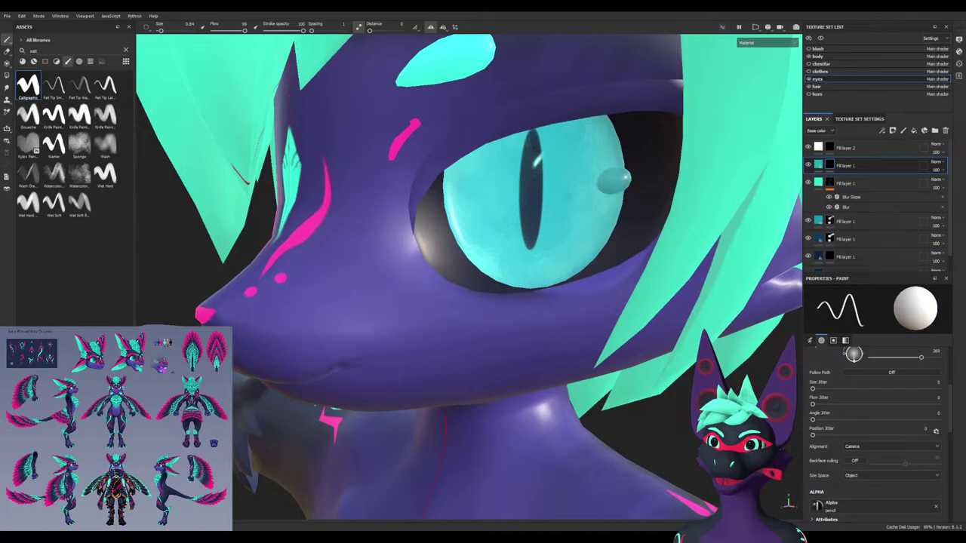
Hide and show the mint fill layer carrying the blur filters up close, and reselect the upper teal fill layer
middle_click_drag(548, 238, 412, 306, "alt")
left_click_drag(360, 294, 399, 286, "alt")
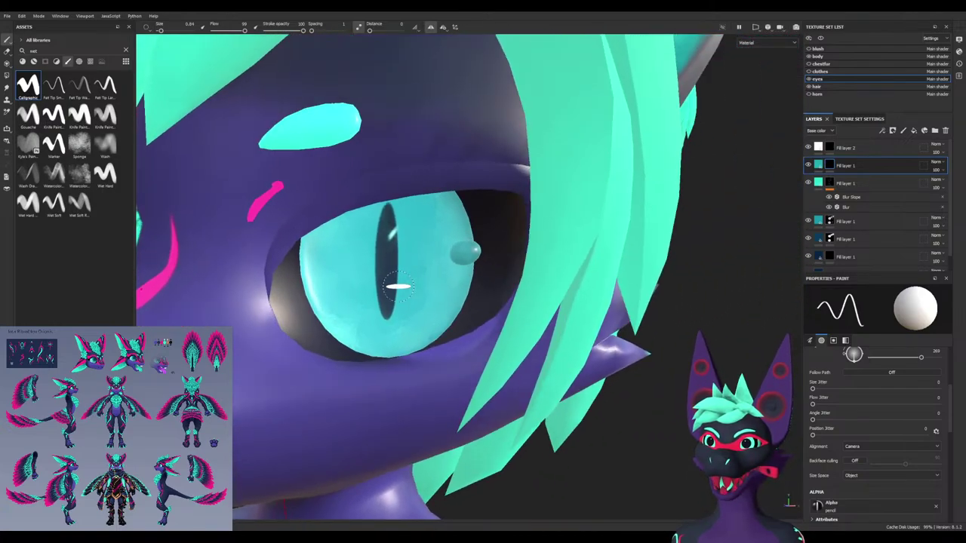
scroll(398, 269, "up", 3)
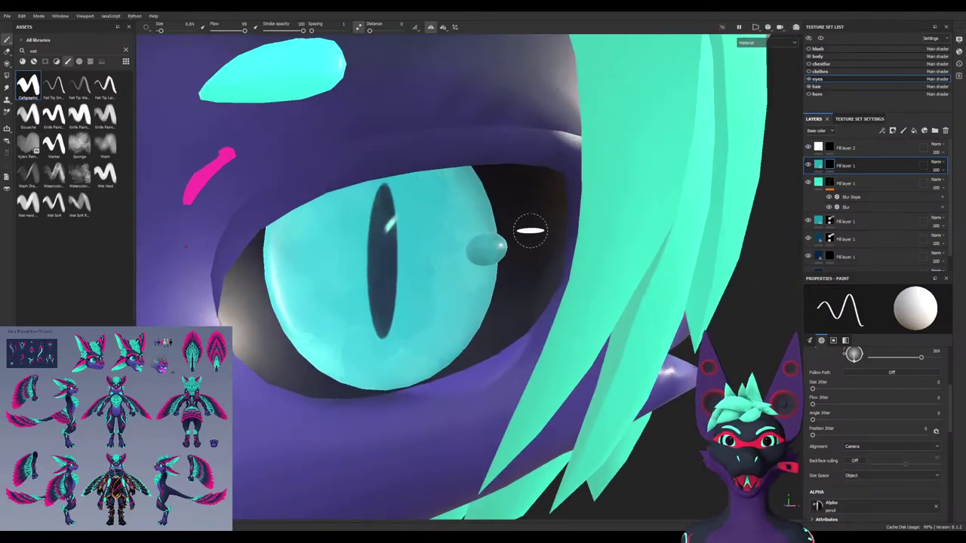
left_click(845, 183)
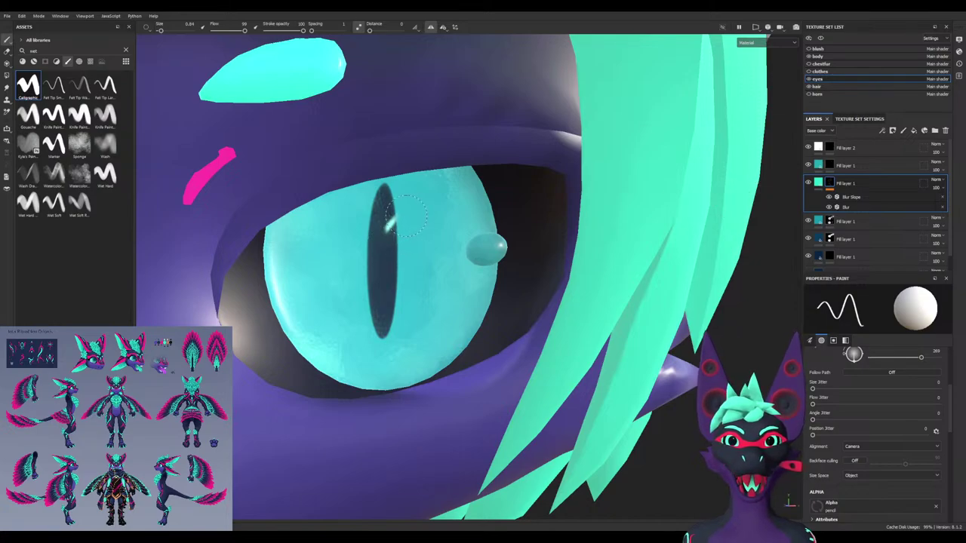
left_click(808, 182)
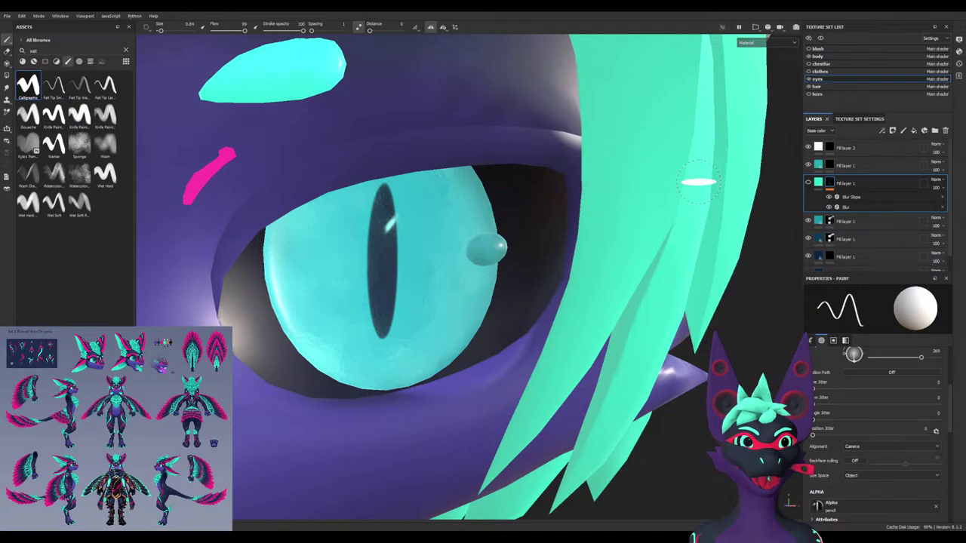
left_click(808, 182)
left_click(845, 165)
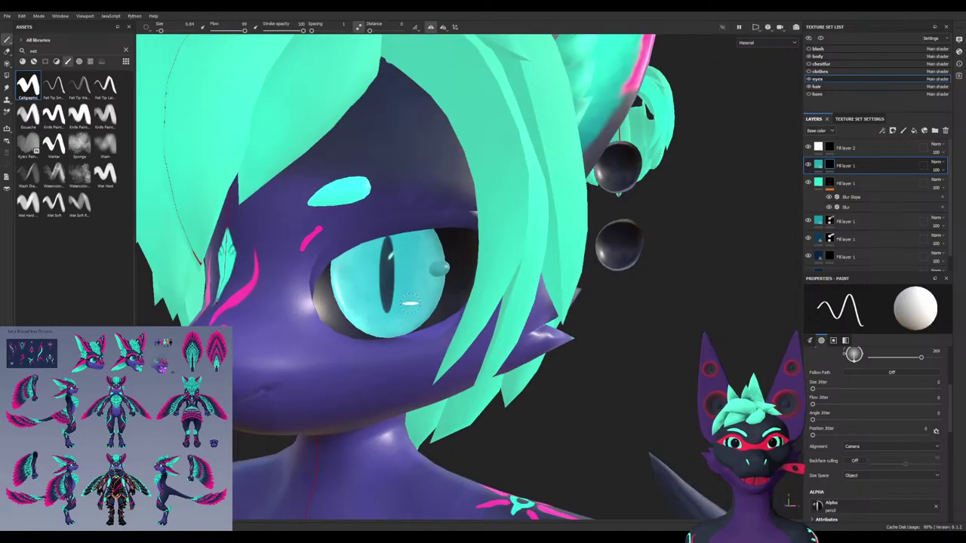
Toggle the upper teal fill layer to examine the highlight on the opposite eye, and return to painting on that layer
left_click_drag(372, 304, 476, 301, "alt")
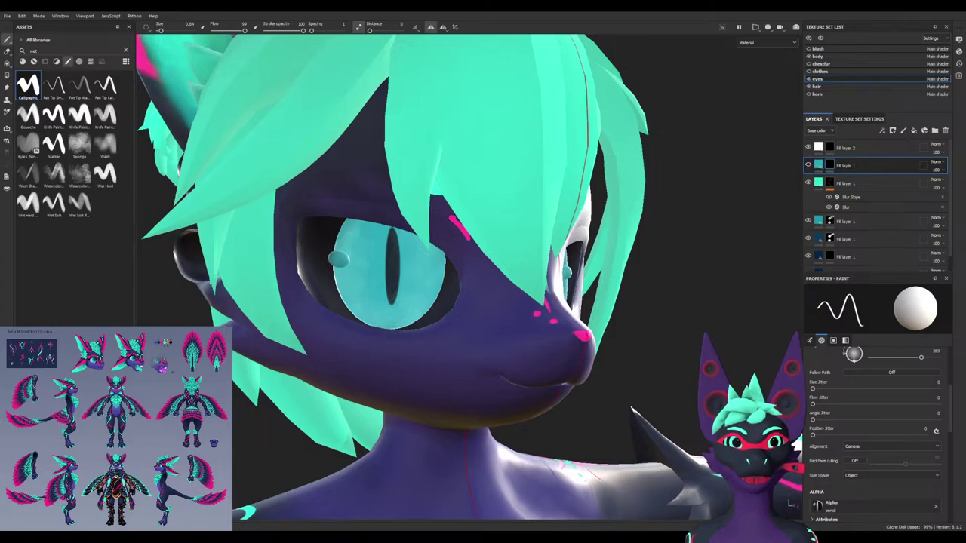
scroll(382, 248, "up", 8)
left_click(808, 164)
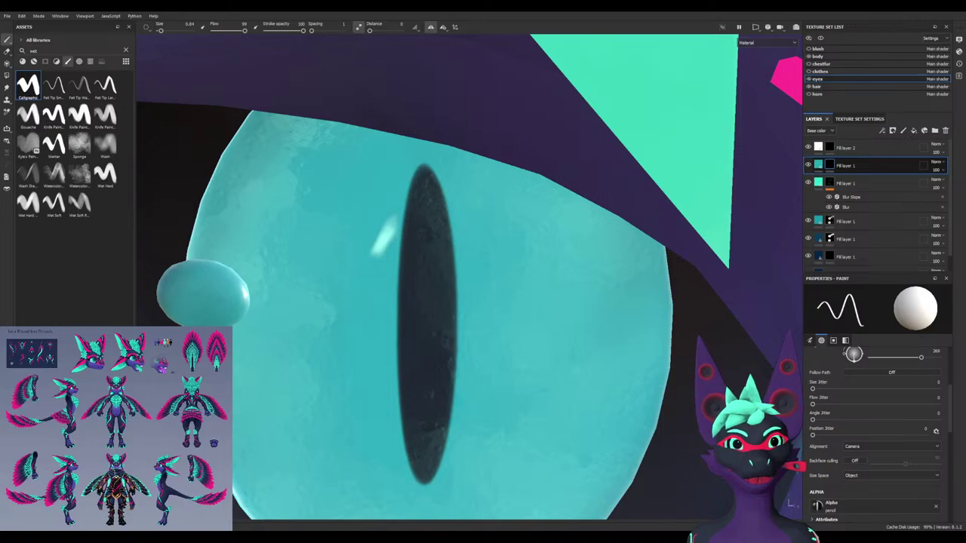
left_click(809, 165)
left_click(818, 164)
left_click(808, 165)
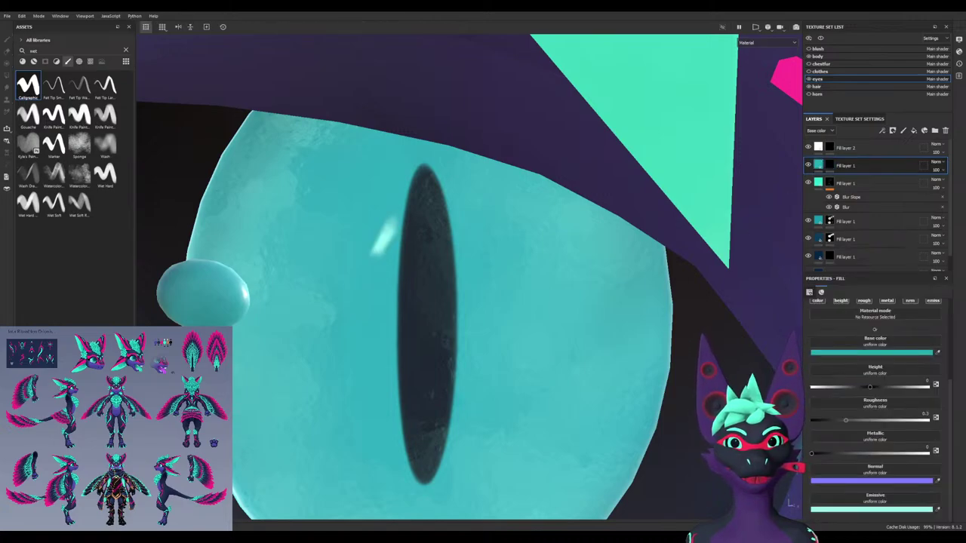
key("1")
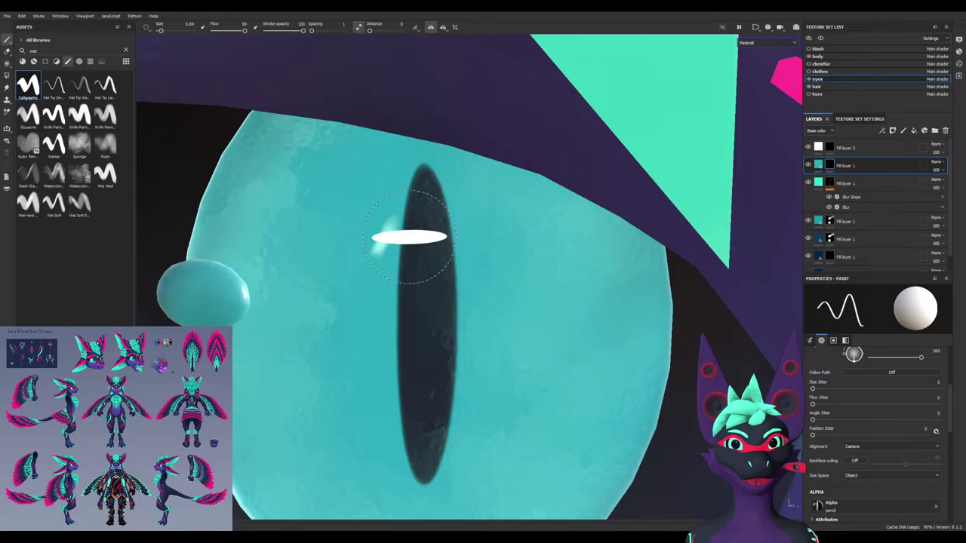
Try to paint out the small highlight beside the slit pupil in black in the 2D texture view
mouse_move(340, 366)
left_mouse_down("alt")
mouse_move(351, 472)
mouse_move(355, 392)
mouse_move(460, 388)
mouse_move(490, 363)
mouse_move(359, 378)
left_mouse_up("alt")
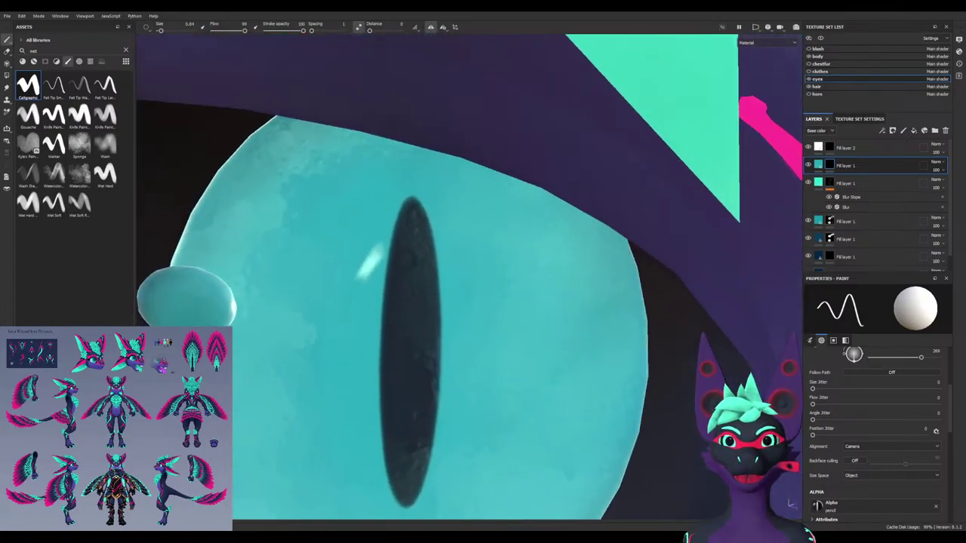
left_click_drag(333, 340, 339, 369, "alt")
scroll(338, 362, "down", 3)
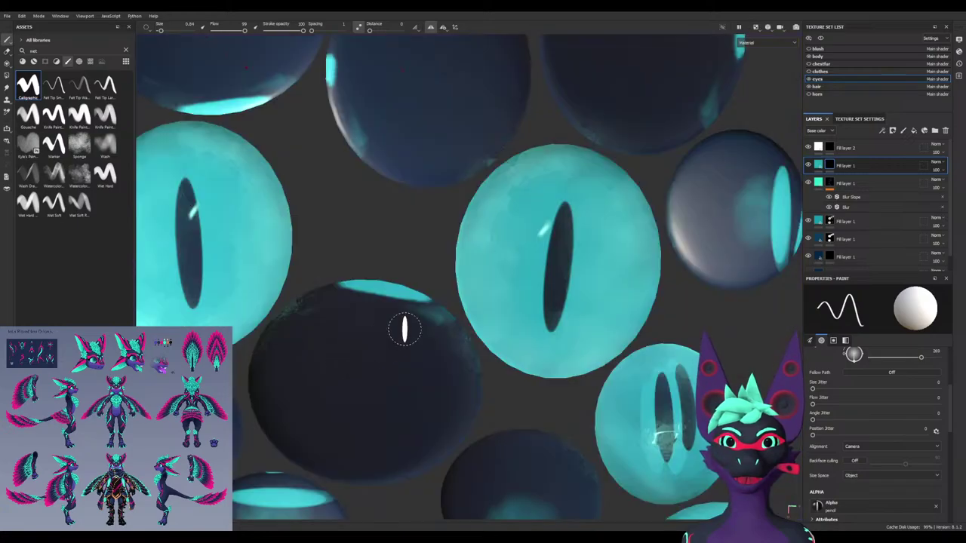
left_click_drag(546, 226, 535, 230)
key("x")
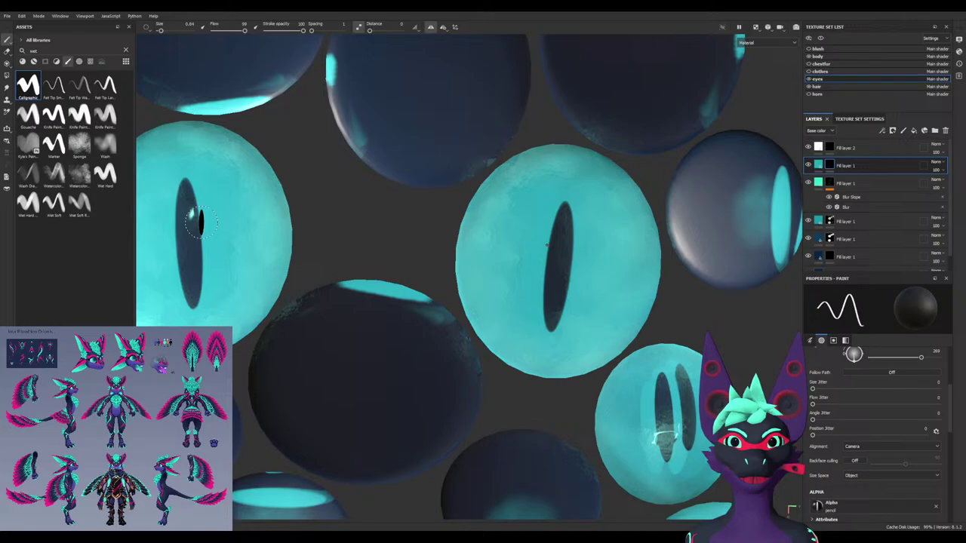
mouse_move(547, 224)
left_mouse_down()
mouse_move(539, 235)
mouse_move(559, 230)
left_mouse_up()
middle_click_drag(557, 230, 624, 228, "alt")
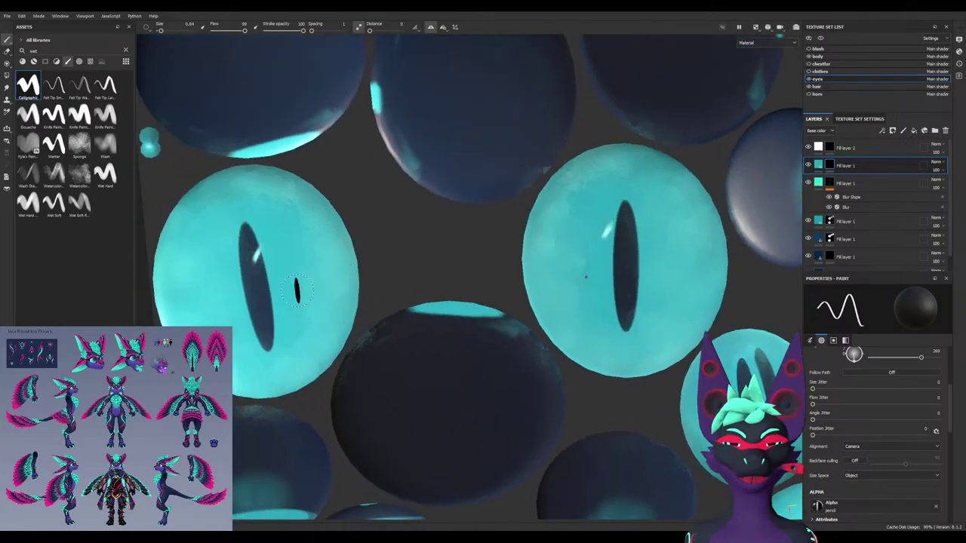
Rotate the brush to about 302 degrees and compare the highlights on both eyes in the 3D view
left_click_drag(288, 290, 288, 273, "ctrl")
key("F2")
scroll(384, 333, "down", 2)
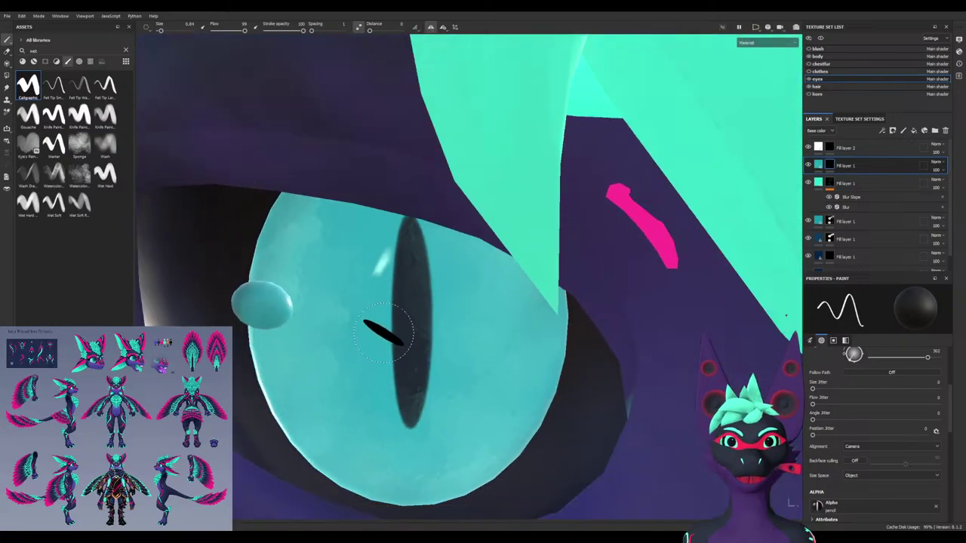
left_click_drag(521, 326, 543, 321, "alt")
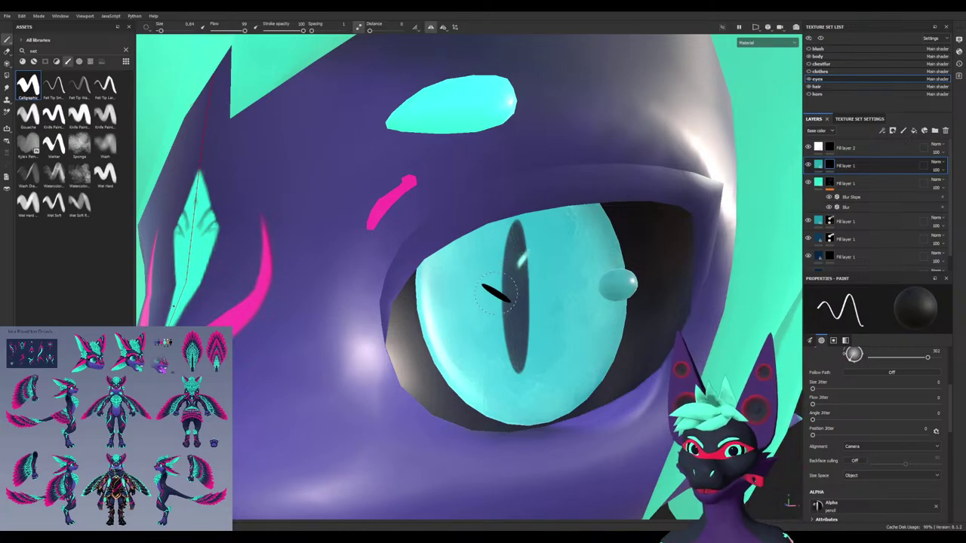
left_click_drag(496, 294, 261, 335, "alt")
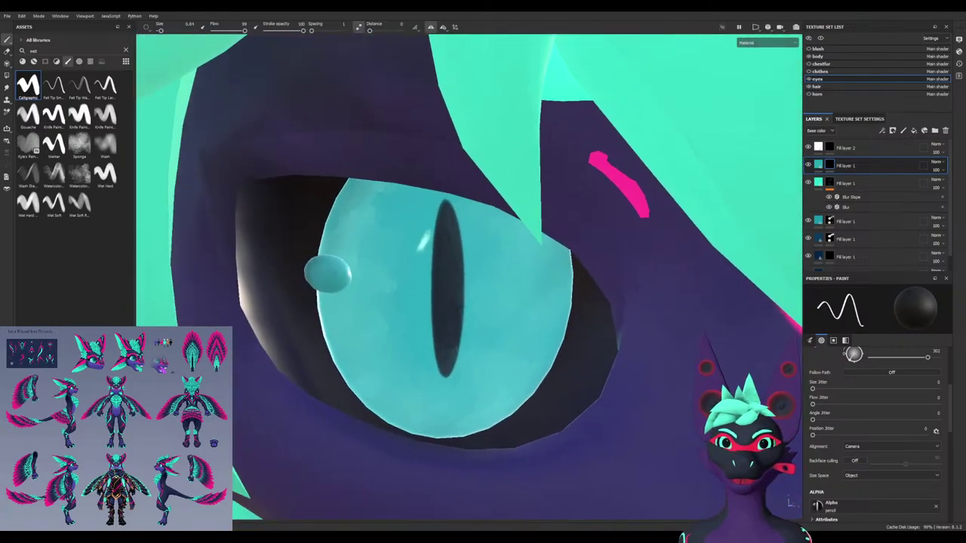
scroll(431, 259, "up", 2)
left_click_drag(431, 259, 438, 274, "alt")
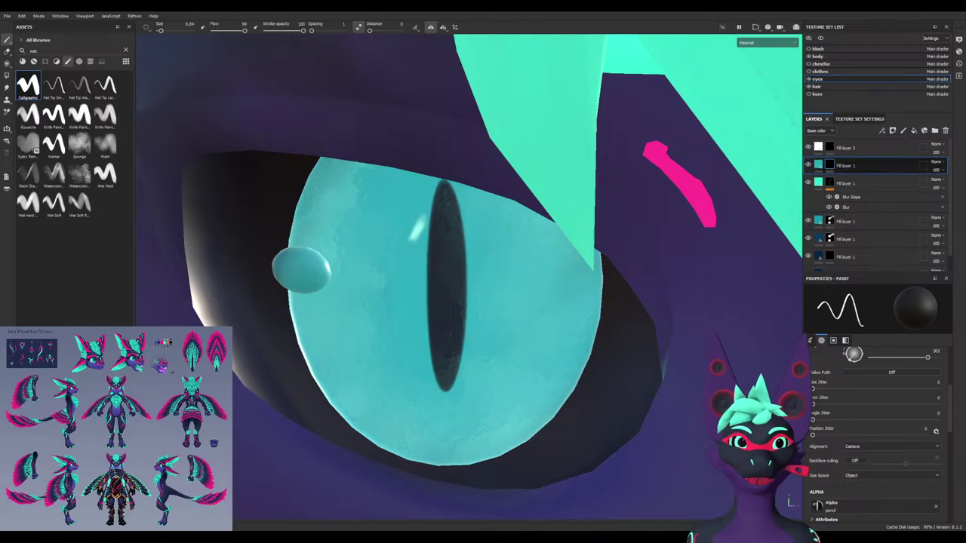
Paint out the small highlights beside the pupils in black on the upper teal layer's mask in the 2D texture view
key("F1")
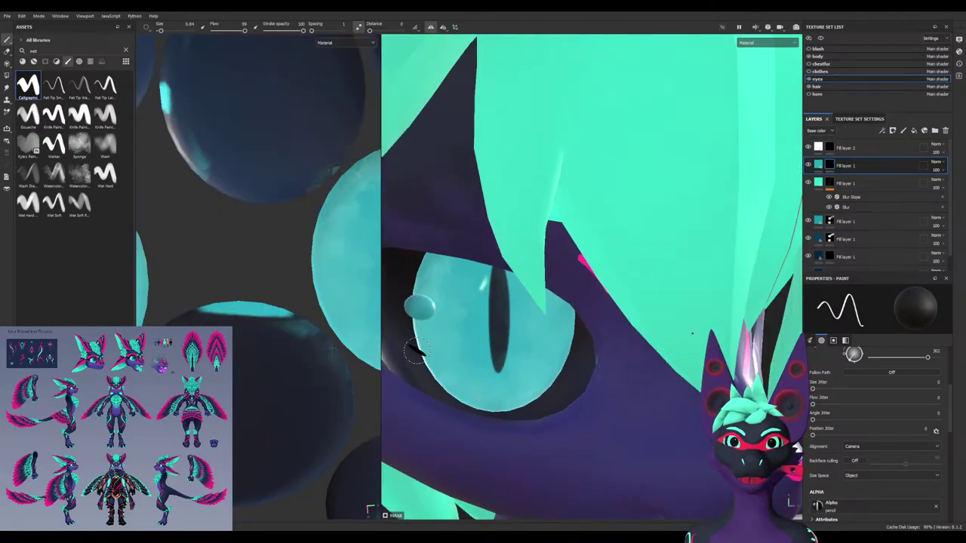
key("F2")
key("F3")
scroll(417, 336, "down", 2)
scroll(280, 282, "up", 3)
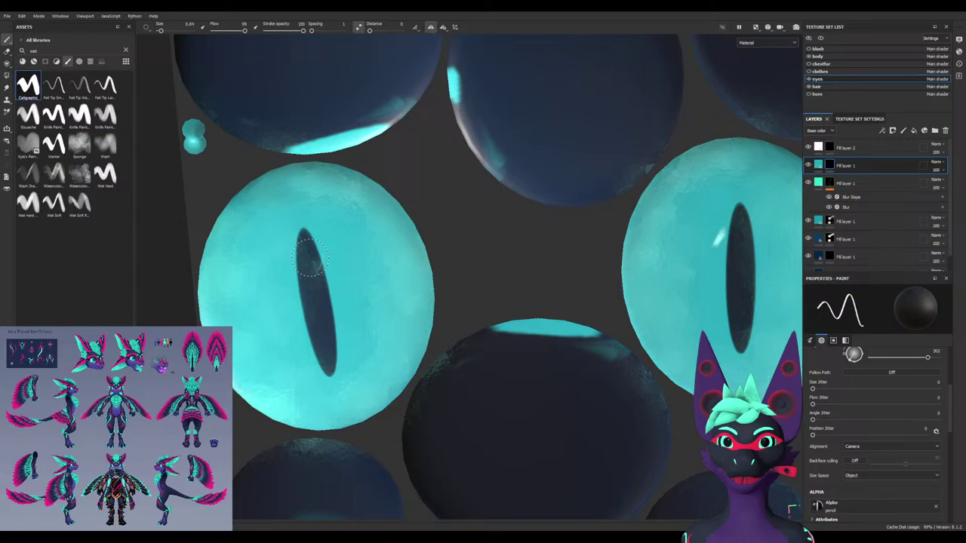
left_click_drag(321, 267, 404, 268, "alt")
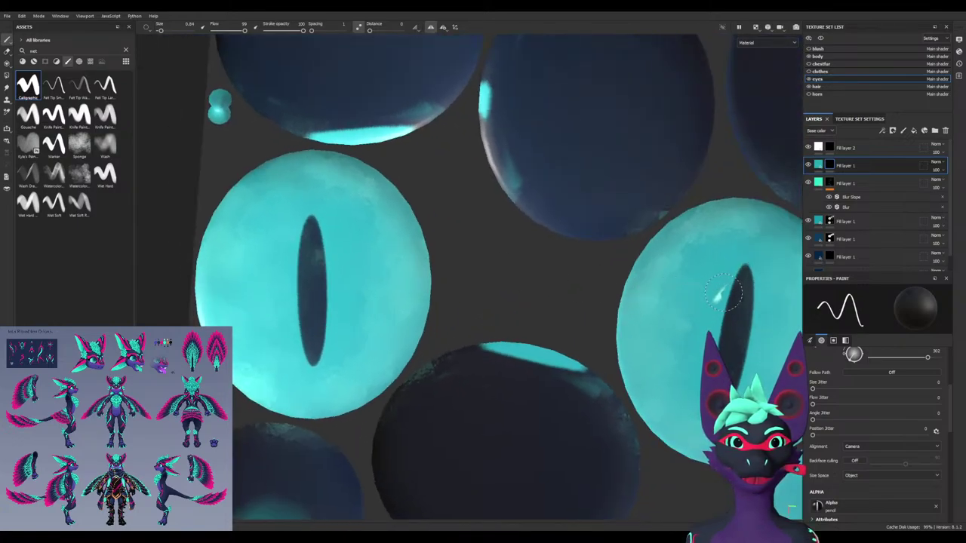
Paint a soft white highlight at the upper end of the slit pupil with a Wet Soft brush, size 0.84, angle about 203 degrees
left_click(79, 202)
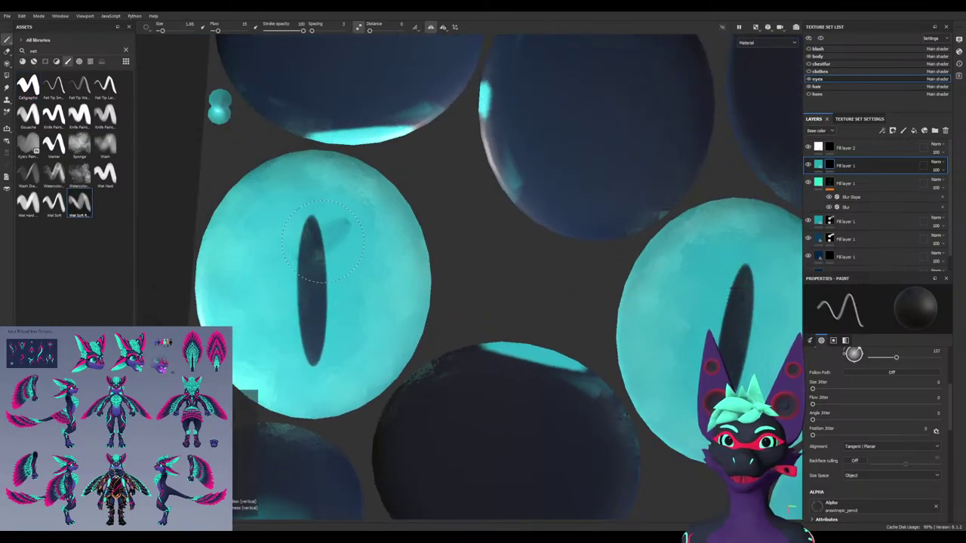
key("x")
left_click_drag(339, 233, 339, 189, "ctrl")
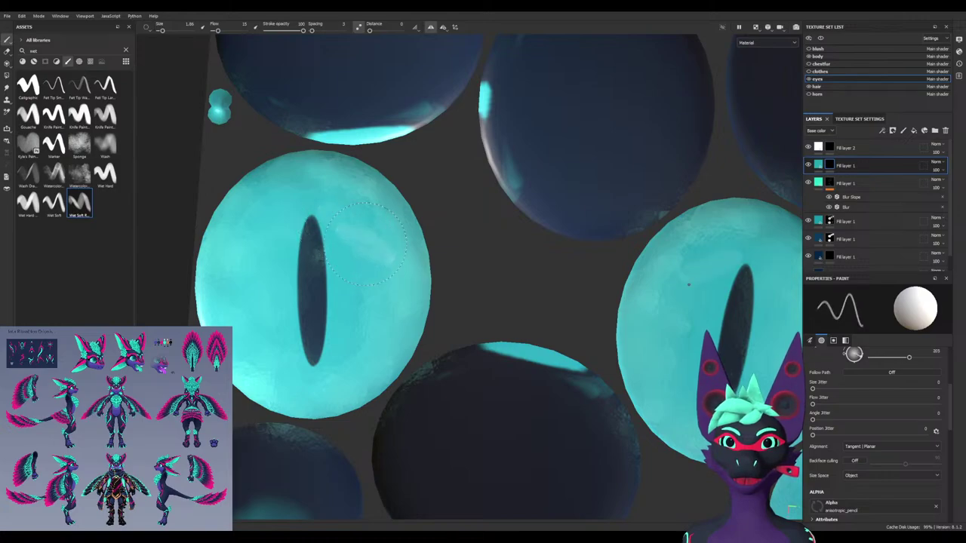
right_click_drag(330, 215, 291, 215, "ctrl")
left_click_drag(320, 215, 333, 219)
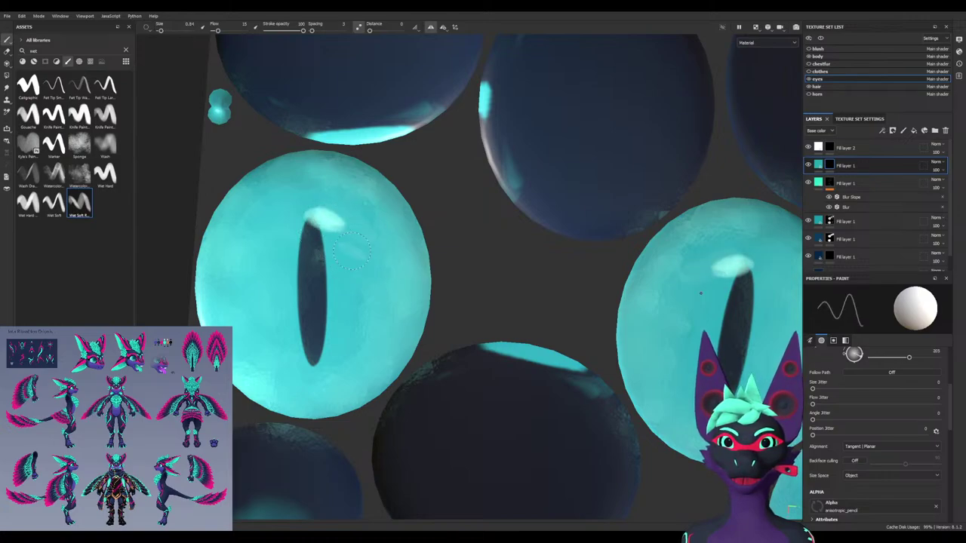
Undo the highlight at the slit pupil's upper end and try a soft white dab beside it with flow 9
key("ctrl+z")
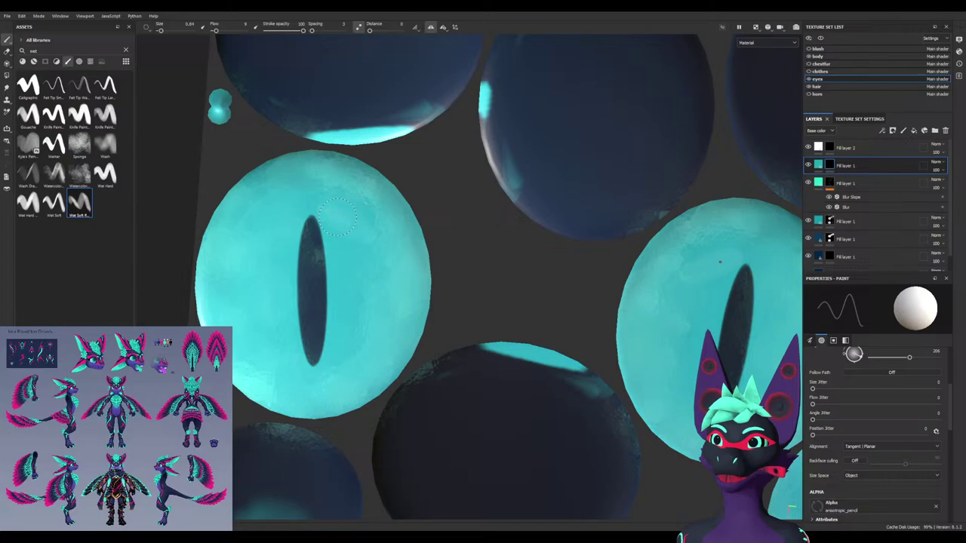
mouse_move(340, 224)
left_mouse_down("alt")
mouse_move(365, 228)
mouse_move(330, 238)
left_mouse_up("alt")
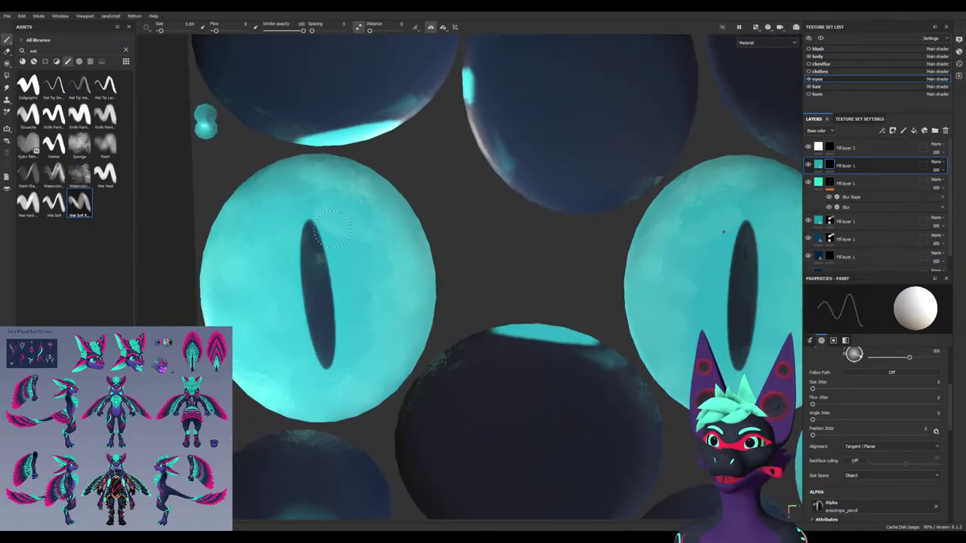
scroll(330, 240, "up", 2)
left_click(338, 215)
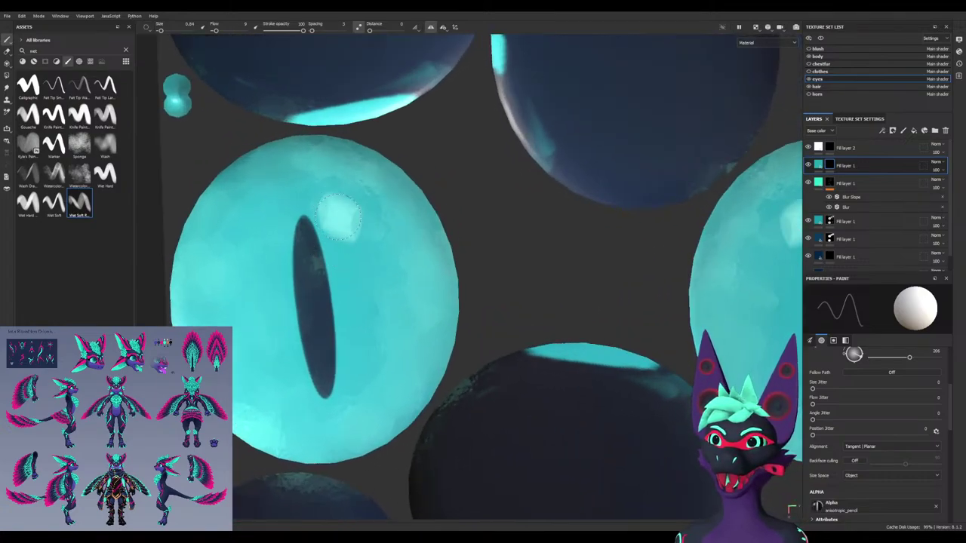
key("ctrl+z")
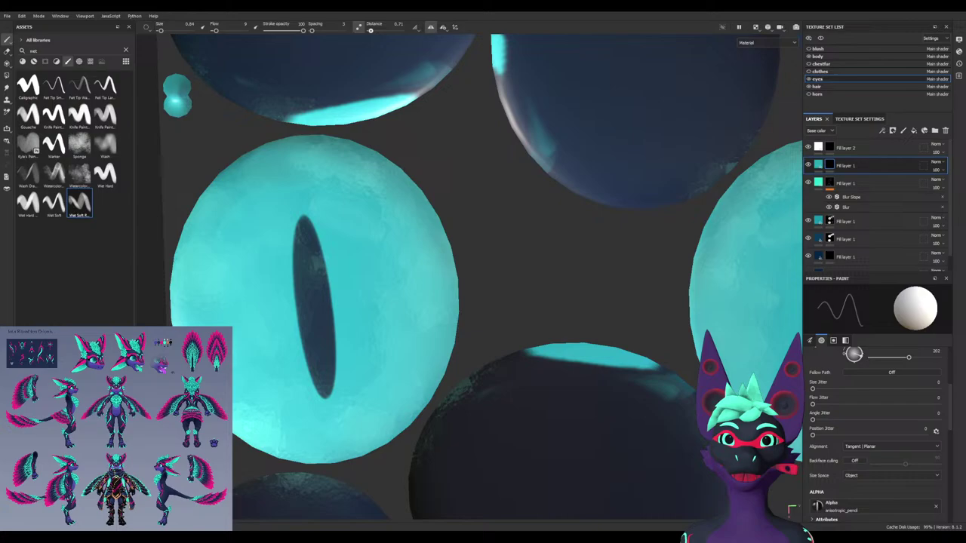
Paint soft white highlights above and below the slit pupil at size 0.84, flow 9, distance 0.71, extending the upper one across the pupil's tip
mouse_move(314, 196)
left_mouse_down()
mouse_move(347, 227)
mouse_move(320, 197)
left_mouse_up()
key("ctrl+z")
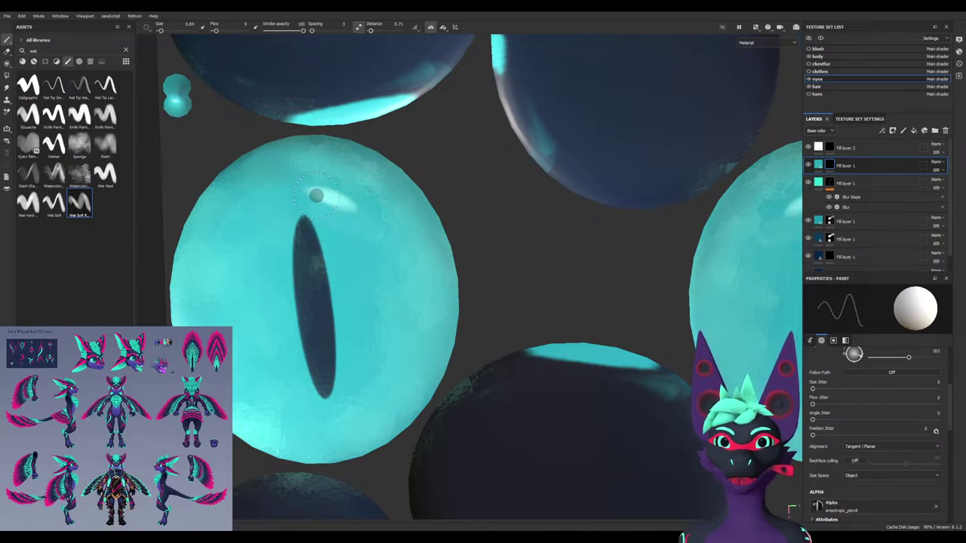
mouse_move(294, 405)
left_mouse_down()
mouse_move(340, 421)
mouse_move(357, 414)
mouse_move(310, 412)
mouse_move(362, 413)
left_mouse_up()
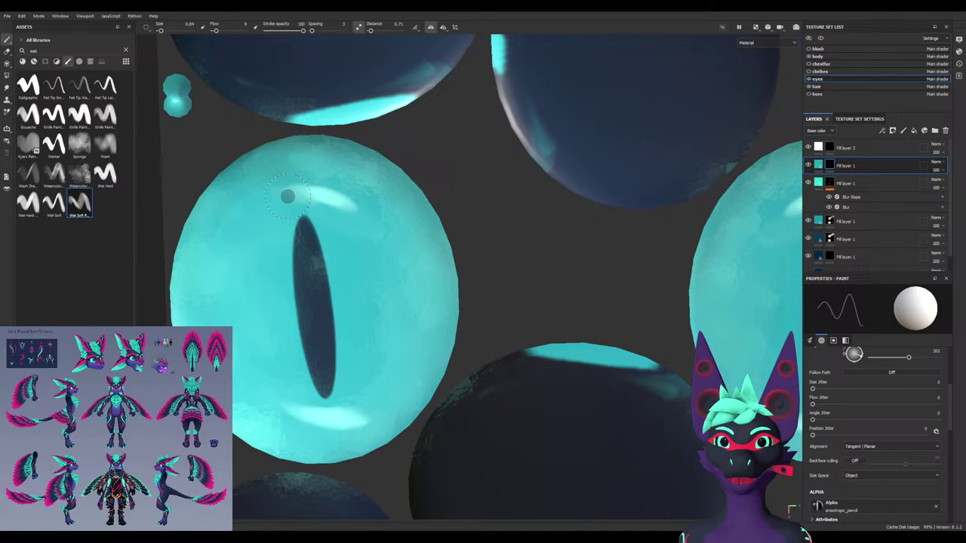
left_click_drag(325, 196, 319, 199, "alt")
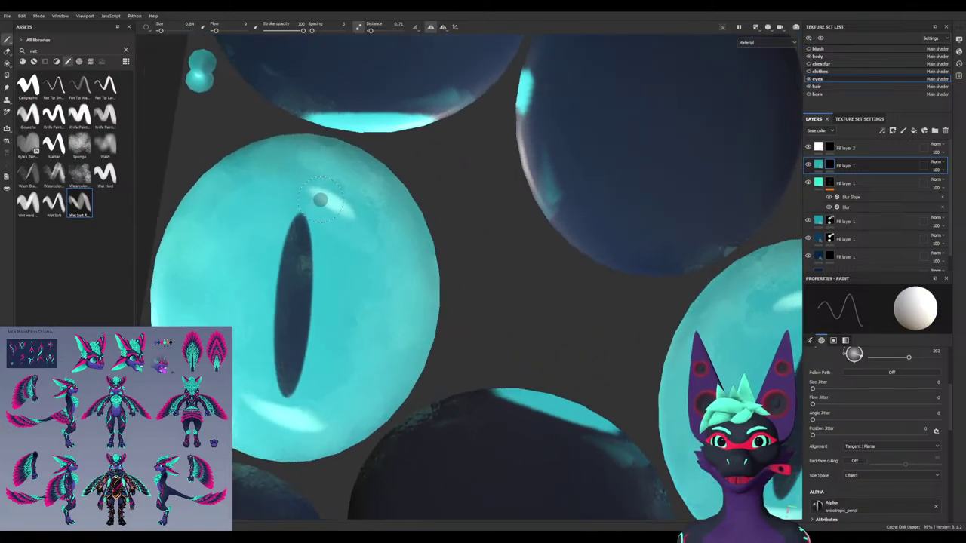
mouse_move(266, 175)
left_mouse_down("ctrl")
mouse_move(268, 200)
mouse_move(290, 195)
left_mouse_up("ctrl")
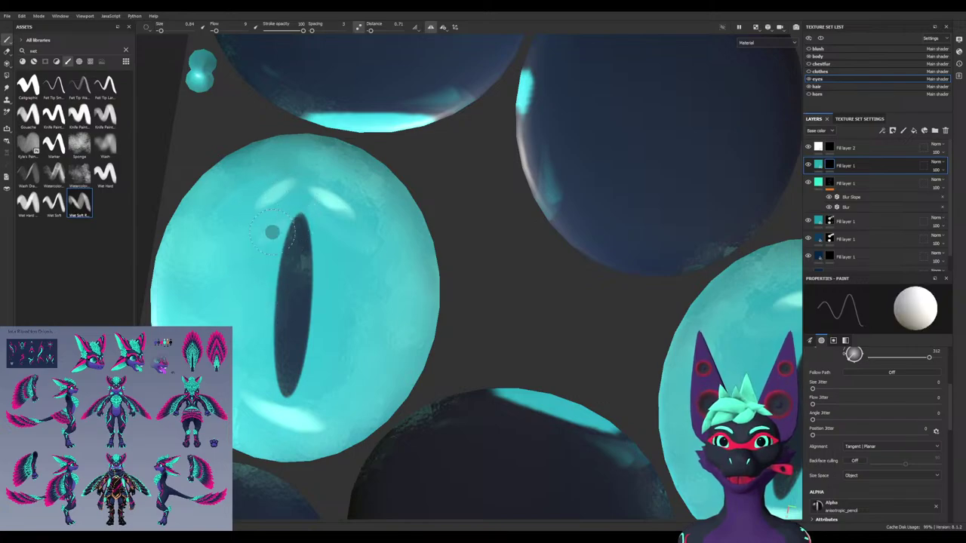
mouse_move(300, 195)
left_mouse_down()
mouse_move(280, 194)
mouse_move(314, 193)
left_mouse_up()
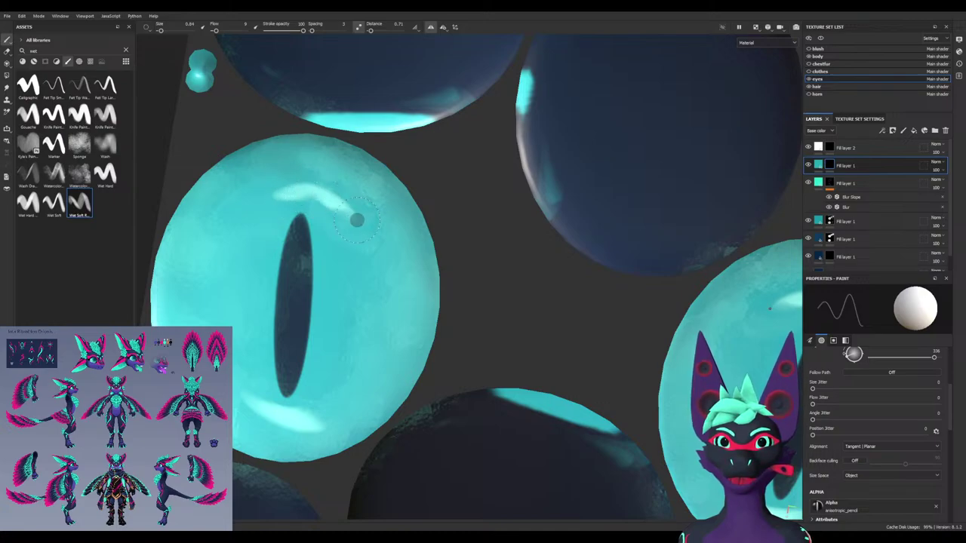
Trim the upper and lower highlights into thin arcs with black strokes on the upper teal layer's mask
key("x")
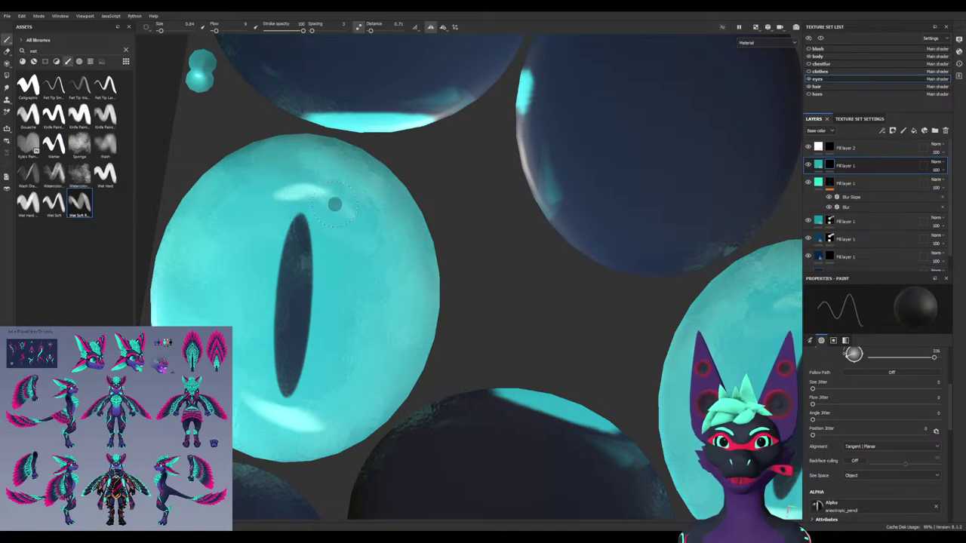
left_click_drag(282, 197, 347, 196)
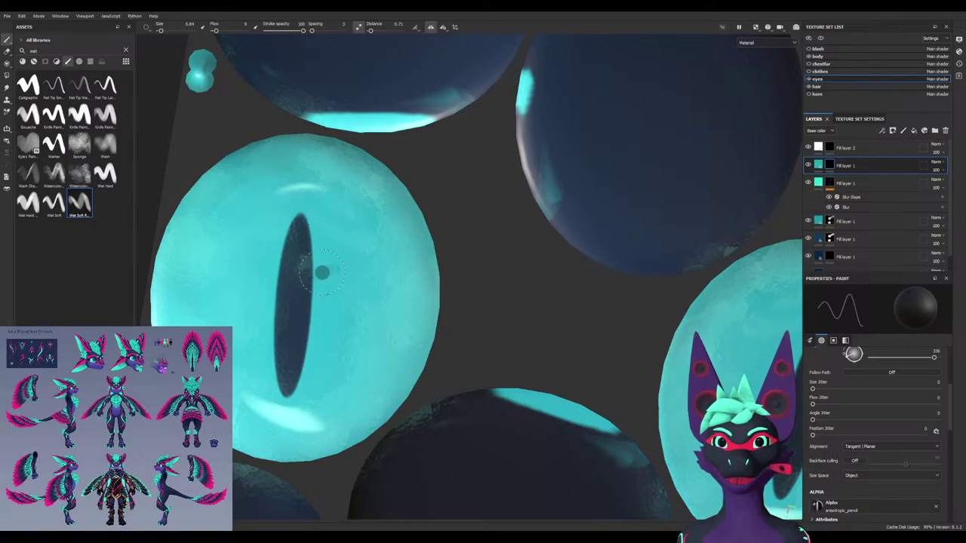
mouse_move(273, 347)
left_mouse_down("alt")
mouse_move(249, 349)
mouse_move(255, 337)
left_mouse_up("alt")
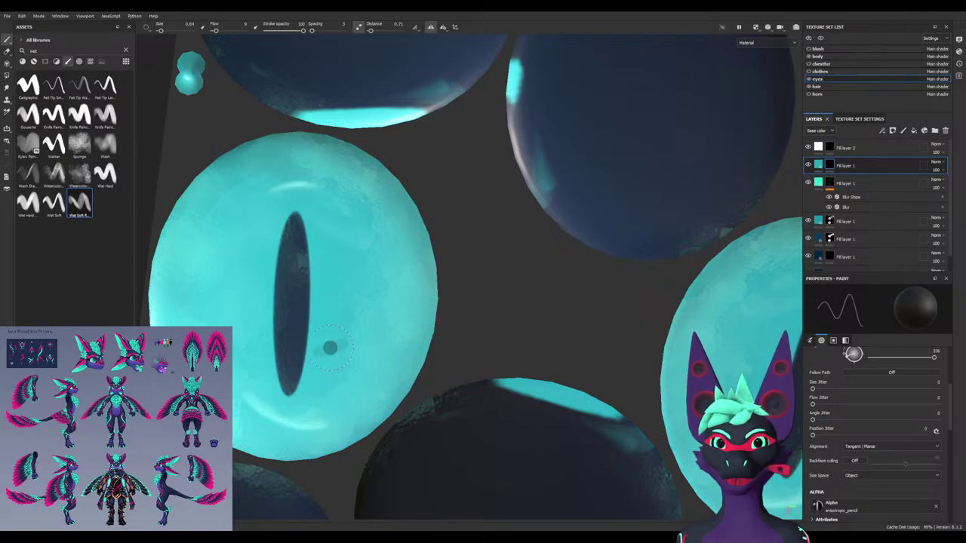
Centre the lower highlight beneath the pupil with alternating white and black strokes, and fill out the upper highlight in white
key("x")
mouse_move(290, 423)
left_mouse_down()
mouse_move(327, 431)
mouse_move(285, 423)
mouse_move(327, 423)
left_mouse_up()
key("x")
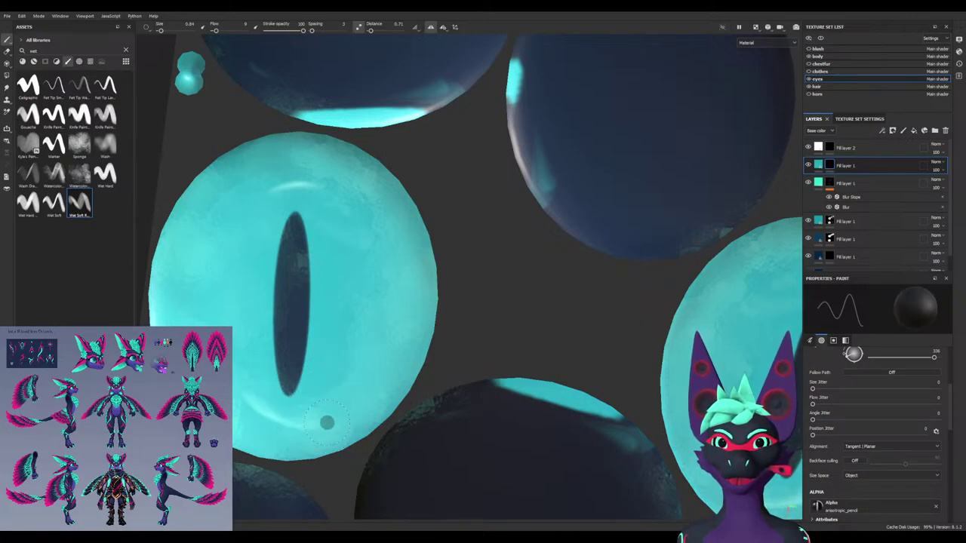
key("x")
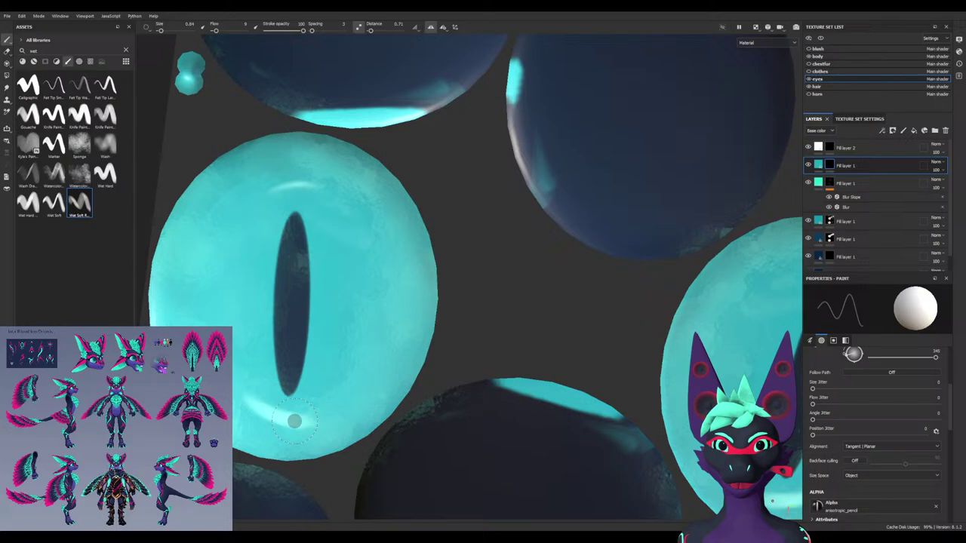
key("x")
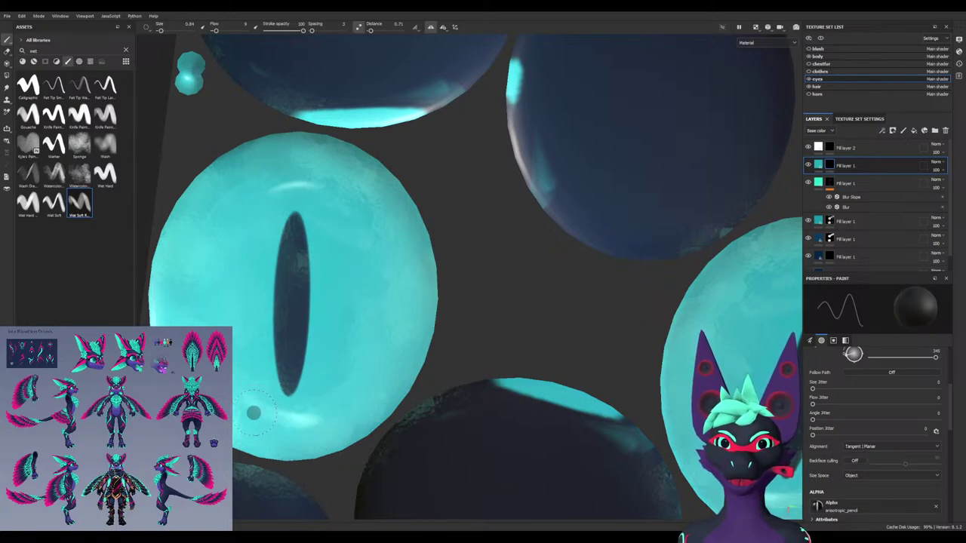
key("x")
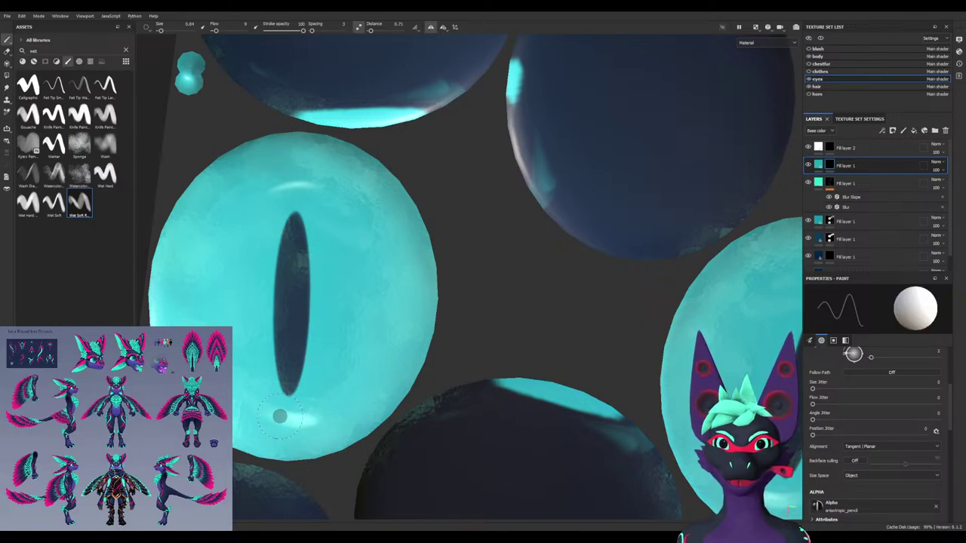
key("x")
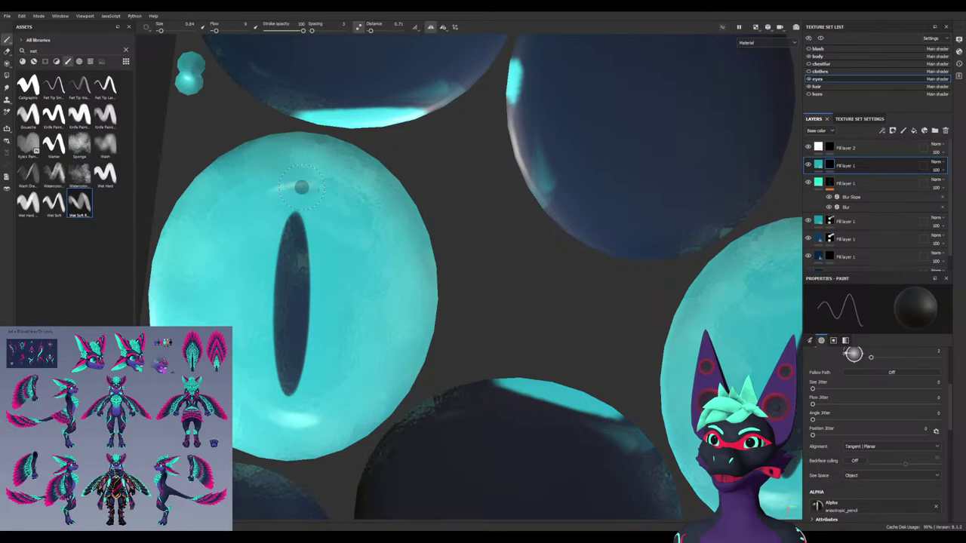
key("x")
left_click_drag(305, 187, 324, 197)
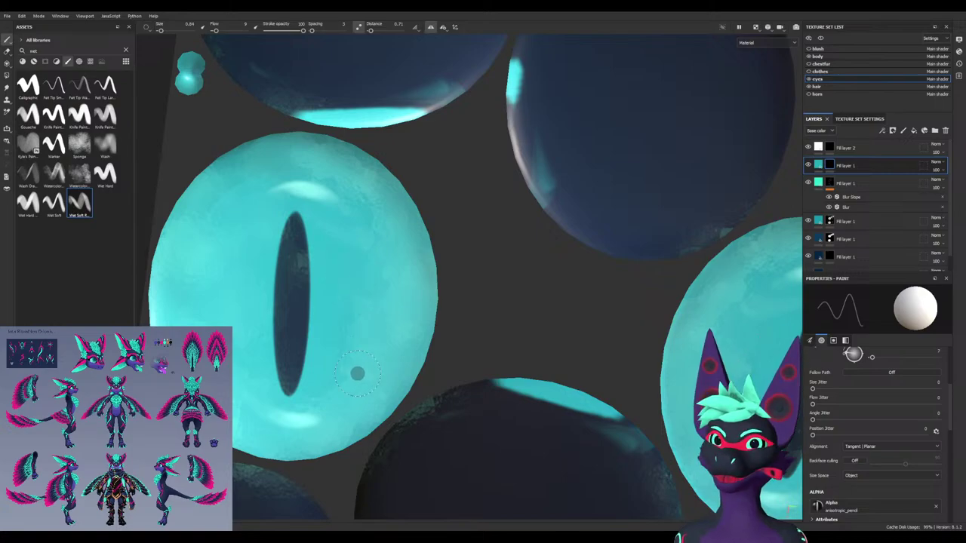
Brush a soft glow over the iris on the bright mint layer's mask at size 2.2, flow 4, and check it in the base colour view
mouse_move(281, 429)
right_mouse_down("ctrl")
mouse_move(306, 422)
mouse_move(268, 421)
mouse_move(308, 436)
mouse_move(266, 434)
right_mouse_up("ctrl")
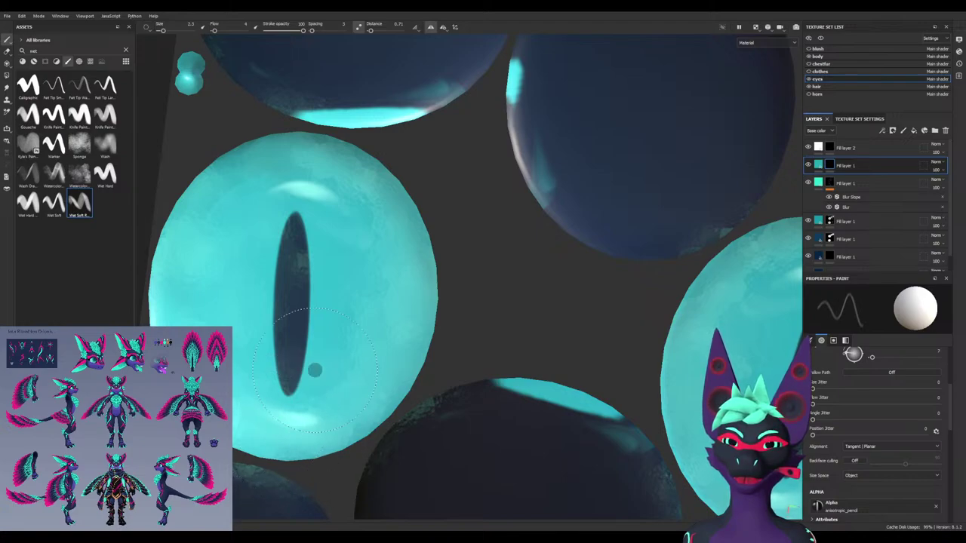
left_click(831, 184)
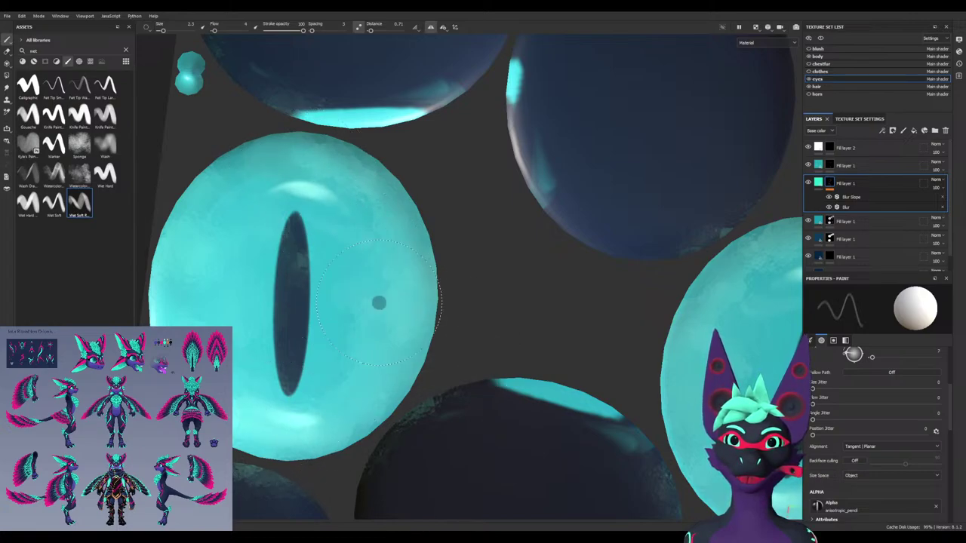
left_click_drag(383, 323, 384, 302, "ctrl")
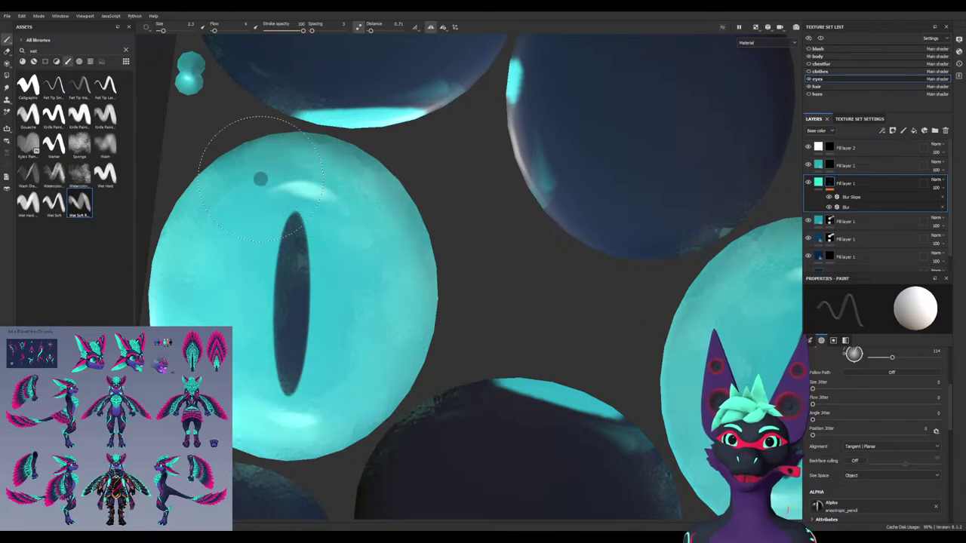
key("c")
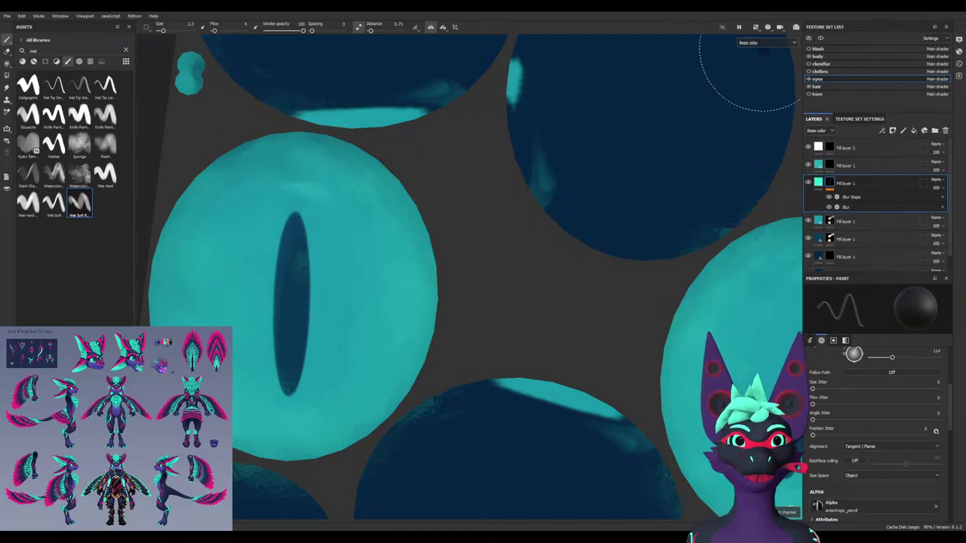
key("m")
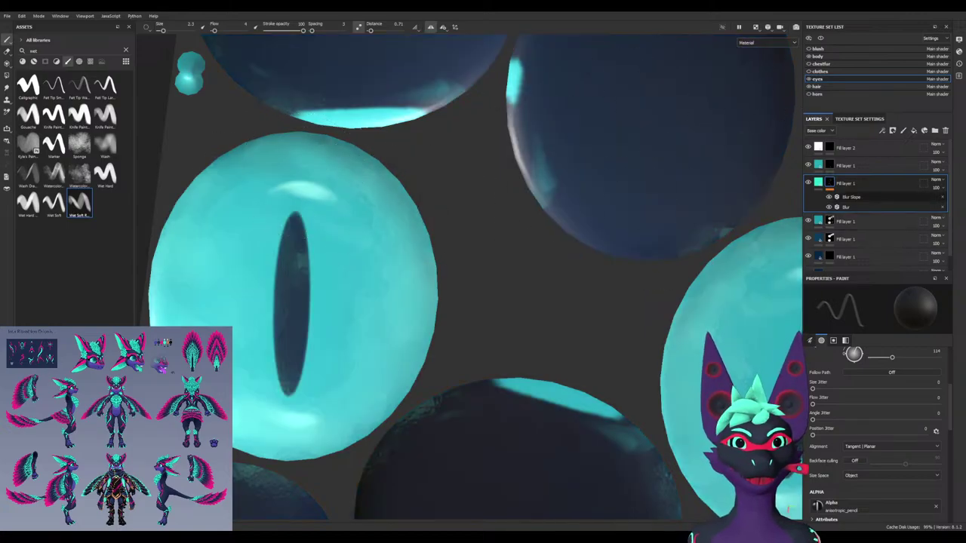
Reduce the brush size to 0.84 and trim the underside of the upper highlight in black on the upper teal layer's mask
left_click(845, 222)
scroll(288, 203, "up", 3)
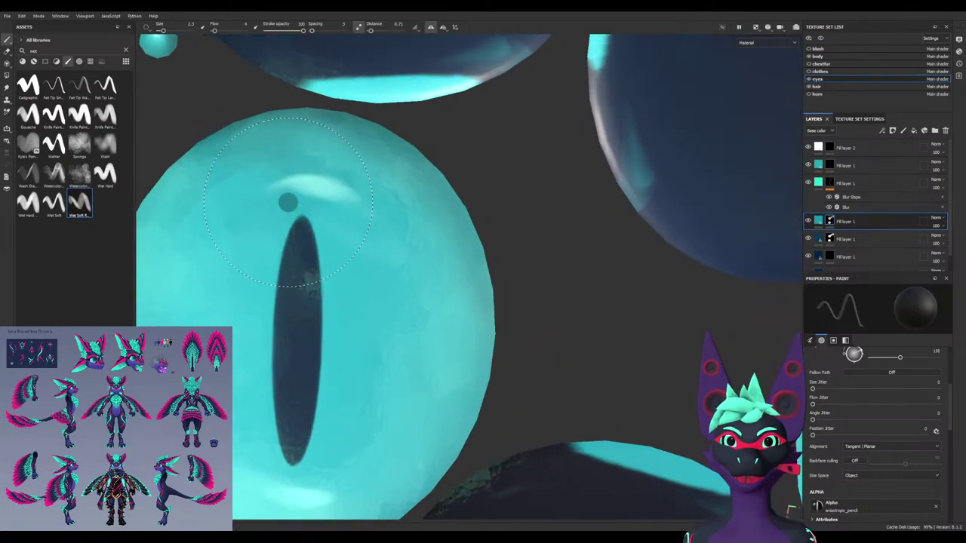
right_click_drag(288, 202, 309, 212, "ctrl")
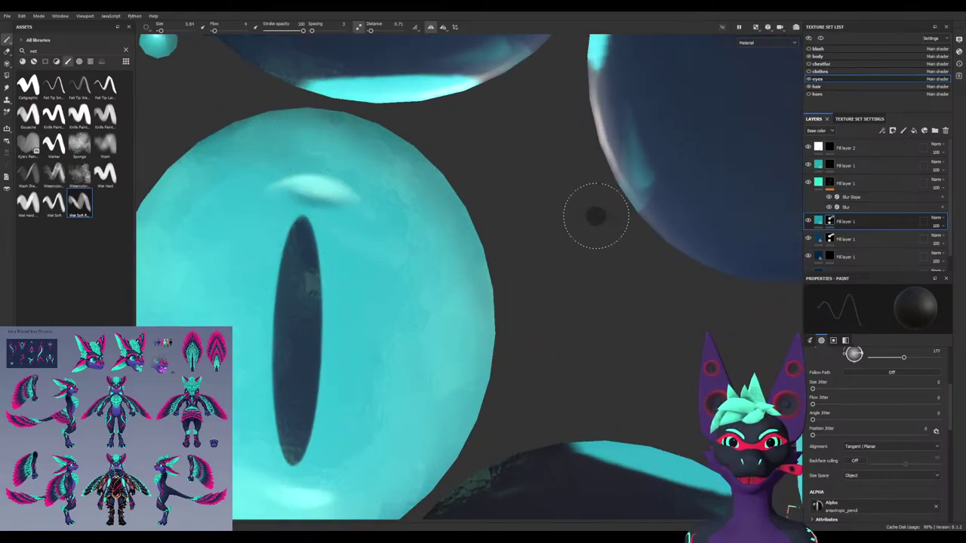
left_click(845, 184)
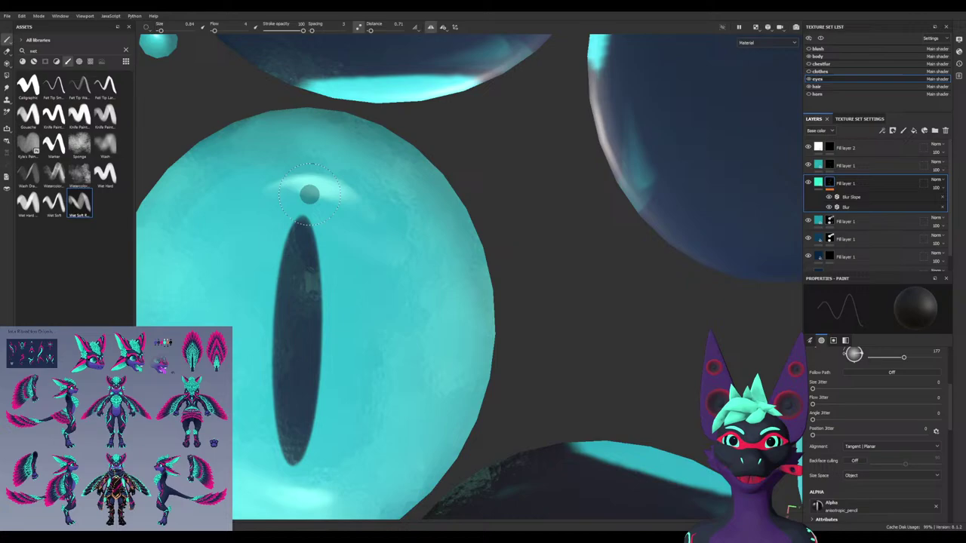
key("x")
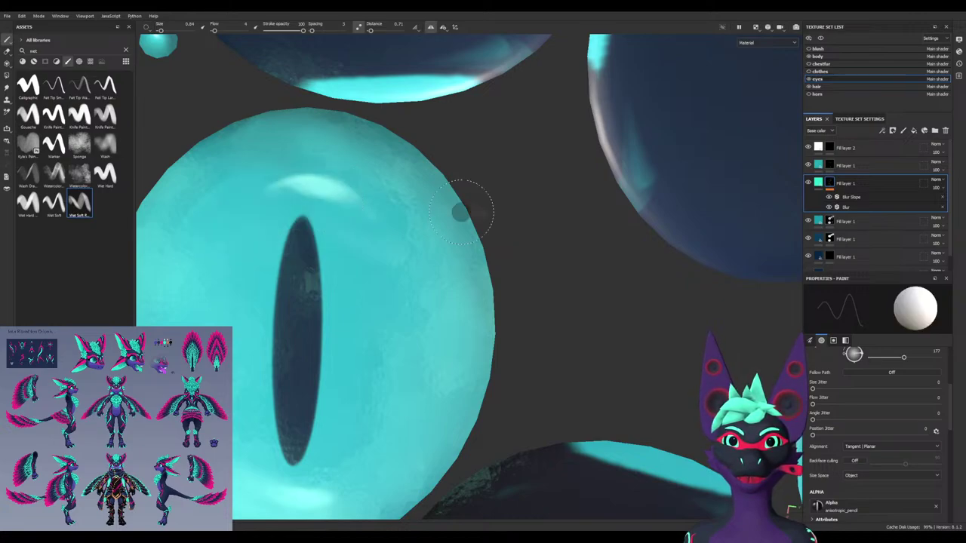
left_click(860, 165)
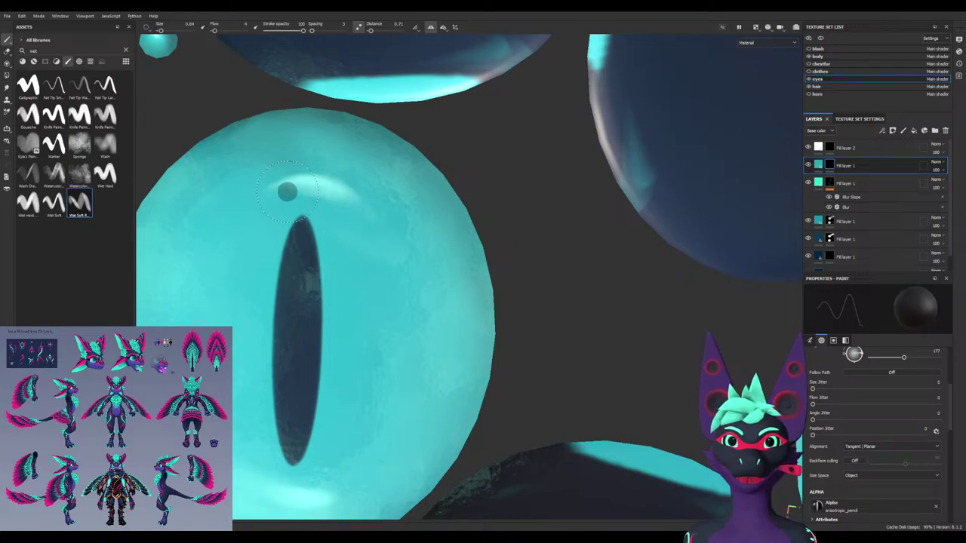
scroll(373, 339, "down", 3)
left_click_drag(372, 339, 374, 316, "alt")
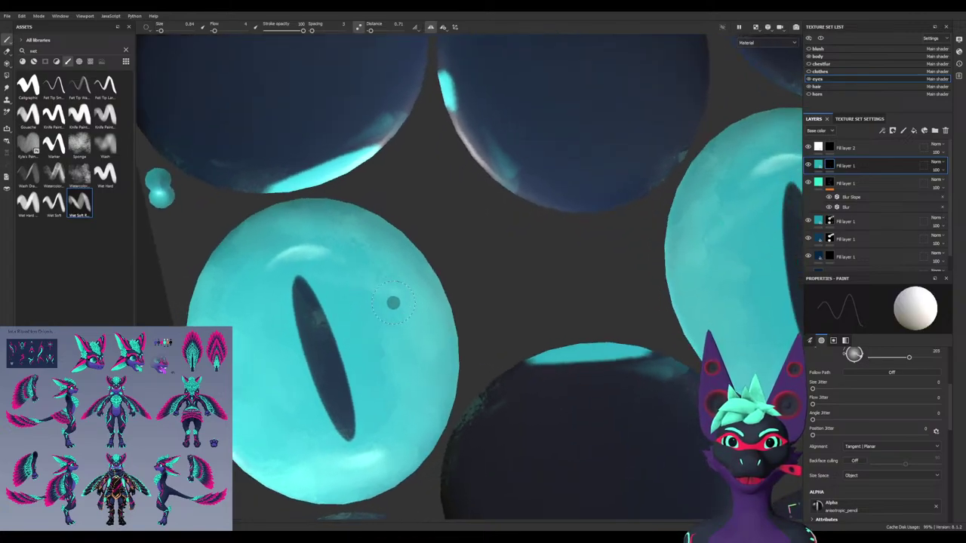
Toggle the lower teal fill layer's visibility to check what it covers, and select its mask
left_click_drag(556, 349, 400, 332, "alt")
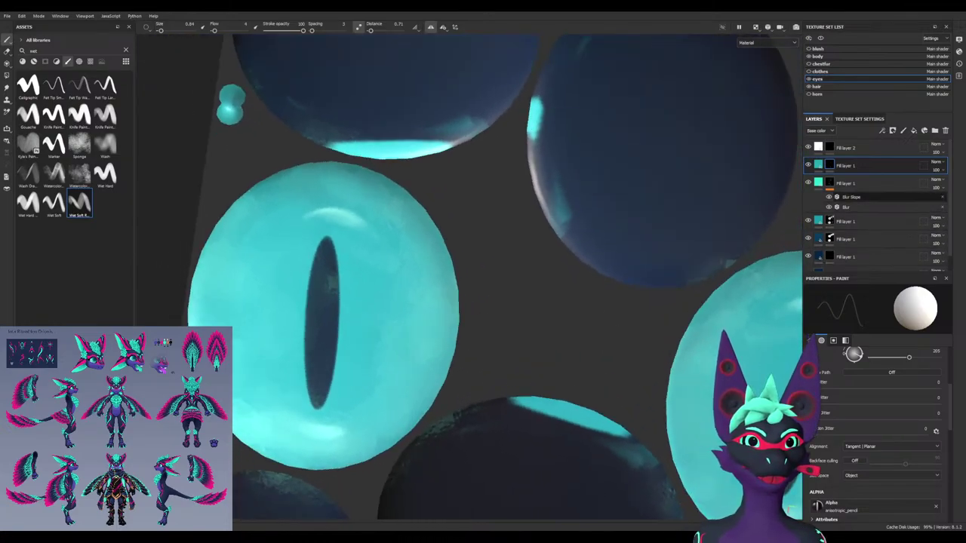
scroll(876, 204, "down", 1)
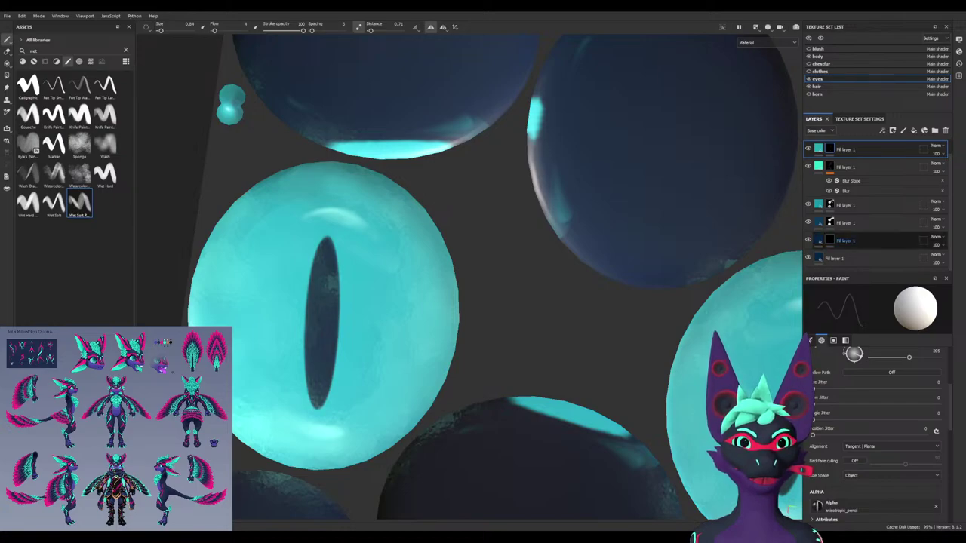
mouse_move(846, 240)
left_mouse_down()
mouse_move(845, 222)
mouse_move(845, 242)
left_mouse_up()
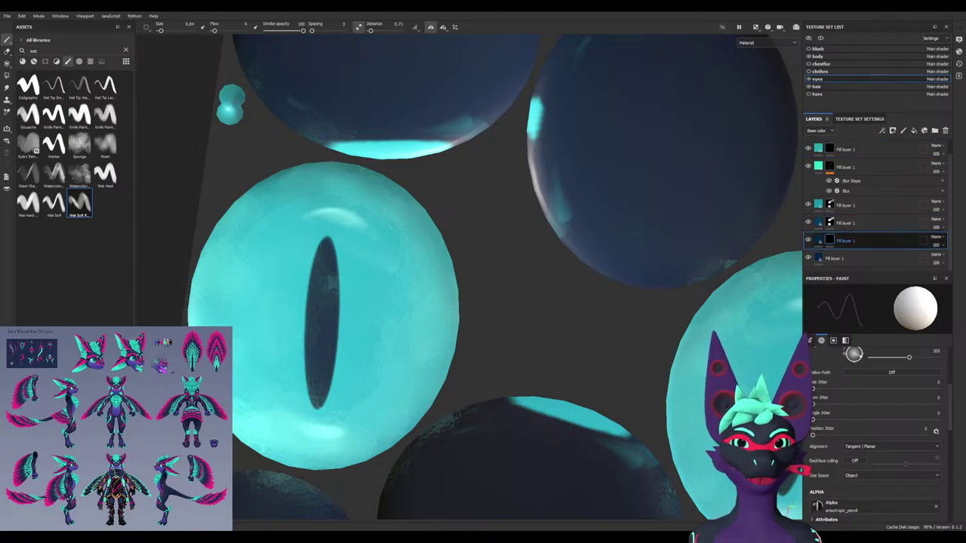
left_click(808, 205)
left_click(808, 204)
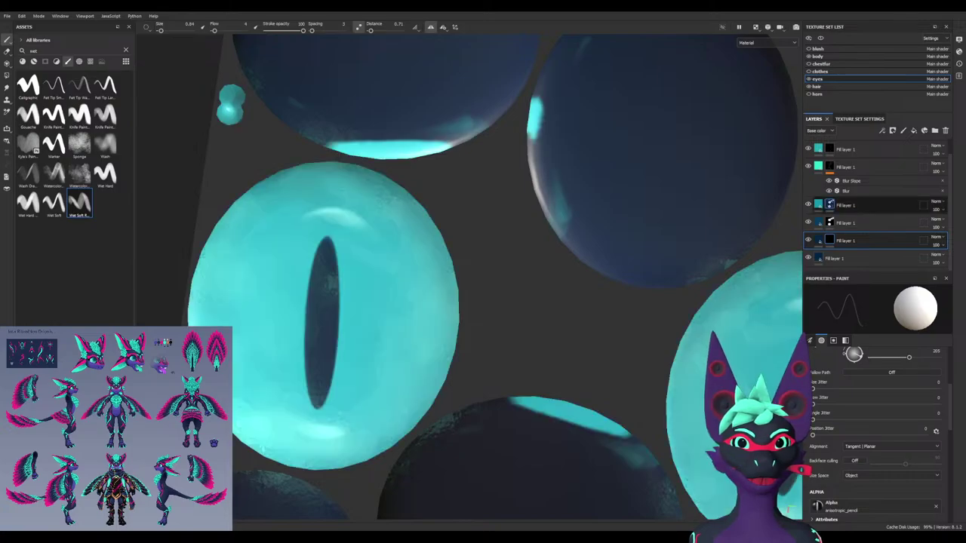
left_click(830, 205)
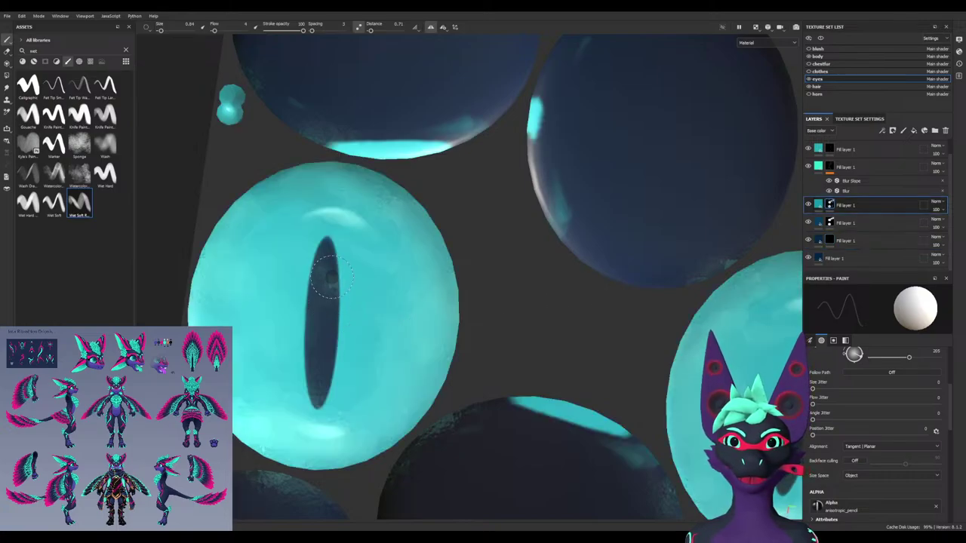
left_click_drag(319, 356, 522, 347, "alt")
middle_click_drag(521, 347, 249, 343, "alt")
mouse_move(302, 343)
left_mouse_down("alt")
mouse_move(453, 344)
mouse_move(481, 333)
left_mouse_up("alt")
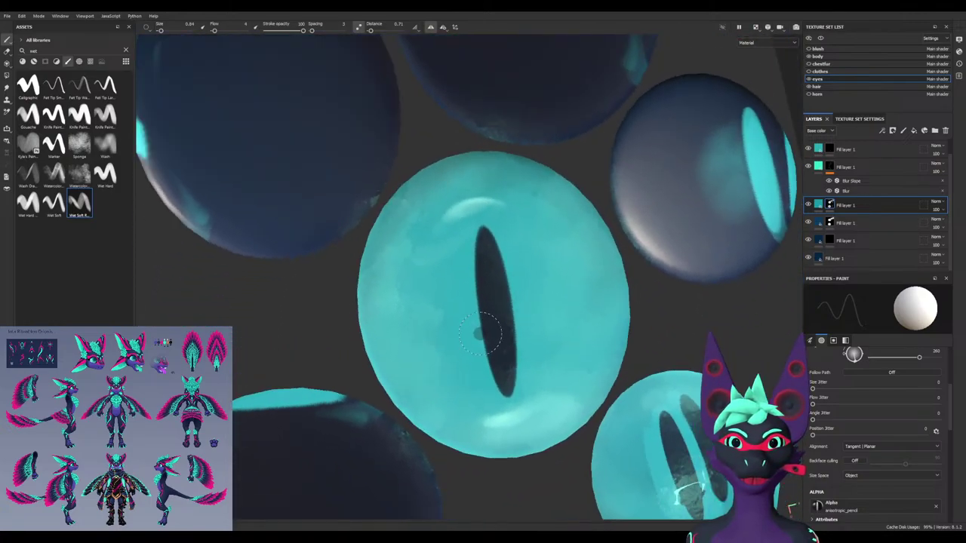
Examine the slit pupils and highlights on the model's face up close, from the front and from the side
key("F1")
scroll(480, 356, "up", 6)
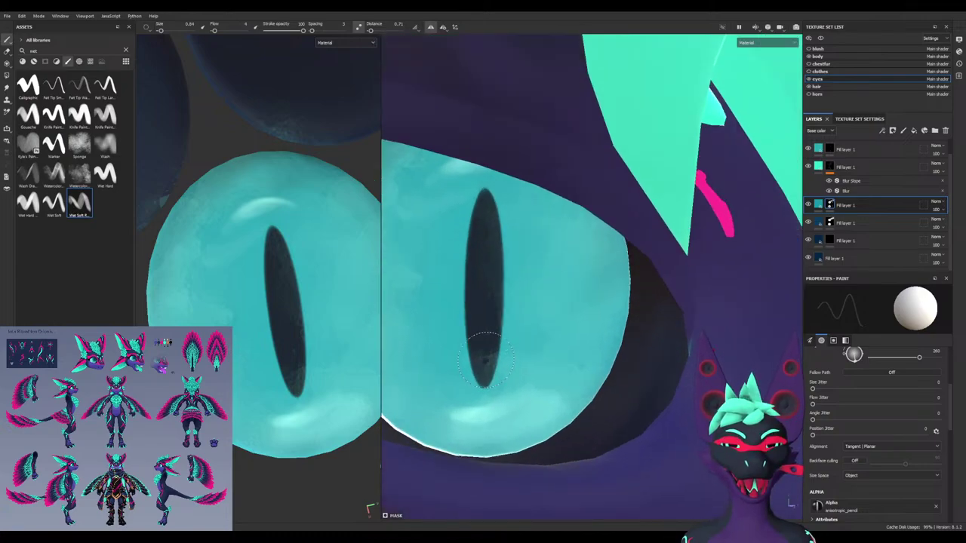
mouse_move(486, 360)
left_mouse_down("alt")
mouse_move(596, 347)
mouse_move(412, 355)
left_mouse_up("alt")
mouse_move(611, 370)
left_mouse_down("alt")
mouse_move(713, 382)
mouse_move(635, 389)
mouse_move(525, 322)
left_mouse_up("alt")
scroll(713, 381, "down", 6)
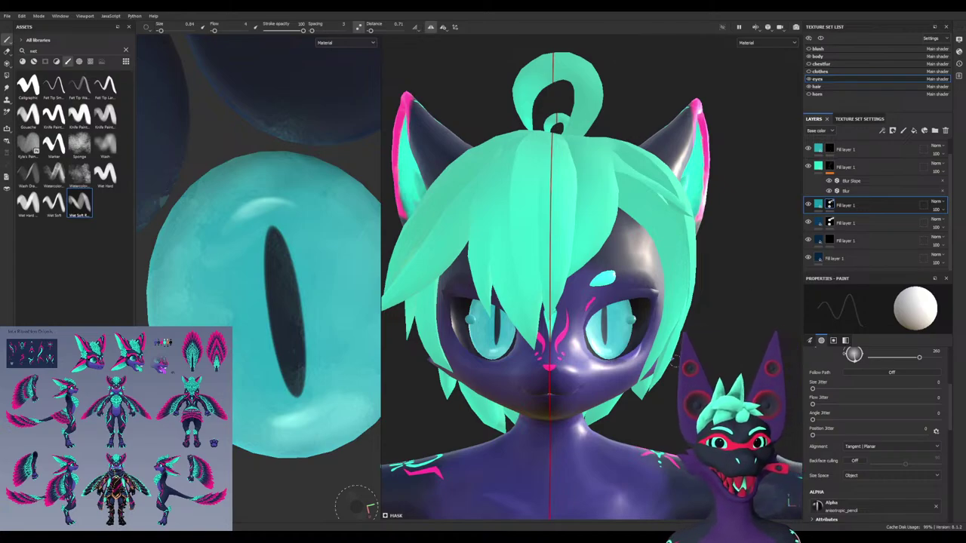
left_click_drag(537, 397, 689, 375, "alt")
scroll(556, 370, "up", 3)
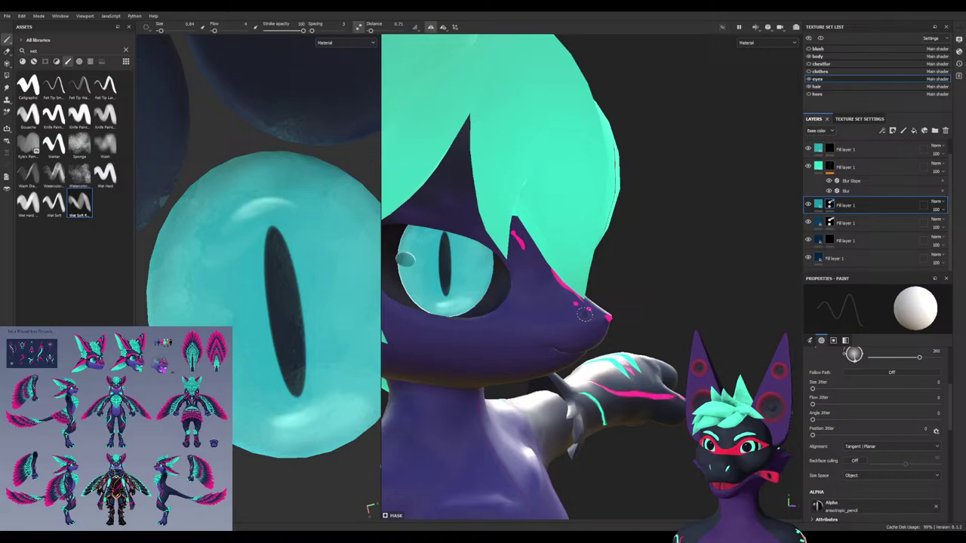
left_click_drag(575, 302, 600, 317, "alt")
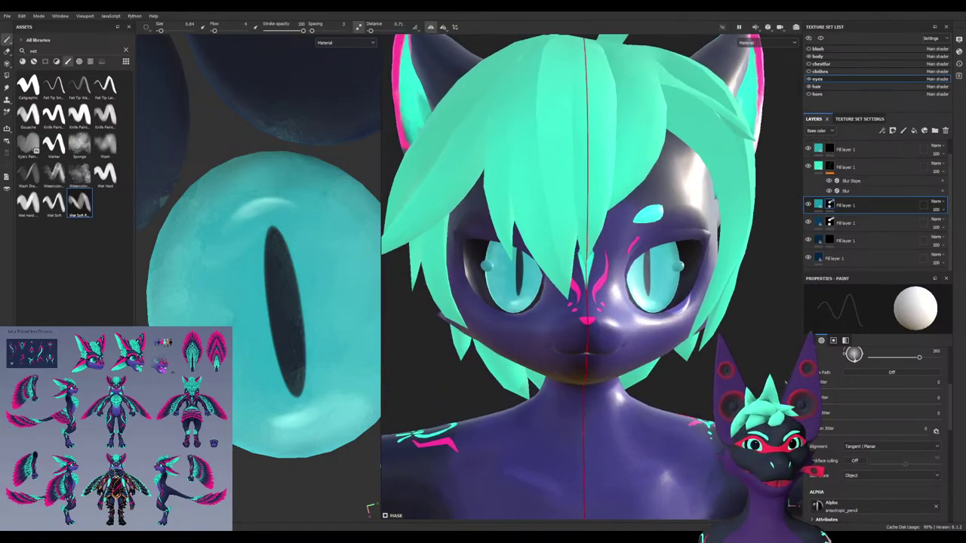
Raise the flow to 100 and paint the small sphere at the eye's outer edge white on Fill layer 2's mask
scroll(876, 255, "up", 1)
left_click(829, 147)
scroll(681, 264, "up", 8)
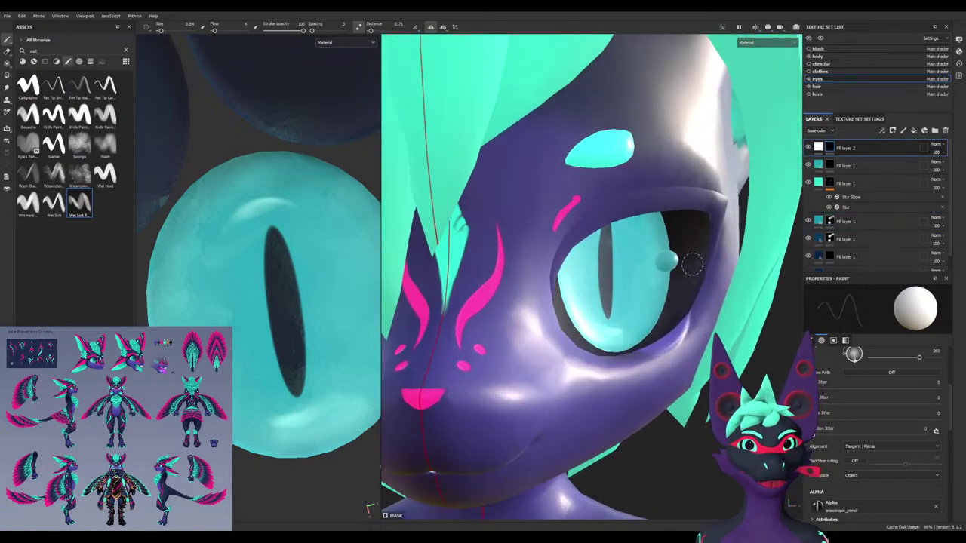
left_click_drag(624, 266, 604, 267, "alt")
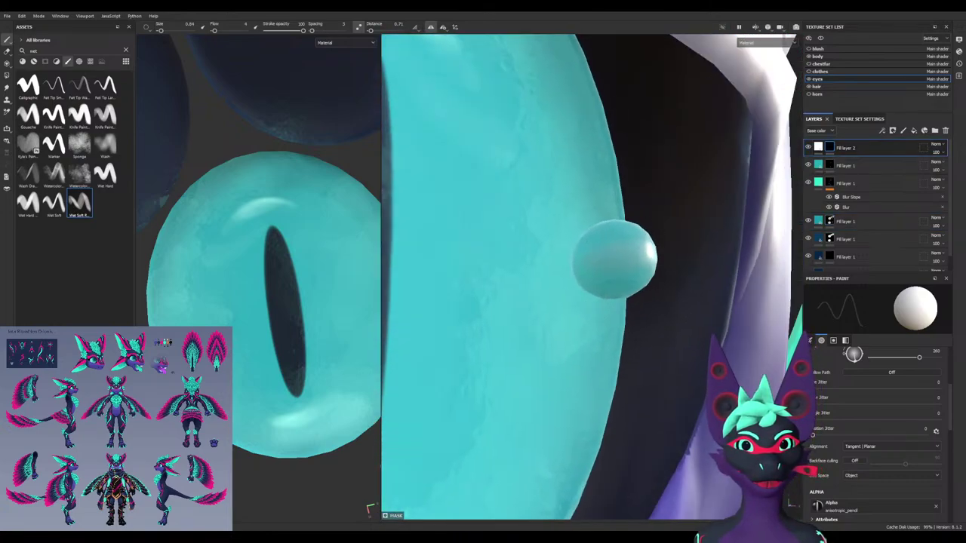
left_click_drag(541, 276, 618, 273, "ctrl")
mouse_move(595, 285)
left_mouse_down()
mouse_move(641, 270)
mouse_move(621, 259)
mouse_move(612, 276)
mouse_move(632, 285)
left_mouse_up()
key("ctrl+z")
mouse_move(632, 279)
left_mouse_down("alt")
mouse_move(646, 283)
mouse_move(604, 281)
mouse_move(713, 276)
mouse_move(665, 277)
mouse_move(710, 276)
mouse_move(688, 276)
left_mouse_up("alt")
left_click_drag(623, 243, 594, 253)
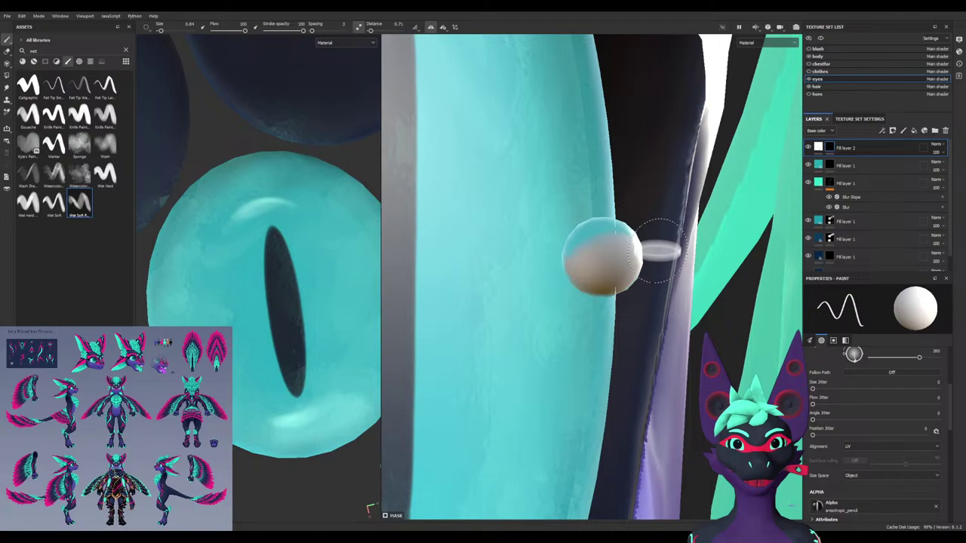
left_click_drag(626, 248, 565, 252, "alt")
mouse_move(495, 255)
left_mouse_down()
mouse_move(504, 268)
mouse_move(496, 274)
left_mouse_up()
Cover the small sphere's islands in the UV layout with white, enlarging the brush to 4.48 for a single dab
key("F2")
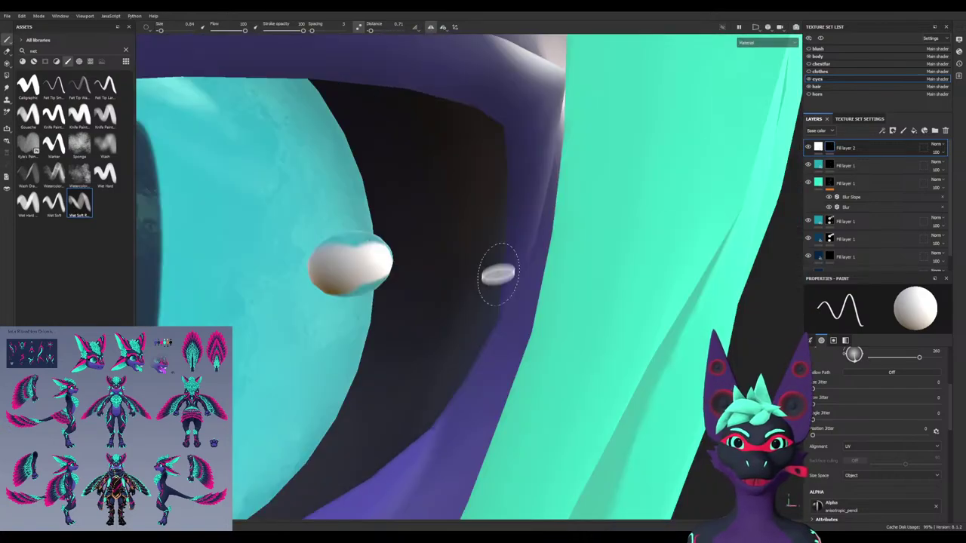
key("F3")
right_click_drag(521, 362, 335, 355, "alt")
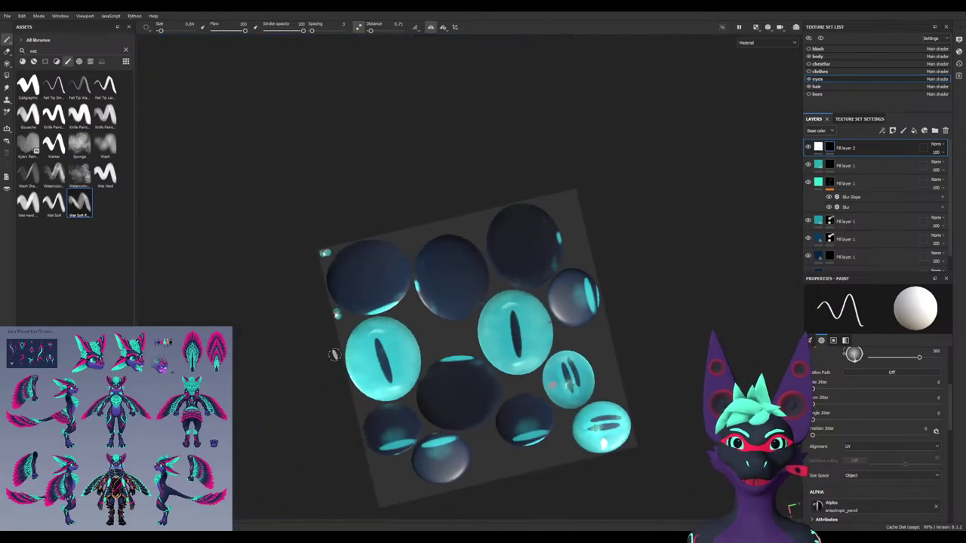
scroll(332, 316, "up", 10)
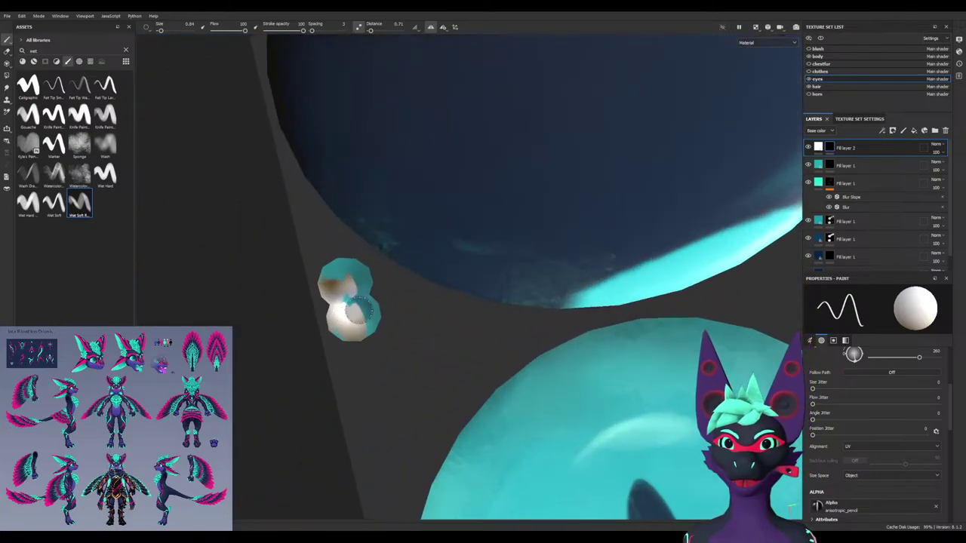
left_click_drag(332, 286, 350, 293)
right_click_drag(342, 284, 377, 284, "ctrl")
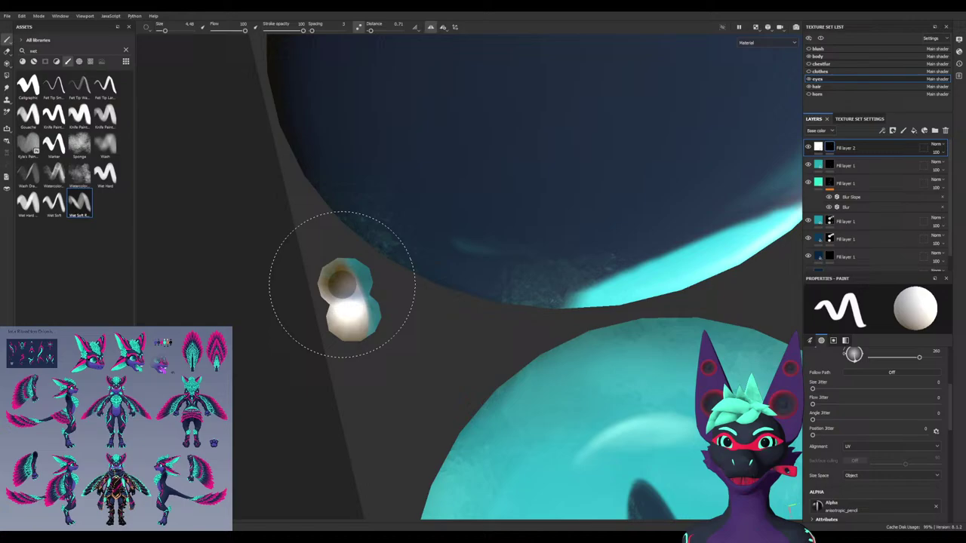
mouse_move(341, 285)
left_mouse_down()
mouse_move(358, 277)
mouse_move(361, 288)
left_mouse_up()
key("ctrl+z")
left_click(361, 288)
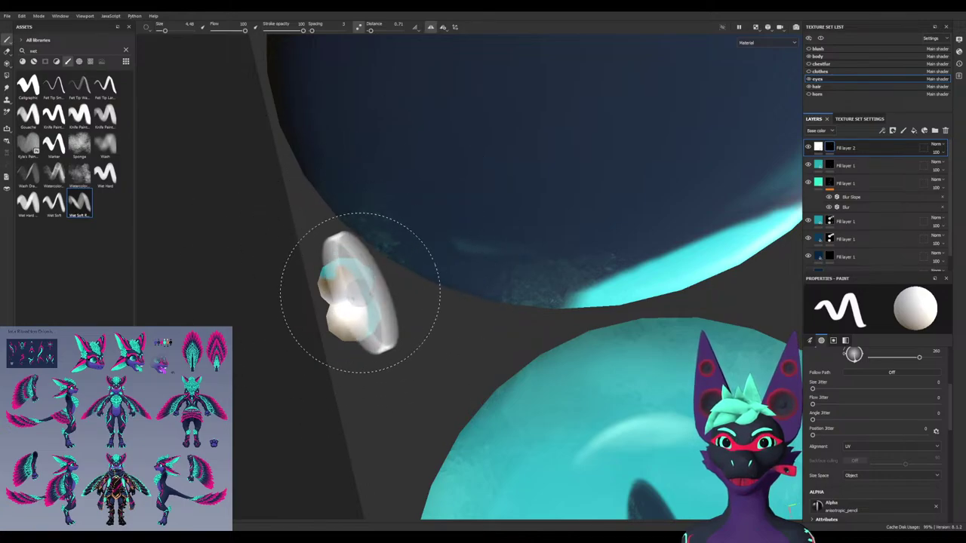
key("ctrl+z")
left_click(342, 283)
Reduce the brush size to 0.84 and fill the remaining teal areas of the small sphere islands in white
scroll(342, 283, "up", 1)
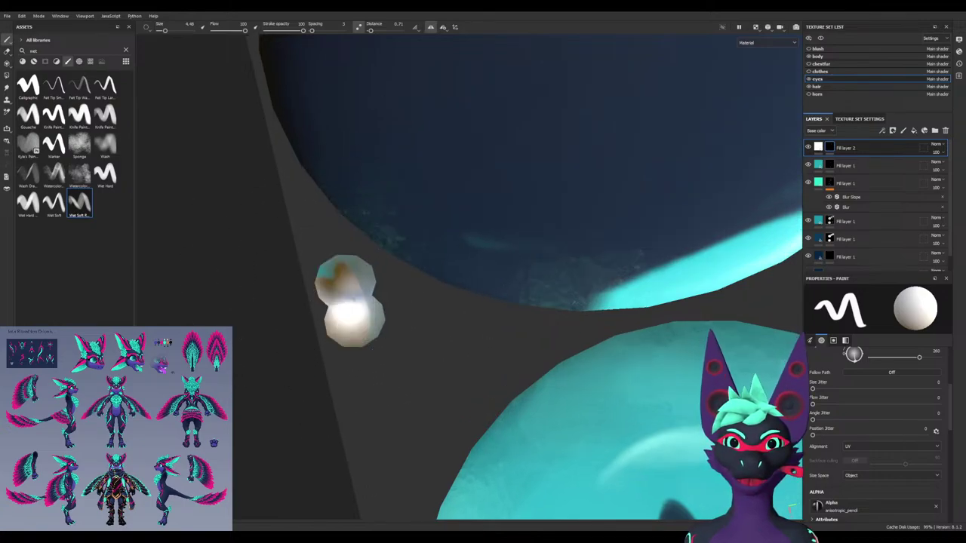
key("bracketleft")
key("bracketleft")
scroll(351, 288, "up", 2)
key("bracketleft")
key("bracketleft")
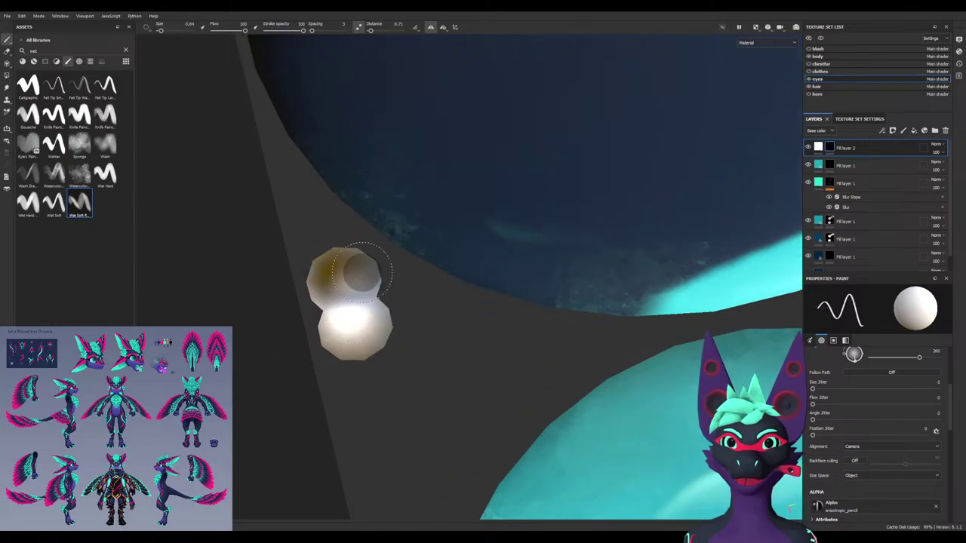
mouse_move(344, 309)
left_mouse_down("alt")
mouse_move(400, 311)
mouse_move(388, 310)
left_mouse_up("alt")
scroll(357, 310, "down", 2)
middle_click_drag(364, 194, 393, 427, "alt")
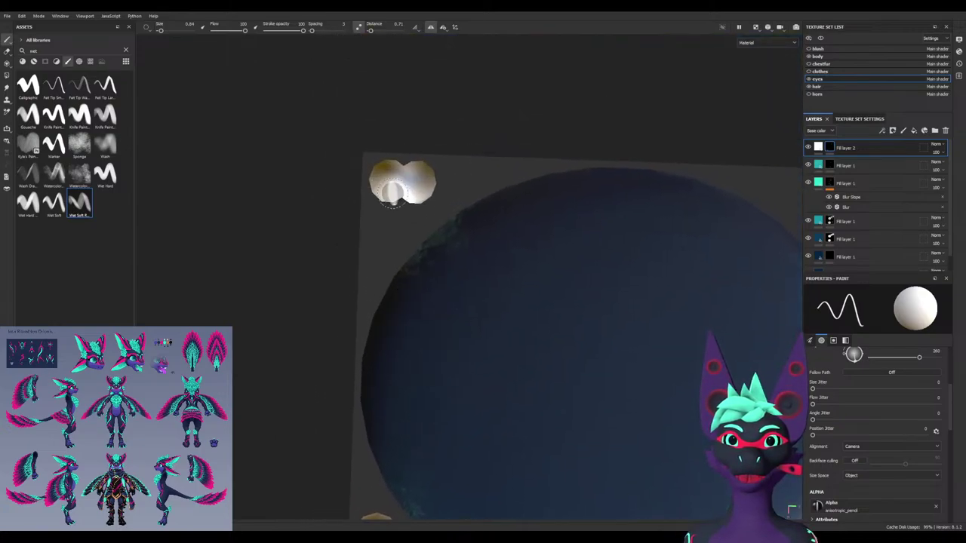
Erase the stray white patches from the sides of both slit-pupil eyes in black, enlarging the brush to 7.38
scroll(554, 432, "down", 3)
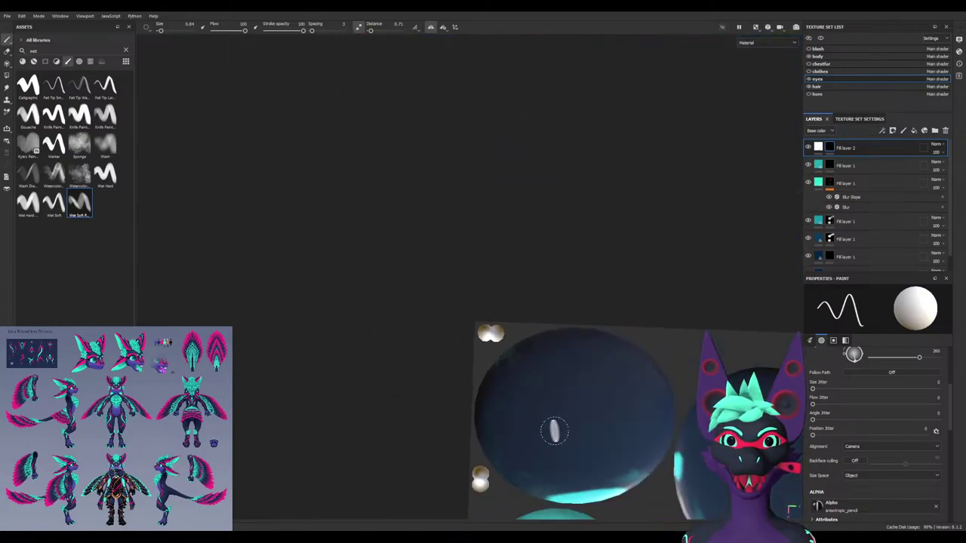
middle_click_drag(554, 431, 264, 121, "alt")
scroll(457, 344, "down", 3)
middle_click_drag(459, 345, 381, 267, "alt")
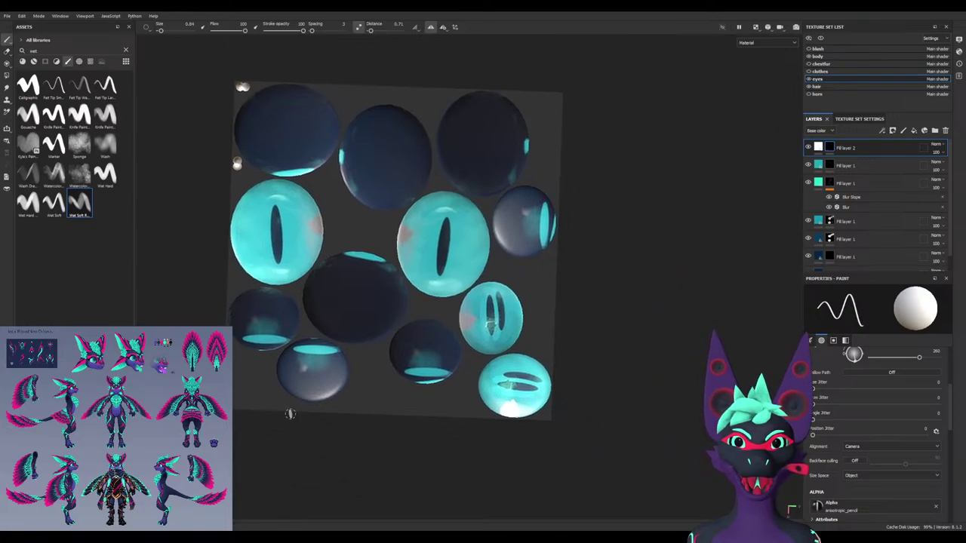
left_click_drag(304, 233, 357, 226, "alt")
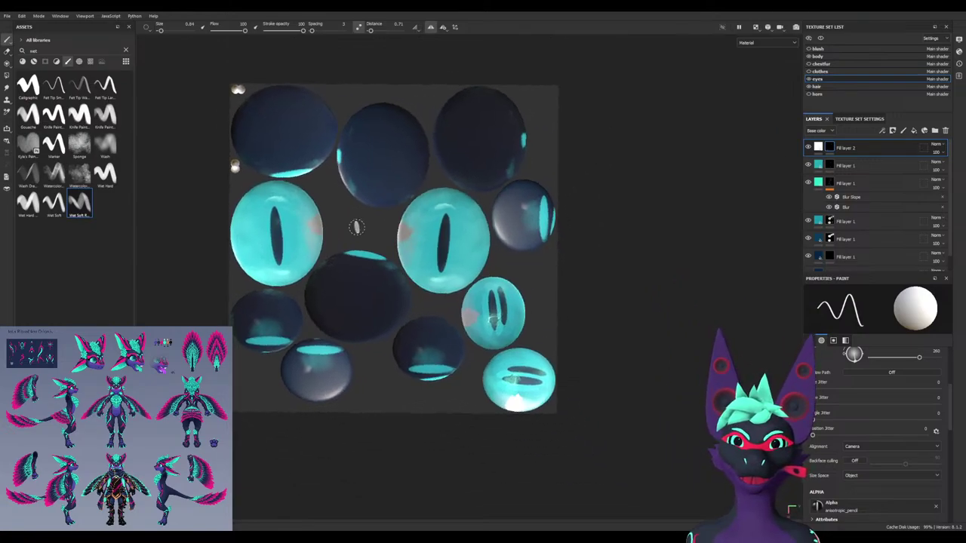
middle_click_drag(371, 224, 413, 247, "alt")
scroll(416, 247, "up", 1)
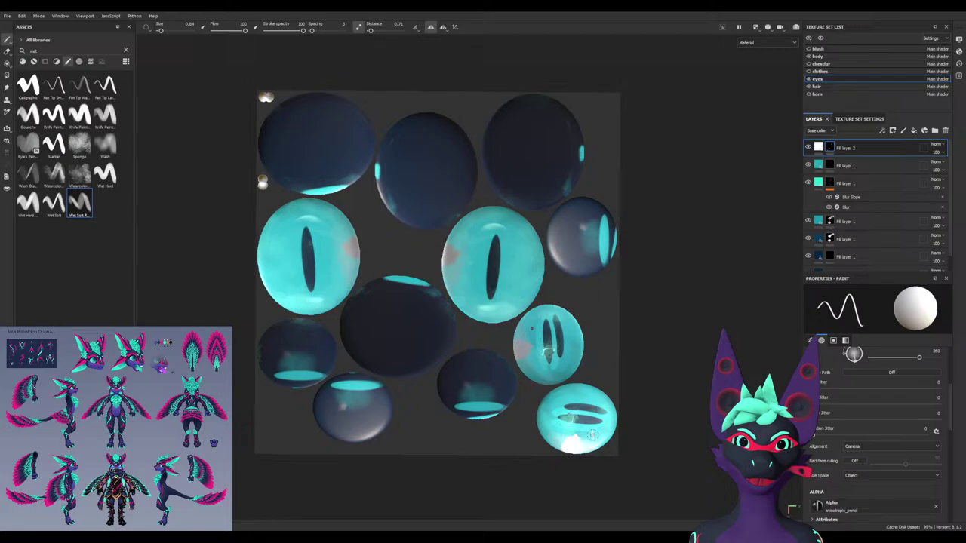
scroll(329, 291, "up", 3)
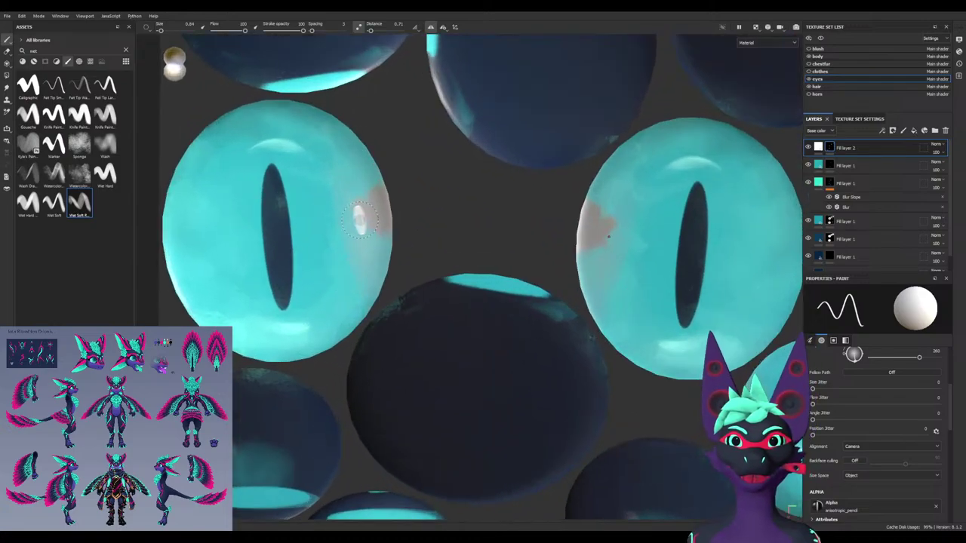
key("x")
mouse_move(383, 207)
left_mouse_down()
mouse_move(368, 220)
mouse_move(368, 194)
left_mouse_up()
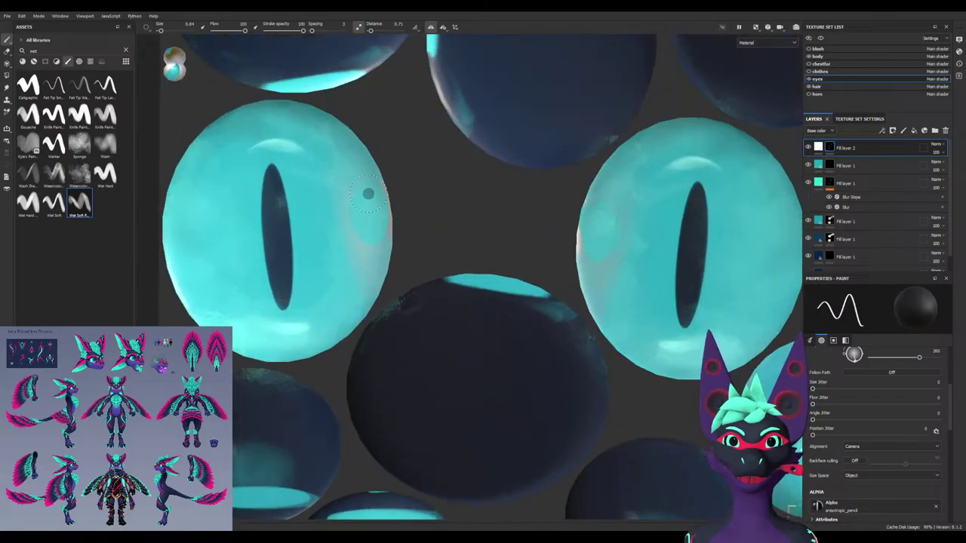
left_click_drag(367, 257, 373, 251)
right_click_drag(363, 245, 430, 244, "ctrl")
left_click_drag(363, 245, 353, 222)
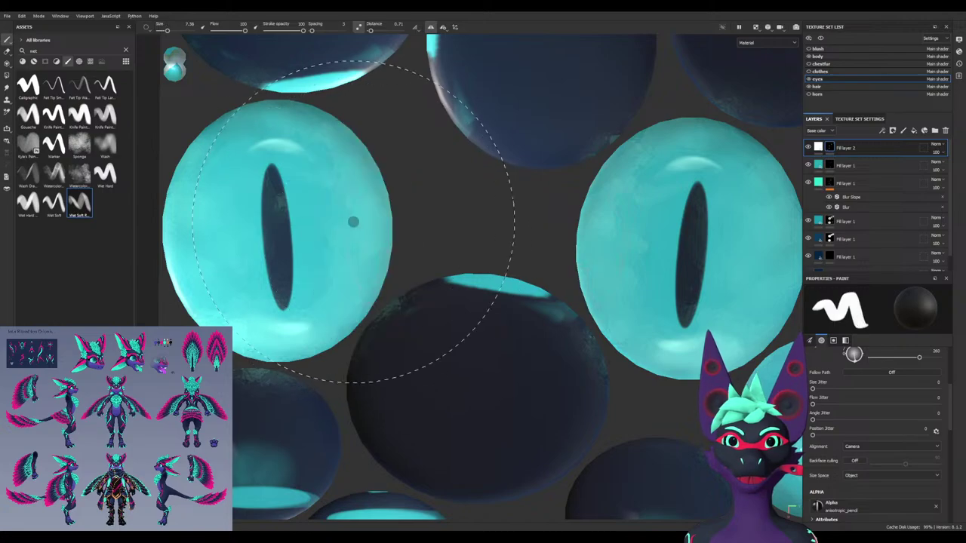
mouse_move(359, 255)
left_mouse_down()
mouse_move(347, 247)
mouse_move(353, 219)
mouse_move(375, 224)
left_mouse_up()
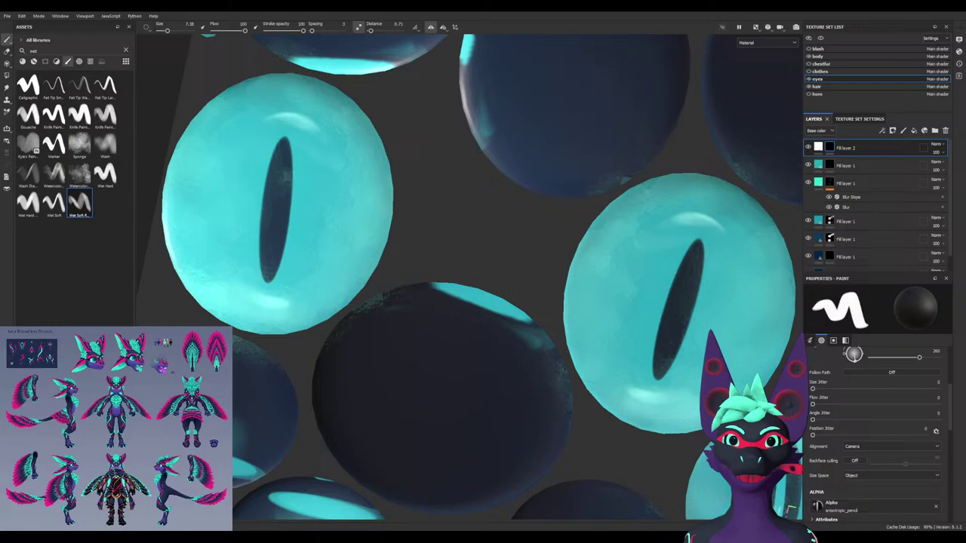
Dab white back onto the small sphere islands on Fill layer 2's mask at brush size 0.84
middle_click_drag(395, 175, 542, 377, "alt")
scroll(373, 238, "up", 3)
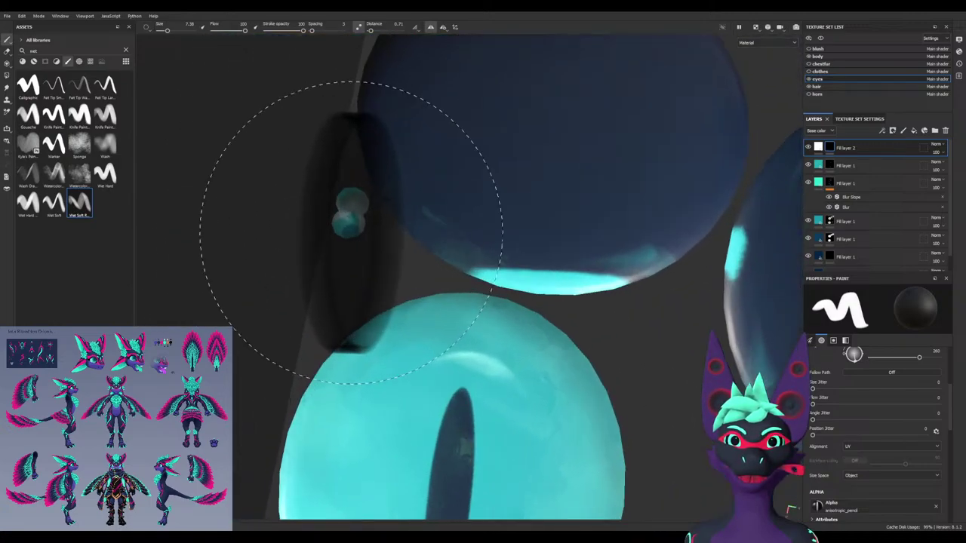
right_click_drag(352, 222, 284, 222, "ctrl")
key("x")
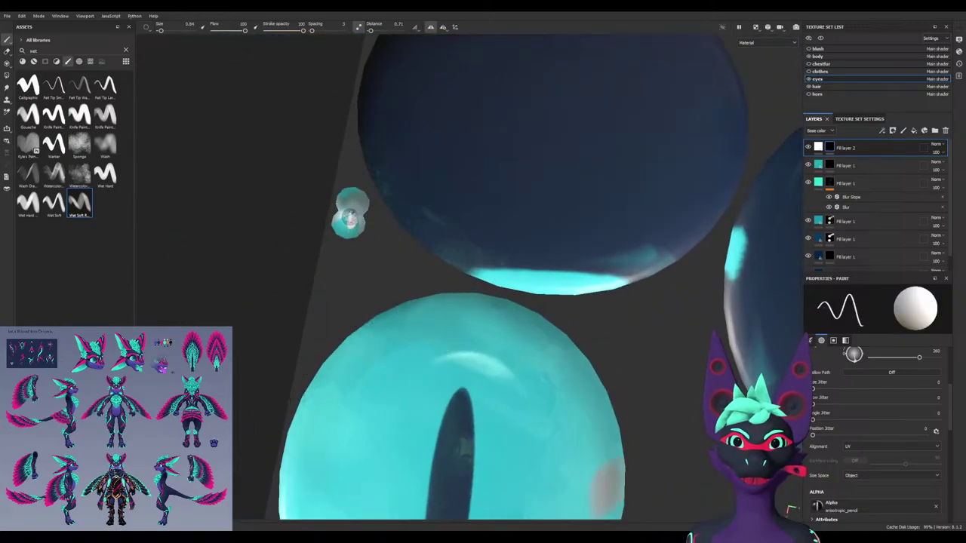
left_click(350, 219)
left_click_drag(444, 288, 557, 351, "alt")
middle_click_drag(557, 351, 588, 299, "alt")
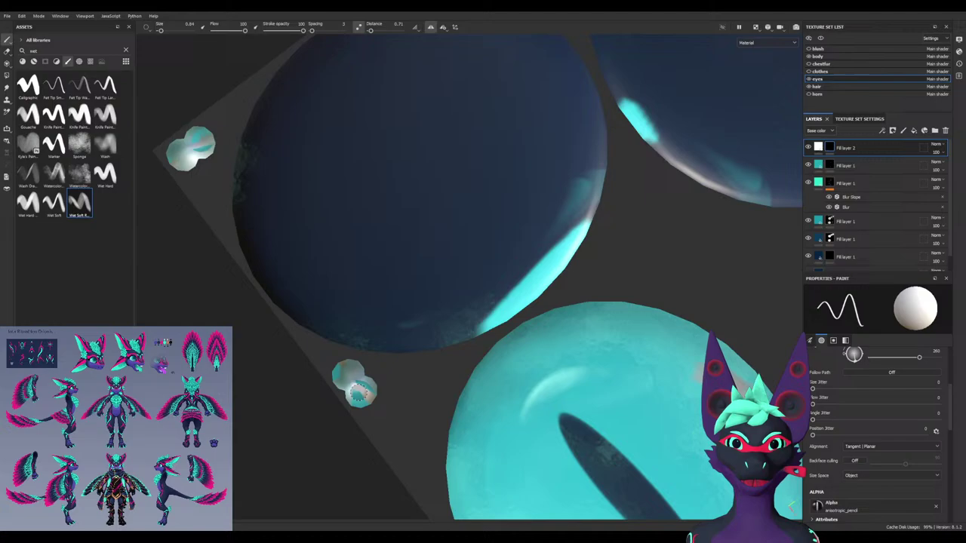
left_click(359, 393)
mouse_move(393, 378)
left_mouse_down("alt")
mouse_move(358, 248)
mouse_move(302, 246)
left_mouse_up("alt")
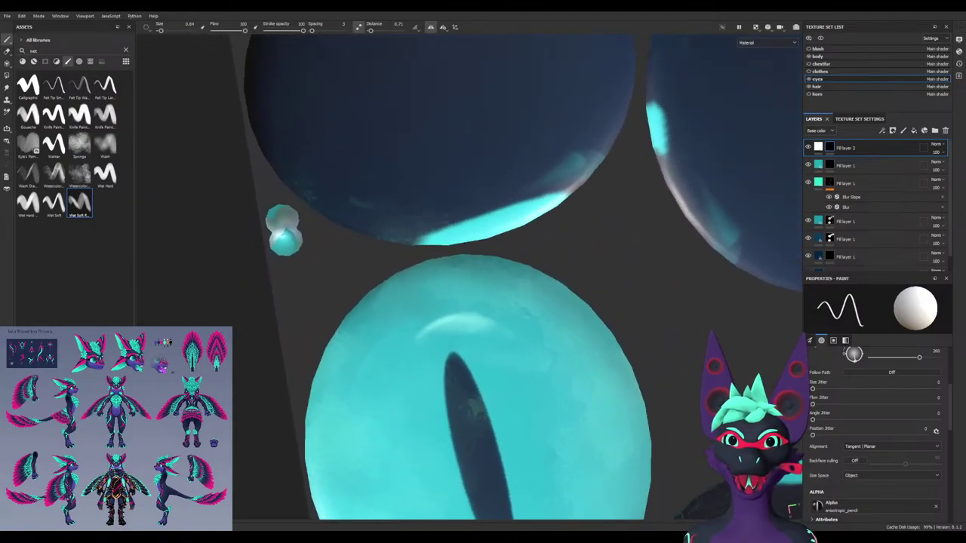
Try covering the small sphere islands in white with camera-aligned brush strokes at size 1.51
scroll(297, 248, "up", 3)
mouse_move(297, 241)
right_mouse_down("ctrl")
mouse_move(369, 271)
mouse_move(367, 301)
right_mouse_up("ctrl")
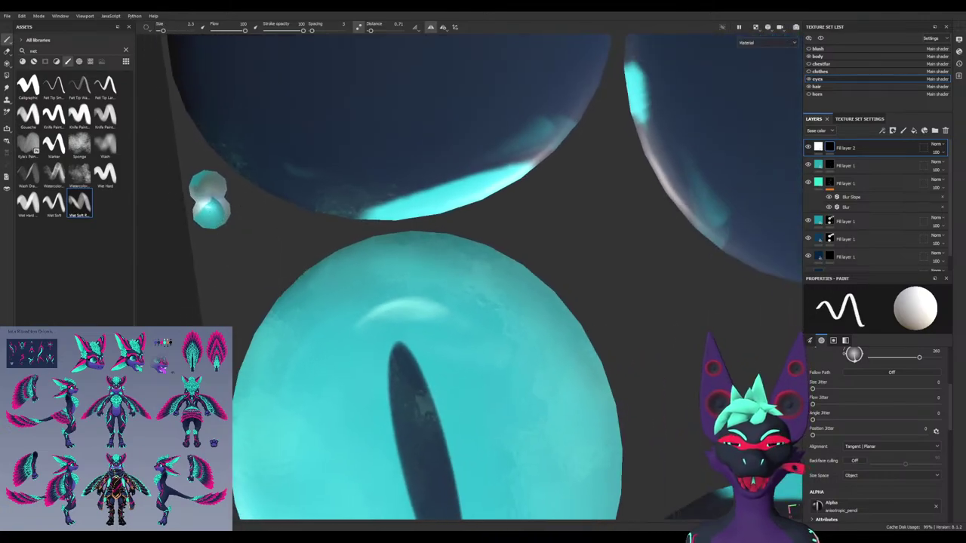
left_click_drag(211, 213, 269, 221, "alt")
middle_click_drag(269, 221, 318, 285, "alt")
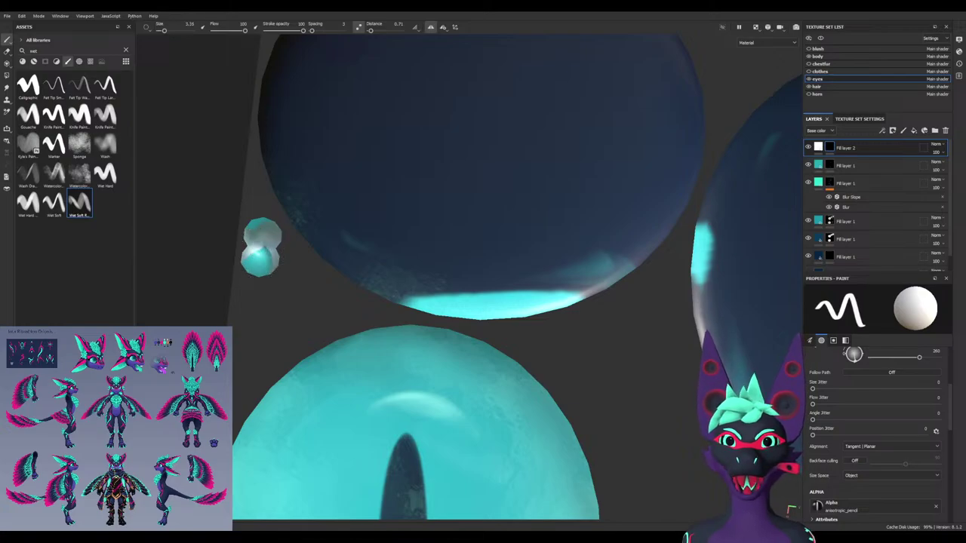
mouse_move(259, 249)
left_mouse_down("alt")
mouse_move(277, 252)
mouse_move(242, 254)
mouse_move(238, 242)
mouse_move(265, 259)
left_mouse_up("alt")
right_click_drag(280, 259, 256, 245, "ctrl")
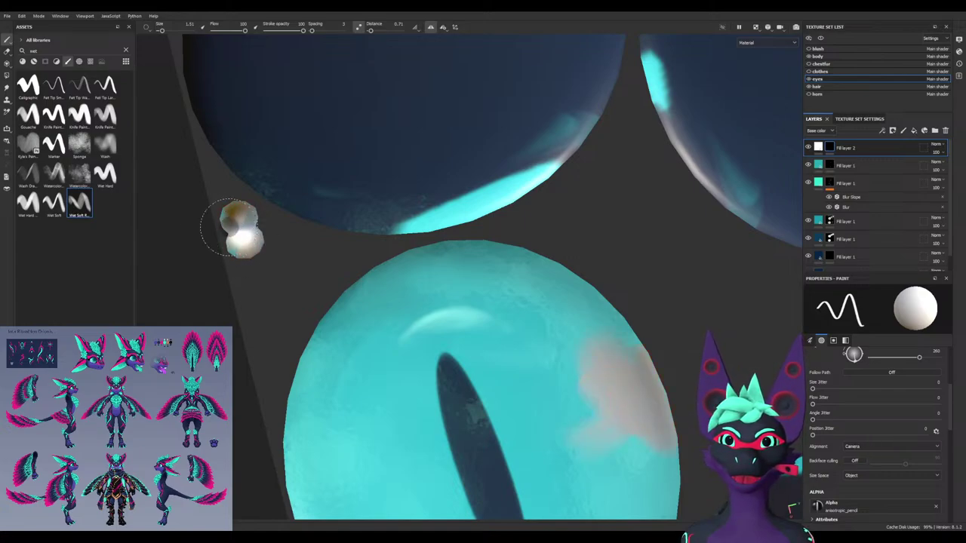
mouse_move(244, 237)
left_mouse_down("alt")
mouse_move(222, 249)
mouse_move(291, 255)
left_mouse_up("alt")
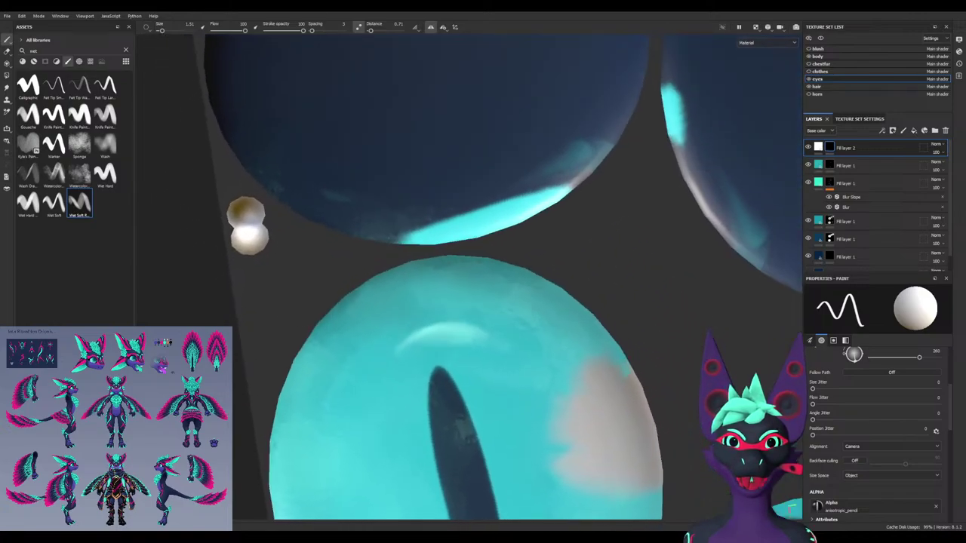
Remove the white from the small sphere islands and the stray patch beside the slit pupil, switching the brush to black
middle_click_drag(299, 256, 349, 474, "alt")
middle_click_drag(370, 429, 303, 260, "alt")
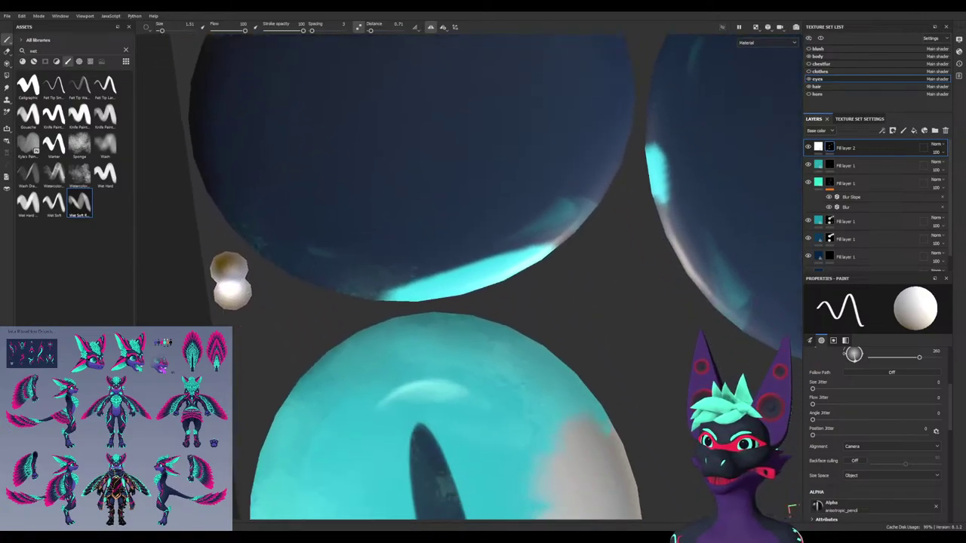
right_click_drag(303, 259, 344, 282, "alt")
middle_click_drag(525, 360, 285, 310, "alt")
left_click_drag(570, 419, 377, 335, "alt")
scroll(340, 318, "up", 8)
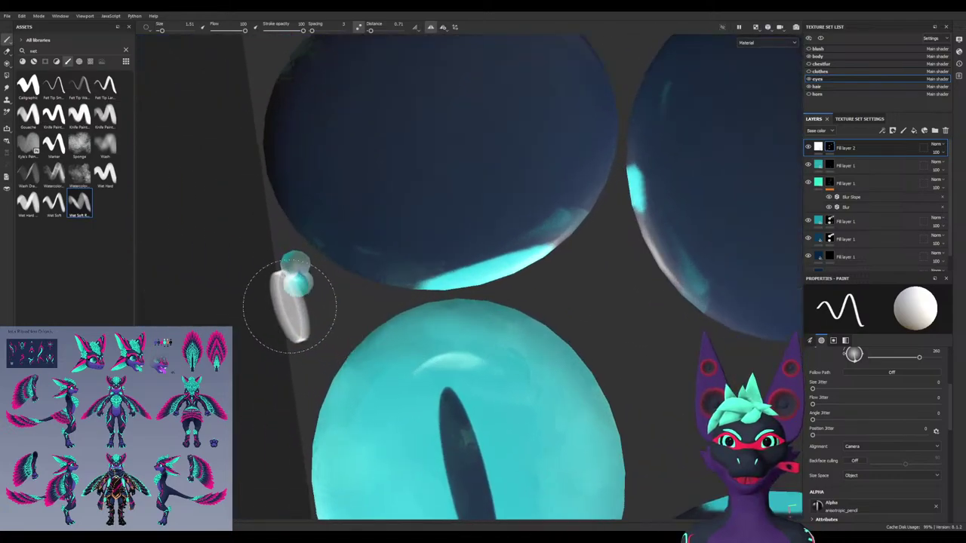
key("x")
mouse_move(334, 281)
left_mouse_down()
mouse_move(332, 254)
mouse_move(295, 301)
mouse_move(337, 275)
mouse_move(356, 302)
left_mouse_up()
mouse_move(356, 302)
right_mouse_down("shift")
mouse_move(313, 306)
mouse_move(324, 337)
mouse_move(355, 336)
right_mouse_up("shift")
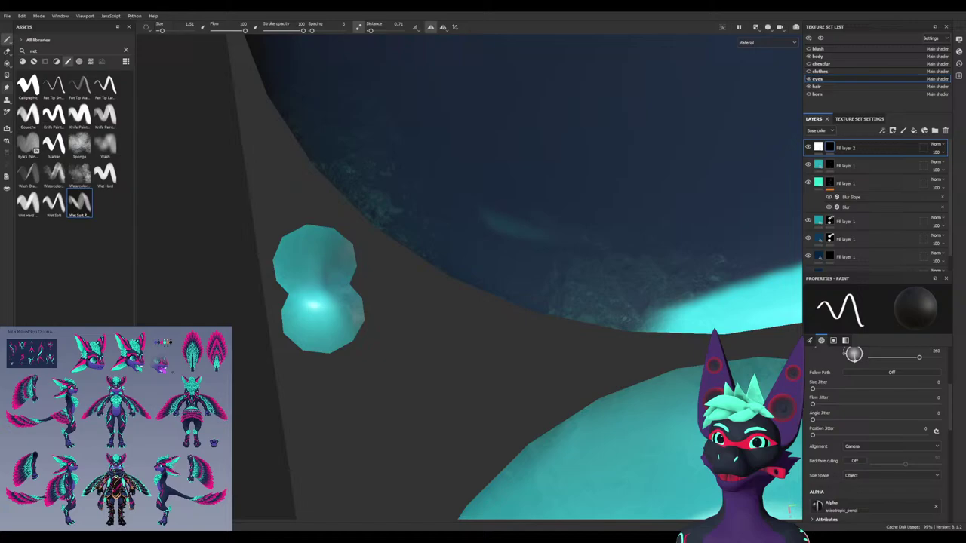
Fill the small sphere islands' polygons in white on Fill layer 2's mask using Polygon Fill
key("4")
left_click_drag(278, 344, 335, 240)
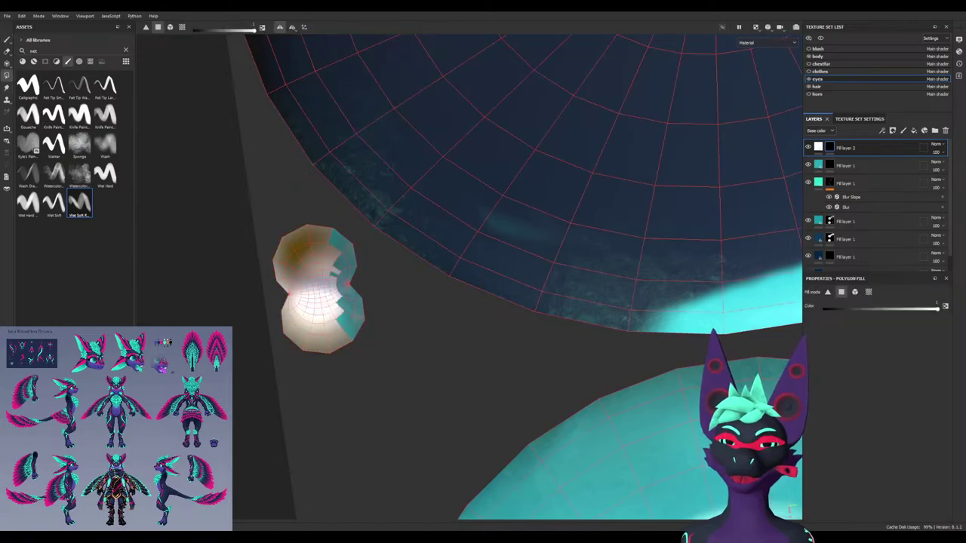
mouse_move(335, 276)
left_mouse_down()
mouse_move(358, 321)
mouse_move(353, 243)
left_mouse_up()
scroll(419, 390, "down", 6)
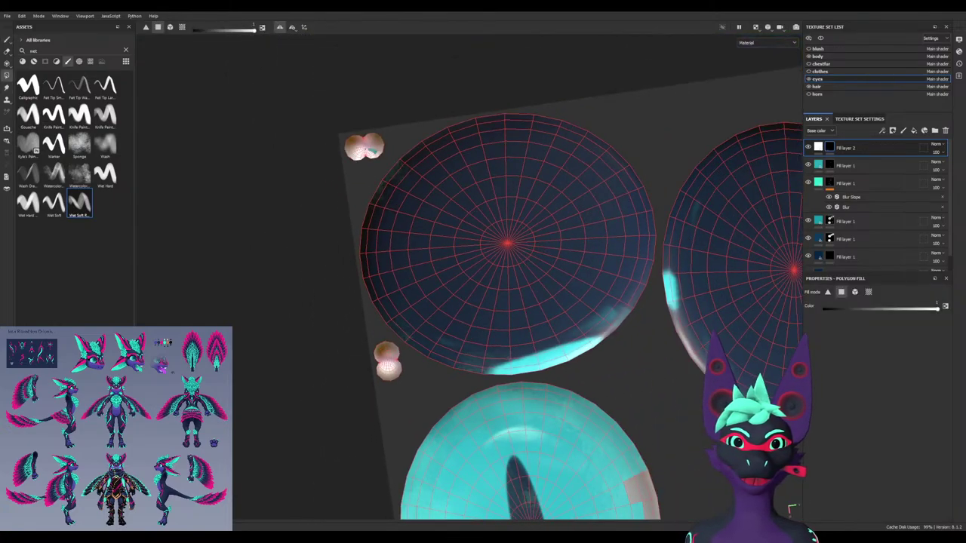
Fill the stray white polygons at the side of the slit-pupil eye in black with Polygon Fill
middle_click_drag(419, 391, 325, 246, "alt")
scroll(545, 374, "up", 2)
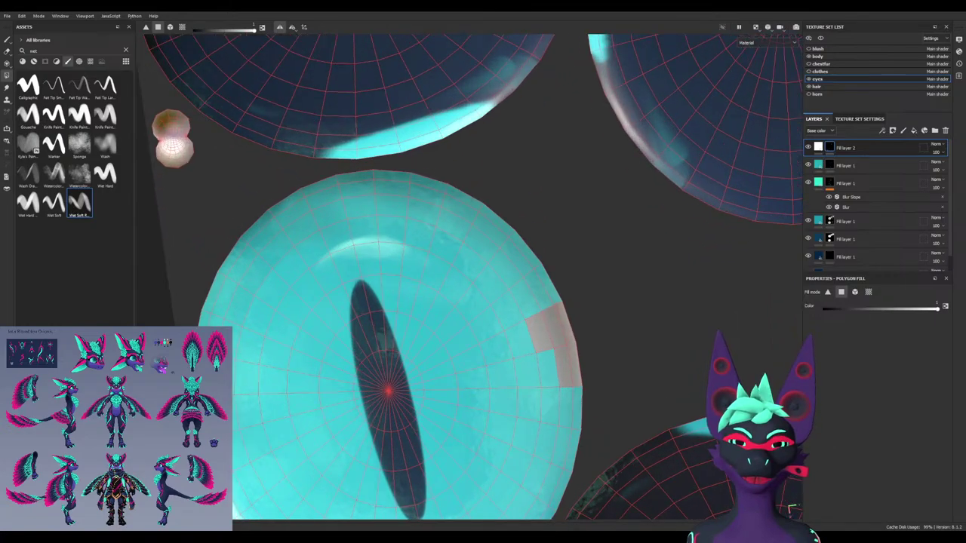
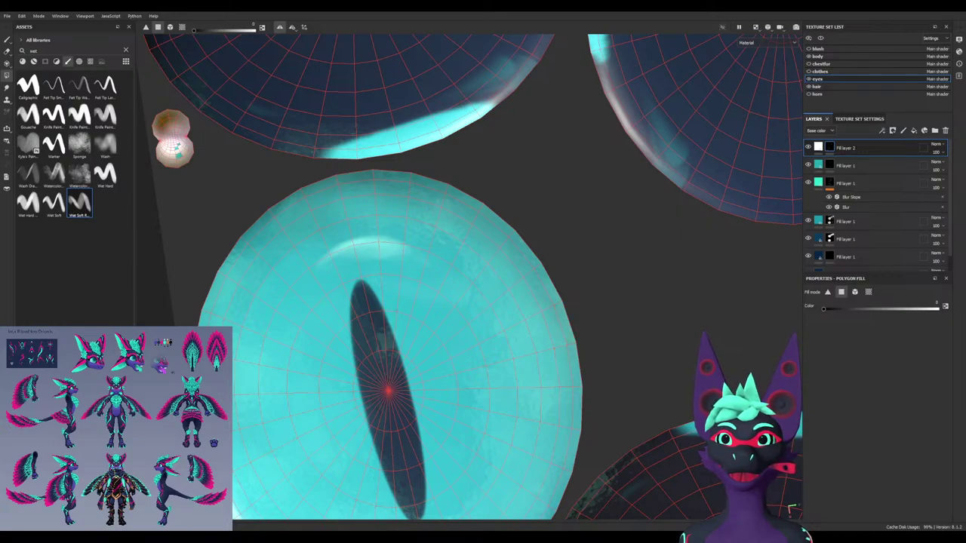
scroll(167, 137, "up", 8)
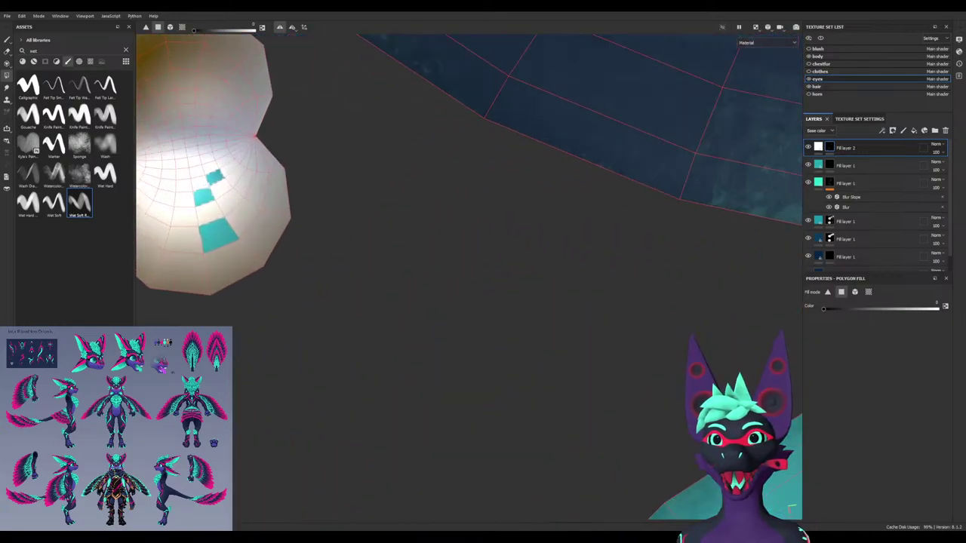
scroll(215, 240, "down", 8)
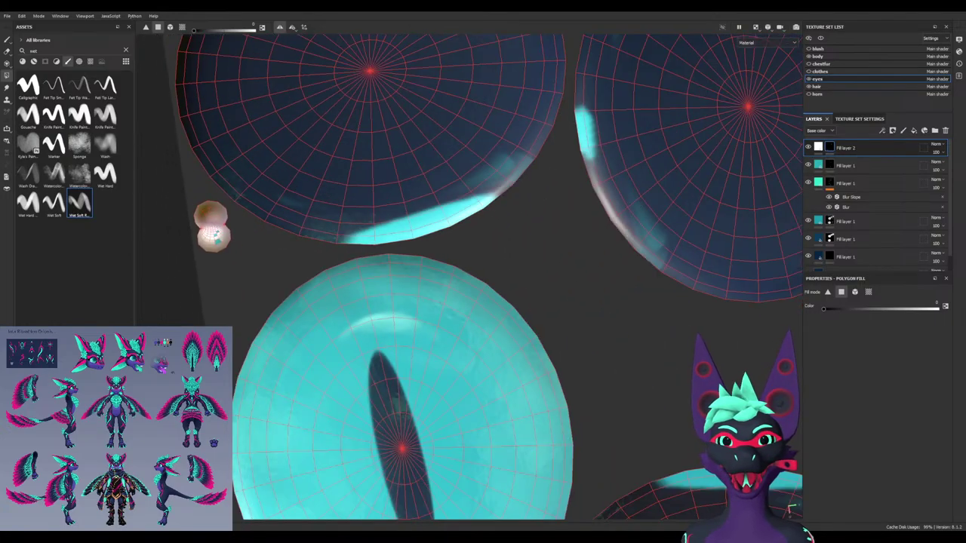
mouse_move(302, 279)
left_mouse_down("alt")
mouse_move(344, 279)
mouse_move(291, 279)
left_mouse_up("alt")
middle_click_drag(290, 279, 297, 259, "alt")
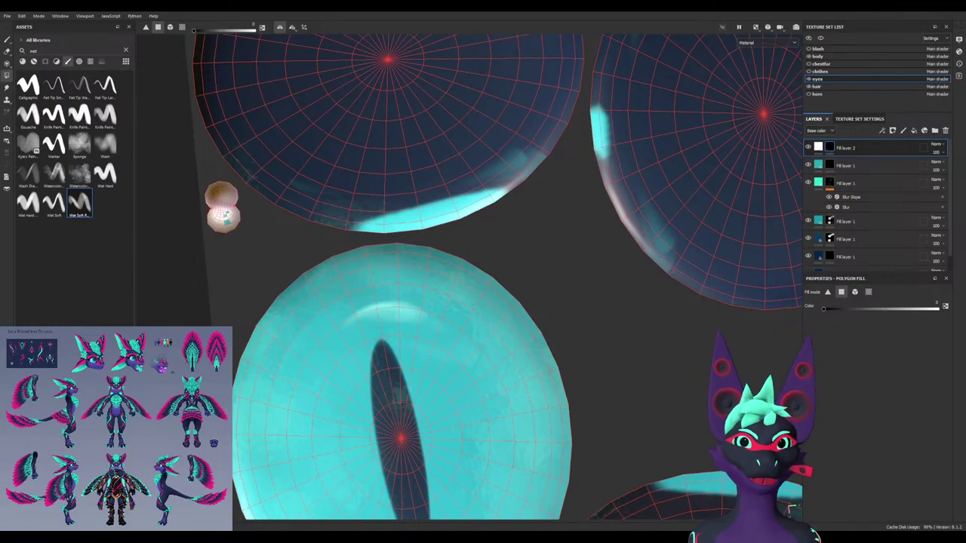
Return to the paint brush, reduce its size to 0.4, and try dabbing black around the small sphere's teal patches
scroll(217, 211, "up", 8)
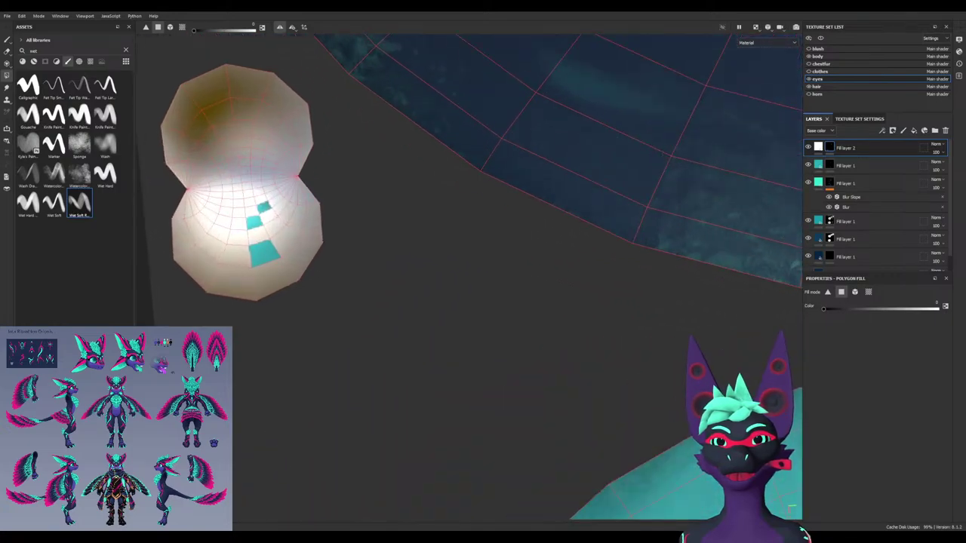
key("1")
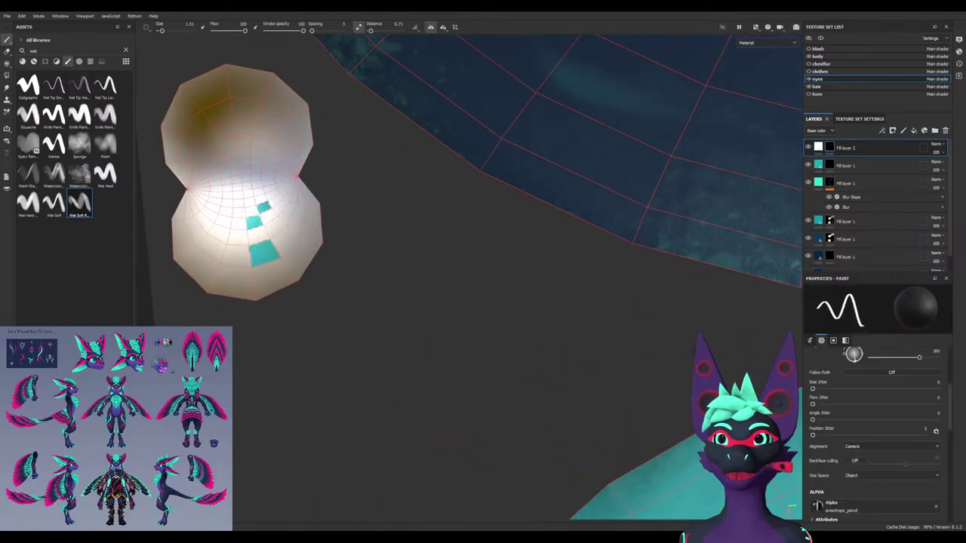
left_click(7, 76)
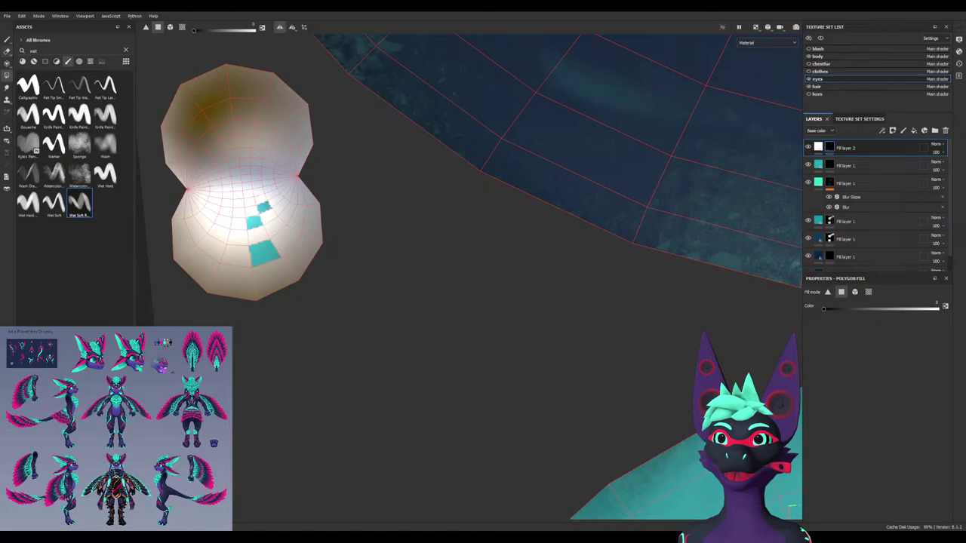
left_click(7, 40)
right_click_drag(274, 212, 235, 213, "ctrl")
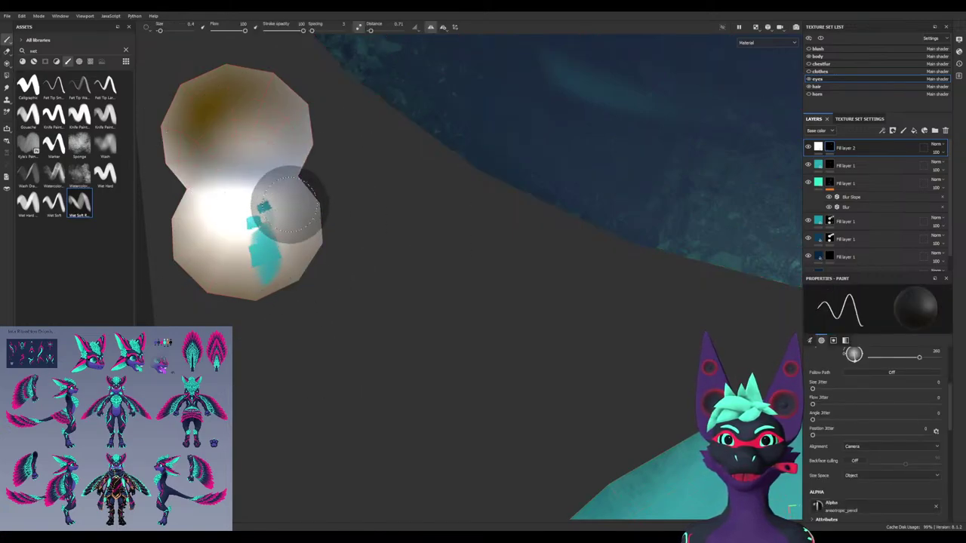
Switch the brush to white and dab over the small sphere's teal patches at size 0.4
scroll(381, 341, "down", 3)
left_click_drag(400, 356, 529, 360, "alt")
middle_click_drag(528, 361, 145, 293, "alt")
left_click_drag(146, 293, 343, 249, "alt")
left_click_drag(442, 253, 397, 252, "alt")
middle_click_drag(397, 252, 253, 157, "alt")
middle_click_drag(152, 113, 464, 377, "alt")
scroll(306, 297, "up", 3)
scroll(306, 298, "up", 1)
key("x")
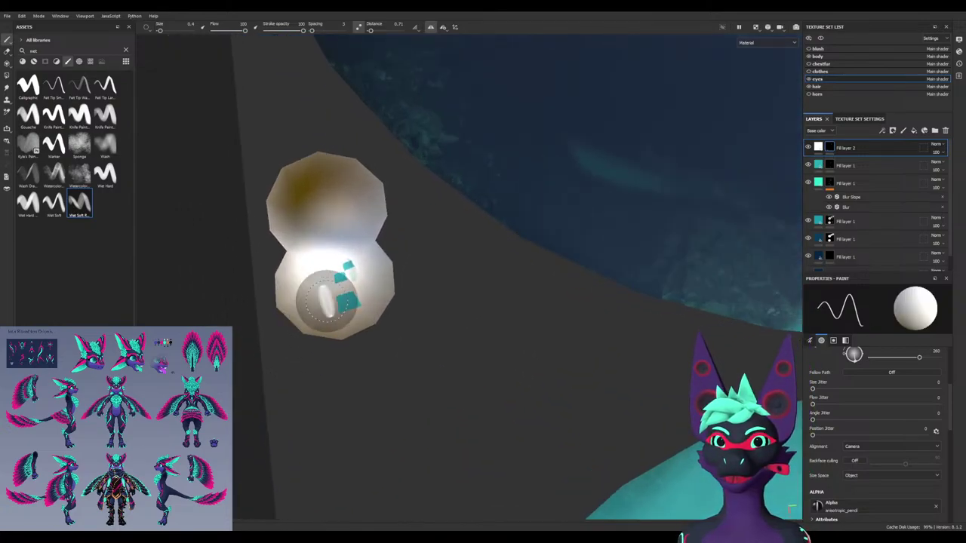
scroll(341, 301, "up", 2)
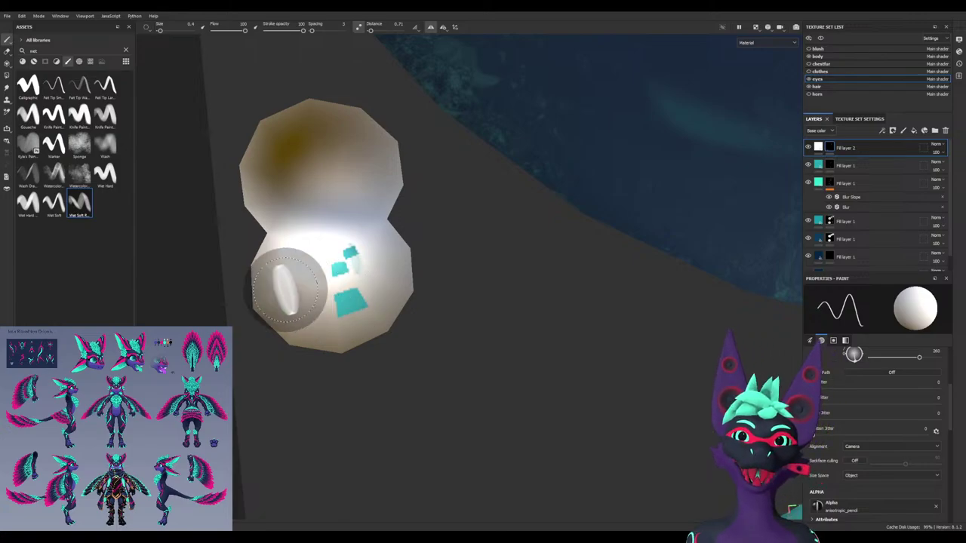
Clear the brush search, choose the Basic Hard brush, and reduce its size to 0.1 for the teal patches
left_click(126, 51)
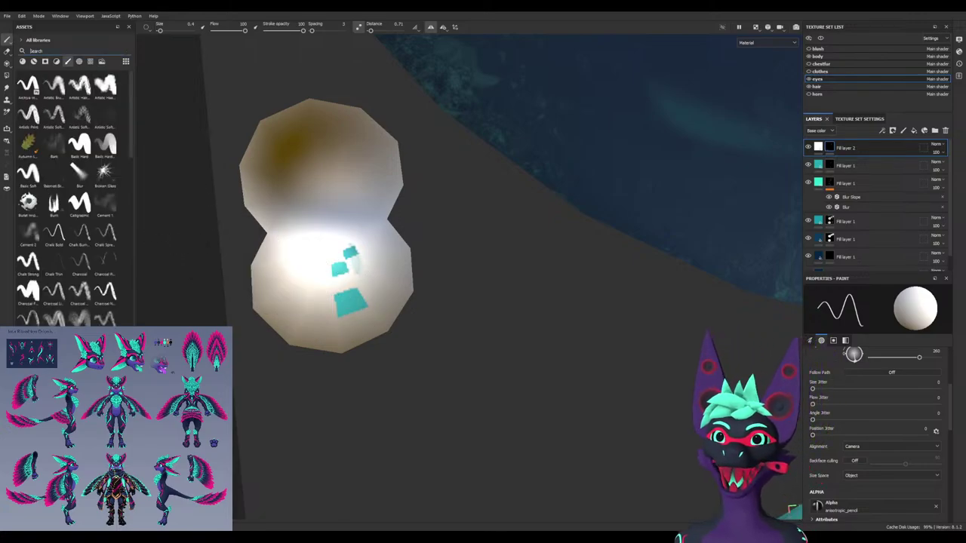
left_click(68, 61)
left_click(68, 62)
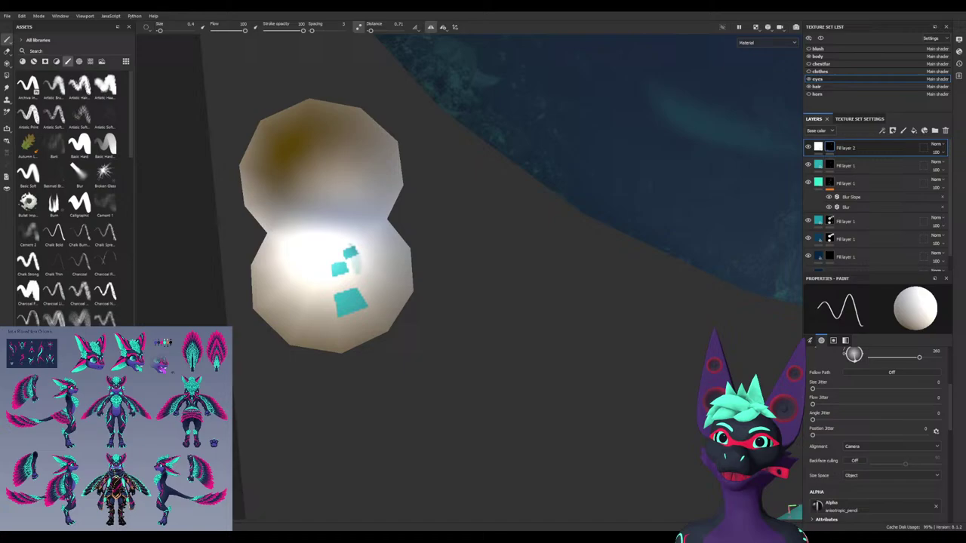
left_click(80, 145)
mouse_move(344, 268)
right_mouse_down("ctrl")
mouse_move(423, 268)
mouse_move(332, 269)
right_mouse_up("ctrl")
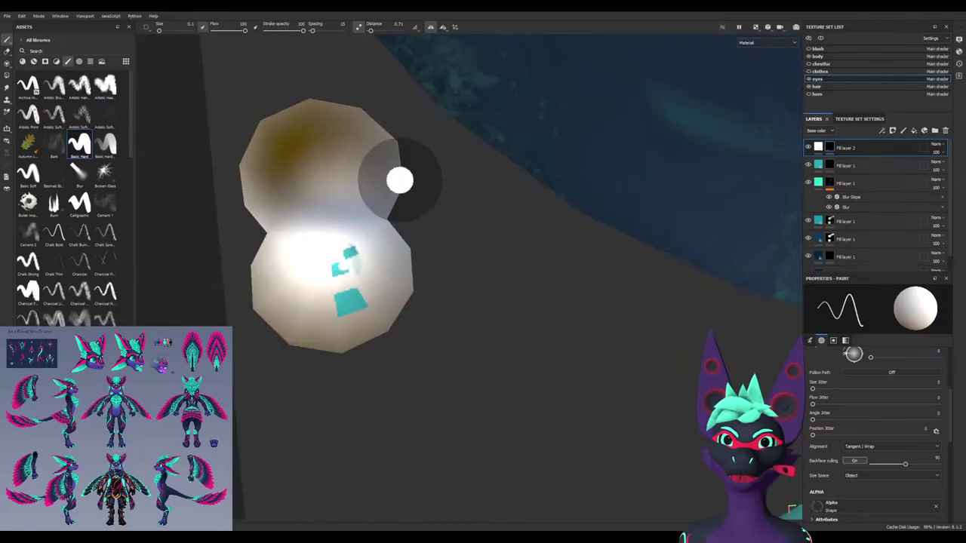
Set the Basic Hard brush's alignment to Tangent | Planar for painting the small sphere islands
scroll(366, 288, "down", 3)
middle_click_drag(504, 391, 254, 270, "alt")
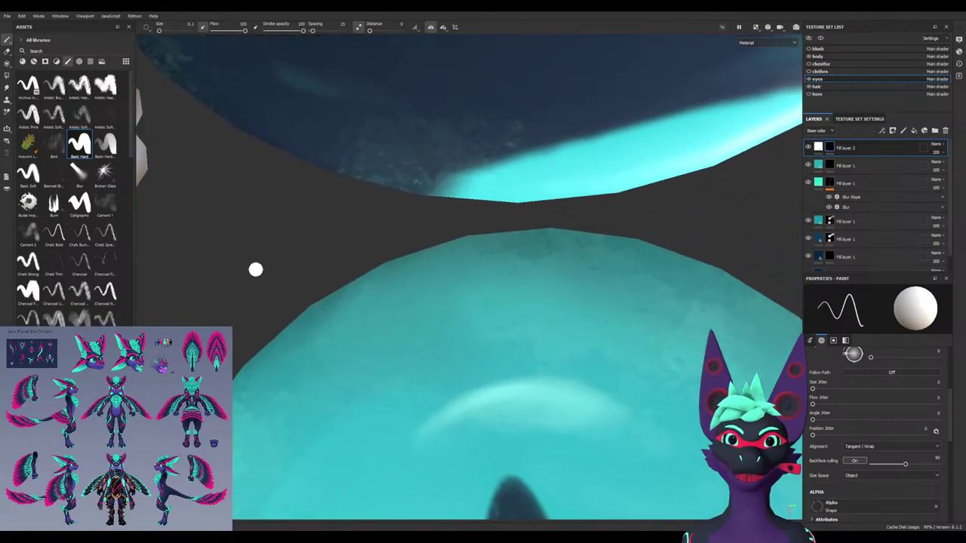
scroll(350, 301, "down", 5)
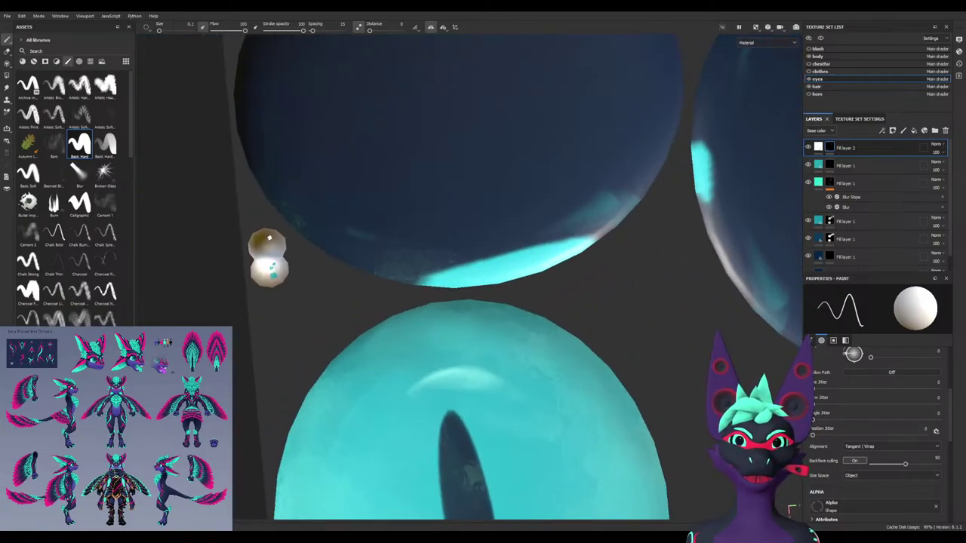
scroll(266, 261, "up", 5)
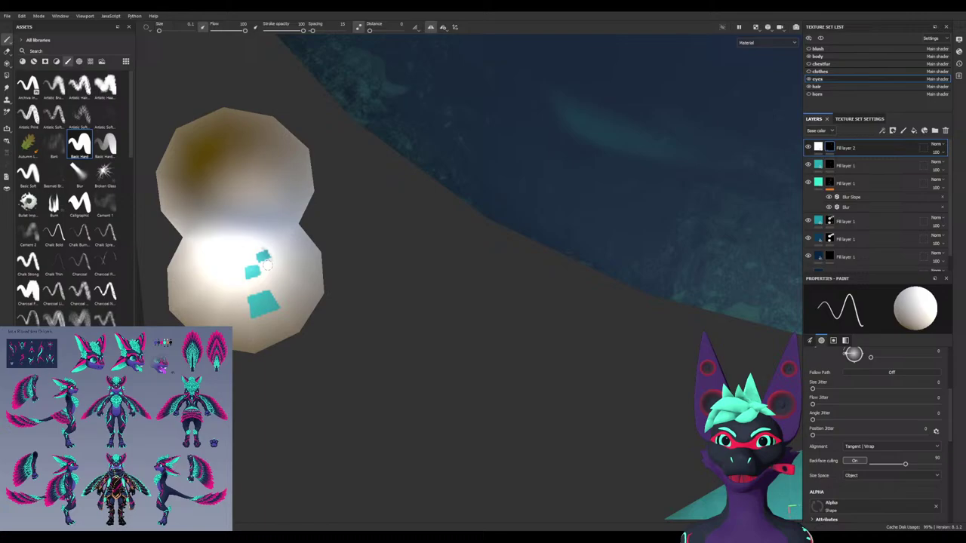
left_click(891, 447)
left_click(868, 466)
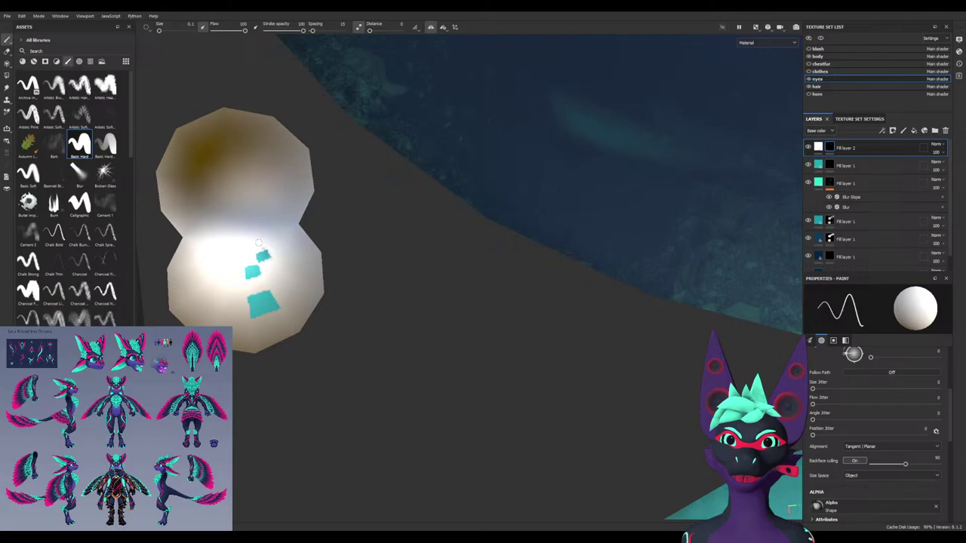
Erase the stray reddish spot from the side of the slit-pupil eye in black at brush size 0.84
scroll(317, 377, "down", 8)
middle_click_drag(354, 388, 294, 296, "alt")
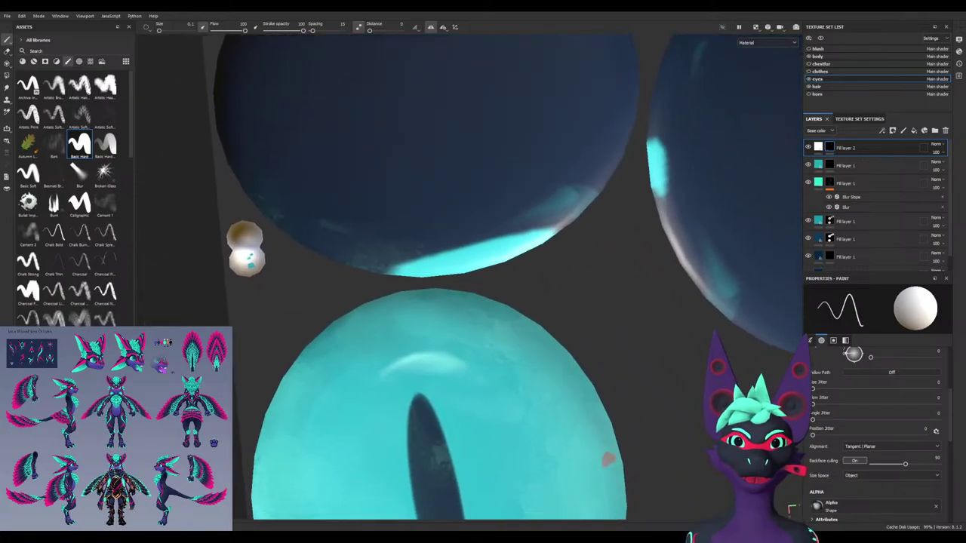
right_click_drag(601, 455, 605, 459, "ctrl")
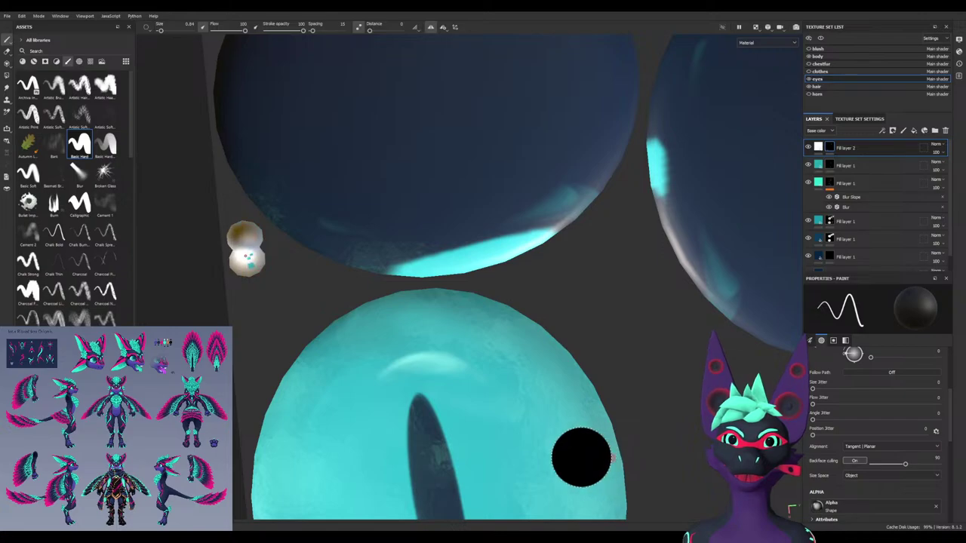
middle_click_drag(580, 455, 534, 399, "alt")
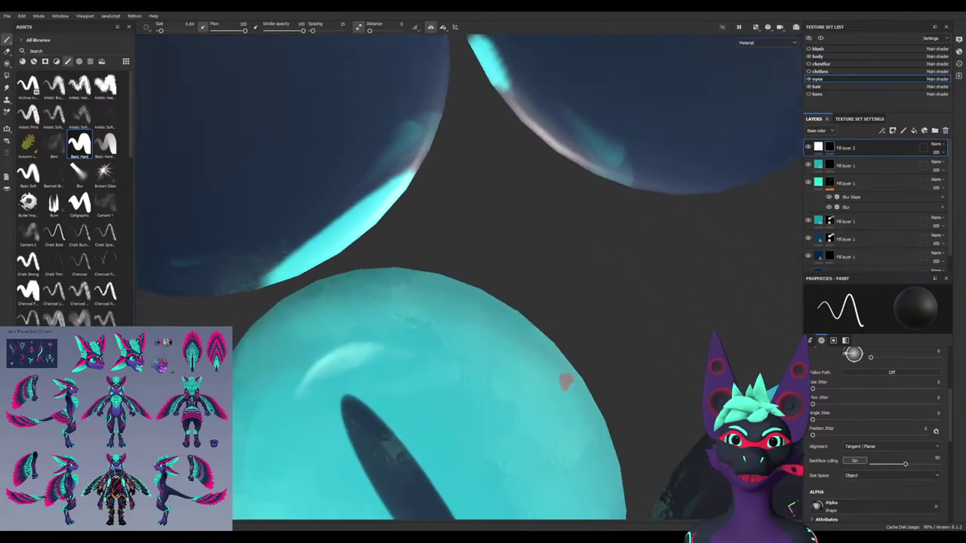
scroll(513, 387, "down", 5)
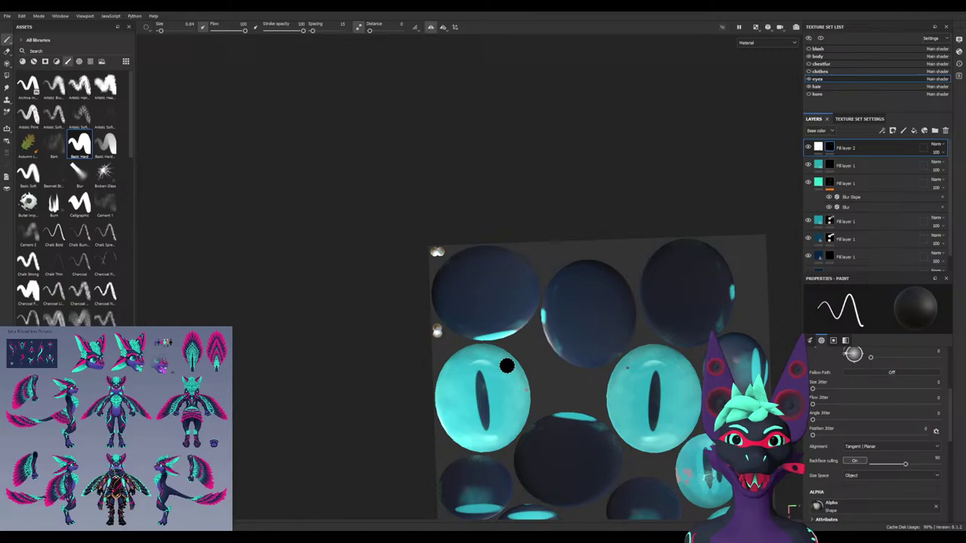
middle_click_drag(507, 366, 442, 324, "alt")
scroll(484, 369, "up", 3)
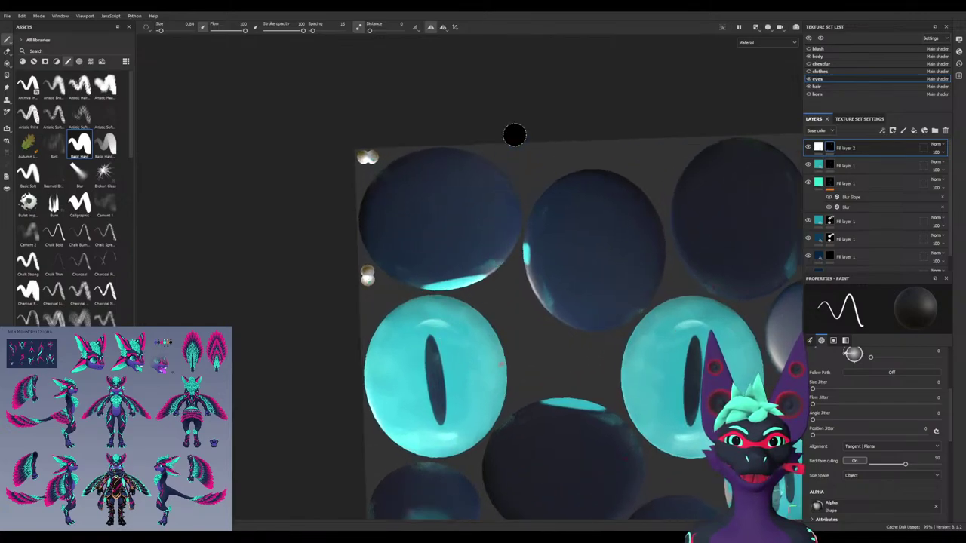
scroll(461, 246, "up", 2)
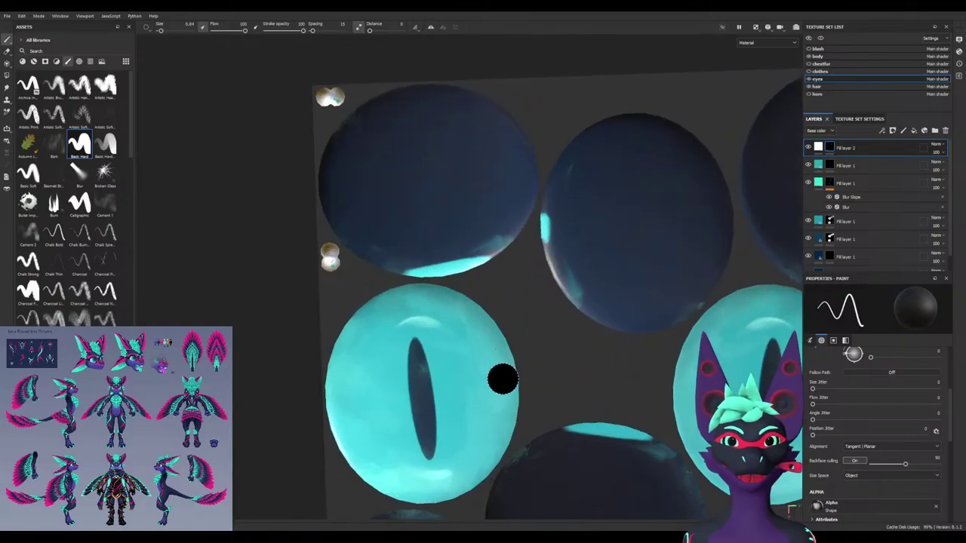
Cover the last teal specks on the small sphere islands in white at brush size 0.1
scroll(330, 260, "up", 5)
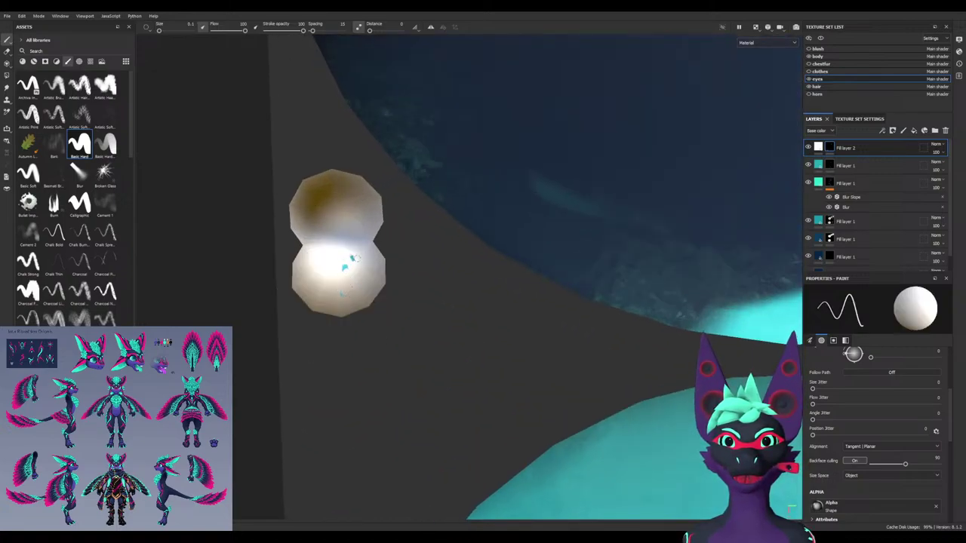
scroll(376, 315, "down", 6)
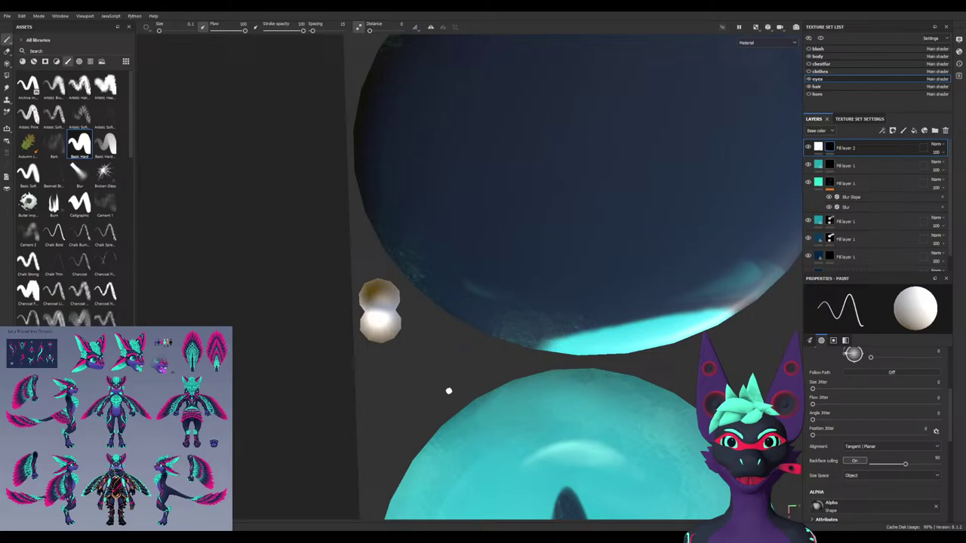
Erase the pinkish patch from the side of the small double-slit teal eye in black at brush size 0.84
scroll(591, 355, "up", 2)
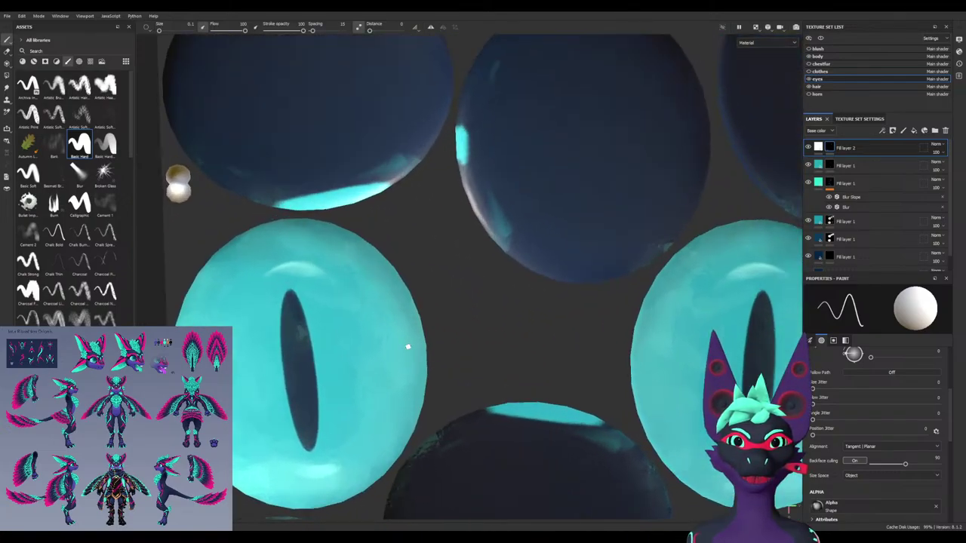
scroll(407, 340, "down", 3)
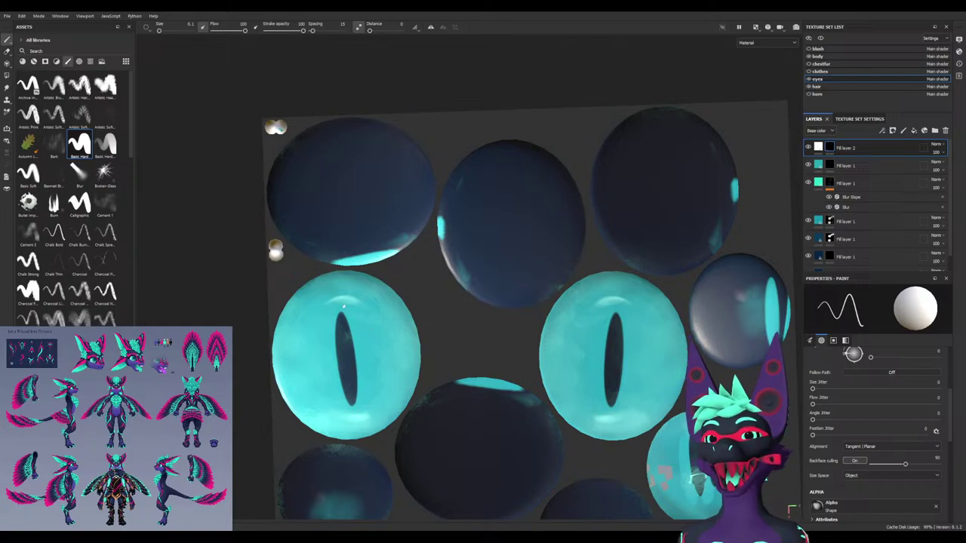
scroll(265, 187, "up", 3)
scroll(305, 66, "down", 3)
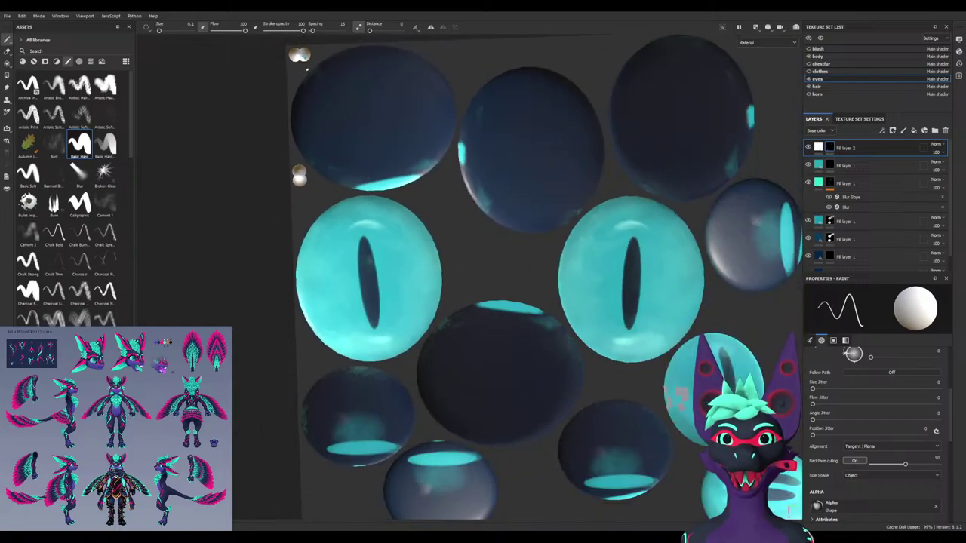
scroll(423, 304, "up", 3)
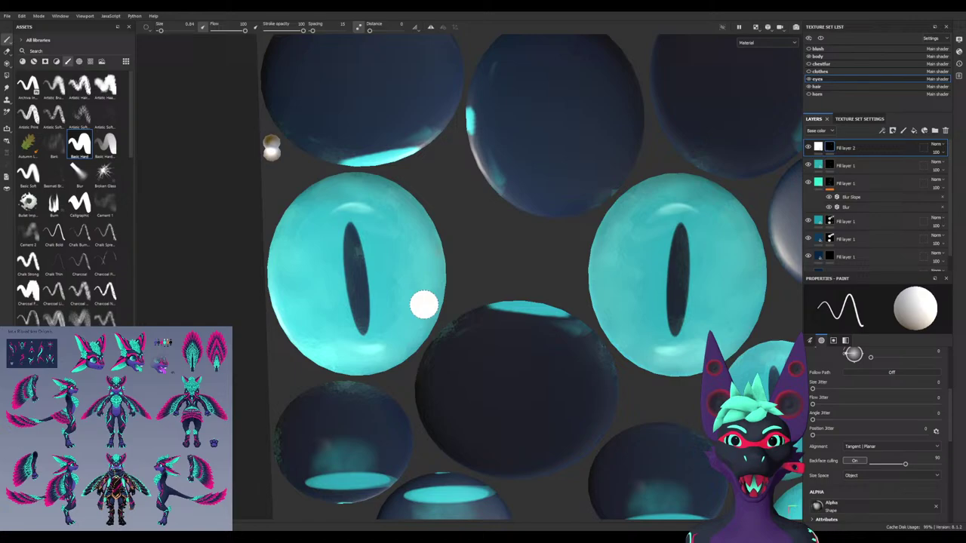
key("x")
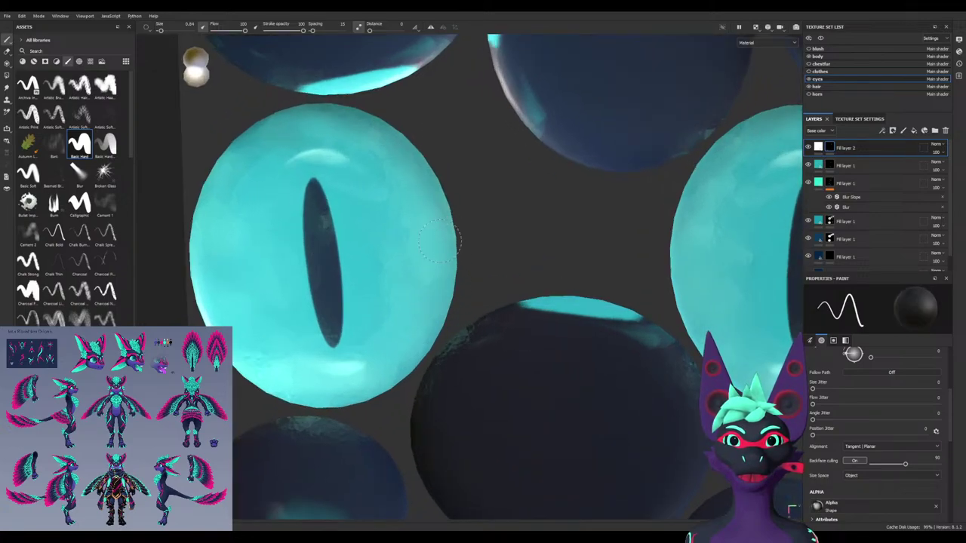
scroll(421, 277, "down", 3)
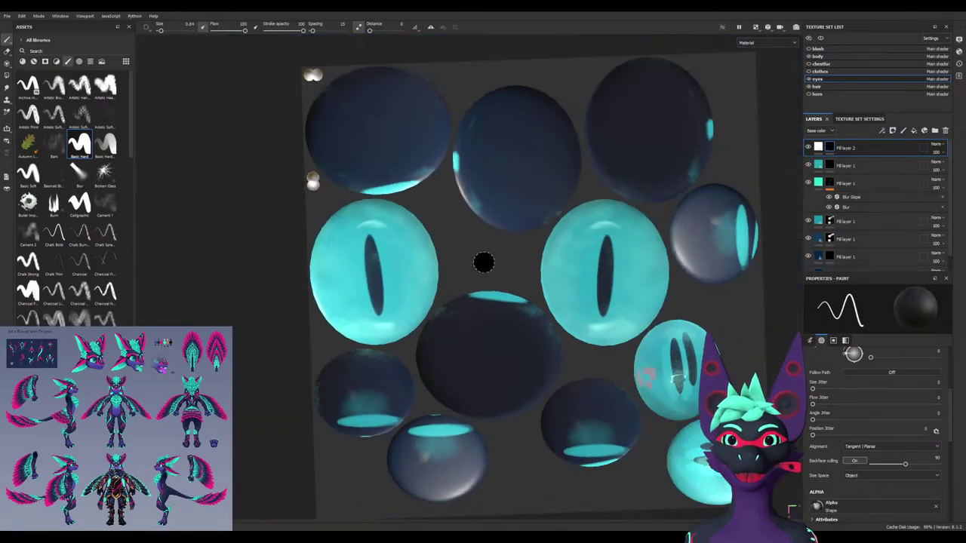
middle_click_drag(483, 261, 428, 272, "alt")
scroll(601, 432, "up", 3)
scroll(567, 383, "down", 5)
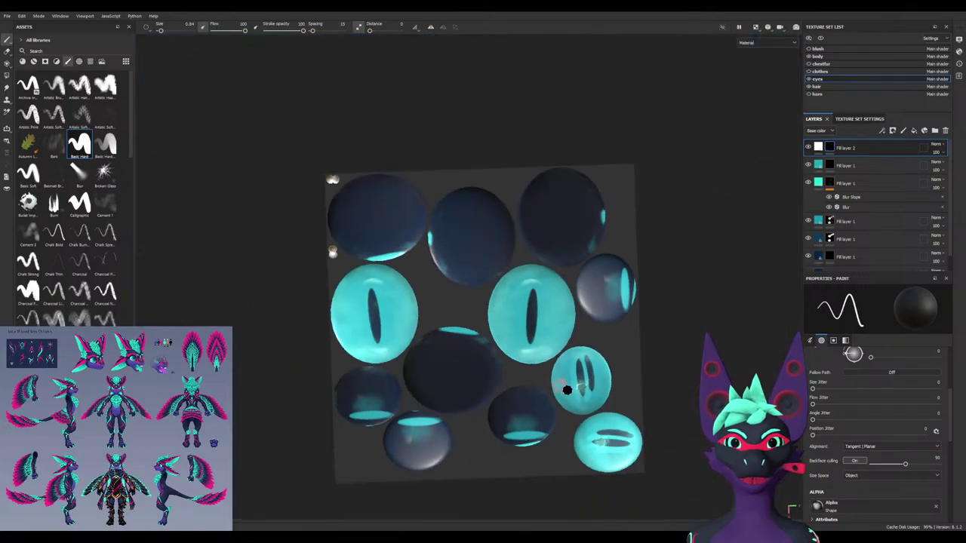
scroll(568, 398, "up", 3)
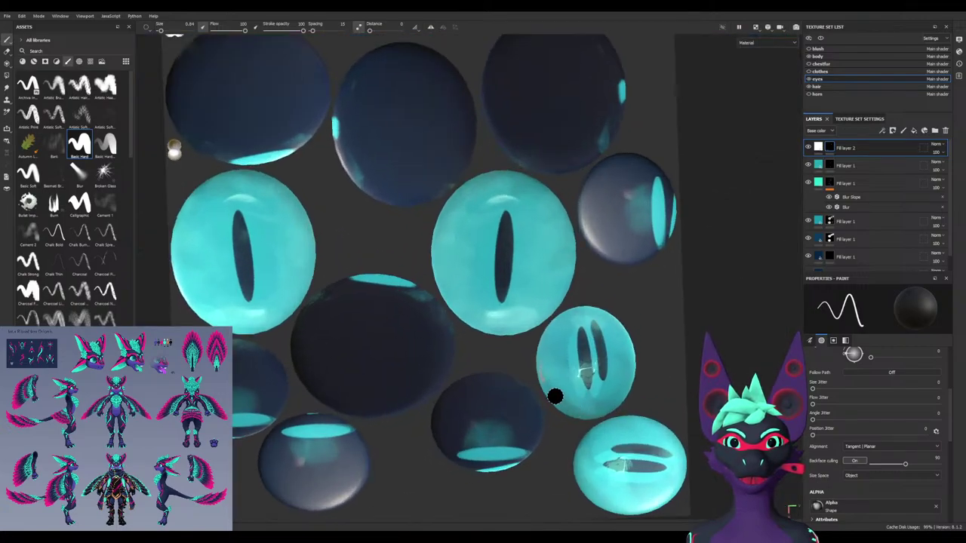
Erase the faint reddish spots from the small dark eyes in black with the brush enlarged to size 11
middle_click_drag(384, 234, 566, 407, "alt")
scroll(355, 211, "up", 5)
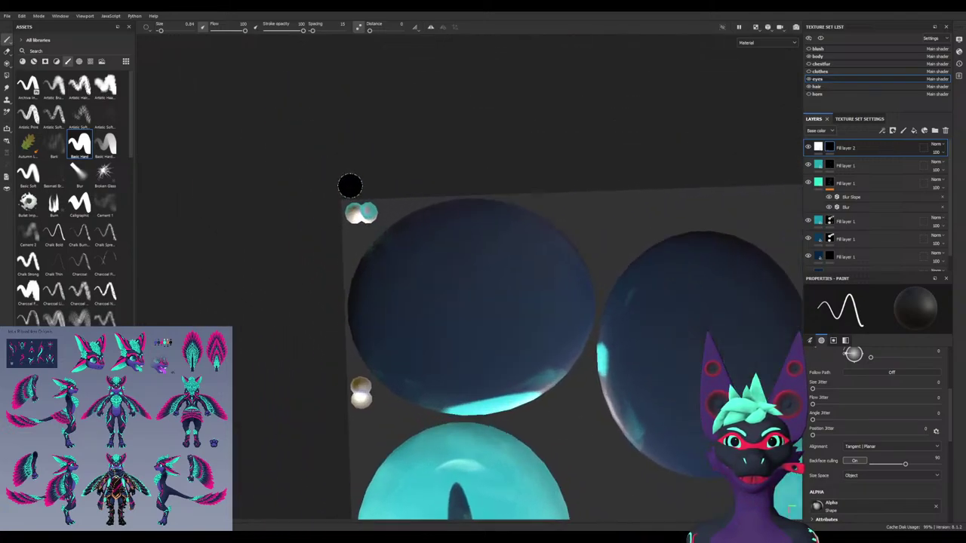
scroll(353, 224, "down", 3)
middle_click_drag(636, 426, 158, 179, "alt")
middle_click_drag(480, 368, 351, 119, "alt")
middle_click_drag(385, 293, 518, 231)
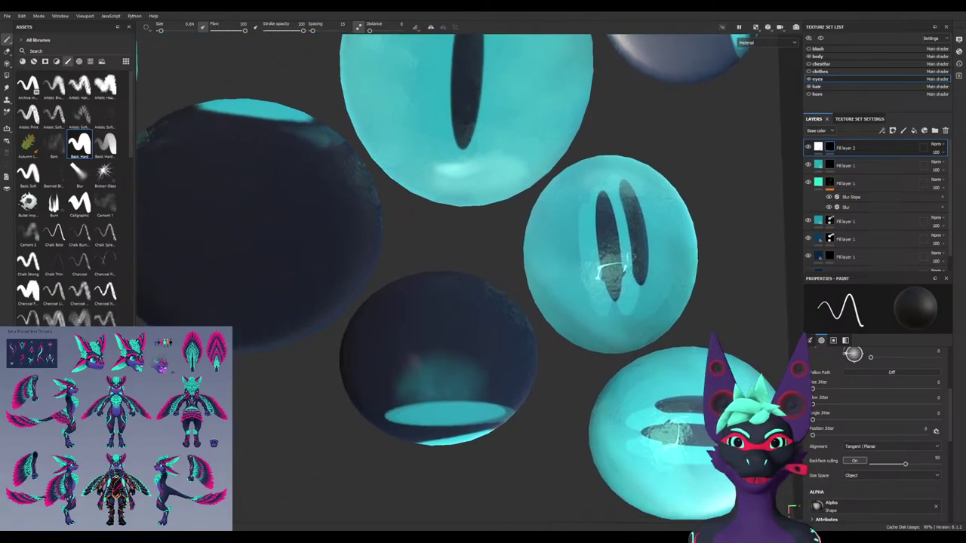
scroll(398, 349, "down", 5)
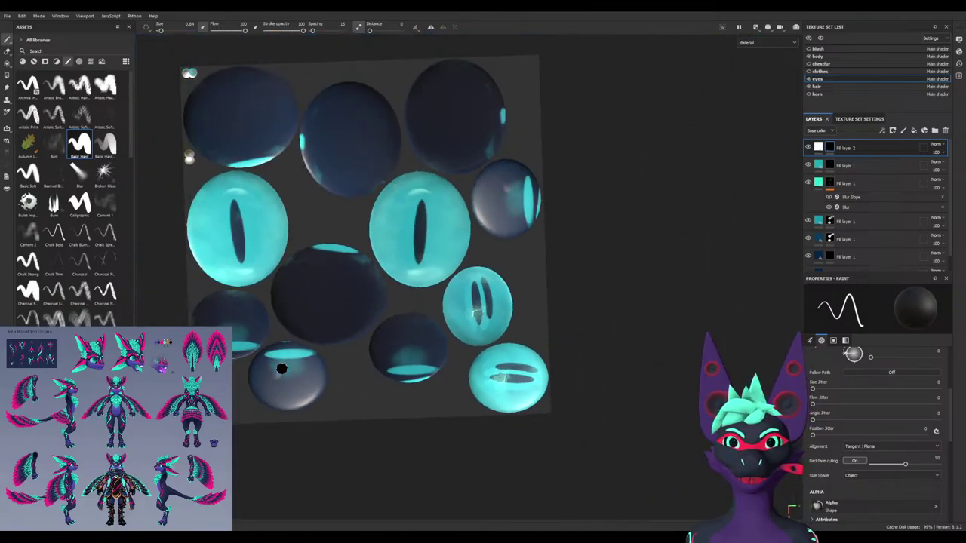
mouse_move(277, 375)
right_mouse_down("ctrl")
mouse_move(286, 371)
mouse_move(274, 348)
right_mouse_up("ctrl")
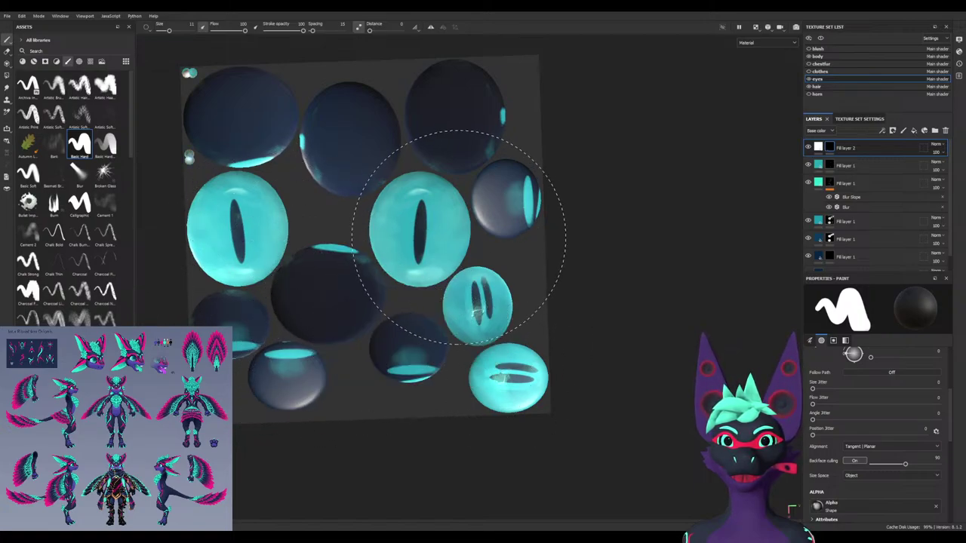
Repaint the small sphere islands white with the Basic Hard brush at size 0.84
scroll(238, 113, "up", 4)
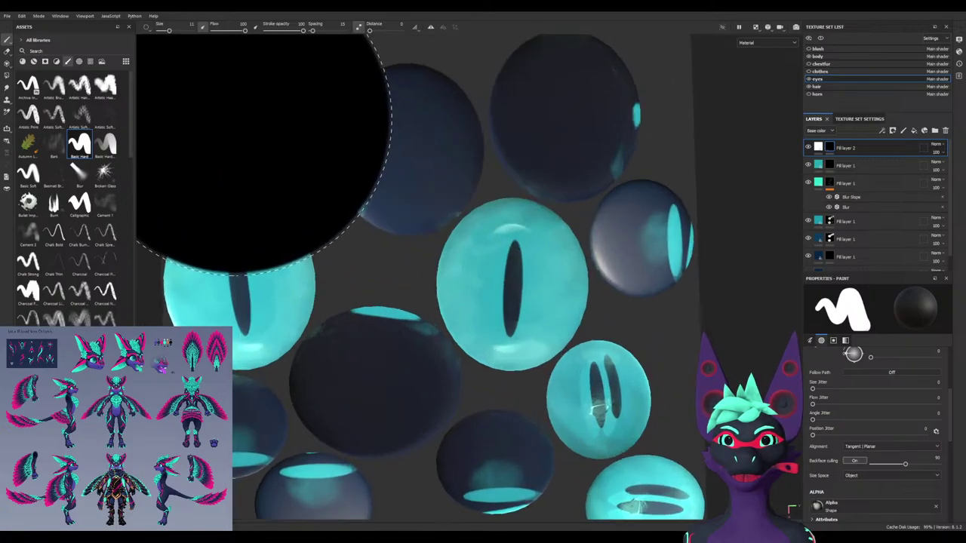
right_click_drag(237, 116, 244, 106, "ctrl")
middle_click_drag(255, 120, 257, 120, "alt")
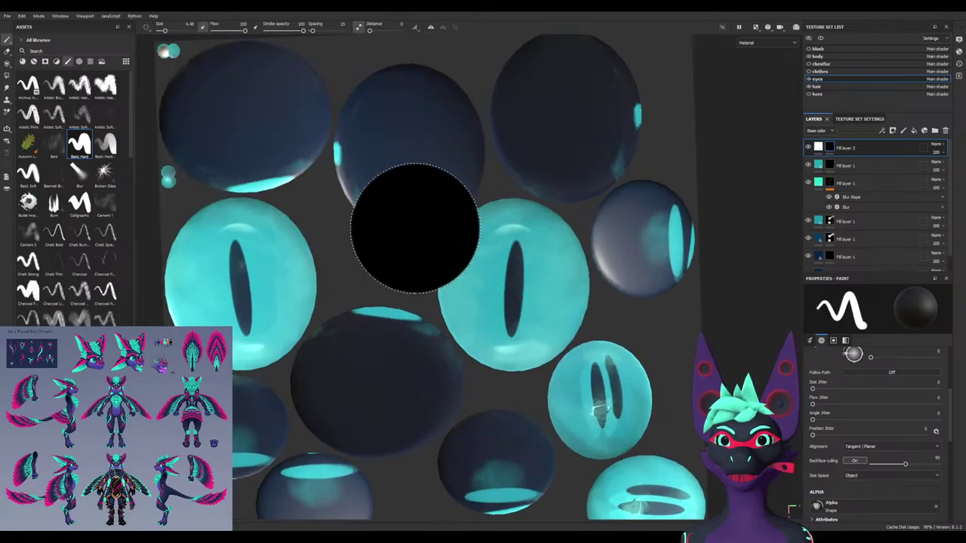
scroll(267, 169, "up", 5)
middle_click_drag(235, 151, 554, 229, "alt")
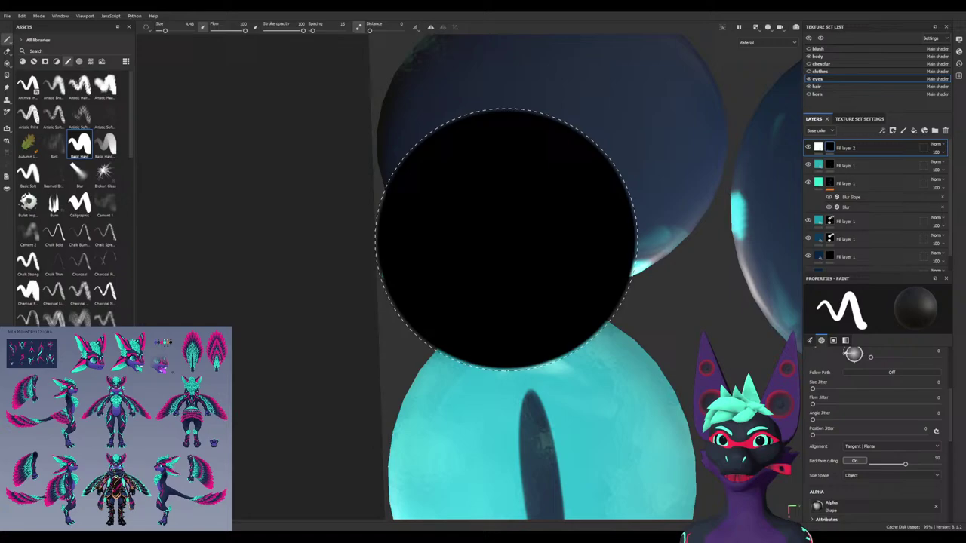
scroll(395, 265, "up", 5)
right_click_drag(403, 272, 402, 280, "ctrl")
right_click_drag(394, 248, 397, 244, "ctrl")
key("x")
mouse_move(397, 244)
left_mouse_down()
mouse_move(384, 267)
mouse_move(400, 265)
mouse_move(385, 278)
mouse_move(433, 289)
left_mouse_up()
scroll(416, 379, "down", 4)
scroll(400, 254, "up", 5)
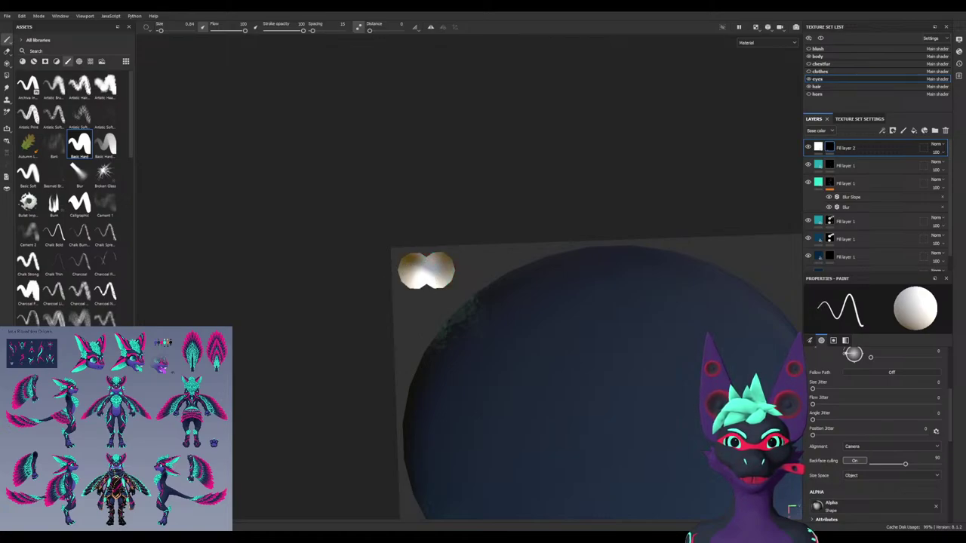
Set the Basic Hard brush's alignment to UV and undo the last stroke
scroll(500, 463, "down", 5)
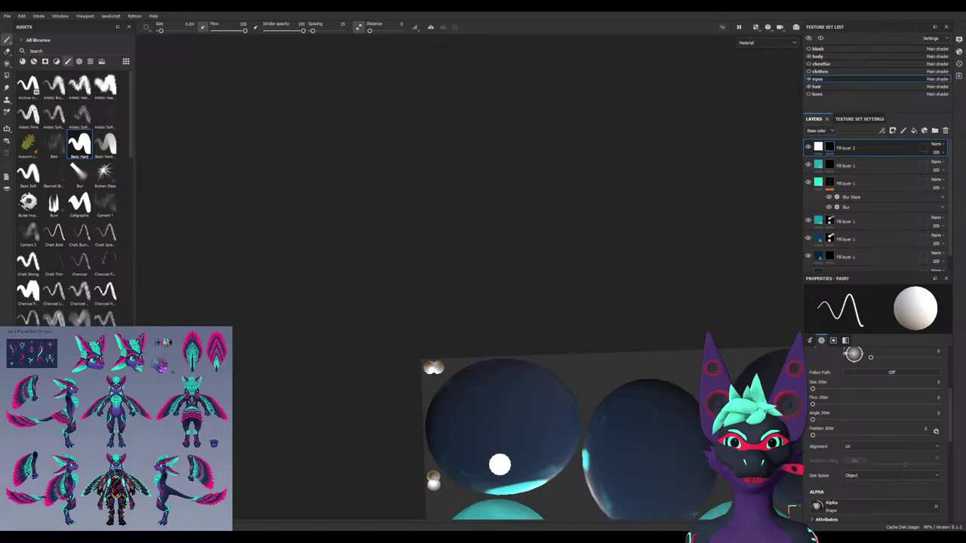
key("ctrl+z")
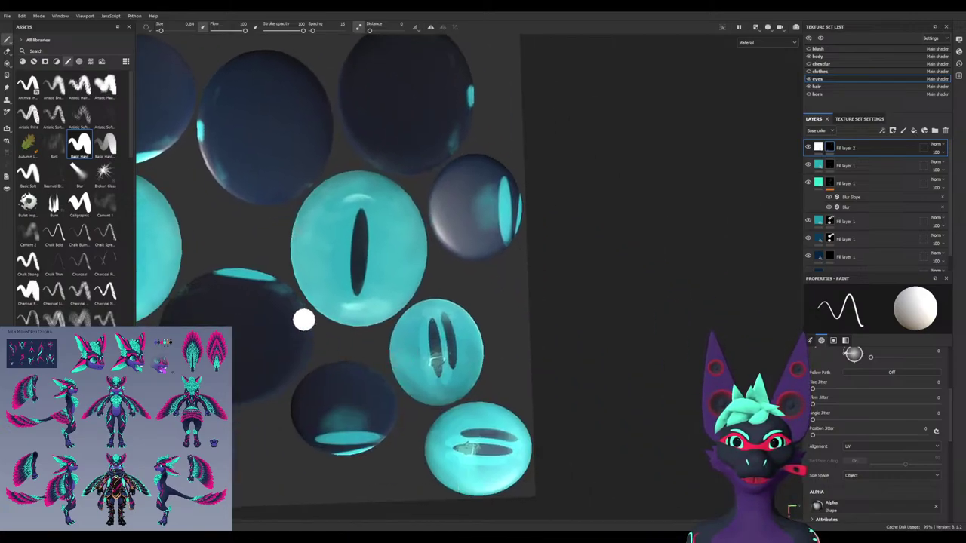
middle_click_drag(238, 239, 571, 366, "alt")
scroll(385, 304, "up", 3)
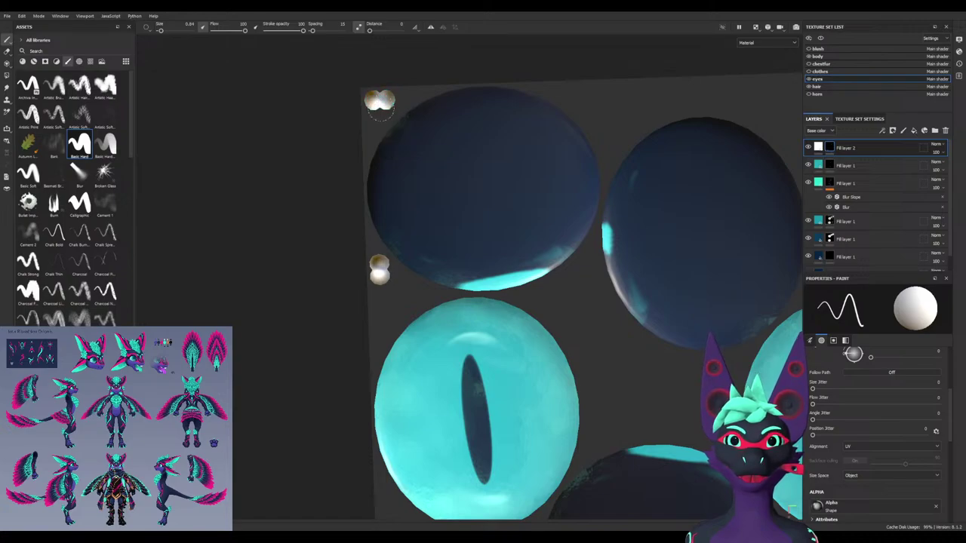
middle_click_drag(649, 331, 300, 193, "alt")
middle_click_drag(548, 314, 369, 158, "alt")
scroll(383, 191, "down", 3)
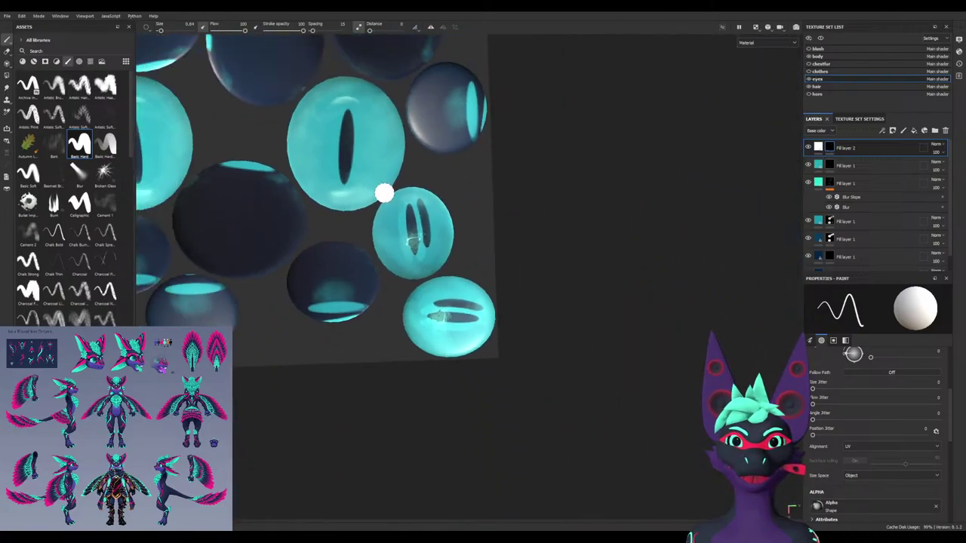
Enlarge the brush to size 6.48 in black and examine the eye and sphere islands for stray marks, including in the base color view
right_click_drag(417, 274, 447, 270, "ctrl")
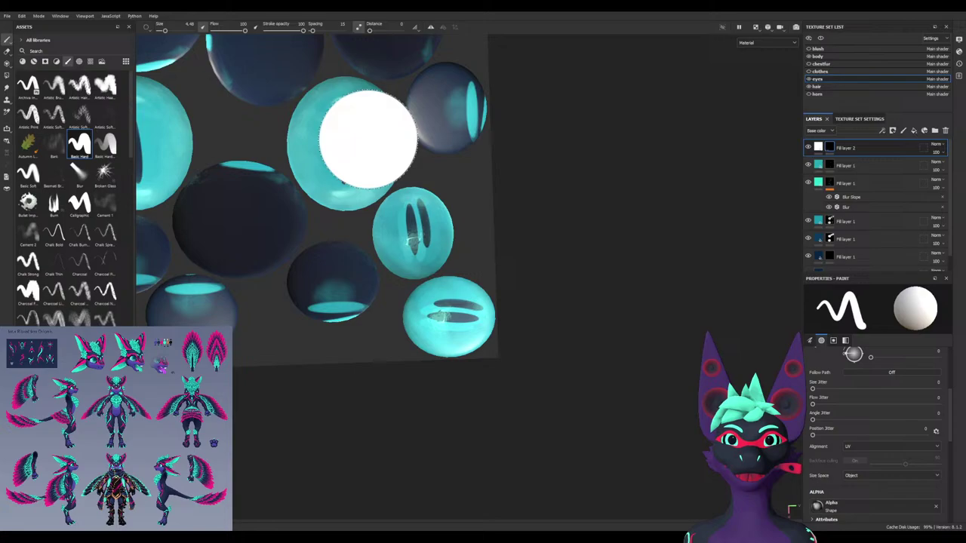
key("x")
middle_click_drag(296, 161, 462, 266, "alt")
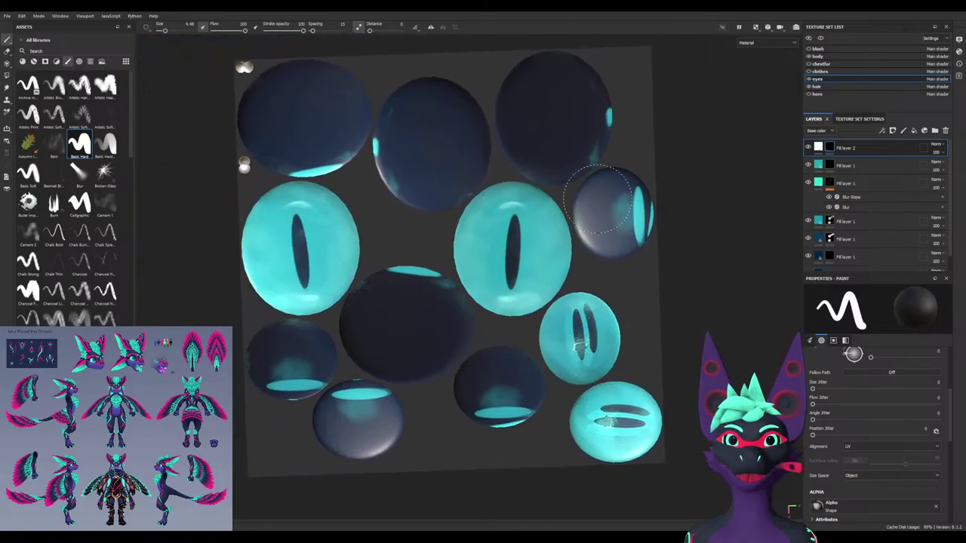
middle_click_drag(219, 109, 363, 230, "alt")
scroll(360, 228, "up", 5)
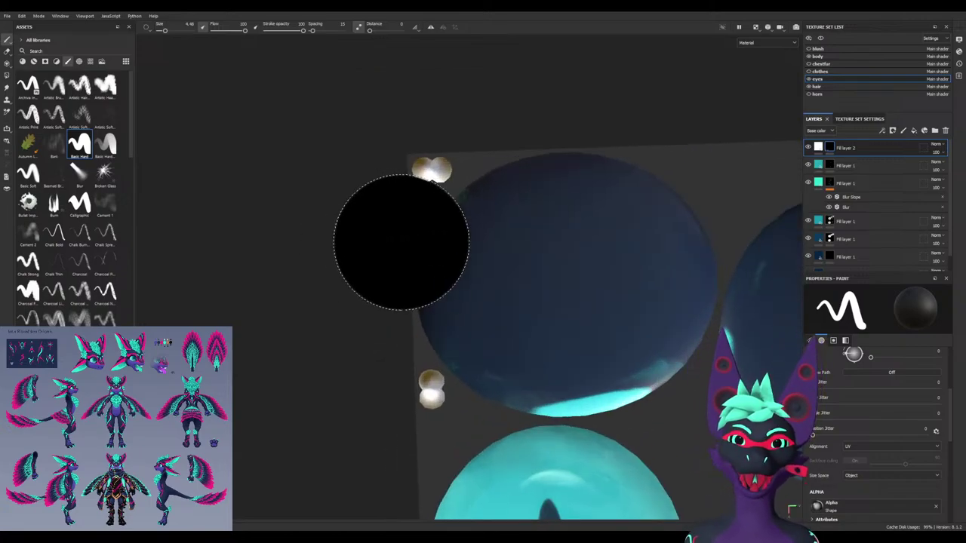
middle_click_drag(665, 370, 292, 242, "alt")
scroll(381, 348, "down", 4)
middle_click_drag(427, 398, 369, 248, "alt")
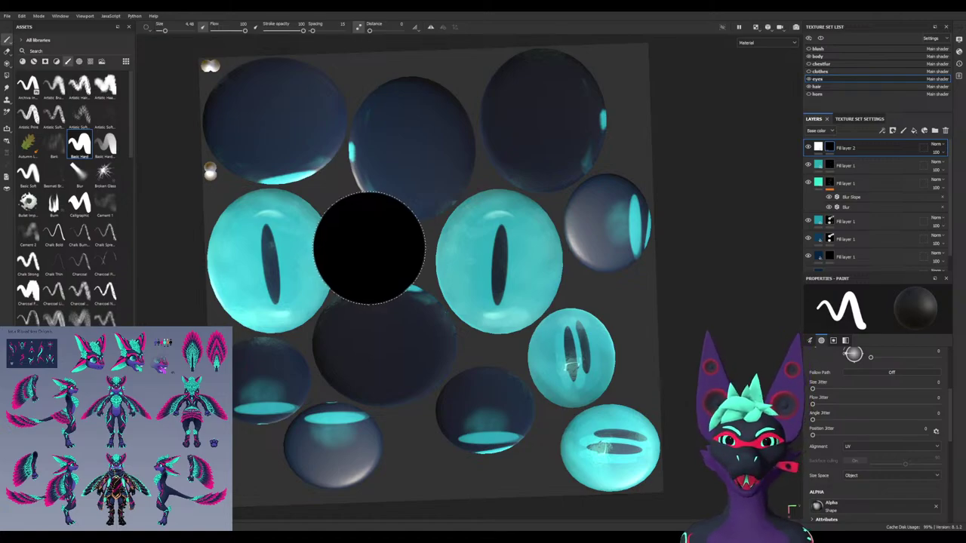
scroll(306, 370, "up", 1)
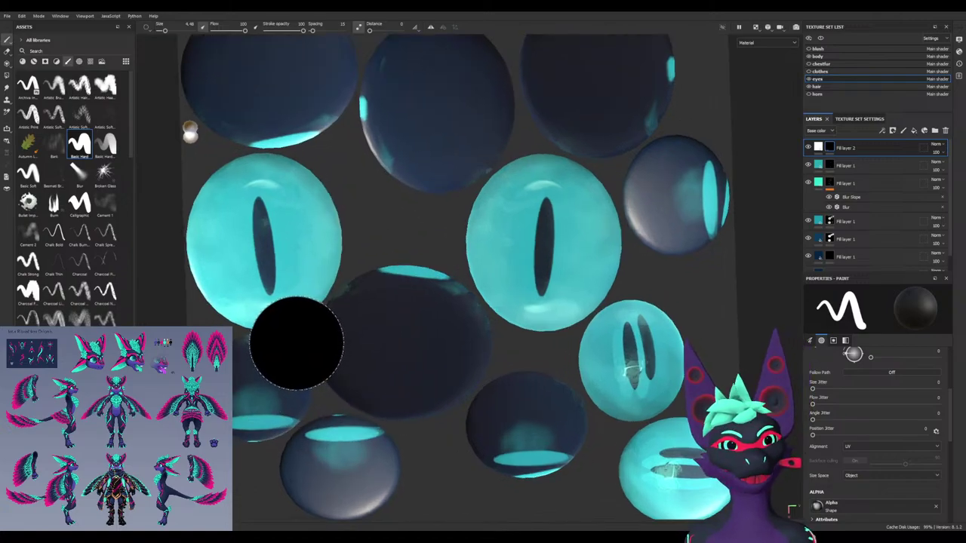
scroll(325, 369, "down", 3)
scroll(350, 270, "up", 4)
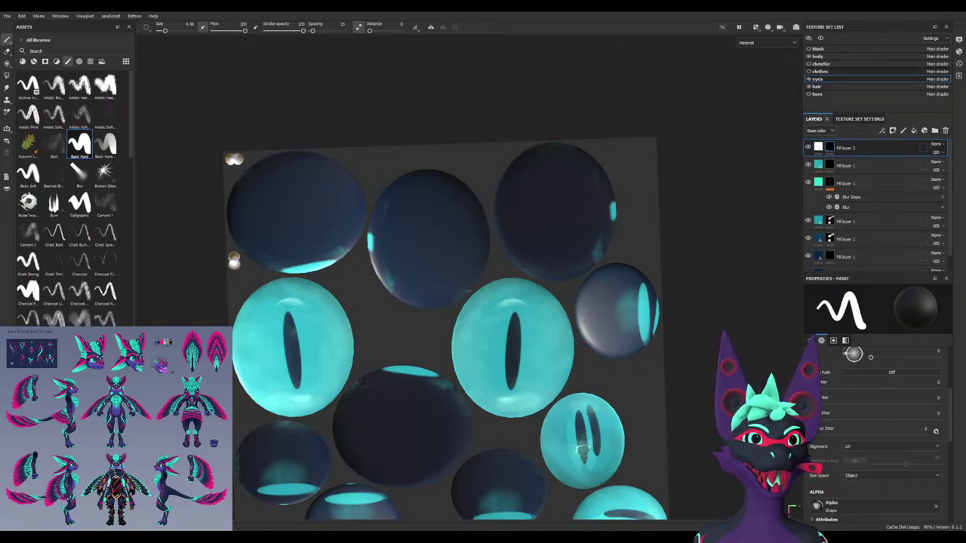
scroll(619, 408, "down", 3)
middle_click_drag(537, 397, 404, 300)
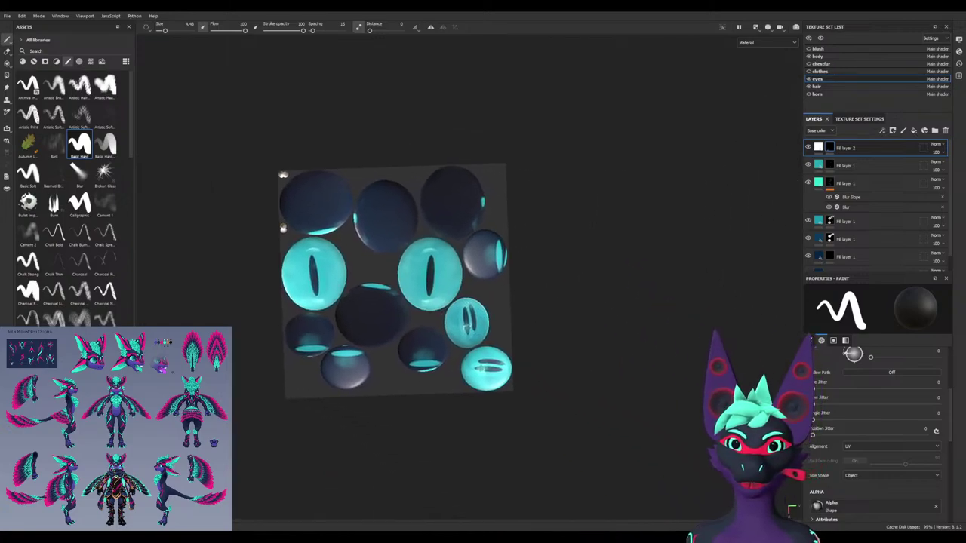
scroll(348, 341, "up", 2)
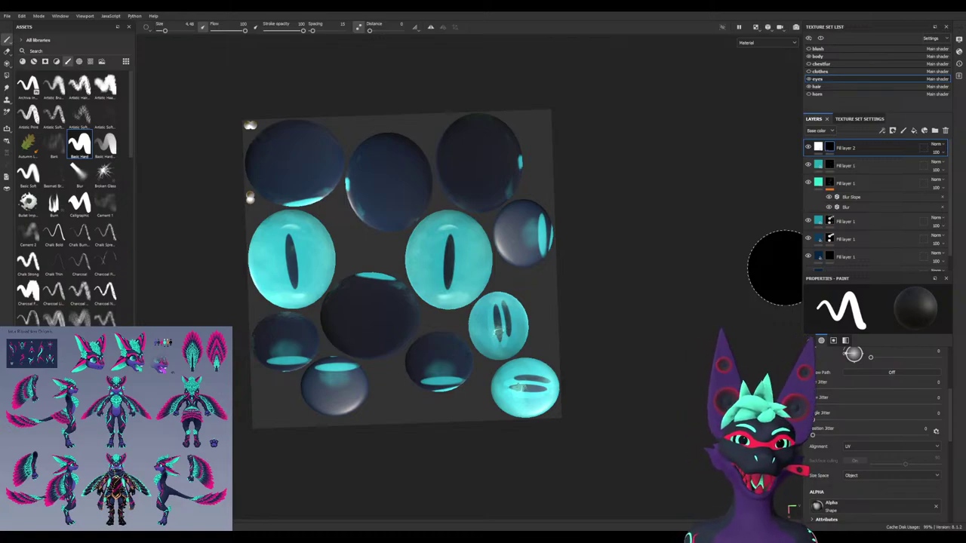
scroll(219, 261, "up", 3)
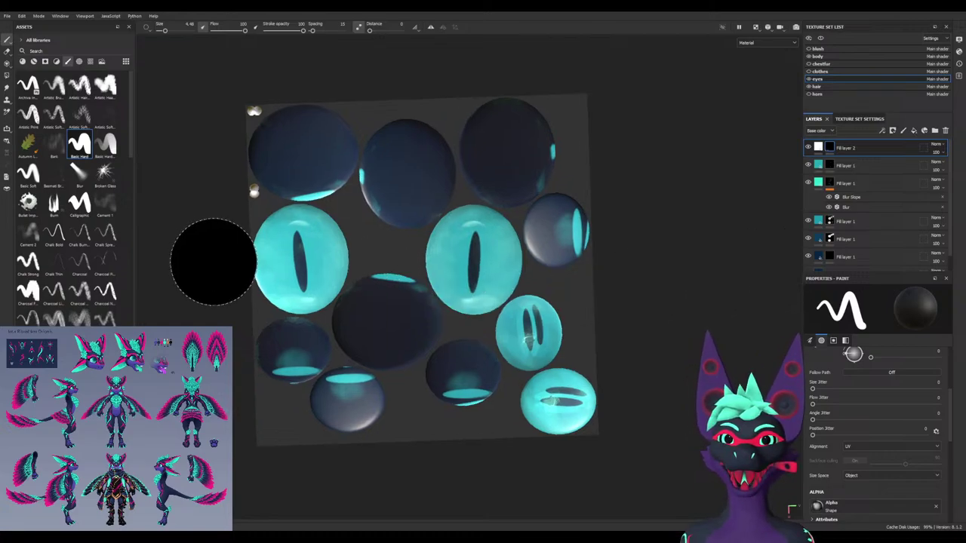
scroll(408, 294, "up", 3)
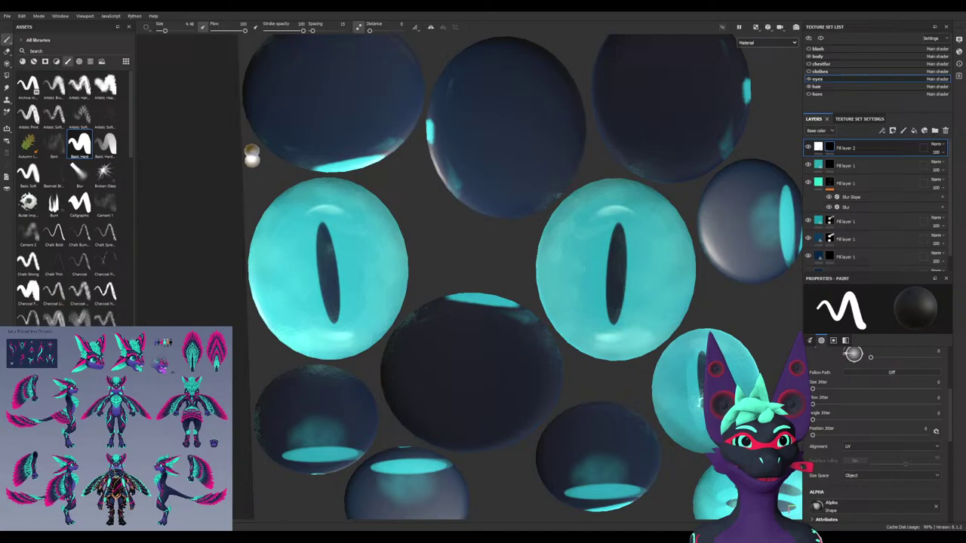
key("c")
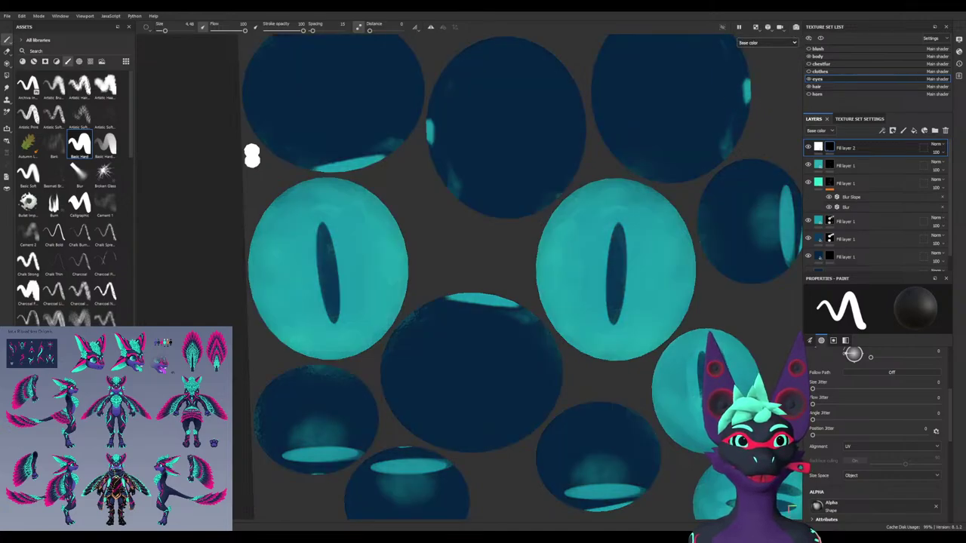
key("m")
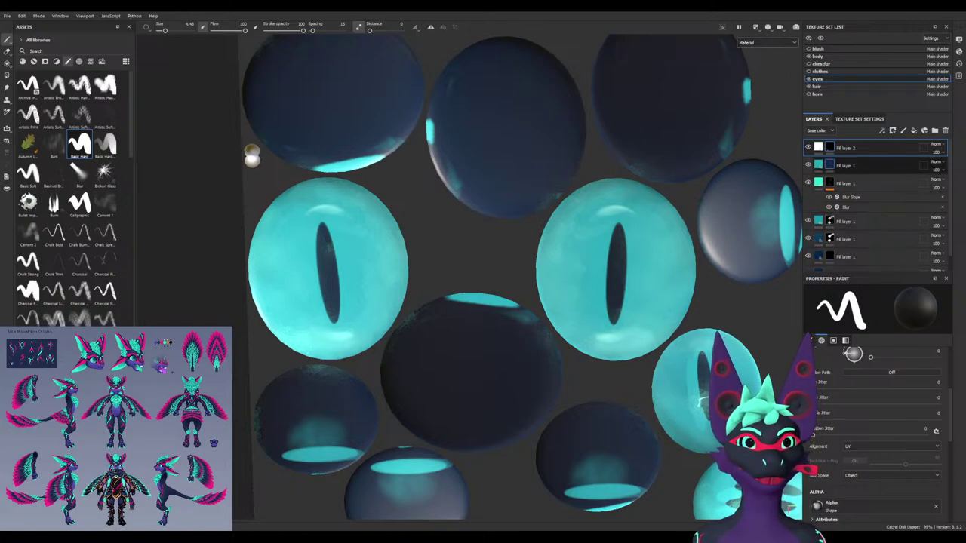
Select the mask of the bright teal fill layer with the blur effects and choose the Calligraphic brush, searching for "ca"
left_click(829, 165)
left_click(829, 182)
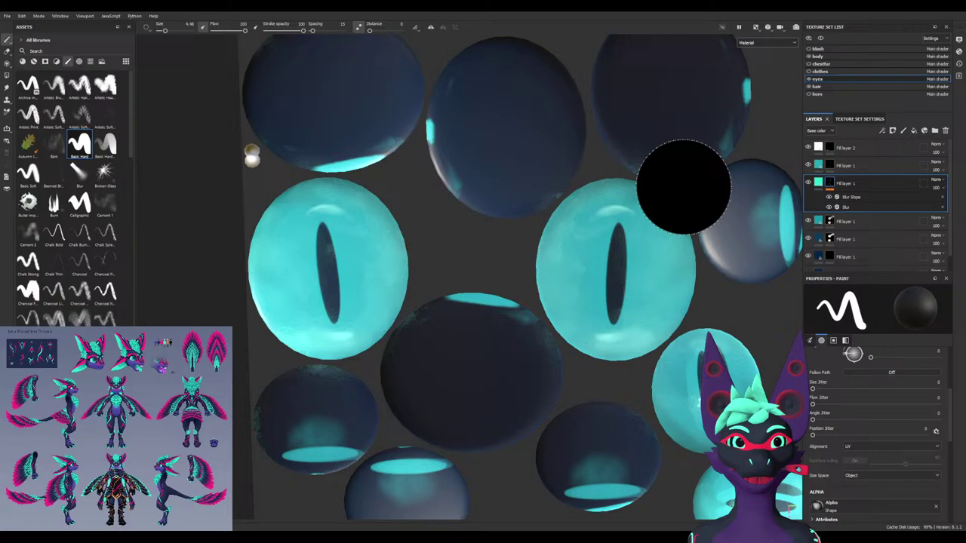
type("ca")
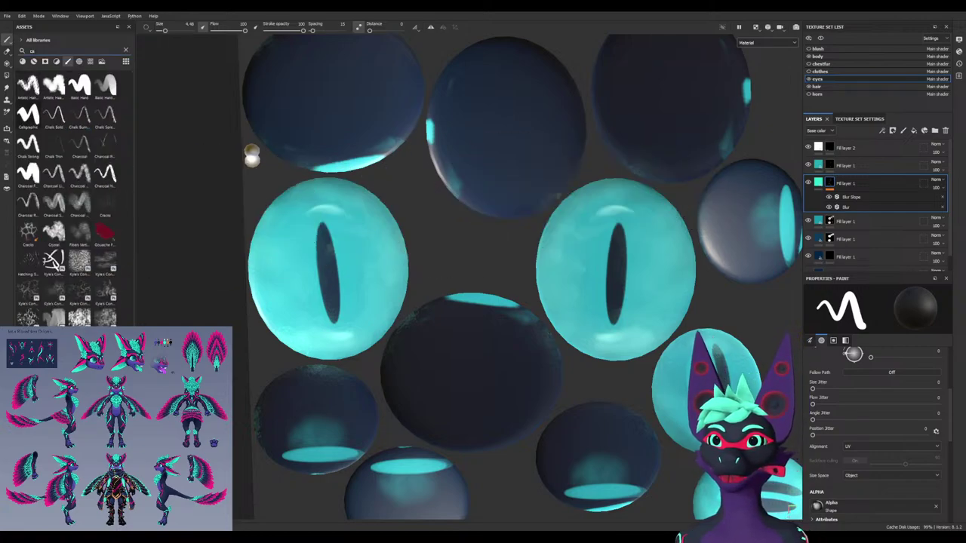
left_click(30, 115)
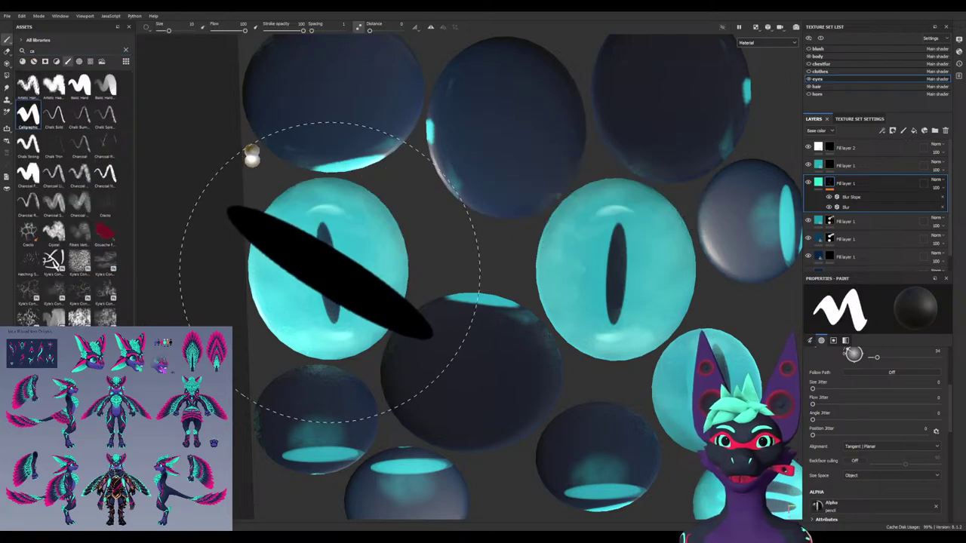
Reduce the Calligraphic brush to size 4.17 in white and rotate it to match the left eye's slit pupil
left_click_drag(329, 266, 329, 228, "ctrl")
right_click_drag(329, 264, 287, 264, "ctrl")
key("x")
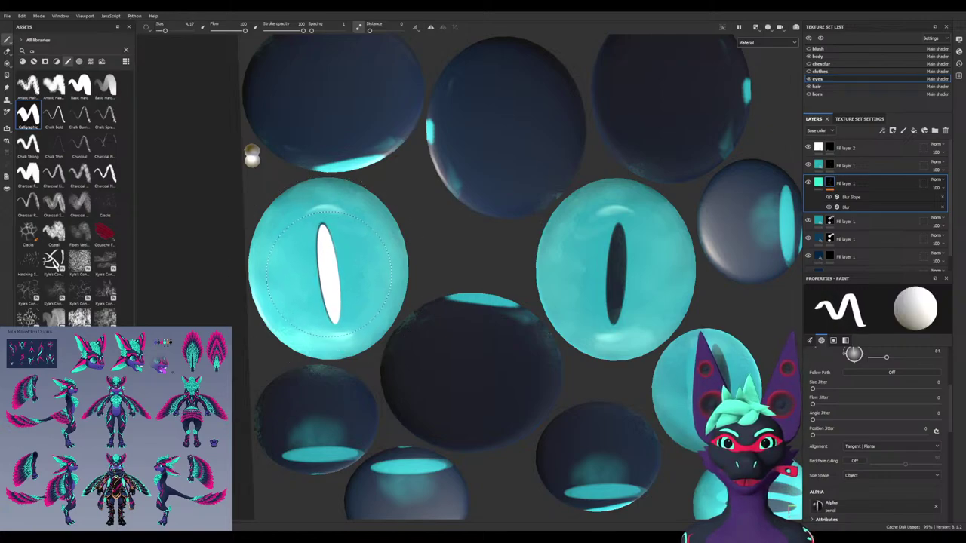
right_click_drag(329, 272, 341, 272, "ctrl")
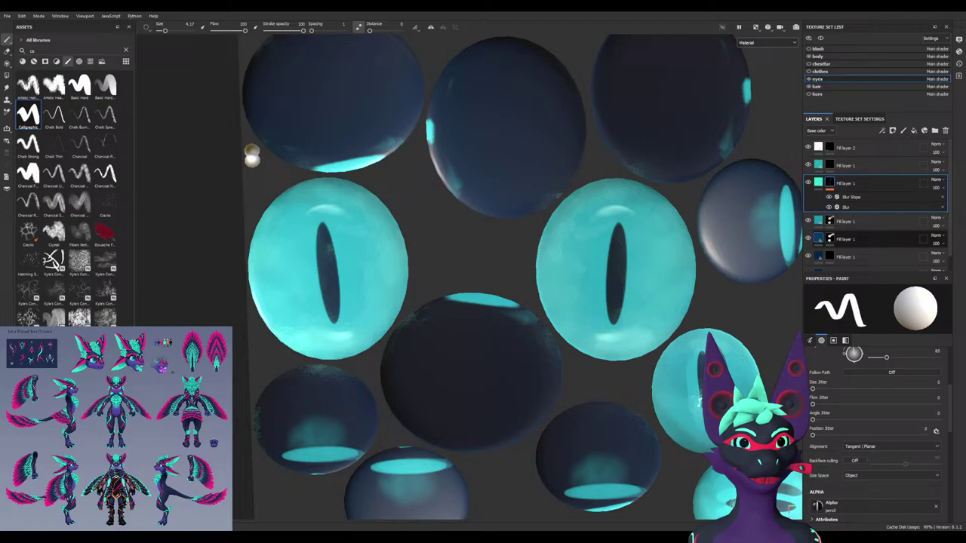
Add a fill layer with a black mask on top of the eye layers and set its base color to dark blue
left_click(868, 257)
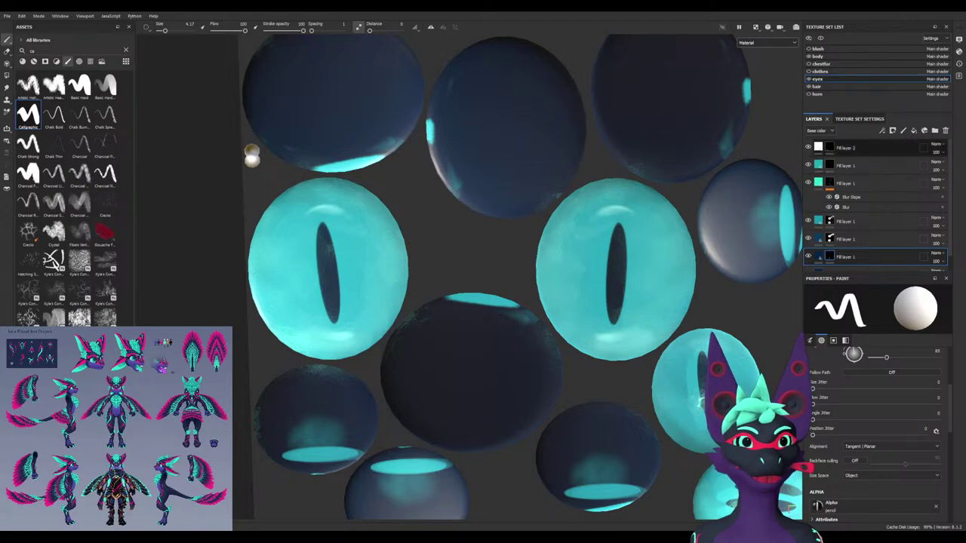
left_click(830, 147)
left_click(914, 131)
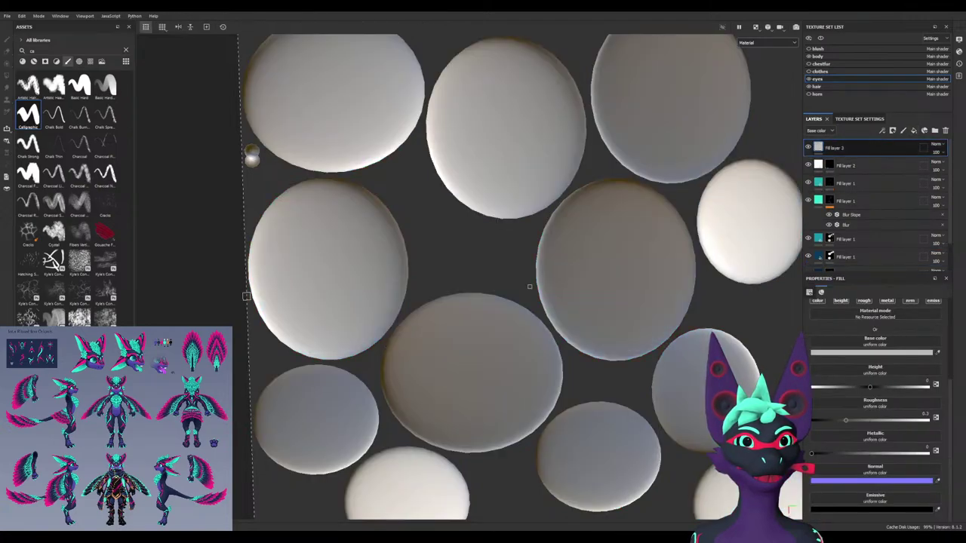
left_click(853, 177)
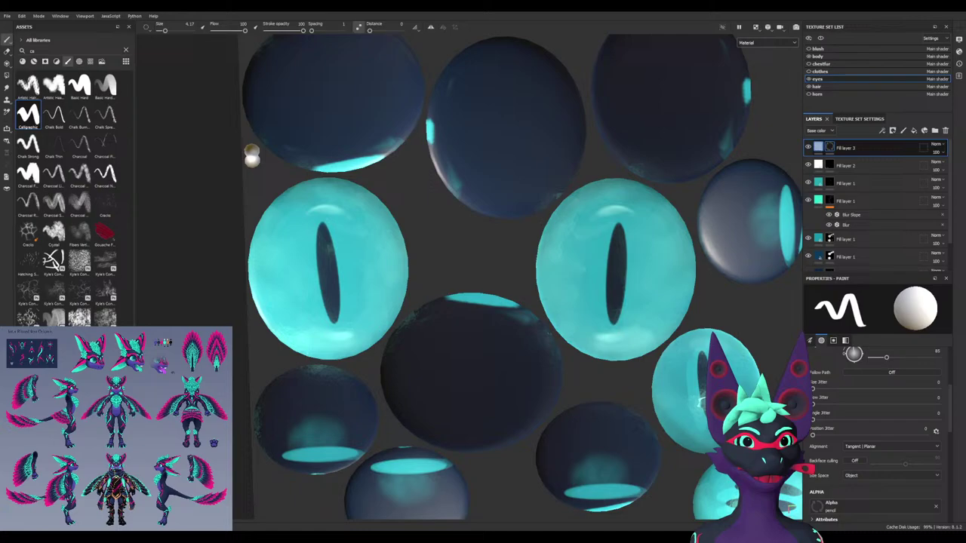
left_click(819, 147)
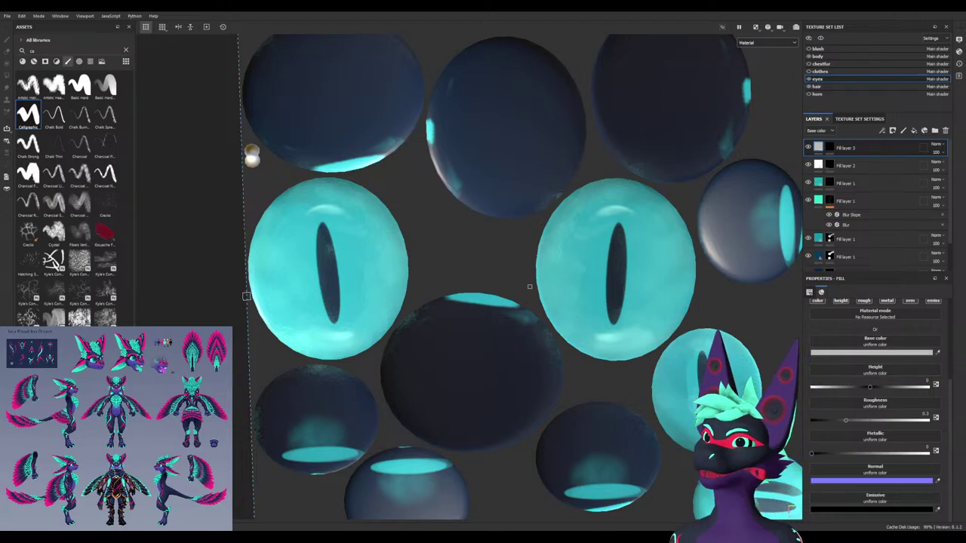
left_click(529, 286)
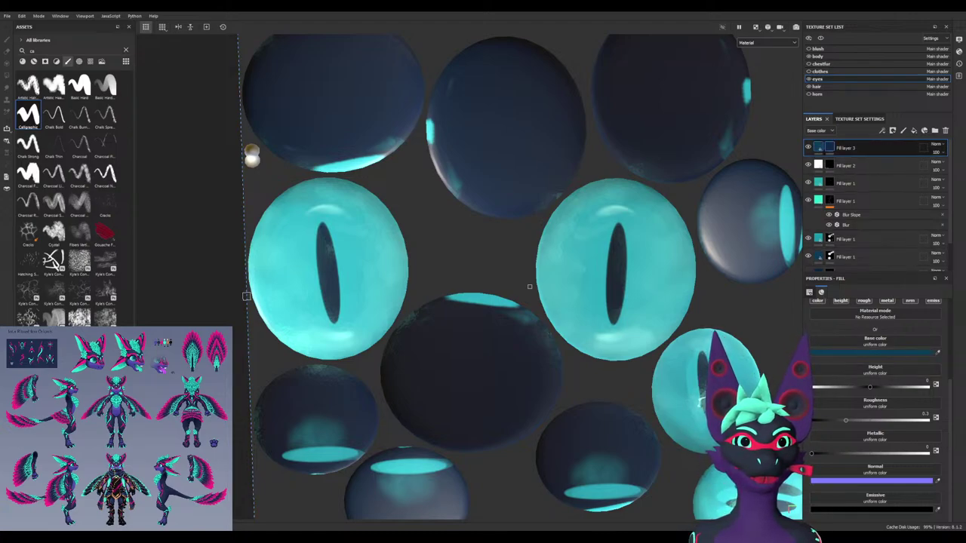
Stamp slit pupils into the new fill layer's mask with the Calligraphic brush at size 3.6 and turn on symmetry
key("1")
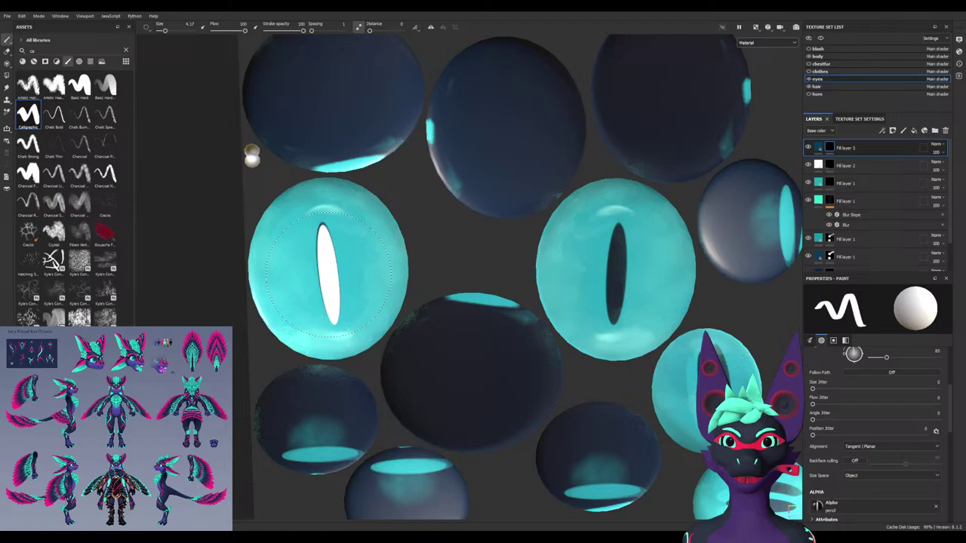
right_click_drag(329, 275, 323, 275, "ctrl")
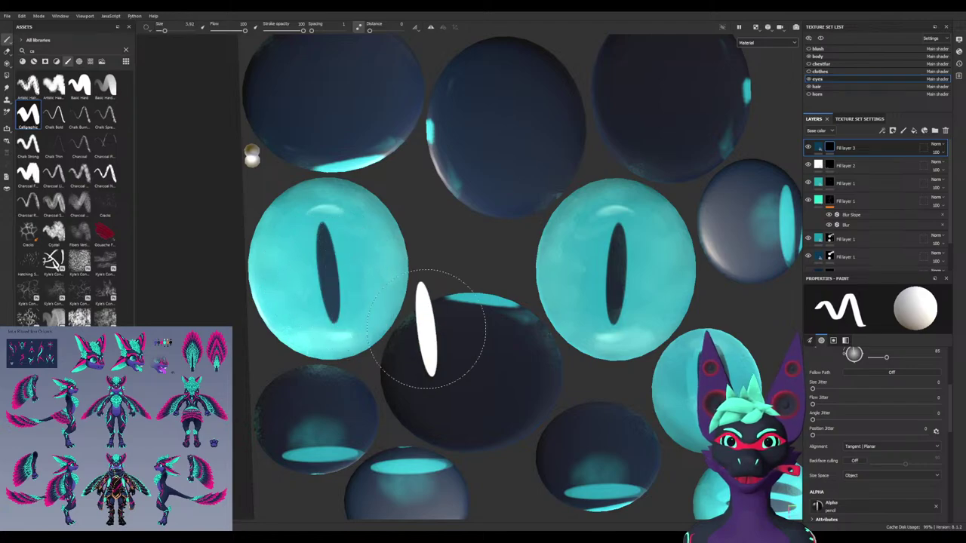
key("bracketleft")
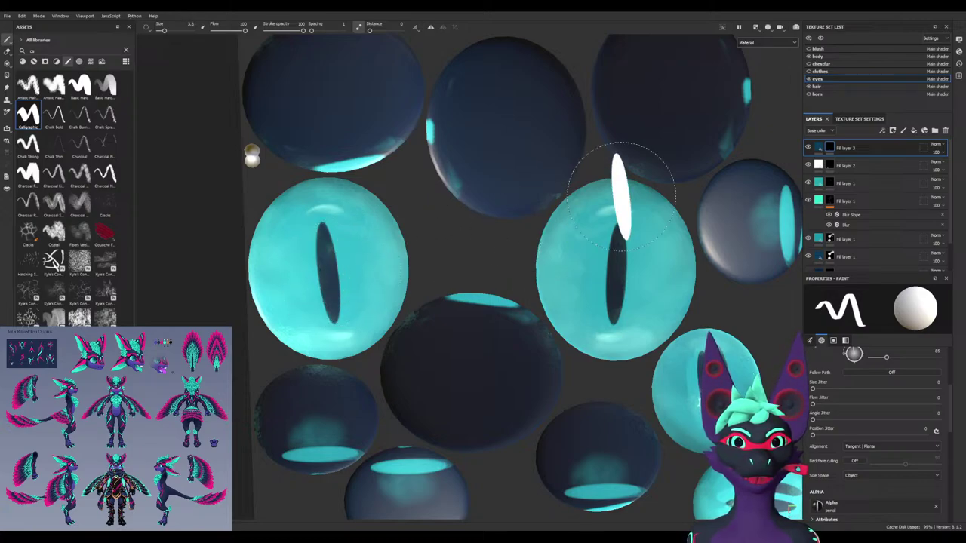
left_click(430, 26)
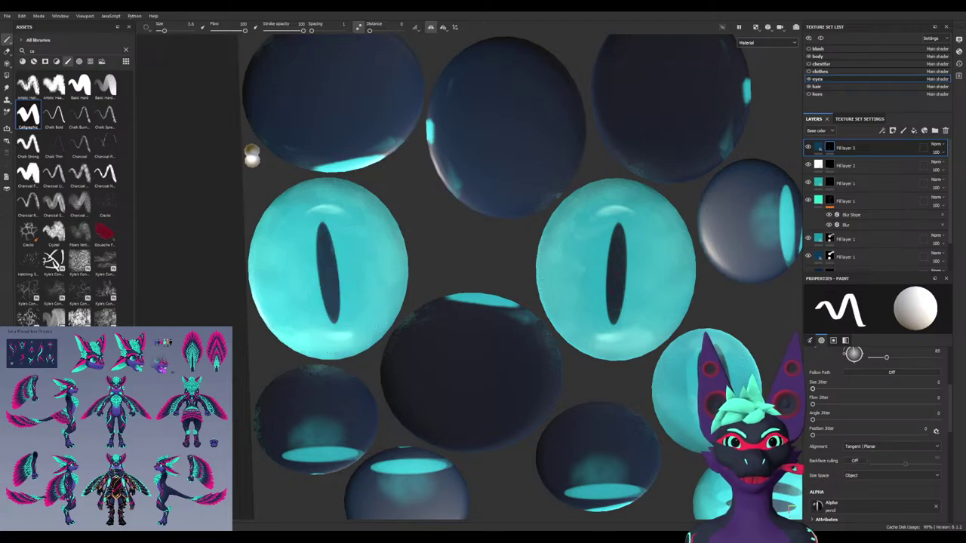
Try a very dark green base color on the pupil fill layer and undo it
left_click(818, 147)
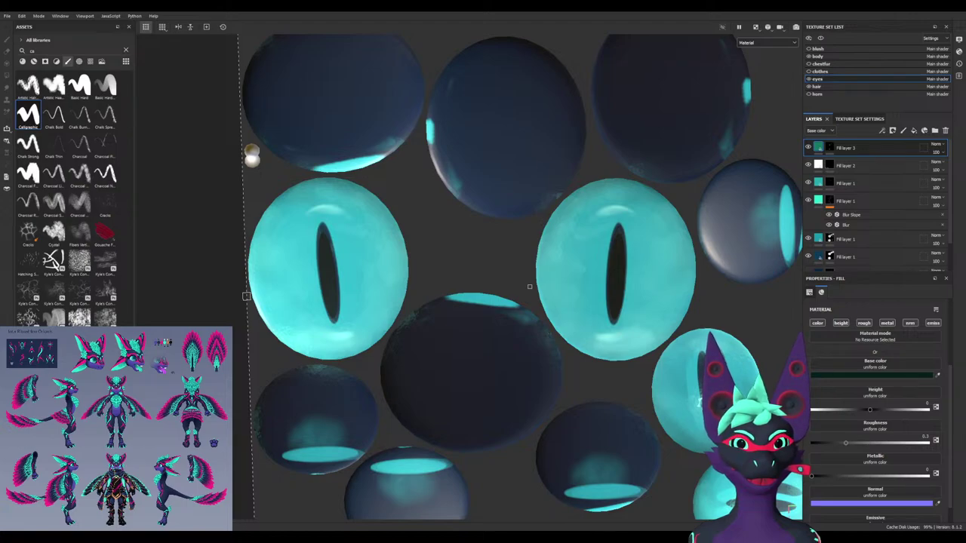
scroll(876, 408, "down", 1)
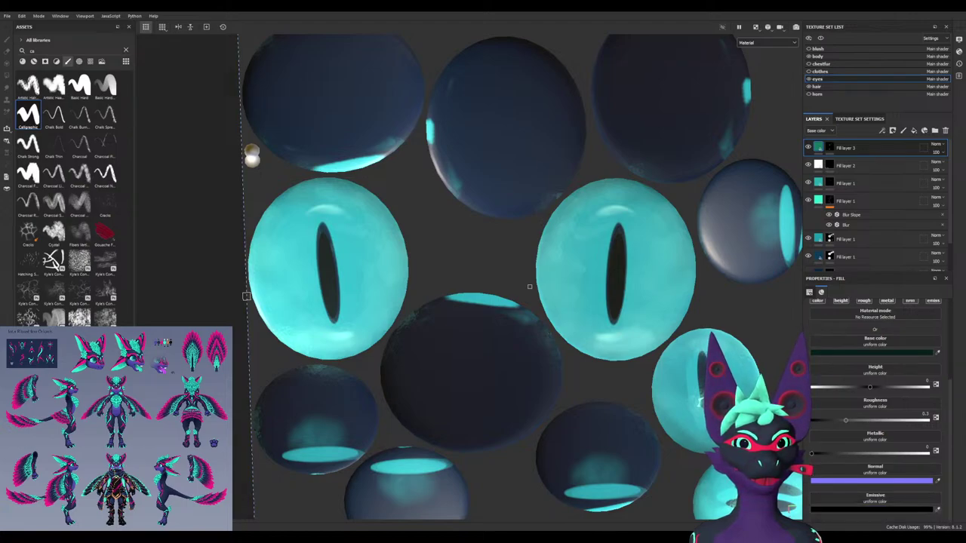
key("ctrl+z")
key("ctrl+z")
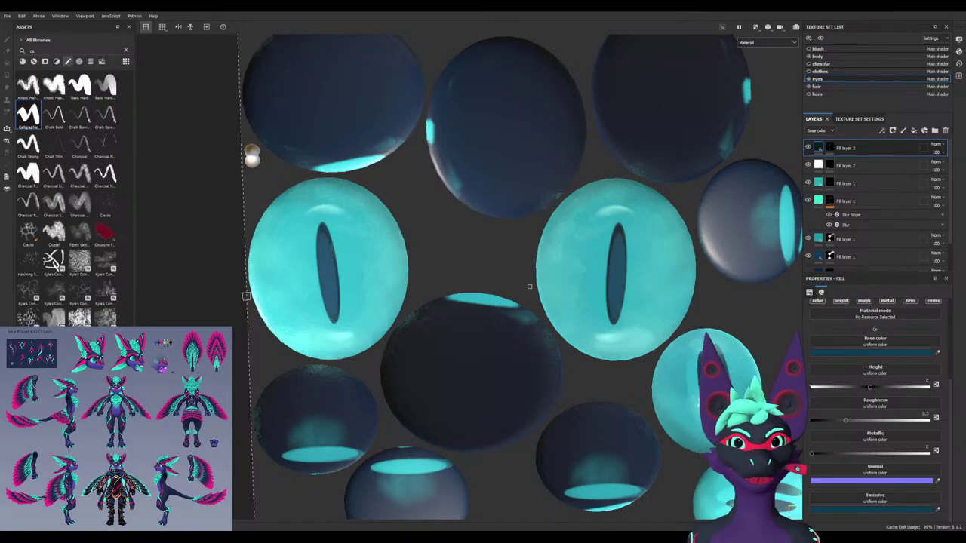
Hide the top pupil fill layer and show the 3D model beside the UV layout
scroll(876, 408, "up", 4)
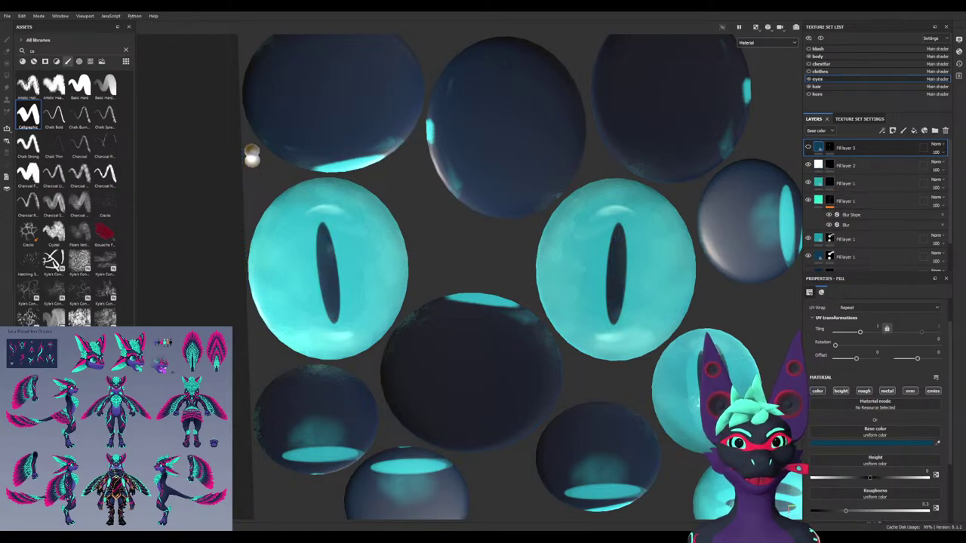
scroll(469, 276, "up", 1)
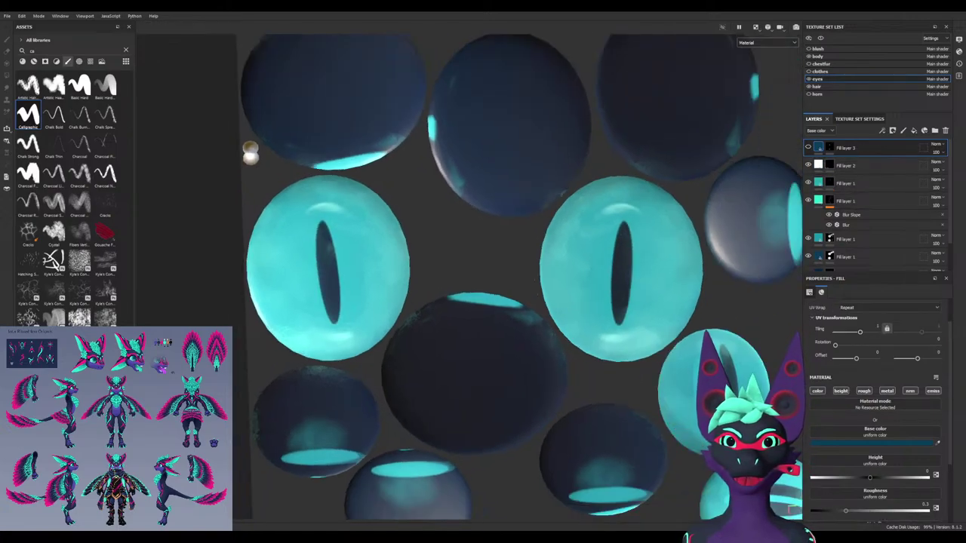
right_click_drag(469, 277, 700, 366, "shift")
scroll(700, 366, "down", 4)
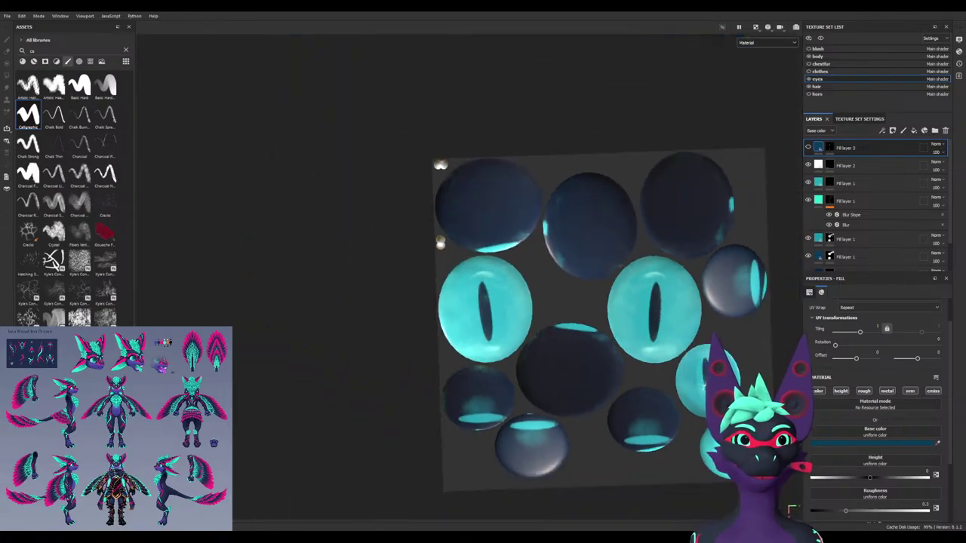
key("F1")
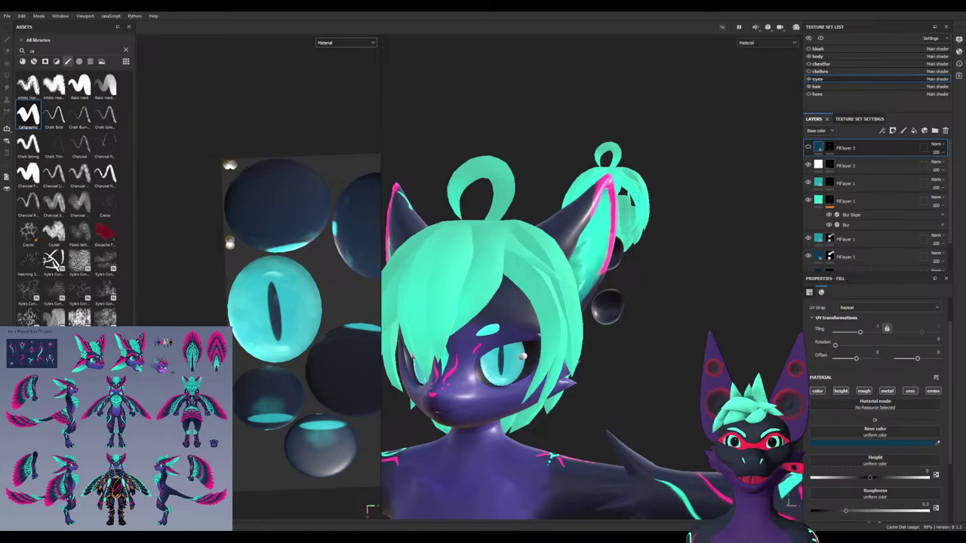
Examine the eyes and body markings on the 3D model from the front and the back
middle_click_drag(559, 377, 611, 264, "alt")
left_click_drag(611, 264, 547, 276, "alt")
scroll(548, 276, "down", 4)
middle_click_drag(547, 377, 566, 185, "alt")
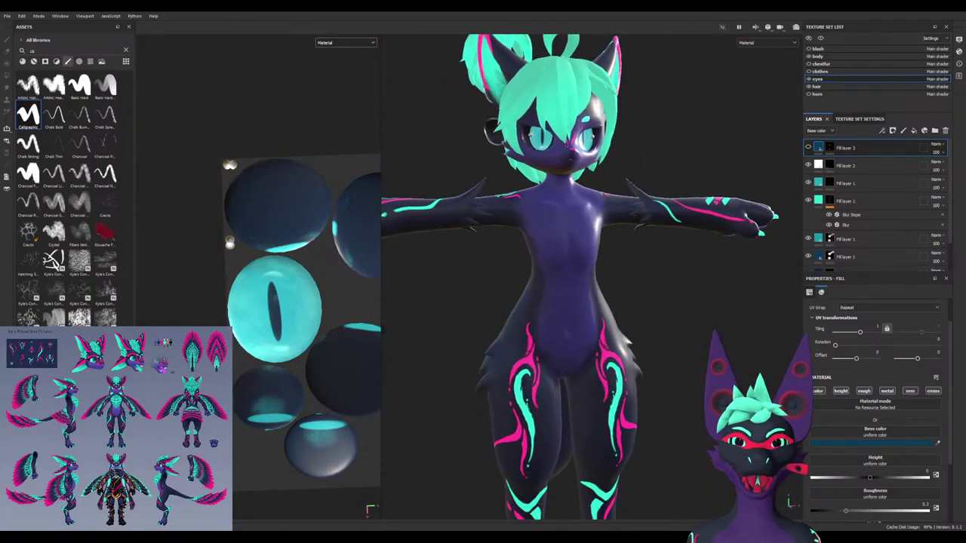
left_click_drag(566, 227, 725, 234, "alt")
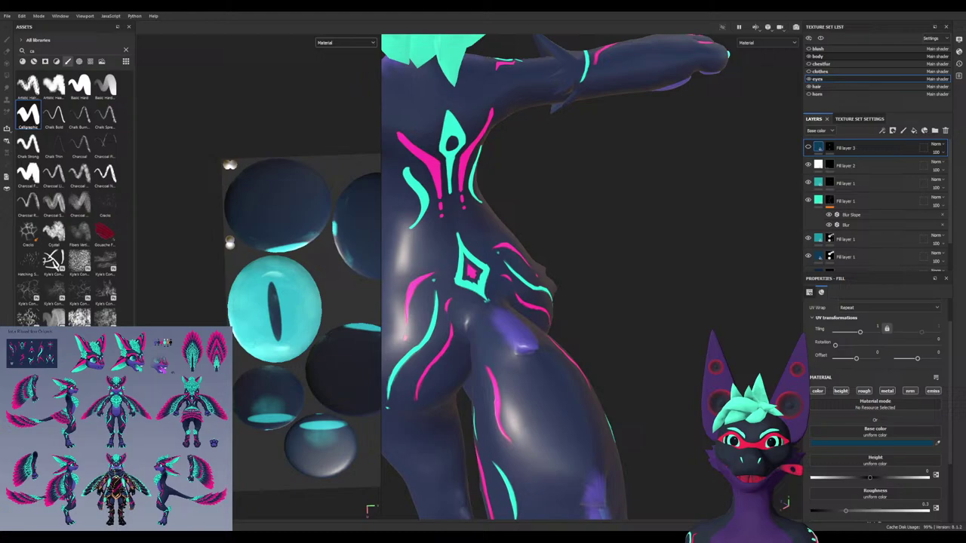
Paint the stray purple patch on the tail out of the body's fluffiness layer mask in black at brush size 6.24
left_click(819, 56)
key("F2")
scroll(876, 246, "down", 3)
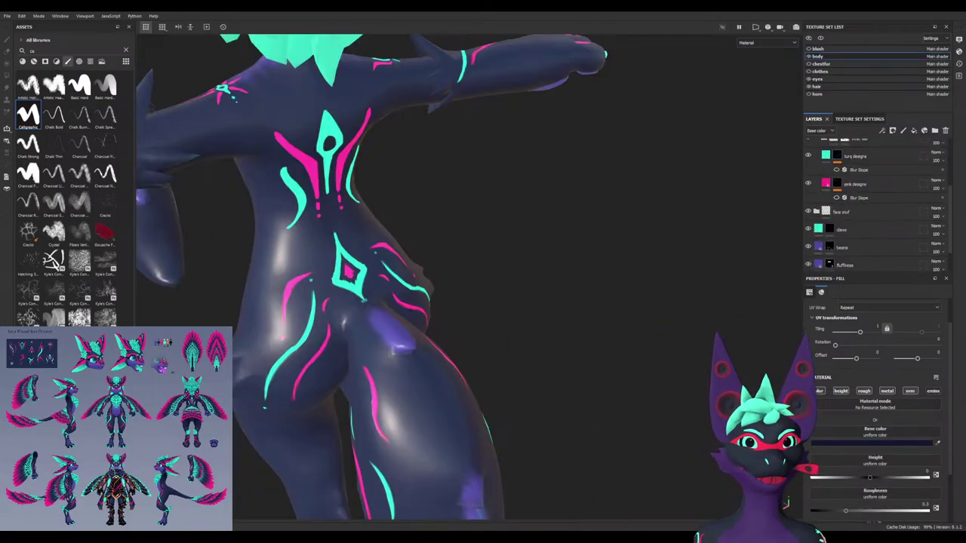
left_click(829, 264)
key("bracketright")
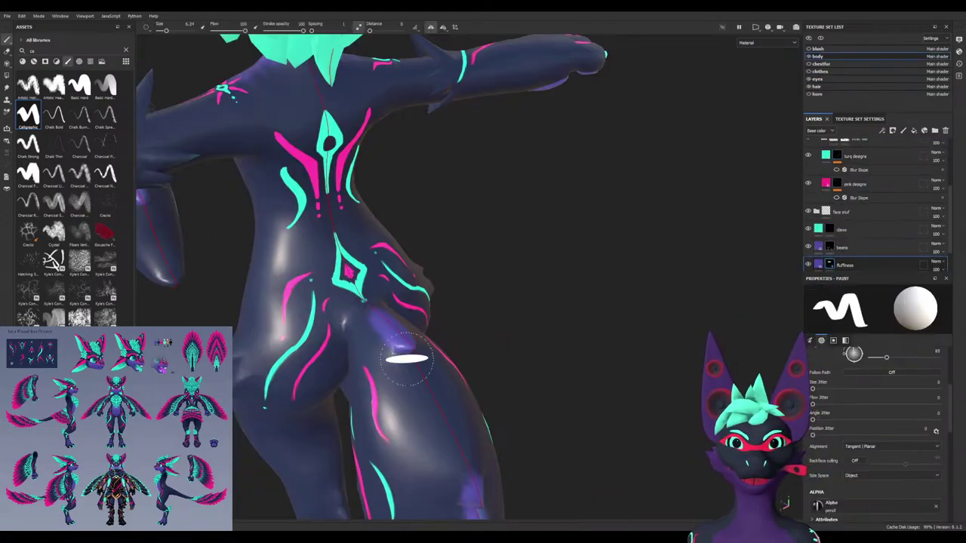
mouse_move(412, 354)
left_mouse_down("alt")
mouse_move(398, 368)
mouse_move(401, 311)
mouse_move(412, 336)
left_mouse_up("alt")
key("ctrl+z")
key("x")
mouse_move(412, 337)
left_mouse_down("alt")
mouse_move(465, 369)
mouse_move(377, 325)
left_mouse_up("alt")
mouse_move(337, 234)
left_mouse_down()
mouse_move(341, 302)
mouse_move(324, 291)
mouse_move(332, 332)
mouse_move(370, 336)
left_mouse_up()
Paint the stray turquoise tint on the tail out of the inner ear folder's mask
scroll(876, 241, "up", 3)
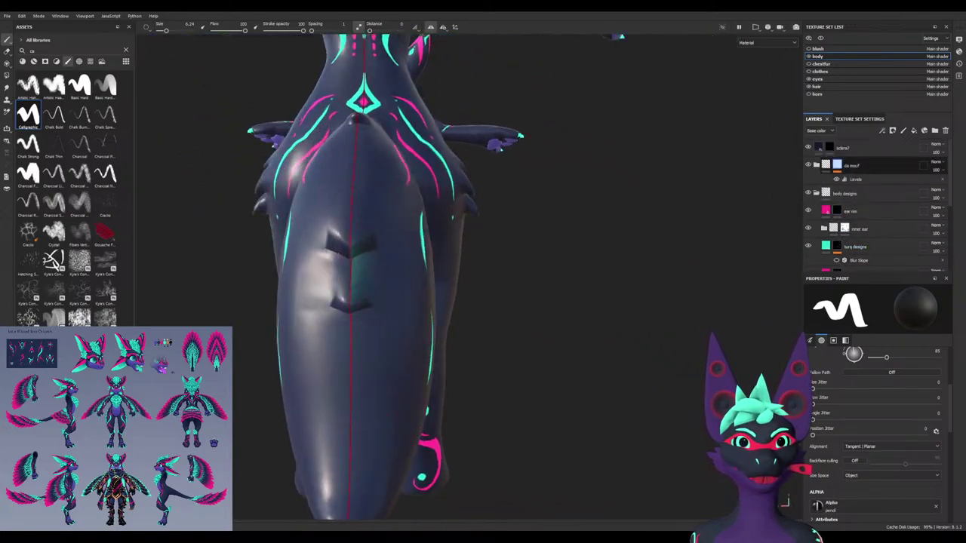
left_click(837, 165)
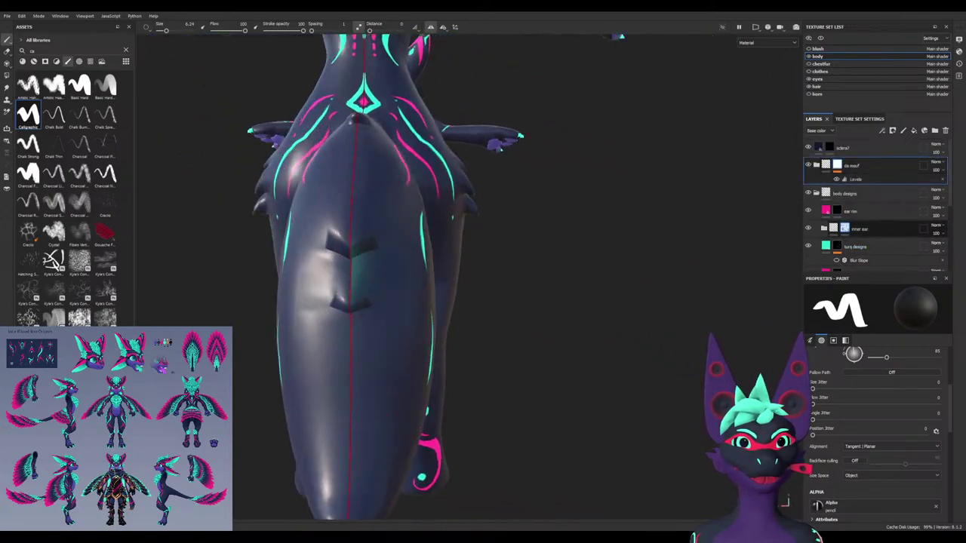
left_click(845, 228)
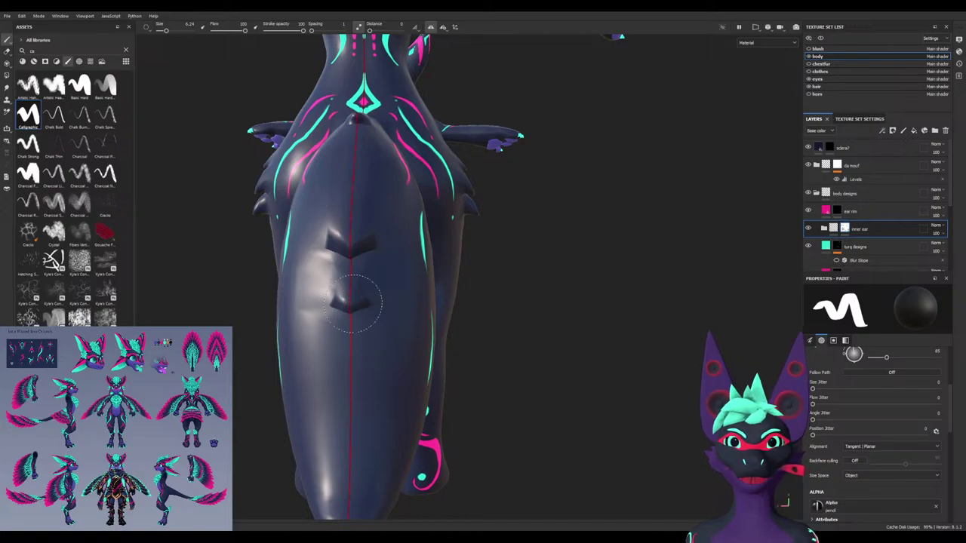
Examine the face, the whole body and the separate pieces floating above the character for remaining stray marks
mouse_move(345, 388)
left_mouse_down("alt")
mouse_move(264, 347)
mouse_move(288, 330)
mouse_move(542, 404)
mouse_move(410, 216)
mouse_move(317, 113)
mouse_move(483, 249)
left_mouse_up("alt")
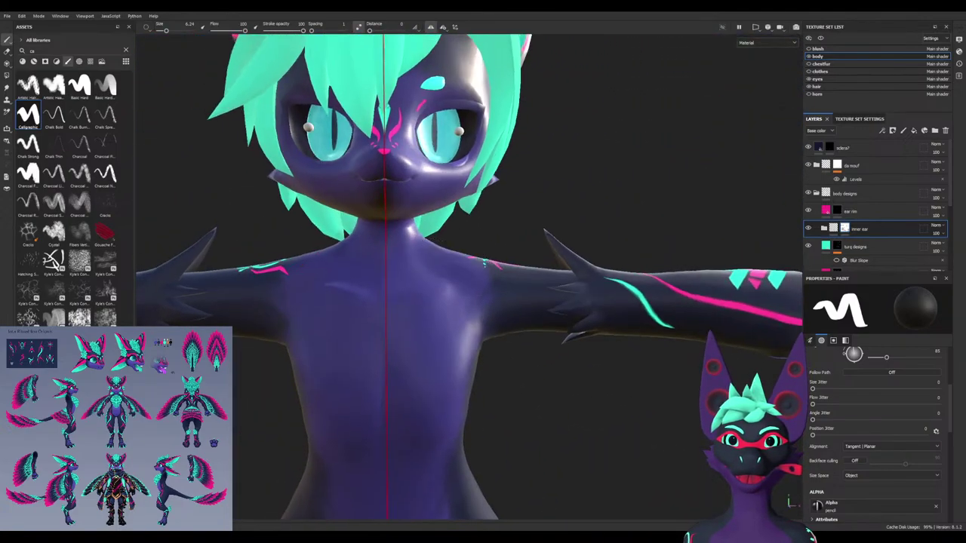
middle_click_drag(483, 253, 494, 427, "alt")
scroll(462, 451, "down", 5)
left_click_drag(461, 451, 489, 357, "alt")
scroll(403, 263, "down", 5)
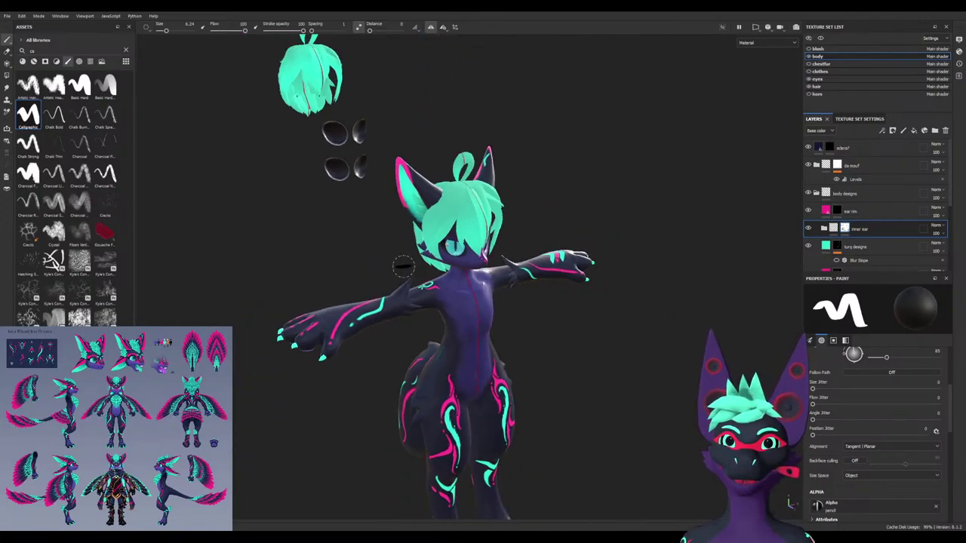
scroll(348, 126, "up", 6)
middle_click_drag(343, 132, 320, 381, "alt")
mouse_move(362, 515)
left_mouse_down("alt")
mouse_move(408, 206)
mouse_move(558, 295)
mouse_move(664, 392)
left_mouse_up("alt")
middle_click_drag(665, 393, 685, 226, "alt")
scroll(688, 226, "down", 5)
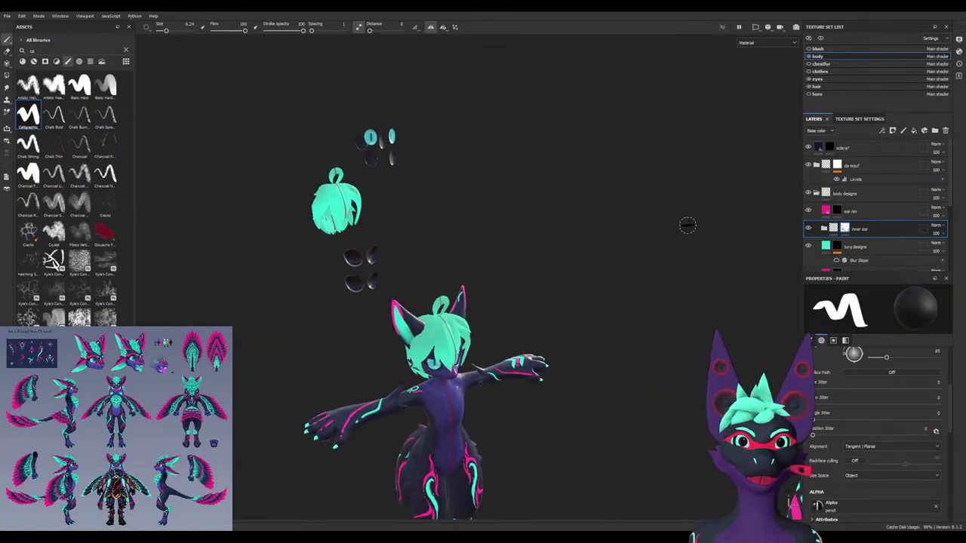
Show the chestfur texture set and frame the chest fur on the model
left_click(809, 65)
scroll(508, 380, "up", 3)
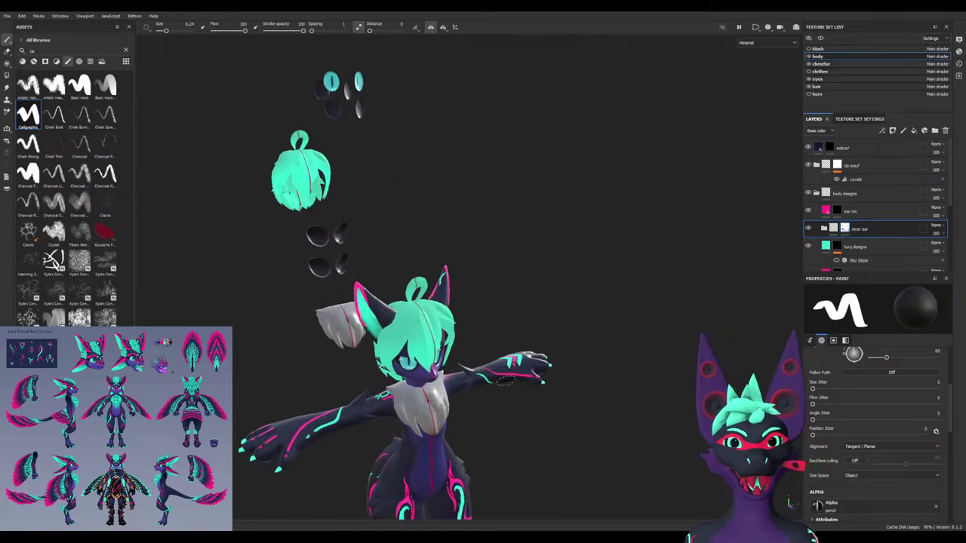
scroll(507, 381, "up", 3)
left_click_drag(506, 380, 400, 361, "alt")
middle_click_drag(400, 361, 439, 299, "alt")
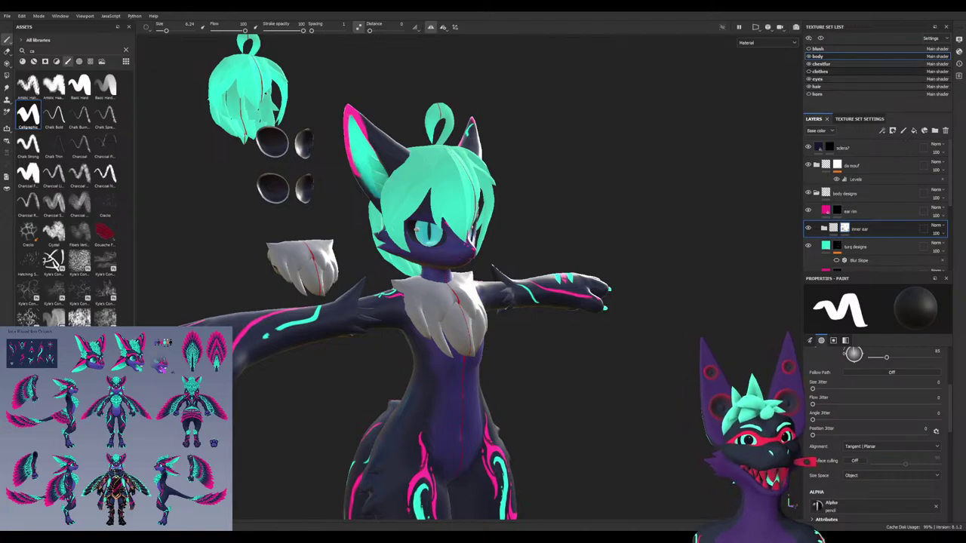
Open the hair texture set and select its layers from the body designs folder down to Fill layer 1
left_click(818, 87)
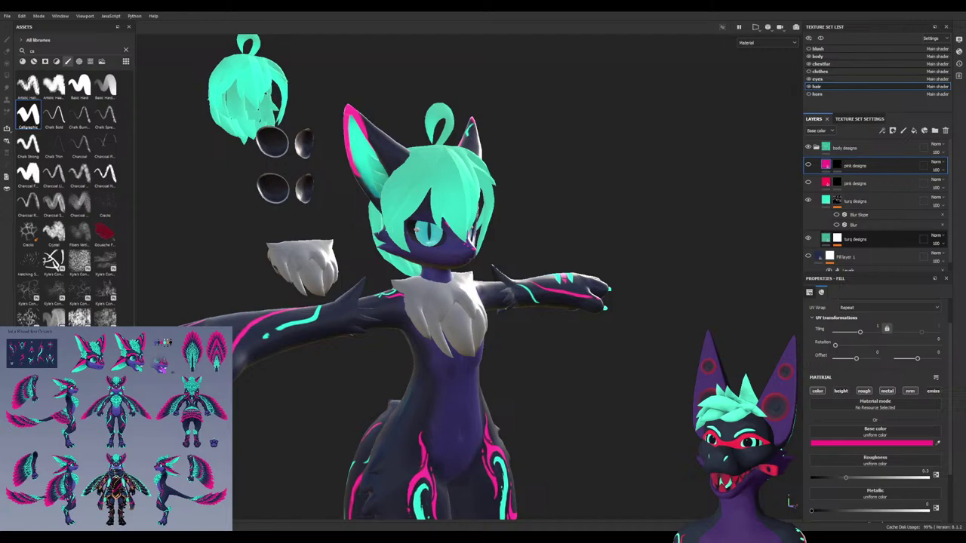
scroll(875, 204, "down", 1)
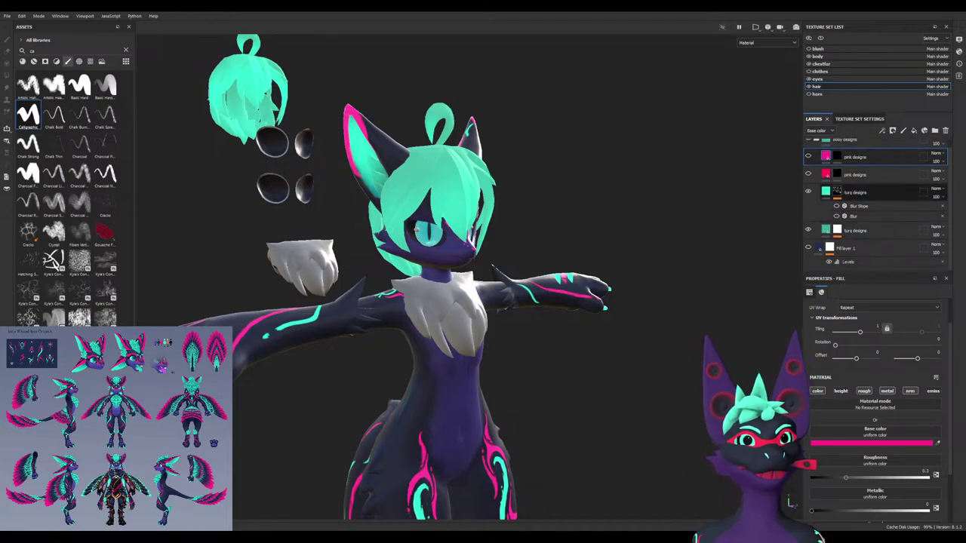
left_click(868, 192)
scroll(868, 193, "up", 1)
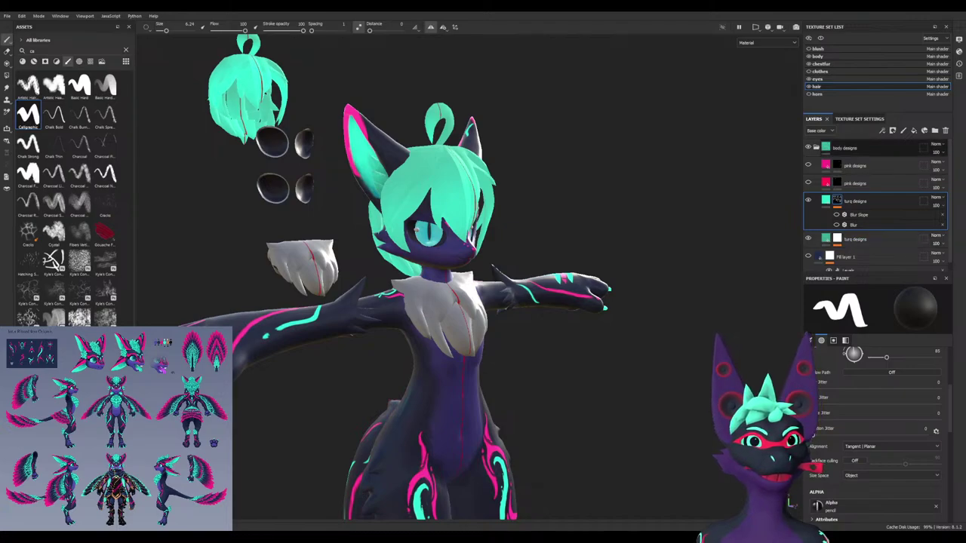
left_click(817, 148)
left_click(867, 148)
left_click(867, 201, "shift")
scroll(868, 240, "down", 1)
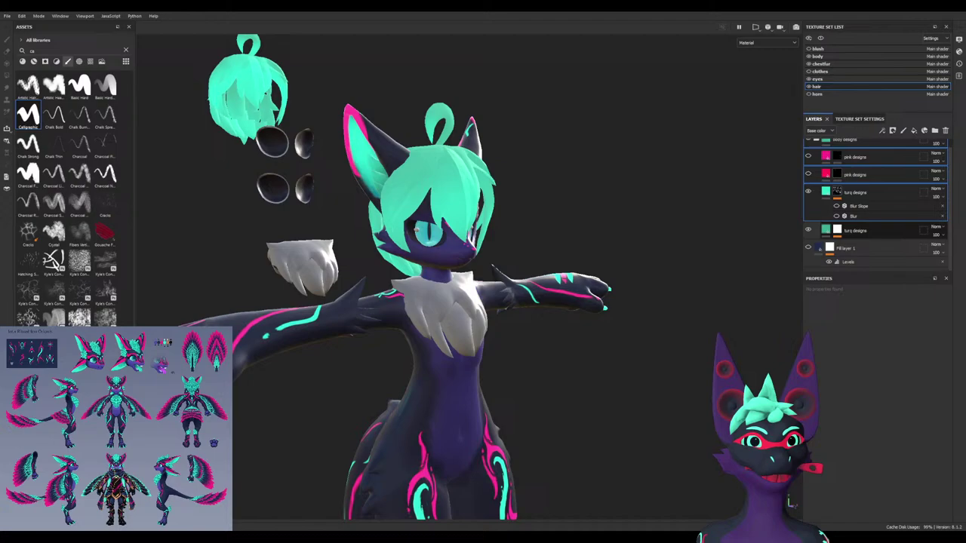
left_click(867, 249, "shift")
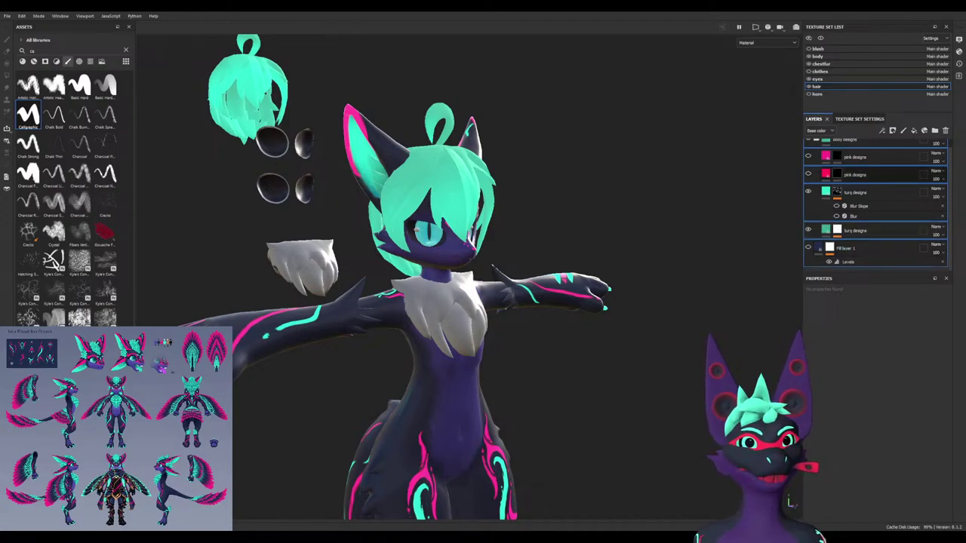
Paste the copied body designs folder, its design layers and Fill layer 1 into the chestfur texture set
left_click(822, 64)
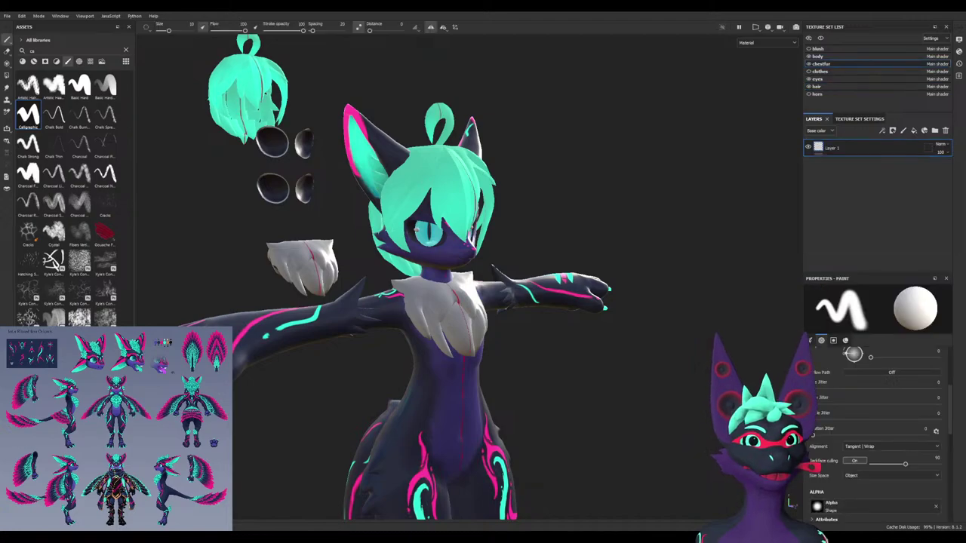
key("ctrl+v")
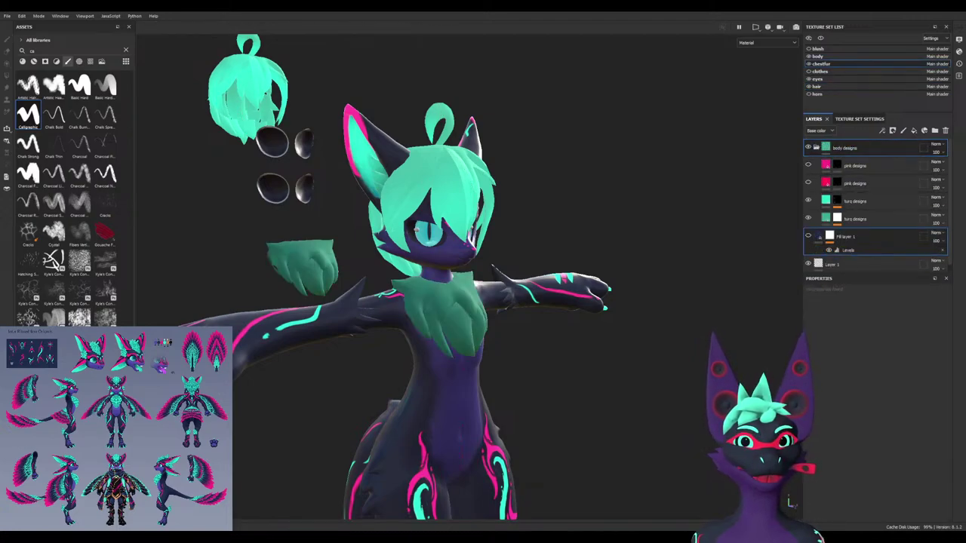
left_click_drag(483, 226, 437, 227, "alt")
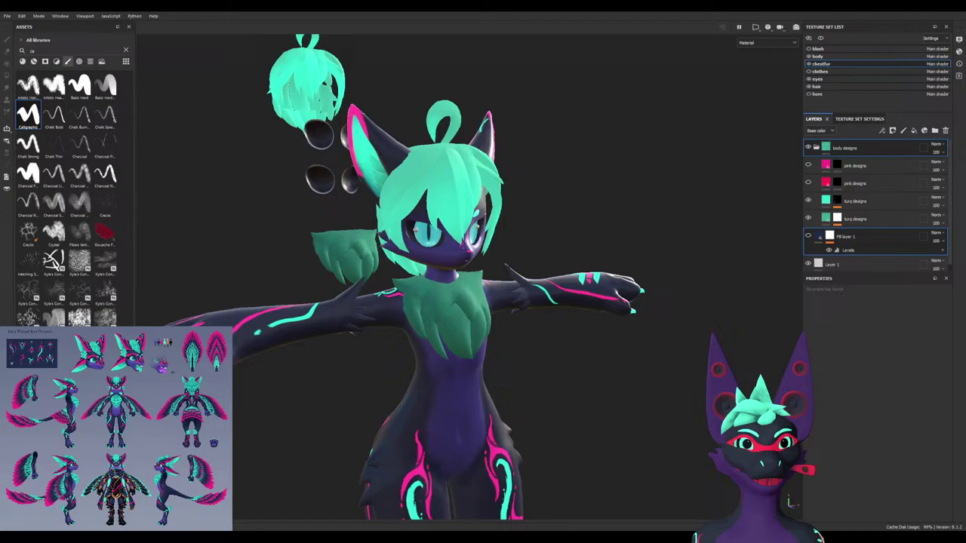
Target the mask of the brighter turq designs layer and switch to the Basic Soft brush for the chest fur
scroll(855, 219, "down", 1)
left_click(837, 195)
scroll(452, 302, "up", 4)
left_click_drag(452, 302, 426, 324, "alt")
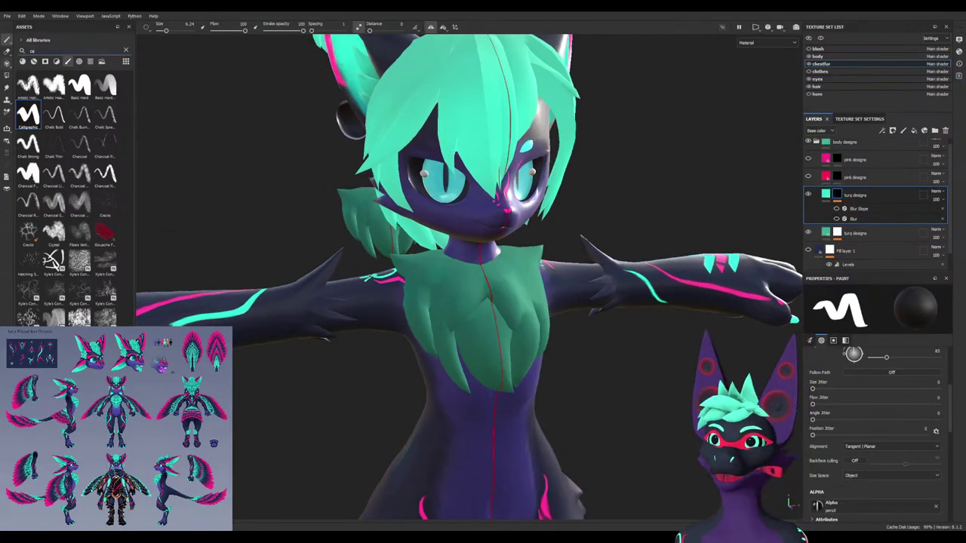
key("BackSpace")
key("BackSpace")
type("soft")
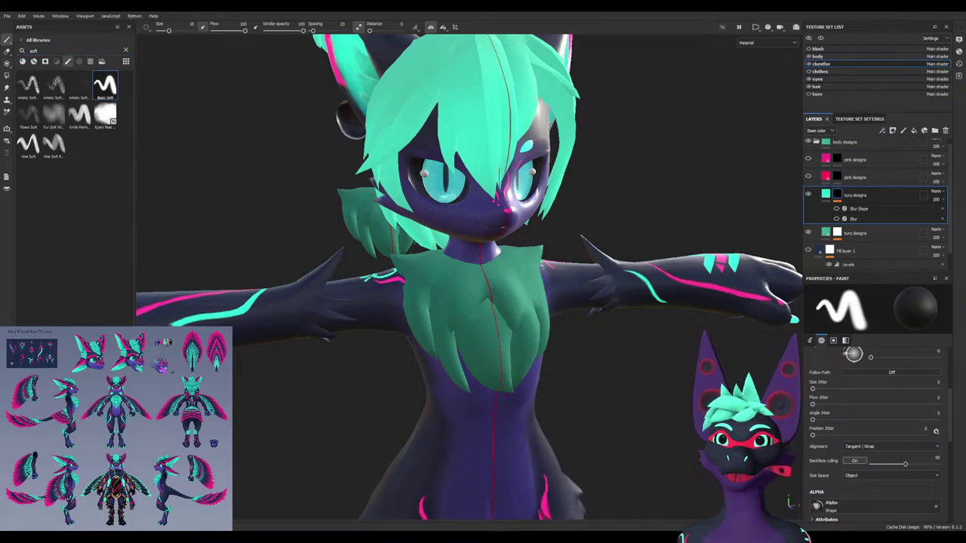
Try brushing the brighter turquoise onto the lower tips of the chest fur with the soft brush at flow 100
mouse_move(495, 364)
right_mouse_down("ctrl")
mouse_move(476, 371)
mouse_move(521, 362)
right_mouse_up("ctrl")
left_click_drag(521, 362, 468, 373, "ctrl")
key("ctrl+z")
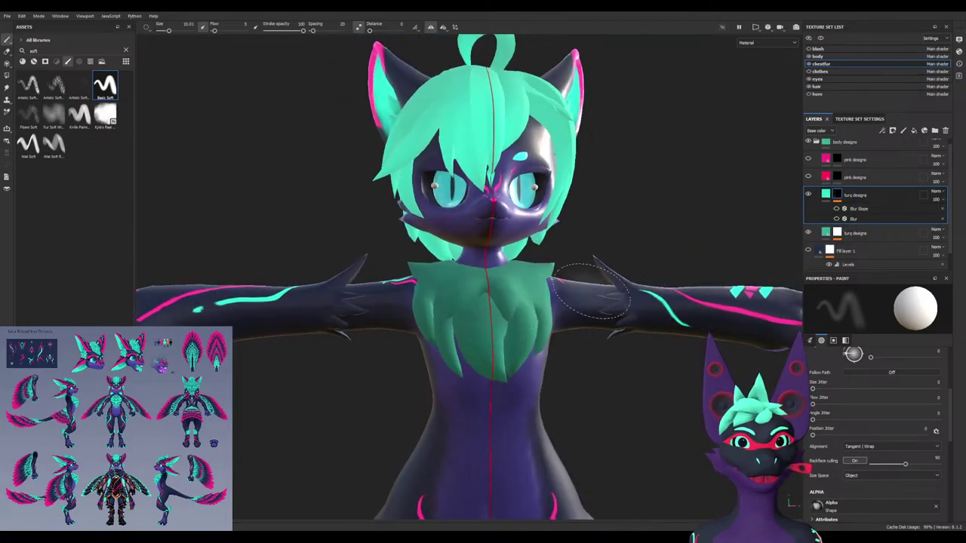
right_click_drag(486, 340, 464, 341, "ctrl")
left_click_drag(464, 341, 474, 341, "ctrl")
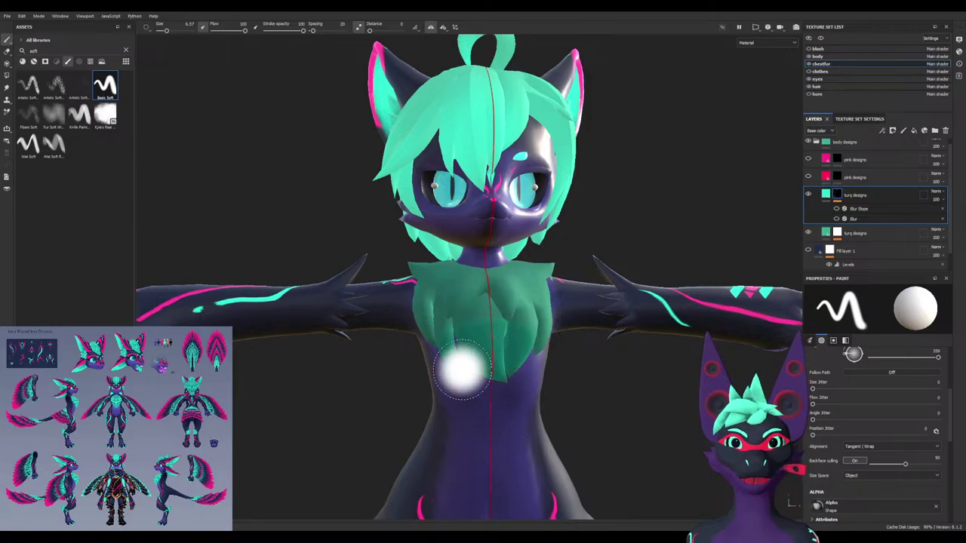
left_click_drag(375, 377, 491, 399, "alt")
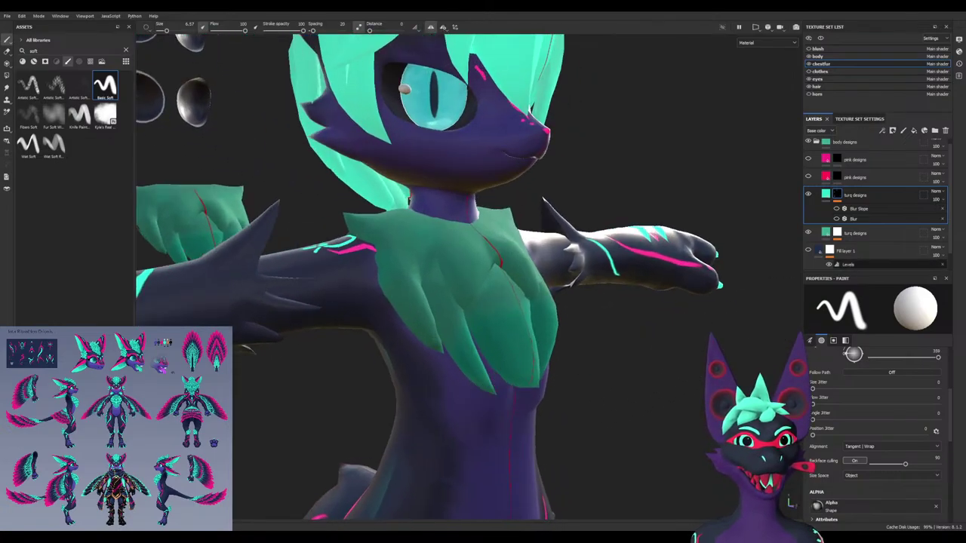
scroll(876, 238, "up", 1)
scroll(875, 239, "down", 1)
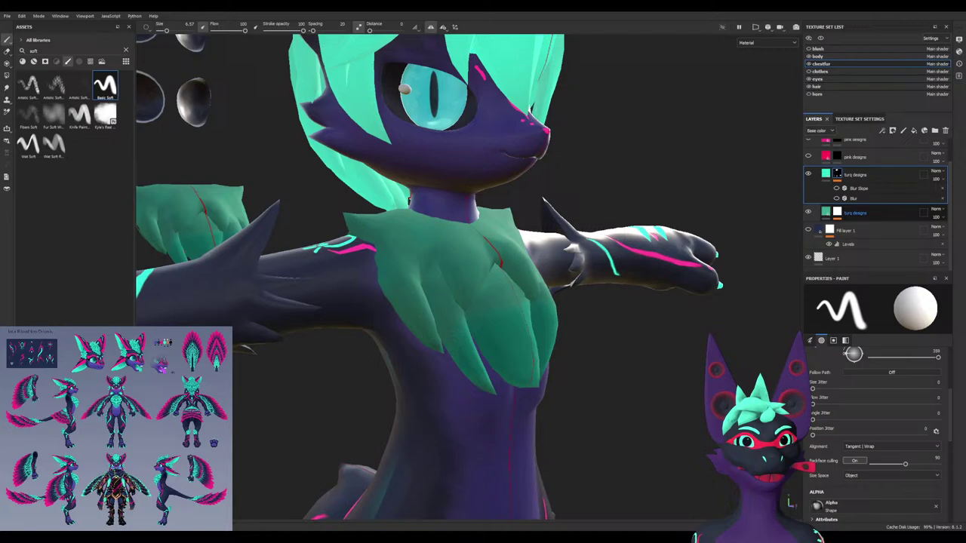
scroll(875, 240, "up", 1)
mouse_move(769, 265)
left_mouse_down("alt")
mouse_move(562, 315)
mouse_move(655, 314)
mouse_move(576, 290)
left_mouse_up("alt")
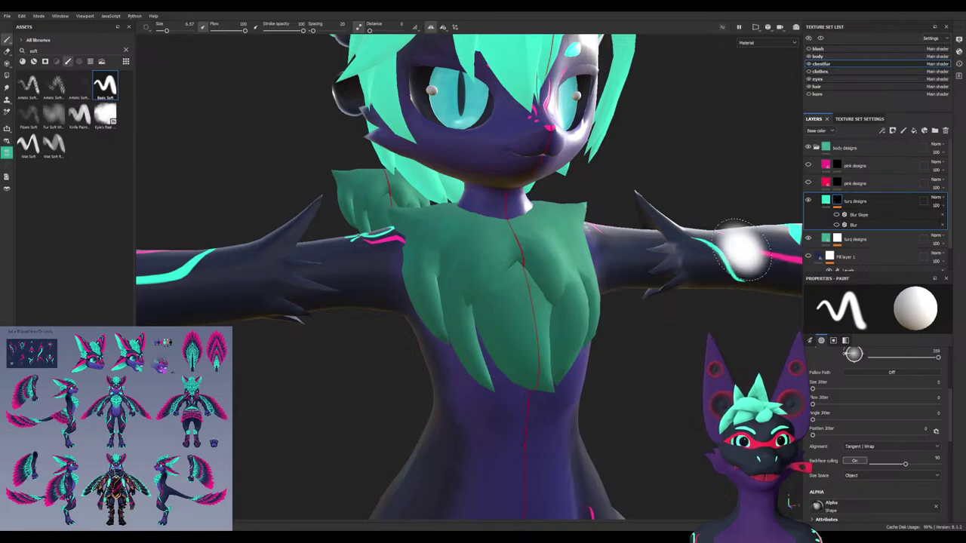
mouse_move(556, 272)
left_mouse_down("alt")
mouse_move(329, 98)
mouse_move(362, 102)
left_mouse_up("alt")
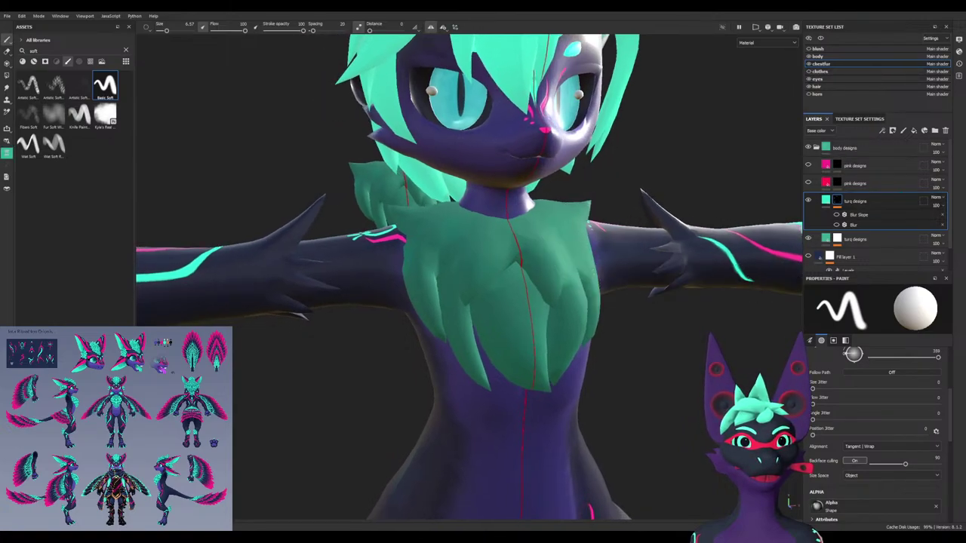
Add an Emissive channel to the chestfur texture set and target the brighter turq designs layer's mask again
left_click(826, 201)
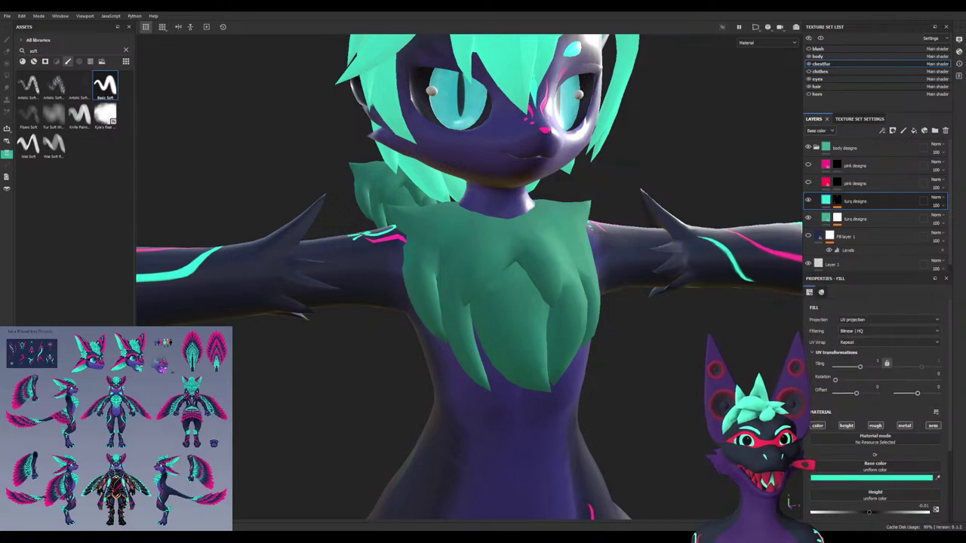
left_click(859, 119)
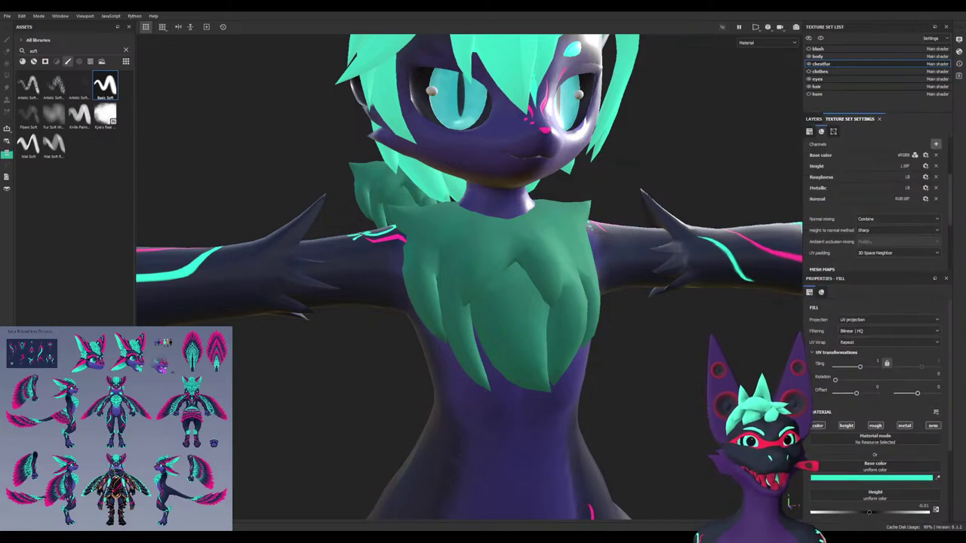
left_click(908, 241)
scroll(876, 438, "down", 3)
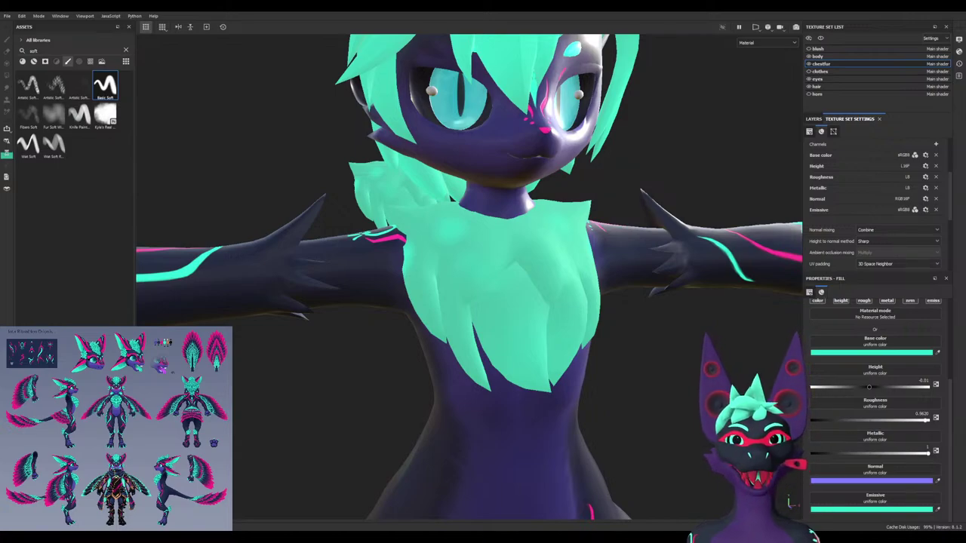
scroll(876, 343, "up", 3)
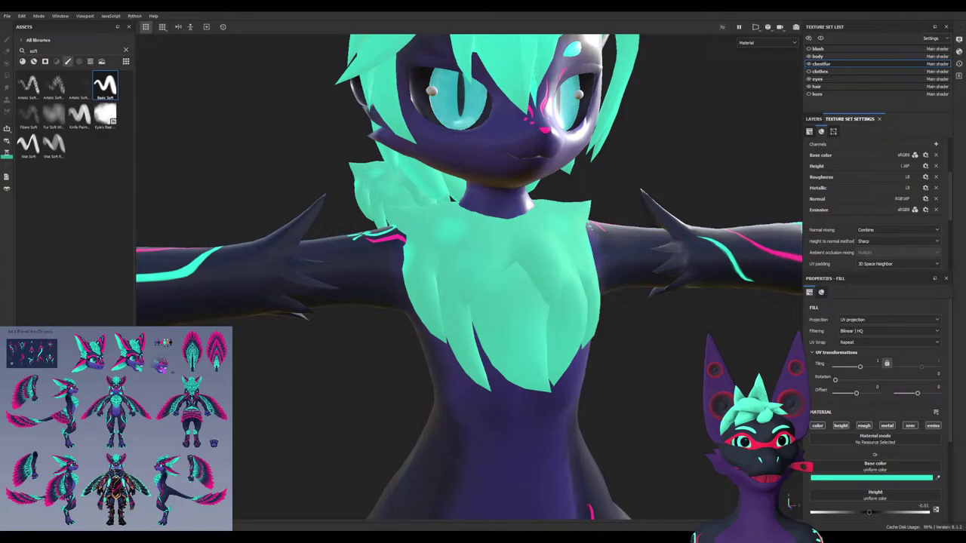
left_click(813, 120)
left_click(837, 200)
Try painting the glowing turquoise onto the central lower tip of the chest fur at full flow
mouse_move(516, 343)
left_mouse_down()
mouse_move(547, 368)
mouse_move(507, 362)
left_mouse_up()
middle_click_drag(528, 340, 562, 334, "alt")
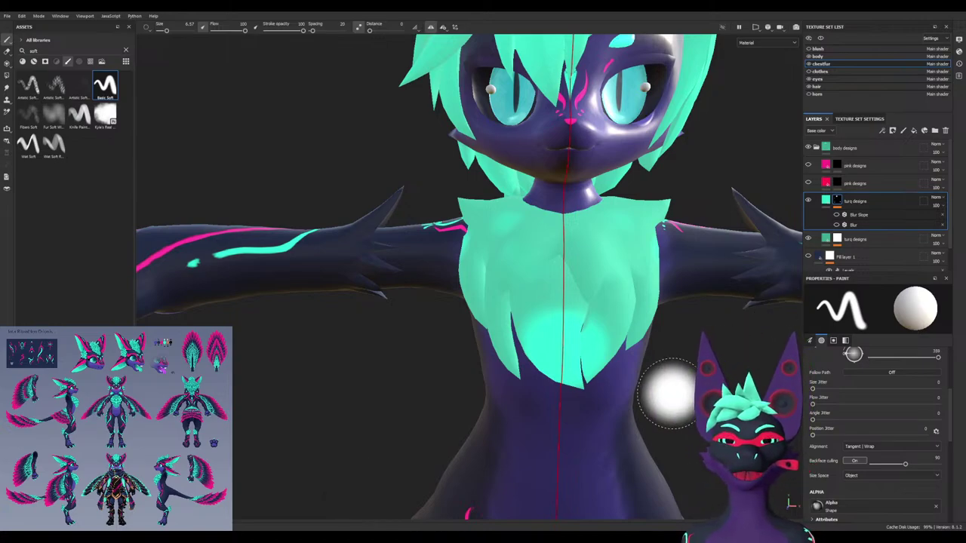
mouse_move(481, 337)
left_mouse_down("alt")
mouse_move(509, 355)
mouse_move(549, 346)
mouse_move(513, 346)
left_mouse_up("alt")
key("ctrl+z")
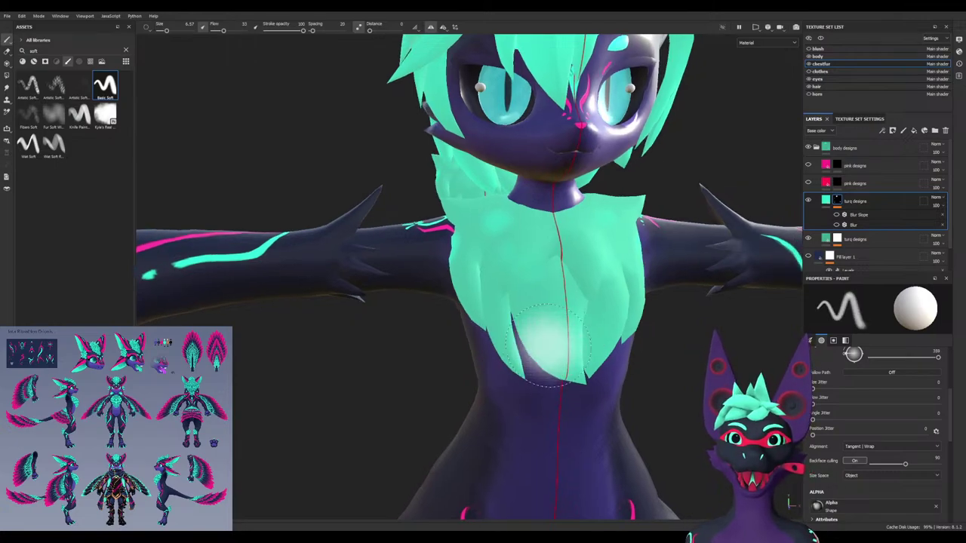
Blend the glow across the front of the chest fur with a larger soft brush at reduced flow, alternating mask black and white
right_click_drag(549, 345, 572, 348, "ctrl")
mouse_move(504, 364)
left_mouse_down("alt")
mouse_move(545, 361)
mouse_move(523, 362)
mouse_move(504, 397)
left_mouse_up("alt")
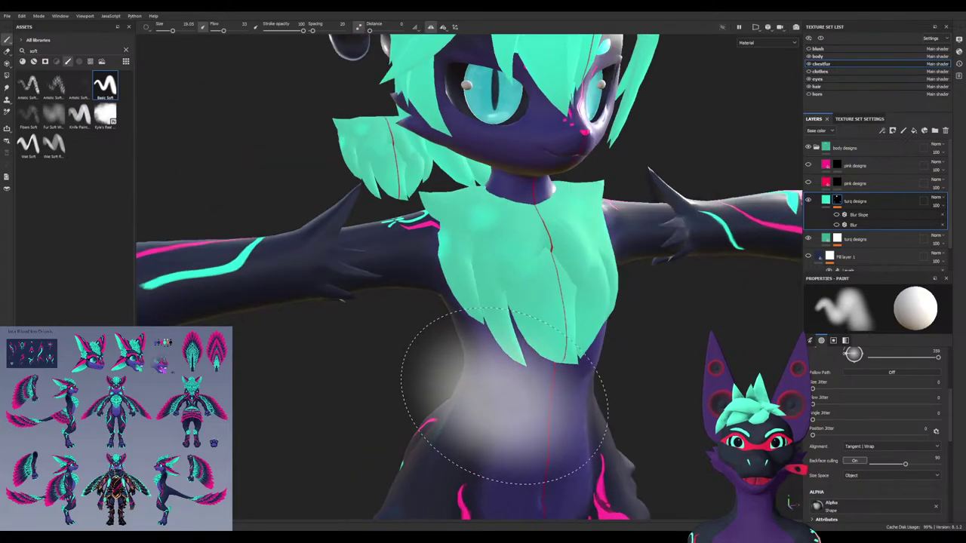
key("x")
left_click_drag(501, 249, 490, 246)
left_click_drag(557, 296, 514, 317, "alt")
key("x")
right_click_drag(557, 355, 544, 356, "ctrl")
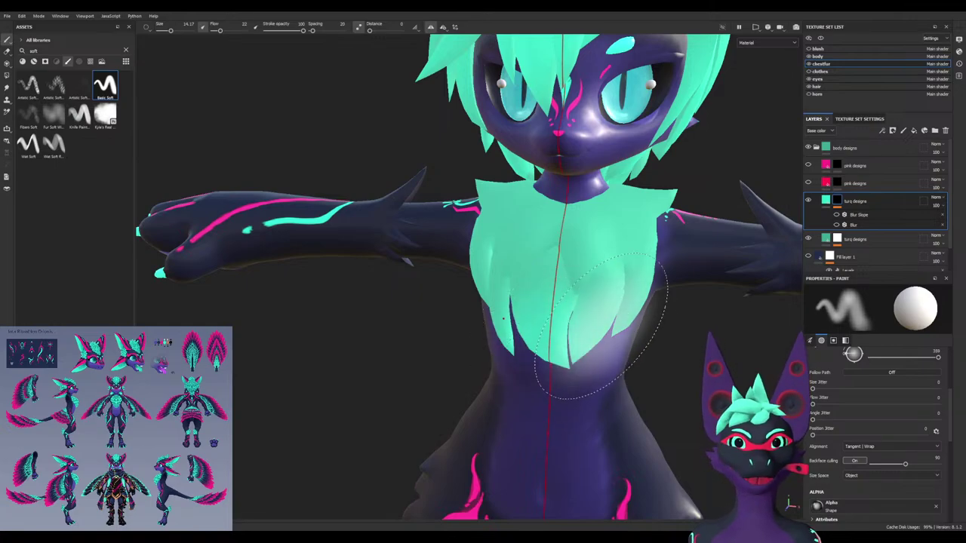
Brush the brighter turquoise softly onto the fur tips around the collar's sides and back at flow 22
left_click_drag(613, 341, 618, 350, "alt")
mouse_move(485, 332)
left_mouse_down("alt")
mouse_move(516, 331)
mouse_move(493, 326)
left_mouse_up("alt")
left_click_drag(382, 325, 410, 216, "alt")
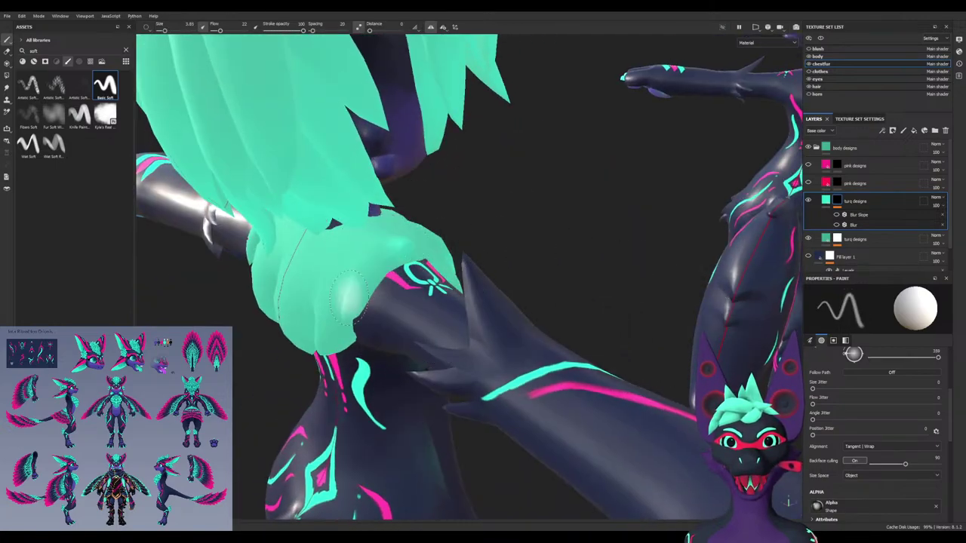
left_click_drag(347, 298, 350, 317, "alt")
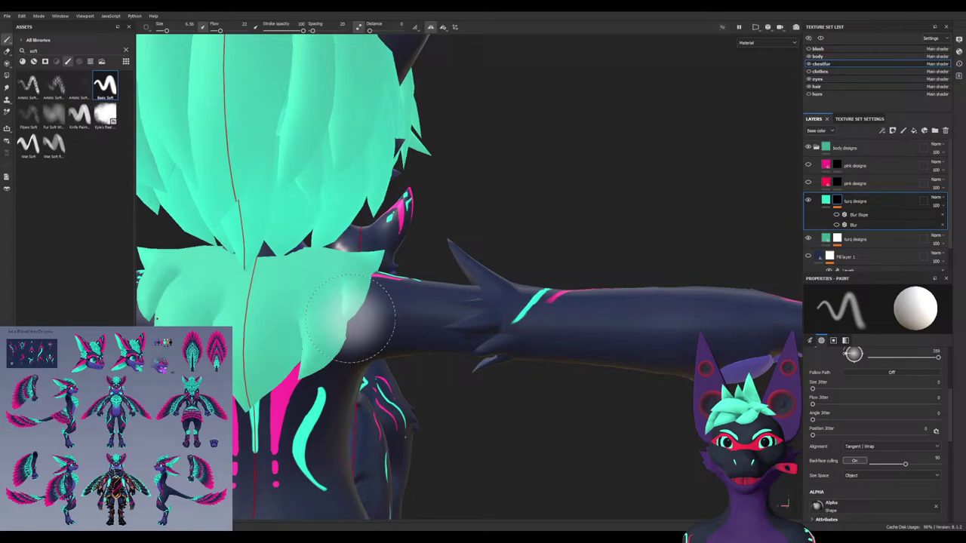
left_click_drag(314, 364, 439, 315, "alt")
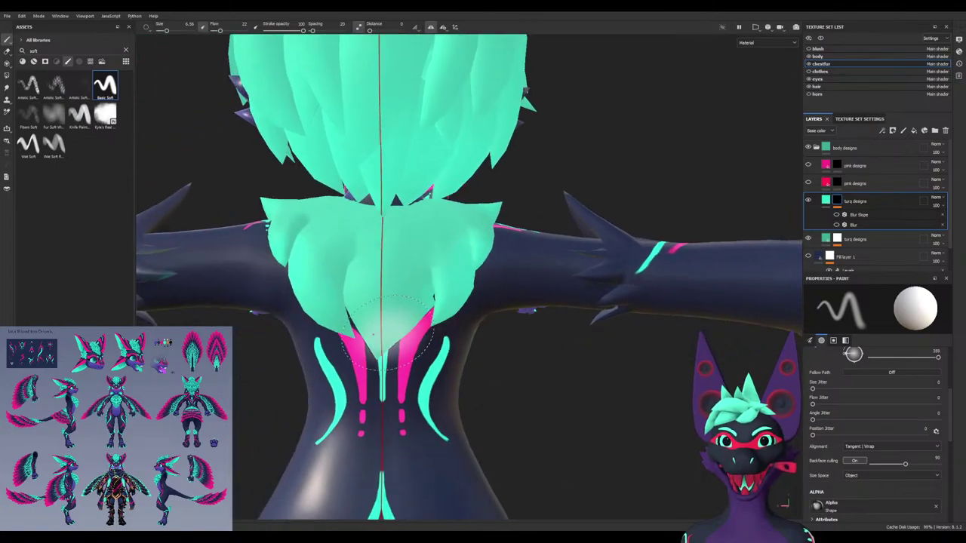
left_click_drag(324, 320, 346, 313, "alt")
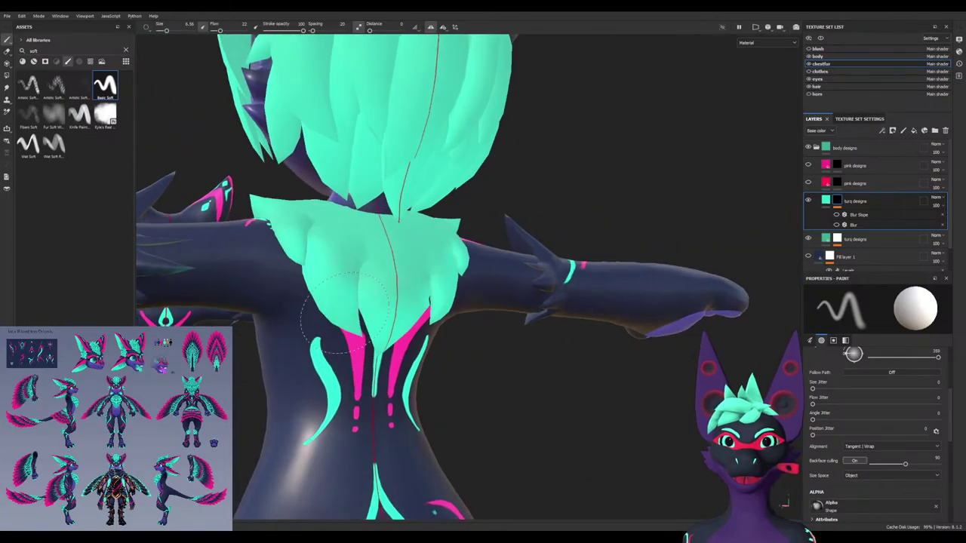
left_click_drag(307, 249, 468, 231, "alt")
mouse_move(358, 260)
left_mouse_down("alt")
mouse_move(453, 249)
mouse_move(404, 291)
mouse_move(411, 332)
left_mouse_up("alt")
left_click_drag(382, 246, 344, 257, "alt")
left_click_drag(311, 334, 300, 300, "alt")
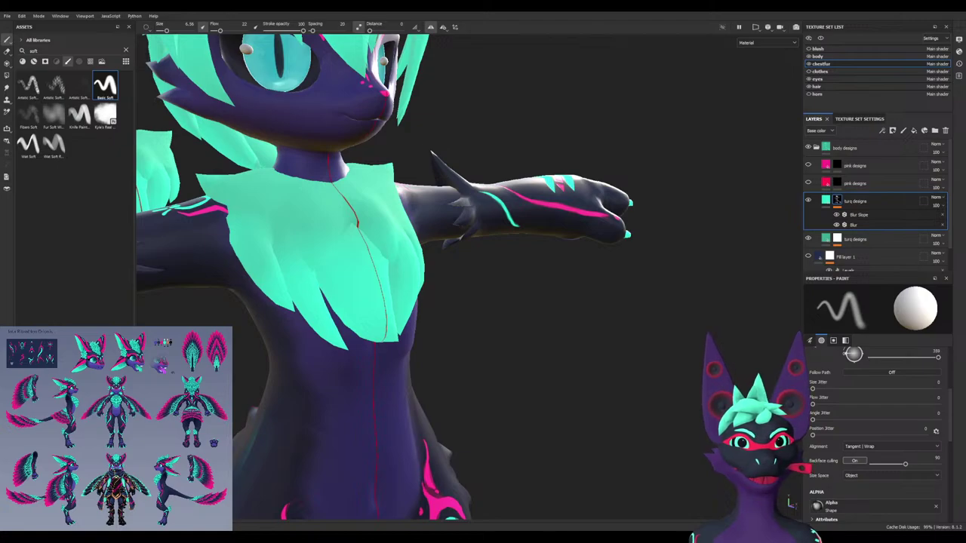
Review the chest fur from the front and touch up the glow on its lower tips
mouse_move(582, 339)
left_mouse_down("alt")
mouse_move(370, 362)
mouse_move(439, 368)
mouse_move(501, 351)
left_mouse_up("alt")
scroll(439, 368, "down", 3)
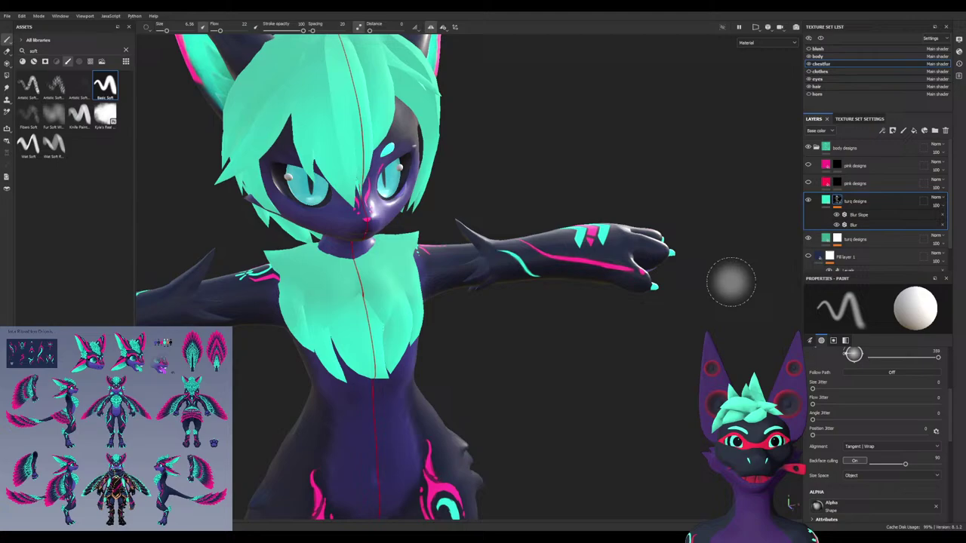
left_click_drag(463, 323, 415, 326, "alt")
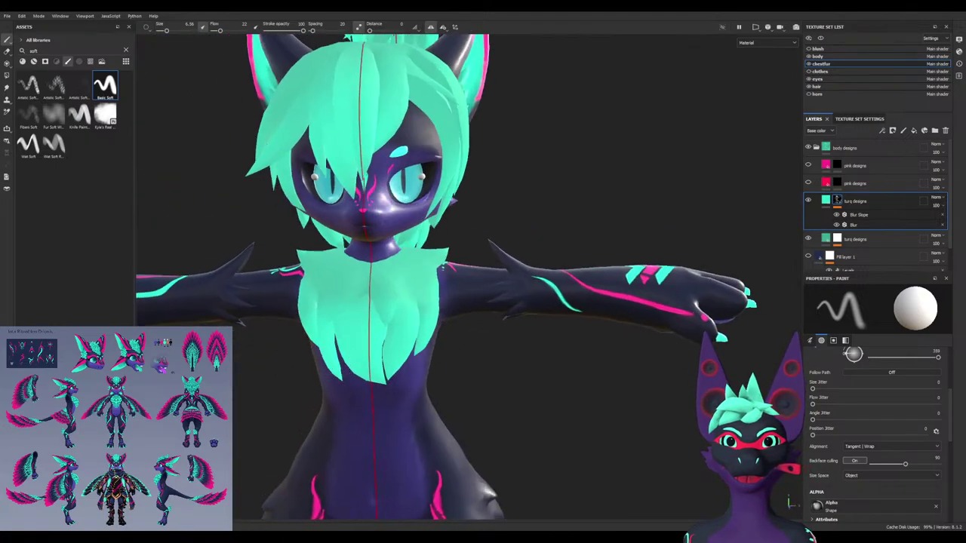
scroll(310, 362, "up", 3)
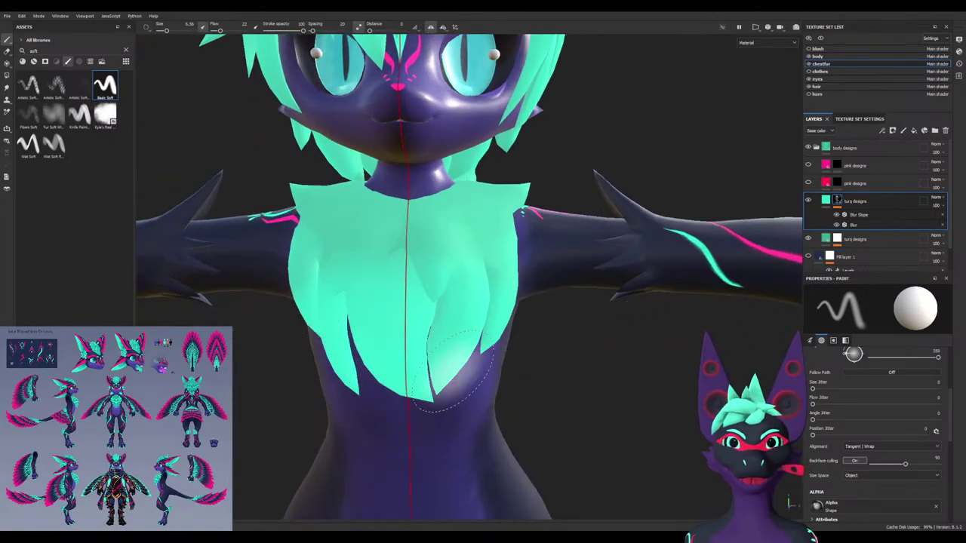
left_click_drag(493, 325, 334, 309, "alt")
left_click_drag(466, 312, 497, 286, "alt")
Fade the glow in the centre of the chest fur with black on the mask, using a brush size of about 14
right_click_drag(496, 290, 532, 291, "ctrl")
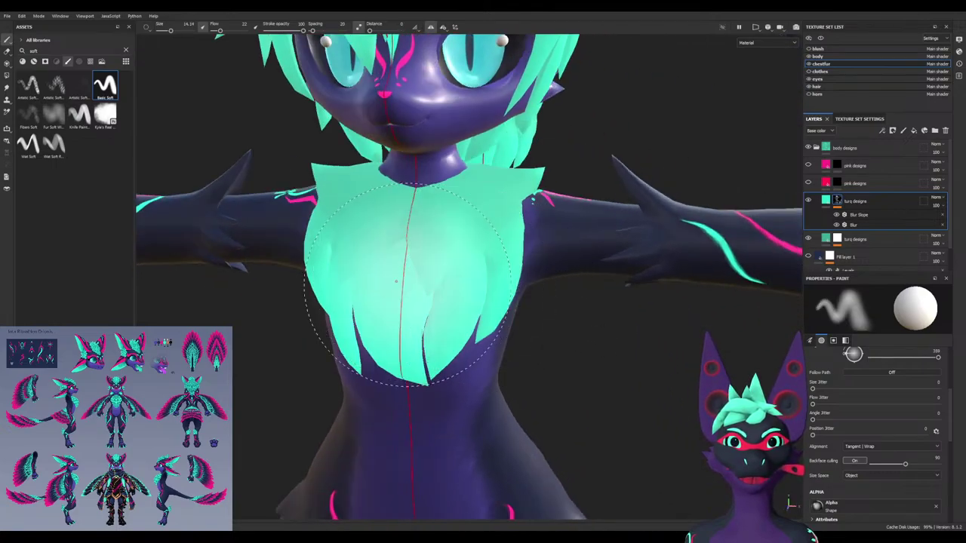
left_click_drag(359, 283, 415, 275, "alt")
key("x")
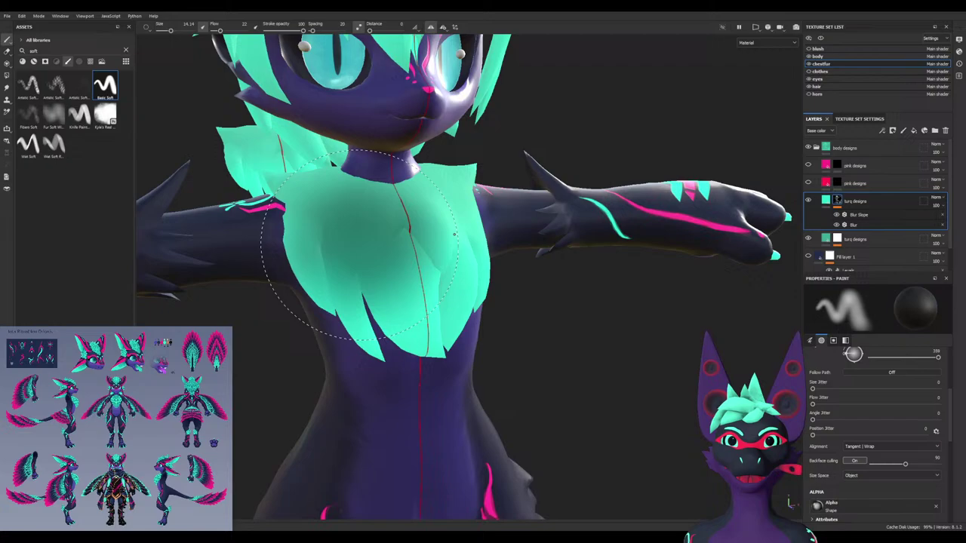
left_click_drag(336, 231, 380, 240, "alt")
key("x")
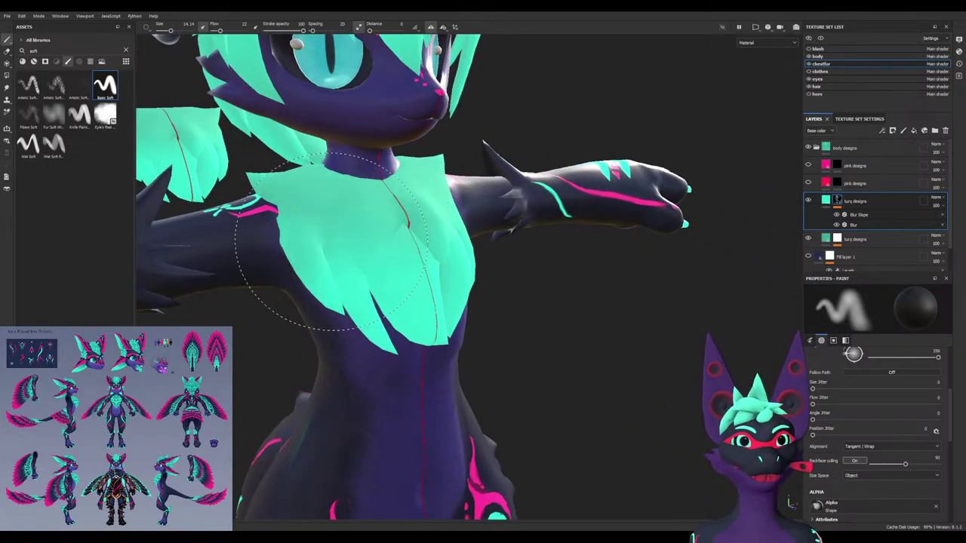
Soften the turquoise gradient on the fur around the shoulder with a smaller brush at flow 6
mouse_move(636, 324)
left_mouse_down("alt")
mouse_move(239, 231)
mouse_move(244, 212)
mouse_move(230, 215)
left_mouse_up("alt")
key("bracketleft")
key("bracketleft")
key("bracketleft")
key("x")
key("bracketleft")
key("bracketleft")
key("bracketleft")
key("bracketleft")
key("bracketleft")
key("x")
right_click_drag(214, 234, 240, 210, "ctrl")
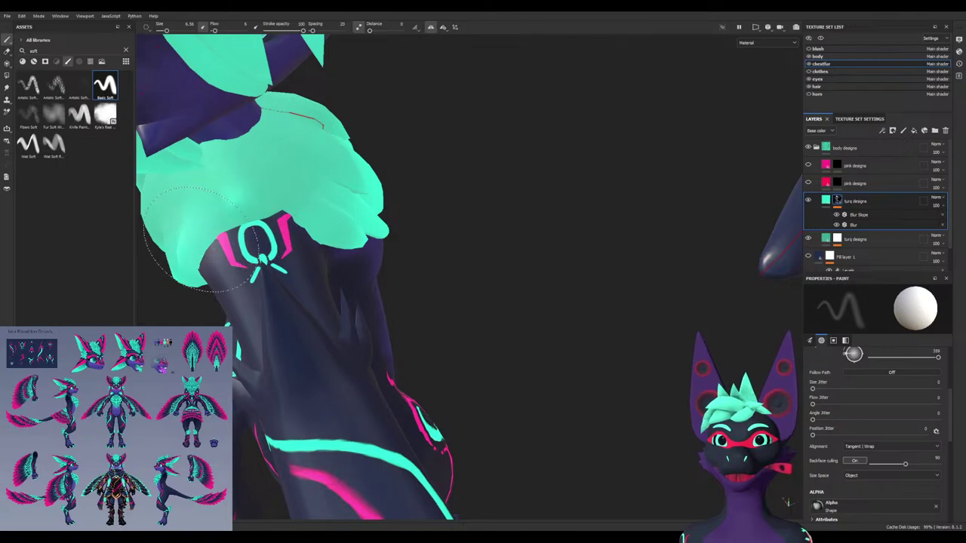
left_click_drag(432, 253, 280, 230, "alt")
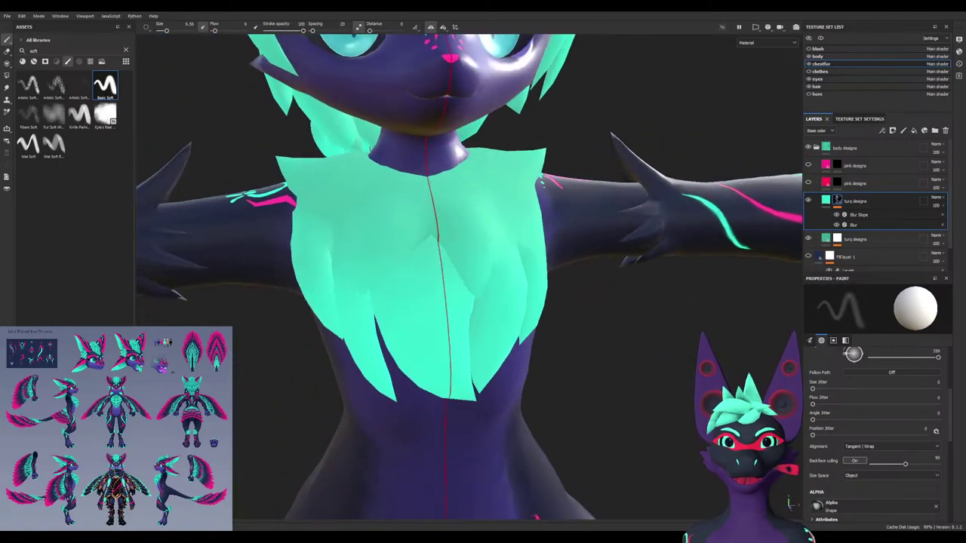
Inspect the body markings from the front and back, and make the body texture set active
left_click_drag(511, 414, 522, 417, "alt")
right_click_drag(522, 416, 434, 460, "alt")
middle_click_drag(433, 460, 436, 275, "alt")
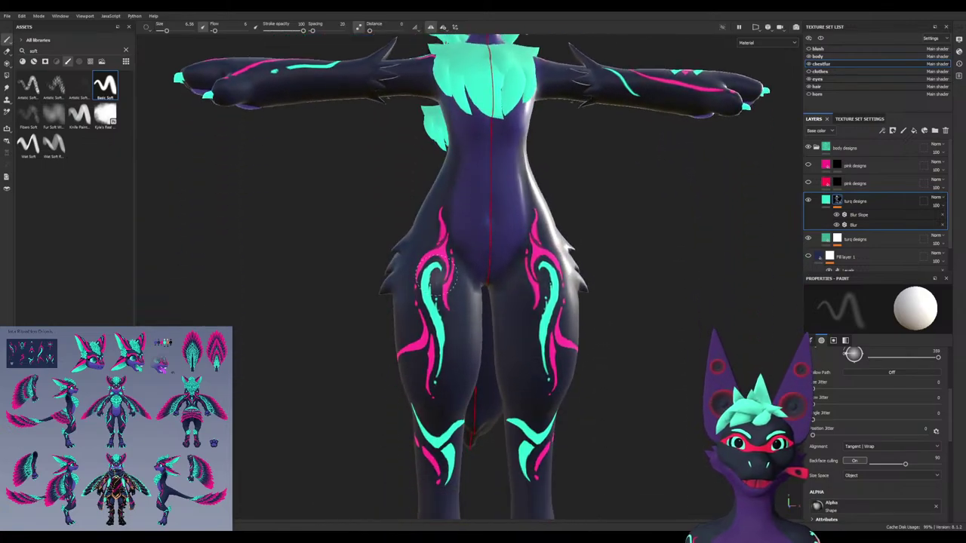
left_click_drag(446, 281, 545, 230, "alt")
right_click_drag(437, 355, 486, 328, "alt")
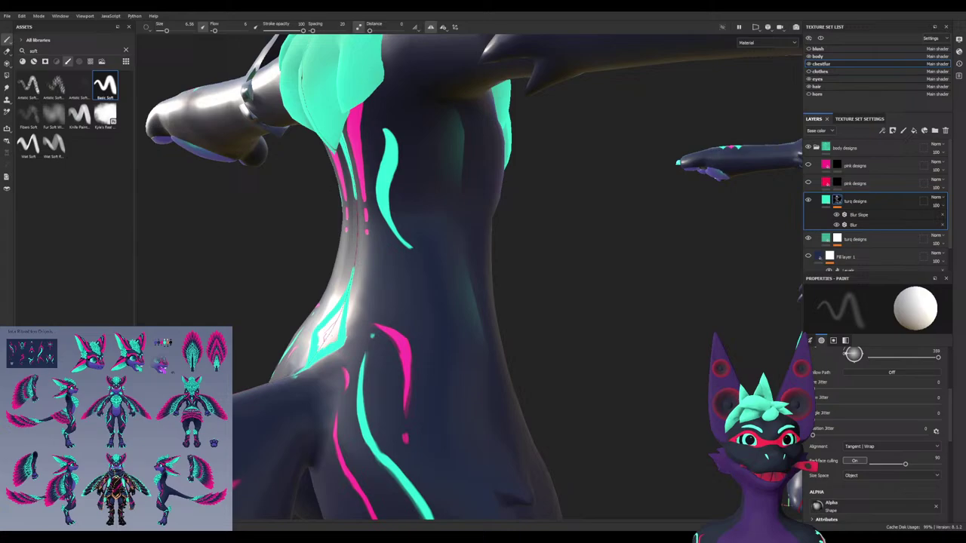
left_click(819, 56)
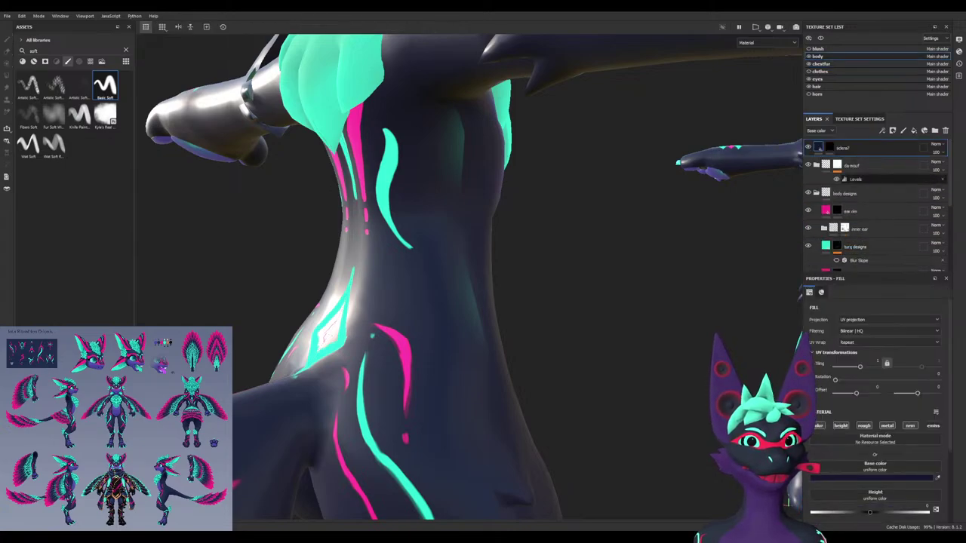
Check the da mouf, turq designs and claws layers for the source of the faint turquoise patches on the torso's side
left_click(868, 165)
key("x")
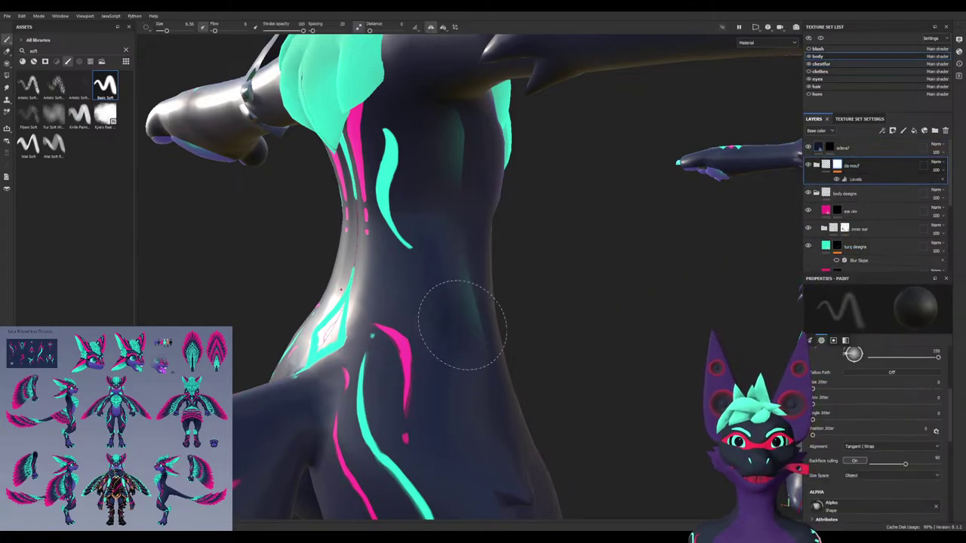
mouse_move(462, 323)
left_mouse_down("ctrl")
mouse_move(521, 323)
mouse_move(476, 298)
left_mouse_up("ctrl")
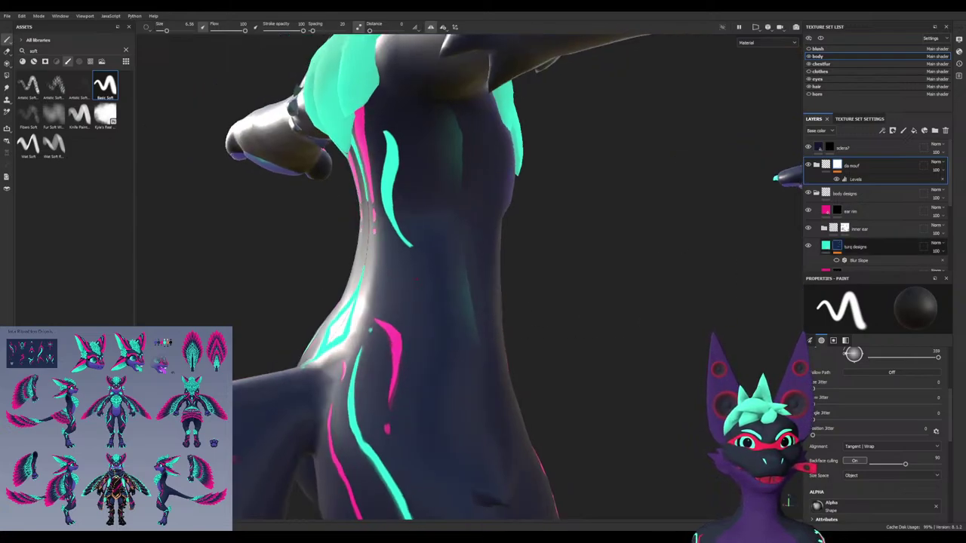
left_click(855, 246)
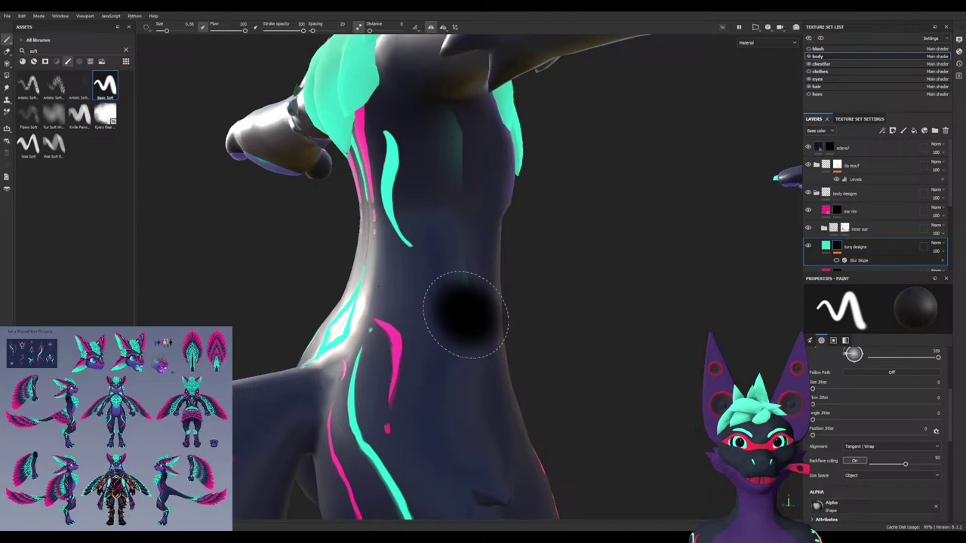
scroll(868, 219, "down", 4)
left_click(860, 195)
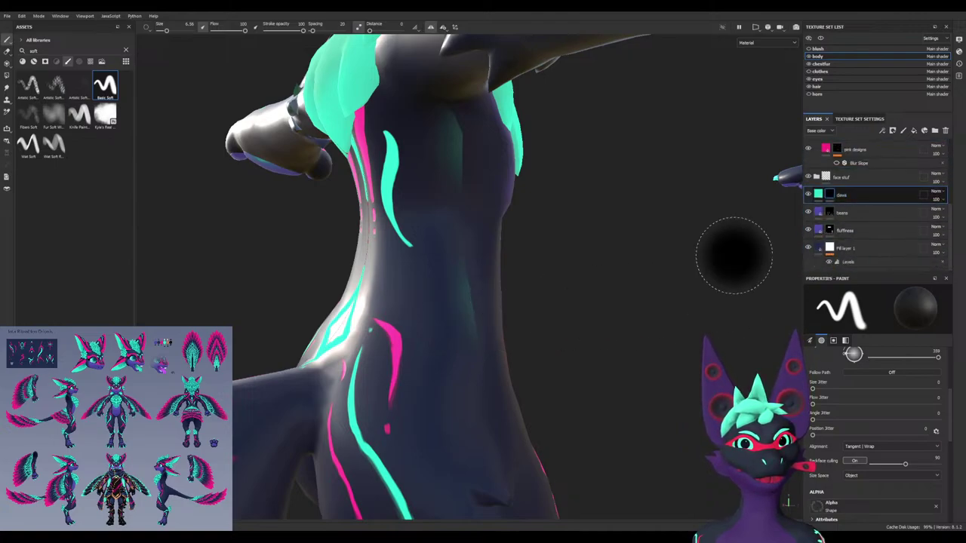
scroll(876, 204, "up", 3)
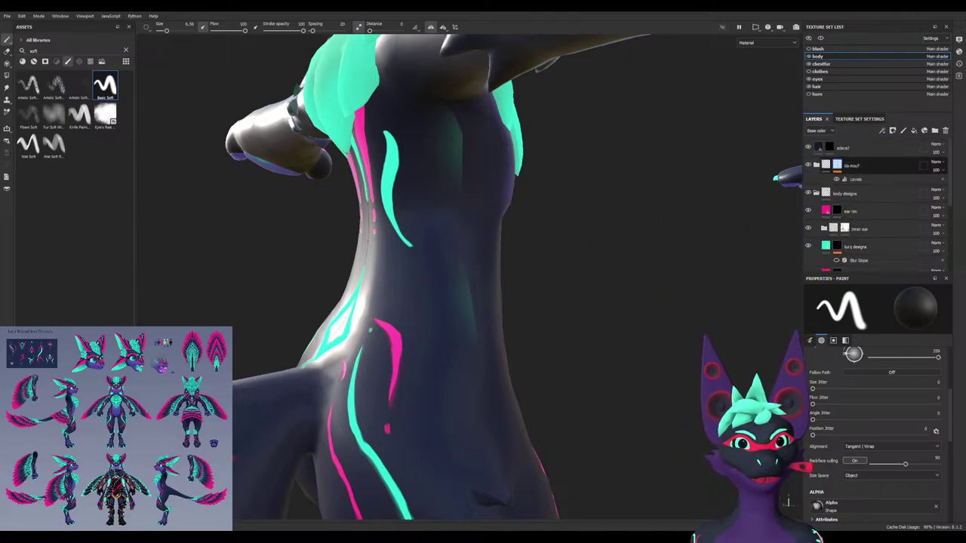
left_click(851, 165)
left_click_drag(466, 327, 463, 322)
key("x")
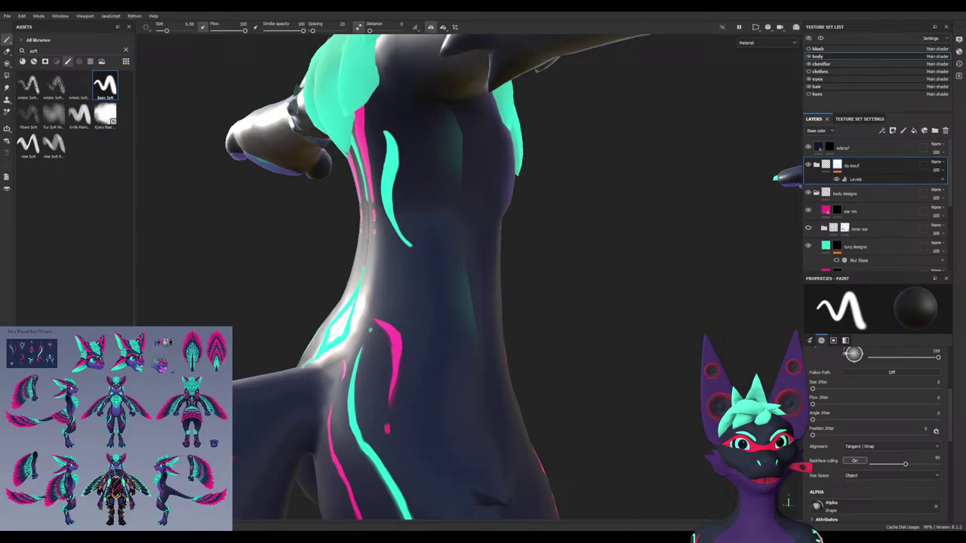
Paint out the faint turquoise patches on the torso's side with black on the inner ear folder's mask
left_click(855, 228)
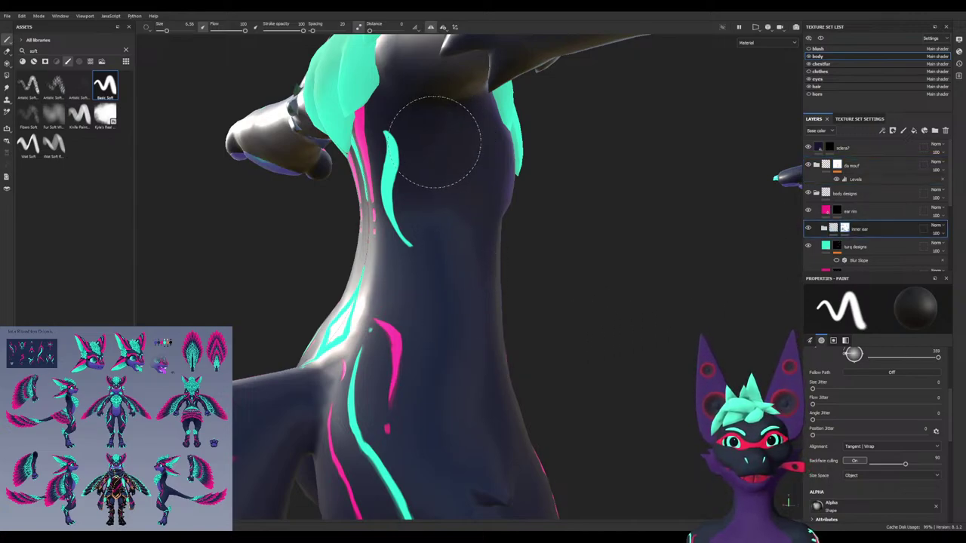
mouse_move(423, 231)
left_mouse_down("alt")
mouse_move(555, 236)
mouse_move(570, 245)
mouse_move(679, 235)
left_mouse_up("alt")
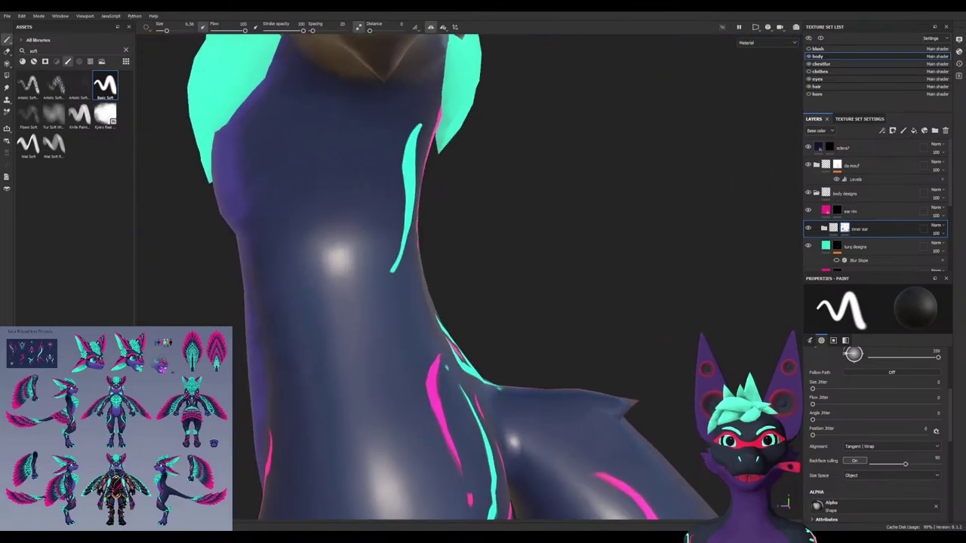
left_click_drag(249, 261, 584, 320, "alt")
right_click_drag(618, 284, 528, 317, "alt")
left_click_drag(528, 317, 478, 345, "alt")
Inspect the body markings on the whole character from the front, side and back
right_click_drag(474, 326, 467, 421, "alt")
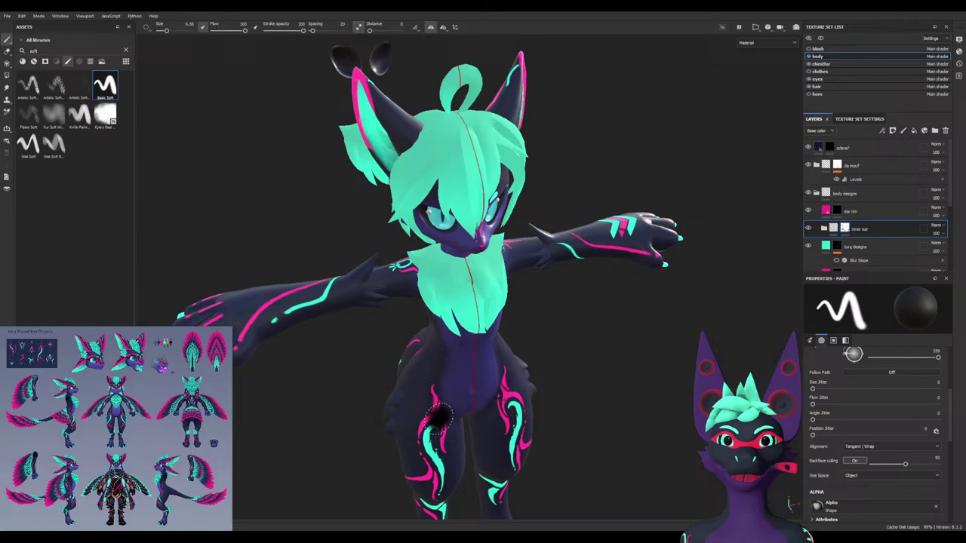
left_click_drag(439, 419, 425, 328, "alt")
right_click_drag(471, 228, 469, 162, "alt")
left_click_drag(453, 216, 370, 269, "alt")
right_click_drag(400, 281, 431, 431, "alt")
left_click_drag(415, 446, 468, 355, "alt")
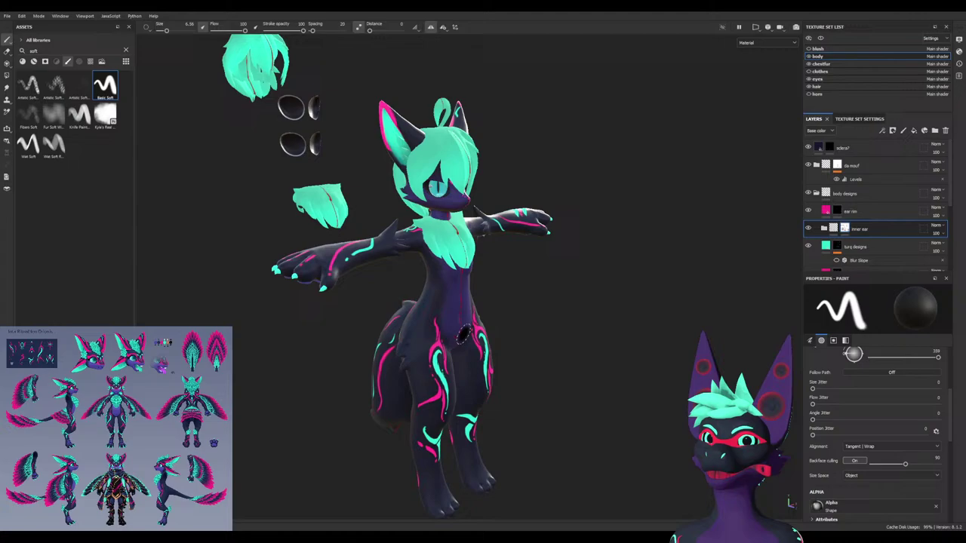
right_click_drag(463, 334, 559, 334, "shift")
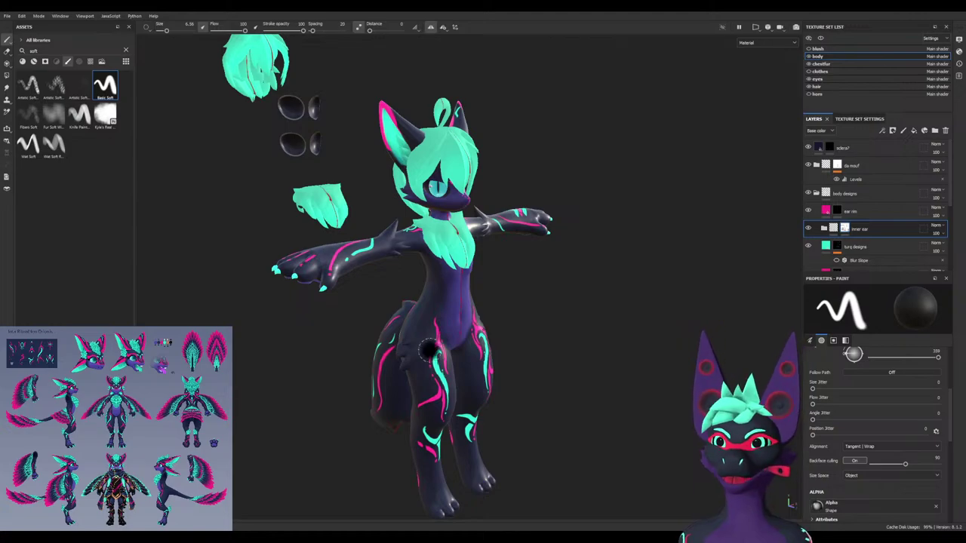
mouse_move(428, 350)
left_mouse_down("alt")
mouse_move(388, 323)
mouse_move(597, 355)
mouse_move(656, 324)
mouse_move(796, 326)
left_mouse_up("alt")
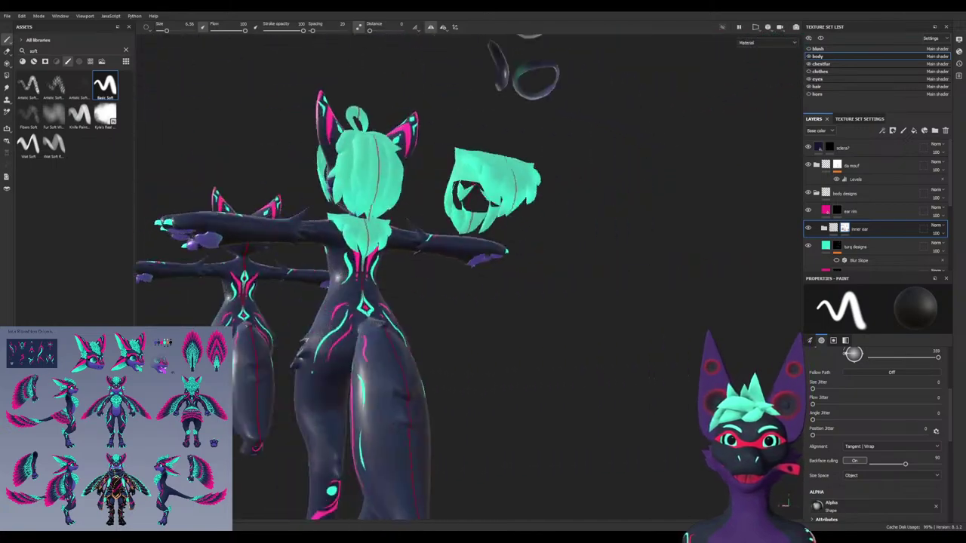
left_click_drag(725, 329, 457, 351, "alt")
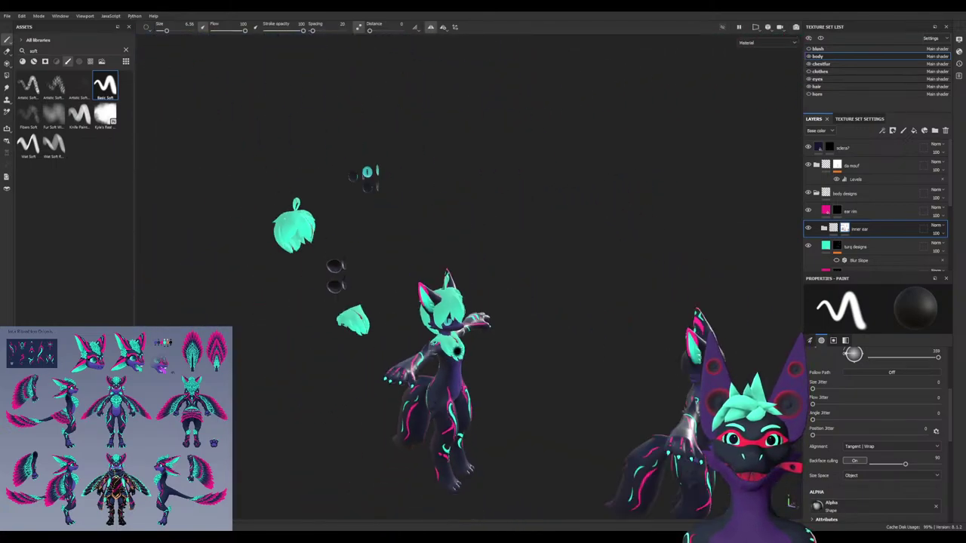
Make the clothes texture set active and show it on the model
scroll(457, 351, "down", 5)
left_click(820, 72)
left_click(808, 72)
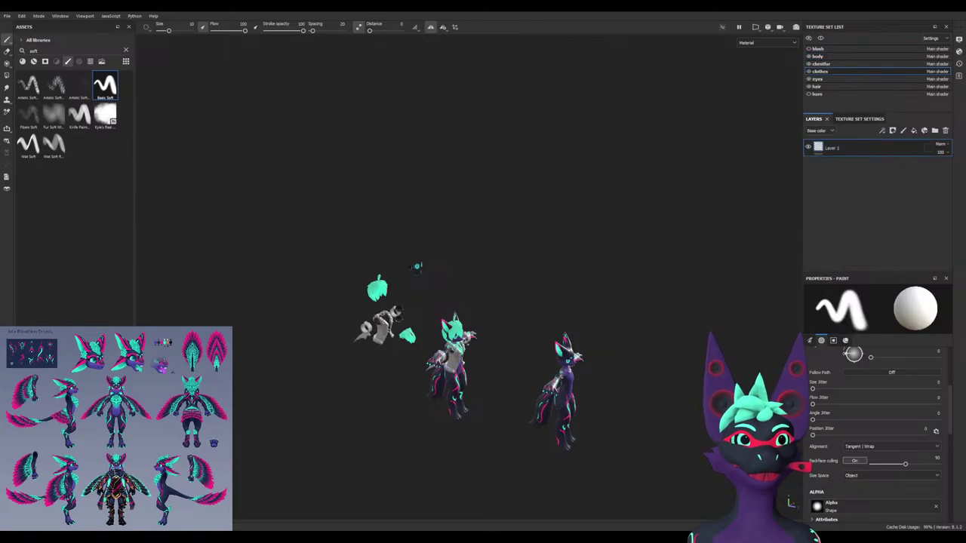
scroll(385, 410, "up", 6)
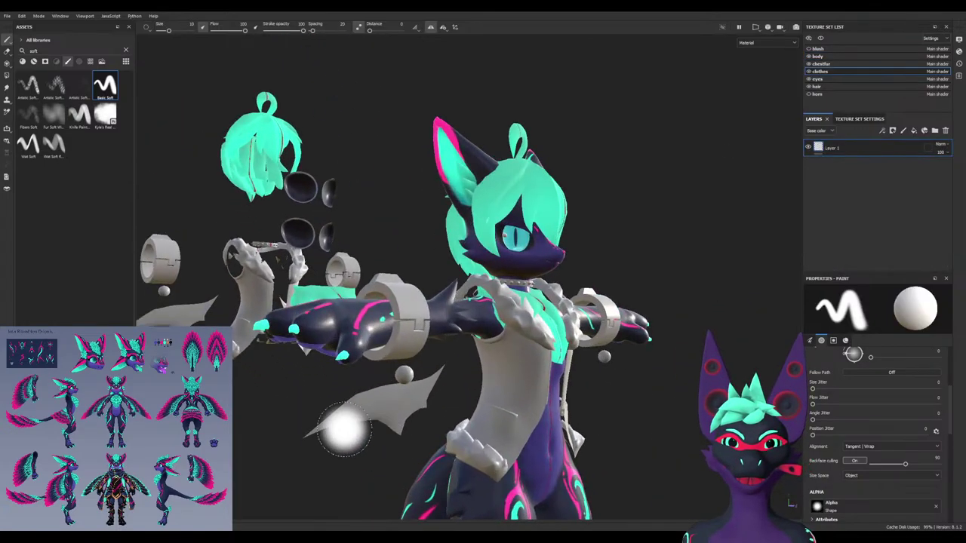
left_click_drag(344, 431, 487, 309, "alt")
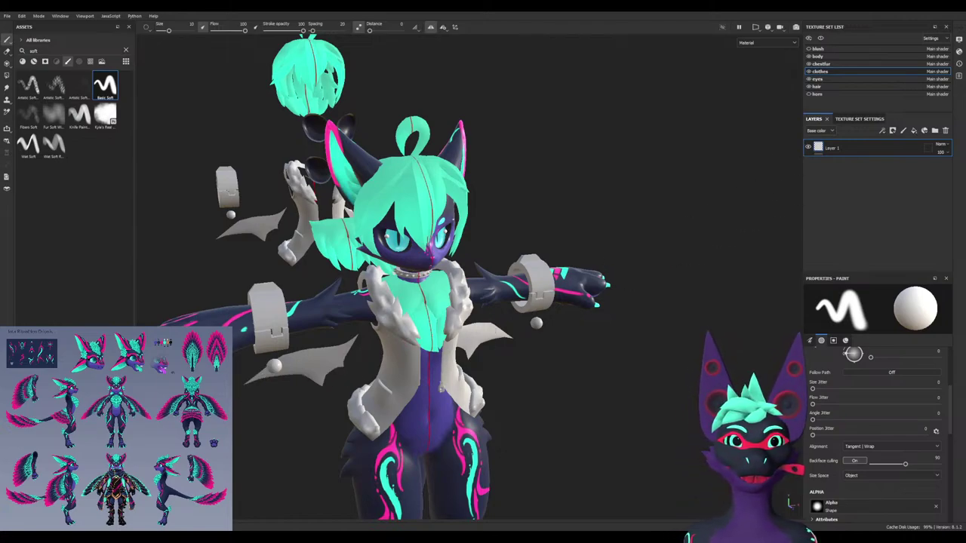
Filter the asset library to materials, search for "leath" and select a dark red leather material
left_click(33, 61)
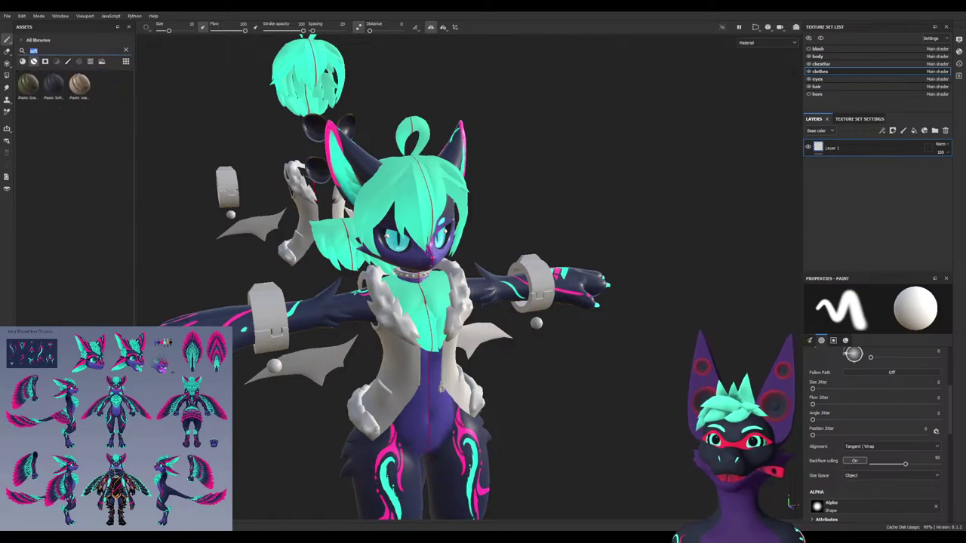
type("leat")
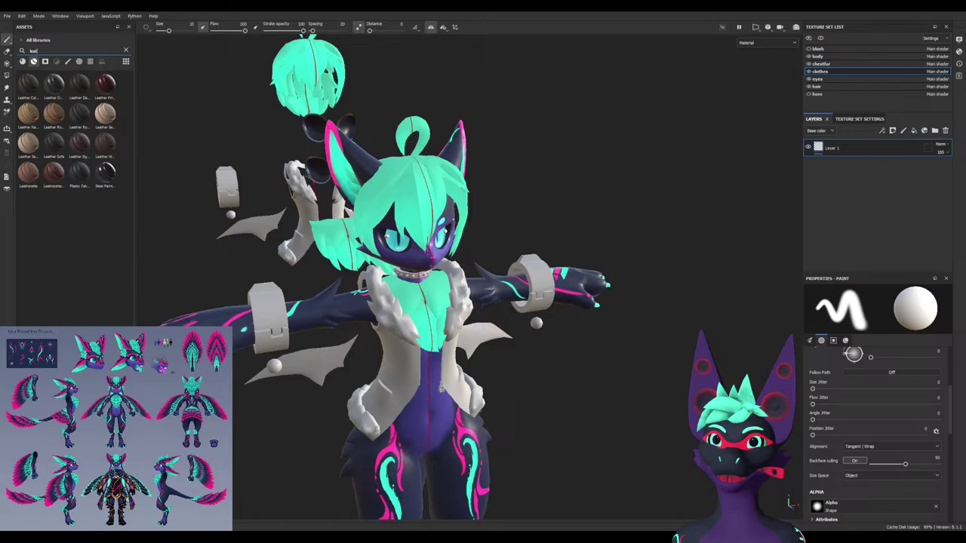
type("h")
scroll(297, 342, "up", 1)
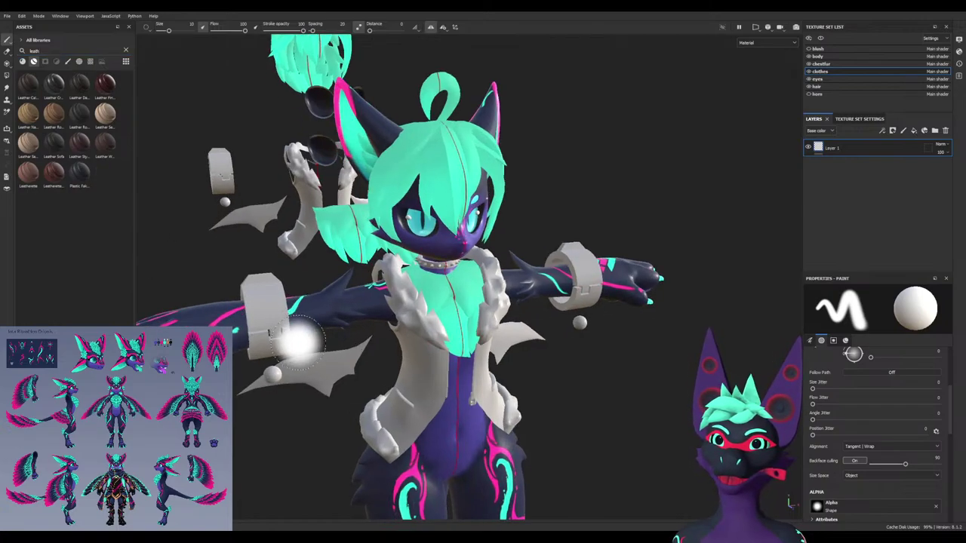
left_click_drag(409, 412, 494, 406, "alt")
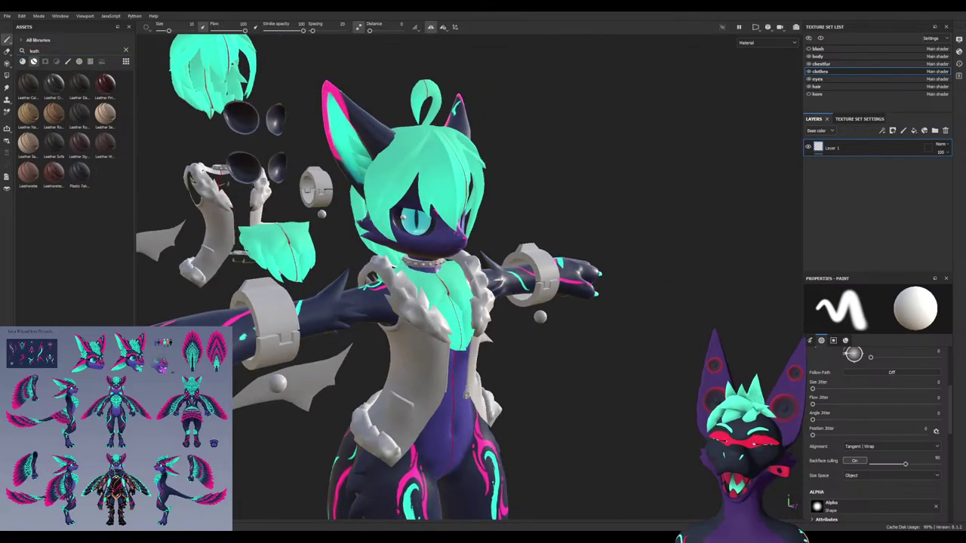
left_click(54, 173)
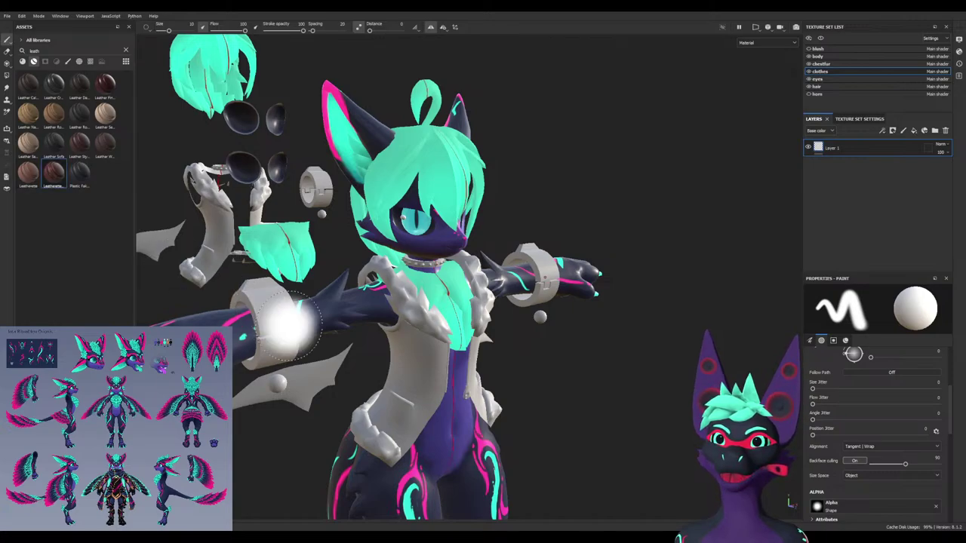
Add a black mask to Layer 1 of the clothes set and create a new fill layer above it
scroll(444, 364, "up", 1)
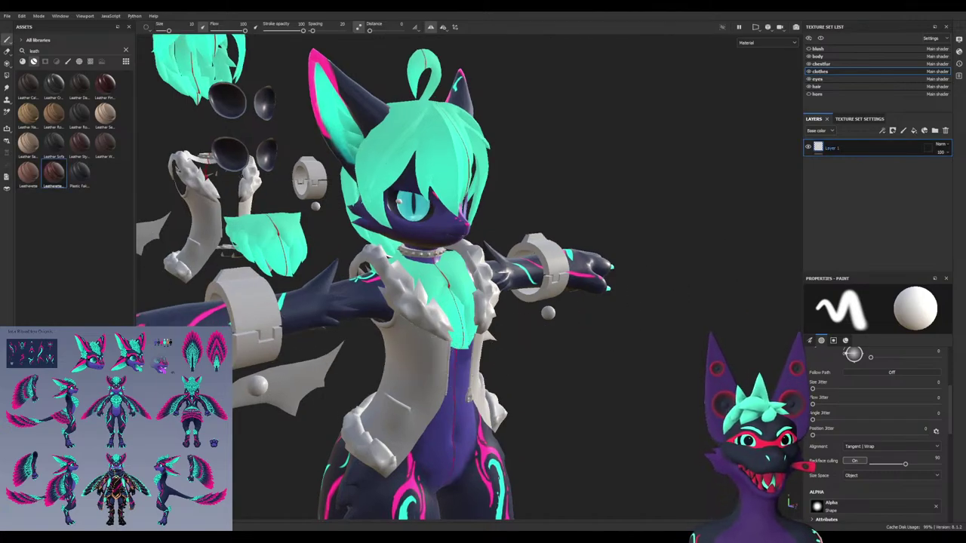
left_click(851, 154)
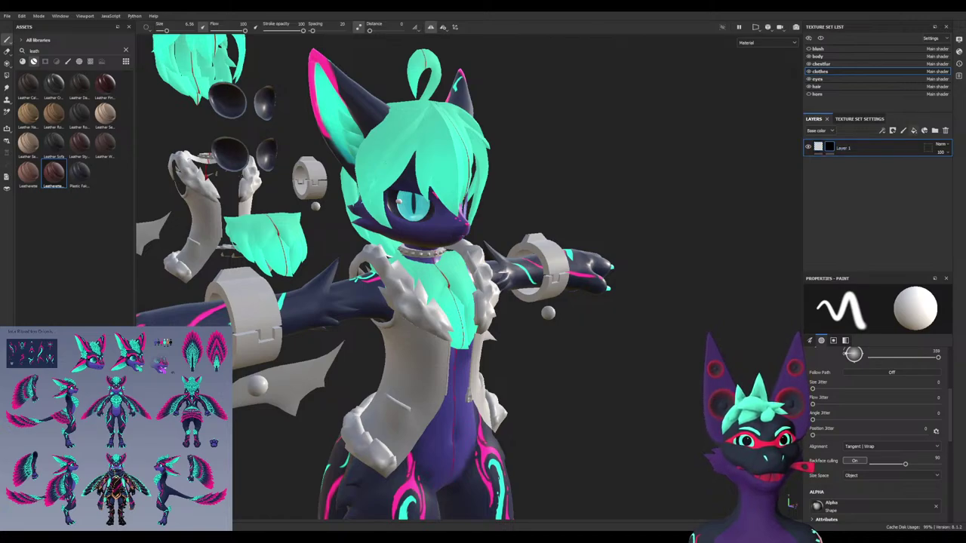
left_click(914, 131)
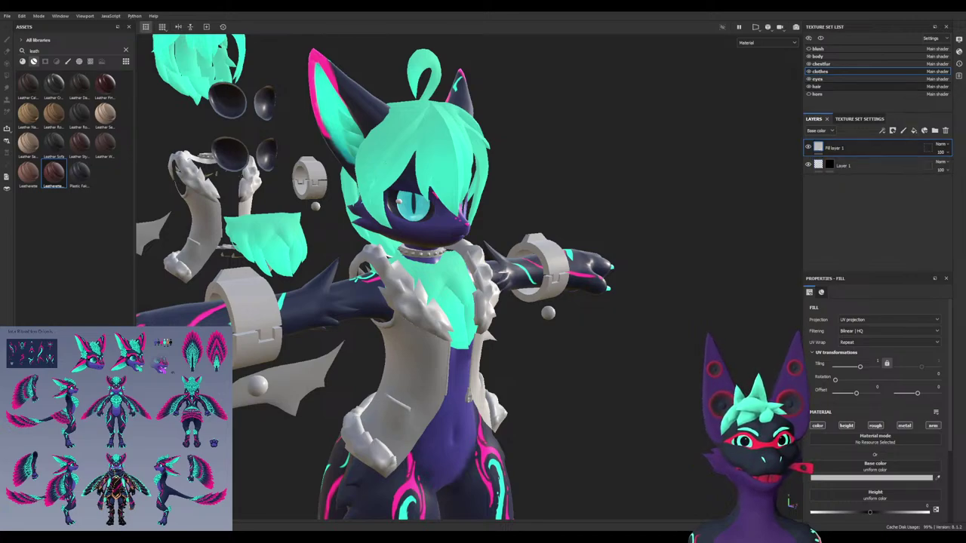
Hide the eyes, hair and chestfur texture sets to look at the clothes on the bare body
left_click(809, 79)
left_click(809, 87)
left_click(808, 63)
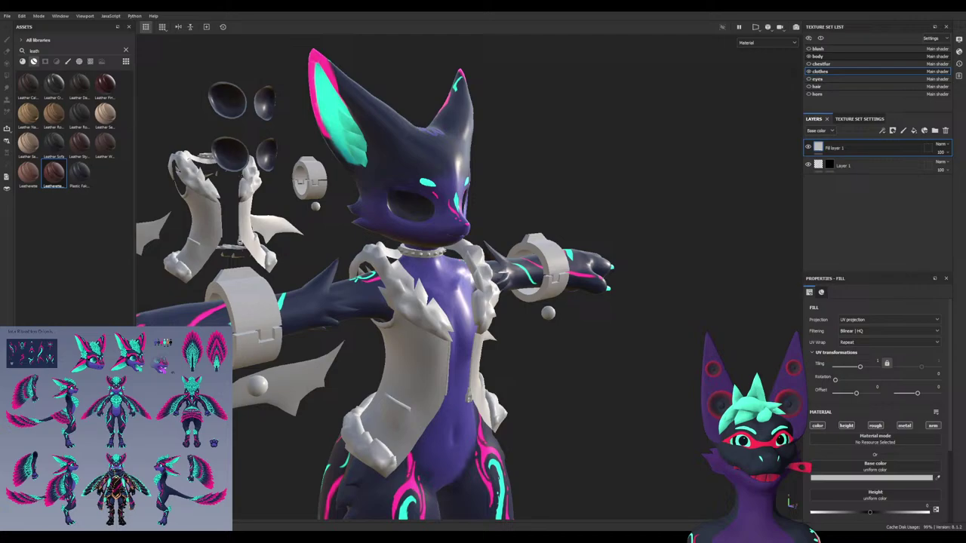
left_click(817, 56)
left_click(809, 57)
left_click(809, 56)
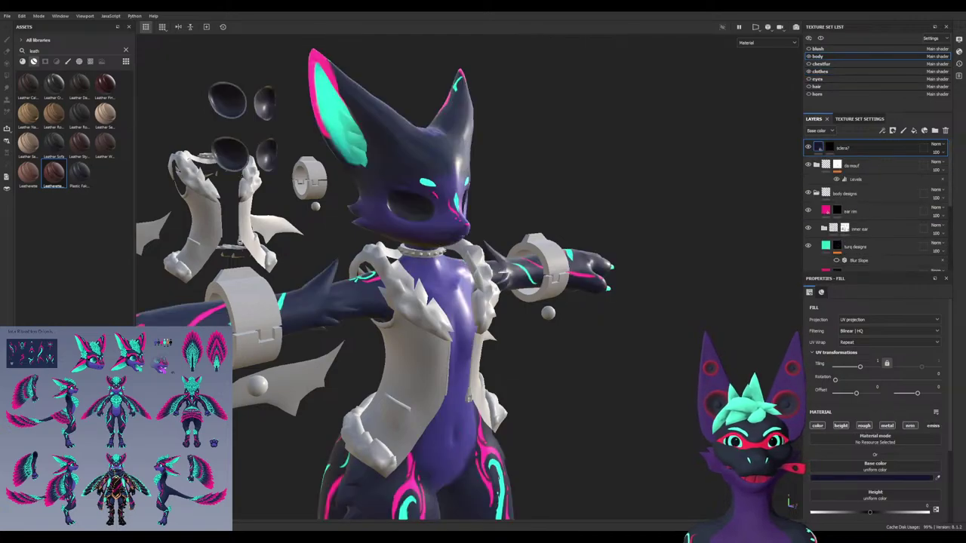
left_click_drag(581, 226, 560, 218, "alt")
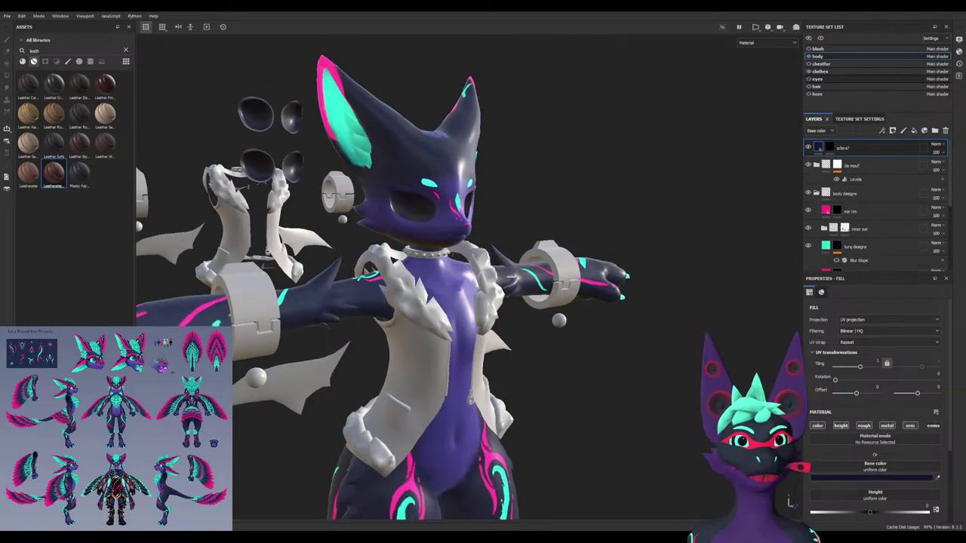
Show the eyes, hair, chestfur and horn texture sets on the model
left_click(809, 79)
left_click(817, 86)
left_click(808, 86)
left_click(808, 64)
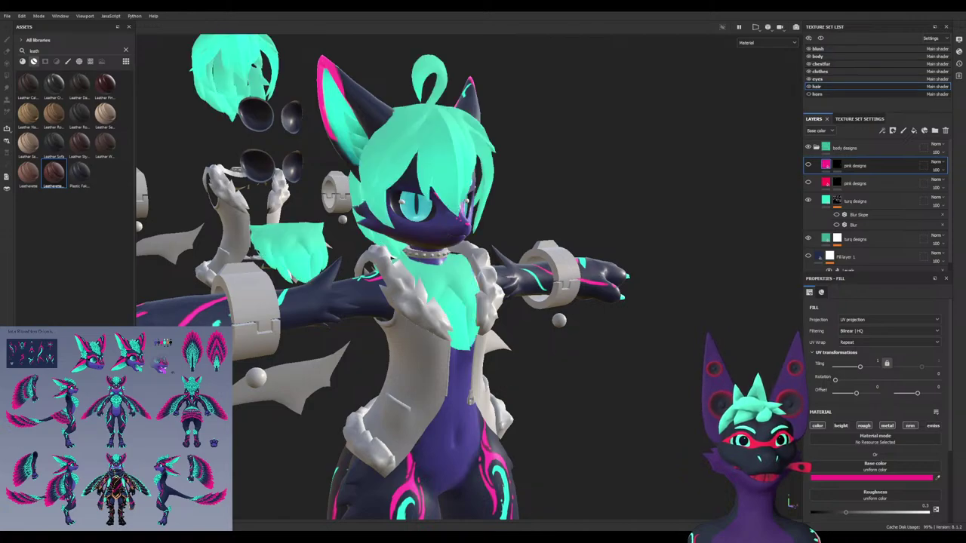
left_click(817, 95)
left_click(808, 94)
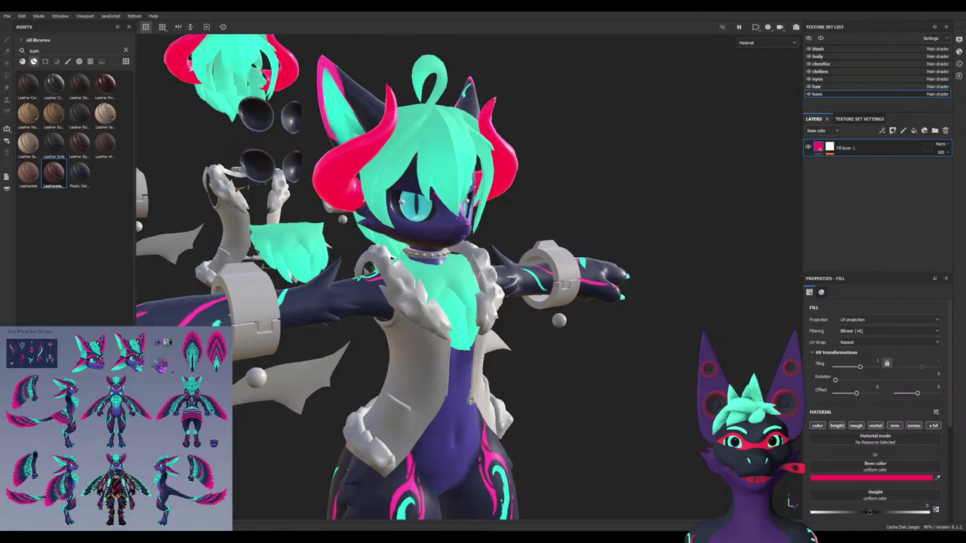
middle_click_drag(470, 302, 547, 264, "alt")
scroll(547, 265, "down", 3)
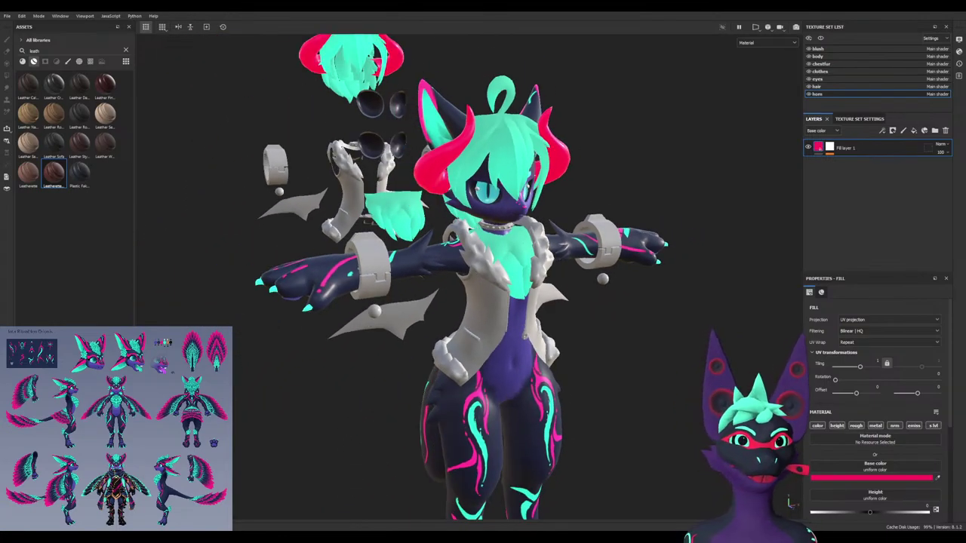
Make the clothes texture set active and add a black mask to its new fill layer
left_click(822, 64)
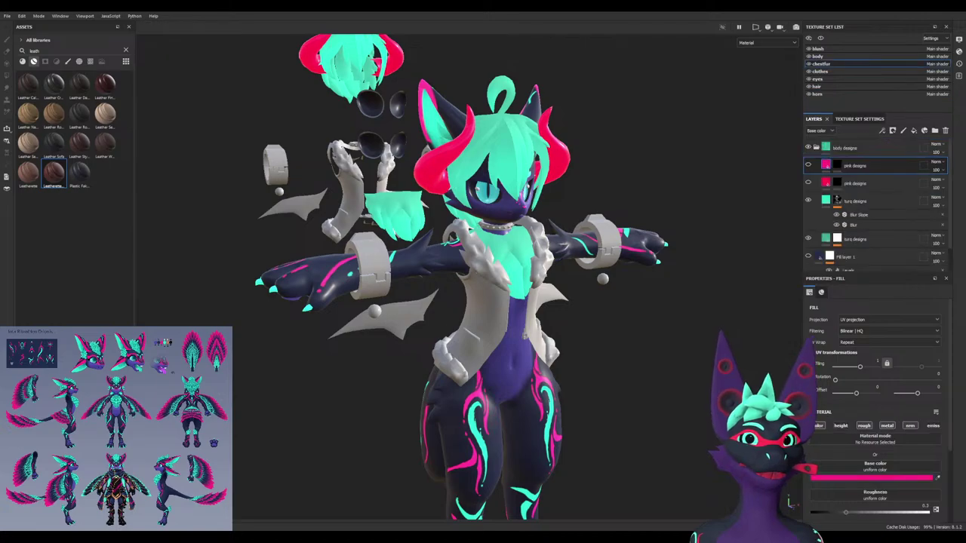
left_click(823, 72)
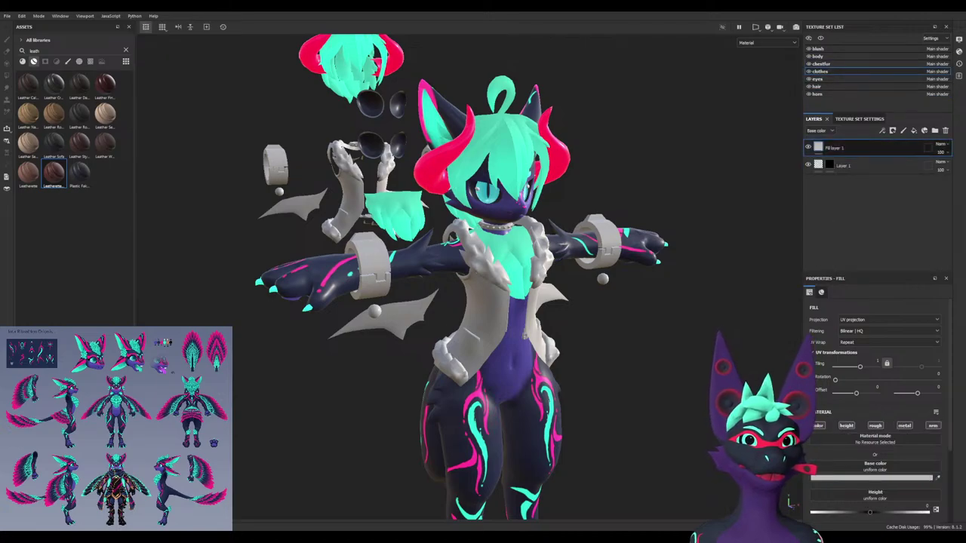
right_click(868, 149)
left_click(885, 166)
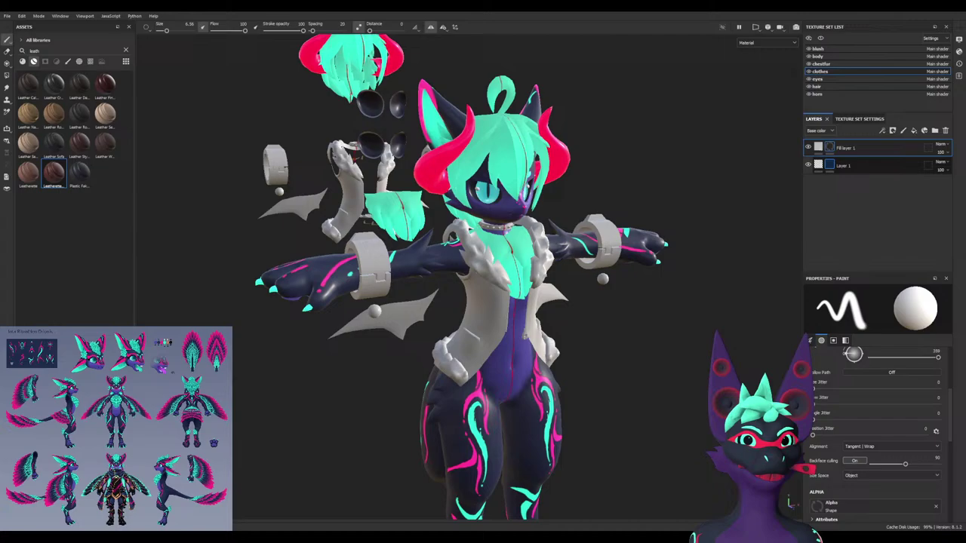
left_click_drag(477, 368, 494, 351, "alt")
scroll(494, 351, "up", 3)
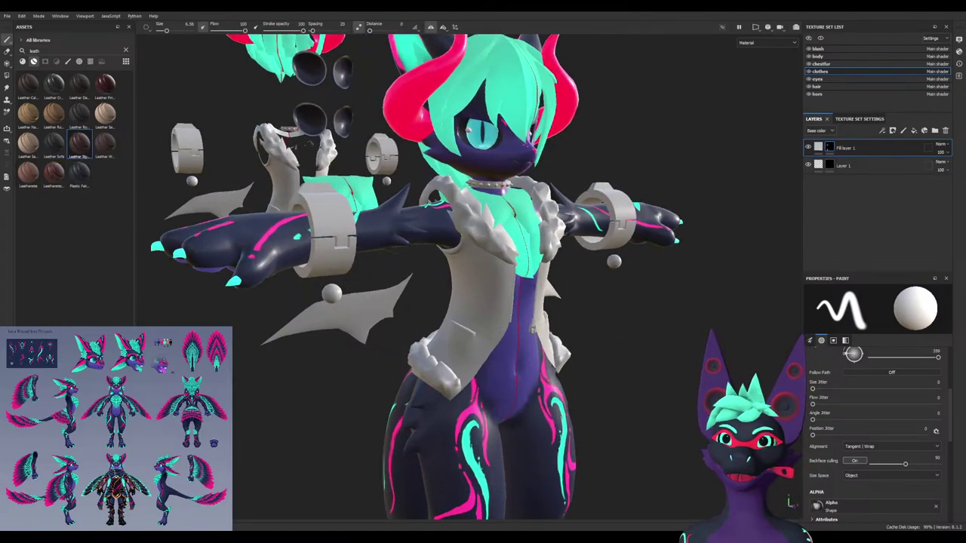
scroll(476, 317, "up", 2)
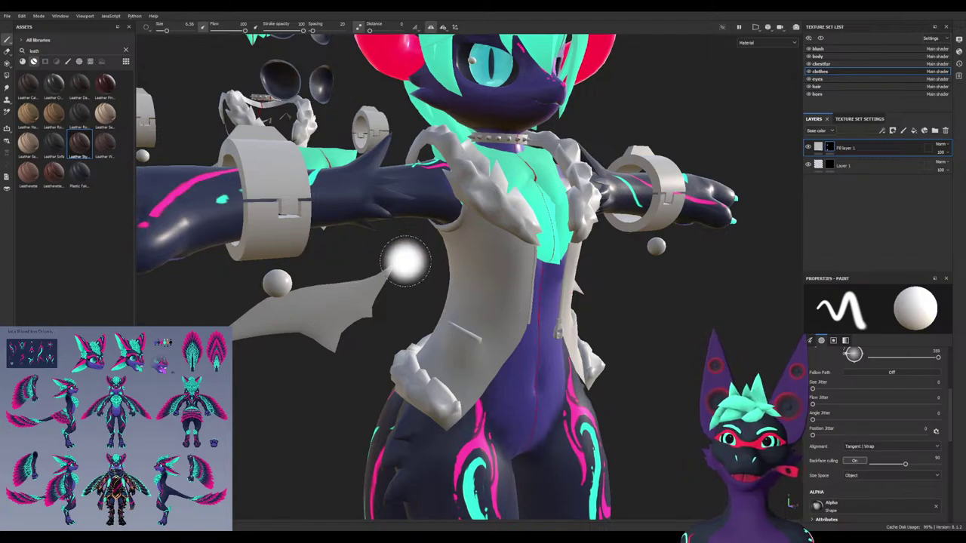
Try switching the brush between black and white on Fill layer 1's mask and check its brush and grayscale settings
key("x")
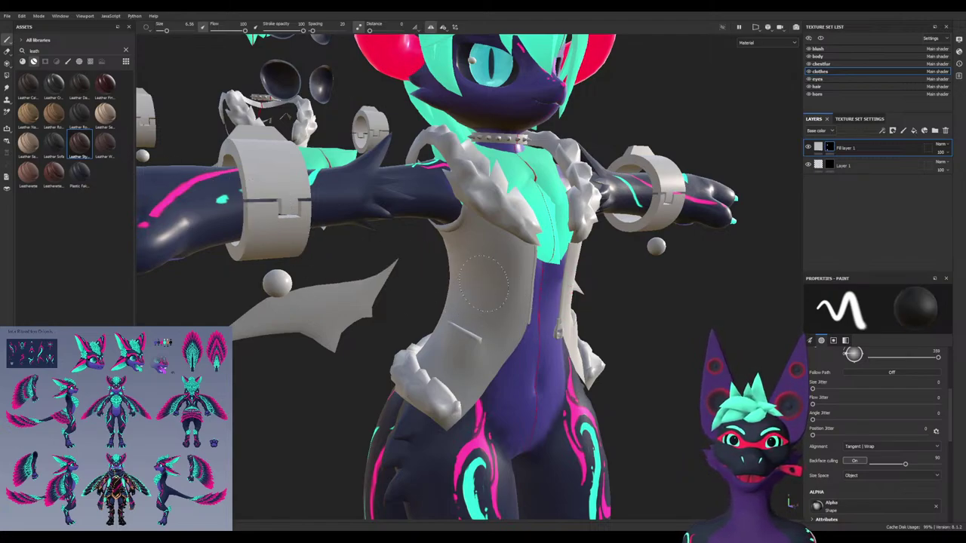
left_click(818, 148)
left_click(830, 147)
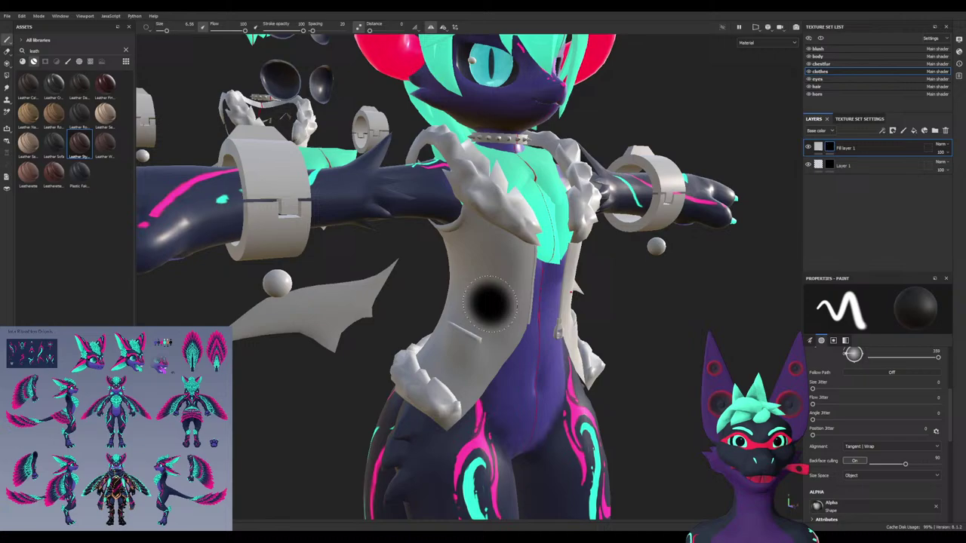
key("x")
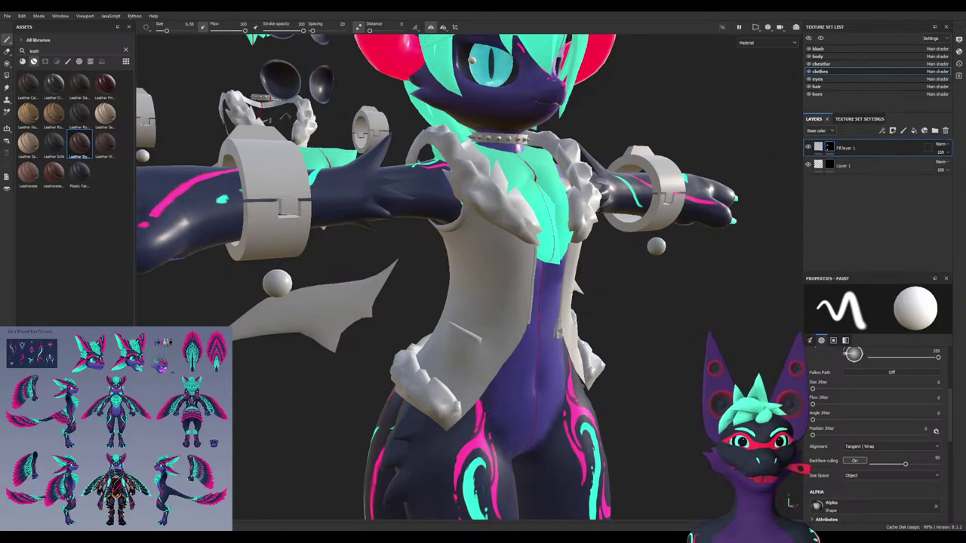
scroll(876, 422, "down", 5)
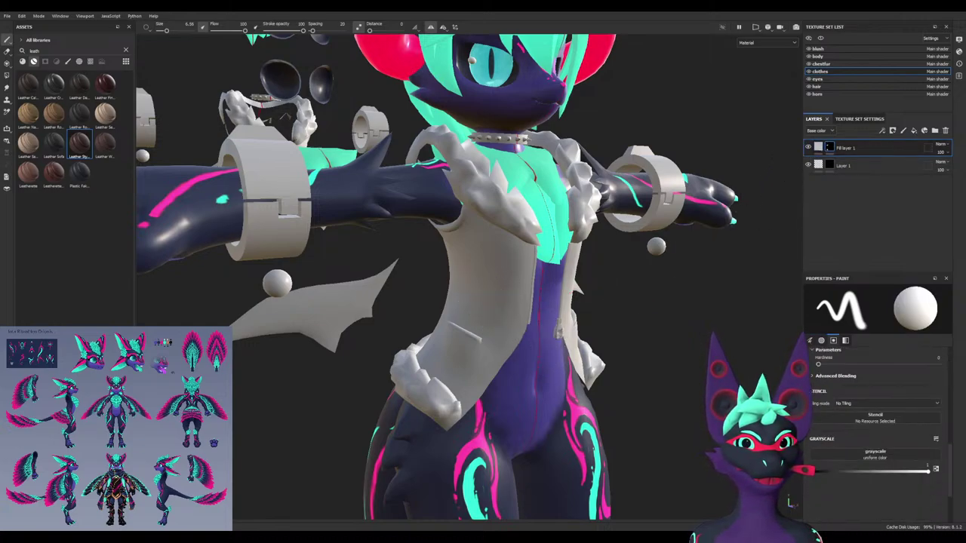
scroll(876, 423, "up", 5)
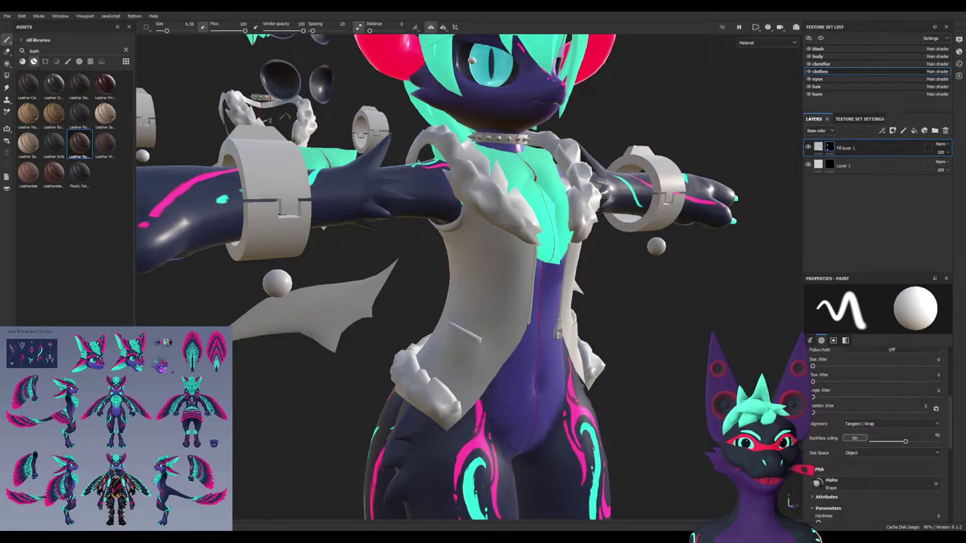
scroll(875, 423, "up", 5)
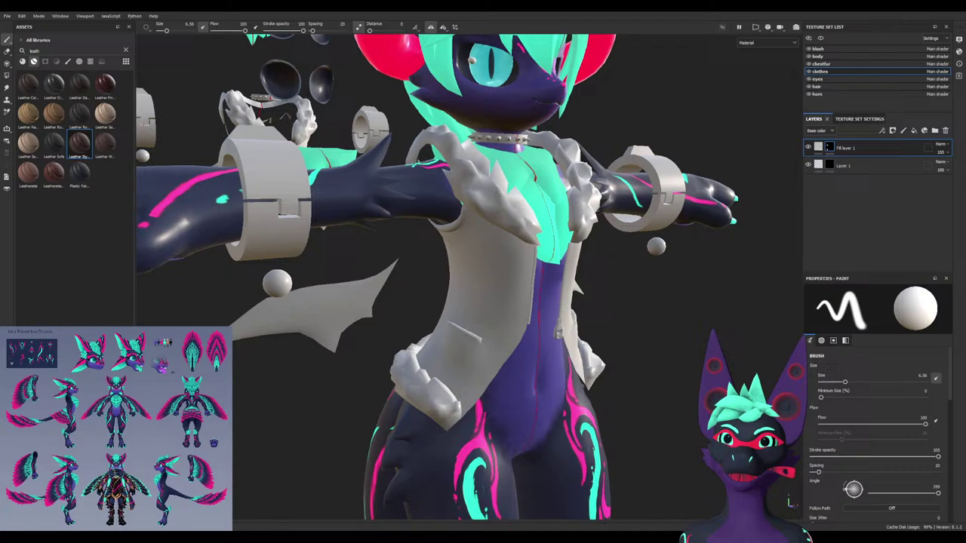
Clear the leather search and browse the full list of base materials
left_click(23, 61)
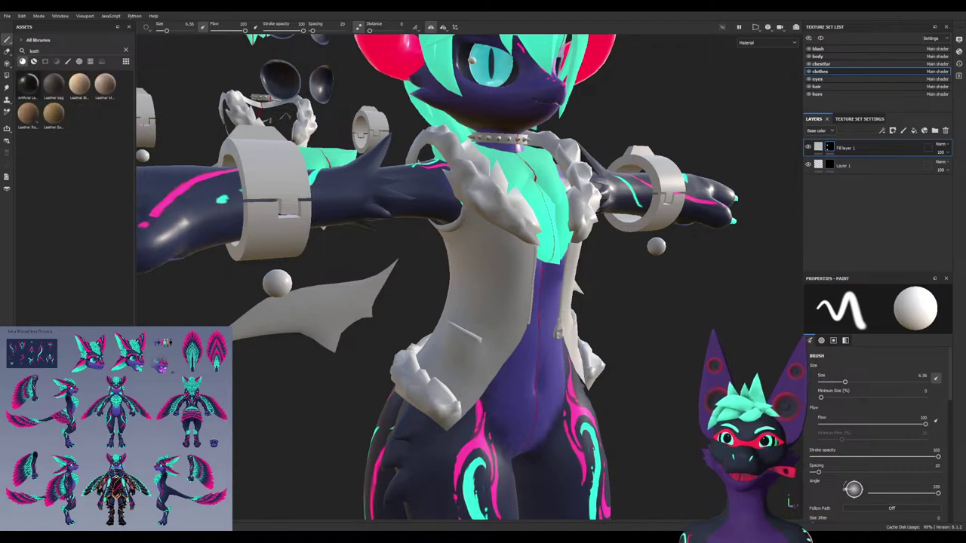
double_click(35, 50)
key("BackSpace")
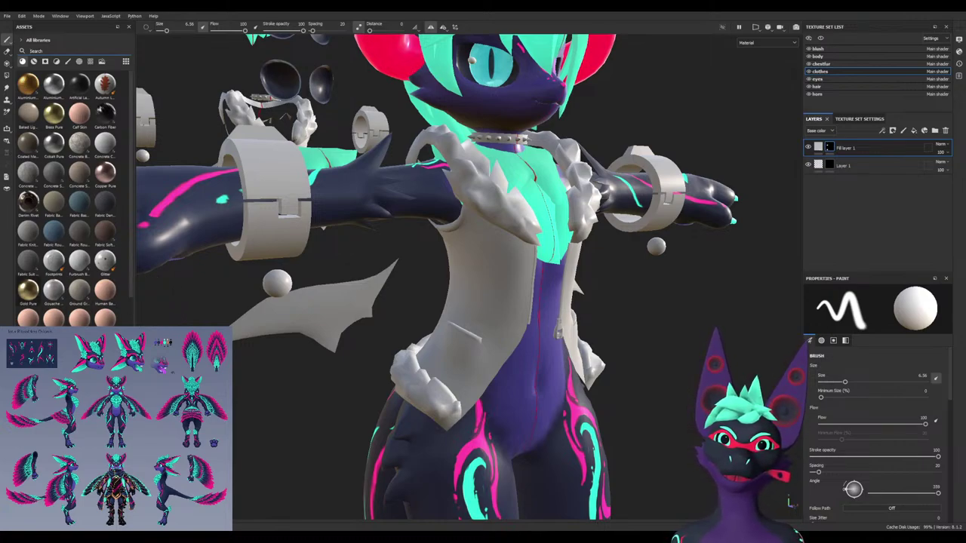
scroll(68, 189, "down", 5)
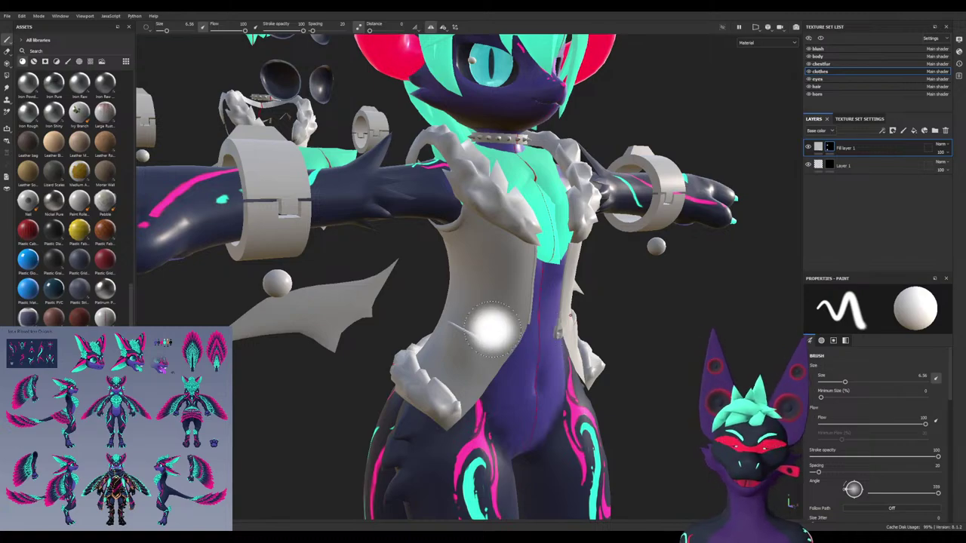
mouse_move(492, 329)
left_mouse_down("alt")
mouse_move(460, 305)
mouse_move(470, 302)
left_mouse_up("alt")
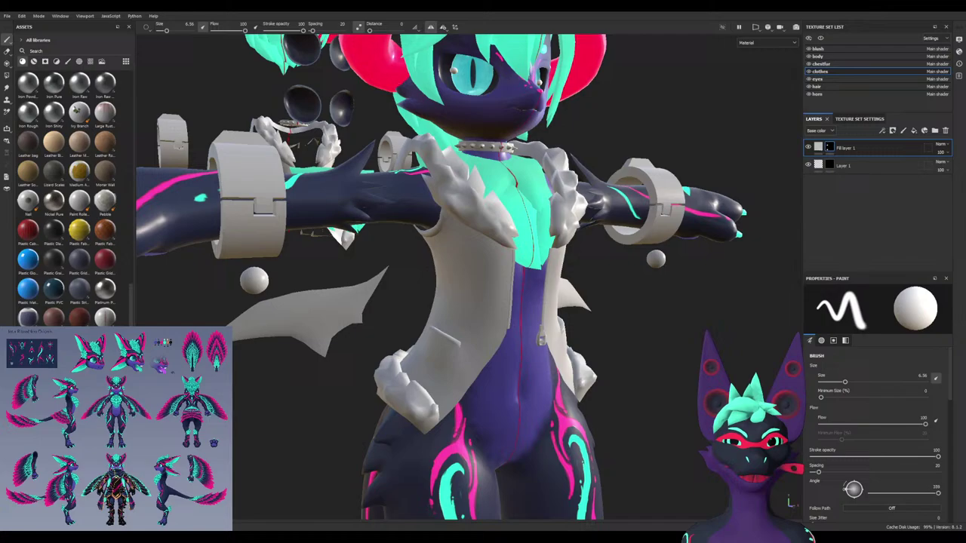
Try the Leather Seat Old and Dirty smart material on the clothes, first below Layer 1 and again above it
left_click(33, 61)
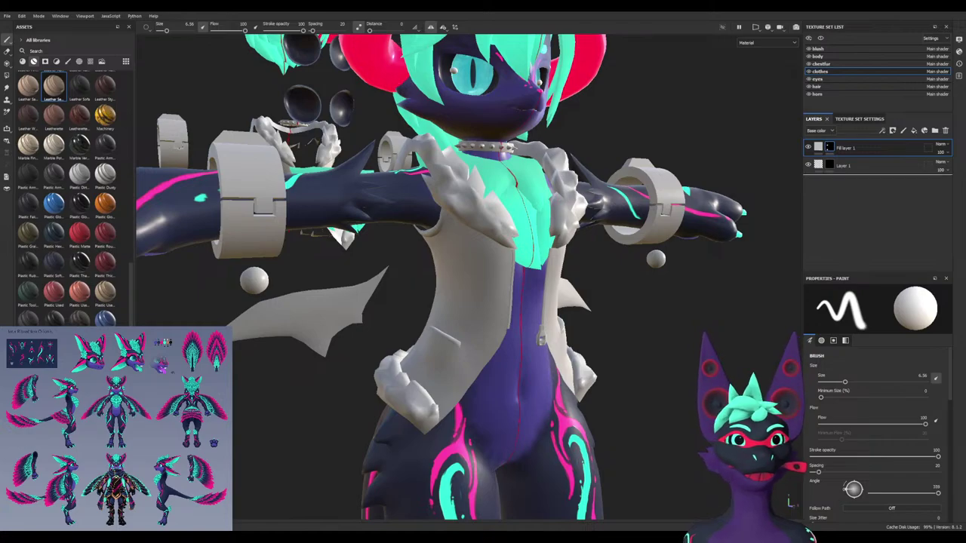
left_click_drag(54, 86, 845, 178)
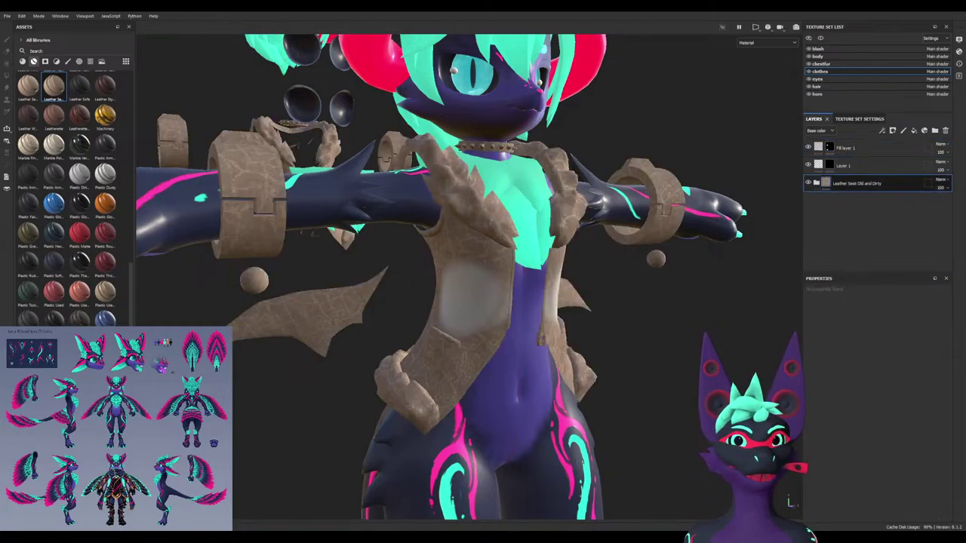
key("ctrl+z")
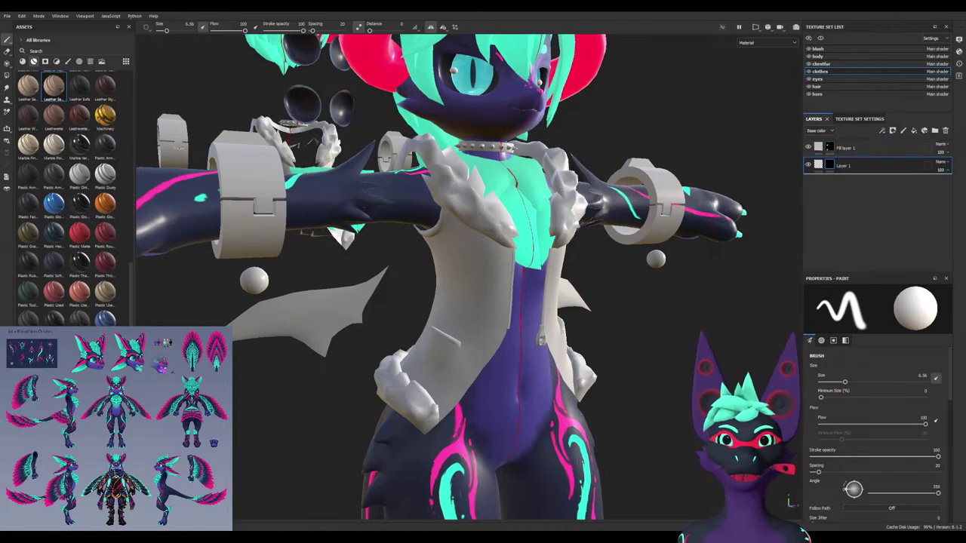
left_click_drag(845, 141, 845, 157)
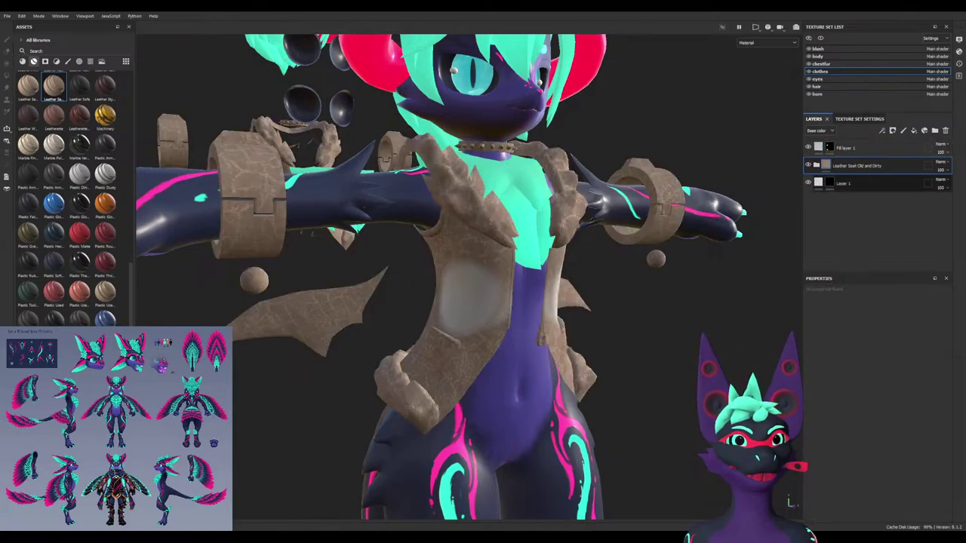
key("ctrl+z")
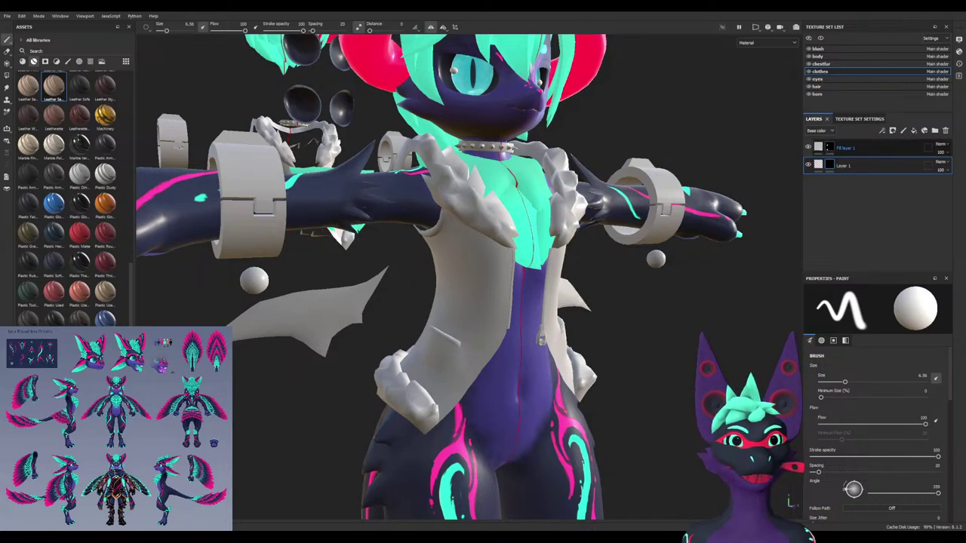
Remove the remaining layers from the clothes set and add the Marble Verde Alpi smart material
key("ctrl+z")
key("ctrl+z")
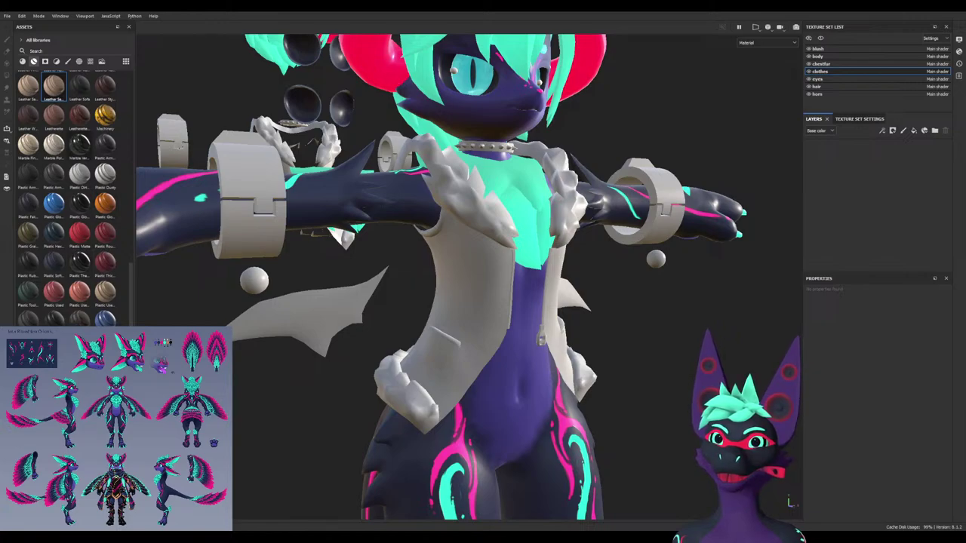
left_click_drag(79, 145, 856, 181)
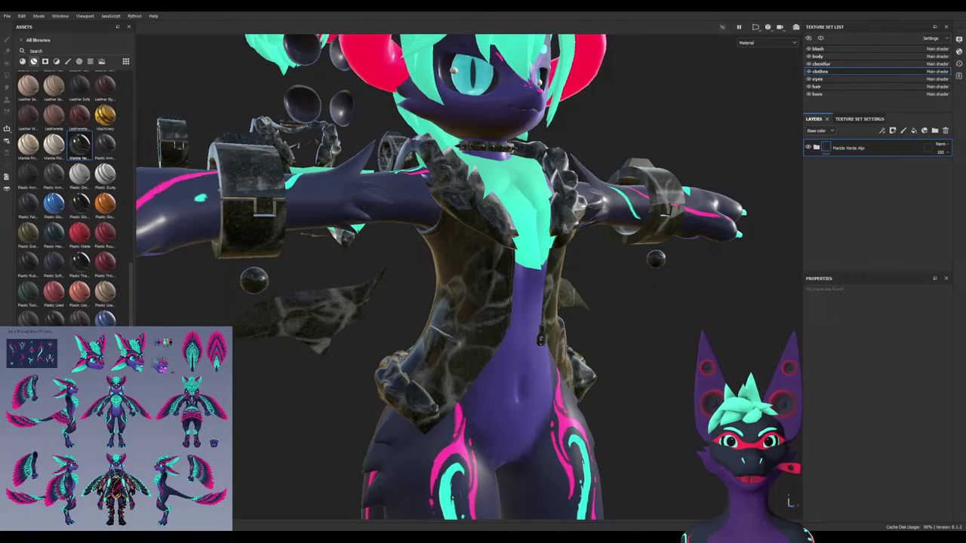
mouse_move(423, 287)
left_mouse_down("alt")
mouse_move(709, 279)
mouse_move(430, 287)
mouse_move(475, 283)
left_mouse_up("alt")
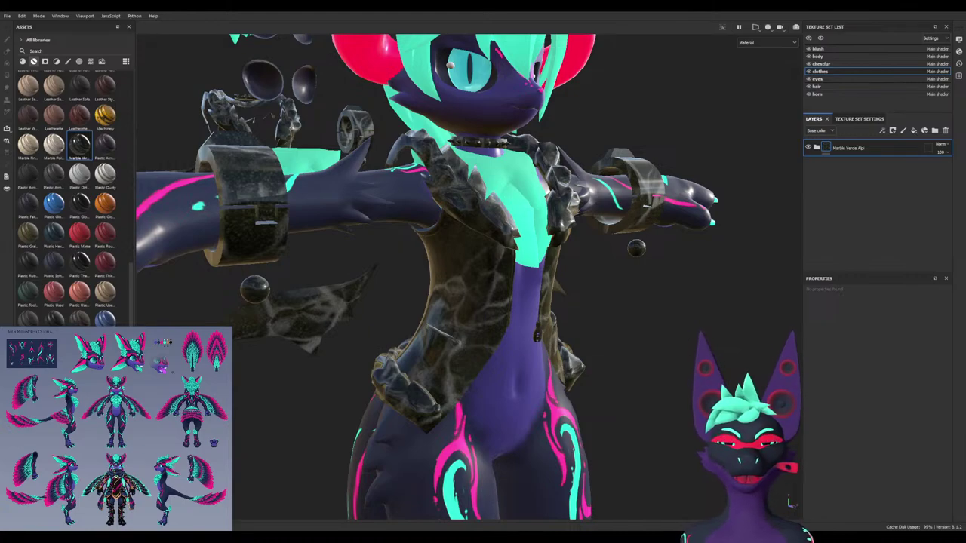
key("Delete")
left_click_drag(475, 283, 457, 283, "alt")
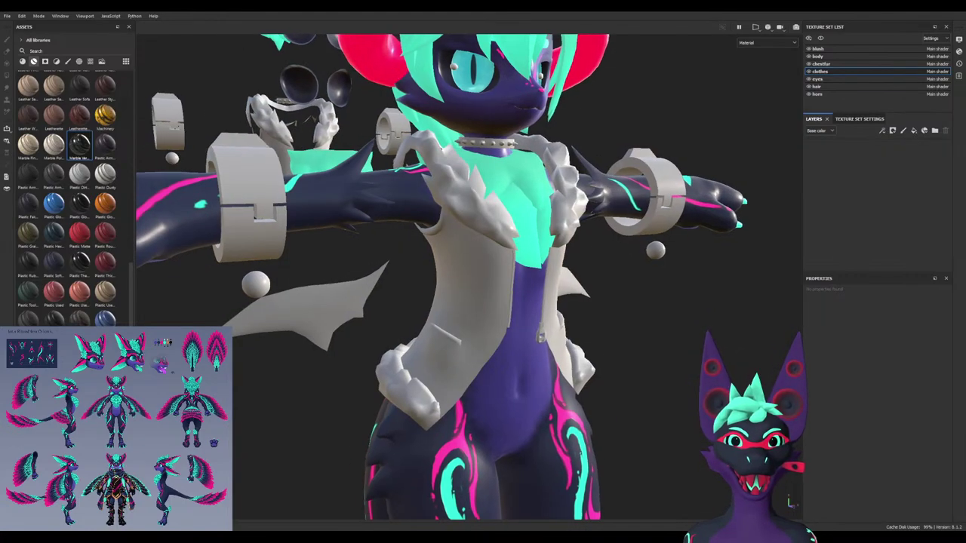
left_click_drag(79, 145, 868, 174)
key("ctrl+z")
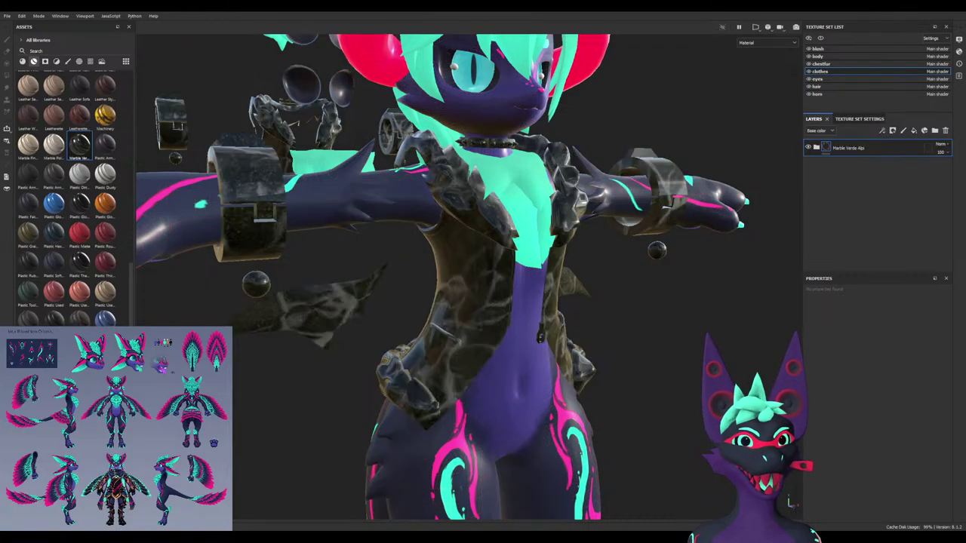
Add a black mask to the Marble Verde Alpi folder and paint the marble onto the small spheres below the wrist cuffs
left_click(892, 130)
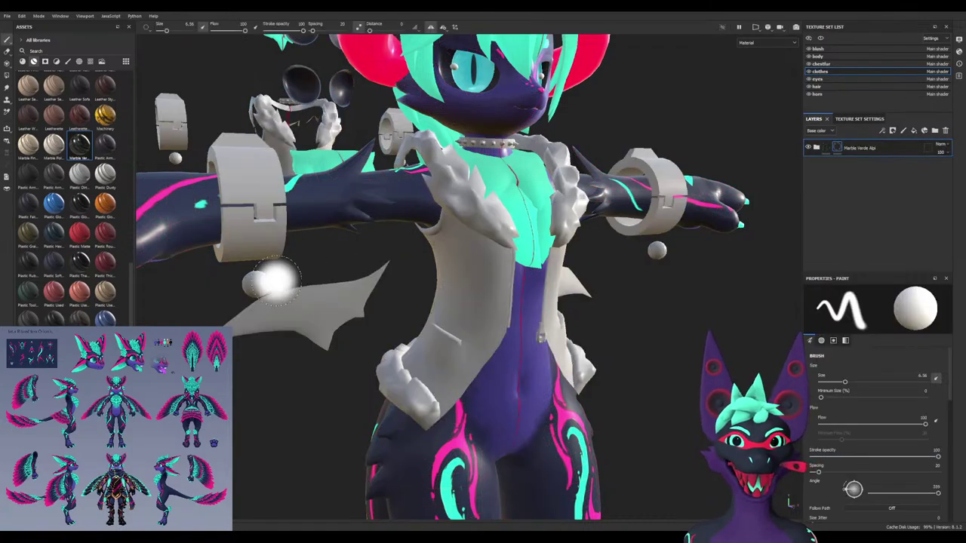
left_click(826, 148)
left_click_drag(604, 257, 671, 253, "alt")
left_click(837, 147)
mouse_move(303, 302)
left_mouse_down("alt")
mouse_move(345, 302)
mouse_move(360, 314)
mouse_move(466, 298)
left_mouse_up("alt")
mouse_move(411, 278)
left_mouse_down()
mouse_move(383, 282)
mouse_move(458, 308)
left_mouse_up()
mouse_move(411, 287)
left_mouse_down()
mouse_move(386, 280)
mouse_move(438, 289)
mouse_move(406, 263)
mouse_move(419, 243)
left_mouse_up()
mouse_move(406, 324)
left_mouse_down("alt")
mouse_move(383, 302)
mouse_move(483, 294)
mouse_move(361, 292)
left_mouse_up("alt")
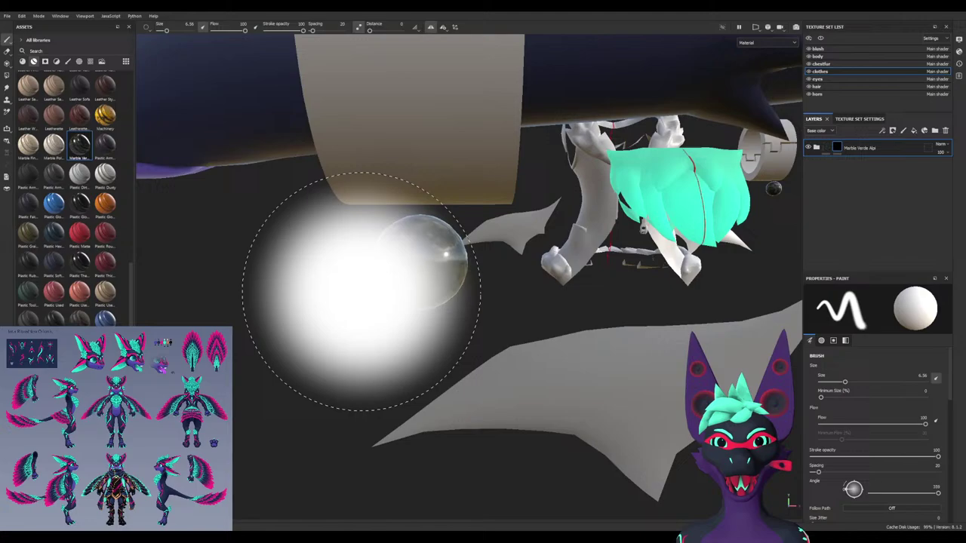
mouse_move(560, 287)
left_mouse_down("alt")
mouse_move(541, 326)
mouse_move(523, 328)
mouse_move(545, 297)
mouse_move(459, 319)
left_mouse_up("alt")
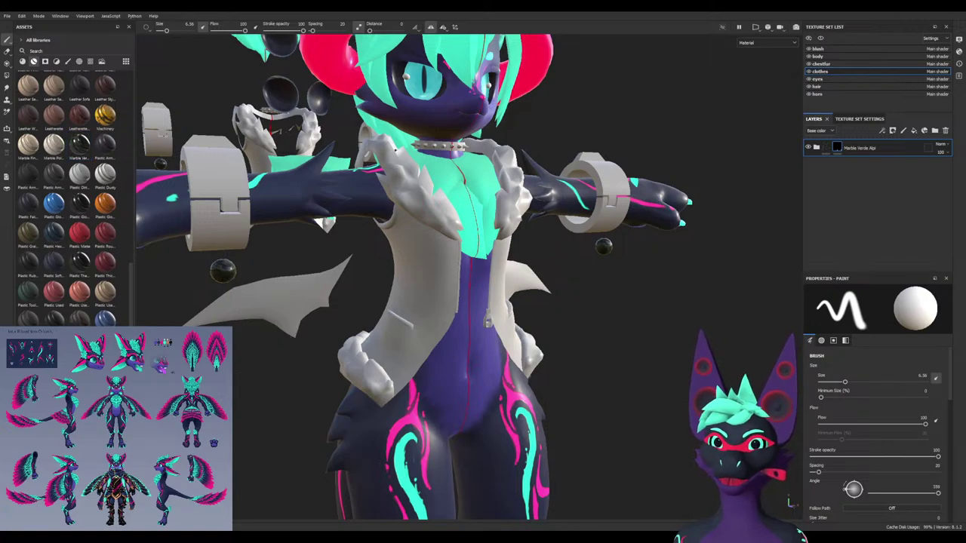
Add the Silver_Aged smart material below Marble Verde Alpi and give it a black mask
left_click_drag(80, 351, 868, 170)
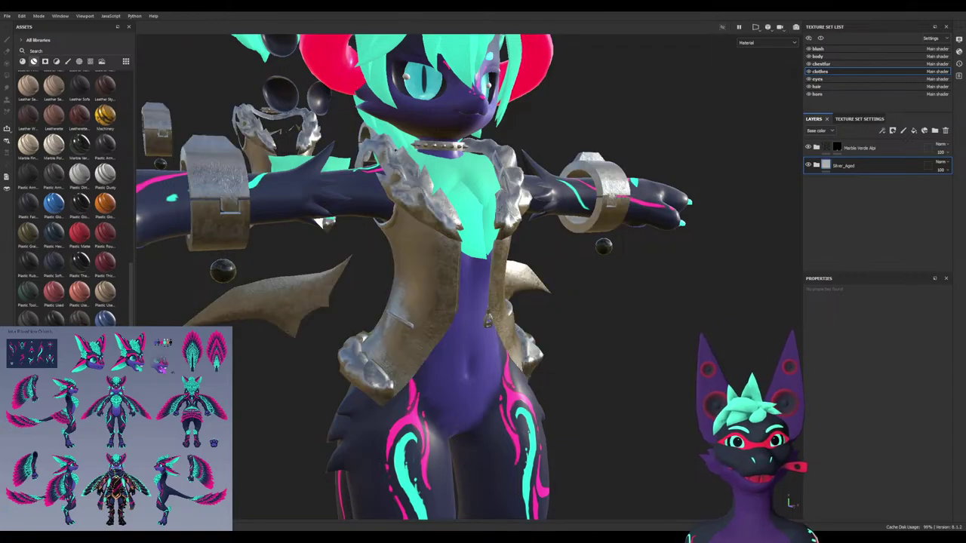
double_click(843, 166)
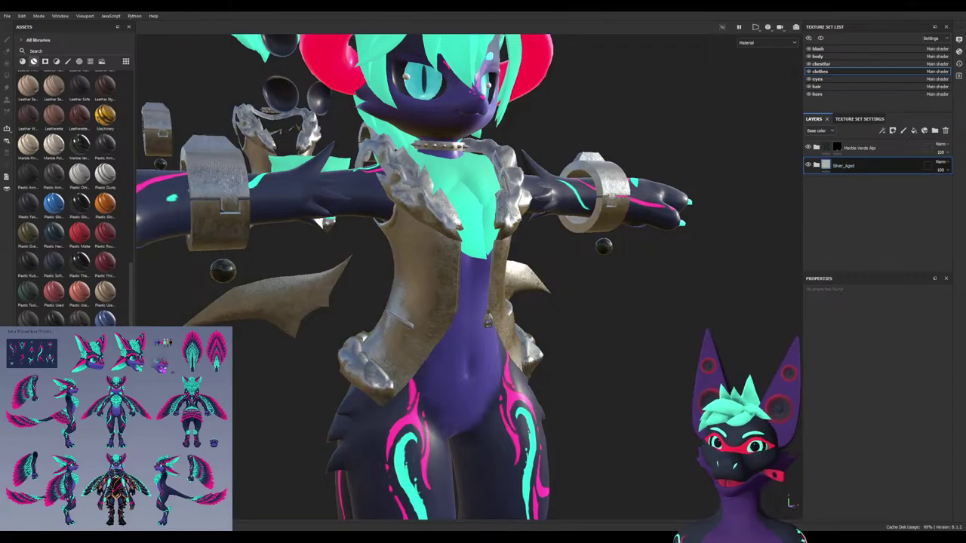
scroll(67, 197, "down", 3)
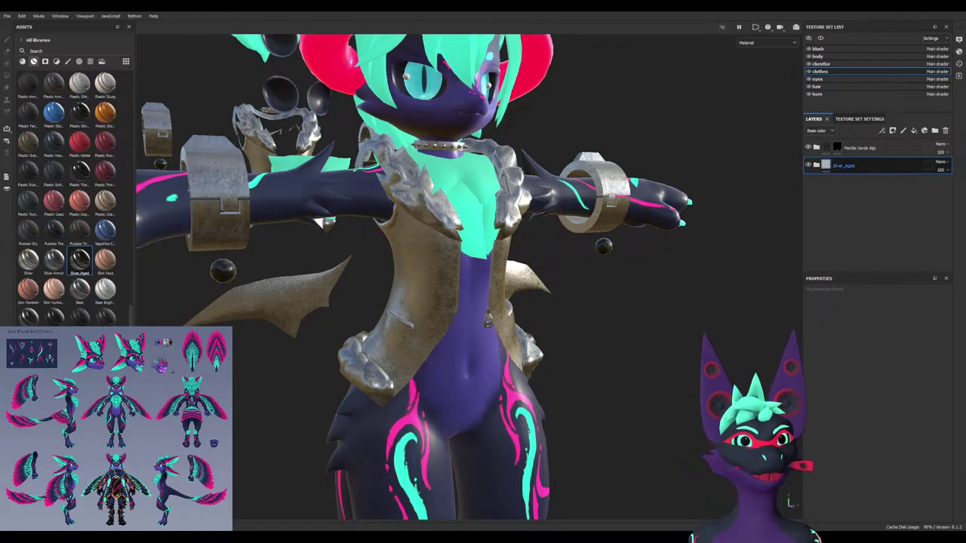
right_click(844, 165)
left_click(874, 184)
Paint the Silver_Aged material onto the outer surfaces of the wrist cuffs through its mask
left_click_drag(589, 302, 679, 306, "alt")
left_click_drag(276, 218, 264, 204)
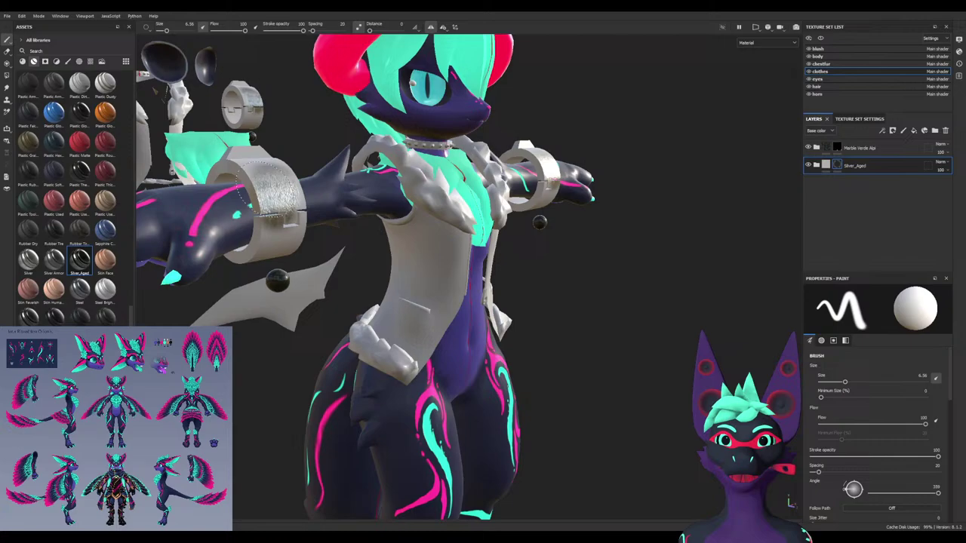
left_click_drag(589, 302, 611, 302, "alt")
mouse_move(453, 287)
left_mouse_down("alt")
mouse_move(665, 317)
mouse_move(679, 309)
left_mouse_up("alt")
left_click_drag(246, 256, 241, 201)
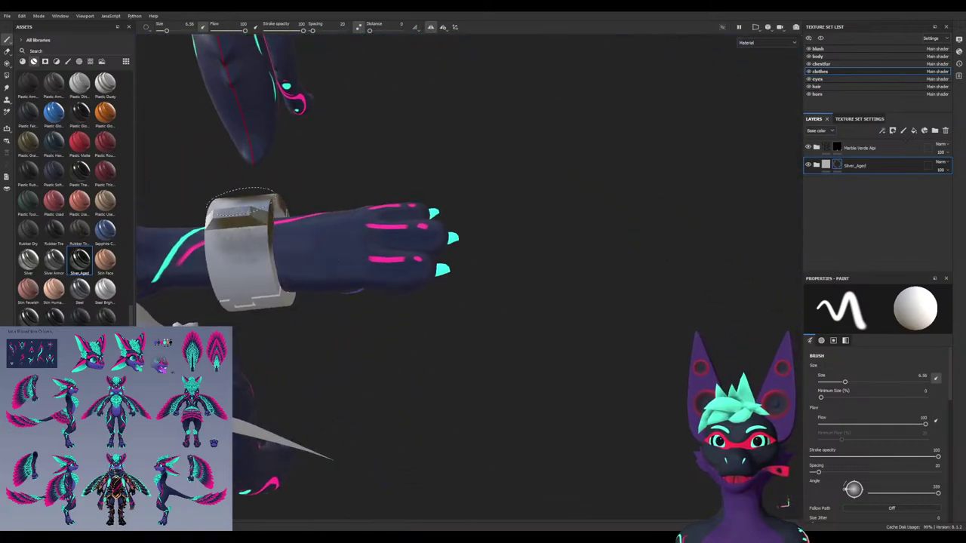
mouse_move(241, 277)
left_mouse_down("alt")
mouse_move(218, 206)
mouse_move(232, 197)
mouse_move(228, 160)
mouse_move(191, 164)
mouse_move(211, 149)
mouse_move(229, 276)
mouse_move(242, 287)
left_mouse_up("alt")
left_click_drag(407, 281, 388, 291, "alt")
left_click_drag(355, 328, 242, 269, "alt")
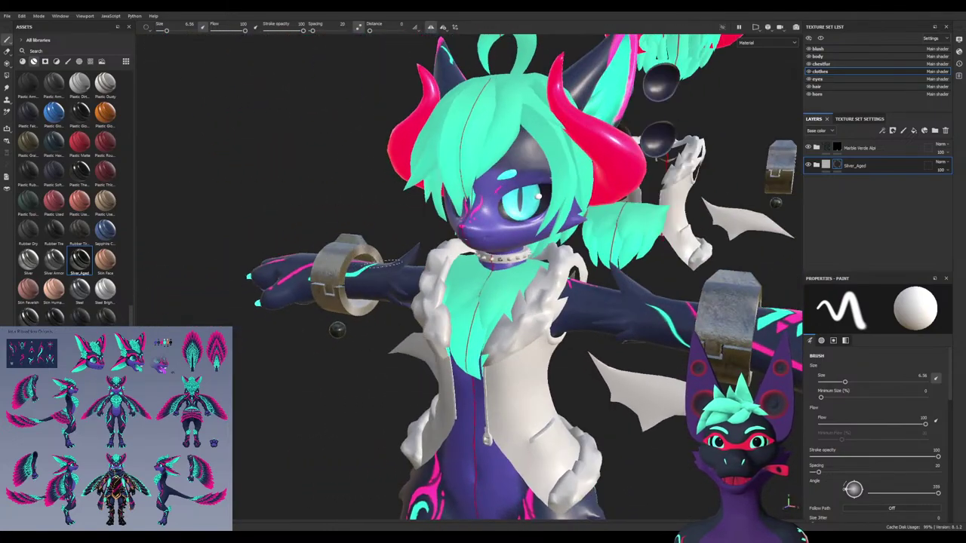
left_click_drag(369, 223, 559, 241, "alt")
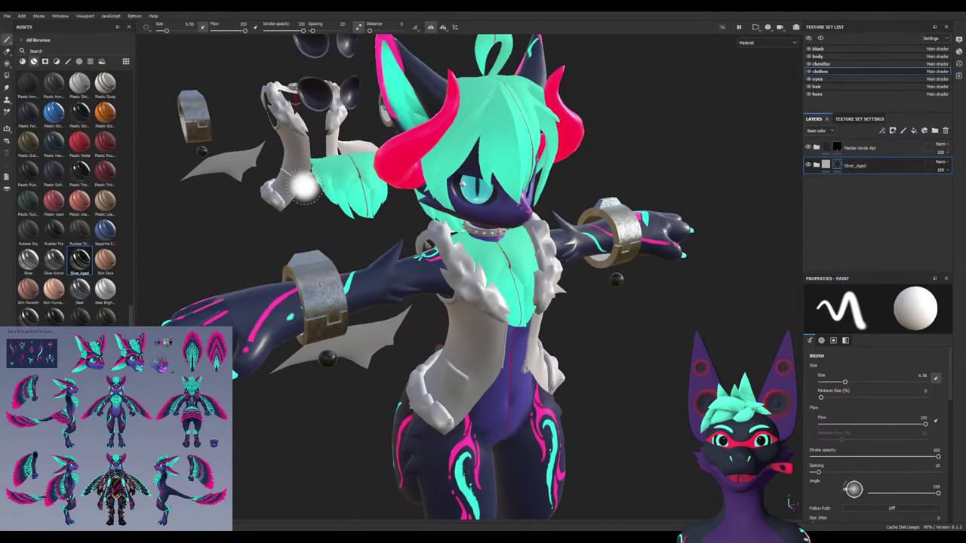
Paint the Silver_Aged material onto the inner surfaces of the wrist cuffs, enlarging the brush to 9.99
middle_click_drag(302, 190, 486, 325, "alt")
scroll(487, 324, "up", 5)
left_click_drag(279, 260, 373, 267, "alt")
key("F3")
scroll(445, 350, "down", 4)
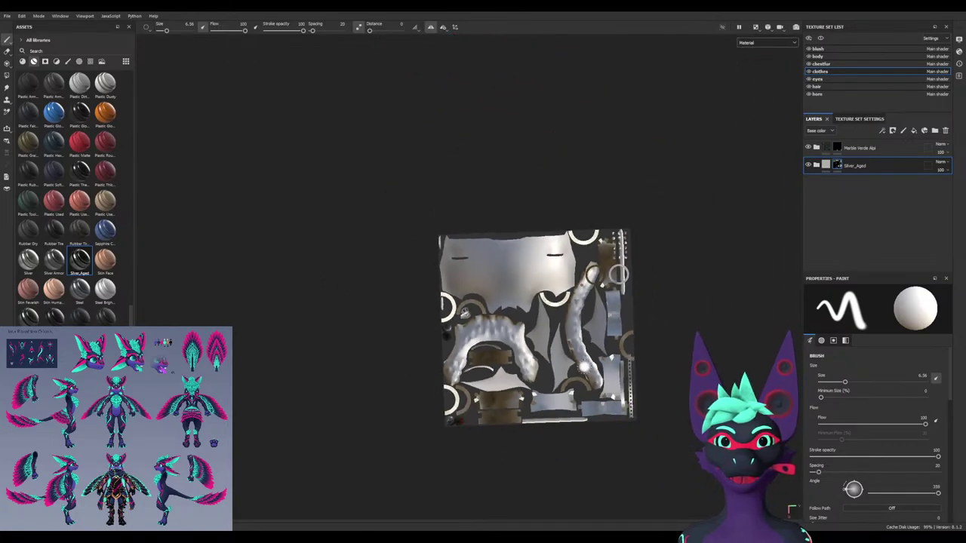
scroll(625, 338, "up", 4)
key("F2")
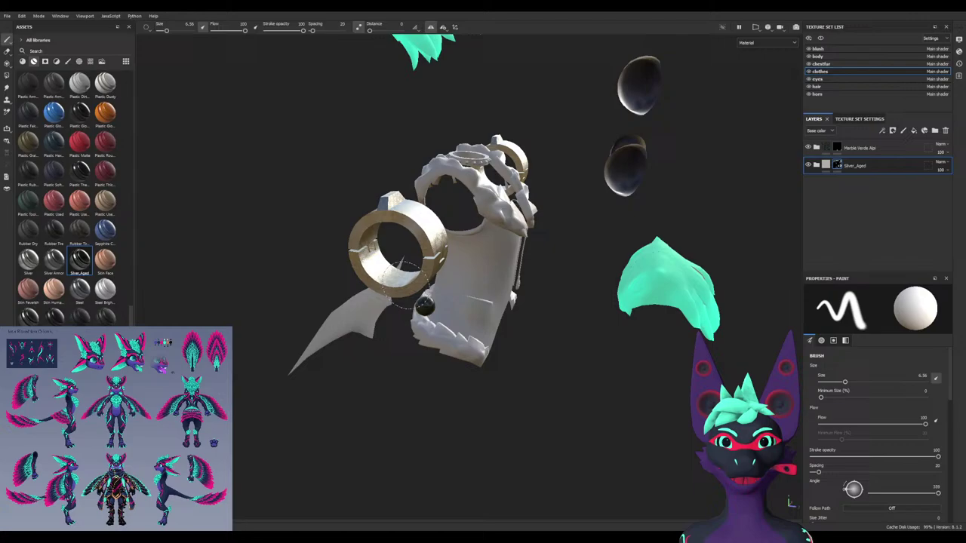
left_click_drag(420, 252, 529, 200, "alt")
mouse_move(332, 253)
left_mouse_down("alt")
mouse_move(372, 281)
mouse_move(445, 290)
mouse_move(552, 345)
mouse_move(362, 361)
mouse_move(325, 351)
left_mouse_up("alt")
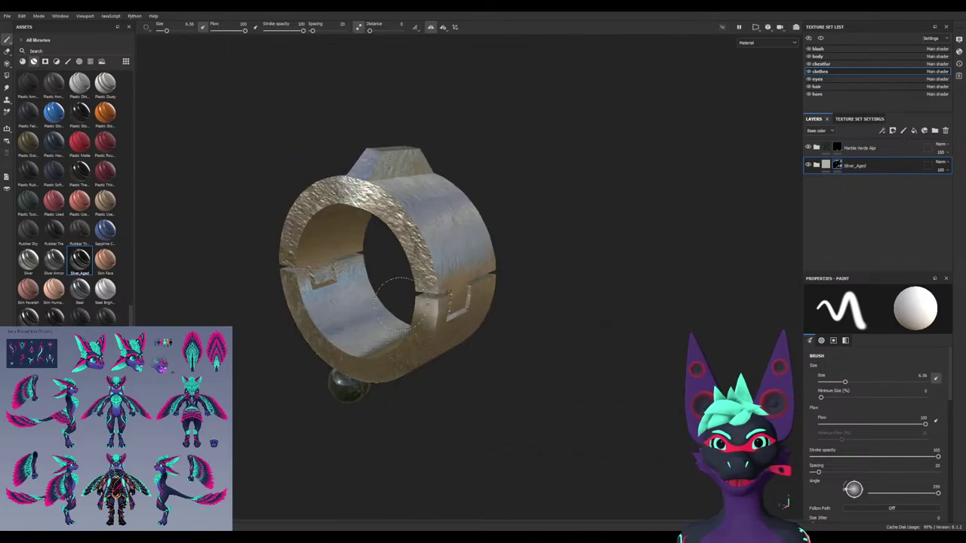
right_click_drag(398, 299, 430, 243, "ctrl")
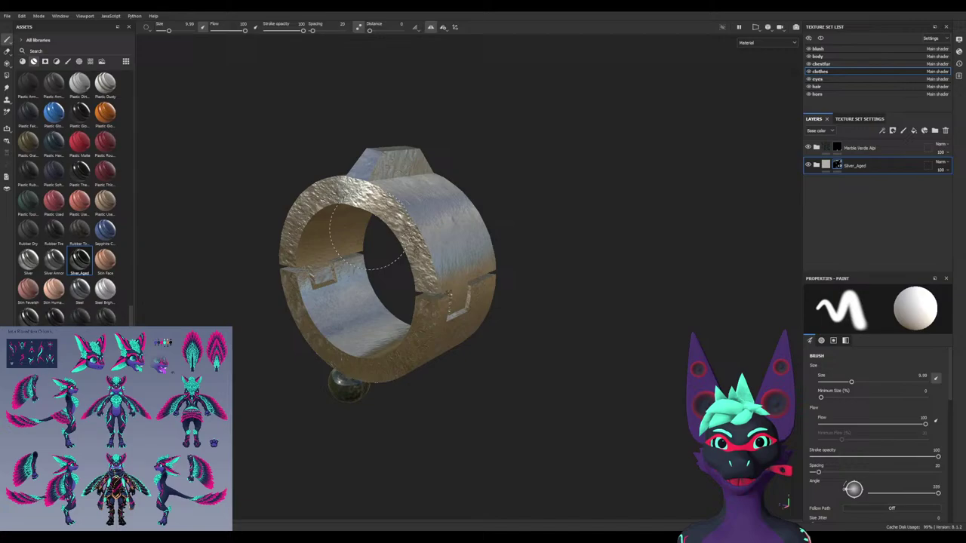
left_click_drag(368, 230, 256, 313, "alt")
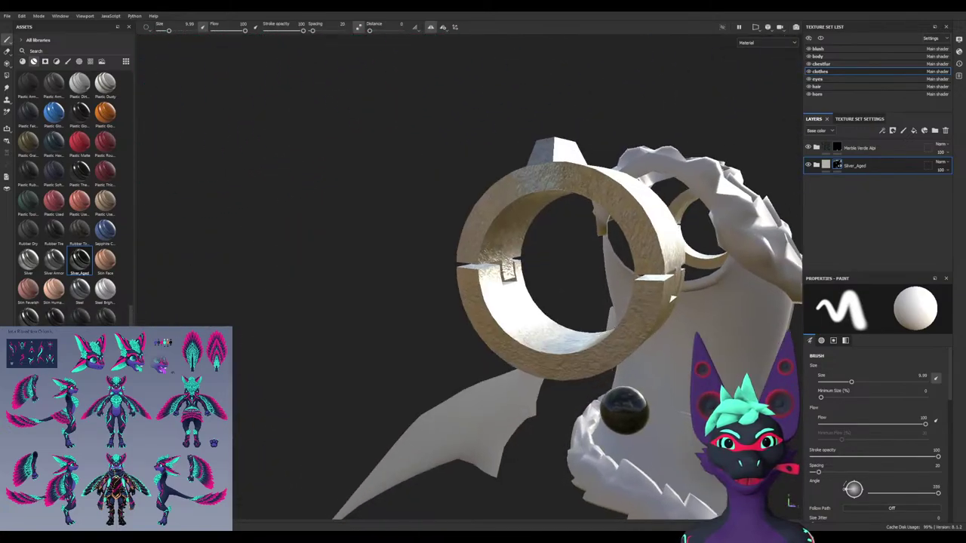
mouse_move(521, 272)
left_mouse_down("alt")
mouse_move(452, 264)
mouse_move(440, 148)
mouse_move(487, 170)
mouse_move(474, 236)
mouse_move(544, 204)
mouse_move(426, 370)
left_mouse_up("alt")
scroll(425, 374, "down", 5)
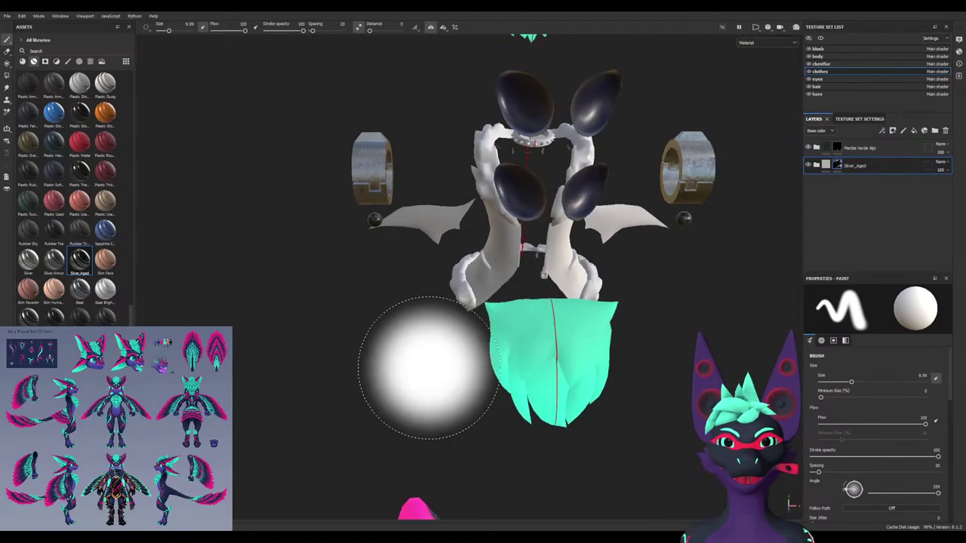
key("F1")
key("F2")
key("F3")
key("F1")
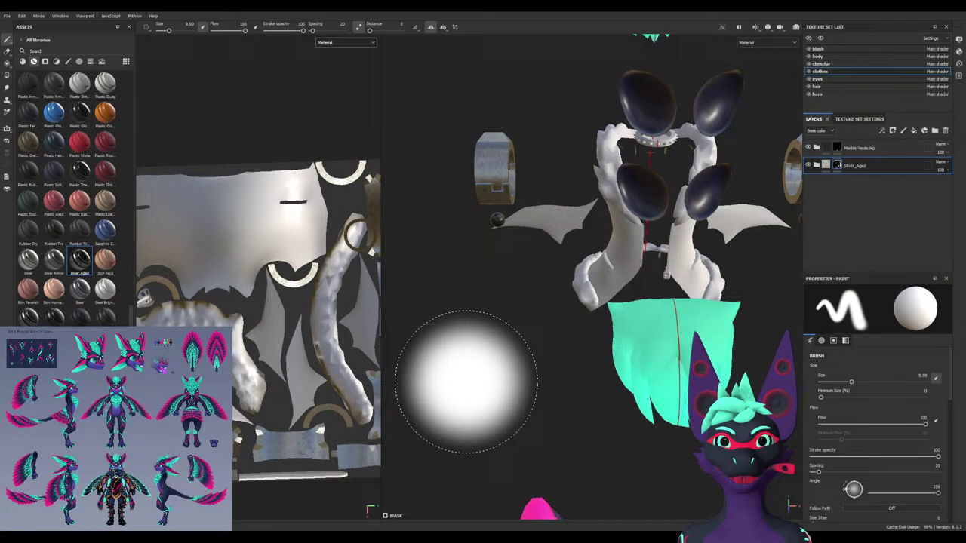
key("F2")
Shrink the brush to 1.86 and try painting Silver_Aged onto the zipper pull of the vest
scroll(437, 349, "down", 4)
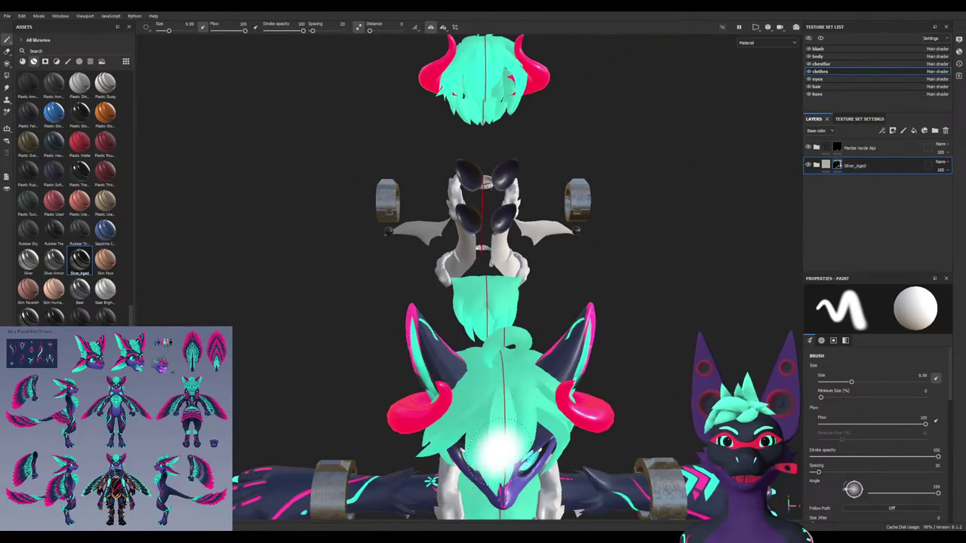
left_click_drag(503, 463, 465, 418, "alt")
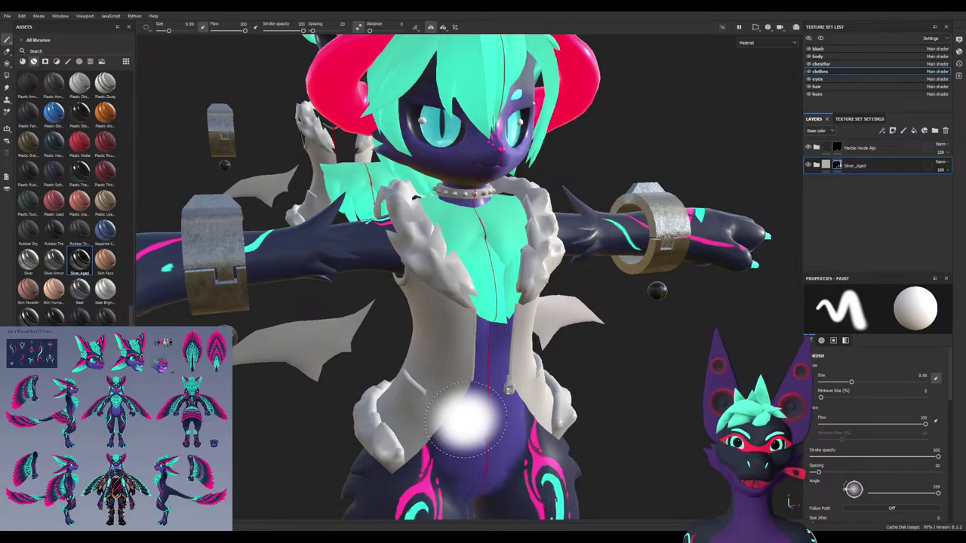
scroll(512, 421, "up", 8)
right_click_drag(459, 323, 422, 323, "ctrl")
right_click_drag(483, 302, 445, 304, "ctrl")
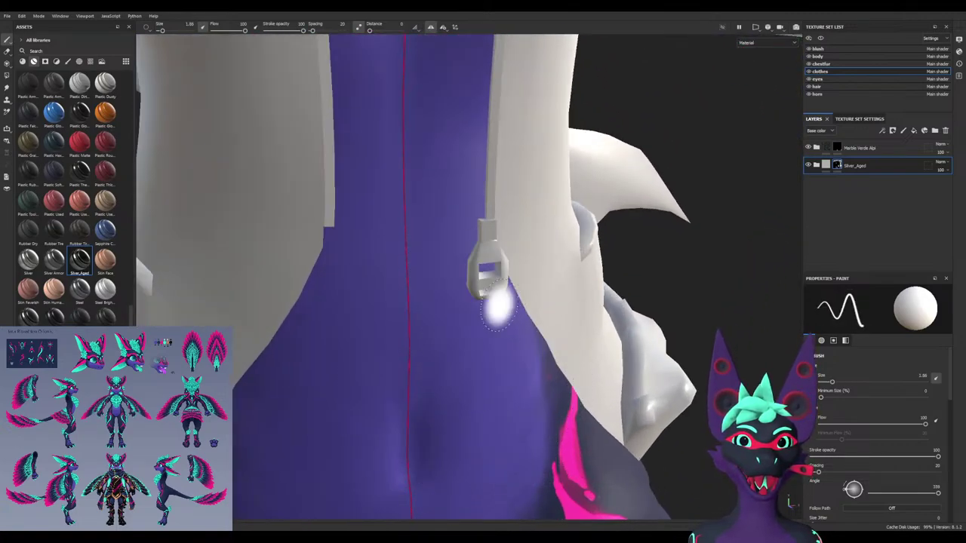
mouse_move(496, 306)
left_mouse_down()
mouse_move(469, 269)
mouse_move(494, 264)
left_mouse_up()
key("ctrl+z")
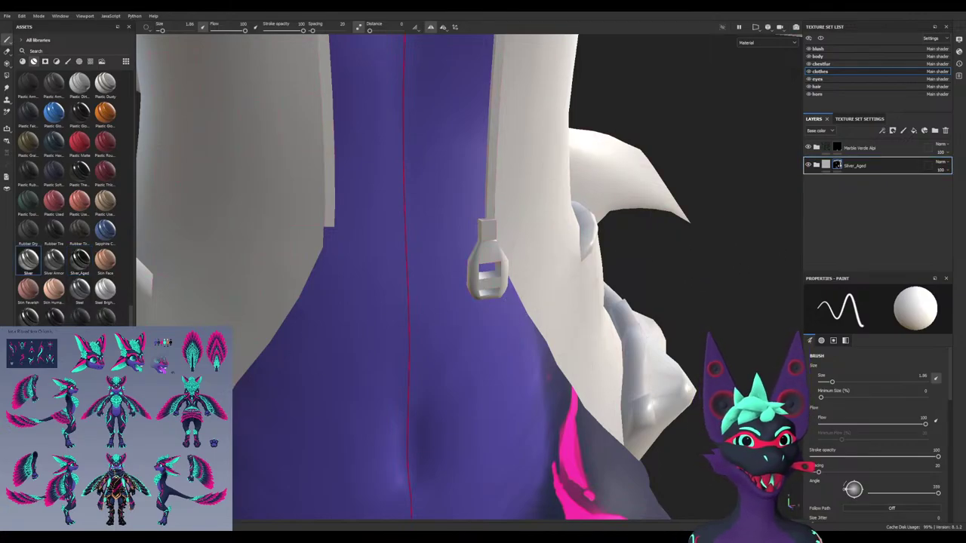
Add the Silver smart material below Silver_Aged with a black mask and paint it onto the zipper pull
left_click_drag(28, 260, 855, 166)
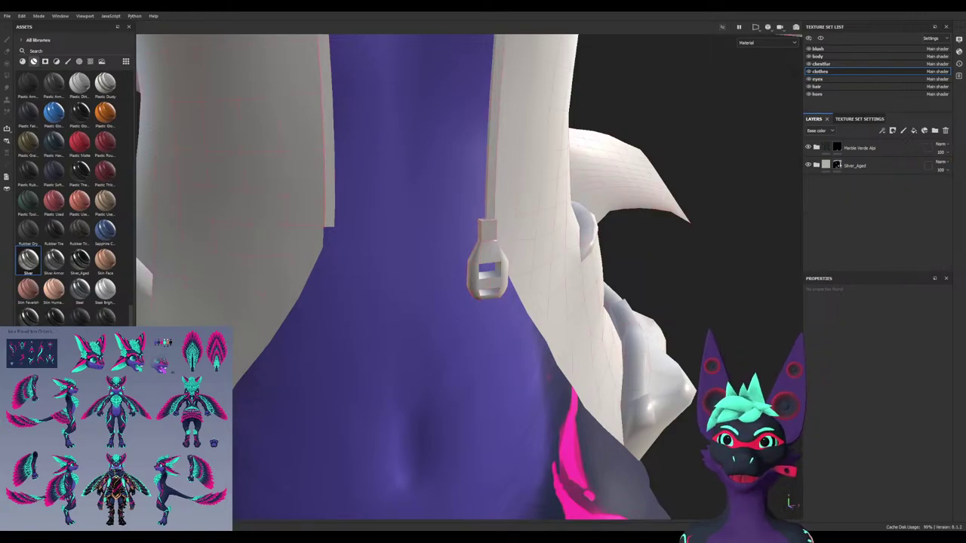
left_click_drag(28, 259, 855, 175)
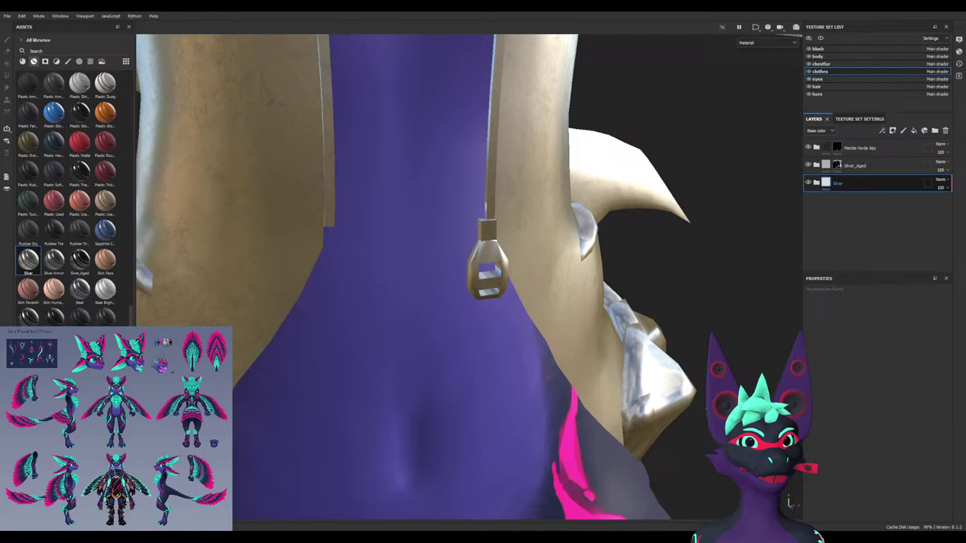
mouse_move(477, 262)
left_mouse_down()
mouse_move(482, 273)
mouse_move(409, 273)
left_mouse_up()
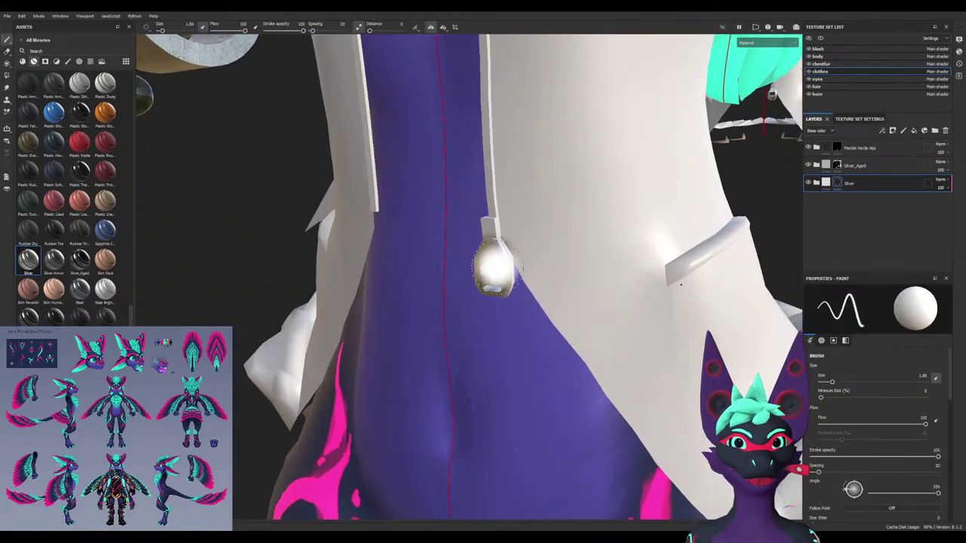
key("ctrl+z")
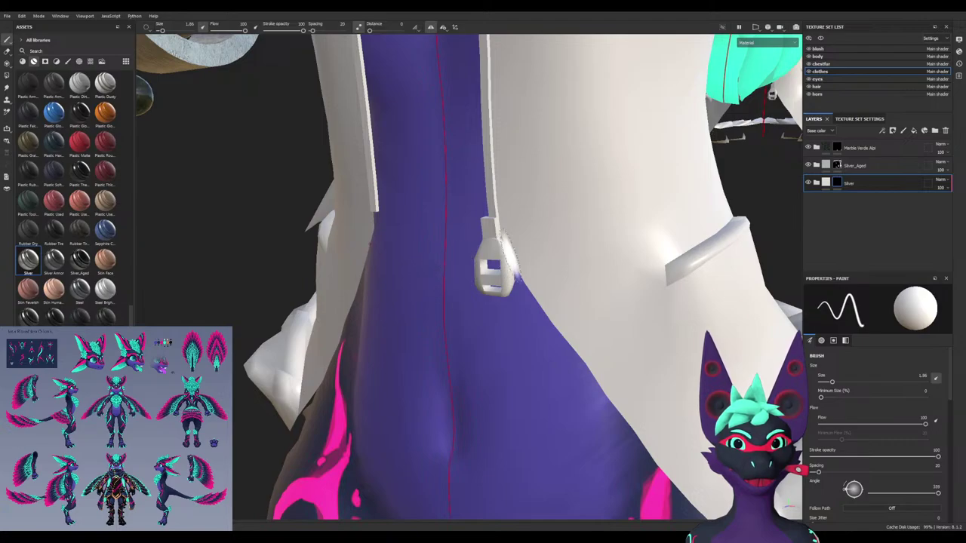
left_click_drag(505, 255, 486, 274)
key("ctrl+z")
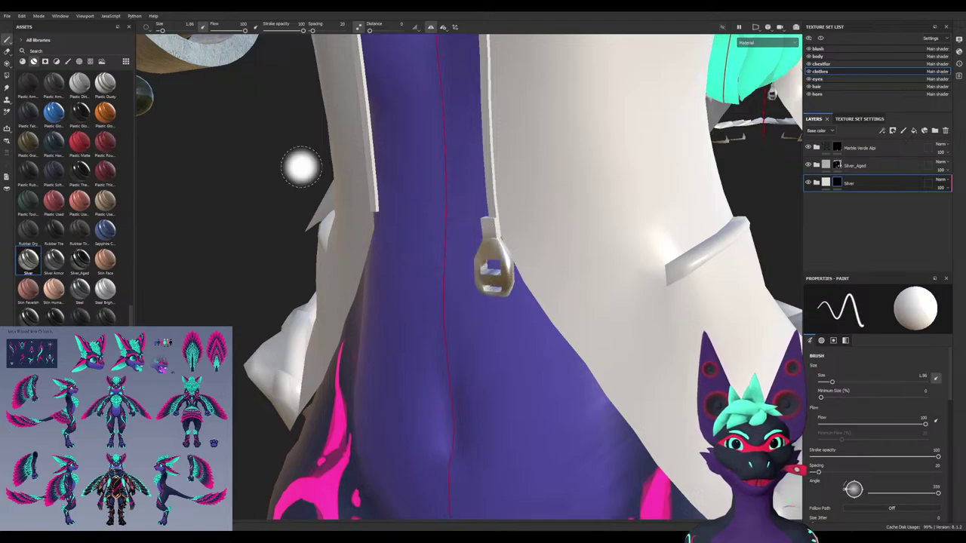
Search the brushes for "hard" and choose the Basic Hard brush
left_click(68, 62)
type("ahrd")
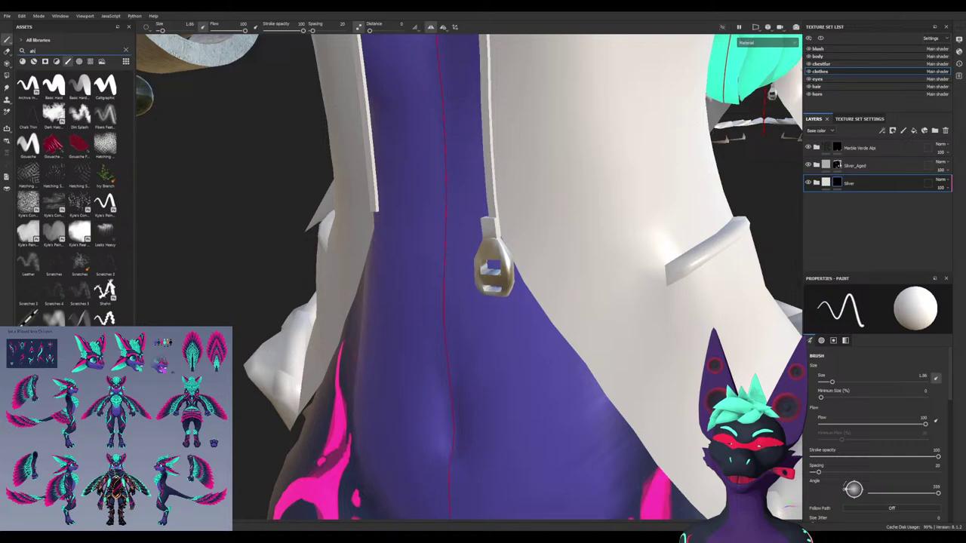
key("BackSpace")
key("BackSpace")
key("BackSpace")
key("BackSpace")
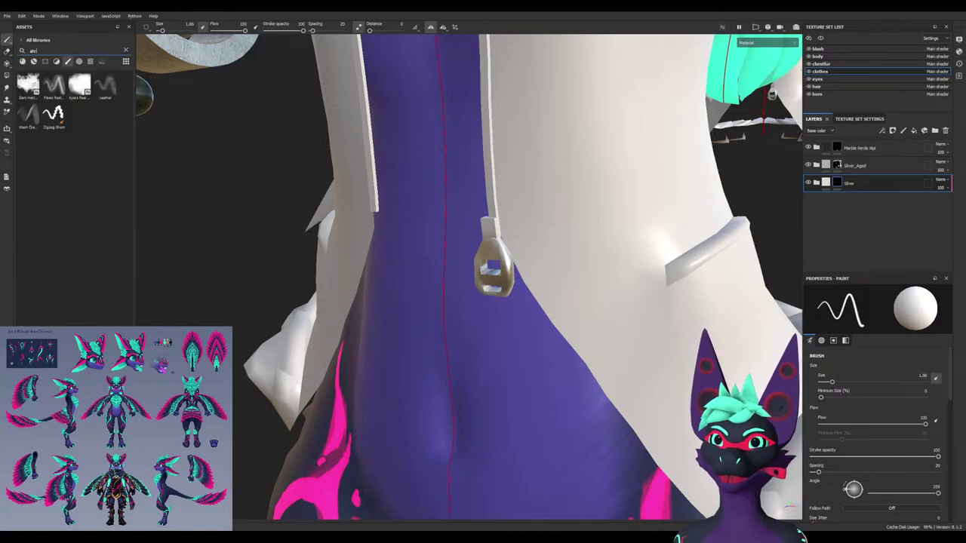
type("hard")
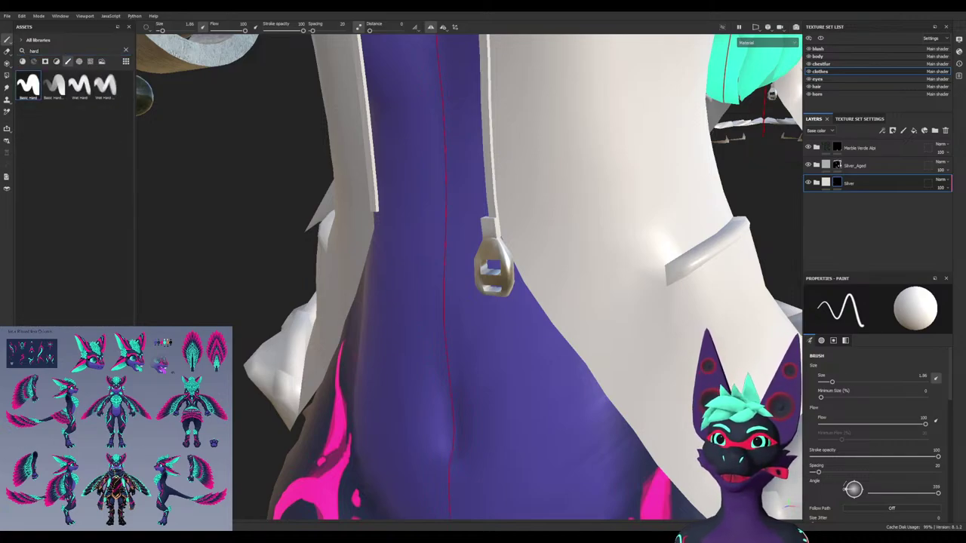
left_click(28, 84)
Paint the Silver material onto the zipper slider and the zipper strips along both front edges of the vest
right_click_drag(491, 280, 411, 280, "ctrl")
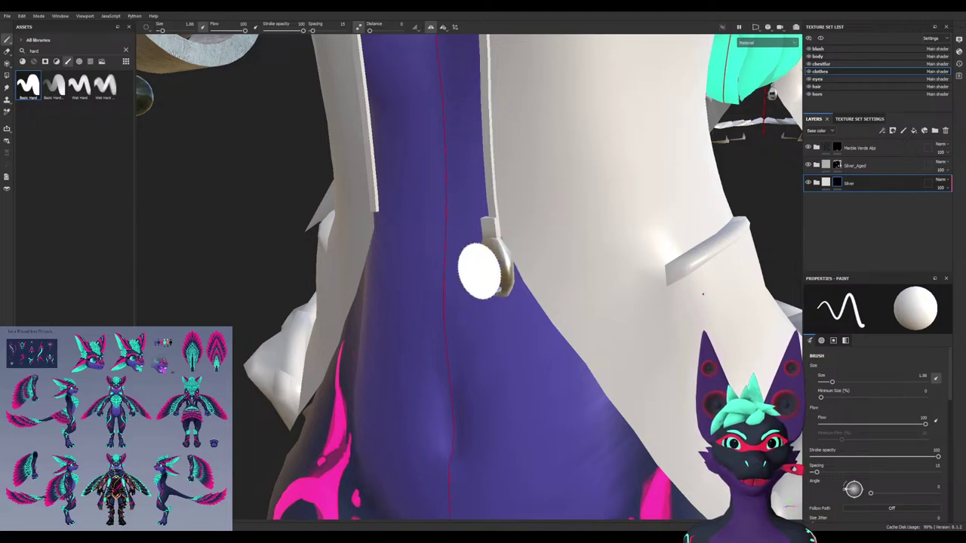
left_click_drag(483, 270, 498, 223, "alt")
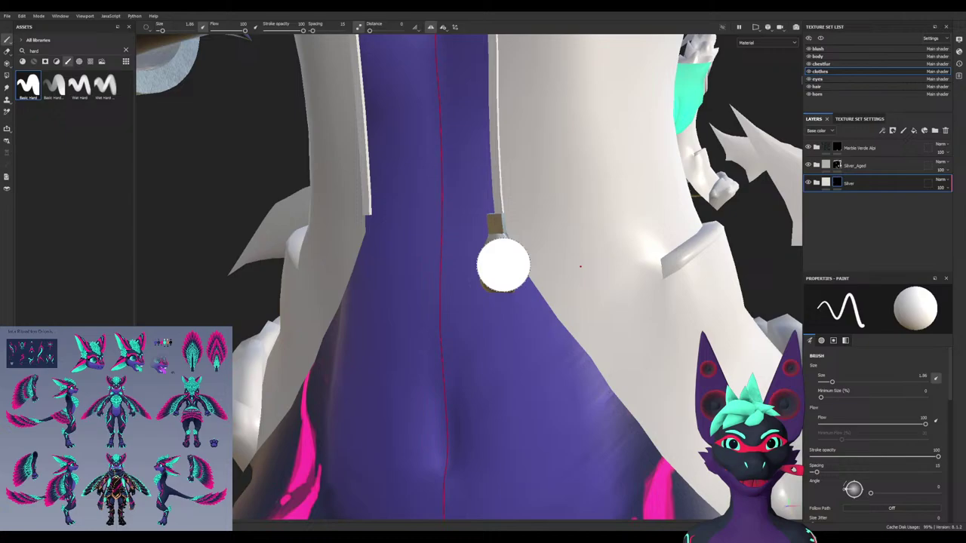
mouse_move(504, 264)
left_mouse_down("alt")
mouse_move(520, 220)
mouse_move(543, 295)
mouse_move(517, 388)
mouse_move(547, 404)
mouse_move(501, 400)
mouse_move(431, 340)
left_mouse_up("alt")
scroll(445, 317, "down", 5)
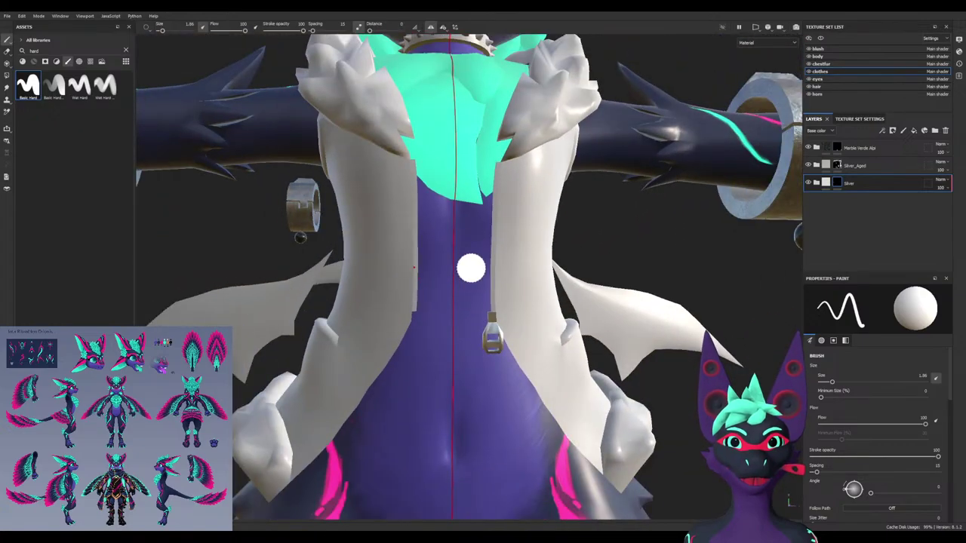
middle_click_drag(470, 267, 480, 340, "alt")
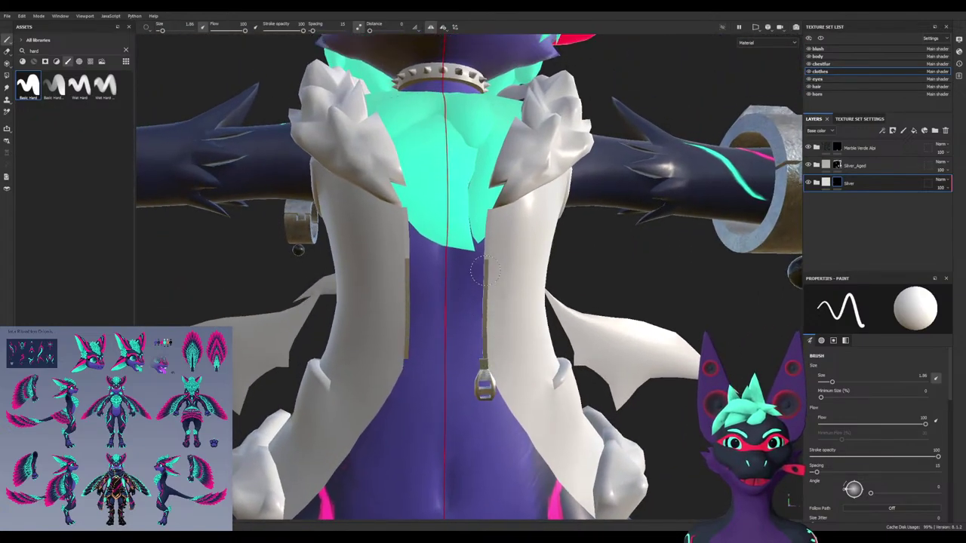
left_click_drag(463, 320, 401, 300, "alt")
left_click_drag(401, 362, 446, 384, "alt")
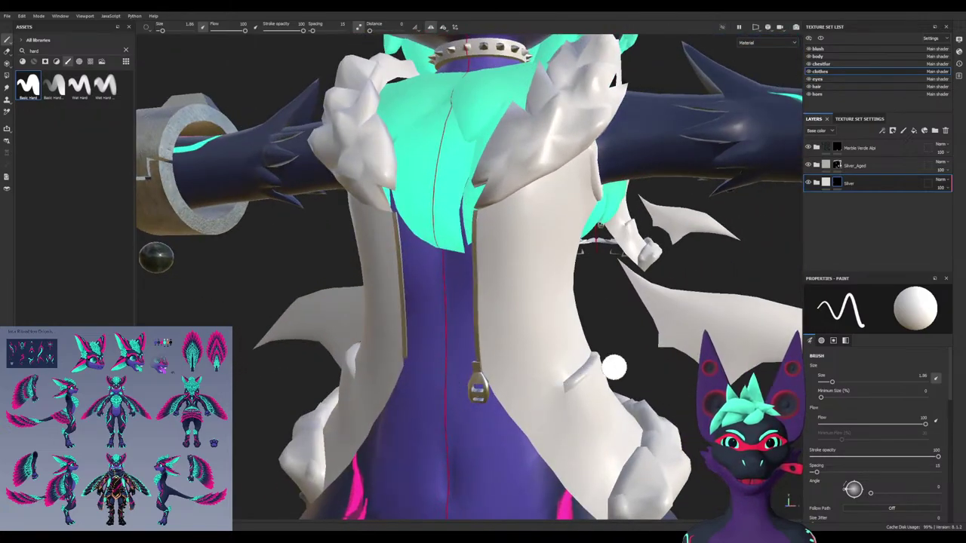
mouse_move(614, 367)
left_mouse_down("alt")
mouse_move(557, 380)
mouse_move(597, 372)
mouse_move(614, 330)
left_mouse_up("alt")
scroll(614, 330, "down", 5)
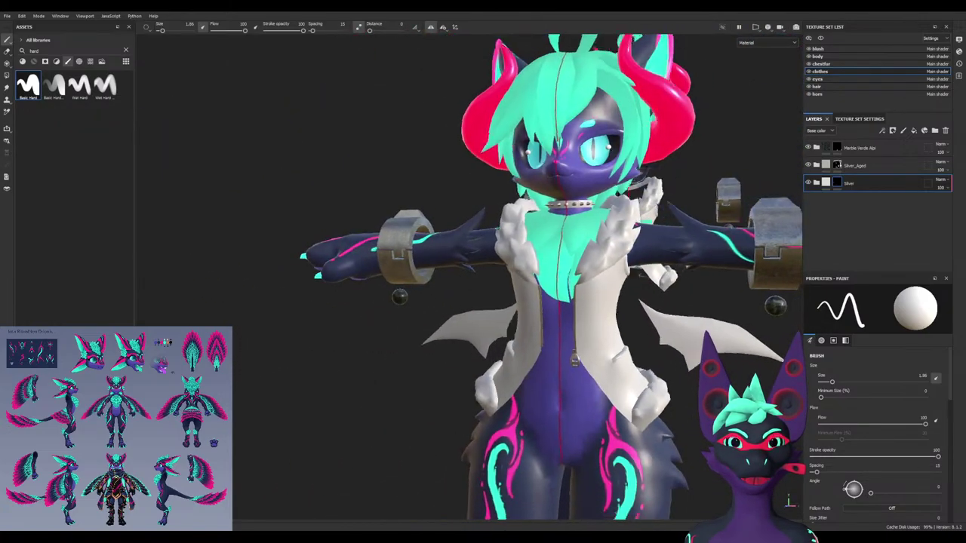
Paint the Silver material onto the spikes and parts of the band of the neck collar
left_click_drag(558, 317, 611, 332, "alt")
middle_click_drag(381, 147, 460, 216, "alt")
scroll(473, 230, "up", 5)
mouse_move(487, 248)
left_mouse_down("alt")
mouse_move(370, 261)
mouse_move(411, 234)
mouse_move(526, 289)
mouse_move(445, 301)
mouse_move(434, 230)
mouse_move(513, 264)
mouse_move(555, 260)
left_mouse_up("alt")
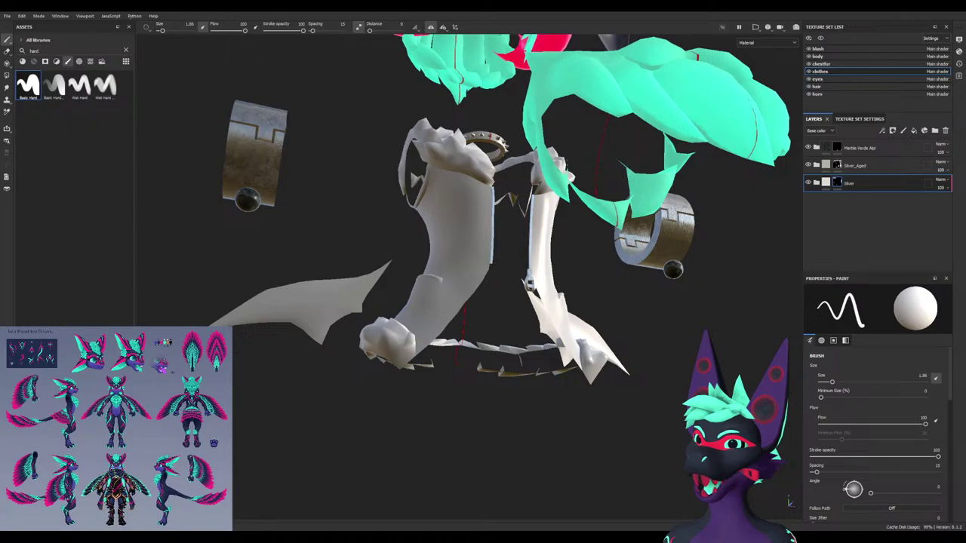
left_click_drag(495, 294, 182, 293, "alt")
left_click_drag(468, 302, 245, 193, "alt")
middle_click_drag(219, 254, 400, 302, "alt")
scroll(386, 377, "up", 3)
mouse_move(386, 378)
left_mouse_down("alt")
mouse_move(370, 430)
mouse_move(310, 468)
mouse_move(363, 434)
mouse_move(411, 426)
mouse_move(518, 383)
mouse_move(507, 374)
mouse_move(431, 397)
mouse_move(388, 377)
mouse_move(334, 233)
mouse_move(467, 394)
mouse_move(431, 350)
mouse_move(490, 227)
mouse_move(717, 222)
left_mouse_up("alt")
scroll(507, 391, "down", 3)
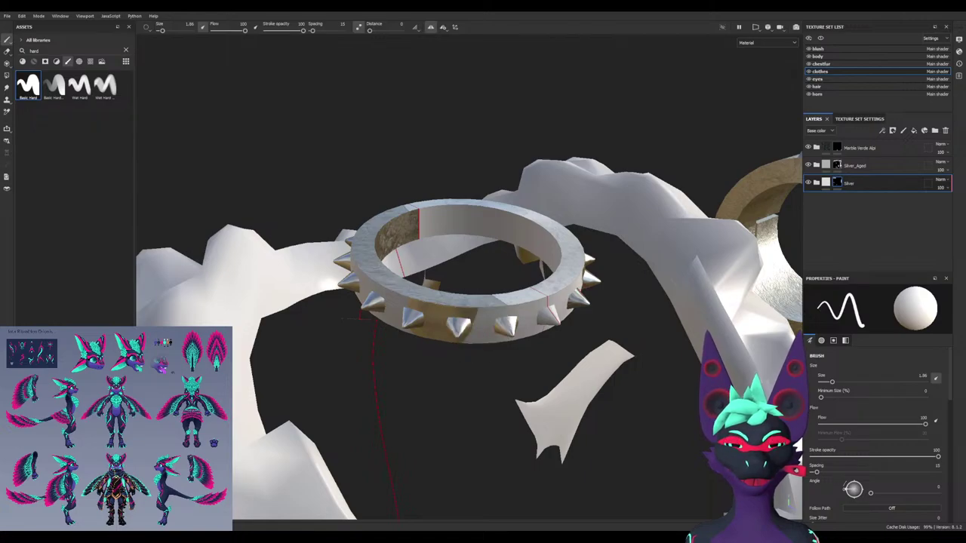
Extend the Silver material around the remaining outer and upper faces of the spiked collar band
left_click_drag(424, 336, 529, 317, "alt")
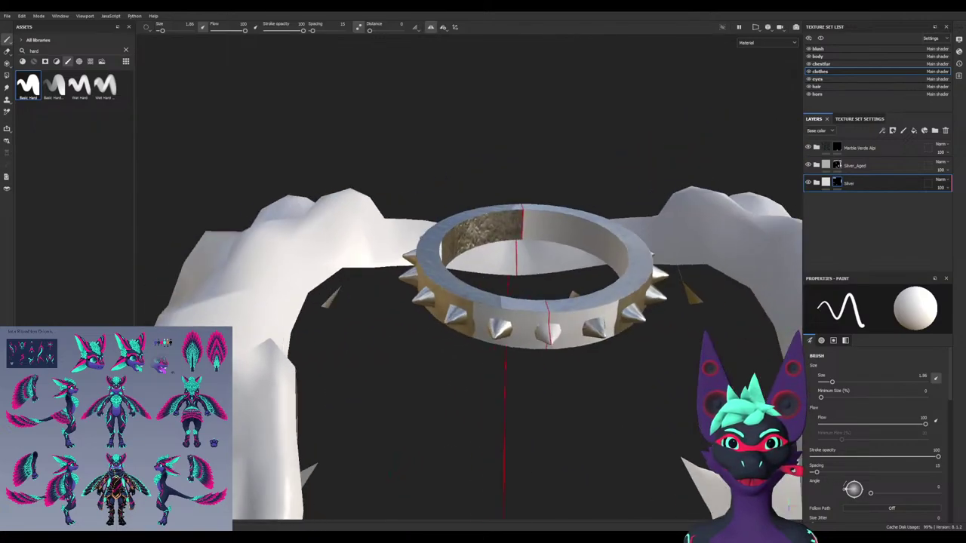
mouse_move(611, 326)
left_mouse_down("alt")
mouse_move(359, 320)
mouse_move(620, 352)
mouse_move(453, 319)
left_mouse_up("alt")
left_click_drag(548, 319, 691, 347, "alt")
left_click_drag(453, 332, 518, 371, "alt")
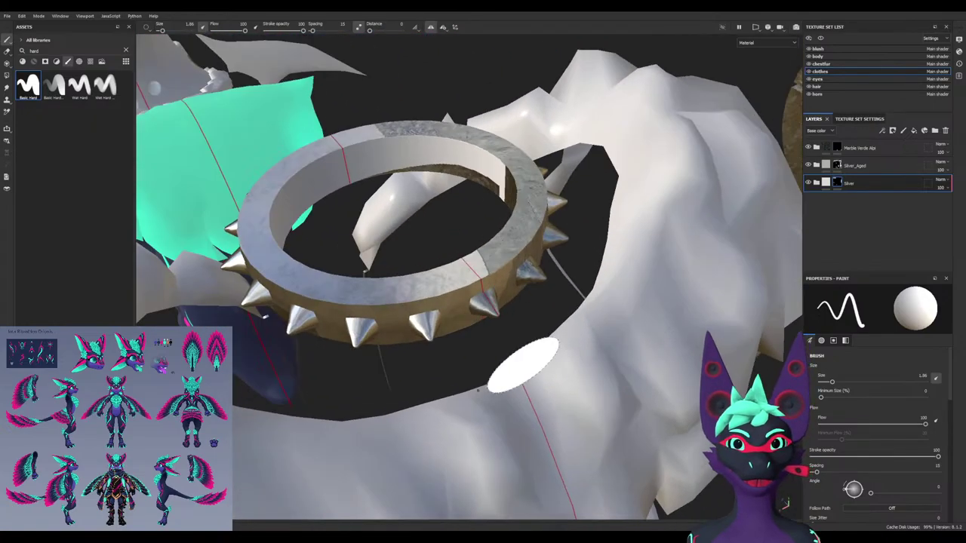
Select the Silver_Aged mask, reduce the brush to 0.38 and switch to Polygon Fill with a black fill value of 0
left_click(839, 166)
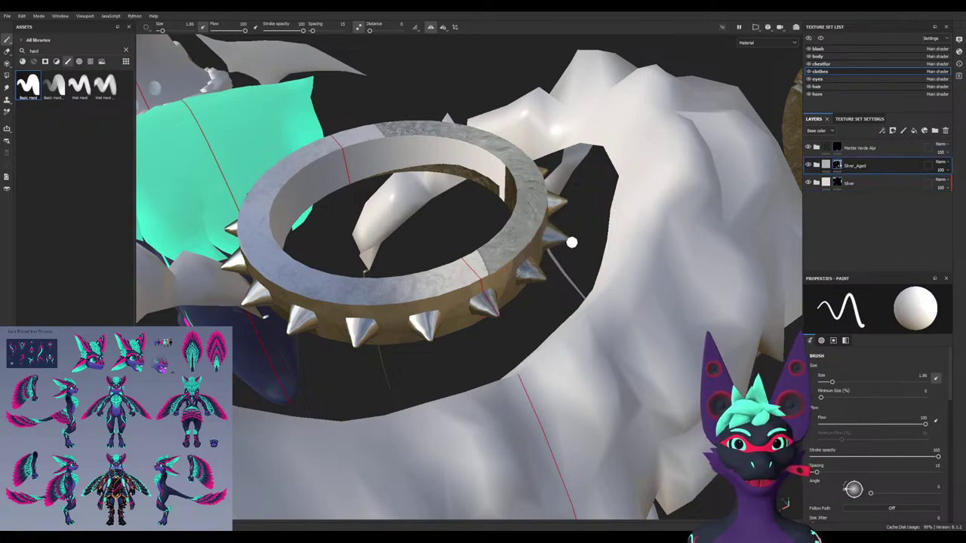
right_click_drag(571, 242, 559, 238, "ctrl")
left_click_drag(559, 239, 581, 279, "alt")
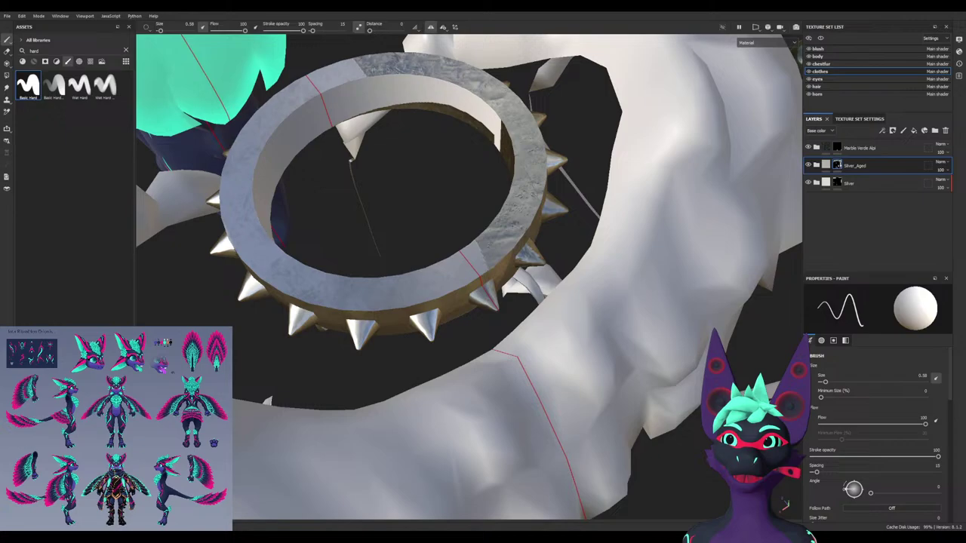
key("4")
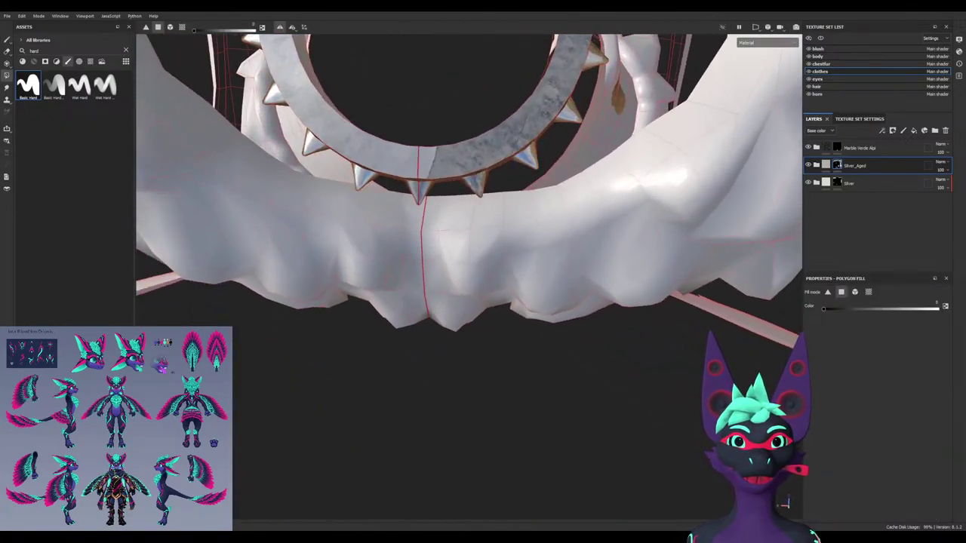
Isolate the clothes in the viewport by hiding the blush, body, chestfur, eyes, hair and horns texture sets
left_click_drag(249, 261, 272, 289, "alt")
scroll(315, 284, "down", 5)
left_click(808, 49)
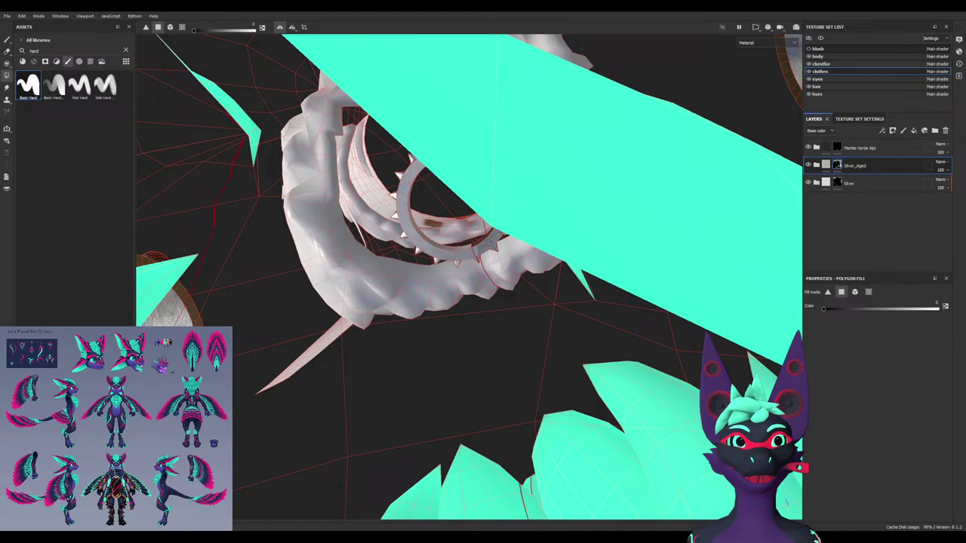
left_click(818, 57)
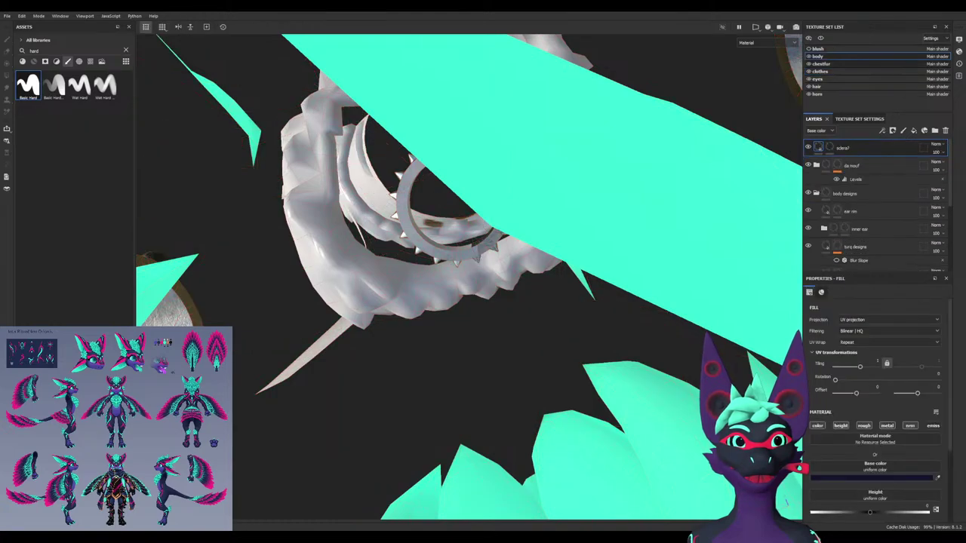
left_click(821, 64)
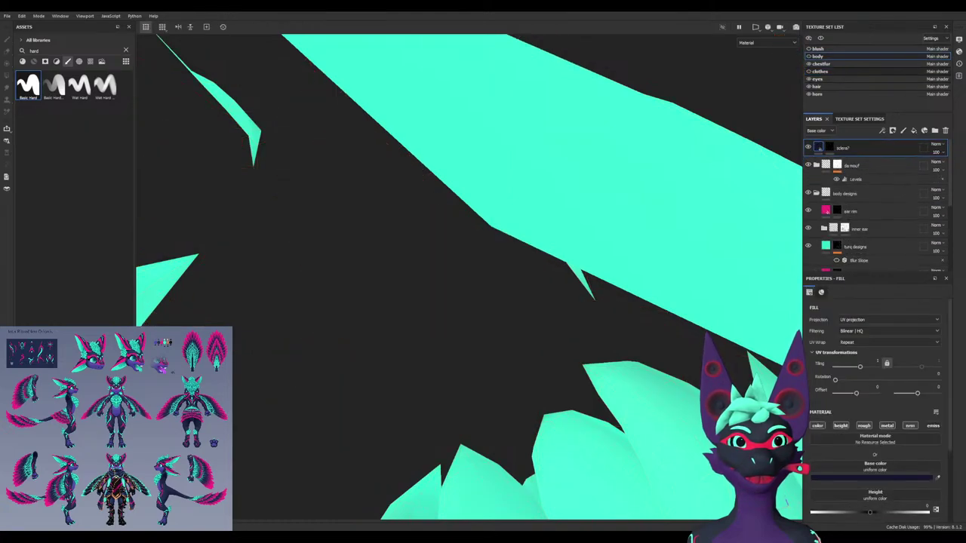
left_click(809, 79)
left_click(809, 87)
left_click(809, 94)
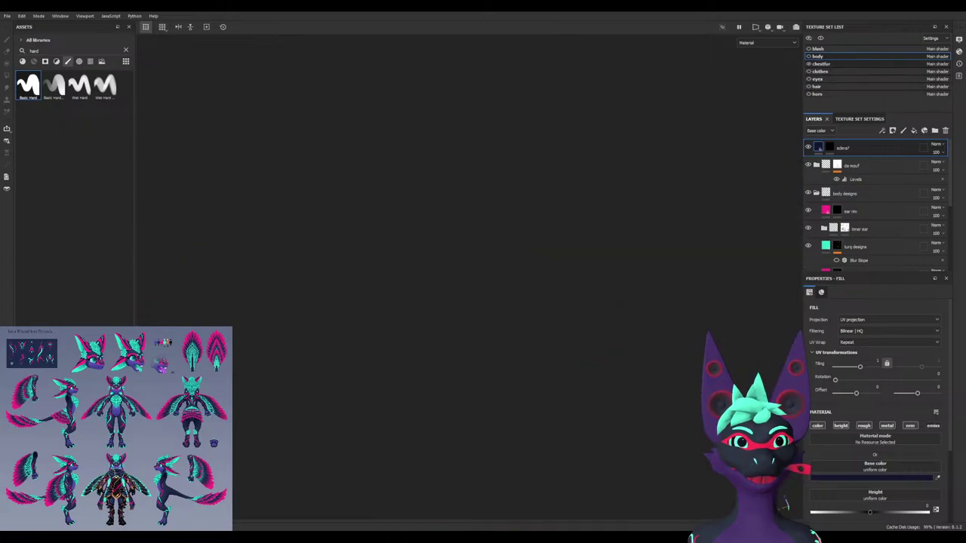
left_click(809, 64)
left_click_drag(468, 226, 449, 275, "alt")
scroll(468, 242, "up", 3)
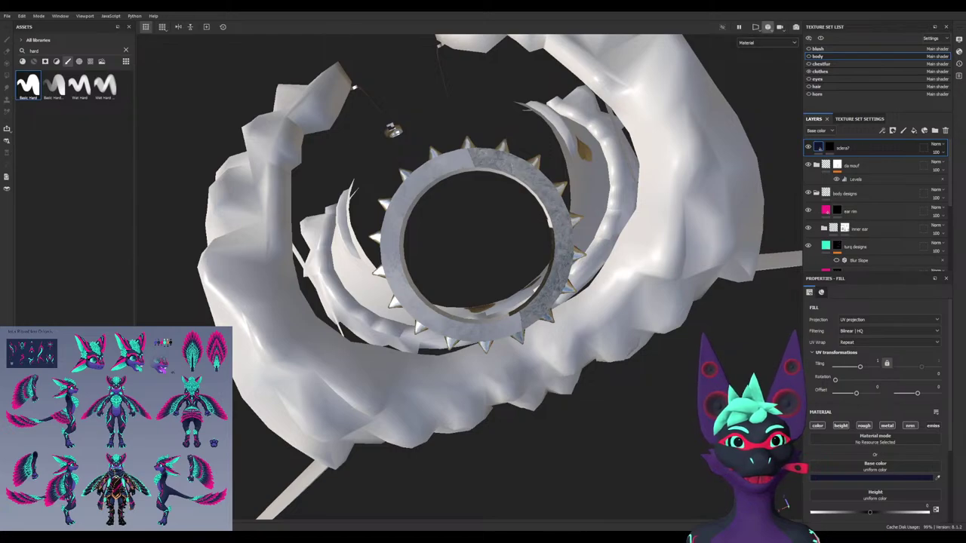
Switch the viewport camera to orthographic projection and frame the spiked collar from above
left_click(777, 51)
scroll(469, 277, "up", 10)
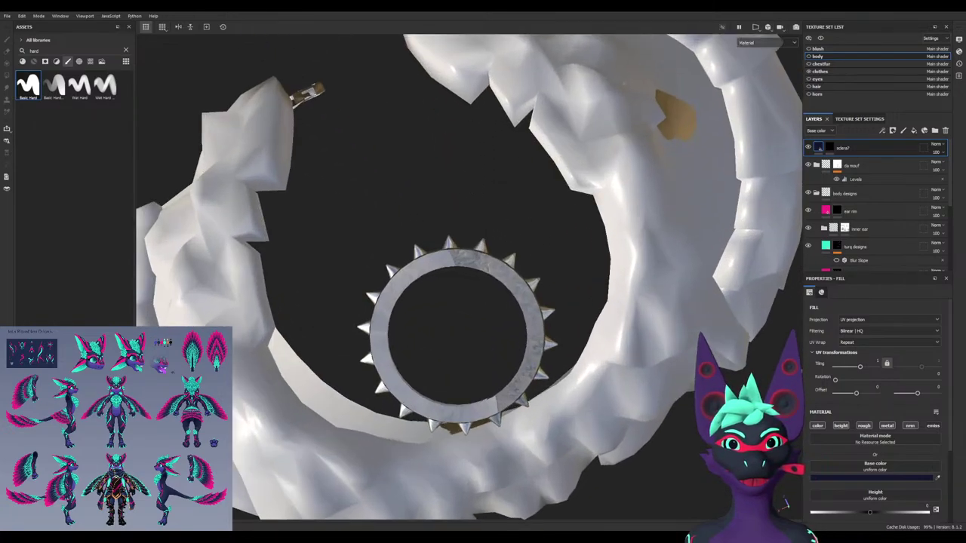
left_click_drag(468, 279, 536, 269, "alt")
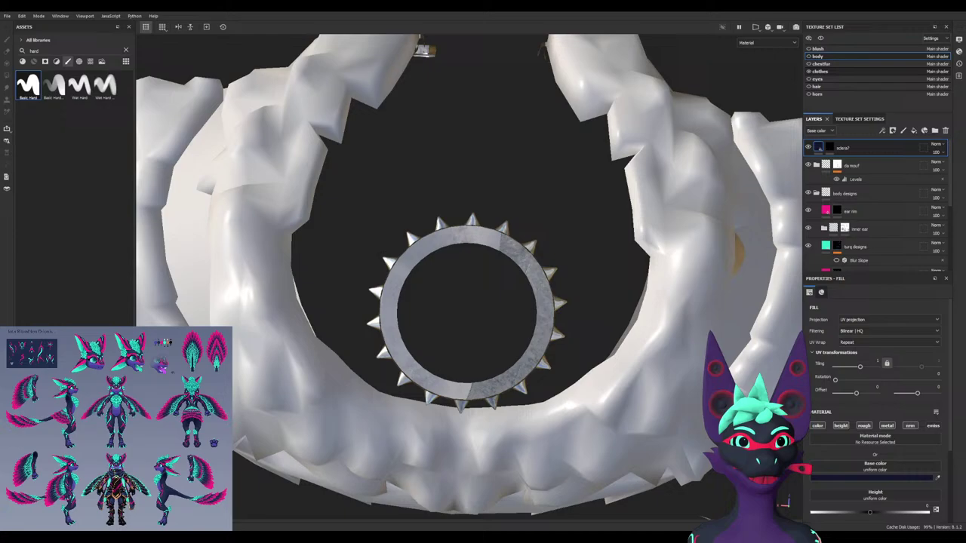
In the clothes texture set, polygon-fill the collar area by the upper spikes with white on the Silver_Aged mask, and activate the Silver mask
left_click(820, 72)
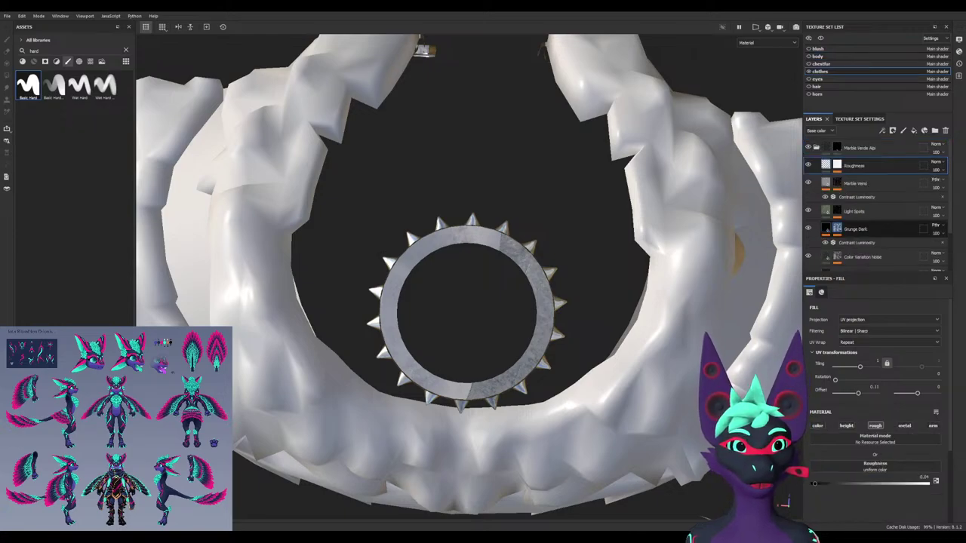
left_click(816, 147)
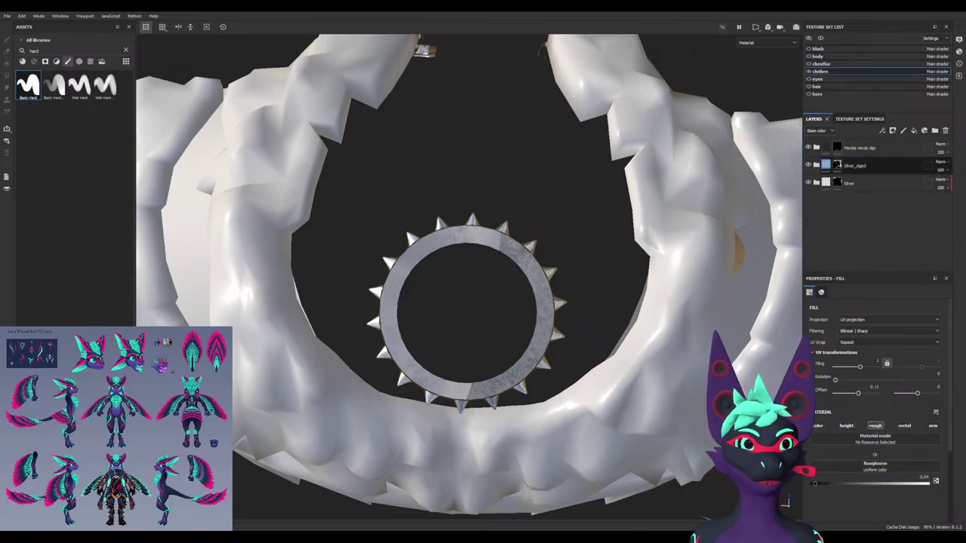
key("4")
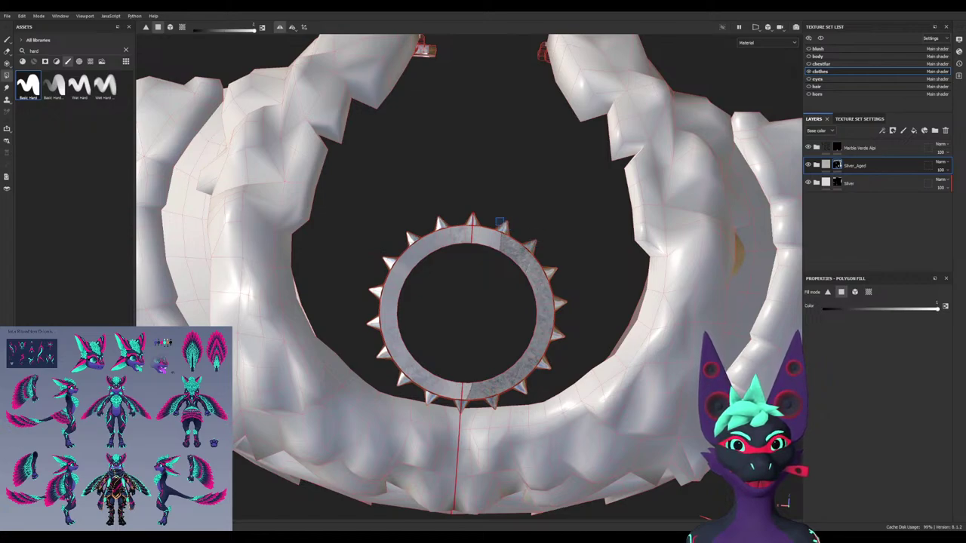
left_click(500, 221)
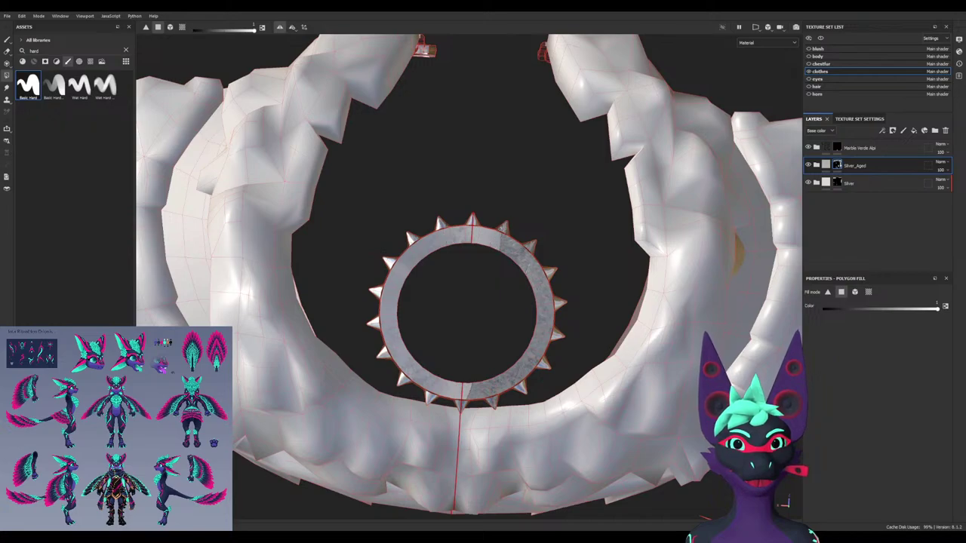
left_click(837, 183)
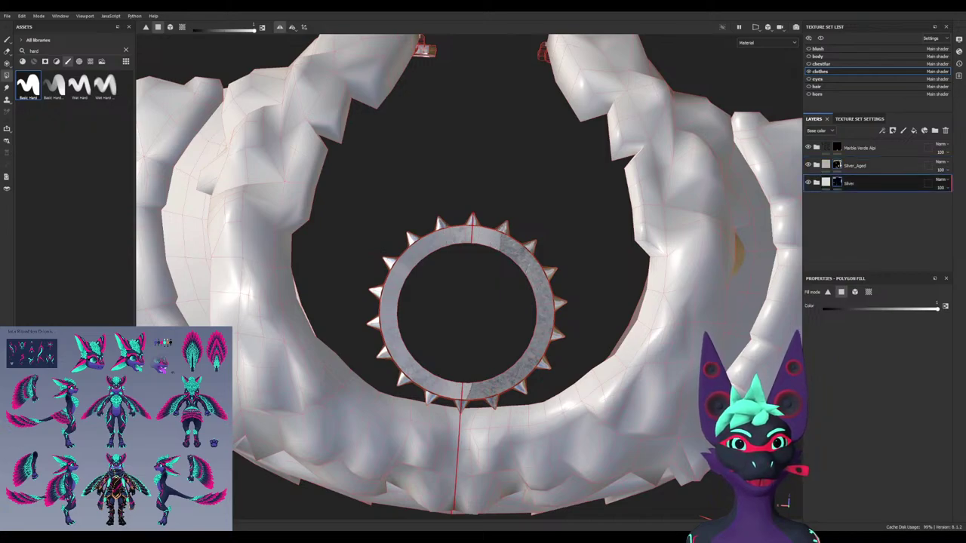
Try to clear the aged finish from the spiked collar ring by polygon-filling its faces with value 0 on the Silver_Aged mask
scroll(518, 257, "up", 3)
left_click_drag(518, 256, 526, 251, "alt")
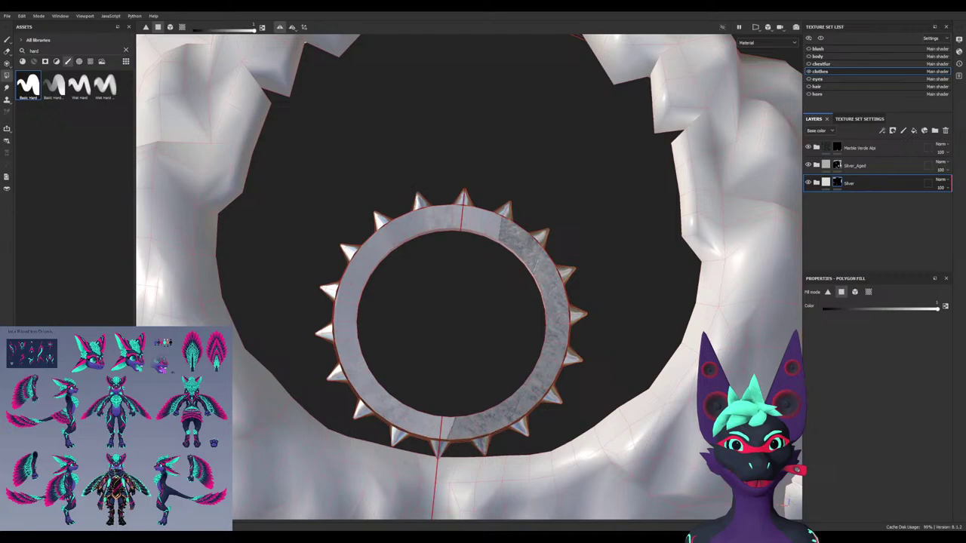
middle_click_drag(526, 251, 561, 170, "alt")
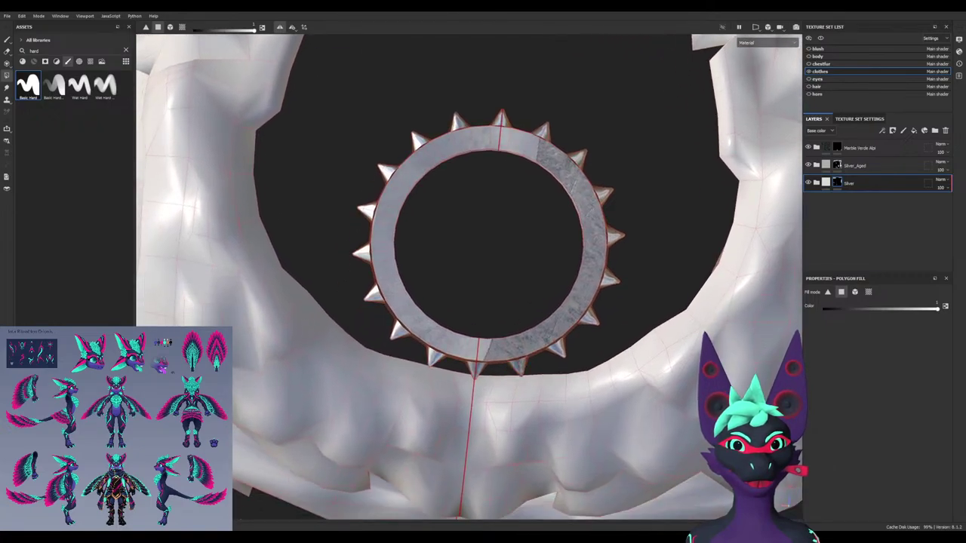
left_click(838, 164)
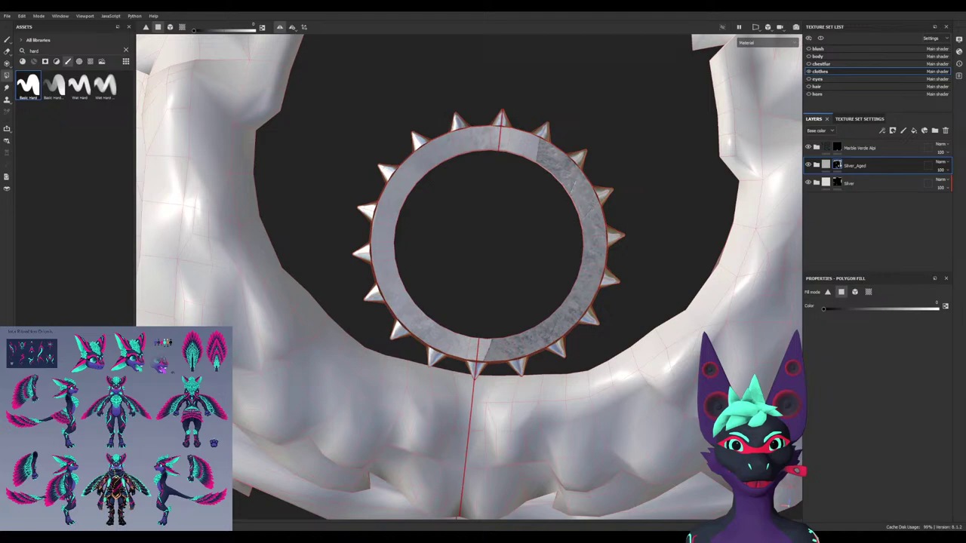
mouse_move(385, 342)
left_mouse_down()
mouse_move(398, 323)
mouse_move(366, 277)
mouse_move(364, 180)
mouse_move(389, 158)
left_mouse_up()
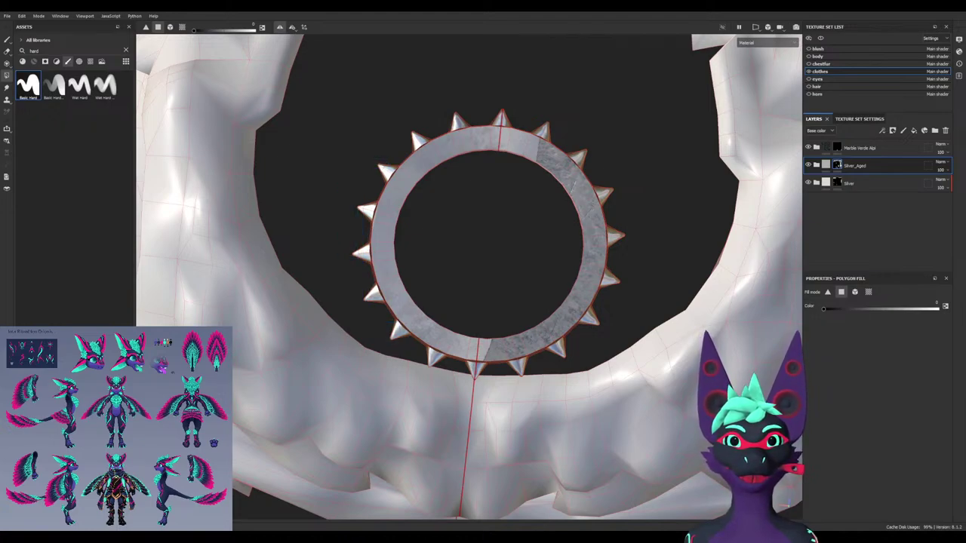
left_click_drag(537, 118, 549, 129)
left_click_drag(565, 137, 589, 158)
mouse_move(566, 130)
left_mouse_down()
mouse_move(575, 137)
mouse_move(565, 130)
left_mouse_up()
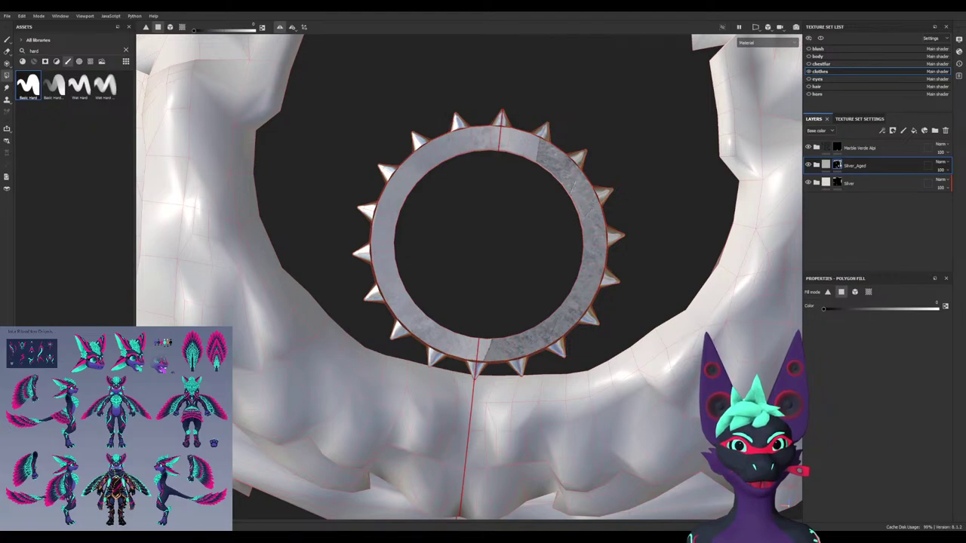
Remove the stray silver blotch beside the vest's pocket by filling those faces with value 0 on the Silver mask
left_click_drag(571, 186, 378, 98, "alt")
middle_click_drag(603, 272, 310, 116, "alt")
scroll(468, 276, "down", 5)
left_click_drag(483, 332, 453, 250, "alt")
middle_click_drag(664, 513, 577, 360, "alt")
left_click_drag(577, 360, 657, 317, "alt")
left_click_drag(370, 389, 393, 362, "alt")
middle_click_drag(468, 317, 478, 273, "alt")
left_click(837, 147)
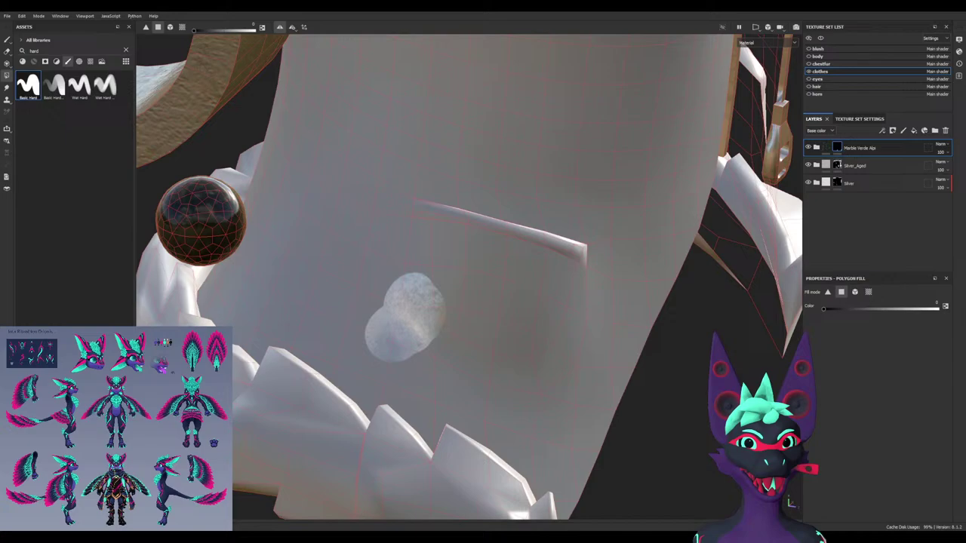
left_click(836, 164)
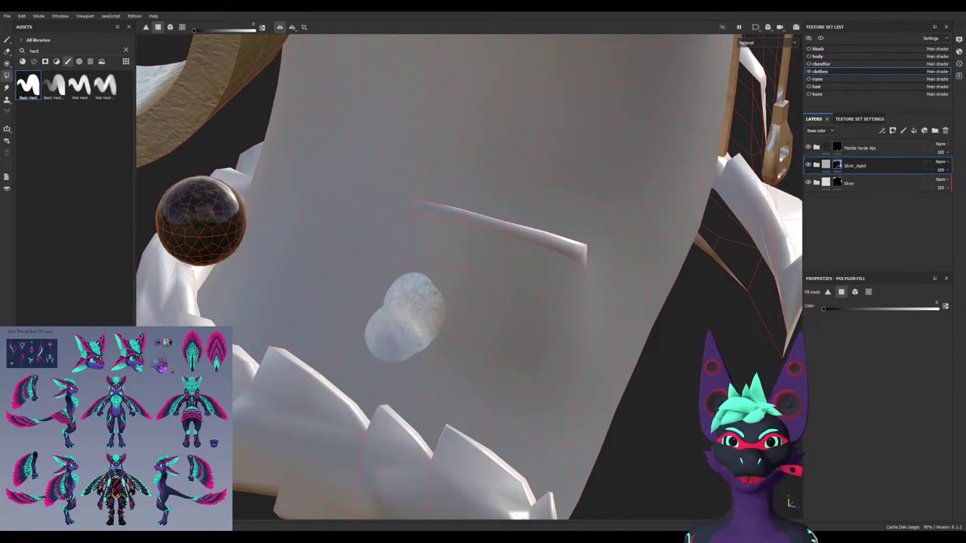
left_click(837, 183)
left_click_drag(319, 293, 474, 370)
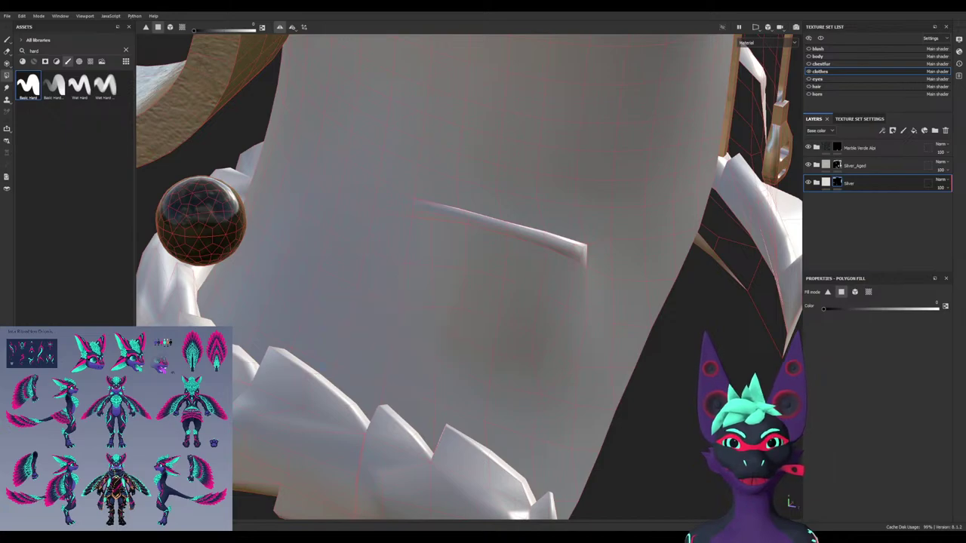
Examine the vest, cuffs and wing pieces from both sides, with the Paint tool active to hide the wireframe
left_click_drag(483, 302, 452, 287, "alt")
scroll(469, 277, "down", 10)
left_click_drag(588, 302, 362, 301, "alt")
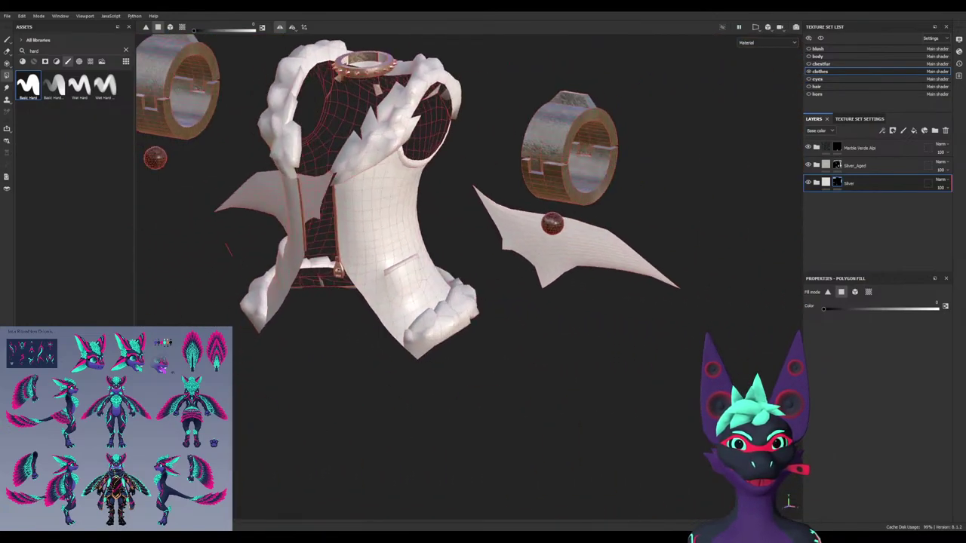
left_click_drag(228, 250, 602, 265, "alt")
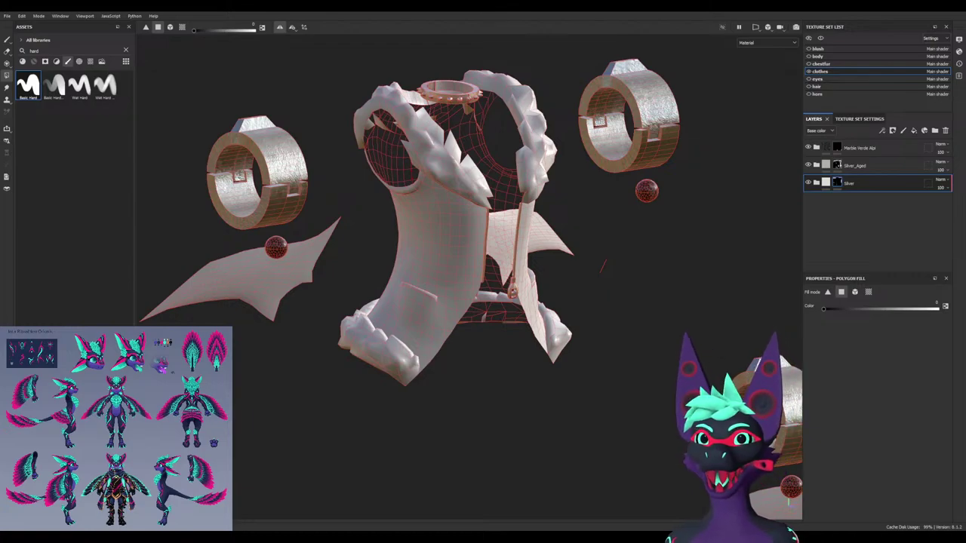
key("1")
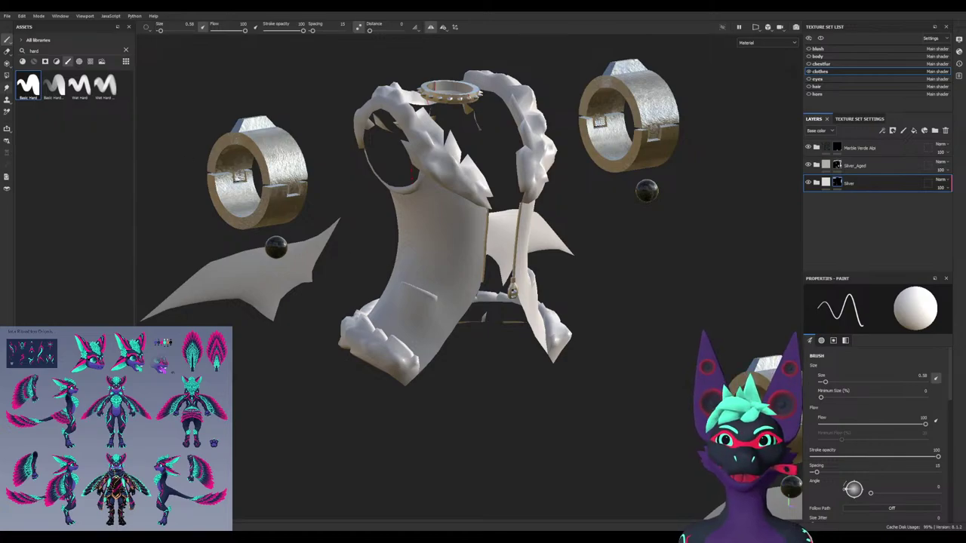
scroll(425, 282, "up", 5)
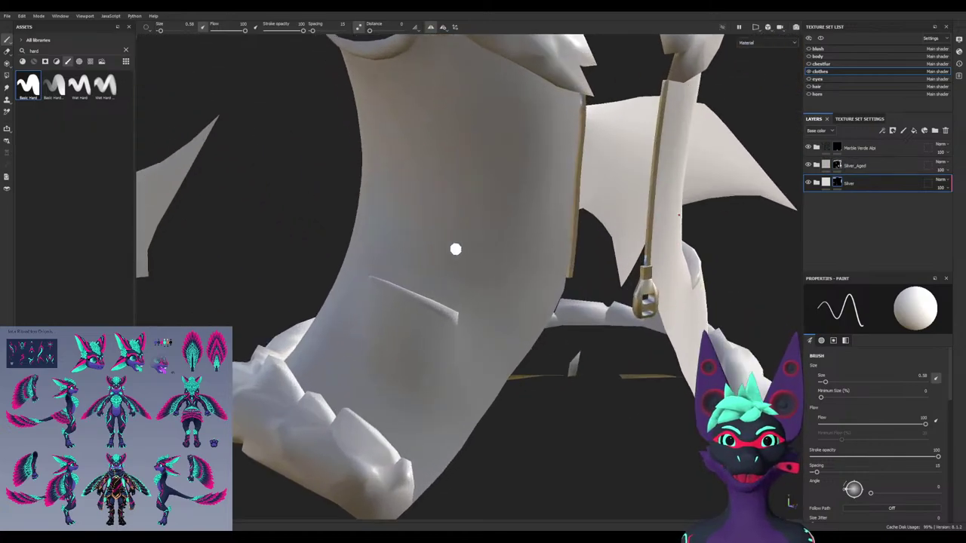
scroll(456, 249, "down", 5)
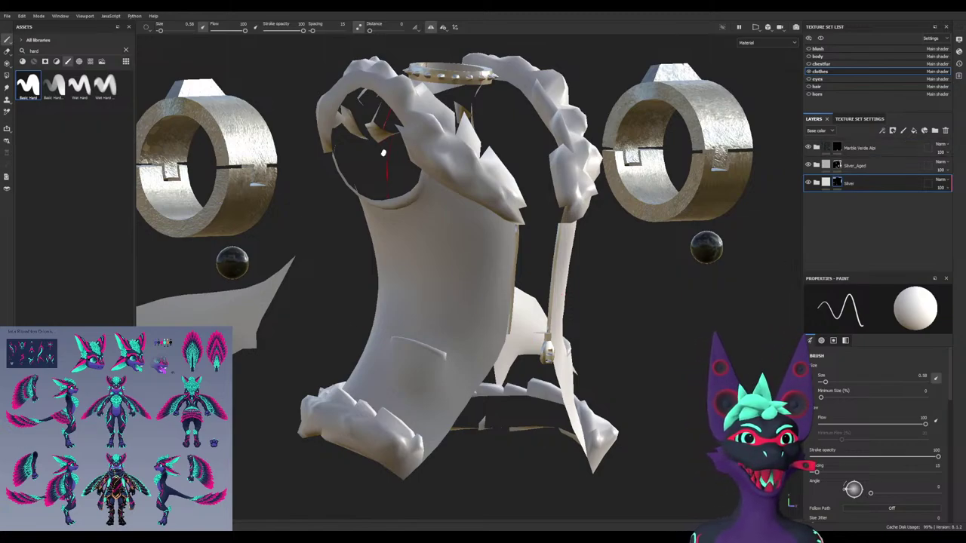
Clear the asset search for "hard" and list only the smart materials
left_click(79, 61)
left_click(57, 61)
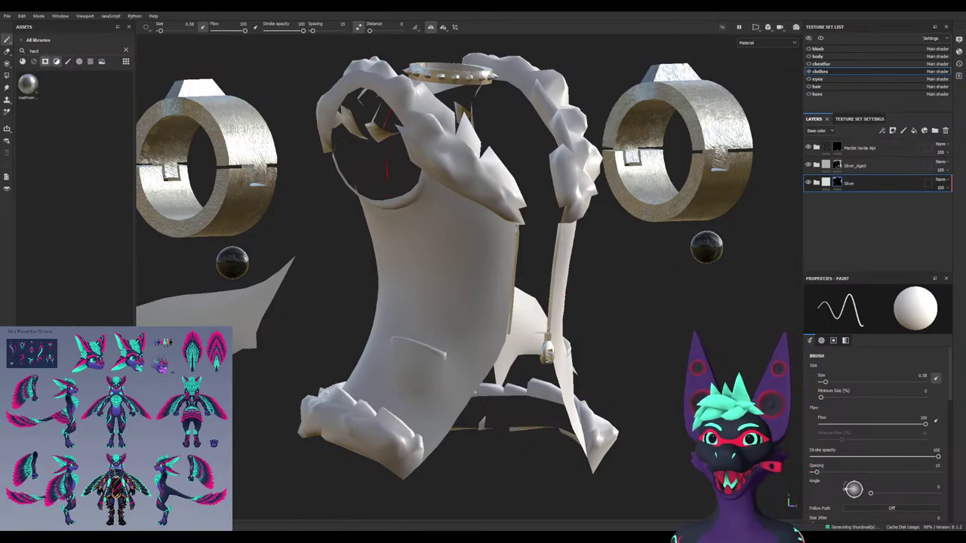
left_click(46, 61)
left_click(67, 61)
left_click(125, 50)
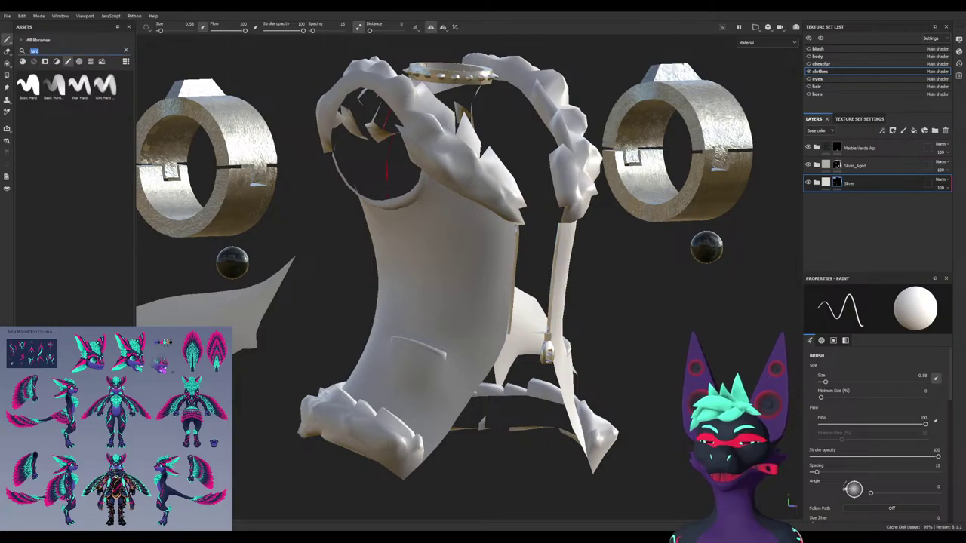
left_click(56, 61)
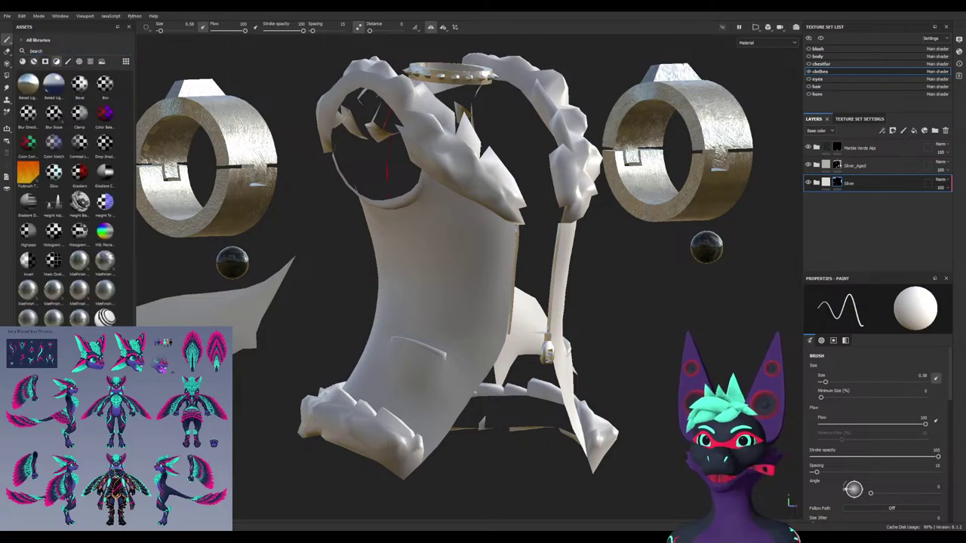
left_click(33, 61)
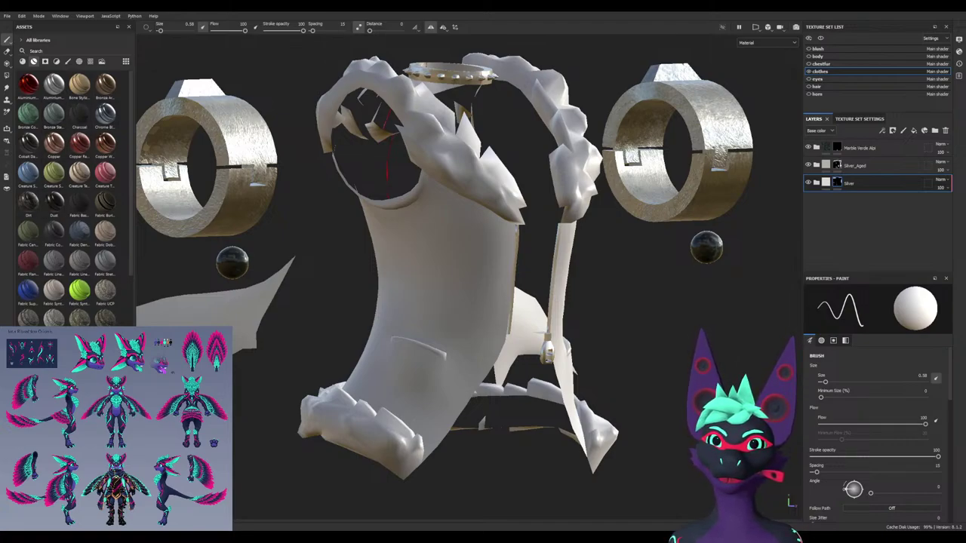
Add the Fabric Burlap smart material beneath the Silver layer and give it a white mask
left_click_drag(105, 202, 392, 196)
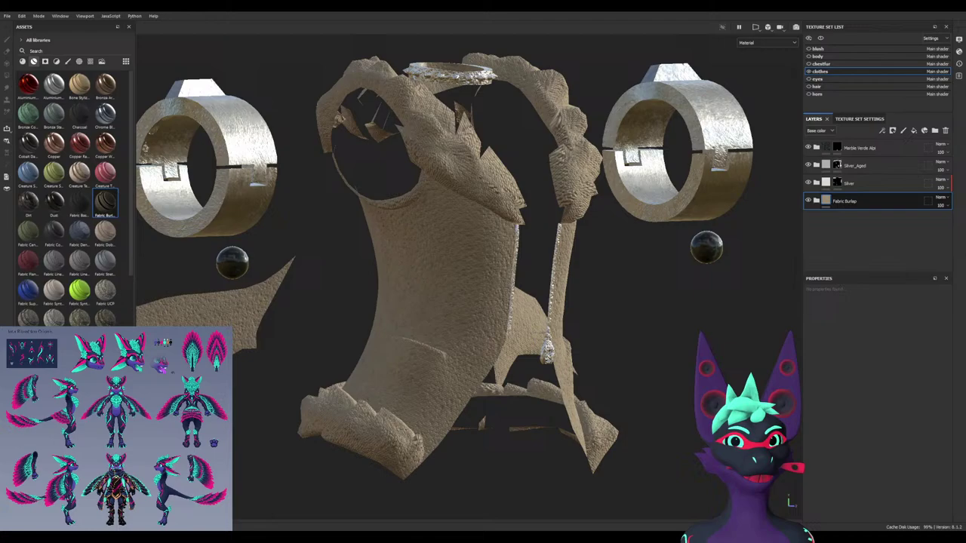
left_click(868, 223)
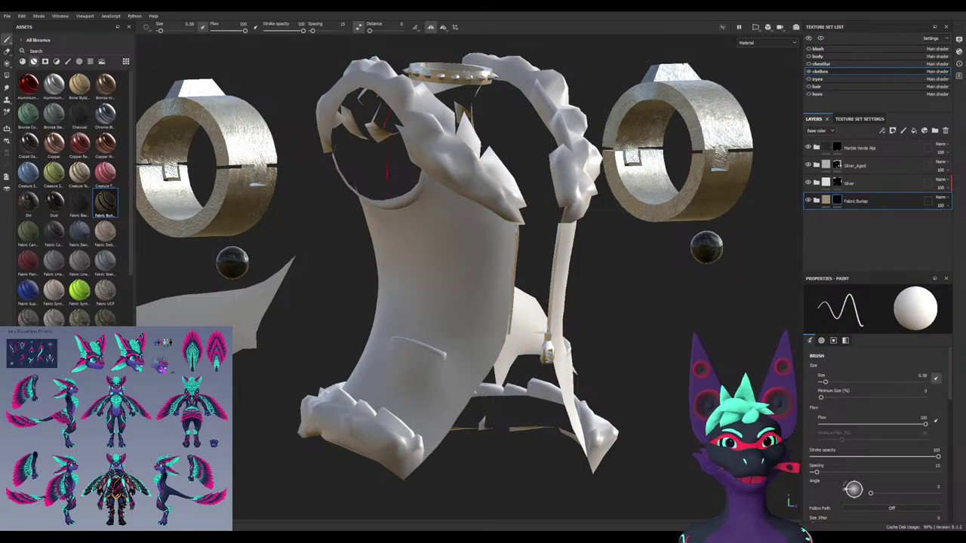
left_click(868, 227)
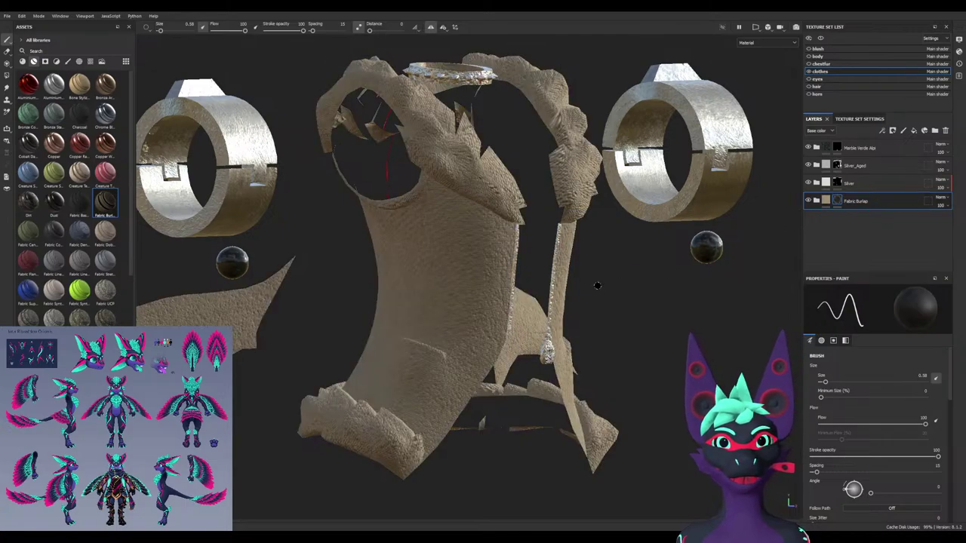
Remove the stray silver patches from the back of the vest by polygon-filling its faces with value 0 on the Silver mask
left_click_drag(370, 275, 566, 281, "alt")
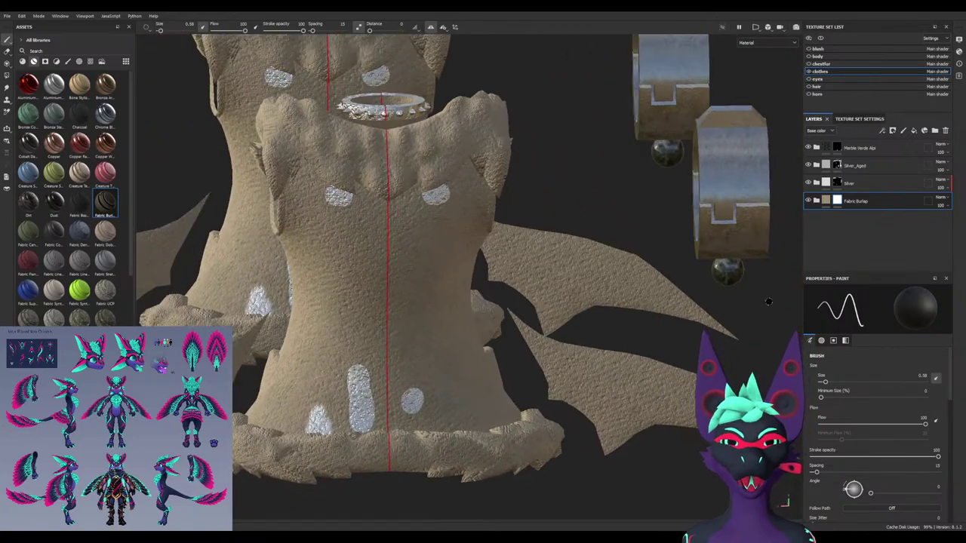
left_click(837, 165)
scroll(528, 269, "down", 3)
left_click_drag(385, 276, 450, 443, "alt")
key("4")
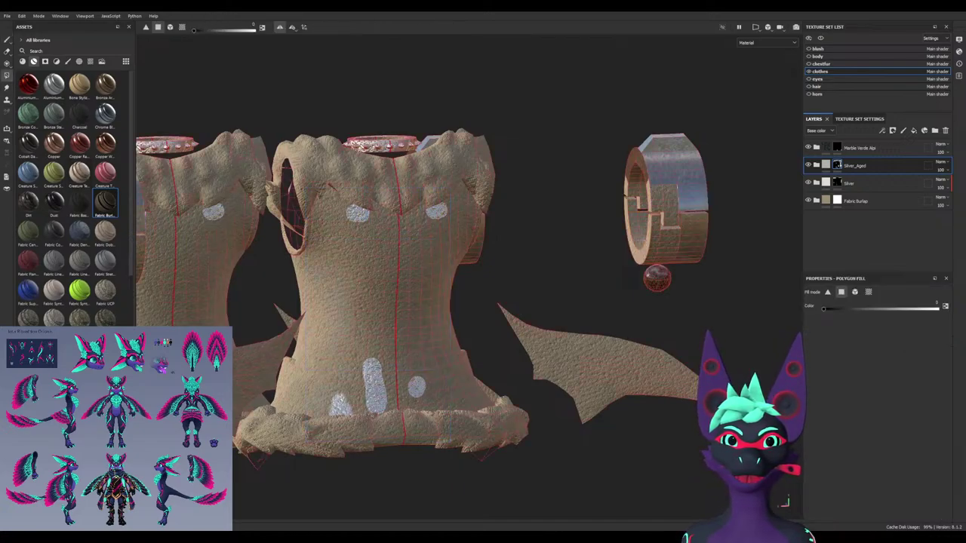
left_click(837, 183)
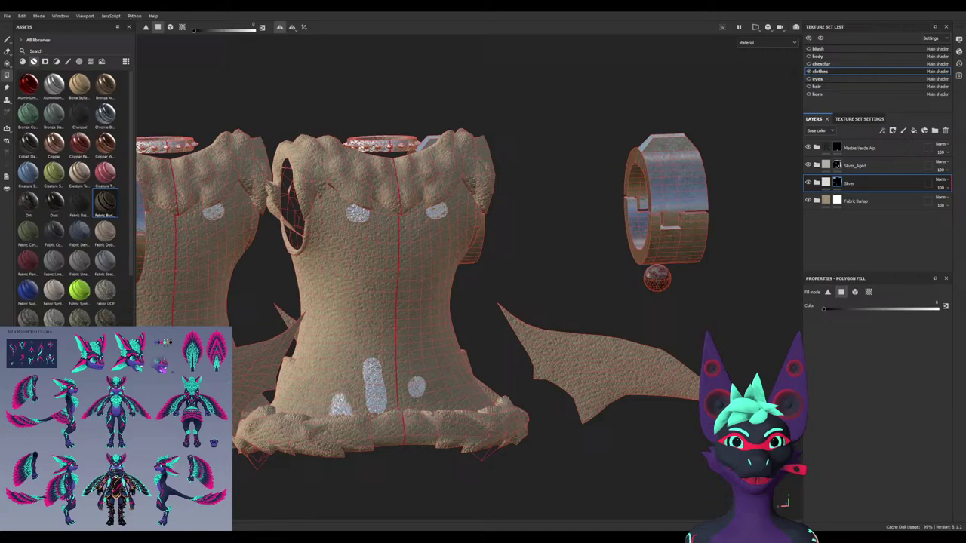
left_click_drag(330, 198, 407, 317)
key("ctrl+z")
left_click_drag(326, 354, 420, 429)
Examine the vest from above, the front and the back for leftover silver patches
left_click_drag(421, 429, 457, 475, "alt")
left_click_drag(191, 104, 355, 41, "alt")
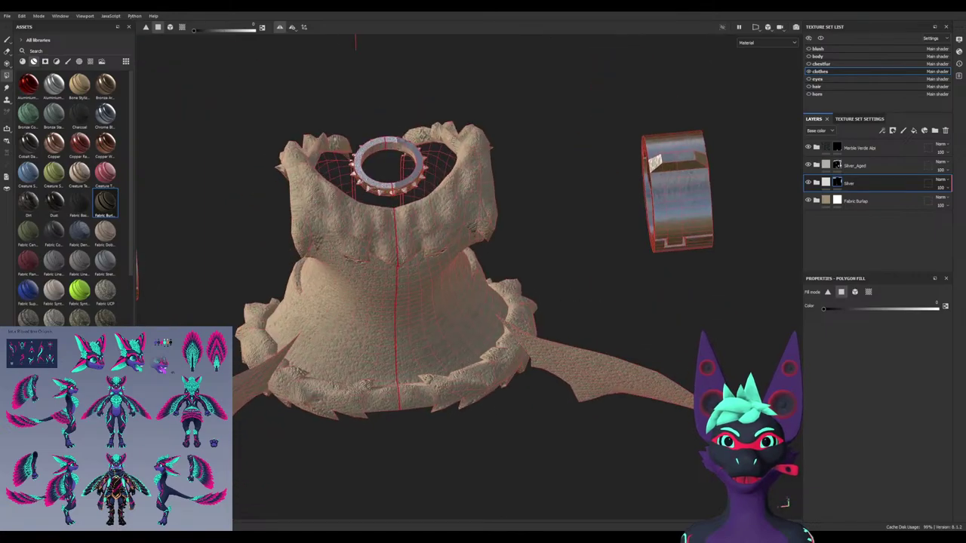
mouse_move(410, 254)
left_mouse_down()
mouse_move(465, 270)
mouse_move(462, 170)
mouse_move(453, 177)
mouse_move(465, 197)
left_mouse_up()
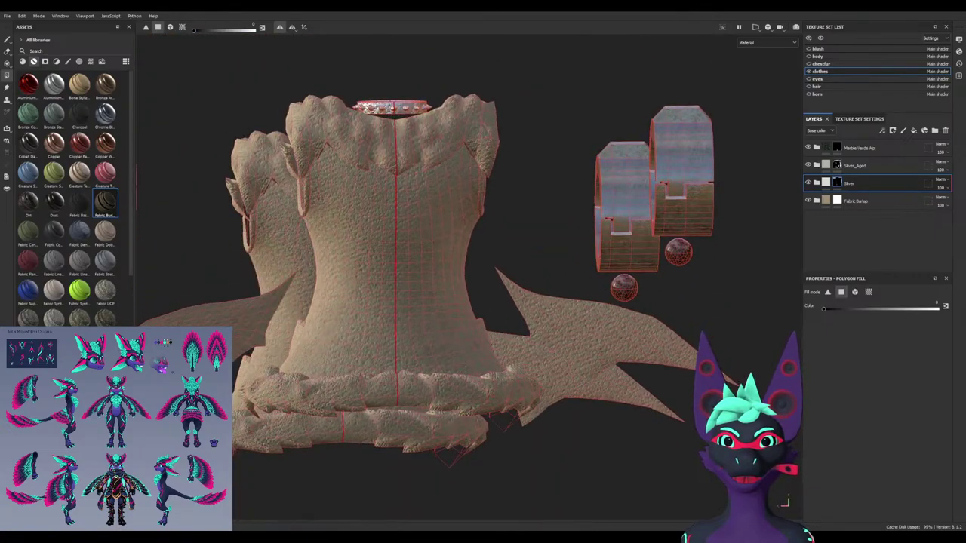
scroll(423, 280, "up", 1)
left_click_drag(465, 264, 189, 279, "alt")
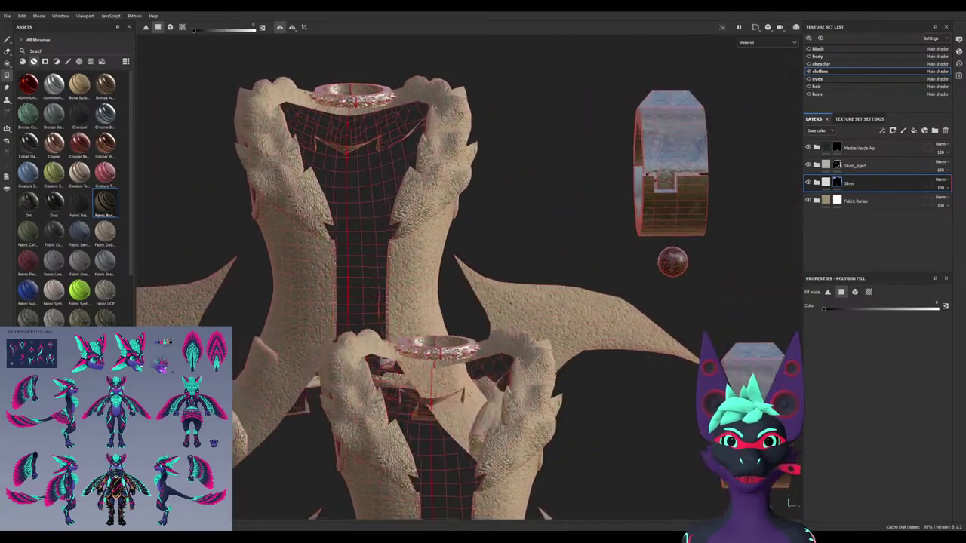
left_click_drag(301, 276, 513, 279, "alt")
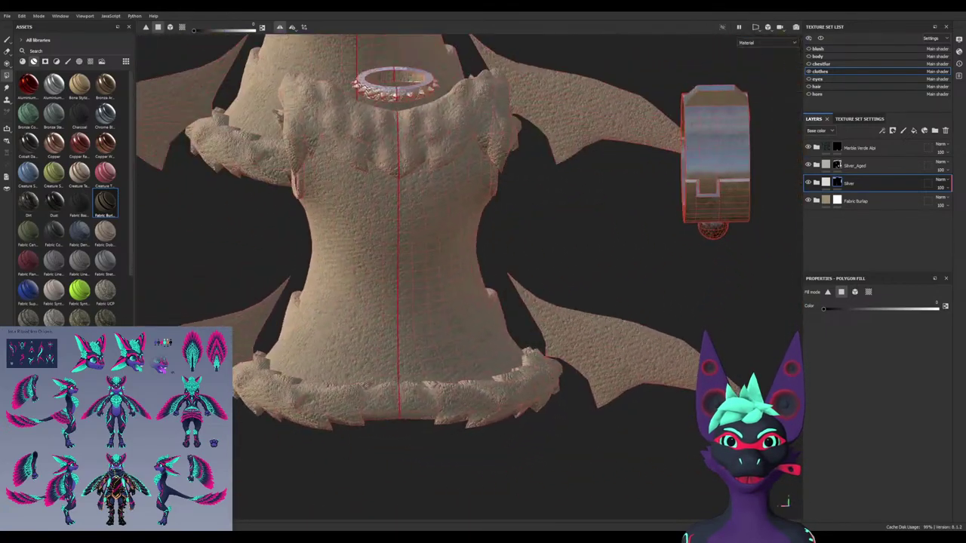
scroll(408, 374, "up", 2)
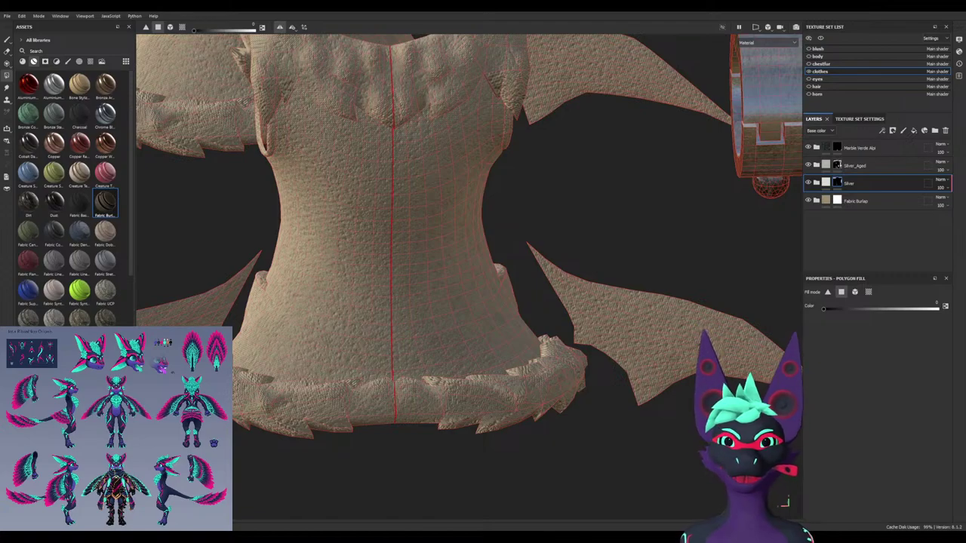
Delete the Fabric Burlap layer and add the Latex Black smart material beneath the Silver layer instead
left_click(837, 201)
key("Delete")
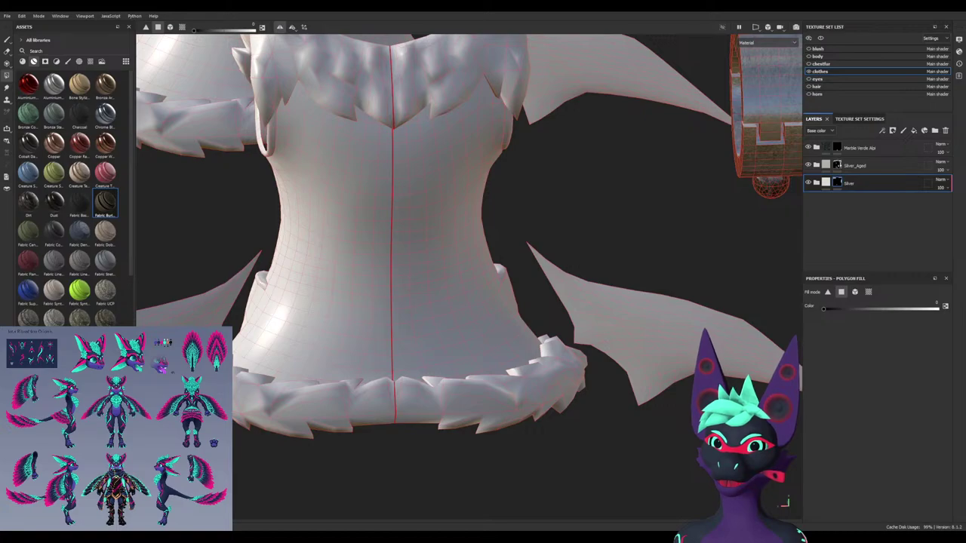
left_click_drag(80, 453, 861, 194)
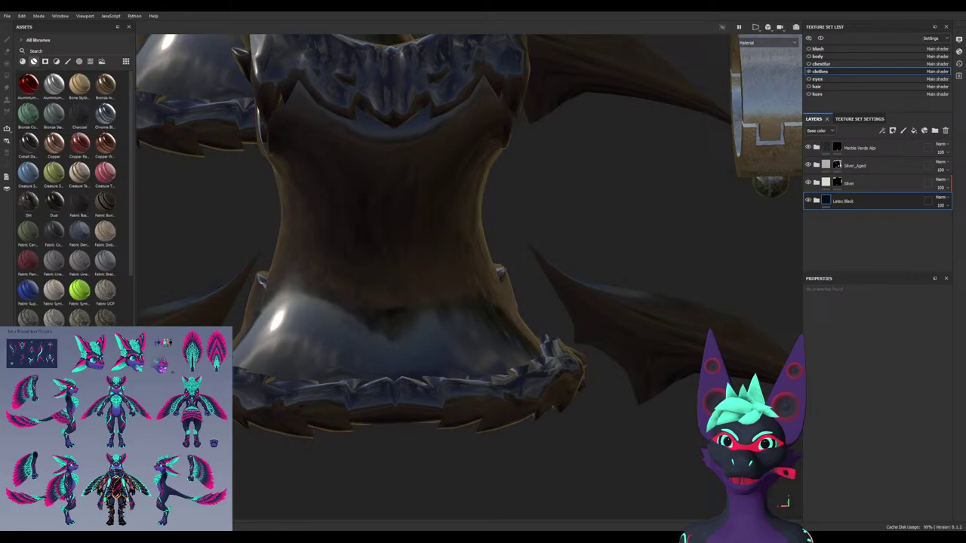
left_click_drag(393, 287, 506, 286, "alt")
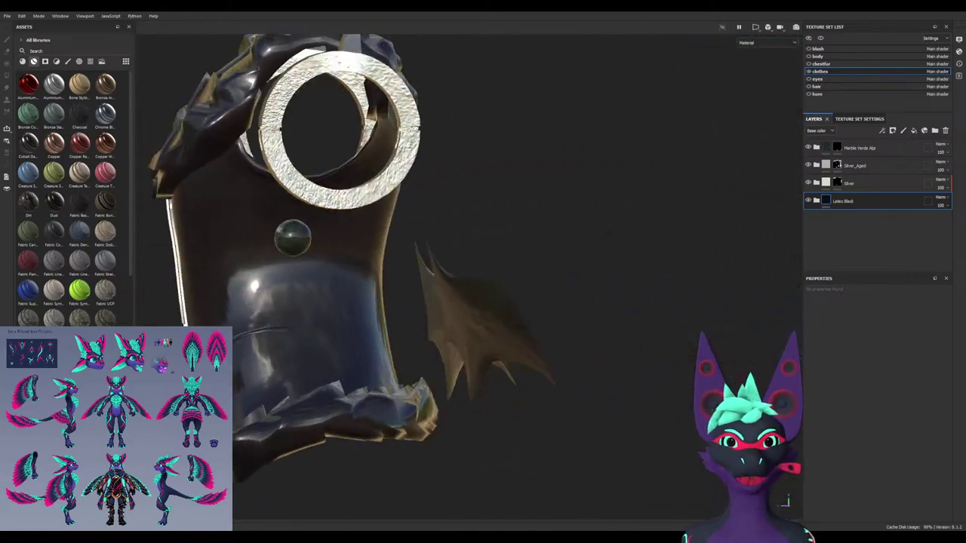
left_click_drag(634, 278, 680, 279, "alt")
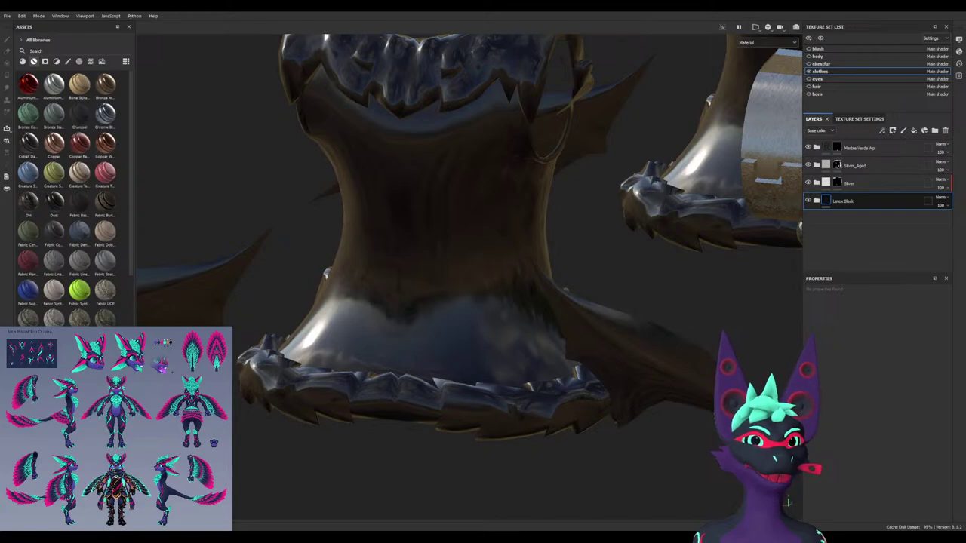
Add a white mask to the Latex Black layer and check the sublayers inside its folder
left_click(876, 207)
left_click_drag(423, 279, 604, 283, "alt")
left_click_drag(453, 283, 626, 264, "alt")
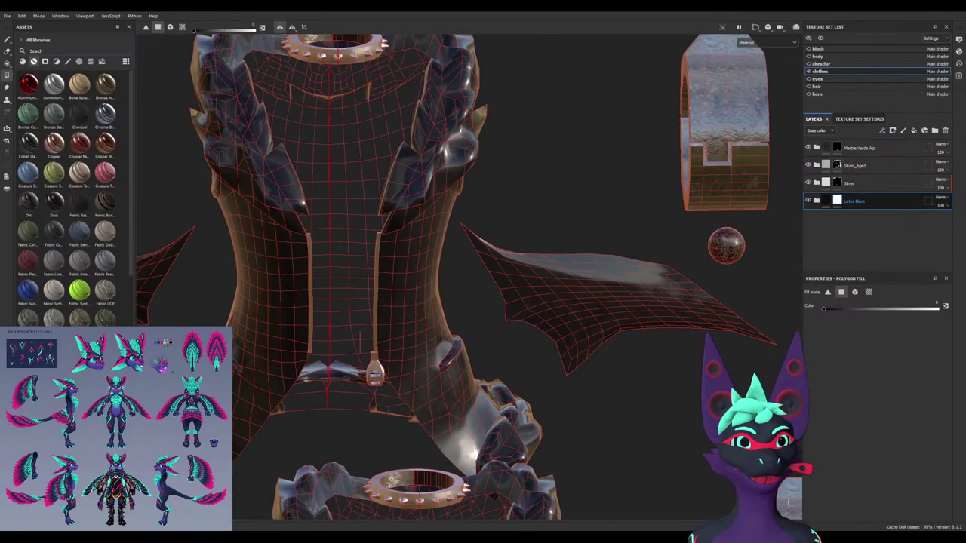
left_click(816, 201)
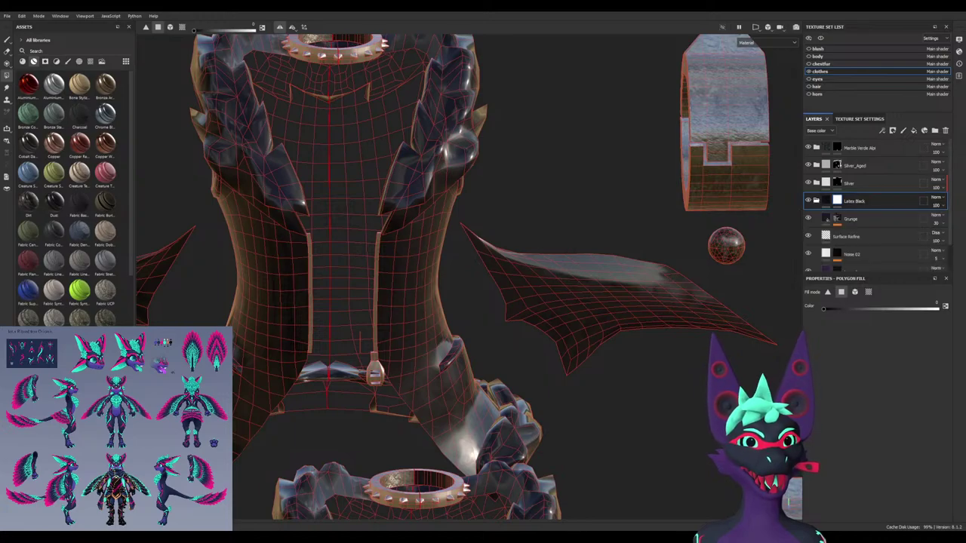
left_click(817, 201)
left_click(826, 201)
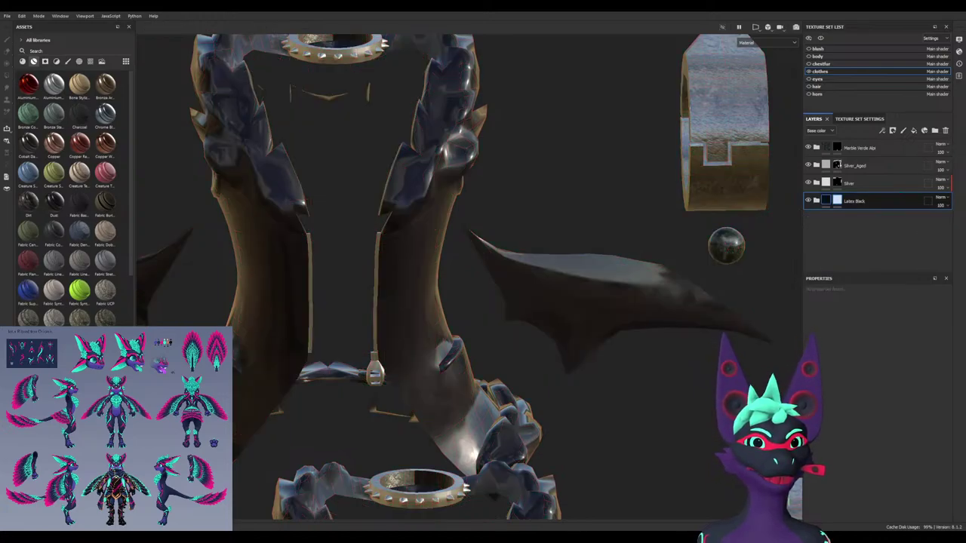
Expand the Latex Black folder and inspect the fill settings of its Base and Surface Refine layers
left_click(837, 201)
left_click(826, 201)
left_click(817, 200)
scroll(877, 204, "down", 2)
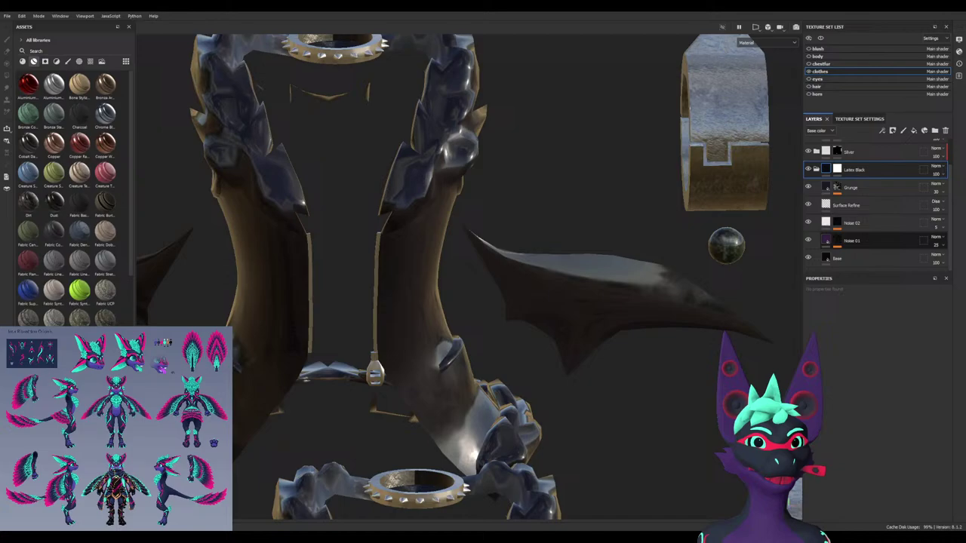
left_click(830, 258)
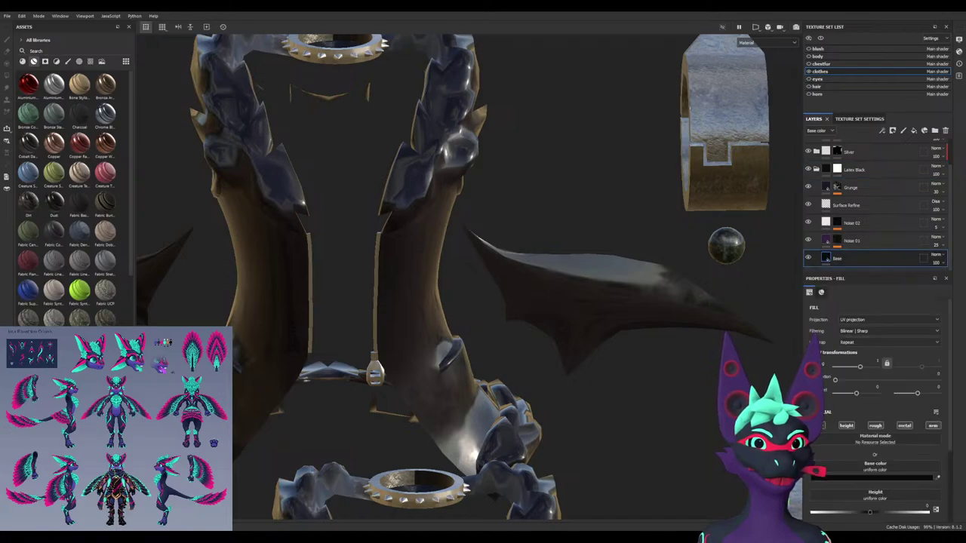
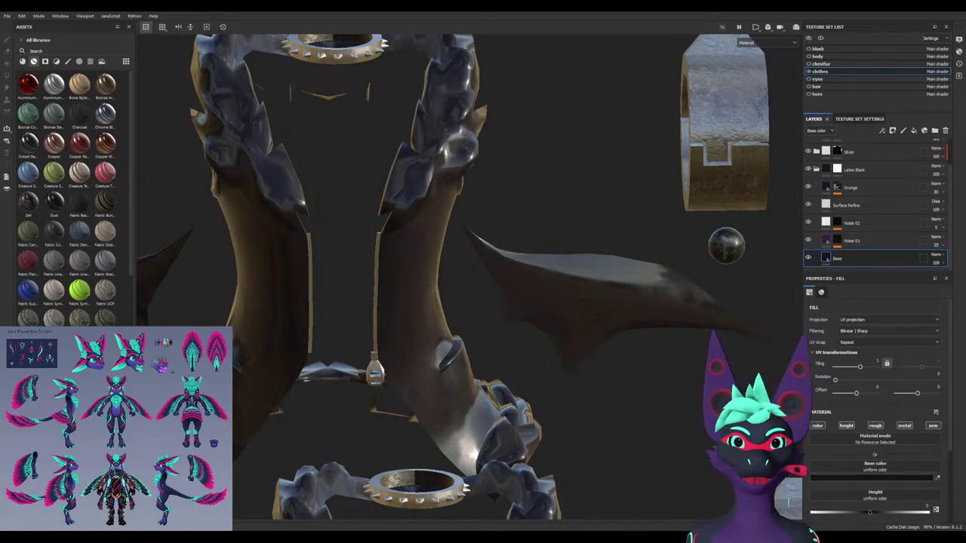
scroll(875, 407, "down", 4)
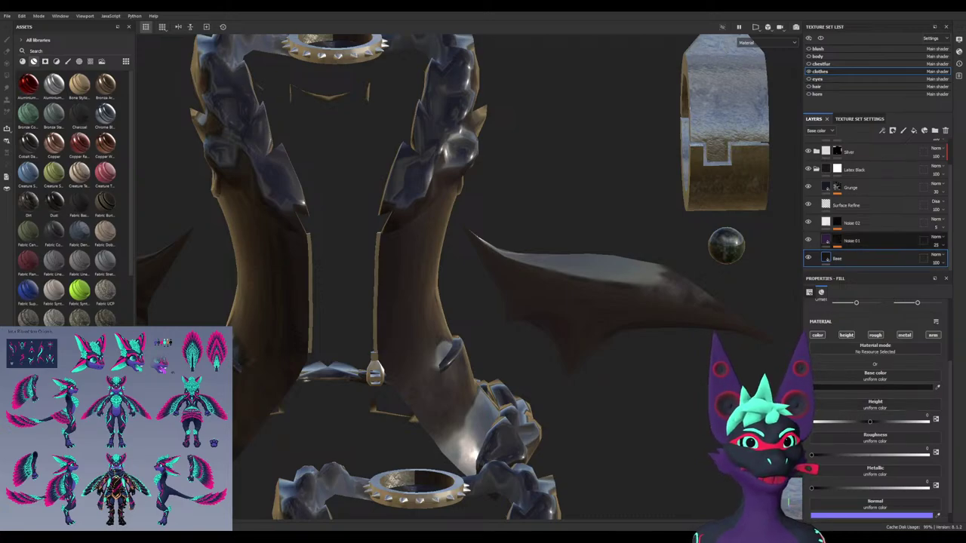
scroll(875, 226, "up", 1)
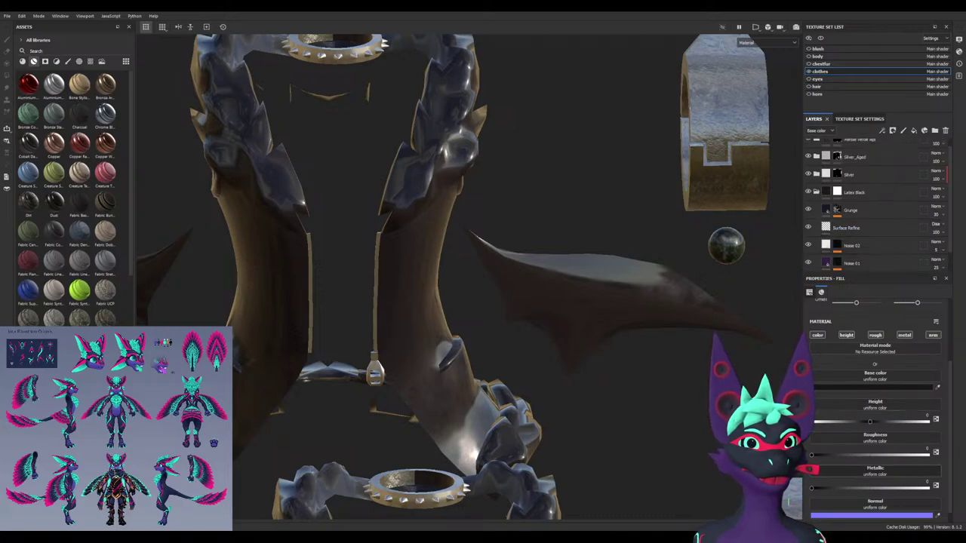
scroll(876, 227, "down", 1)
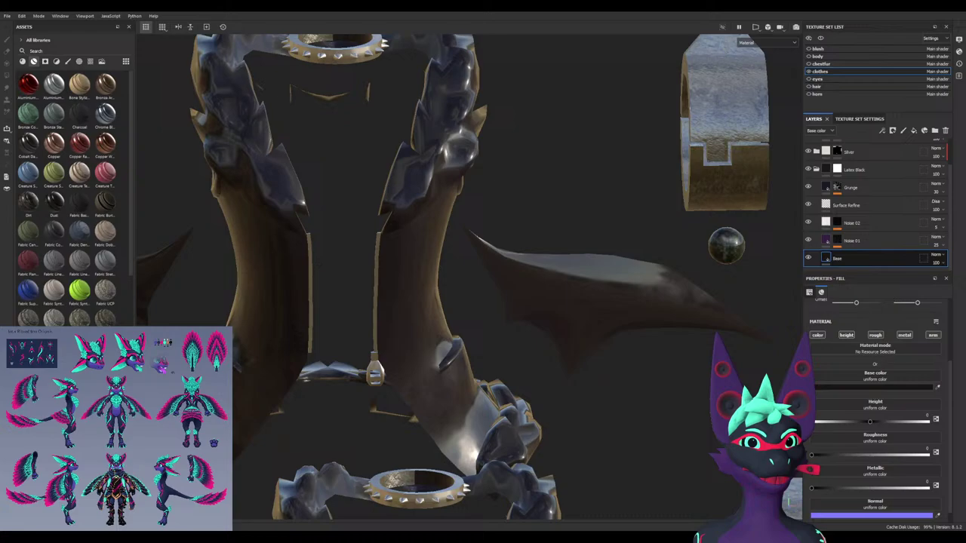
left_click(867, 205)
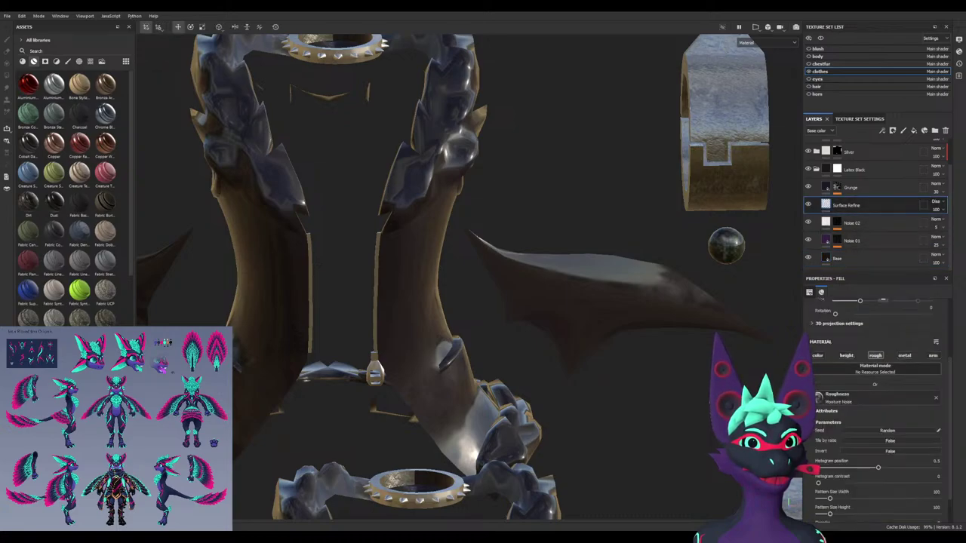
scroll(876, 377, "down", 1)
Try white and light orange as the base color of the Grunge layer in Latex Black, then settle on dark brown
left_click(851, 187)
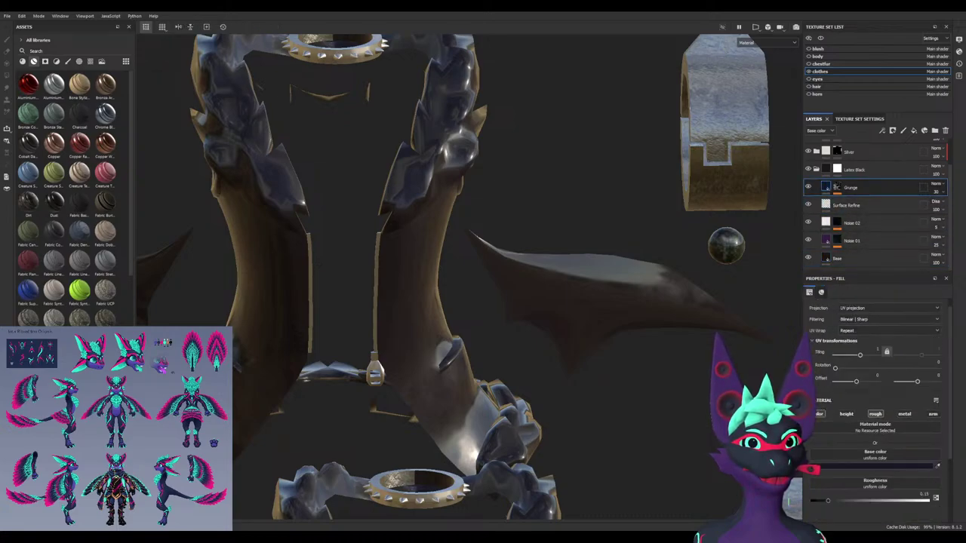
scroll(875, 393, "down", 1)
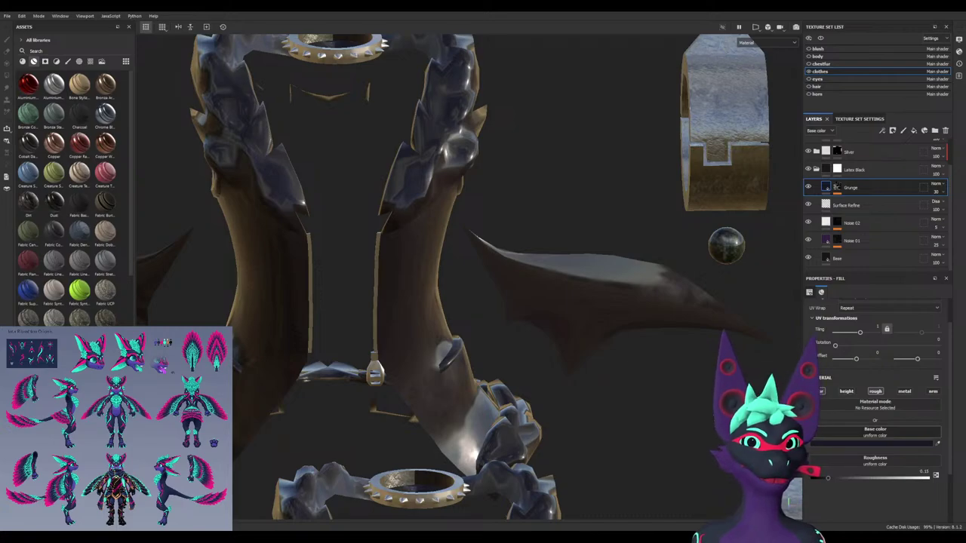
left_click(873, 444)
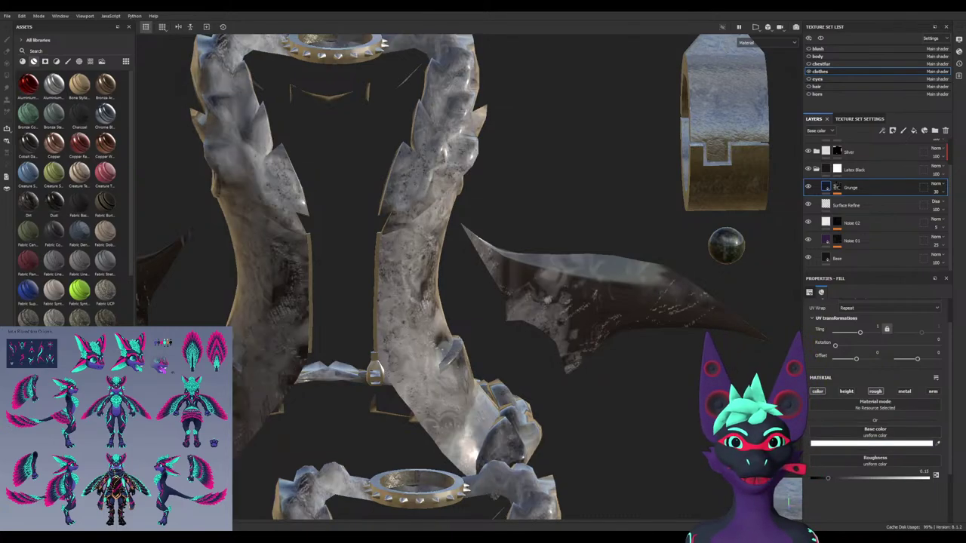
key("ctrl+z")
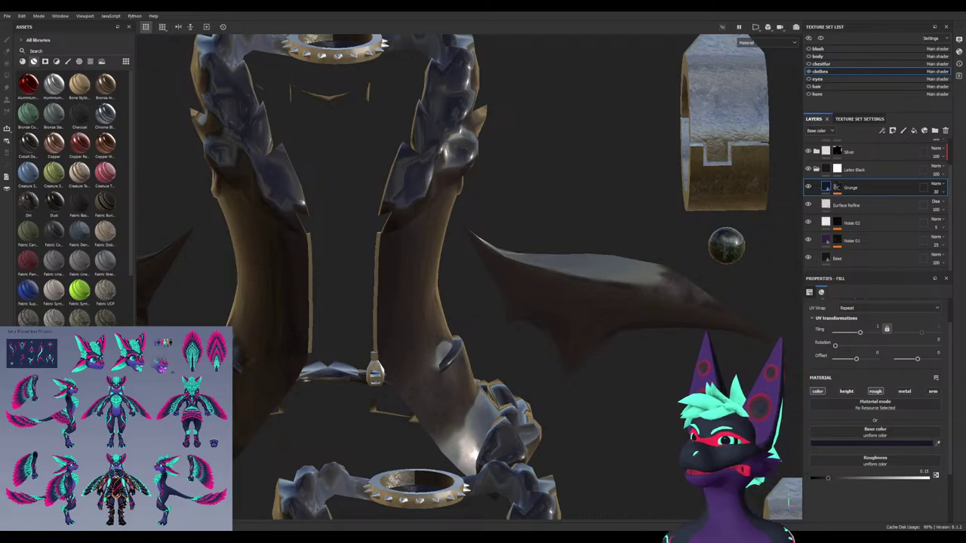
key("ctrl+z")
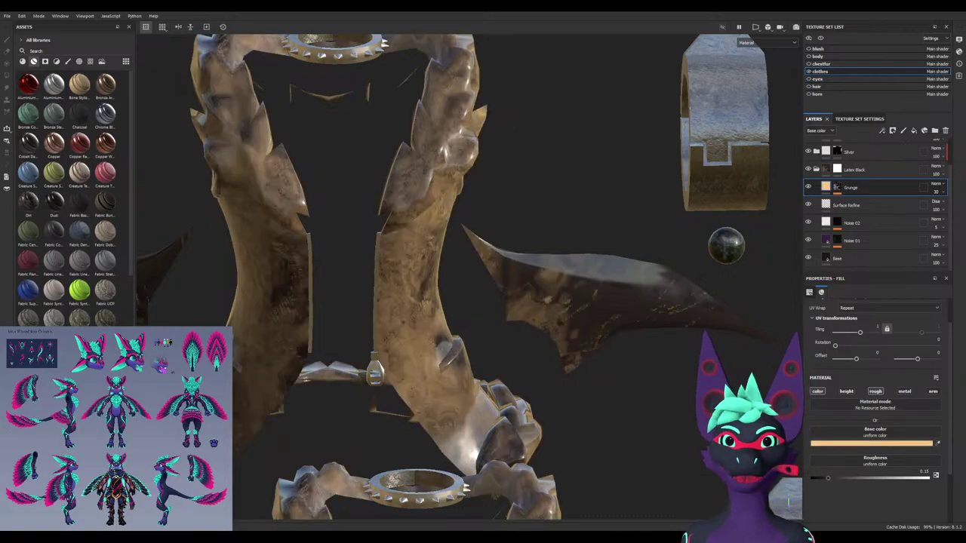
mouse_move(483, 279)
left_mouse_down("alt")
mouse_move(363, 283)
mouse_move(468, 281)
left_mouse_up("alt")
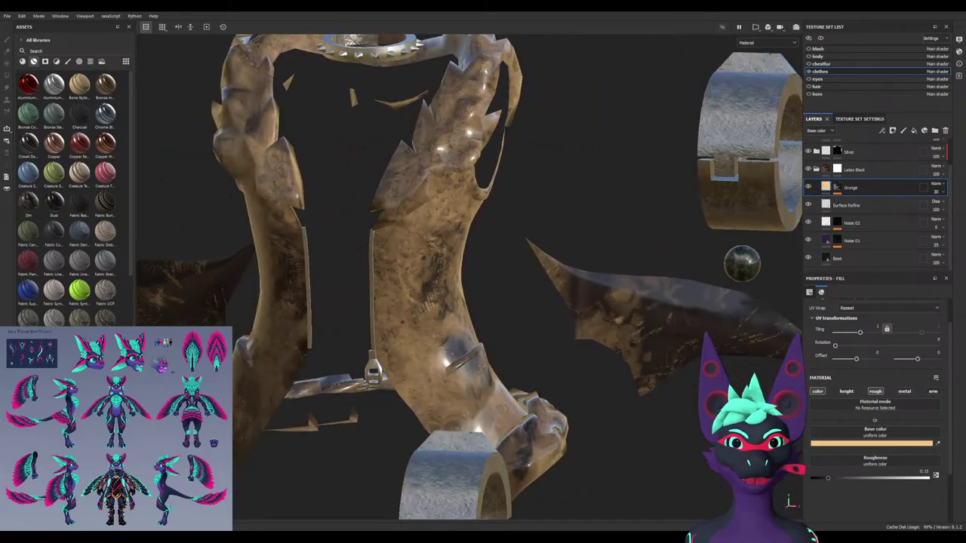
key("ctrl+z")
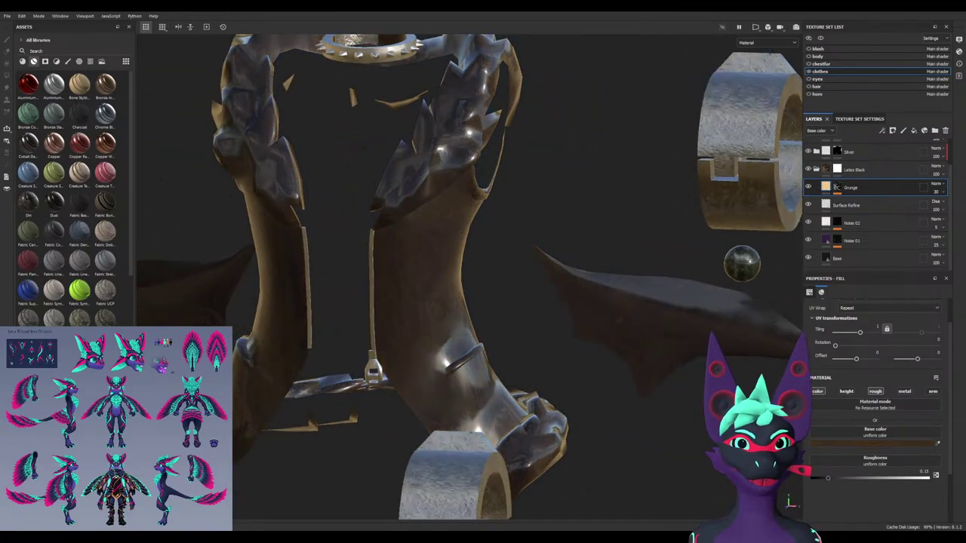
left_click_drag(573, 271, 638, 268, "alt")
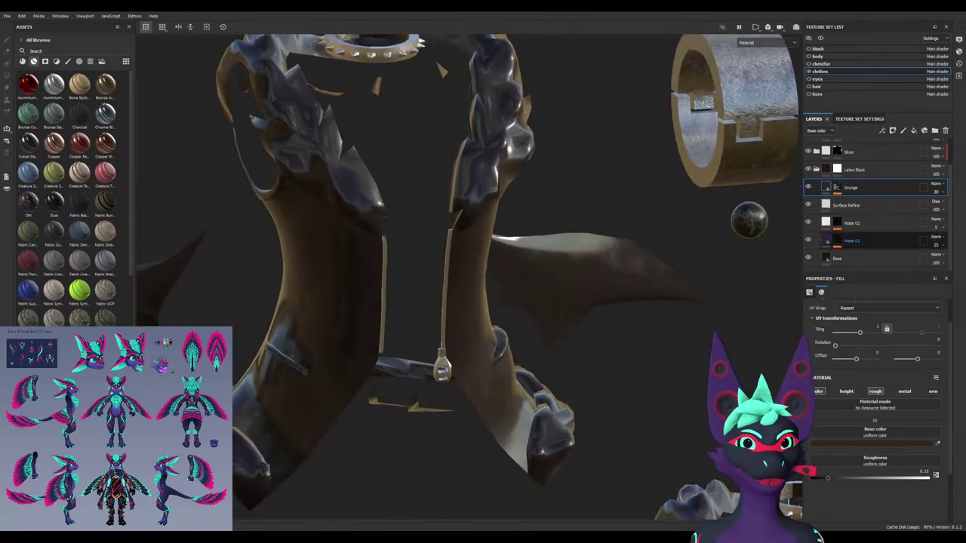
Raise the roughness of the Grunge layer in the Latex Black folder to about 0.33
left_click(837, 169)
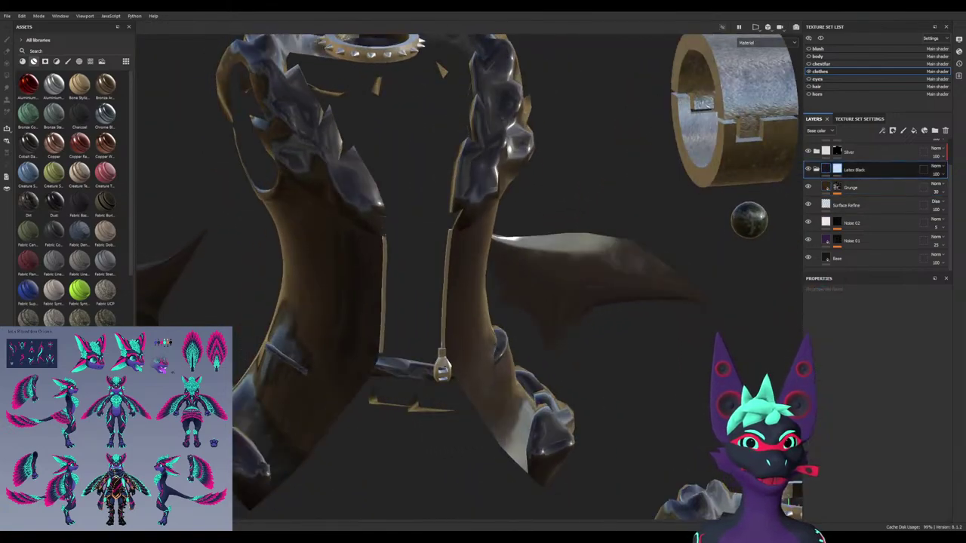
left_click(826, 169)
left_click(826, 187)
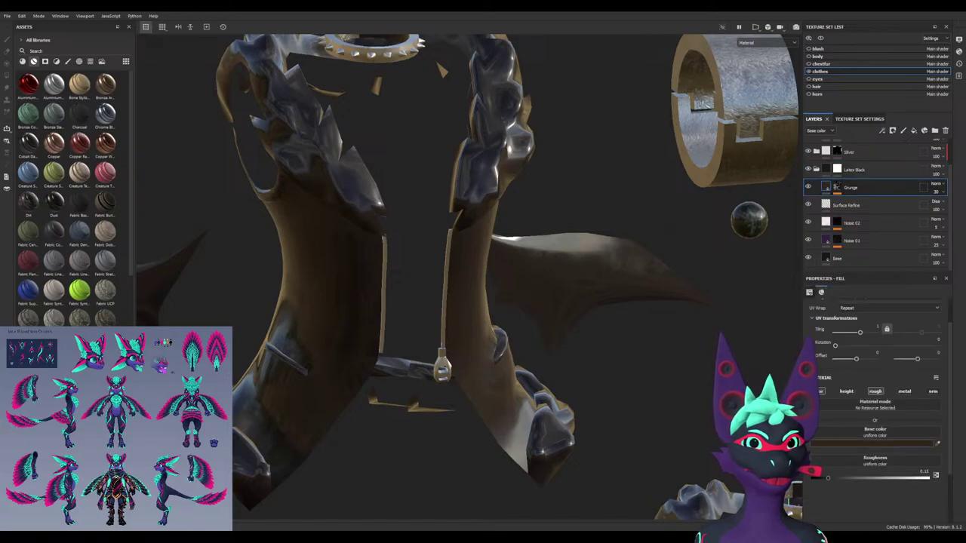
left_click_drag(827, 477, 848, 478)
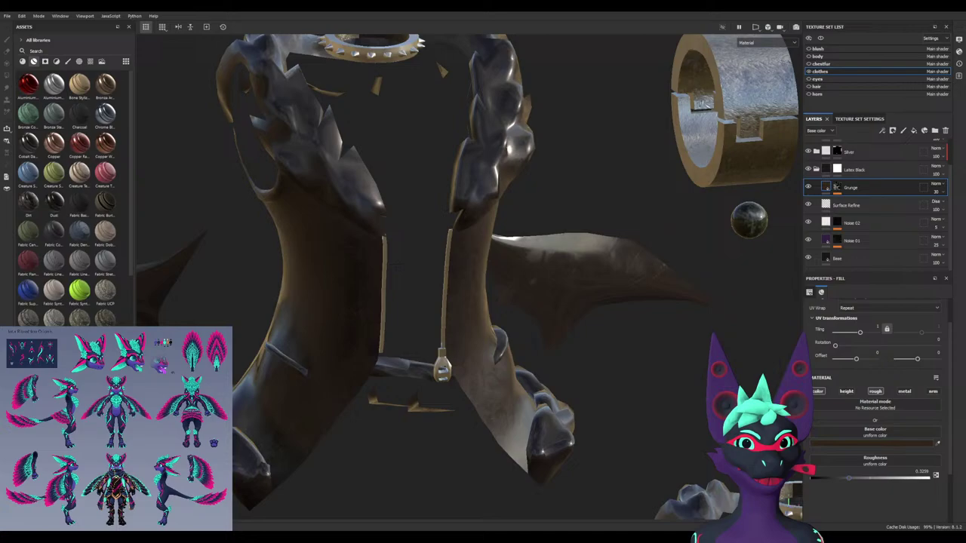
Review the Noise 02 and Noise 01 fills, and set the Base layer's roughness to about 0.2
left_click(827, 205)
left_click(826, 221)
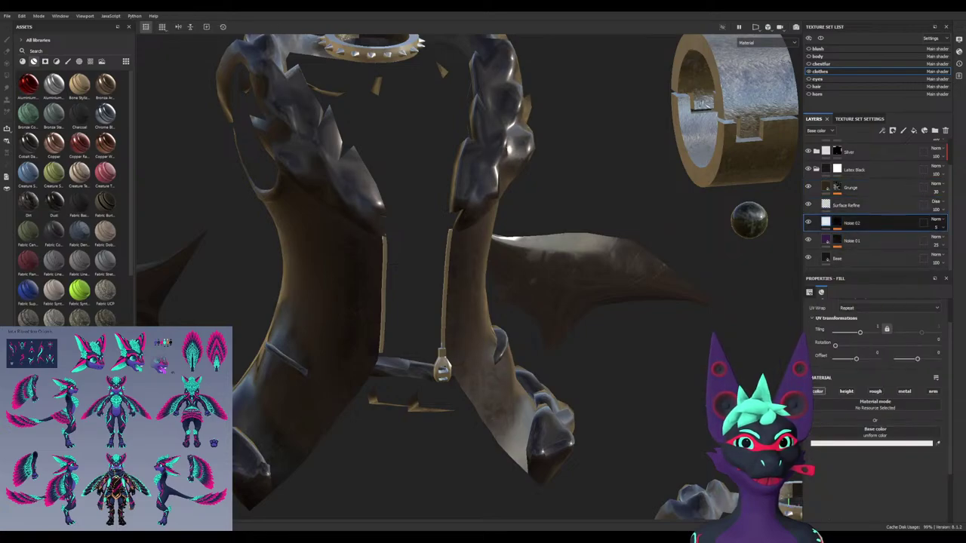
left_click(852, 240)
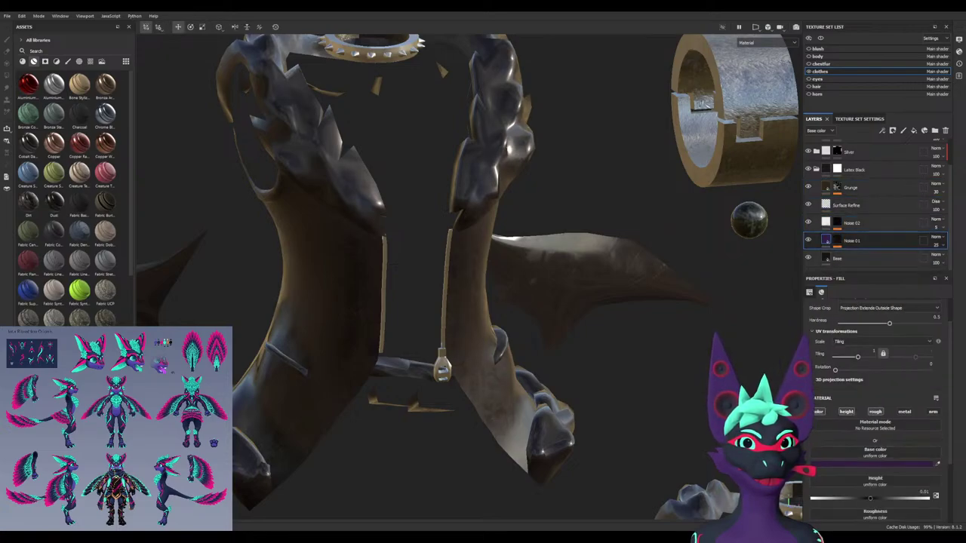
scroll(876, 400, "down", 2)
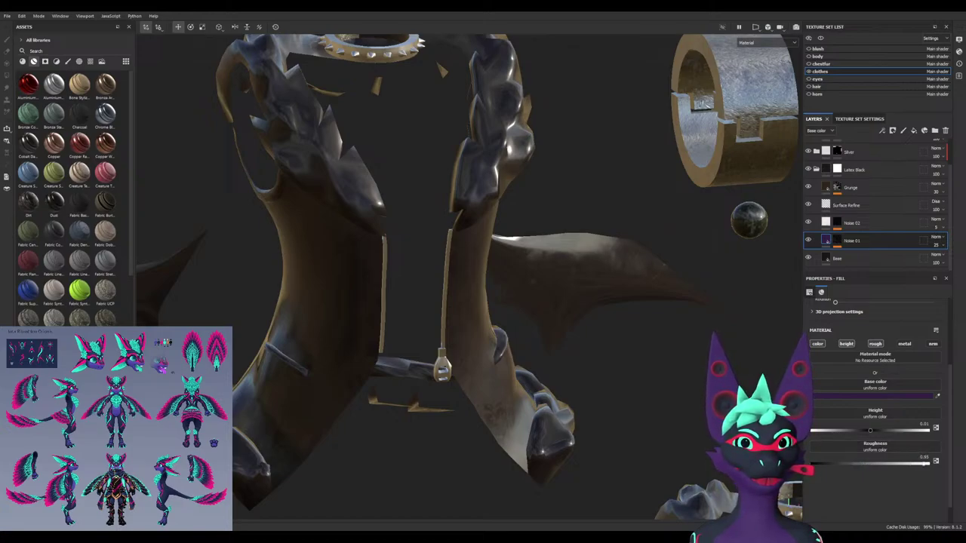
left_click(839, 258)
left_click_drag(812, 444, 833, 443)
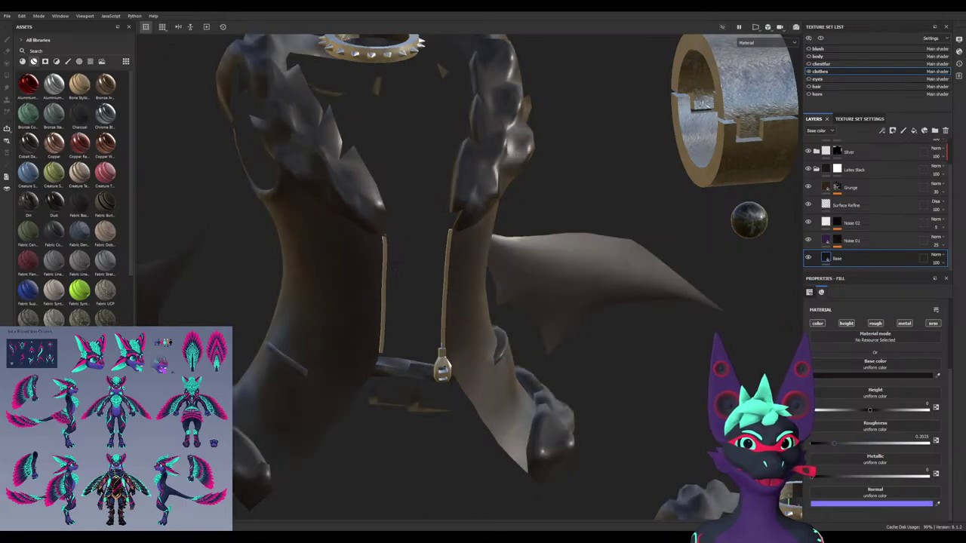
left_click_drag(528, 294, 355, 286, "alt")
left_click_drag(545, 228, 657, 266, "alt")
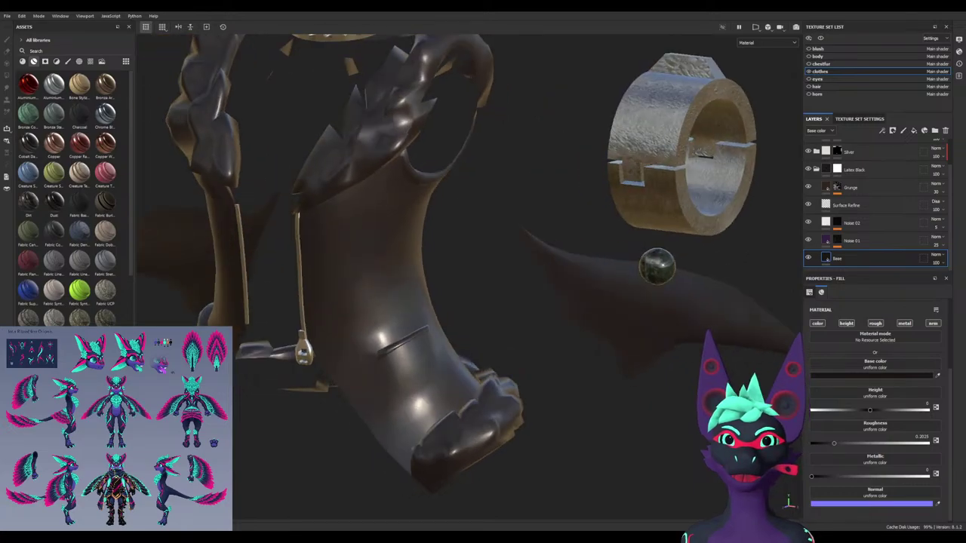
left_click_drag(468, 287, 502, 272, "alt")
middle_click_drag(501, 272, 548, 298, "alt")
Look through the smart material library for an alternative material for the vest and wing pieces
scroll(29, 251, "down", 5)
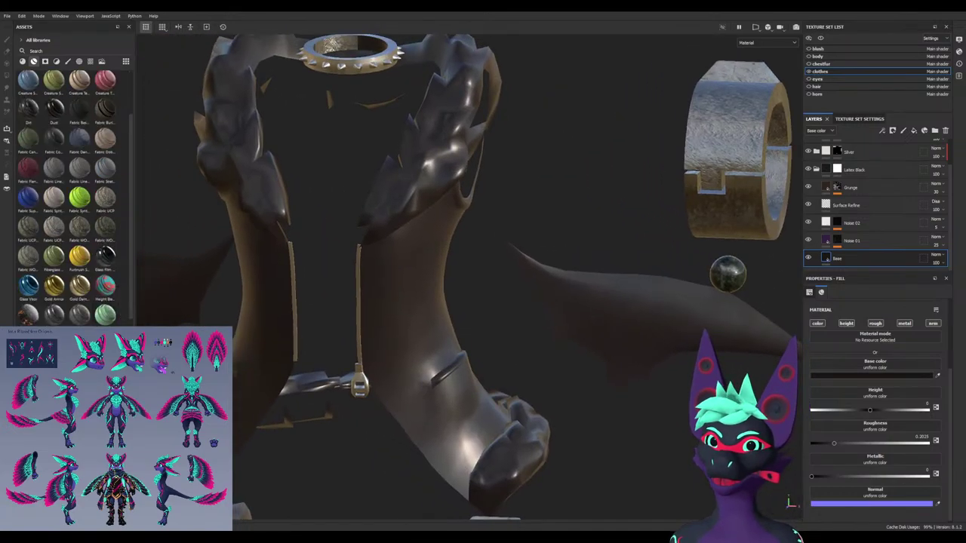
scroll(29, 250, "down", 8)
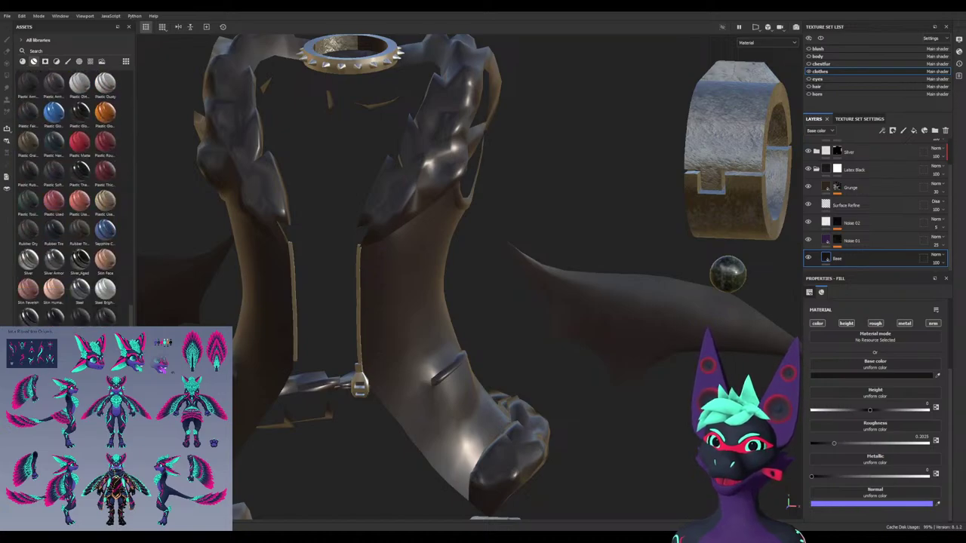
scroll(74, 198, "up", 8)
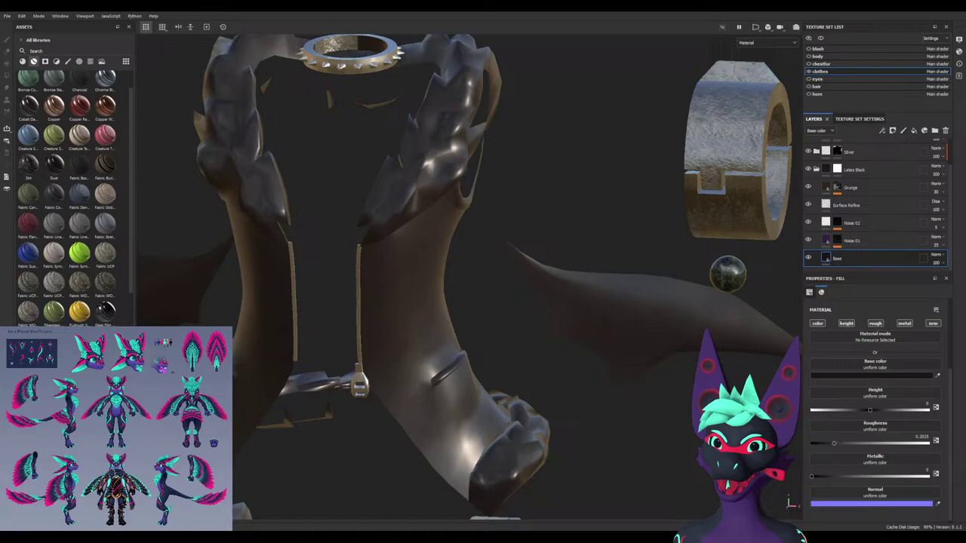
middle_click_drag(468, 279, 491, 293, "alt")
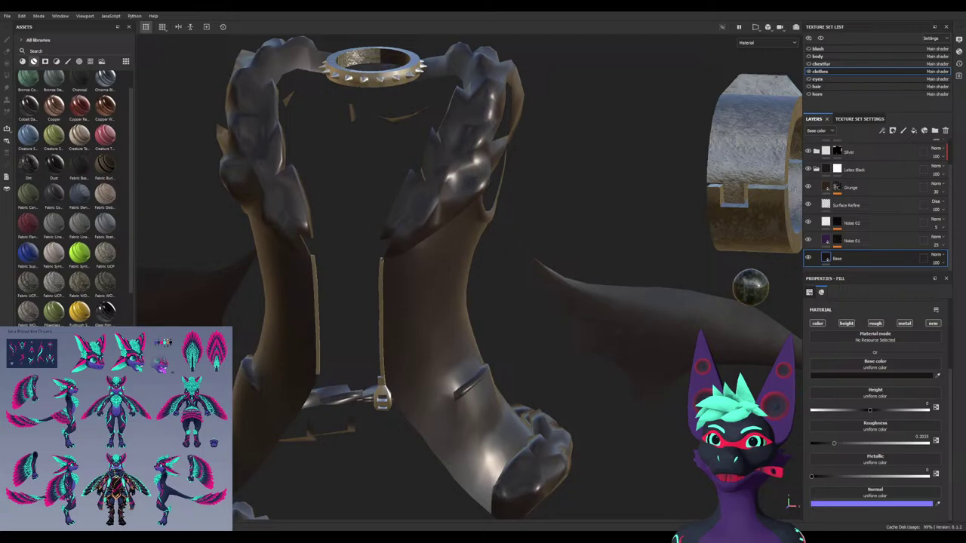
scroll(30, 212, "down", 6)
scroll(66, 196, "down", 3)
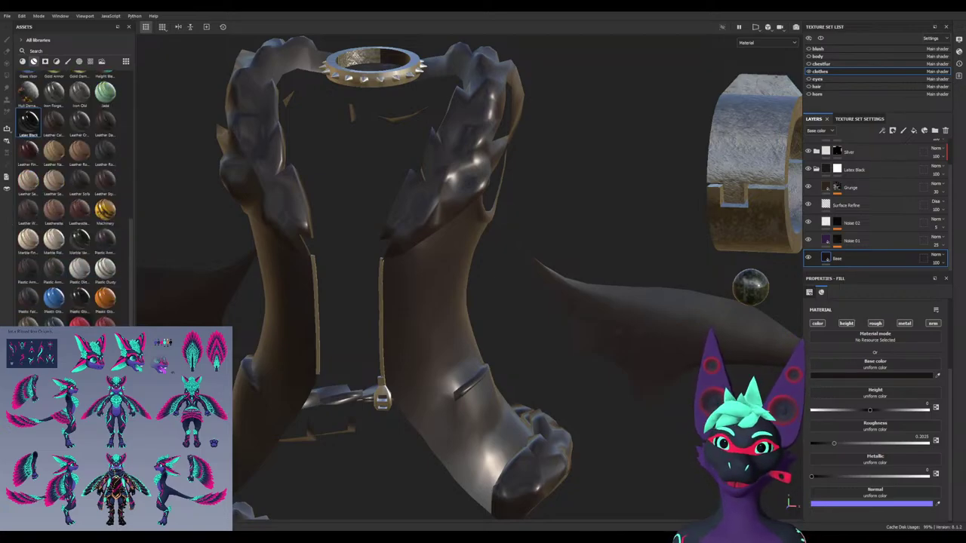
scroll(74, 197, "down", 6)
scroll(68, 197, "up", 15)
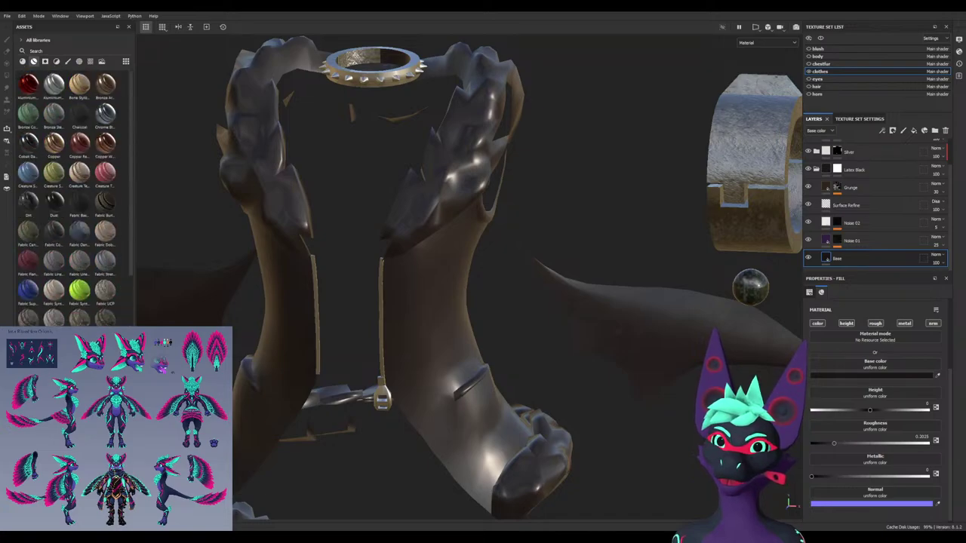
Browse the base materials in the asset library and filter them with the search term "fab"
left_click(22, 61)
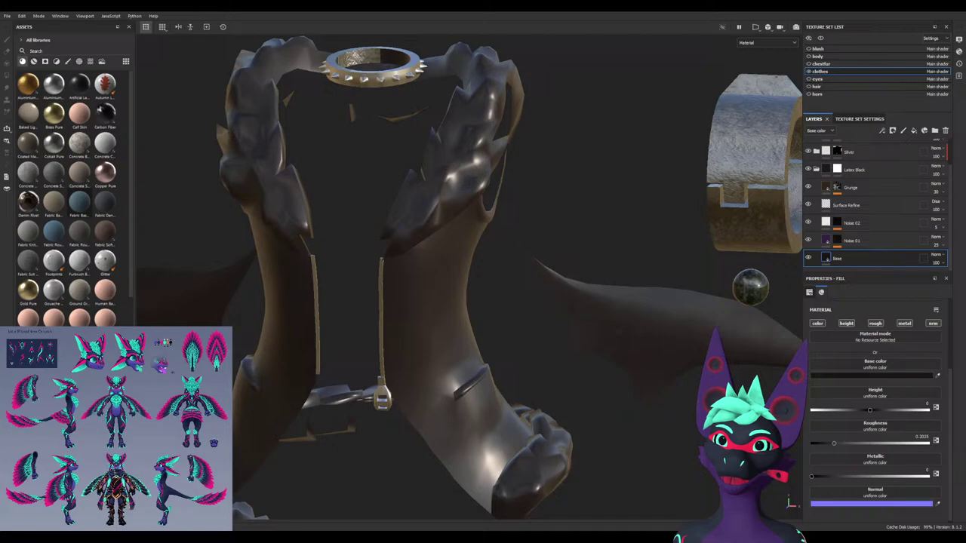
scroll(54, 276, "down", 3)
scroll(54, 275, "down", 3)
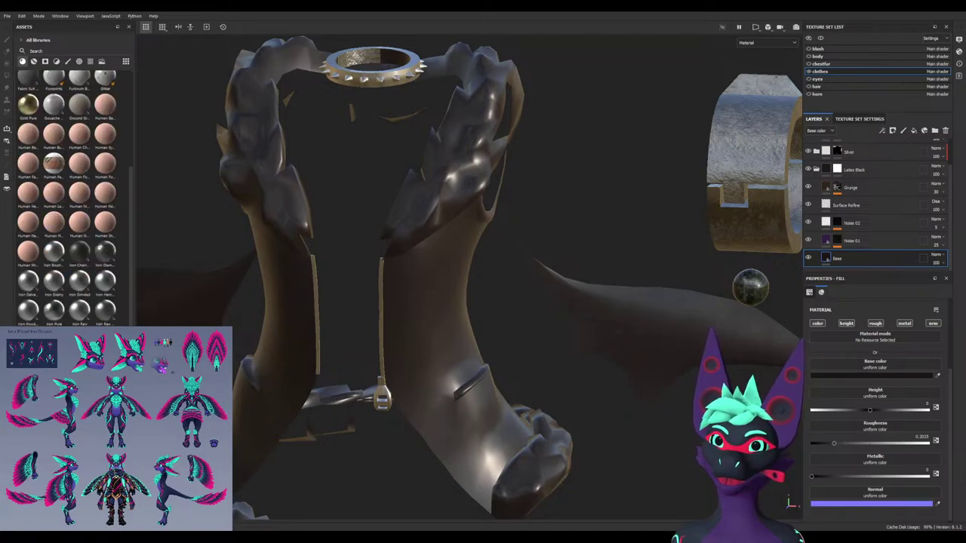
scroll(66, 196, "down", 6)
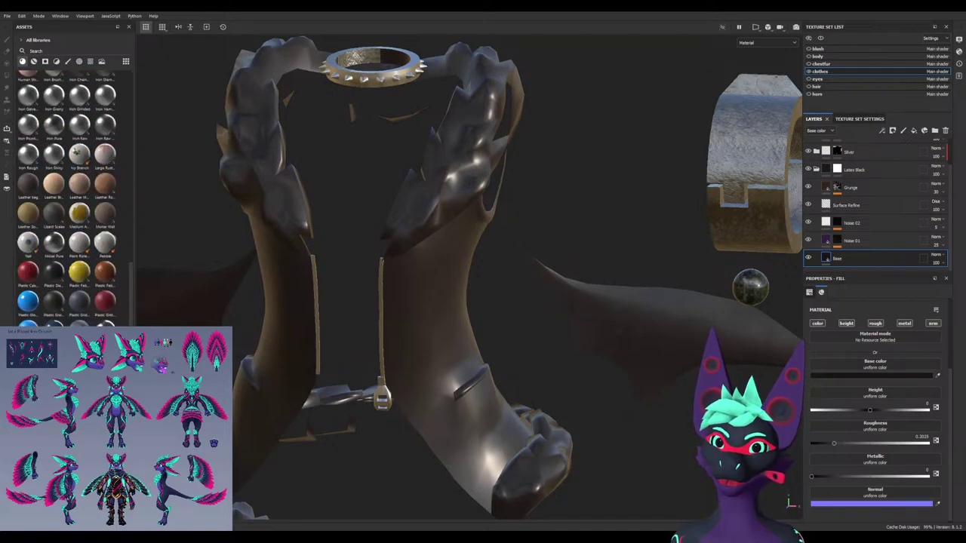
scroll(66, 196, "down", 2)
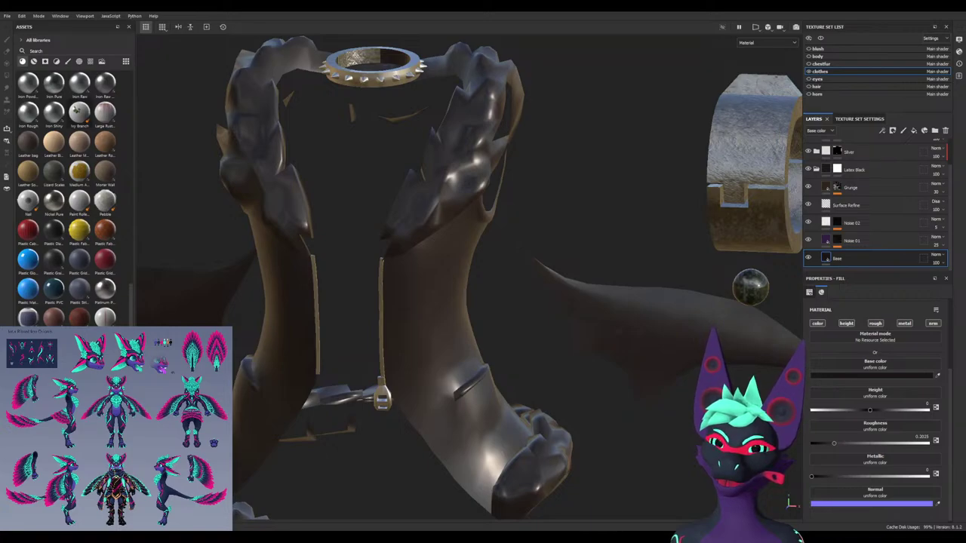
type("fil")
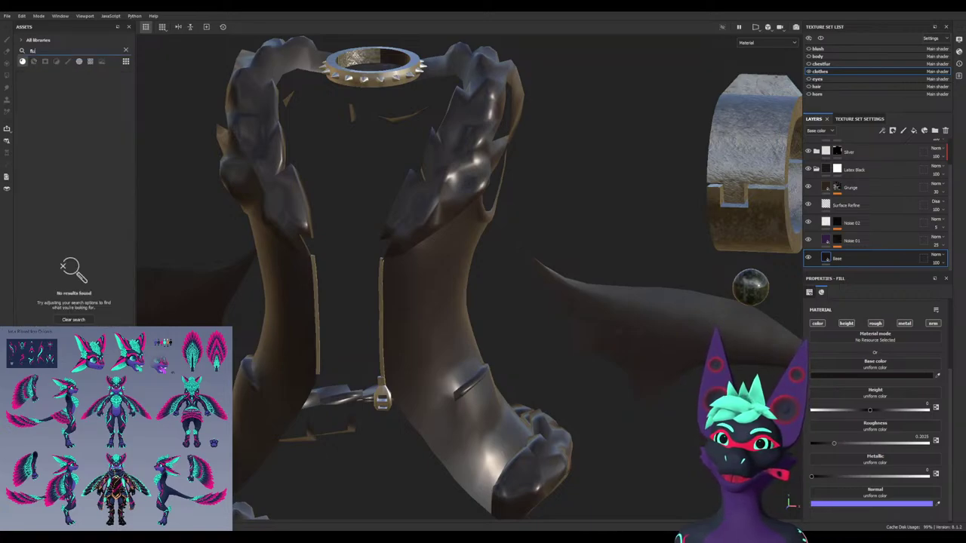
key("BackSpace")
key("BackSpace")
key("BackSpace")
type("fab")
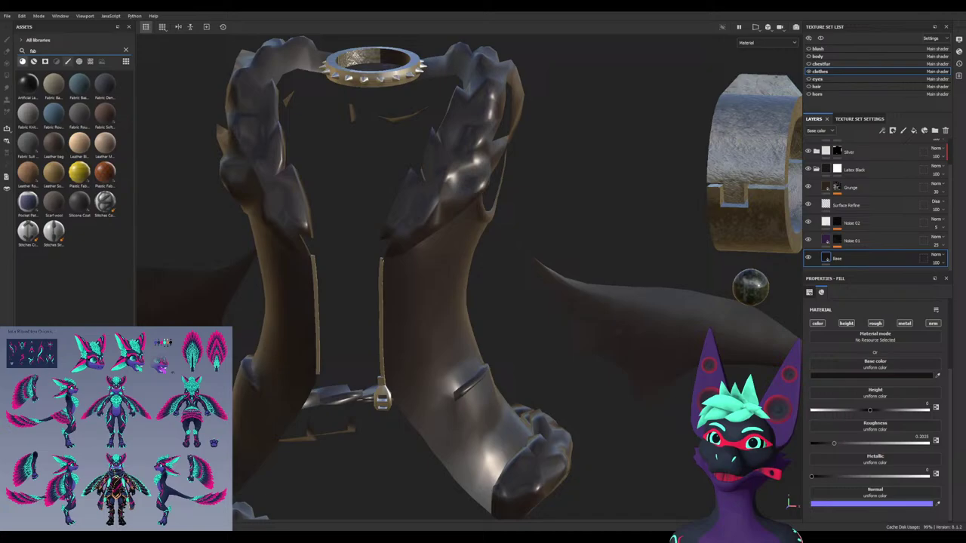
type("r")
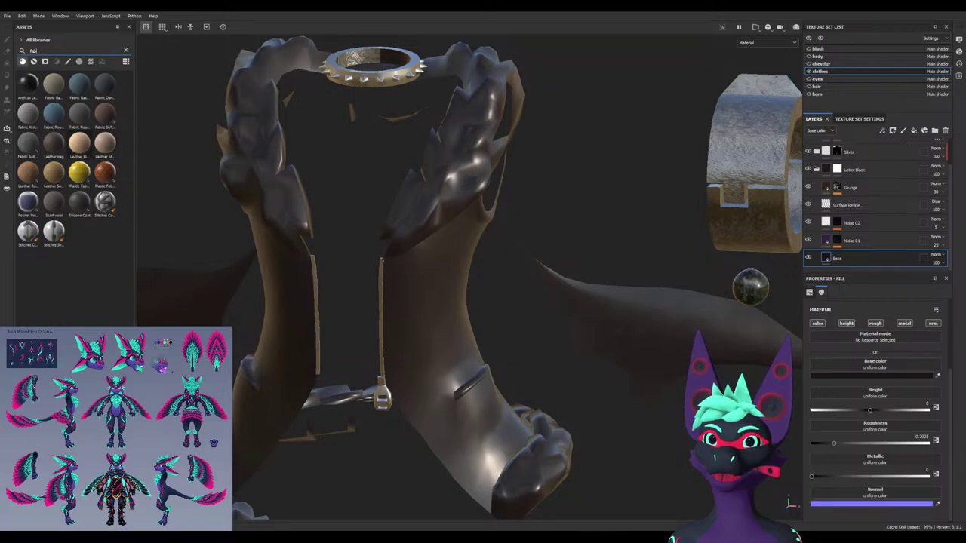
key("BackSpace")
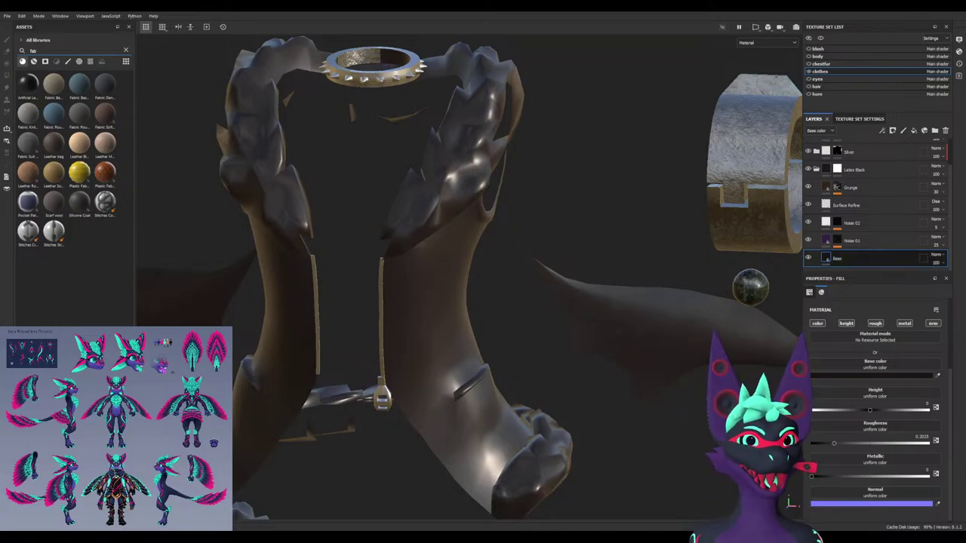
scroll(868, 258, "up", 1)
scroll(868, 258, "down", 1)
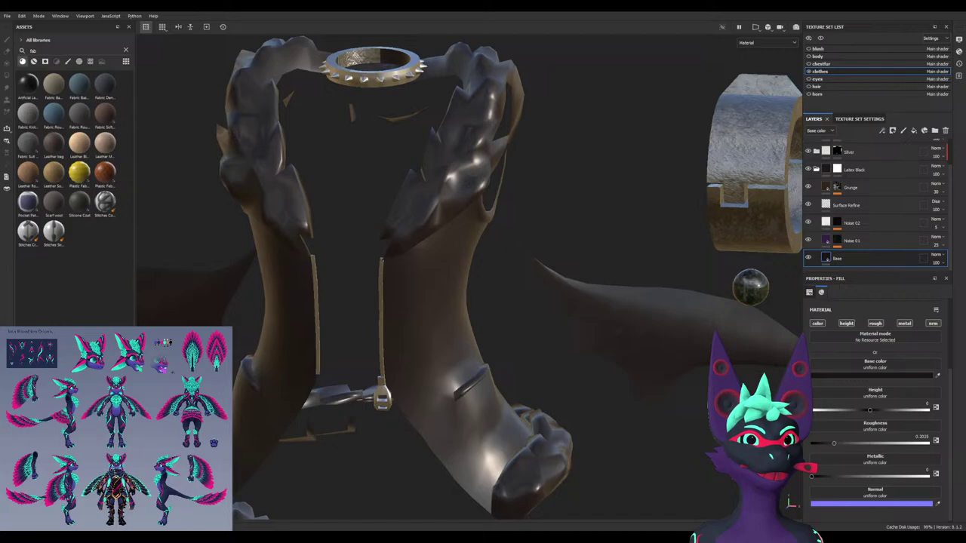
Add a fill layer directly above the Base layer in the Latex Black folder and give it a black mask
left_click(816, 170)
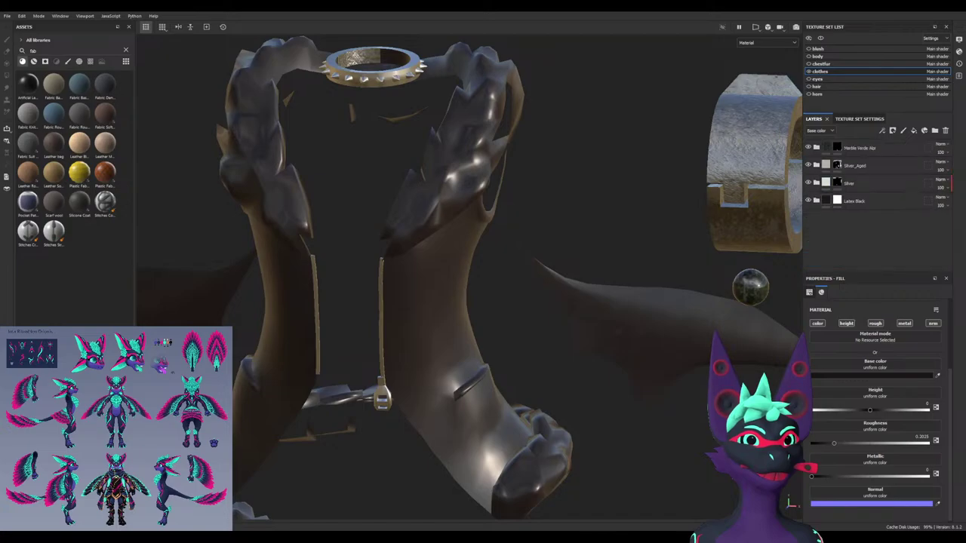
left_click(914, 131)
left_click(837, 147)
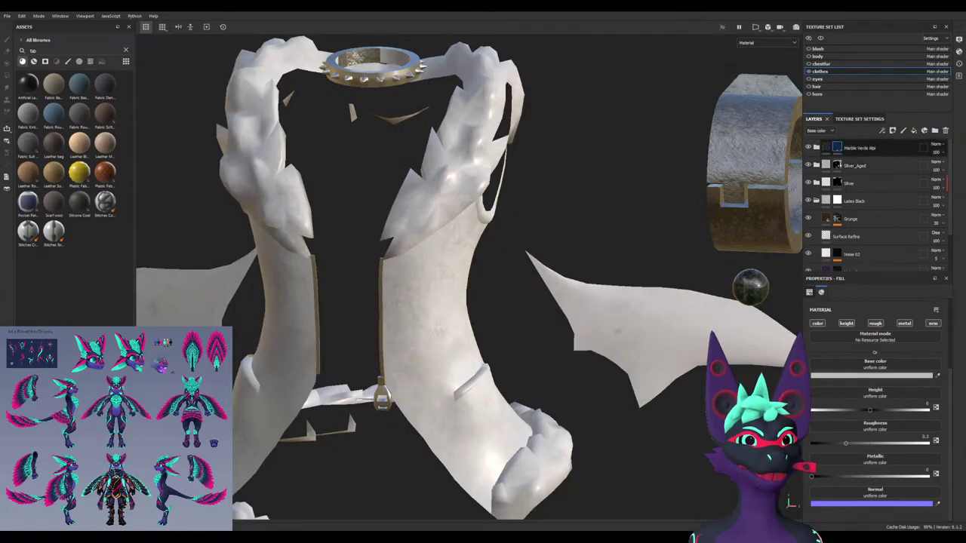
scroll(868, 255, "down", 2)
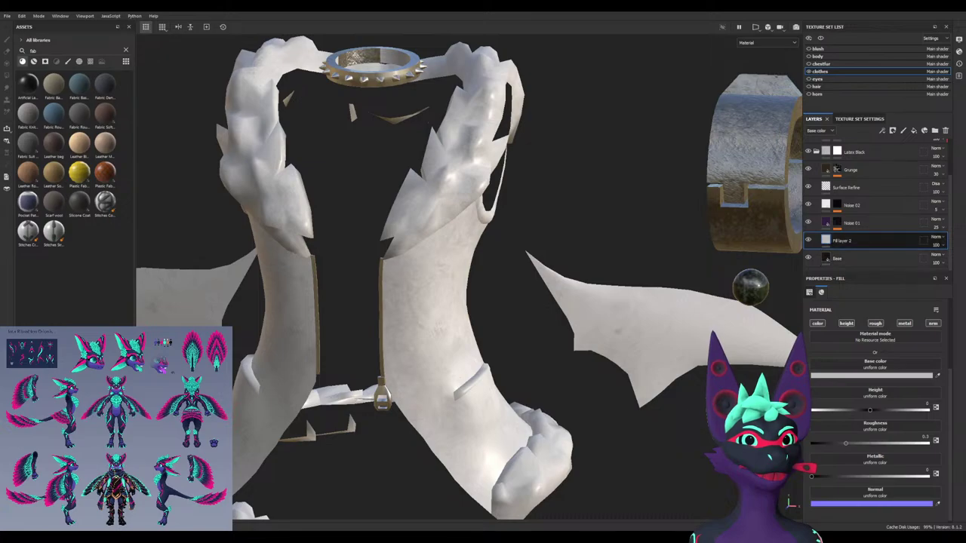
right_click(868, 241)
left_click(895, 248)
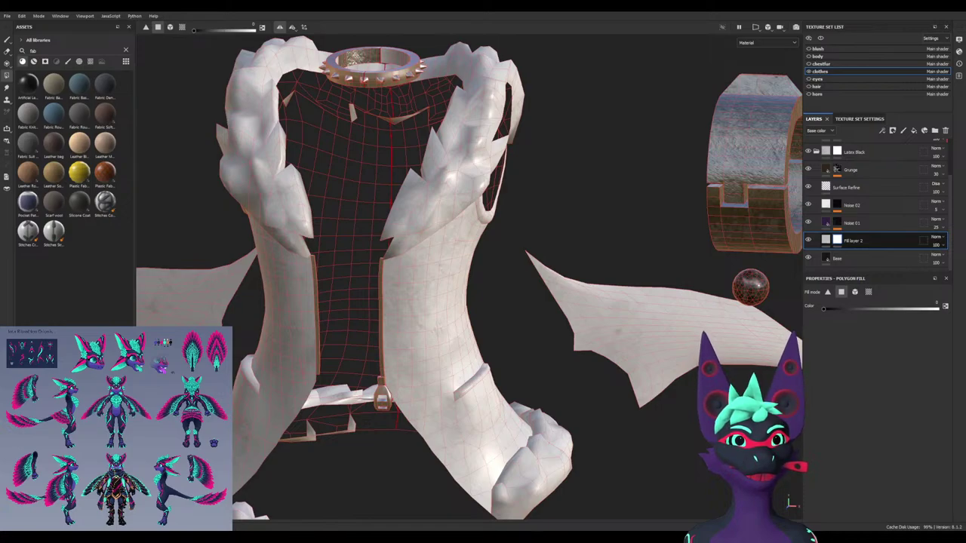
left_click(891, 255)
Set the base color of the new fill layer above Base to white
left_click(825, 240)
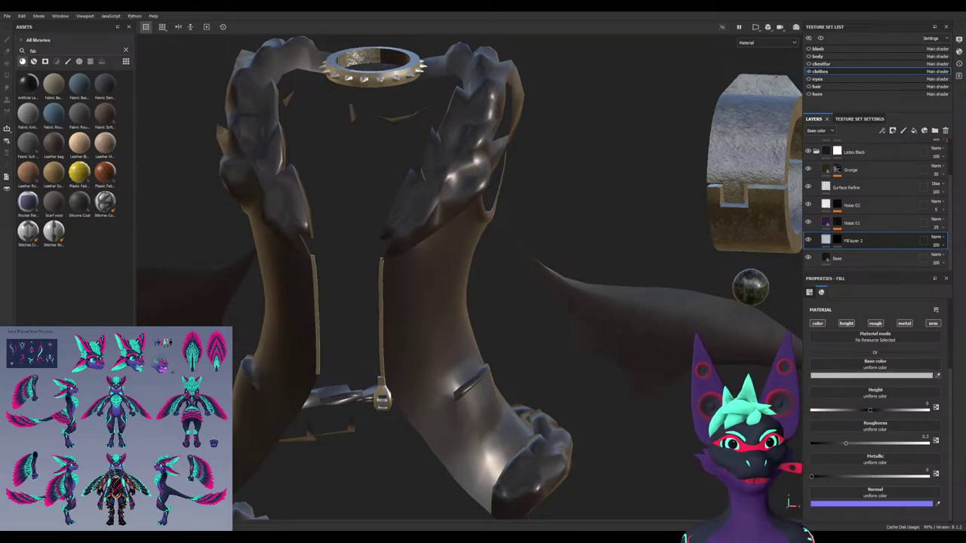
left_click(937, 375)
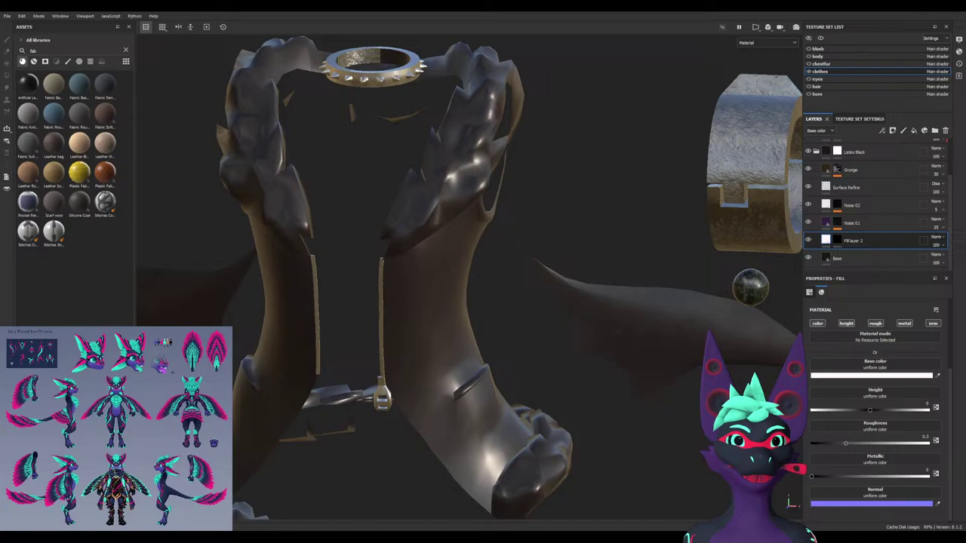
right_click_drag(468, 280, 483, 279, "alt")
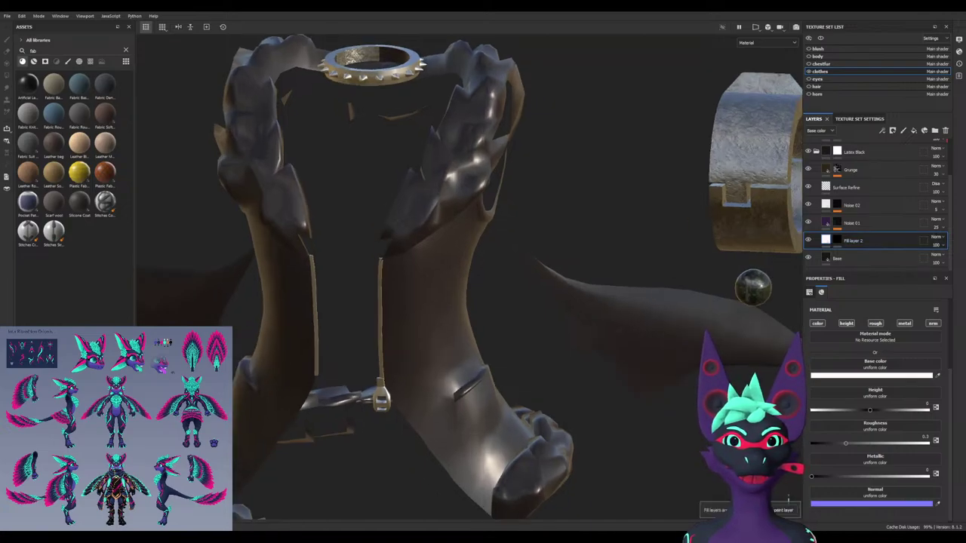
Target the white fill layer's mask, clear the asset search, and ready the Basic Hard brush to paint in white
left_click(837, 240)
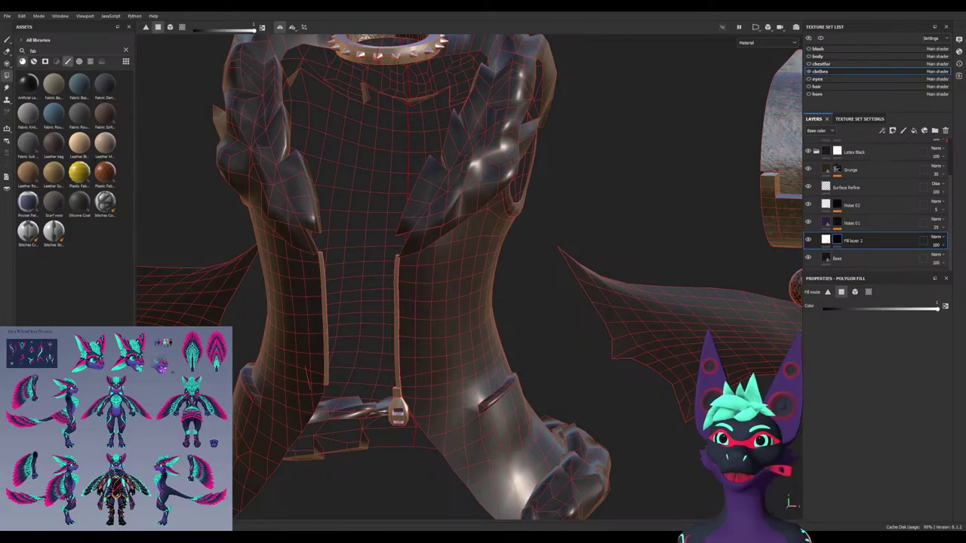
left_click(68, 61)
left_click_drag(44, 51, 21, 42)
key("BackSpace")
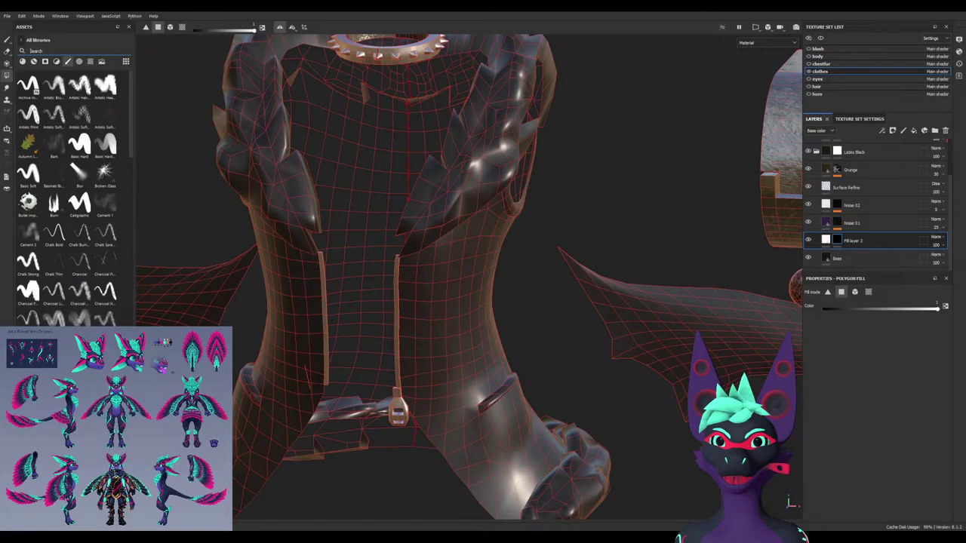
left_click(79, 144)
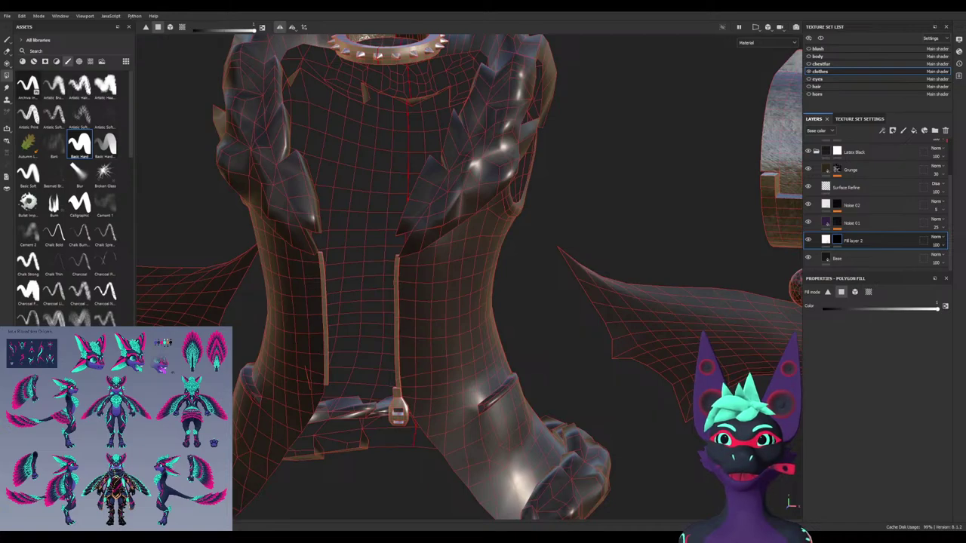
key("1")
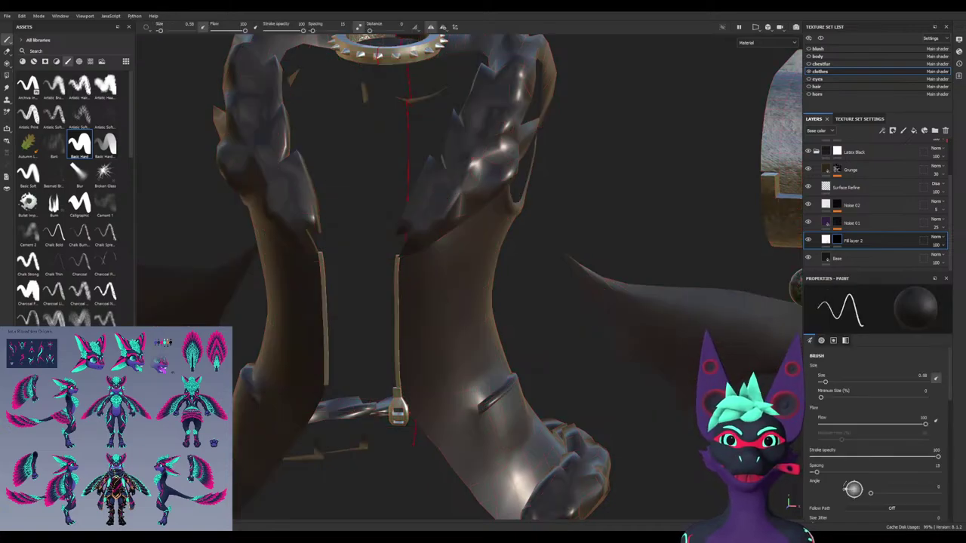
key("x")
Paint the fur trim along the vest's front opening and up to the shoulders white in the mask, using a brush size of about 6.5
mouse_move(443, 204)
left_mouse_down()
mouse_move(440, 190)
mouse_move(456, 193)
left_mouse_up()
right_click_drag(458, 194, 507, 194, "ctrl")
left_click_drag(458, 193, 428, 219)
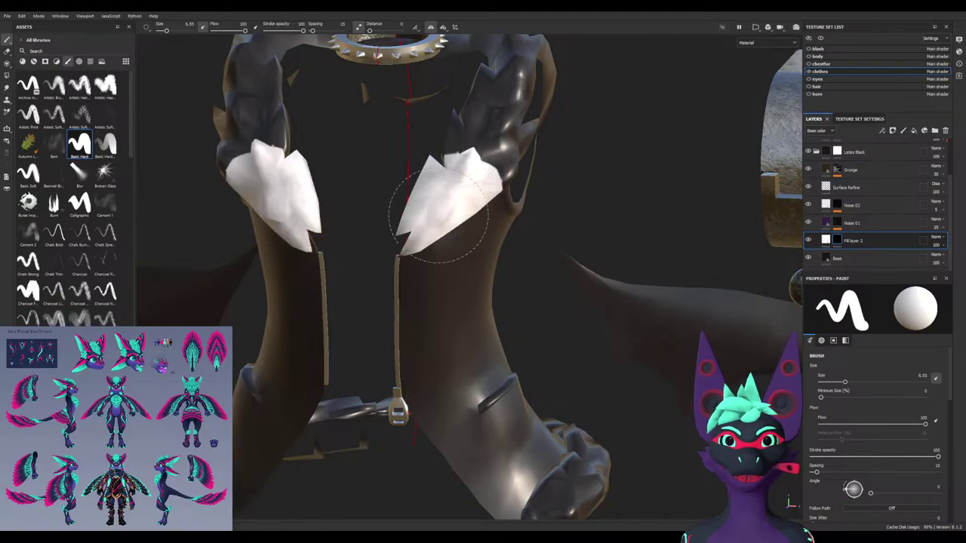
mouse_move(478, 155)
left_mouse_down()
mouse_move(418, 242)
mouse_move(324, 218)
mouse_move(354, 347)
mouse_move(453, 257)
mouse_move(410, 265)
left_mouse_up()
left_click_drag(410, 306, 423, 294)
left_click_drag(422, 295, 513, 241, "alt")
mouse_move(453, 249)
left_mouse_down("alt")
mouse_move(416, 295)
mouse_move(350, 332)
mouse_move(475, 298)
mouse_move(483, 403)
mouse_move(505, 430)
left_mouse_up("alt")
left_click_drag(442, 268, 459, 255)
mouse_move(462, 205)
left_mouse_down("alt")
mouse_move(348, 264)
mouse_move(422, 300)
mouse_move(539, 276)
mouse_move(402, 294)
mouse_move(335, 269)
mouse_move(431, 140)
mouse_move(452, 128)
mouse_move(431, 194)
left_mouse_up("alt")
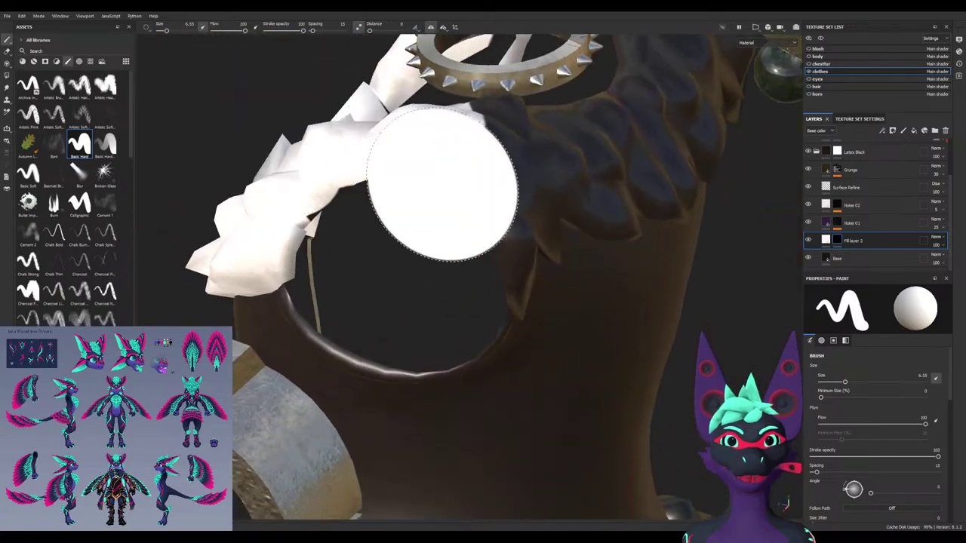
Continue the white mask over the fur tufts at the shoulder and around the back of the armhole
mouse_move(517, 263)
left_mouse_down("alt")
mouse_move(573, 260)
mouse_move(529, 362)
mouse_move(505, 366)
left_mouse_up("alt")
left_click_drag(496, 291, 547, 226, "alt")
key("x")
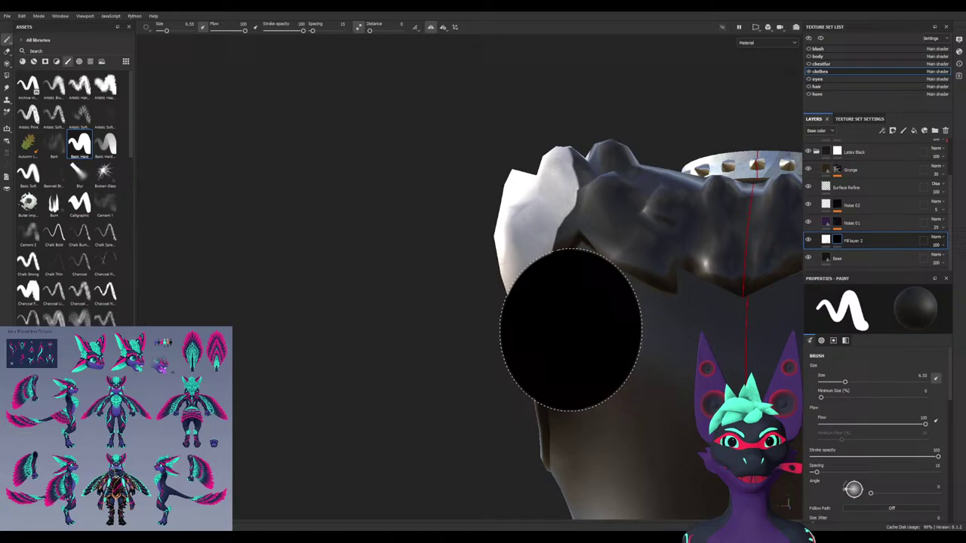
left_click_drag(573, 330, 623, 319, "alt")
key("x")
left_click_drag(516, 361, 552, 340, "alt")
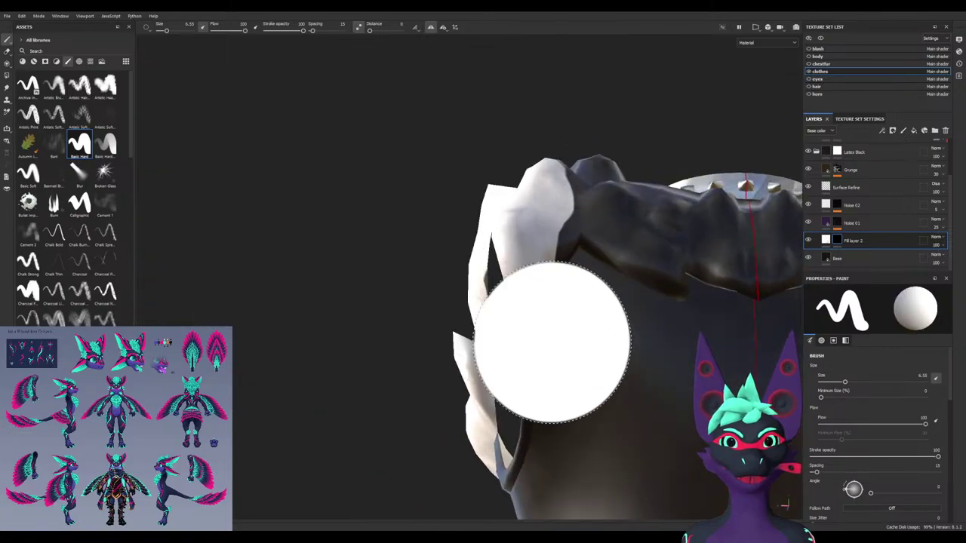
Mask out the white spill on the vest beside the shoulder tuft's tip, with the brush size at about 0.84
mouse_move(551, 340)
right_mouse_down("alt")
mouse_move(566, 321)
mouse_move(533, 301)
mouse_move(511, 251)
right_mouse_up("alt")
key("x")
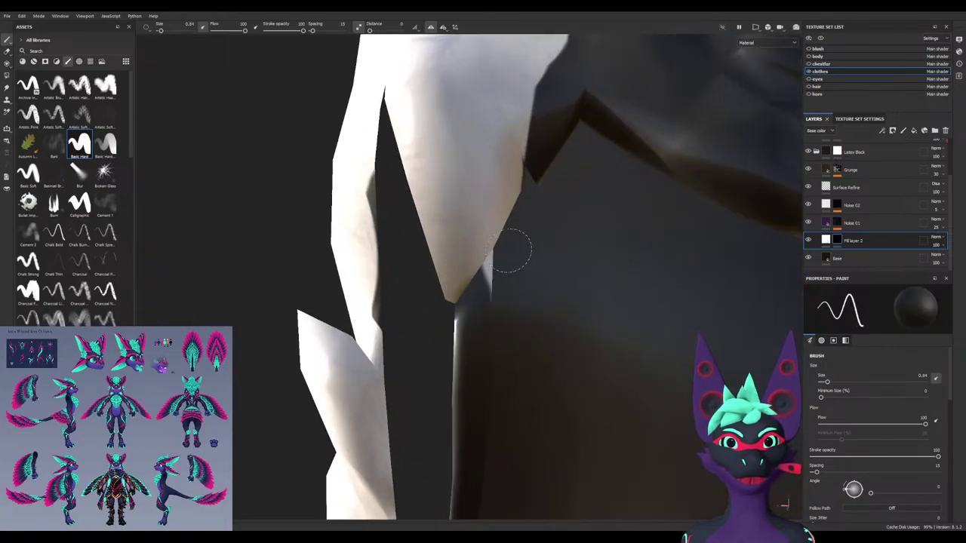
left_click_drag(483, 310, 531, 305, "alt")
right_click_drag(581, 266, 563, 280, "alt")
left_click_drag(563, 280, 528, 293, "alt")
middle_click_drag(444, 333, 446, 339, "alt")
Paint the fur collar across the back of the vest white in the mask, using a brush size of about 2.3
key("x")
right_click_drag(388, 254, 398, 246, "ctrl")
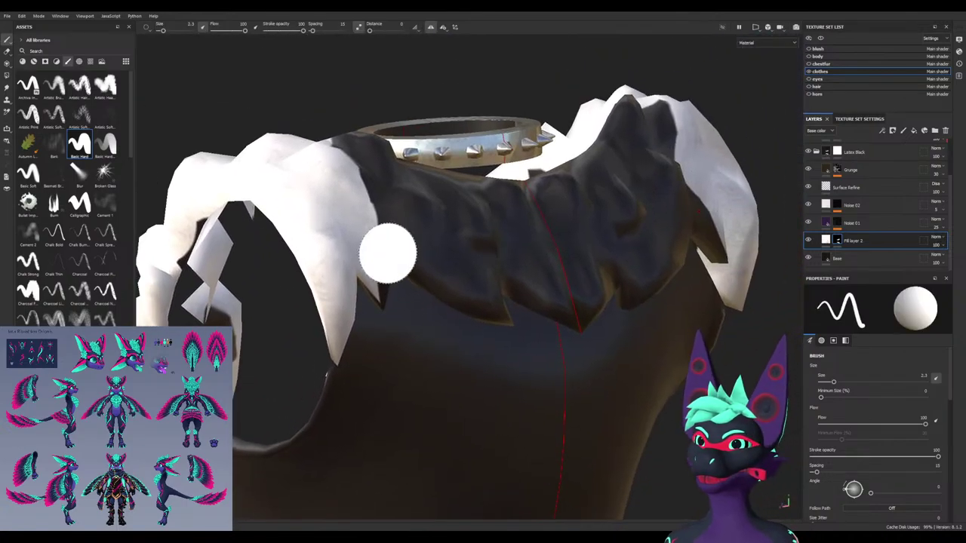
mouse_move(398, 245)
left_mouse_down("alt")
mouse_move(379, 284)
mouse_move(388, 222)
mouse_move(354, 145)
mouse_move(453, 219)
left_mouse_up("alt")
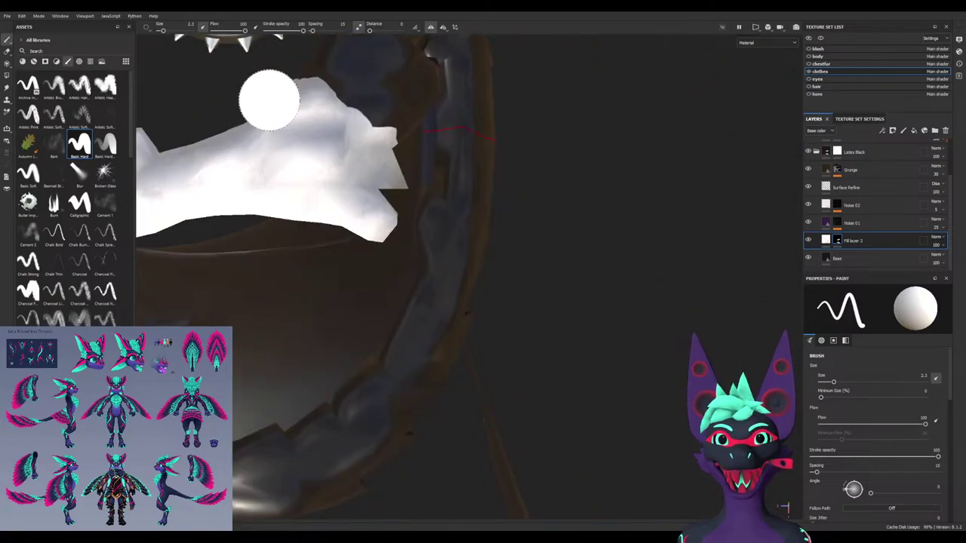
mouse_move(270, 98)
left_mouse_down("alt")
mouse_move(489, 113)
mouse_move(377, 147)
mouse_move(295, 136)
left_mouse_up("alt")
mouse_move(311, 159)
left_mouse_down()
mouse_move(332, 170)
mouse_move(332, 231)
mouse_move(304, 262)
mouse_move(313, 248)
mouse_move(388, 265)
mouse_move(295, 264)
mouse_move(334, 275)
left_mouse_up()
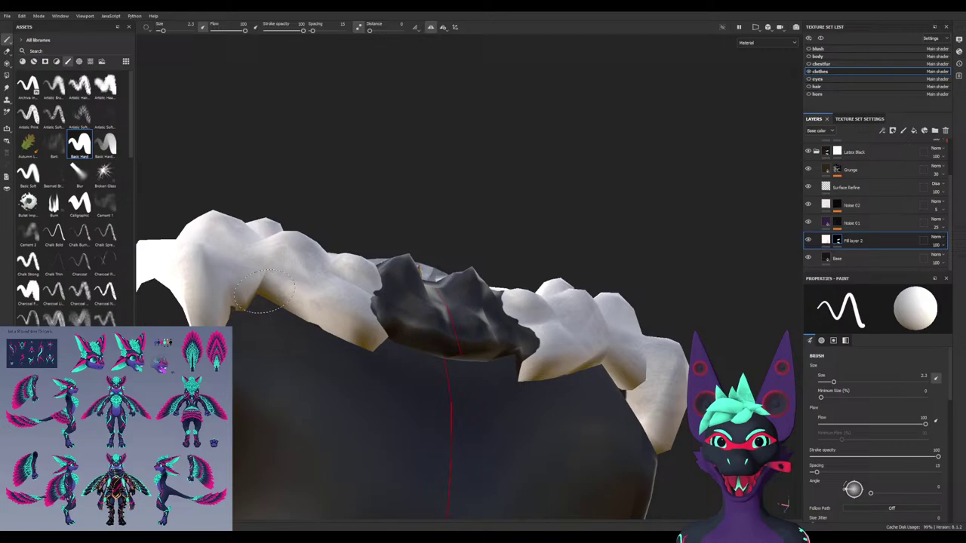
mouse_move(235, 308)
left_mouse_down("alt")
mouse_move(452, 296)
mouse_move(483, 339)
left_mouse_up("alt")
mouse_move(467, 286)
left_mouse_down()
mouse_move(487, 210)
mouse_move(566, 295)
left_mouse_up()
Fill in the remaining dark patches on the inner side of the fur collar around the spiked neck ring
mouse_move(423, 226)
left_mouse_down("alt")
mouse_move(354, 302)
mouse_move(347, 289)
mouse_move(377, 196)
mouse_move(423, 188)
mouse_move(332, 279)
left_mouse_up("alt")
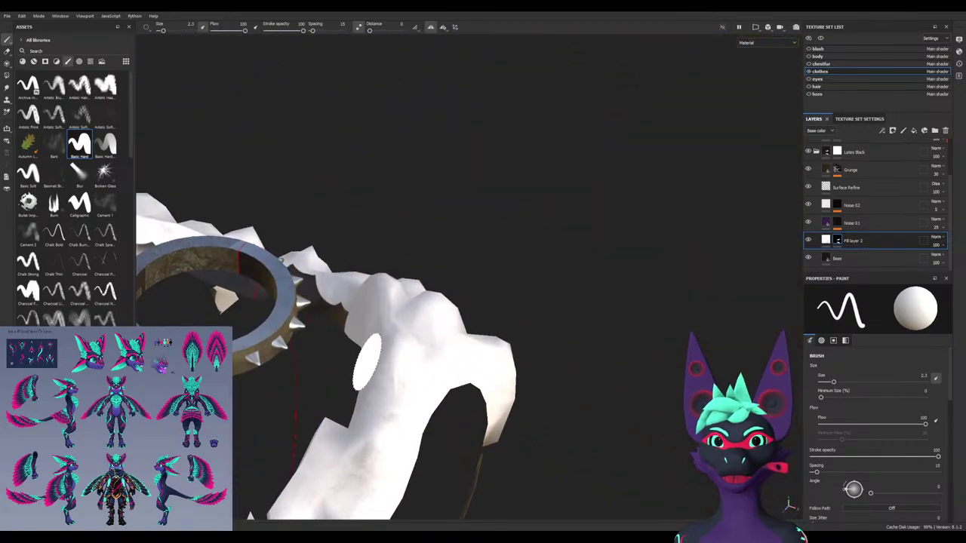
left_click_drag(349, 356, 411, 275, "alt")
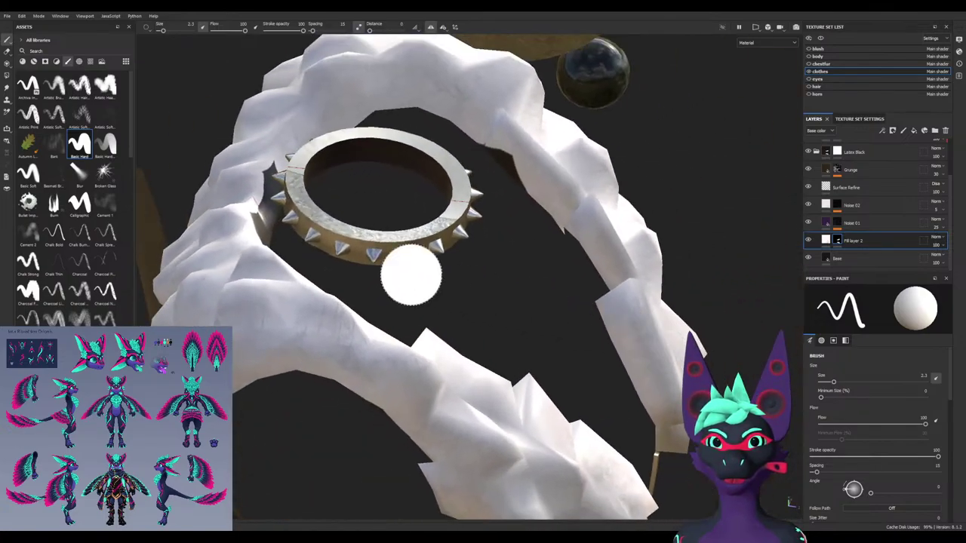
mouse_move(263, 241)
left_mouse_down()
mouse_move(269, 205)
mouse_move(155, 155)
left_mouse_up()
left_click_drag(396, 278, 315, 251, "alt")
Paint the thin pocket trim on the lower front of the vest white in the mask, starting with a brush size of about 0.84
mouse_move(378, 287)
left_mouse_down("alt")
mouse_move(254, 345)
mouse_move(516, 406)
mouse_move(437, 377)
mouse_move(409, 315)
mouse_move(502, 308)
left_mouse_up("alt")
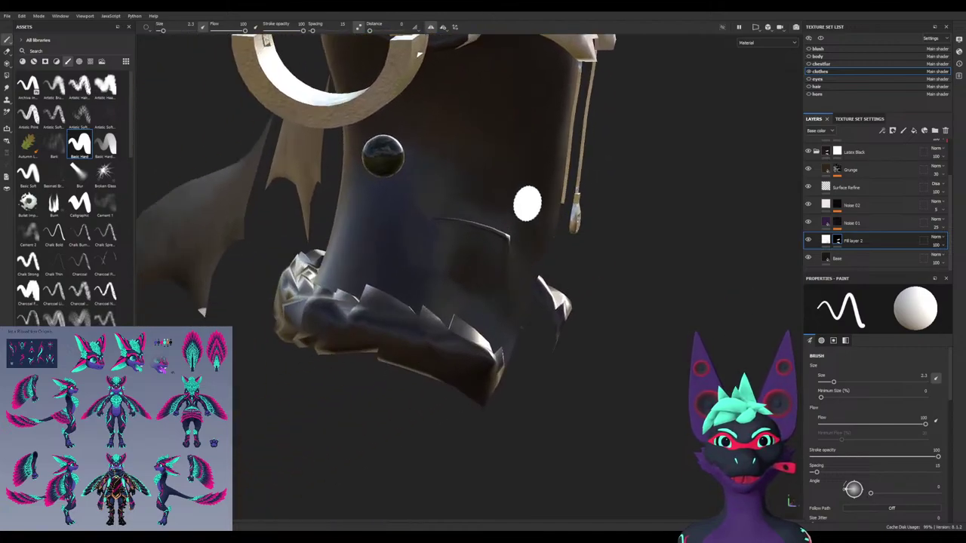
scroll(528, 198, "up", 6)
right_click_drag(473, 297, 451, 298, "ctrl")
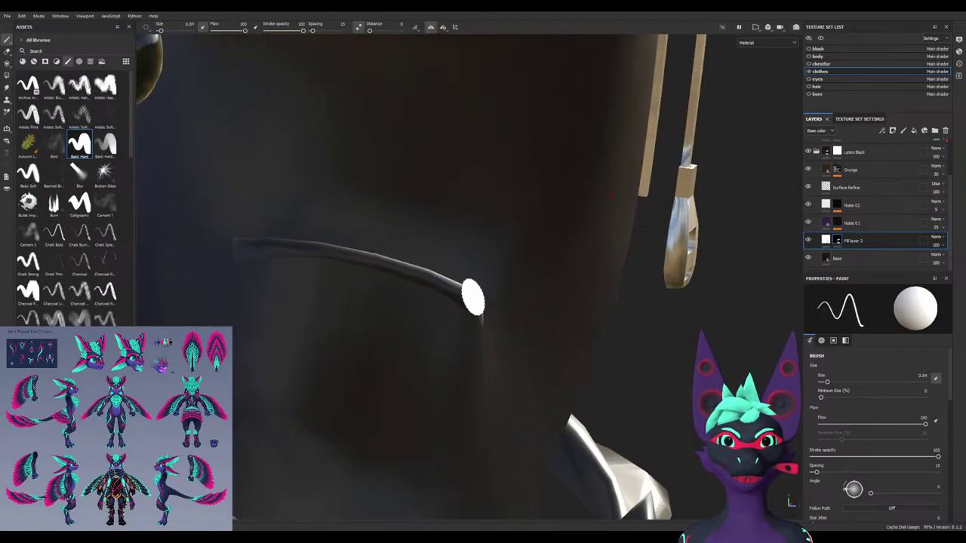
mouse_move(487, 311)
left_mouse_down("alt")
mouse_move(510, 314)
mouse_move(433, 317)
left_mouse_up("alt")
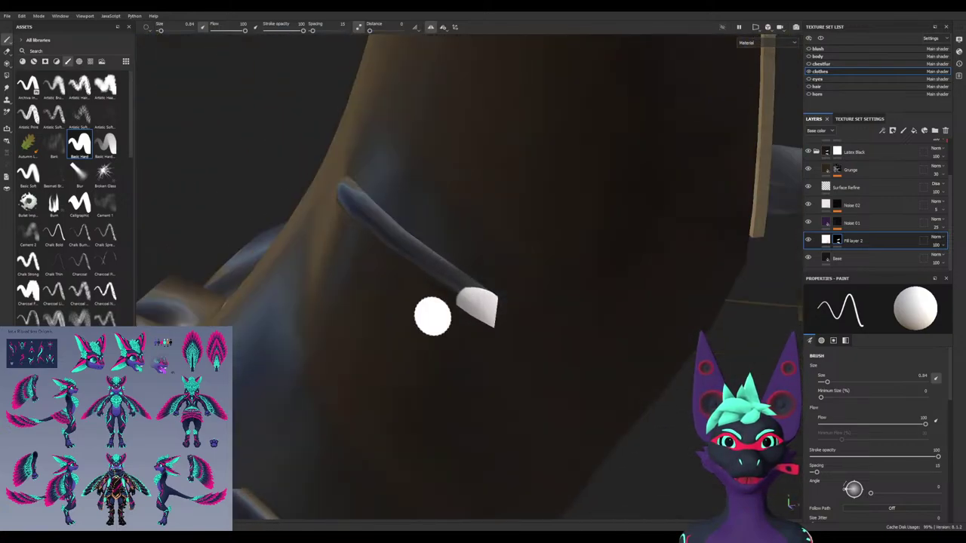
right_click_drag(453, 298, 470, 299, "ctrl")
left_click_drag(470, 299, 387, 234)
left_click_drag(323, 199, 505, 181, "alt")
mouse_move(367, 166)
left_mouse_down("alt")
mouse_move(437, 127)
mouse_move(310, 178)
left_mouse_up("alt")
Paint the fur tufts at the front corner of the vest's hem white in the mask, using a brush size of about 2.3
scroll(309, 178, "down", 3)
left_click_drag(393, 196, 324, 189, "alt")
left_click_drag(325, 227, 277, 262, "alt")
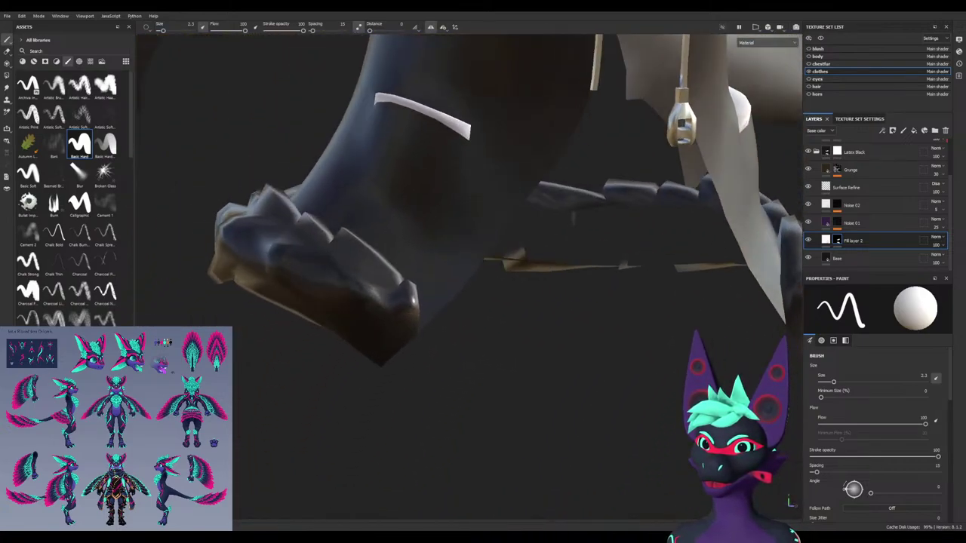
middle_click_drag(276, 262, 345, 284, "alt")
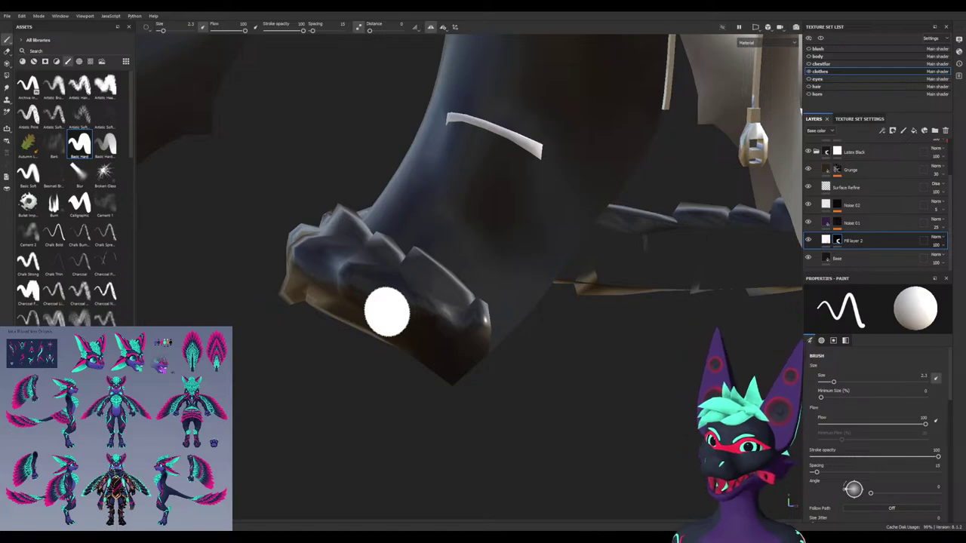
mouse_move(363, 256)
left_mouse_down("alt")
mouse_move(392, 266)
mouse_move(377, 291)
mouse_move(446, 300)
mouse_move(392, 317)
left_mouse_up("alt")
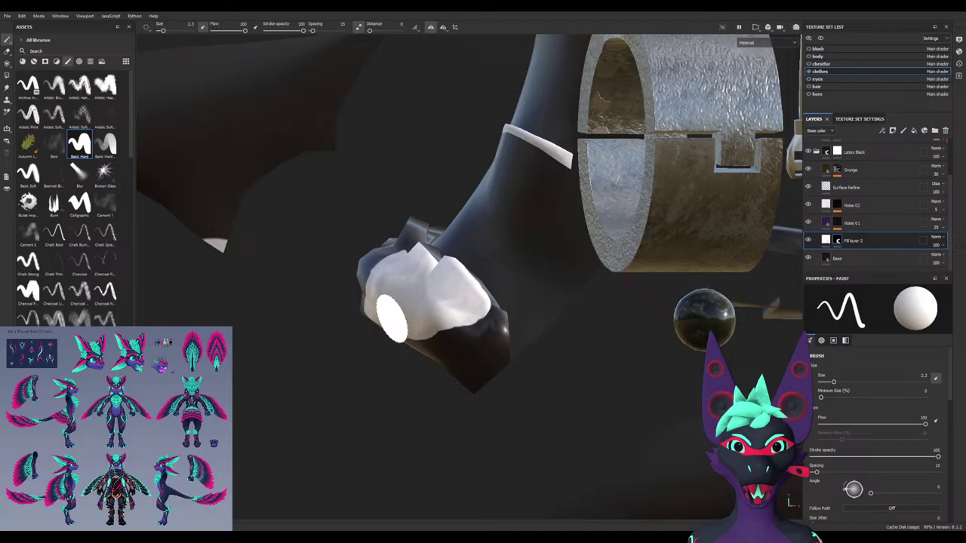
mouse_move(466, 326)
left_mouse_down()
mouse_move(457, 337)
mouse_move(525, 377)
left_mouse_up()
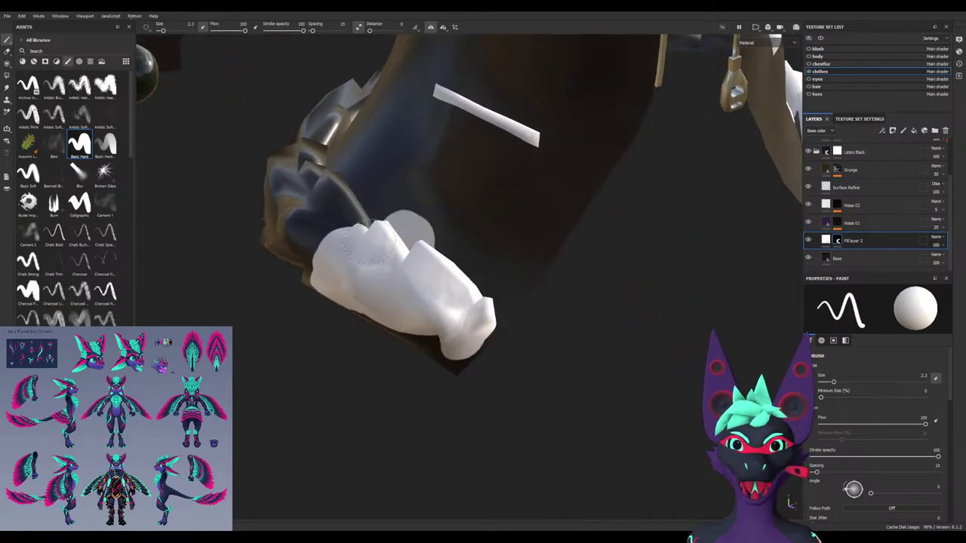
Mask out the white spill on the vest fabric just above the front hem fur
key("x")
left_click(424, 257)
mouse_move(424, 261)
left_mouse_down("alt")
mouse_move(418, 299)
mouse_move(406, 269)
mouse_move(365, 309)
mouse_move(472, 363)
left_mouse_up("alt")
key("x")
Extend the white mask over the fur tufts along the side of the vest's hem
mouse_move(406, 336)
left_mouse_down("alt")
mouse_move(532, 367)
mouse_move(543, 381)
left_mouse_up("alt")
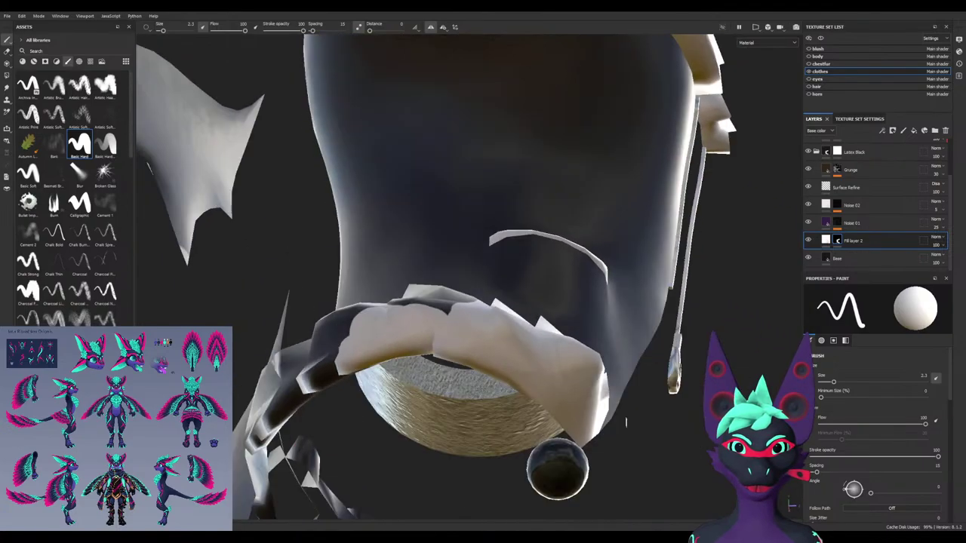
mouse_move(494, 364)
left_mouse_down("alt")
mouse_move(474, 319)
mouse_move(407, 273)
left_mouse_up("alt")
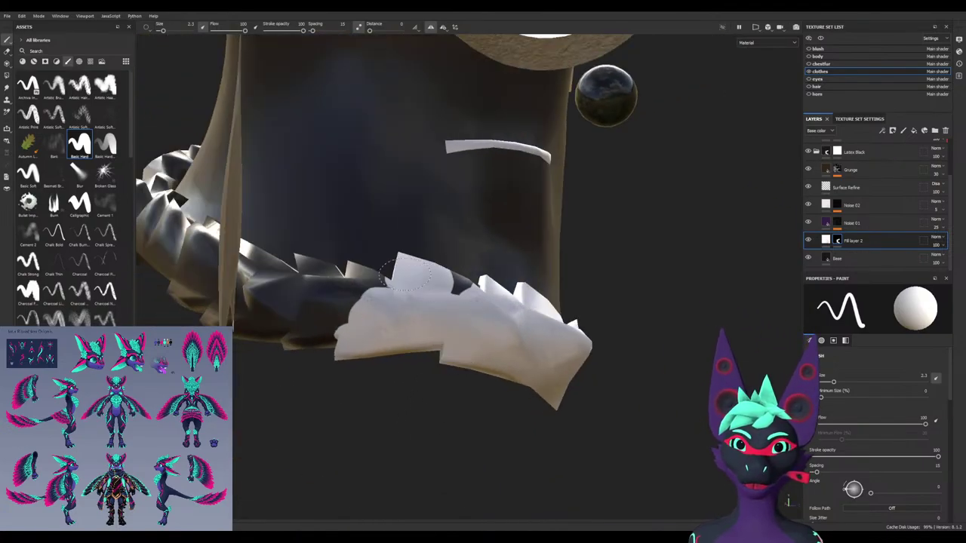
mouse_move(350, 283)
left_mouse_down()
mouse_move(332, 275)
mouse_move(349, 249)
mouse_move(353, 277)
mouse_move(360, 267)
left_mouse_up()
key("x")
key("x")
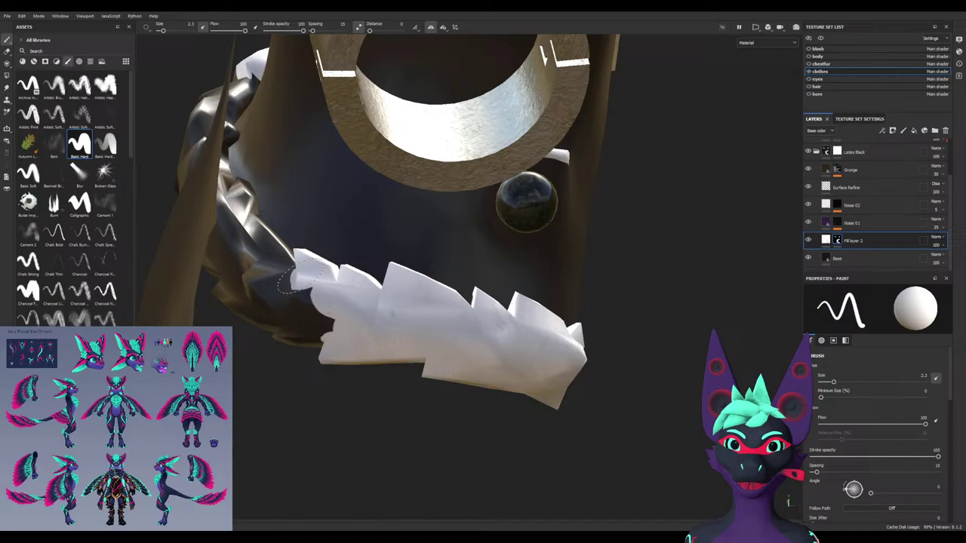
Extend the white mask over the fur tufts along the back of the vest's hem
mouse_move(335, 309)
left_mouse_down("alt")
mouse_move(483, 336)
mouse_move(479, 319)
mouse_move(279, 324)
mouse_move(470, 323)
mouse_move(528, 355)
mouse_move(593, 328)
left_mouse_up("alt")
mouse_move(474, 364)
left_mouse_down("alt")
mouse_move(355, 505)
mouse_move(578, 506)
left_mouse_up("alt")
mouse_move(529, 363)
left_mouse_down()
mouse_move(336, 343)
mouse_move(286, 369)
mouse_move(253, 369)
mouse_move(325, 370)
left_mouse_up()
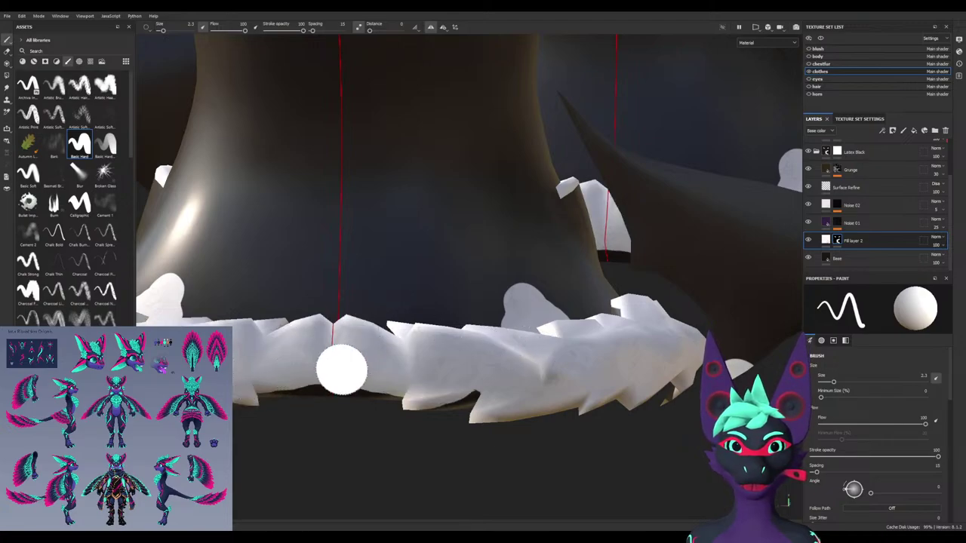
mouse_move(468, 389)
left_mouse_down()
mouse_move(348, 404)
mouse_move(460, 423)
mouse_move(574, 483)
left_mouse_up()
Mask out the white spill on the vest fabric just above the back hem fur
mouse_move(467, 317)
left_mouse_down("alt")
mouse_move(427, 332)
mouse_move(375, 326)
mouse_move(291, 253)
left_mouse_up("alt")
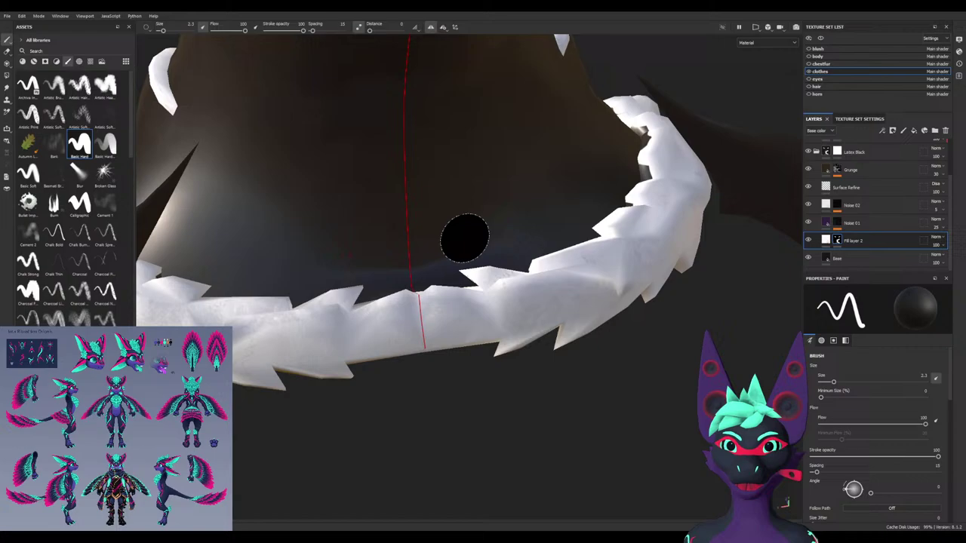
mouse_move(463, 237)
left_mouse_down("alt")
mouse_move(423, 292)
mouse_move(466, 304)
mouse_move(537, 136)
mouse_move(422, 314)
left_mouse_up("alt")
scroll(453, 302, "up", 3)
key("x")
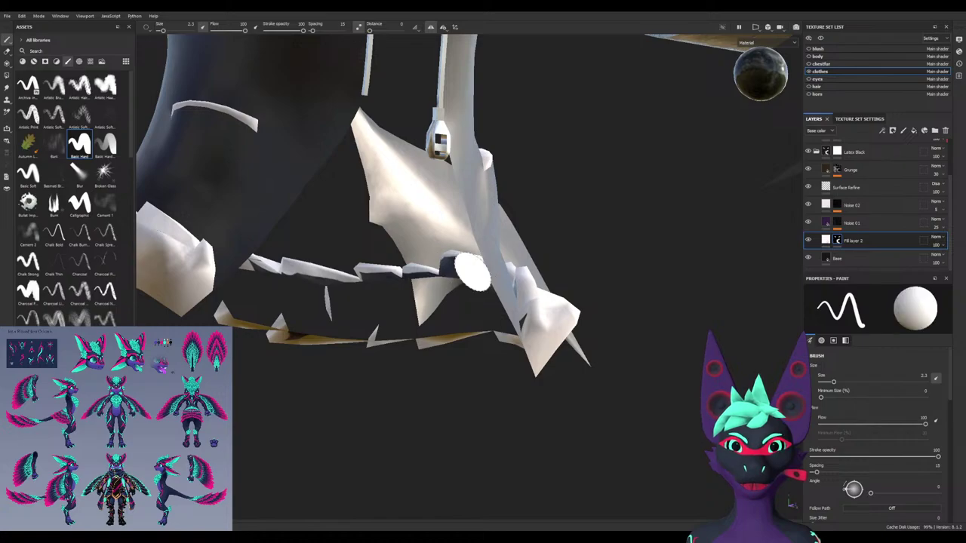
In the UV view, fill the arched fur island white in the mask with a brush size of about 7.38
key("F3")
scroll(467, 390, "up", 4)
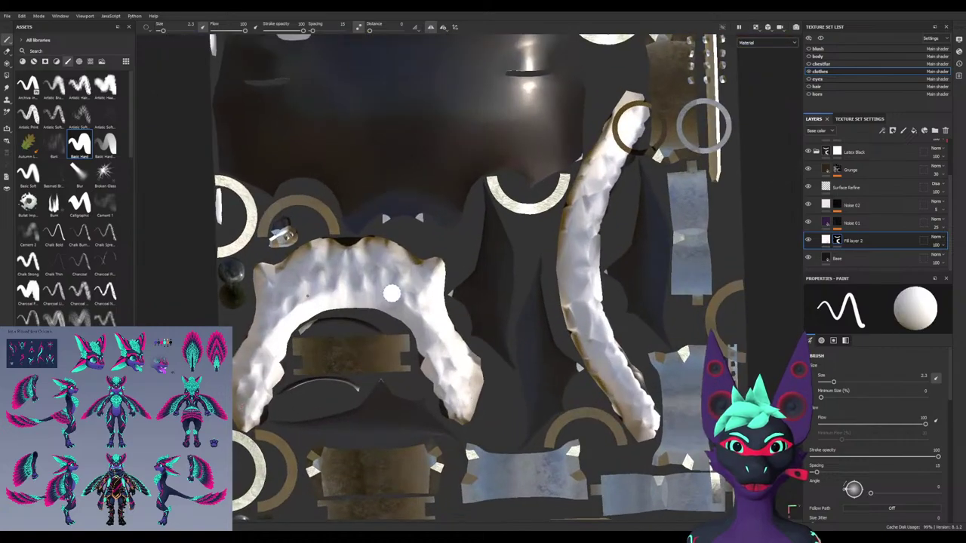
right_click_drag(393, 292, 415, 291, "ctrl")
left_click_drag(374, 258, 344, 261)
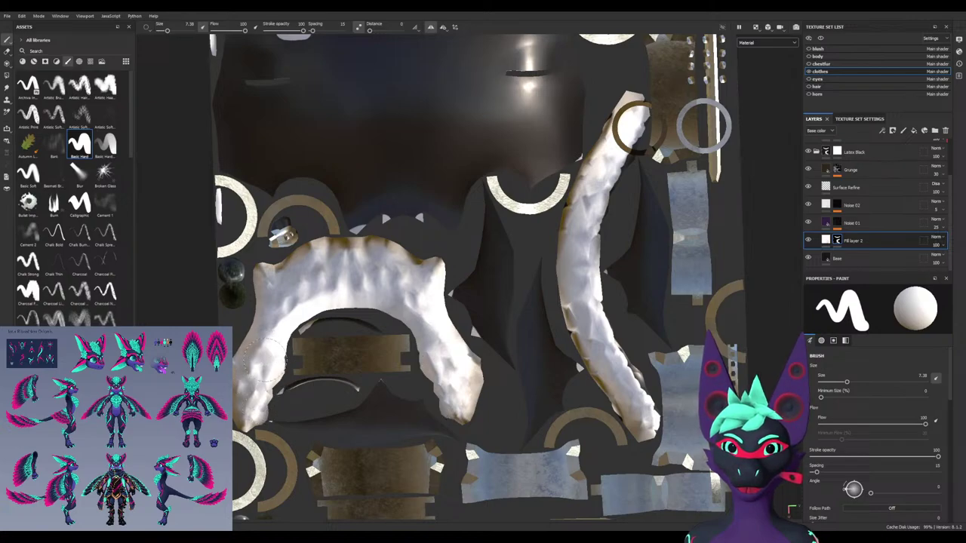
scroll(257, 366, "up", 1)
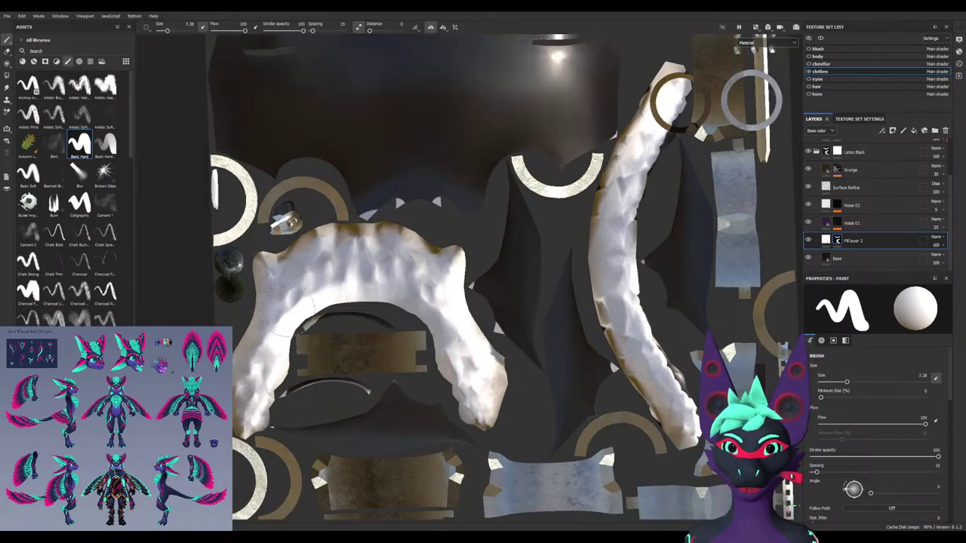
scroll(343, 407, "up", 2)
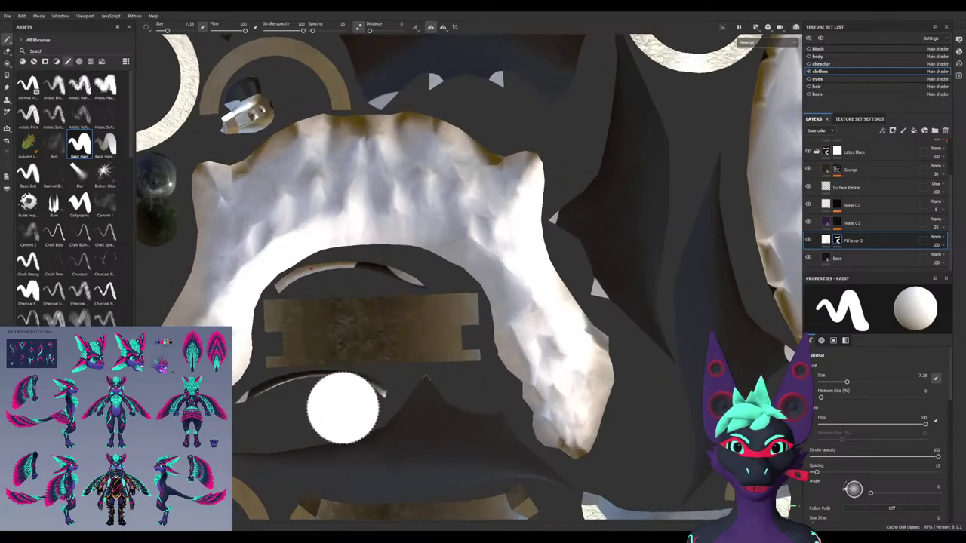
Mask out the white spill on the thin curved strip inside the fur arch, using a brush size of about 2.3
scroll(339, 427, "up", 2)
key("x")
right_click_drag(354, 365, 321, 365, "ctrl")
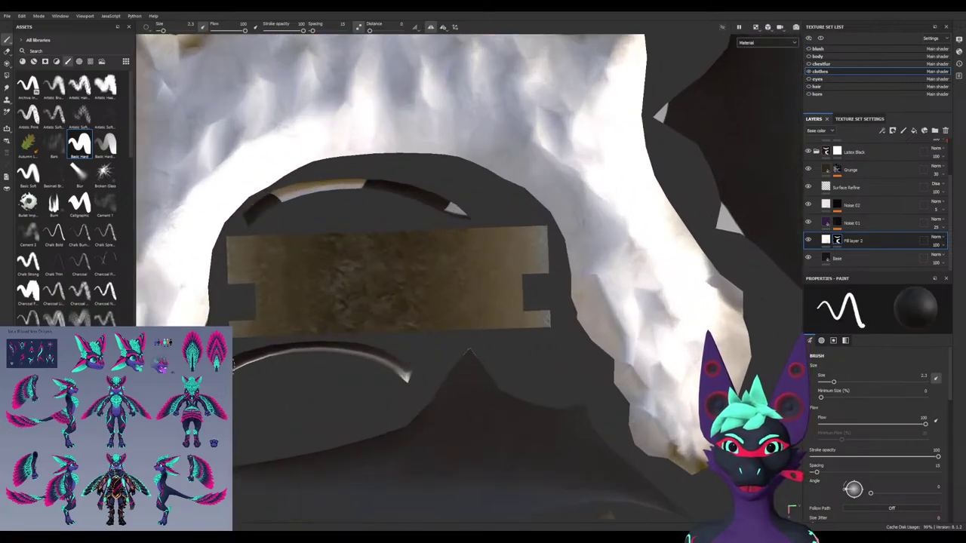
scroll(470, 320, "down", 5)
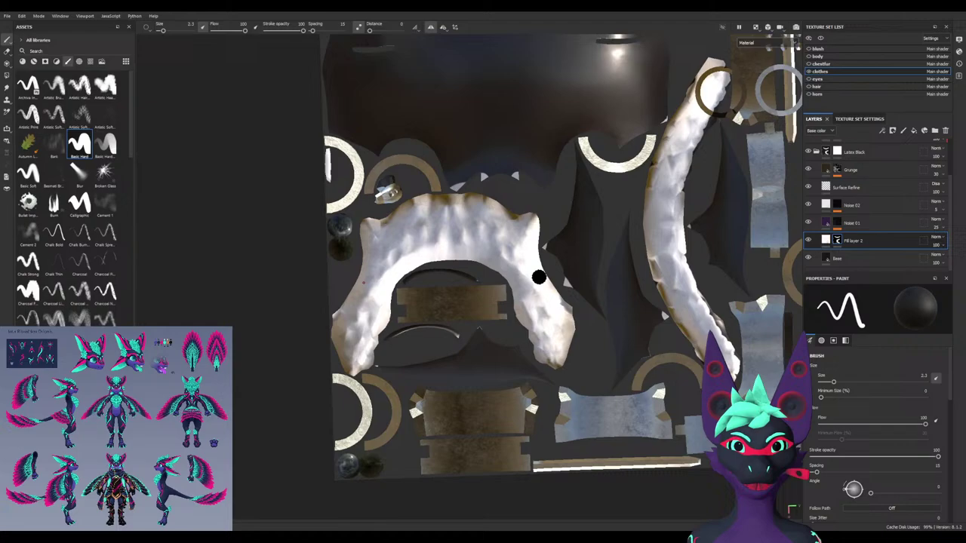
Paint the long curved fur strip's UV island white in the mask, using a brush size of about 4.48
middle_click_drag(554, 281, 388, 345, "alt")
scroll(498, 245, "up", 2)
right_click_drag(488, 238, 505, 238, "ctrl")
left_click(490, 232)
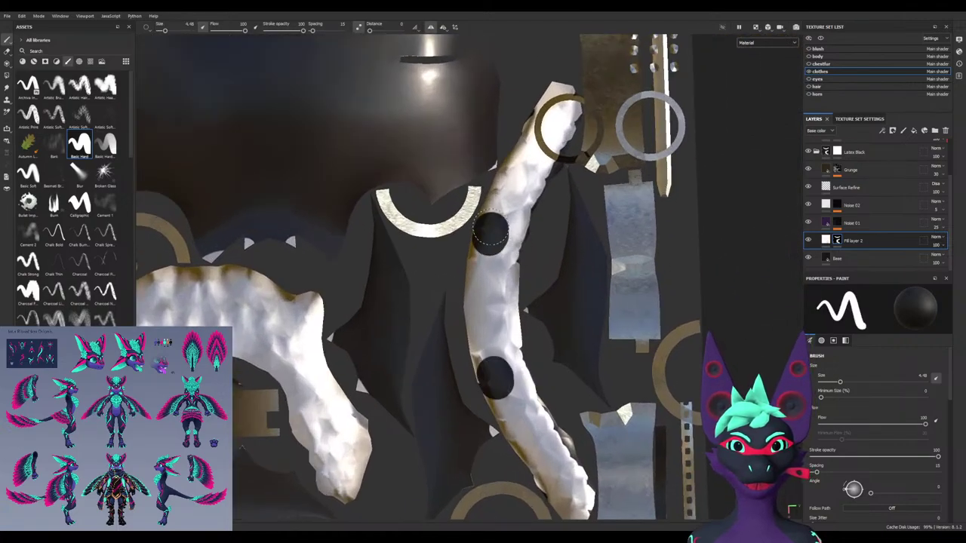
key("x")
left_click(490, 235)
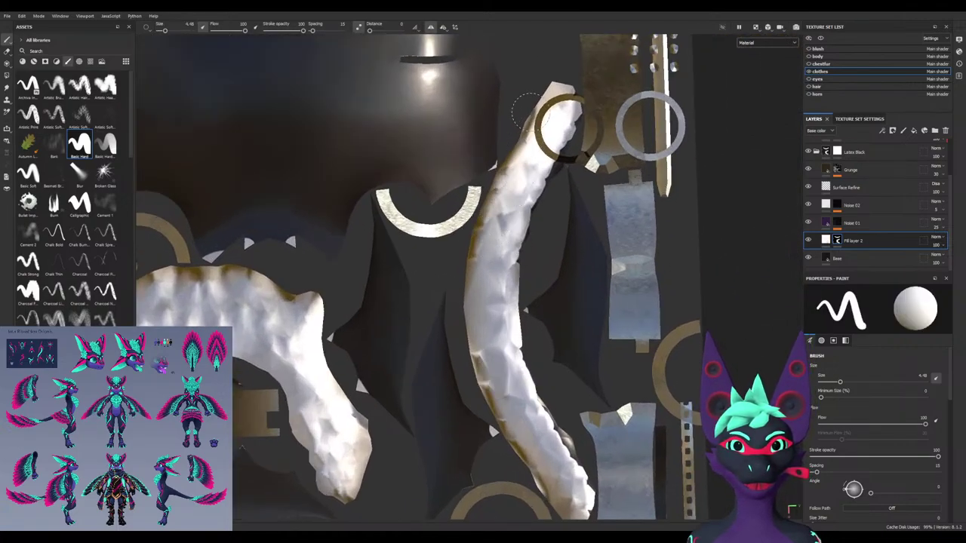
middle_click_drag(511, 368, 468, 249, "alt")
mouse_move(525, 348)
left_mouse_down()
mouse_move(513, 302)
mouse_move(535, 373)
left_mouse_up()
scroll(502, 339, "down", 4)
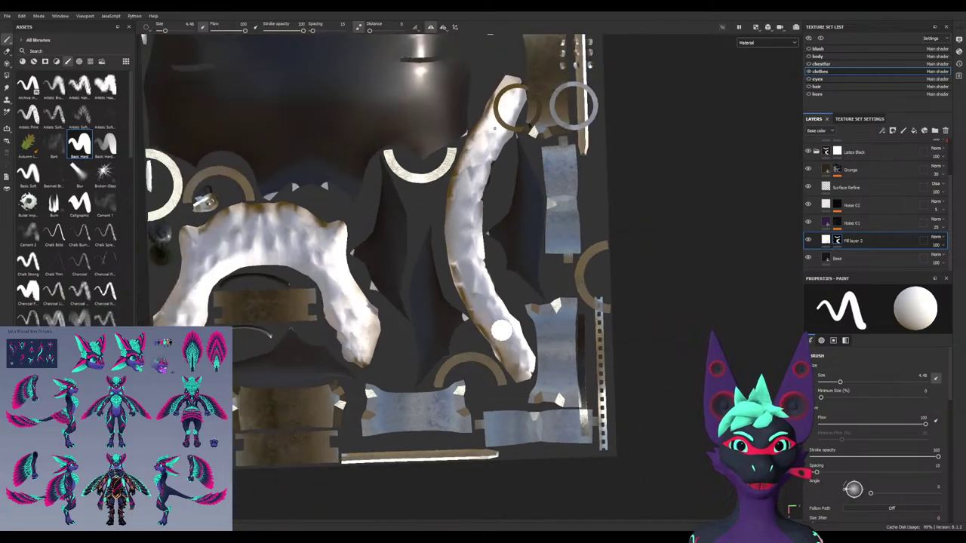
scroll(511, 160, "up", 5)
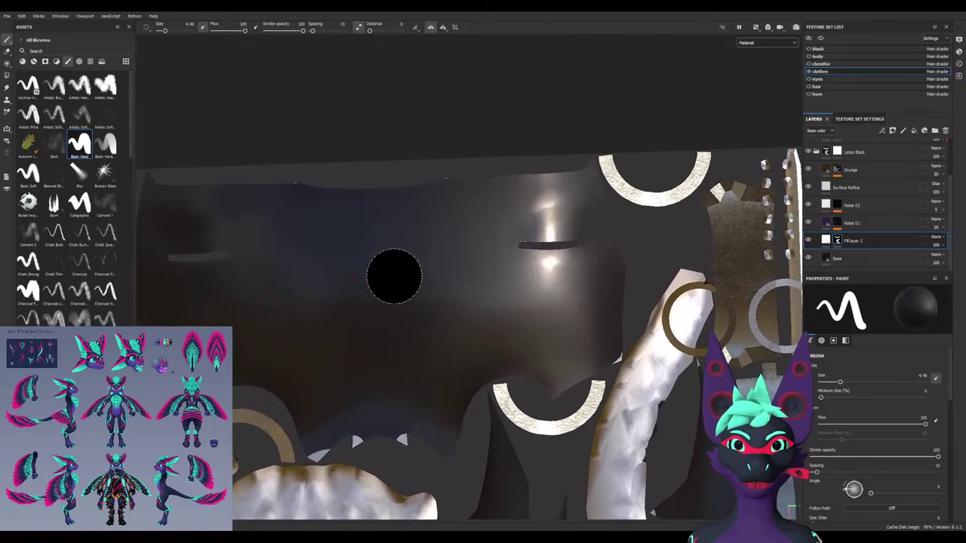
middle_click_drag(393, 274, 437, 153)
scroll(435, 98, "down", 3)
middle_click_drag(479, 398, 337, 274, "alt")
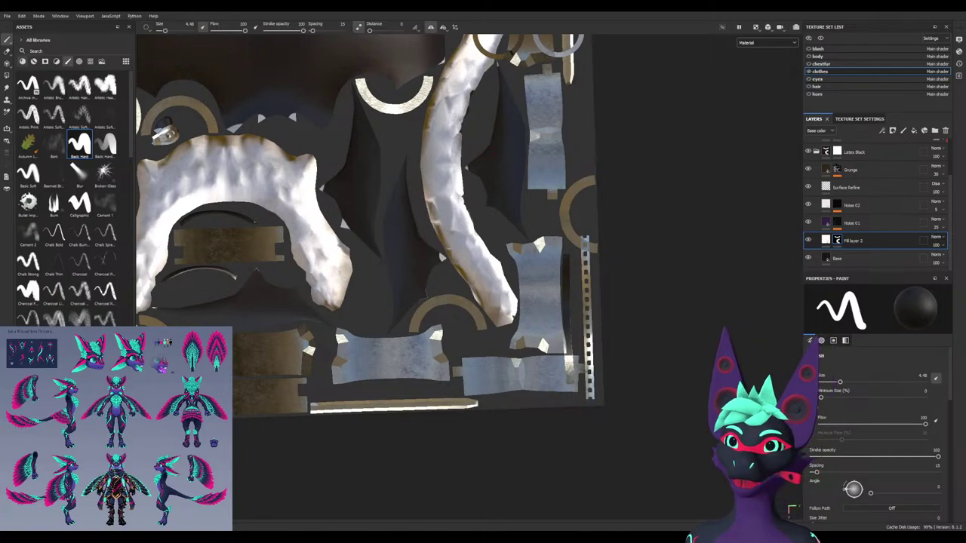
Search the material library for "artif"
left_click(23, 61)
left_click(45, 51)
type("art")
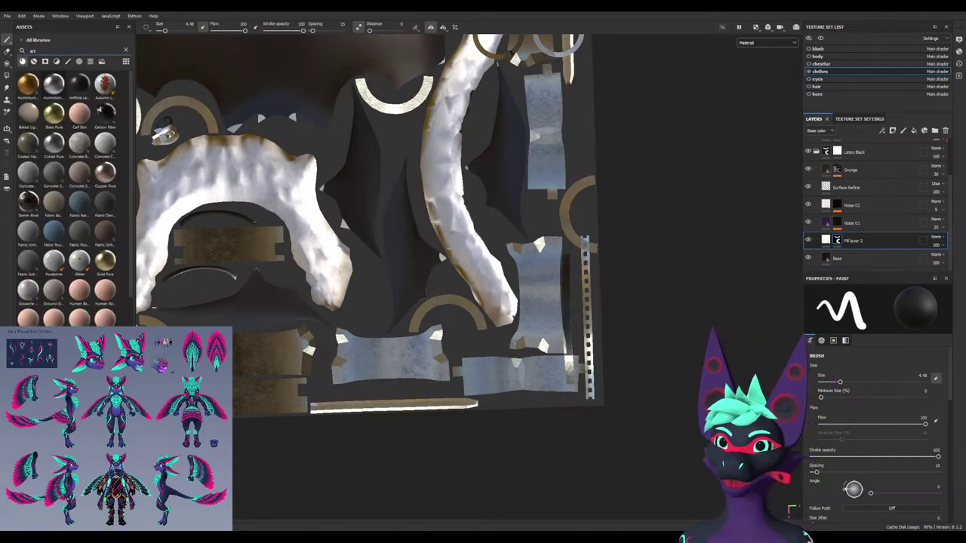
type("if")
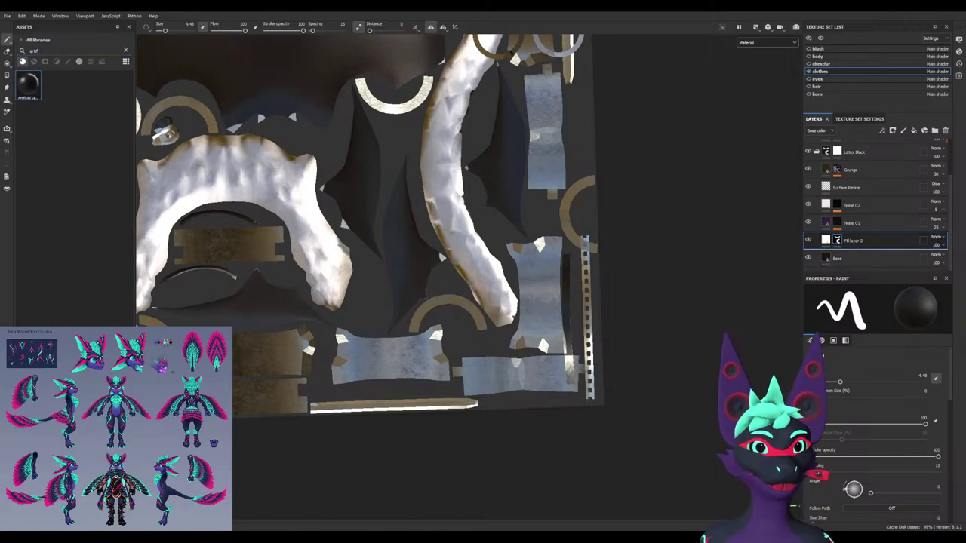
Add the Artificial Leather material beneath the Base layer in the Latex Black group, with a black mask and a blue base color
left_click_drag(860, 265, 860, 265)
scroll(868, 259, "down", 1)
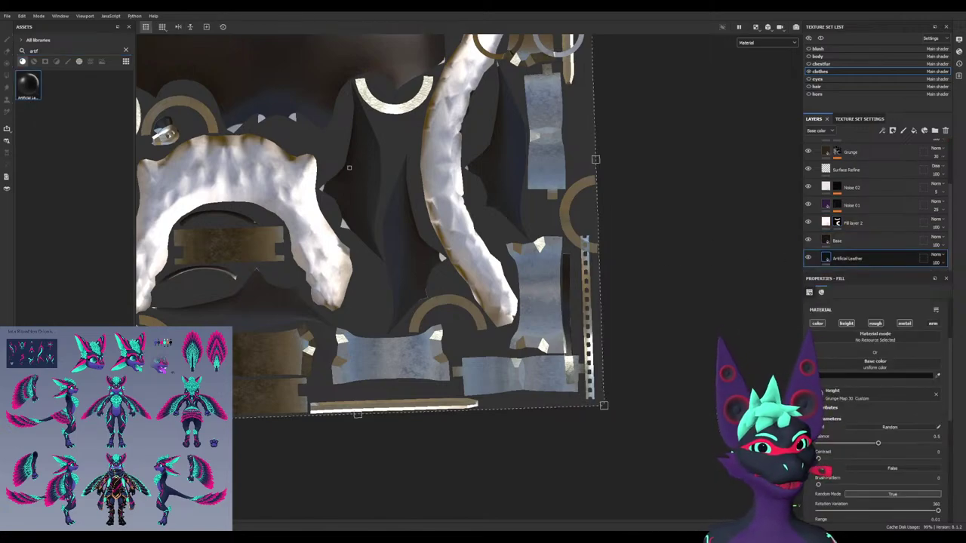
left_click(875, 274)
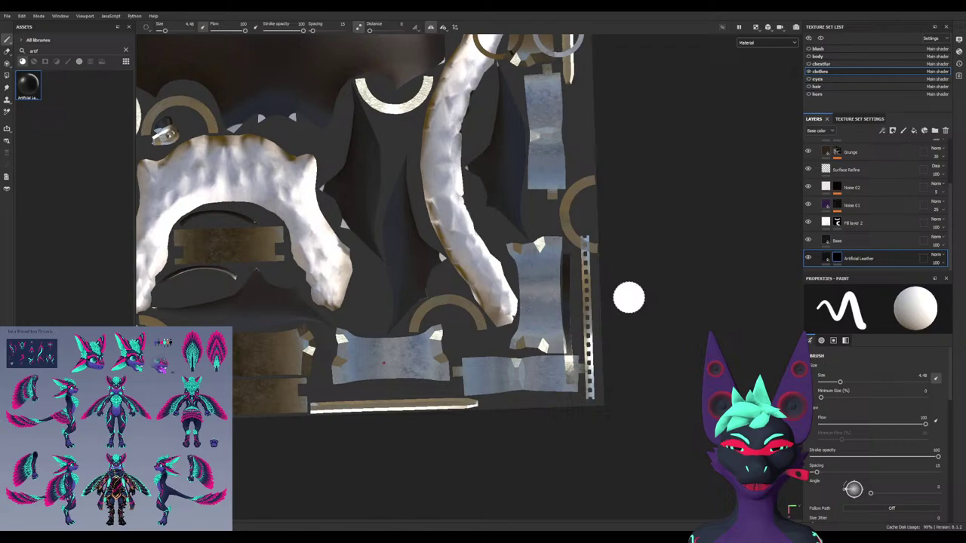
left_click(825, 258)
scroll(875, 408, "down", 1)
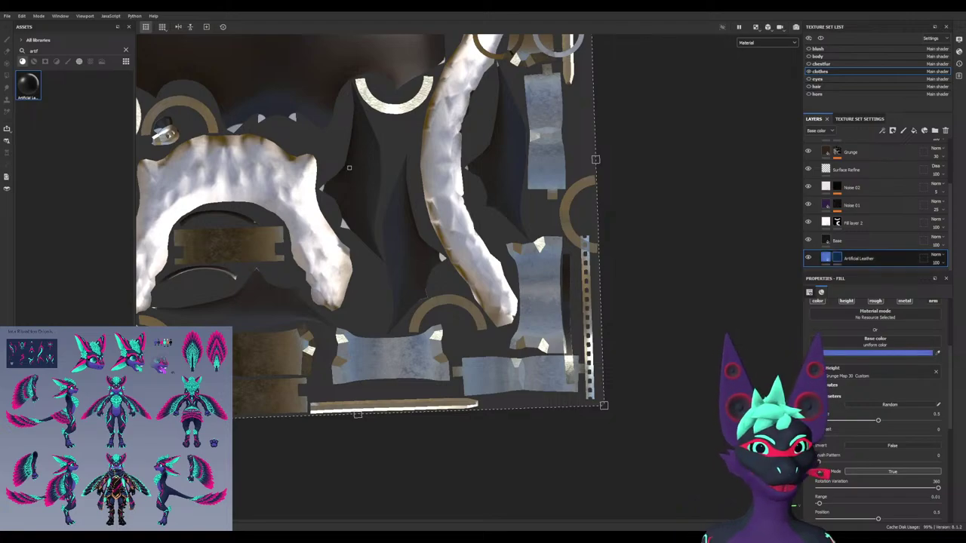
Paint the wing-shaped UV islands white in the Artificial Leather layer's mask
key("1")
scroll(402, 212, "up", 2)
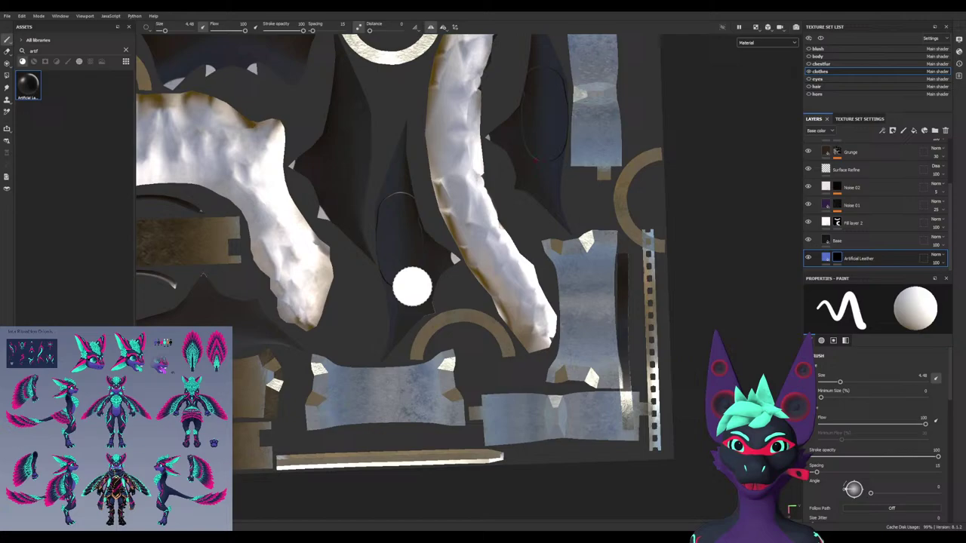
scroll(410, 284, "up", 3)
scroll(396, 296, "down", 2)
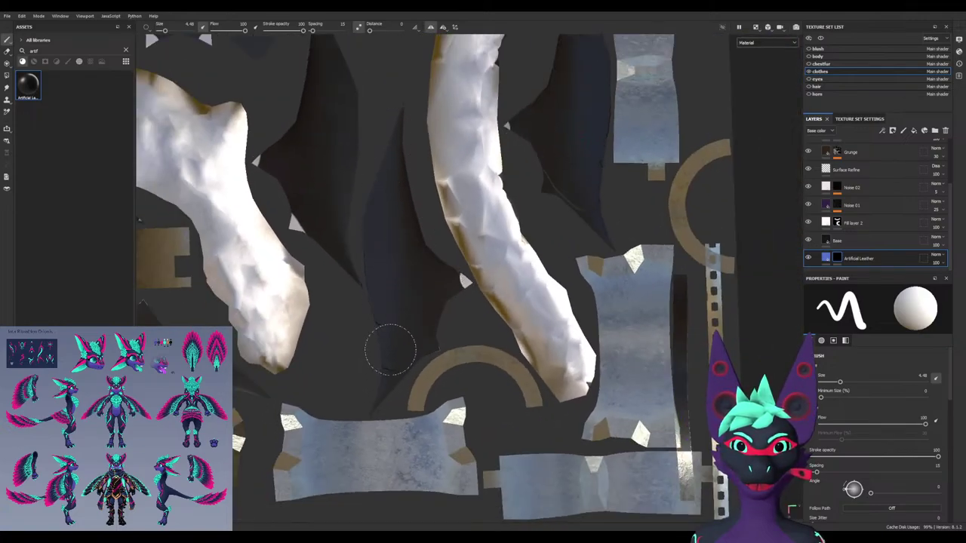
Review the Artificial Leather fill settings and move the layer above the Base layer
double_click(858, 258)
left_click(826, 258)
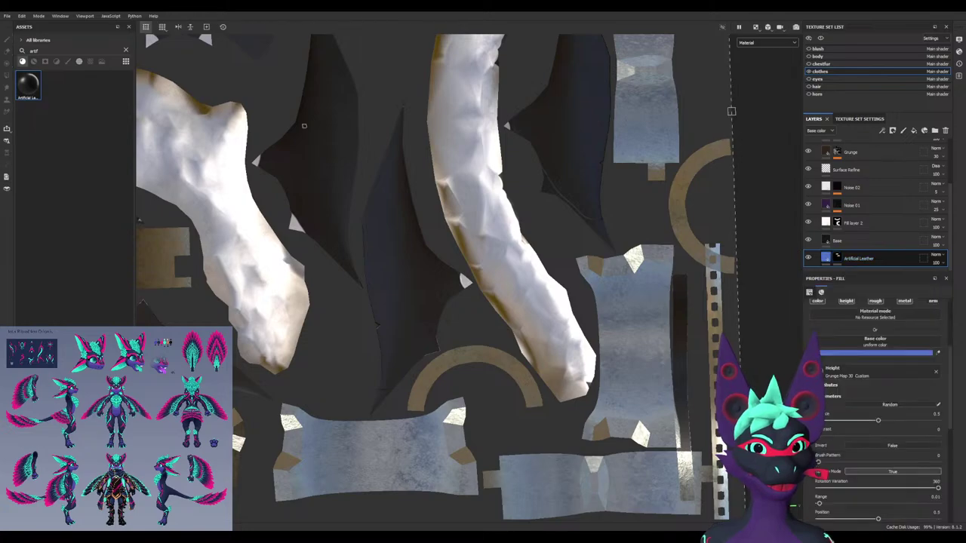
scroll(879, 408, "down", 1)
scroll(880, 408, "up", 2)
scroll(875, 407, "up", 3)
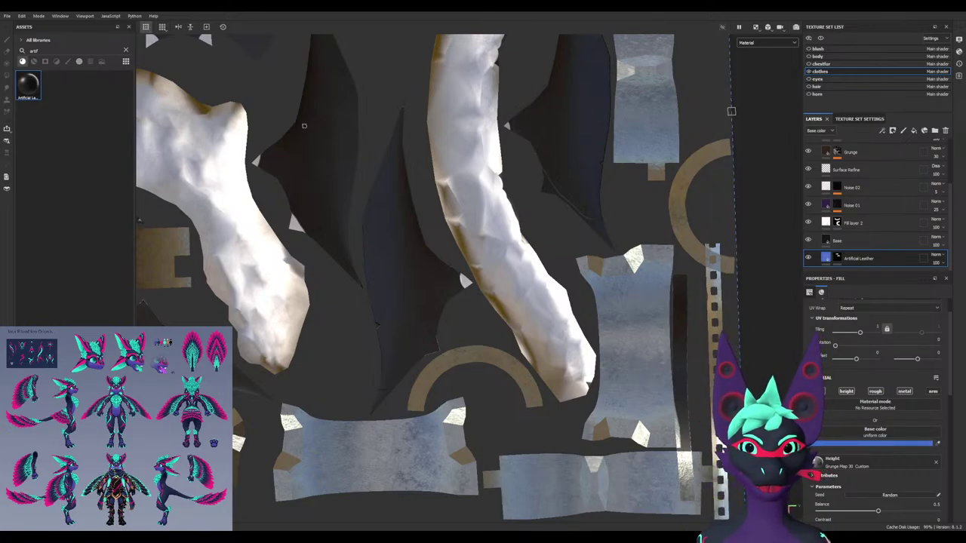
left_click_drag(856, 258, 857, 236)
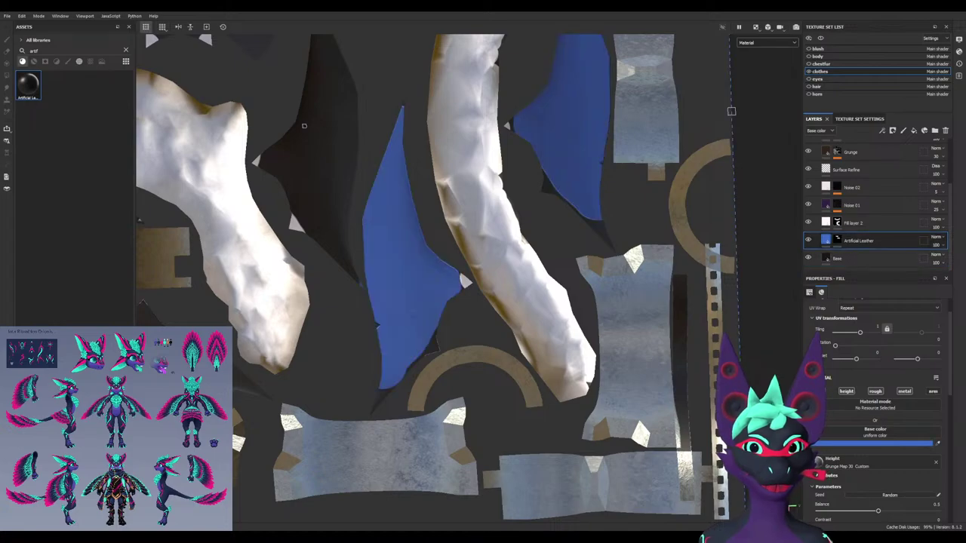
mouse_move(467, 279)
left_mouse_down("alt")
mouse_move(559, 279)
mouse_move(468, 279)
mouse_move(505, 280)
mouse_move(483, 279)
left_mouse_up("alt")
left_click_drag(339, 138, 351, 161, "alt")
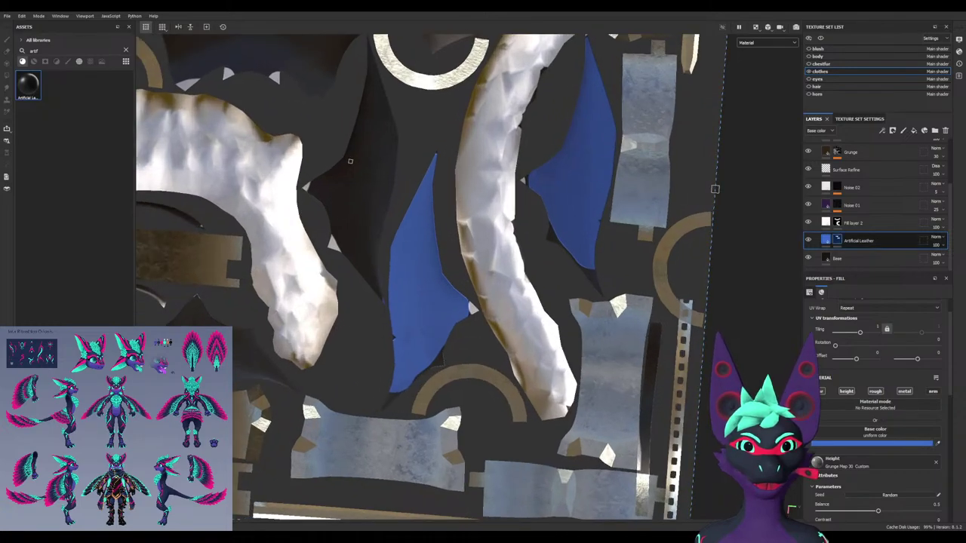
Move the Artificial Leather layer back beneath the Base layer and delete it
left_click(837, 240)
scroll(839, 188, "up", 1)
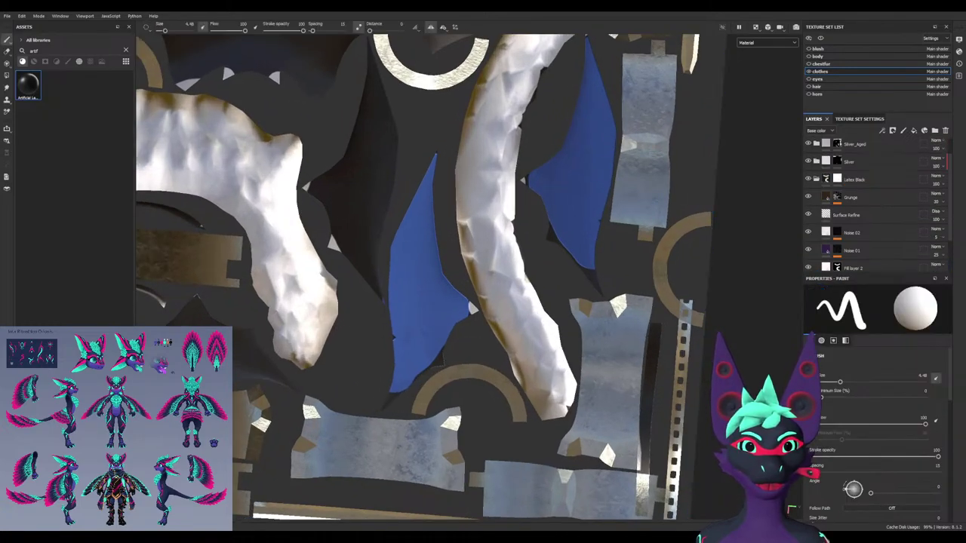
scroll(859, 240, "down", 1)
left_click_drag(859, 240, 859, 265)
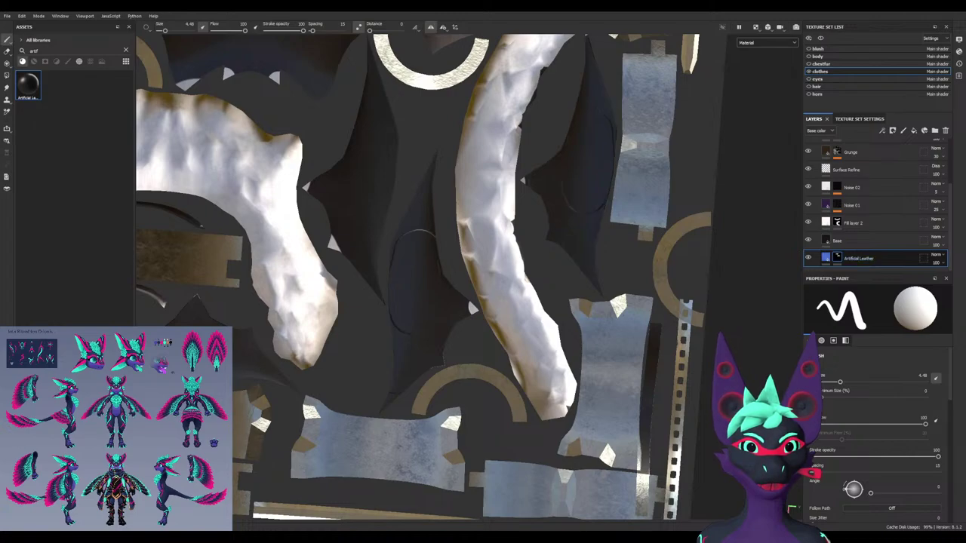
key("Delete")
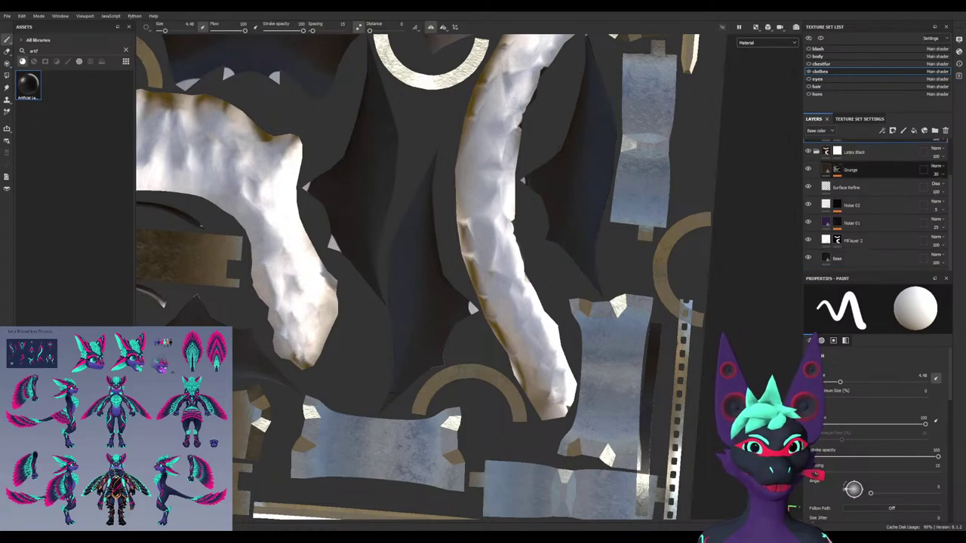
Collapse the Latex Black group and add a blue Artificial Leather layer with a black mask above Silver_Aged
left_click(816, 151)
left_click_drag(28, 85, 853, 216)
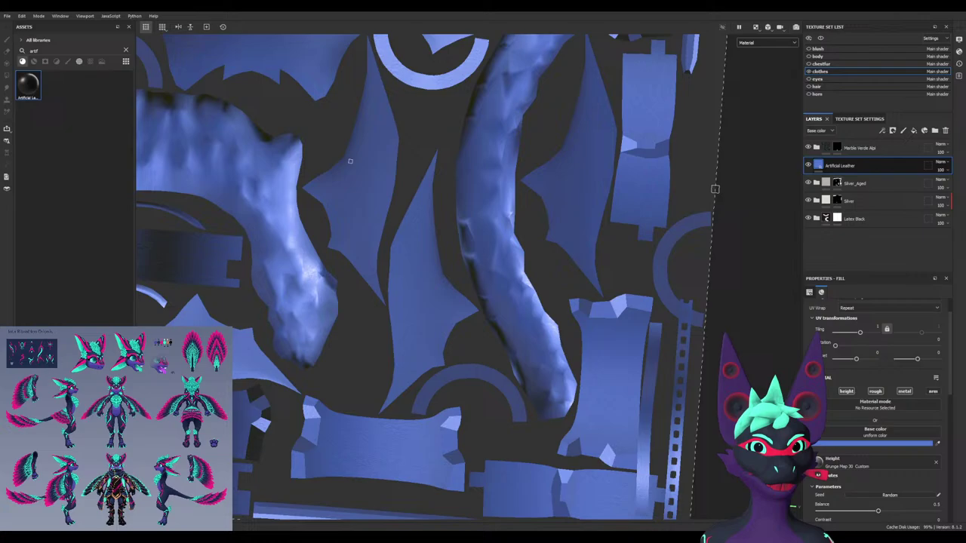
left_click(868, 183)
Paint the wing-shaped UV island white in the Artificial Leather mask, reducing the brush size to about 2.3 for the pointed tips
mouse_move(420, 301)
left_mouse_down()
mouse_move(429, 171)
mouse_move(404, 309)
mouse_move(427, 355)
mouse_move(447, 308)
left_mouse_up()
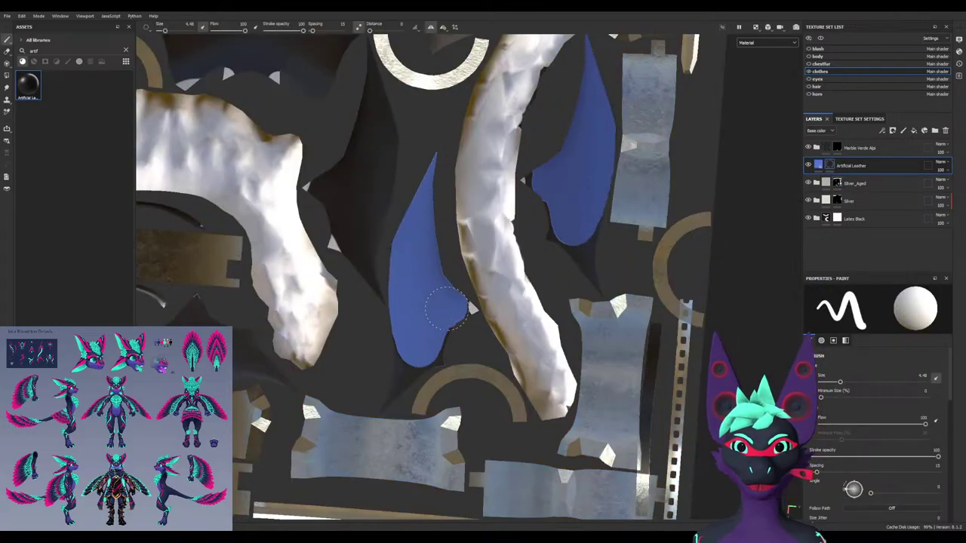
right_click_drag(458, 308, 459, 312, "ctrl")
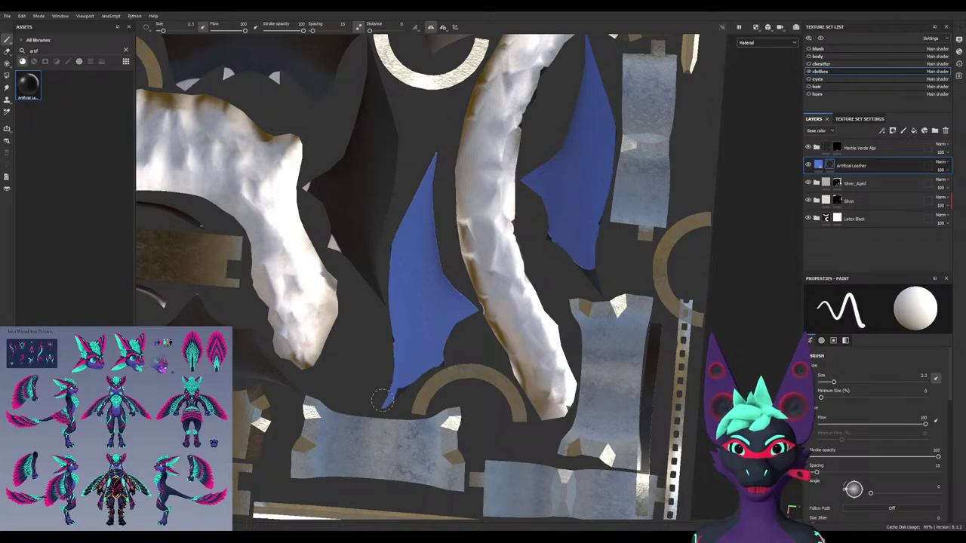
key("F2")
key("F3")
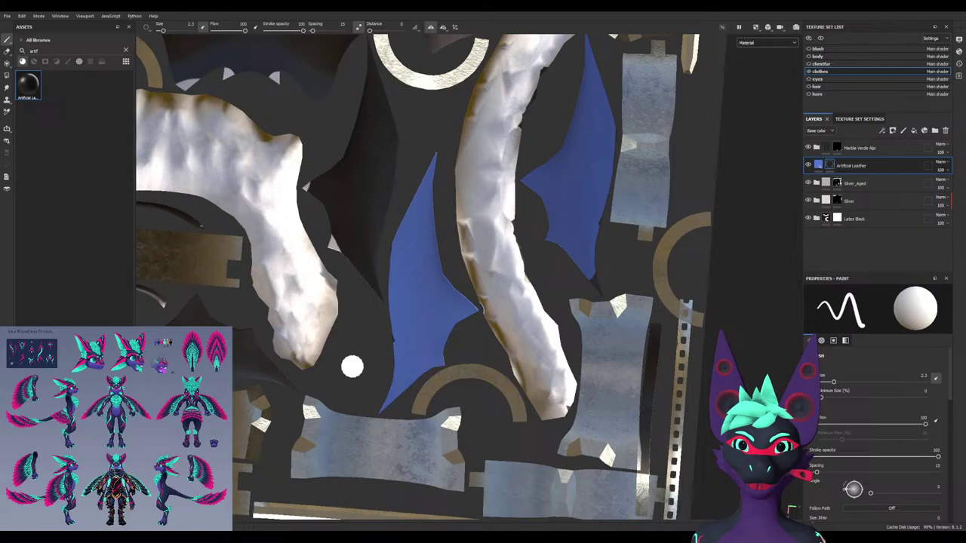
In the 3D view, paint the wing-shaped piece white in the Artificial Leather mask with a brush size of about 4.48
key("F1")
key("F2")
scroll(389, 318, "down", 8)
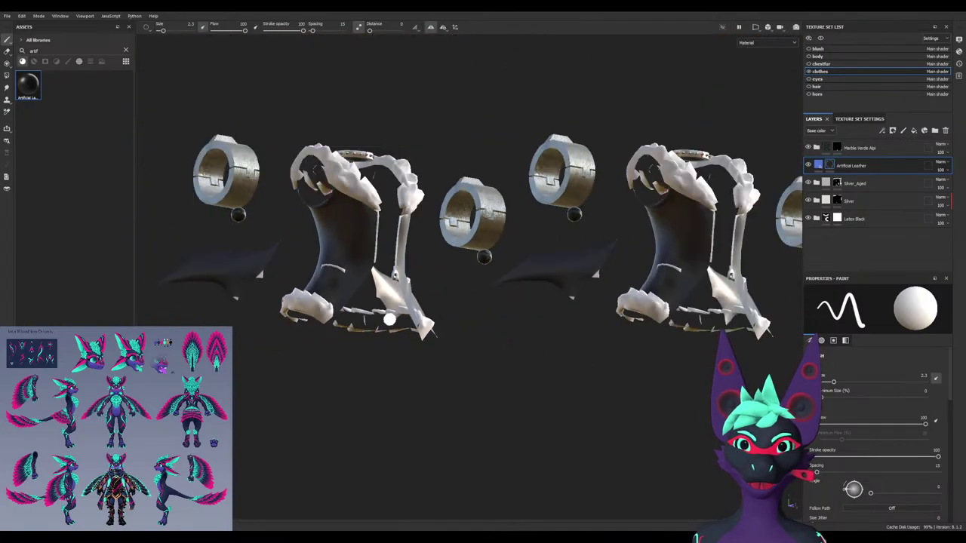
left_click_drag(389, 318, 261, 325, "alt")
left_click_drag(558, 306, 348, 285, "alt")
scroll(373, 286, "up", 6)
right_click_drag(460, 210, 475, 210, "ctrl")
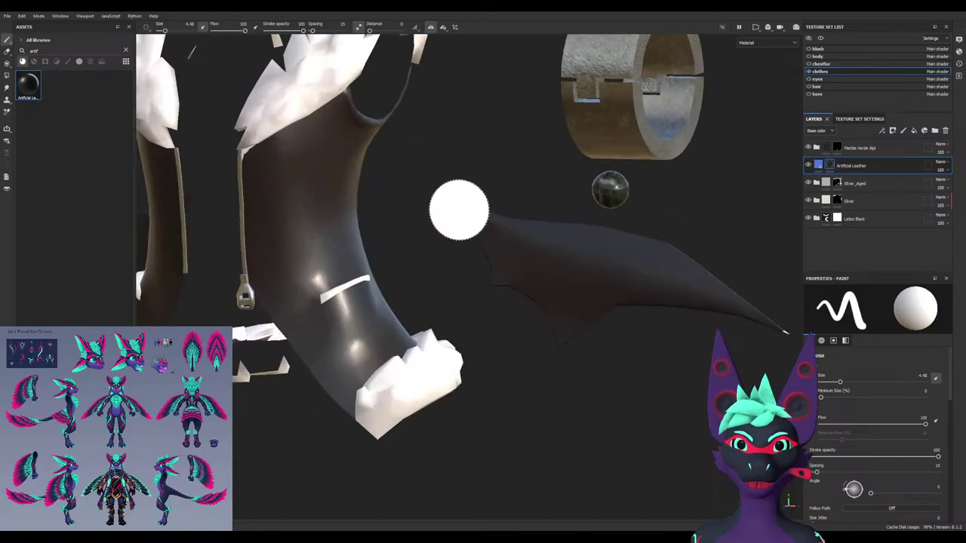
mouse_move(462, 212)
left_mouse_down()
mouse_move(625, 282)
mouse_move(637, 300)
mouse_move(715, 281)
mouse_move(555, 241)
mouse_move(630, 260)
mouse_move(255, 294)
left_mouse_up()
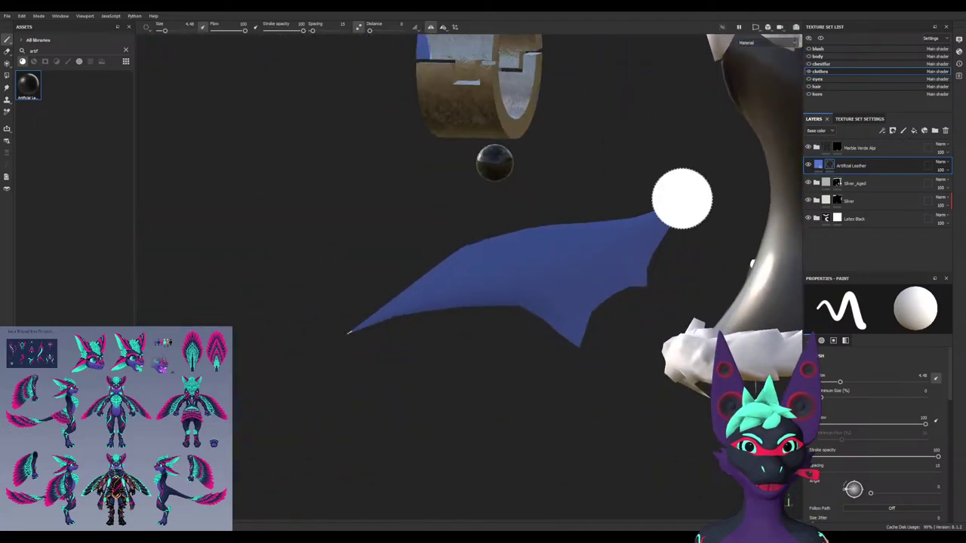
Examine the blue wing-shaped pieces and the rest of the clothes from several sides, including with the Polygon Fill wireframe shown
middle_click_drag(569, 214, 498, 337, "alt")
mouse_move(499, 337)
left_mouse_down("alt")
mouse_move(603, 337)
mouse_move(468, 332)
mouse_move(362, 302)
mouse_move(422, 345)
mouse_move(350, 325)
left_mouse_up("alt")
scroll(423, 345, "down", 3)
left_click_drag(558, 302, 468, 347, "alt")
left_click_drag(507, 309, 562, 362, "alt")
left_click_drag(553, 311, 639, 260, "alt")
left_click(7, 75)
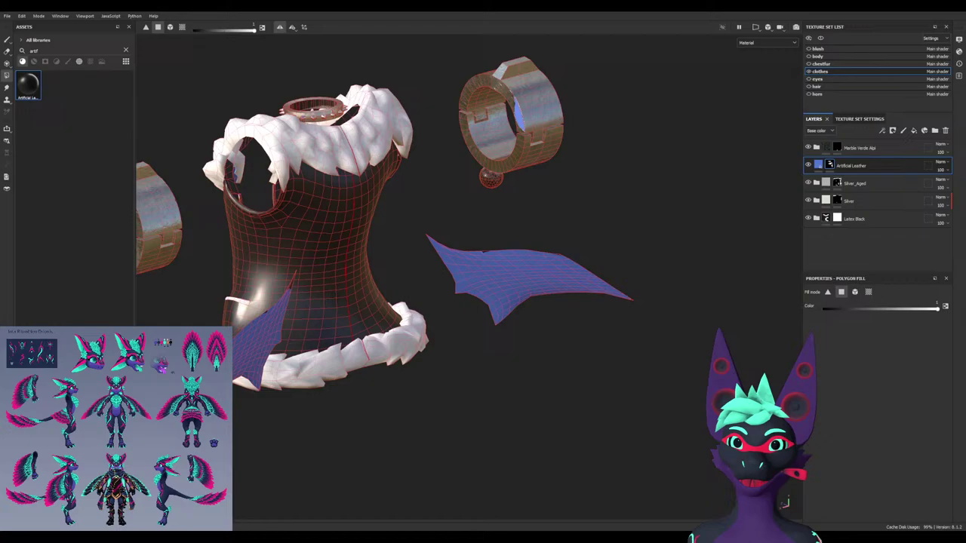
left_click_drag(415, 220, 599, 276)
left_click_drag(436, 239, 762, 332)
middle_click_drag(762, 332, 459, 274, "alt")
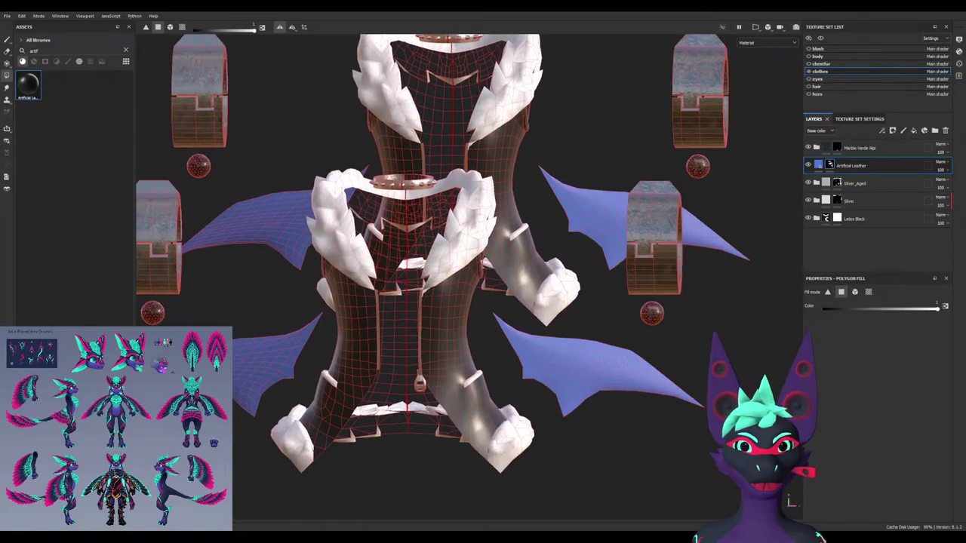
scroll(459, 274, "down", 4)
left_click_drag(459, 274, 498, 281, "alt")
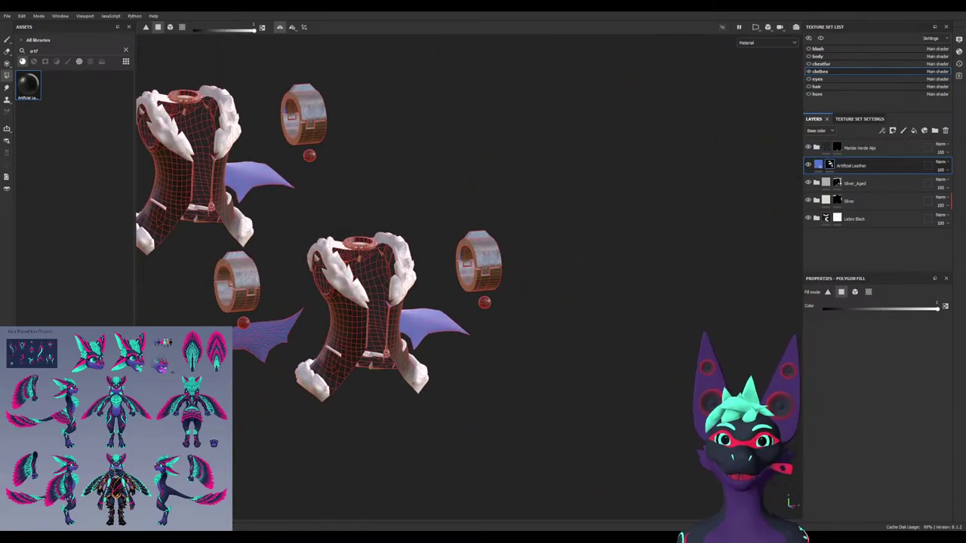
scroll(452, 302, "up", 5)
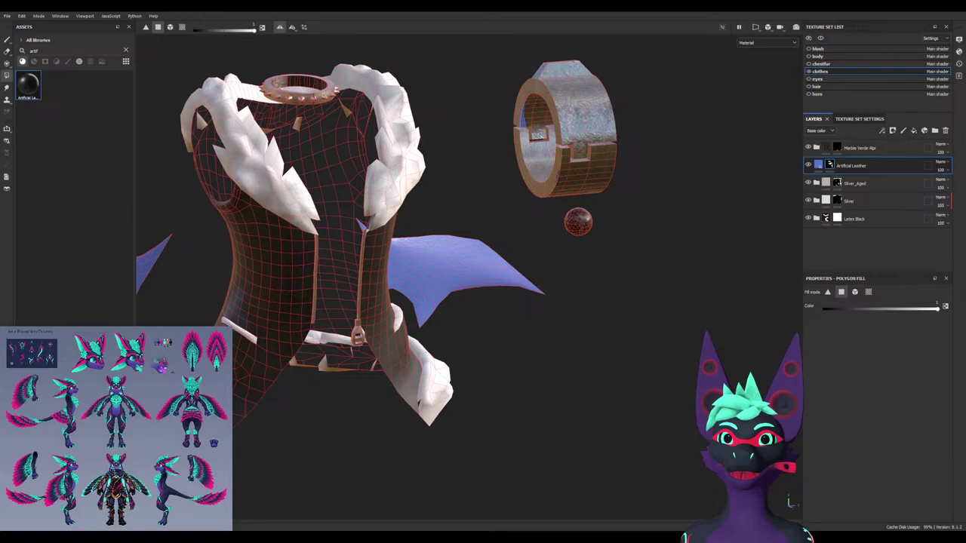
key("F3")
key("F1")
key("F2")
left_click(8, 40)
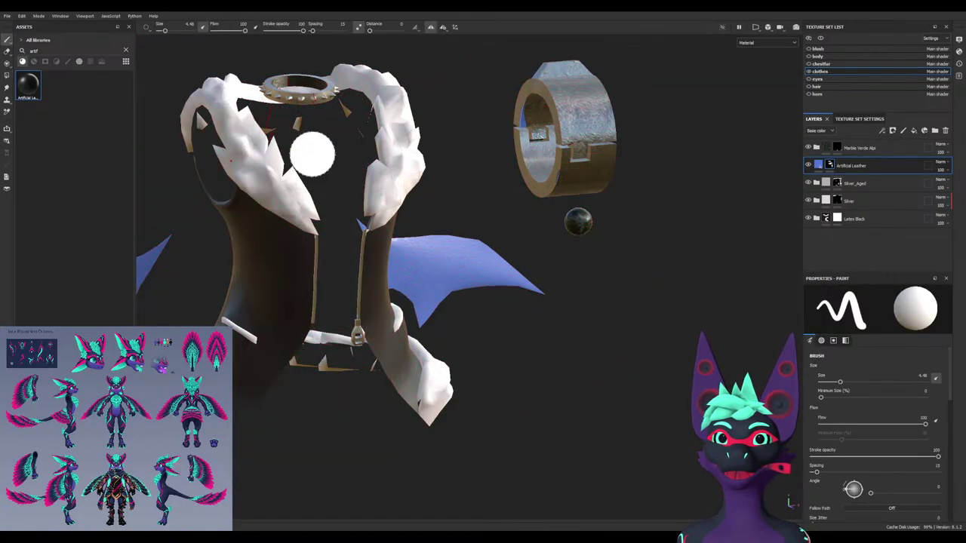
left_click_drag(567, 264, 337, 409, "alt")
middle_click_drag(336, 409, 548, 346, "alt")
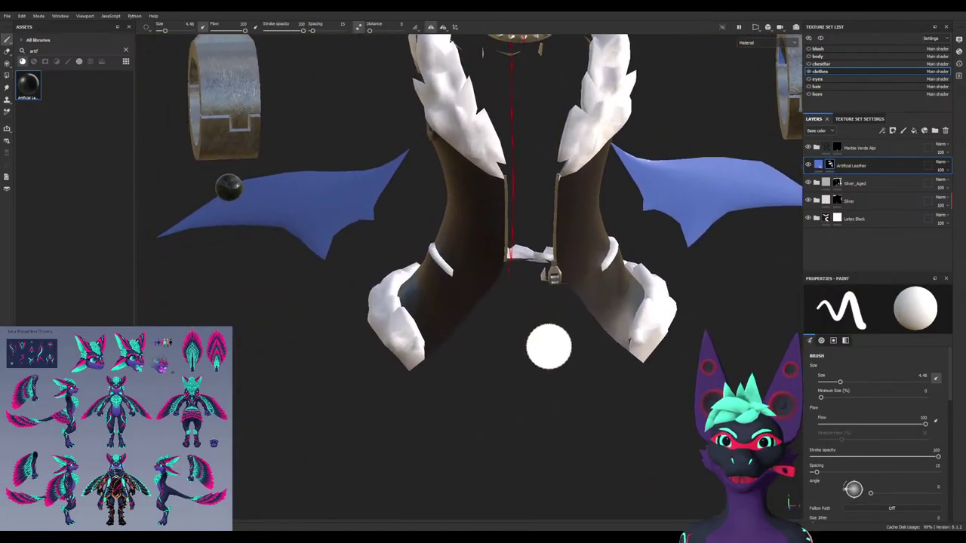
scroll(548, 347, "down", 5)
left_click_drag(390, 293, 467, 264, "alt")
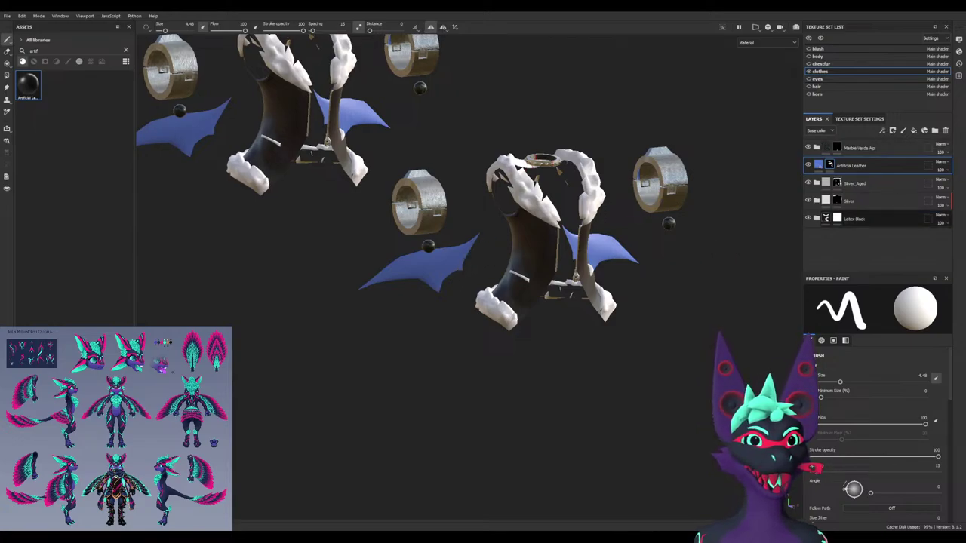
Search the smart materials for jade, add Jade above Marble Verde Alpi, and give it that group's mask so it covers only the small spheres
double_click(35, 51)
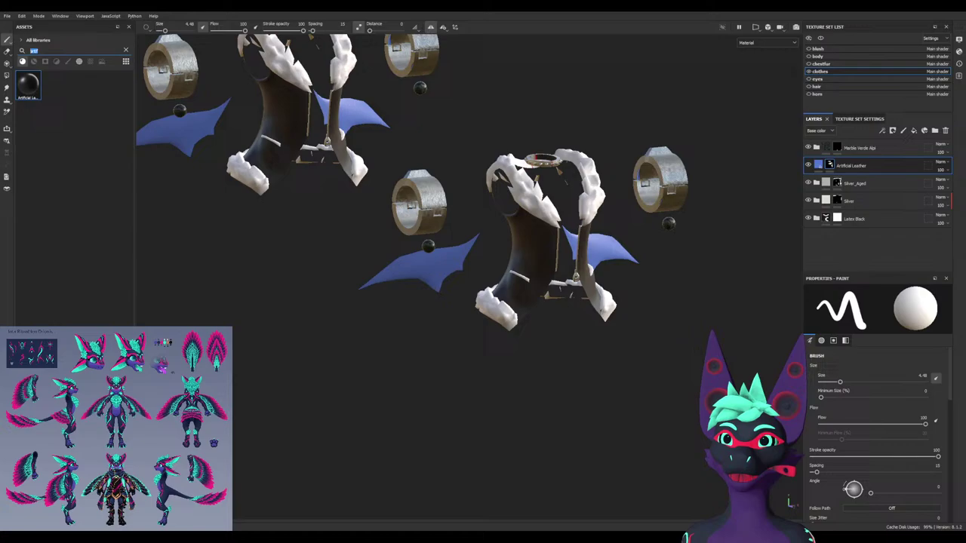
type("je")
type("de")
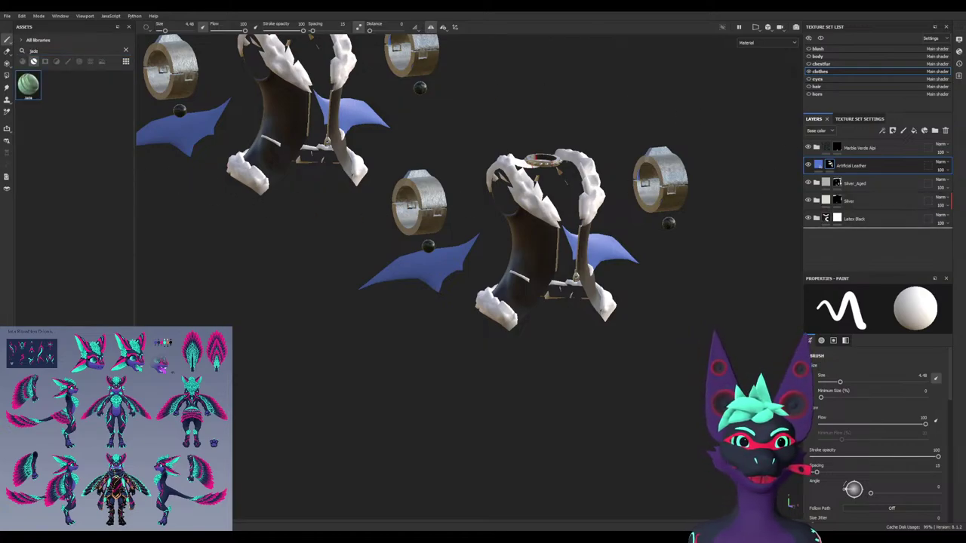
left_click_drag(29, 86, 860, 141)
left_click(837, 165)
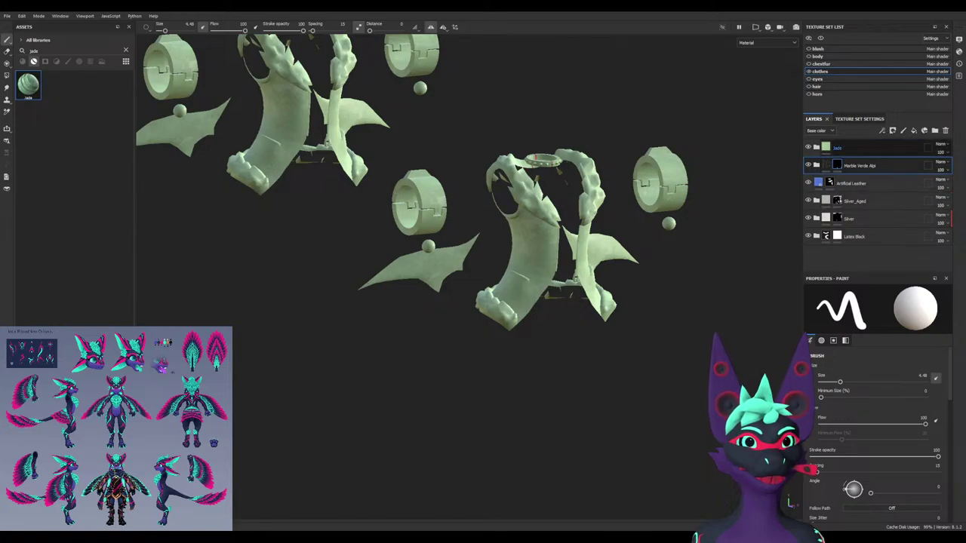
left_click(861, 148)
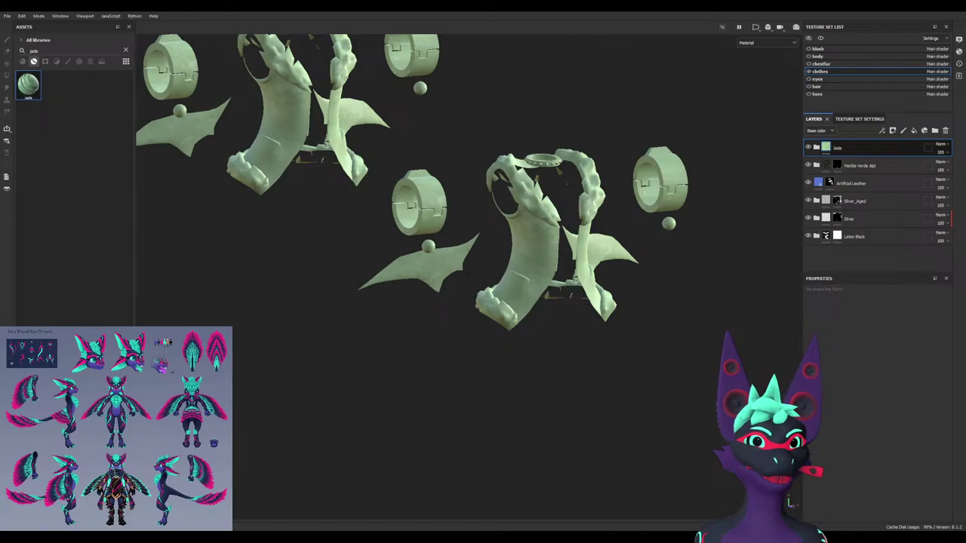
left_click(867, 219)
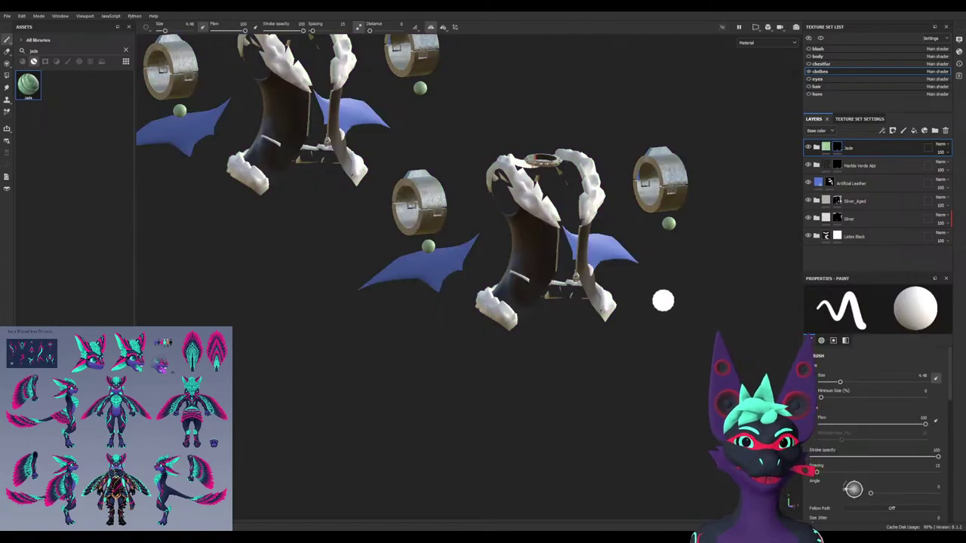
left_click_drag(423, 272, 762, 229, "alt")
scroll(450, 216, "up", 5)
Delete the Jade group from the clothes layer stack
left_click(837, 165)
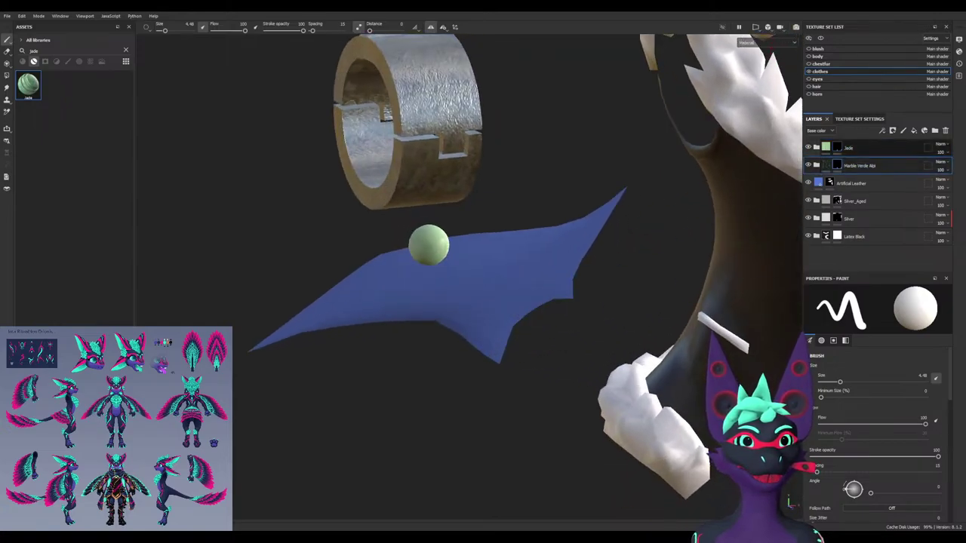
left_click(849, 148)
key("Delete")
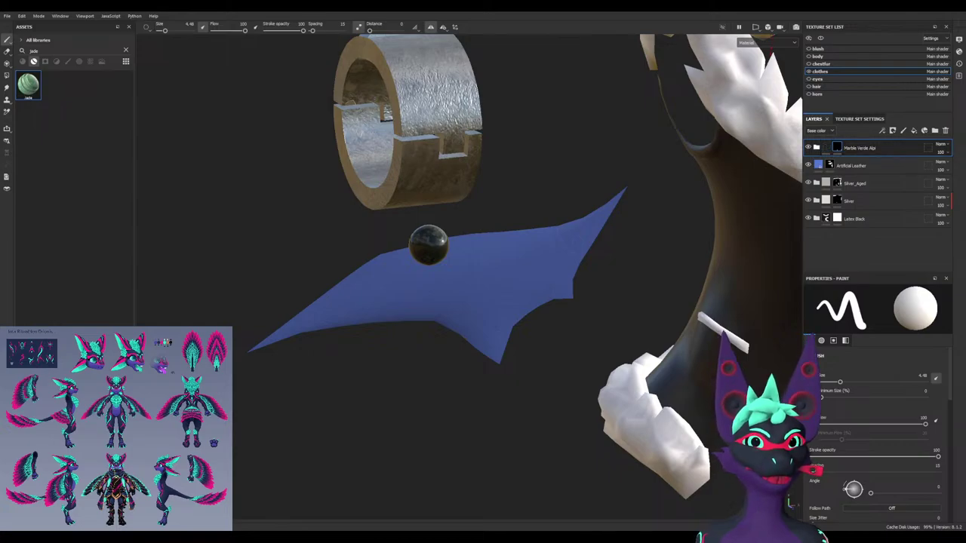
Select the Color Variation Noise layer inside the Marble Verde Alpi group and add an Emissive channel to the clothes texture set
left_click(816, 148)
scroll(867, 219, "down", 1)
scroll(868, 250, "down", 2)
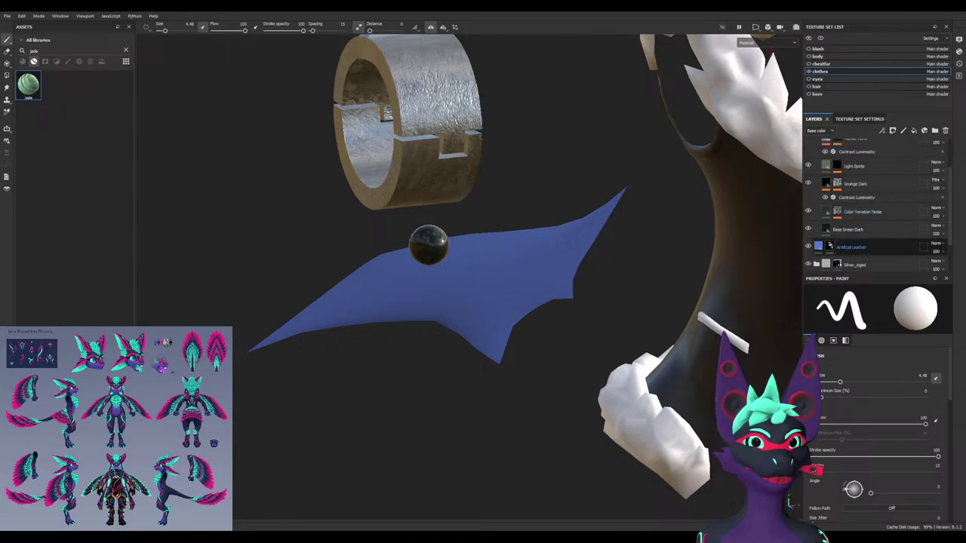
left_click(865, 190)
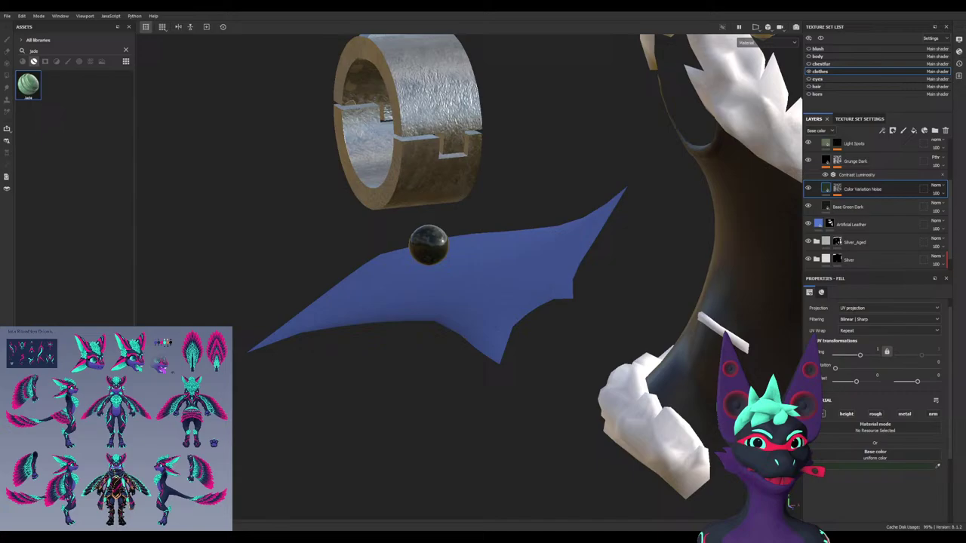
left_click(858, 118)
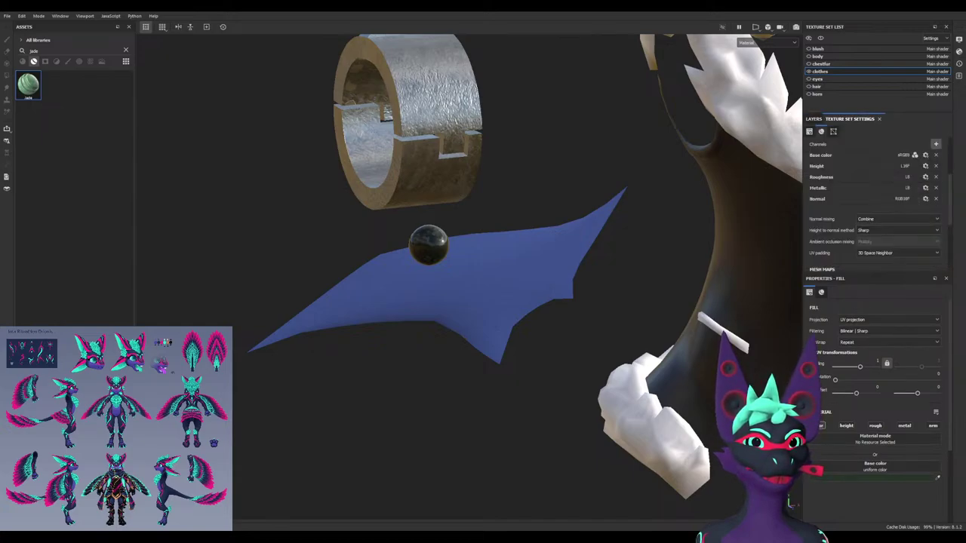
left_click(927, 214)
Enable emissive on the Color Variation Noise fill and set its emissive colour to turquoise
left_click(934, 426)
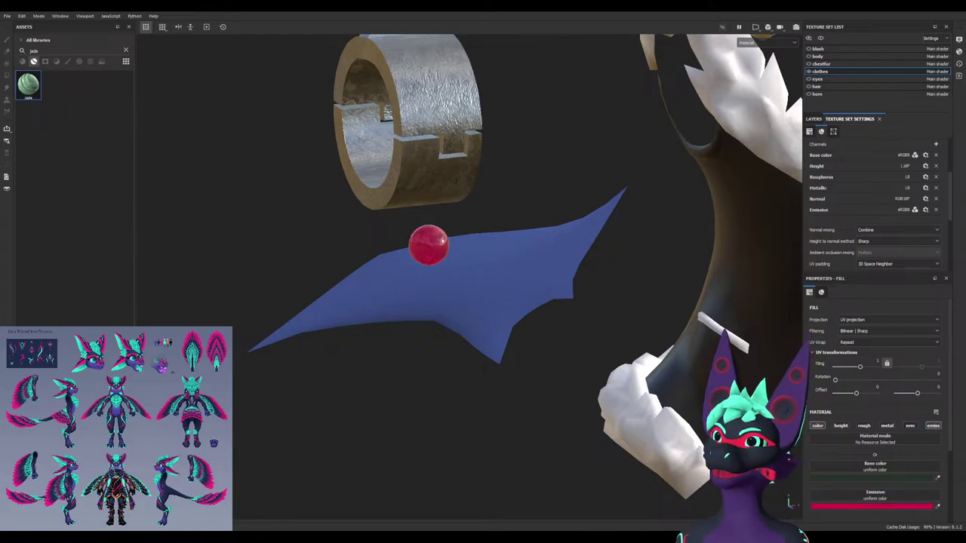
left_click(938, 506)
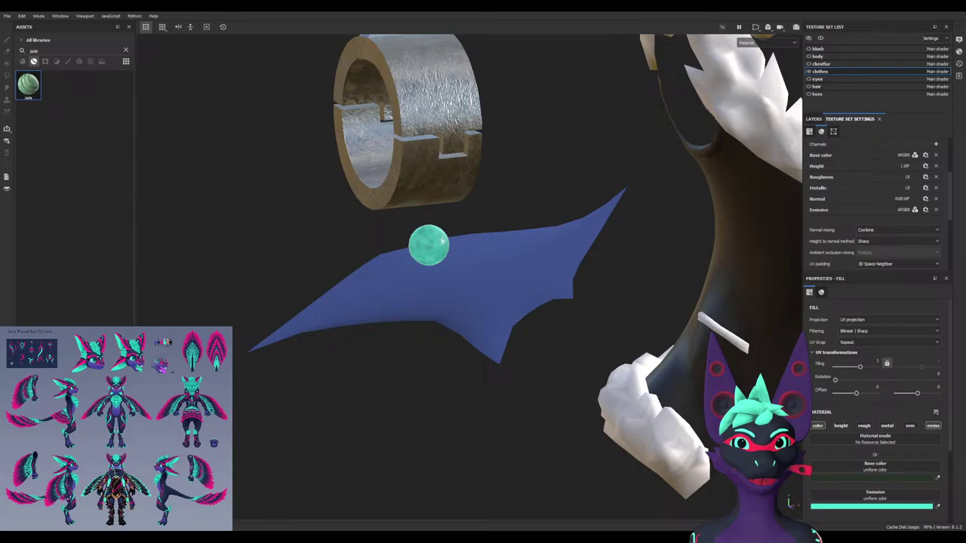
left_click_drag(484, 374, 460, 375, "alt")
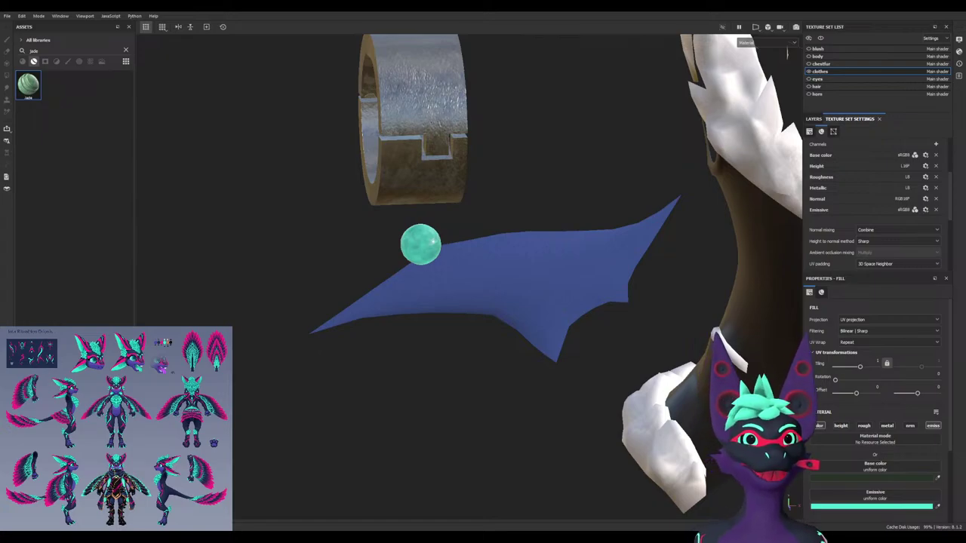
Show the blush, body, chestfur, eyes, hair and horn texture sets together with the clothes
left_click(809, 49)
left_click(809, 57)
left_click(809, 64)
left_click(809, 80)
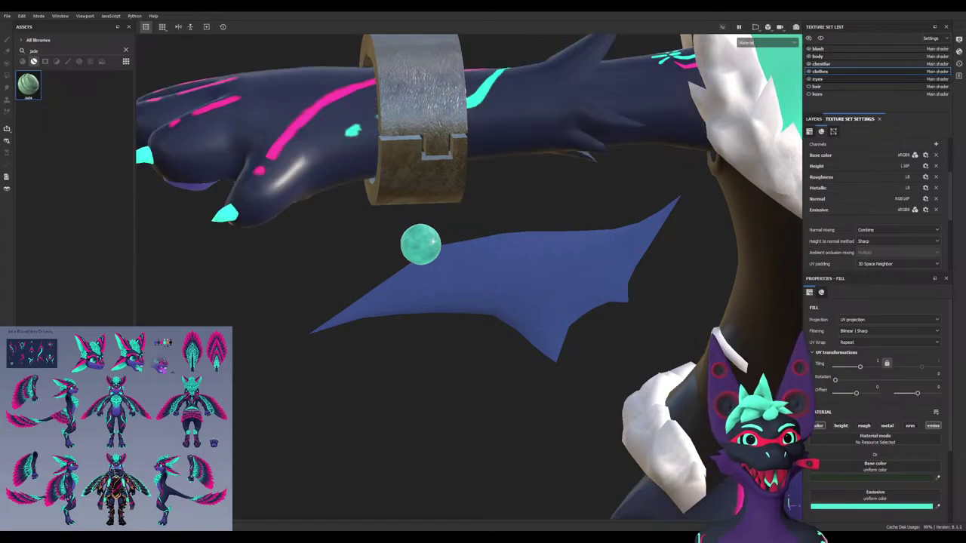
left_click(809, 86)
left_click(818, 94)
scroll(469, 277, "down", 10)
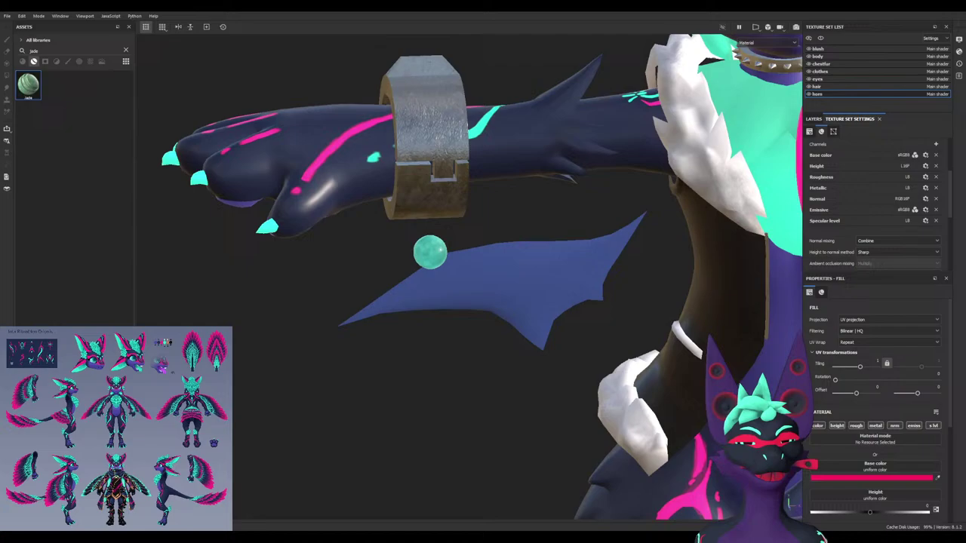
Check the fully textured character from several angles and save the project
left_click_drag(469, 277, 603, 272, "alt")
middle_click_drag(604, 272, 339, 249, "alt")
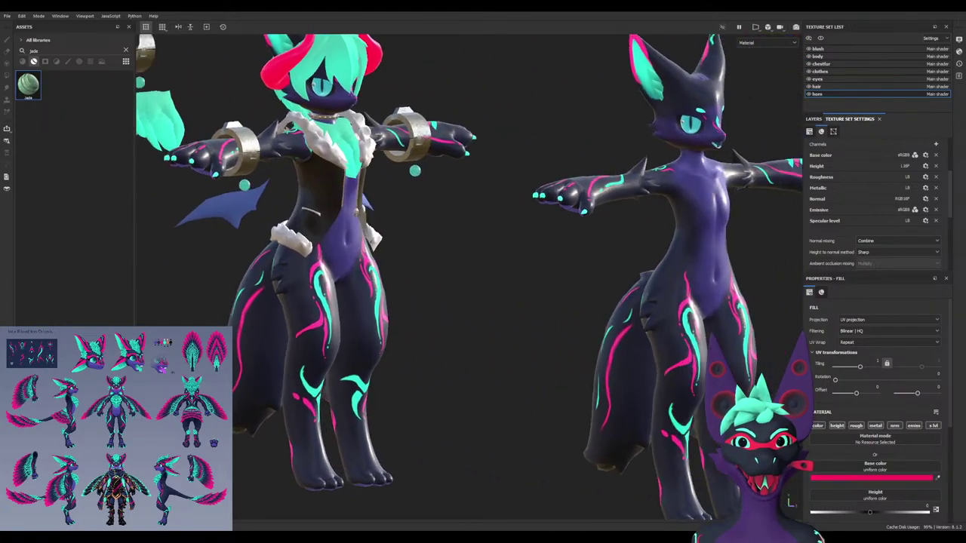
mouse_move(339, 249)
left_mouse_down("alt")
mouse_move(264, 253)
mouse_move(377, 256)
mouse_move(324, 261)
left_mouse_up("alt")
scroll(378, 256, "up", 4)
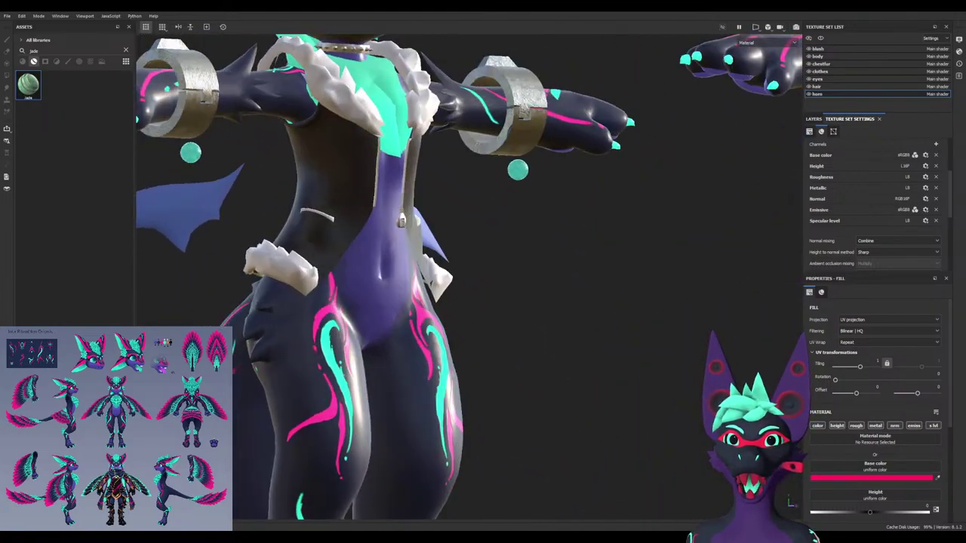
middle_click_drag(325, 260, 359, 422, "alt")
left_click_drag(359, 422, 234, 460, "alt")
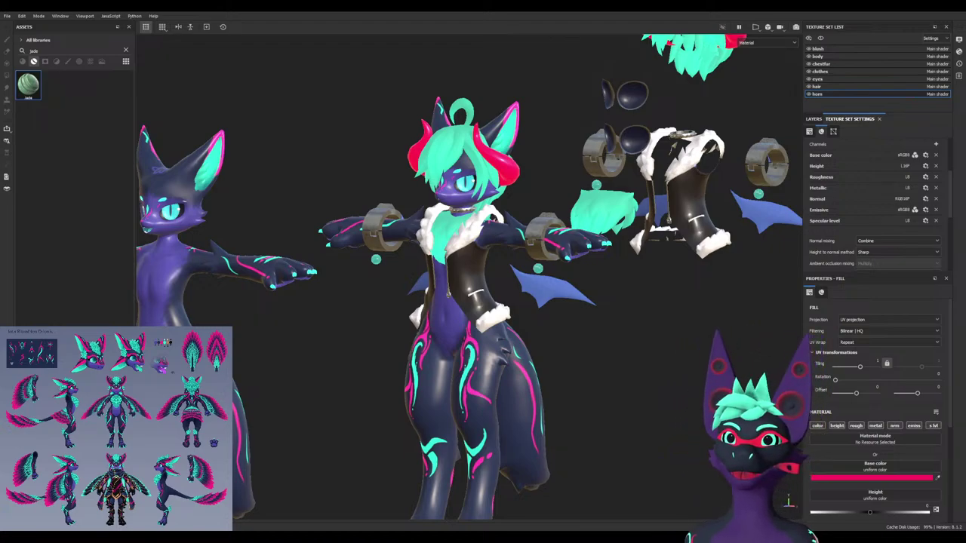
key("ctrl+s")
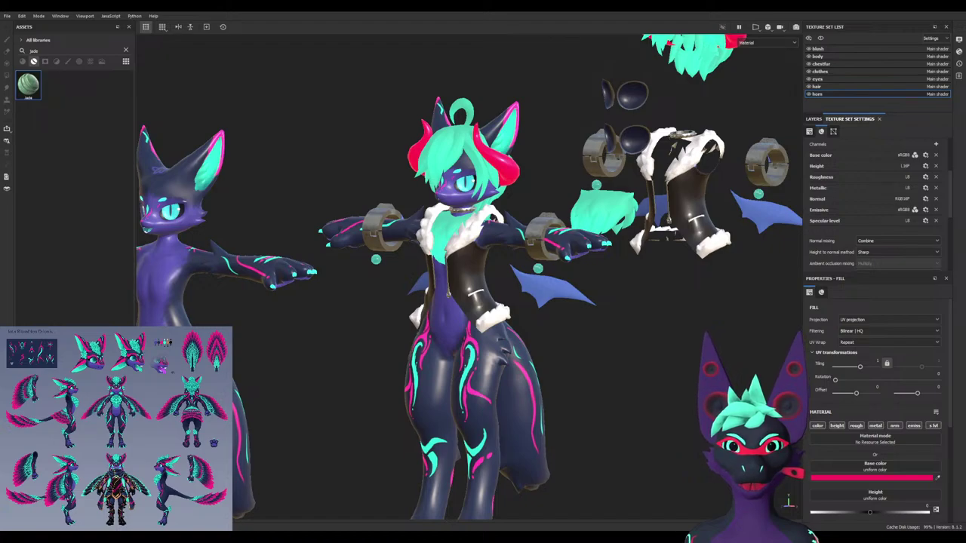
scroll(468, 277, "down", 3)
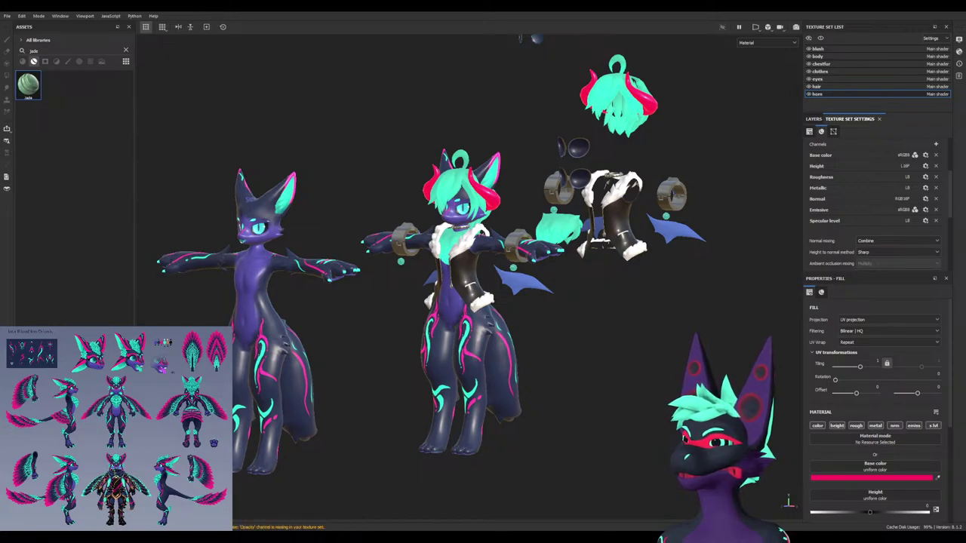
Switch to Unity and let the exported fneoSP textures import into the neo folder
key("alt+Tab")
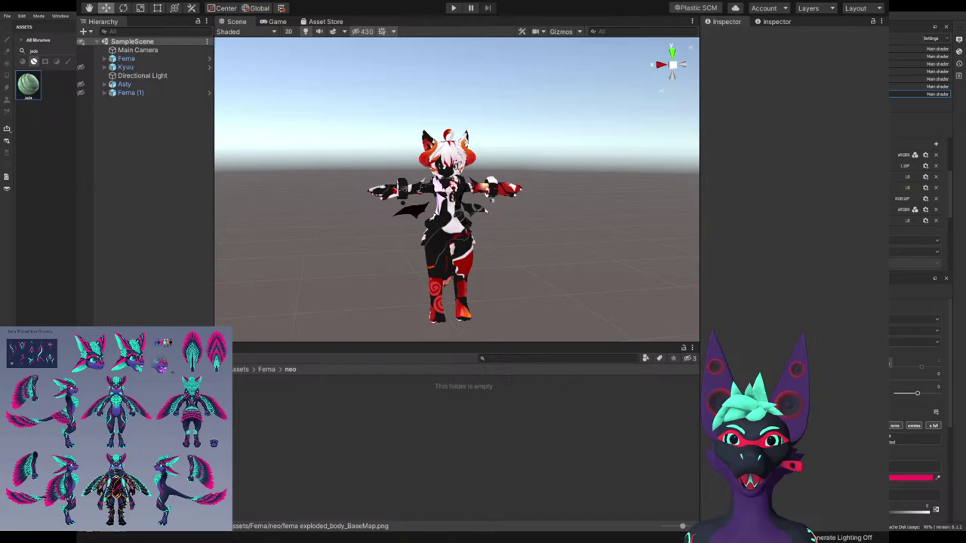
key("alt")
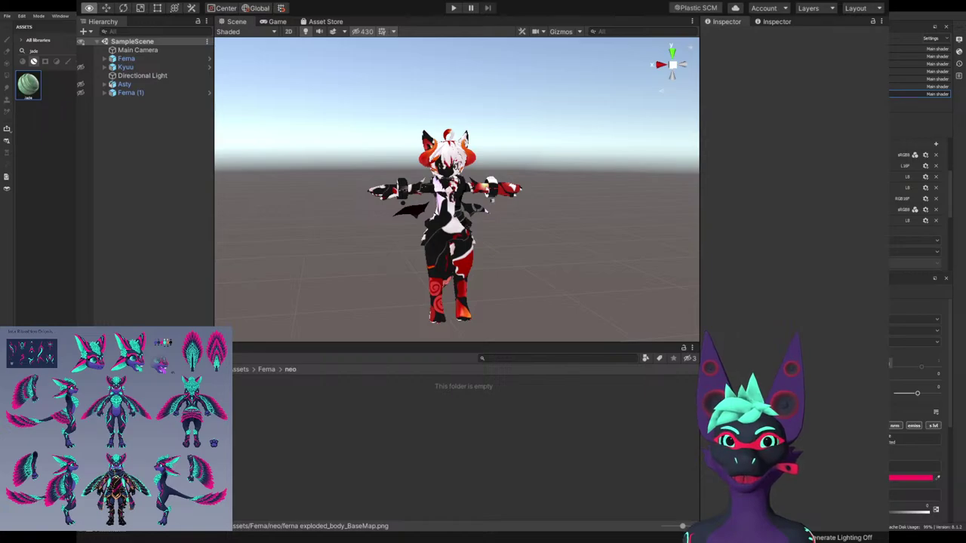
key("w")
key("q")
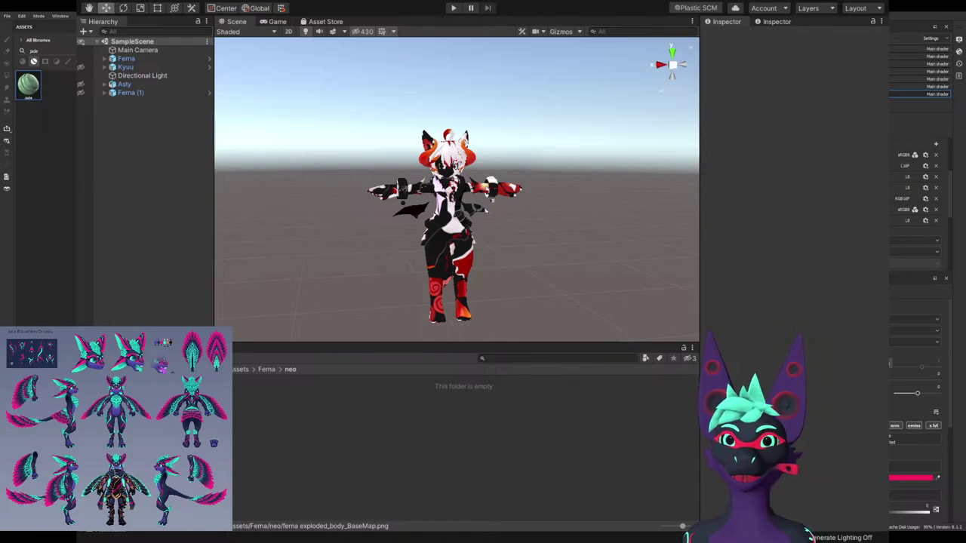
key("w")
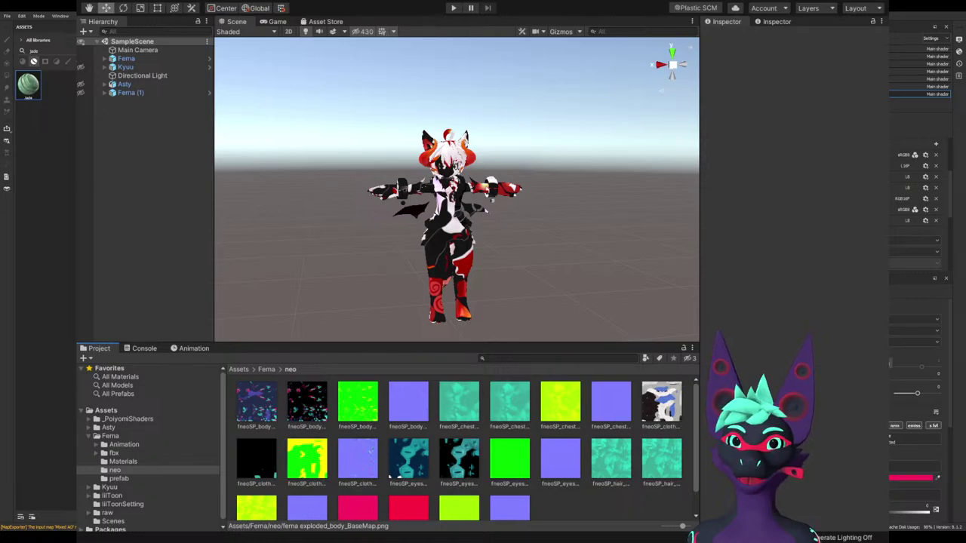
key("alt")
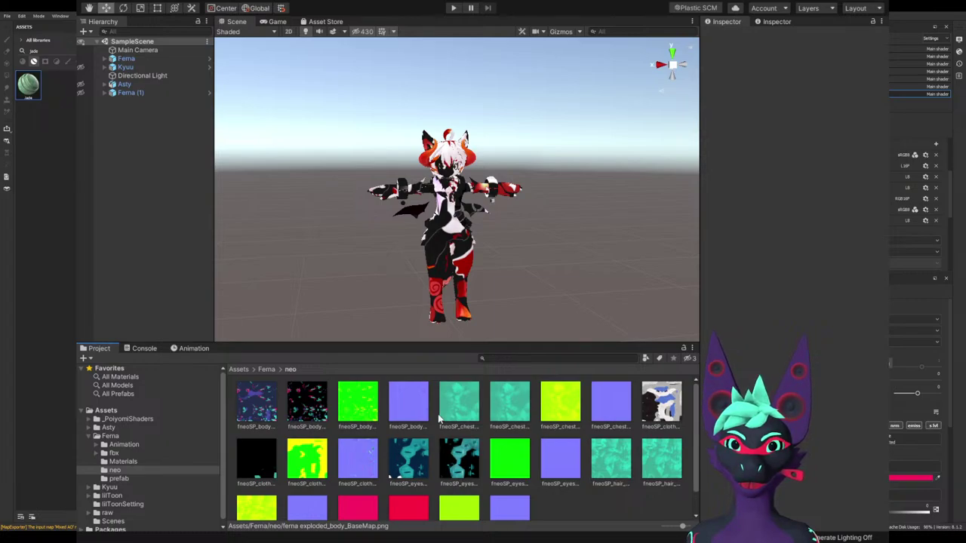
Maximize the Unity window and frame the avatar's upper body closely in the Scene view
scroll(332, 274, "up", 8)
left_click_drag(332, 273, 421, 320, "alt")
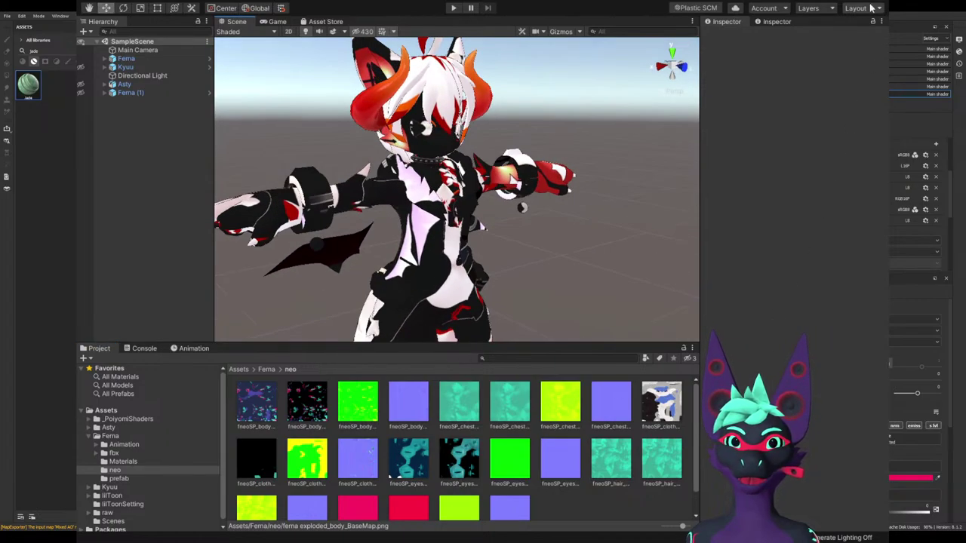
left_click(840, 2)
scroll(358, 336, "down", 5)
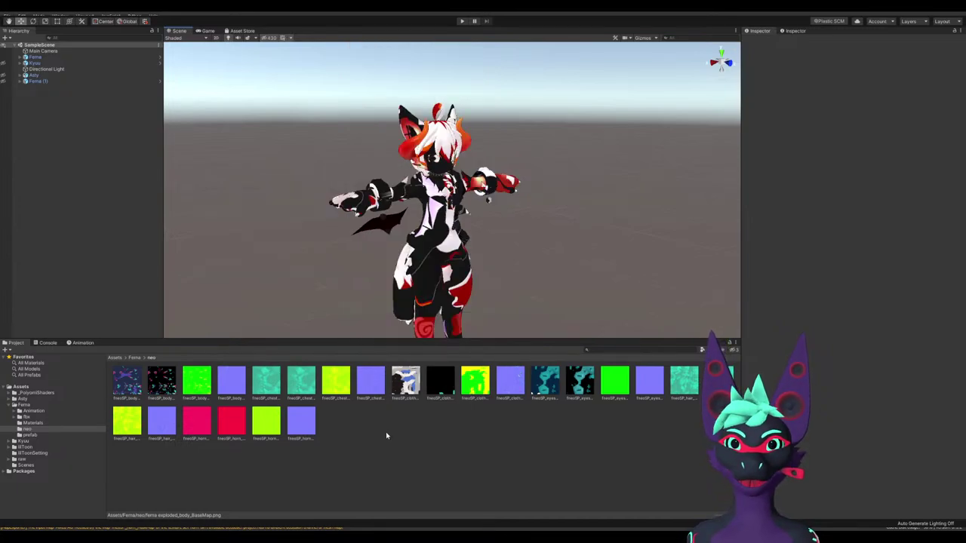
scroll(347, 316, "up", 3)
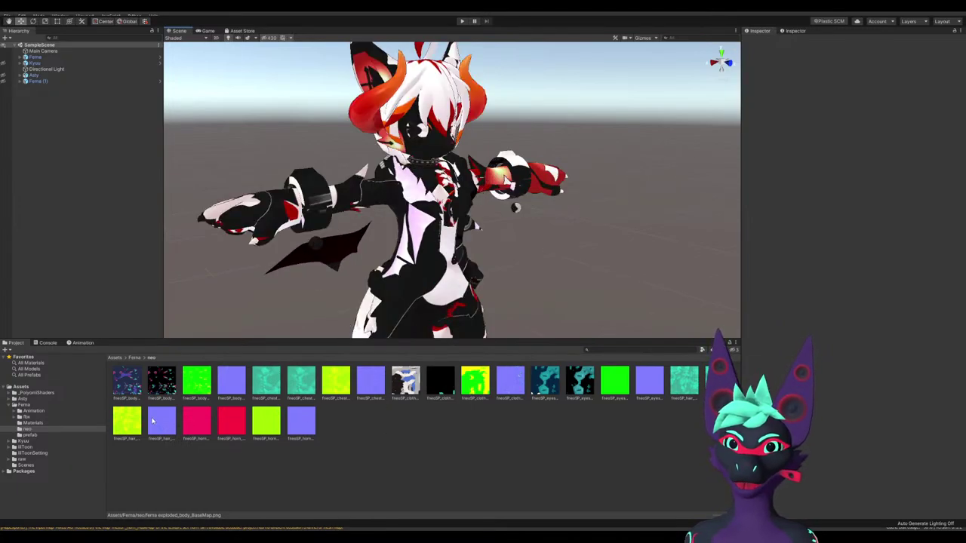
Look at the import settings of the horn and body base map textures in the neo folder
left_click(207, 425)
left_click(289, 429)
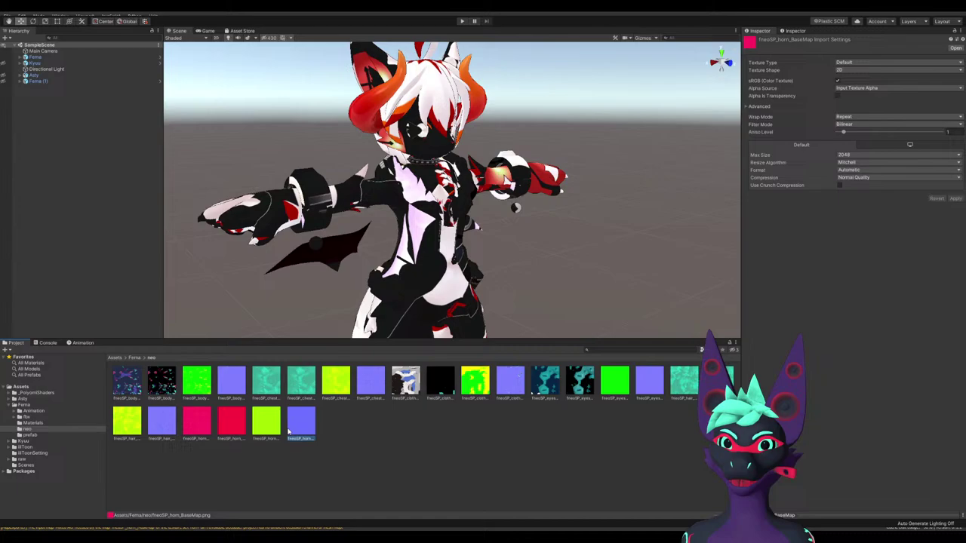
left_click(133, 388)
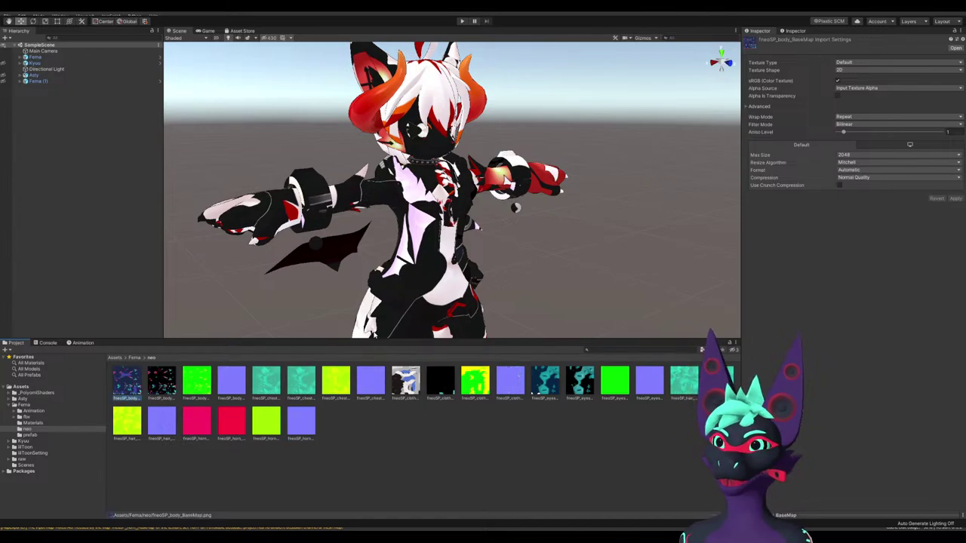
Expand the Ferna avatar's child objects and run the scene briefly in Play mode, viewing the whole avatar in the Scene view
scroll(322, 216, "down", 4)
scroll(302, 212, "up", 1)
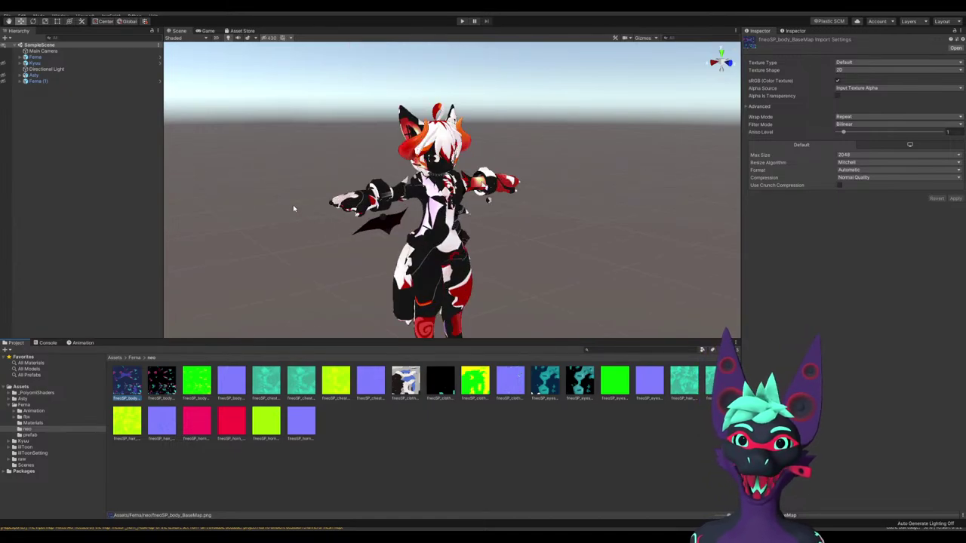
left_click(39, 57)
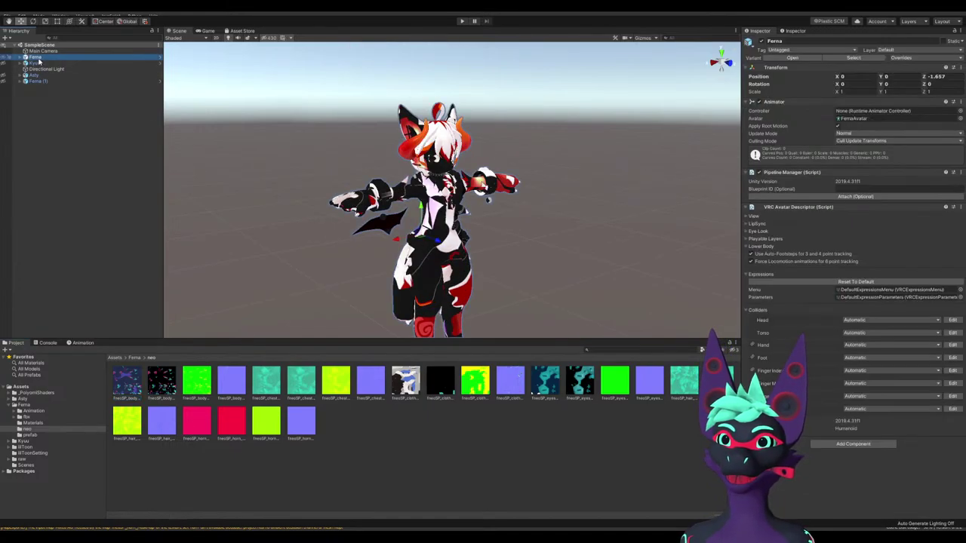
left_click(21, 57)
left_click(461, 21)
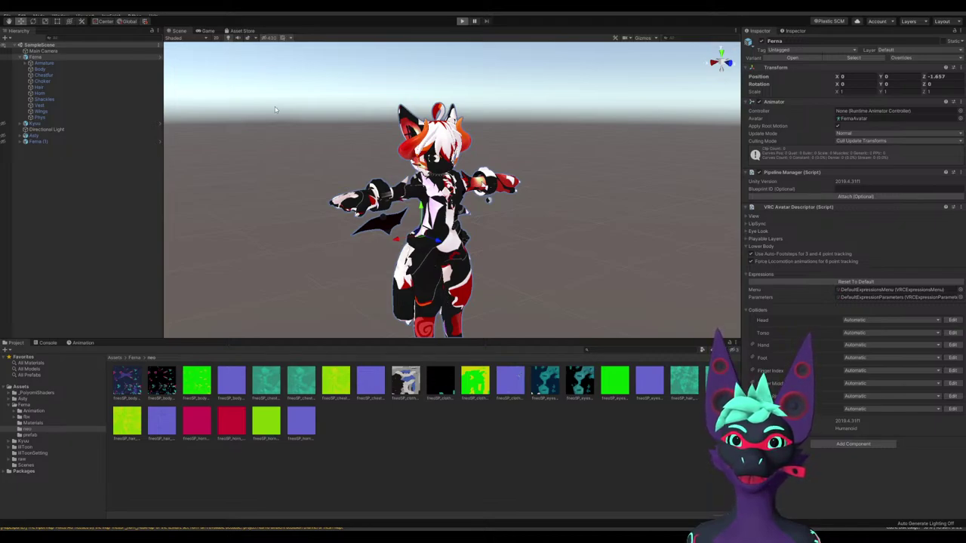
left_click(184, 31)
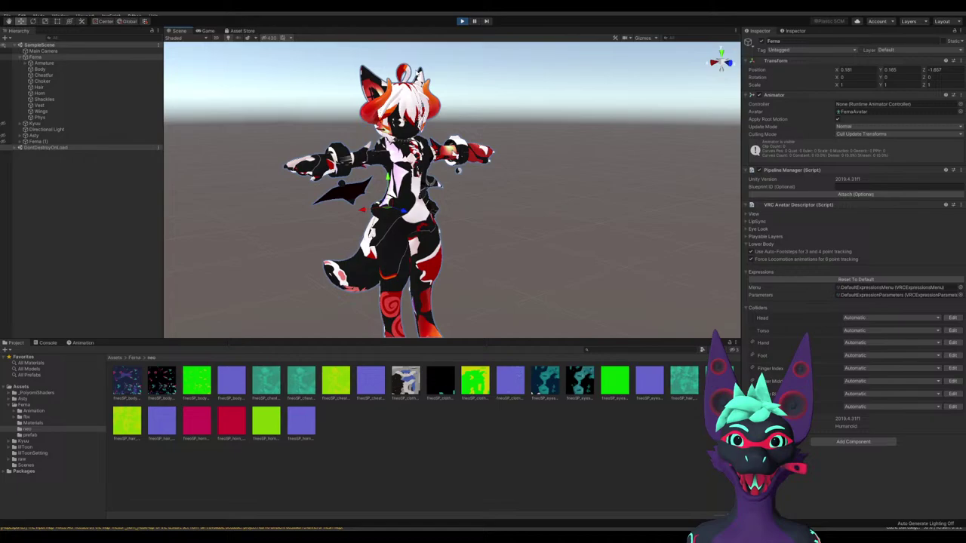
key("ctrl+p")
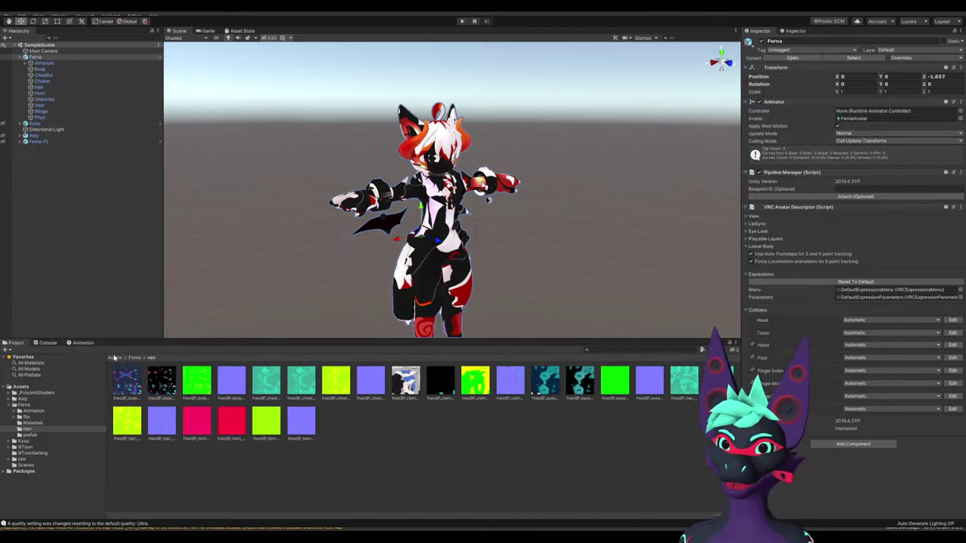
Lock the Project browser on the neo folder and dock it, widened, beside the Hierarchy
left_click(730, 343)
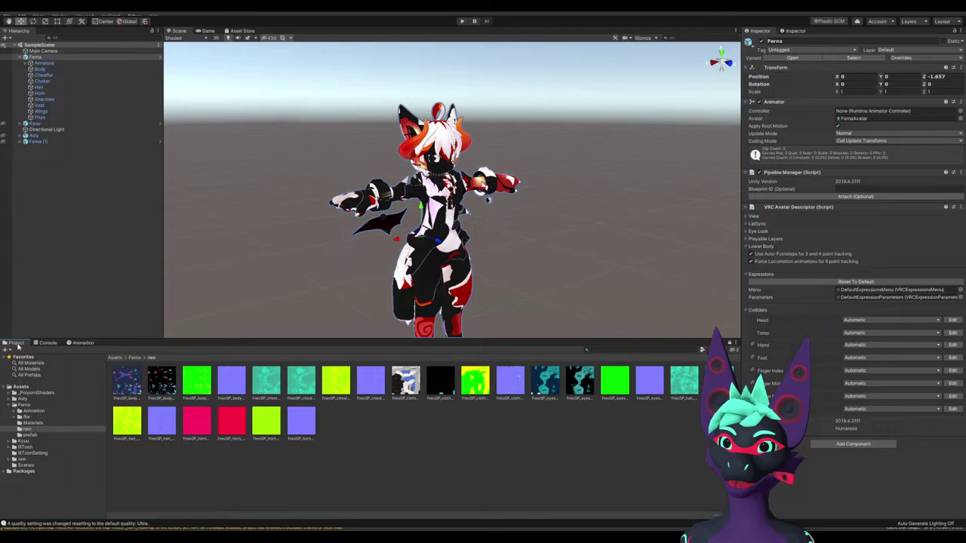
left_click_drag(17, 345, 77, 37)
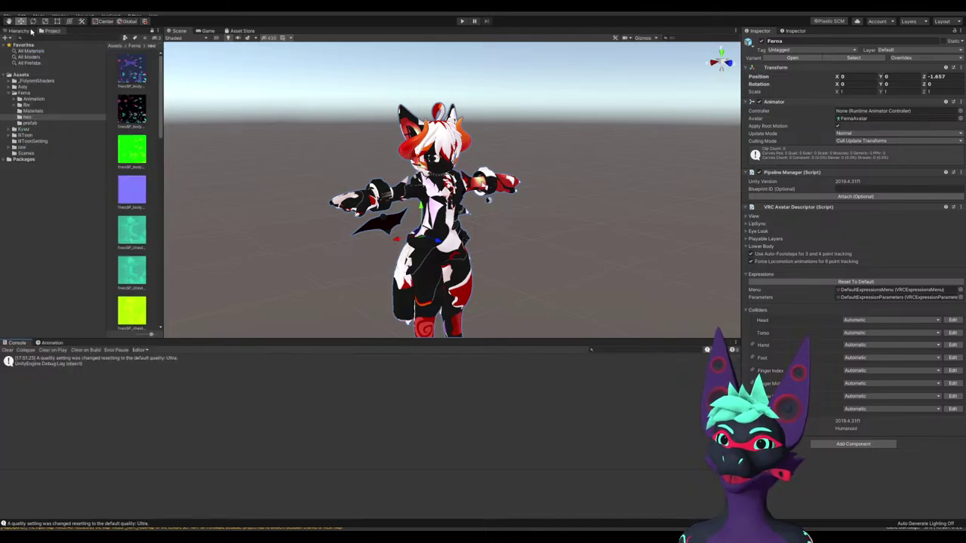
left_click_drag(161, 106, 311, 151)
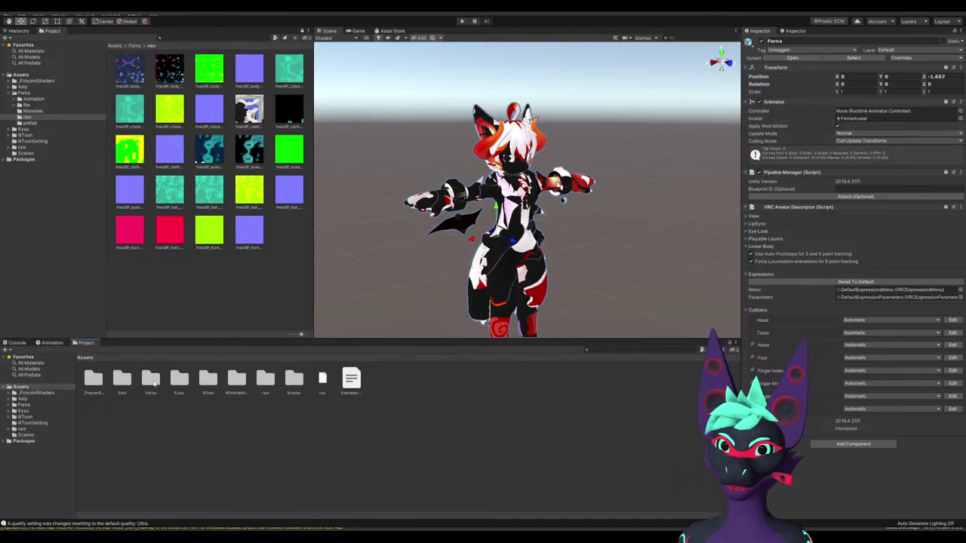
Open Ferna's Materials folder in a second Project browser and view the Body 1 and blush 1 materials
double_click(151, 382)
double_click(155, 383)
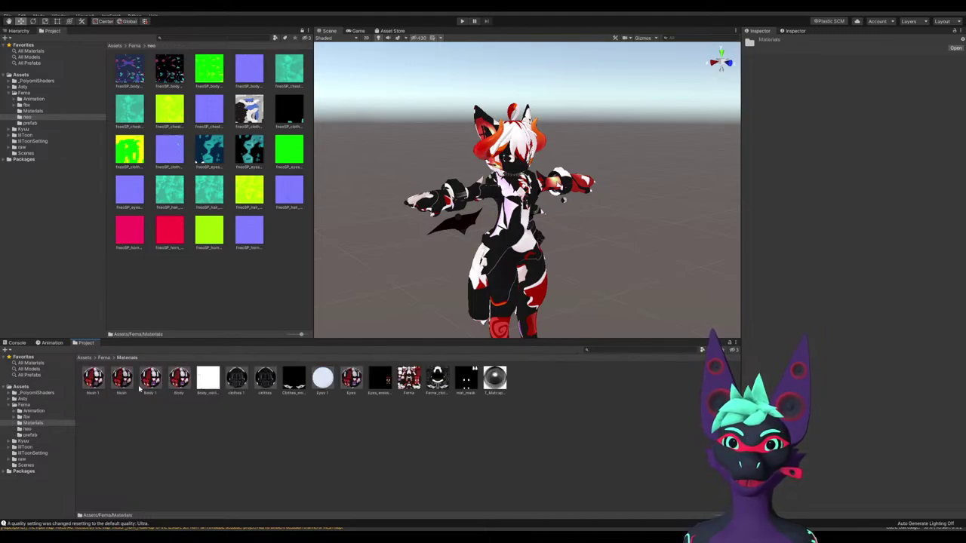
left_click(151, 381)
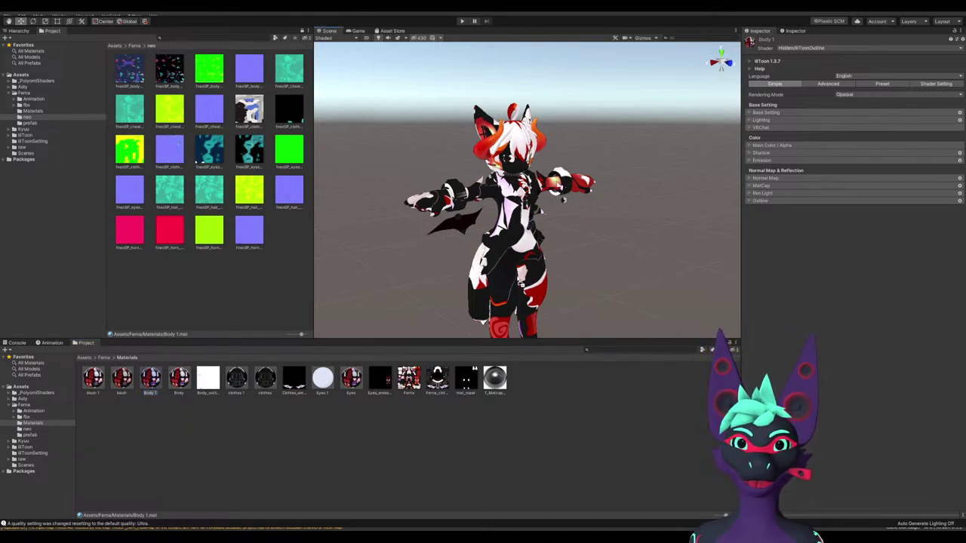
left_click(93, 379)
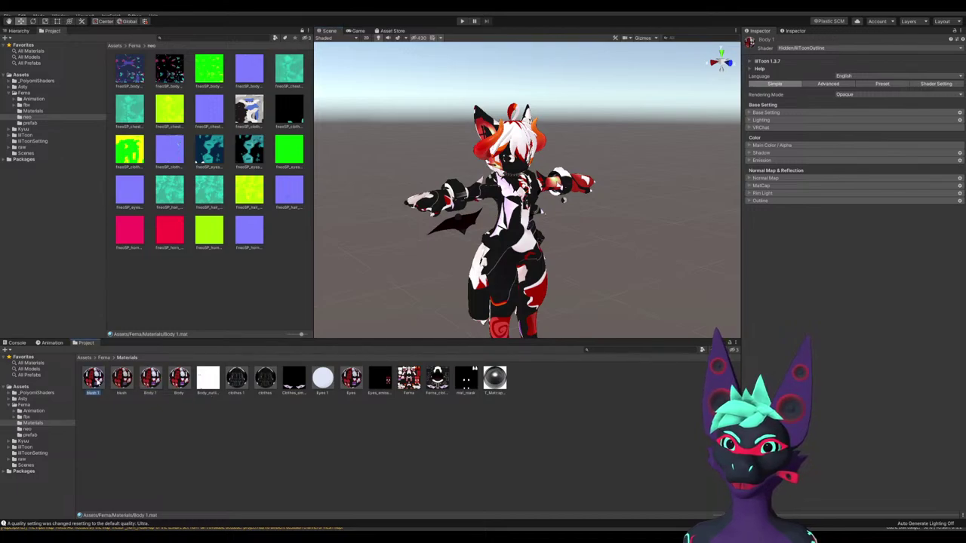
Show the material slots of Ferna's Body mesh and assign the Eyes 1 material to Element 2
left_click(19, 31)
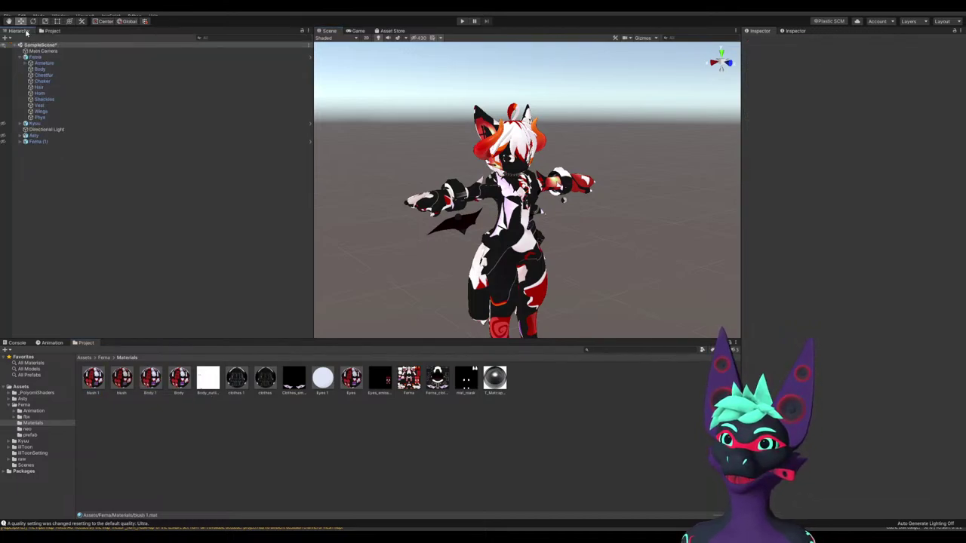
left_click(38, 69)
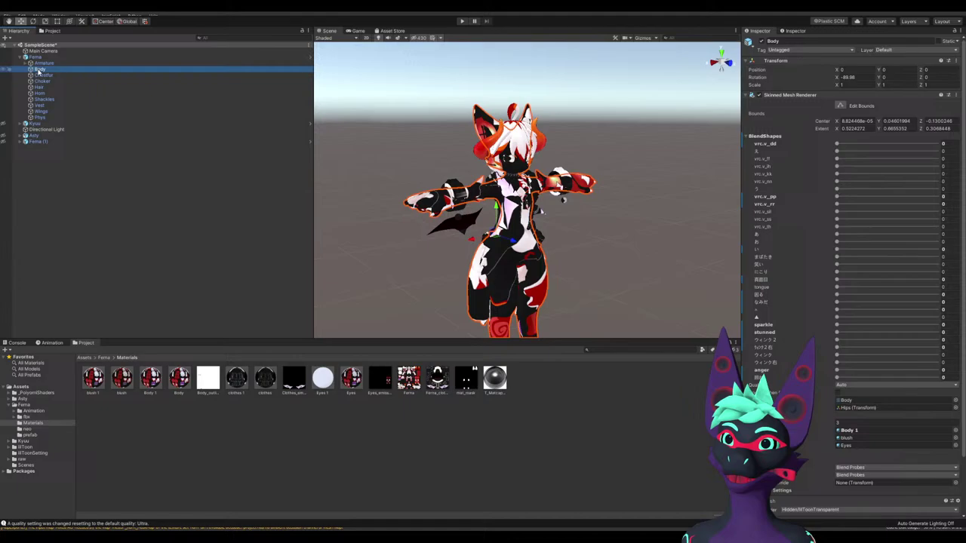
left_click(749, 136)
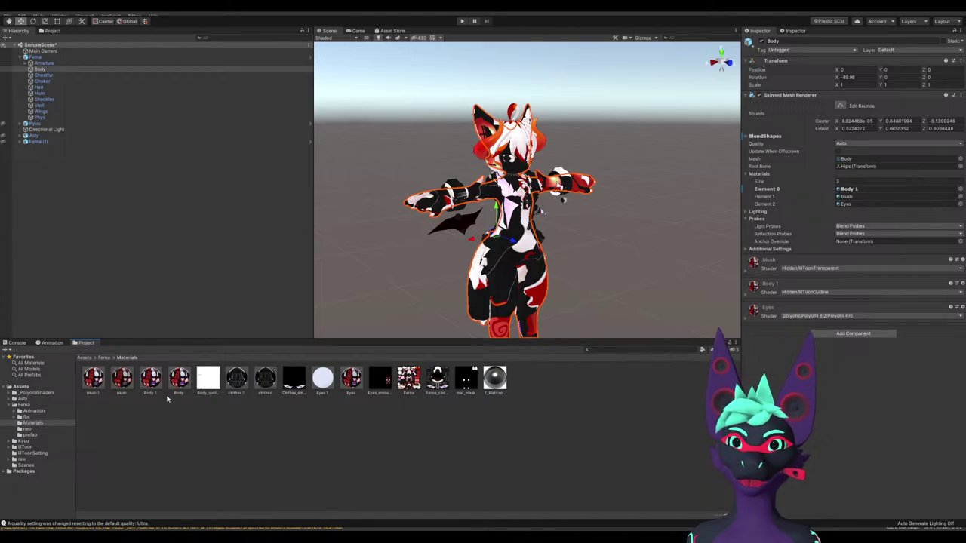
left_click(851, 197)
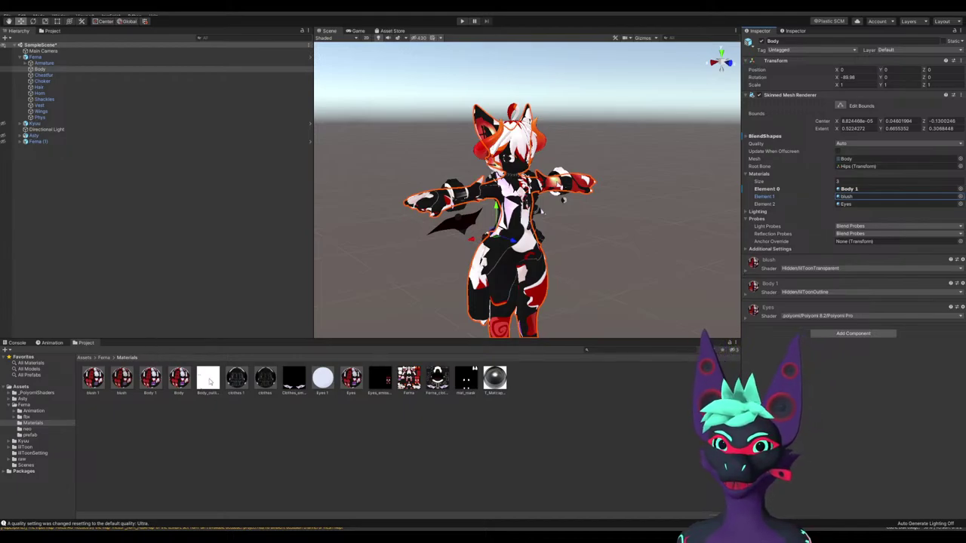
left_click_drag(351, 377, 892, 204)
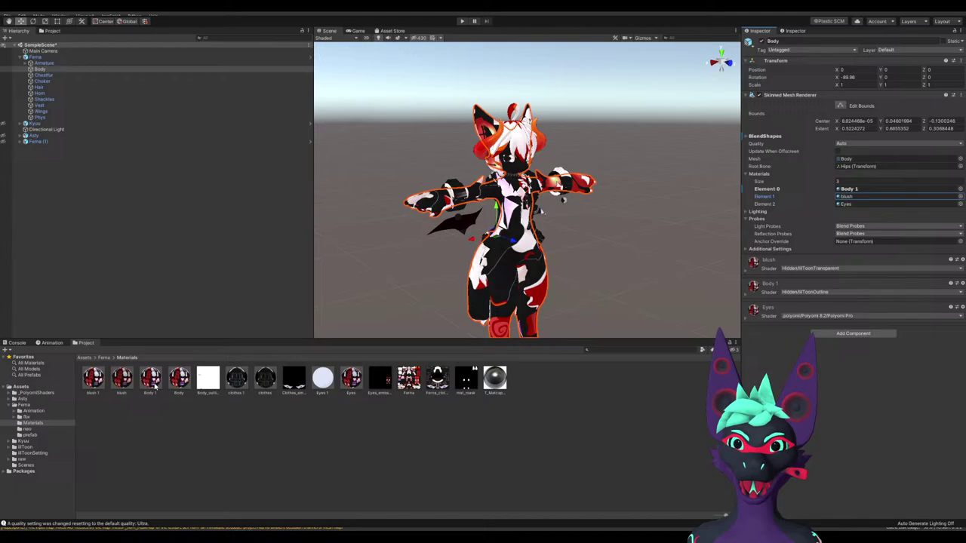
left_click_drag(322, 381, 870, 206)
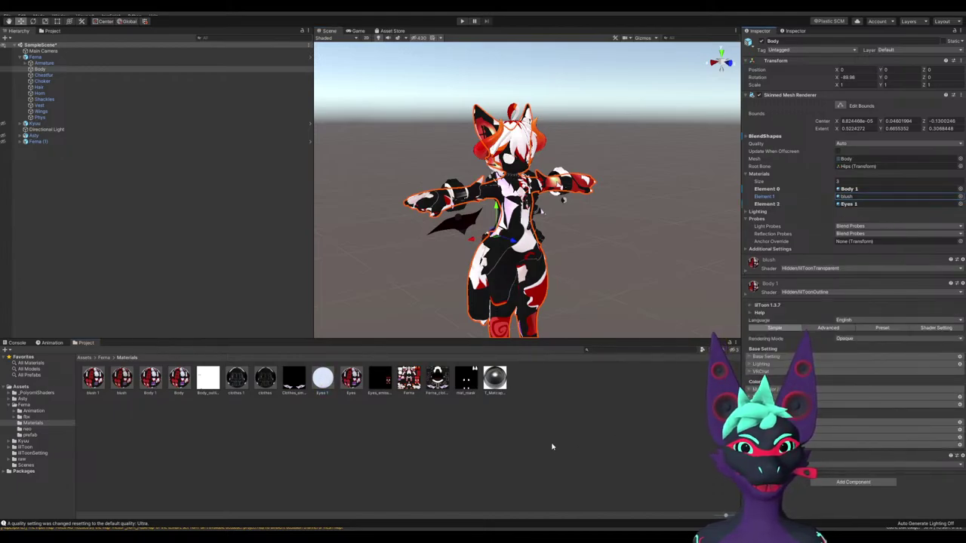
Assign the fneoSP body base map as the main color texture of the Body 1 material
left_click(151, 381)
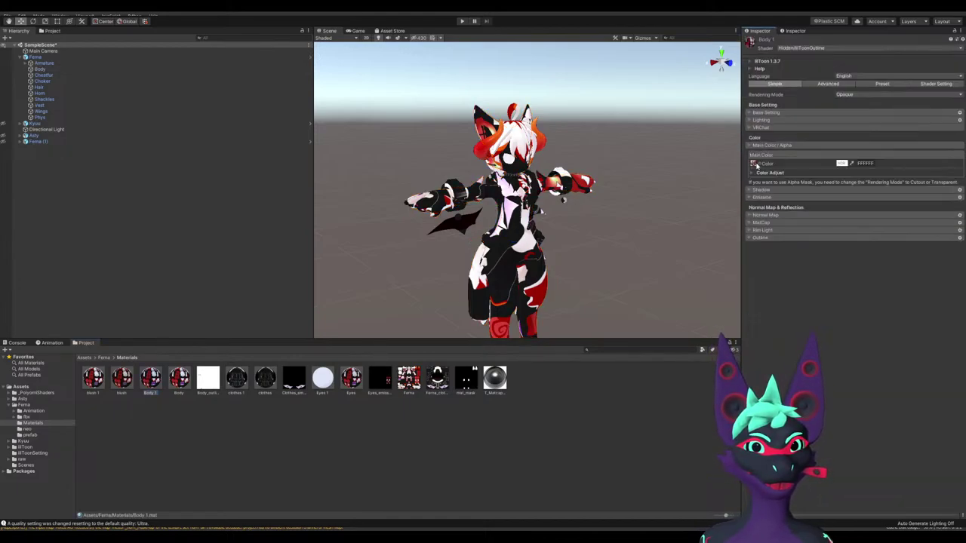
left_click(52, 31)
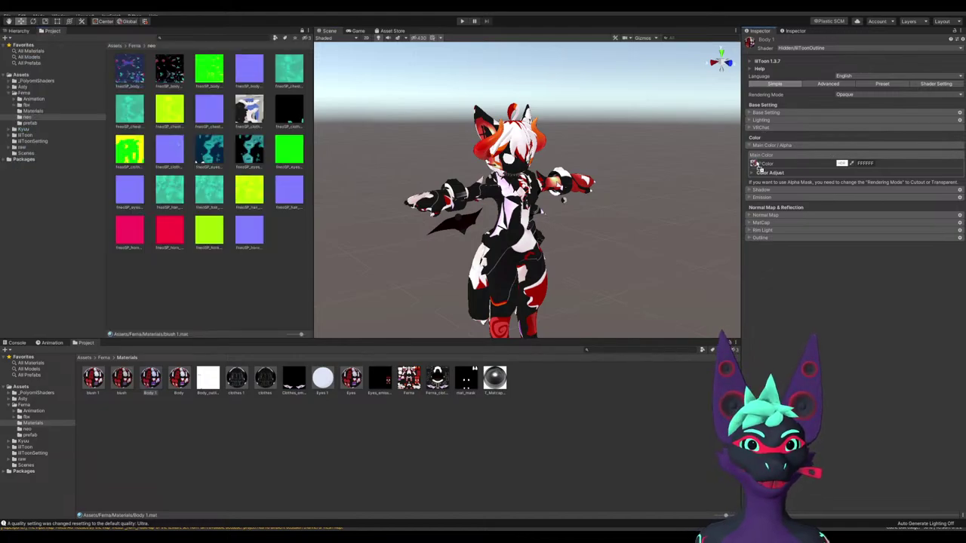
left_click_drag(758, 164, 754, 163)
Enable Emission on the Body 1 material, using the body emission texture and the color FFFFFF, and check the glowing markings on the avatar
left_click(750, 198)
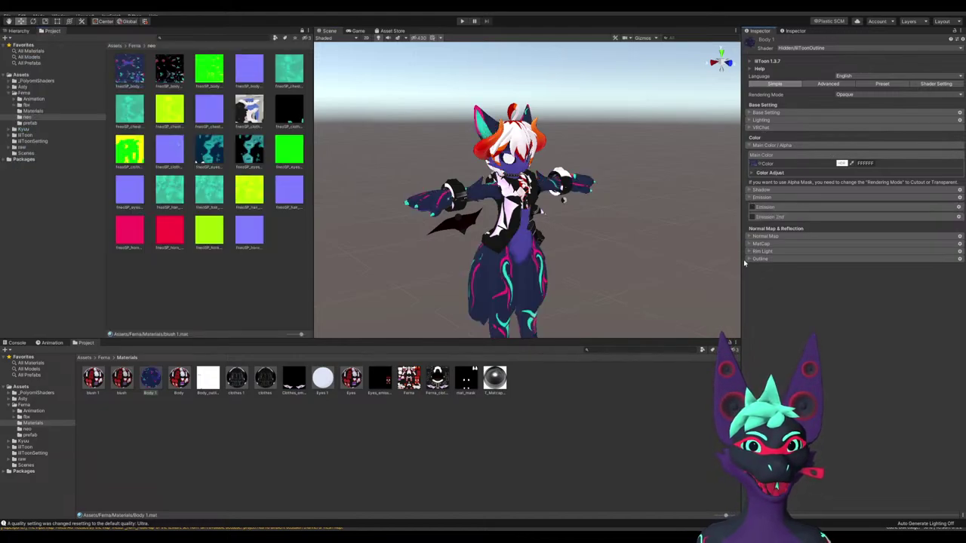
left_click(755, 208)
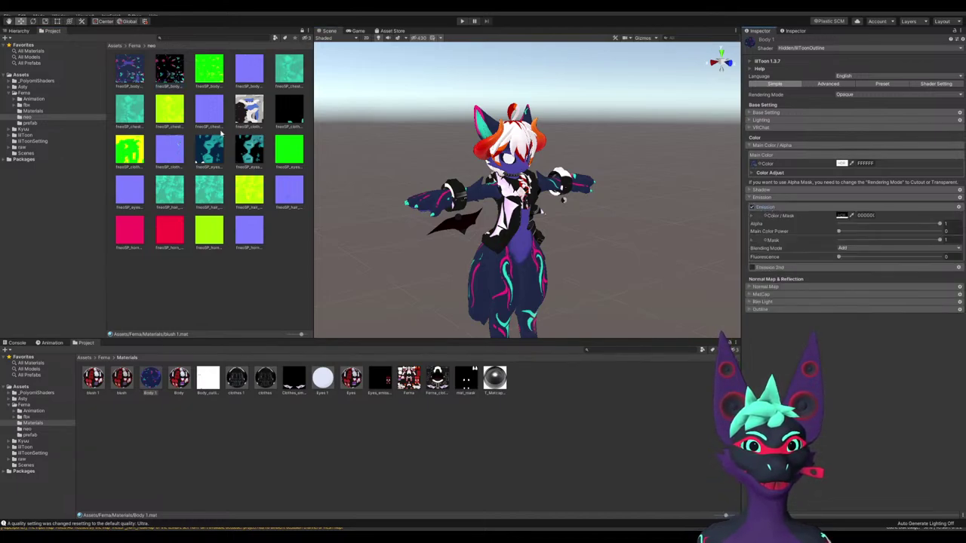
left_click_drag(169, 69, 763, 219)
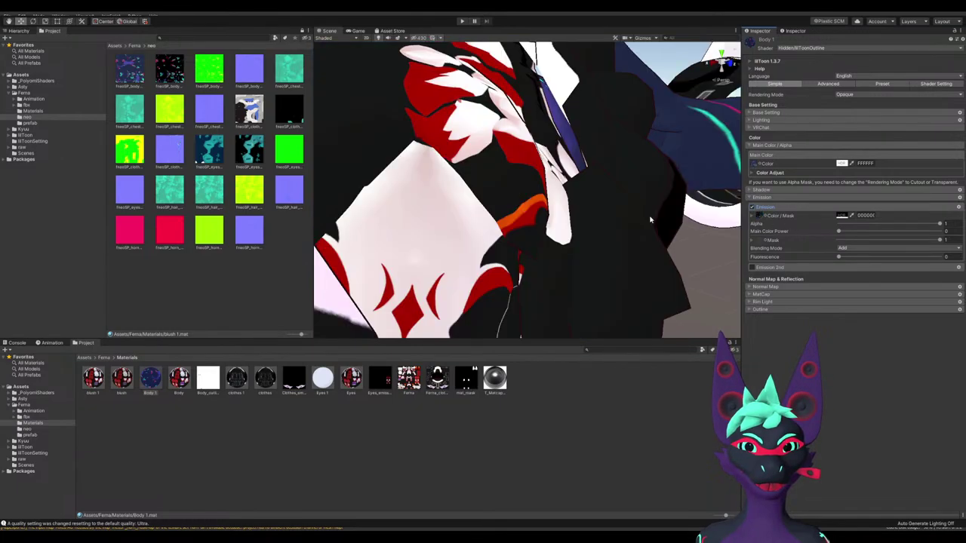
left_click(842, 217)
left_click(665, 296)
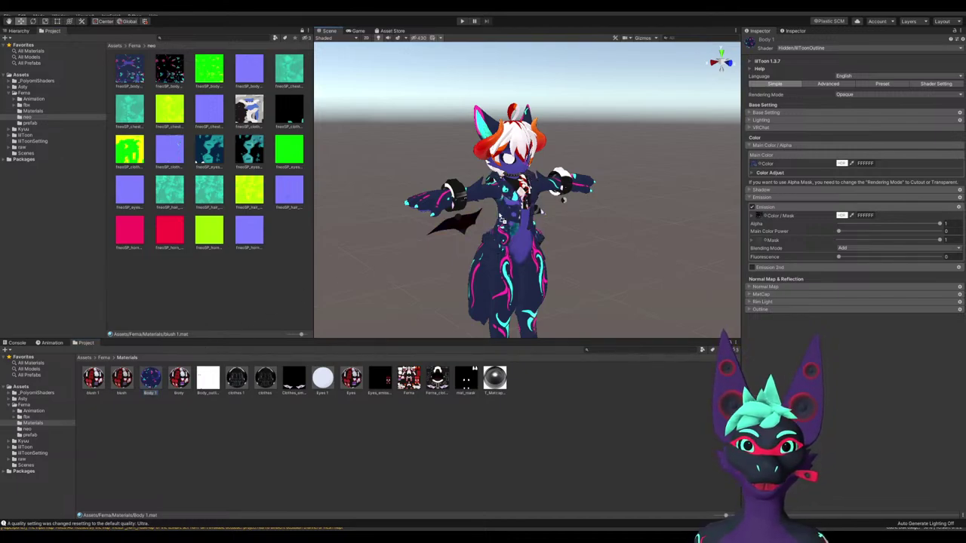
left_click_drag(529, 194, 612, 272)
scroll(448, 298, "up", 4)
right_click_drag(448, 298, 387, 284)
mouse_move(387, 284)
middle_mouse_down()
mouse_move(362, 288)
mouse_move(398, 293)
middle_mouse_up()
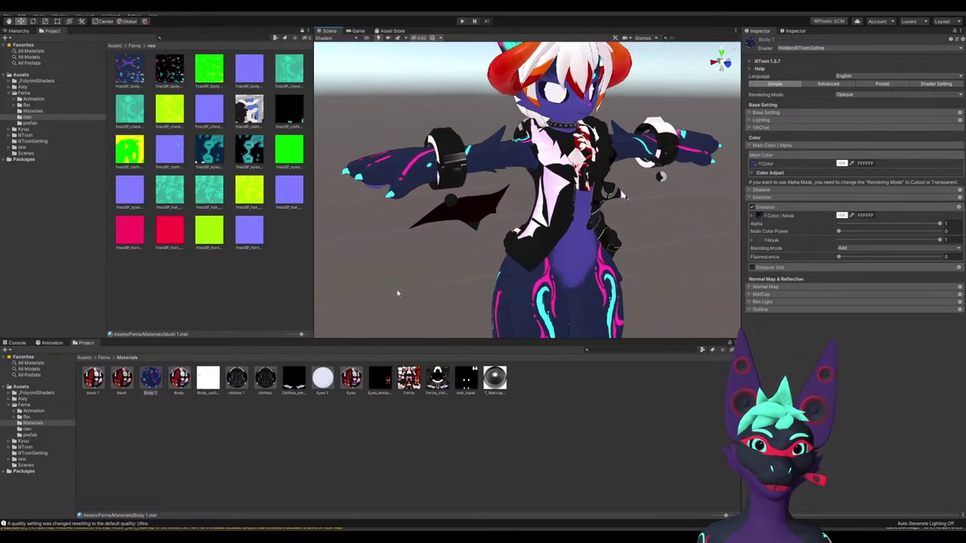
Set the Materials size of Ferna's Body mesh to 6
left_click(18, 30)
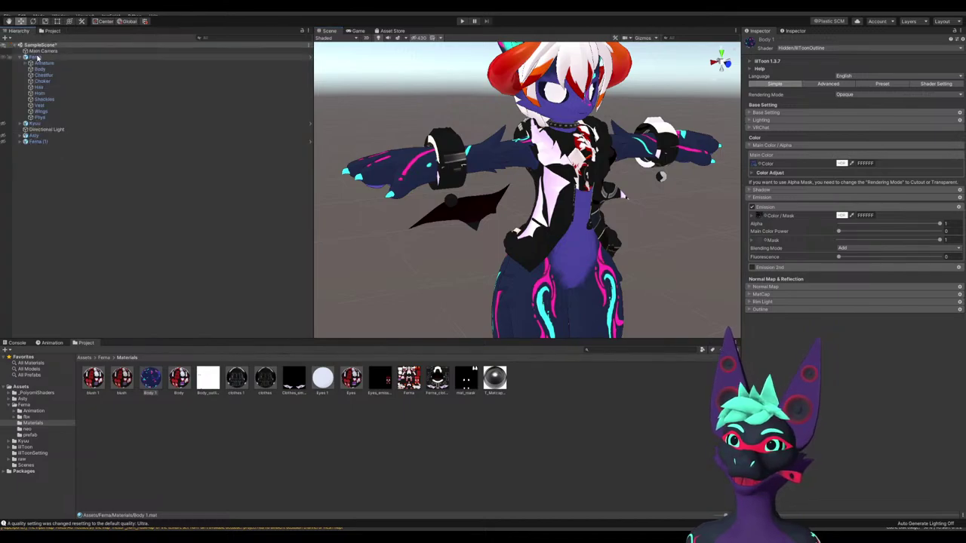
left_click(37, 63)
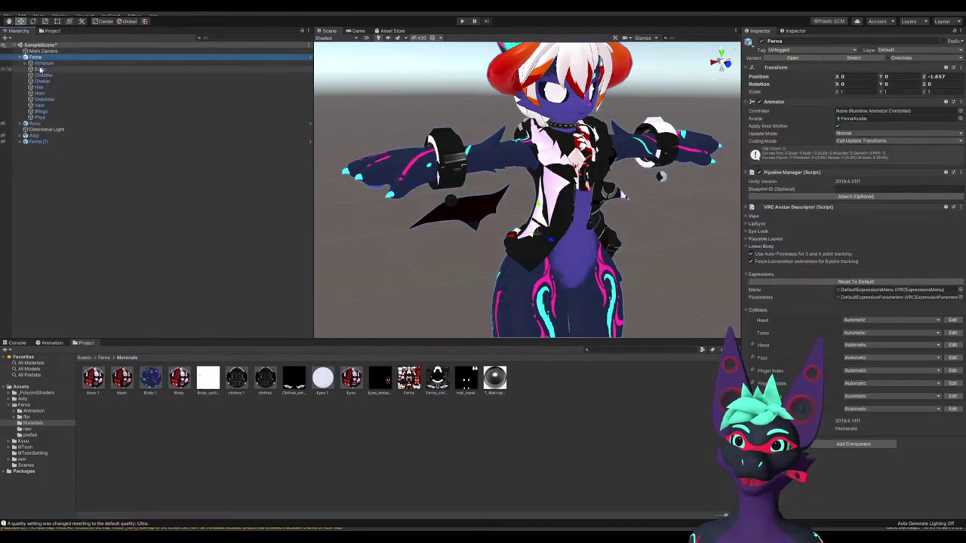
left_click(39, 69)
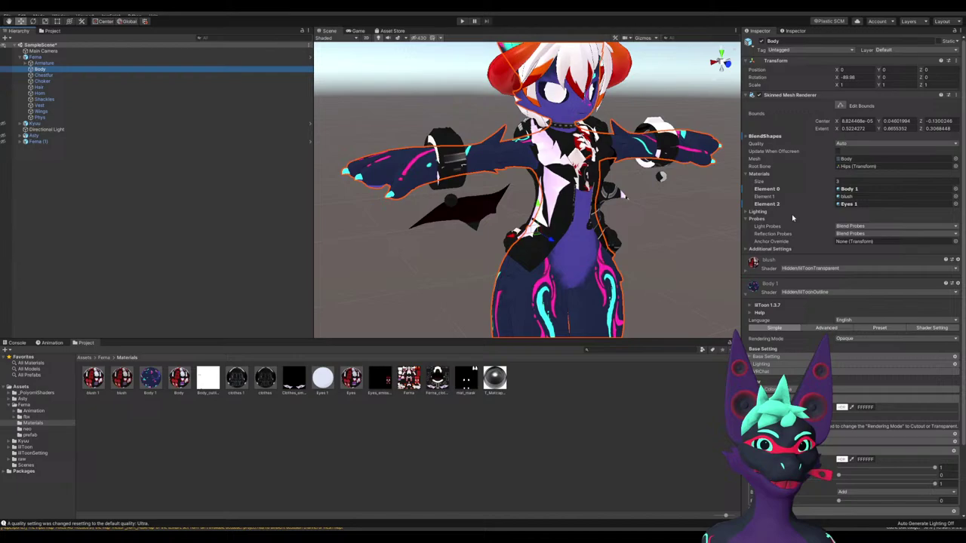
left_click(841, 182)
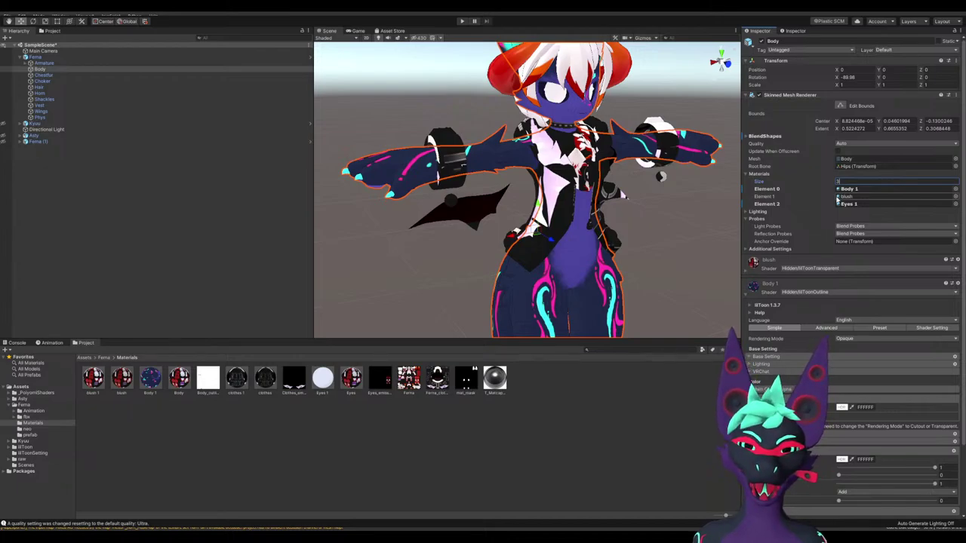
type("6")
key("Return")
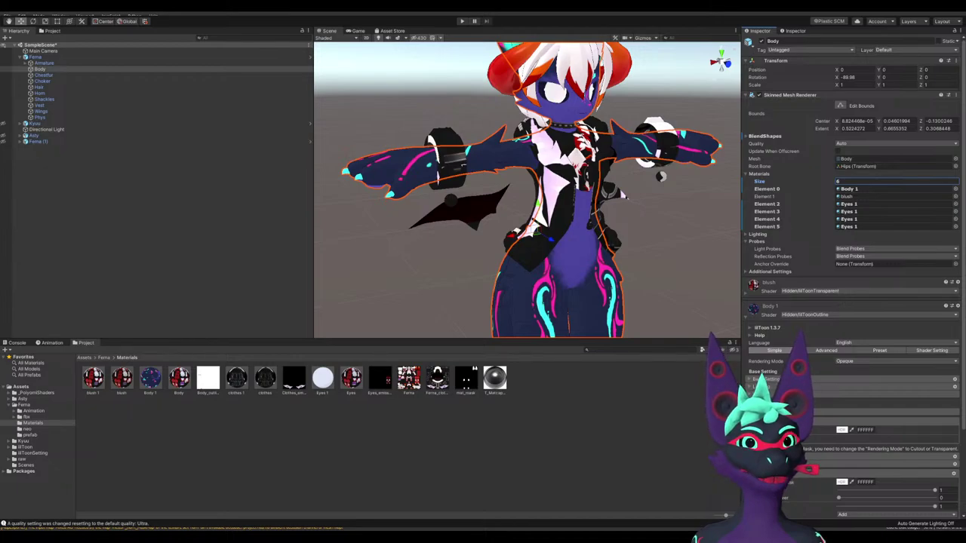
Check the avatar in the Scene view and reselect its Body mesh to review the material slots
middle_click_drag(665, 215, 674, 218)
left_click(673, 218)
left_click(674, 218)
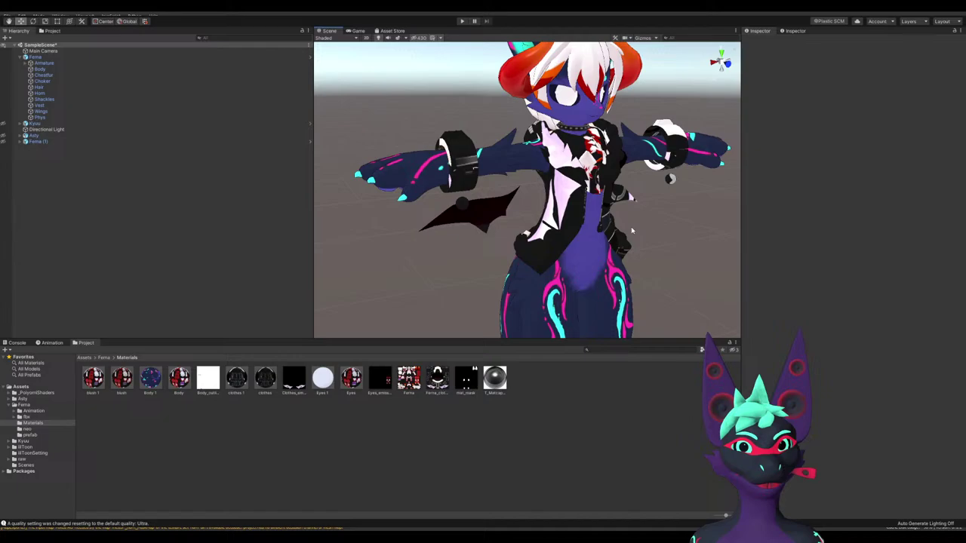
scroll(465, 210, "down", 3)
scroll(466, 210, "up", 5)
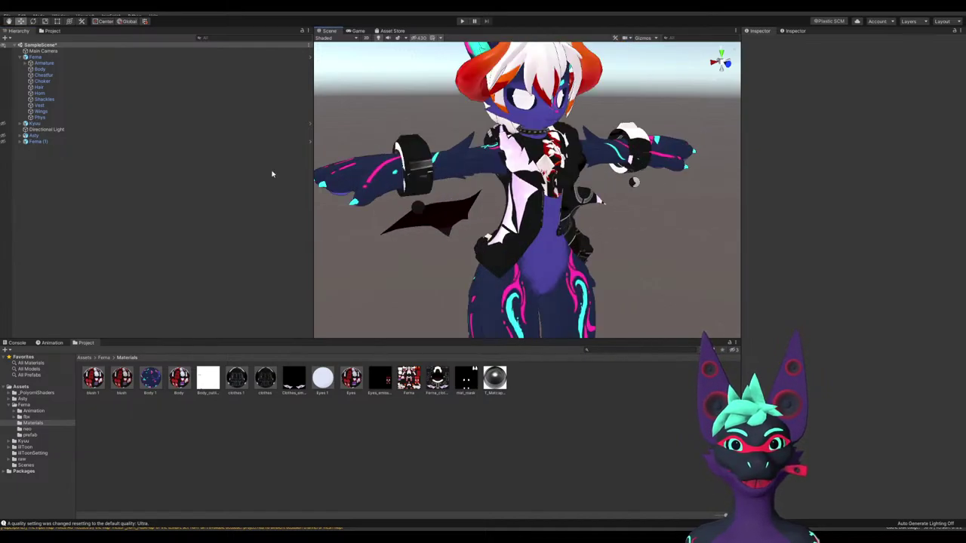
left_click(45, 57)
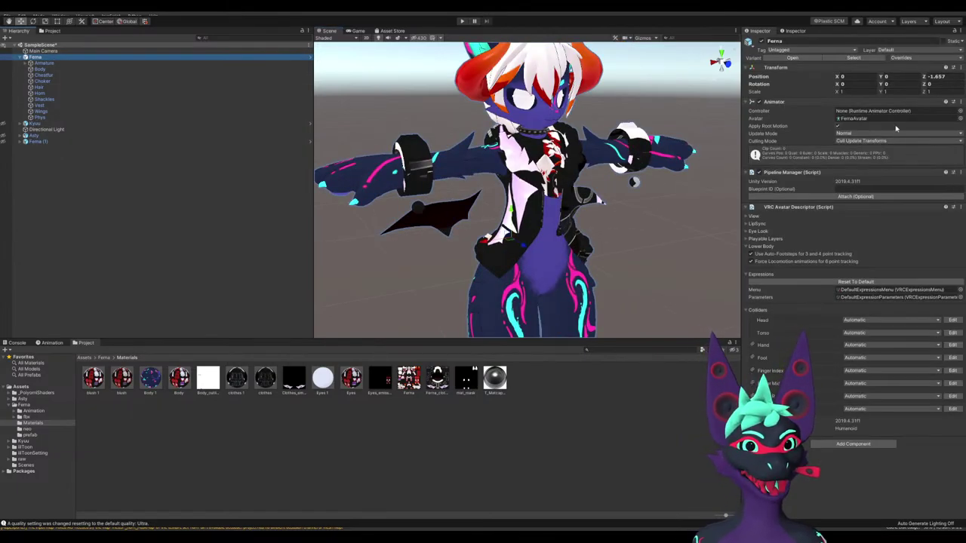
left_click(45, 70)
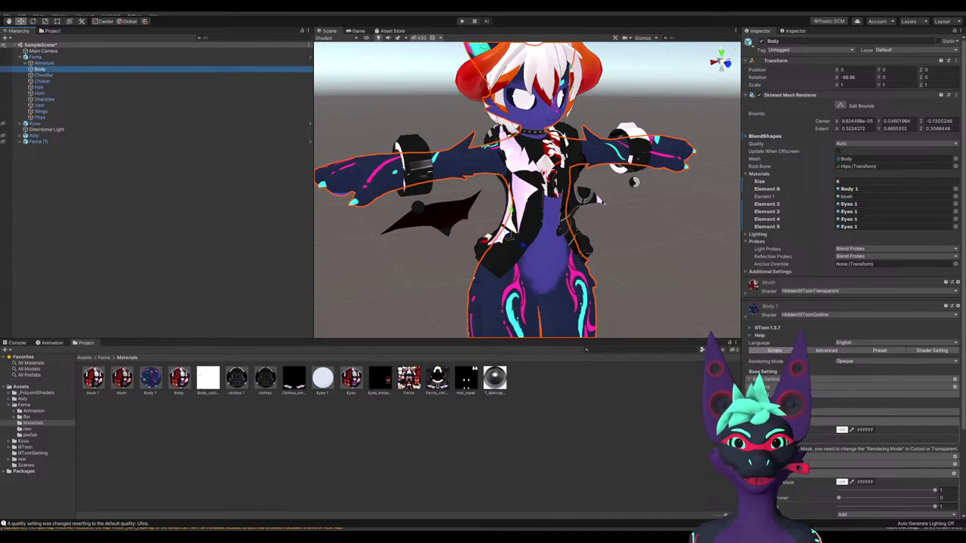
Set the Materials size of Ferna's Body mesh to 7 and deselect the mesh
left_click_drag(878, 183, 815, 185)
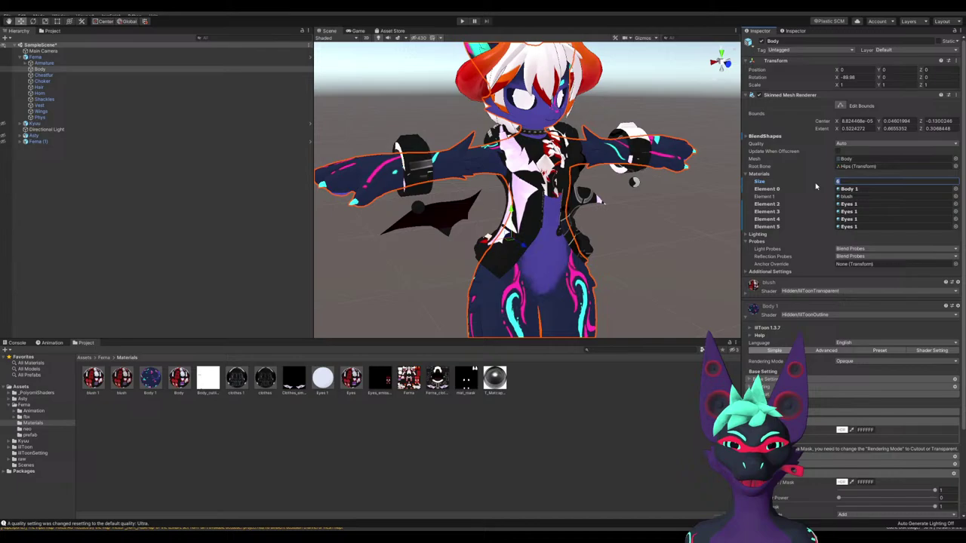
type("7")
key("Return")
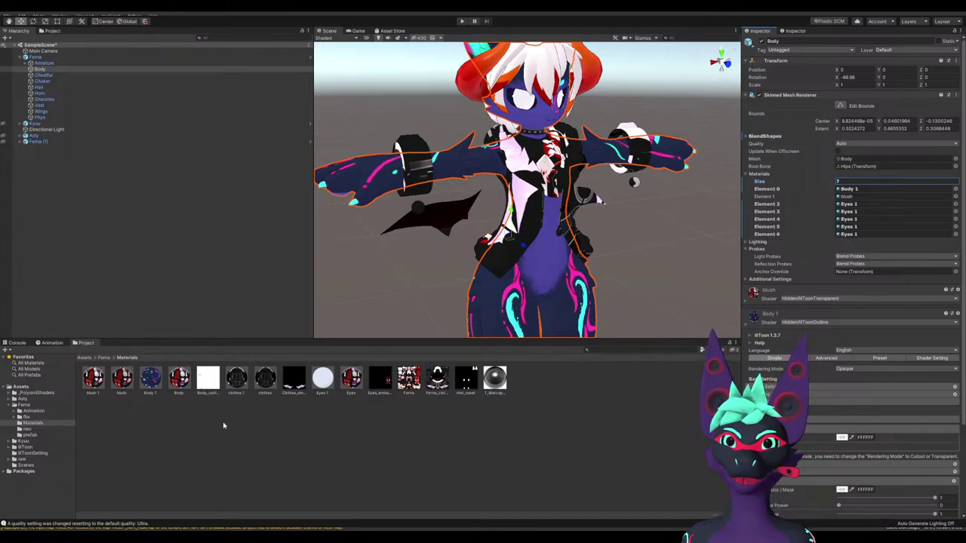
left_click(219, 427)
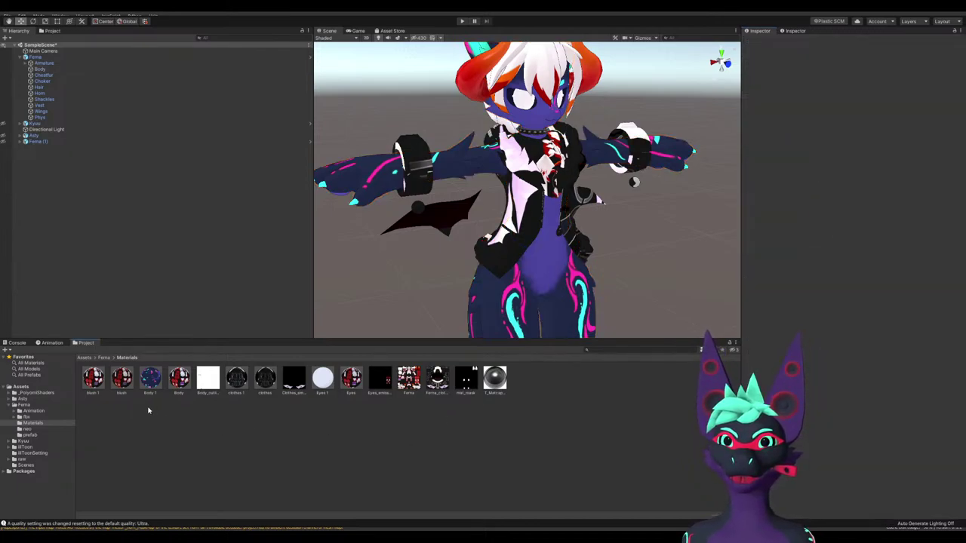
Assign the fneoSP eyes base map as the Eyes 1 material's main color, and enable Emission with the eyes emissive map
left_click(322, 377)
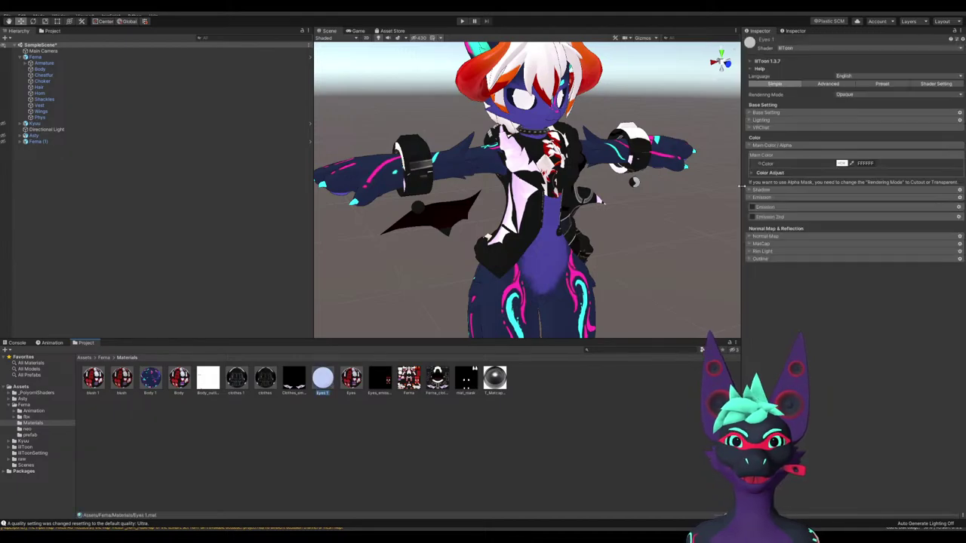
left_click(52, 30)
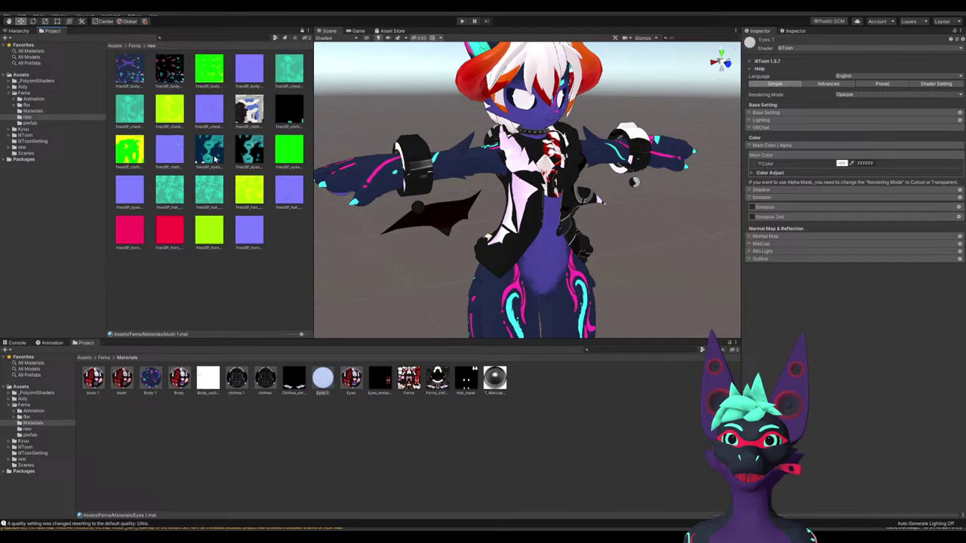
left_click(752, 207)
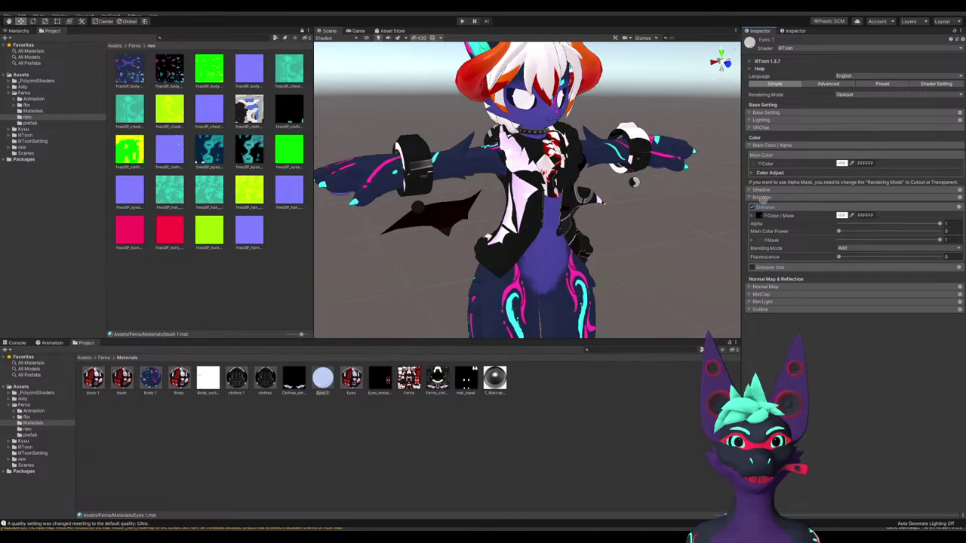
left_click_drag(757, 165, 754, 163)
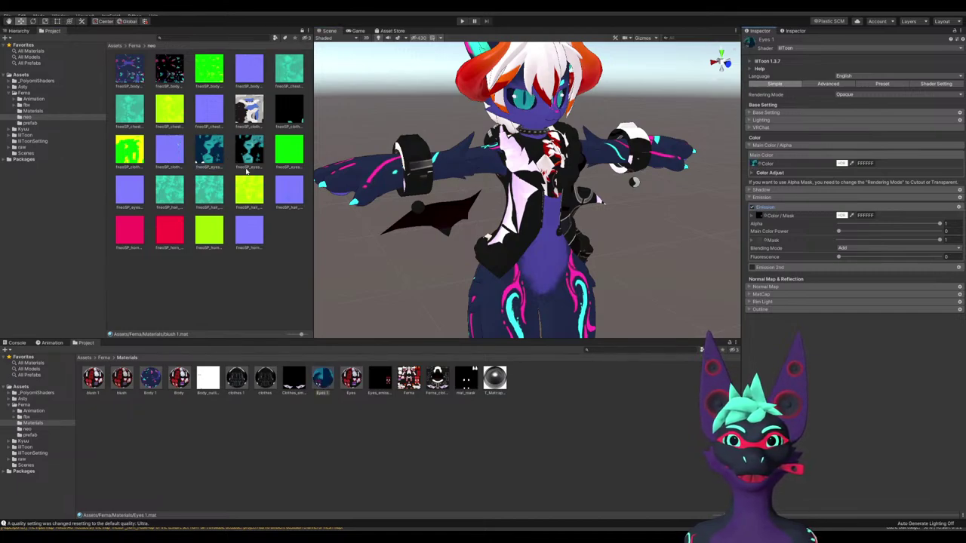
left_click_drag(246, 172, 759, 217)
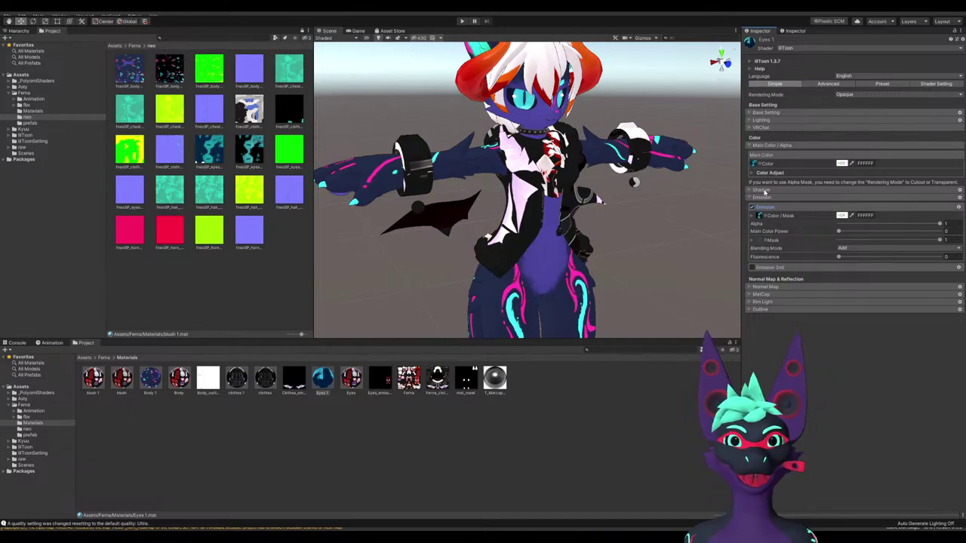
Examine the glowing eyes on the avatar's face up close, and check the whole avatar from farther away
middle_click_drag(532, 115, 503, 146)
scroll(503, 146, "up", 1)
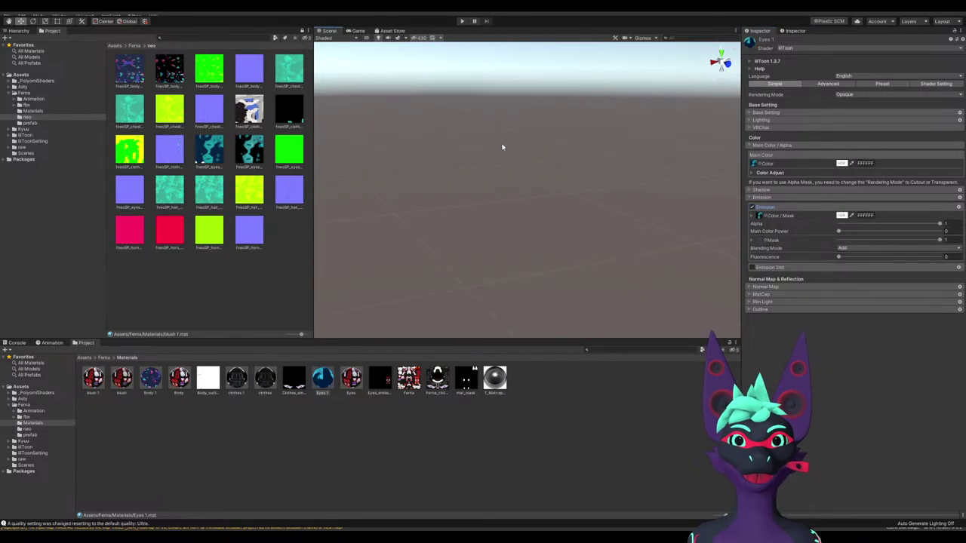
scroll(501, 151, "down", 1)
scroll(503, 150, "up", 5)
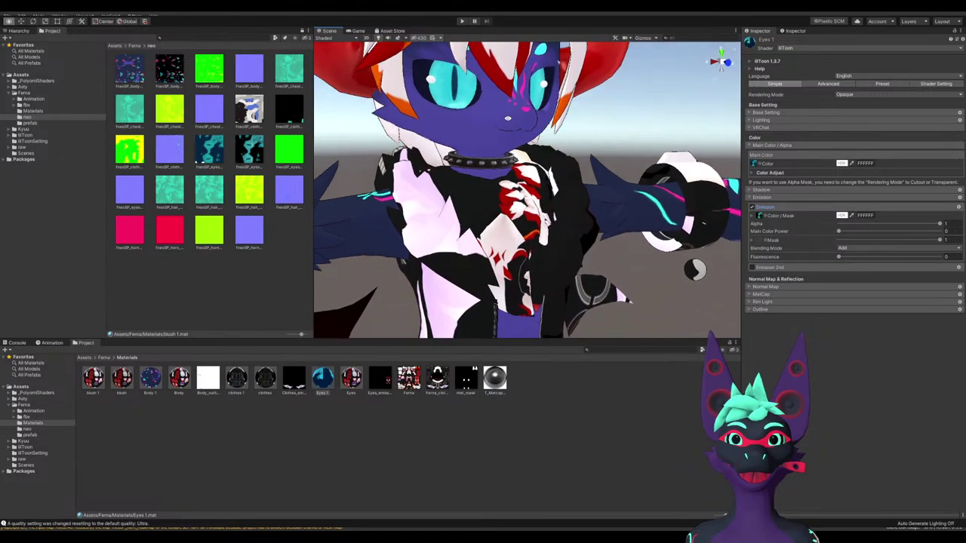
scroll(515, 148, "up", 5)
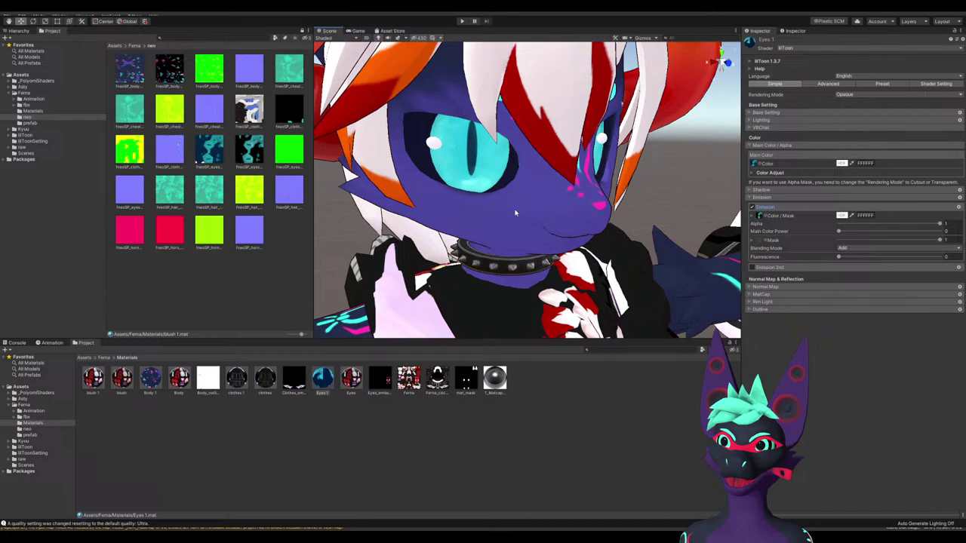
scroll(520, 217, "down", 5)
left_click_drag(519, 217, 480, 230, "alt")
scroll(613, 309, "down", 5)
scroll(664, 240, "up", 3)
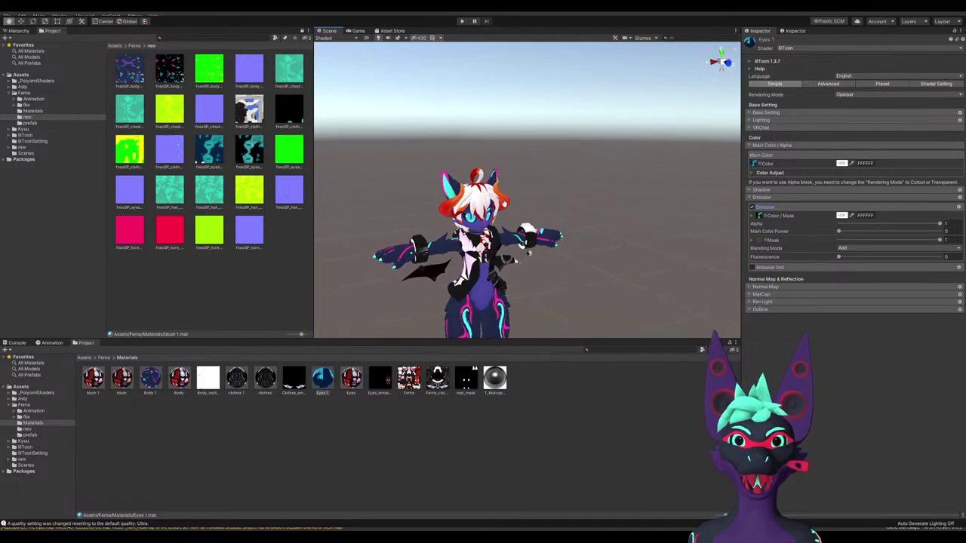
right_click_drag(578, 183, 583, 184, "alt")
middle_click_drag(584, 184, 607, 169)
right_click_drag(607, 169, 621, 168, "alt")
middle_click_drag(620, 169, 623, 157)
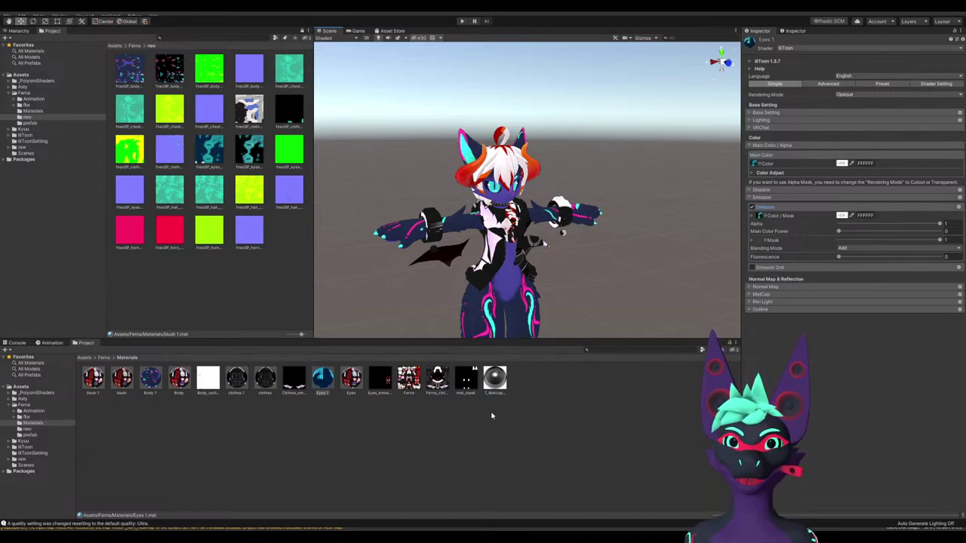
Duplicate the Body 1 material under the name hair and apply it to the avatar's hair
left_click(150, 381)
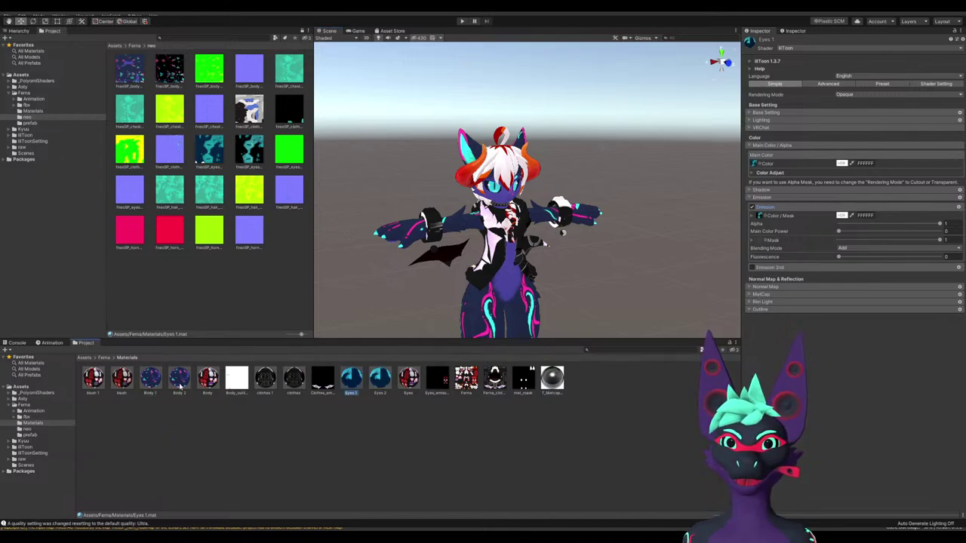
left_click(179, 379)
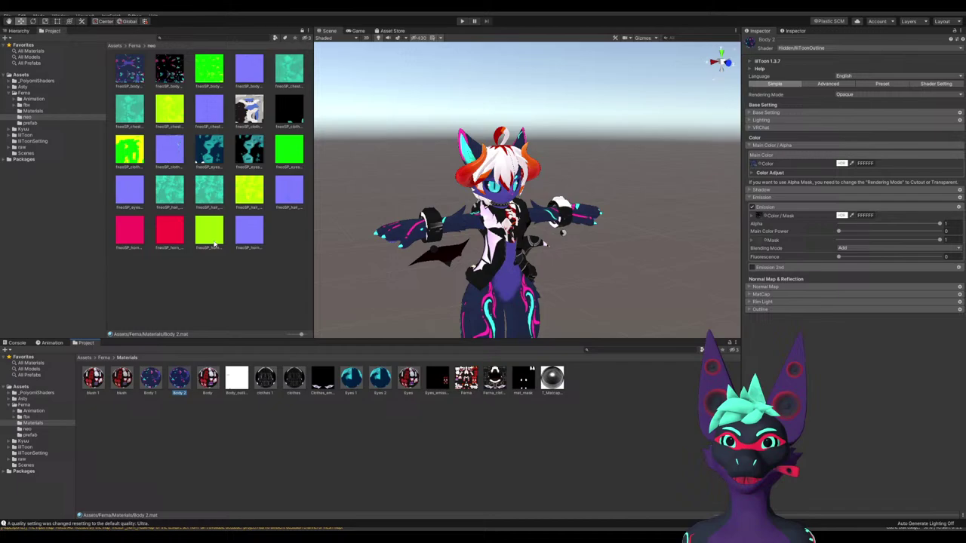
key("F2")
type("hair")
key("Return")
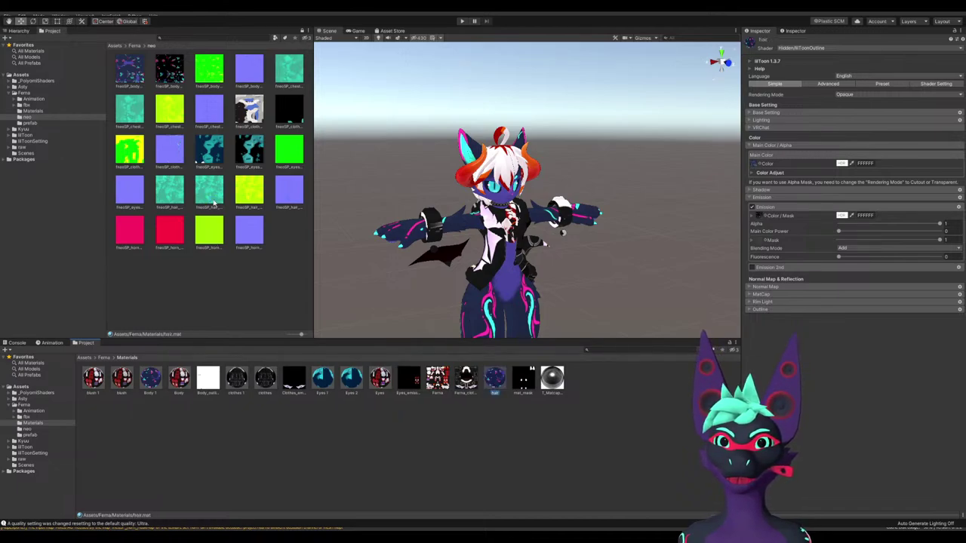
left_click_drag(495, 378, 507, 160)
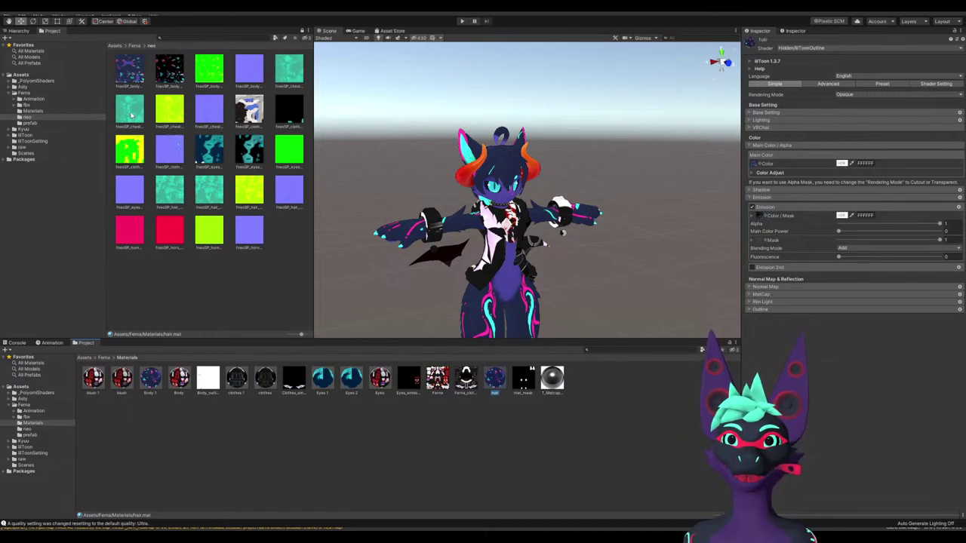
Inspect the fneoSP hair base and emissive textures and review which materials fill the Body mesh's slots
left_click(179, 196)
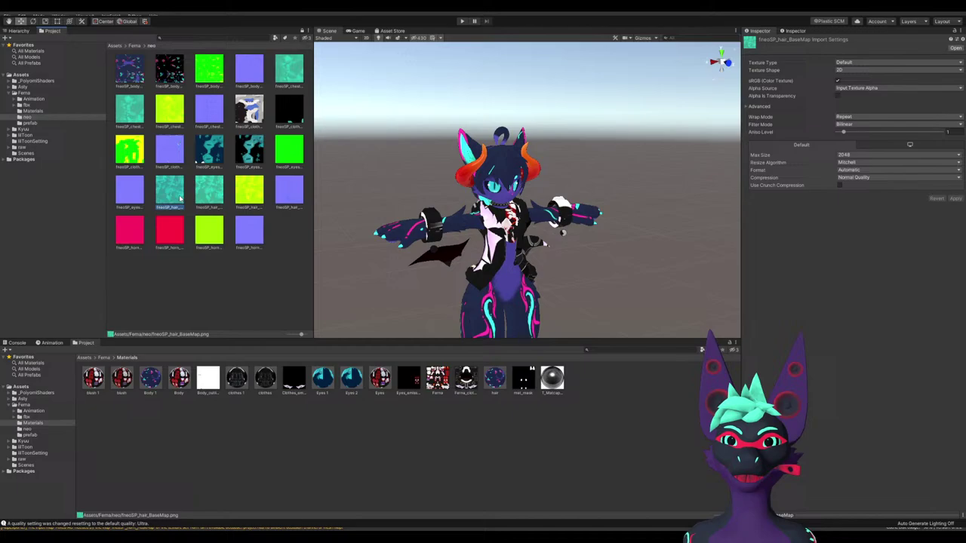
left_click(204, 195)
left_click(523, 266)
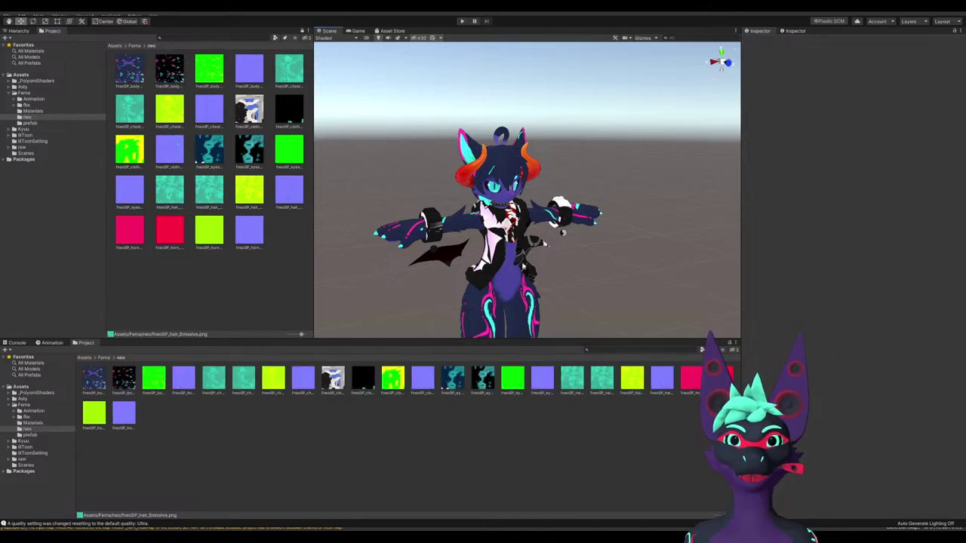
left_click(19, 31)
left_click(40, 69)
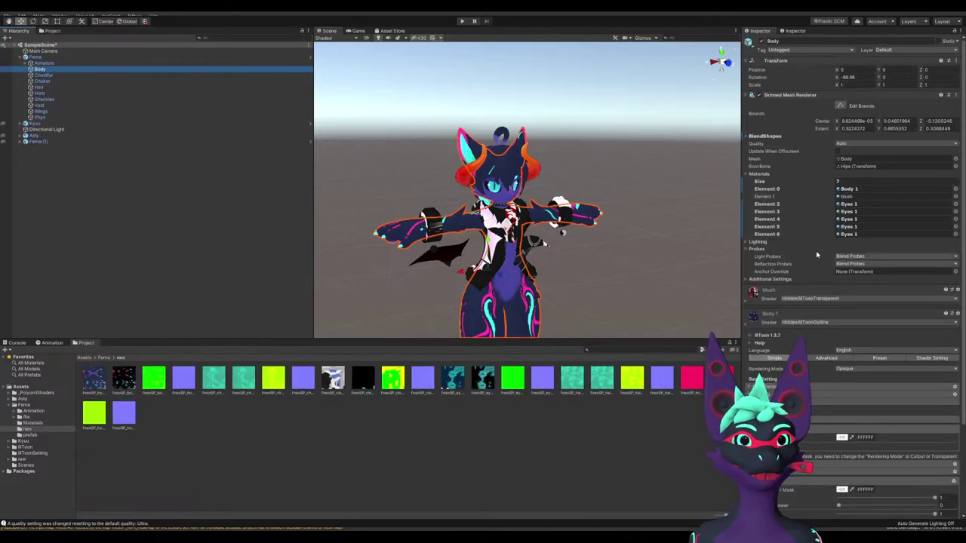
scroll(805, 288, "down", 3)
scroll(809, 280, "up", 3)
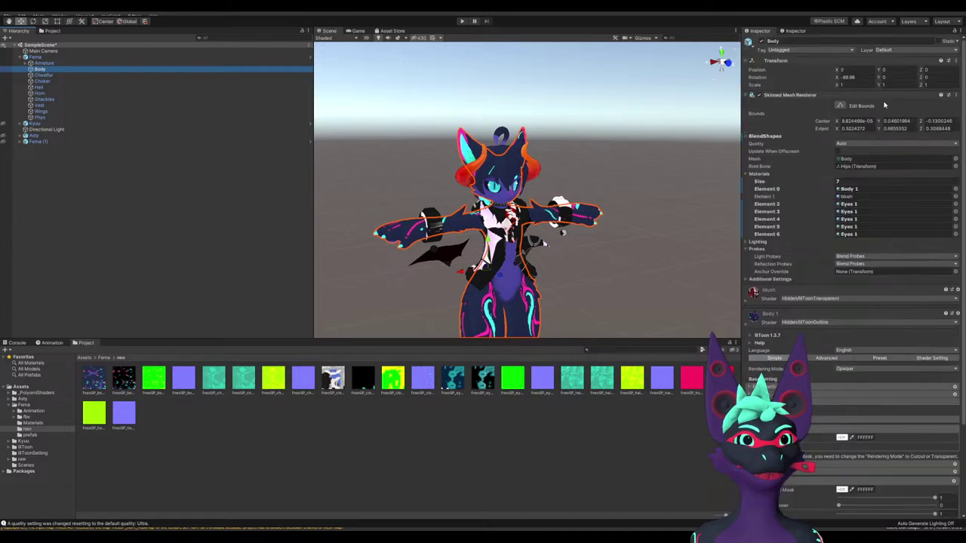
left_click(955, 31)
scroll(833, 315, "down", 3)
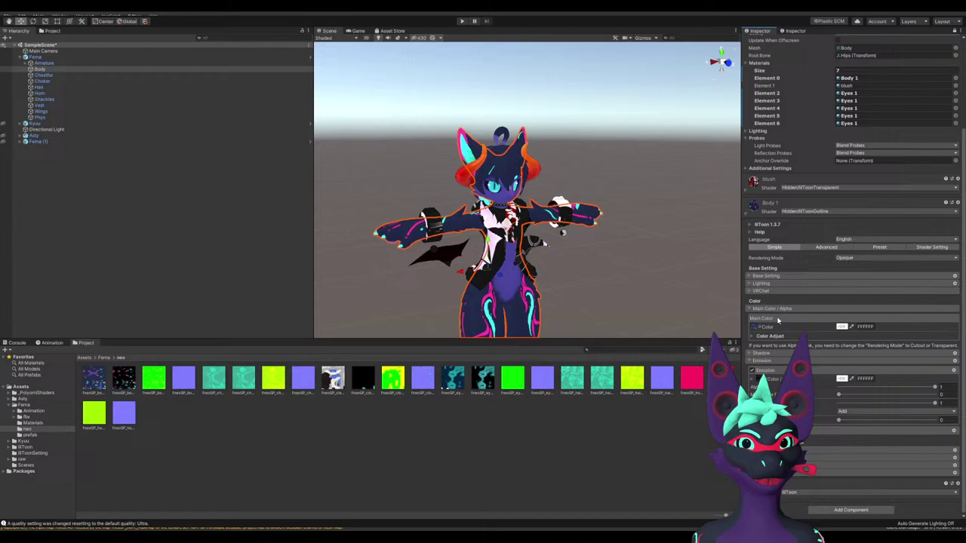
left_click(767, 216)
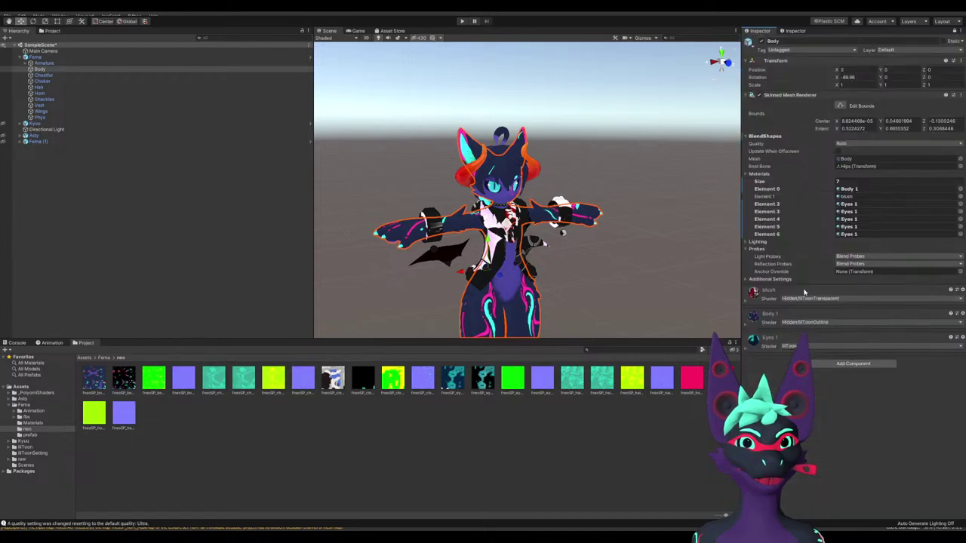
left_click(849, 226)
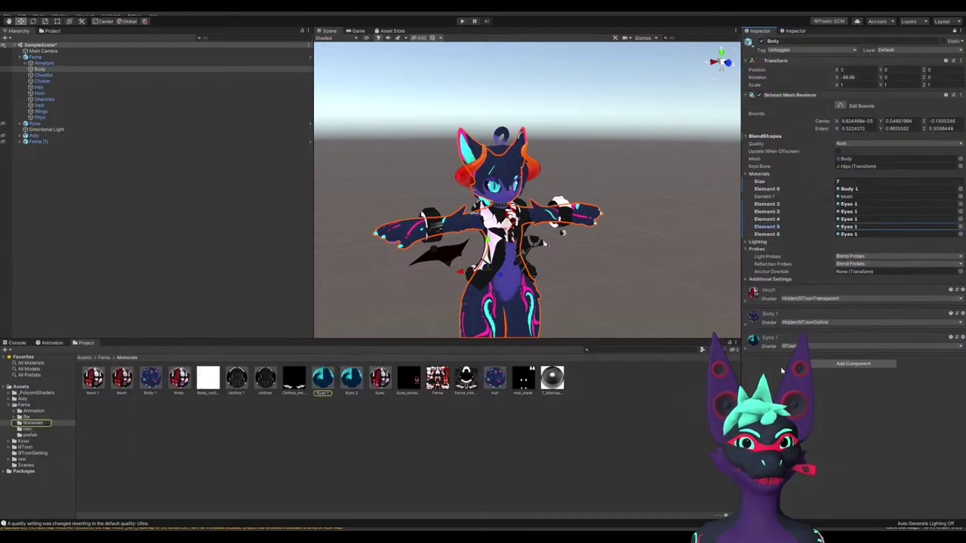
left_click(849, 188)
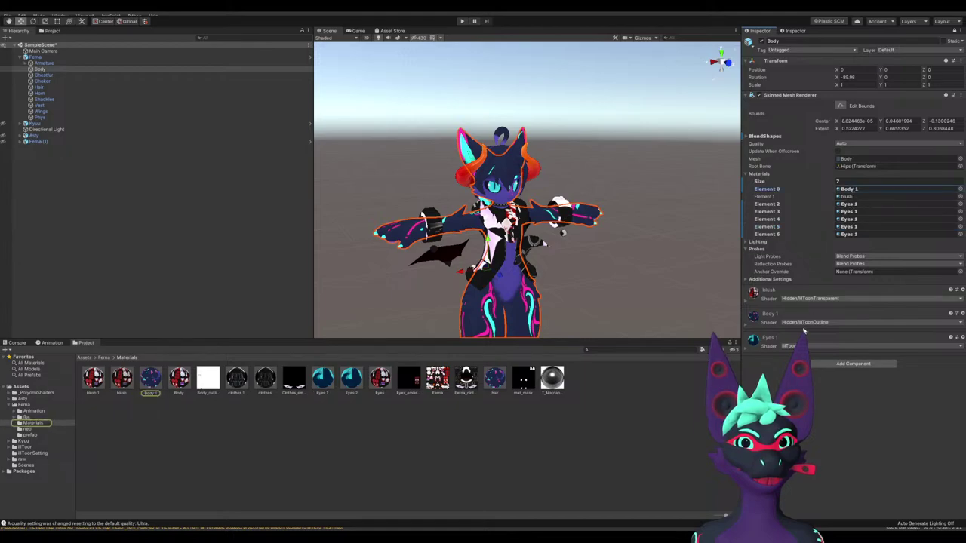
Assign fneoSP_hair_BaseMap as the main color texture of the Hair mesh's hair material
left_click(505, 165)
left_click(505, 166)
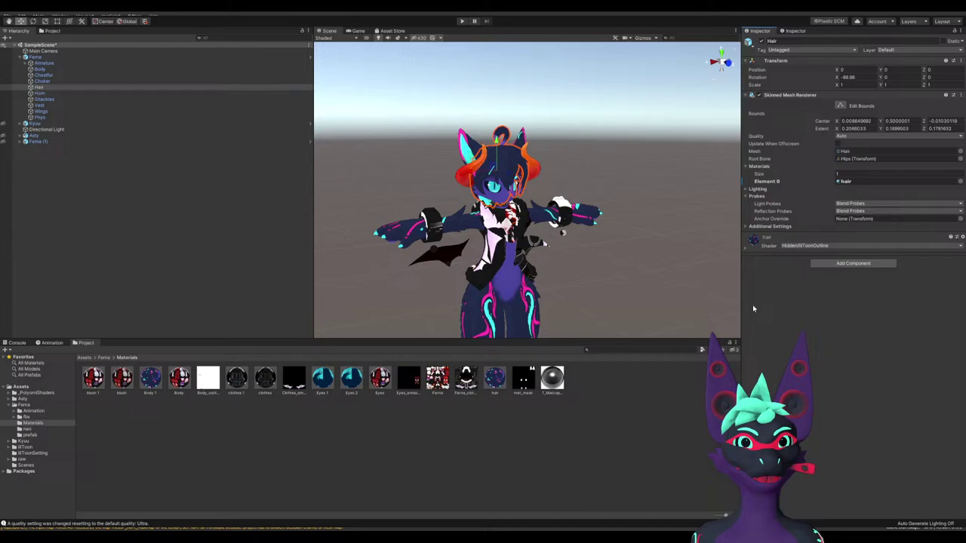
left_click(769, 238)
scroll(773, 393, "down", 1)
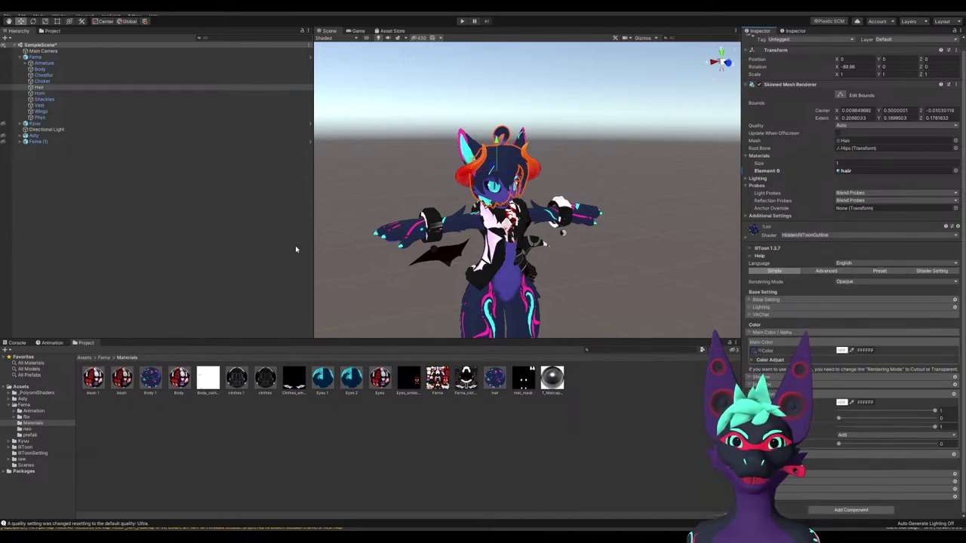
left_click(52, 31)
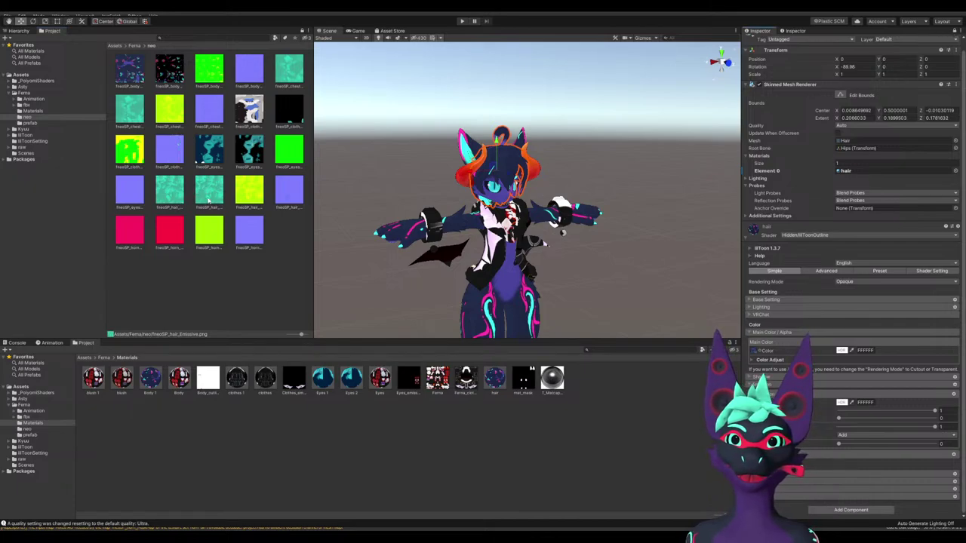
left_click_drag(173, 193, 756, 355)
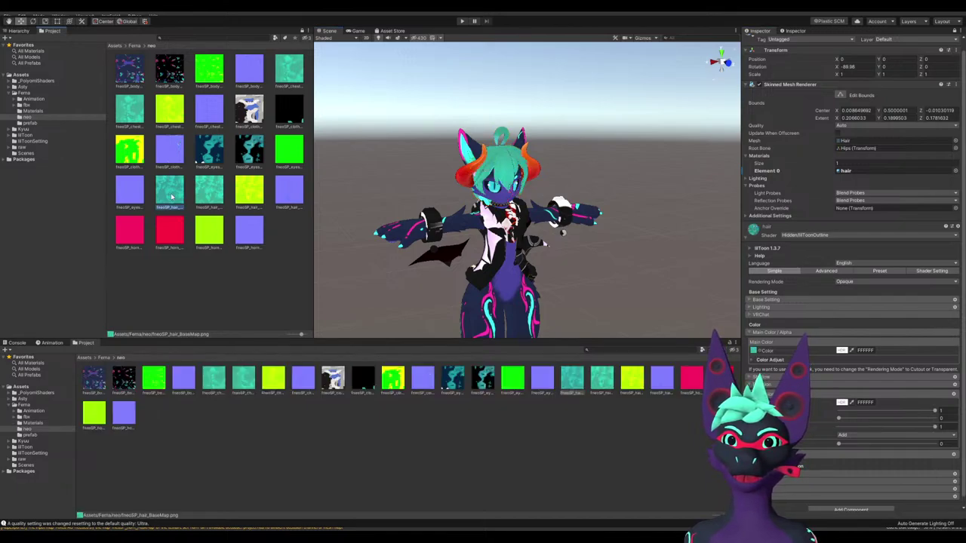
Assign fneoSP_hair_Emissive as the emission texture of the hair material and unlock the Inspector
left_click(209, 198)
left_click_drag(229, 199, 754, 402)
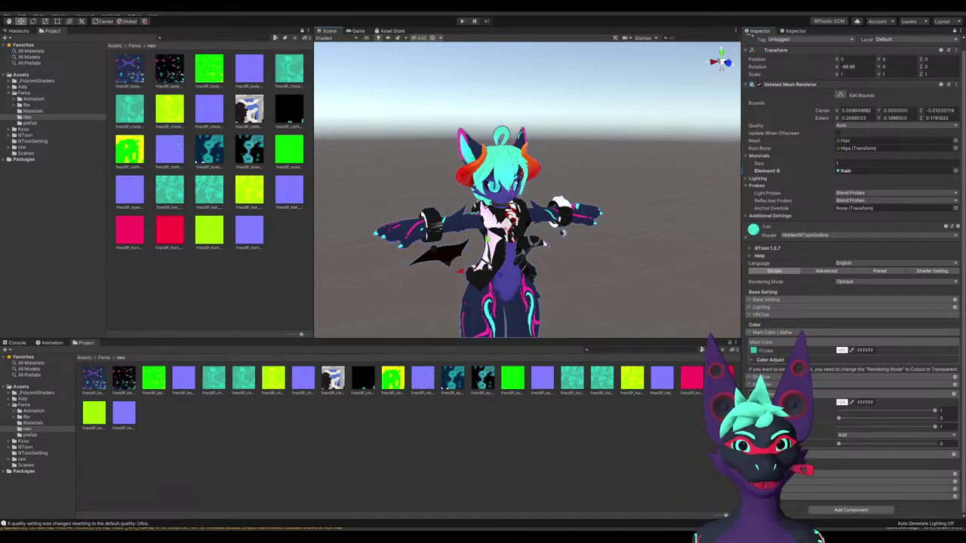
left_click(955, 31)
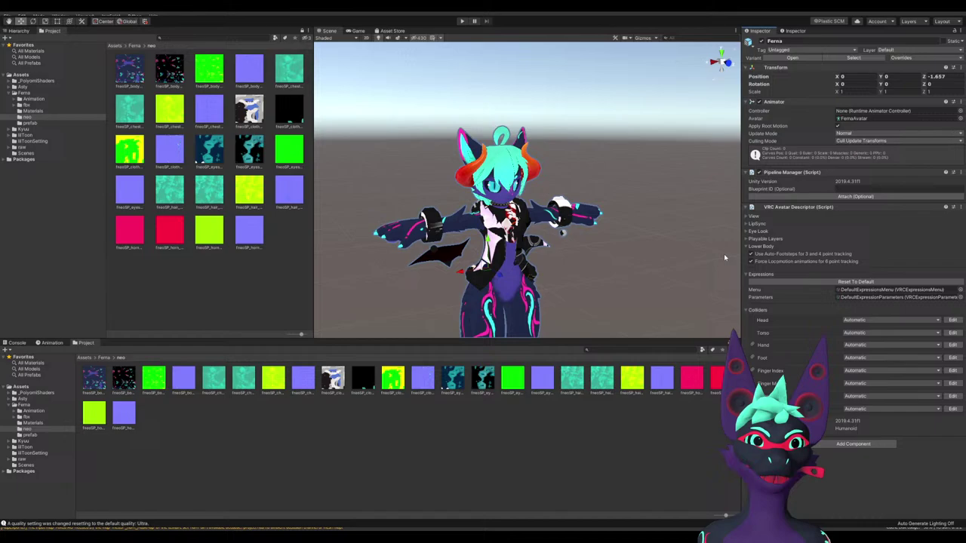
Assign the fneoSP clothes base and emissive maps as the main color and emission textures of the vest's clothes 1 material
left_click(499, 240)
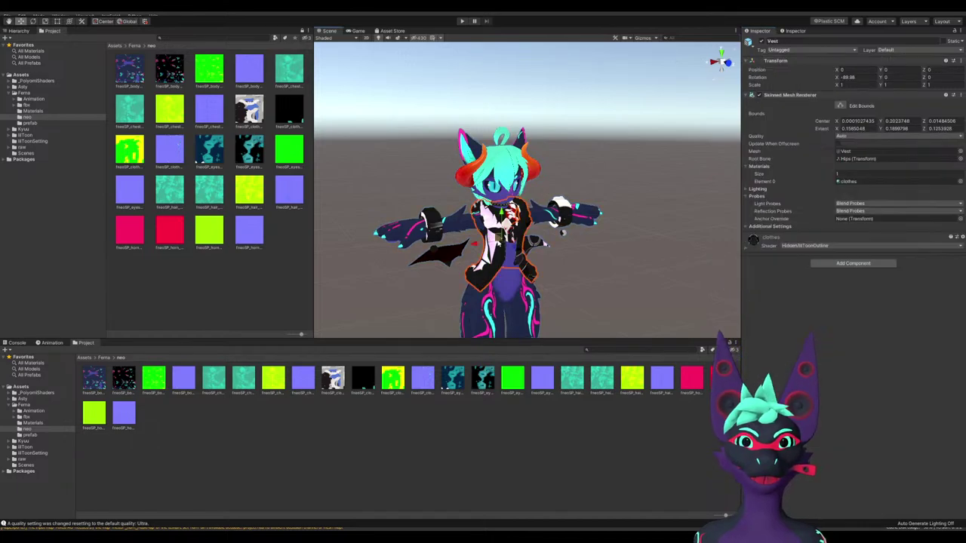
left_click(746, 247)
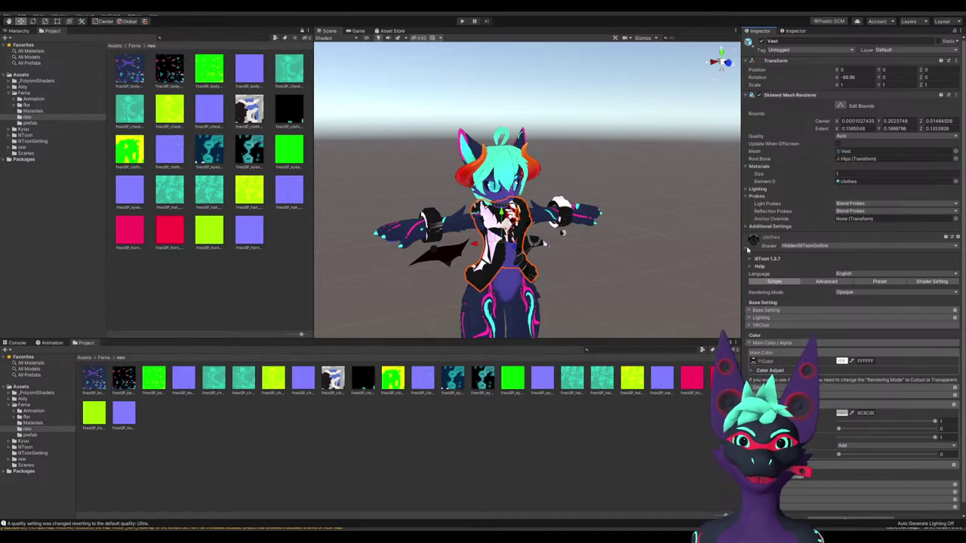
left_click(848, 182)
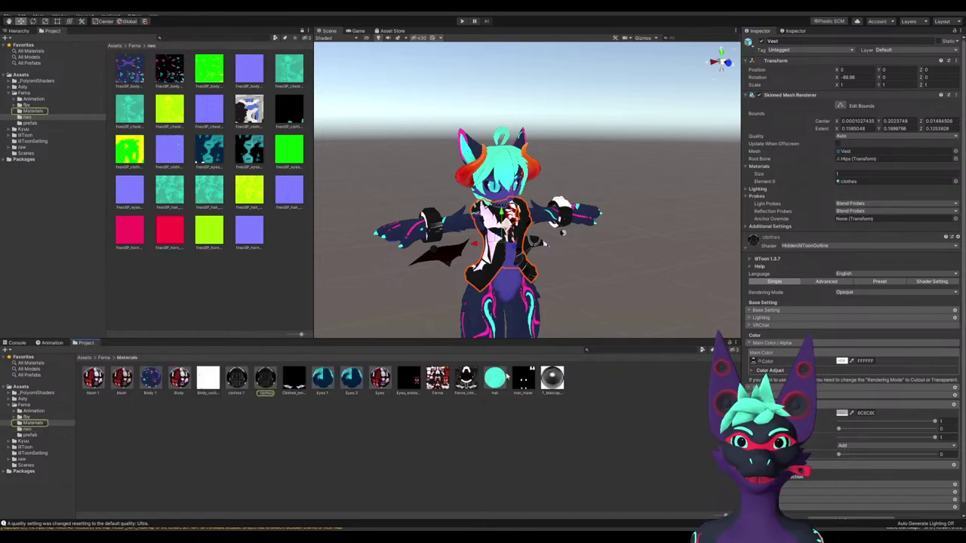
left_click(236, 377)
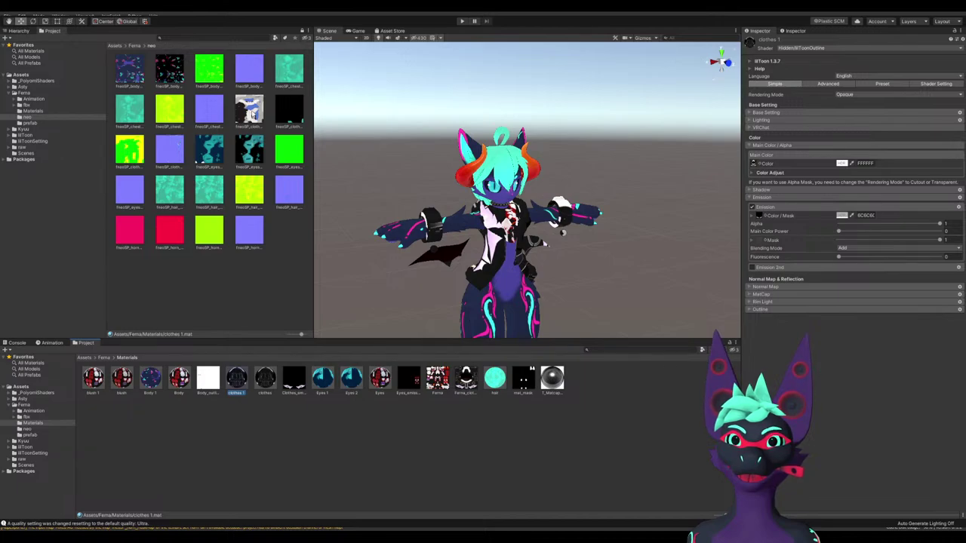
left_click_drag(249, 110, 754, 164)
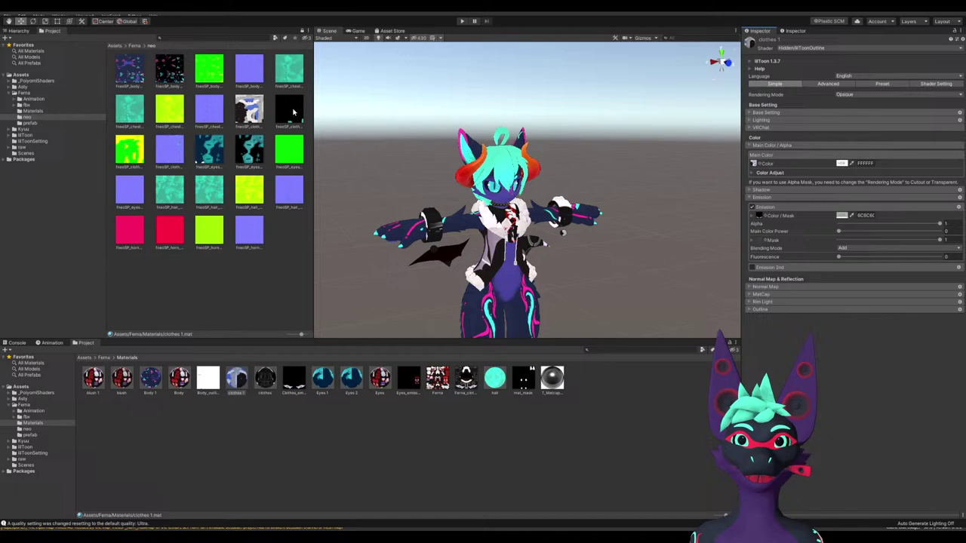
left_click_drag(293, 113, 759, 217)
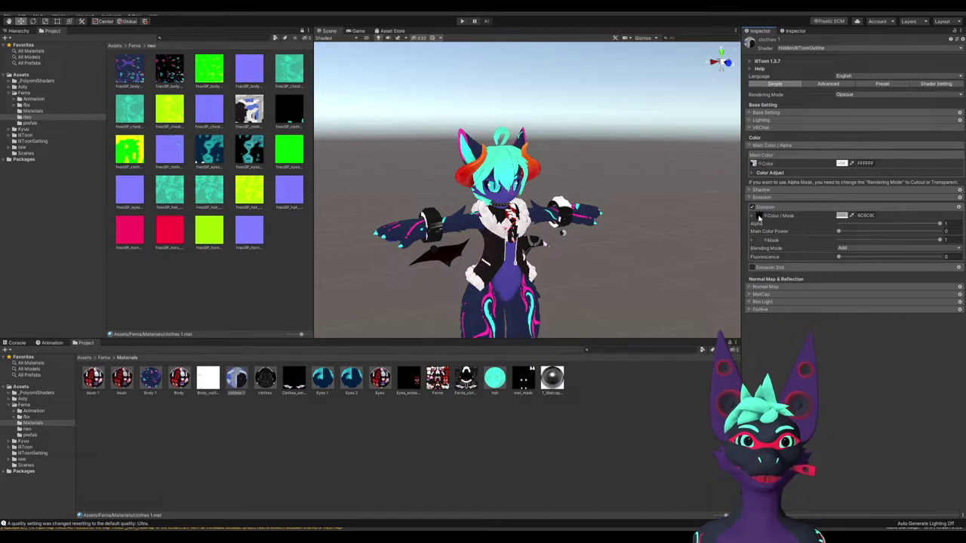
Examine the retextured vest and the Base Setting, Lighting, VRChat and Main Color sections of the clothes 1 material
scroll(585, 264, "up", 5)
scroll(574, 268, "down", 5)
right_click_drag(574, 267, 562, 234)
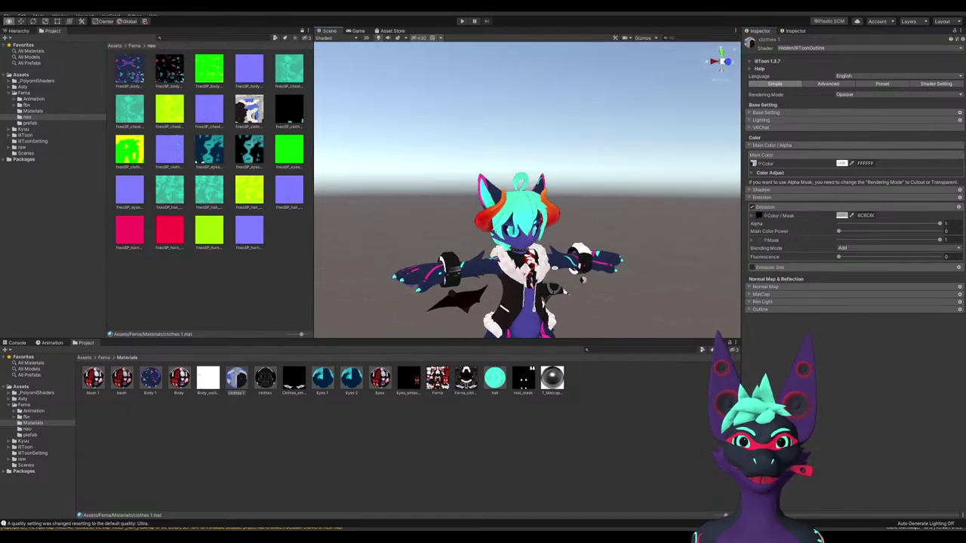
middle_click_drag(532, 186, 524, 165)
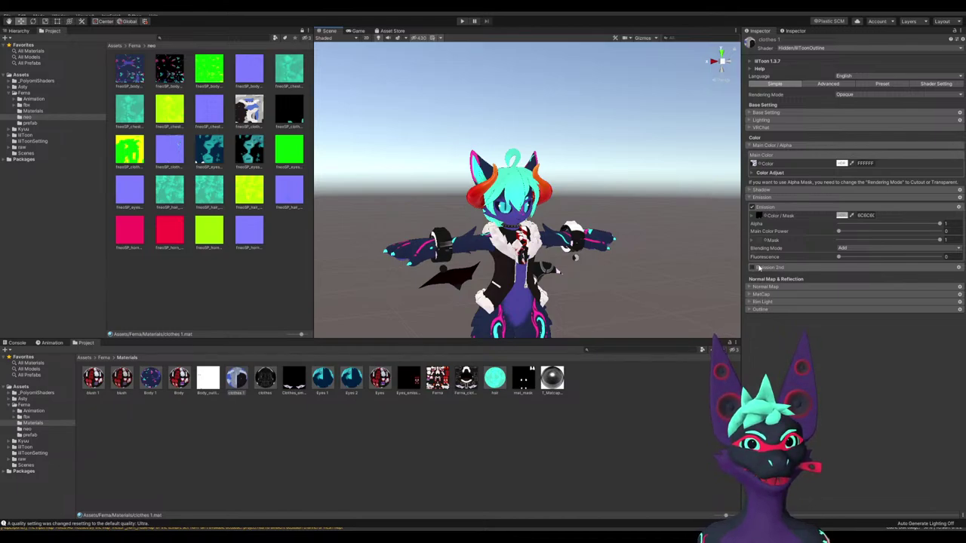
left_click(752, 112)
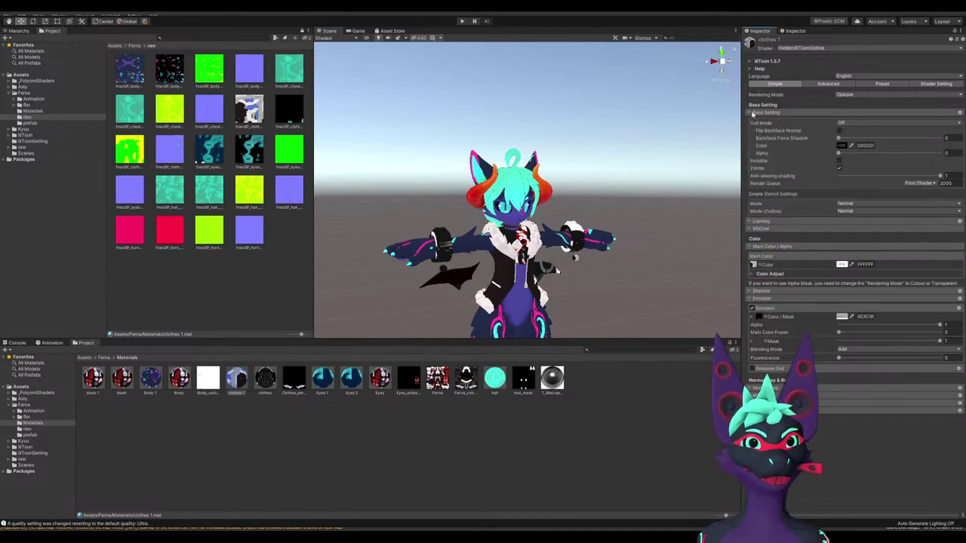
left_click(753, 112)
left_click(755, 121)
left_click(755, 120)
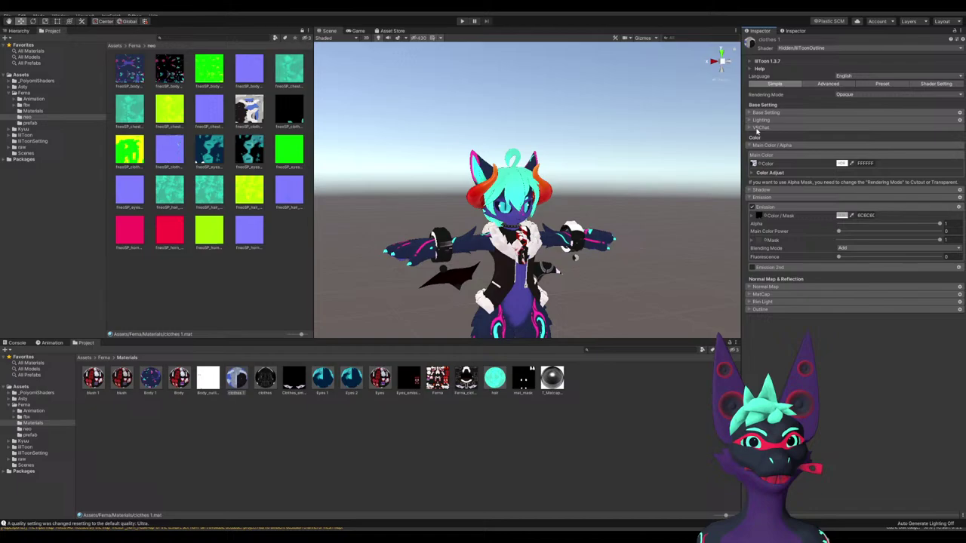
left_click(757, 129)
left_click(757, 129)
left_click(762, 147)
left_click(761, 146)
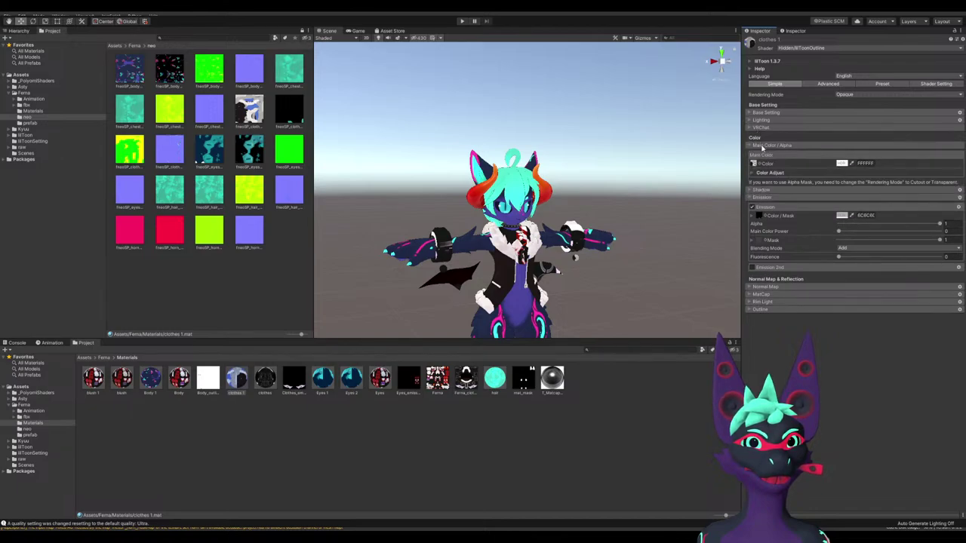
Apply the clothes 1 material to the avatar's wings and wrist cuffs
right_click_drag(647, 237, 414, 352)
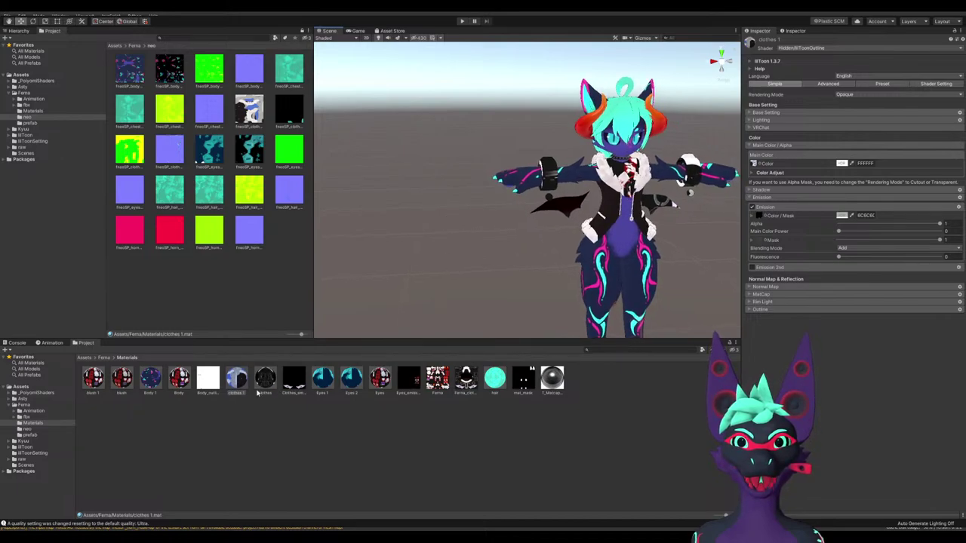
right_click_drag(564, 214, 521, 232)
scroll(455, 273, "down", 5)
scroll(388, 231, "up", 6)
middle_click_drag(388, 231, 573, 195)
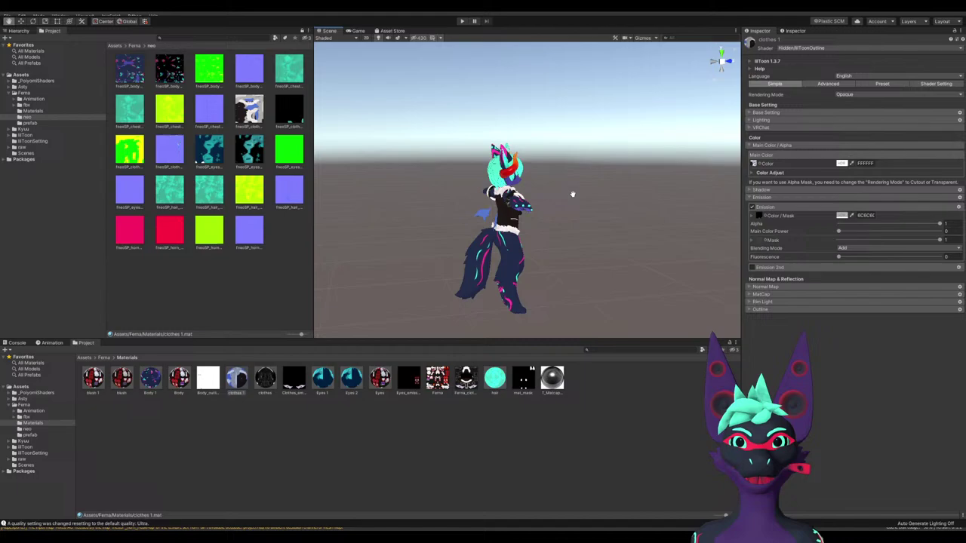
scroll(513, 231, "up", 6)
left_click_drag(506, 233, 559, 253, "alt")
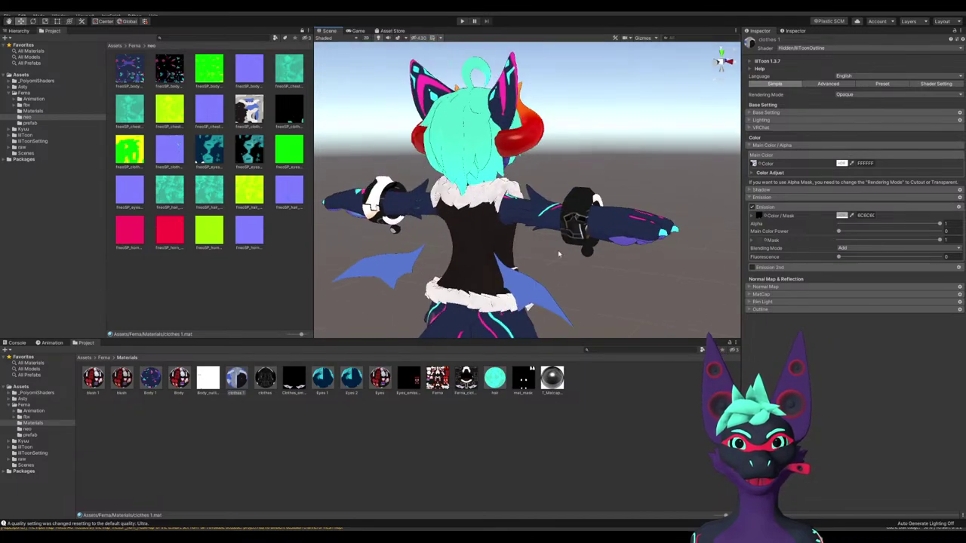
left_click_drag(237, 378, 576, 235)
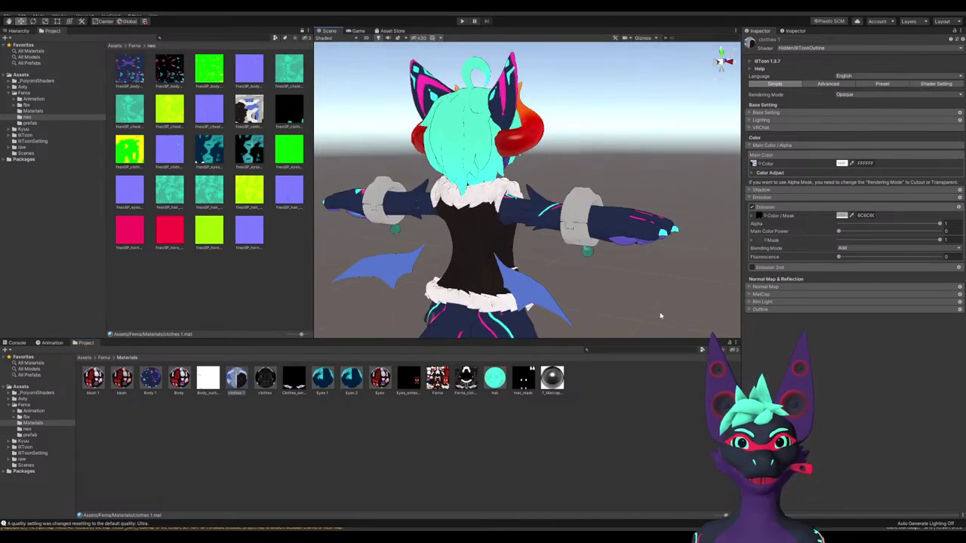
left_click_drag(662, 315, 321, 293, "alt")
middle_click_drag(563, 251, 508, 249)
left_click_drag(509, 249, 508, 281, "alt")
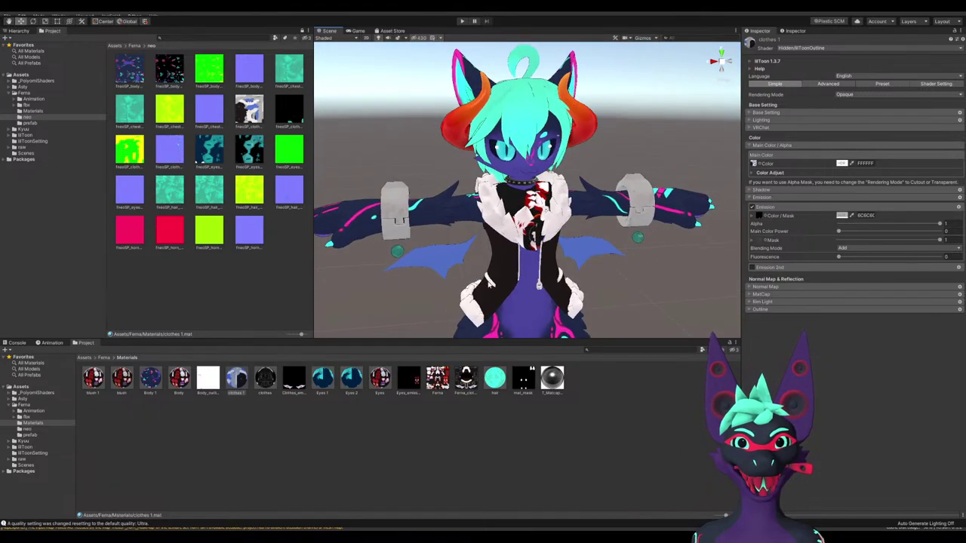
scroll(509, 281, "down", 5)
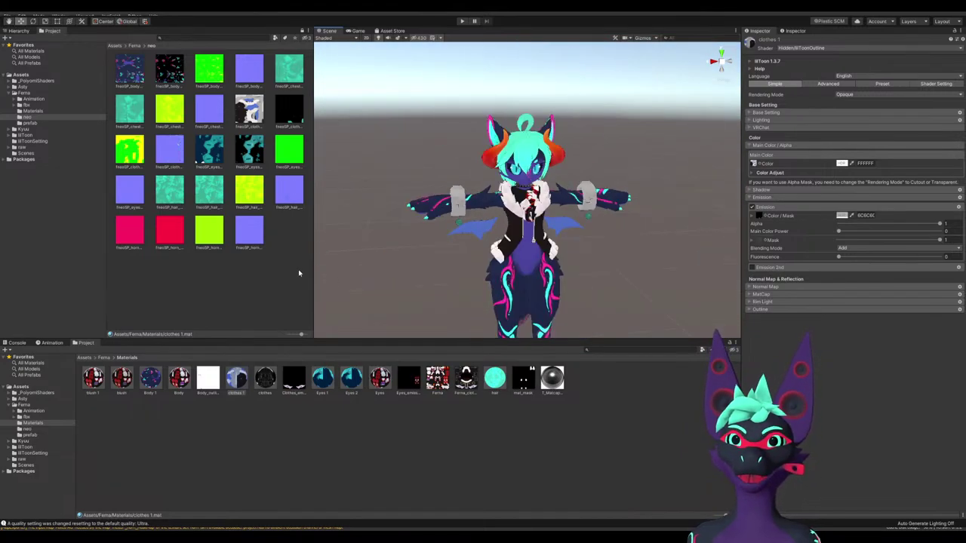
Duplicate the hair material, rename the copy chest, and apply it to the avatar's chest fur
left_click(505, 384, "ctrl")
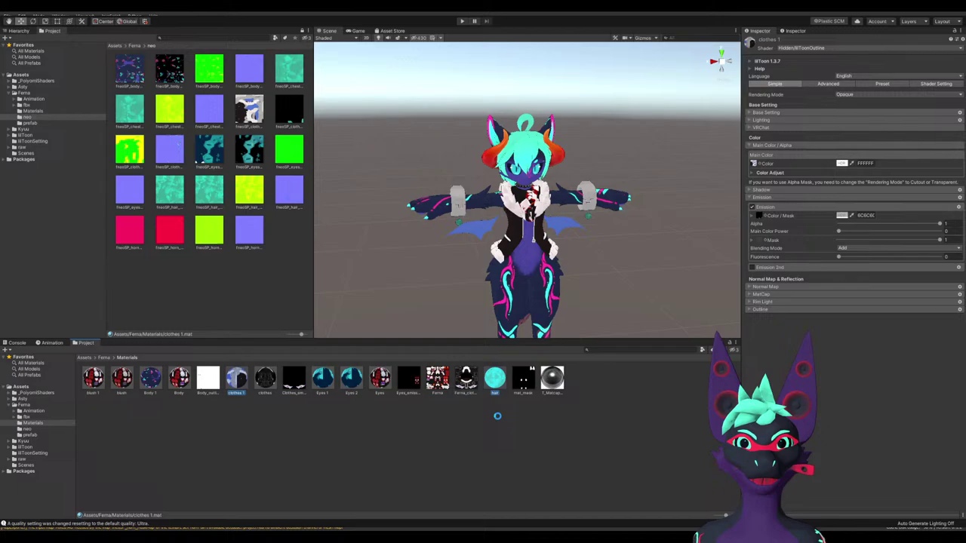
key("ctrl+d")
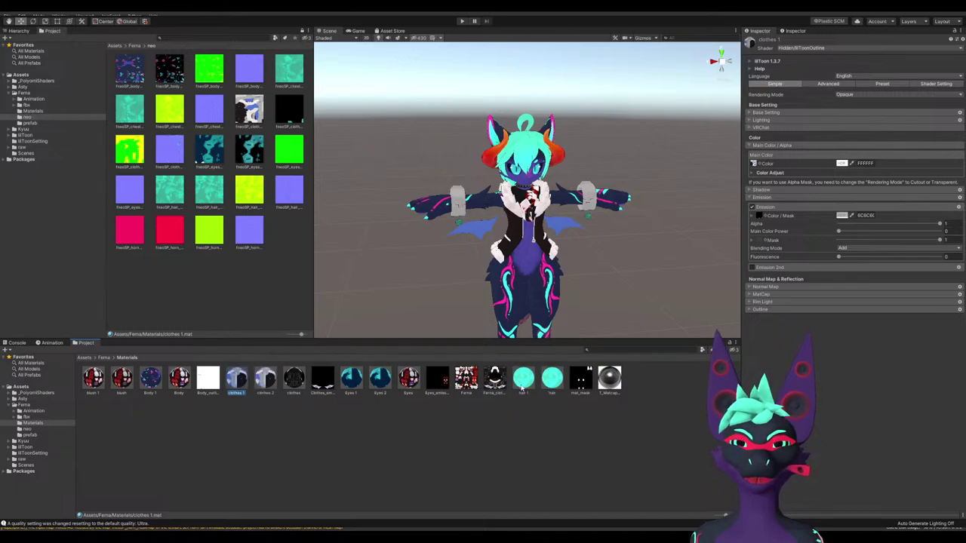
left_click(525, 382)
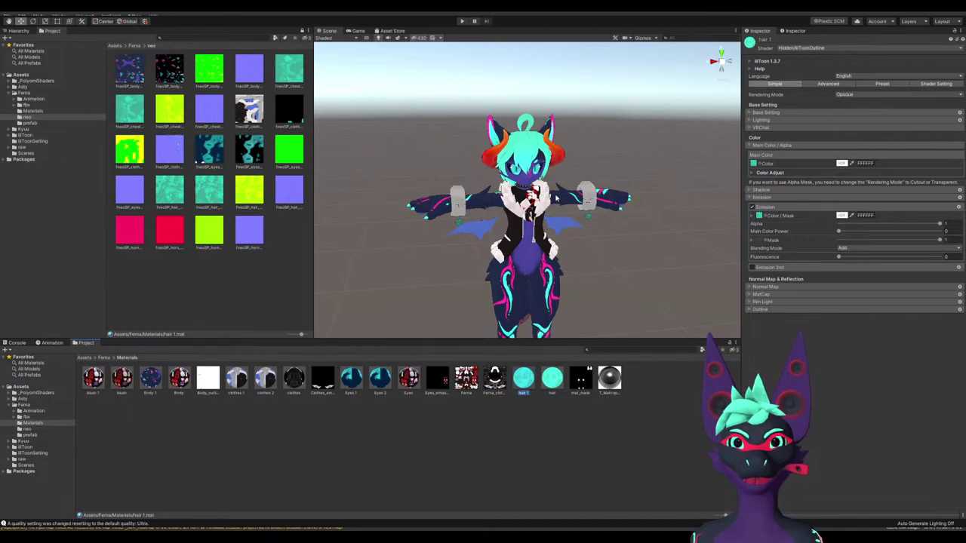
type("chest")
key("Return")
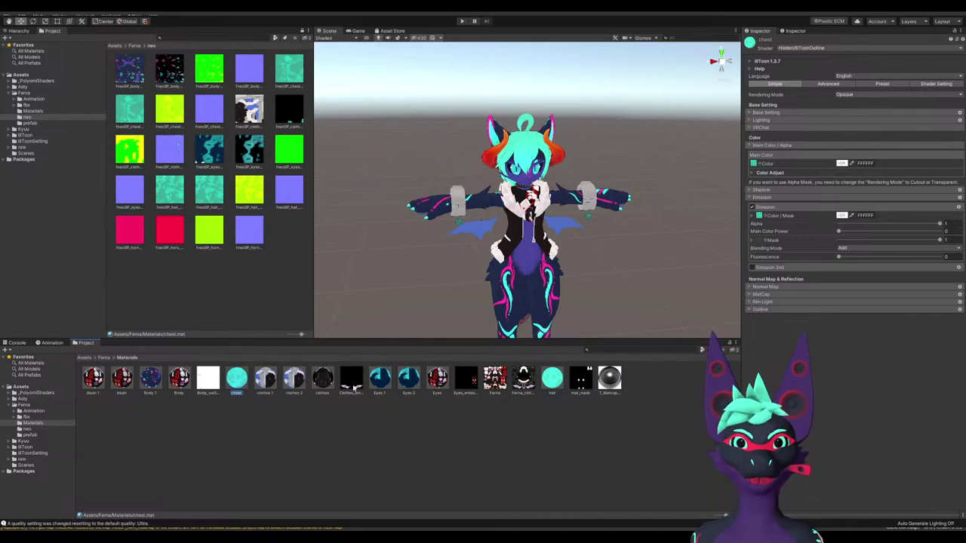
left_click_drag(237, 379, 535, 214)
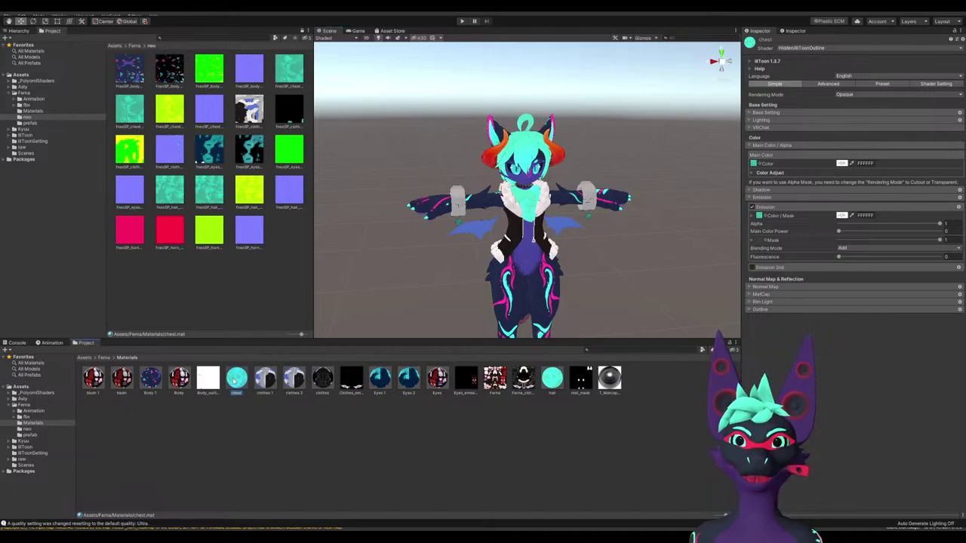
Assign the fneoSP chest textures to the chest material's main color and emission
left_click(753, 164)
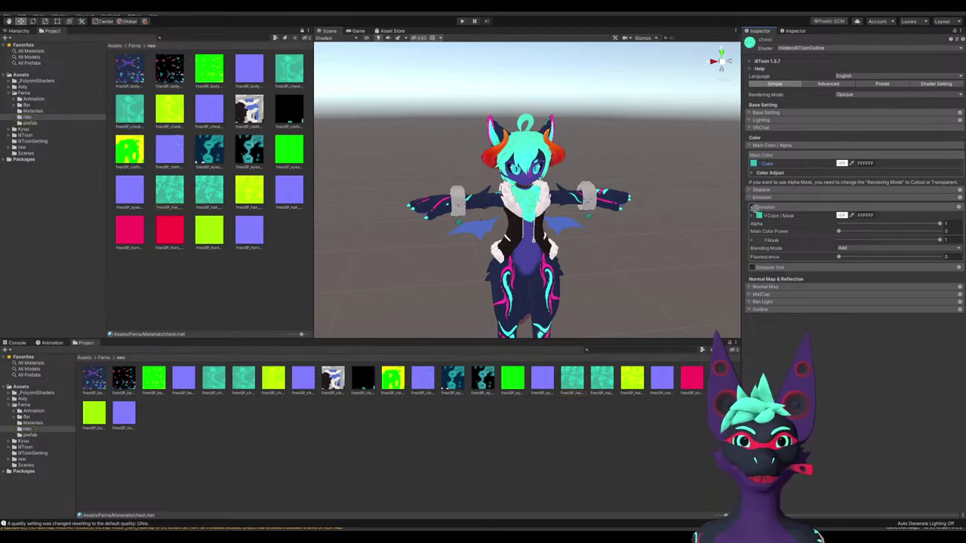
left_click(752, 208)
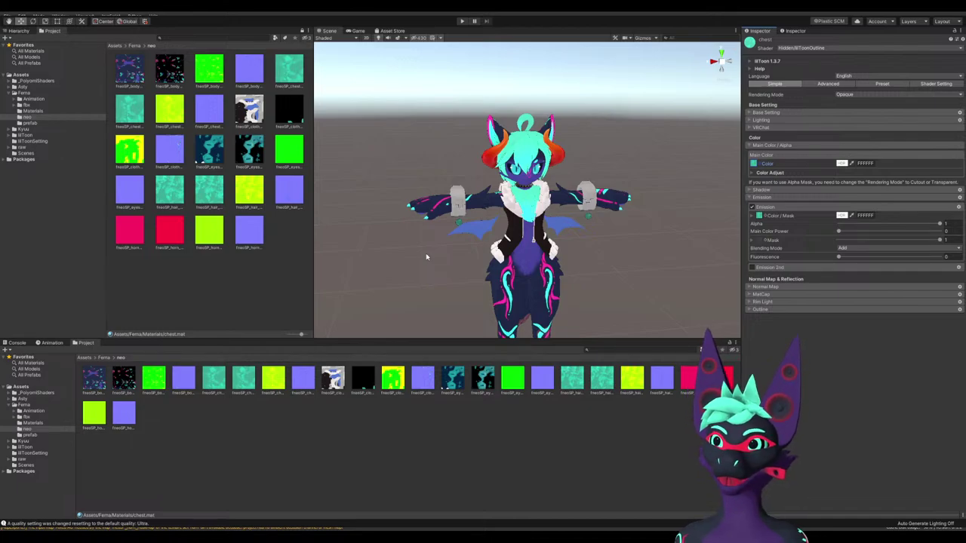
scroll(426, 257, "up", 4)
scroll(474, 222, "down", 4)
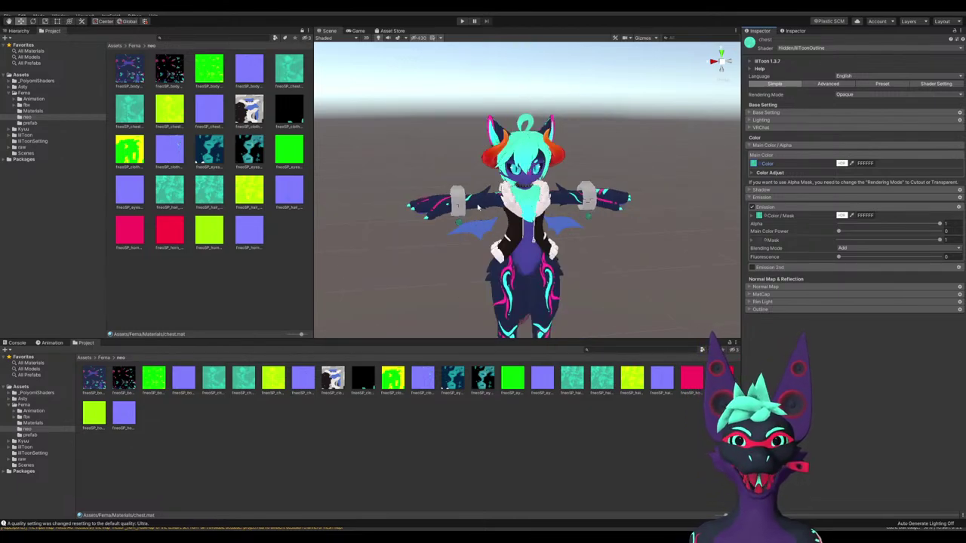
Inspect the horns' material settings and locate their Body material in the project's Materials folder
left_click_drag(474, 217, 393, 215, "alt")
scroll(462, 225, "up", 5)
scroll(439, 219, "down", 10)
scroll(545, 277, "up", 7)
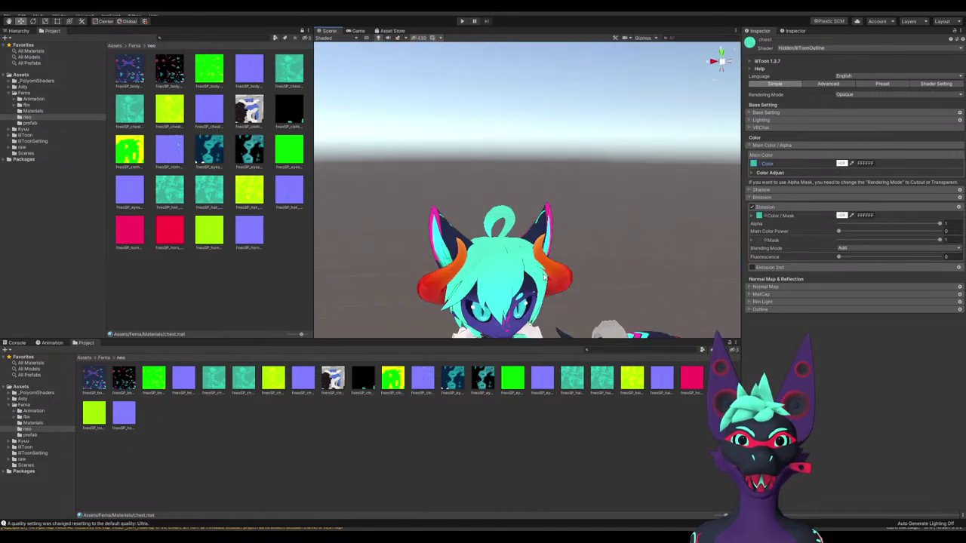
middle_click_drag(495, 324, 486, 238)
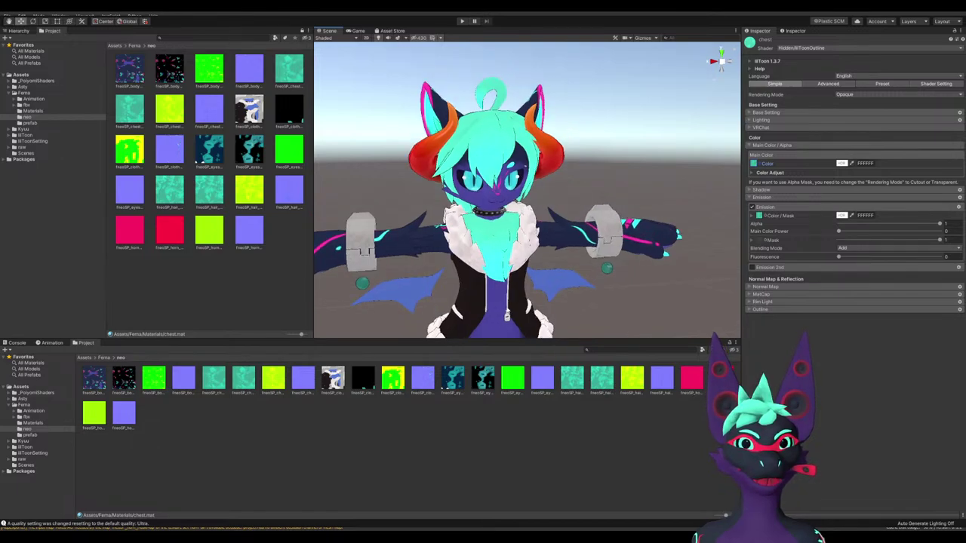
left_click(446, 145)
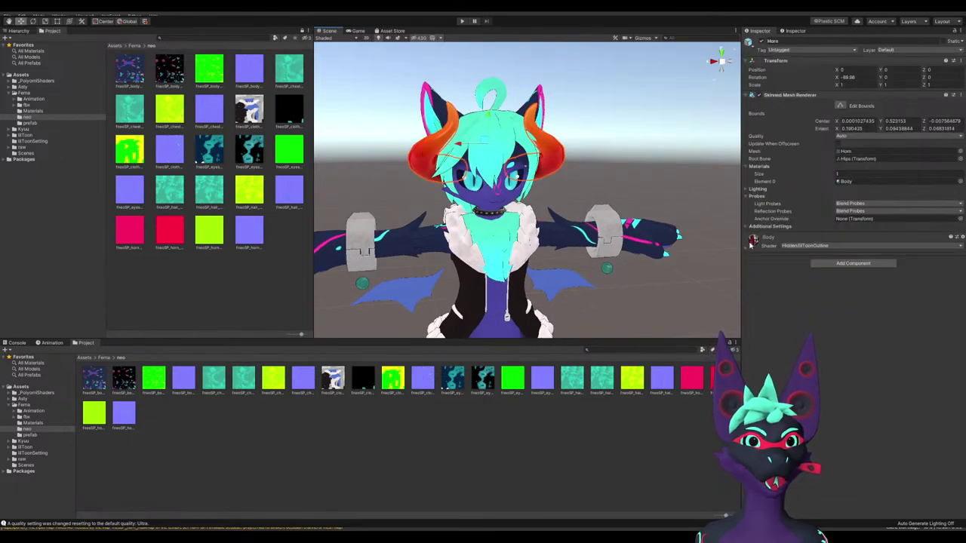
left_click(751, 244)
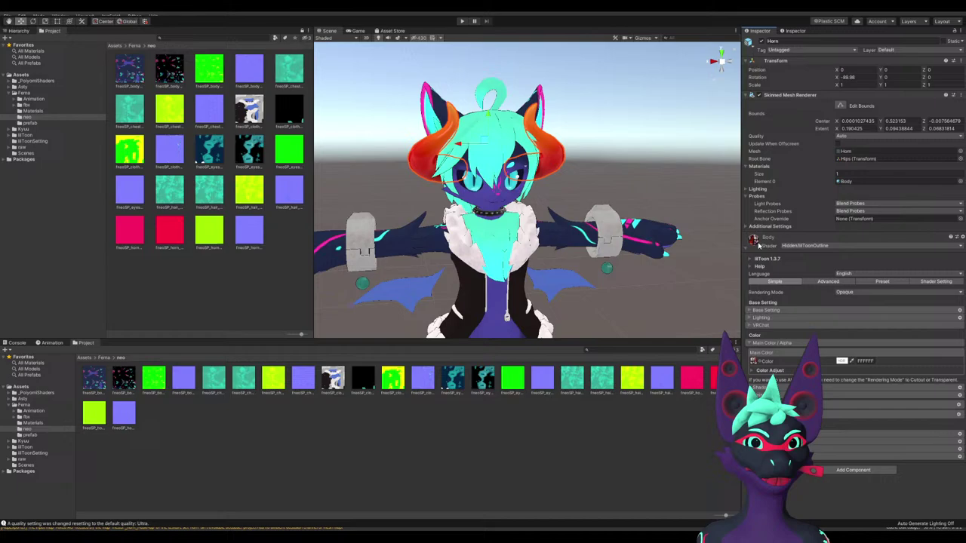
right_click(759, 243)
left_click(777, 270)
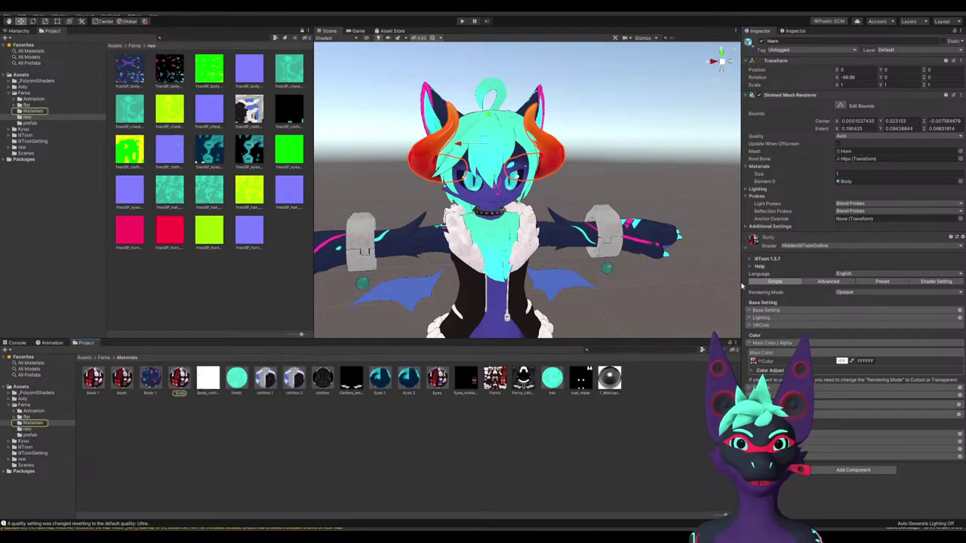
left_click(260, 418)
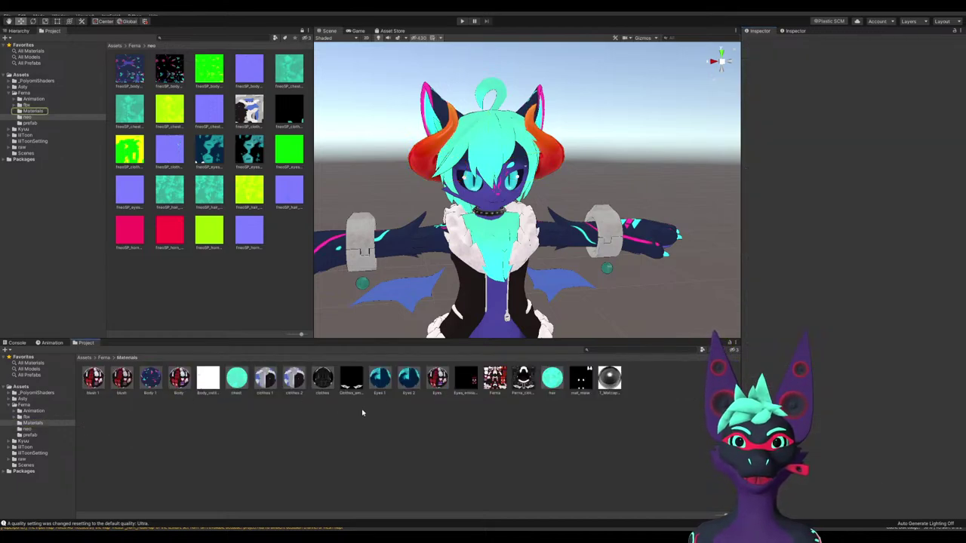
left_click(219, 408)
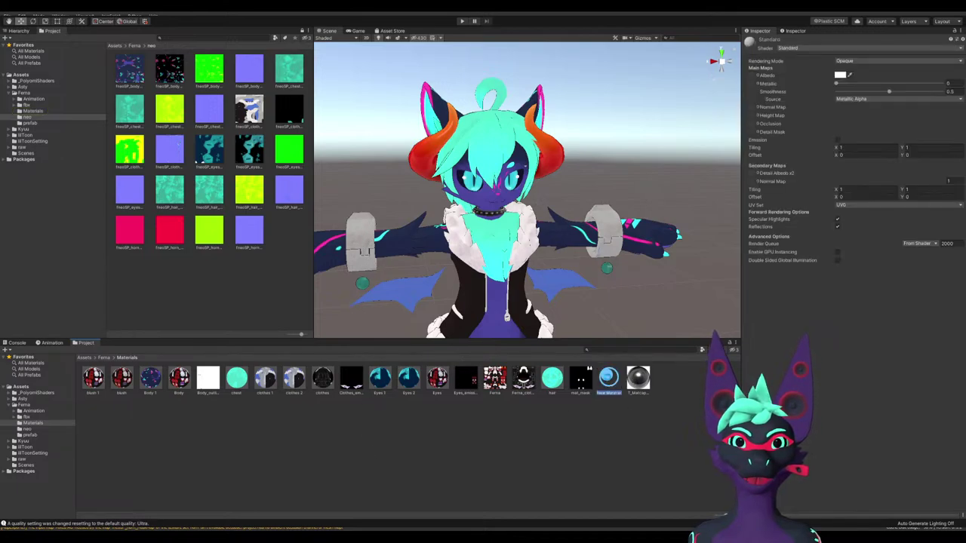
key("Return")
left_click_drag(609, 377, 420, 173)
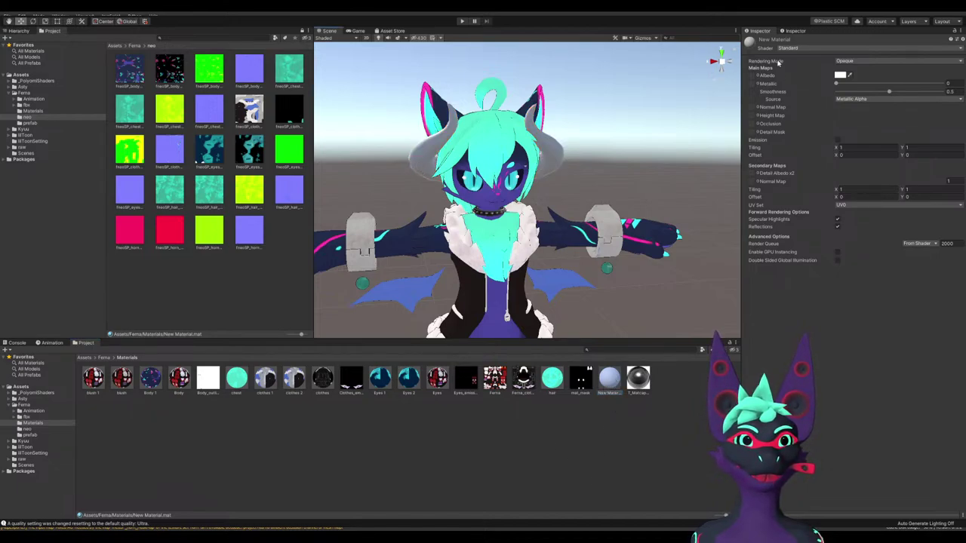
key("ctrl+z")
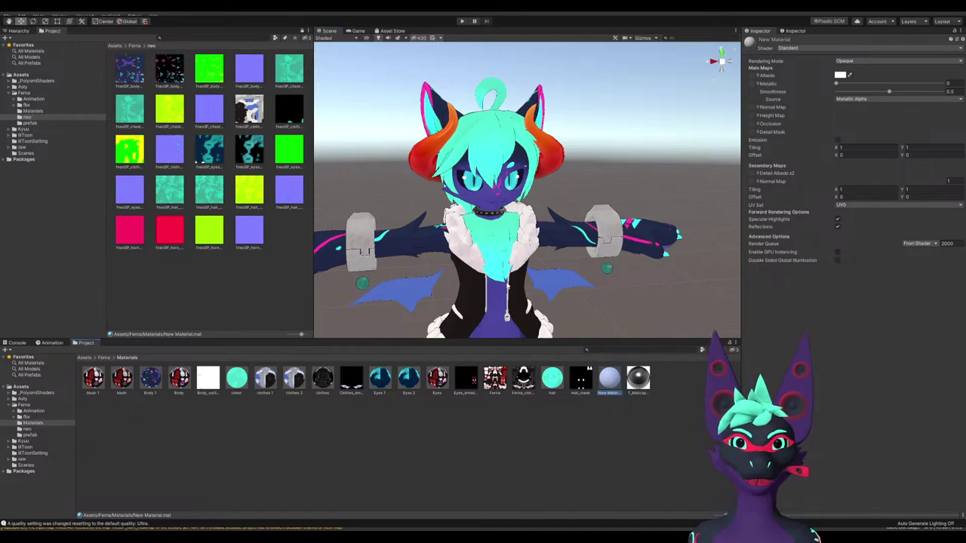
key("Delete")
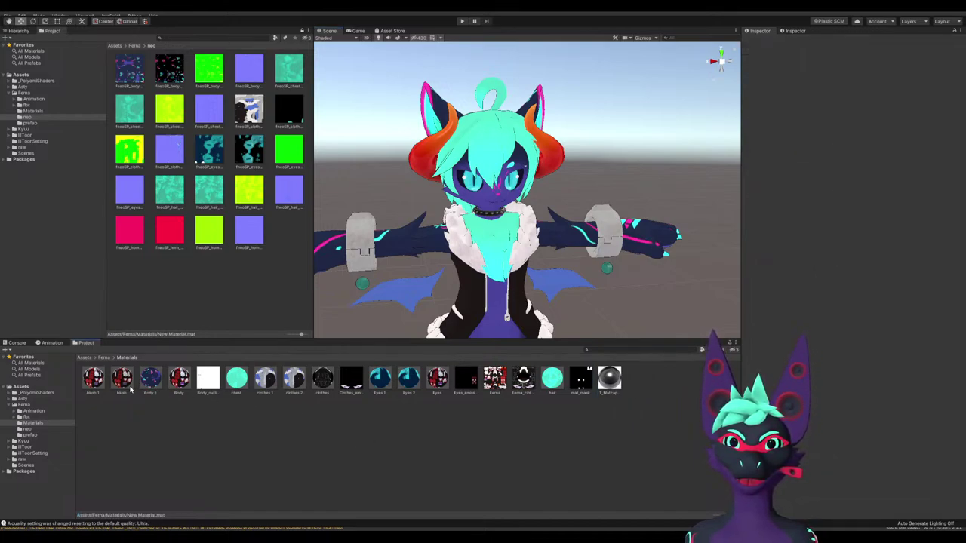
Duplicate the Body 1 material, rename the copy horns, and apply it to the avatar's horns
left_click(150, 379)
key("ctrl+d")
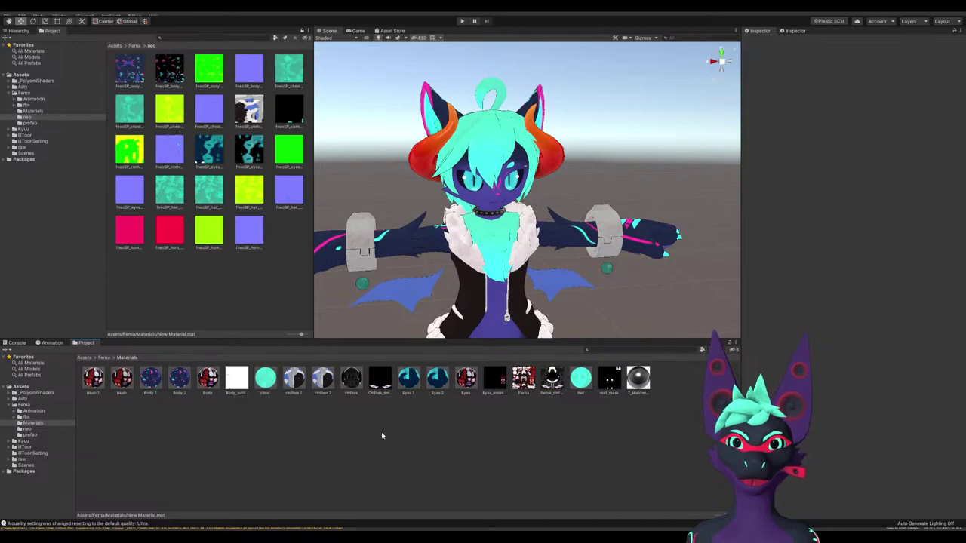
left_click(184, 386)
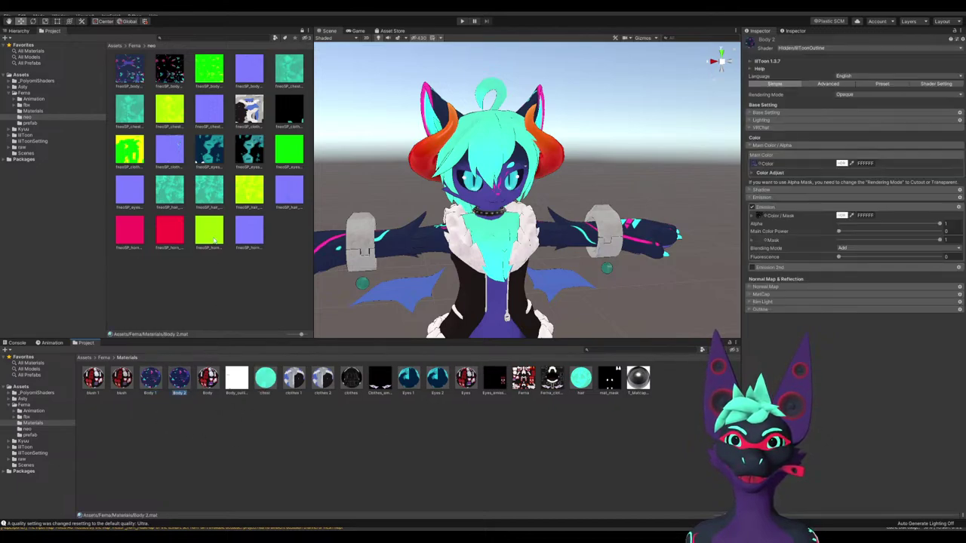
key("F2")
type("horns")
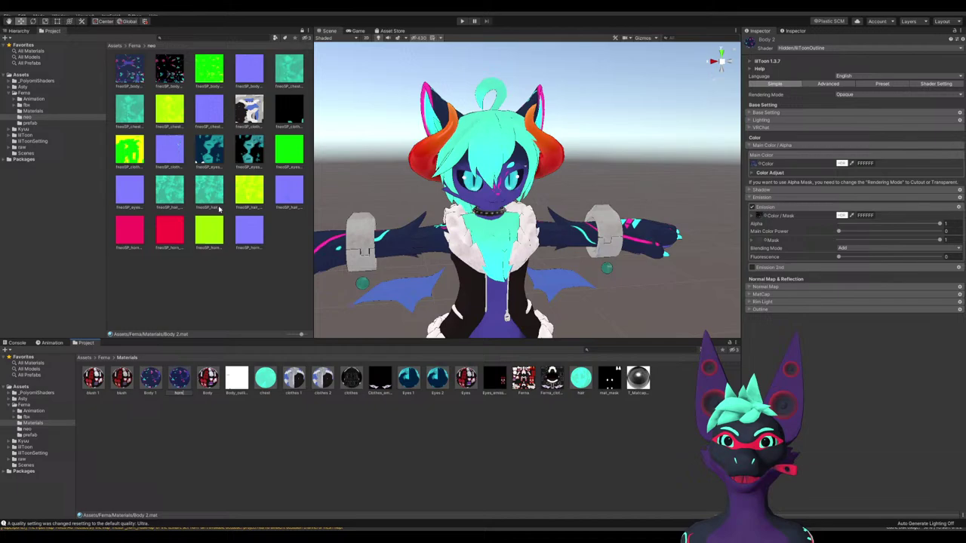
key("Return")
left_click_drag(580, 379, 430, 171)
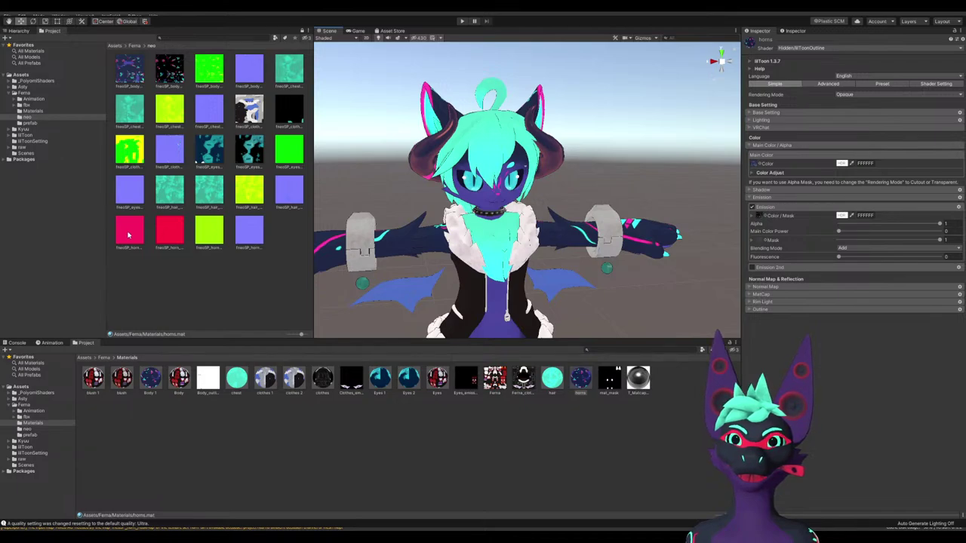
Assign the fneoSP horns textures to the horns material's main color and emission
left_click_drag(128, 234, 757, 164)
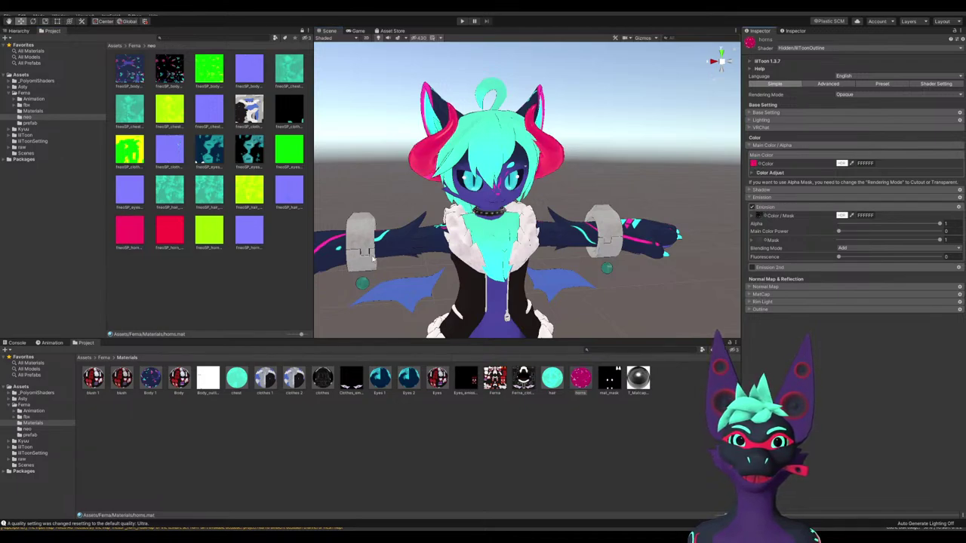
left_click_drag(179, 244, 759, 216)
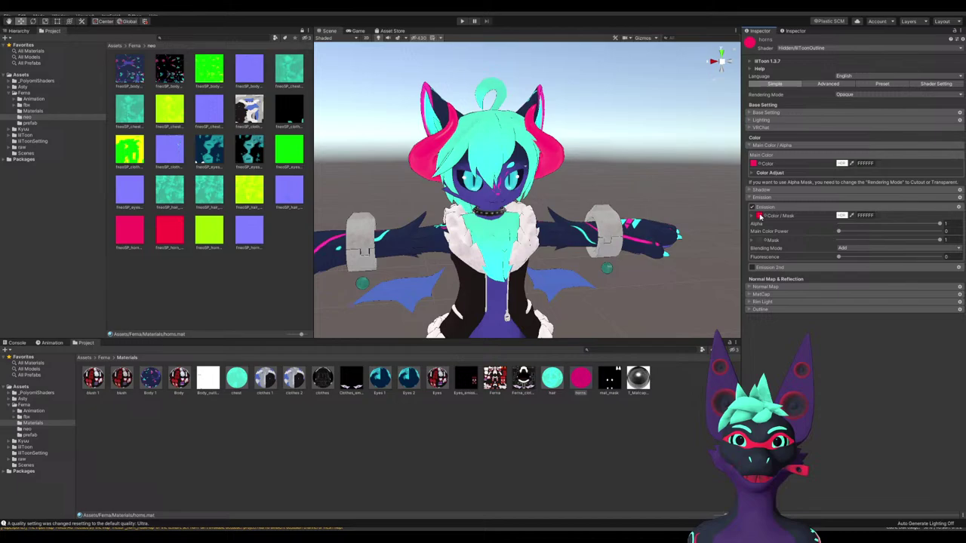
right_click_drag(619, 250, 496, 194)
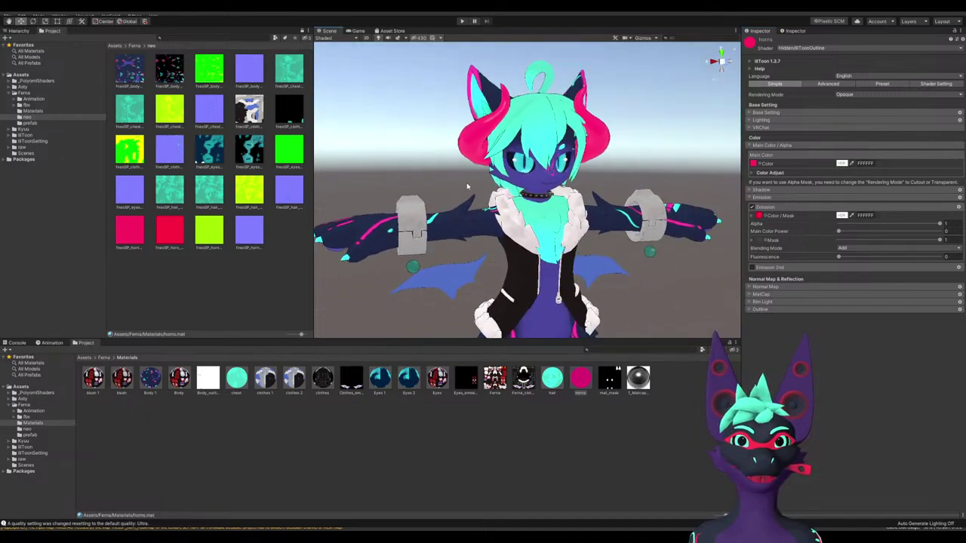
mouse_move(458, 195)
middle_mouse_down()
mouse_move(555, 105)
mouse_move(464, 187)
middle_mouse_up()
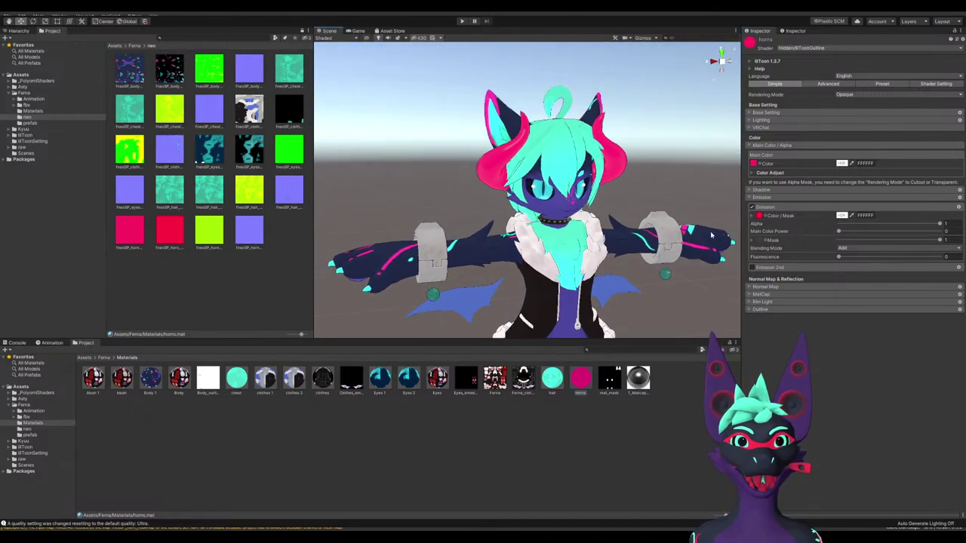
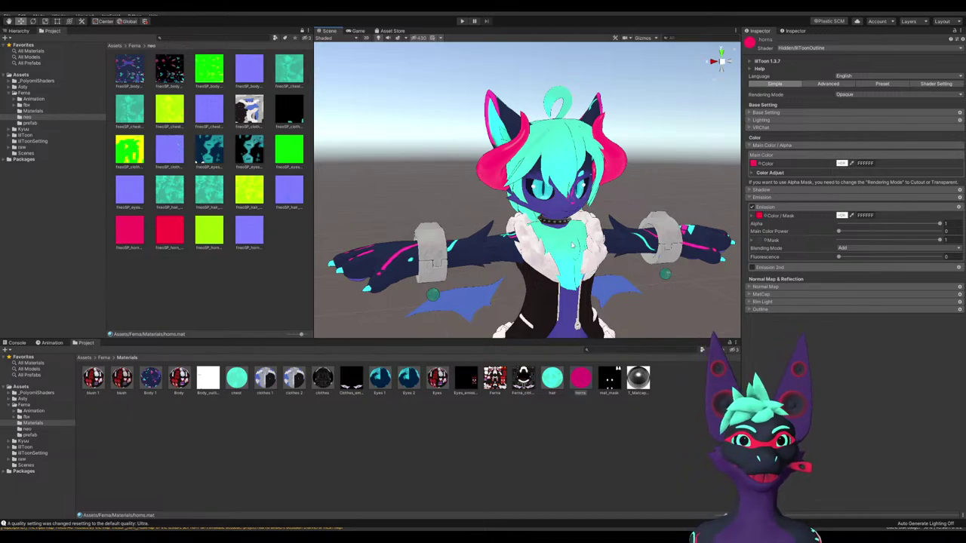
Examine the avatar's legs, feet and tail from several angles for leftover reddish sheen on the body material
middle_click_drag(596, 191, 572, 189)
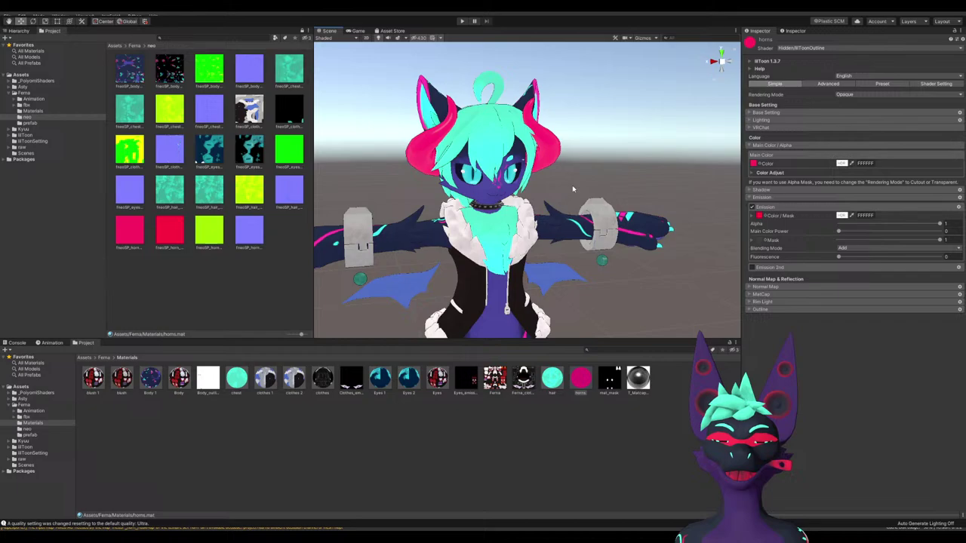
left_click_drag(451, 234, 405, 242, "alt")
middle_click_drag(542, 219, 532, 120)
left_click_drag(482, 186, 462, 167, "alt")
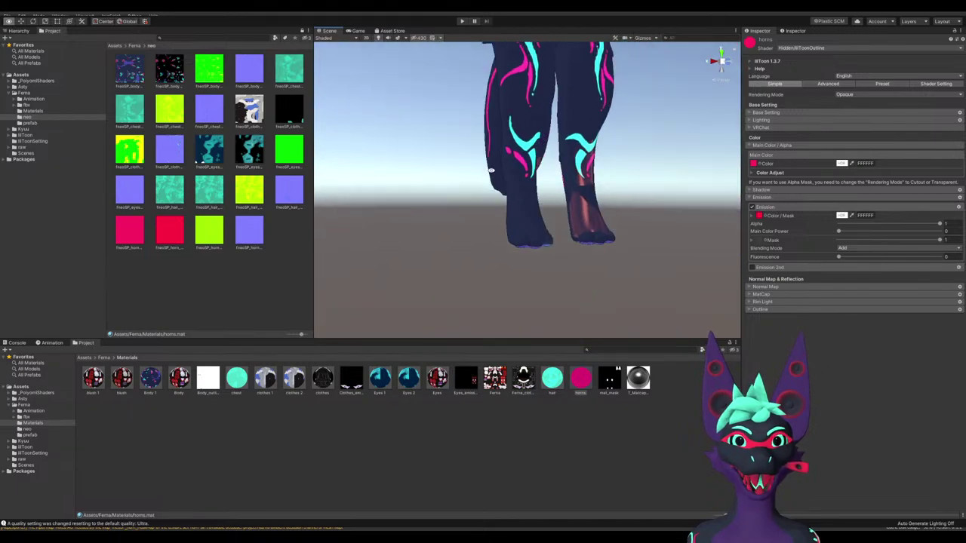
middle_click_drag(537, 178, 466, 177)
left_click_drag(466, 176, 482, 224, "alt")
middle_click_drag(482, 224, 455, 221)
left_click_drag(456, 221, 539, 219, "alt")
scroll(538, 218, "up", 3)
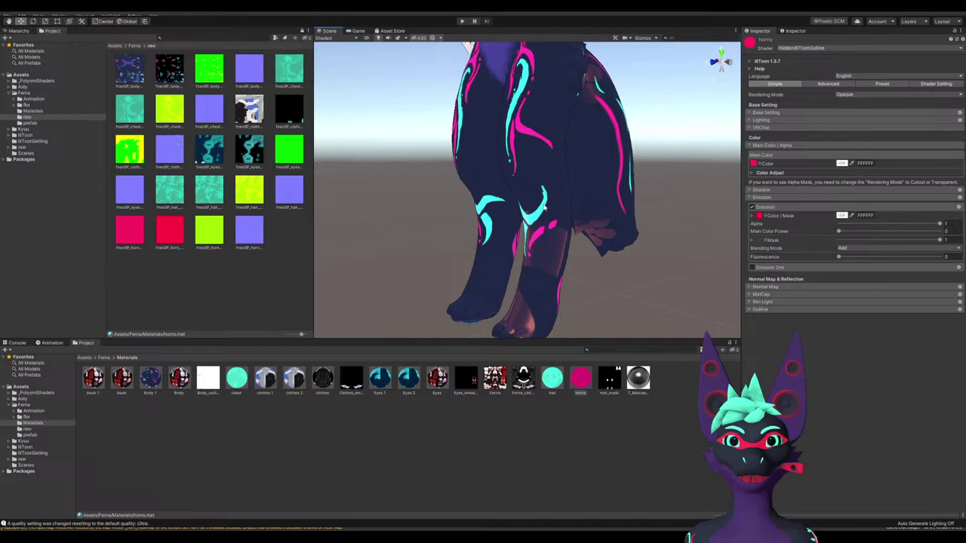
left_click_drag(556, 252, 538, 230, "alt")
scroll(538, 231, "down", 3)
scroll(538, 230, "up", 2)
scroll(537, 228, "down", 2)
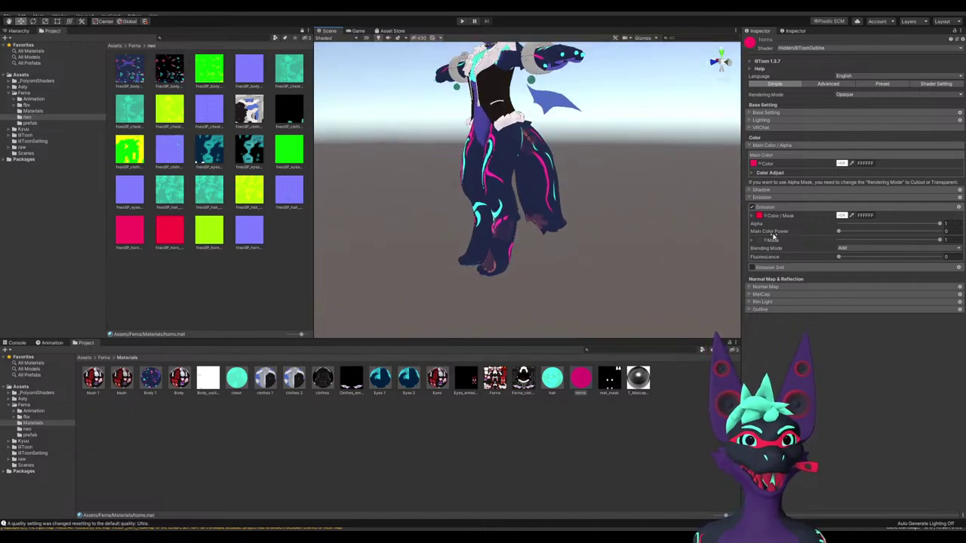
Inspect the Body 1 material's lighting, shadow, normal map and MatCap settings, toggling MatCap to compare its effect
left_click(150, 377)
left_click(753, 121)
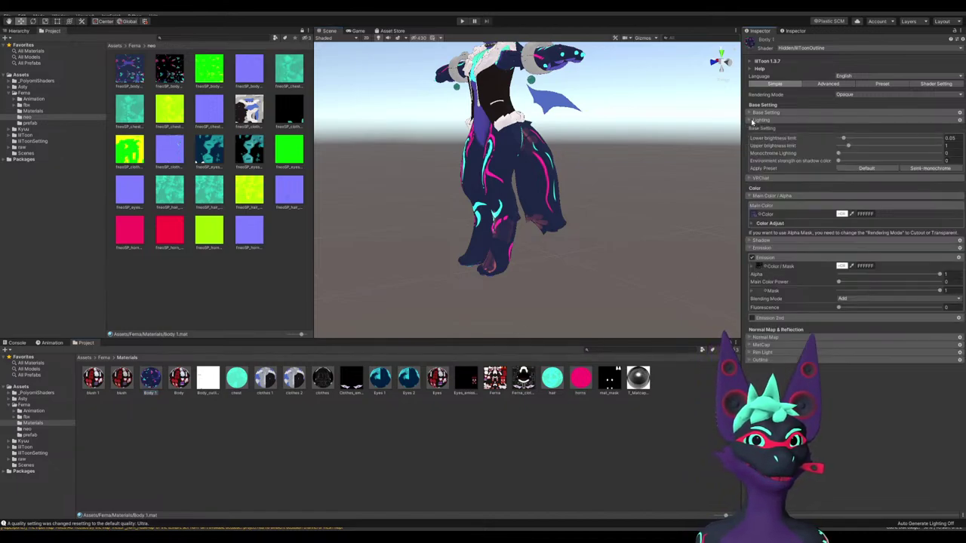
left_click(752, 114)
left_click(752, 113)
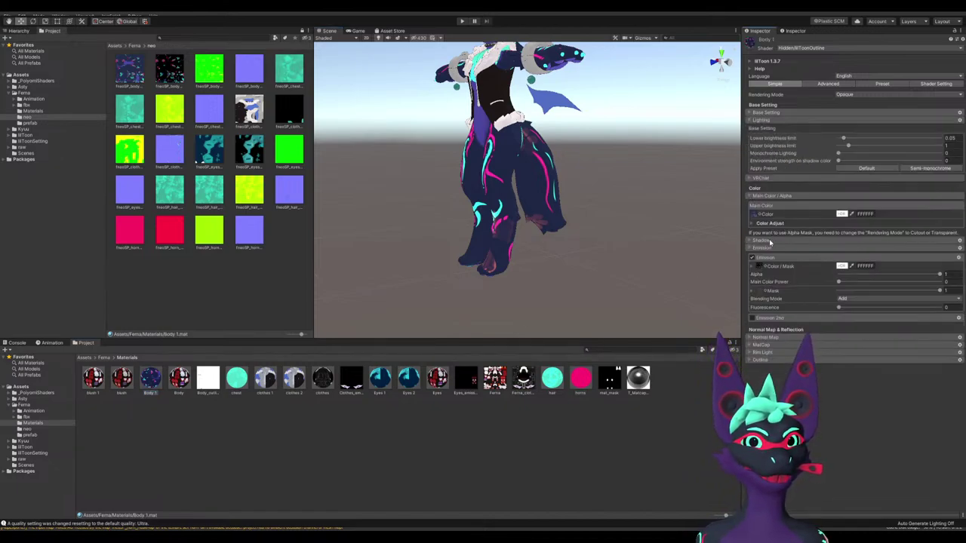
left_click(769, 240)
left_click(769, 240)
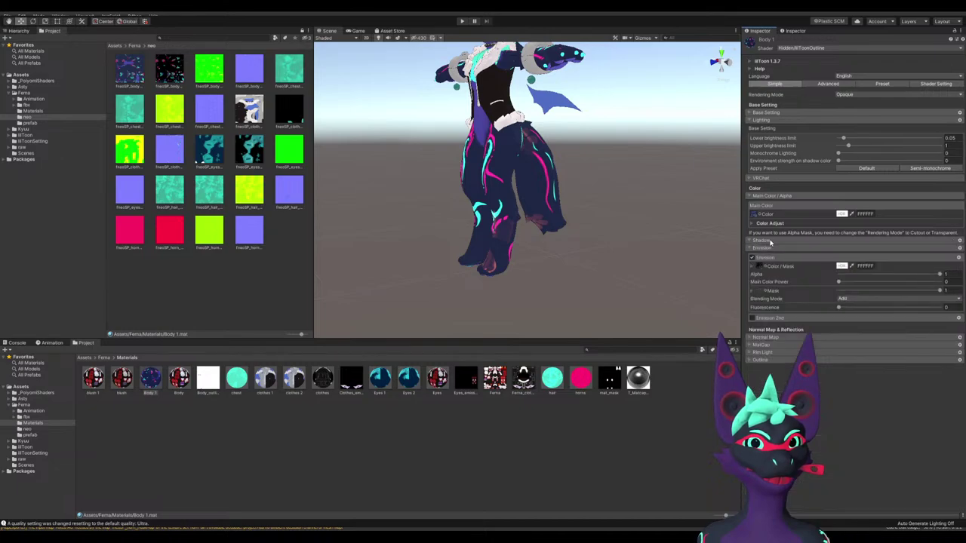
left_click(766, 338)
left_click(766, 365)
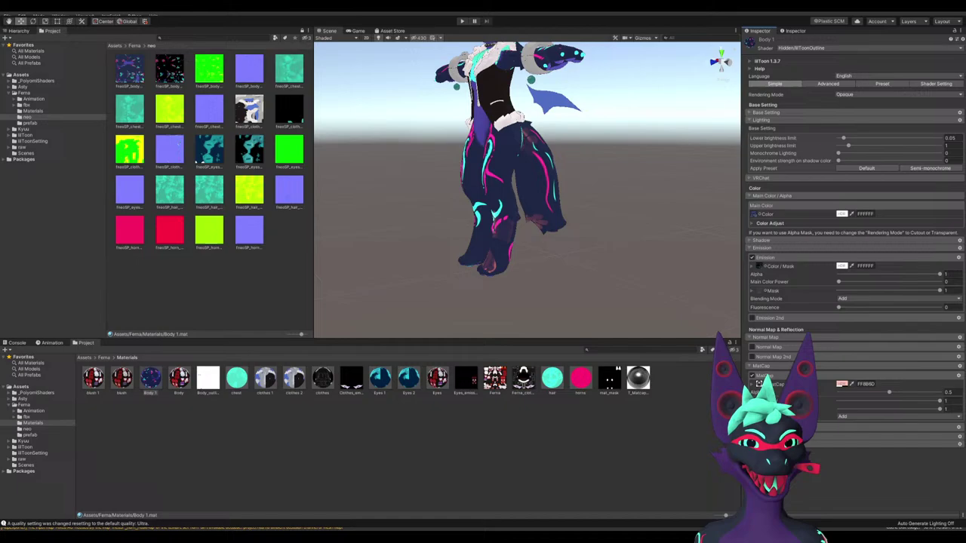
left_click(751, 376)
left_click(752, 376)
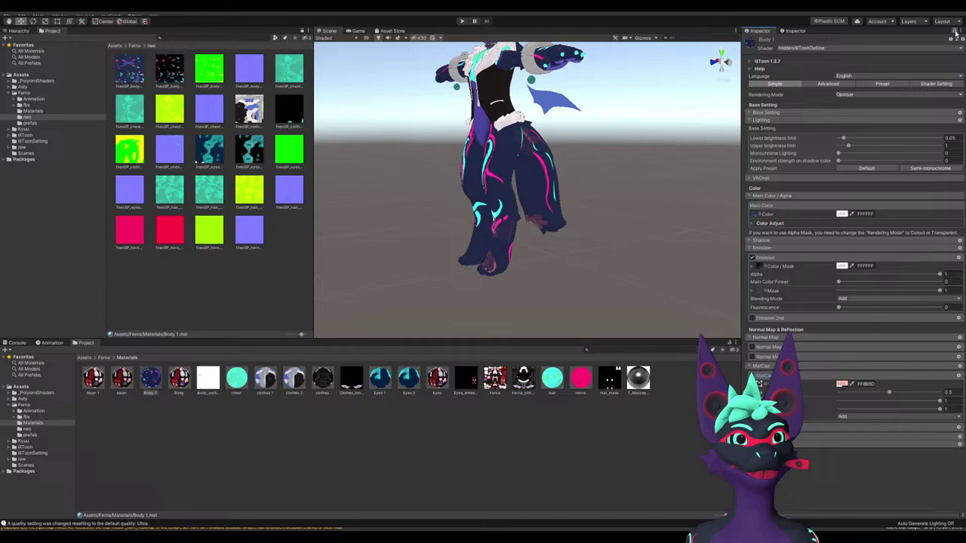
Try the fneoSP body mask map as the Body 1 material's MatCap texture and undo the assignment
left_click(209, 70)
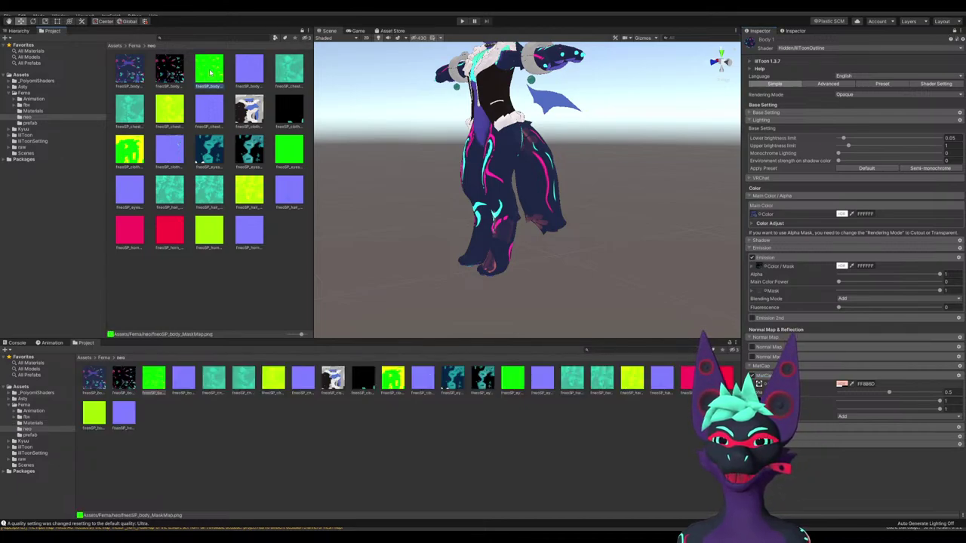
left_click_drag(215, 74, 760, 384)
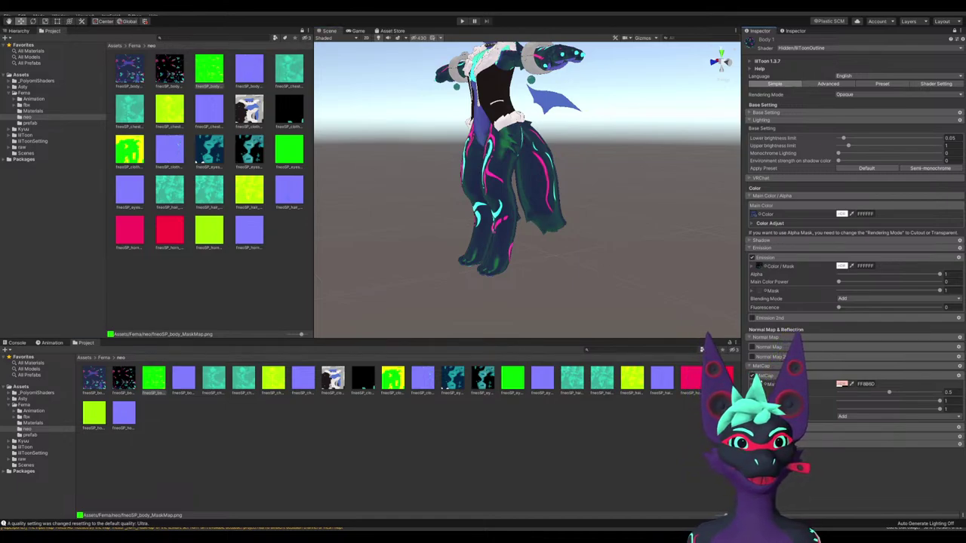
key("ctrl+z")
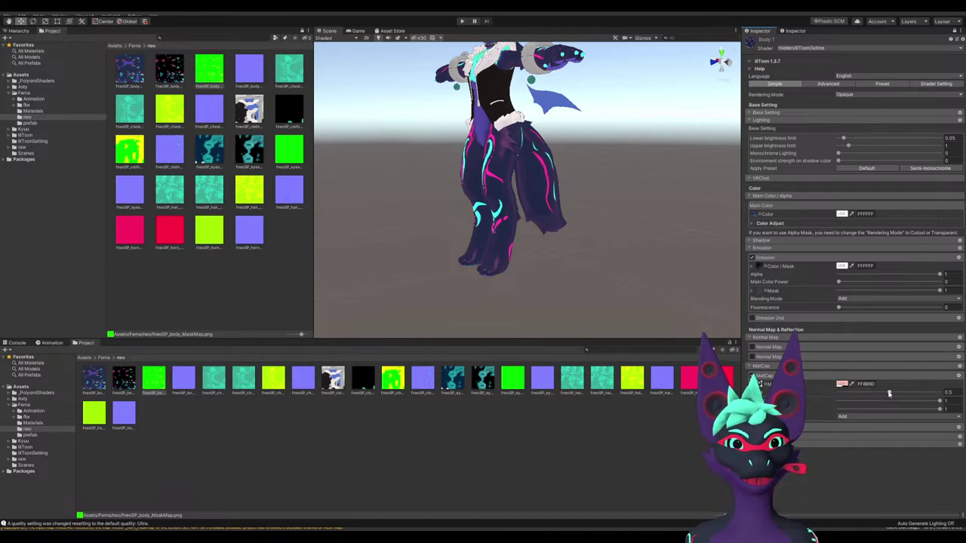
Set the Body 1 material's MatCap alpha to 0 and check the result on the avatar's body and paw pads
left_click_drag(889, 393, 829, 386)
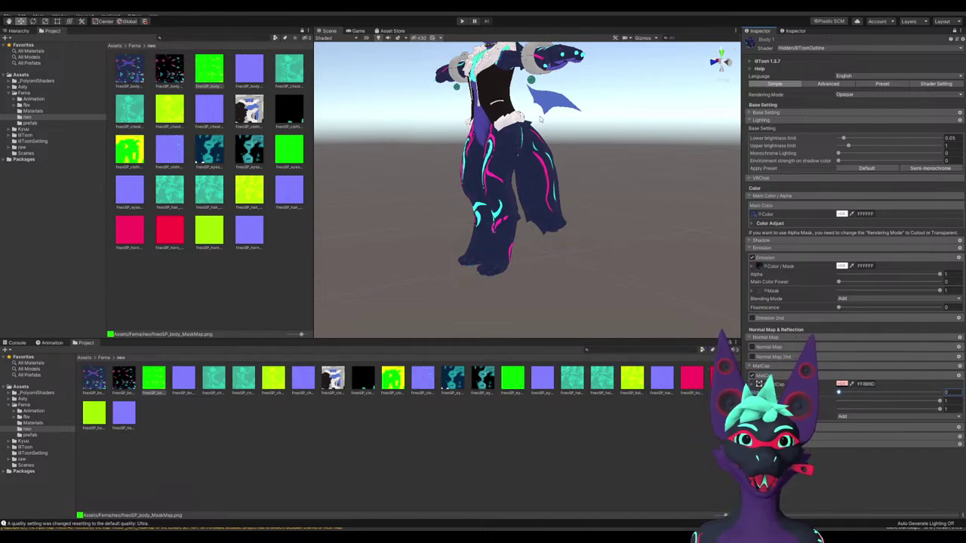
left_click_drag(541, 119, 534, 49, "alt")
middle_click_drag(535, 50, 520, 174)
left_click_drag(521, 173, 513, 83, "alt")
middle_click_drag(513, 83, 505, 204)
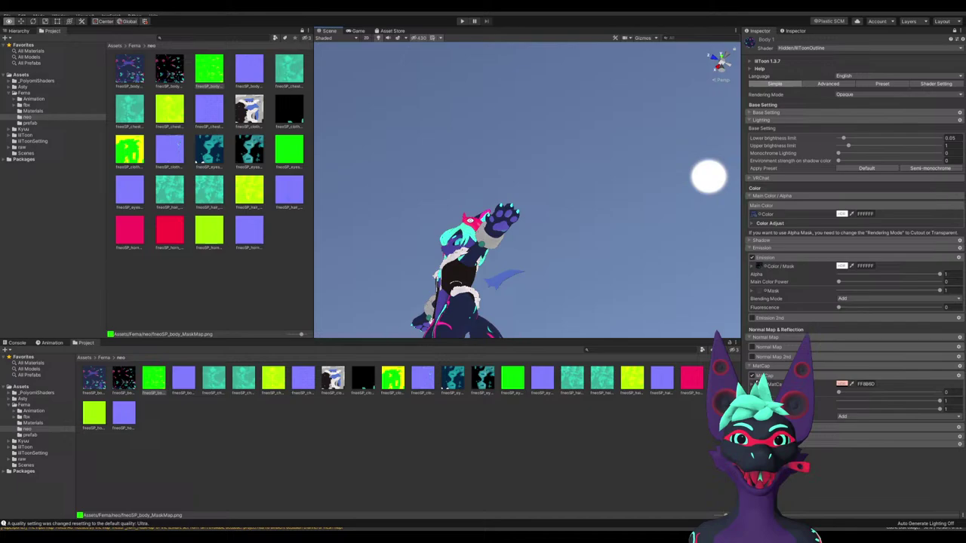
right_click_drag(470, 221, 704, 263, "alt")
middle_click_drag(491, 265, 502, 228)
left_click_drag(501, 227, 494, 191, "alt")
middle_click_drag(494, 191, 491, 258)
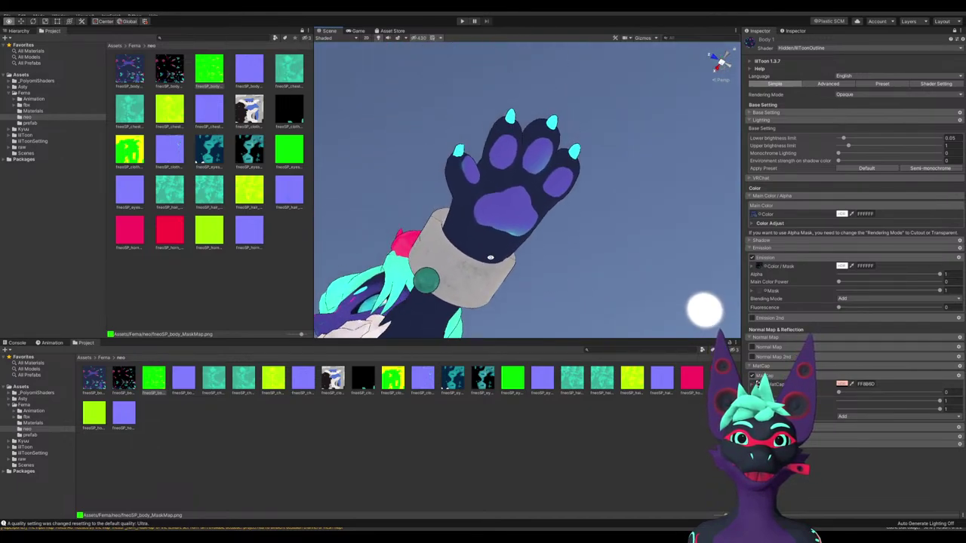
Set the Body 1 material's MatCap color to 14FABC and its alpha to about 0.067
right_click_drag(490, 258, 547, 278)
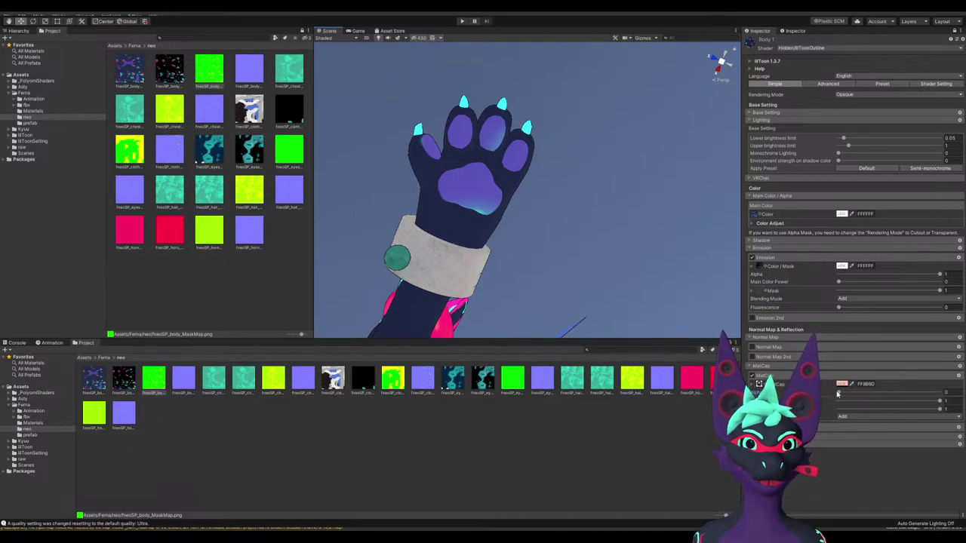
left_click_drag(838, 393, 856, 393)
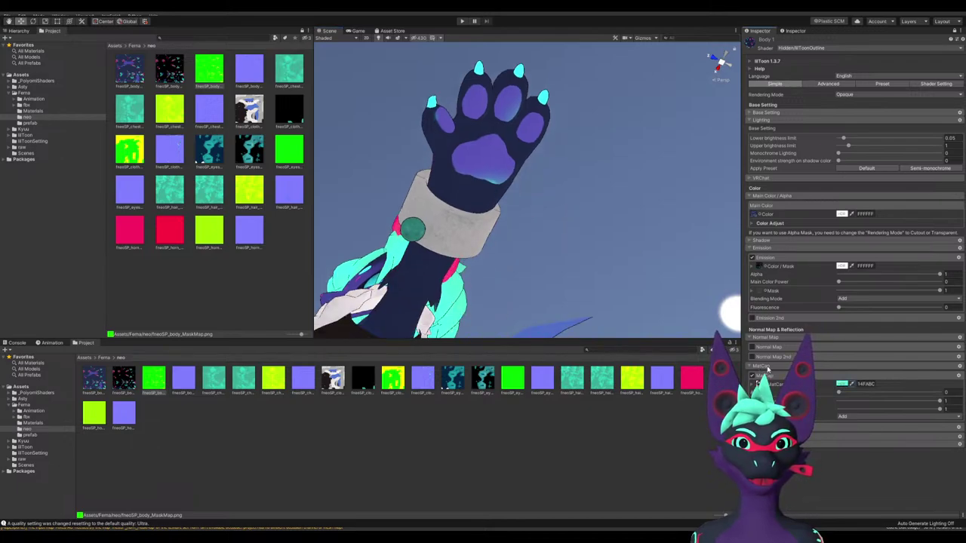
left_click_drag(838, 394, 845, 395)
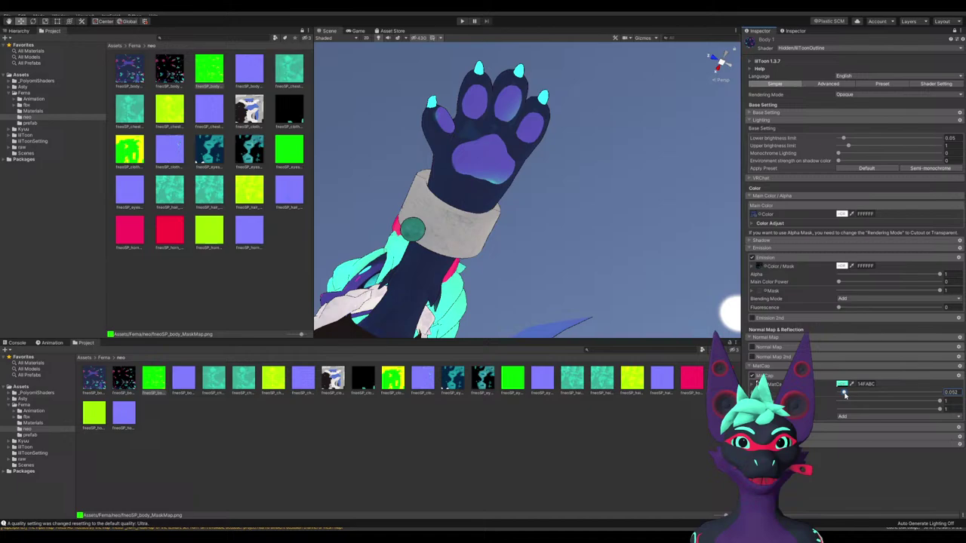
Examine the recolored MatCap effect on the avatar's legs, torso and arms from several angles
middle_click_drag(587, 241, 560, 235)
left_click_drag(560, 235, 511, 285, "alt")
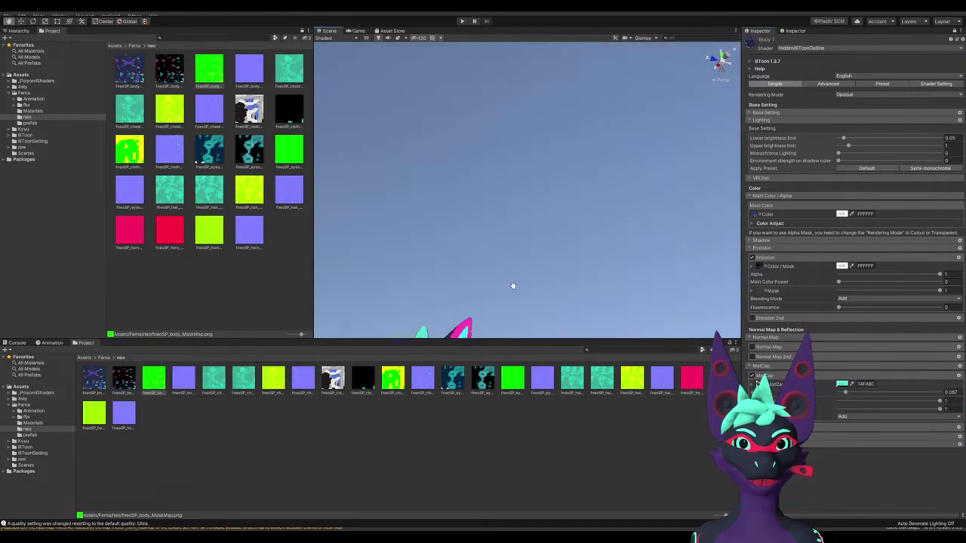
middle_click_drag(512, 285, 495, 159)
left_click_drag(494, 158, 476, 309, "alt")
middle_click_drag(476, 310, 451, 91)
left_click_drag(451, 91, 480, 166, "alt")
middle_click_drag(480, 166, 480, 260)
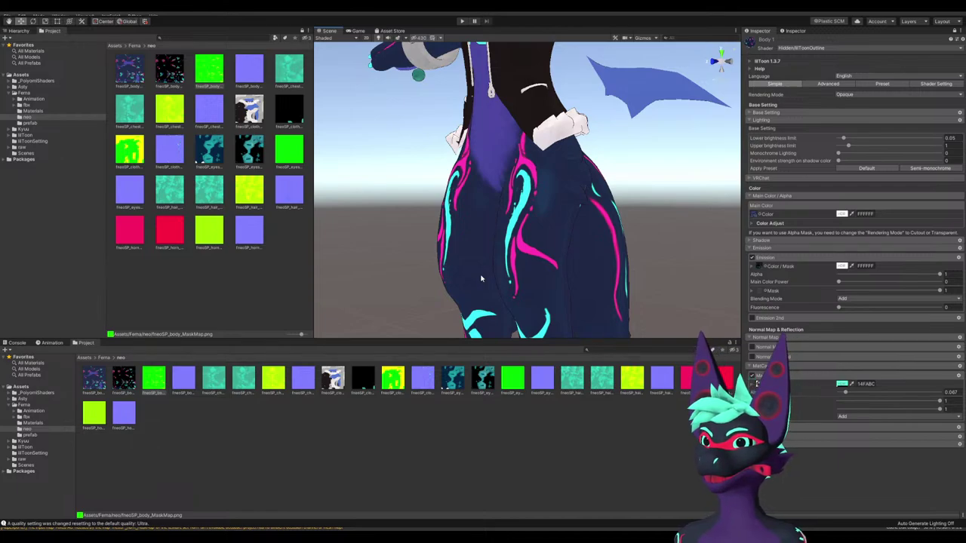
scroll(479, 258, "down", 5)
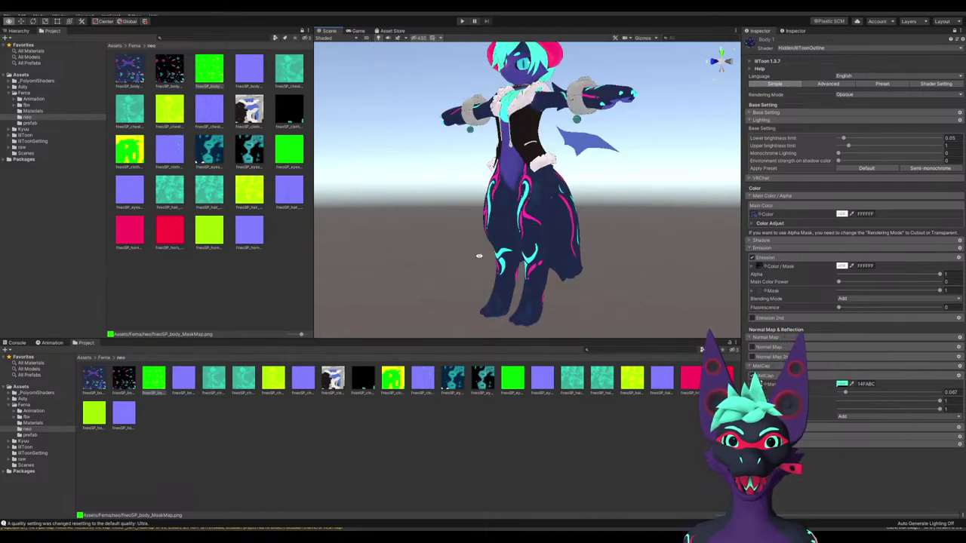
left_click_drag(479, 256, 582, 268, "alt")
middle_click_drag(581, 268, 440, 243)
scroll(426, 178, "up", 4)
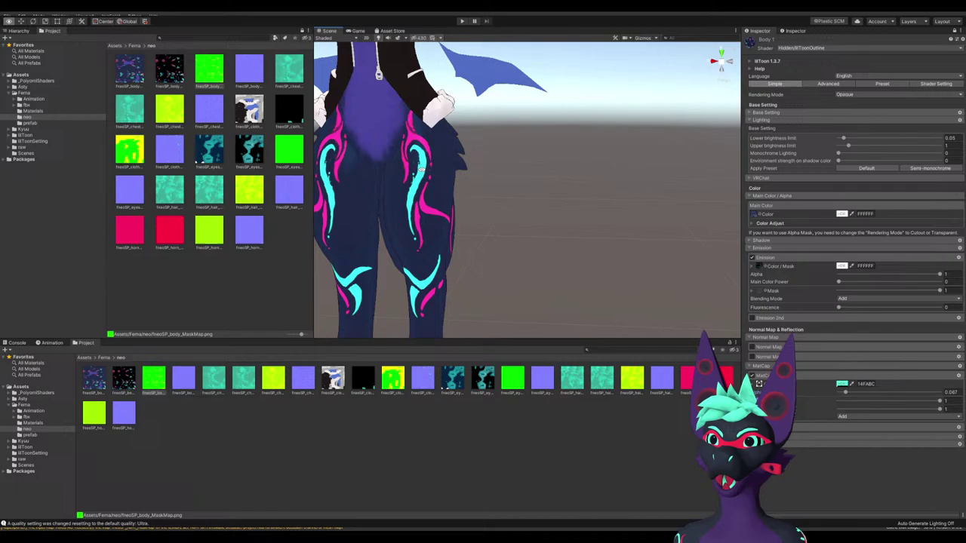
middle_click_drag(422, 171, 468, 274)
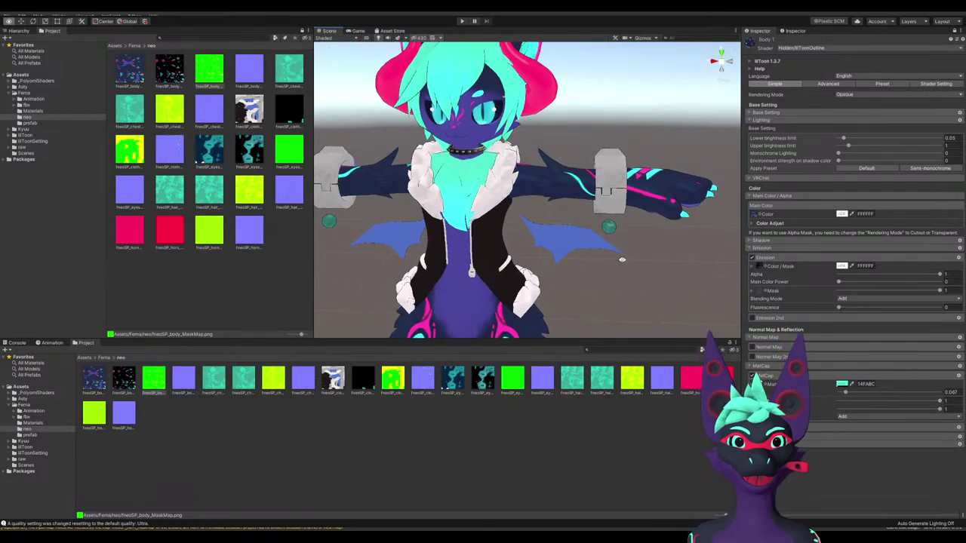
left_click_drag(470, 272, 603, 252, "alt")
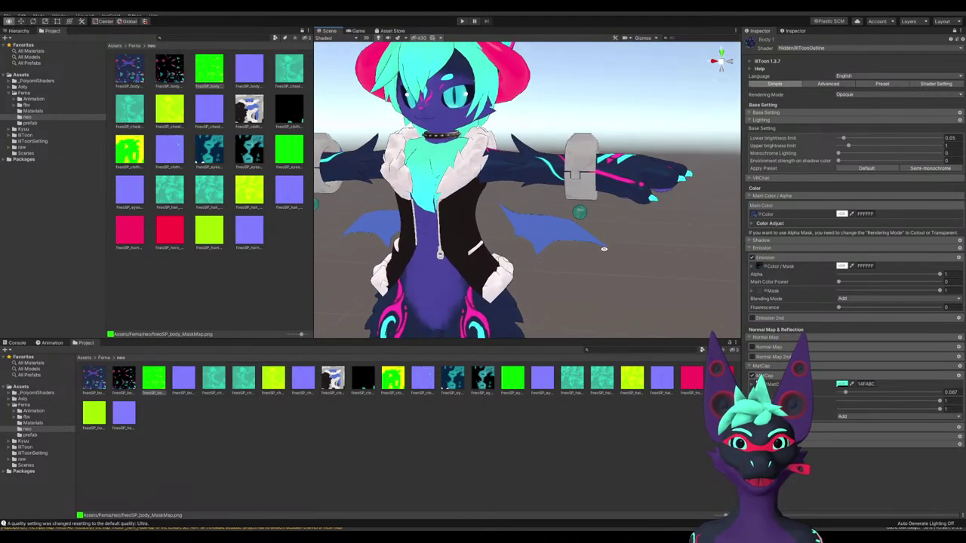
Select the avatar's Shackles and enable MatCap on their clothes 1 material
left_click(579, 216)
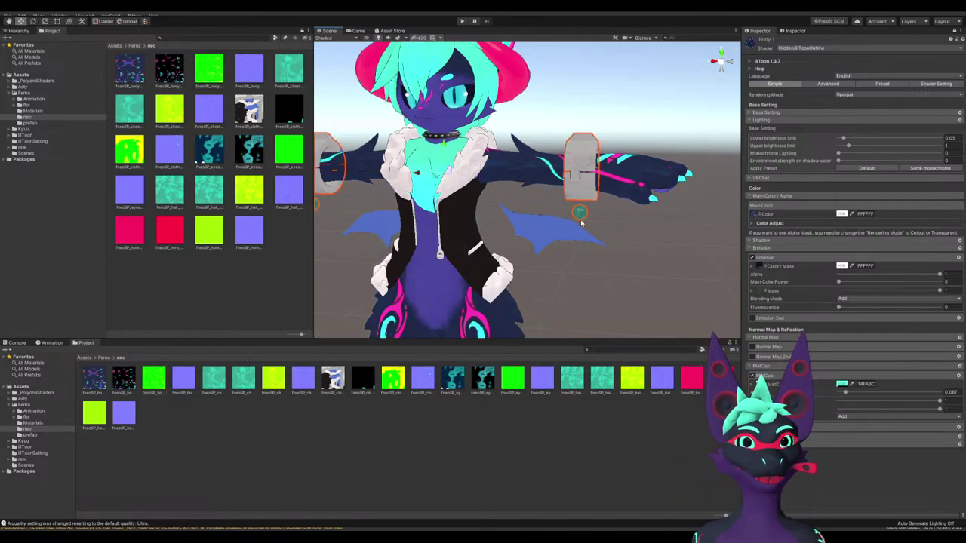
left_click(955, 32)
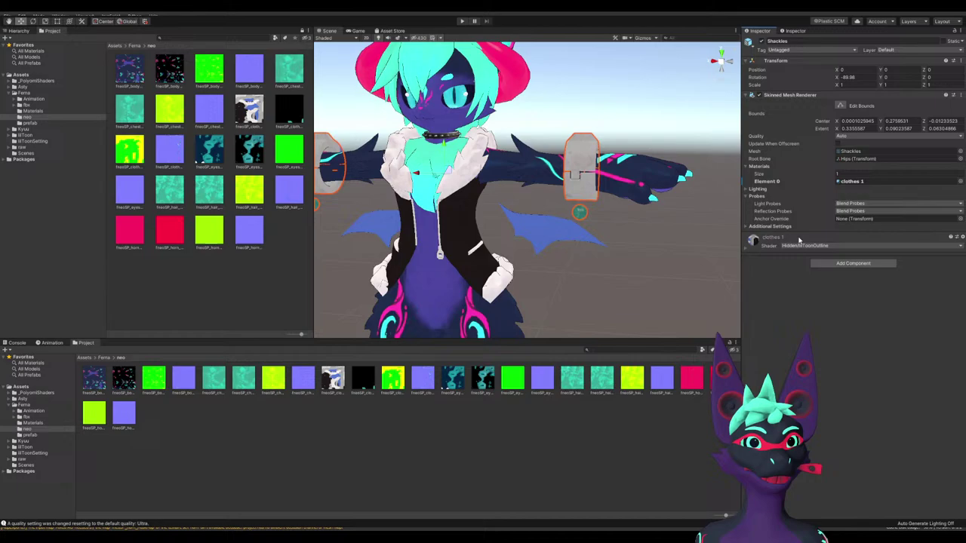
left_click(758, 246)
scroll(787, 330, "down", 5)
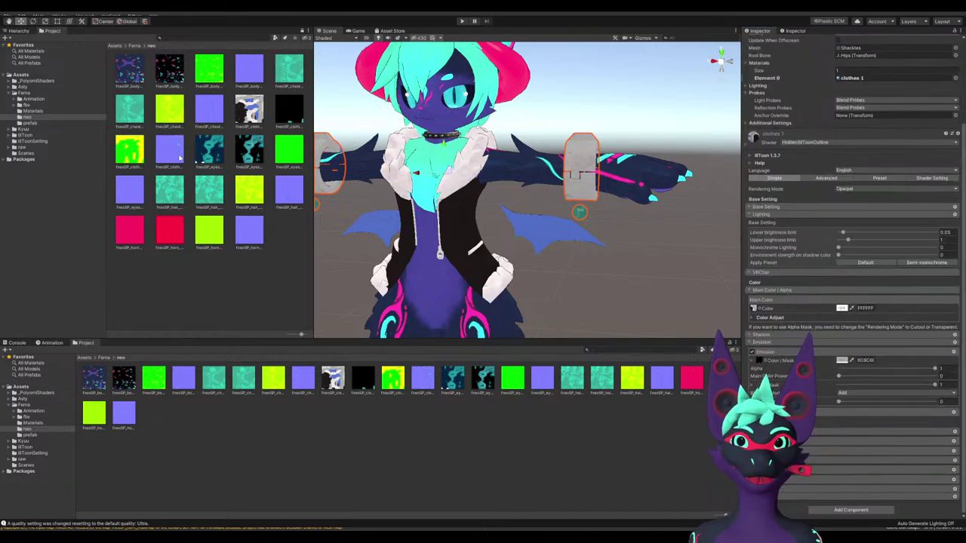
left_click_drag(42, 74, 9, 46)
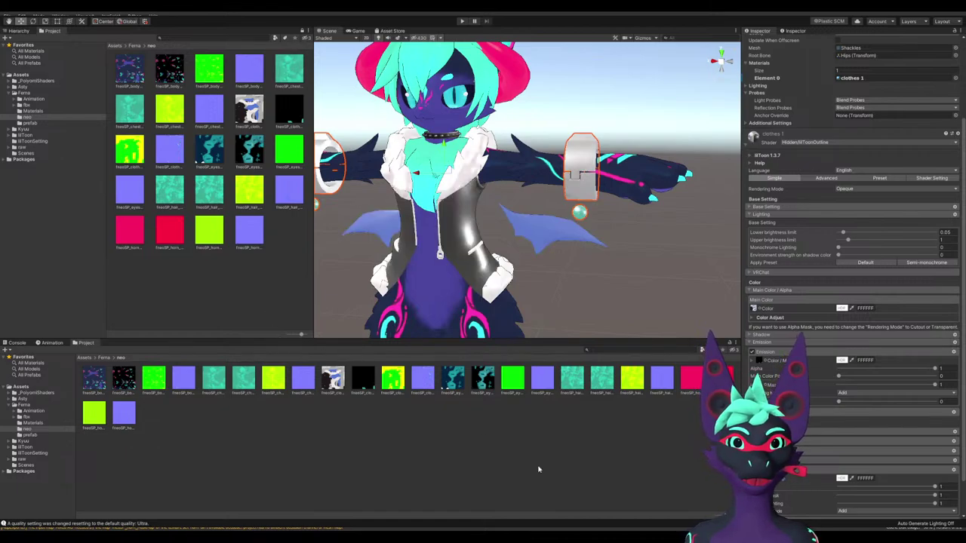
scroll(847, 447, "down", 2)
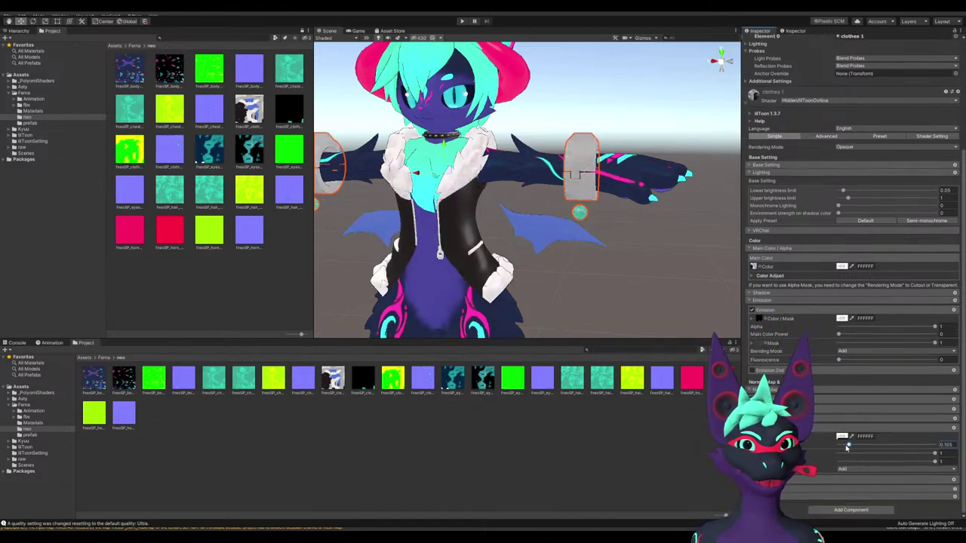
Tint the clothes 1 material's MatCap dark navy blue and set its alpha to about 0.239
left_click_drag(846, 447, 816, 455)
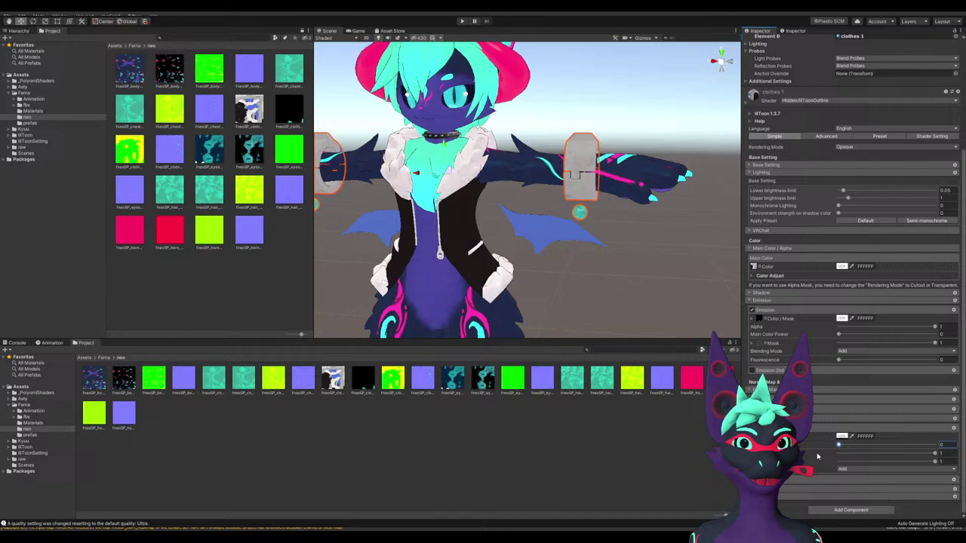
left_click_drag(825, 452, 843, 451)
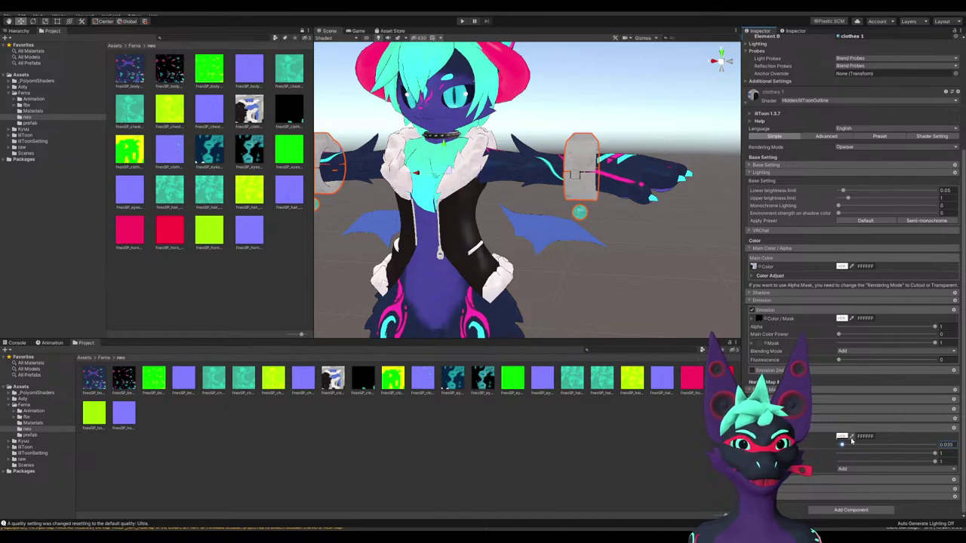
left_click(852, 437)
left_click(502, 315)
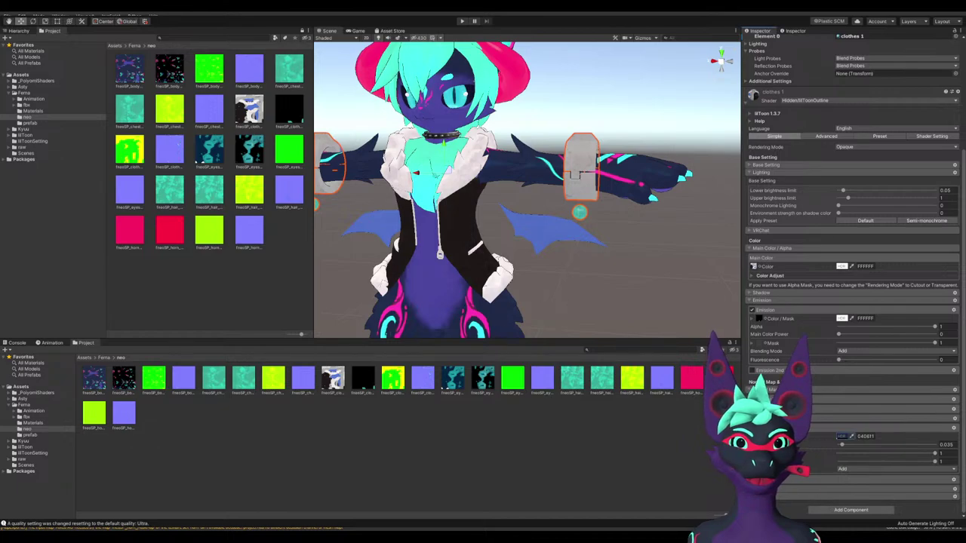
left_click_drag(842, 445, 861, 445)
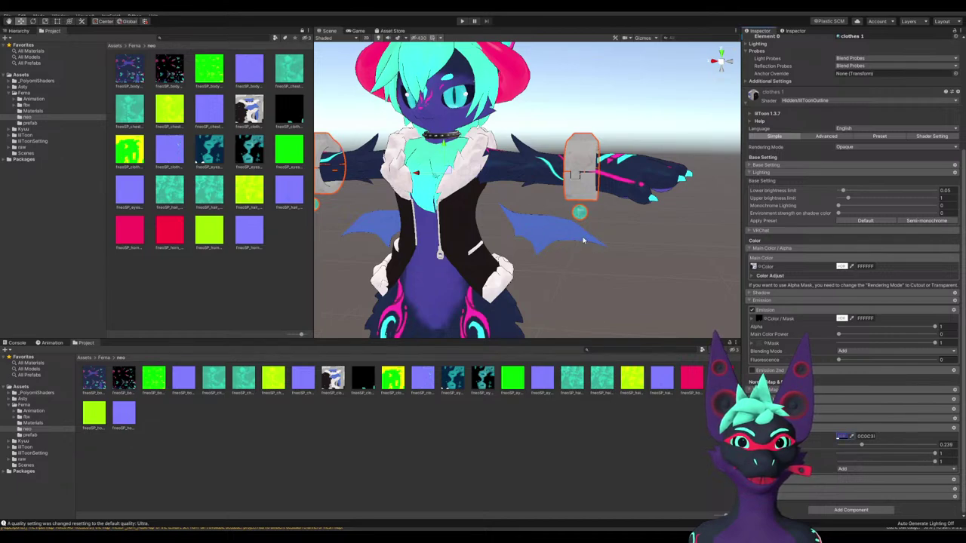
Examine the tinted MatCap on the avatar's jacket, shackles and wings from the front and back
left_click_drag(583, 240, 625, 257, "alt")
middle_click_drag(555, 286, 520, 203)
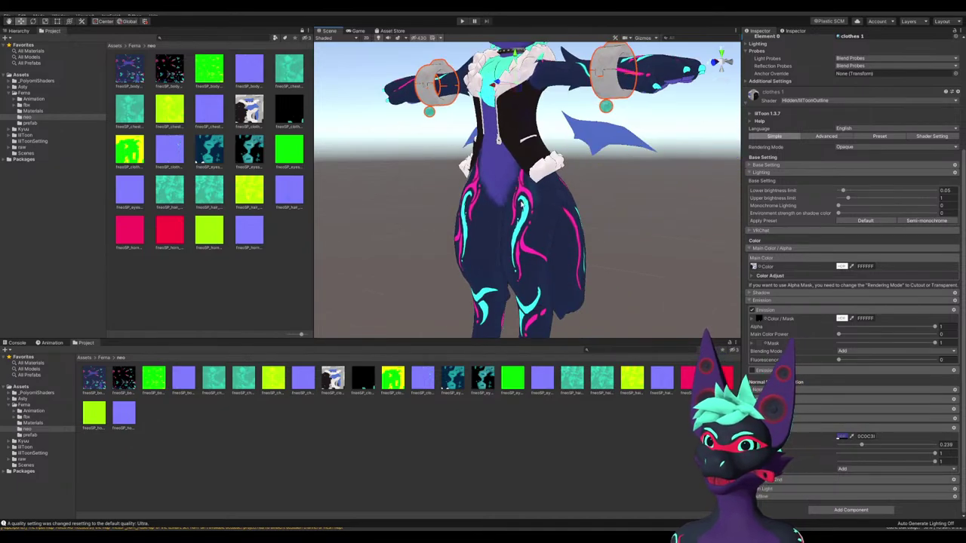
scroll(536, 239, "down", 3)
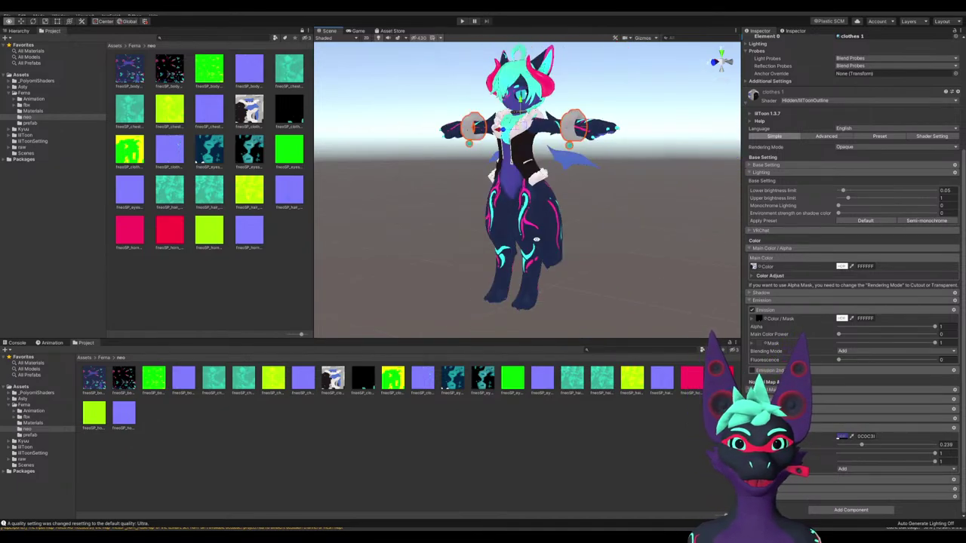
left_click_drag(537, 239, 533, 266, "alt")
left_click(606, 197)
middle_click_drag(605, 196, 565, 215)
left_click(535, 218)
left_click_drag(584, 217, 433, 186, "alt")
key("Delete")
scroll(426, 194, "down", 2)
middle_click_drag(433, 186, 512, 201)
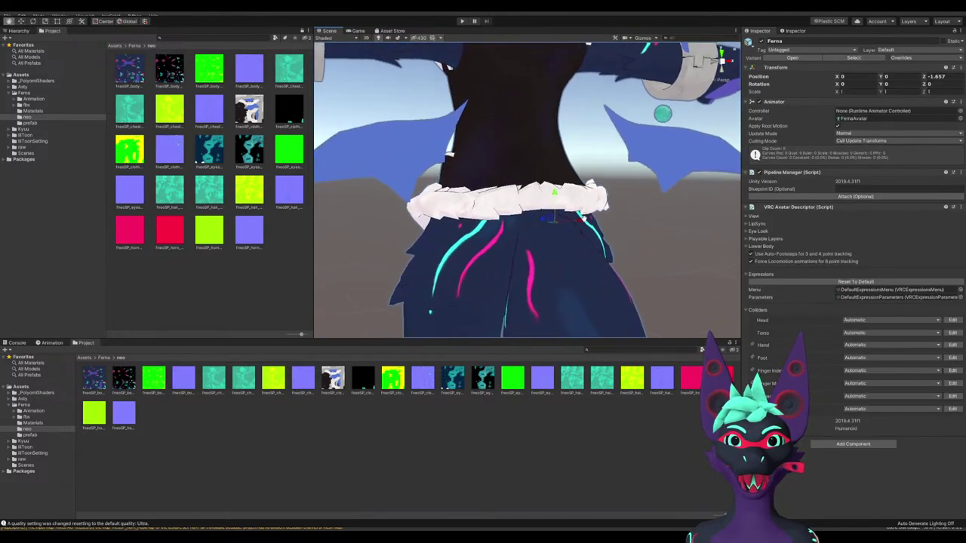
Select the avatar's wings and test the MatCap alpha of their clothes 1 material
left_click(379, 159)
scroll(807, 362, "down", 4)
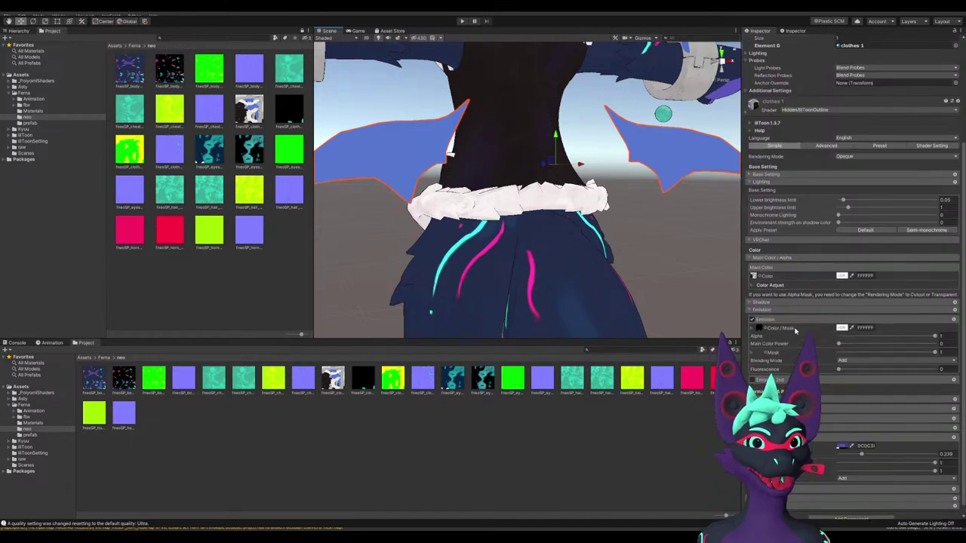
scroll(834, 446, "down", 1)
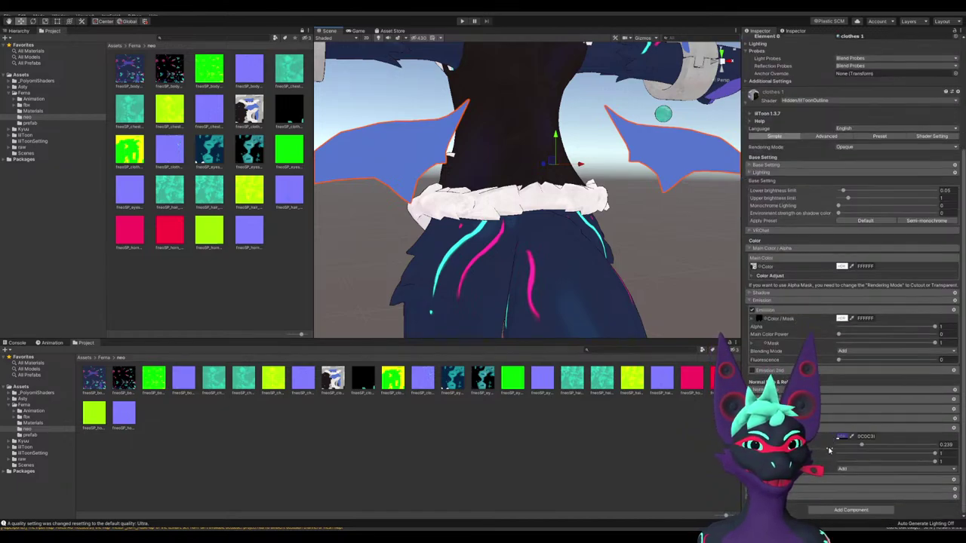
mouse_move(861, 446)
left_mouse_down()
mouse_move(850, 445)
mouse_move(862, 439)
left_mouse_up()
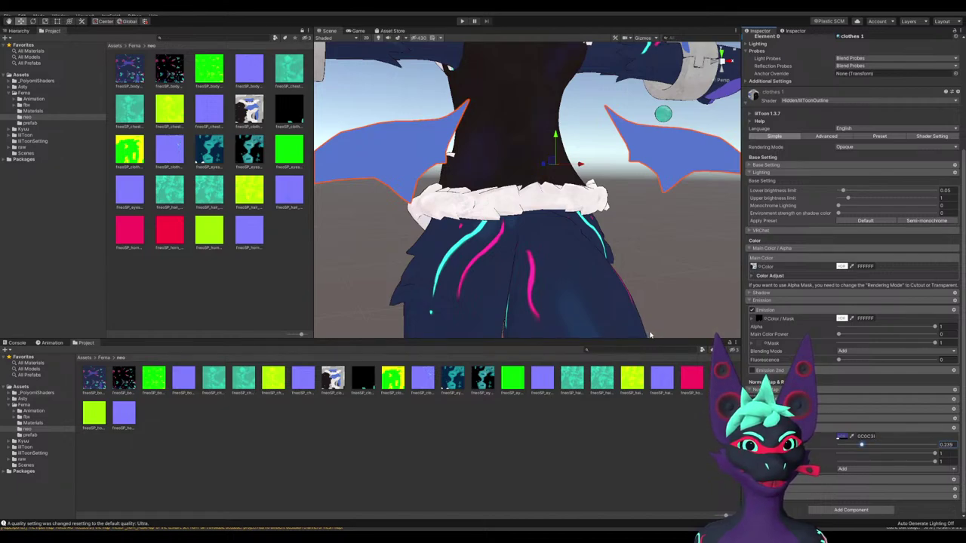
Toggle the clothes 1 material's emission off and back on to compare the glow on the shackles
scroll(541, 300, "down", 5)
scroll(467, 261, "up", 2)
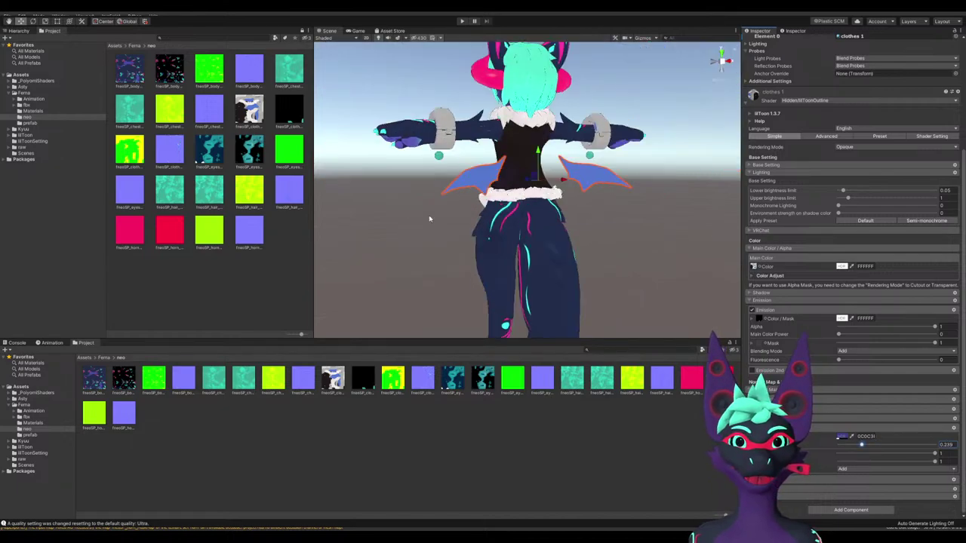
left_click_drag(429, 218, 713, 256, "alt")
left_click(752, 310)
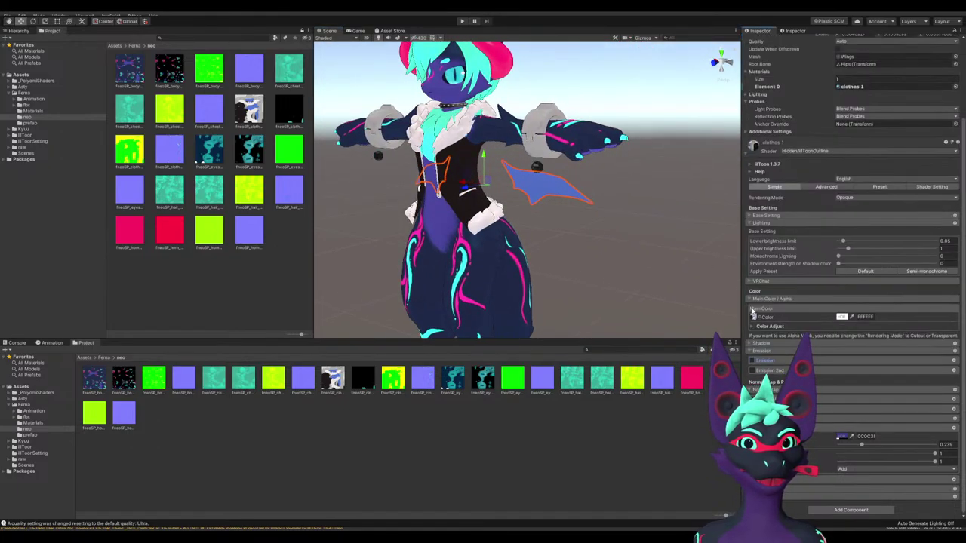
left_click(751, 362)
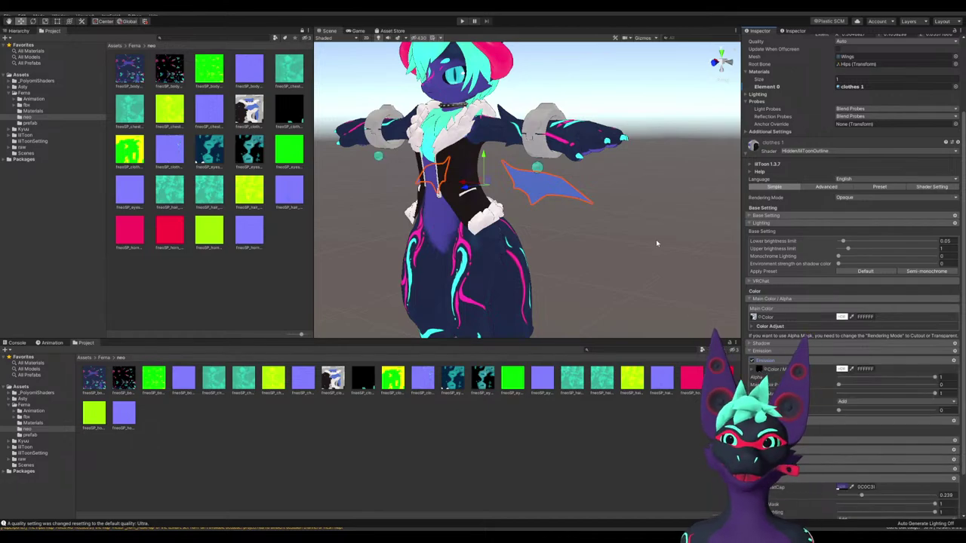
scroll(656, 239, "down", 3)
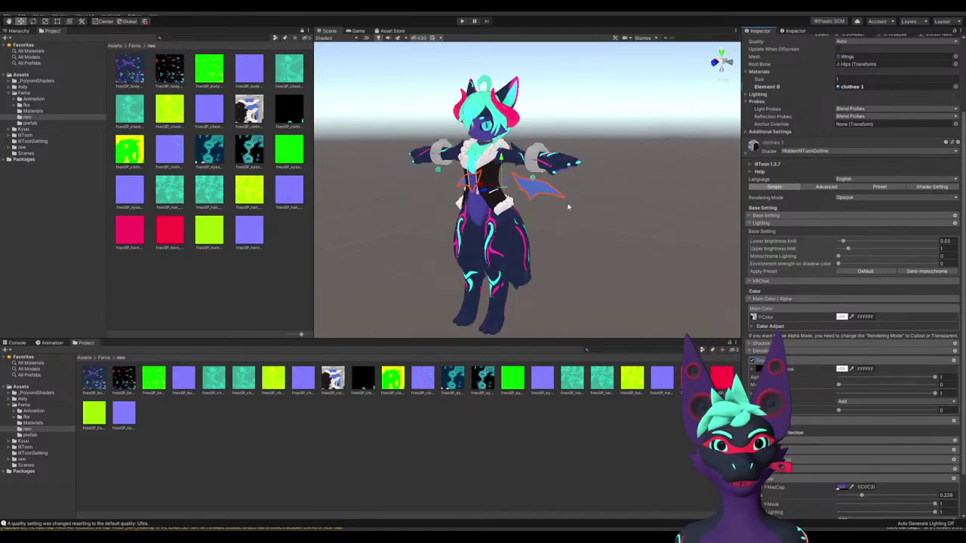
Clear the selection and inspect the whole avatar from the side, back and front
left_click(406, 223)
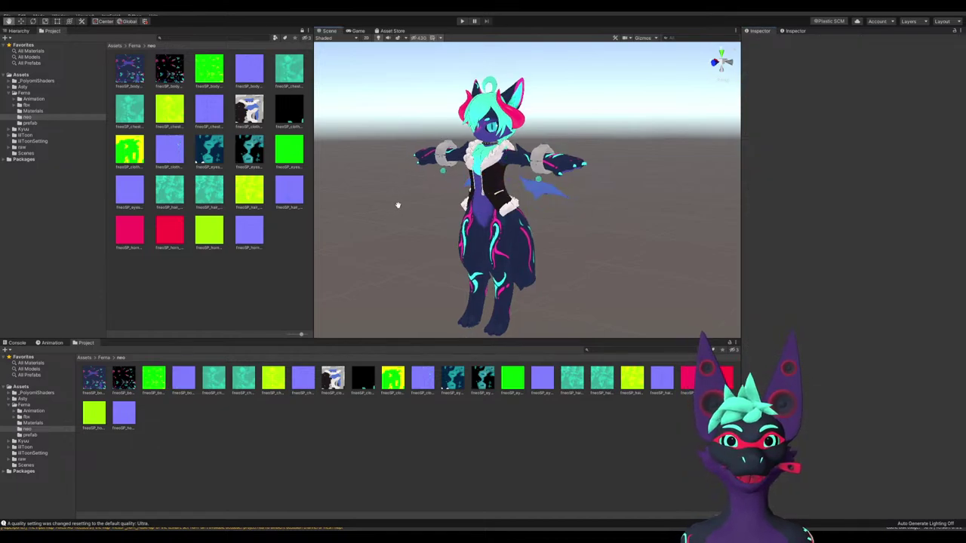
middle_click_drag(397, 204, 417, 217)
left_click_drag(425, 203, 547, 198, "alt")
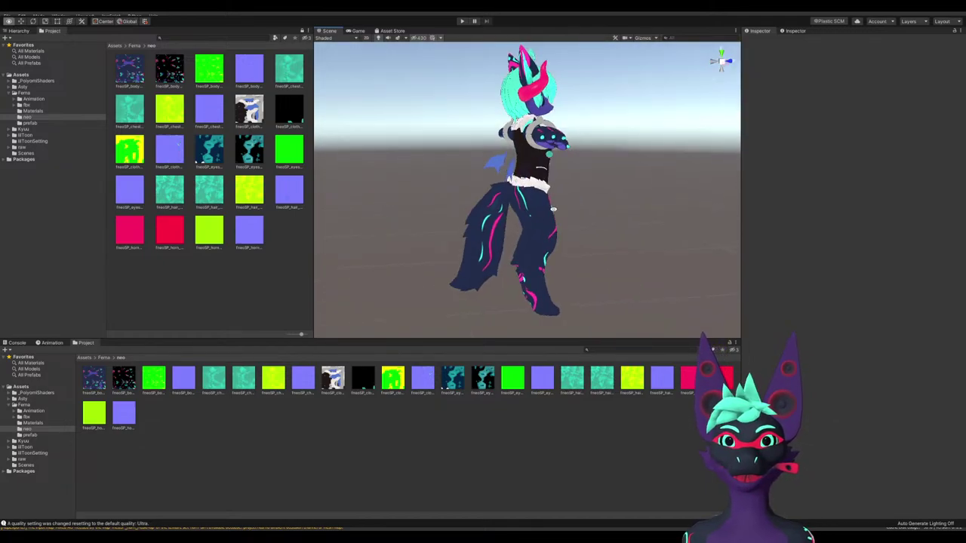
left_click_drag(466, 262, 535, 264, "alt")
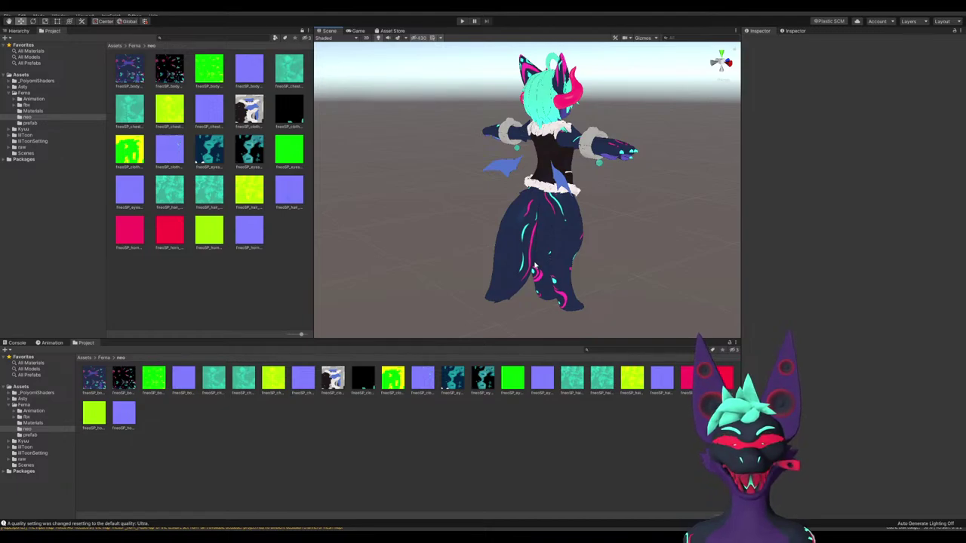
middle_click_drag(534, 266, 502, 309)
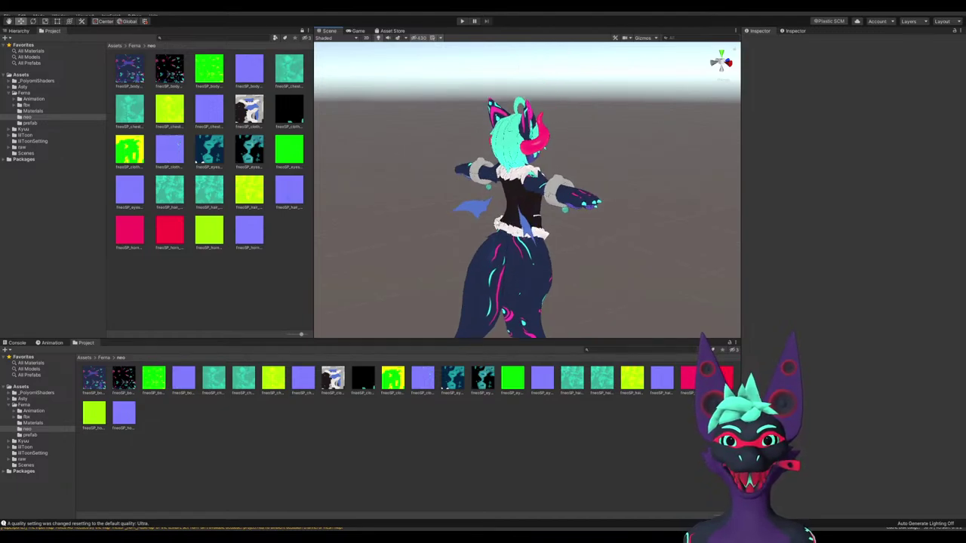
scroll(589, 216, "up", 3)
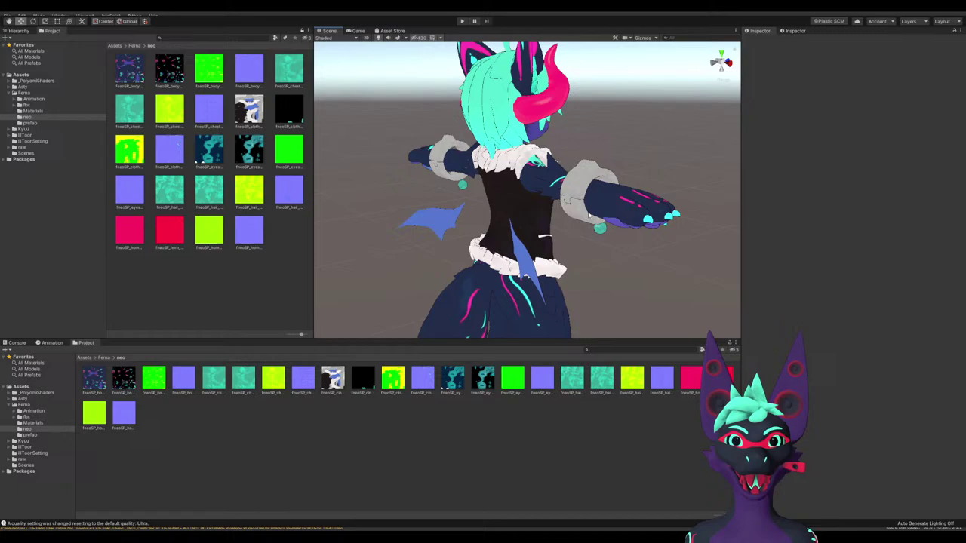
left_click_drag(589, 215, 513, 125, "alt")
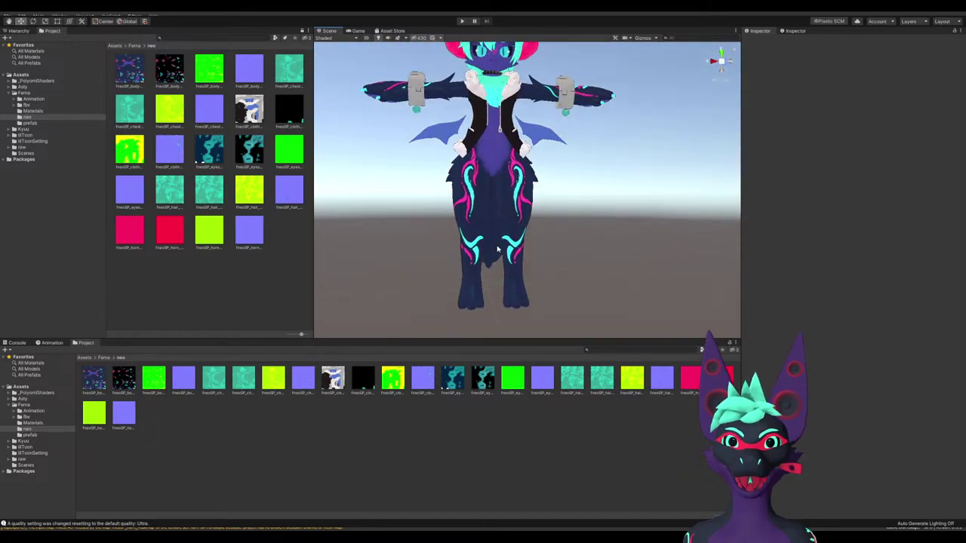
Examine the avatar's foot and hand paw pads from below for MatCap and texture differences
left_click_drag(507, 277, 490, 218, "alt")
scroll(452, 245, "up", 3)
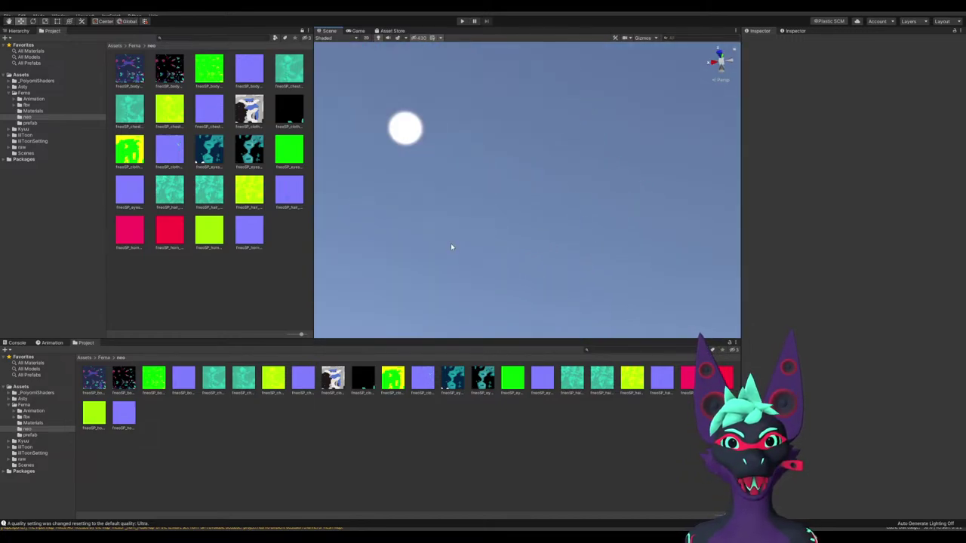
scroll(452, 247, "down", 3)
left_click_drag(452, 249, 575, 206, "alt")
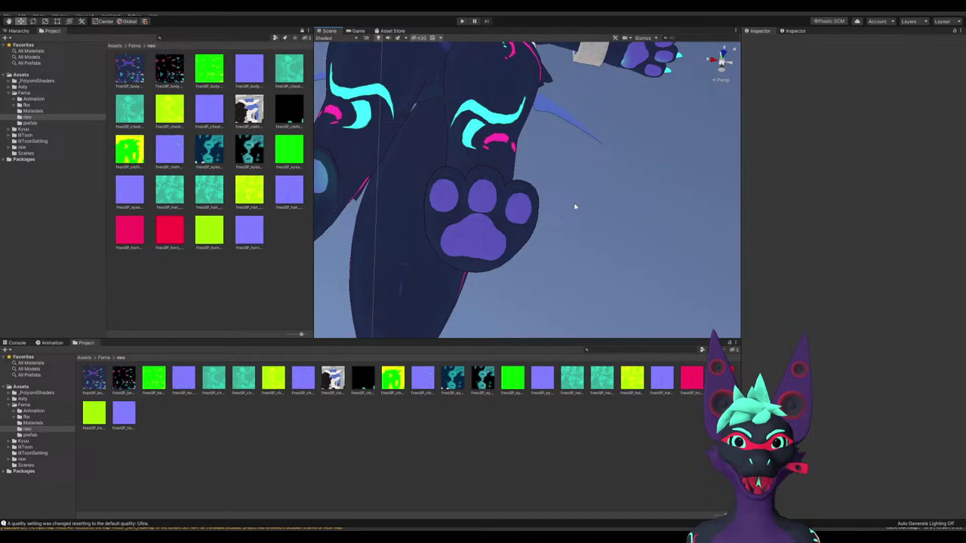
left_click_drag(507, 126, 458, 204, "alt")
mouse_move(511, 166)
middle_mouse_down("alt")
mouse_move(500, 218)
mouse_move(504, 154)
middle_mouse_up("alt")
left_click_drag(505, 177, 545, 86, "alt")
left_click_drag(383, 167, 397, 142, "alt")
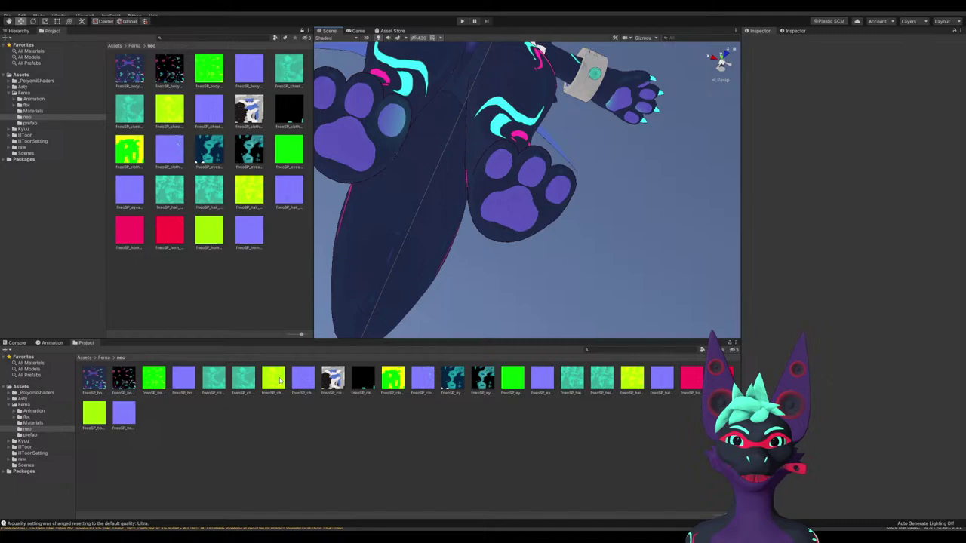
Select the Body 1 material in Ferna's Materials folder and disable its MatCap
left_click(104, 358)
double_click(151, 380)
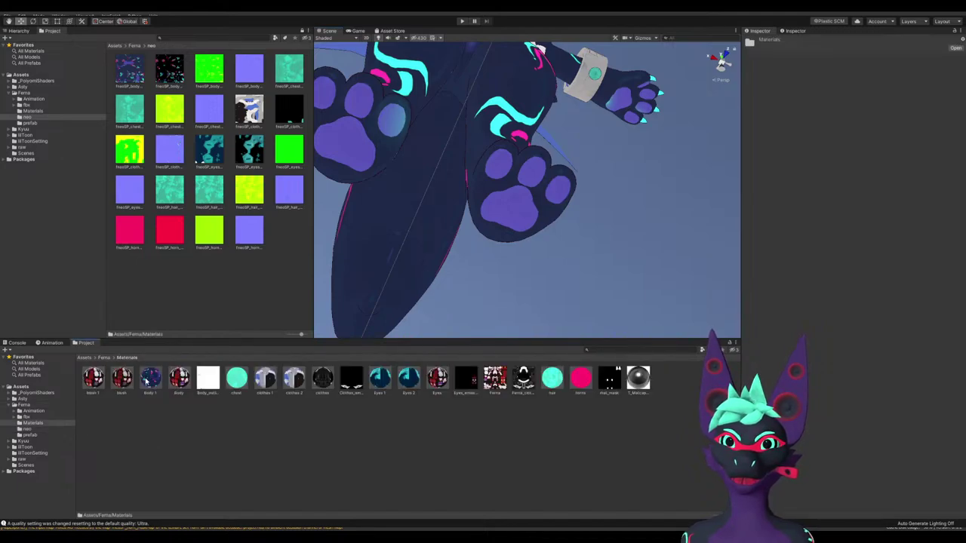
left_click(150, 377)
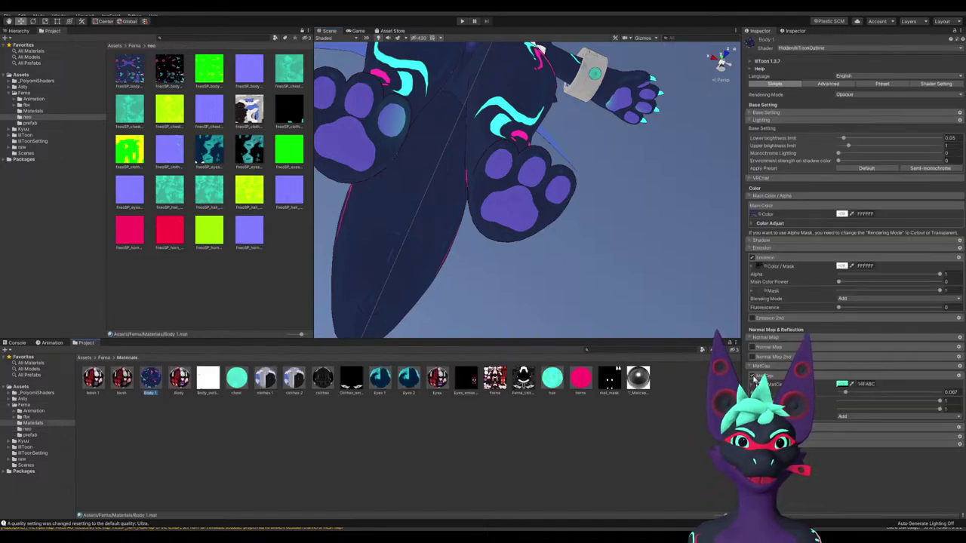
left_click(753, 377)
left_click(753, 378)
left_click(753, 378)
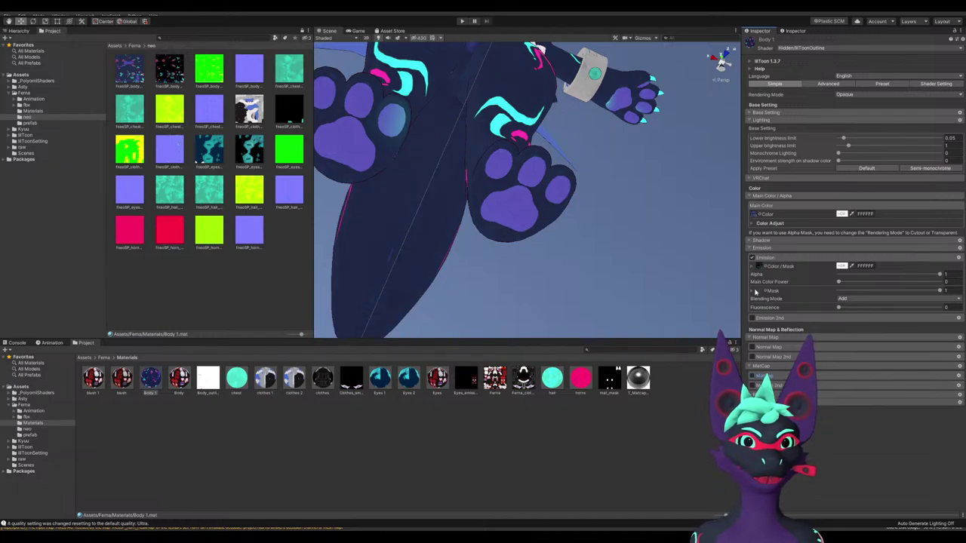
Toggle the Body 1 material's emission off and back on and check the paws and full avatar
left_click(752, 258)
left_click(753, 259)
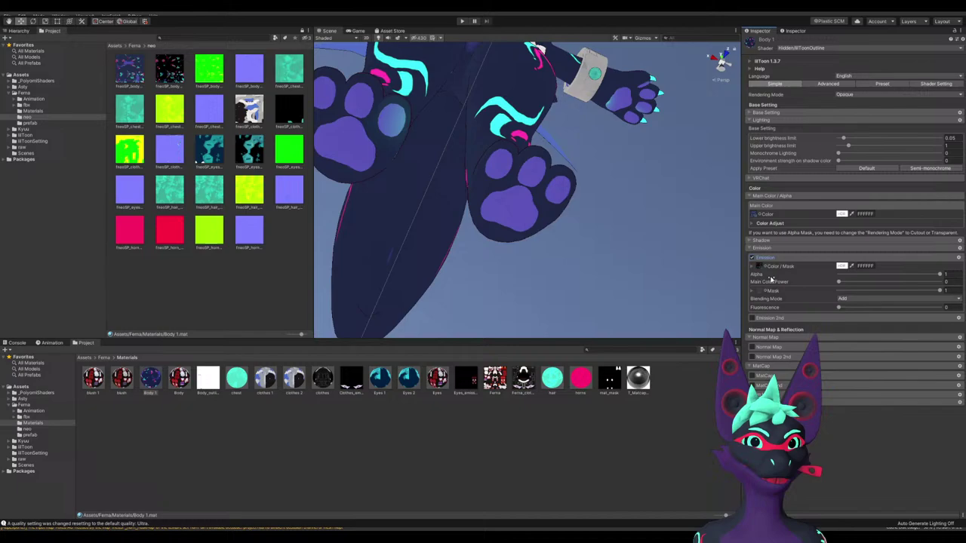
left_click_drag(481, 217, 435, 240, "alt")
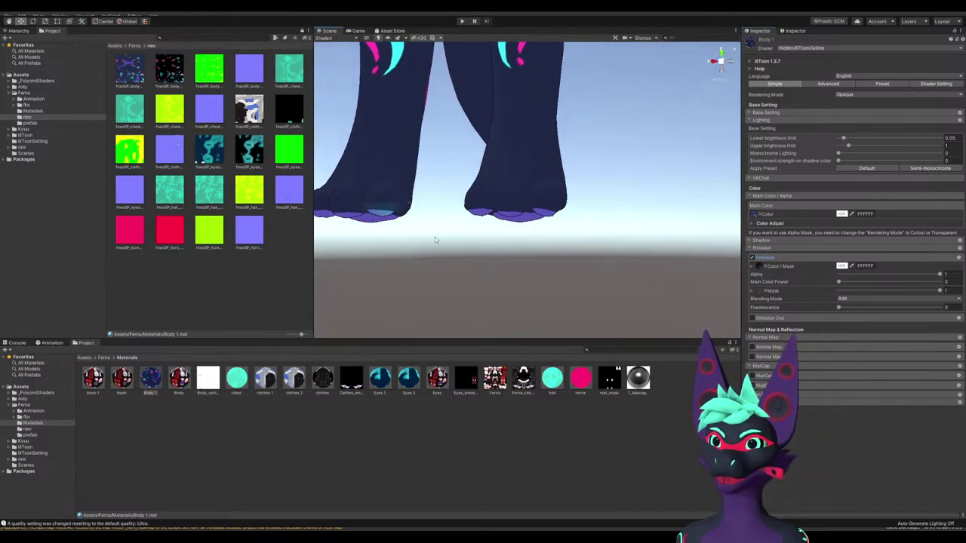
scroll(435, 240, "down", 10)
left_click_drag(499, 157, 504, 251, "alt")
scroll(528, 197, "up", 6)
middle_click_drag(580, 131, 568, 262)
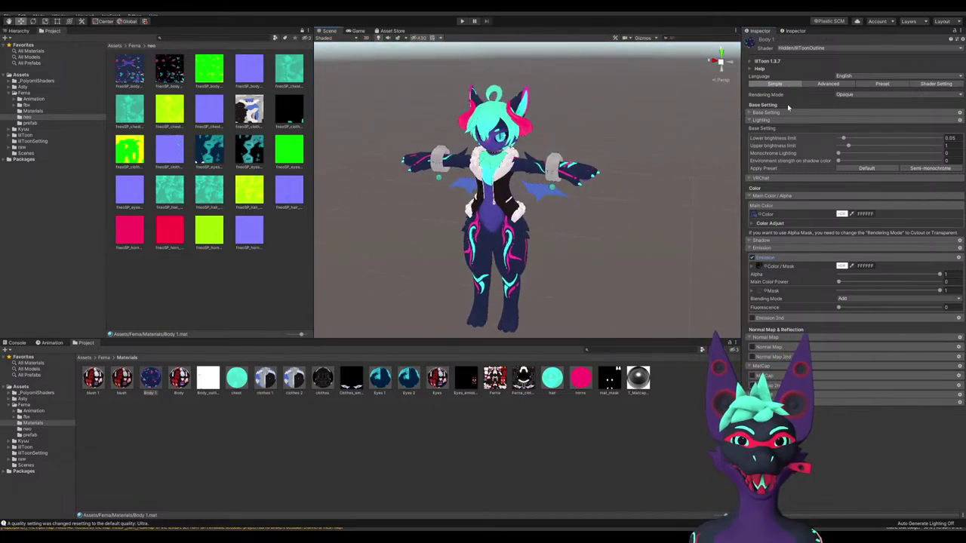
left_click(557, 174)
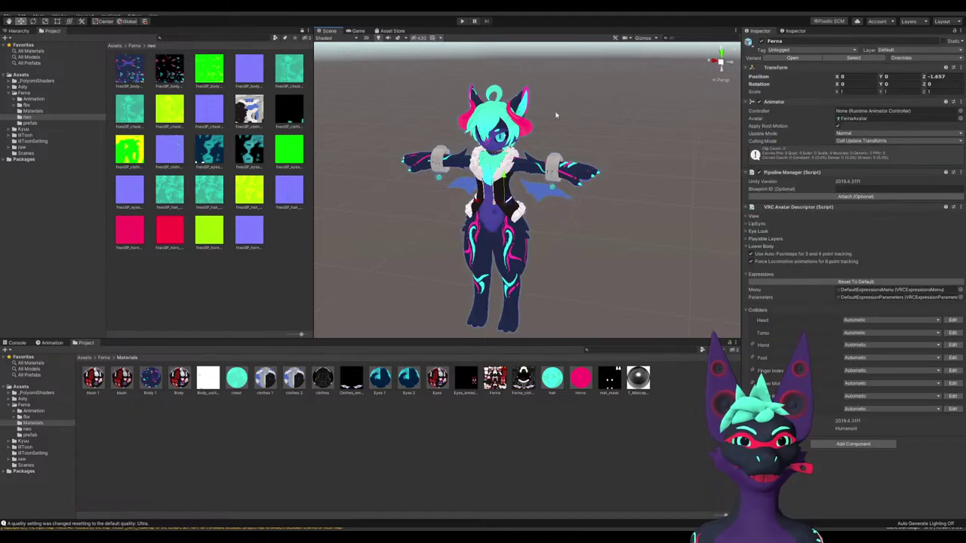
Show the scene's object hierarchy and open the avatar builder in the VRChat SDK control panel
left_click(17, 31)
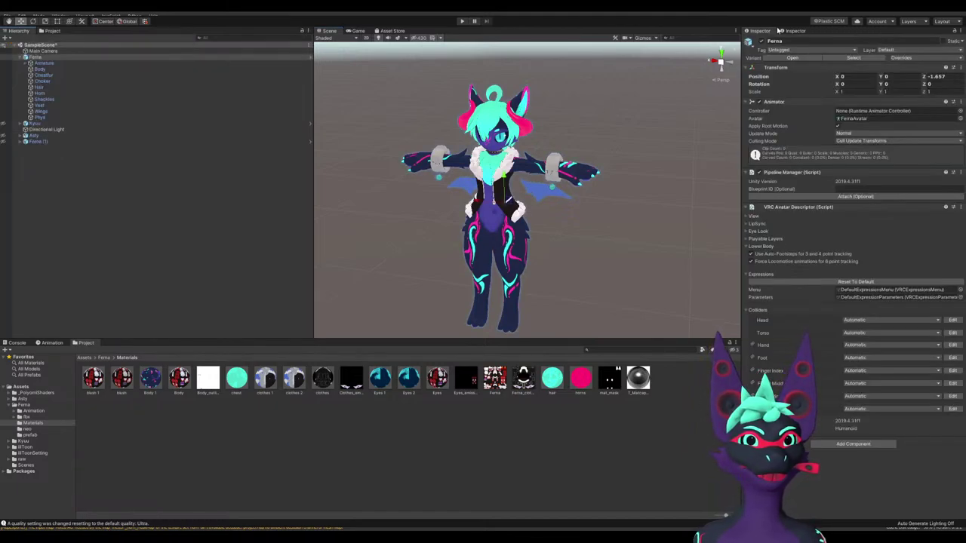
left_click_drag(532, 219, 606, 199, "alt")
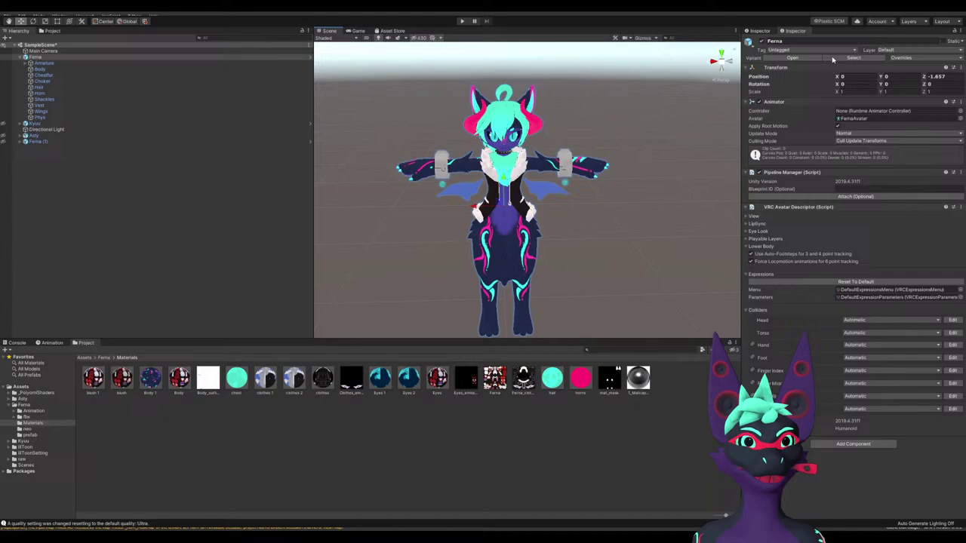
left_click(768, 33)
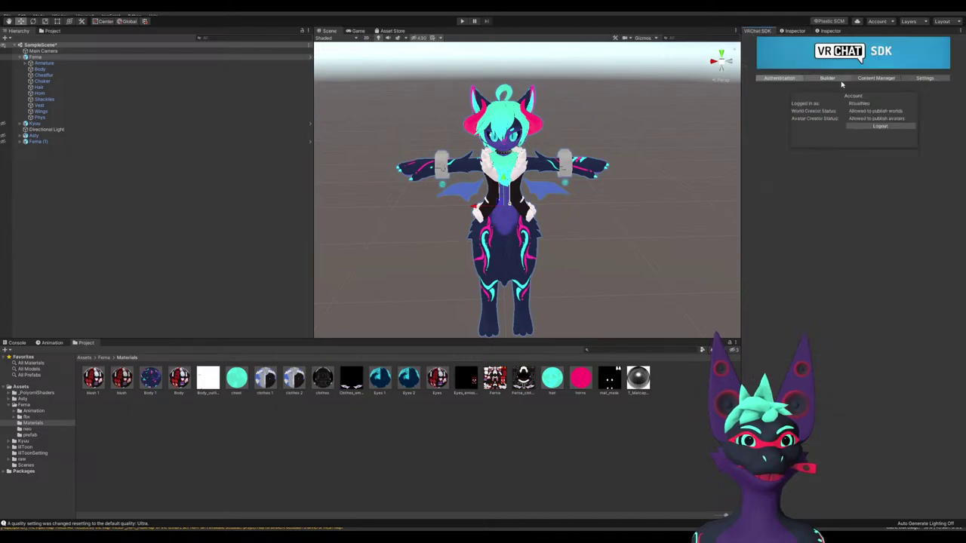
left_click(840, 81)
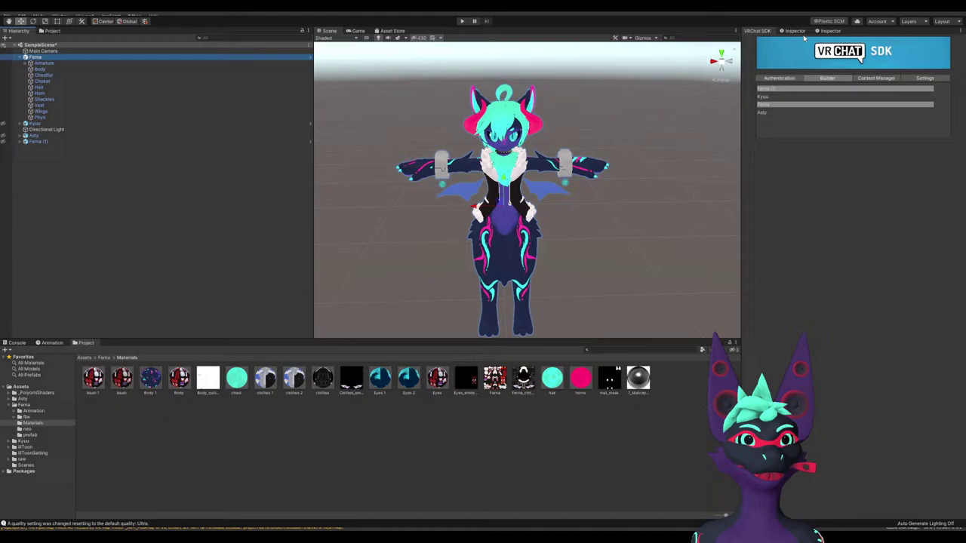
Remove the Pipeline Manager component from the Ferna avatar and reselect Ferna in the scene
left_click(798, 31)
right_click(785, 174)
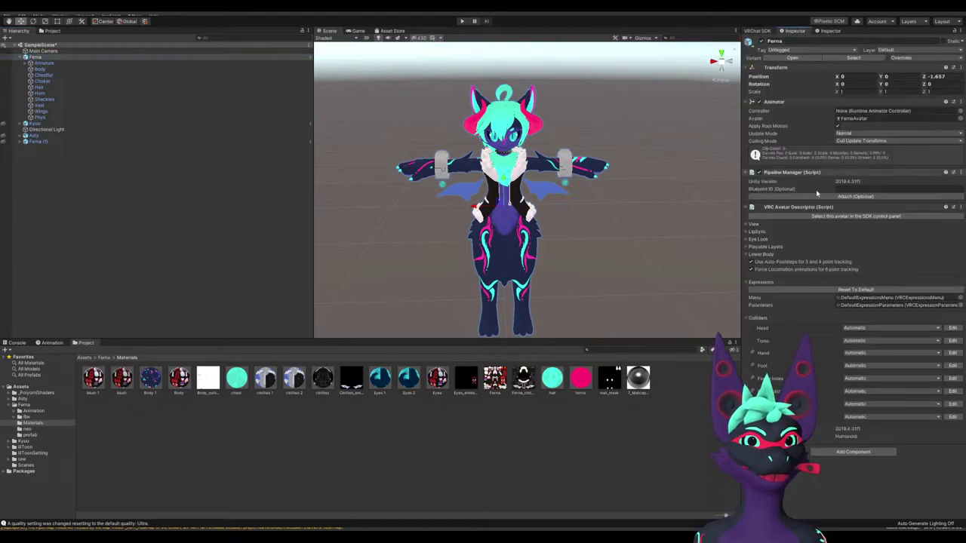
left_click(818, 194)
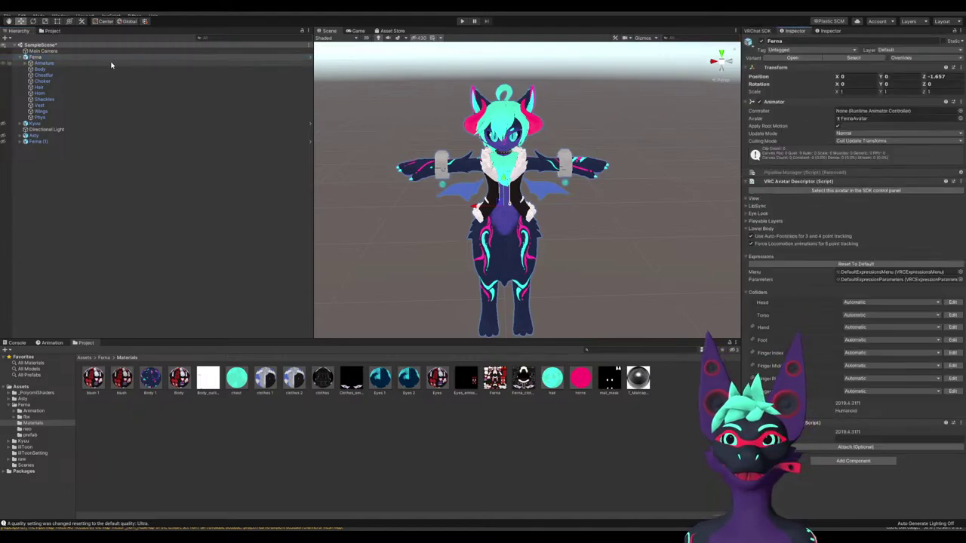
left_click(68, 63)
left_click(45, 56)
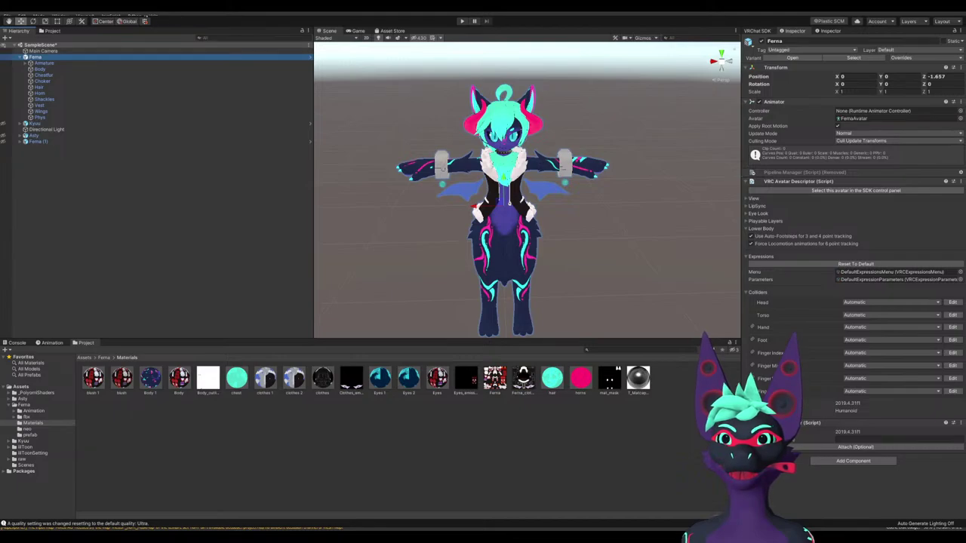
Choose Ferna as the avatar to build in the VRChat SDK and auto-fix its missing Streaming Mip Maps setting
left_click(757, 30)
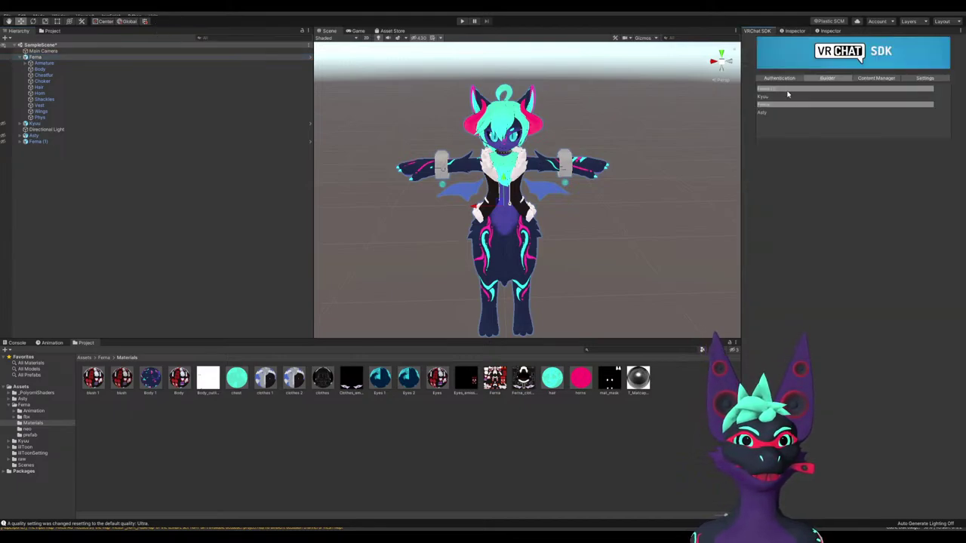
left_click(780, 104)
scroll(517, 240, "down", 5)
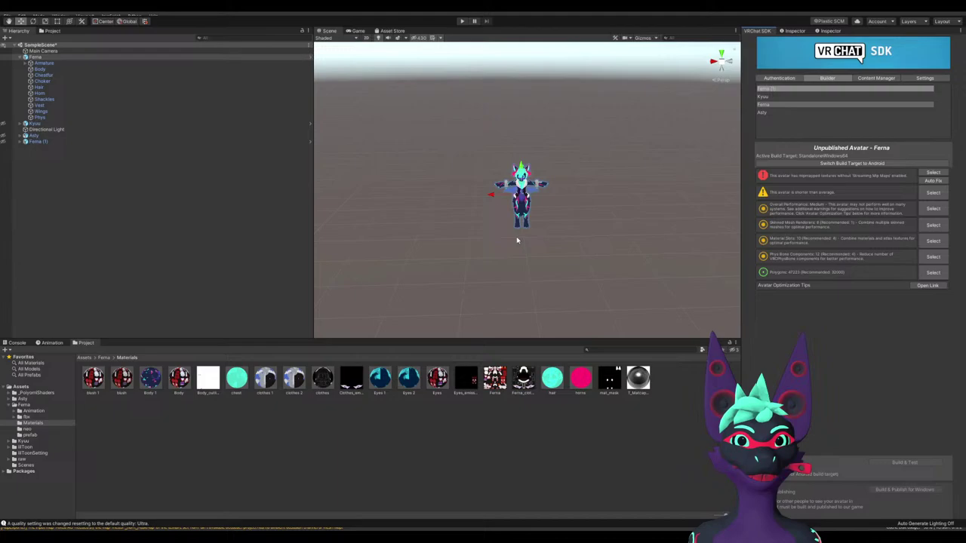
scroll(567, 260, "up", 2)
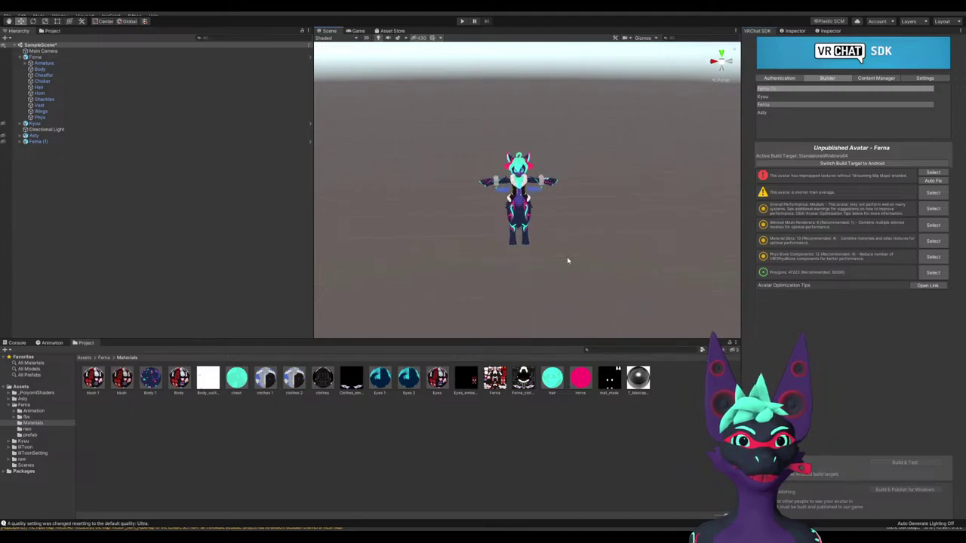
left_click(759, 90)
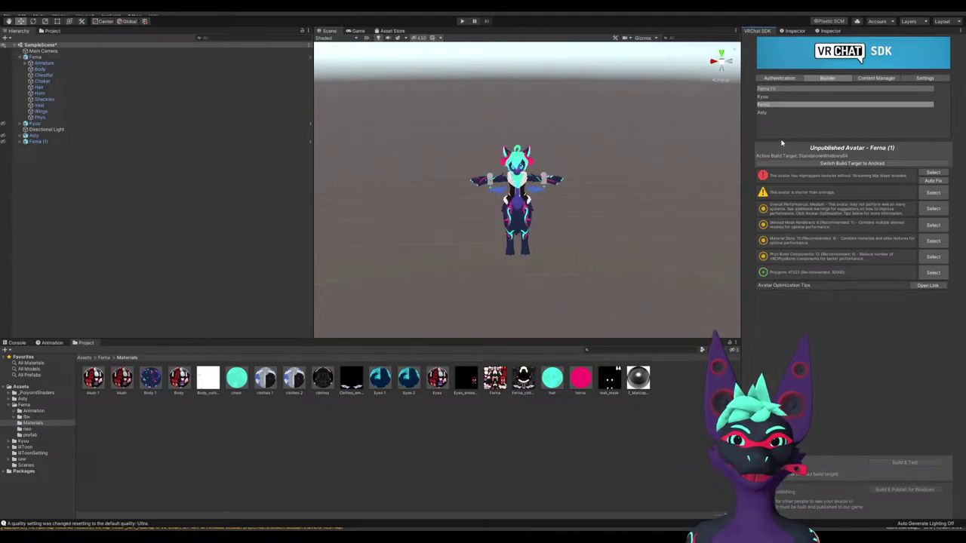
left_click(775, 106)
left_click(155, 177)
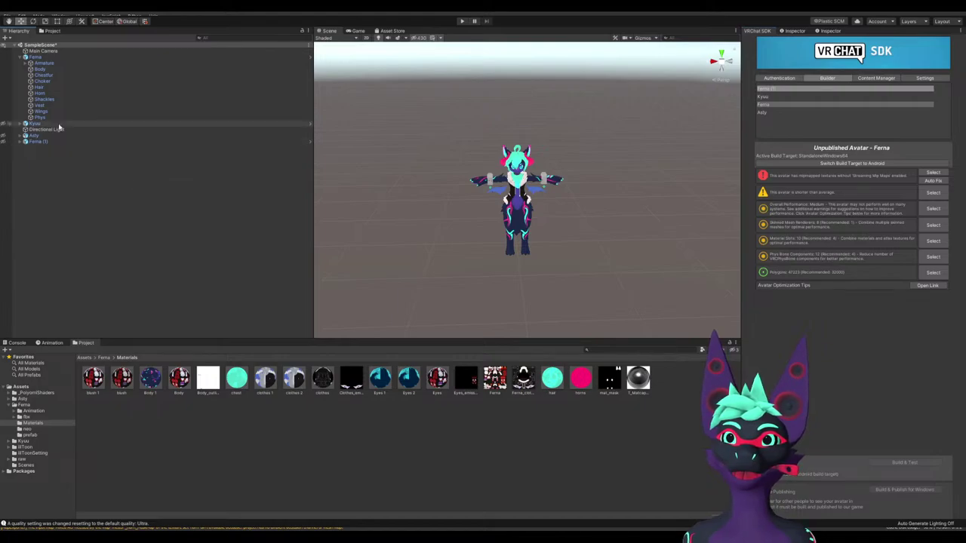
left_click(53, 58)
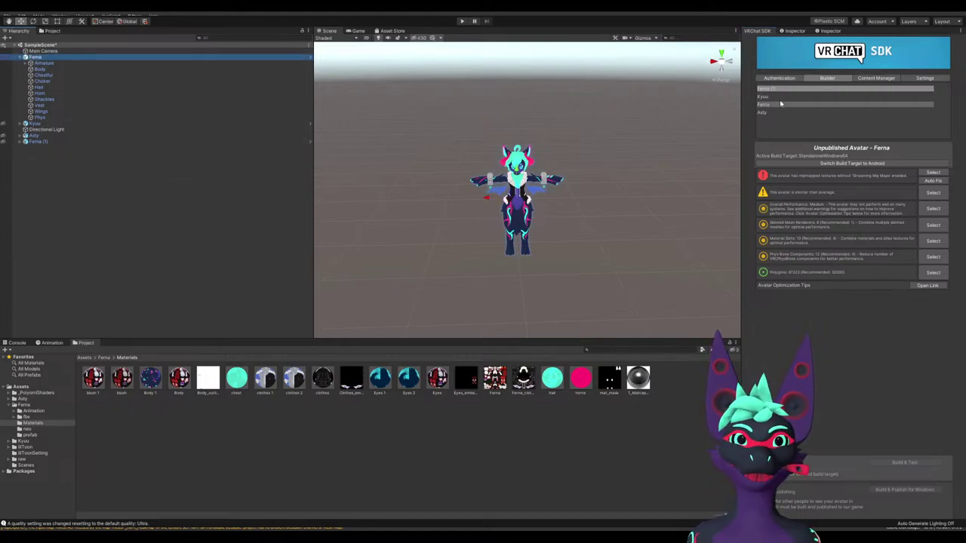
left_click(927, 183)
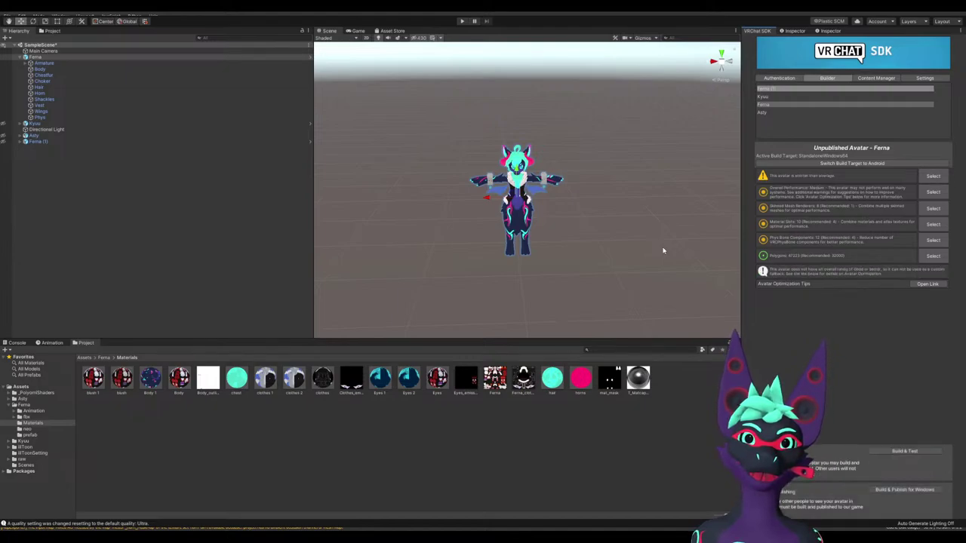
Select all textures in the neo folder and apply a max size of 512 with crunch compression at quality 100
left_click(52, 30)
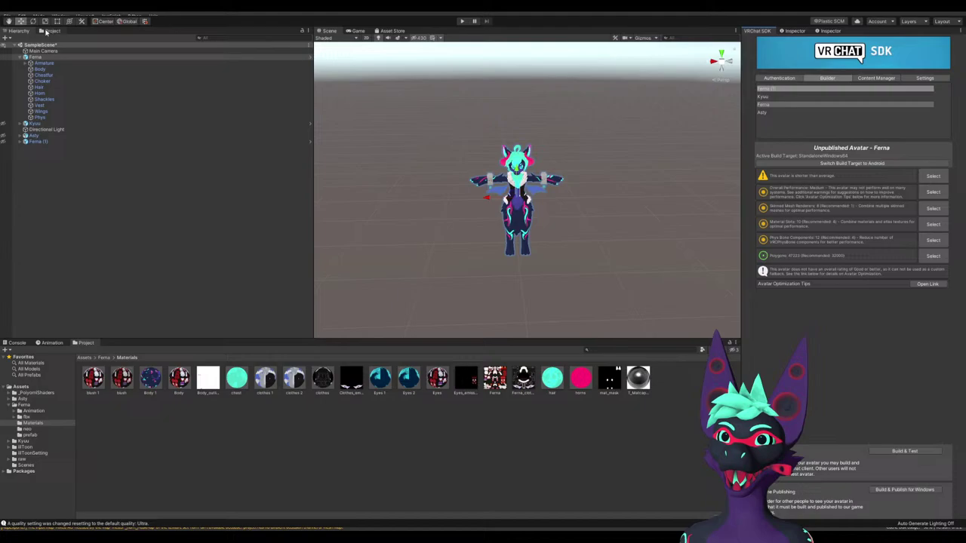
left_click(202, 71)
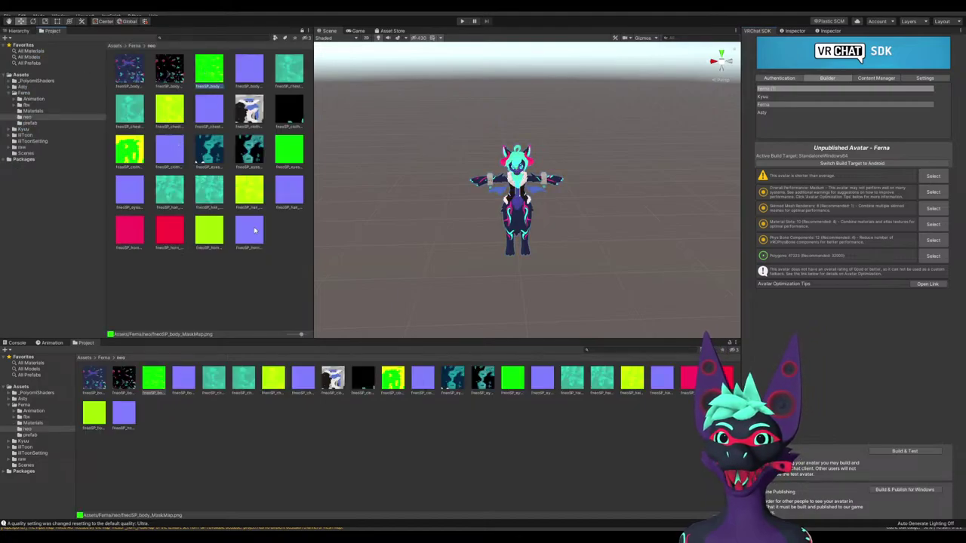
left_click(796, 31)
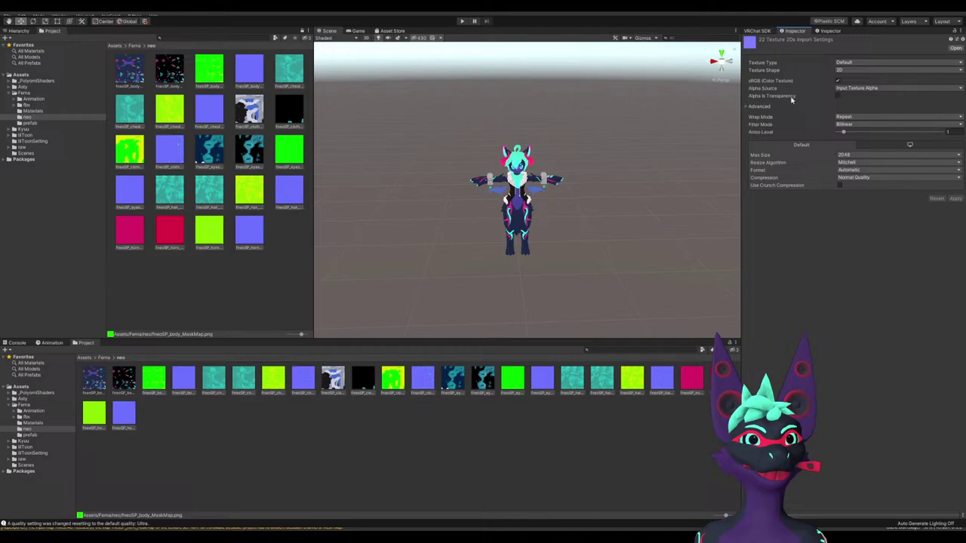
left_click(855, 156)
left_click(860, 198)
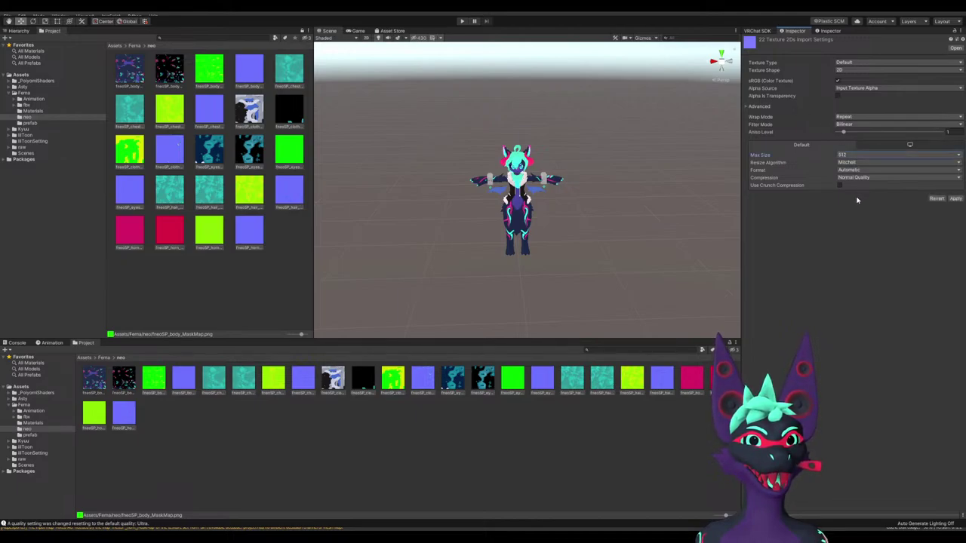
left_click(840, 185)
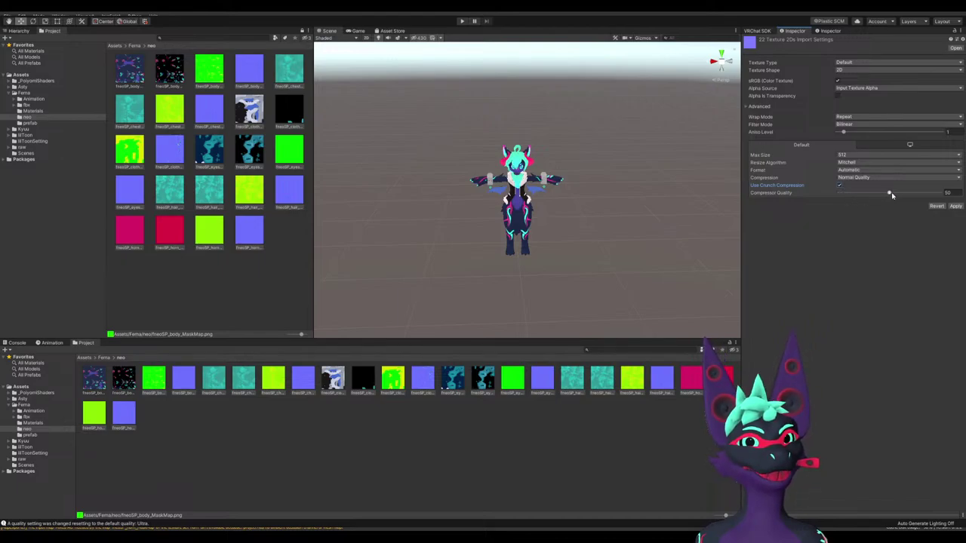
left_click_drag(890, 194, 957, 201)
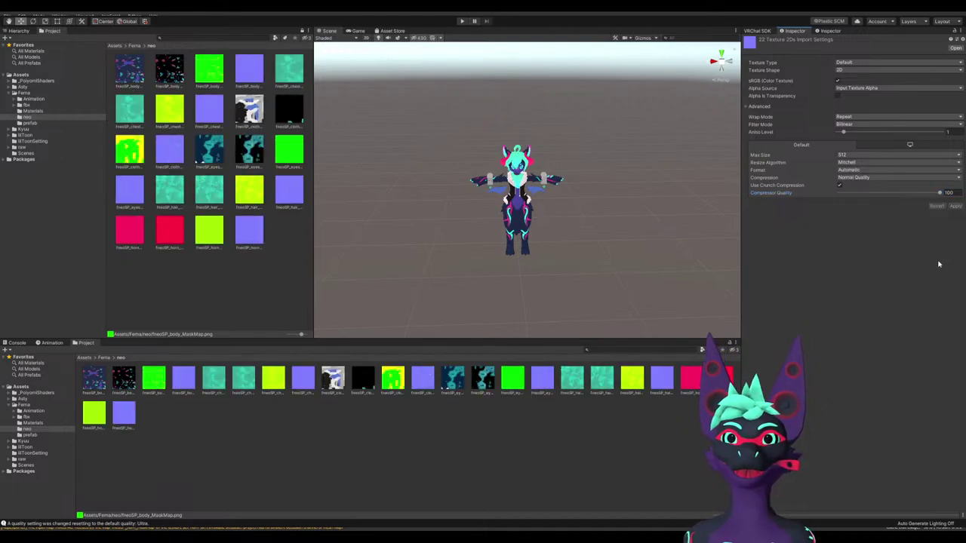
Set the two blue fneoSP eyes textures to a max size of 2048 without crunch compression and apply the change
left_click(216, 151)
left_click(249, 154, "ctrl")
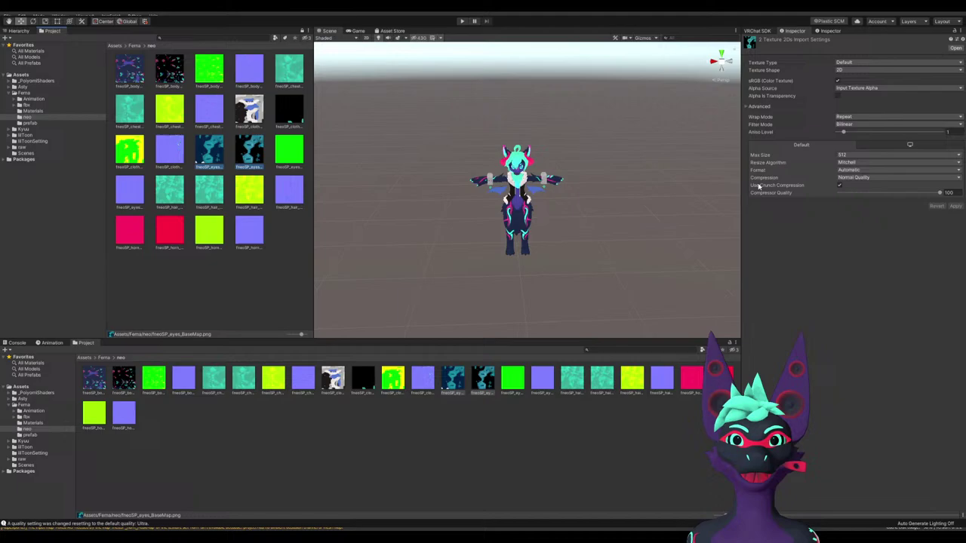
left_click(857, 214)
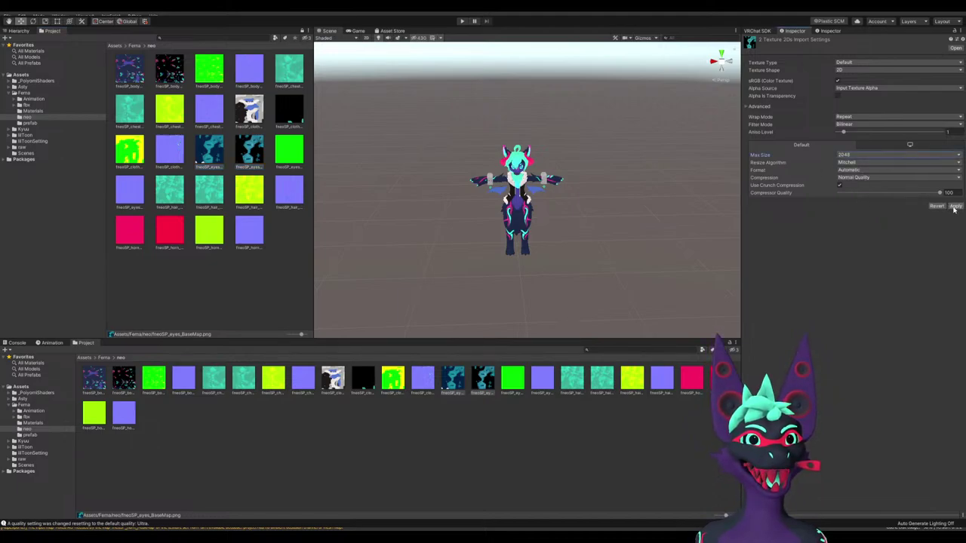
left_click(839, 185)
left_click(956, 199)
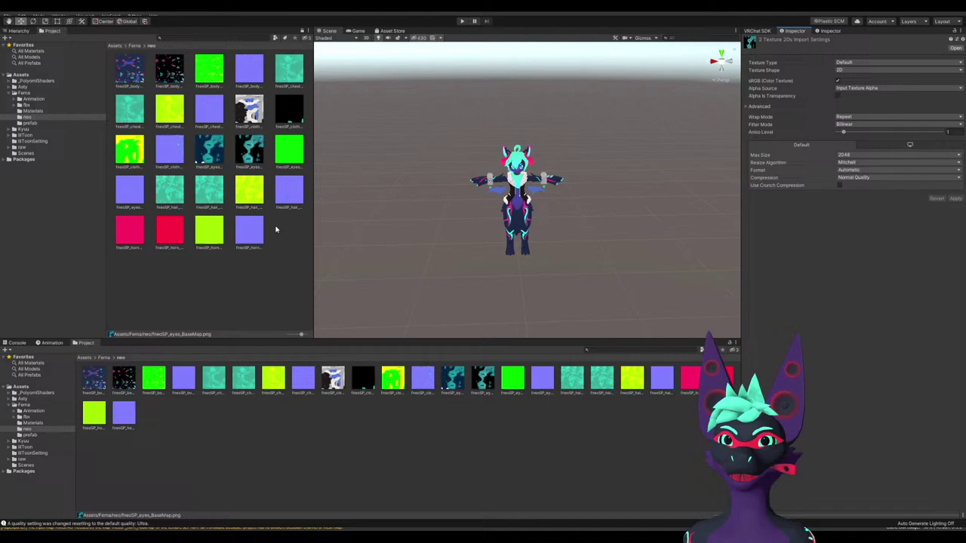
Check the compressed textures on the avatar up close, then build and publish it for Windows from the VRChat SDK
scroll(466, 265, "up", 3)
scroll(480, 270, "up", 4)
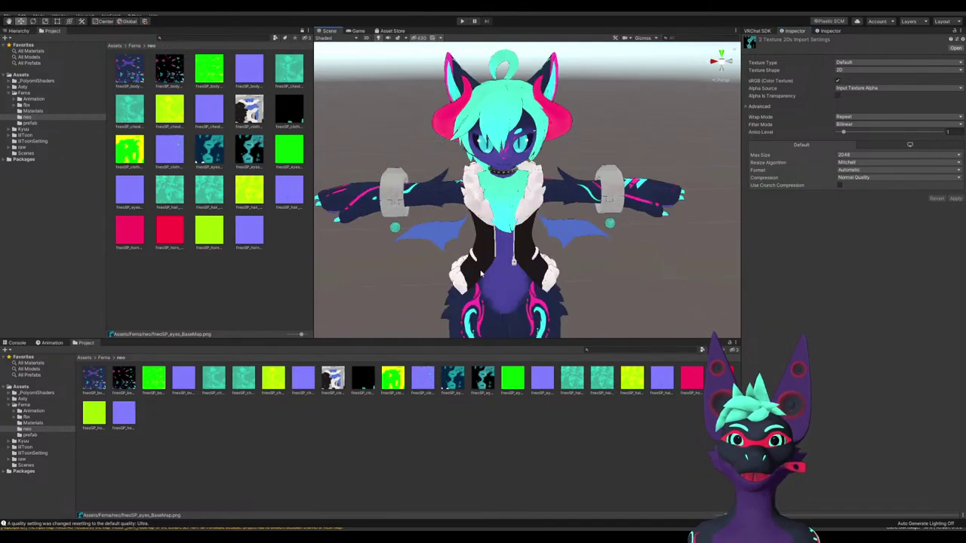
scroll(480, 272, "down", 2)
left_click(757, 31)
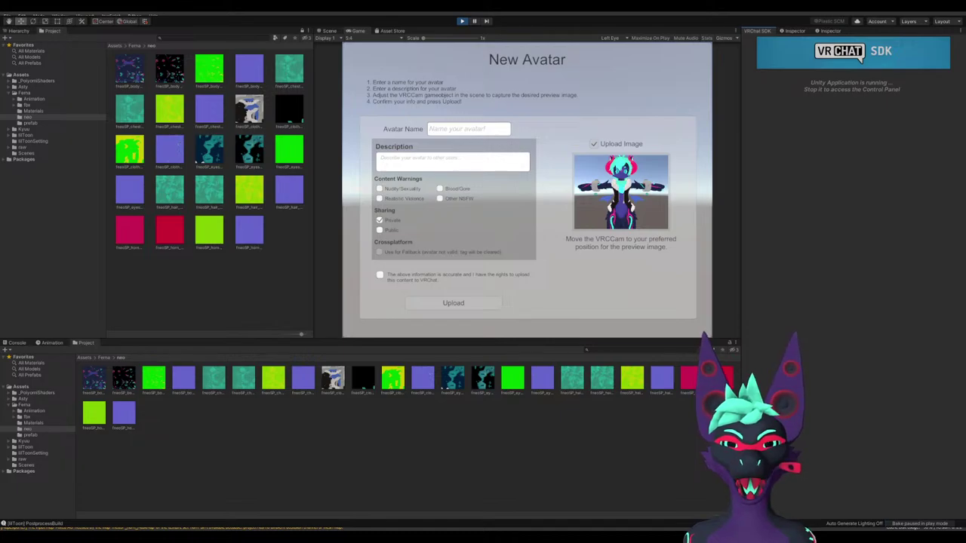
Name the new avatar "ferna neo" and accept the statement on accurate information and upload rights
left_click(440, 132)
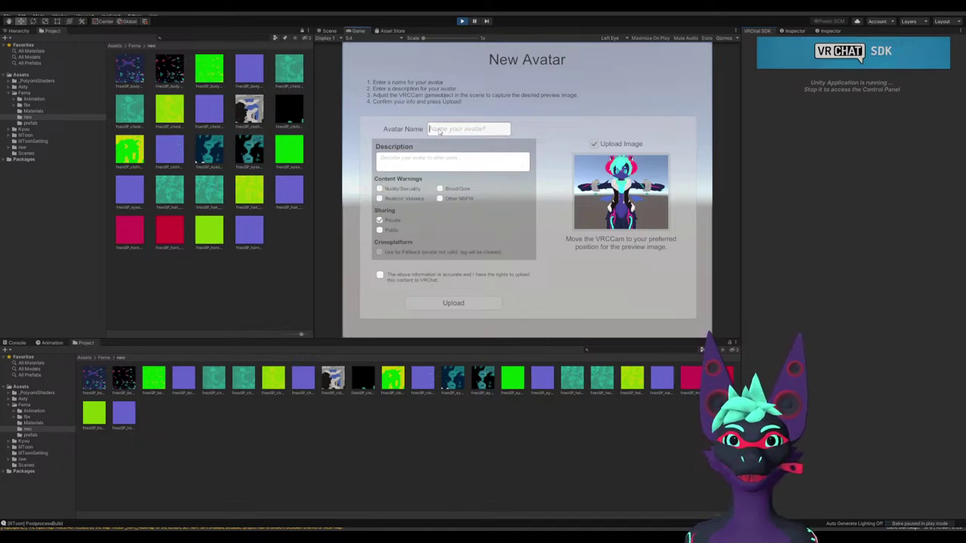
type("fema")
key("BackSpace")
key("BackSpace")
key("BackSpace")
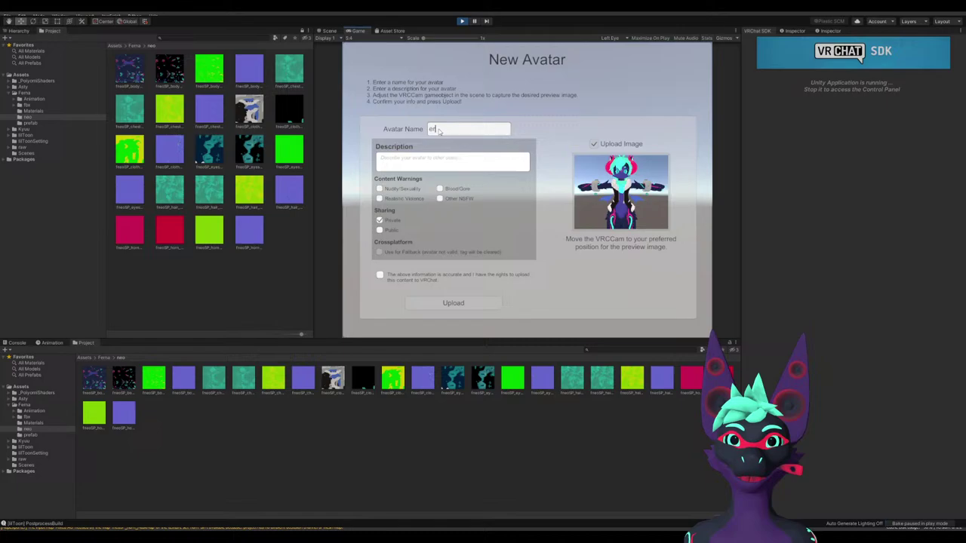
type("fema neo")
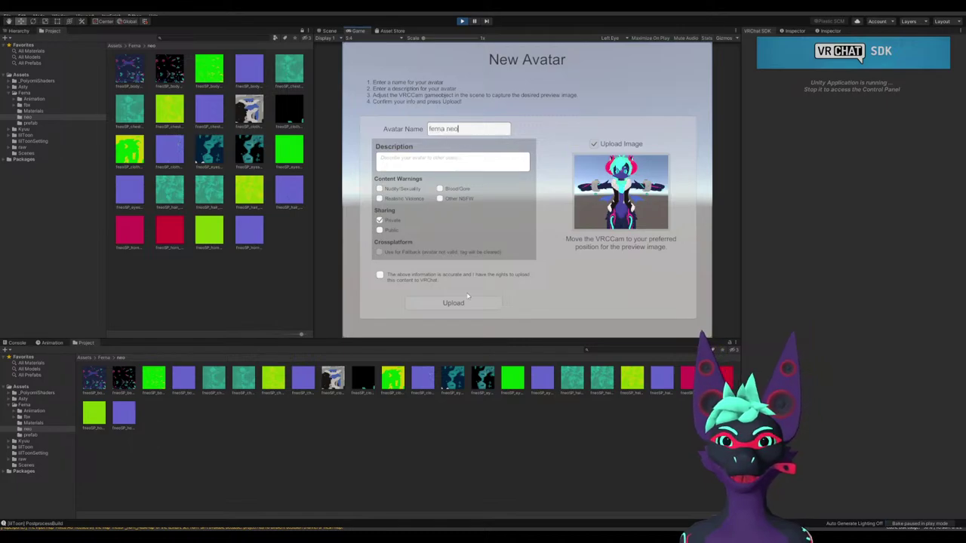
left_click(412, 281)
left_click(453, 302)
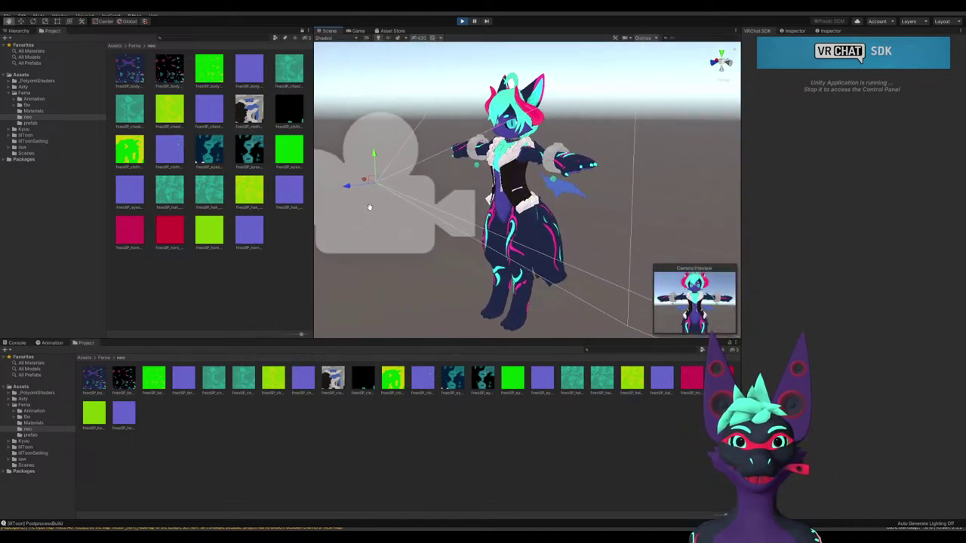
Frame the avatar's head for the preview image by moving and tilting VRCCam with a 34.2 field of view, and upload the avatar
left_click_drag(375, 183, 411, 118)
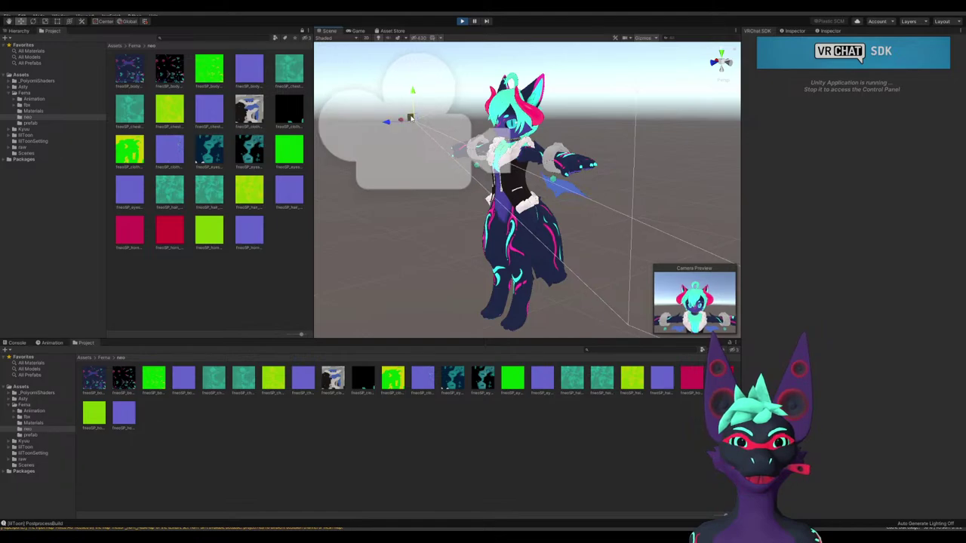
left_click(790, 31)
left_click_drag(871, 145, 856, 147)
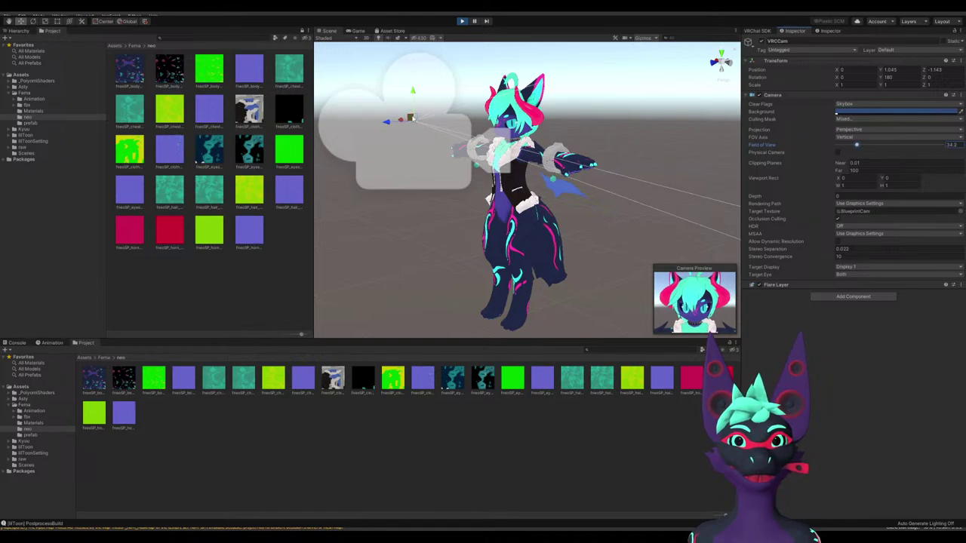
left_click_drag(413, 119, 404, 122)
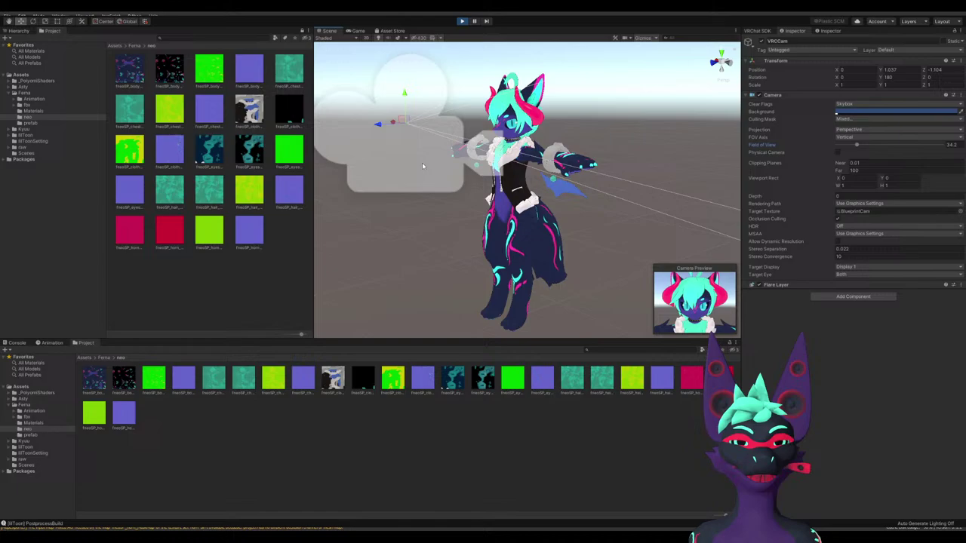
key("y")
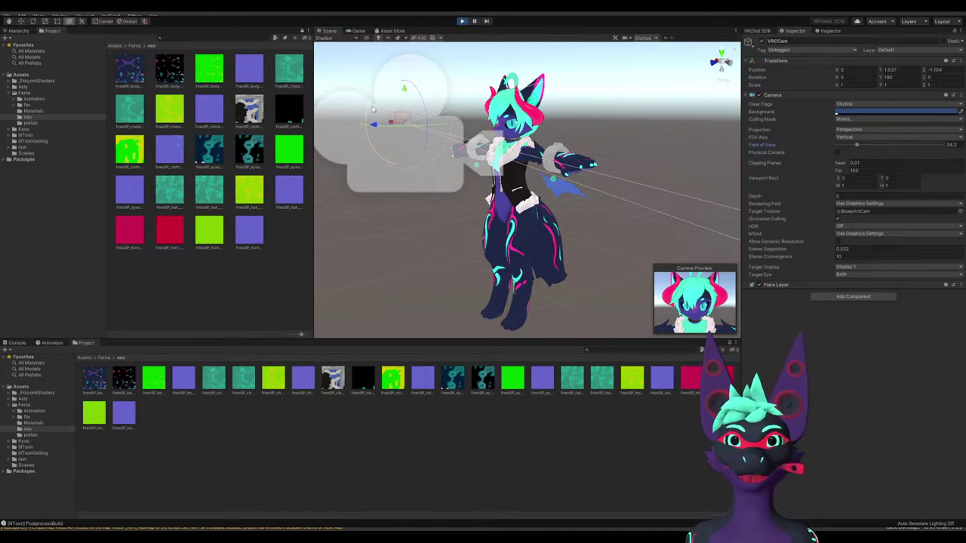
left_click_drag(372, 110, 405, 118)
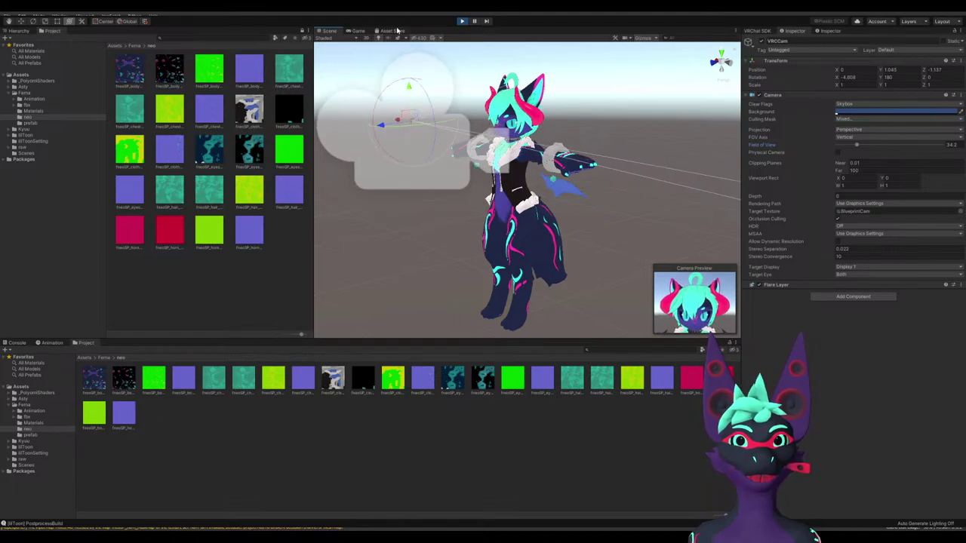
left_click(454, 303)
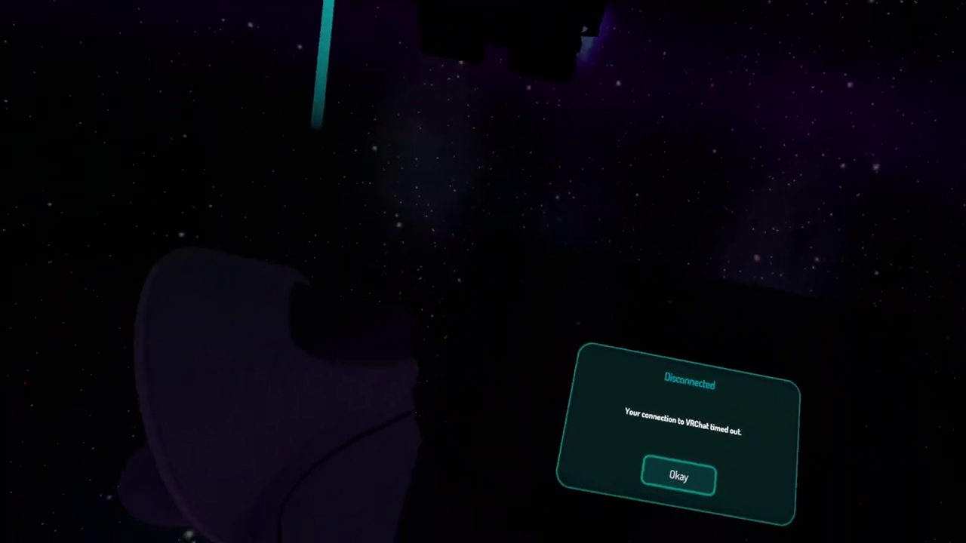
Switch to VRChat, dismiss the disconnection notice and open the camera options from the Launch Pad menu
left_click(696, 371)
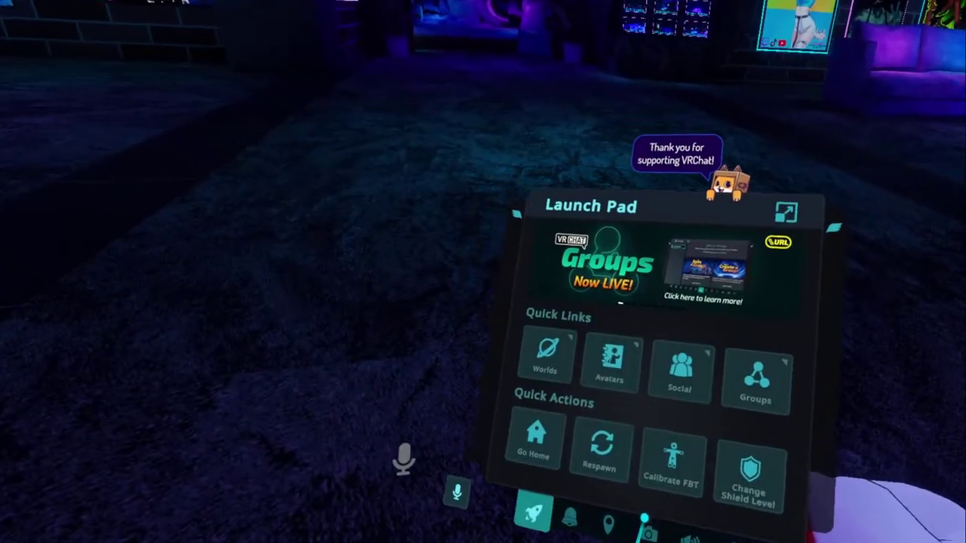
left_click(645, 529)
left_click(638, 359)
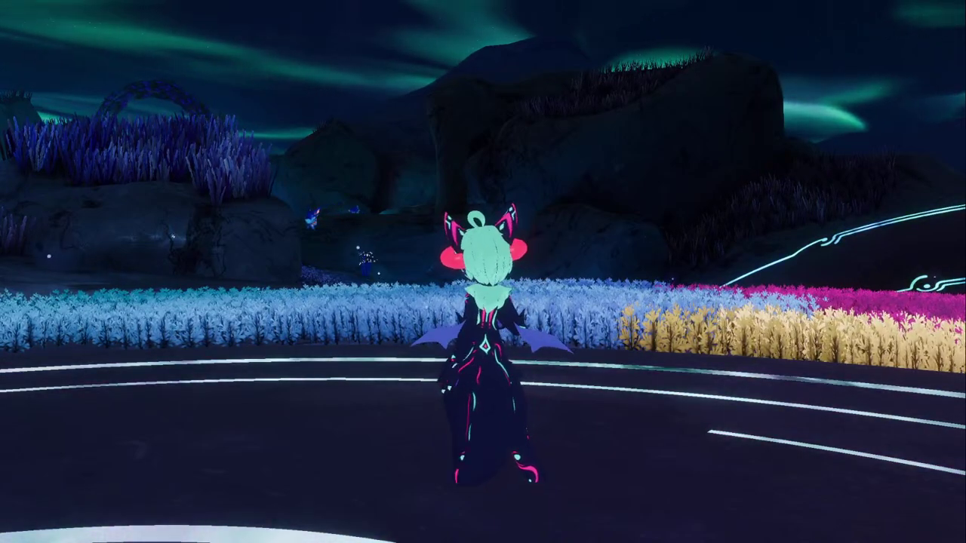
scroll(483, 271, "up", 7)
scroll(483, 272, "down", 1)
scroll(483, 272, "up", 1)
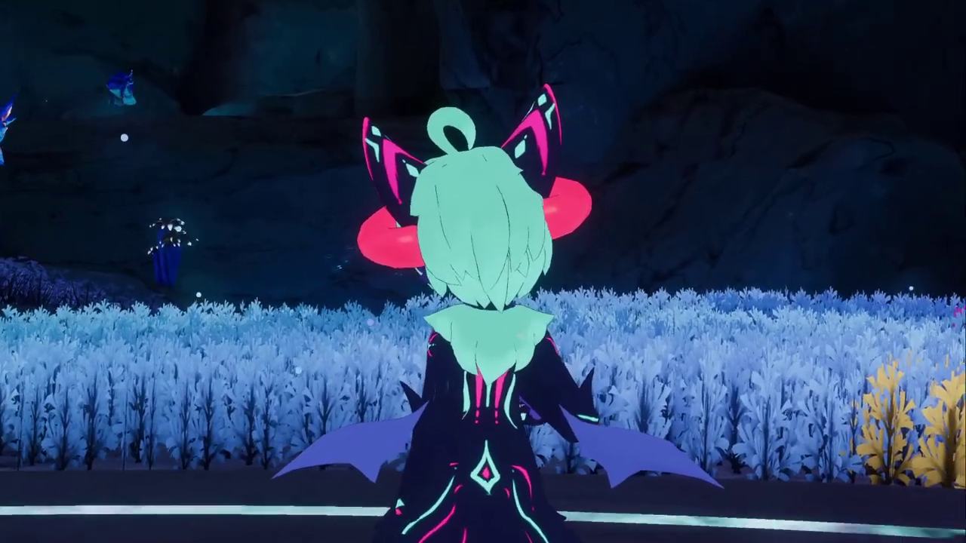